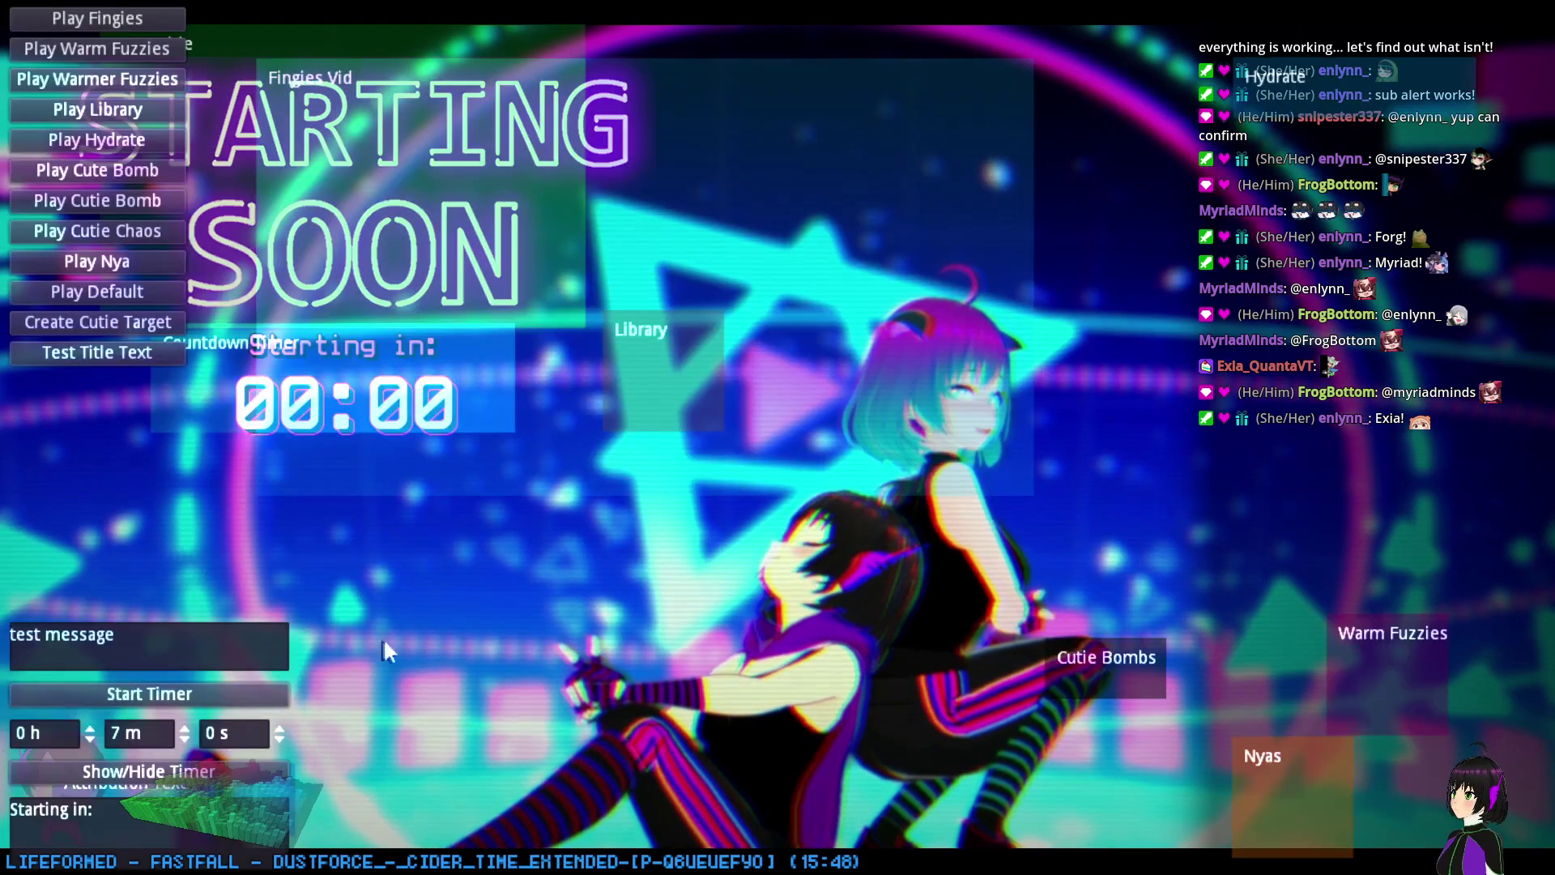
Step: Hide the expired 00:00 starting-soon countdown timer using the overlay's Show/Hide Timer control
mouse_move(383, 638)
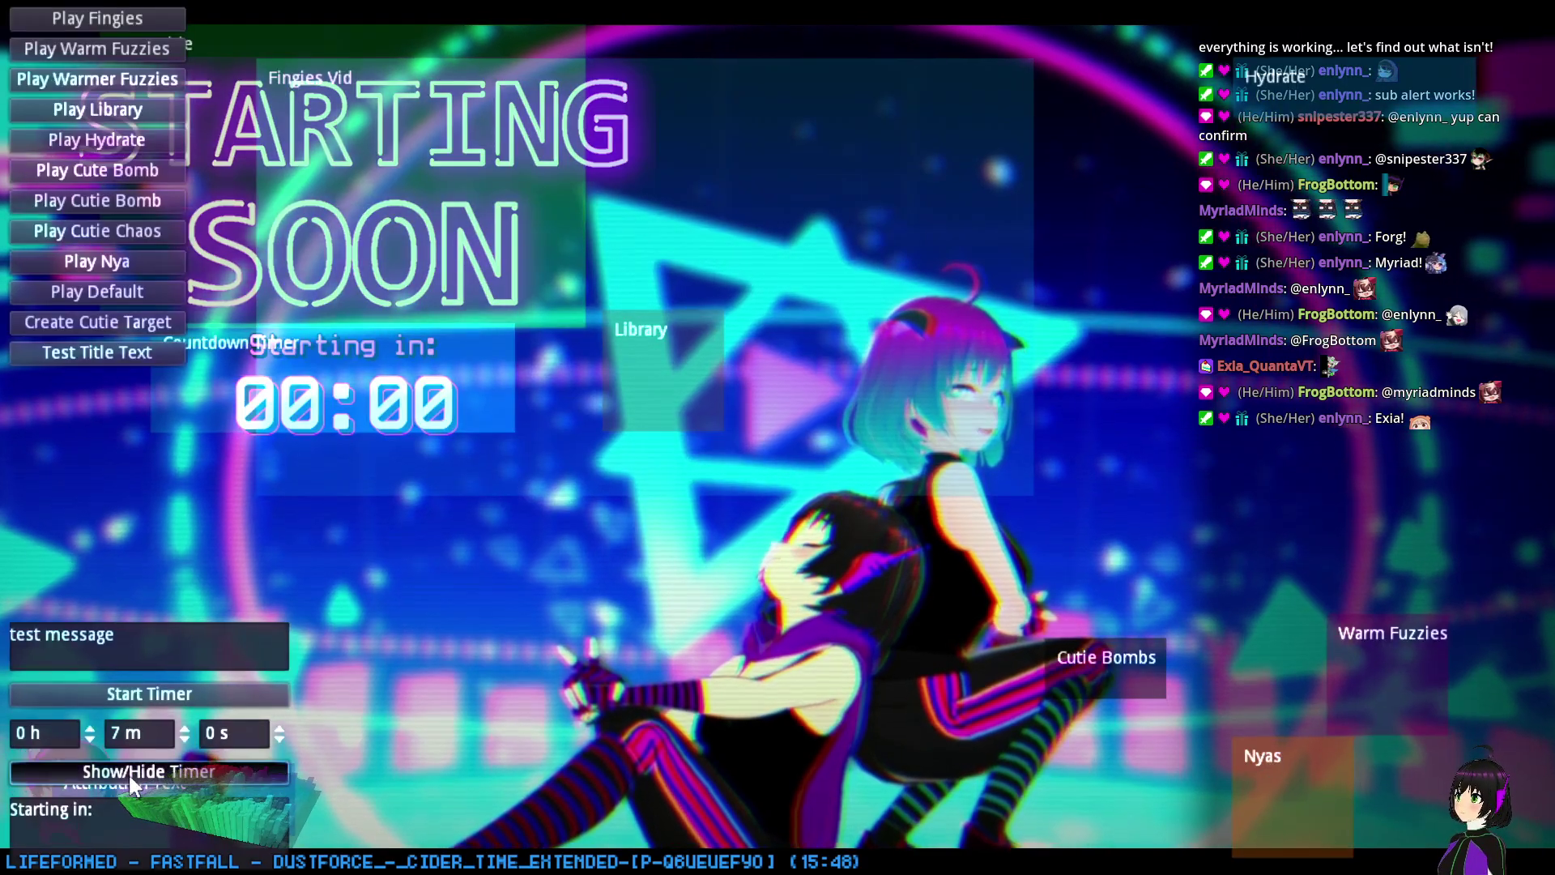
left_click(128, 770)
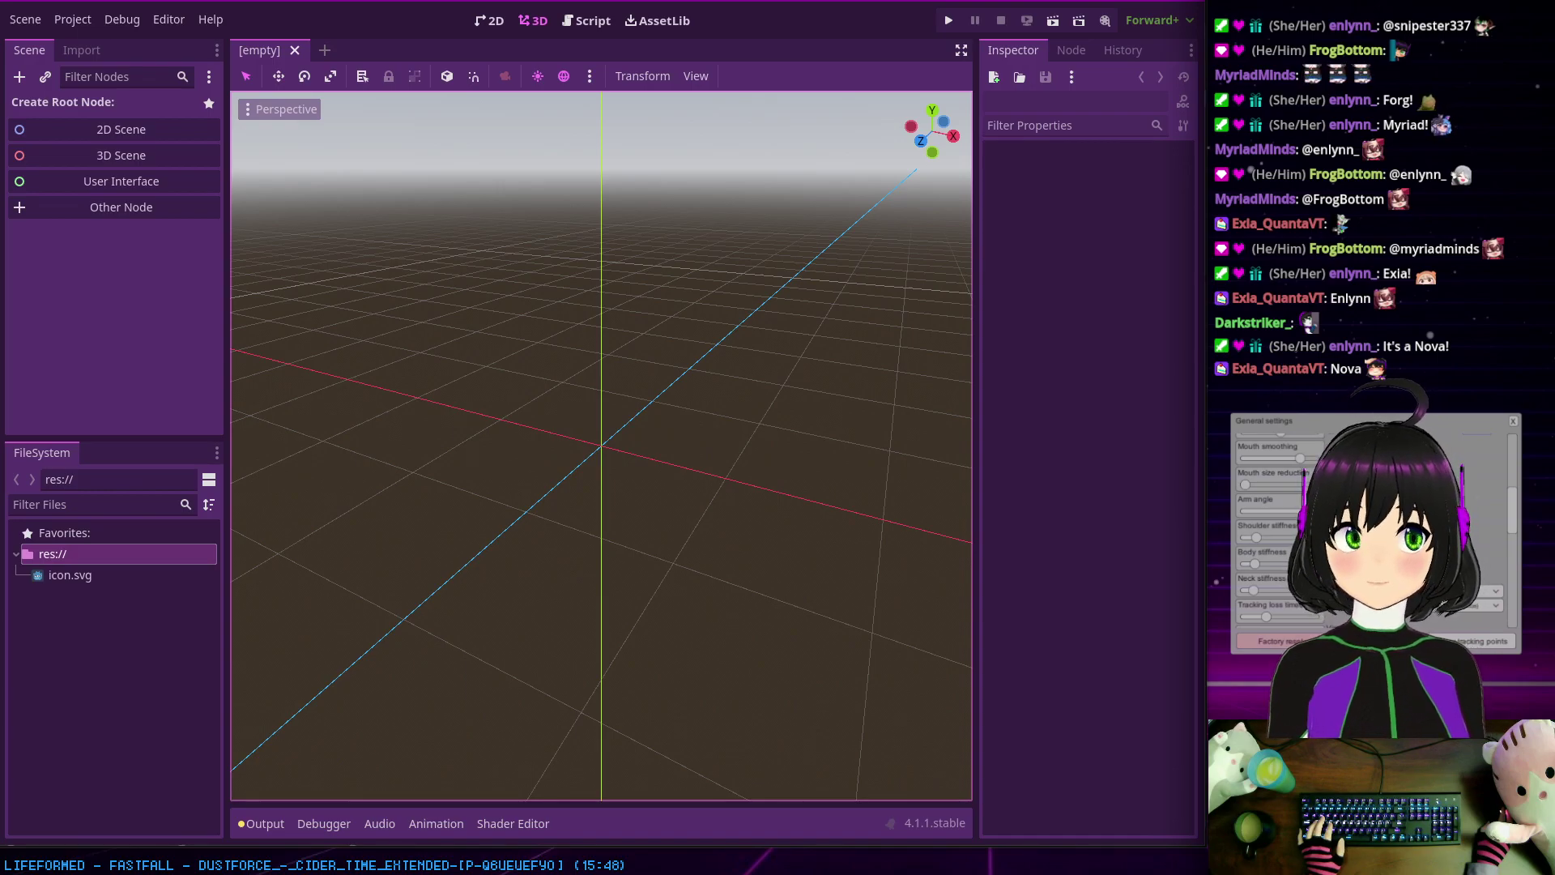
Step: Unhide the VSeeFace avatar, relaunch VSeeFace, and start tracking with the Nova avatar
left_click_drag(890, 2, 559, 149)
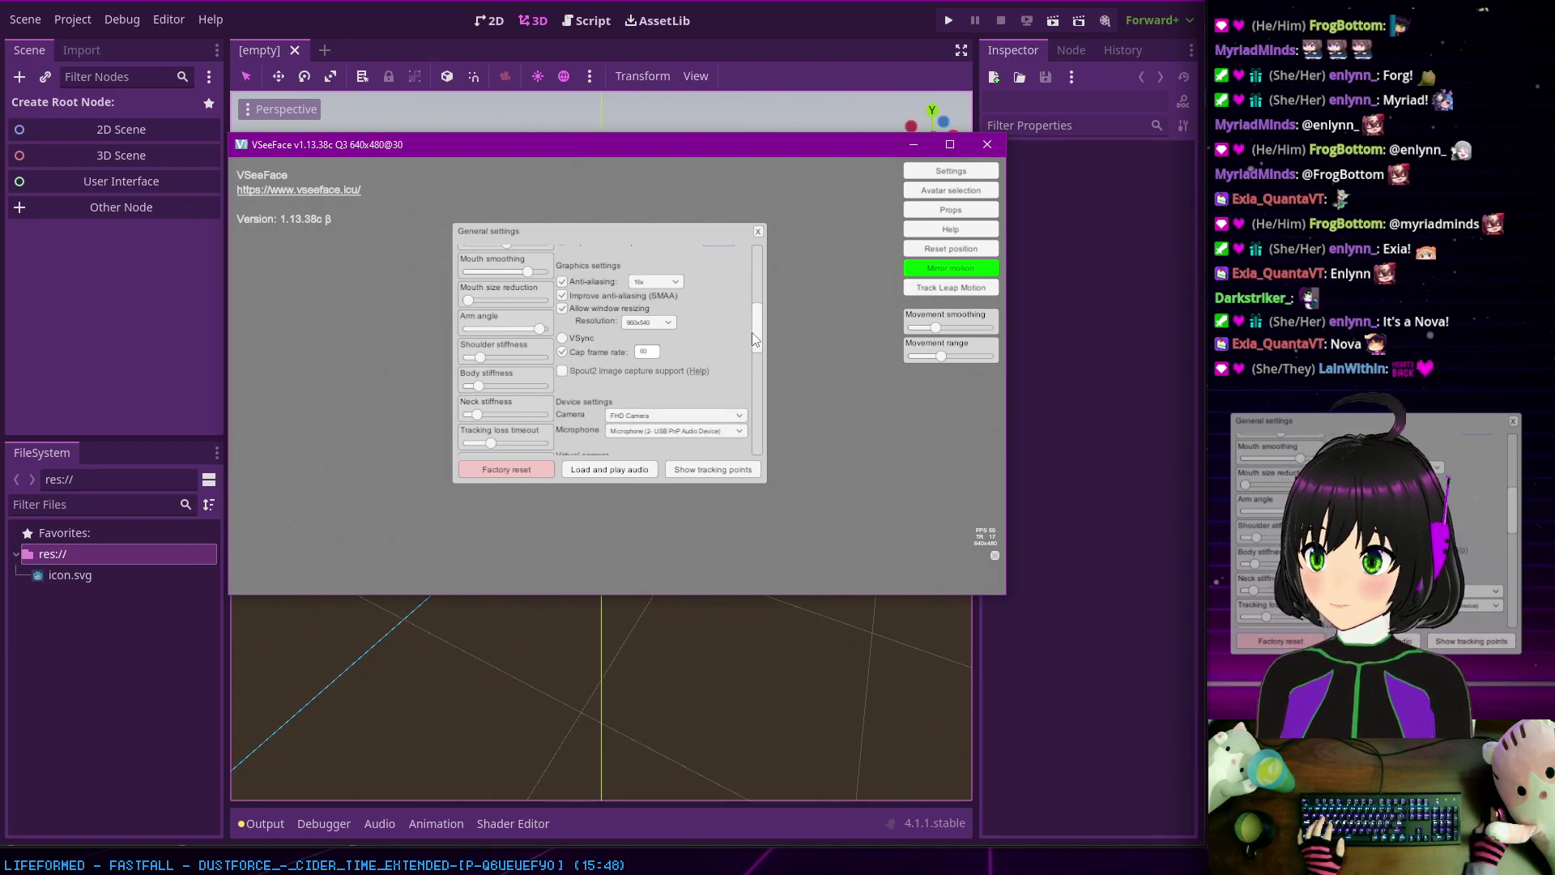
left_click_drag(753, 338, 721, 499)
left_click(561, 422)
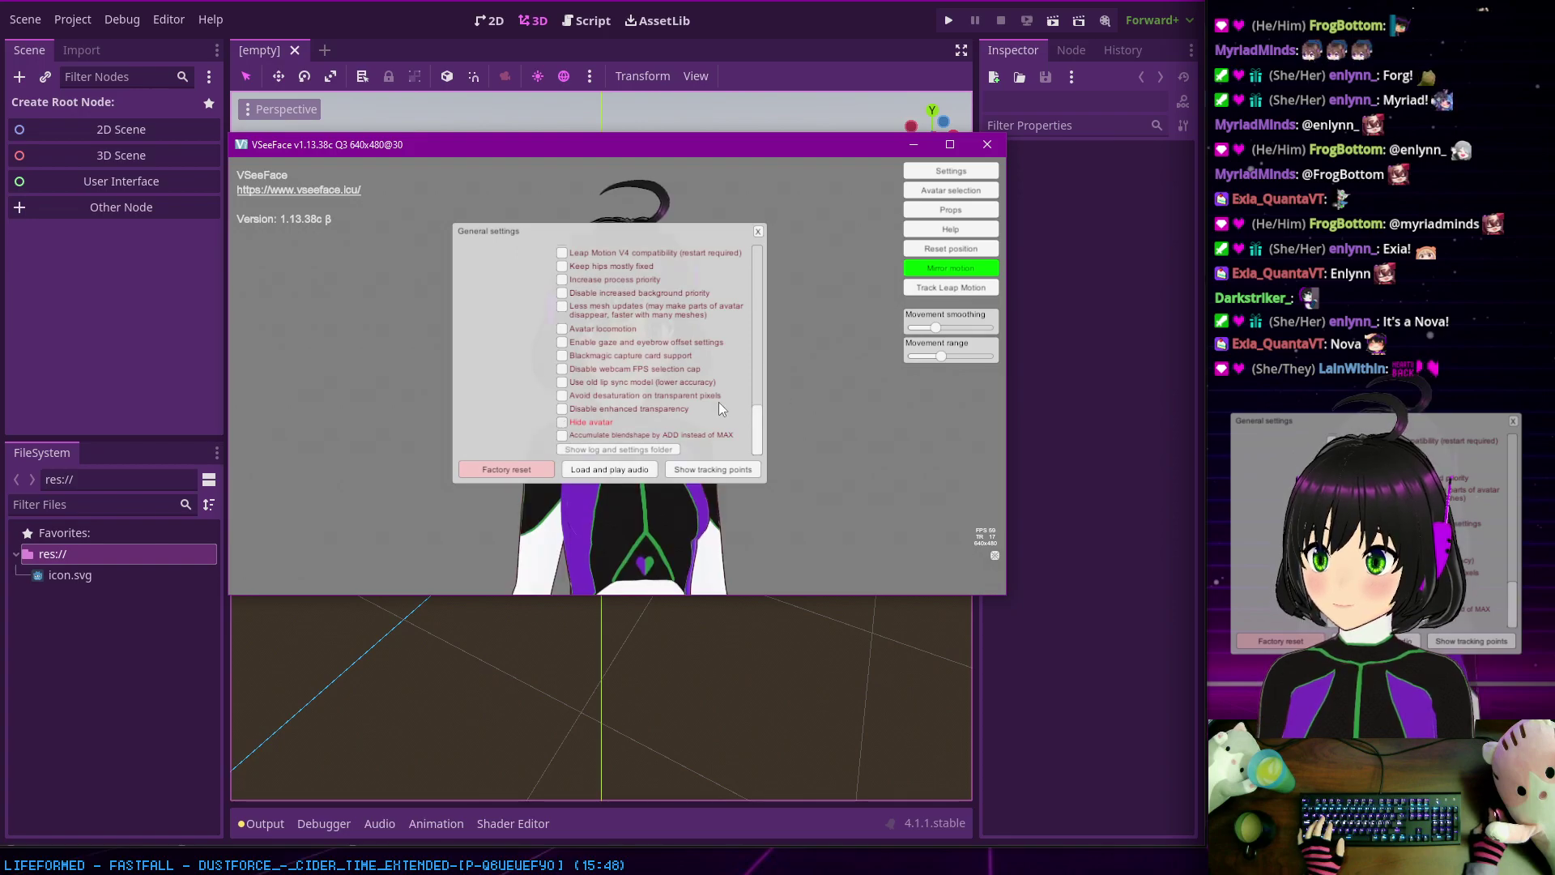
left_click(757, 232)
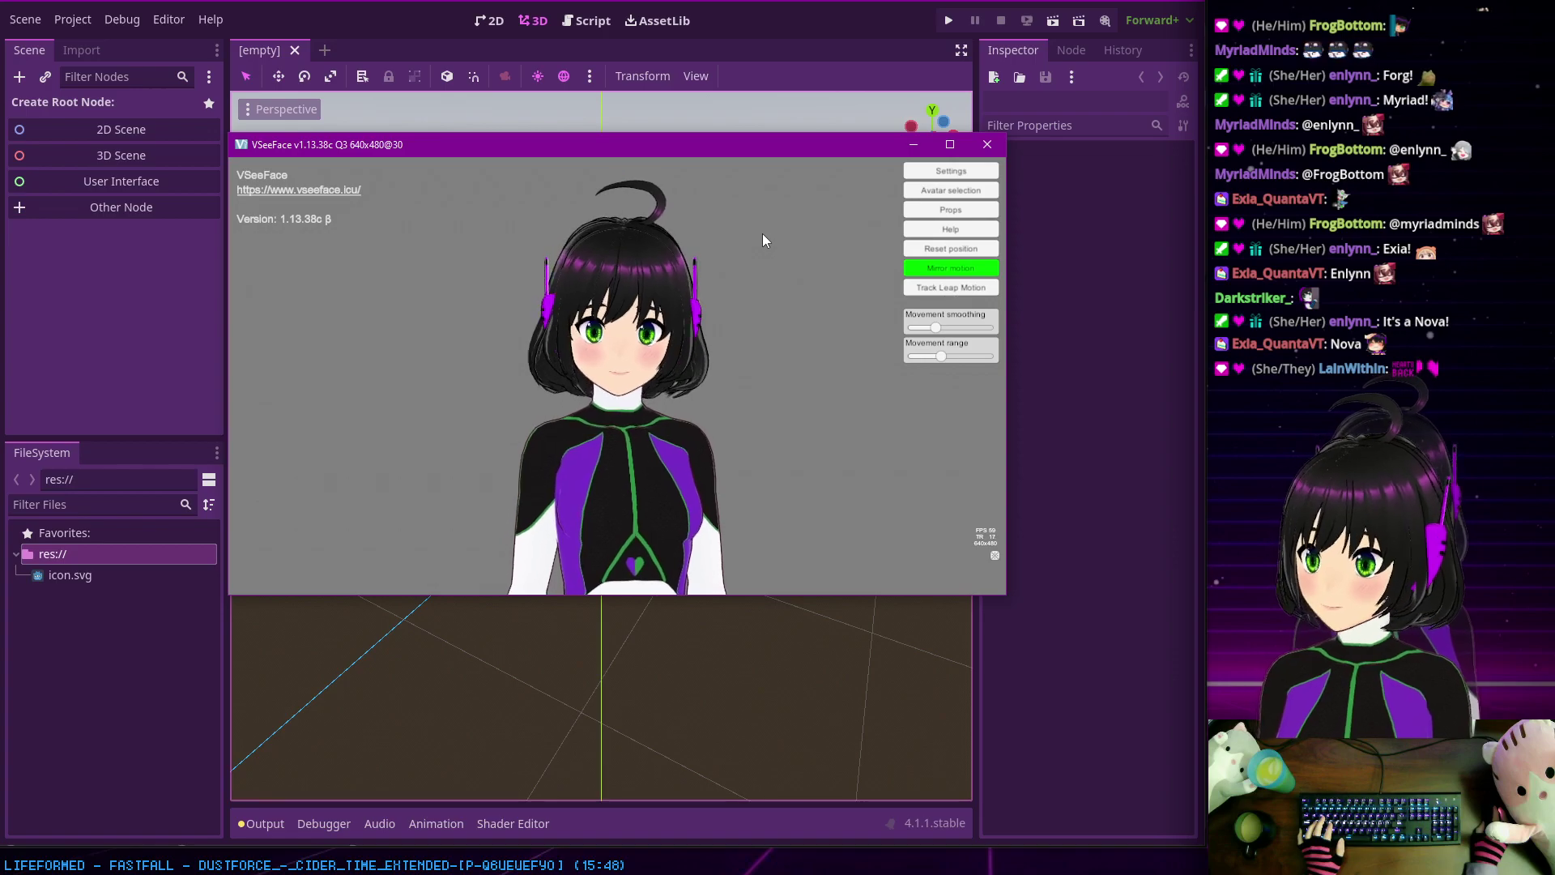
left_click(987, 144)
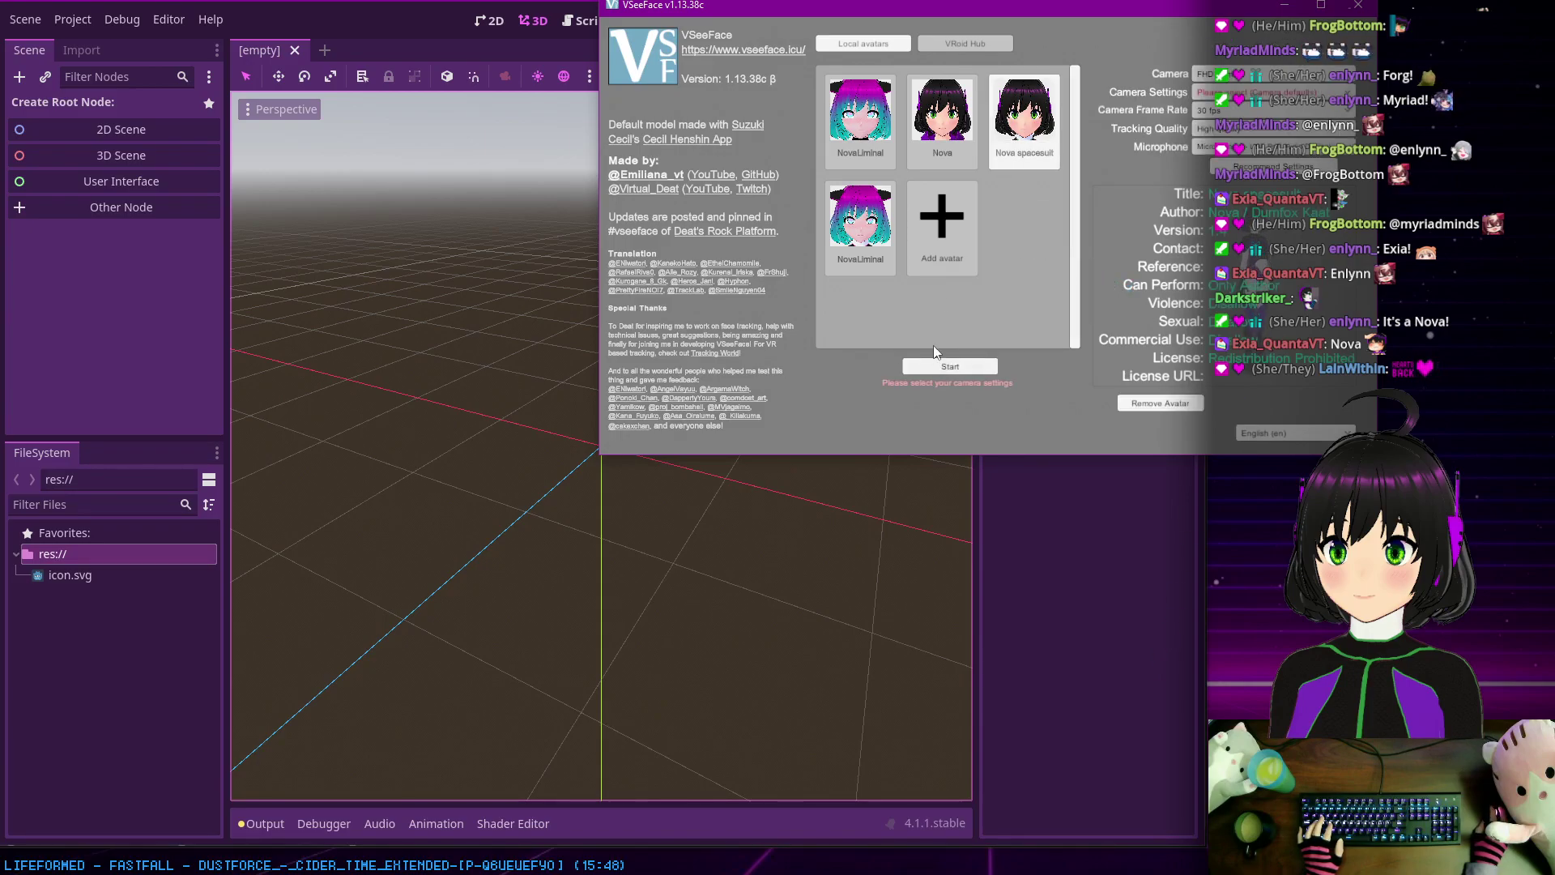
left_click(961, 370)
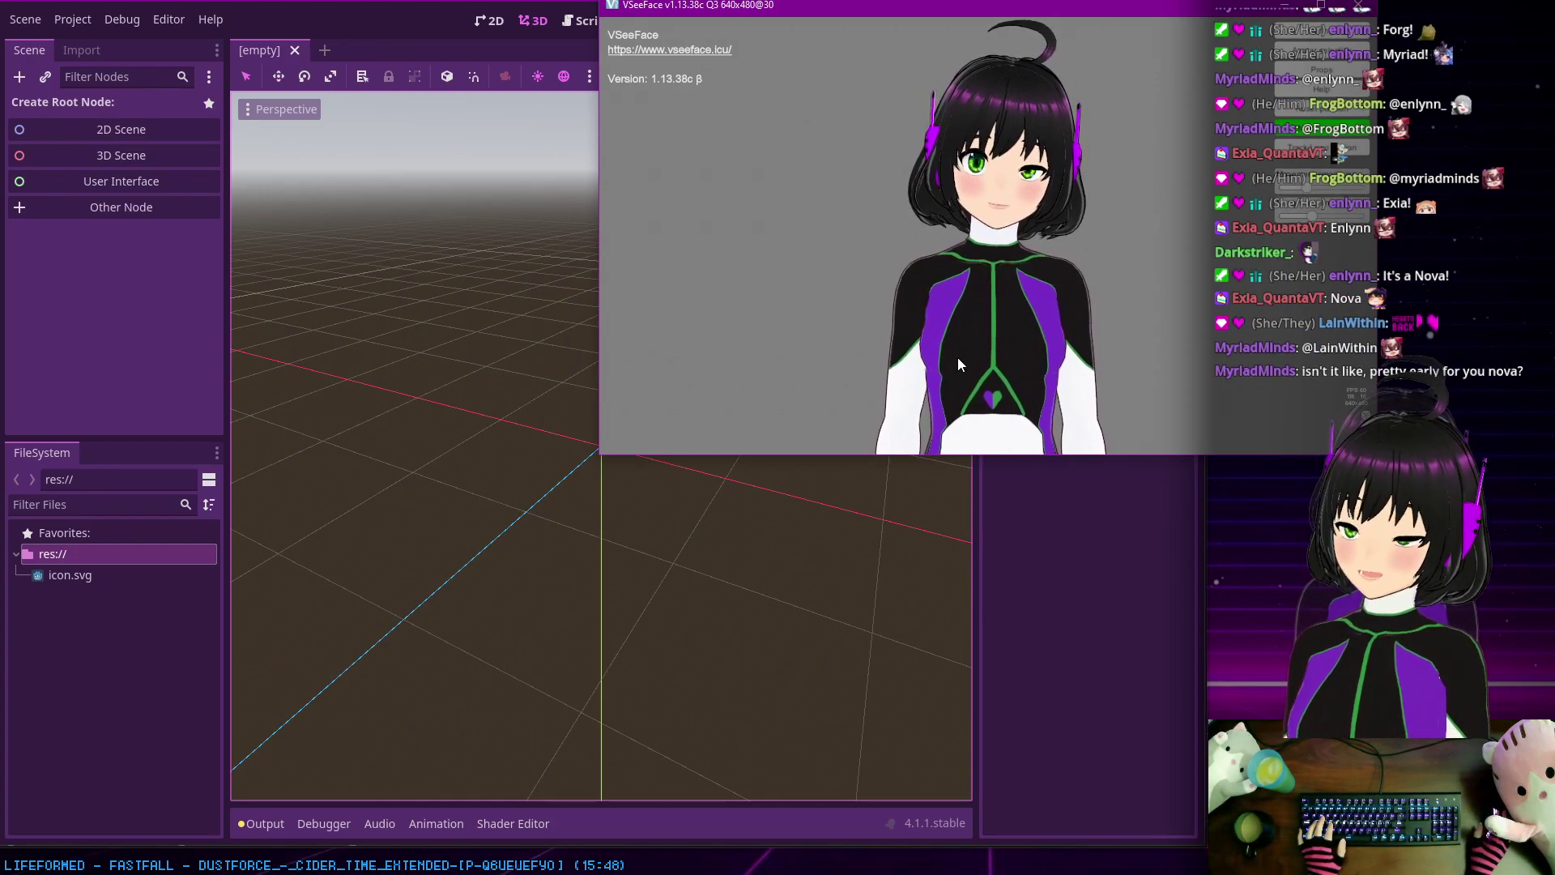
Step: Check Hide avatar in VSeeFace's General settings, then minimise the VSeeFace window
left_click(1111, 76)
scroll(915, 303, "down", 5)
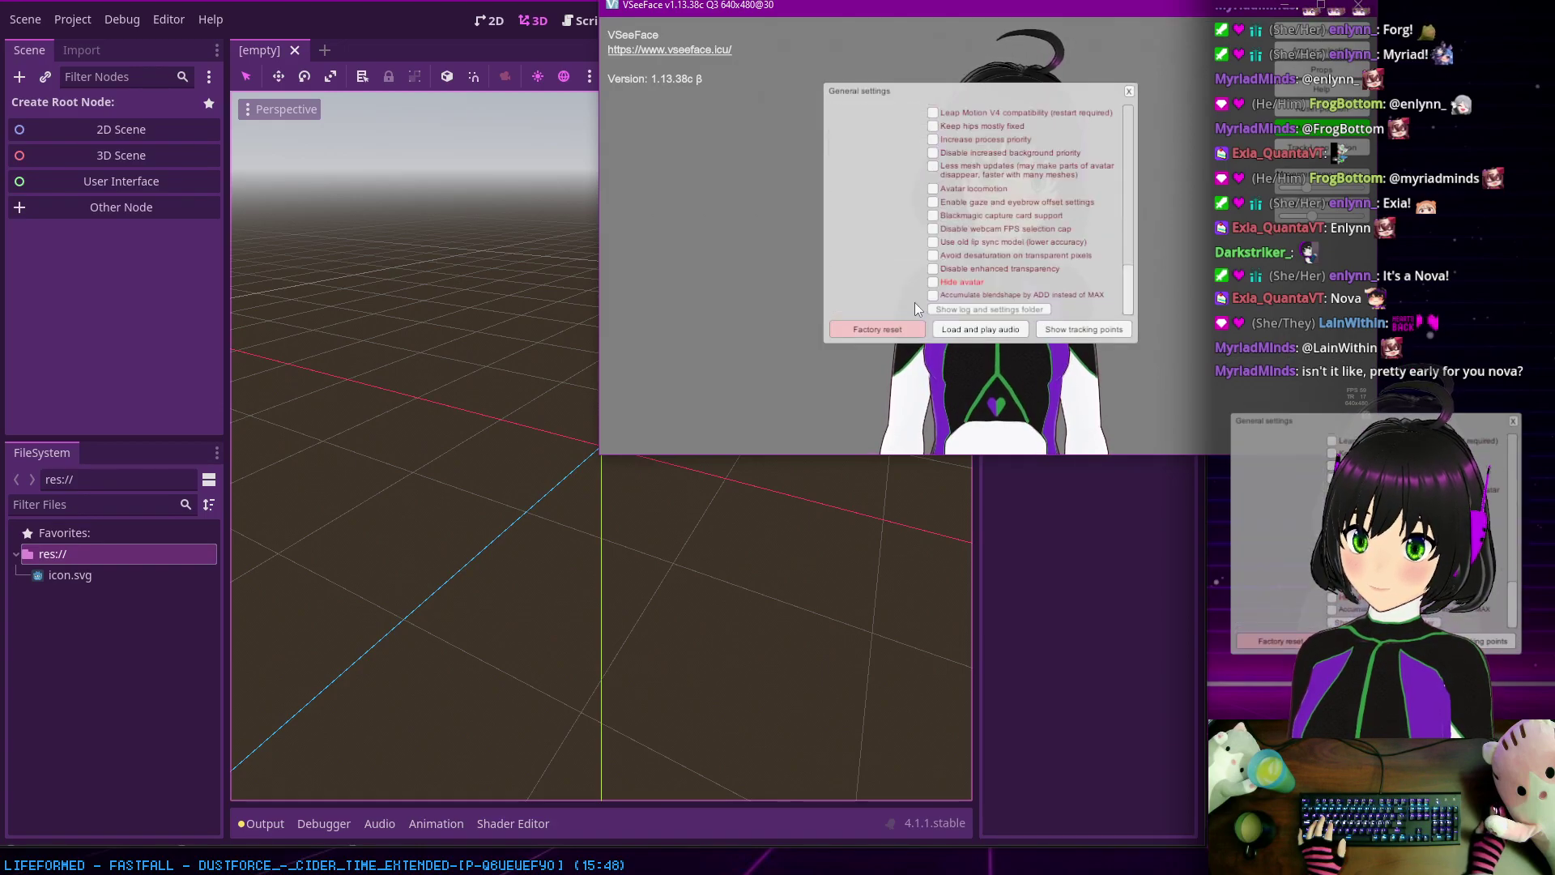
left_click(939, 284)
left_click(1127, 92)
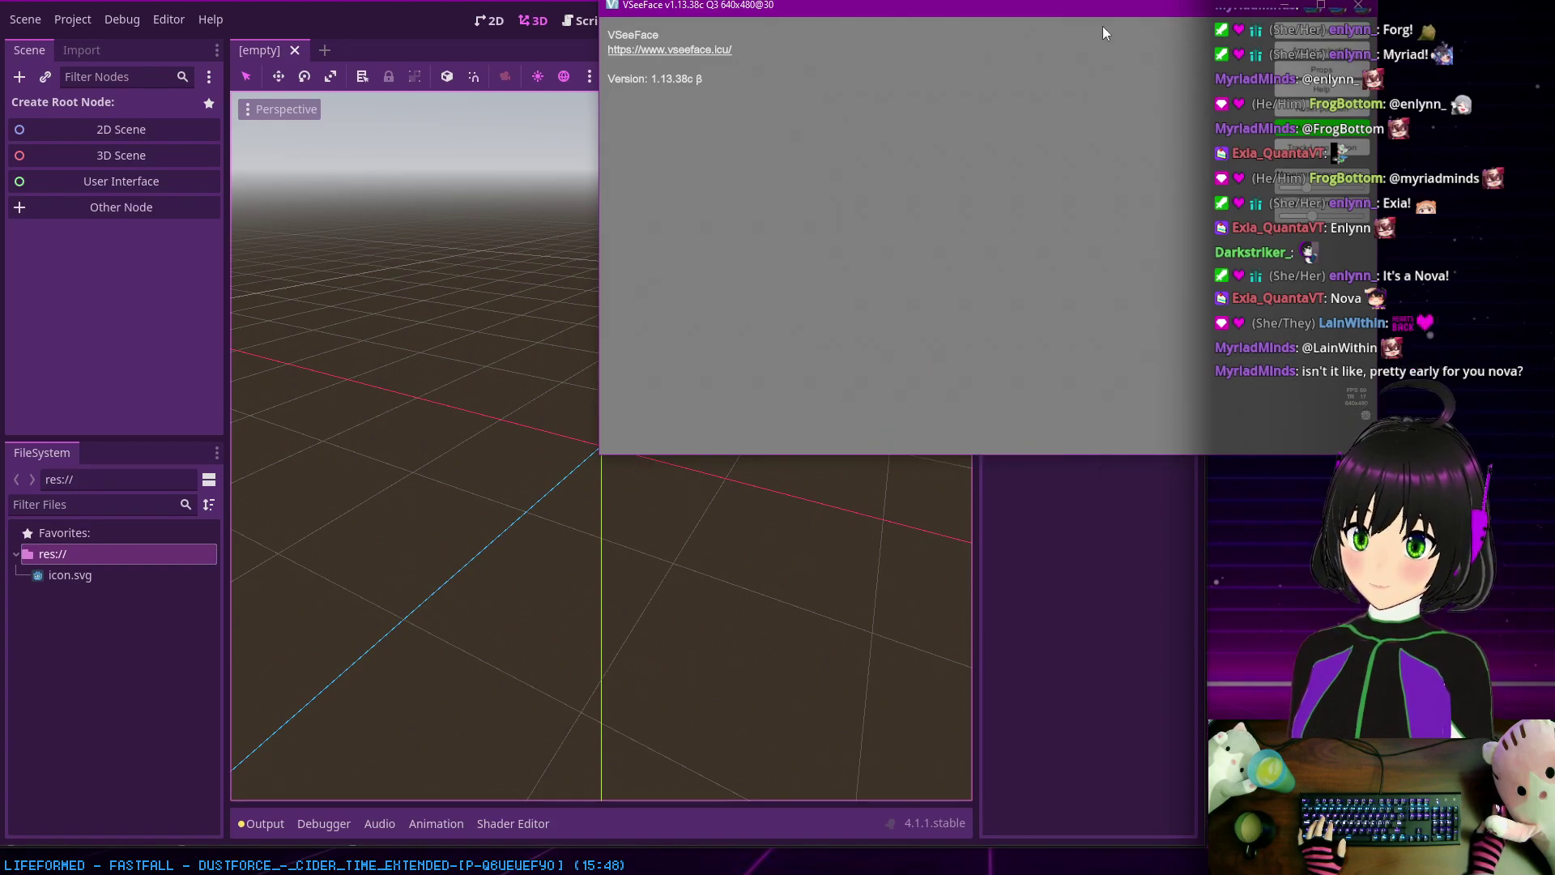
left_click(1312, 9)
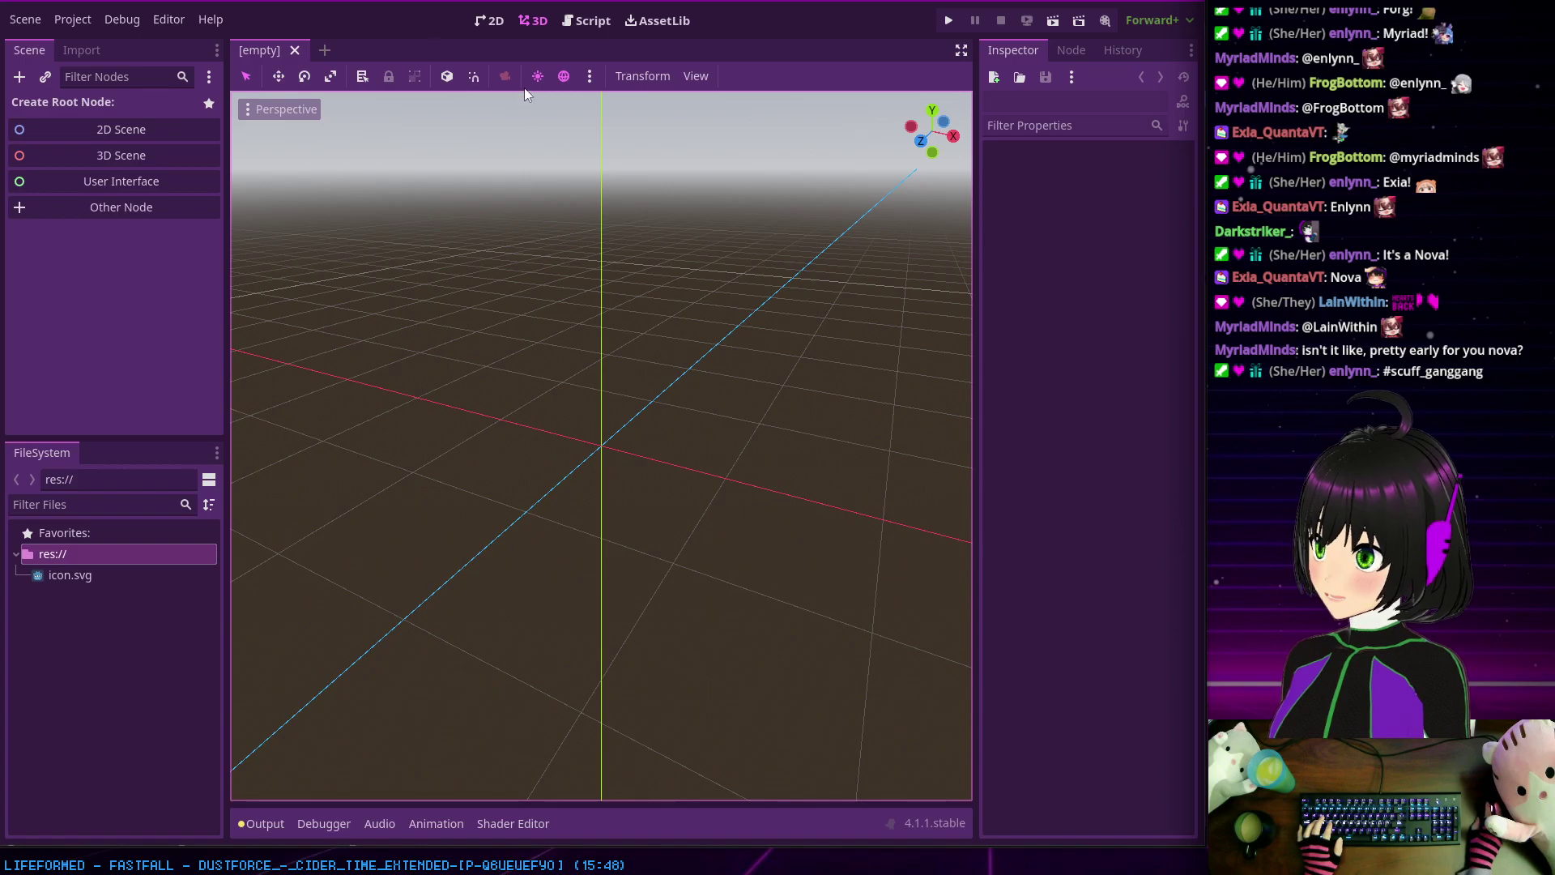
Step: Open the Project menu from Godot's top menu bar
left_click(89, 26)
Step: Search Project Settings for 'bledner', look through the results, and close the dialog
left_click(96, 42)
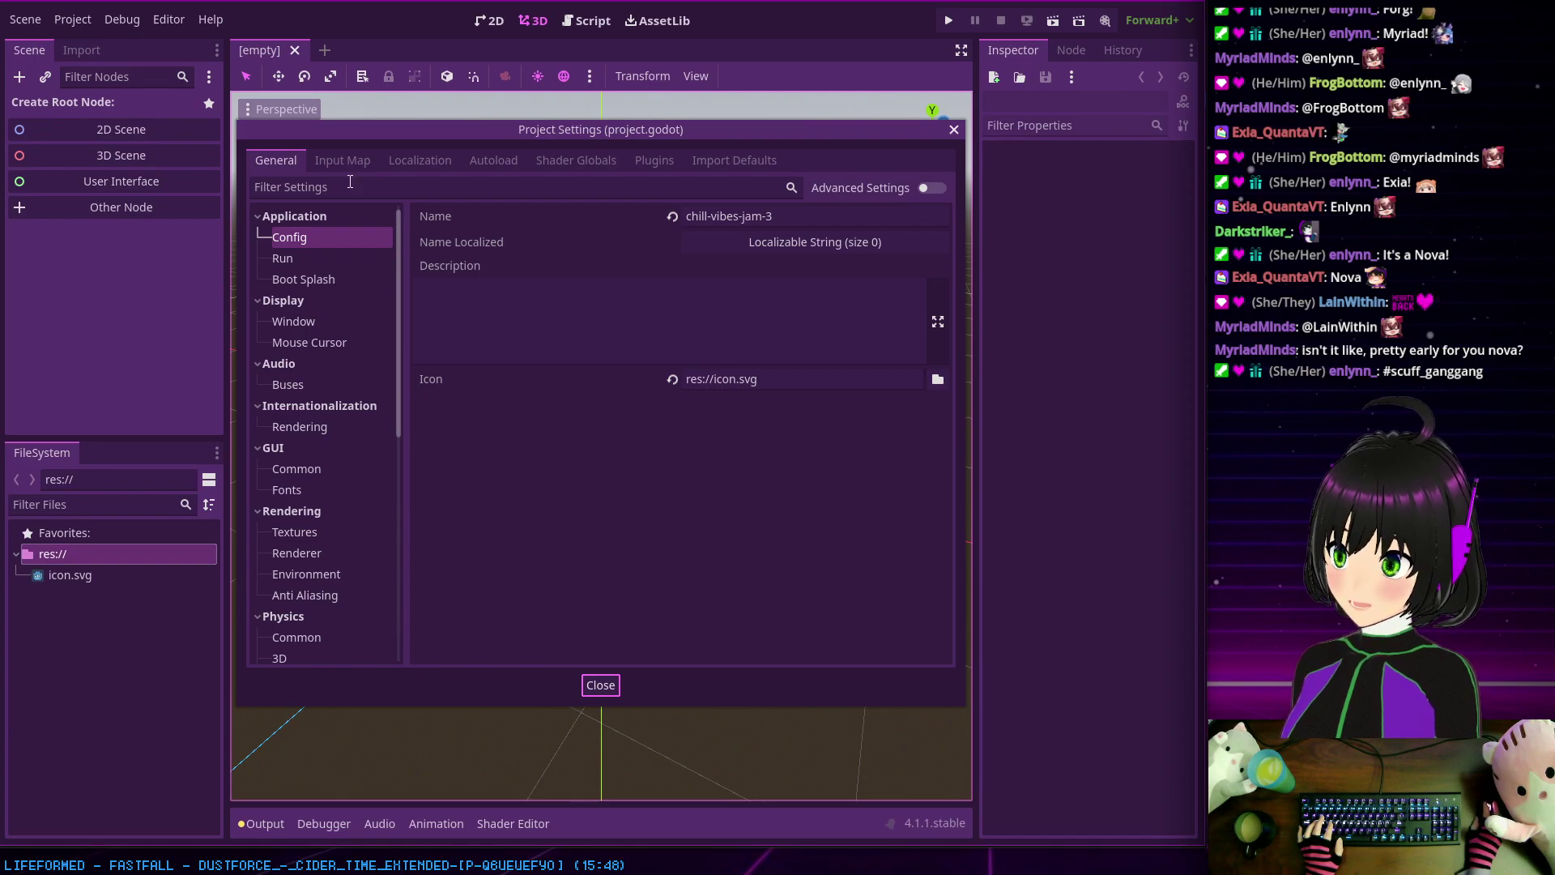
left_click(350, 183)
type("bledner")
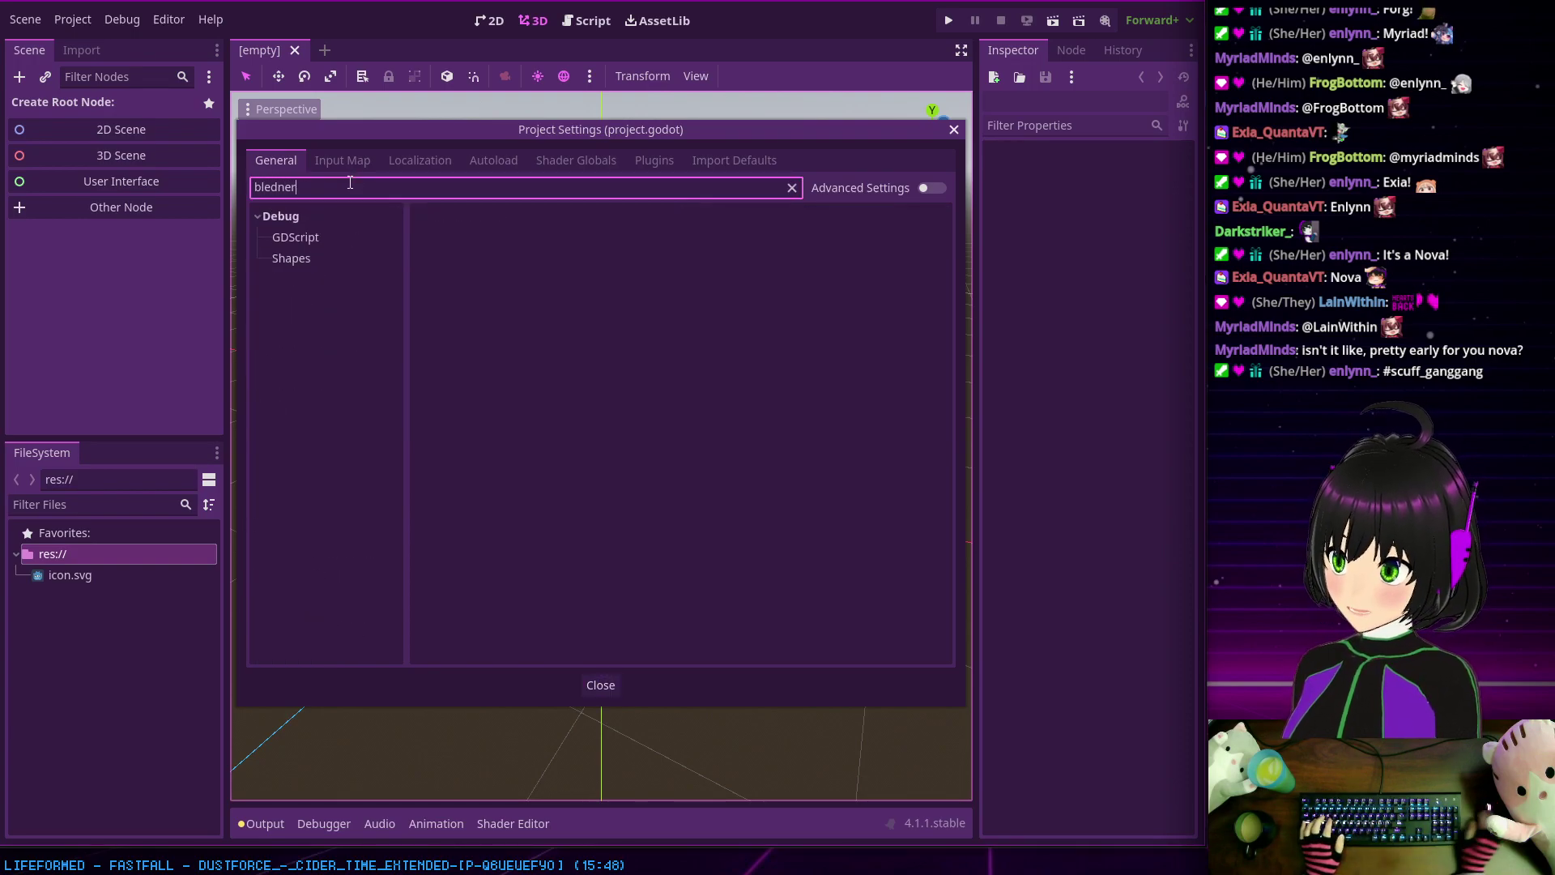
left_click(280, 236)
left_click(290, 259)
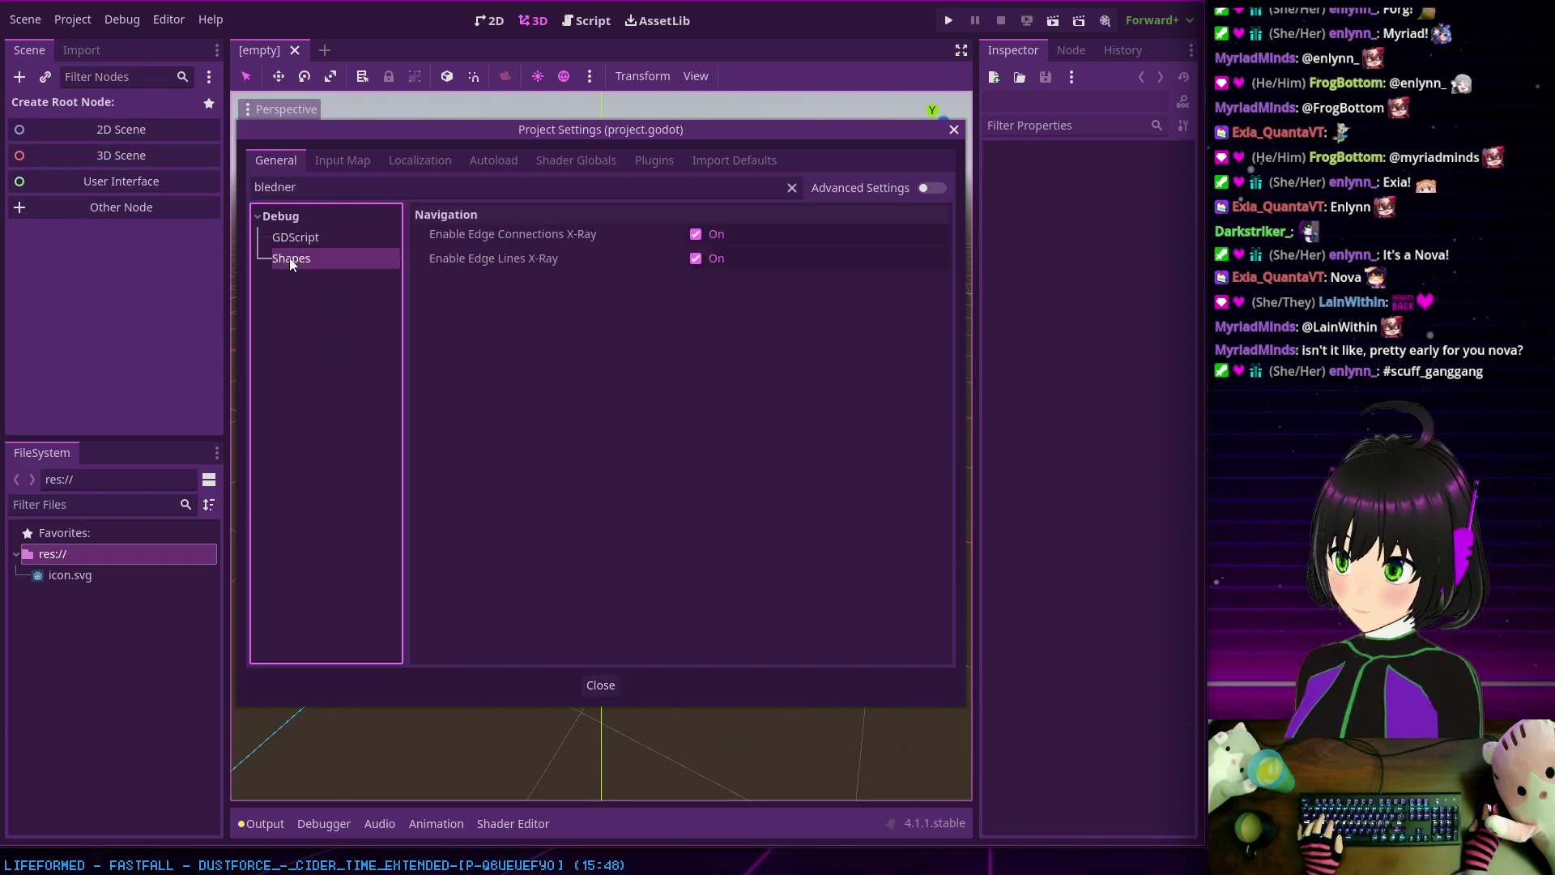
left_click(288, 233)
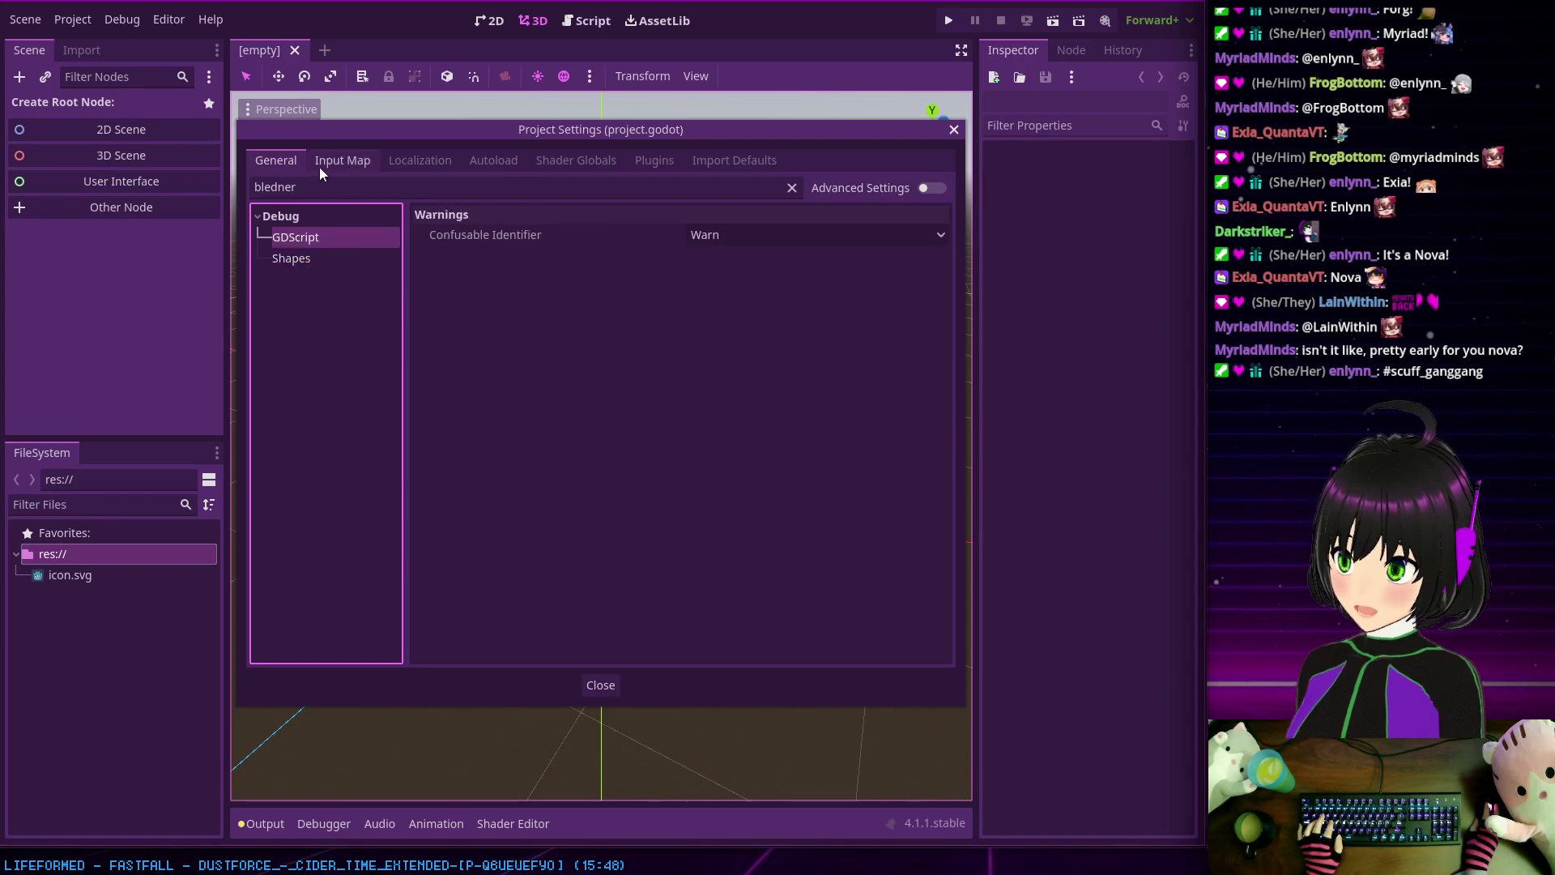
left_click(954, 131)
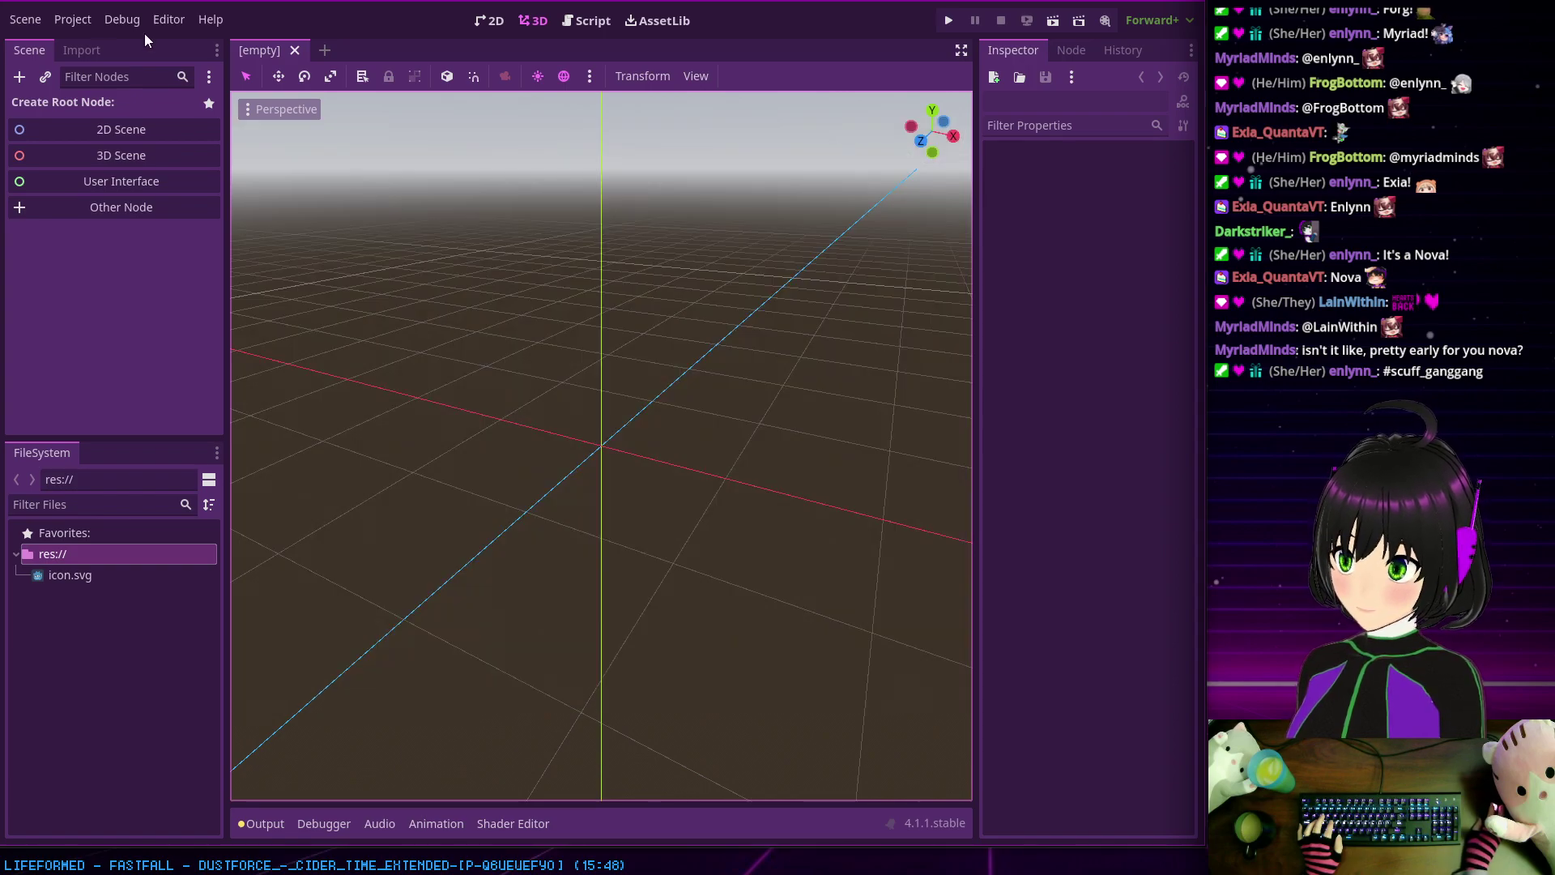
Step: Filter Editor Settings by 'blender' and browse for the FileSystem > Import Blender 3 Path folder
left_click(33, 19)
mouse_move(128, 21)
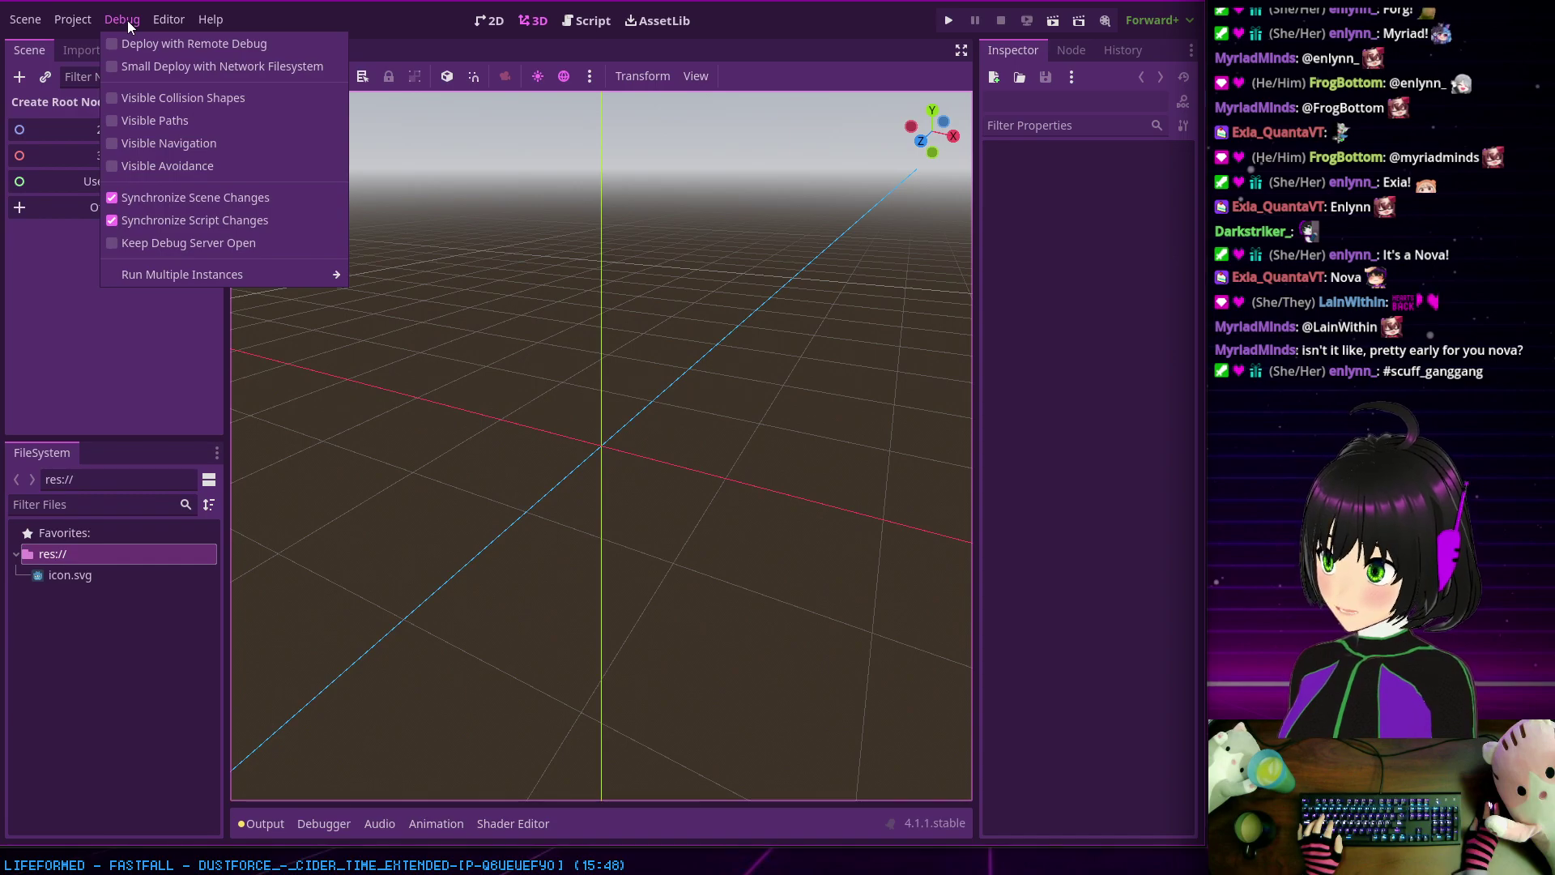
left_click(177, 38)
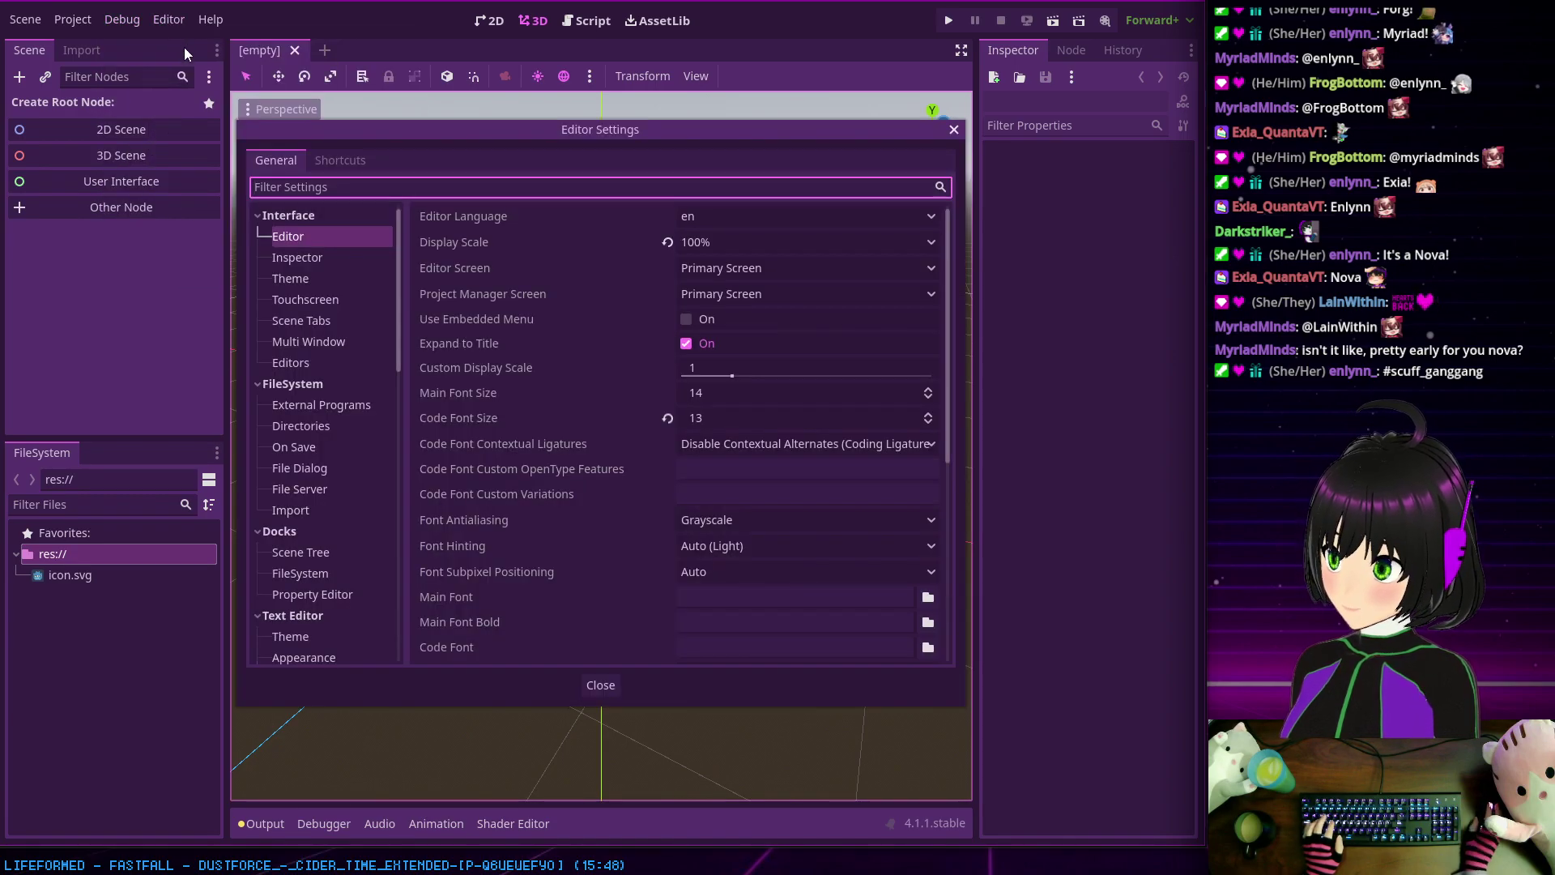
type("blender")
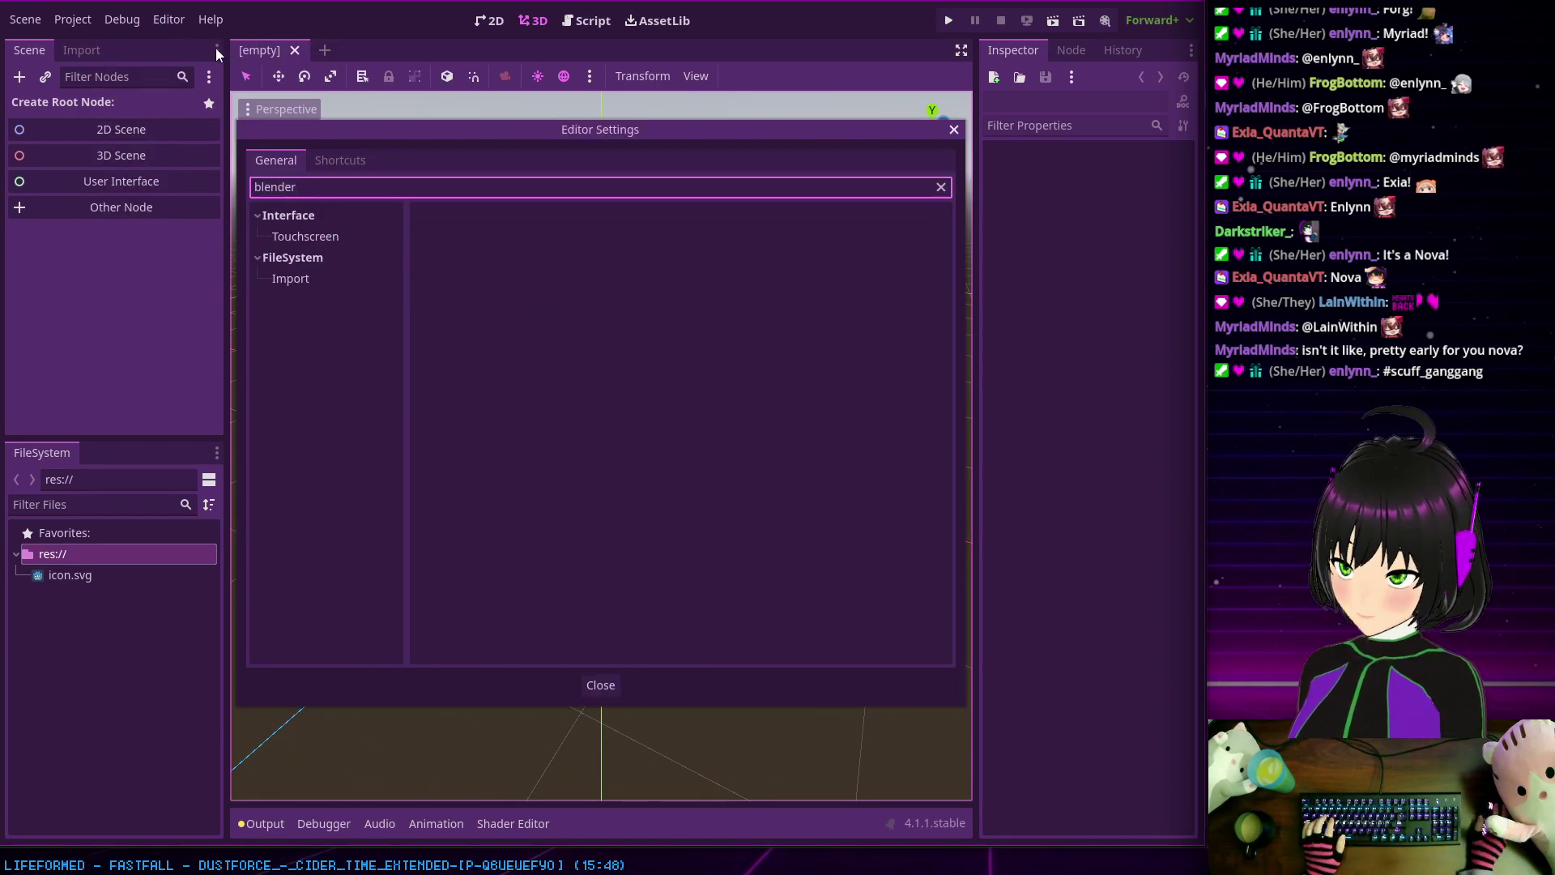
left_click(282, 277)
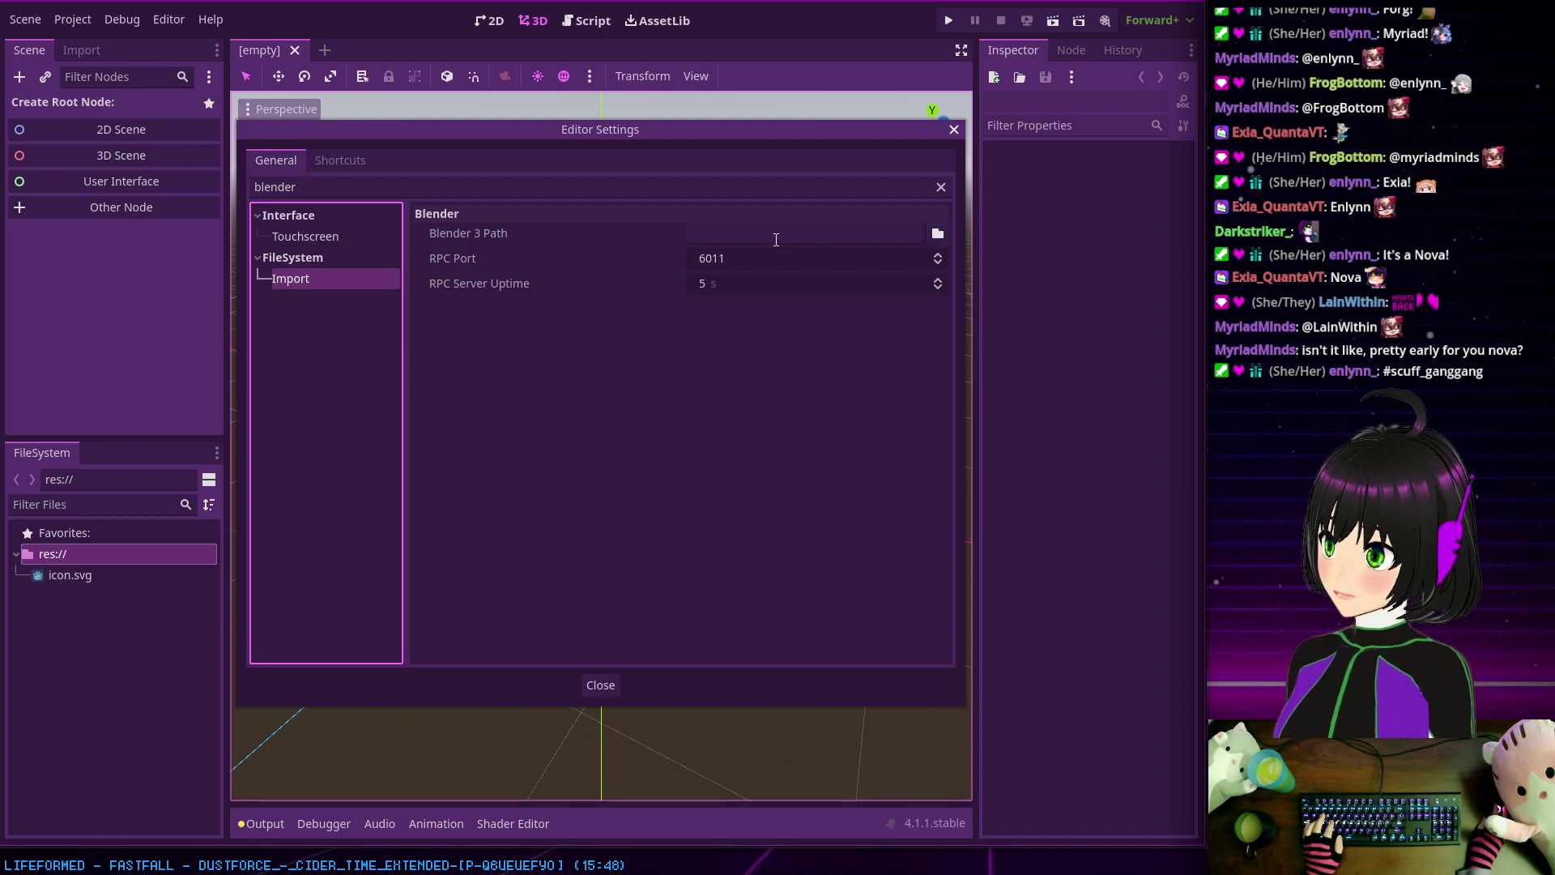
left_click(476, 231)
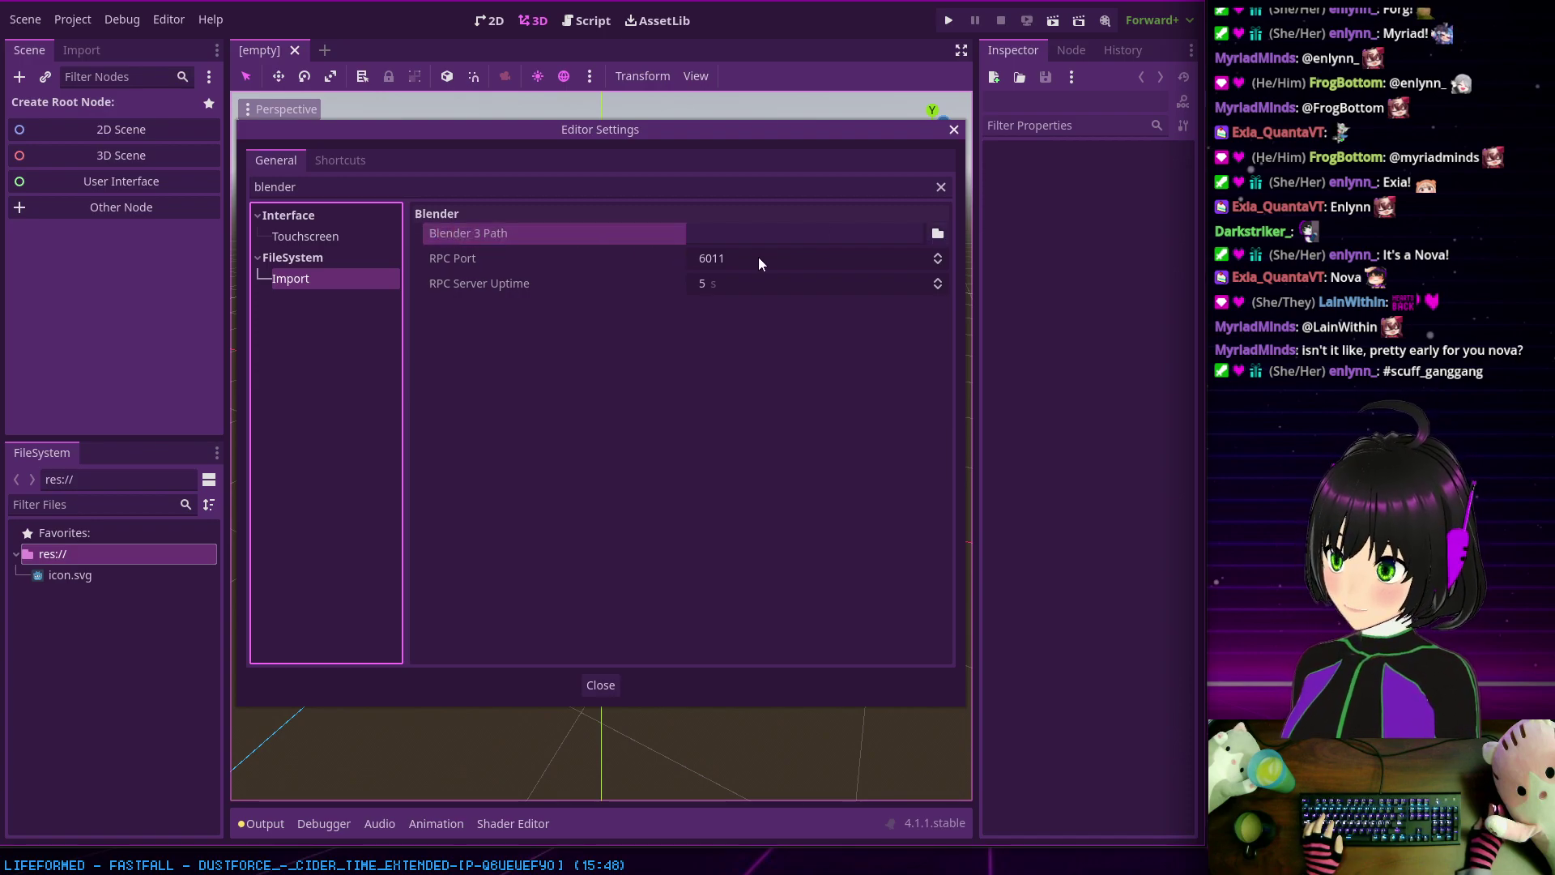
left_click(937, 233)
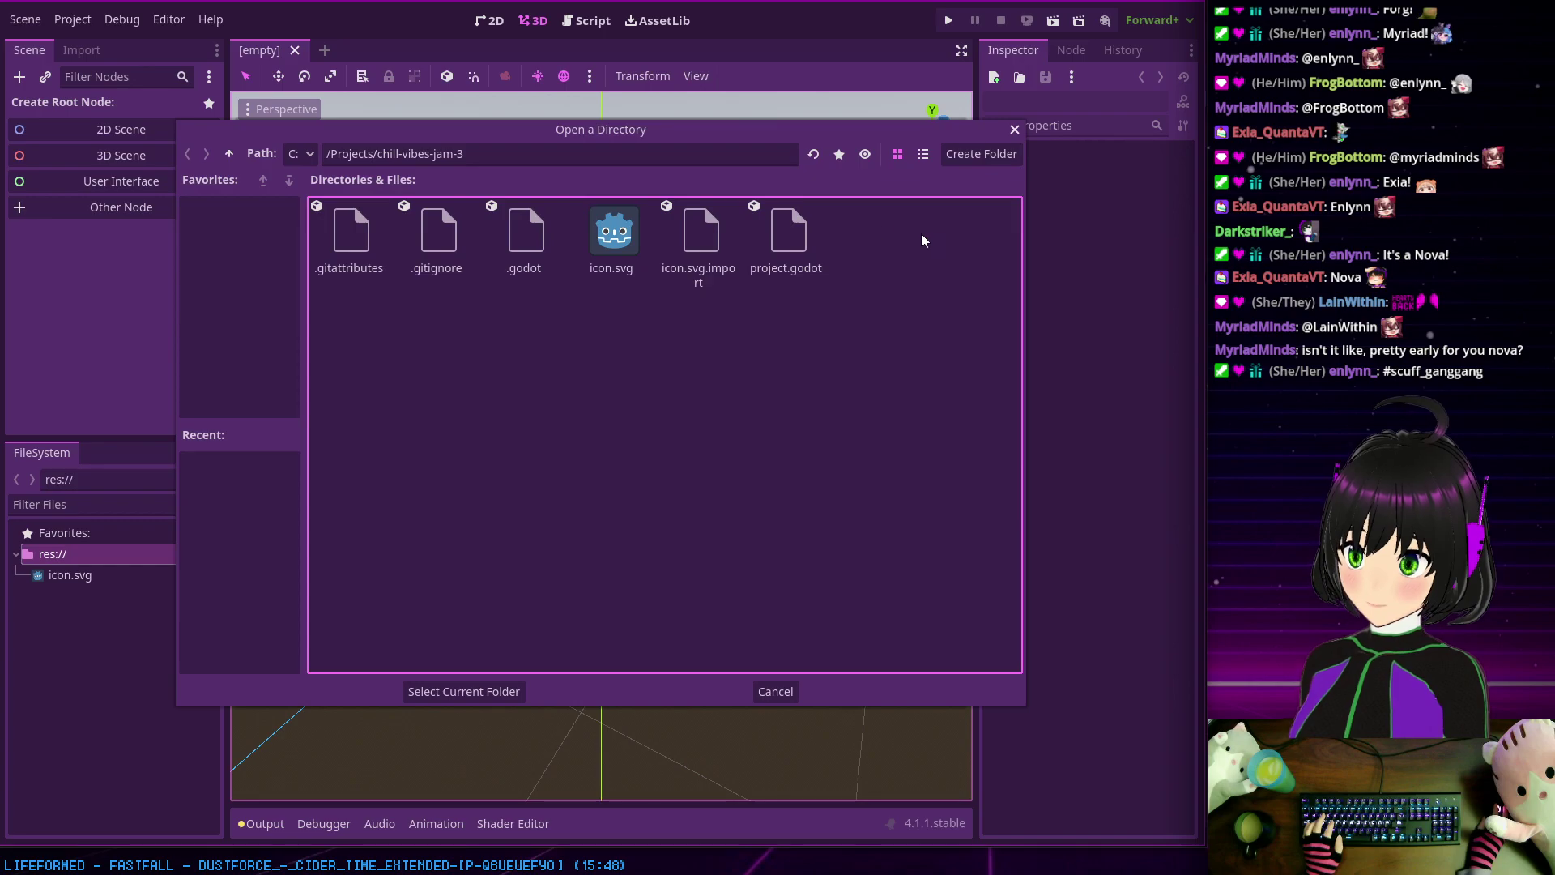
Step: Navigate to C:/Apps/Blender/4.1 and select it as the Blender 3 Path folder
double_click(229, 153)
double_click(364, 227)
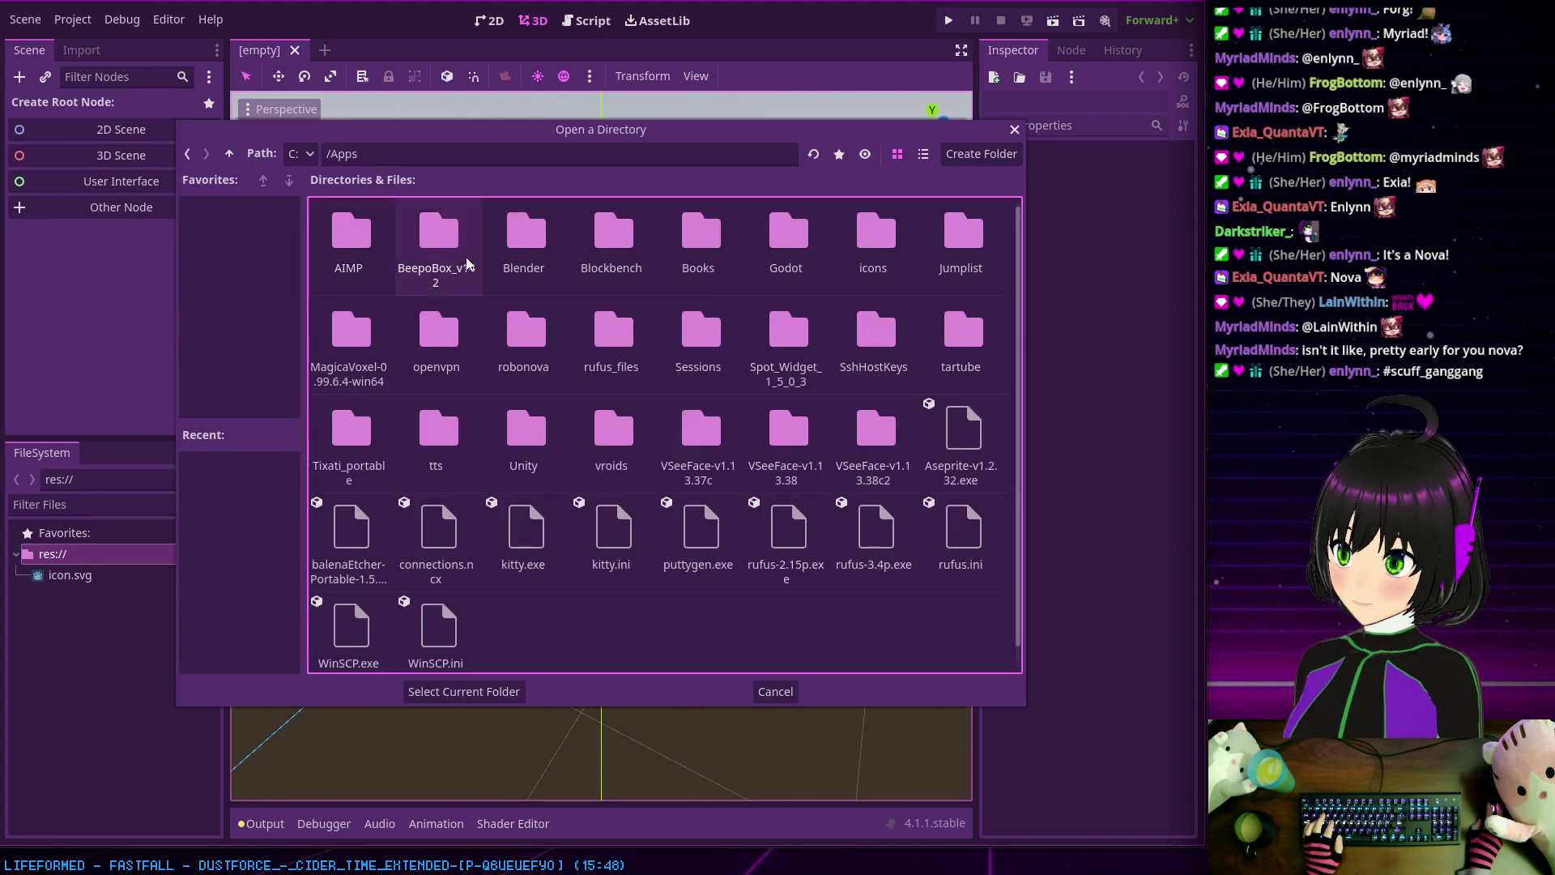
double_click(541, 236)
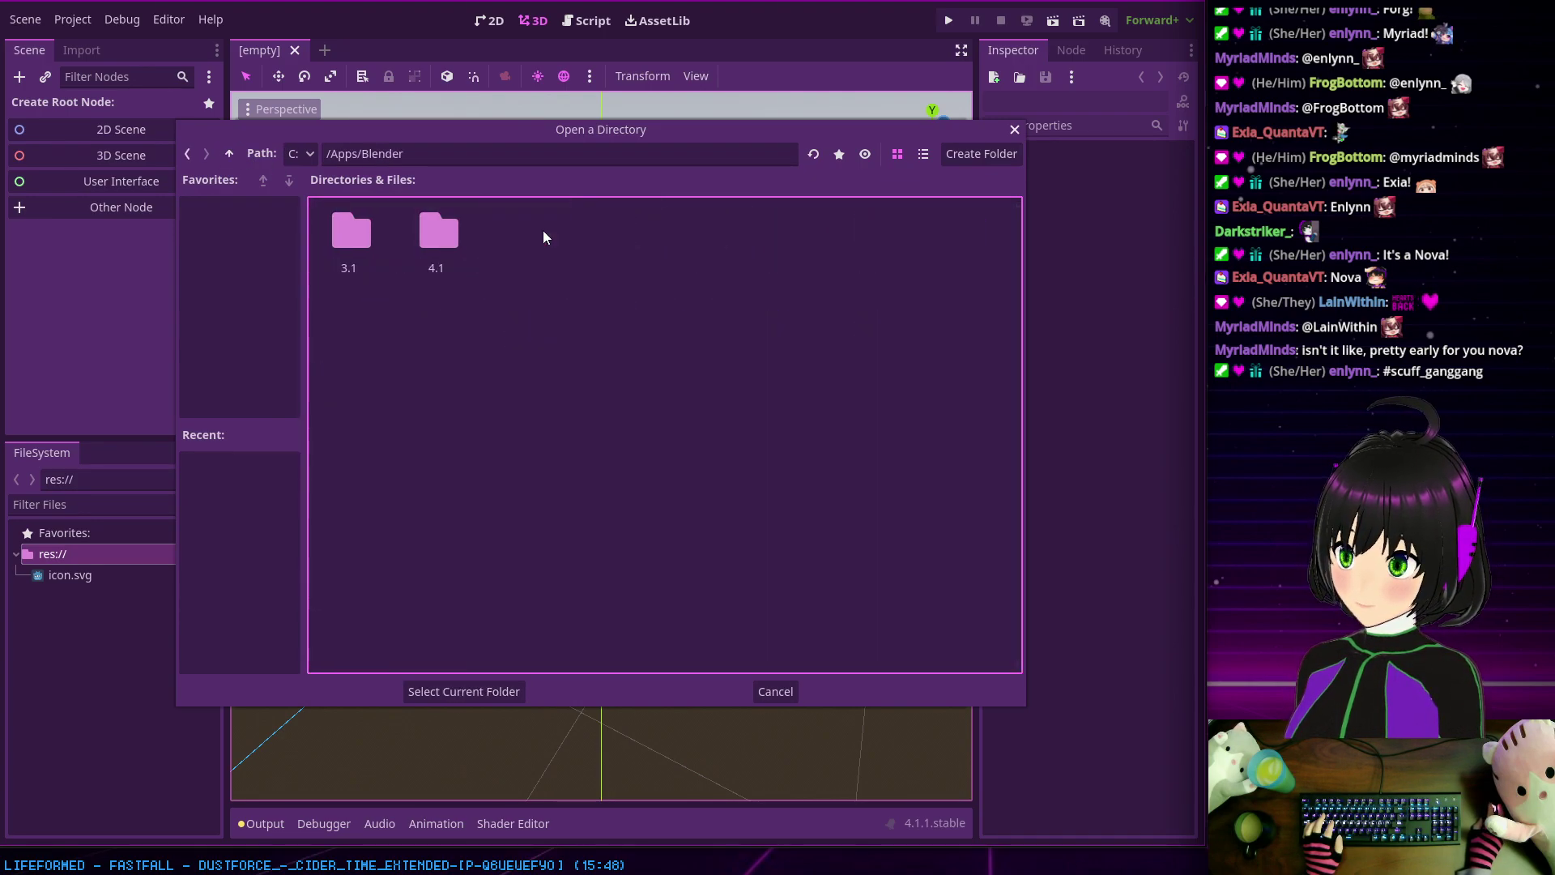
double_click(421, 220)
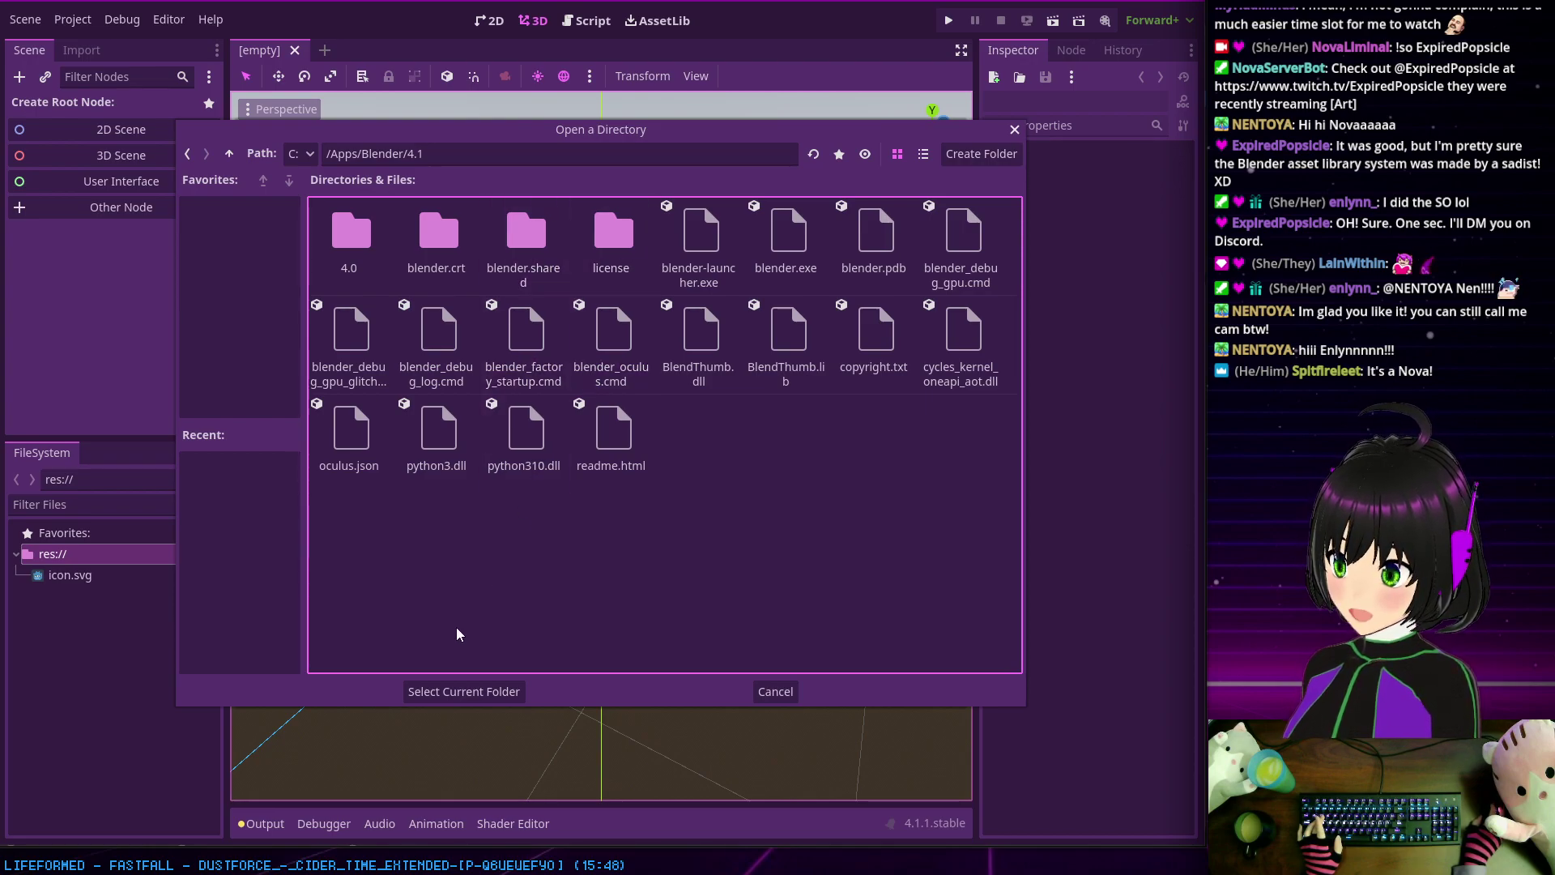
left_click(463, 695)
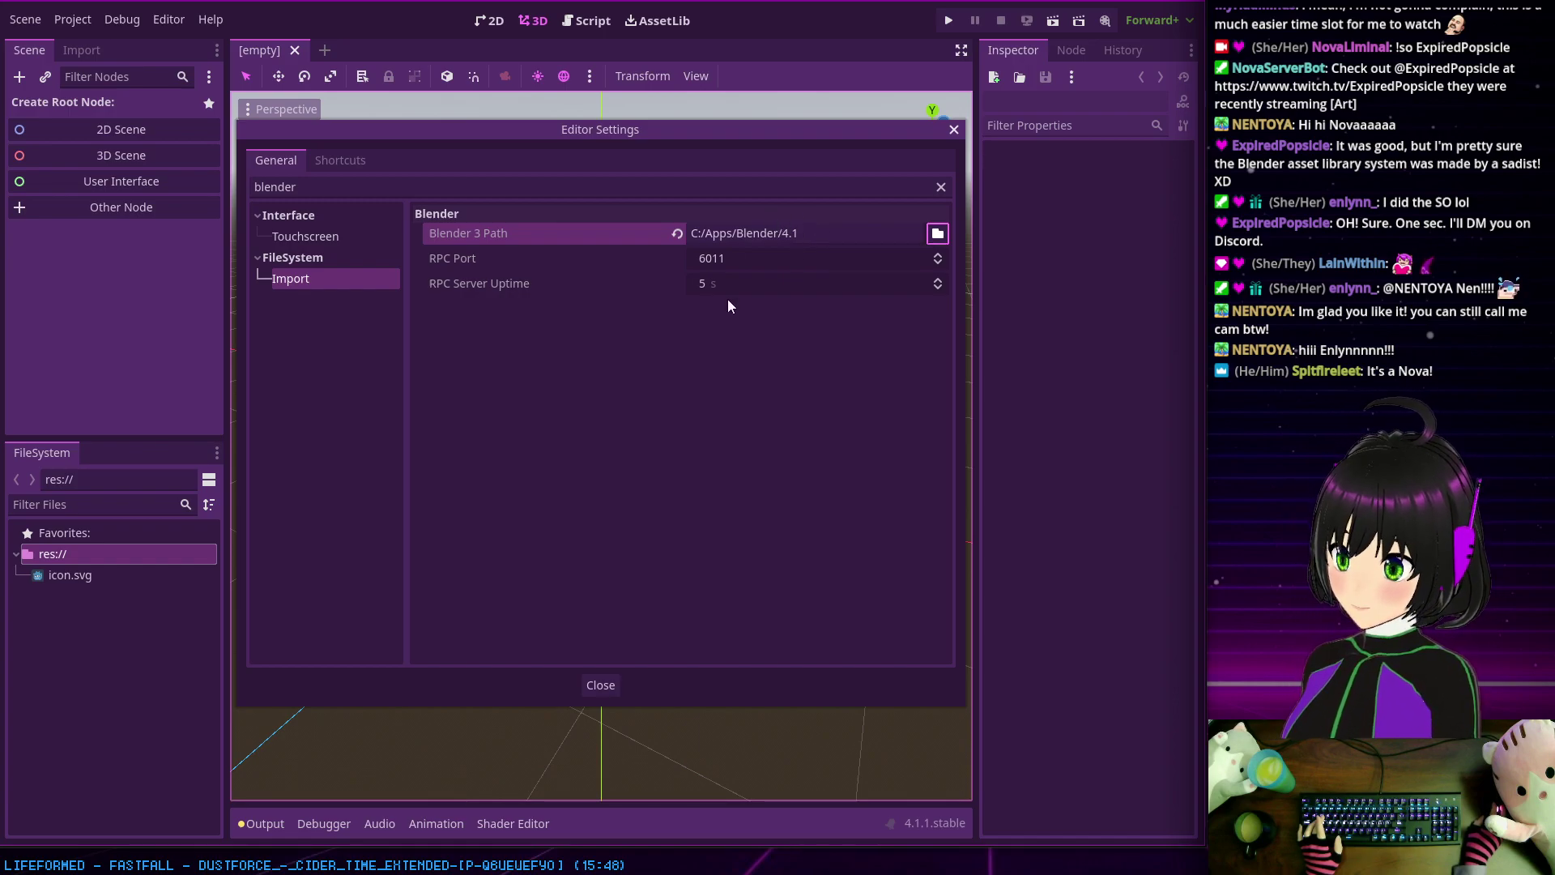
Step: Close Editor Settings and reopen Project Settings, still filtered by the misspelled 'bledner'
left_click(595, 685)
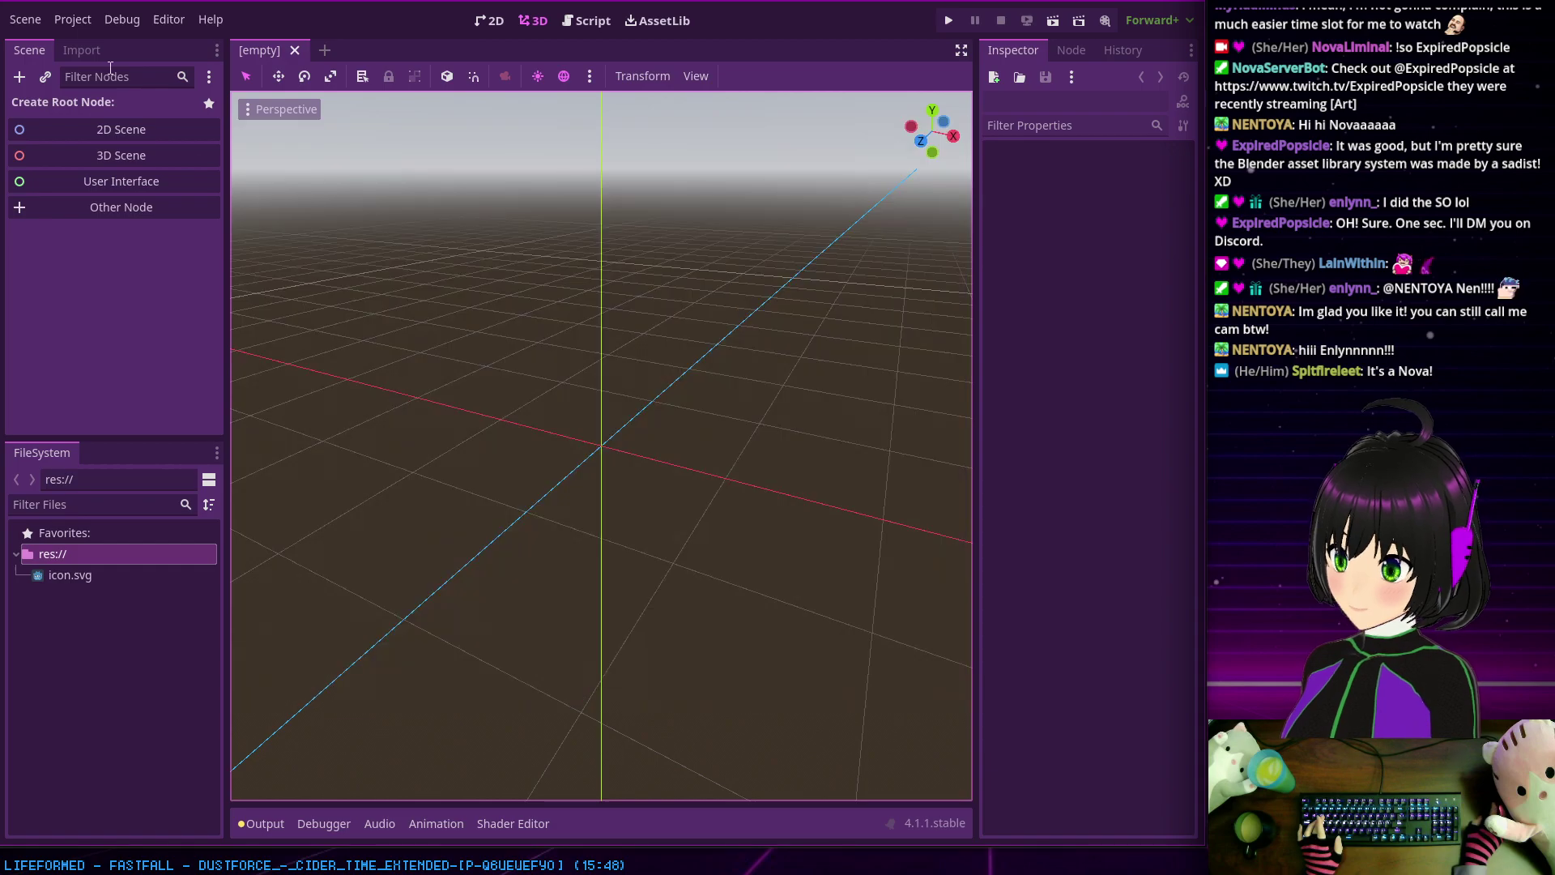
left_click(72, 19)
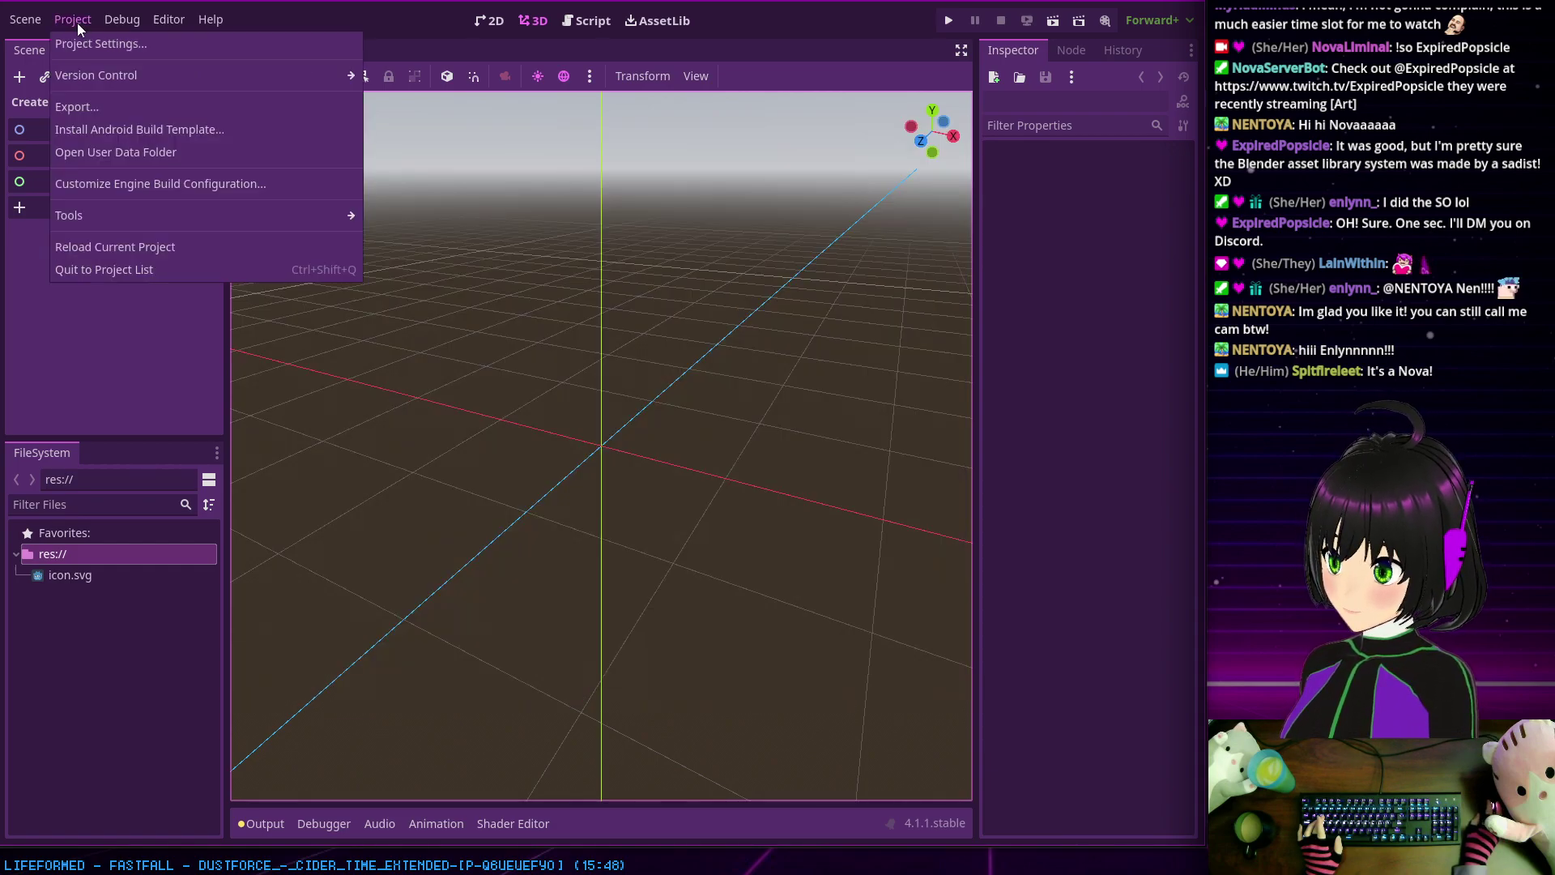
mouse_move(106, 17)
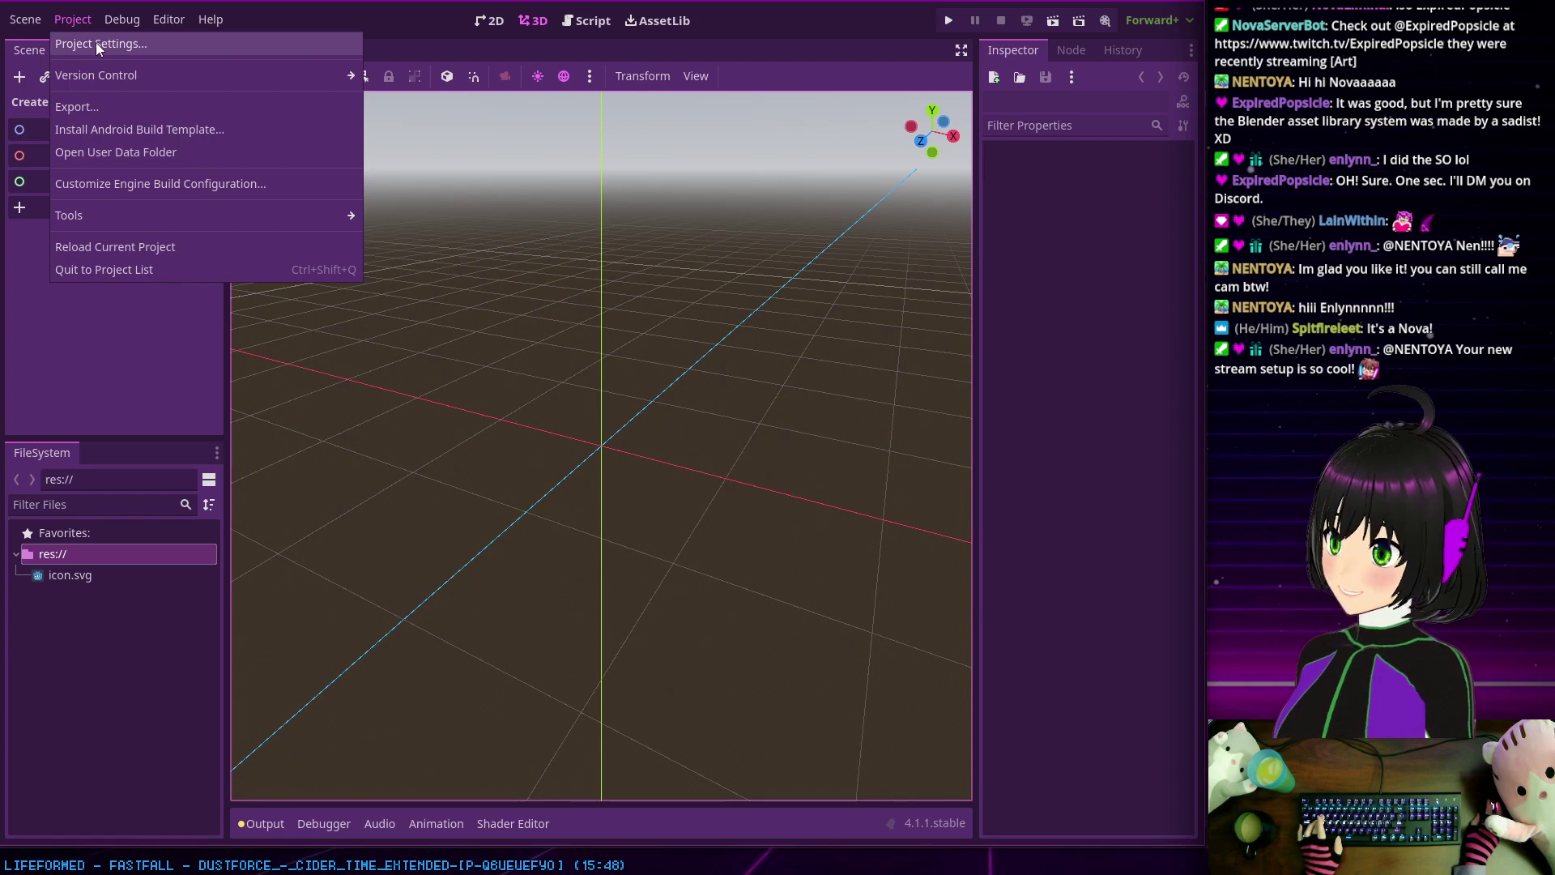
left_click(96, 42)
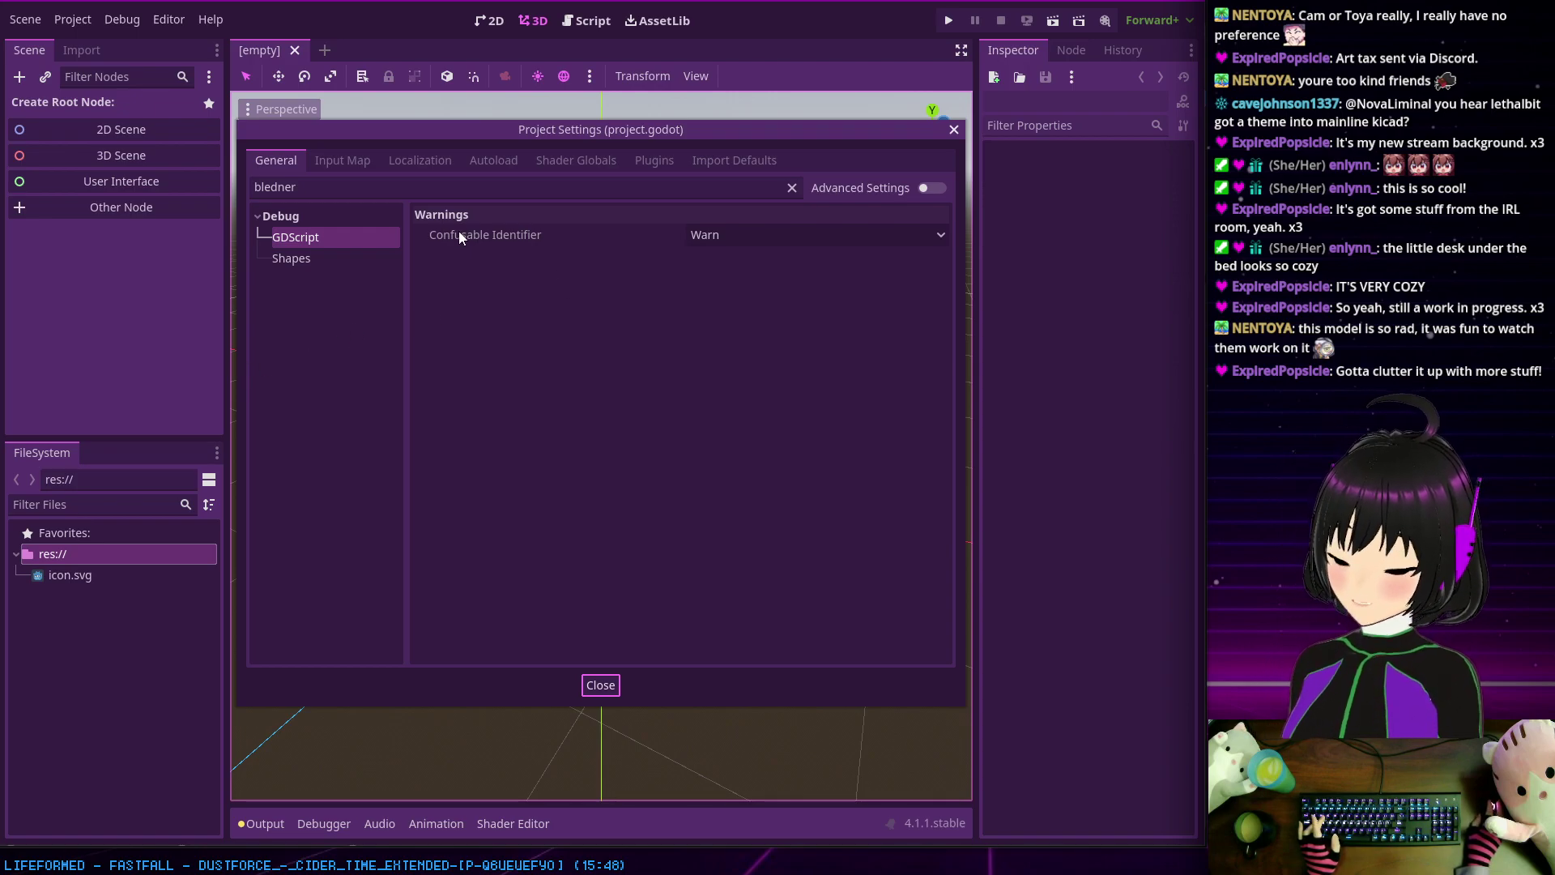
left_click(289, 259)
left_click(297, 239)
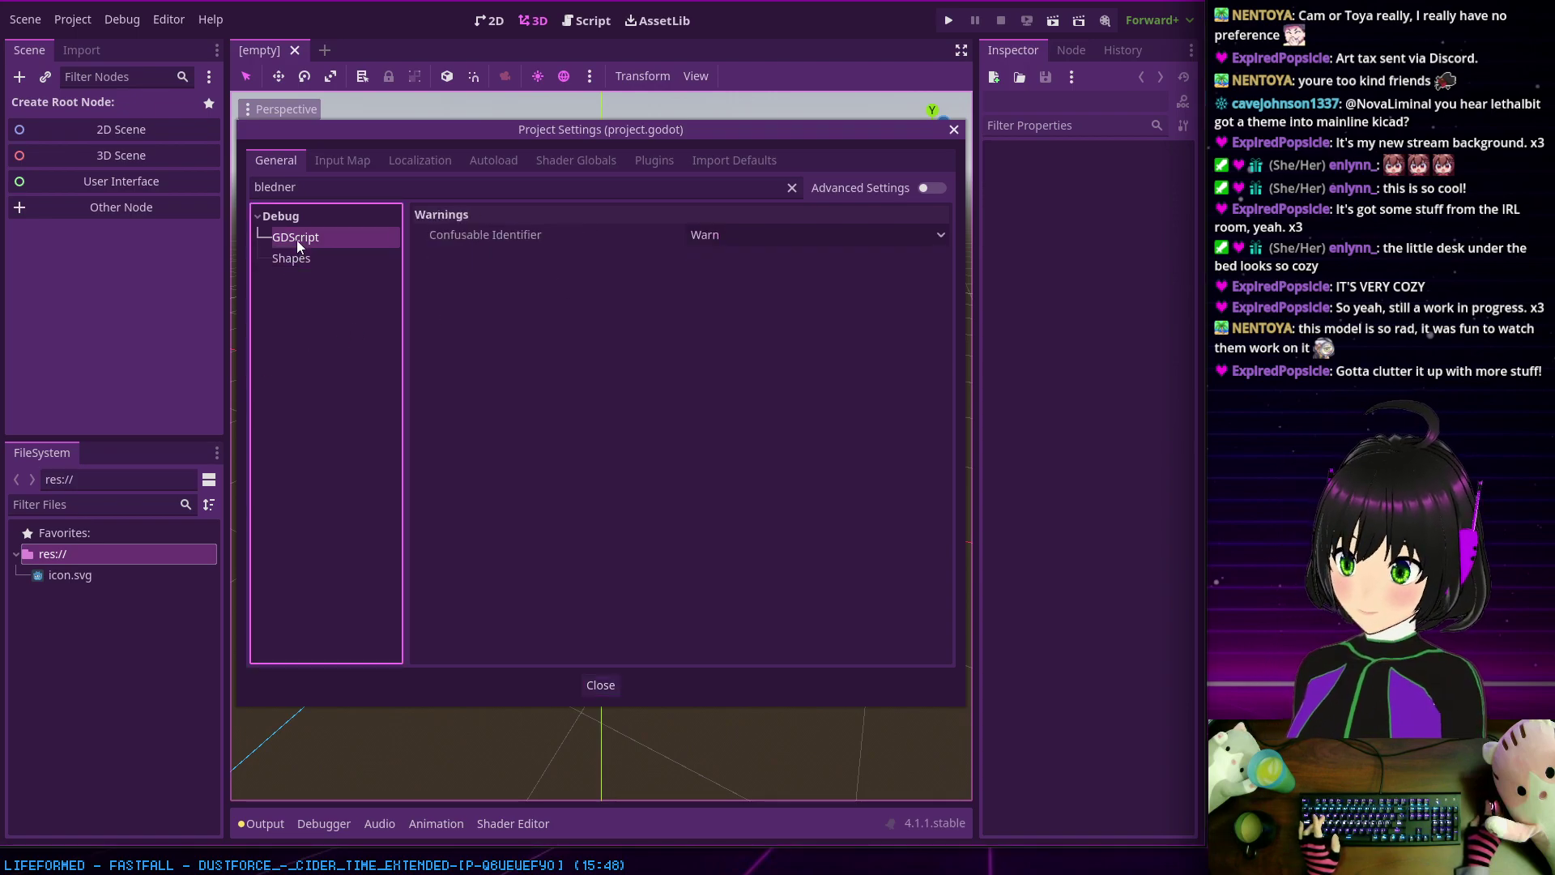
left_click(308, 187)
Step: Correct the filter to 'blender', confirm FileSystem > Import shows Blender enabled, and close Project Settings
key("BackSpace")
key("BackSpace")
key("BackSpace")
key("BackSpace")
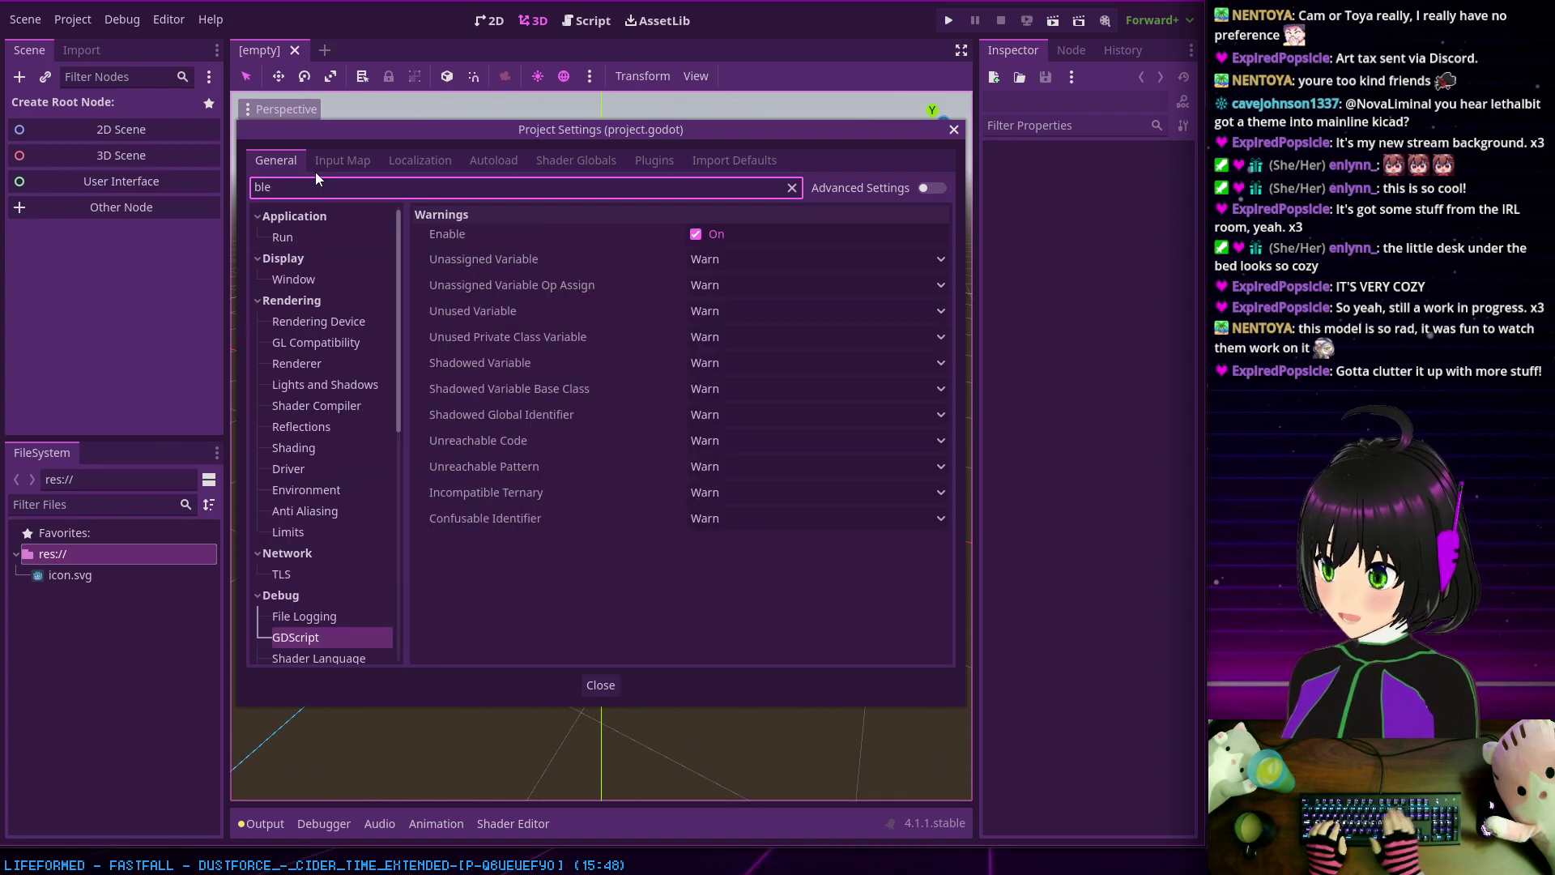
type("nder")
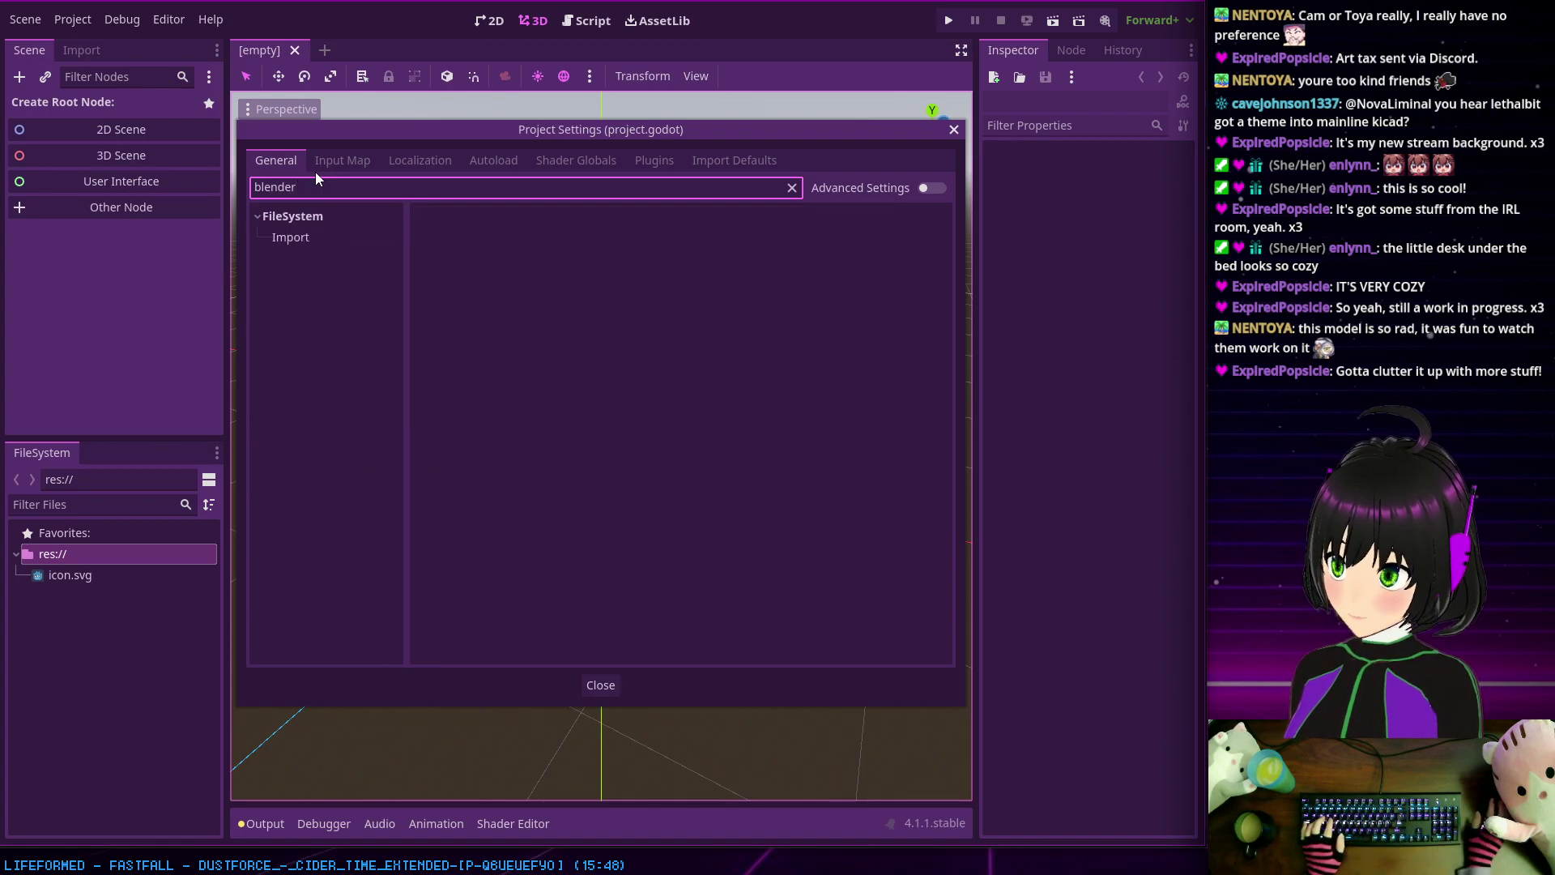
left_click(314, 236)
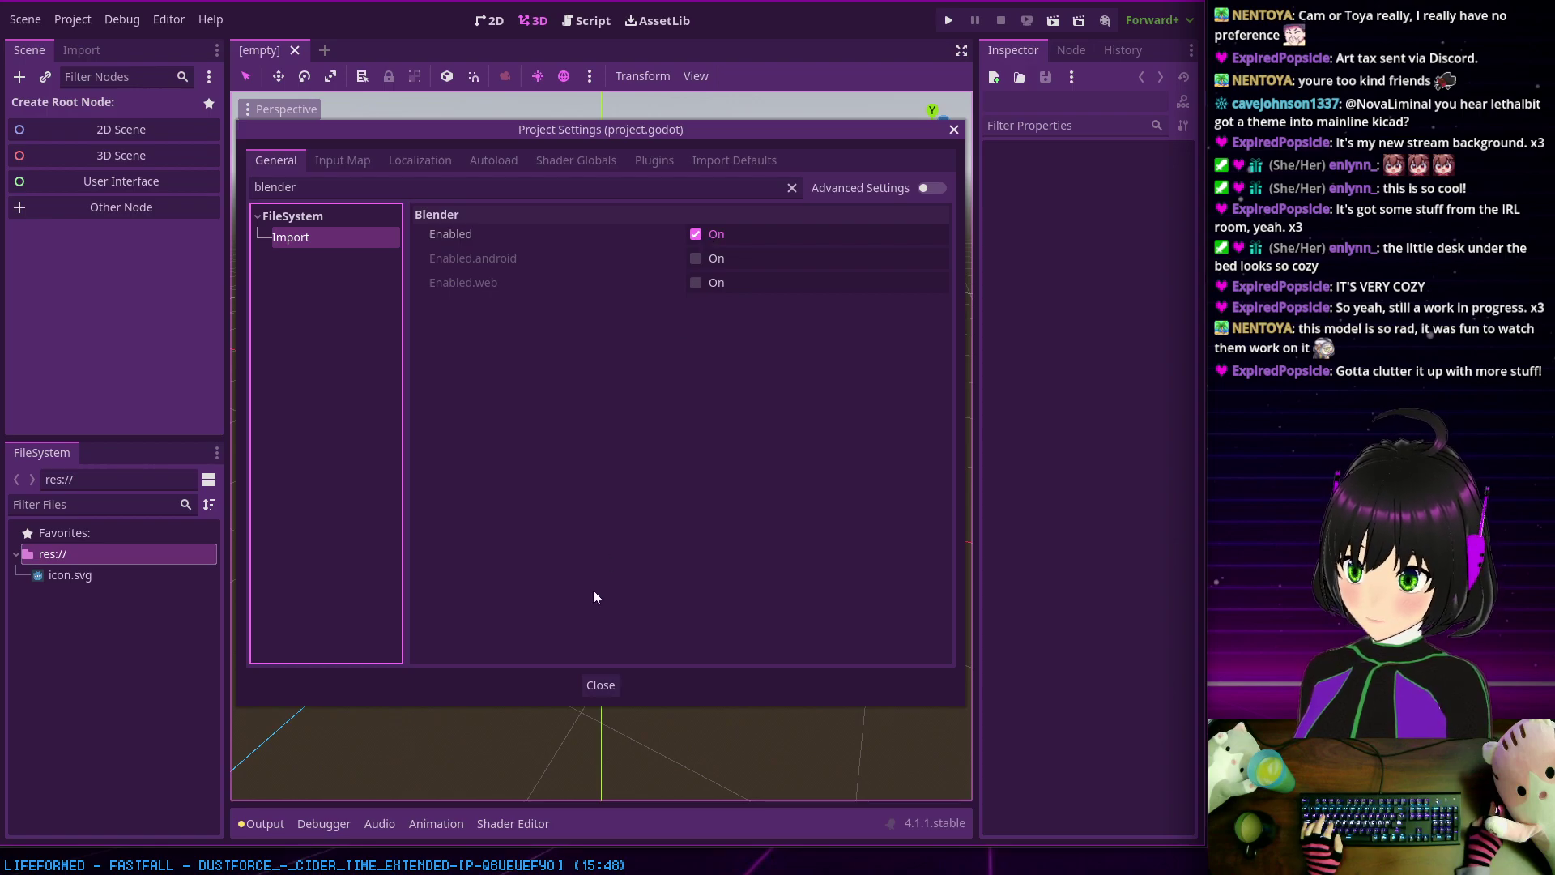
left_click(600, 685)
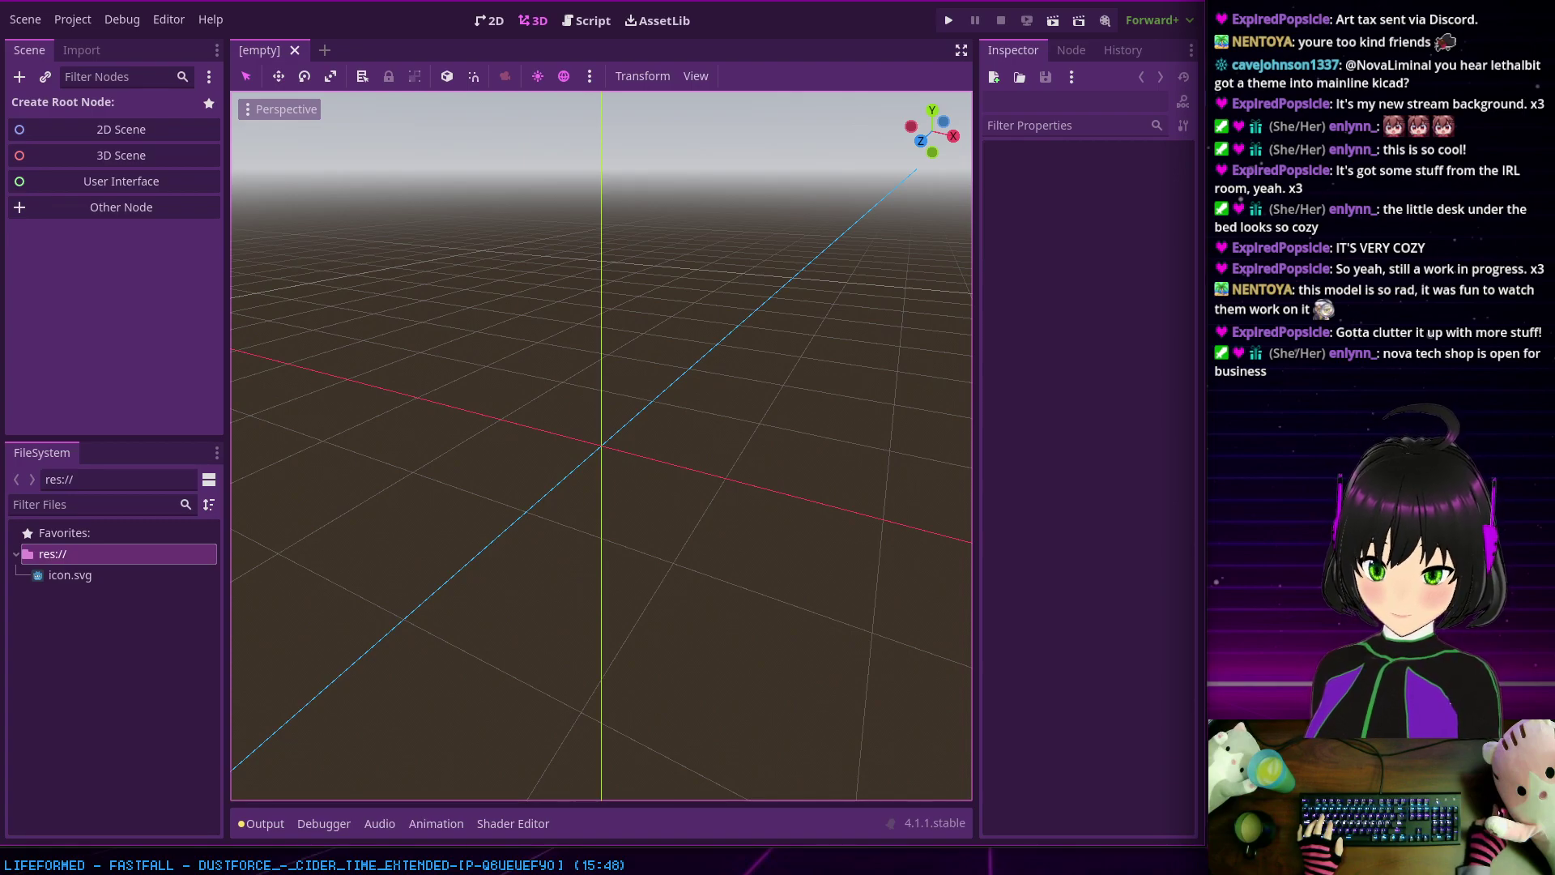
Step: Switch to Blender 4.1 and delete the default Cube selected in the Outliner, then open the Add menu
key("alt+Tab")
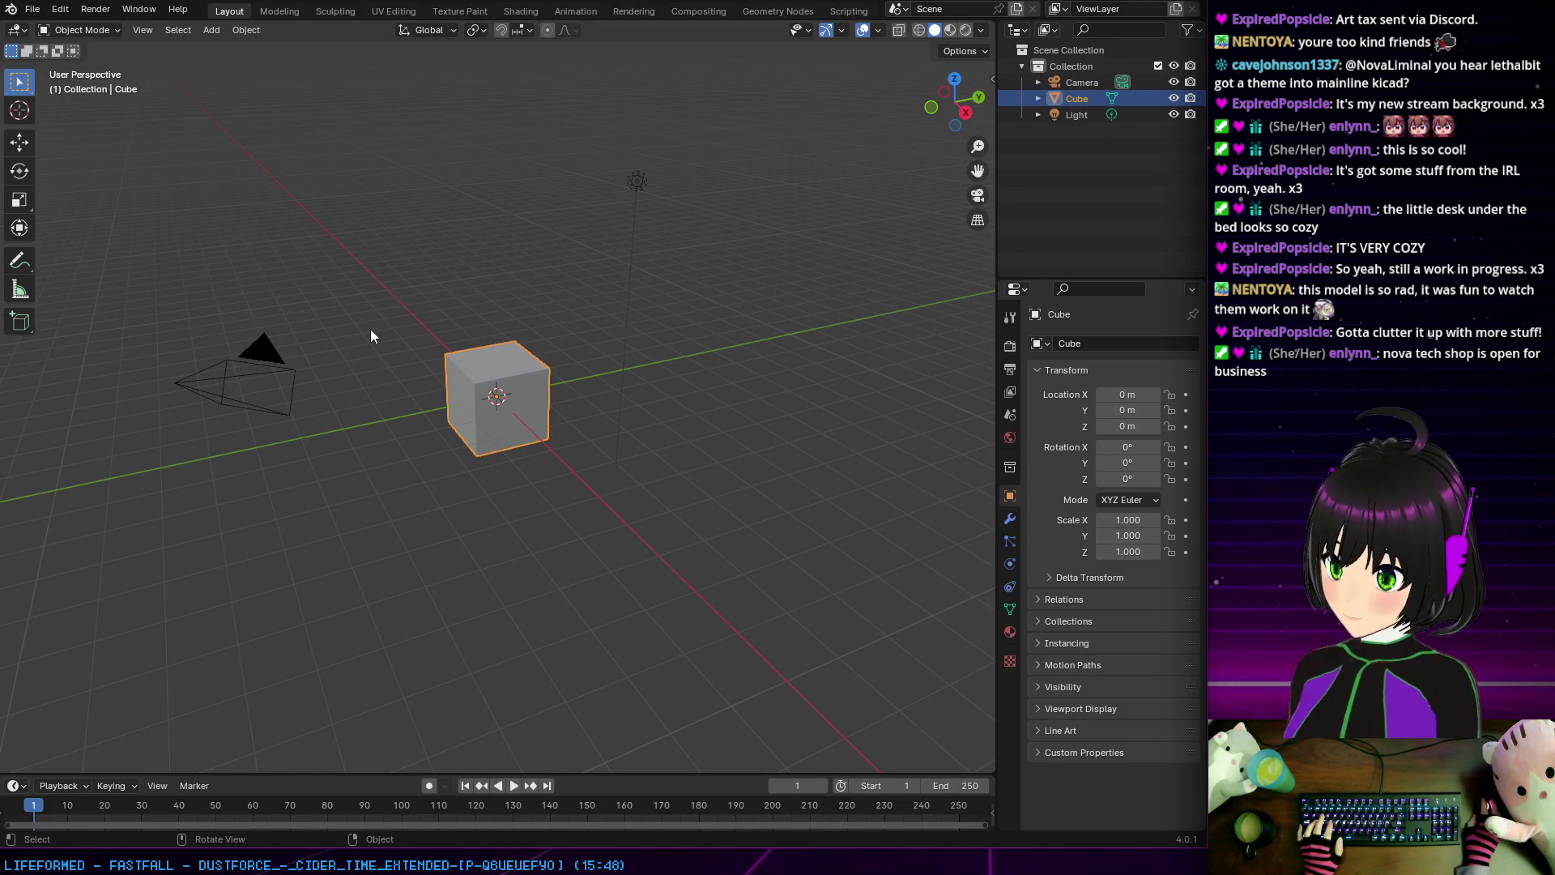
scroll(514, 387, "up", 5)
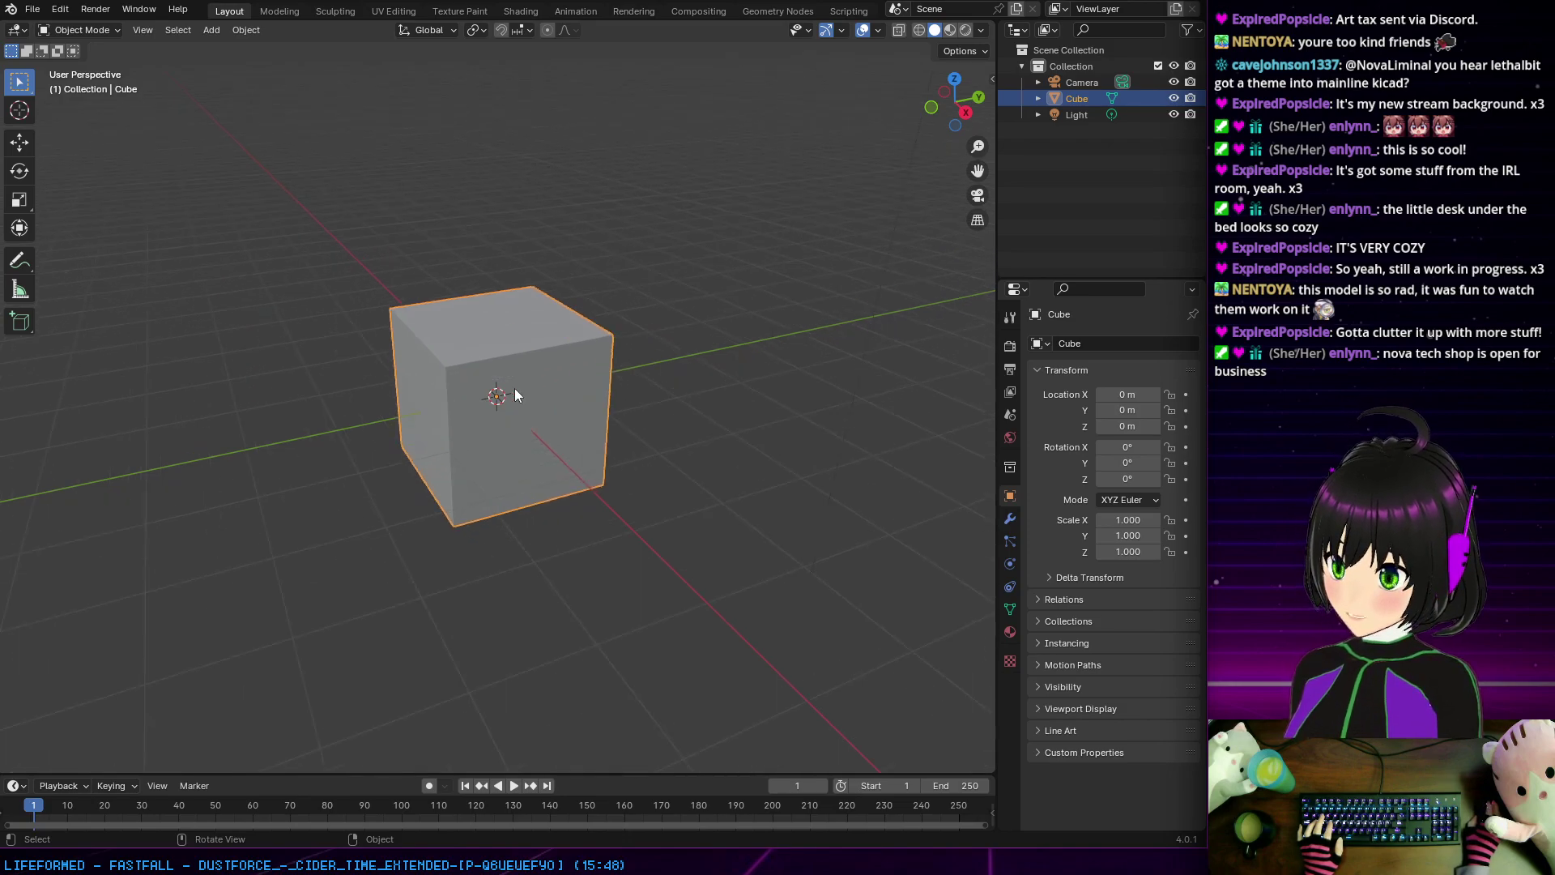
left_click(1088, 115)
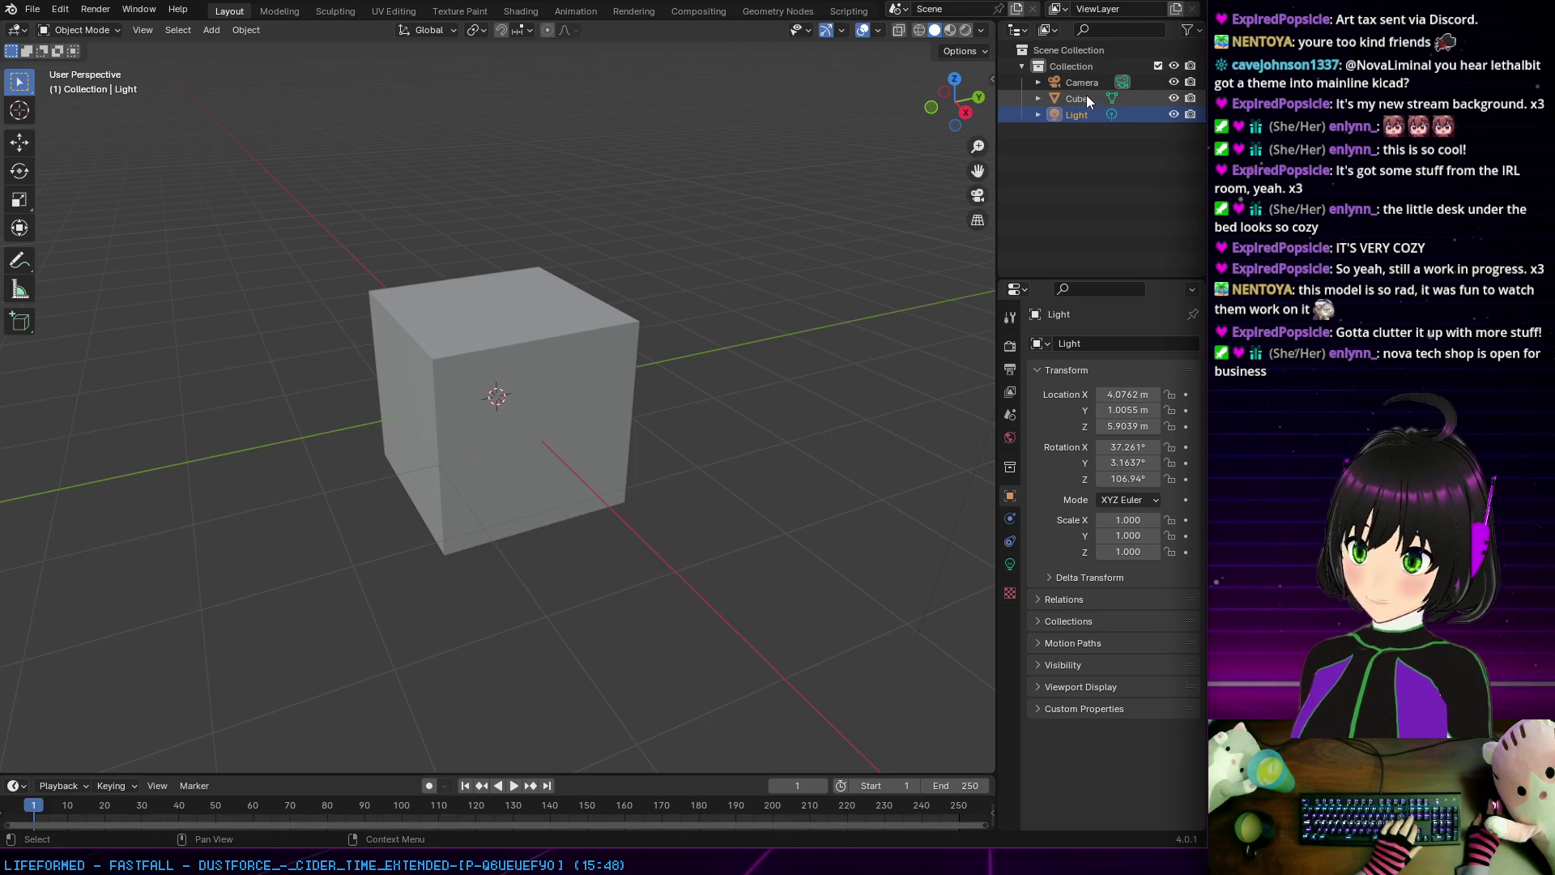
left_click(1077, 95)
key("x")
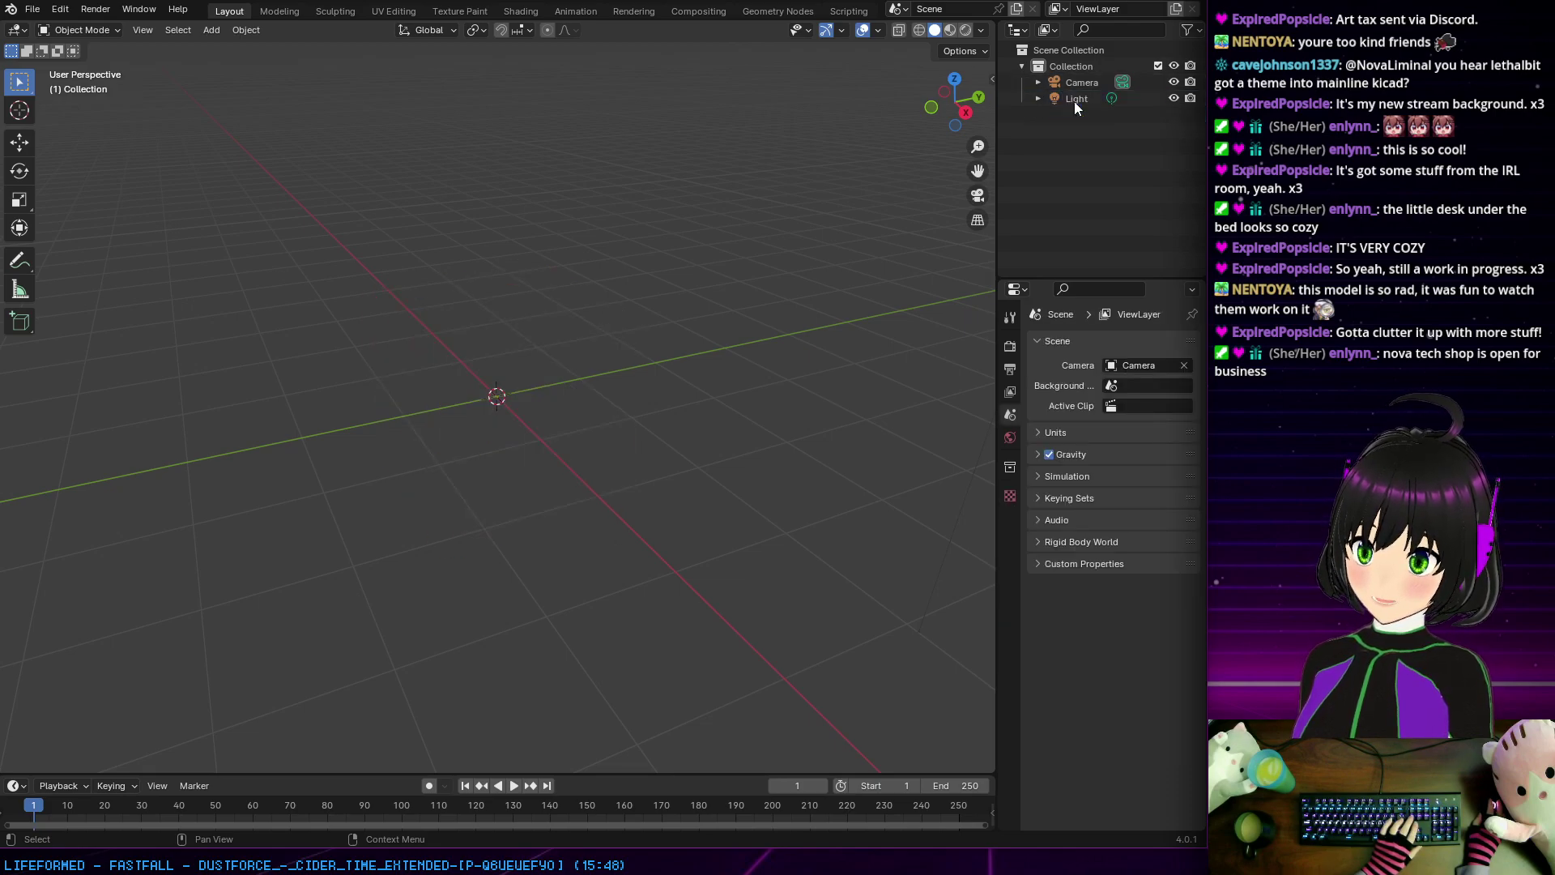
right_click(1065, 135)
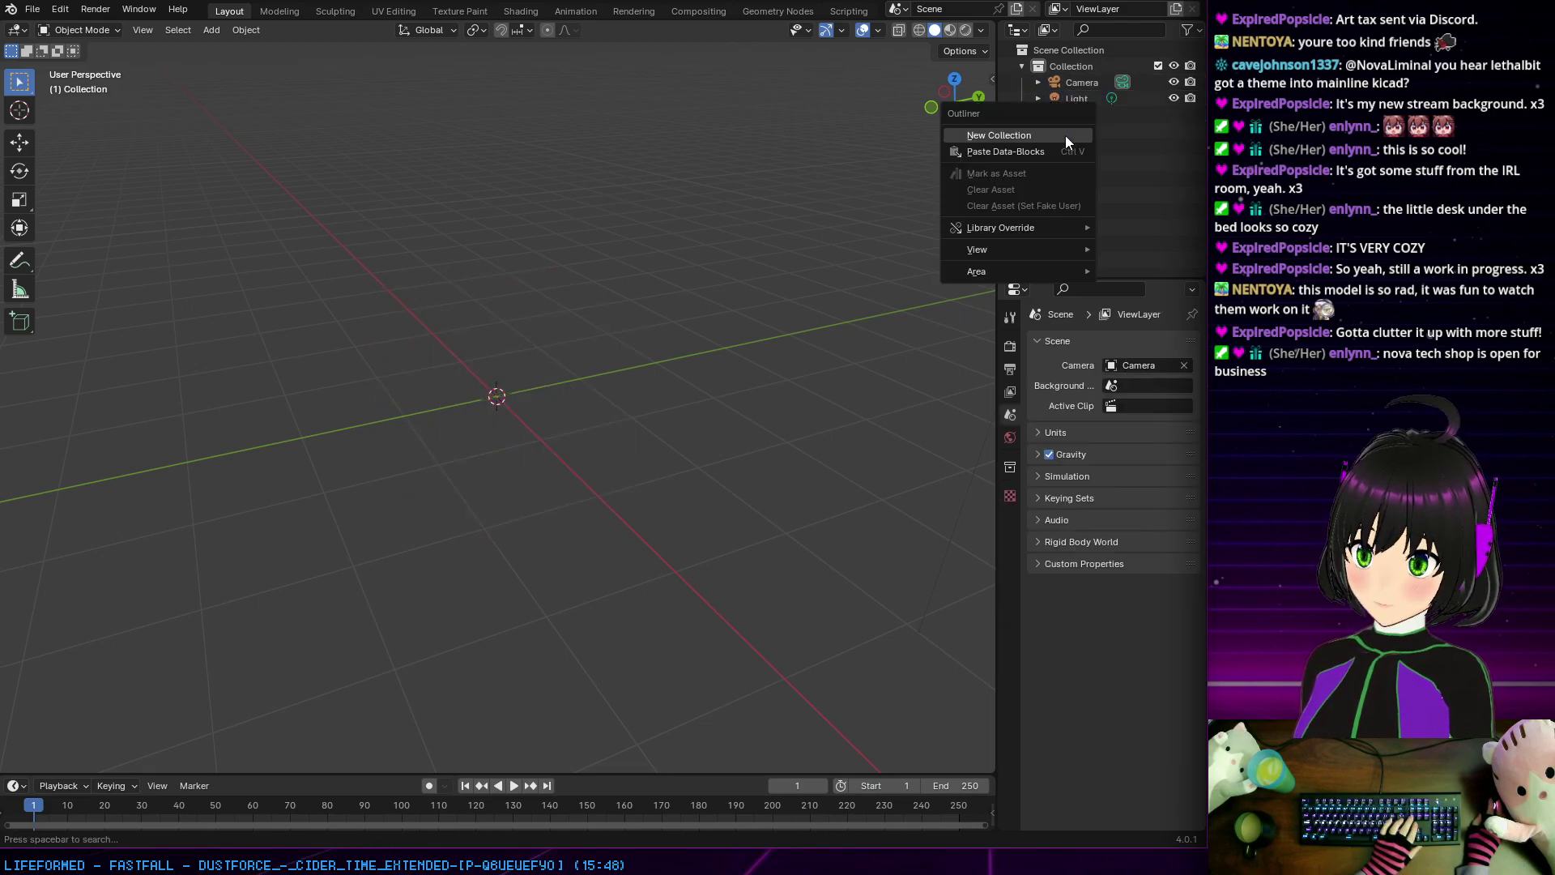
right_click(569, 222)
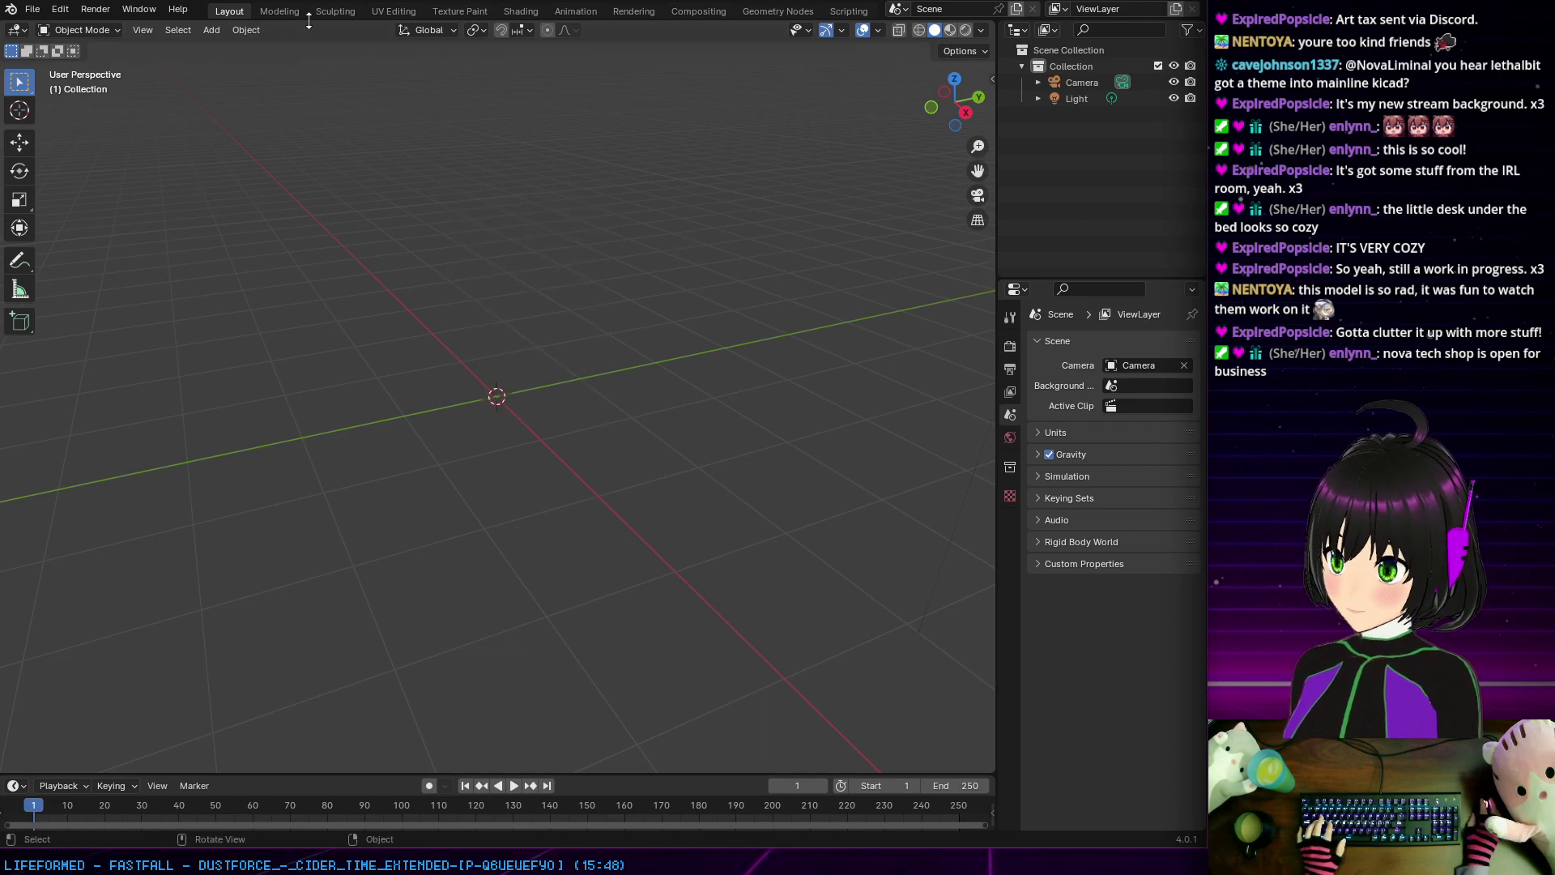
left_click(210, 31)
Step: Add a new cube mesh and delete the Light and Camera objects
mouse_move(239, 50)
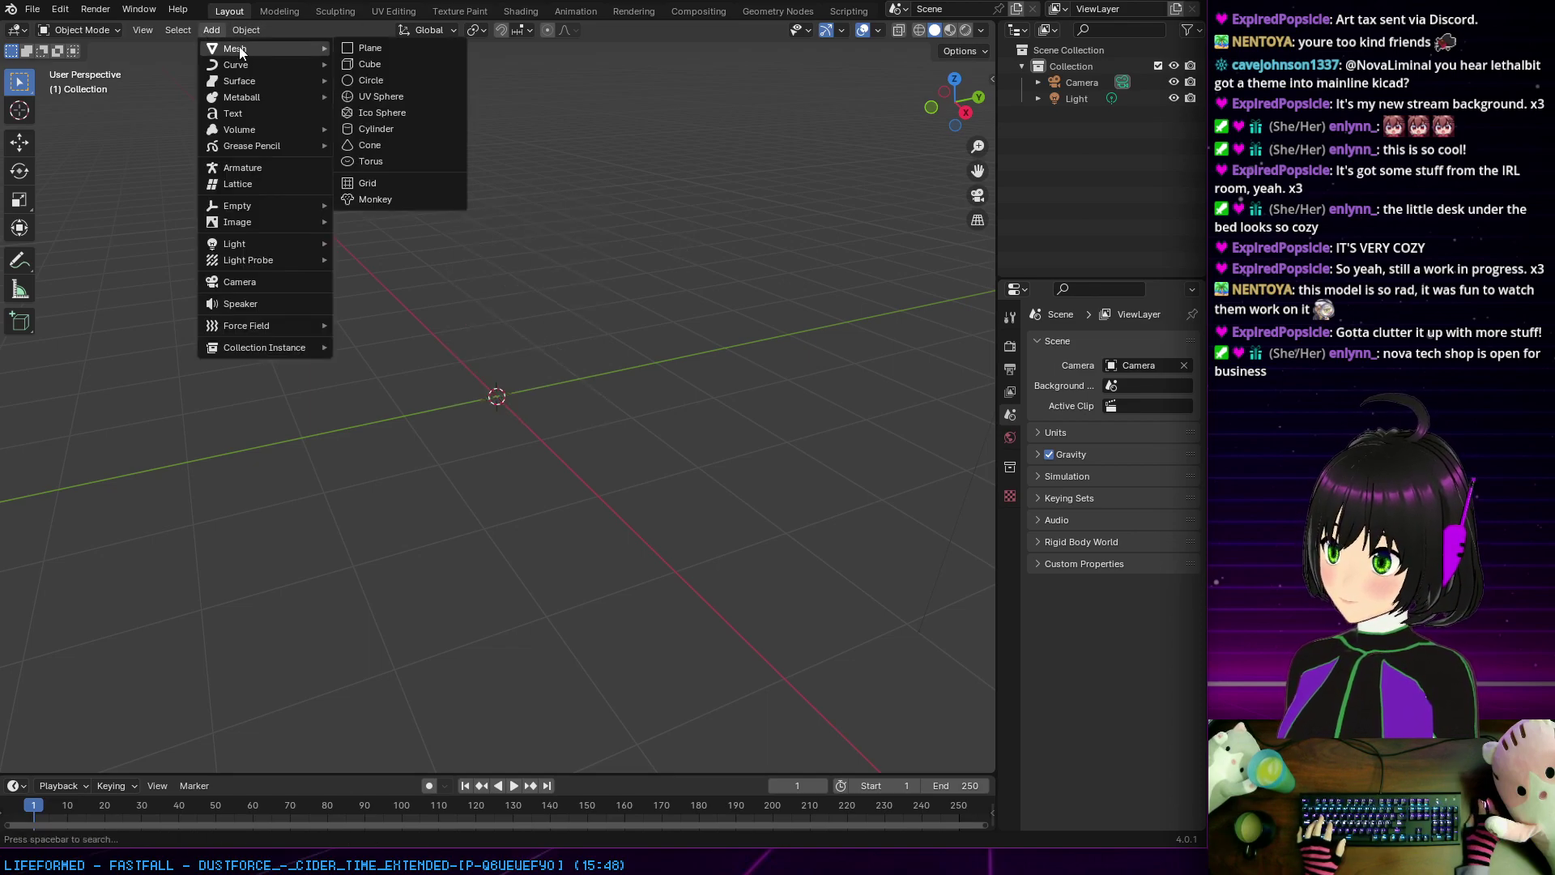
left_click(367, 63)
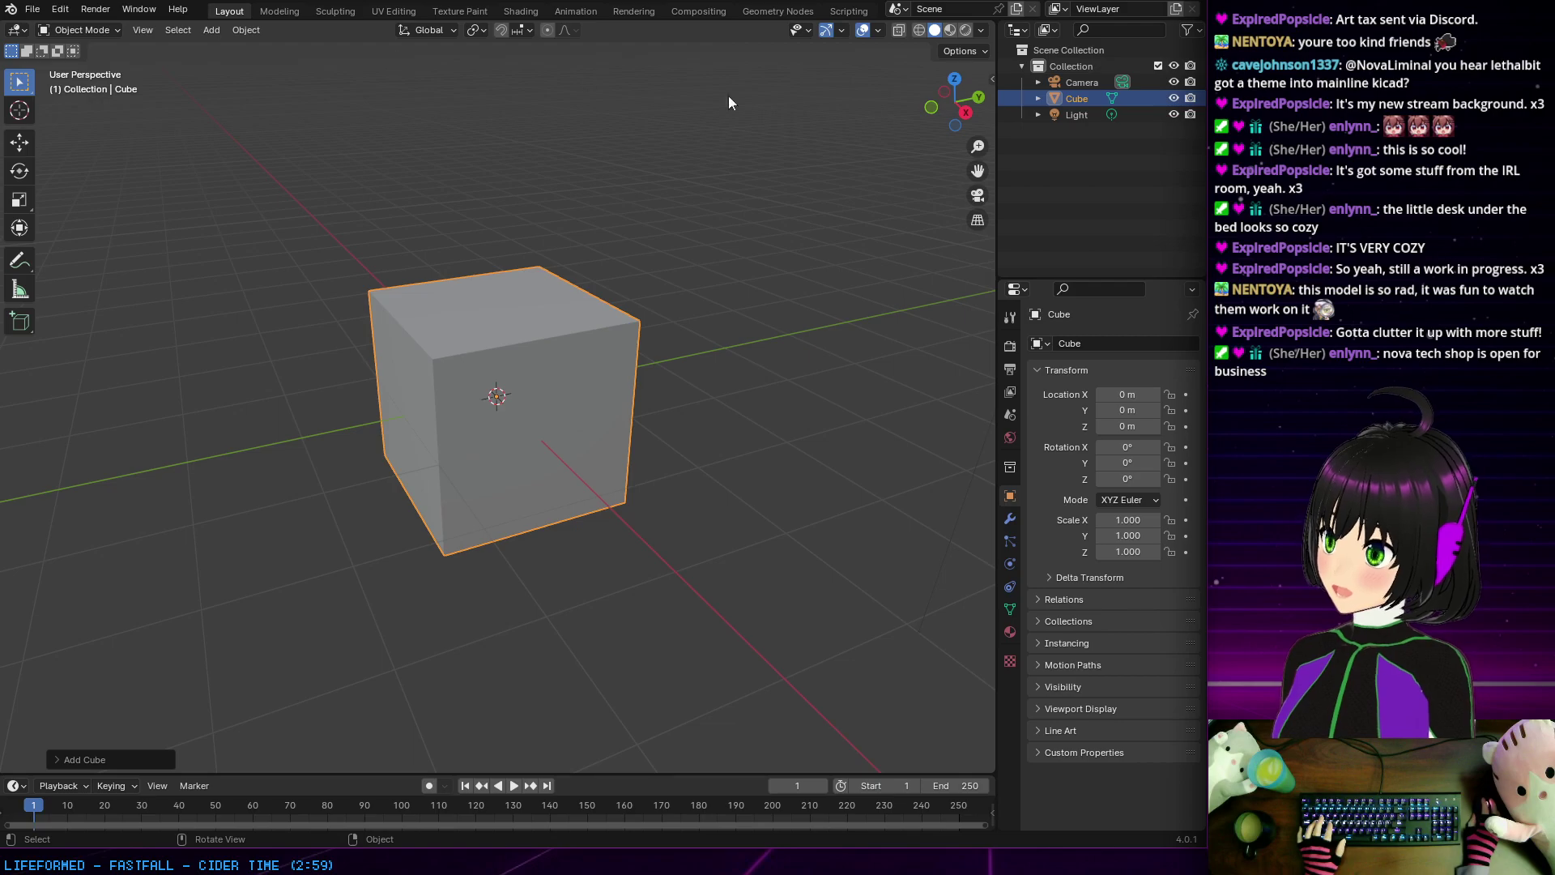
left_click(1056, 115)
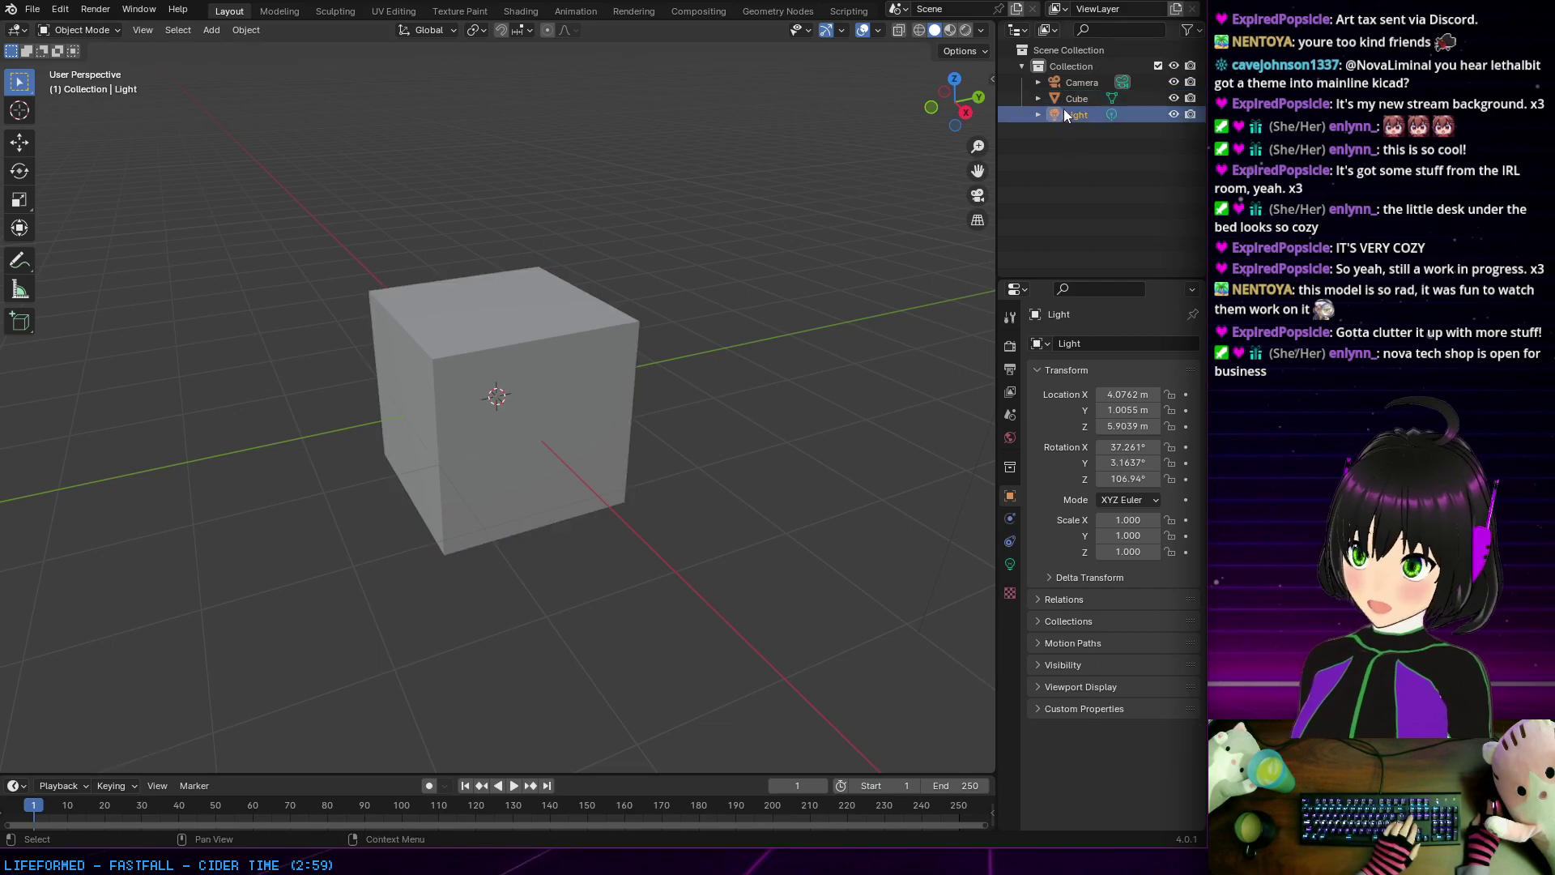
key("Delete")
left_click(1077, 89)
key("Delete")
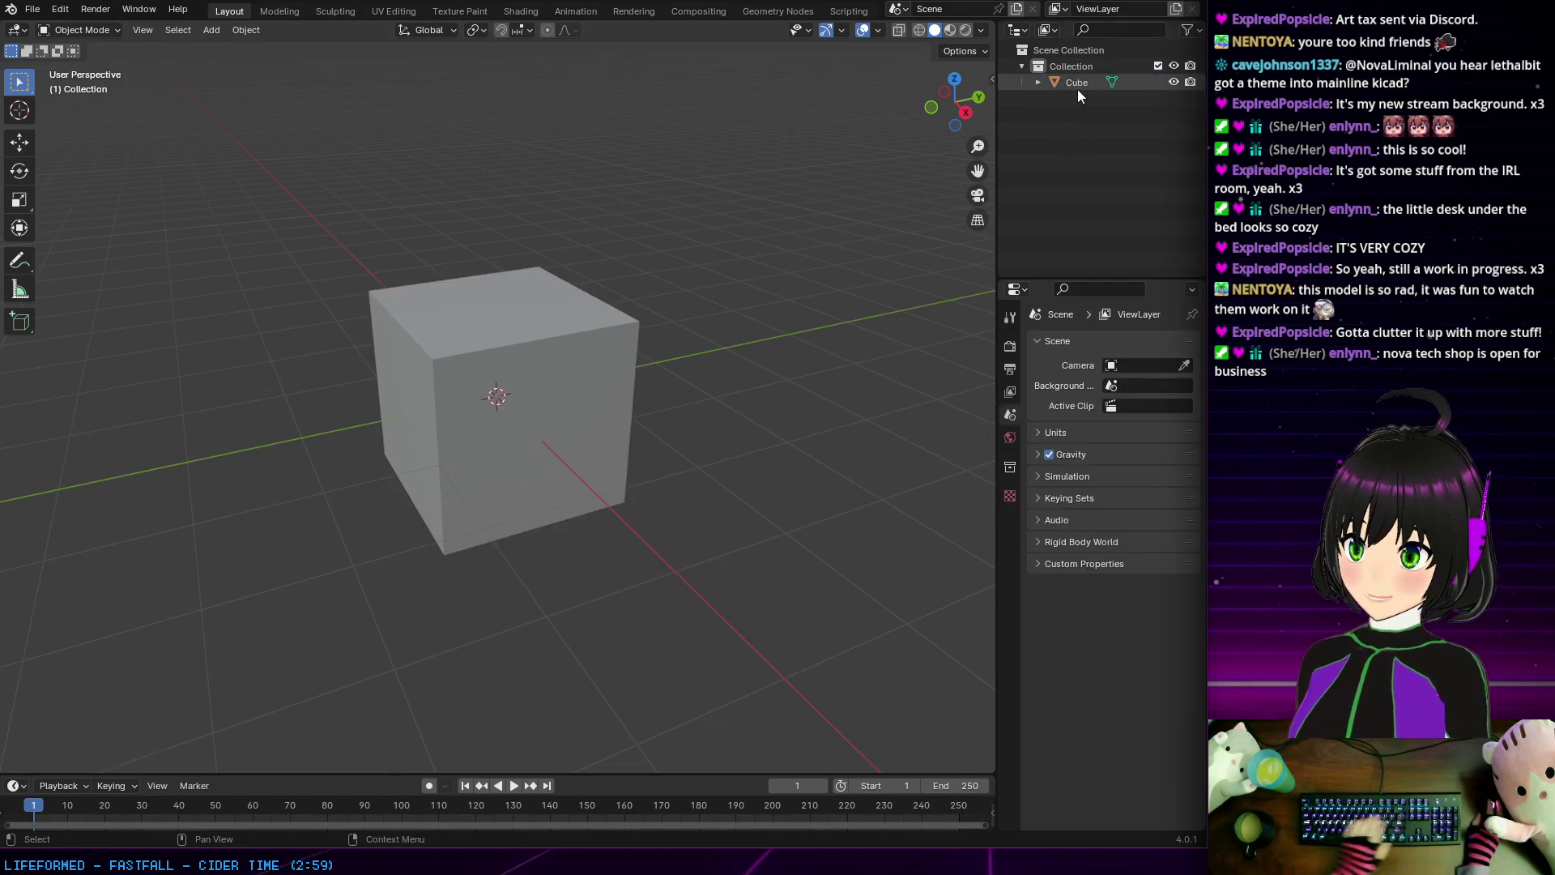
Step: Rename the cube in the Outliner to heckin_shape
double_click(1073, 82)
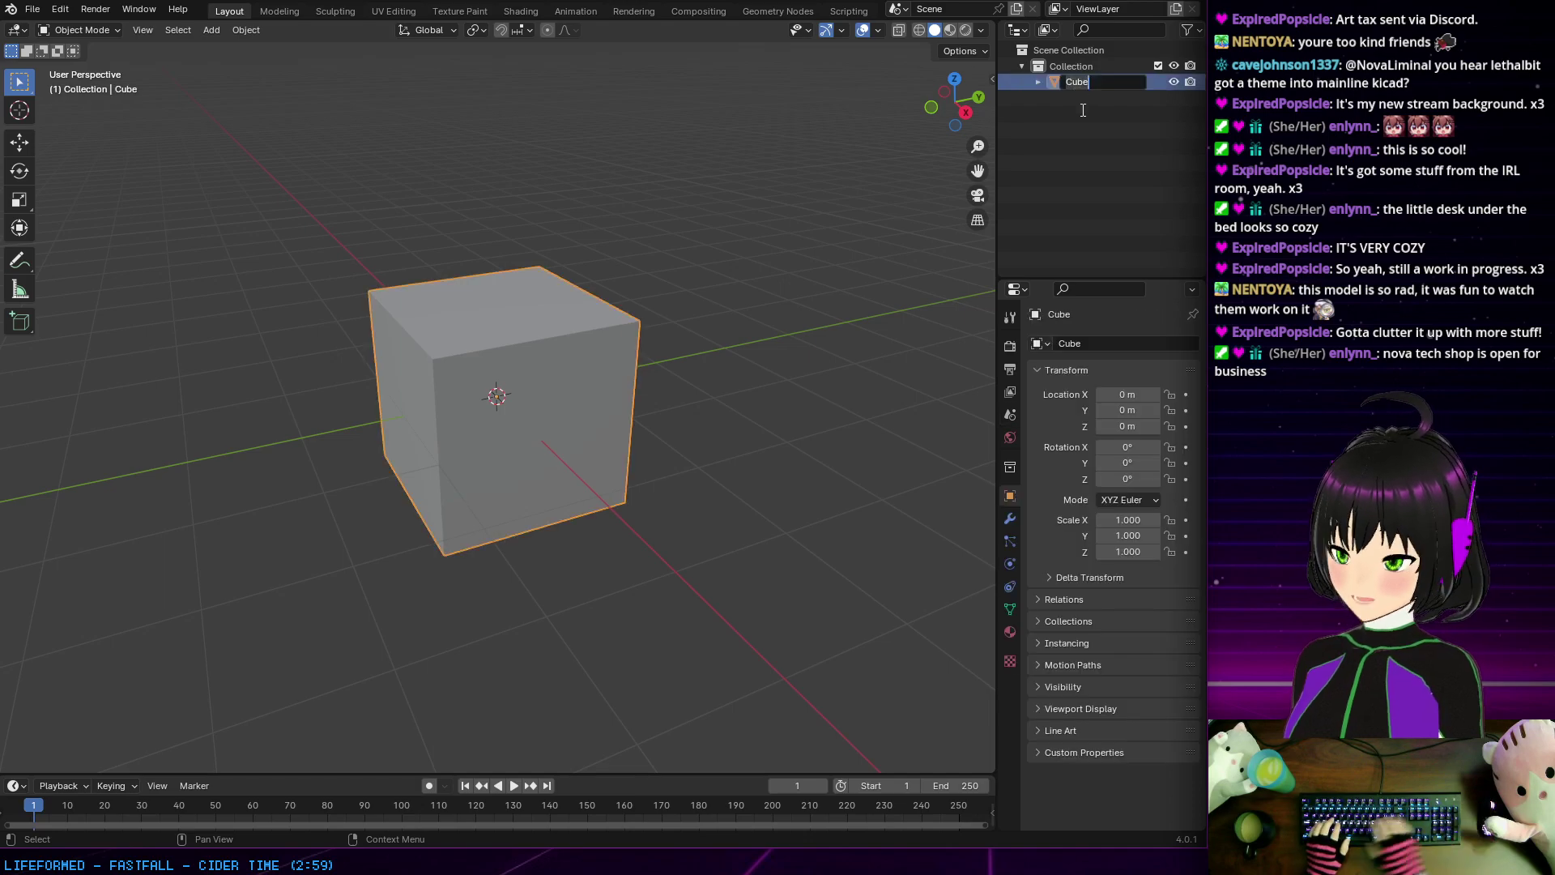
type("heckin_sh")
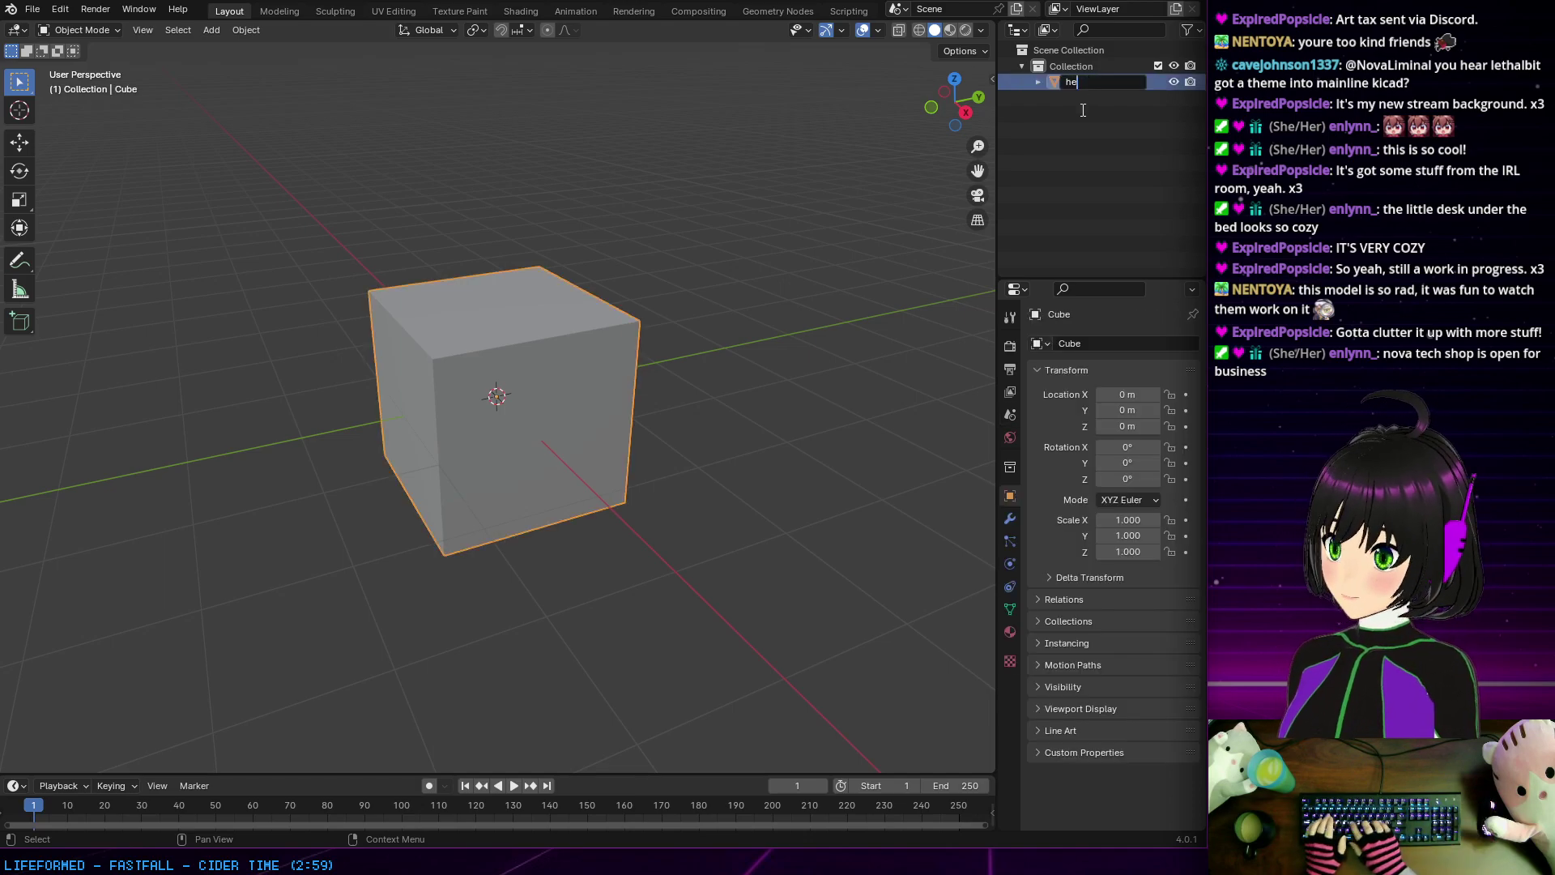
key("BackSpace")
key("BackSpace")
key("BackSpace")
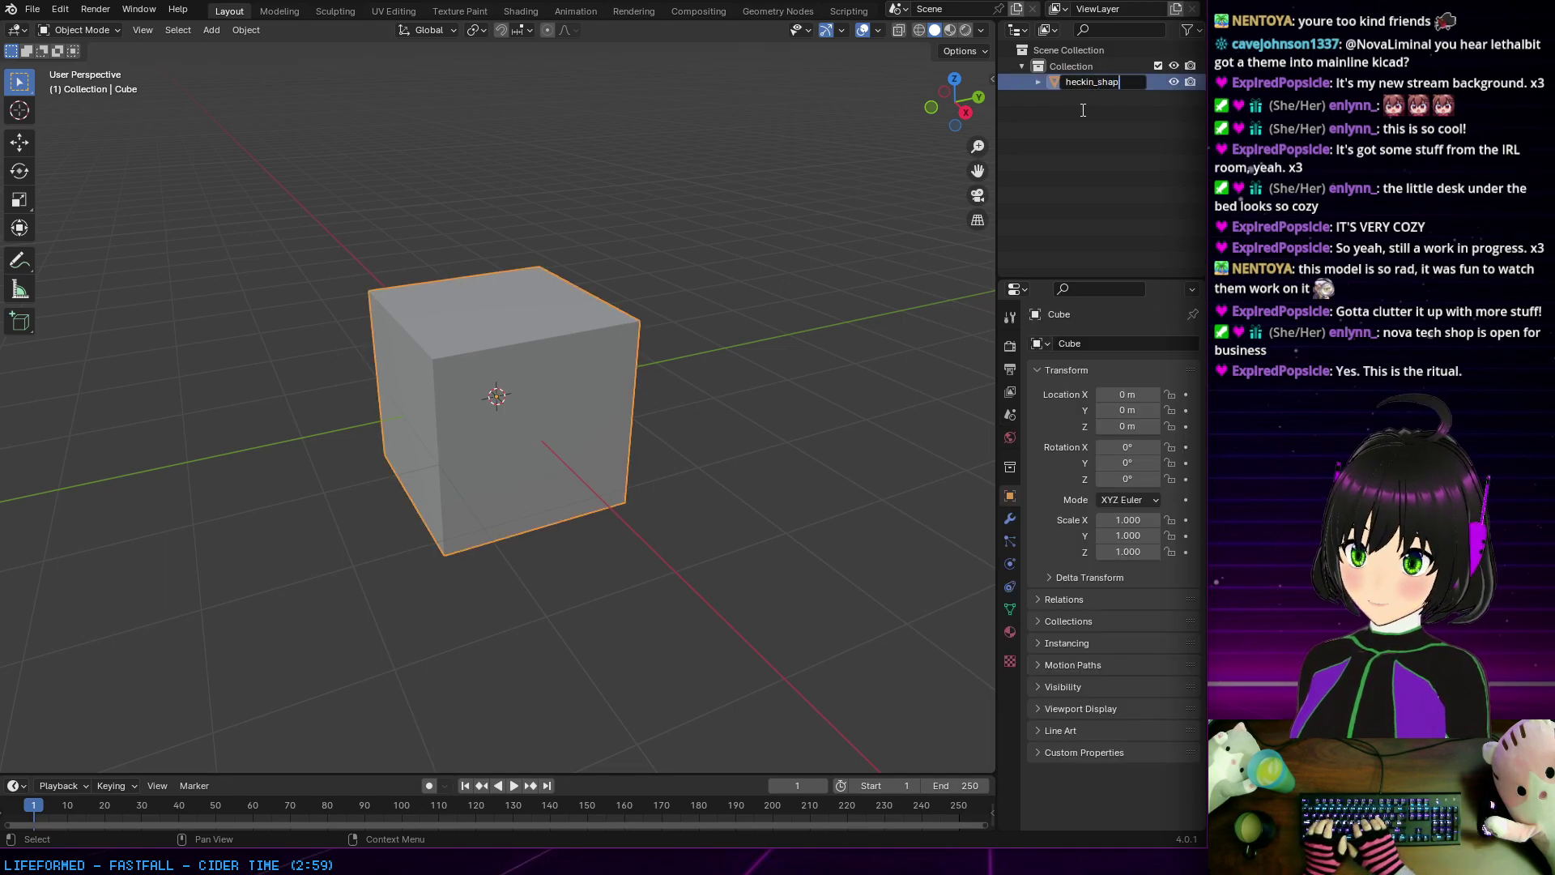
type("-")
key("BackSpace")
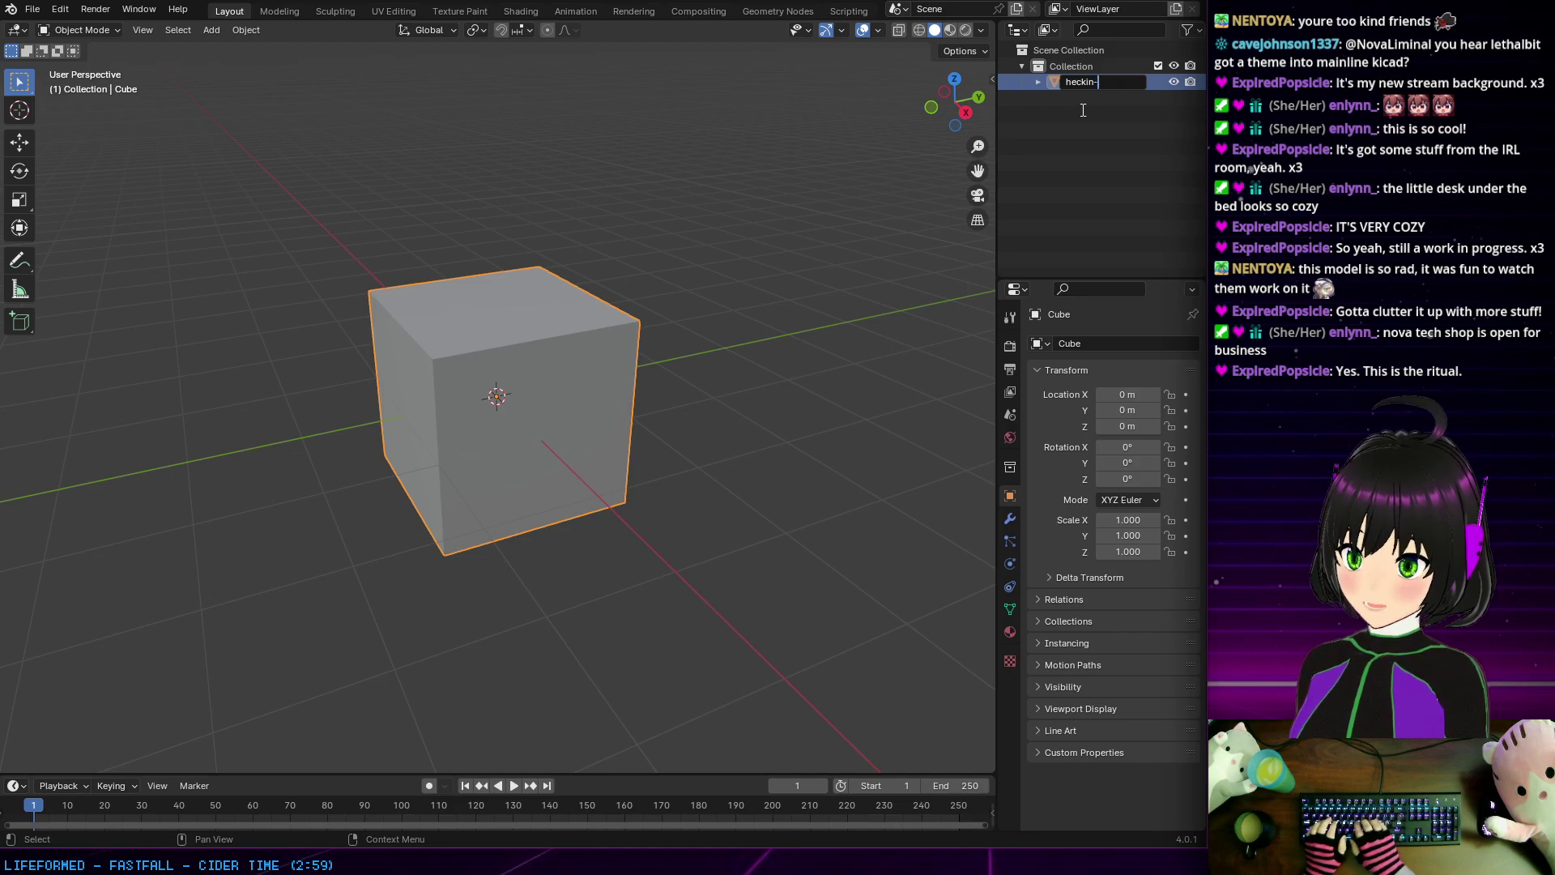
type("_shape")
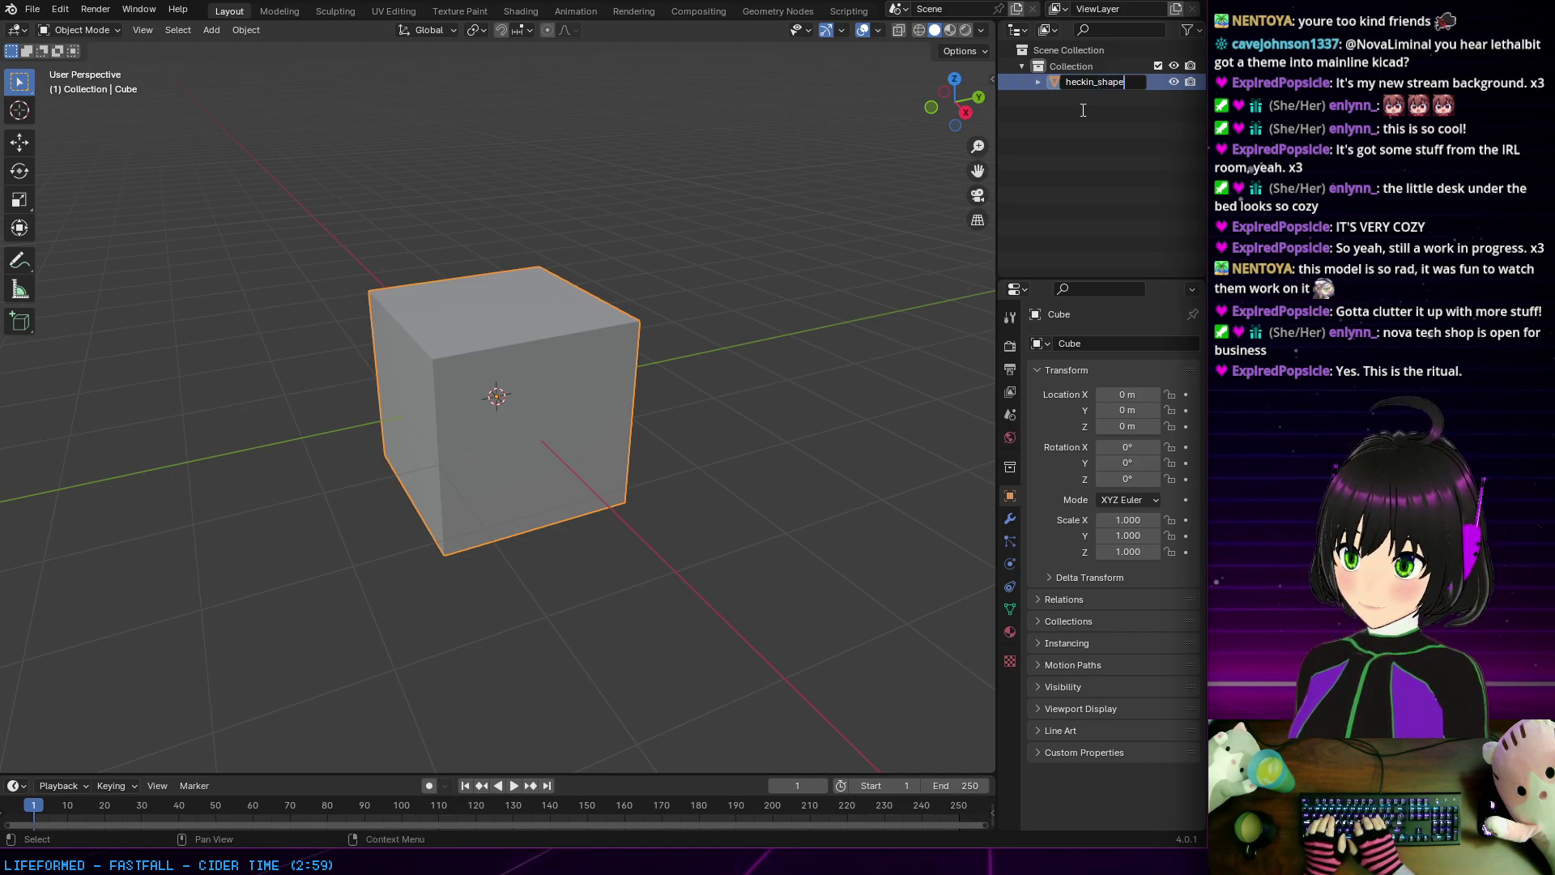
key("Return")
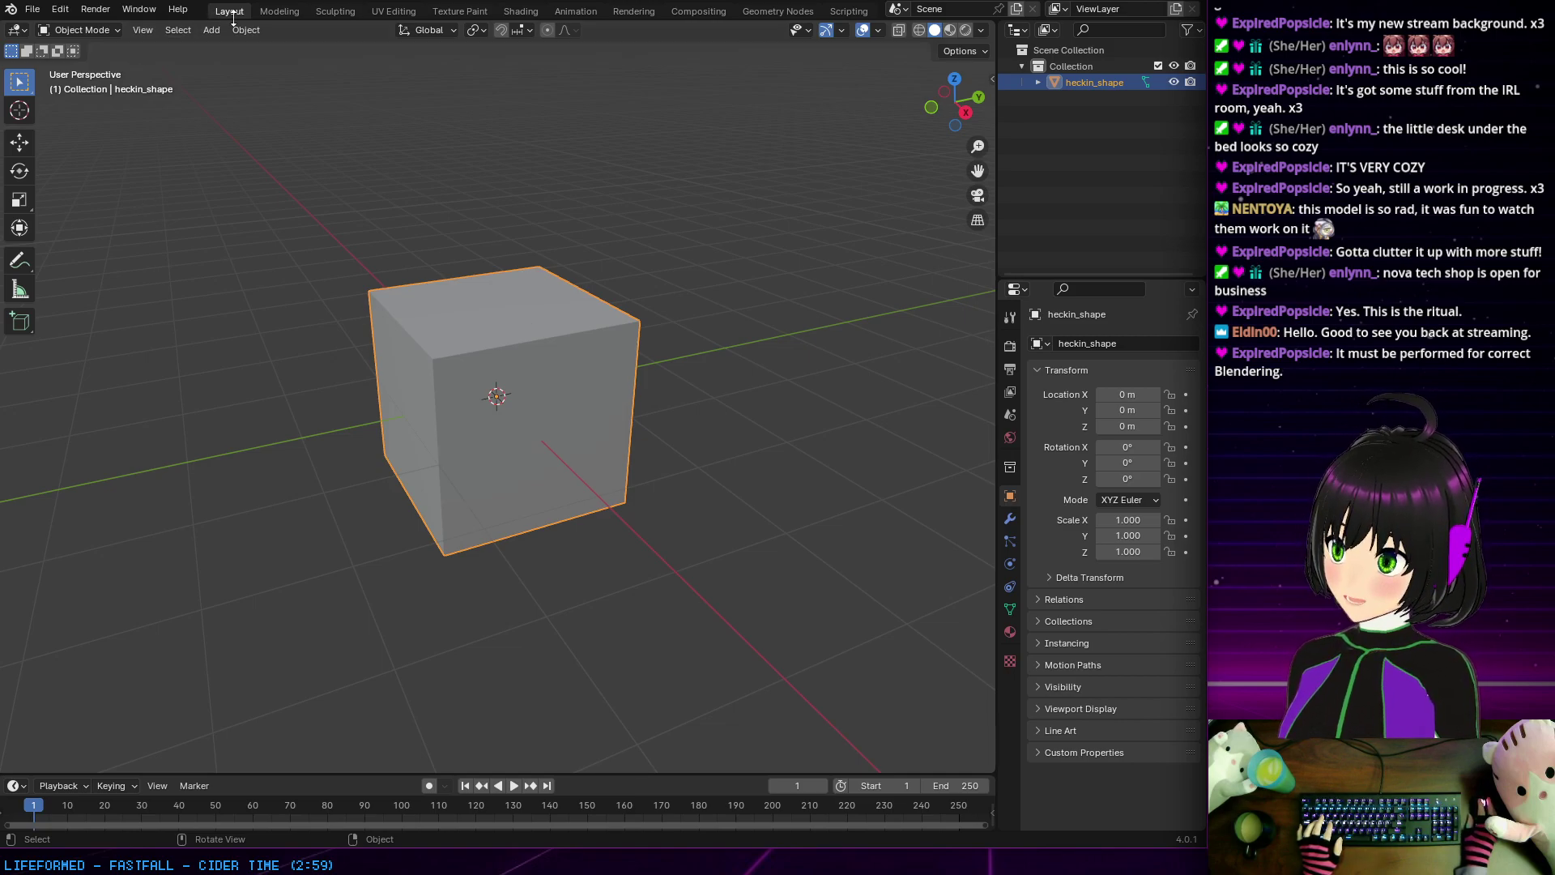
Step: Enter the Modeling workspace and try an inset on the whole cube, then deselect it
left_click(276, 13)
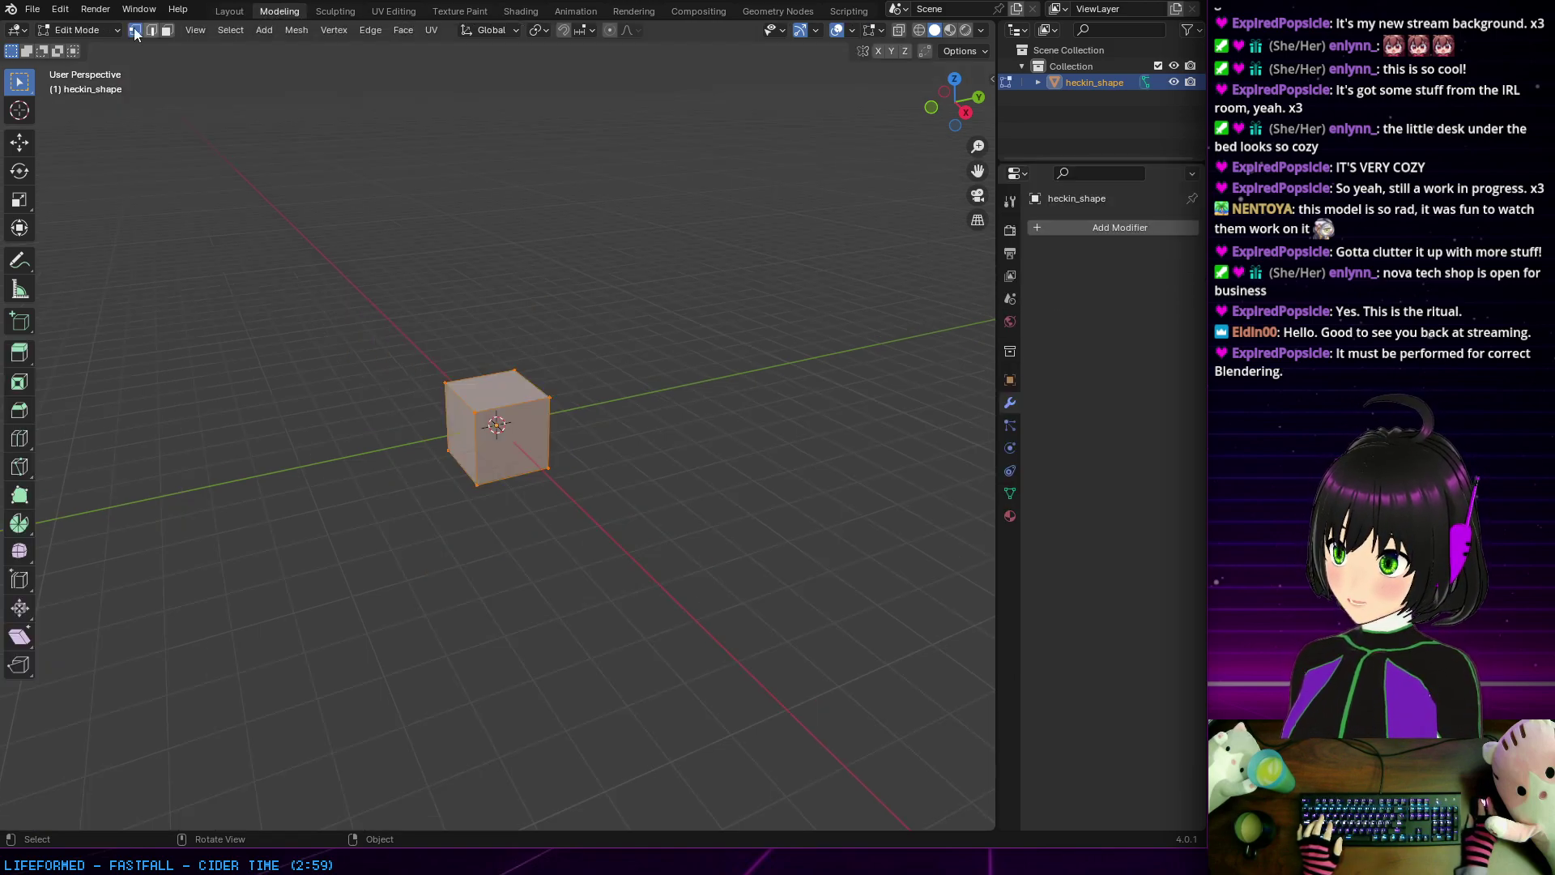
scroll(511, 385, "up", 5)
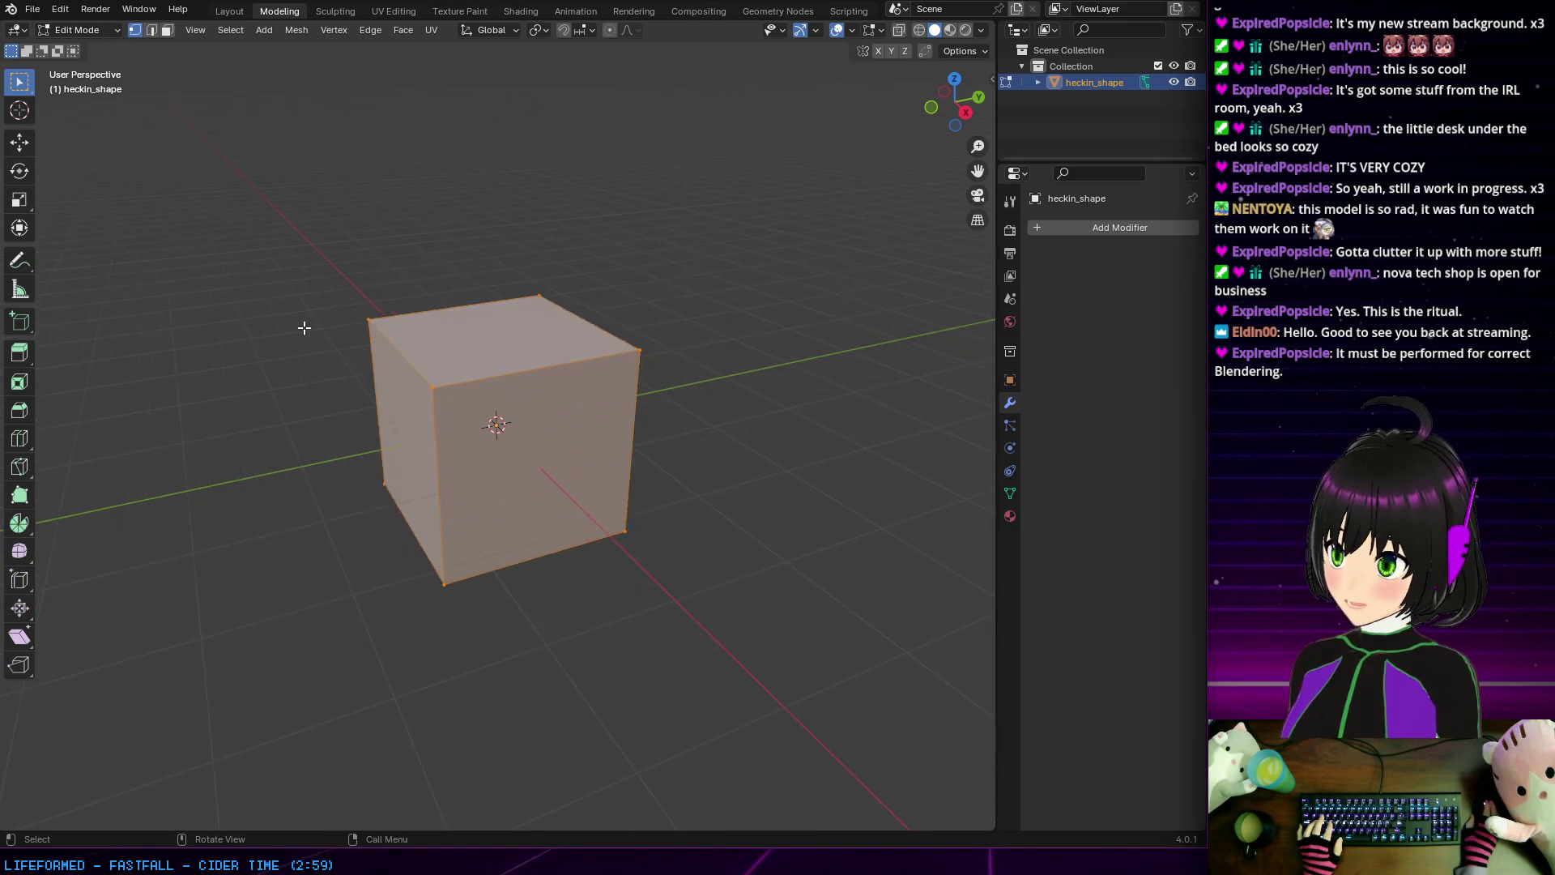
left_click(32, 354)
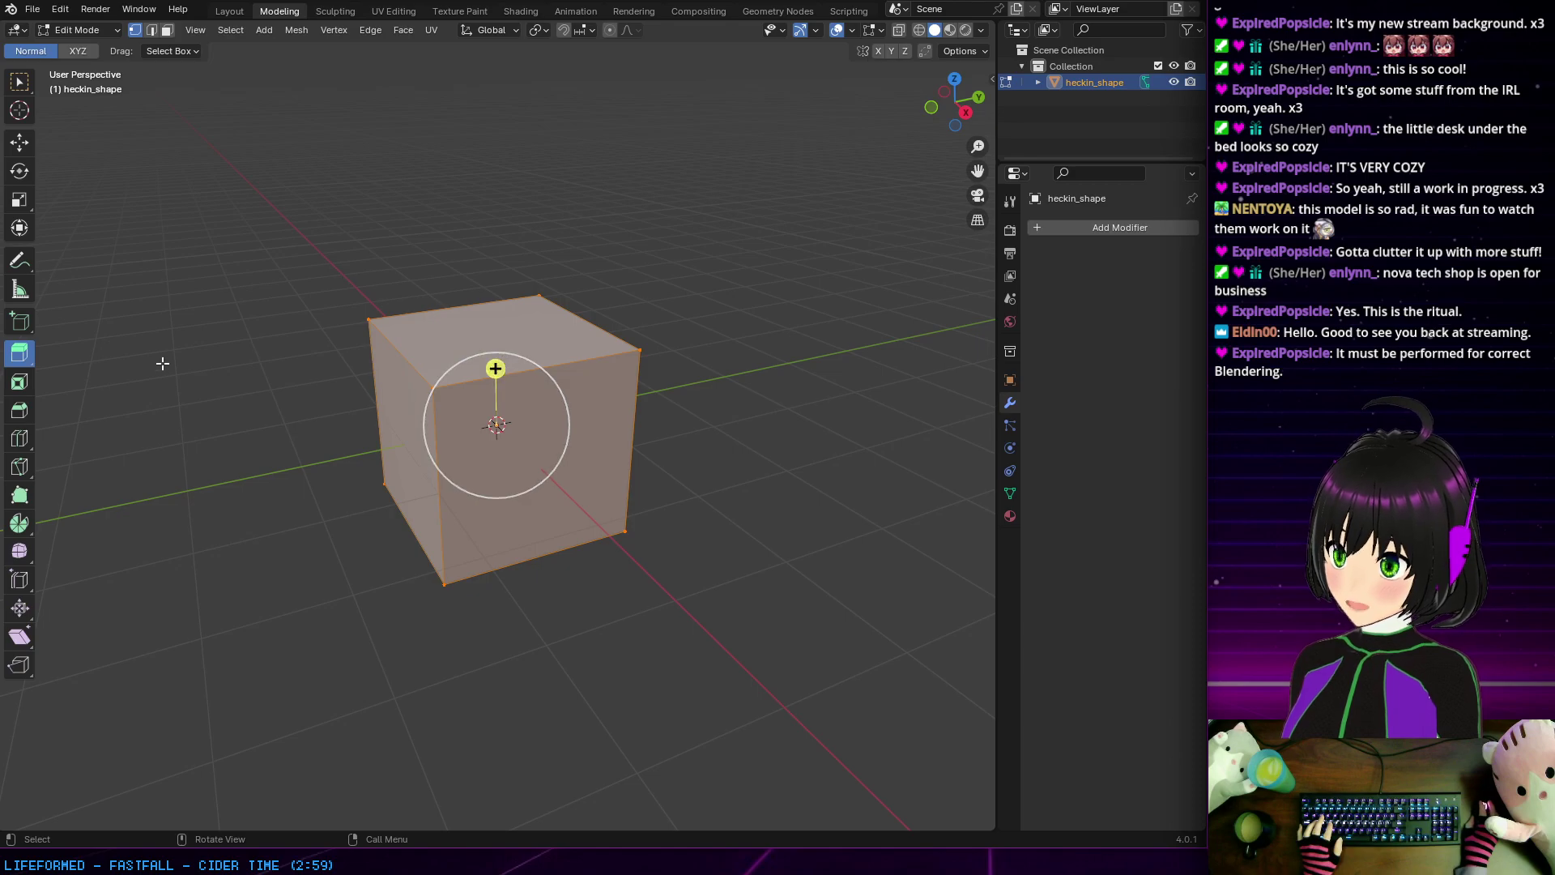
left_click(25, 385)
middle_click_drag(502, 380, 498, 405)
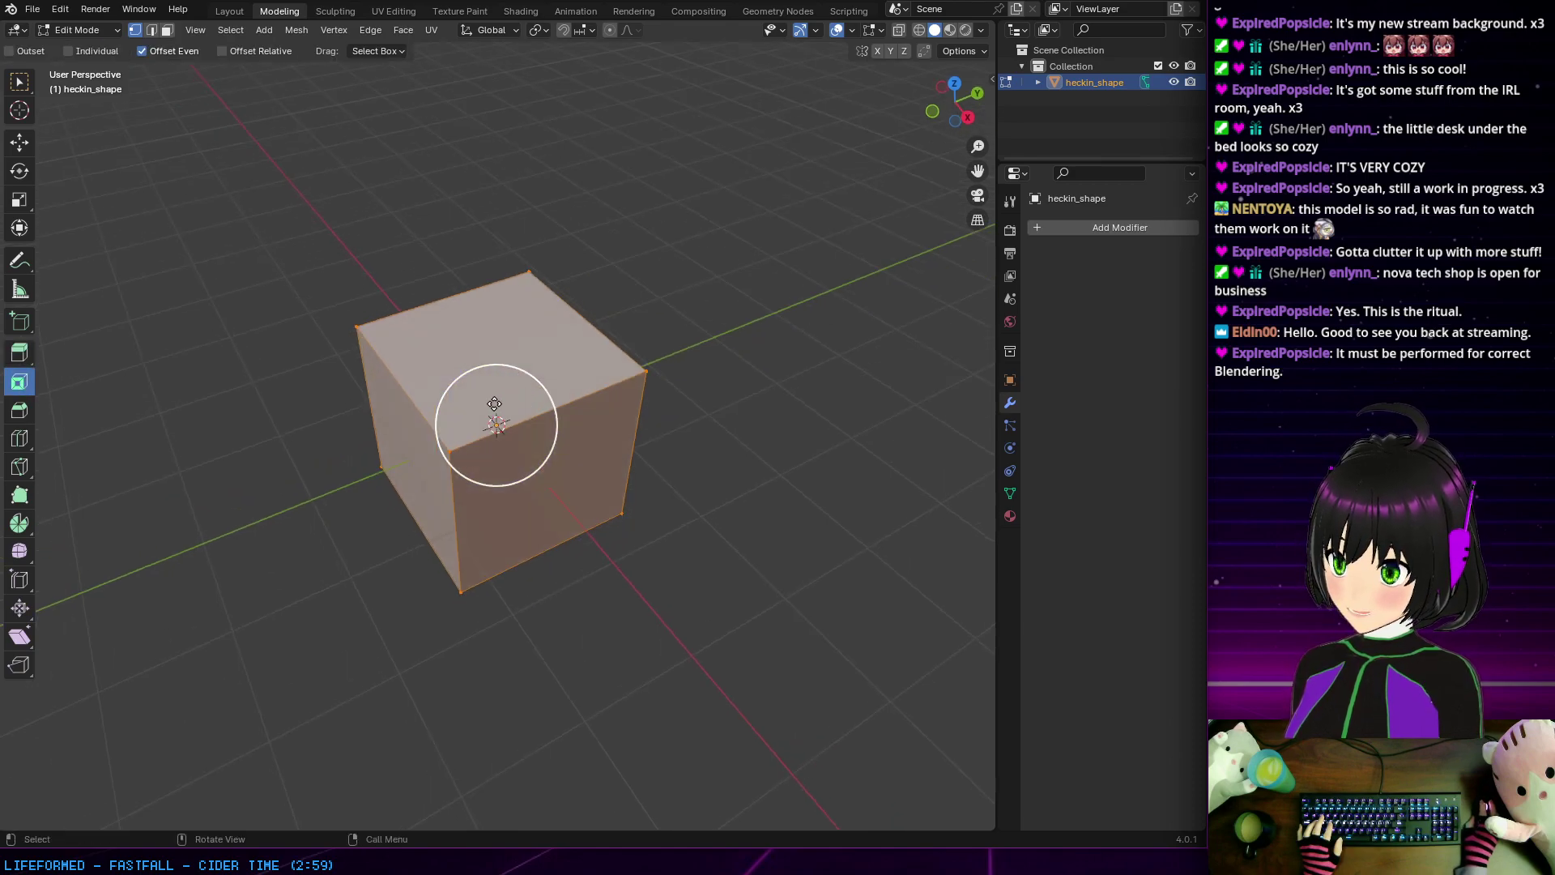
left_click_drag(490, 403, 467, 429)
left_click(275, 137)
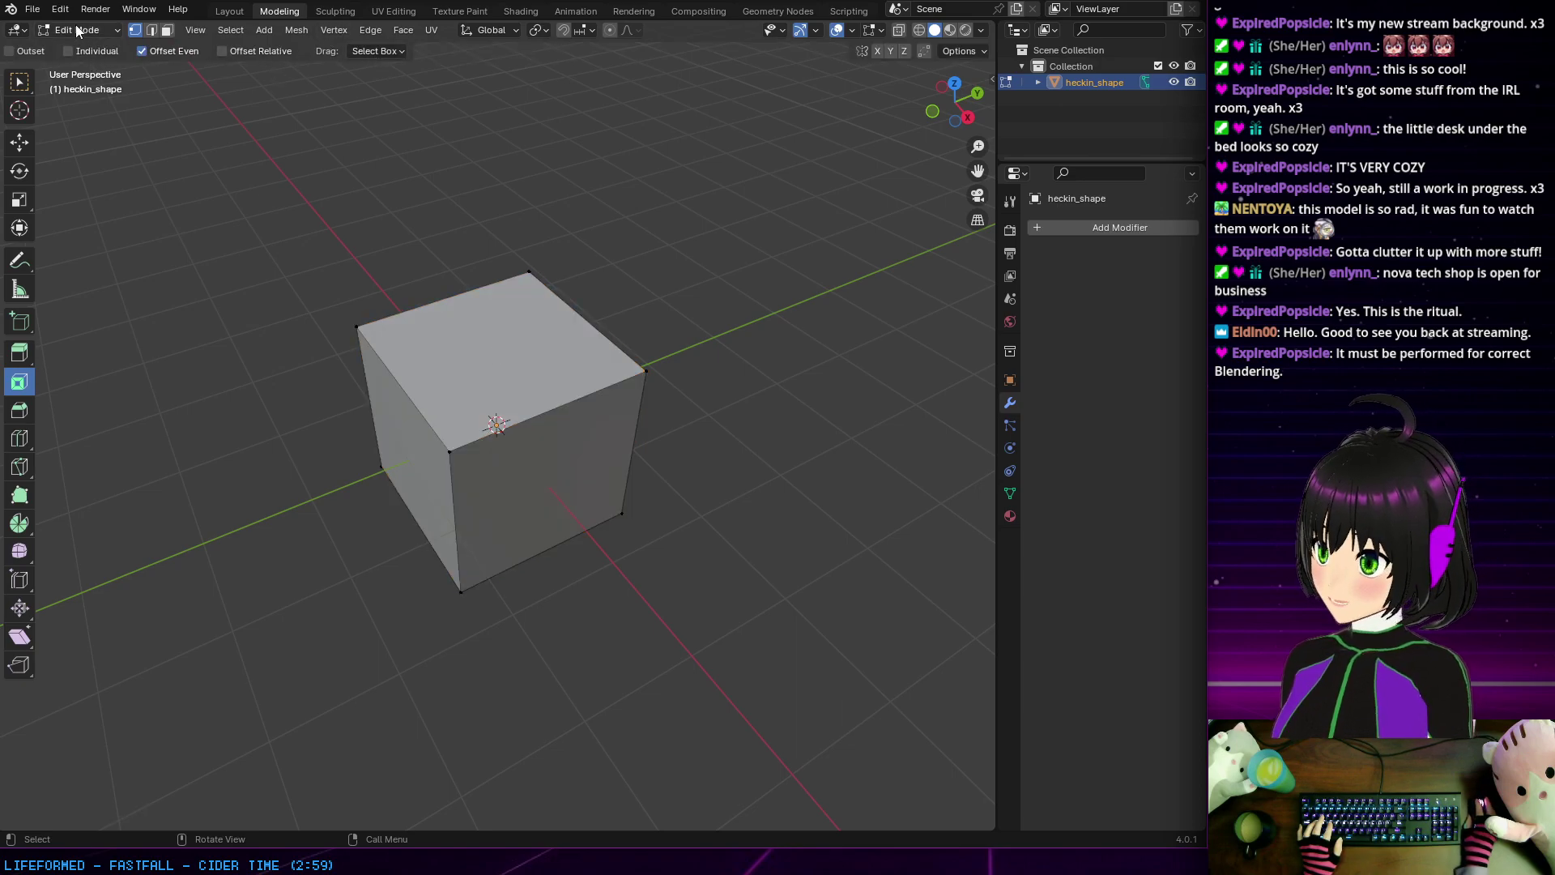
Step: Inset the cube's top face slightly and extrude it upward into a raised box
left_click(167, 30)
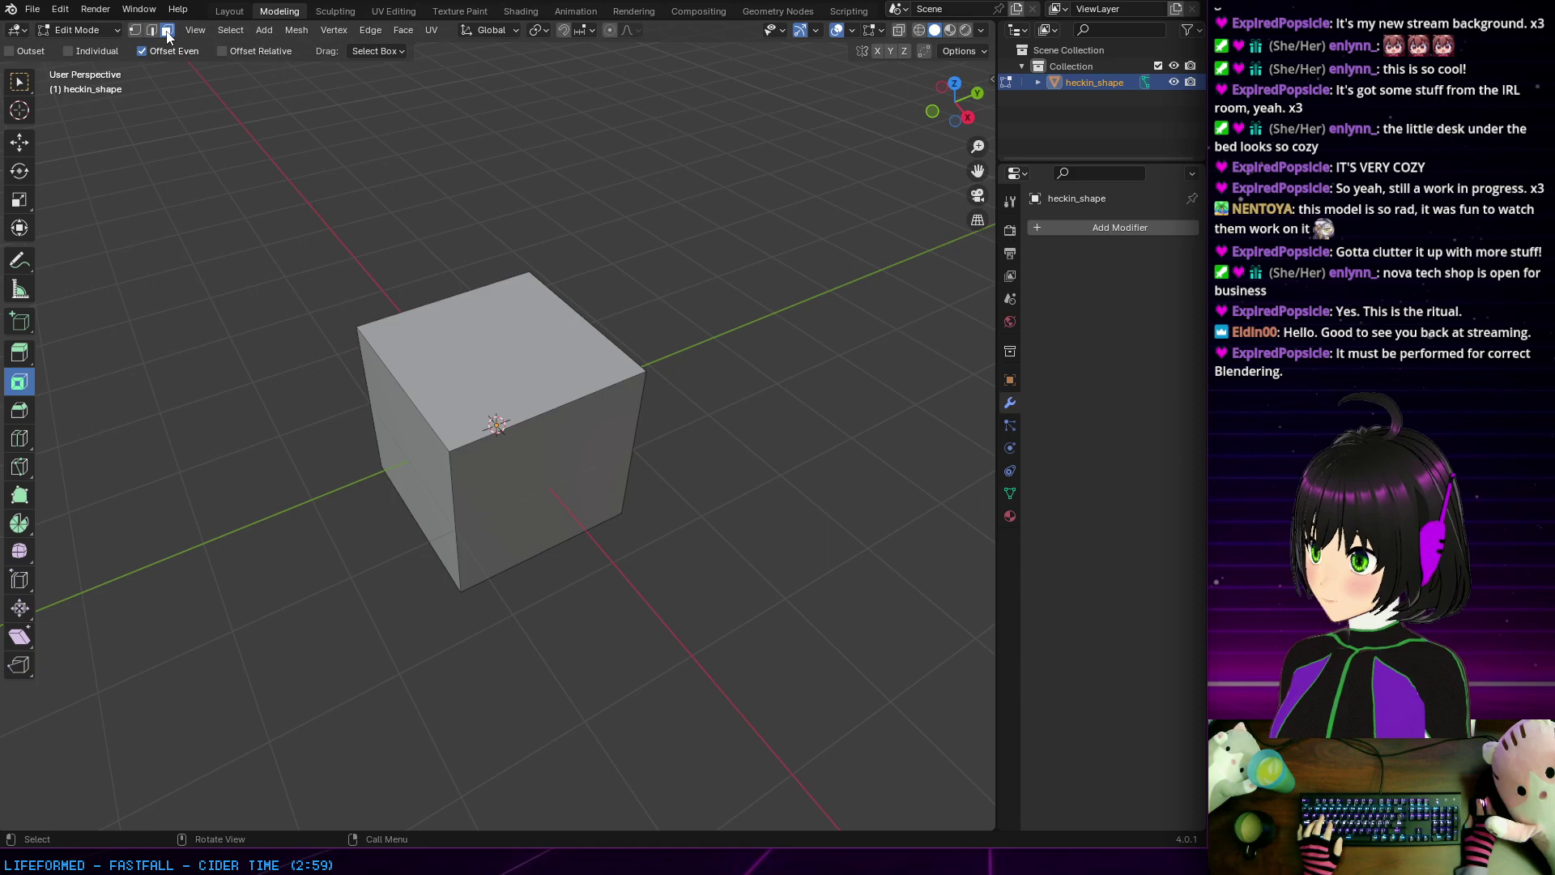
left_click(503, 350)
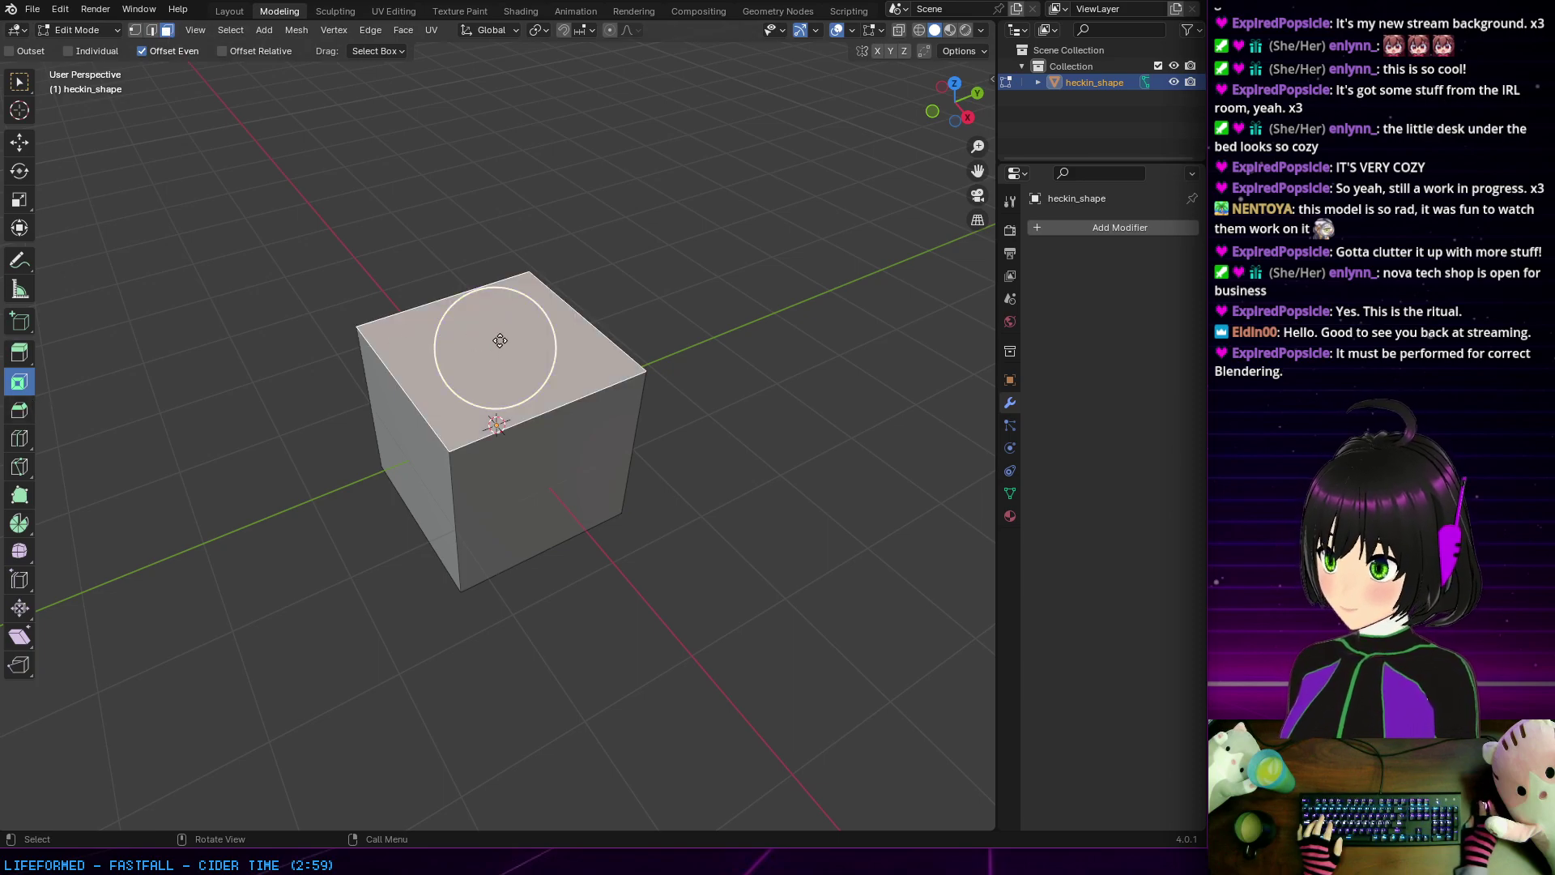
mouse_move(496, 338)
left_mouse_down()
mouse_move(461, 350)
mouse_move(546, 359)
mouse_move(400, 332)
mouse_move(494, 351)
left_mouse_up()
left_click(19, 352)
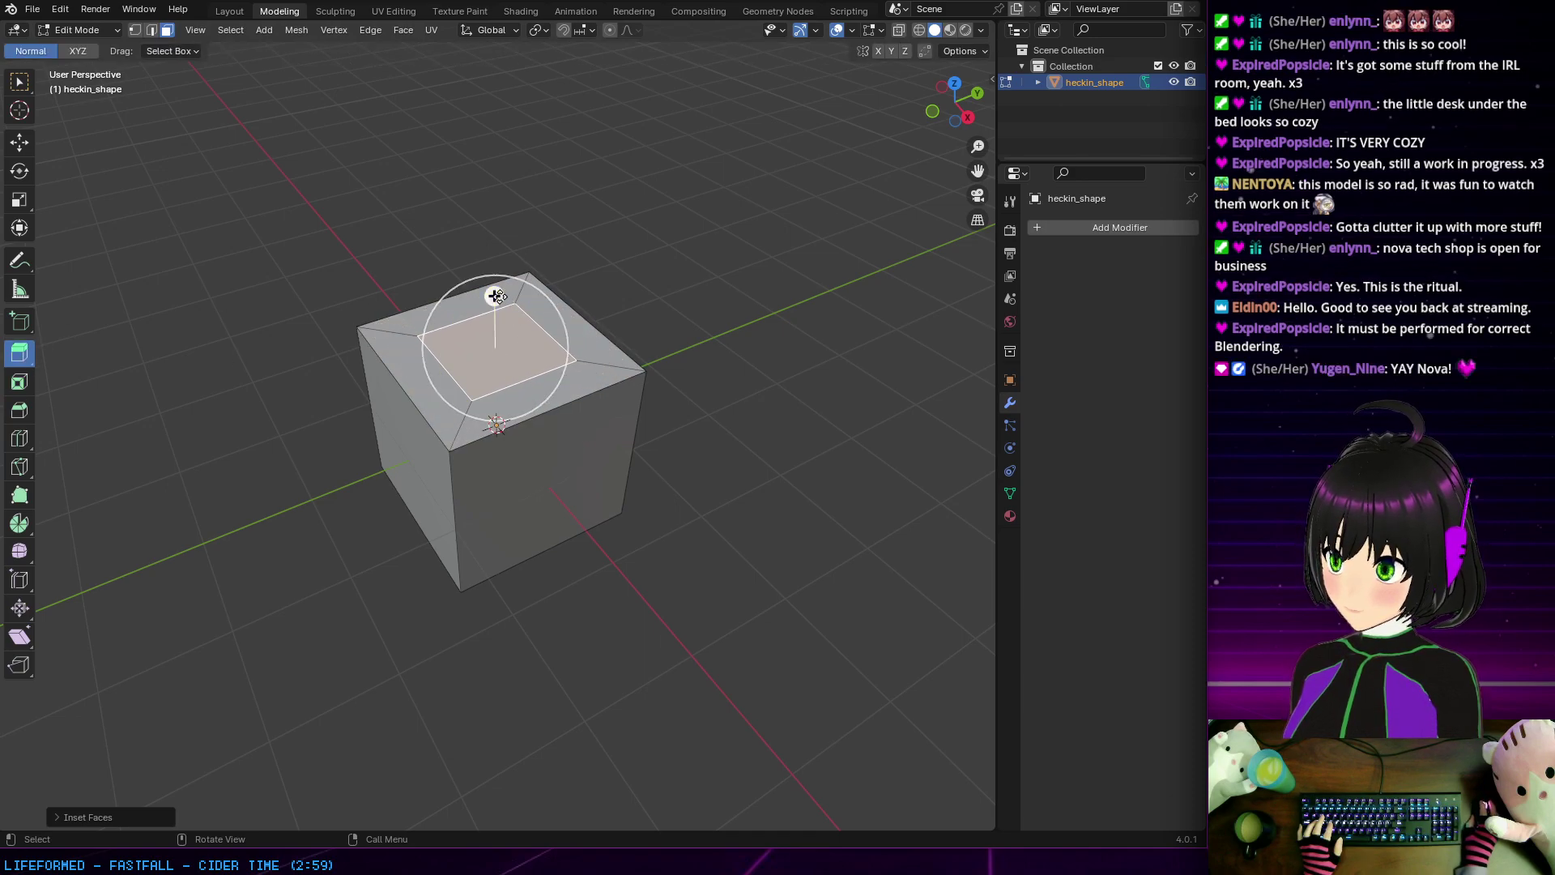
left_click_drag(497, 297, 493, 152)
Step: Extrude two side faces of the box outward into sideways extensions
left_click(559, 343)
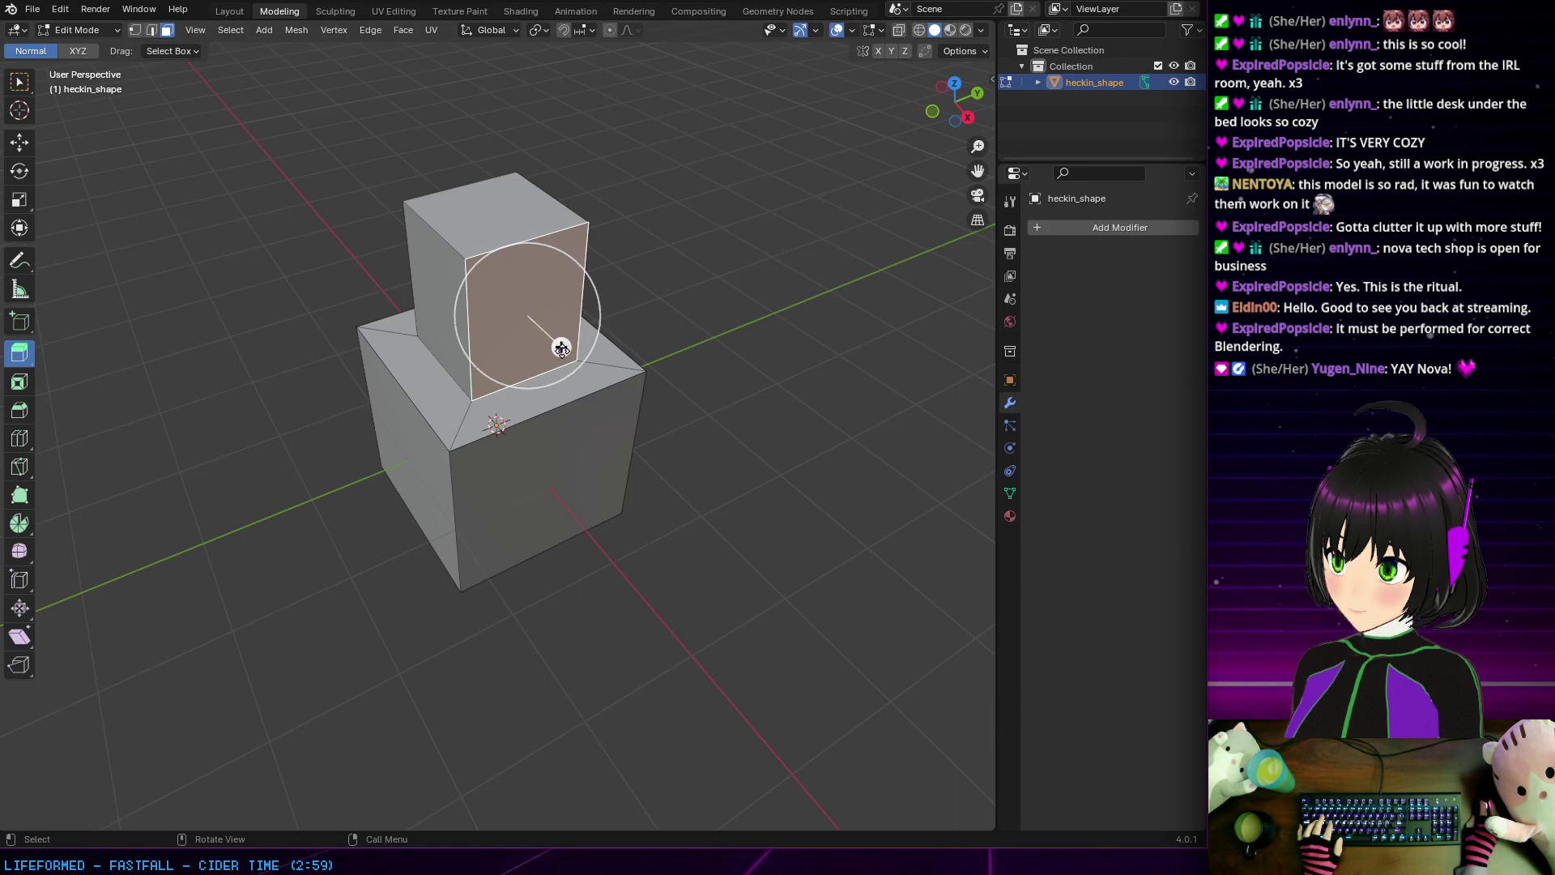
left_click_drag(561, 348, 683, 460)
left_click(496, 376)
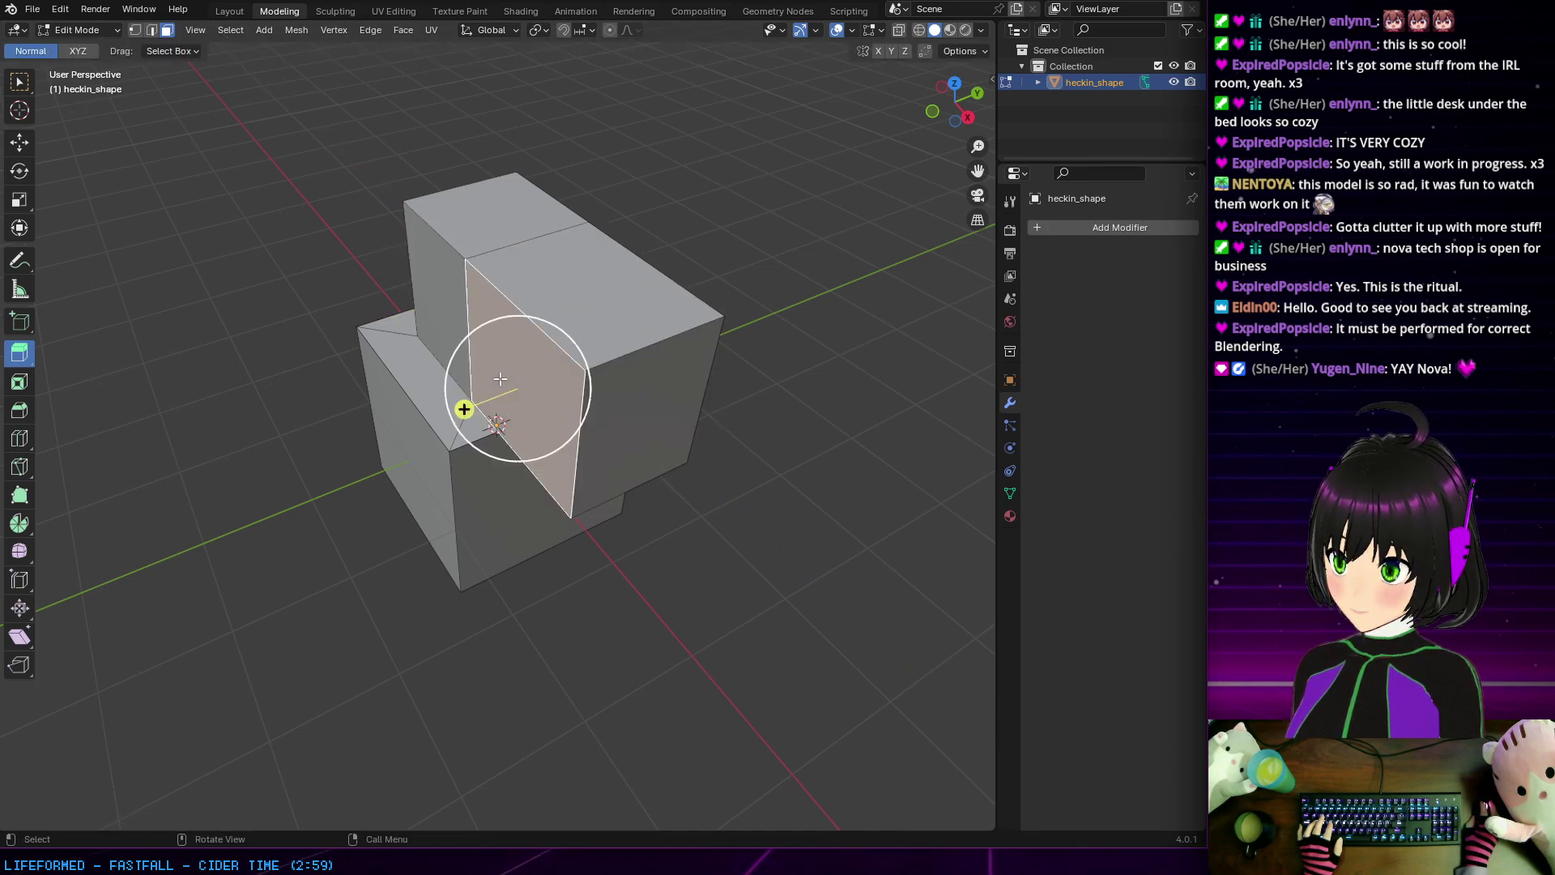
left_click_drag(465, 410, 312, 447)
left_click(313, 447)
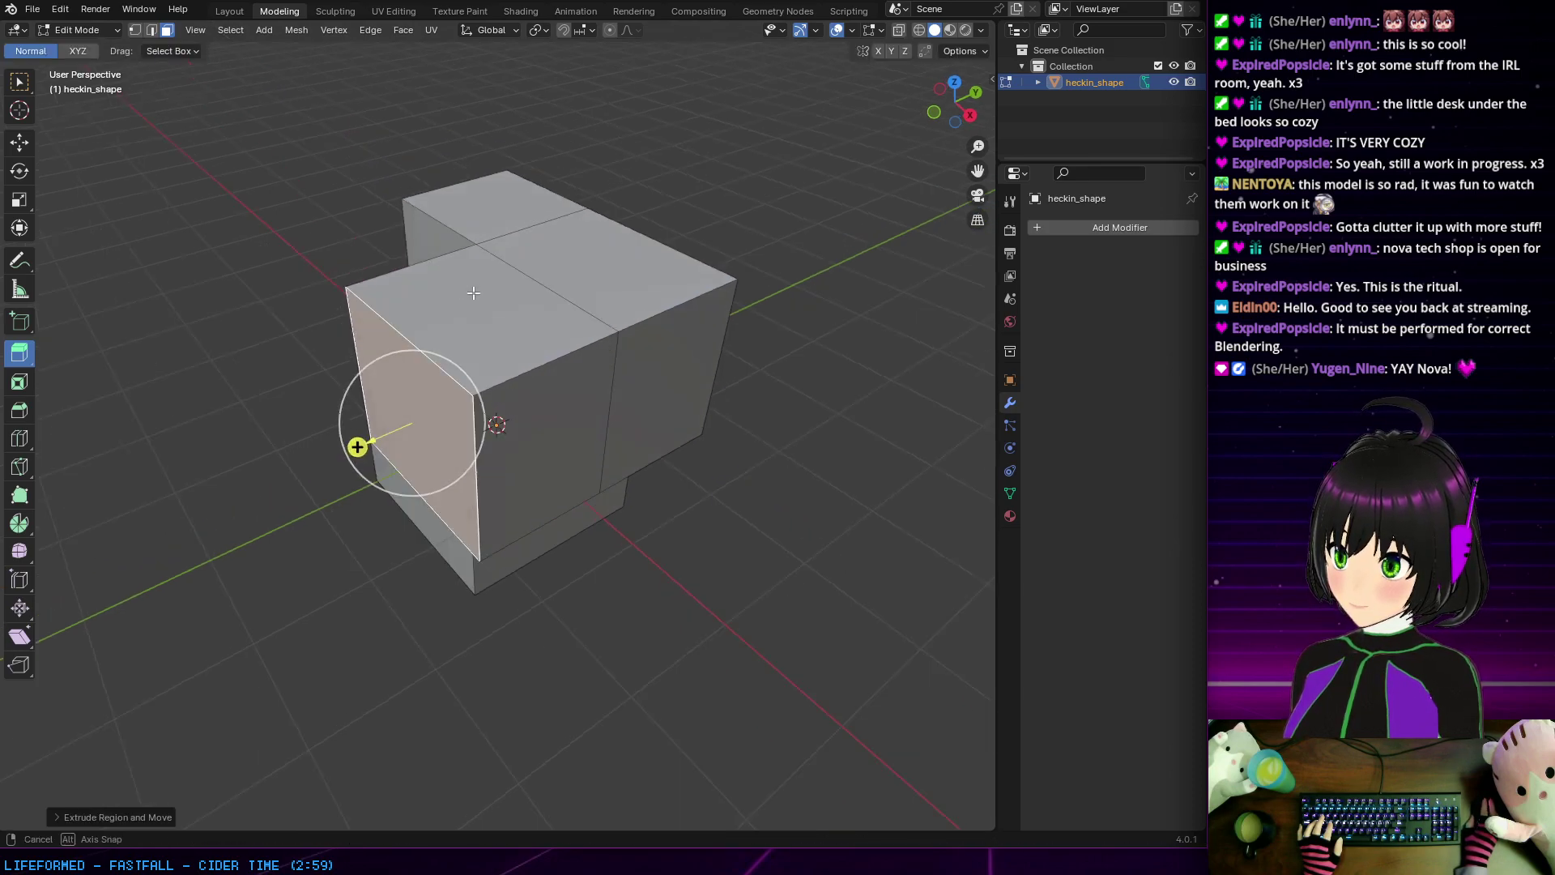
middle_click_drag(324, 442, 640, 304)
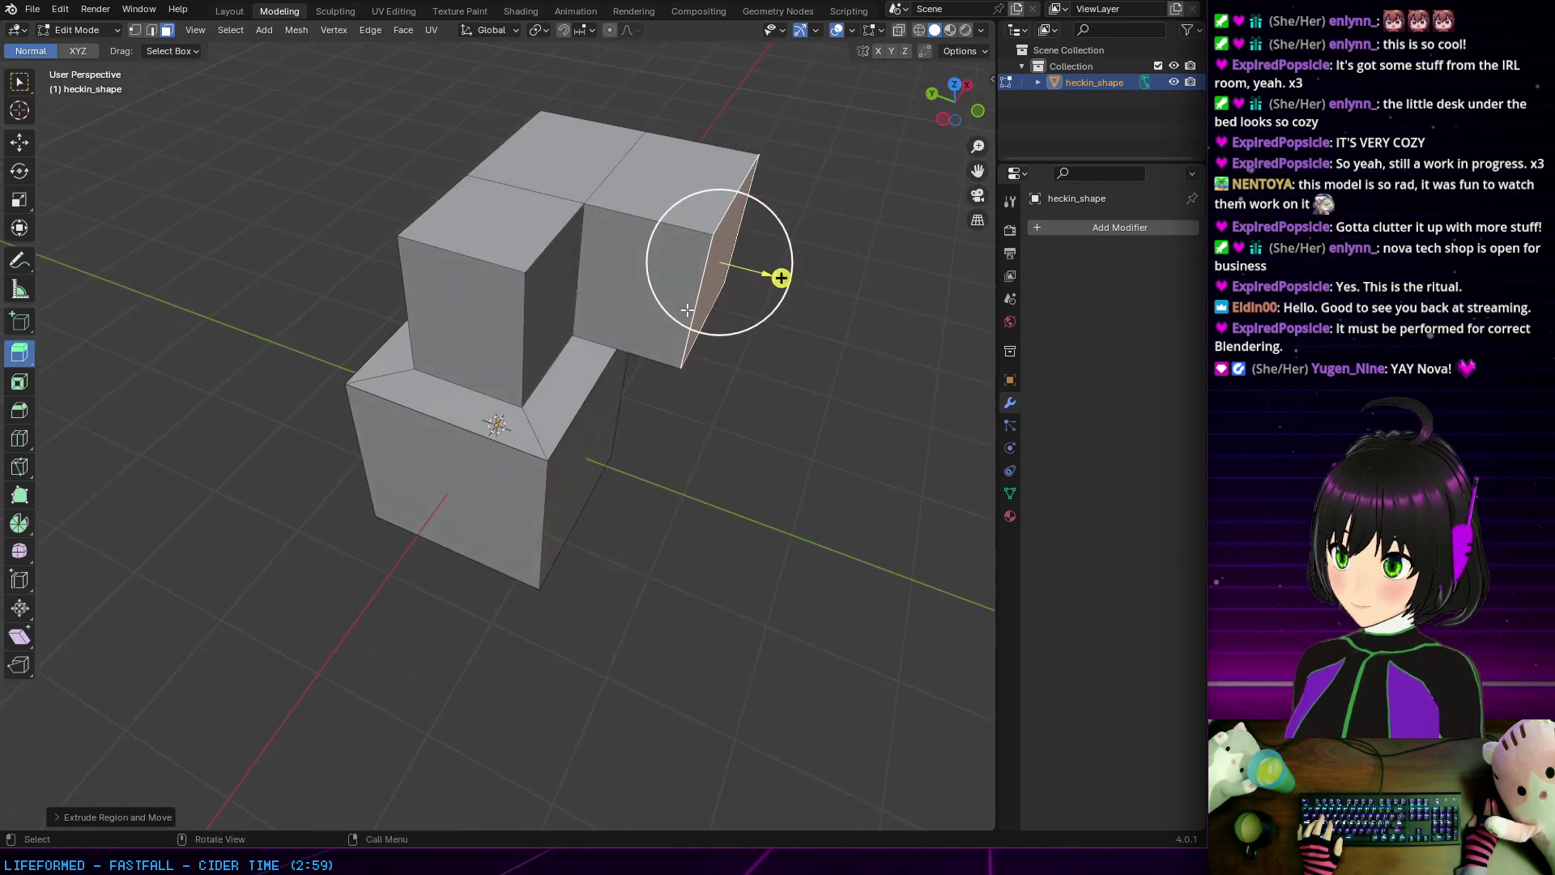
Step: Inset the extruded block's front face and extrude it into a small protruding block
left_click(640, 303)
left_click(20, 381)
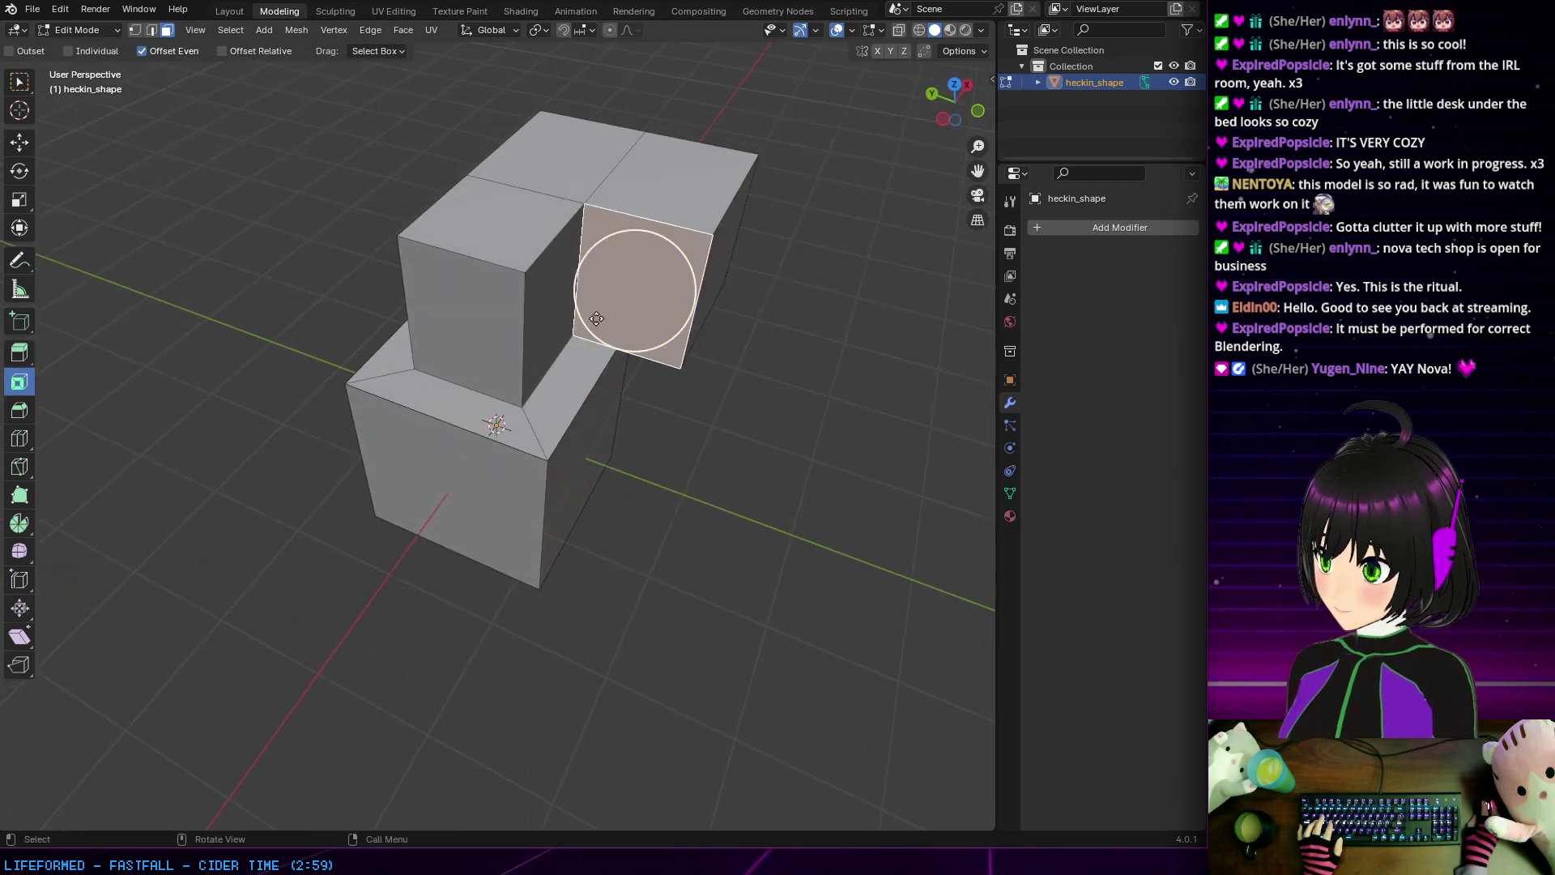
left_click_drag(640, 304, 495, 239)
left_click(19, 352)
middle_click_drag(495, 239, 622, 285)
left_click(621, 285)
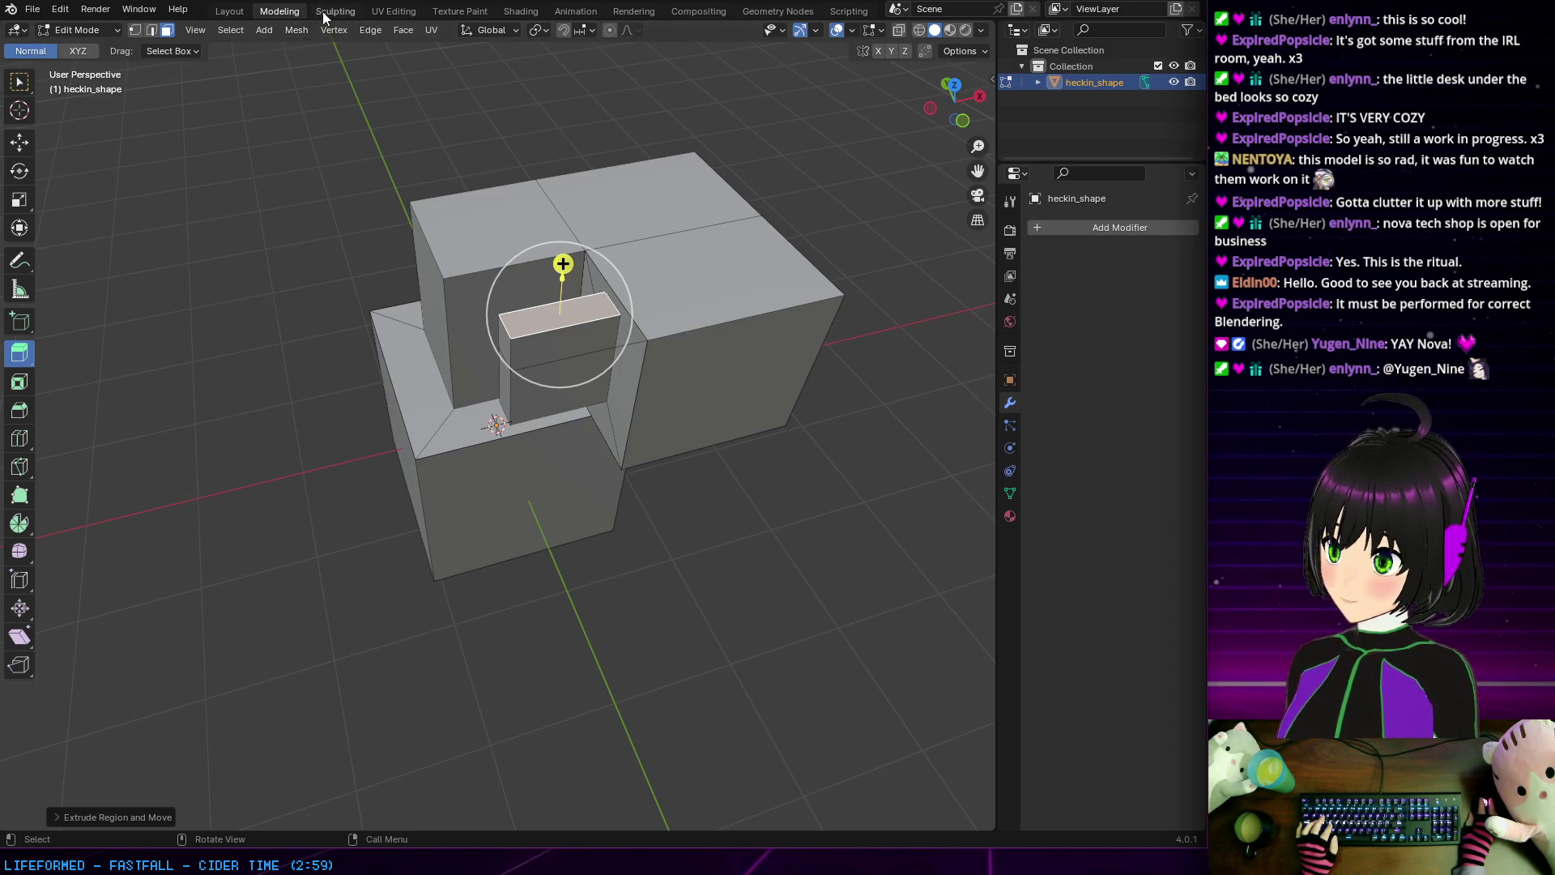
Step: Go to Texture Paint and back to Modeling, then show heckin_shape's Material Properties
left_click(459, 12)
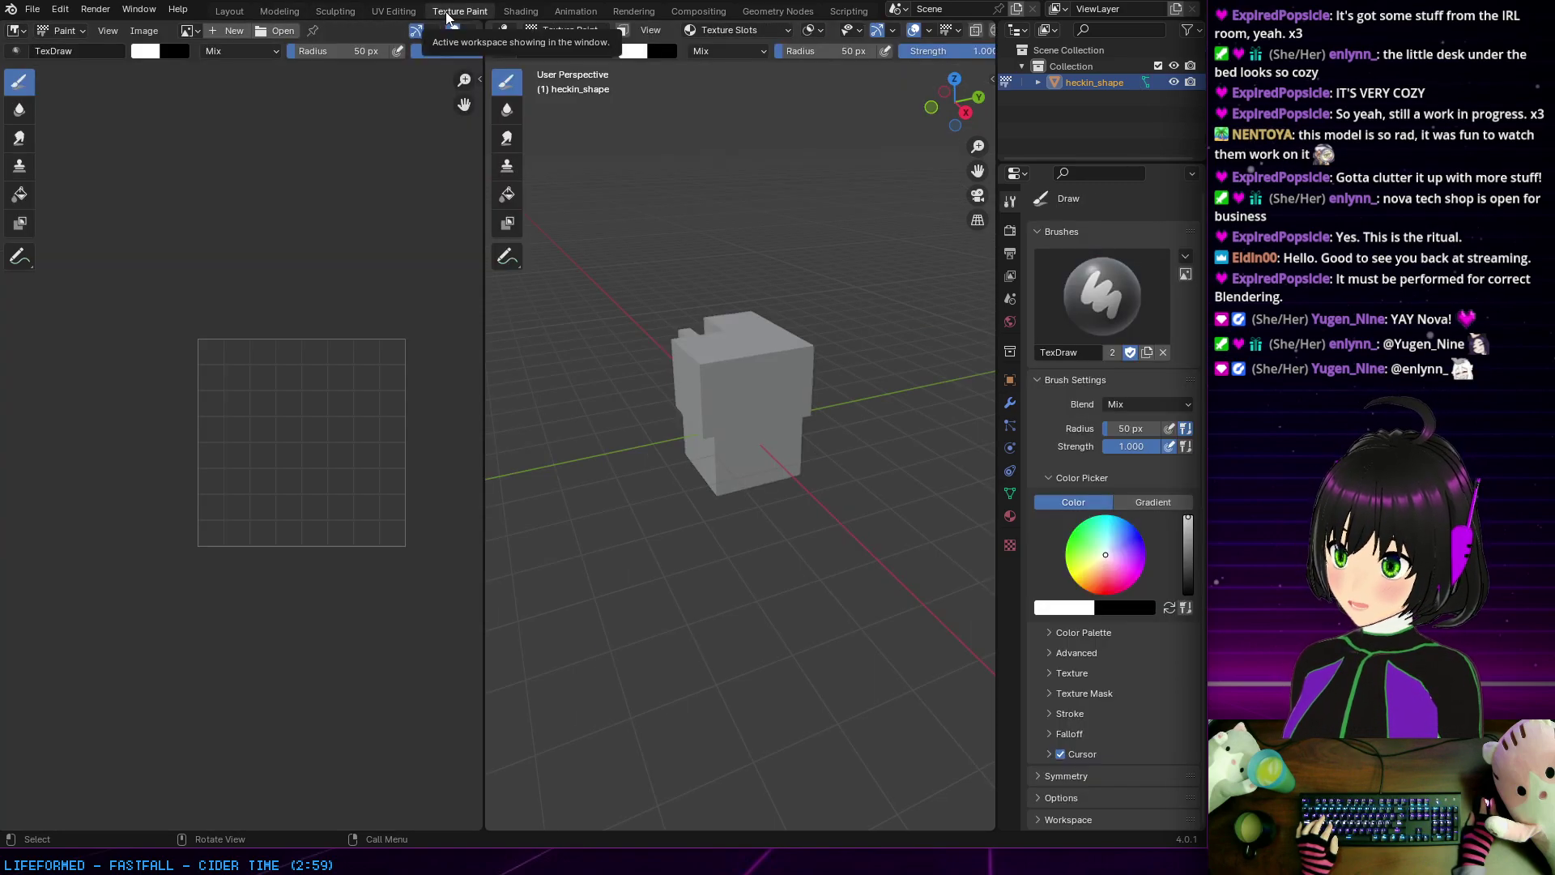
left_click(279, 12)
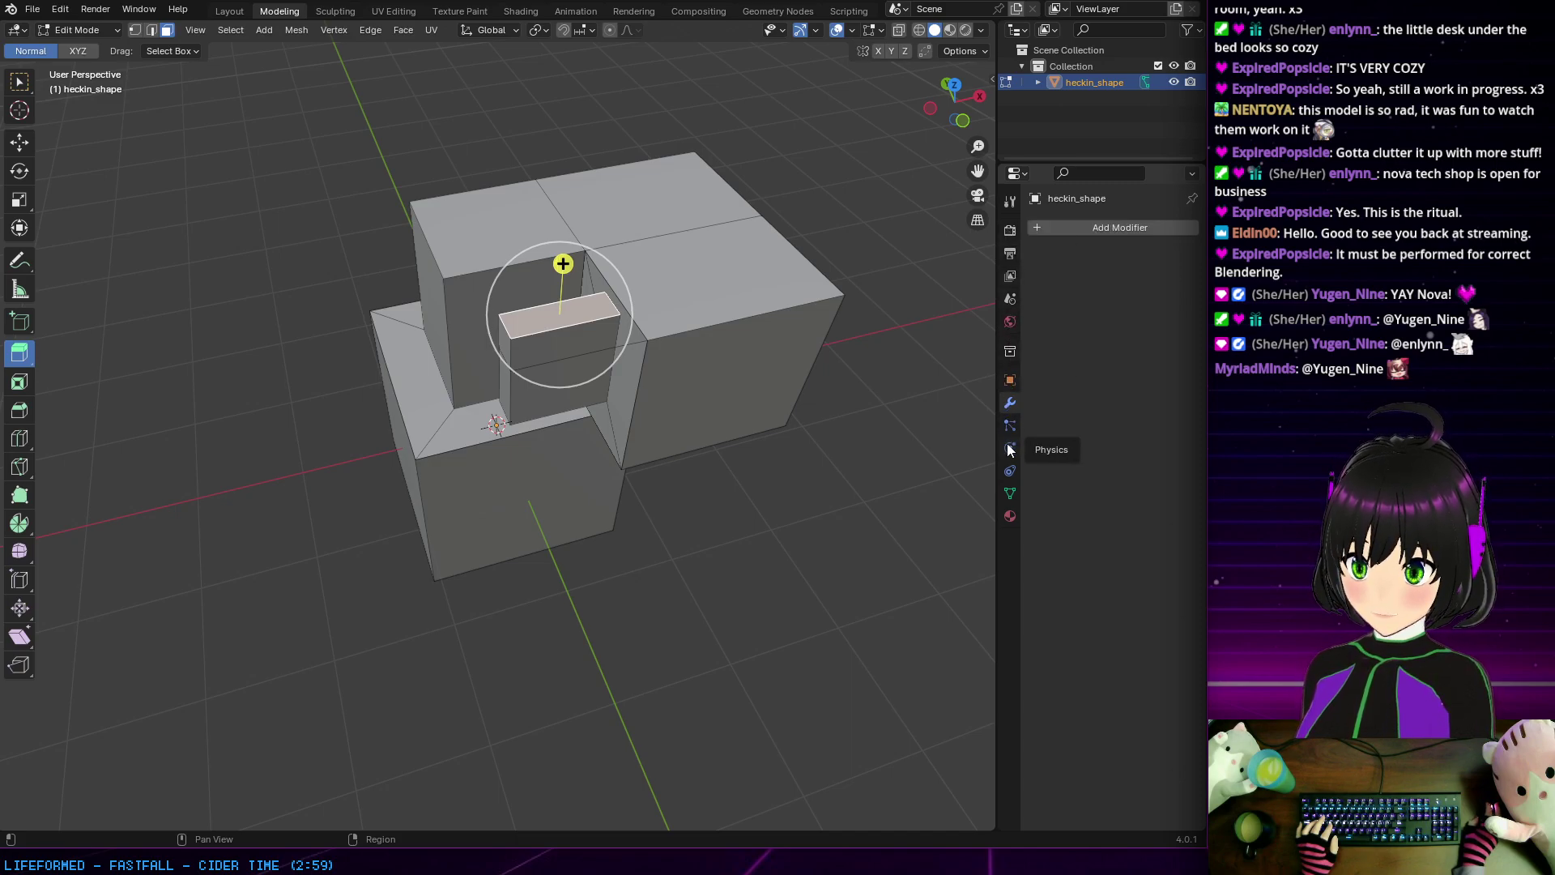
left_click(1010, 518)
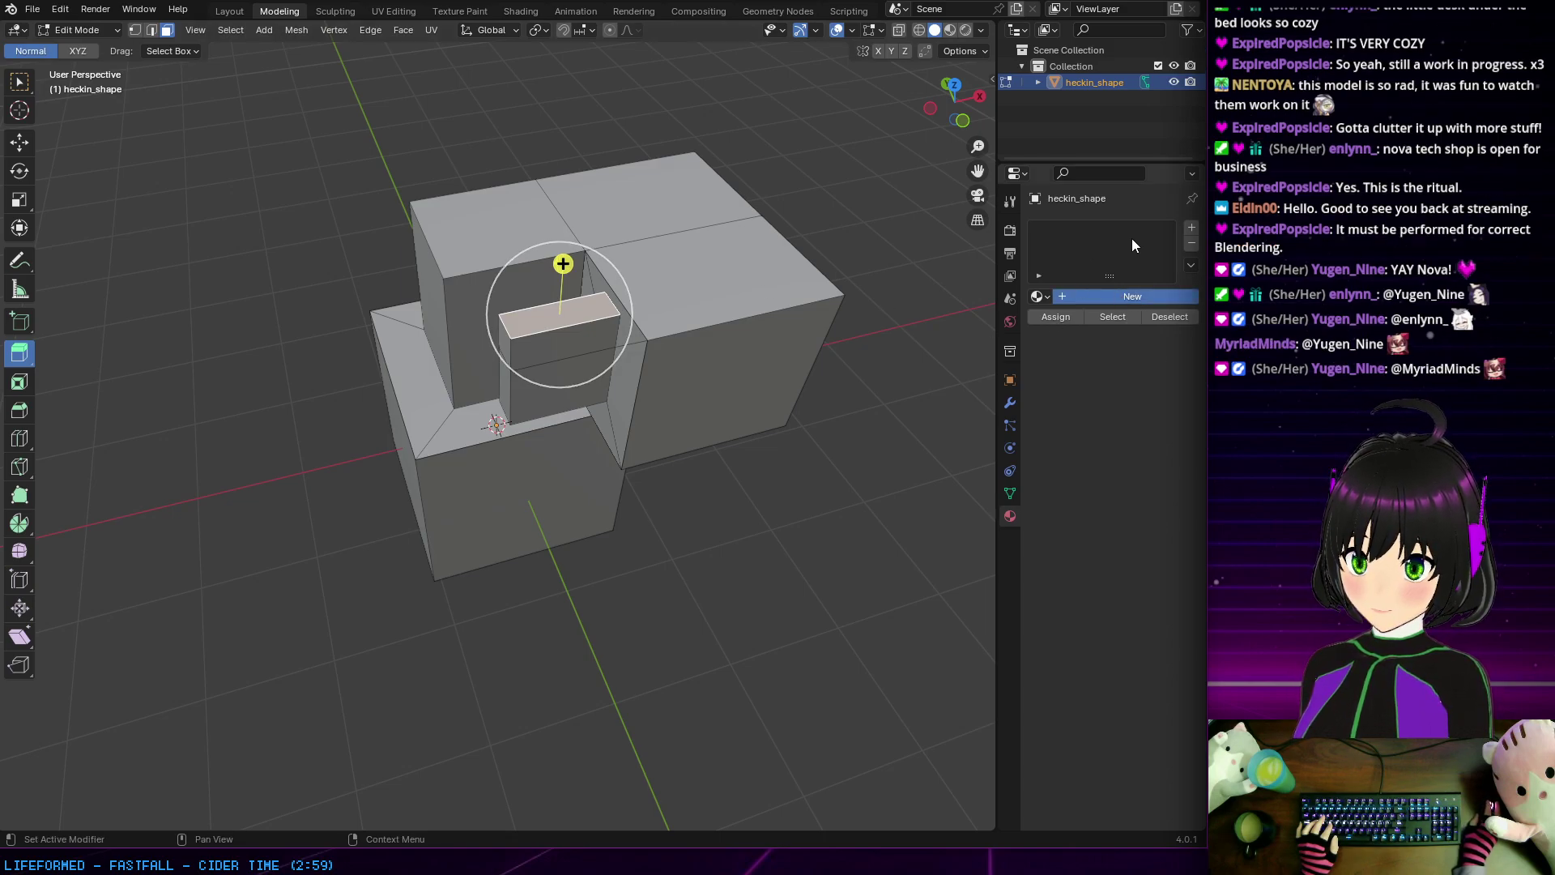
Step: Create Material.001 on heckin_shape with a pink base colour, then select two top faces
left_click(1191, 228)
left_click(1098, 231)
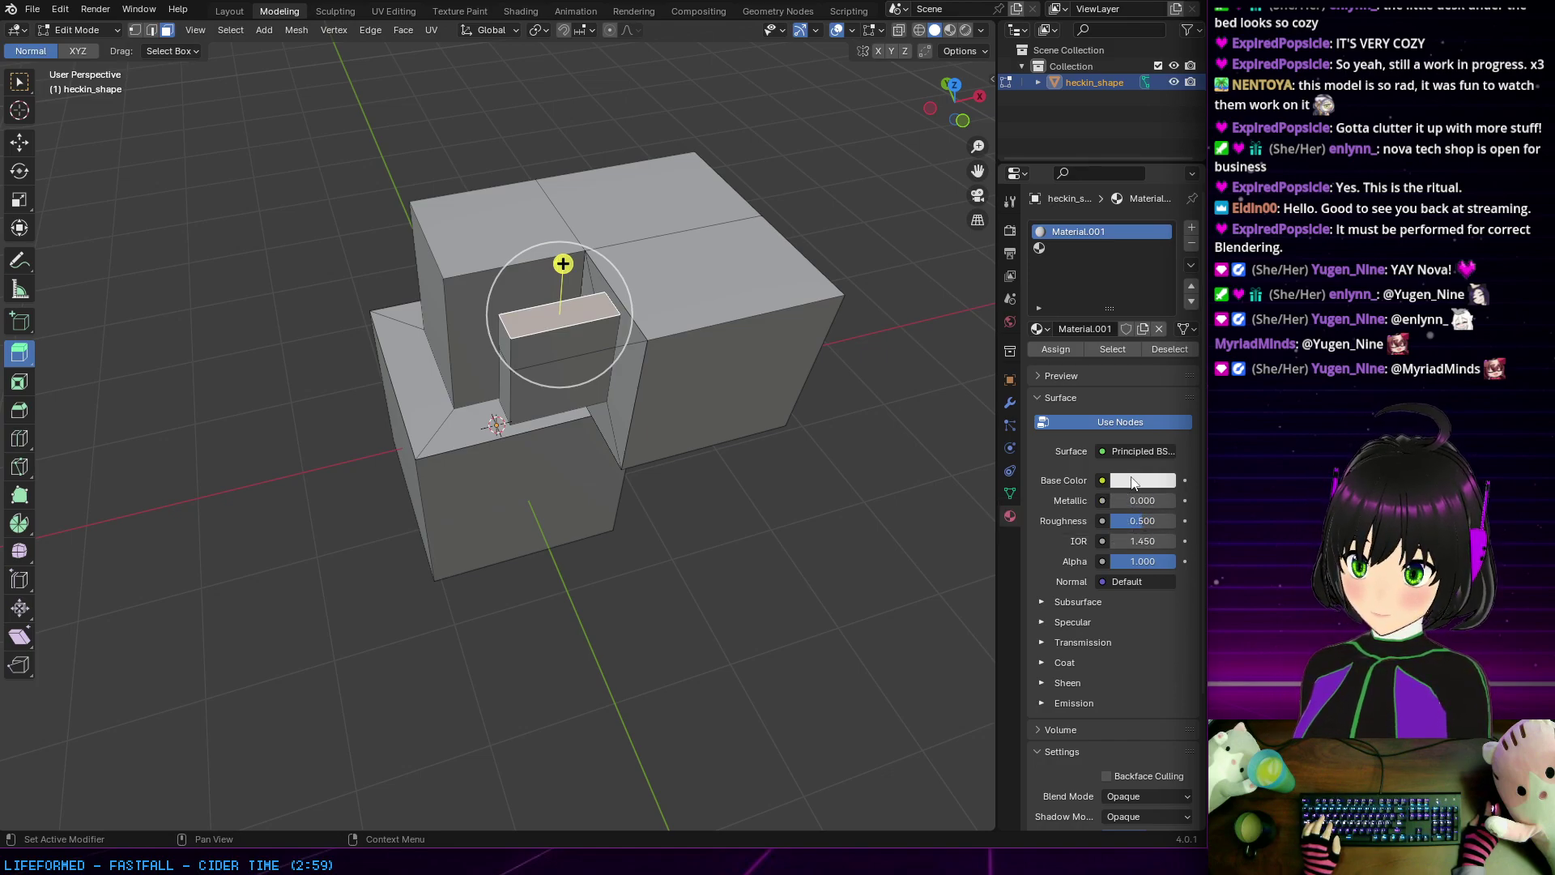
left_click(1132, 482)
left_click(1118, 333)
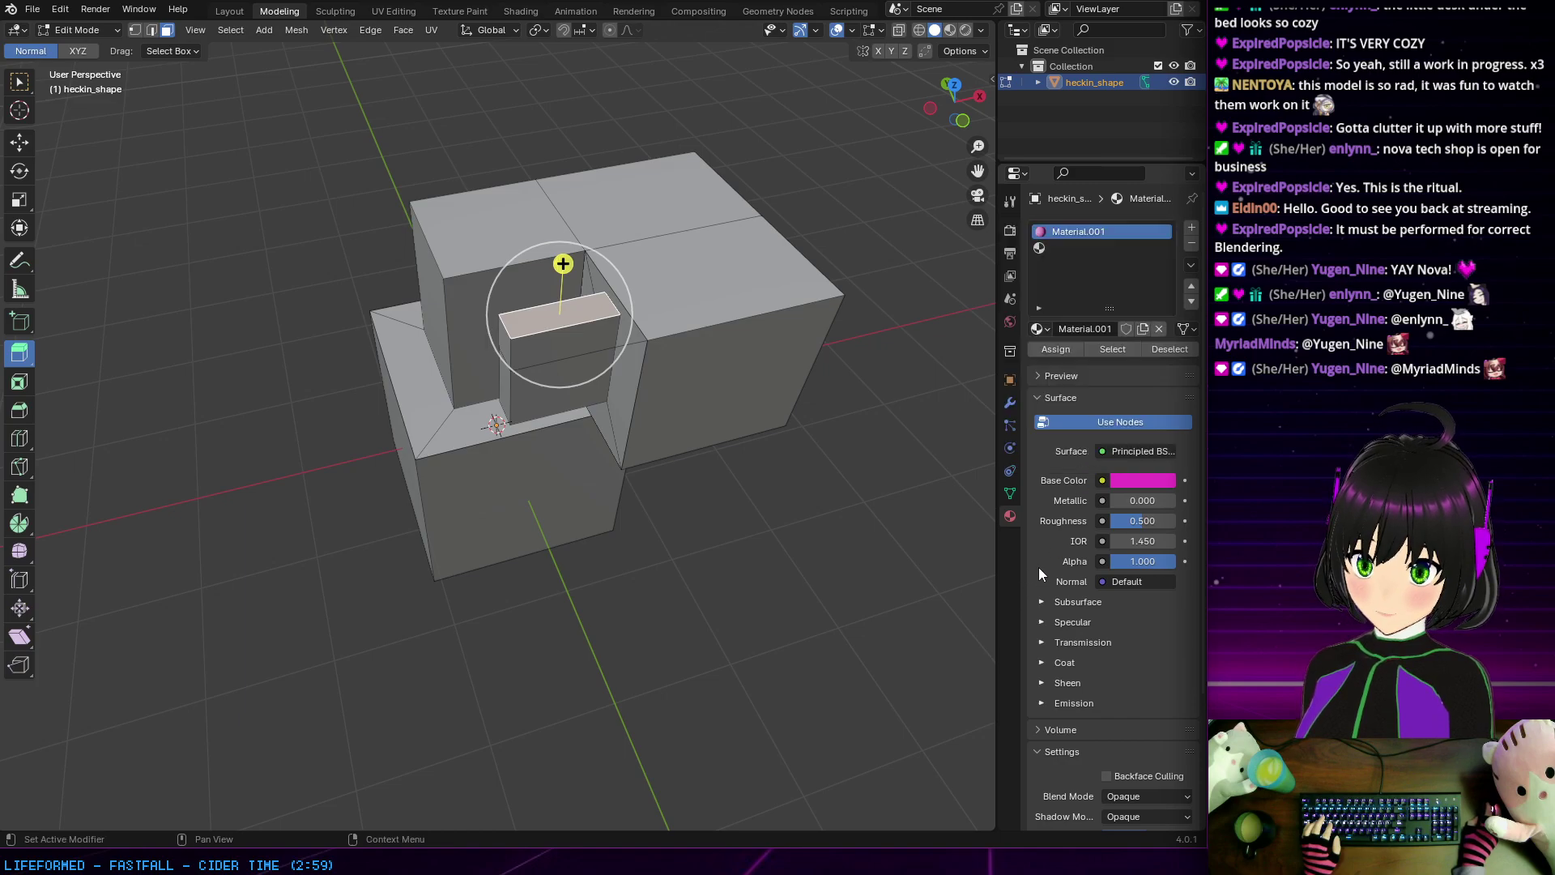
left_click(495, 228)
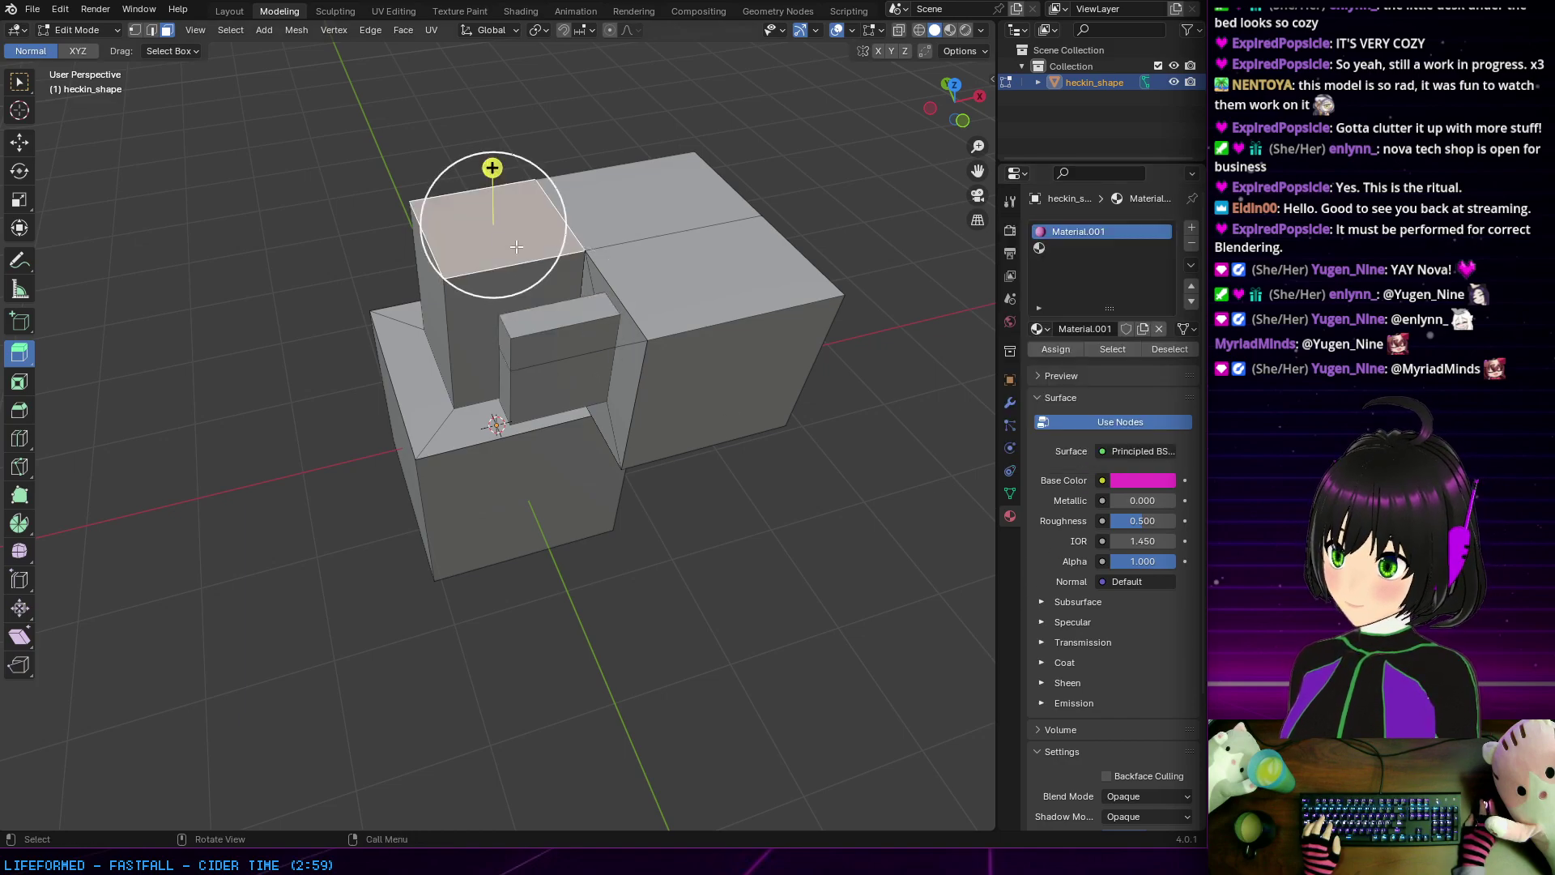
left_click(729, 274)
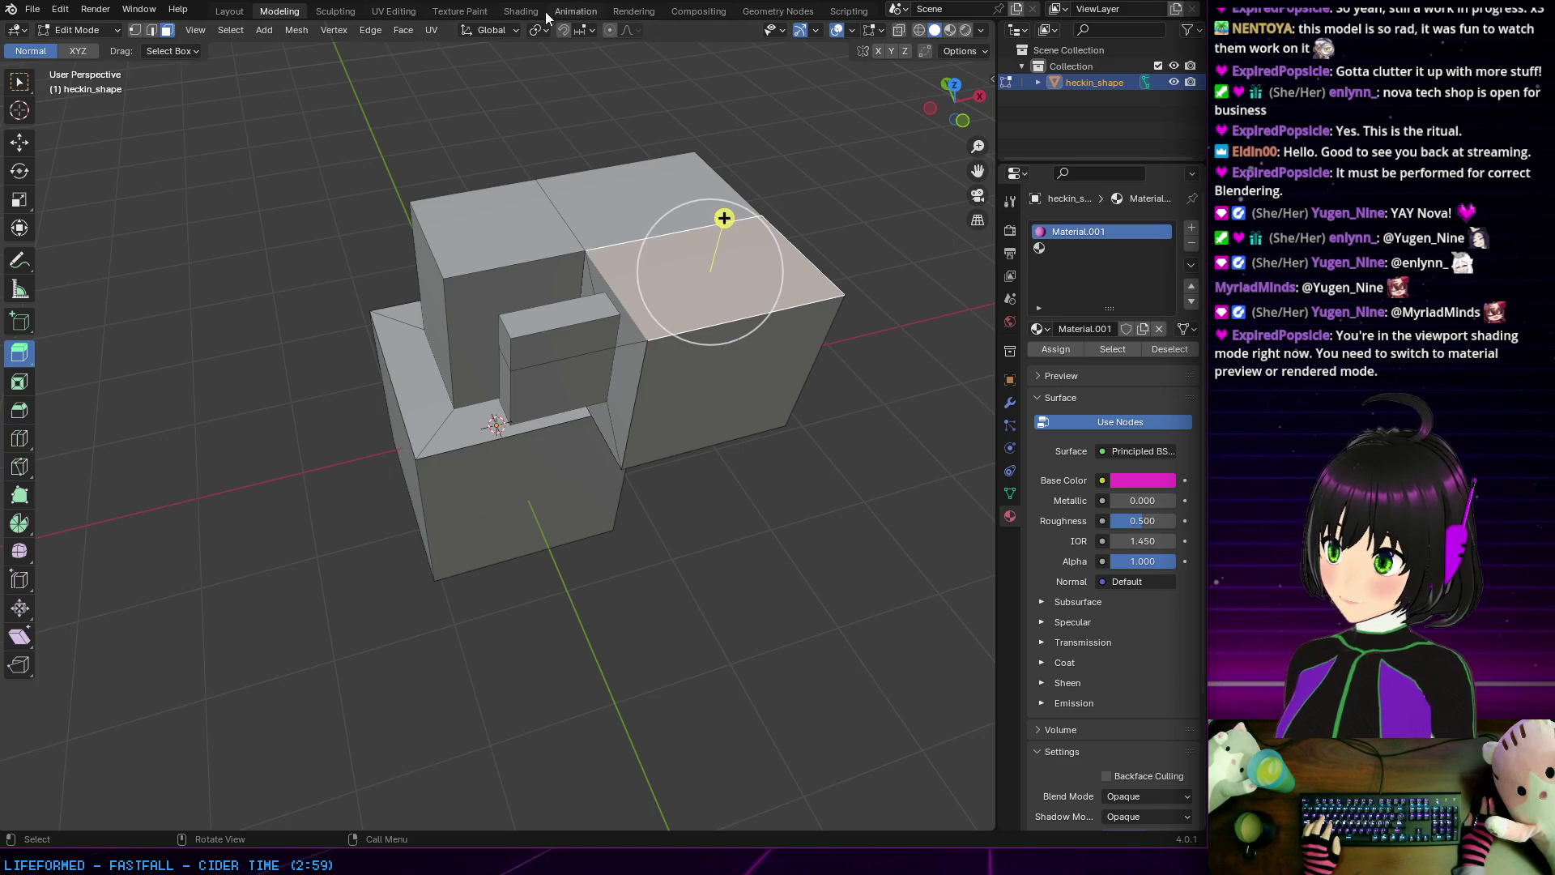
Step: Switch the Modeling viewport to Rendered shading to preview the purple mesh
left_click(241, 11)
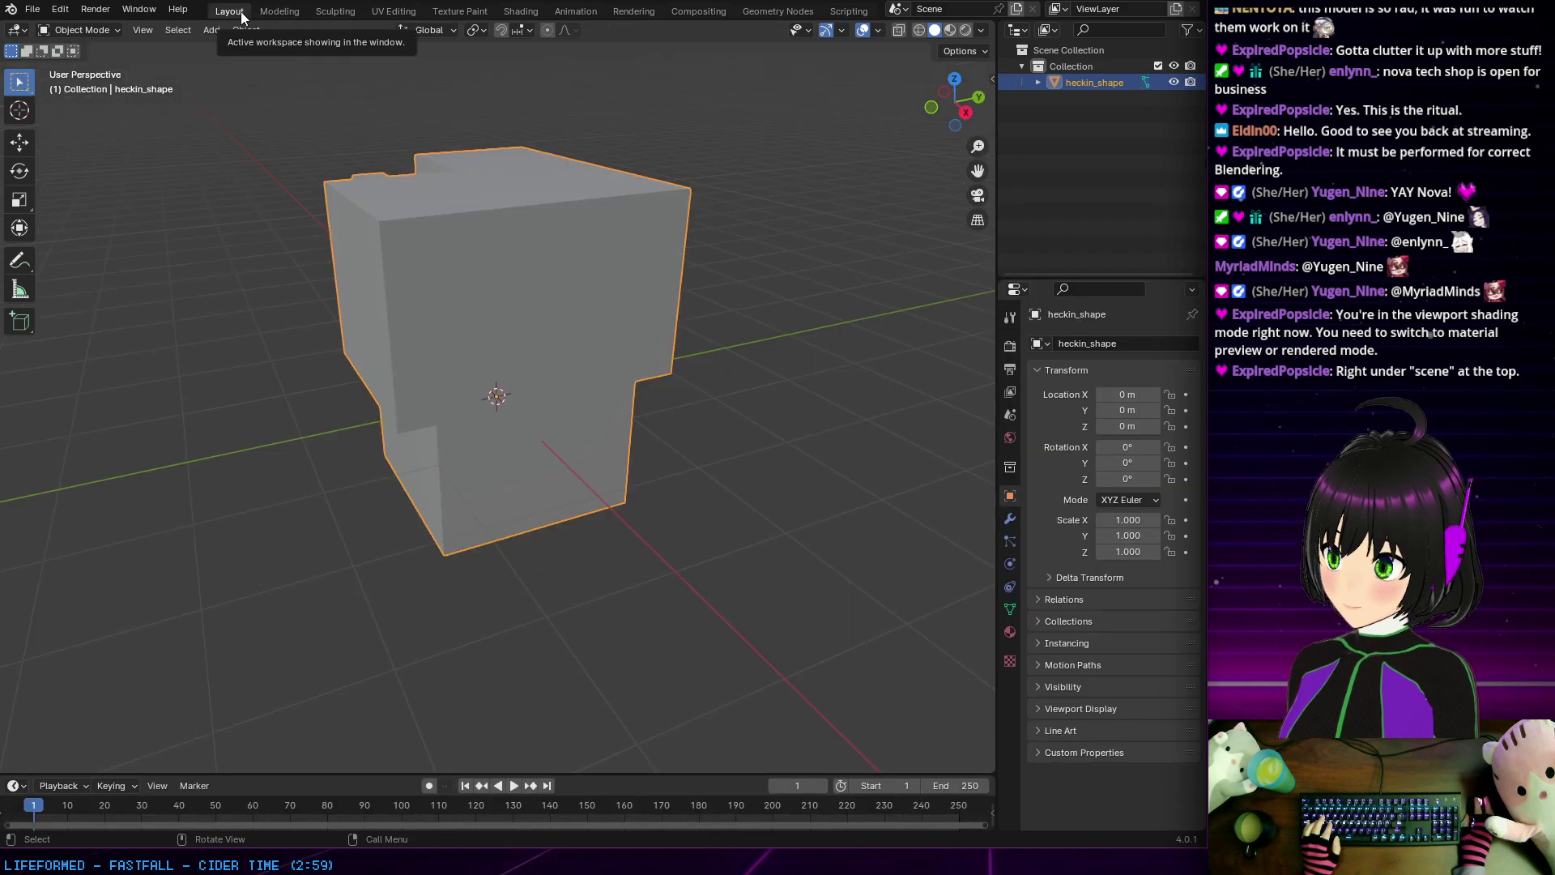
left_click(279, 11)
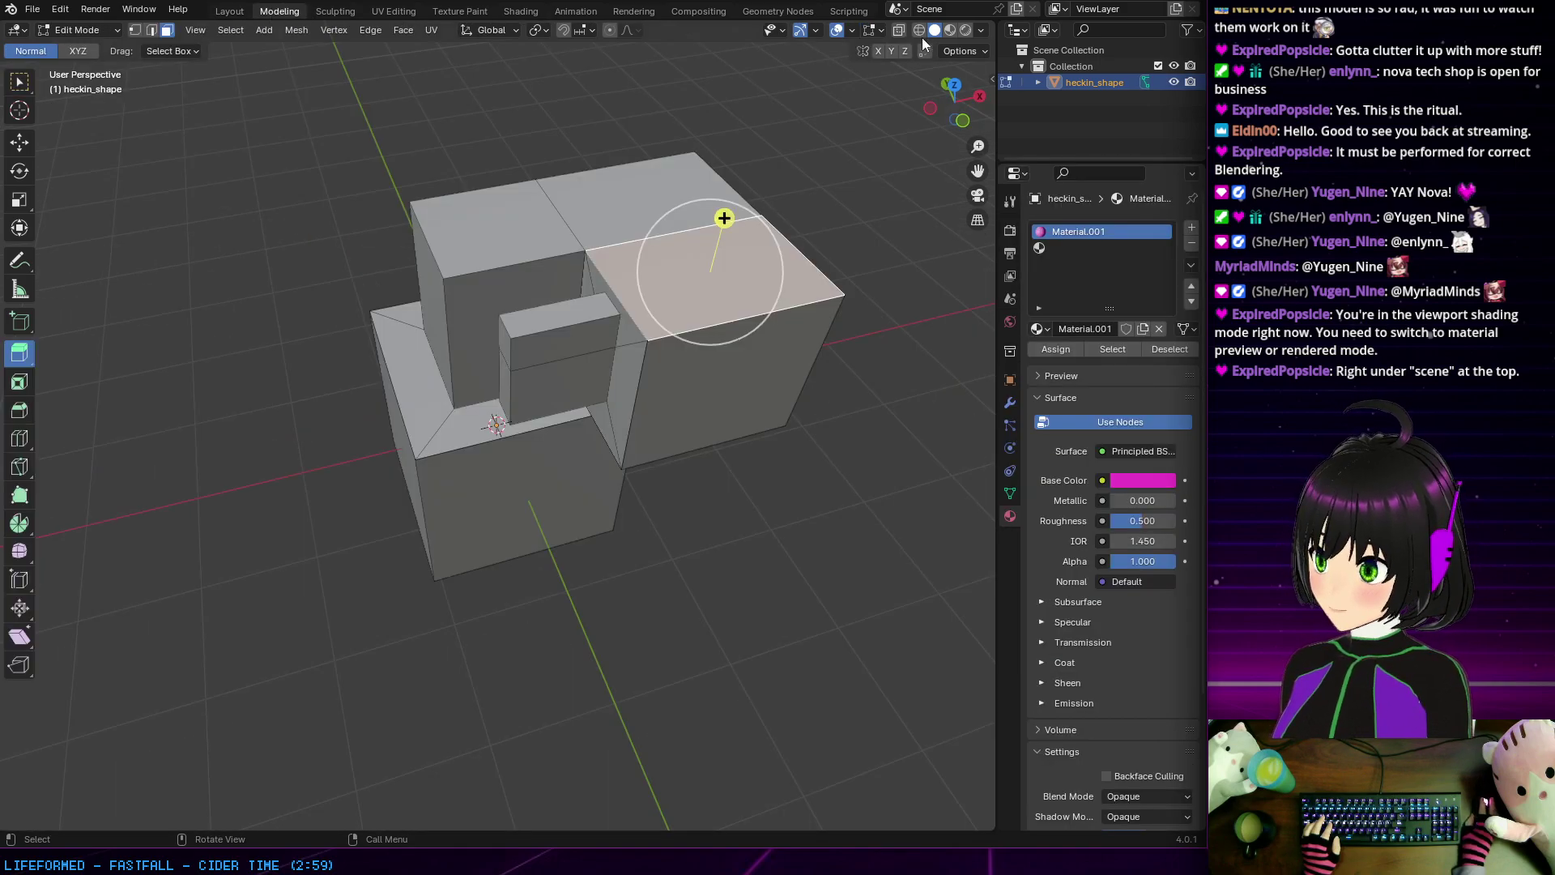
left_click(965, 30)
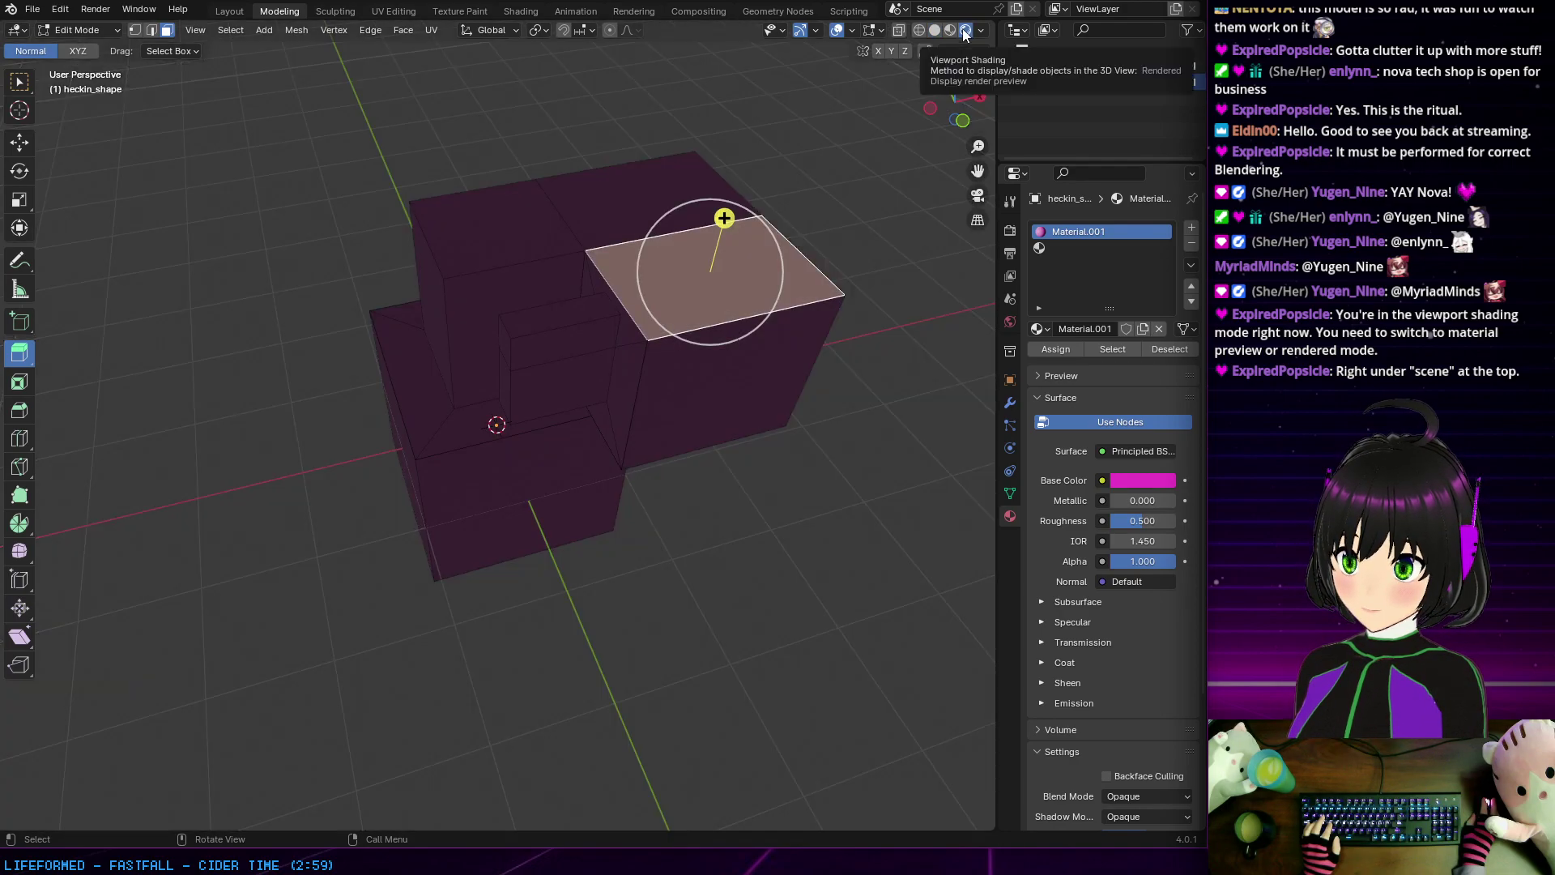
mouse_move(712, 210)
middle_mouse_down()
mouse_move(669, 124)
mouse_move(823, 163)
mouse_move(770, 171)
middle_mouse_up()
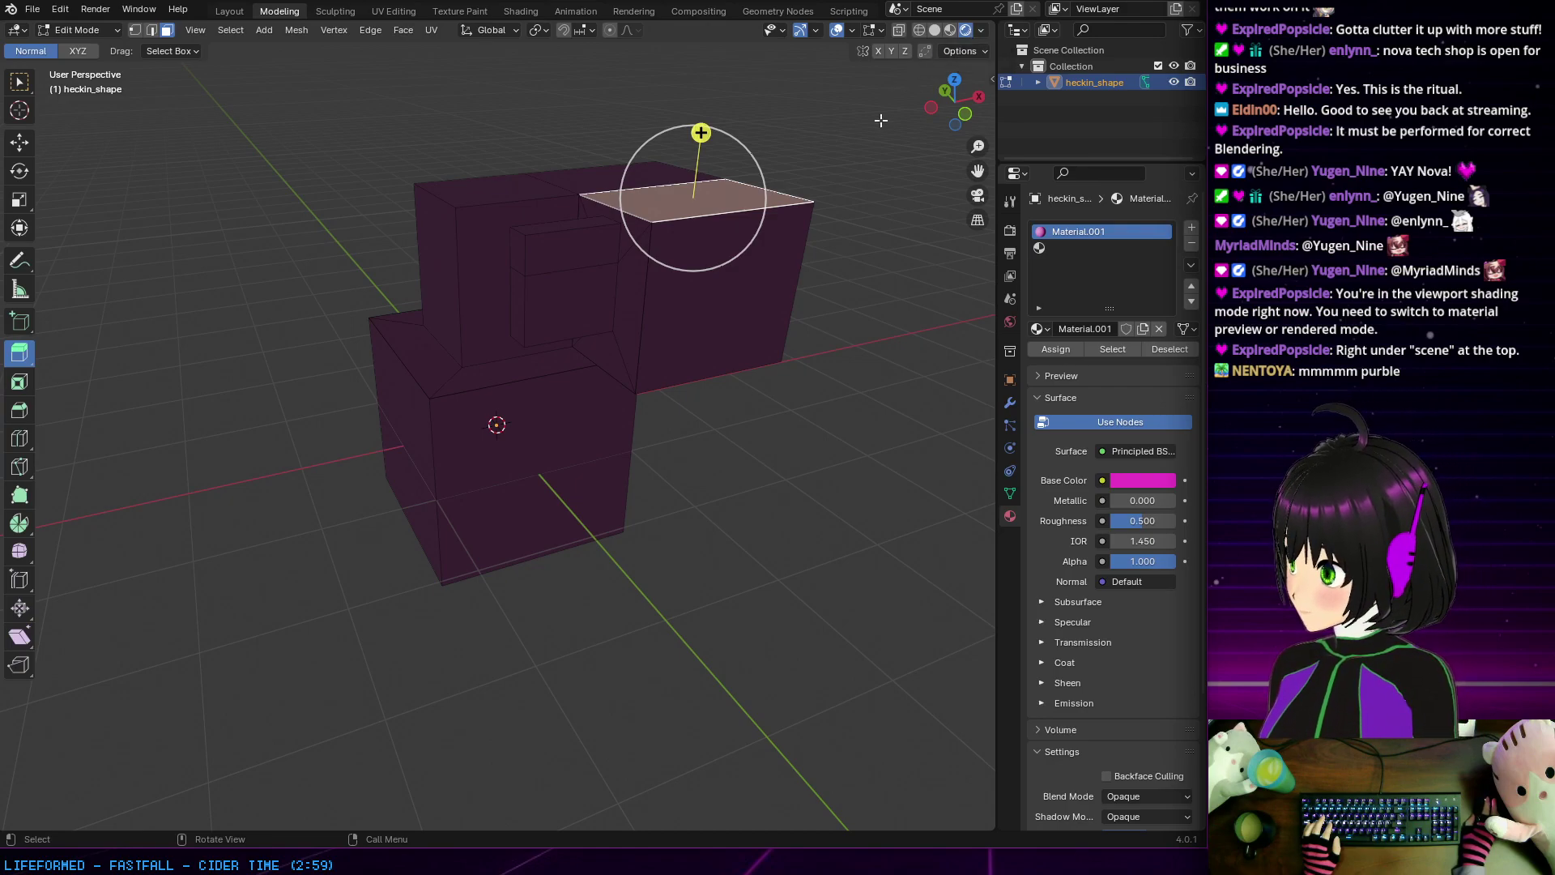
Step: Raise Material.001's roughness from 0.500 to 1.000
left_click(1135, 479)
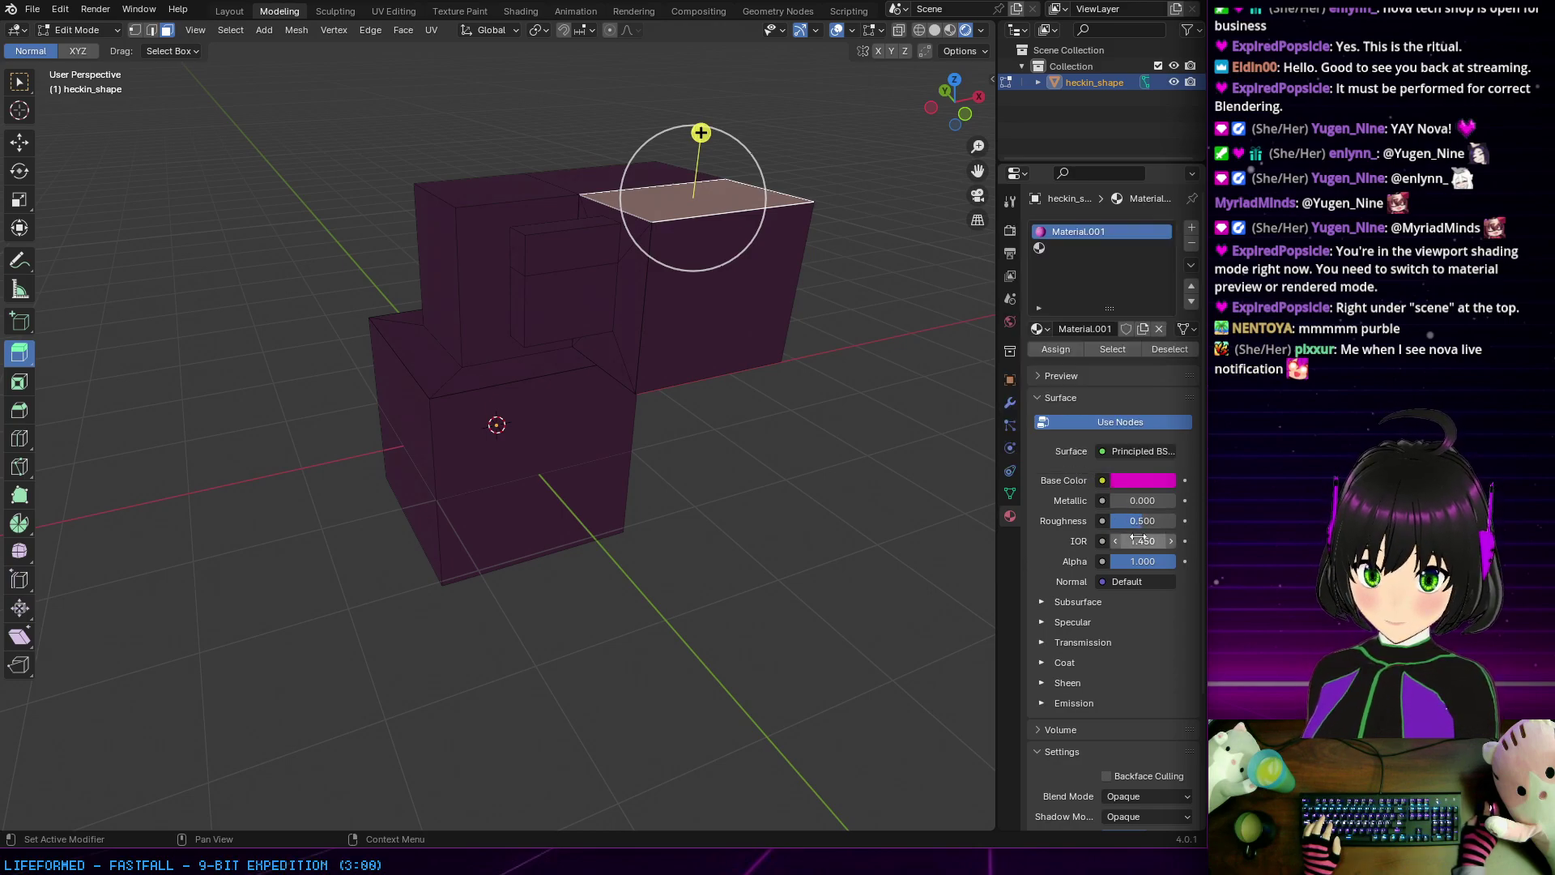
mouse_move(1142, 521)
left_mouse_down()
mouse_move(1176, 521)
mouse_move(1138, 499)
left_mouse_up()
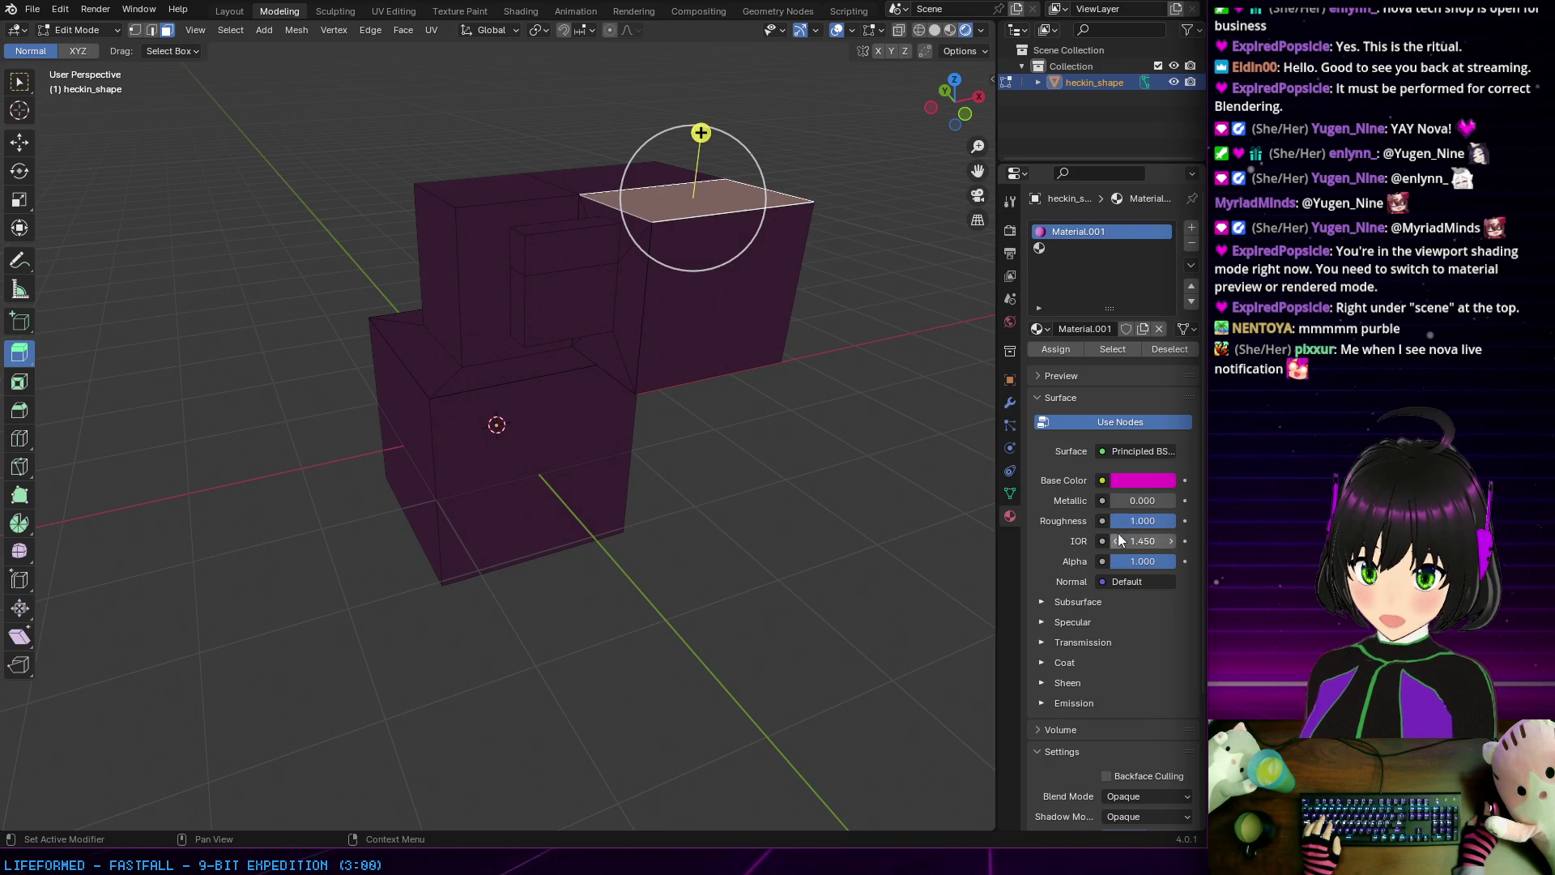
middle_click_drag(764, 421, 584, 289)
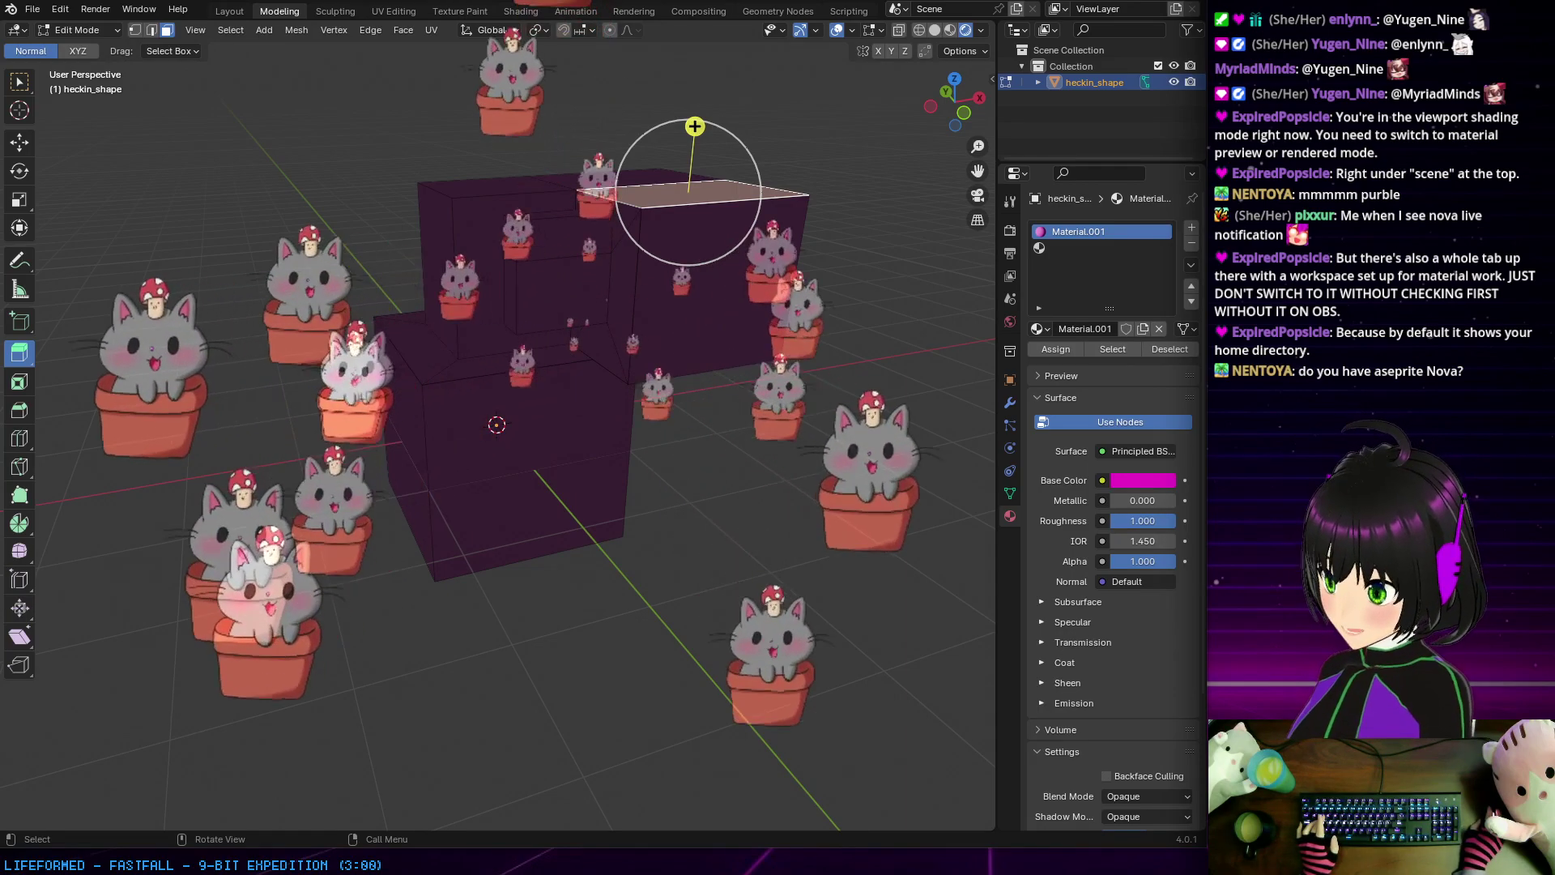
key("alt+Tab")
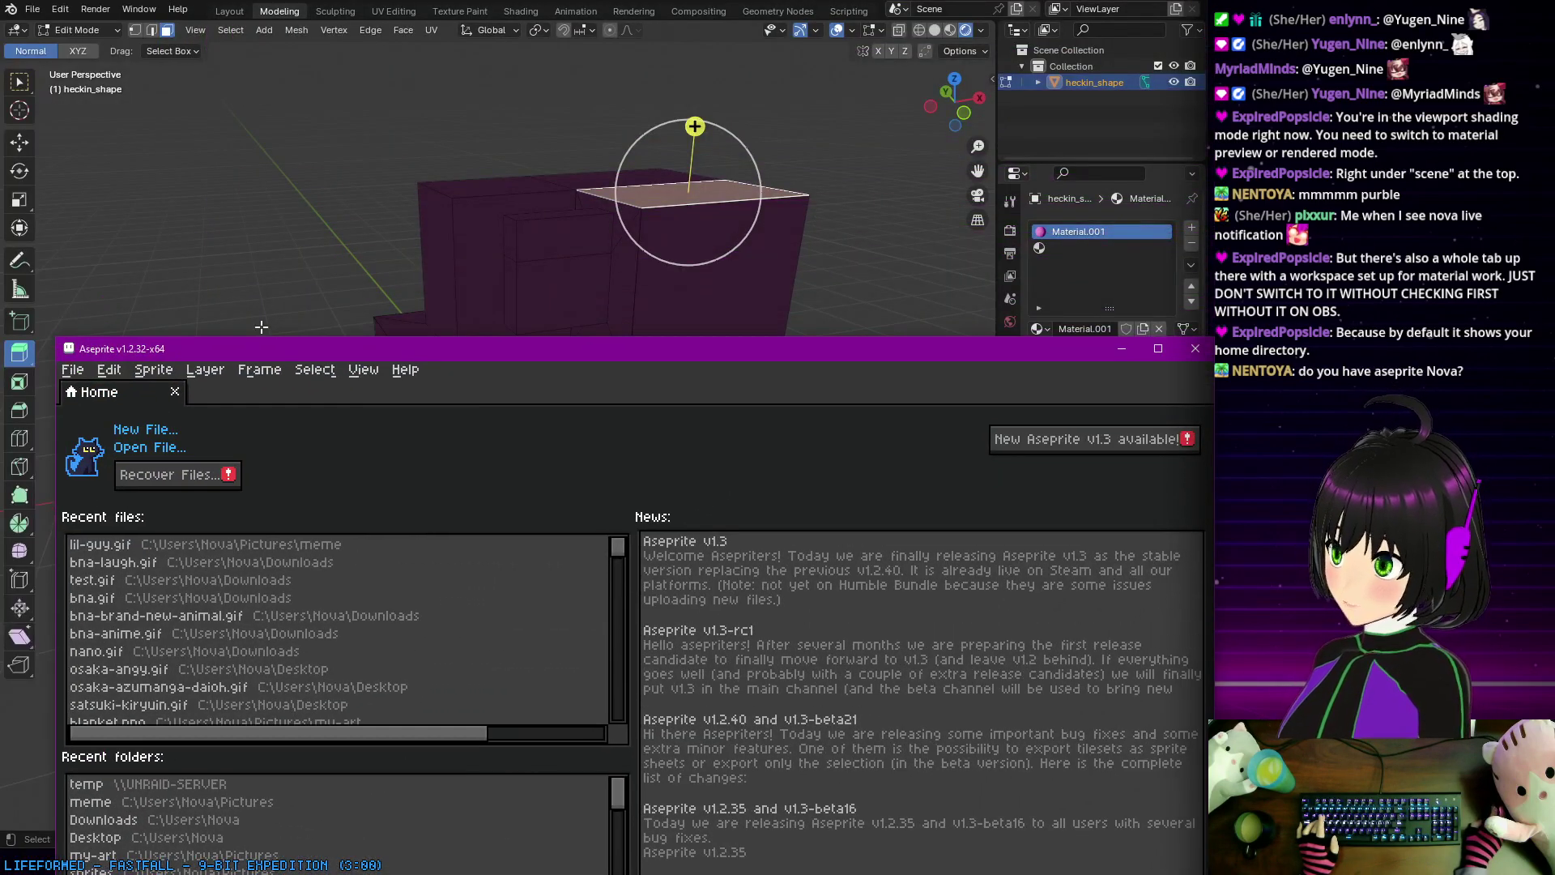
left_click_drag(336, 351, 252, 312)
left_click(1110, 309)
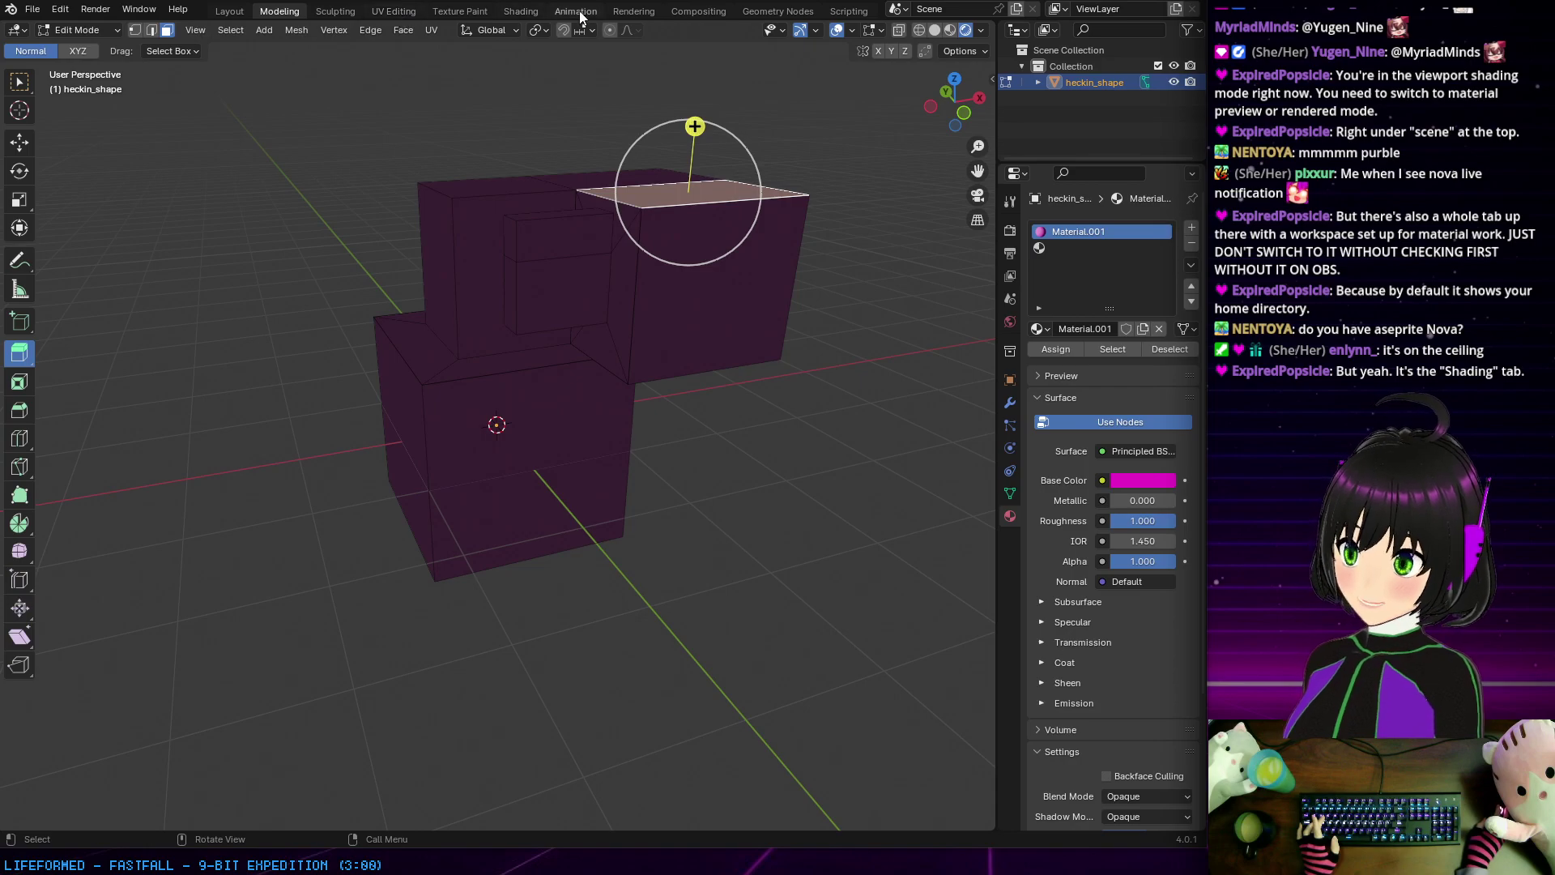
Step: Open the Shading workspace and take its file browser up to C:\
left_click(520, 12)
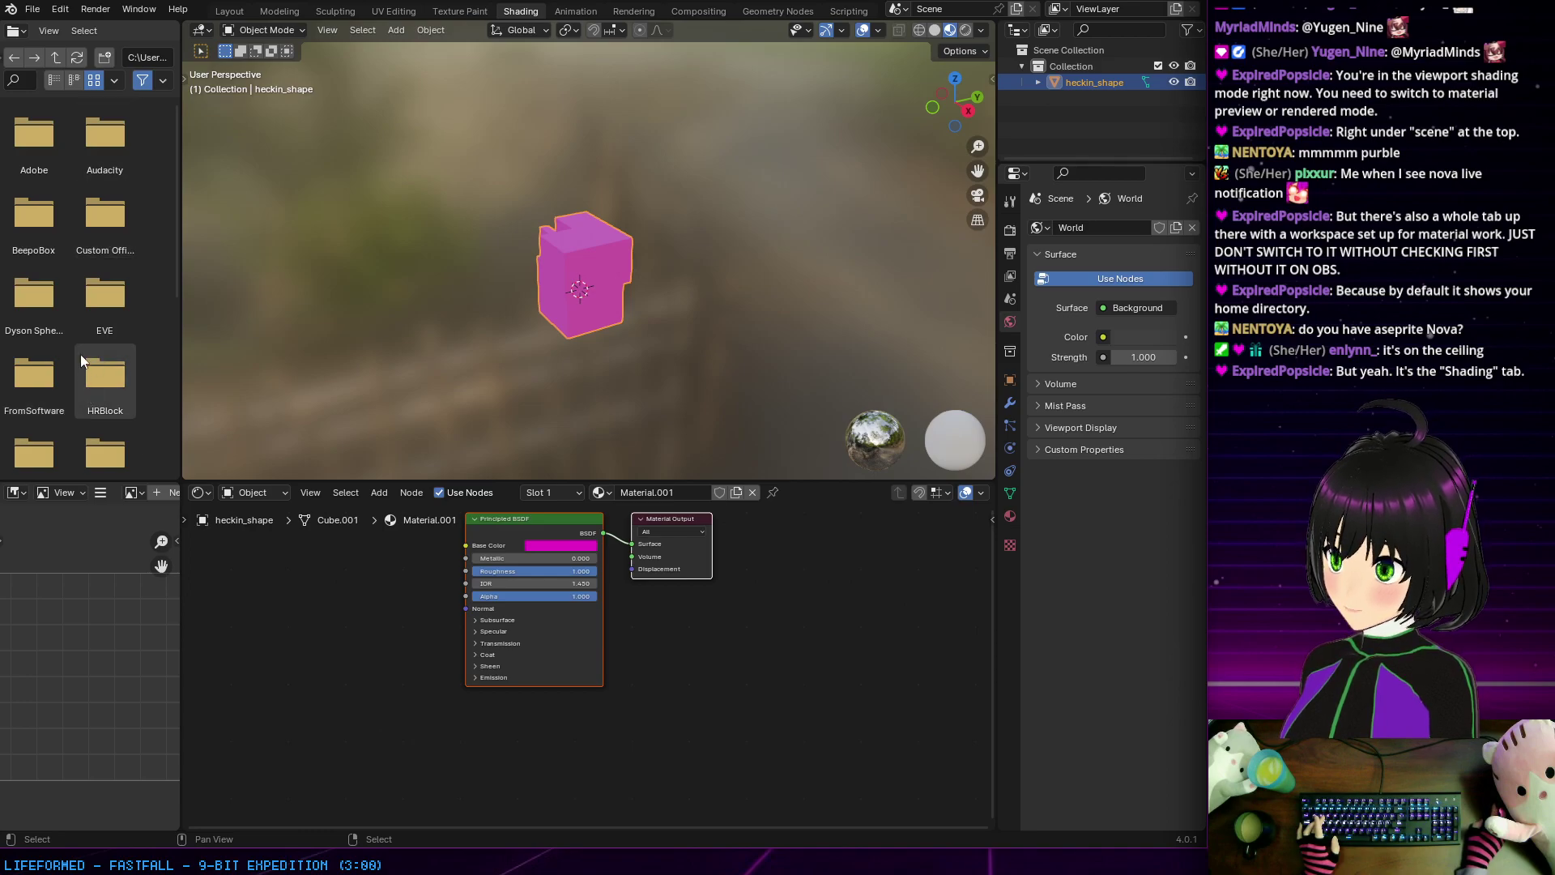
left_click(55, 57)
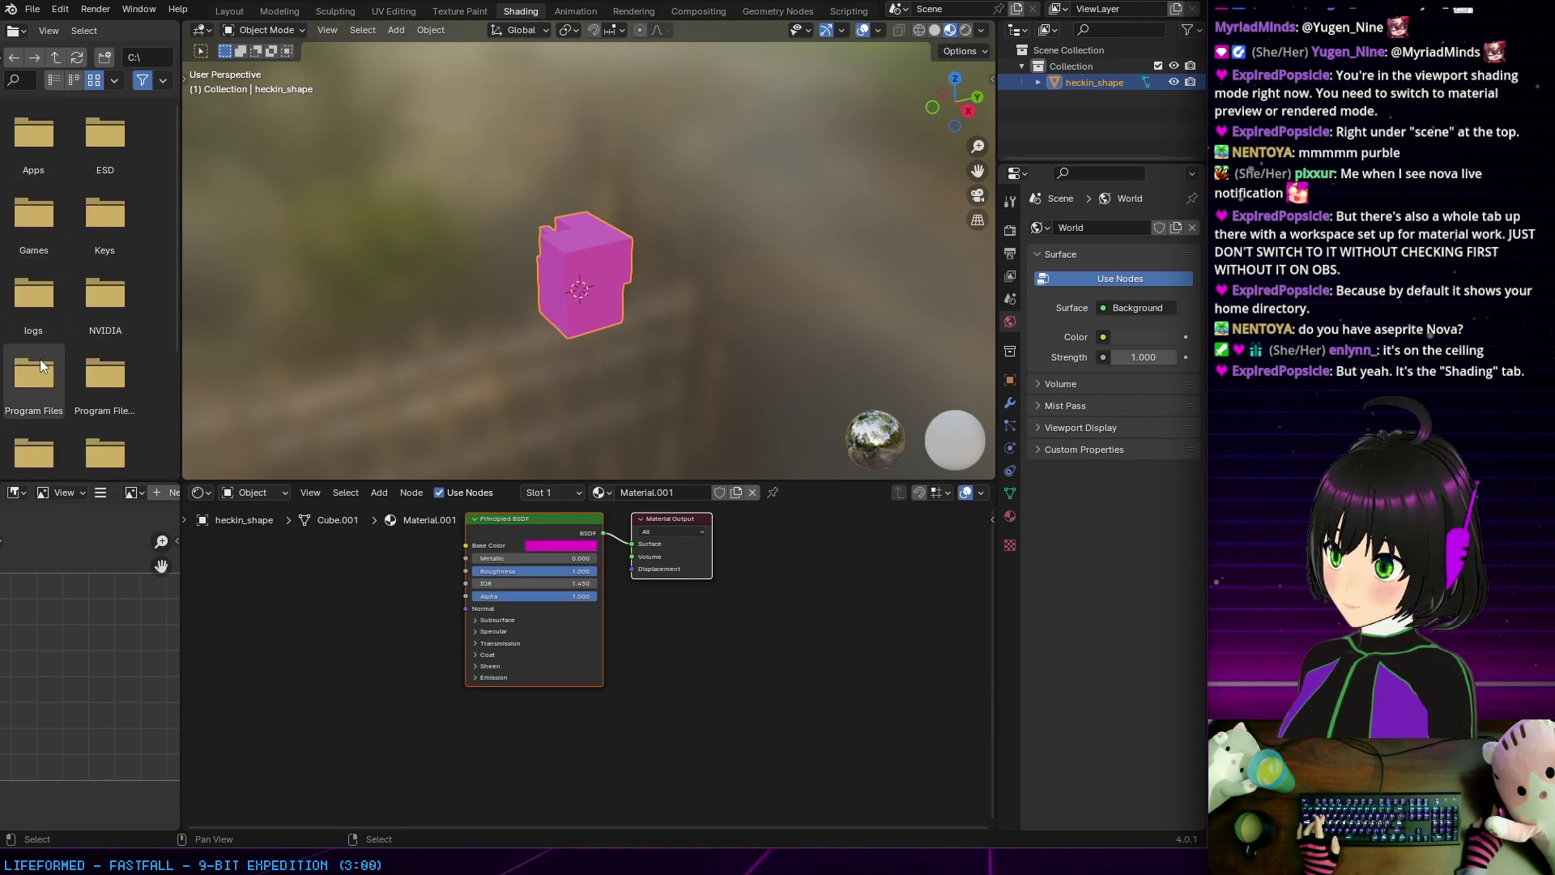
Step: Open the Projects folder and list folders by date to find the latest jam folder
scroll(61, 366, "down", 1)
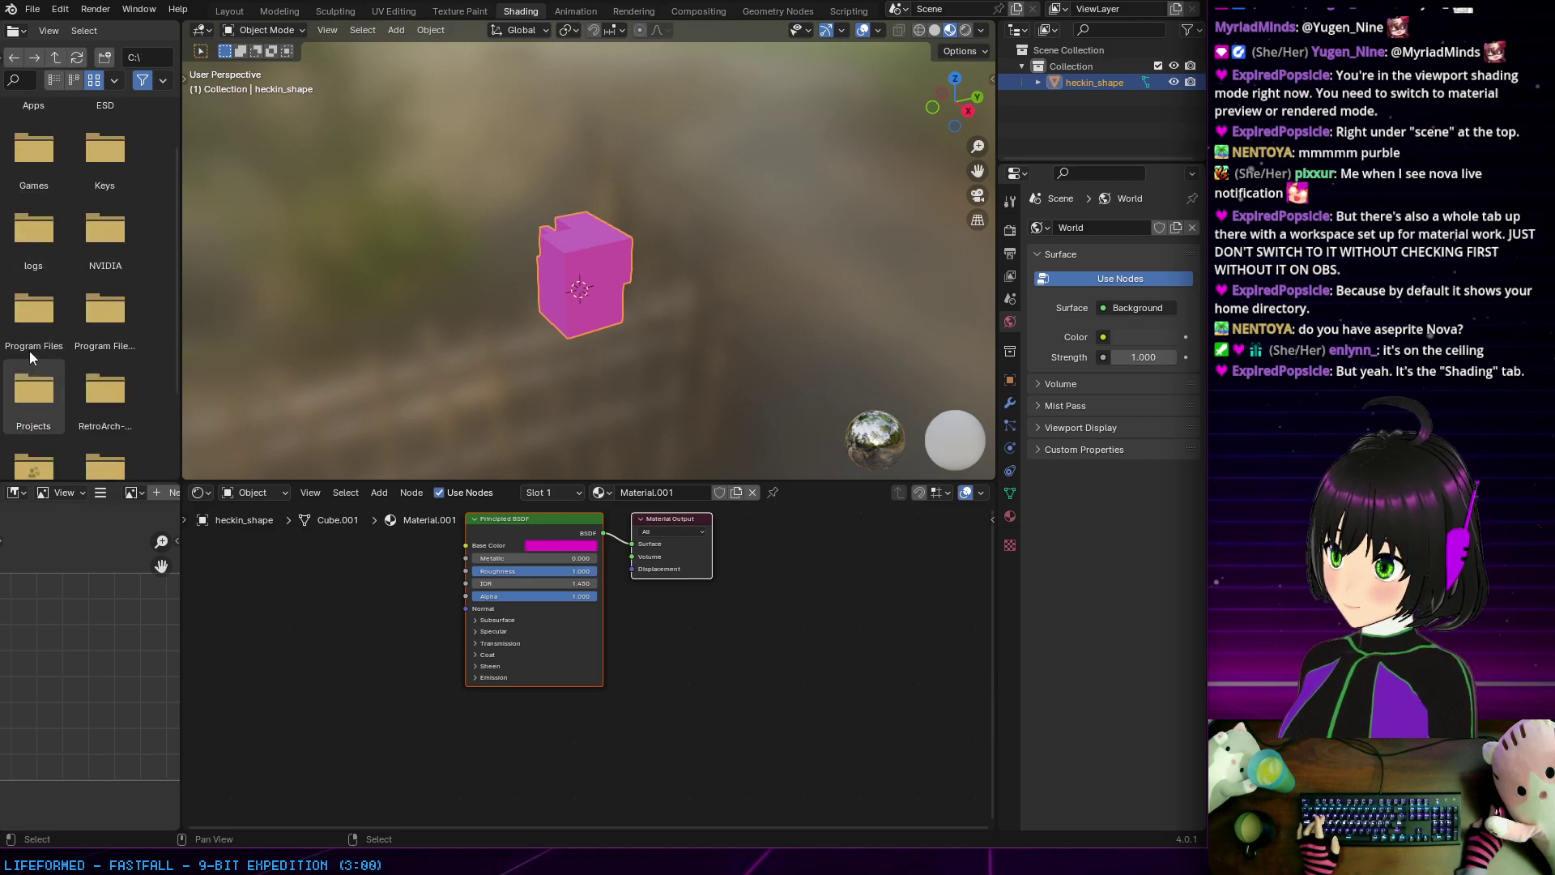
double_click(33, 395)
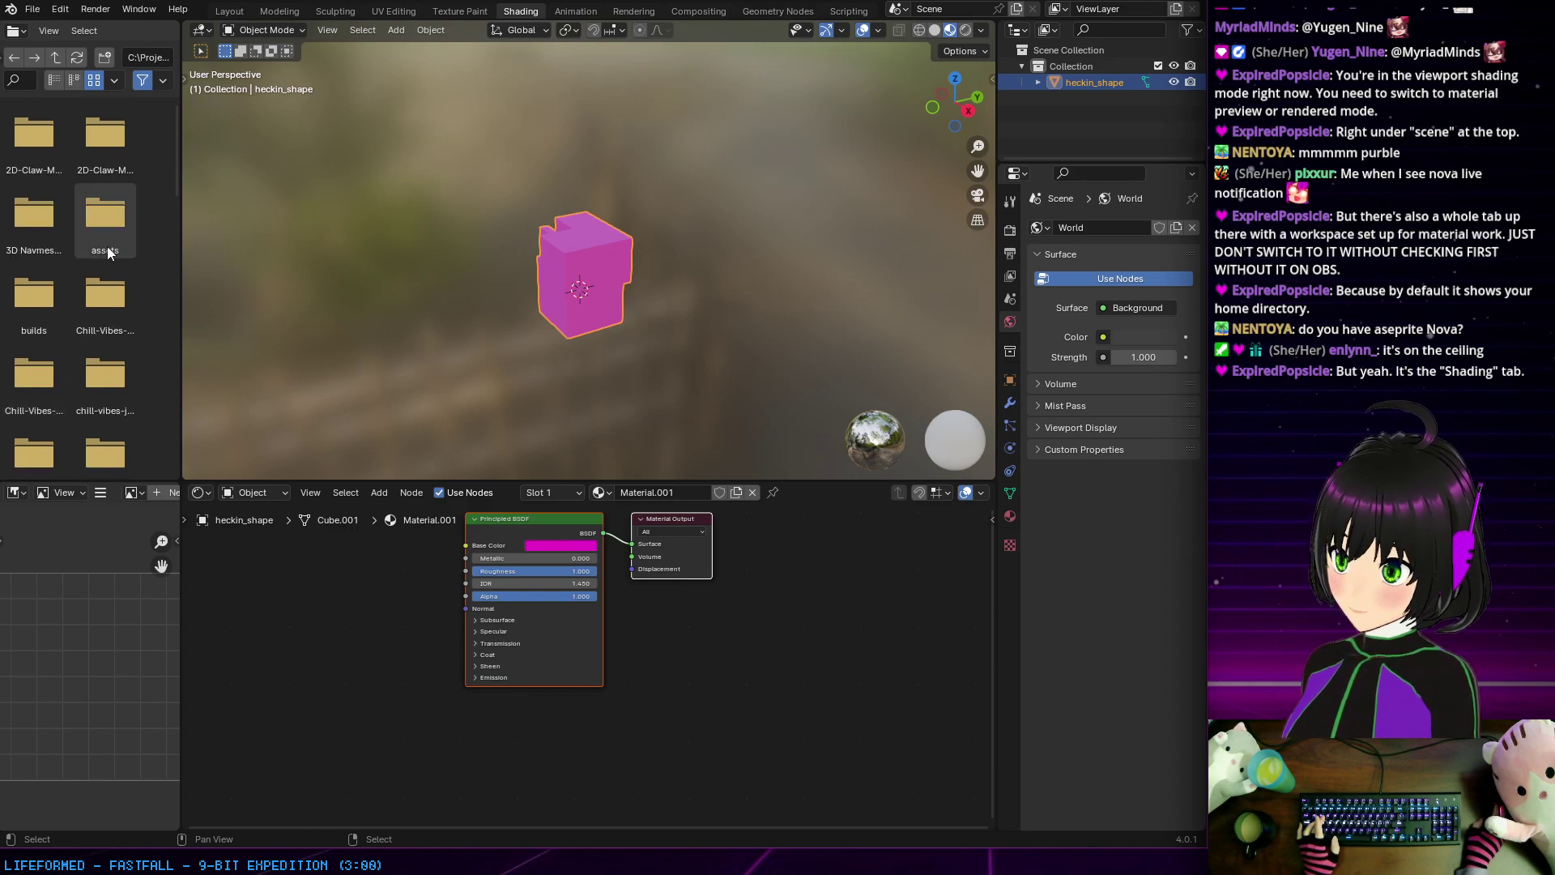
scroll(45, 231, "down", 3)
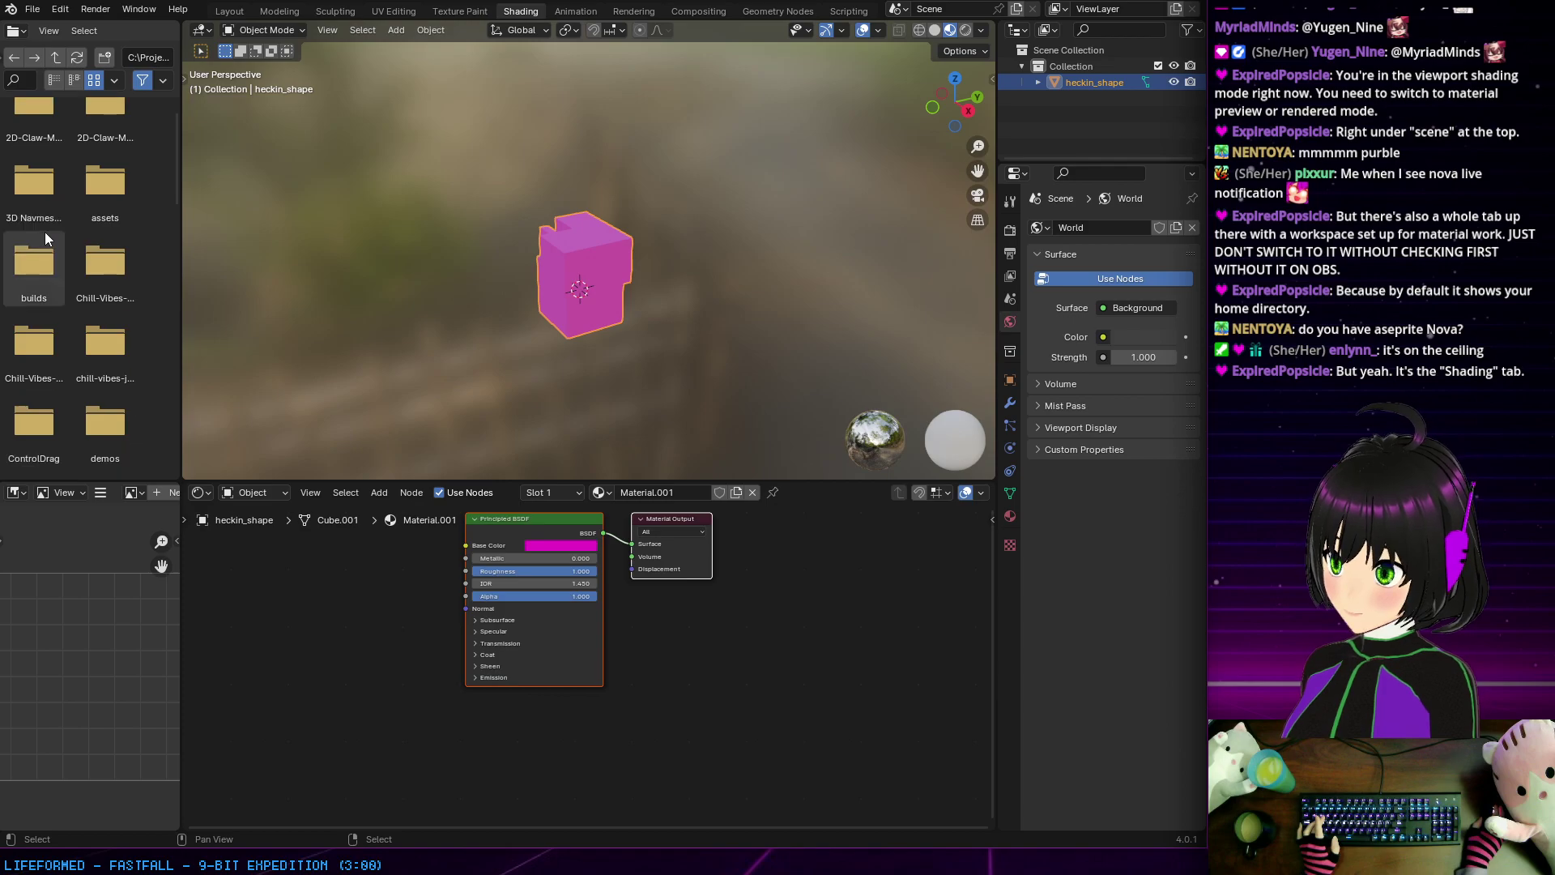
left_click(32, 252)
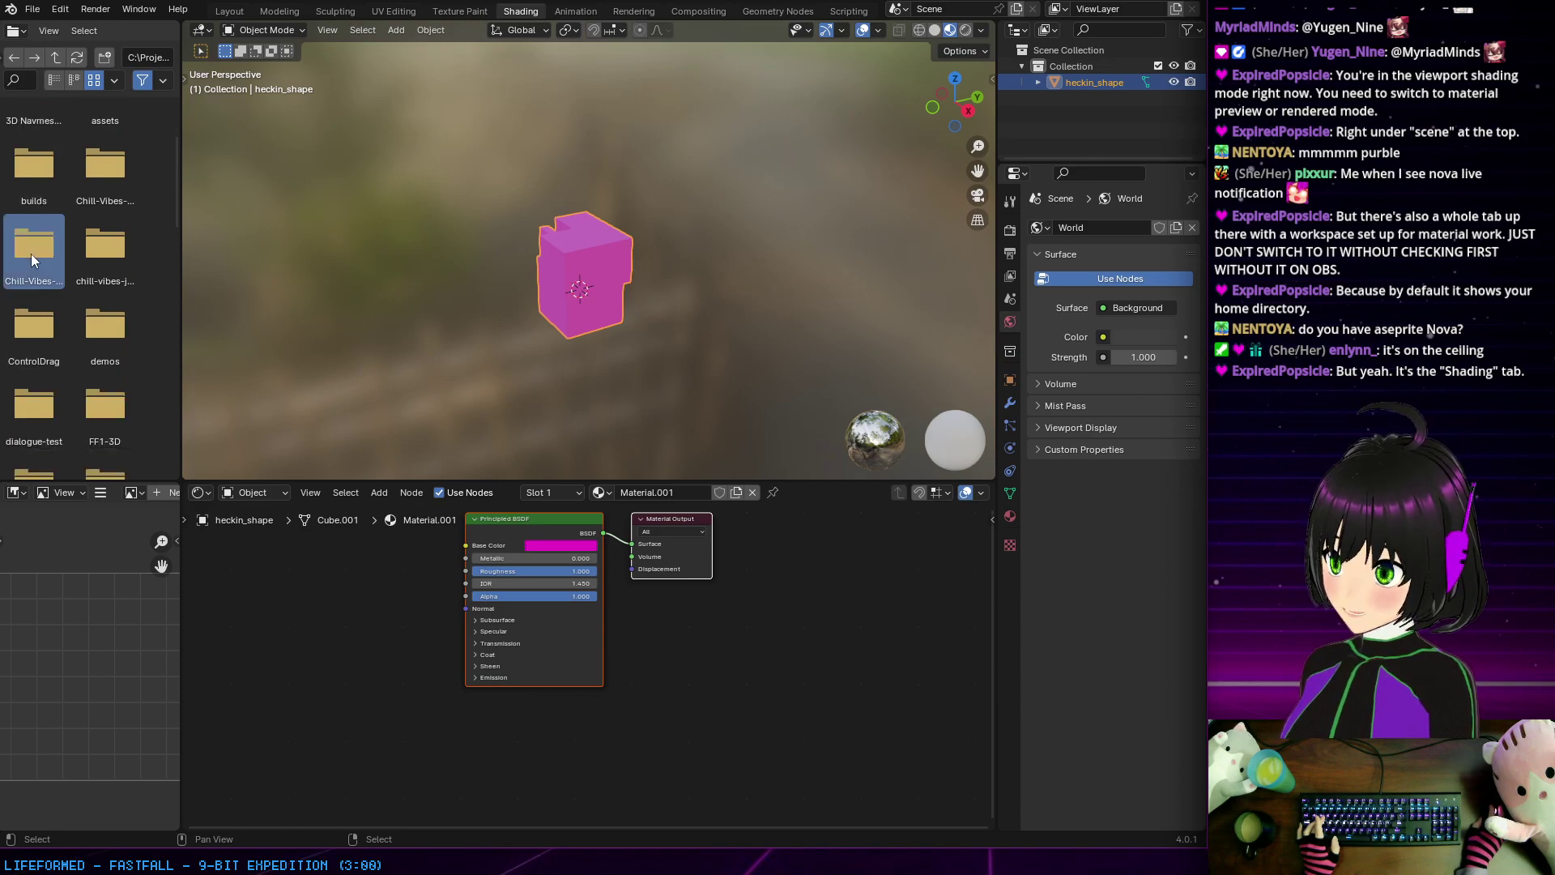
left_click(53, 79)
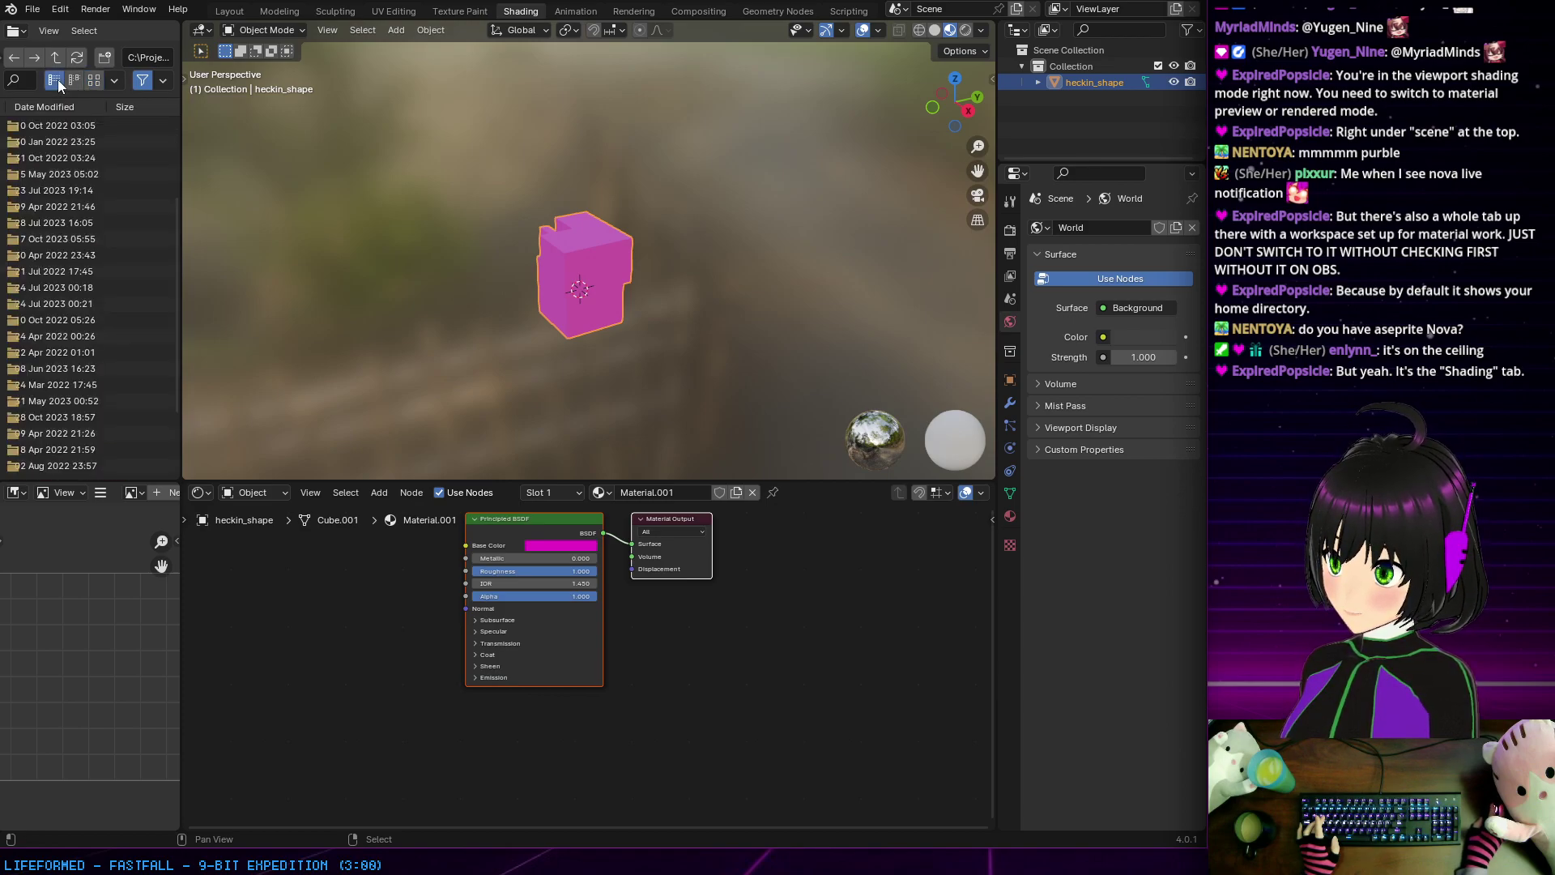
scroll(50, 194, "up", 3)
left_click(51, 198)
Step: Return to the plain name list and open the chill-vibes-jam-3 folder
scroll(51, 197, "up", 1)
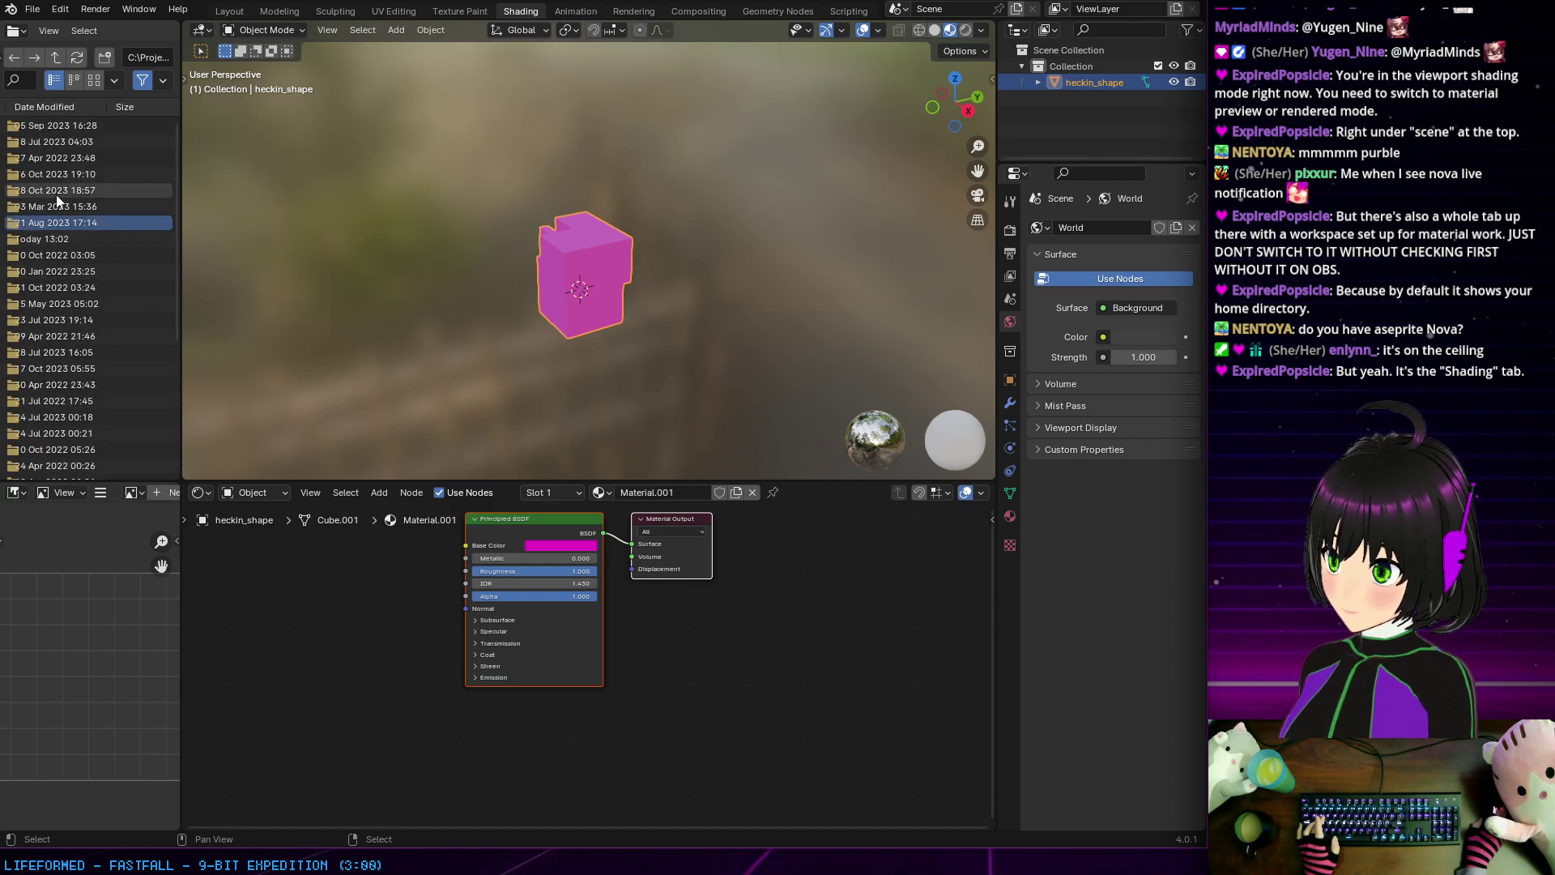
left_click(74, 80)
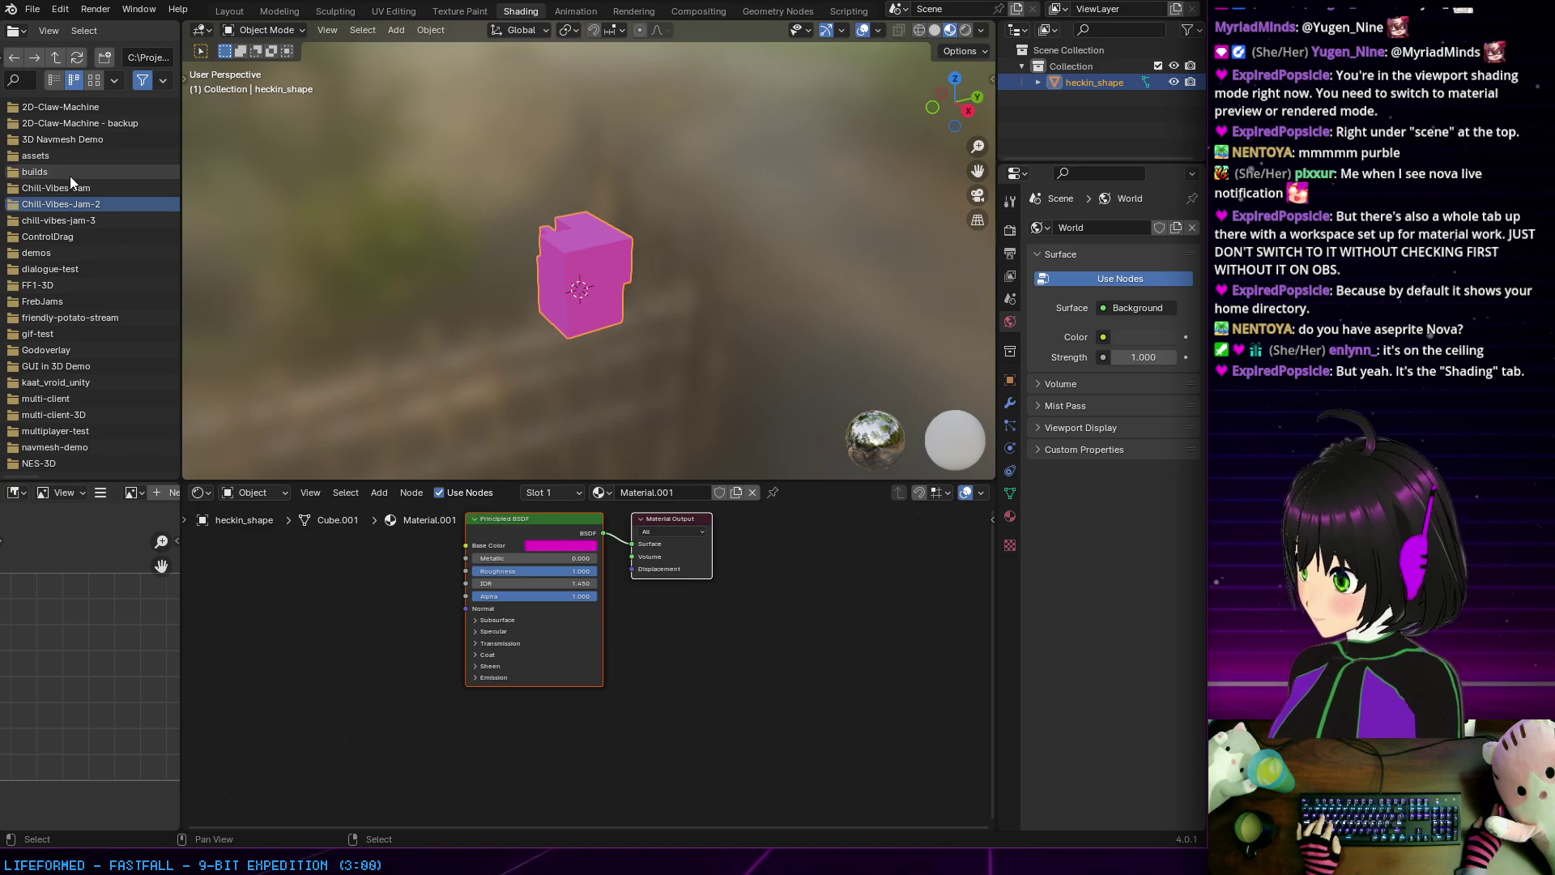
left_click(99, 219)
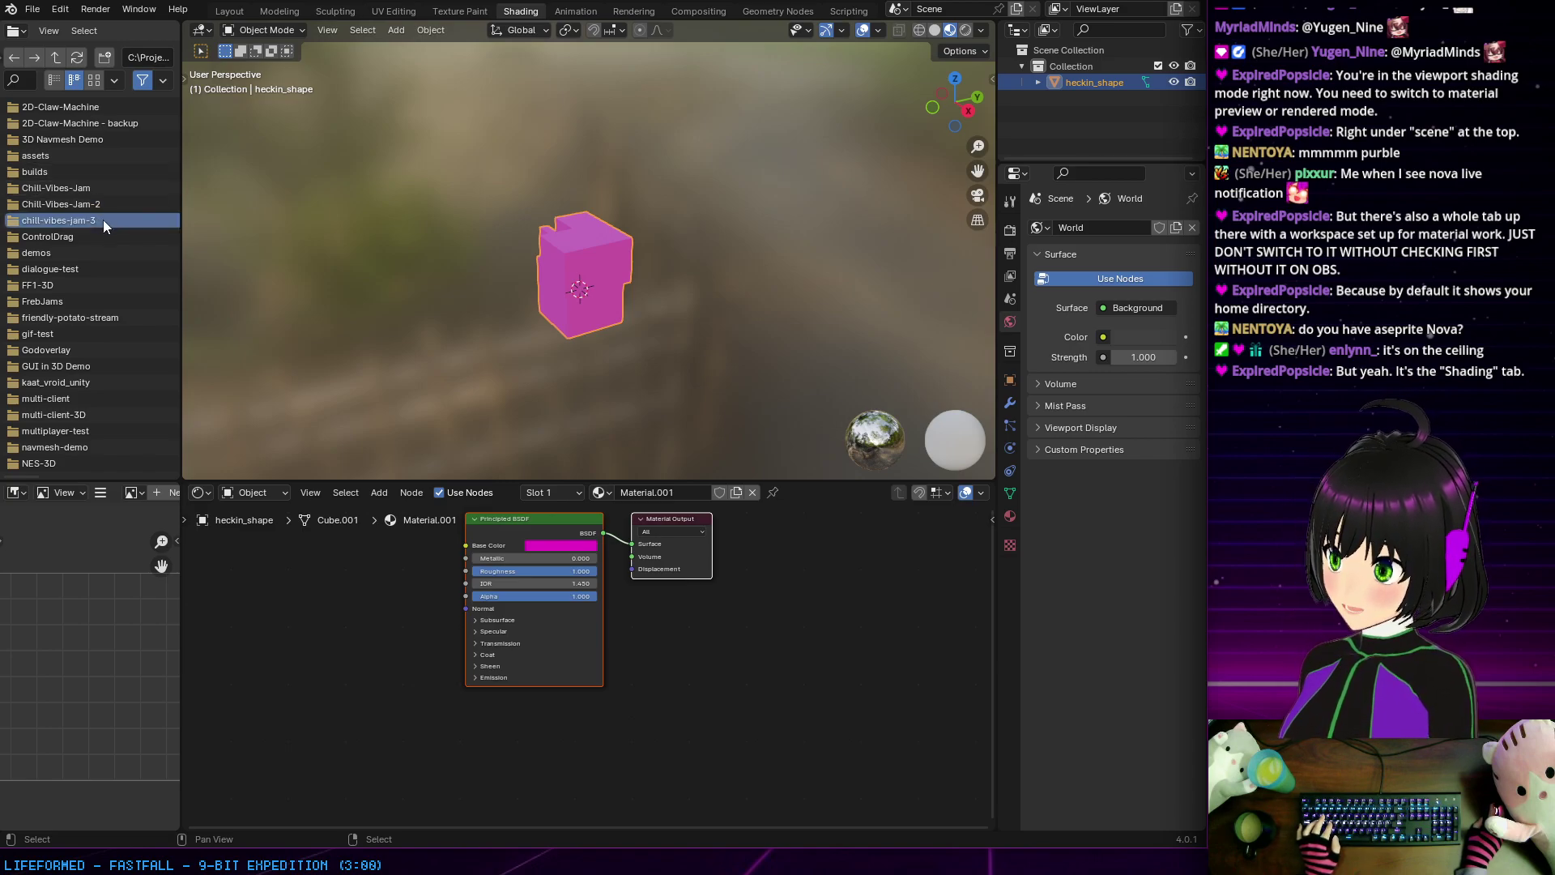
double_click(104, 220)
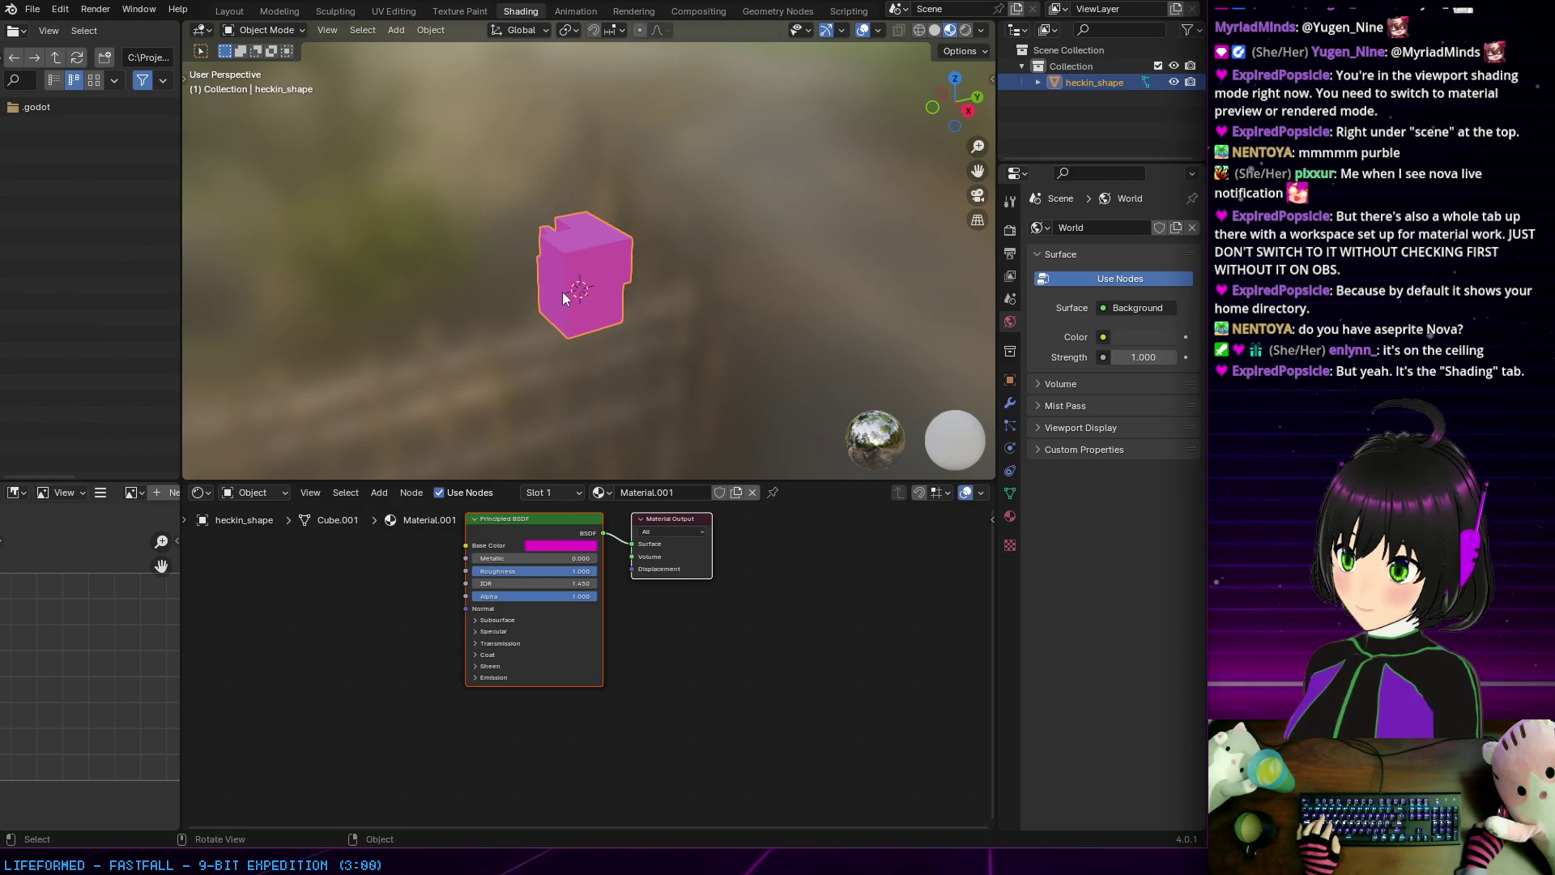
scroll(557, 293, "up", 5)
middle_click_drag(557, 293, 624, 313)
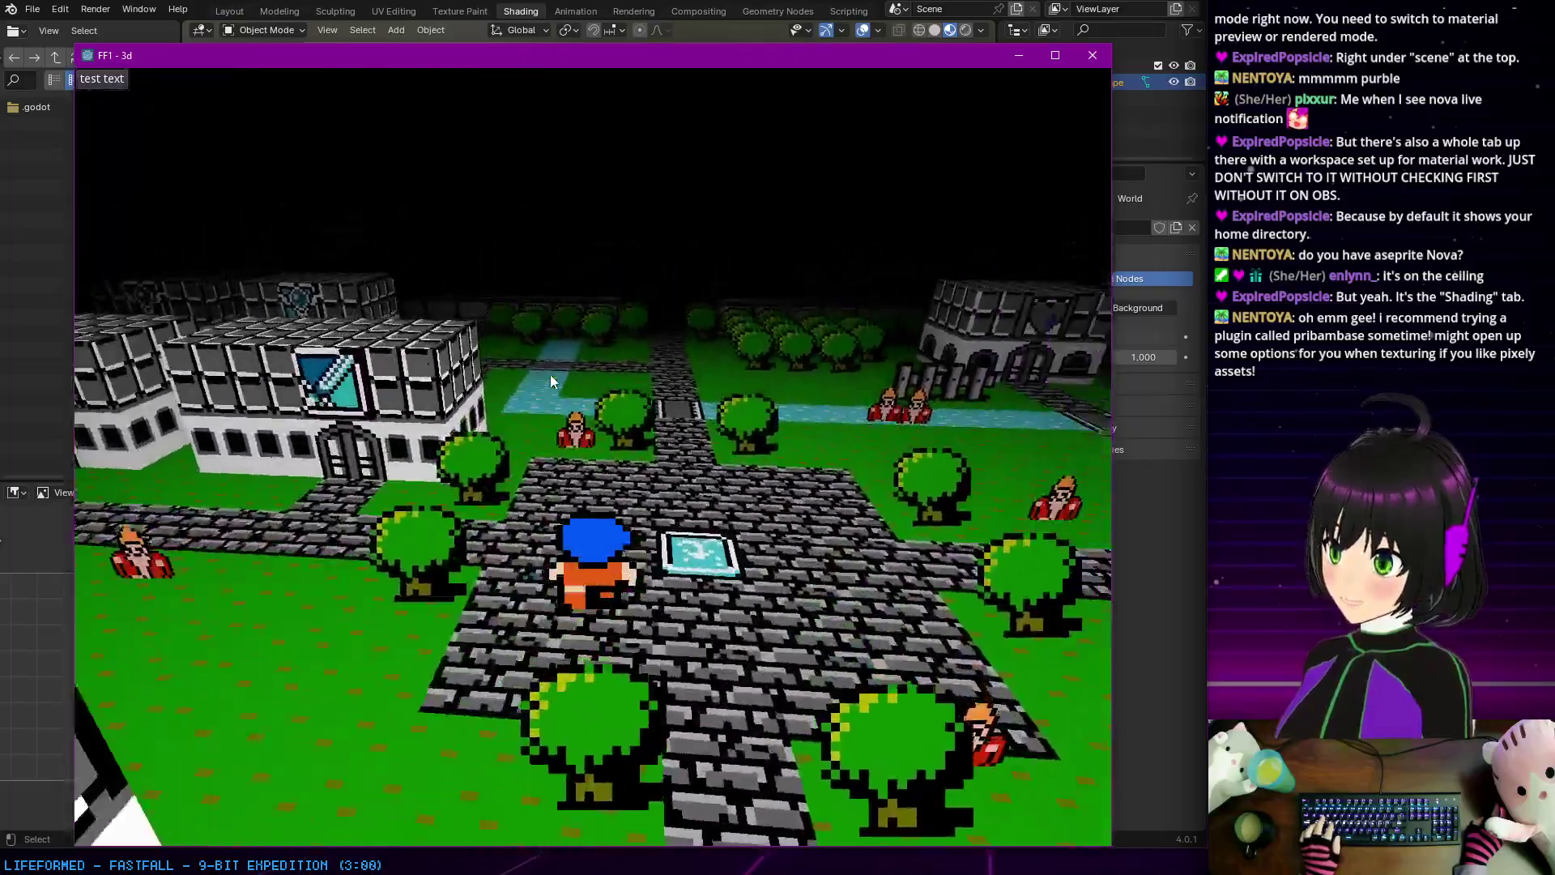
Step: Walk the hero forward through the FF1 - 3d town and advance the in-game text box
key("Up")
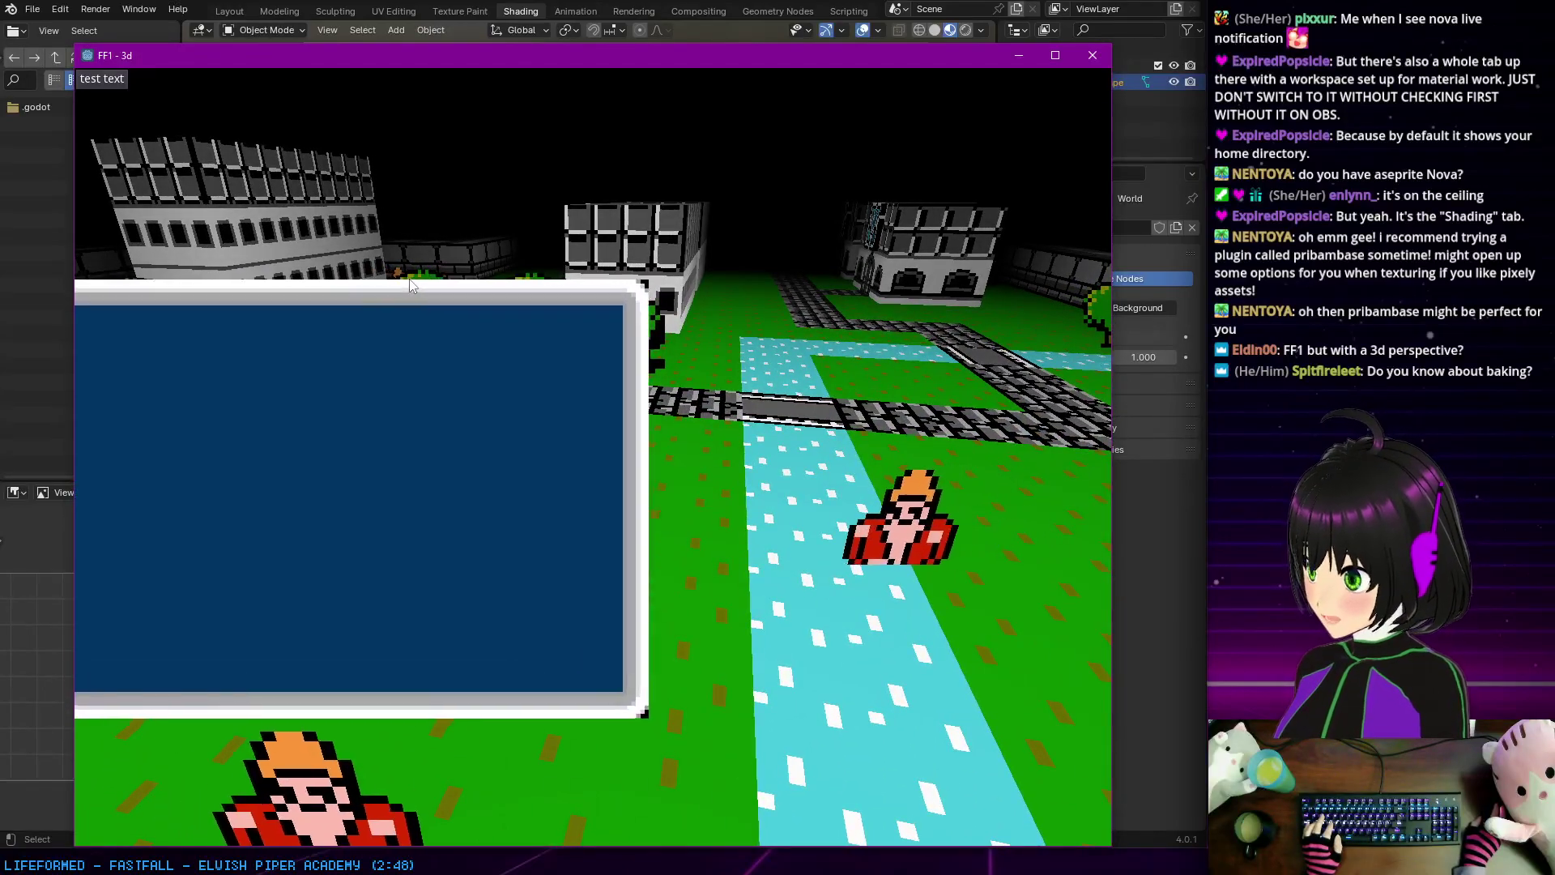
left_click(1093, 55)
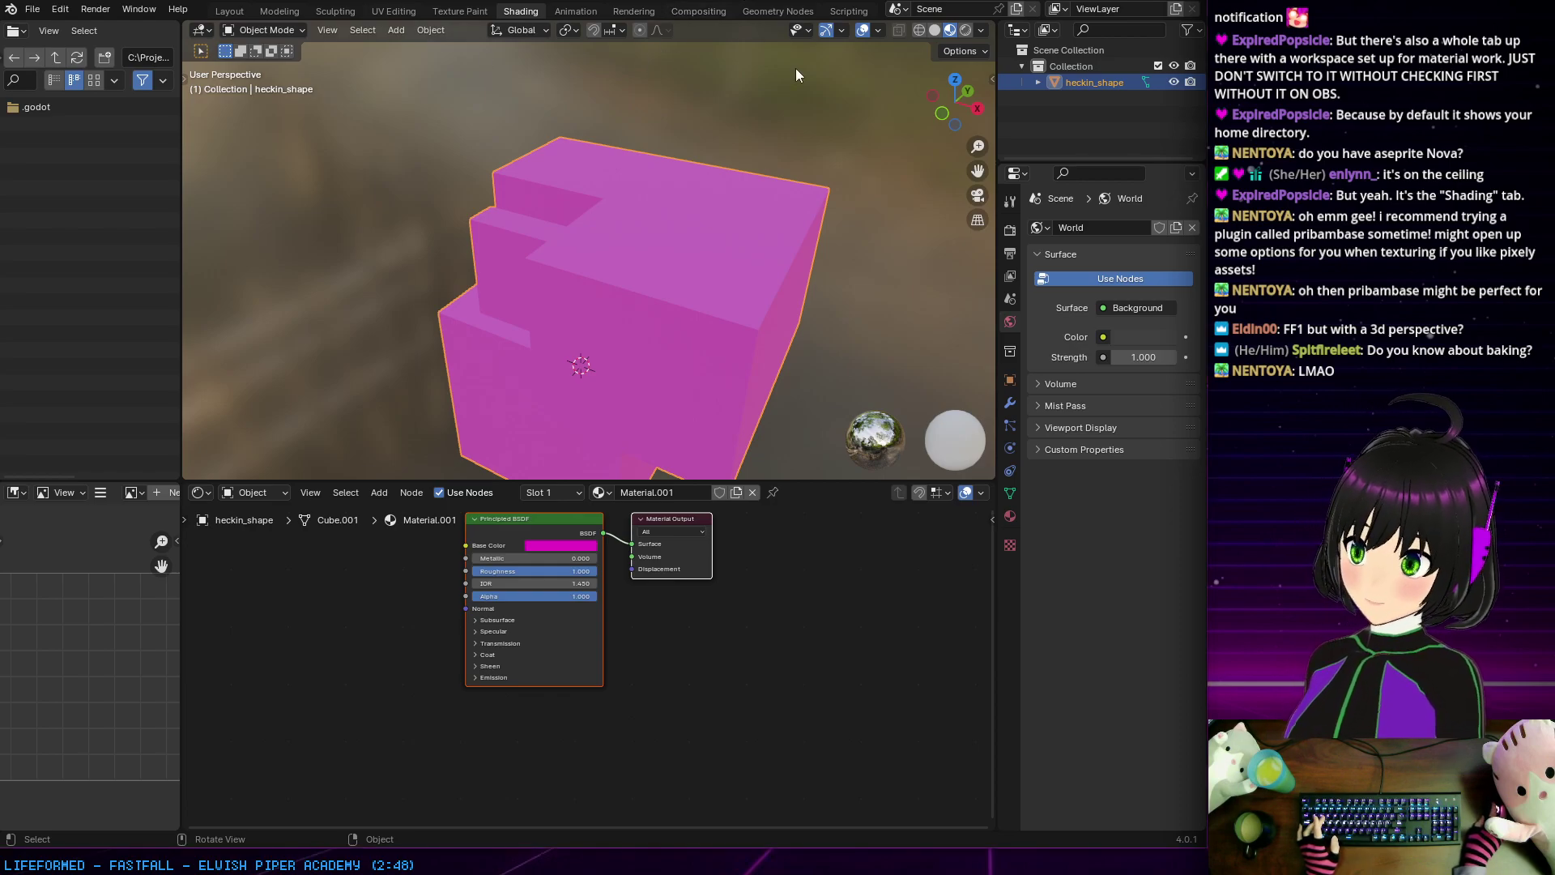
Step: In the Modeling workspace, save the current Blender file with File > Save
left_click(276, 13)
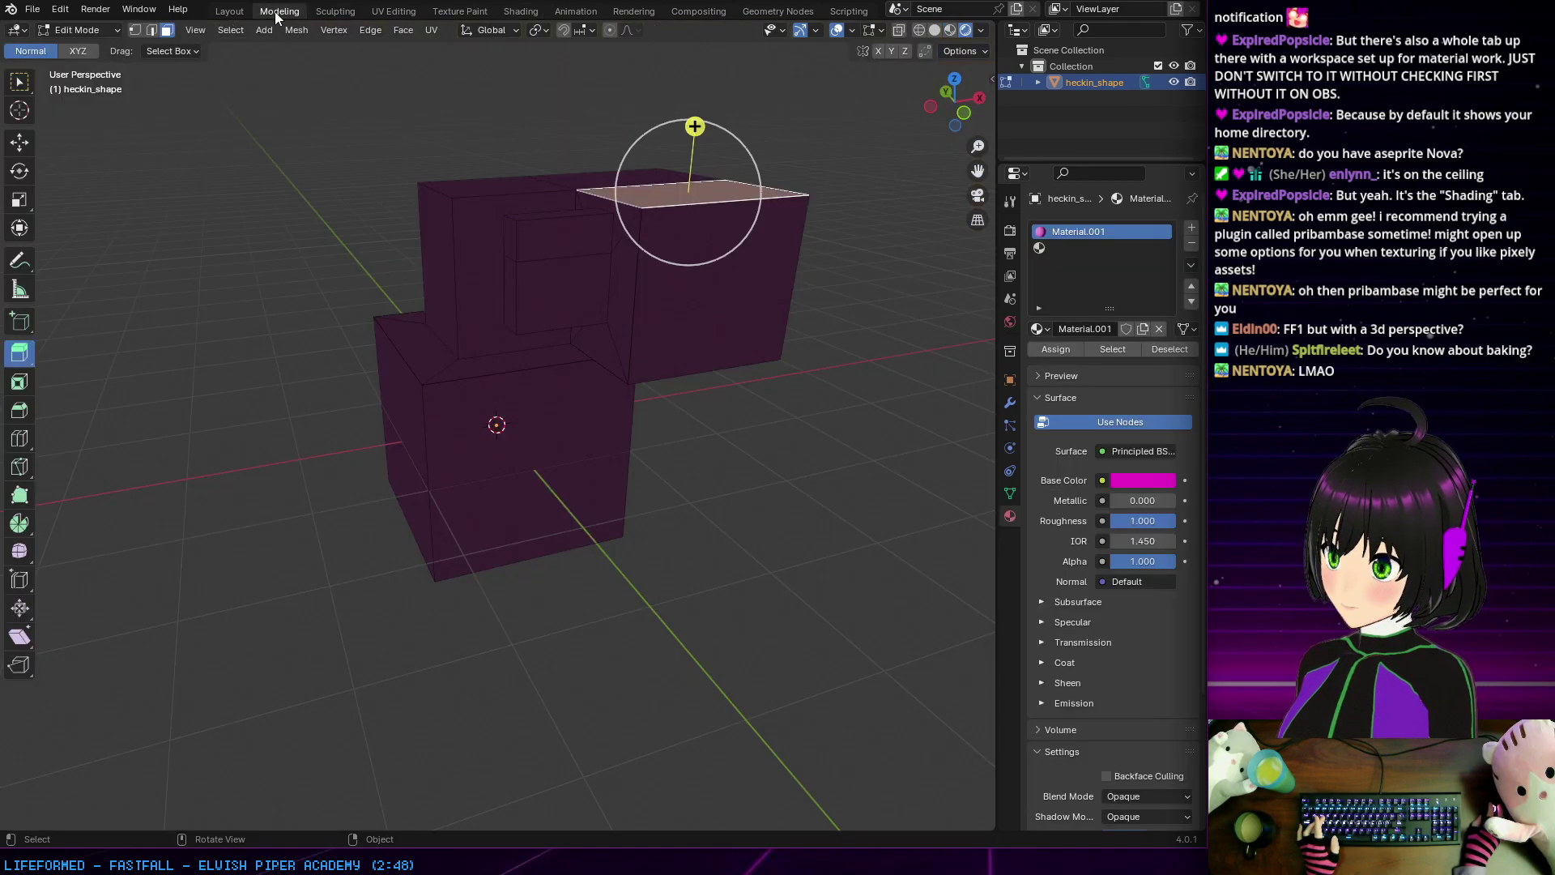
left_click(33, 9)
left_click(32, 9)
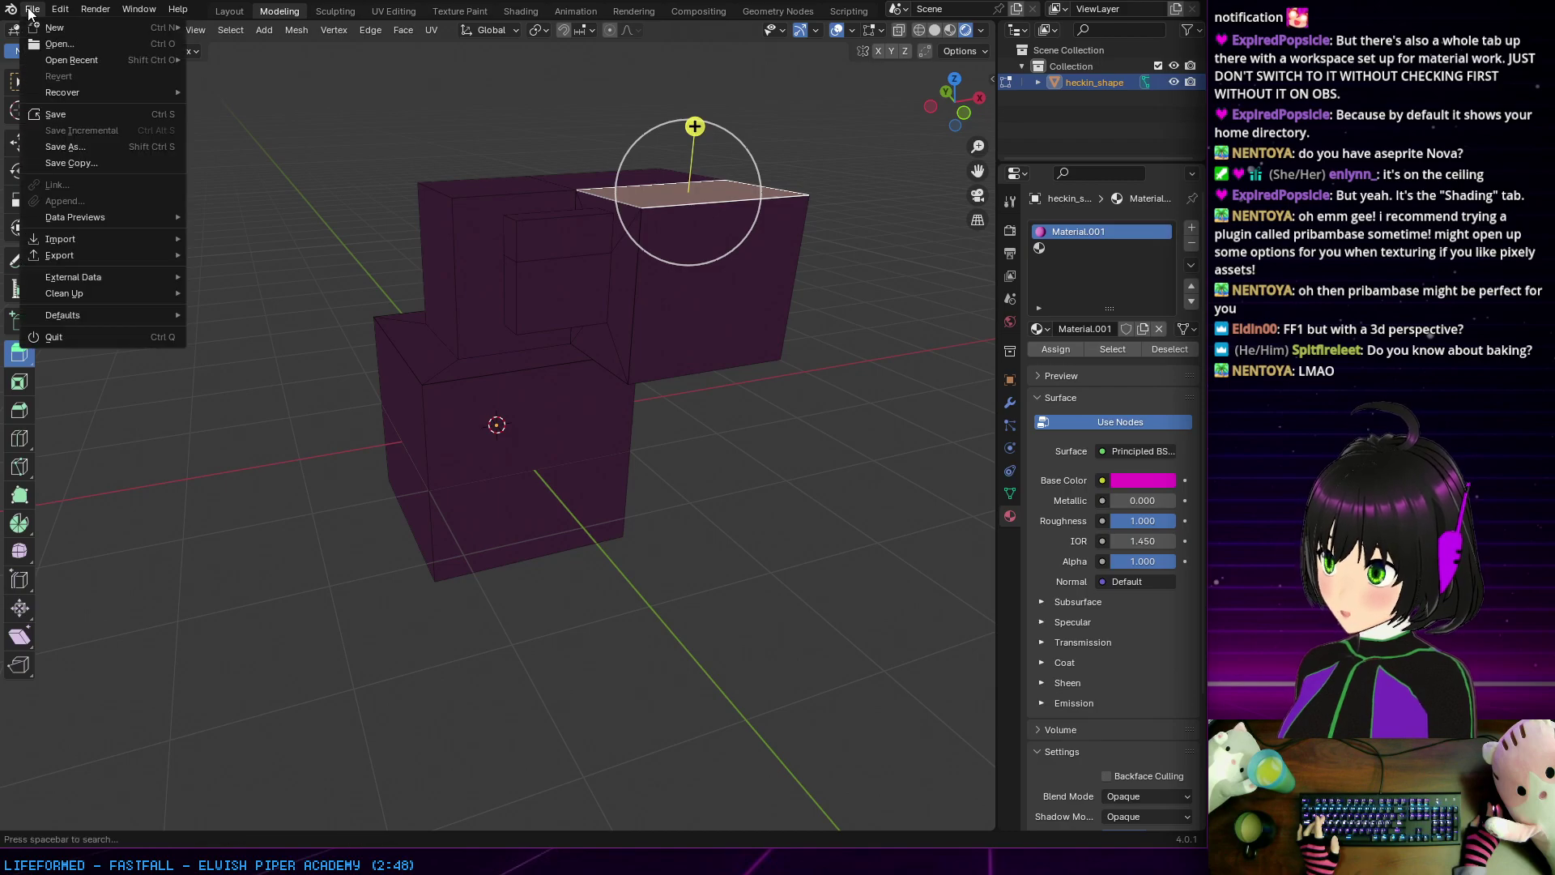
left_click(76, 118)
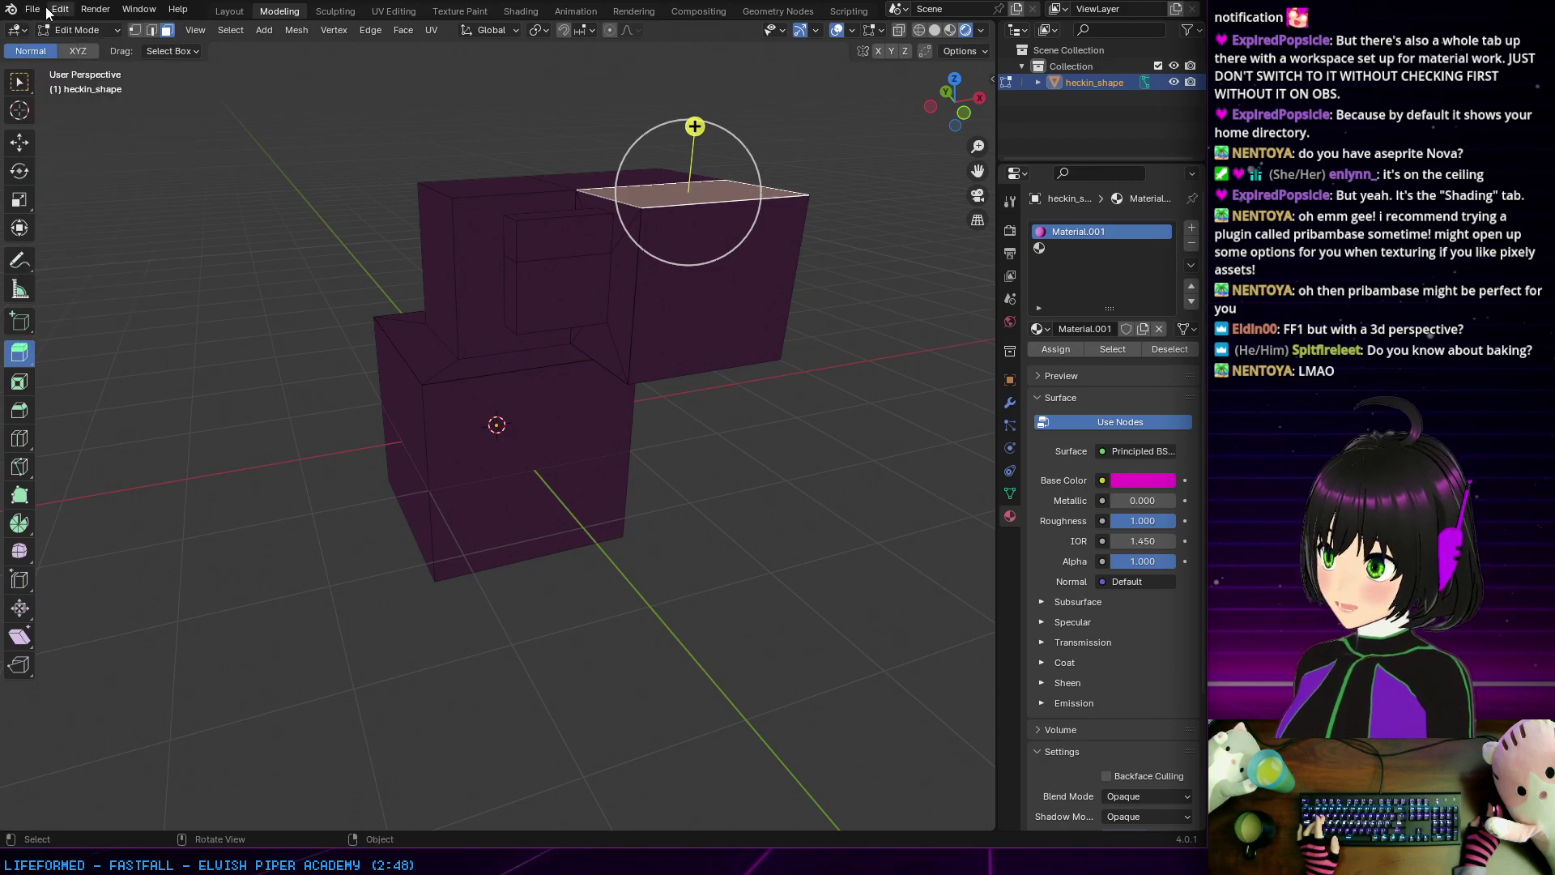
Step: Open Edit > Preferences and move the Preferences window into view
left_click(60, 8)
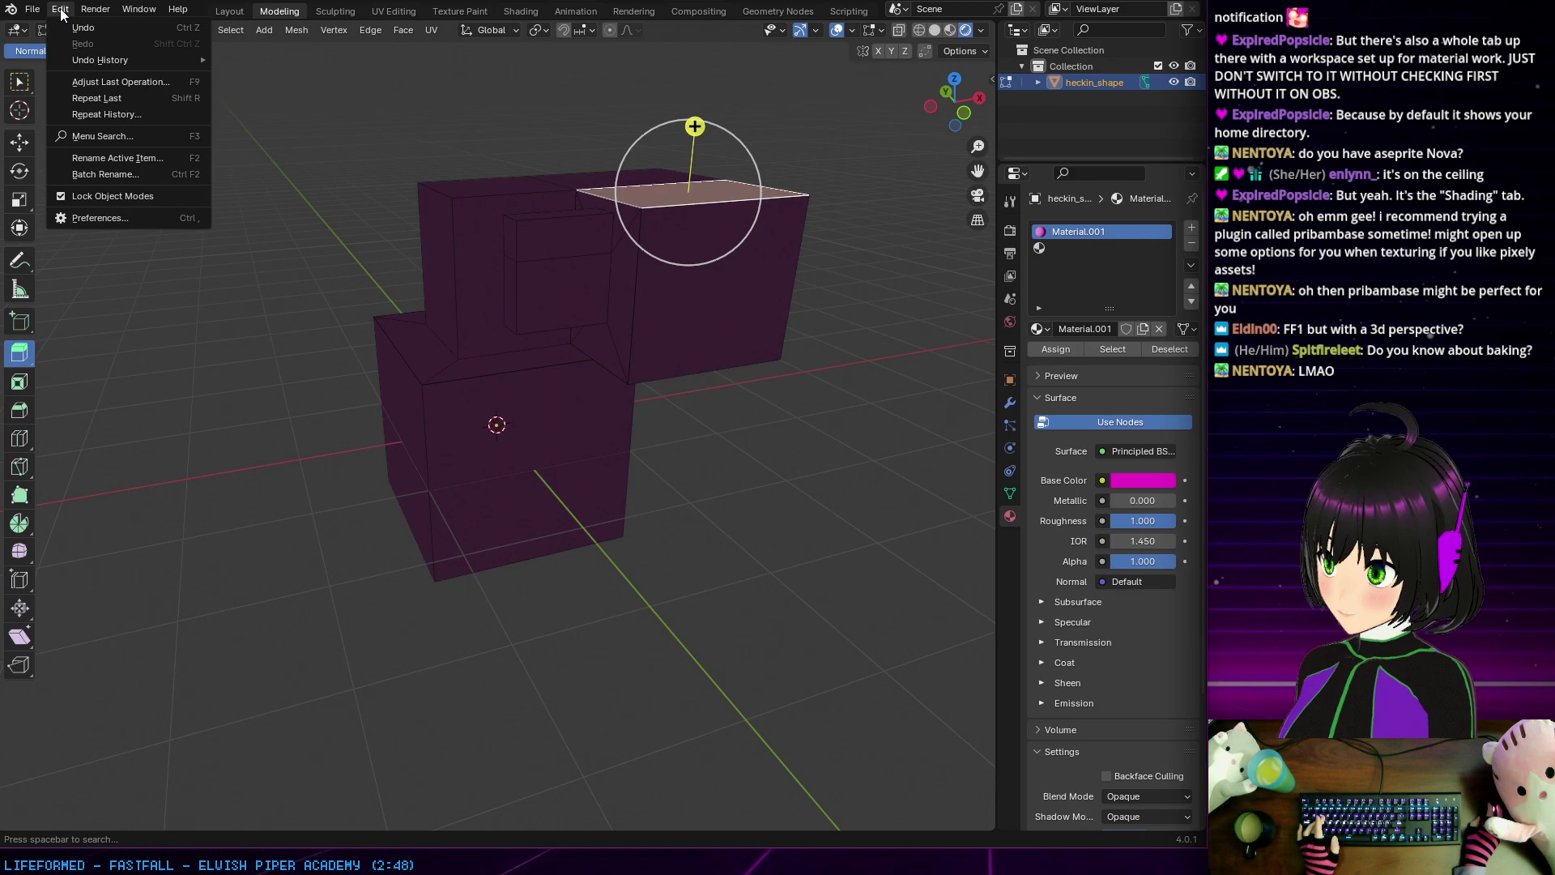
left_click(101, 217)
left_click_drag(94, 2, 332, 203)
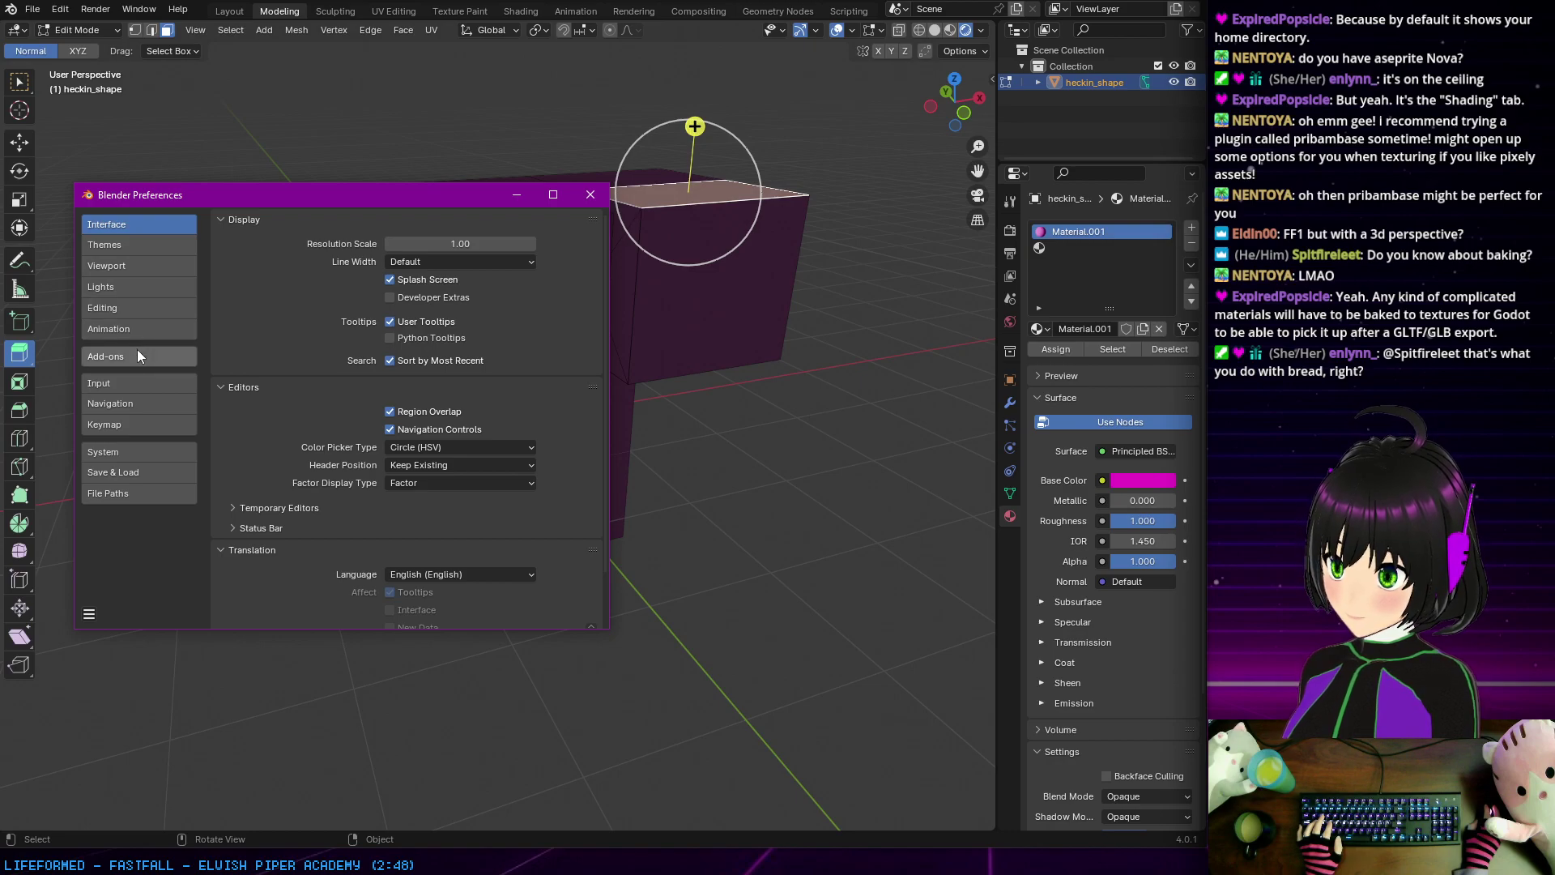
Step: Browse the Themes, Viewport, Lights, Editing, Input and Navigation preference sections
left_click(139, 245)
left_click(134, 266)
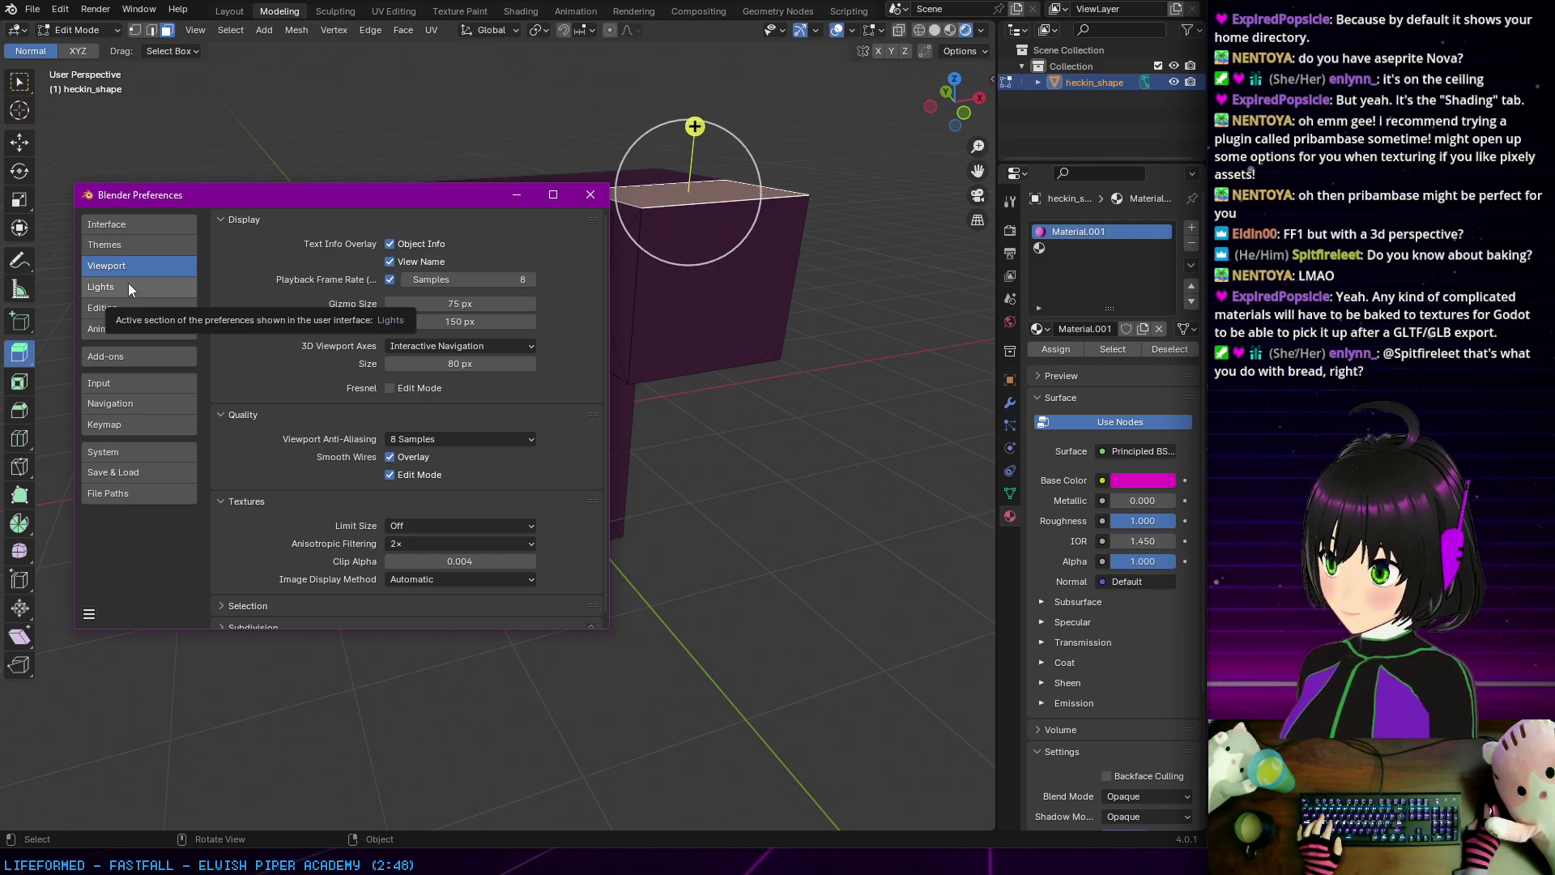
left_click(128, 283)
left_click(129, 308)
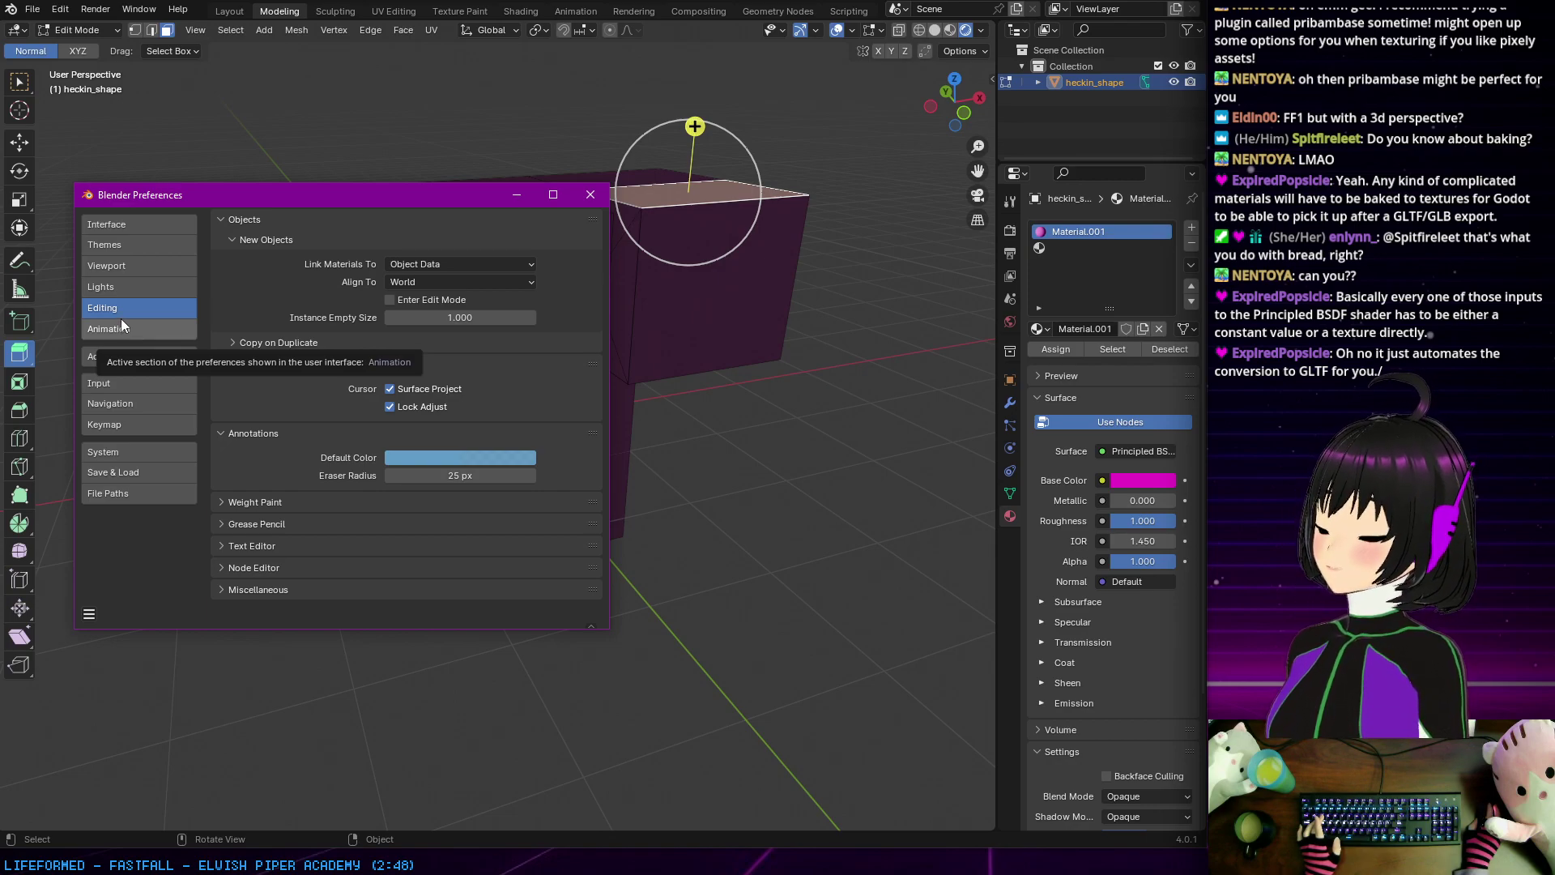
left_click(123, 386)
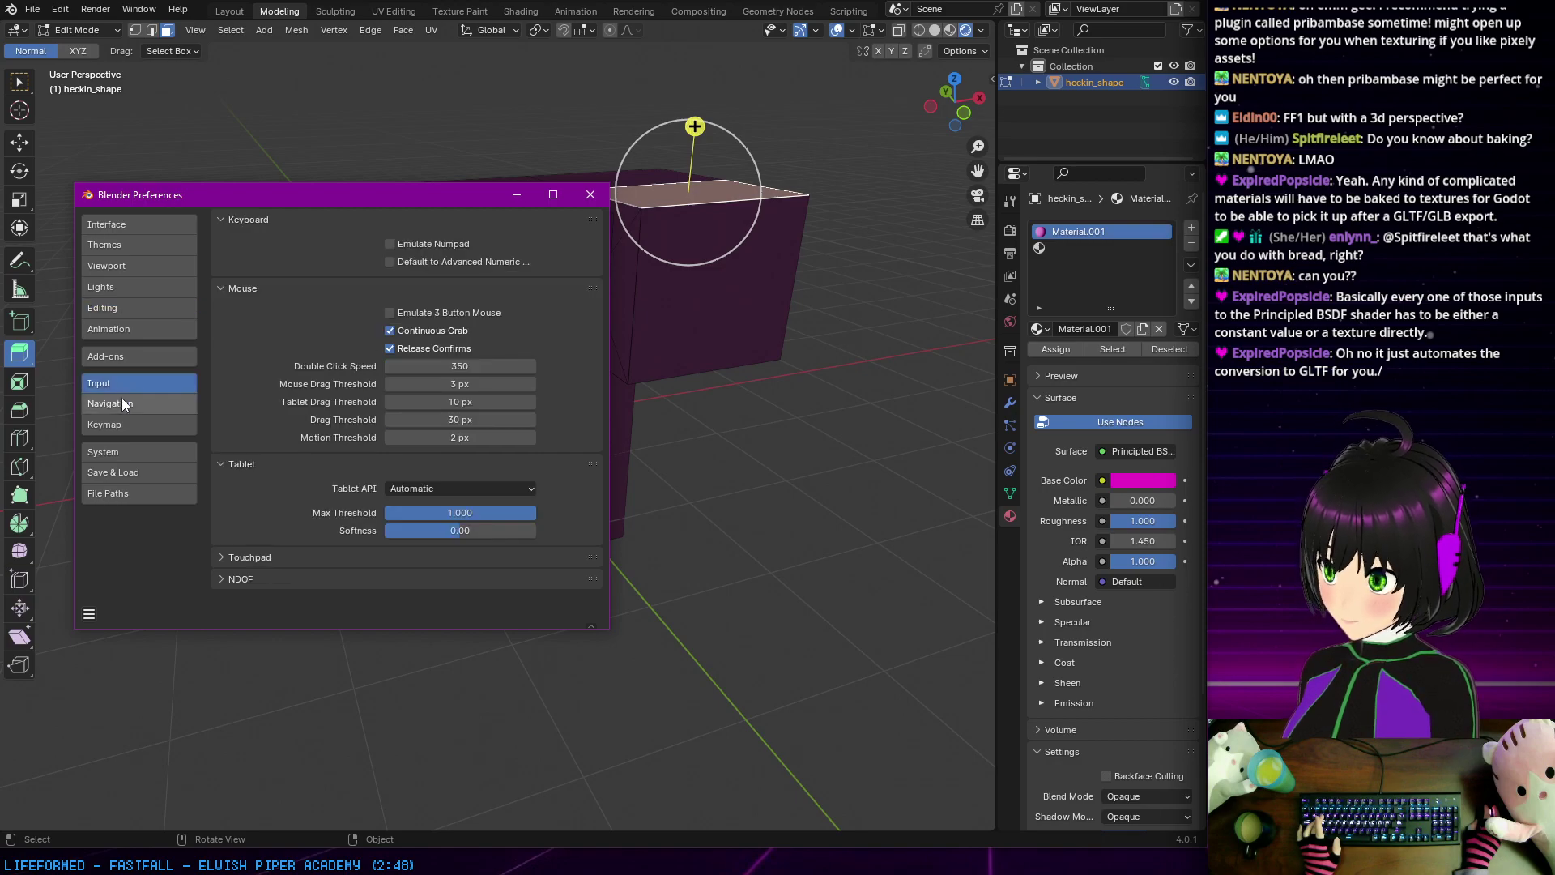
left_click(122, 401)
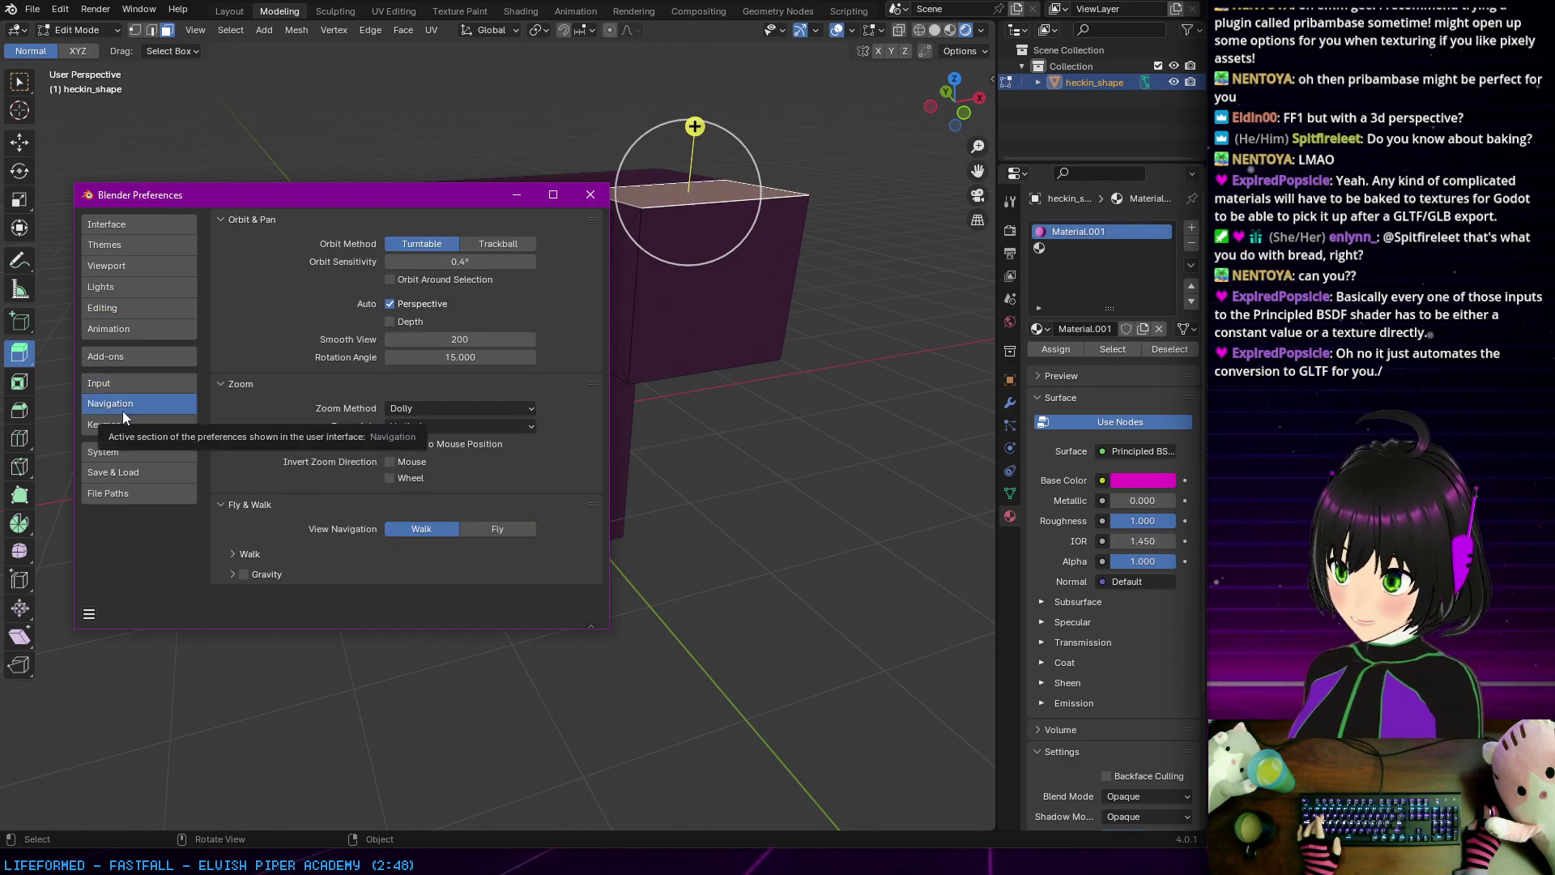
Step: Set the System Undo Steps to 256, then show the Save & Load preferences
left_click(137, 456)
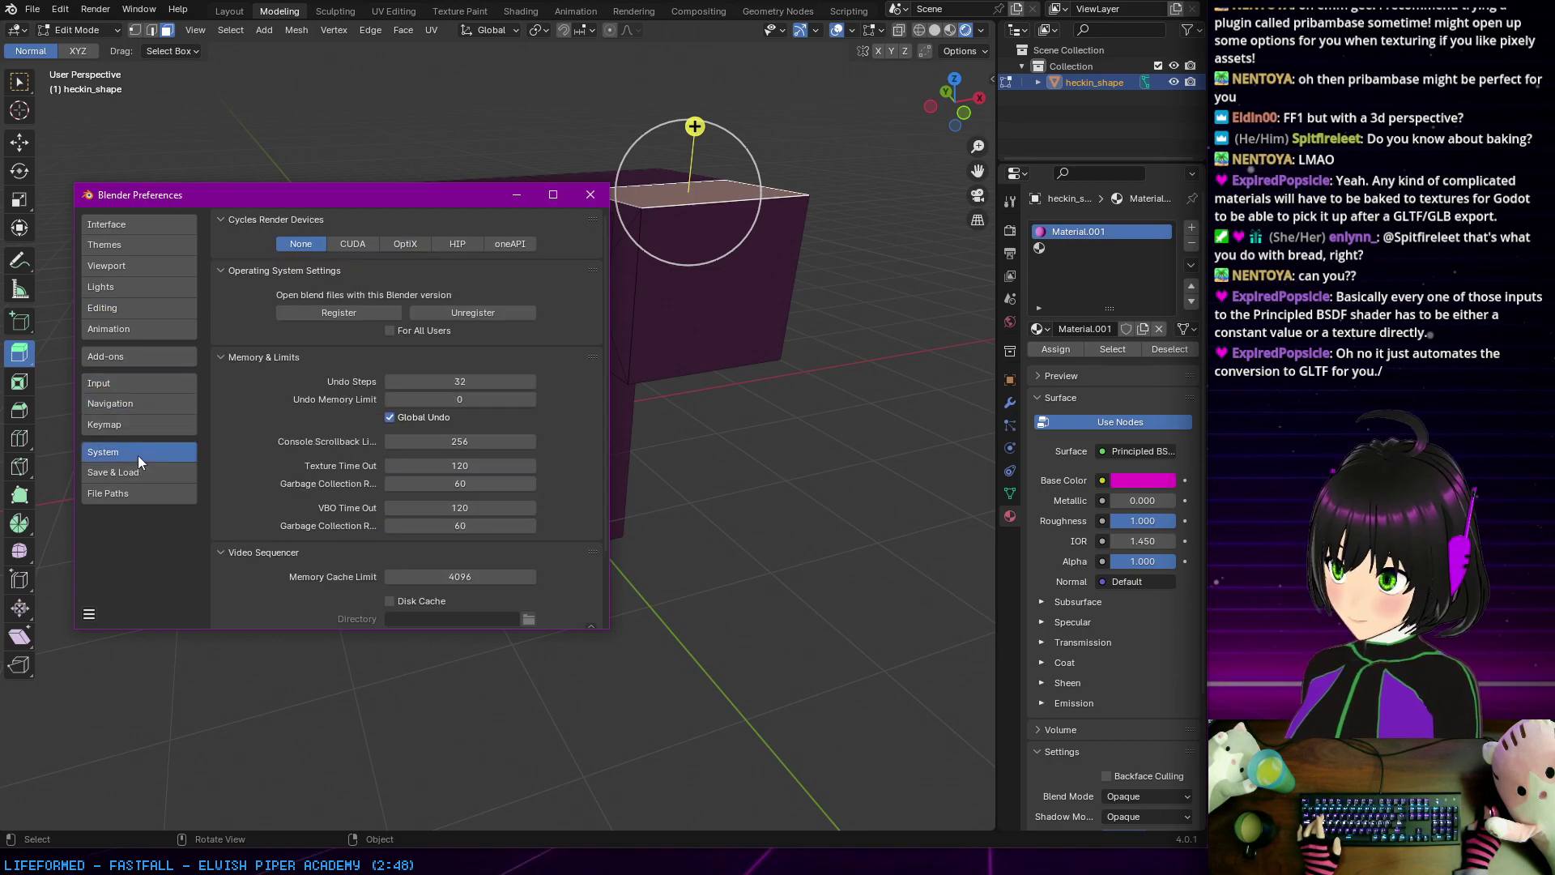
left_click(476, 381)
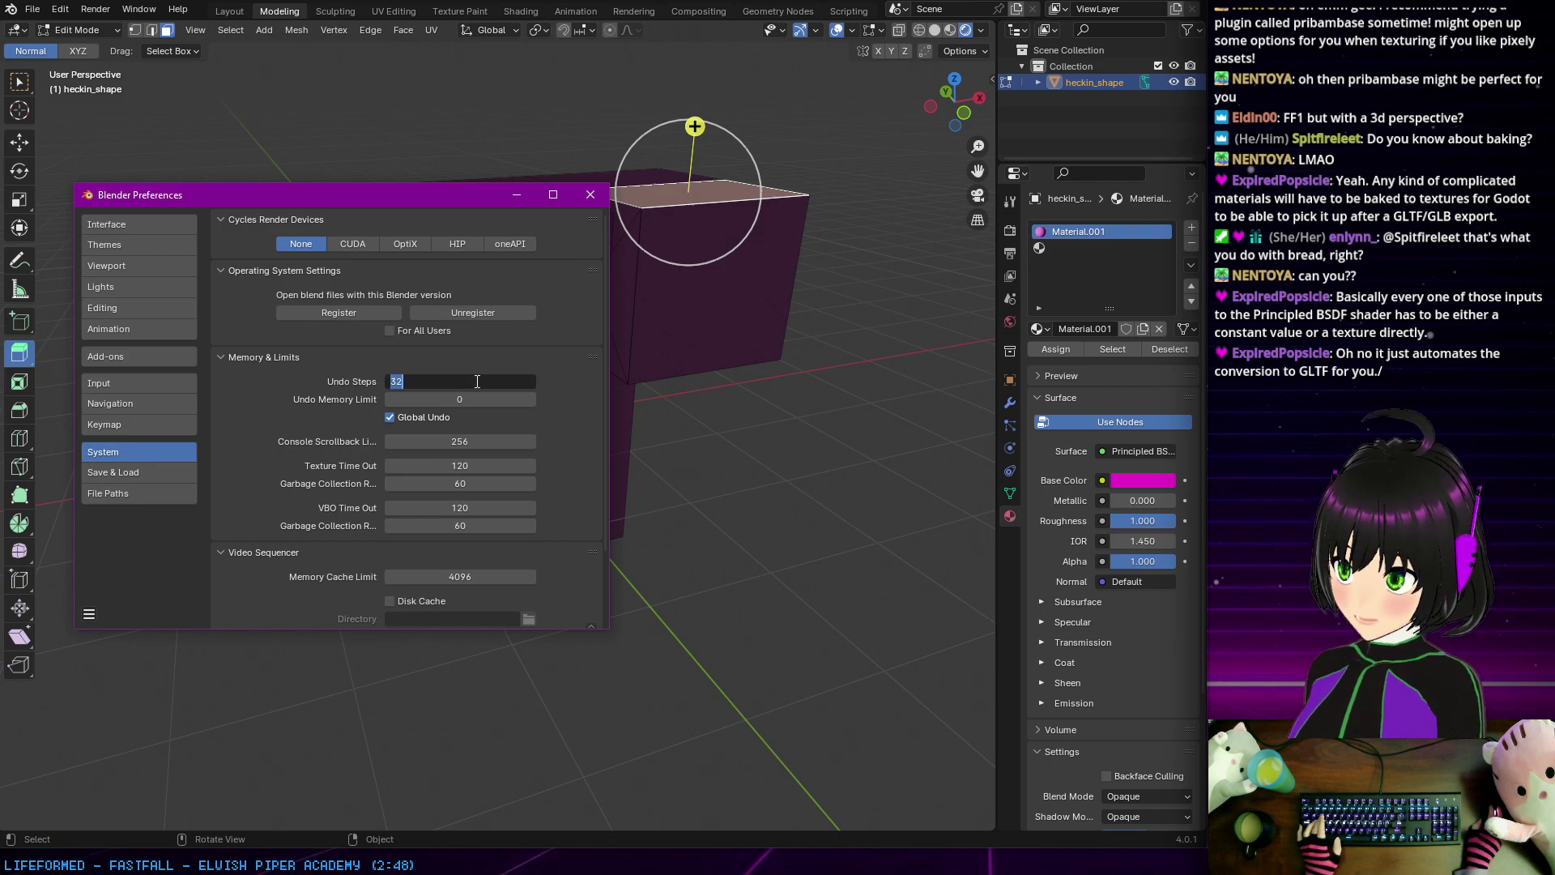
type("256")
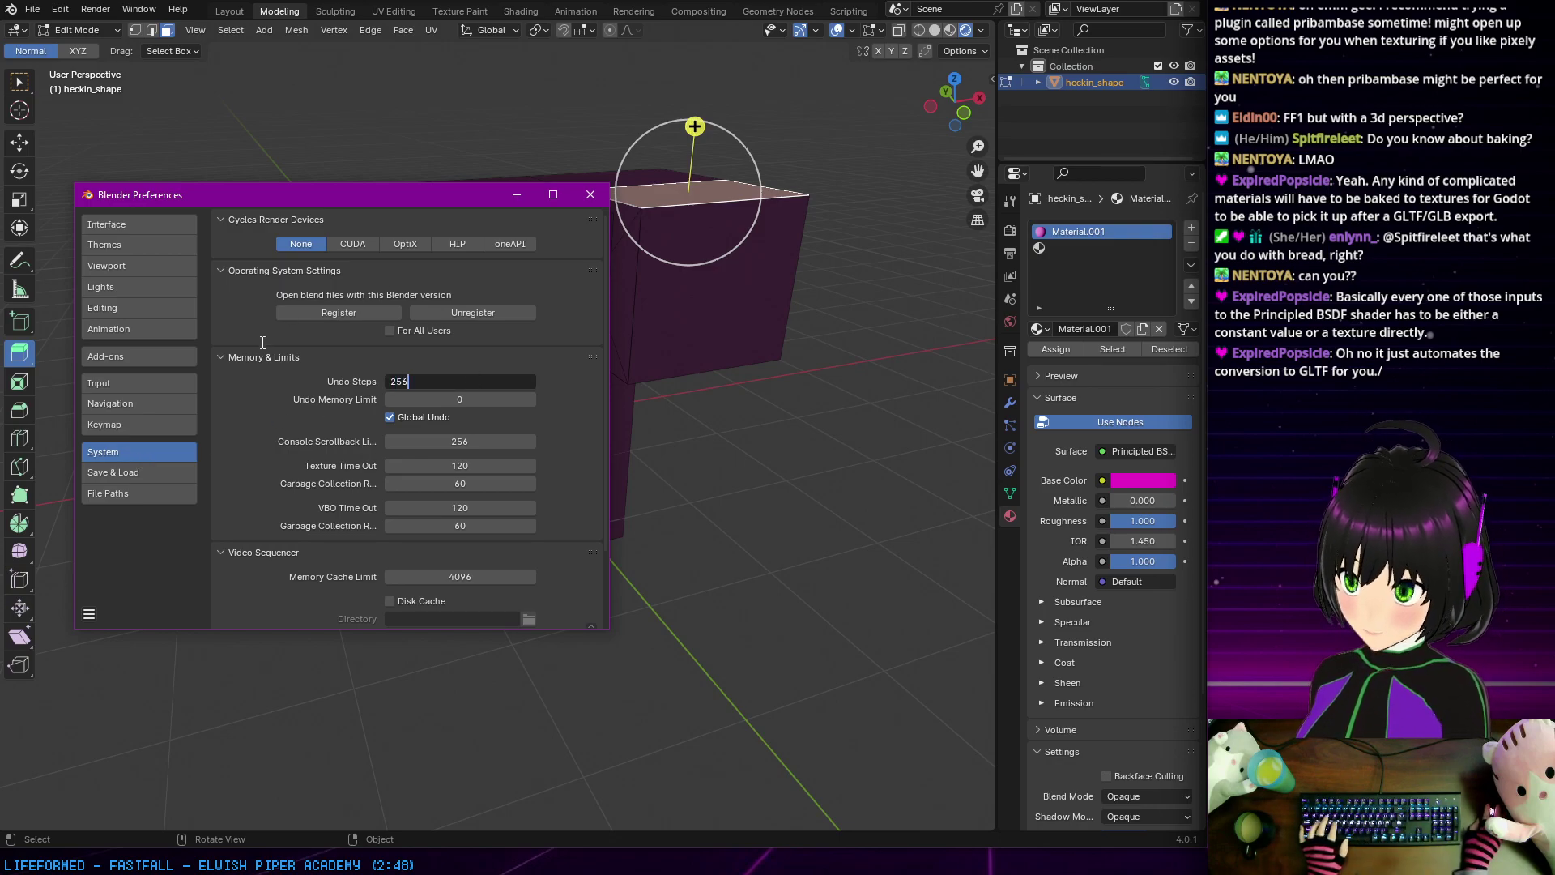
key("Return")
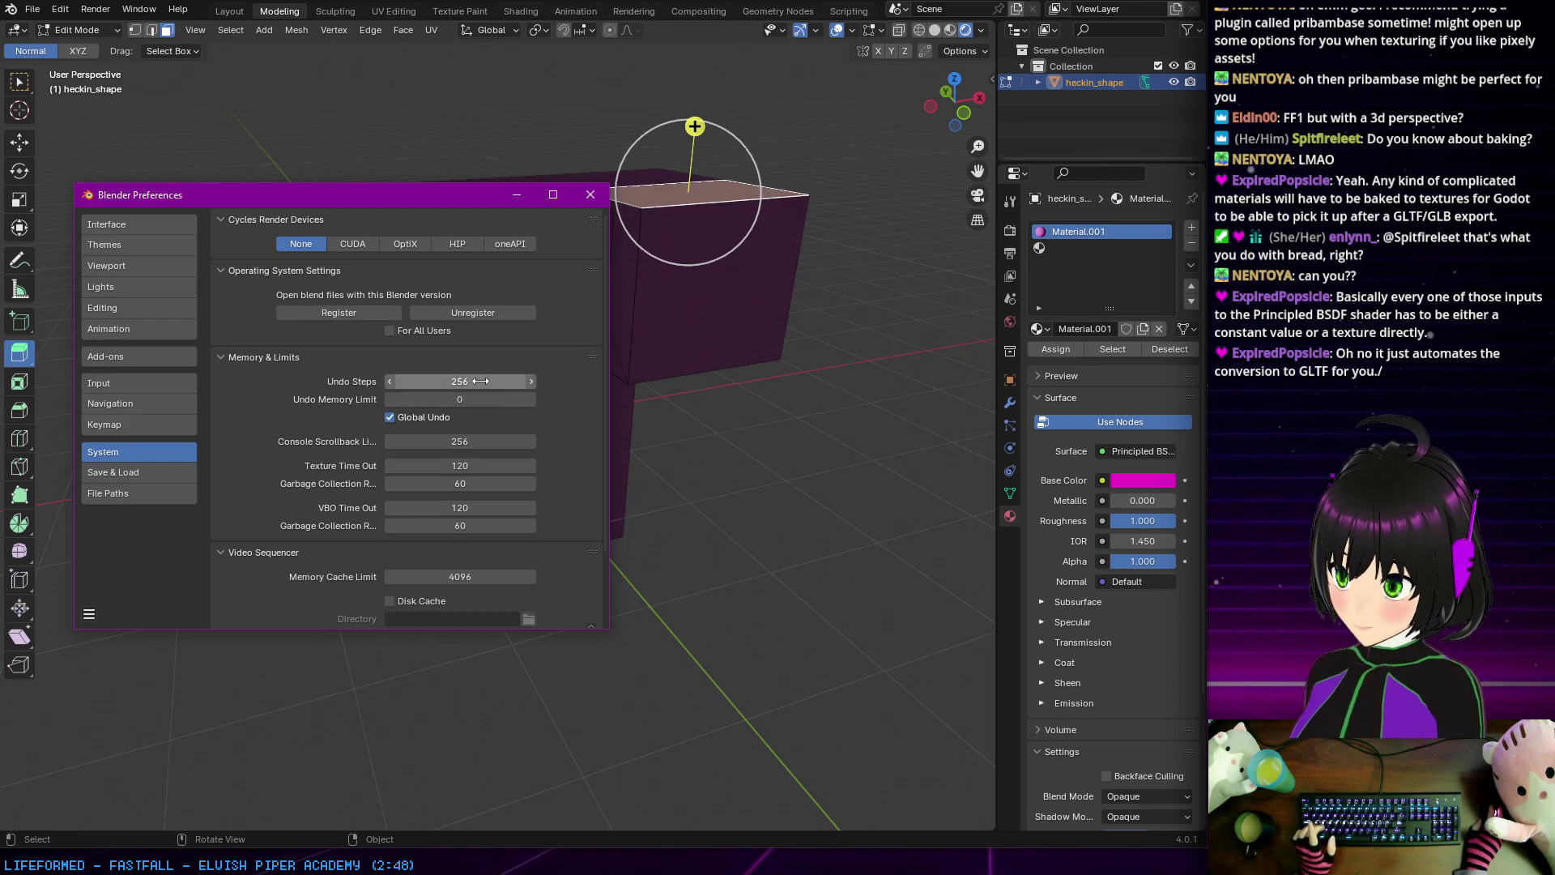
left_click(172, 475)
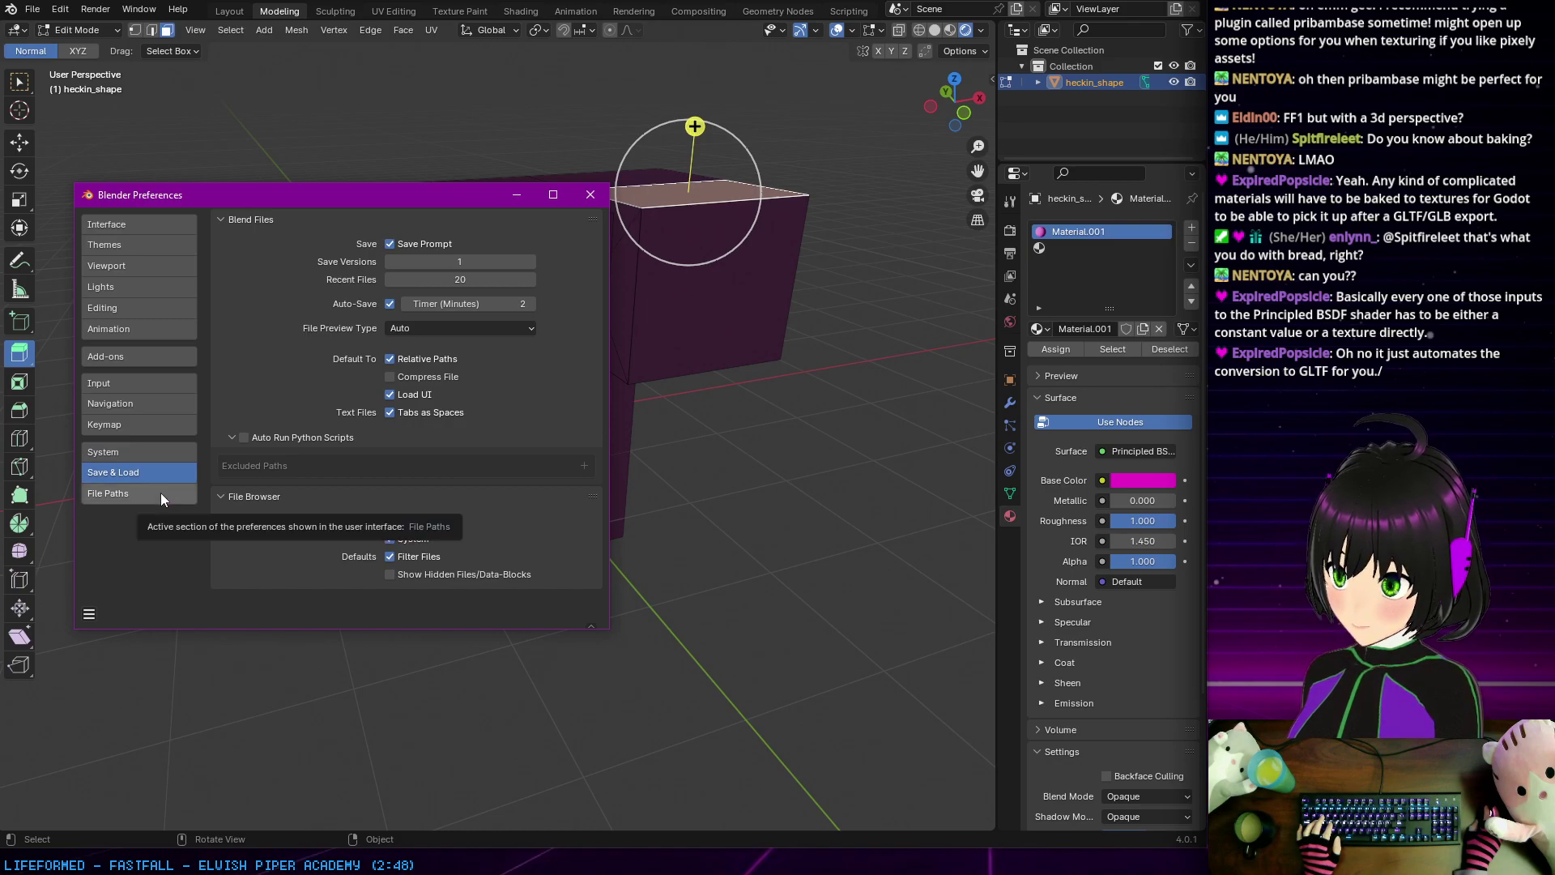
Step: Show the Save/Revert Preferences options and browse File Paths, Save & Load and System
left_click(89, 615)
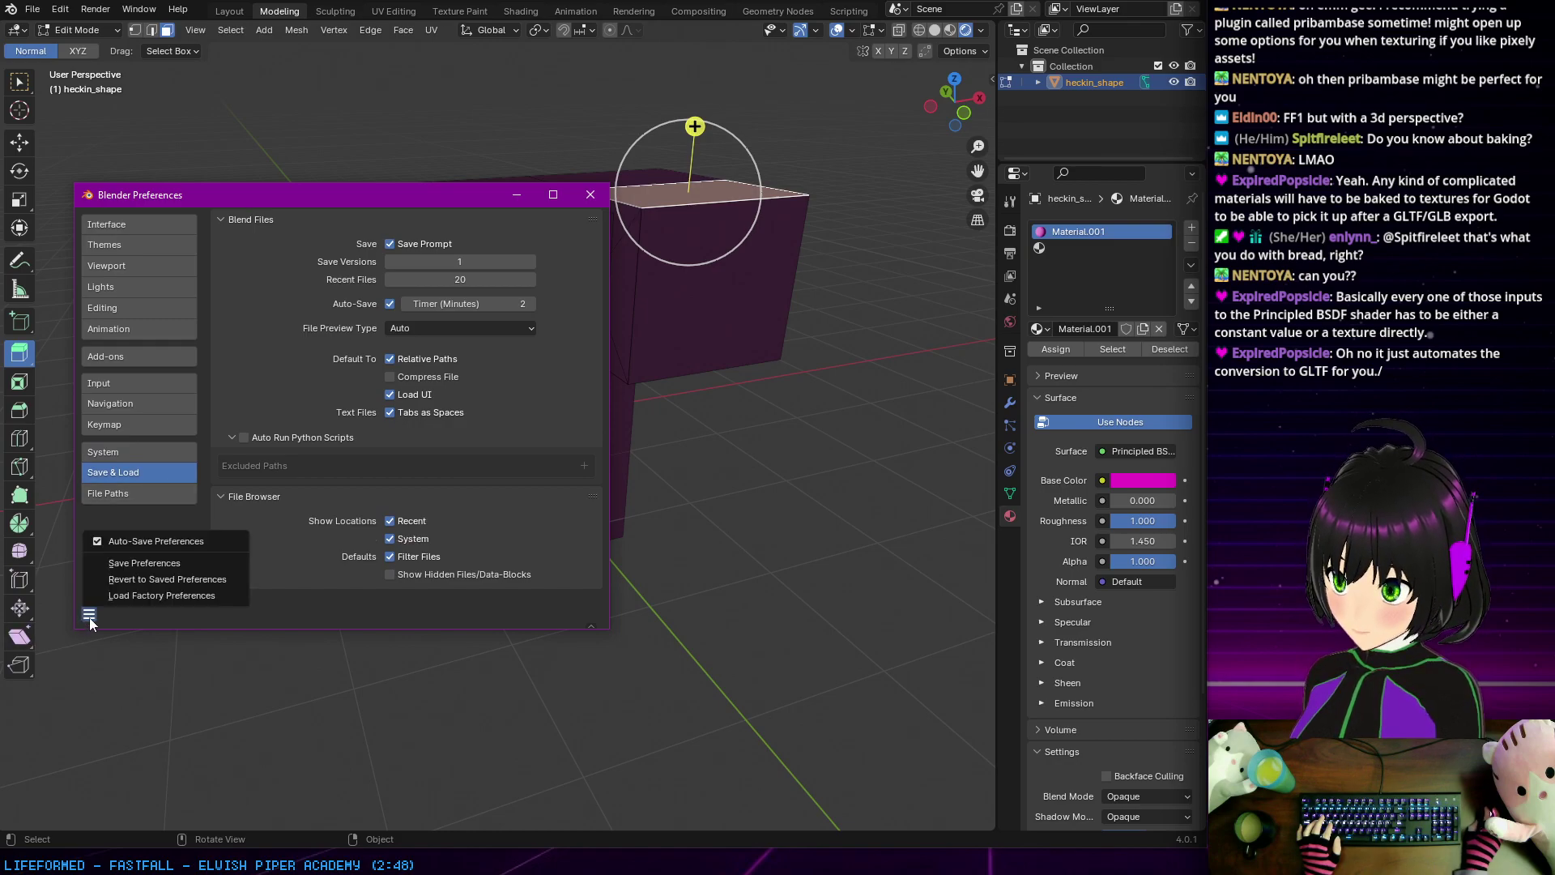
left_click(134, 493)
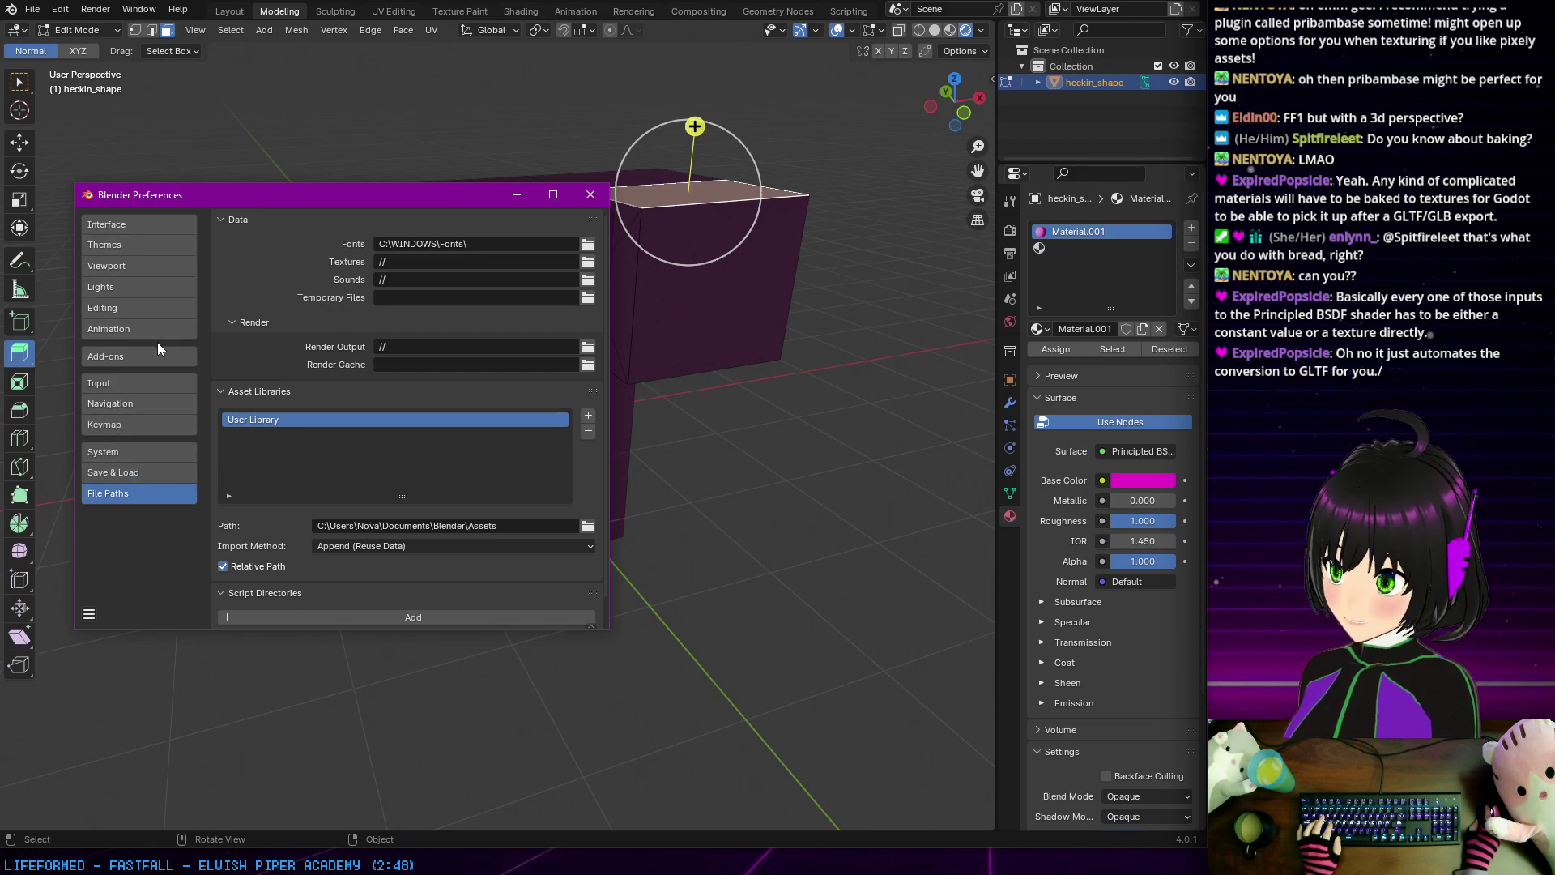
left_click(146, 472)
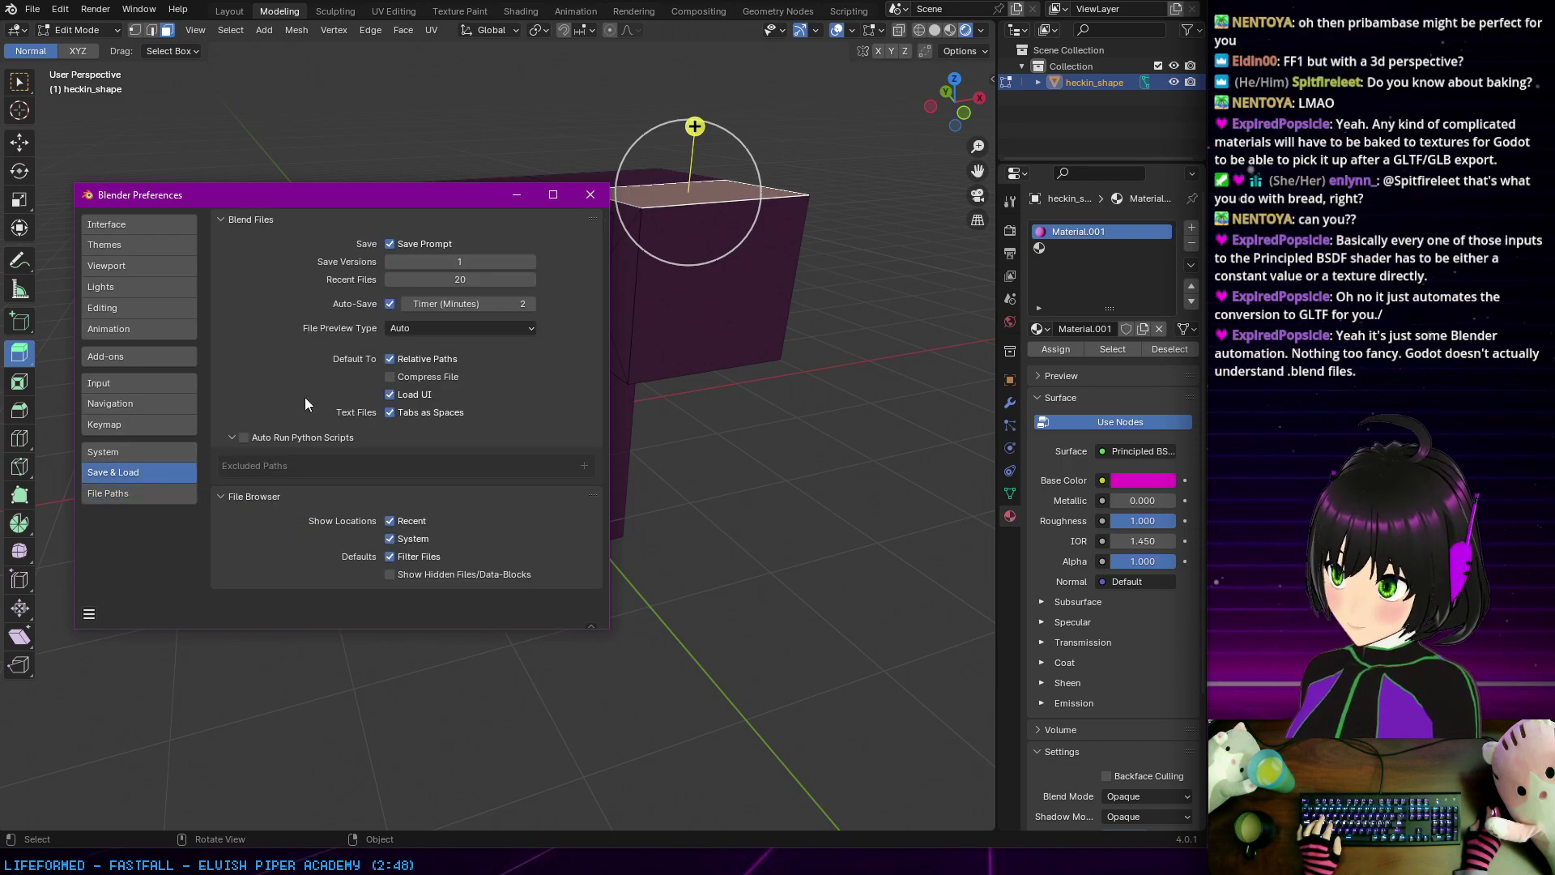
left_click(170, 452)
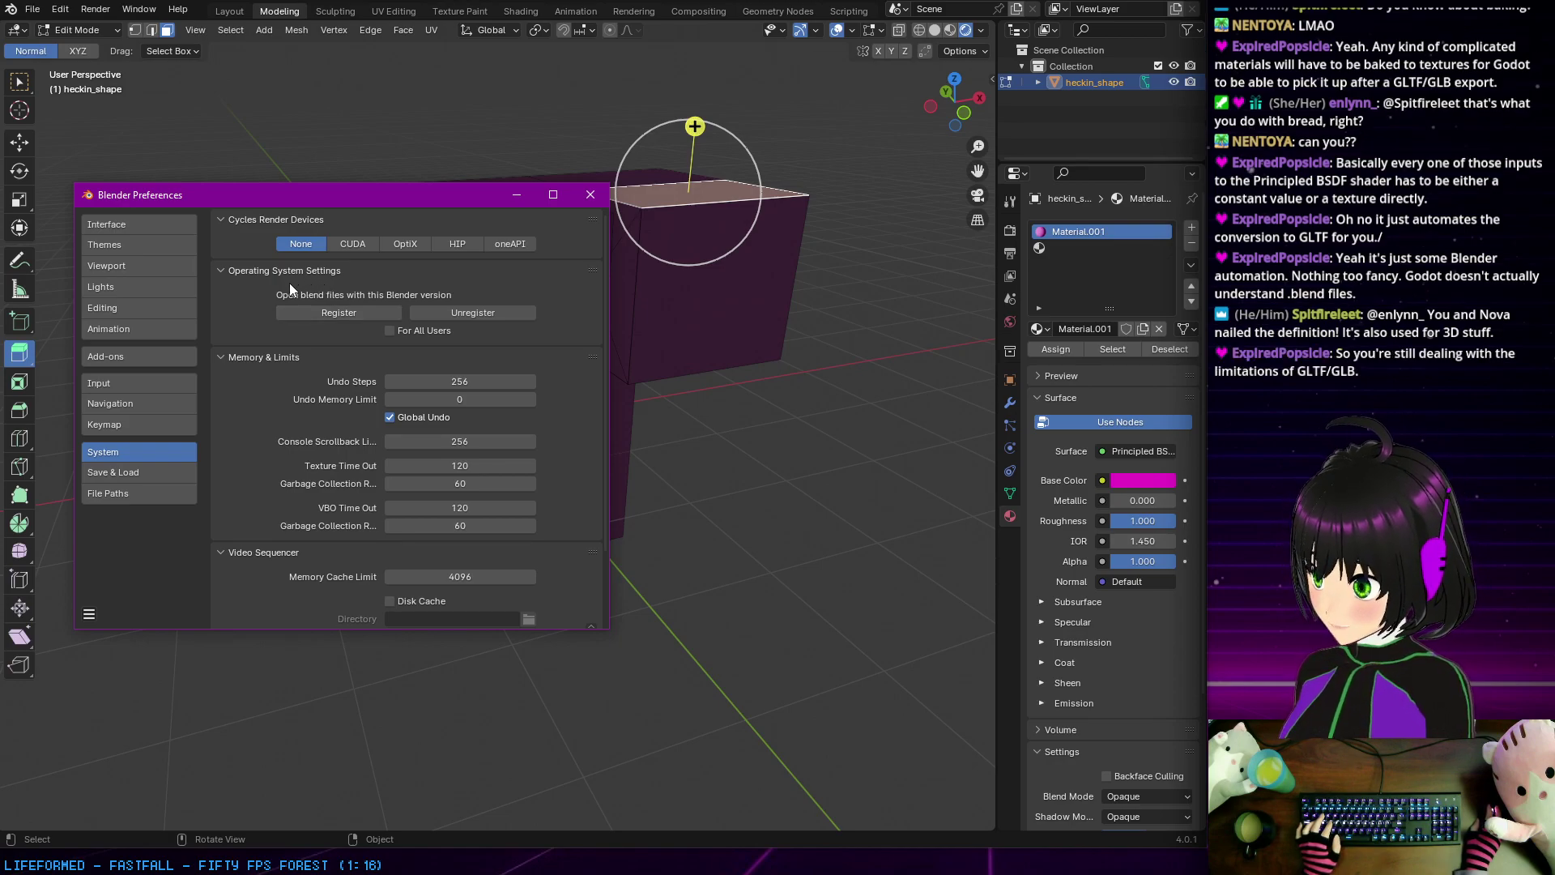
Step: Step through Keymap, Navigation, Input, Editing, Lights and Viewport back to Interface
left_click(142, 423)
left_click(146, 402)
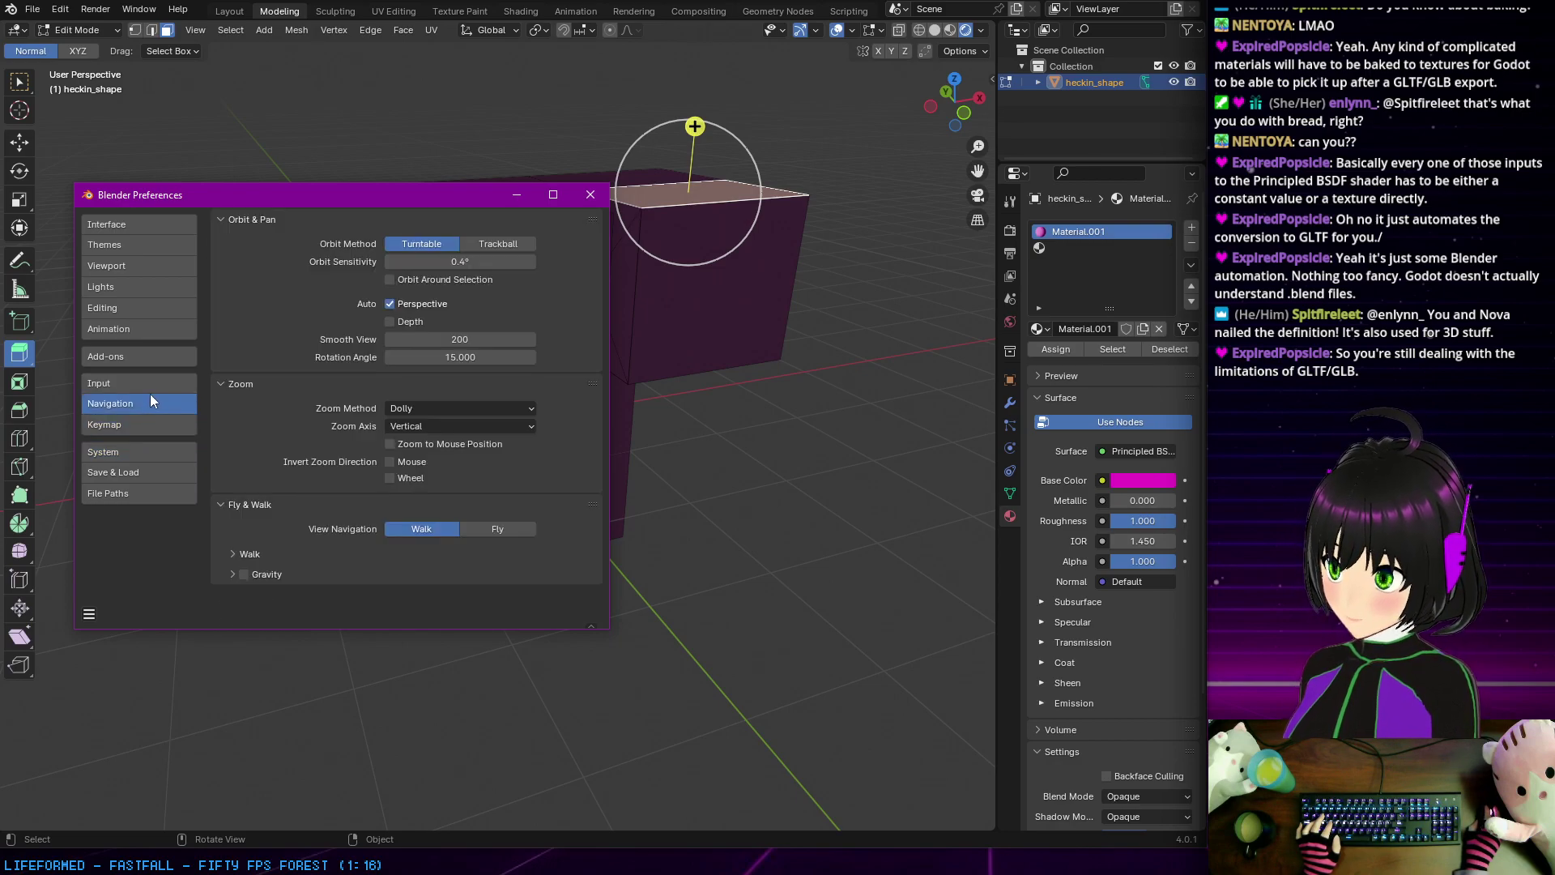
left_click(151, 387)
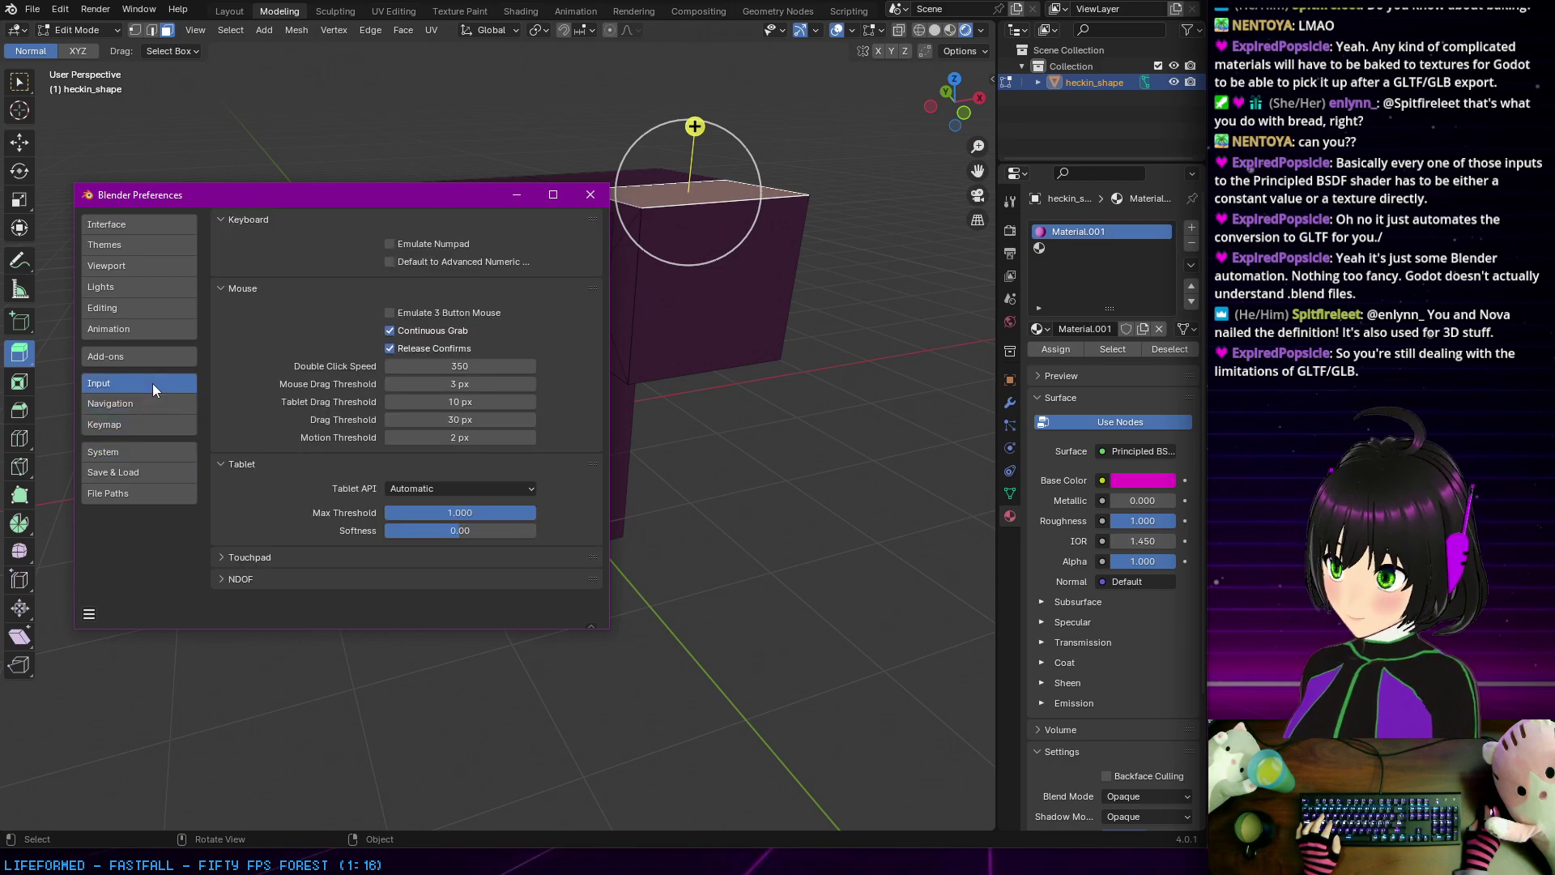
left_click(150, 302)
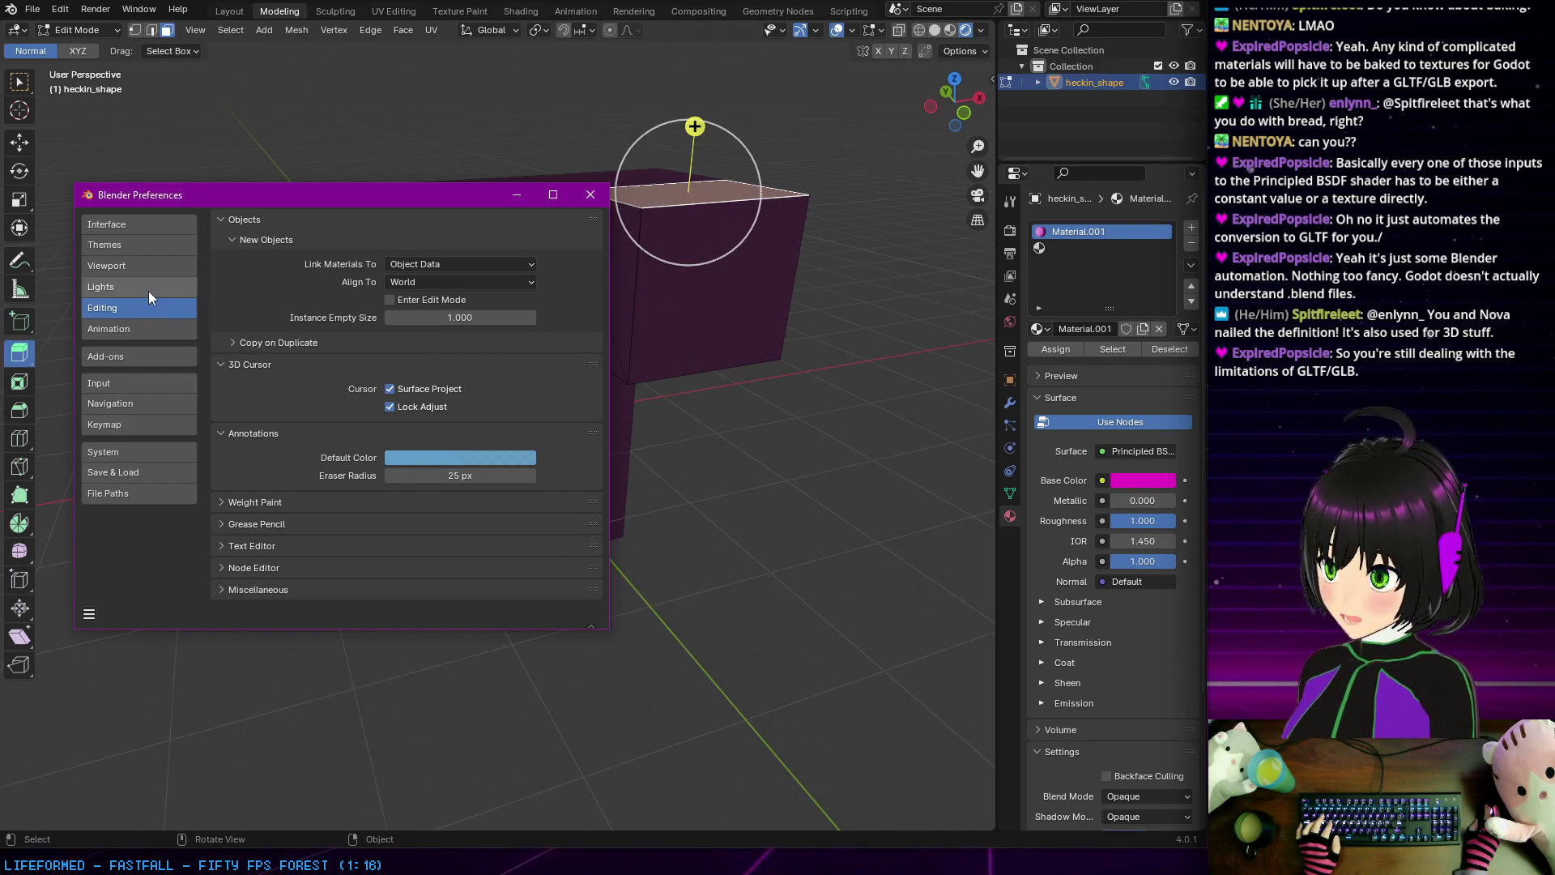
left_click(148, 289)
left_click(150, 272)
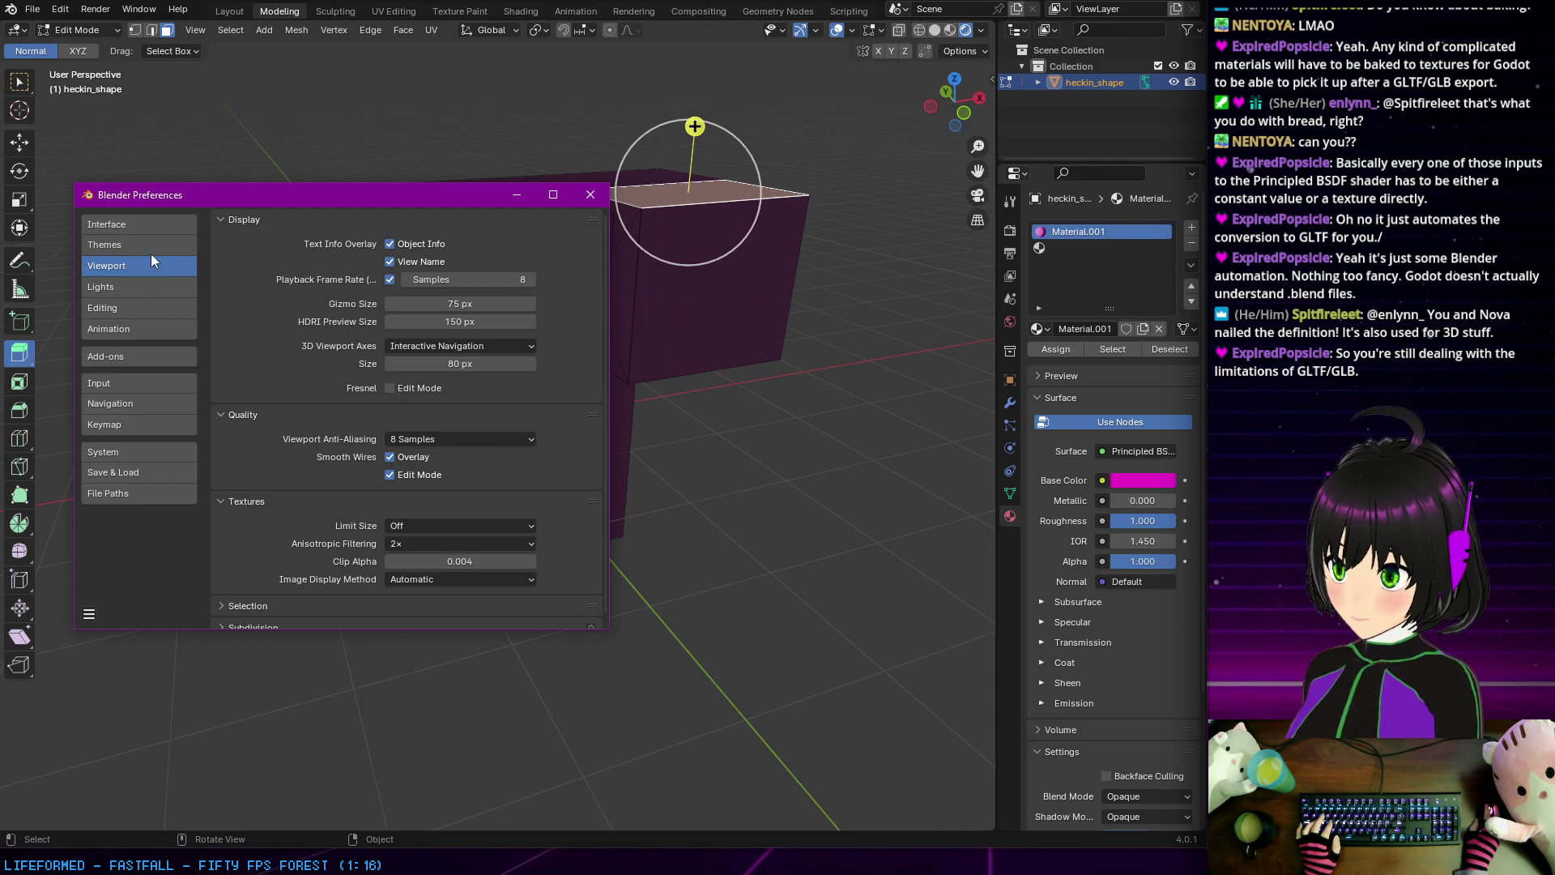
left_click(149, 227)
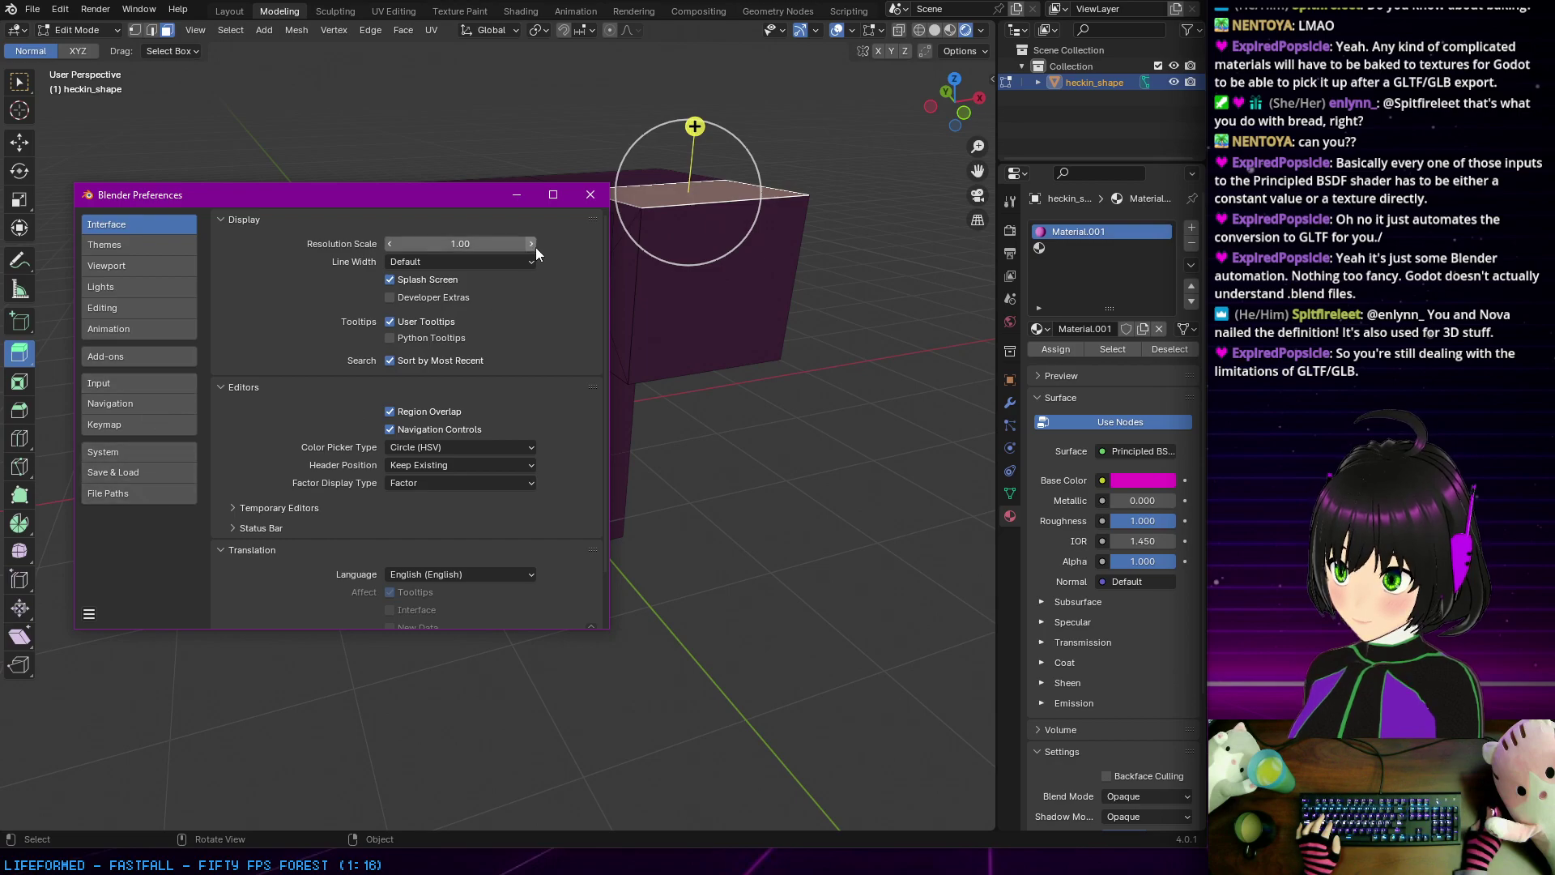
Step: Close Blender Preferences and open the Save dialog in C:\Projects\chill-vibes-jam-3
left_click(590, 195)
left_click(25, 10)
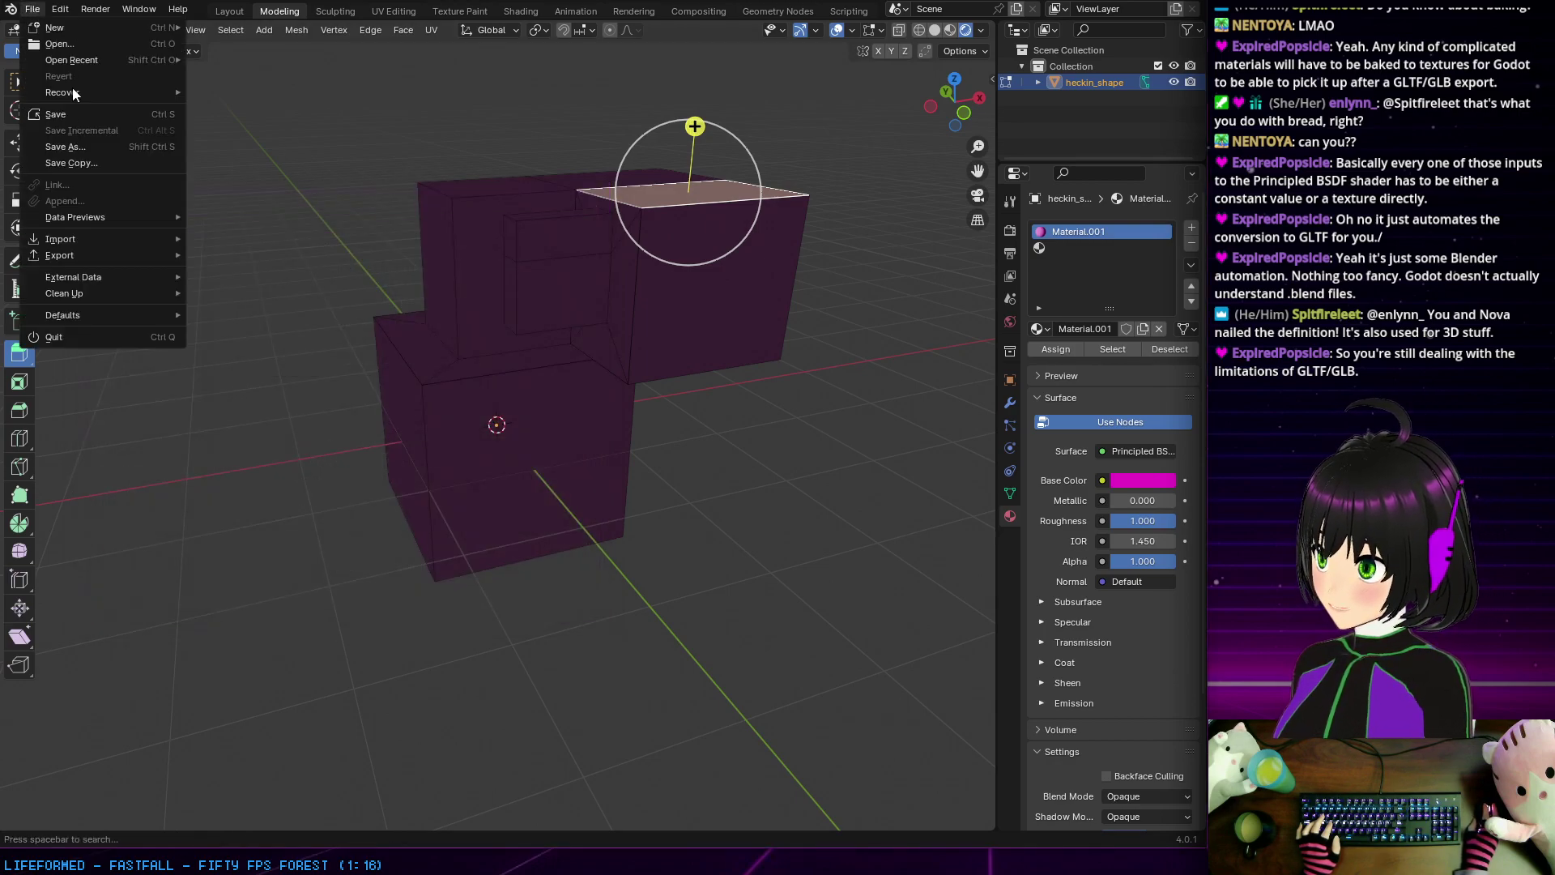
mouse_move(93, 243)
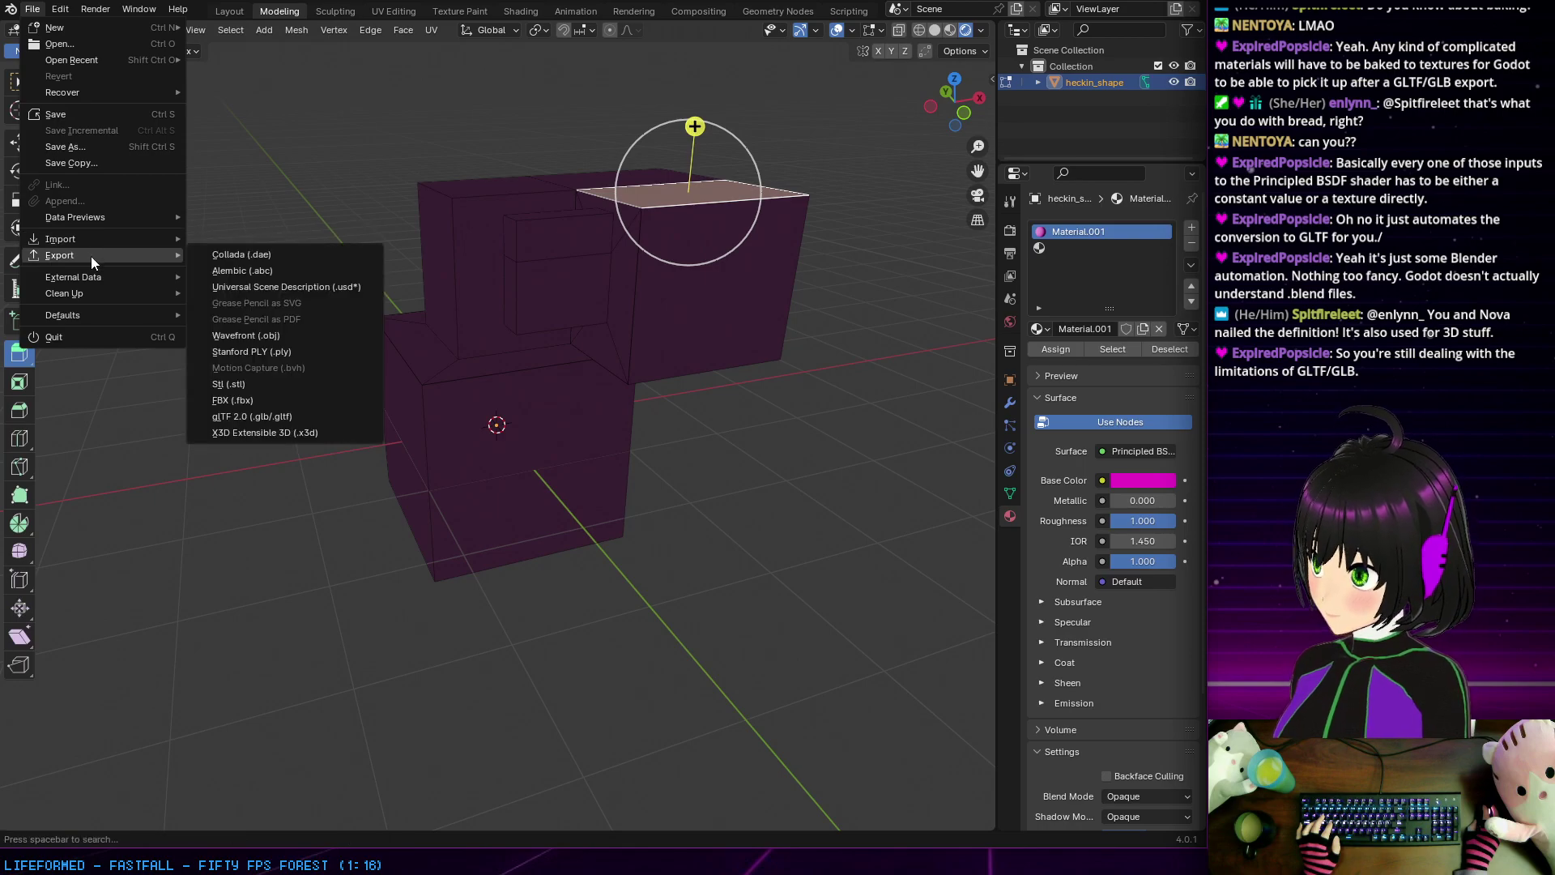
left_click(84, 115)
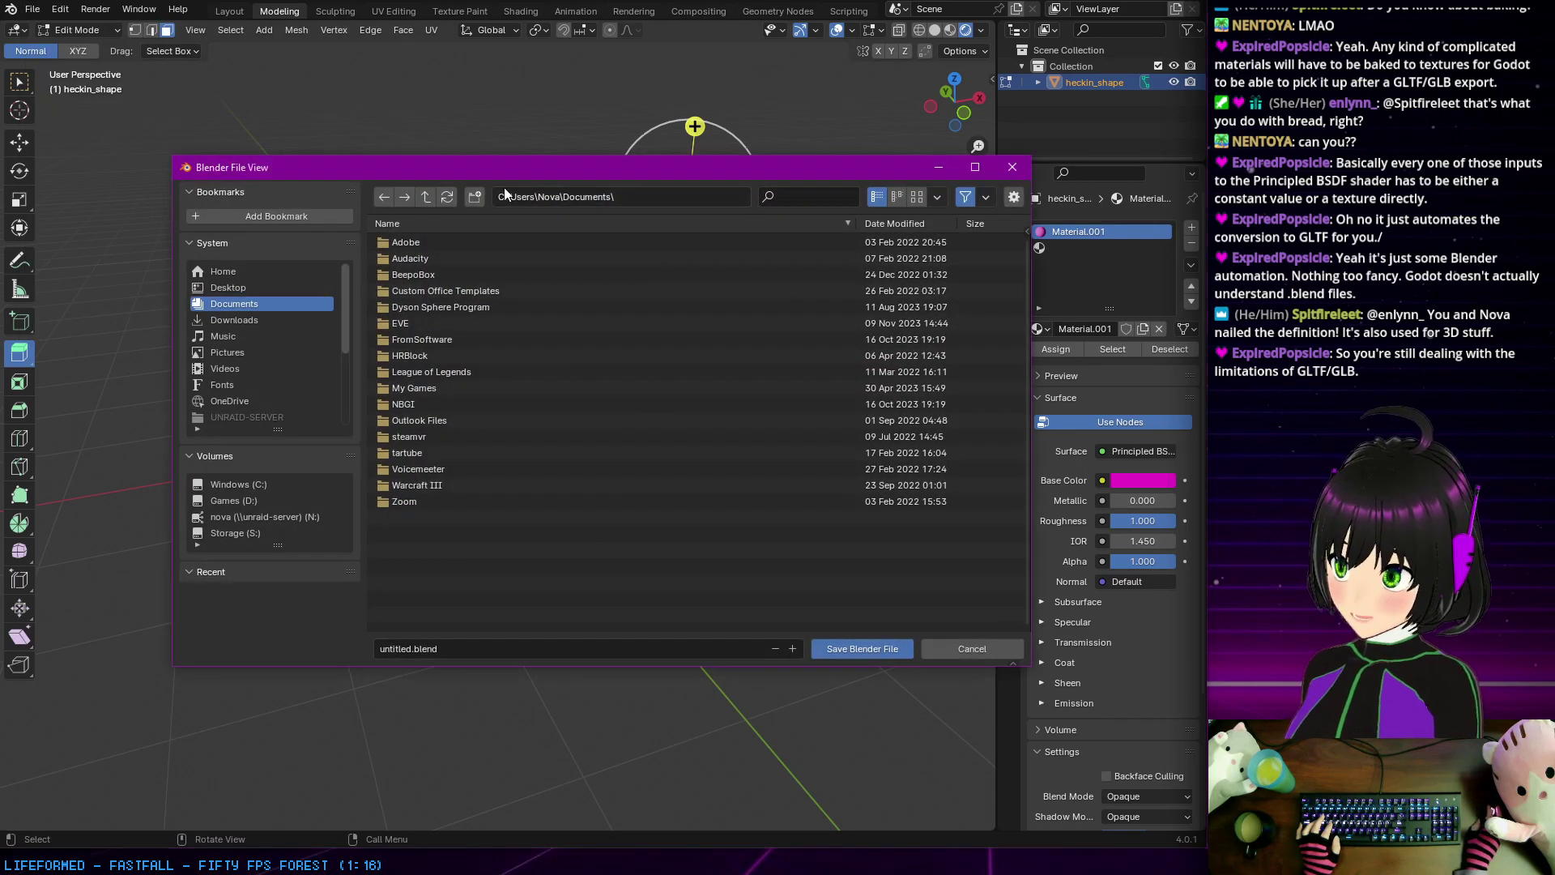
scroll(241, 370, "down", 3)
left_click(243, 351)
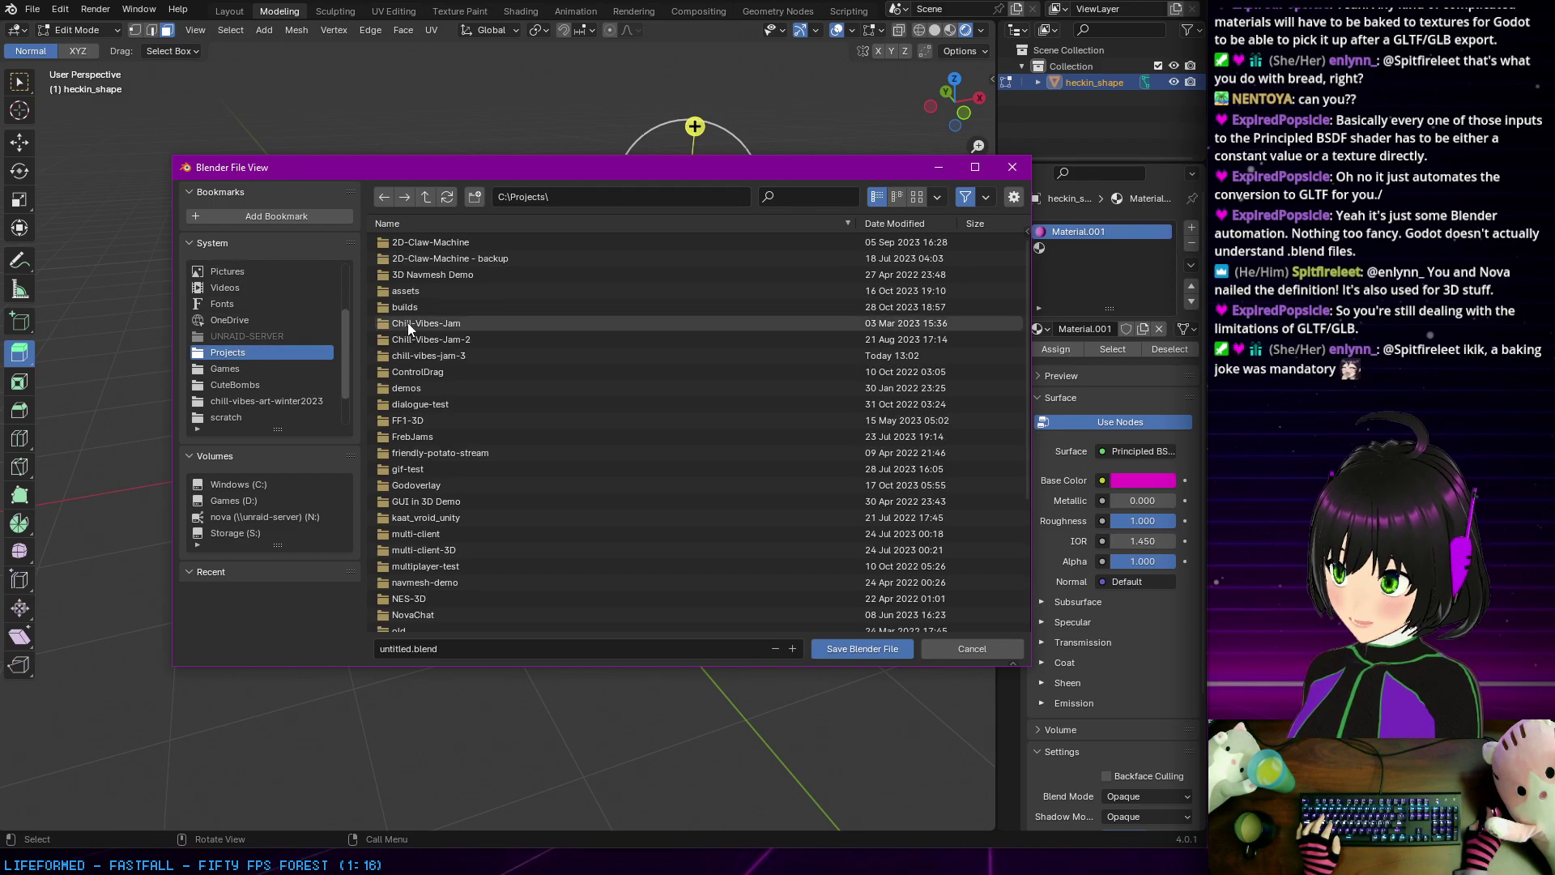
double_click(439, 354)
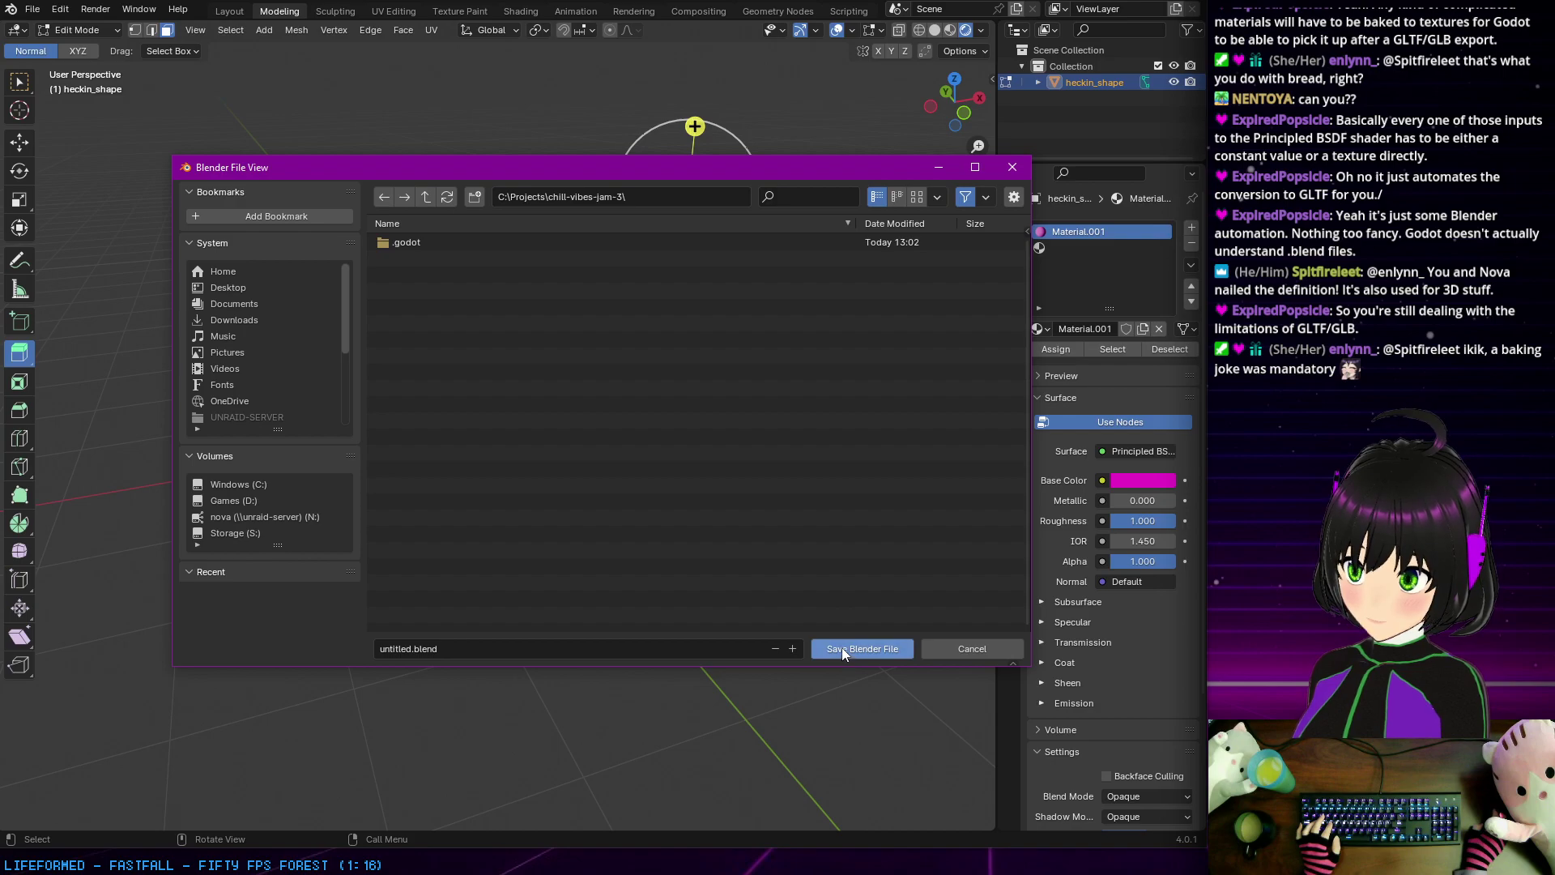
Step: Rename the file from untitled to heckin_shape.blend, save it, and return to Godot
left_click(397, 648)
left_click(397, 648)
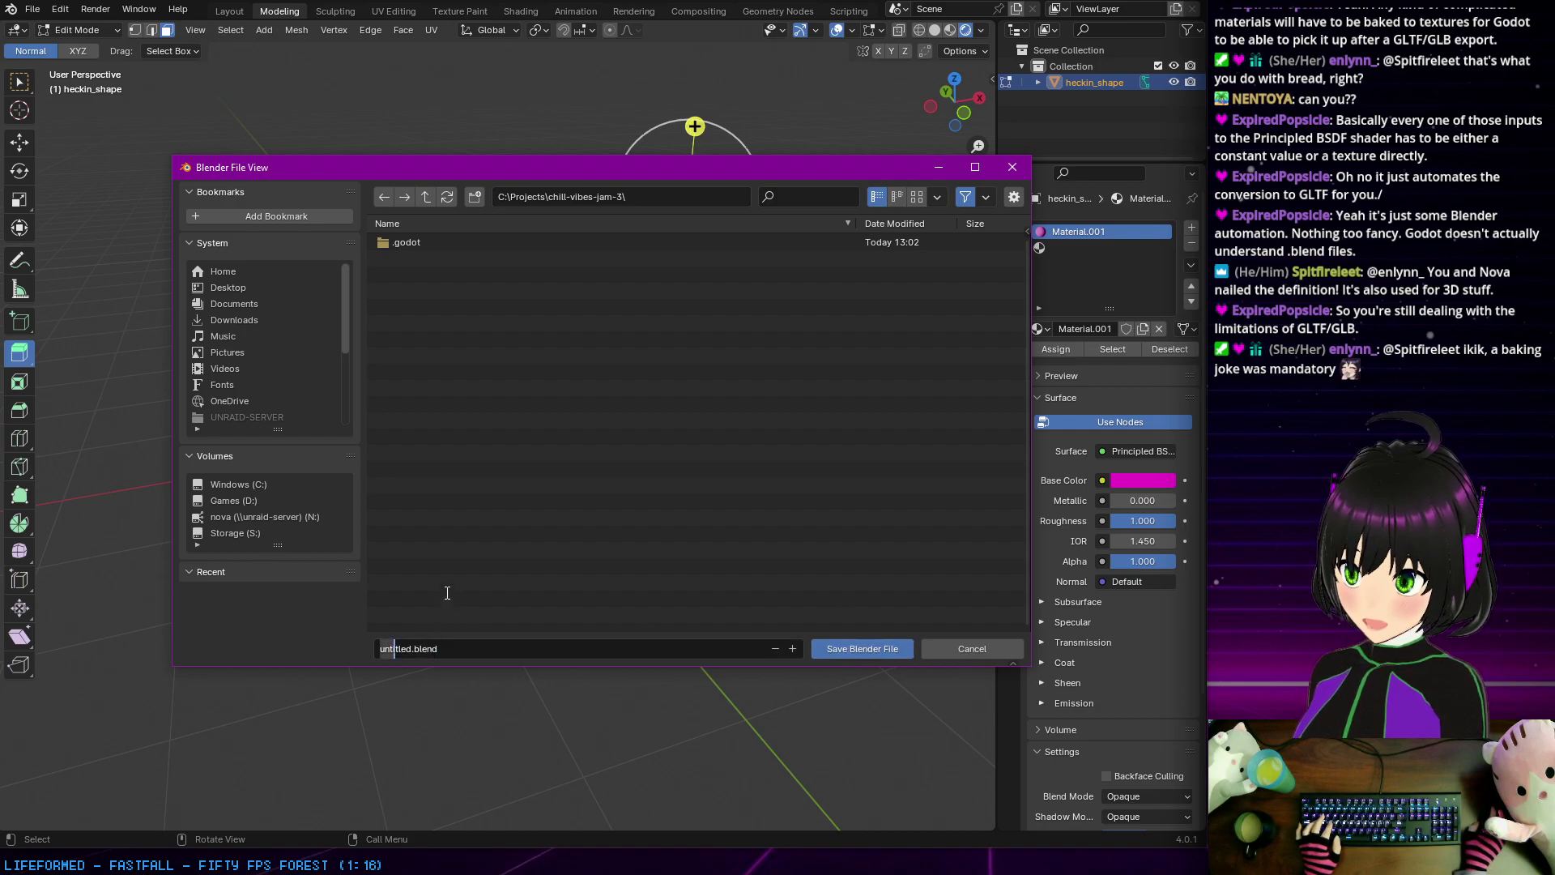
key("Right")
key("Right")
key("Right")
key("Right")
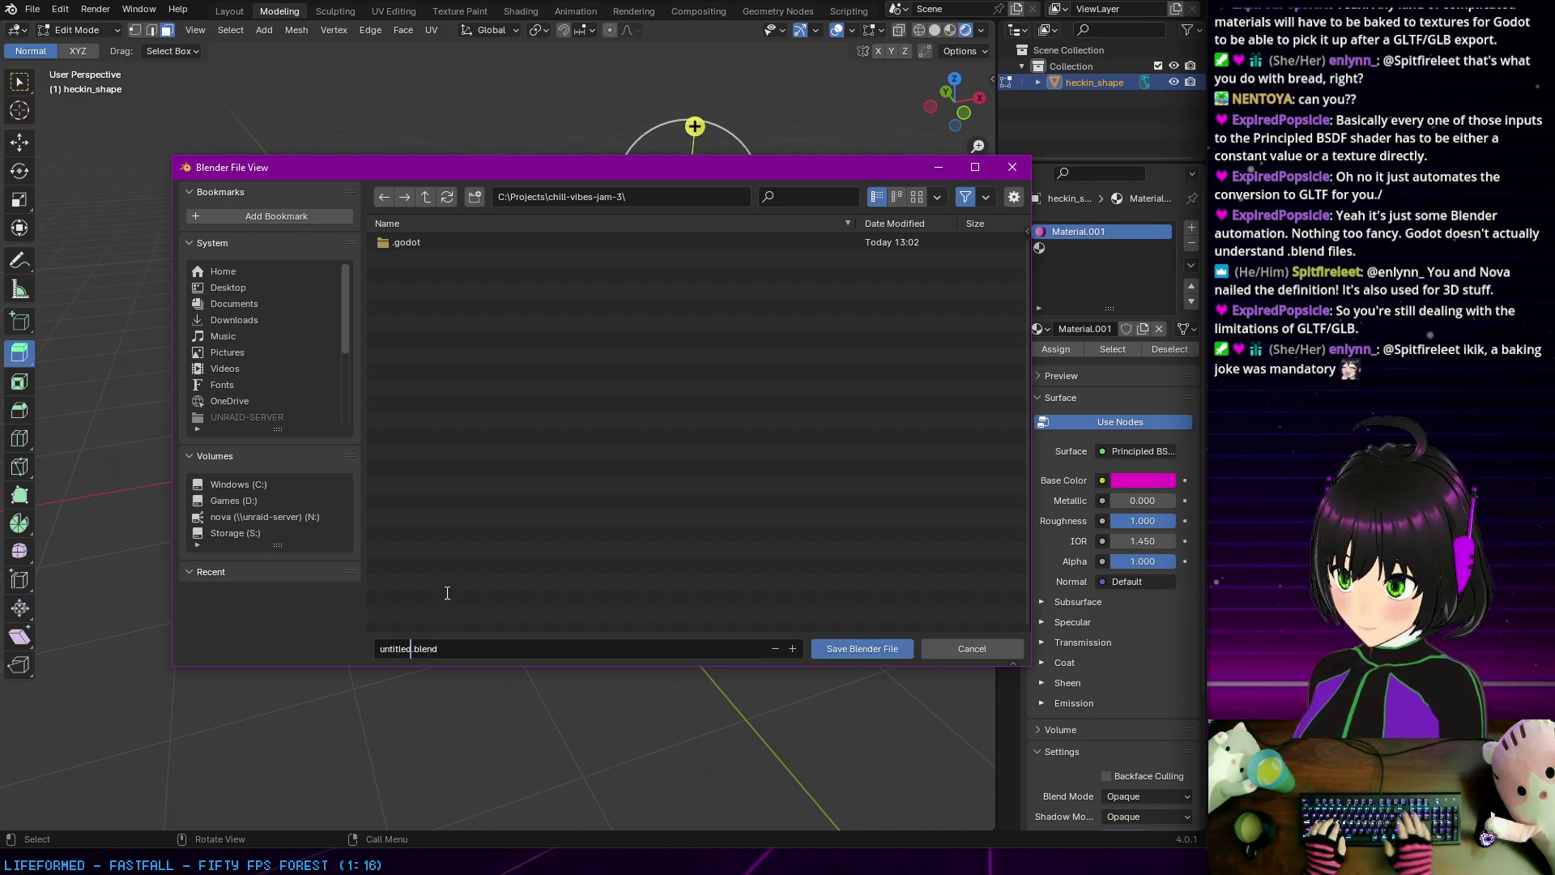
key("BackSpace")
key("BackSpace")
key("BackSpace")
key("BackSpace")
key("BackSpace")
key("BackSpace")
key("BackSpace")
key("BackSpace")
type("heckin_shape")
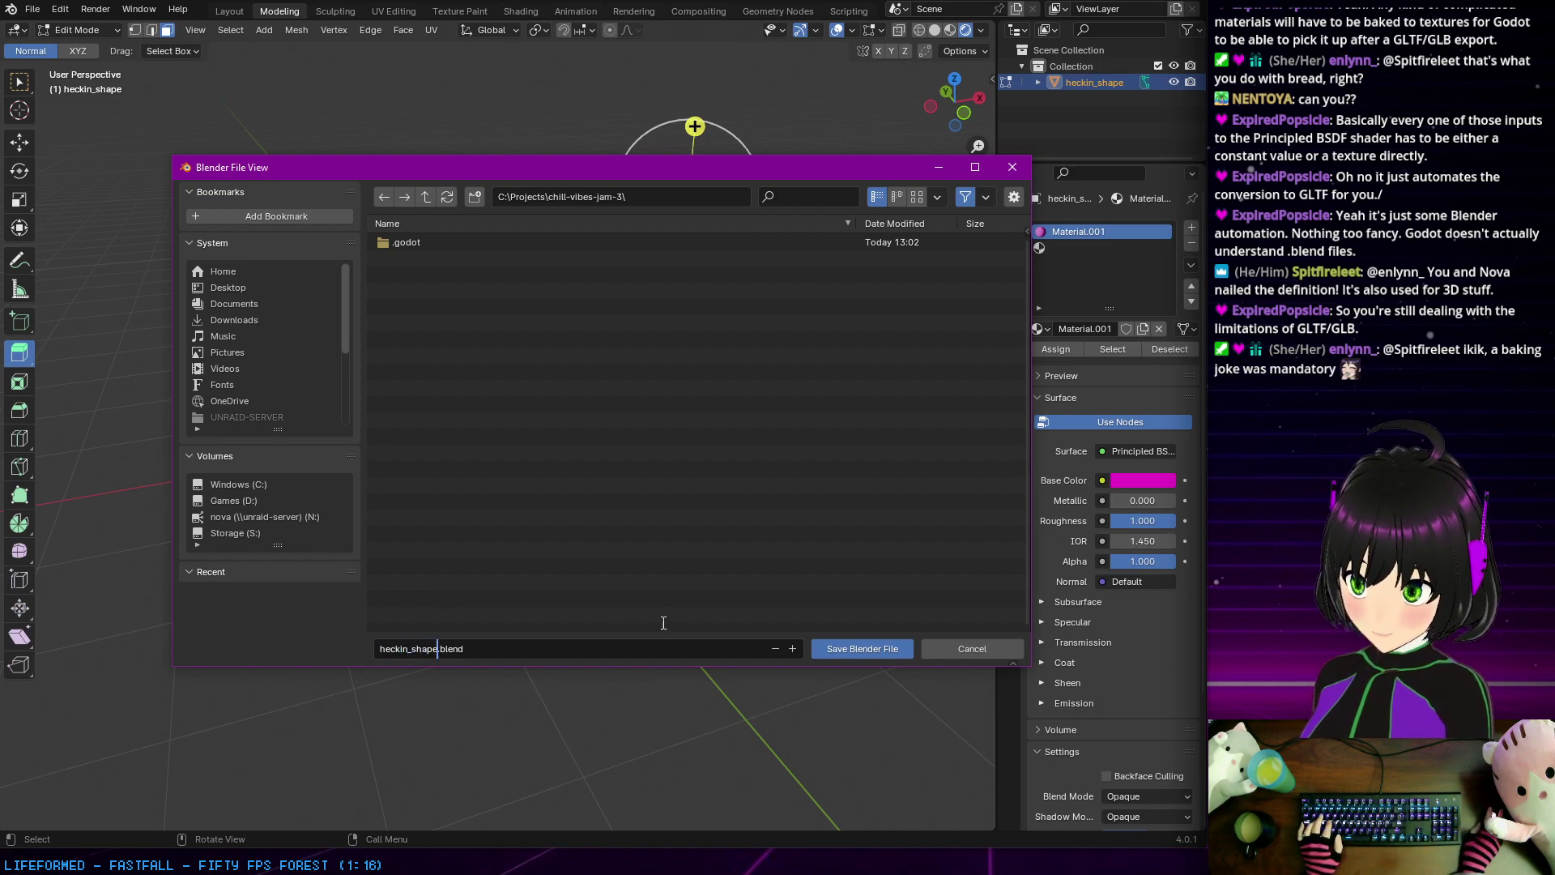
left_click(857, 654)
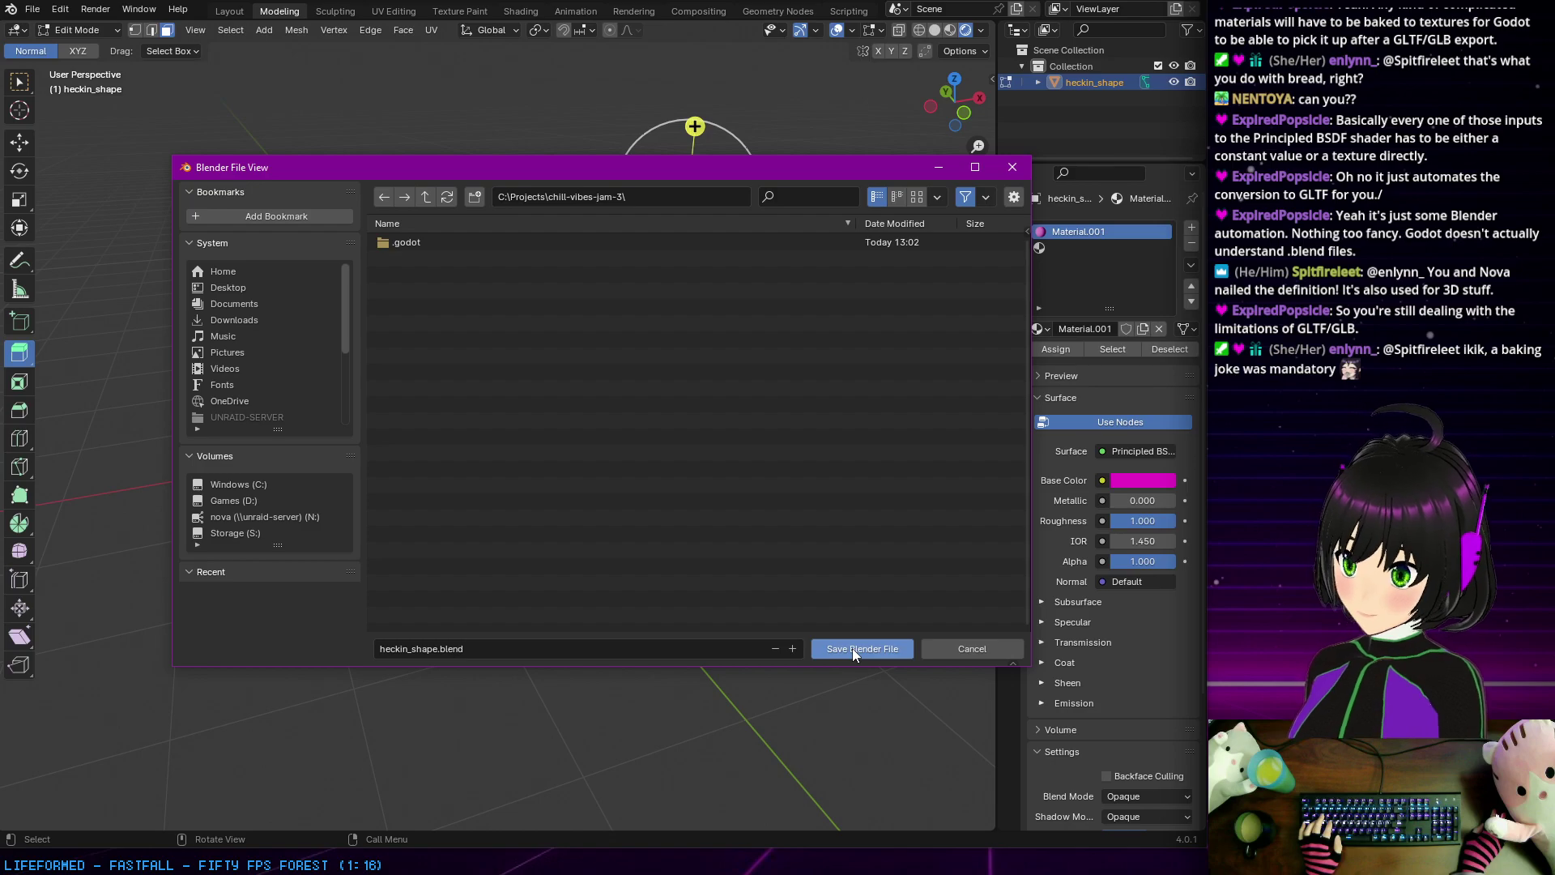
left_click(852, 648)
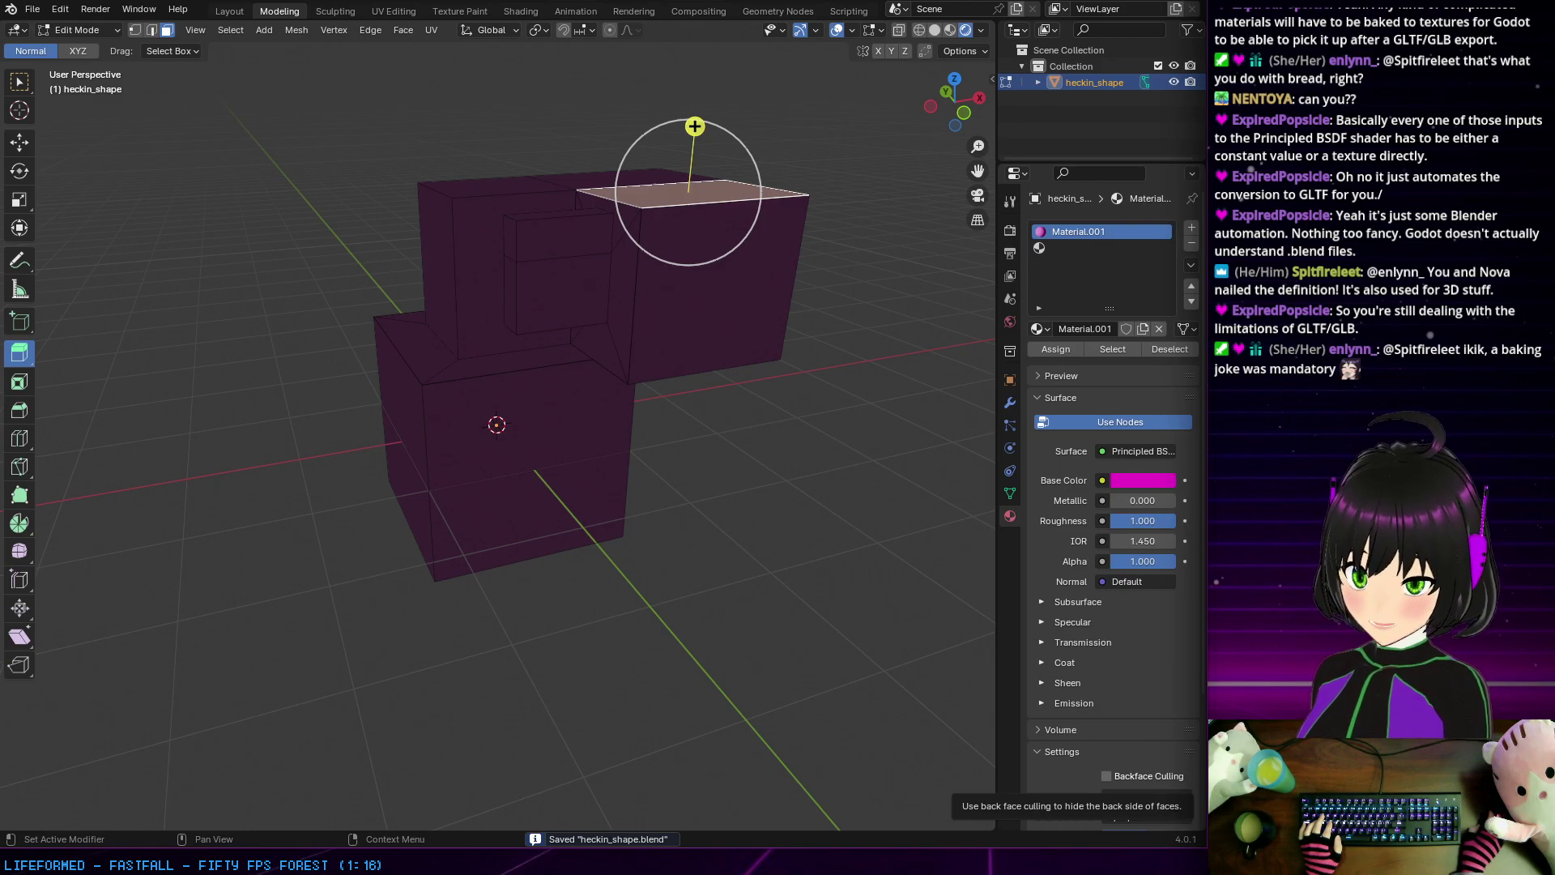
key("alt+Tab")
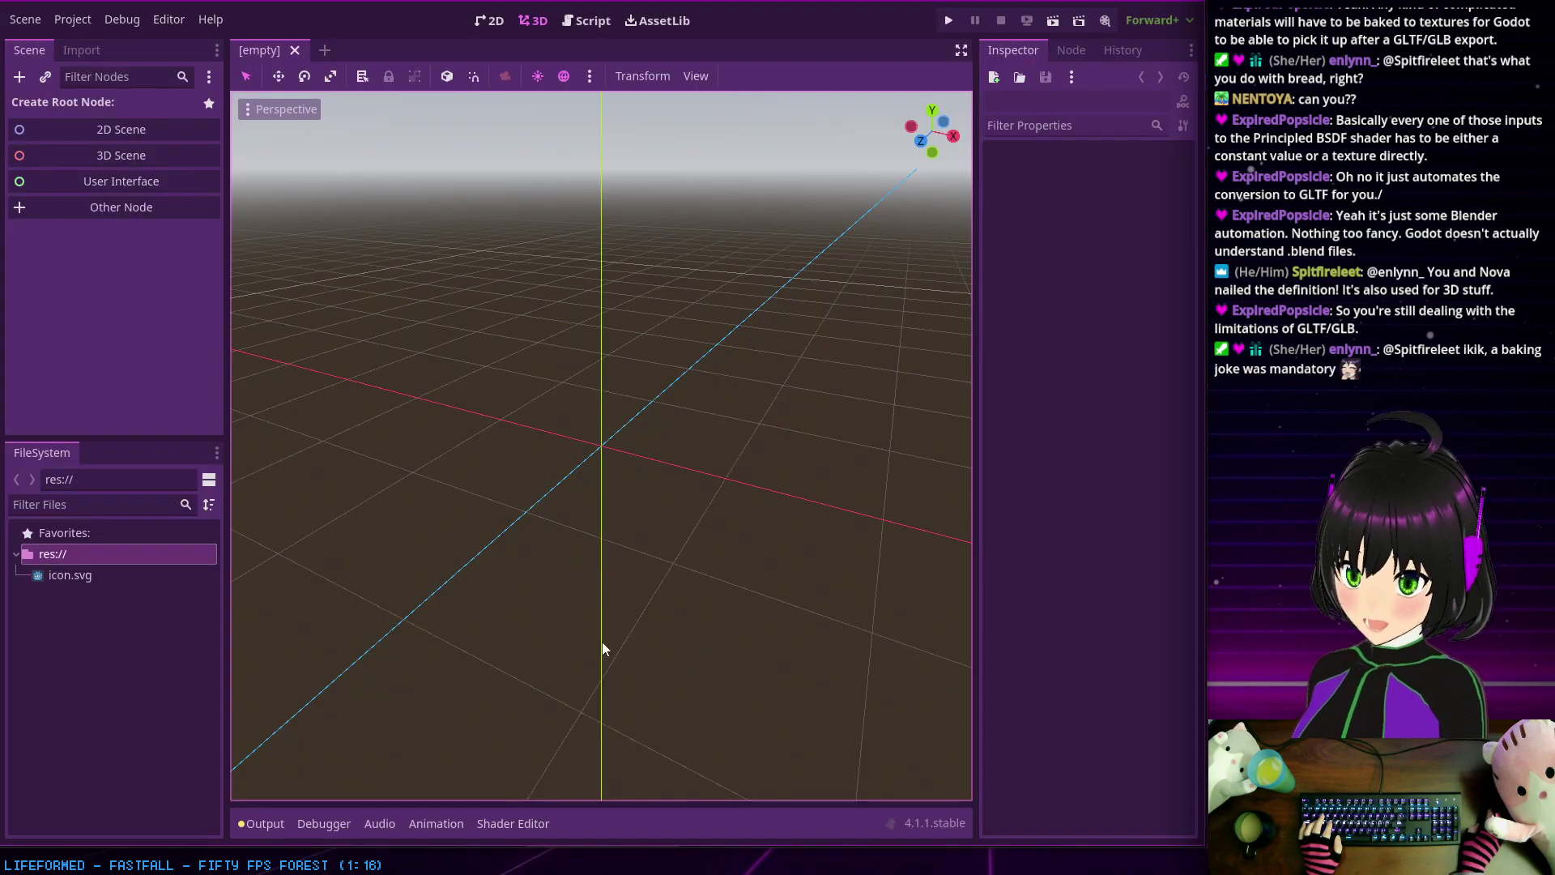
Step: Check the FileSystem dock, which still lists only icon.svg
left_click(95, 614)
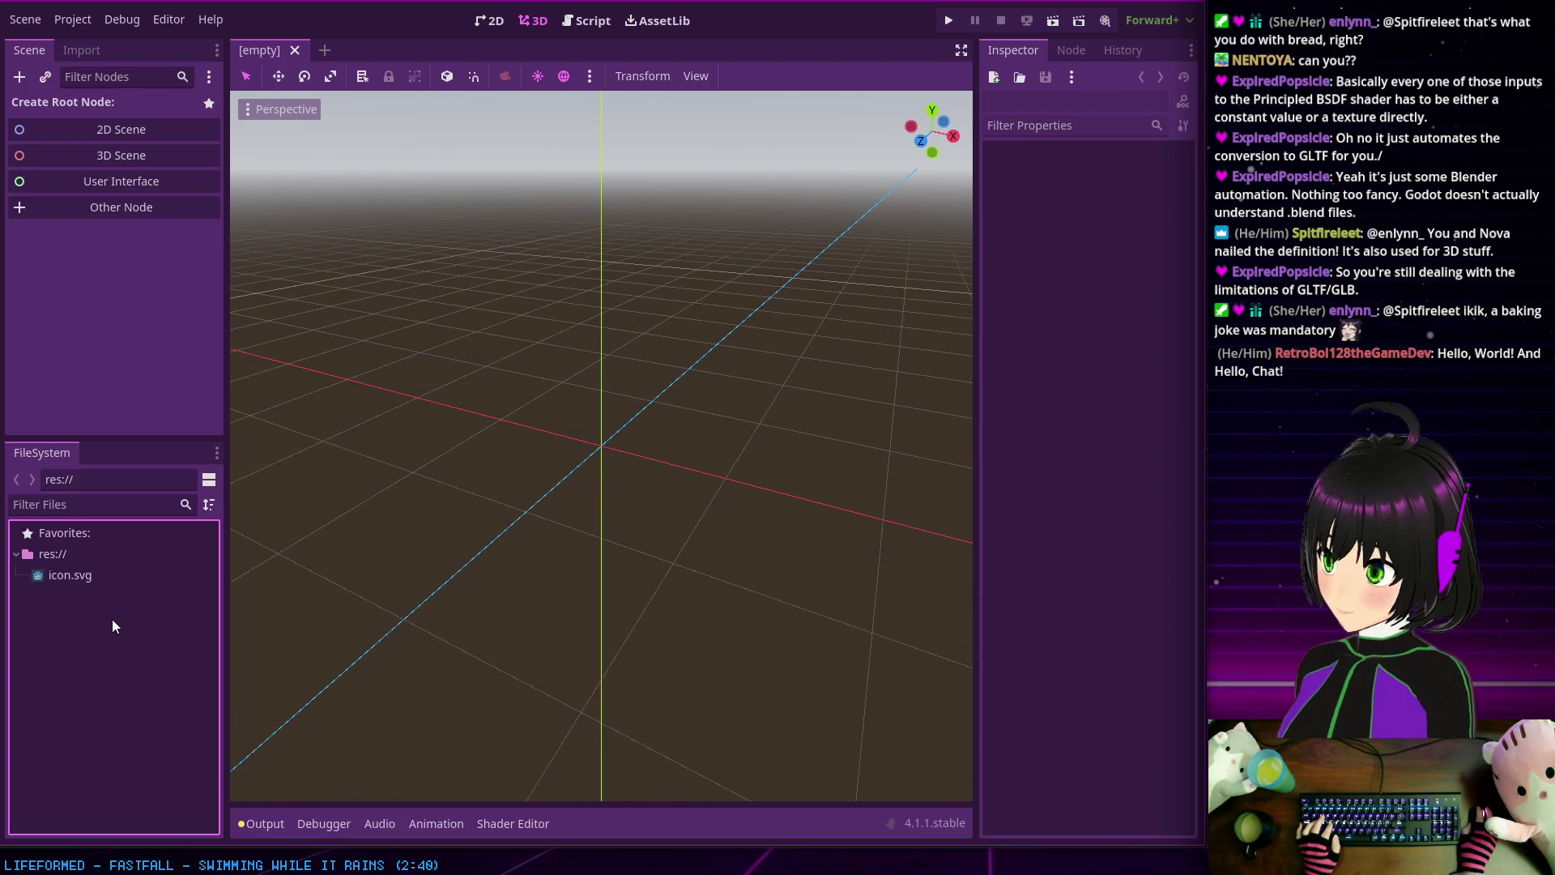
right_click(113, 619)
left_click(97, 617)
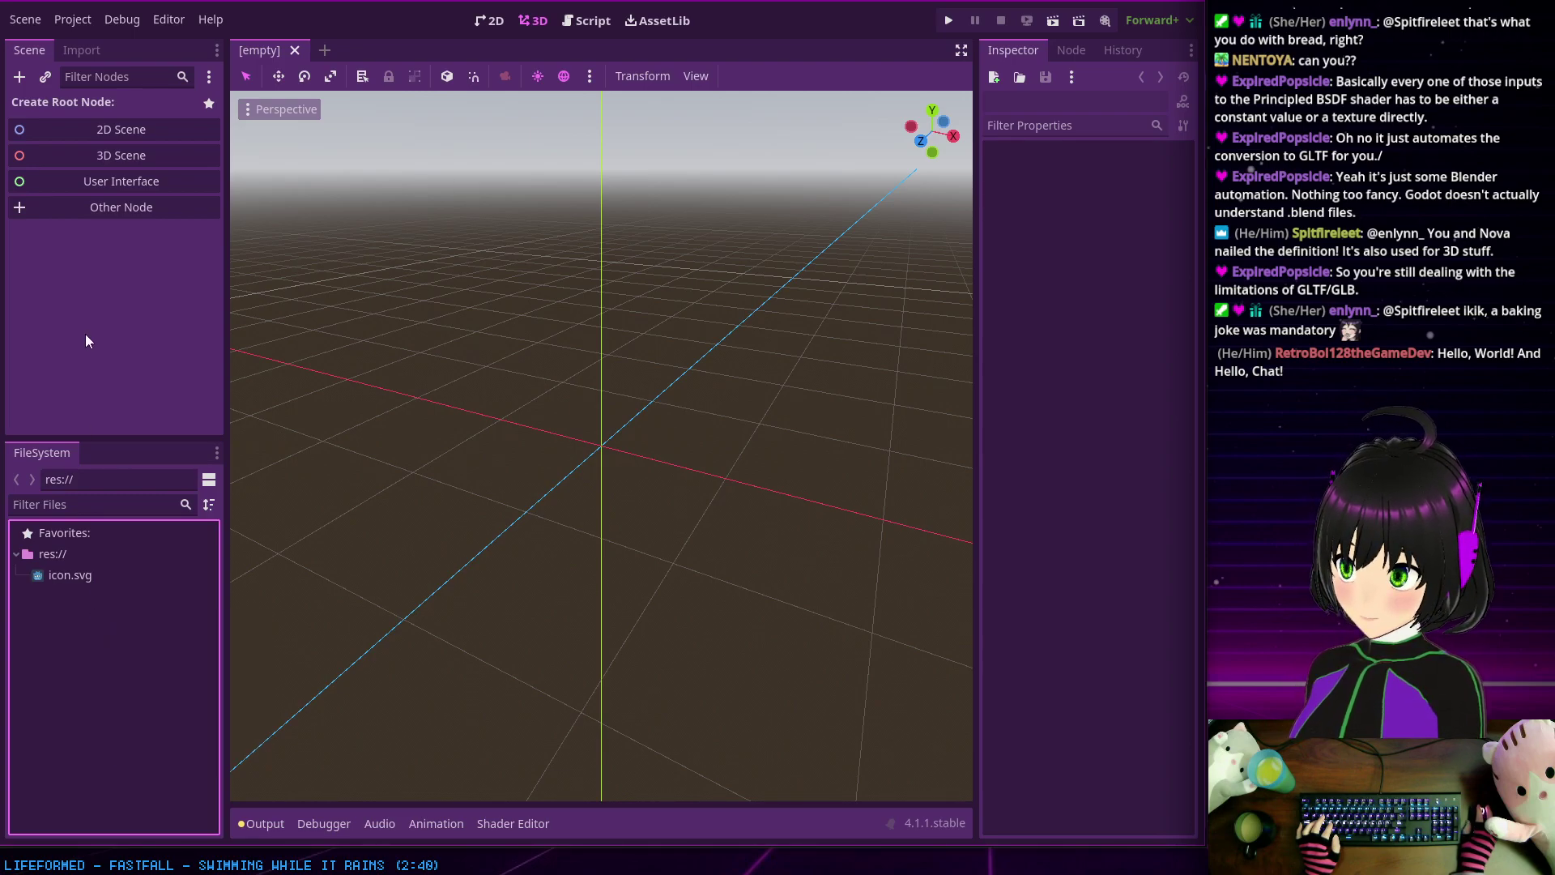
right_click(103, 649)
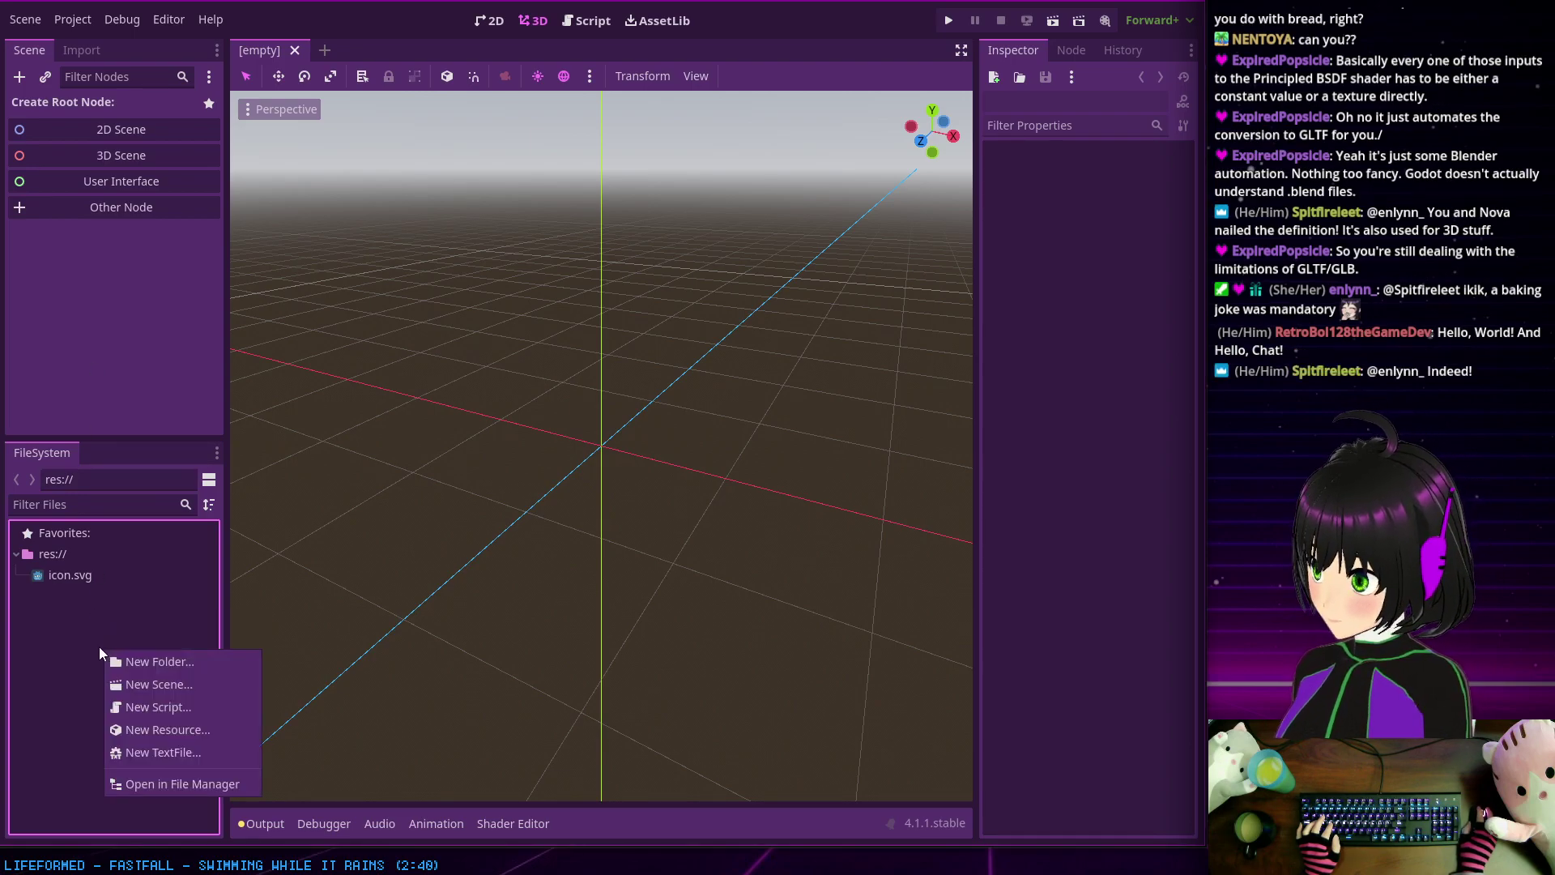
left_click(139, 778)
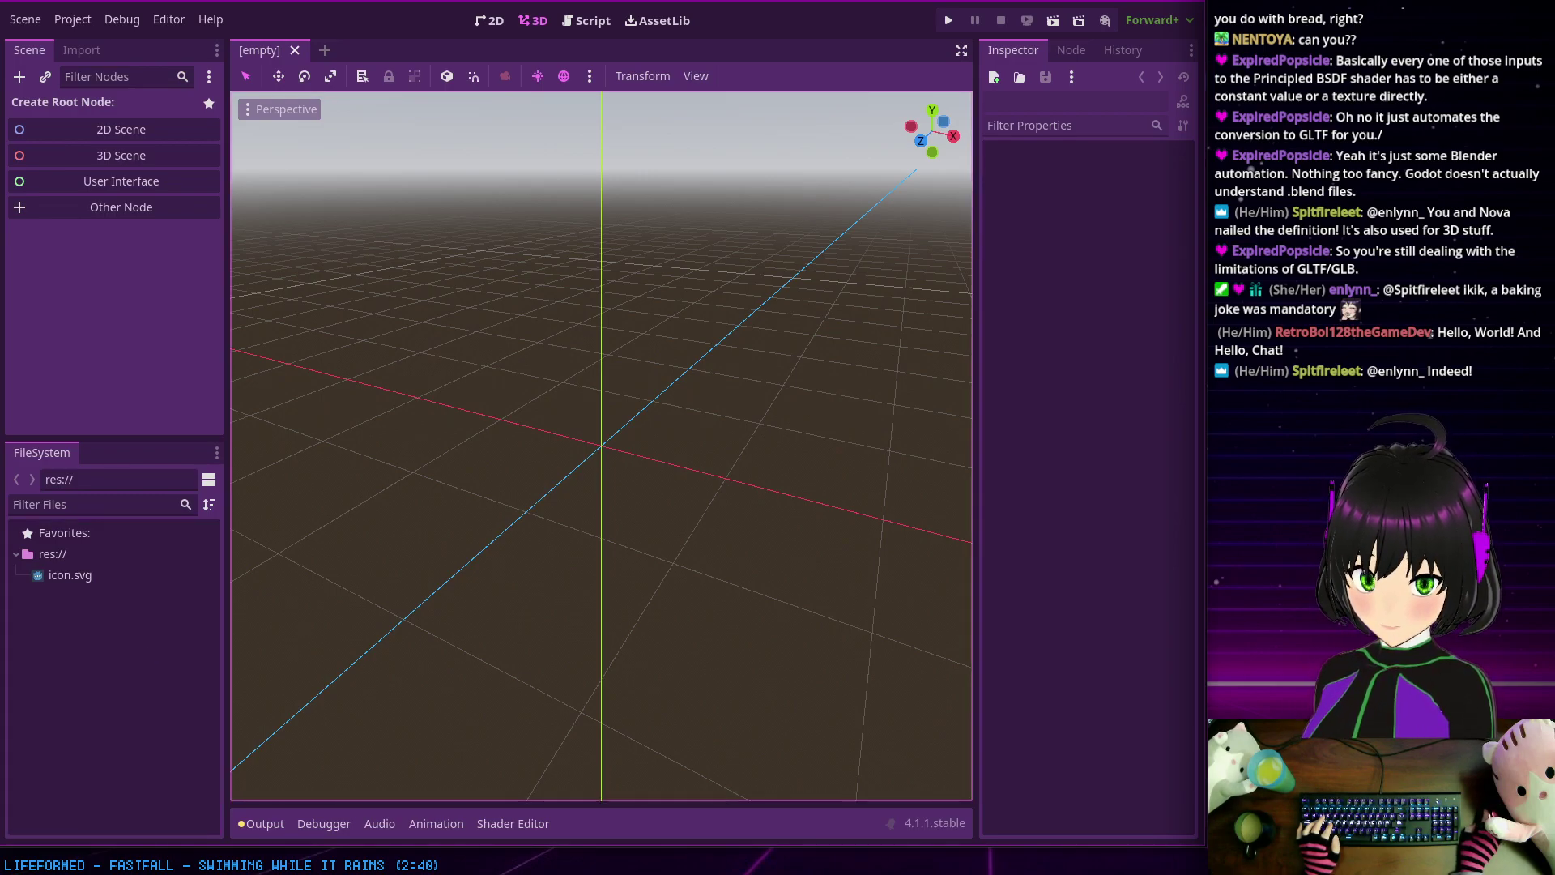
Step: Switch to Blender and back, then open Godot's Project menu
key("alt+Tab")
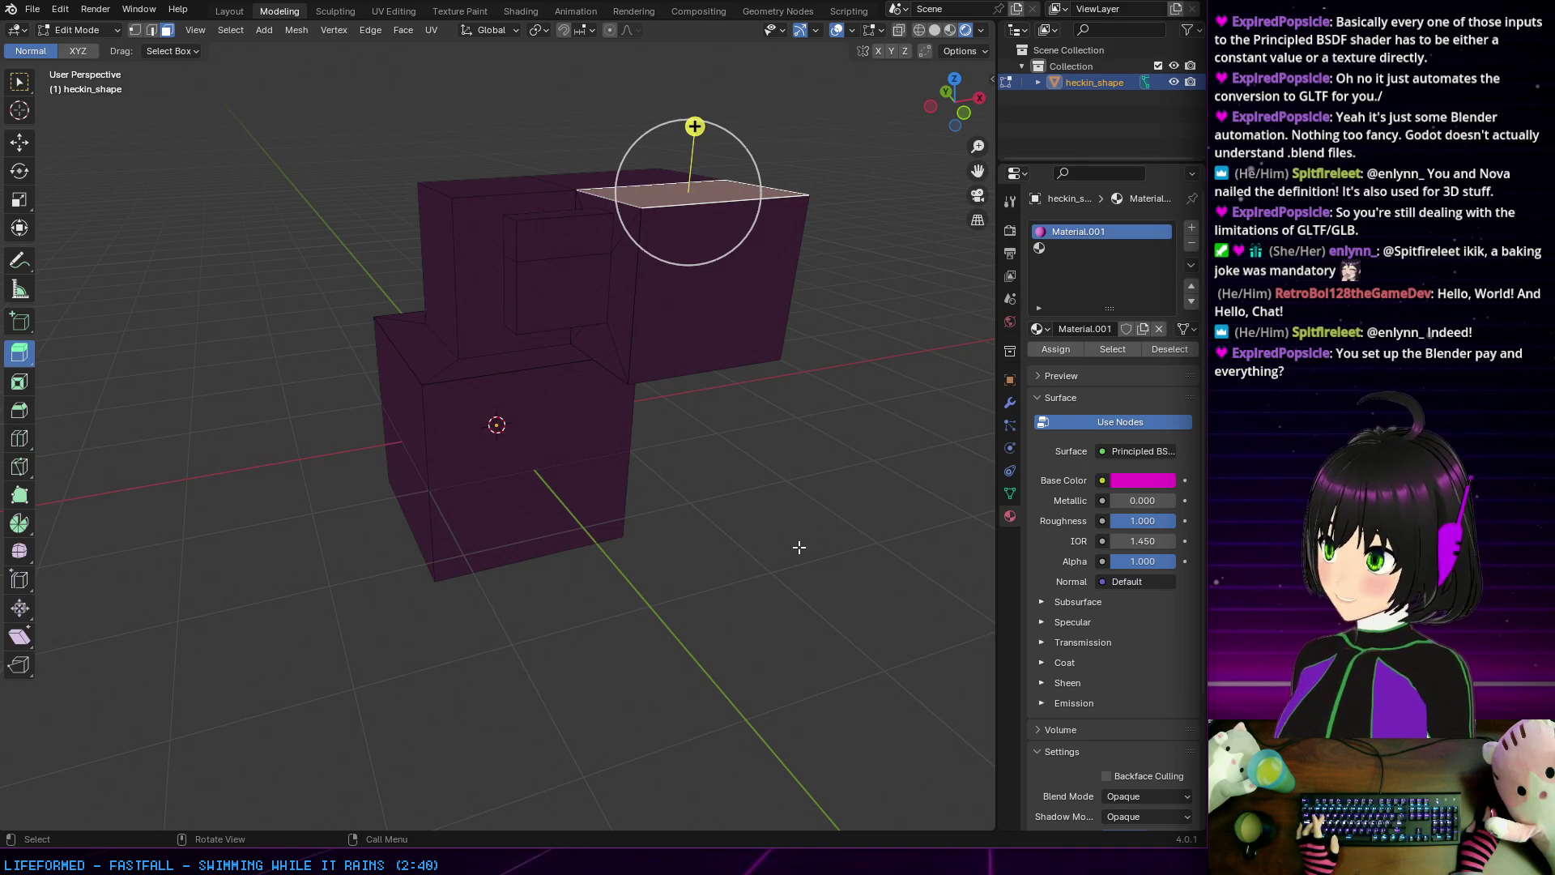
key("alt+Tab")
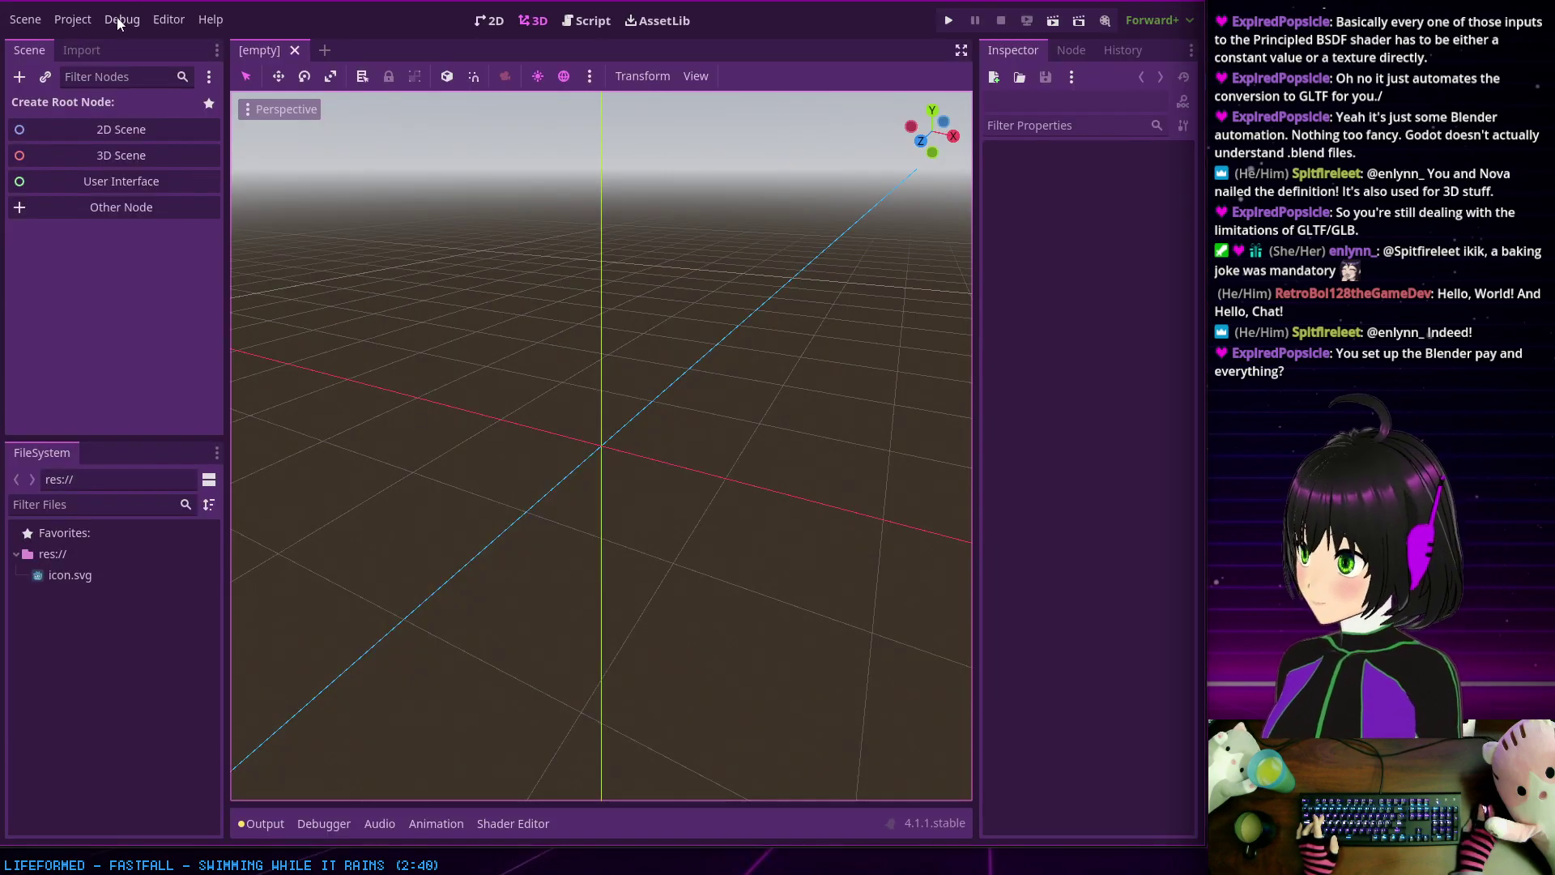
left_click(81, 20)
Step: Confirm Blender import is enabled, then set Editor Settings' Blender 3 Path to C:/Apps/Blender/4.1
left_click(95, 49)
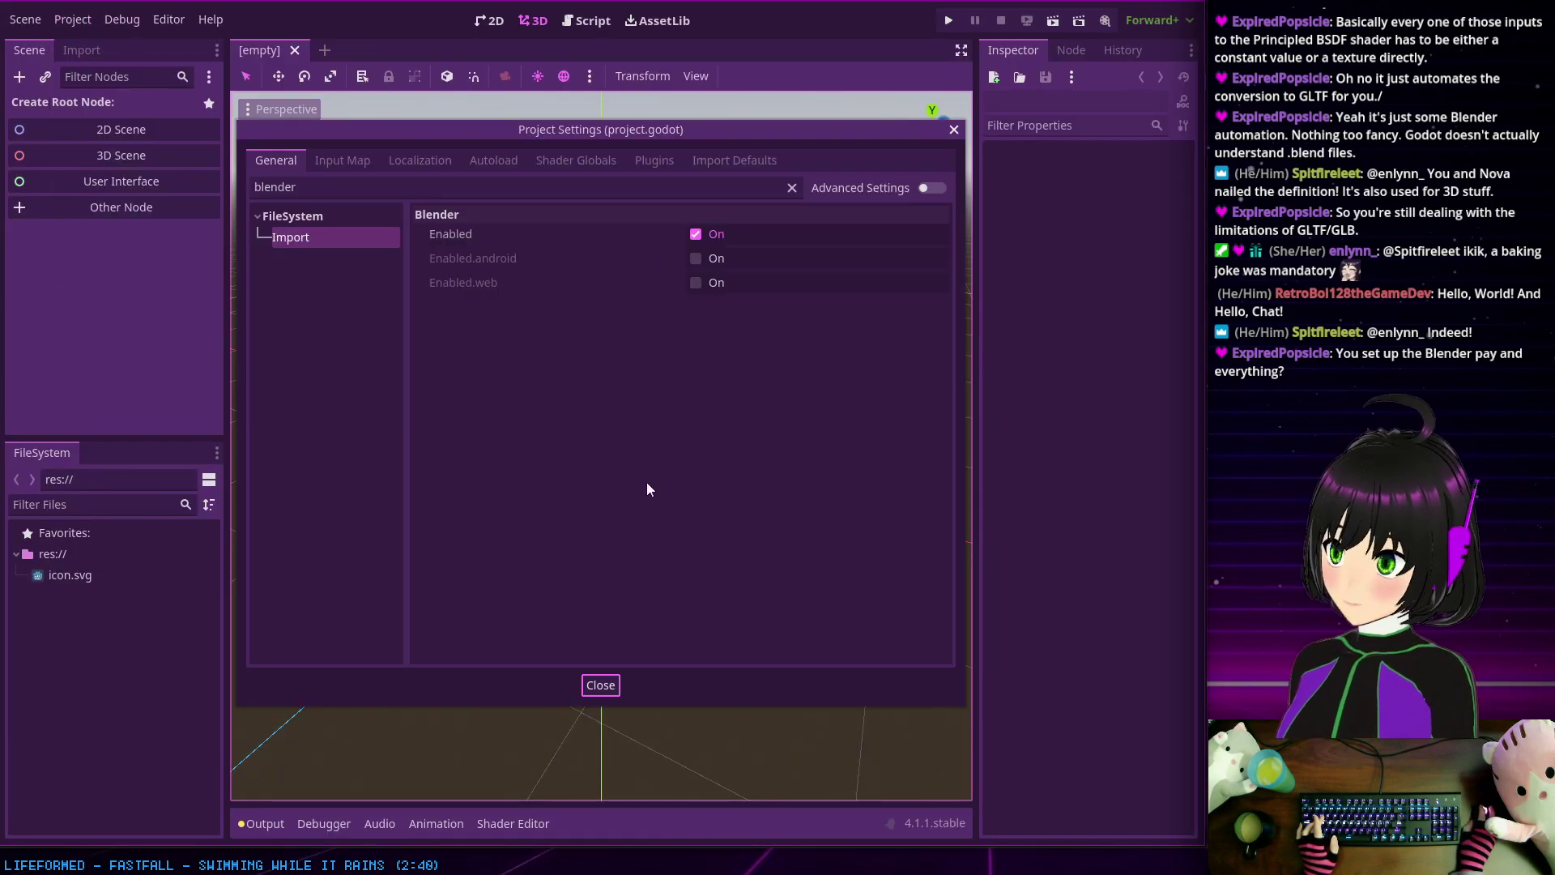
left_click(600, 685)
left_click(167, 19)
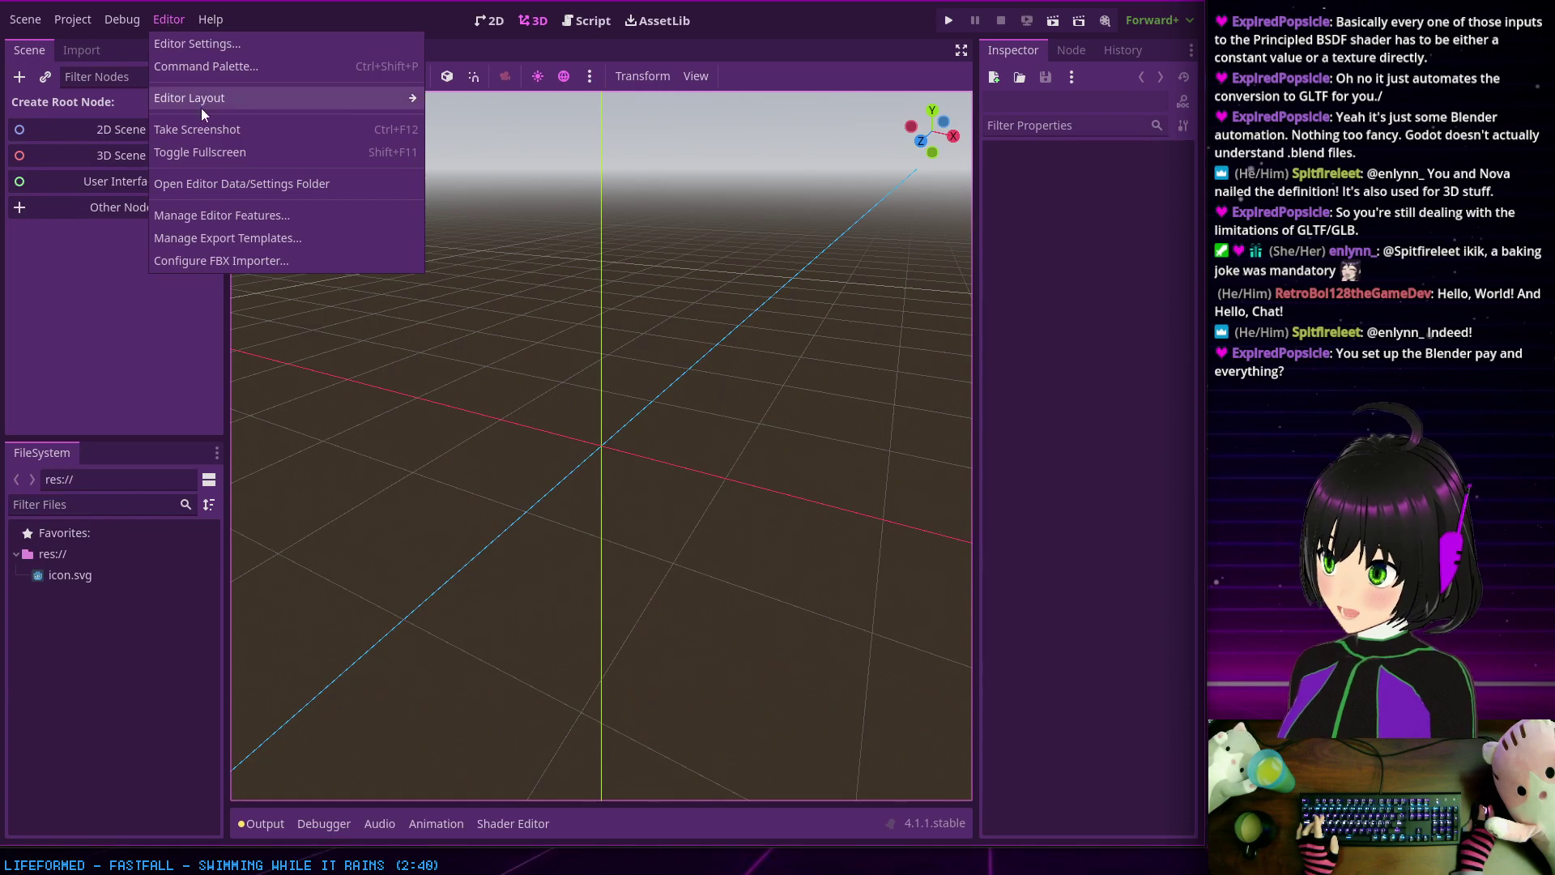
left_click(196, 44)
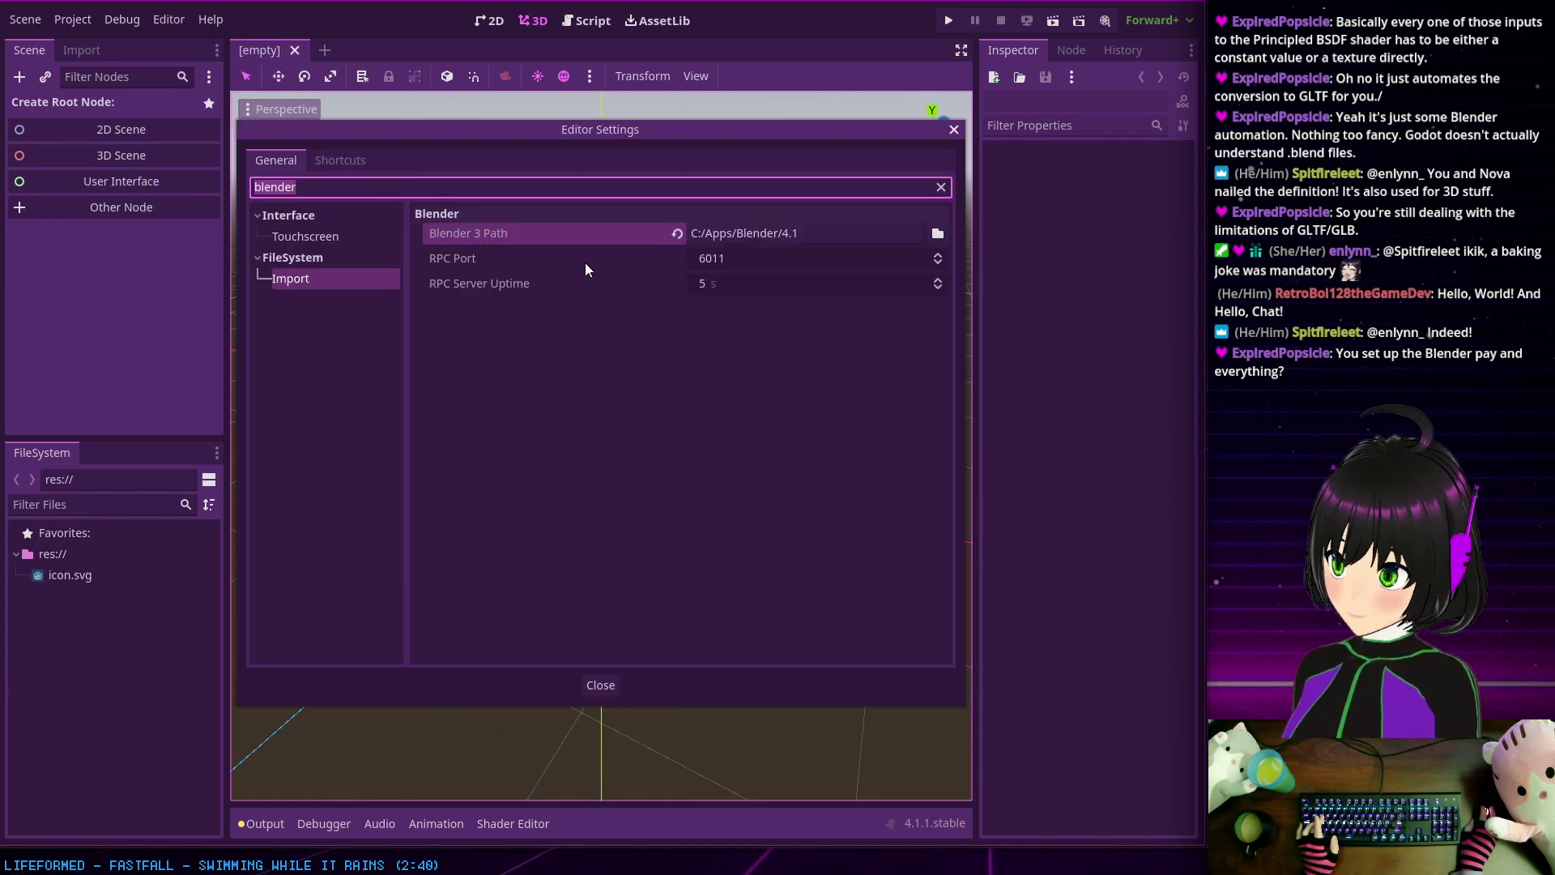
left_click(814, 232)
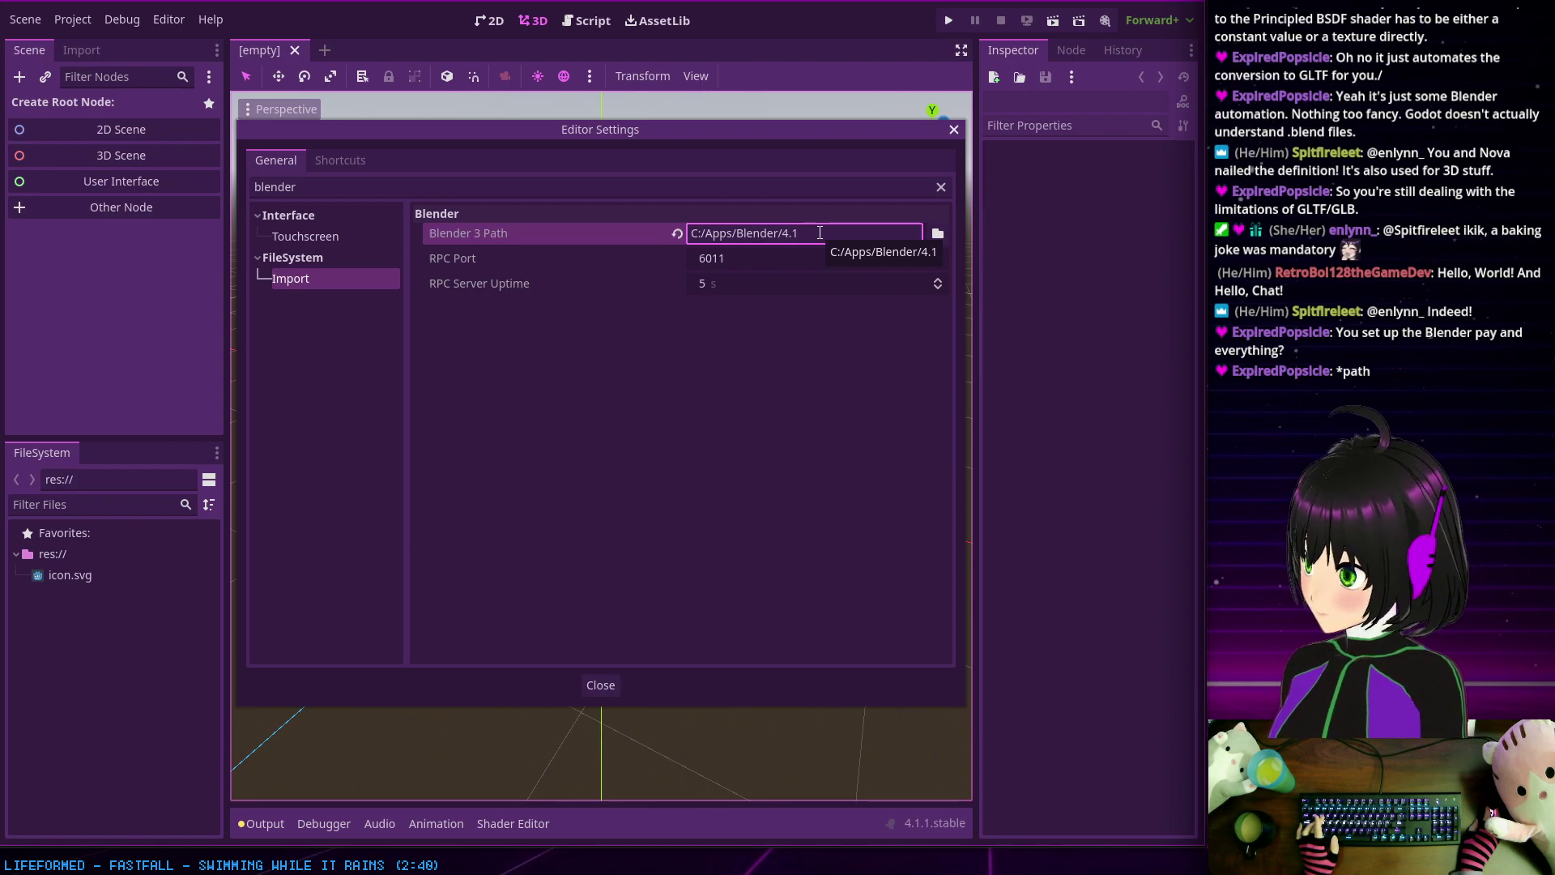
left_click(937, 233)
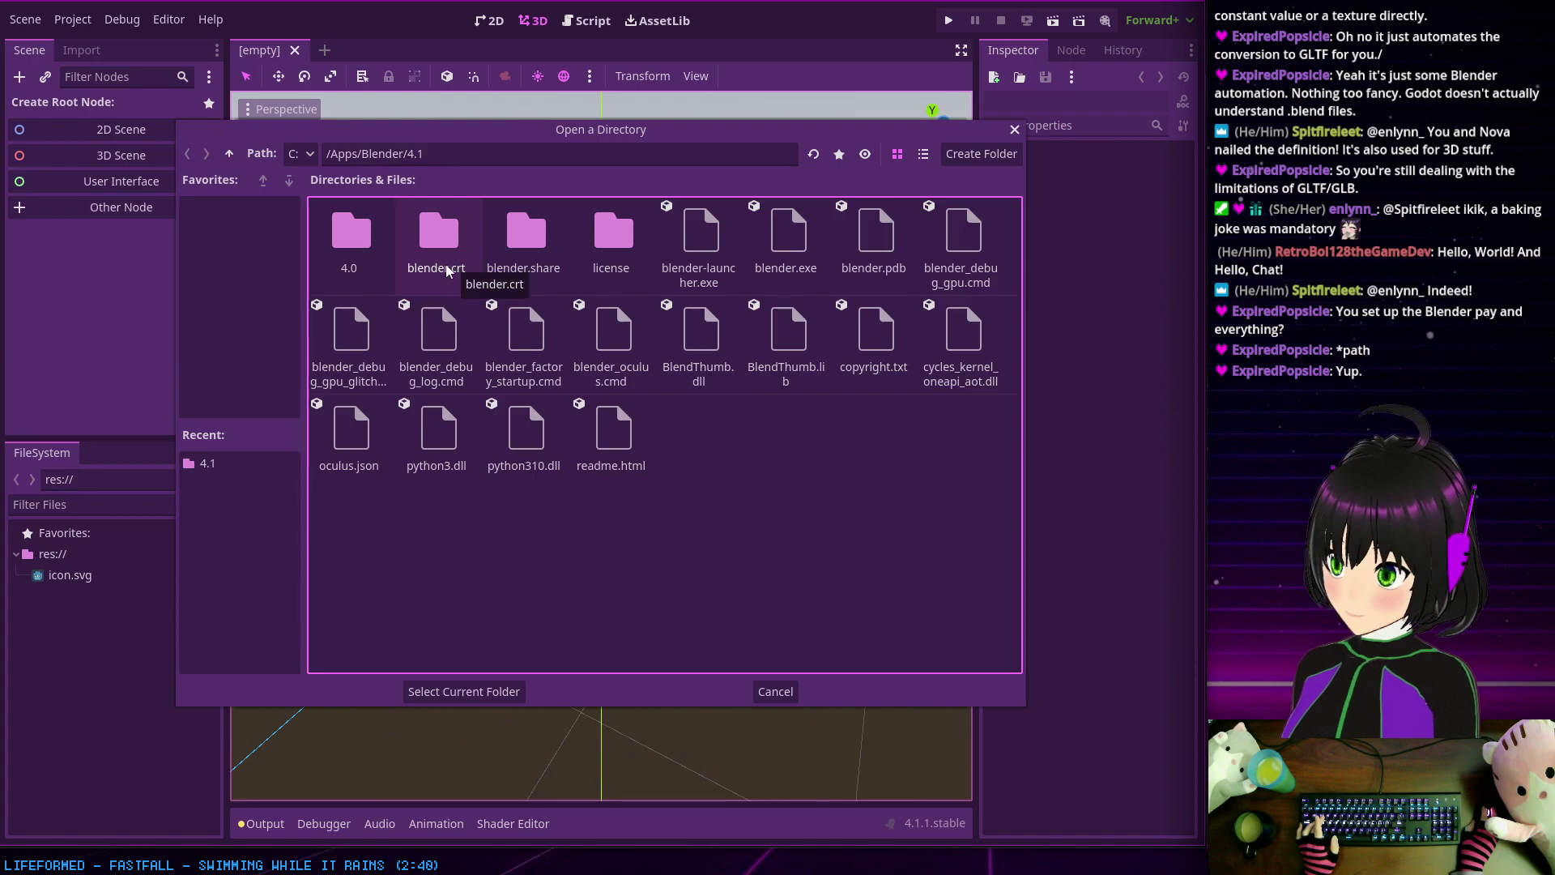
left_click(463, 691)
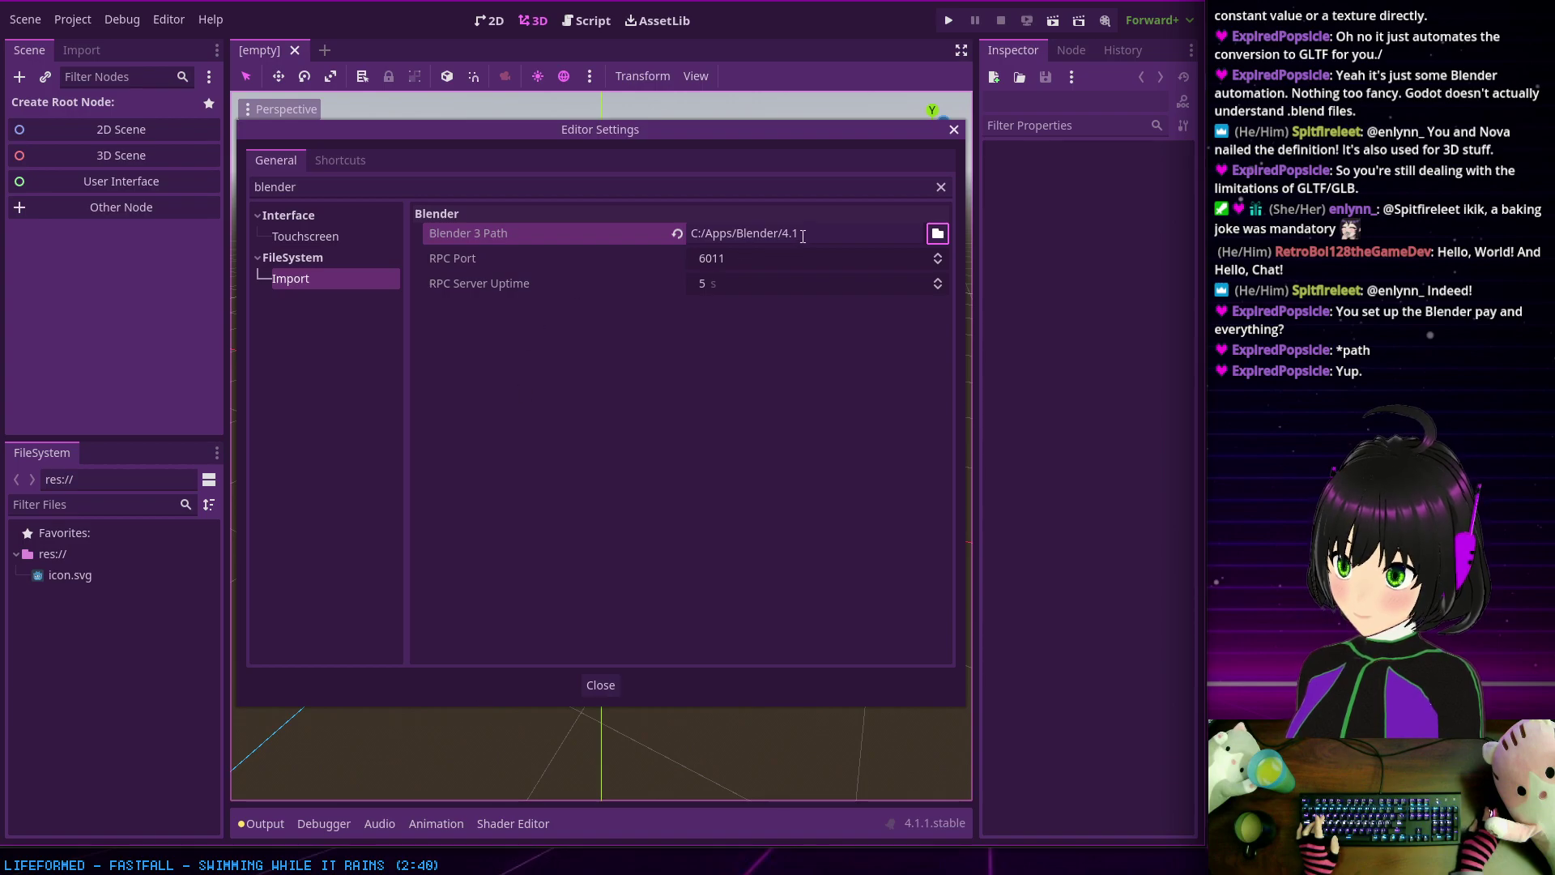
left_click(601, 685)
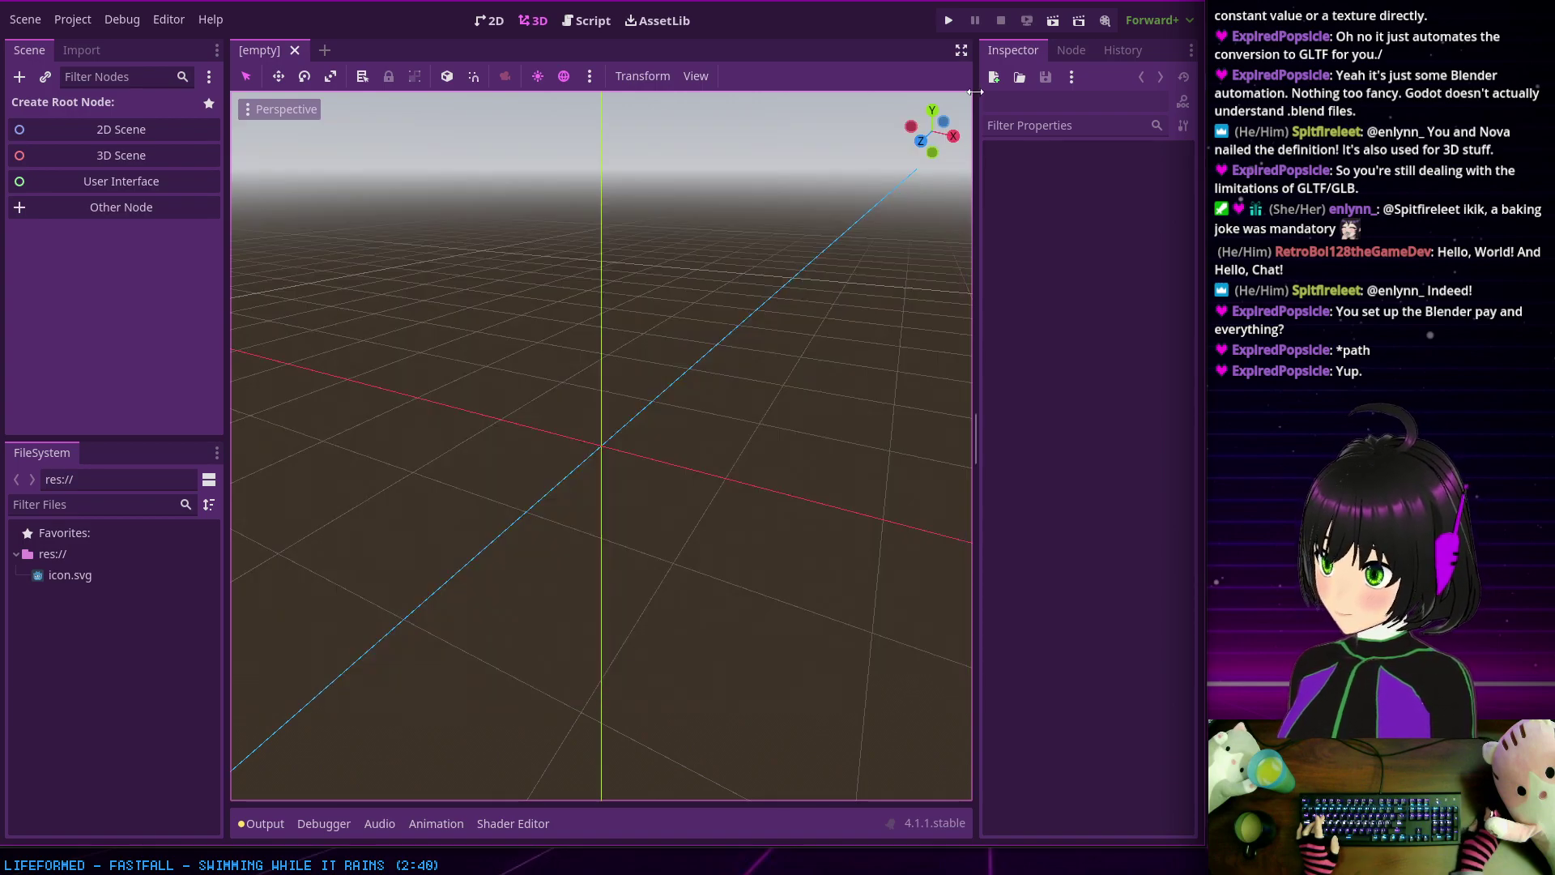
Step: Save & Quit Godot and reopen chill-vibes-jam-3 from the Project Manager
left_click(1188, 3)
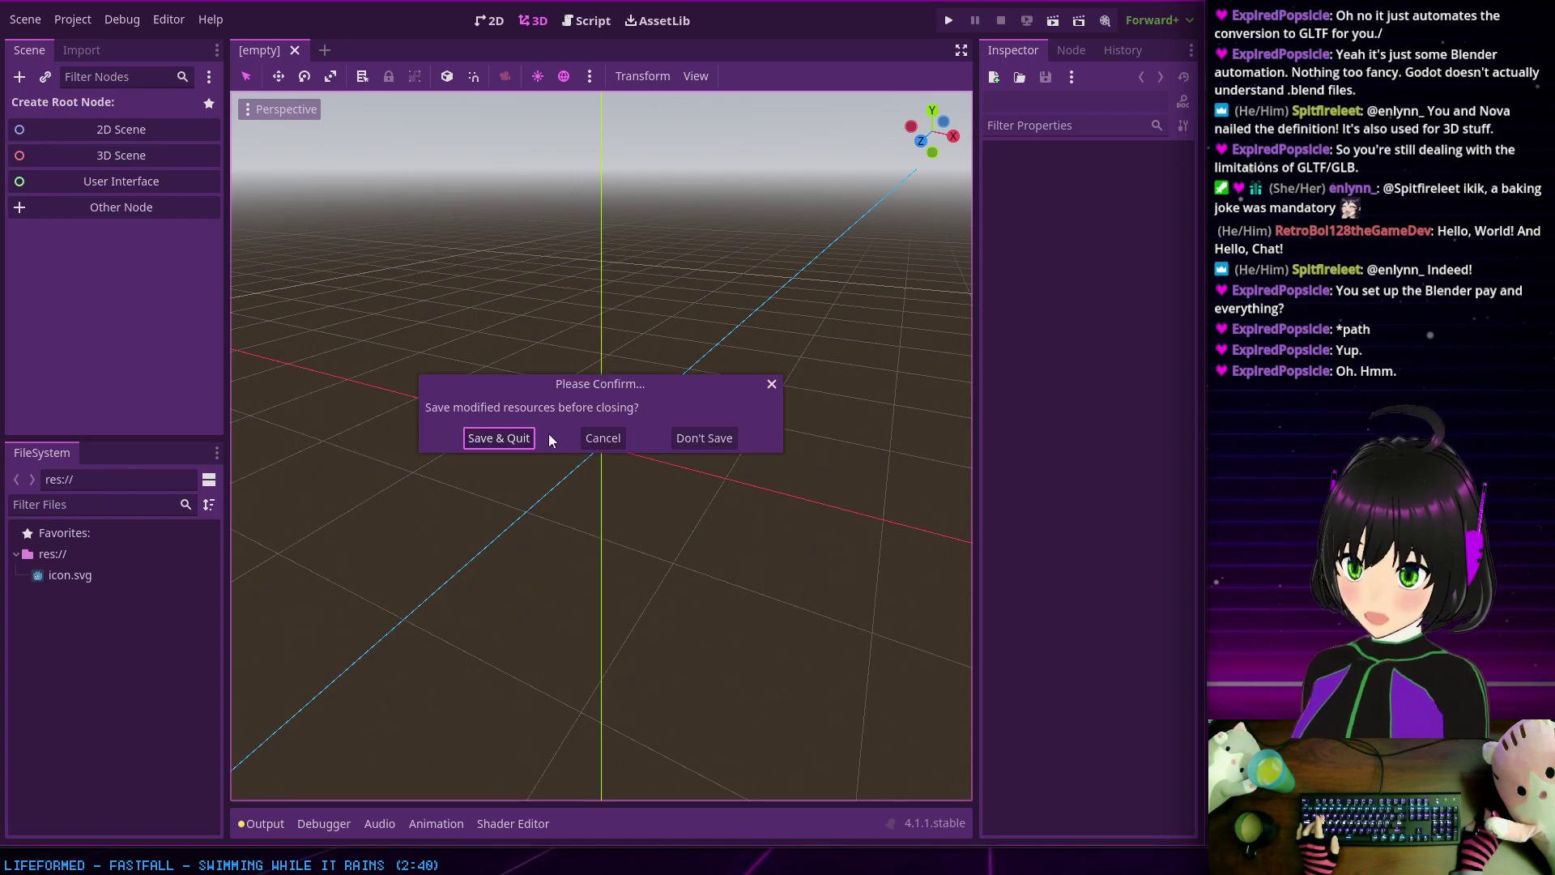
left_click(482, 438)
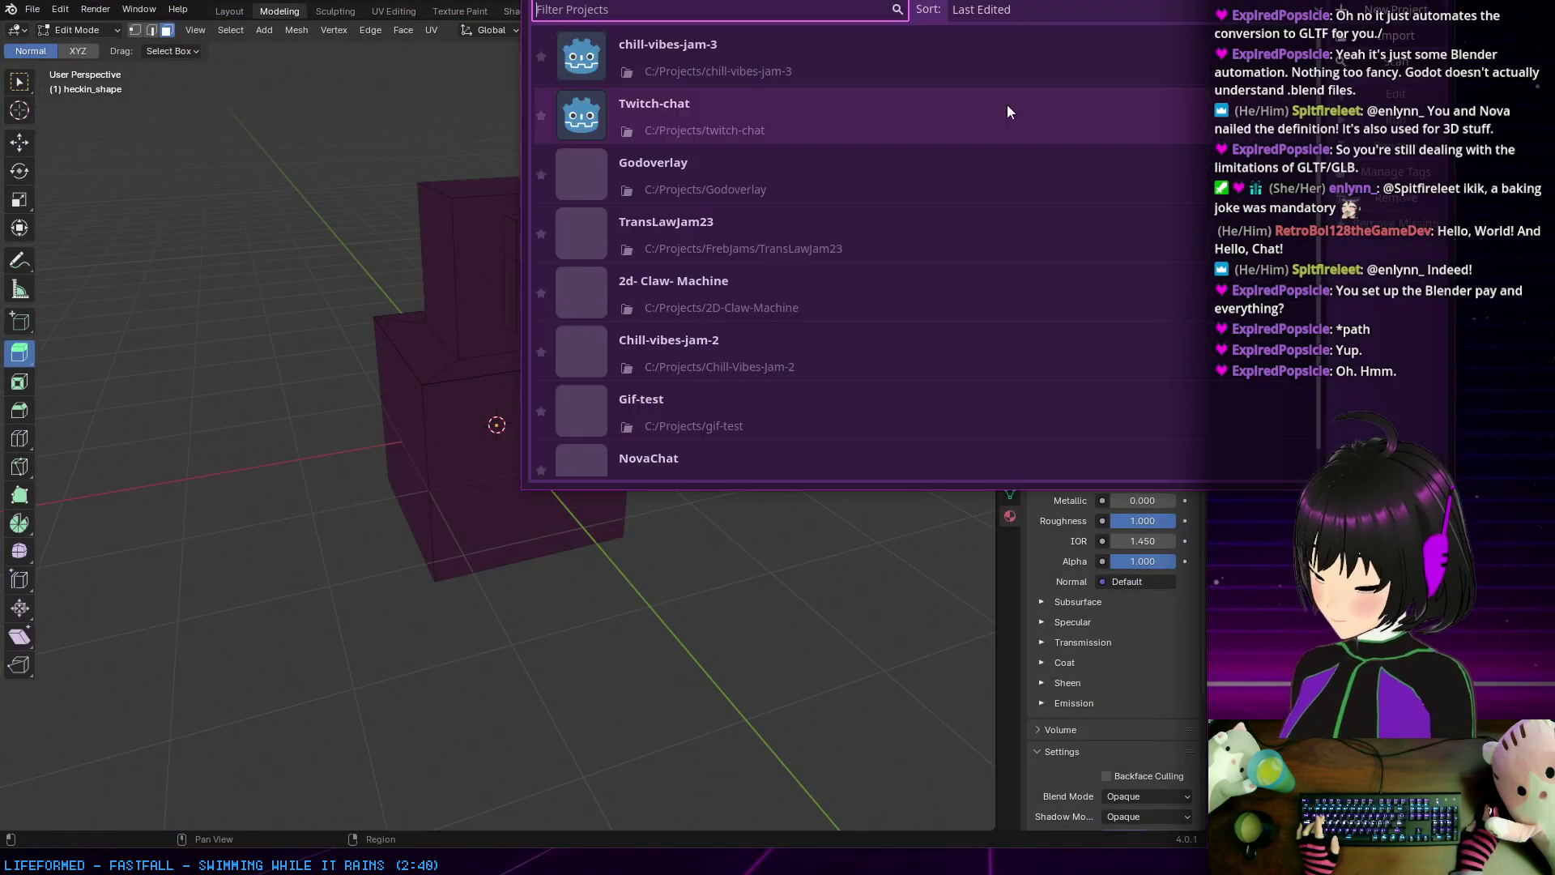
double_click(707, 61)
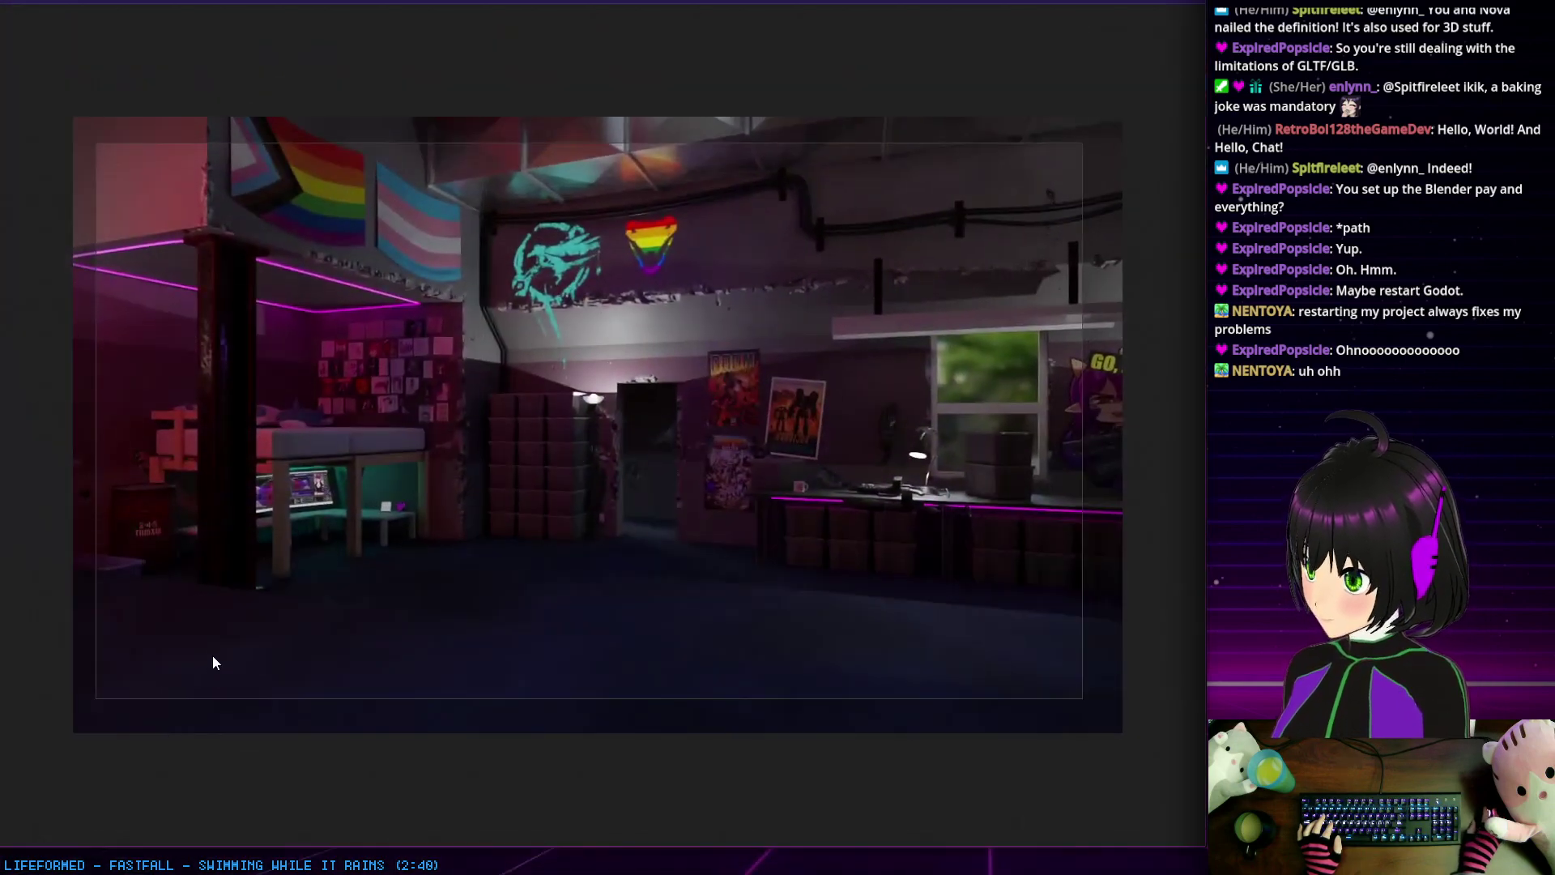
Step: Open a new browser tab and search the web for 'blender'
key("F11")
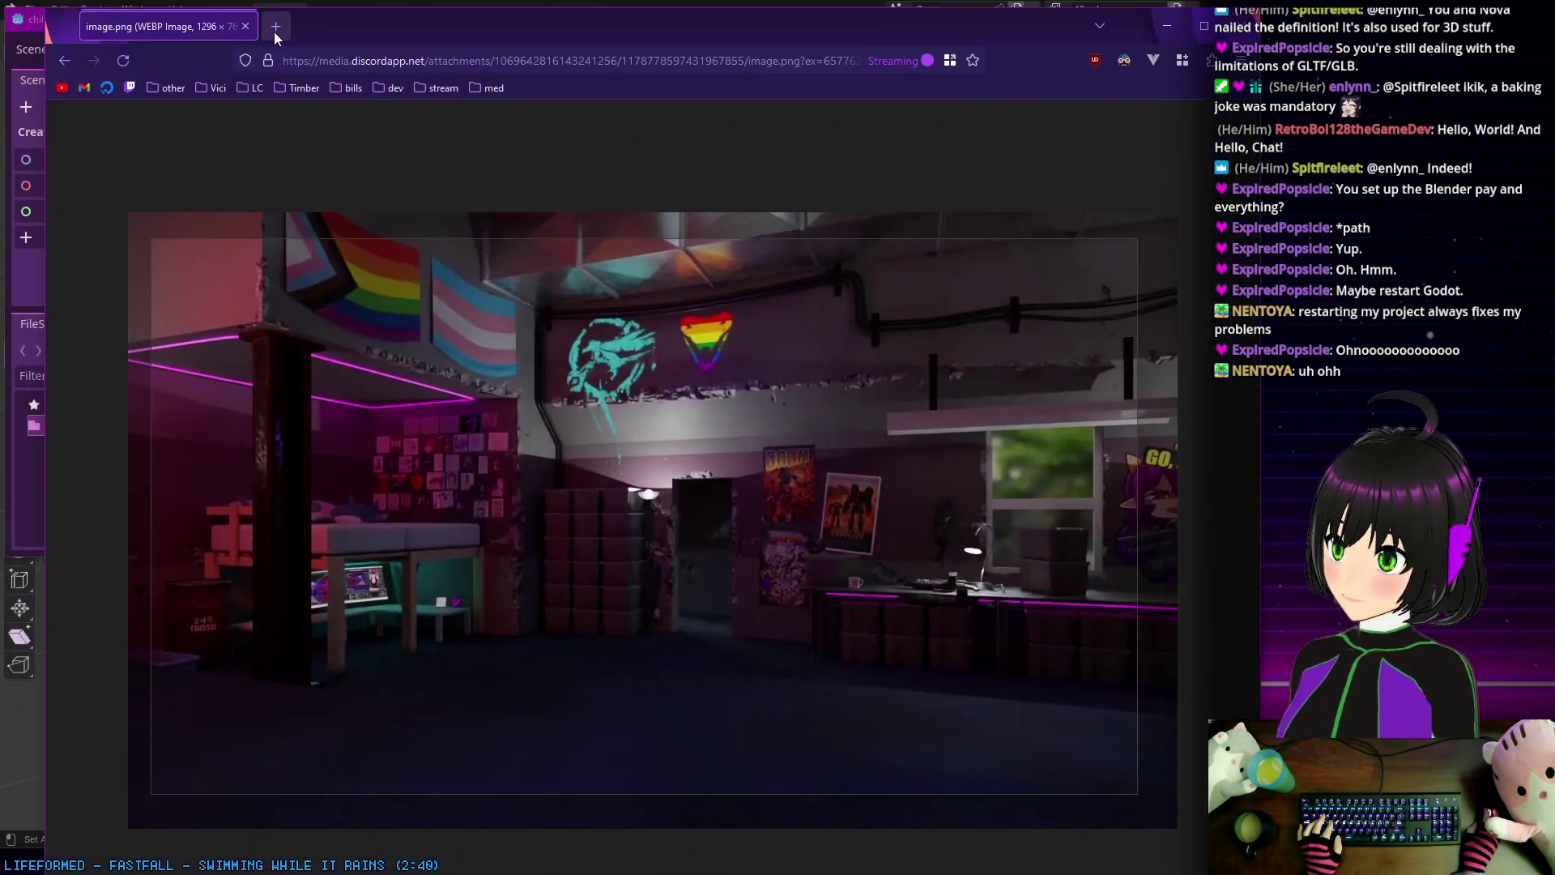
right_click(273, 28)
key("F11")
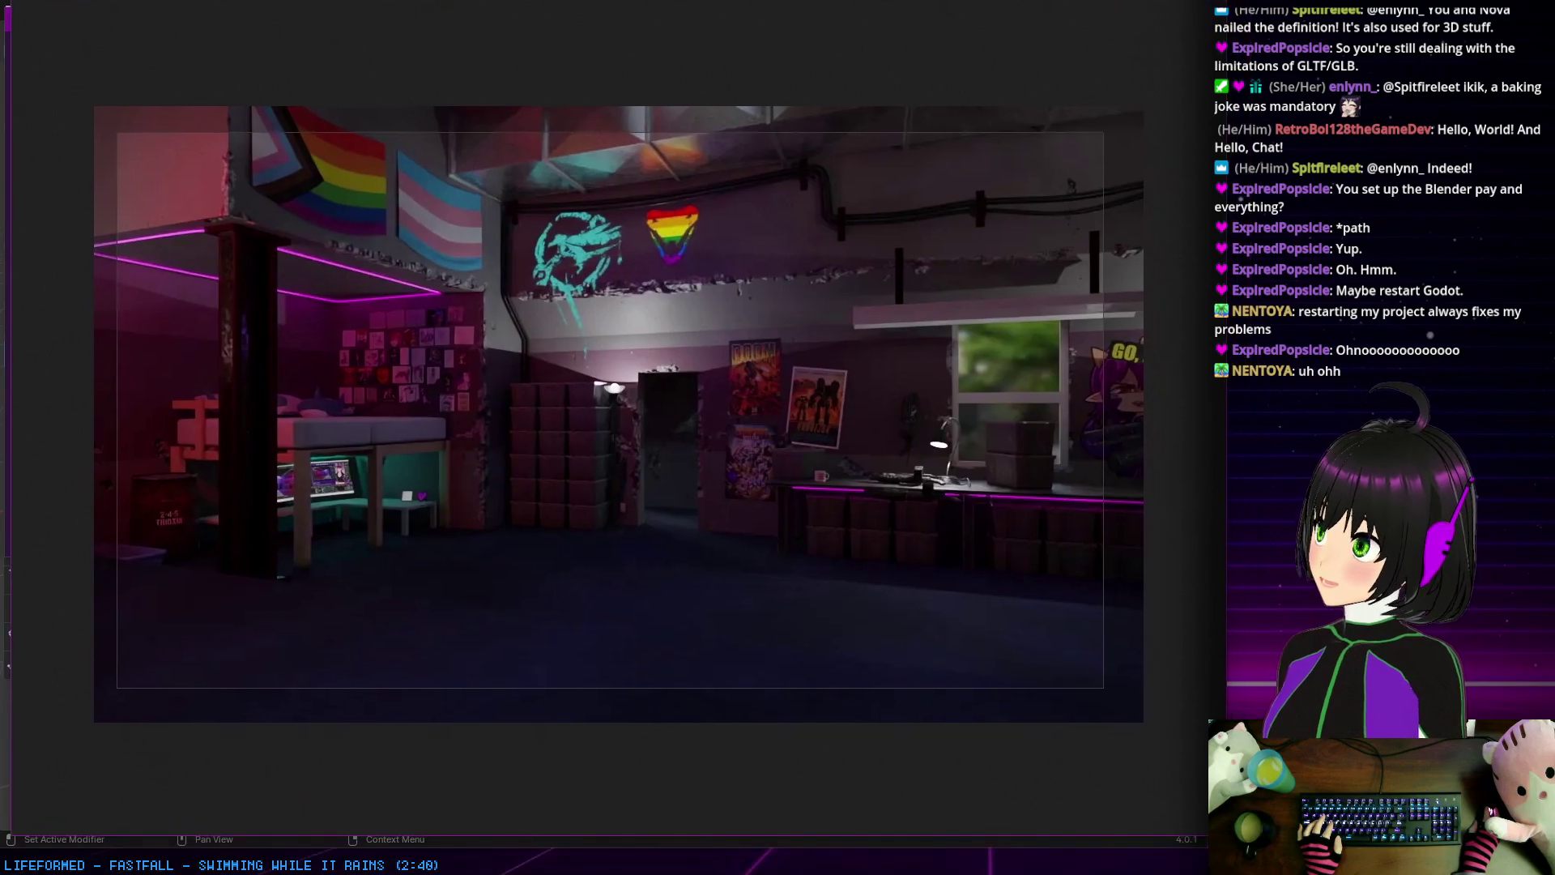
right_click(162, 12)
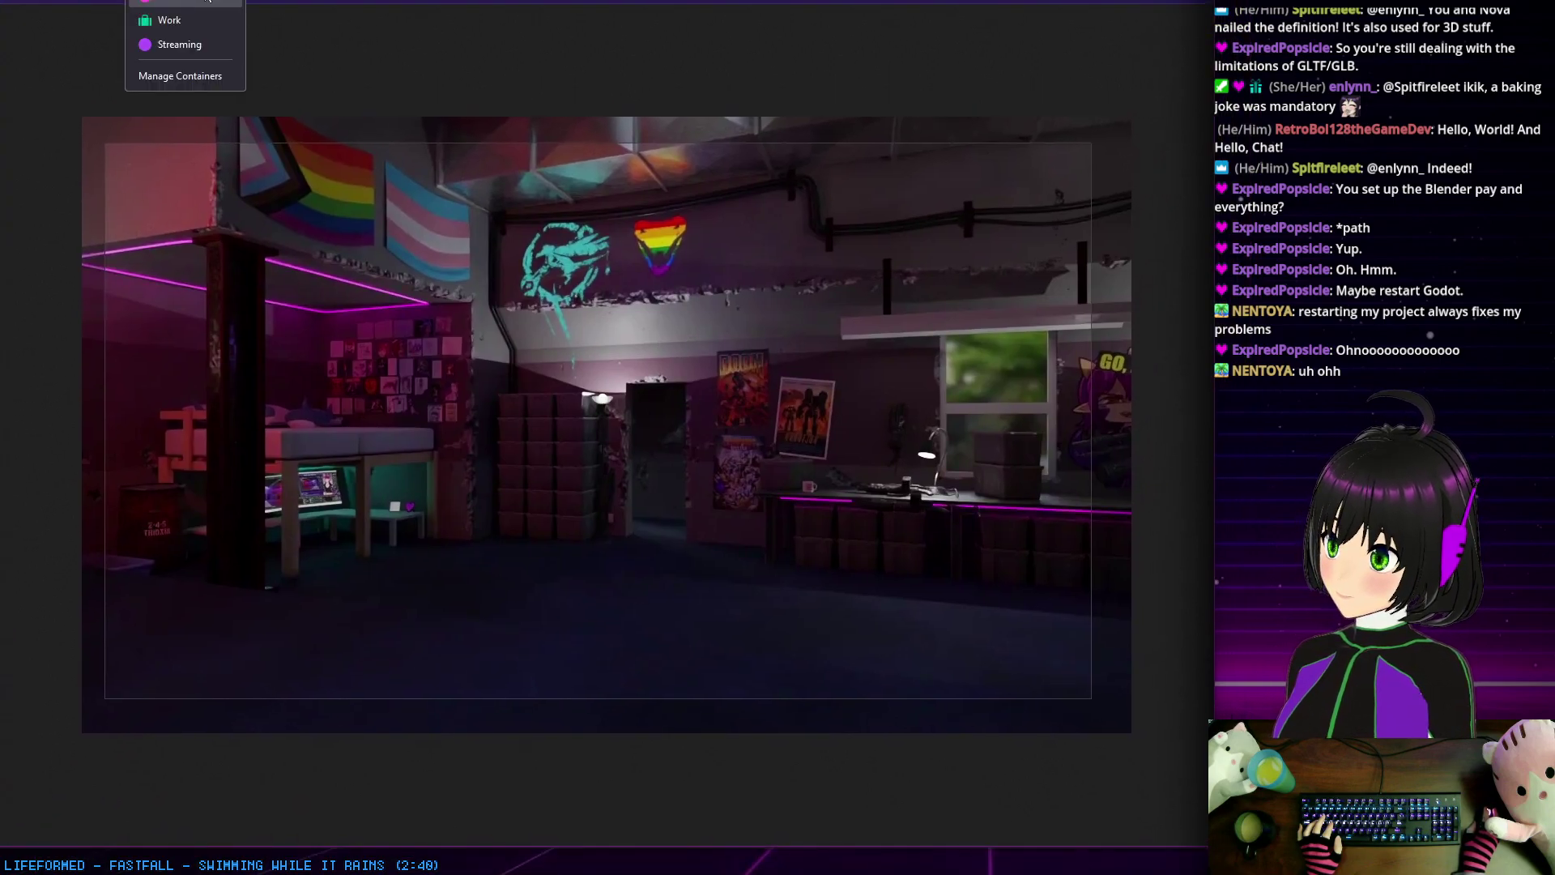
left_click(172, 41)
key("ctrl+w")
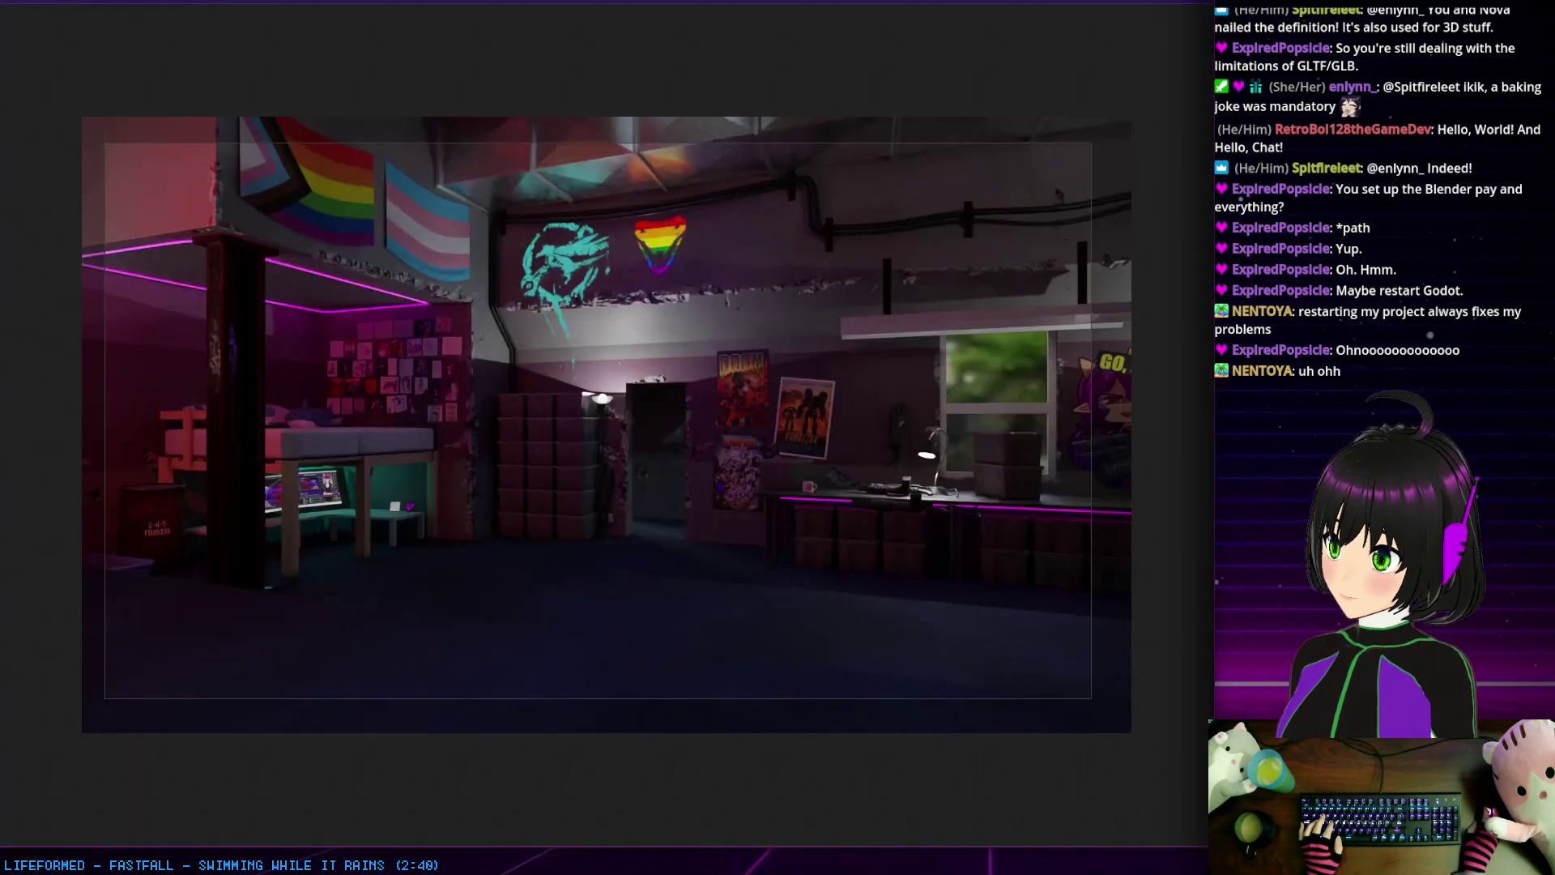
right_click(162, 13)
left_click(172, 41)
type("bl")
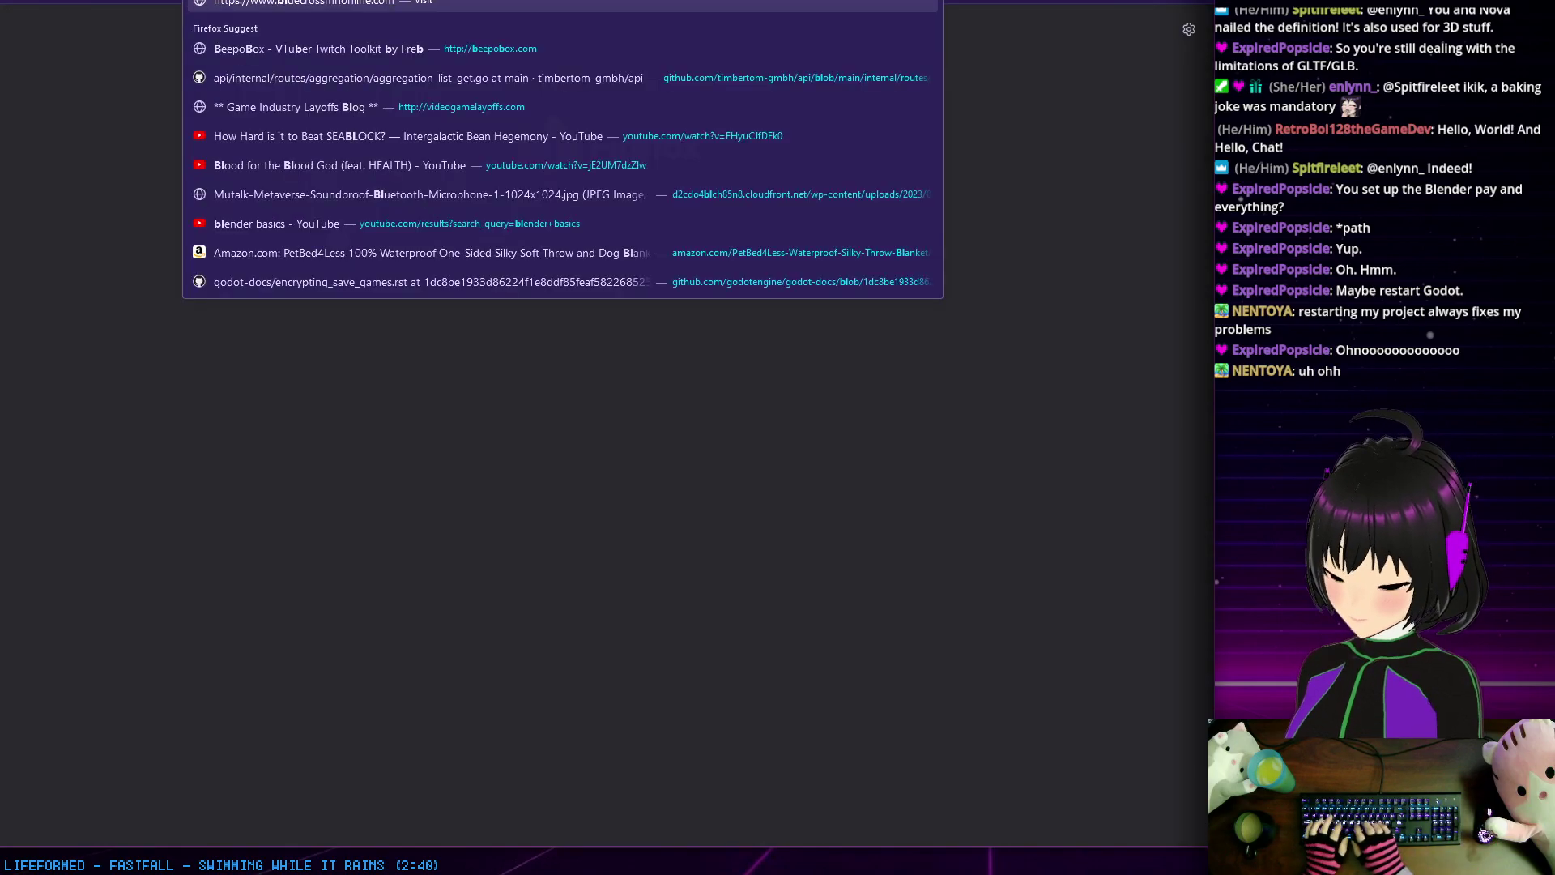
type("ender")
key("Return")
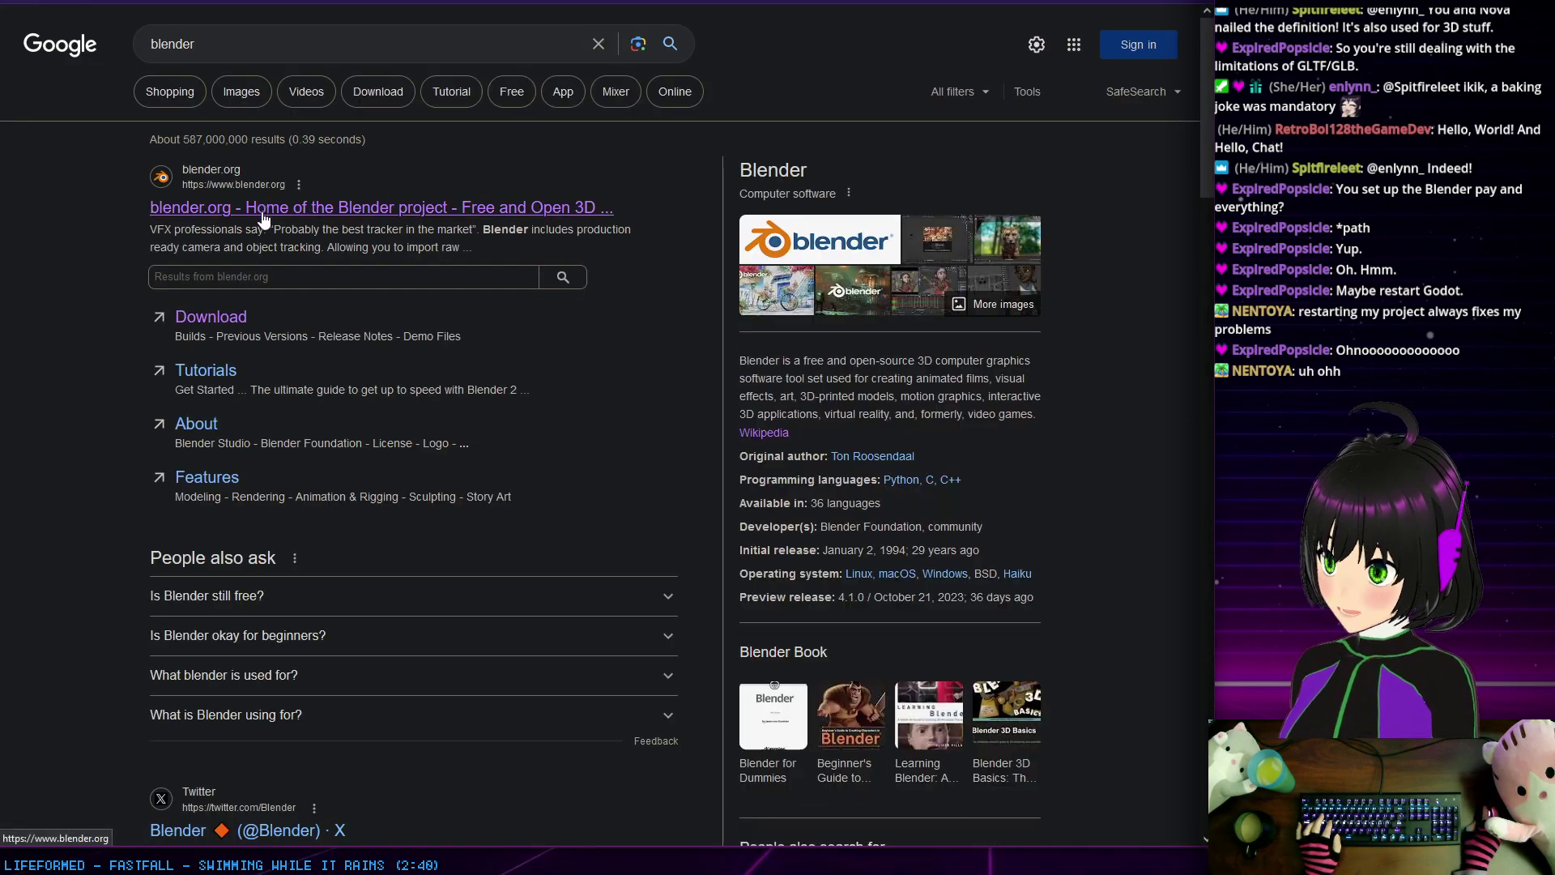
Step: Go to blender.org's Download page and its LTS releases section
left_click(264, 212)
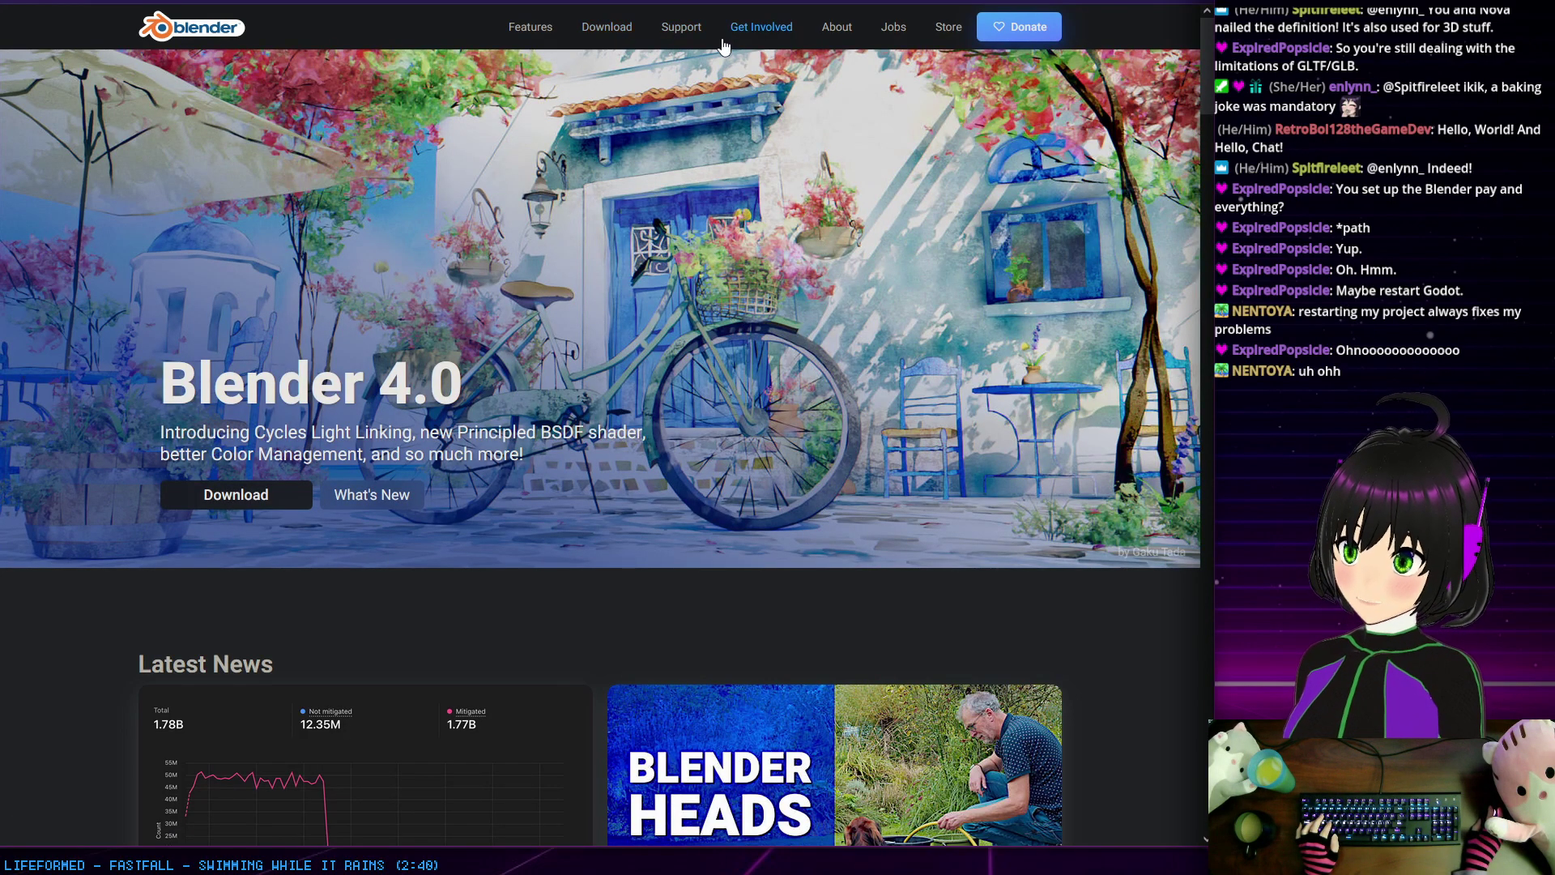
left_click(622, 30)
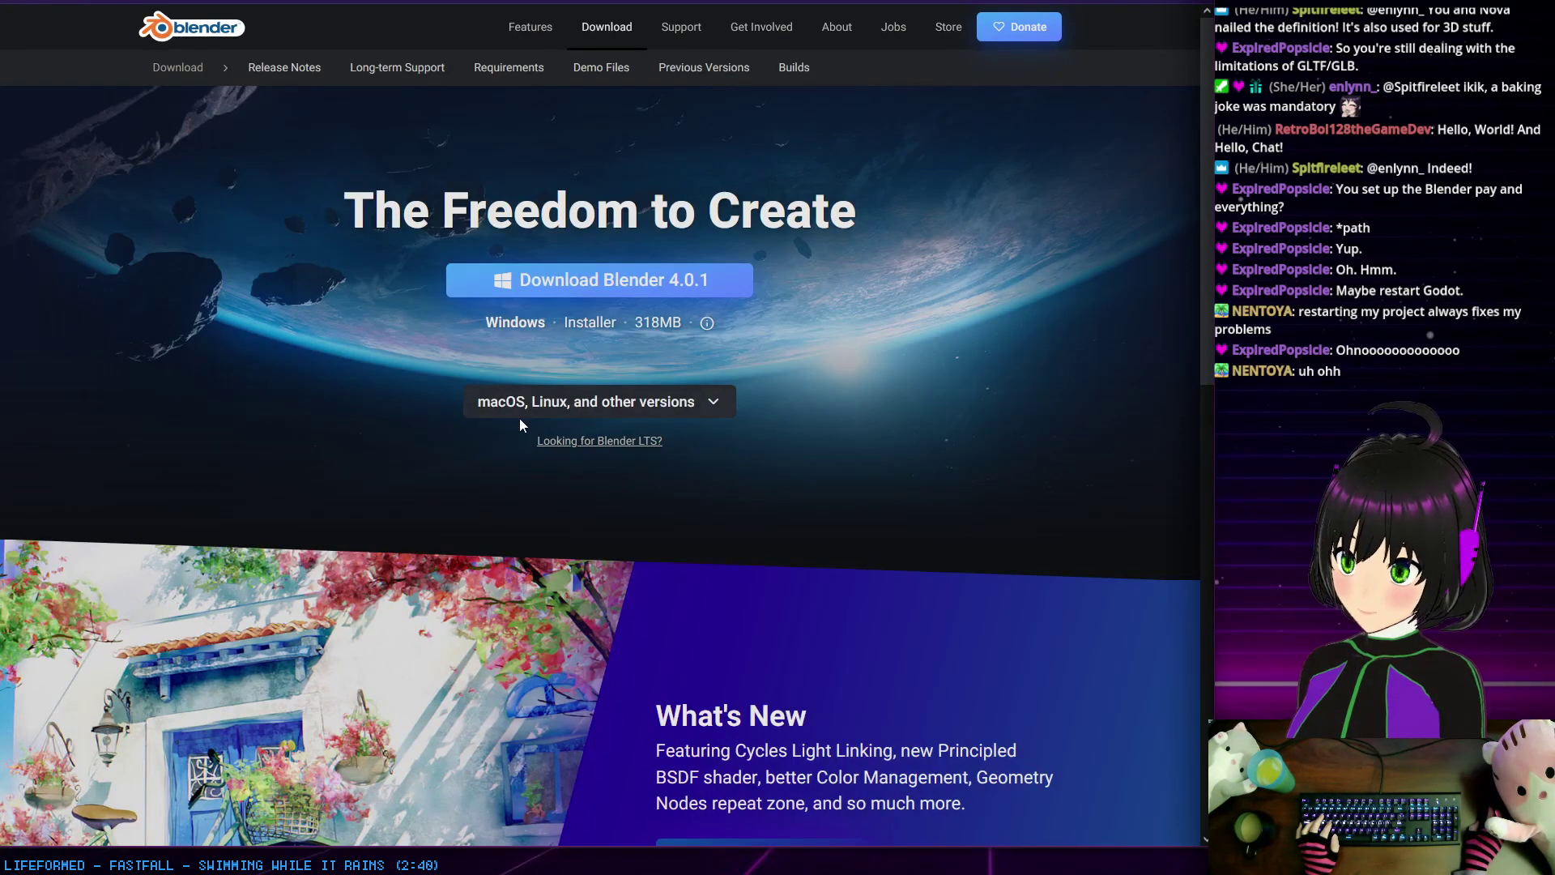
left_click(578, 442)
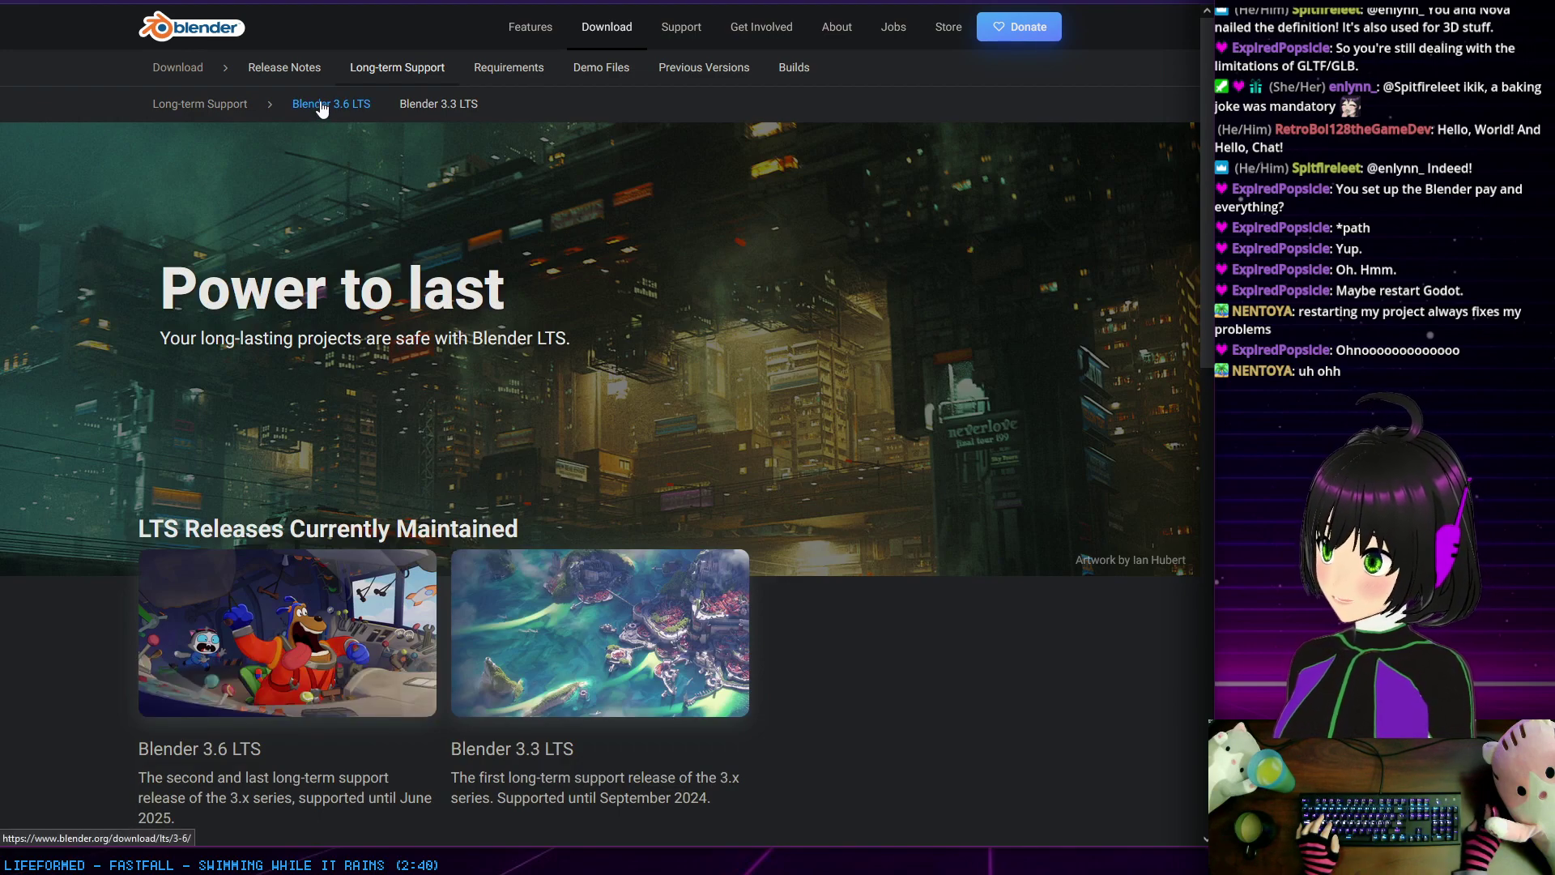
scroll(343, 153, "down", 2)
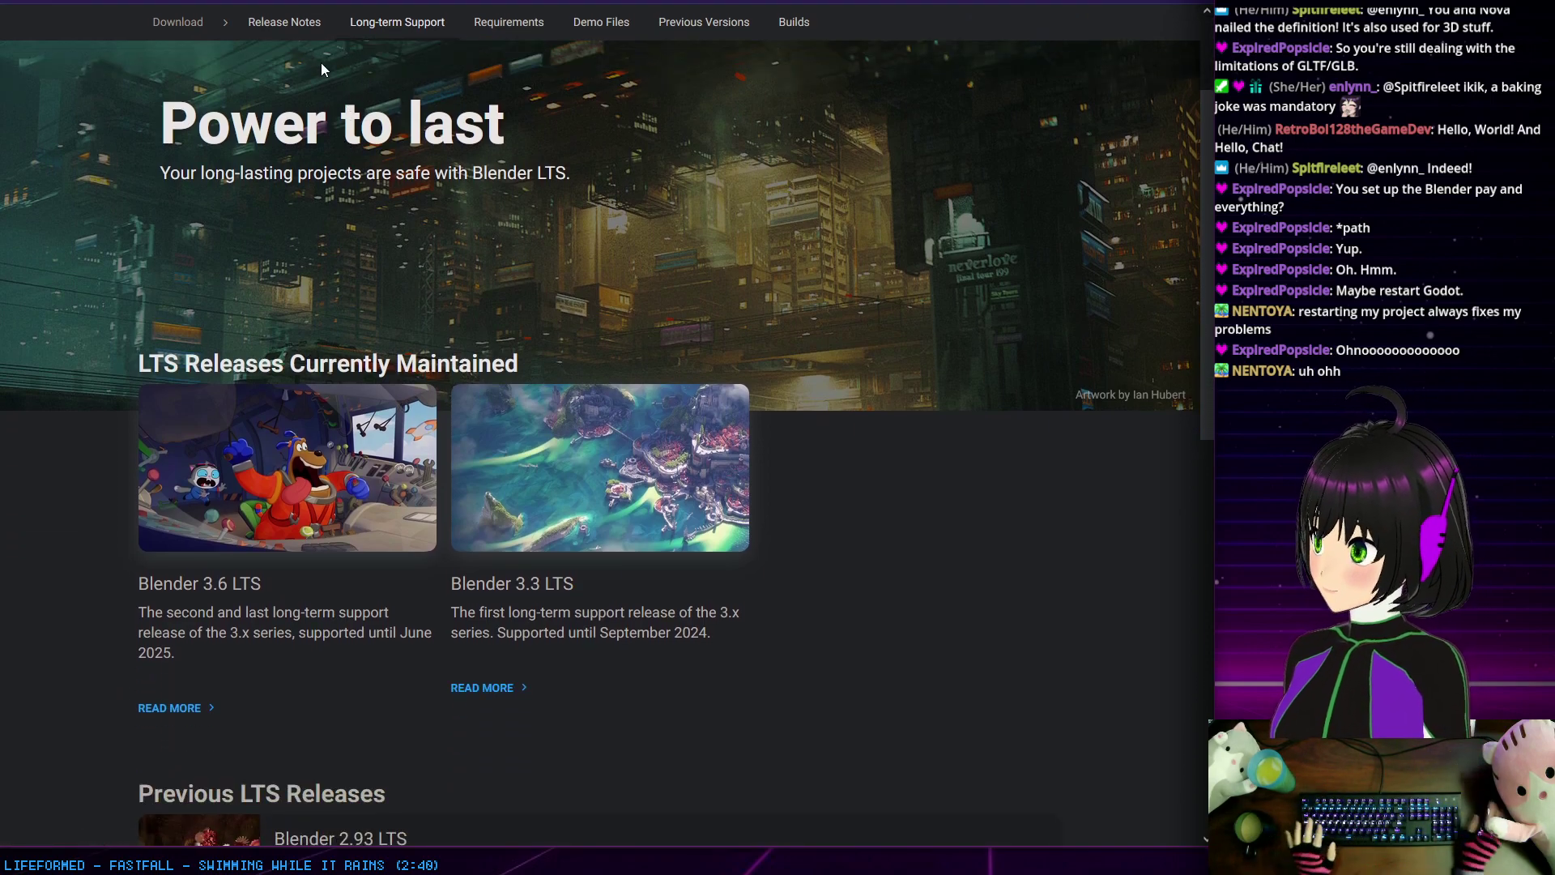
scroll(303, 243, "down", 1)
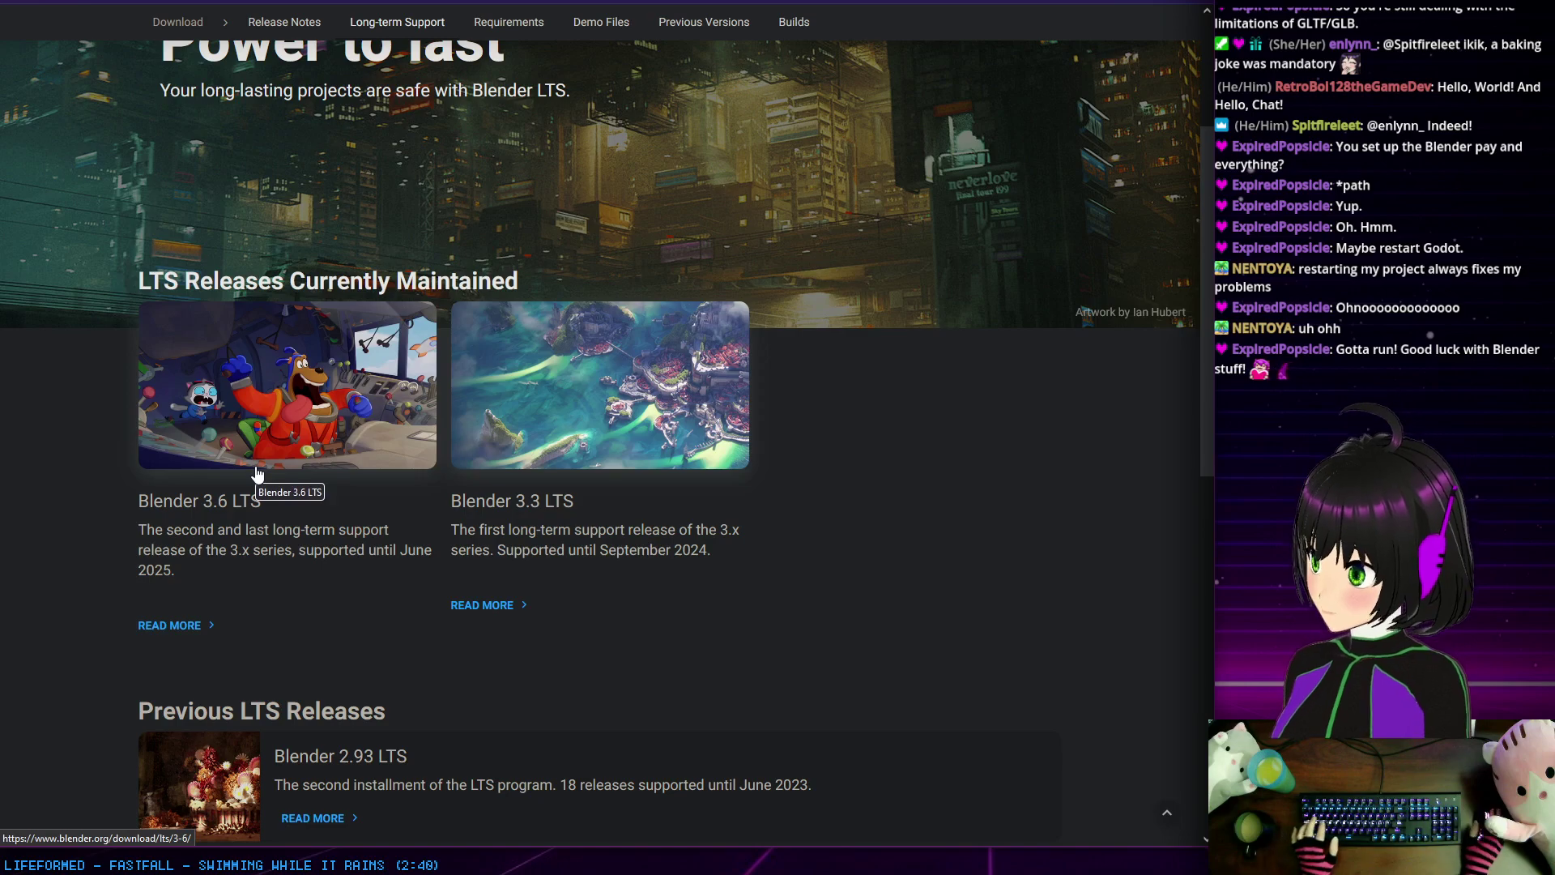
Step: Open the Blender 3.6 LTS page and download the 3.6.5 Windows installer
left_click(203, 499)
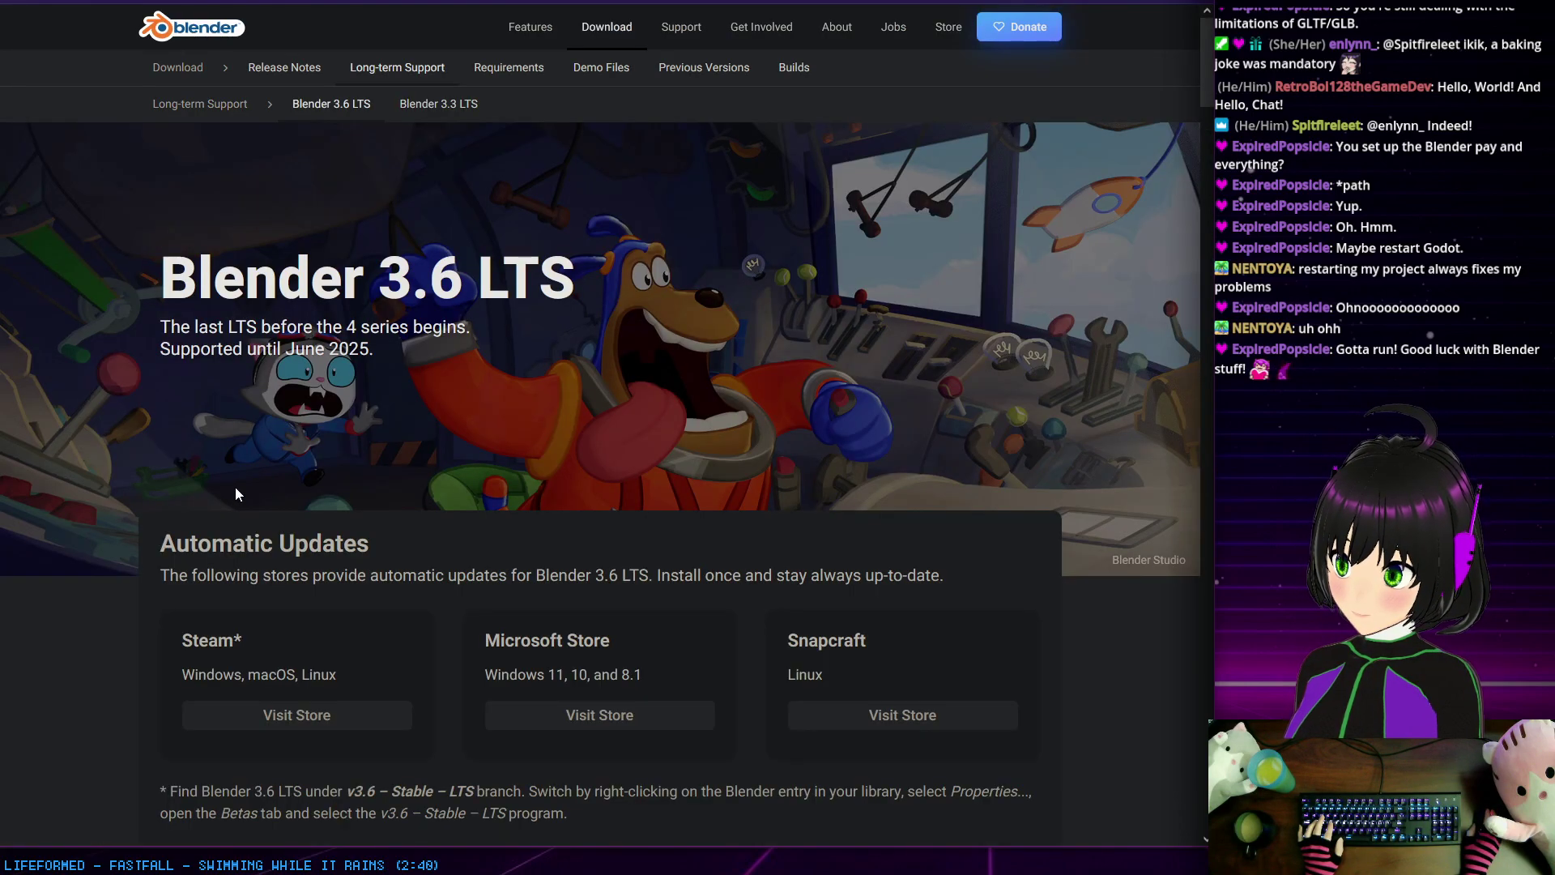
key("alt+Left")
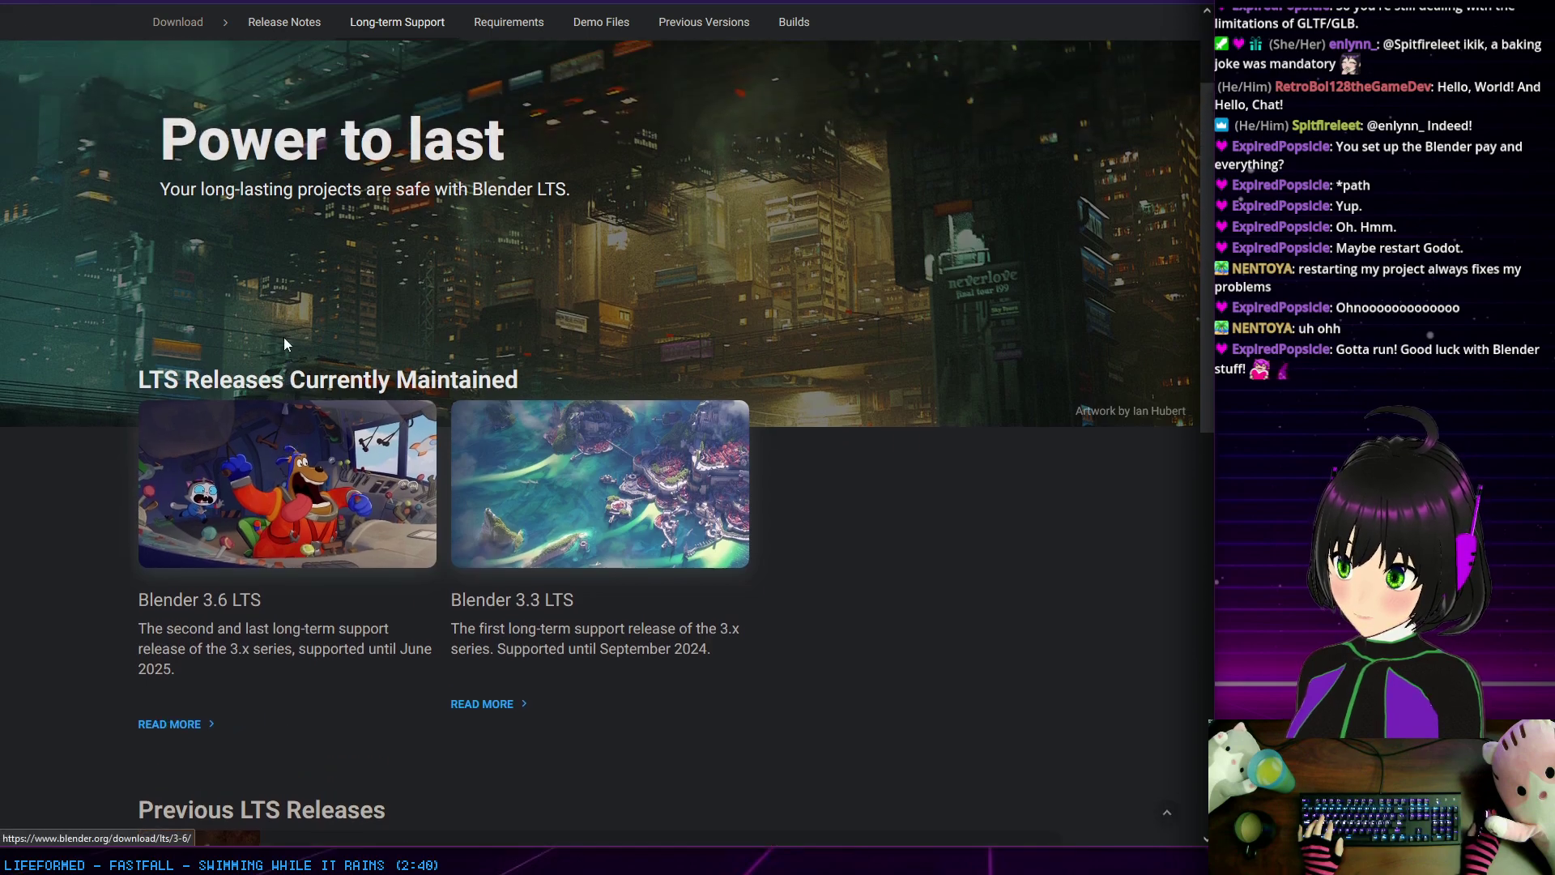
scroll(283, 343, "up", 2)
left_click(331, 104)
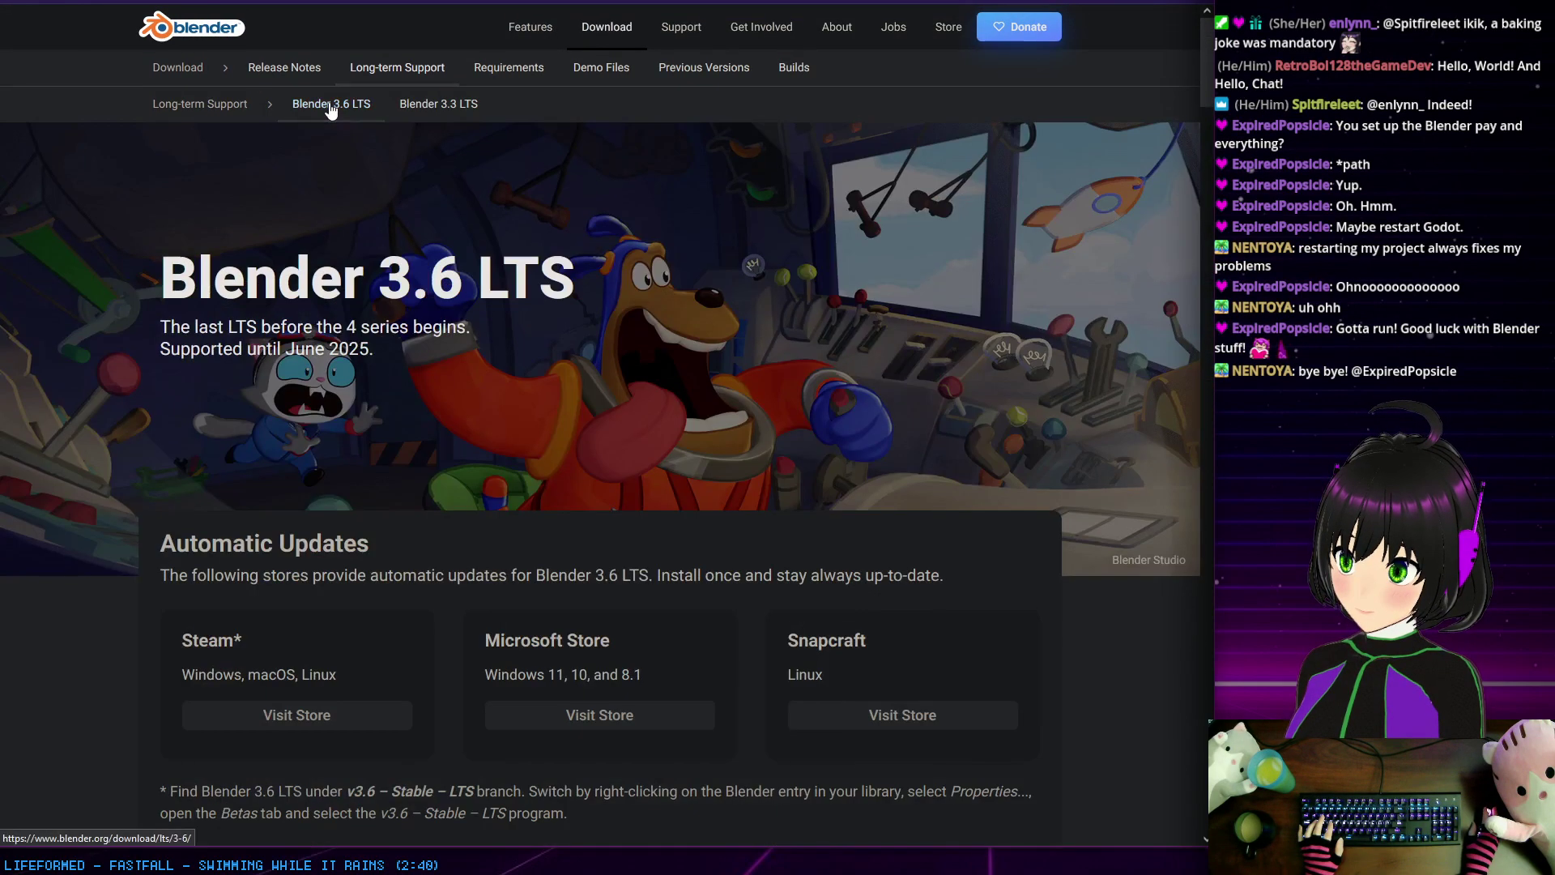
scroll(353, 349, "down", 2)
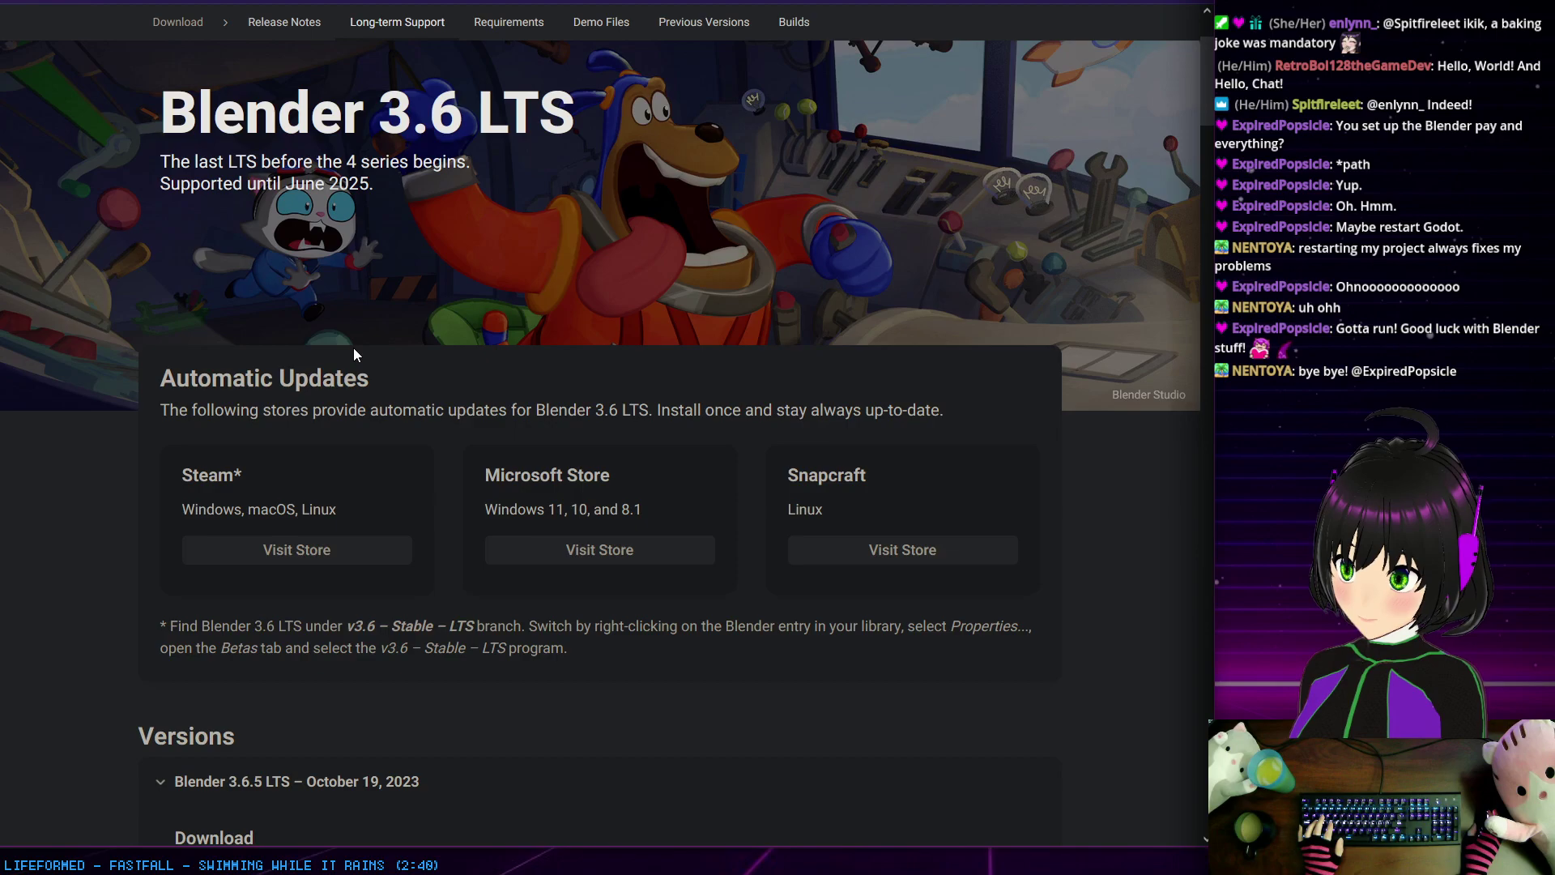
scroll(354, 348, "down", 4)
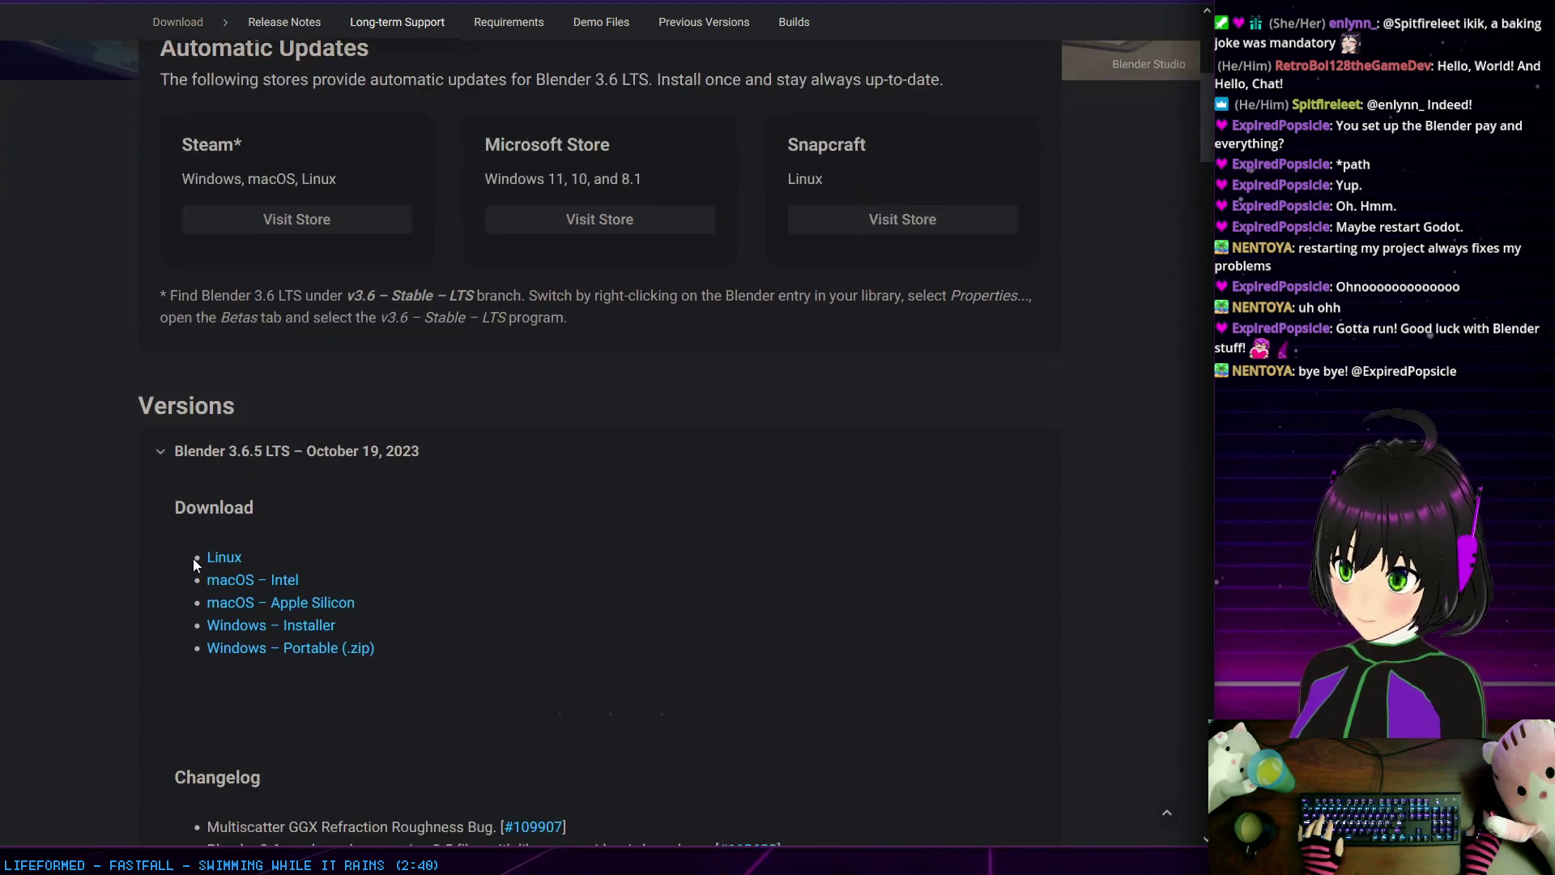
left_click(250, 628)
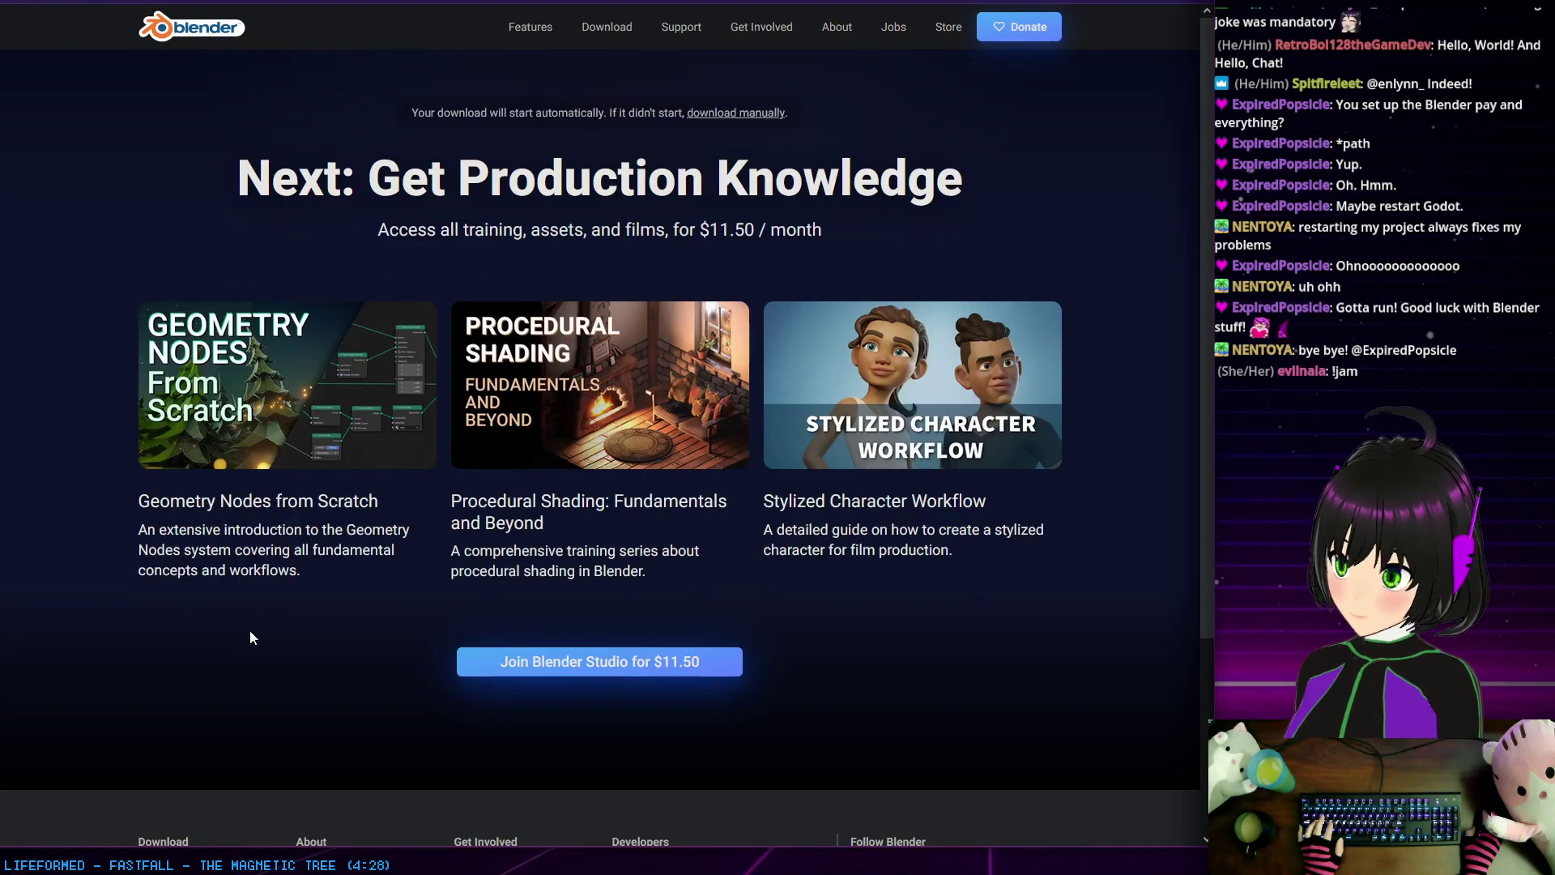
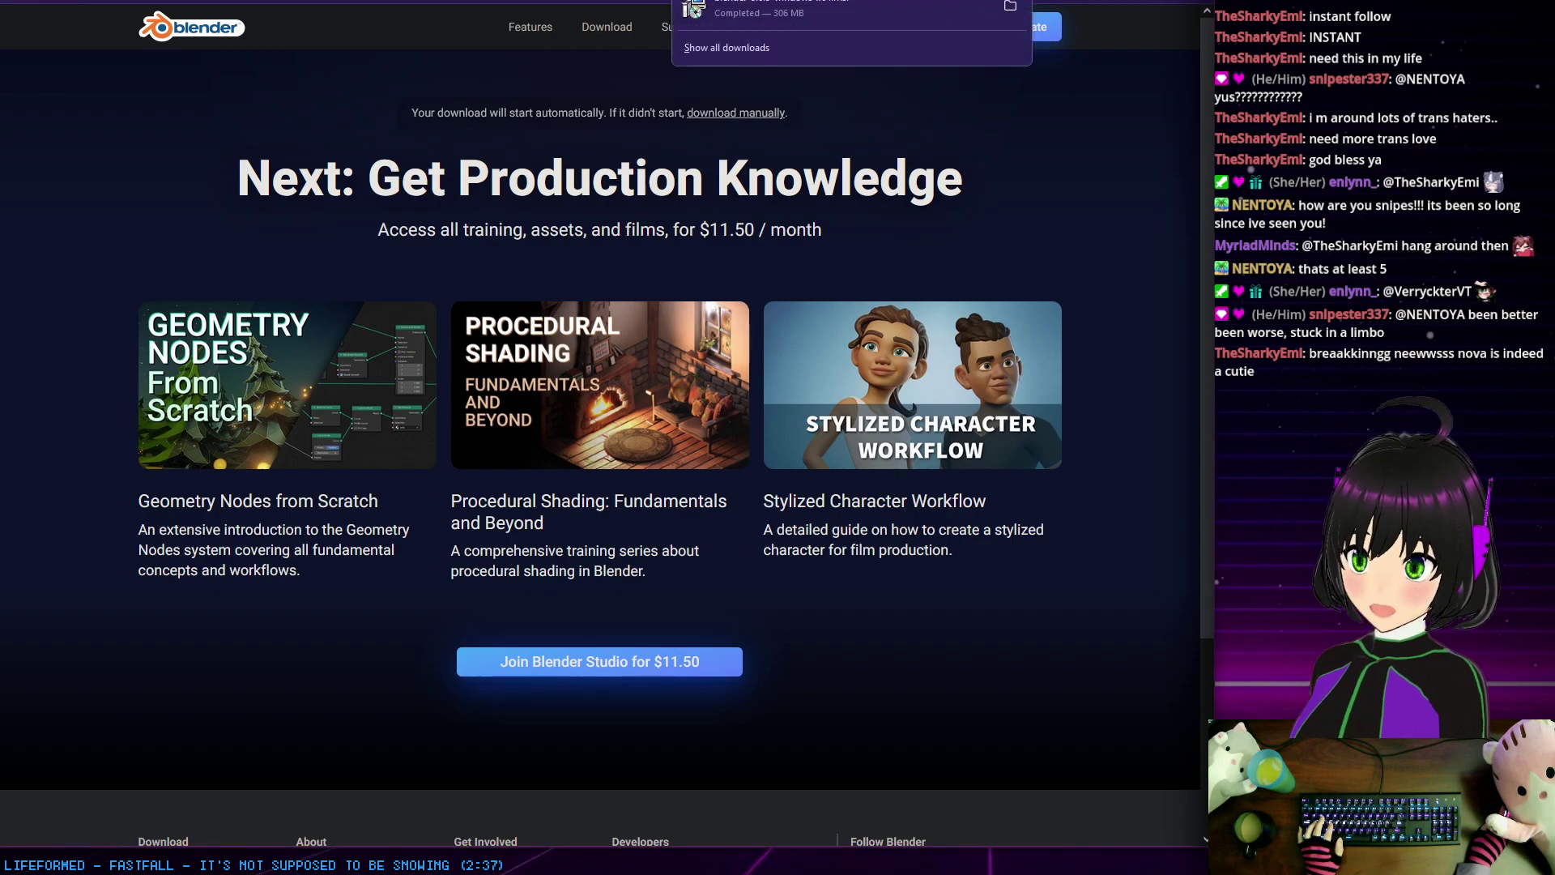
Step: Run the downloaded Blender installer and accept the GNU General Public License terms
left_click(1011, 10)
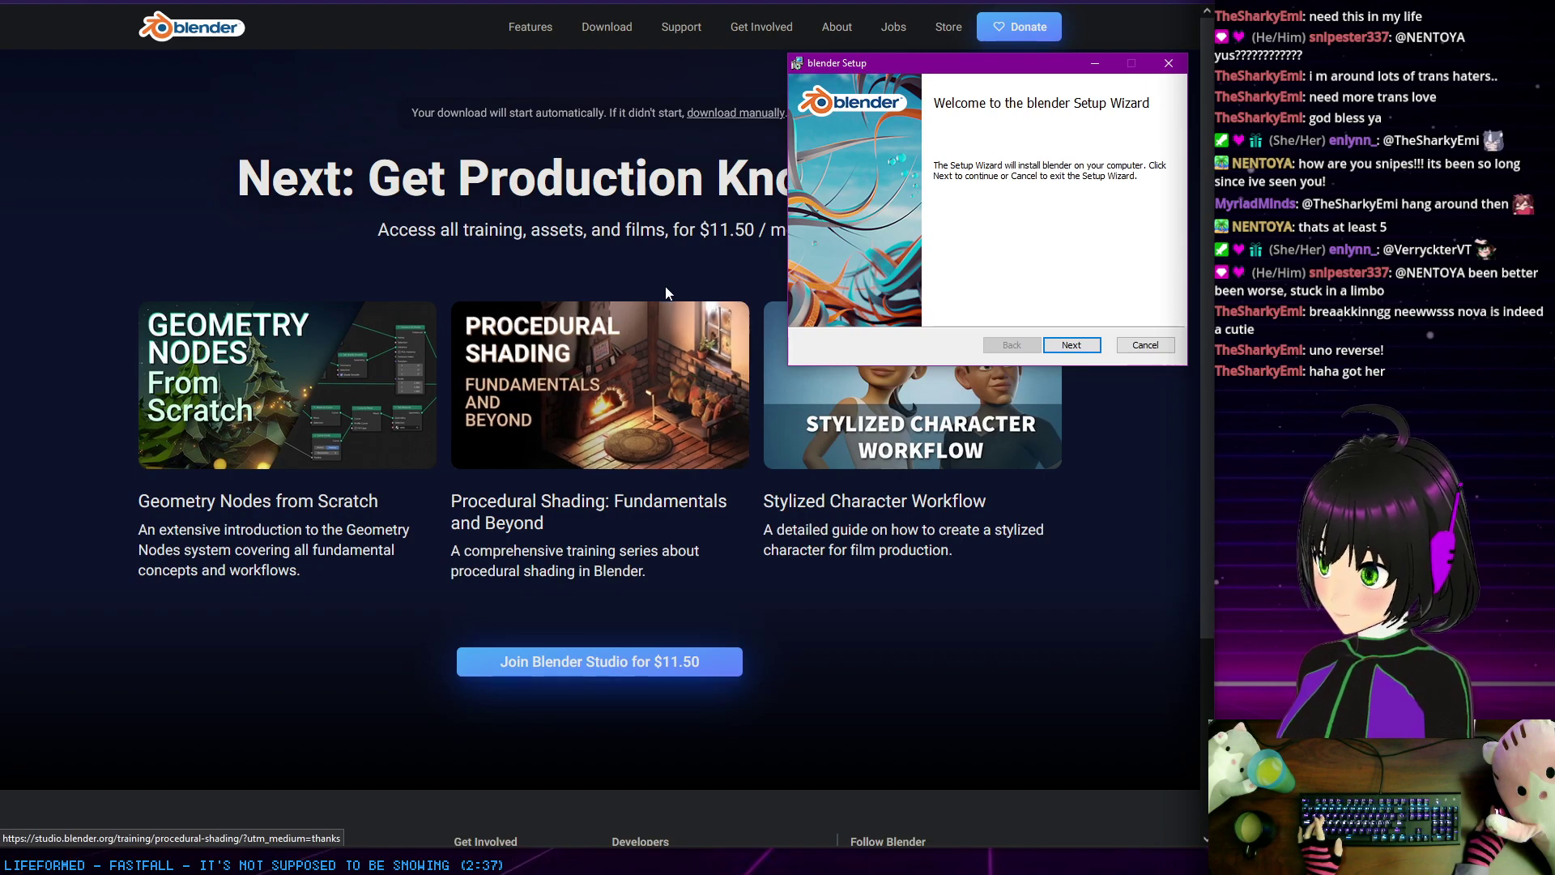
left_click(1082, 342)
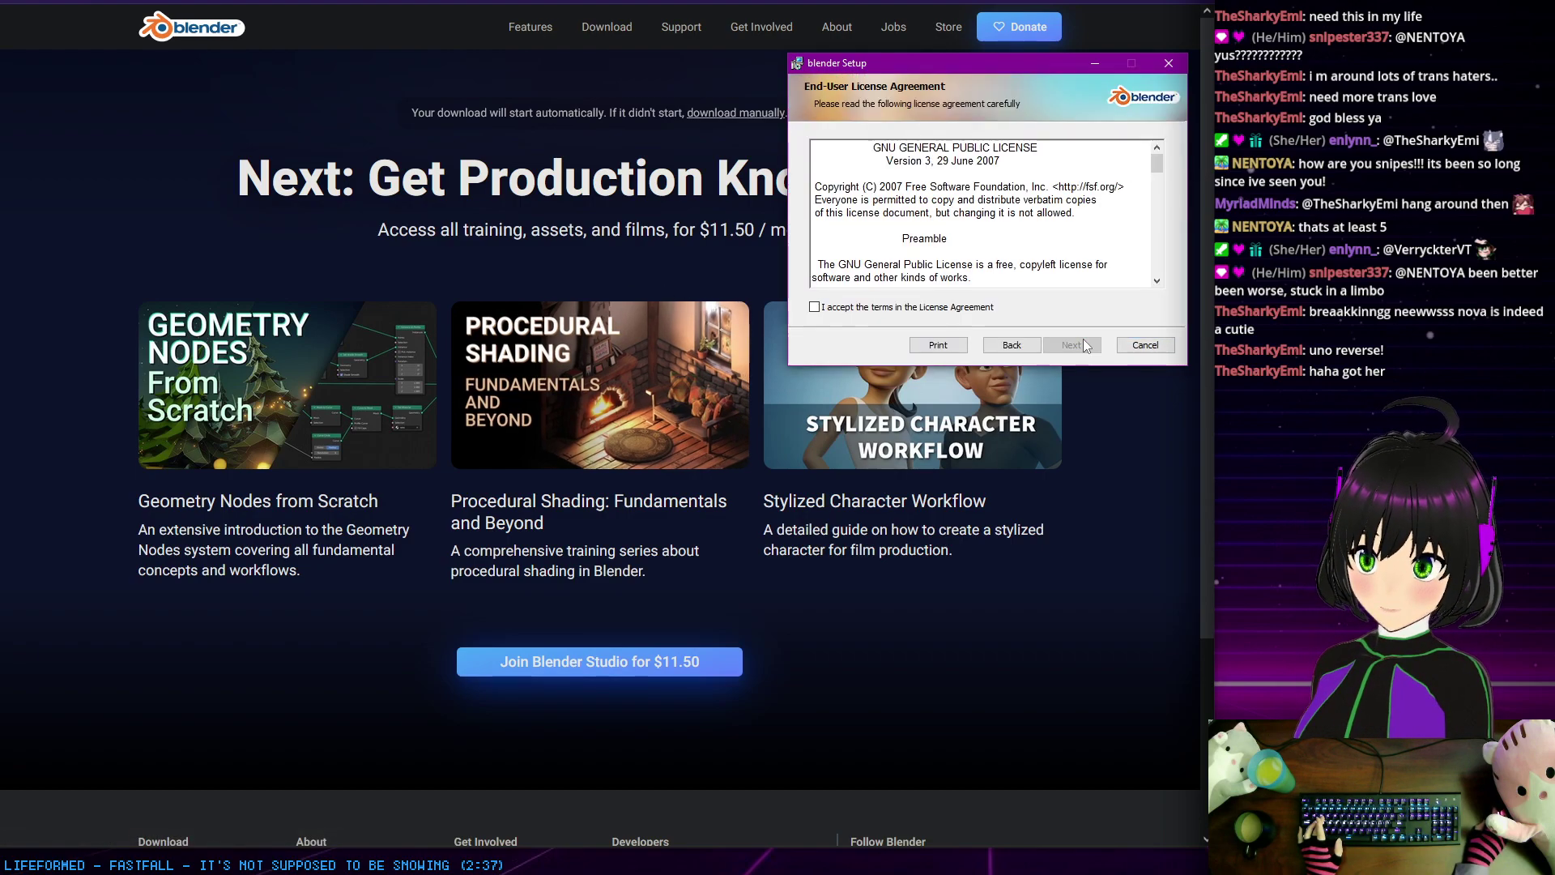
left_click(875, 309)
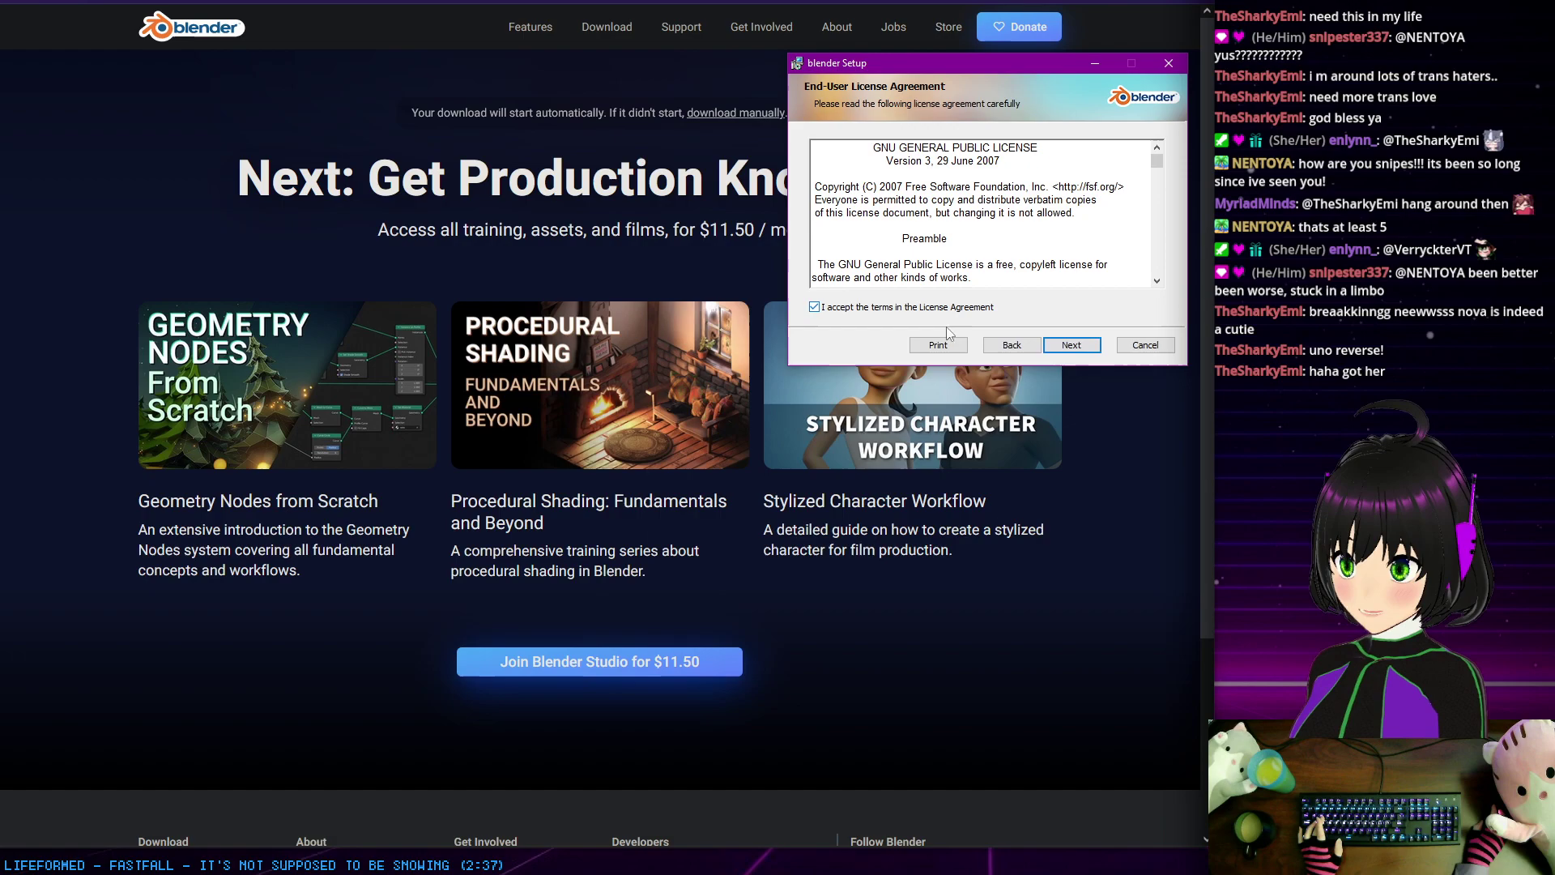
left_click(1070, 345)
Step: Check the destination-folder browser on the Custom Setup page, then close it unchanged
left_click_drag(923, 65, 1551, 177)
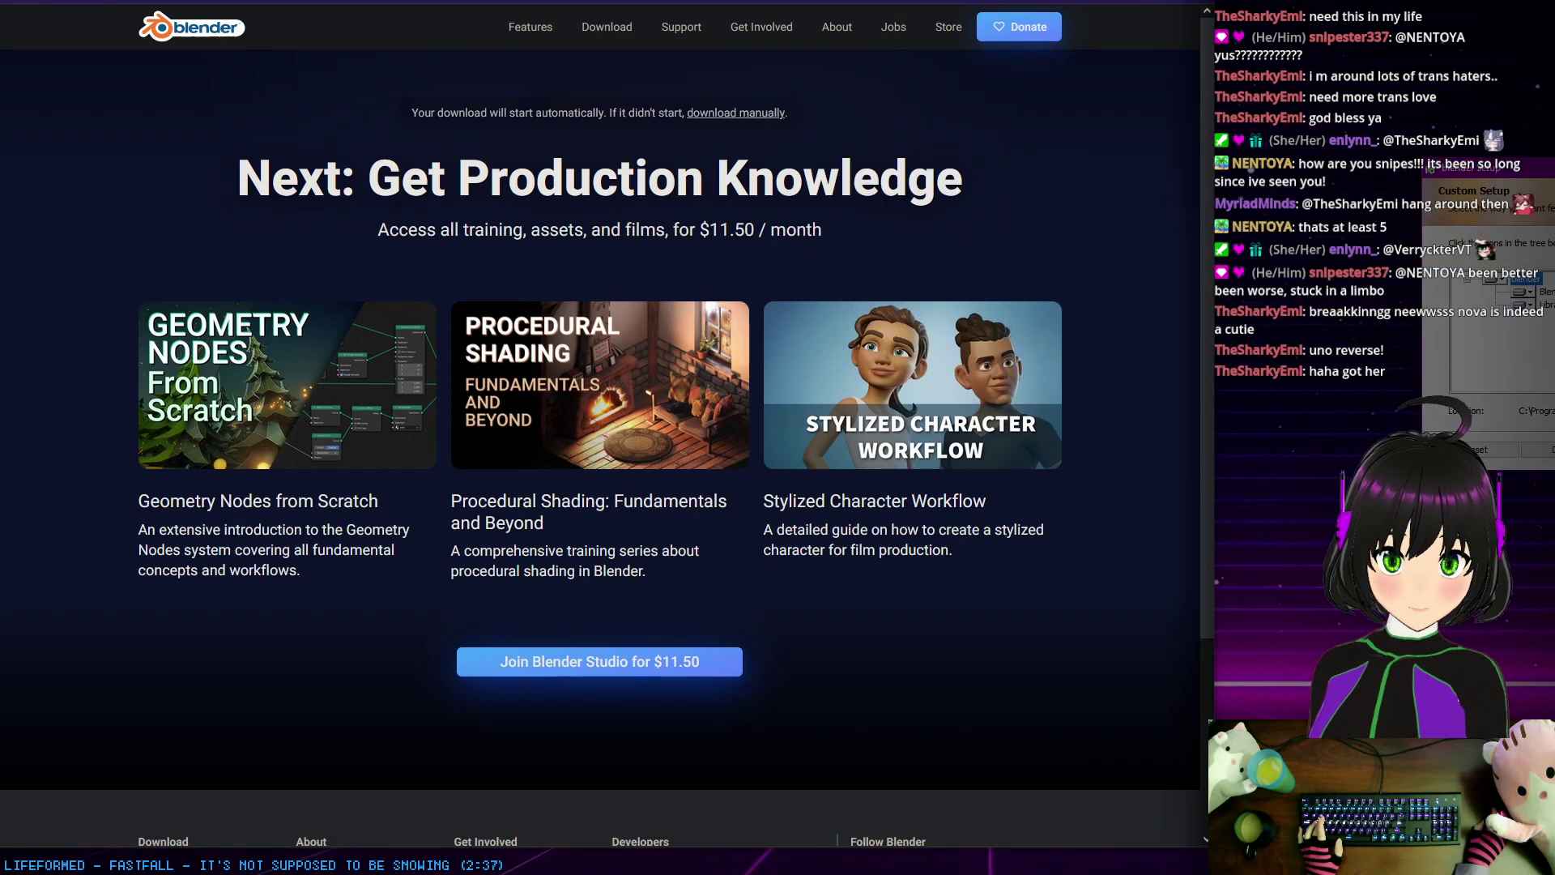
left_click(1543, 449)
left_click_drag(972, 58, 1283, 122)
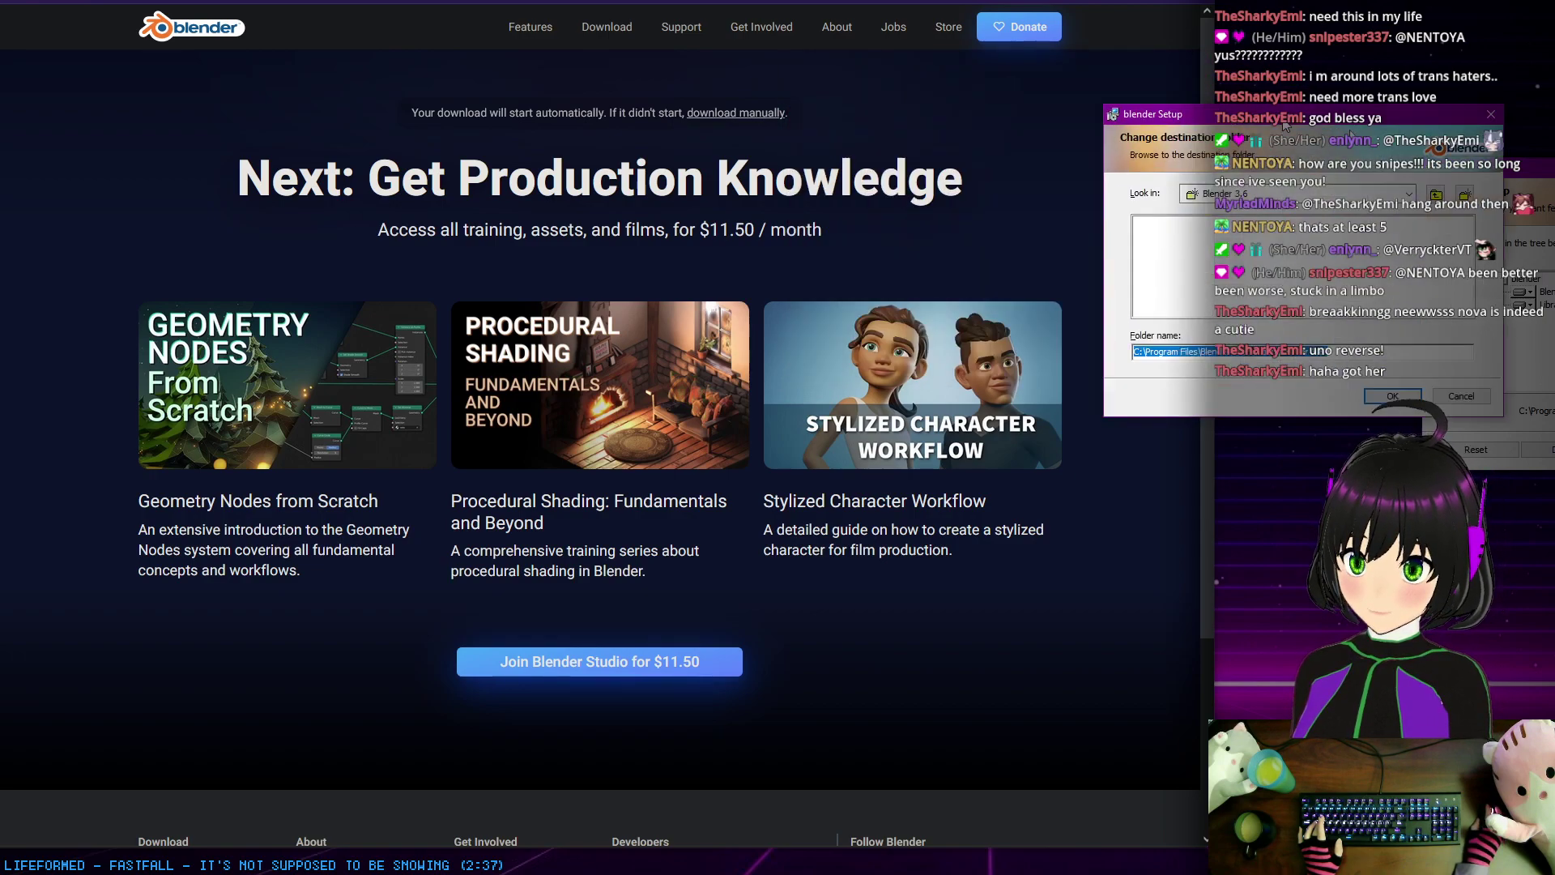
key("Return")
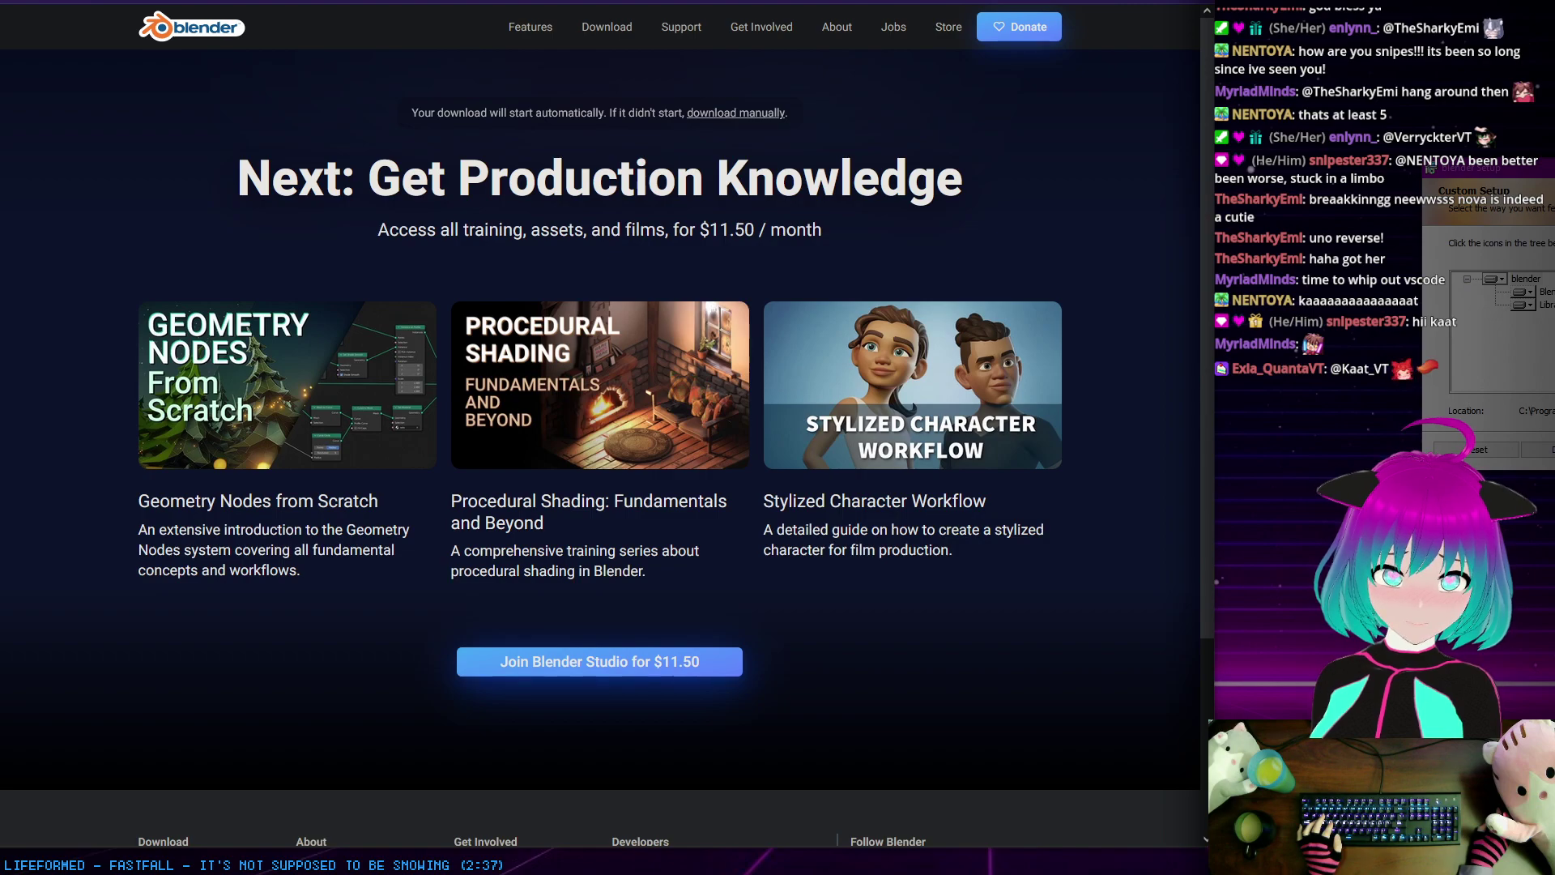
Step: Select the blender feature, keep the C:\Apps install location and start installing
left_click(1525, 279)
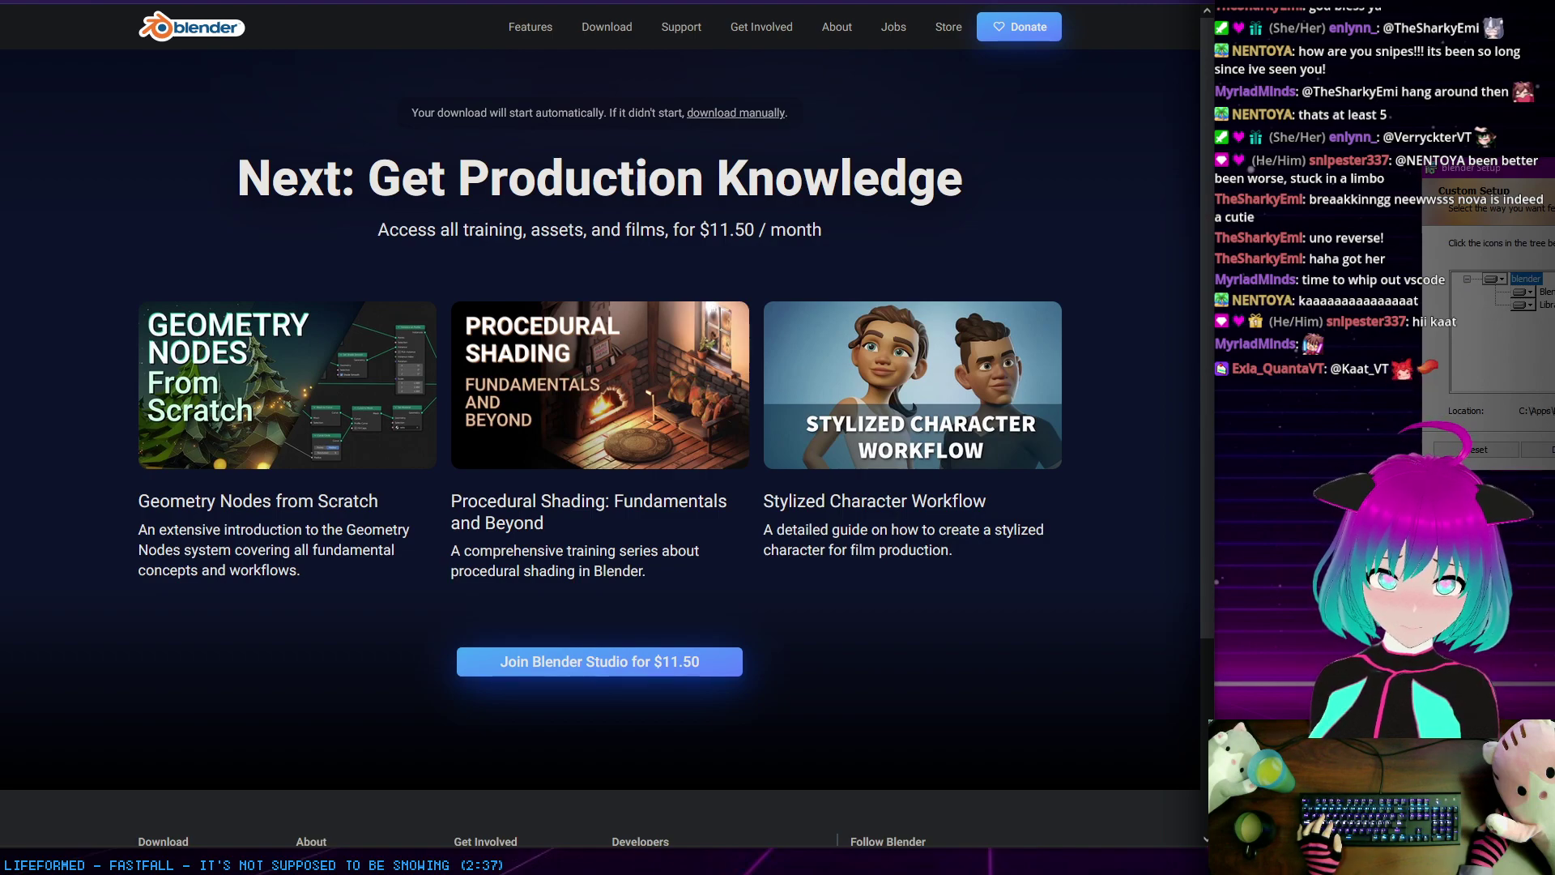
key("Return")
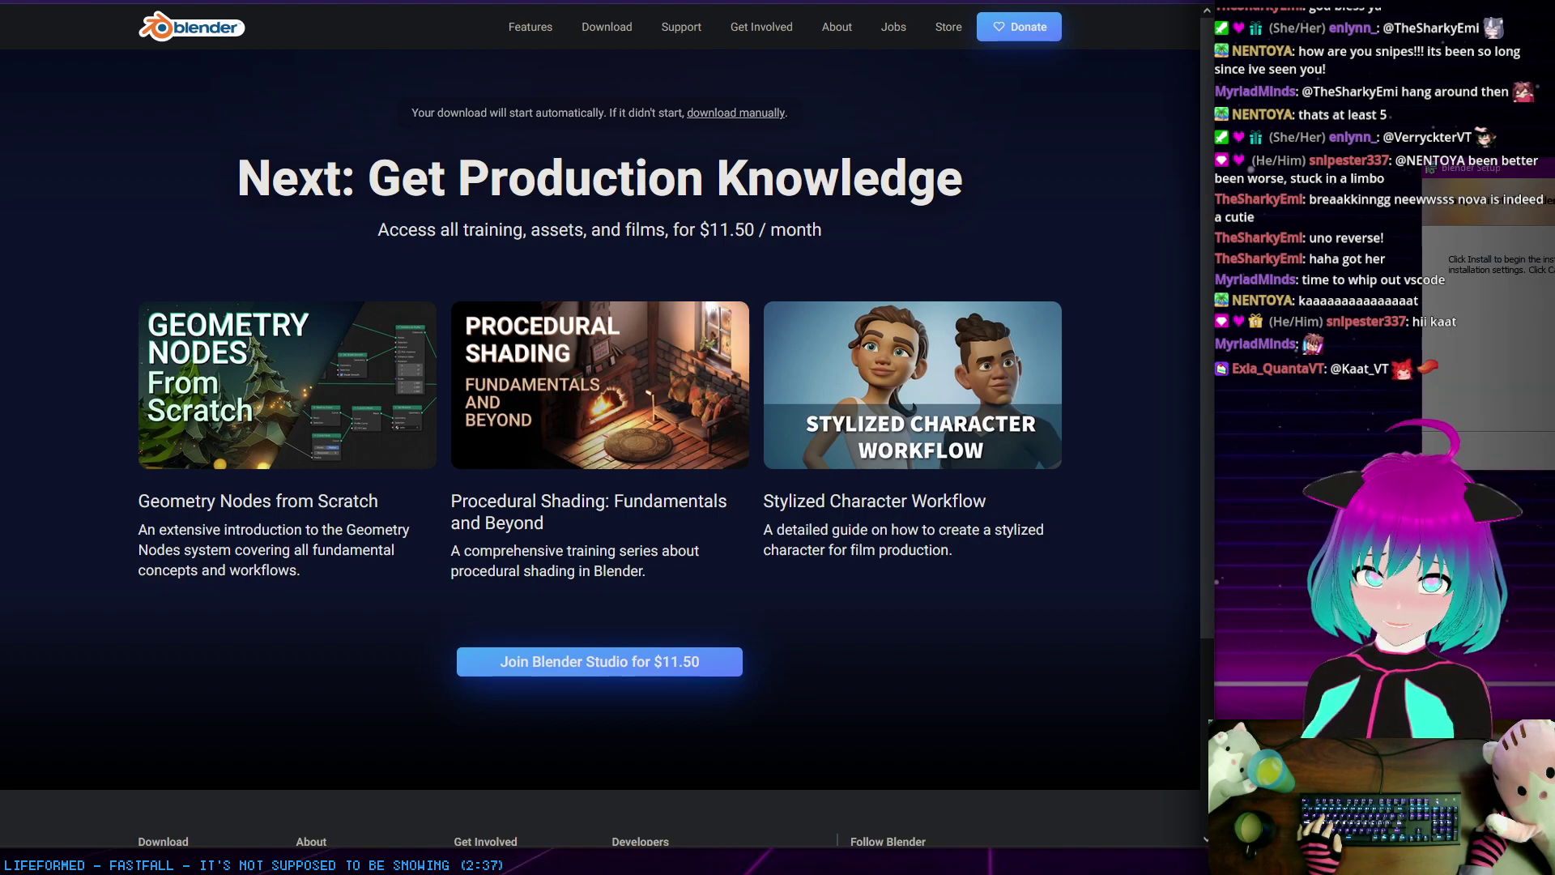
key("Return")
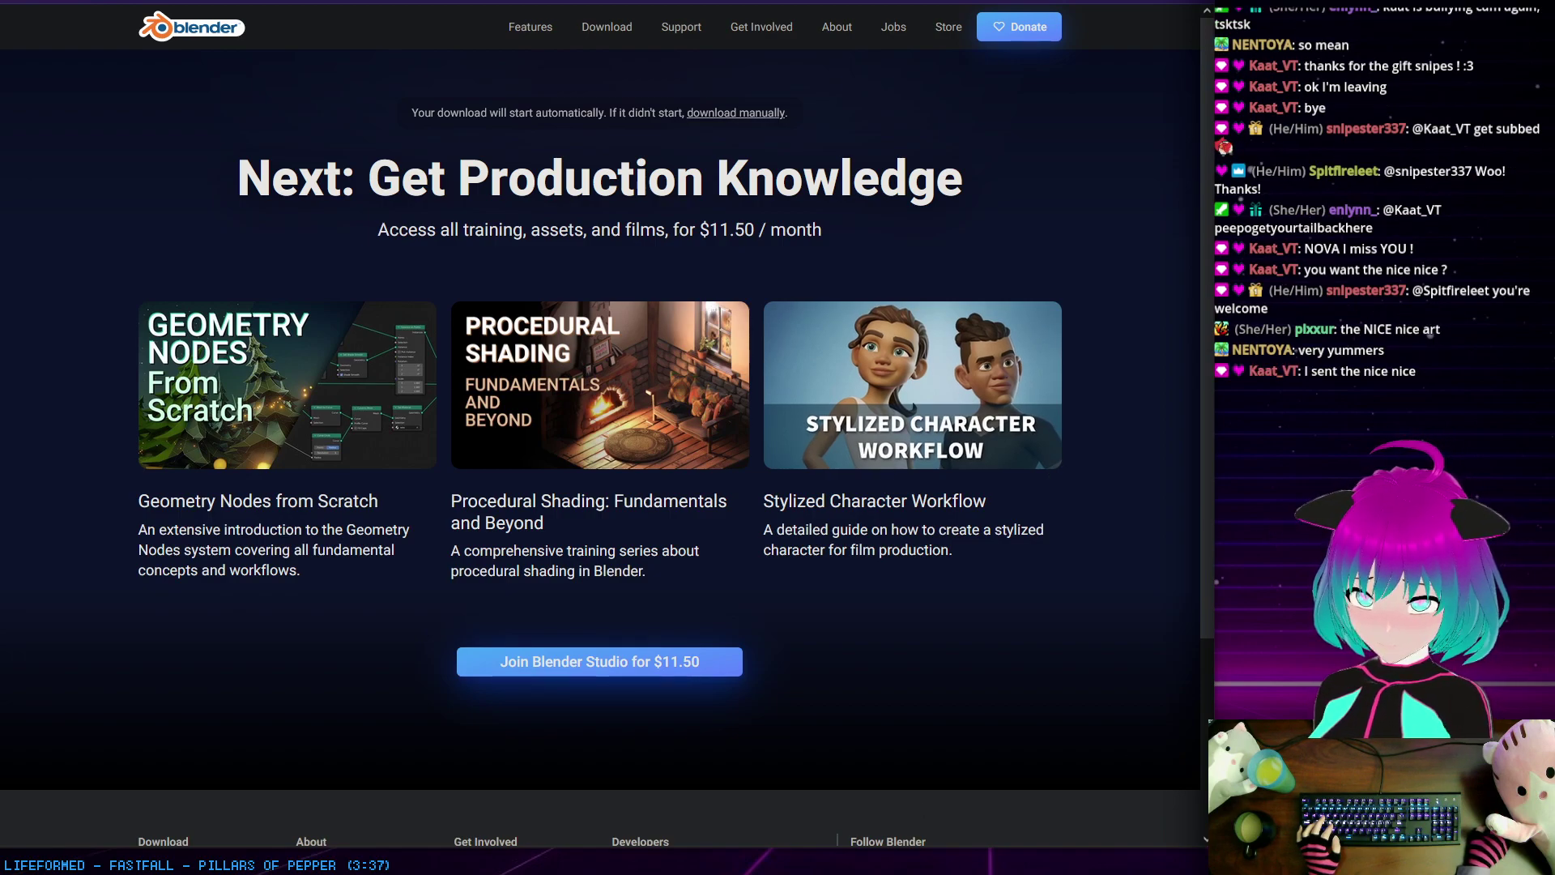
Step: Switch from the browser back to Blender with heckin_shape open in Edit Mode
key("alt+Tab")
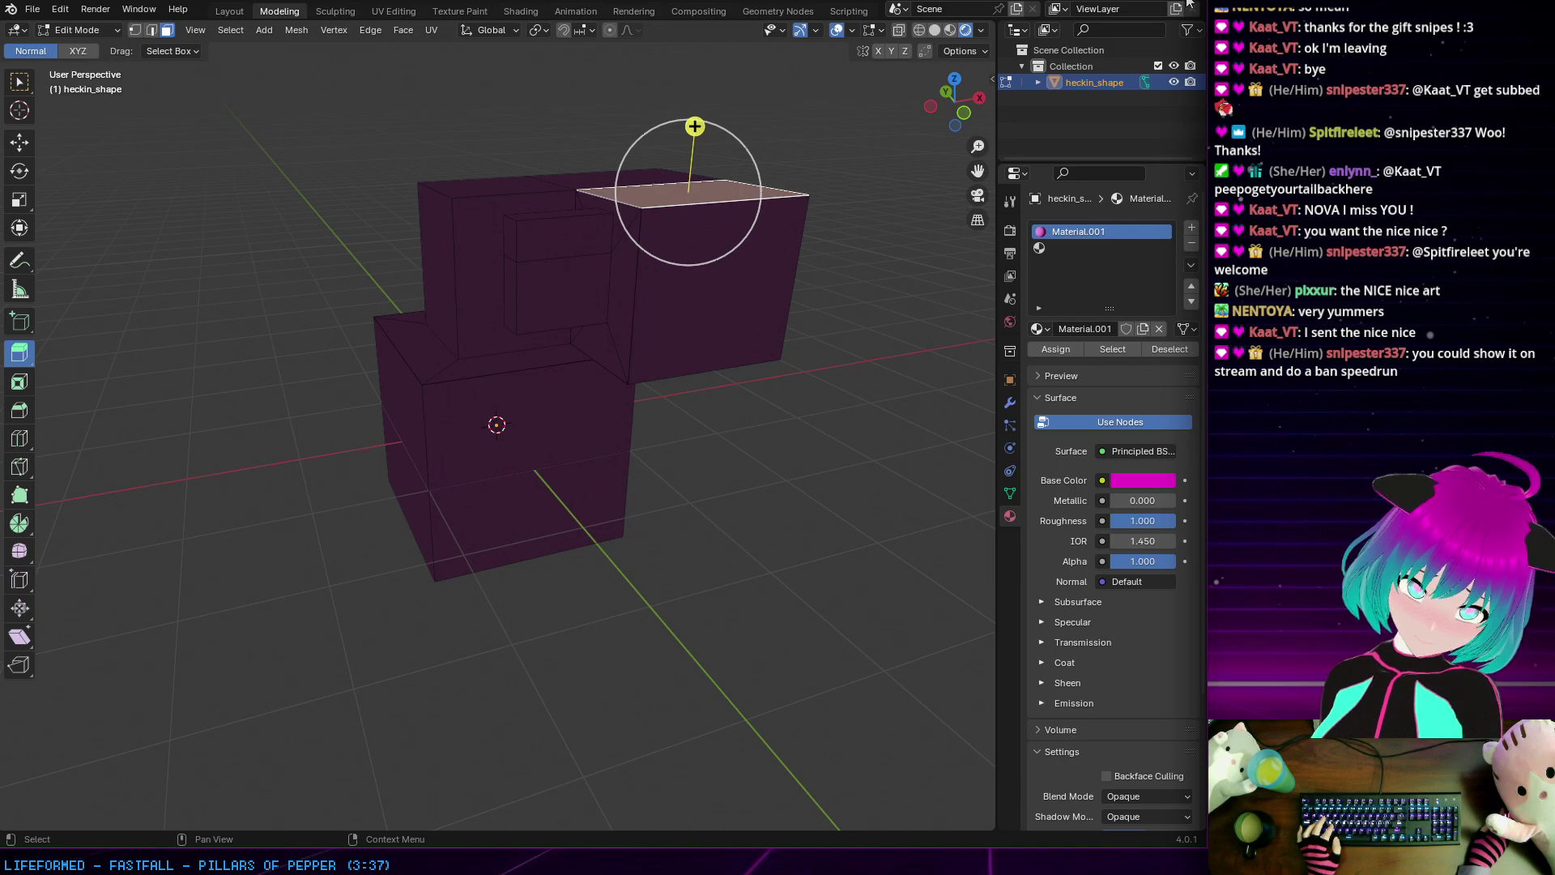
Step: Set Godot's Blender path to C:/Apps/Blender/3.6 and confirm it to import heckin_shape.blend
key("alt+Tab")
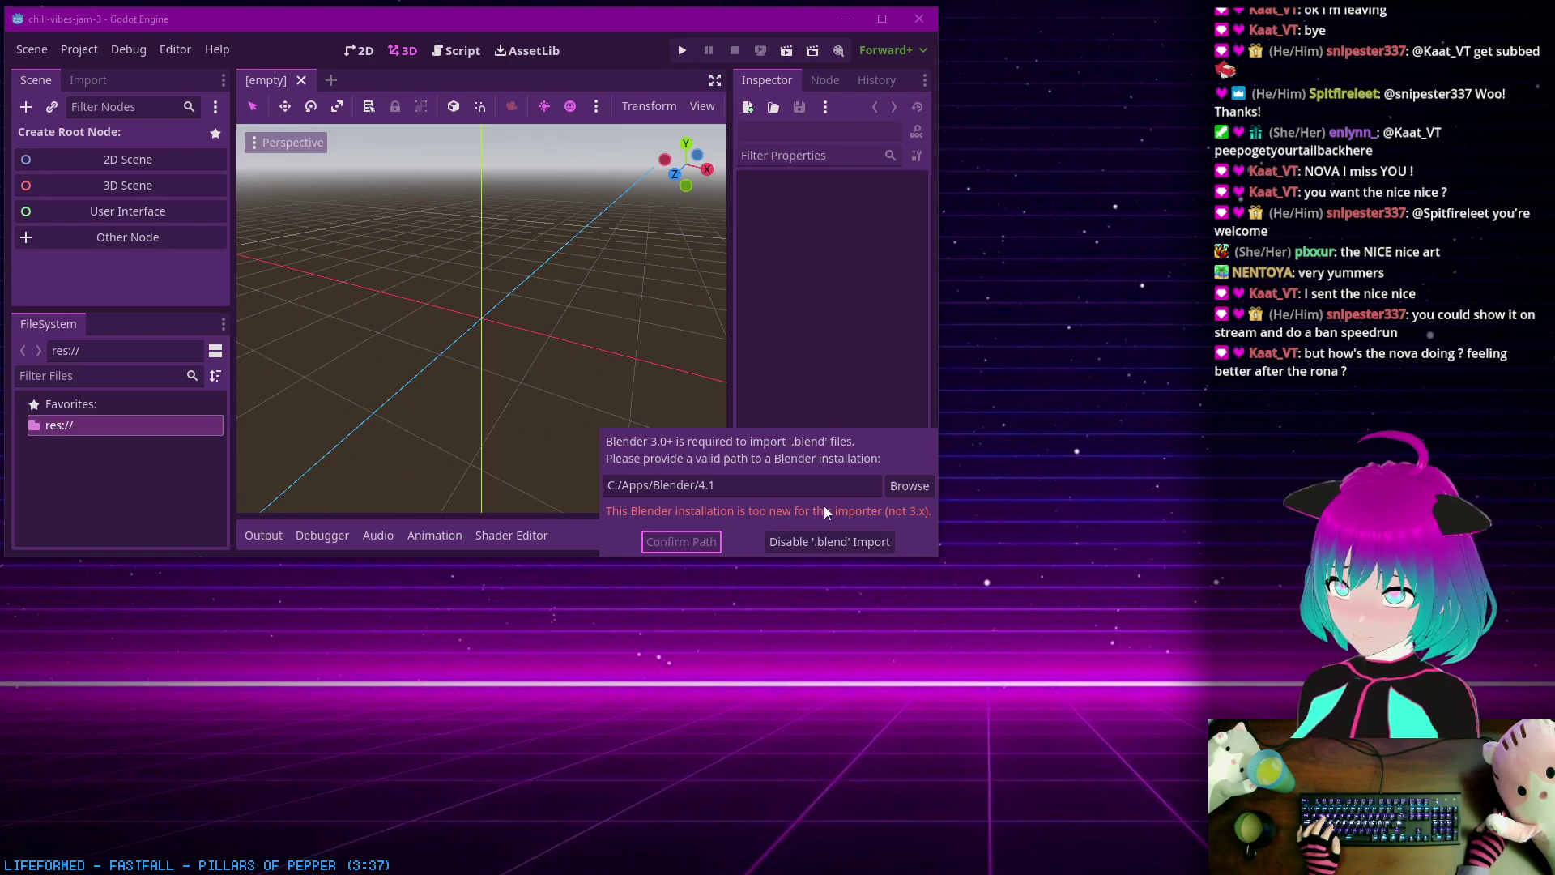
left_click(909, 485)
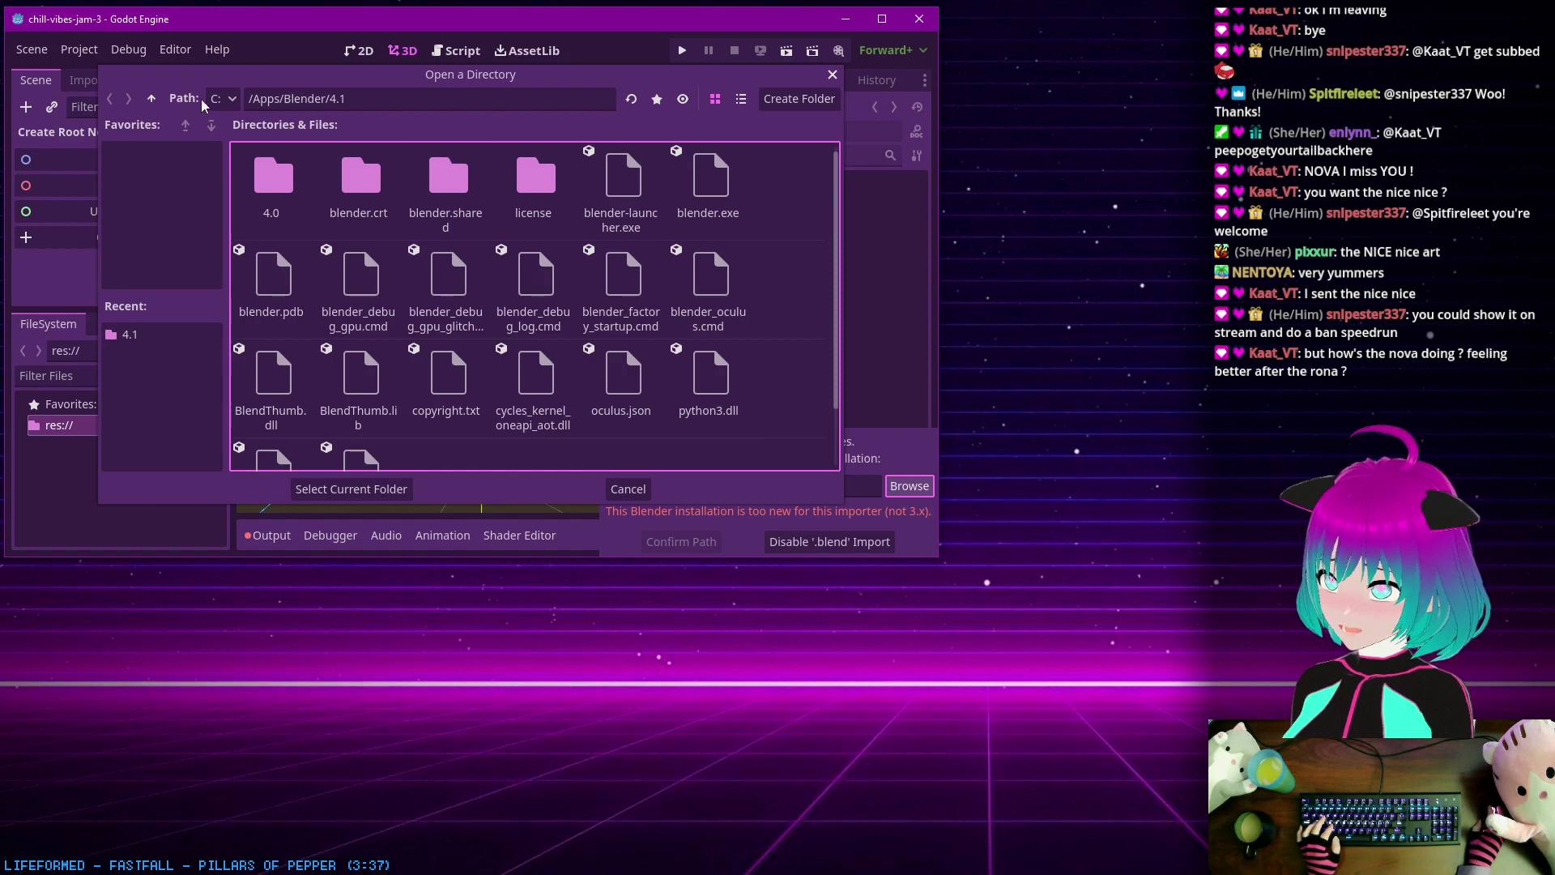
left_click(151, 98)
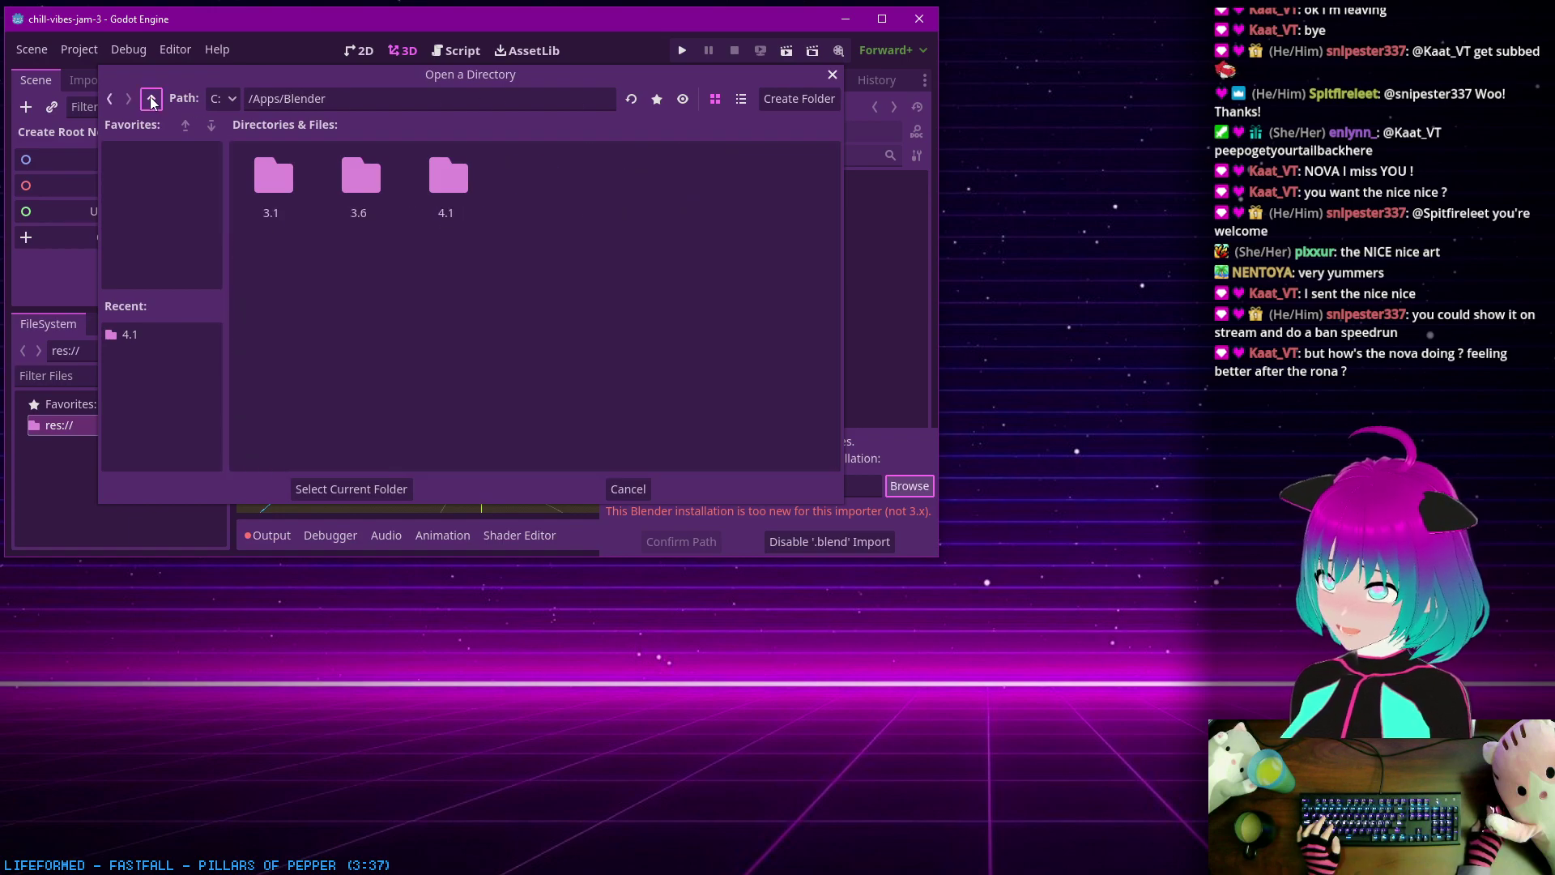
double_click(361, 174)
left_click(376, 494)
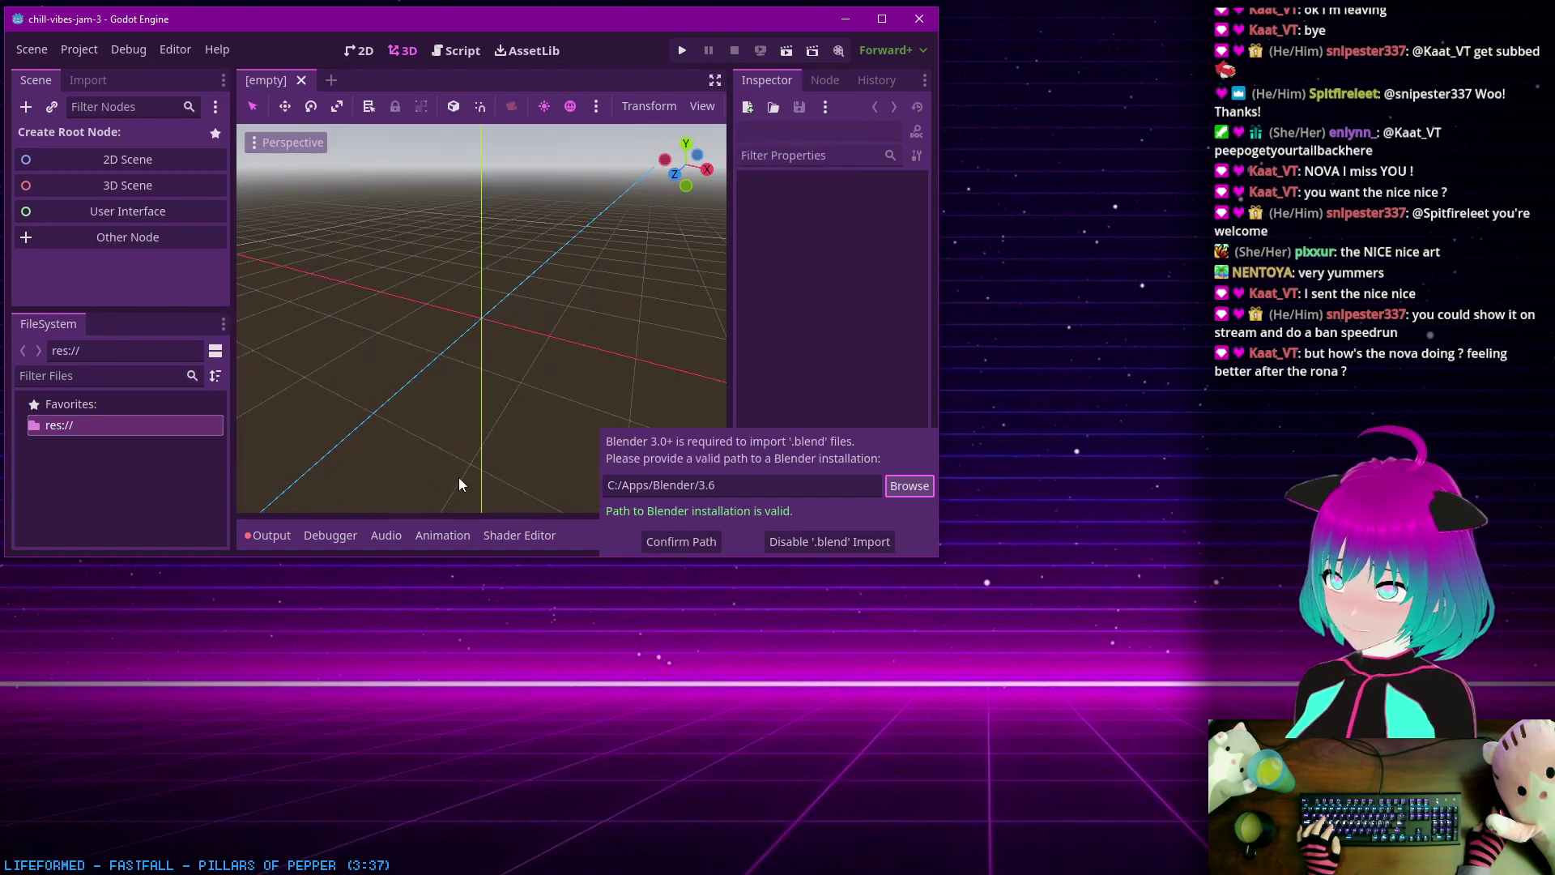
left_click(680, 541)
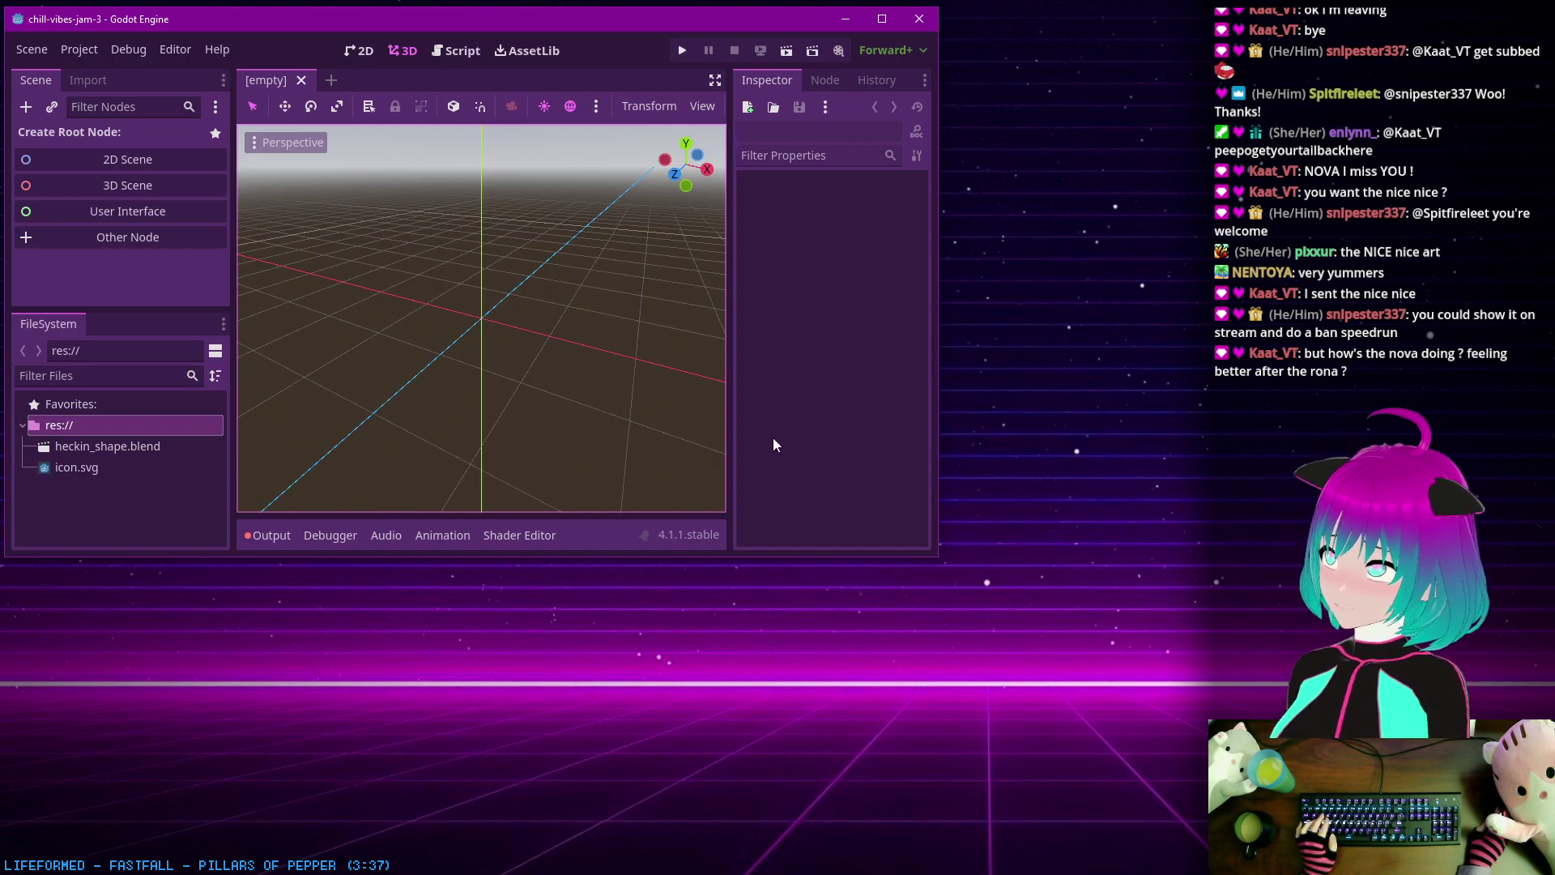
Step: Enlarge the Godot editor window and move it higher on screen
left_click_drag(928, 559, 1182, 834)
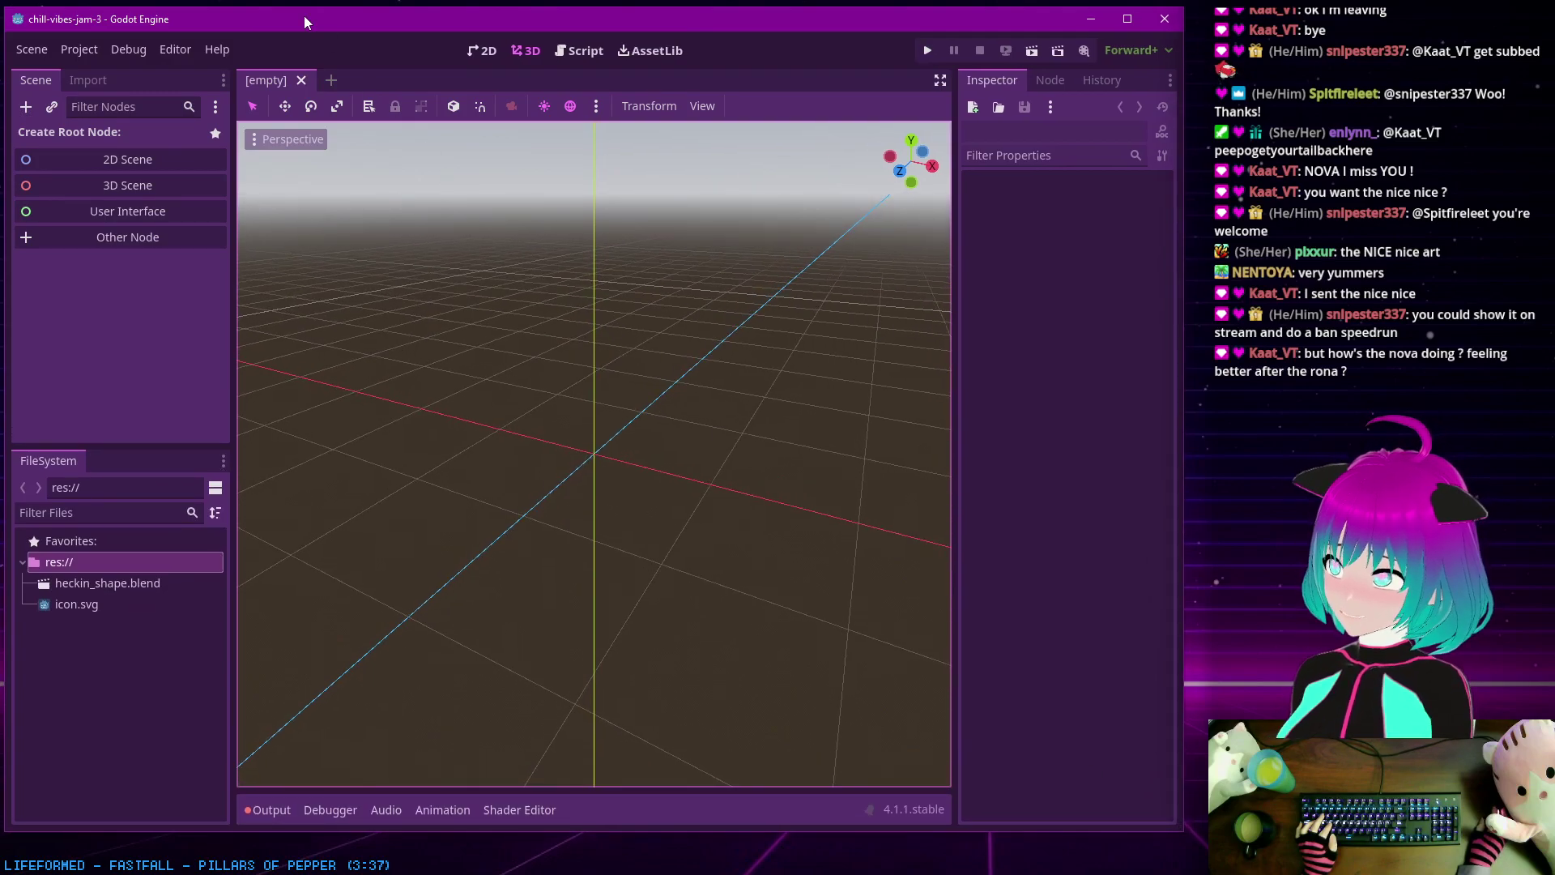
left_click_drag(304, 16, 297, 3)
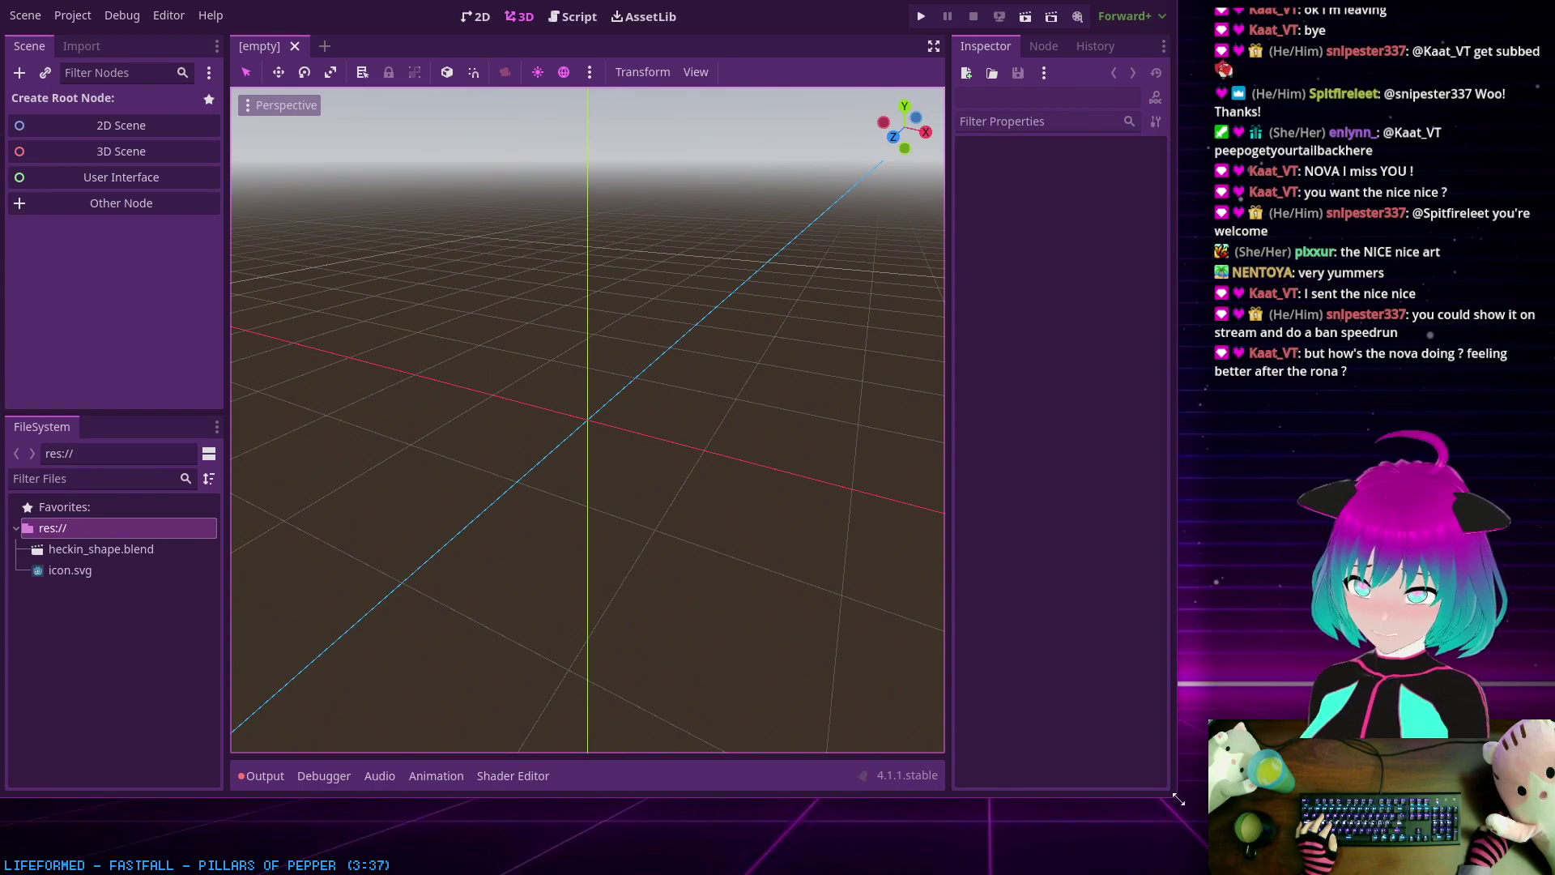
left_click_drag(1178, 799, 1193, 842)
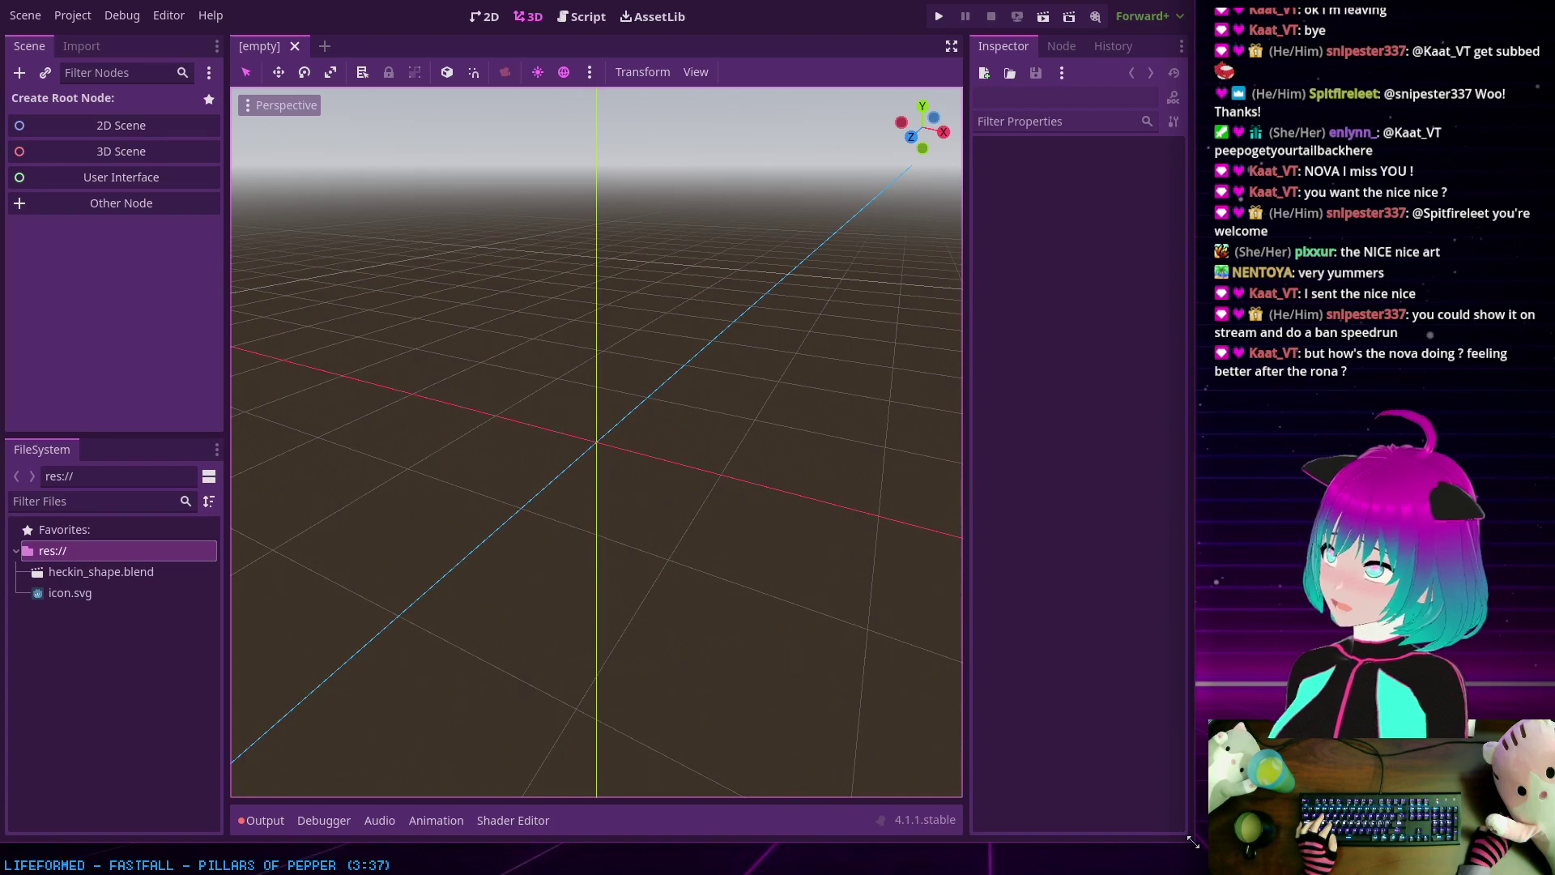
Step: Inspect heckin_shape.blend in its import preview from another angle, then close the preview
double_click(79, 574)
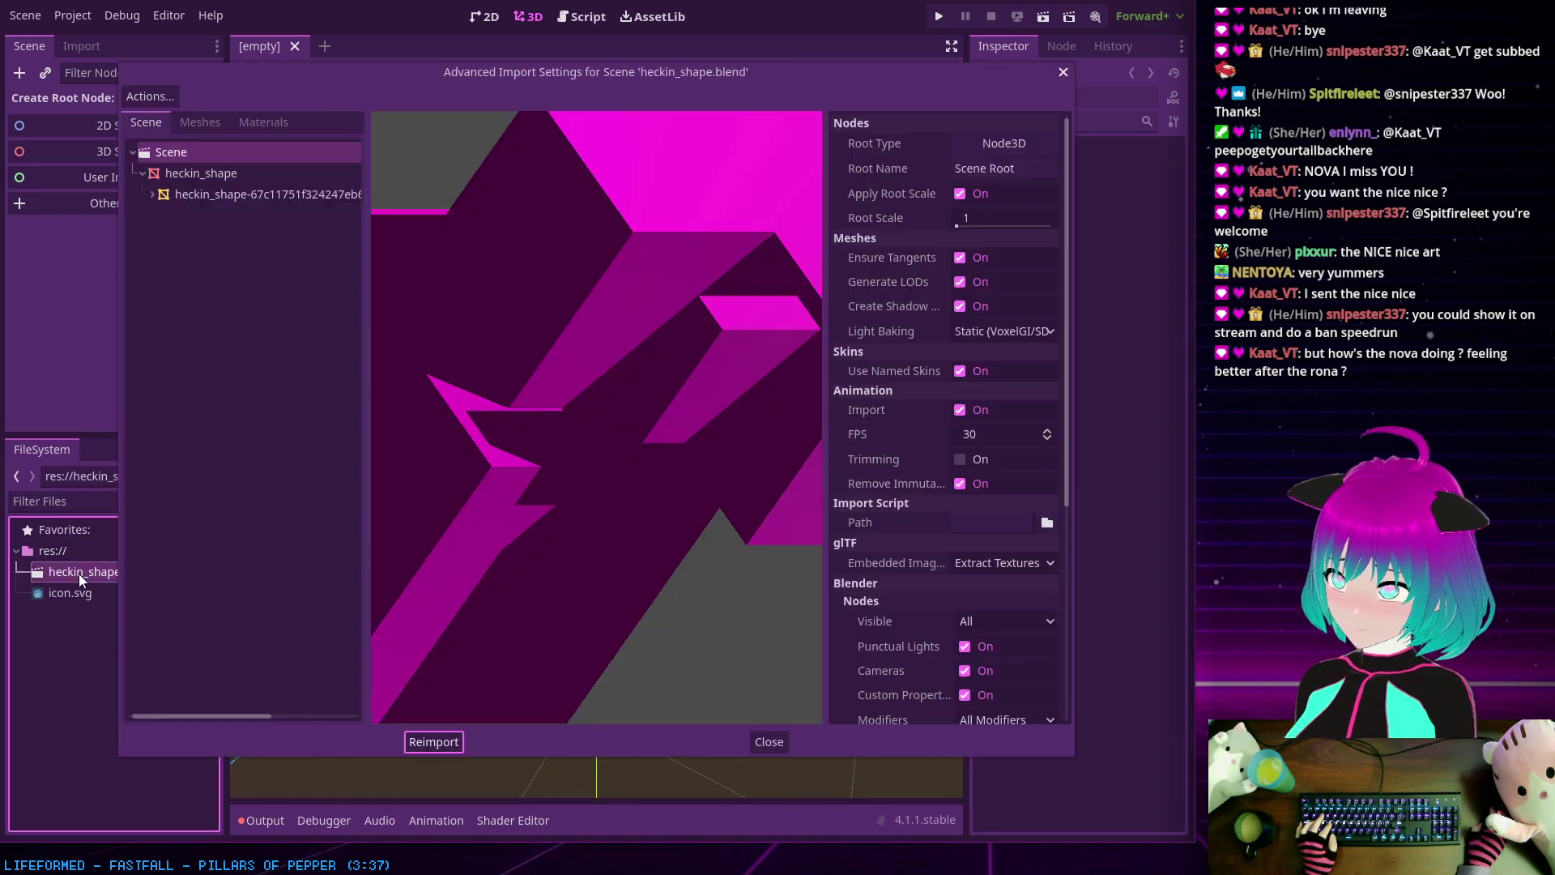
scroll(571, 350, "down", 5)
left_click_drag(627, 377, 576, 411)
left_click(765, 742)
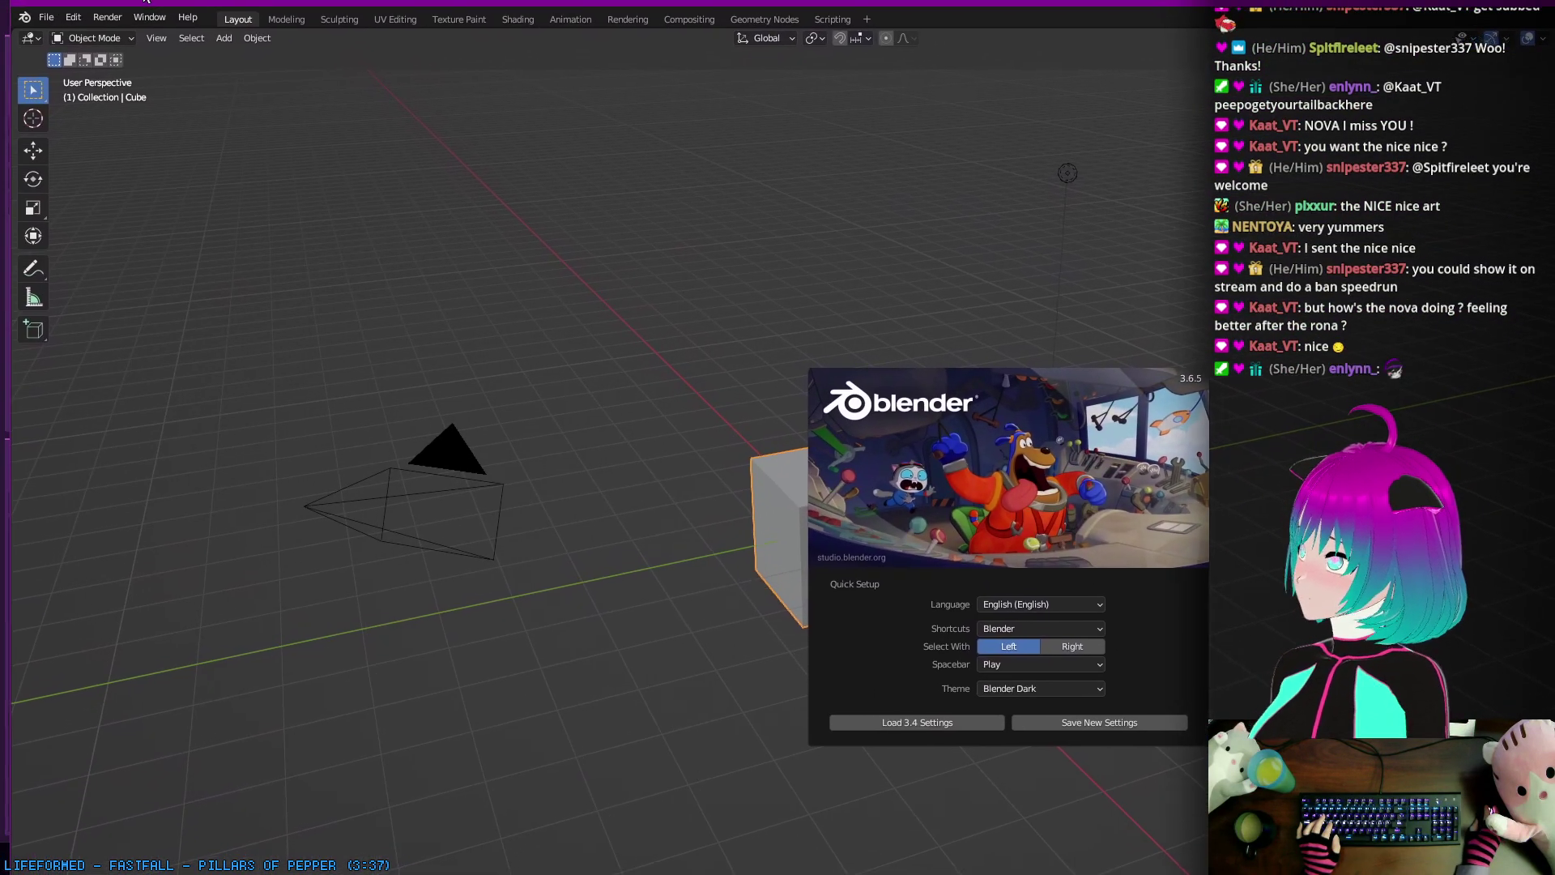
Step: Resize the Blender window, set Spacebar to Tools in Quick Setup and dismiss the splash
left_click_drag(364, 8, 445, 8)
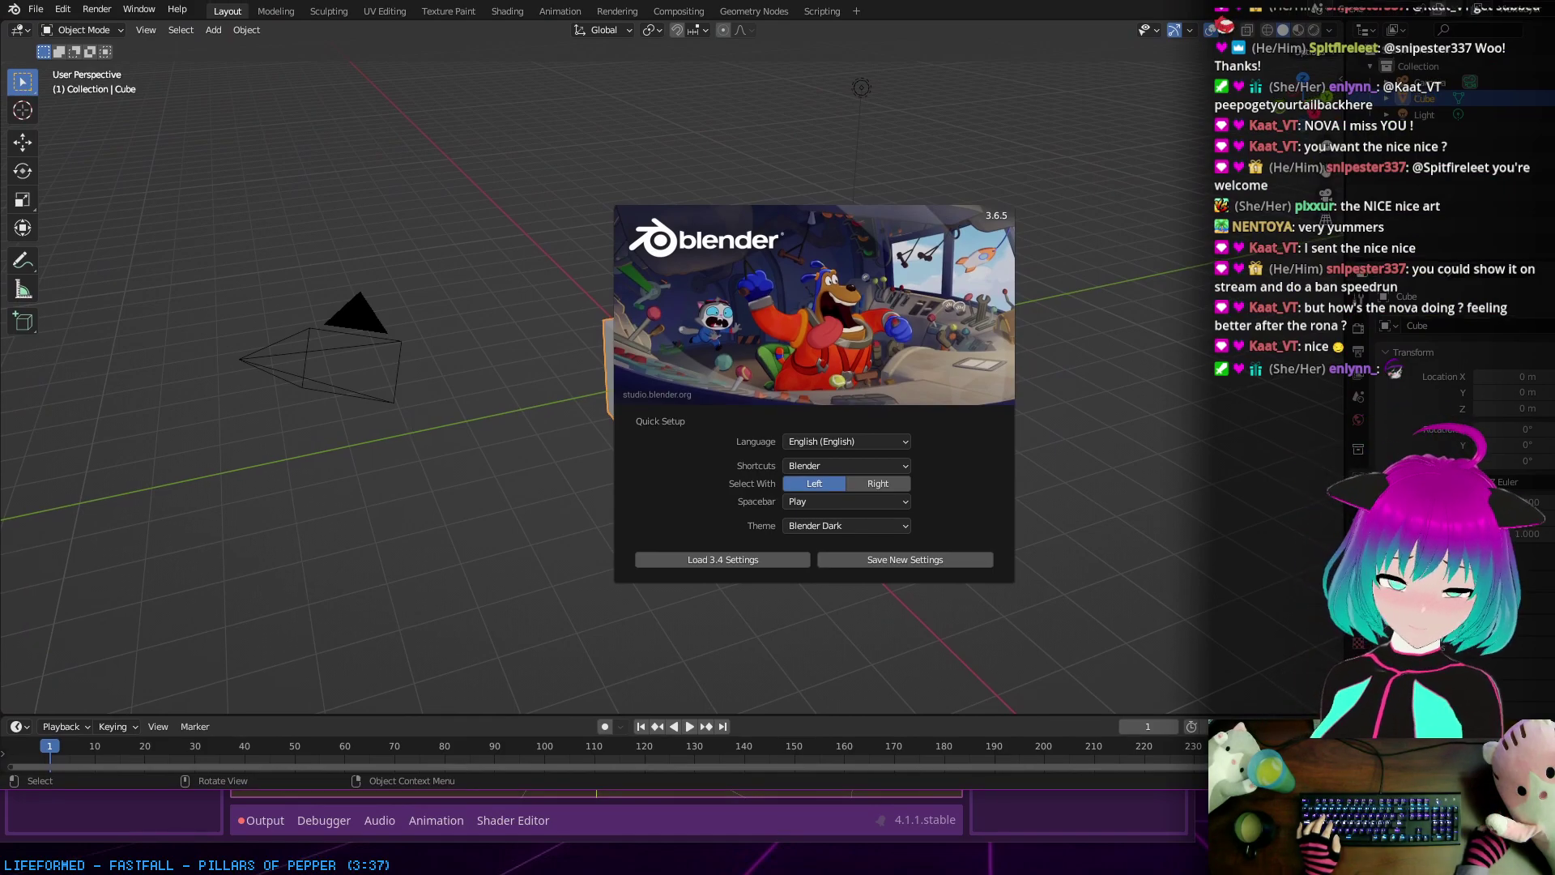
left_click_drag(1543, 789, 1195, 850)
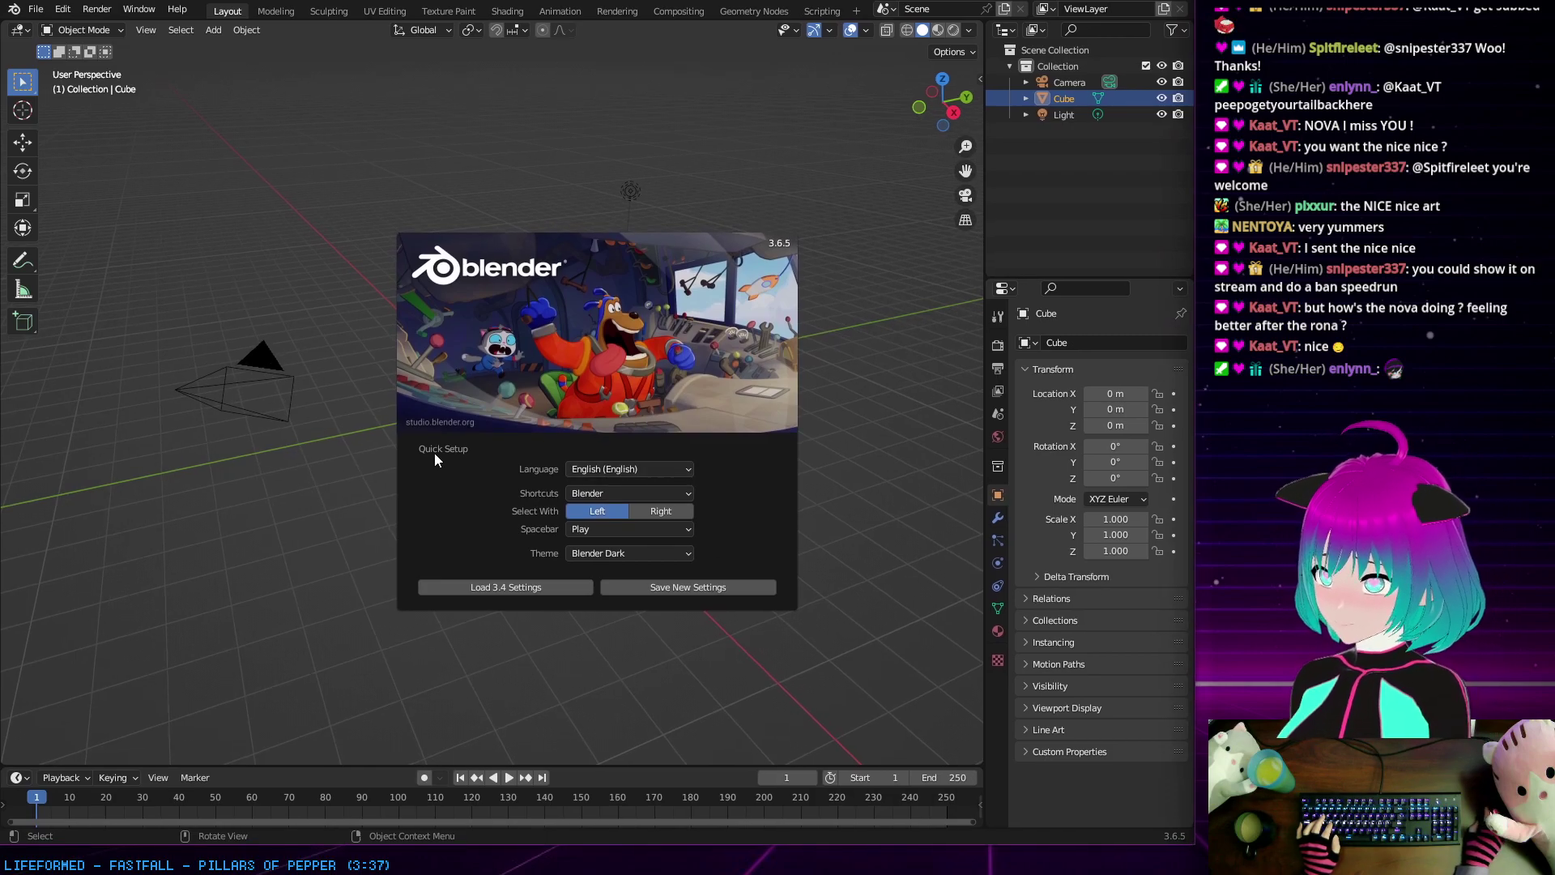
left_click(642, 532)
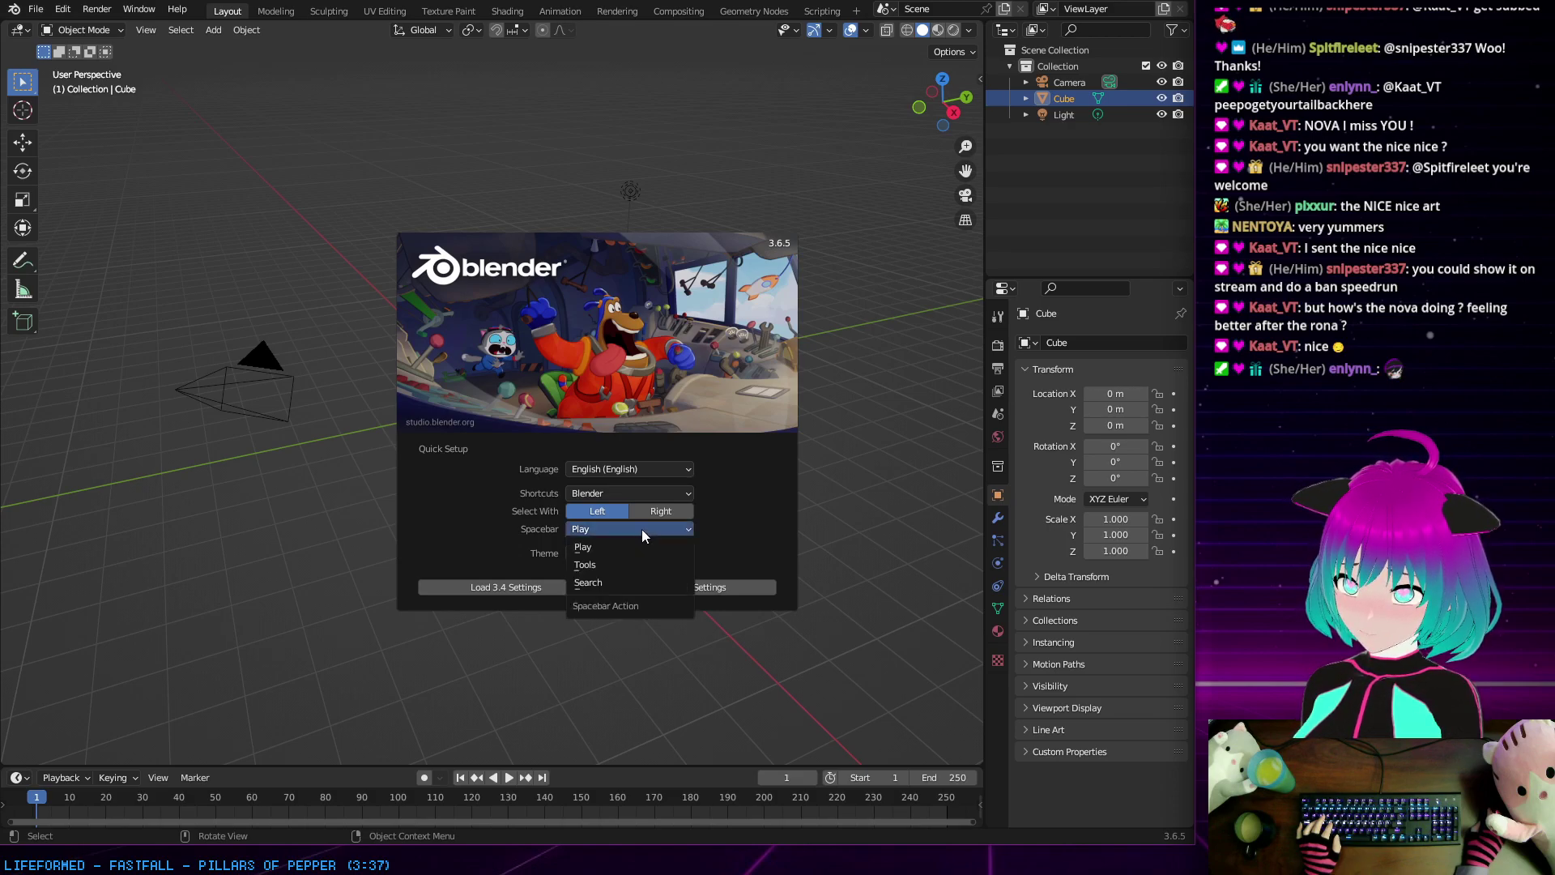
left_click(609, 566)
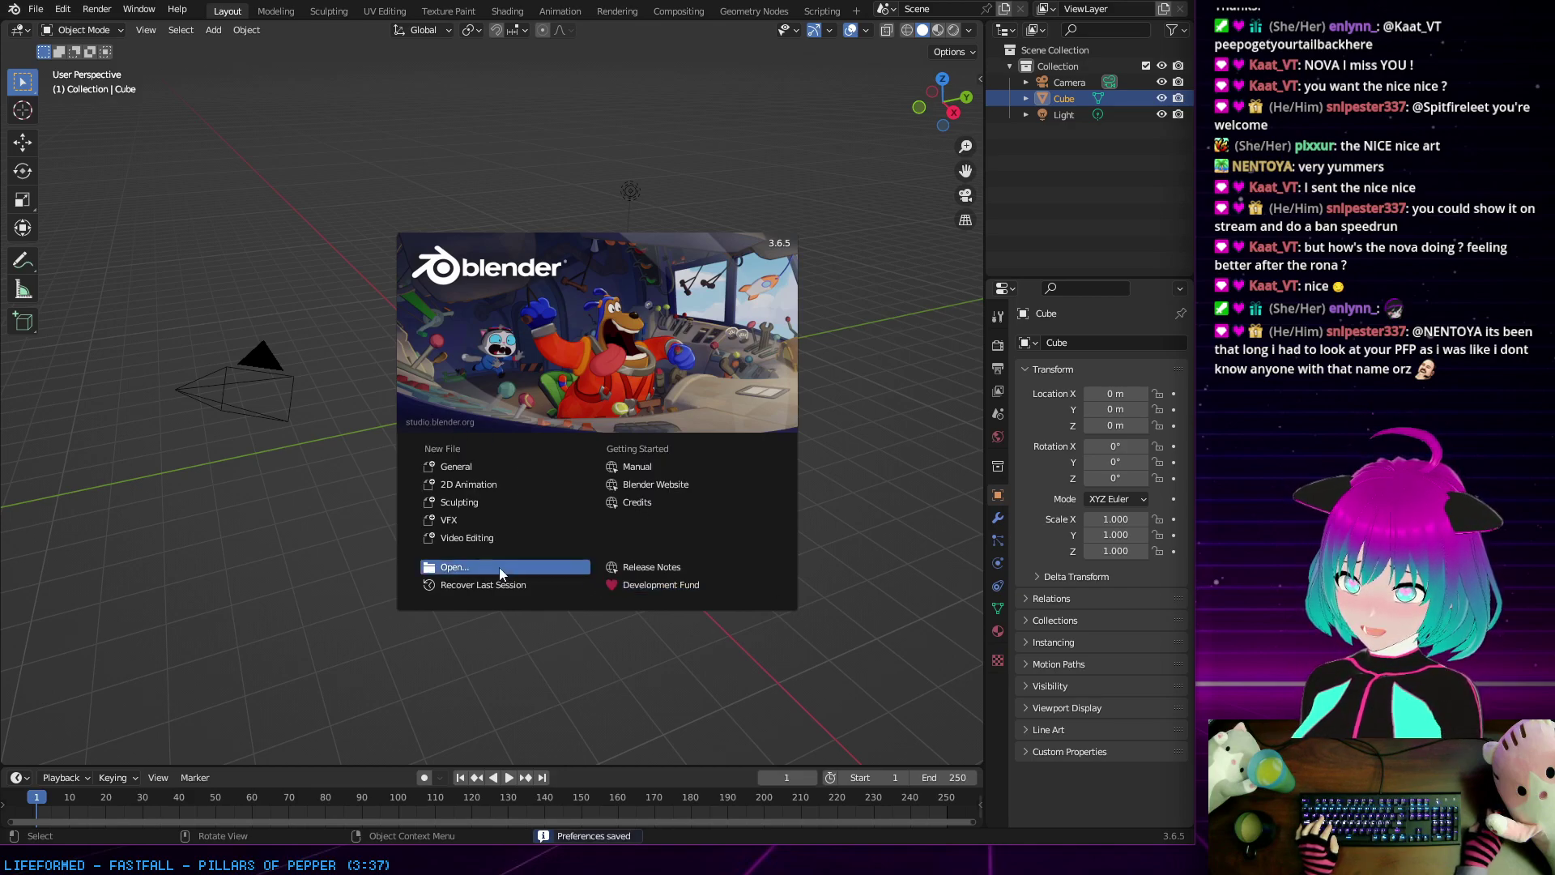
left_click(244, 434)
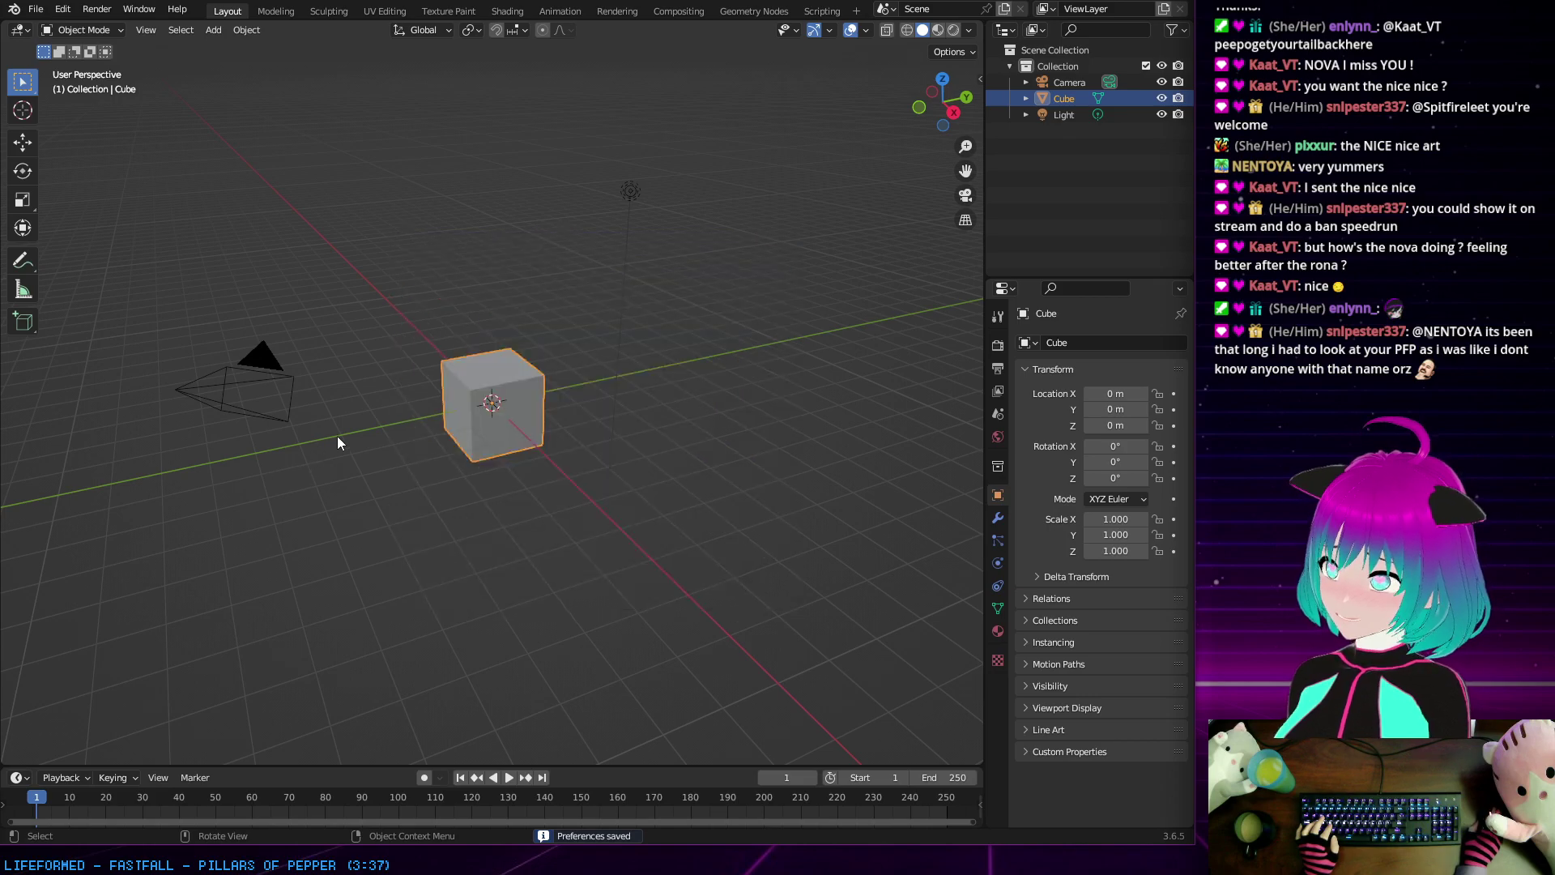
Step: Delete the default Camera and Light from the Outliner and select the Cube
scroll(410, 419, "up", 3)
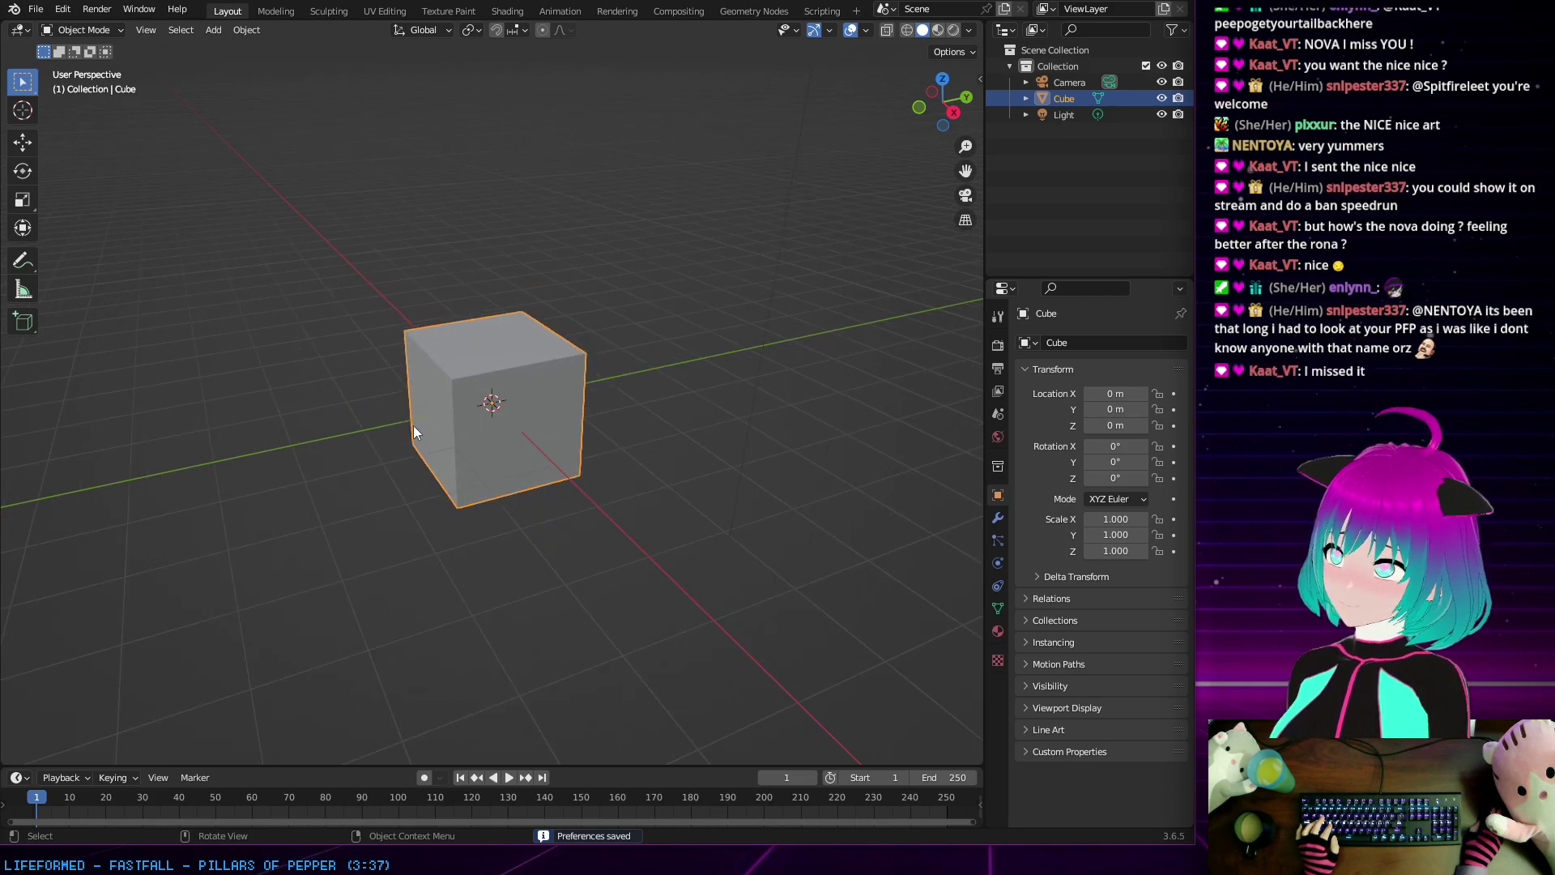
mouse_move(413, 425)
middle_mouse_down()
mouse_move(448, 405)
mouse_move(455, 420)
mouse_move(368, 428)
mouse_move(383, 417)
middle_mouse_up()
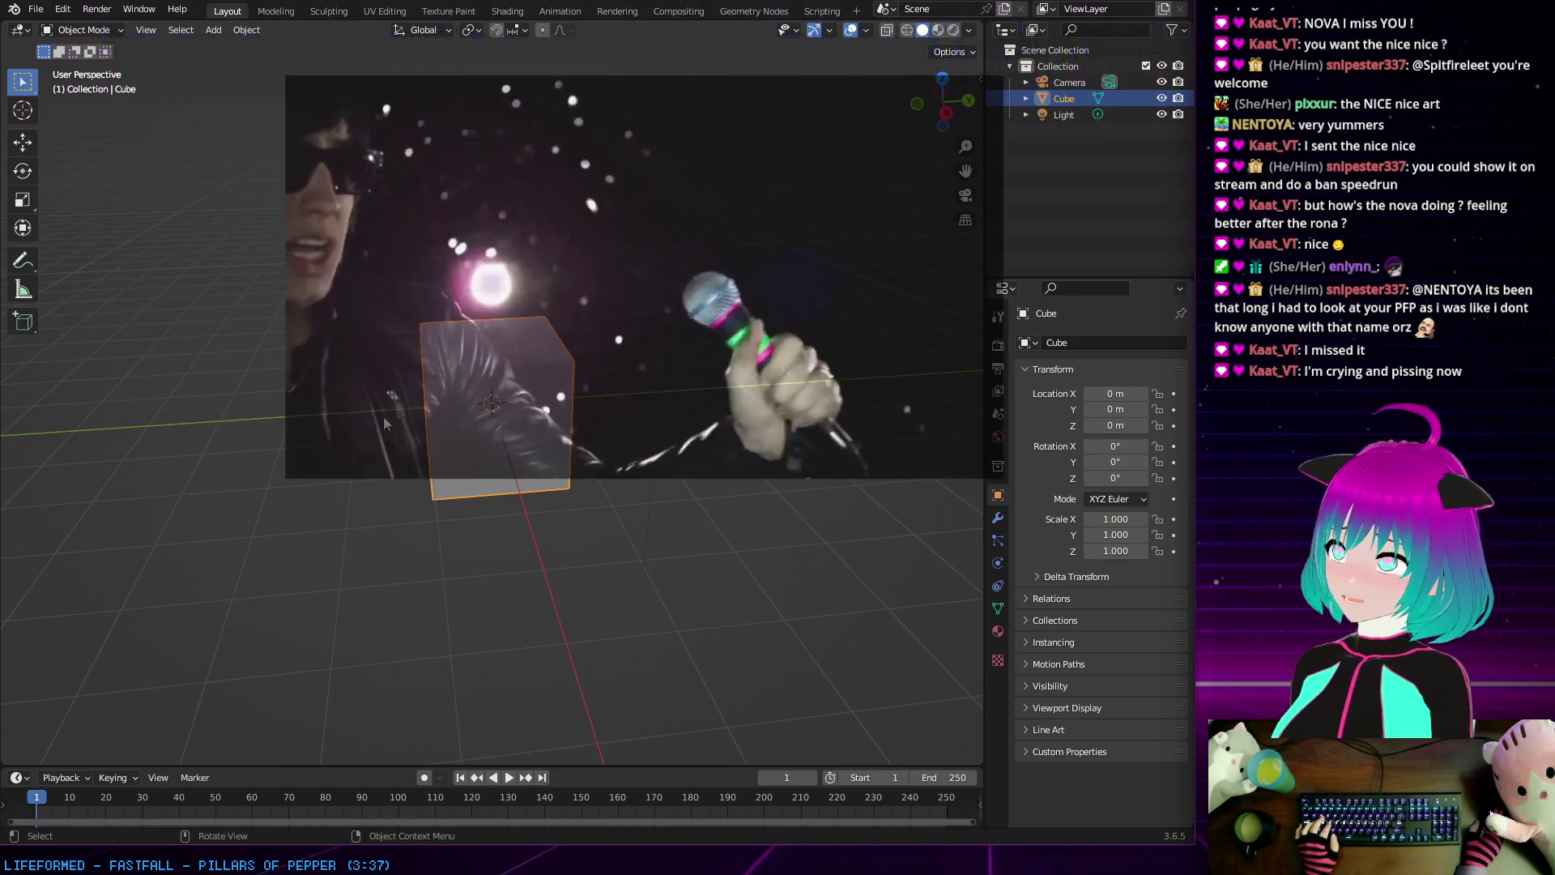
middle_click_drag(379, 400, 423, 397)
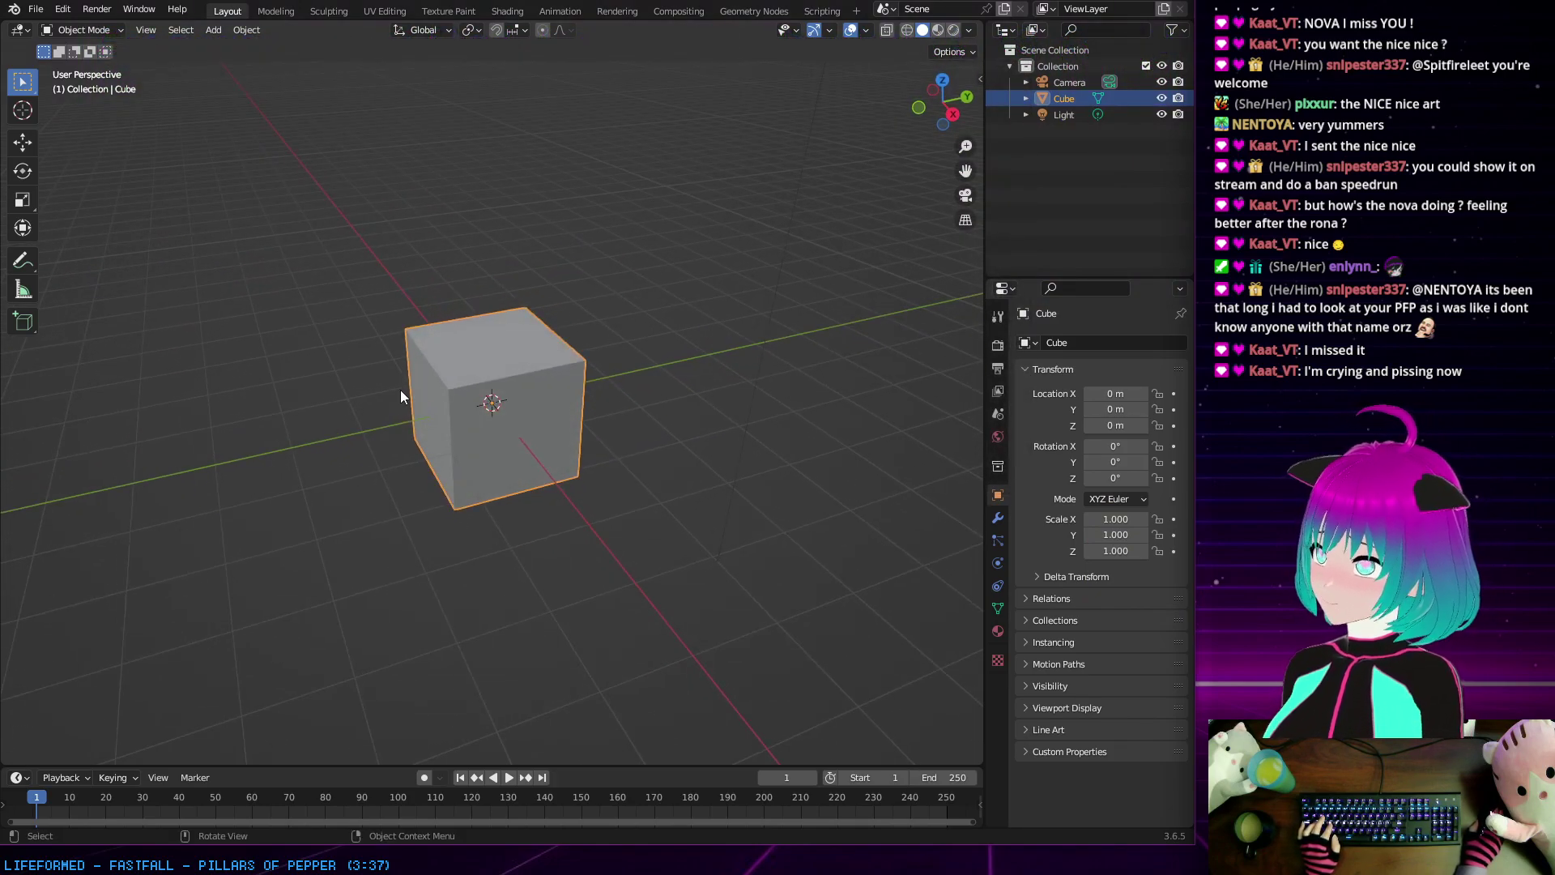
mouse_move(400, 377)
middle_mouse_down()
mouse_move(371, 348)
mouse_move(400, 358)
middle_mouse_up()
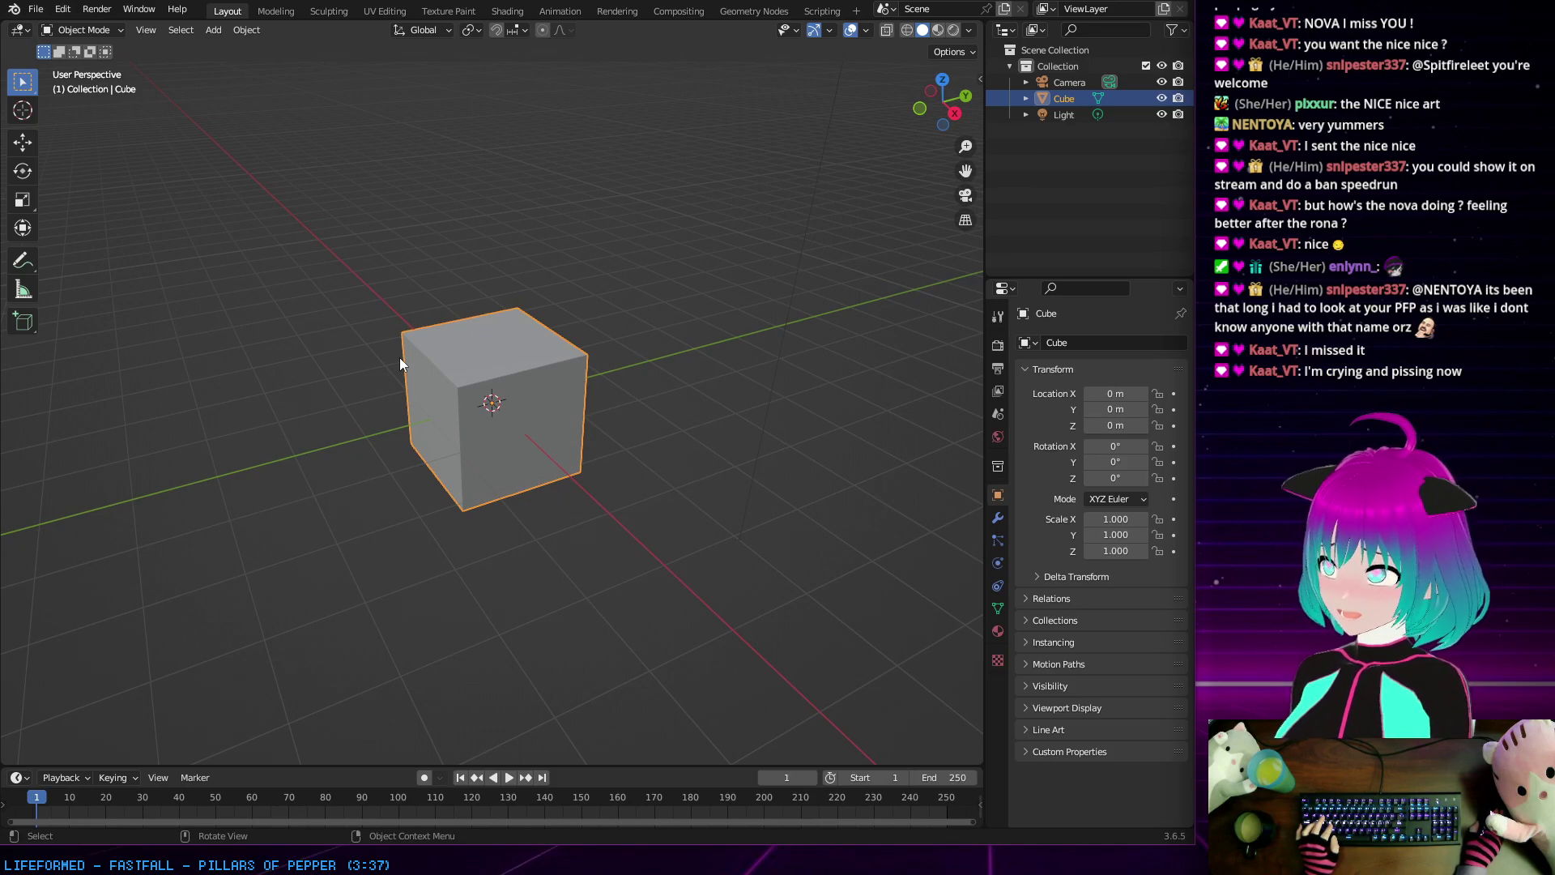
middle_click_drag(395, 347, 405, 343)
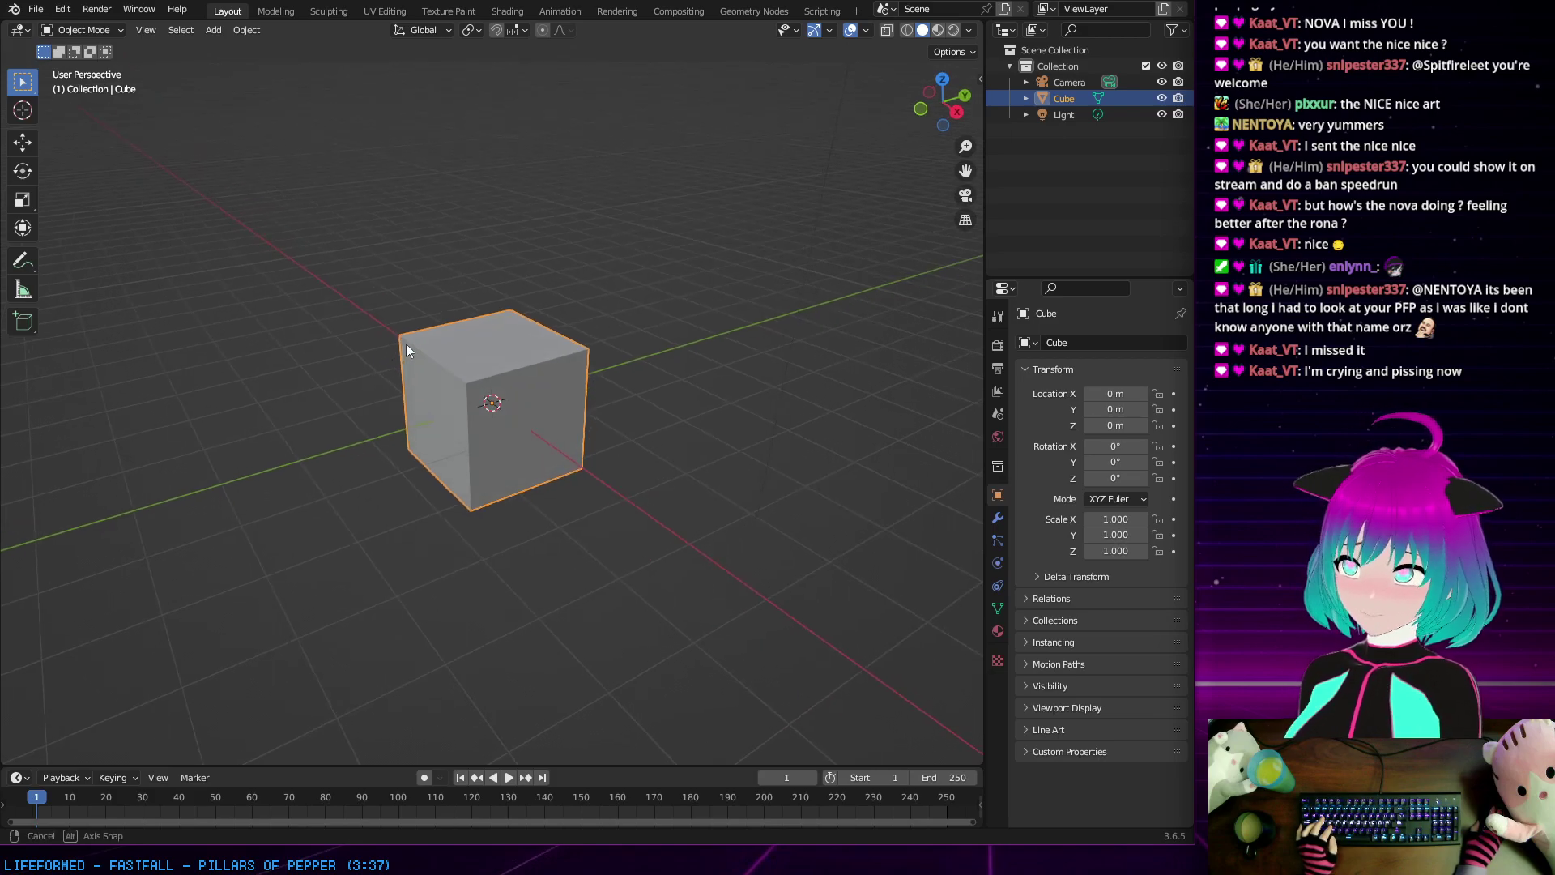
left_click(1045, 81)
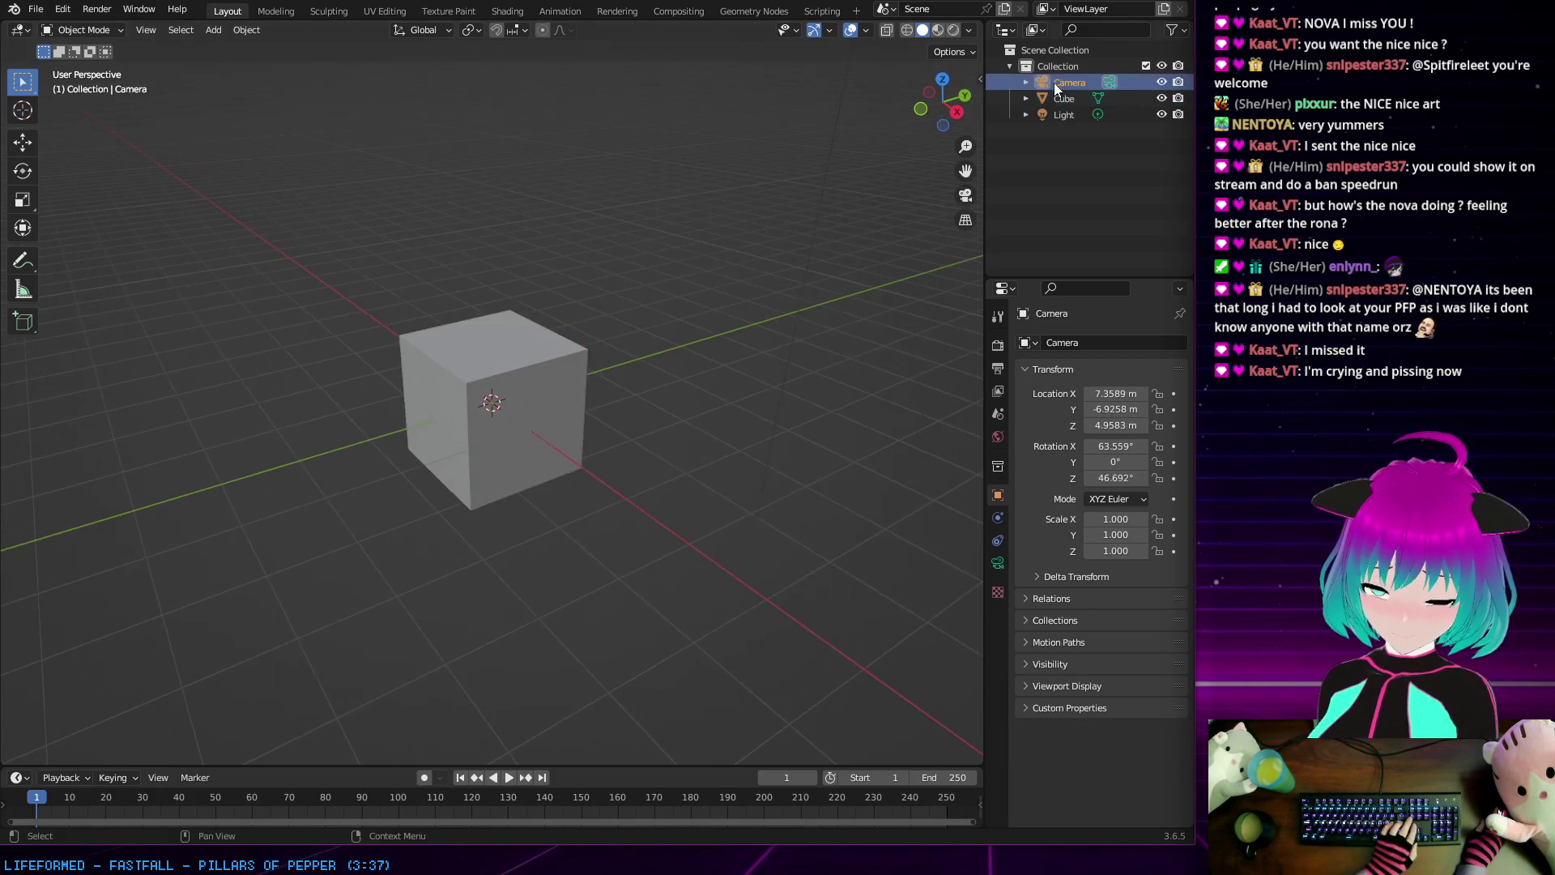
key("x")
left_click(1060, 97)
key("x")
left_click(1061, 80)
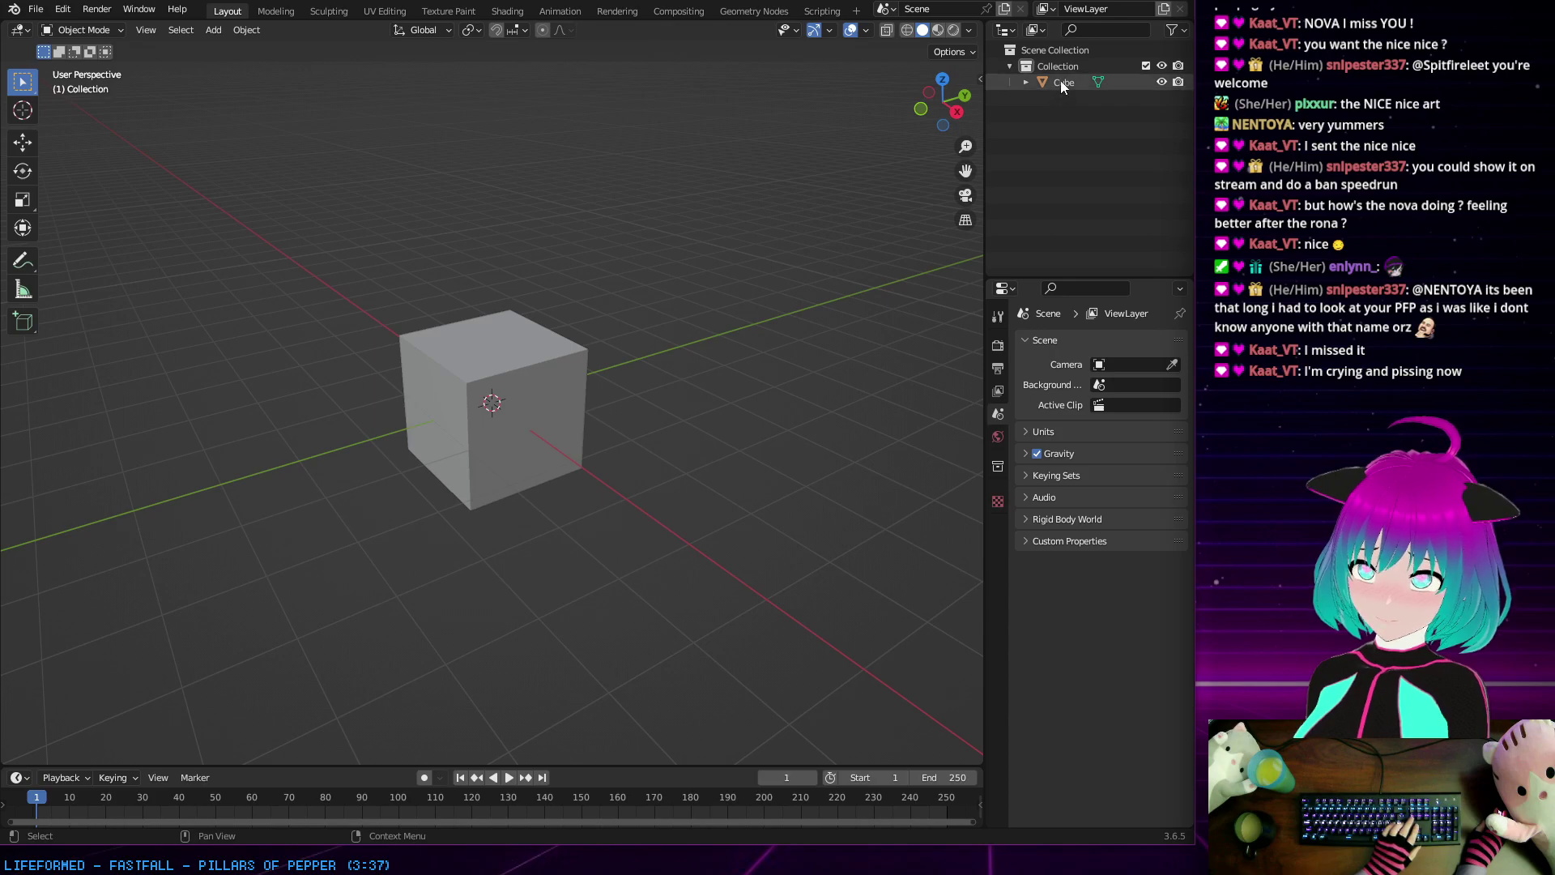
Step: Delete the old Cube and add a new Cube mesh at the world origin
key("x")
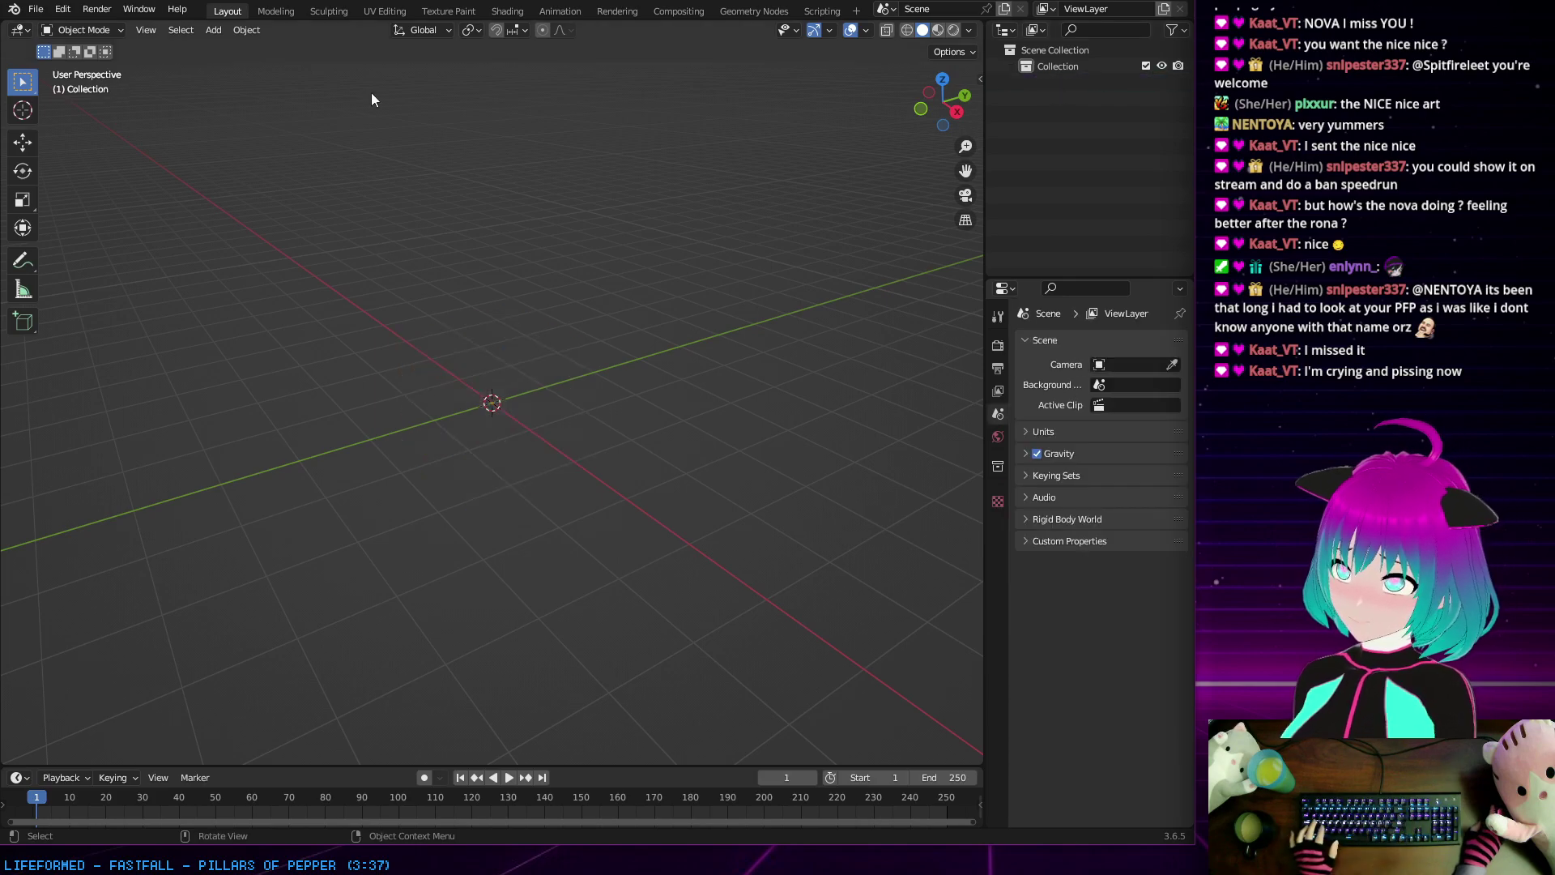
left_click(222, 29)
mouse_move(238, 54)
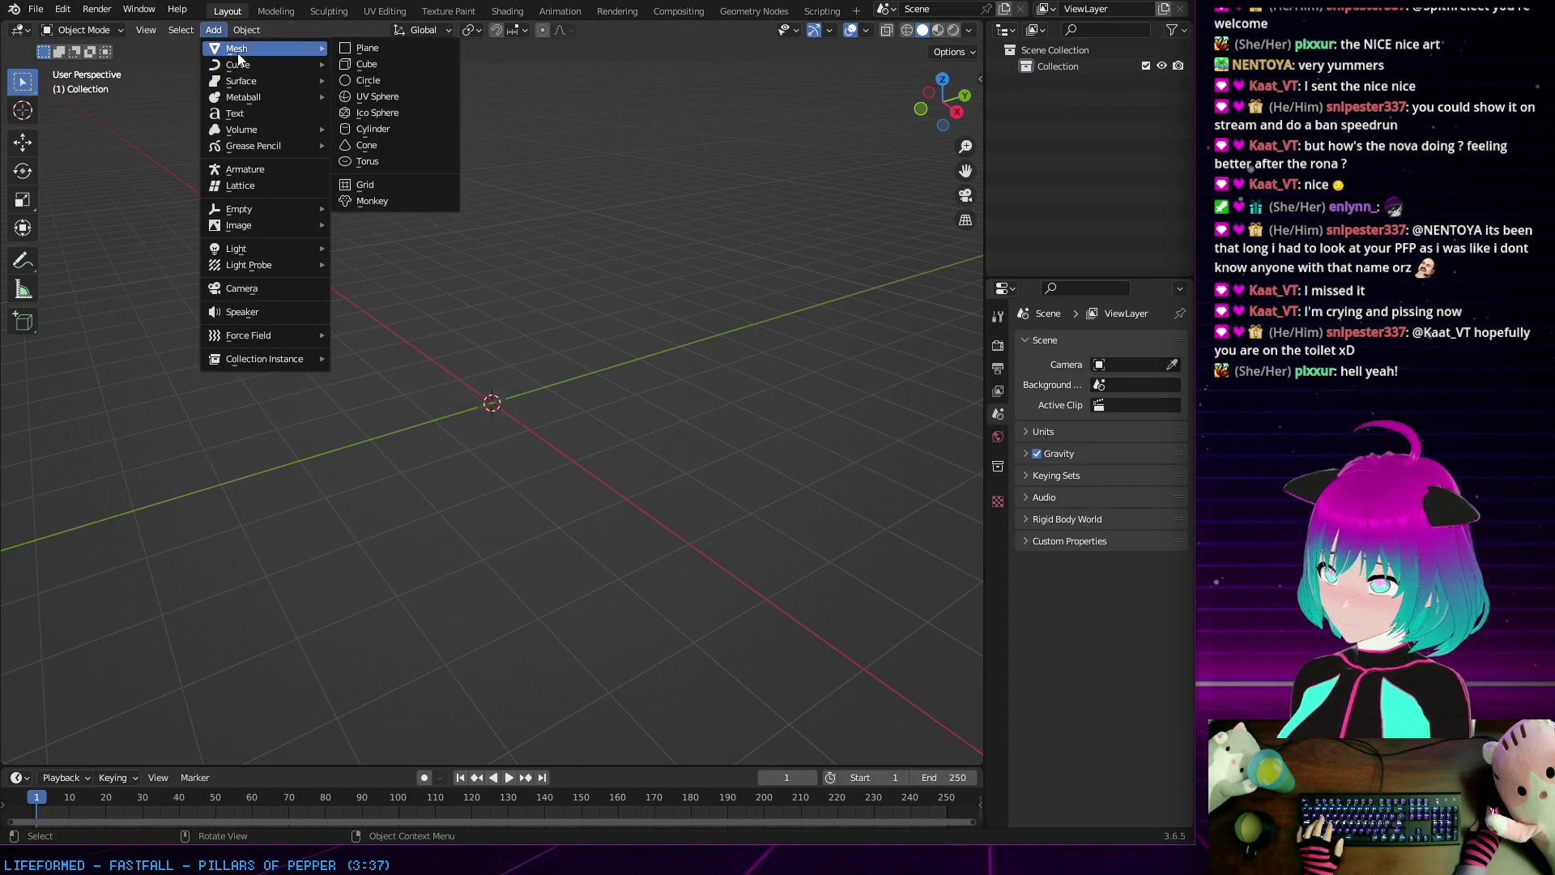
left_click(389, 65)
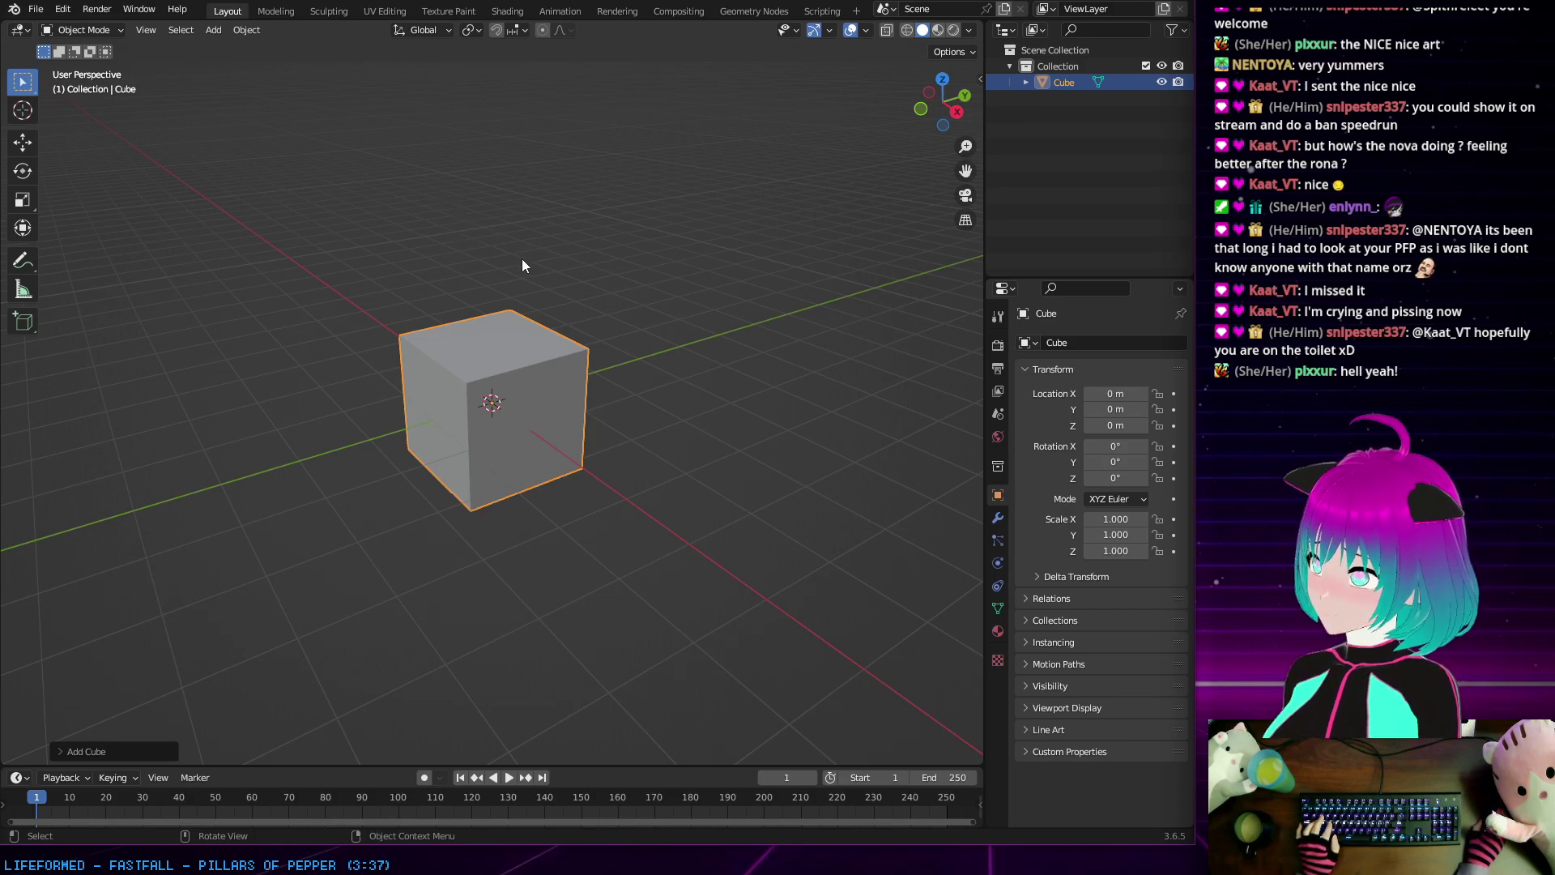
scroll(614, 315, "up", 2)
middle_click_drag(611, 317, 593, 327)
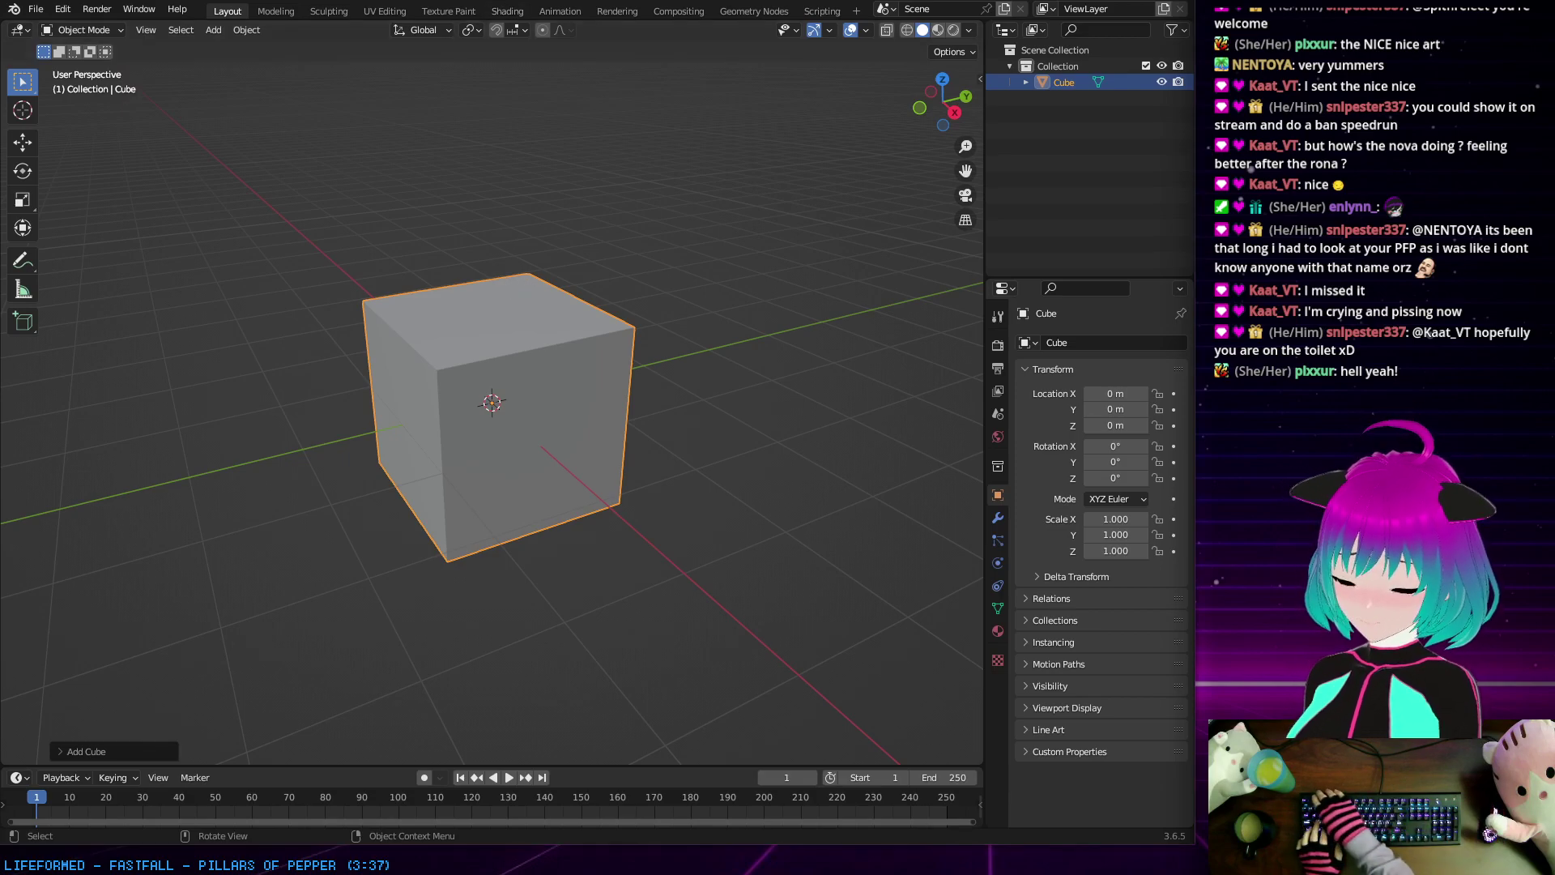
left_click(575, 230)
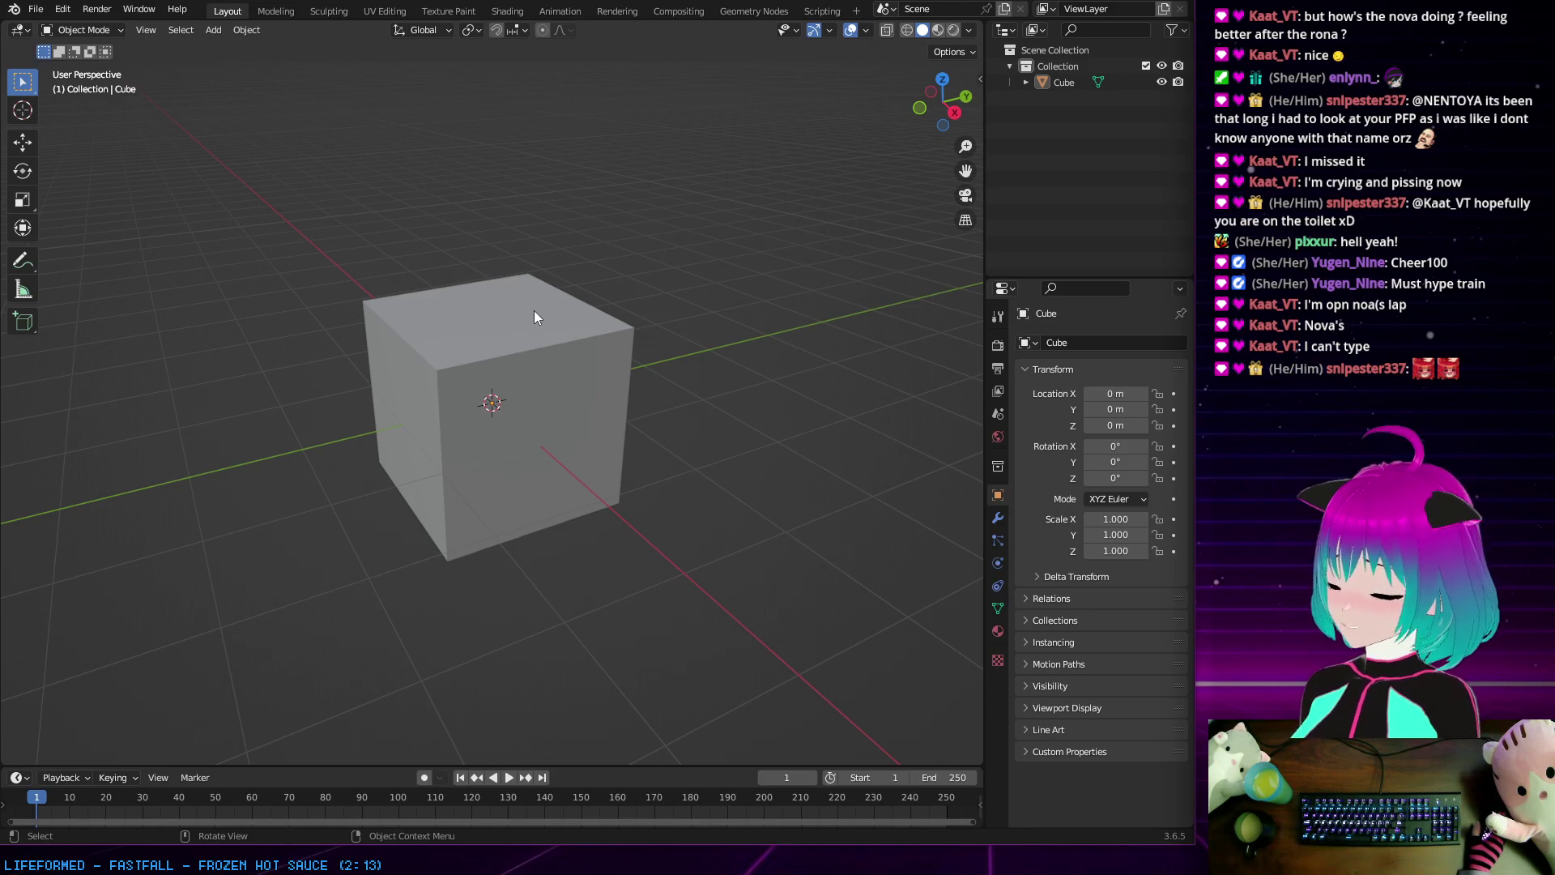
mouse_move(497, 319)
middle_mouse_down()
mouse_move(537, 327)
mouse_move(510, 319)
middle_mouse_up()
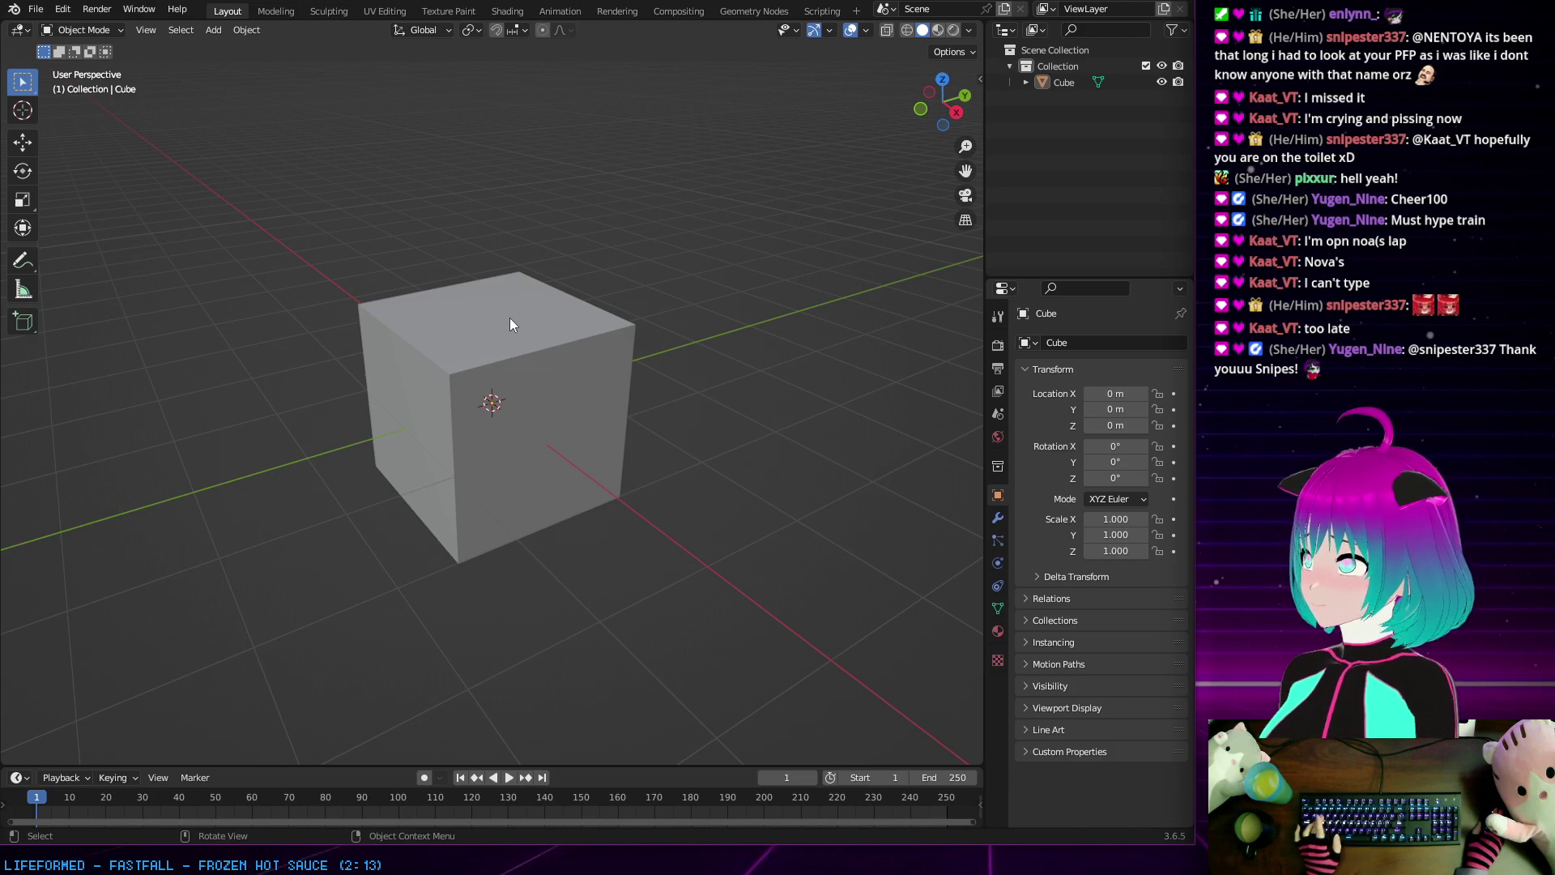
middle_click_drag(542, 343, 562, 348)
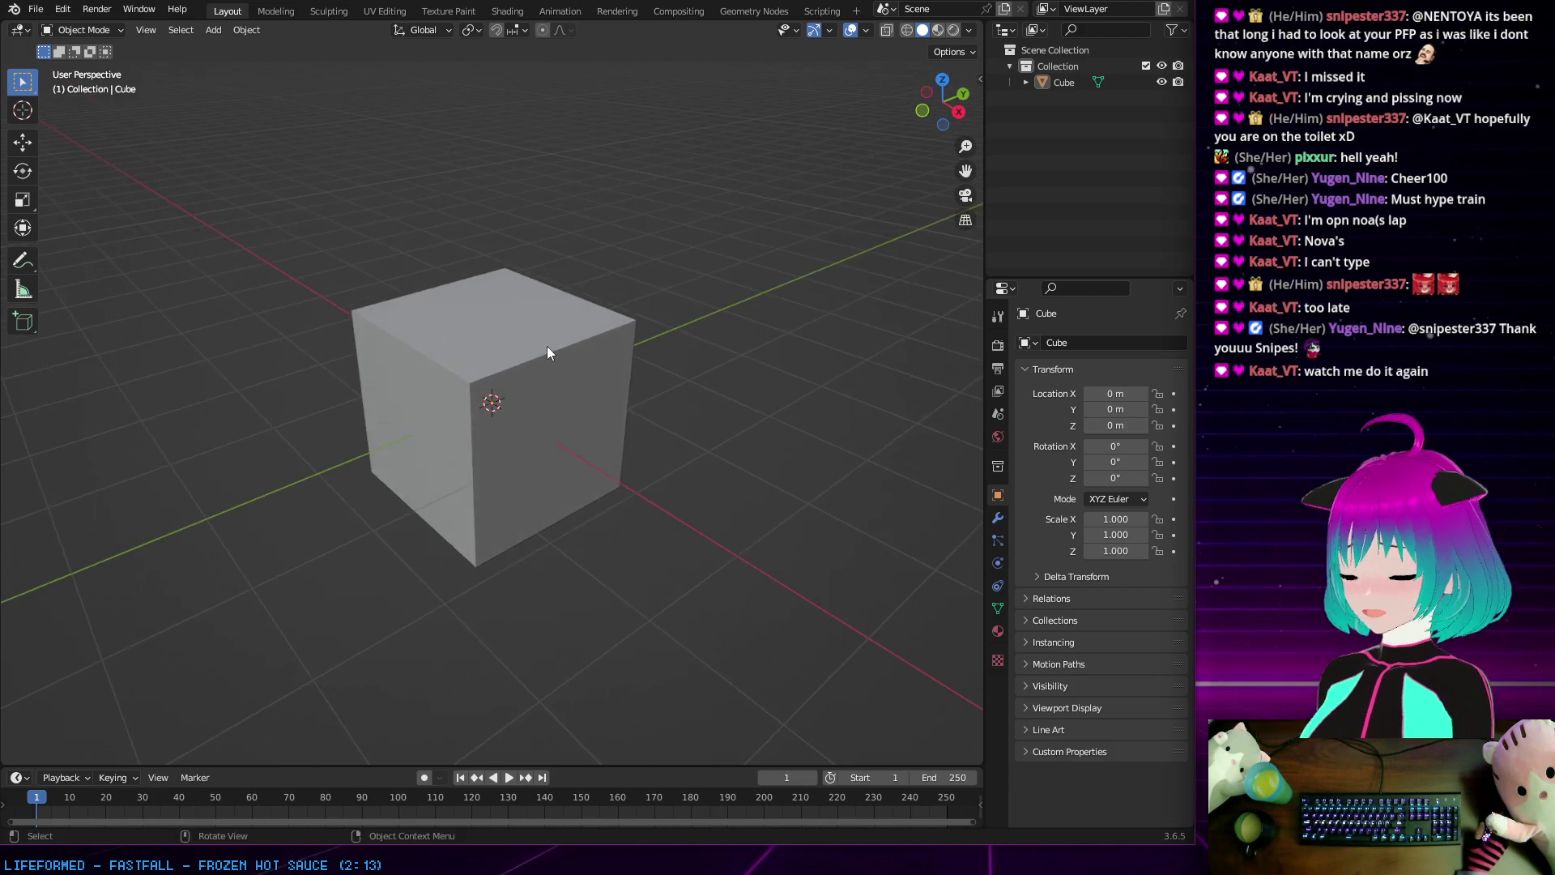
middle_click_drag(531, 328, 510, 330)
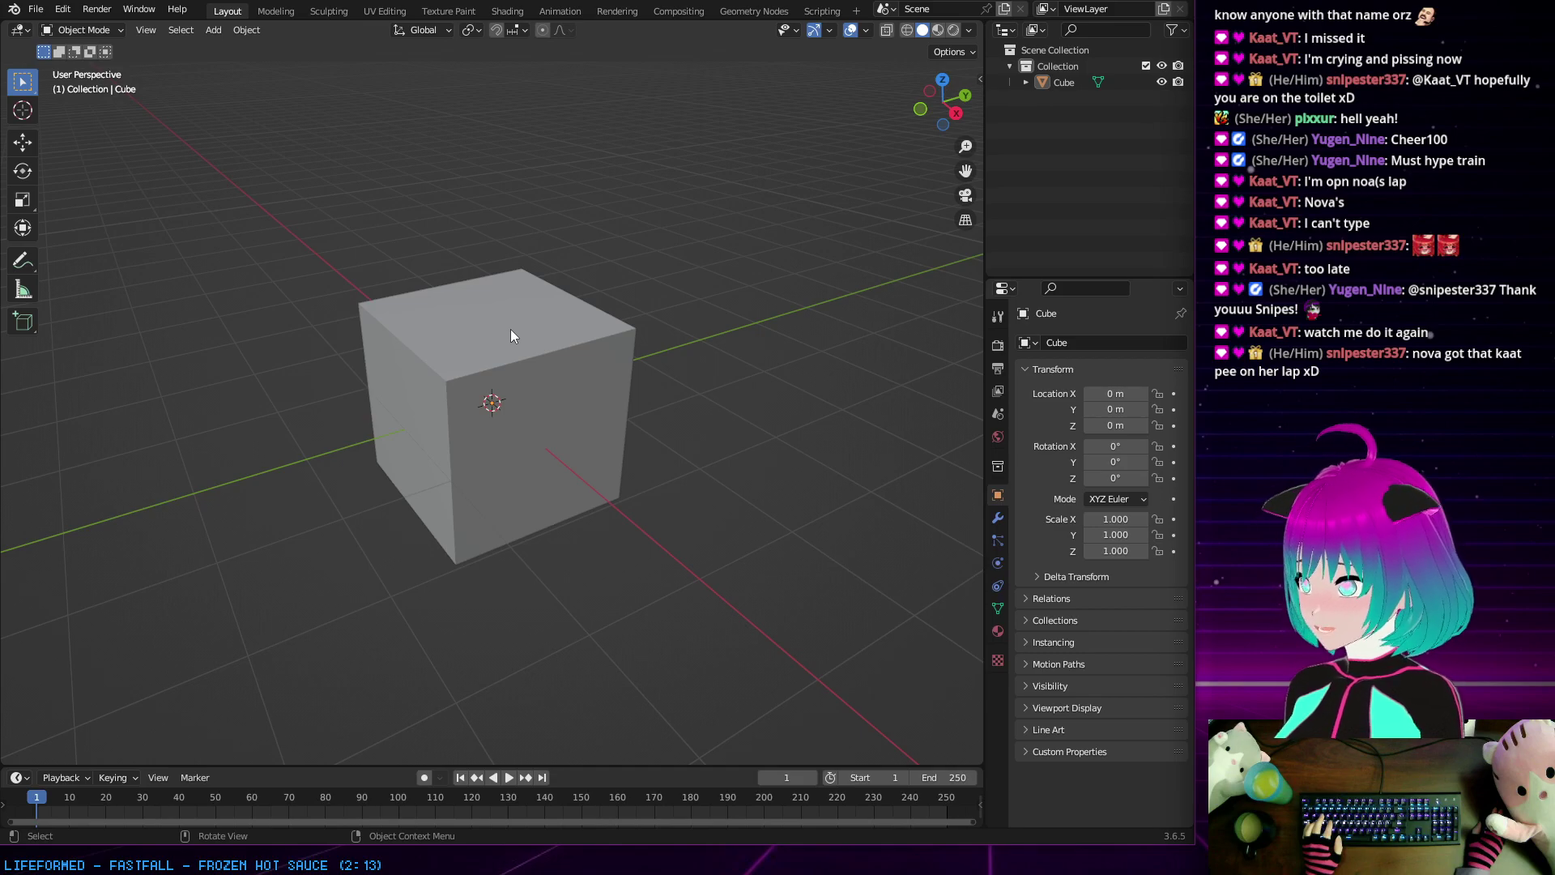
middle_click_drag(515, 325, 524, 328)
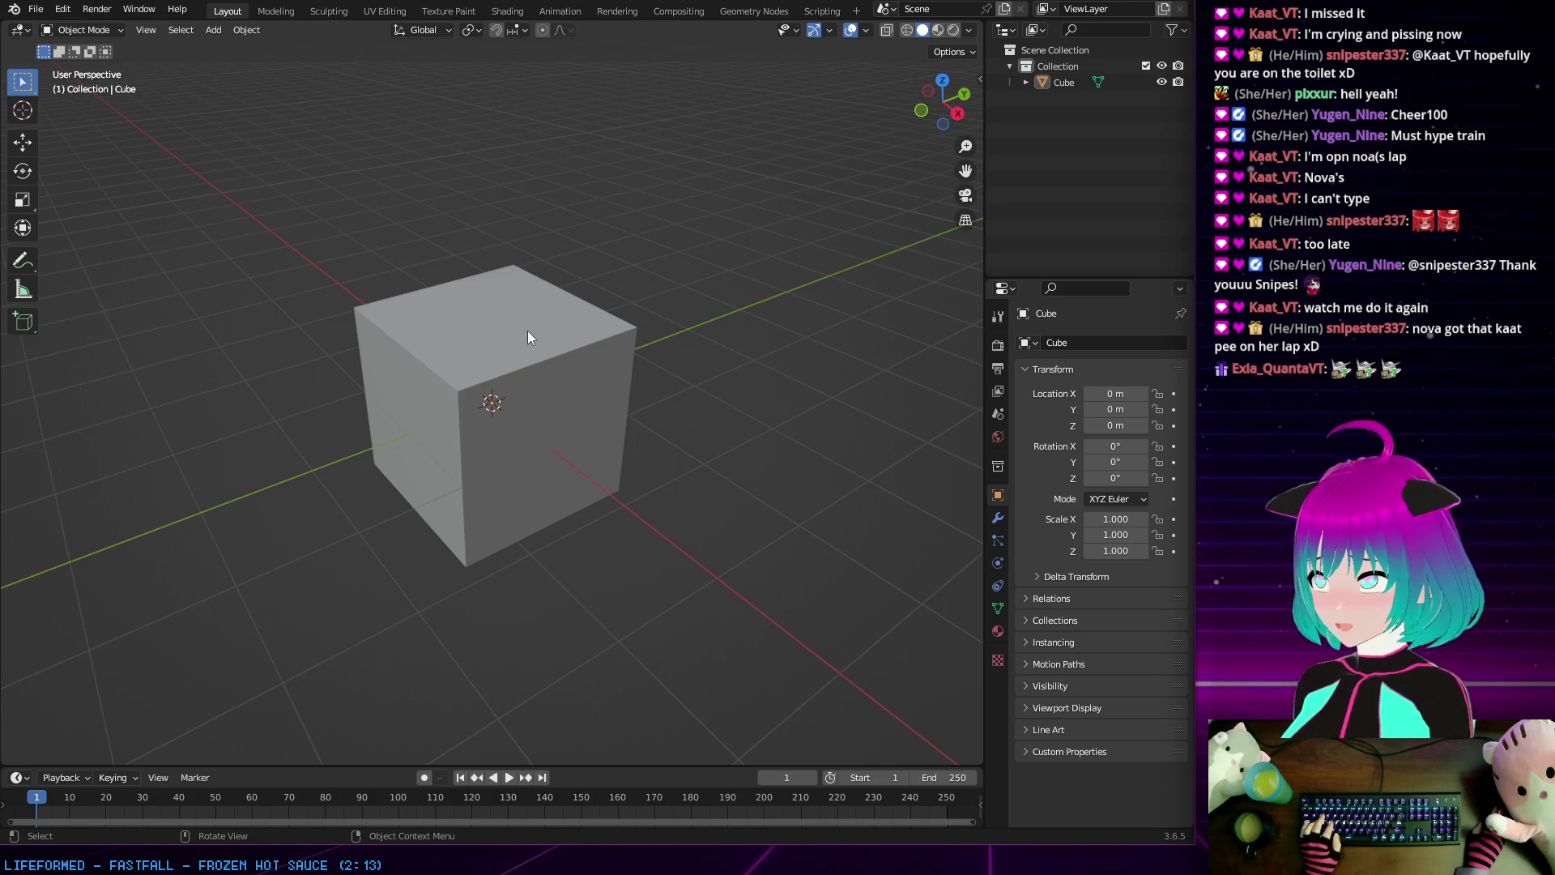
middle_click_drag(537, 301, 545, 300)
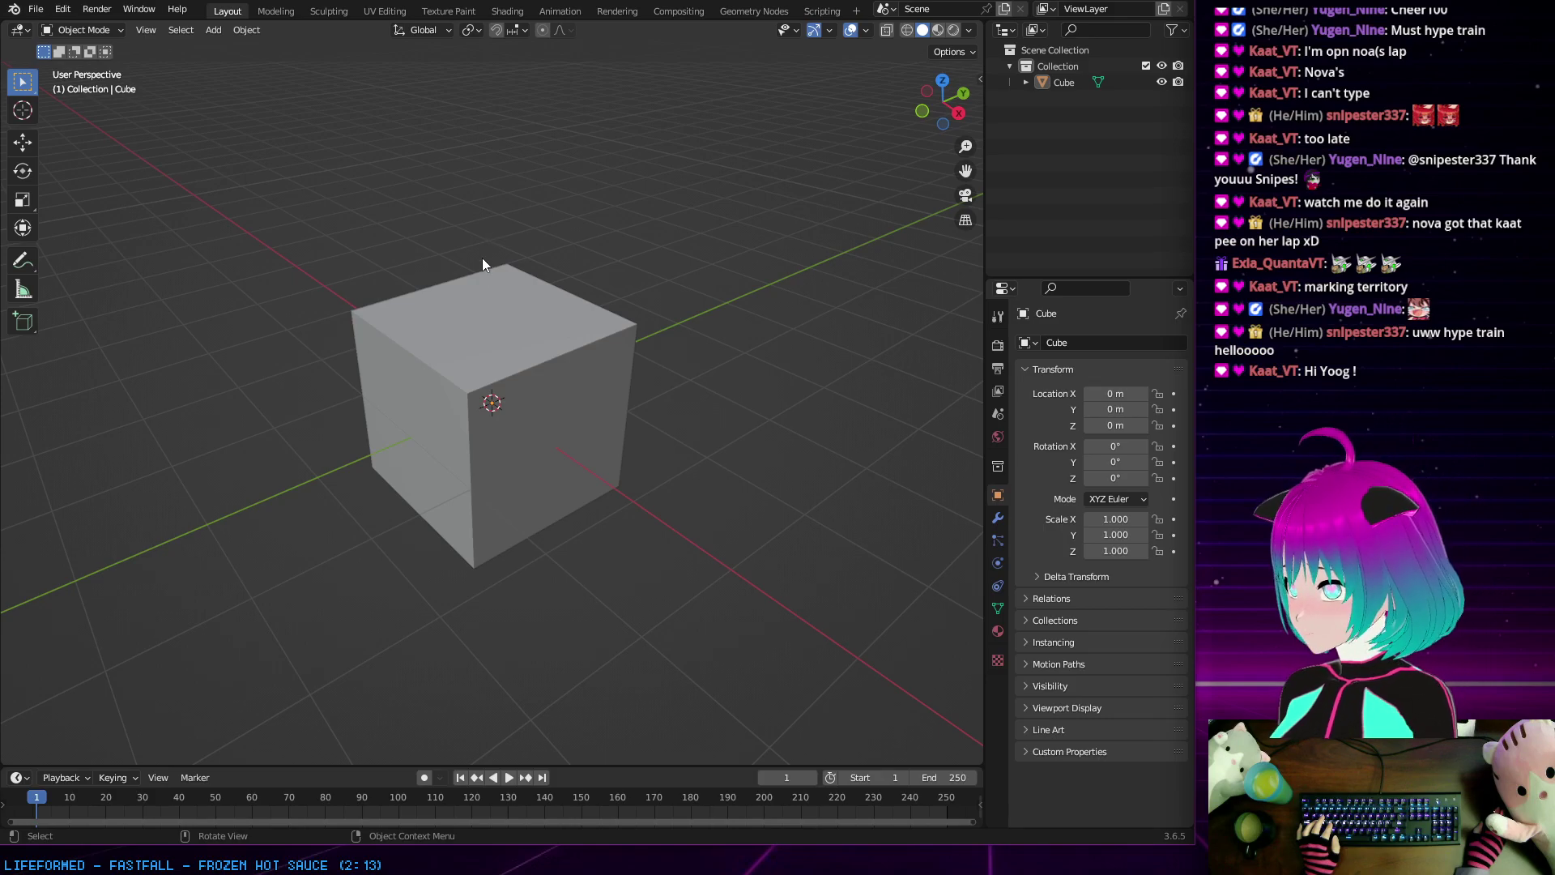
mouse_move(460, 283)
middle_mouse_down()
mouse_move(455, 255)
mouse_move(473, 259)
middle_mouse_up()
scroll(473, 260, "up", 3)
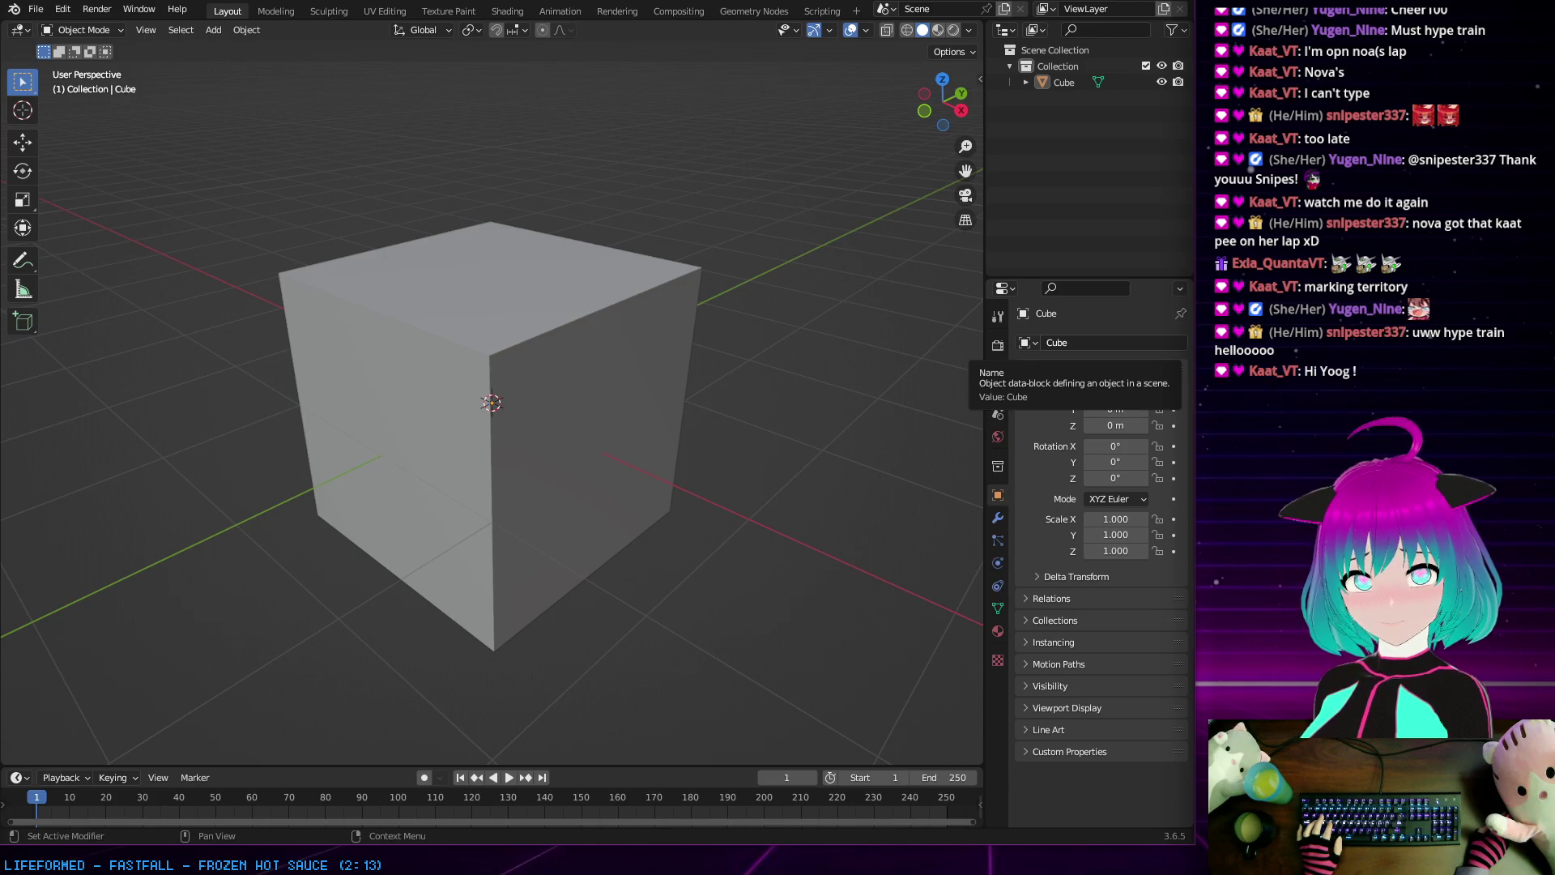
left_click(479, 372)
mouse_move(479, 373)
middle_mouse_down()
mouse_move(518, 360)
mouse_move(489, 351)
mouse_move(521, 366)
mouse_move(414, 370)
mouse_move(464, 347)
middle_mouse_up()
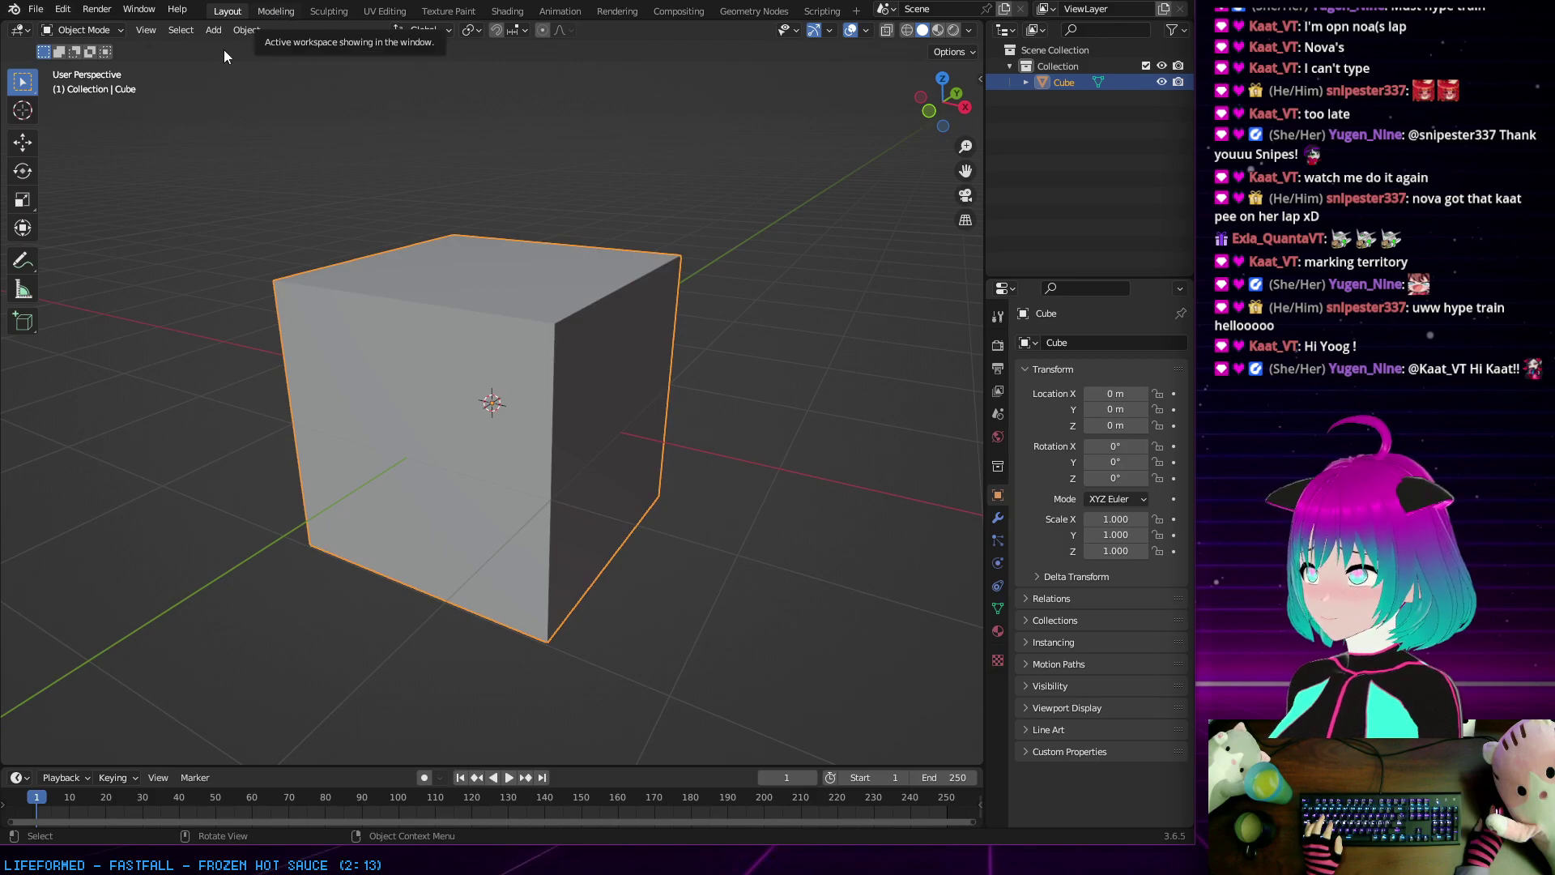
Step: Switch to the Modeling workspace and bring up the Cube's mesh editing context menu
left_click(276, 11)
middle_click_drag(482, 388, 504, 427)
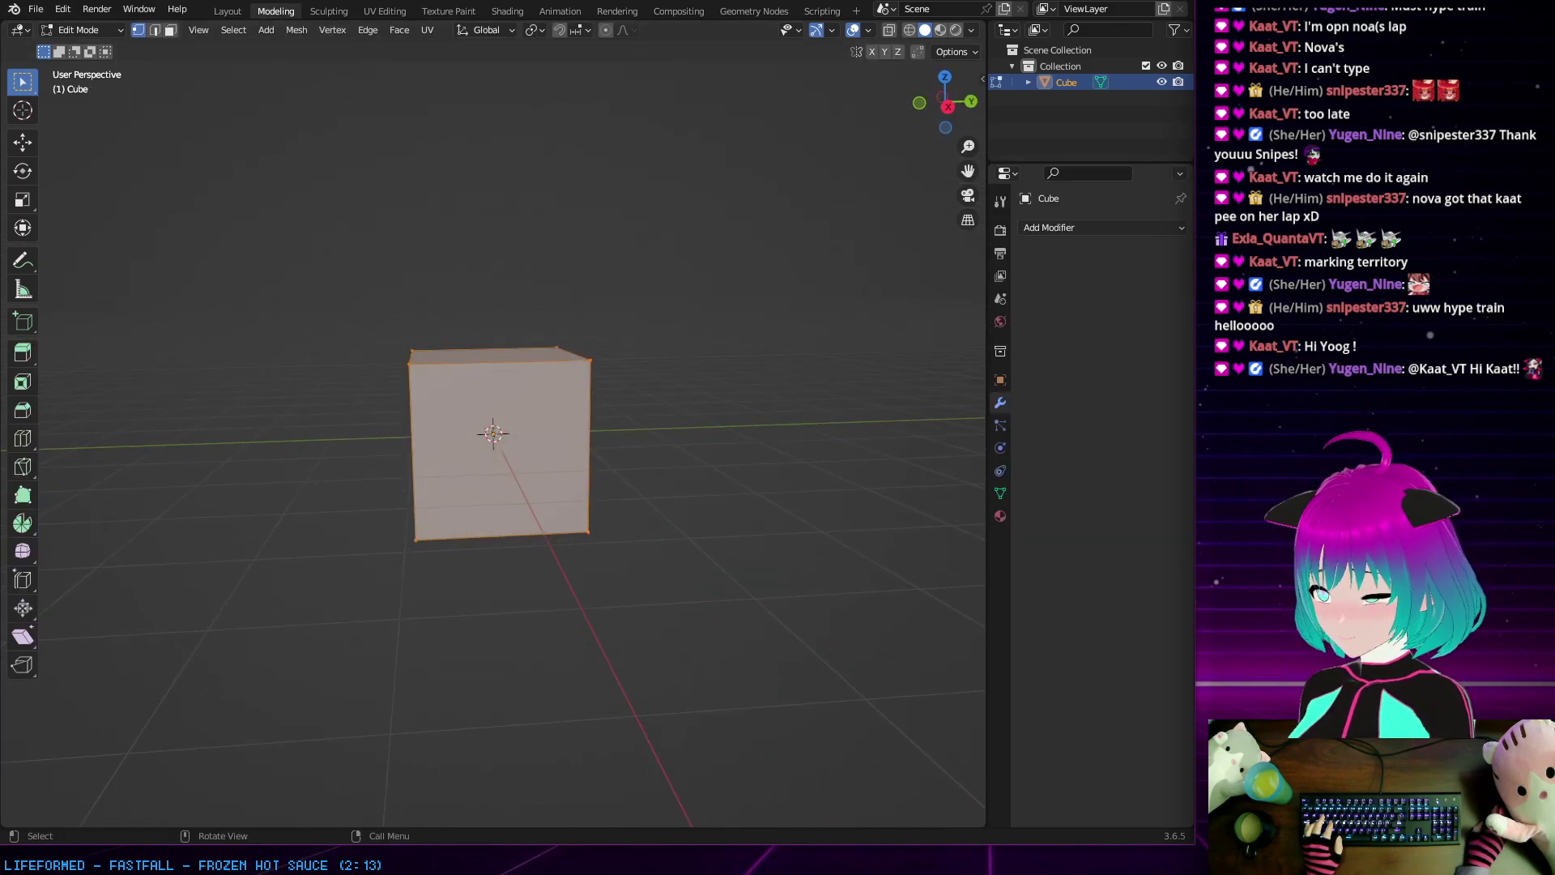
left_click(25, 30)
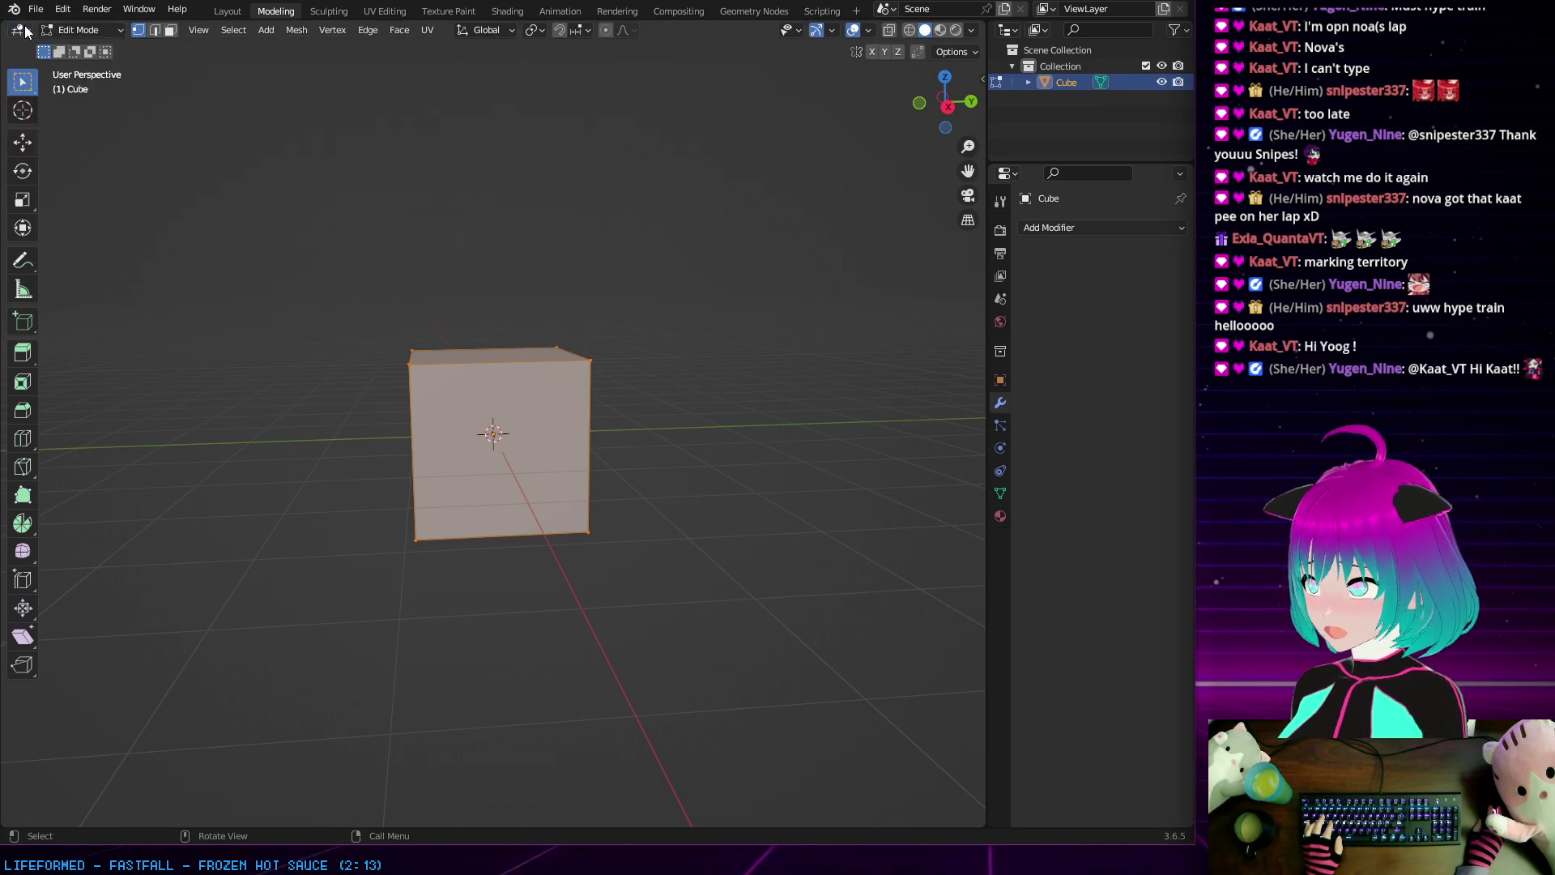
right_click(428, 319)
right_click(417, 316)
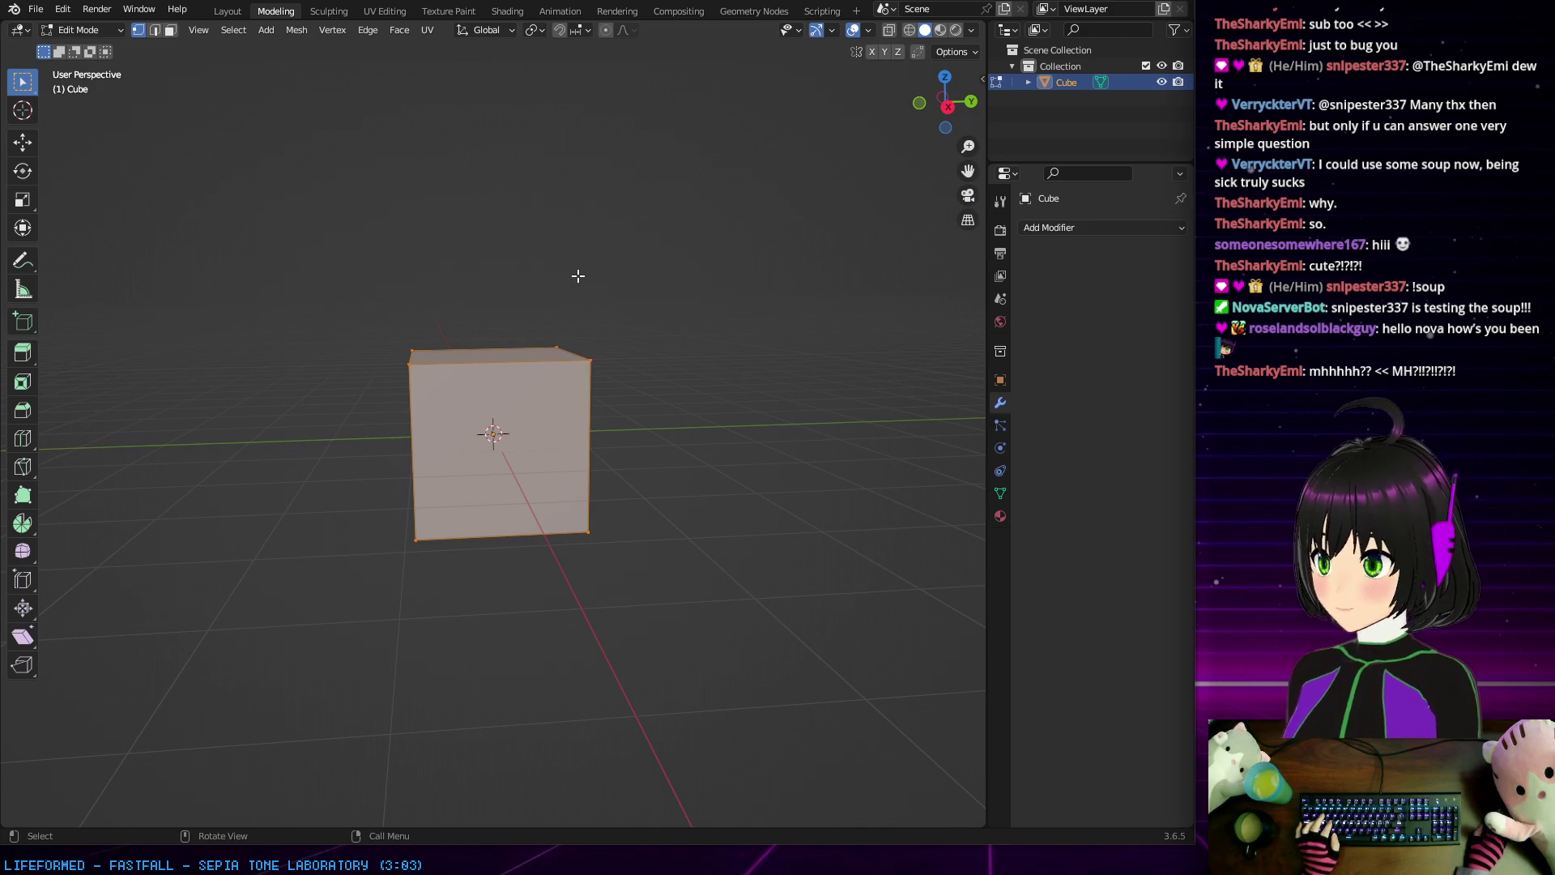
middle_click_drag(522, 247, 593, 286)
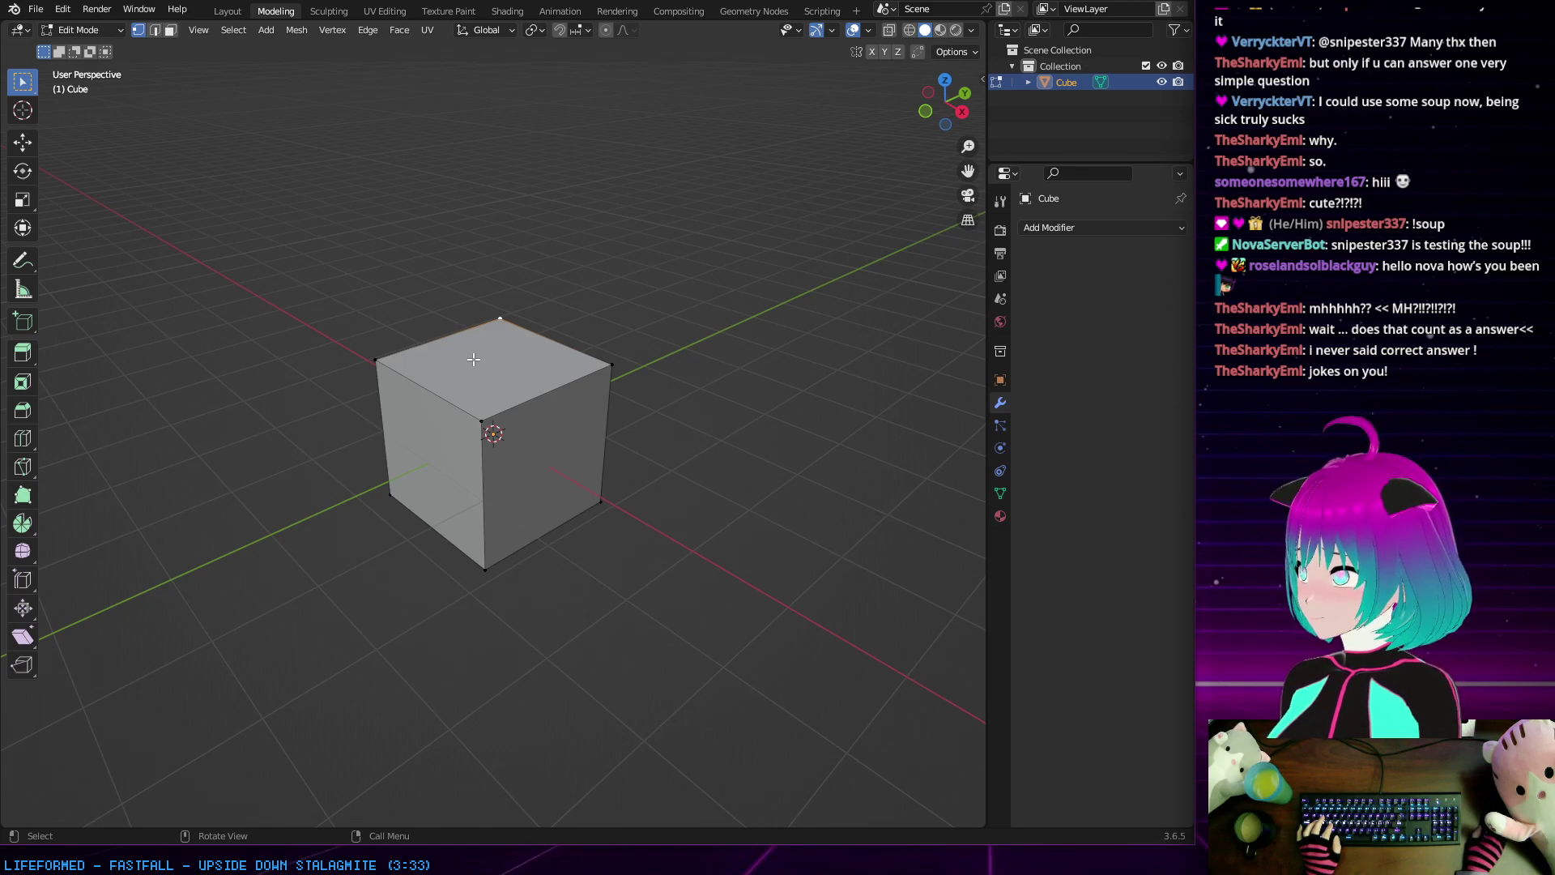
middle_click_drag(480, 372, 497, 365)
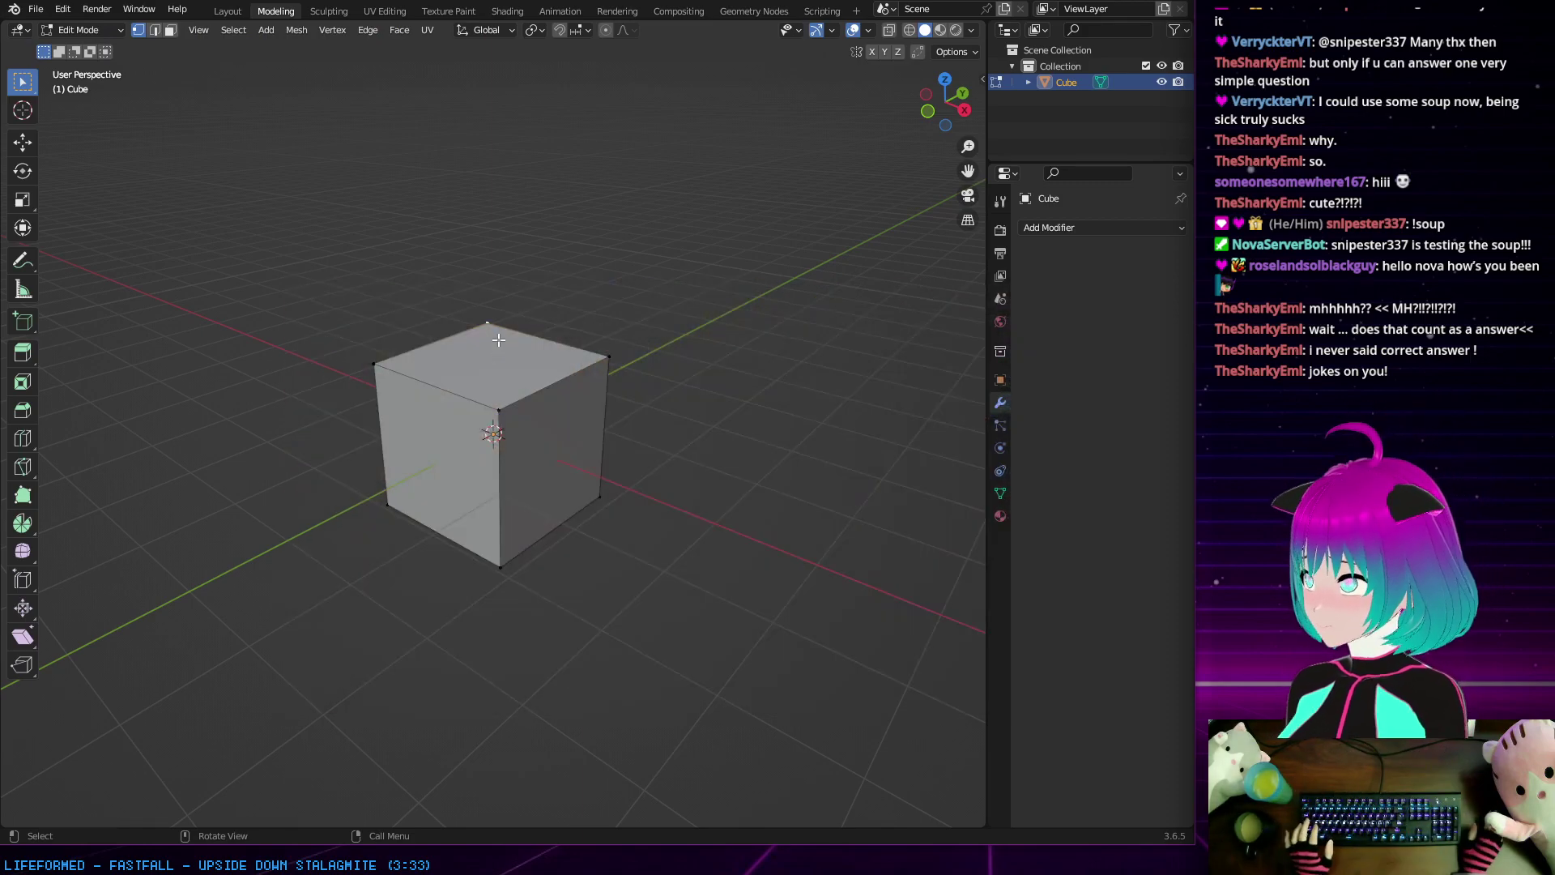
middle_click_drag(498, 360, 503, 382)
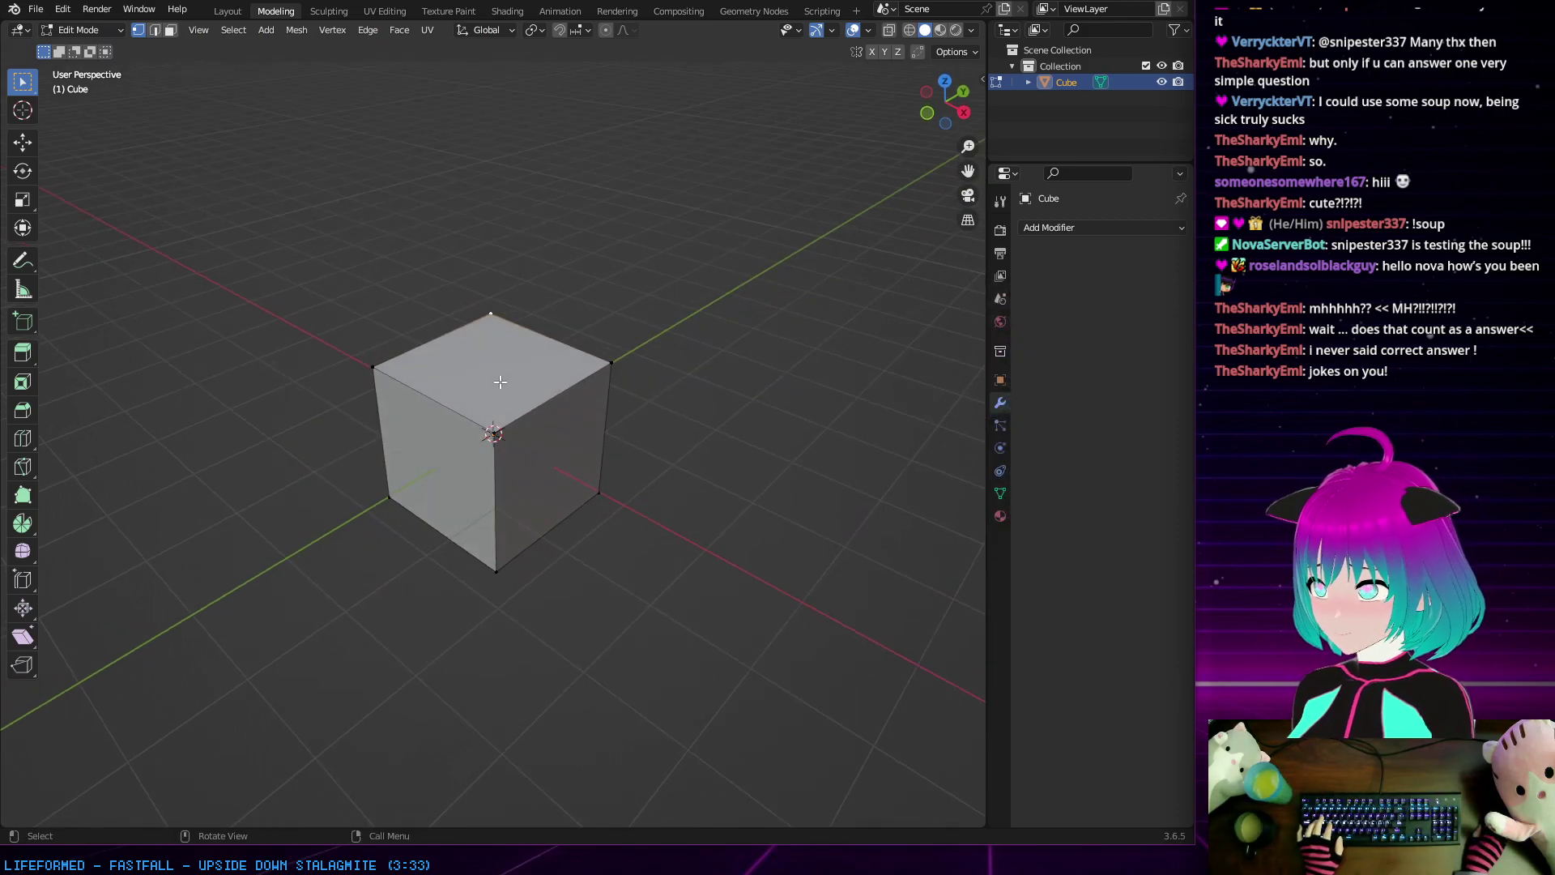
scroll(494, 371, "up", 5)
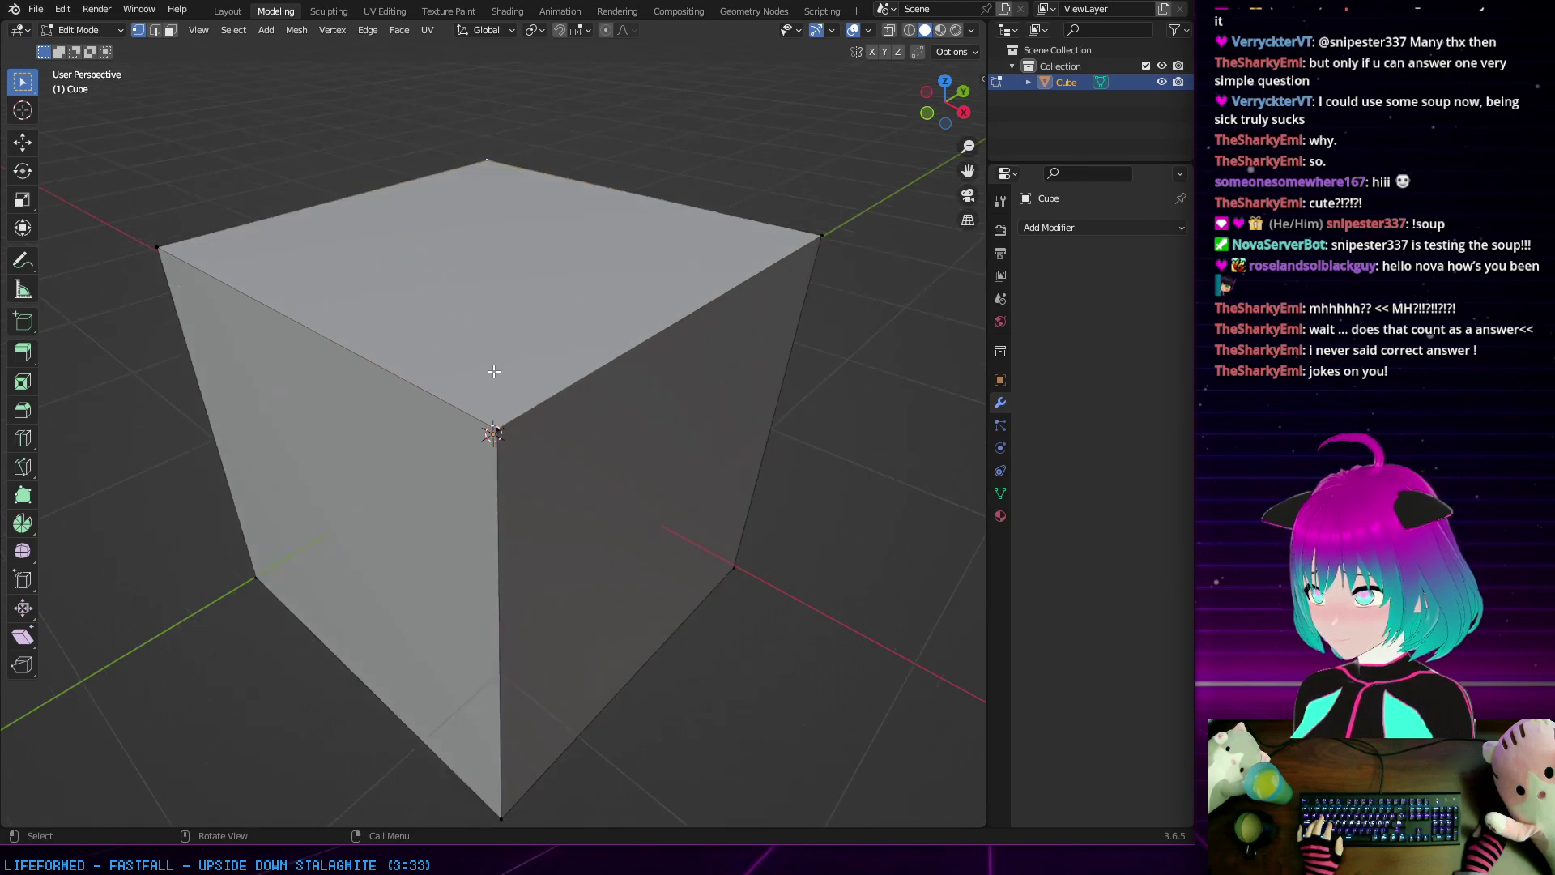
middle_click_drag(493, 371, 483, 302)
scroll(496, 388, "down", 3)
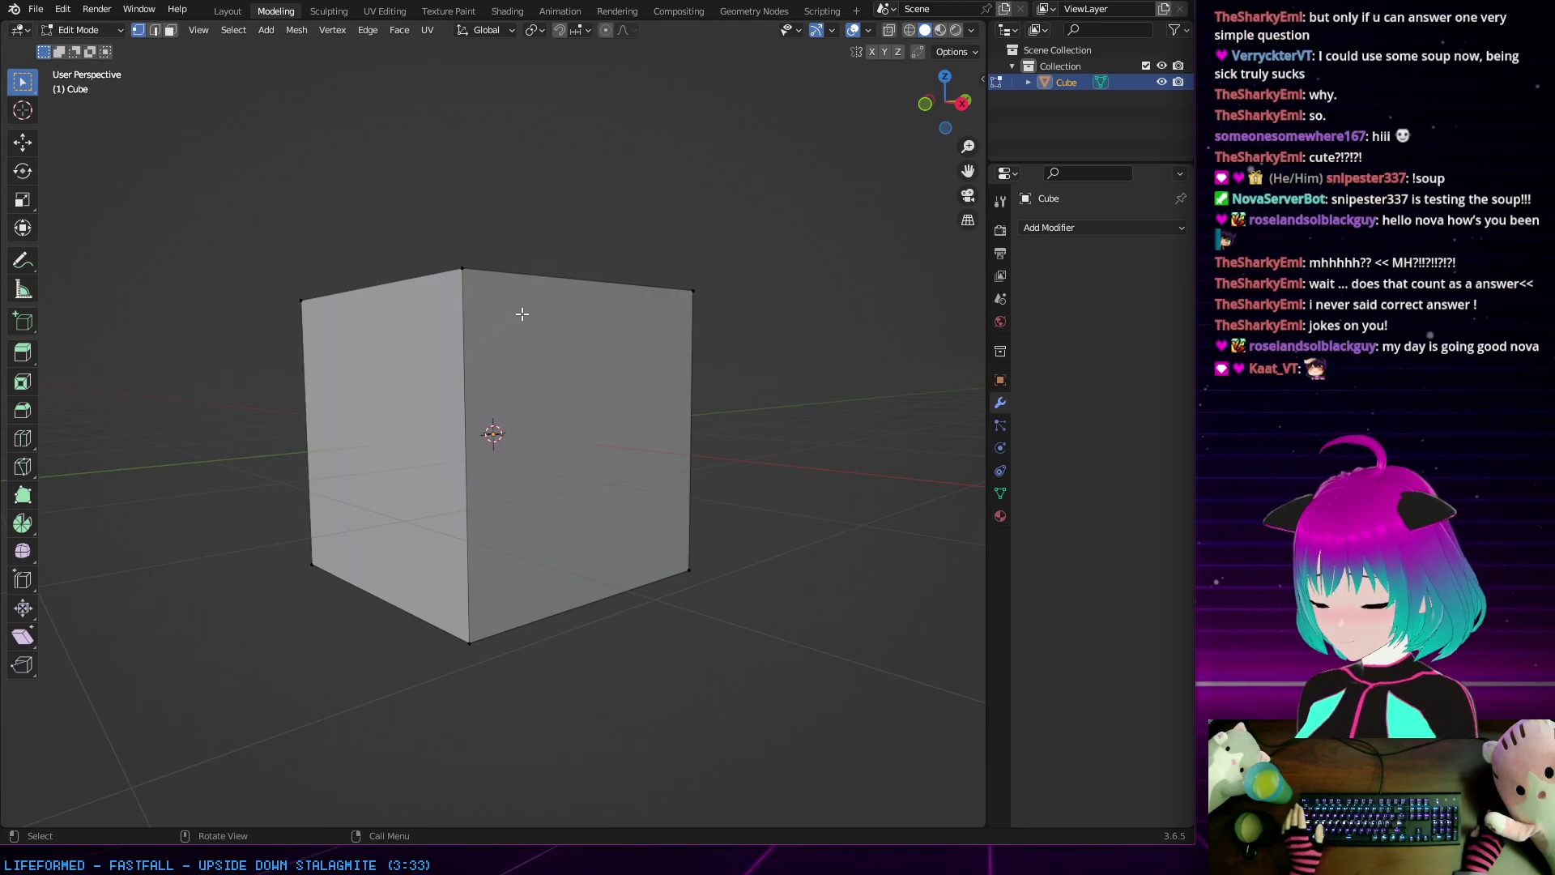
key("grave")
Step: Switch the viewport to Front Orthographic to see the cube head-on
left_click(429, 256)
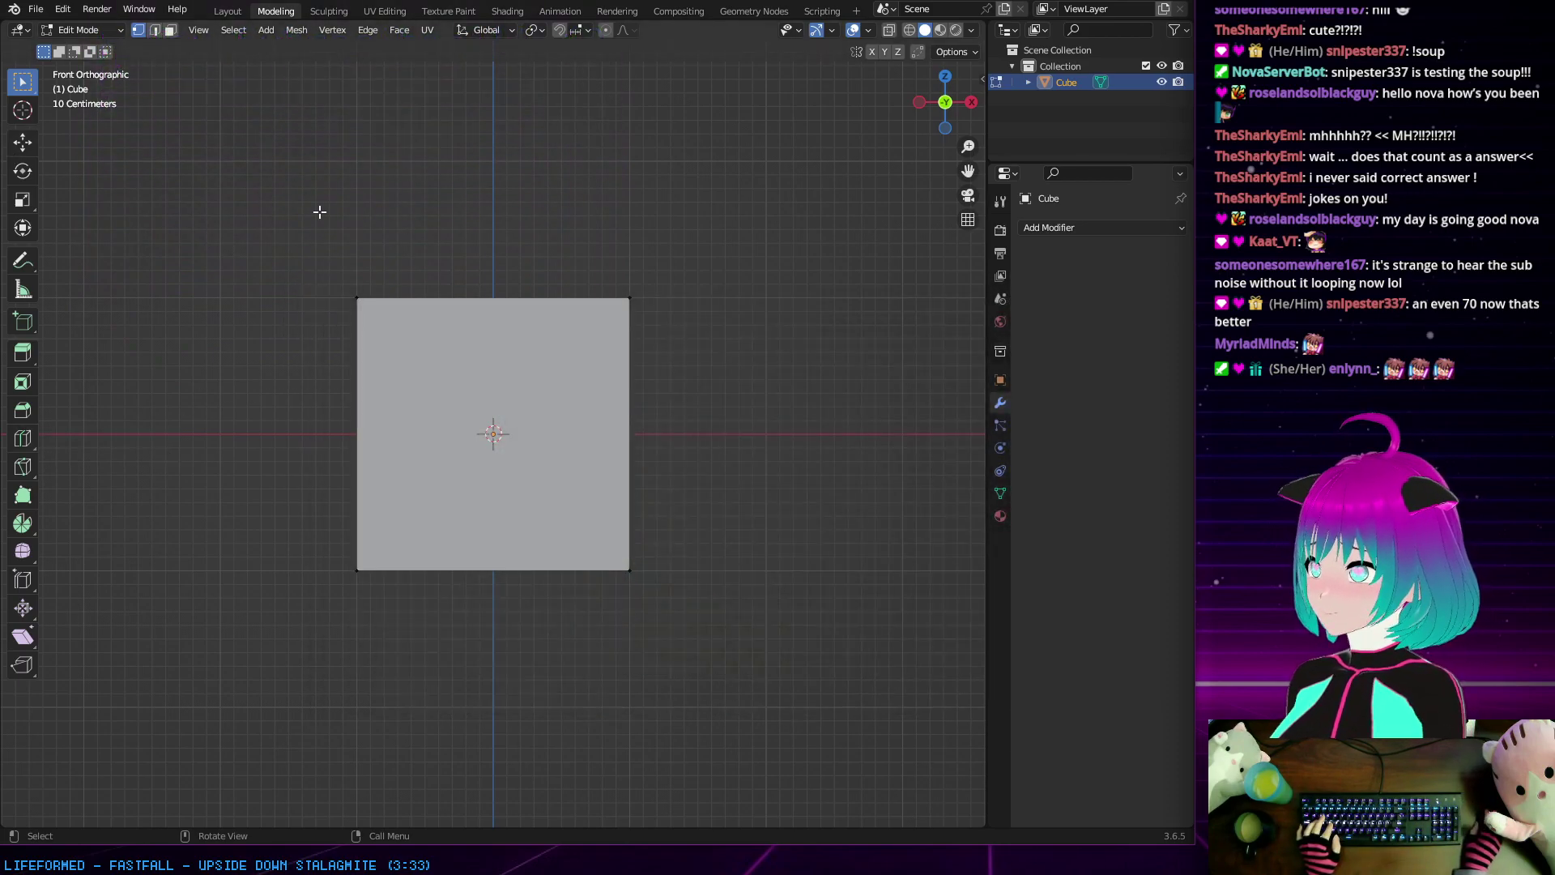
Step: From a left side view, lift the cube until its base rests on the ground, about Z 1.0084 m
left_click(227, 13)
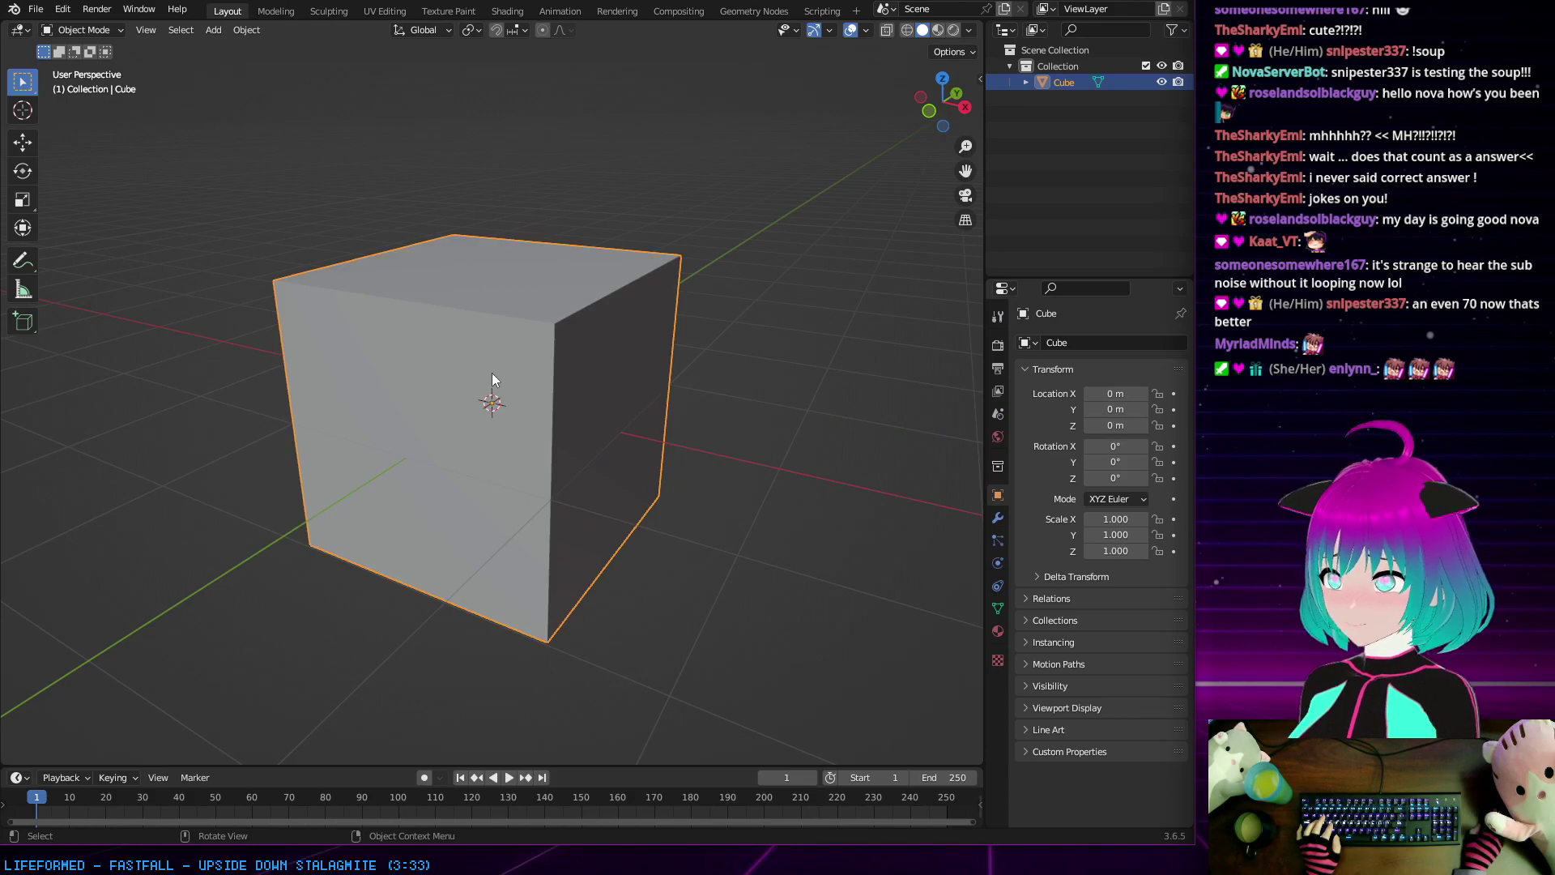
key("ctrl+KP_3")
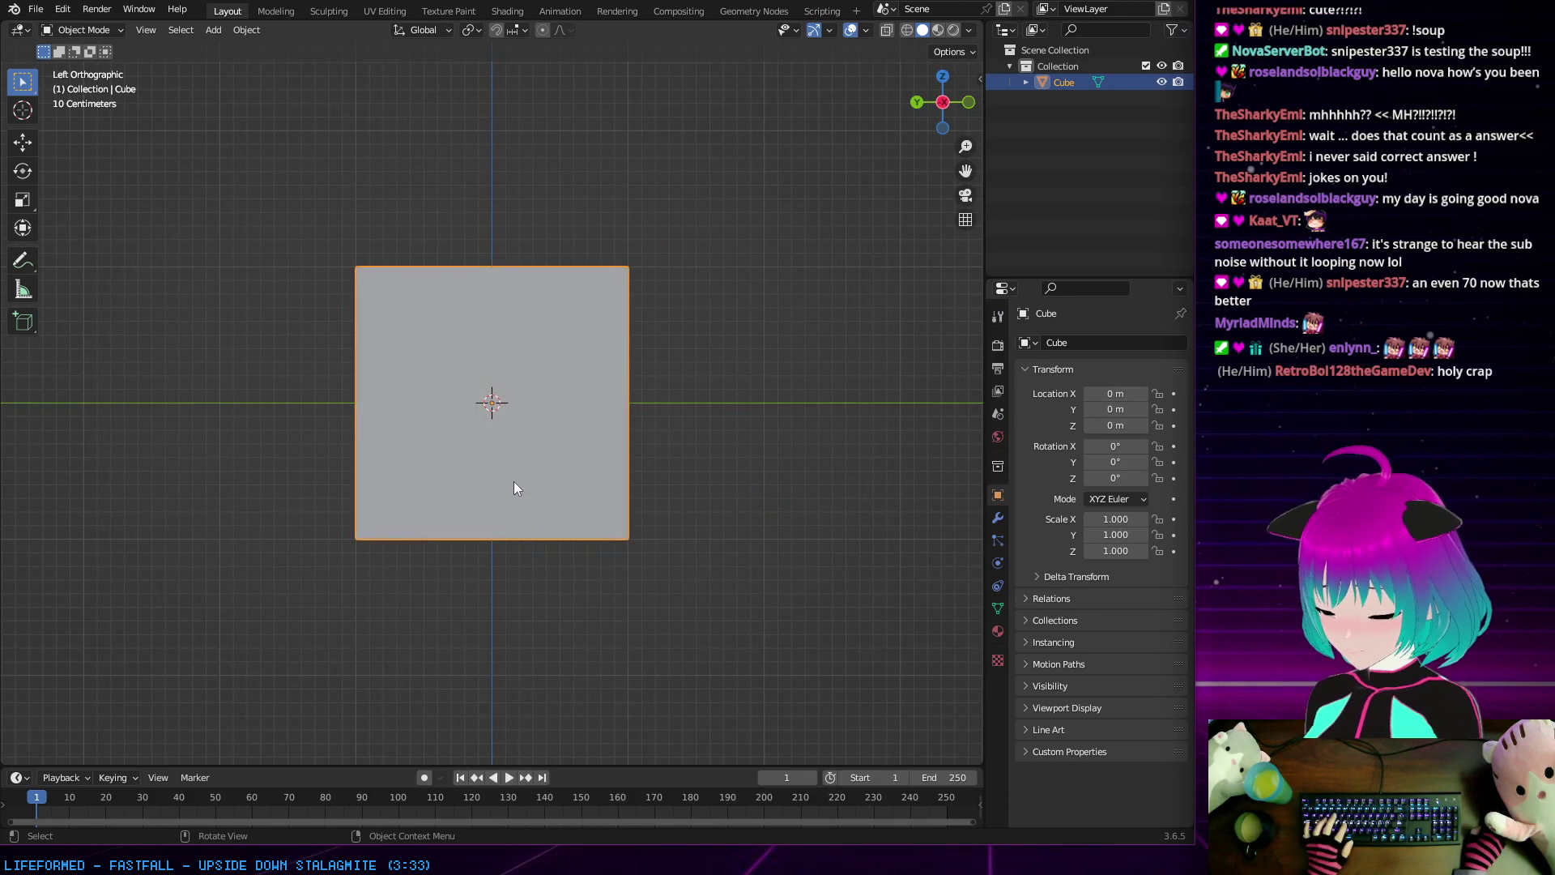
key("g")
left_click(513, 481)
key("g")
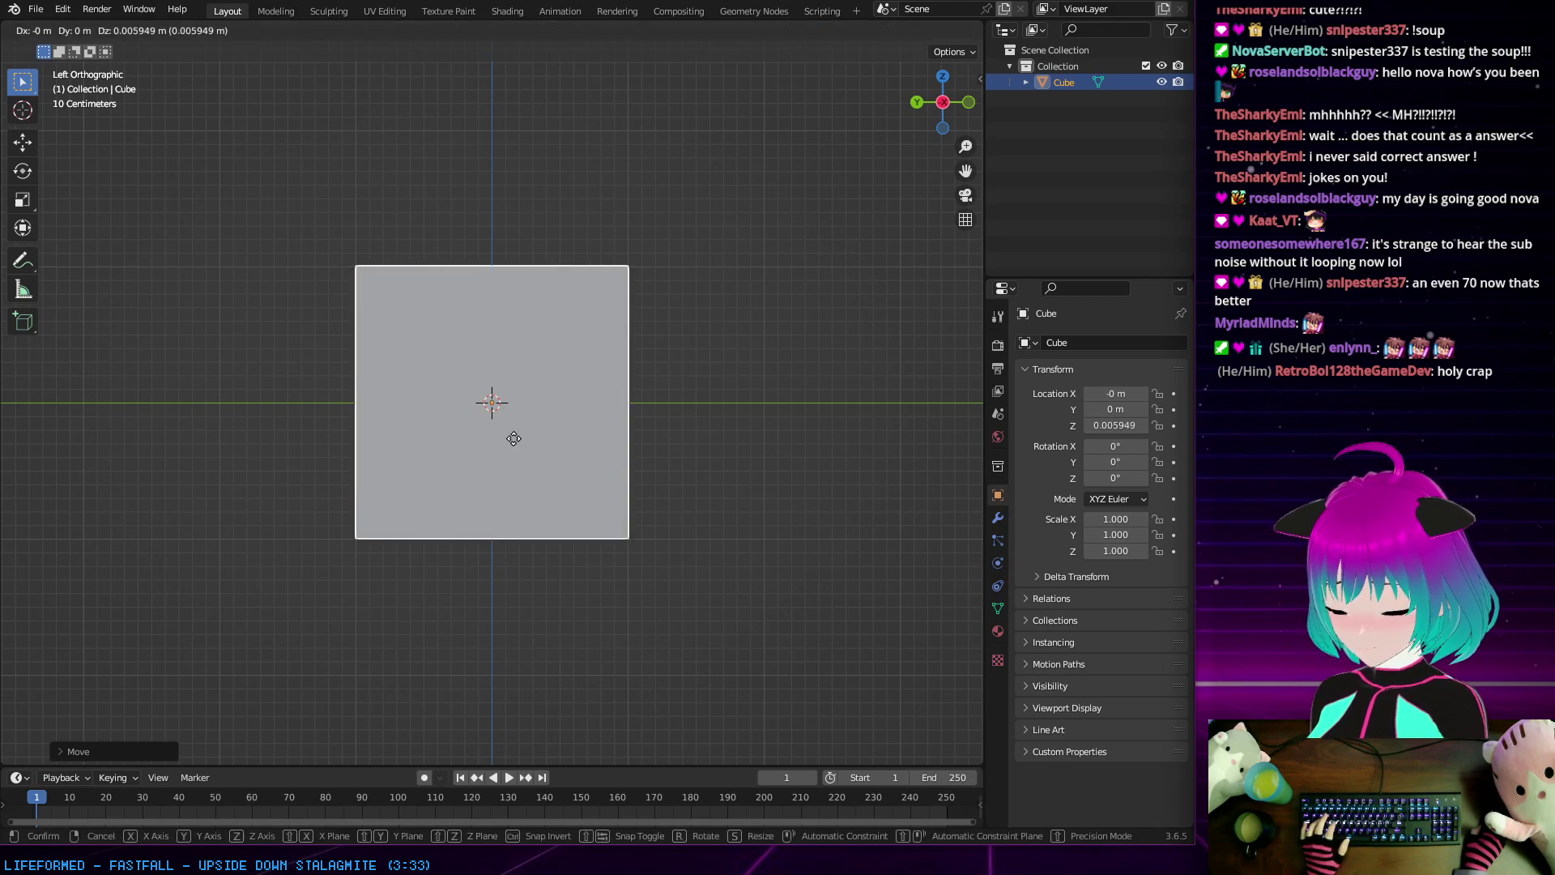
left_click(516, 417)
key("g")
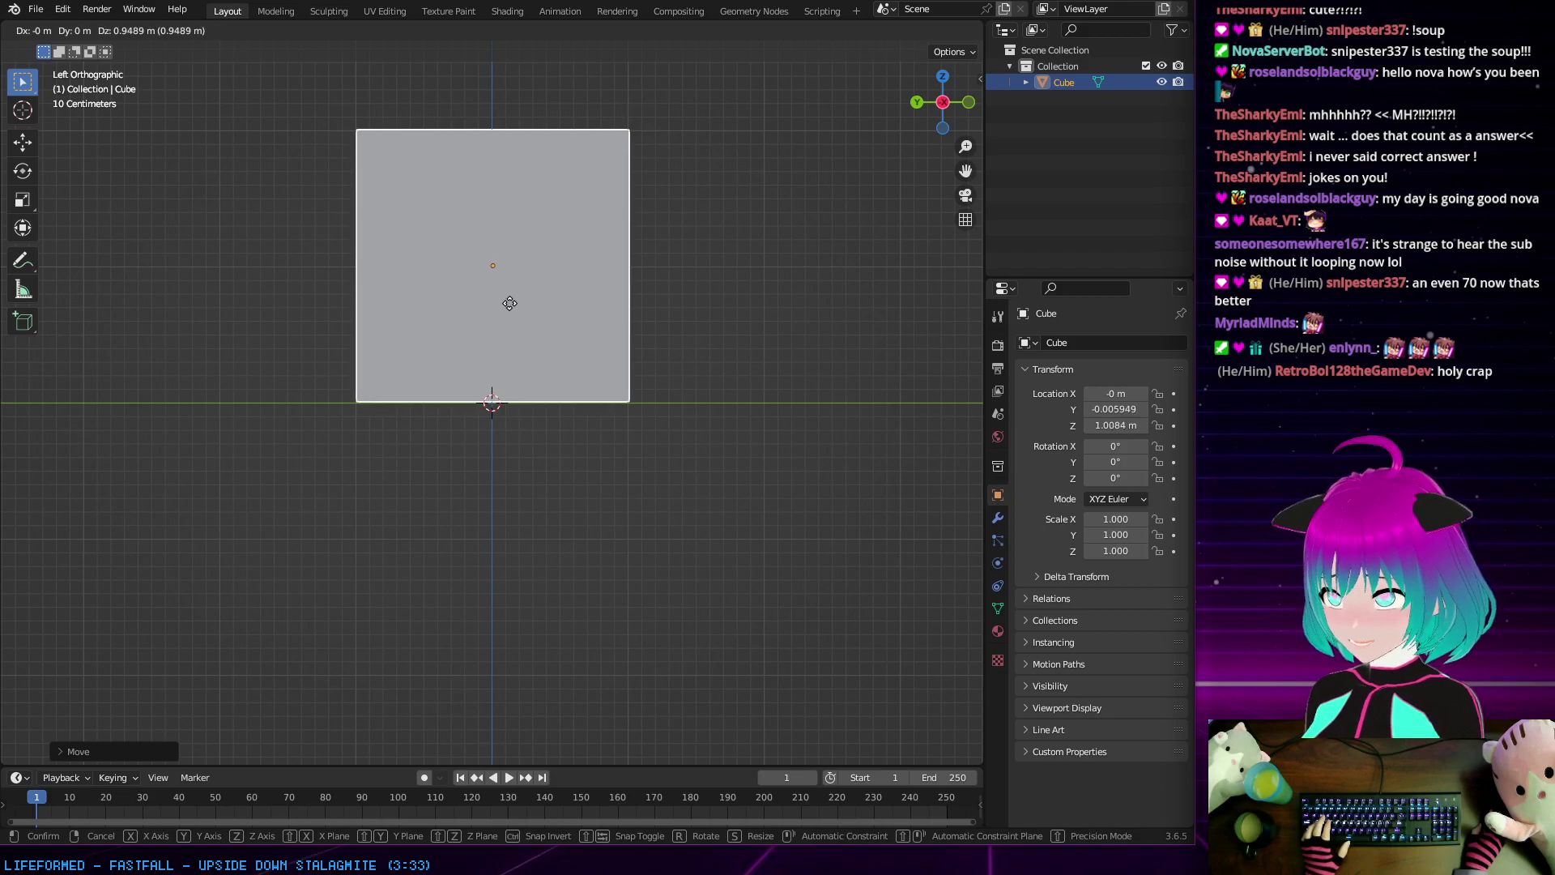
left_click(517, 304)
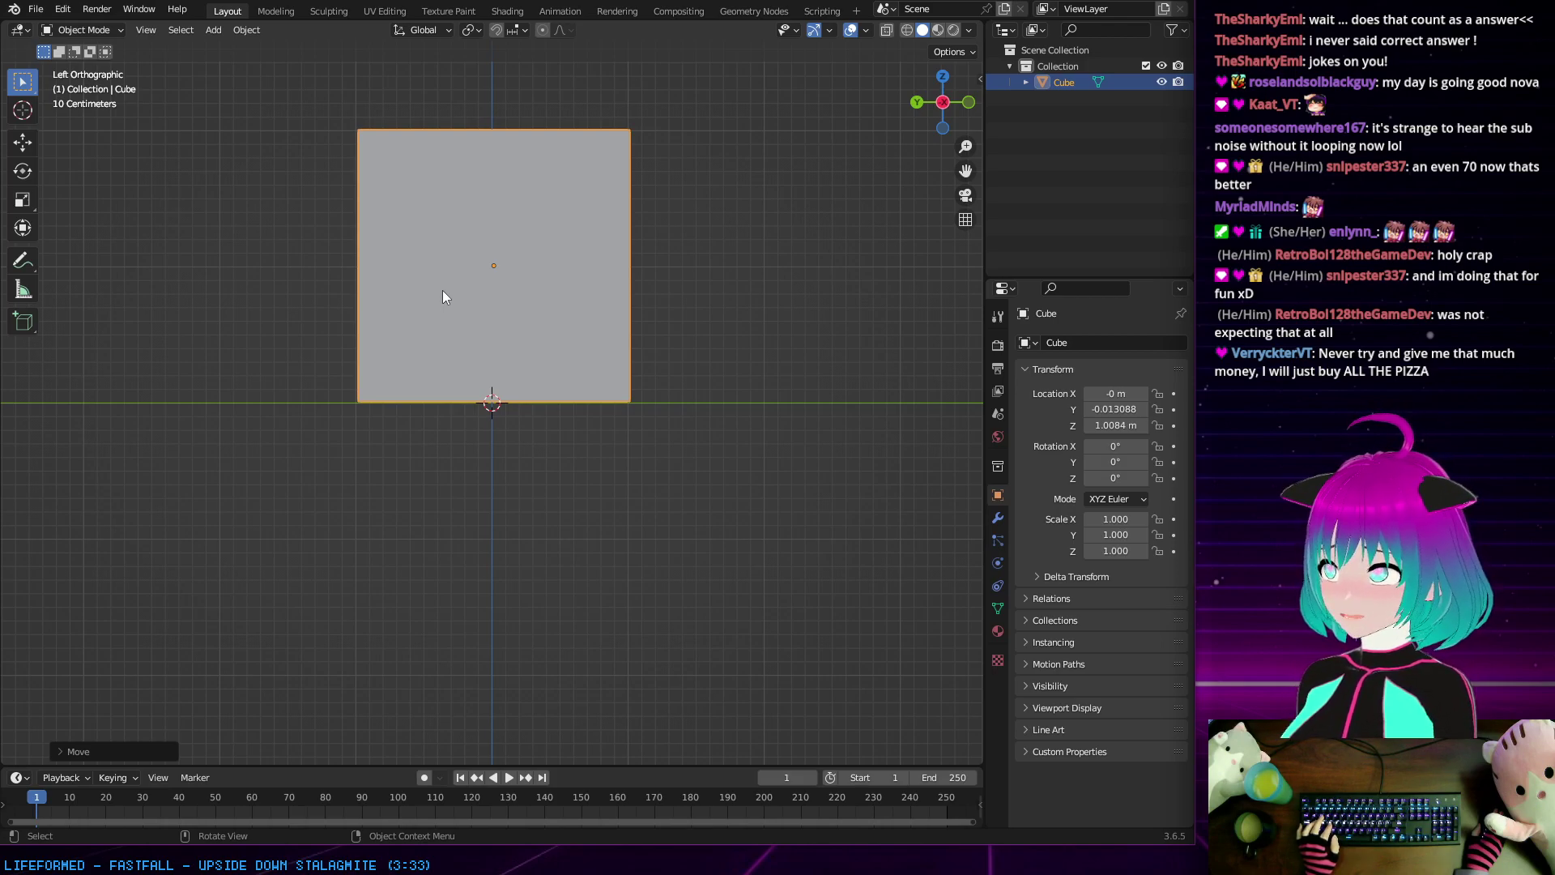
Step: Orbit the view around the cube to see it in perspective from several angles
middle_click_drag(440, 289, 513, 361)
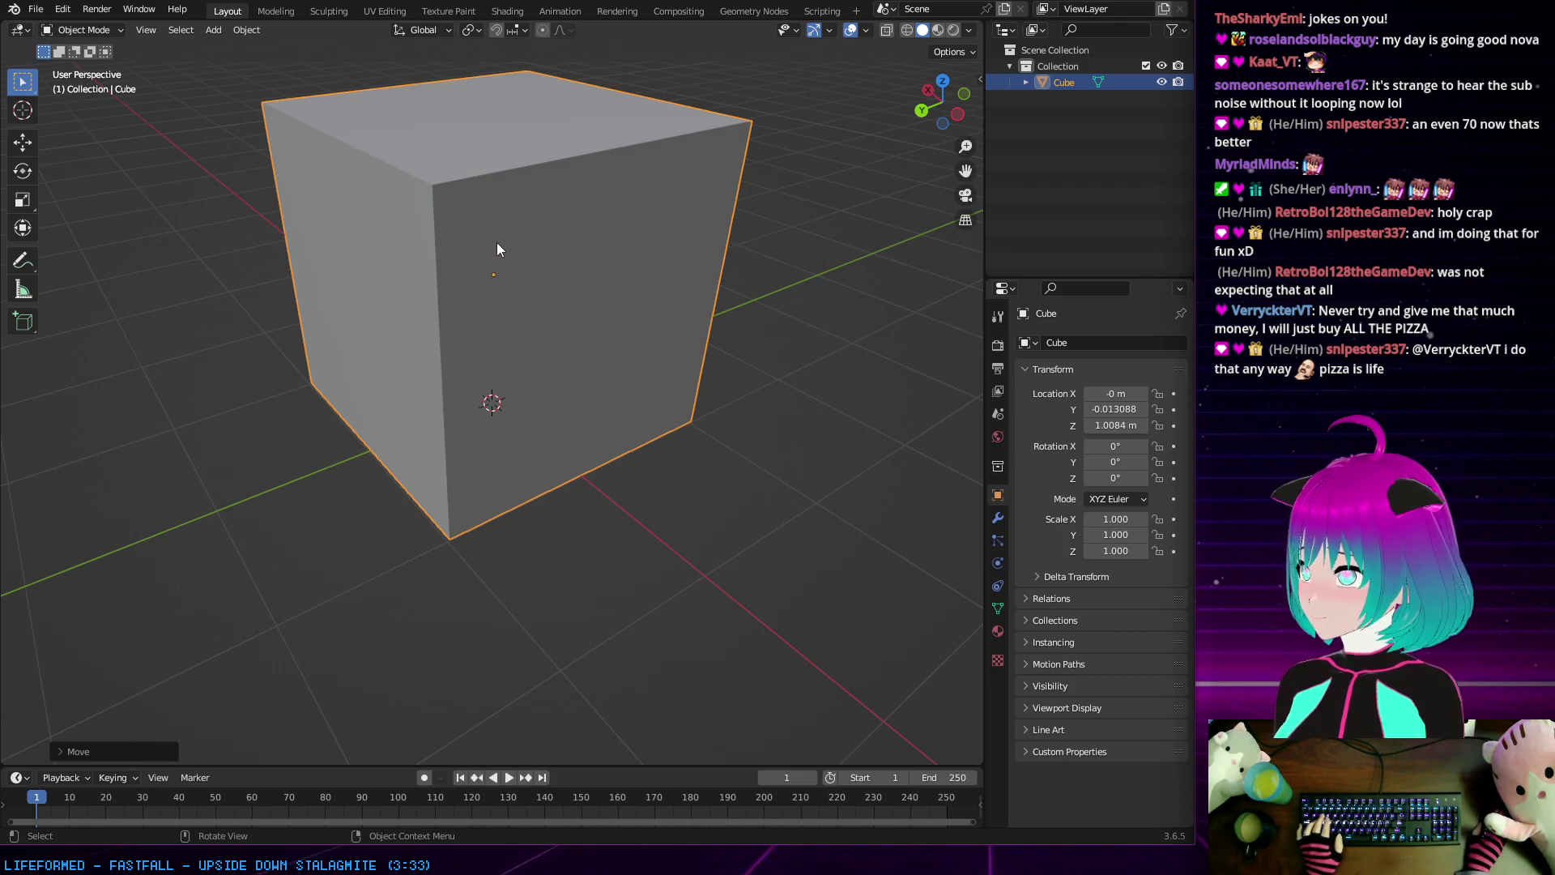
middle_click_drag(523, 255, 620, 240)
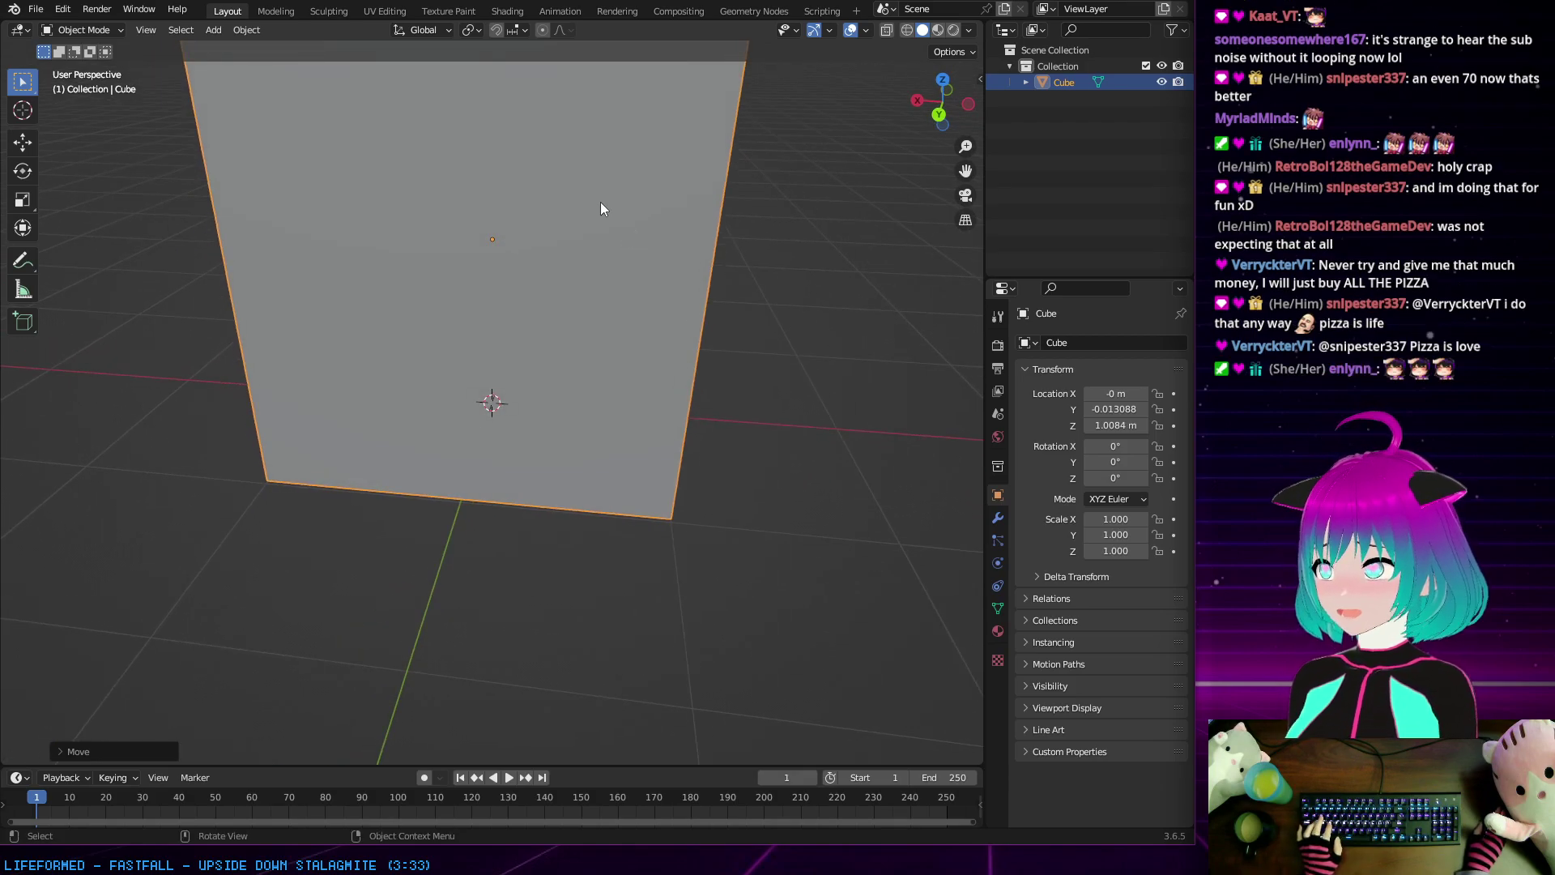
mouse_move(591, 267)
middle_mouse_down()
mouse_move(556, 236)
mouse_move(579, 290)
mouse_move(609, 249)
mouse_move(597, 237)
middle_mouse_up()
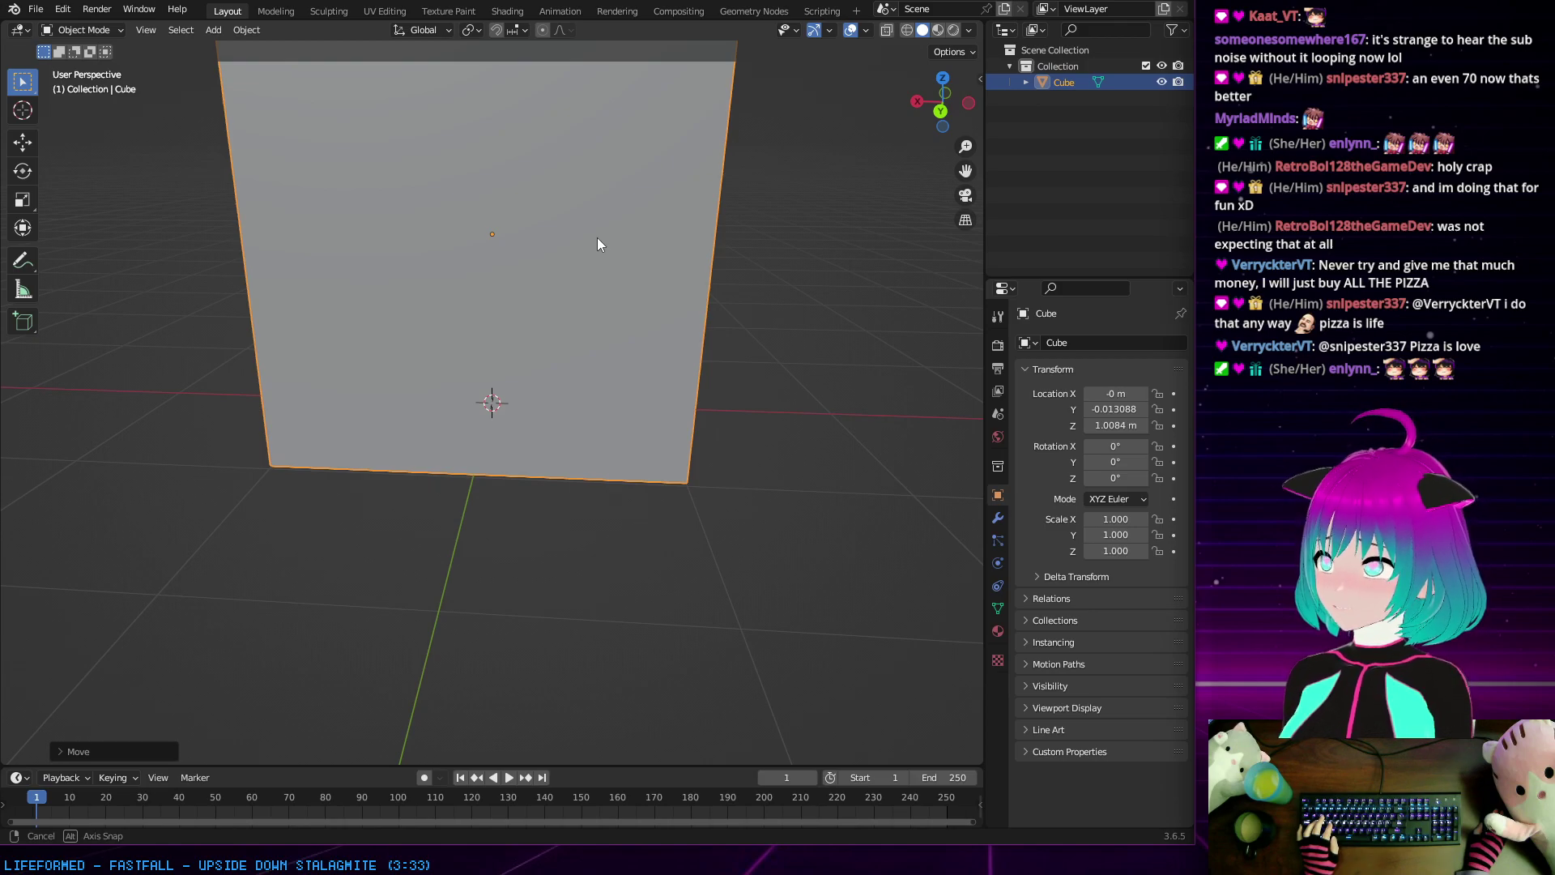
middle_click_drag(598, 238, 600, 235)
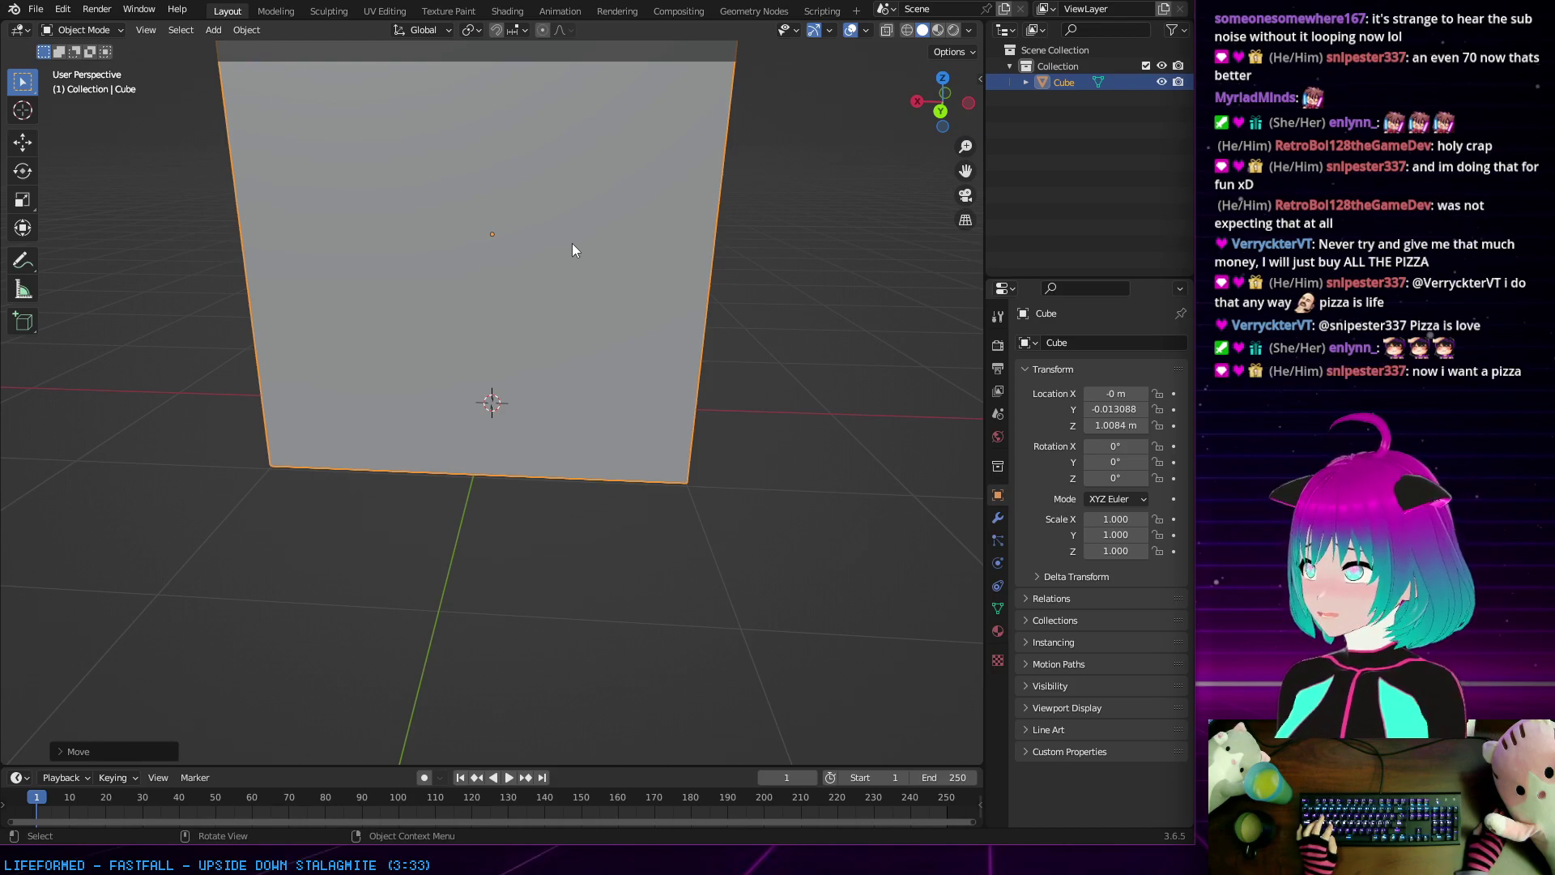
middle_click_drag(567, 280, 551, 315)
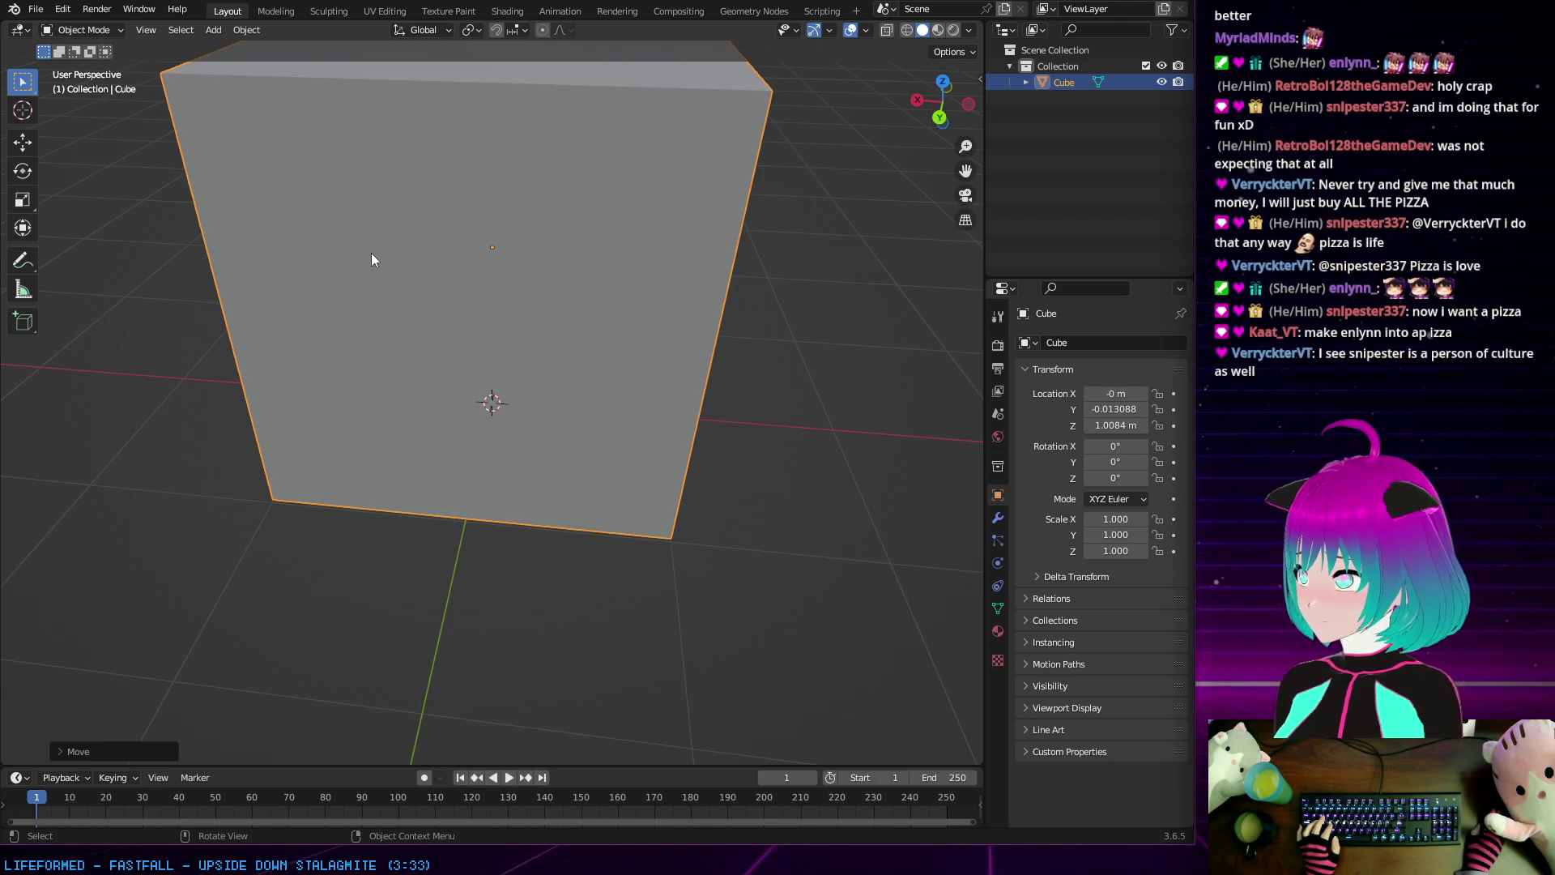
Step: In the Modeling workspace, pick the Scale Cage variant of the scale tool
left_click(264, 11)
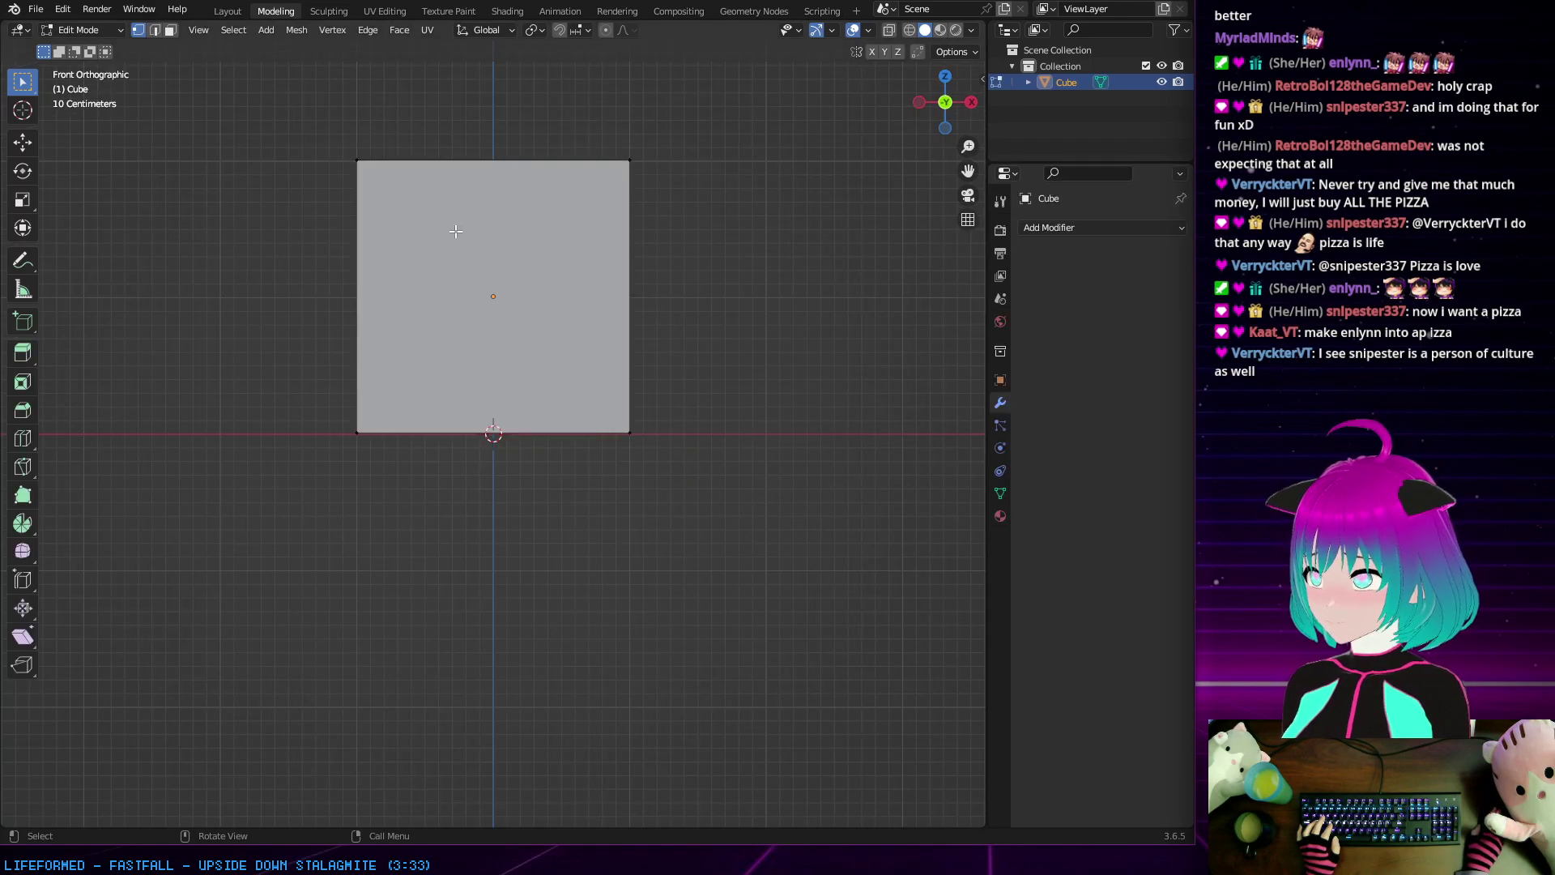
middle_click_drag(470, 260, 454, 240)
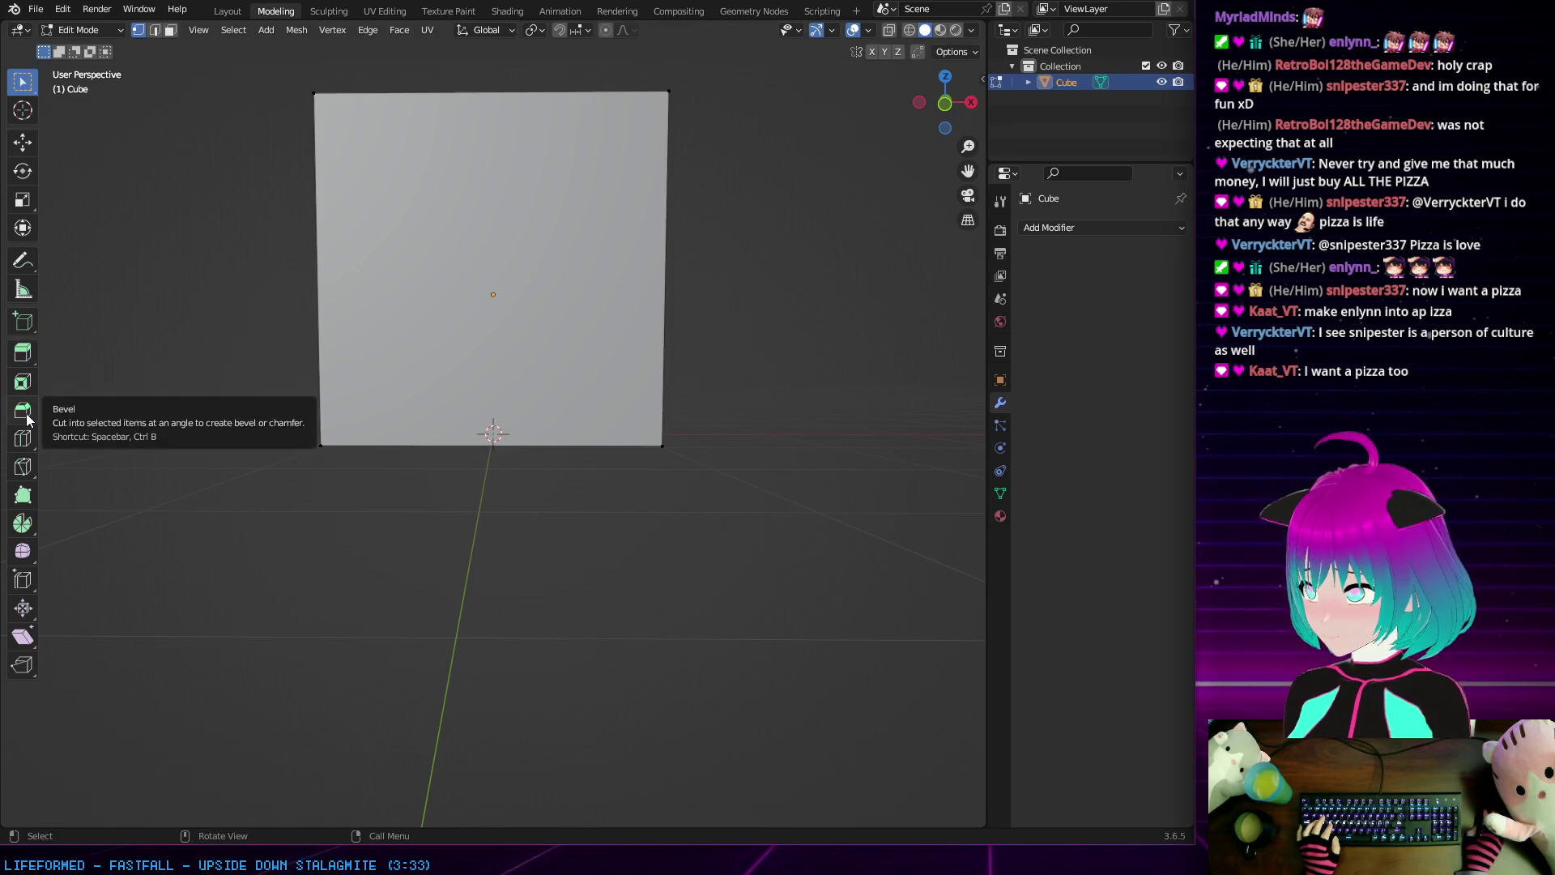
left_click(240, 10)
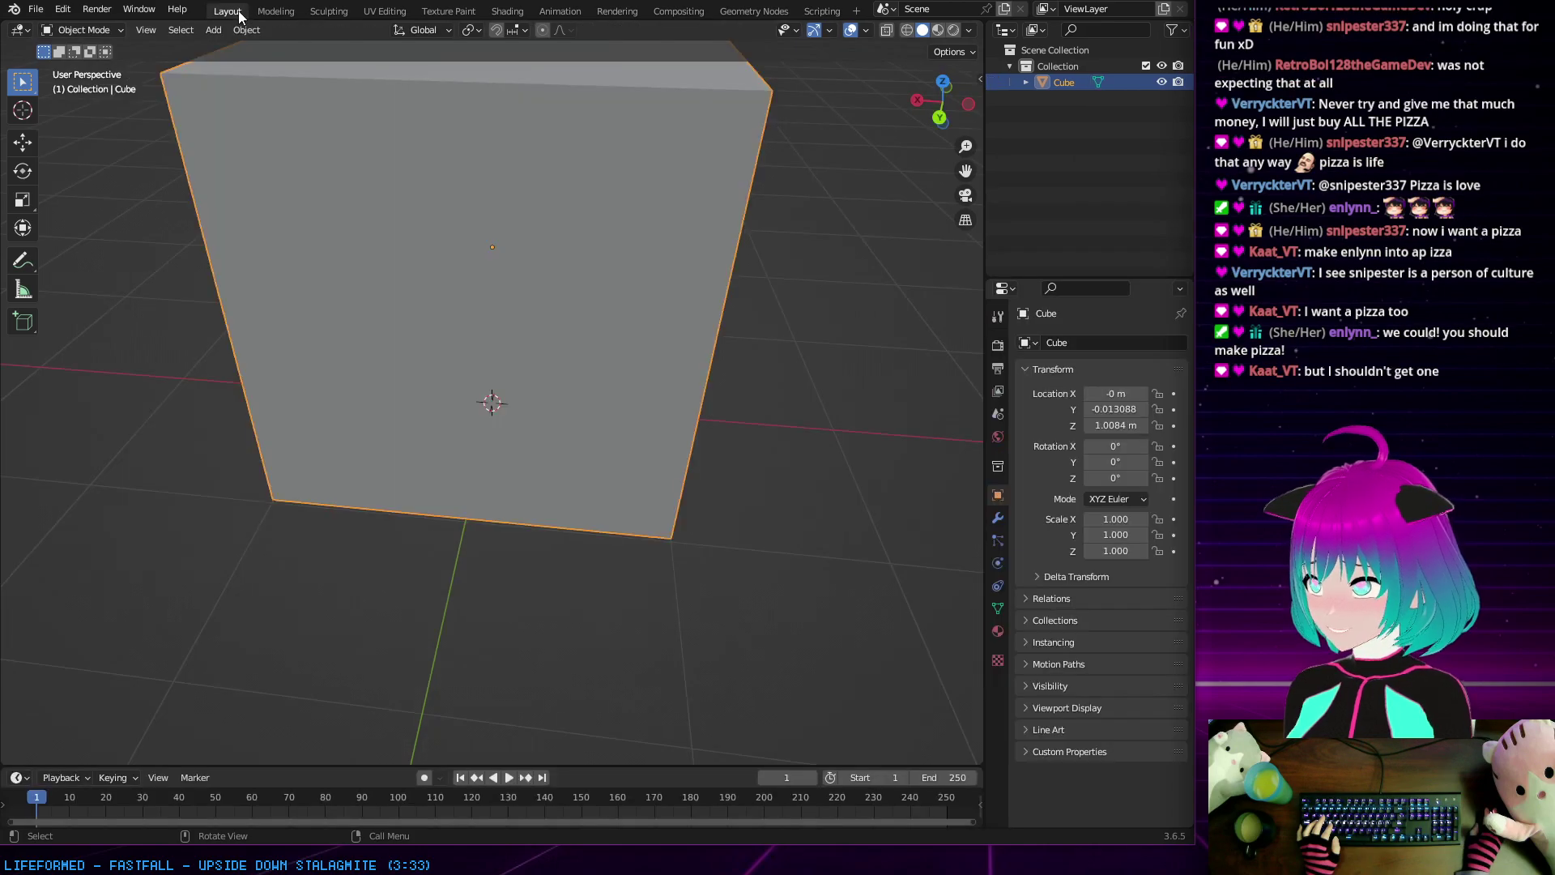
left_click(274, 11)
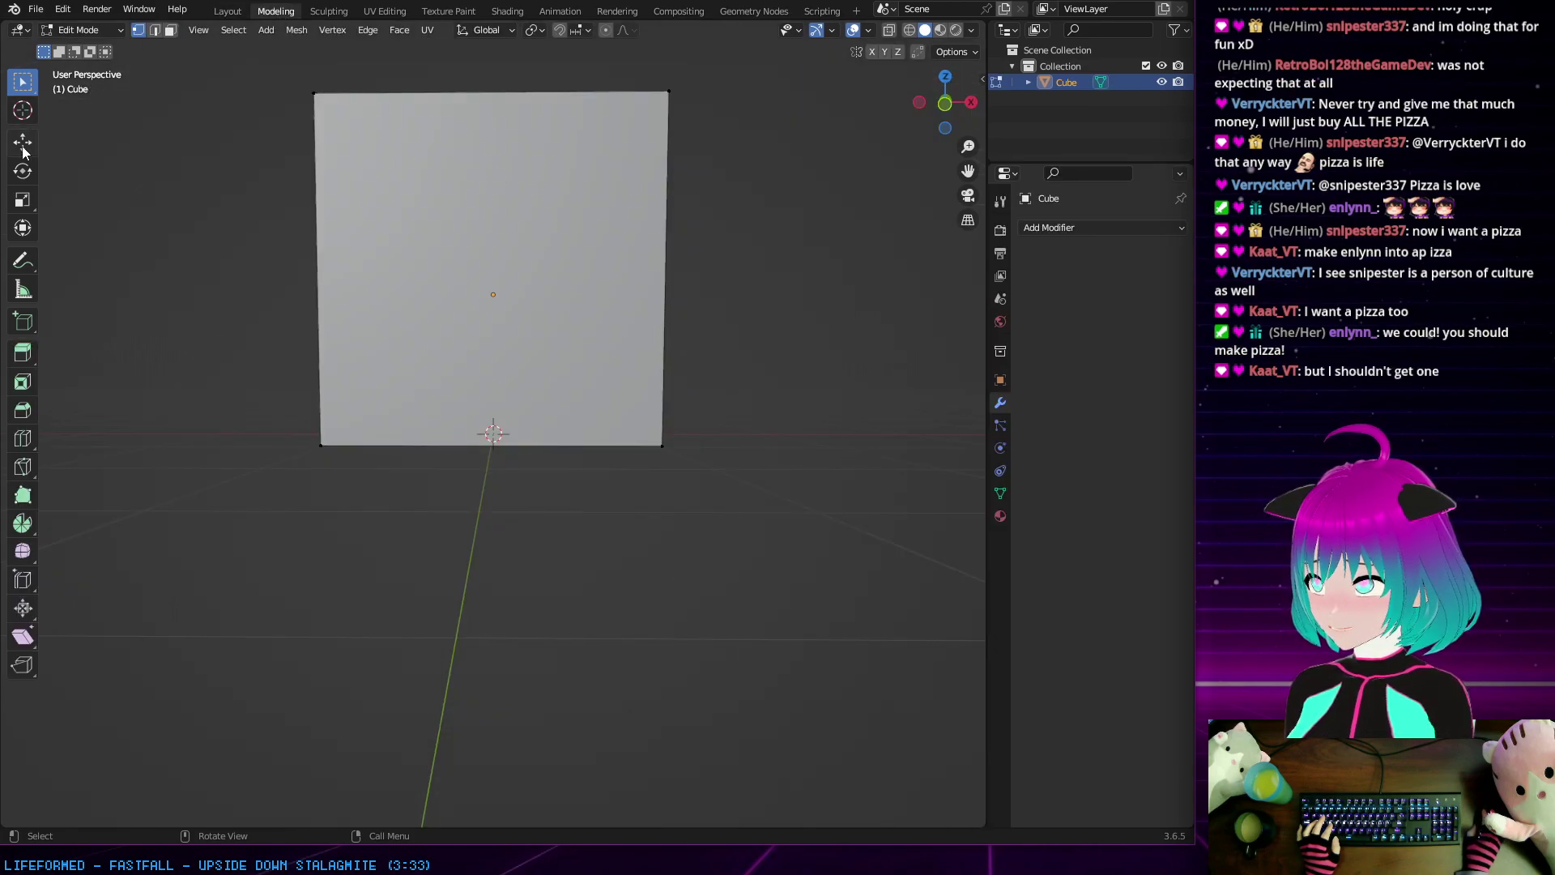
left_click(22, 202)
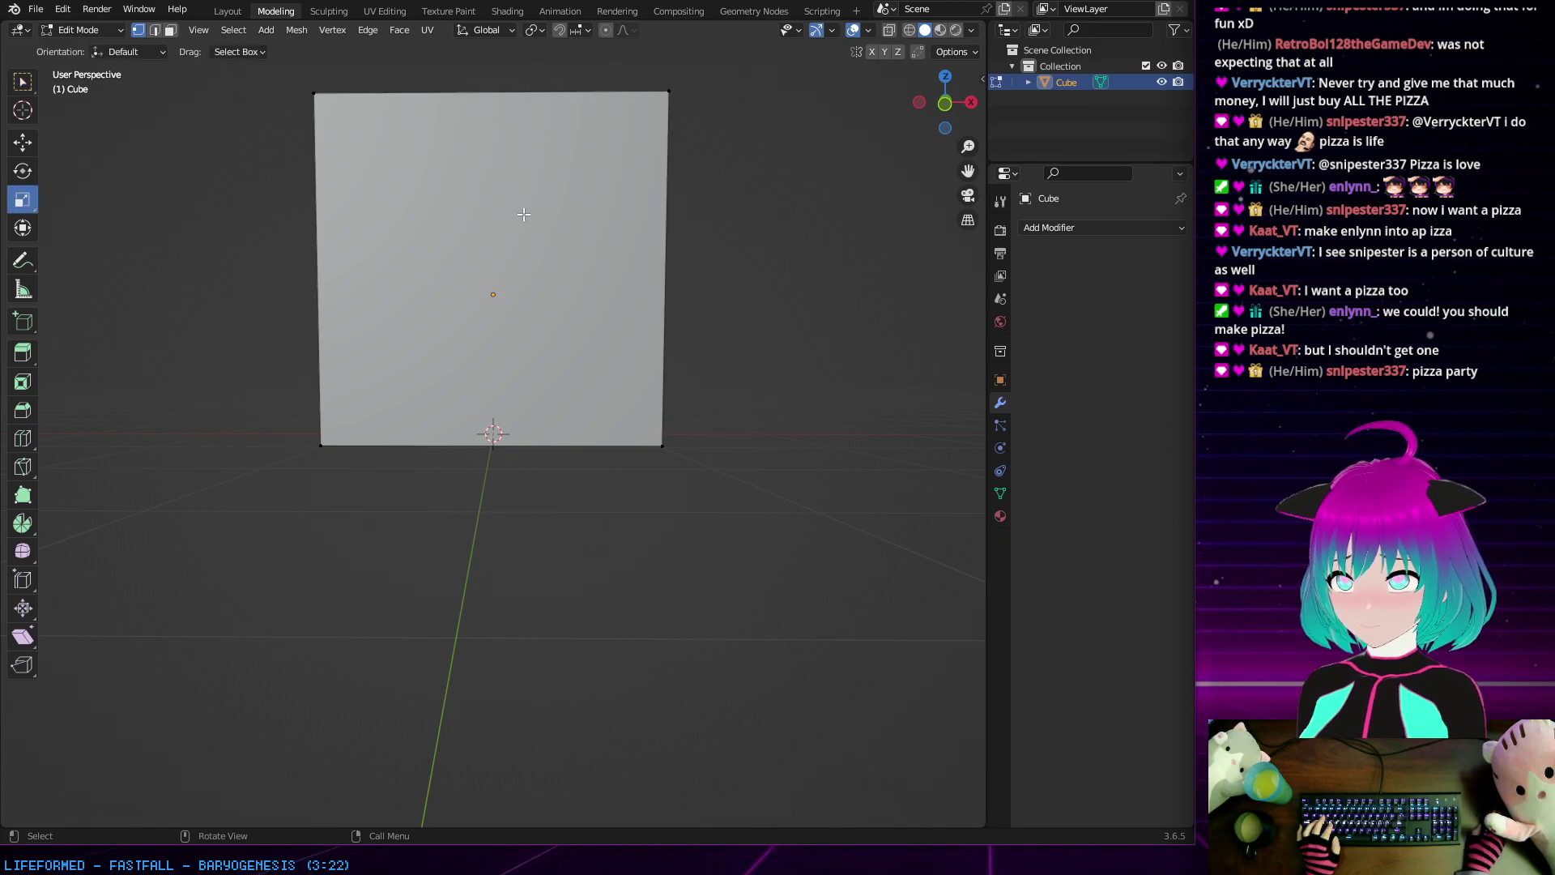
left_click(23, 201)
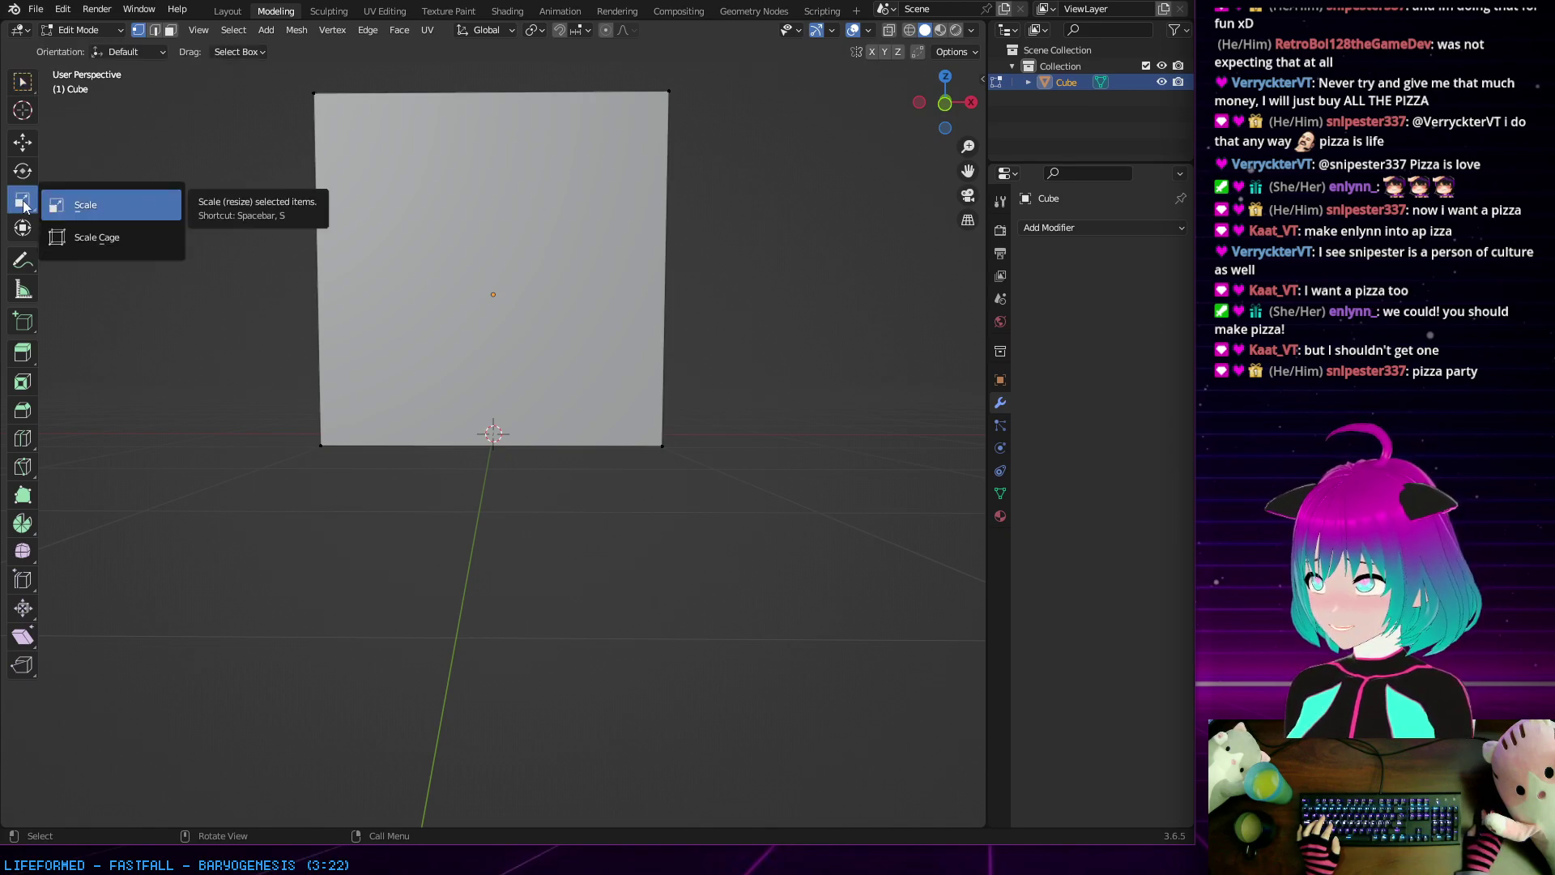
left_click(78, 239)
Step: Switch back to plain Scale and stretch the cube's selected right vertex along X
middle_click_drag(384, 259, 483, 369)
scroll(483, 370, "down", 3)
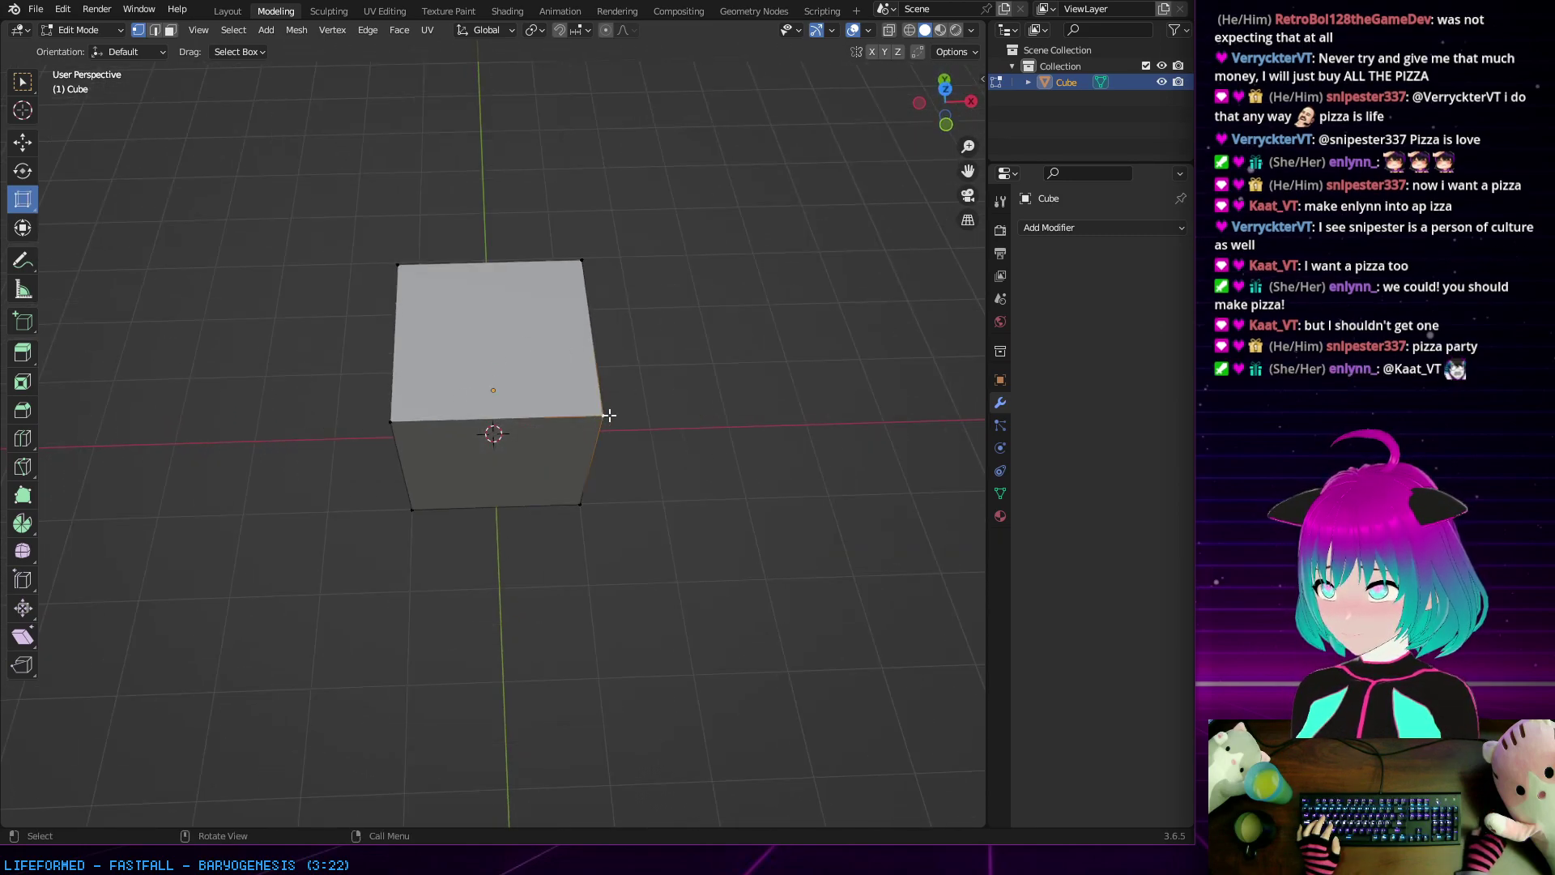
left_click_drag(609, 414, 673, 413)
middle_click_drag(673, 413, 615, 415)
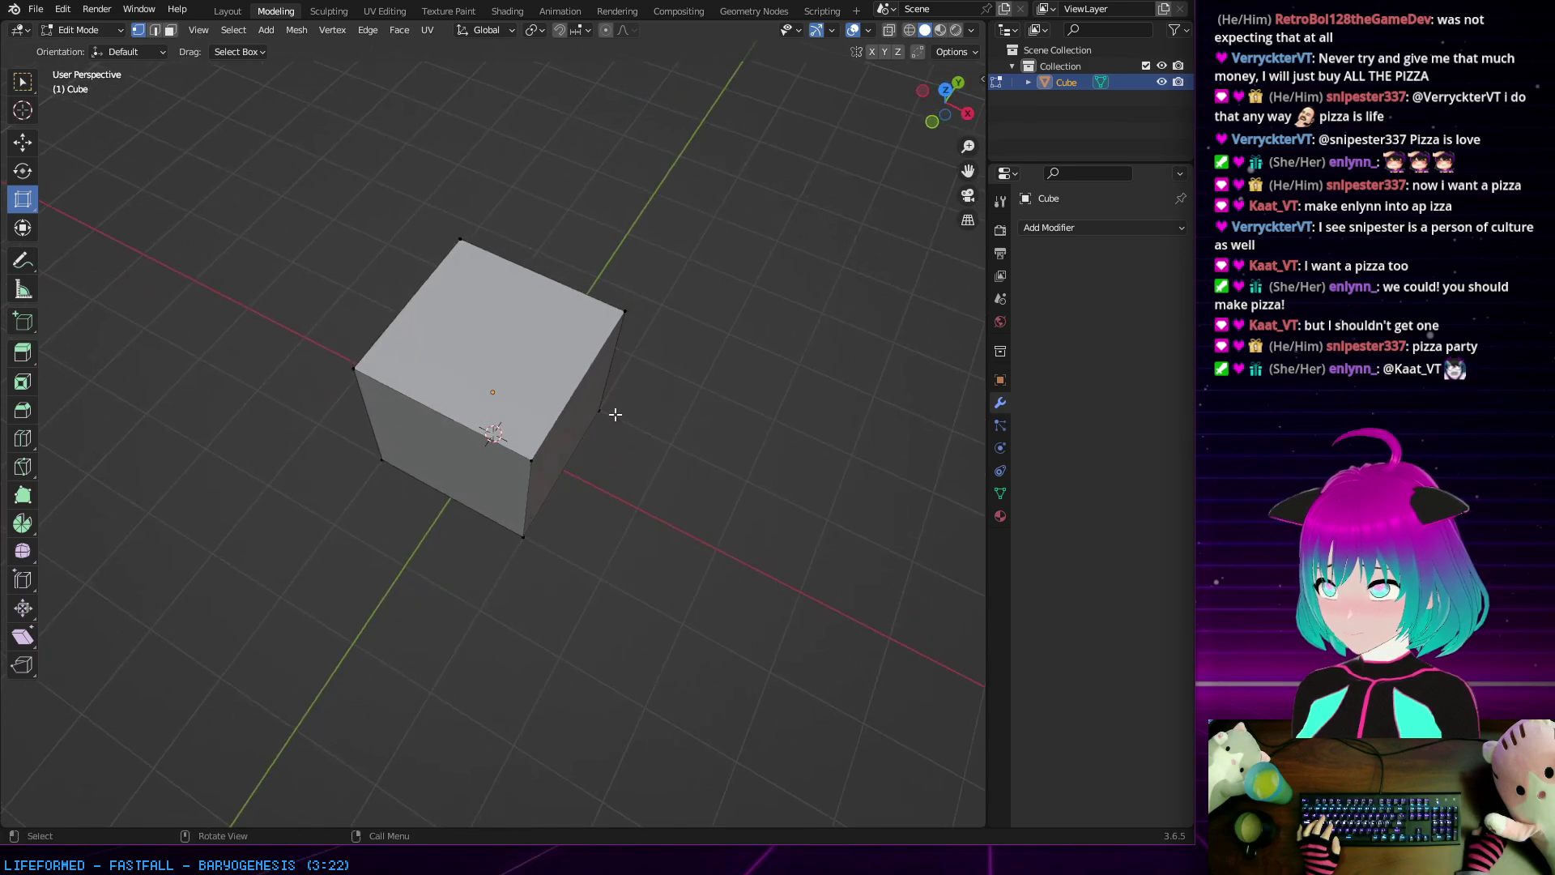
left_click(24, 213)
left_click(112, 215)
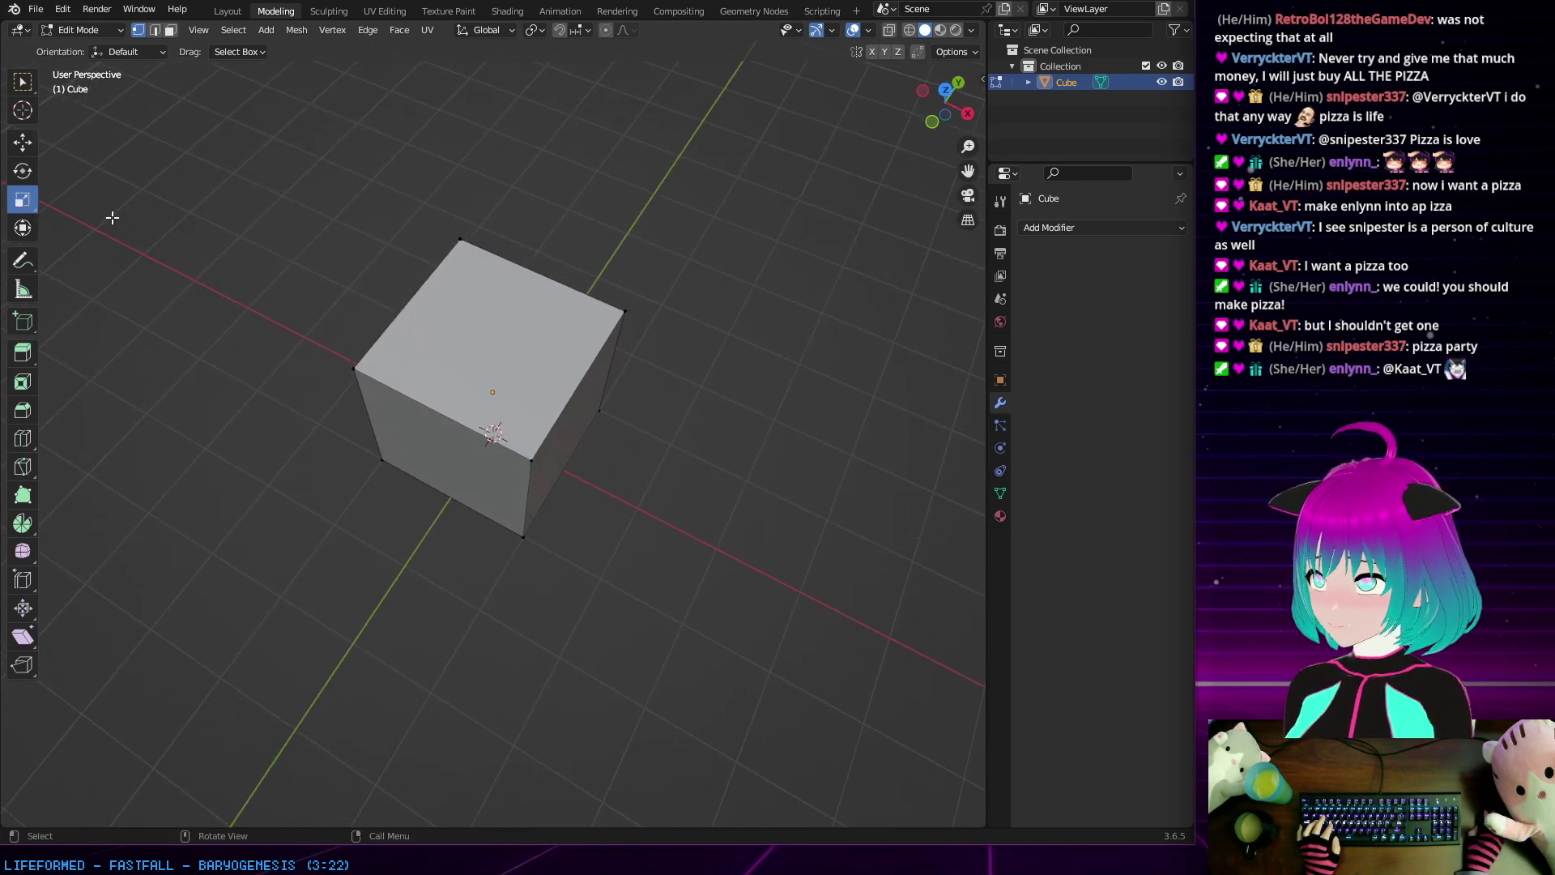
left_click(596, 435)
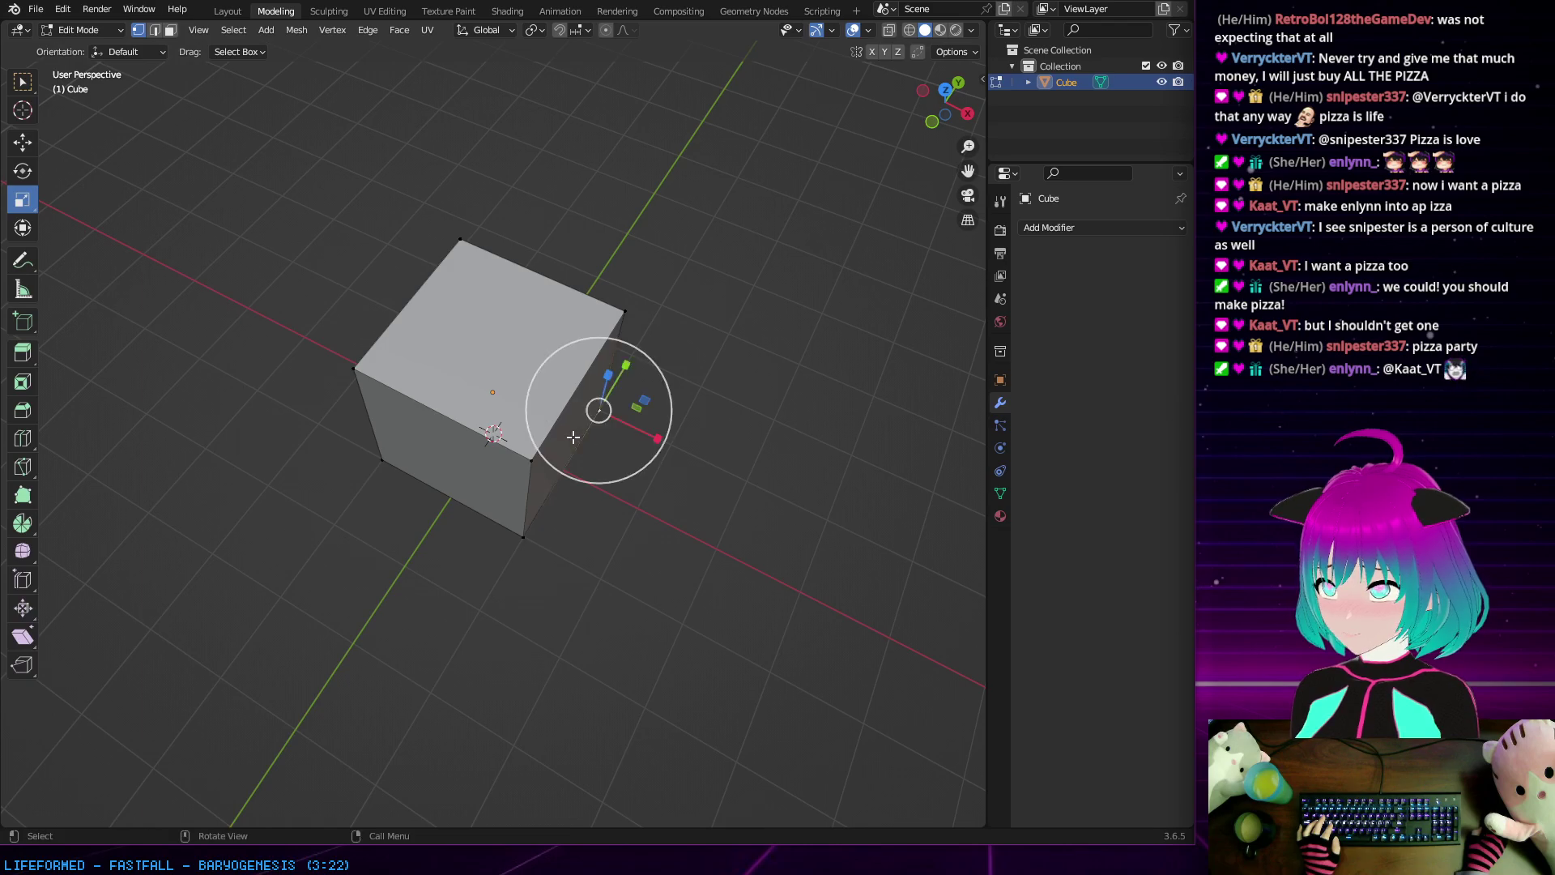
left_click_drag(657, 443, 752, 478)
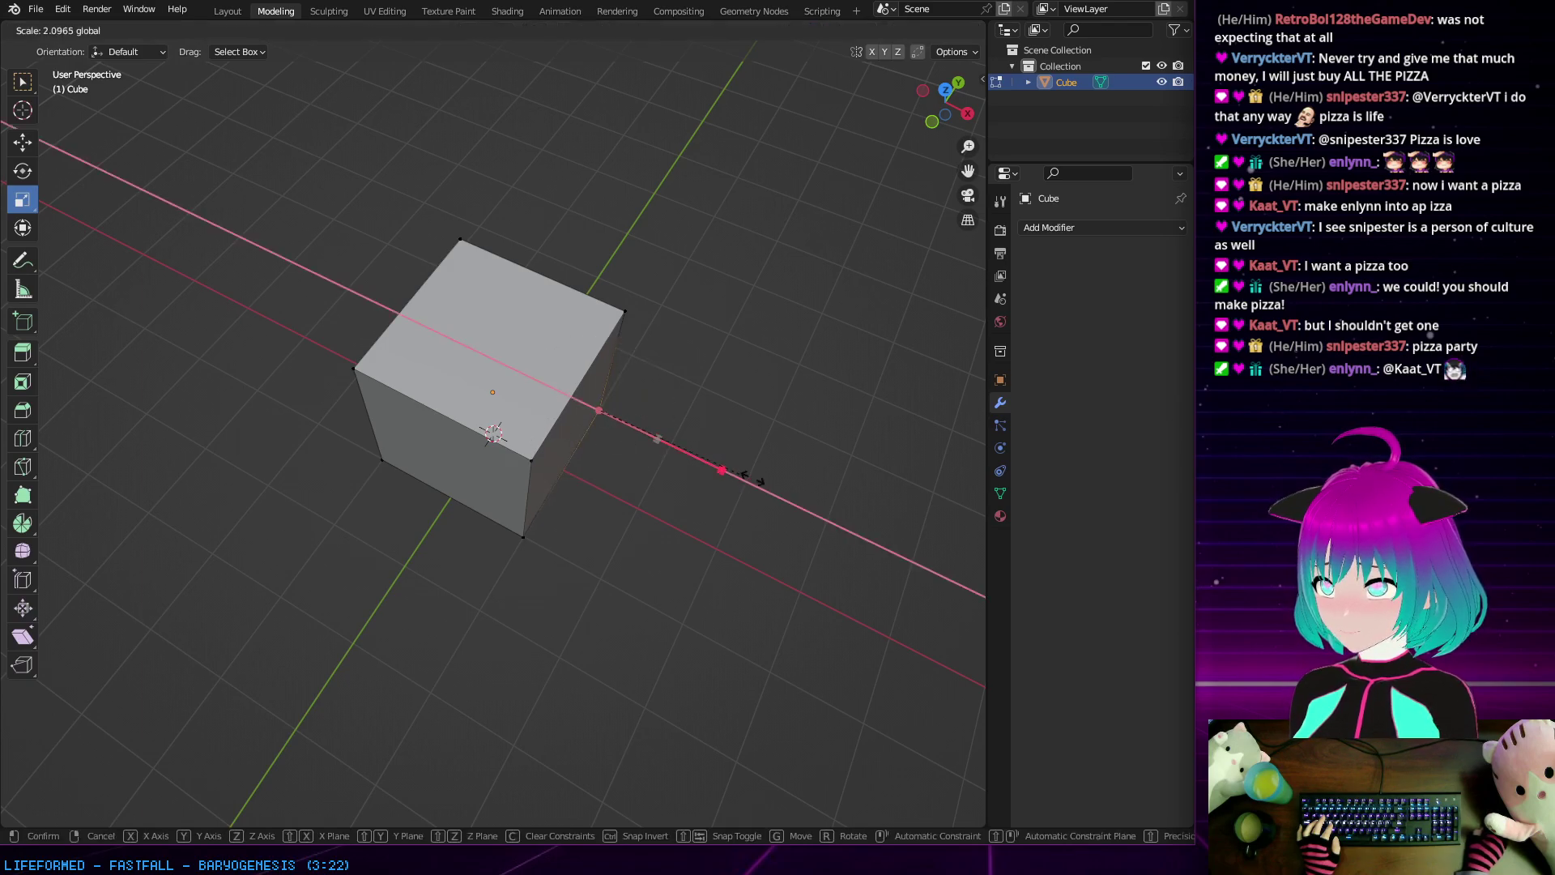
left_click_drag(846, 514, 834, 509)
middle_click_drag(718, 441, 629, 422)
Step: In face select mode, stretch the cube's right face along X and far along Z
left_click(170, 30)
left_click(567, 381)
left_click_drag(644, 421, 753, 445)
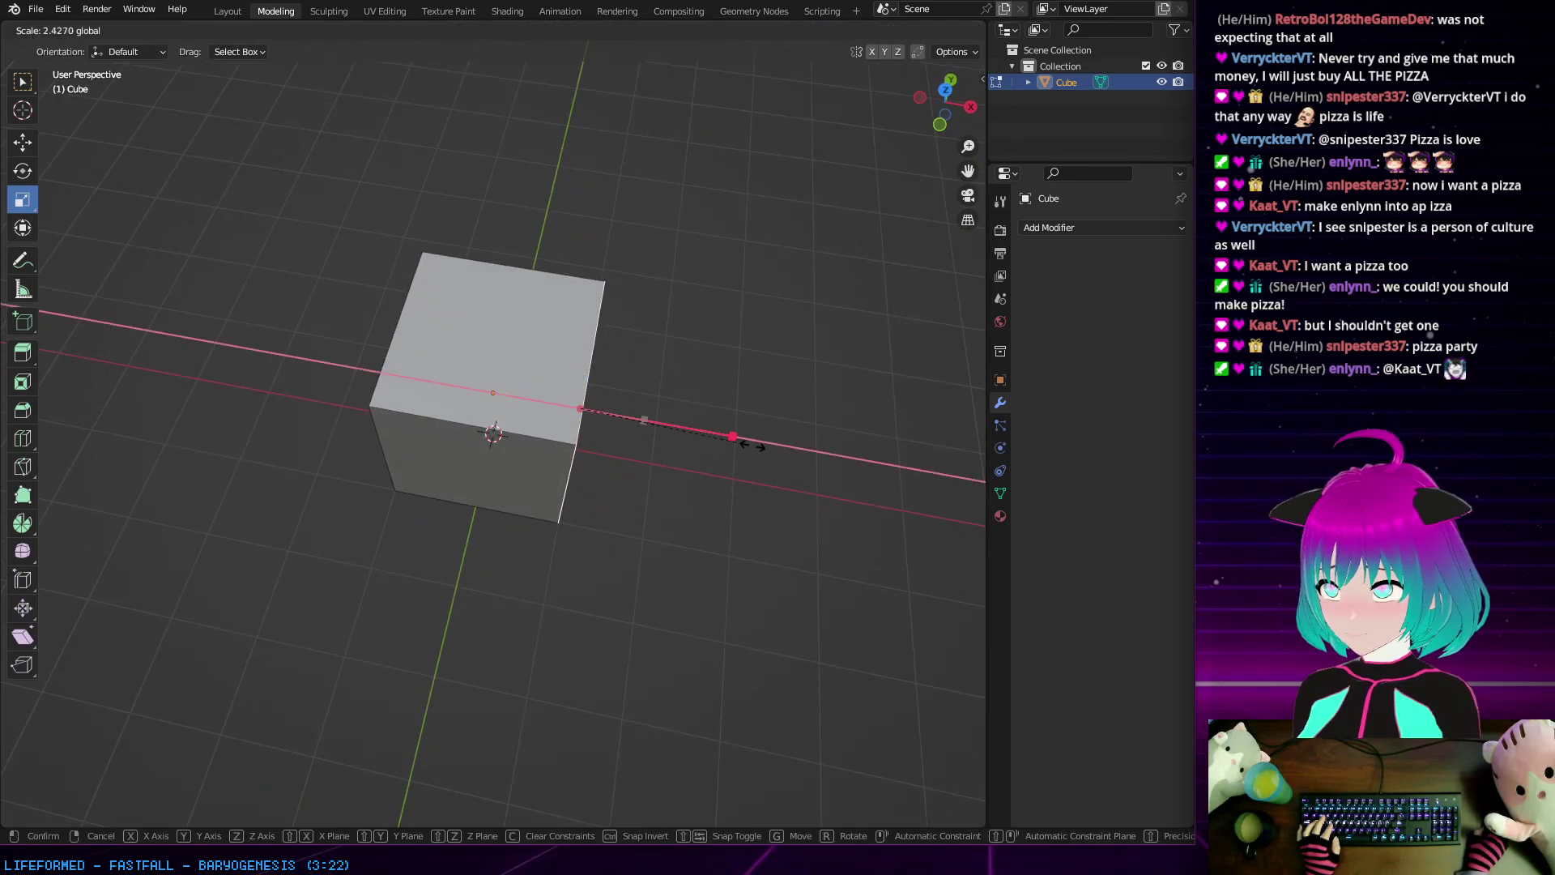
left_click_drag(868, 470, 770, 440)
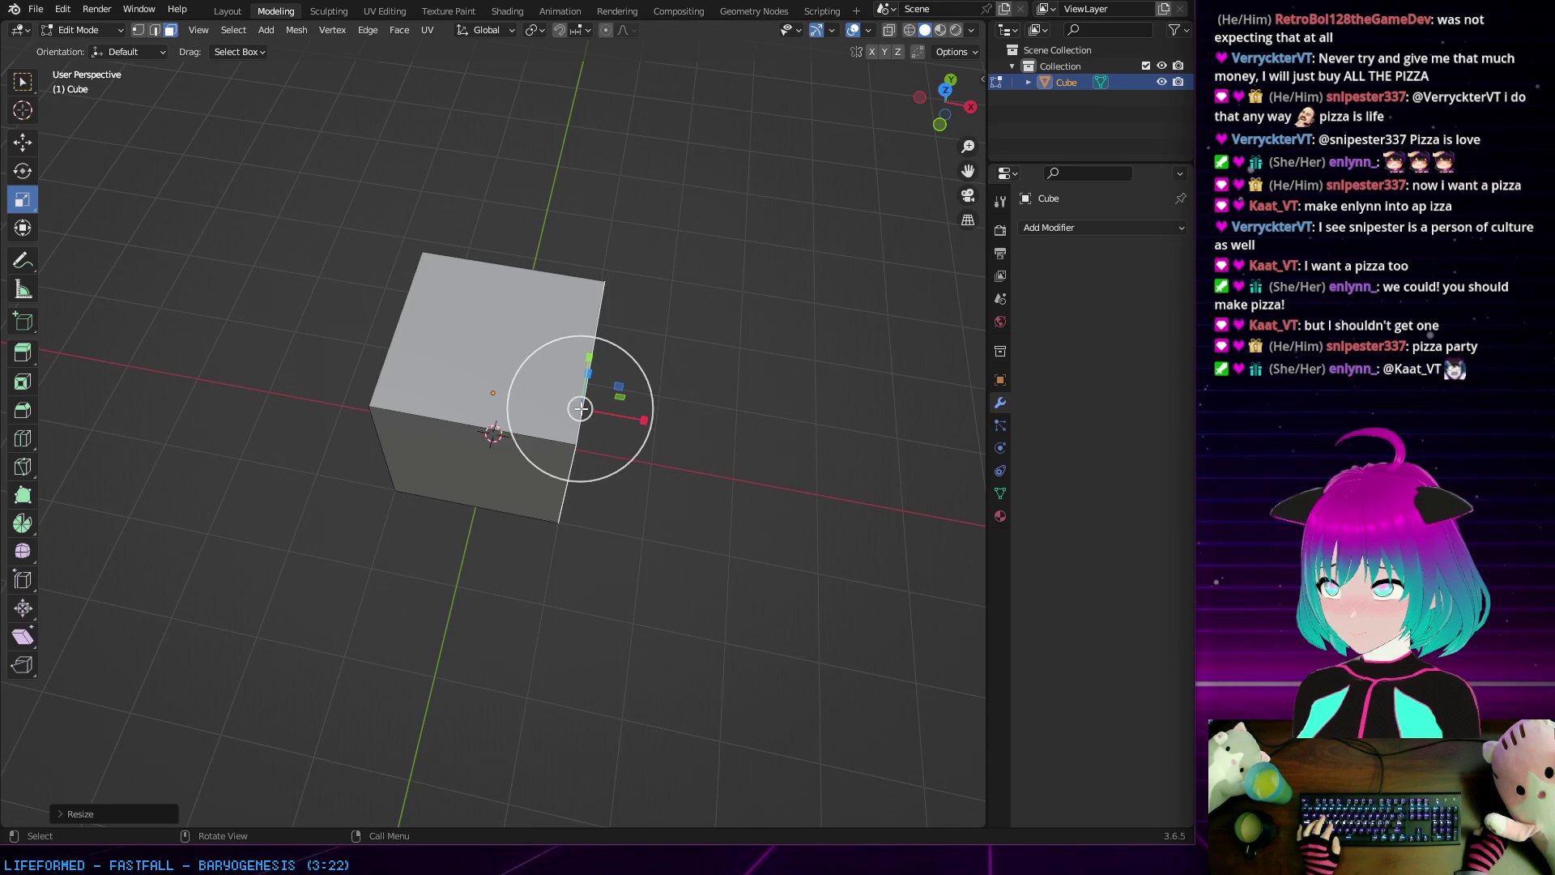
left_click_drag(580, 407, 733, 441)
middle_click_drag(733, 441, 619, 420)
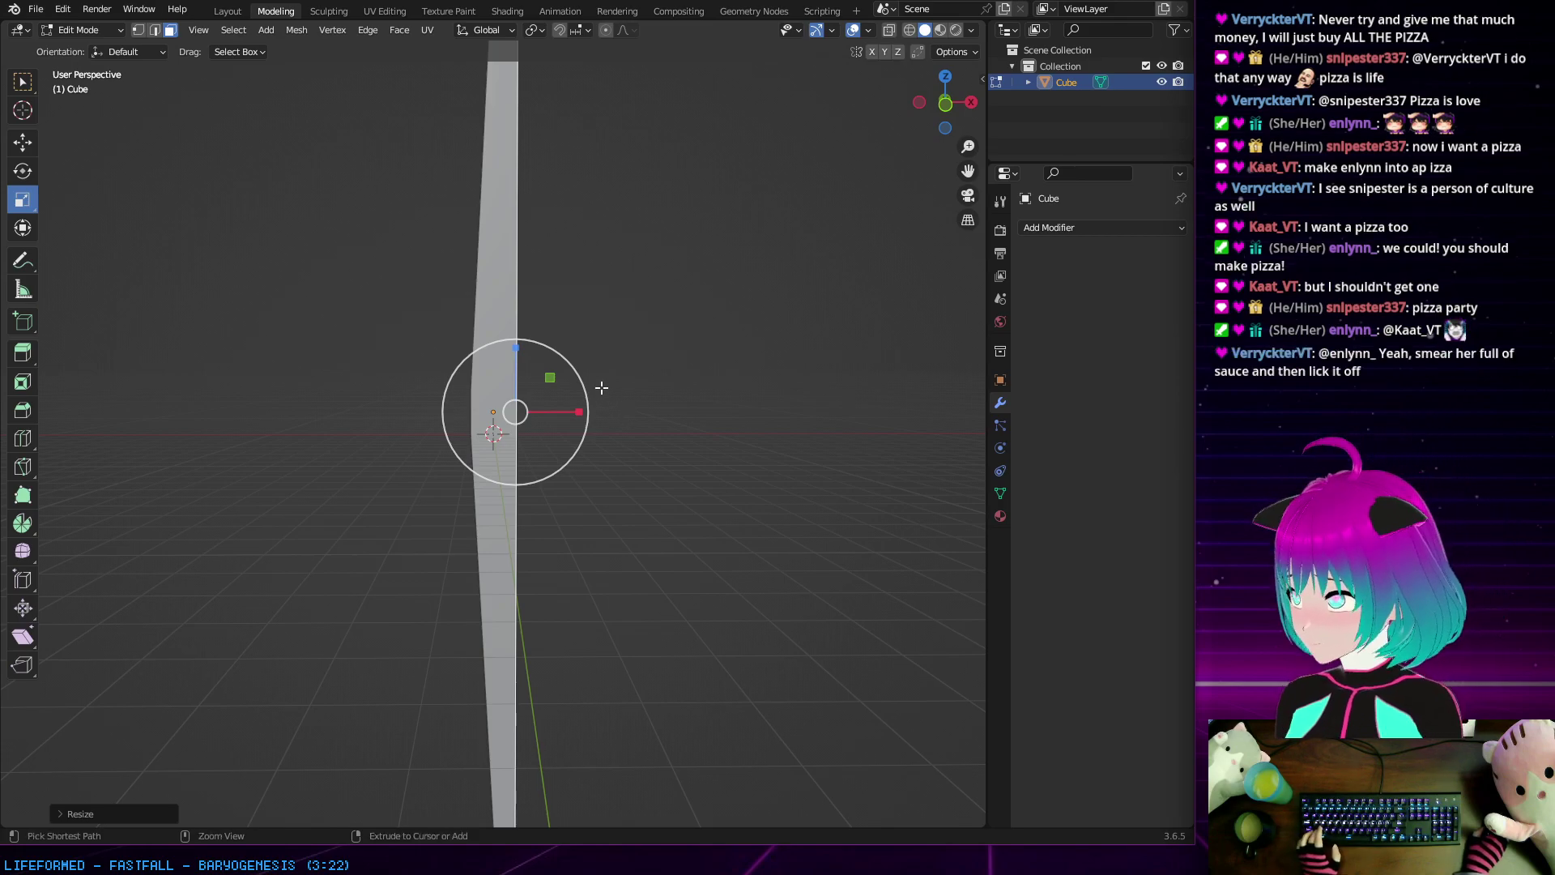
Step: Undo the stretch to restore the cube and return to the Layout workspace
key("ctrl+z")
key("ctrl+z")
middle_click_drag(532, 451, 518, 480)
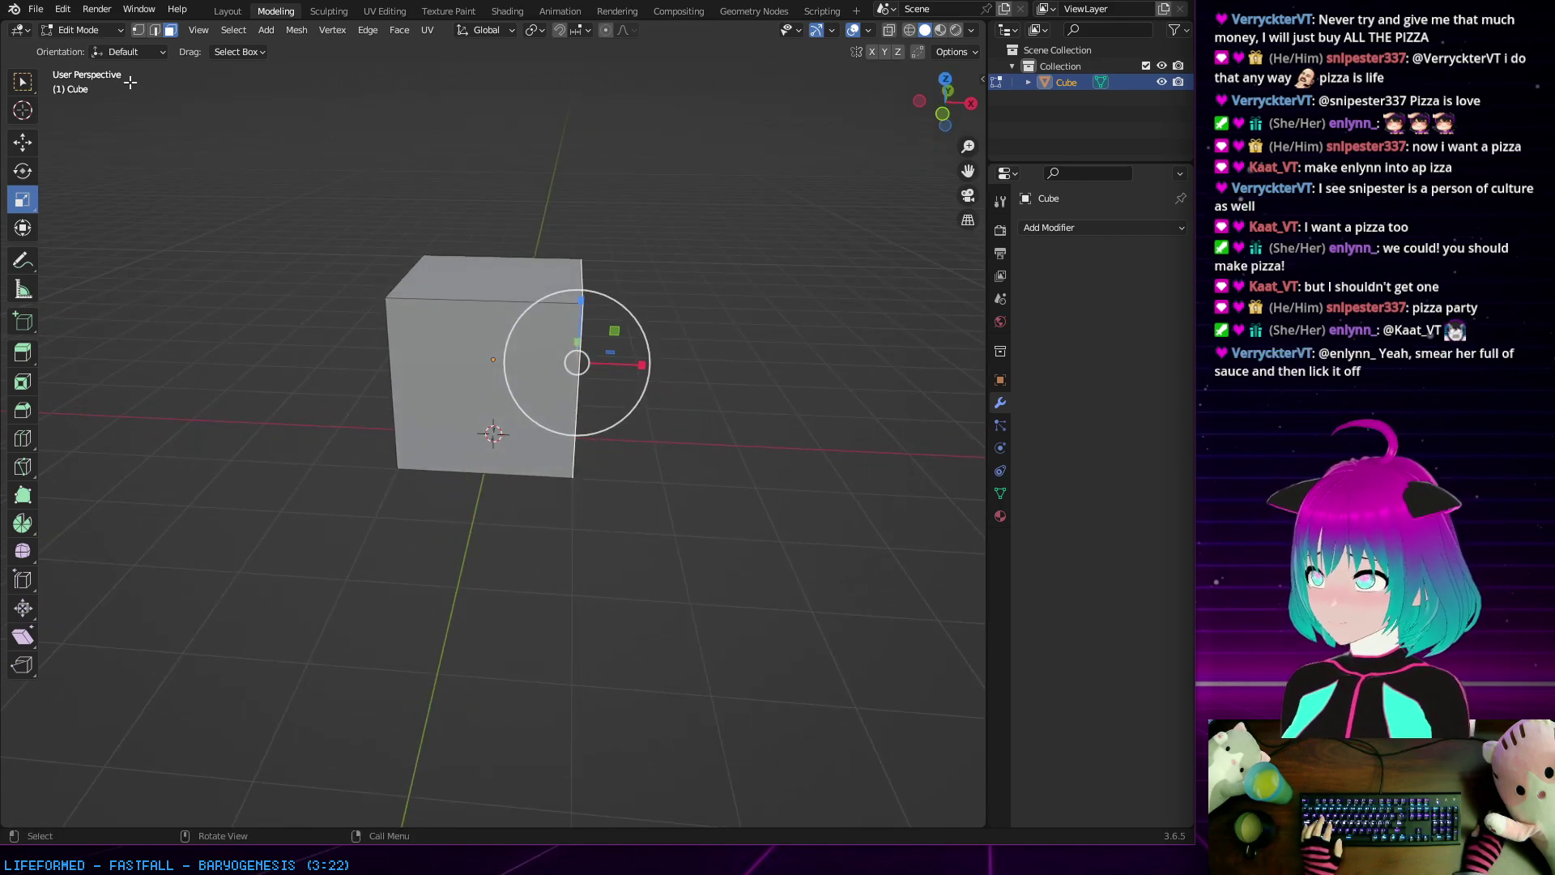
left_click(215, 13)
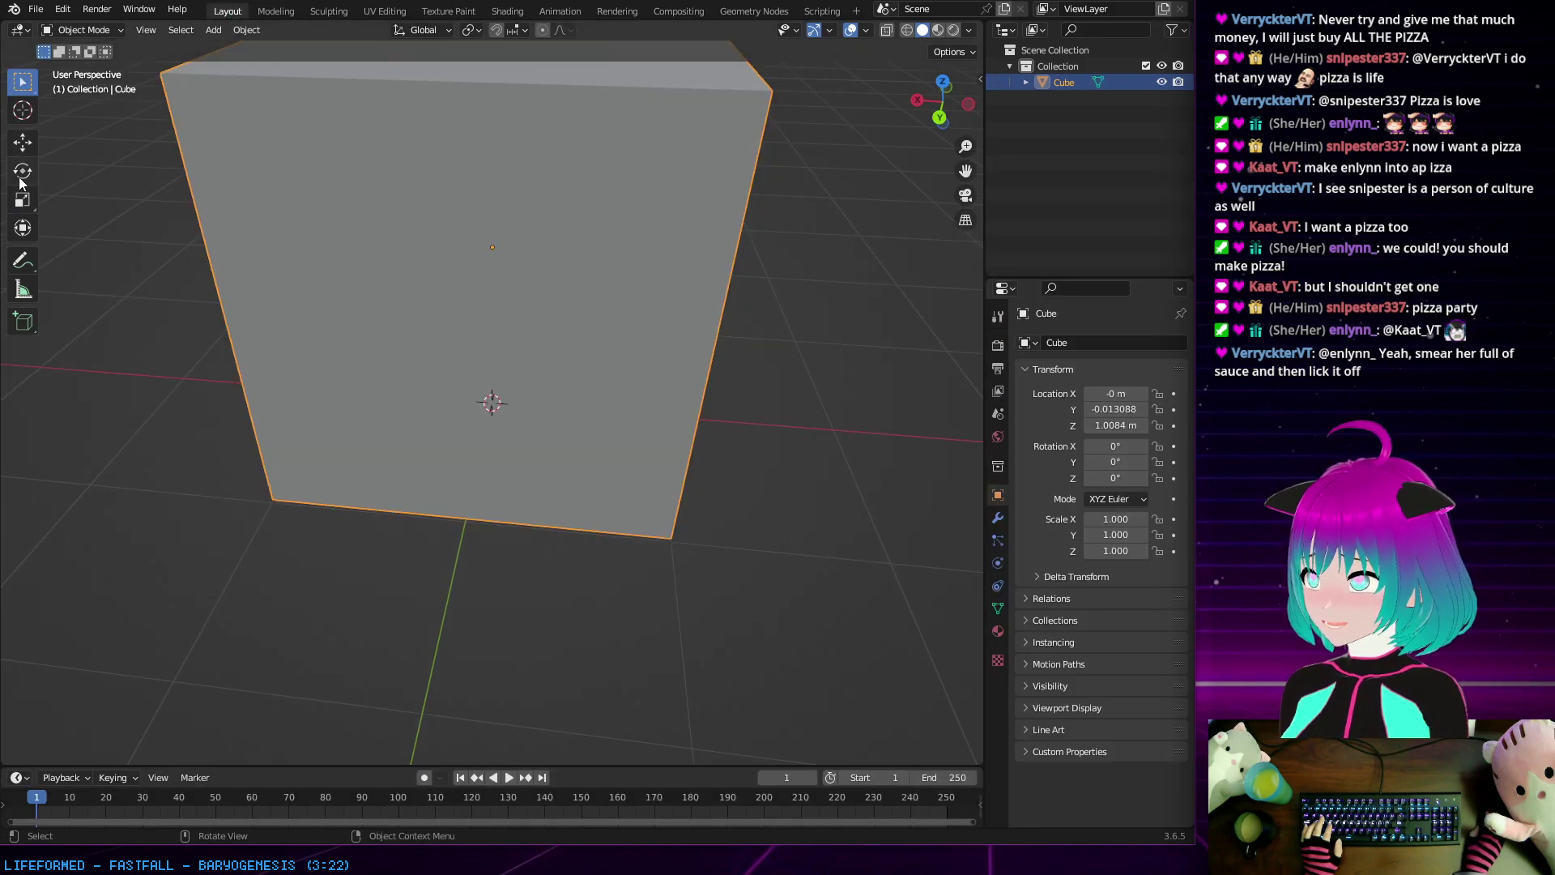
Step: Drag-scale the cube roughly to X 4.240 and Y 3.339
left_click(18, 204)
middle_click_drag(551, 285, 573, 368)
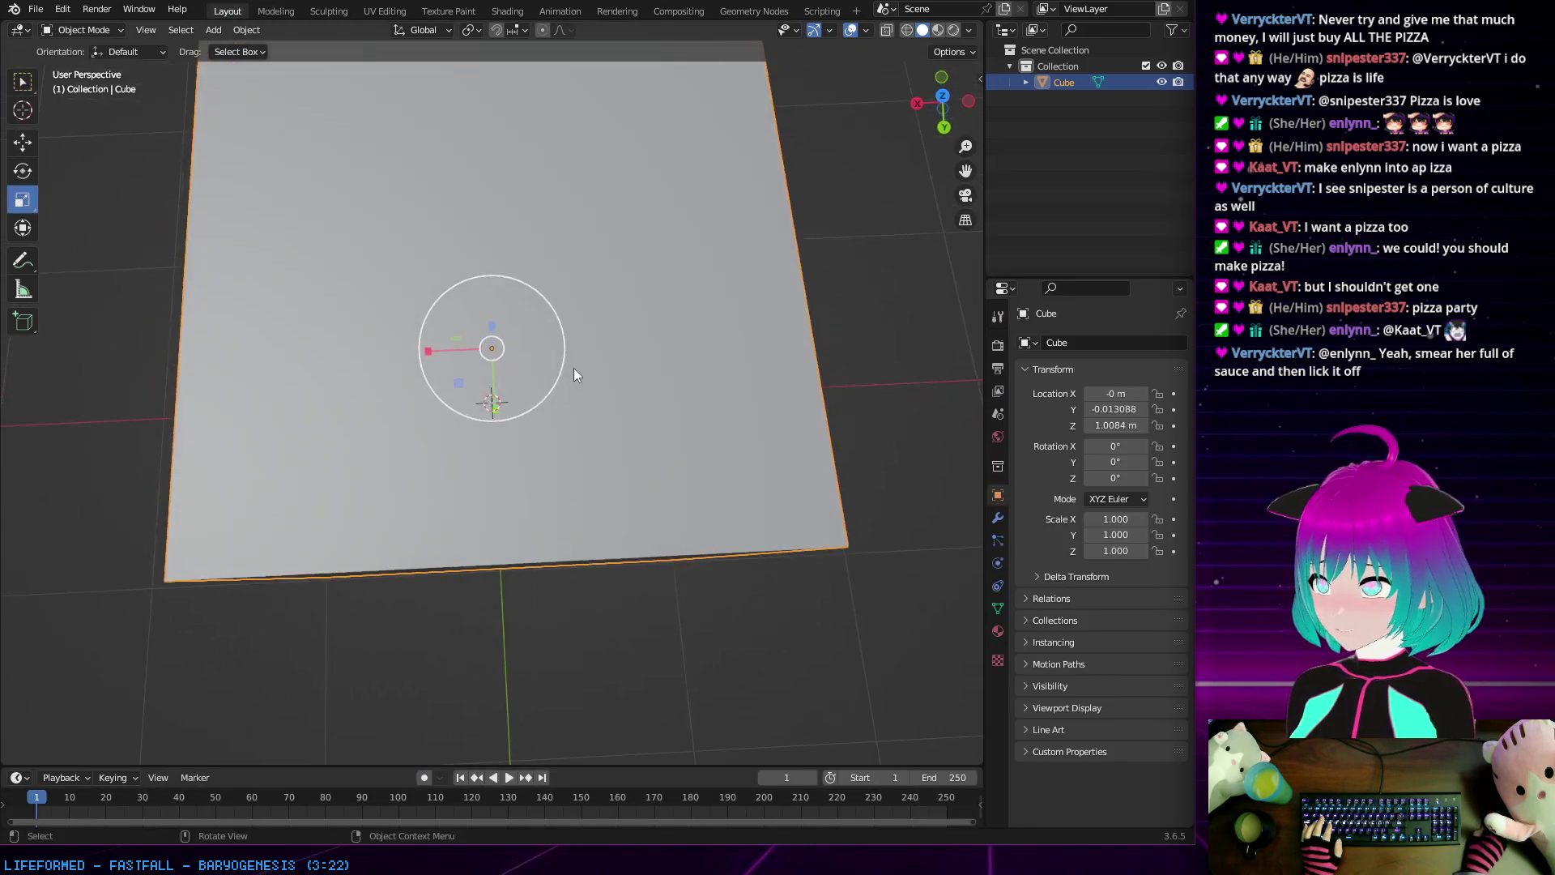
scroll(502, 371, "down", 6)
left_click_drag(428, 381, 208, 372)
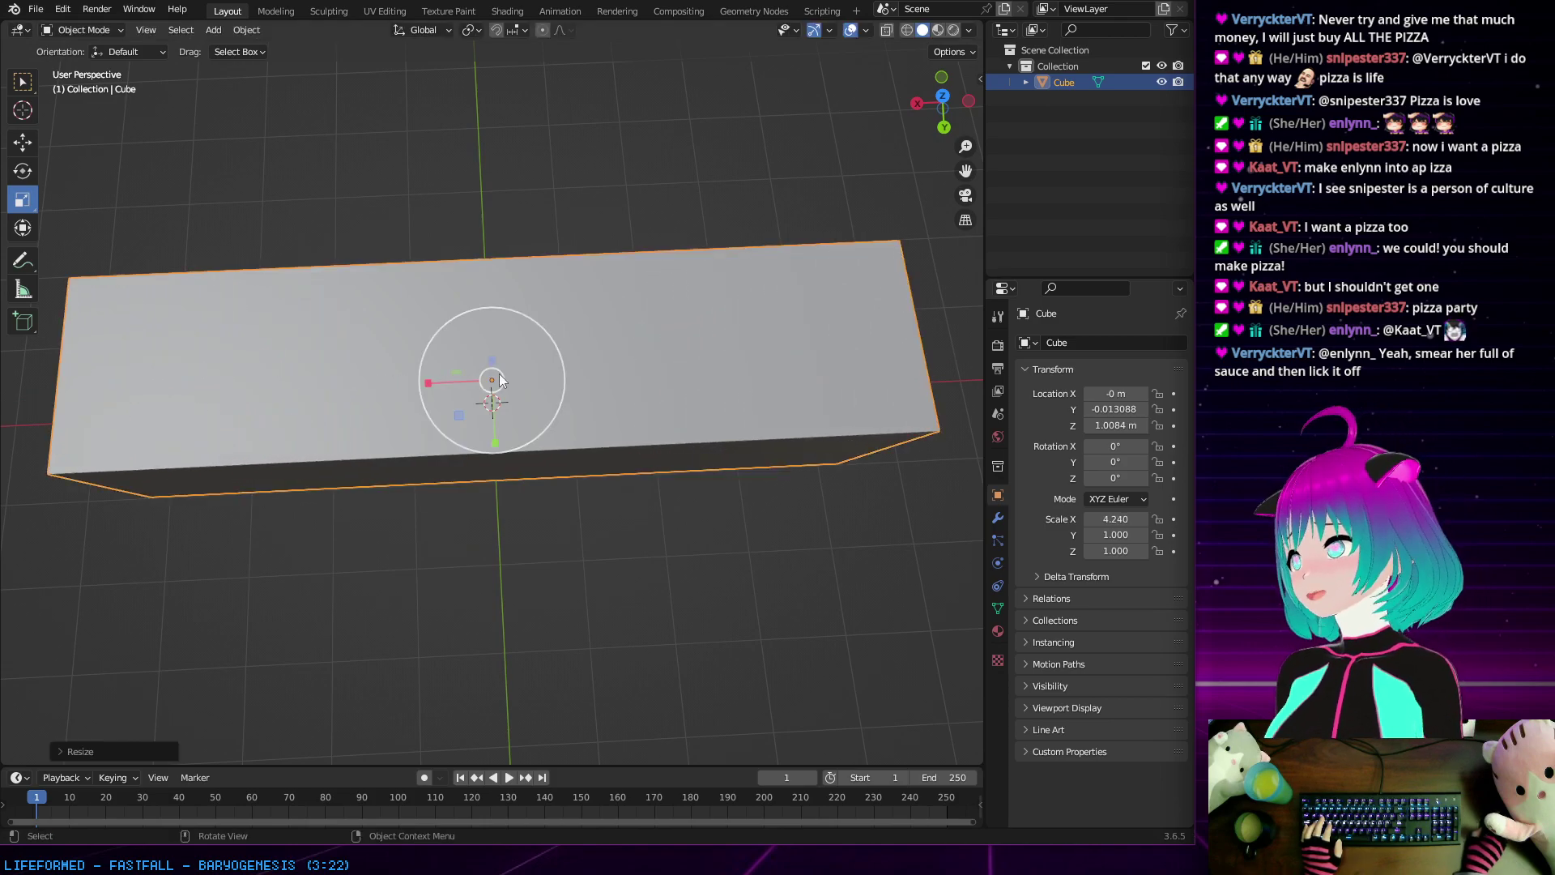
middle_click_drag(499, 373, 661, 314)
scroll(573, 317, "down", 3)
left_click_drag(553, 381, 704, 407)
middle_click_drag(701, 407, 677, 434)
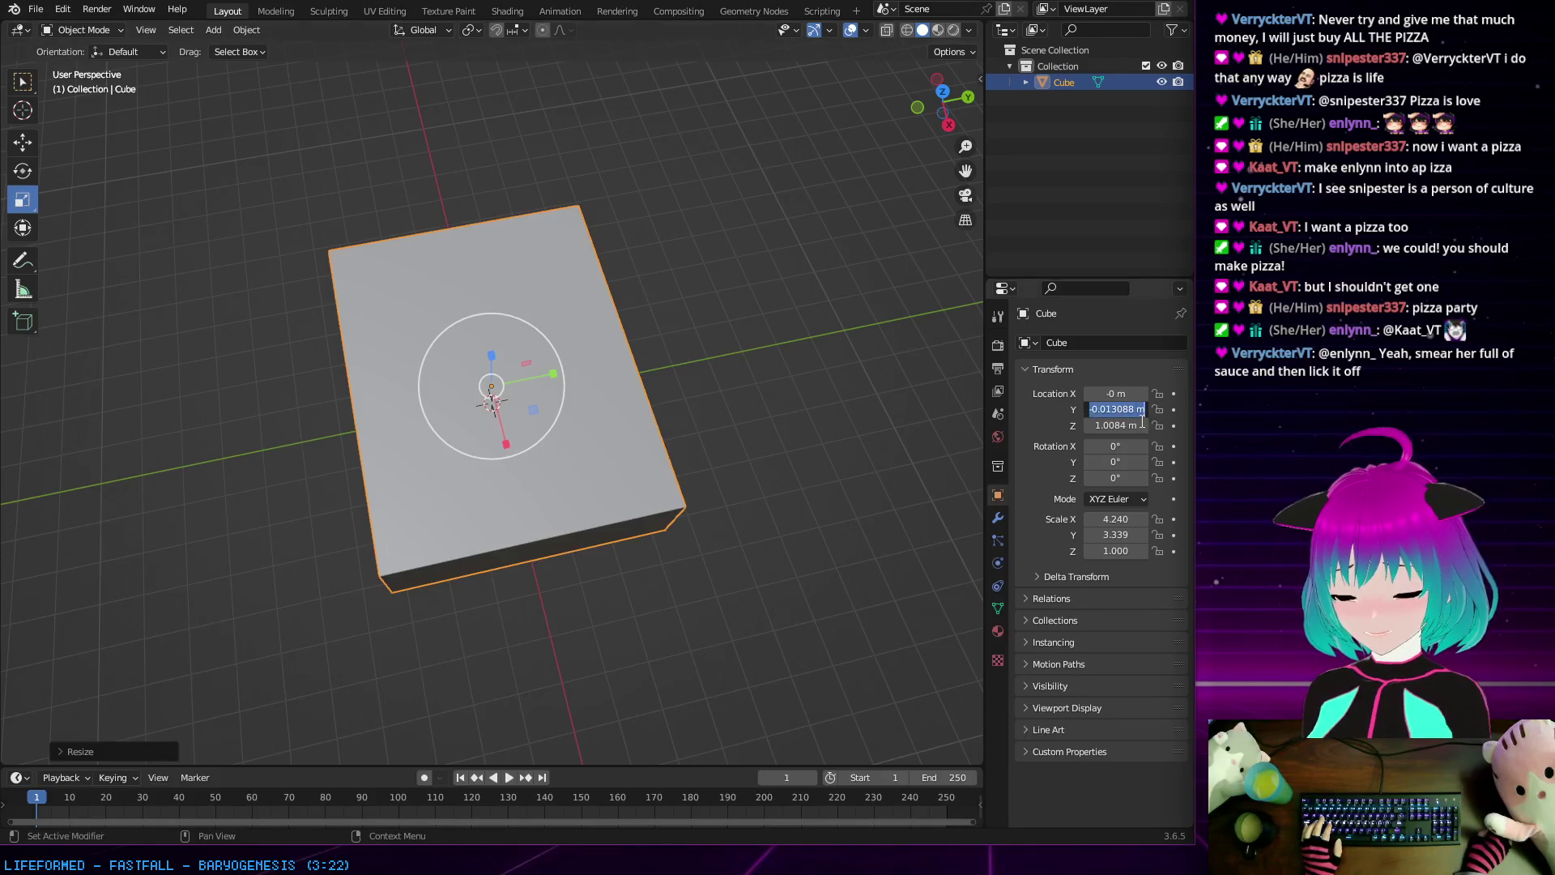
key("Escape")
middle_click_drag(659, 367, 570, 402)
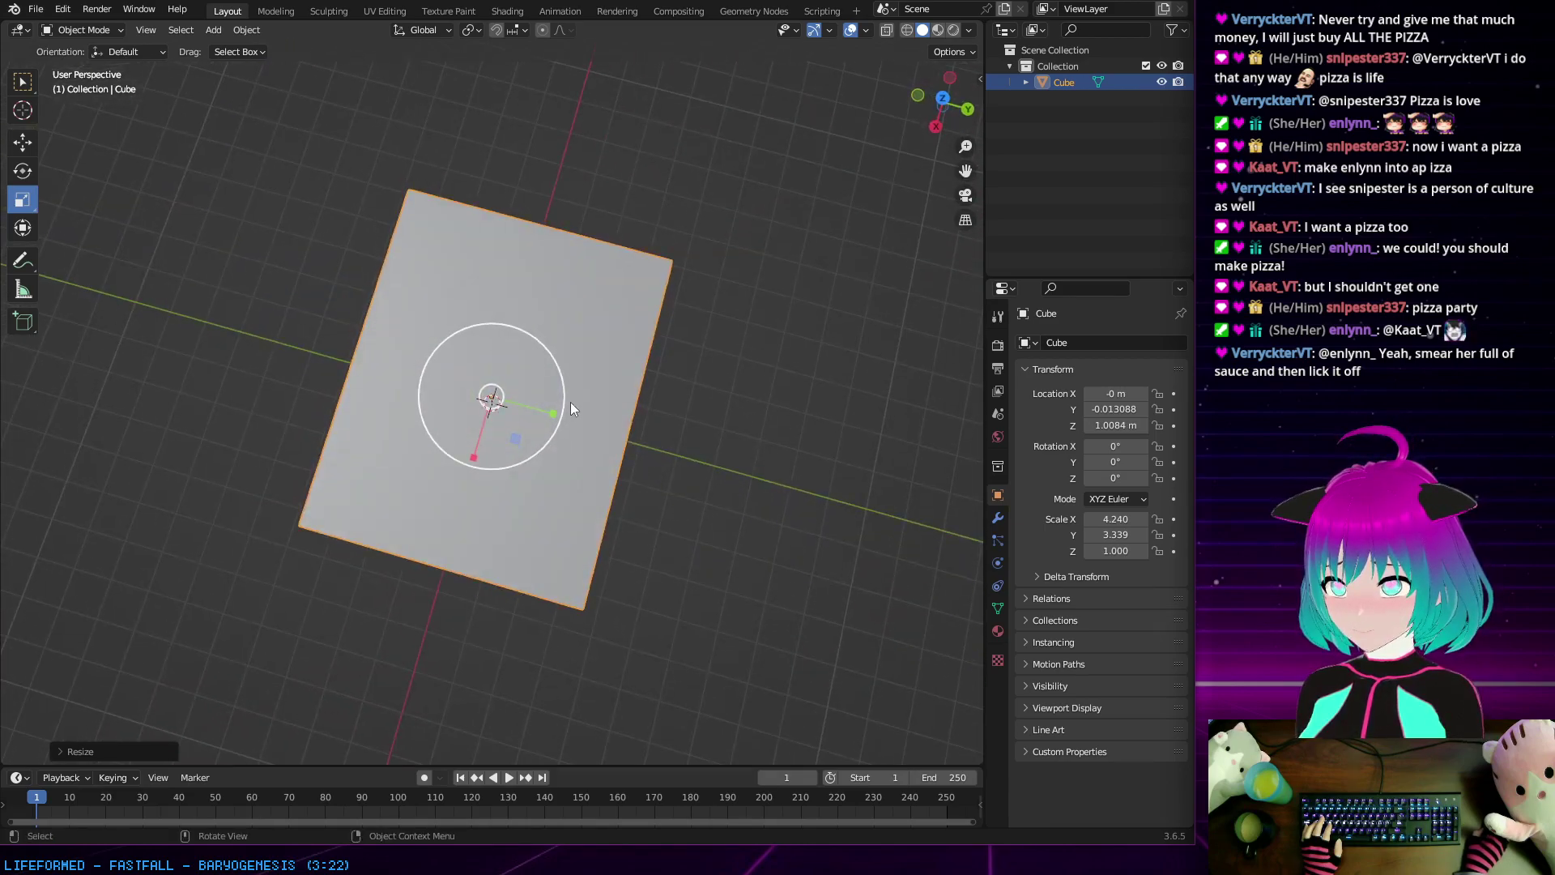
Step: Set the cube's scale exactly to X 10 and Y 5 in the Transform panel
key("s")
key("y")
left_click(608, 432)
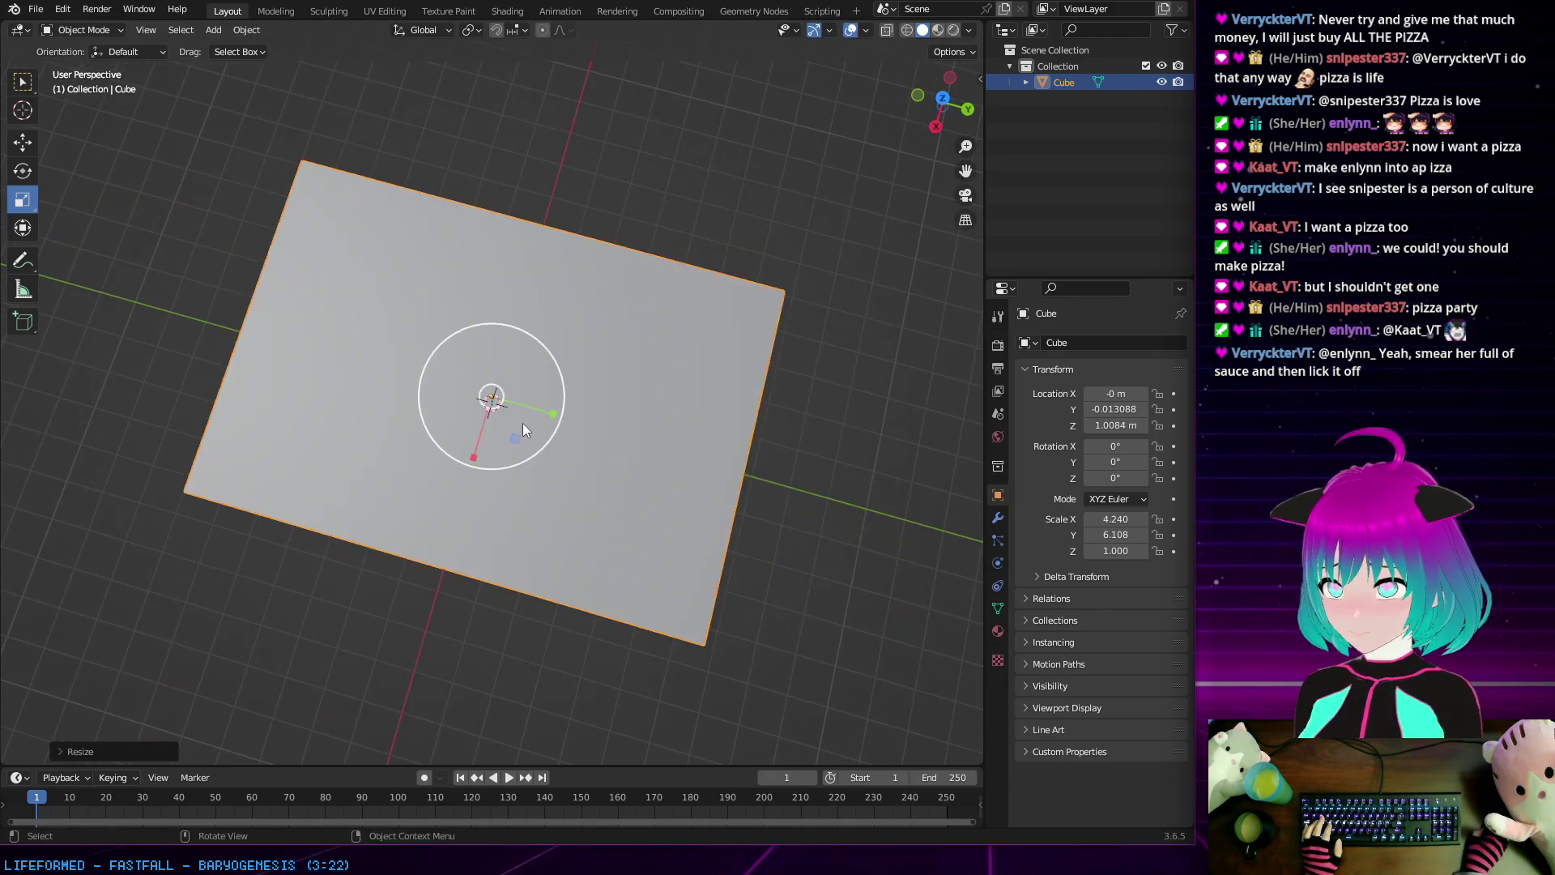
left_click_drag(474, 462, 445, 512)
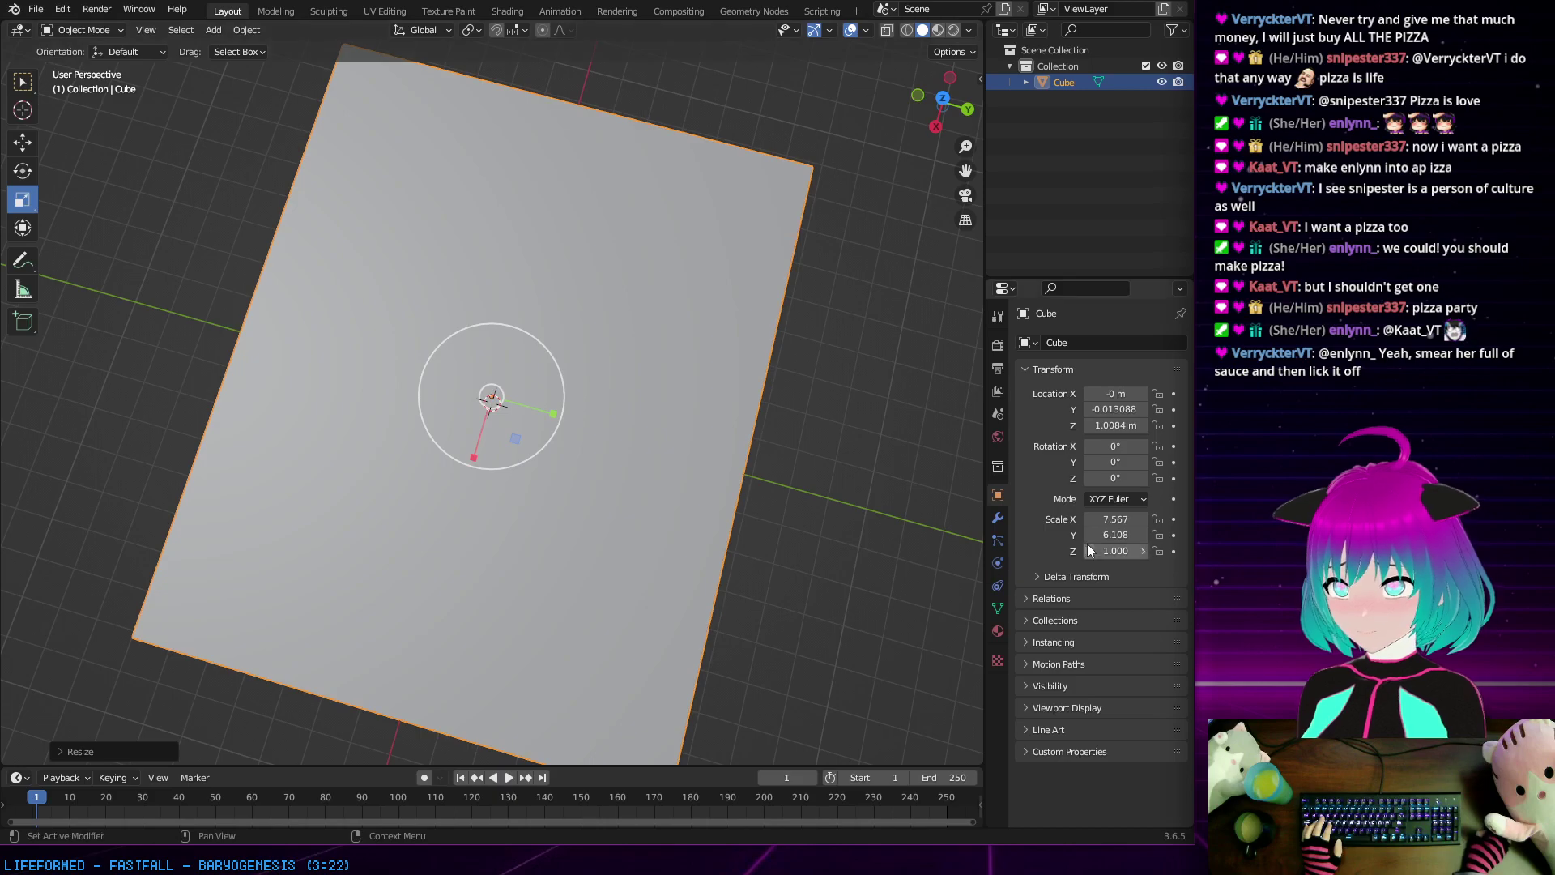
left_click(1117, 519)
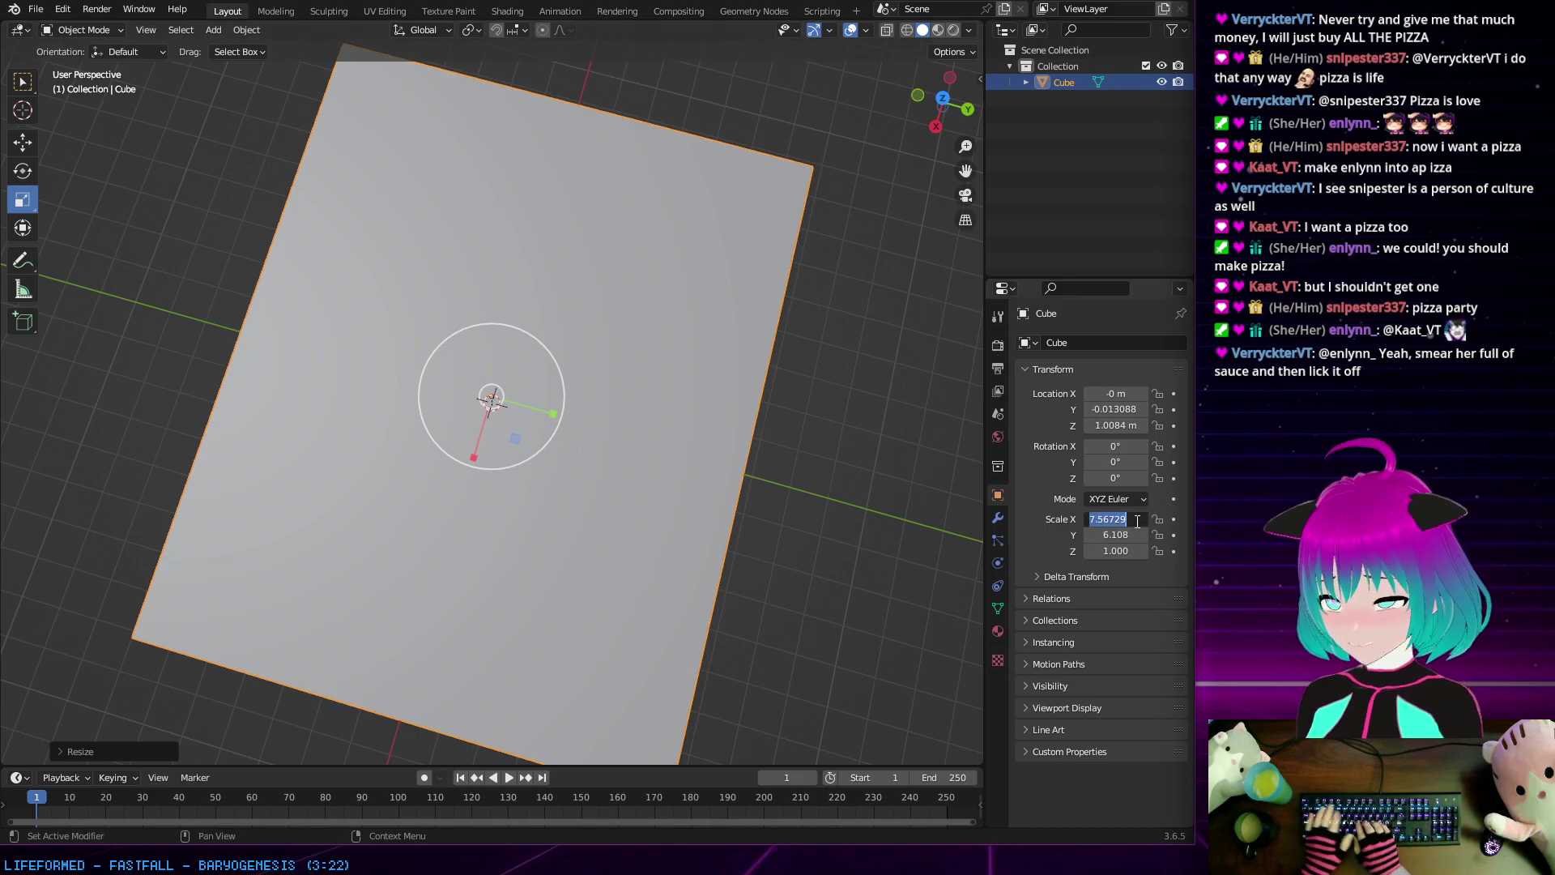
type("10")
key("Return")
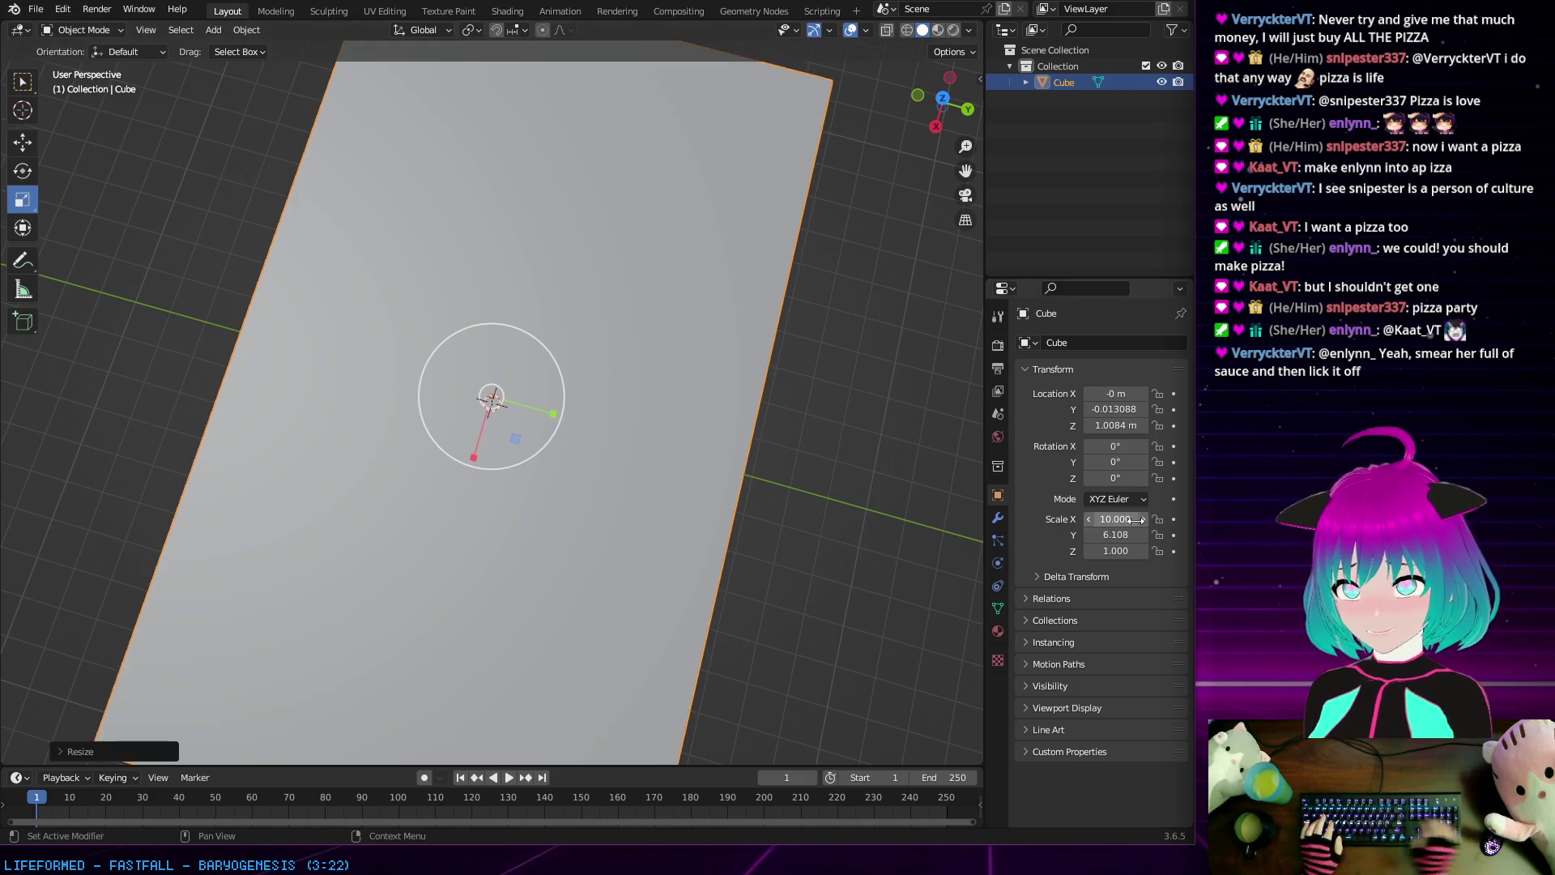
type("5")
key("Return")
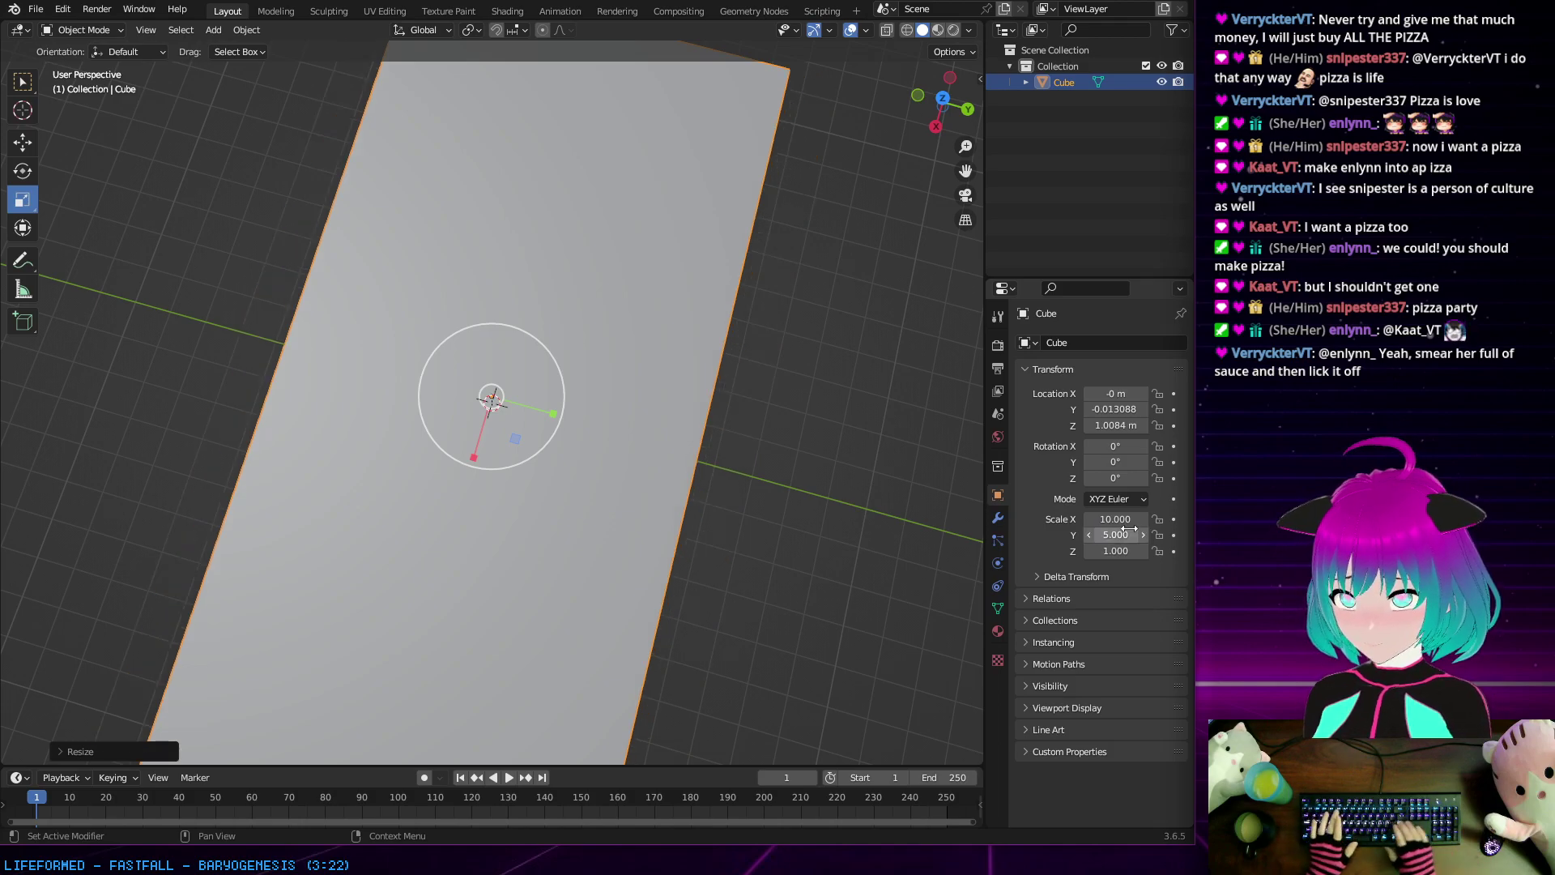
middle_click_drag(731, 203, 758, 294)
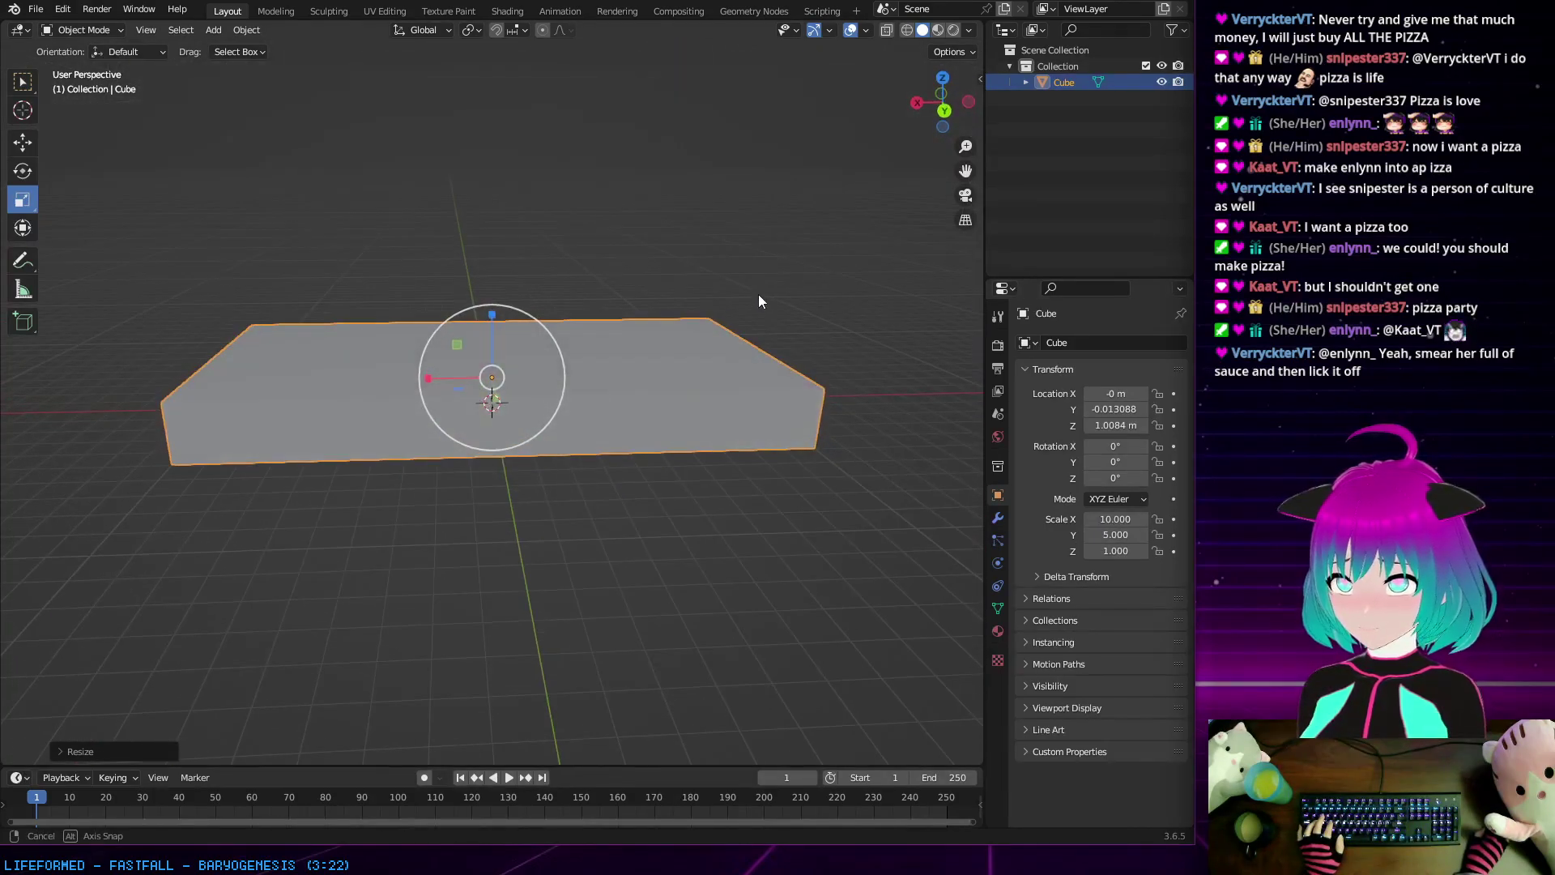
Step: Raise the block and place it at location X 0, Y 0, Z 5 m
left_click(22, 142)
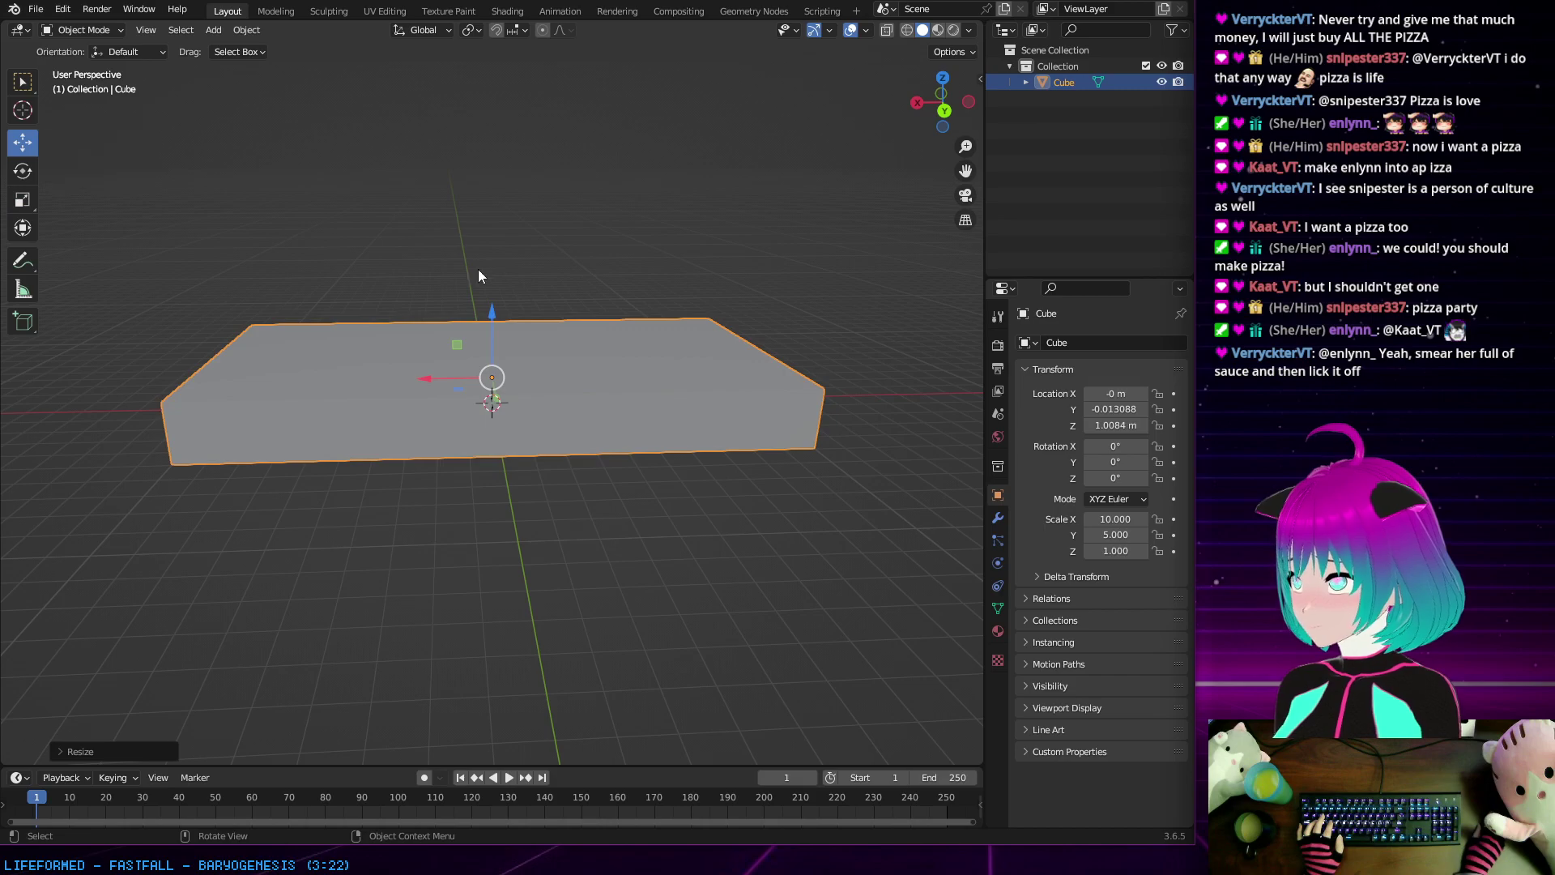
left_click_drag(492, 314, 508, 136)
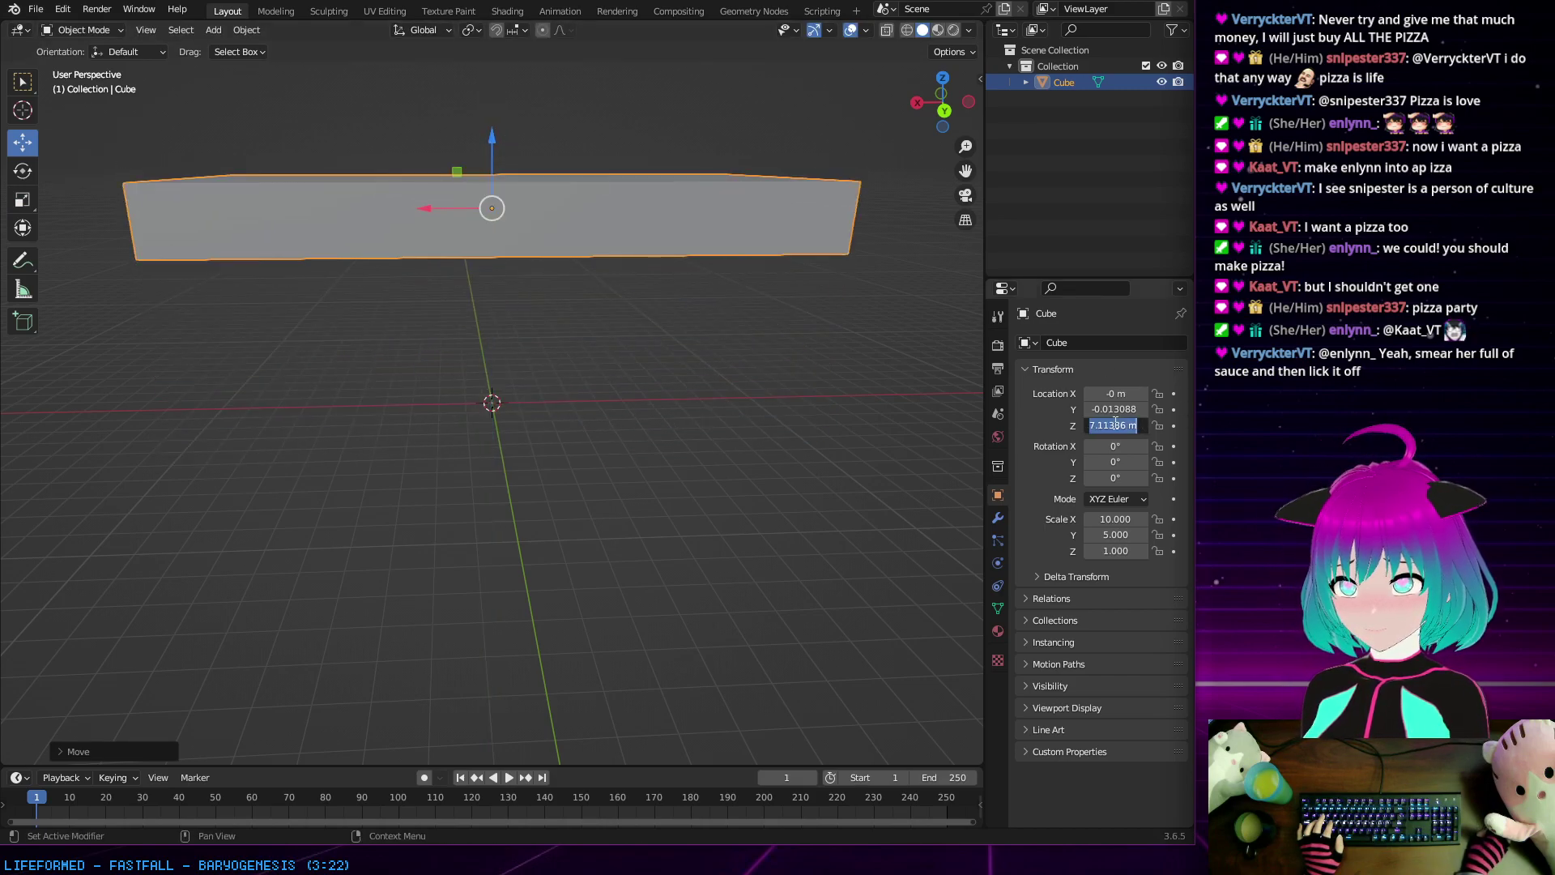
type("5")
key("Return")
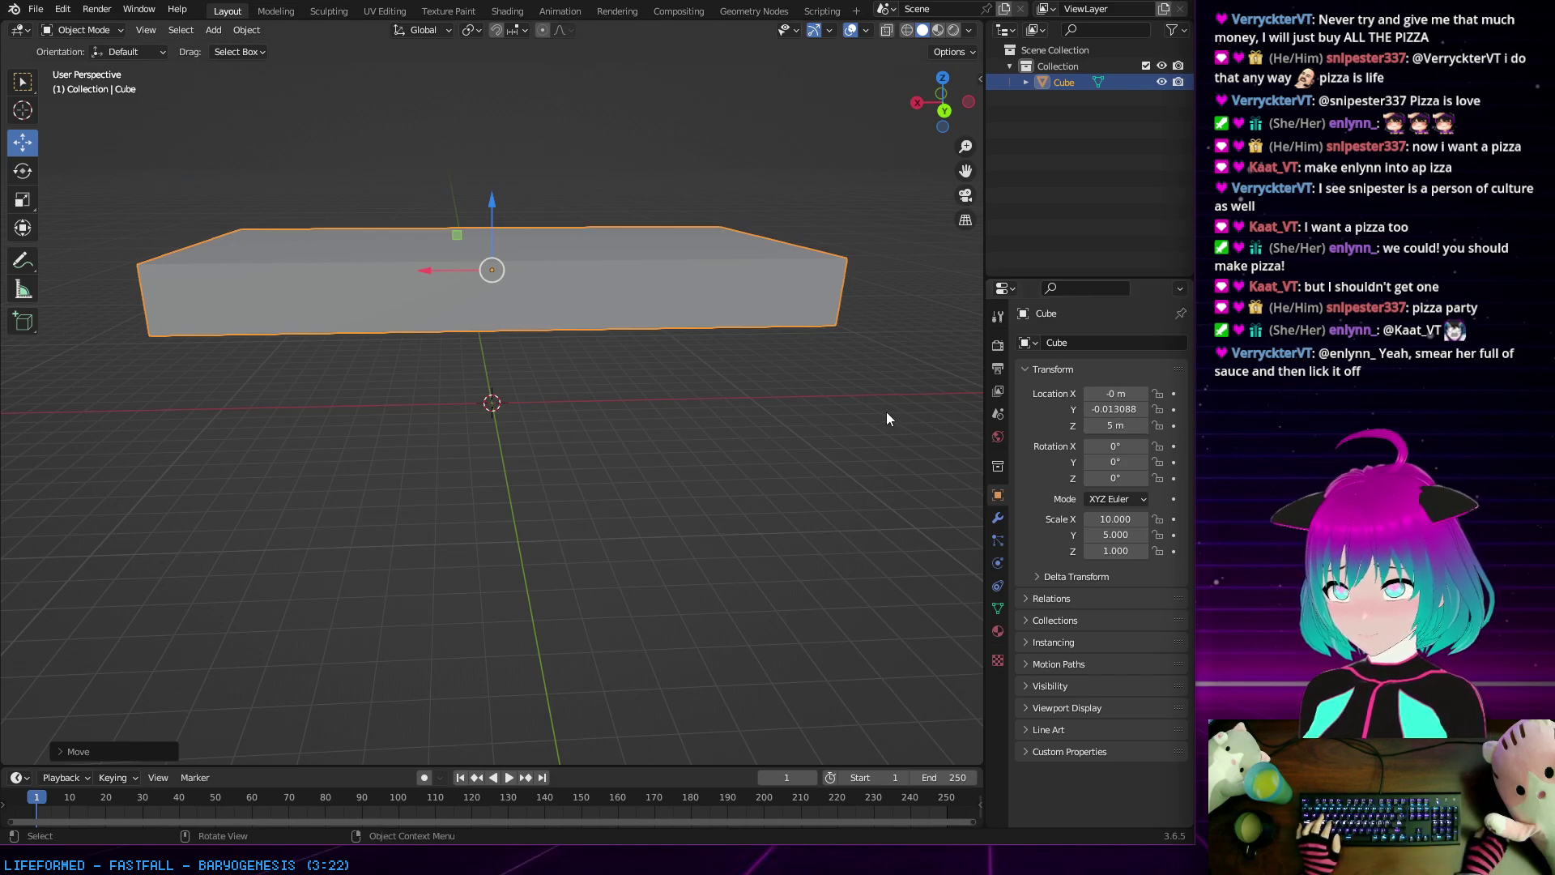
type("0")
key("Return")
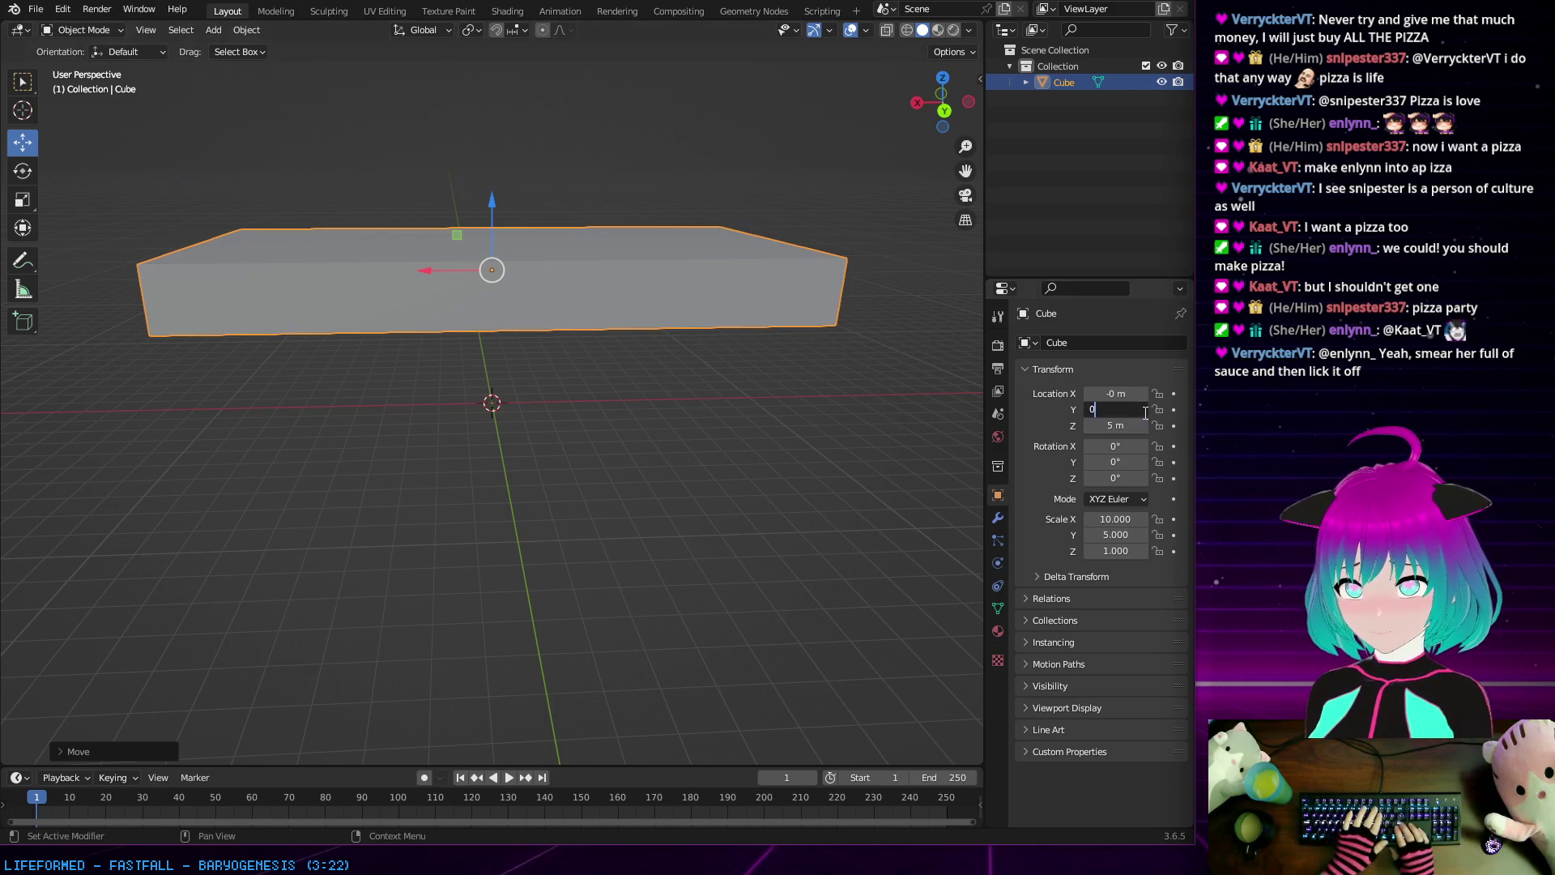
left_click(1116, 393)
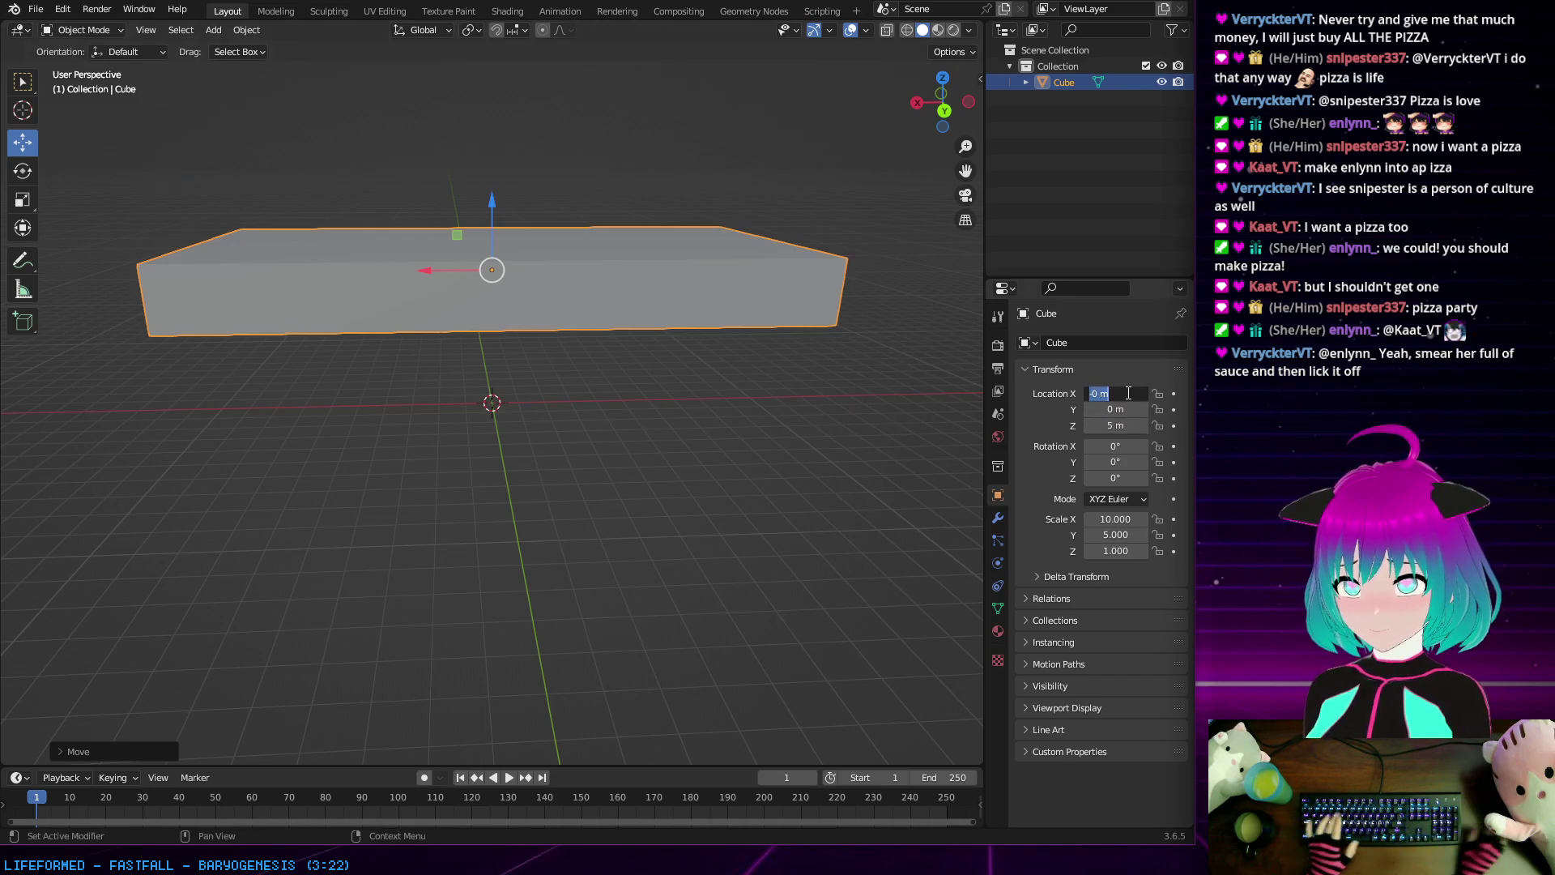
type("0")
key("Return")
middle_click_drag(594, 386, 521, 338)
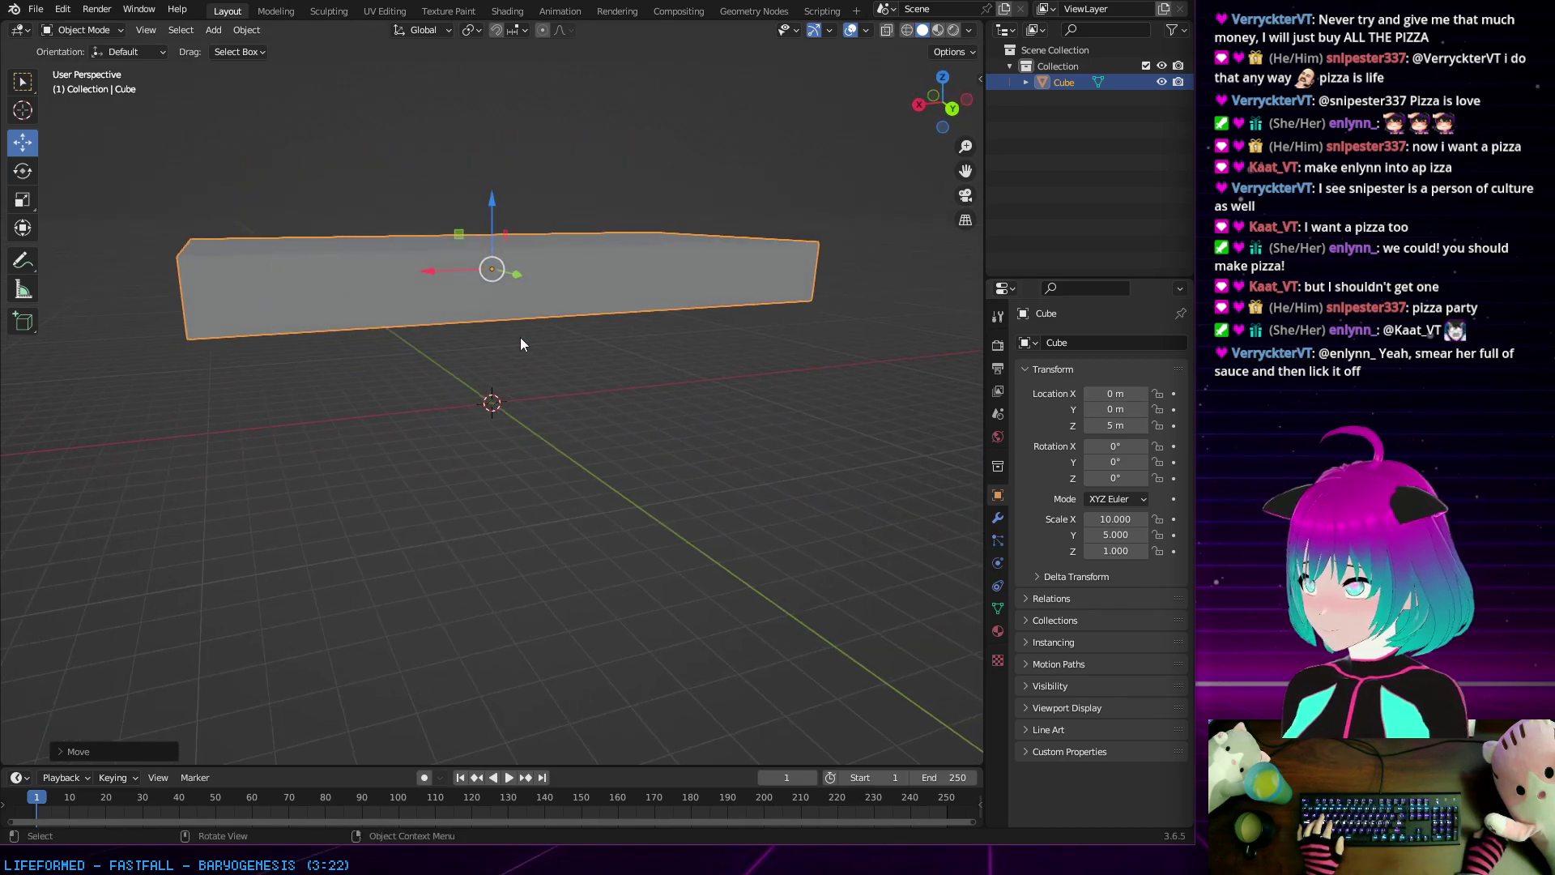
Step: Flatten the slab to a Z scale of 0.2, trying 0.1 first
left_click(21, 207)
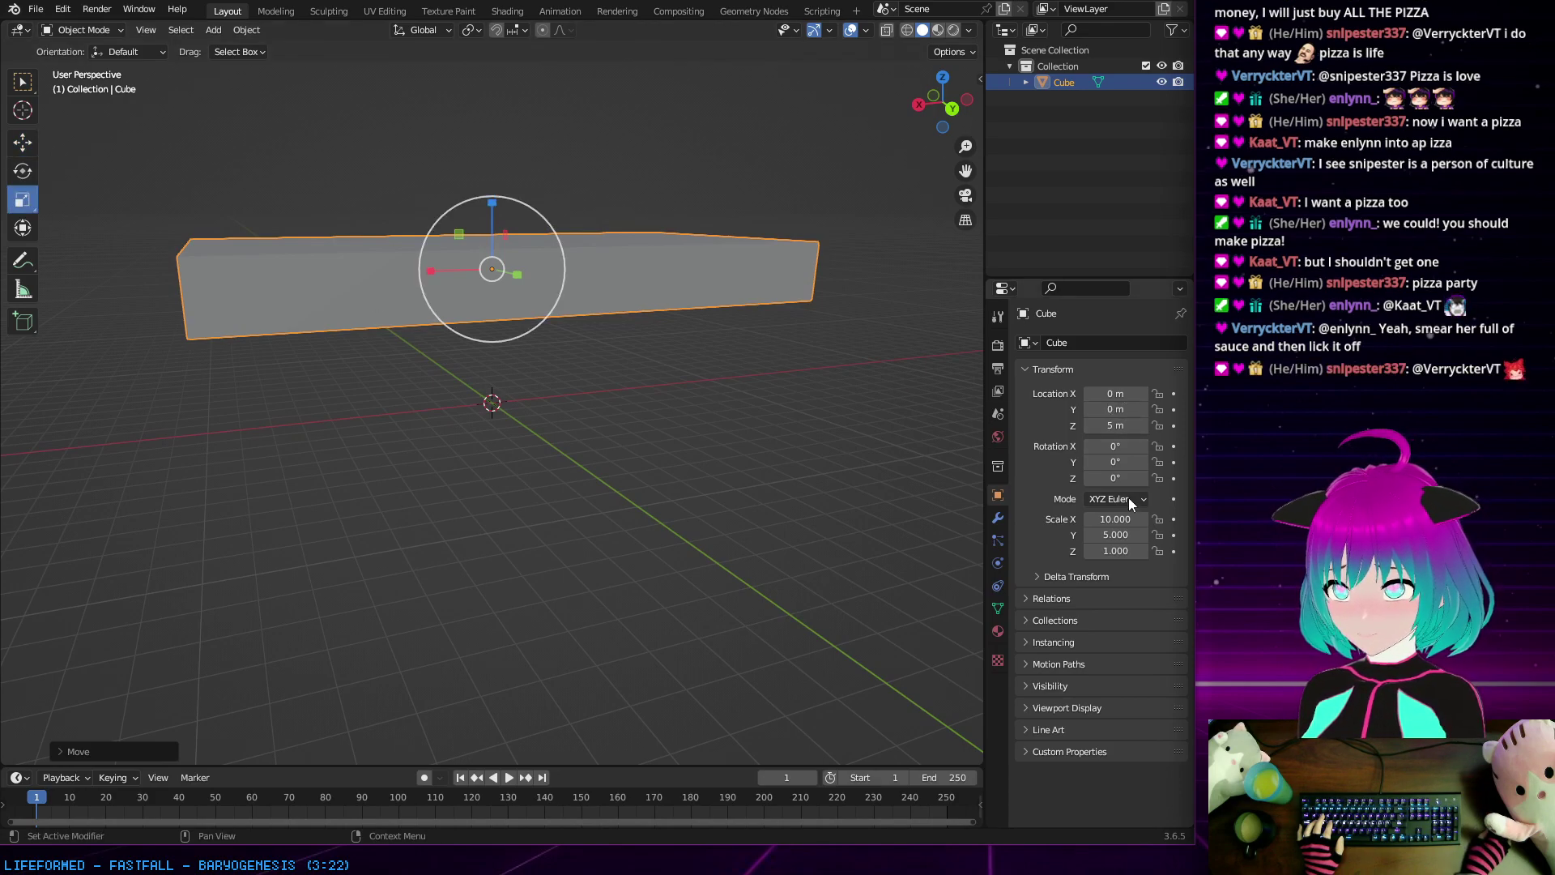
left_click(1119, 550)
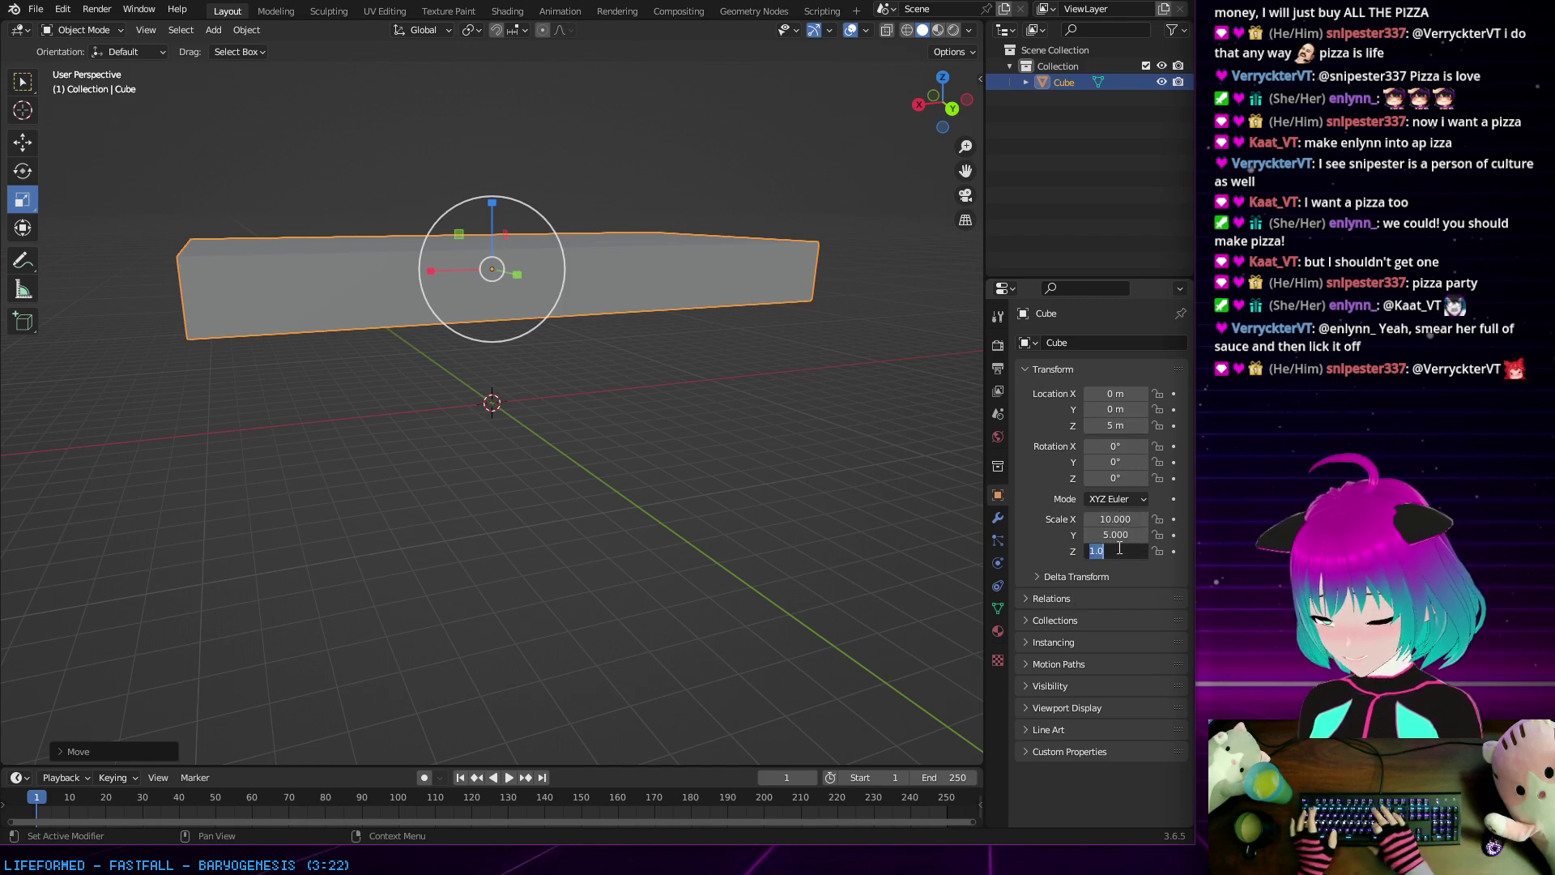
type("0.1")
key("Return")
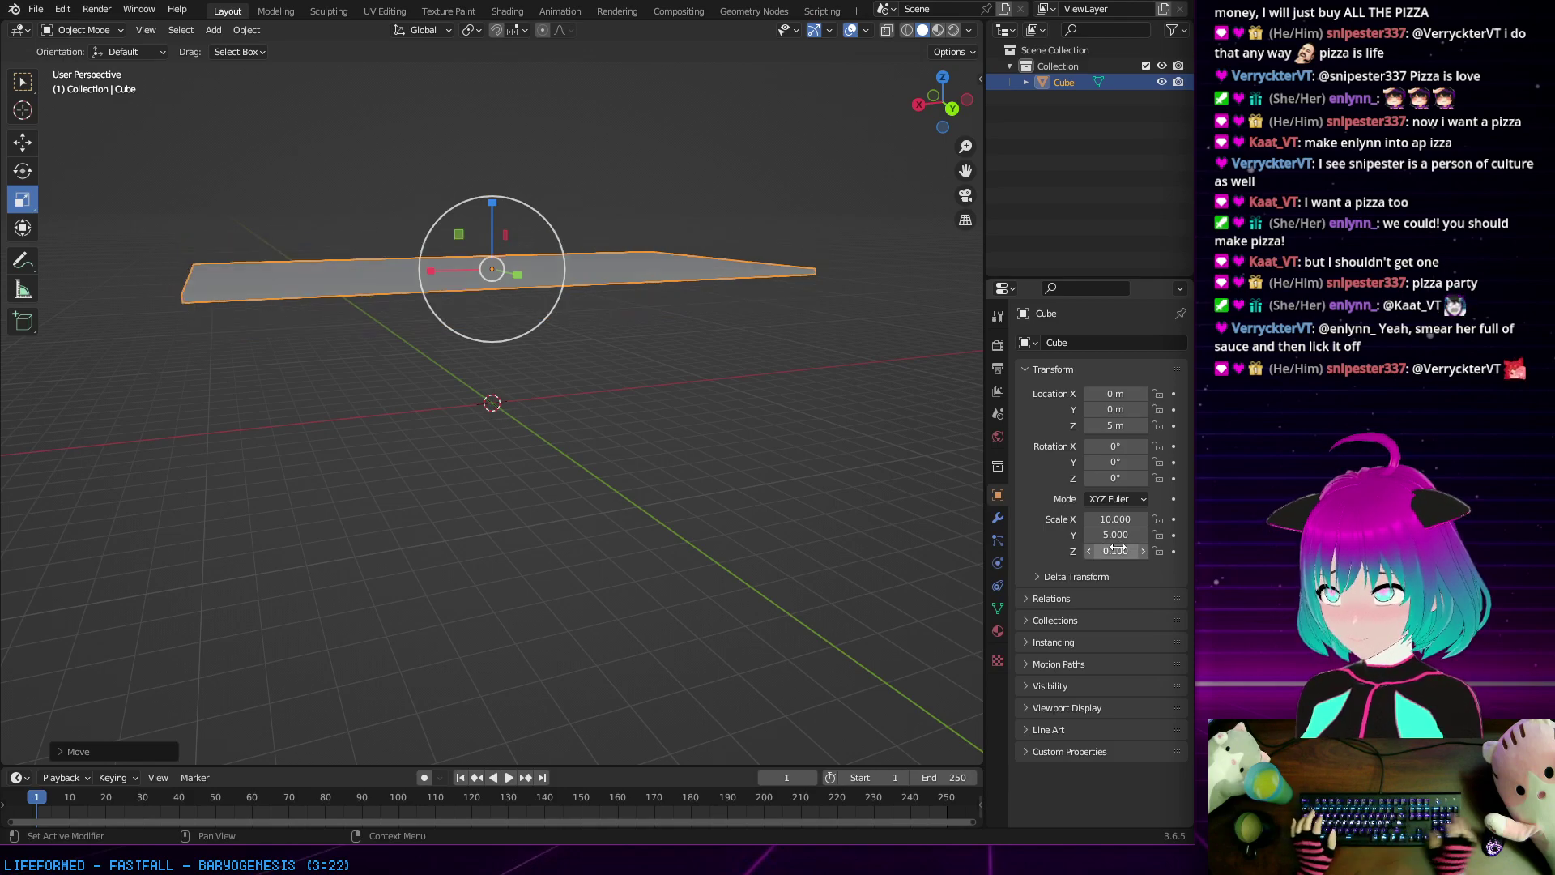
middle_click_drag(707, 372, 579, 376)
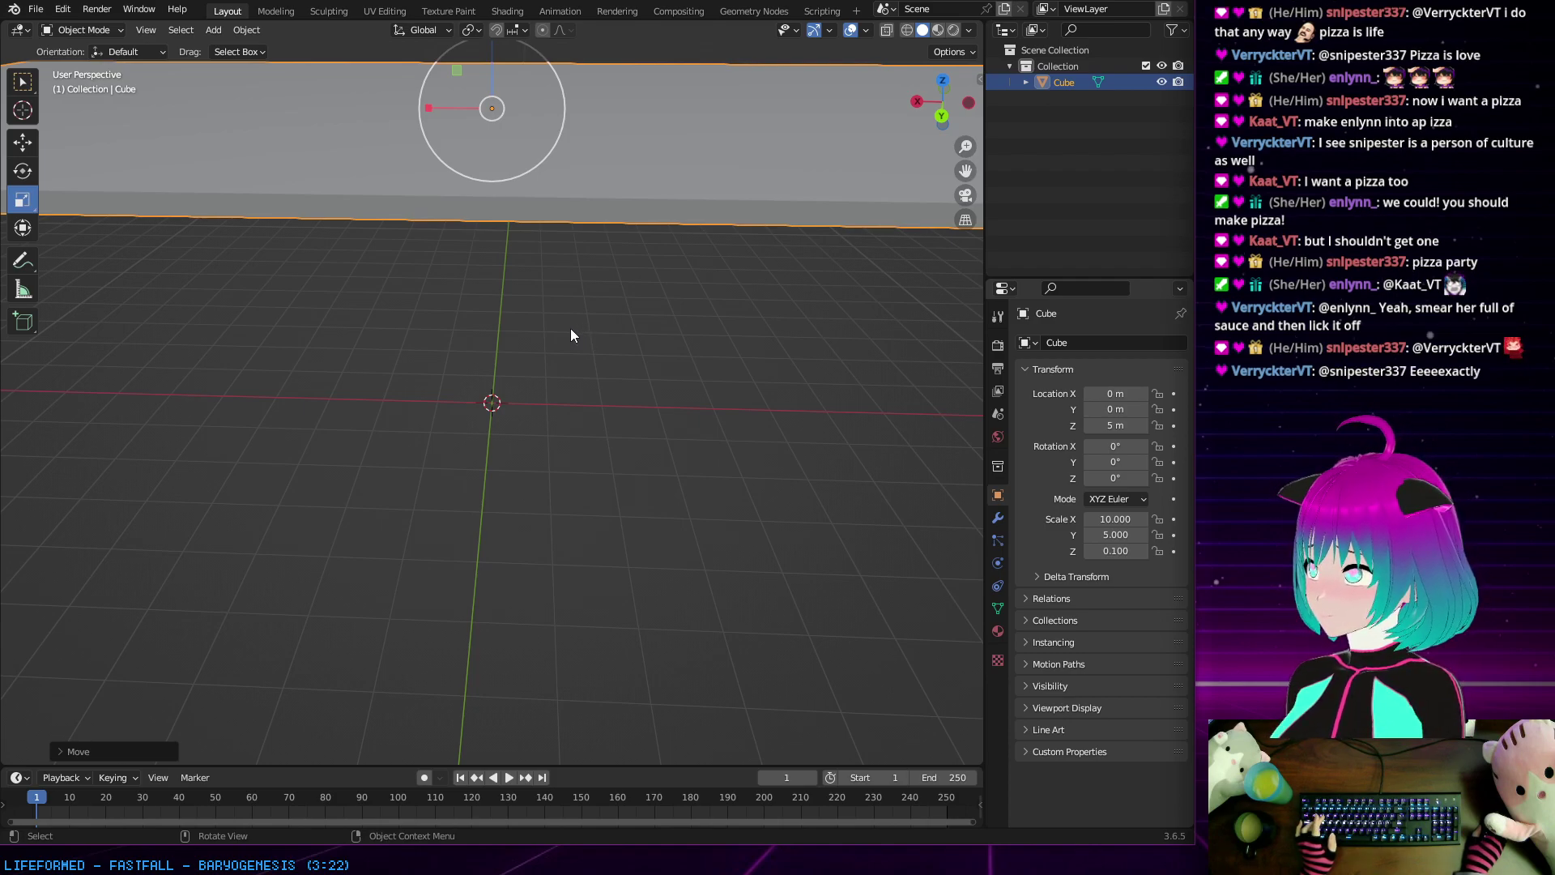
mouse_move(570, 328)
middle_mouse_down()
mouse_move(541, 322)
mouse_move(564, 316)
middle_mouse_up()
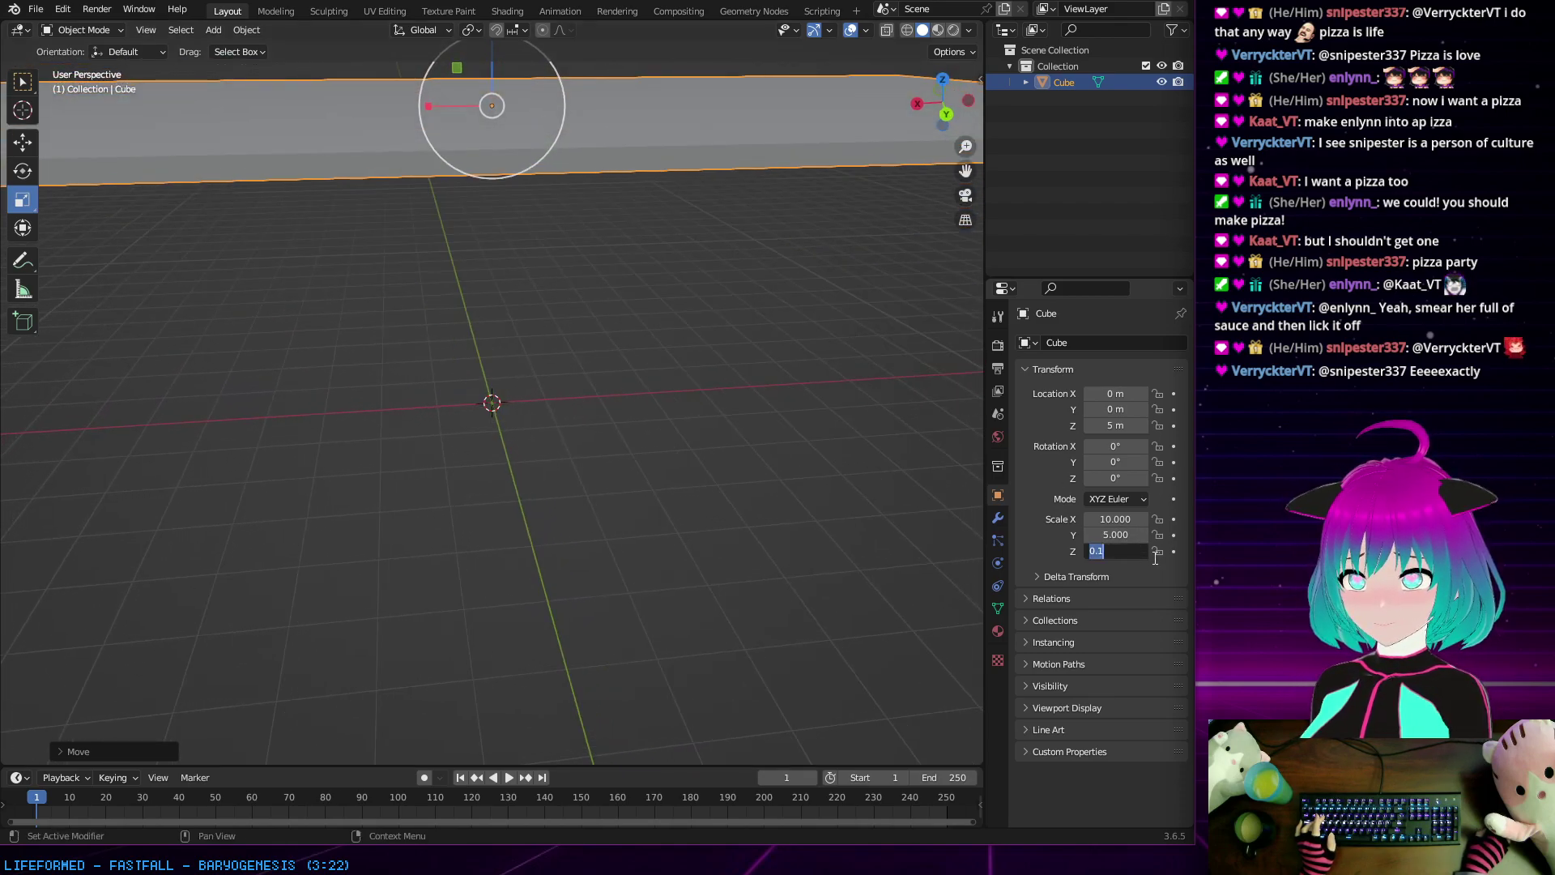
type("0.2")
key("Return")
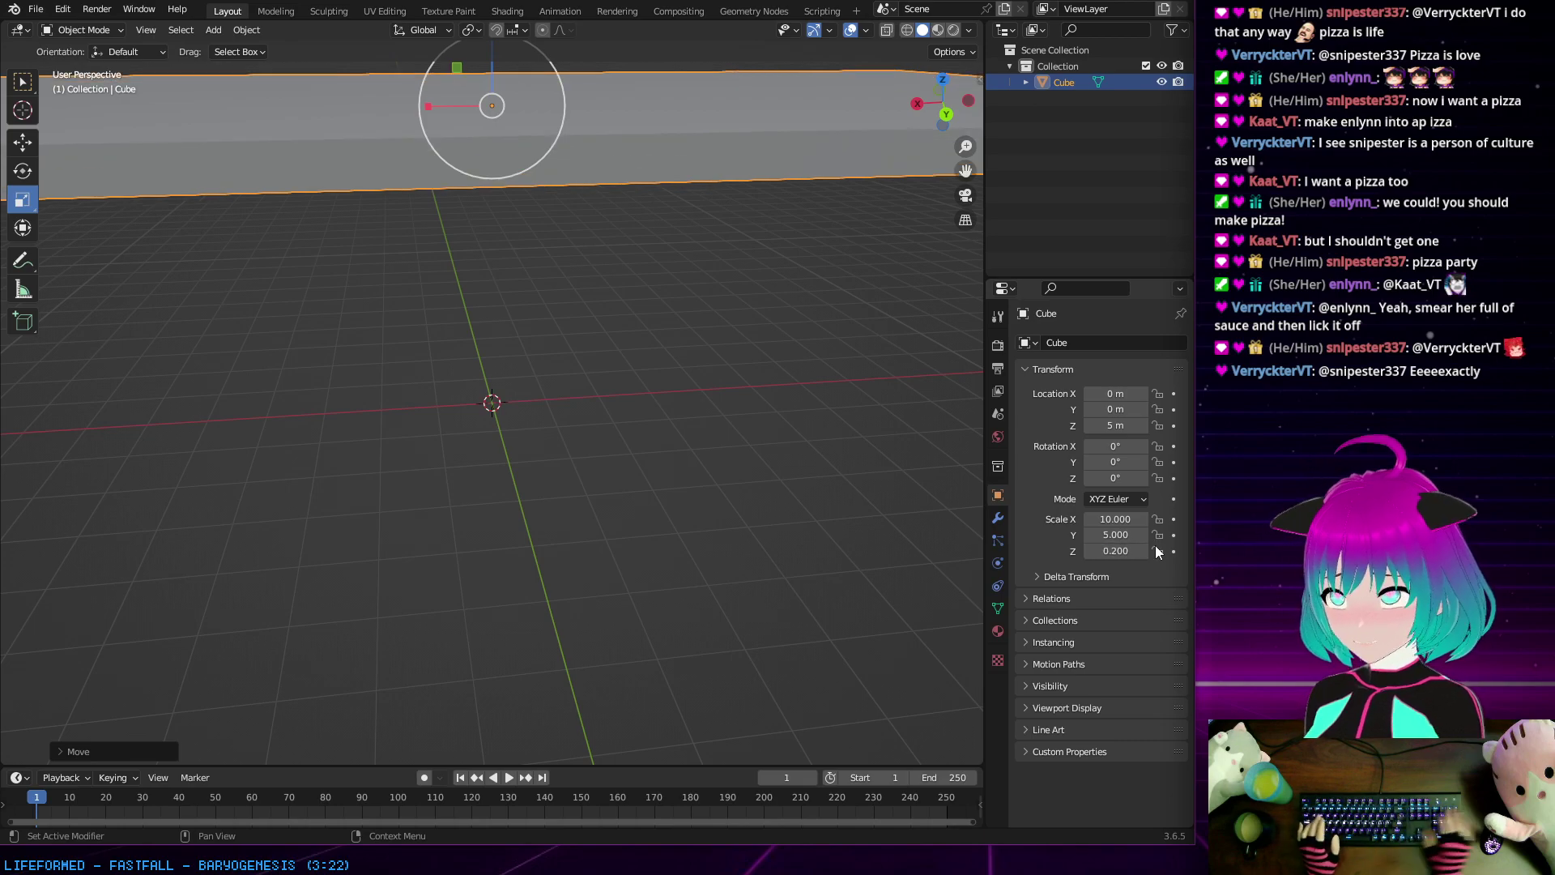
mouse_move(708, 364)
middle_mouse_down()
mouse_move(722, 357)
mouse_move(677, 332)
mouse_move(632, 337)
mouse_move(706, 349)
middle_mouse_up()
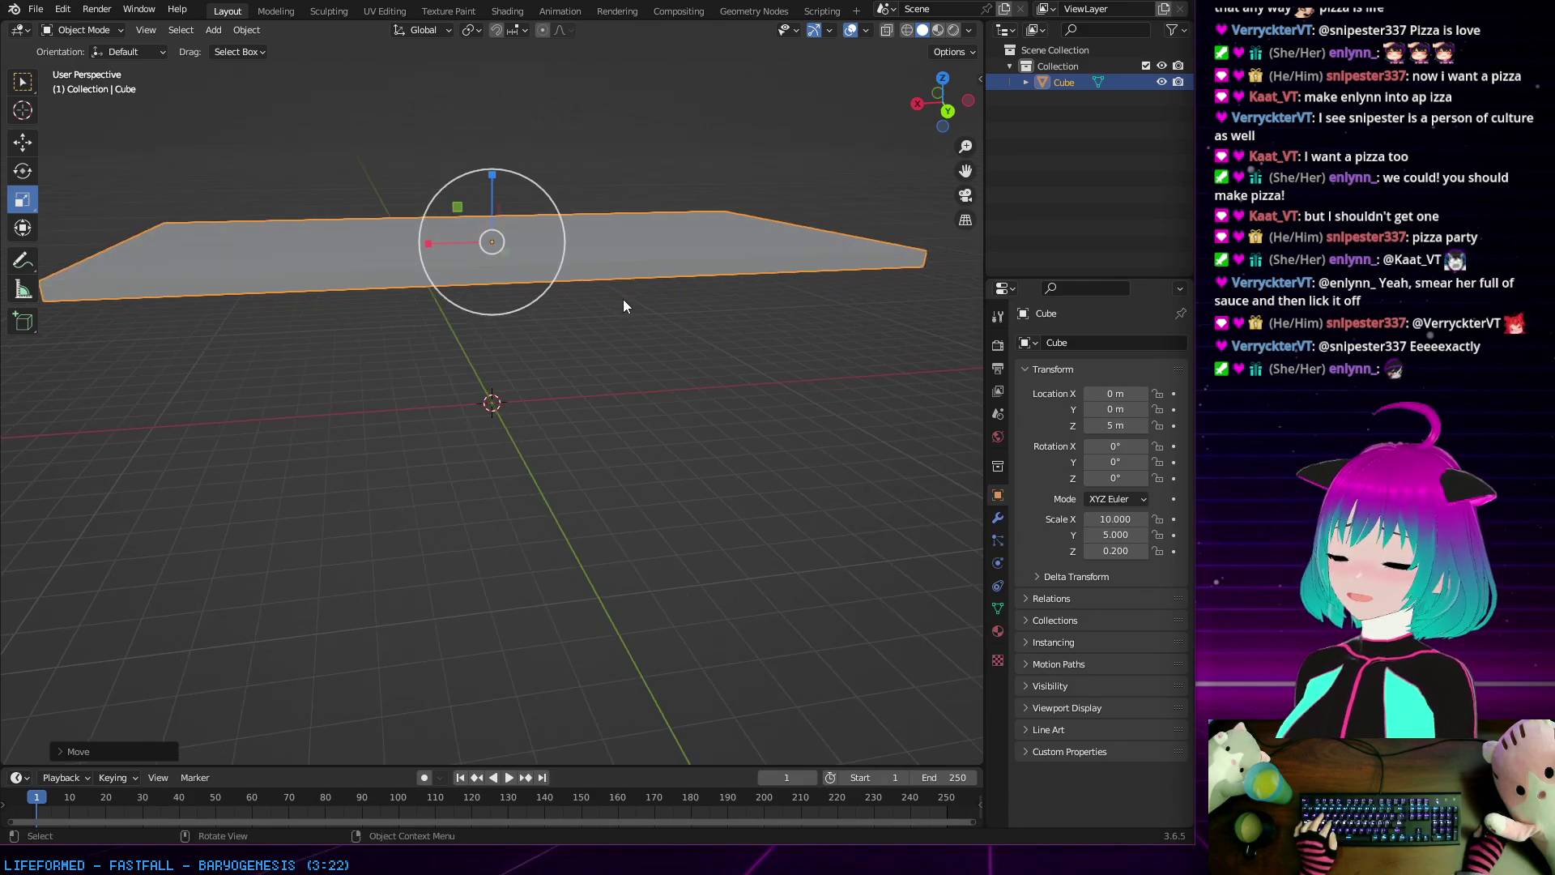
mouse_move(624, 301)
middle_mouse_down()
mouse_move(559, 209)
mouse_move(543, 228)
mouse_move(600, 269)
mouse_move(600, 297)
middle_mouse_up()
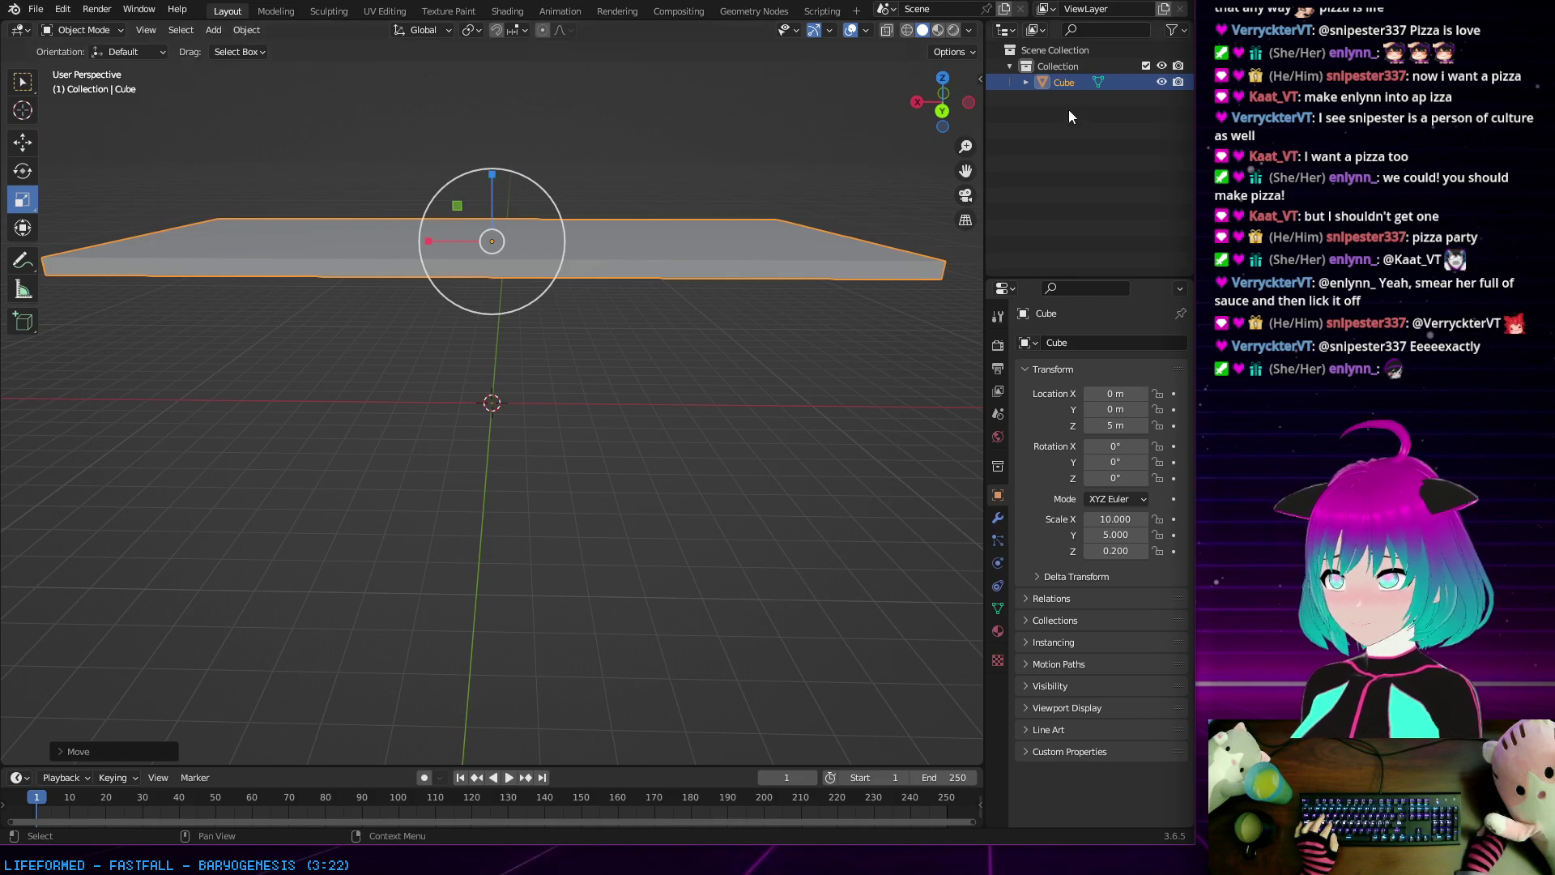
Step: Add a trial cube, undo it, and reopen the Add > Mesh list
left_click(211, 30)
mouse_move(243, 48)
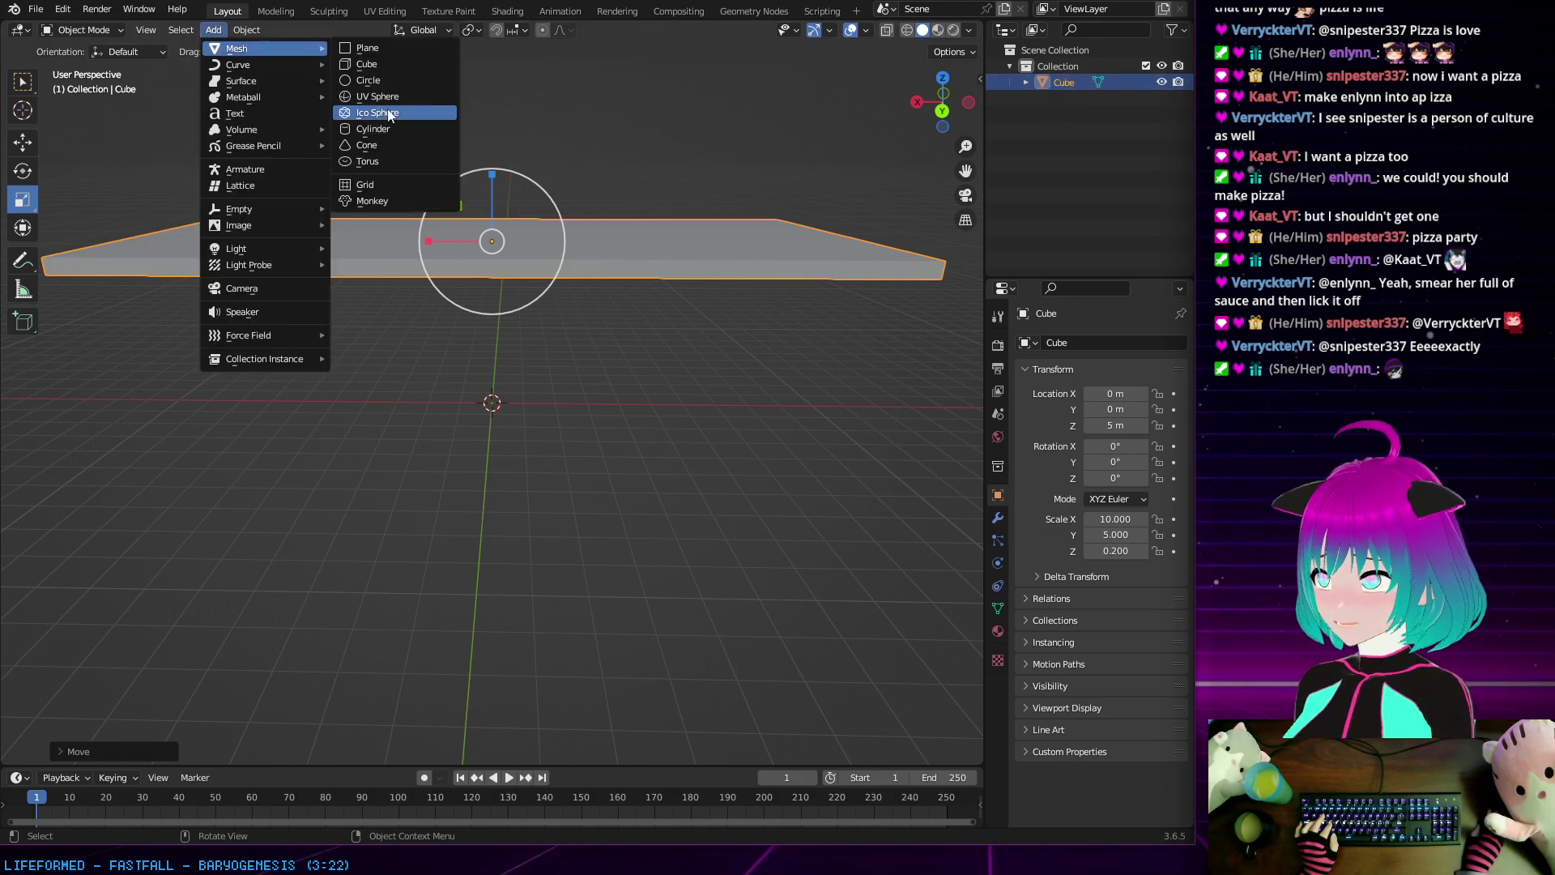
left_click(385, 63)
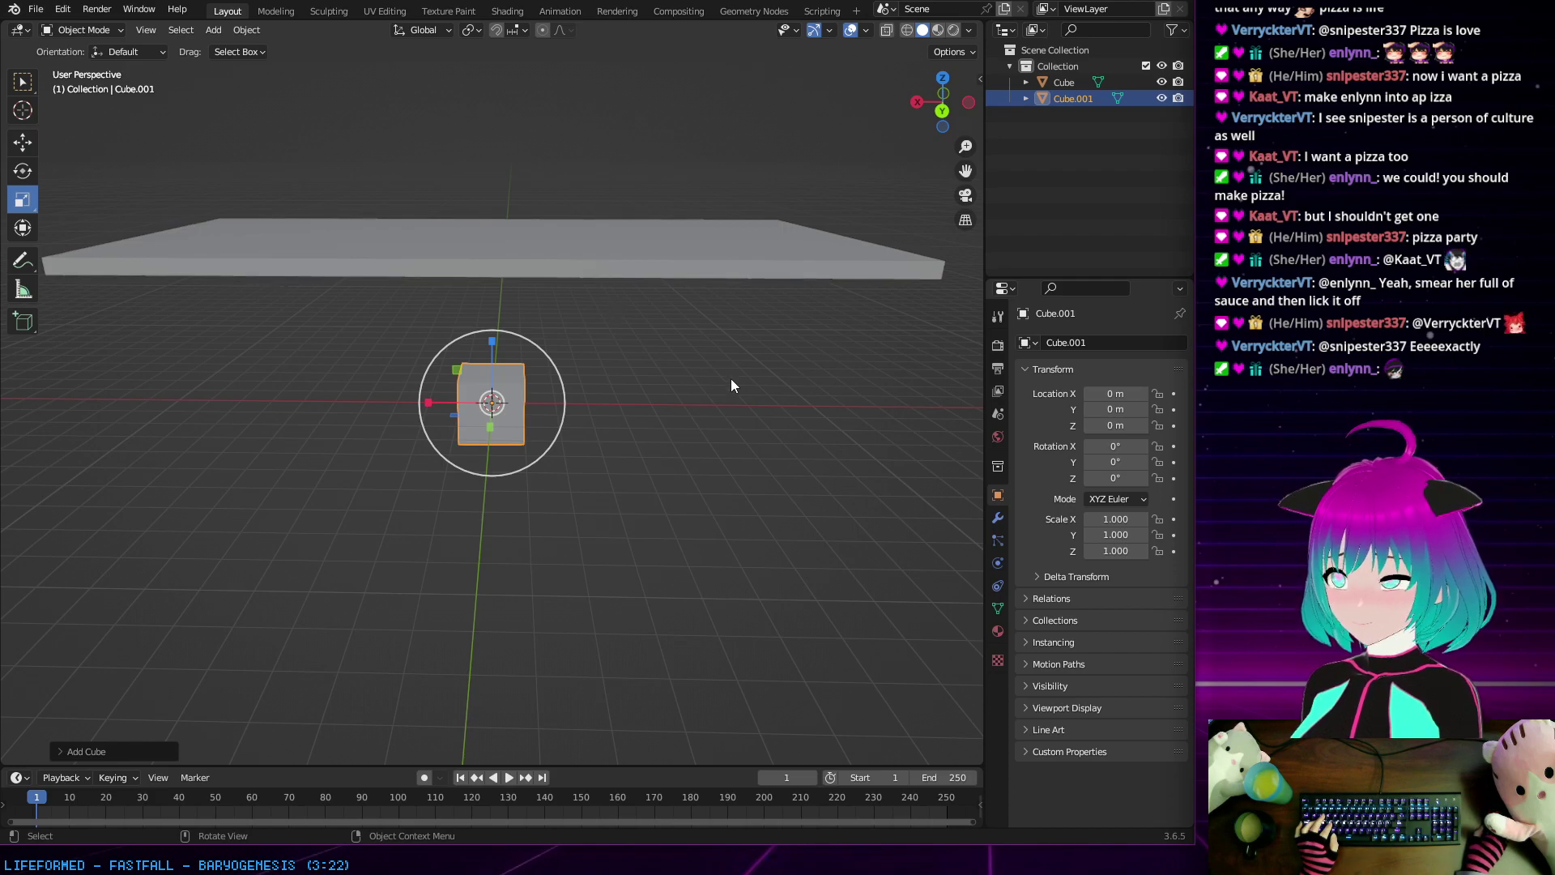
left_click(1127, 519)
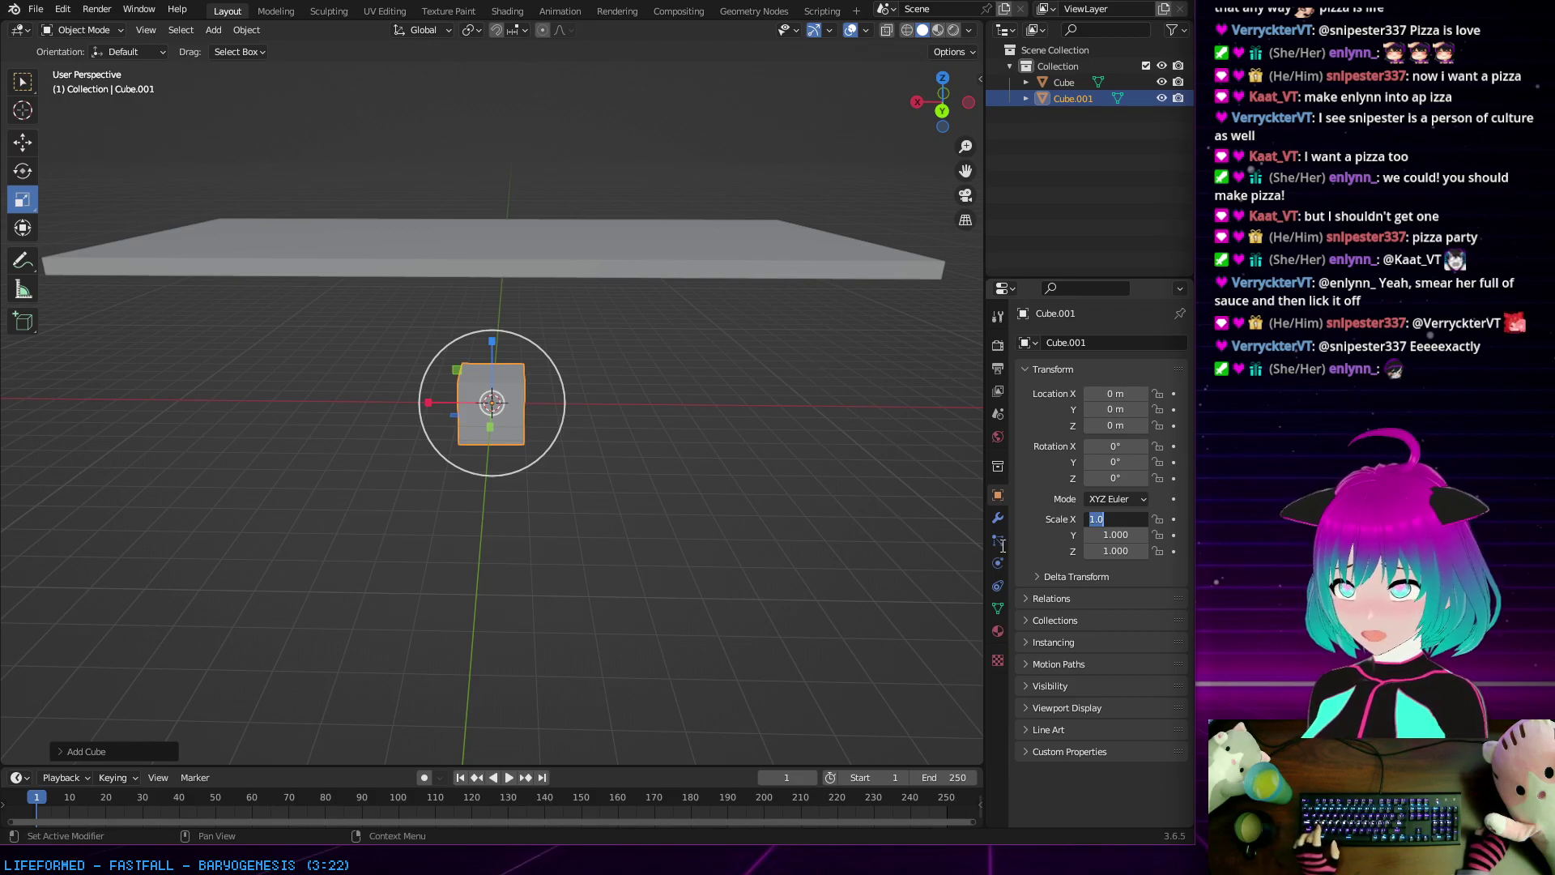
key("Escape")
key("ctrl+z")
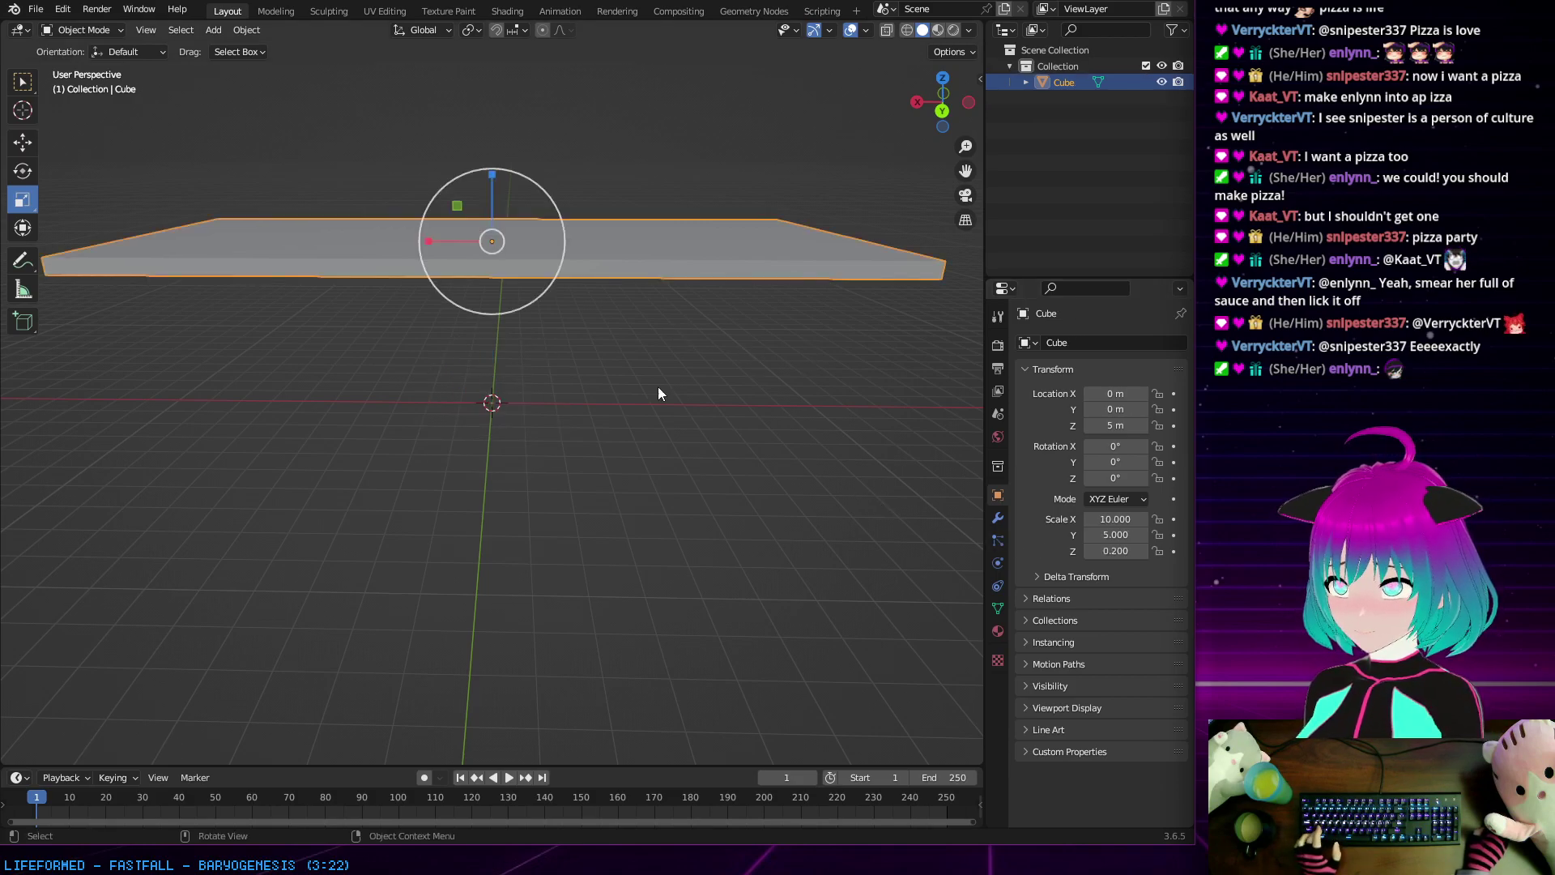
left_click(212, 31)
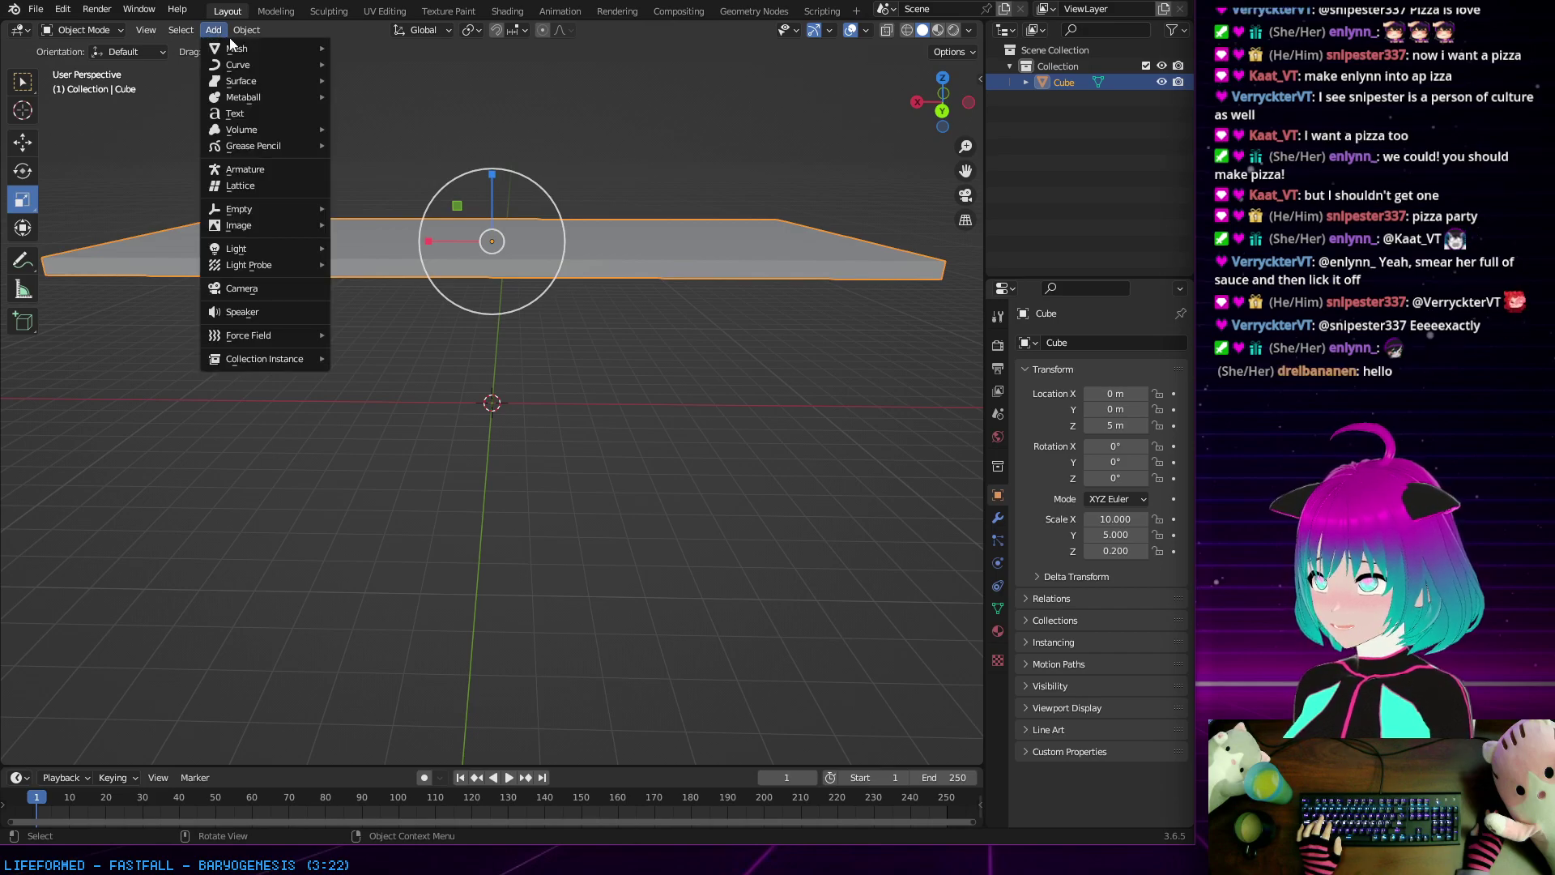
mouse_move(238, 48)
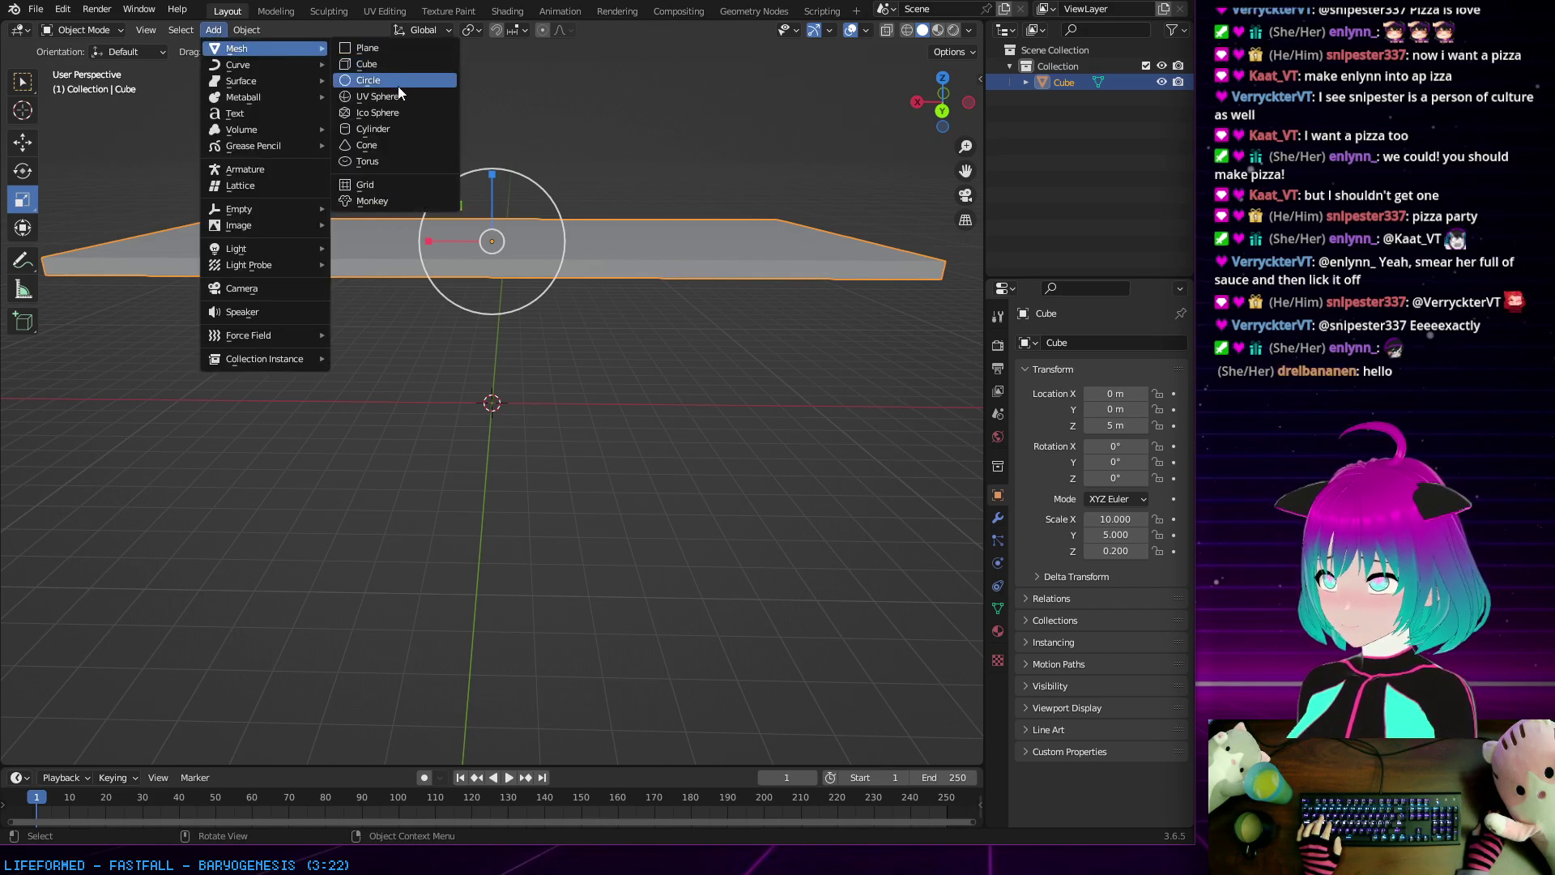
Step: Add a Cylinder mesh at the world origin and zoom in on it
left_click(401, 130)
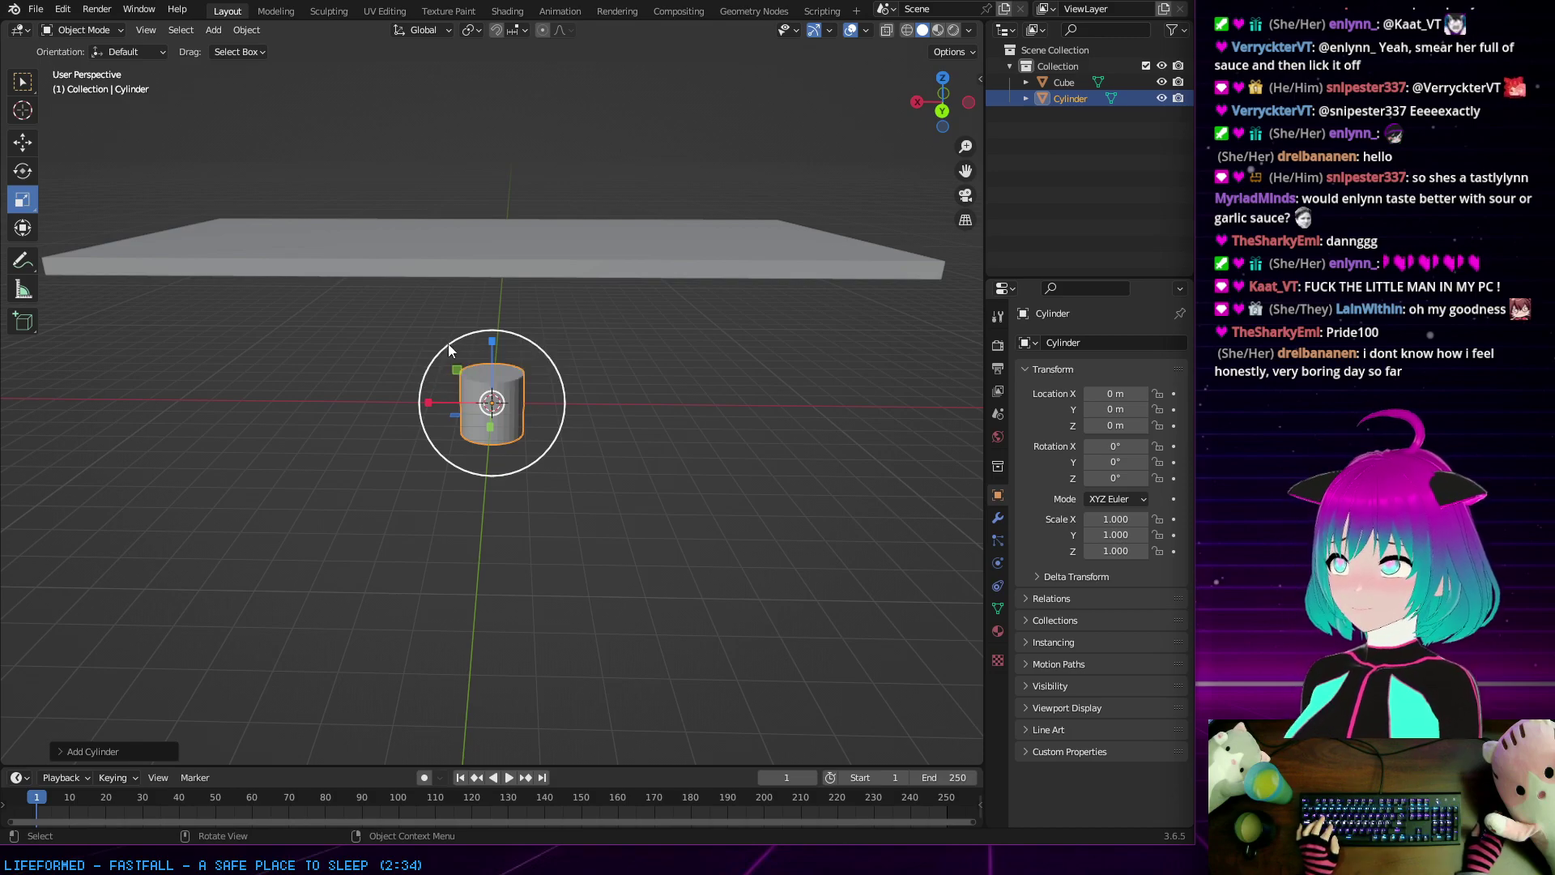
middle_click_drag(601, 416, 576, 396)
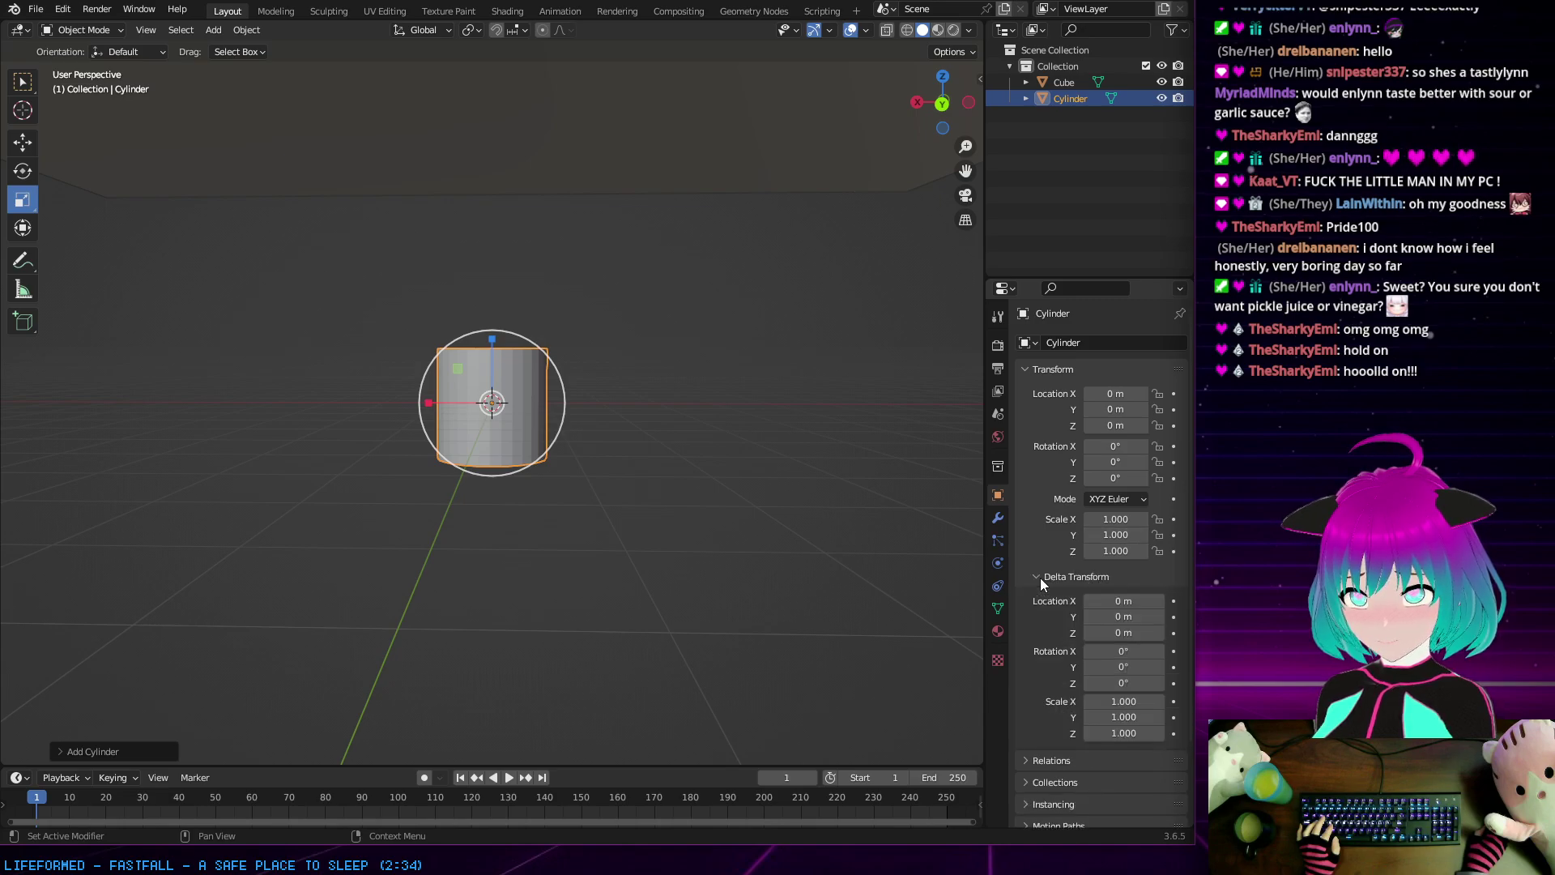
scroll(575, 477, "up", 10)
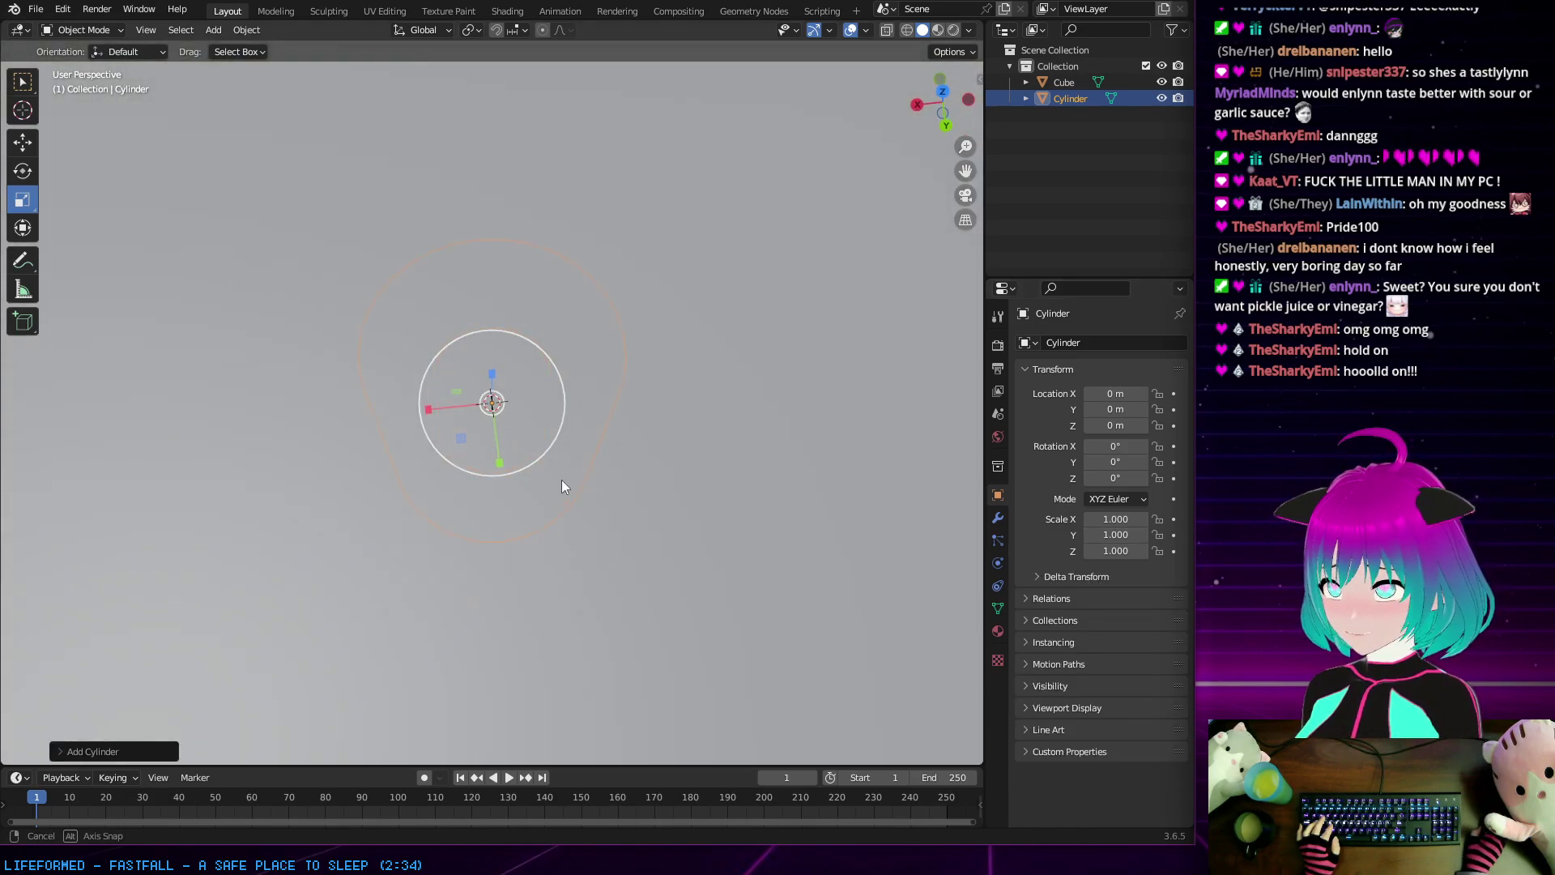
scroll(561, 438, "down", 3)
middle_click_drag(560, 405, 543, 402)
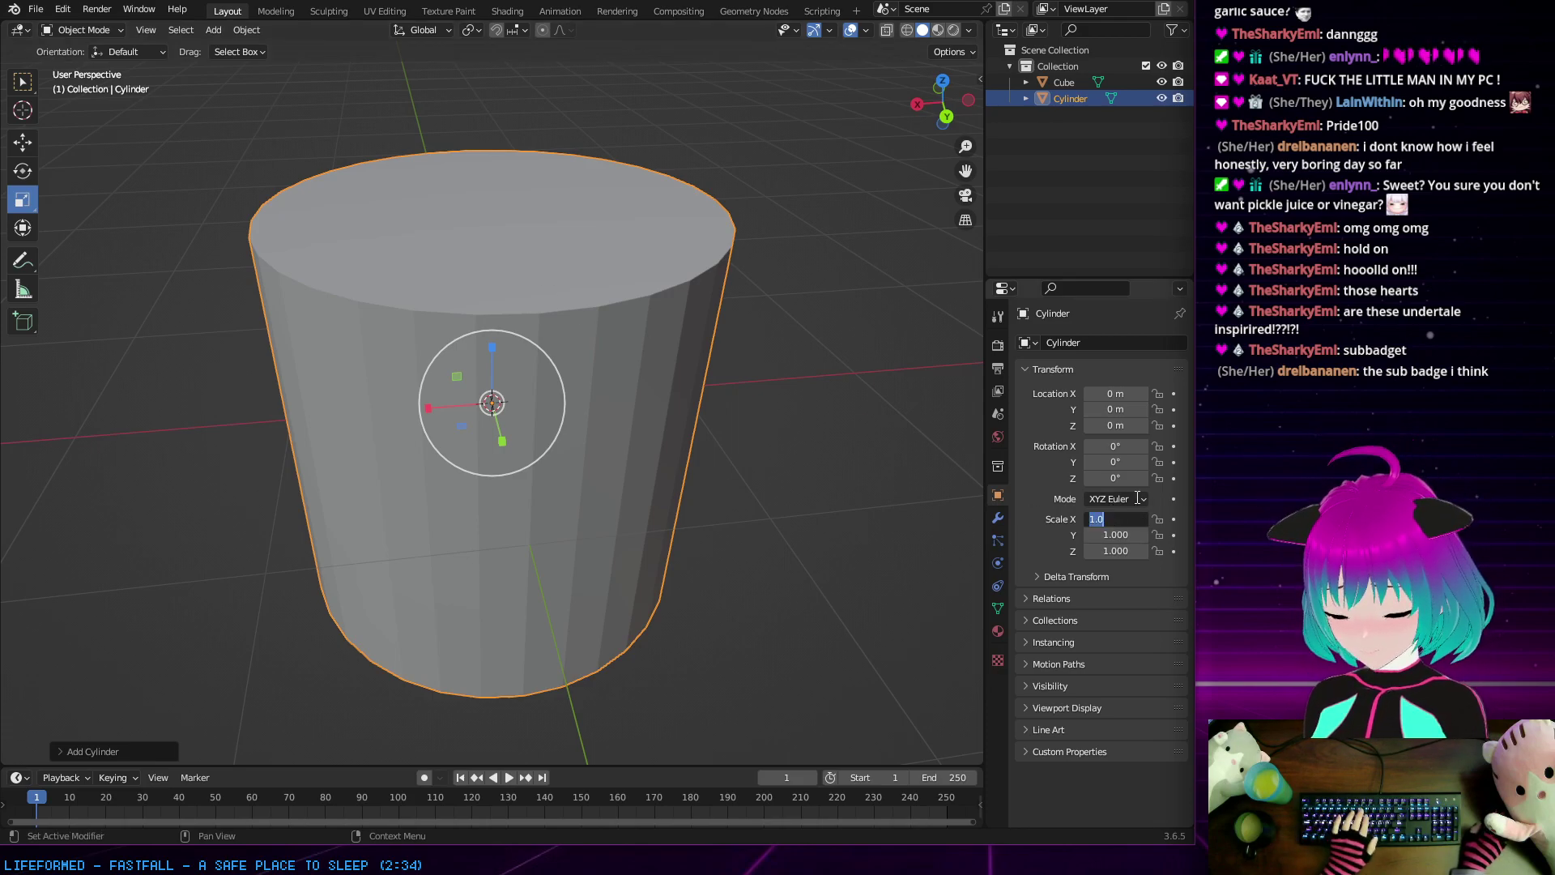
Step: Set the cylinder's Scale X and Y to 0.2 after first trying 0.1, leaving Z at 1.000
type("0.1")
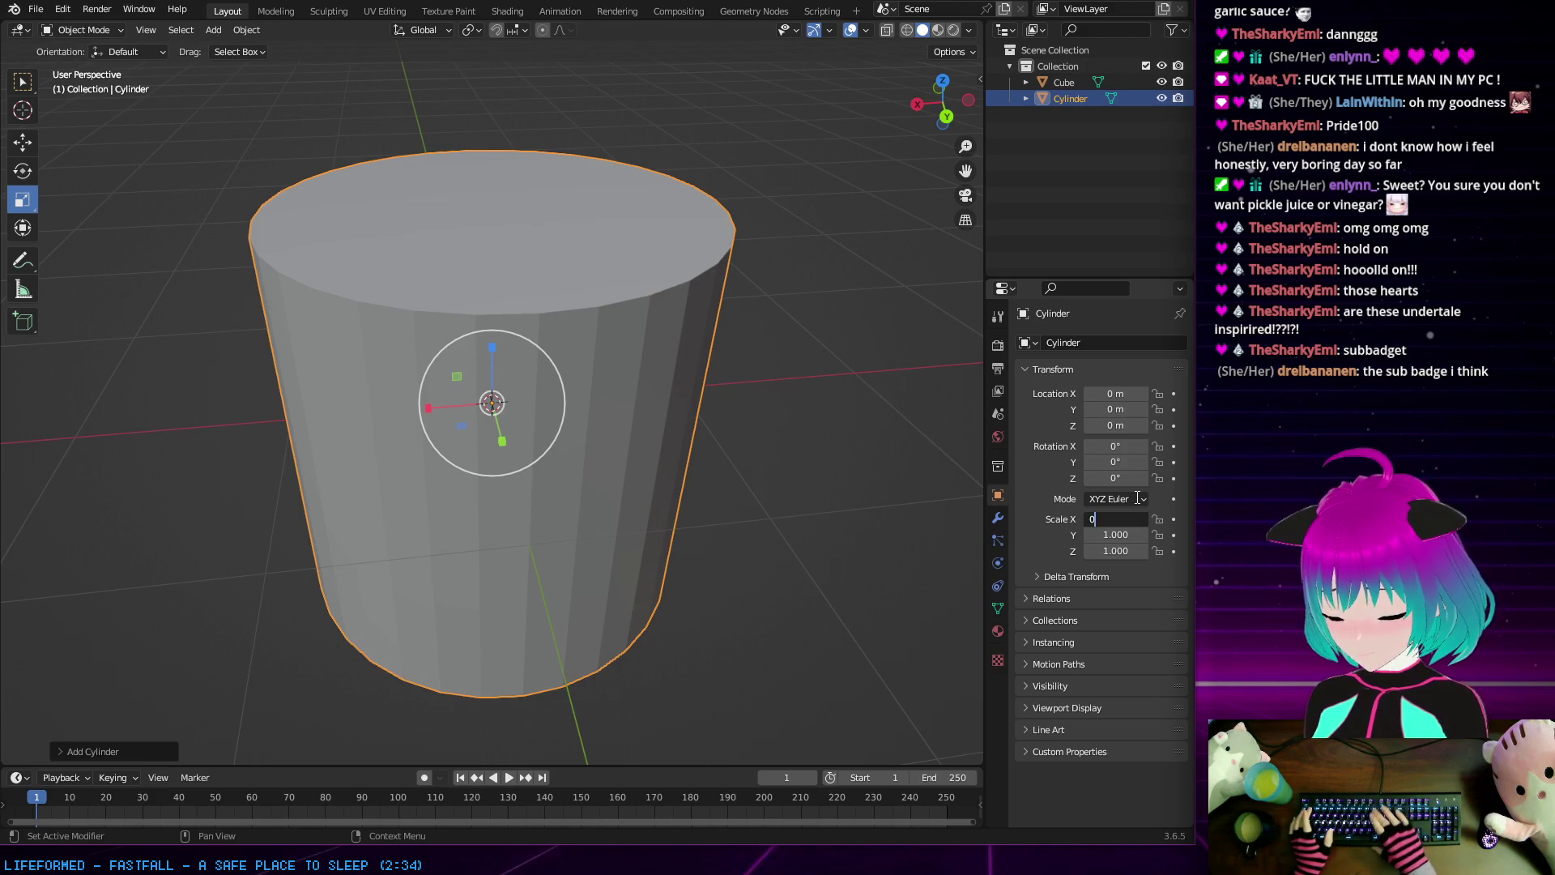
key("Return")
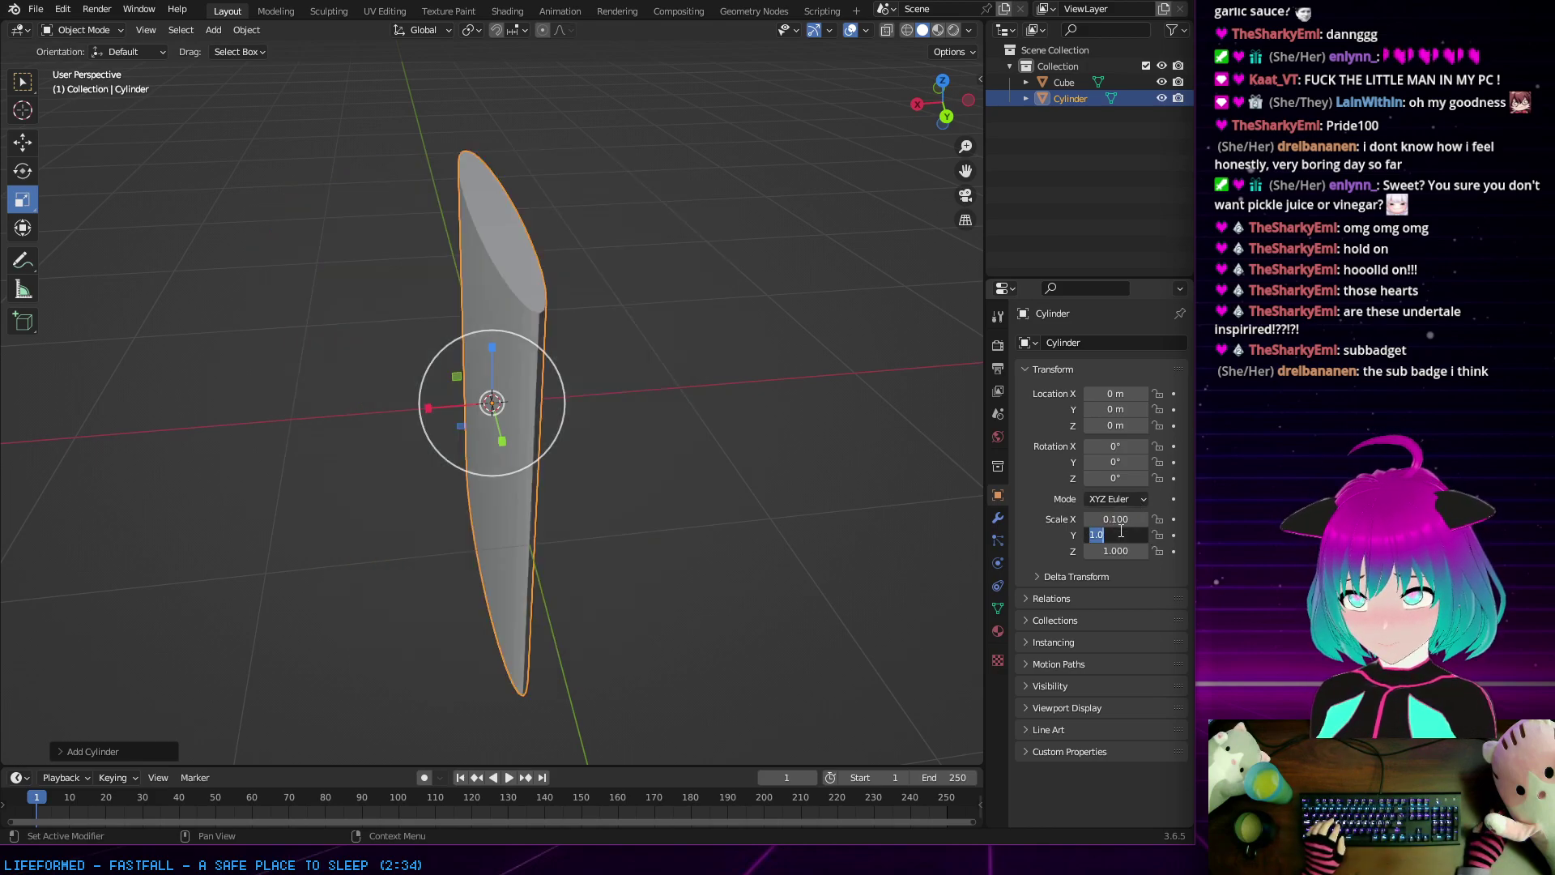
type("0.1")
key("Return")
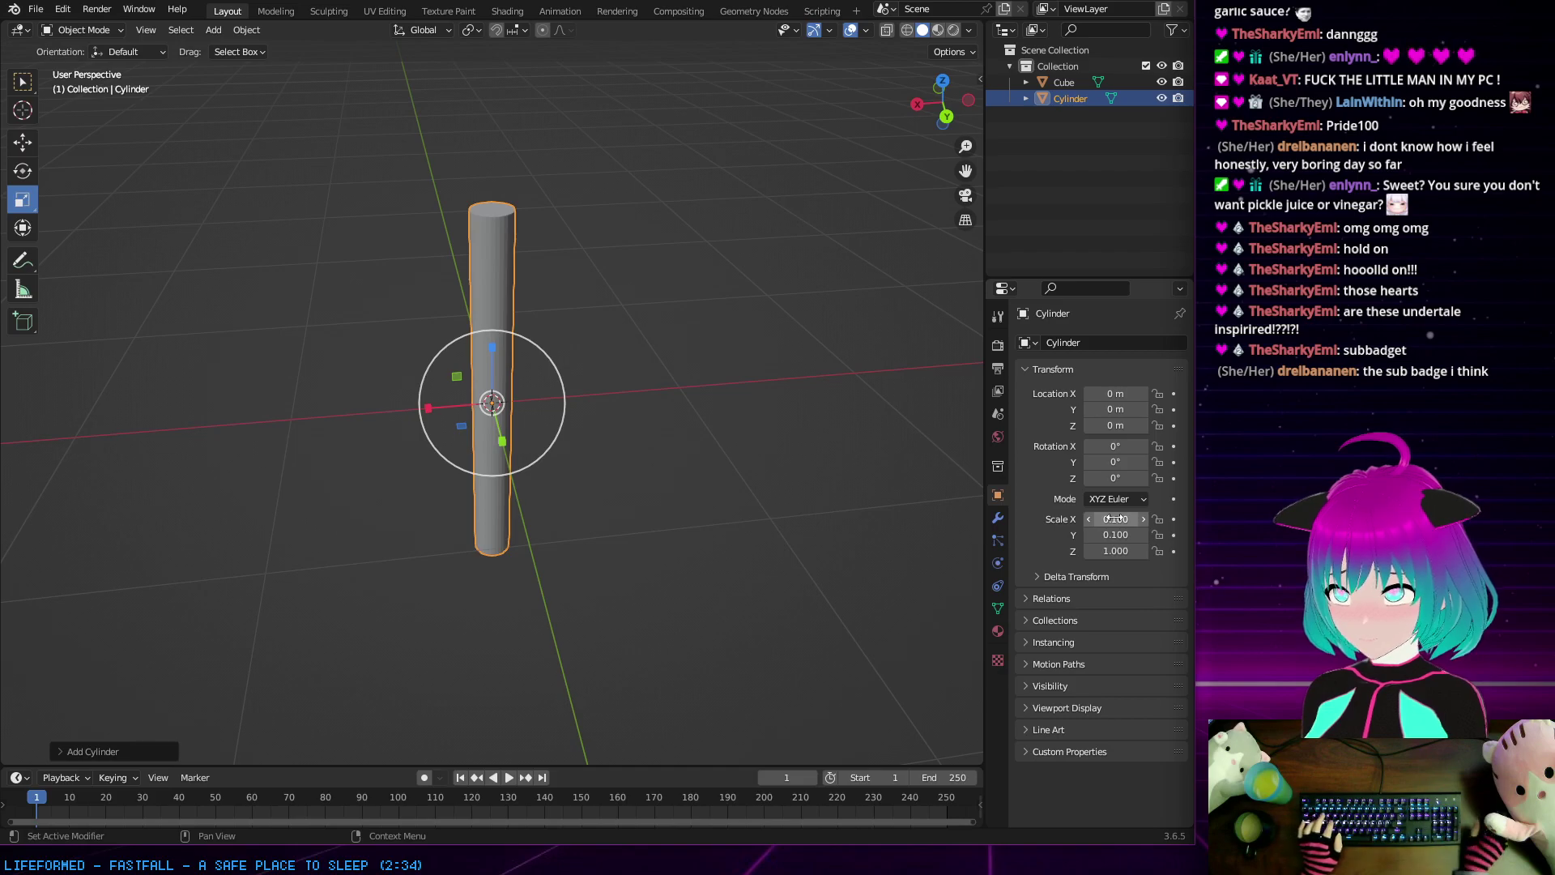
middle_click_drag(609, 299, 818, 316)
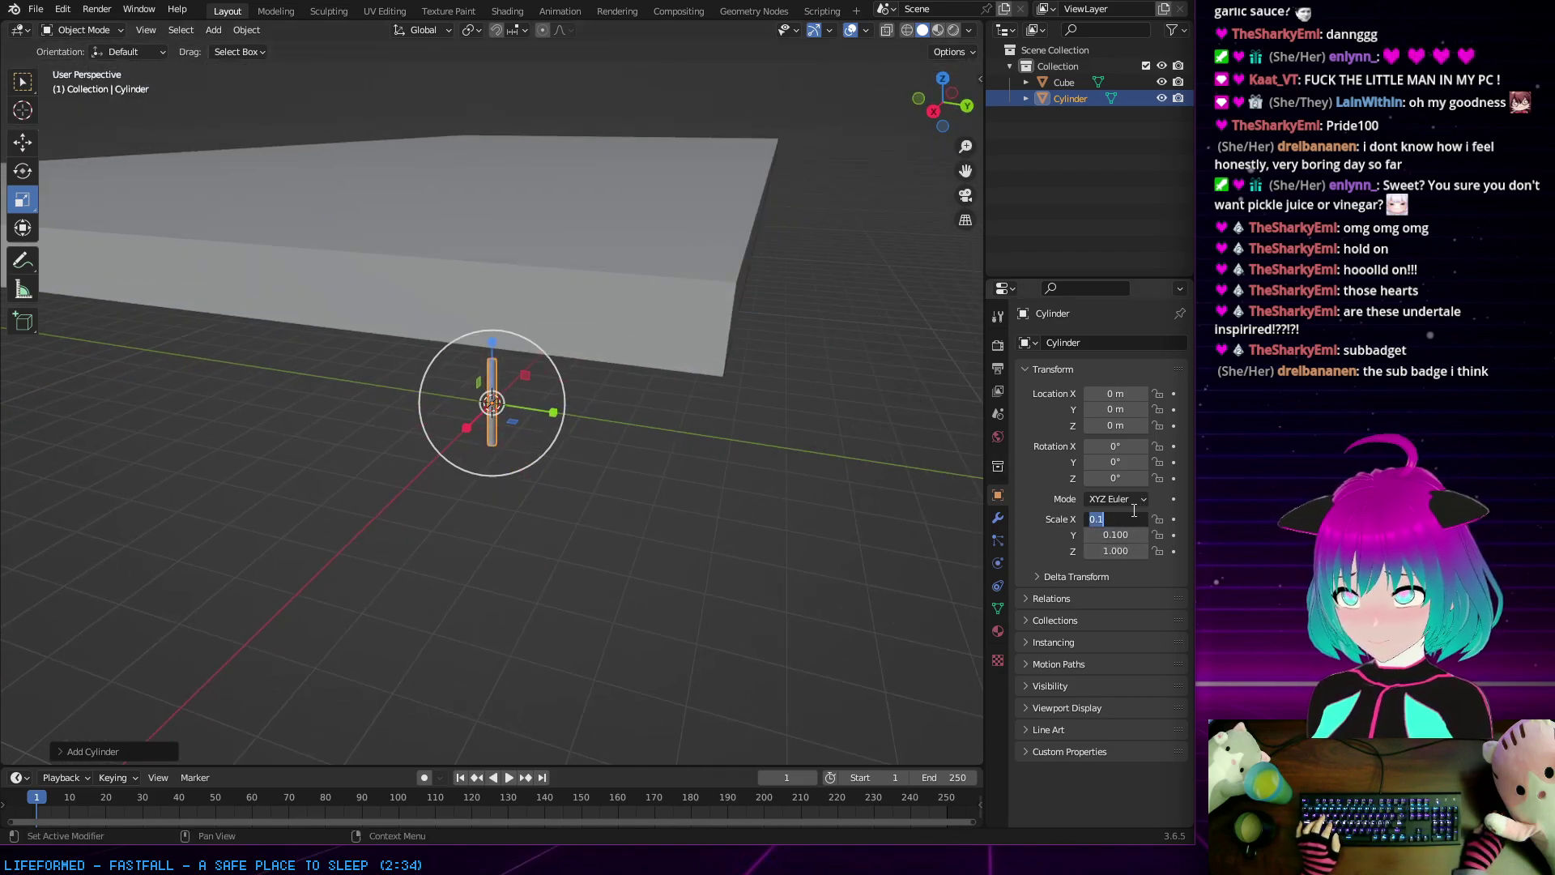
type("0.2")
key("Return")
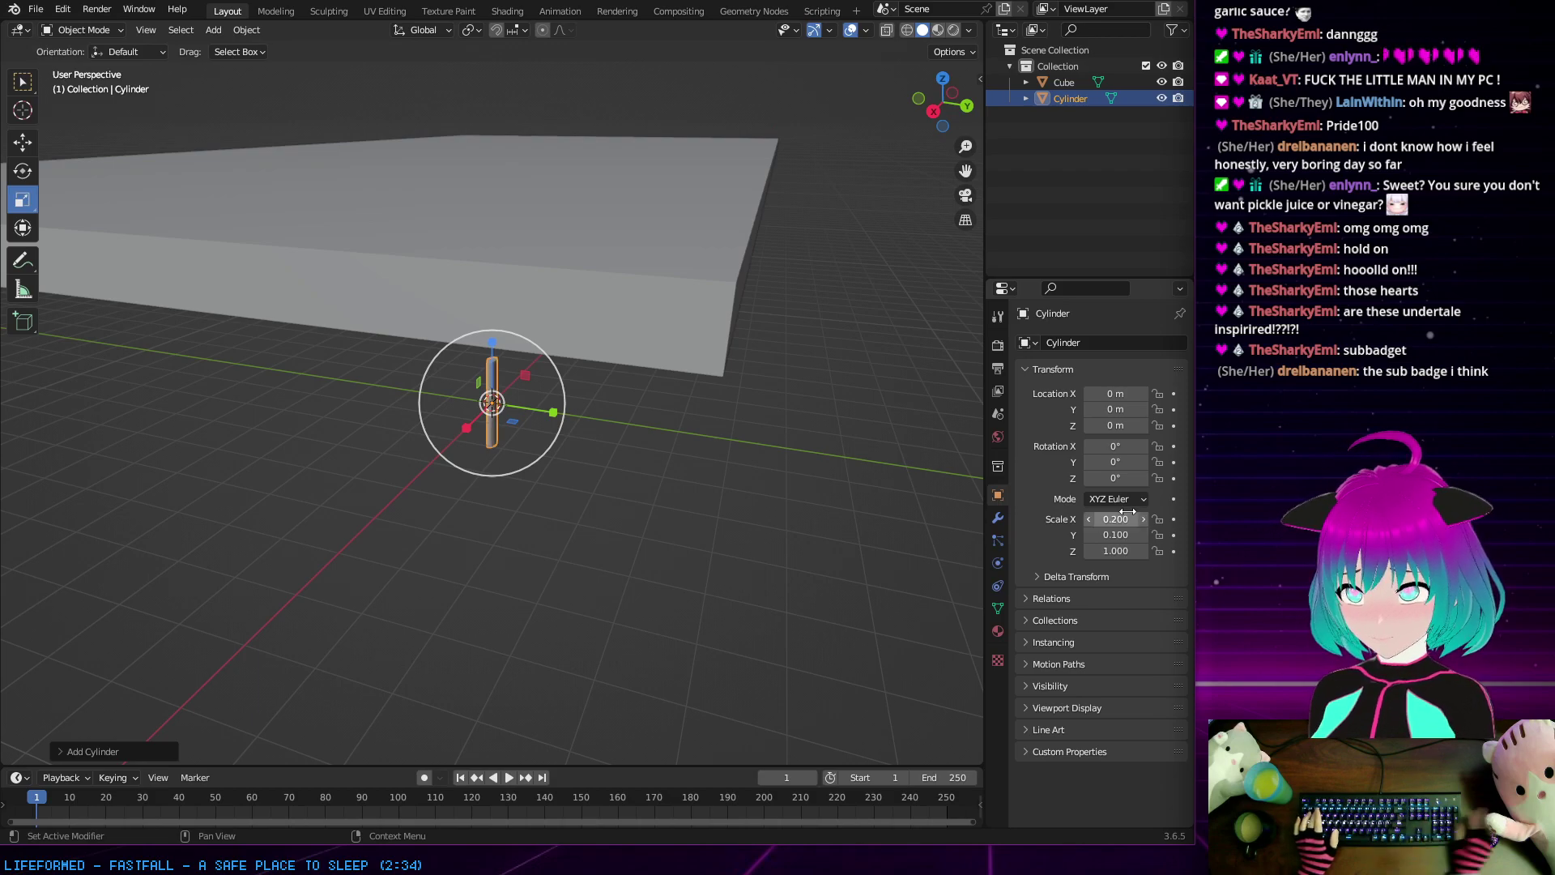
left_click(1118, 535)
type("0.2")
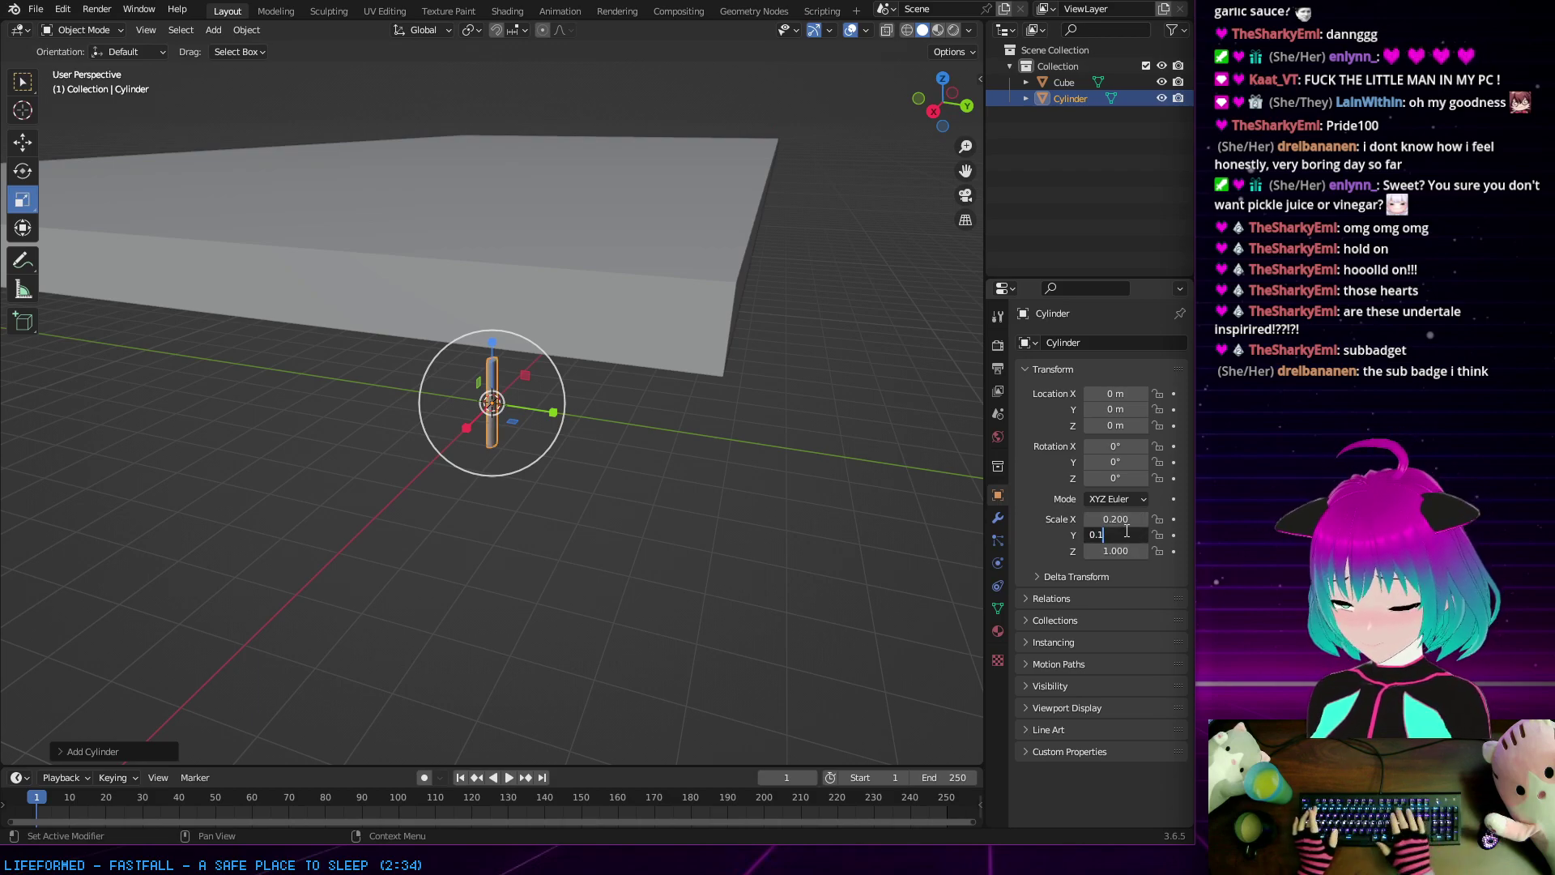
key("Return")
middle_click_drag(796, 500, 599, 461)
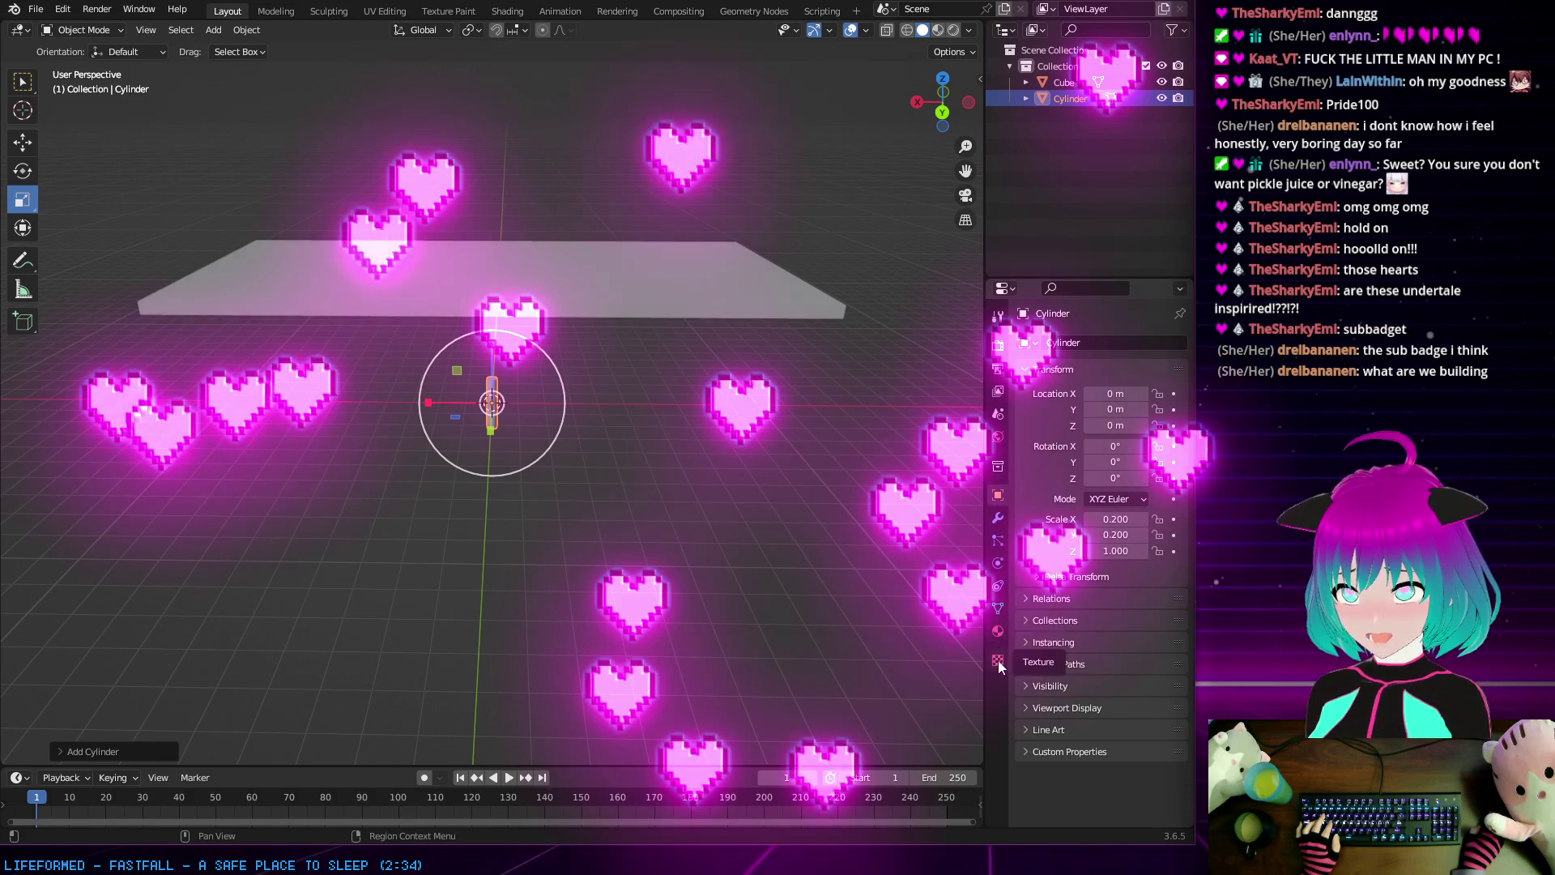
Step: Add a Mirror modifier to the cylinder and drag it out along X with the Move tool
left_click(998, 516)
left_click(1067, 344)
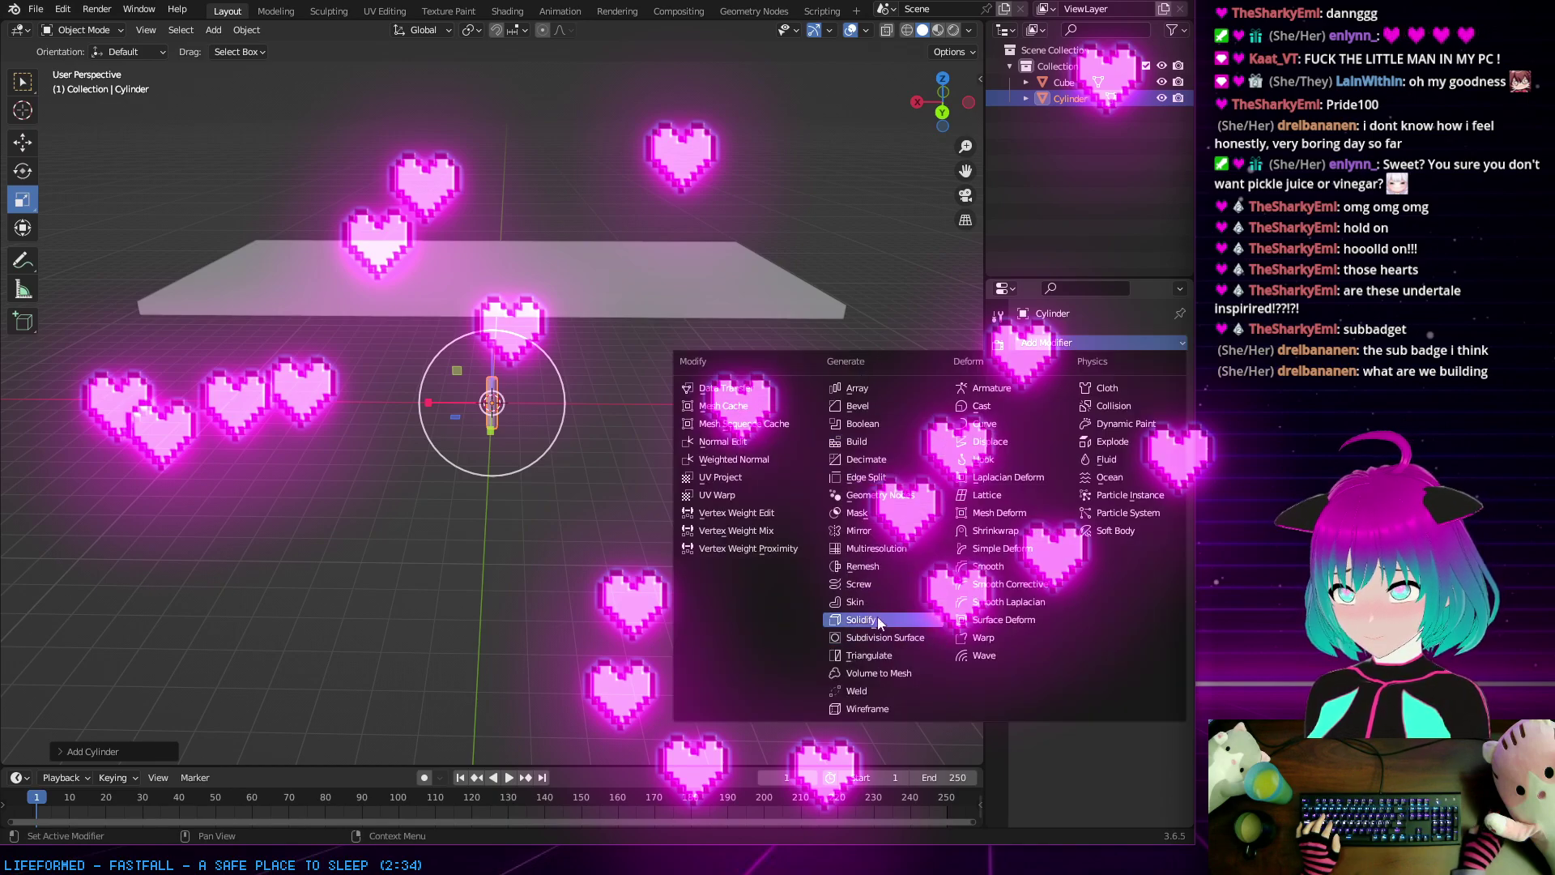
left_click(884, 532)
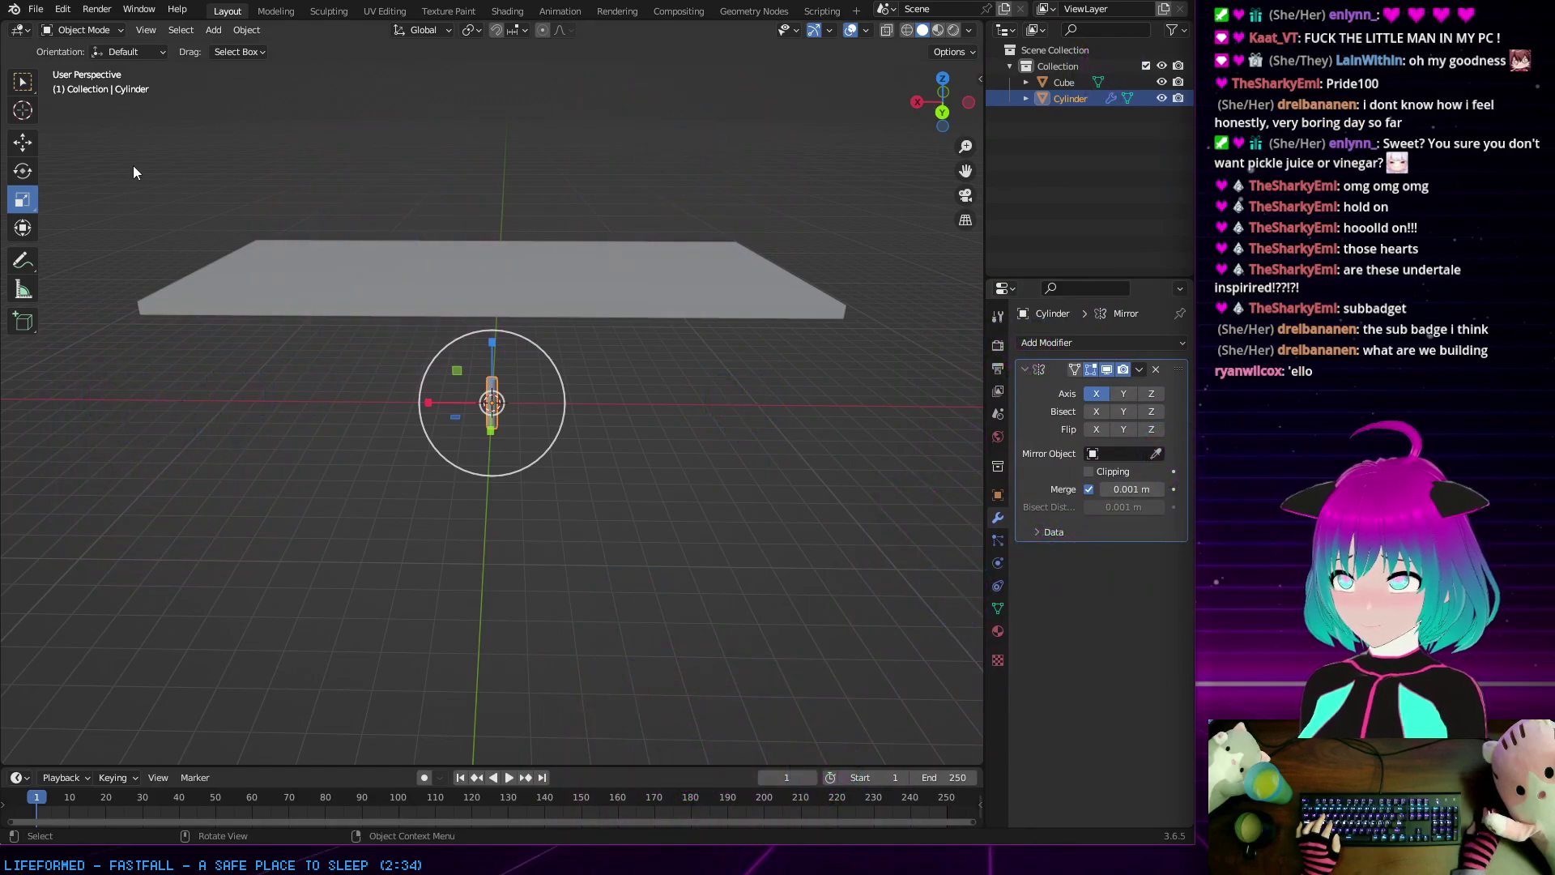
left_click(23, 144)
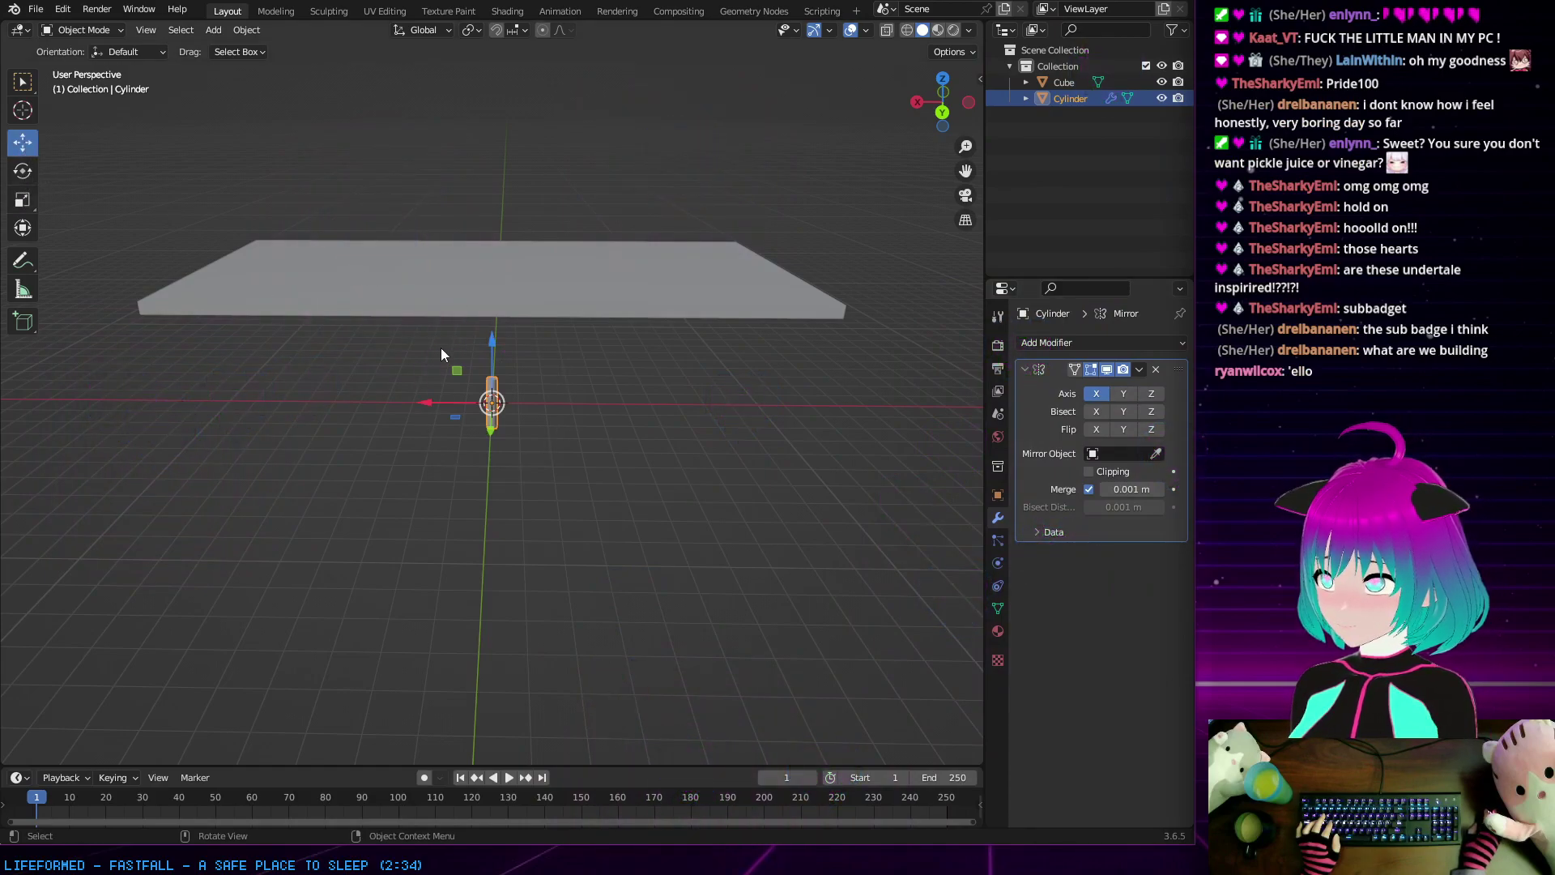
left_click_drag(425, 400, 629, 409)
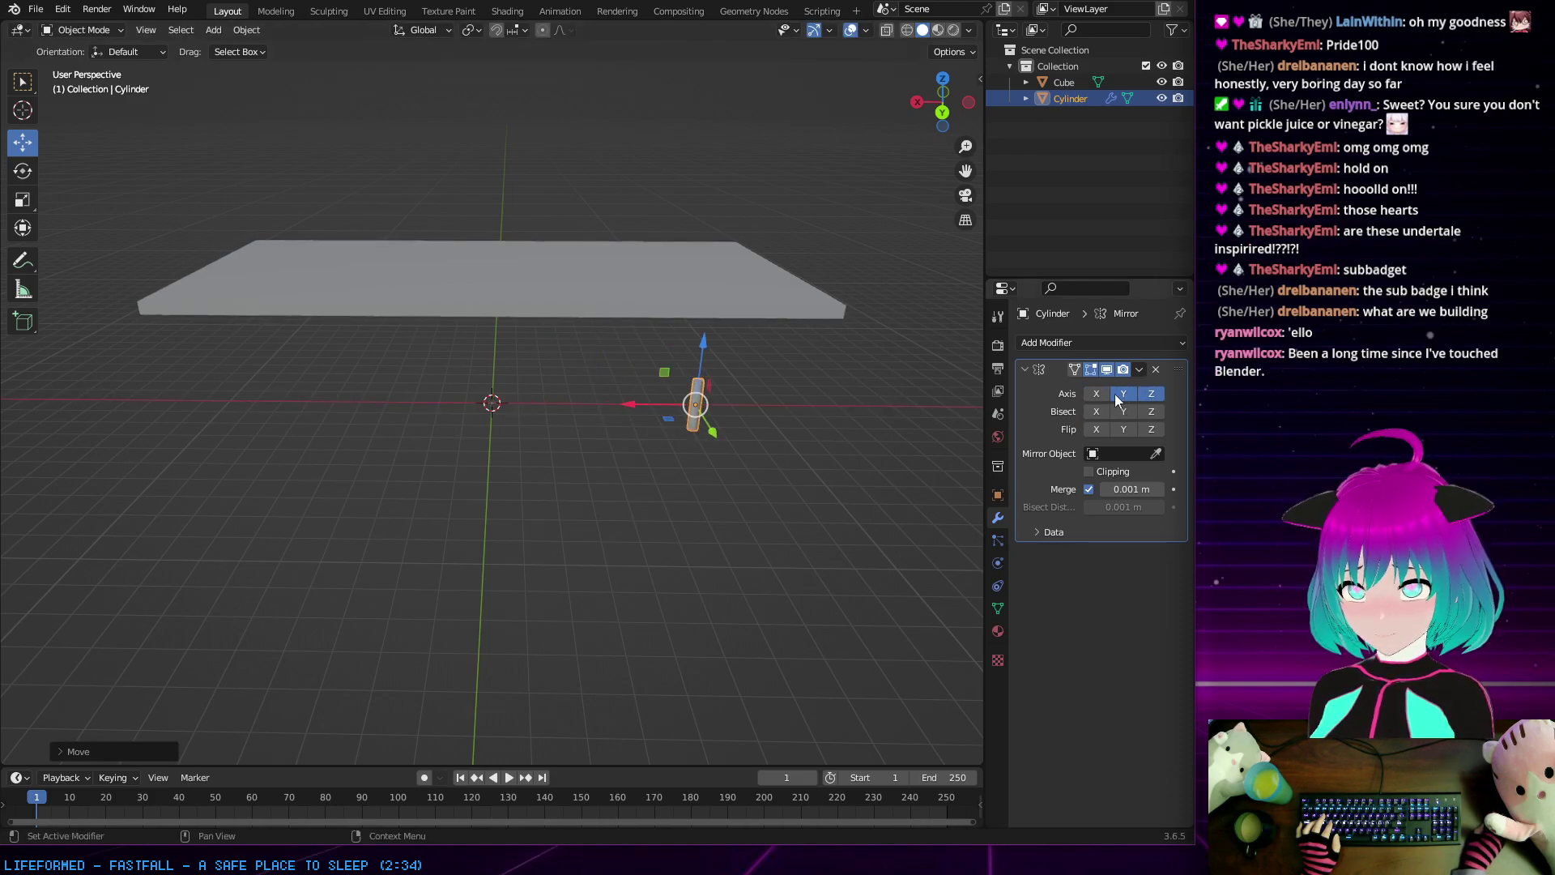
Step: Enable Bisect on the Y axis of the leg's Mirror modifier
middle_click_drag(874, 387, 630, 343)
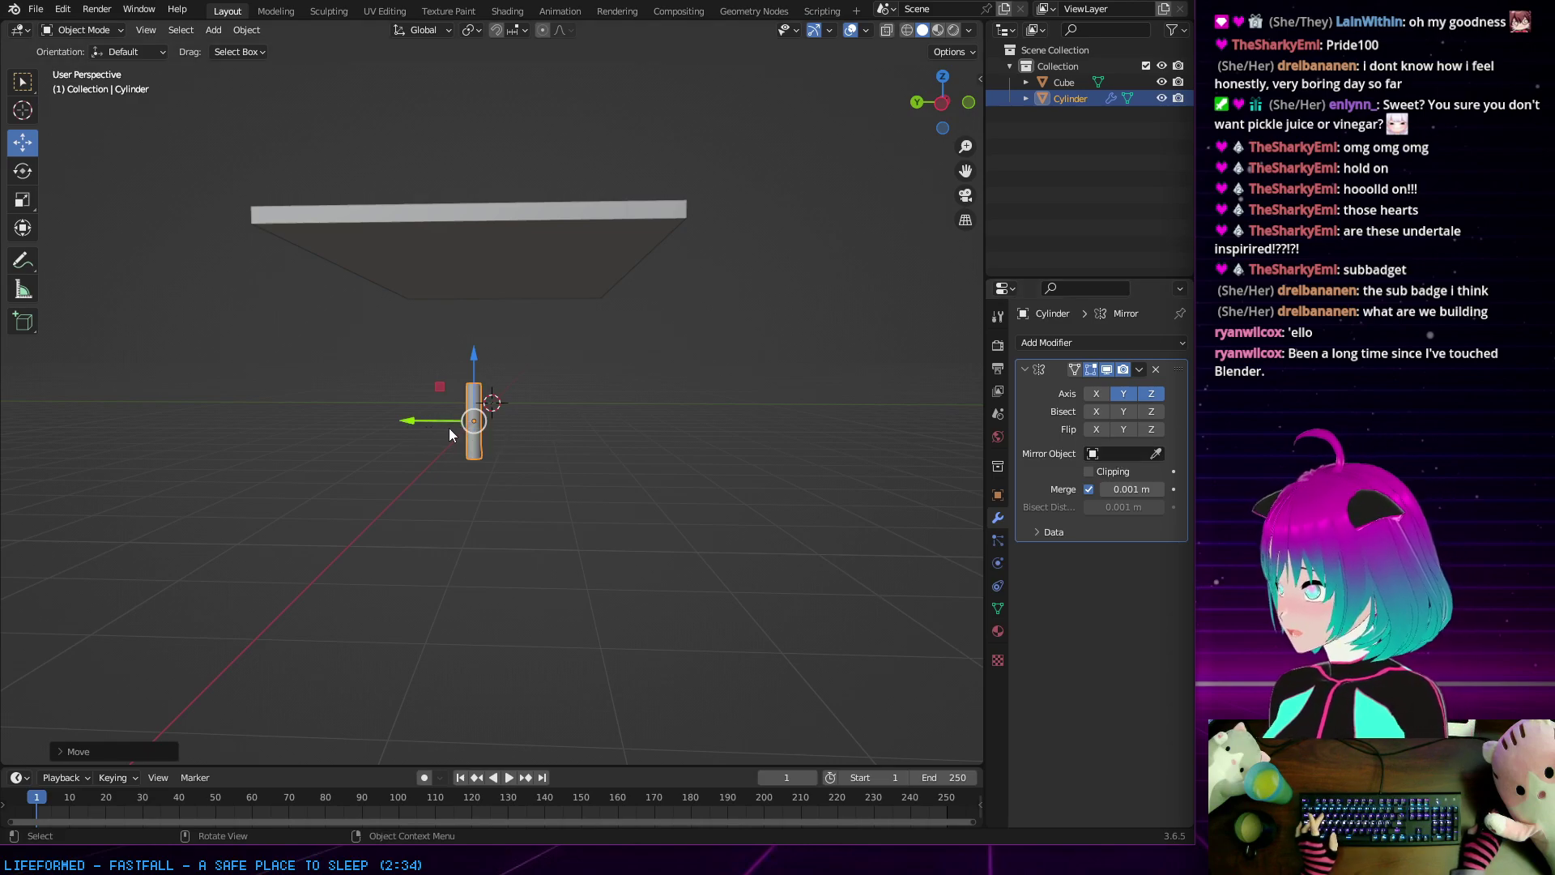
middle_click_drag(471, 422, 622, 436)
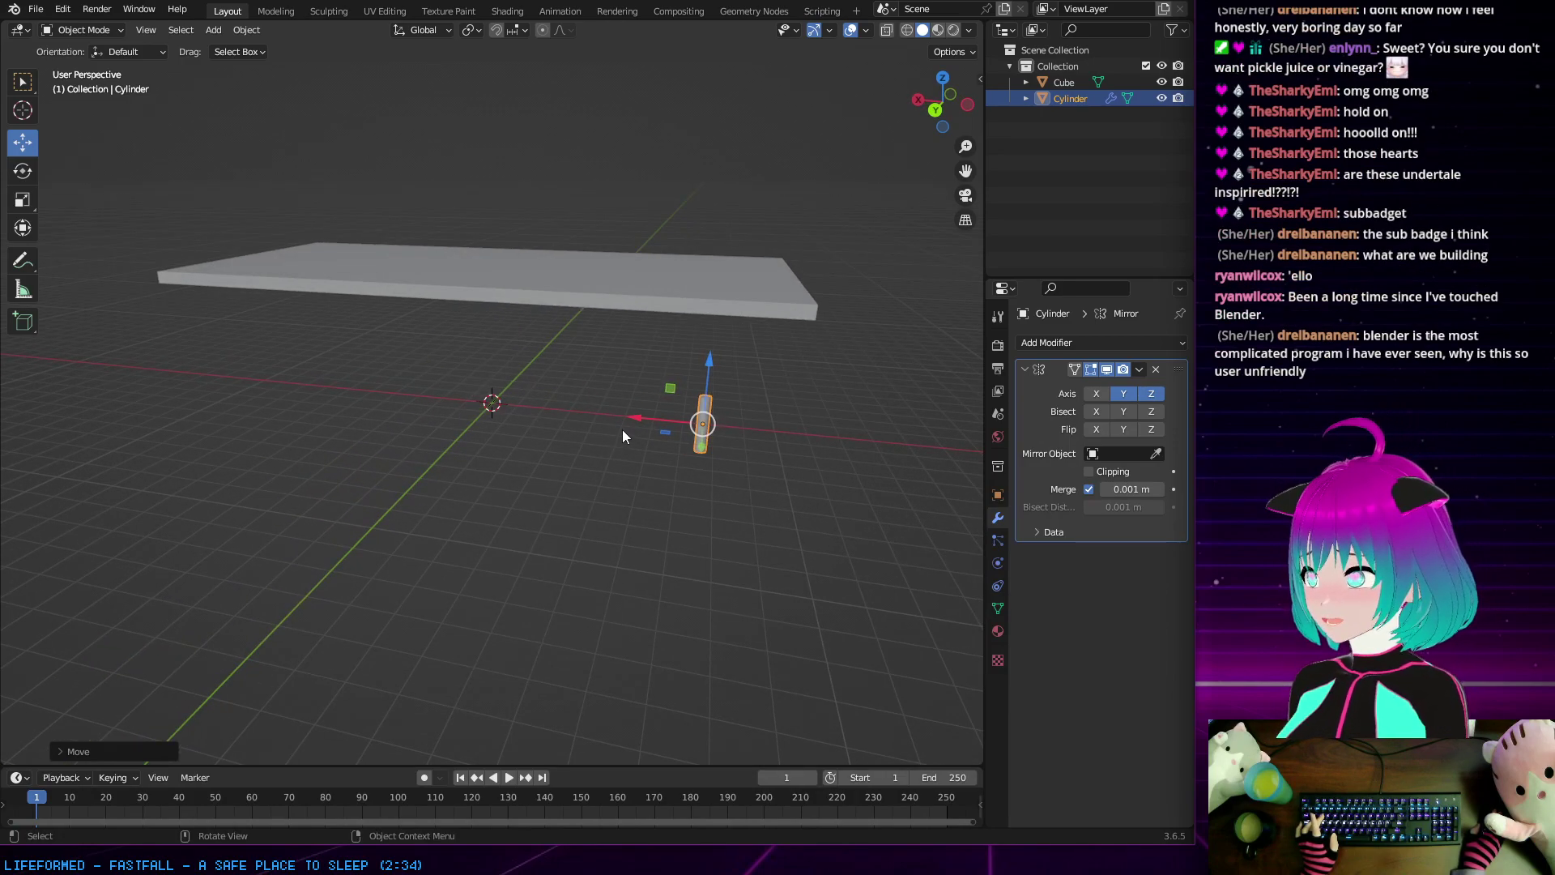
middle_click_drag(625, 427, 658, 415)
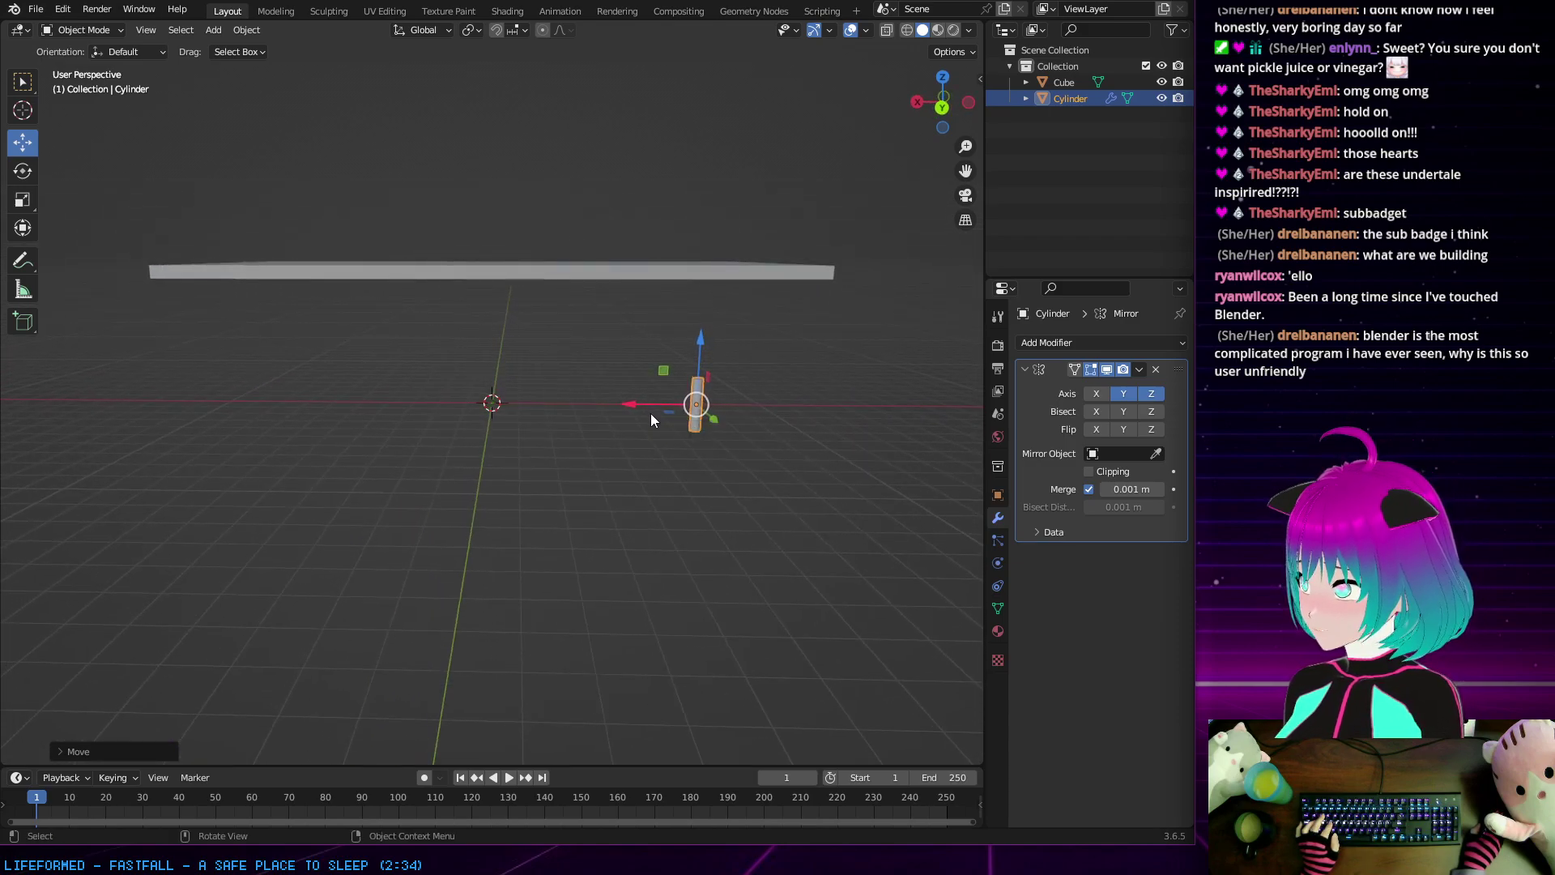
middle_click_drag(645, 412, 466, 405)
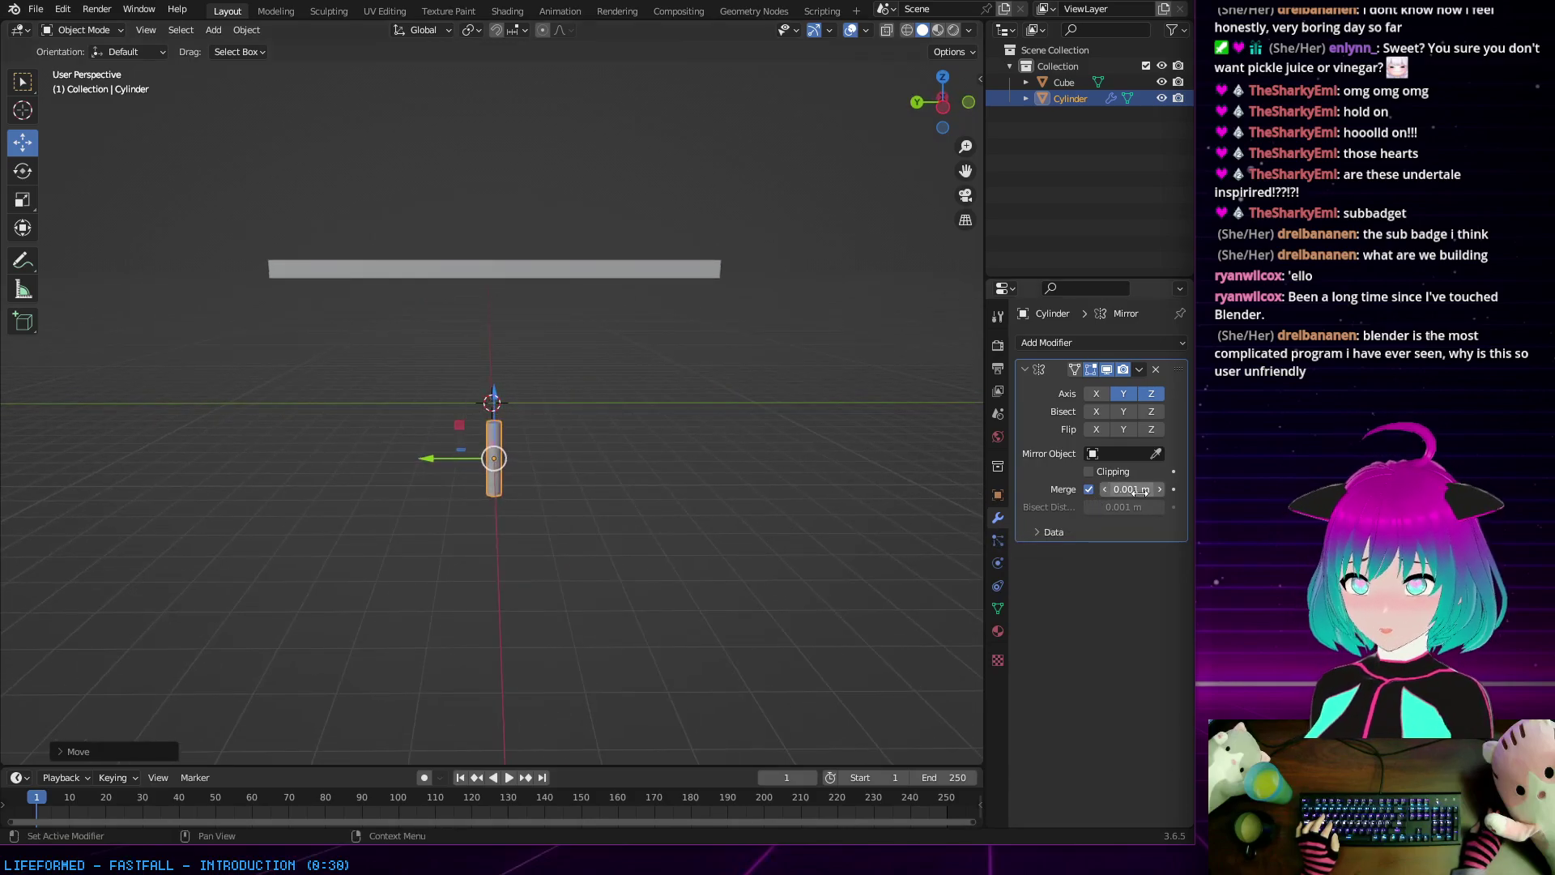
left_click(1129, 411)
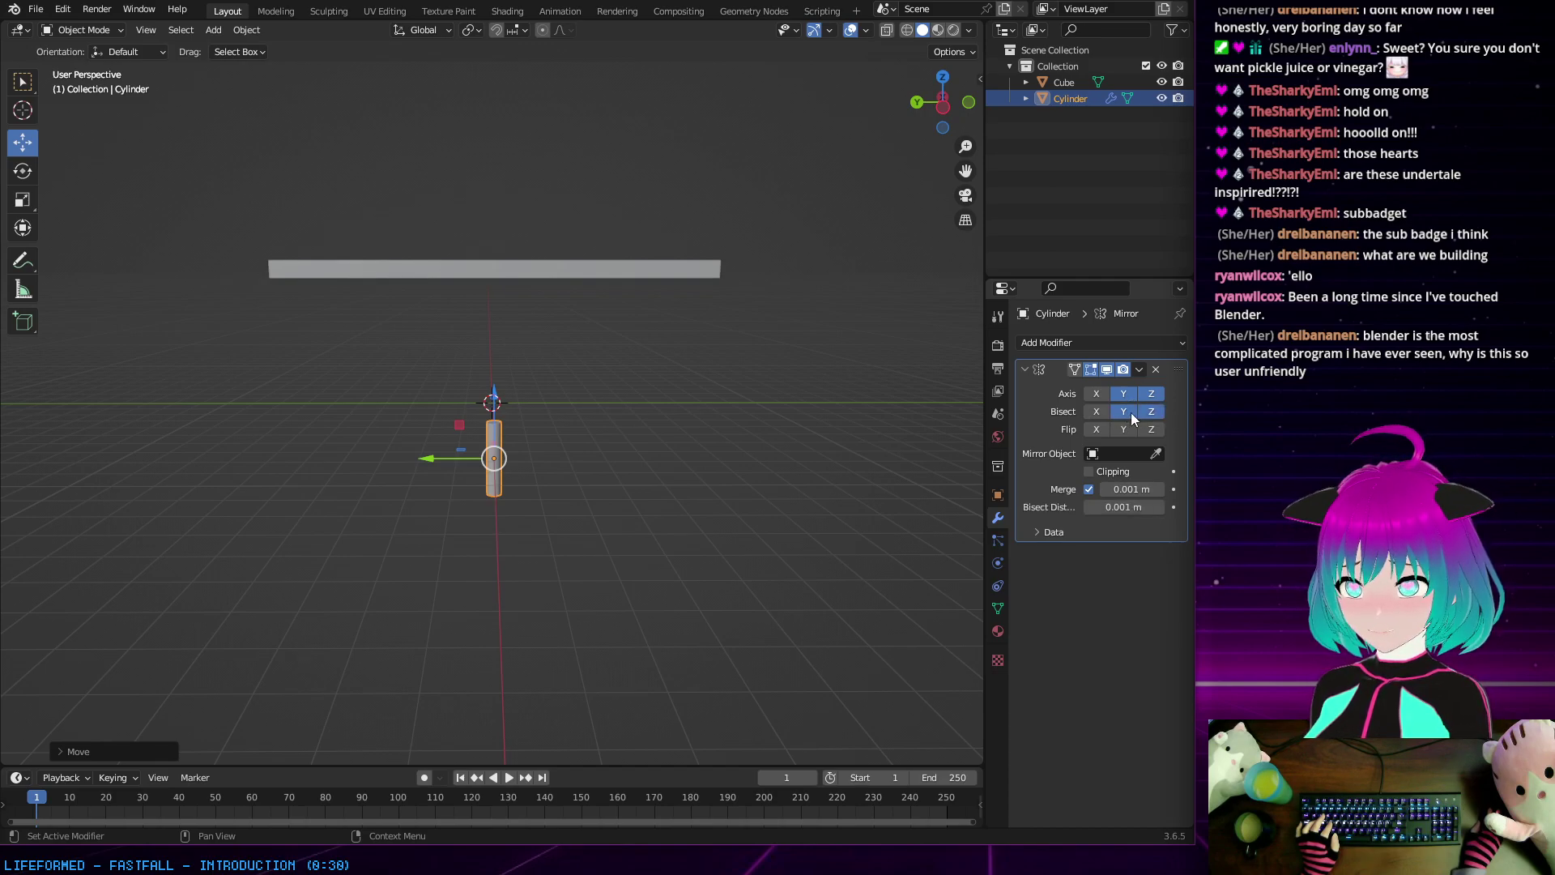
Step: Slide the leg along Y and bring it into Edit Mode in the Modeling workspace
left_click_drag(434, 464, 560, 464)
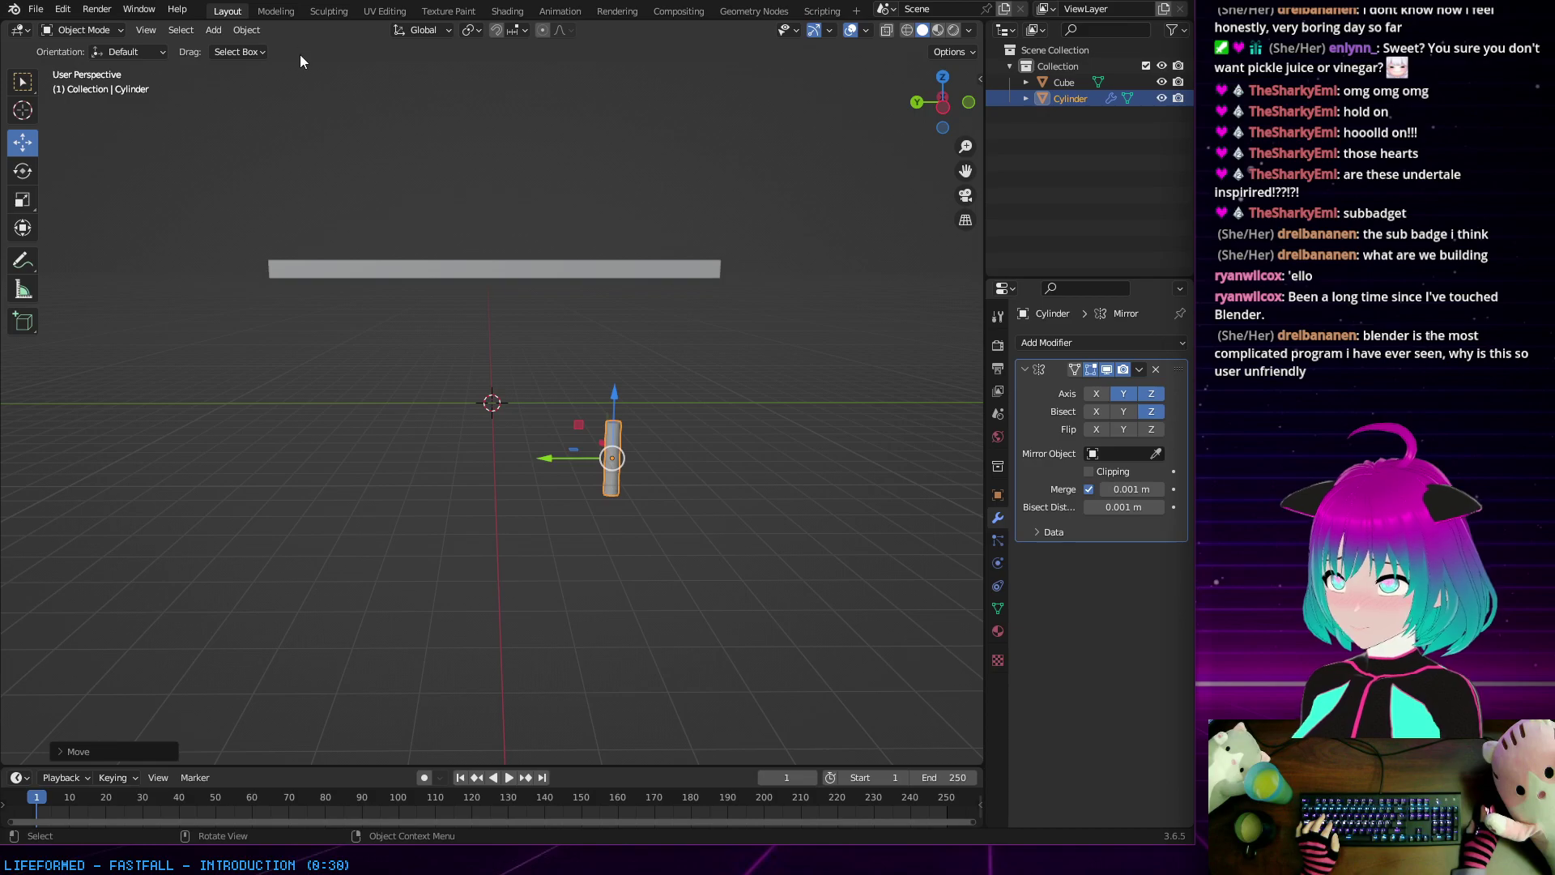
left_click(260, 11)
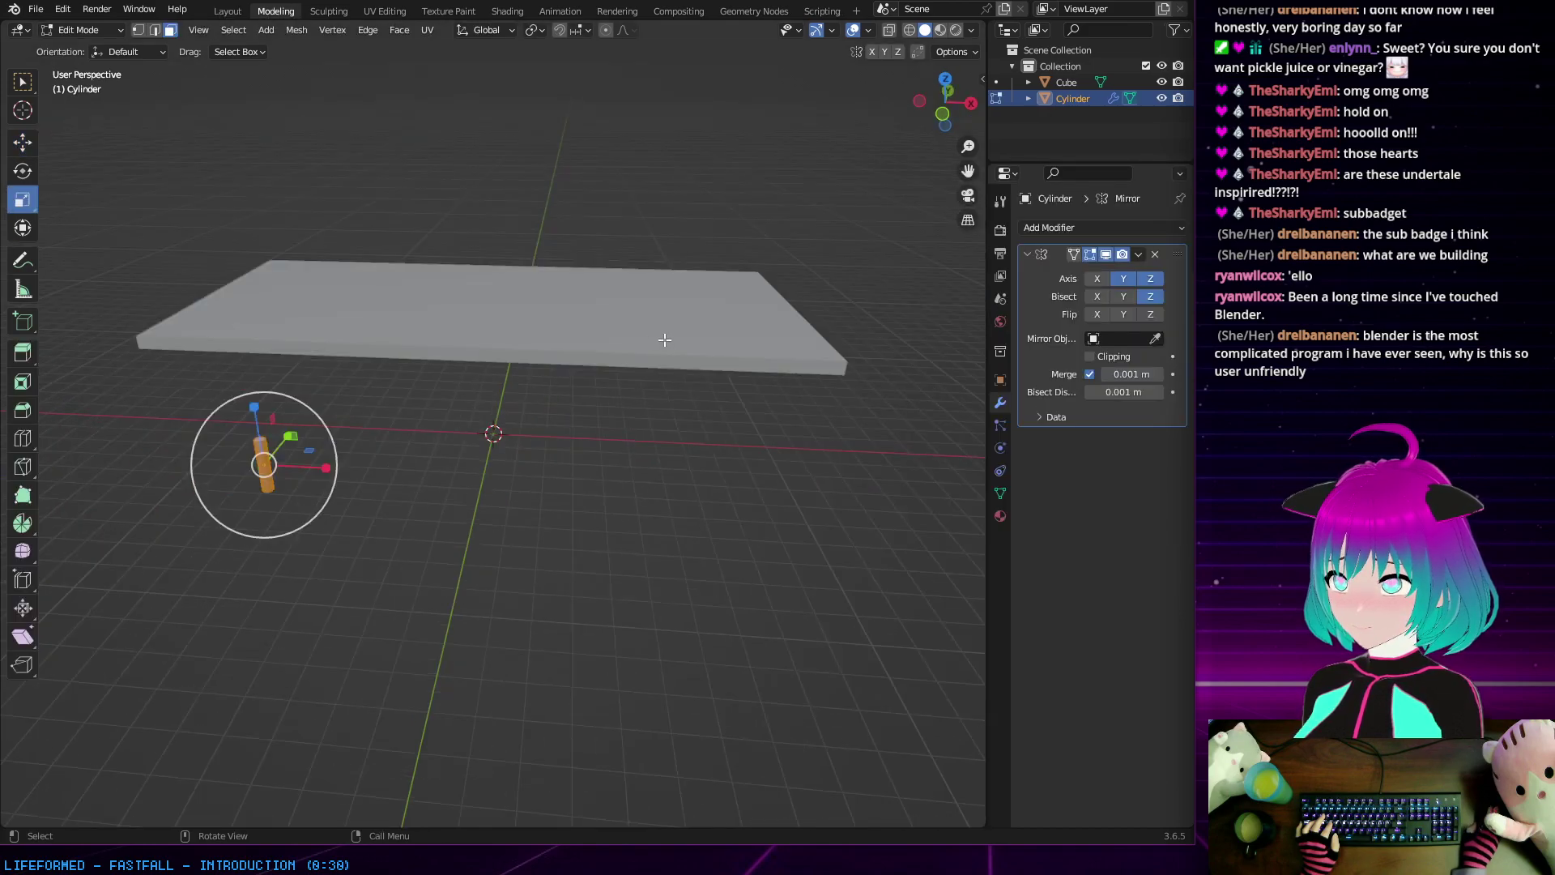
middle_click_drag(664, 339, 756, 333)
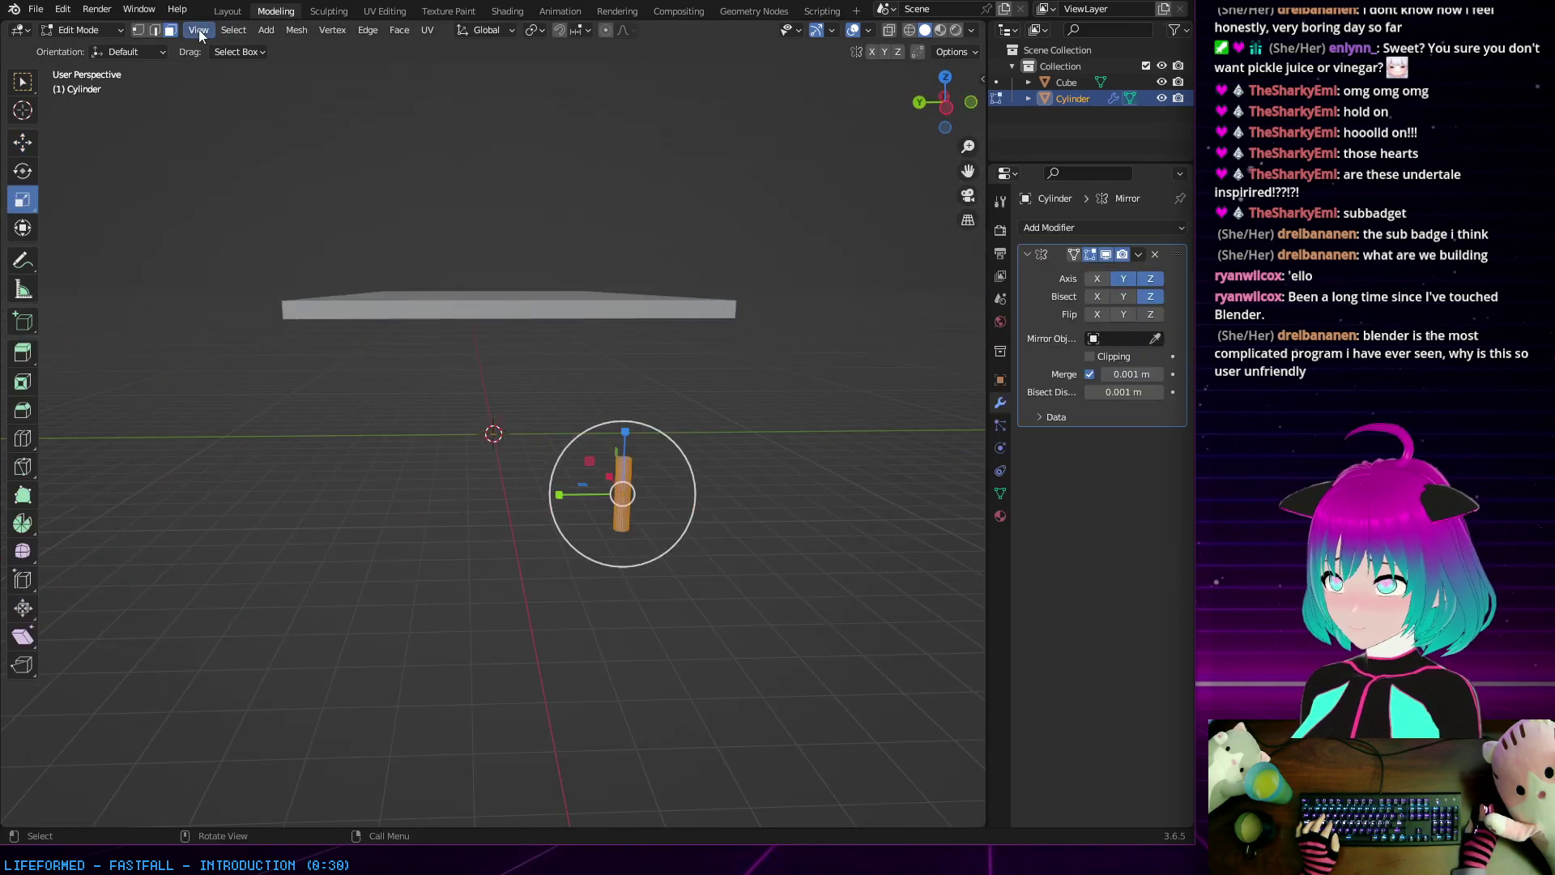
Step: Back in Layout, raise the leg cylinder along Z until it reaches the slab's underside
left_click(226, 12)
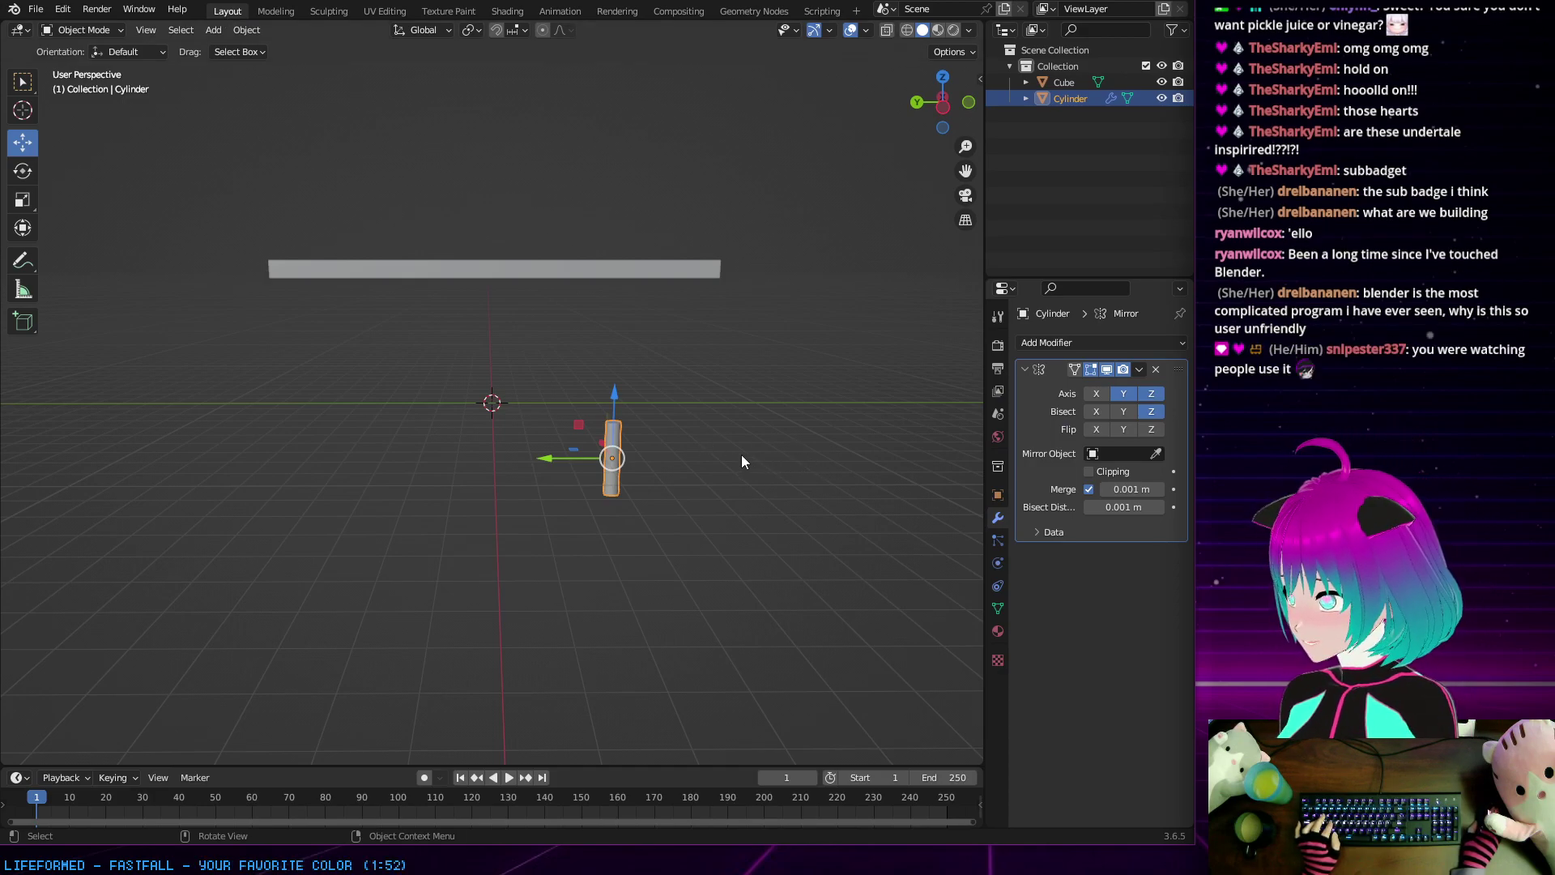
mouse_move(723, 474)
middle_mouse_down()
mouse_move(729, 486)
mouse_move(756, 451)
mouse_move(710, 449)
middle_mouse_up()
left_click_drag(602, 300, 591, 54)
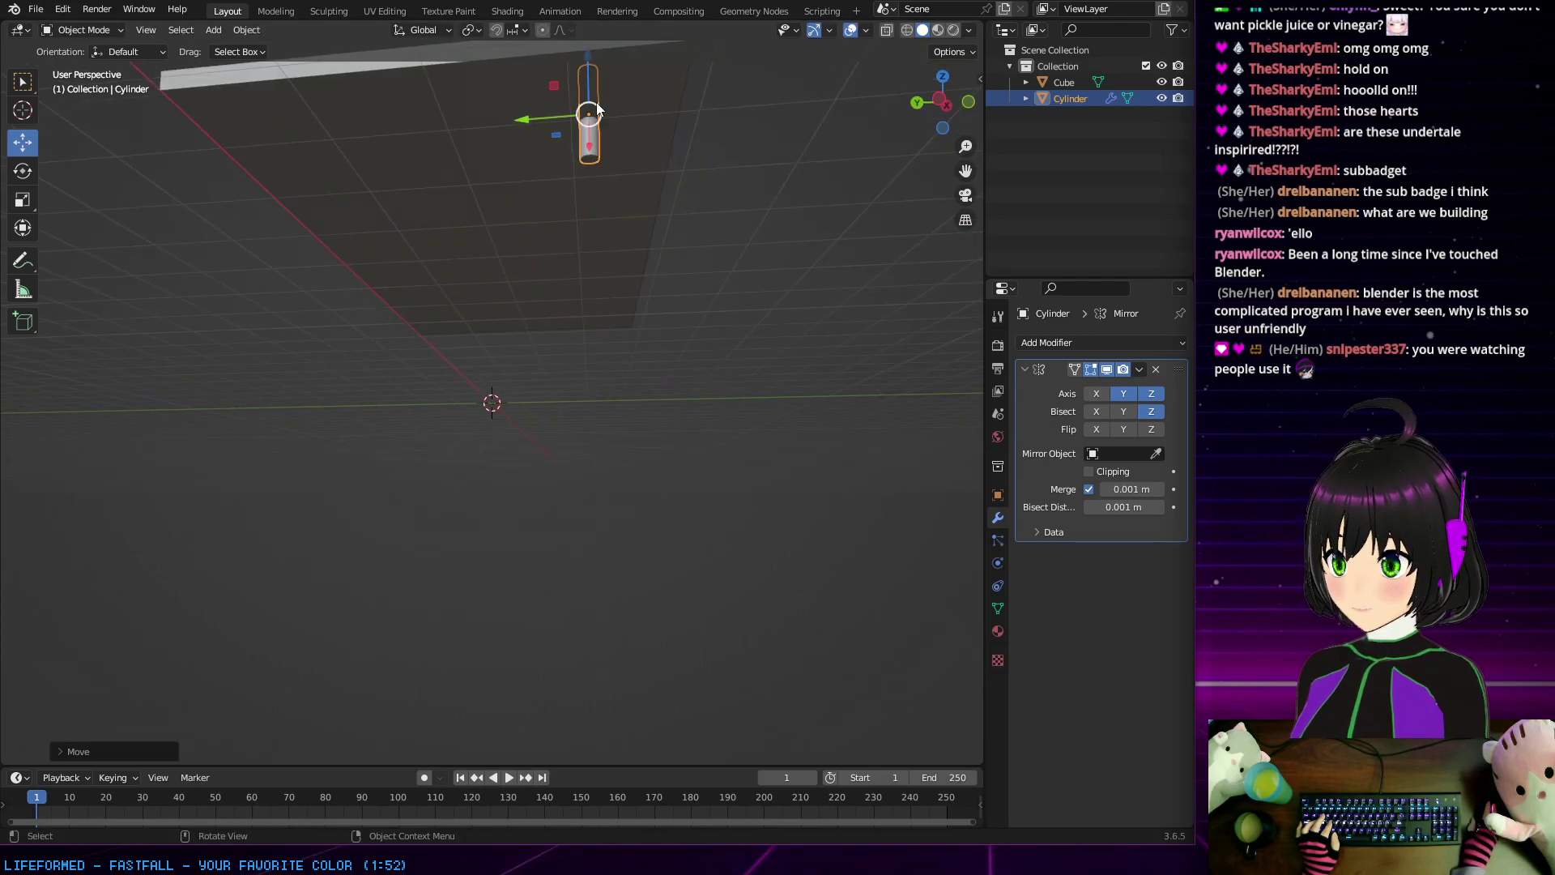
middle_click_drag(591, 54, 642, 174)
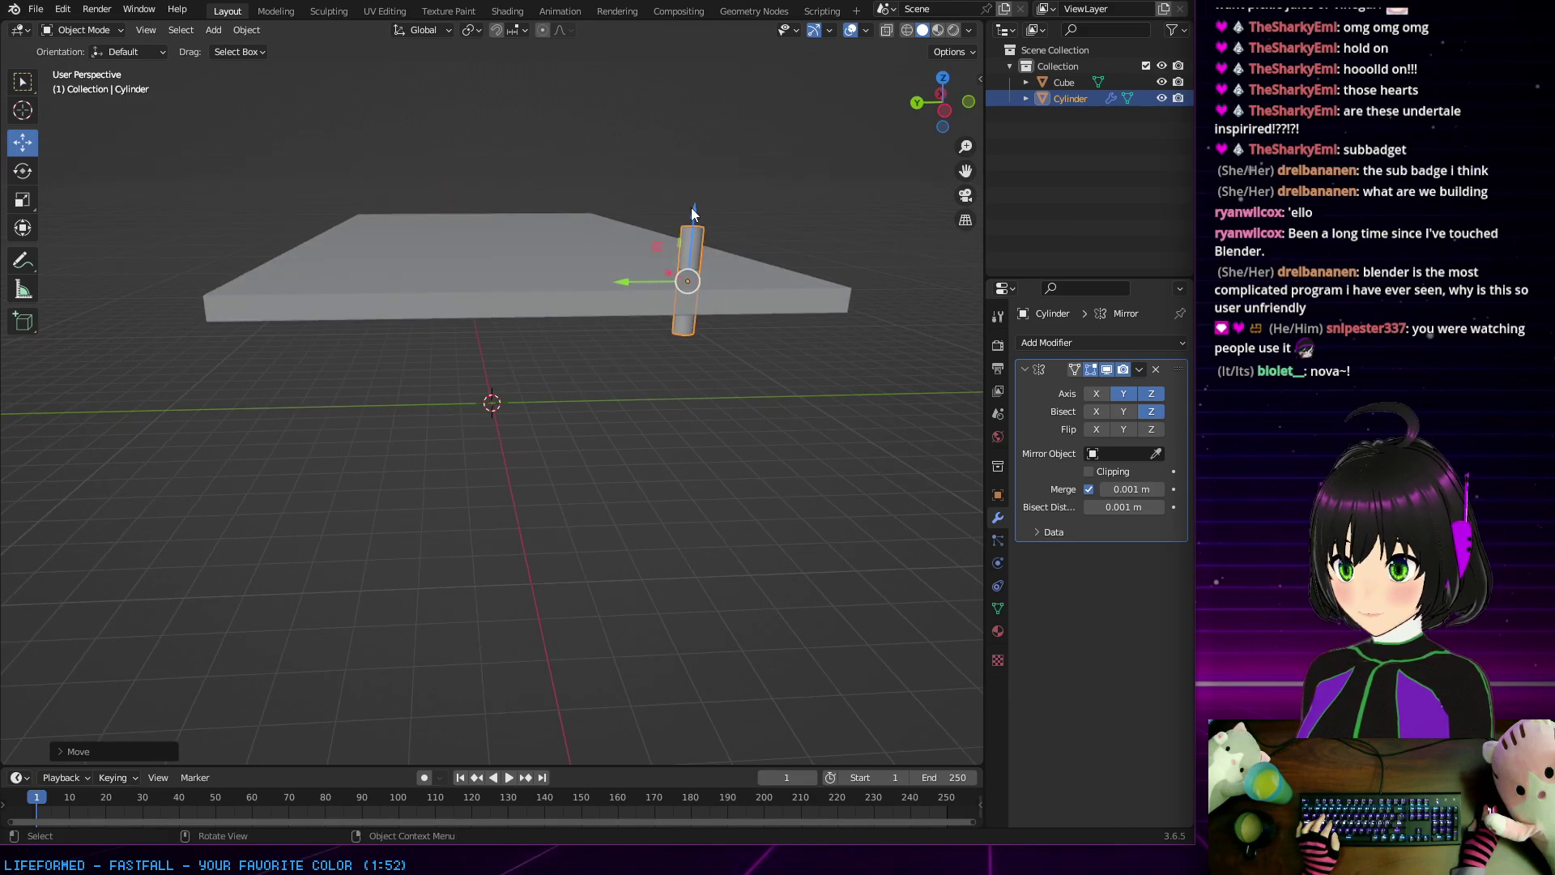
left_click_drag(693, 208, 688, 267)
middle_click_drag(688, 267, 633, 231)
left_click_drag(632, 231, 633, 212)
middle_click_drag(632, 212, 756, 241)
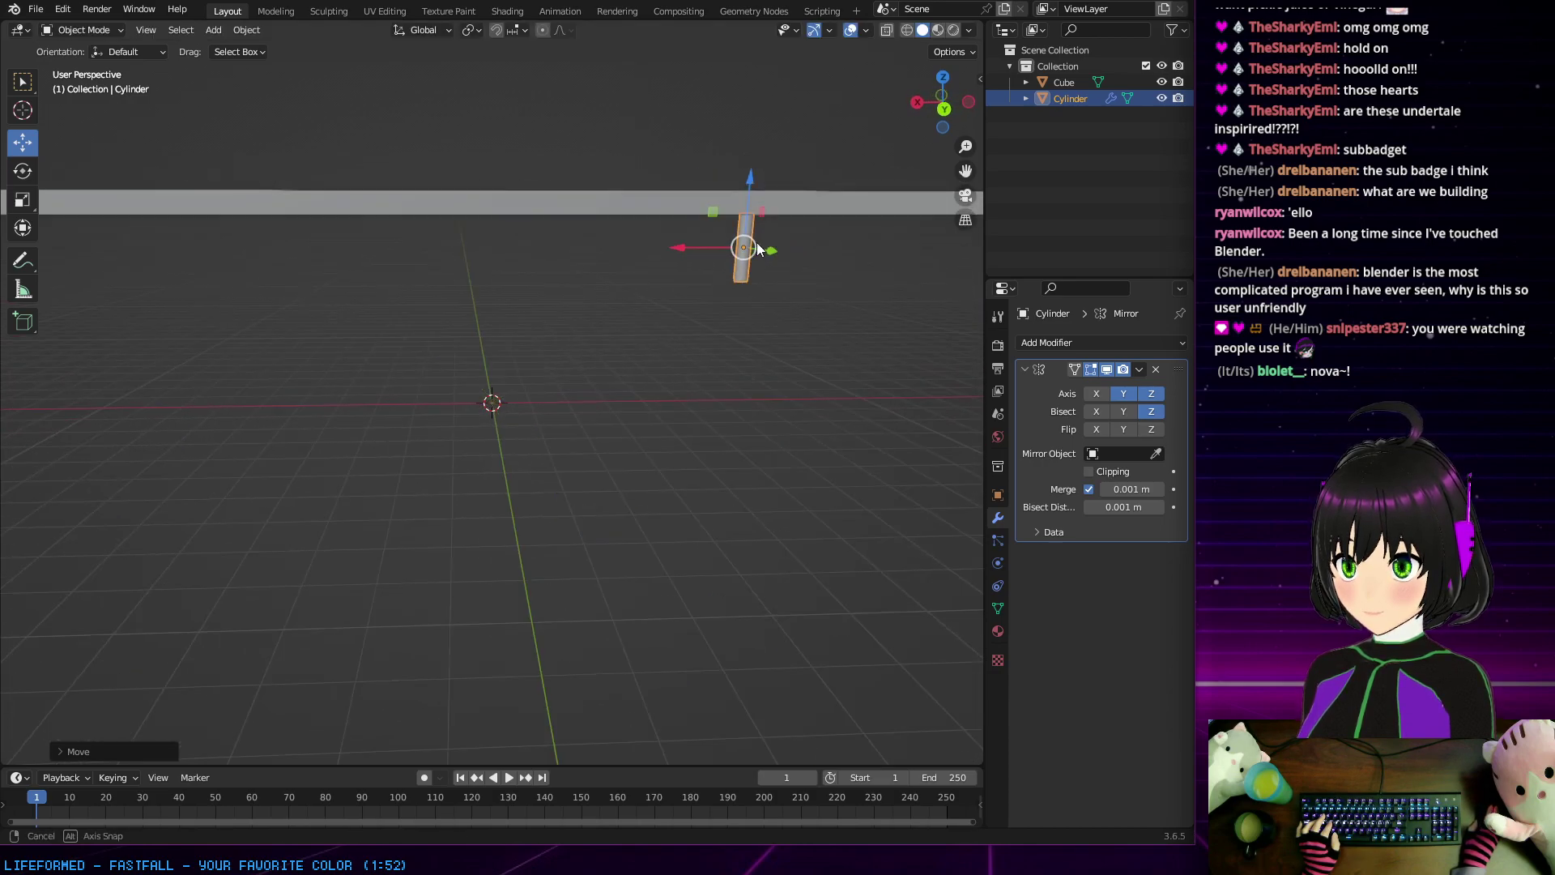
Step: In the leg's Mirror modifier, turn off Z mirroring and Z bisect, and assign a mirror reference object
left_click(1148, 414)
left_click(1151, 394)
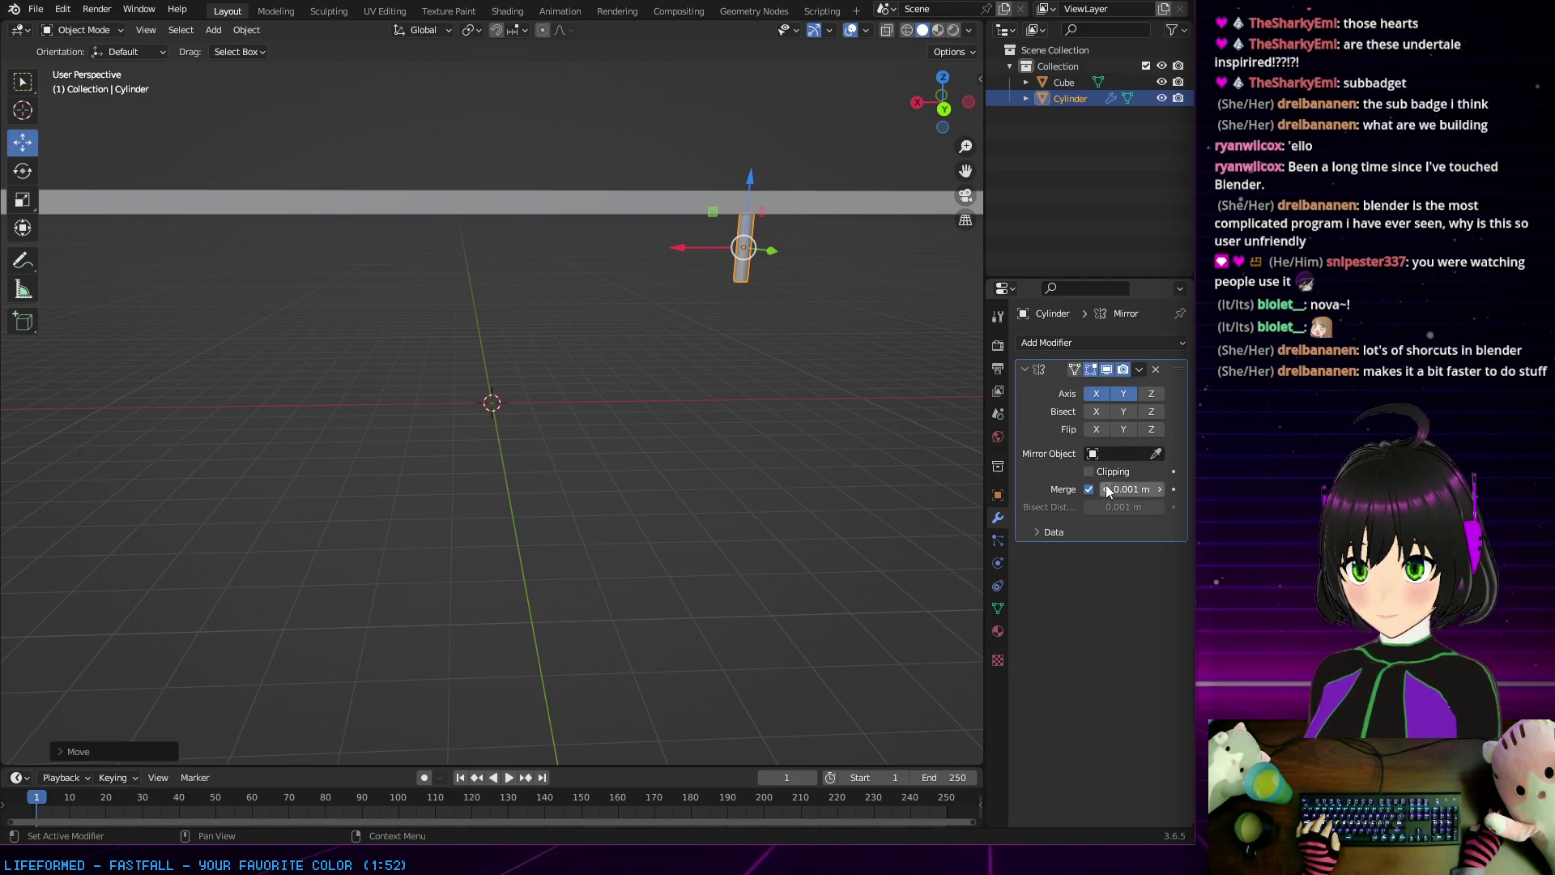
left_click(1114, 455)
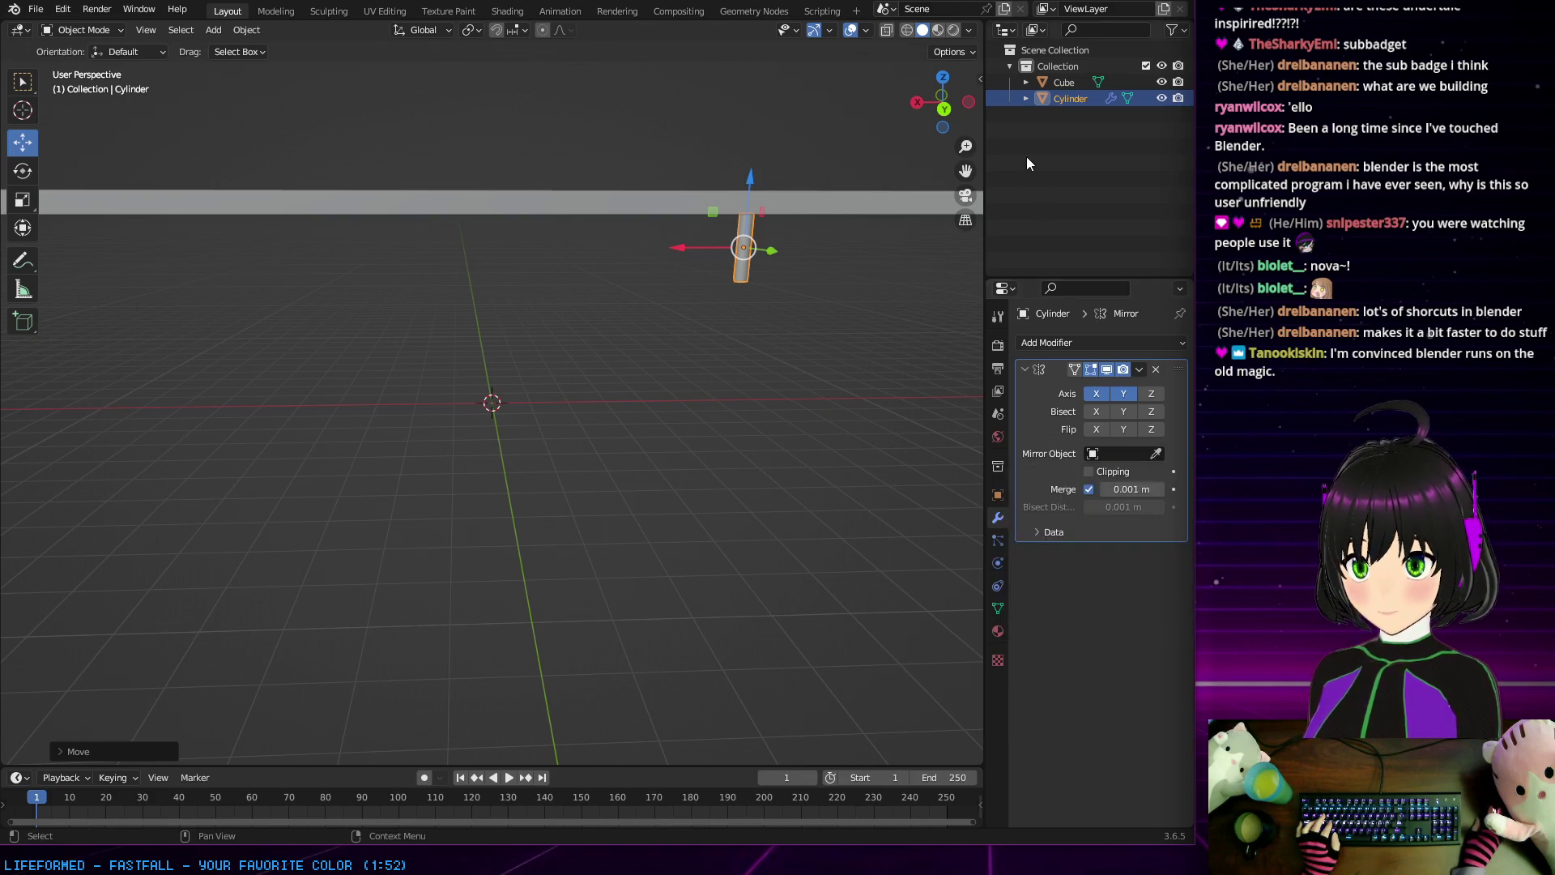
left_click_drag(1047, 100, 1113, 462)
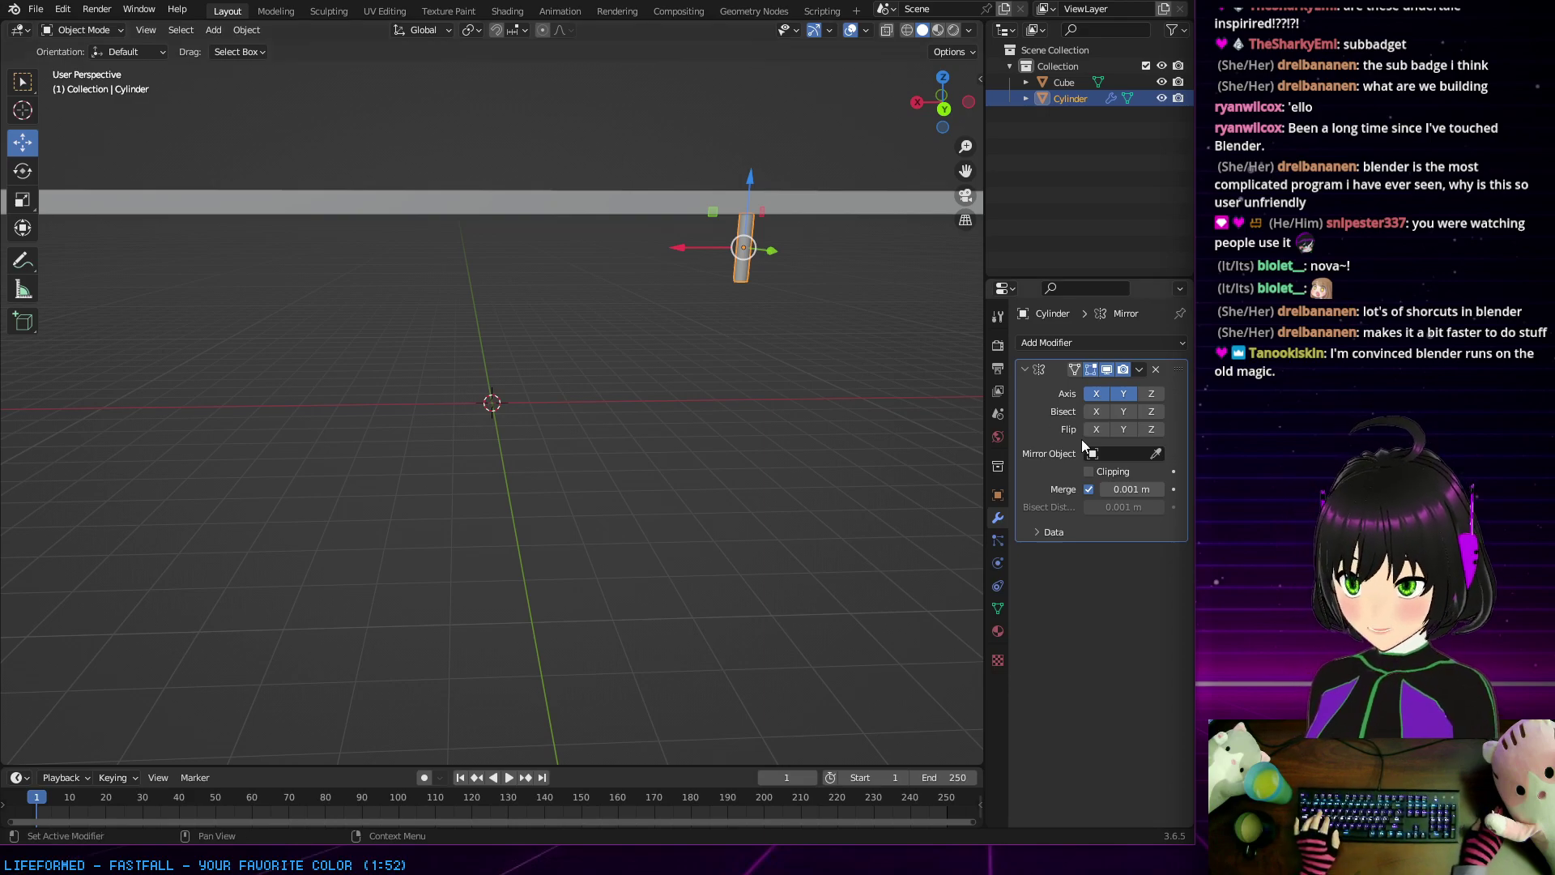
middle_click_drag(879, 336, 705, 325)
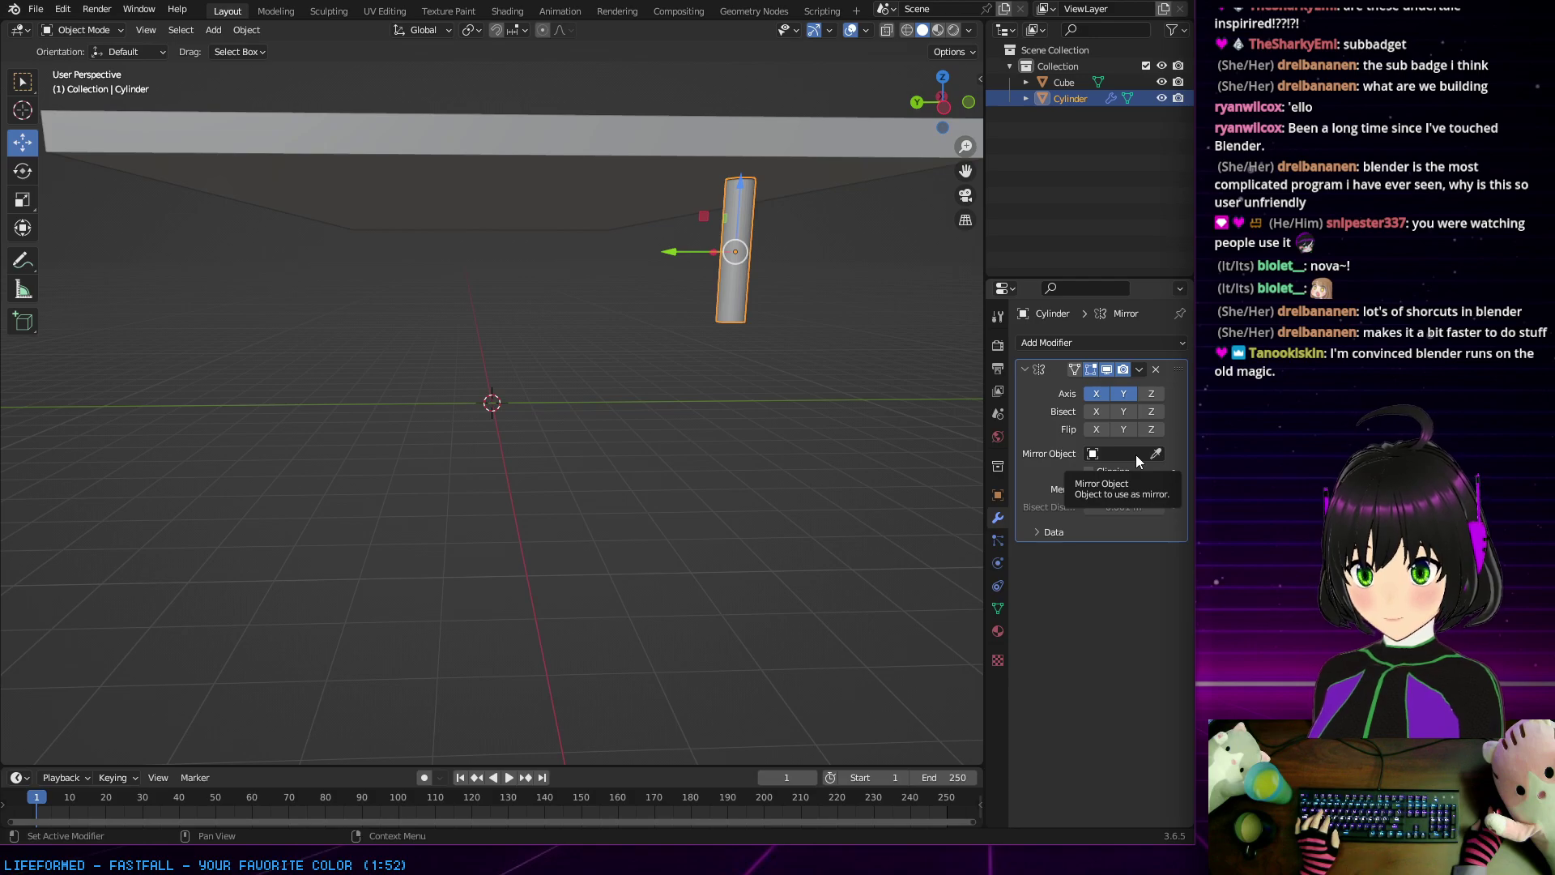
Step: Set the Mirror modifier's mirror object to Cube so four legs appear at the tabletop corners
left_click(1026, 98)
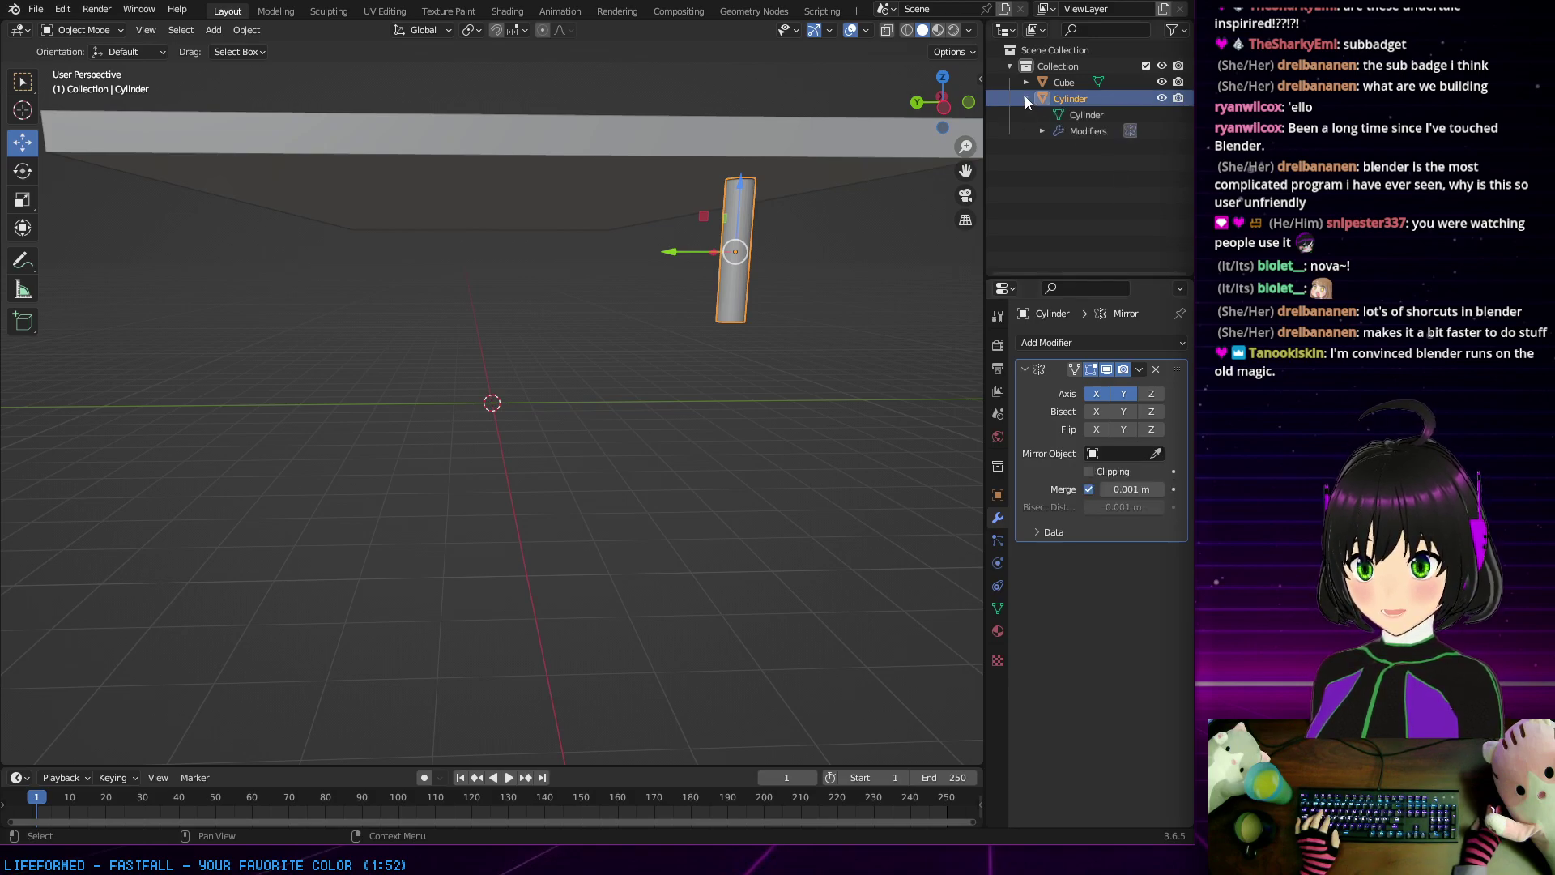
left_click(1026, 98)
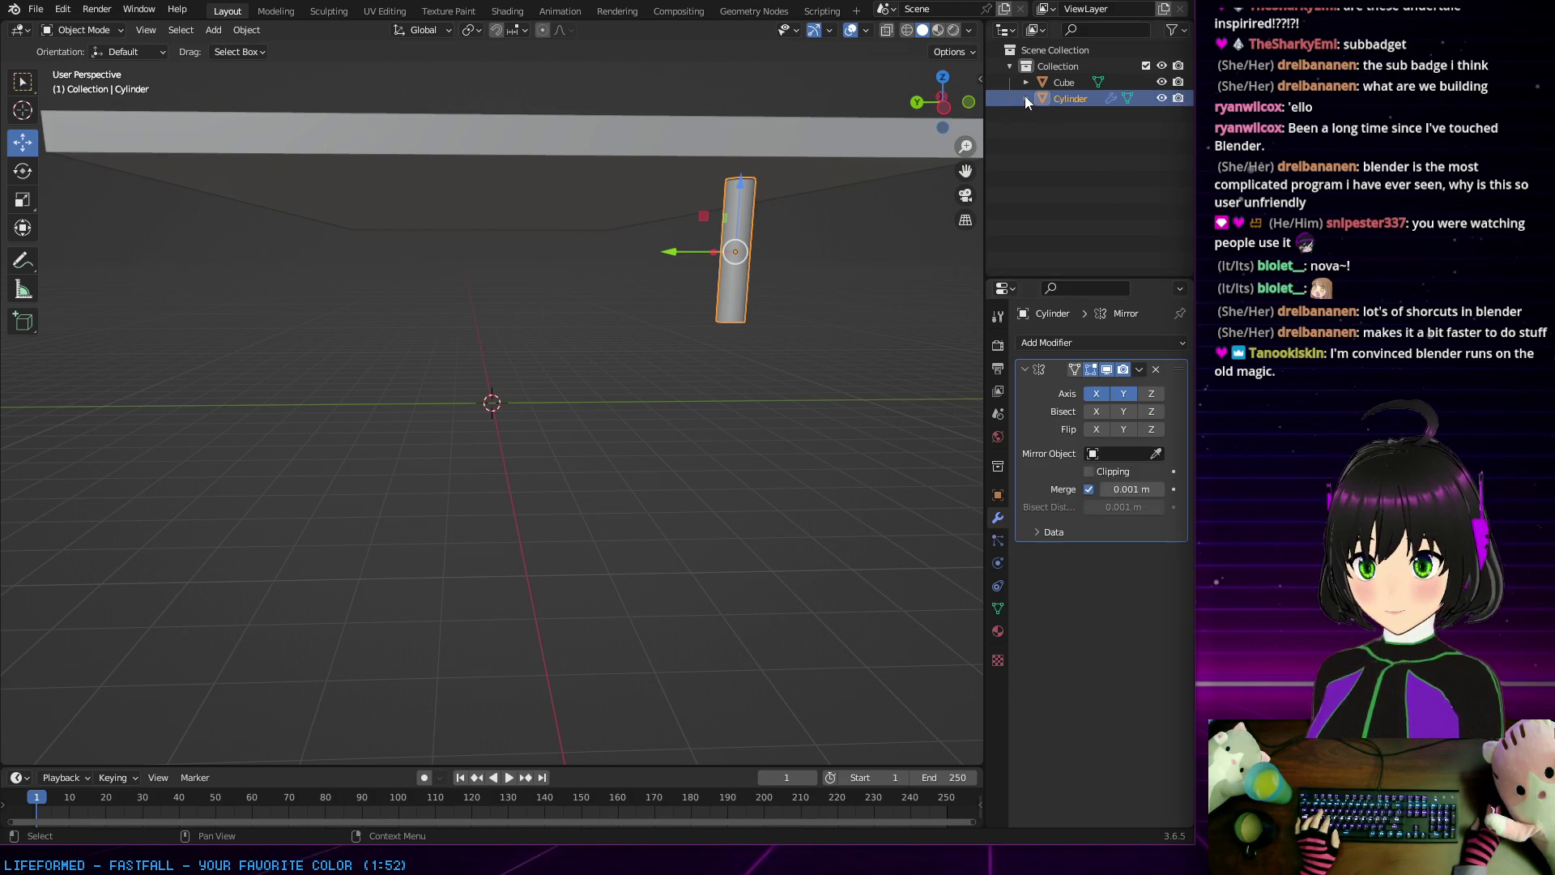
left_click(1096, 455)
left_click(1041, 477)
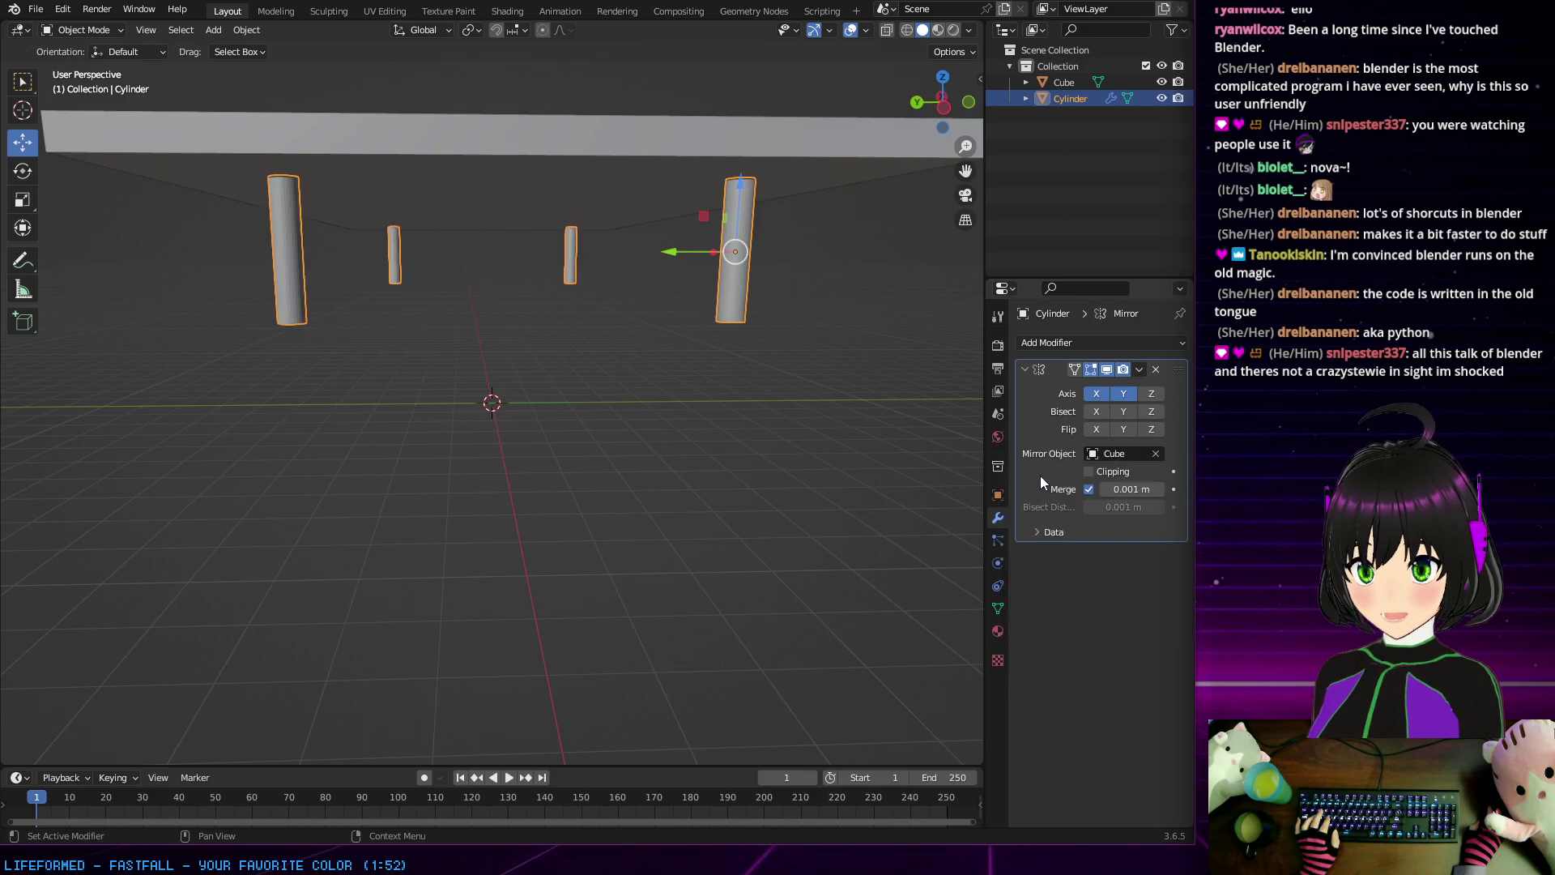
middle_click_drag(543, 303, 806, 340)
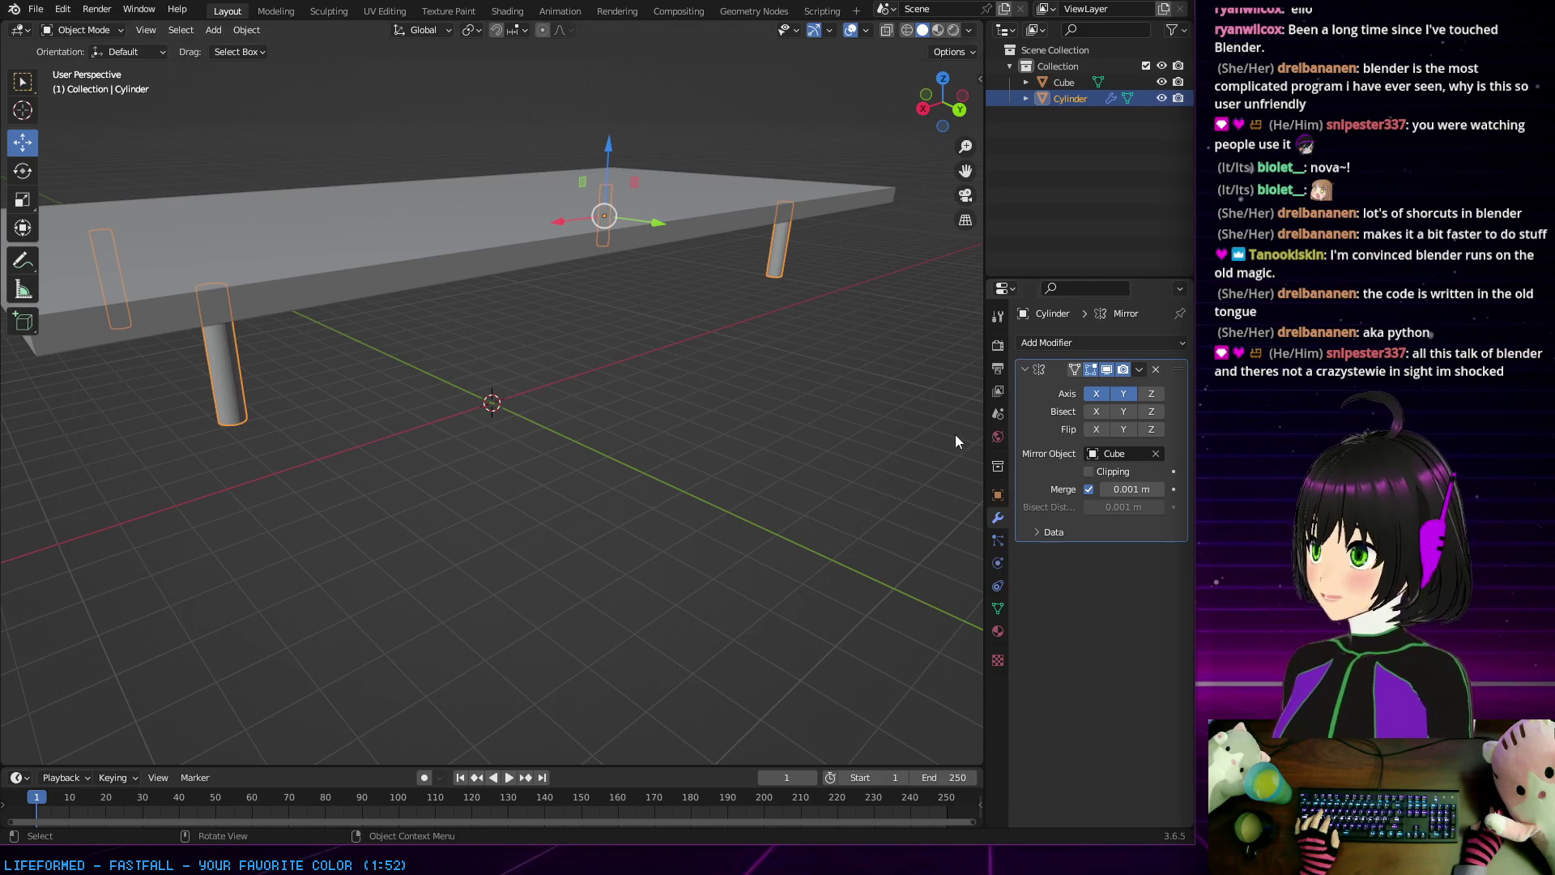
Step: Inspect the four mirrored legs from several angles and lift the leg slightly along Z
middle_click_drag(955, 434, 395, 329)
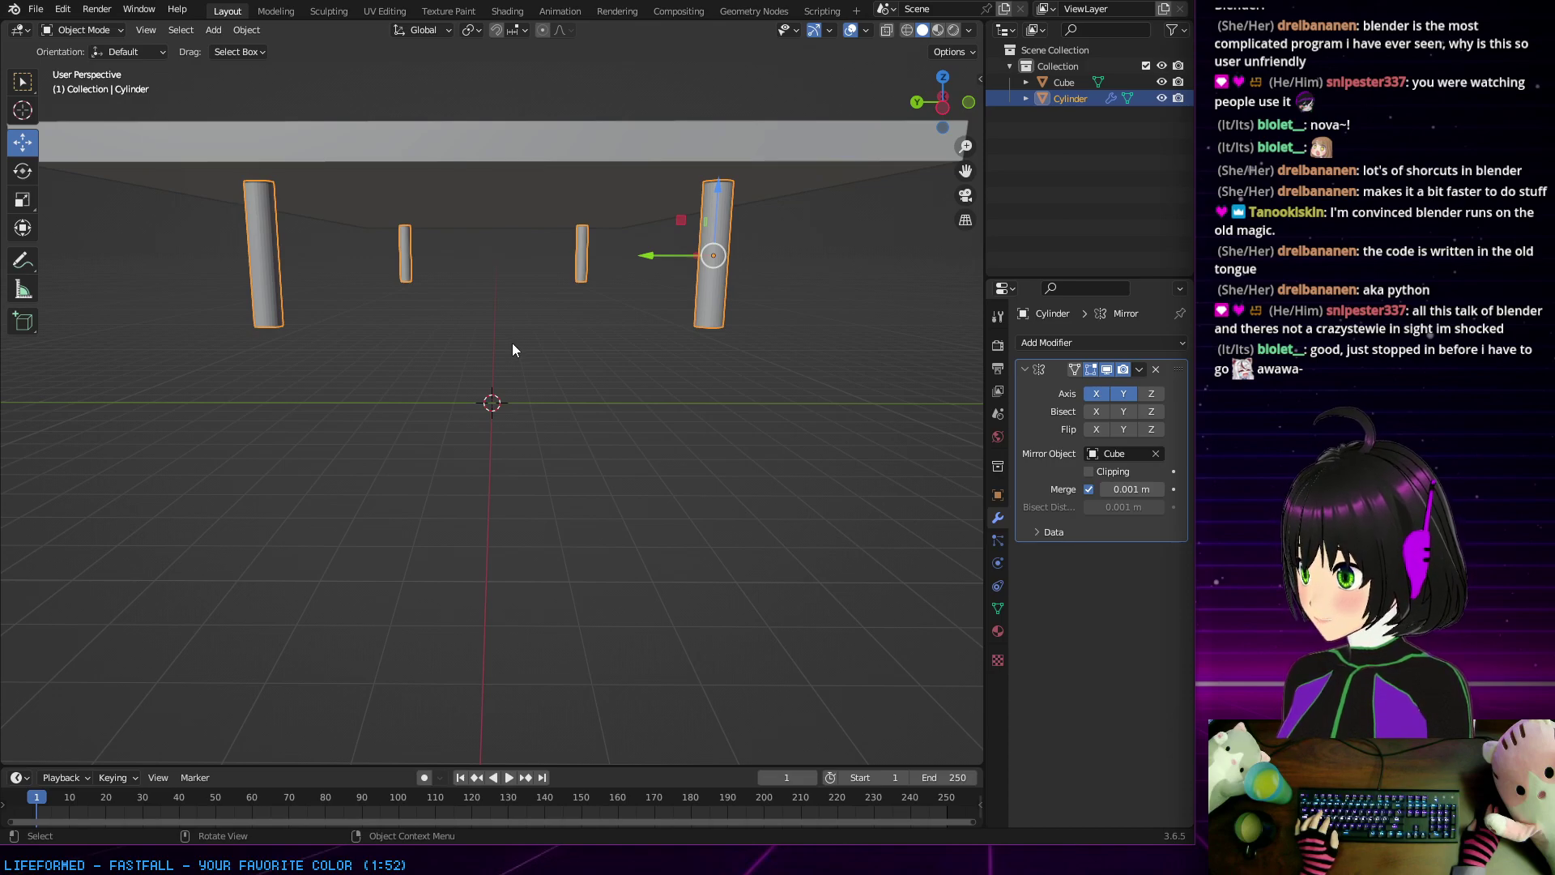
middle_click_drag(512, 342, 729, 362)
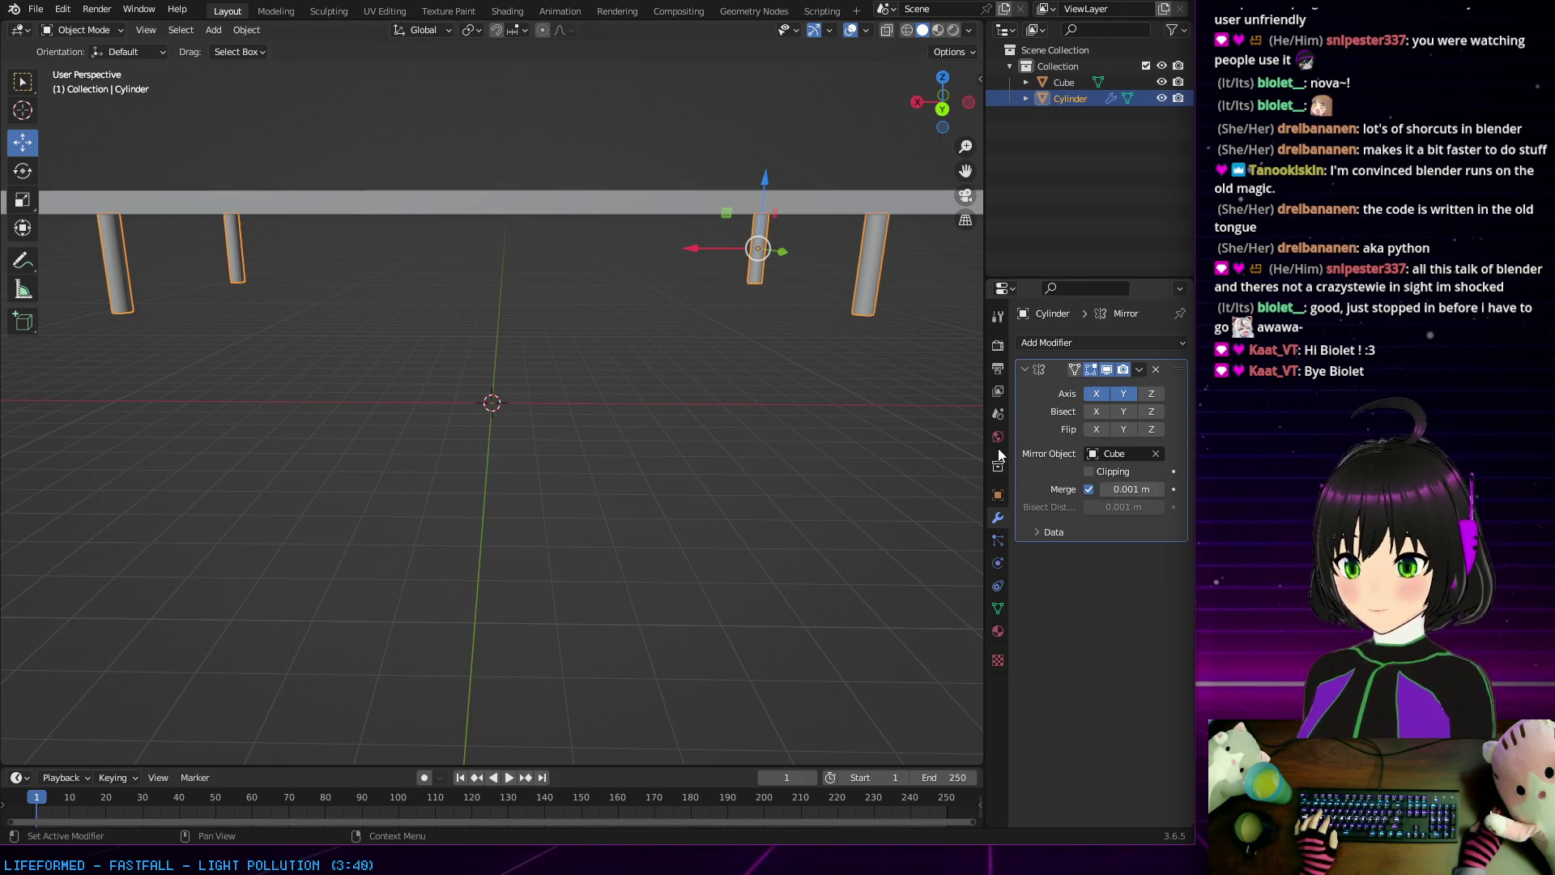
middle_click_drag(749, 283, 556, 280)
middle_click_drag(693, 248, 523, 275)
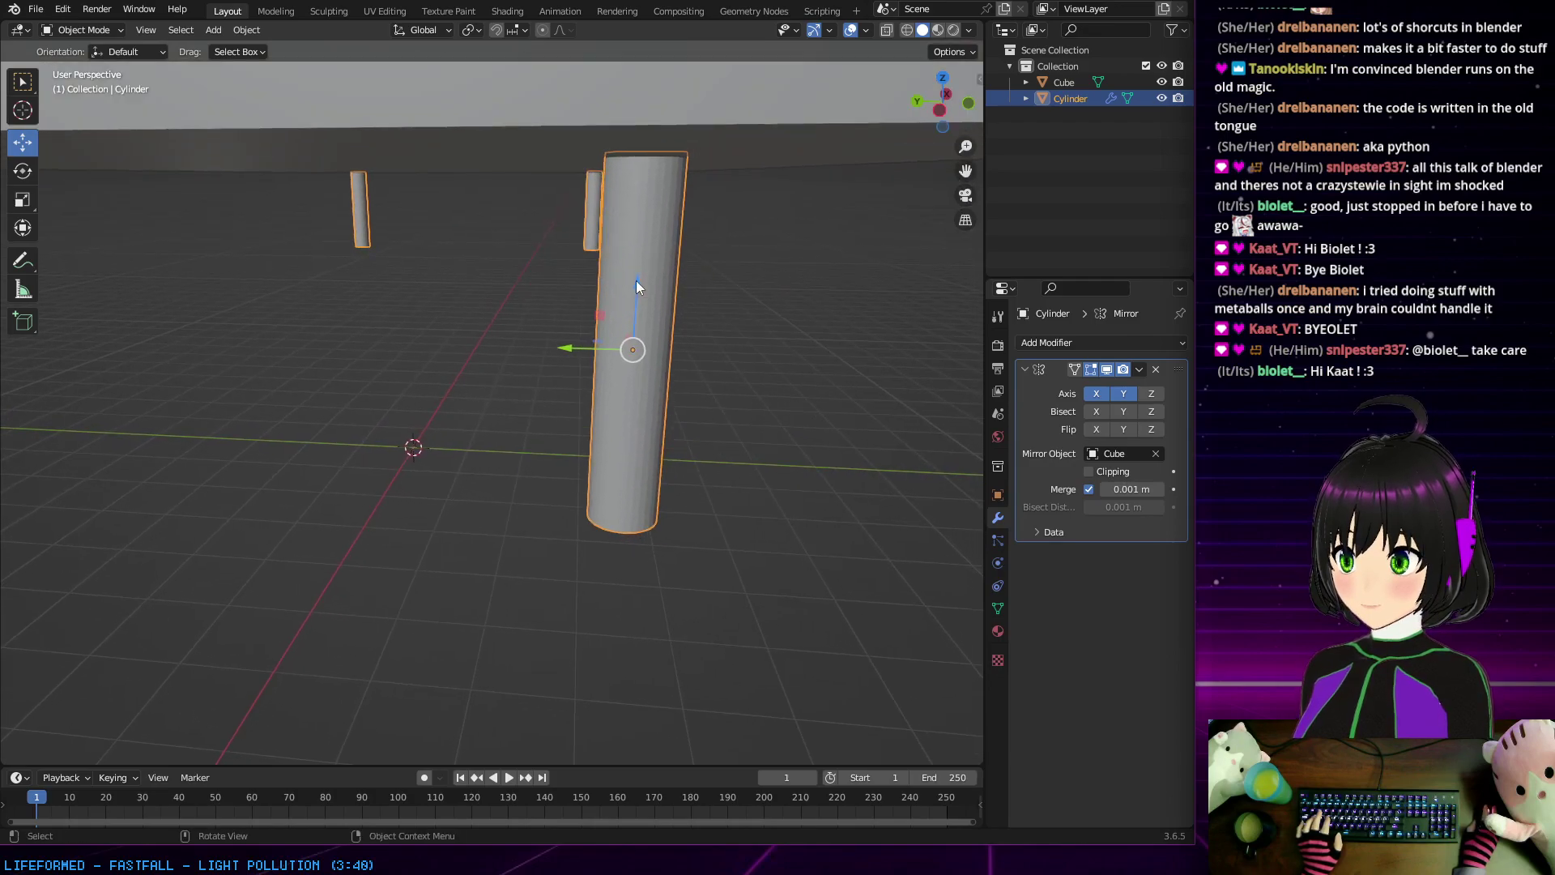
left_click_drag(636, 281, 639, 280)
middle_click_drag(639, 280, 512, 221)
Step: In the Modeling workspace, select only the leg cylinder's bottom face
left_click(276, 11)
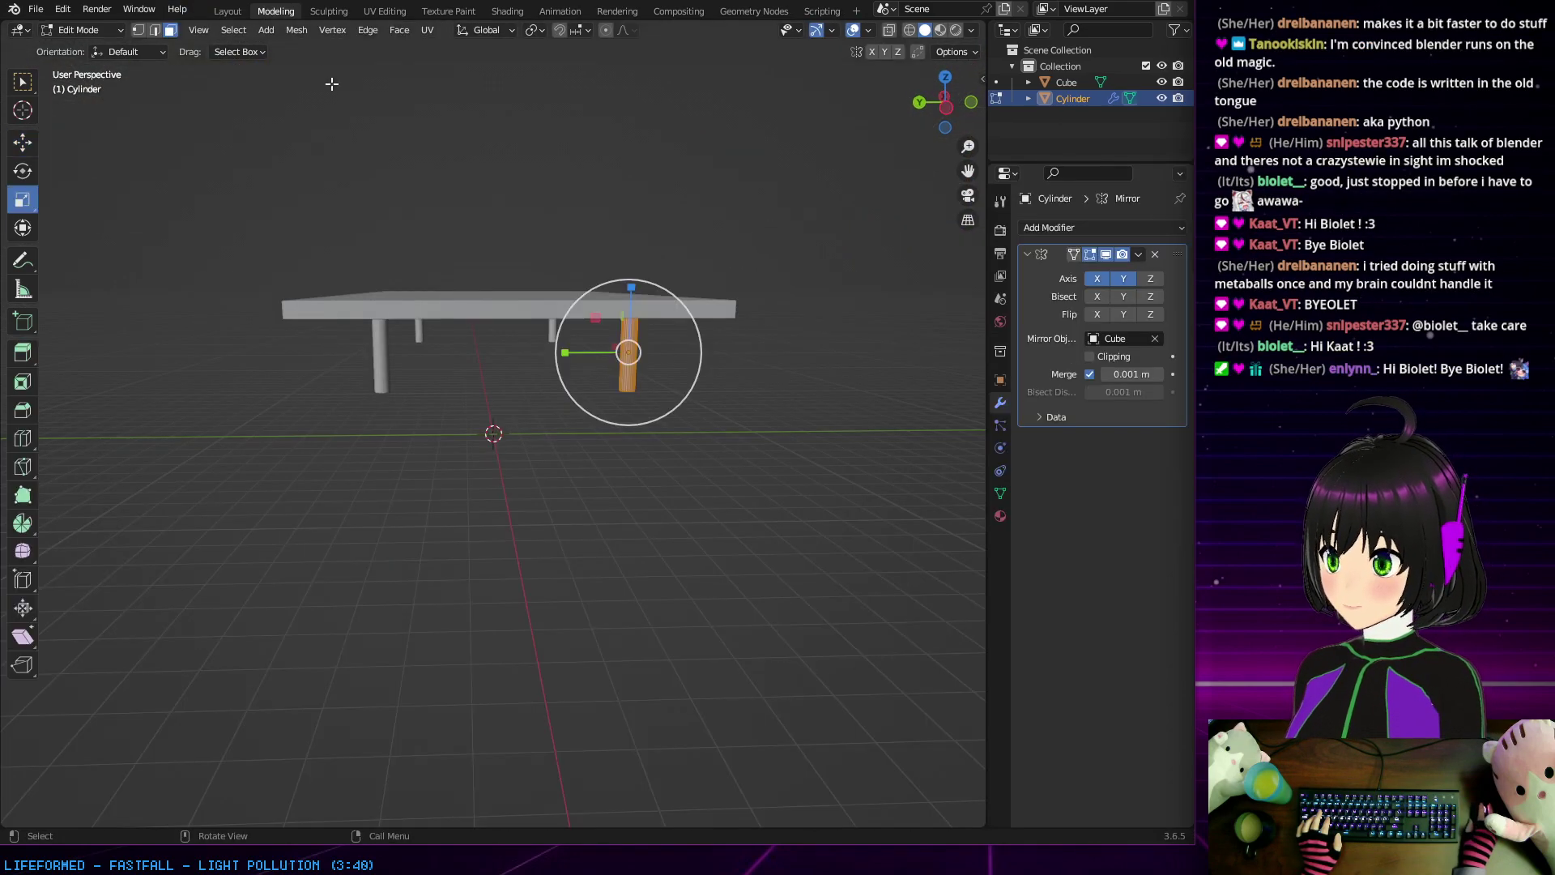
middle_click_drag(677, 430, 619, 380)
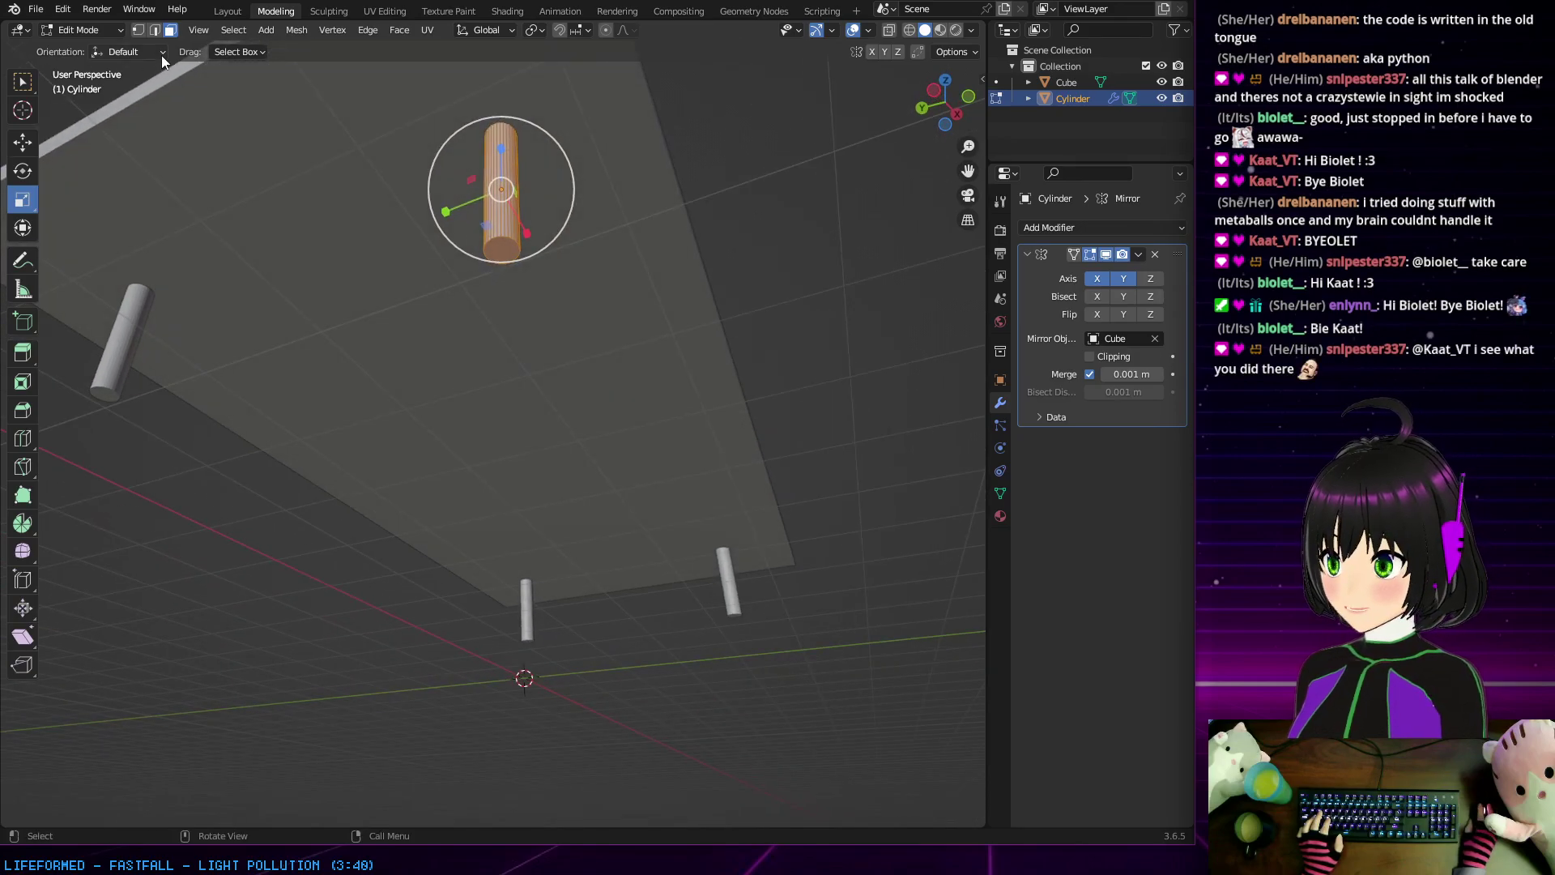
left_click(505, 250)
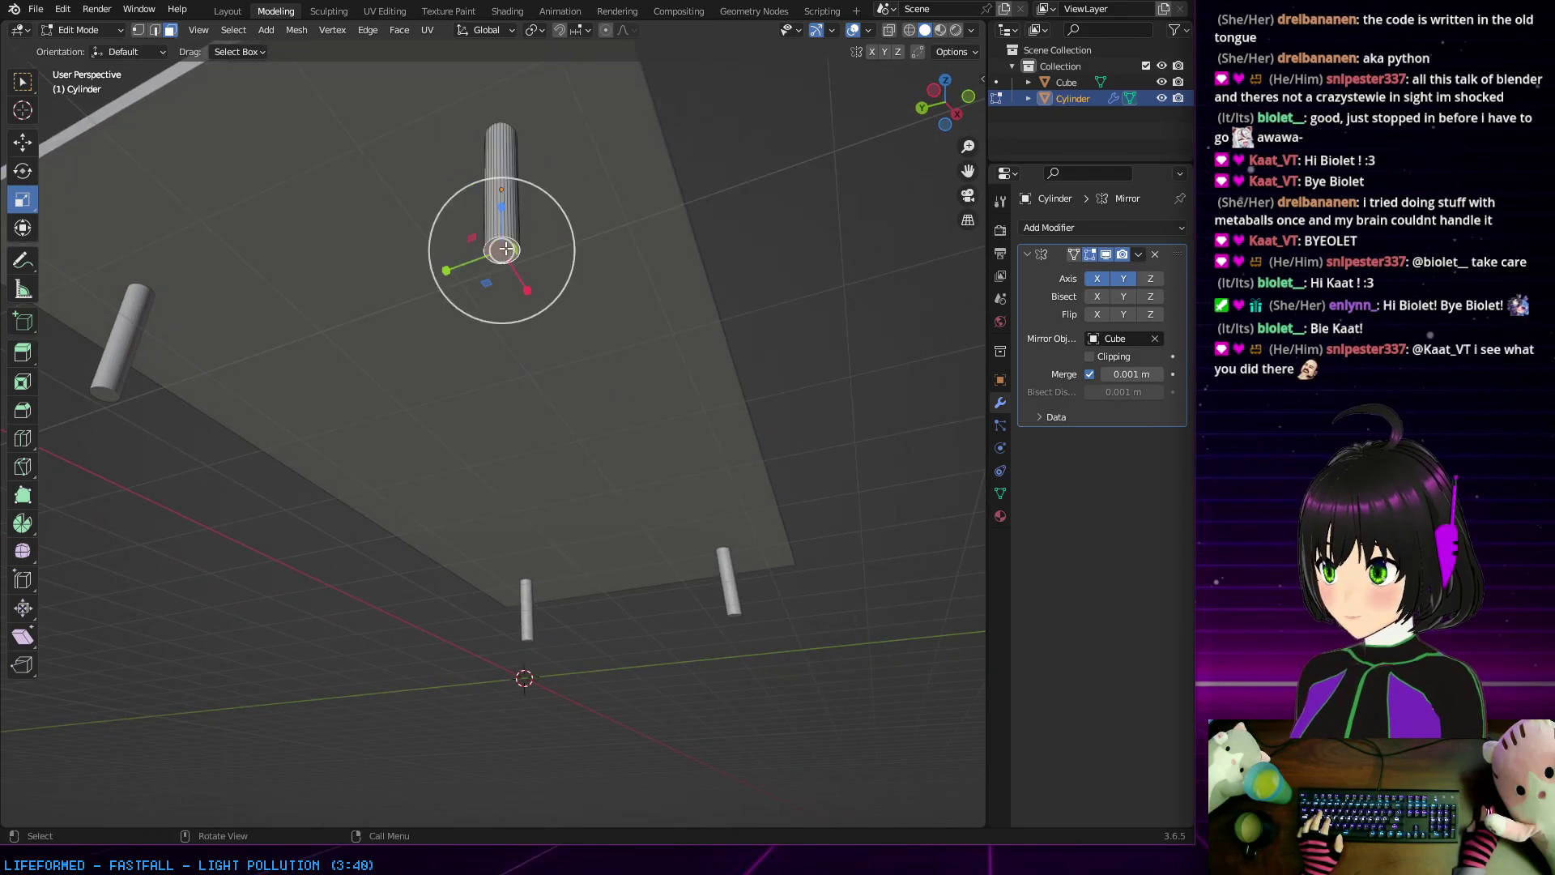
Step: Extrude the bottom face straight down in Front view until the legs reach the floor
left_click(17, 355)
middle_click_drag(559, 349, 600, 344)
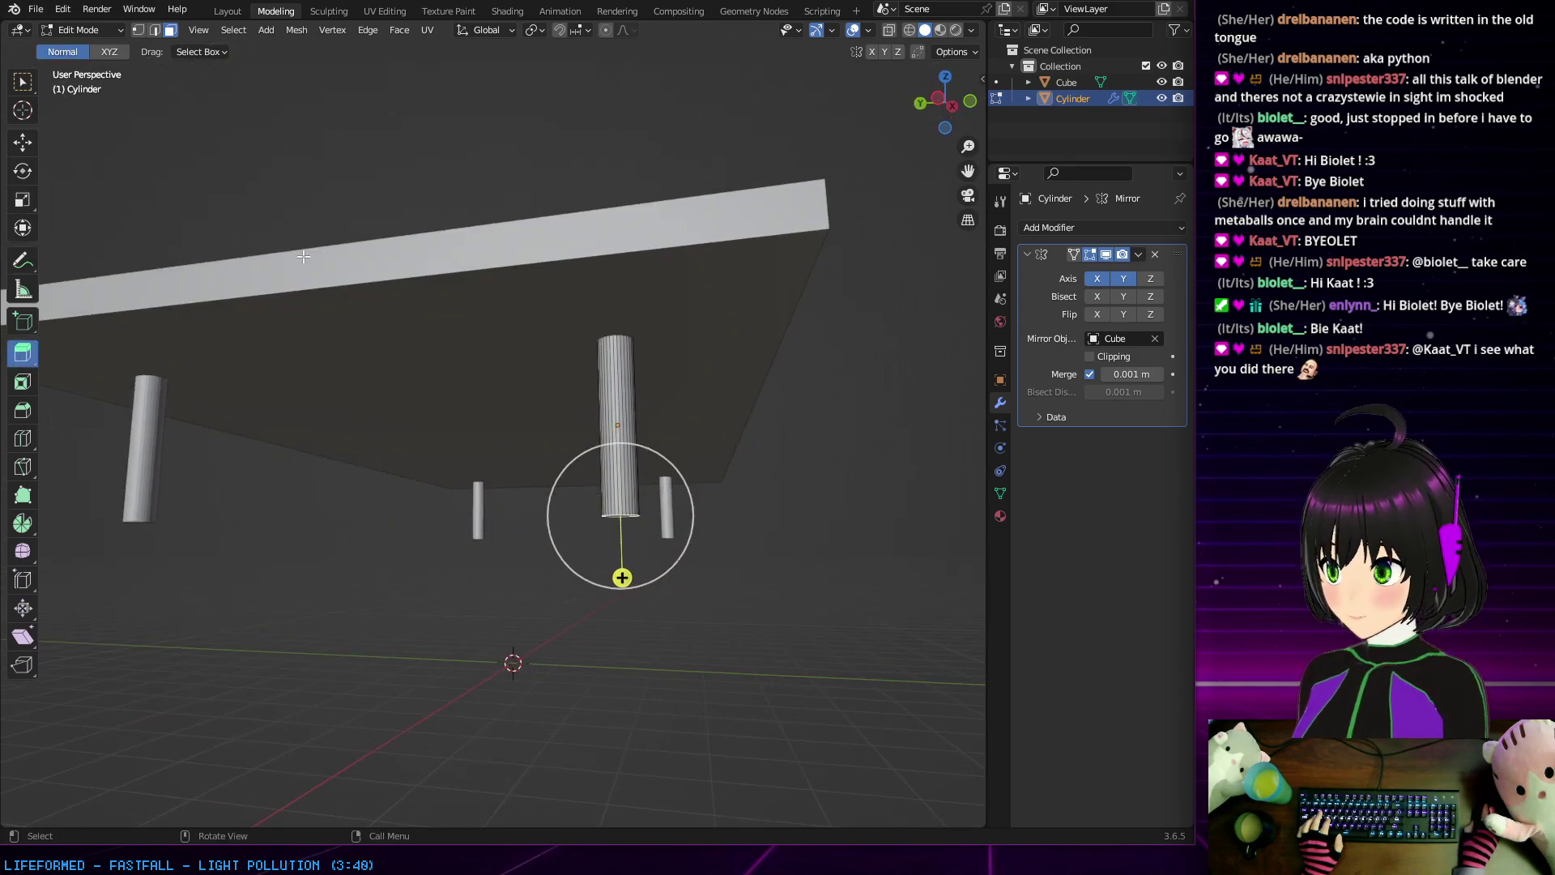
key("grave")
left_click(215, 194)
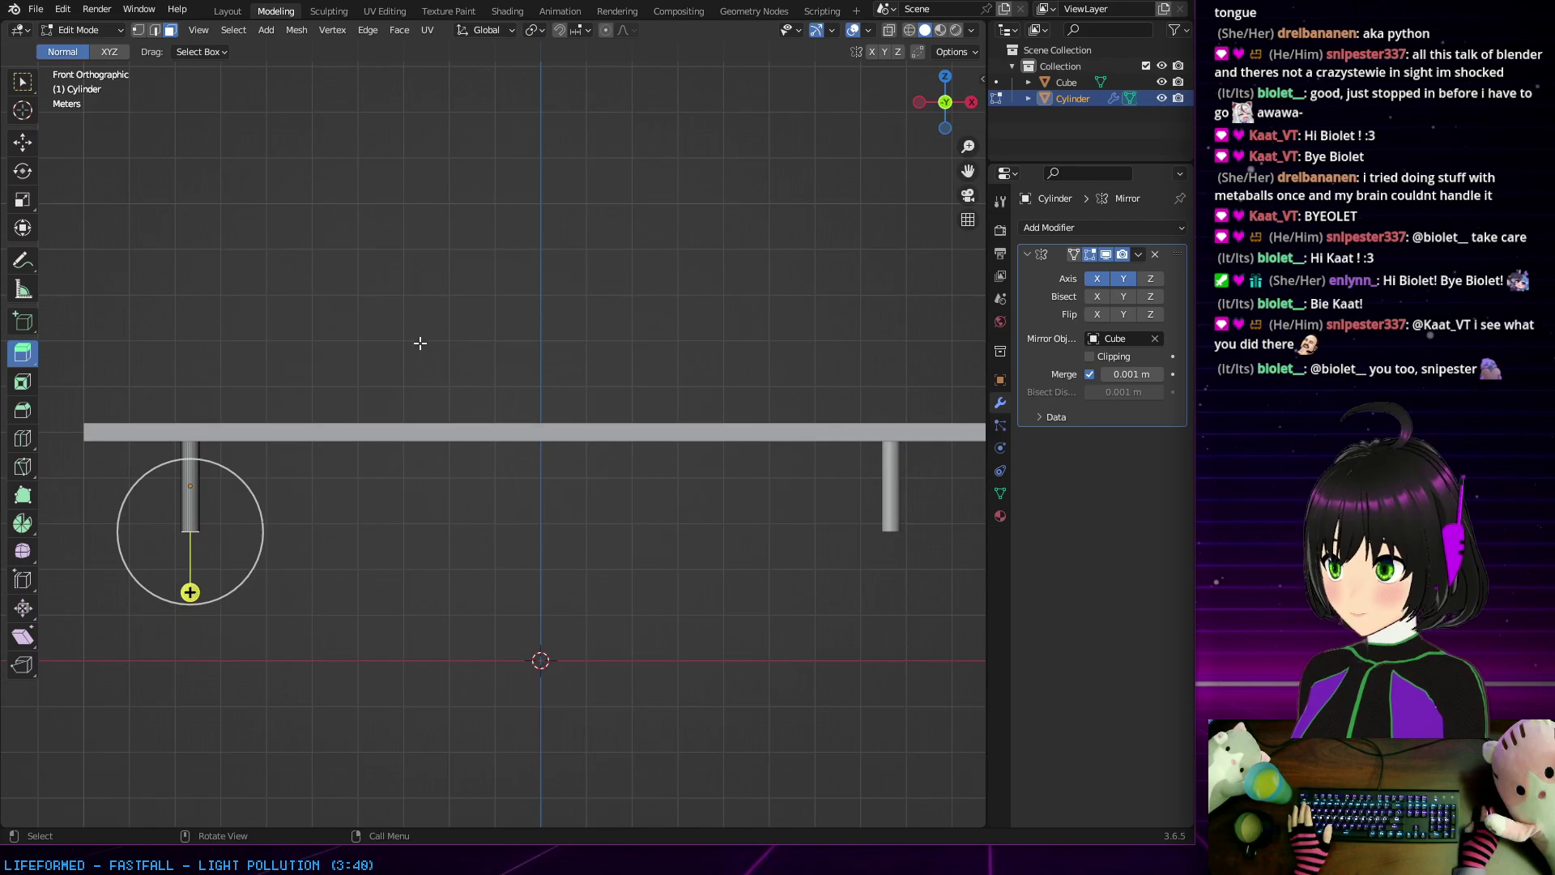
left_click_drag(191, 591, 184, 727)
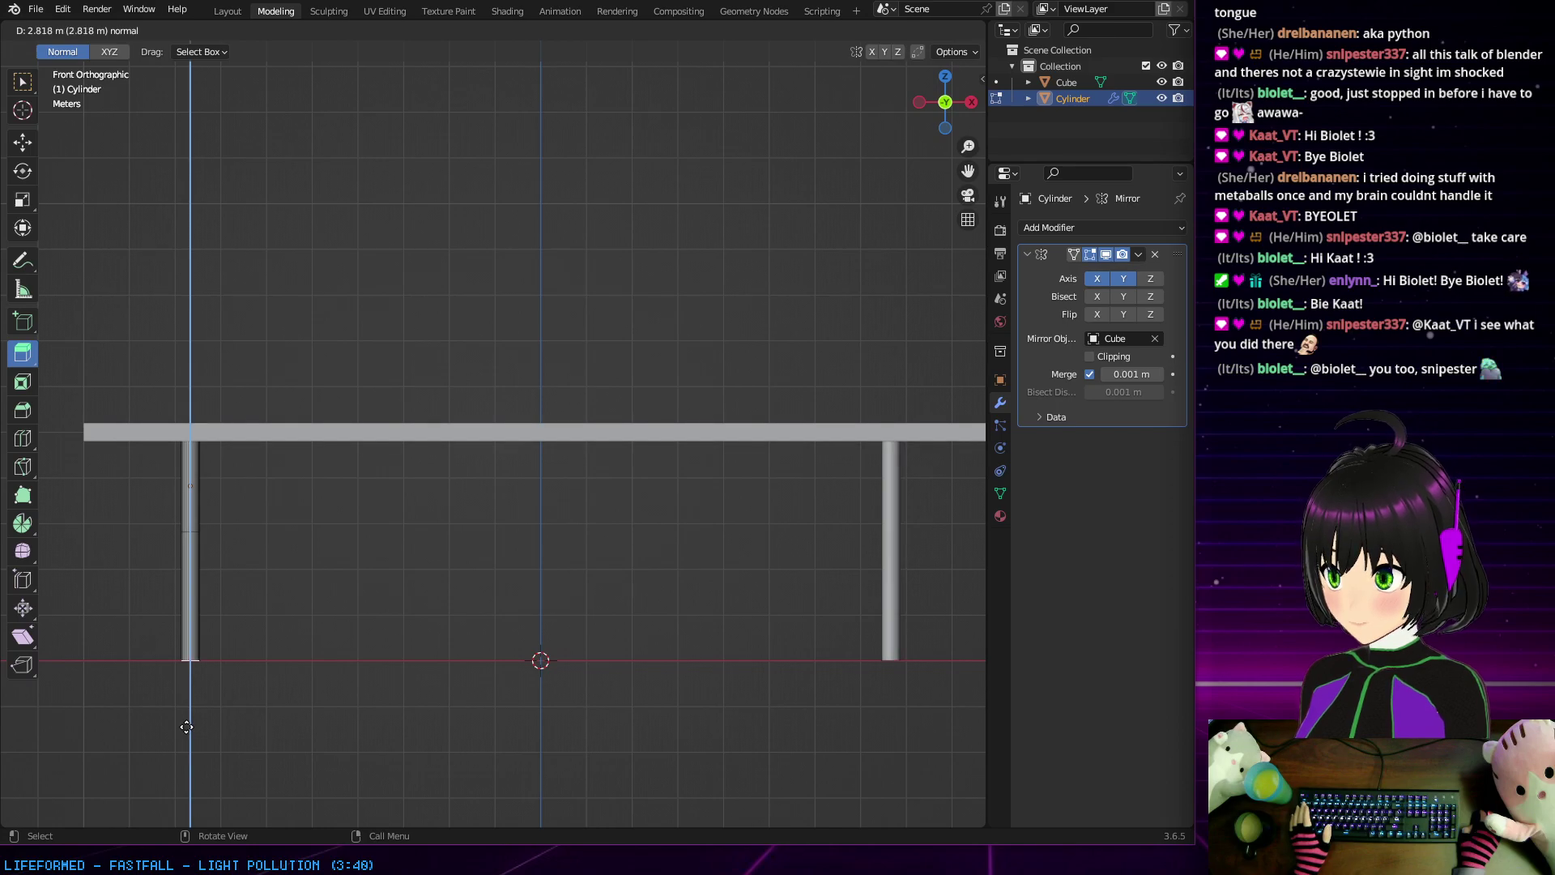
left_click_drag(186, 727, 186, 726)
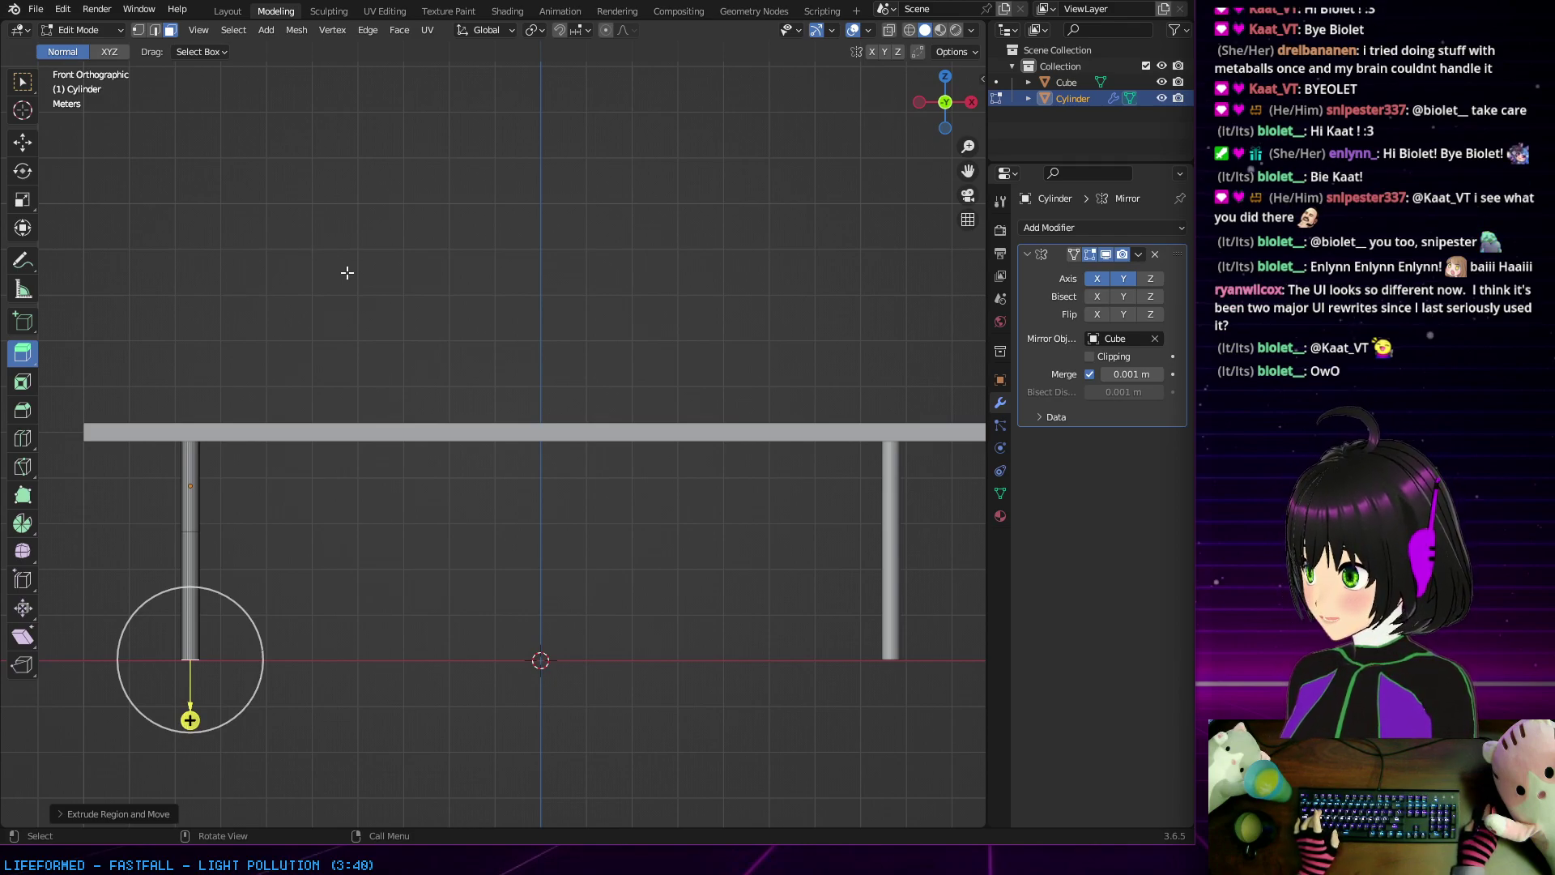
middle_click_drag(352, 279, 378, 294)
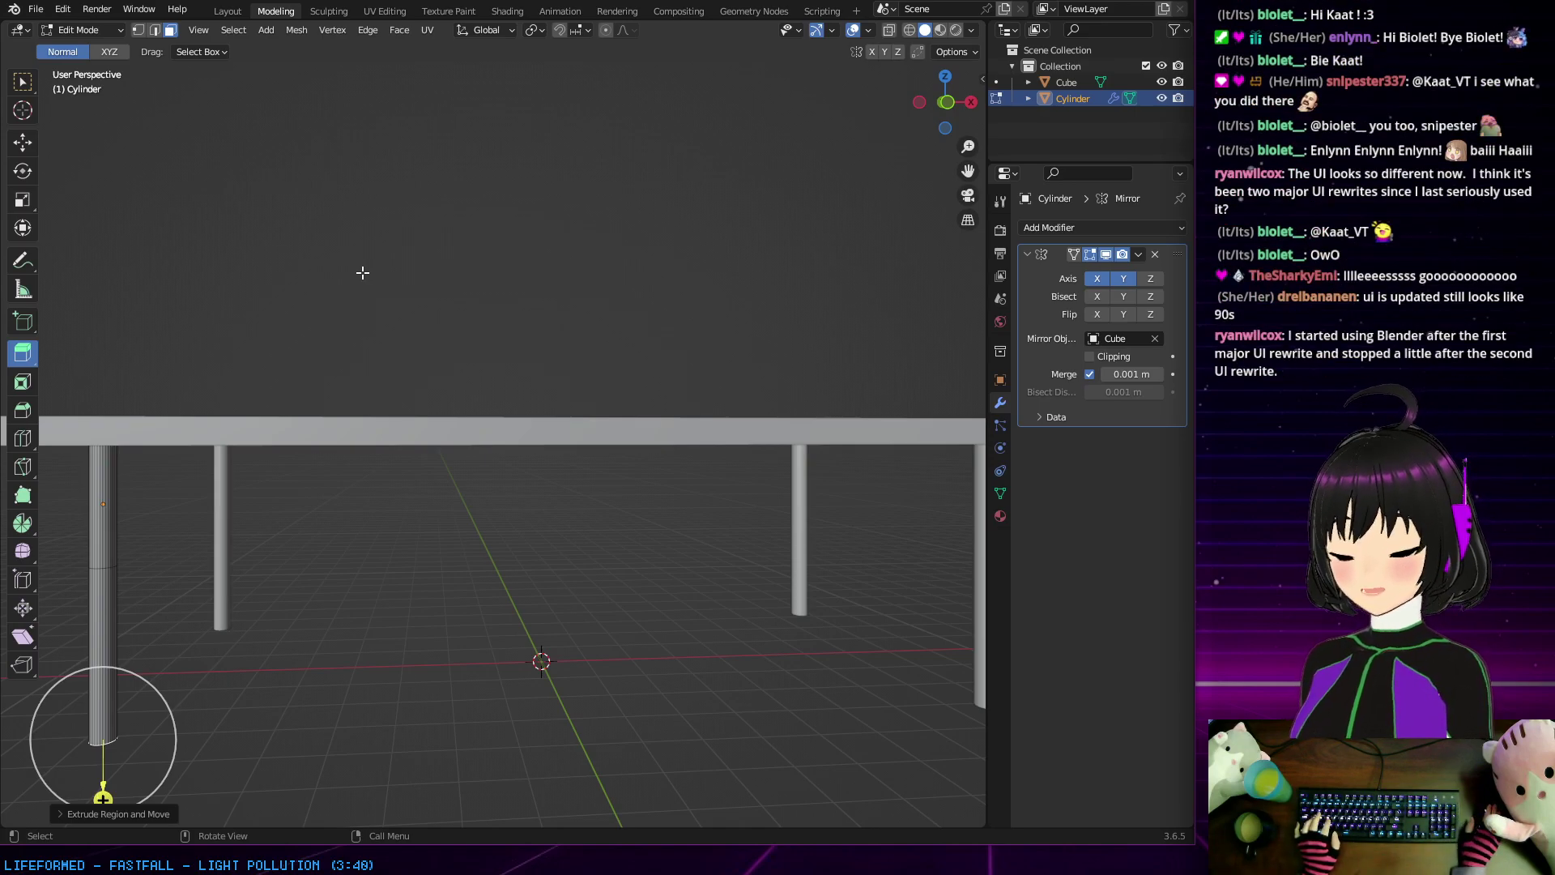
middle_click_drag(427, 288, 784, 311)
left_click(1075, 131)
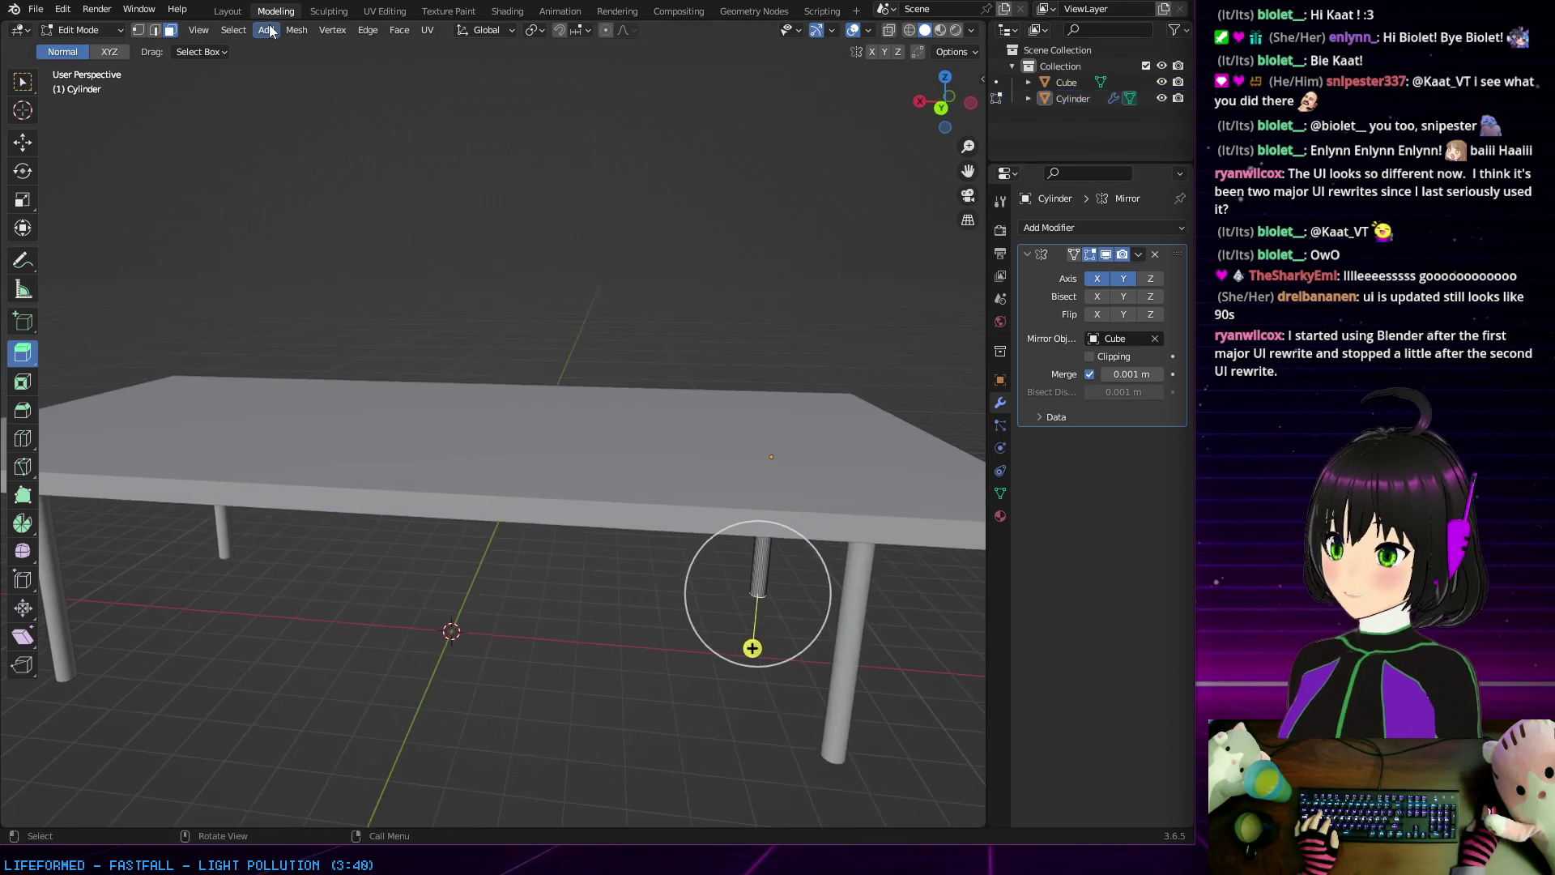
Step: Return to Object Mode in Layout and orbit around to inspect the four-legged table
left_click(228, 12)
middle_click_drag(312, 101, 490, 247)
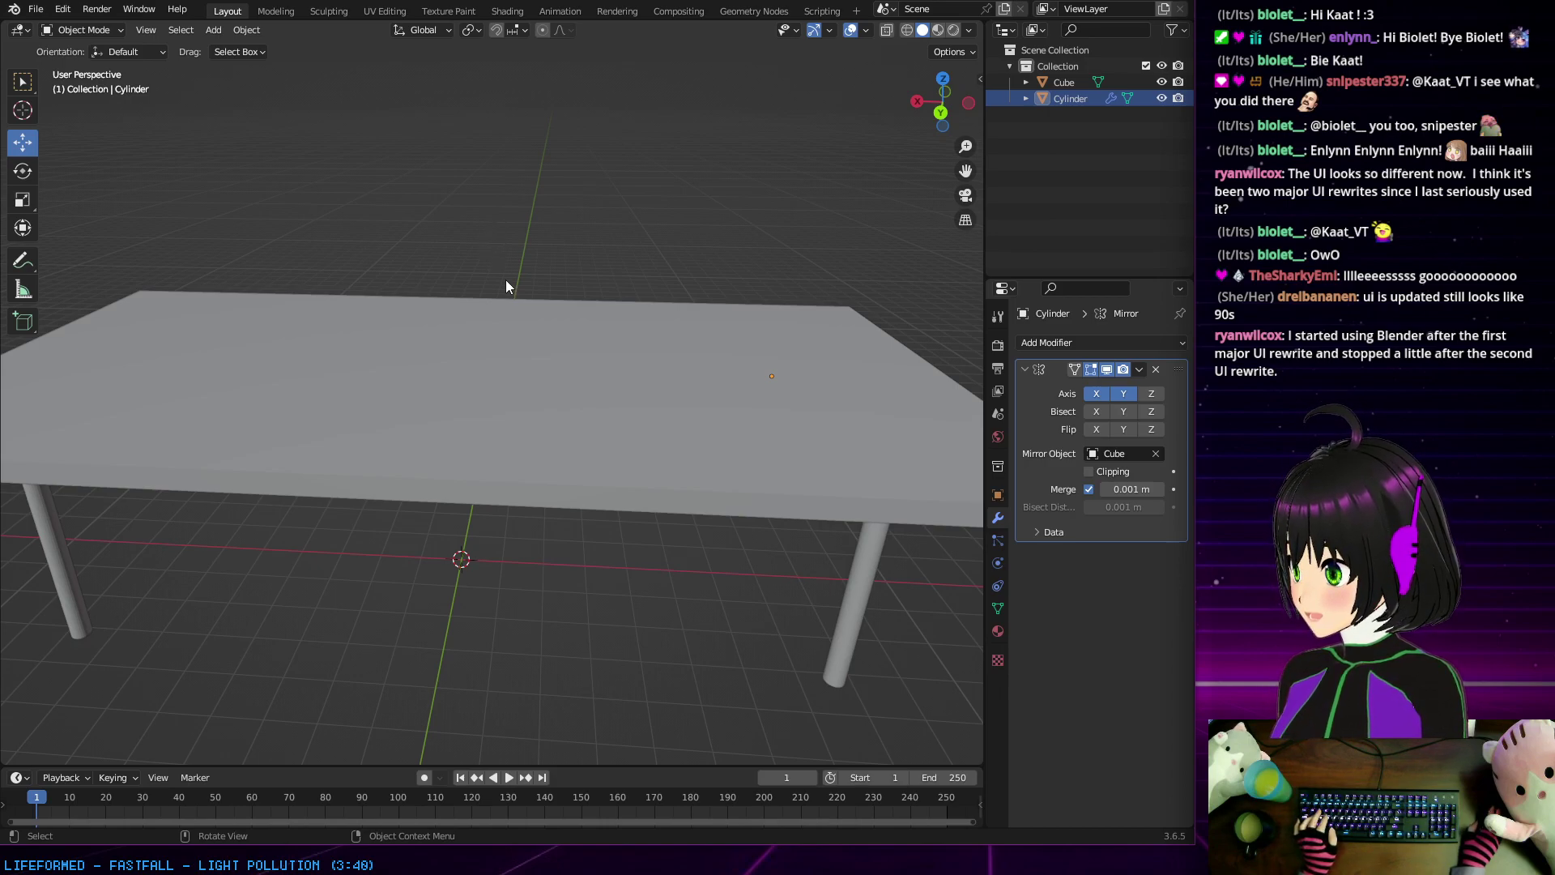
middle_click_drag(505, 279, 539, 255)
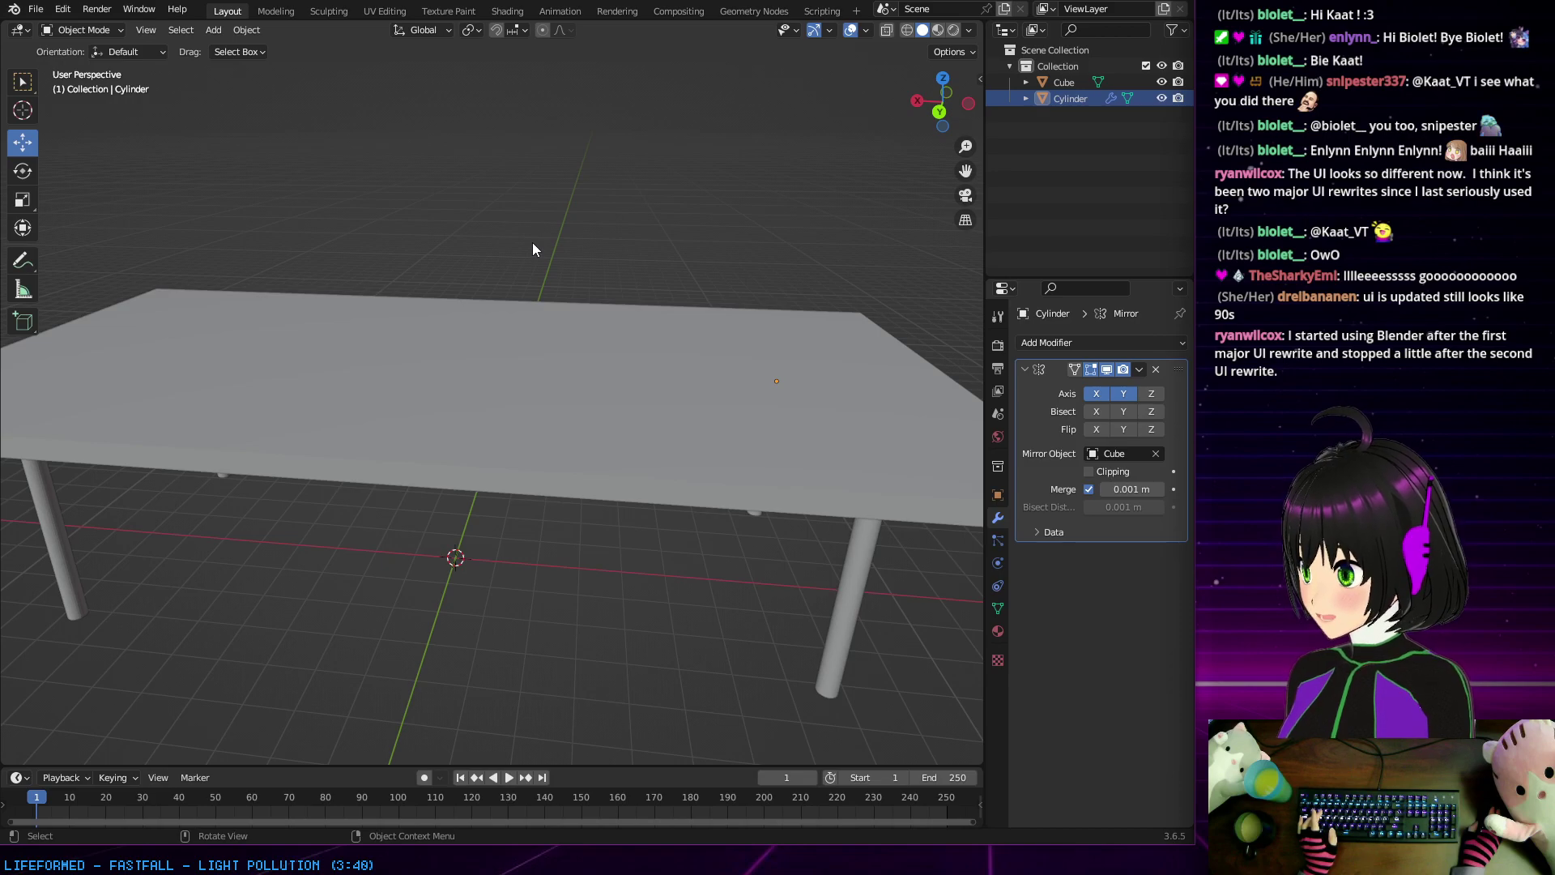
mouse_move(532, 241)
middle_mouse_down()
mouse_move(547, 244)
mouse_move(537, 236)
middle_mouse_up()
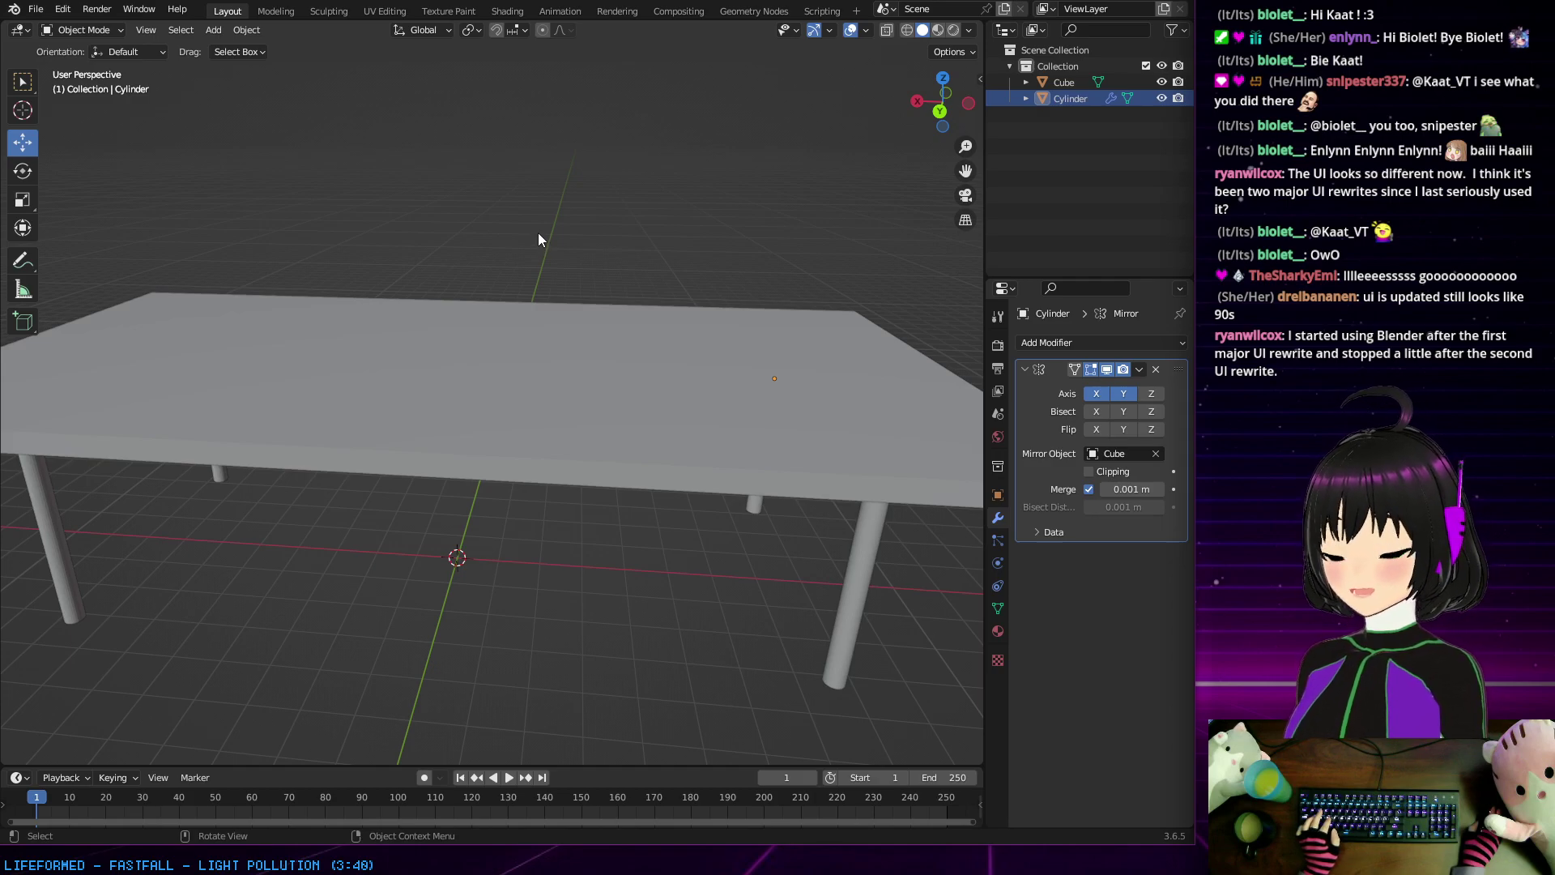
middle_click_drag(496, 235, 486, 243)
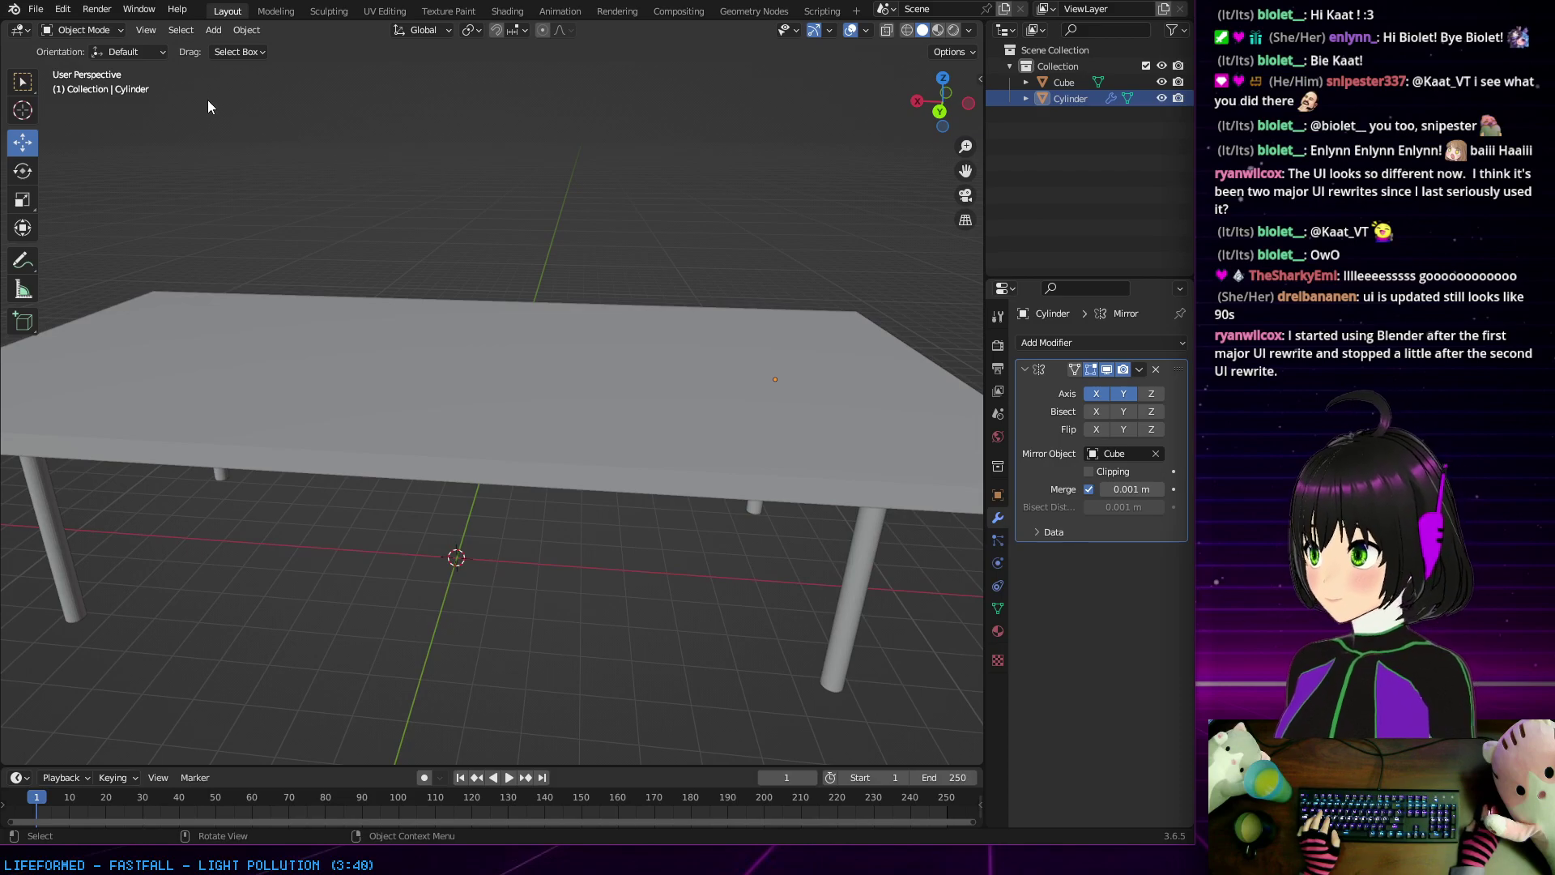
Step: Apply the cylinder's Mirror modifier from its dropdown so the four legs become real mesh
left_click(213, 30)
mouse_move(235, 48)
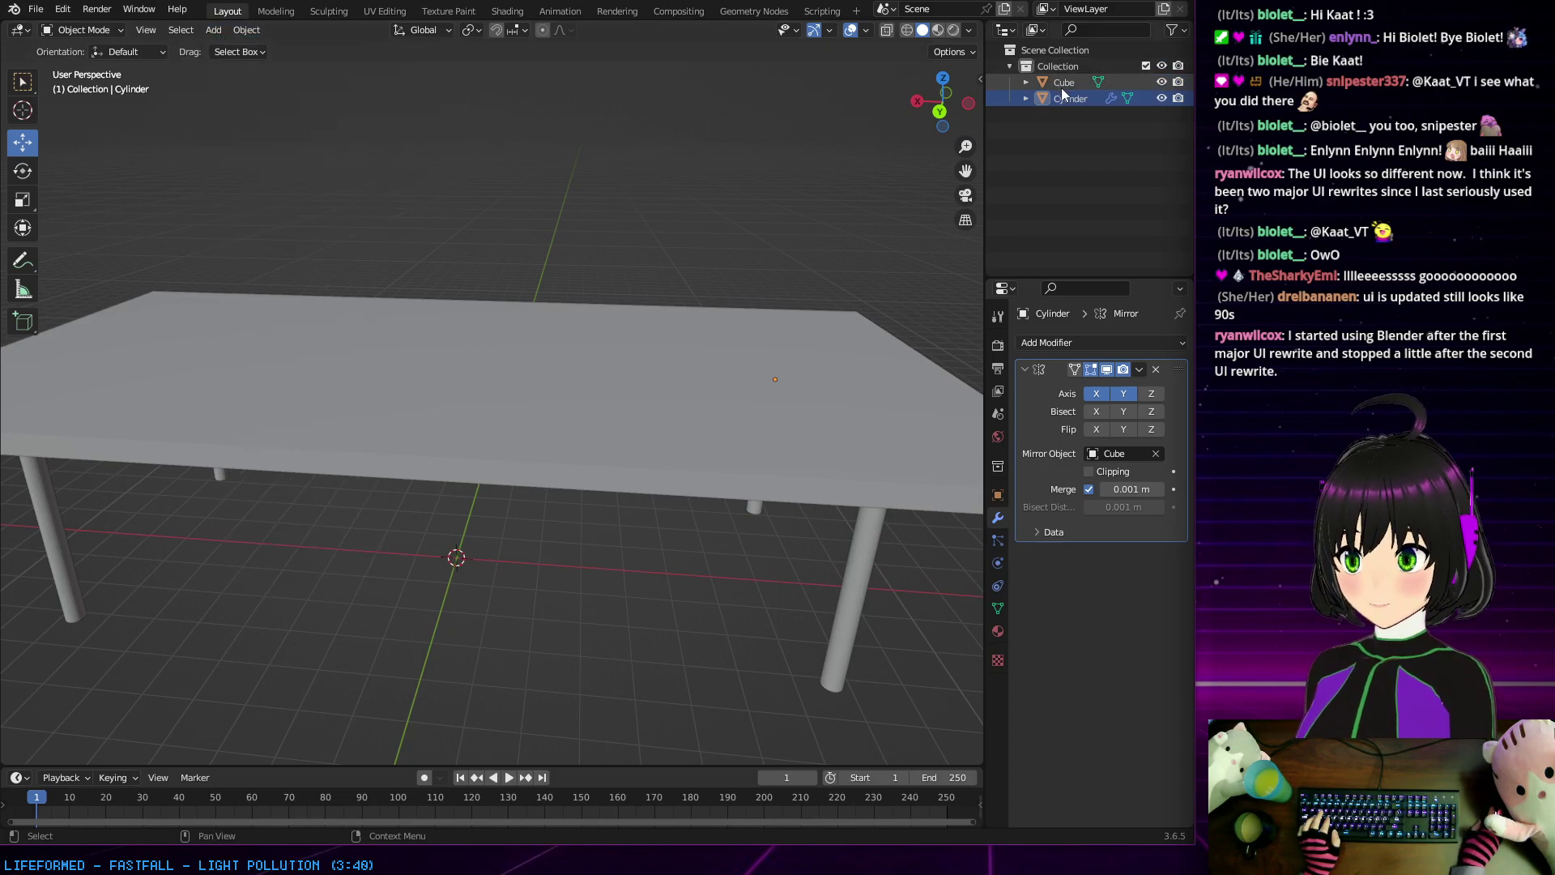
middle_click_drag(746, 226, 685, 191)
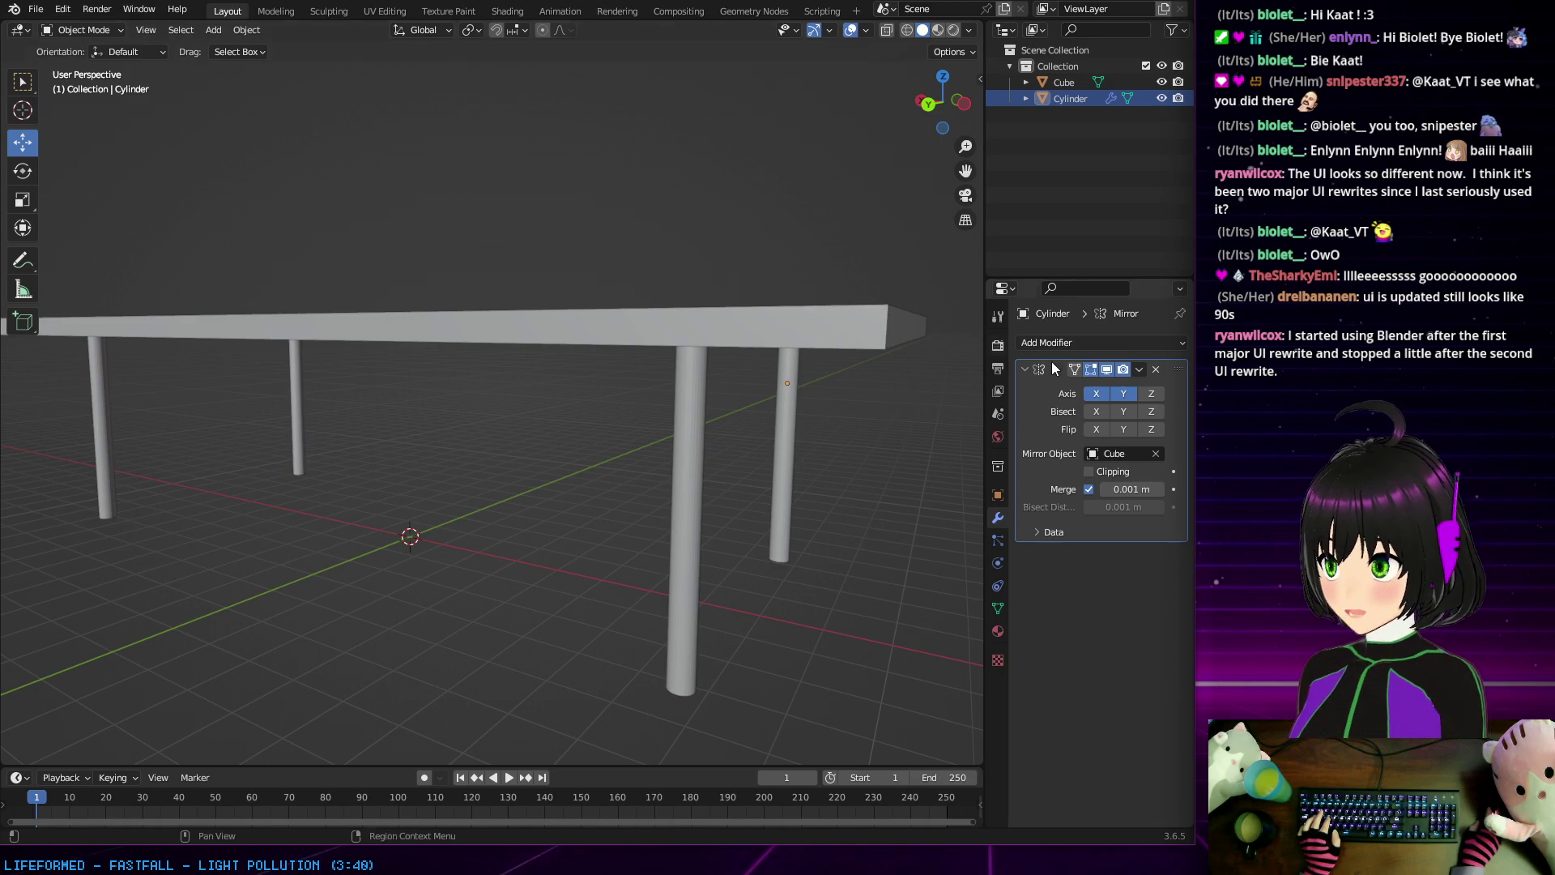
left_click(1138, 370)
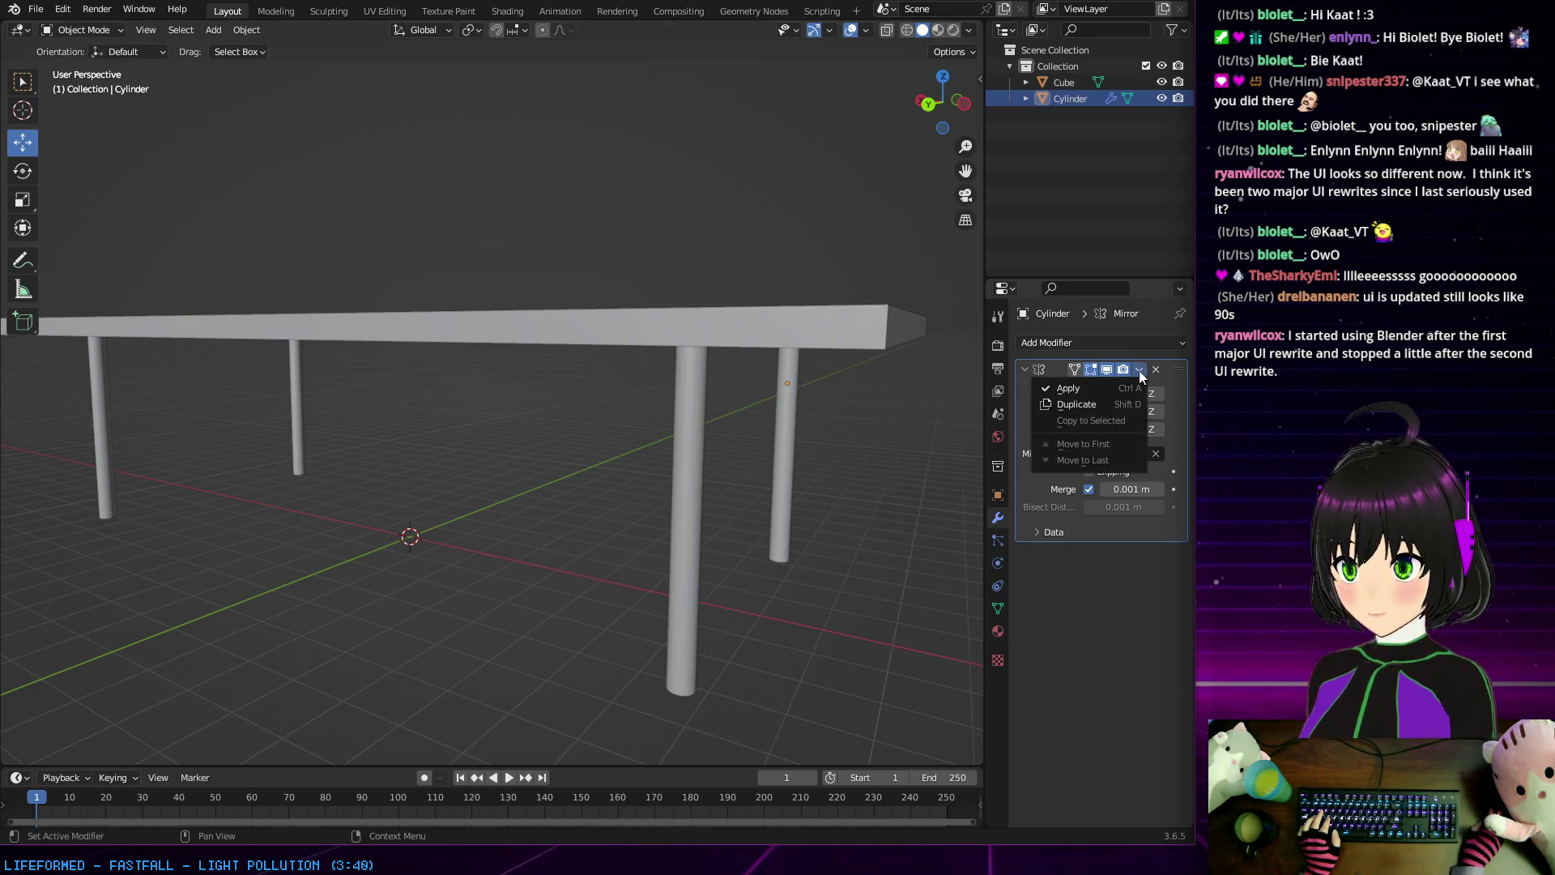
left_click(1098, 387)
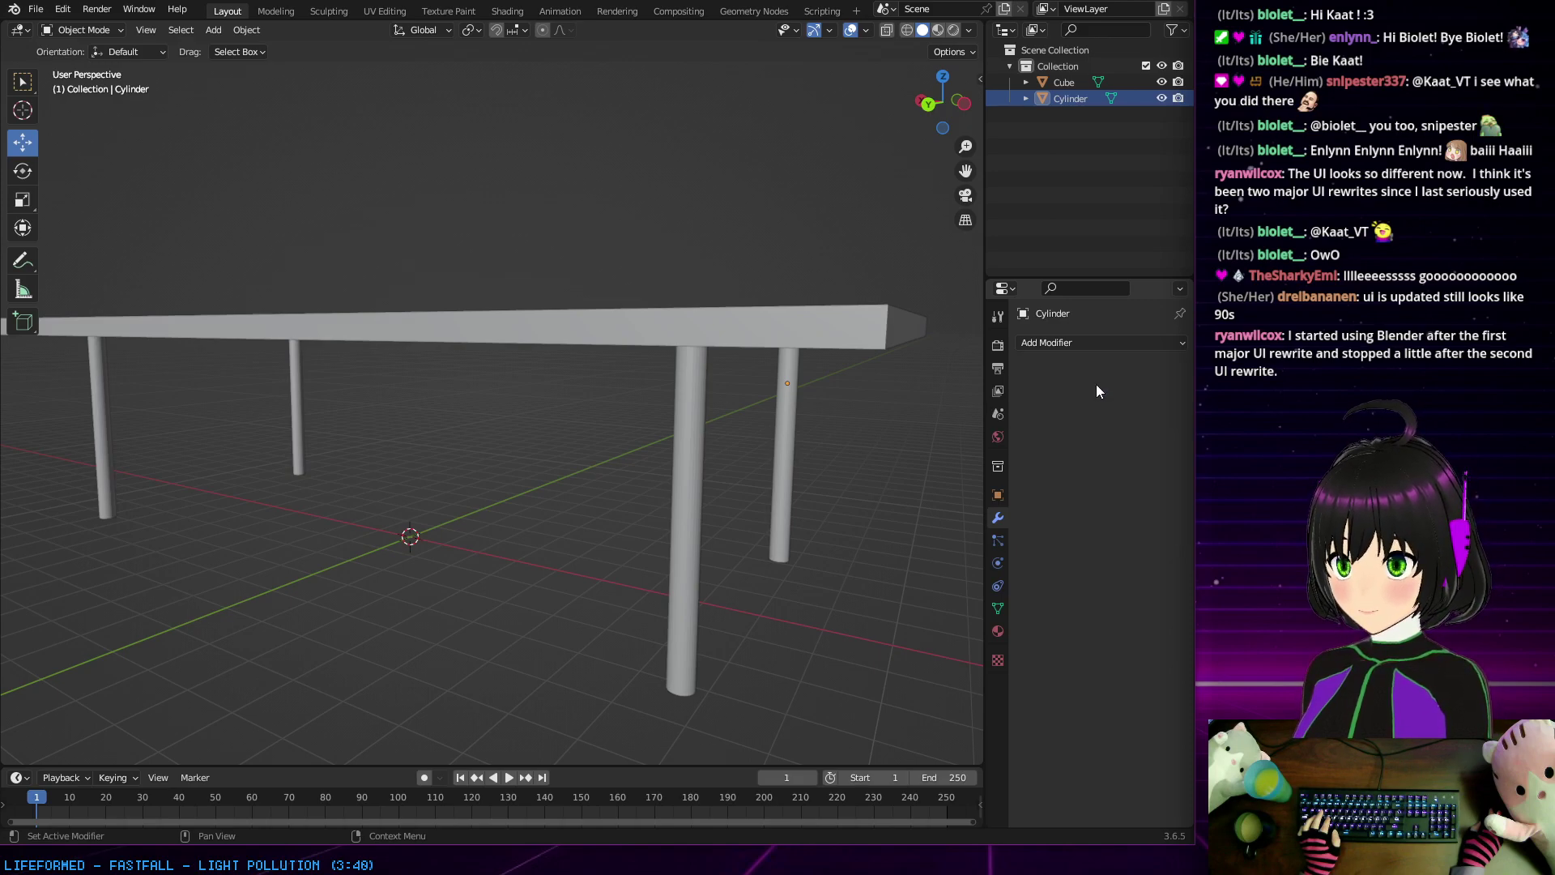
Step: Select the Cube tabletop and Cylinder legs and join them into one object
left_click(1064, 82)
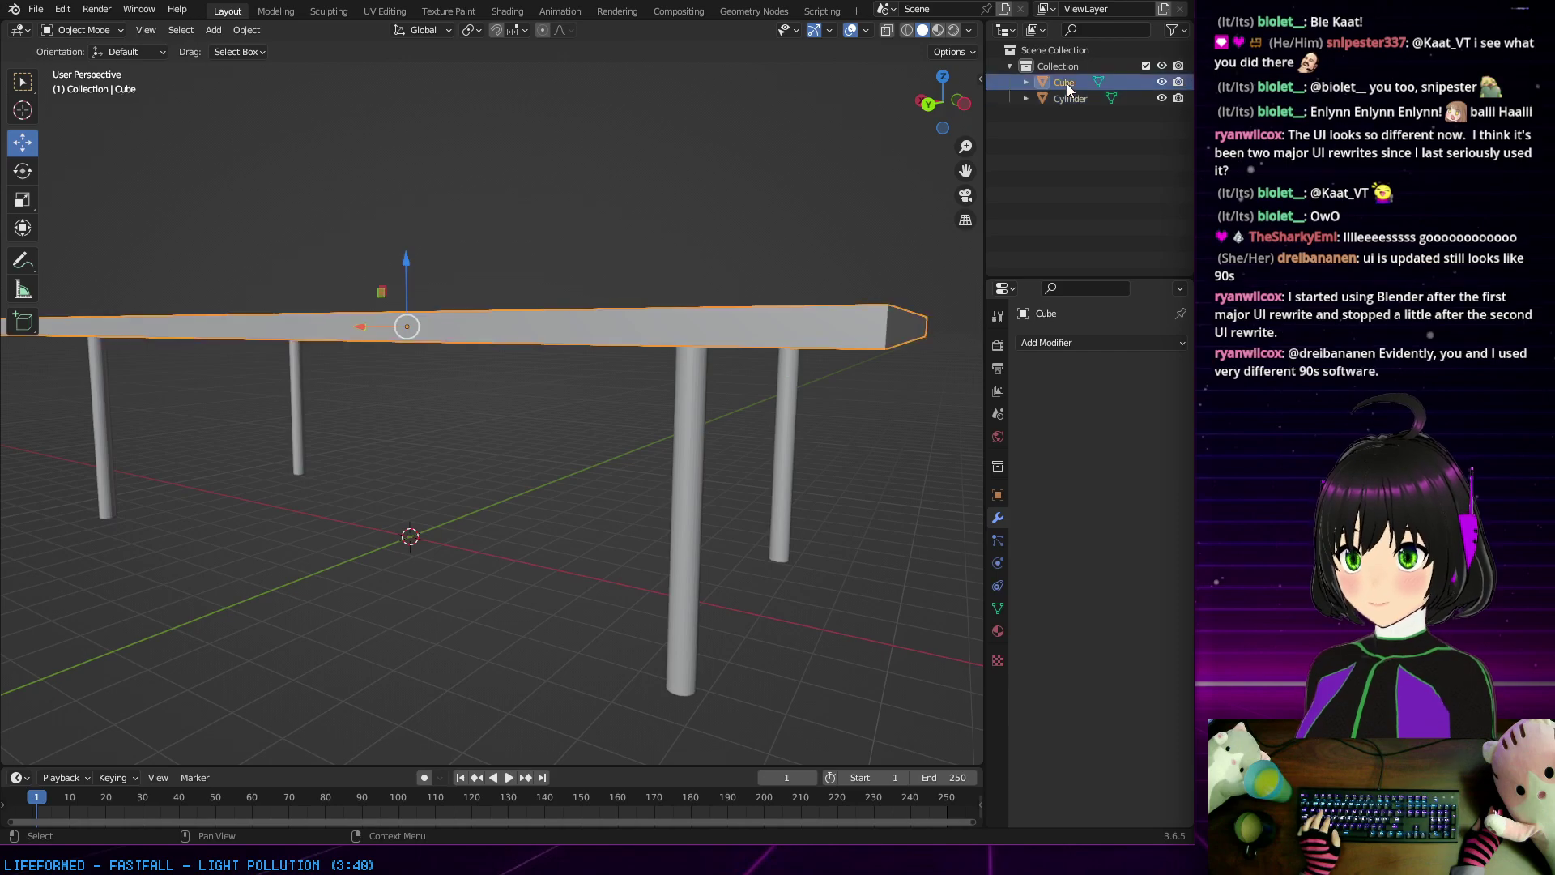
left_click(1068, 98, "ctrl")
right_click(1067, 99)
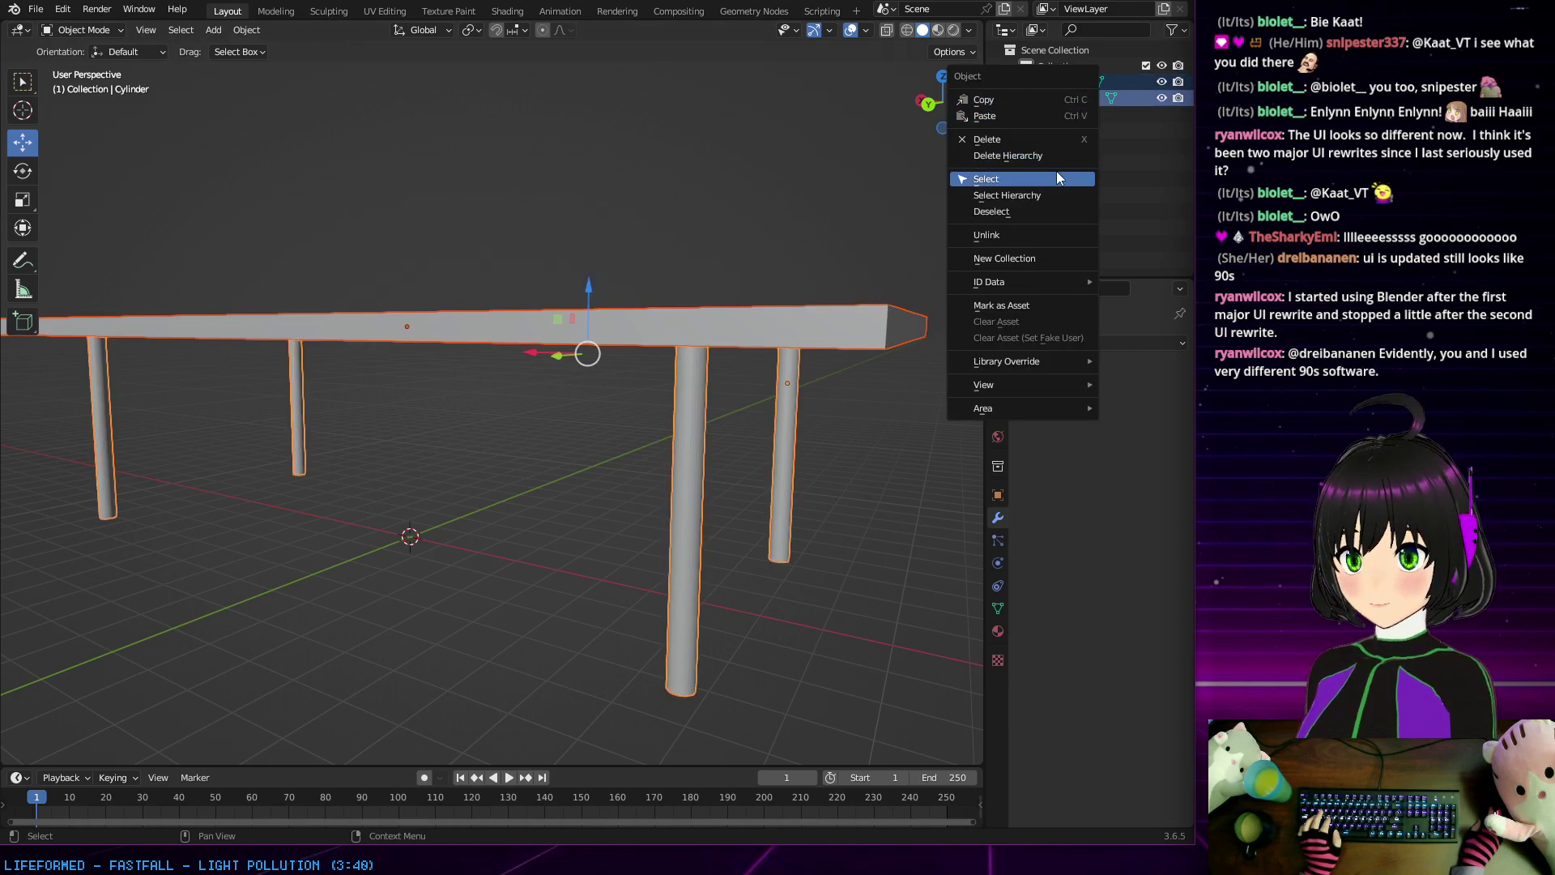
middle_click_drag(505, 353, 459, 293)
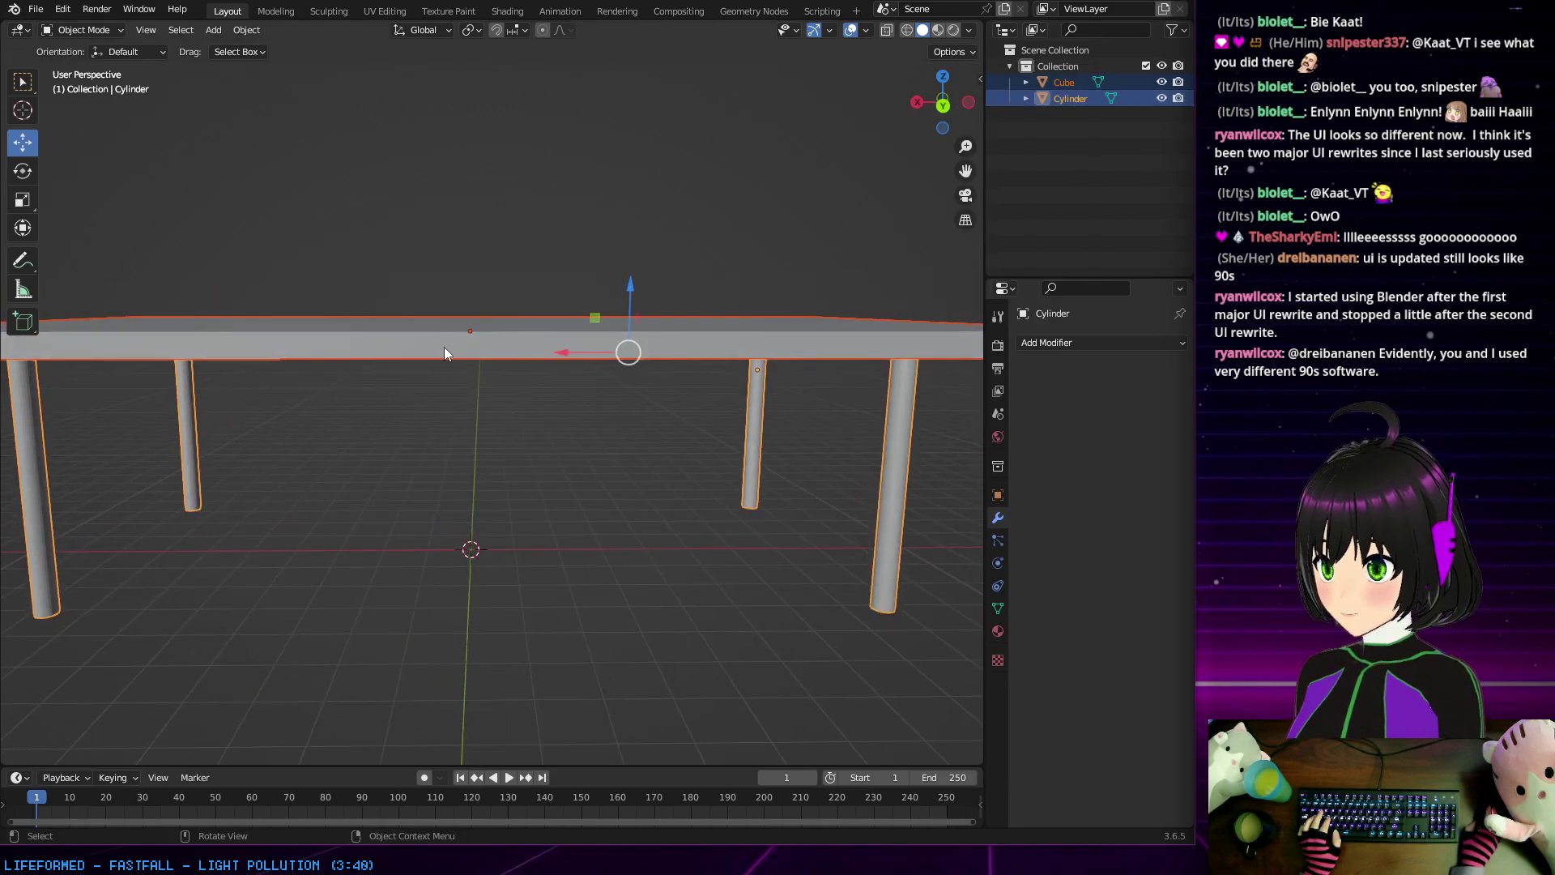
right_click(454, 353)
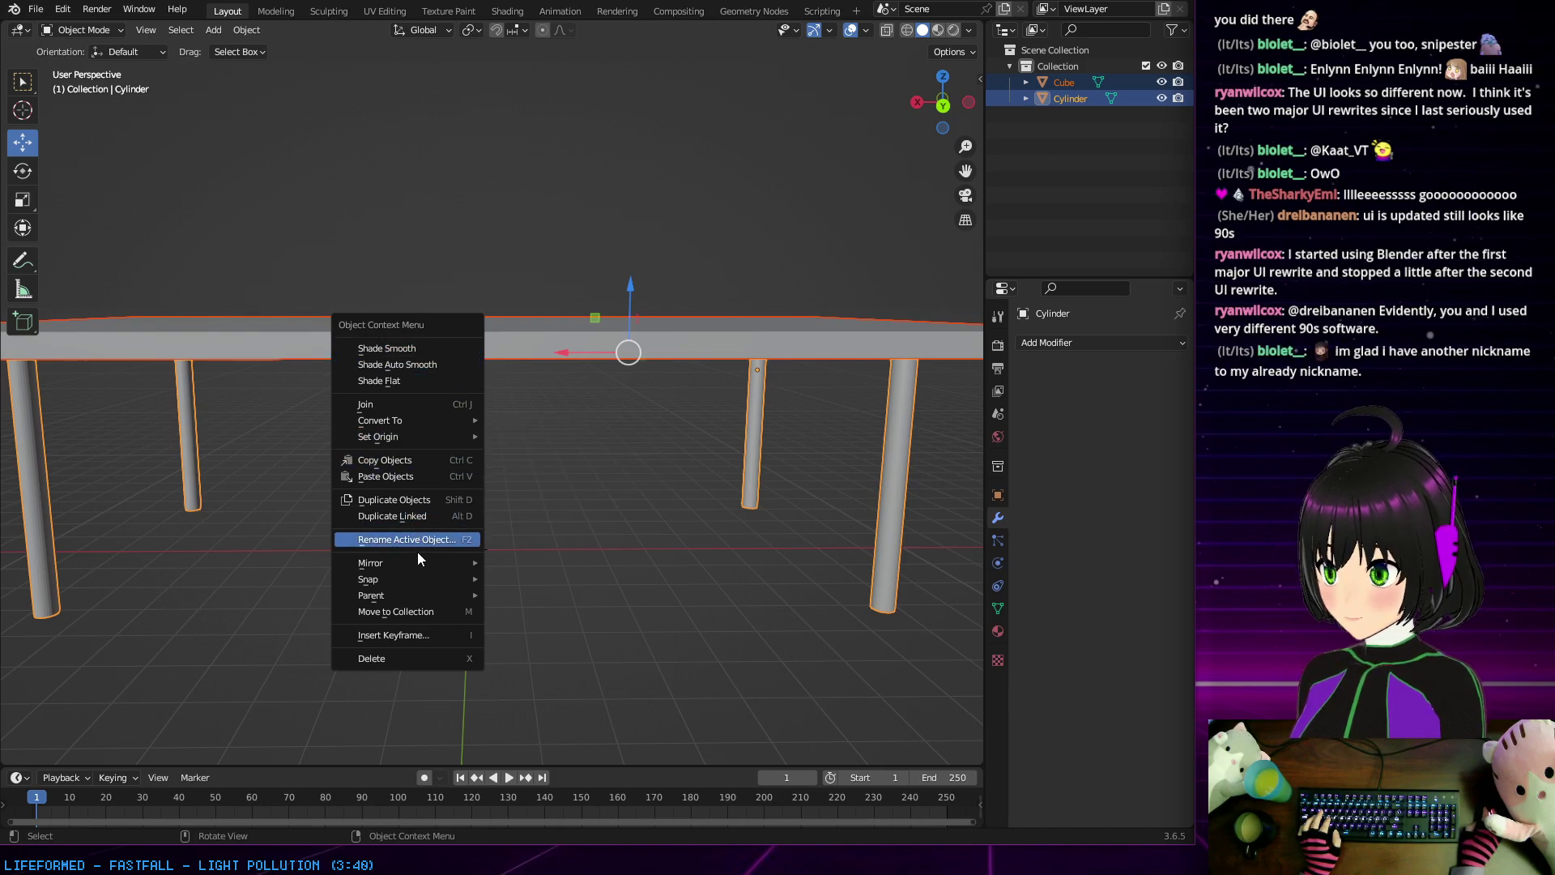
left_click(391, 403)
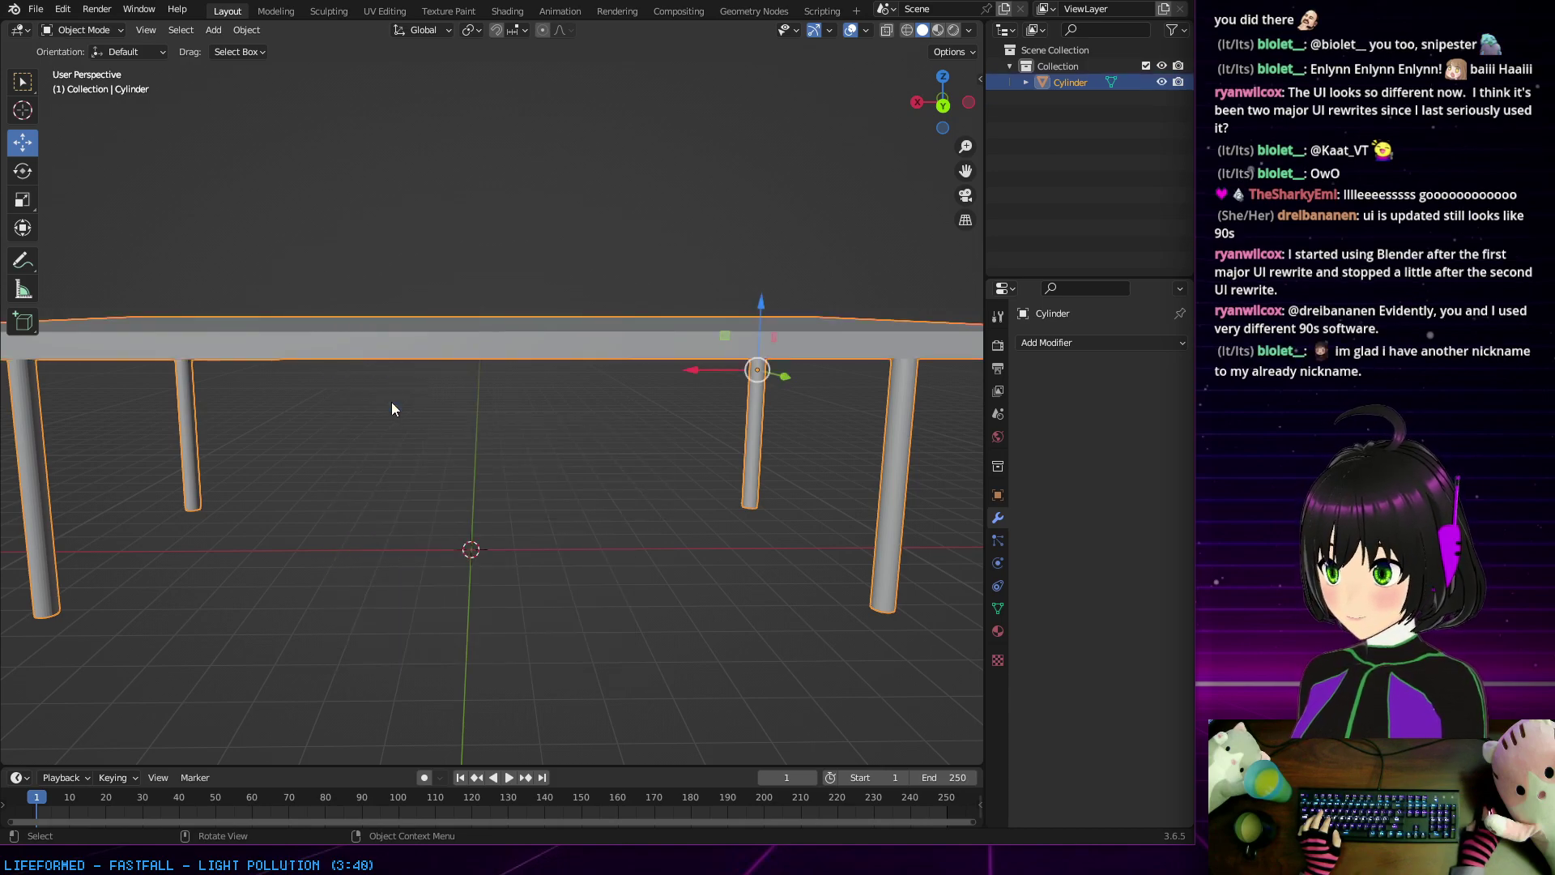
Step: Rename the joined object to 'Desk'
double_click(1062, 83)
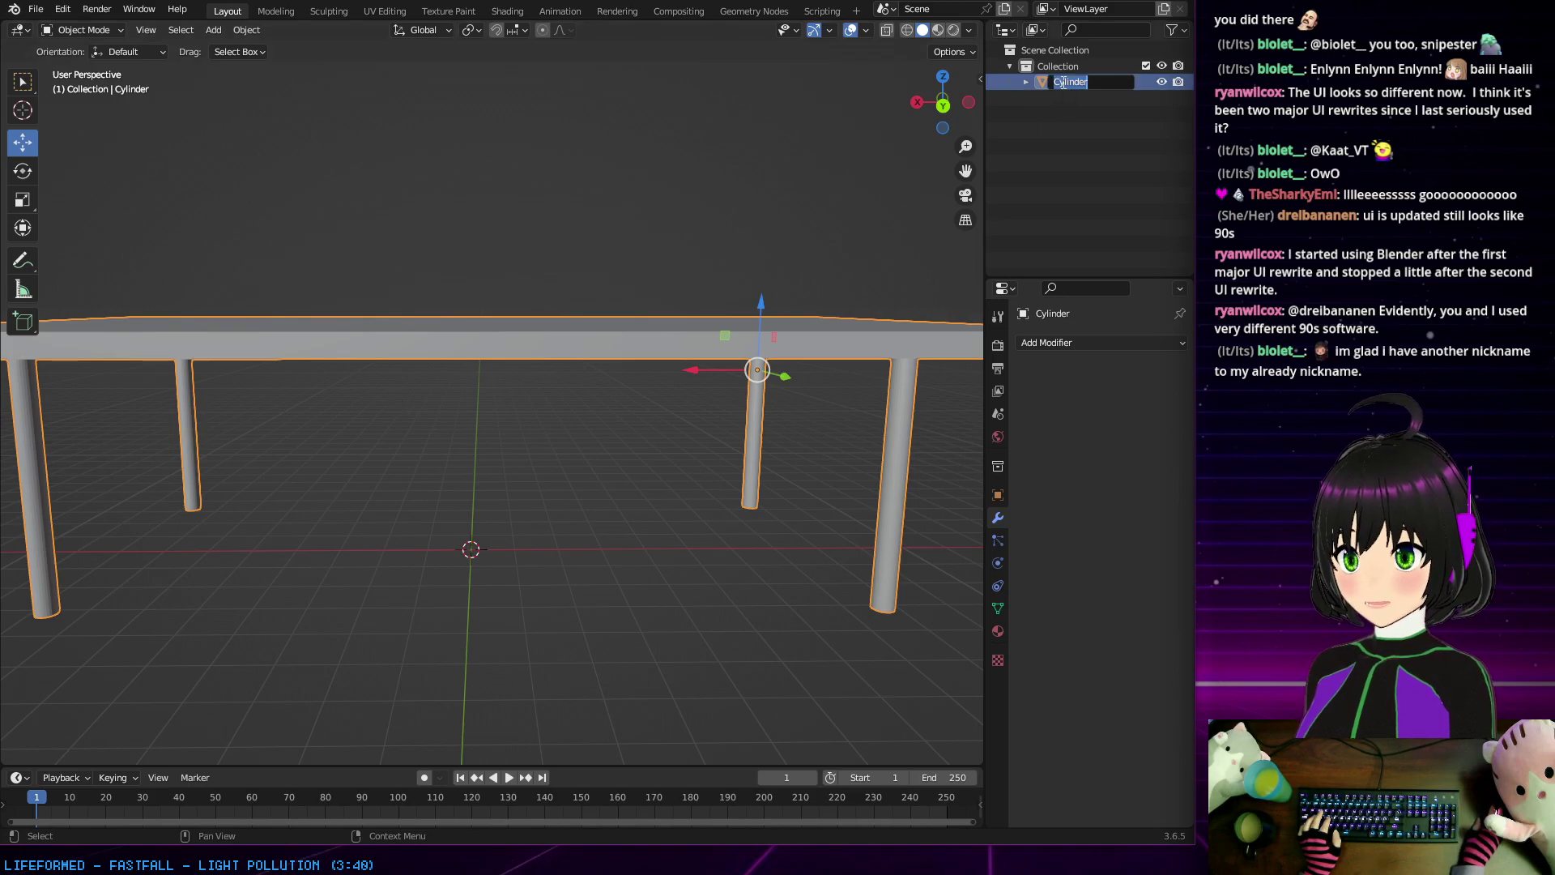
type("Desk")
key("Return")
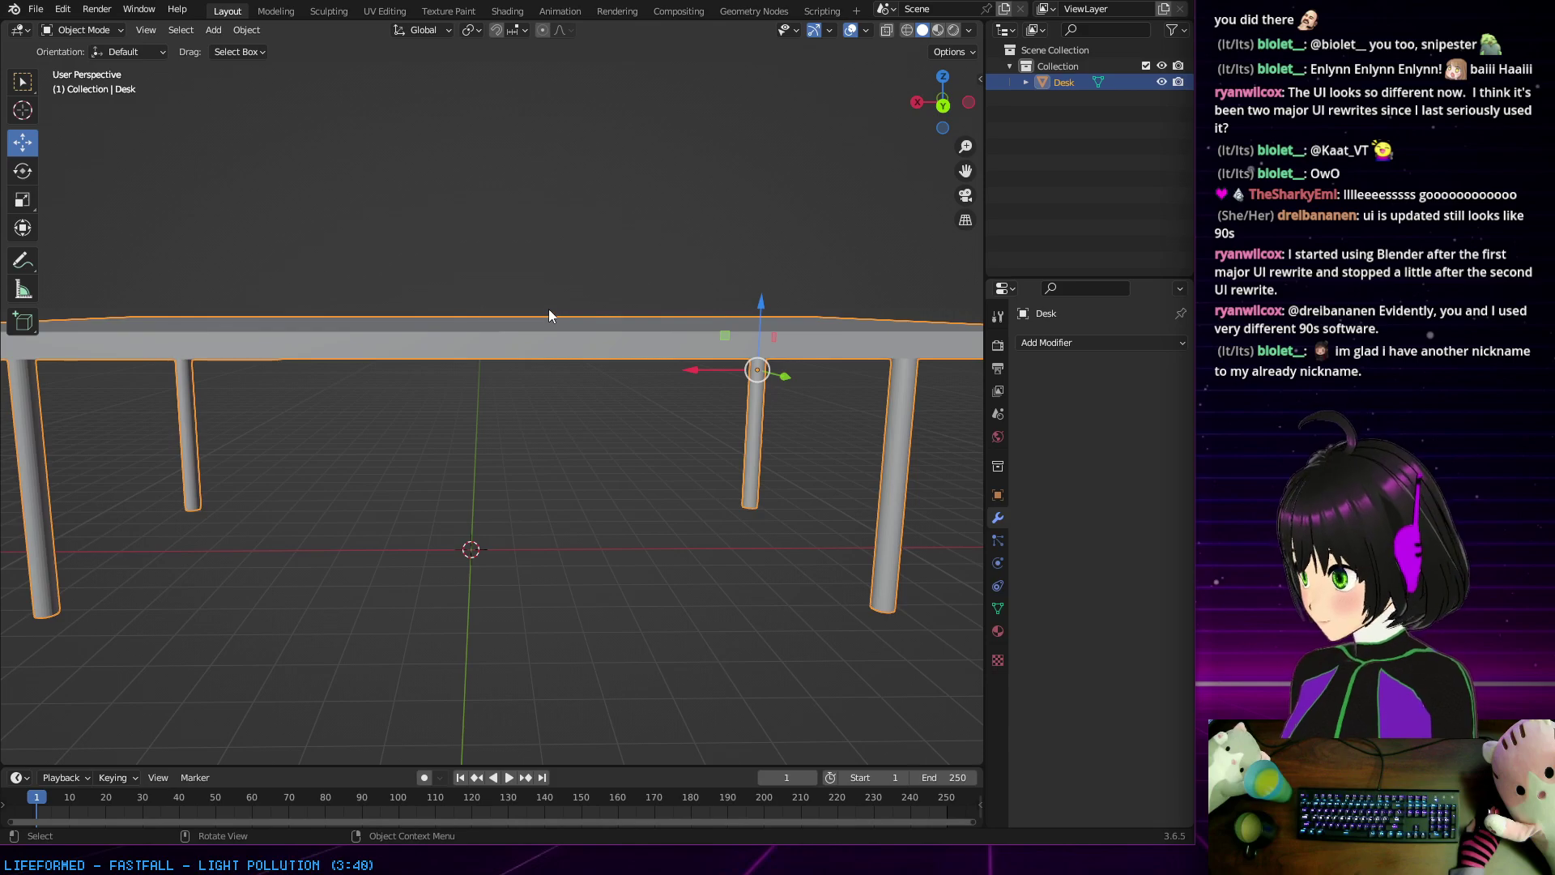
Step: Deselect the Desk and orbit around it to inspect it from several angles
middle_click_drag(643, 342, 602, 339)
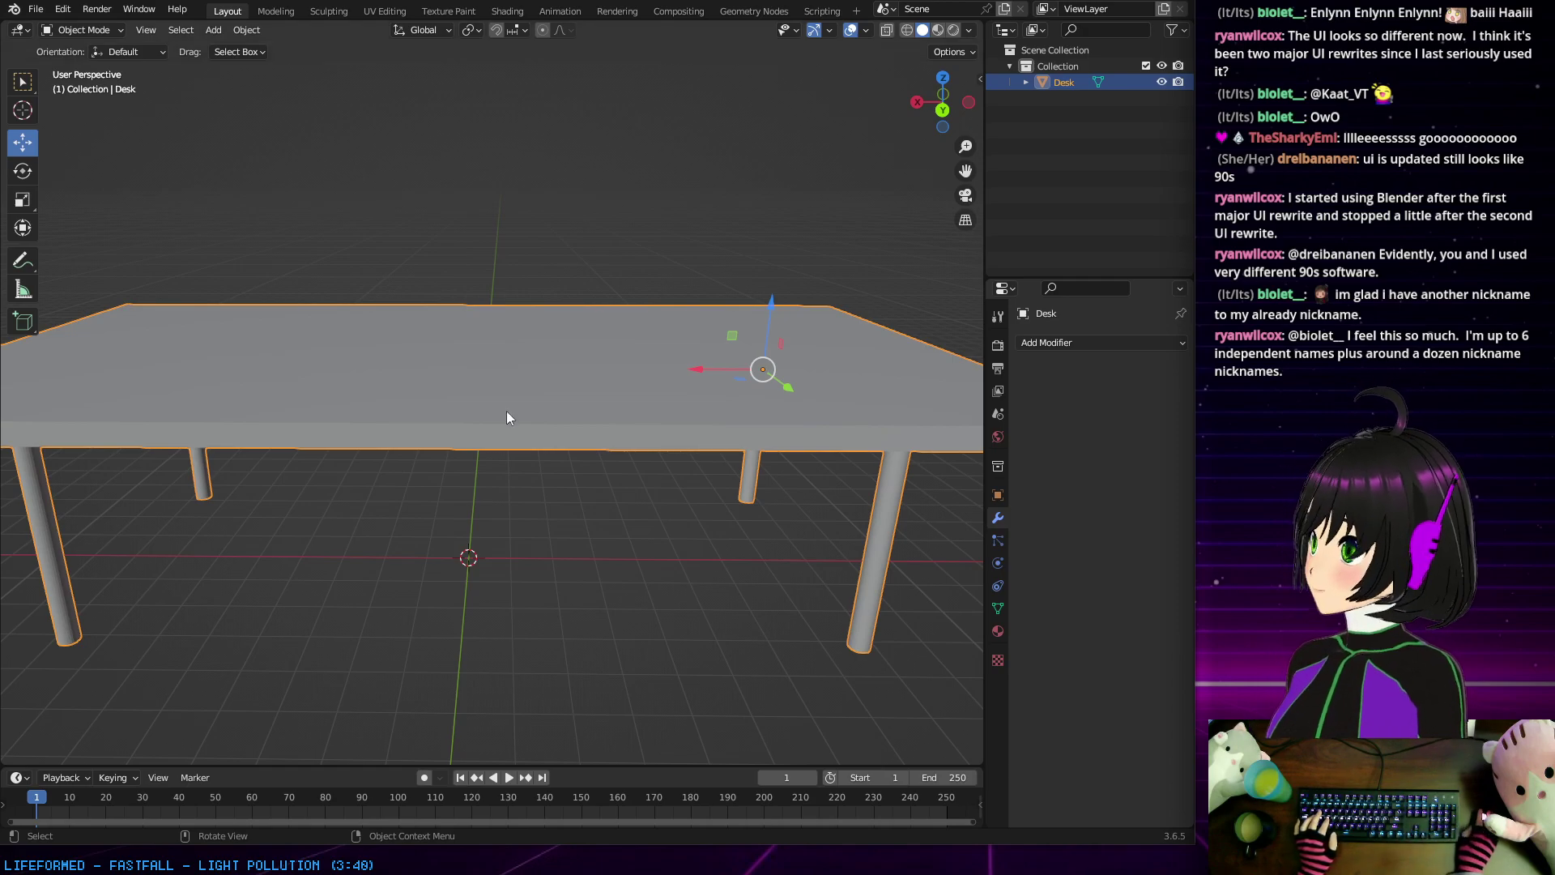
left_click(531, 557)
middle_click_drag(475, 514, 496, 484)
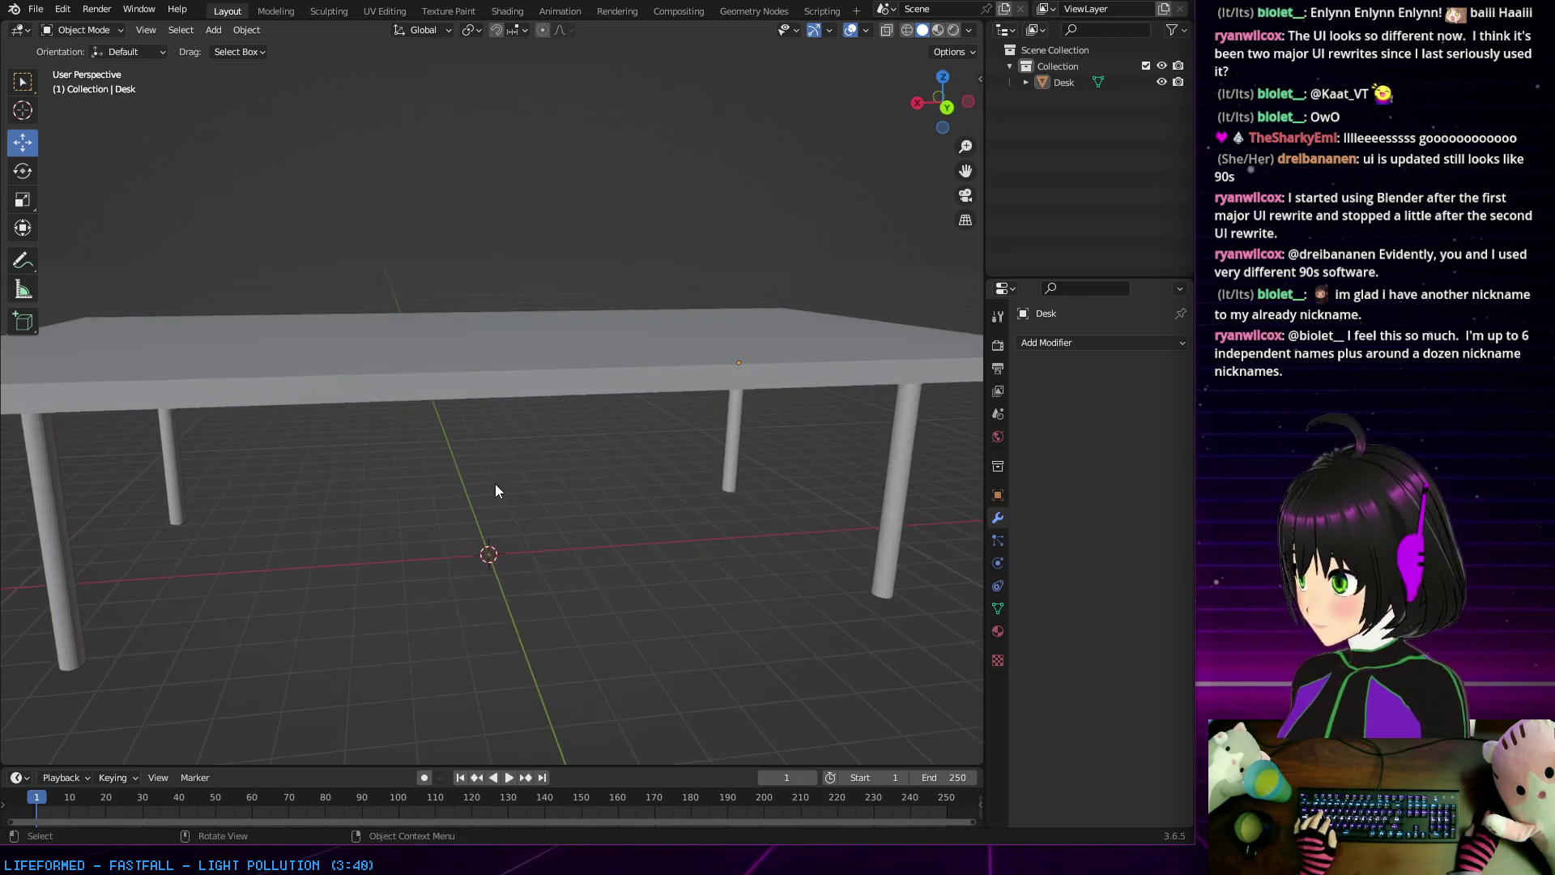
middle_click_drag(522, 472, 508, 479)
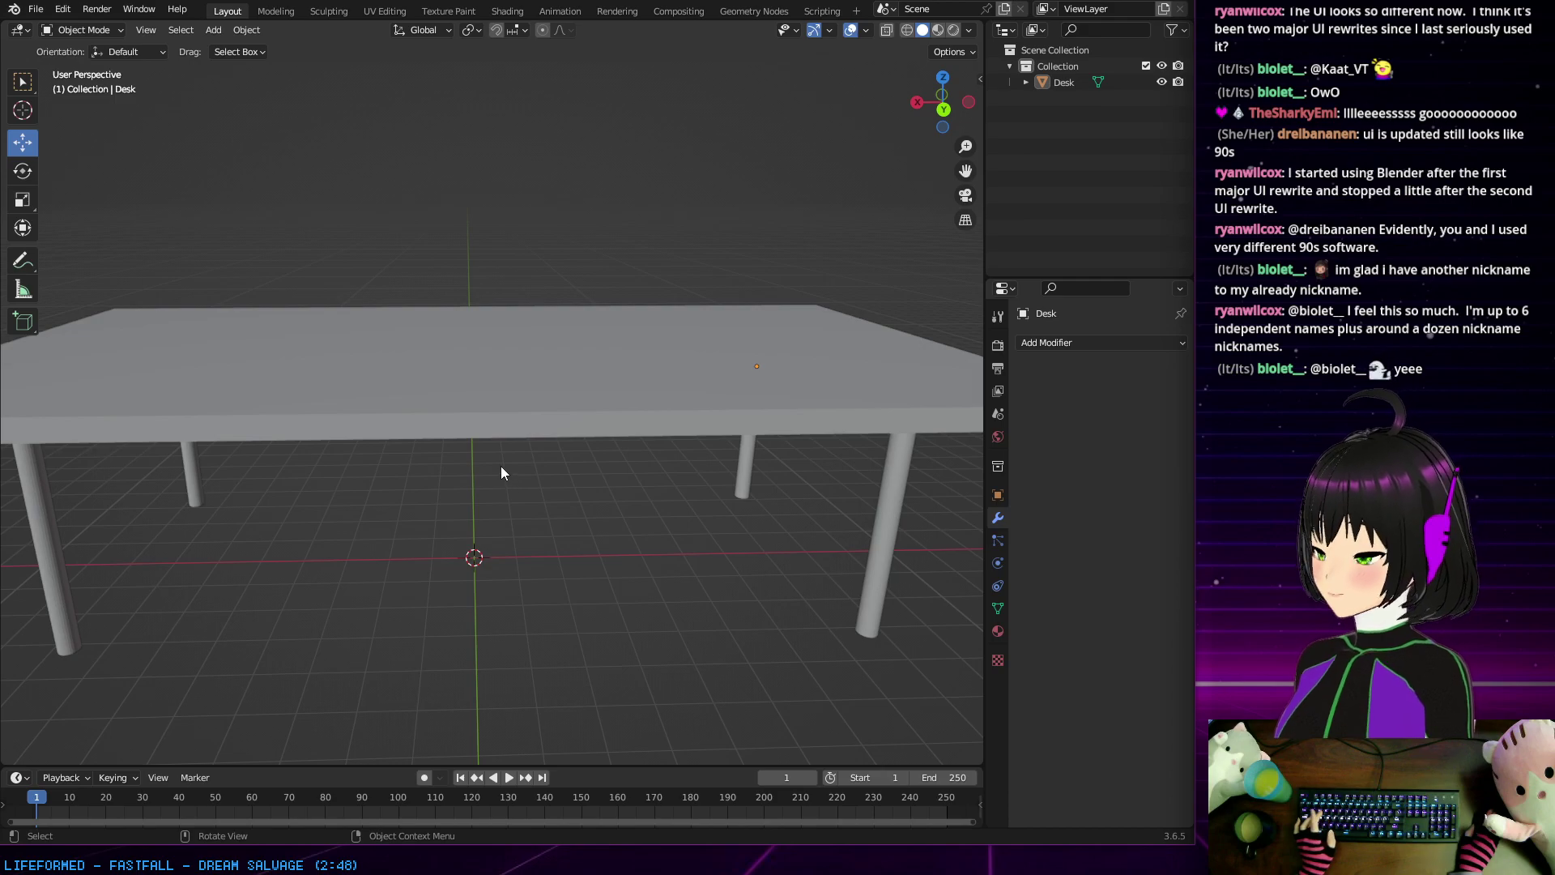
middle_click_drag(504, 459, 482, 466)
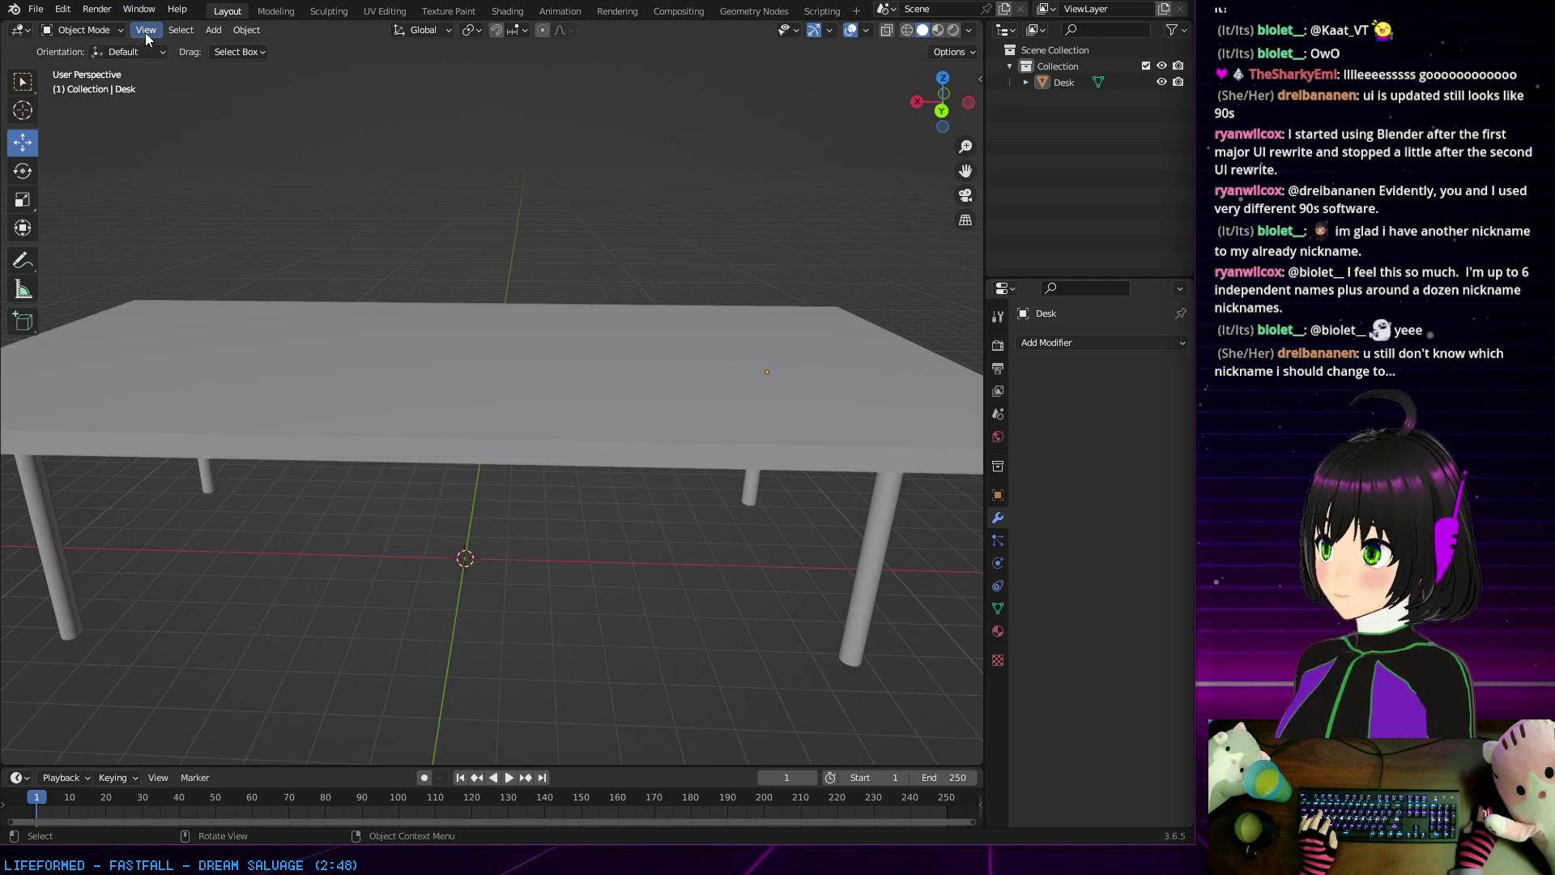
Step: Add a trial cube, try lifting it above the table, then cancel the move
left_click(215, 37)
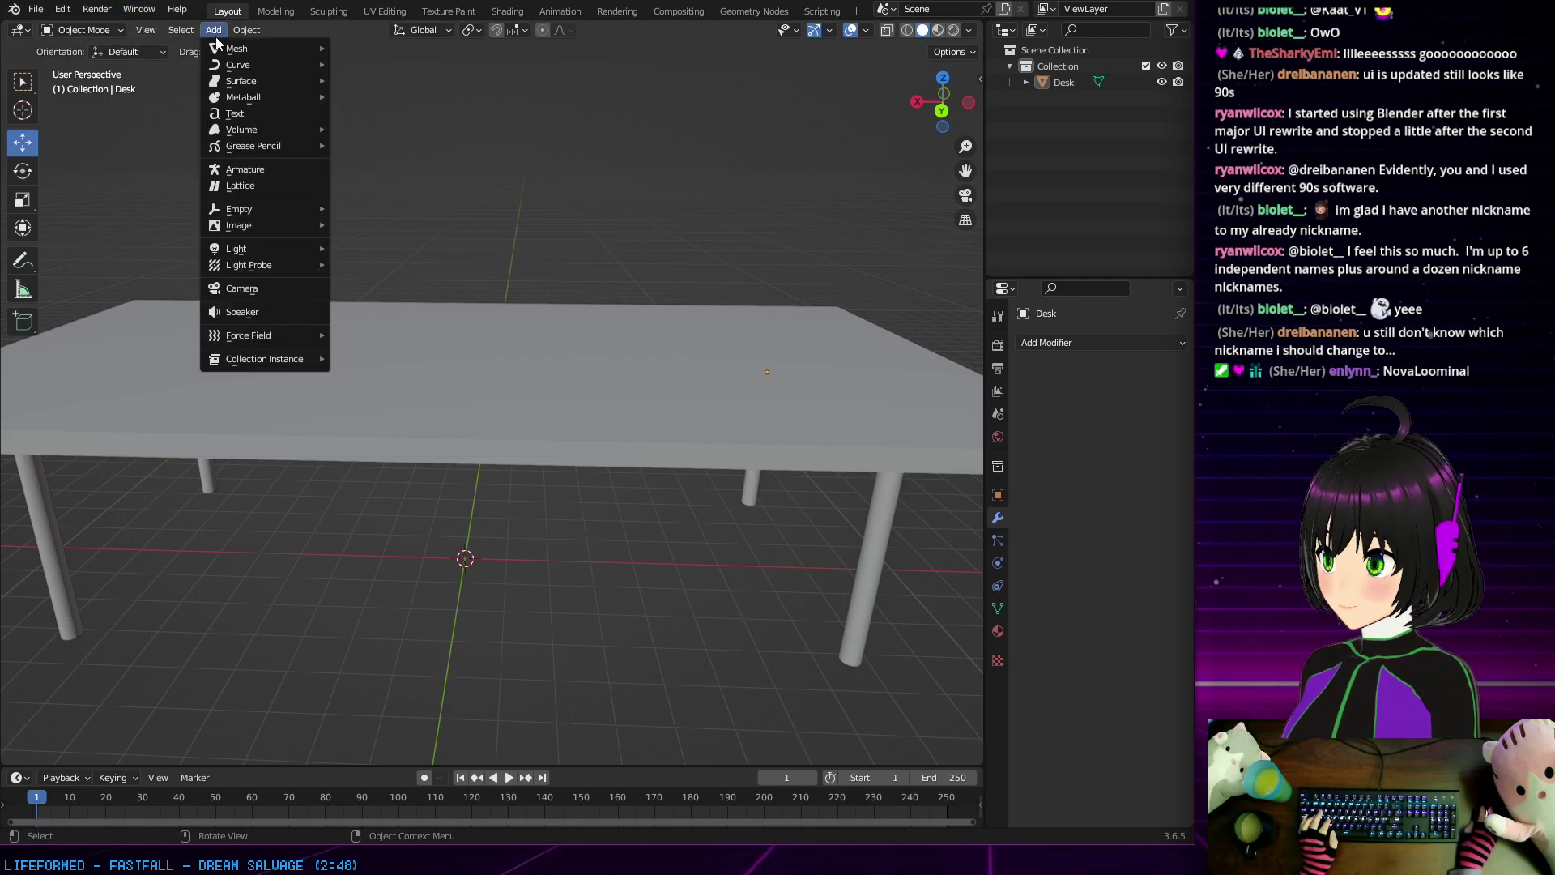
mouse_move(235, 49)
left_click(385, 61)
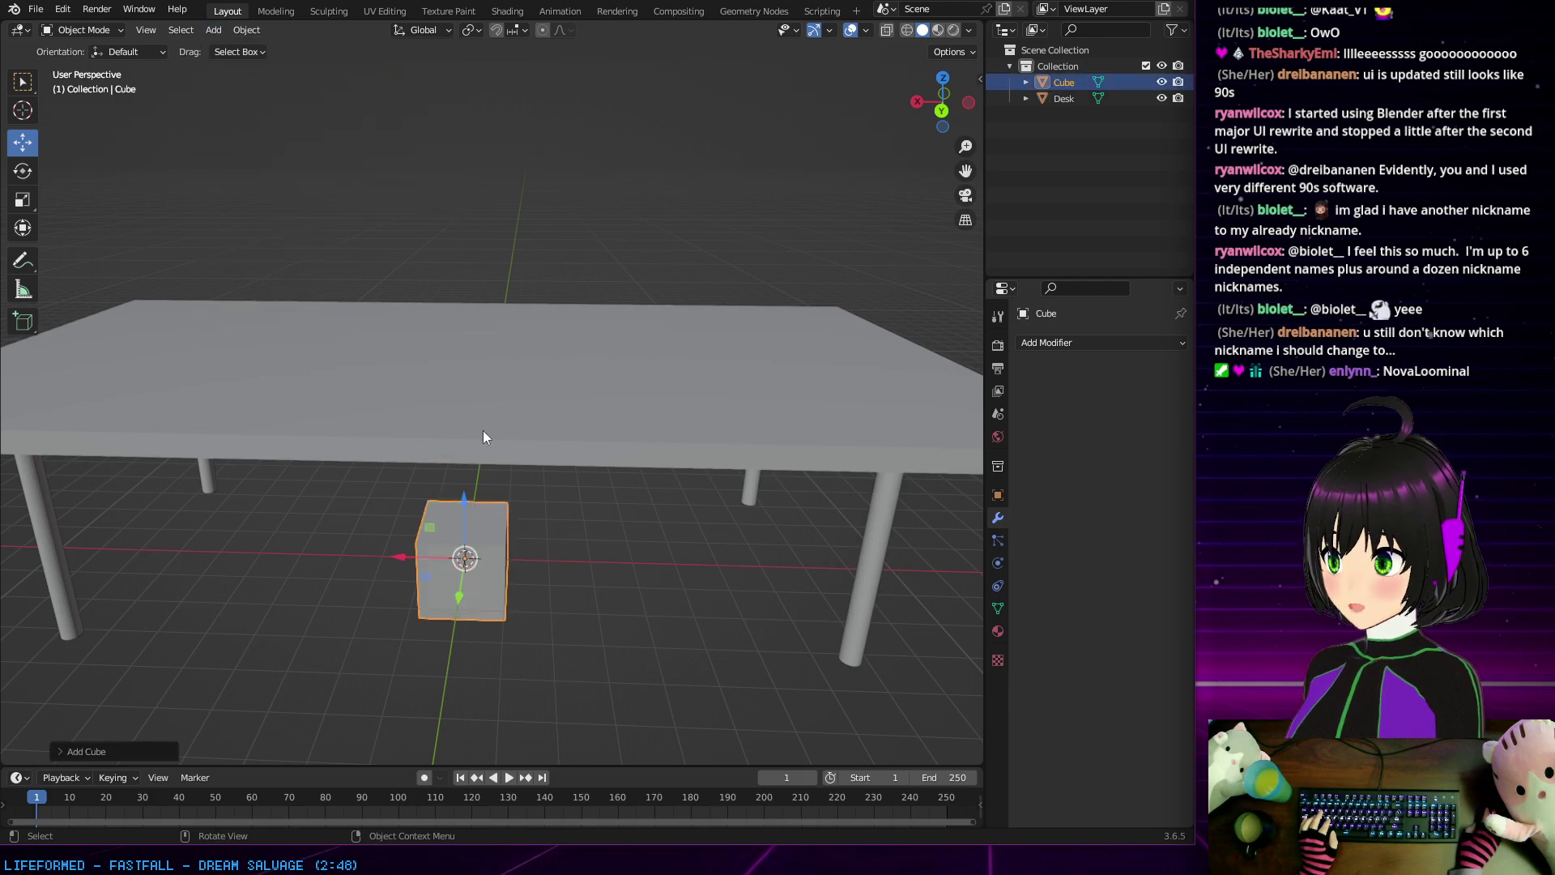
left_click_drag(459, 499, 492, 403)
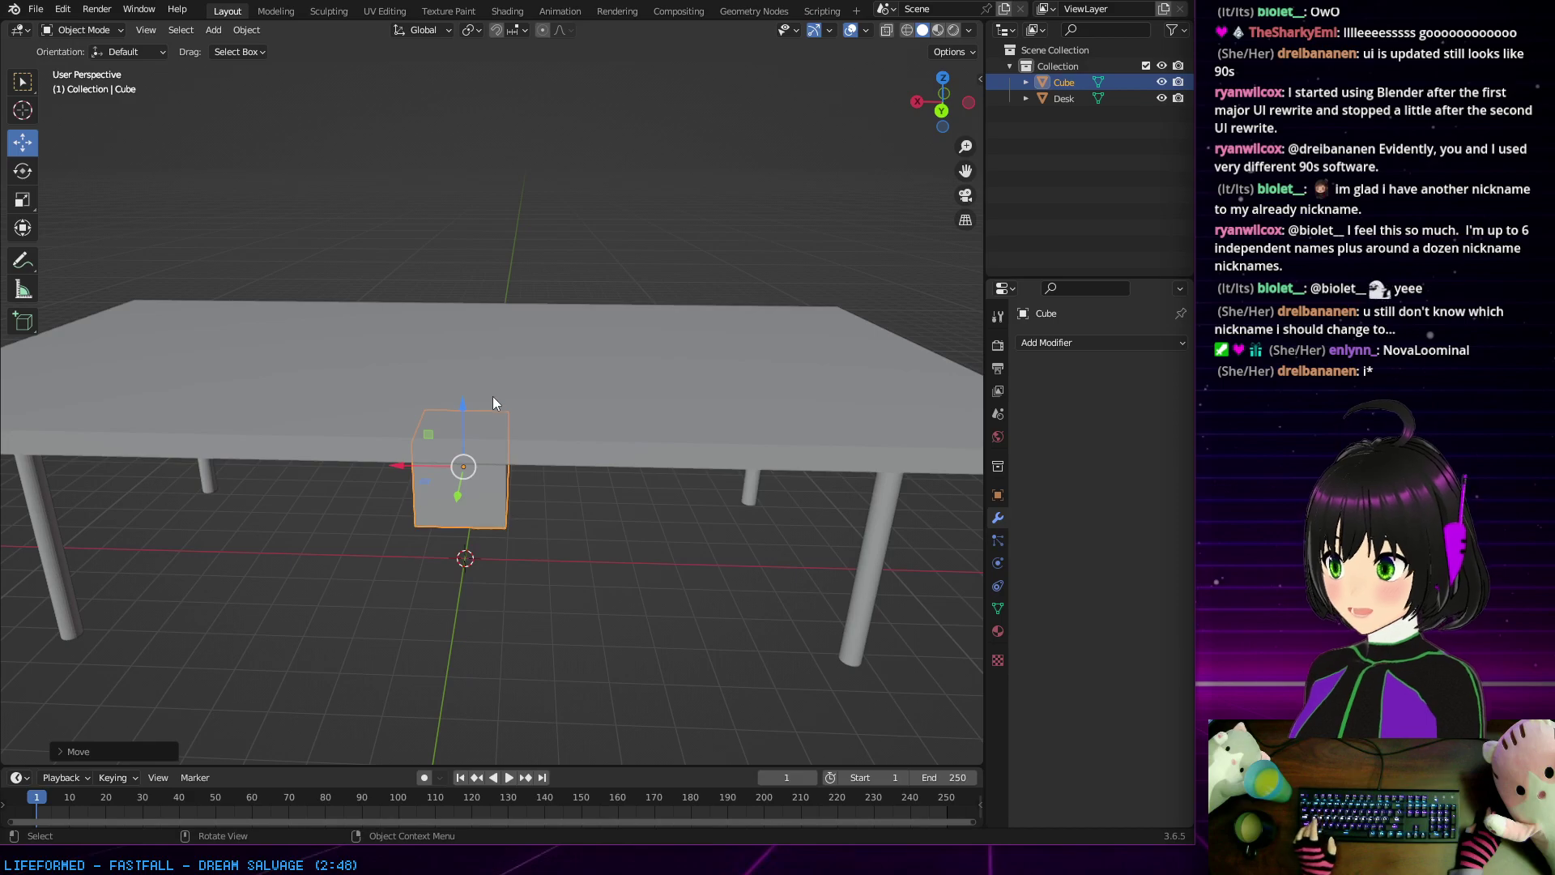
key("ctrl+z")
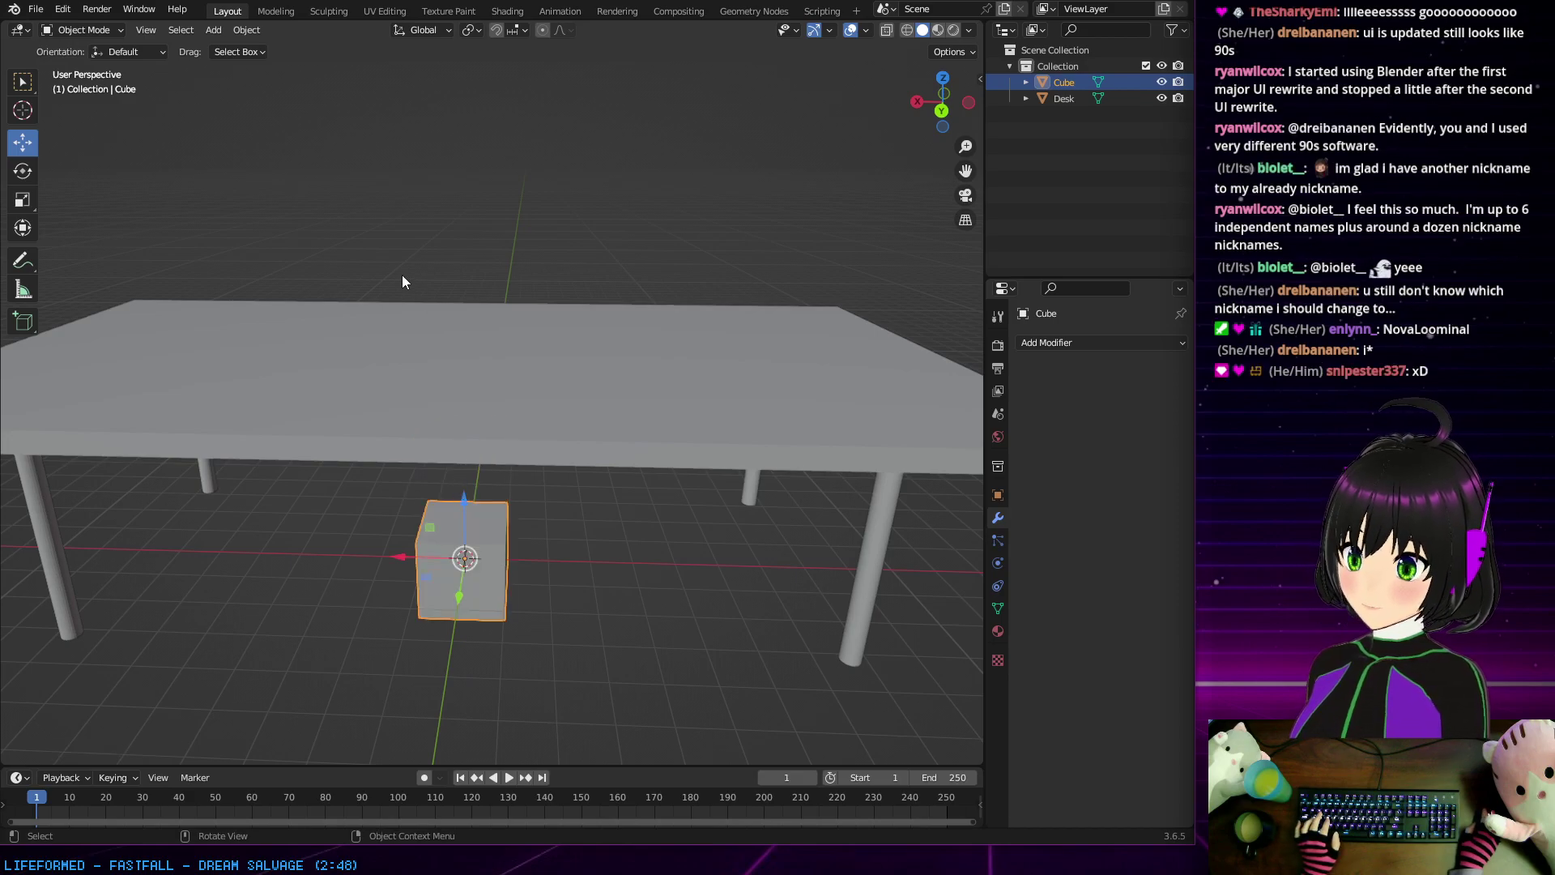
Step: Switch to the Cursor tool, undo the trial cube, and restore the Desk name
left_click(15, 110)
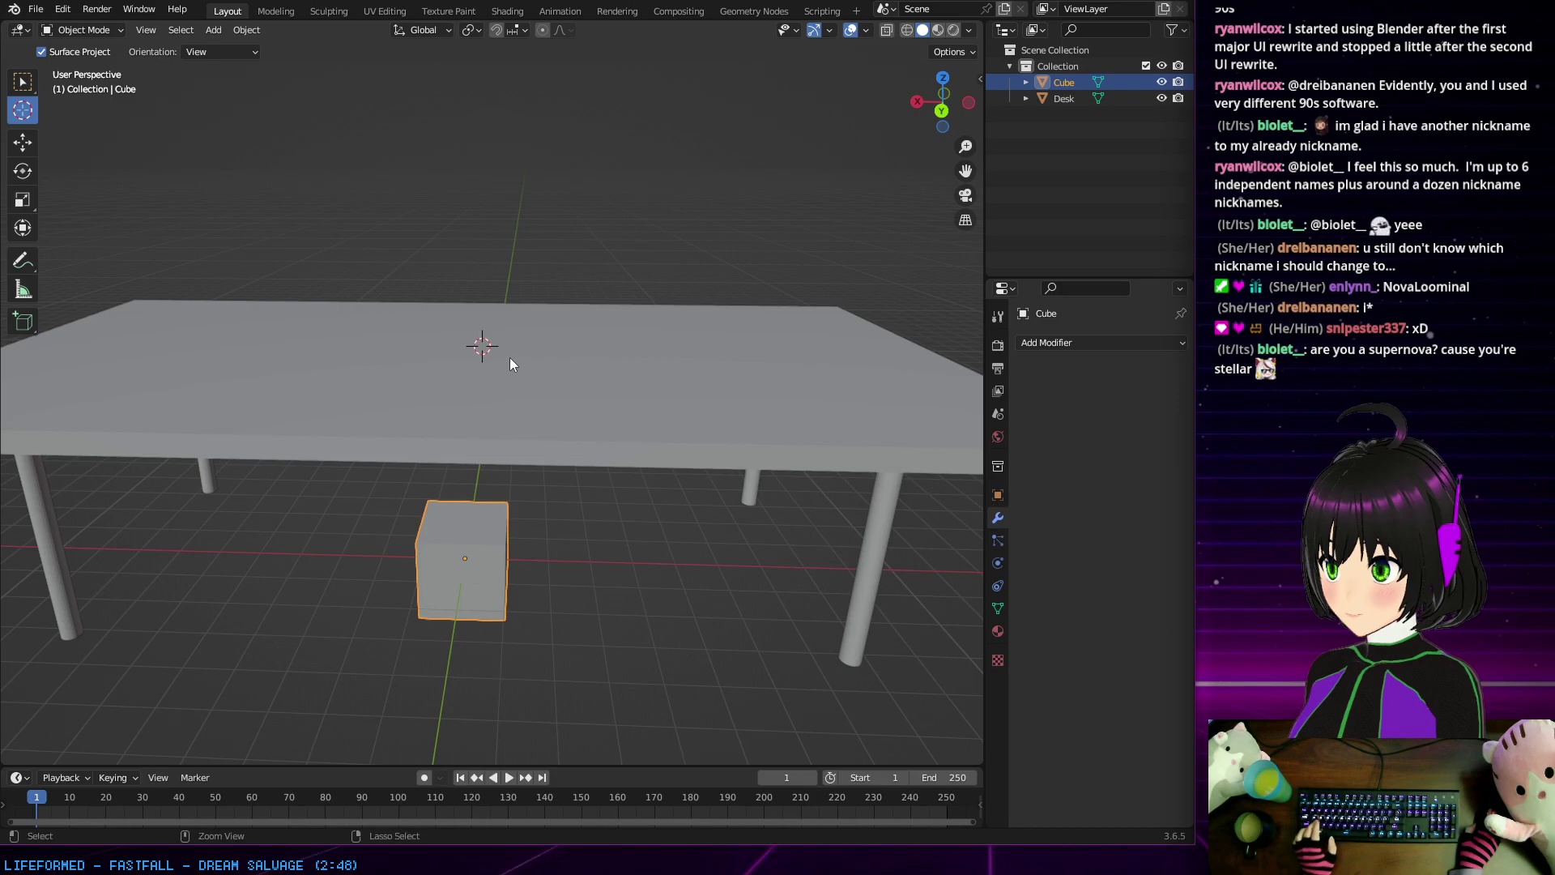
key("ctrl+z")
key("ctrl+z")
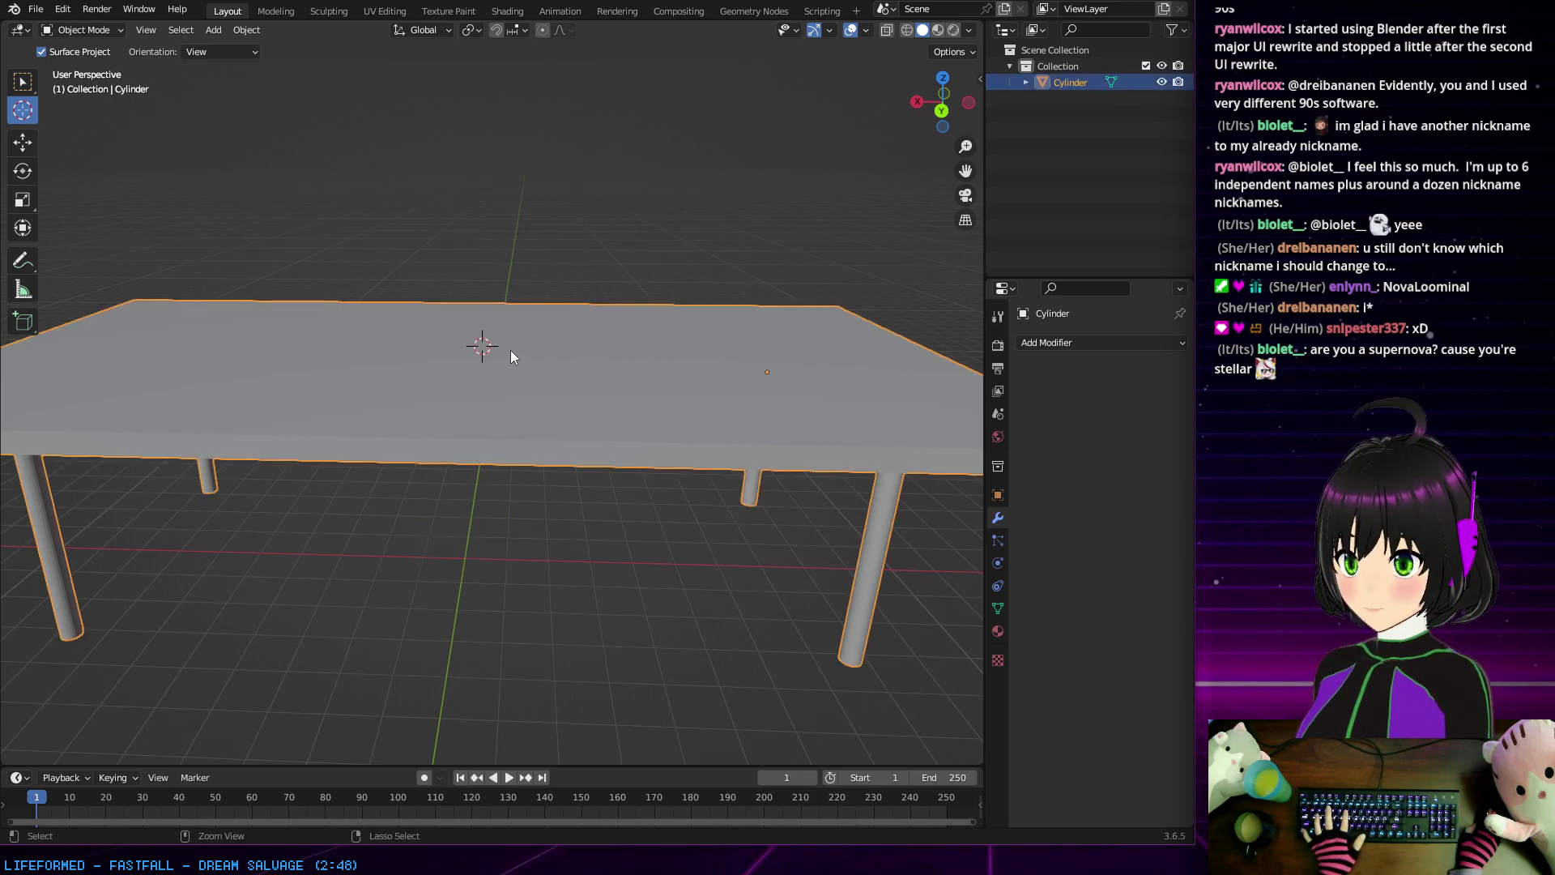
key("ctrl+shift+z")
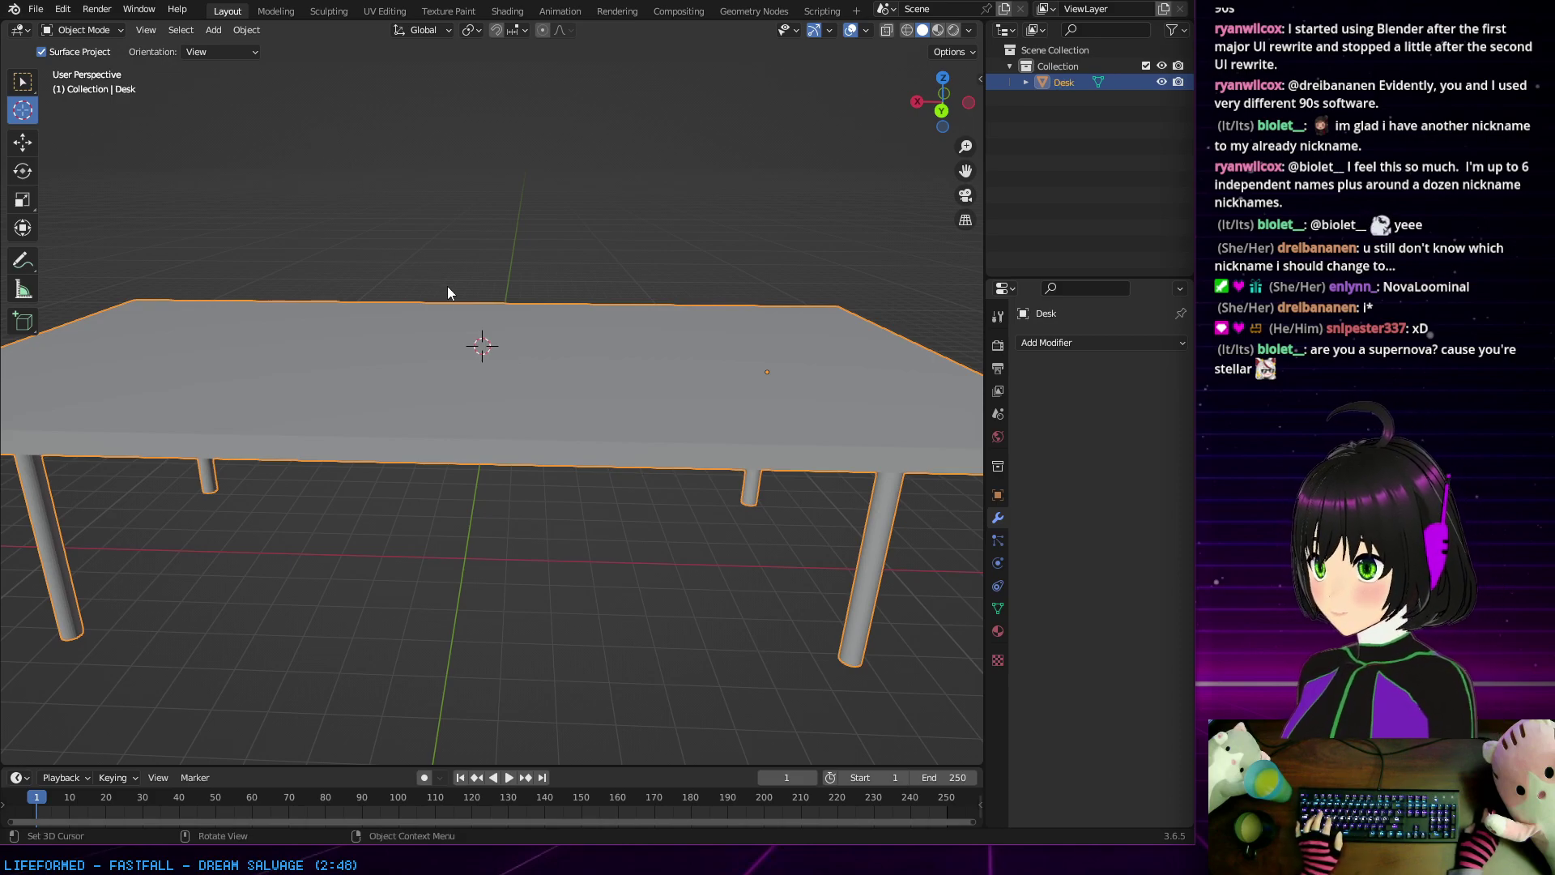
key("KP_8")
key("KP_8")
mouse_move(514, 291)
middle_mouse_down()
mouse_move(509, 322)
mouse_move(425, 271)
mouse_move(455, 396)
mouse_move(382, 372)
mouse_move(497, 313)
mouse_move(498, 288)
middle_mouse_up()
Step: Add a mesh Cube at the 3D cursor on the desk top and orbit to check it
left_click(213, 30)
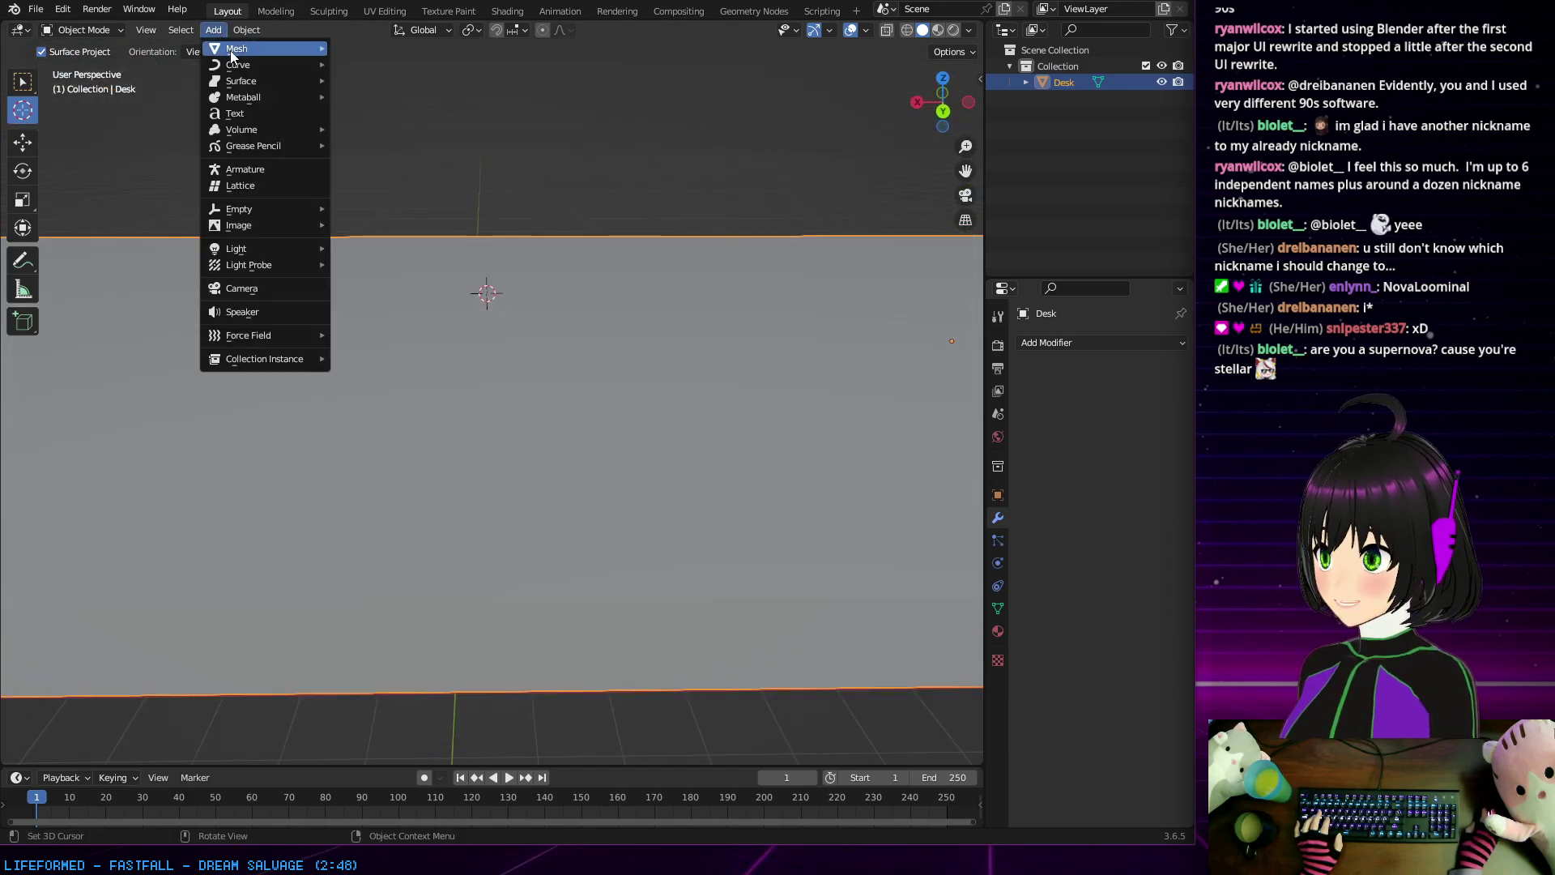
mouse_move(320, 49)
left_click(367, 64)
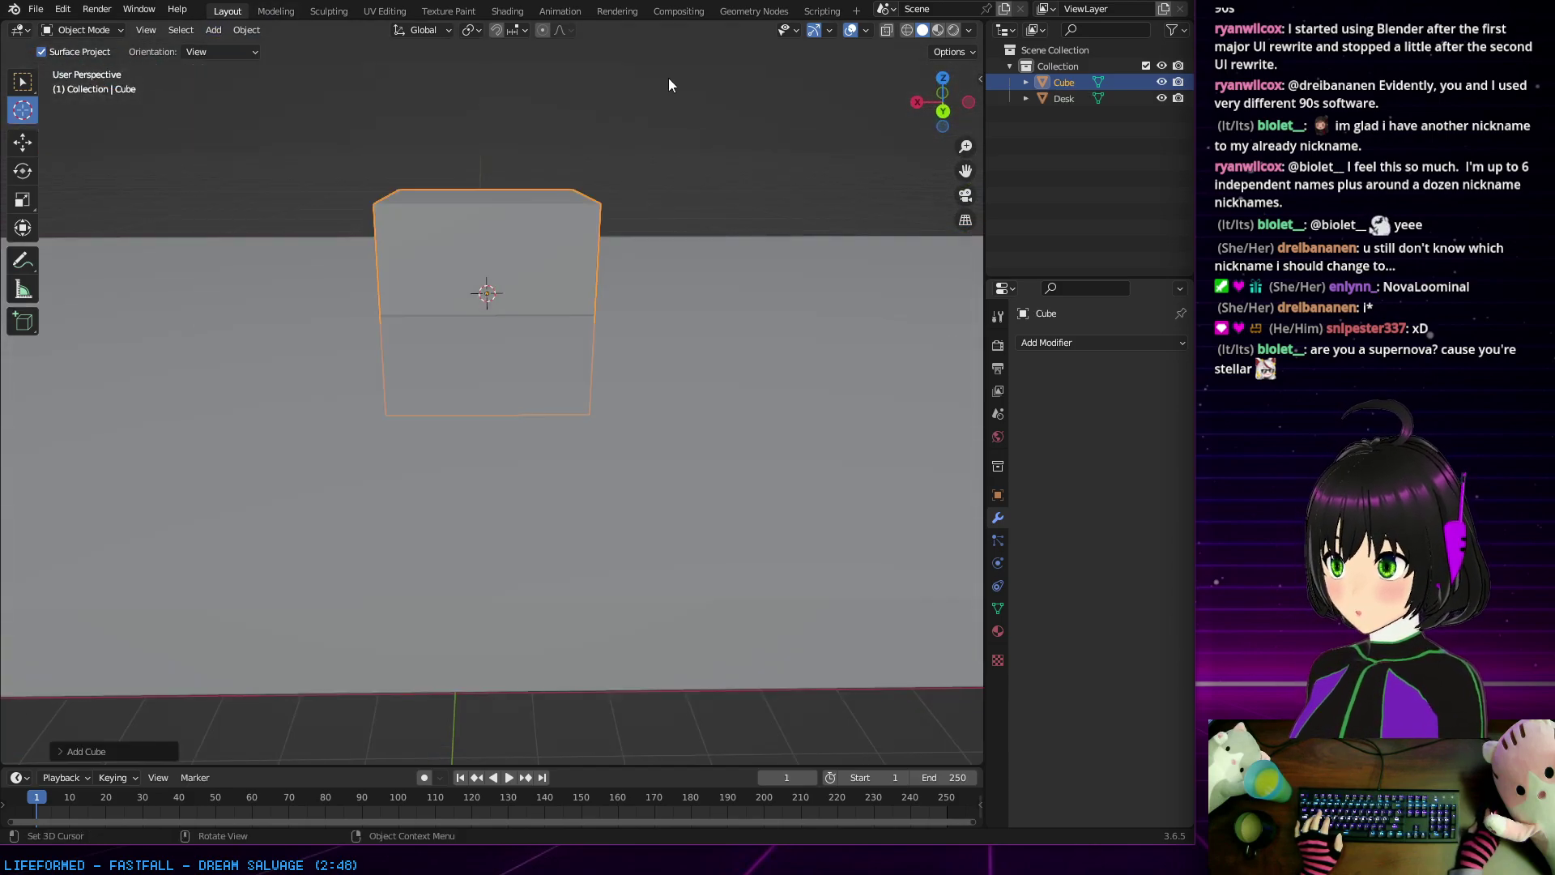
middle_click_drag(638, 119, 578, 181)
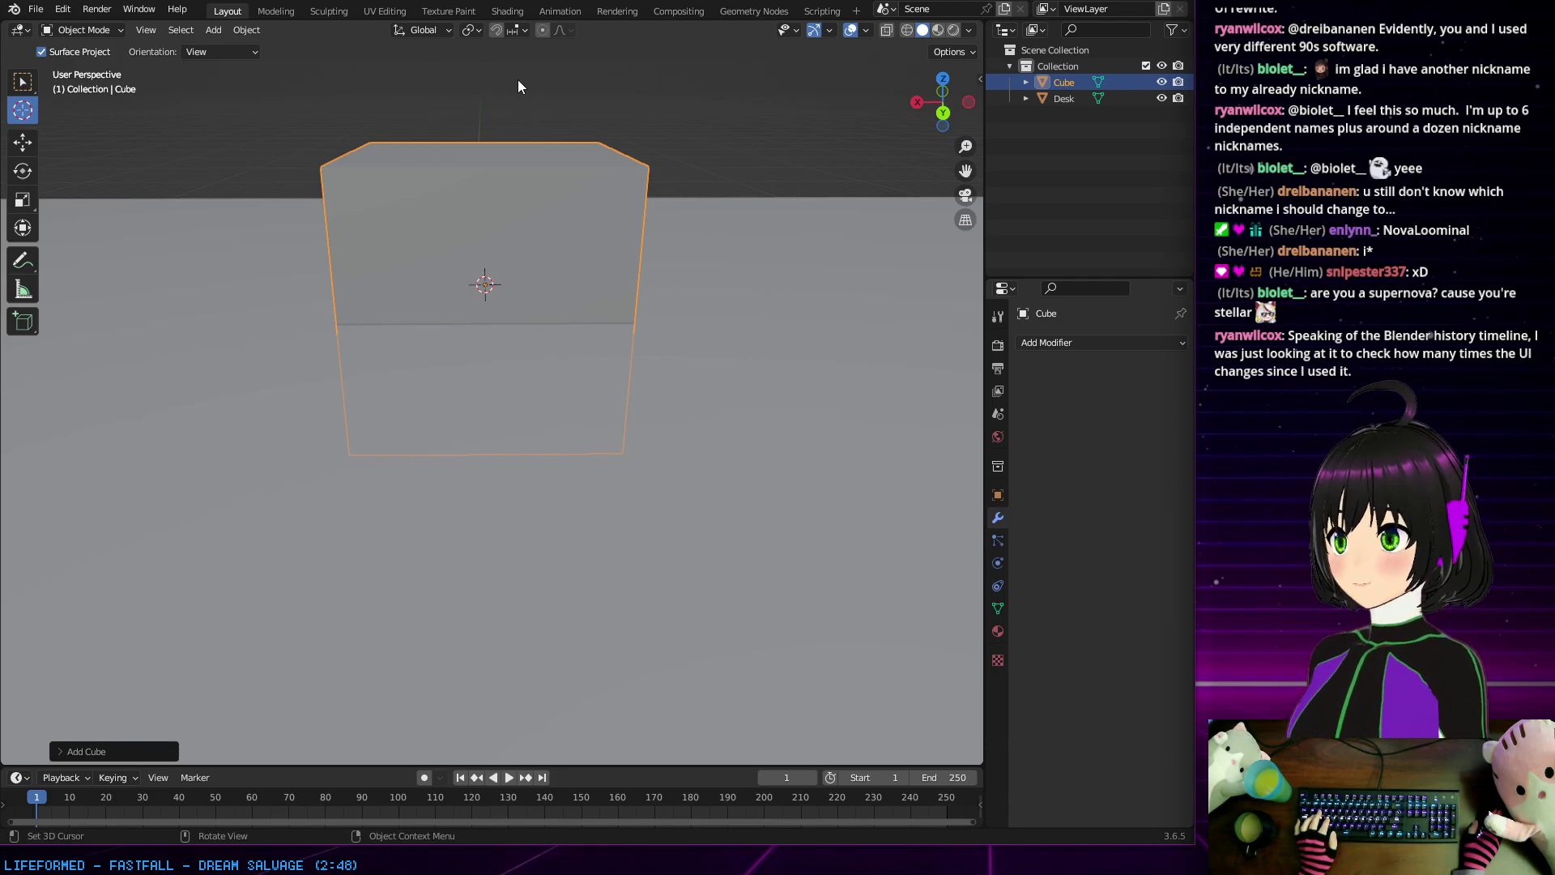
middle_click_drag(469, 152, 558, 174)
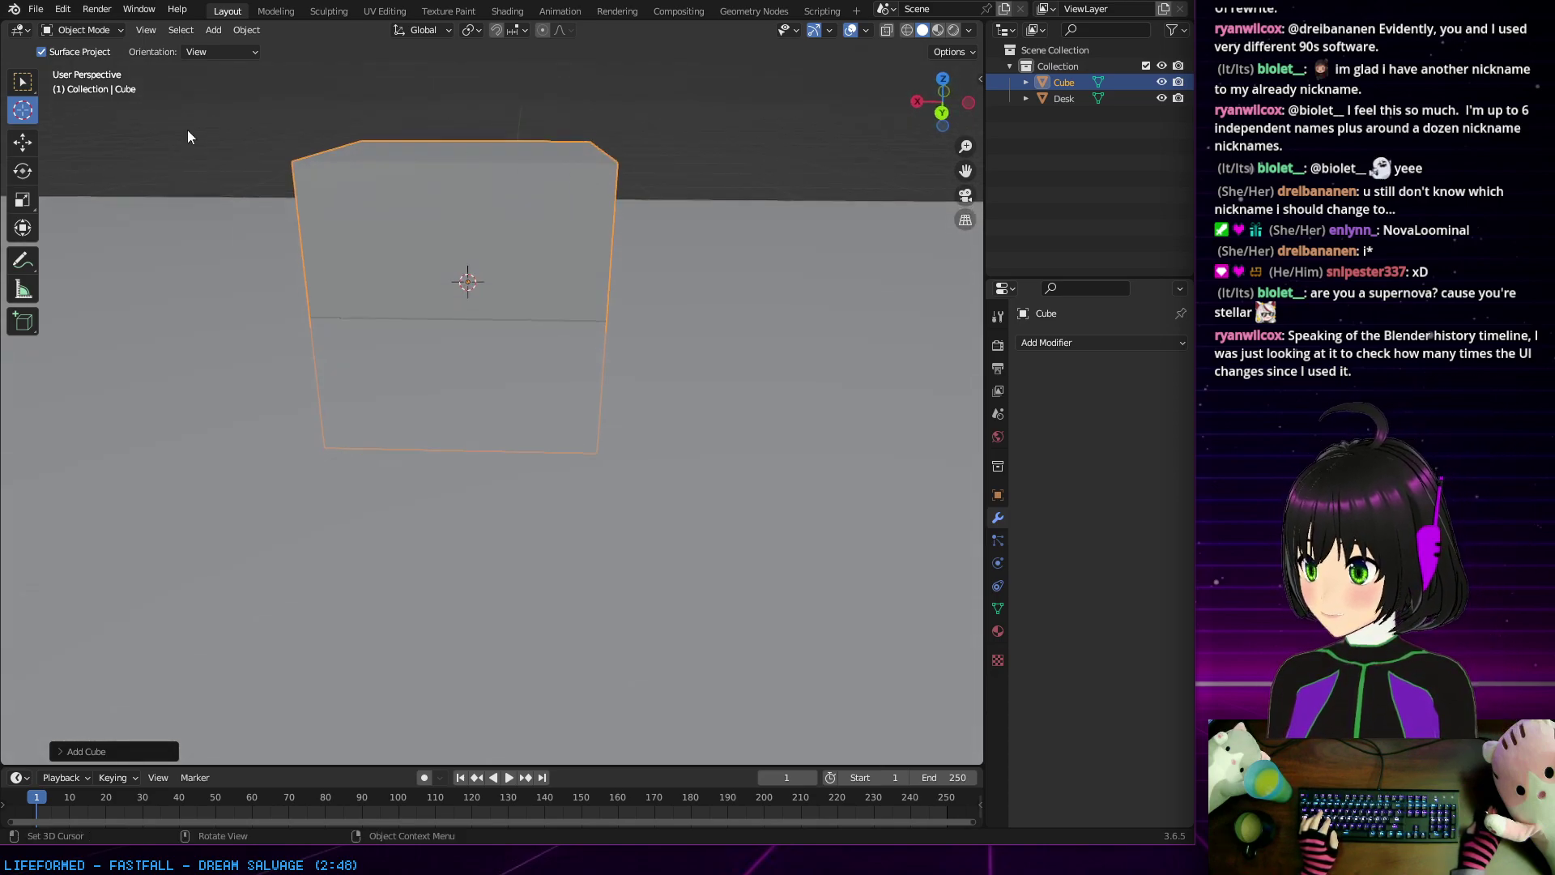
left_click(22, 83)
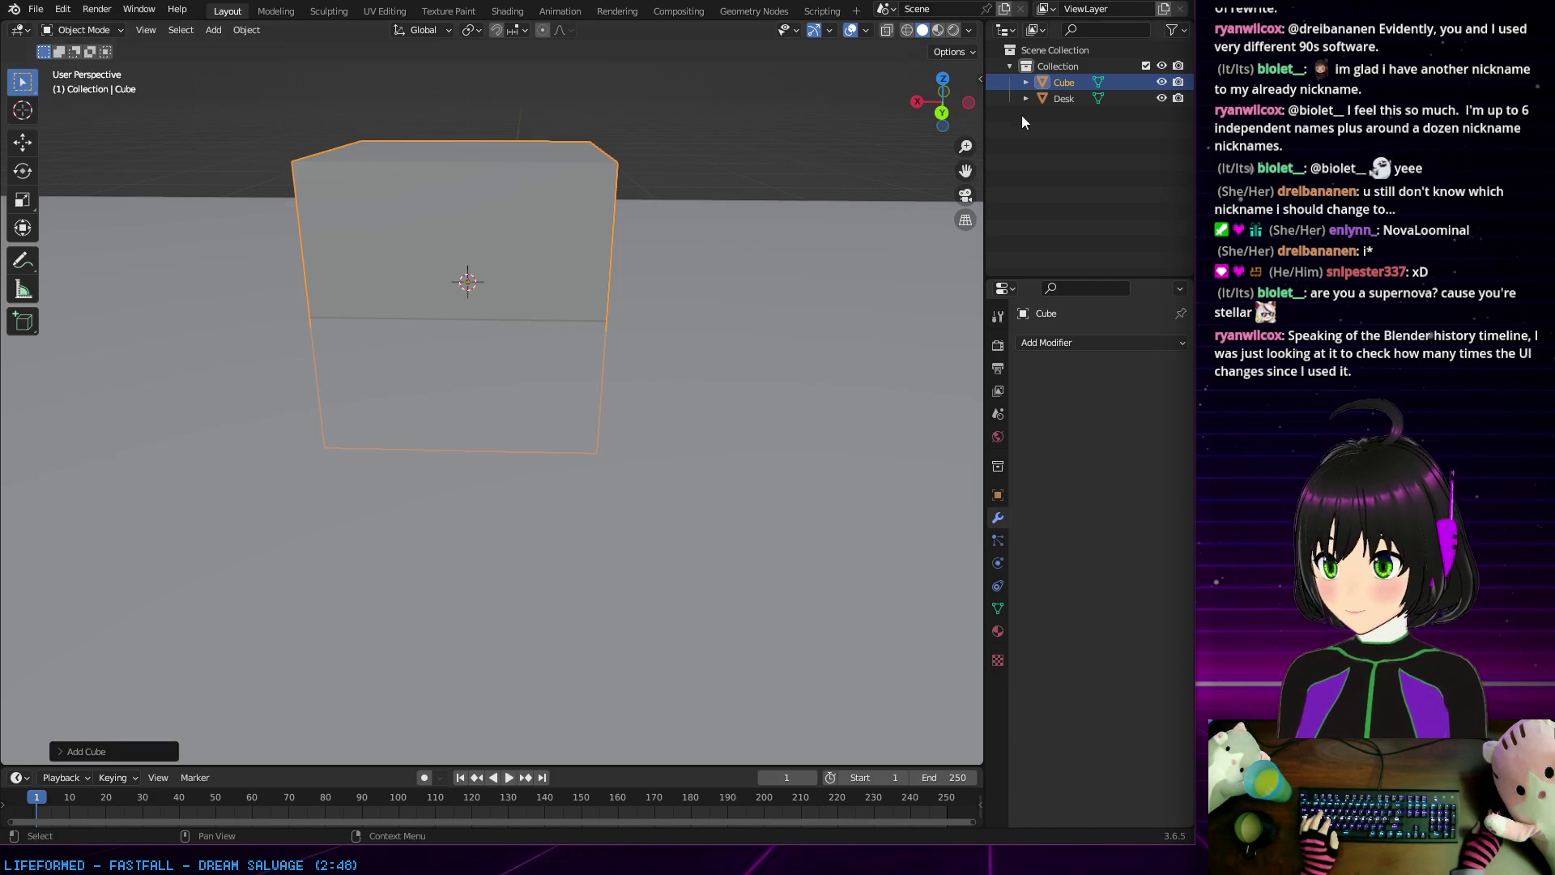
Step: Scale the cube on the desk down along Z to 0.249, leaving a low slab near Z 5.47 m
middle_click_drag(527, 250, 317, 234)
left_click(21, 201)
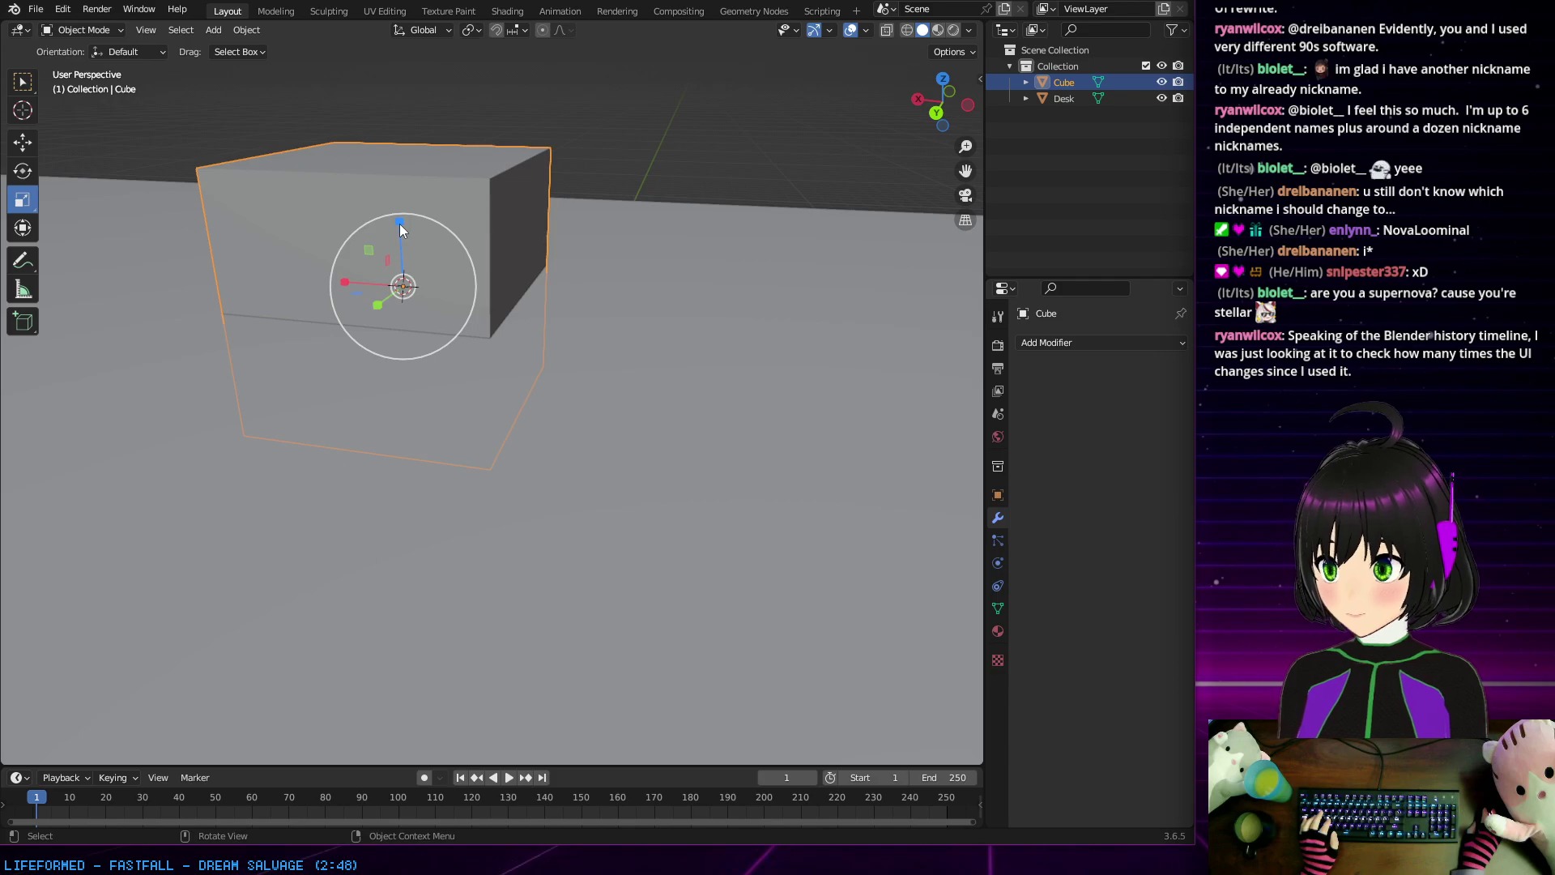
left_click_drag(400, 224, 400, 239)
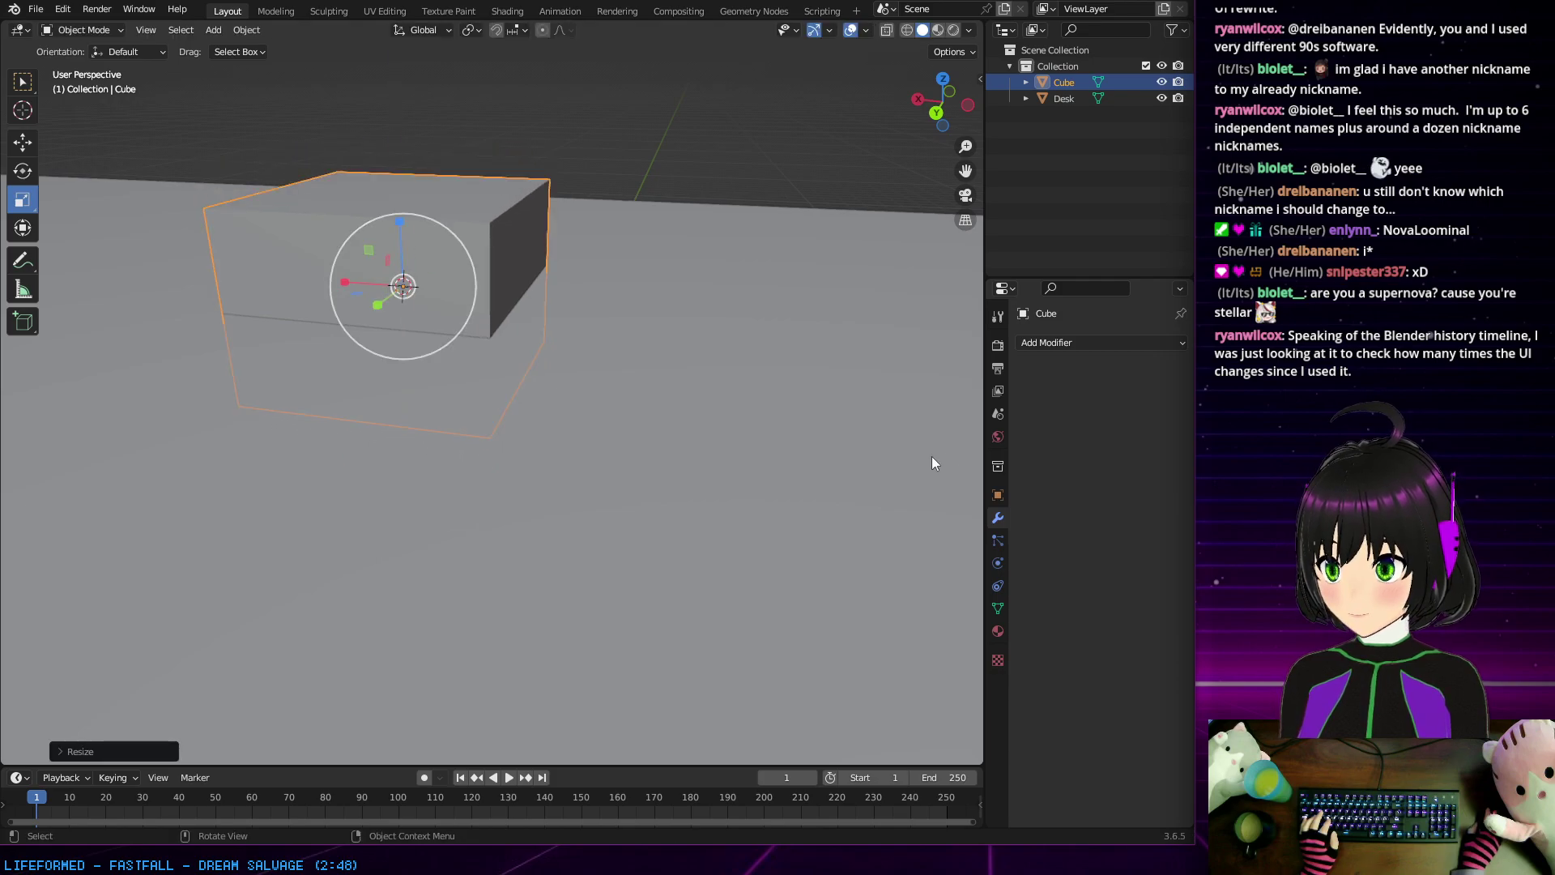
left_click(997, 320)
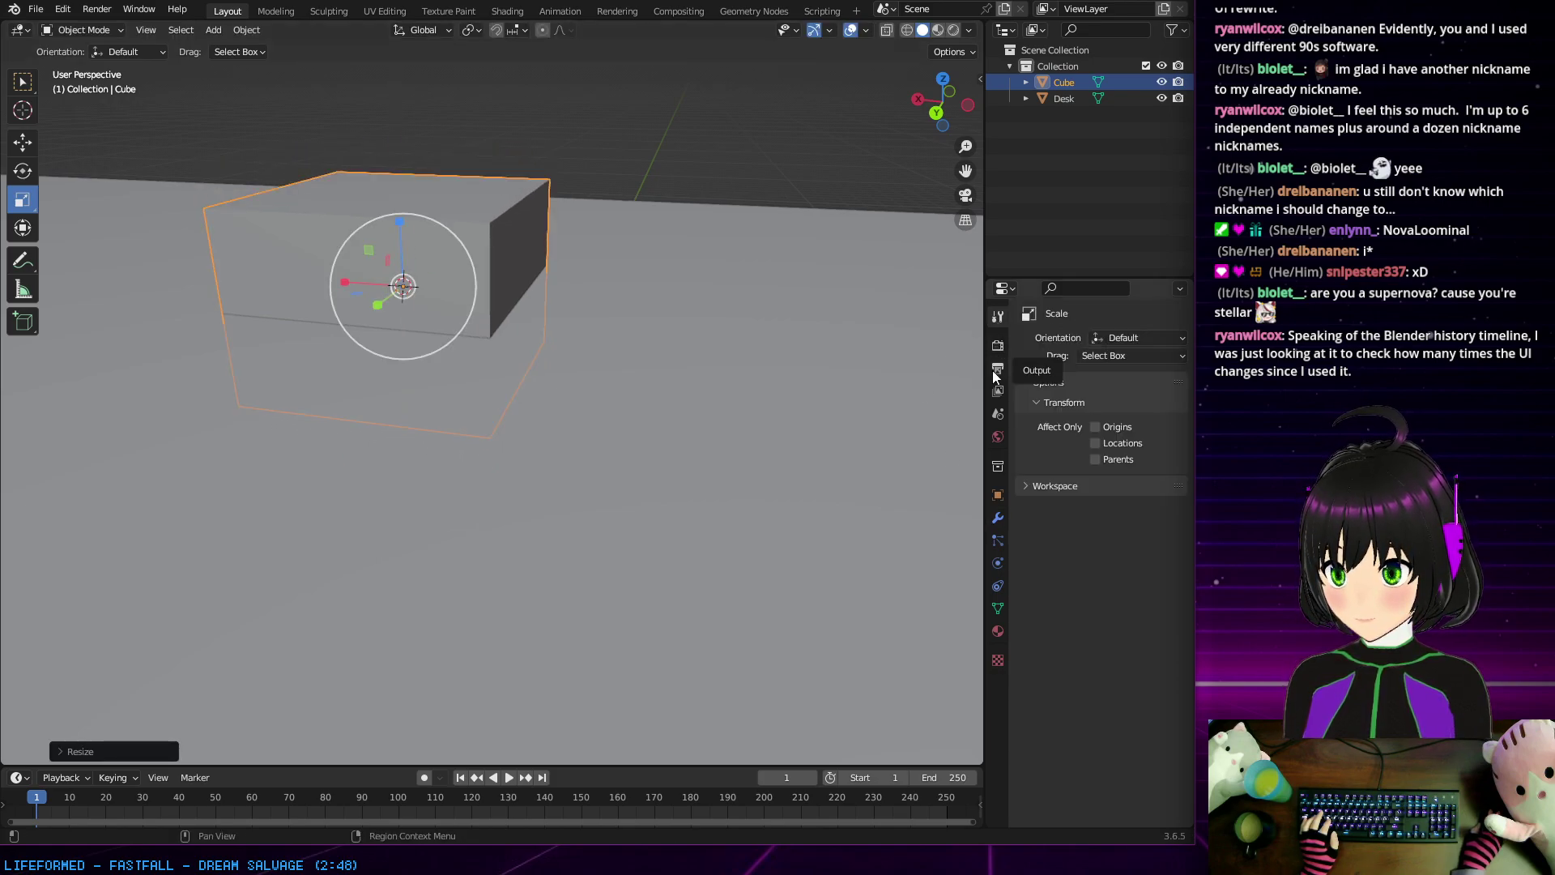
left_click(999, 470)
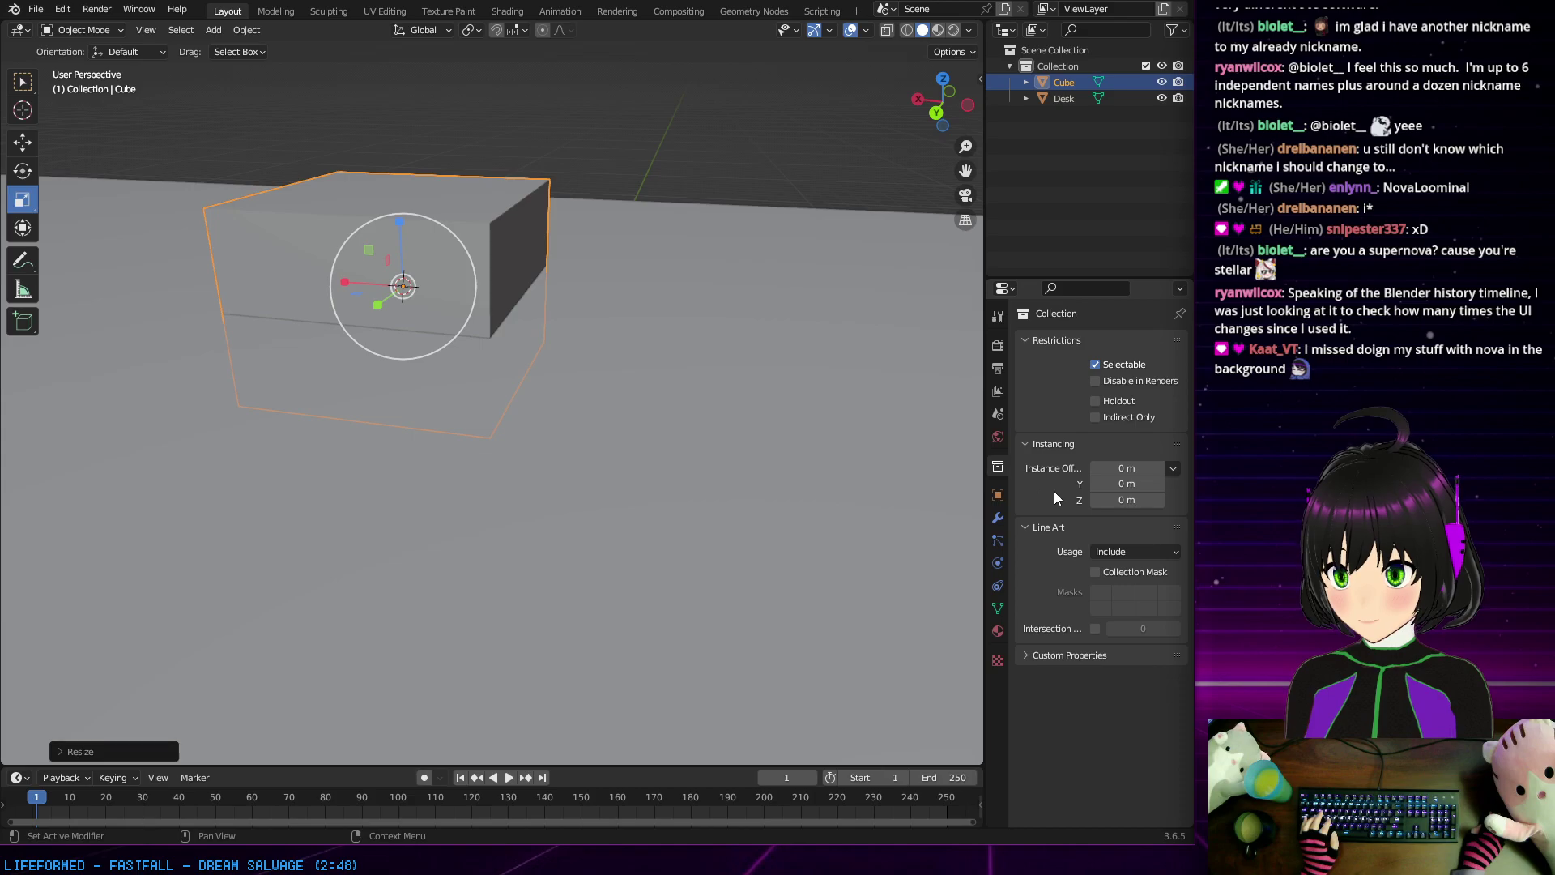
left_click(997, 495)
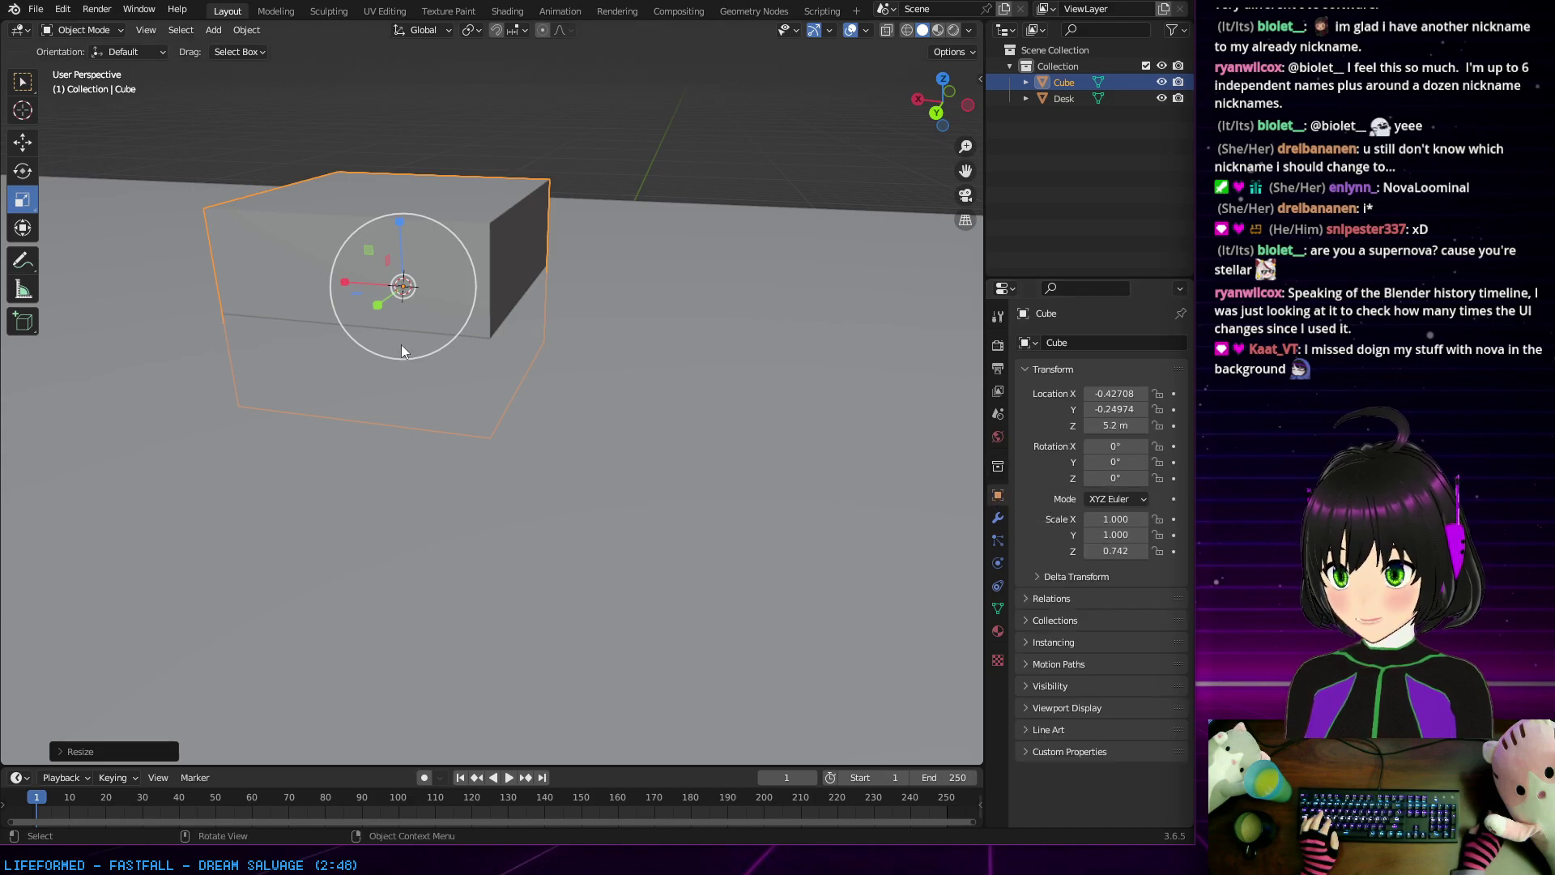
left_click_drag(399, 223, 376, 190)
left_click(22, 143)
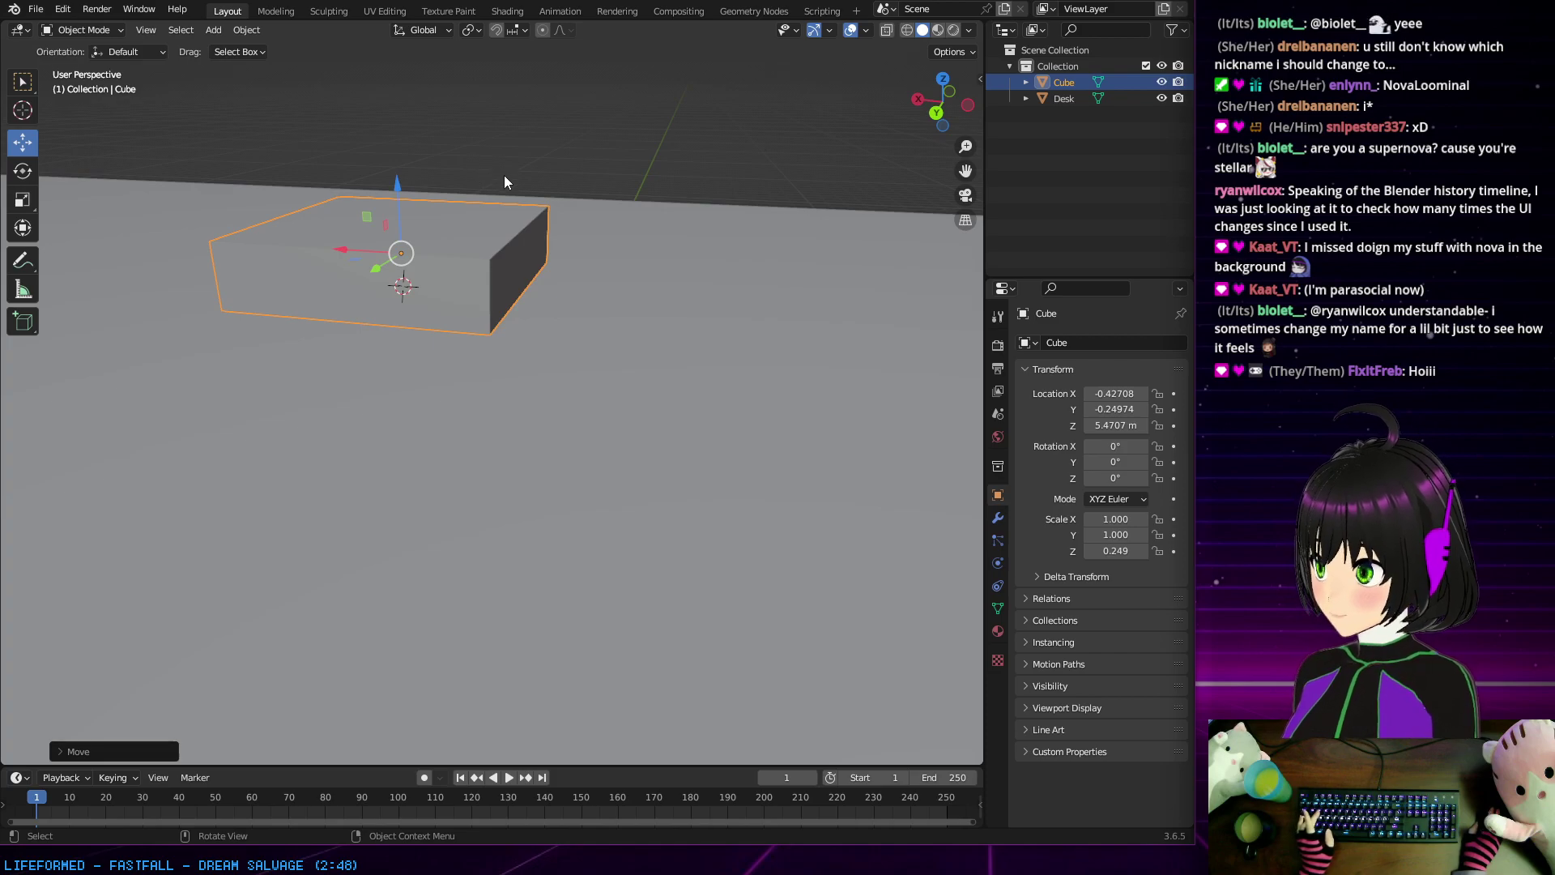
middle_click_drag(503, 180, 544, 183)
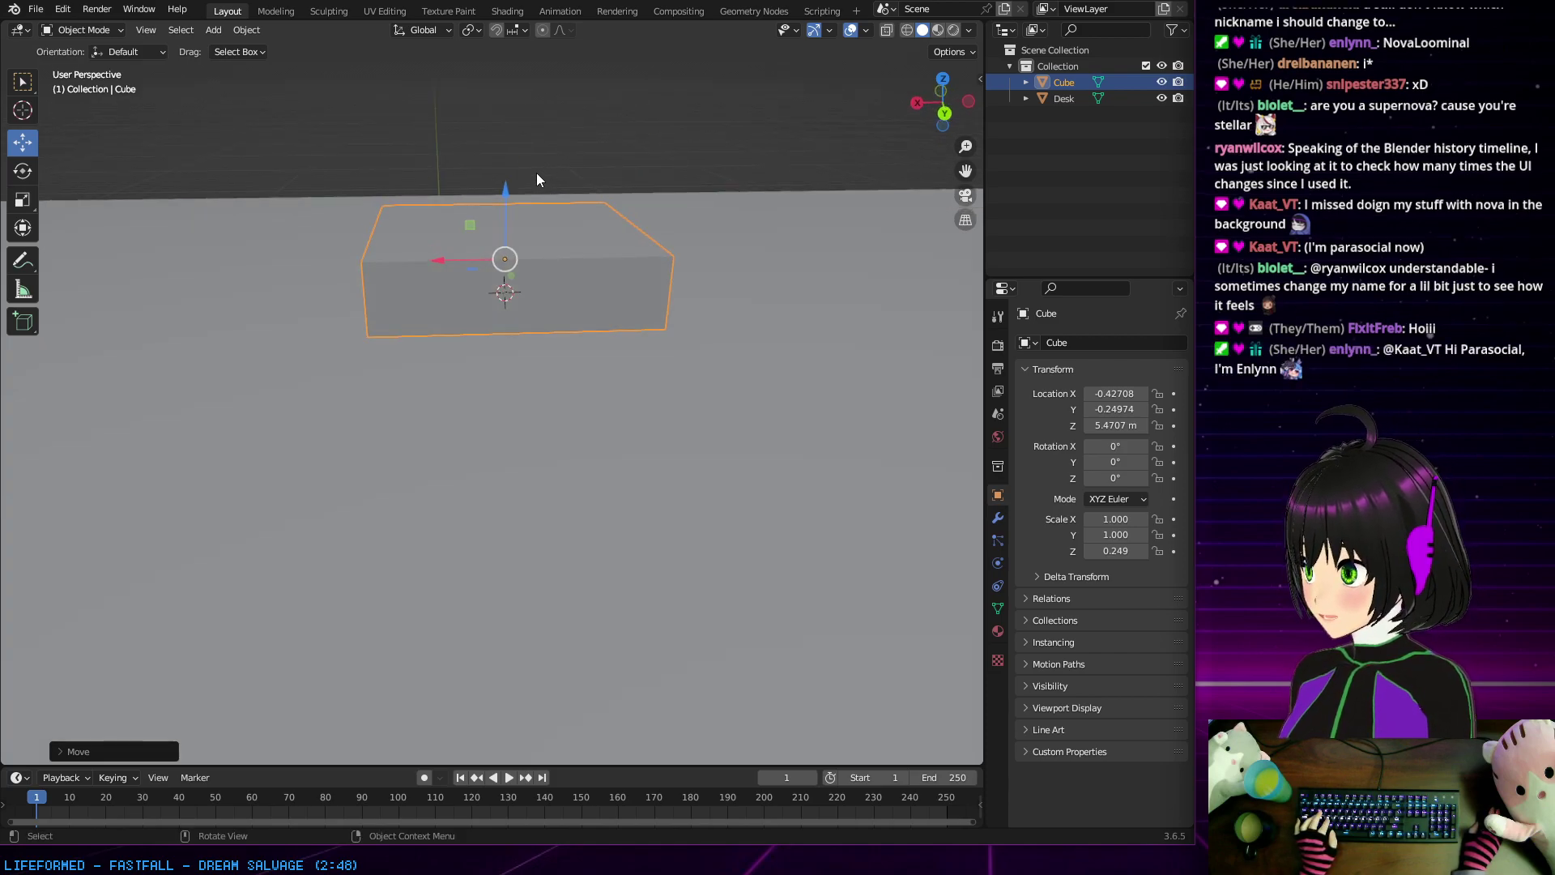
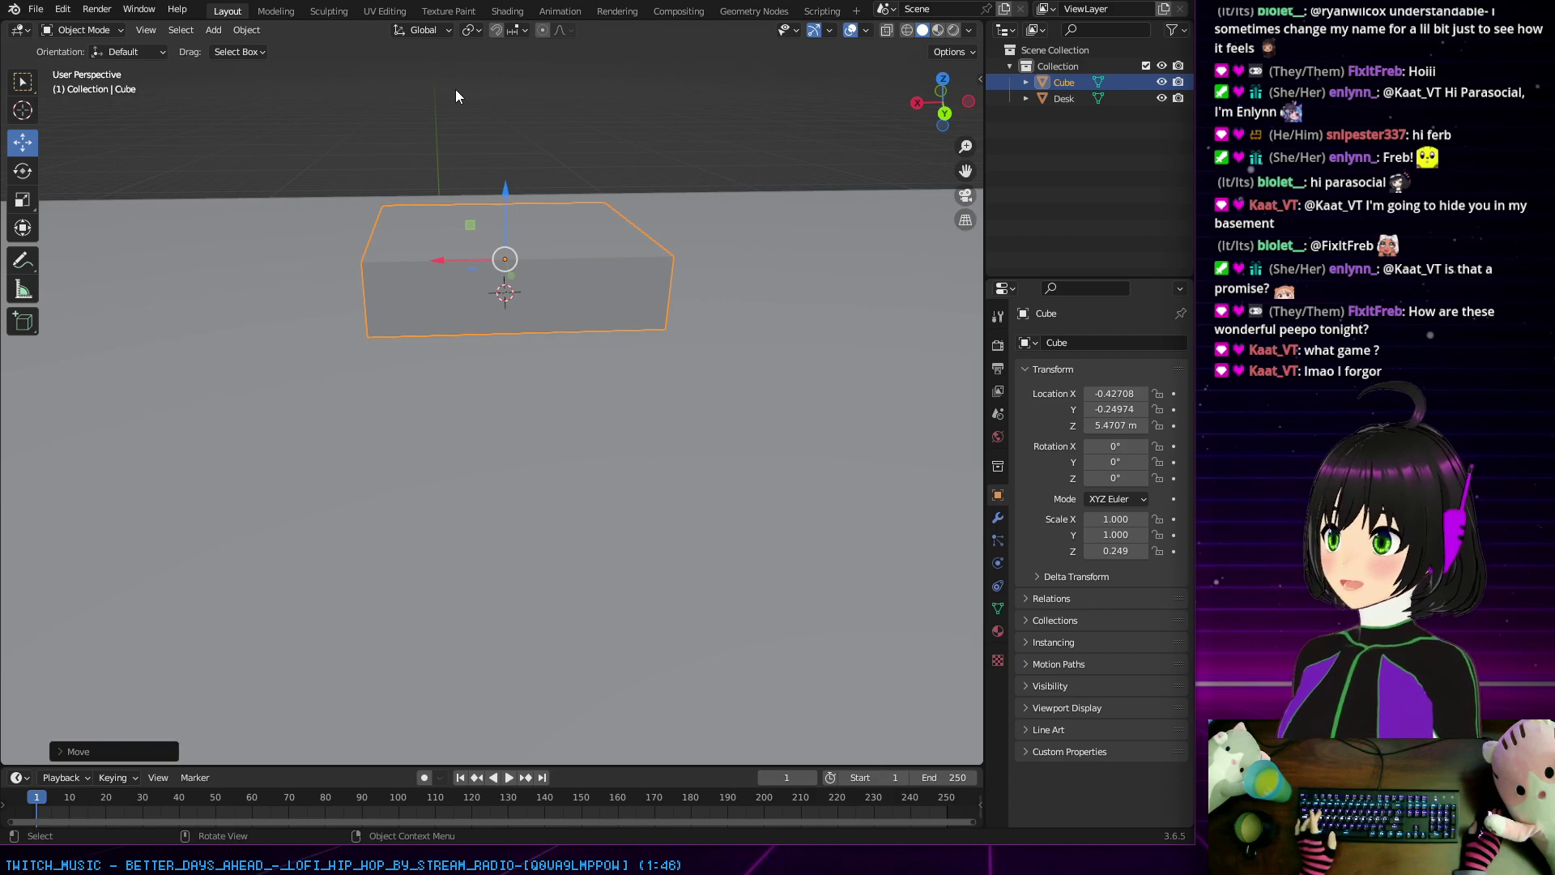
Step: Flatten the cube by setting its Z scale to 0.1
middle_click_drag(463, 96, 481, 127)
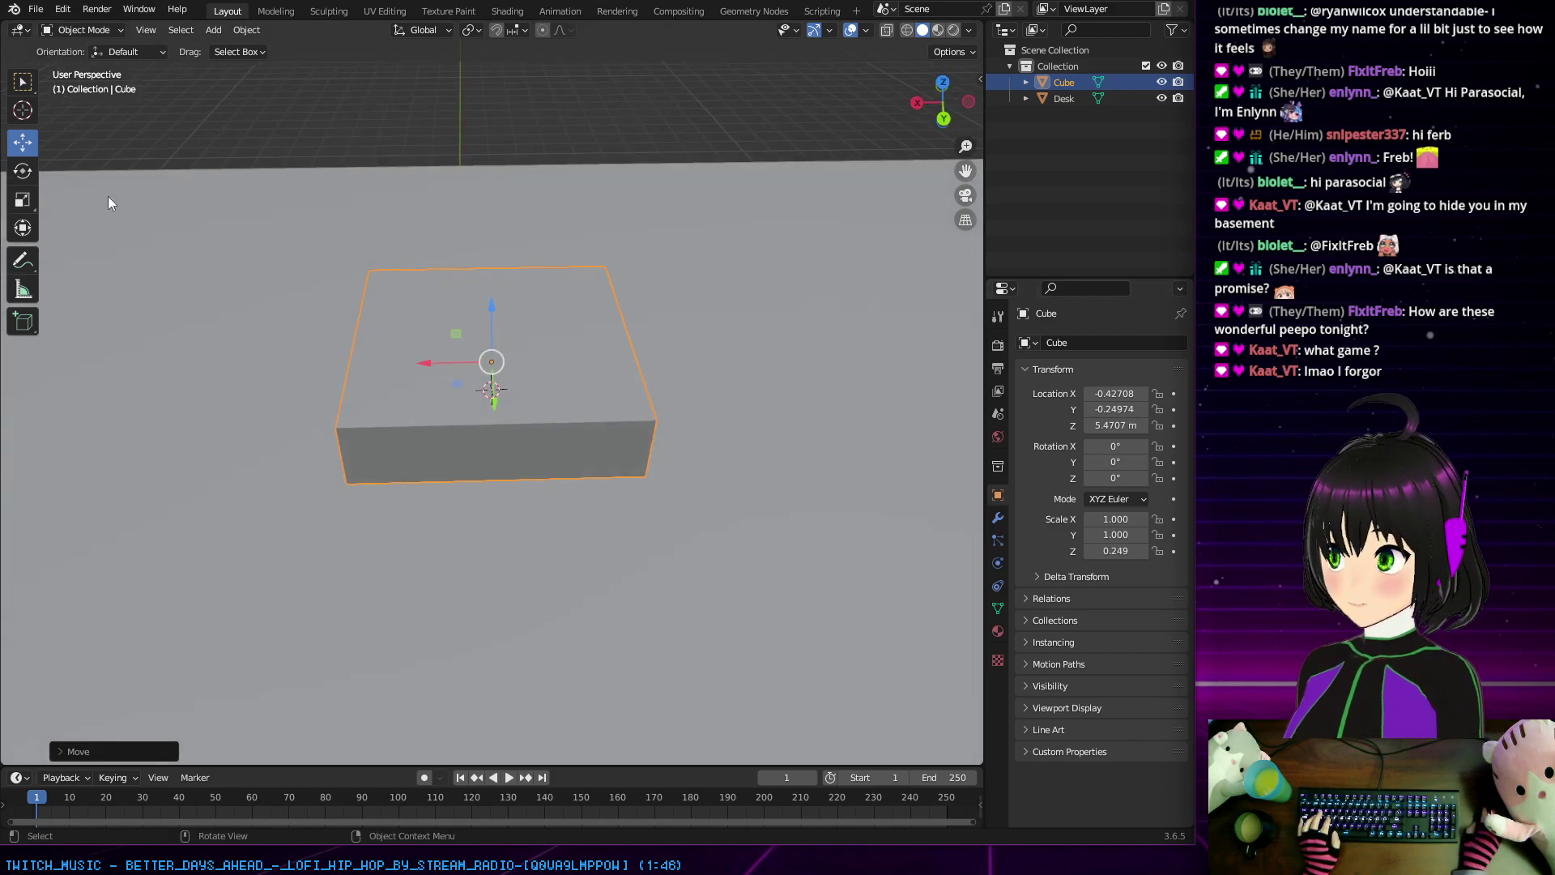
left_click(23, 199)
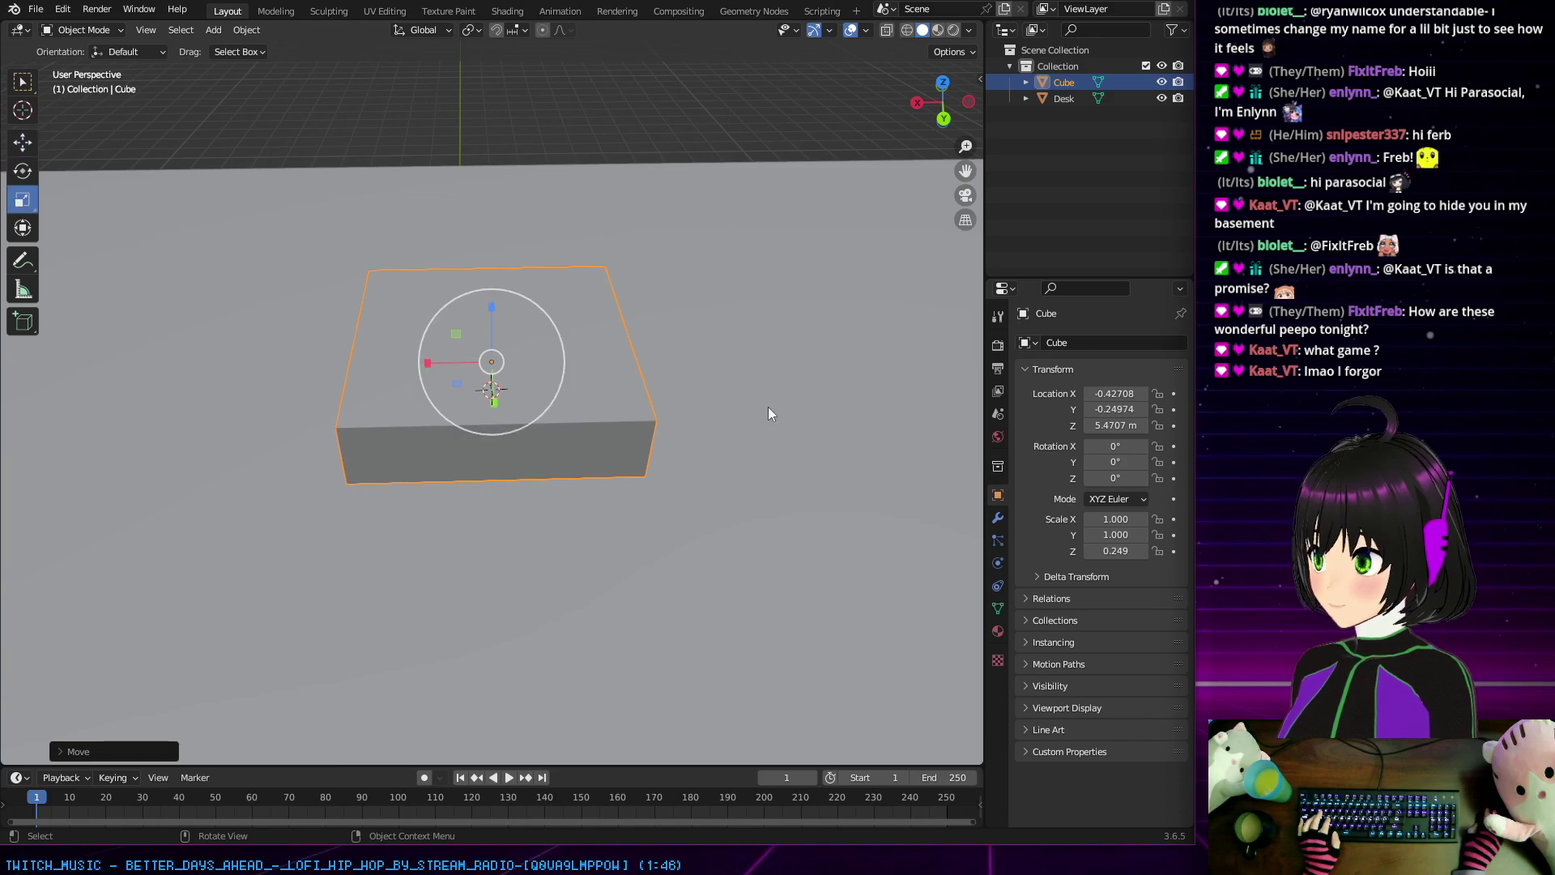
left_click(1121, 557)
type("0.1")
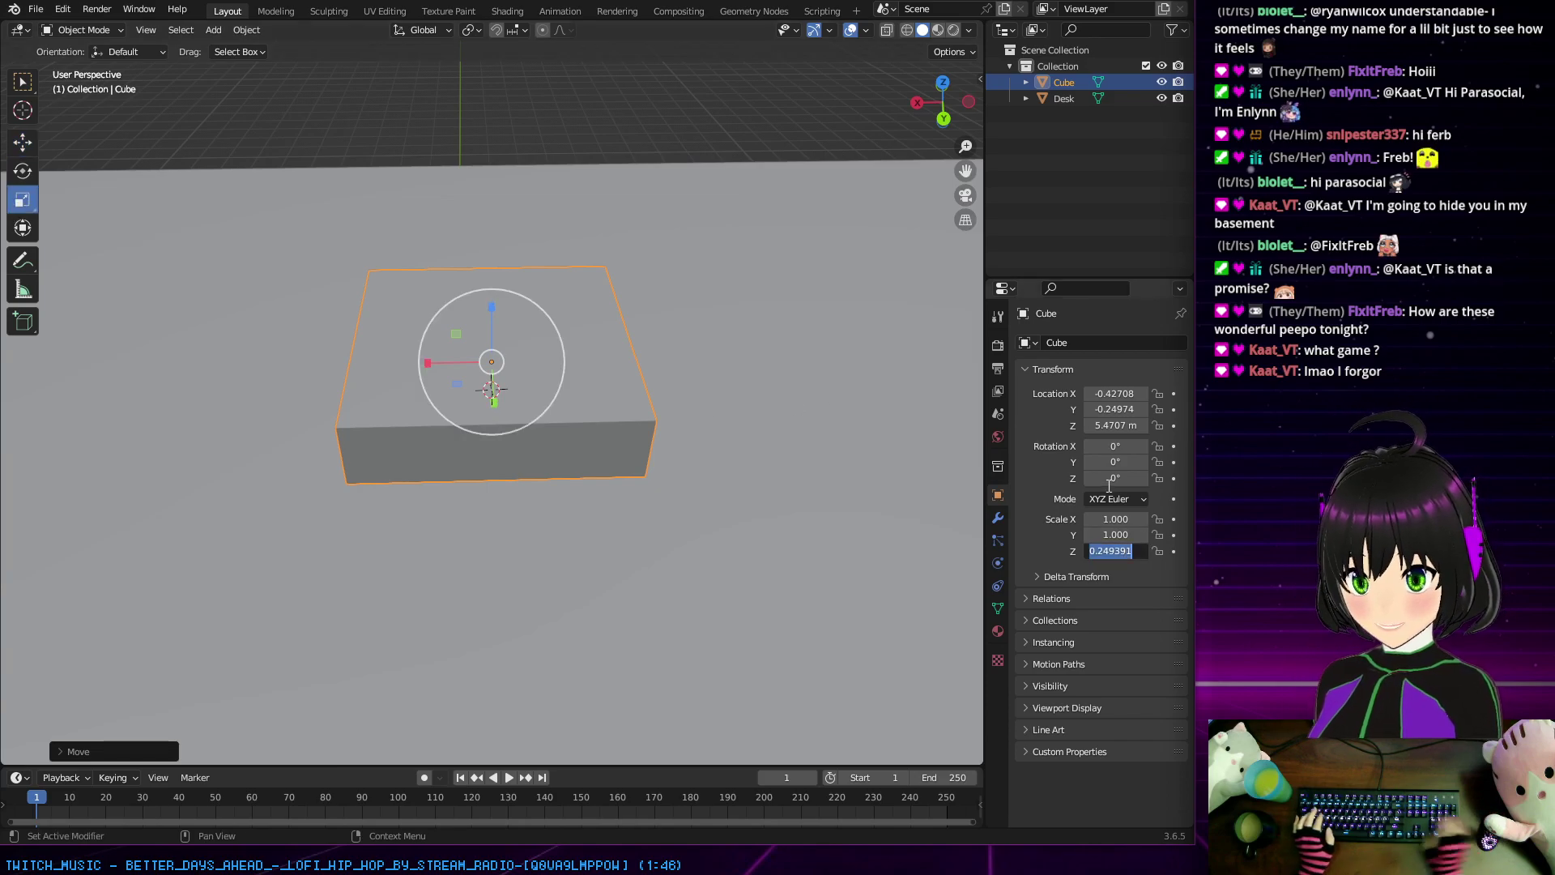
key("Return")
middle_click_drag(567, 340, 557, 327)
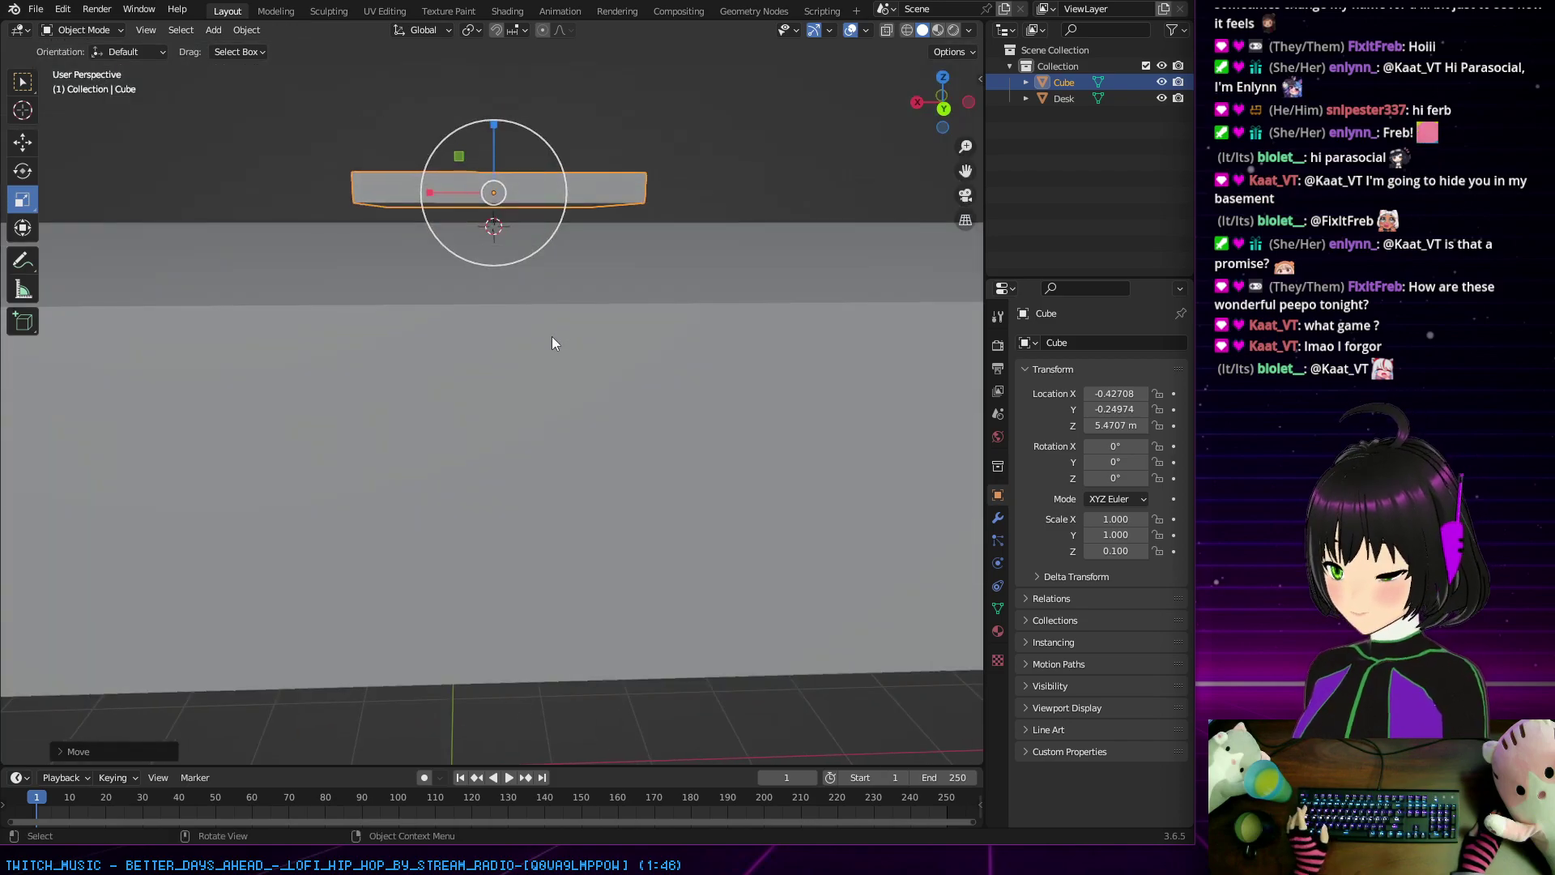
Step: In front orthographic view, lower the slab on Z to about 5.33 m, just above the desk
key("grave")
left_click(476, 283)
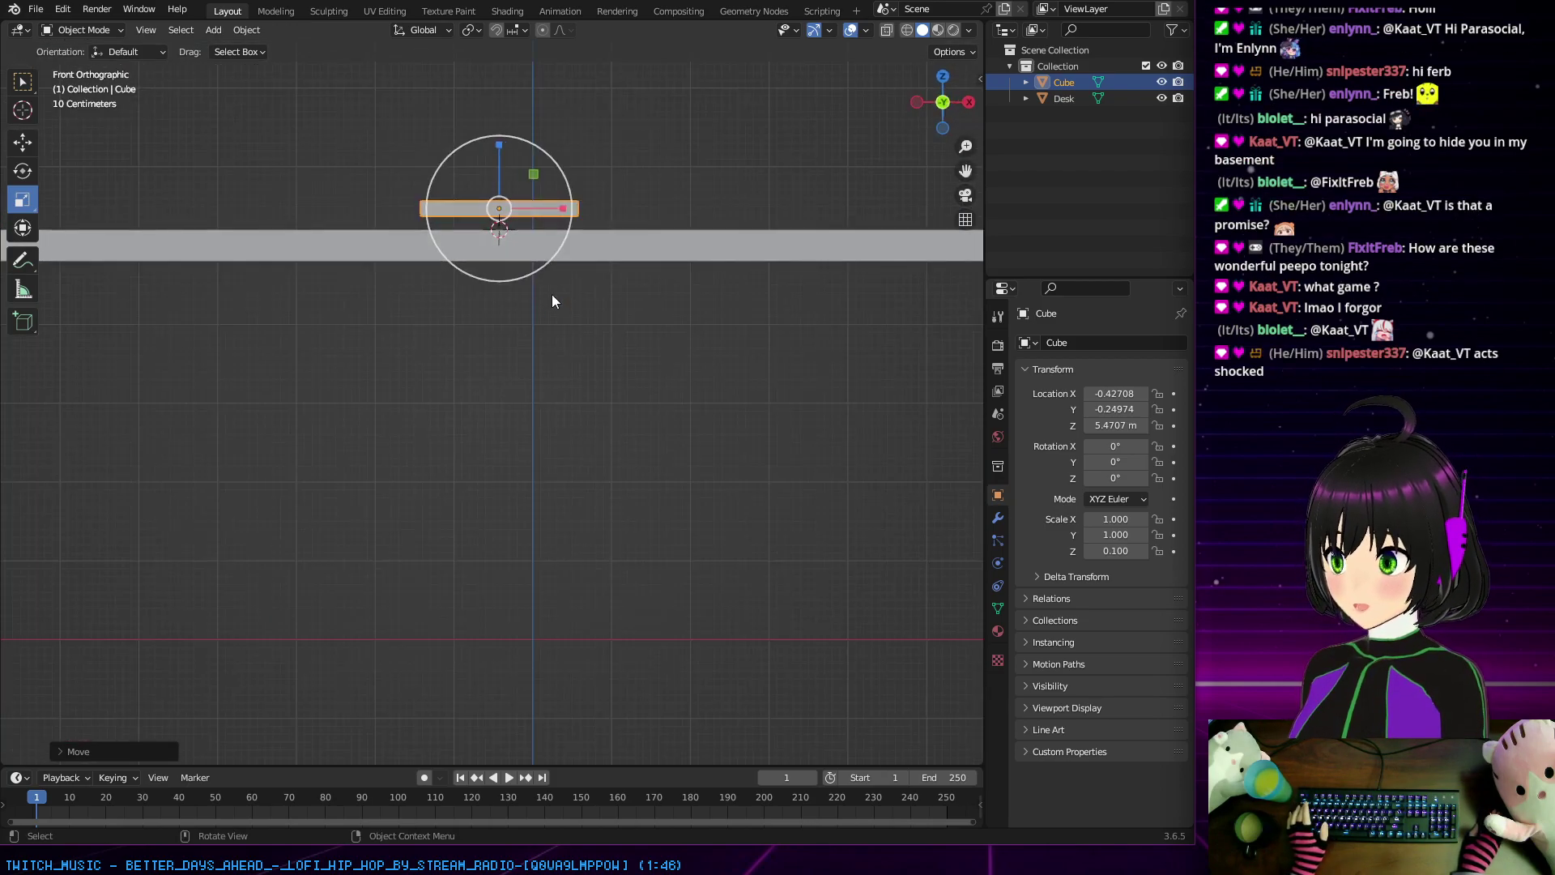
left_click(22, 142)
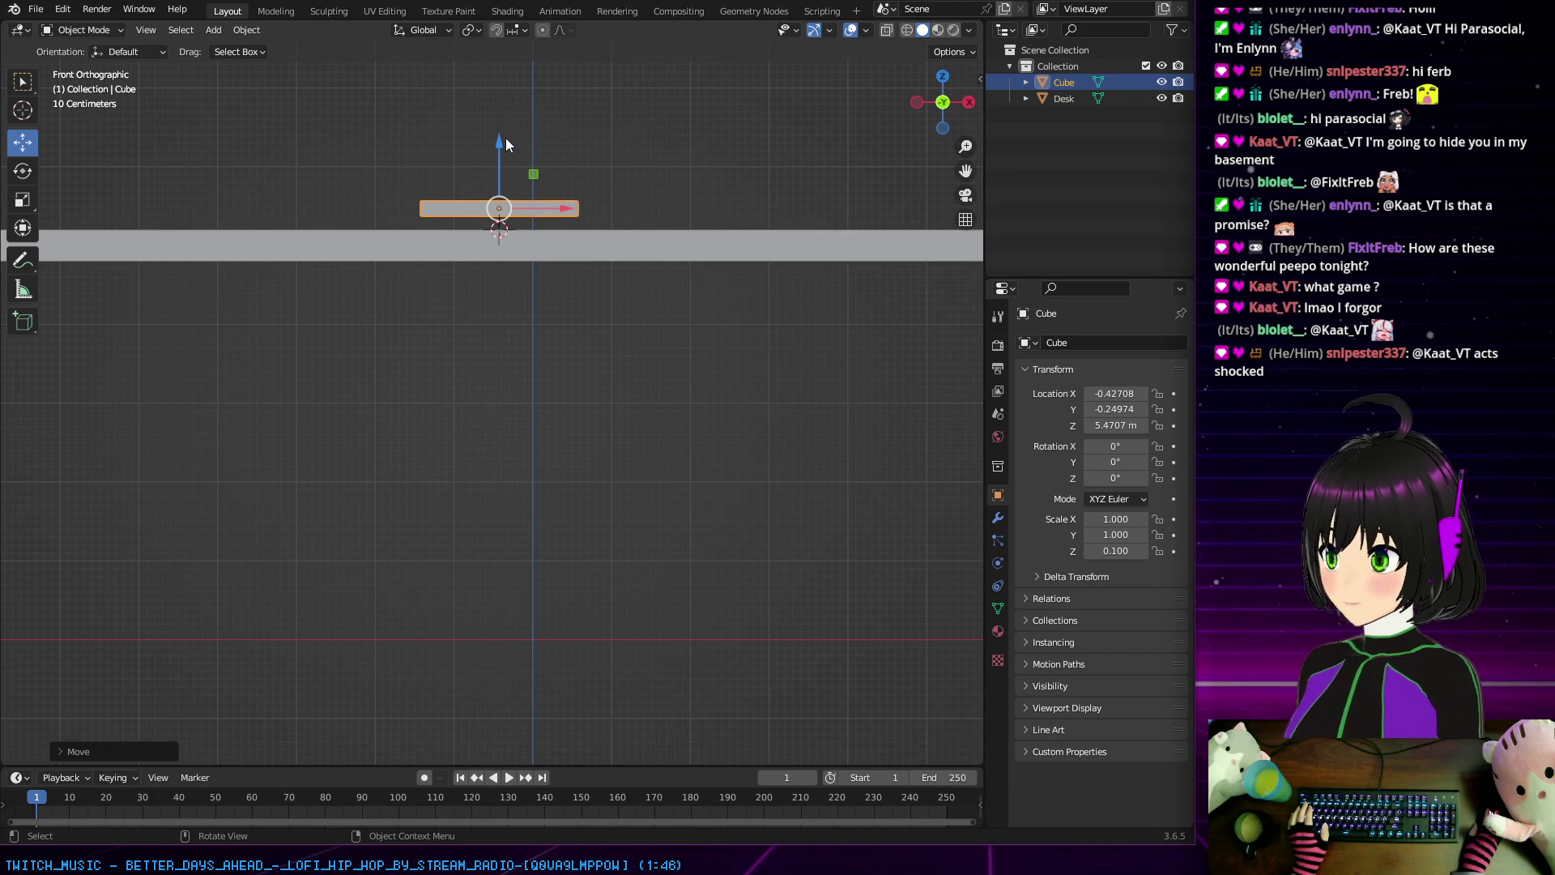
left_click_drag(499, 138, 494, 154)
middle_click_drag(581, 191, 561, 289)
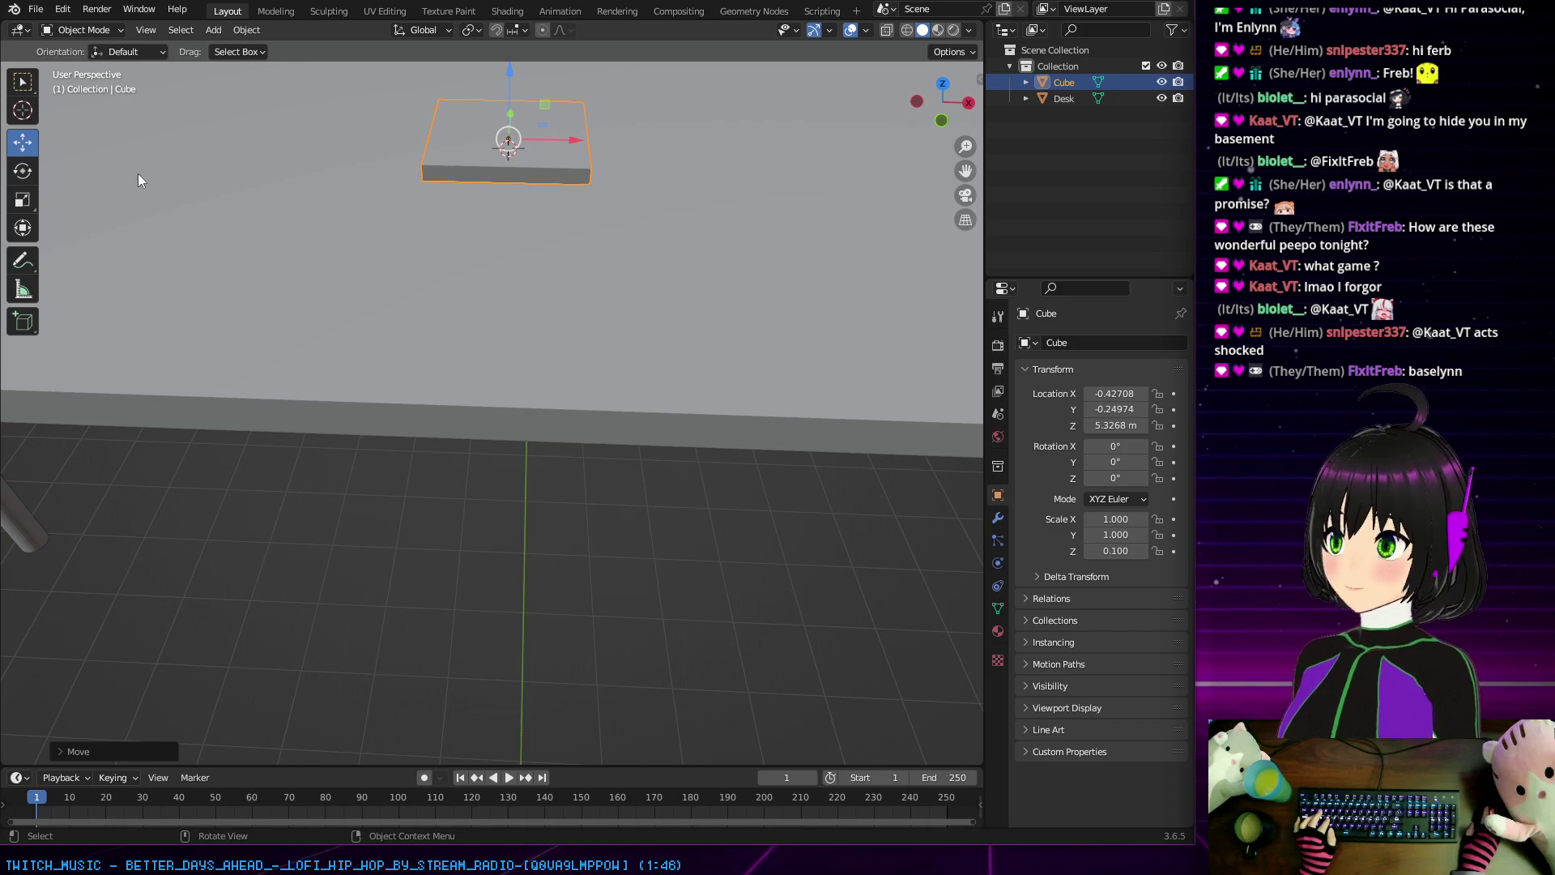
middle_click_drag(528, 186, 532, 206)
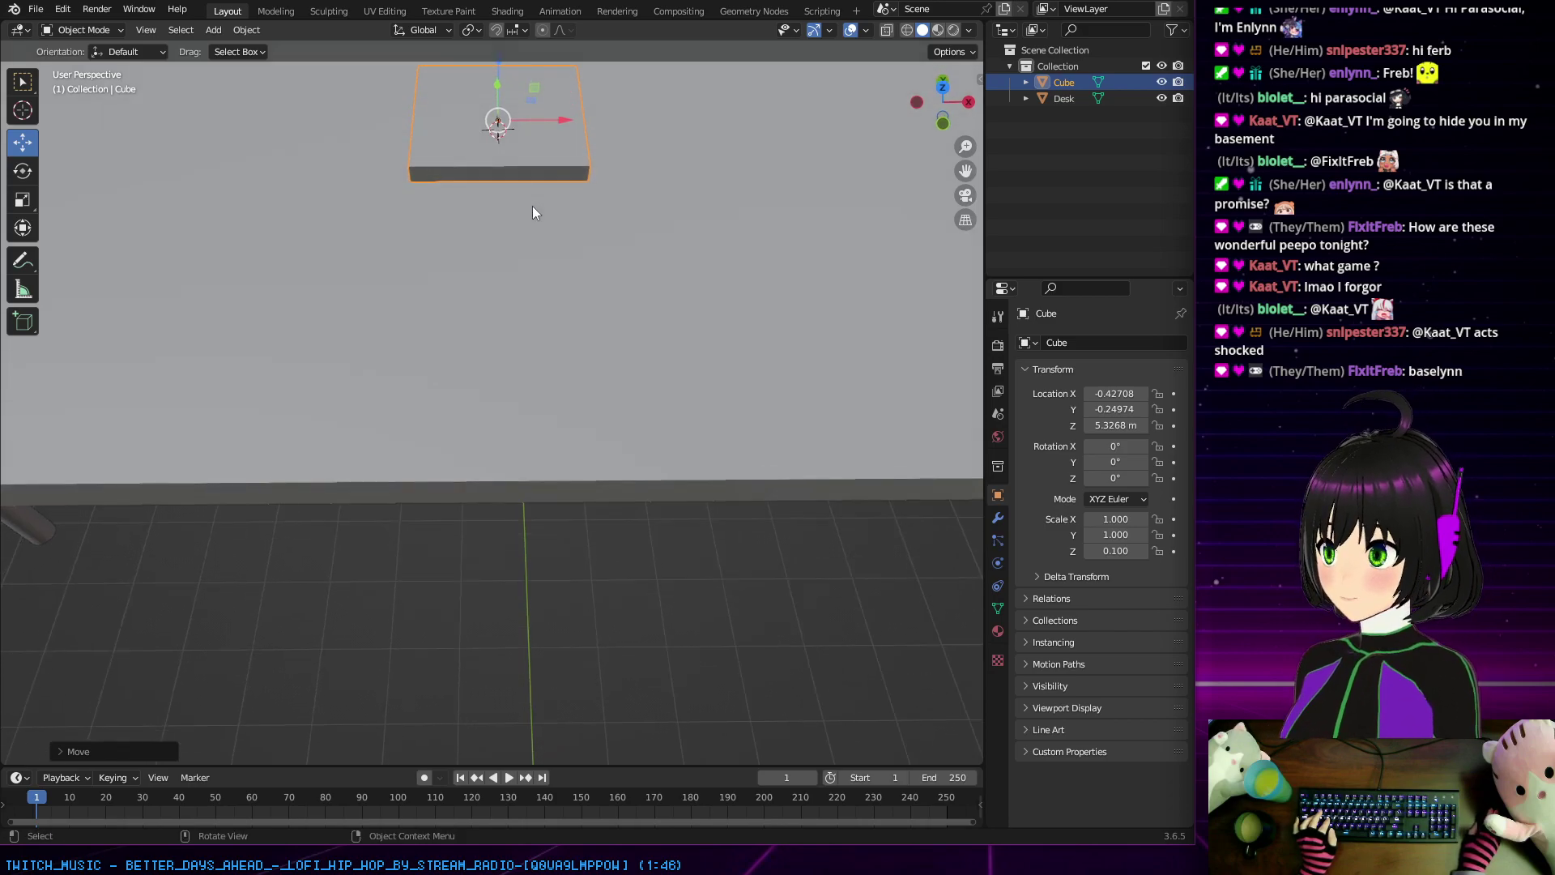
Step: In the Modeling workspace, inset the slab's top face by about 0.73 m, leaving a small central face
left_click(269, 15)
scroll(569, 316, "up", 8)
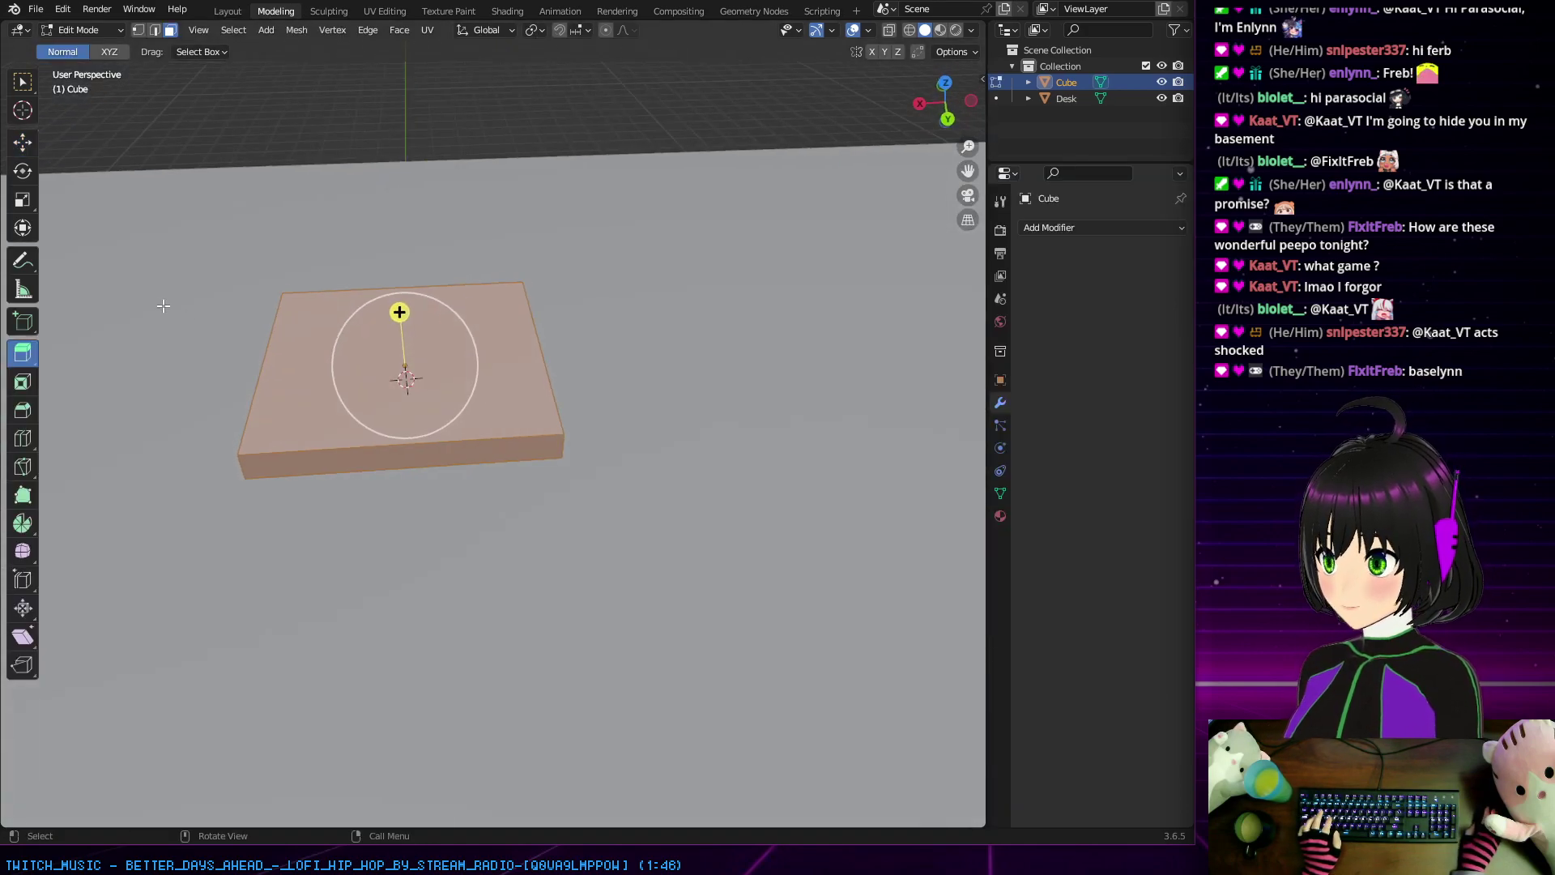
left_click(26, 383)
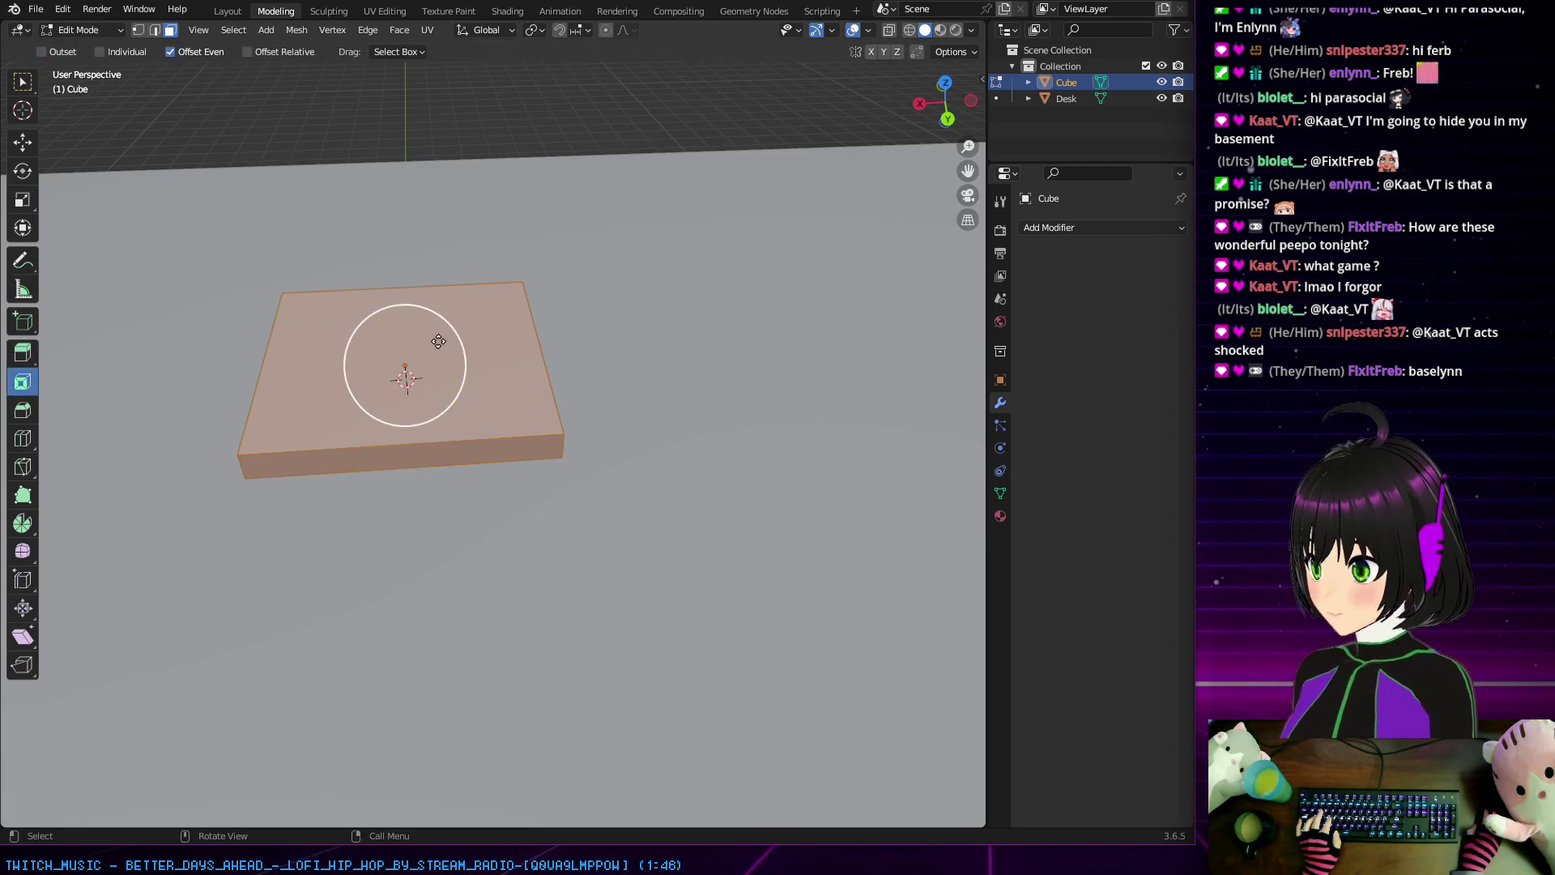
left_click_drag(454, 358, 177, 63)
scroll(455, 383, "down", 2)
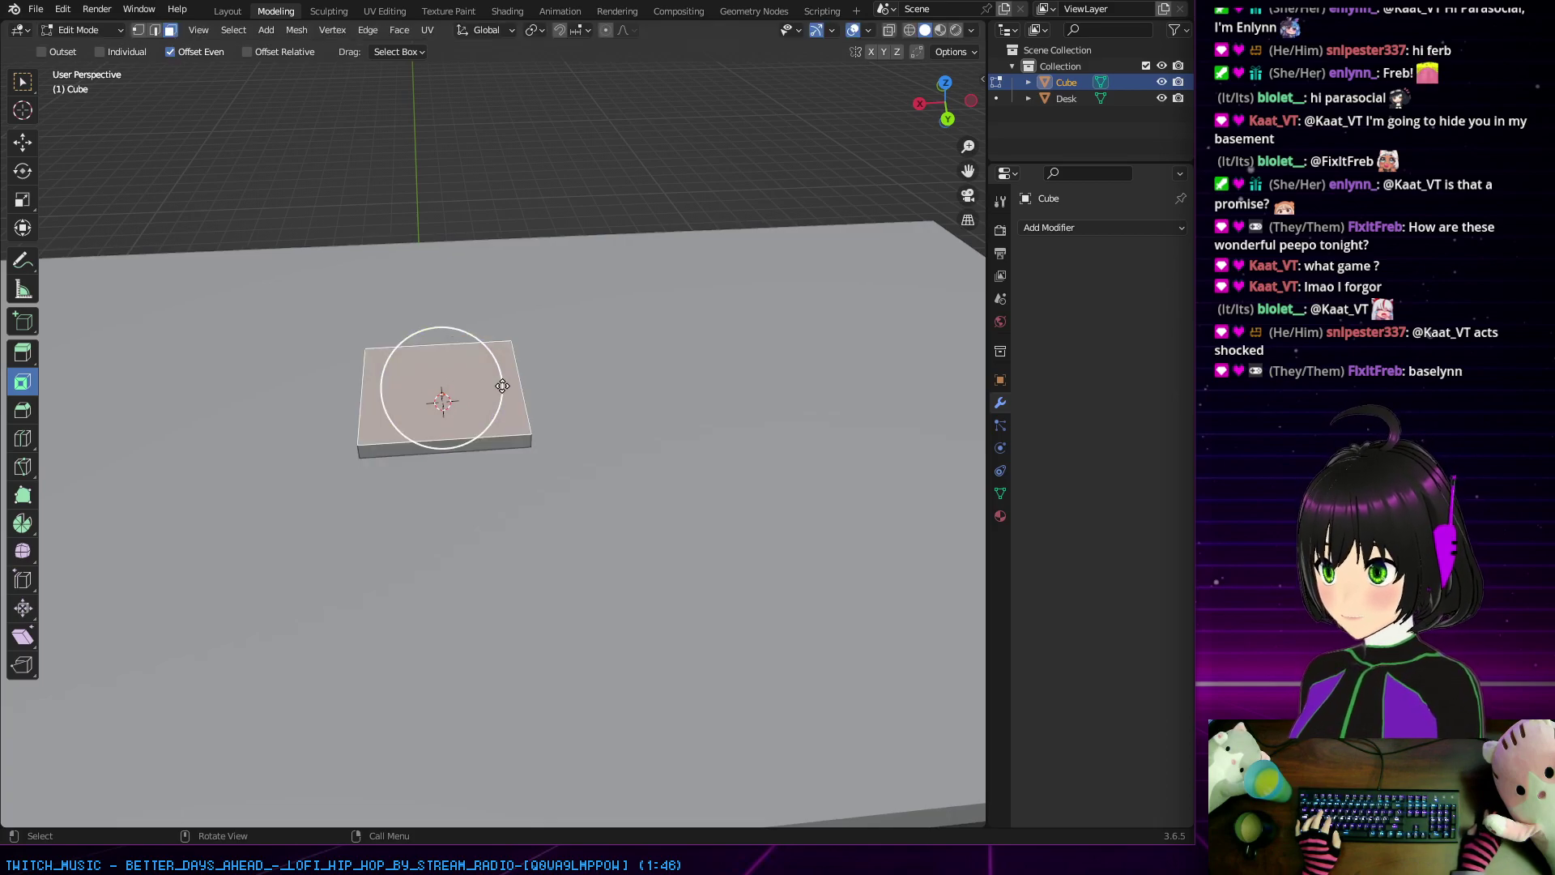
left_click_drag(503, 386, 444, 394)
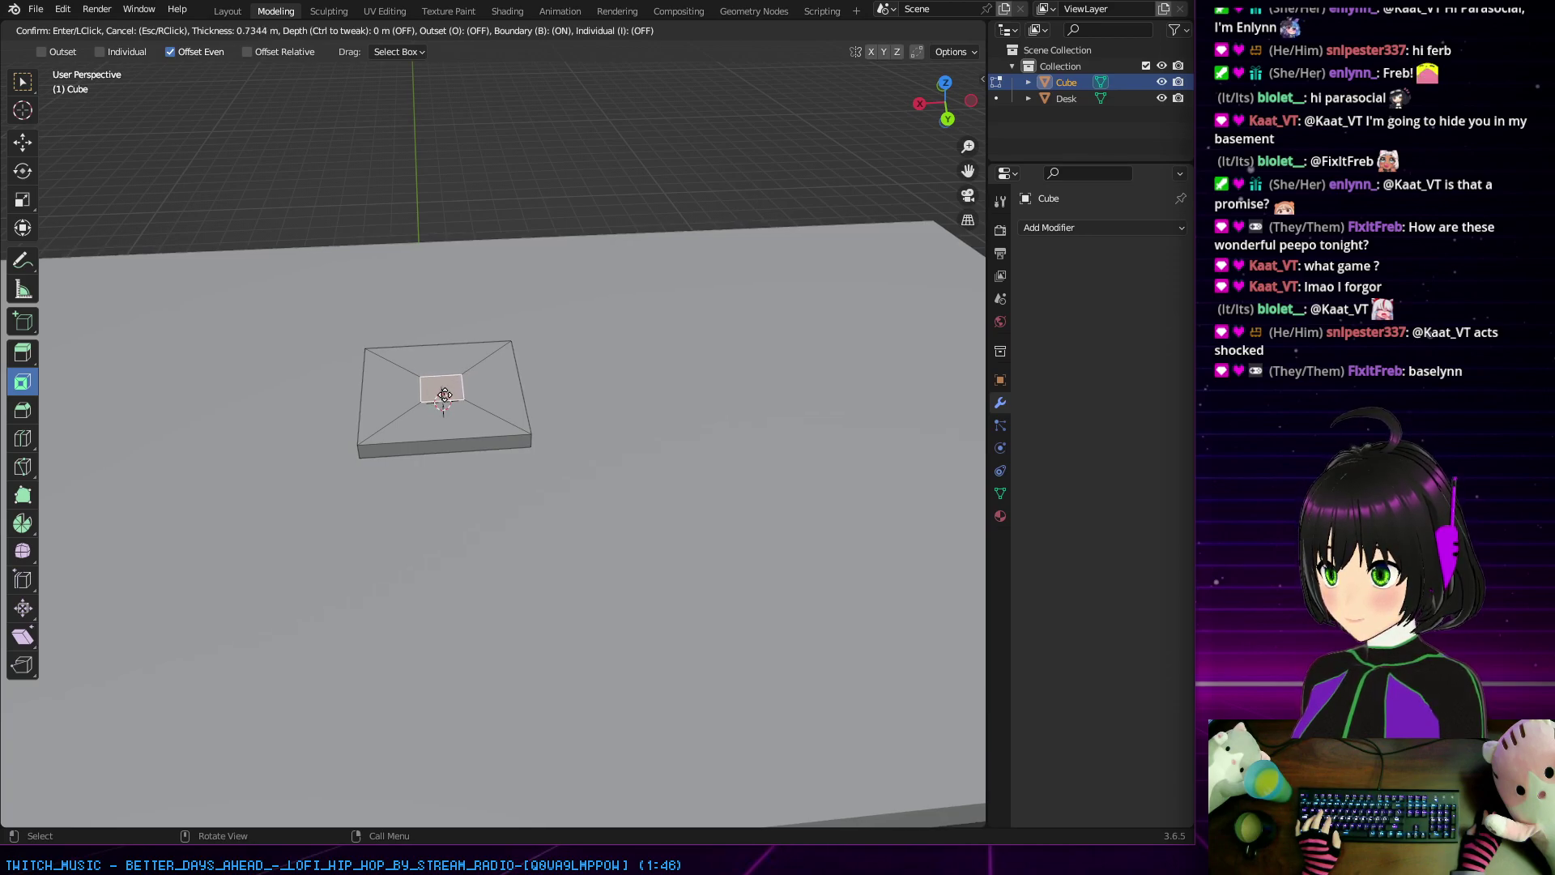
left_click(443, 396)
middle_click_drag(443, 396, 314, 369)
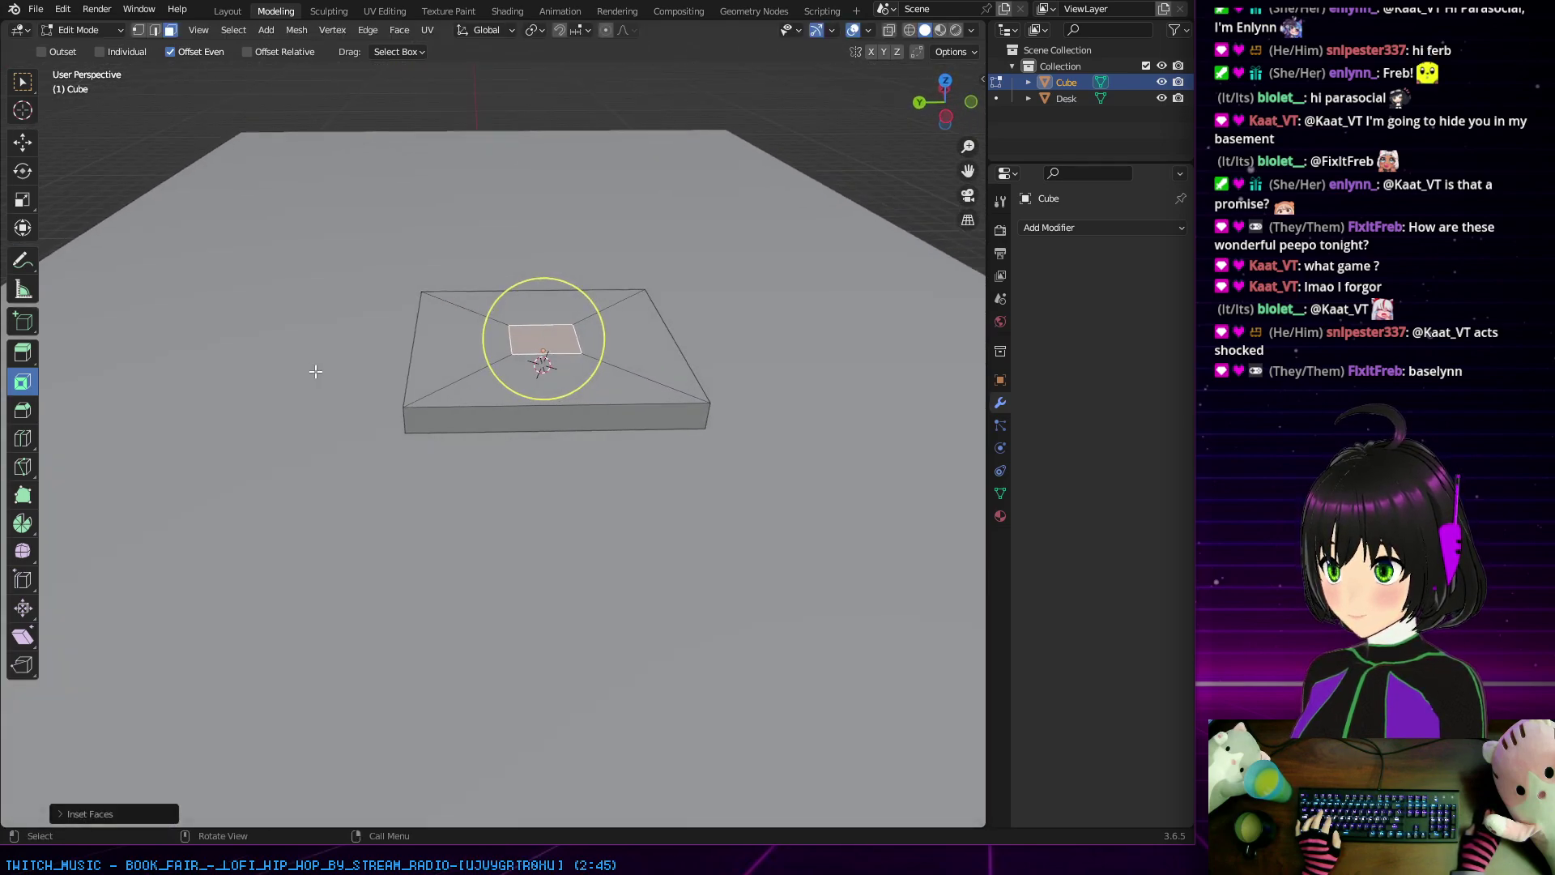
Step: Extrude the small central face upward into a tall square column
left_click(23, 352)
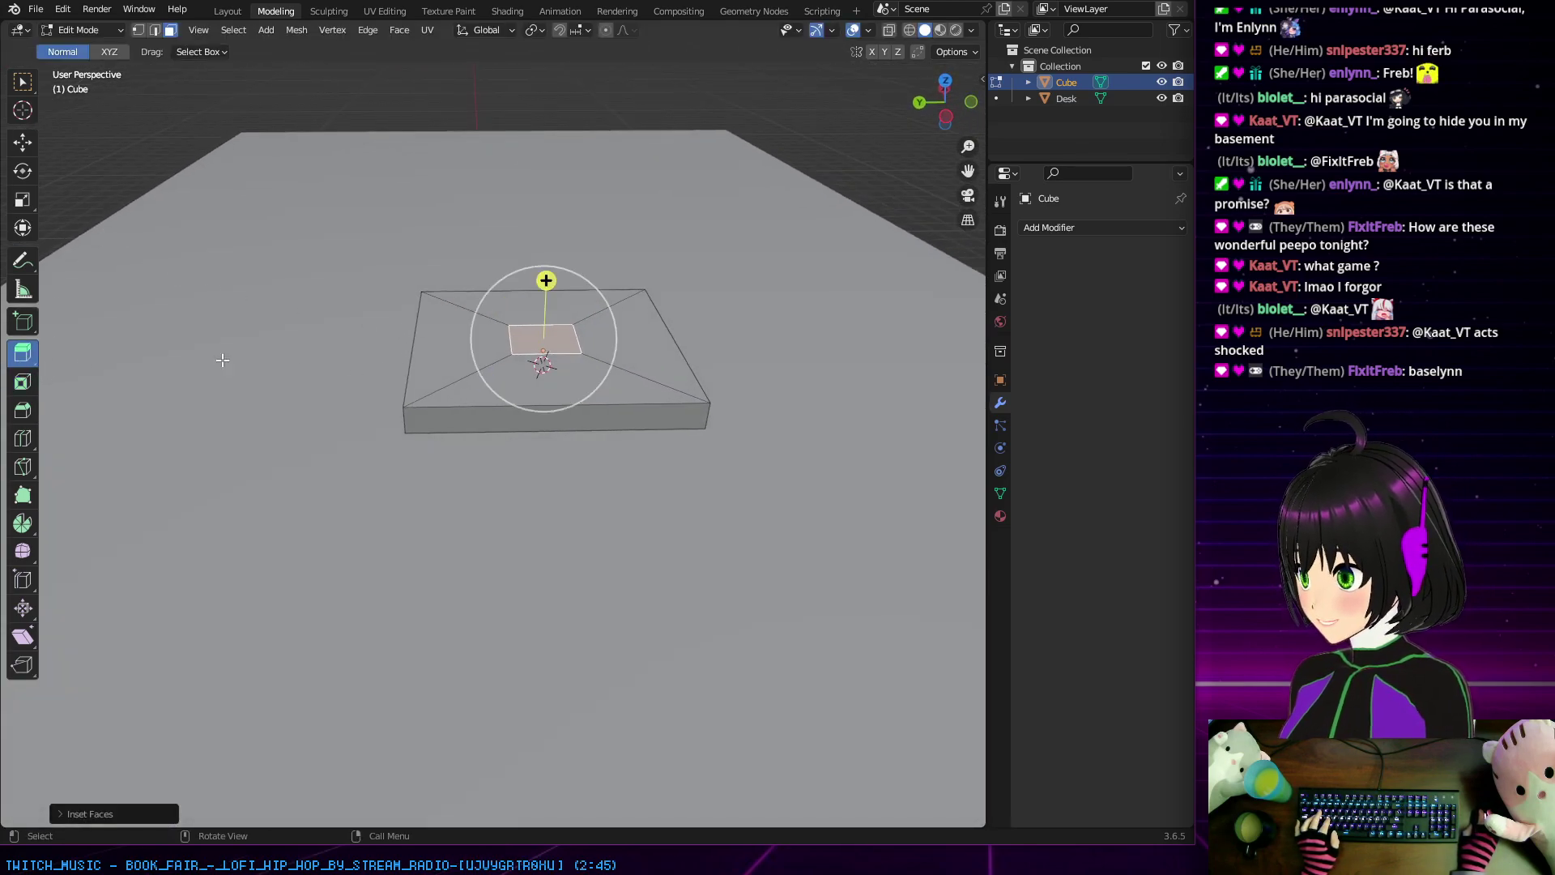
left_click_drag(545, 278, 531, 81)
middle_click_drag(531, 81, 520, 149)
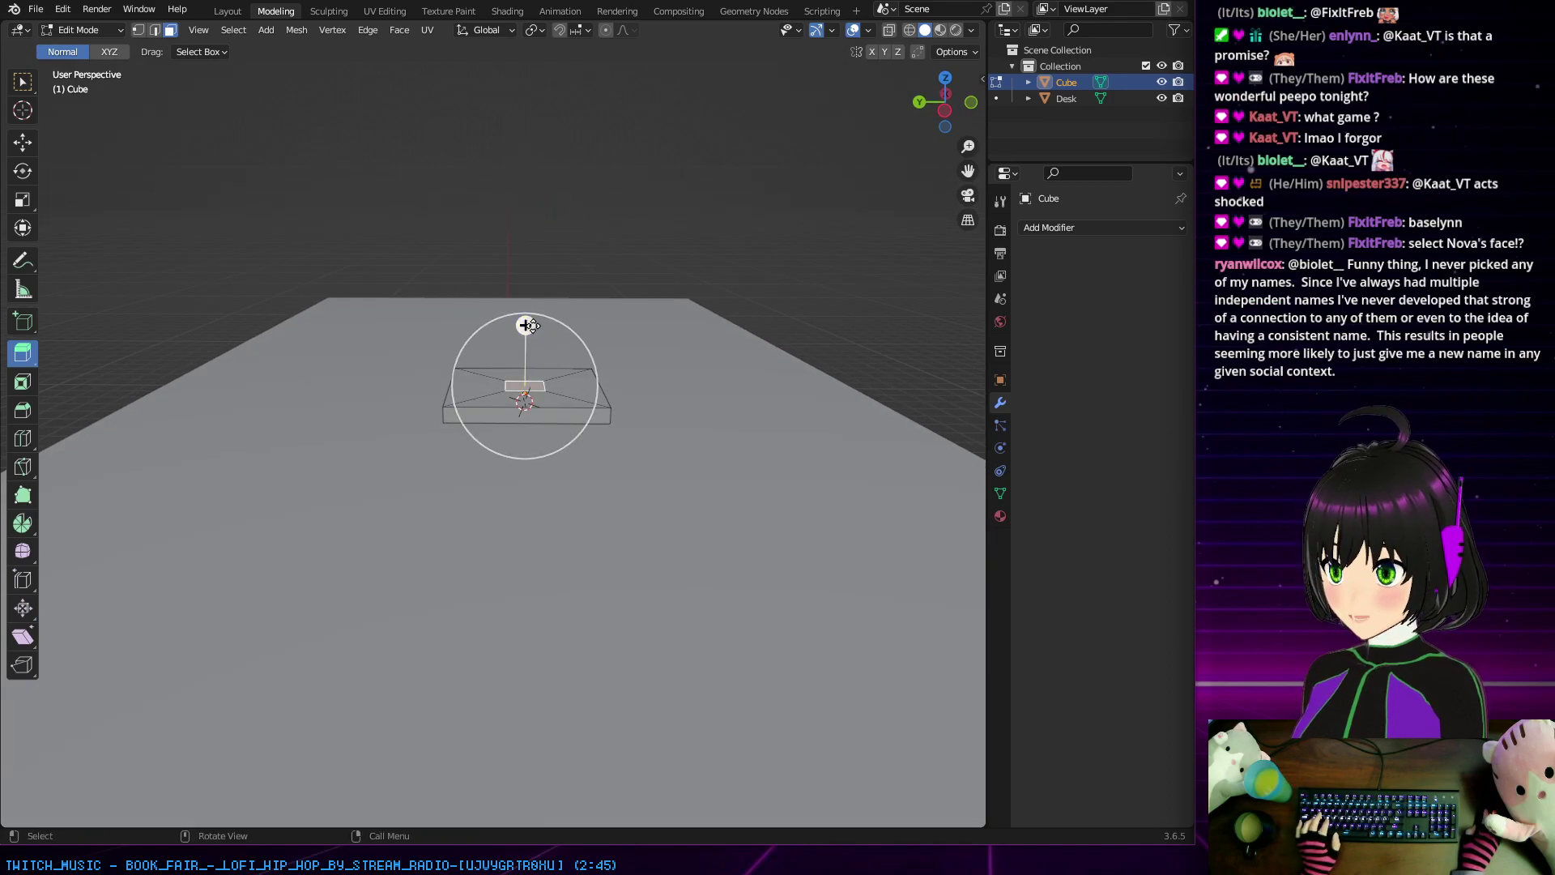
left_click_drag(525, 325, 518, 50)
middle_click_drag(519, 50, 548, 221)
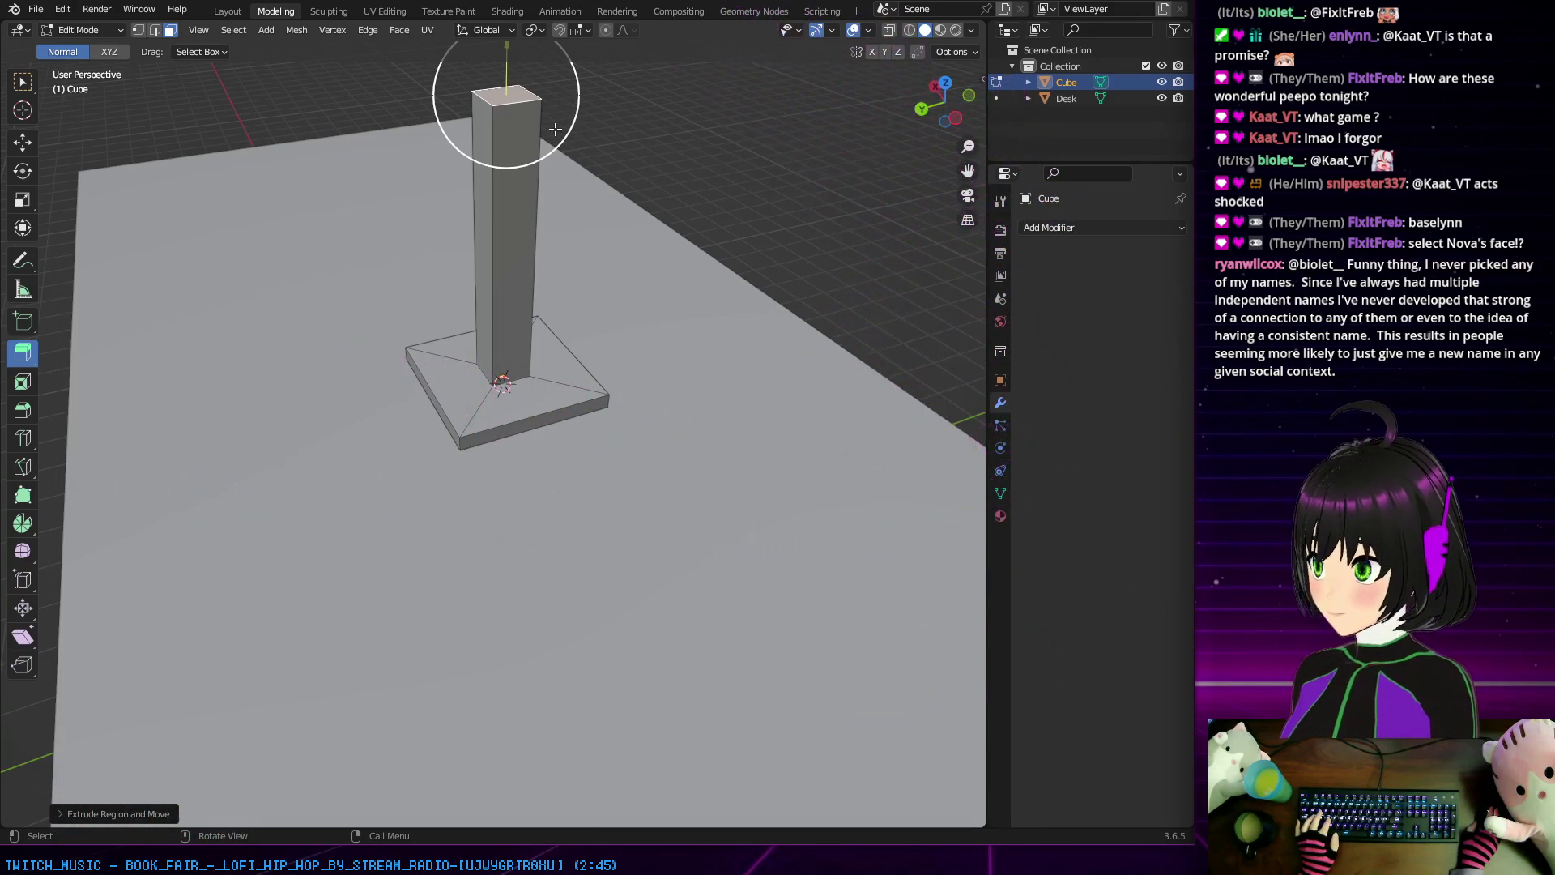
Step: Select the pillar's side faces together, working around the column
middle_click_drag(526, 152, 411, 150)
scroll(457, 268, "up", 2)
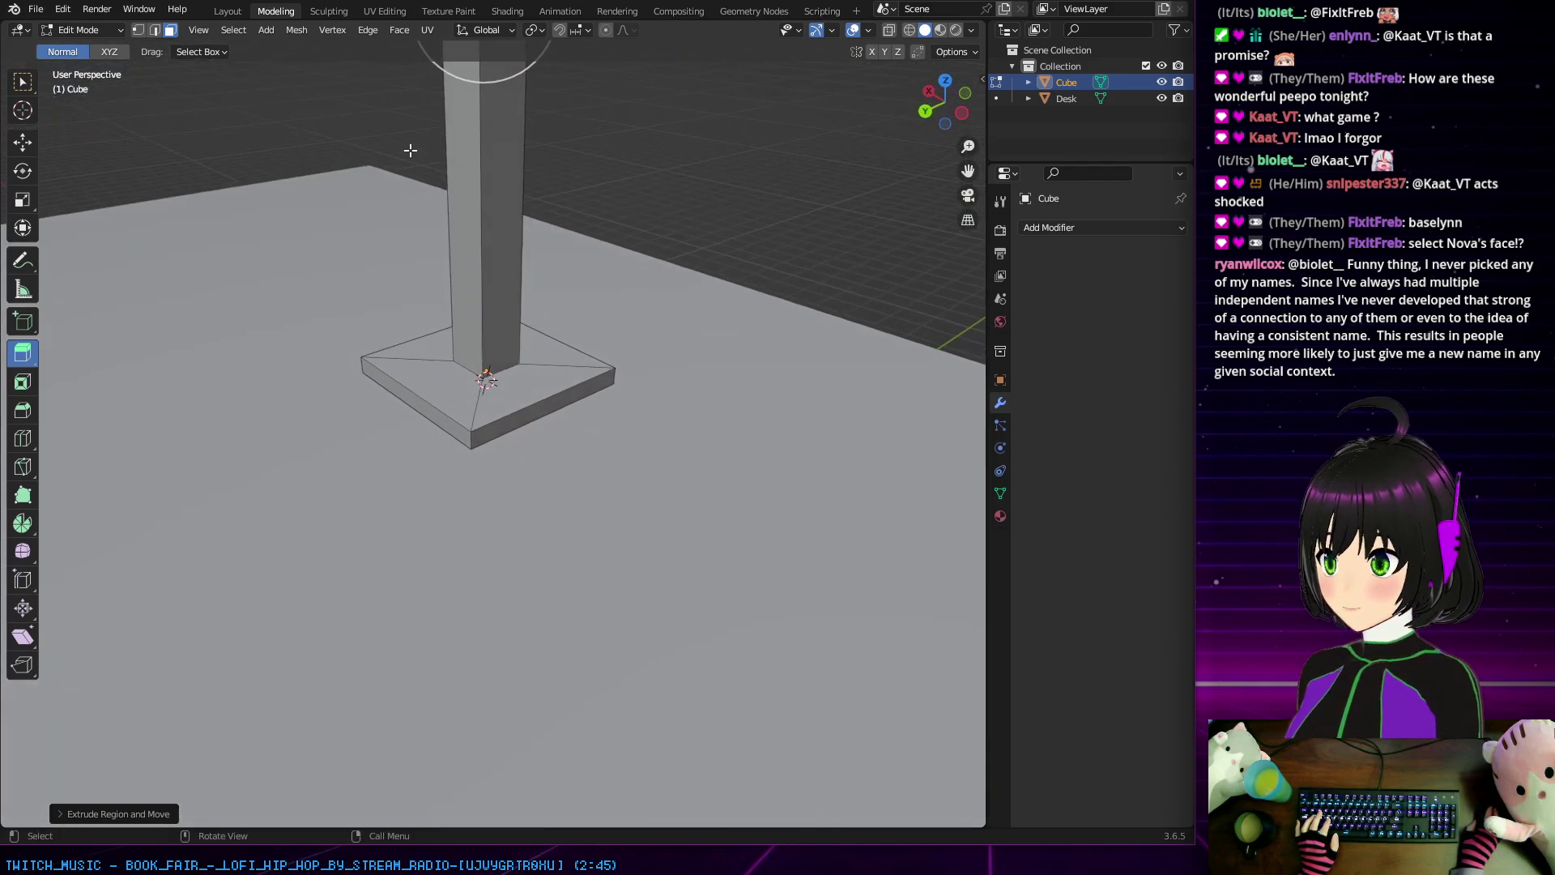
left_click(464, 172)
left_click(513, 168, "shift")
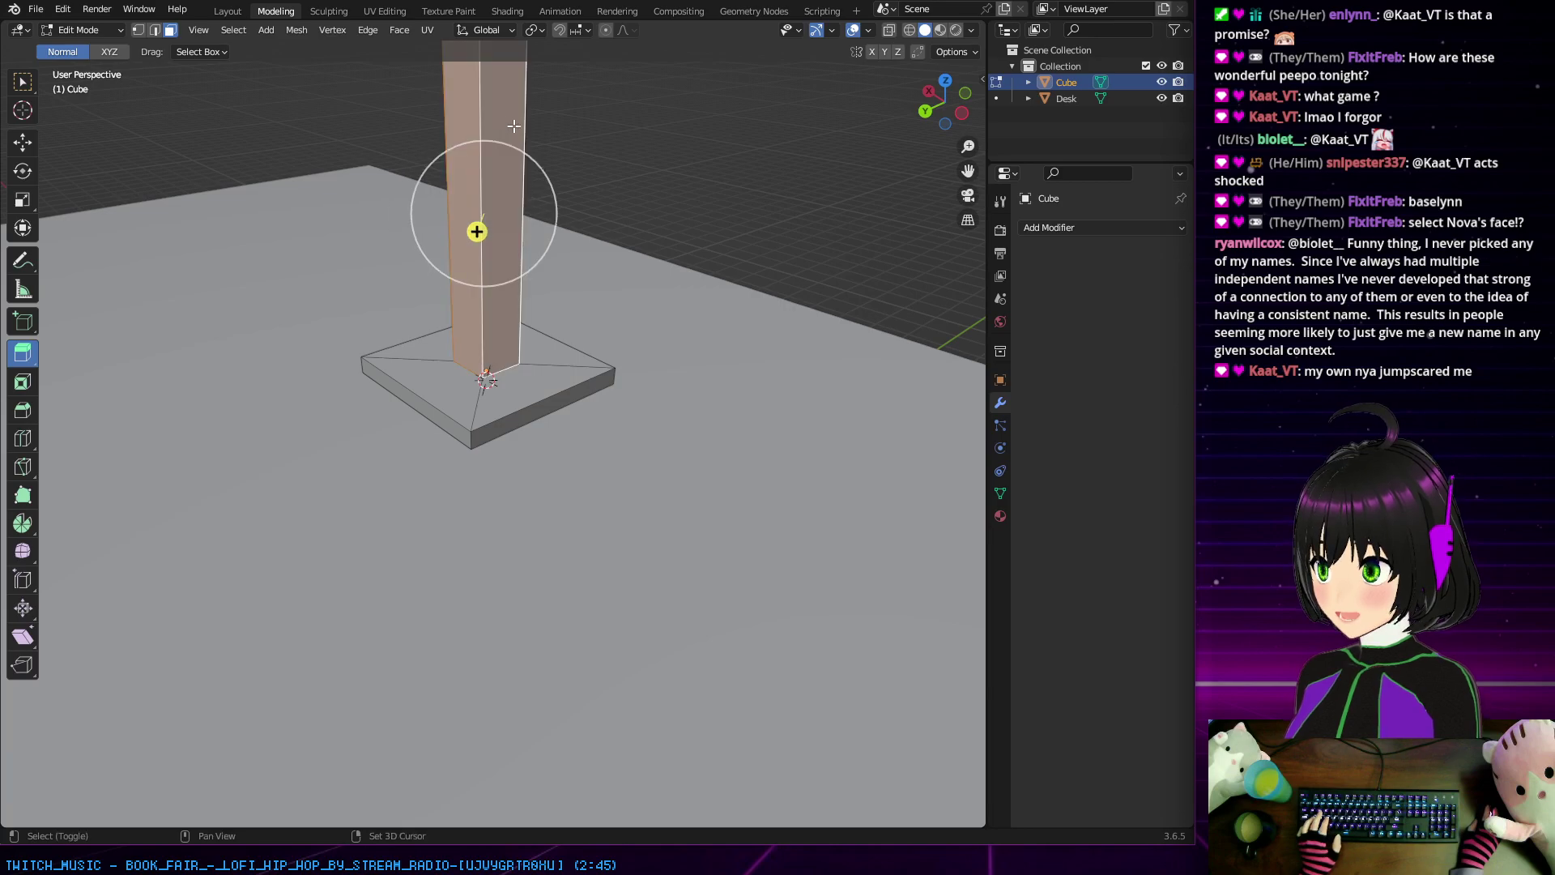
middle_click_drag(534, 139, 430, 168)
left_click(550, 162, "shift")
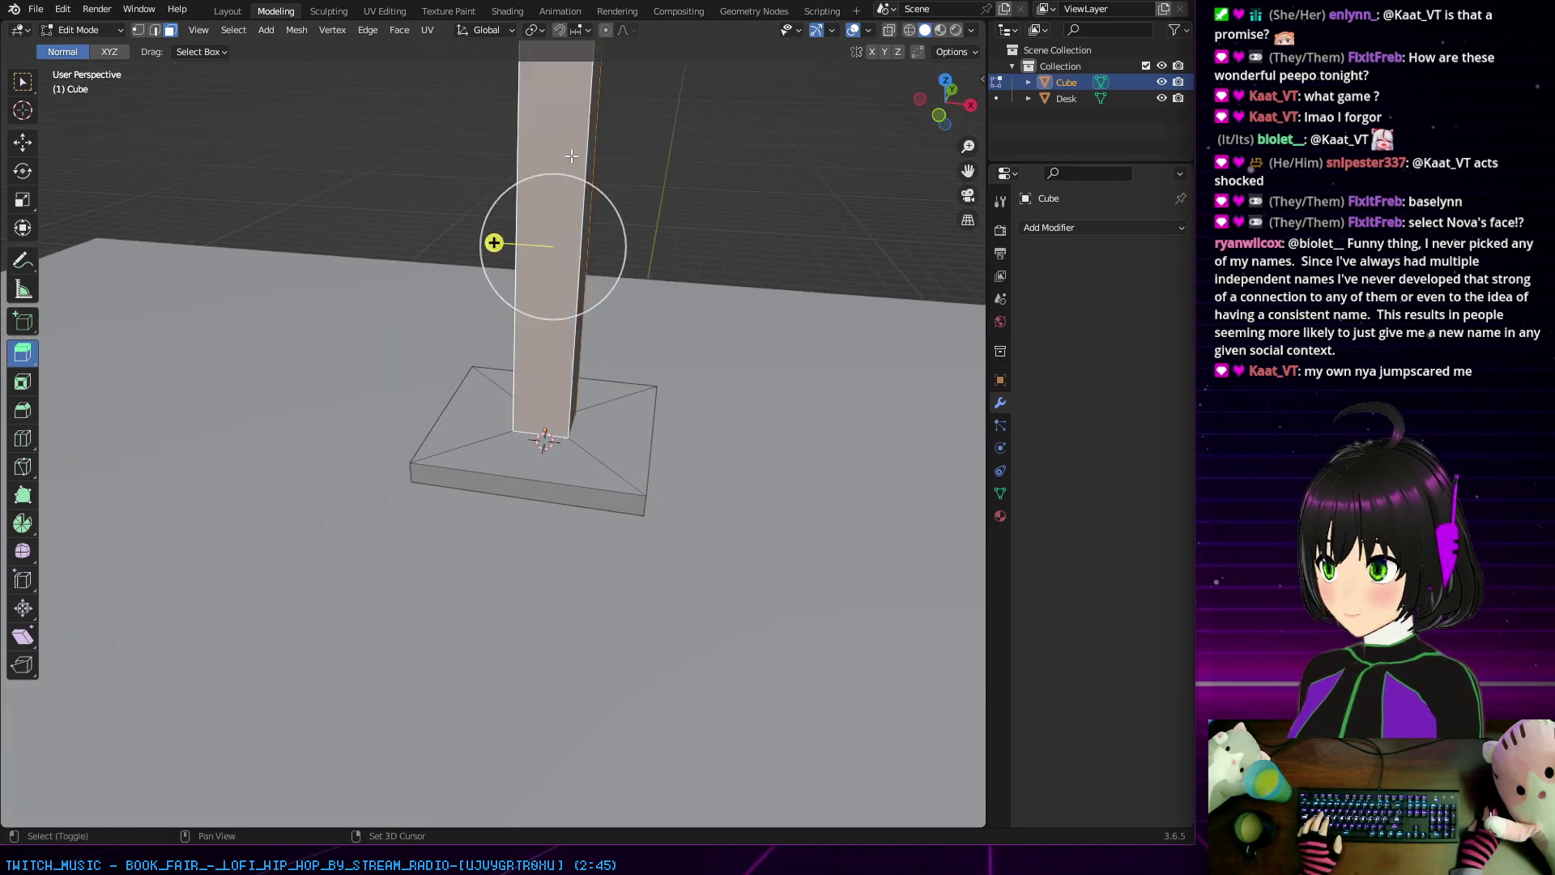
middle_click_drag(551, 162, 638, 181)
left_click(531, 144, "shift")
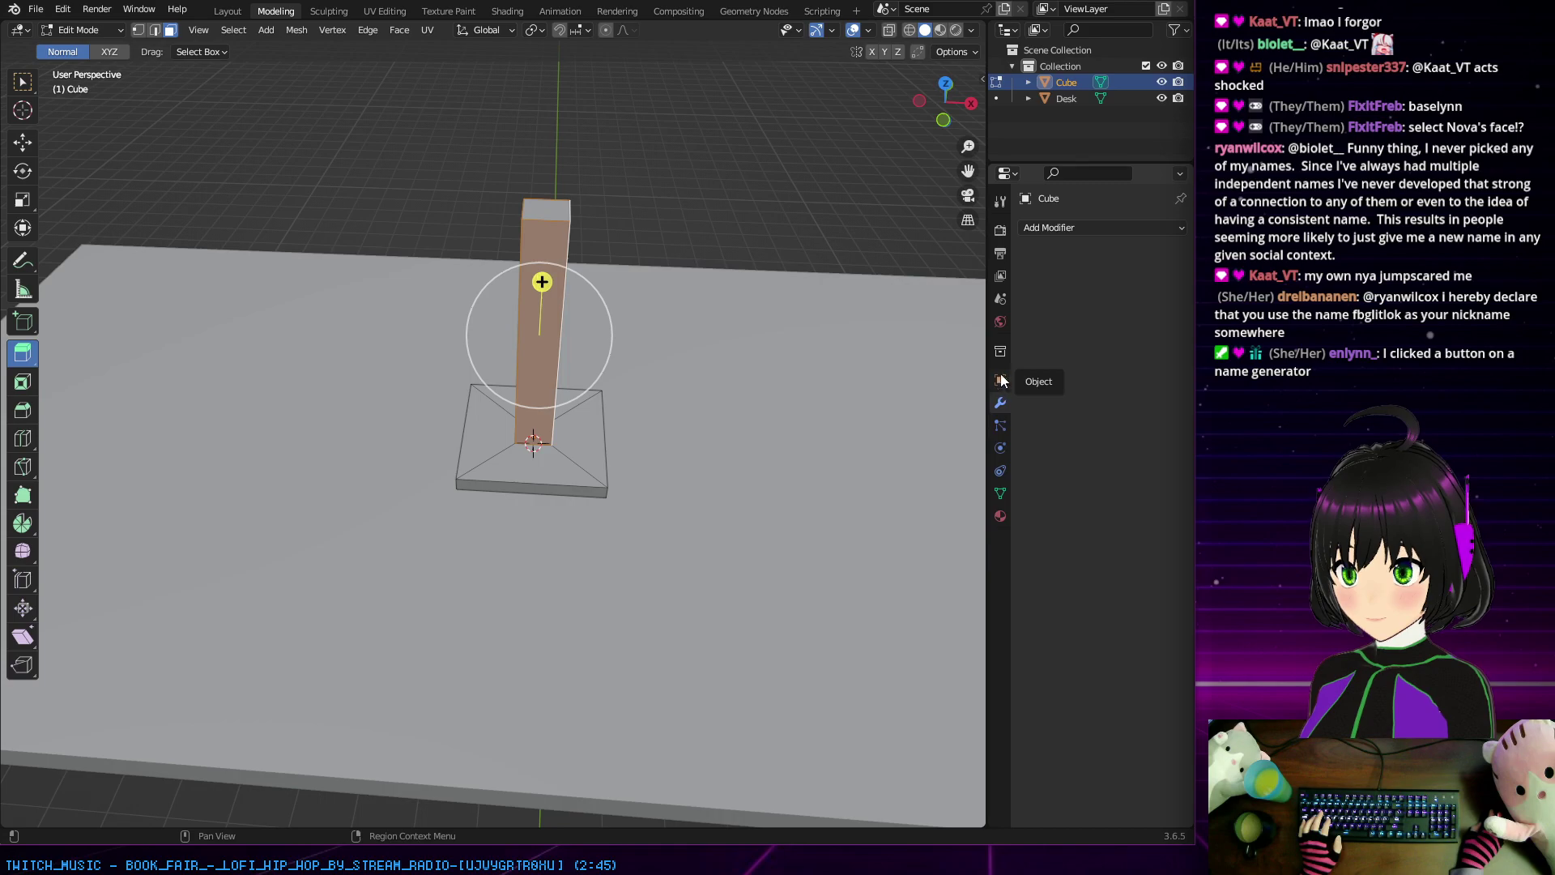
Step: Add a Subdivision Surface modifier to the slab-and-pillar mesh
left_click(1057, 227)
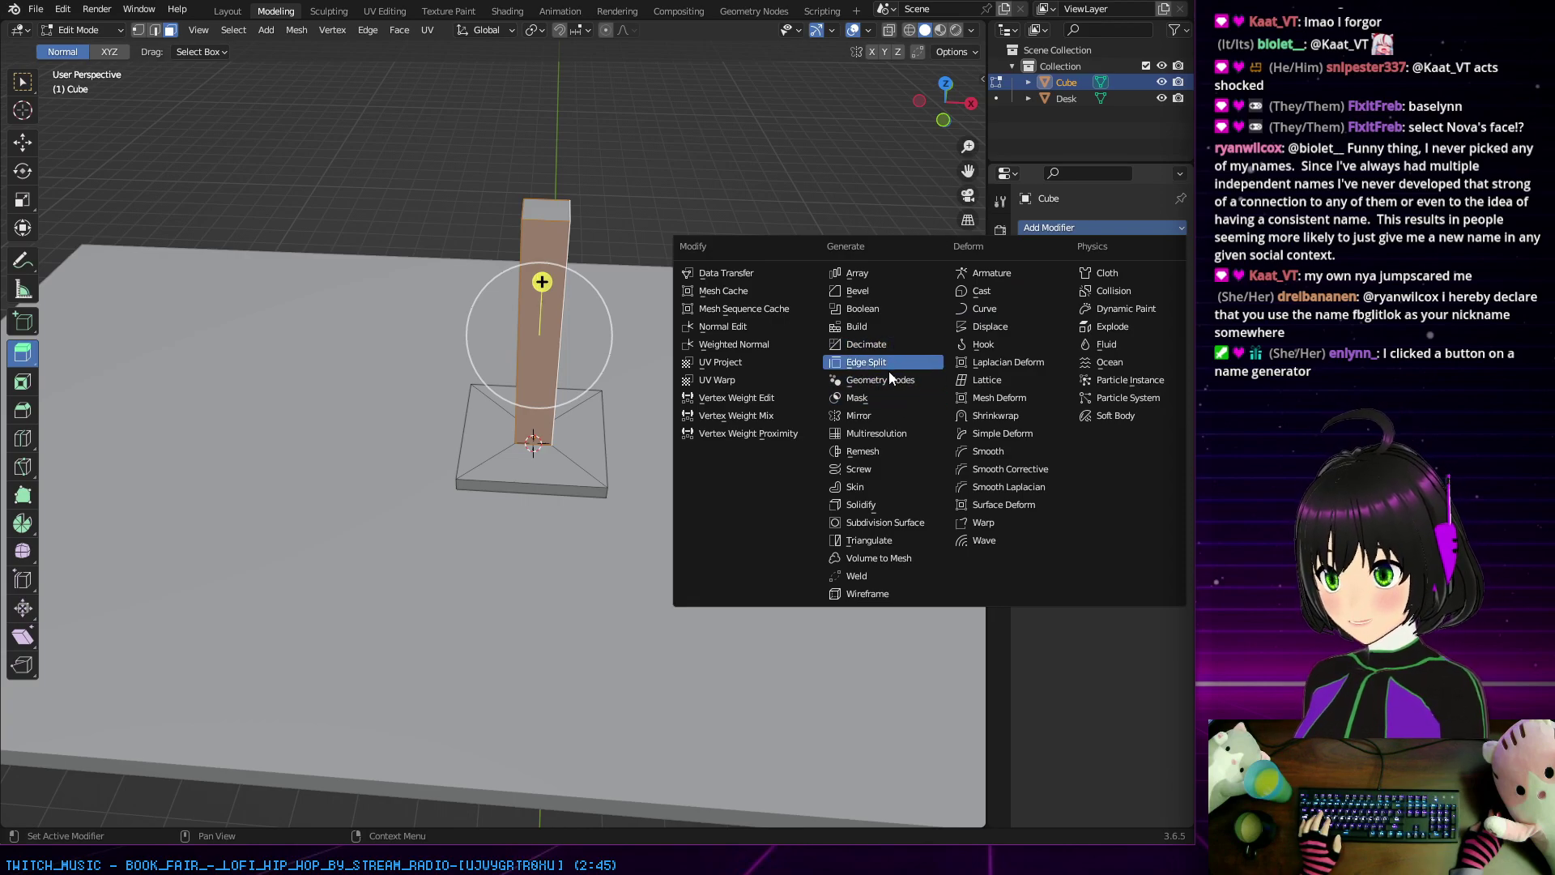
left_click(885, 522)
middle_click_drag(760, 324, 591, 234)
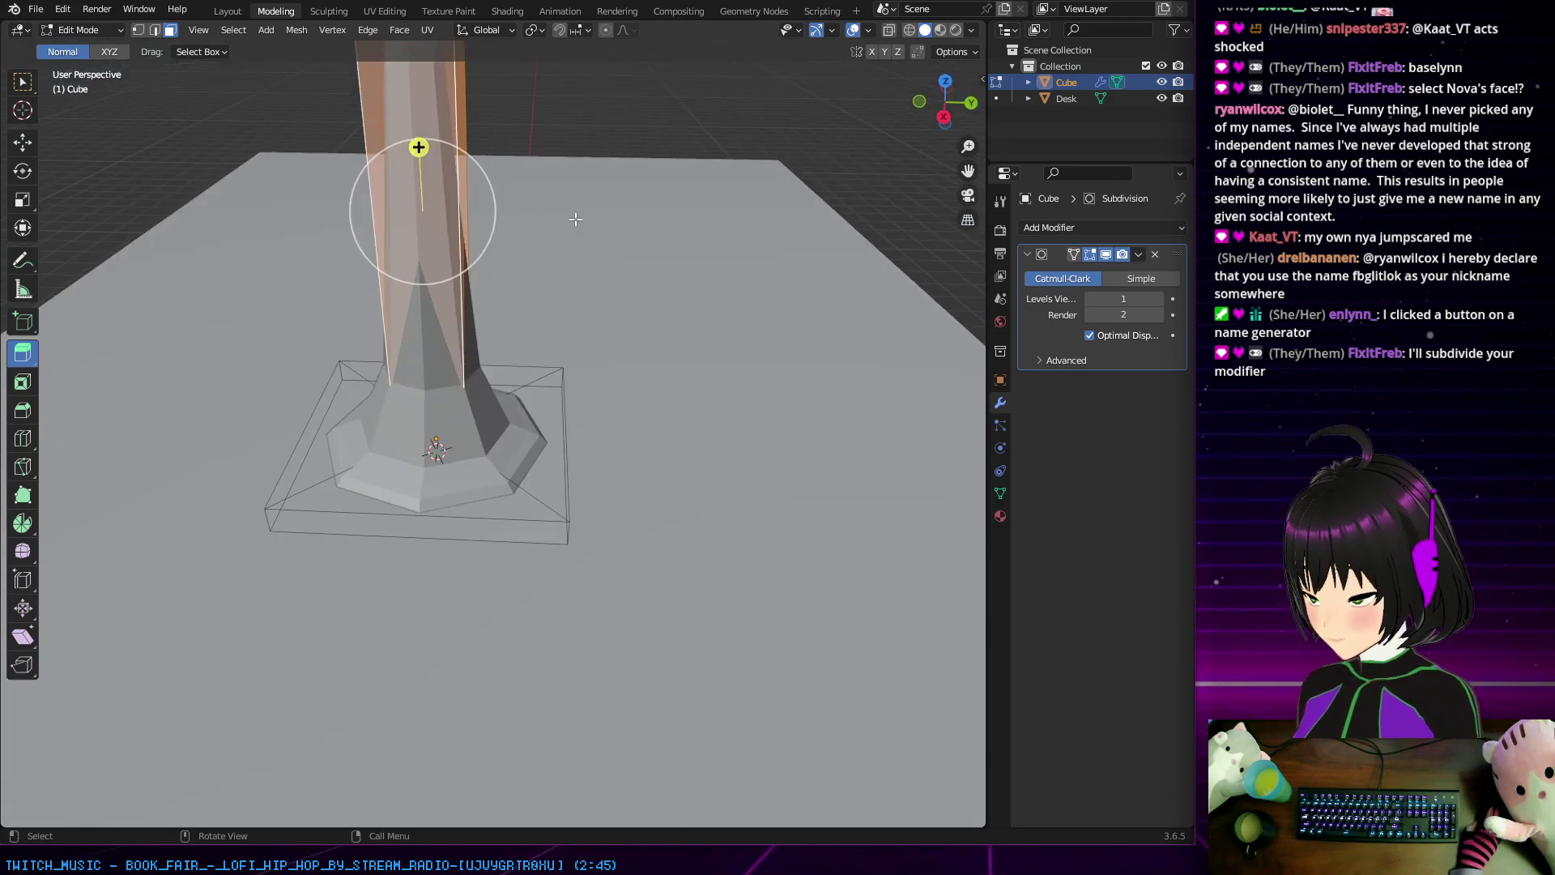
middle_click_drag(575, 215, 677, 182)
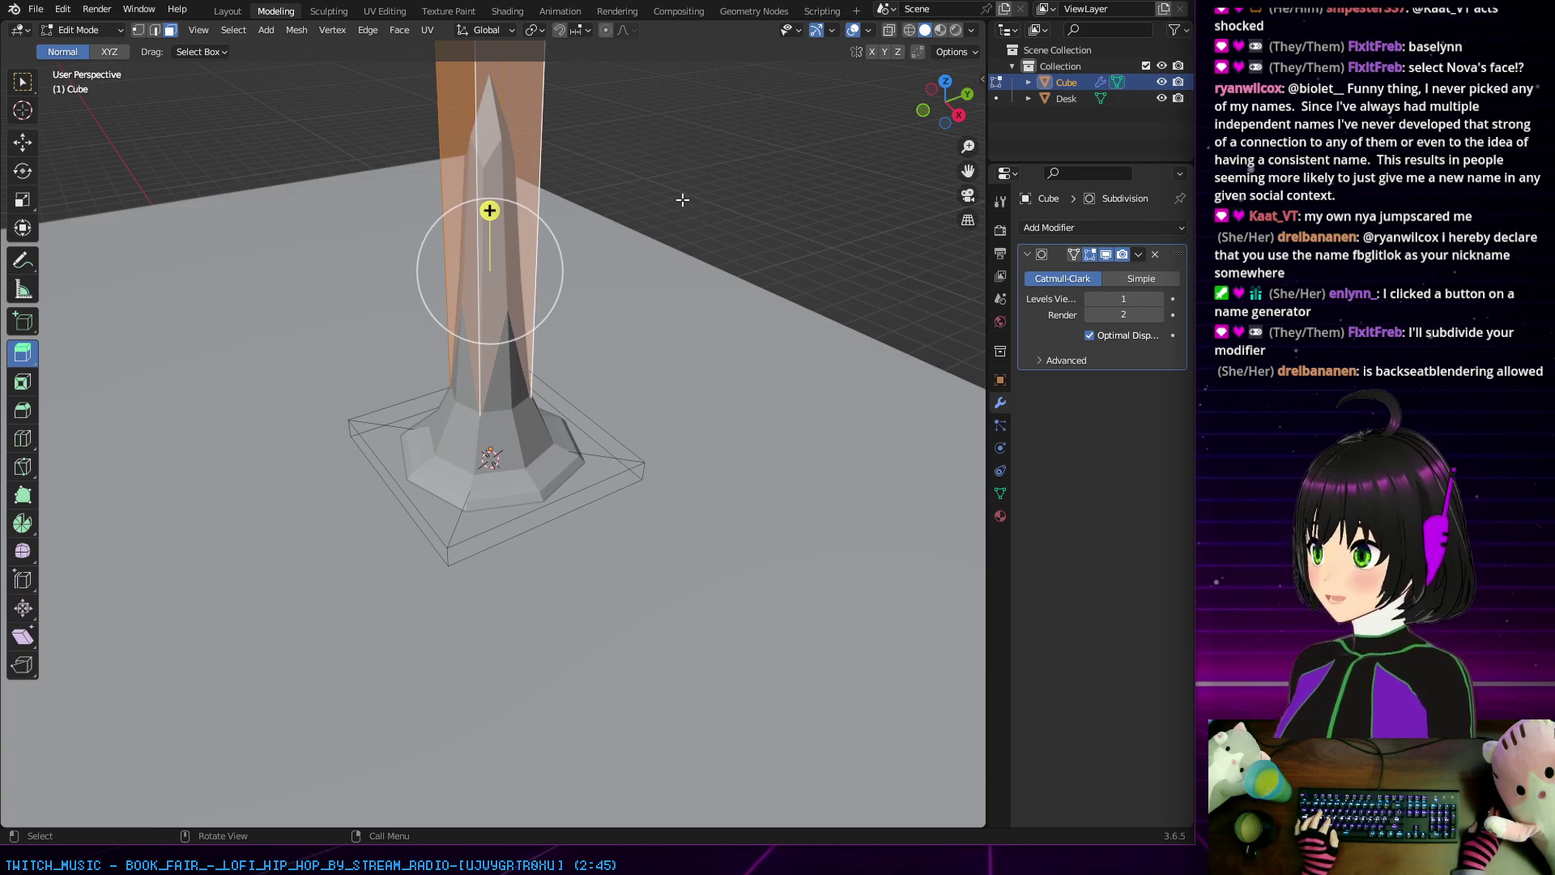
mouse_move(677, 207)
middle_mouse_down()
mouse_move(632, 239)
mouse_move(649, 204)
mouse_move(648, 234)
mouse_move(691, 182)
middle_mouse_up()
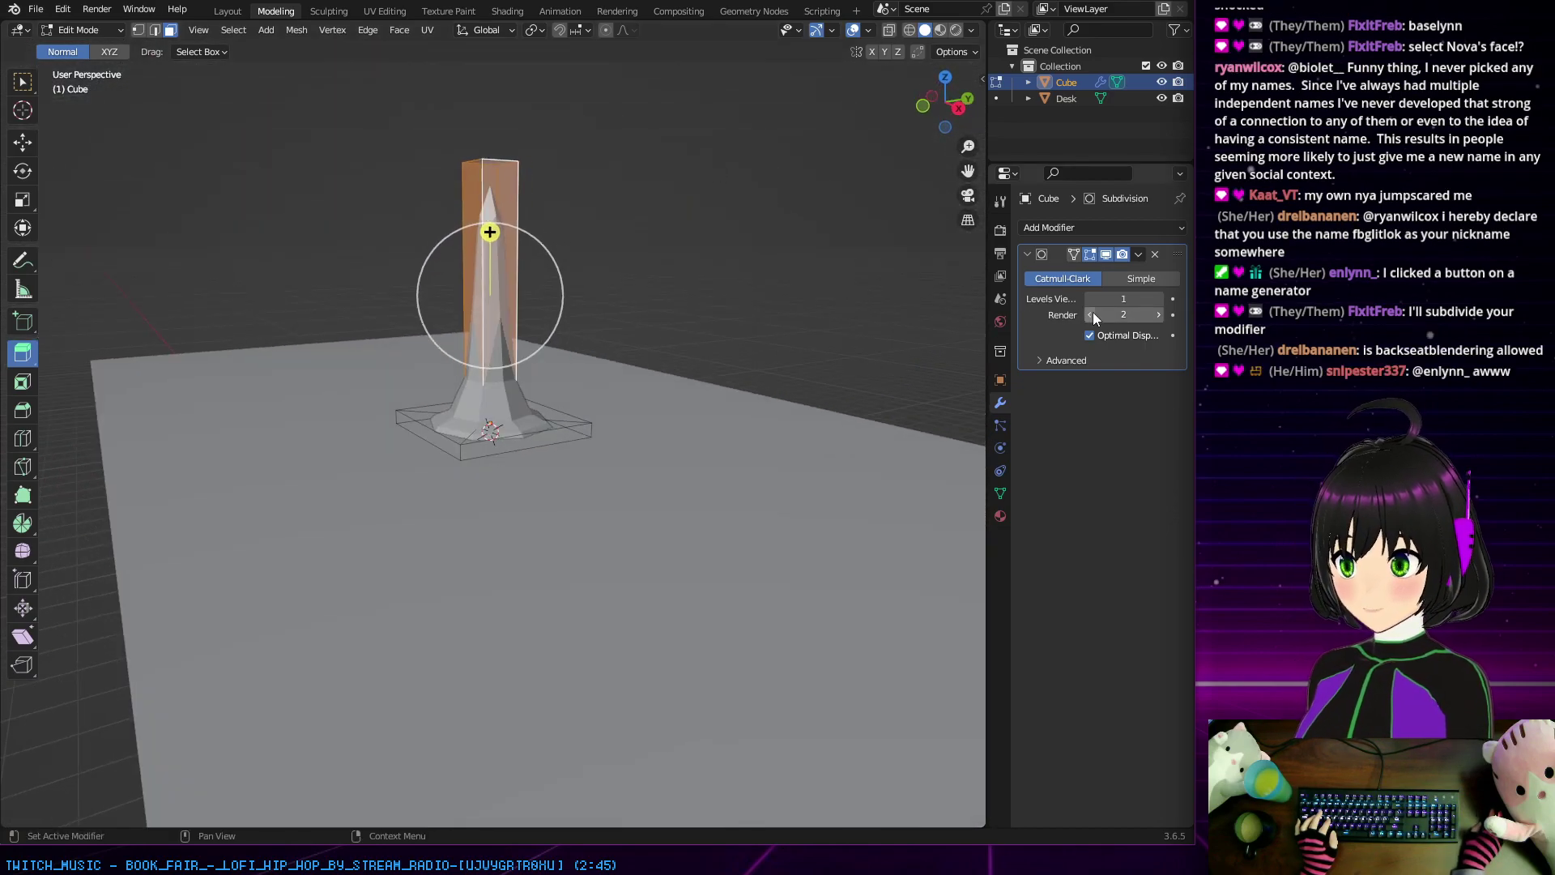
Step: Try viewport subdivision levels 2 and 3, settle on 1, then reduce selection to the pillar's top face
left_click(1160, 298)
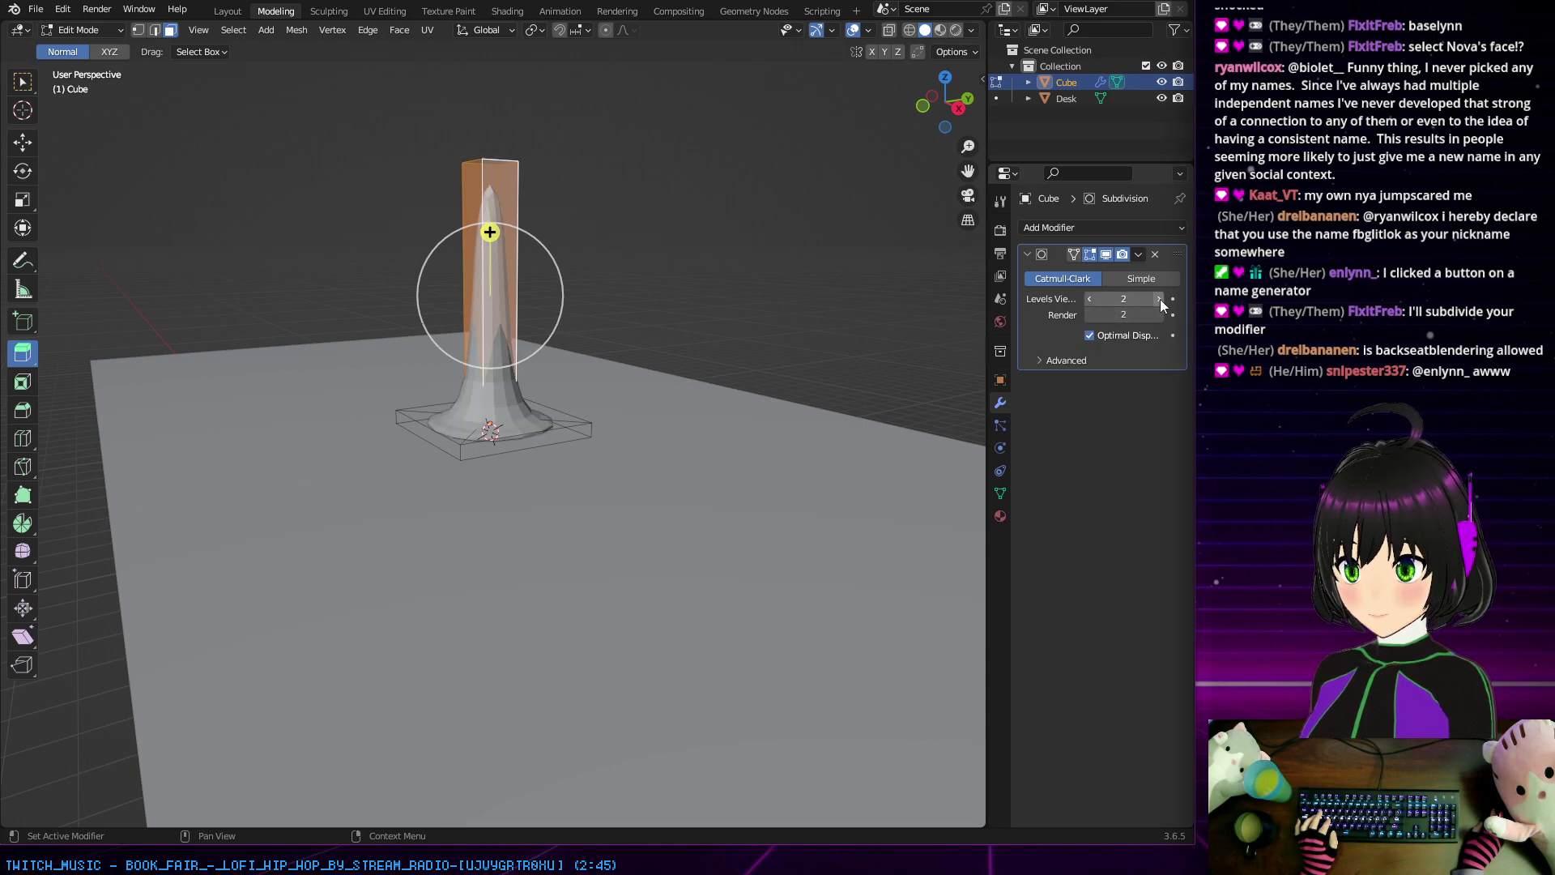
left_click(1160, 299)
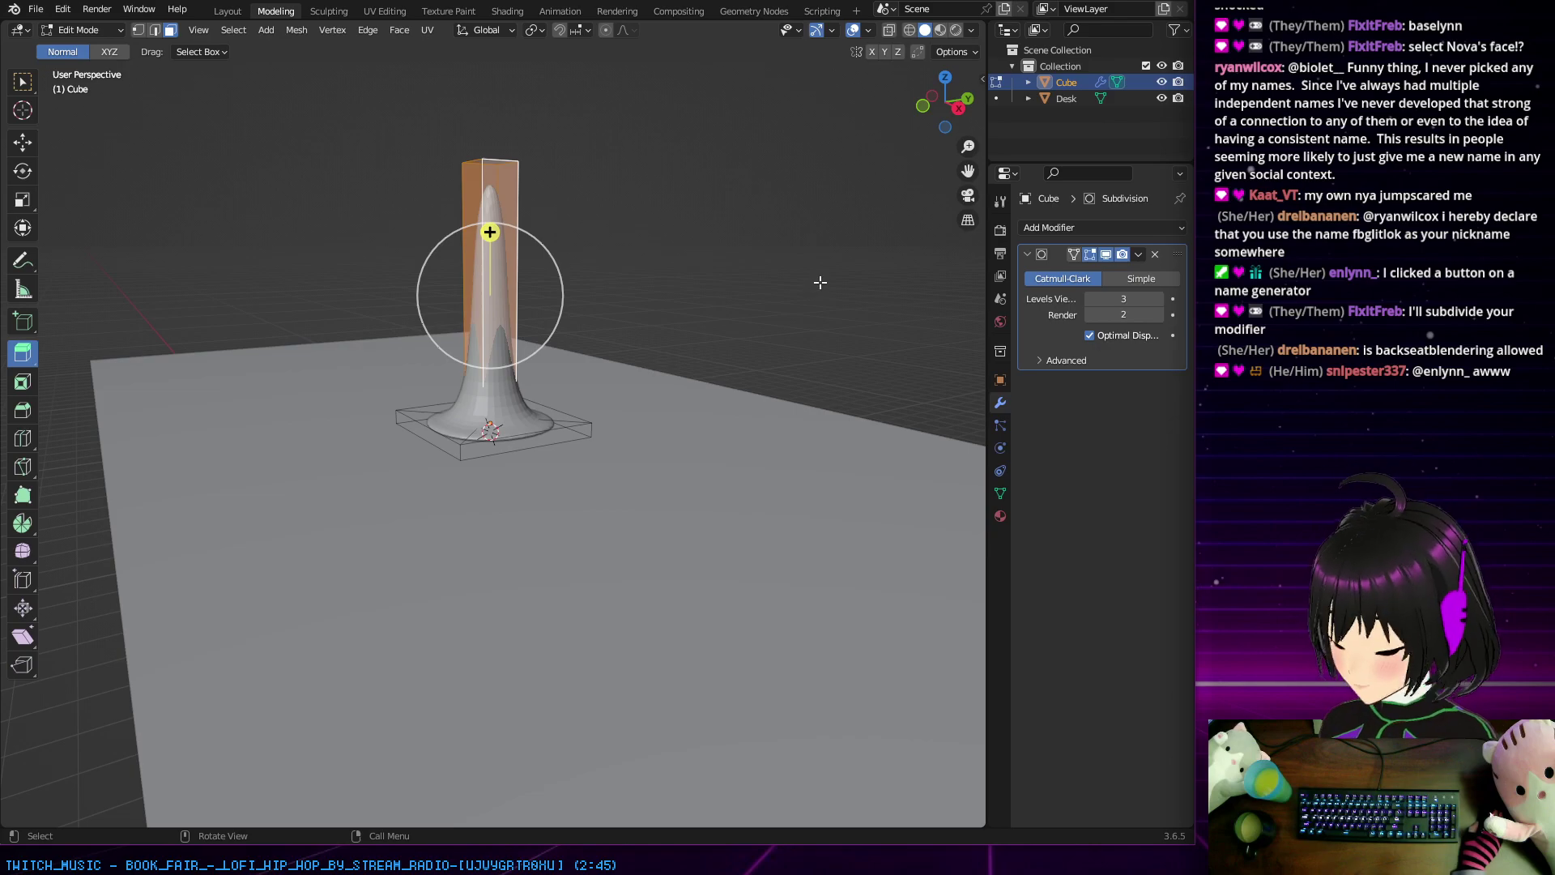
left_click(1089, 299)
left_click(1090, 298)
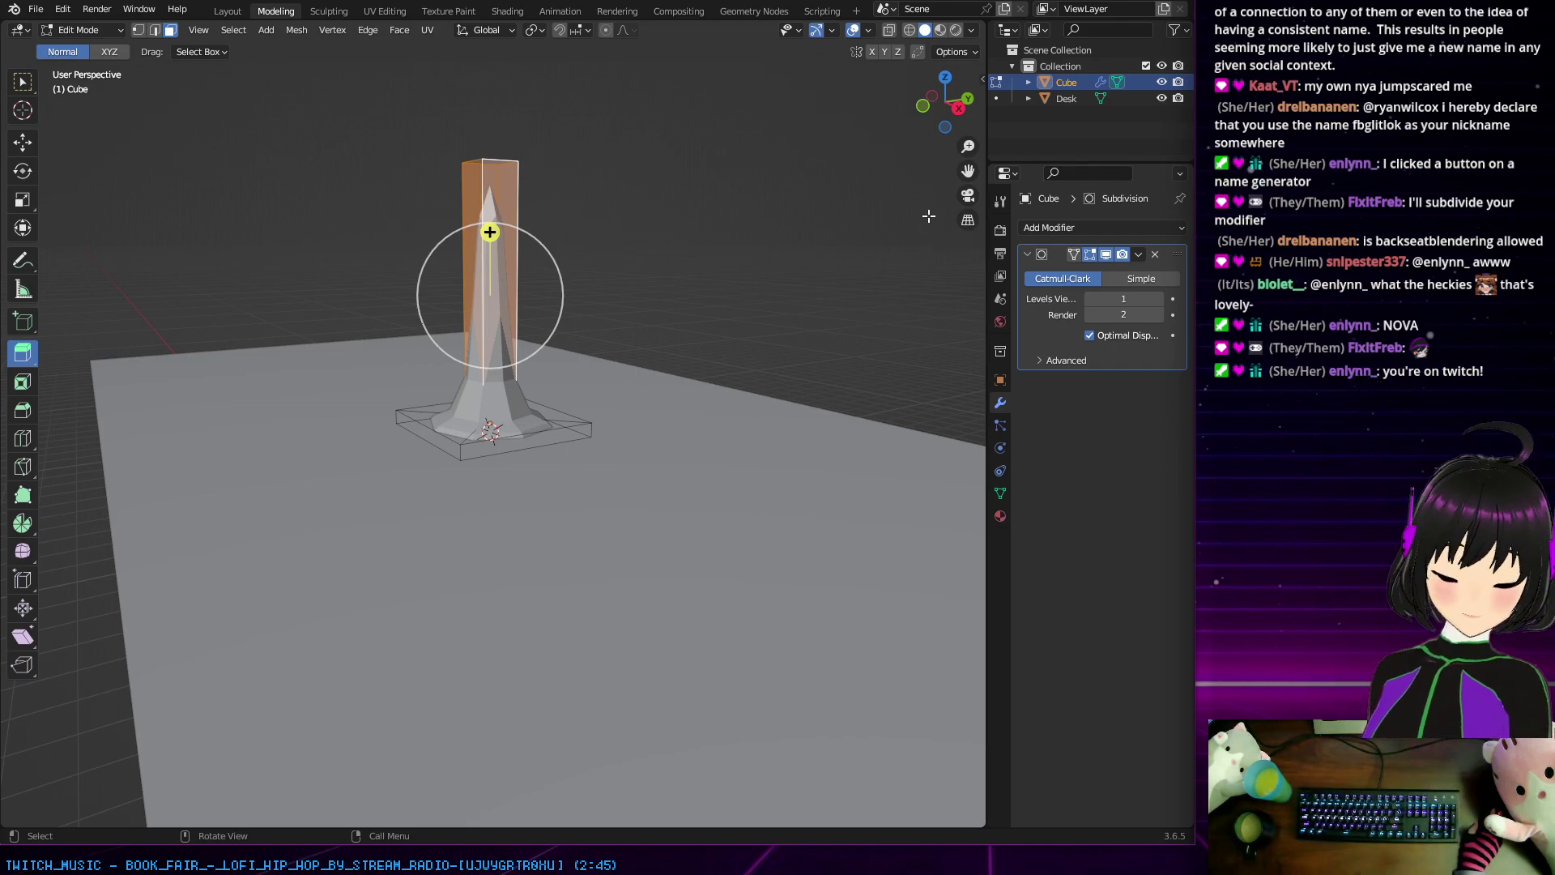
middle_click_drag(928, 217, 622, 322)
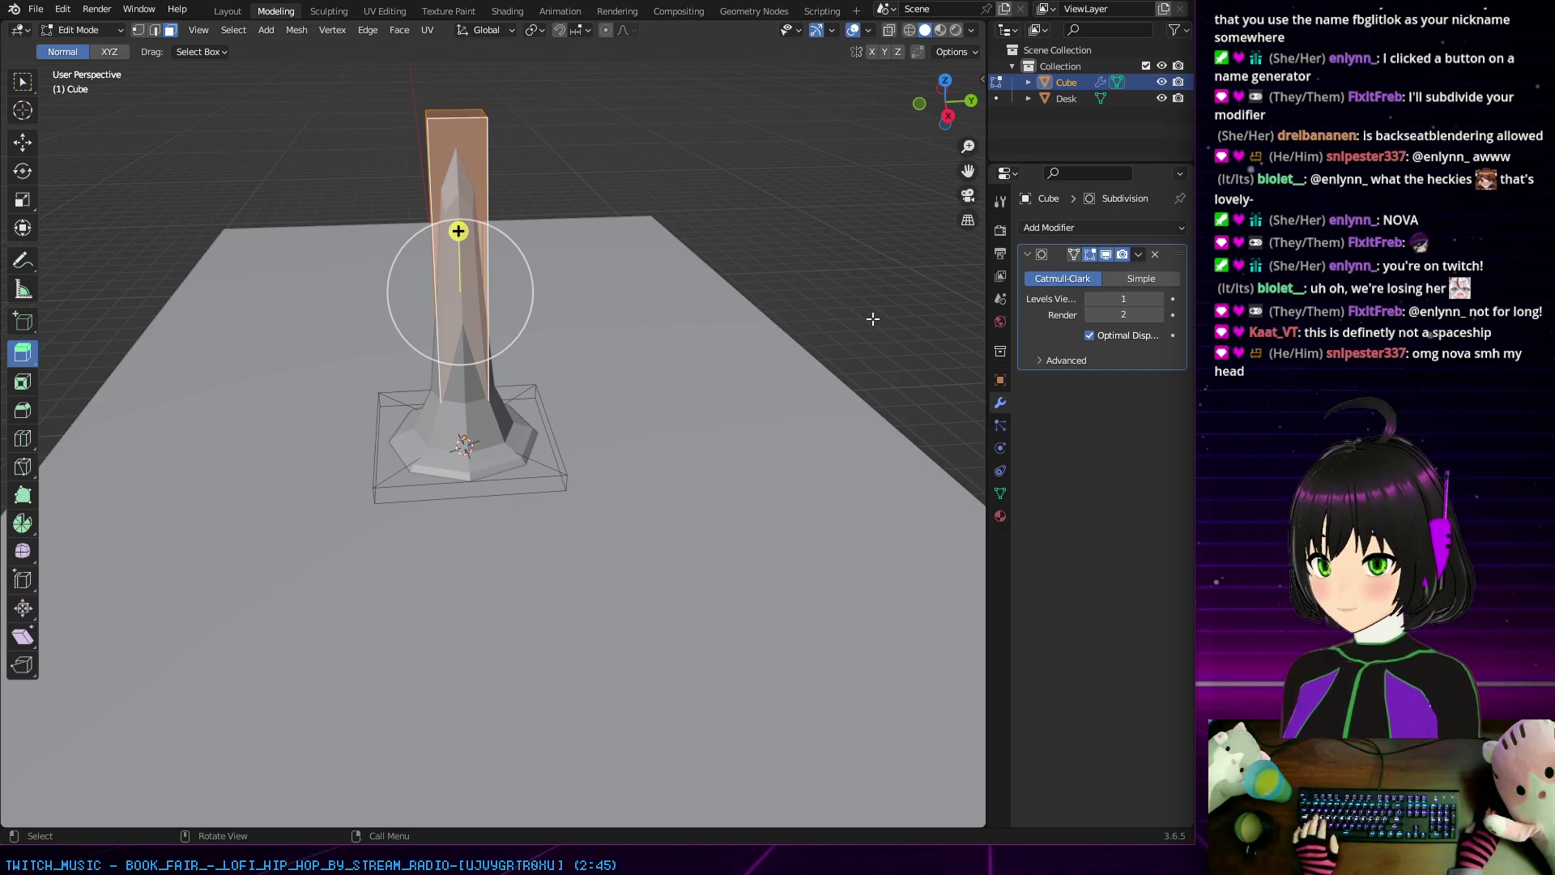
key("ctrl")
key("ctrl+z")
key("ctrl+z")
key("ctrl+z")
key("ctrl+z")
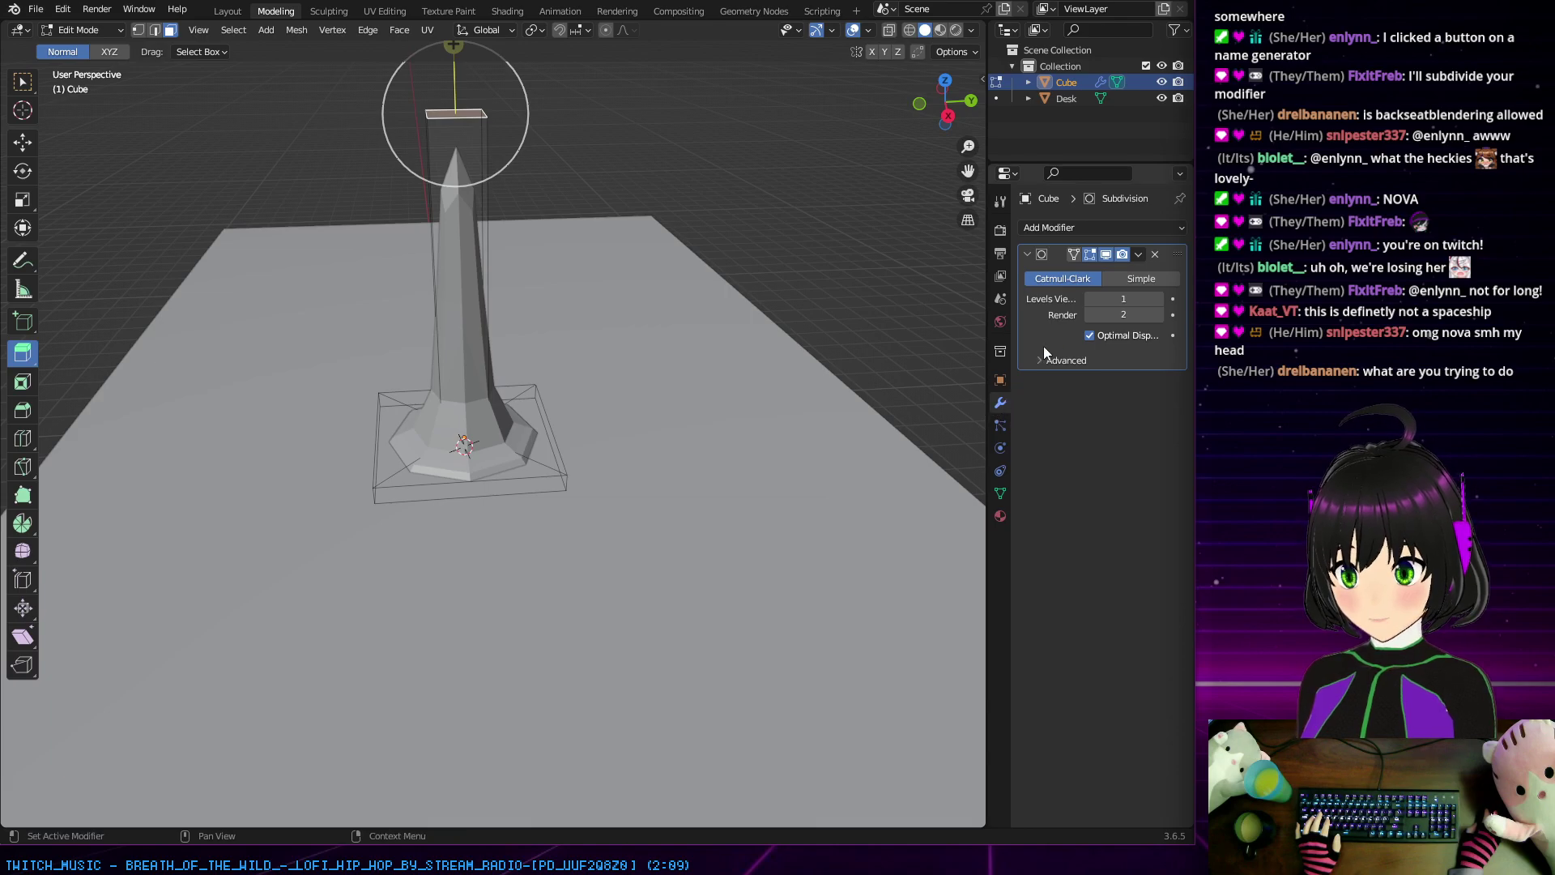
left_click(1153, 254)
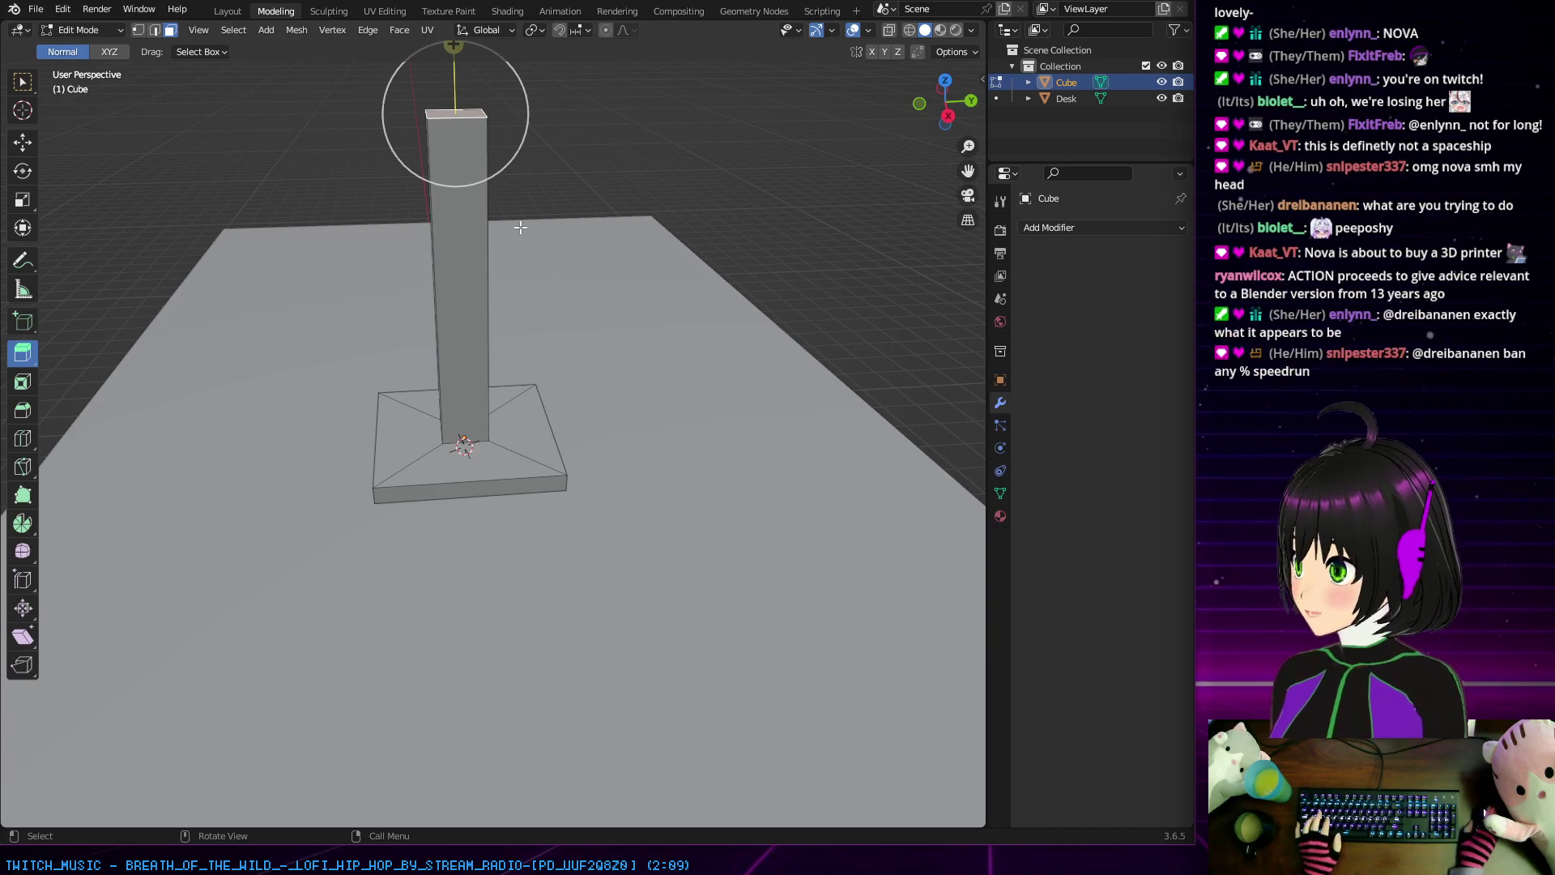
mouse_move(563, 253)
middle_mouse_down()
mouse_move(577, 267)
mouse_move(577, 251)
middle_mouse_up()
left_click(525, 281)
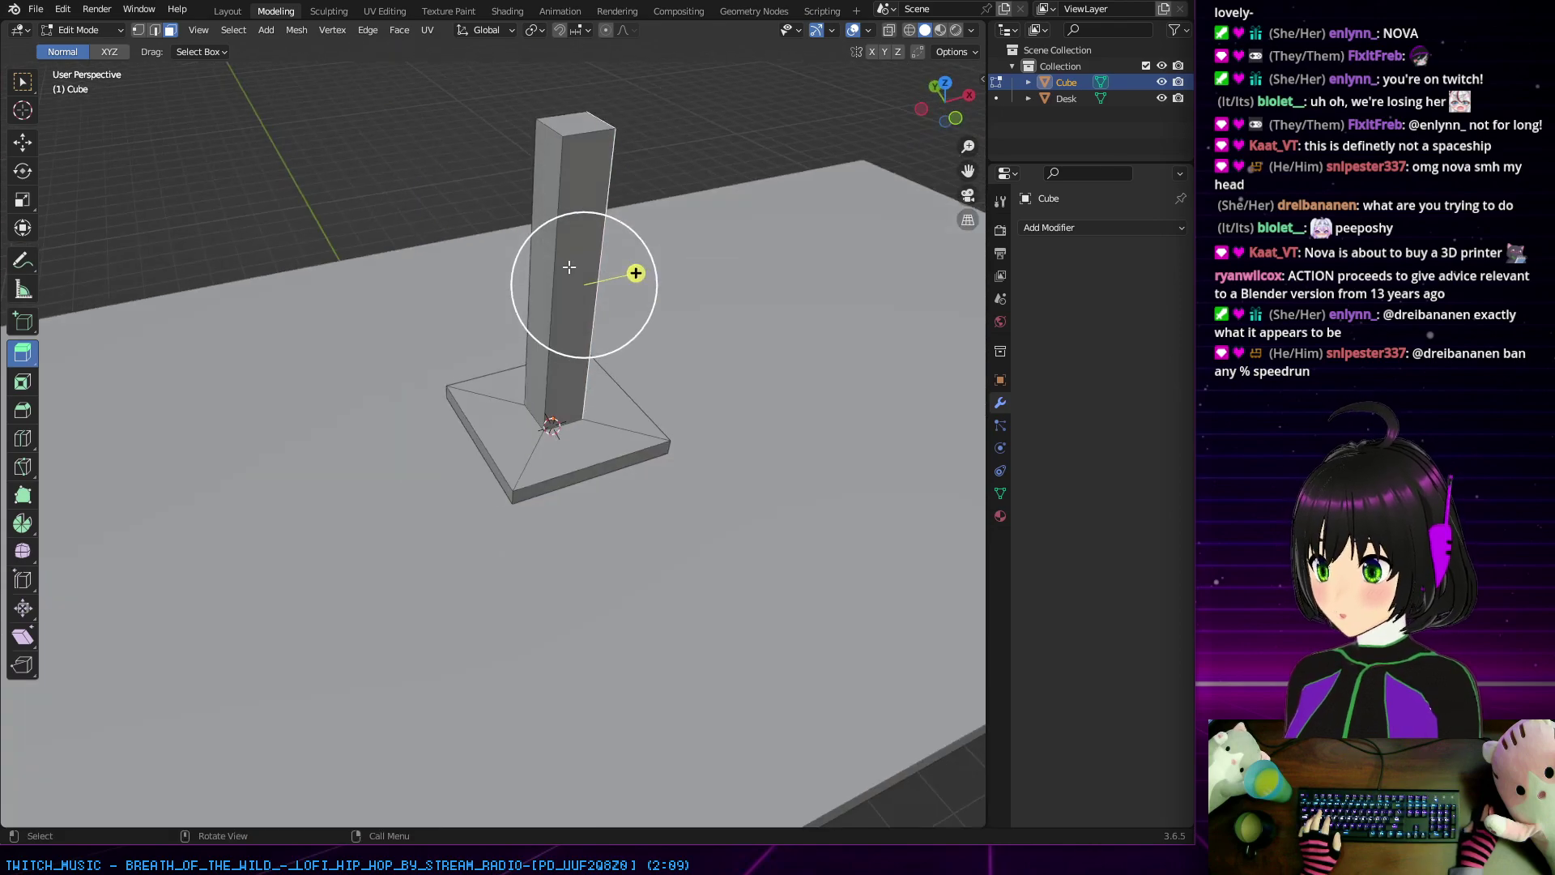
left_click(575, 197, "shift")
middle_click_drag(575, 196, 390, 237)
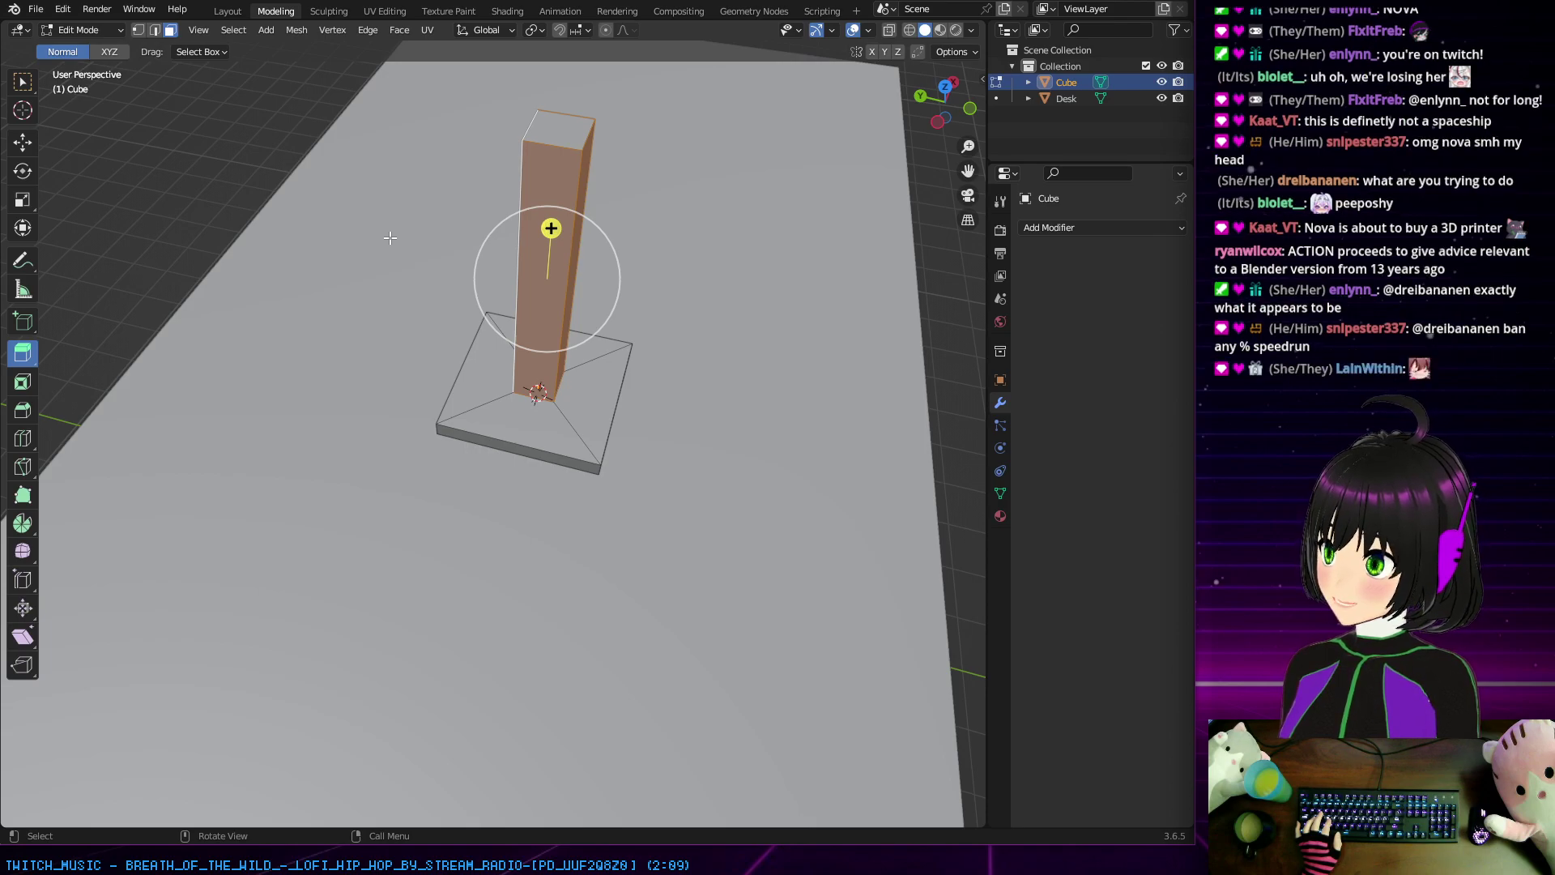
middle_click_drag(390, 237, 484, 272)
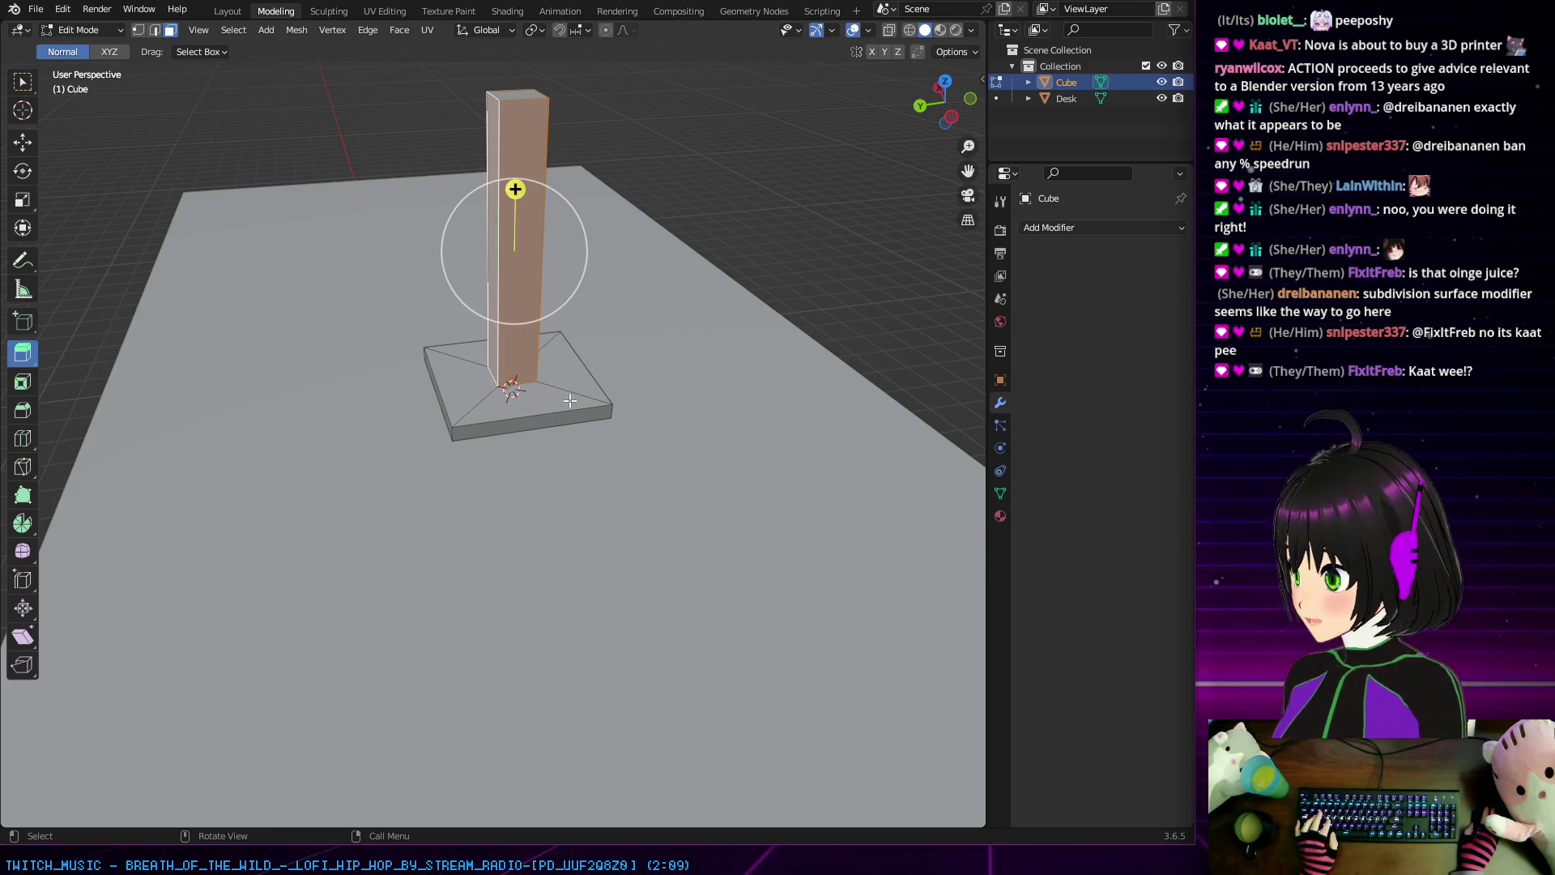
Step: Add a Subdivision Surface modifier, briefly trying Simple before keeping Catmull-Clark
left_click(1067, 228)
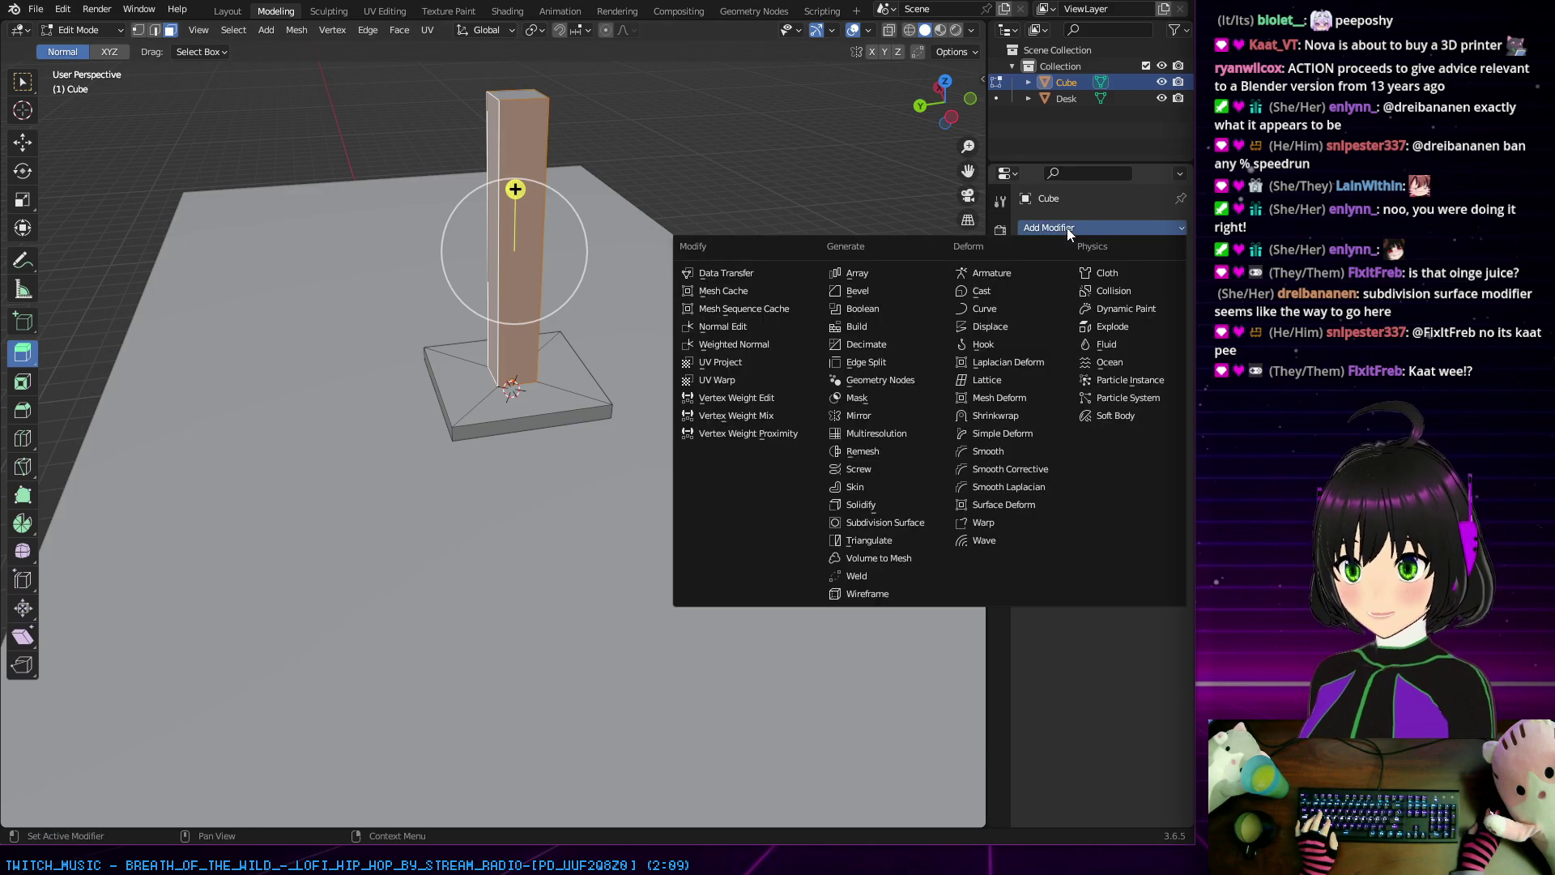
left_click(890, 521)
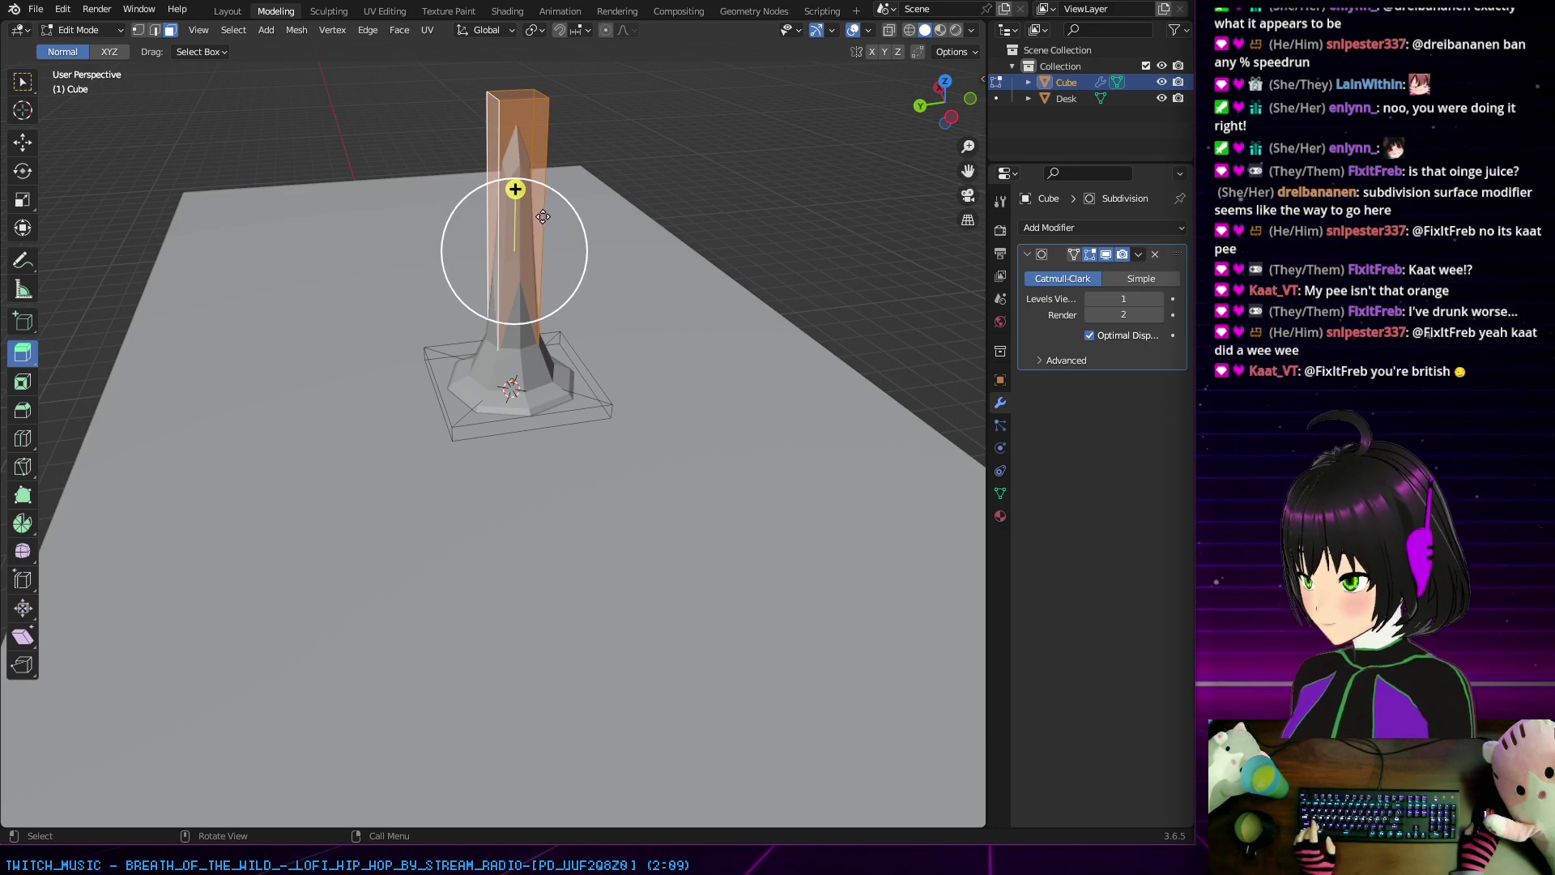
middle_click_drag(539, 224, 648, 236)
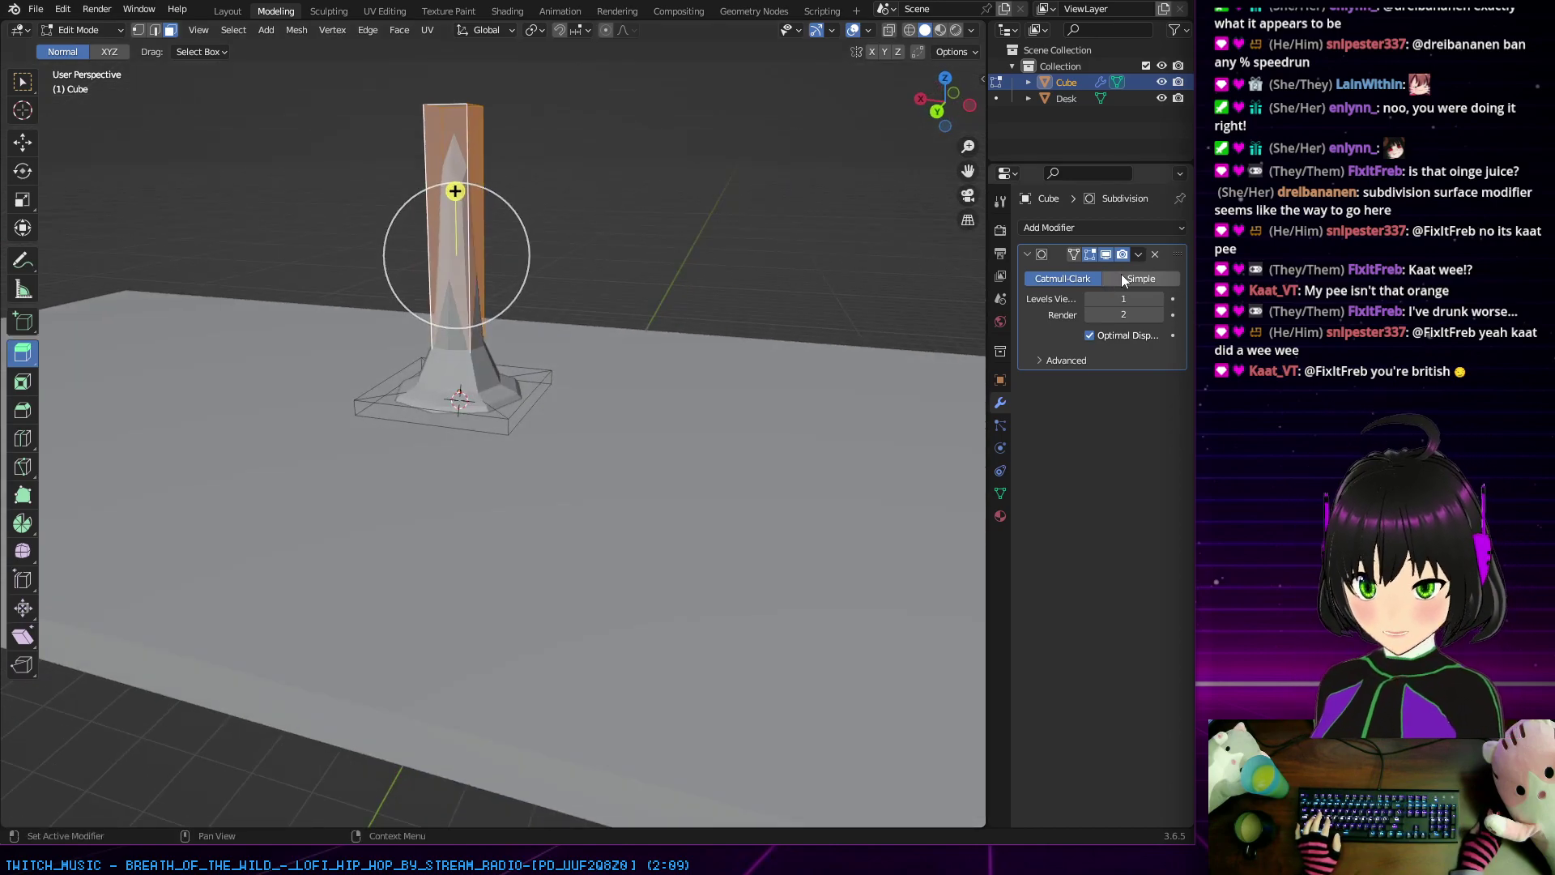
left_click(1122, 279)
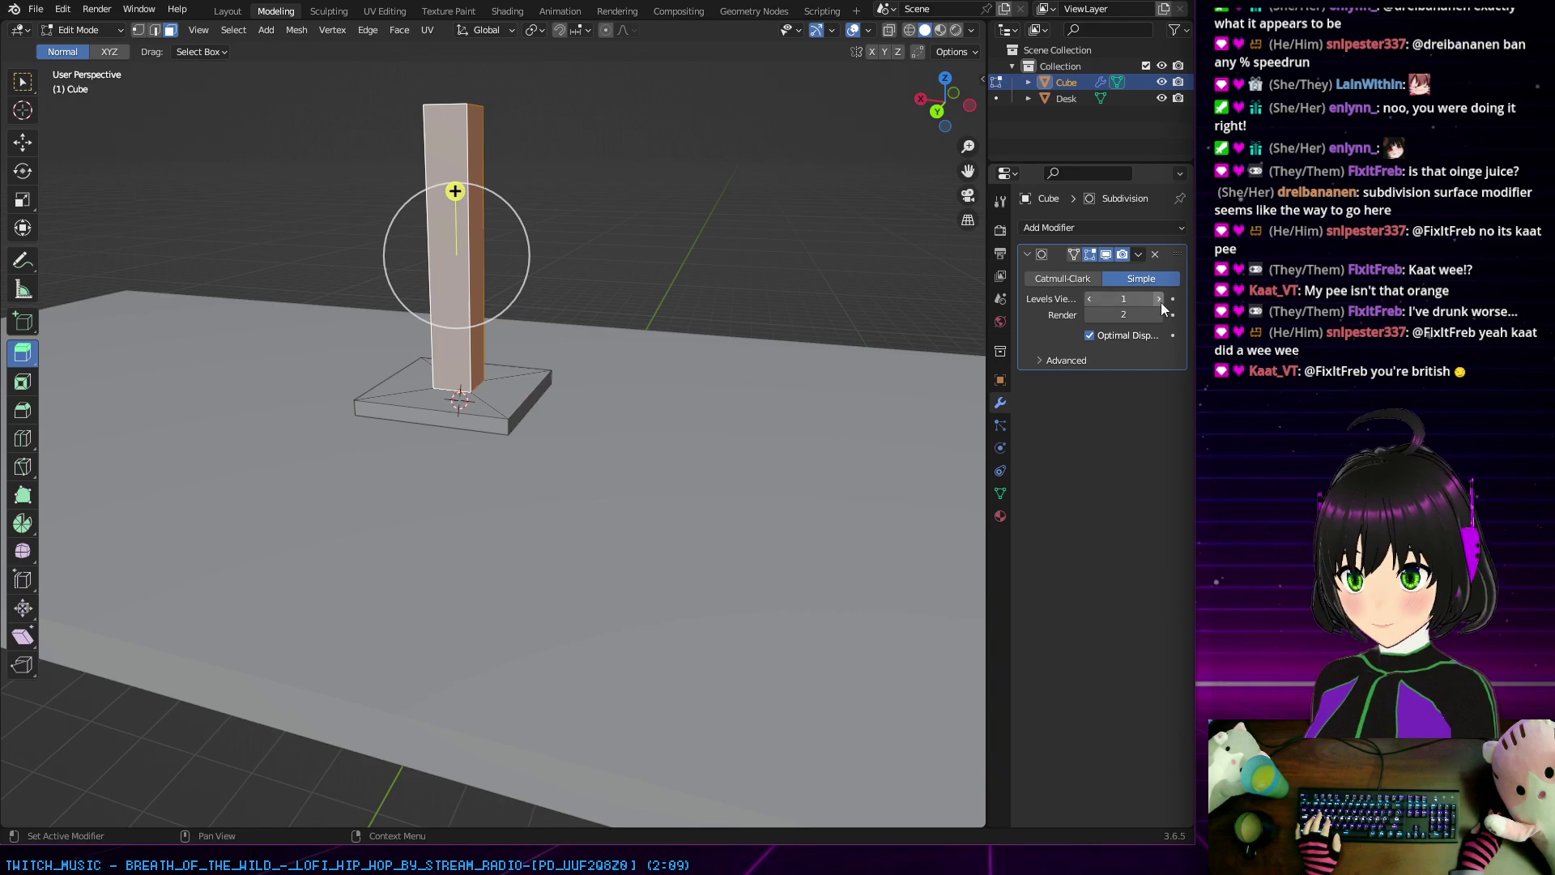
left_click(1073, 278)
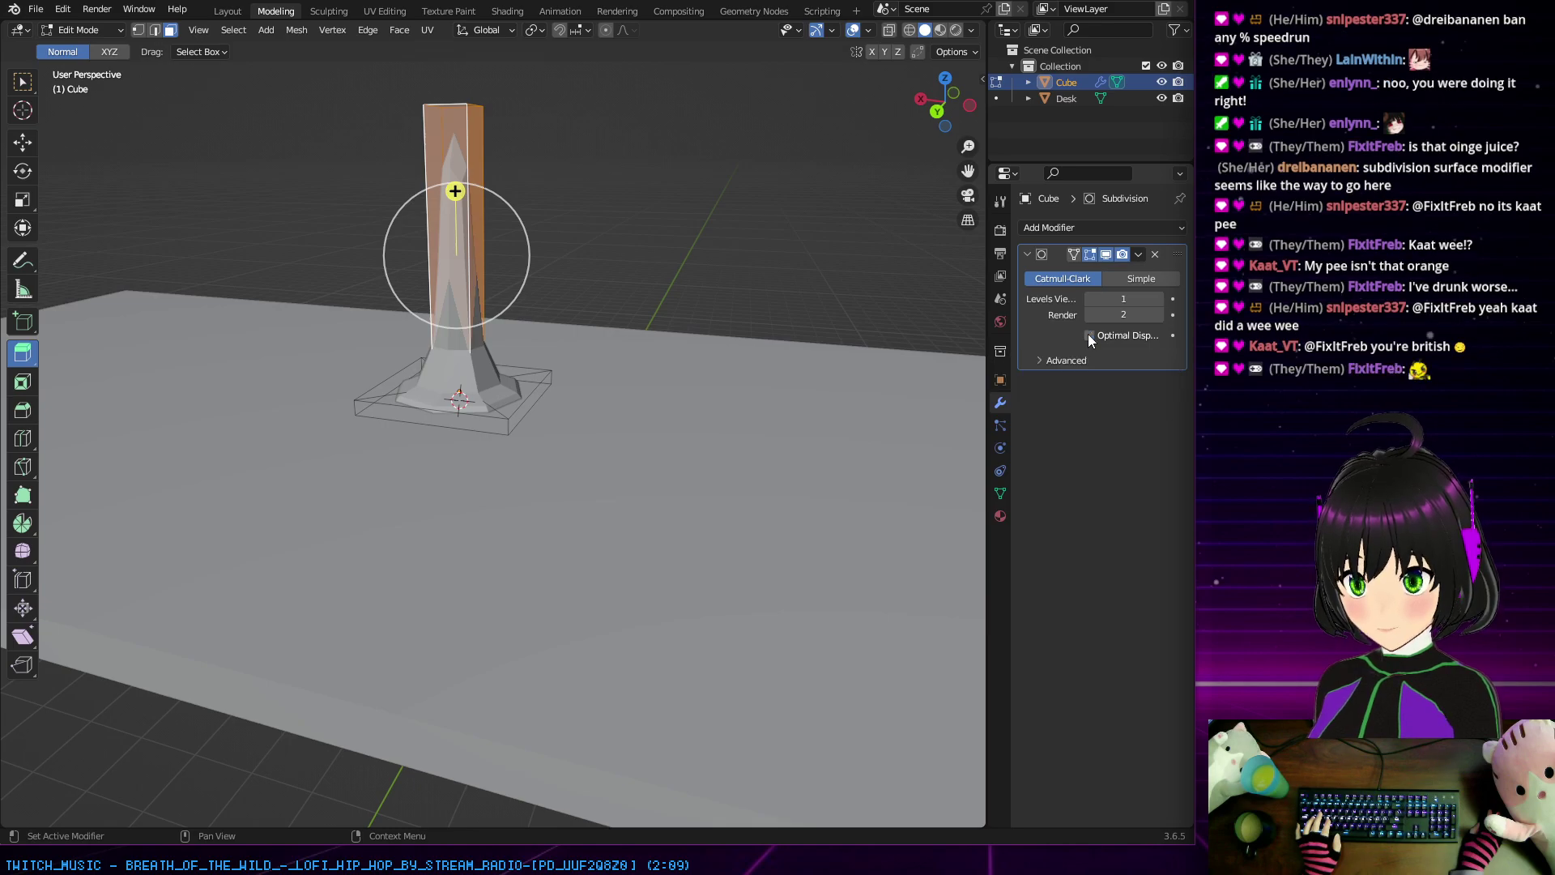
Step: In Advanced settings, keep Limit Surface on and boundary smoothing All, and enable Use Creases
left_click(1038, 360)
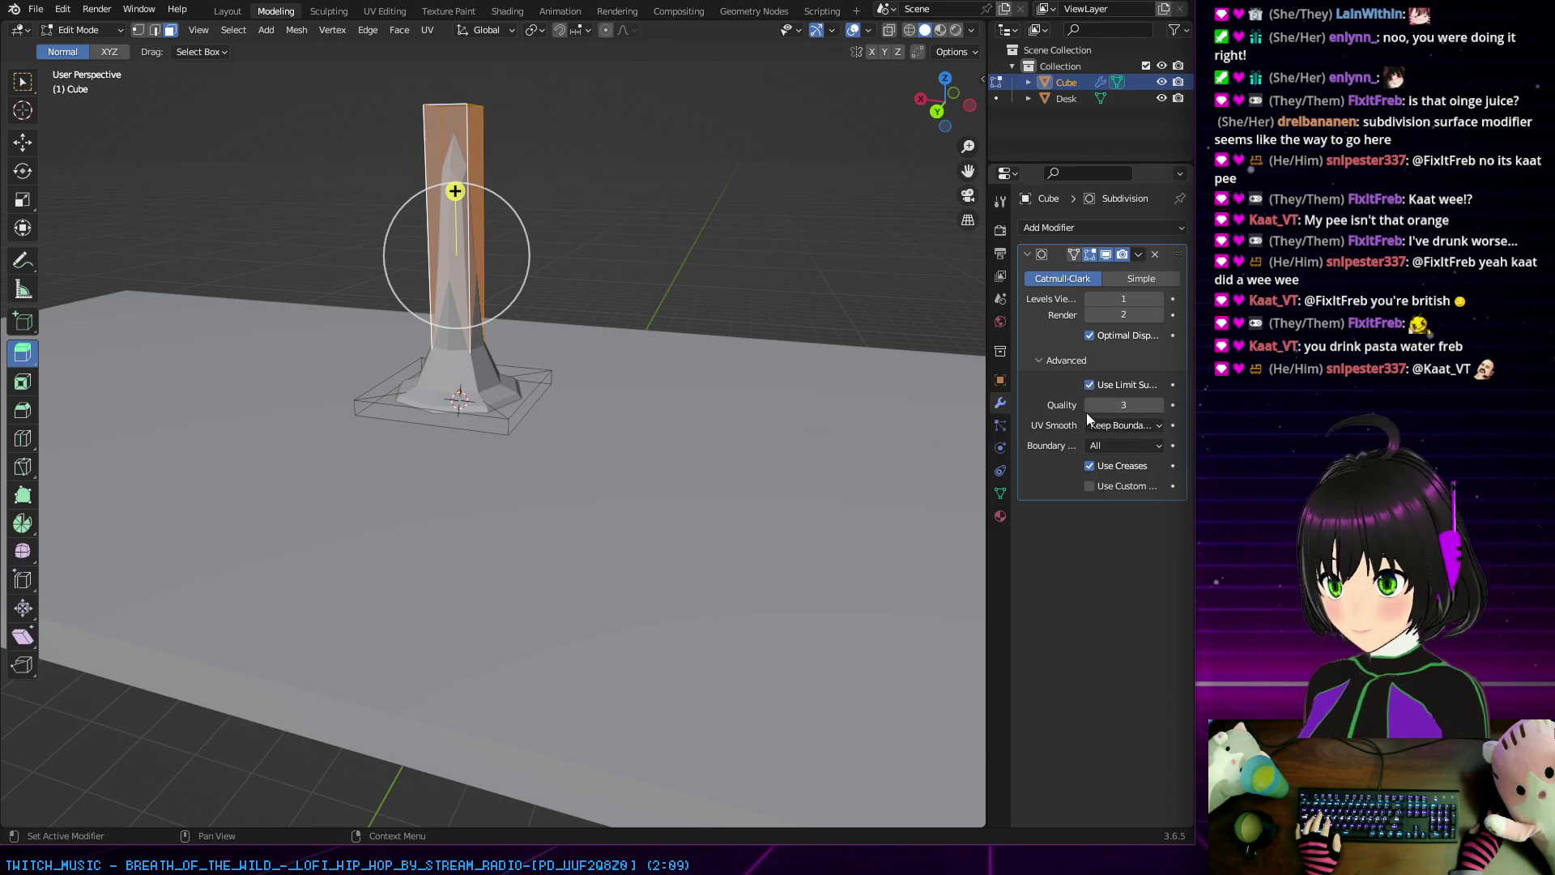
left_click(1089, 385)
left_click(1089, 385)
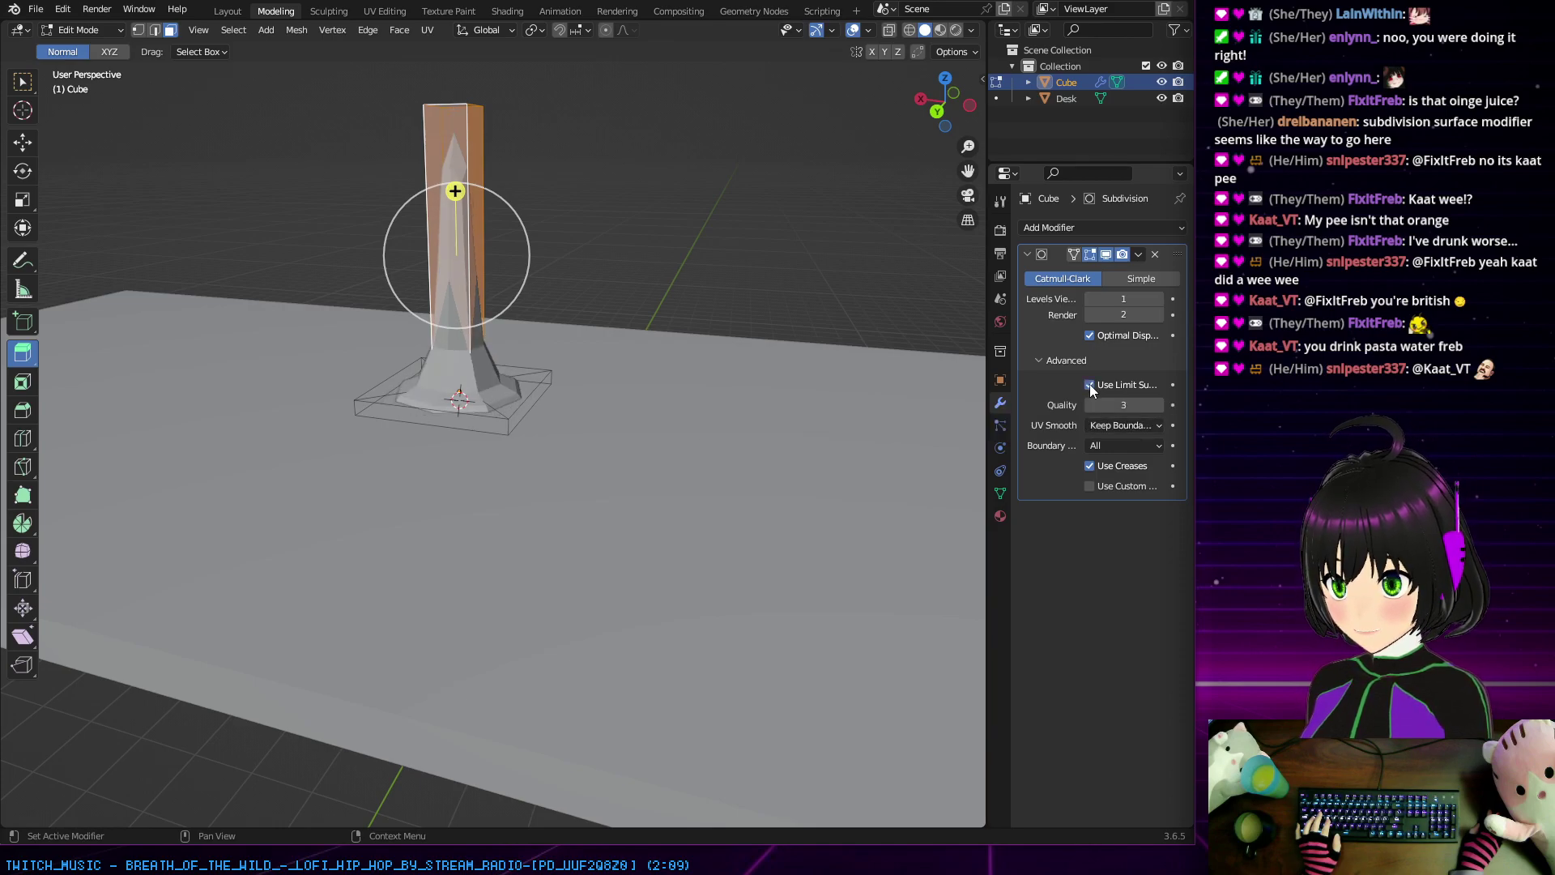
left_click(1089, 385)
left_click(1090, 384)
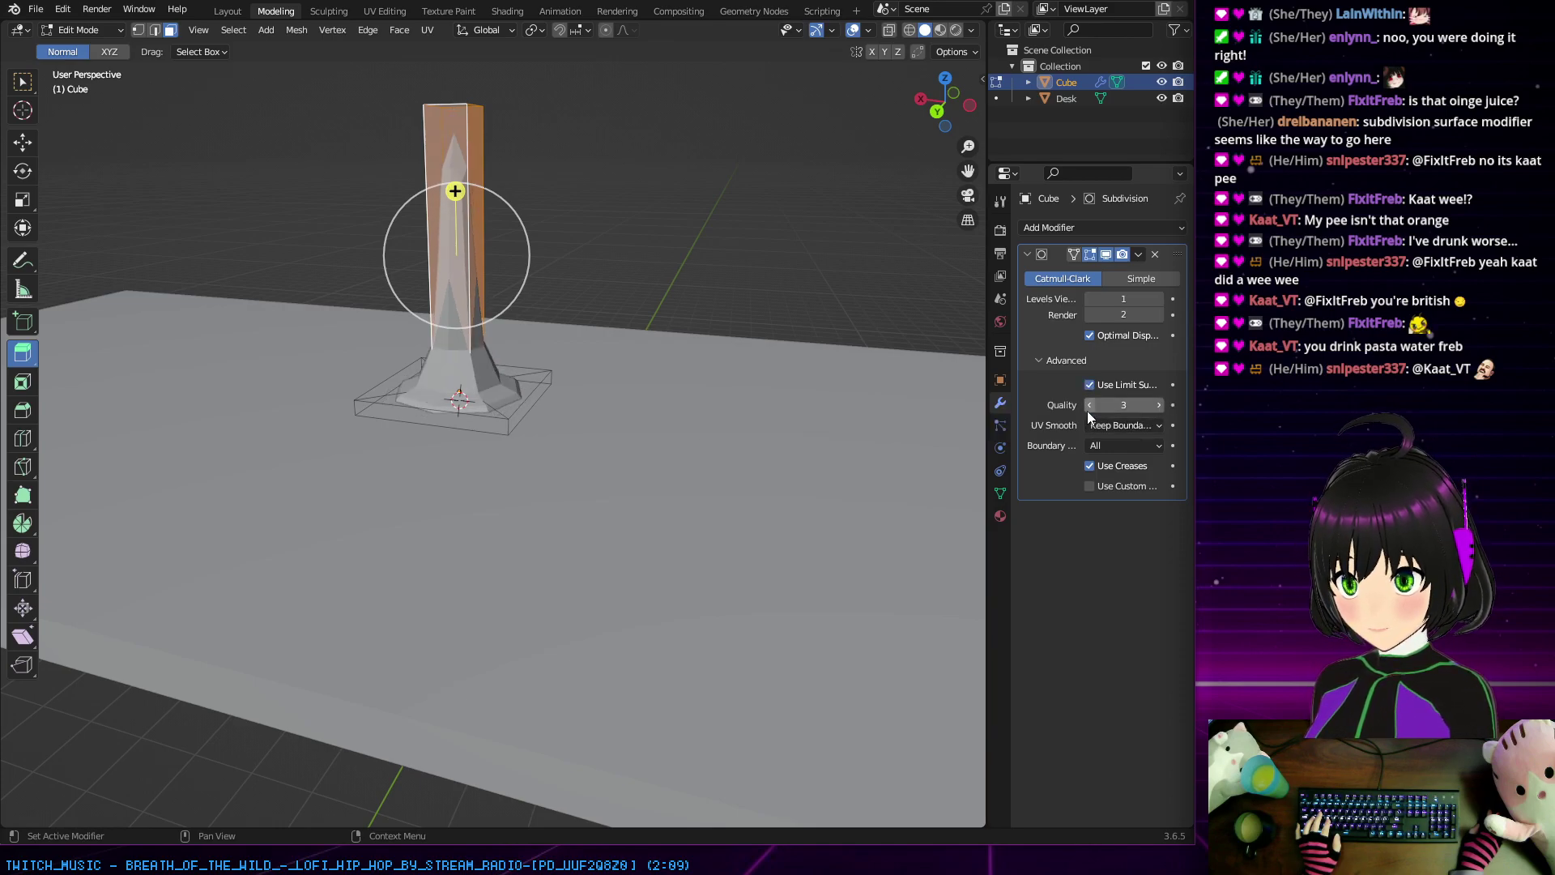
left_click(1105, 446)
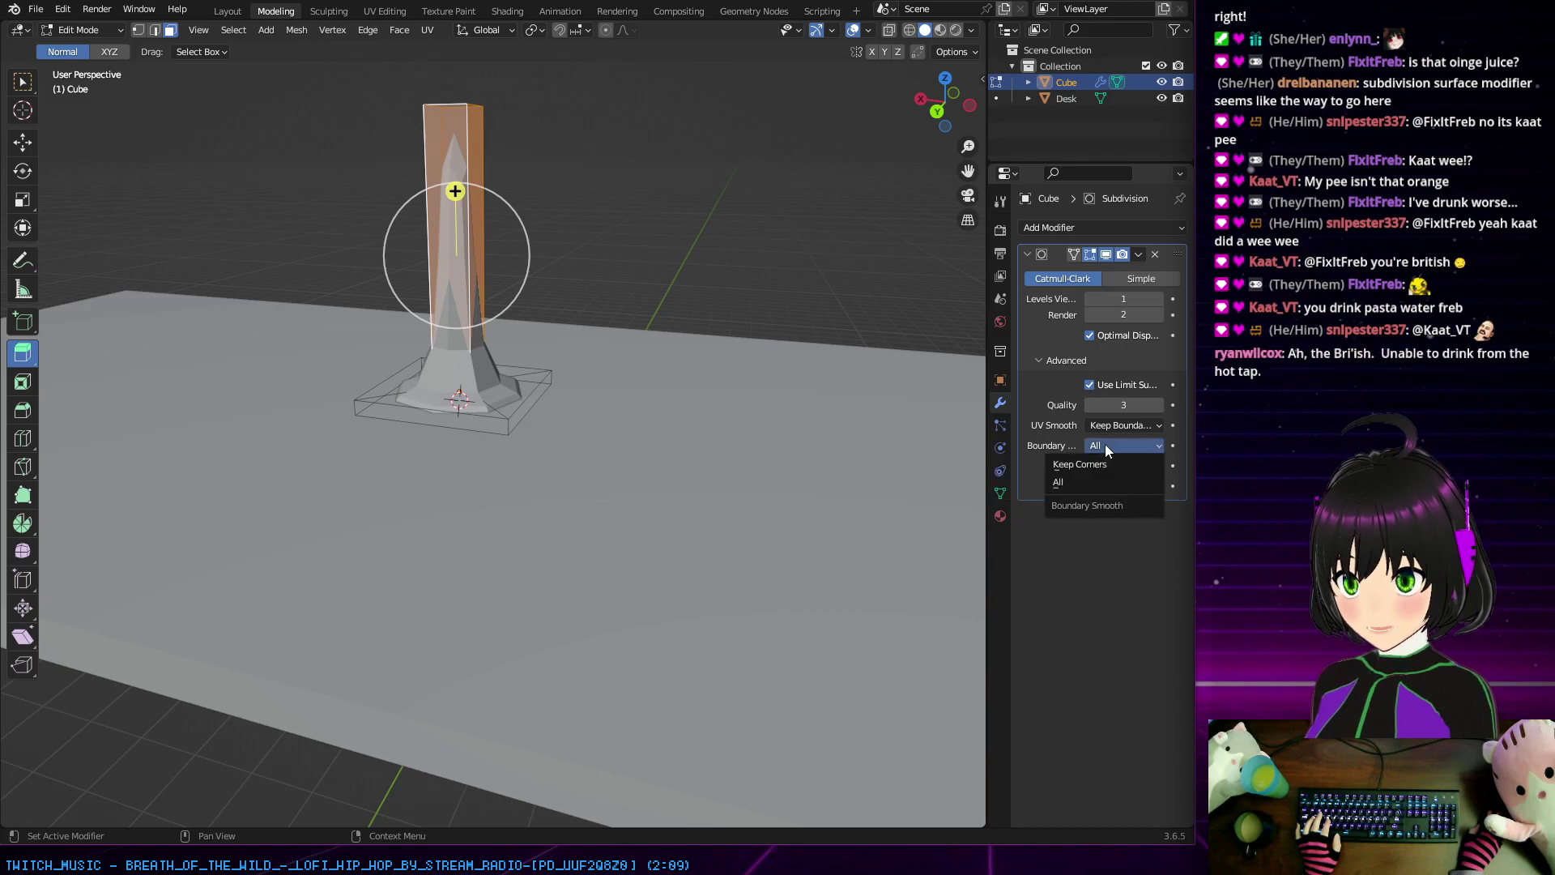
left_click(1105, 445)
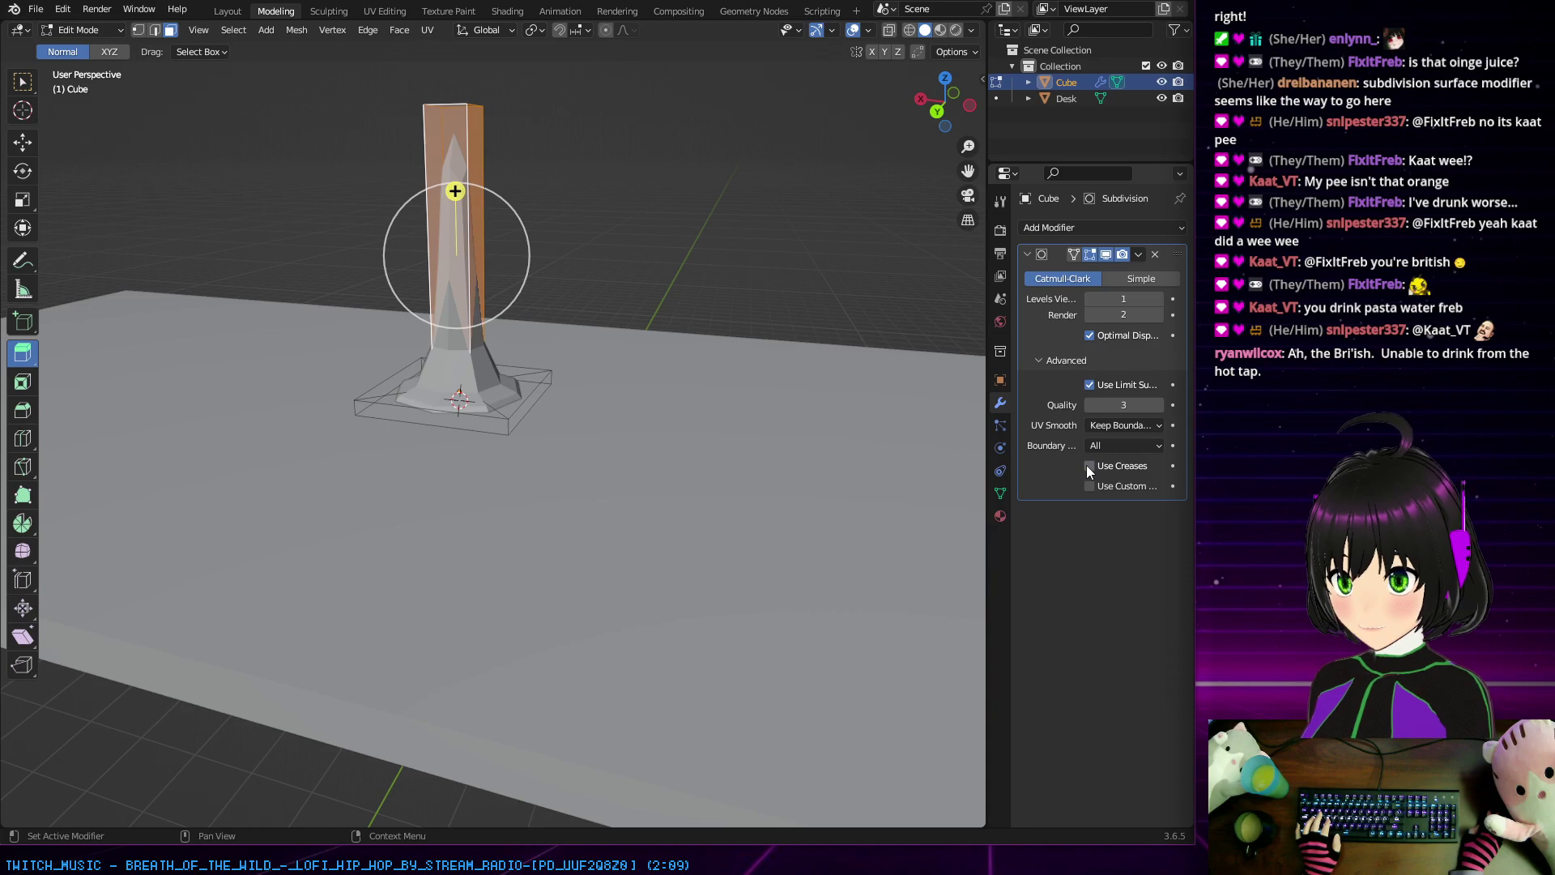
left_click(1089, 467)
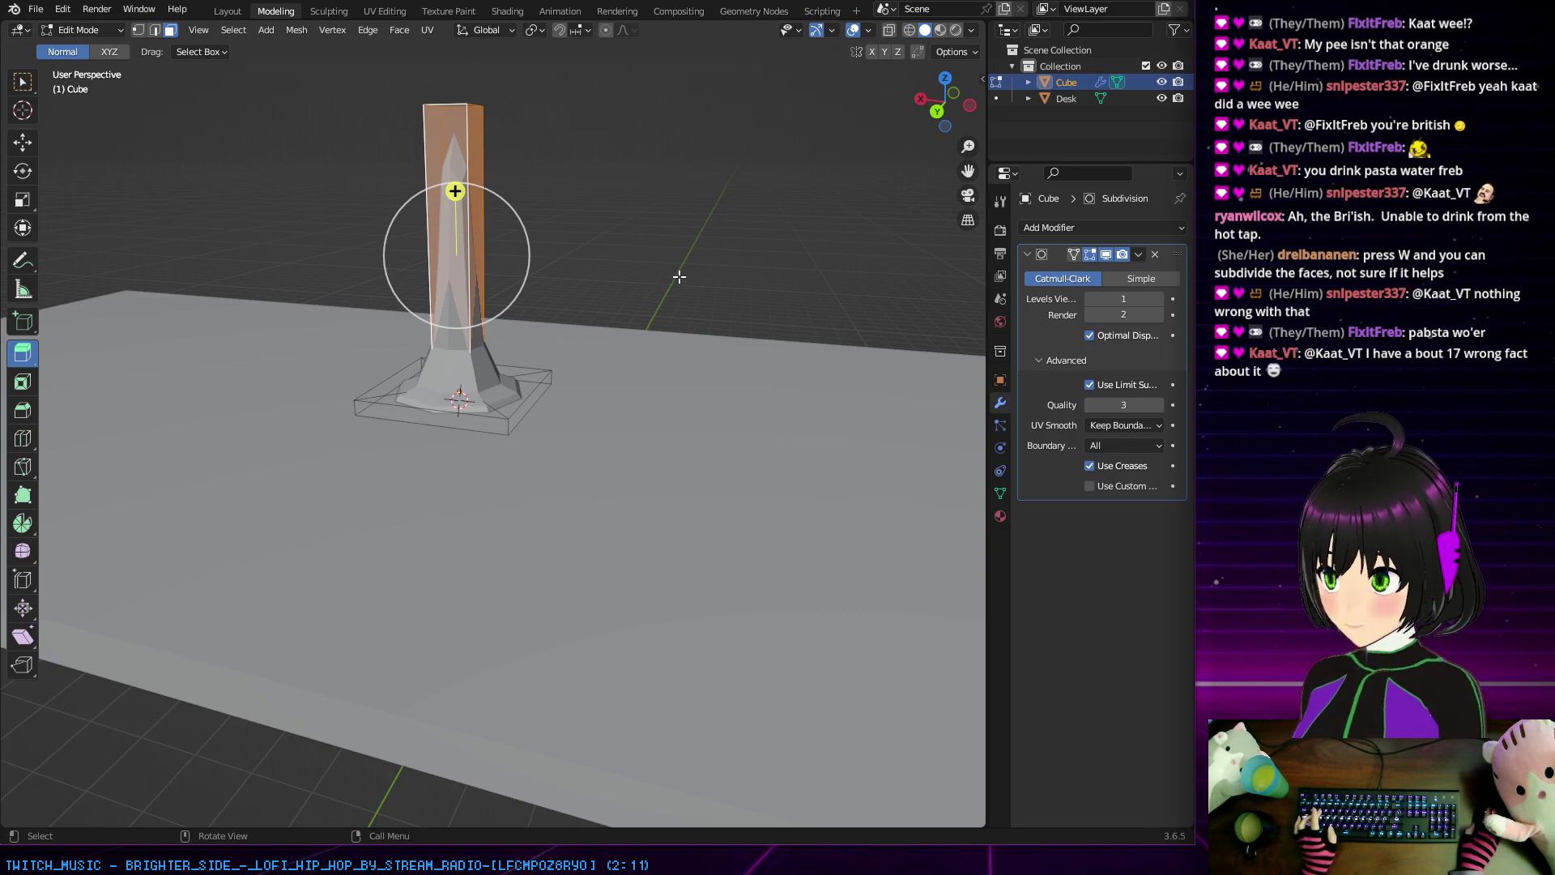
Step: Cycle through the selection tool modes, then start a bend on the pillar and cancel it
key("w")
key("w")
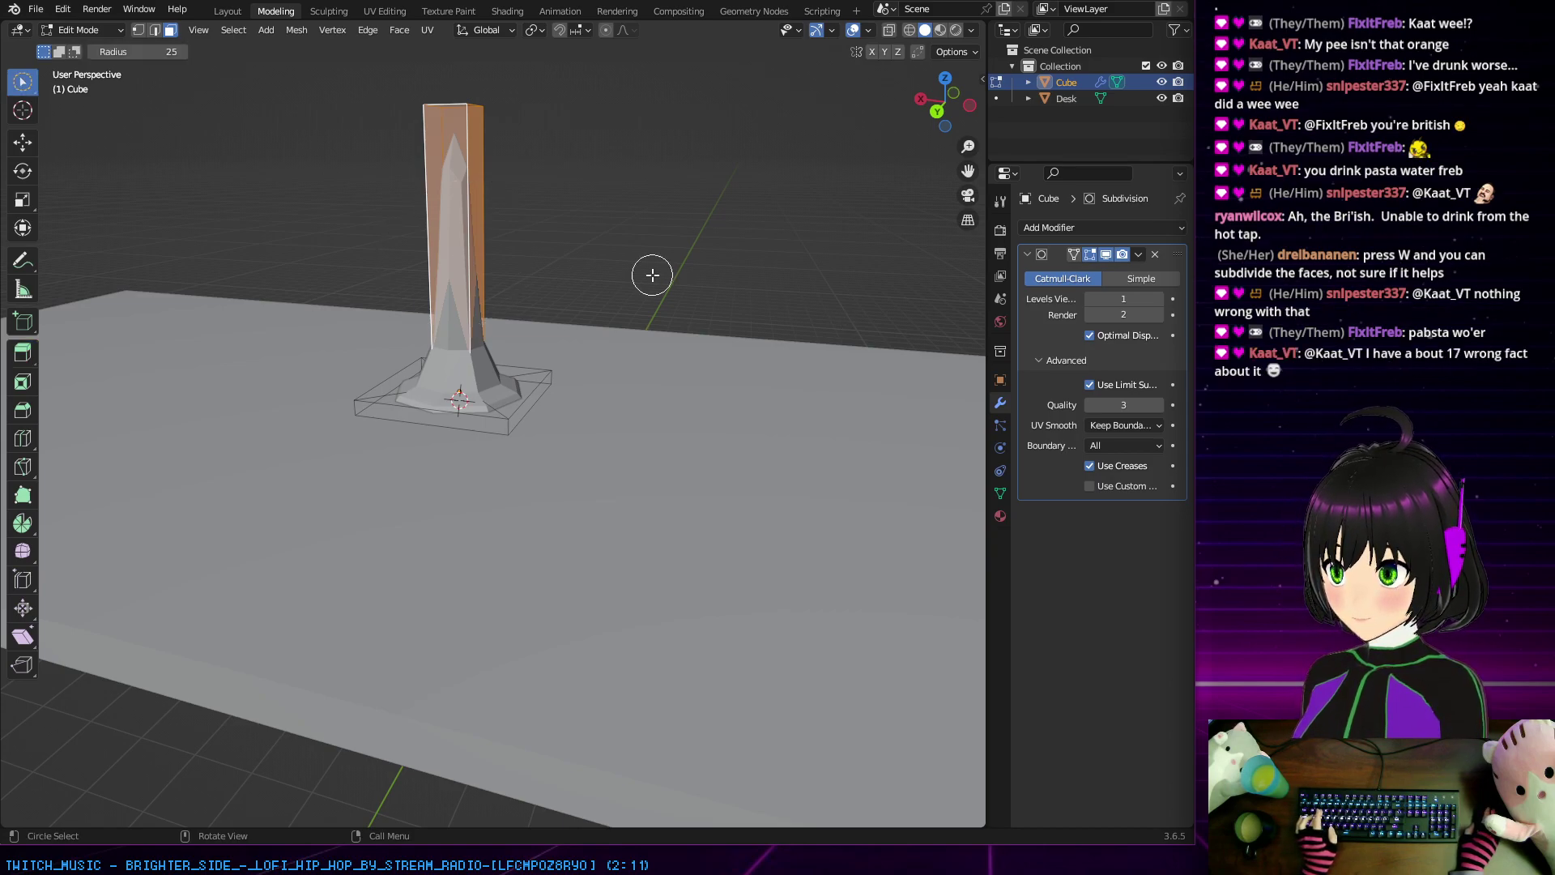
key("w")
key("w")
key("w")
key("w")
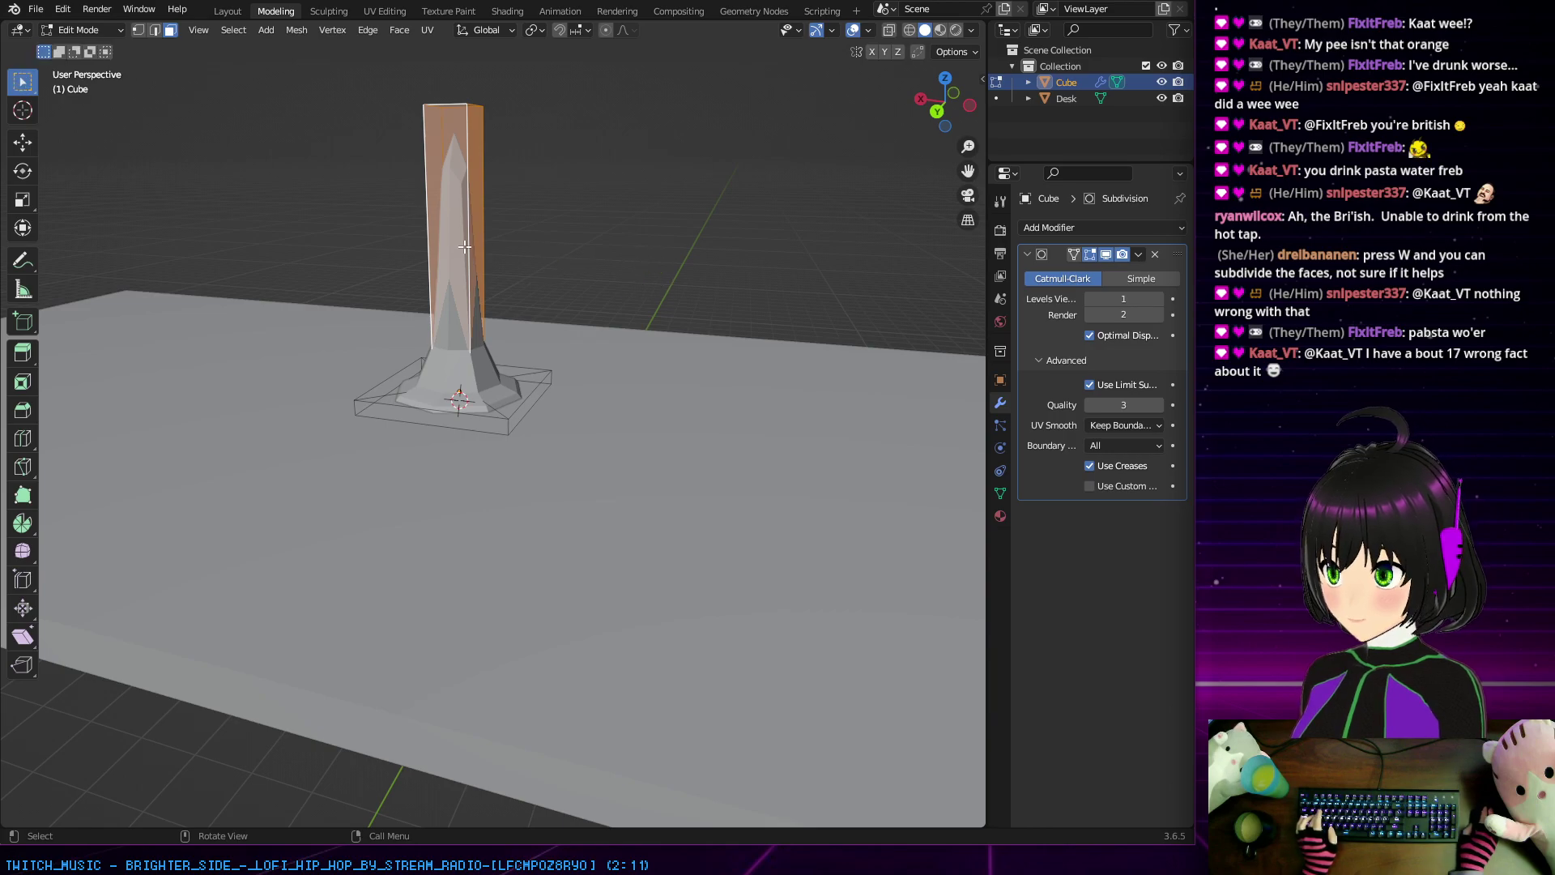
key("w")
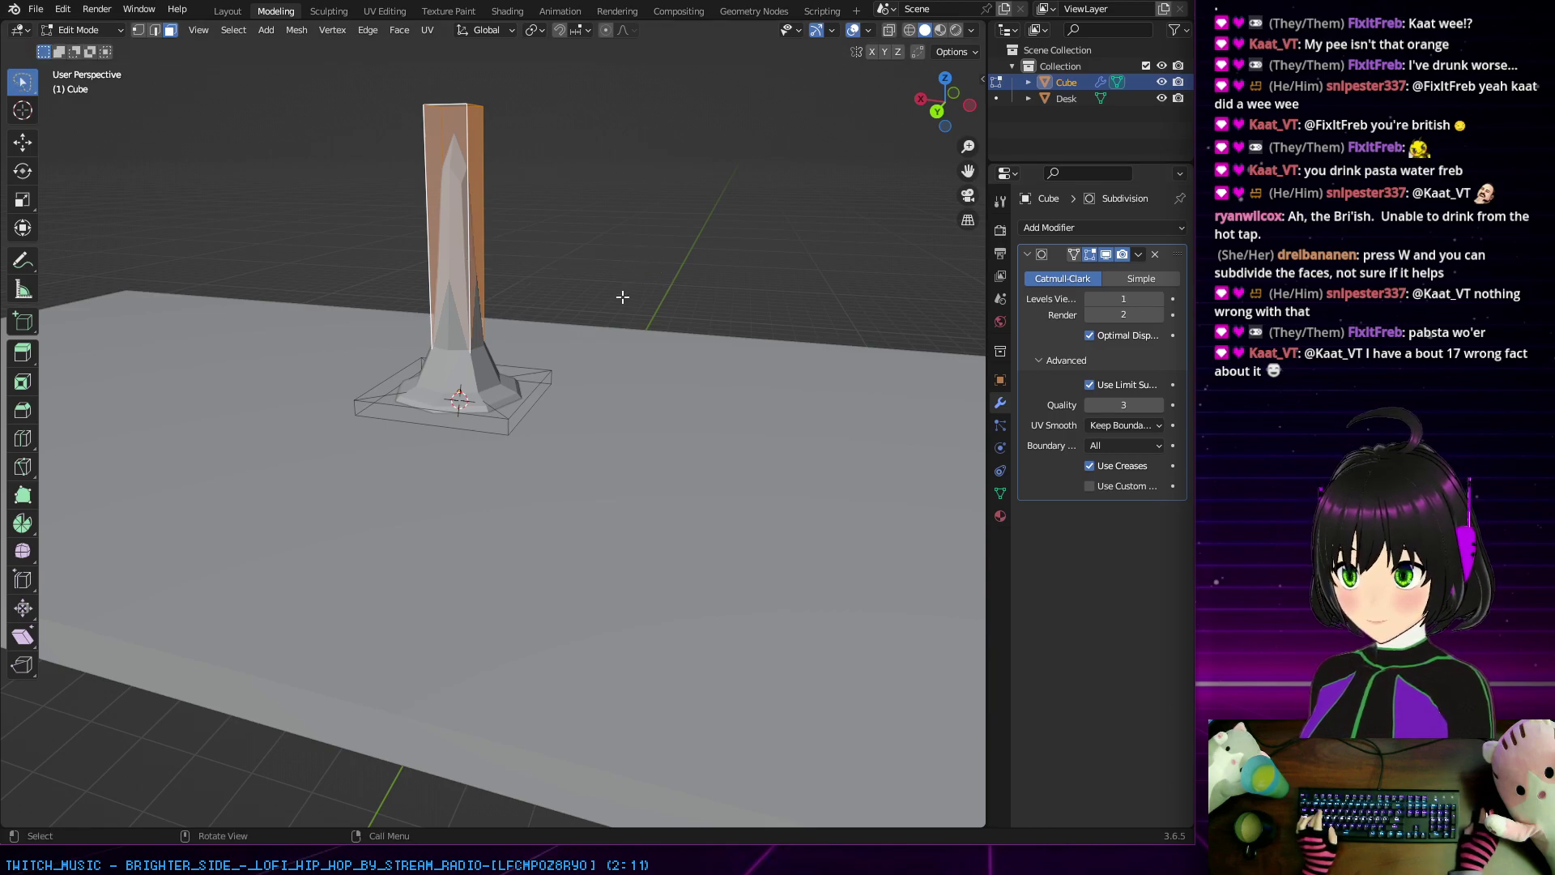
key("w")
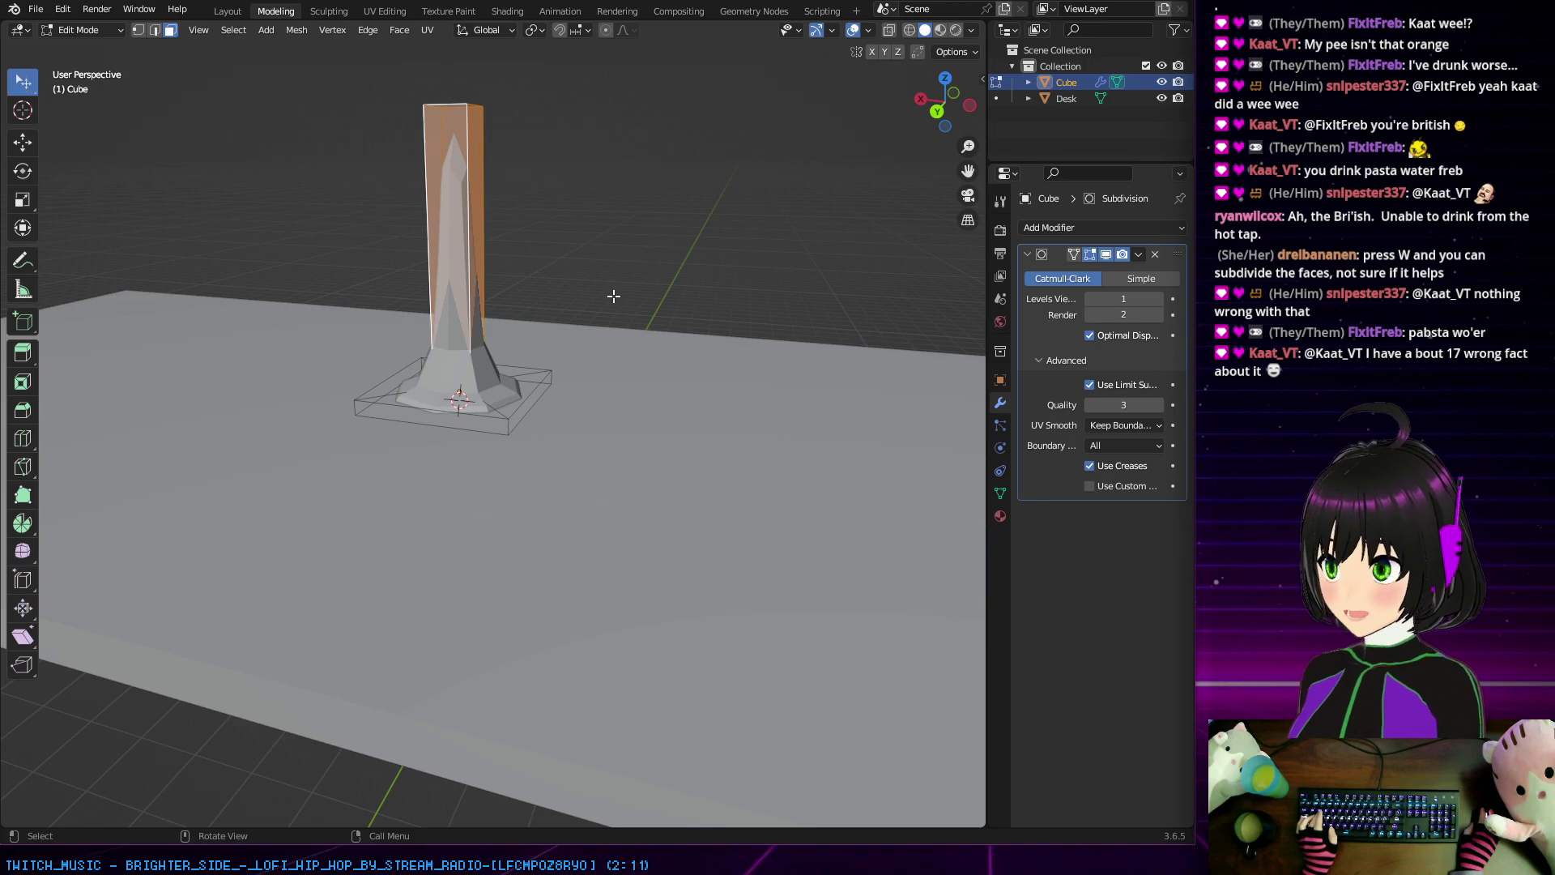
key("w")
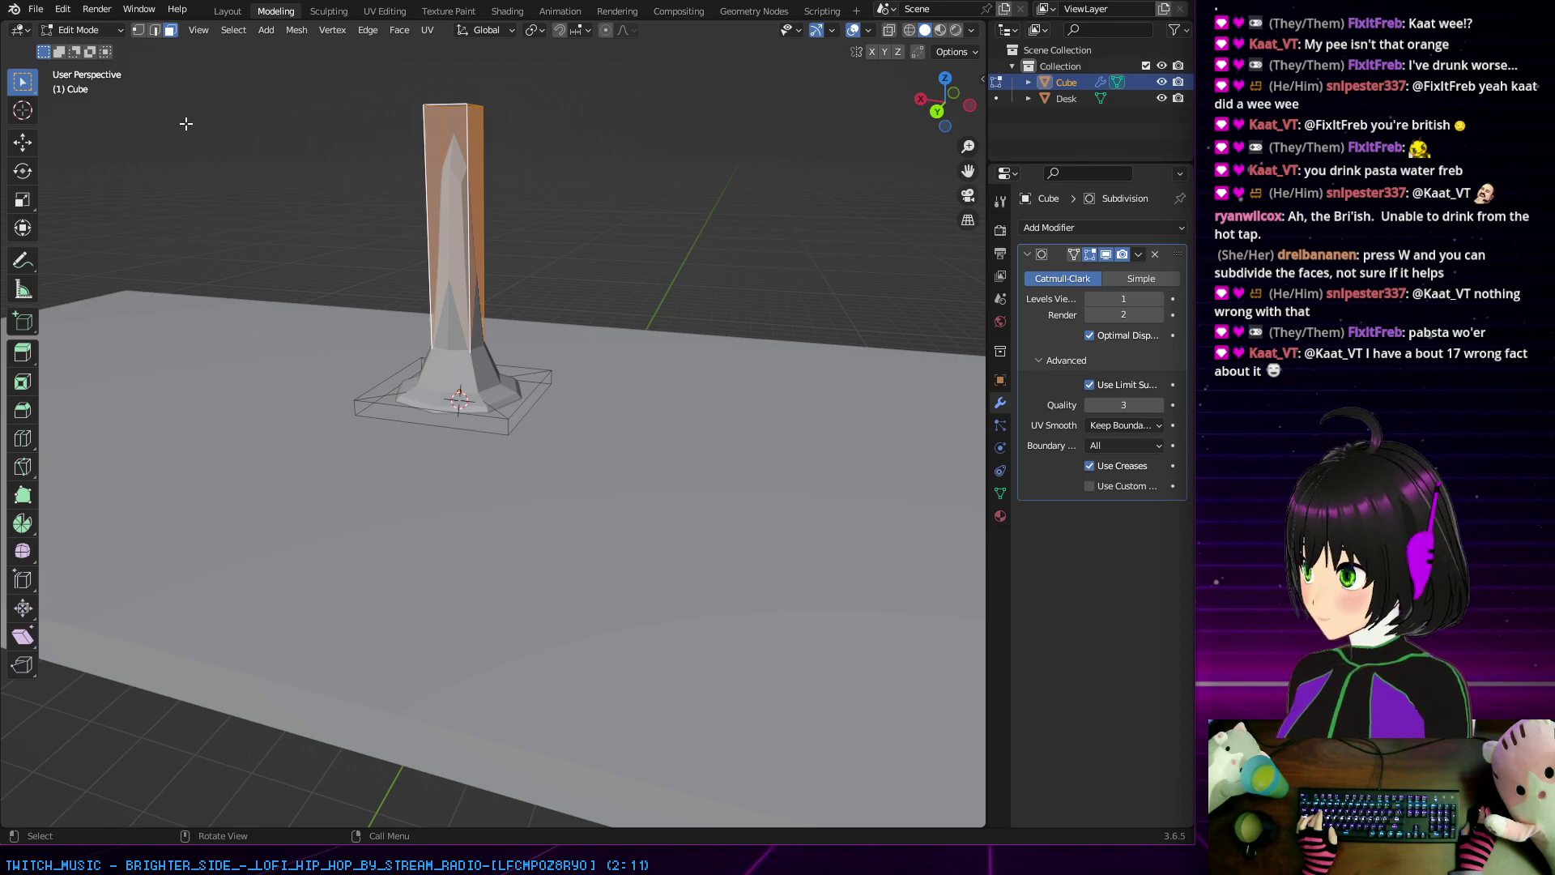
key("shift+w")
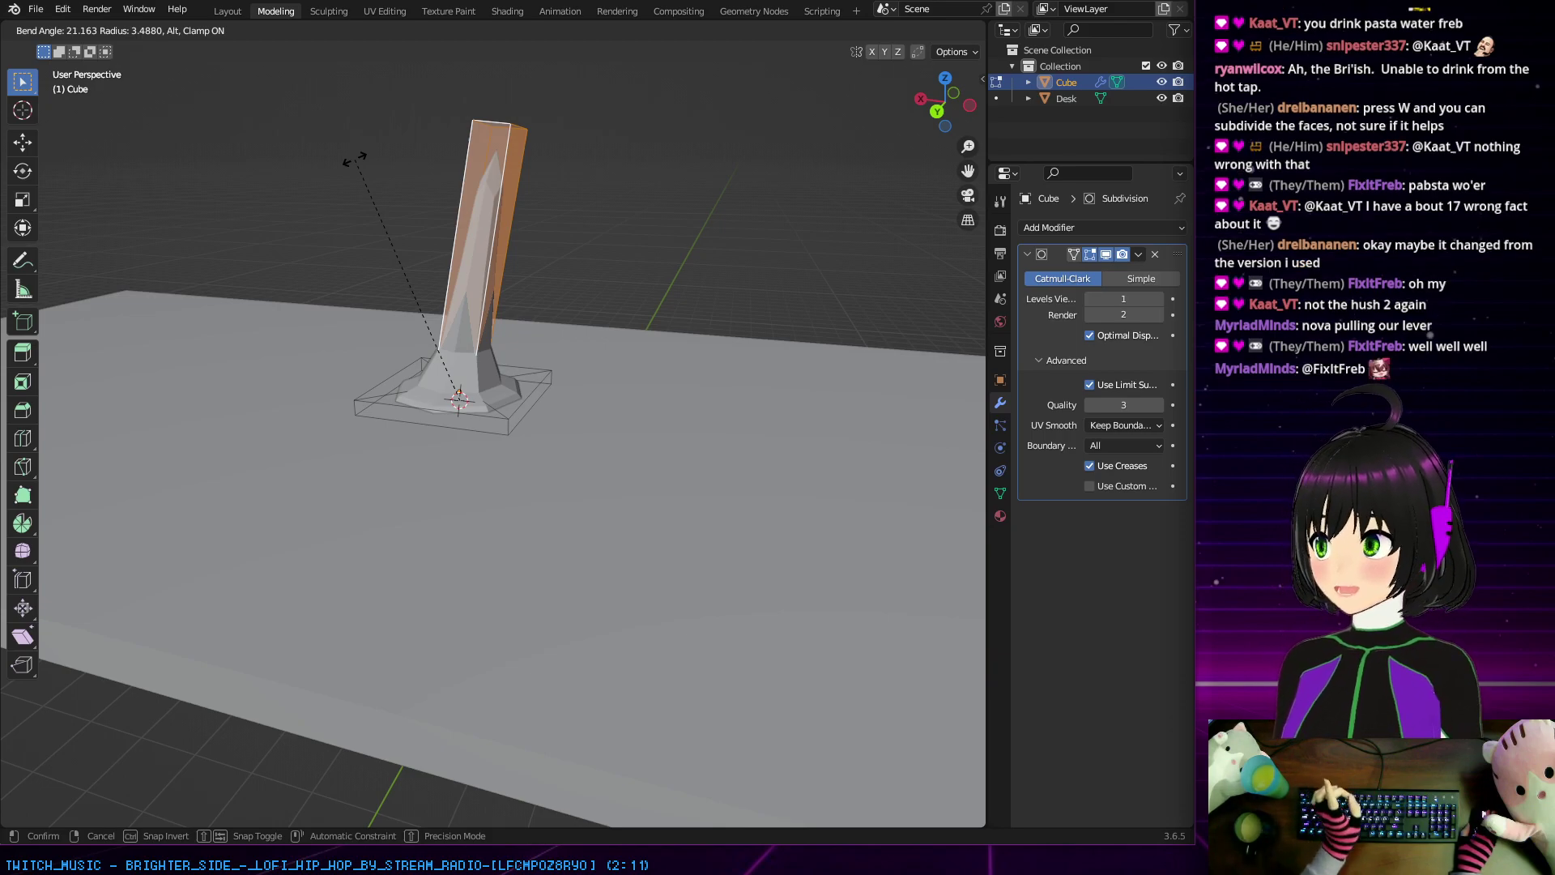
key("Escape")
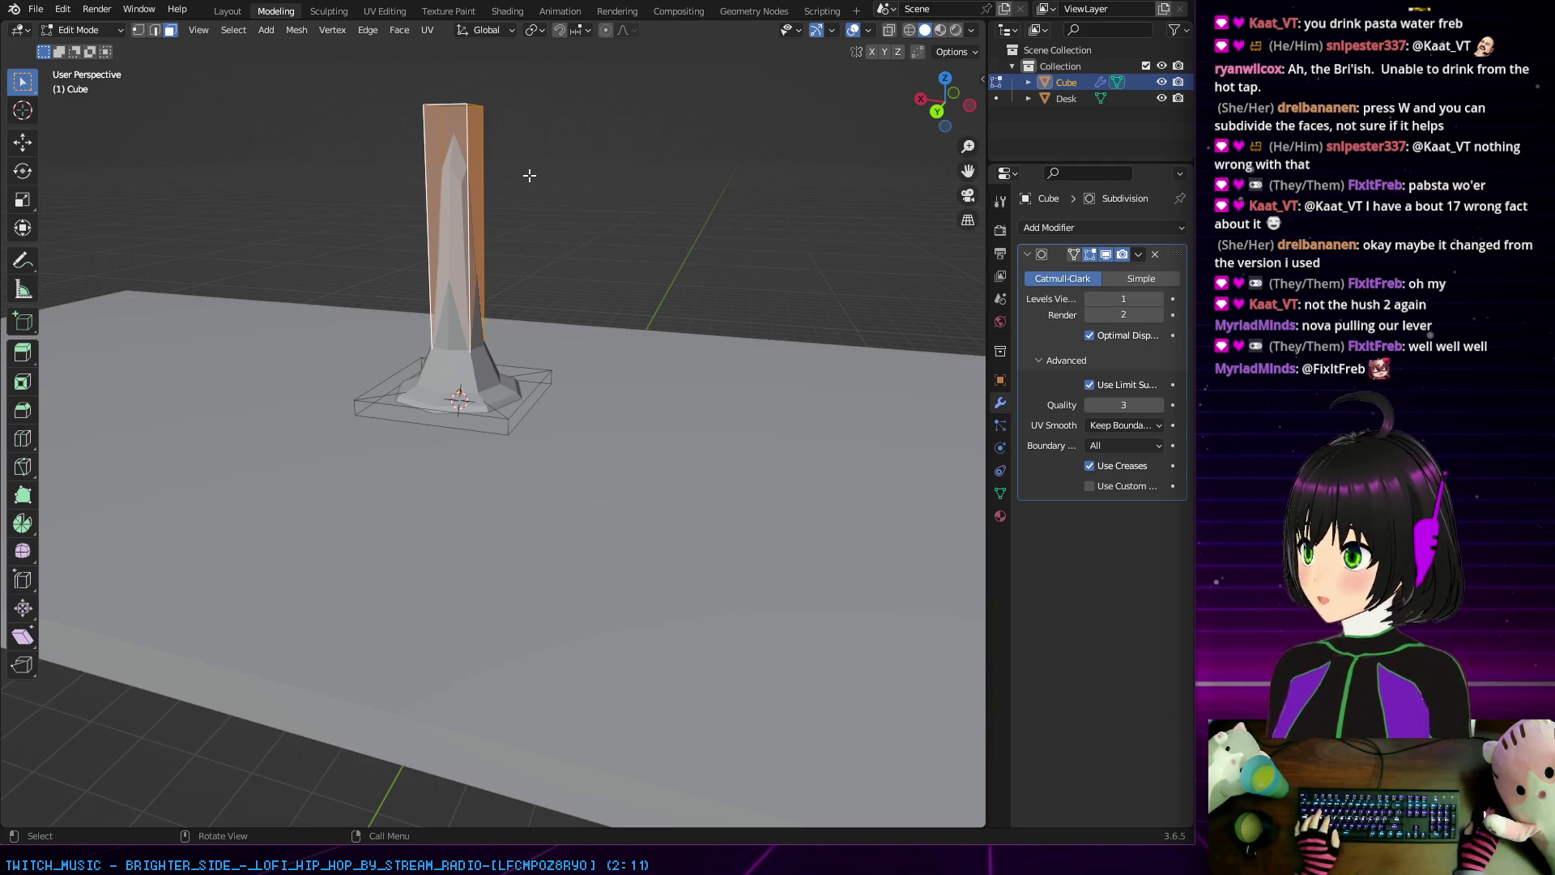
Step: Set the Subdivision viewport level to 2 after briefly trying 3
left_click(1159, 299)
left_click(1160, 299)
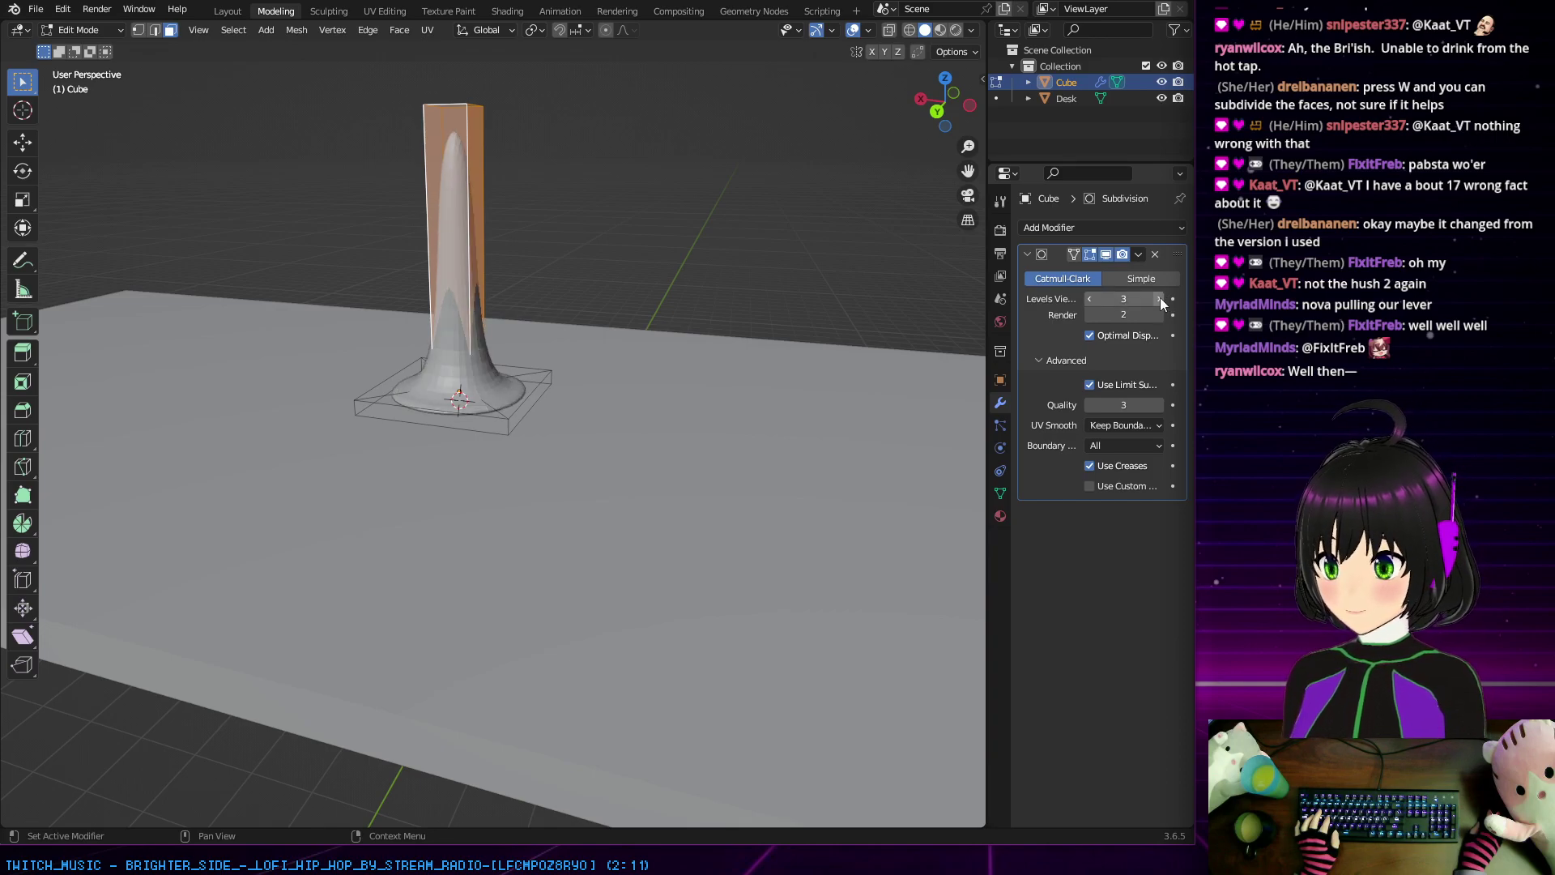
left_click(1089, 300)
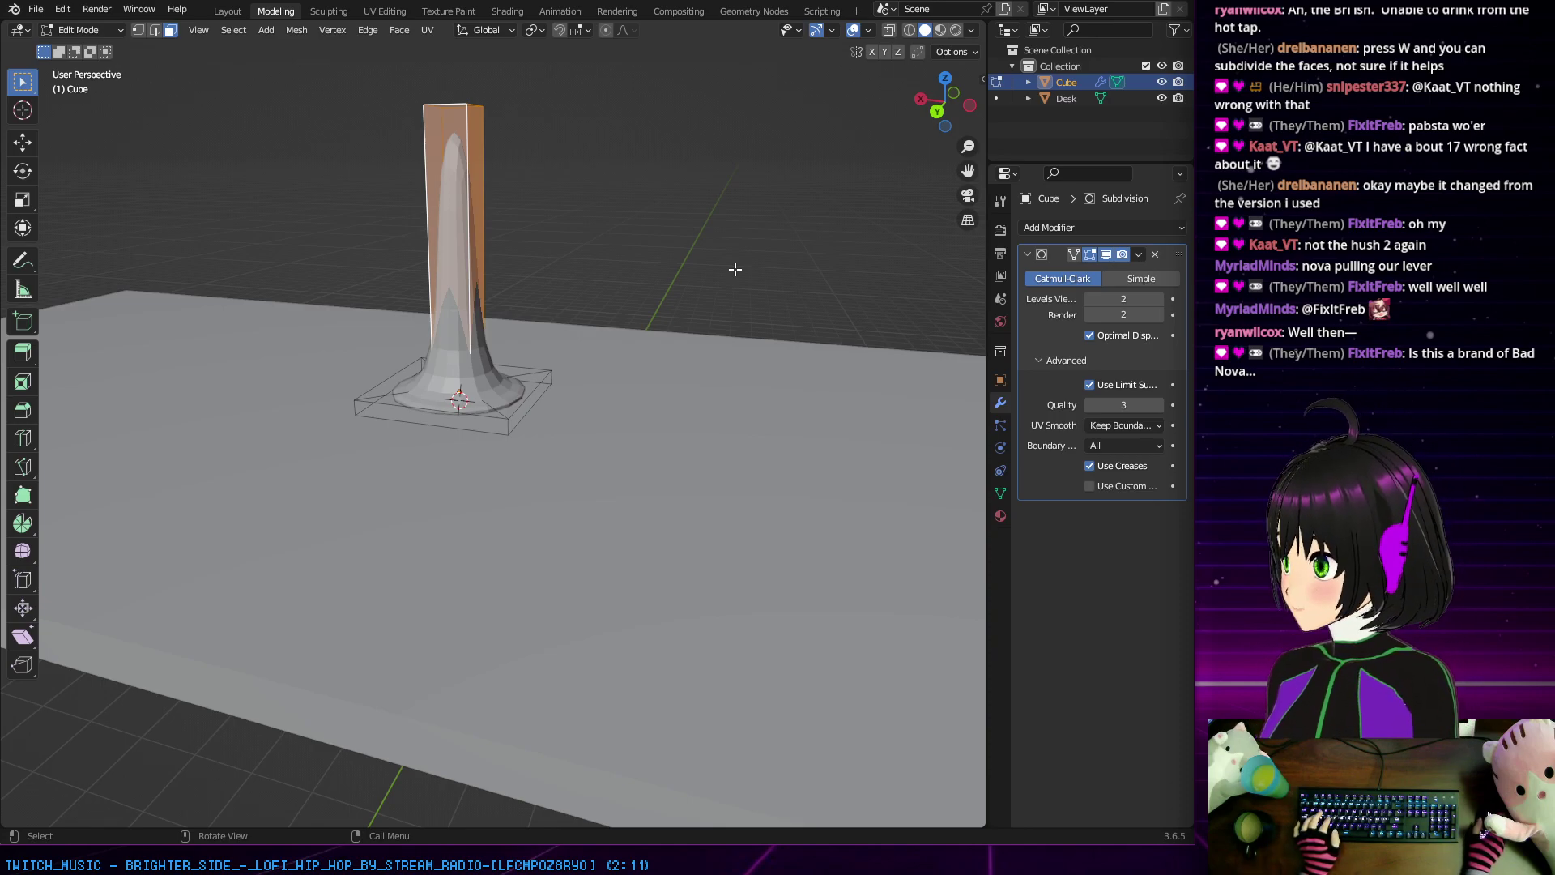
middle_click_drag(605, 225, 449, 291)
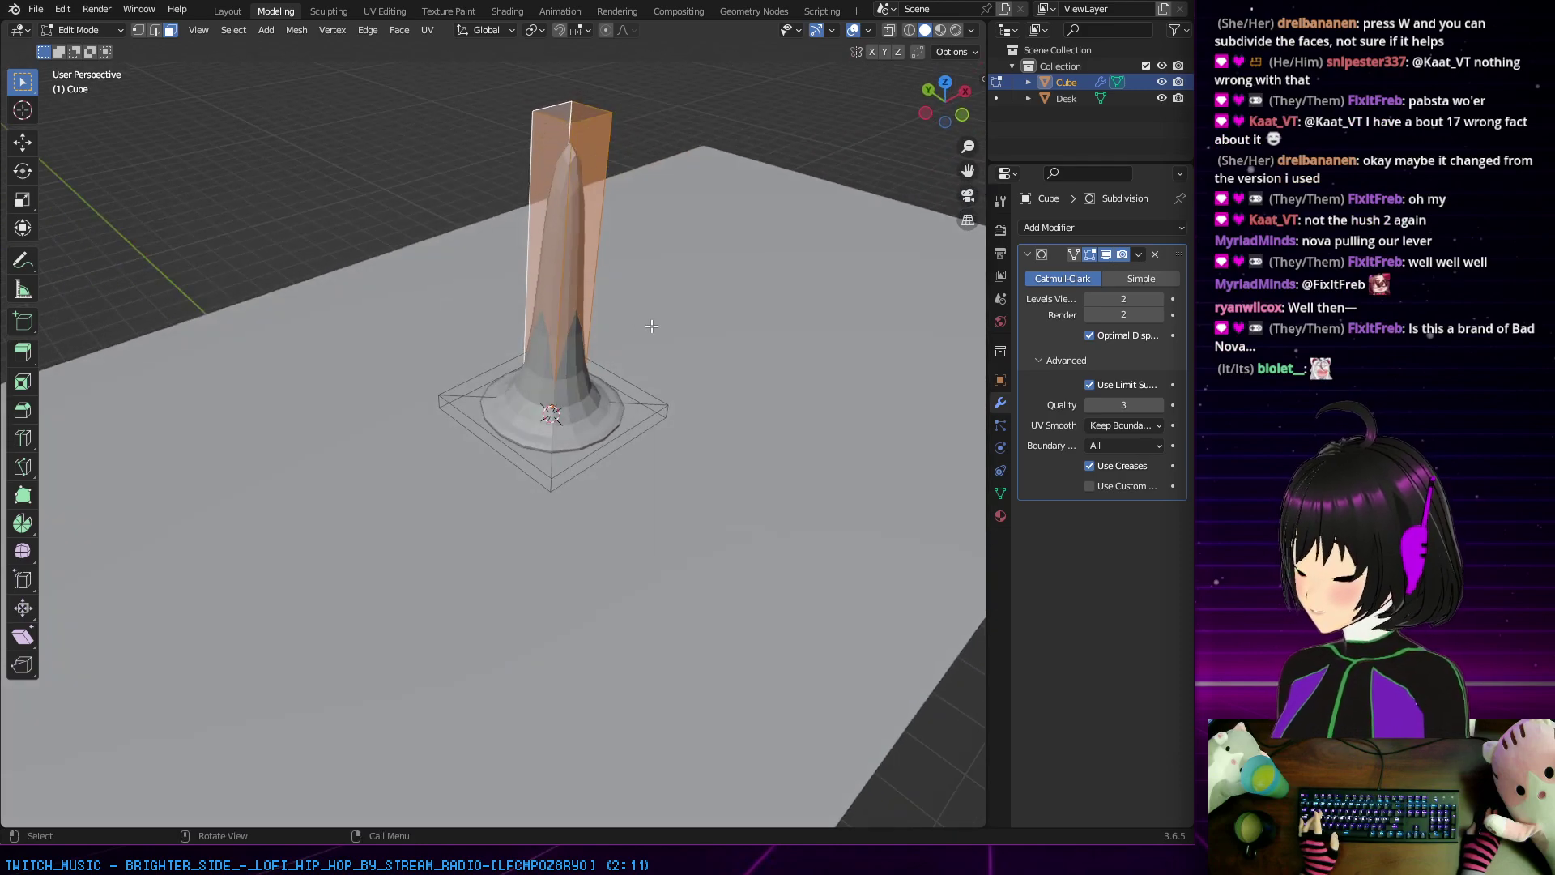
middle_click_drag(652, 326, 833, 284)
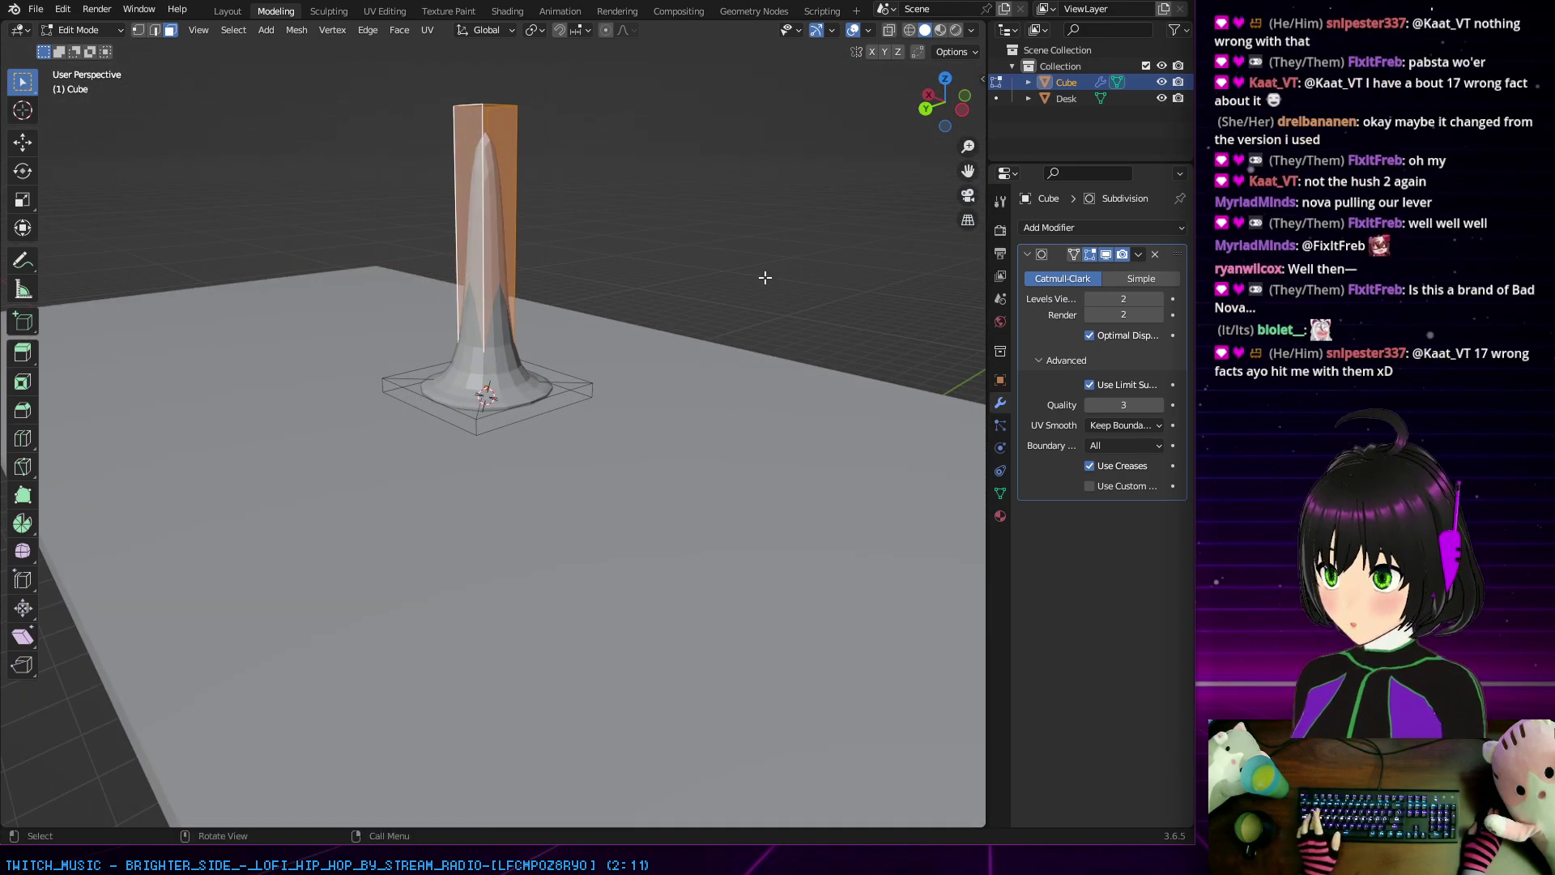
Step: Try bending the pillar, cancel it, and deselect the column's upper part
key("shift+w")
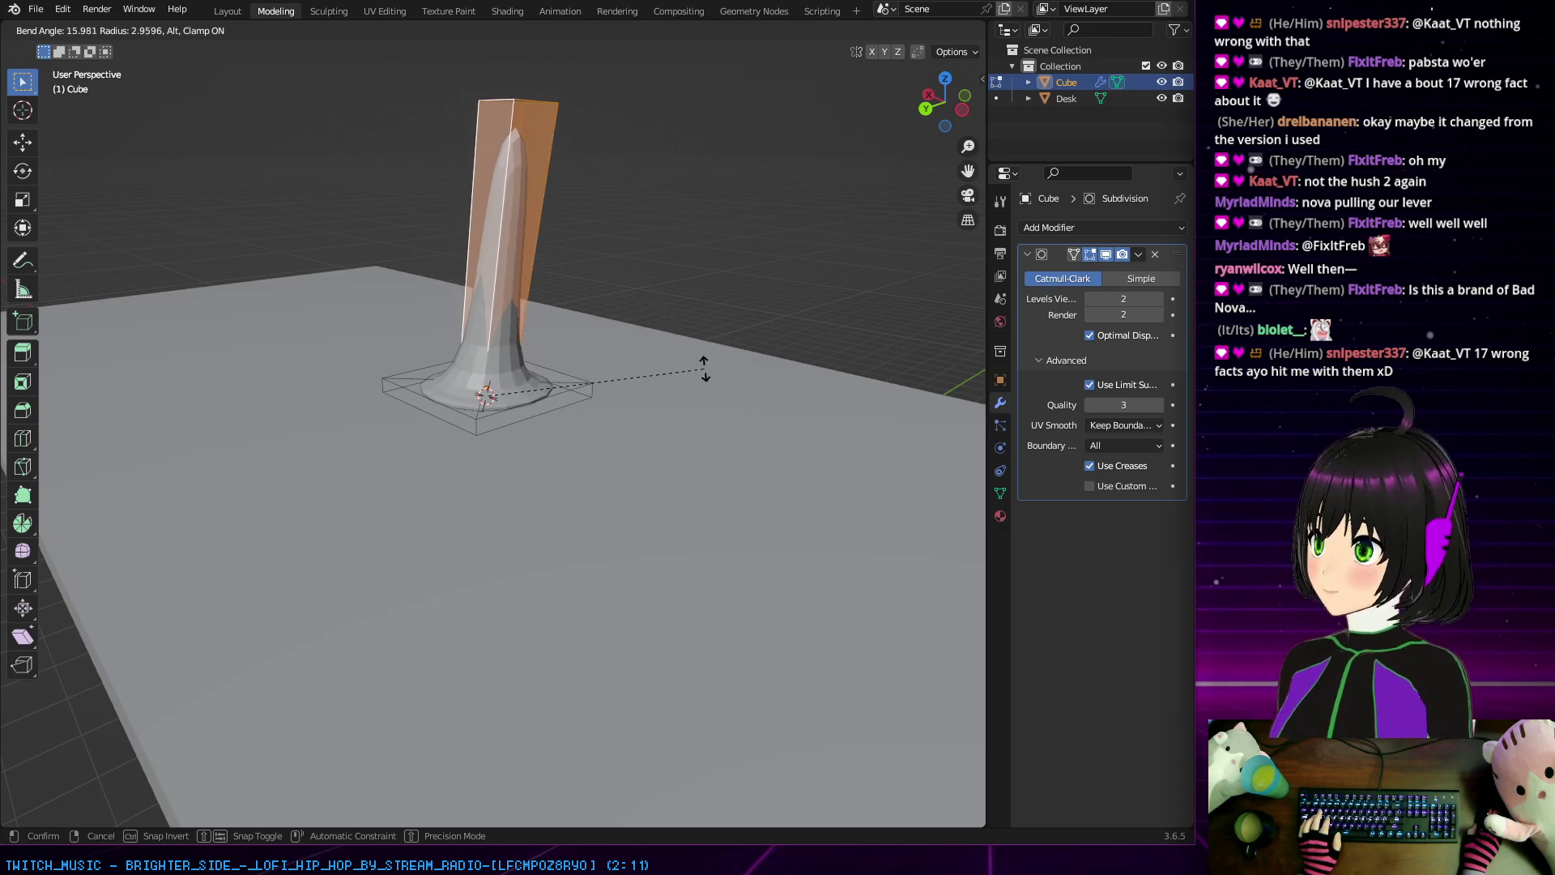
right_click(687, 351)
middle_click_drag(686, 356, 653, 216)
scroll(673, 341, "up", 4)
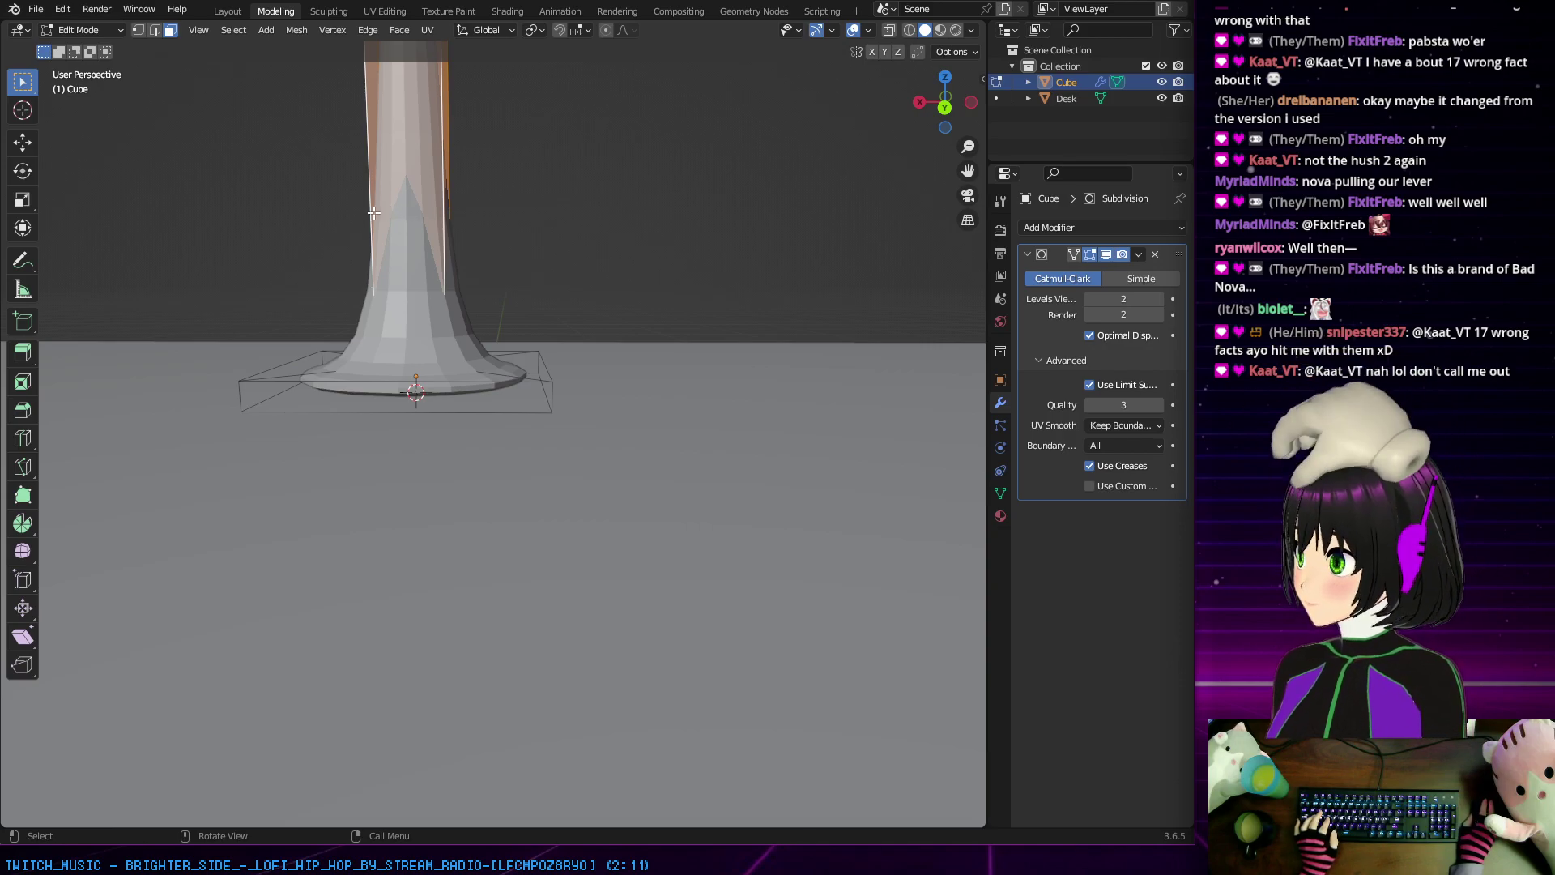
middle_click_drag(379, 196, 656, 364)
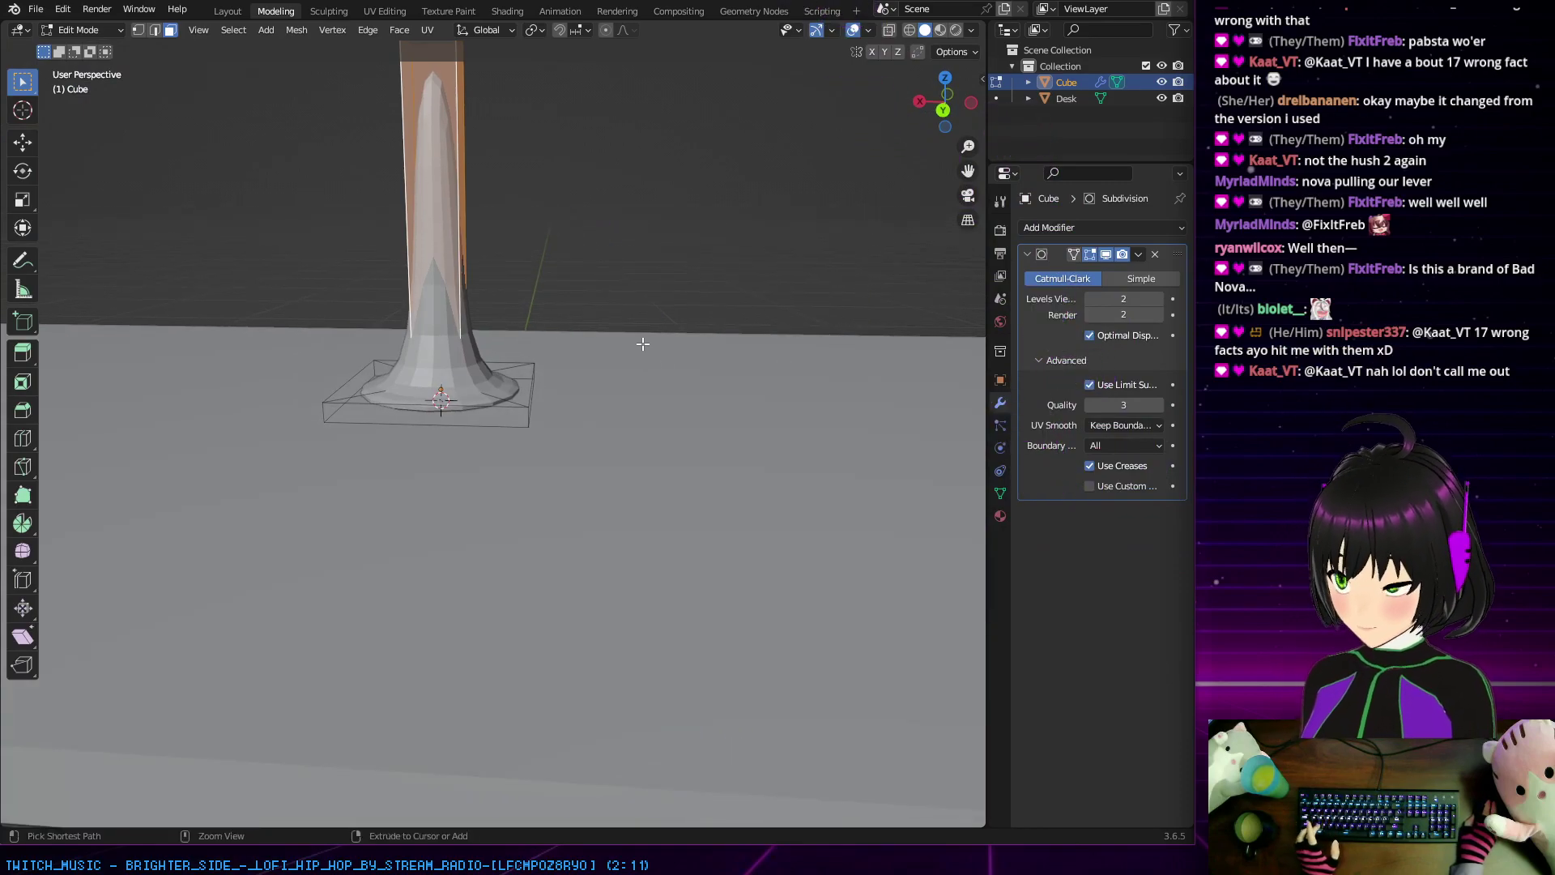
key("ctrl+z")
key("ctrl+z")
key("ctrl+z")
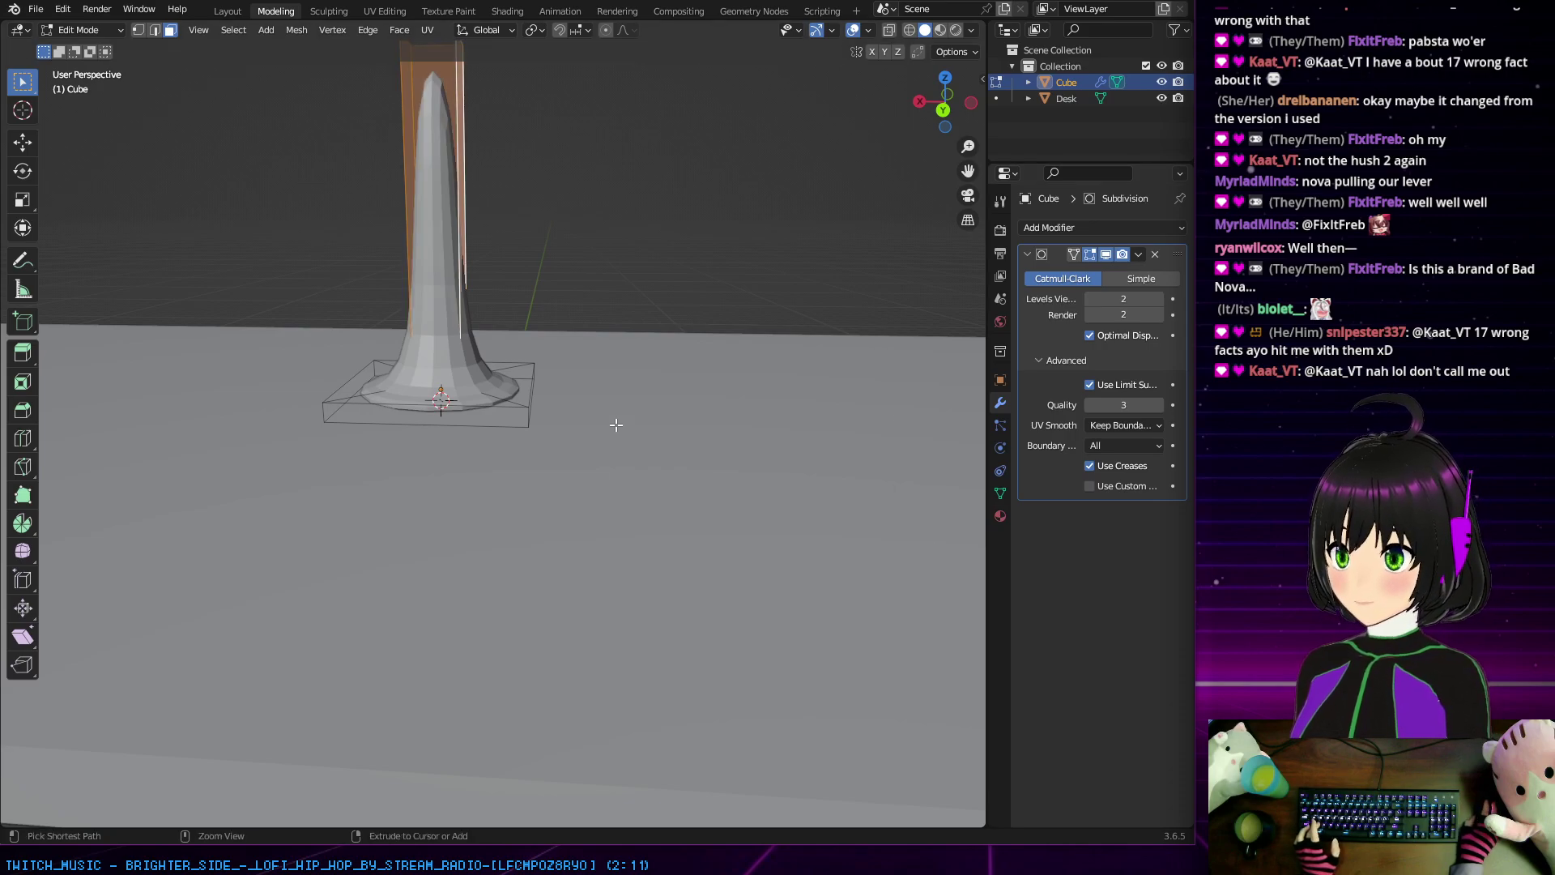
Step: Remove the Subdivision Surface modifier, leaving a sharp square pillar
left_click(1154, 253)
middle_click_drag(636, 232, 598, 283)
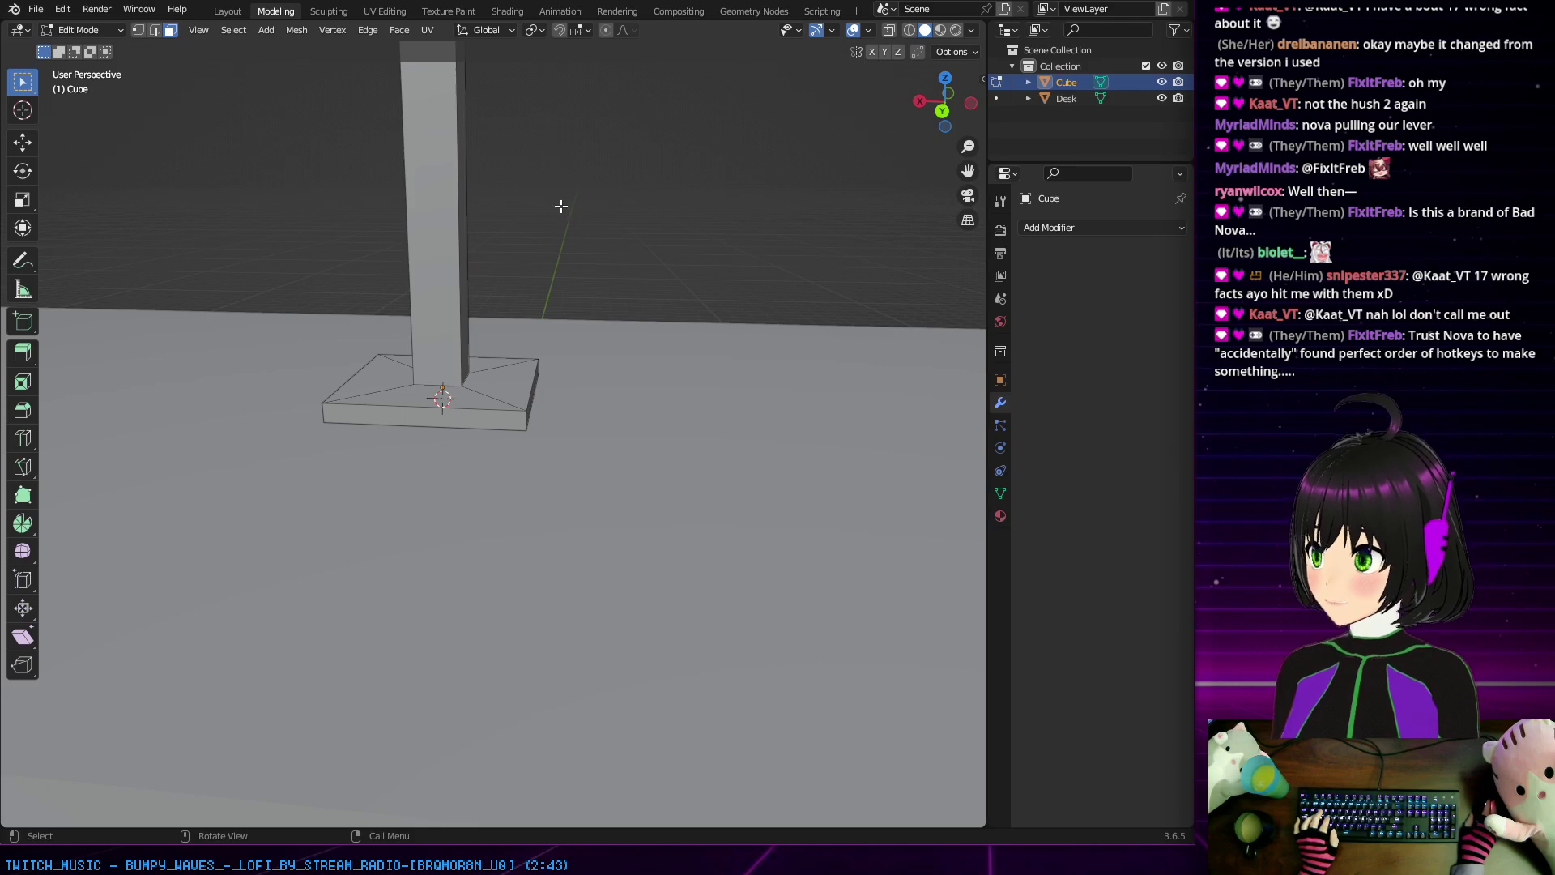
middle_click_drag(498, 258, 574, 226)
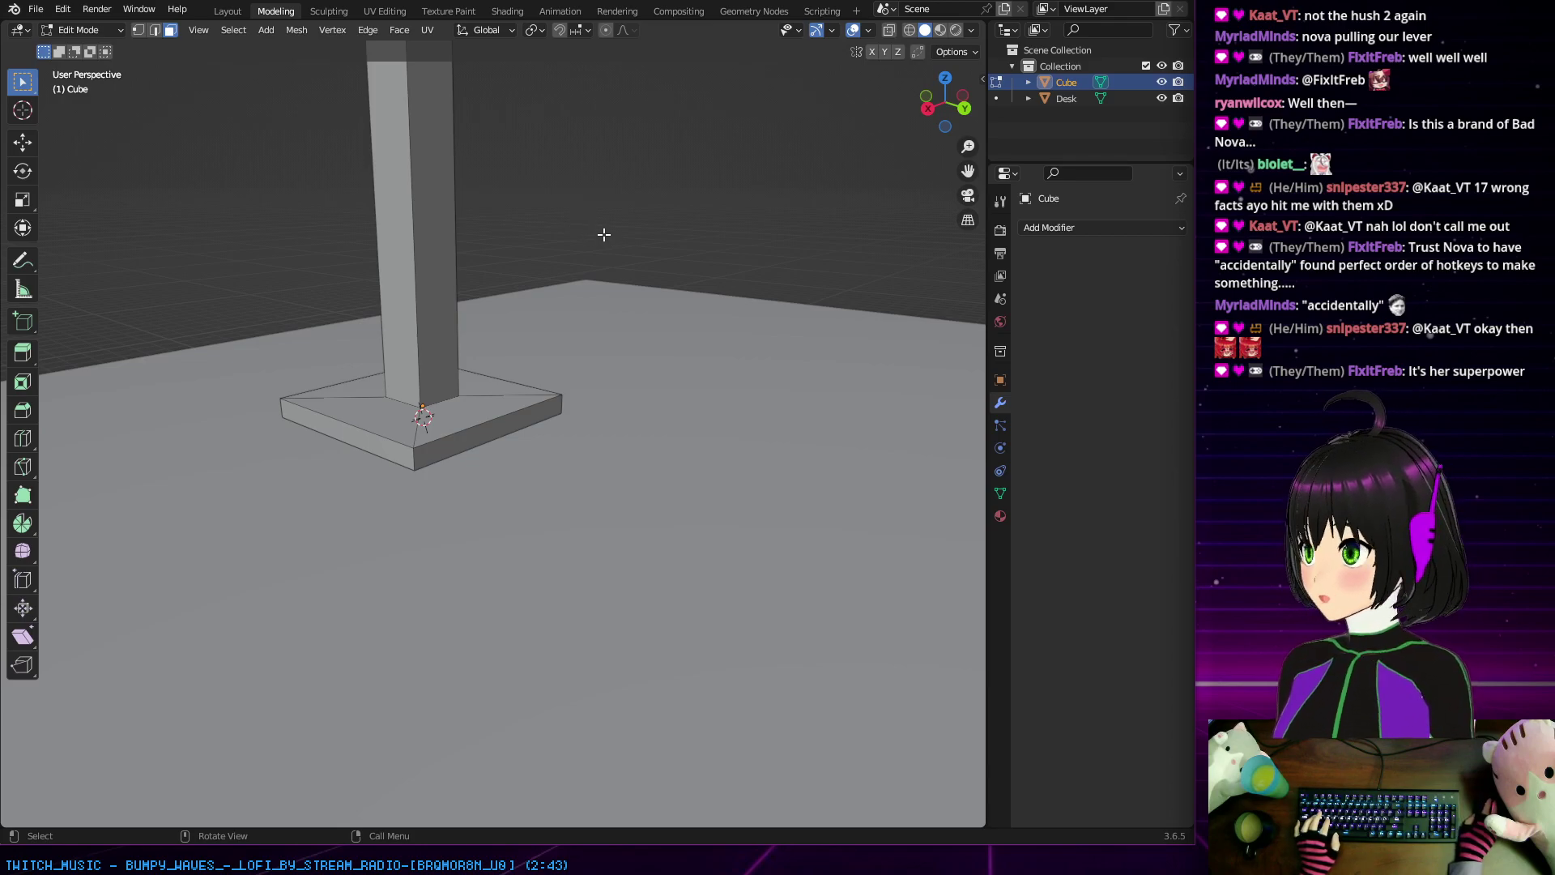
middle_click_drag(604, 234, 330, 292)
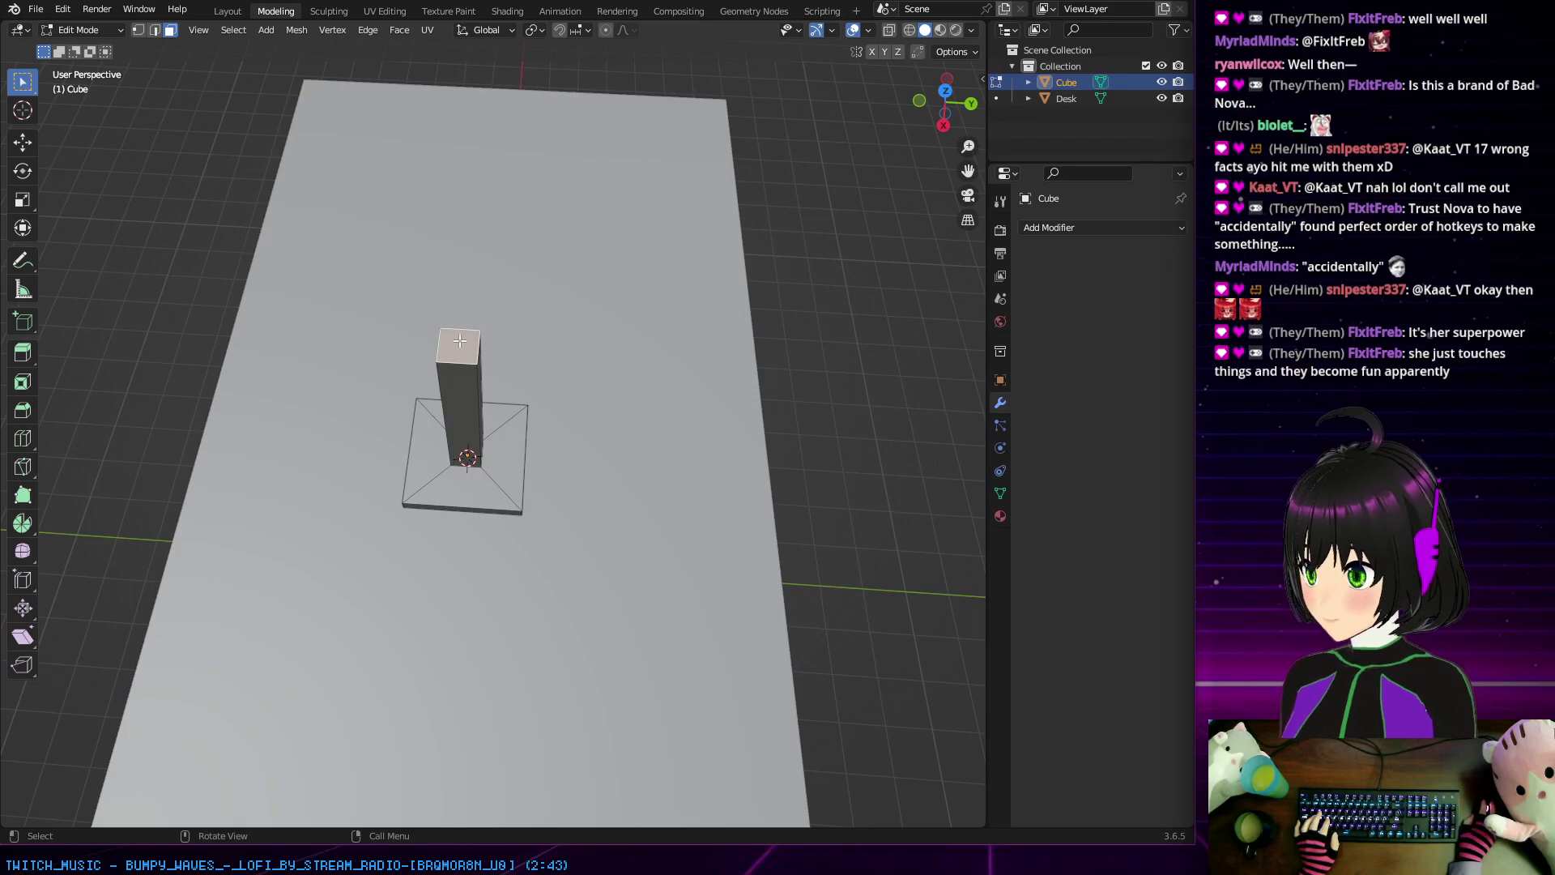
Step: Select the column's front face and bend the pillar's top to about 37.4°
middle_click_drag(459, 341, 445, 290)
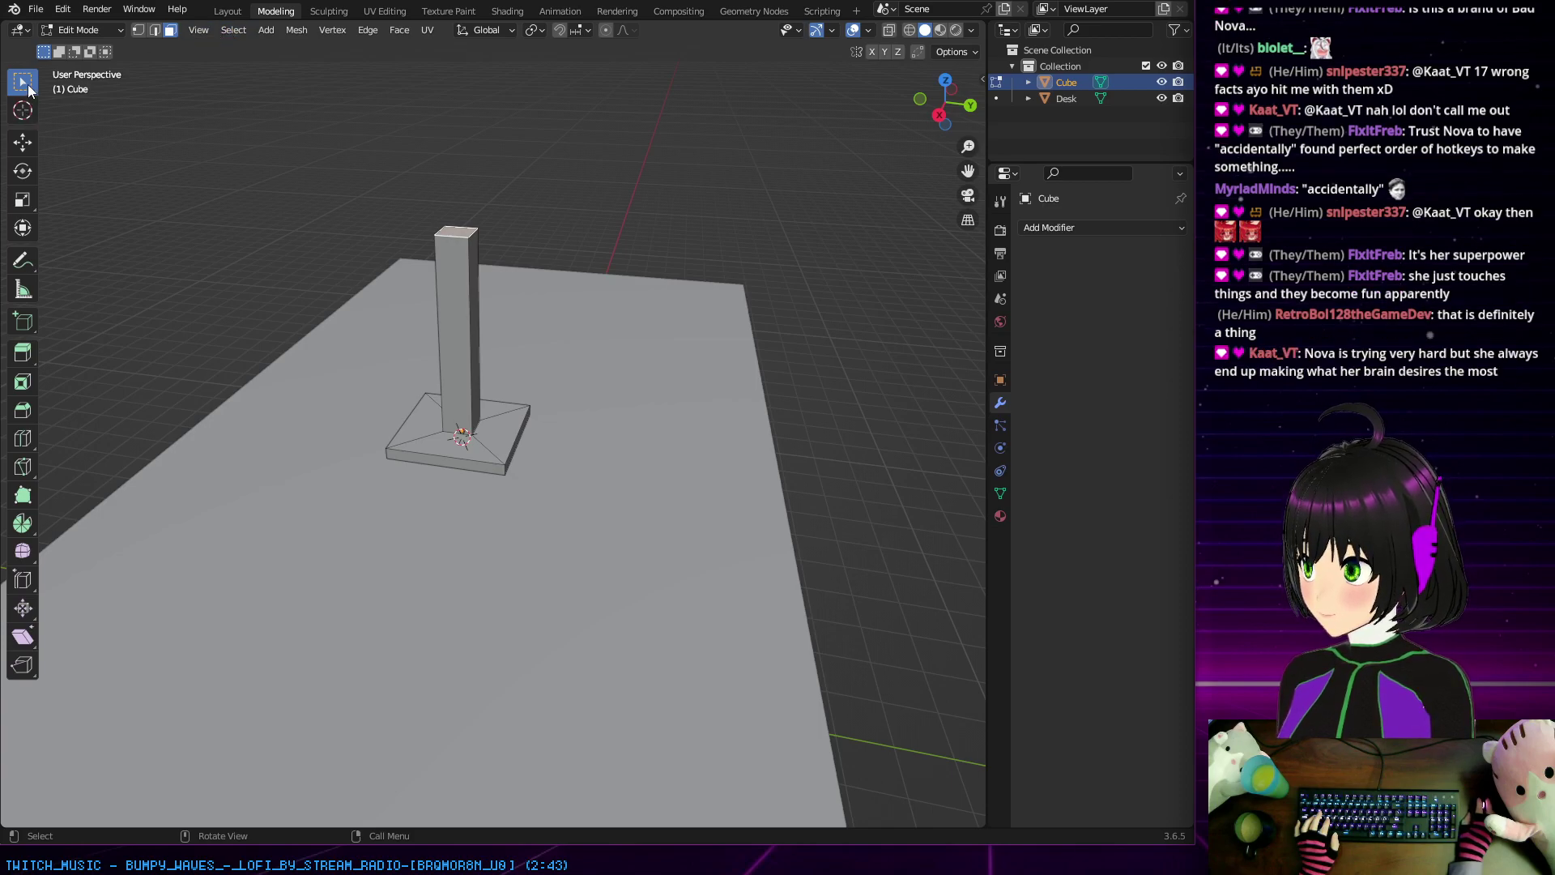
left_click(464, 241)
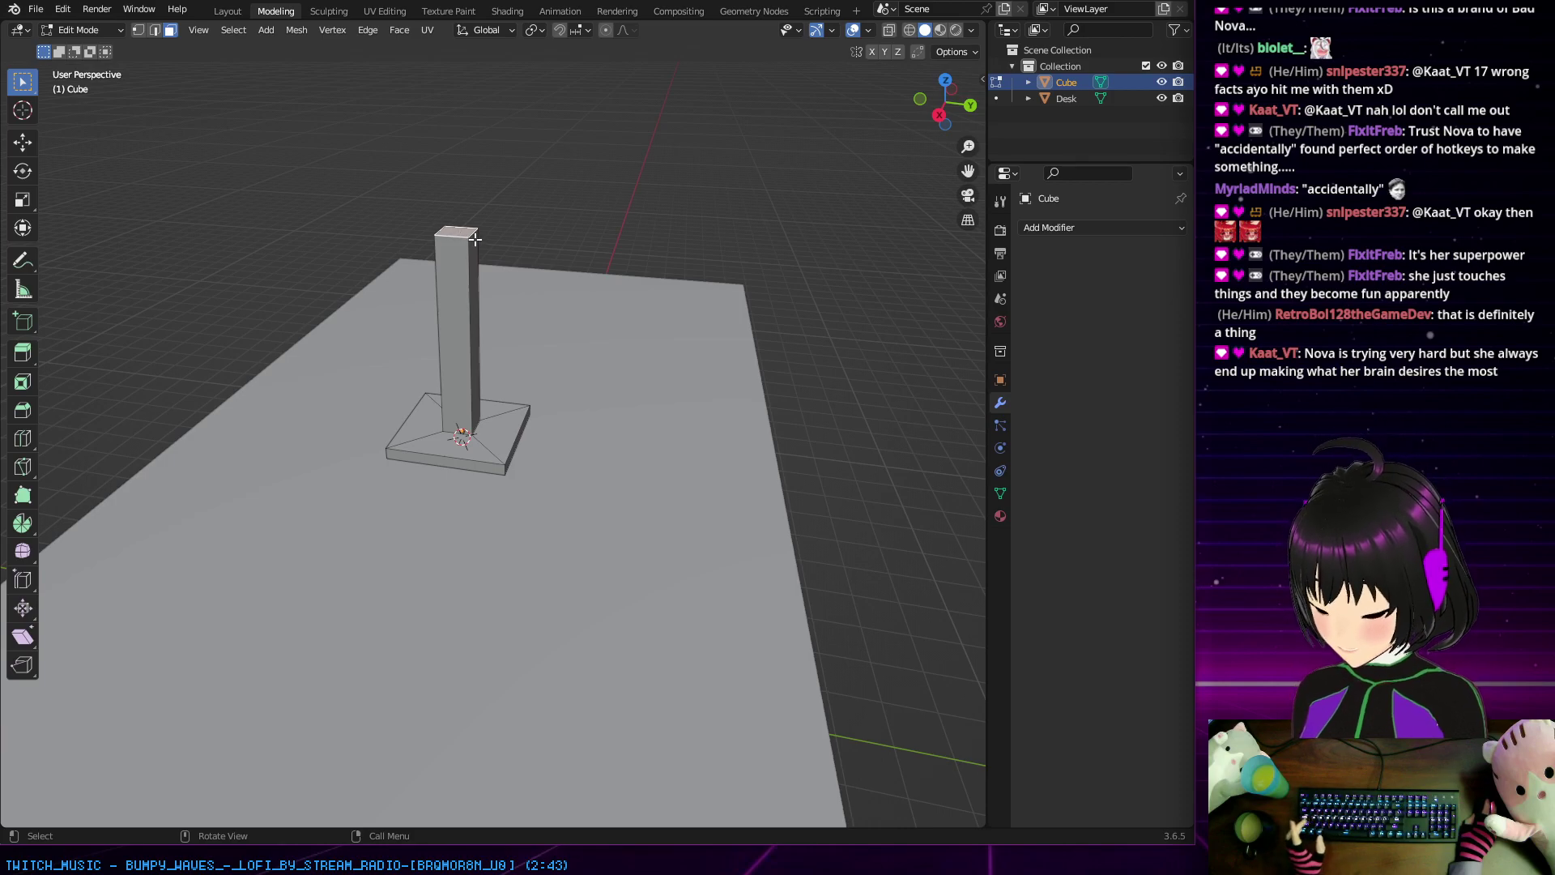
key("shift+w")
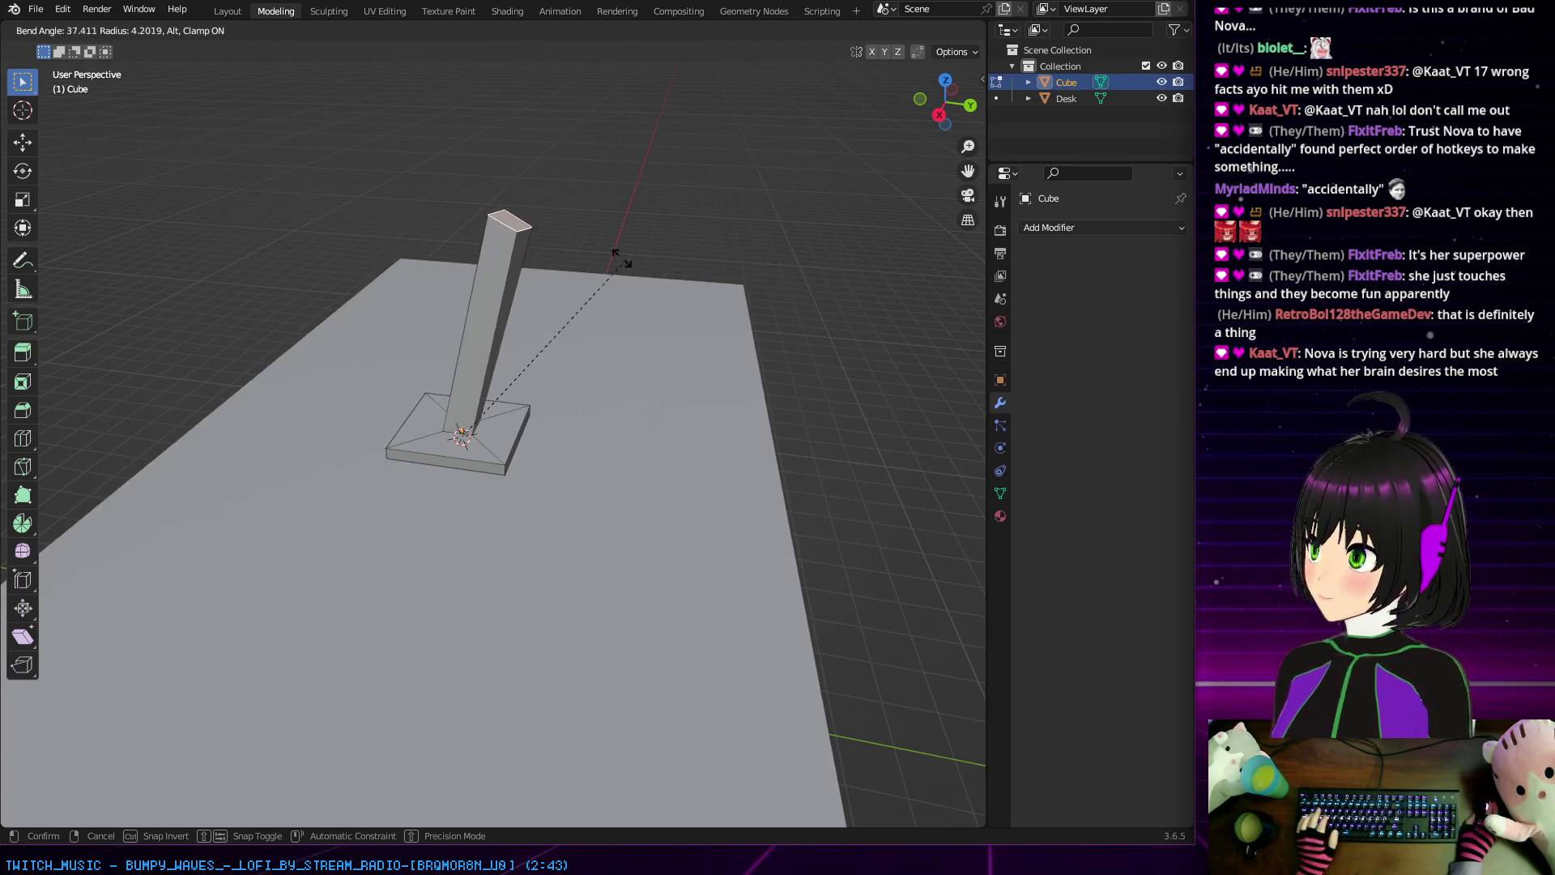
Step: Cancel the bend, retry it and cancel again, then inspect the straight pillar from several angles
key("Escape")
middle_click_drag(535, 251, 410, 367)
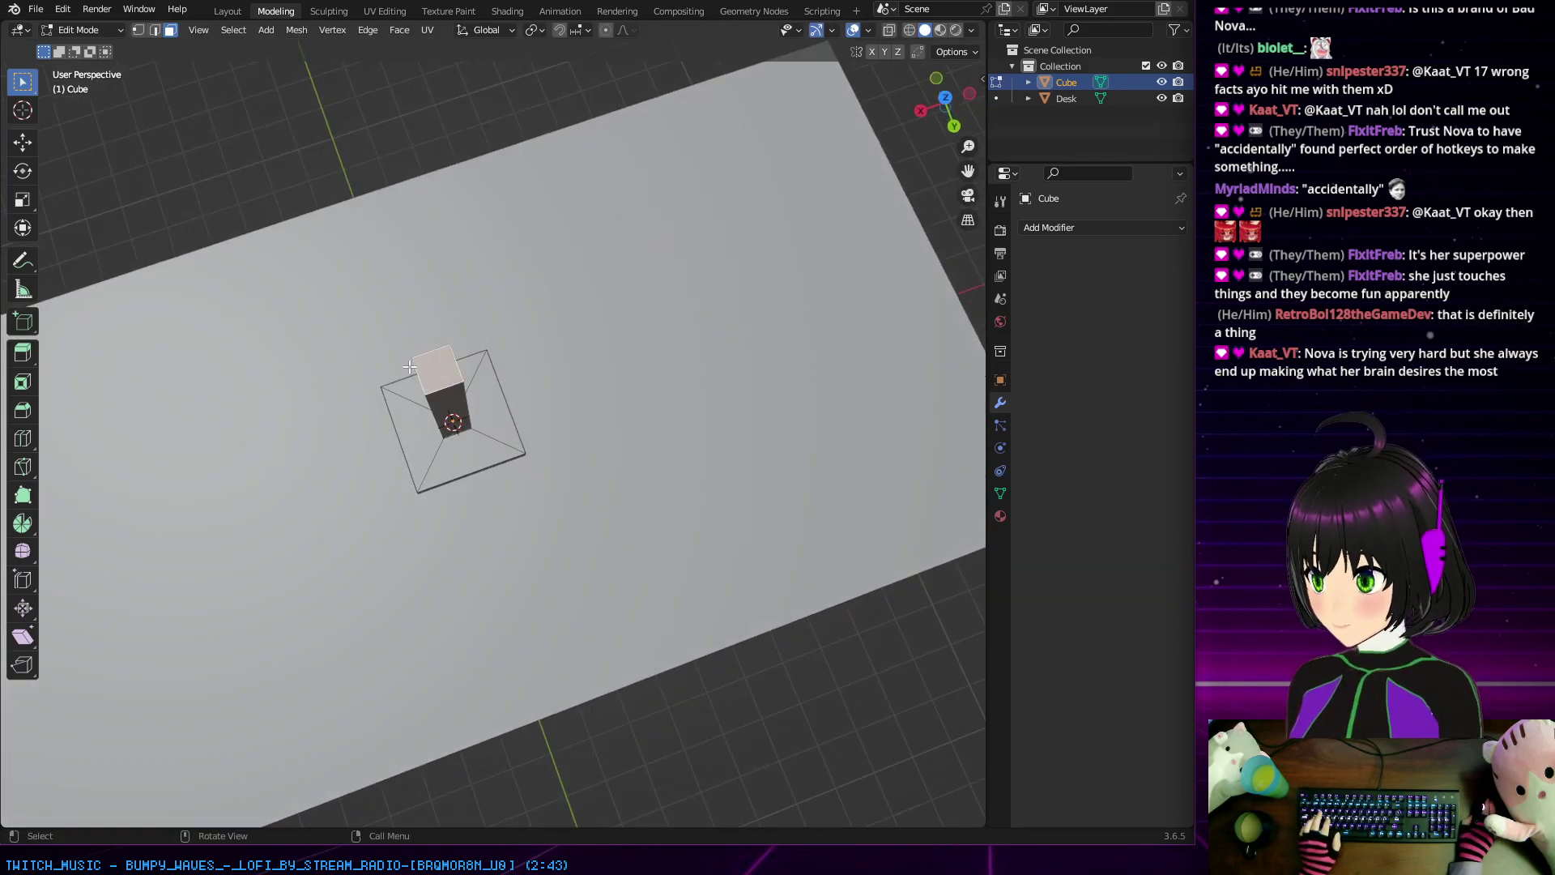
key("shift+w")
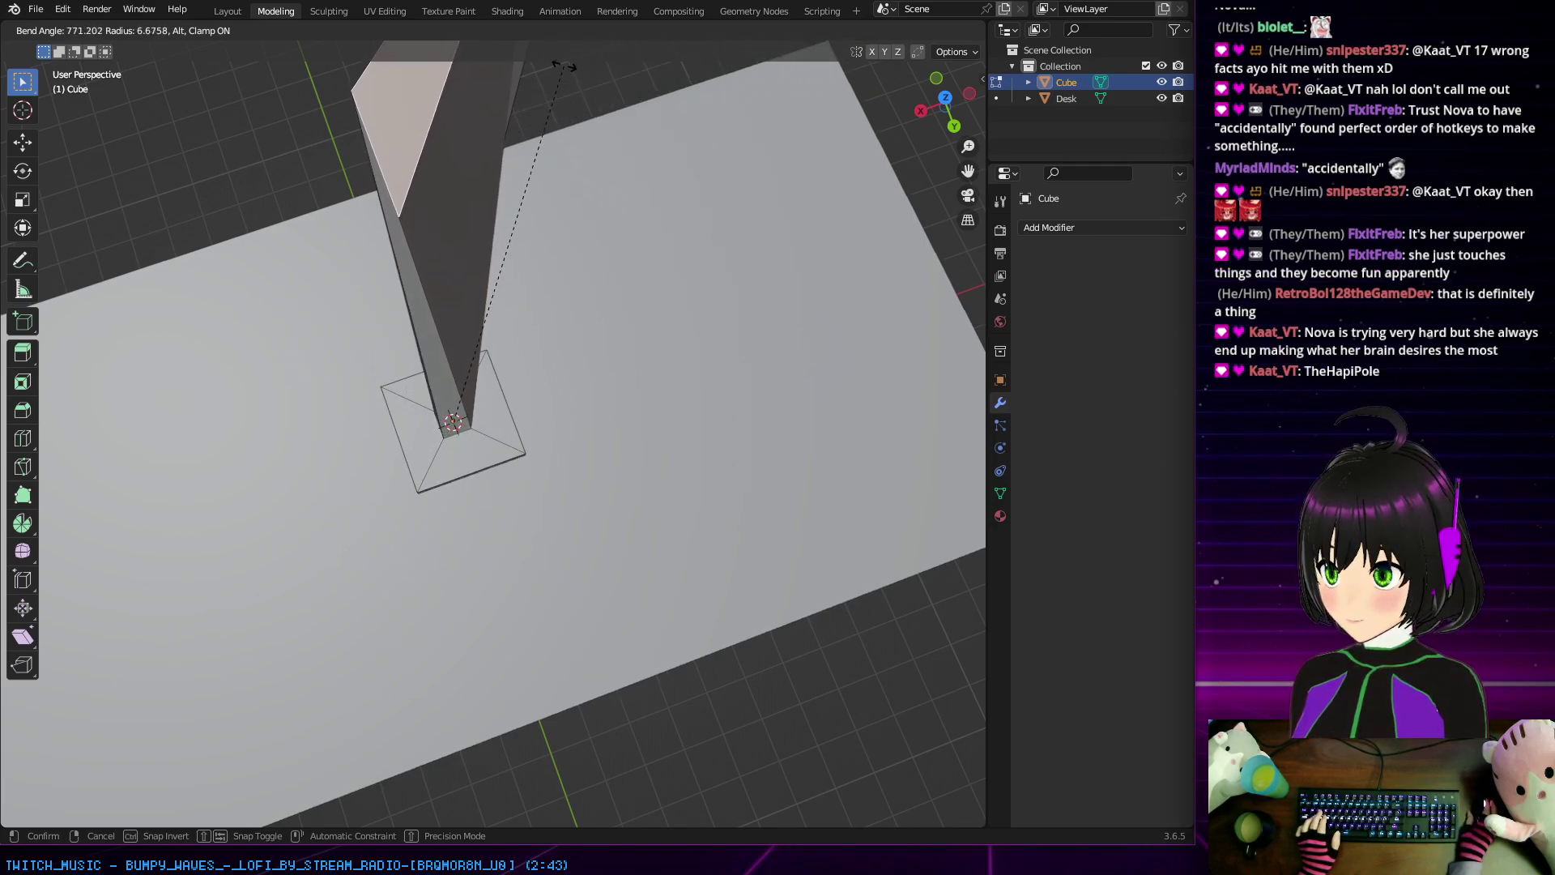
key("Escape")
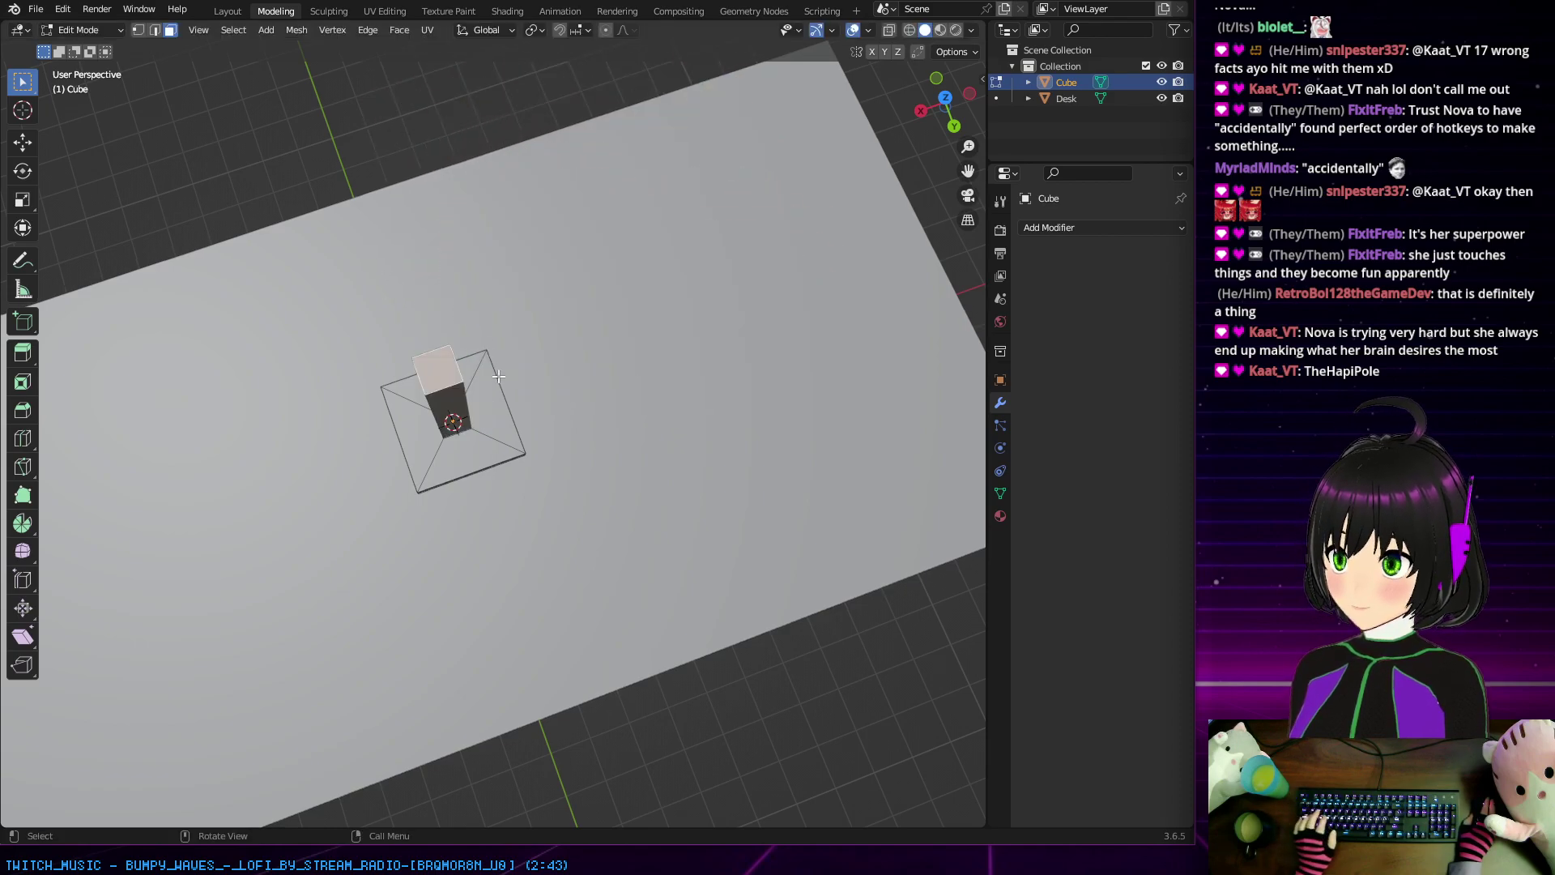
middle_click_drag(384, 285, 476, 296)
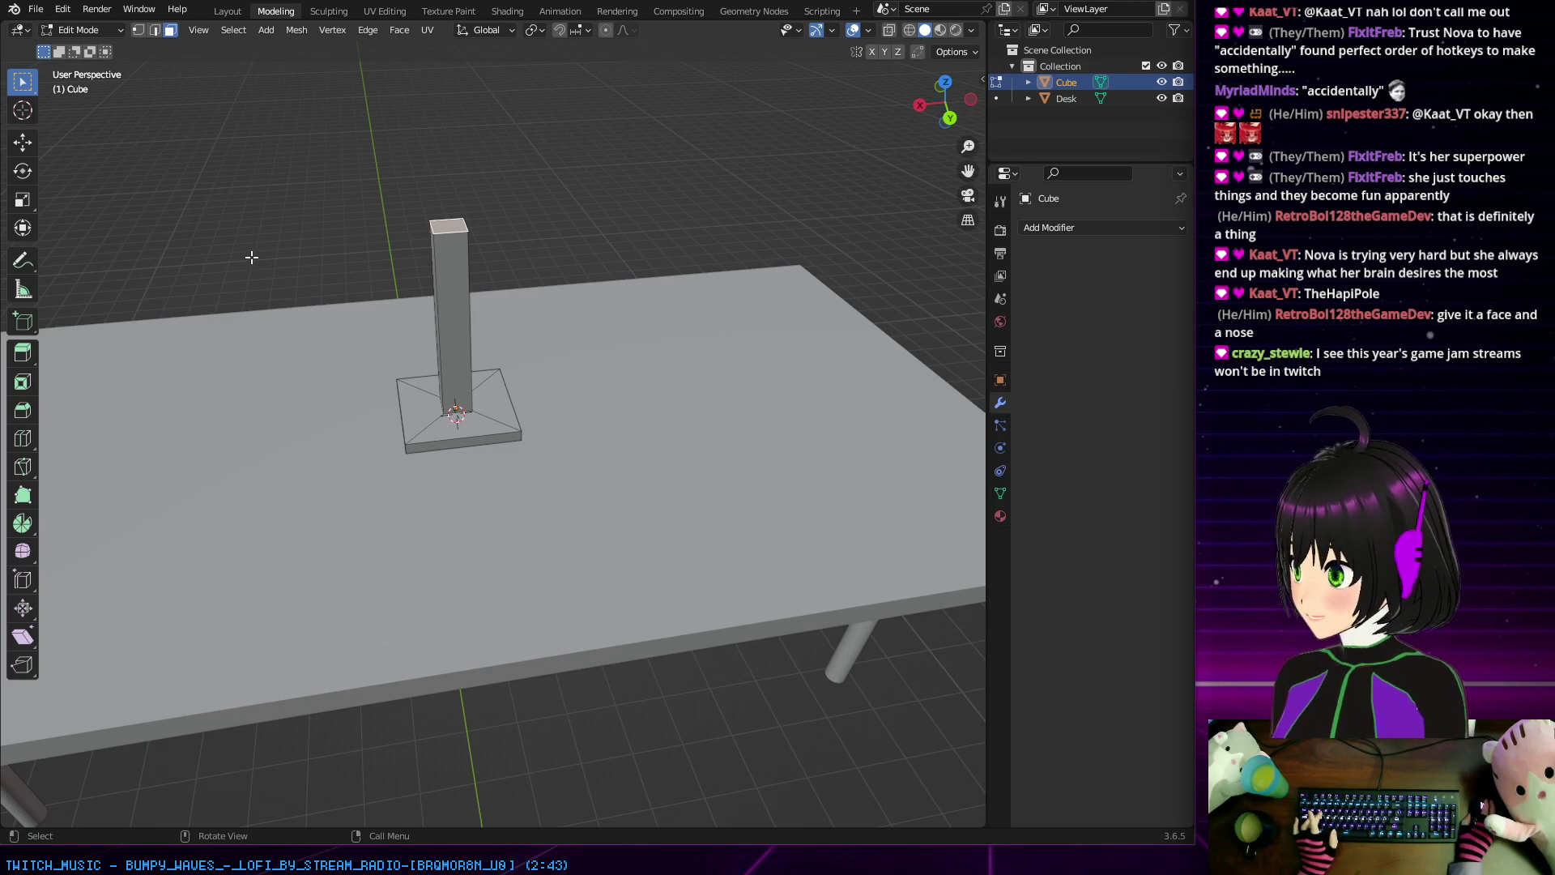
middle_click_drag(306, 299, 461, 354)
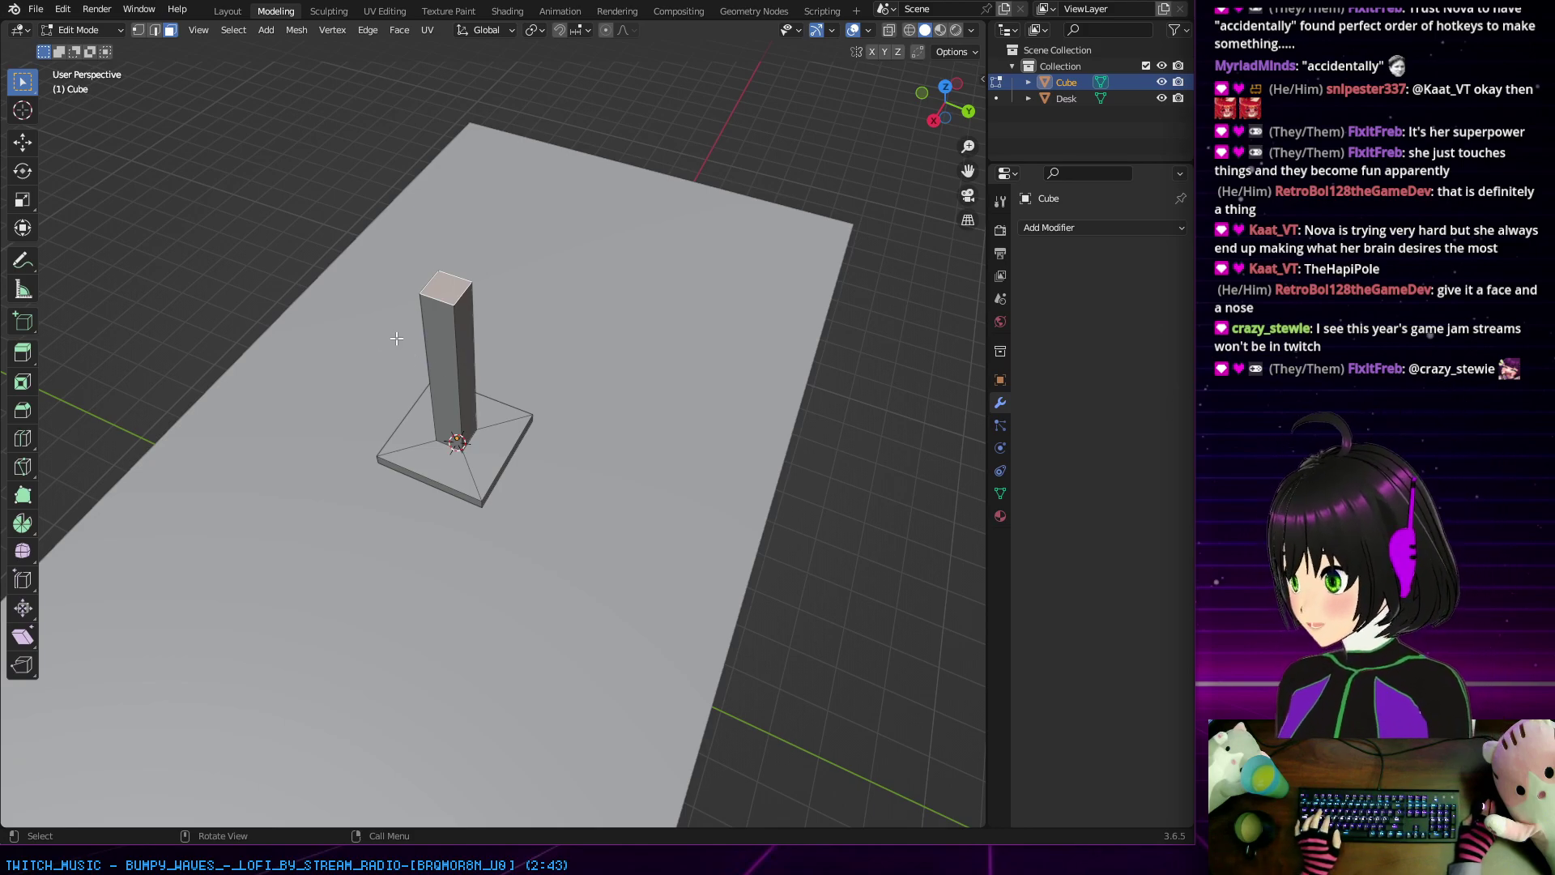
middle_click_drag(507, 365, 389, 403)
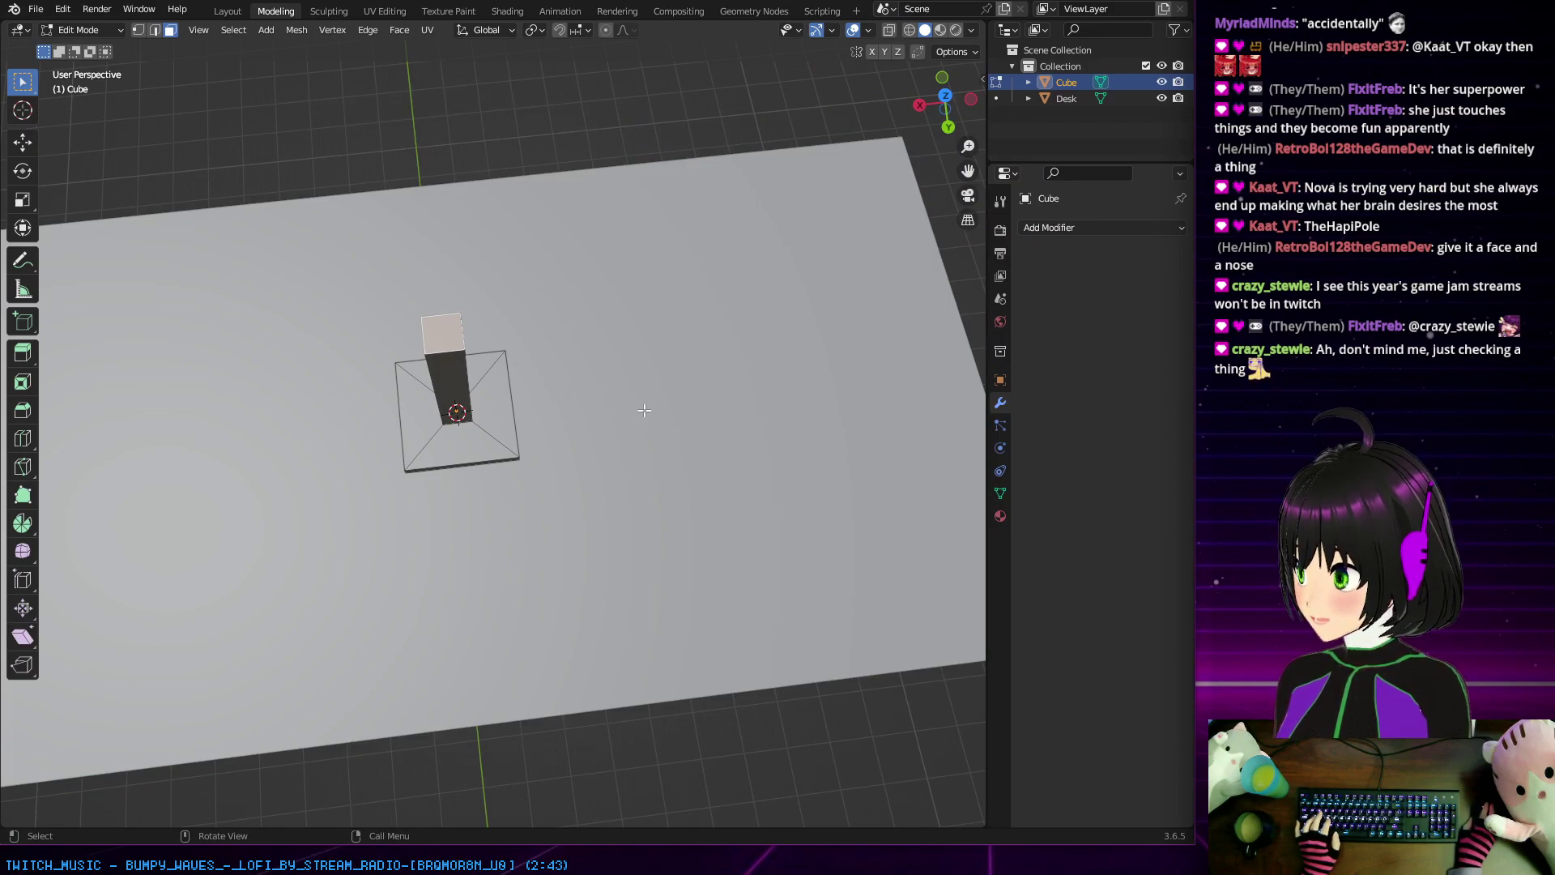
middle_click_drag(644, 411, 538, 359)
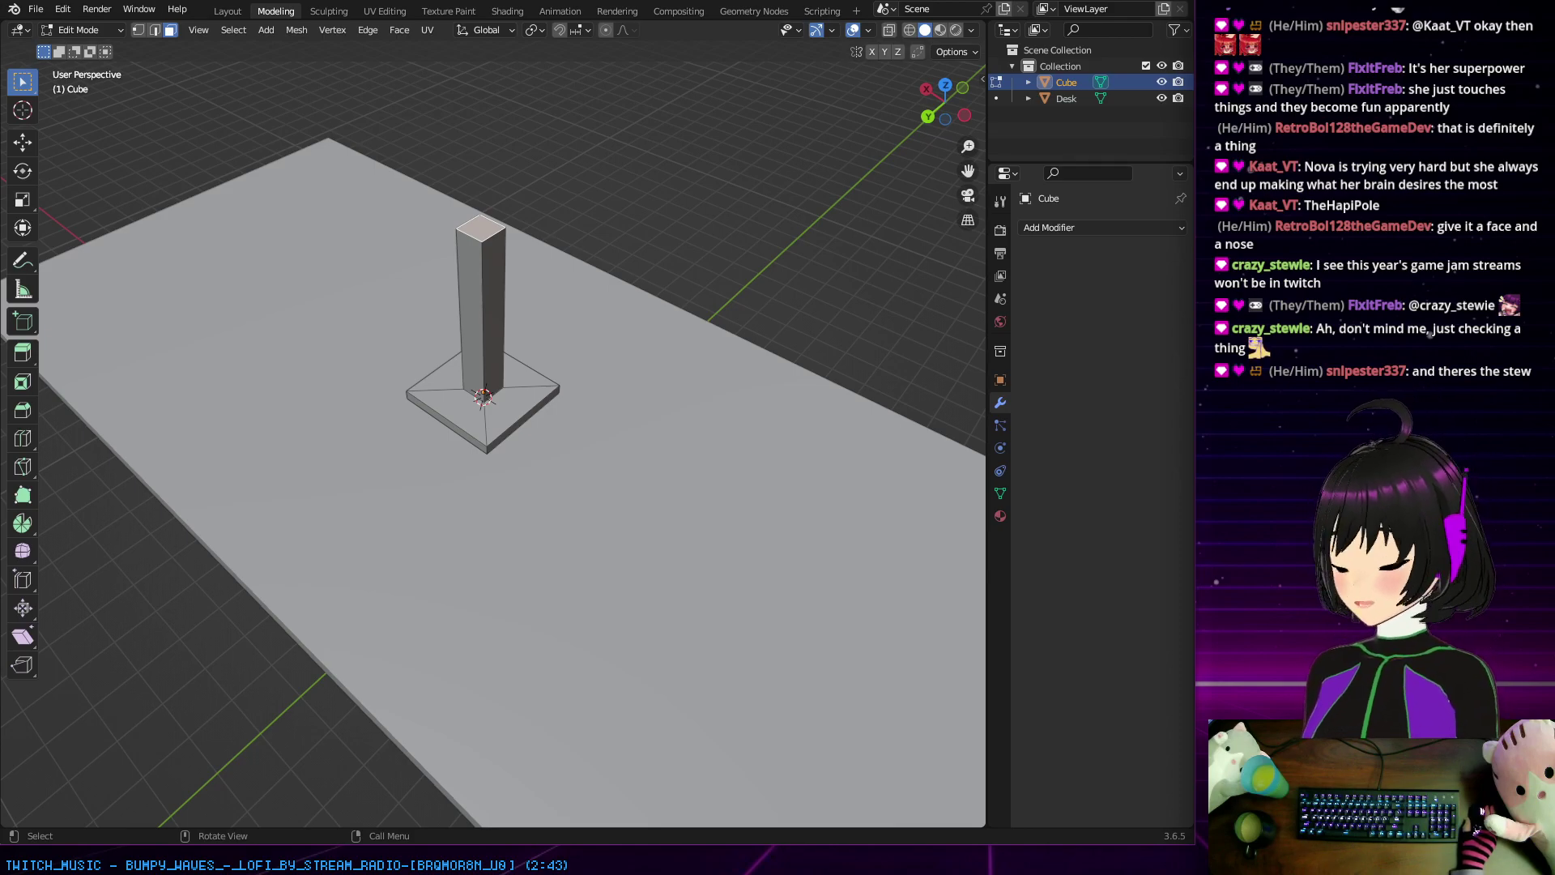
middle_click_drag(713, 395, 487, 373)
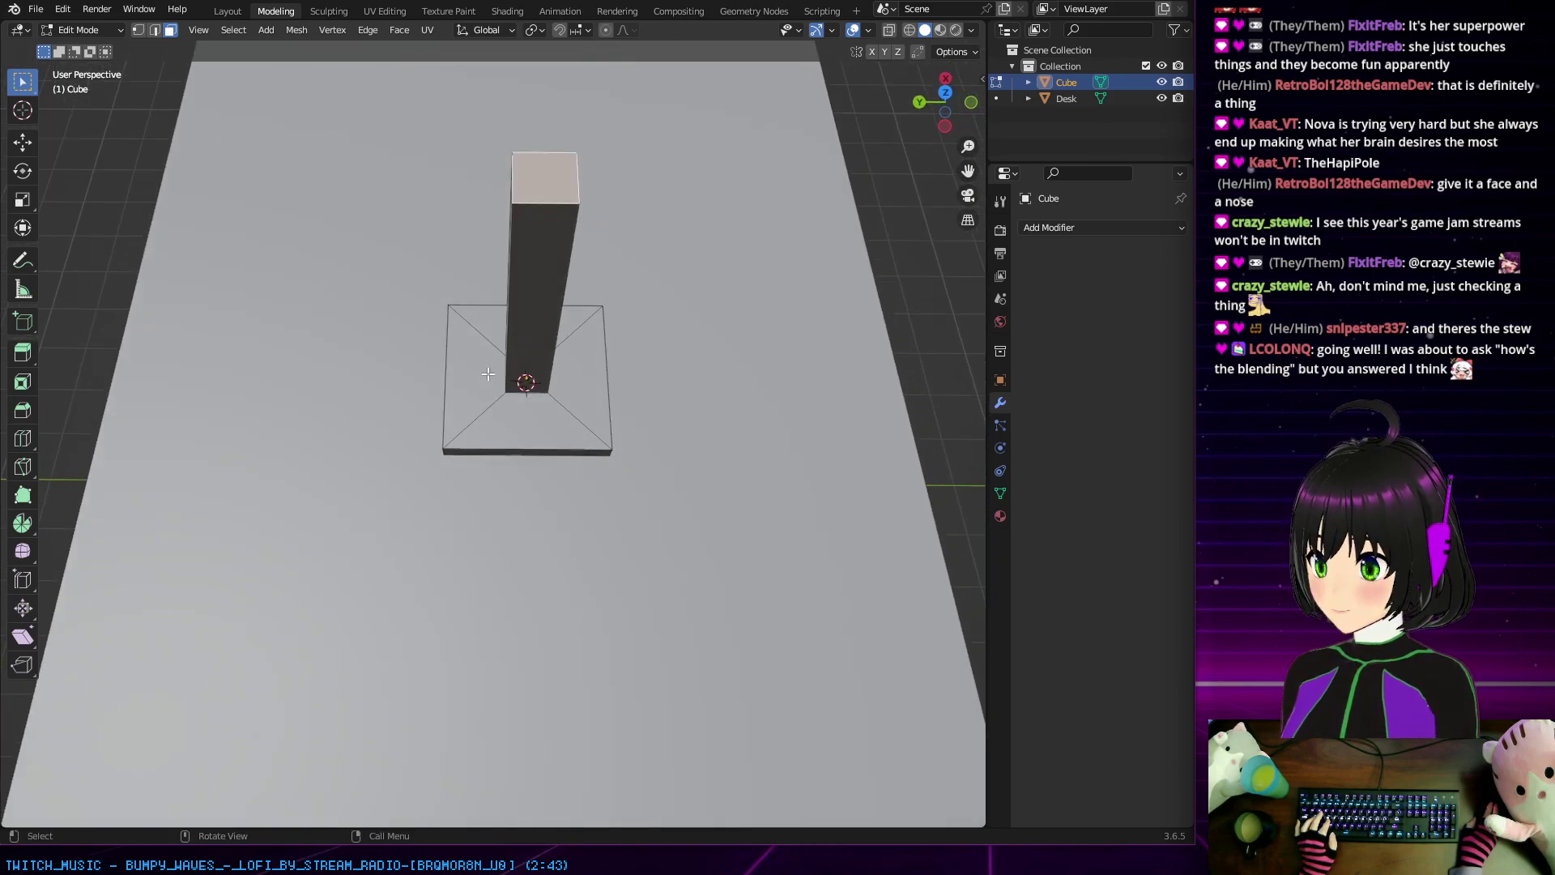
middle_click_drag(253, 172, 486, 243)
Step: With X-Ray on, box-select the pillar's top face, select linked with Ctrl+L, then turn X-Ray off
left_click(449, 259)
left_click(494, 259)
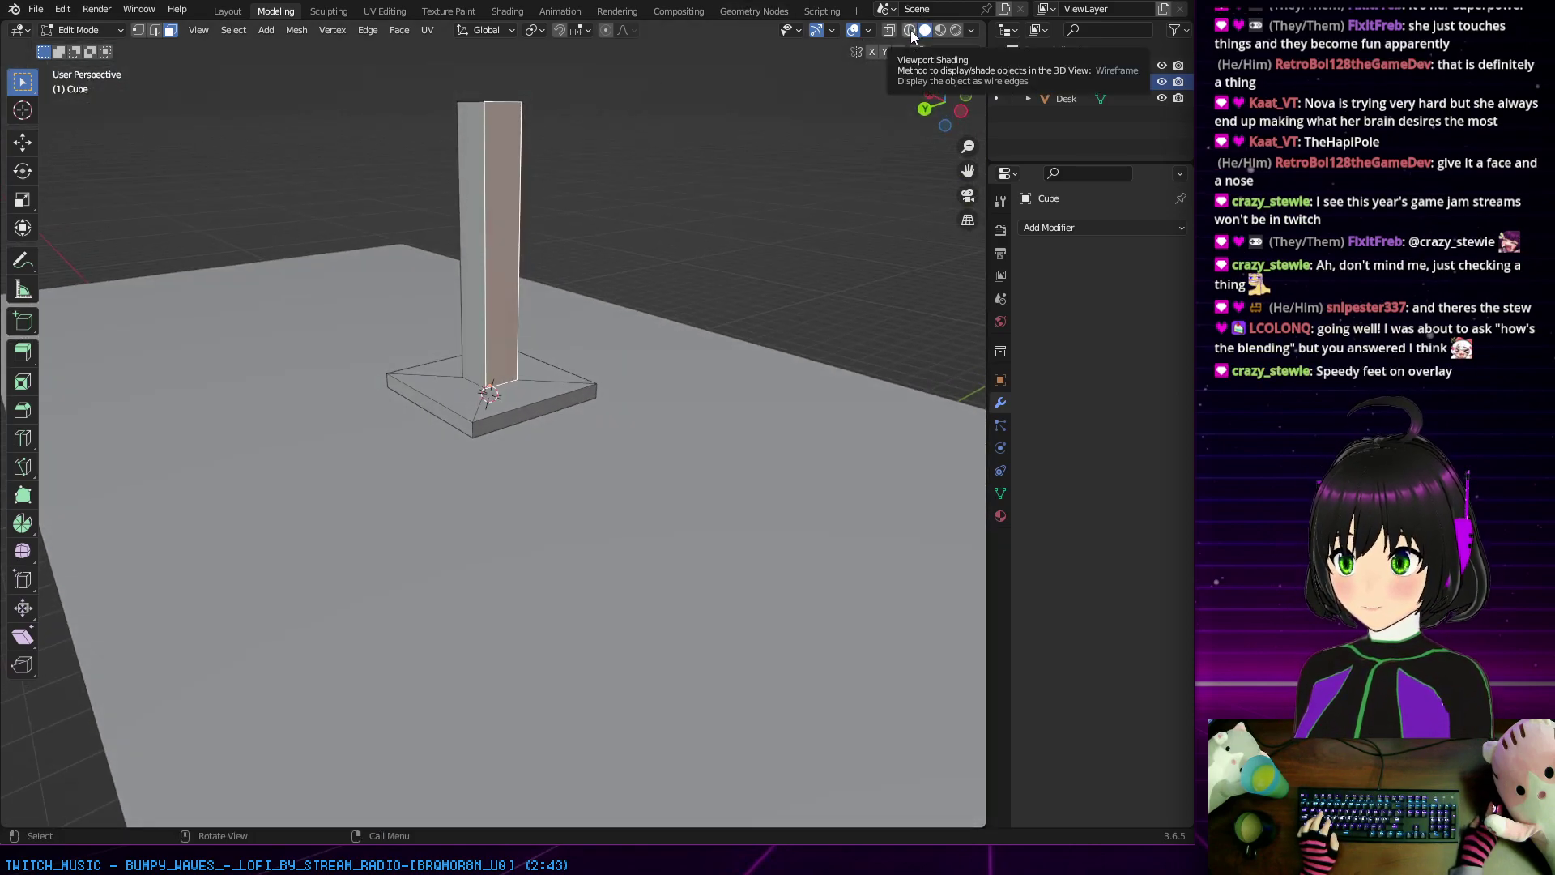
left_click(970, 29)
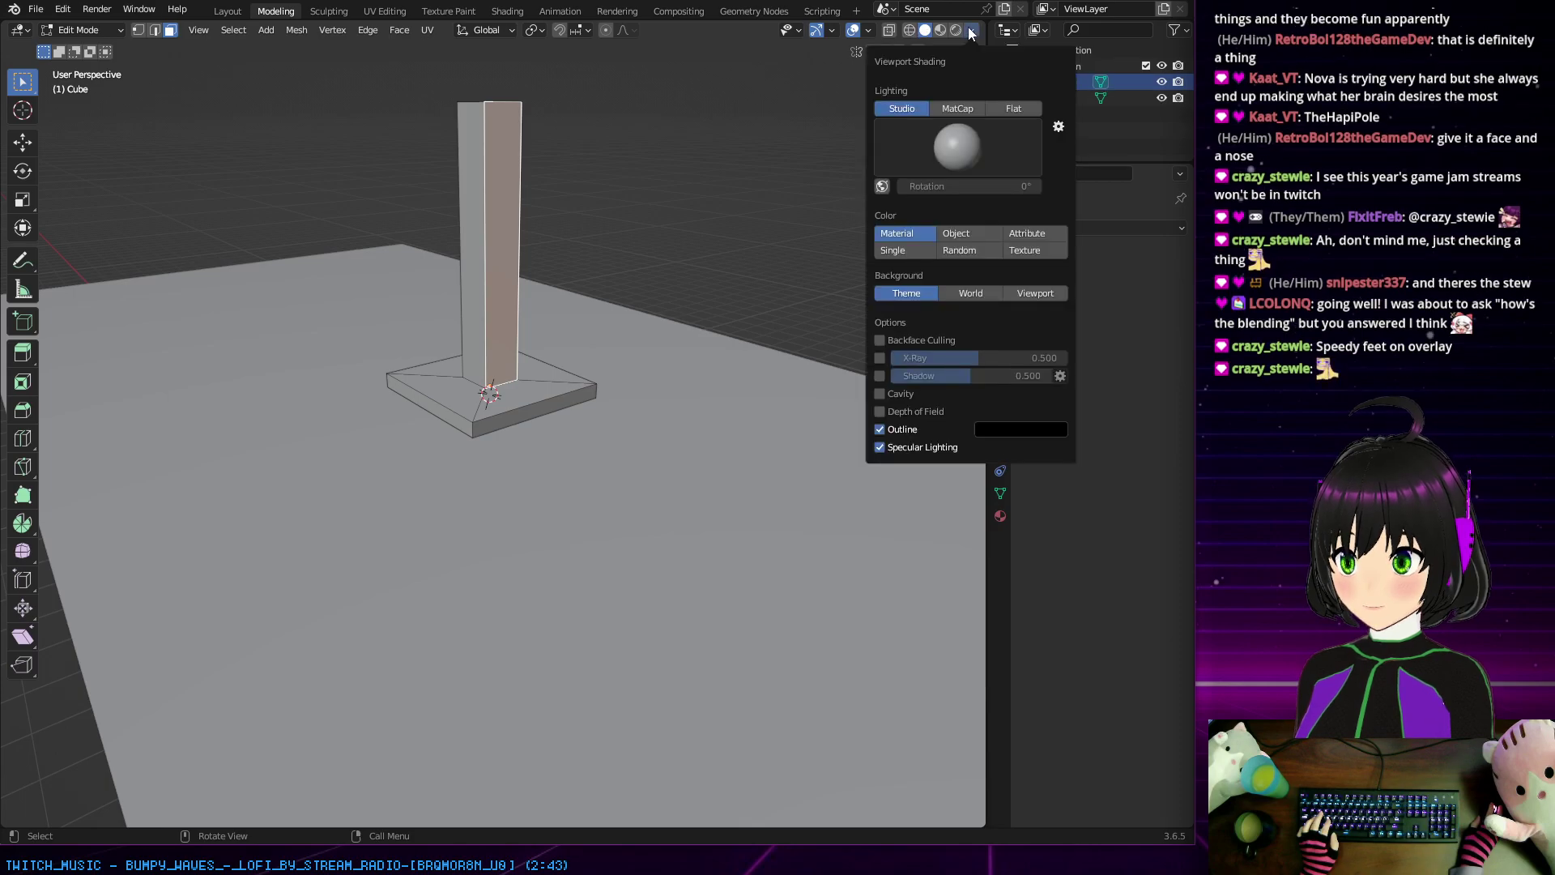
left_click(890, 30)
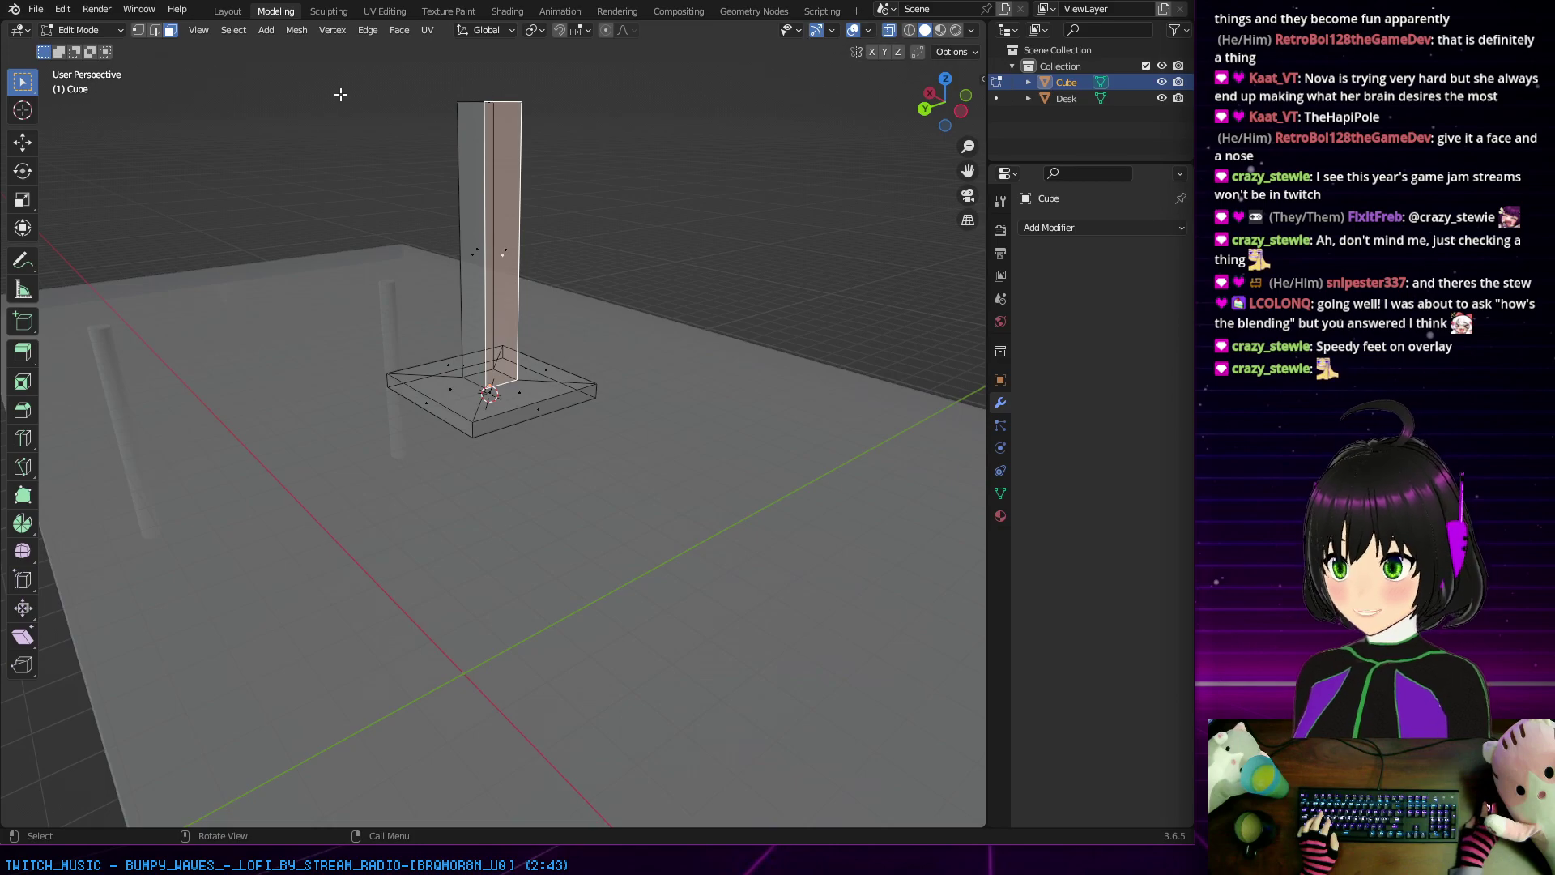
left_click_drag(340, 94, 587, 244)
middle_click_drag(587, 245, 538, 219)
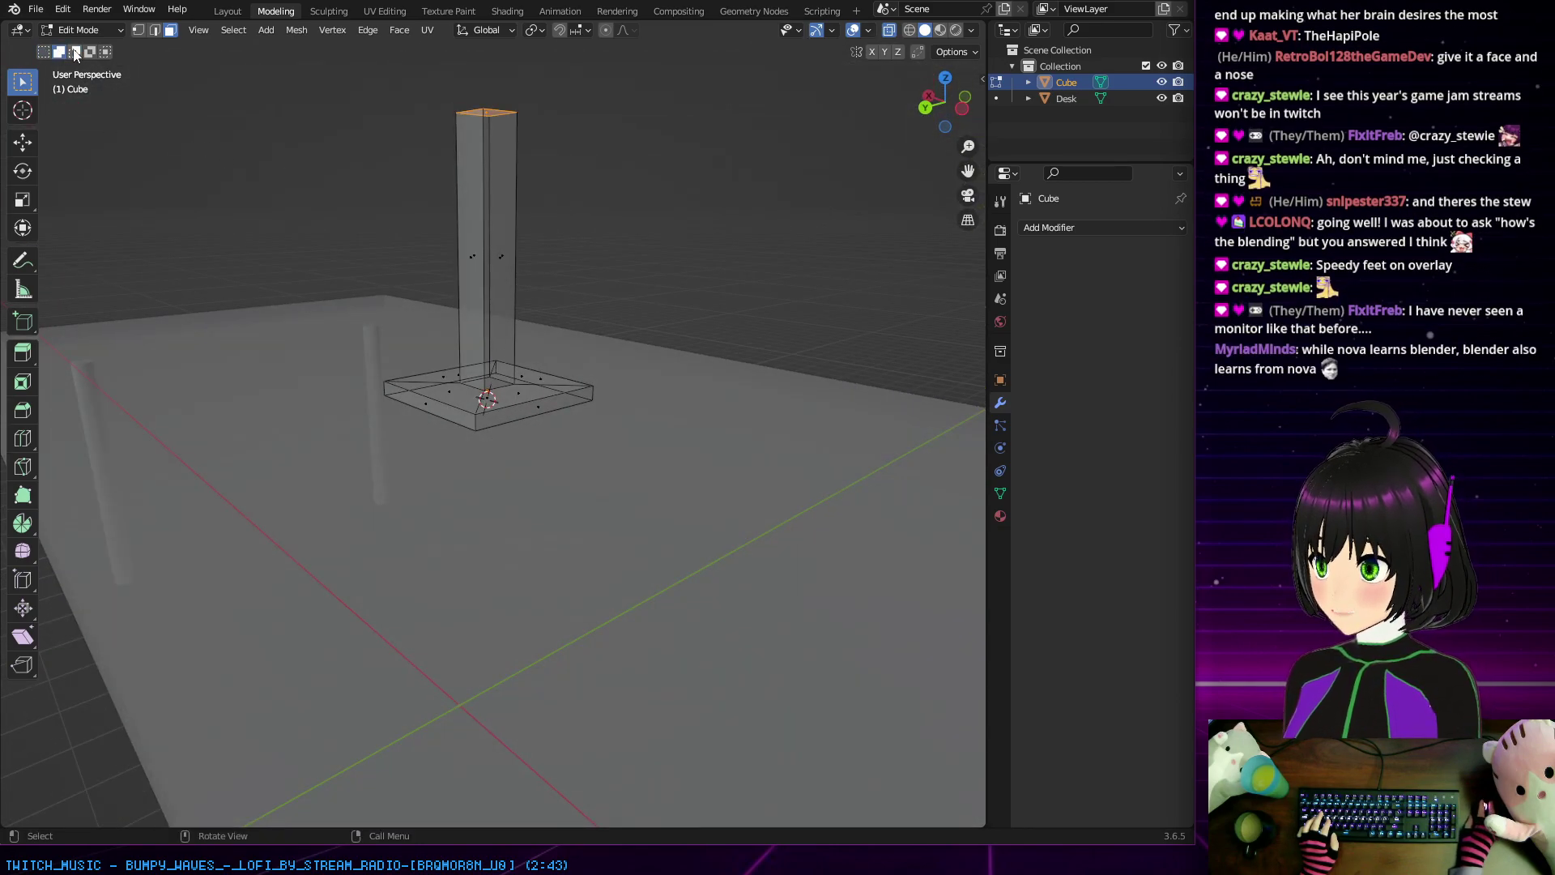
left_click_drag(379, 139, 607, 235)
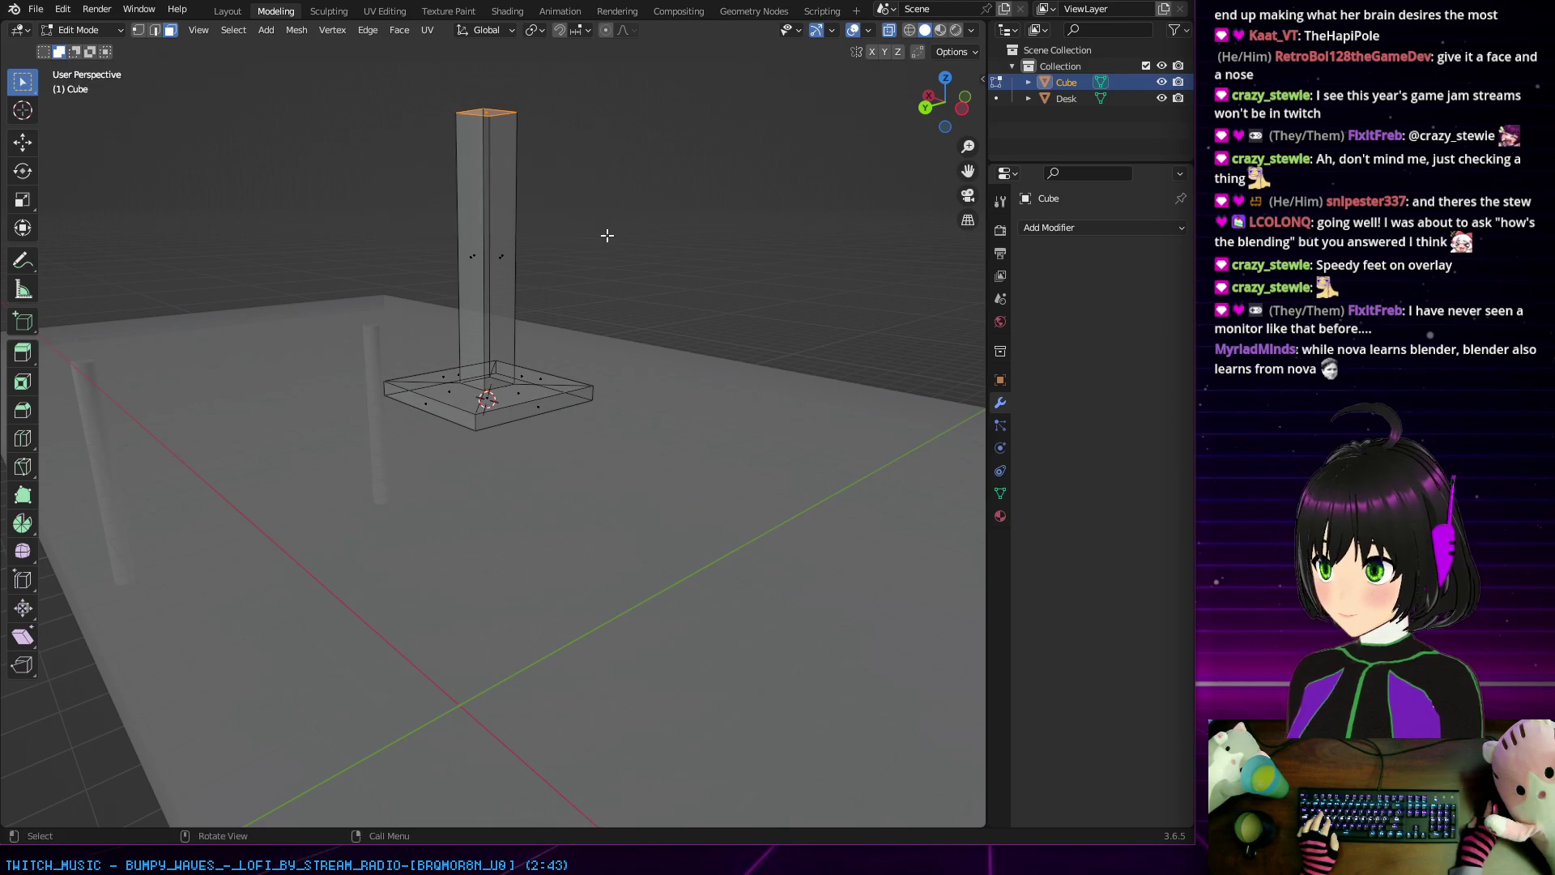
key("ctrl+l")
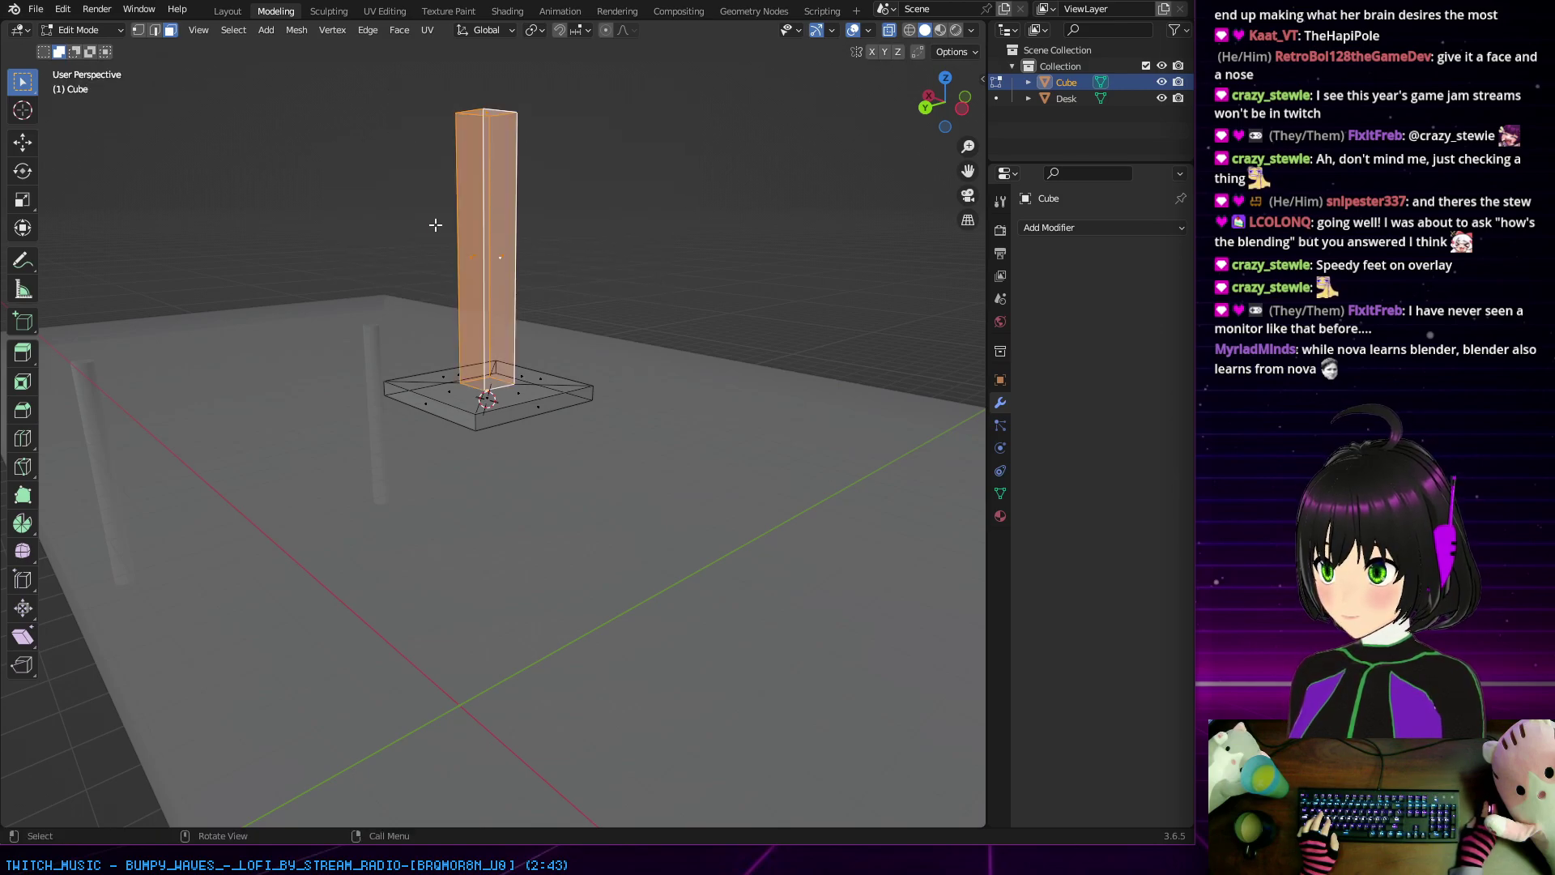
middle_click_drag(396, 198, 872, 124)
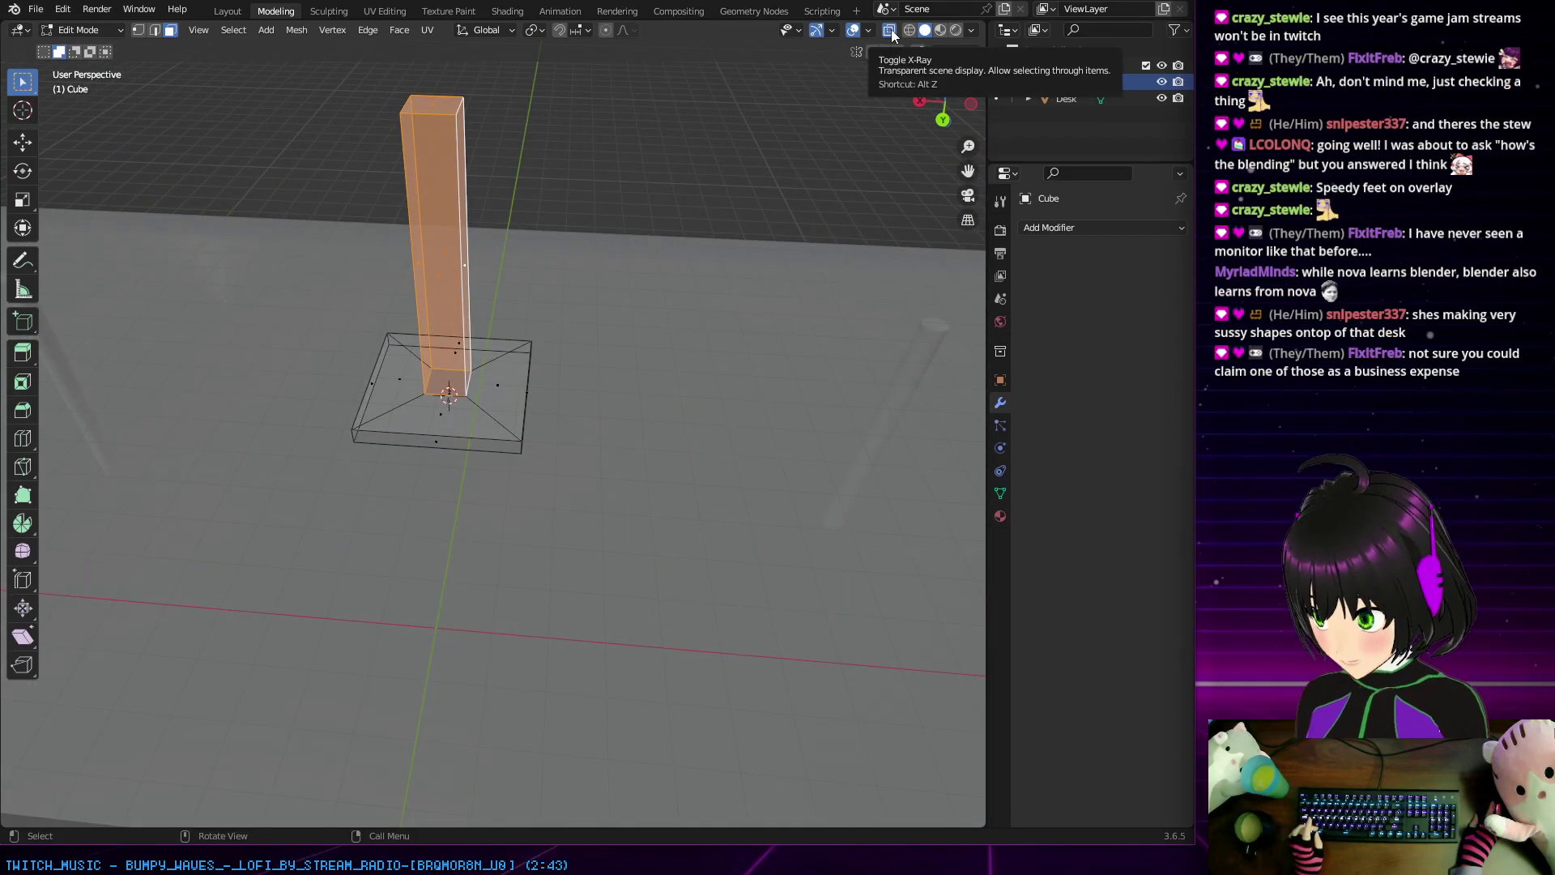
key("alt+z")
key("alt+z")
key("alt+z")
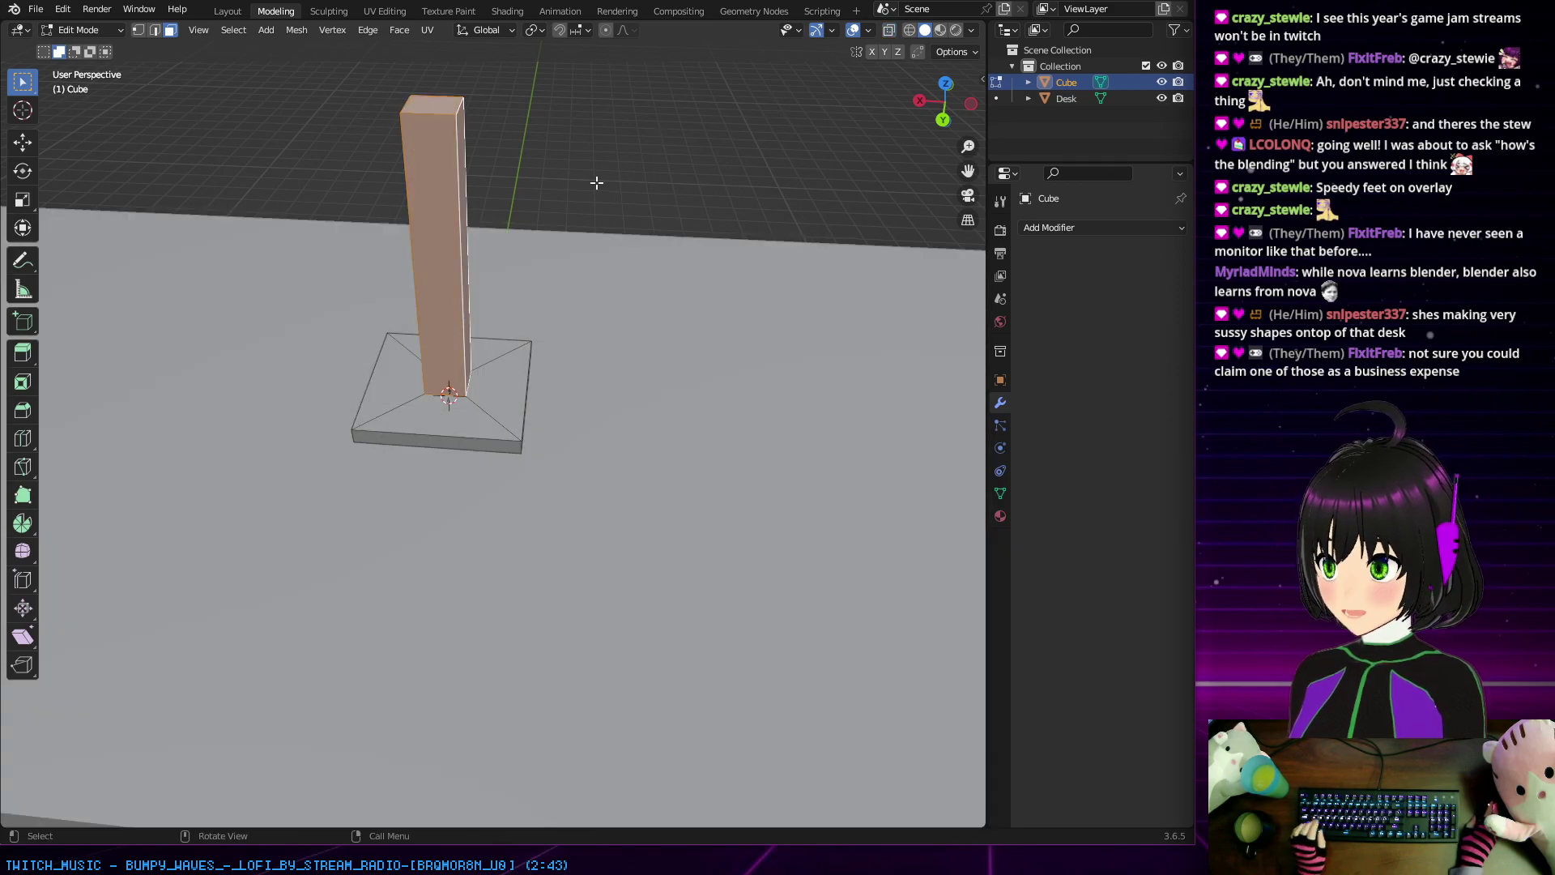
middle_click_drag(655, 139, 355, 303)
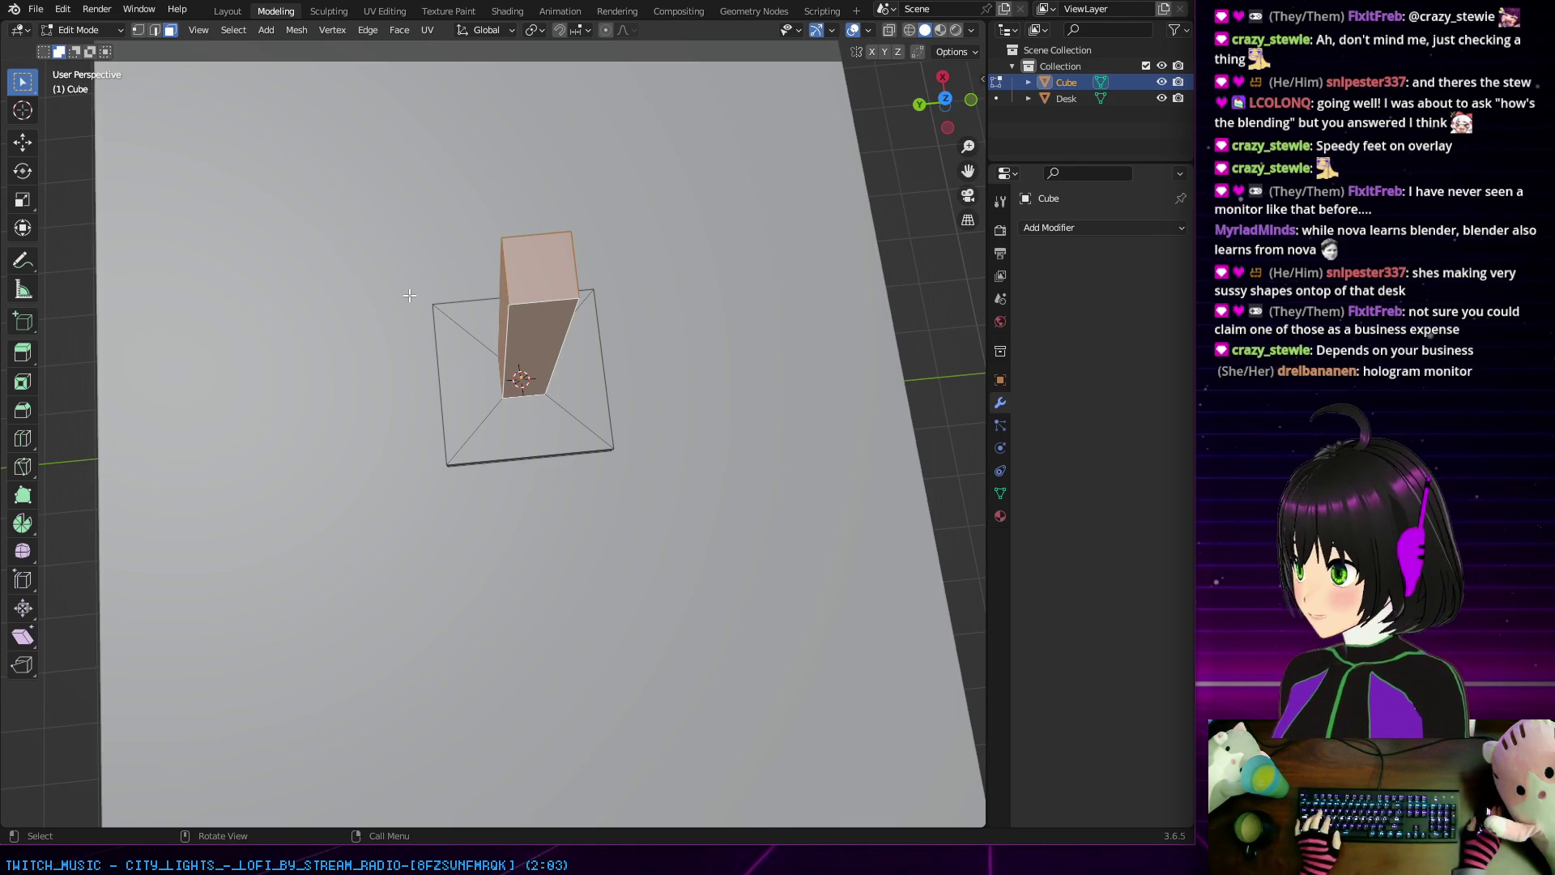
Step: Orbit around the pillar and slab, then bring up the 3D viewport's Select menu
middle_click_drag(548, 327, 572, 303)
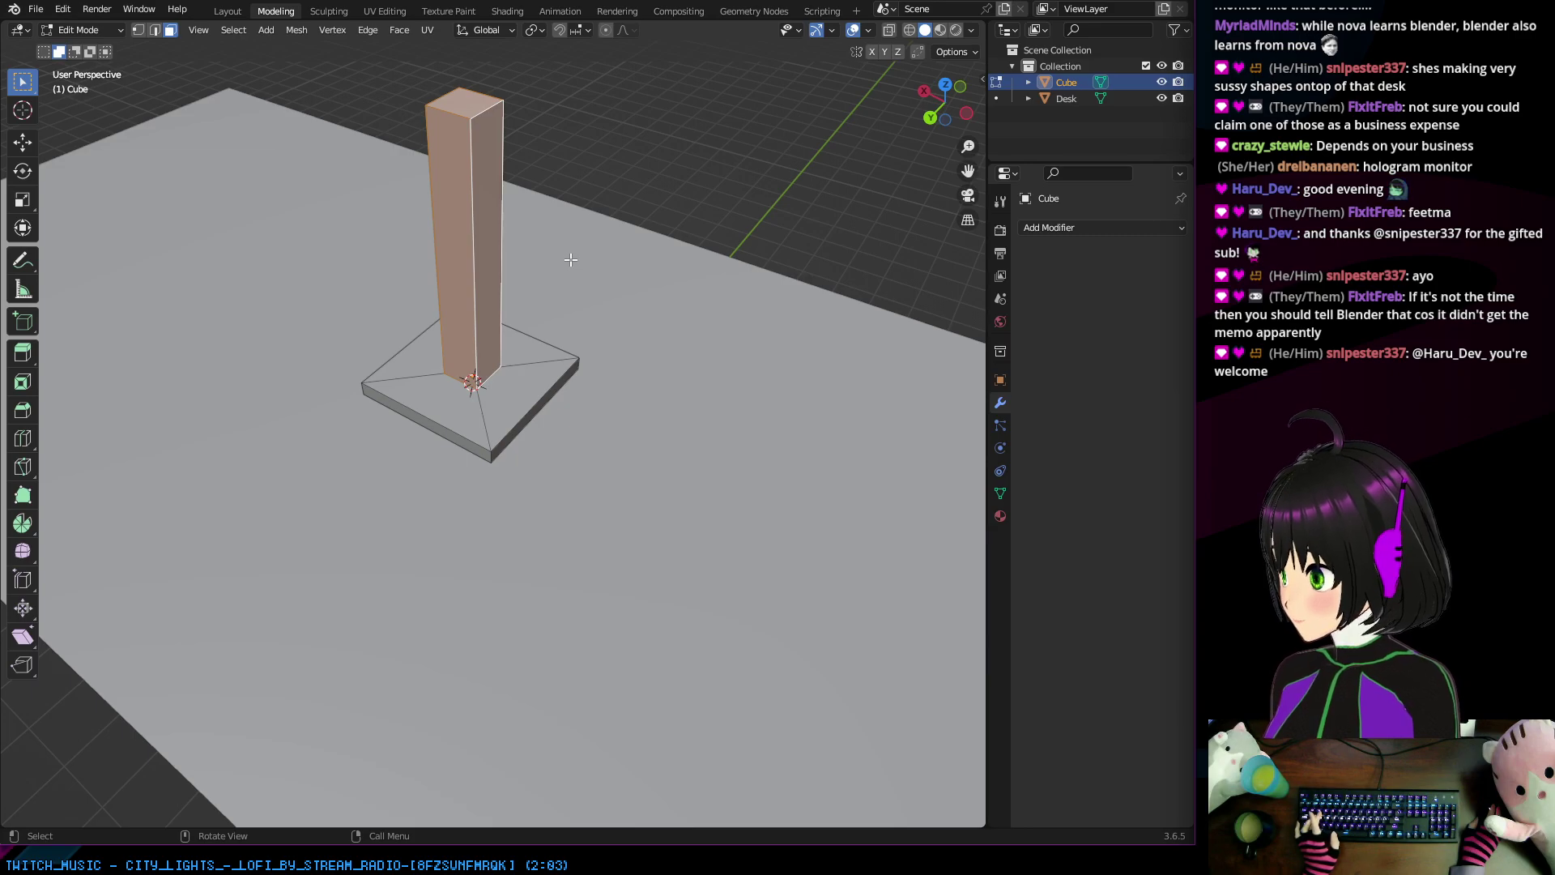
middle_click_drag(590, 275, 616, 256)
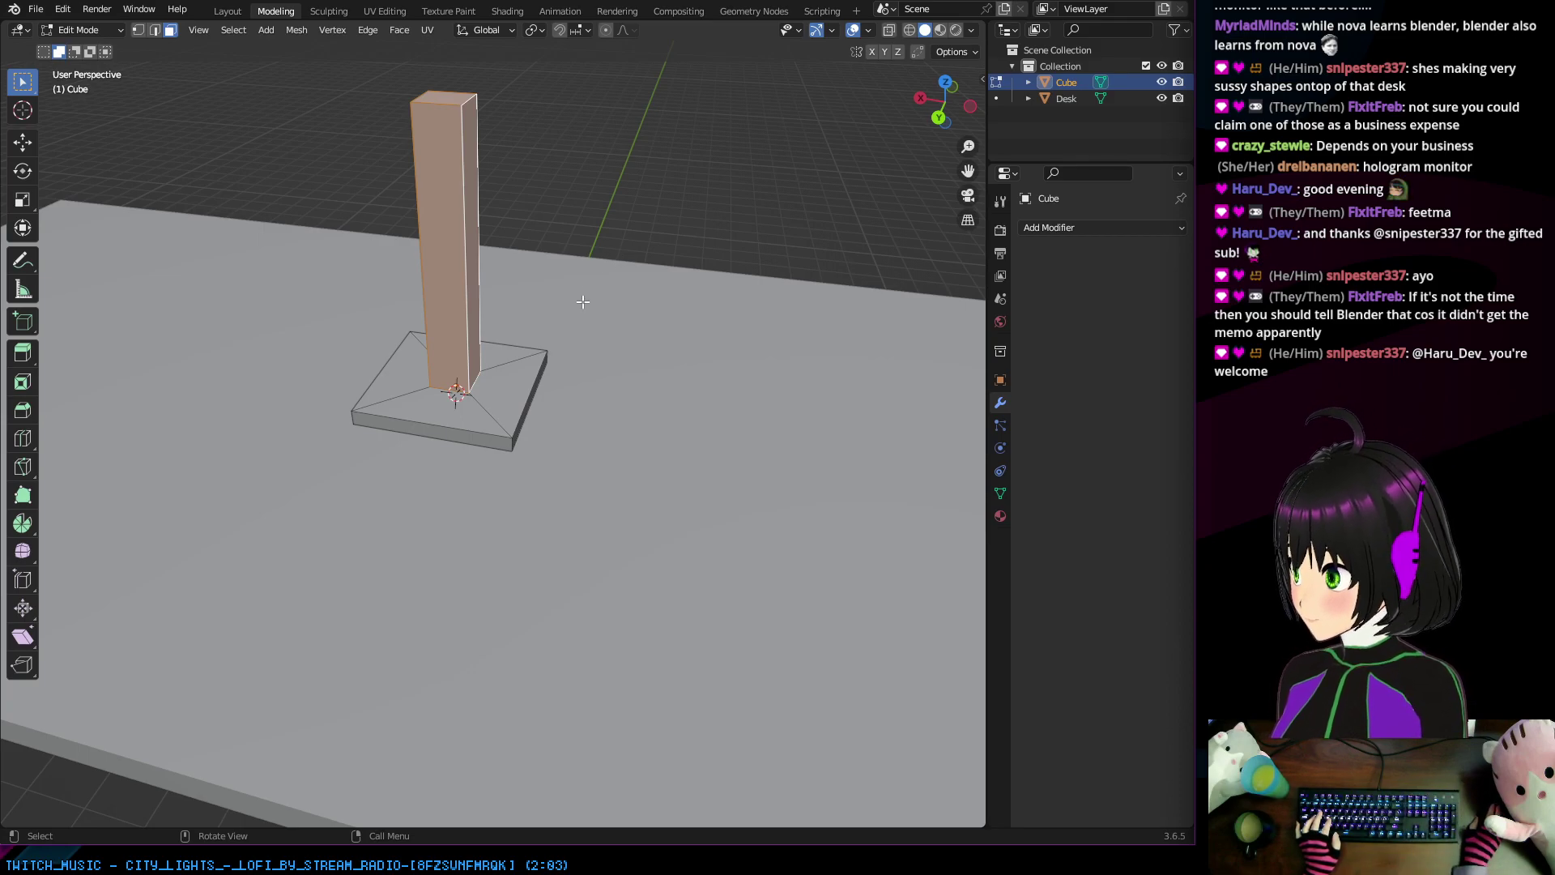
middle_click_drag(582, 301, 680, 293)
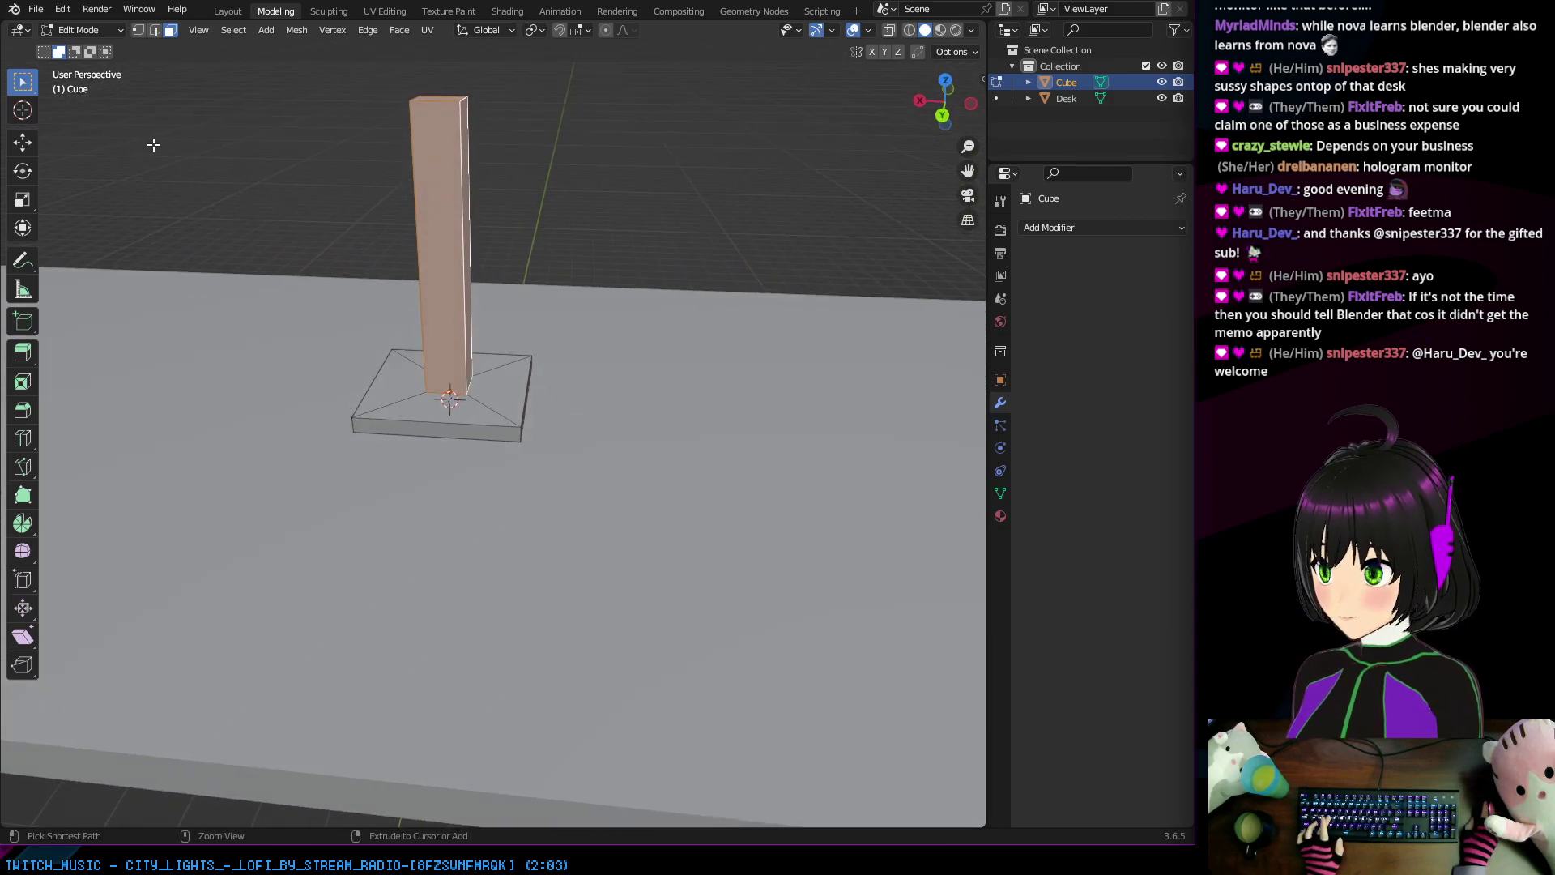
left_click(227, 30)
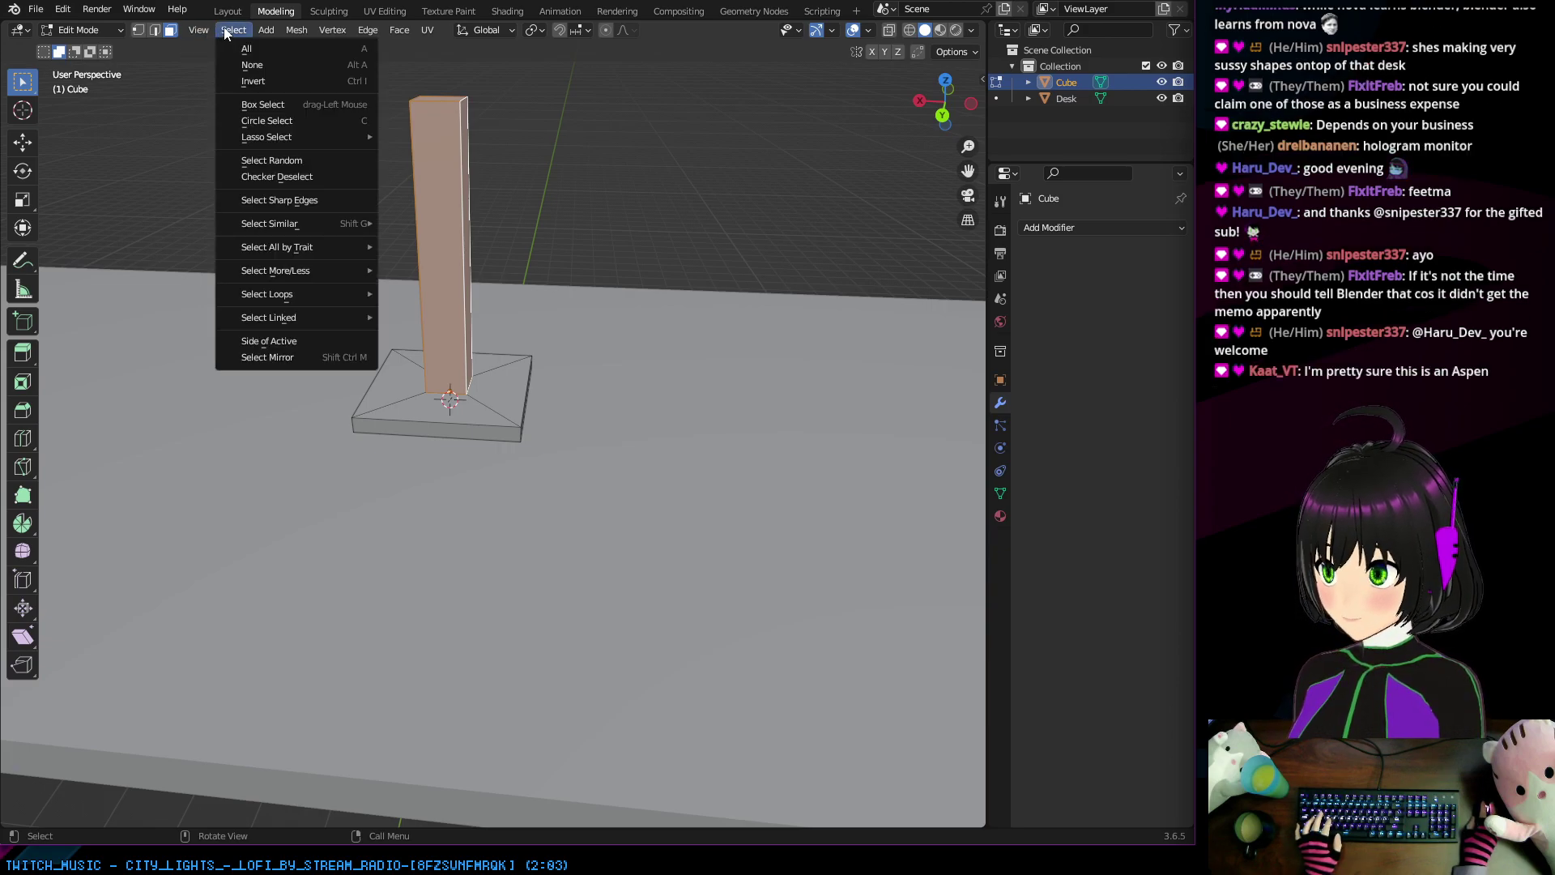
Step: Clear the pillar mesh selection and switch to the Knife tool
left_click(142, 170)
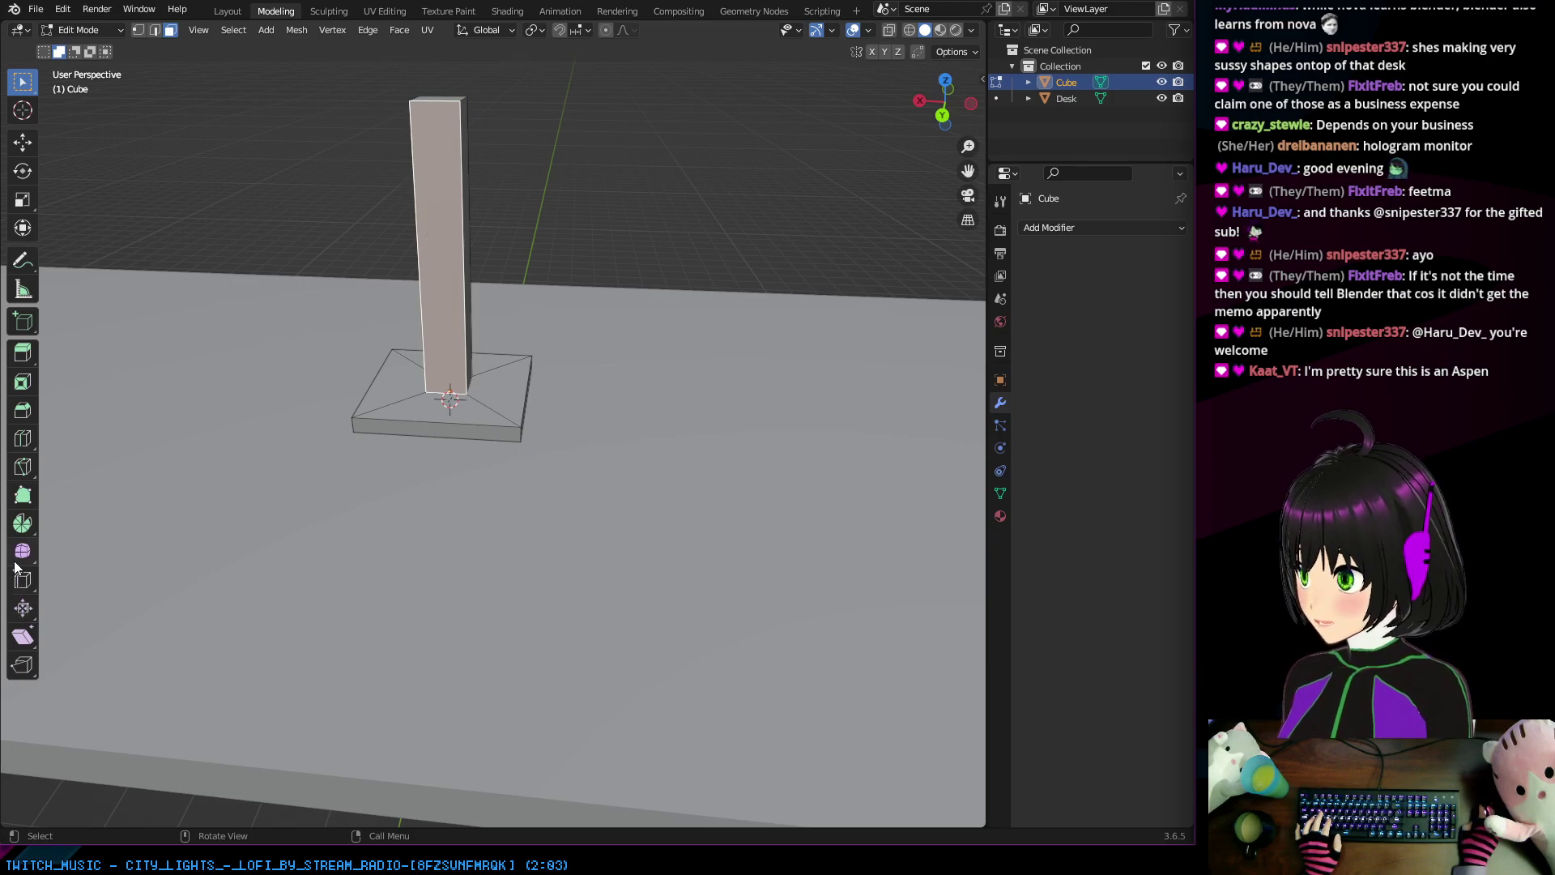
left_click(22, 585)
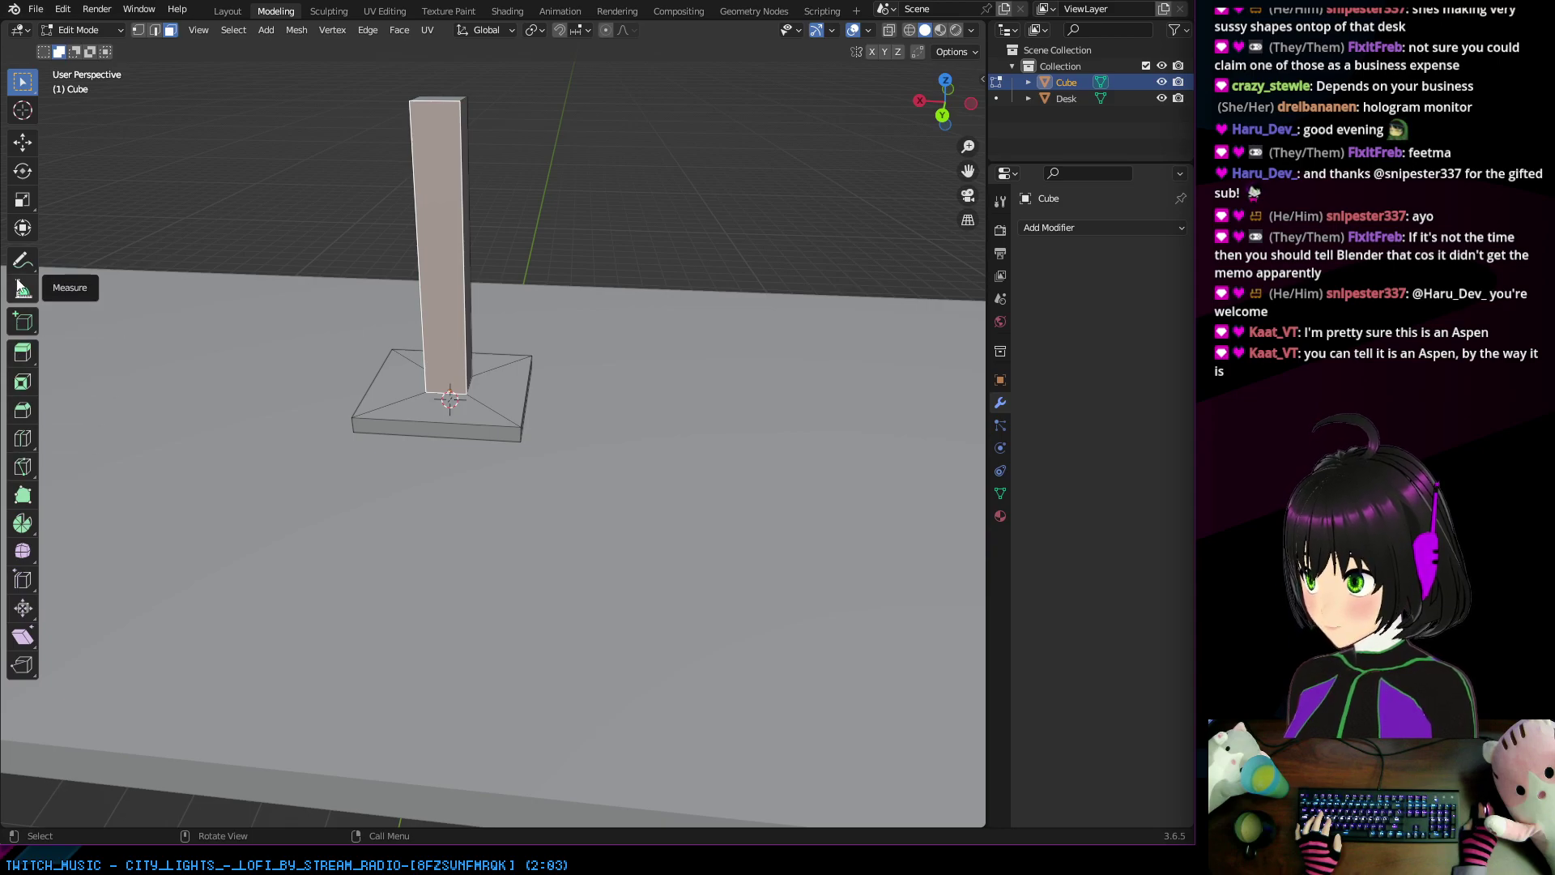
left_click(23, 581)
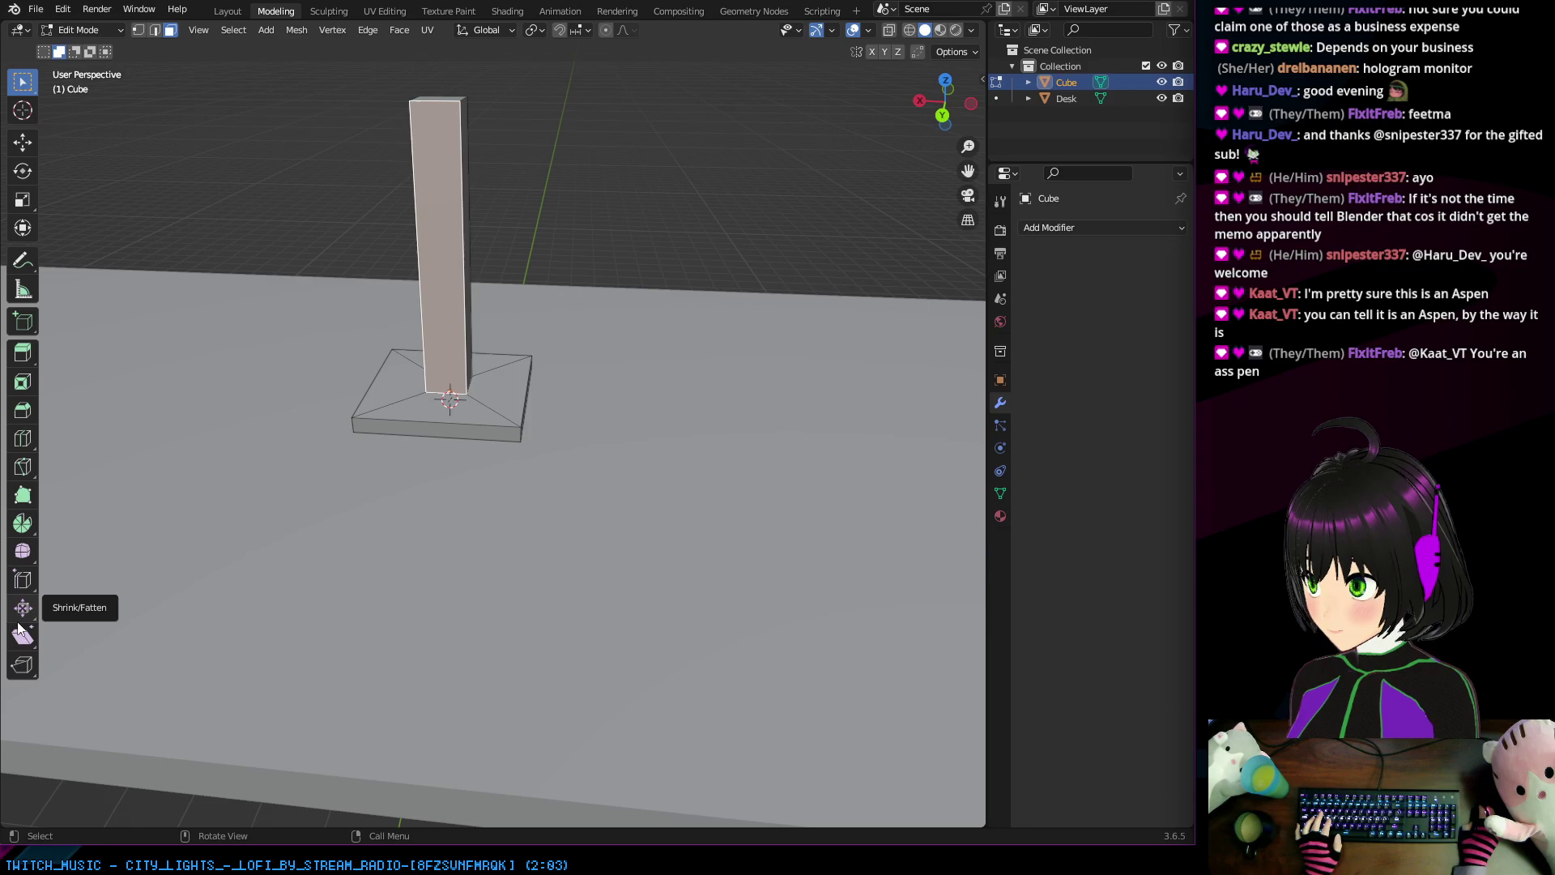
left_click(22, 468)
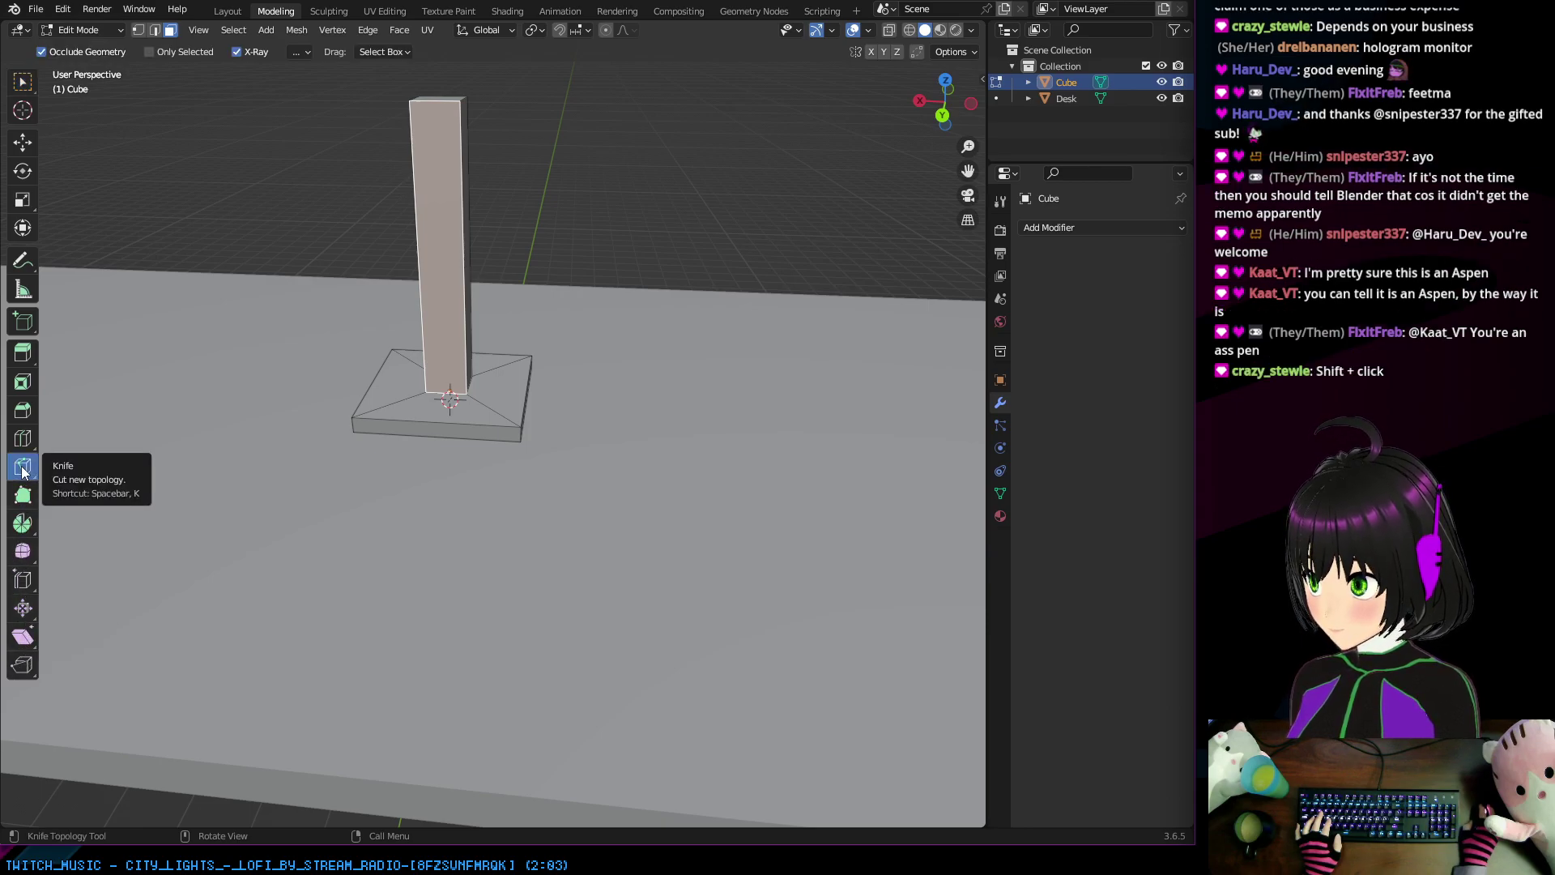
scroll(420, 130, "up", 2)
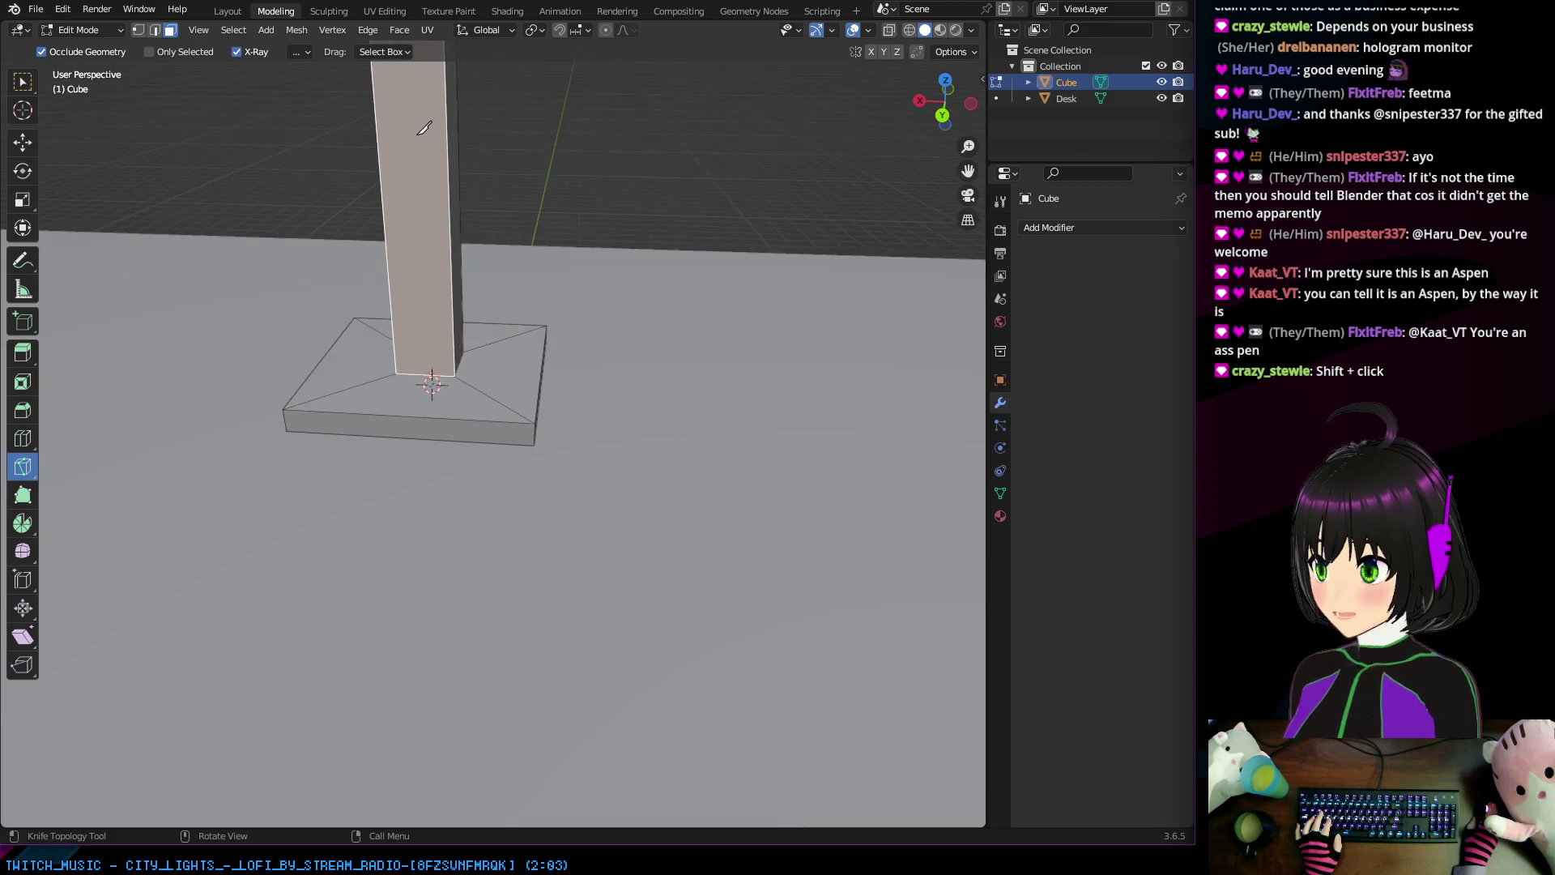
middle_click_drag(420, 130, 576, 253)
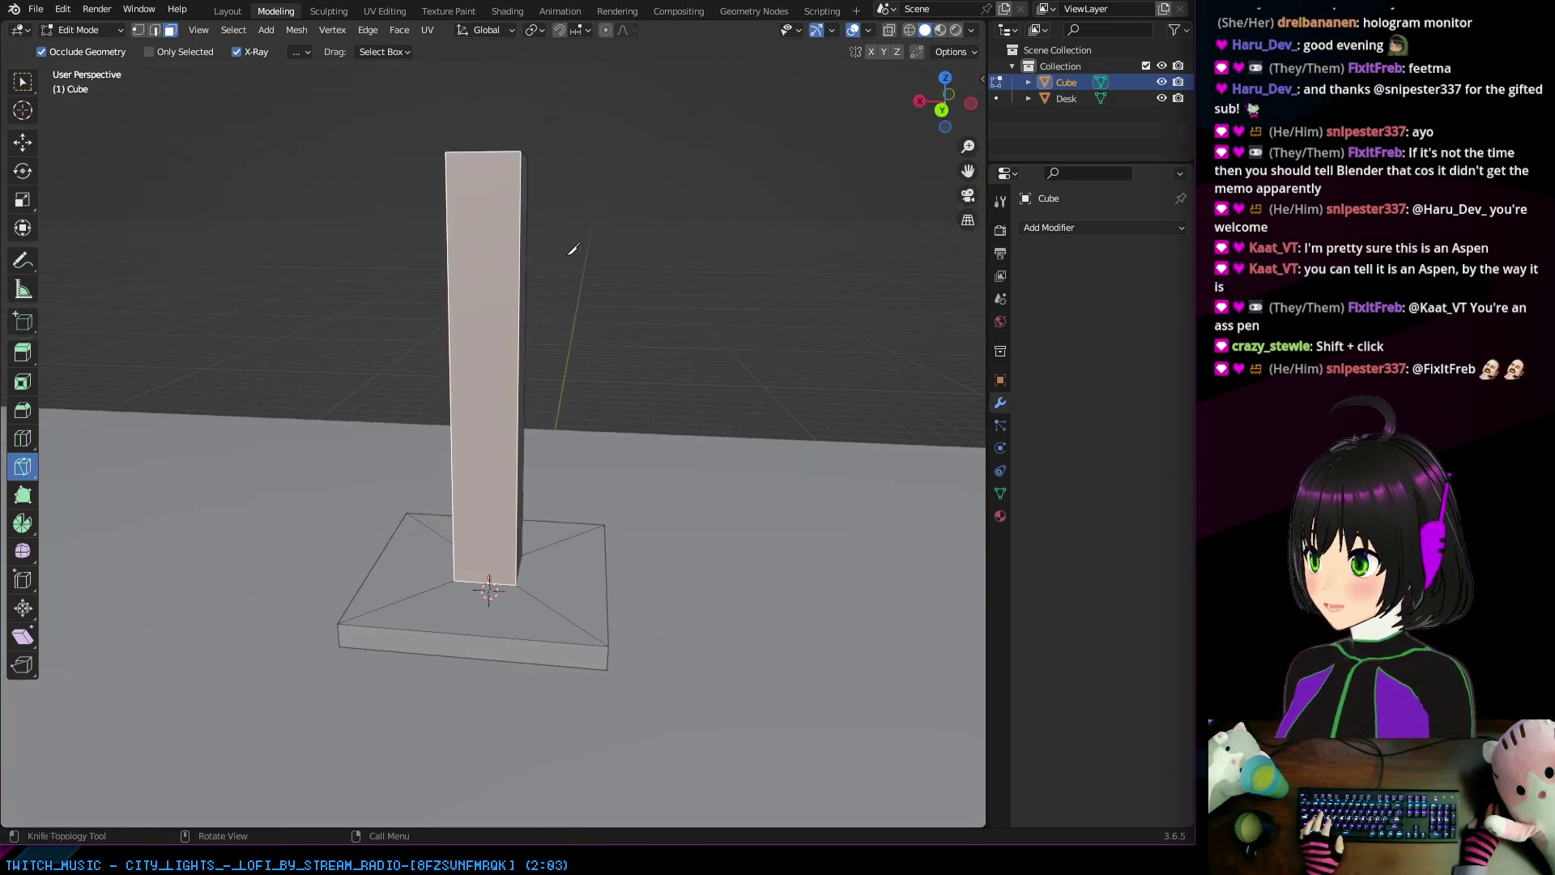
Step: Try a first knife cut from the pillar's left edge to its right edge, then cancel it
left_click(451, 207)
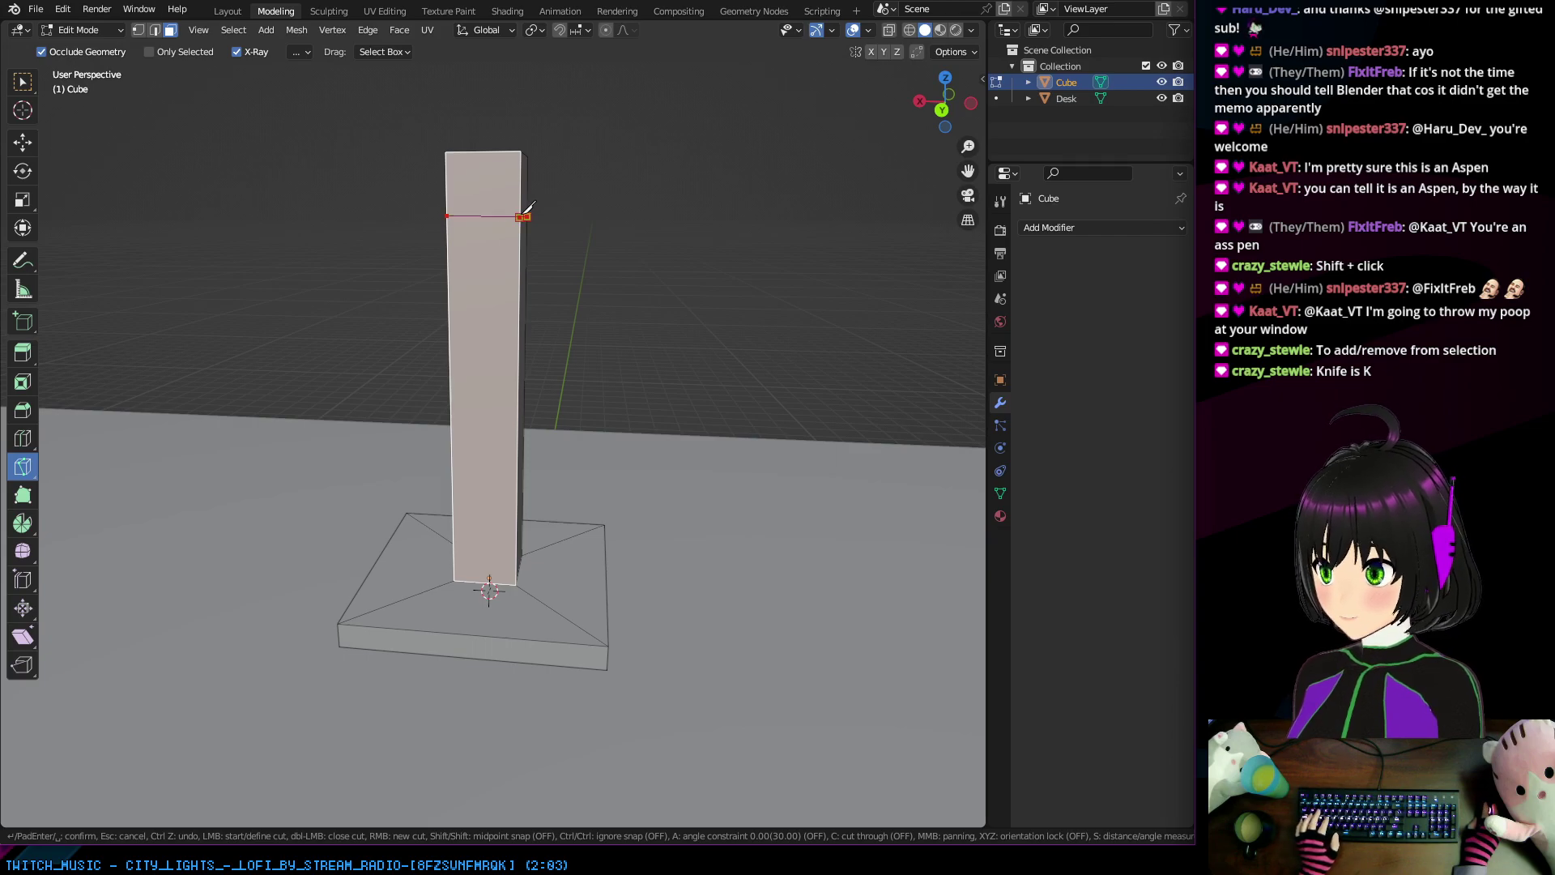
middle_click_drag(534, 218, 644, 304)
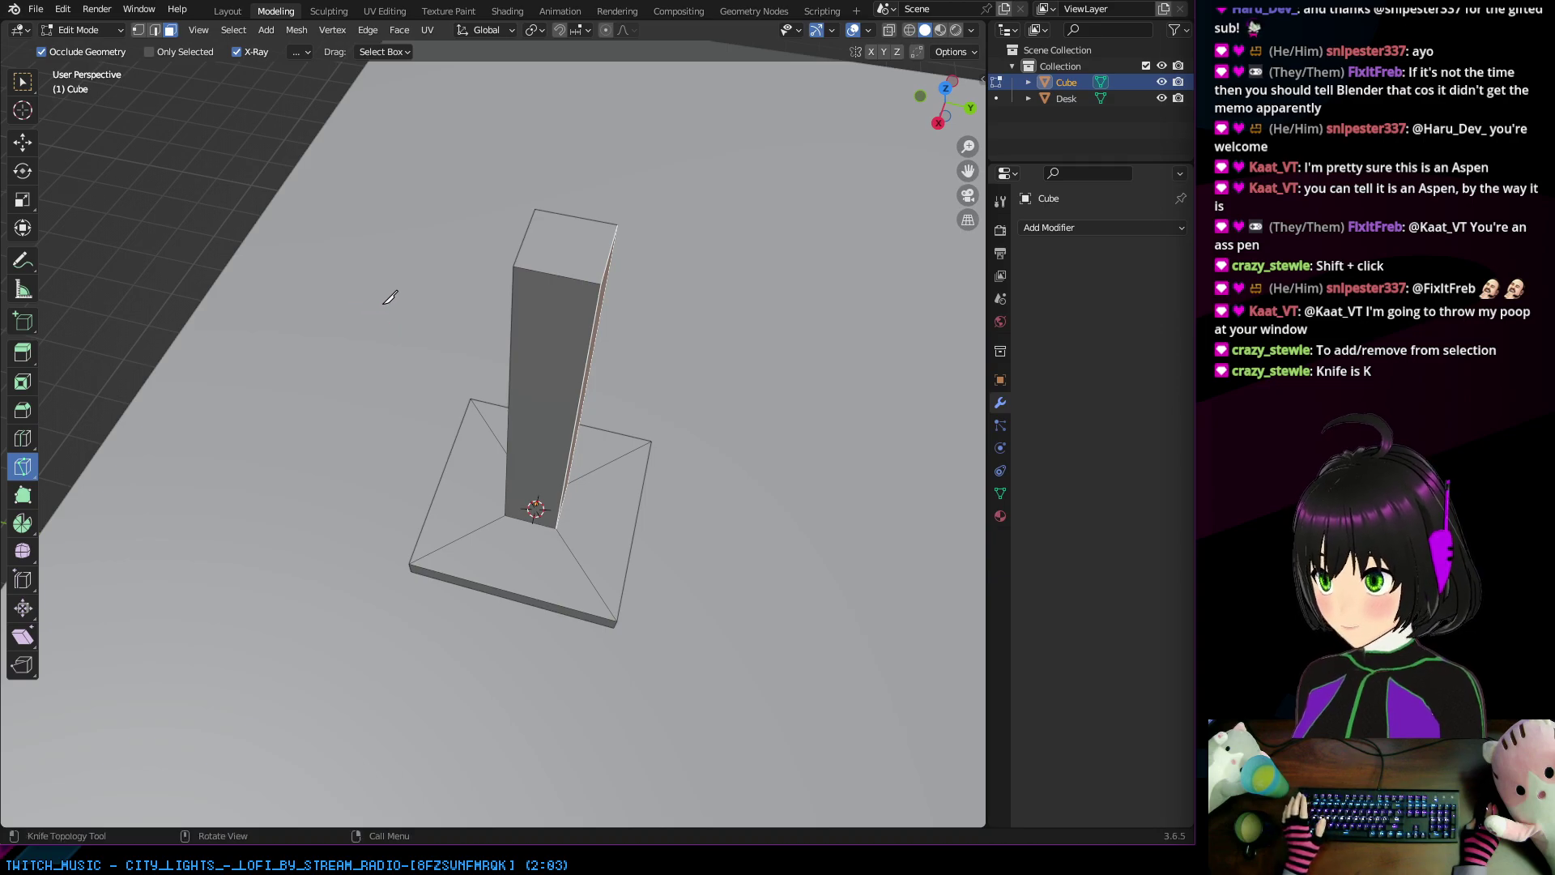
middle_click_drag(377, 288, 453, 211)
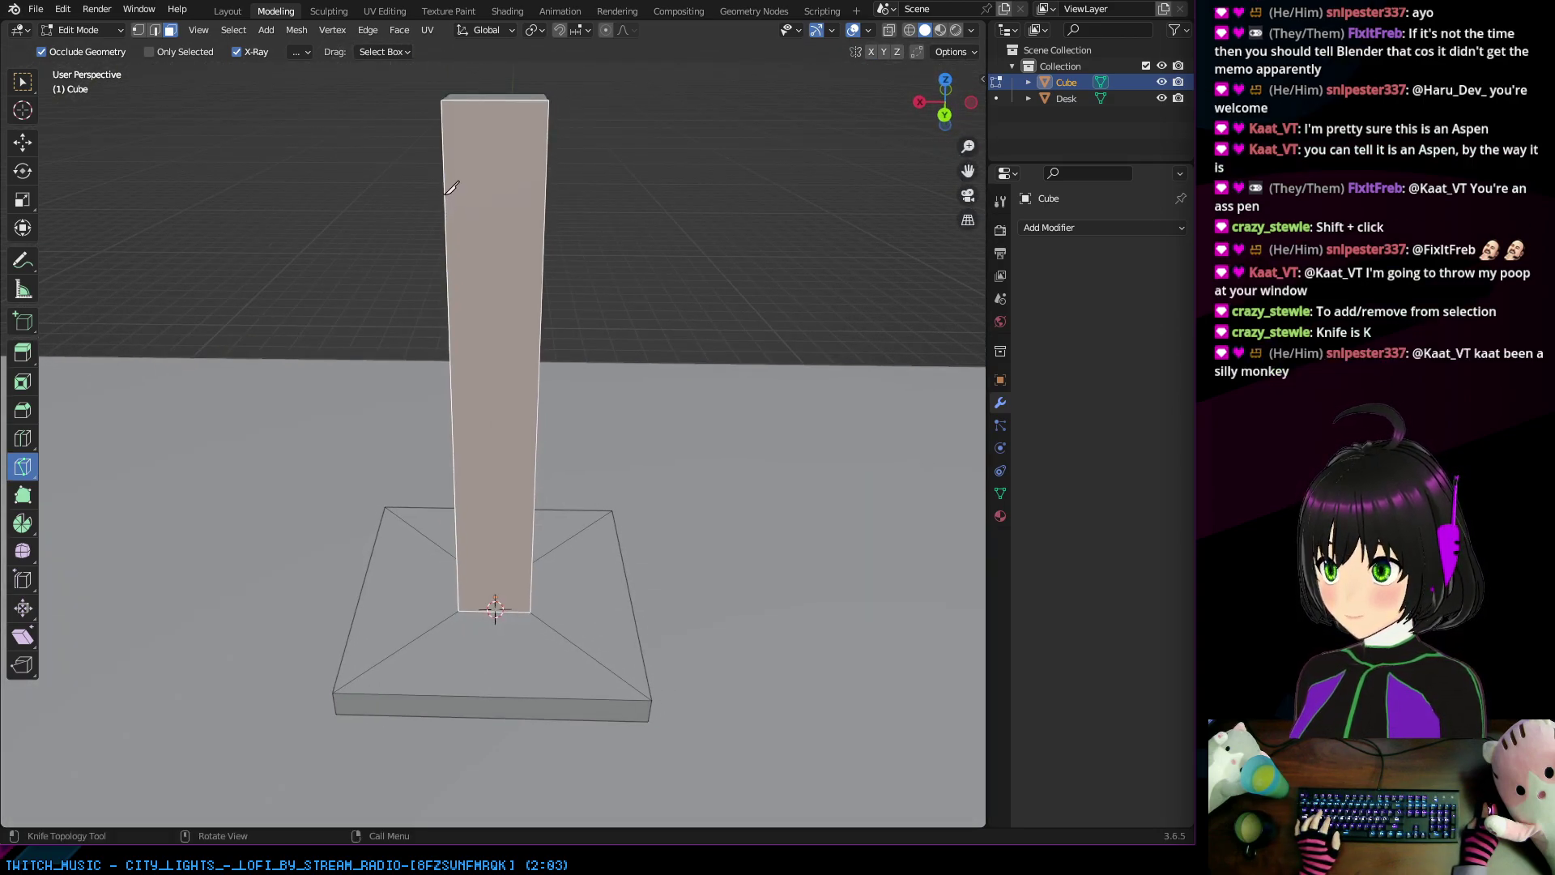
left_click(444, 195)
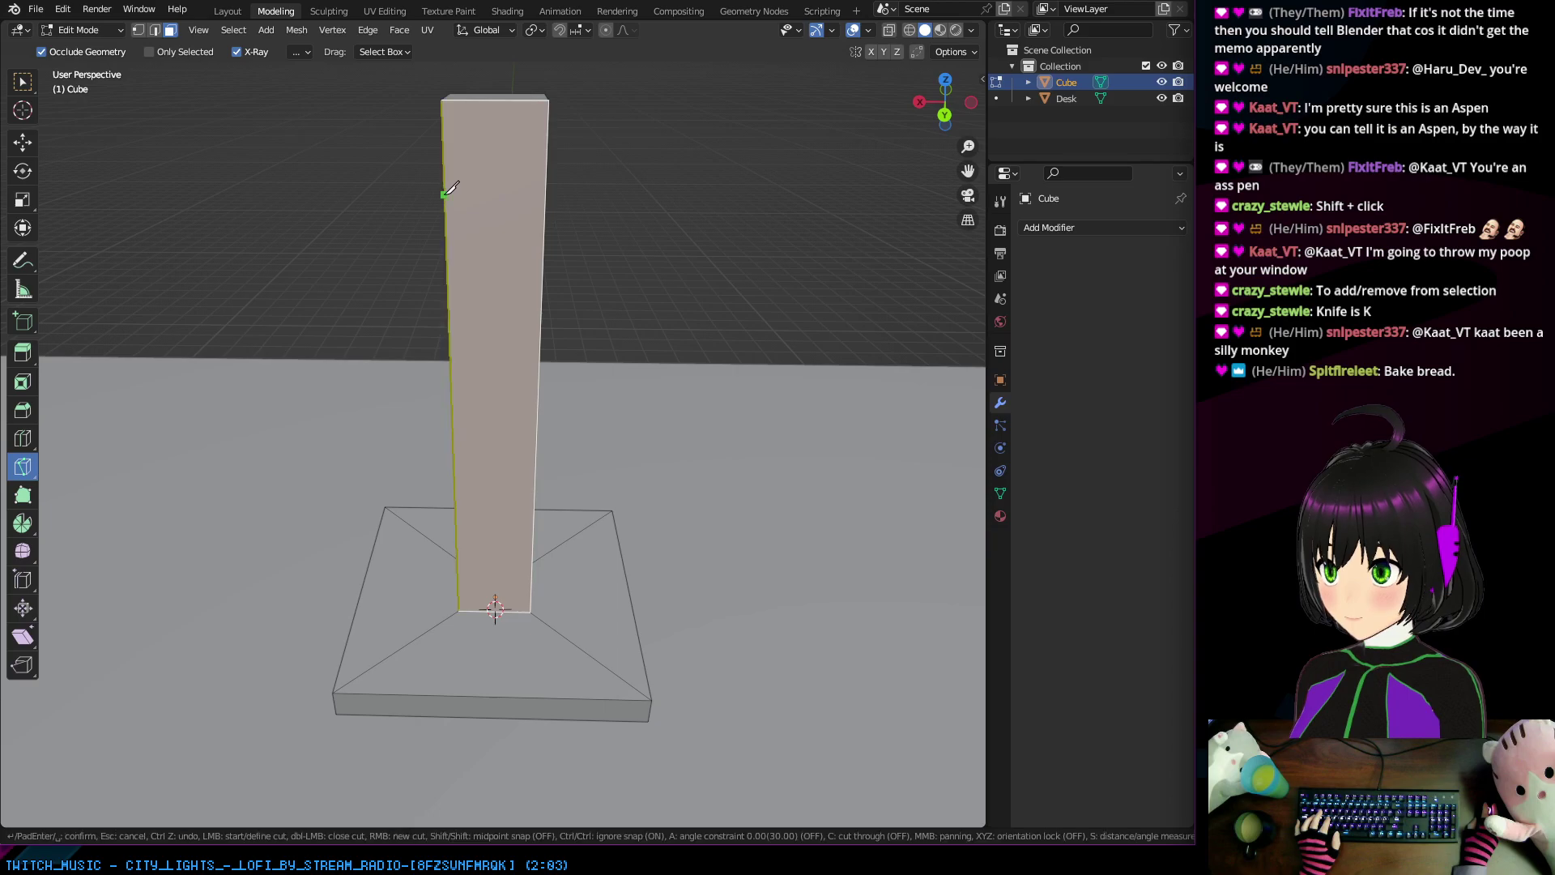
left_click(547, 195)
middle_click_drag(545, 183, 510, 184)
key("Escape")
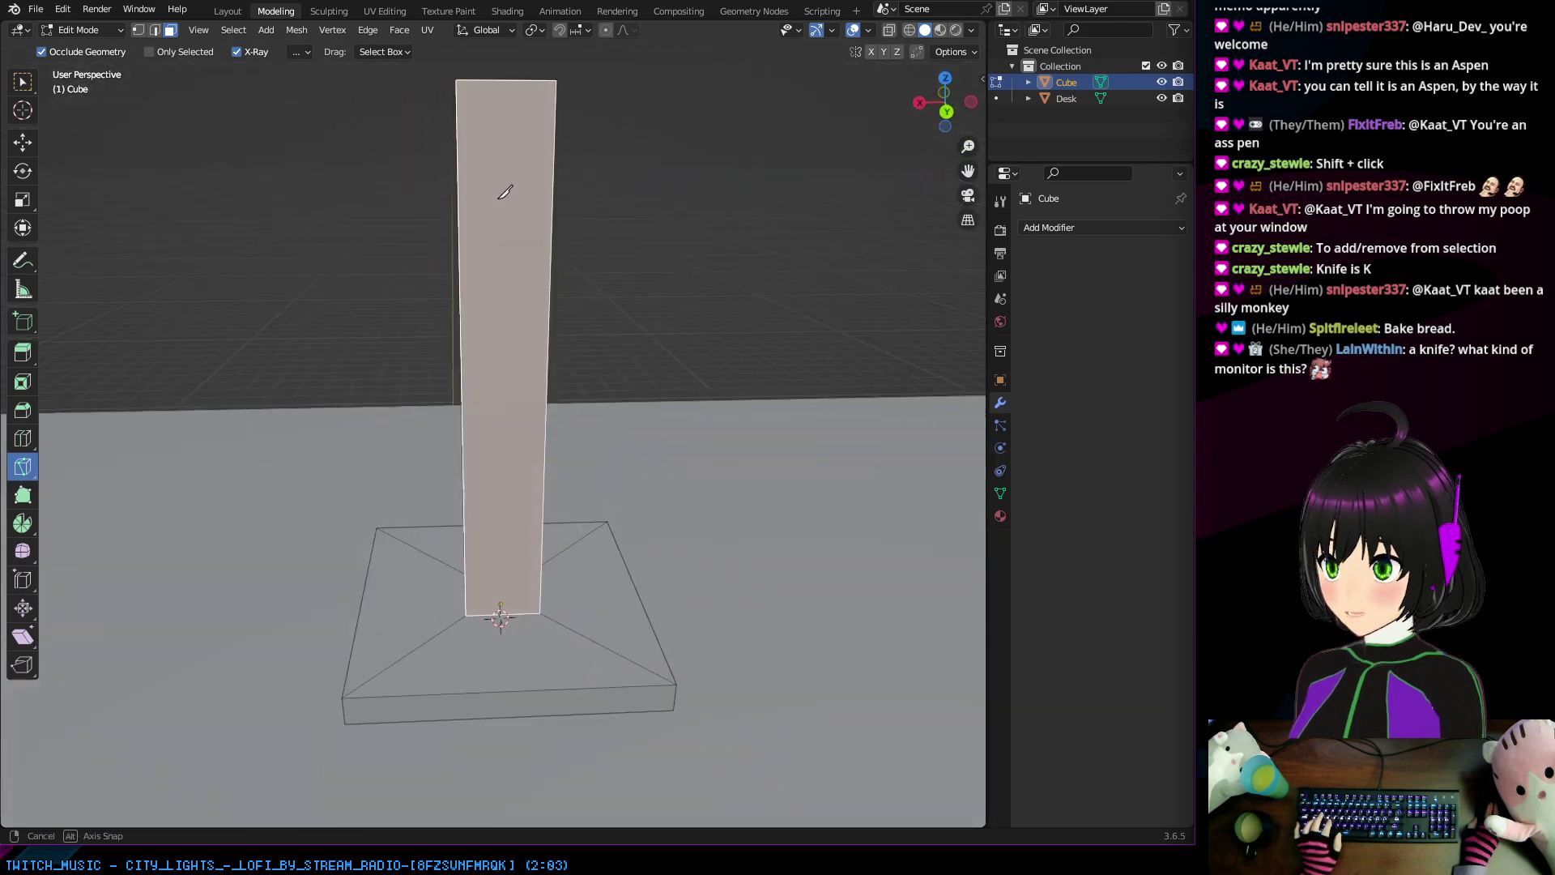
Step: Start a new knife cut at the column's left edge near the top, snapping to the edge midpoint
left_click(458, 161)
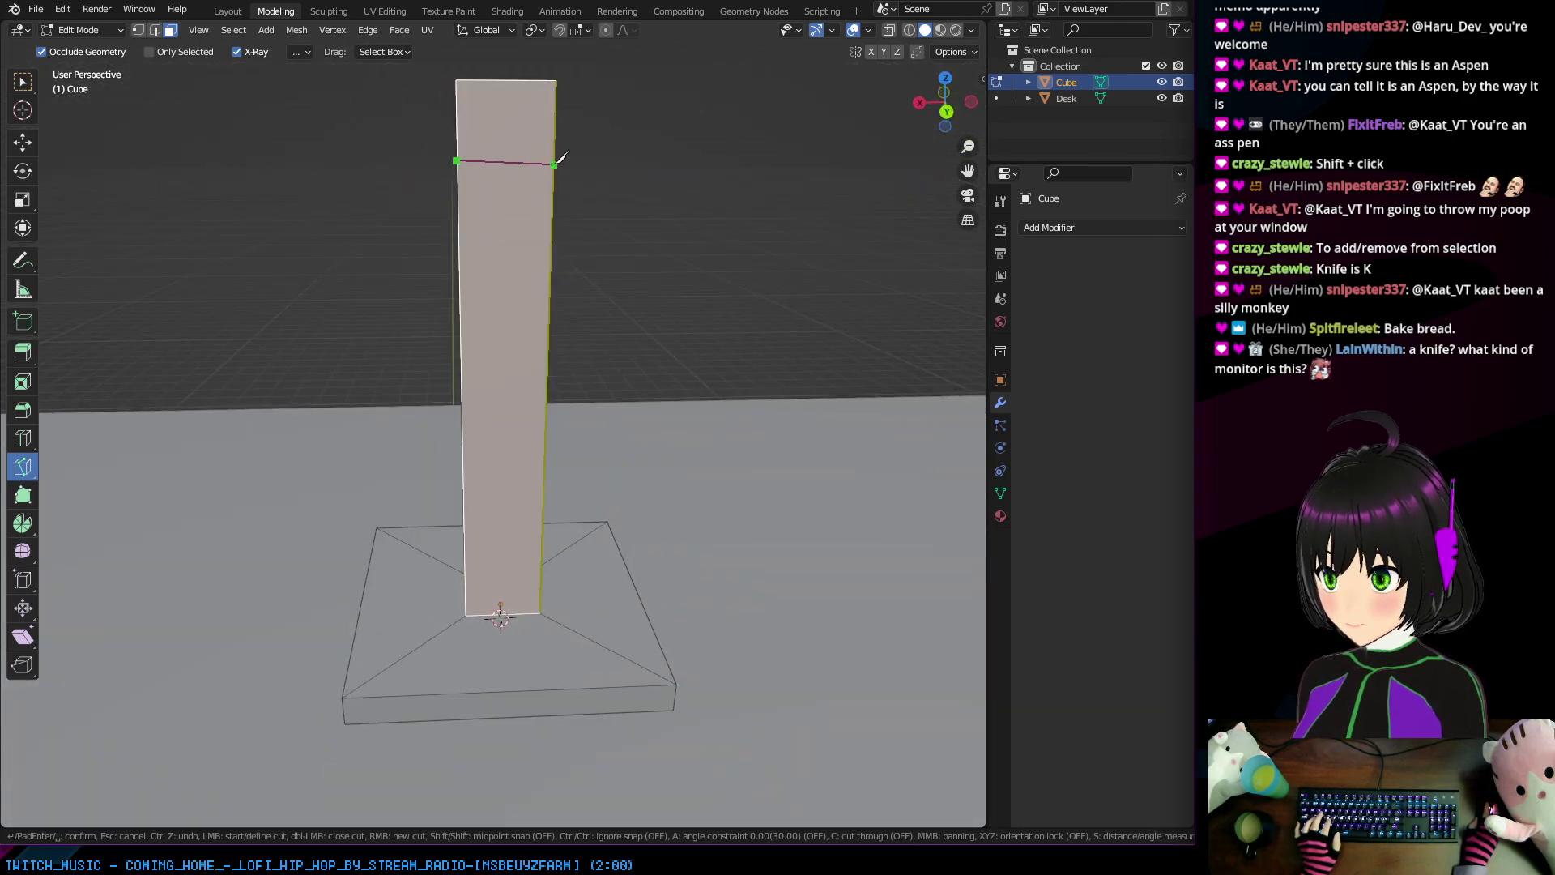
key("shift")
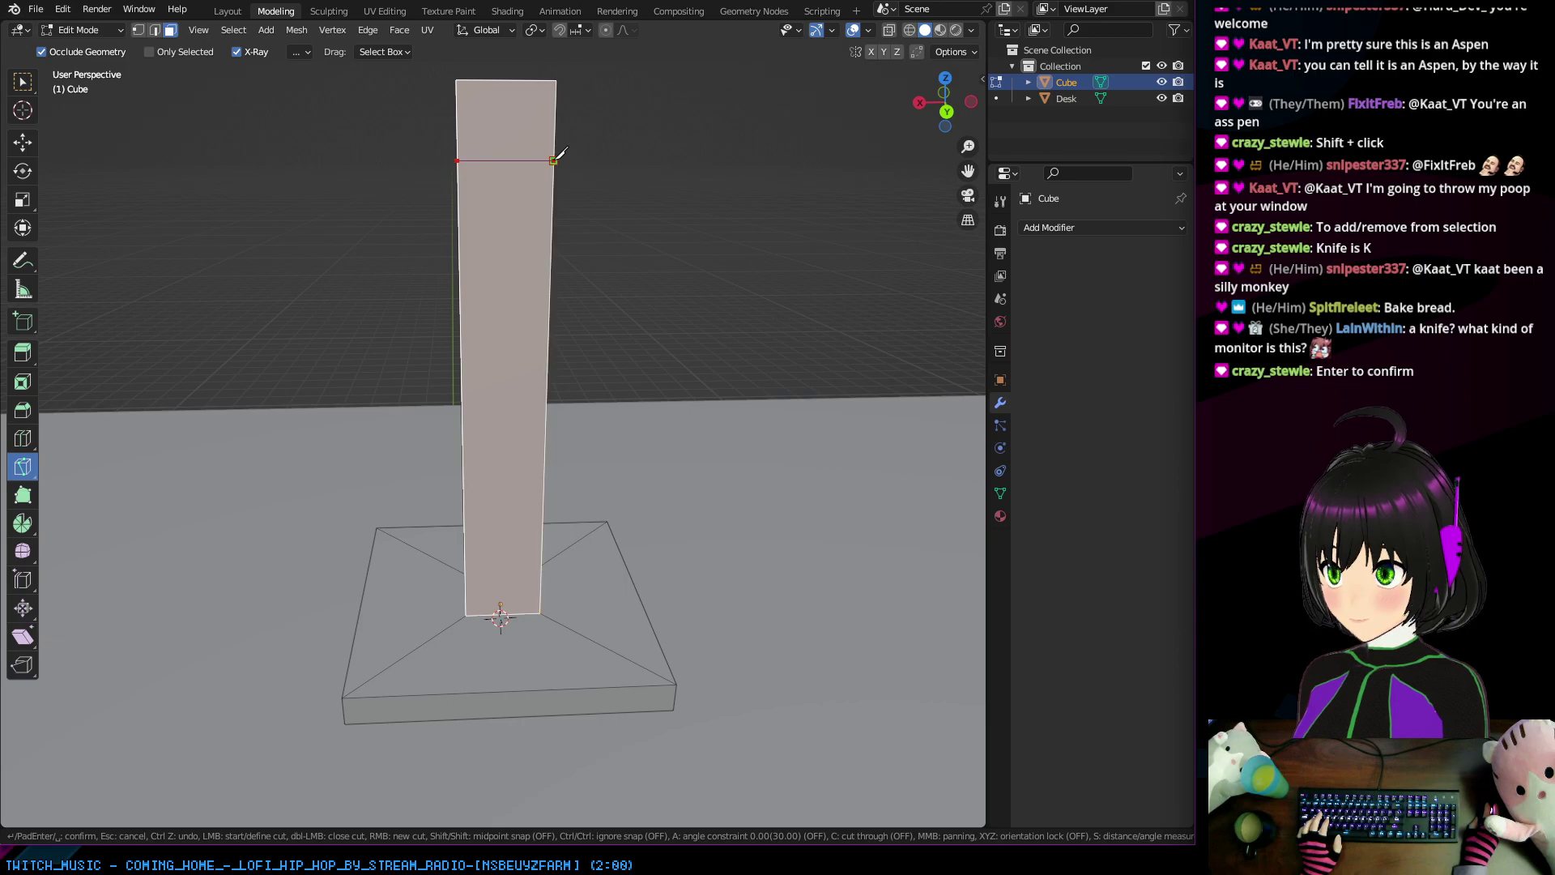
middle_click_drag(558, 154, 468, 184)
middle_click_drag(566, 201, 533, 169)
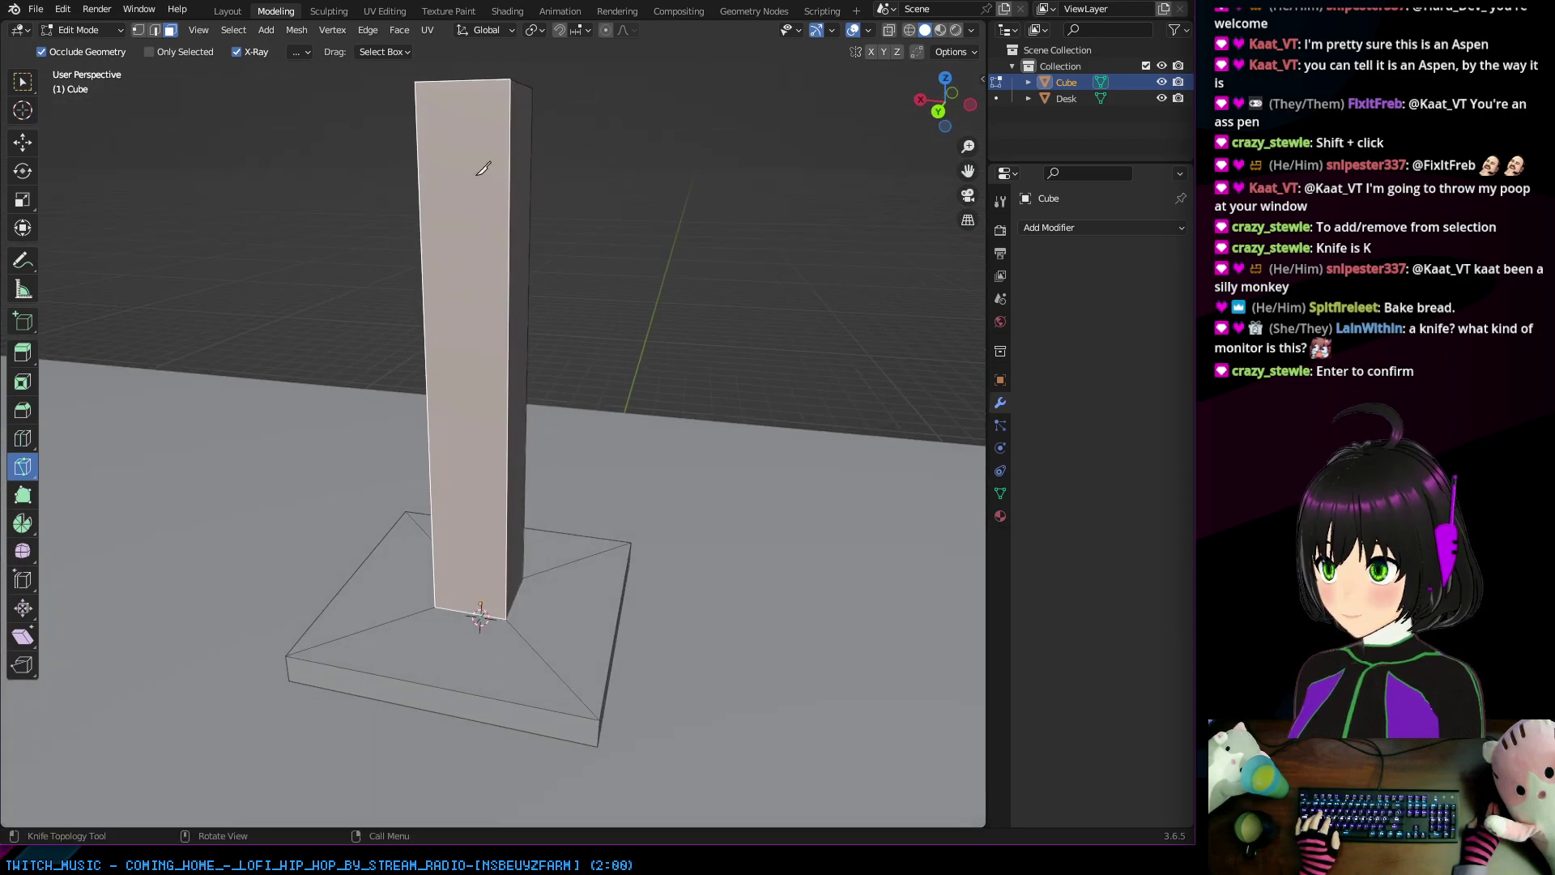
key("grave")
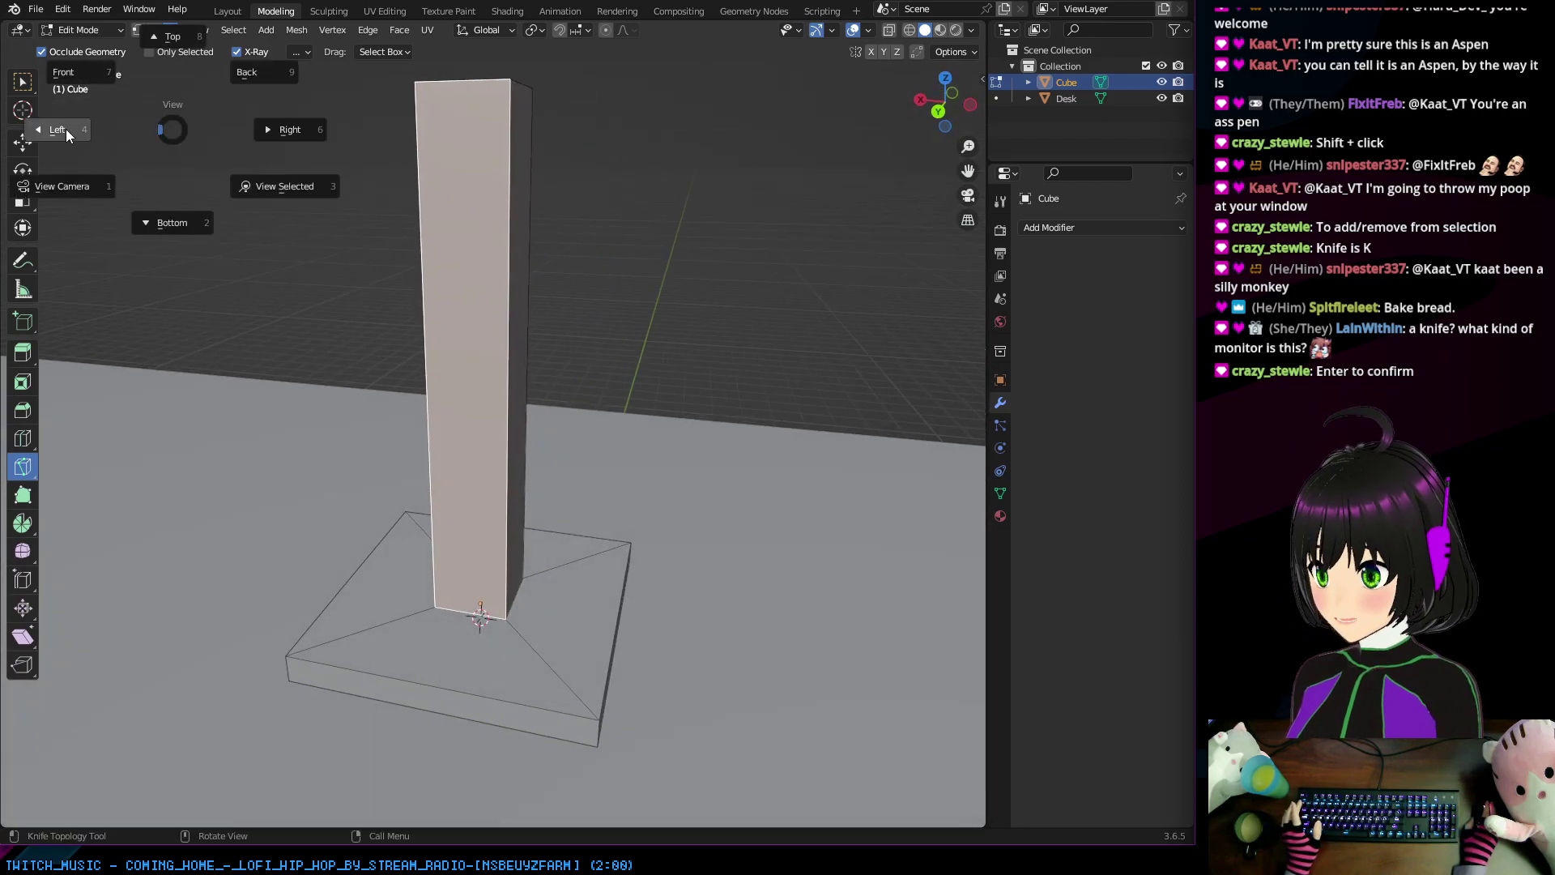
Step: From Back view, knife-cut straight across the column near its top and confirm the cut
left_click(84, 63)
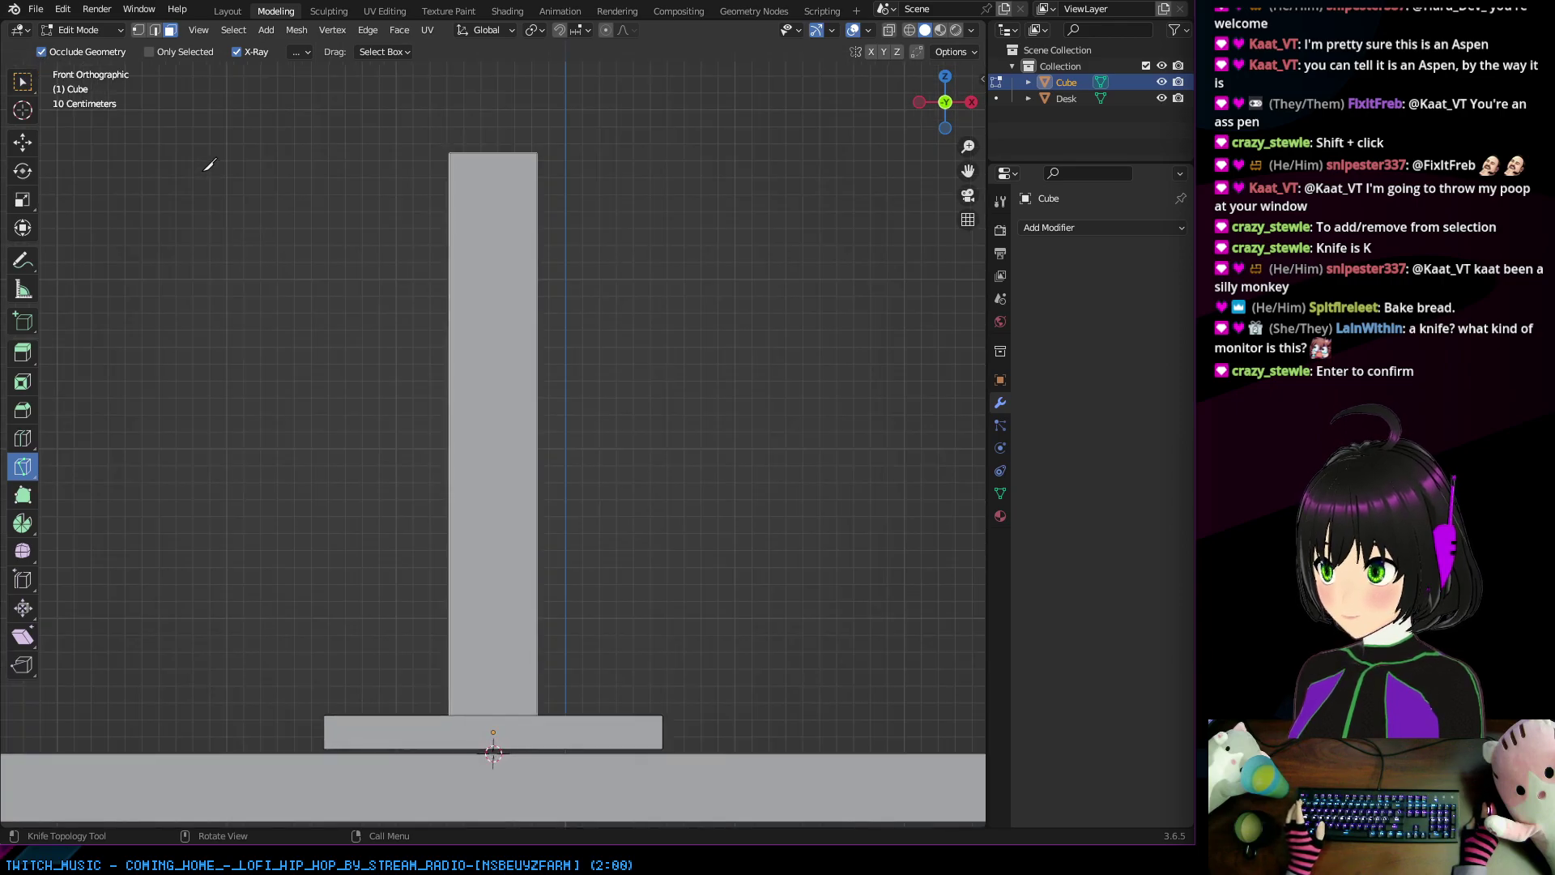
key("grave")
left_click(278, 119)
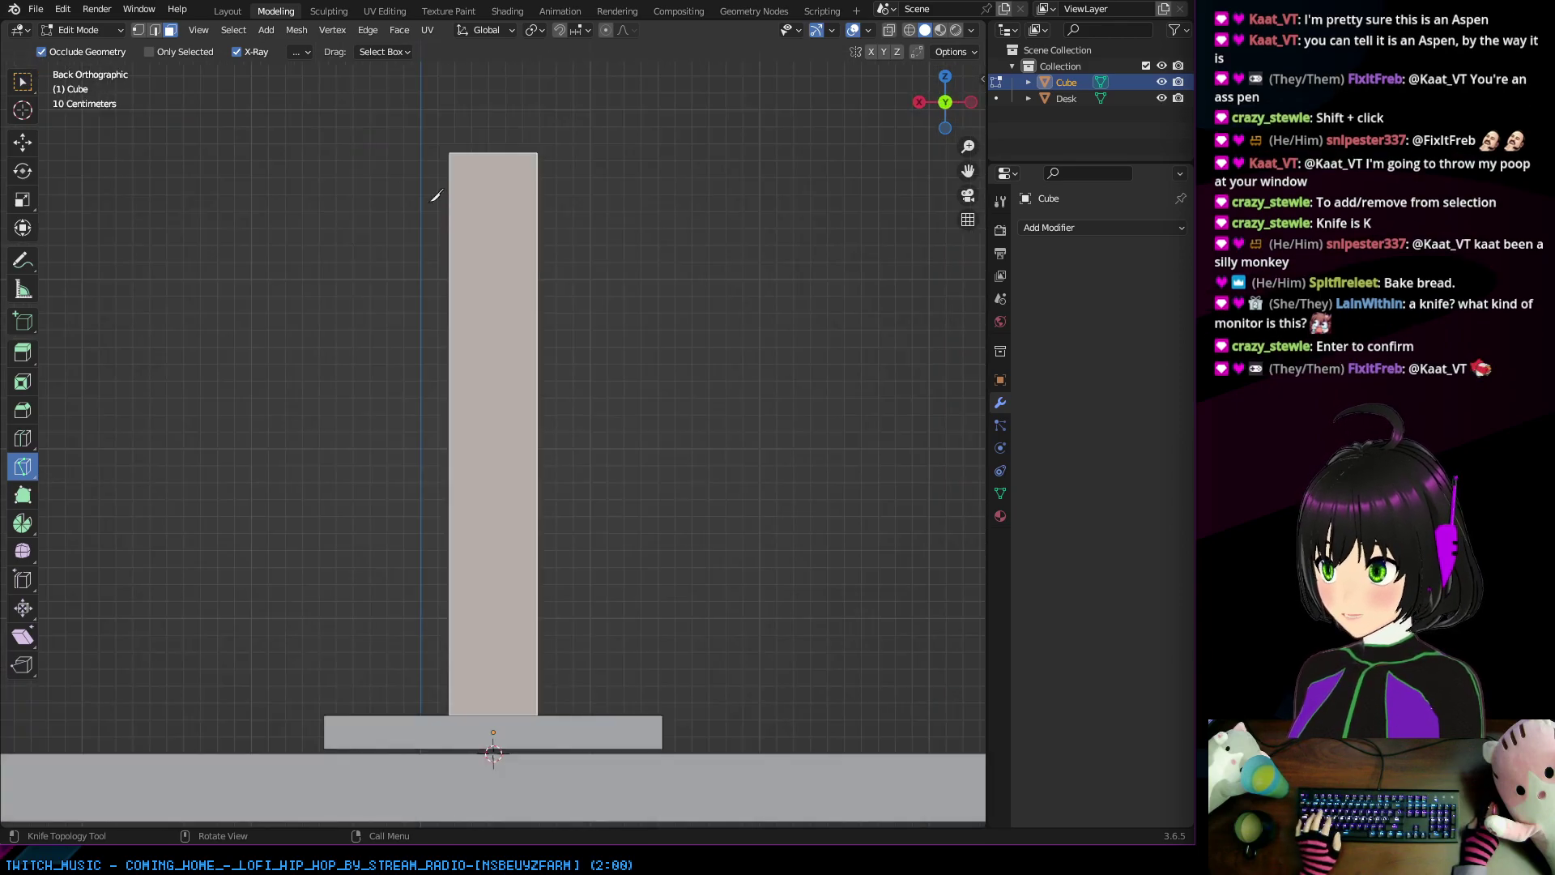
left_click(450, 242)
key("ctrl")
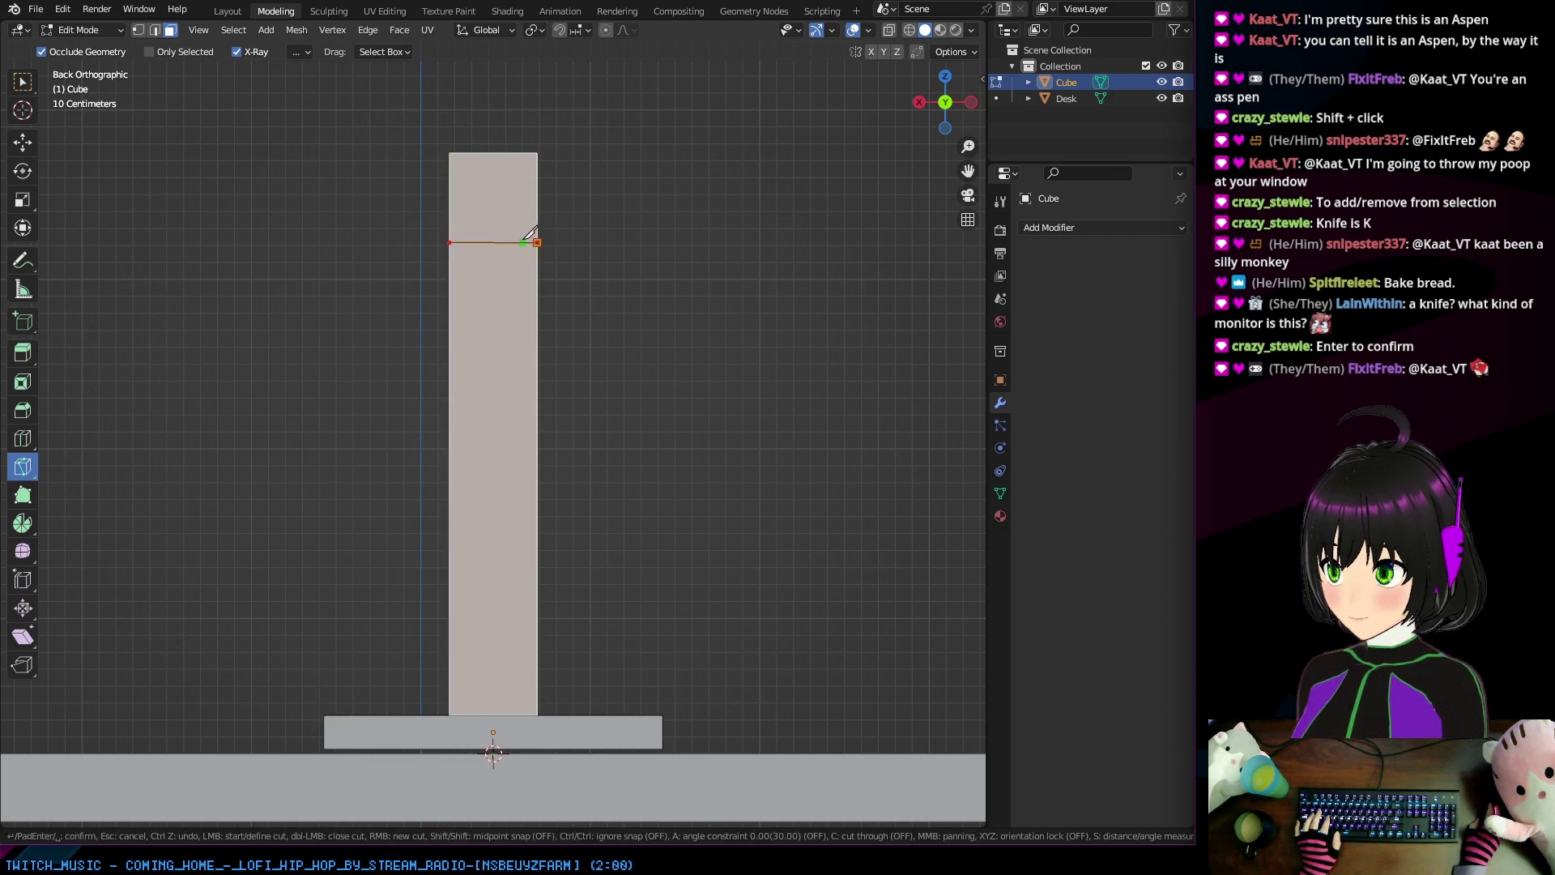
left_click(518, 232)
key("Return")
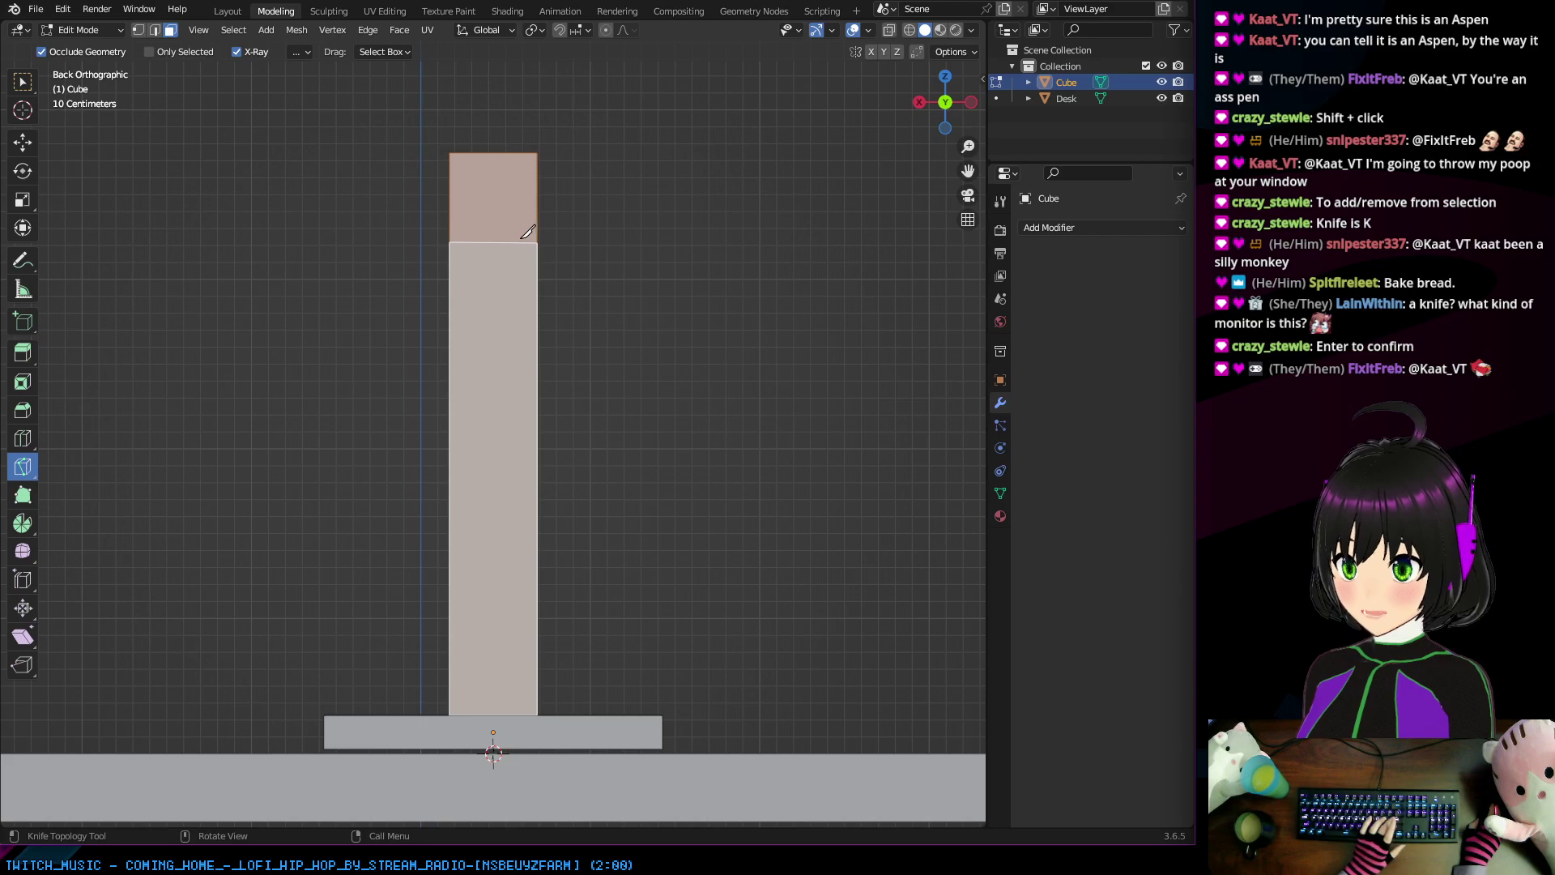
middle_click_drag(518, 232, 63, 281)
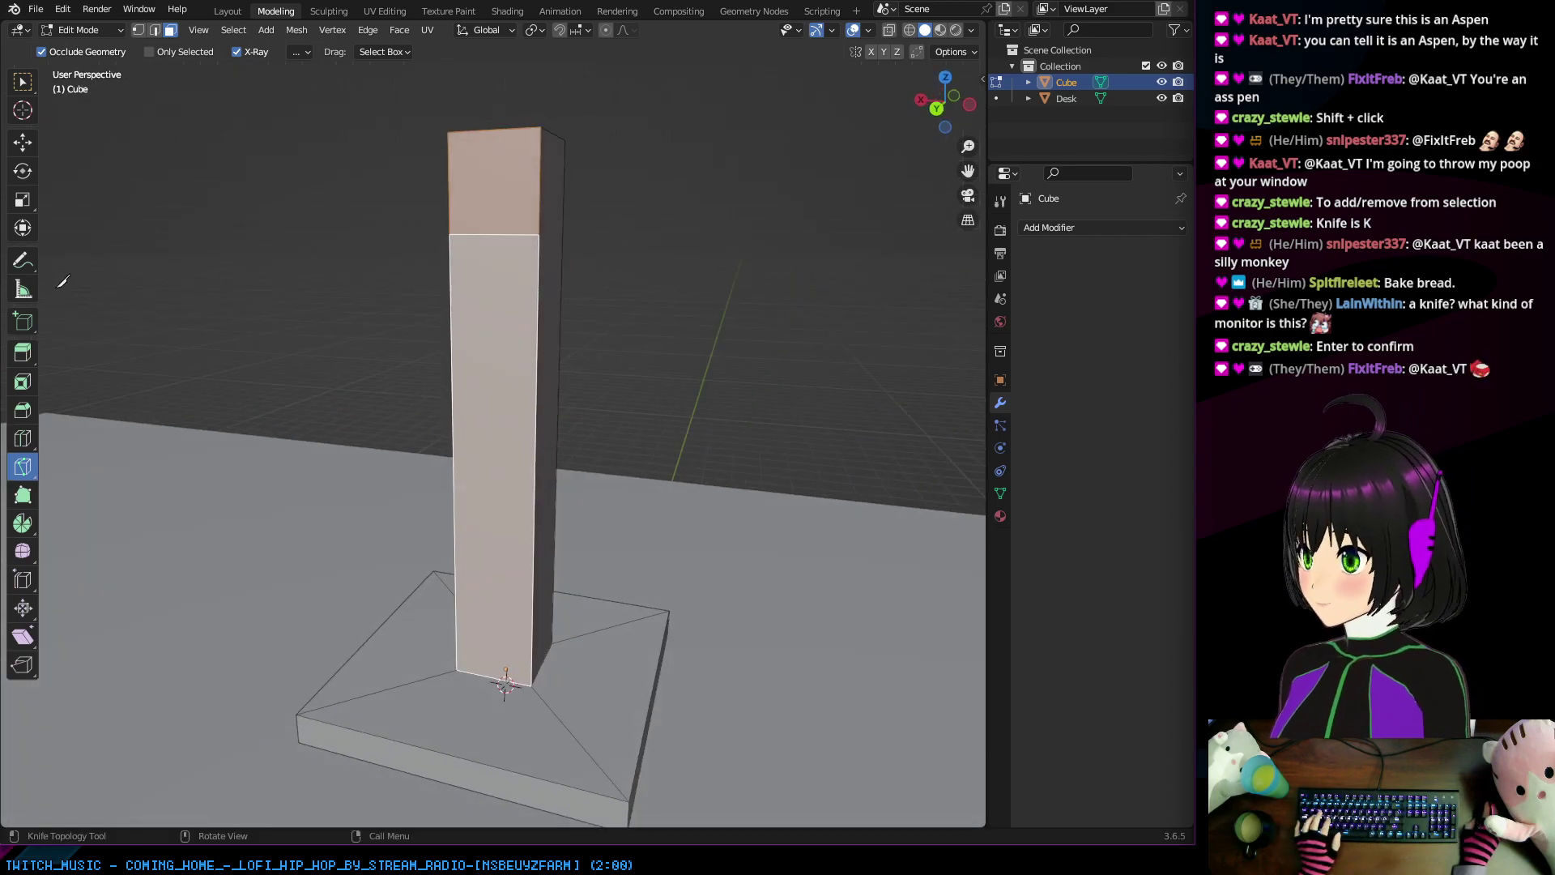
left_click(22, 352)
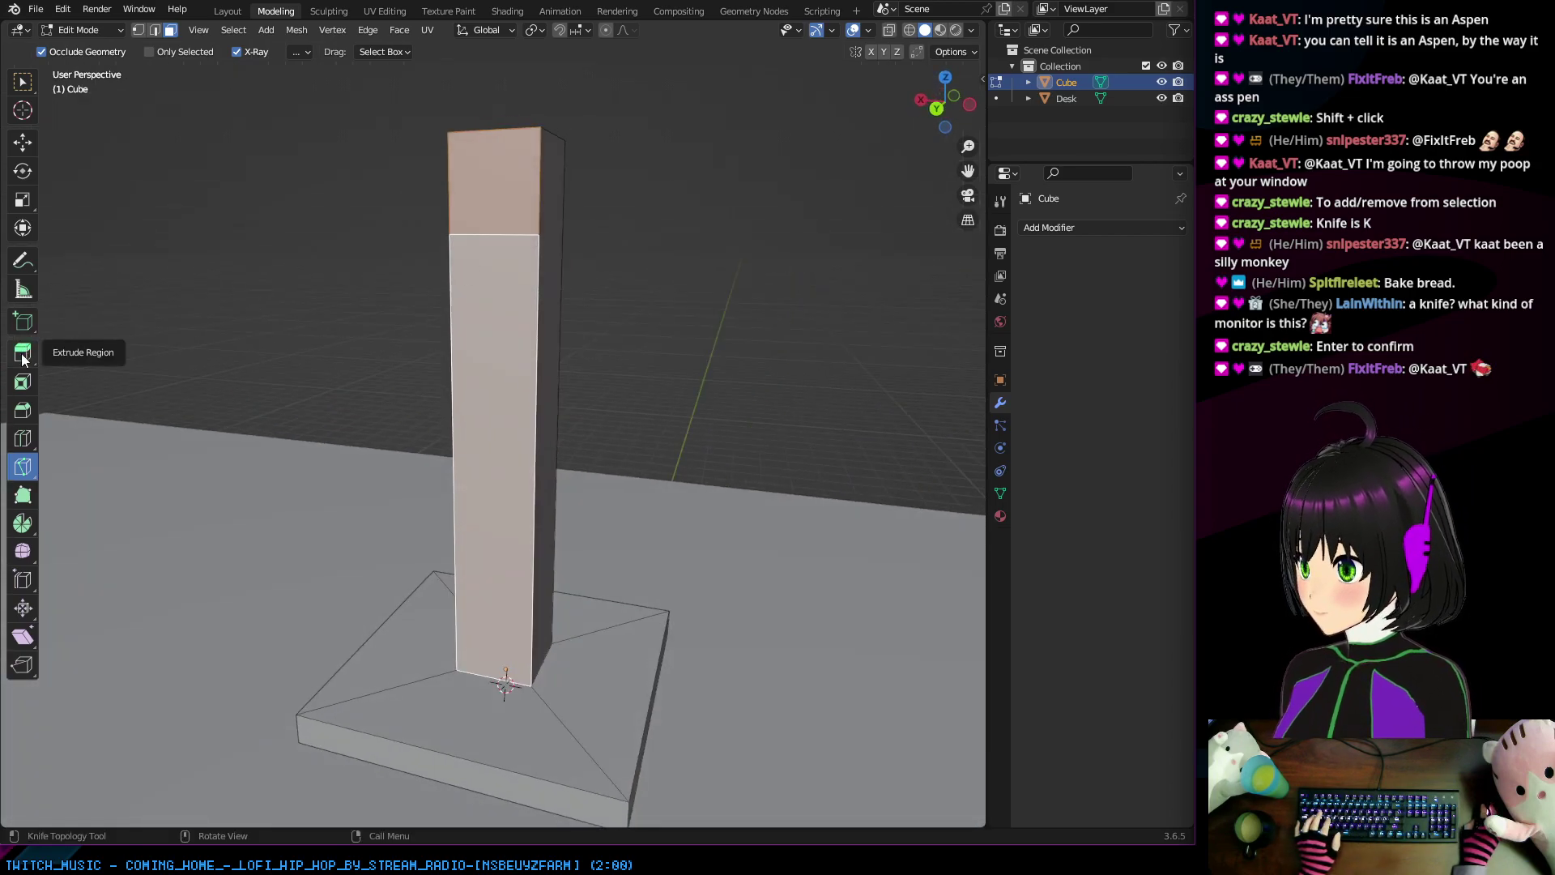
Step: Extrude the upper section's side face about 0.19 m outward into a short arm
left_click(497, 180)
mouse_move(470, 177)
left_mouse_down()
mouse_move(387, 163)
mouse_move(458, 170)
left_mouse_up()
mouse_move(458, 170)
middle_mouse_down()
mouse_move(299, 197)
mouse_move(430, 180)
middle_mouse_up()
left_click_drag(431, 185, 363, 183)
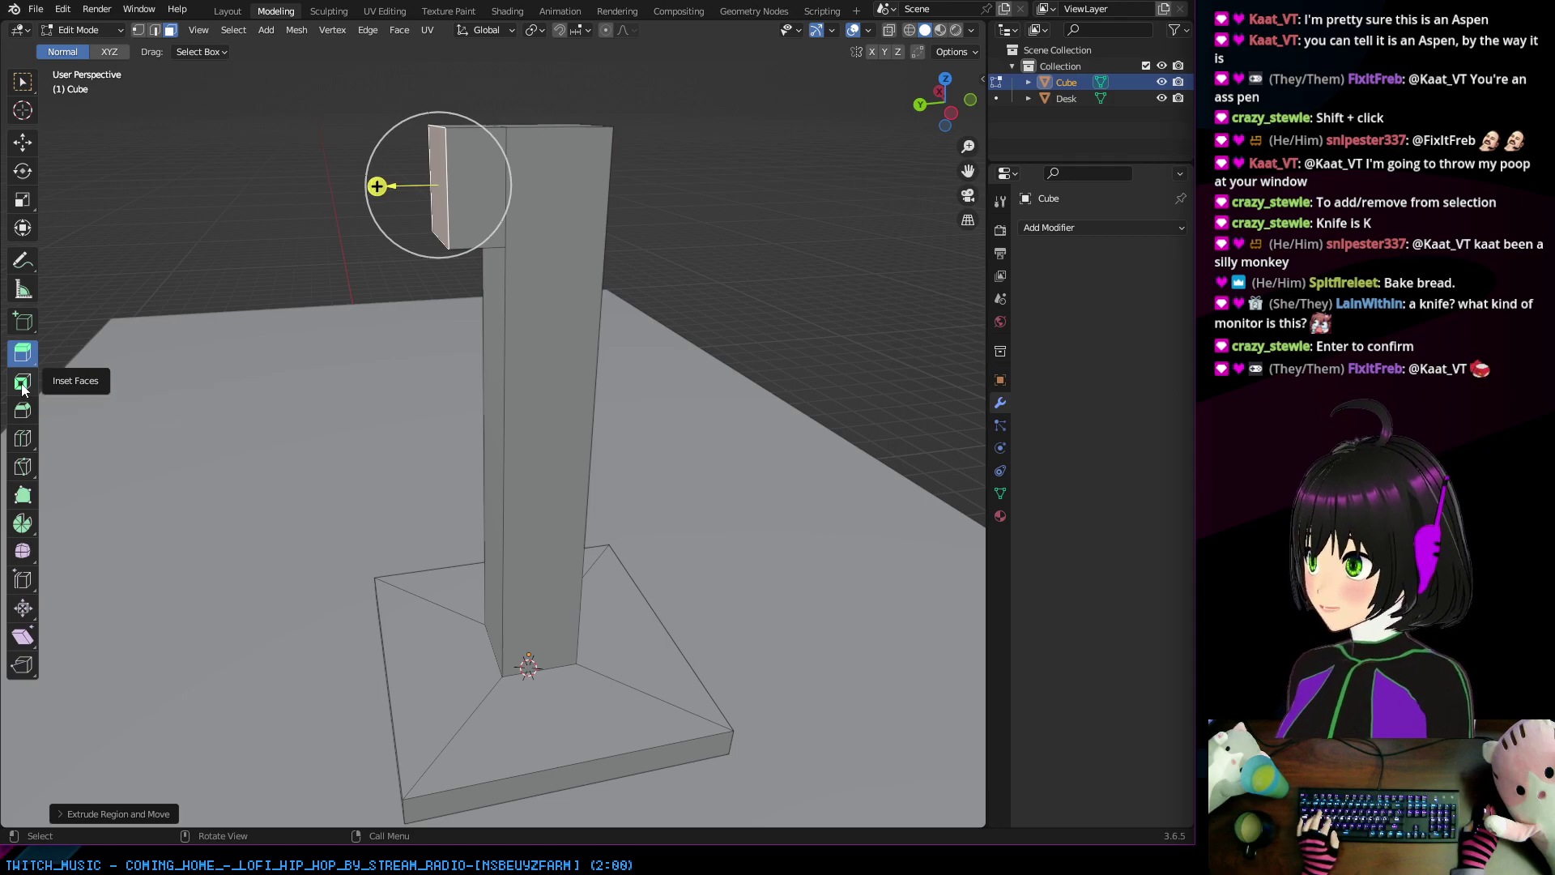
Step: Give the arm's selected end-face edges a single-segment bevel with the Bevel tool
middle_click_drag(235, 340, 504, 437)
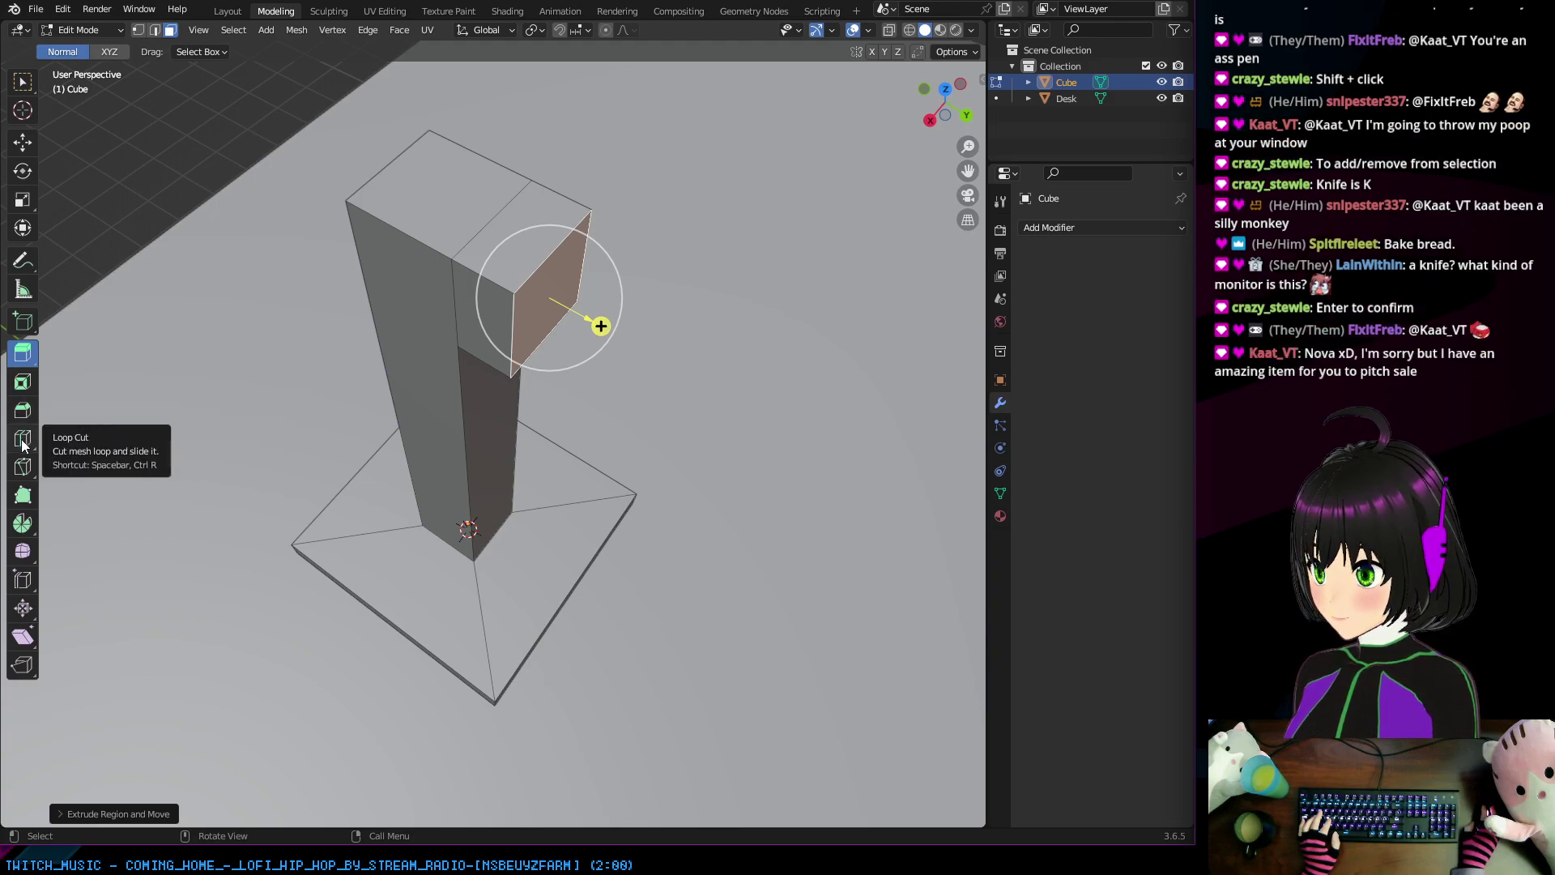
left_click(23, 411)
middle_click_drag(637, 442, 538, 184)
left_click_drag(537, 181, 513, 249)
left_click(527, 198)
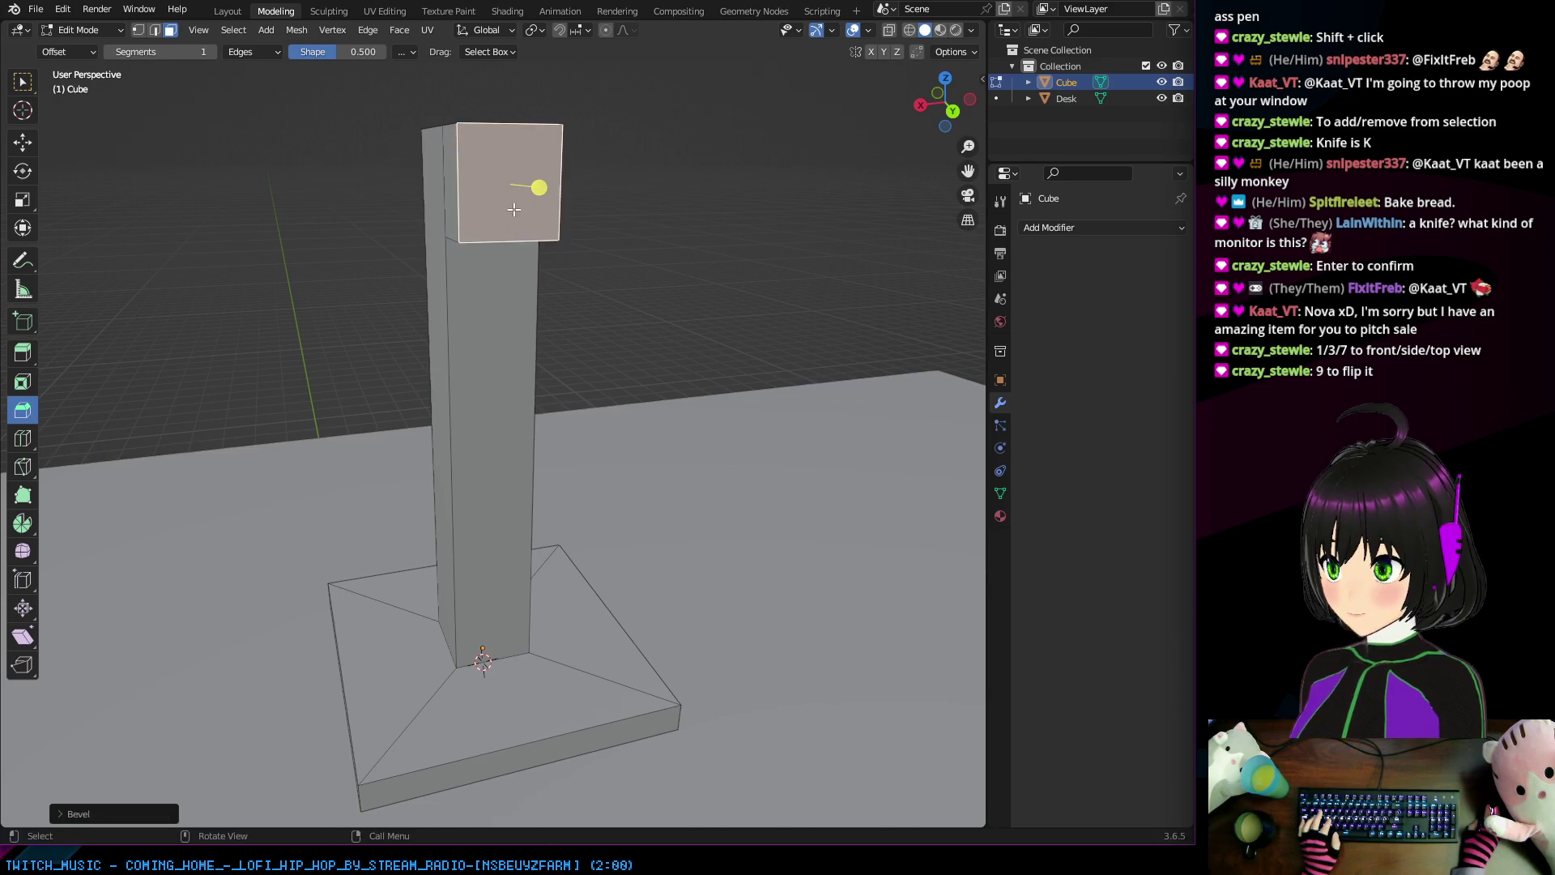
middle_click_drag(537, 192, 635, 290)
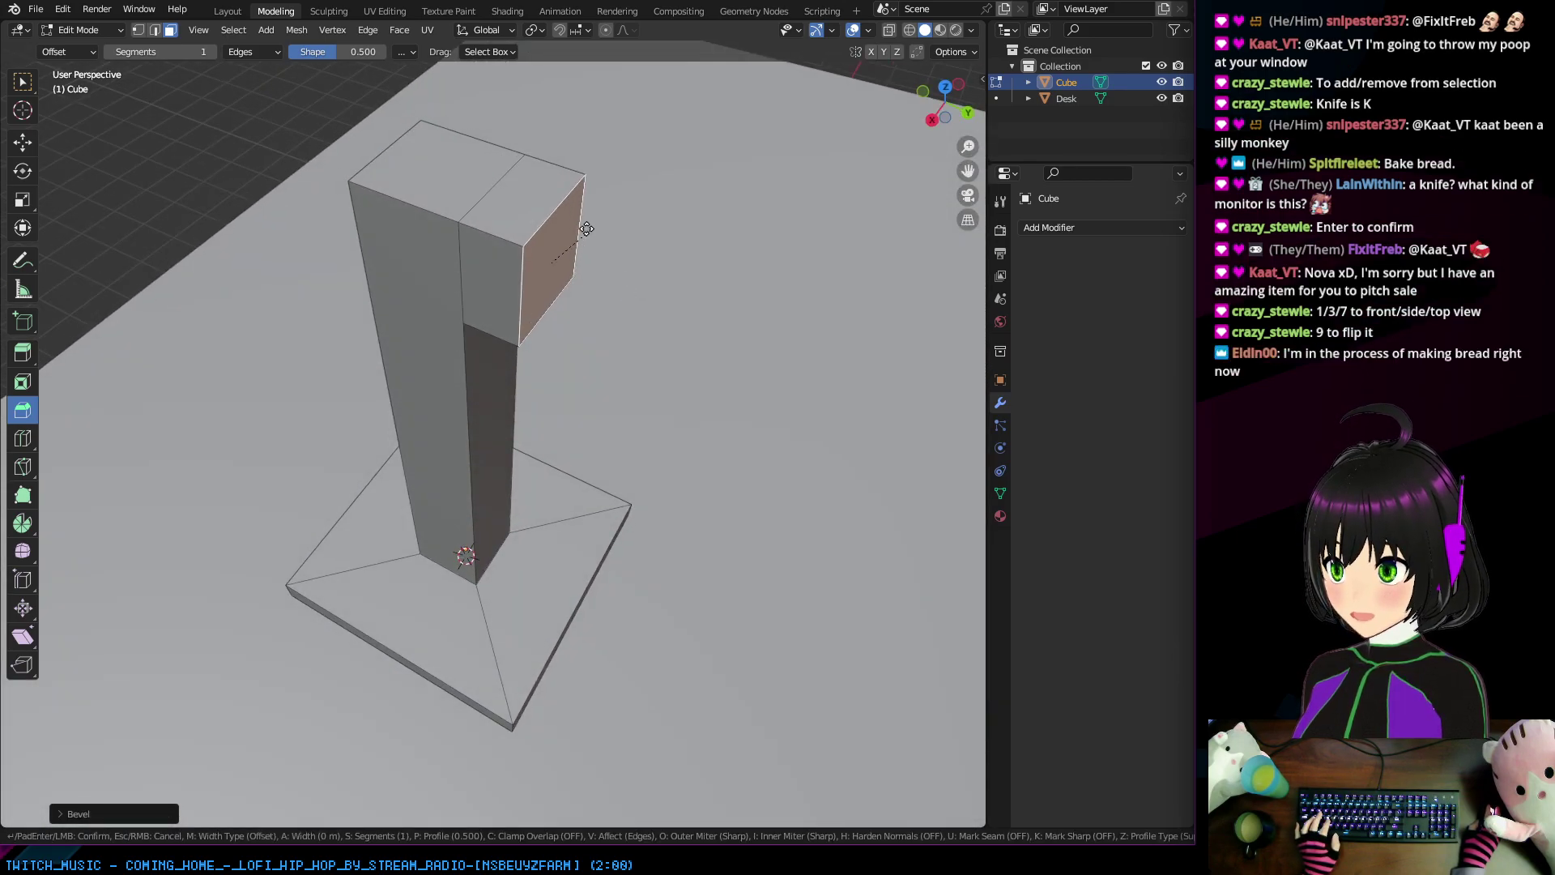
left_click_drag(626, 290, 488, 349)
middle_click_drag(489, 348, 393, 256)
key("ctrl+z")
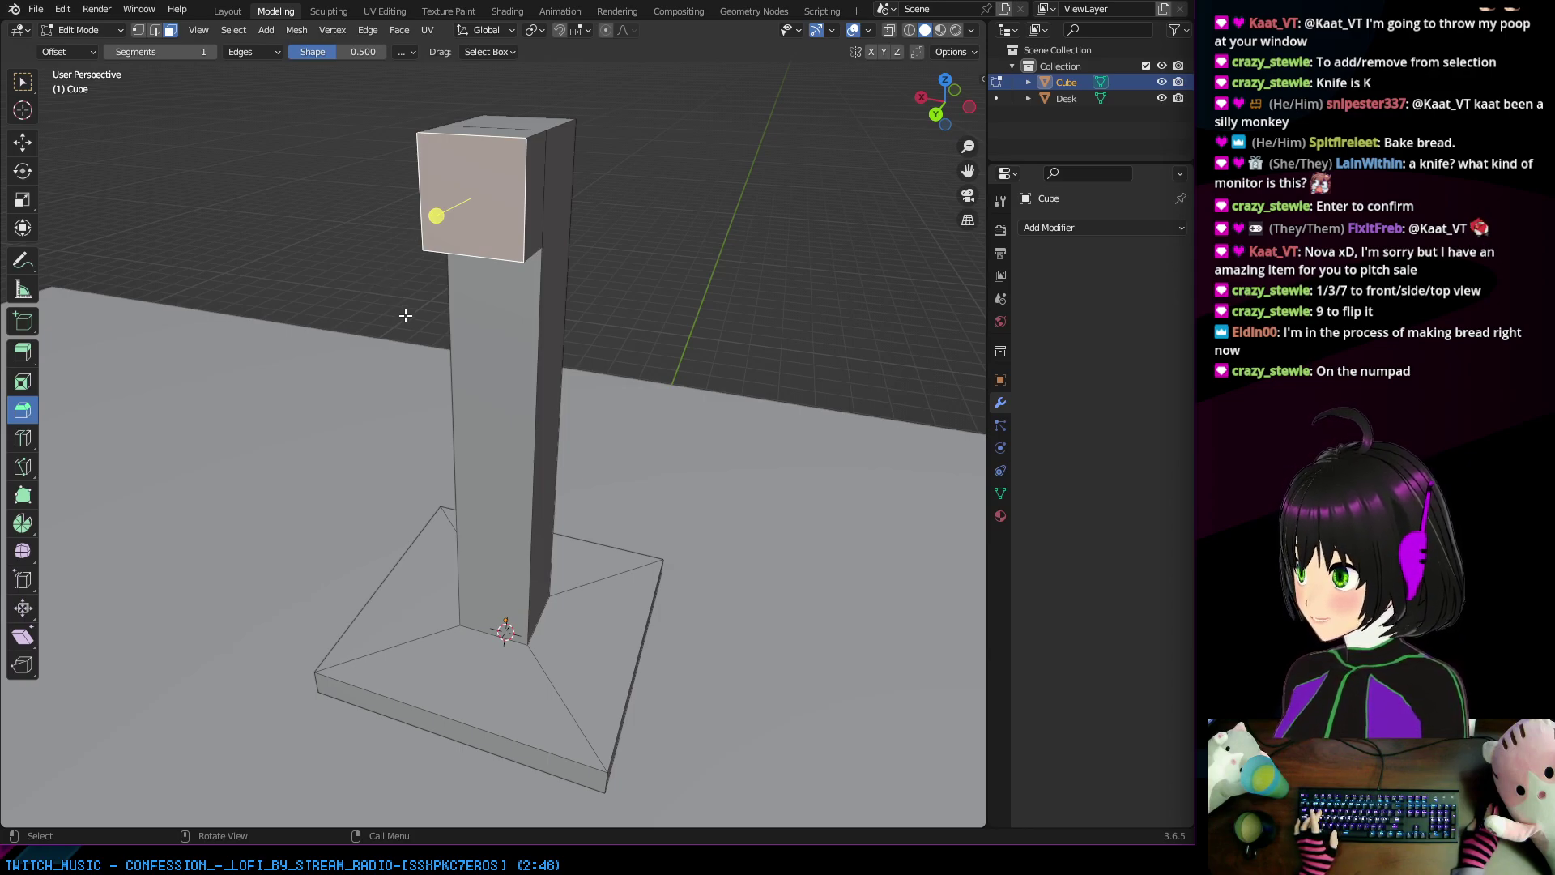
middle_click_drag(405, 315, 527, 302)
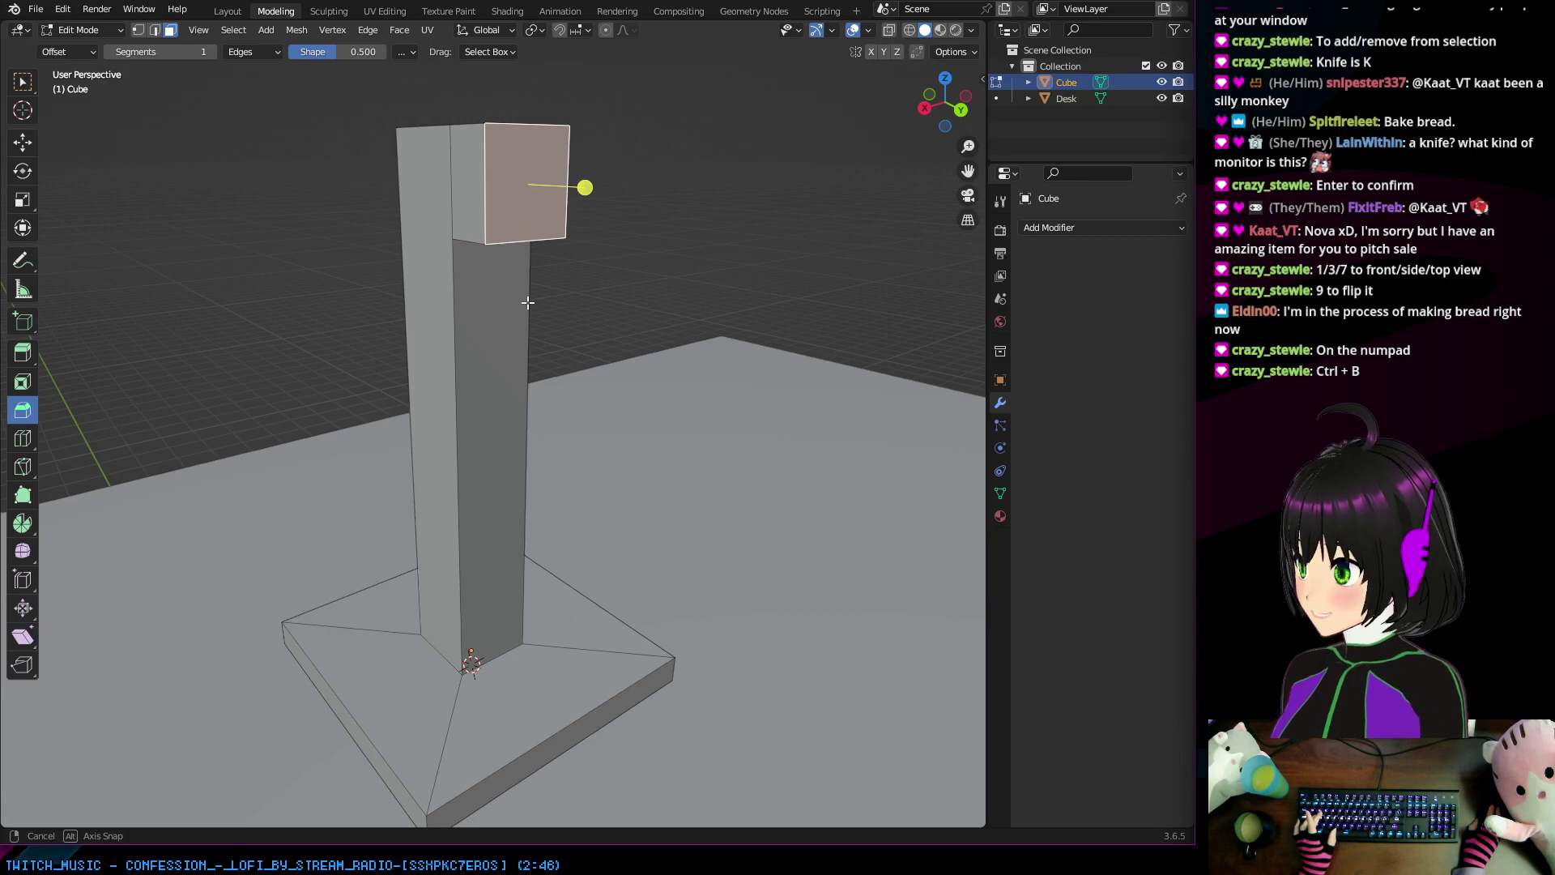
middle_click_drag(527, 302, 528, 302)
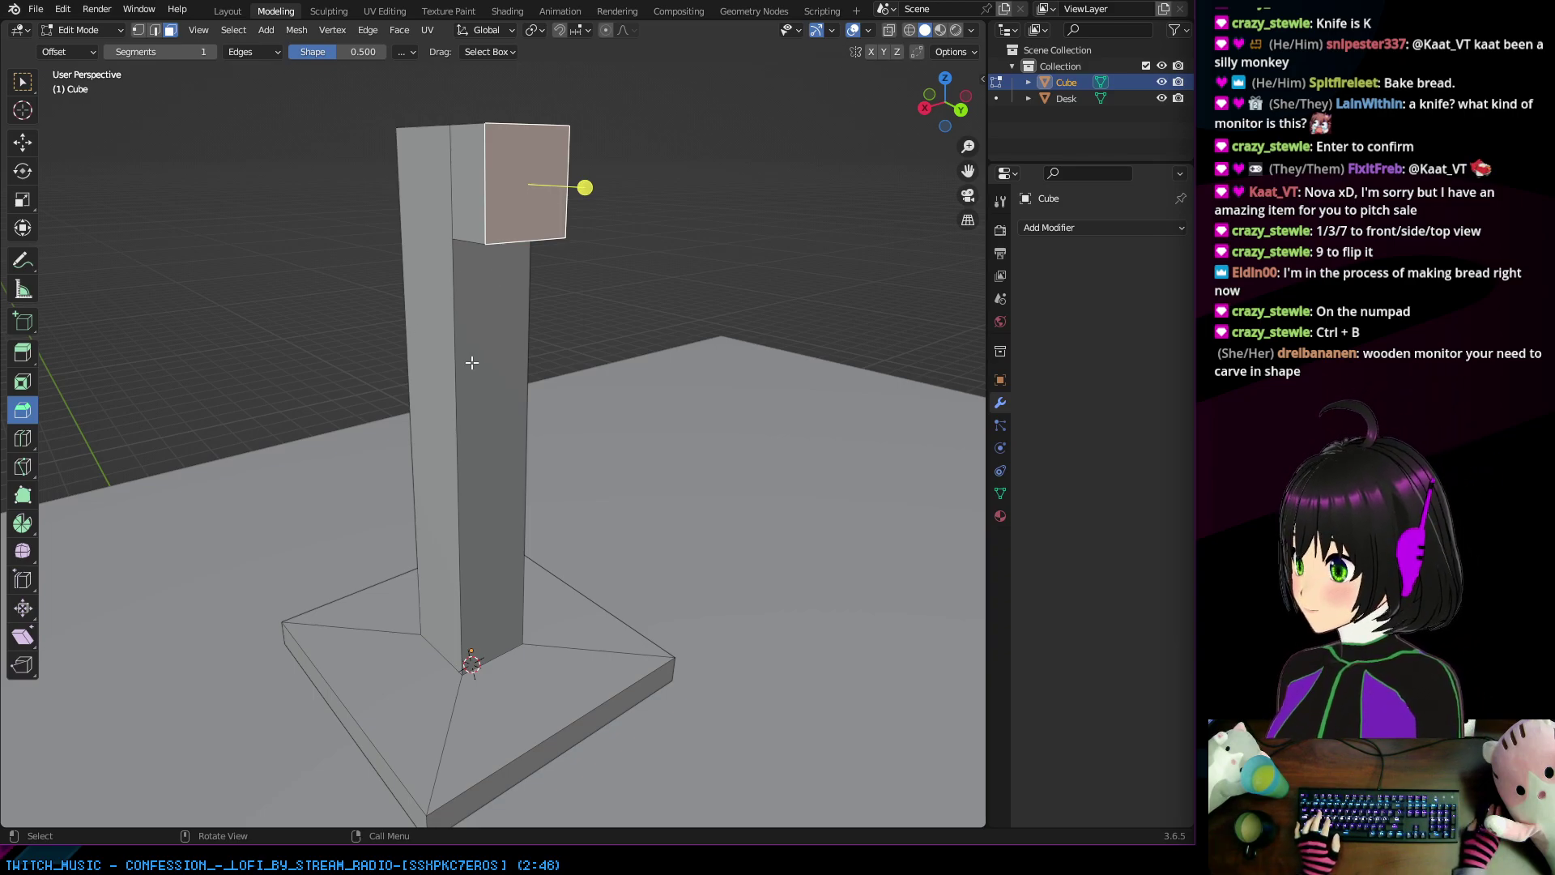
mouse_move(472, 363)
middle_mouse_down()
mouse_move(523, 367)
mouse_move(493, 375)
middle_mouse_up()
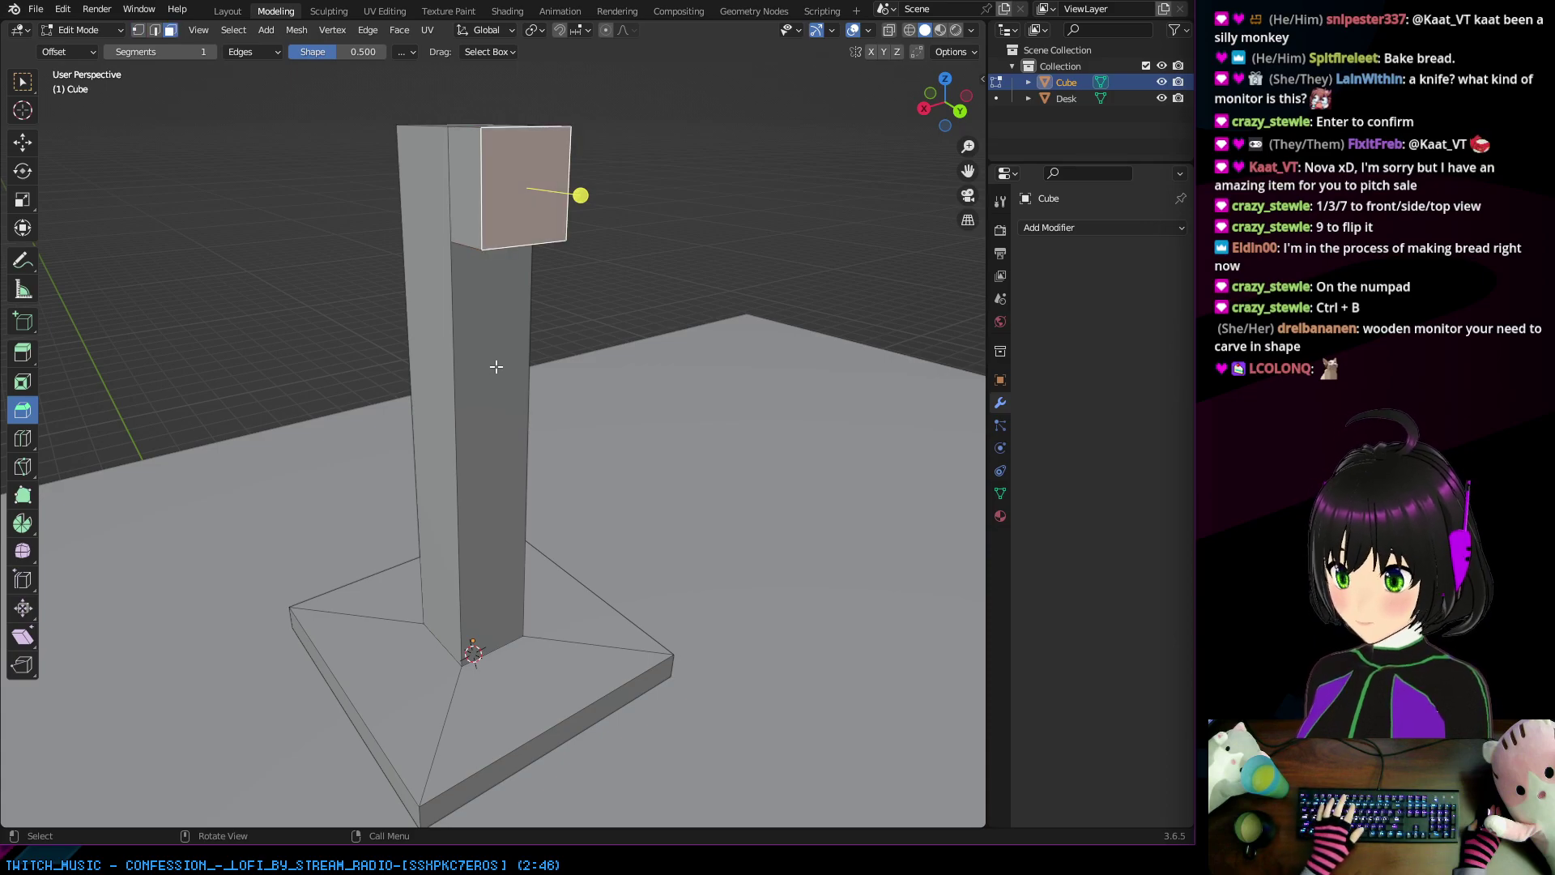
Step: Check the stand from front, side, top and opposite views using the numpad
key("KP_1")
key("KP_3")
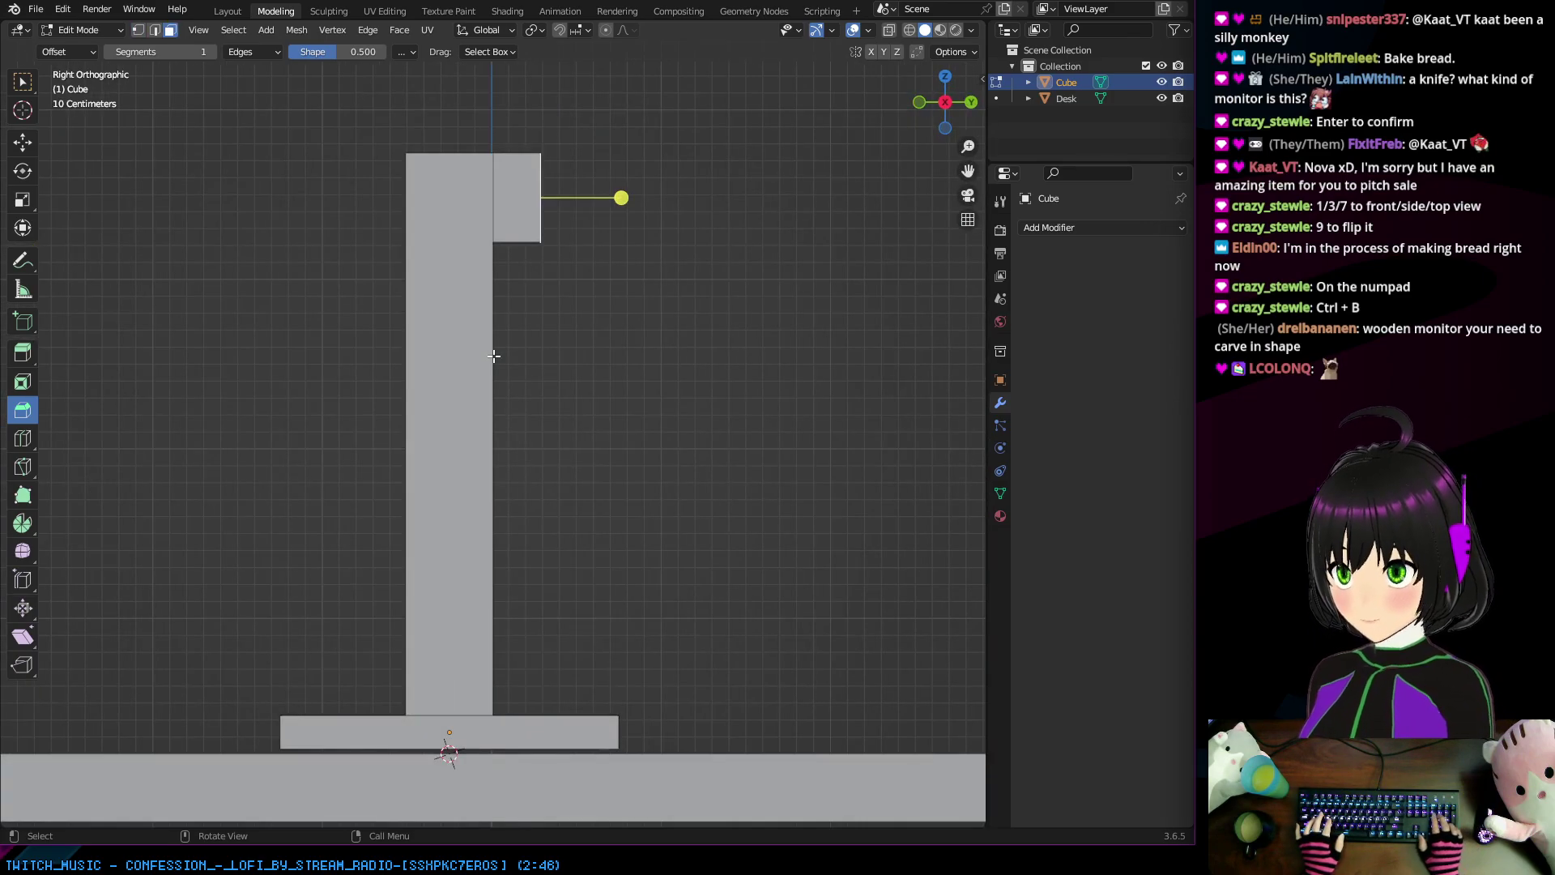
key("KP_7")
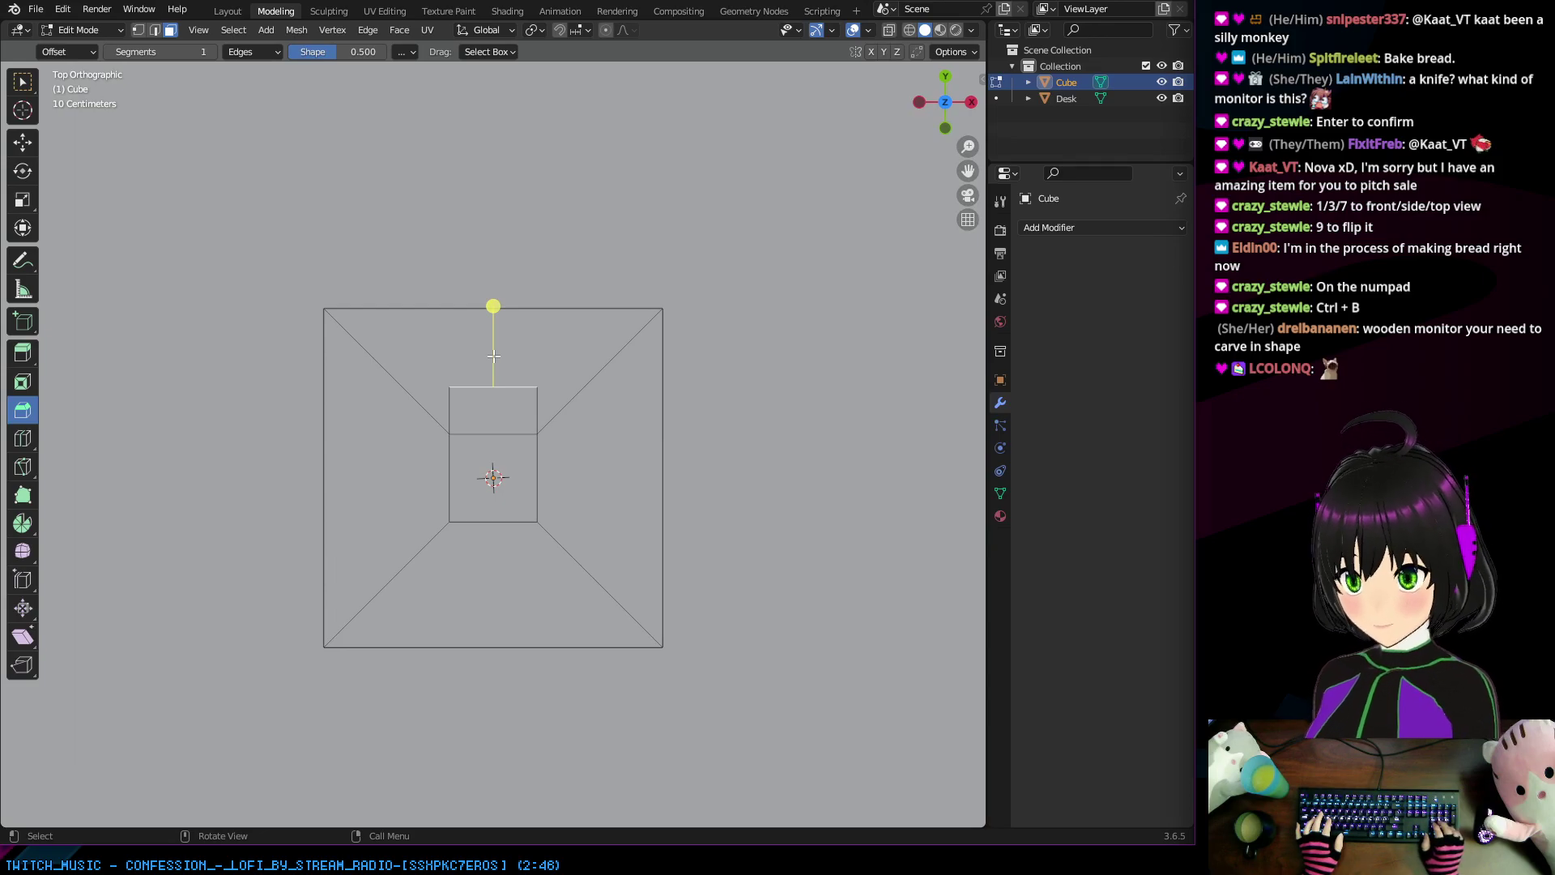
key("KP_3")
key("KP_1")
key("KP_3")
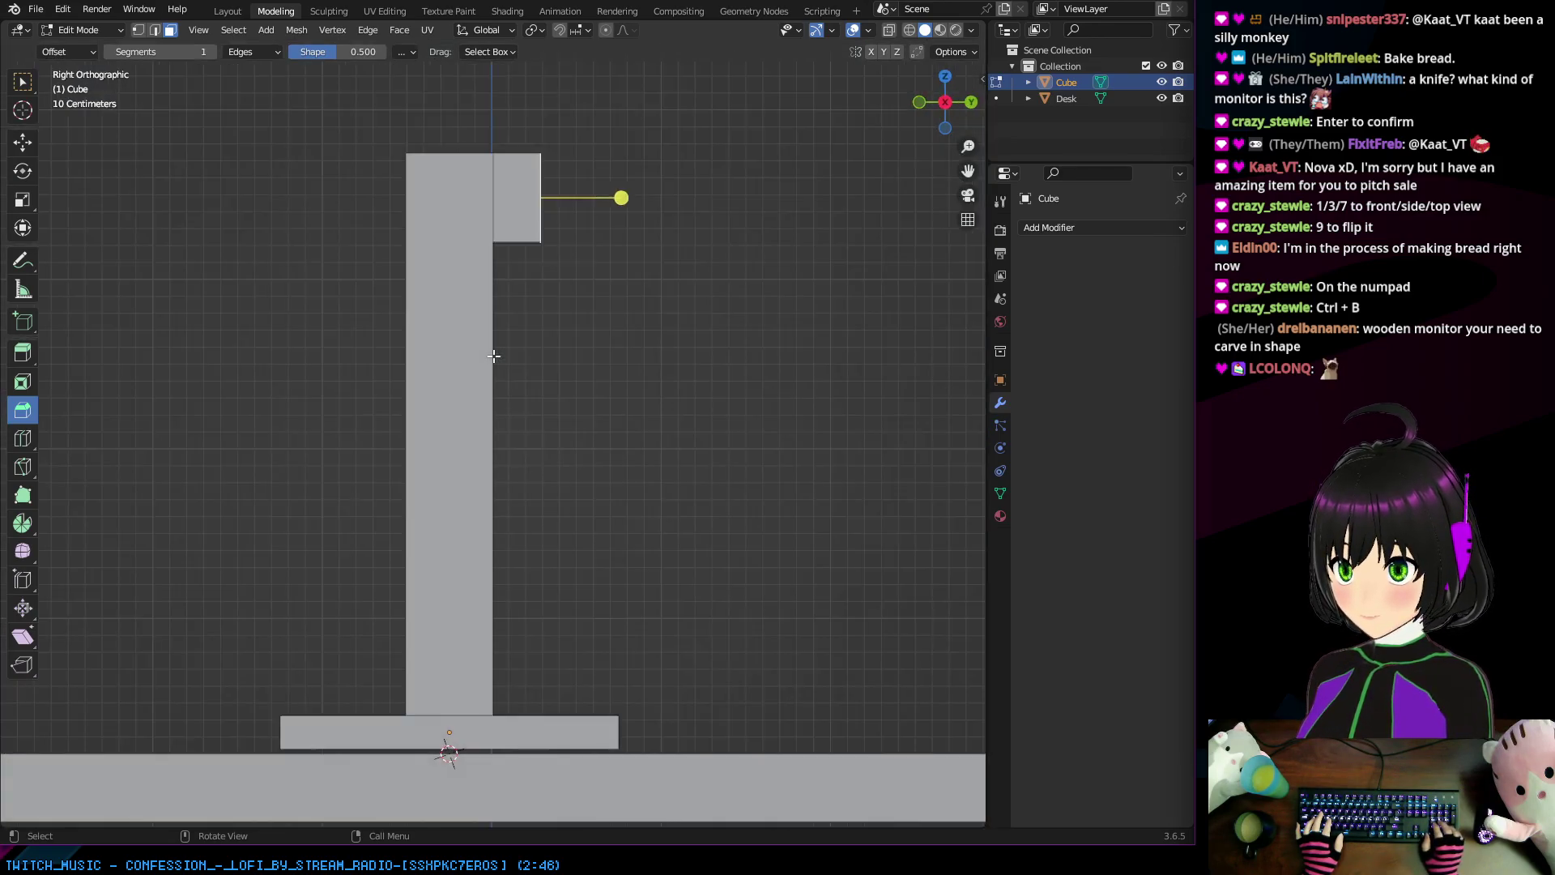
key("KP_5")
key("KP_9")
key("KP_9")
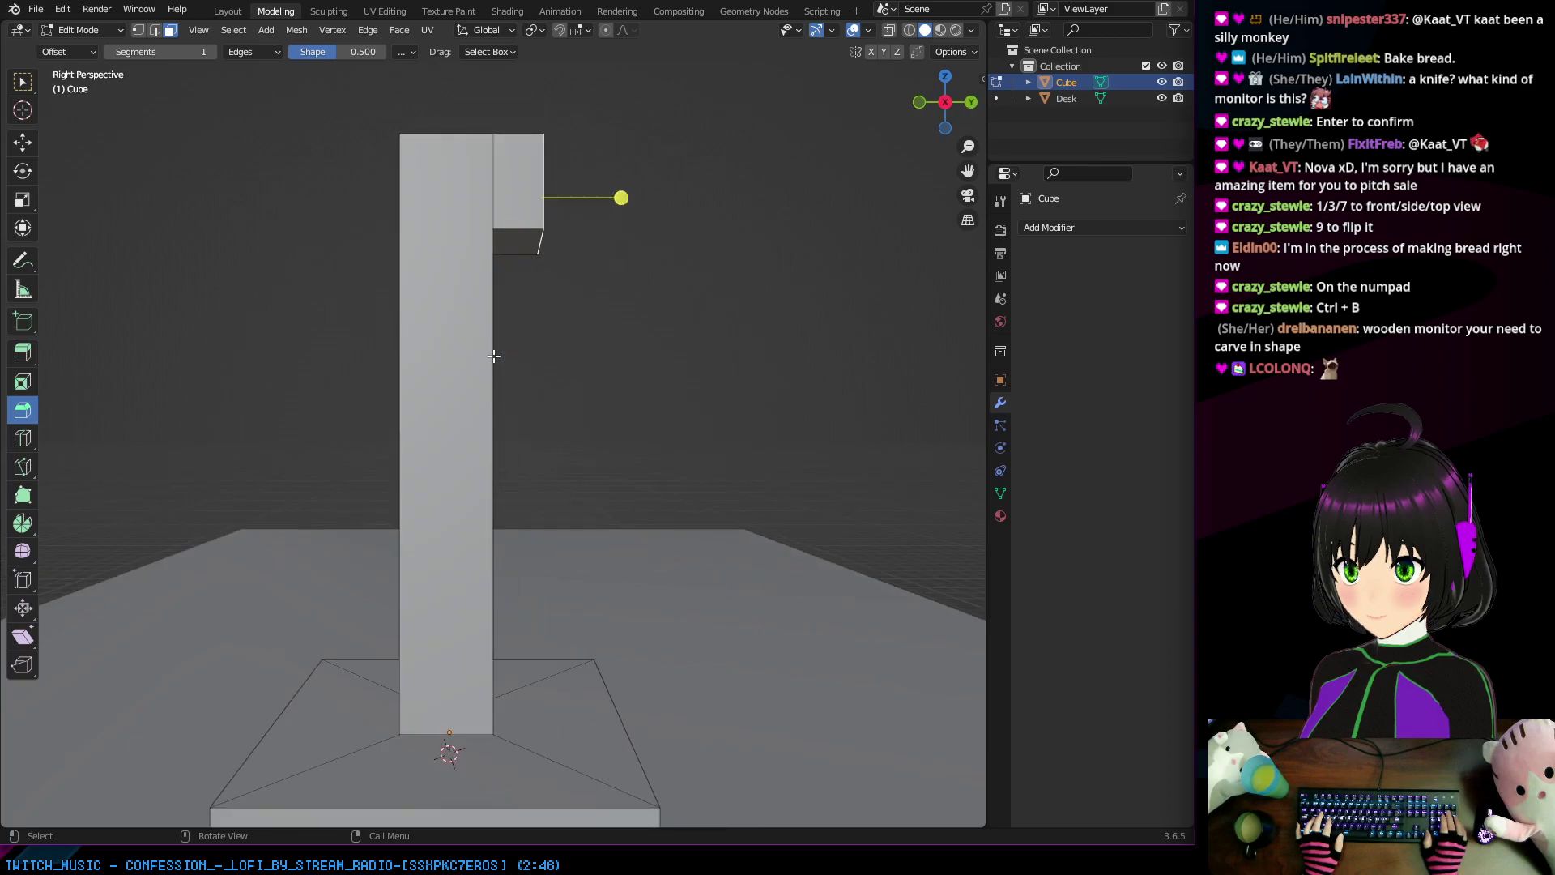
key("KP_1")
key("KP_9")
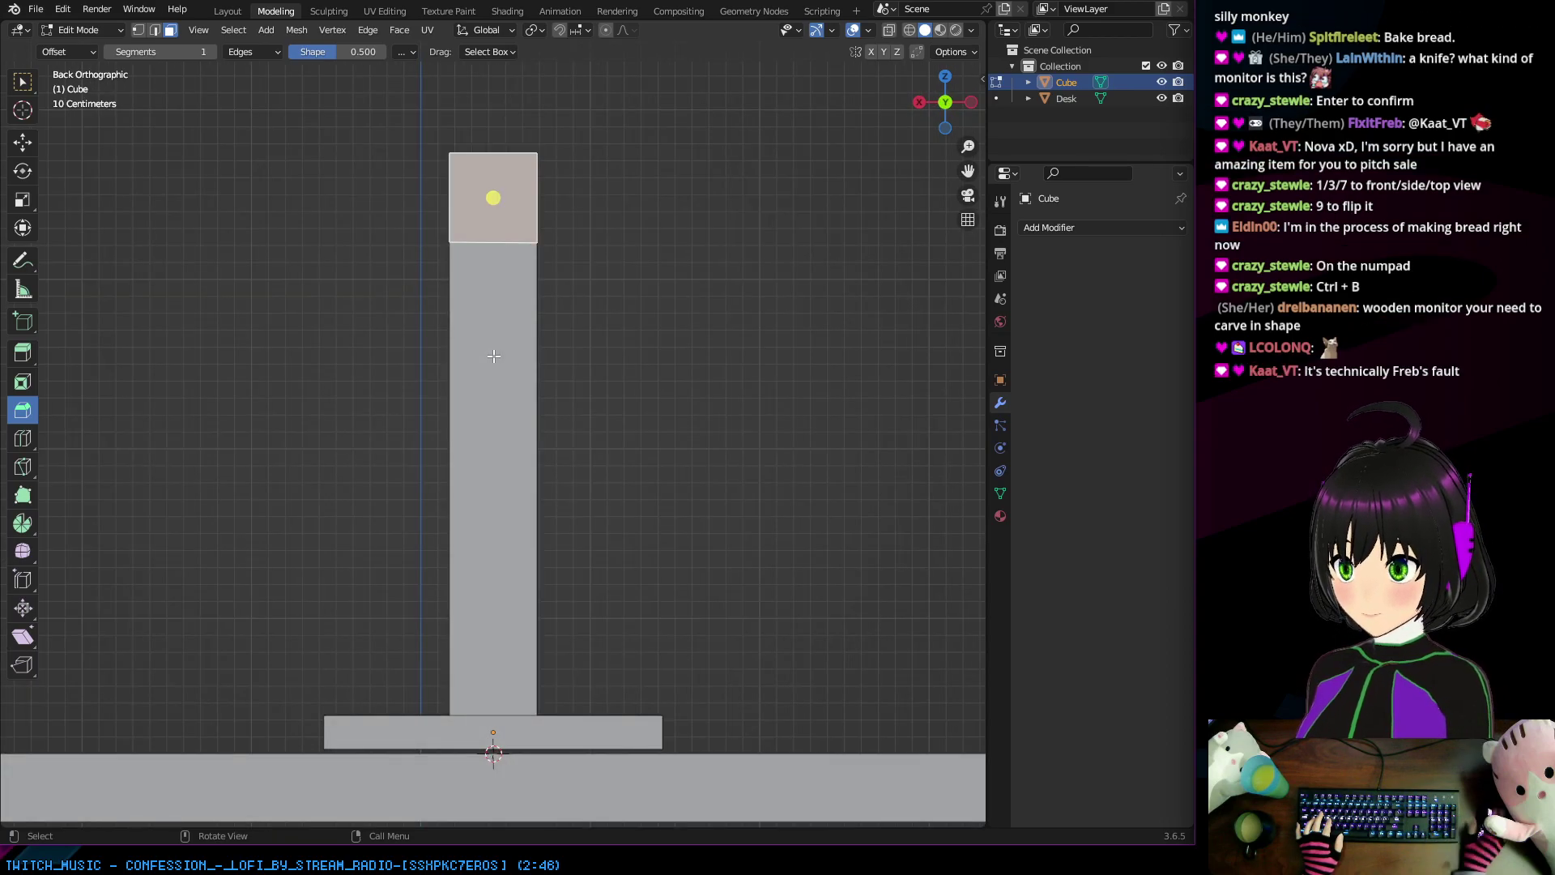
key("KP_3")
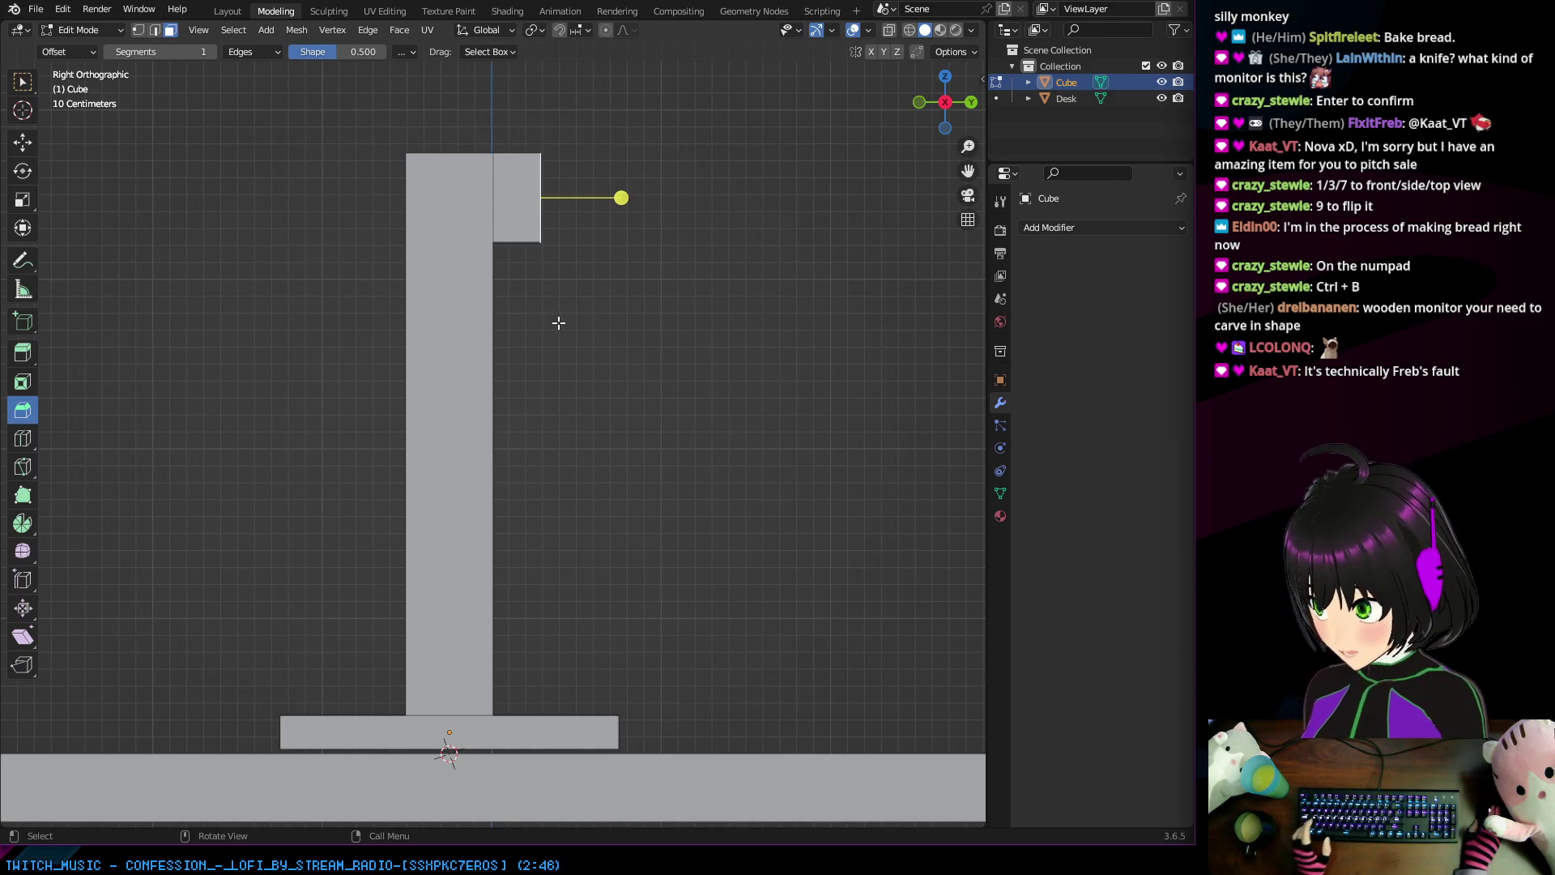
Step: Bevel the arm's end face with Ctrl+B, then start a second bevel toward about 2.05 m
key("ctrl")
middle_click_drag(561, 320, 569, 234)
key("ctrl+b")
left_click(534, 186)
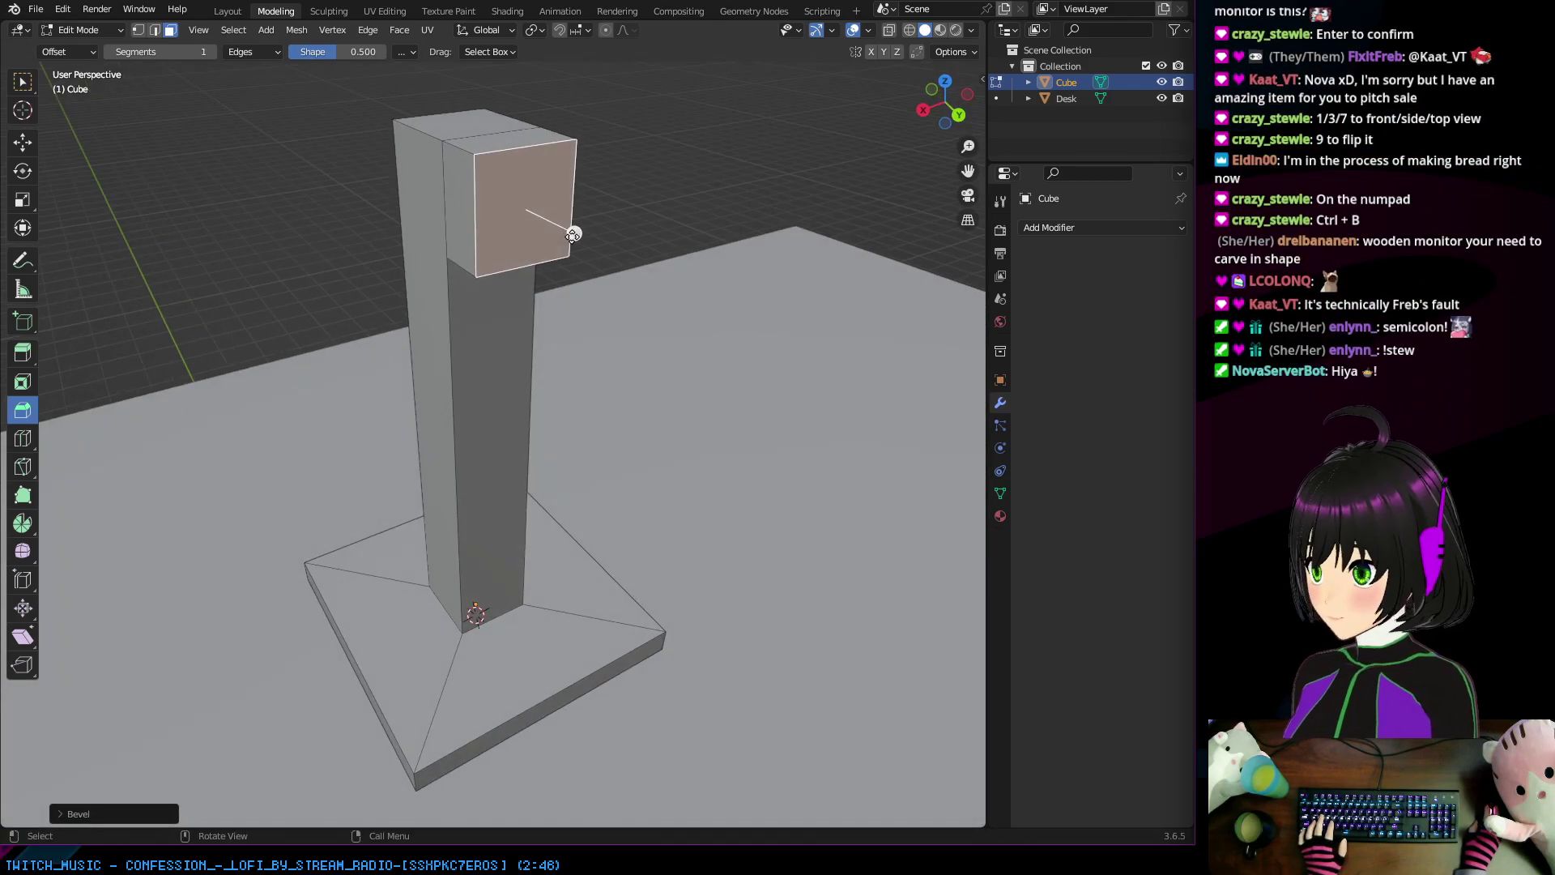
key("ctrl+b")
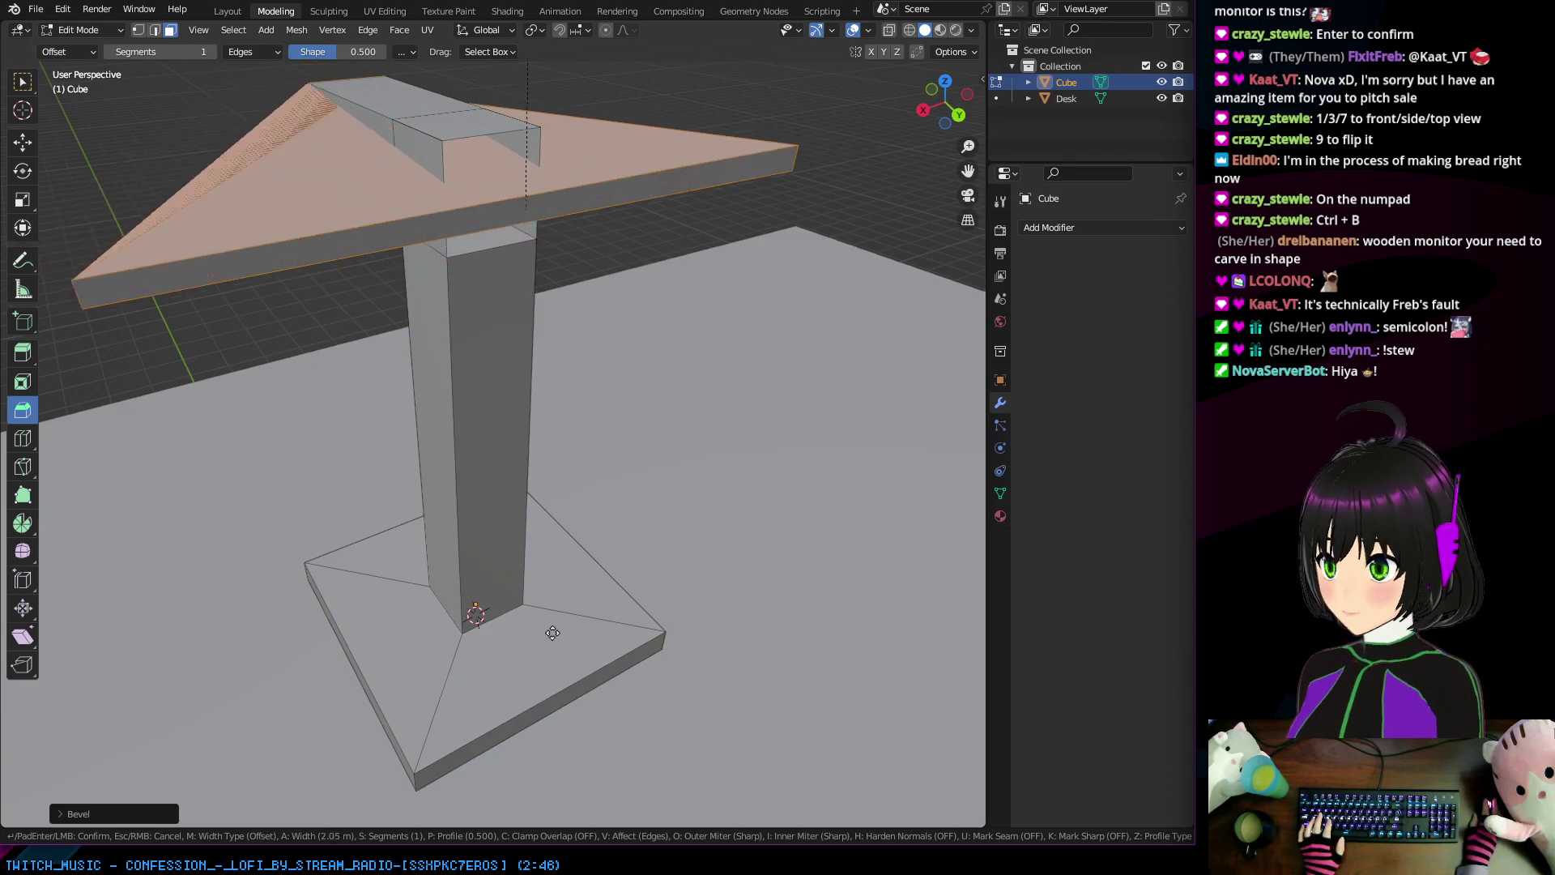
key("Escape")
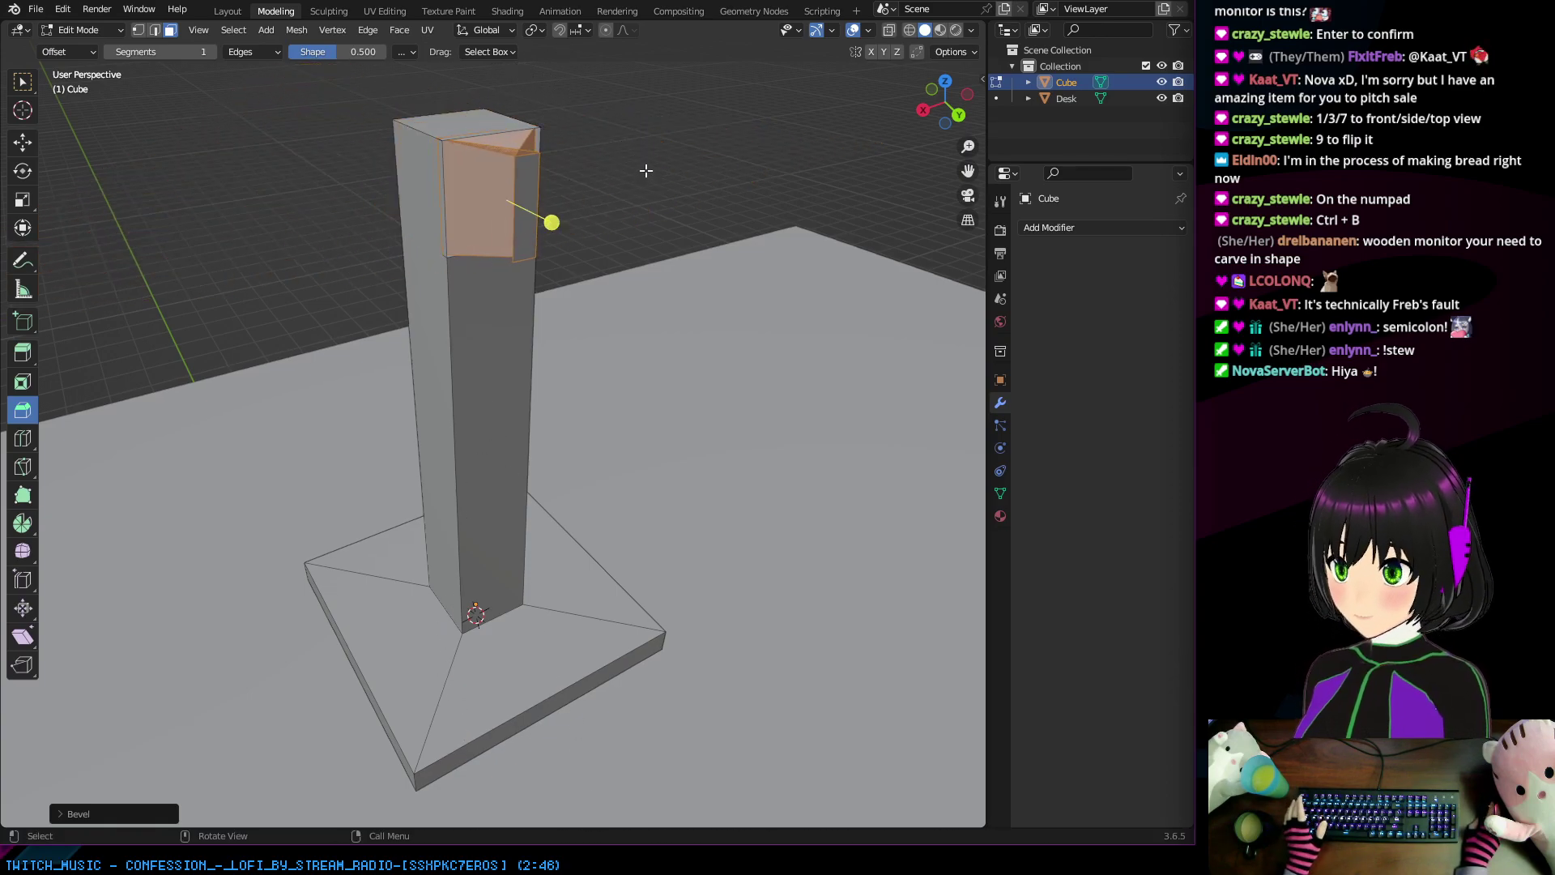
key("ctrl+z")
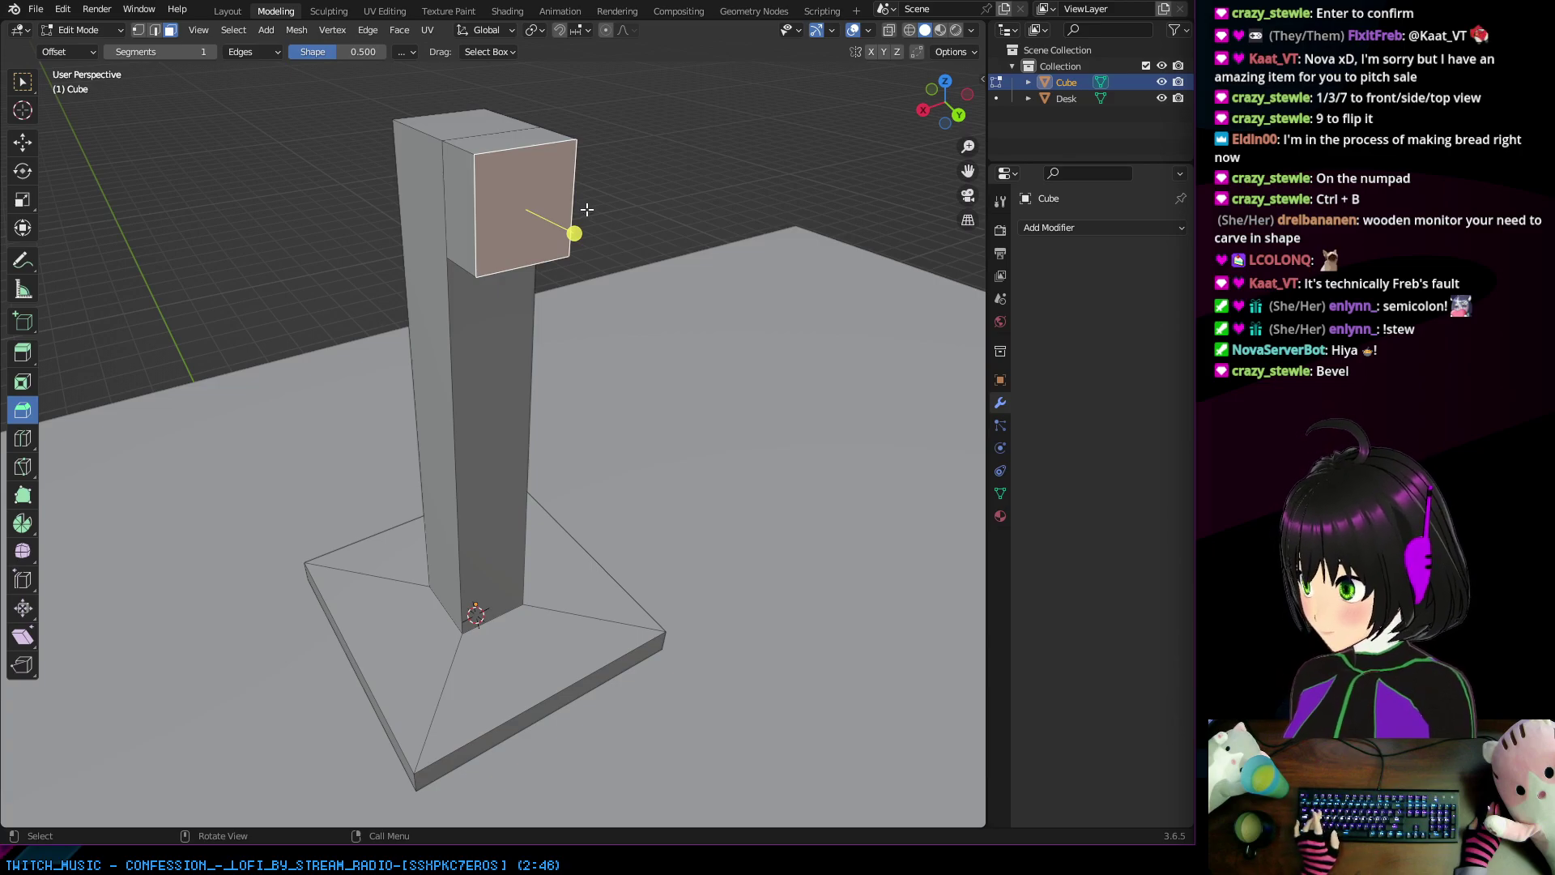
middle_click_drag(631, 299, 630, 266)
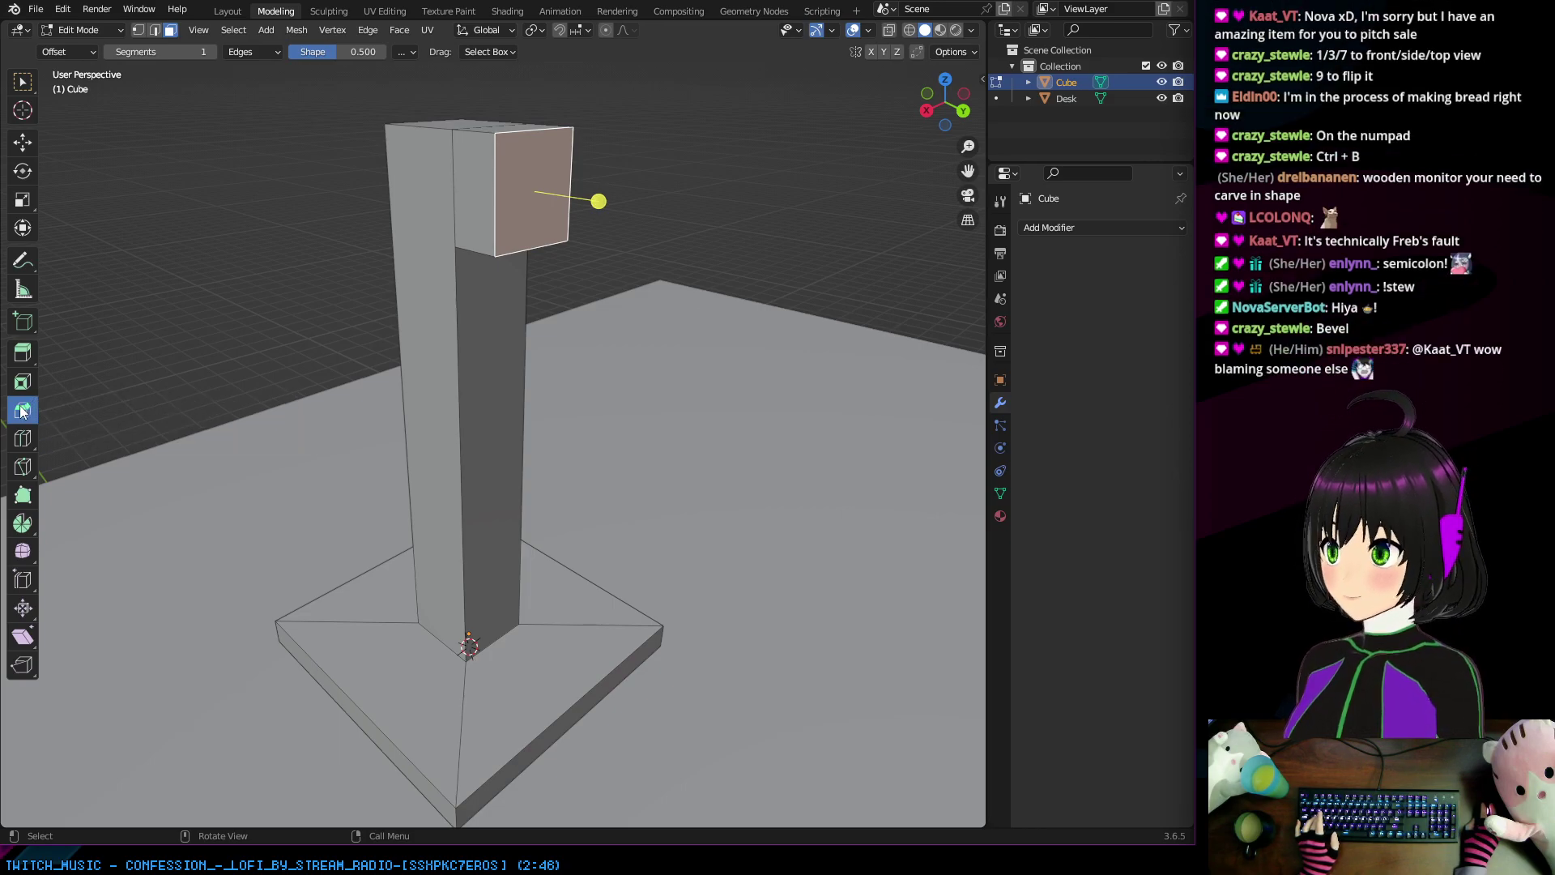
middle_click_drag(639, 240, 547, 221)
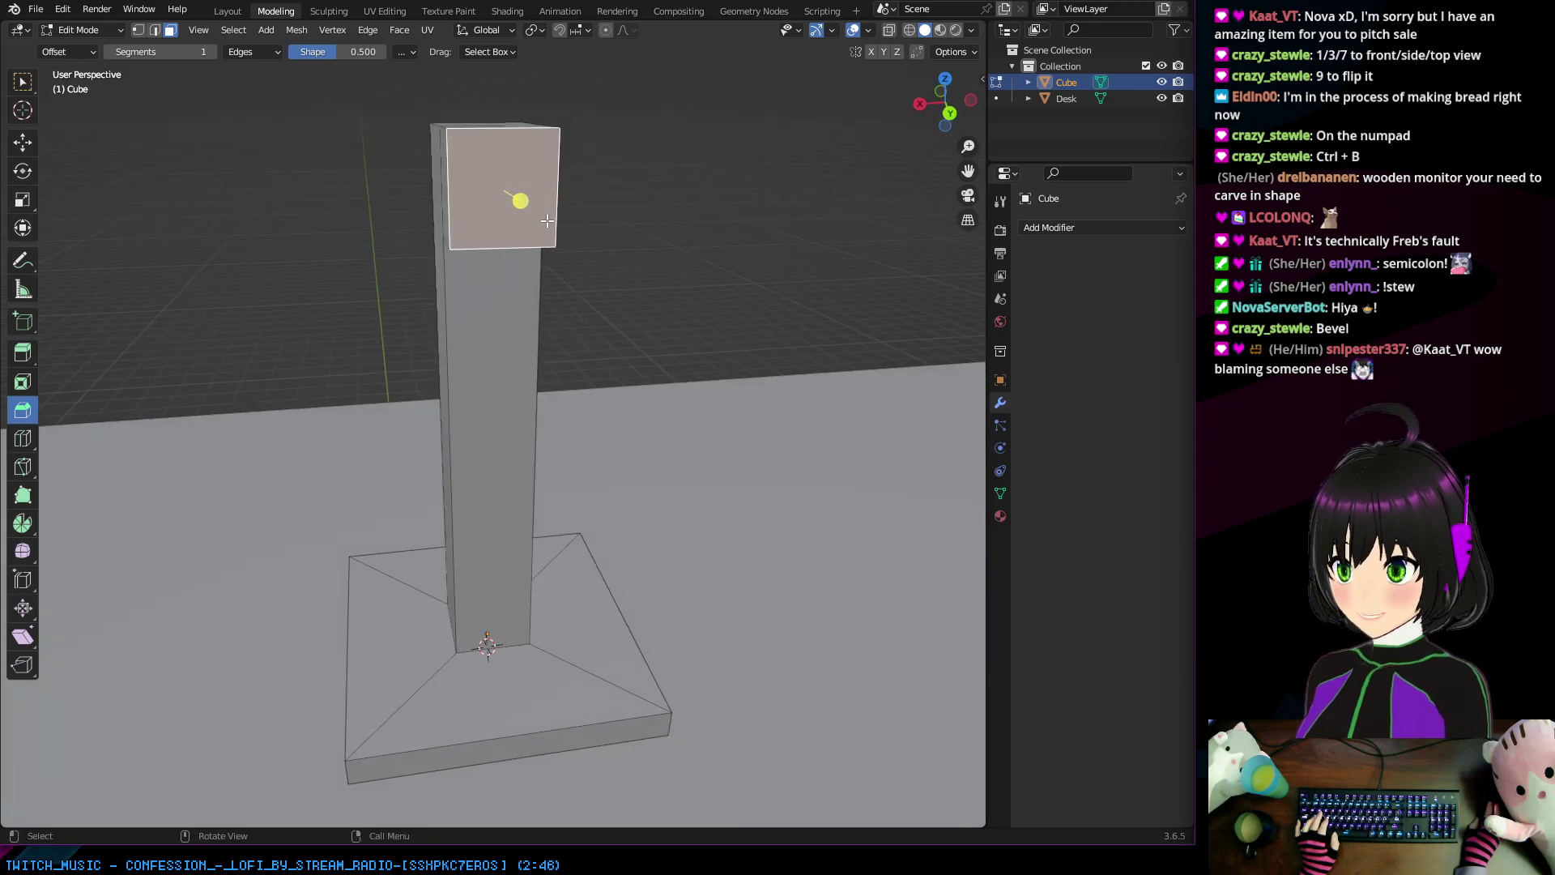
mouse_move(523, 204)
left_mouse_down()
mouse_move(504, 167)
mouse_move(491, 192)
mouse_move(516, 173)
left_mouse_up()
middle_click_drag(516, 173, 518, 127)
scroll(519, 166, "up", 3)
scroll(570, 172, "down", 2)
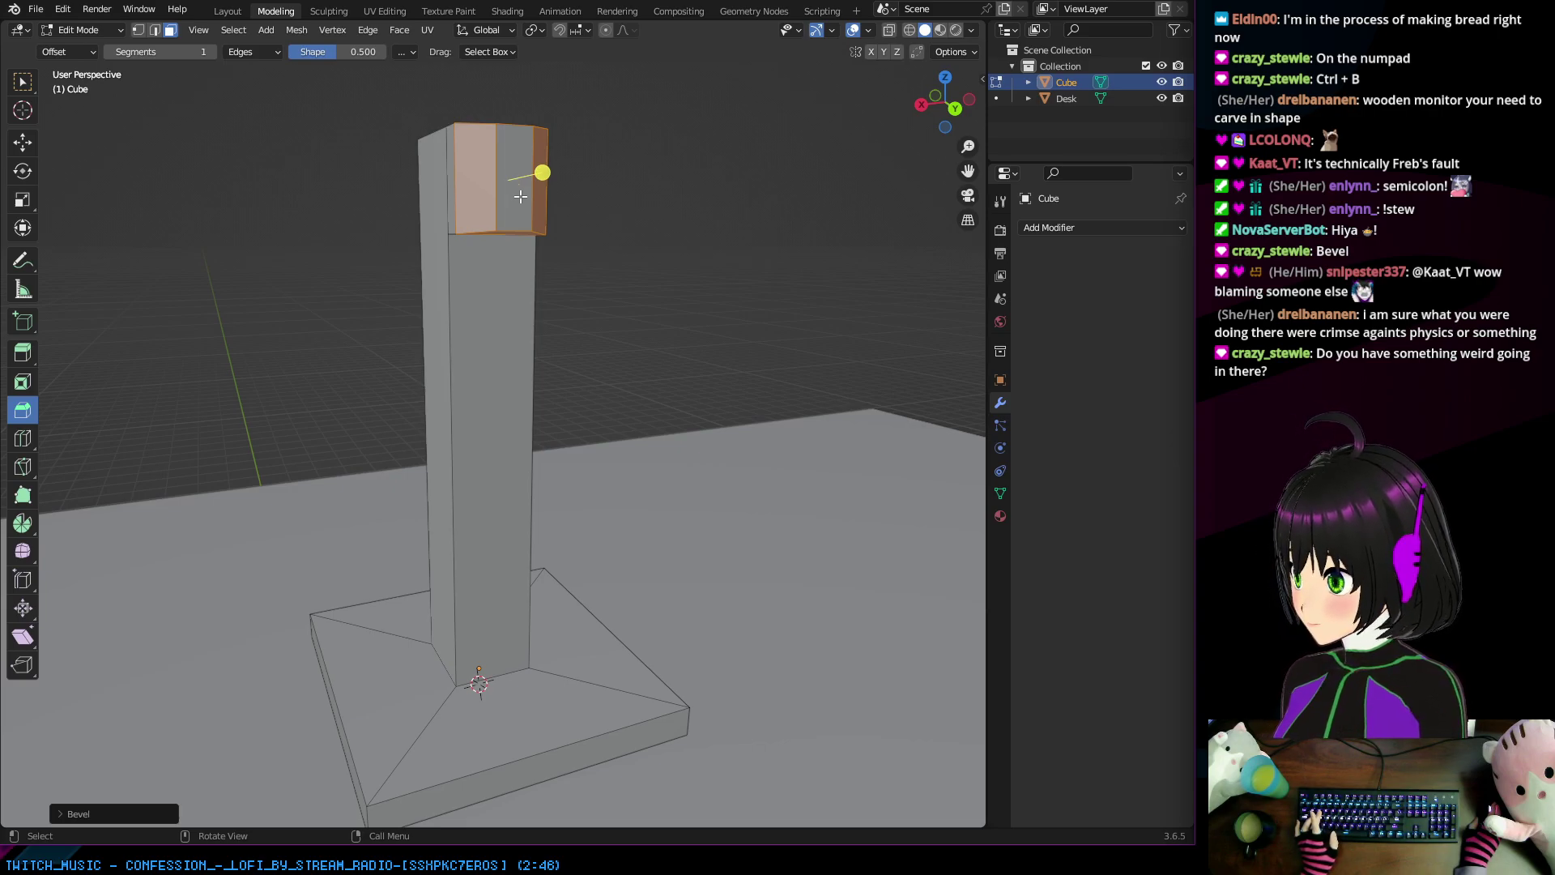
middle_click_drag(520, 200, 776, 155)
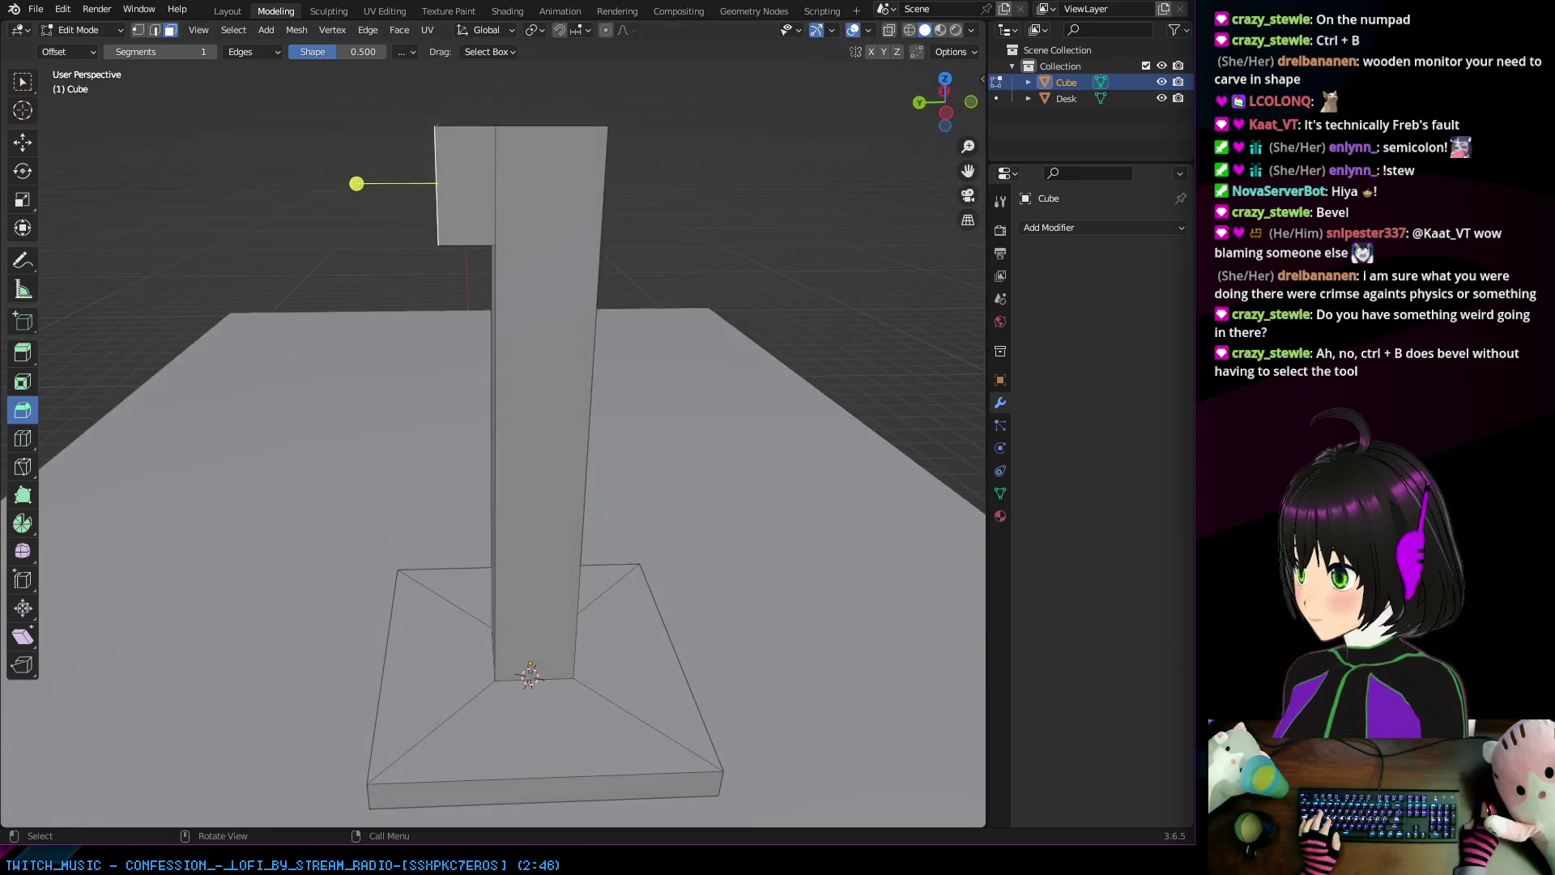
Step: Add an edge loop along the column with Loop Cut, then switch to face selection
left_click(24, 441)
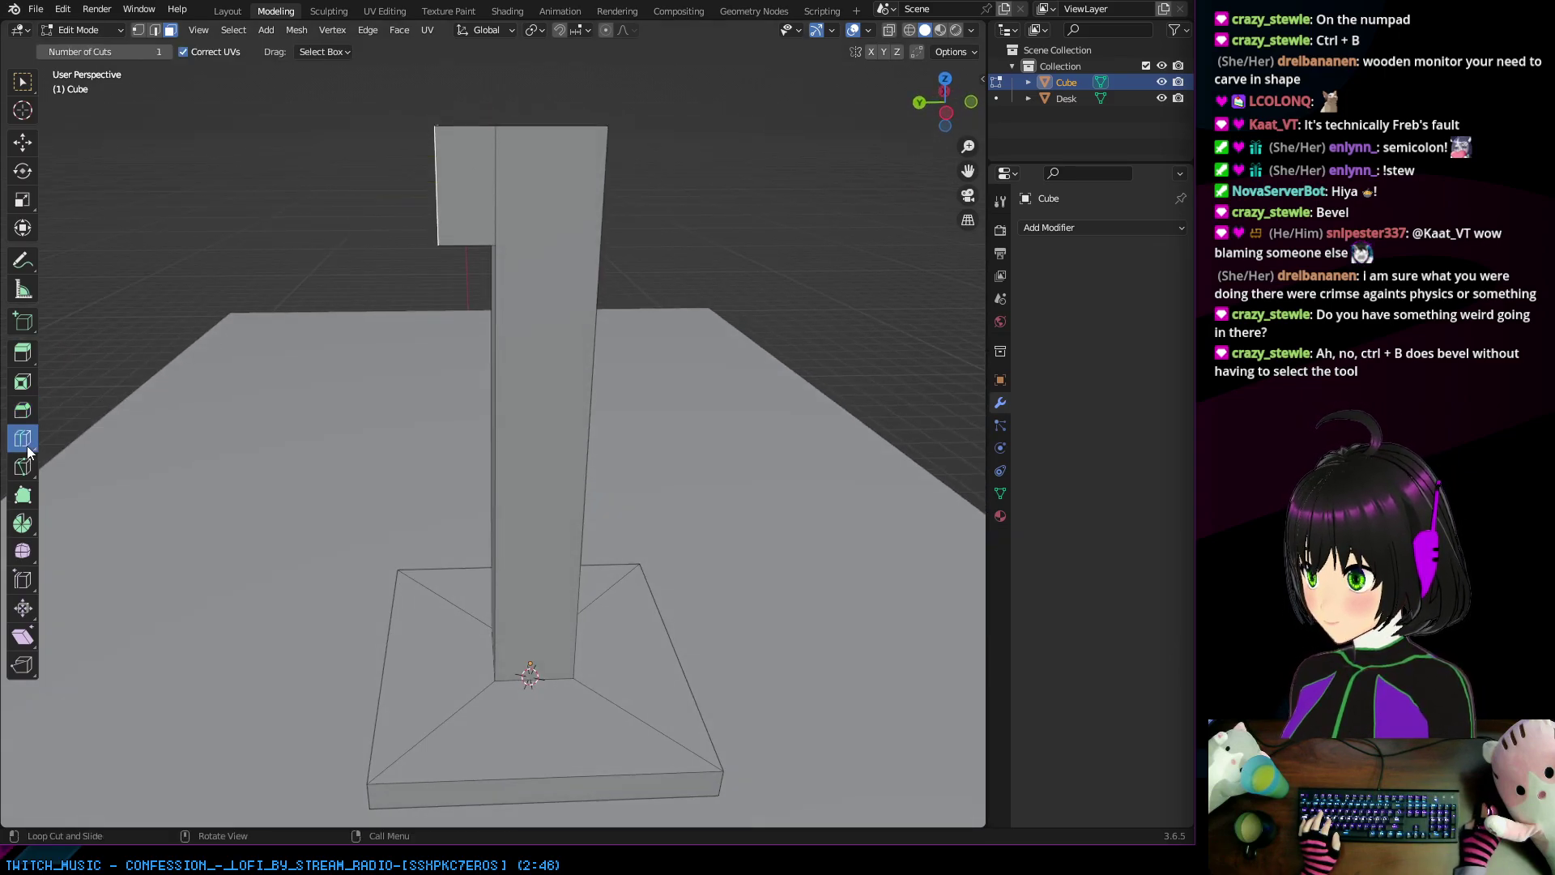
middle_click_drag(564, 144, 564, 177)
left_click(555, 192)
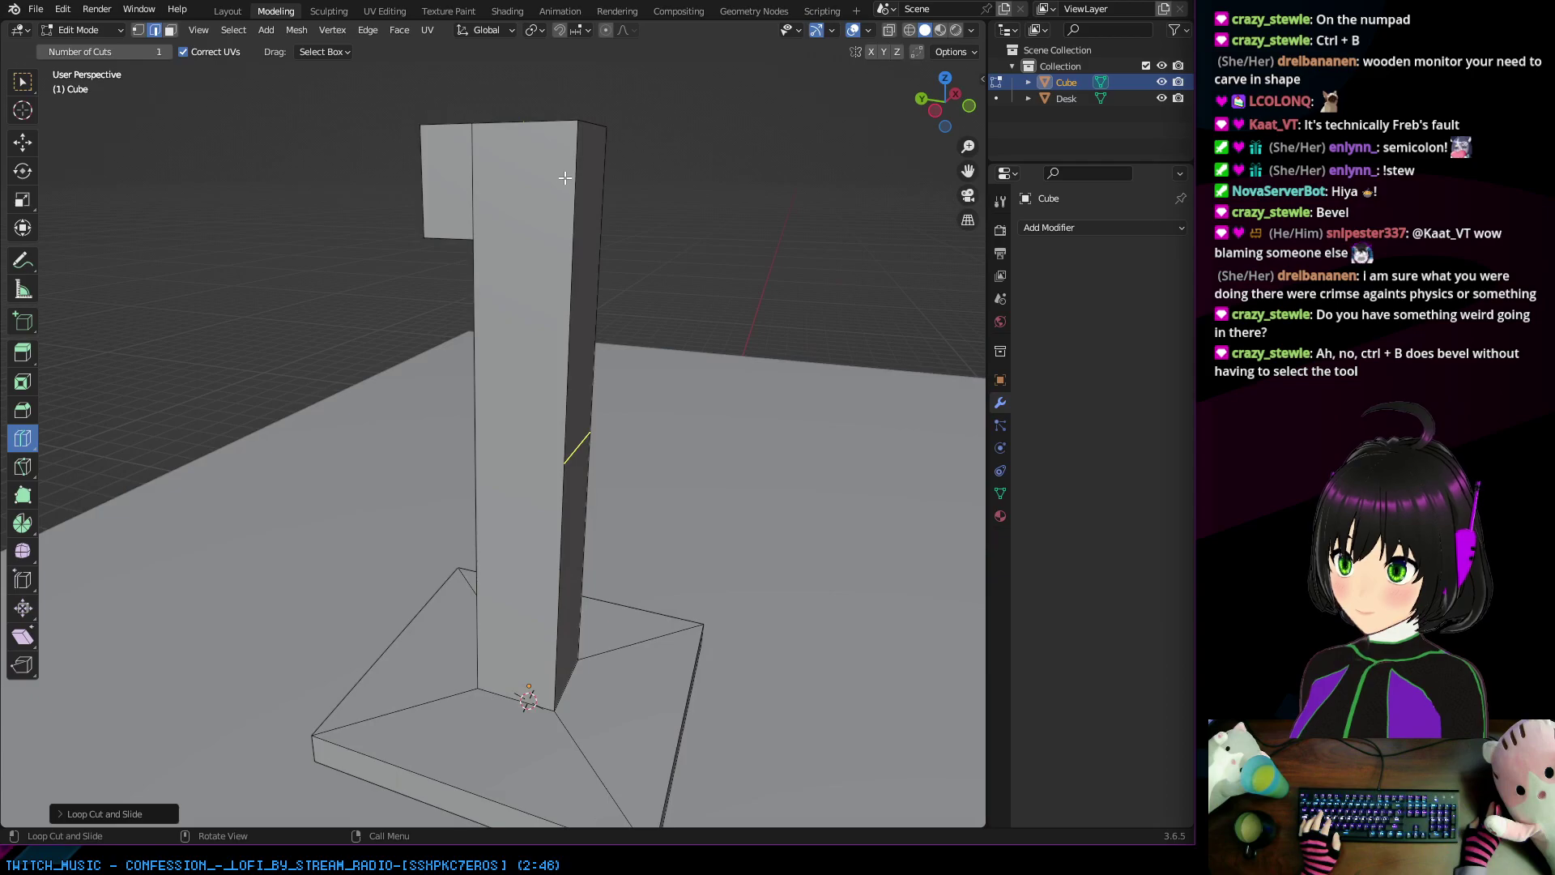
middle_click_drag(586, 252, 545, 348)
key("3")
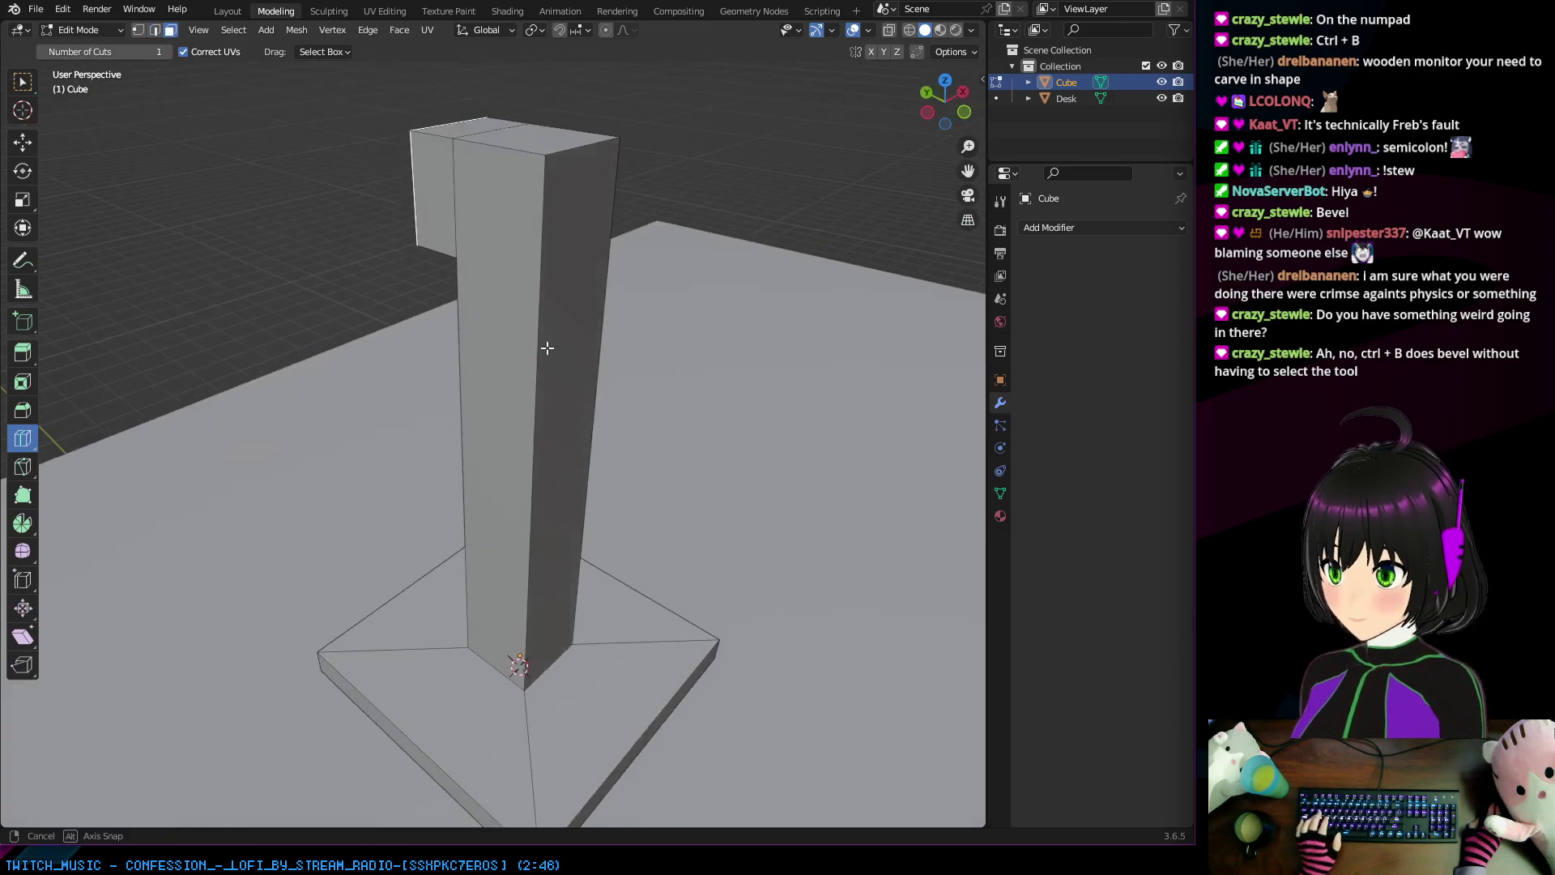
Step: Choose Bisect from the Knife flyout and draw a slicing line across the pillar top
left_click(24, 440)
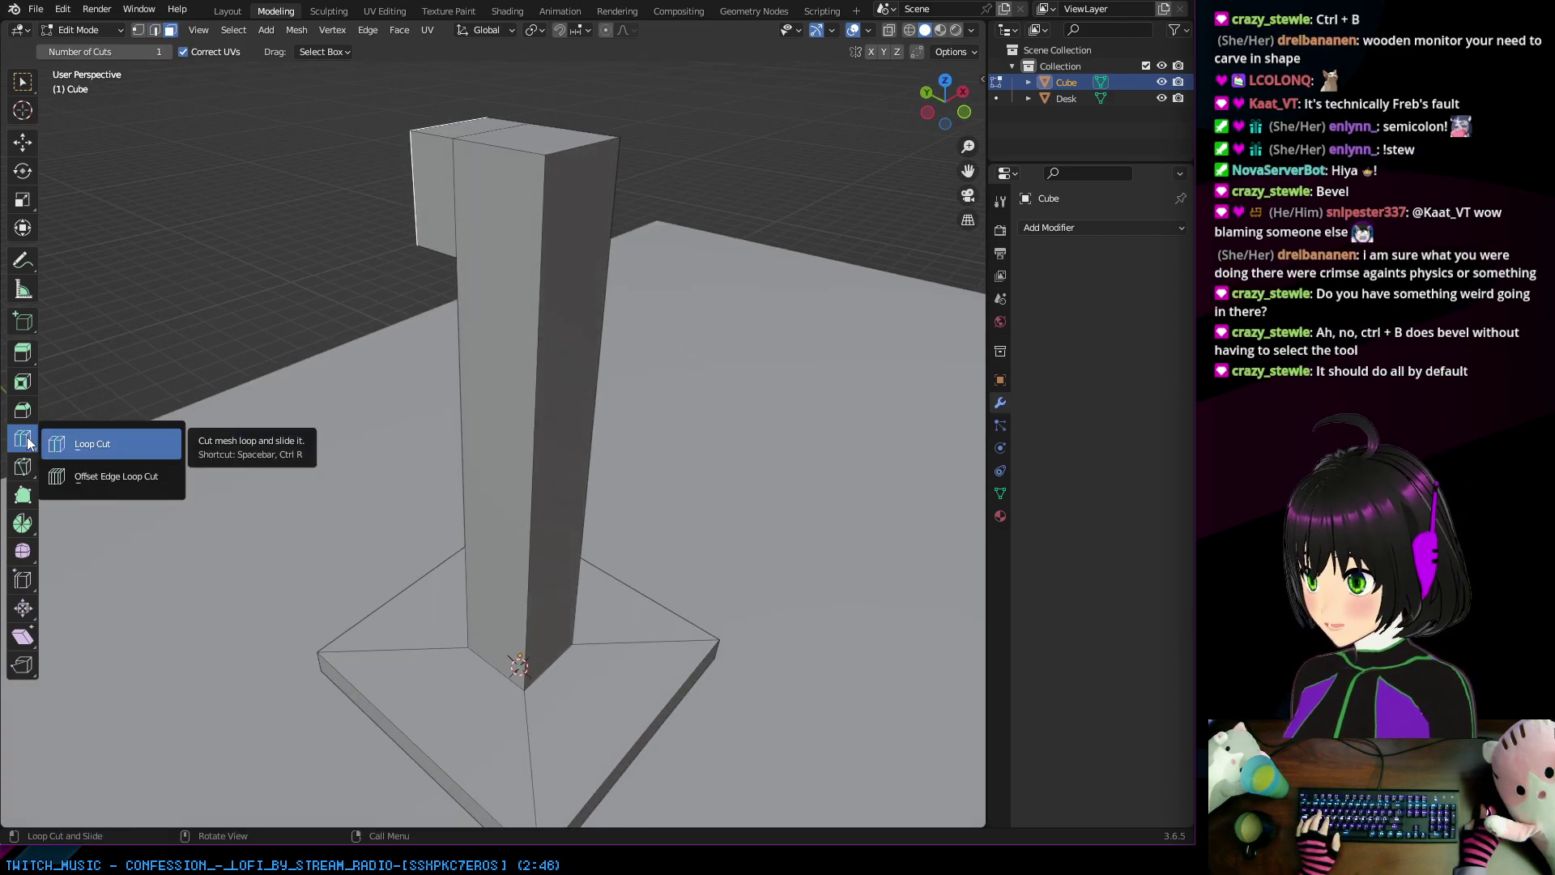
left_click(24, 470)
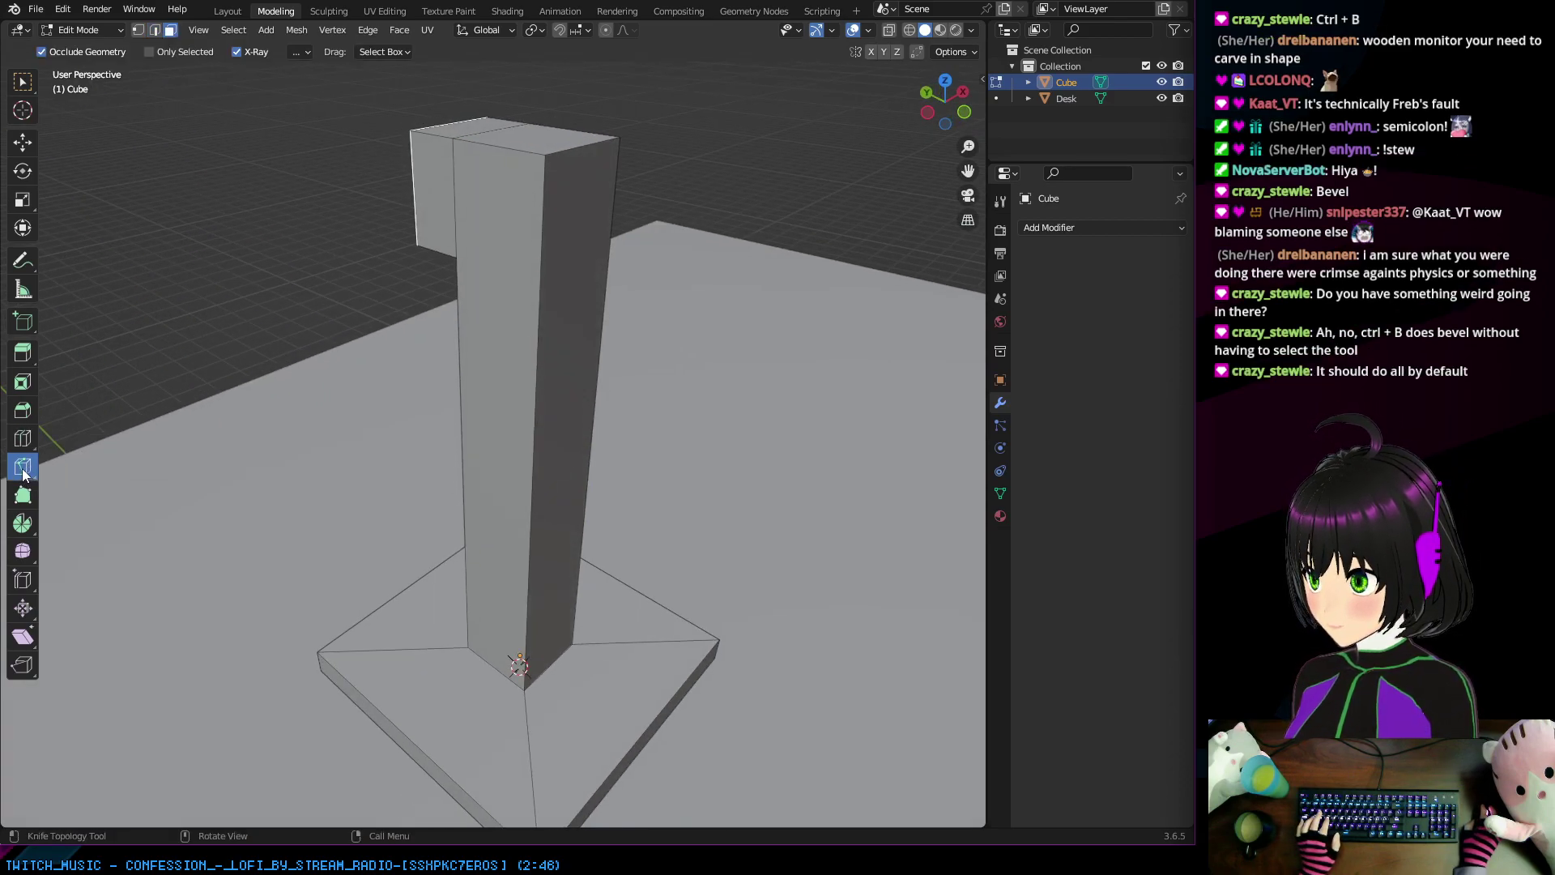
left_click(23, 473)
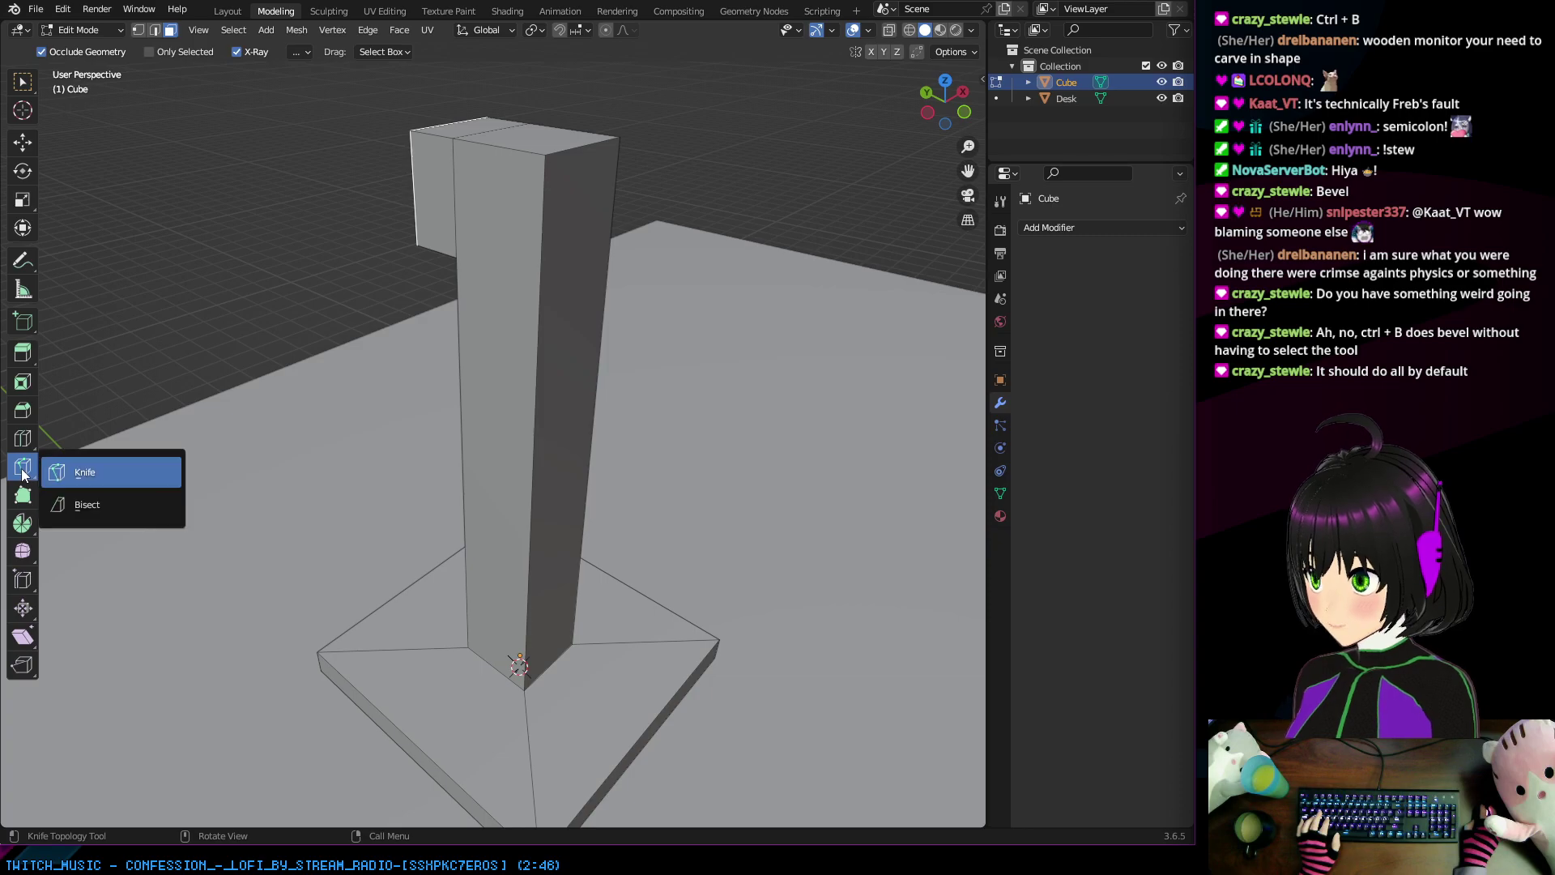
left_click(78, 507)
middle_click_drag(268, 388, 453, 235)
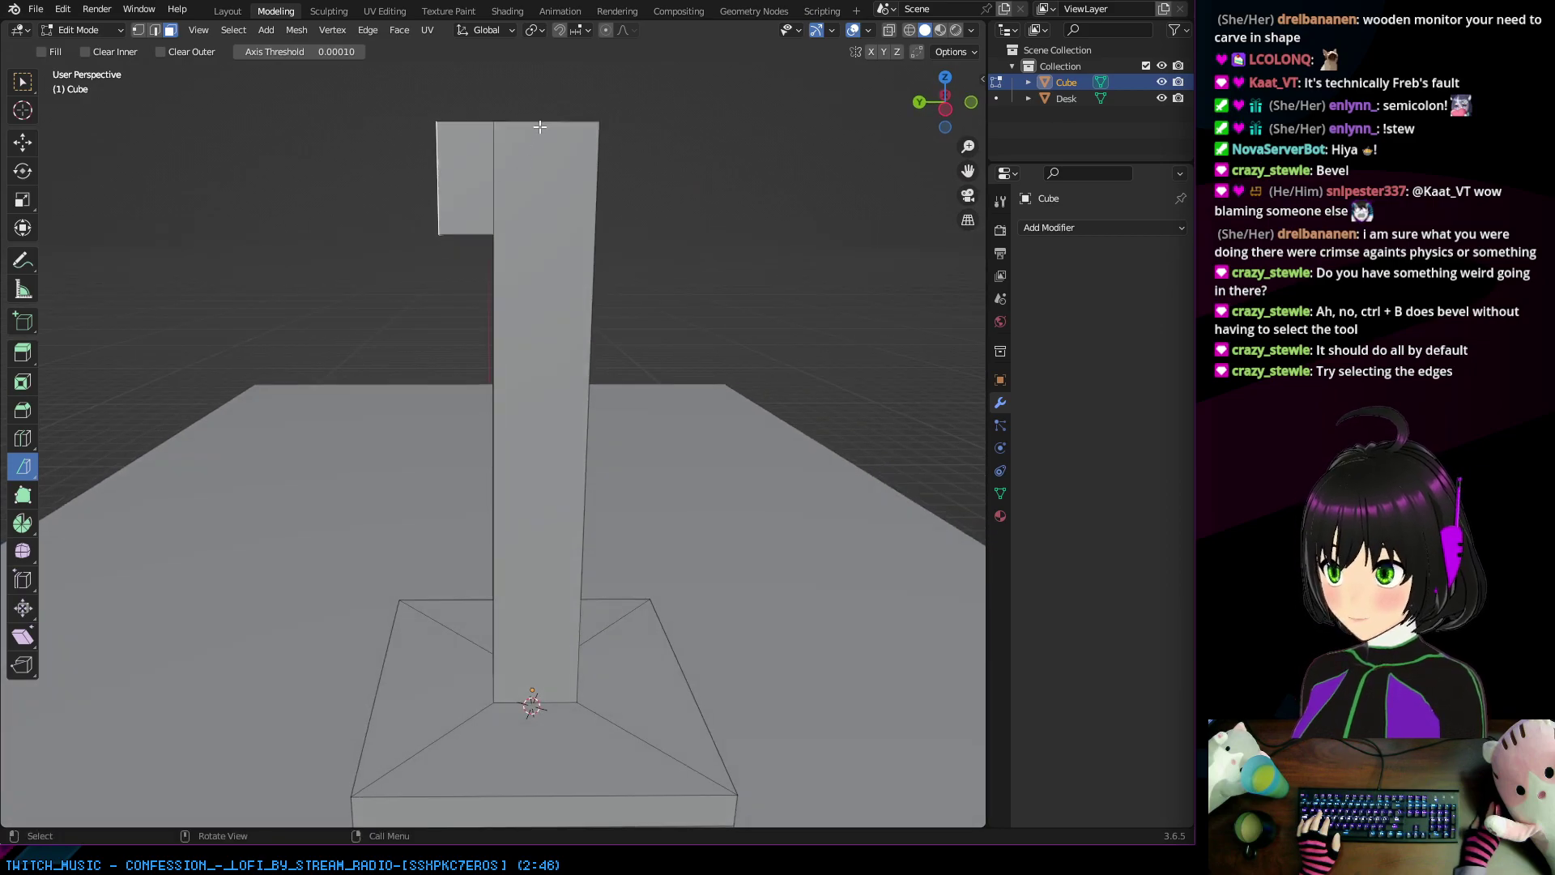
mouse_move(541, 121)
left_mouse_down()
mouse_move(590, 208)
mouse_move(618, 211)
left_mouse_up()
mouse_move(618, 211)
middle_mouse_down()
mouse_move(591, 241)
mouse_move(600, 229)
middle_mouse_up()
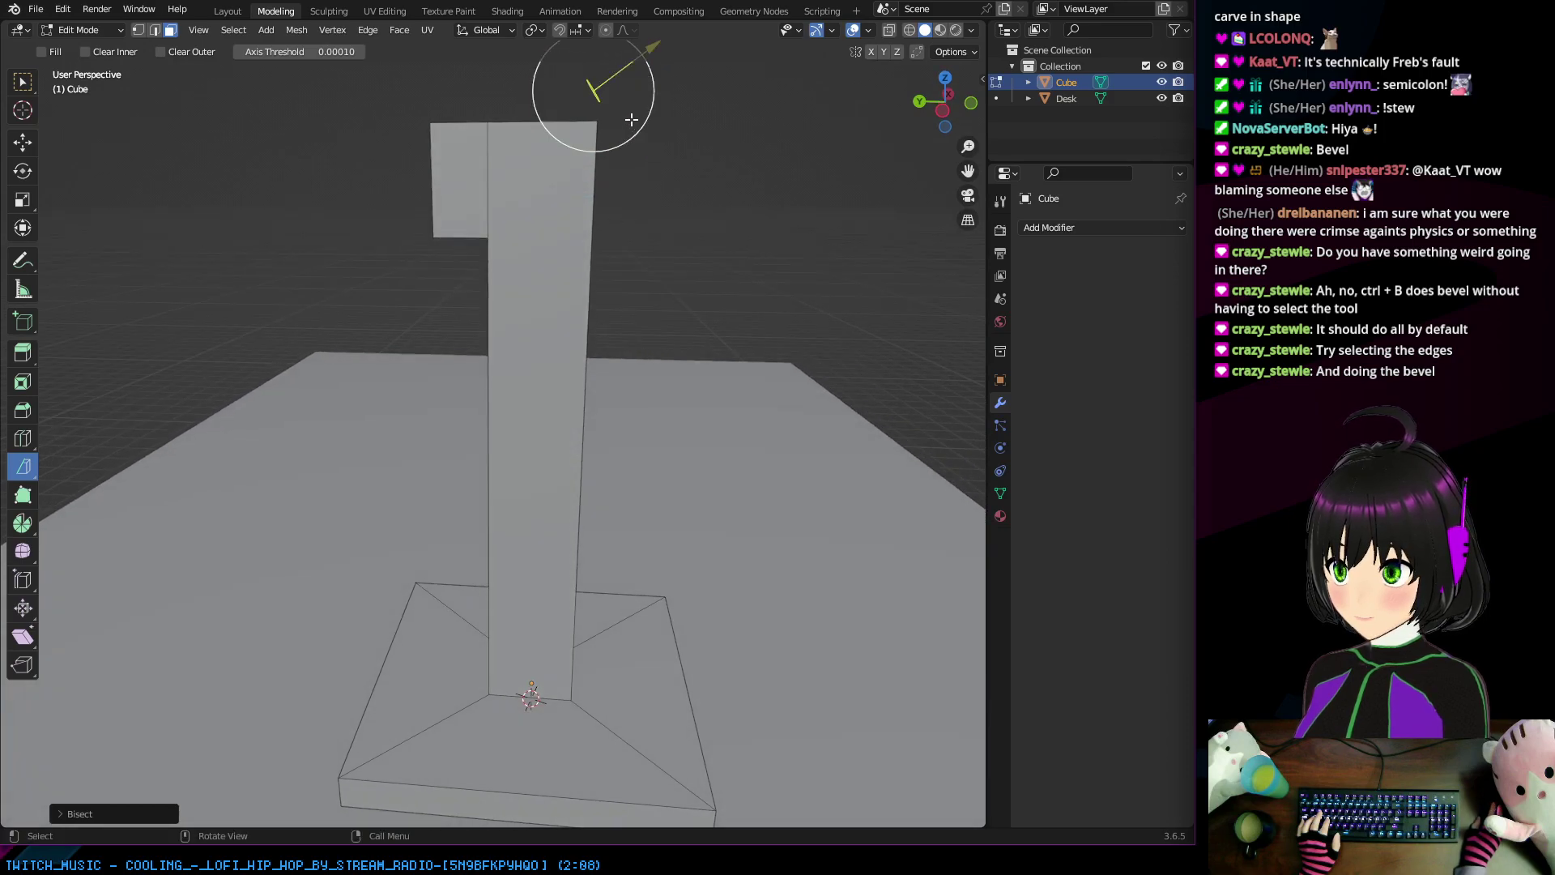
left_click(625, 69)
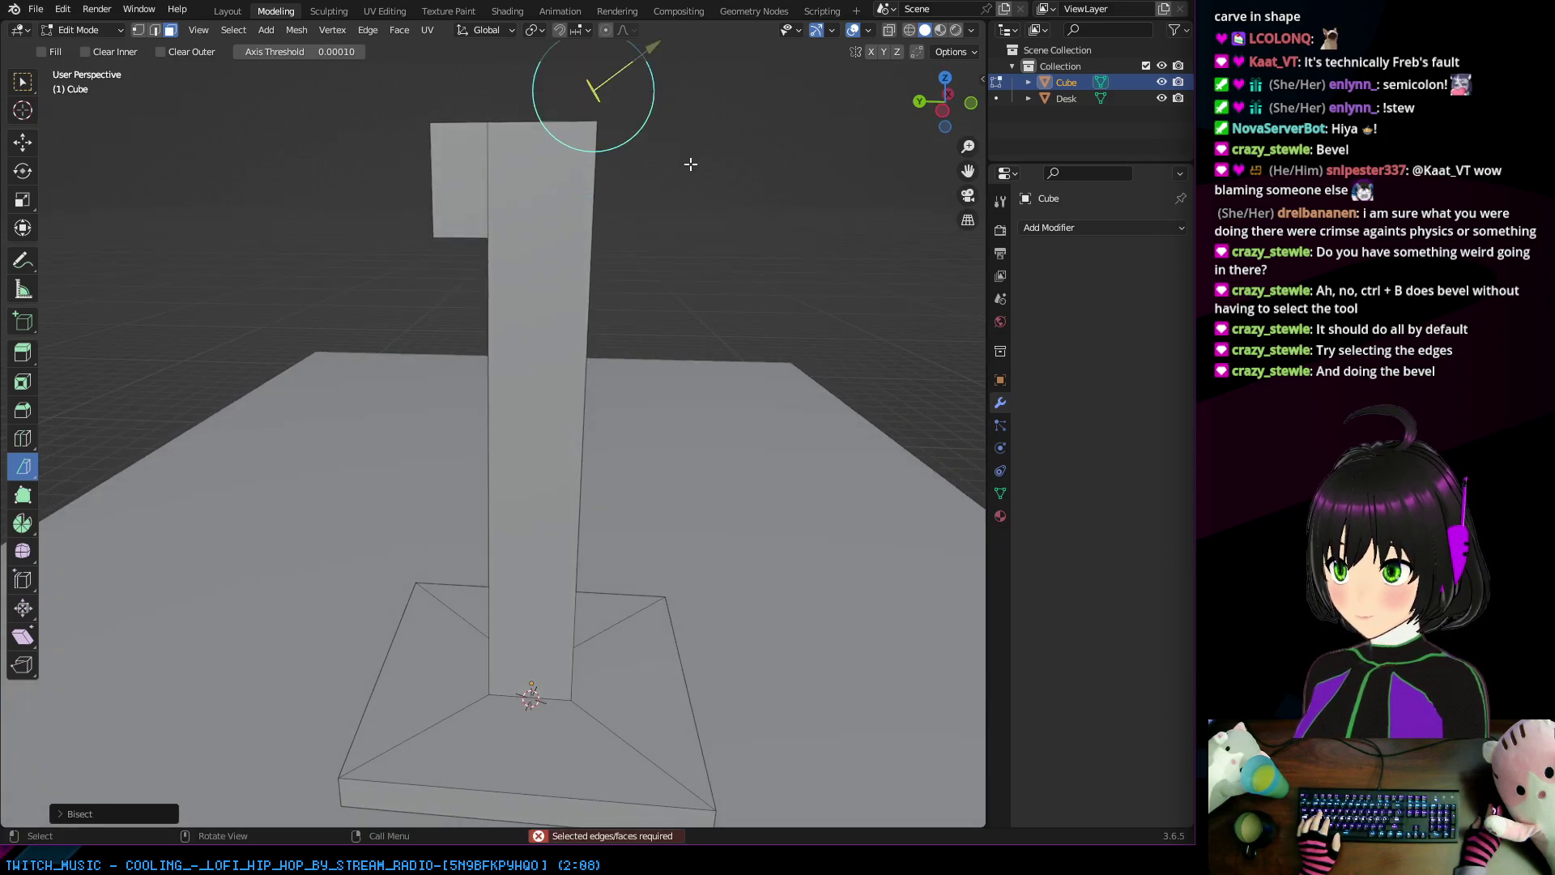
Step: Orbit around the pillar and switch to edge selection mode
middle_click_drag(651, 181, 294, 202)
mouse_move(293, 202)
middle_mouse_down()
mouse_move(180, 195)
mouse_move(316, 191)
middle_mouse_up()
middle_click_drag(435, 119, 42, 161)
left_click(155, 30)
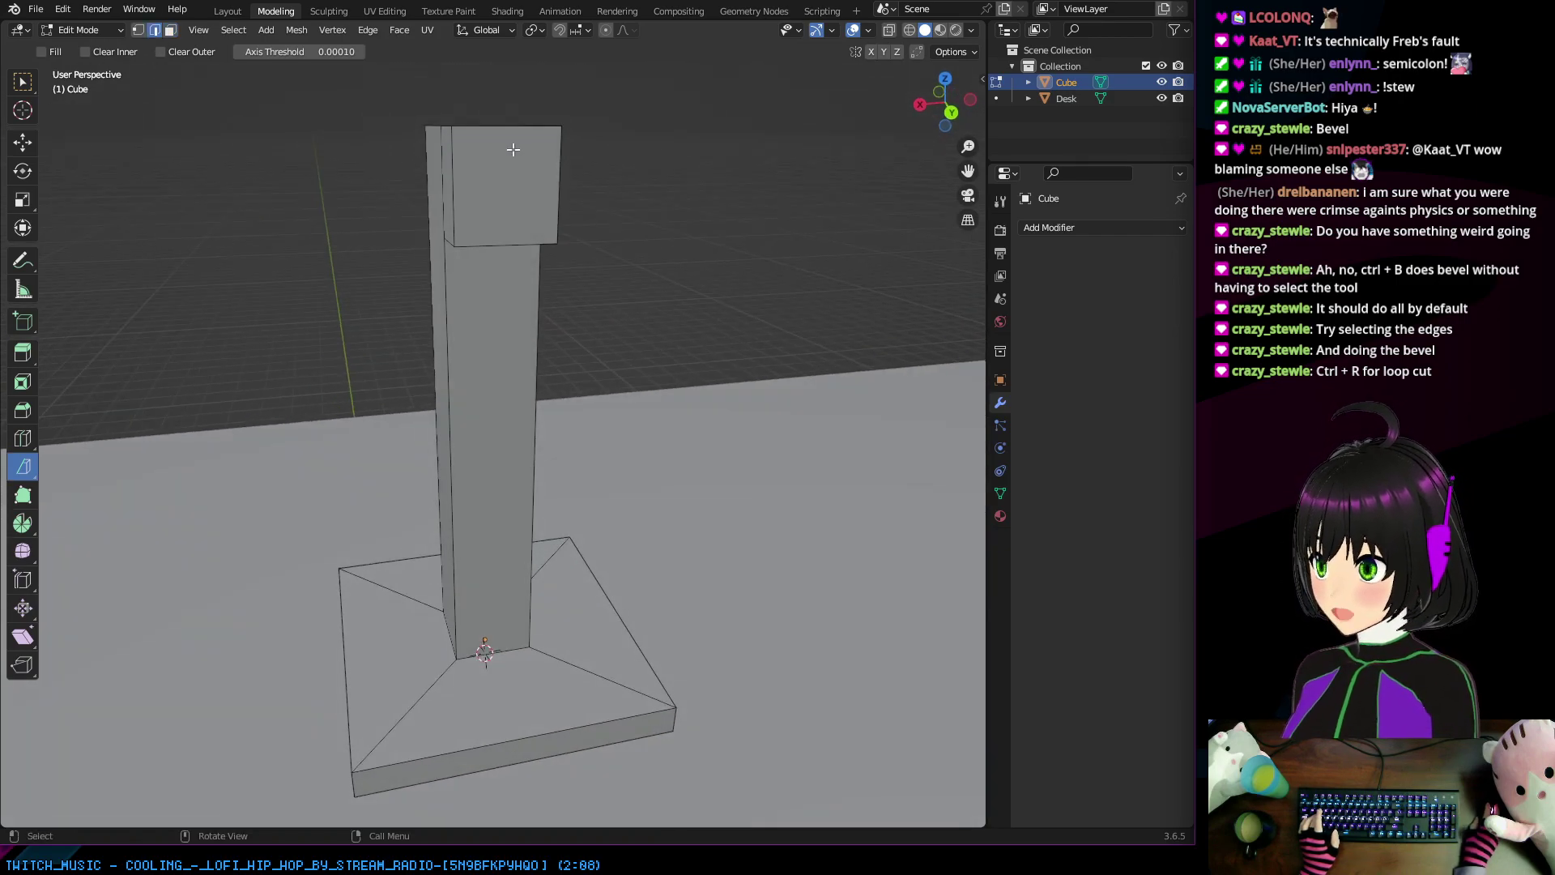
middle_click_drag(514, 135, 639, 191)
Step: Leave Bisect, select the top block's vertical edge and side face, and bevel them about 0.07 m
left_click(567, 192)
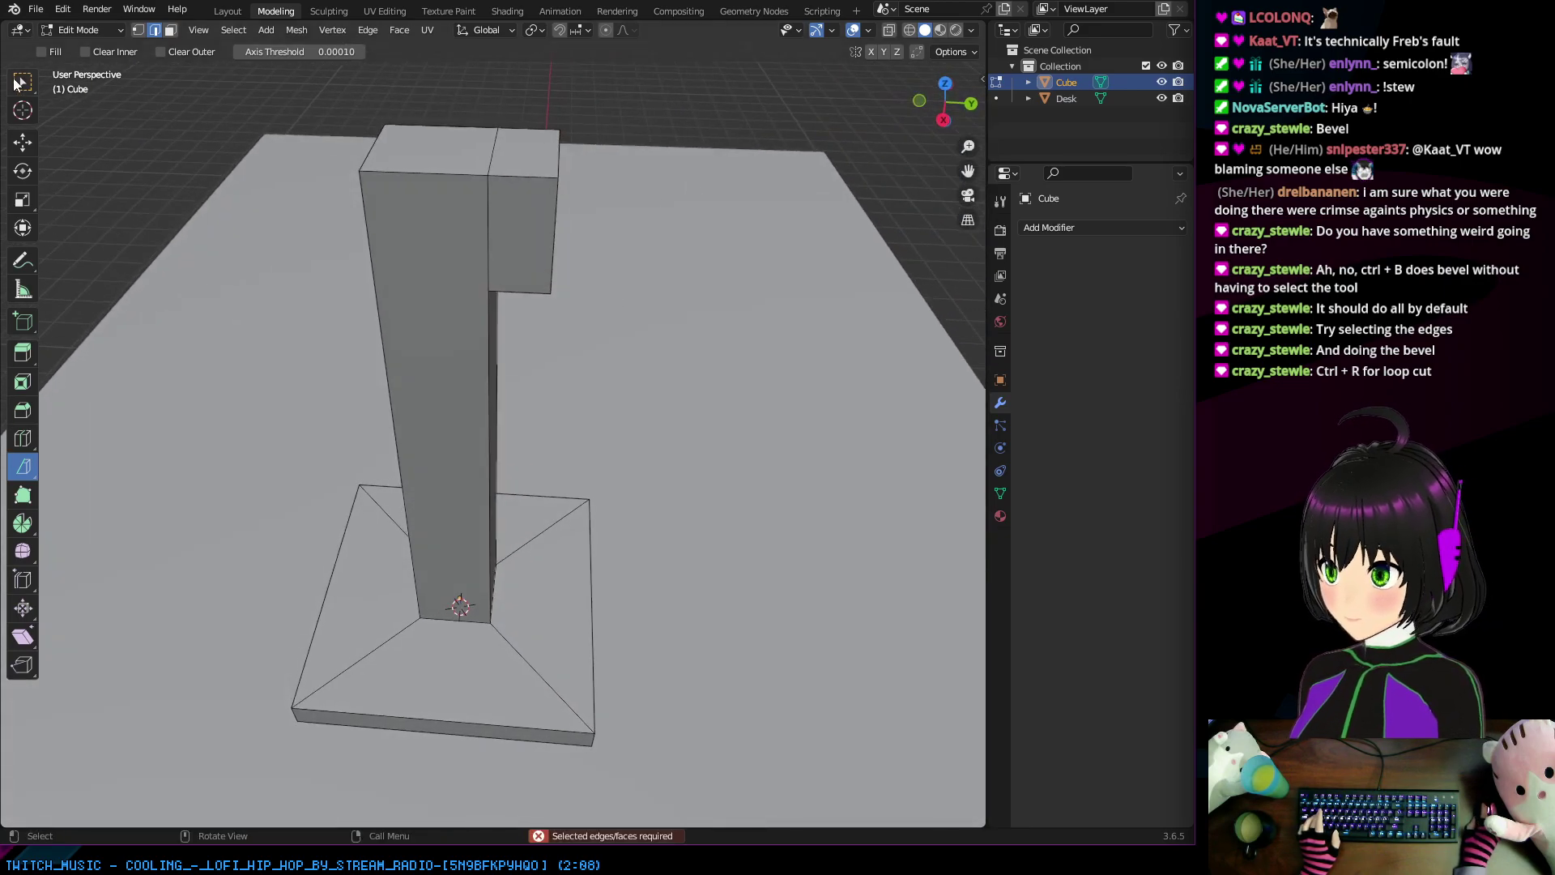
key("w")
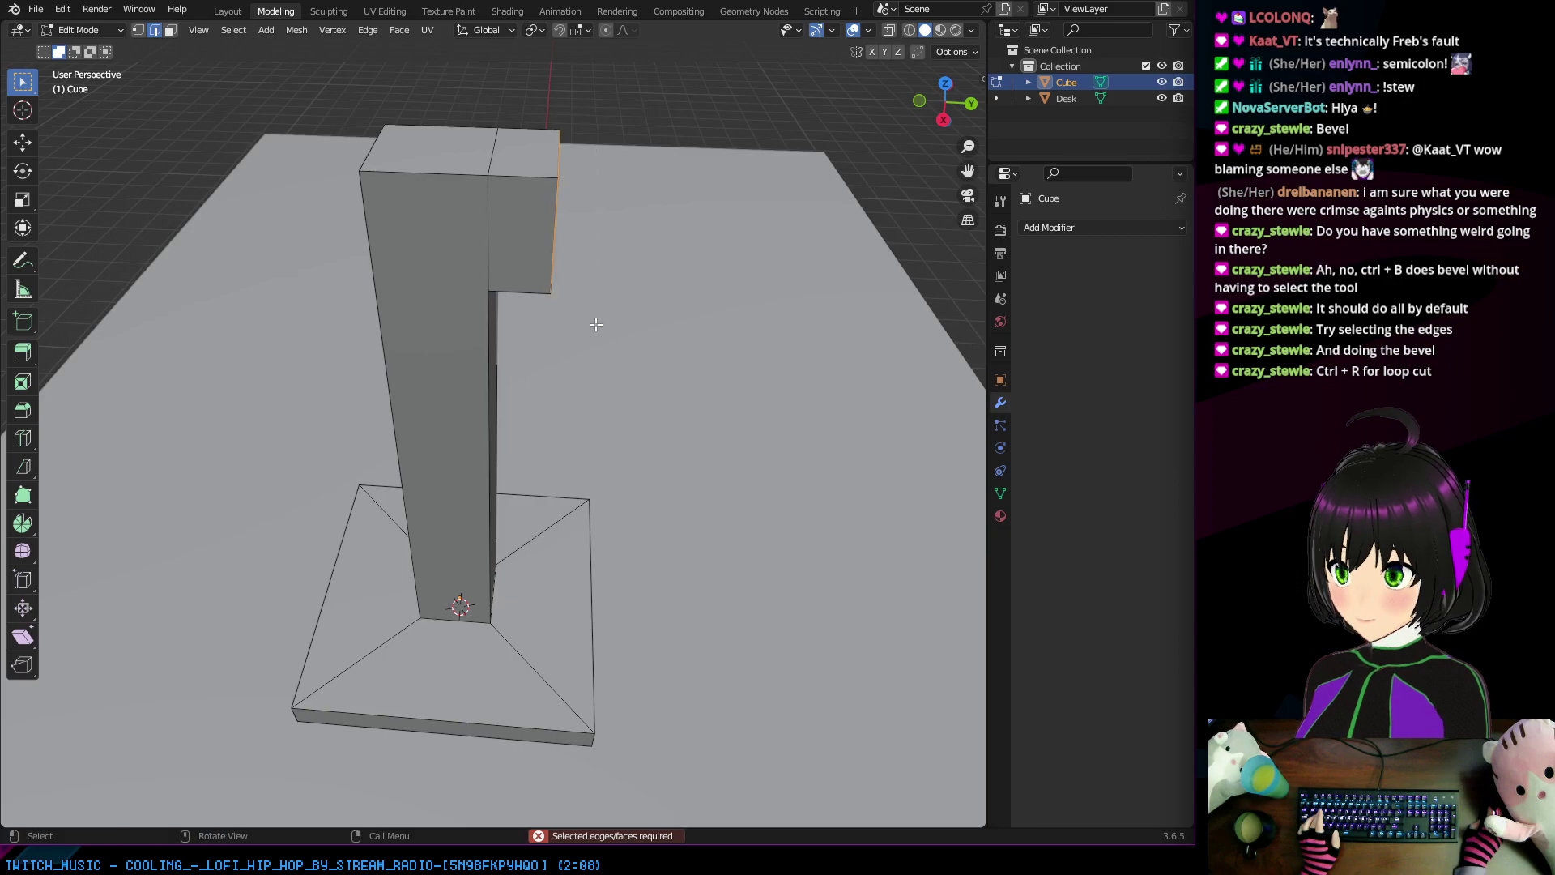
middle_click_drag(590, 323, 322, 225)
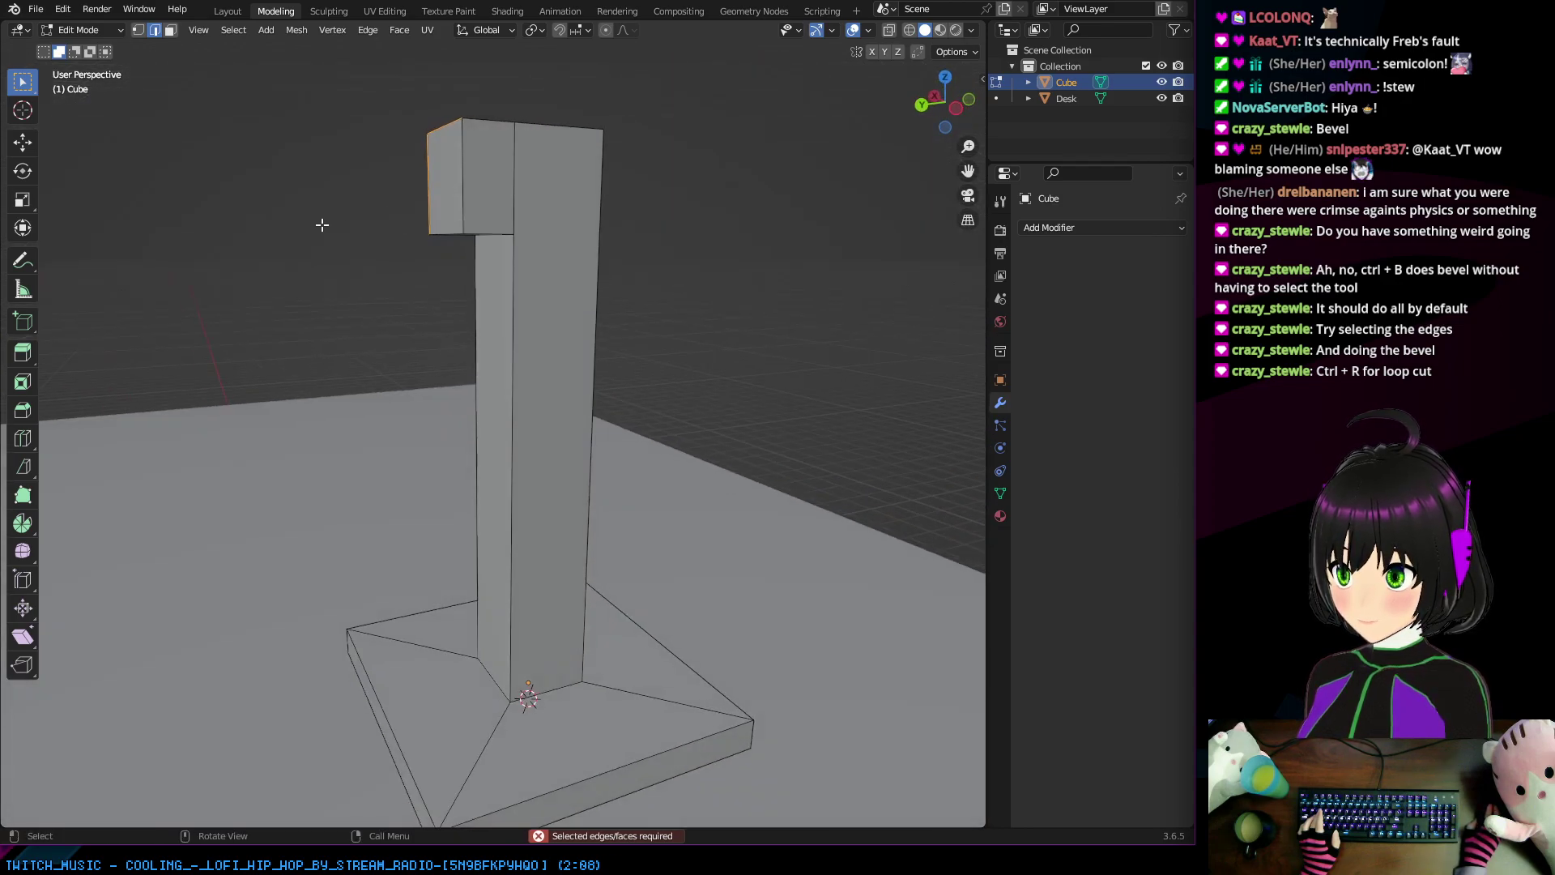
left_click(475, 200, "shift")
left_click(445, 247, "shift")
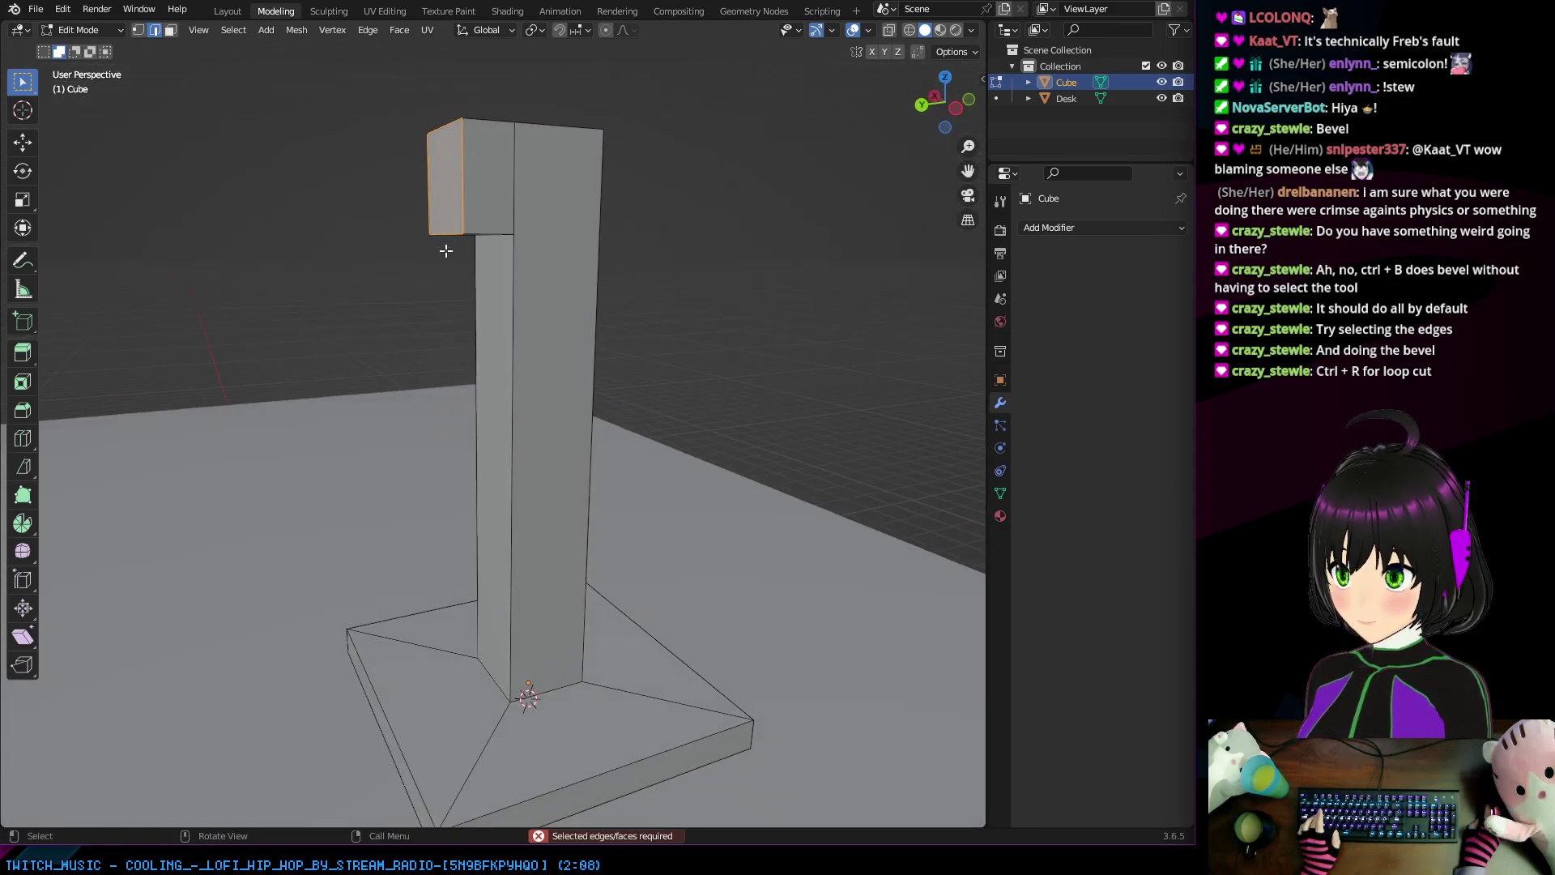
middle_click_drag(444, 249, 563, 236)
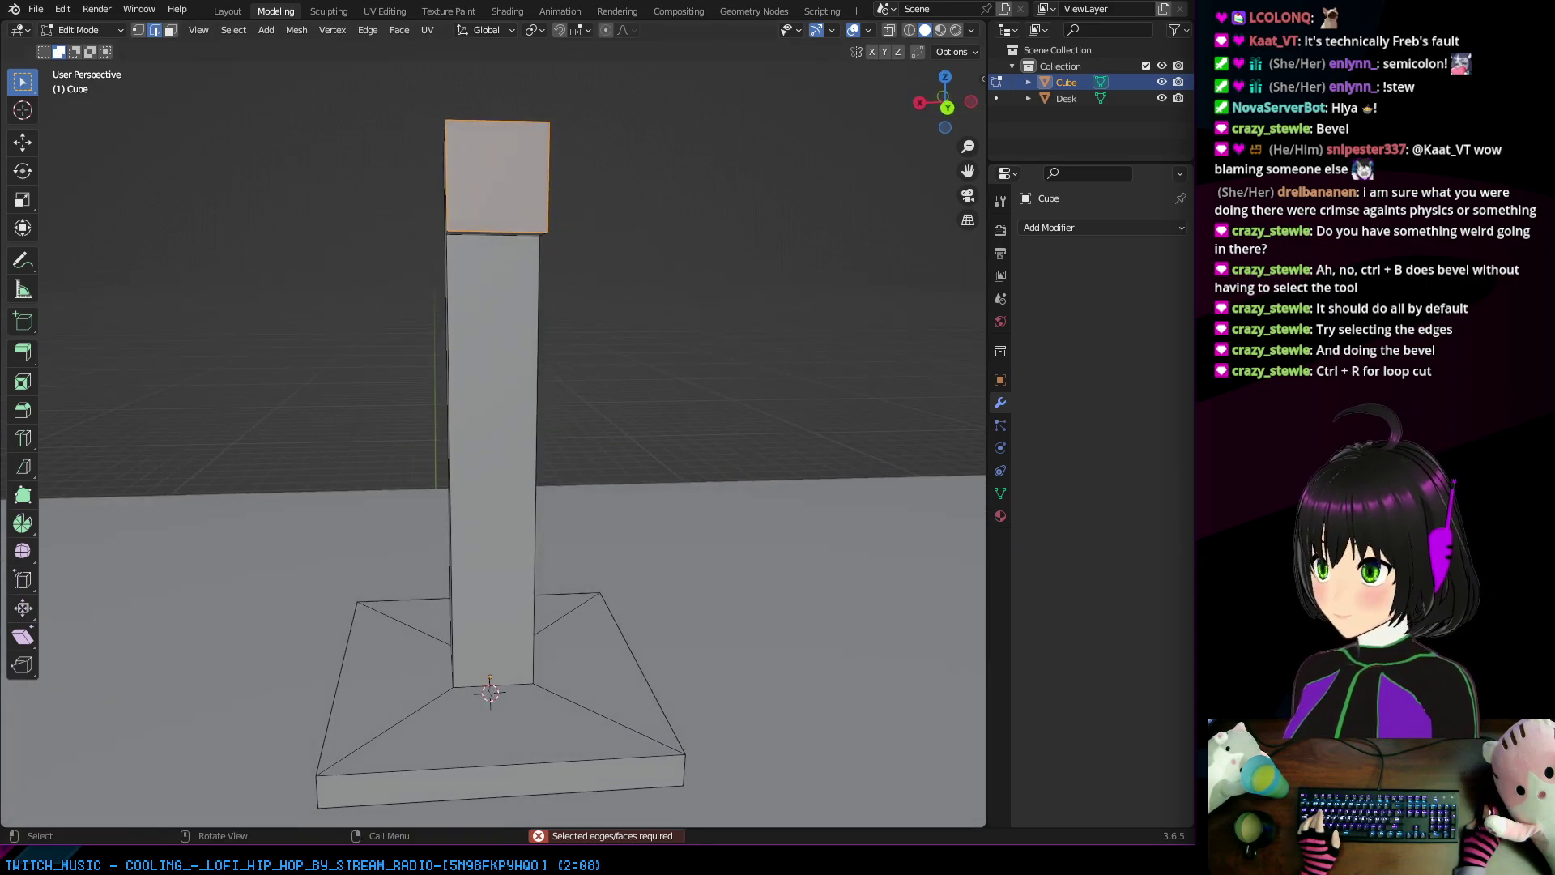
key("shift+space")
key("b")
middle_click_drag(504, 166, 516, 190)
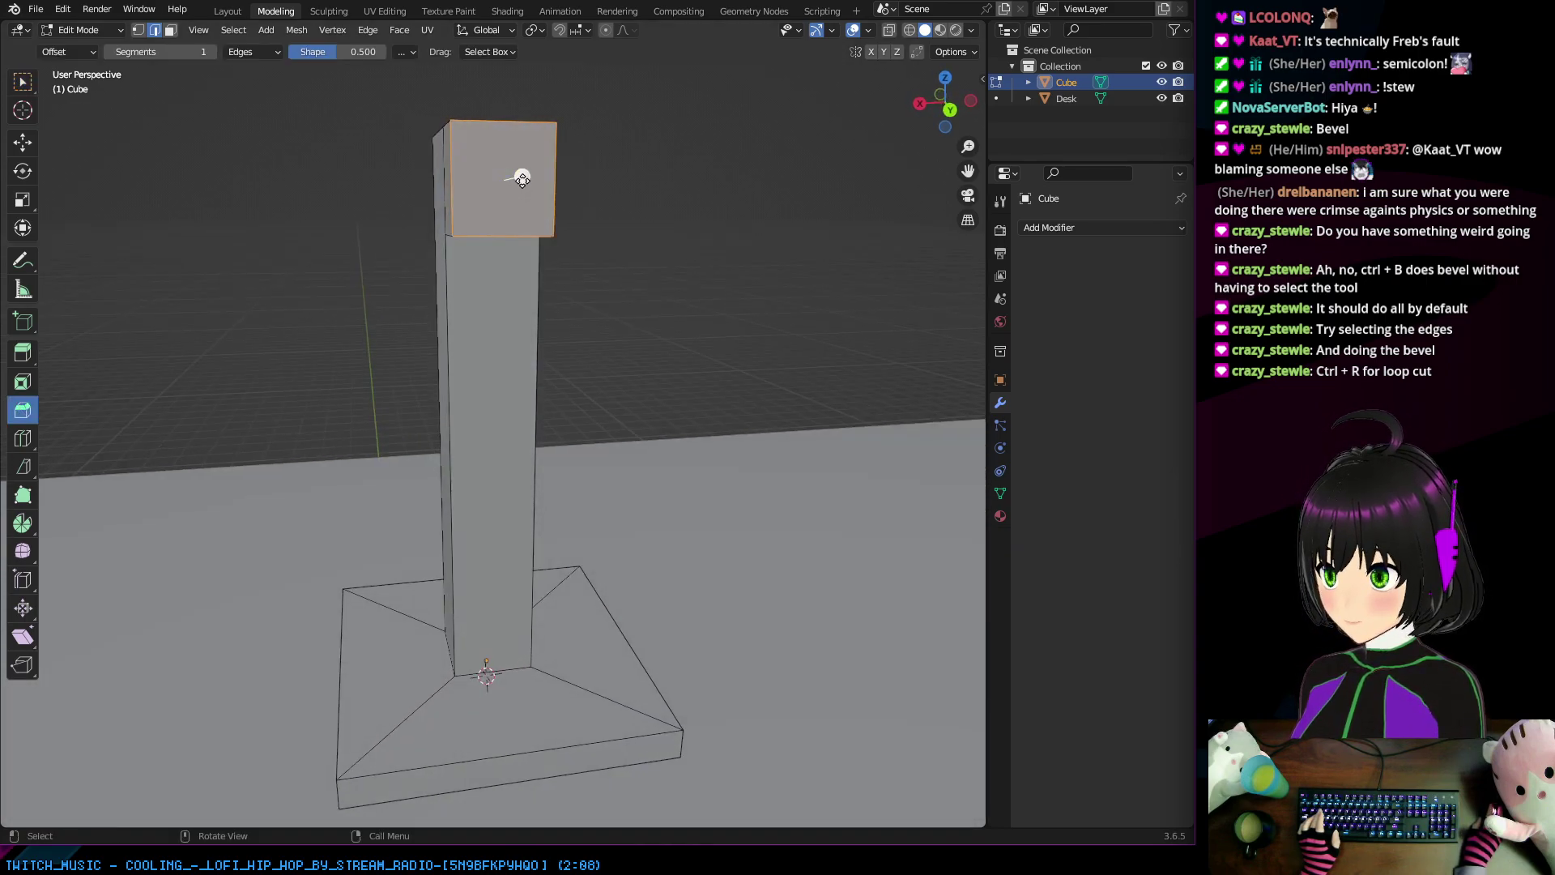
left_click_drag(521, 178, 501, 214)
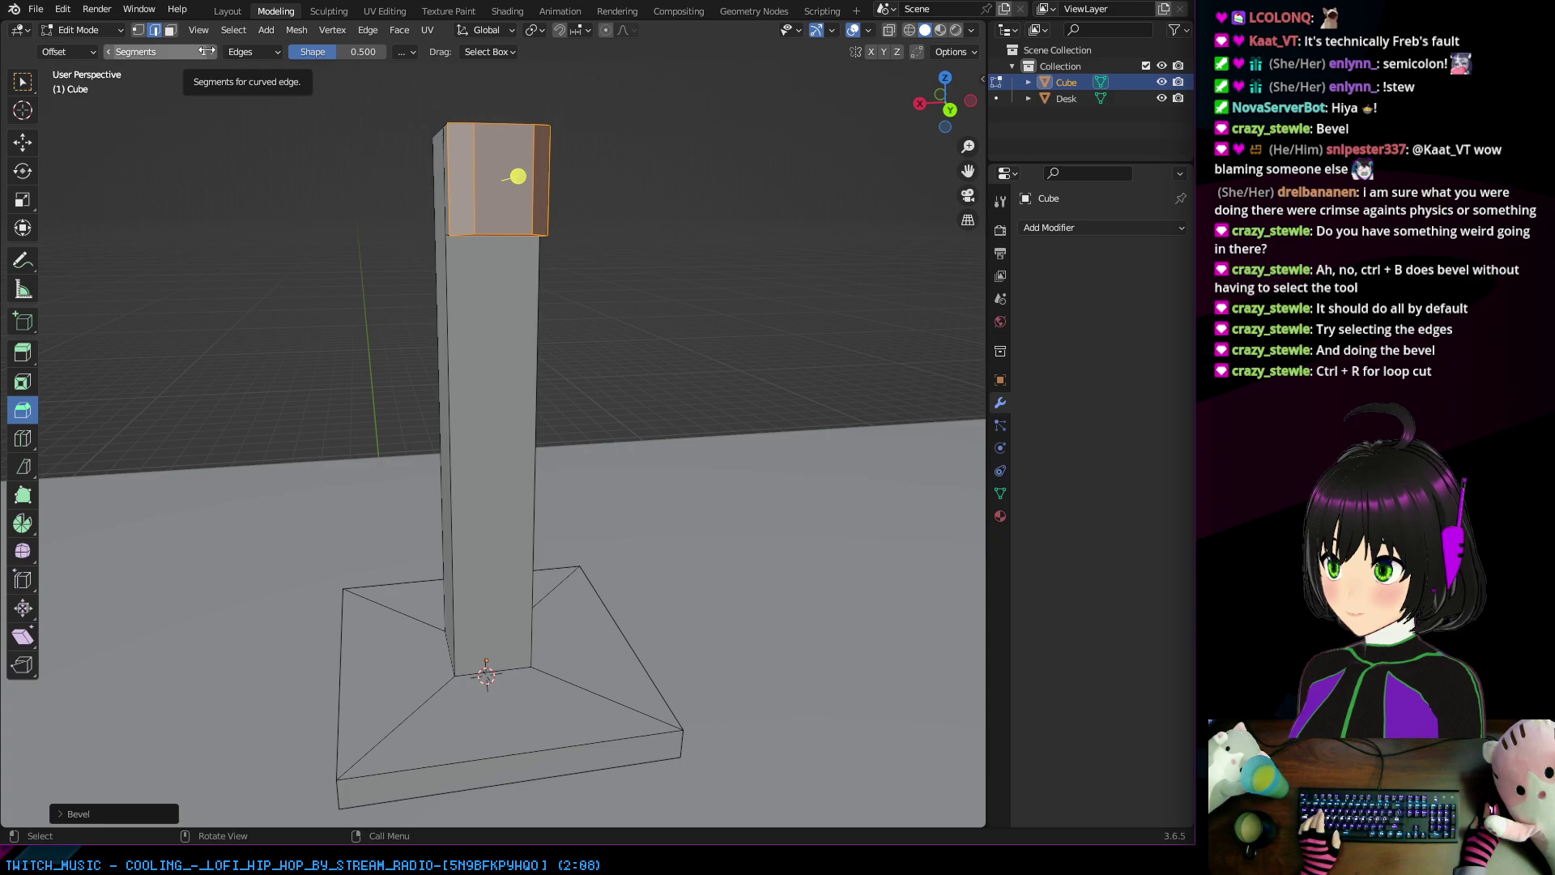
Step: Expand the Bevel redo panel and try 2 segments before returning to 1
left_click(60, 812)
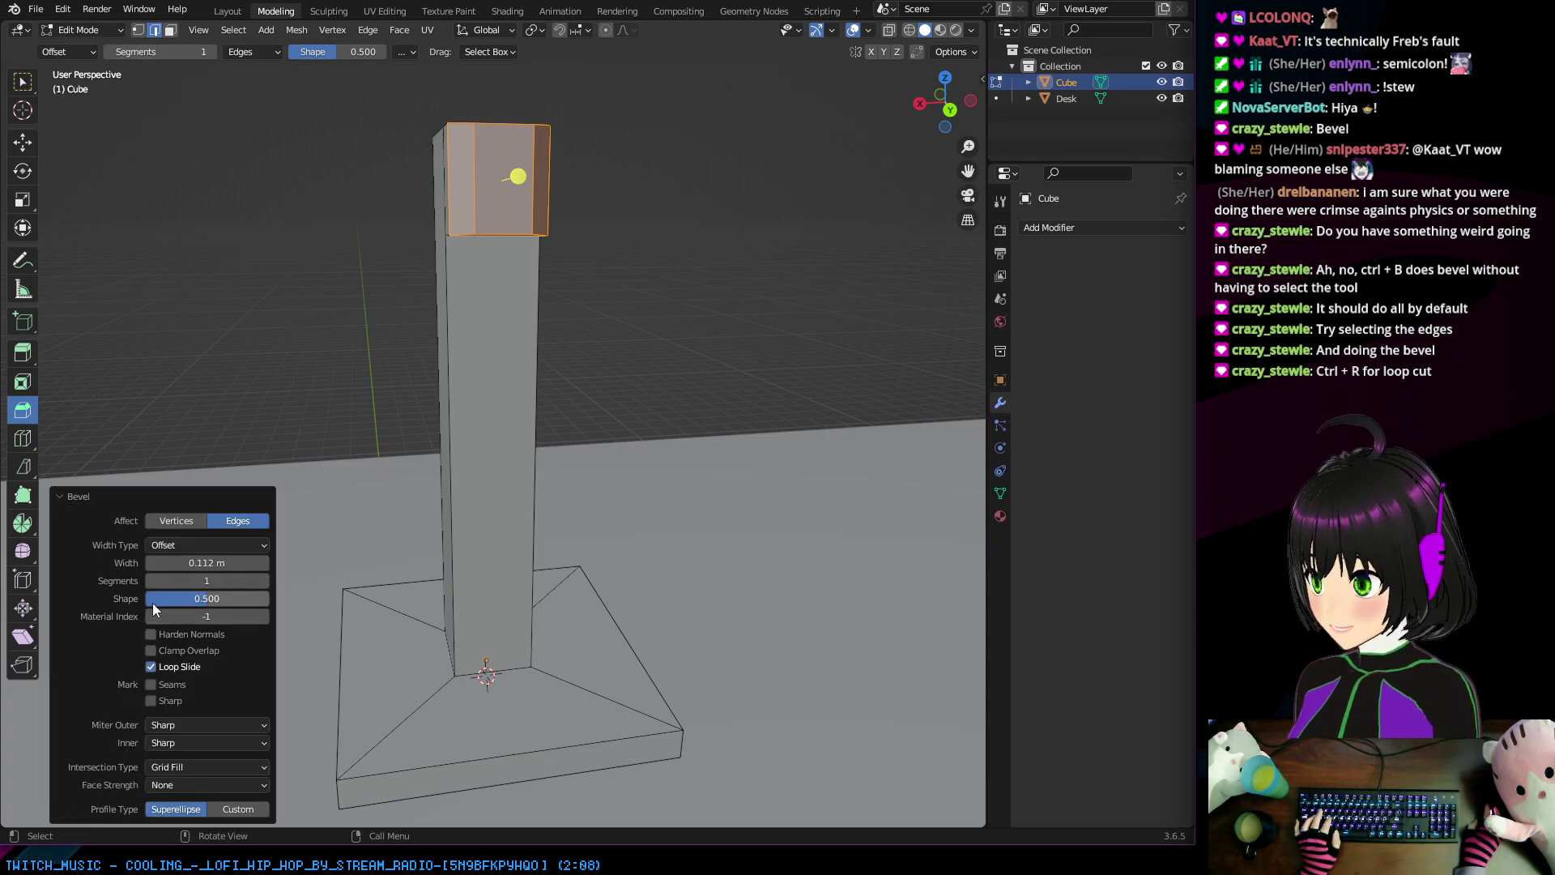
left_click(263, 581)
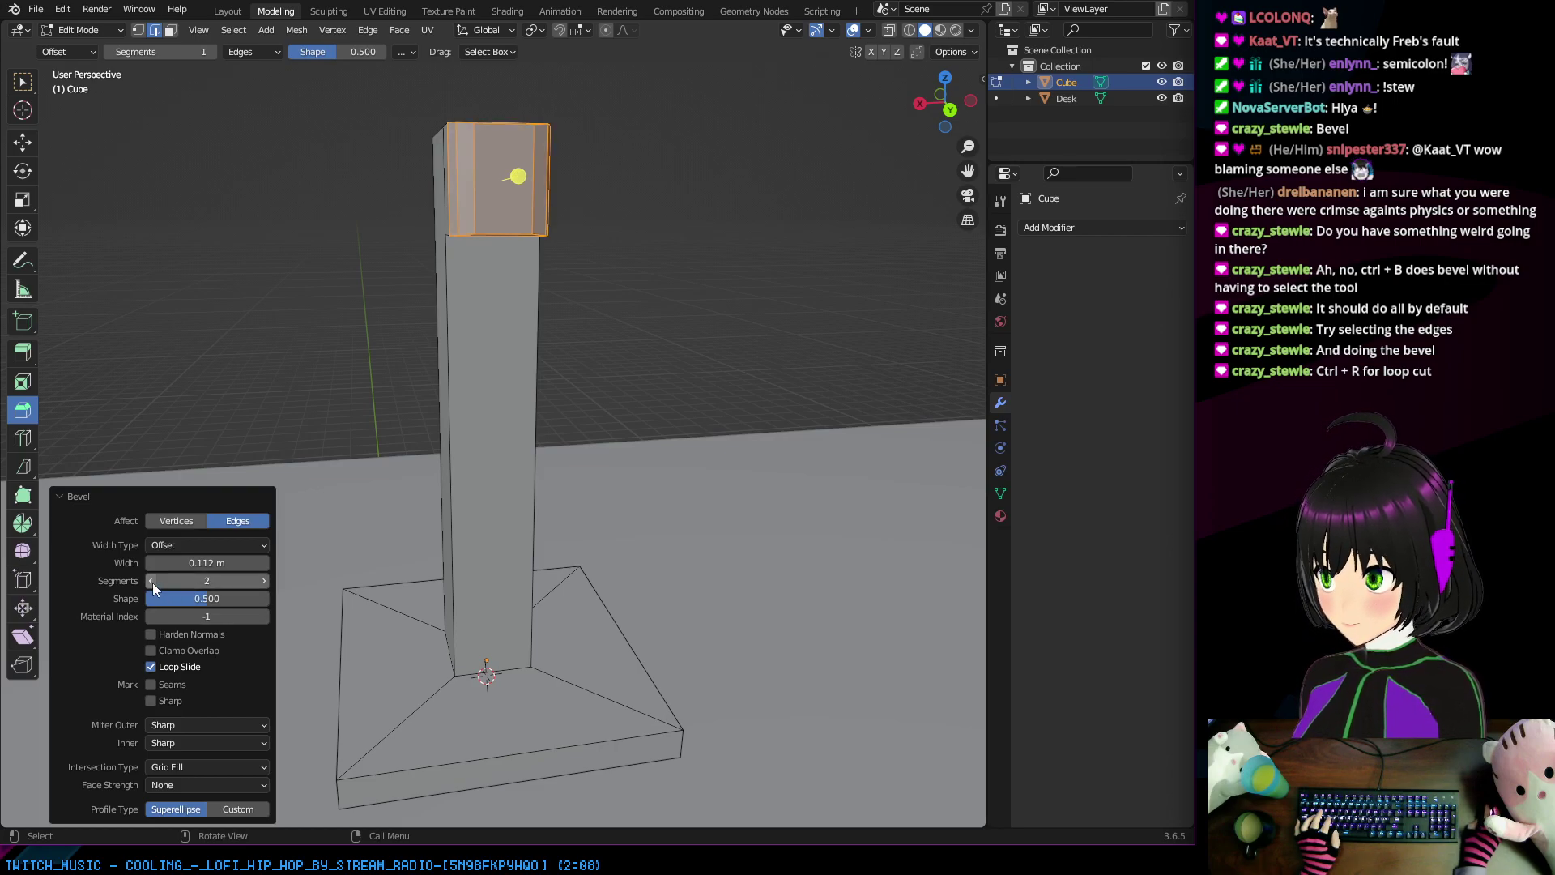
left_click_drag(257, 581, 235, 580)
scroll(185, 581, "up", 3, "ctrl")
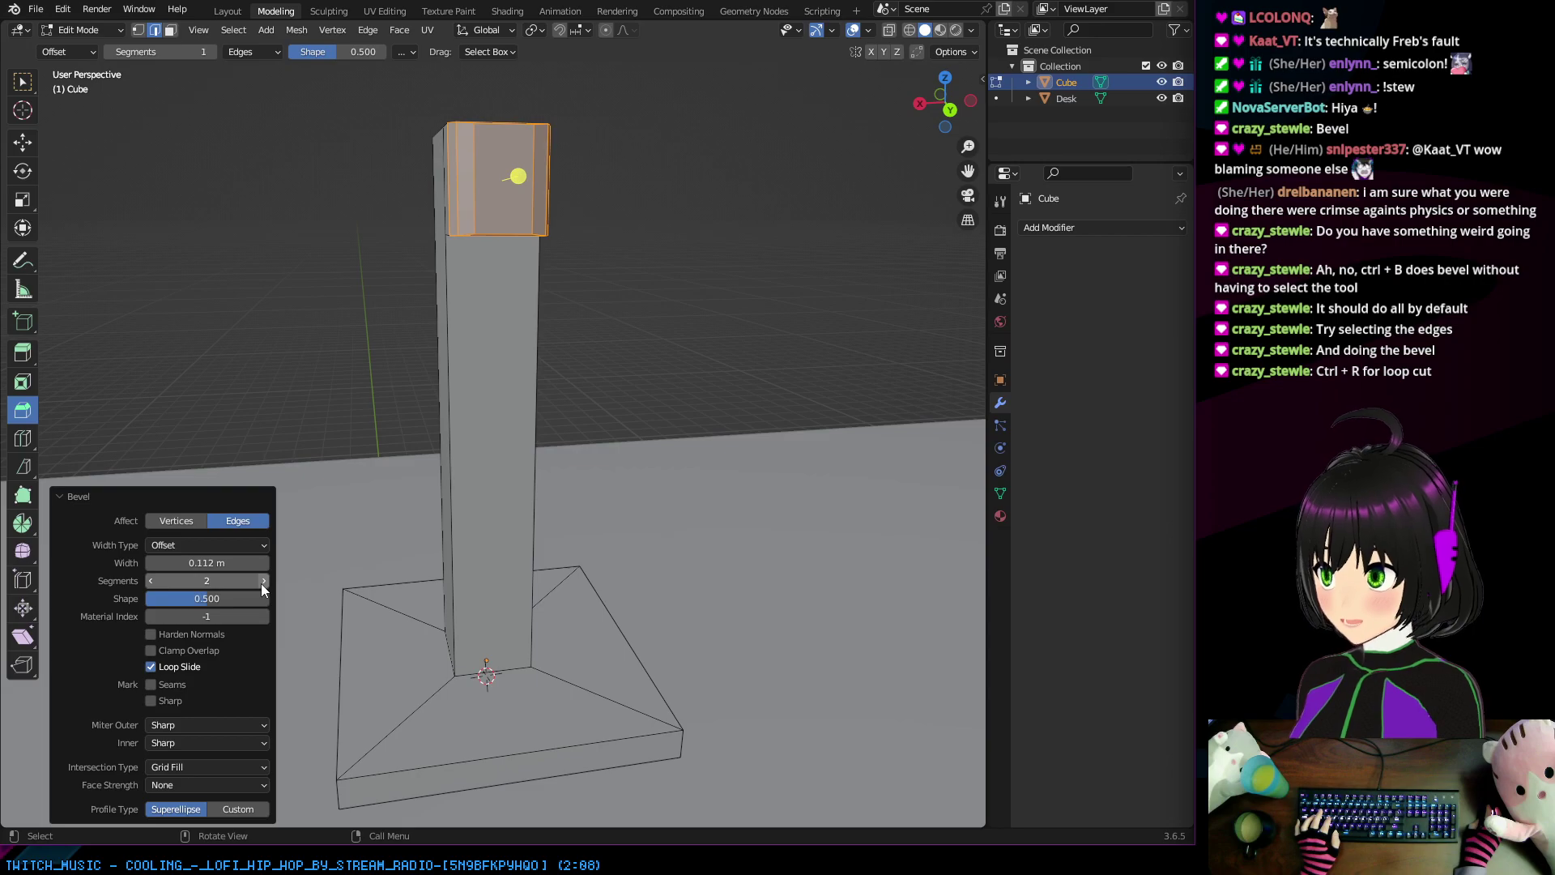
left_click(151, 580)
left_click(151, 580)
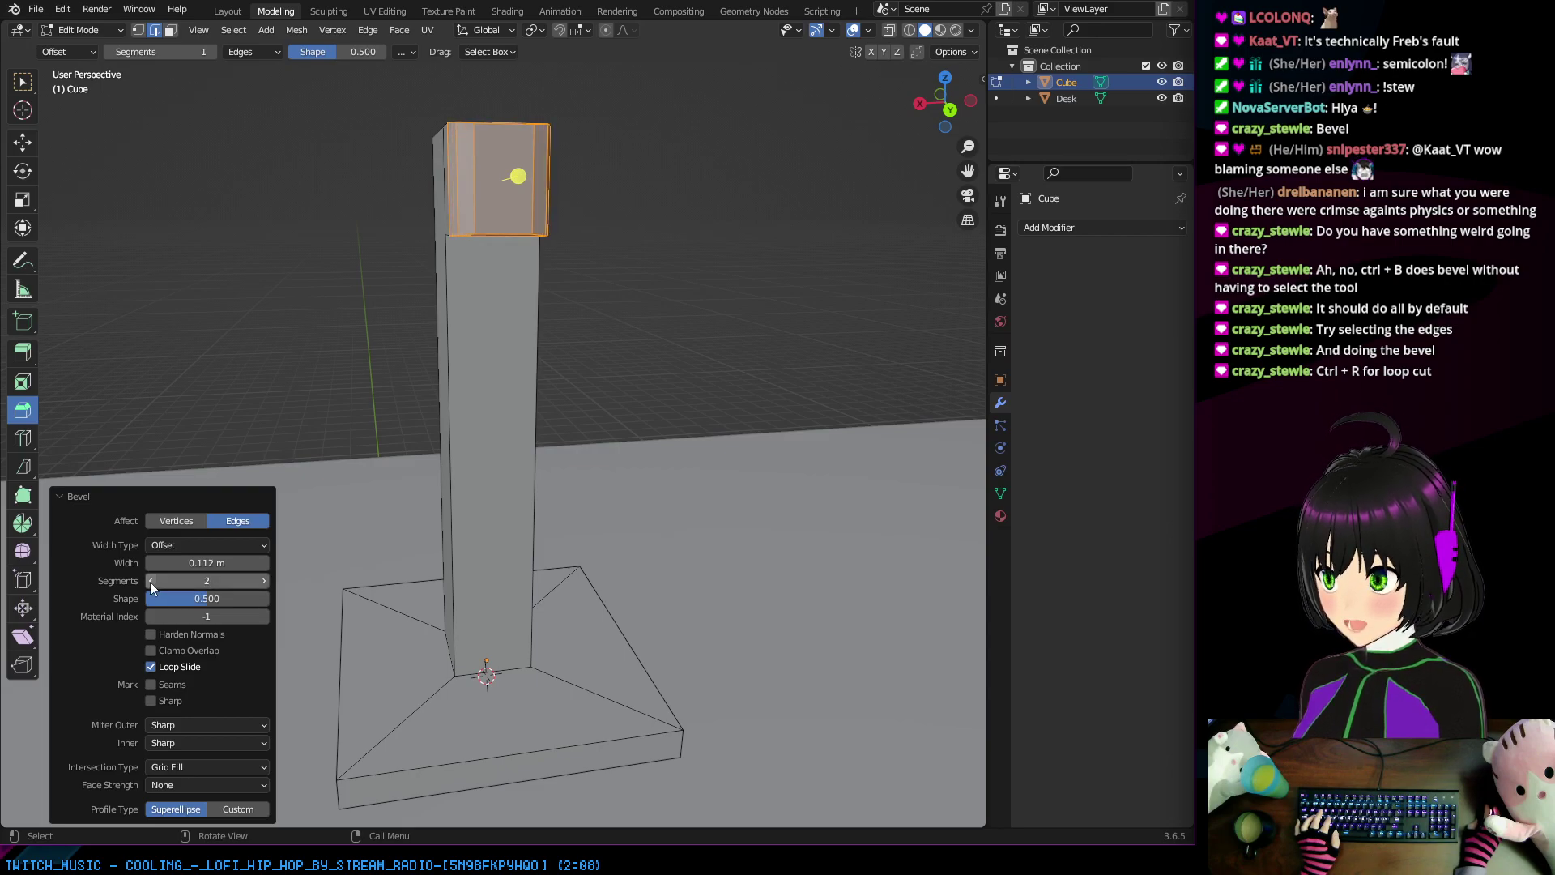
left_click(151, 580)
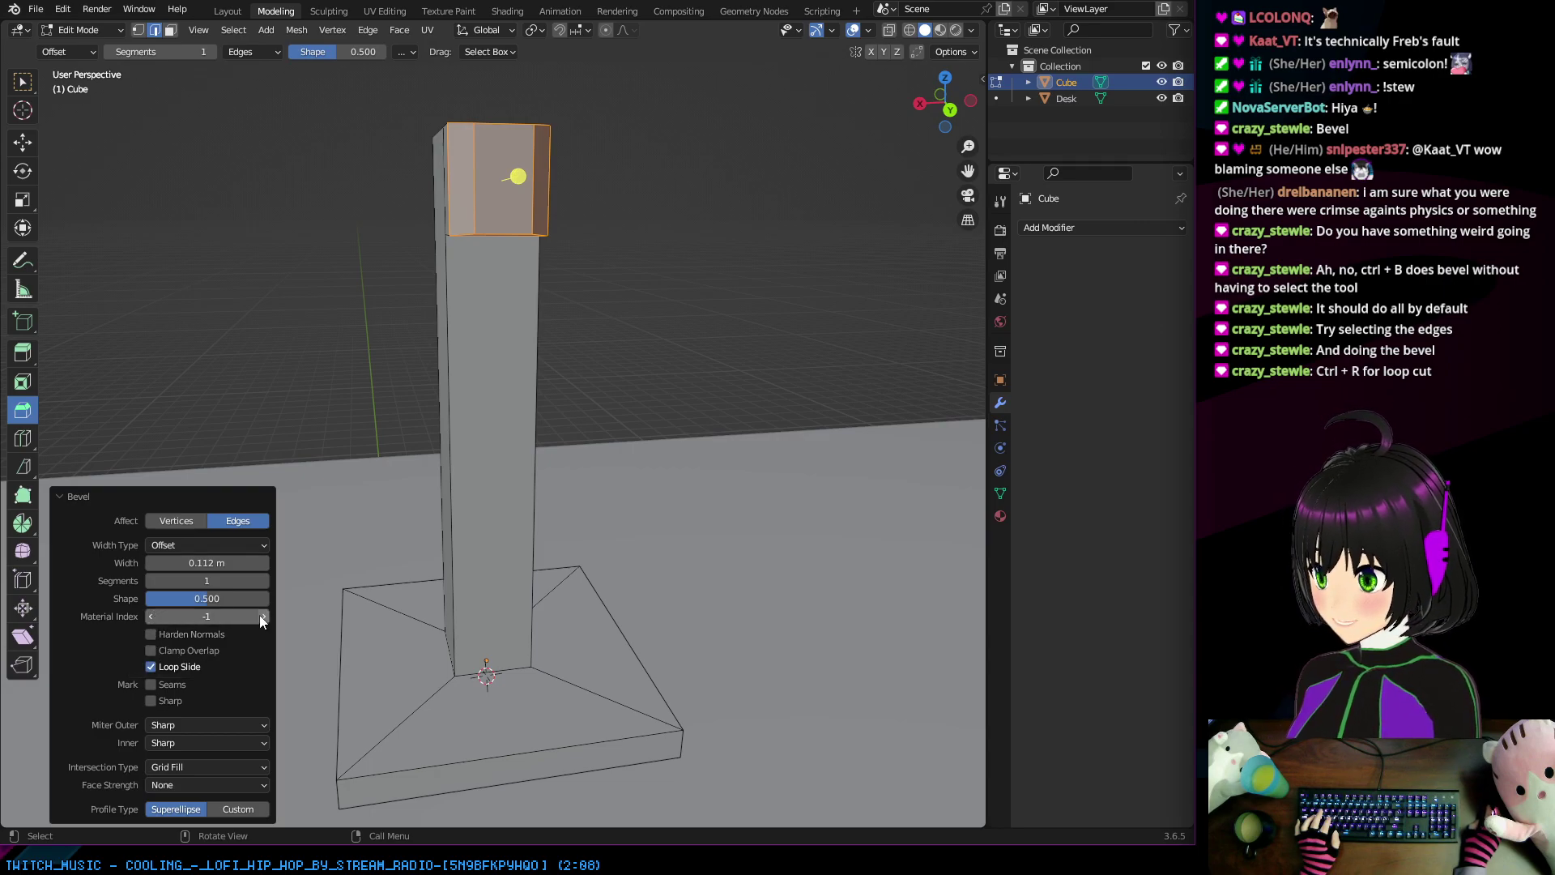
Step: Keep Offset width, try Affect Vertices then Edges, collapse the panel, and undo the bevel
left_click(245, 545)
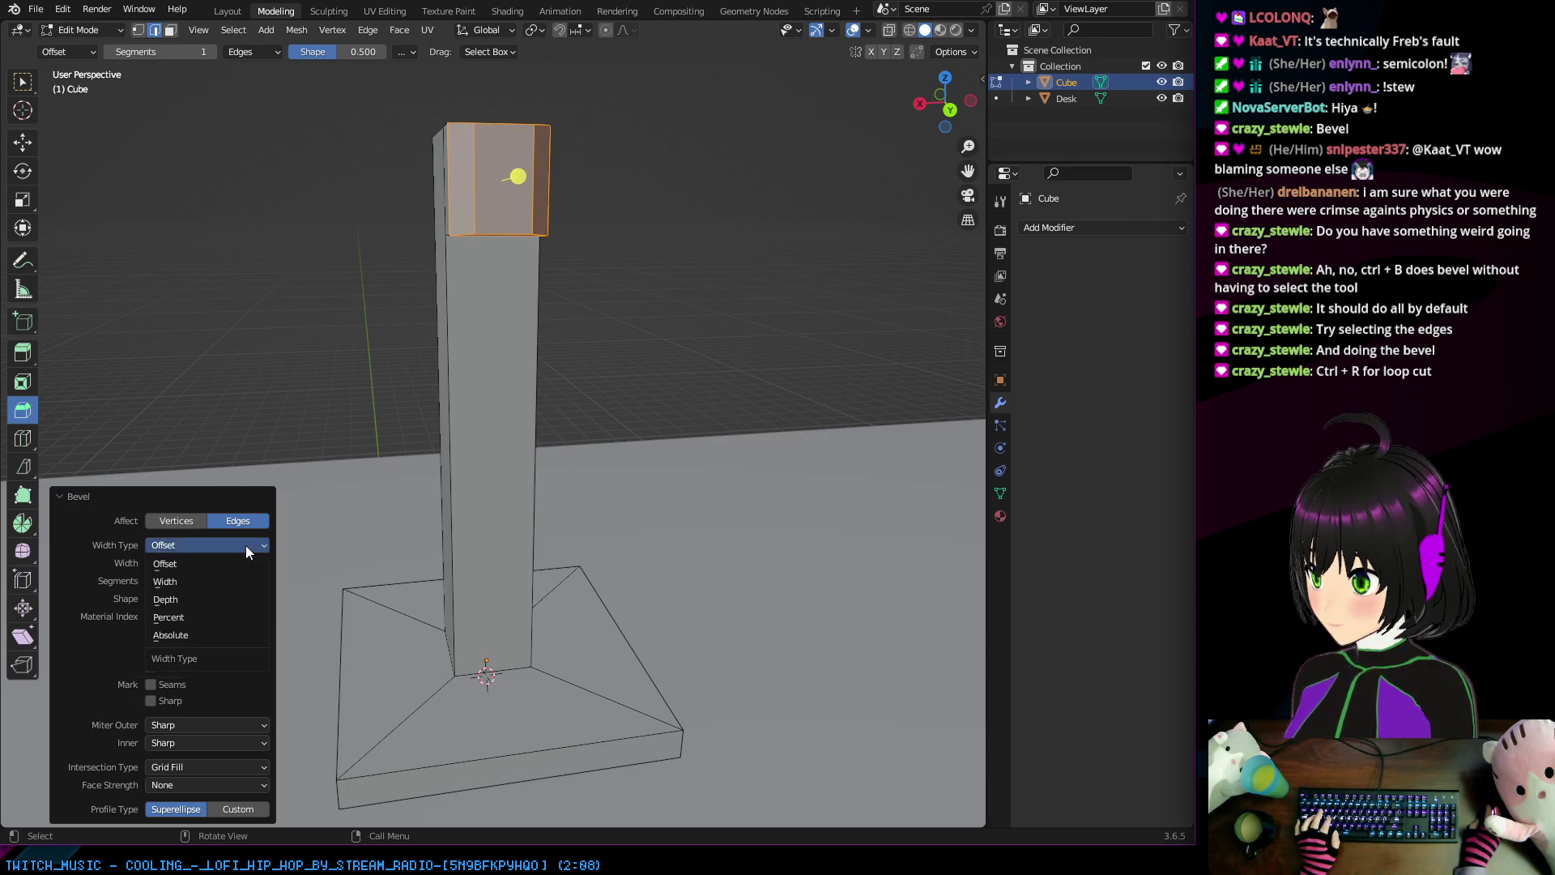
left_click(246, 545)
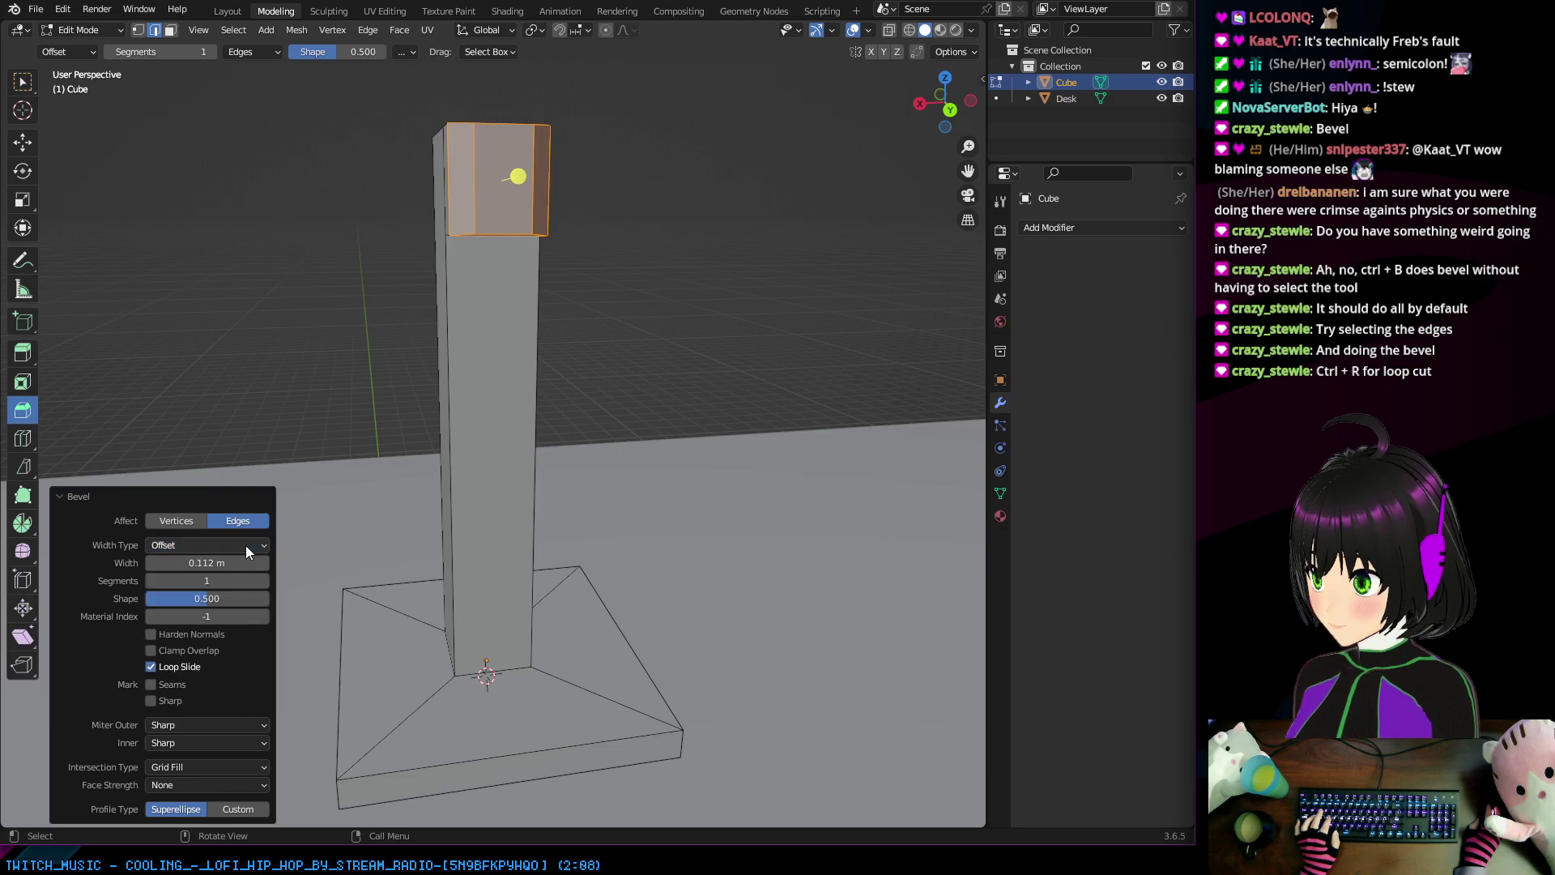
left_click(173, 520)
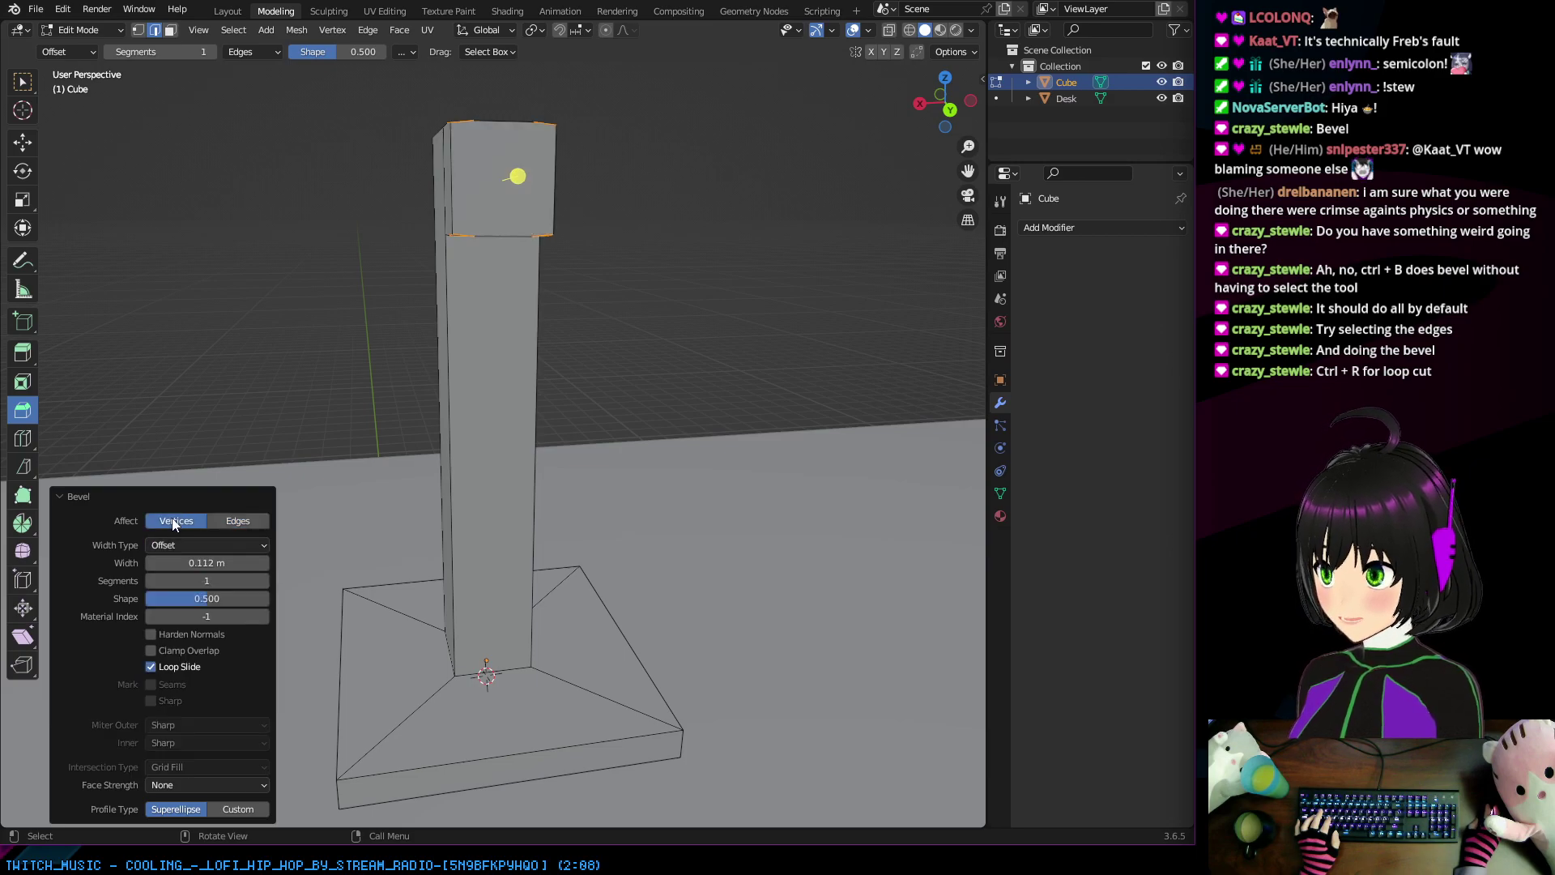
middle_click_drag(437, 518, 382, 468)
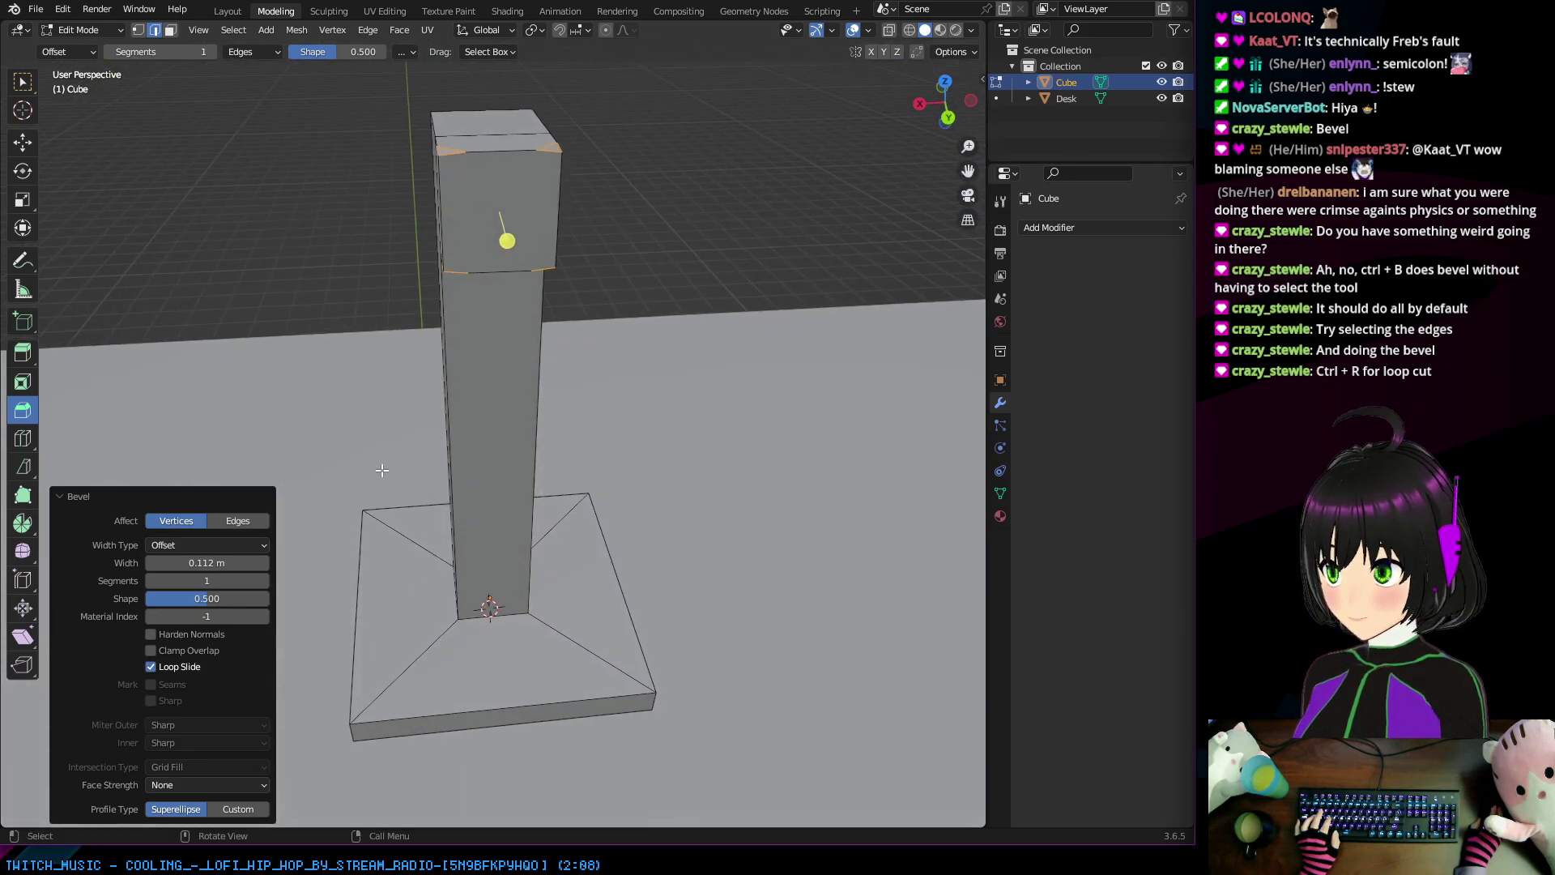
left_click(229, 522)
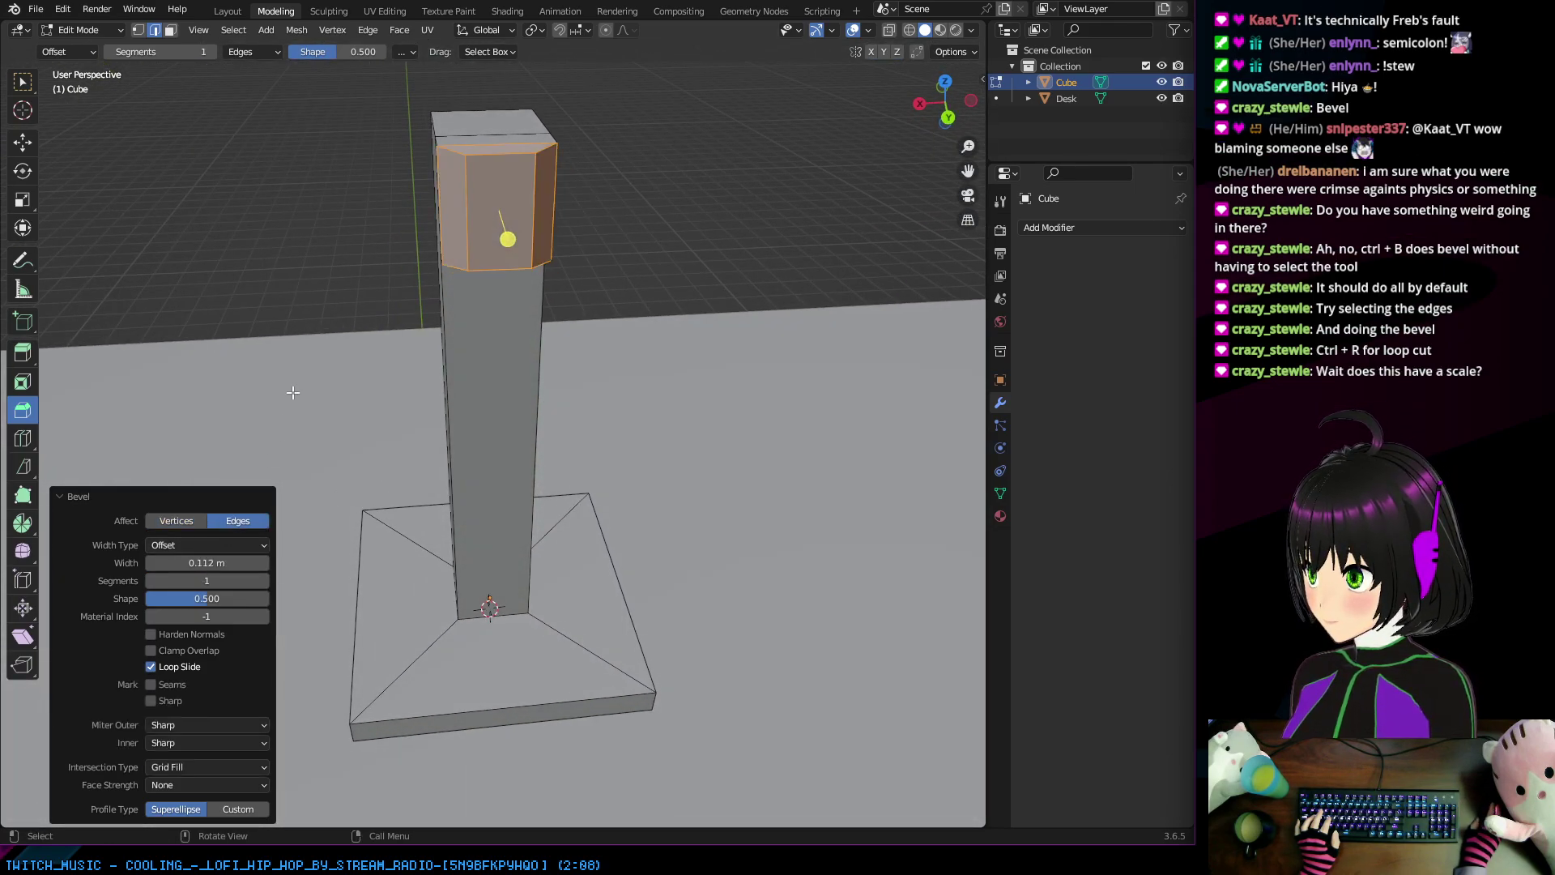
middle_click_drag(292, 391, 387, 382)
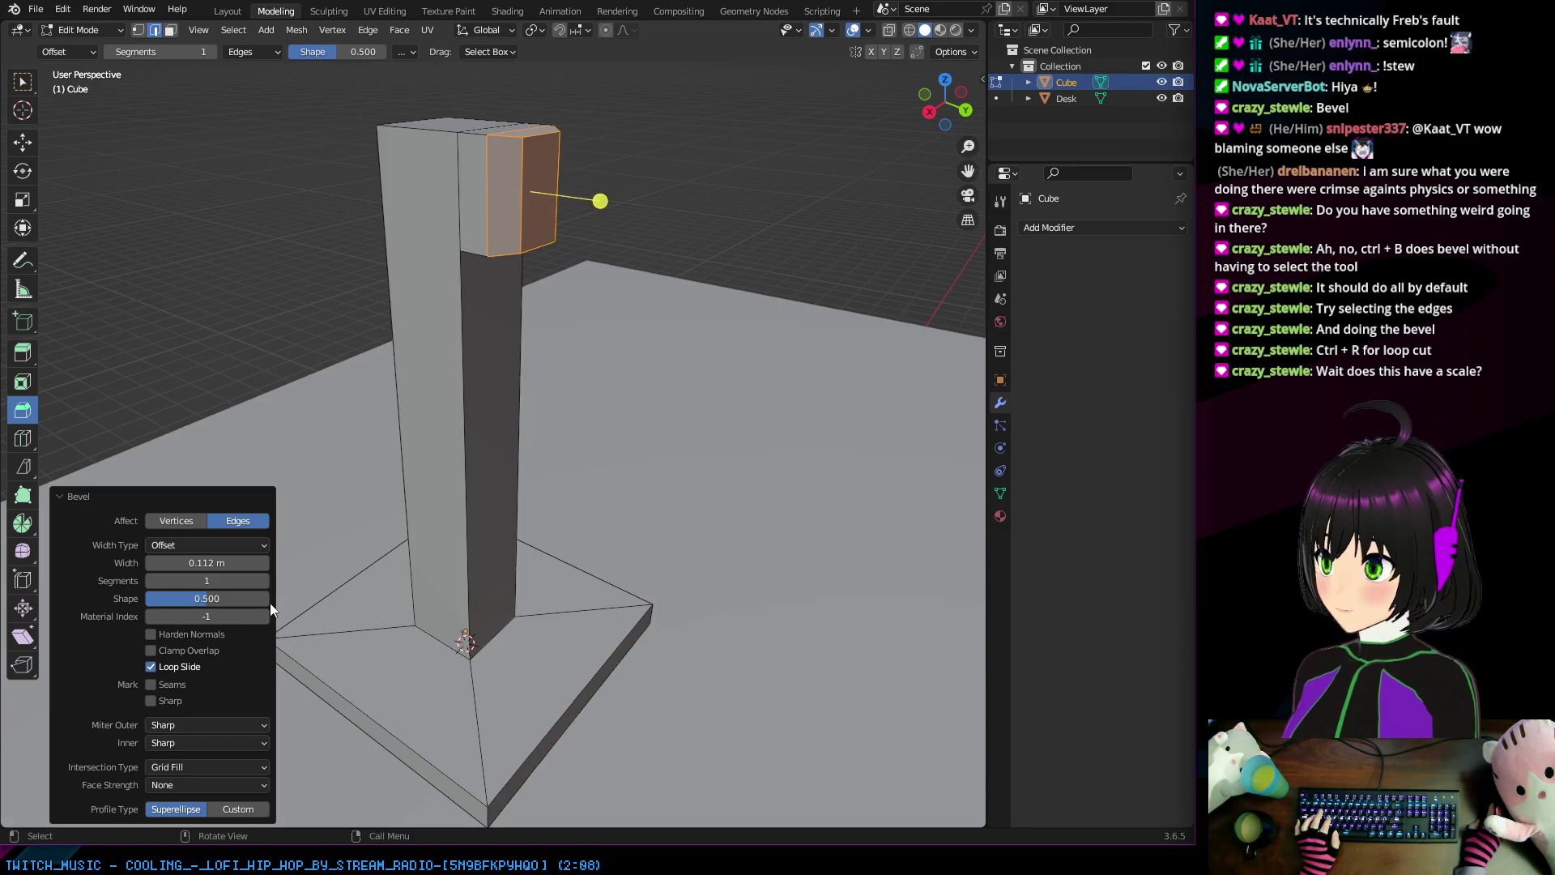
left_click(133, 496)
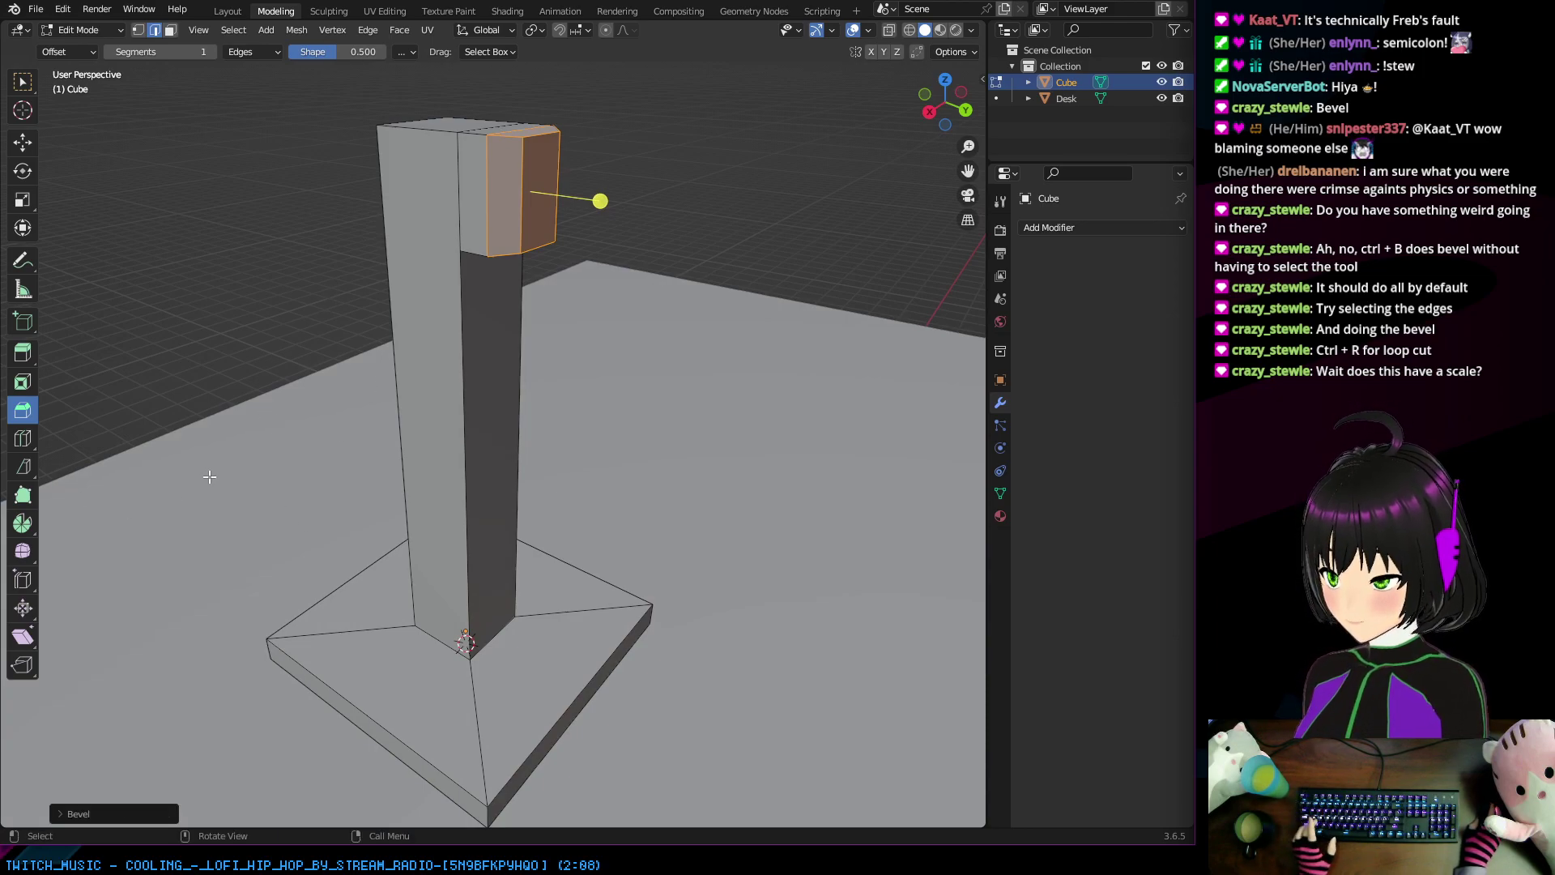
key("ctrl+z")
middle_click_drag(211, 474, 367, 375)
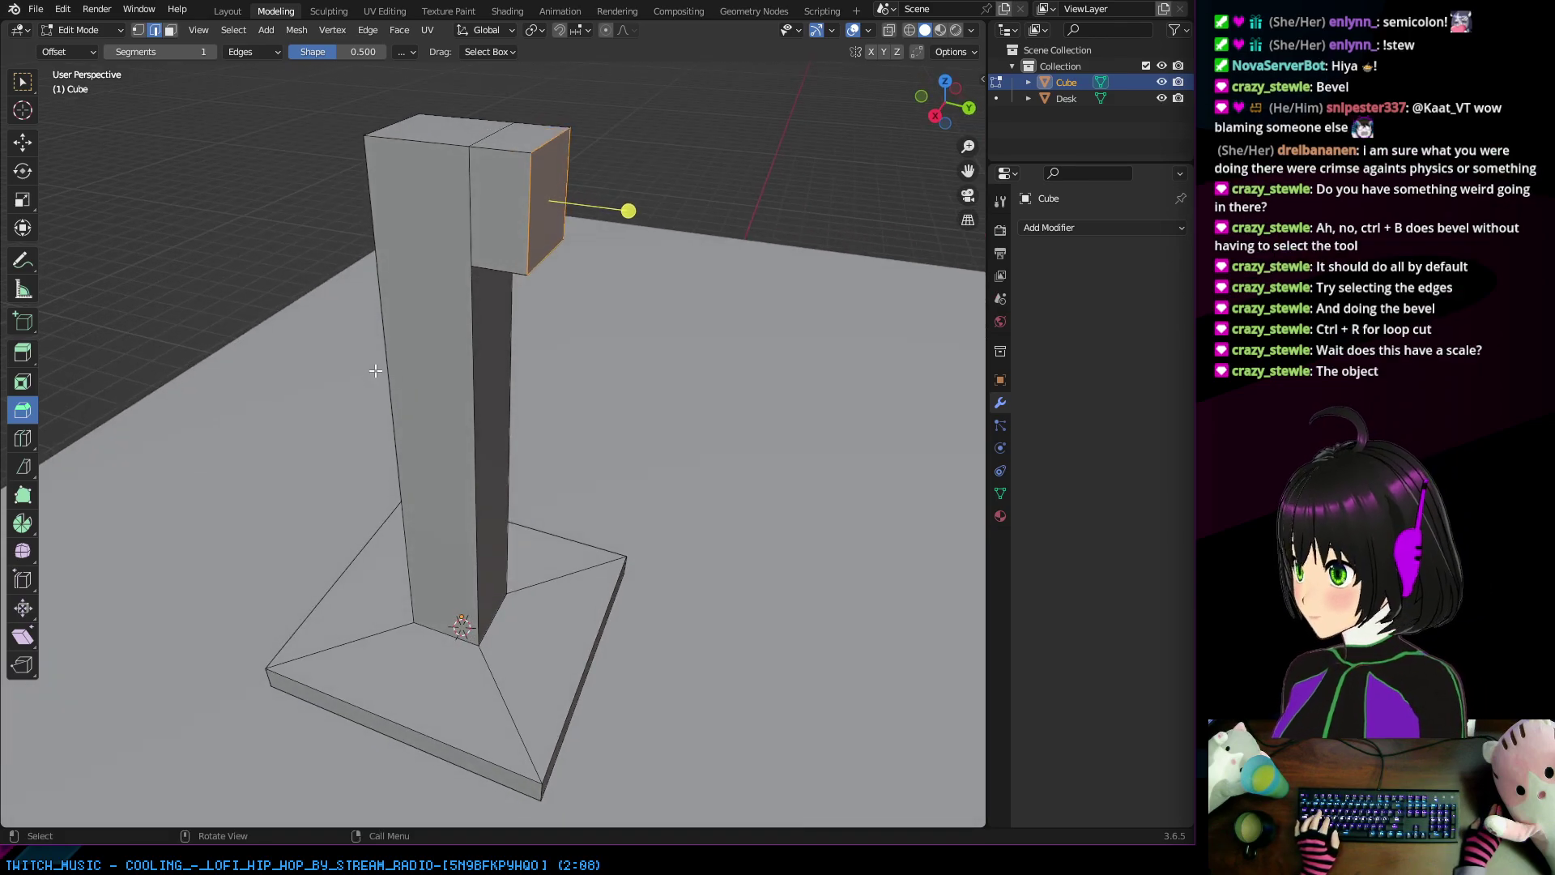
Step: Return to Layout in Object Mode, centre the stand, and inspect the Cube's right-click menu
right_click(1063, 84)
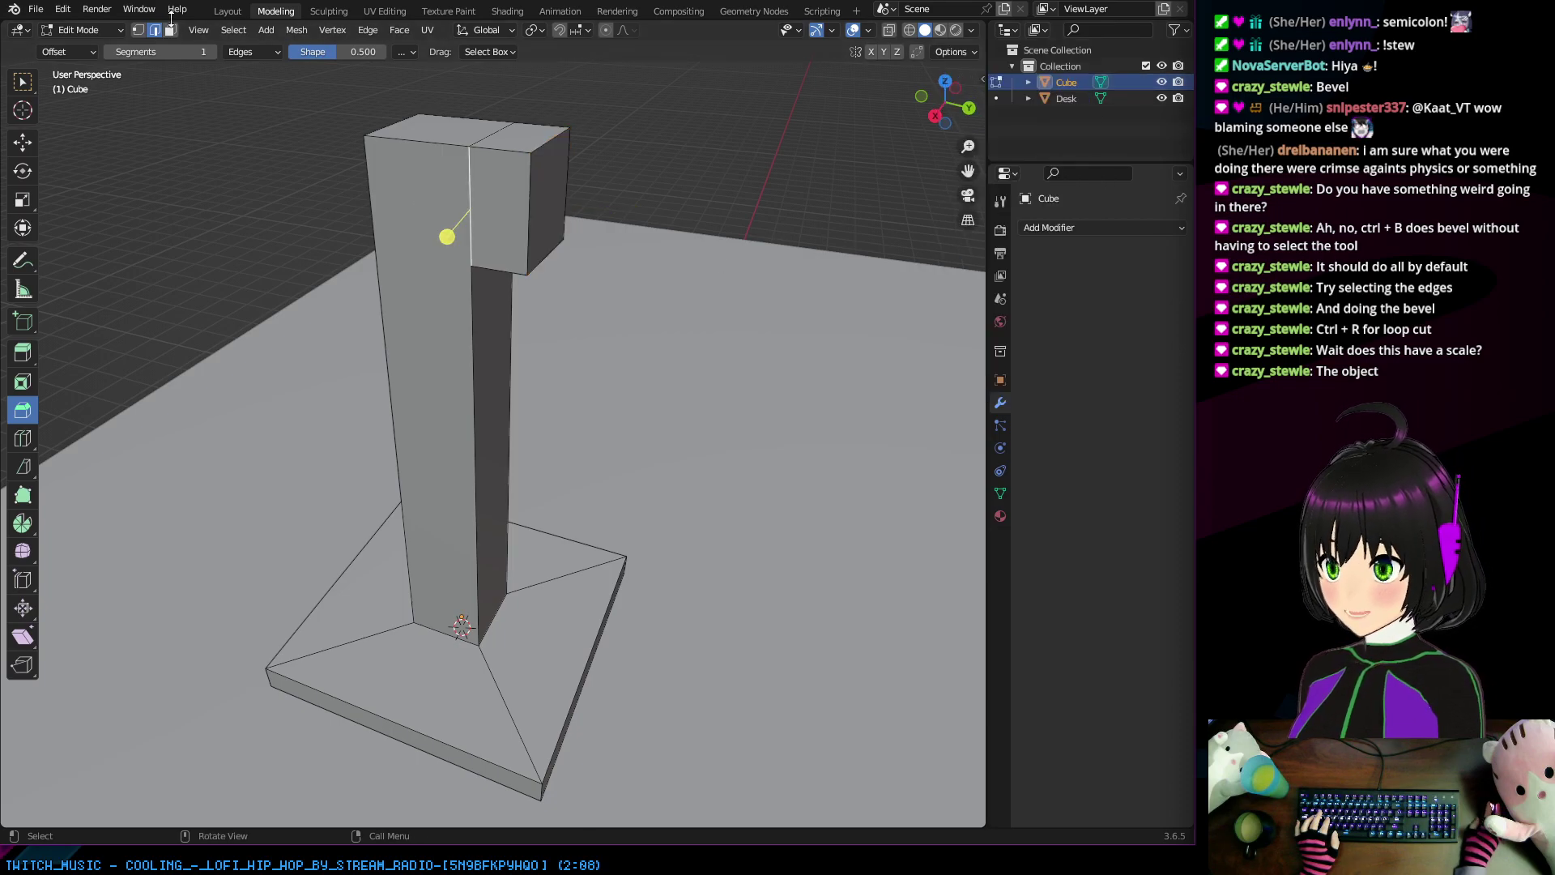
left_click(217, 13)
middle_click_drag(466, 194, 397, 245, "shift")
right_click(493, 249)
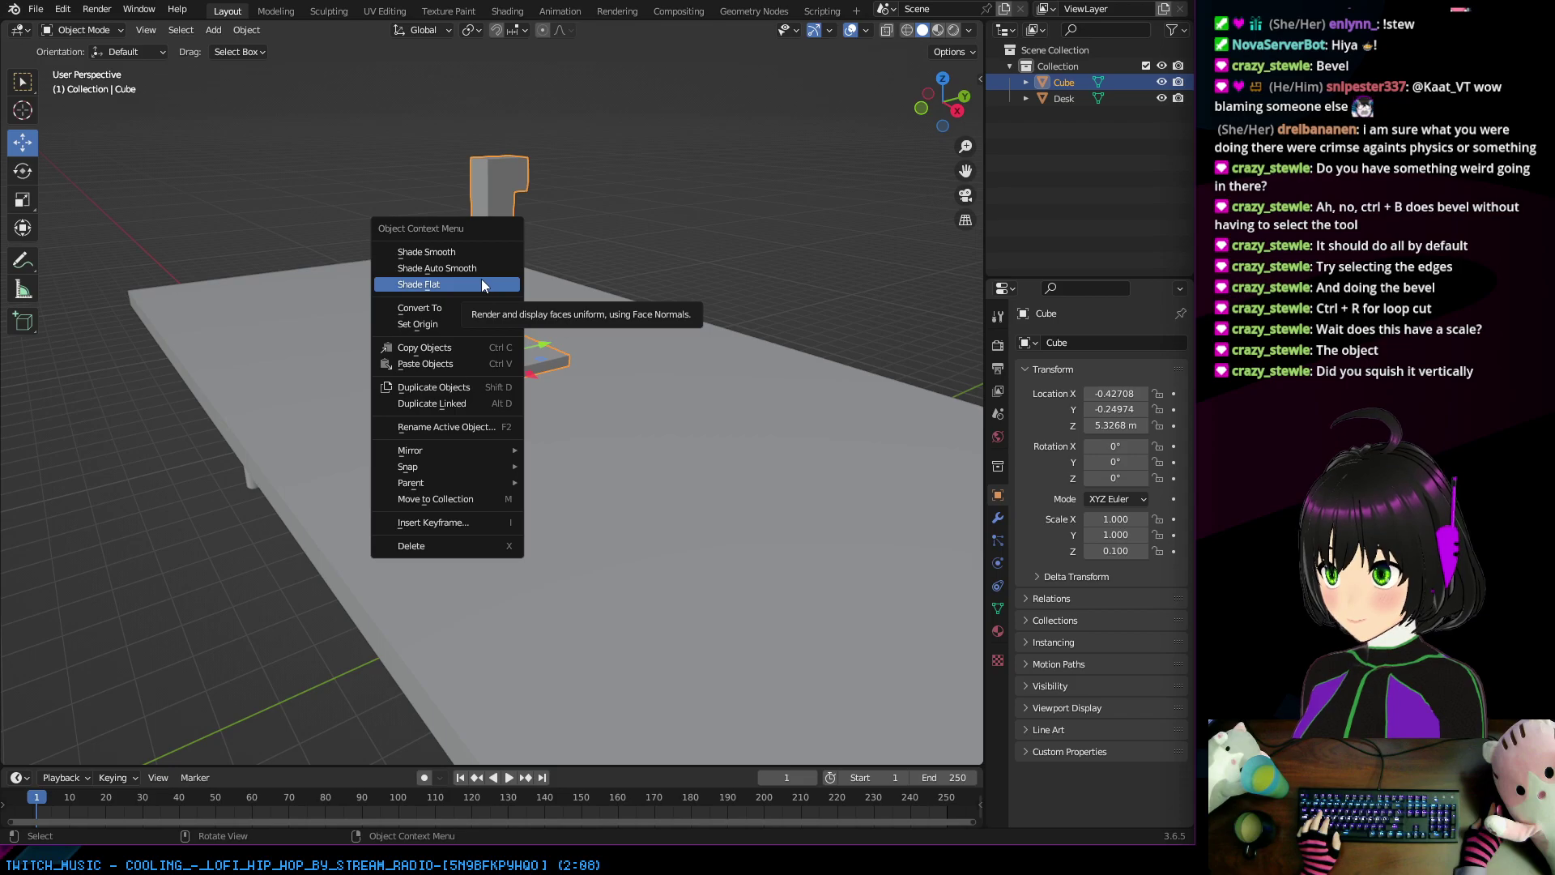
mouse_move(478, 306)
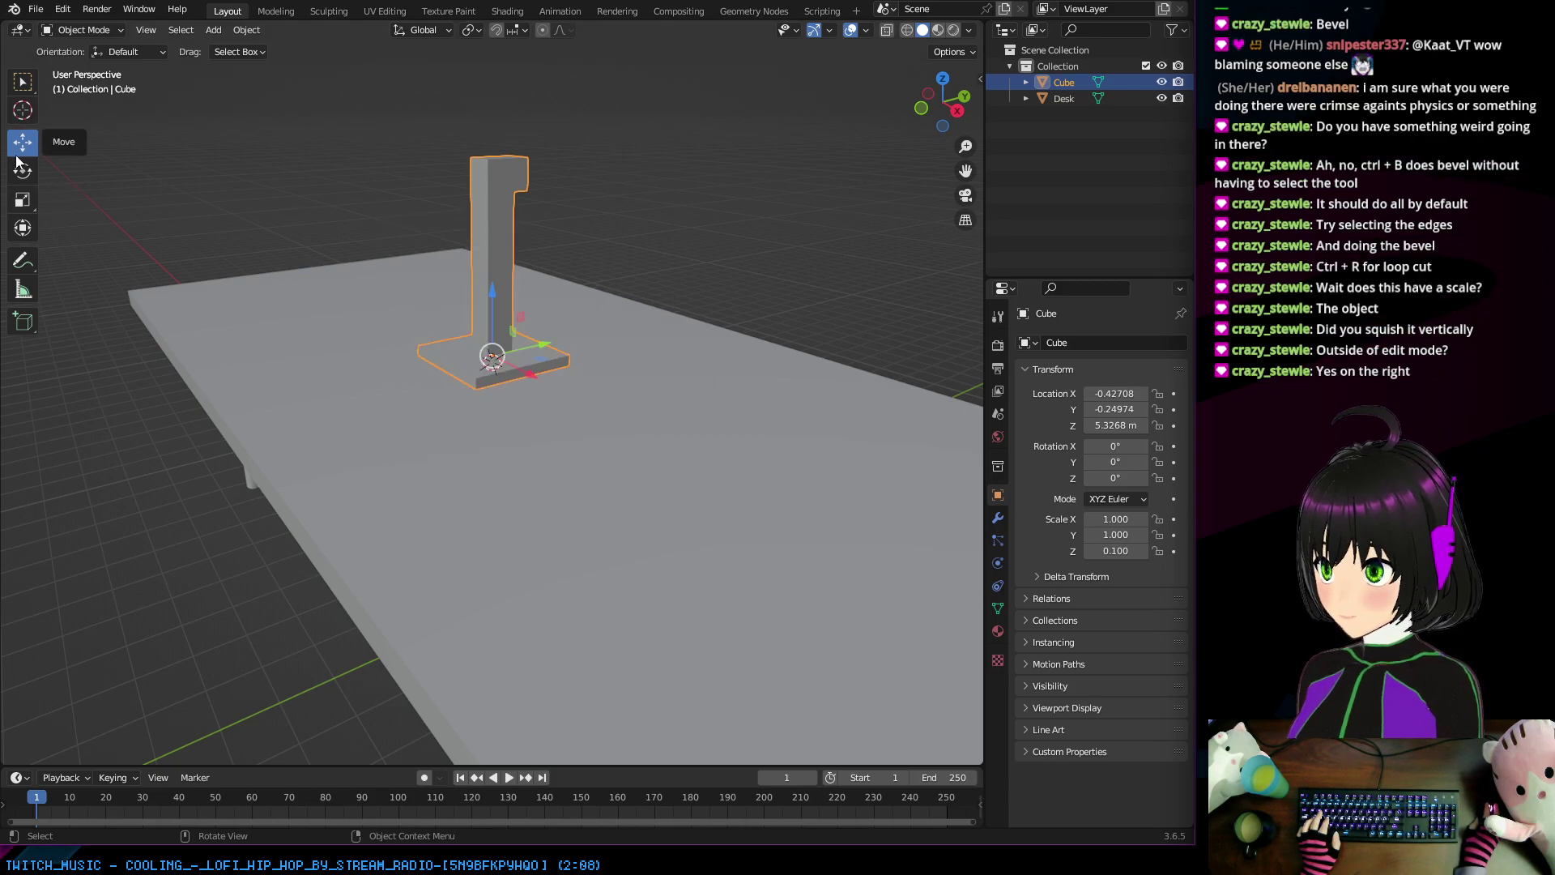
left_click(23, 199)
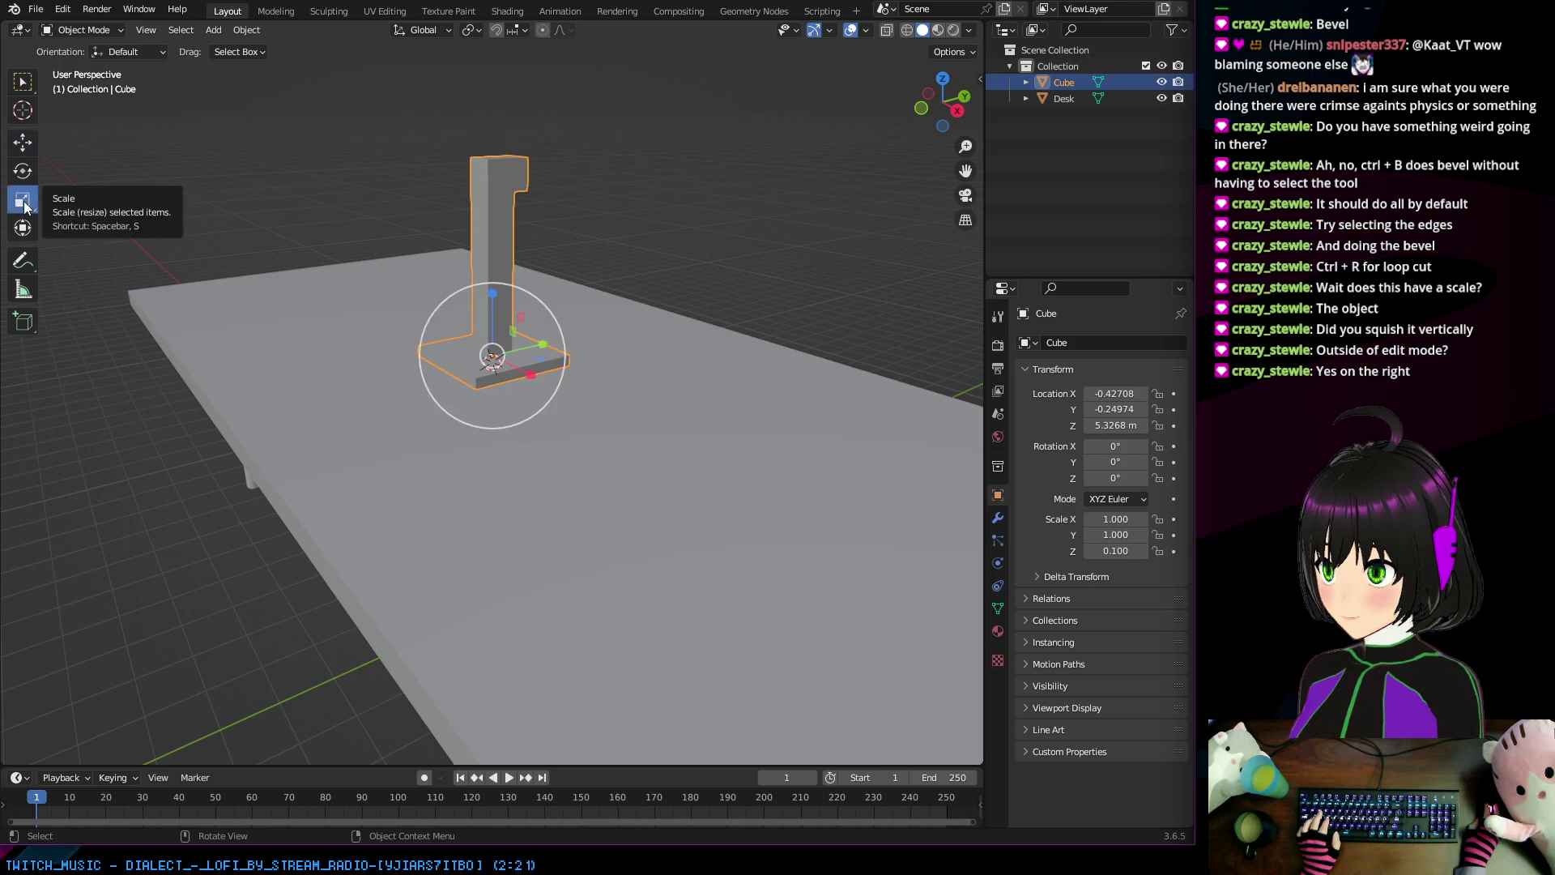
right_click(483, 257)
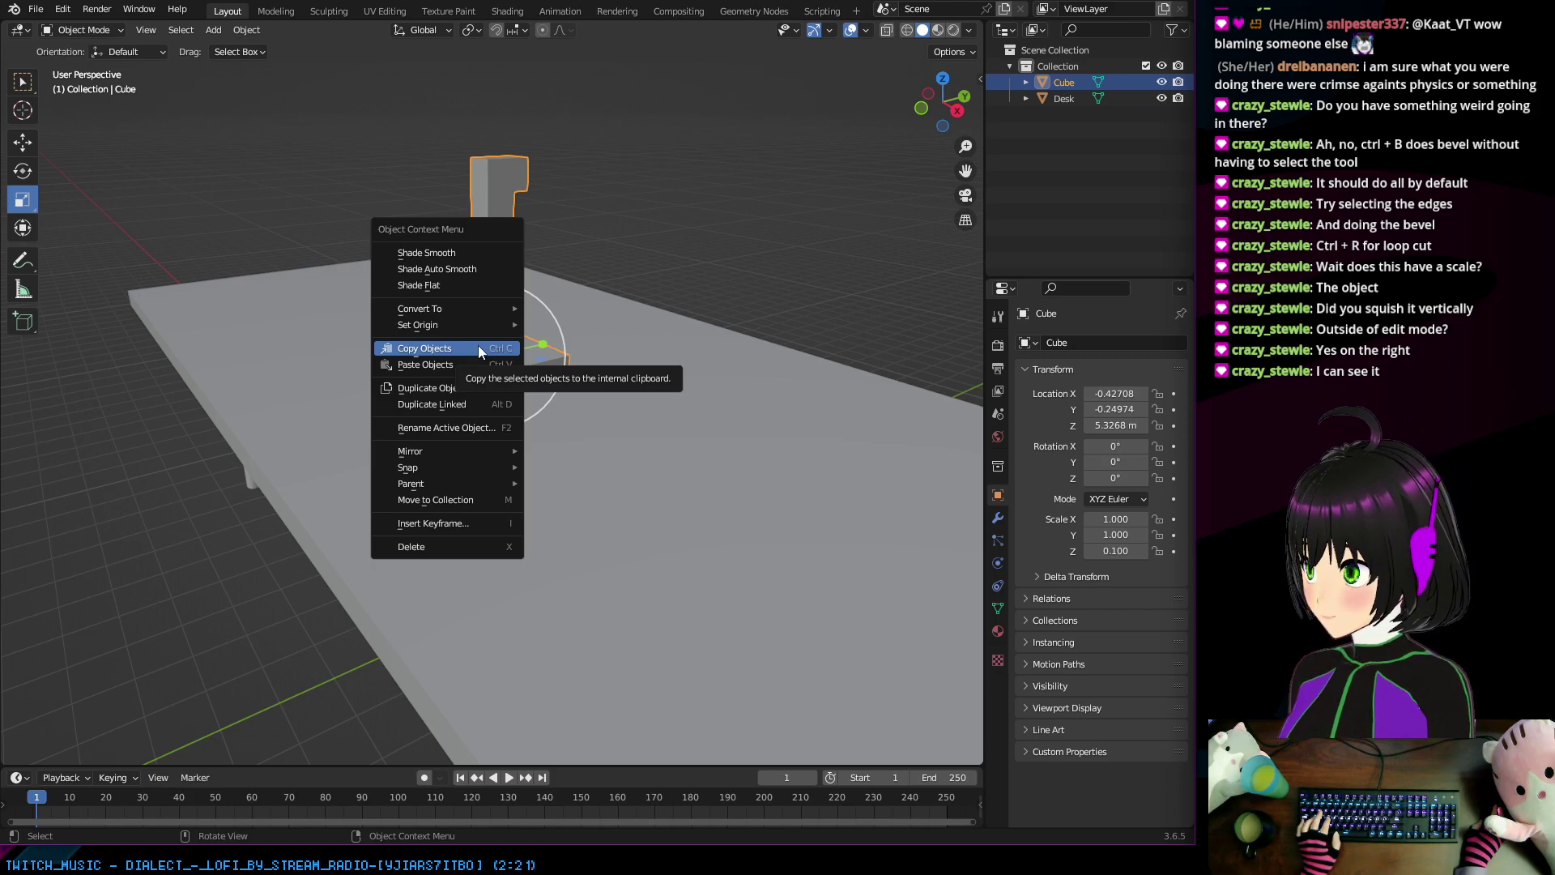
mouse_move(453, 473)
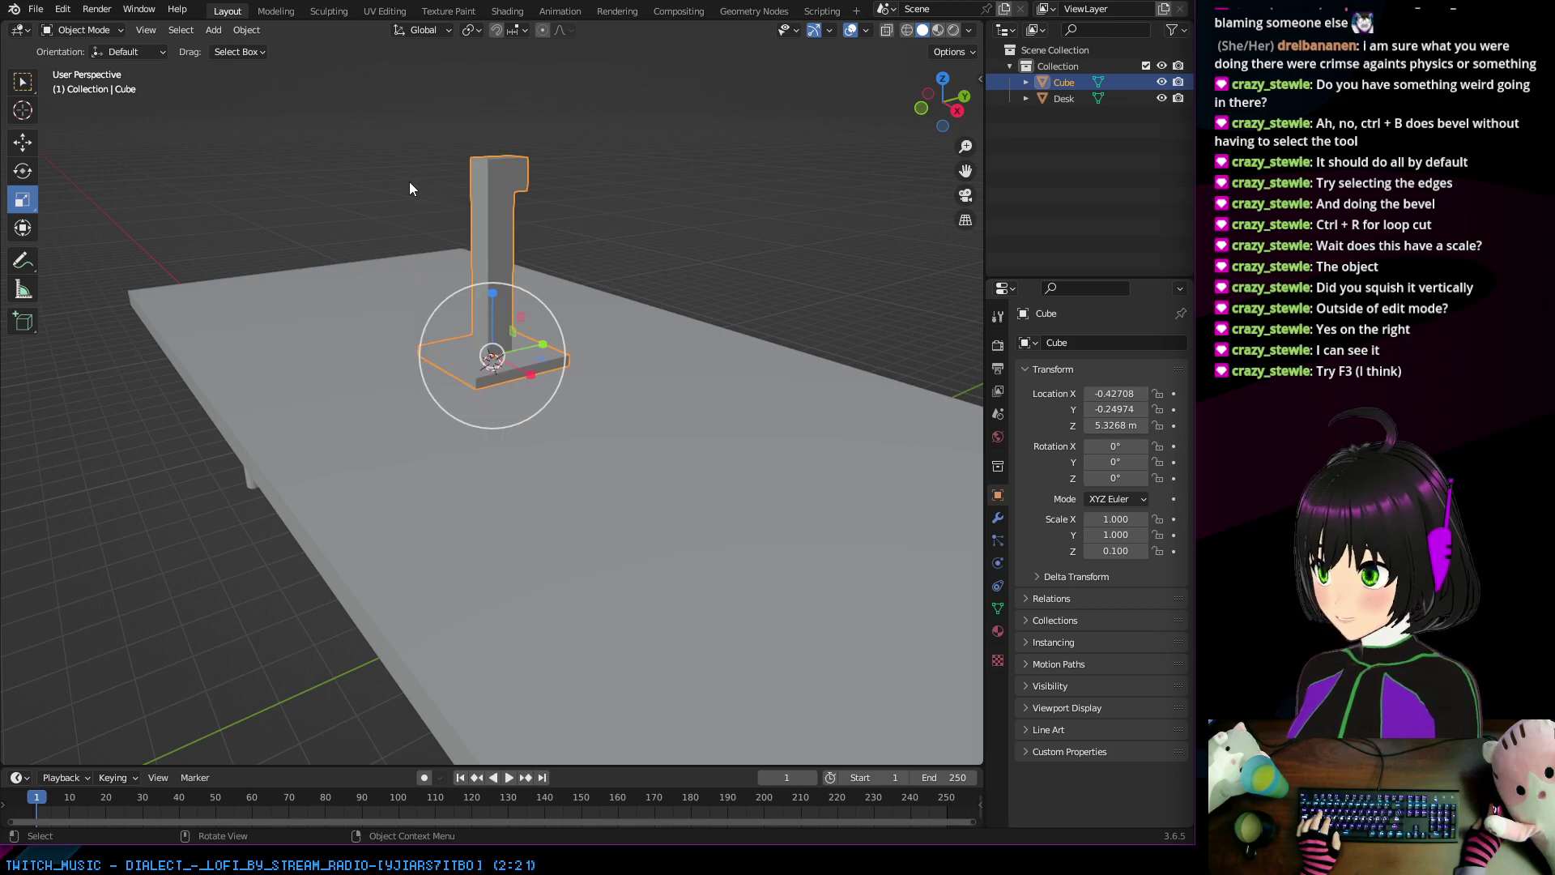
Step: Apply the Cube's scale via F3 search so it reads 1, 1, 1, then select Desk
key("F3")
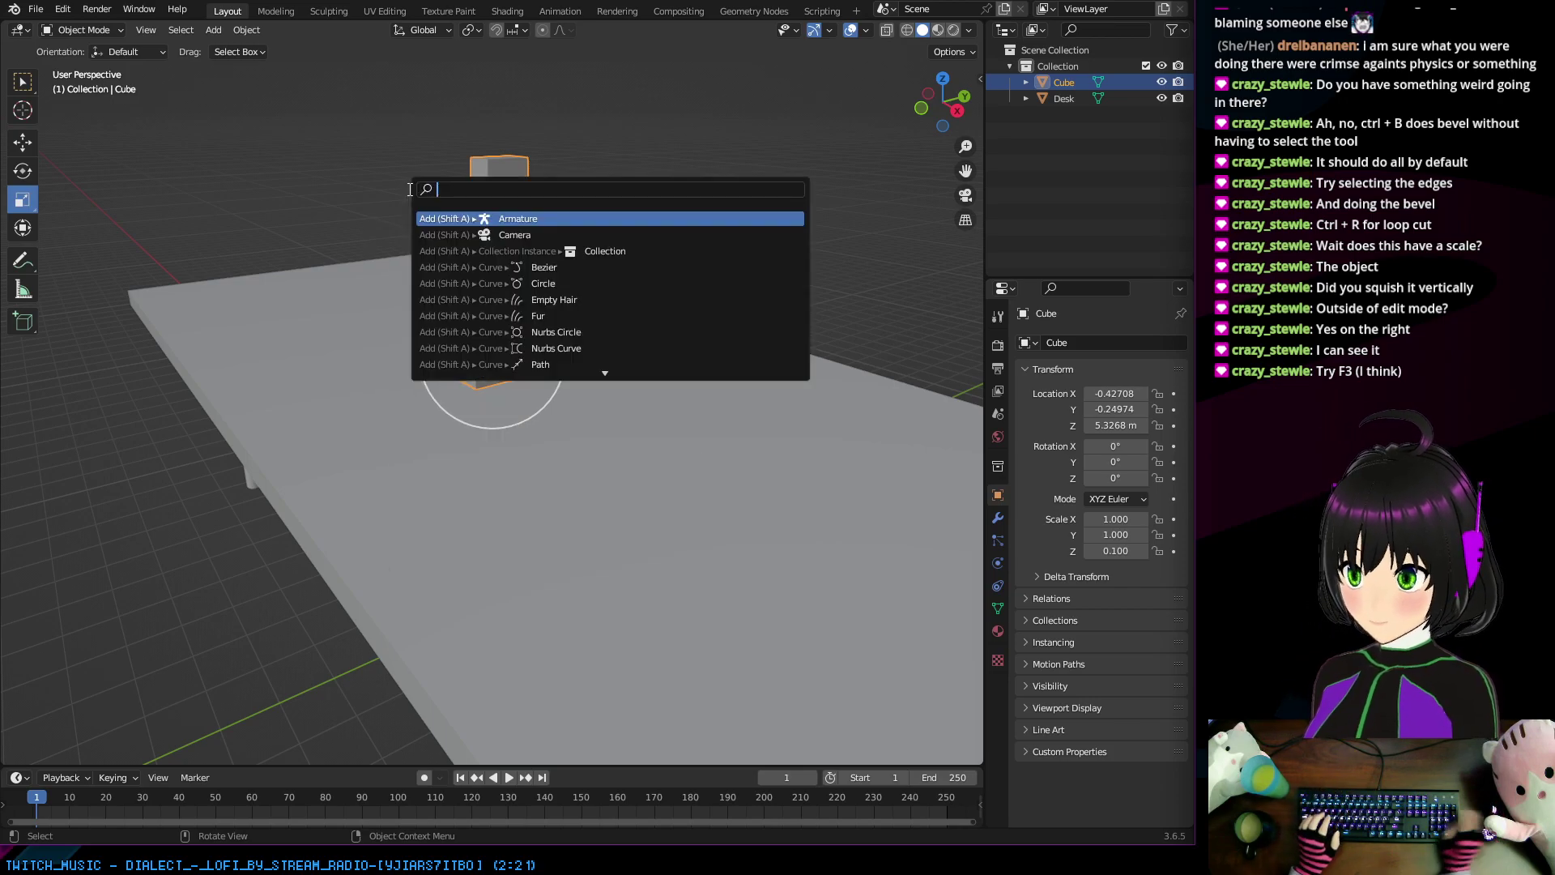
type("scale")
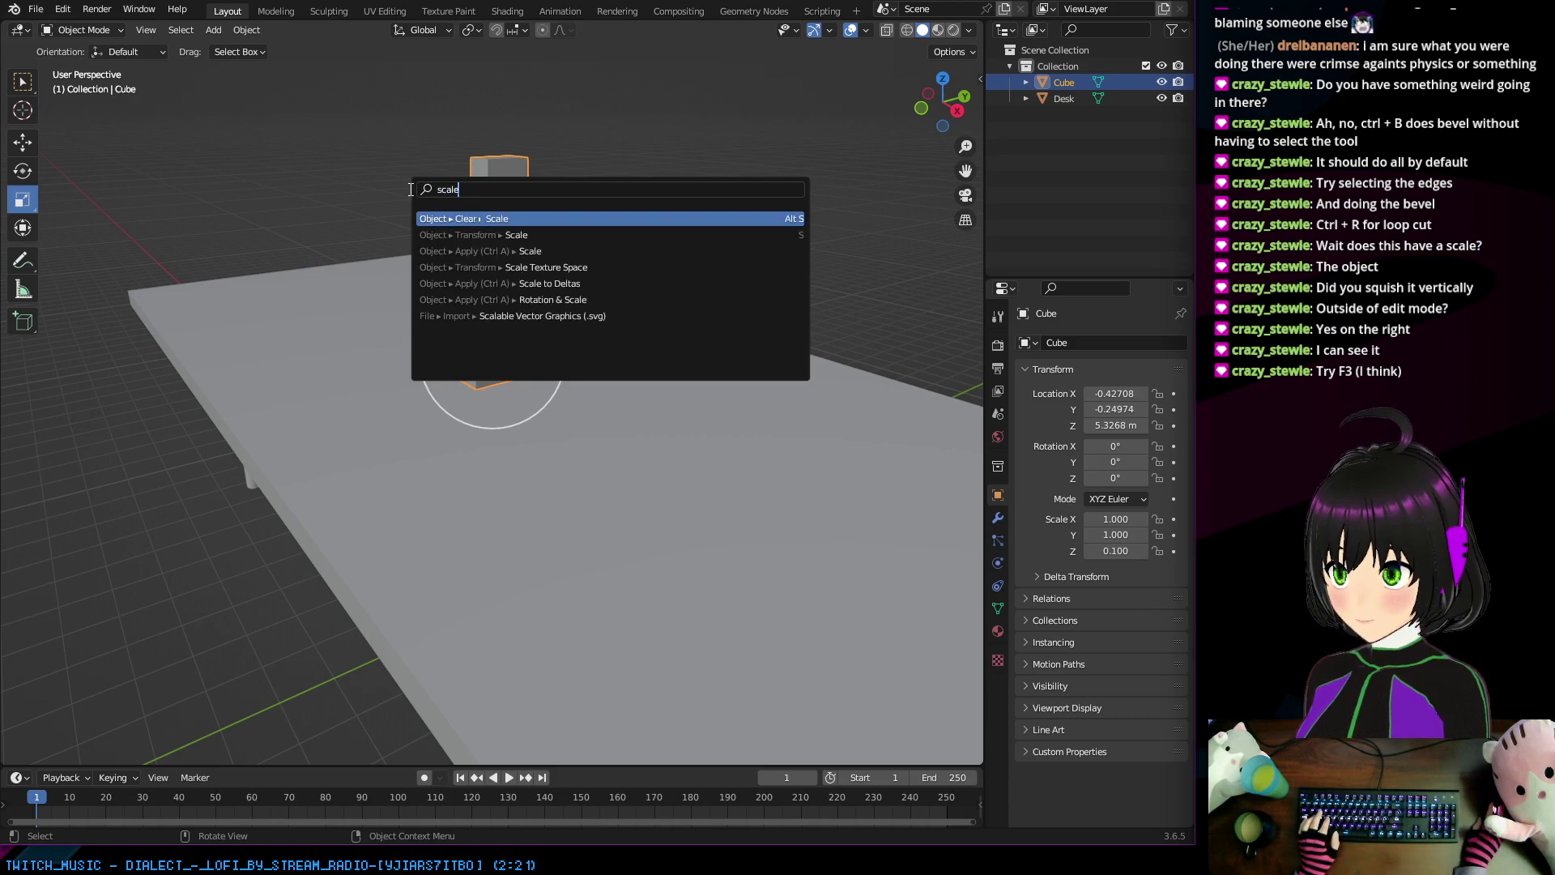
left_click(530, 251)
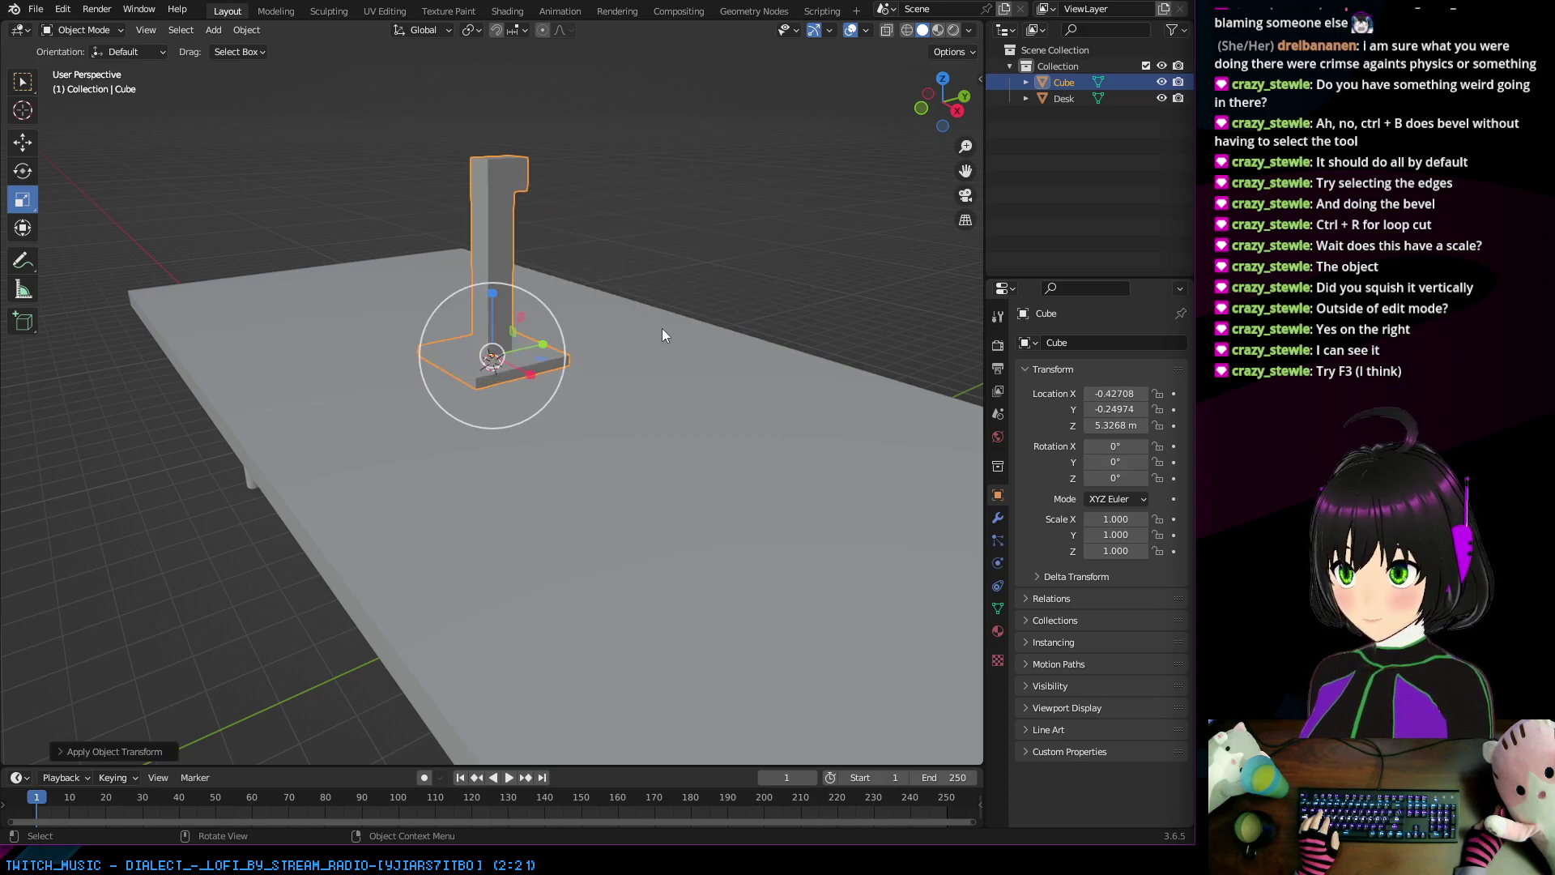
left_click(1072, 95)
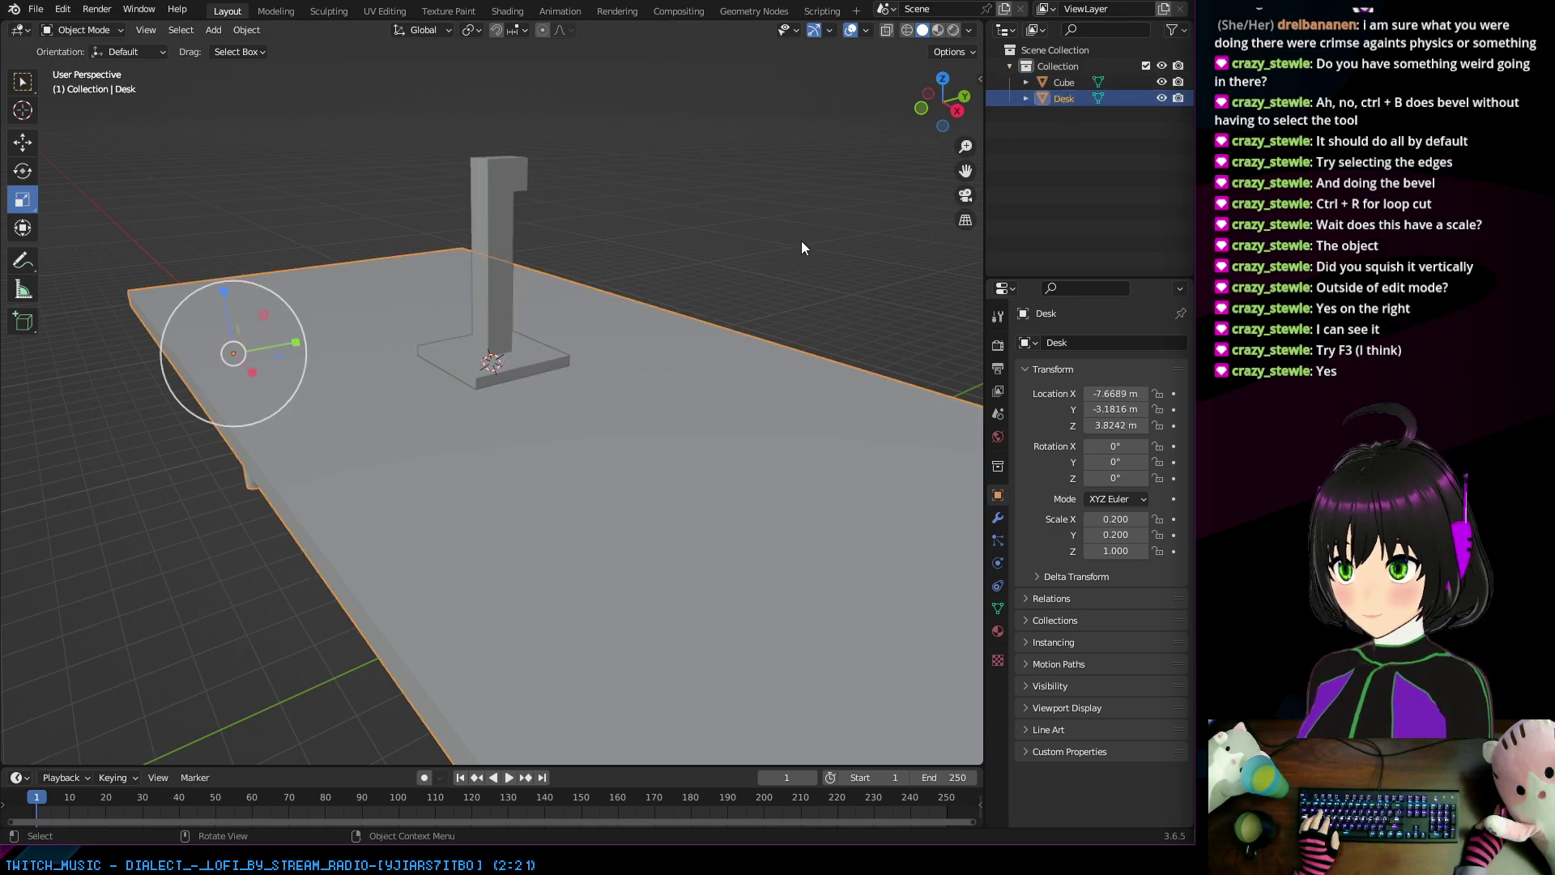
Step: Apply the Desk's scale so it reads 1, 1, 1 with its shape unchanged
right_click(613, 384)
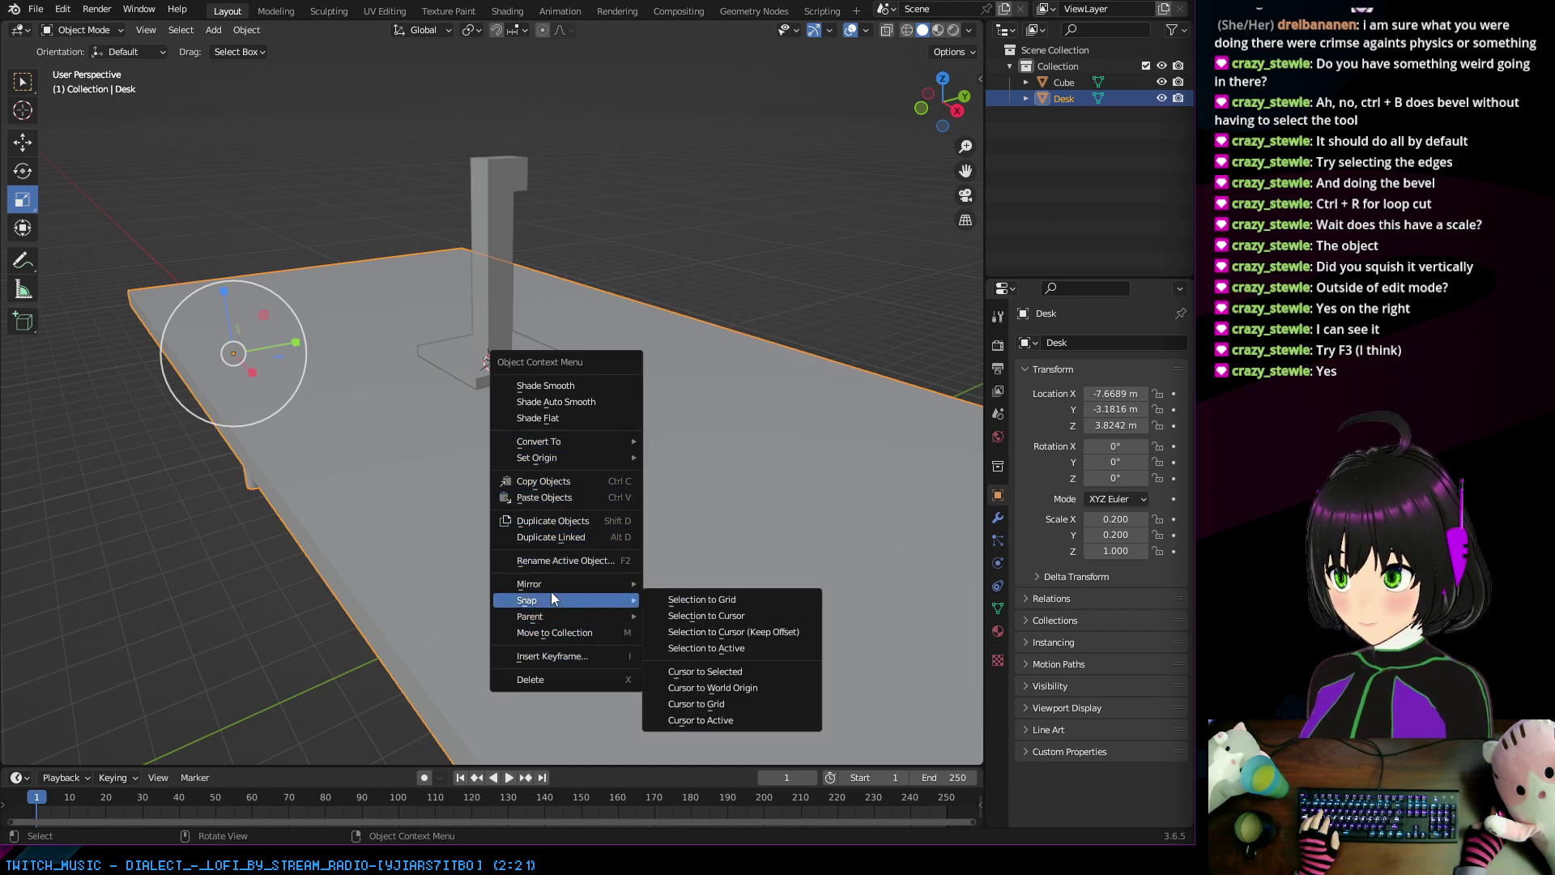
left_click(247, 30)
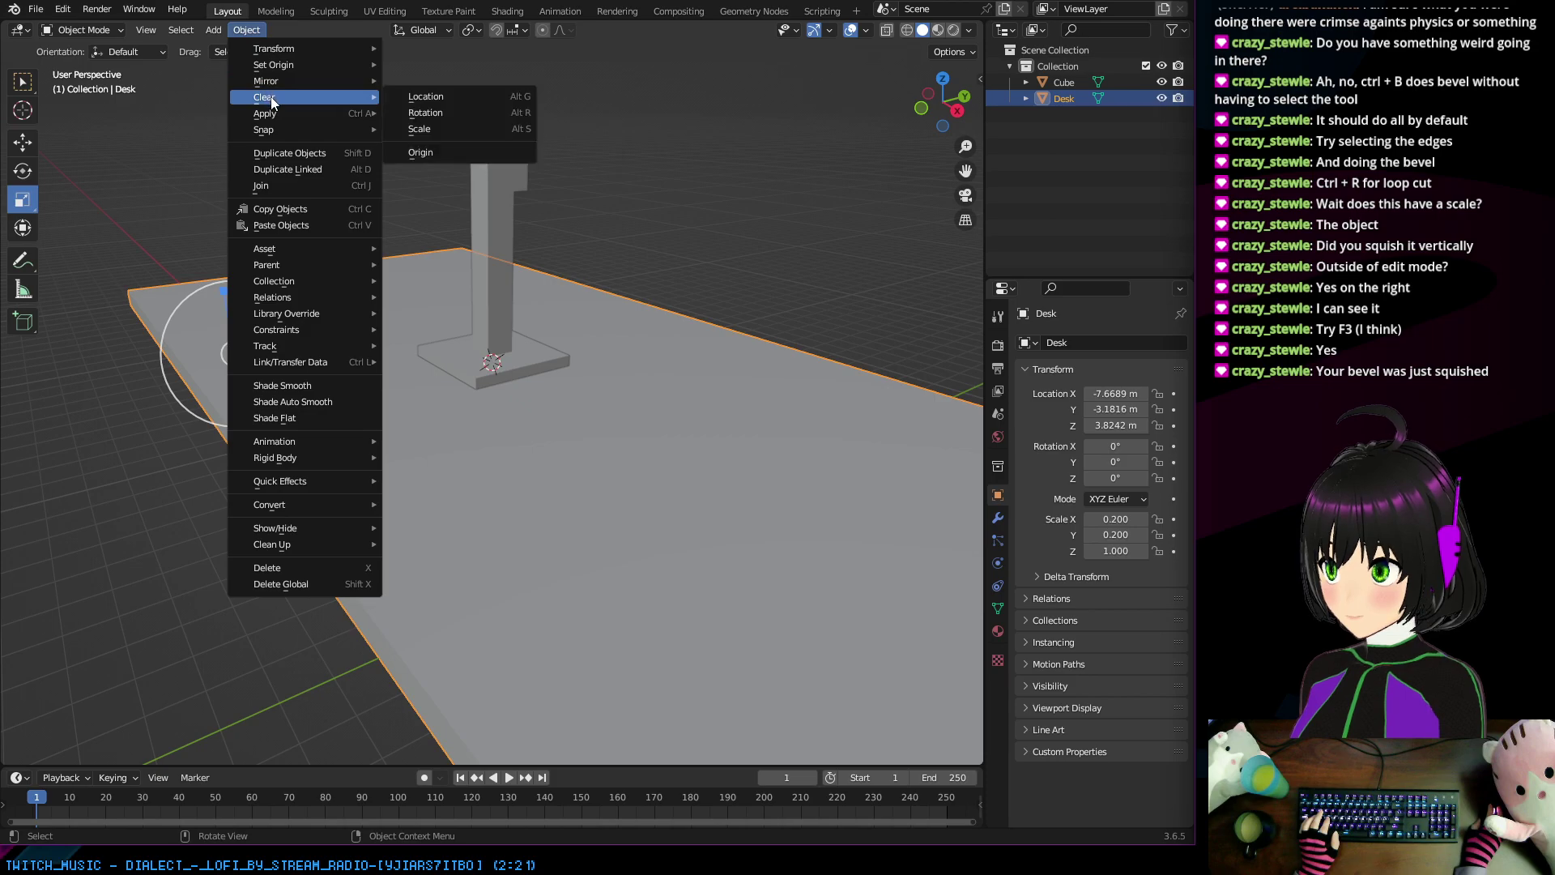
mouse_move(280, 113)
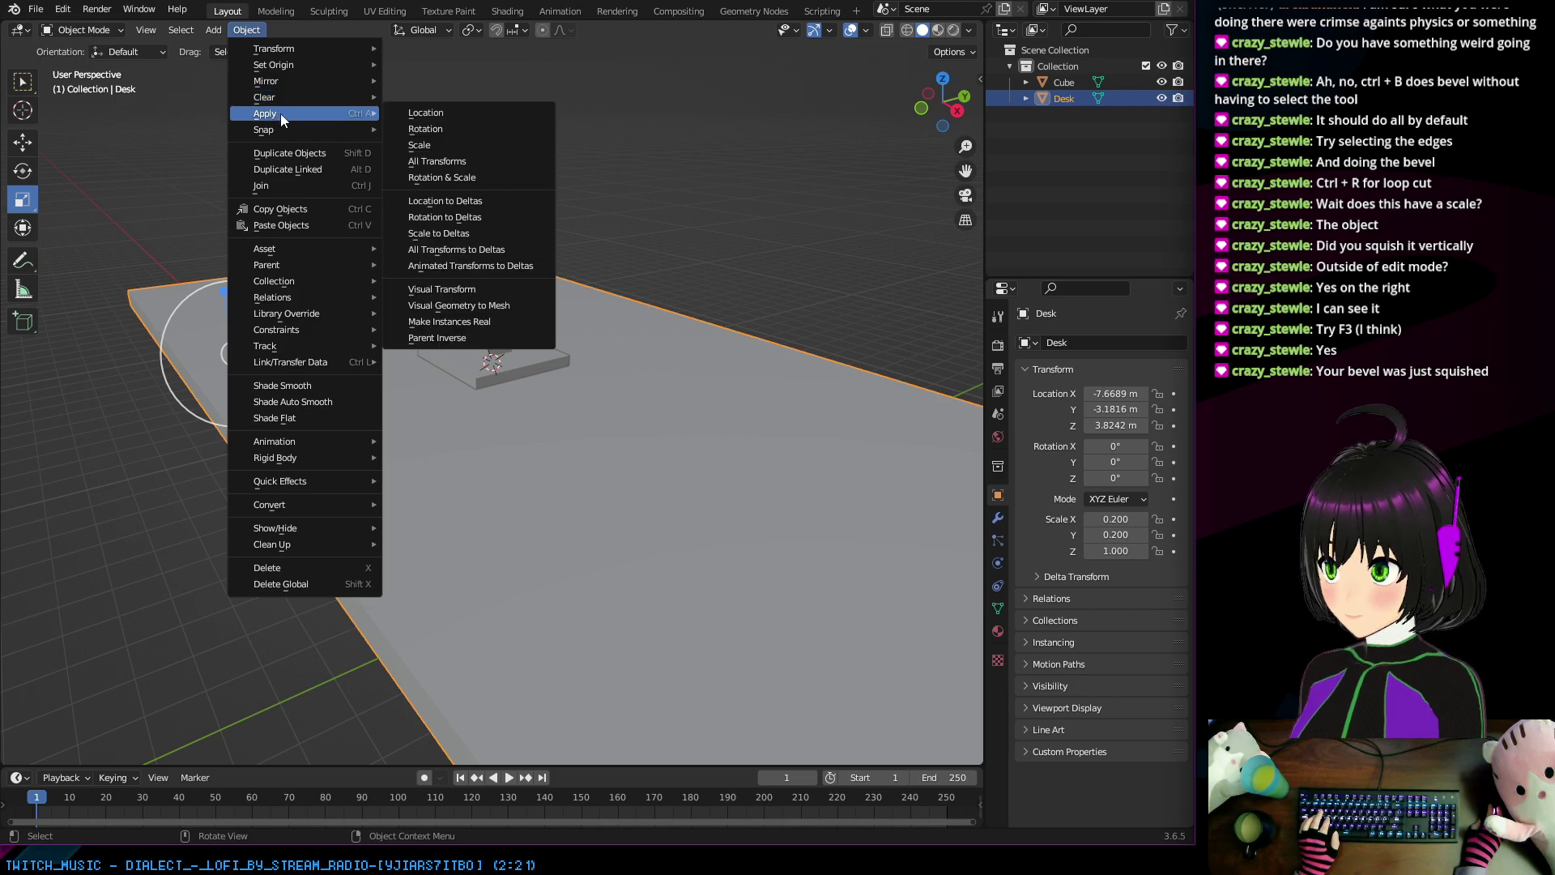
left_click(448, 147)
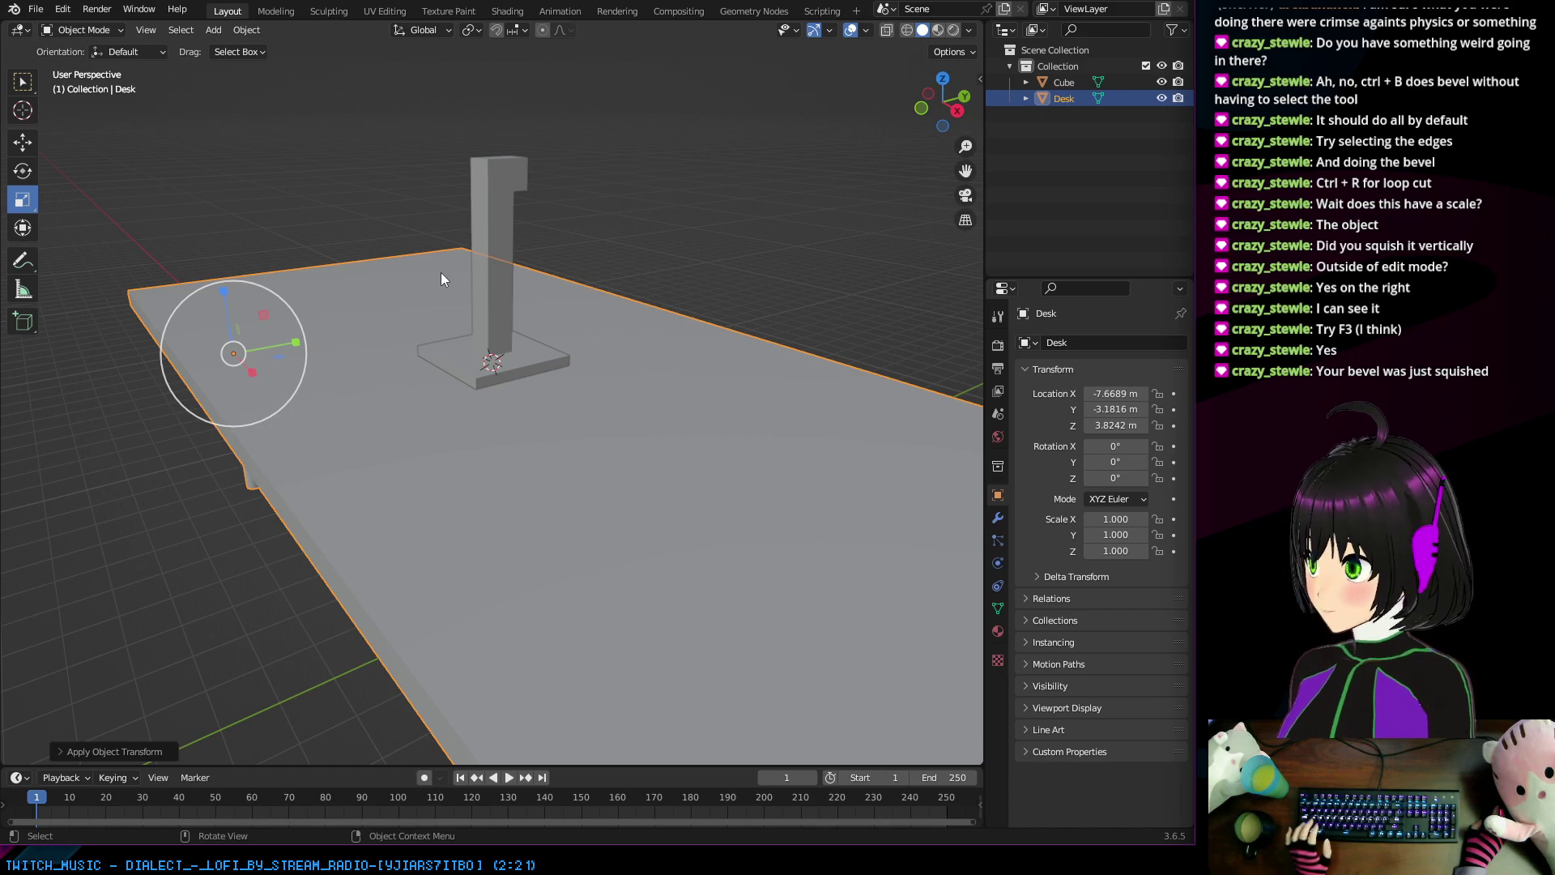
middle_click_drag(465, 260, 241, 255)
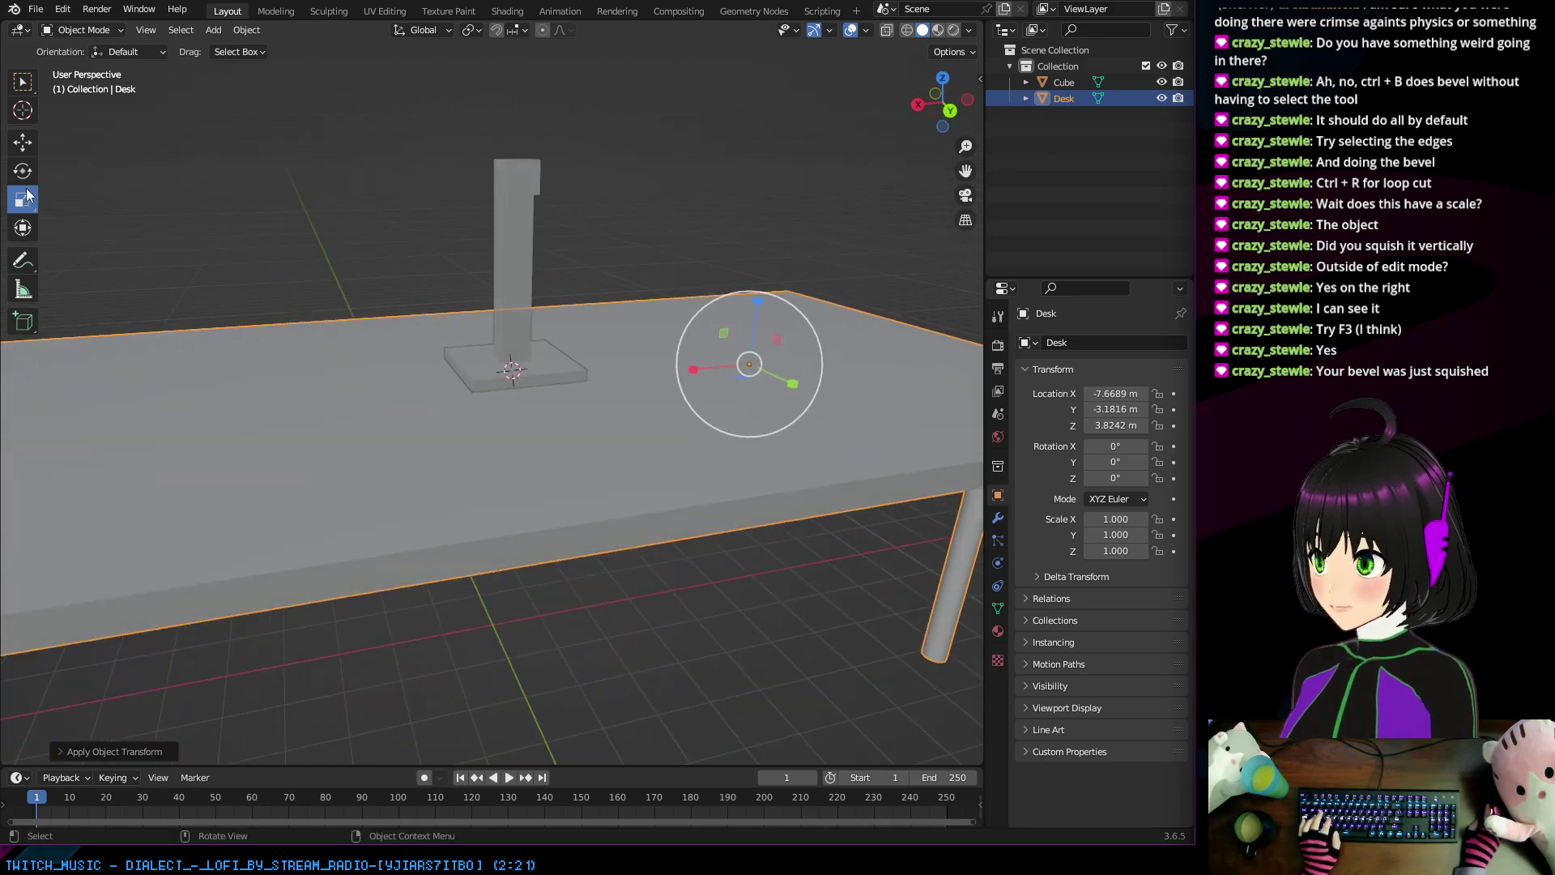
Step: Switch to the Modeling workspace and select the Cube object in the outliner
left_click(271, 13)
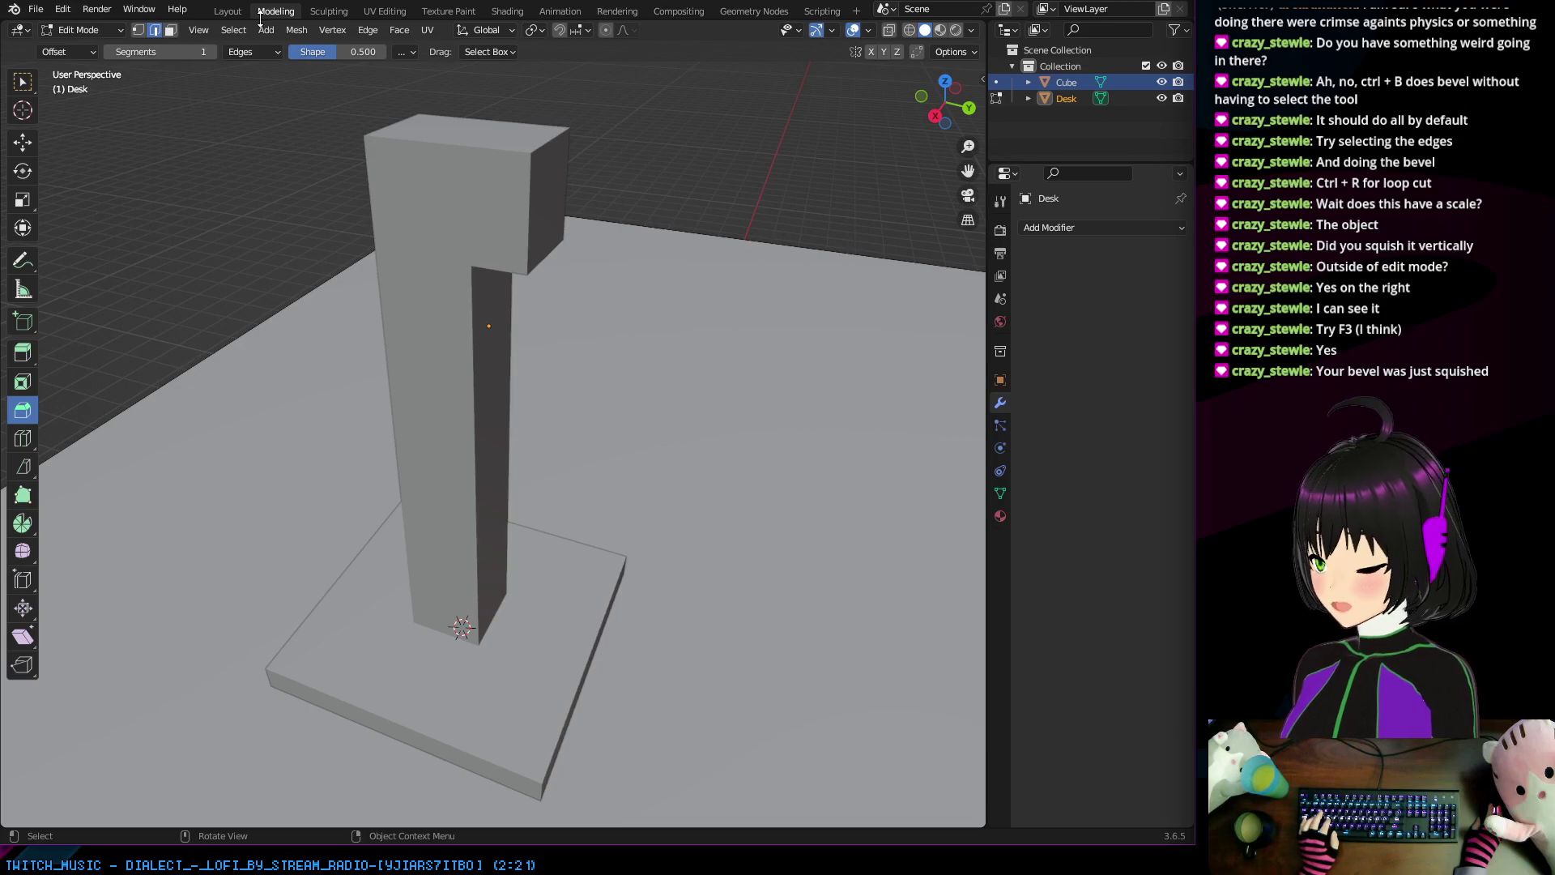
middle_click_drag(560, 212, 97, 194)
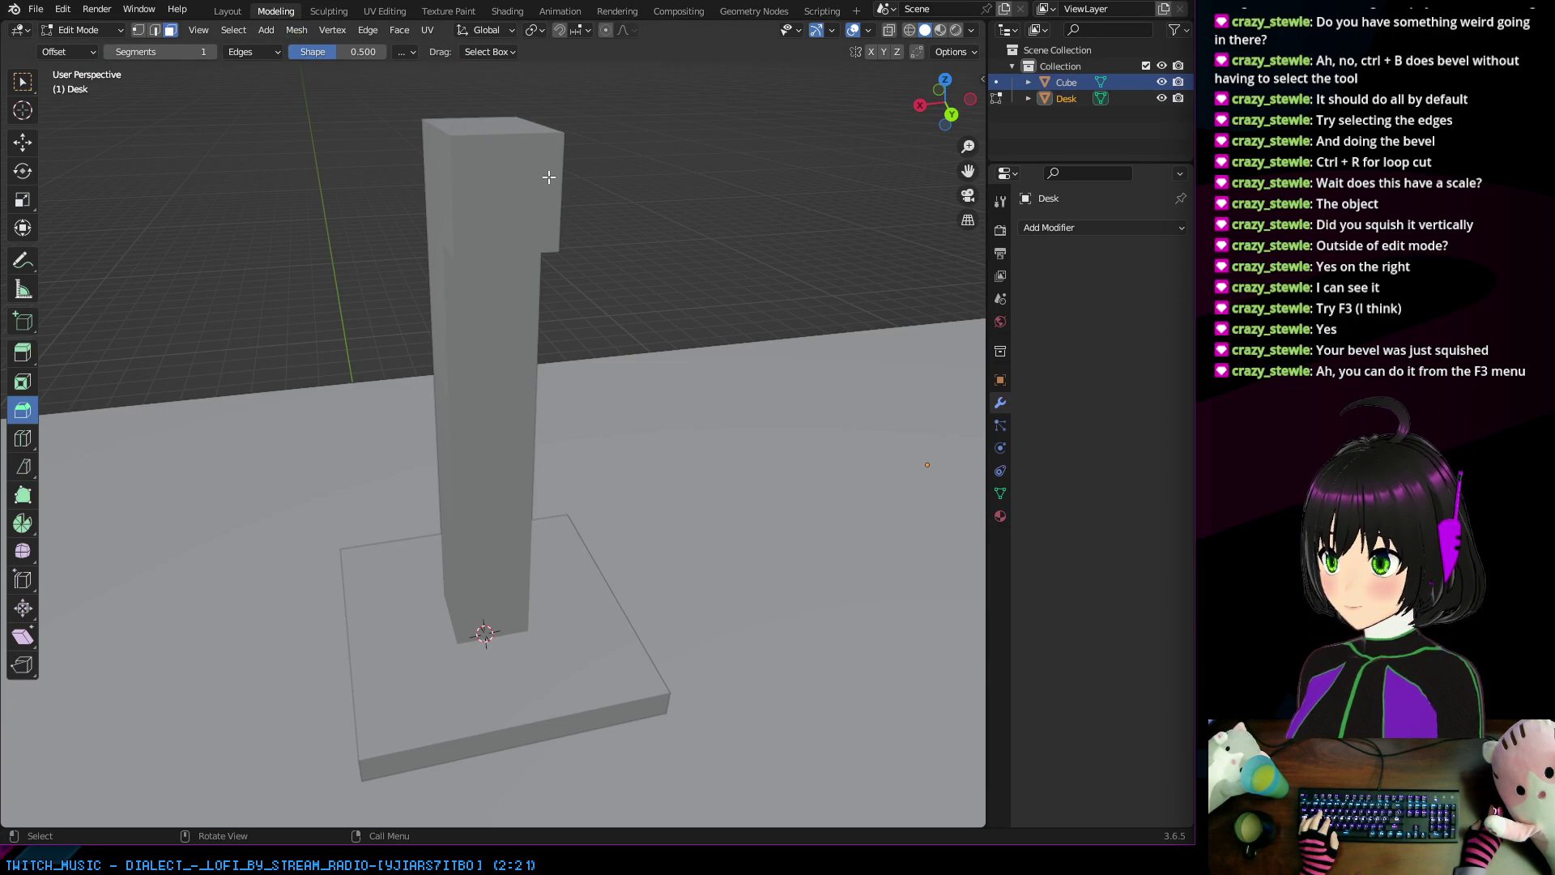
middle_click_drag(574, 170, 535, 209)
left_click(22, 85)
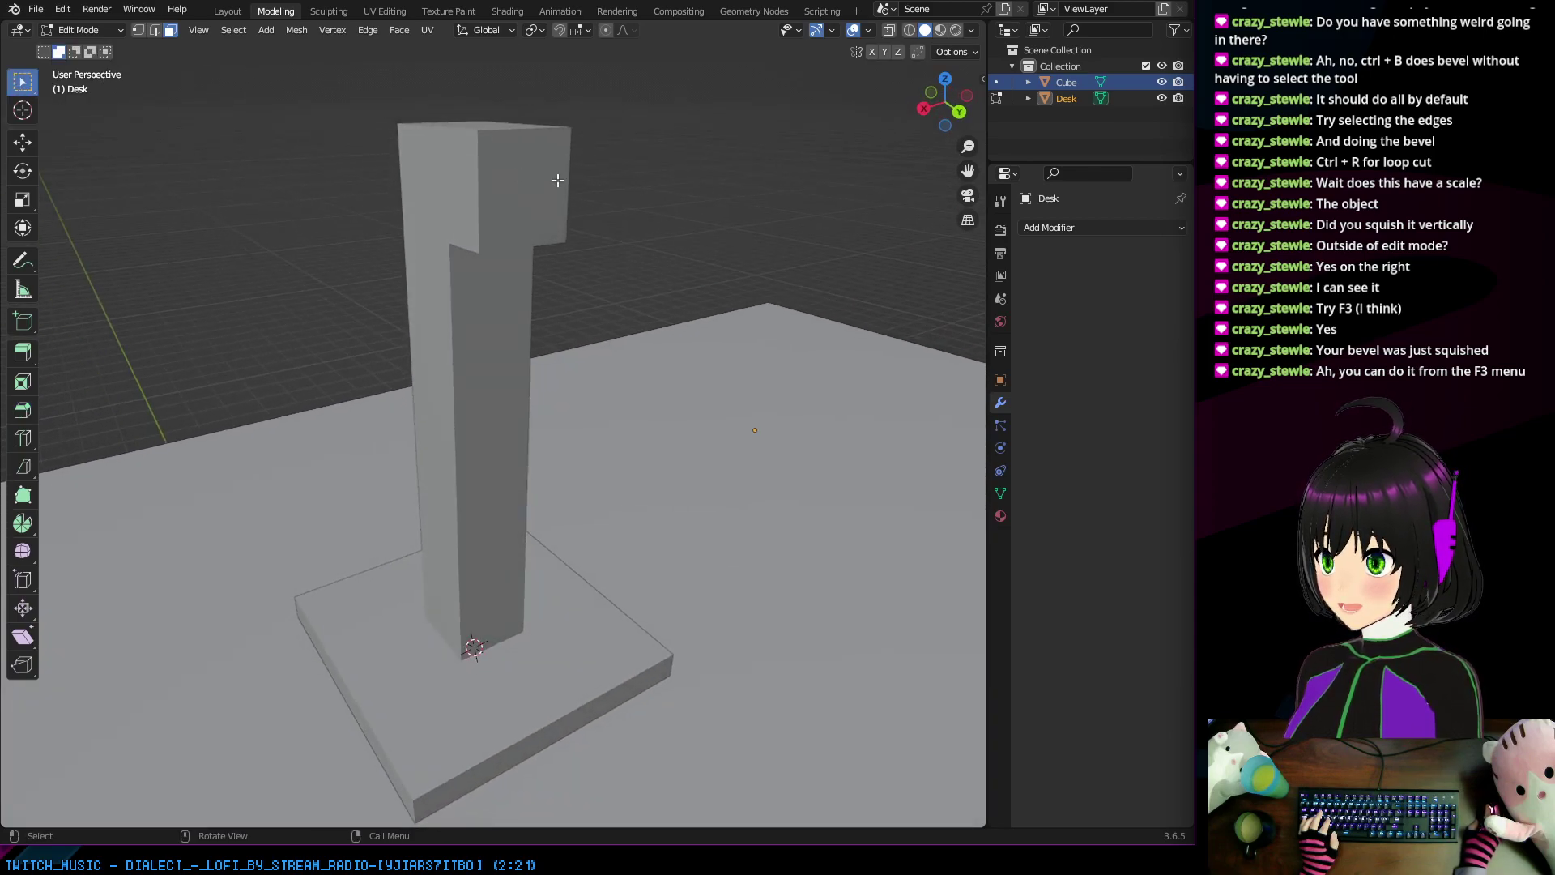
middle_click_drag(531, 176, 427, 186)
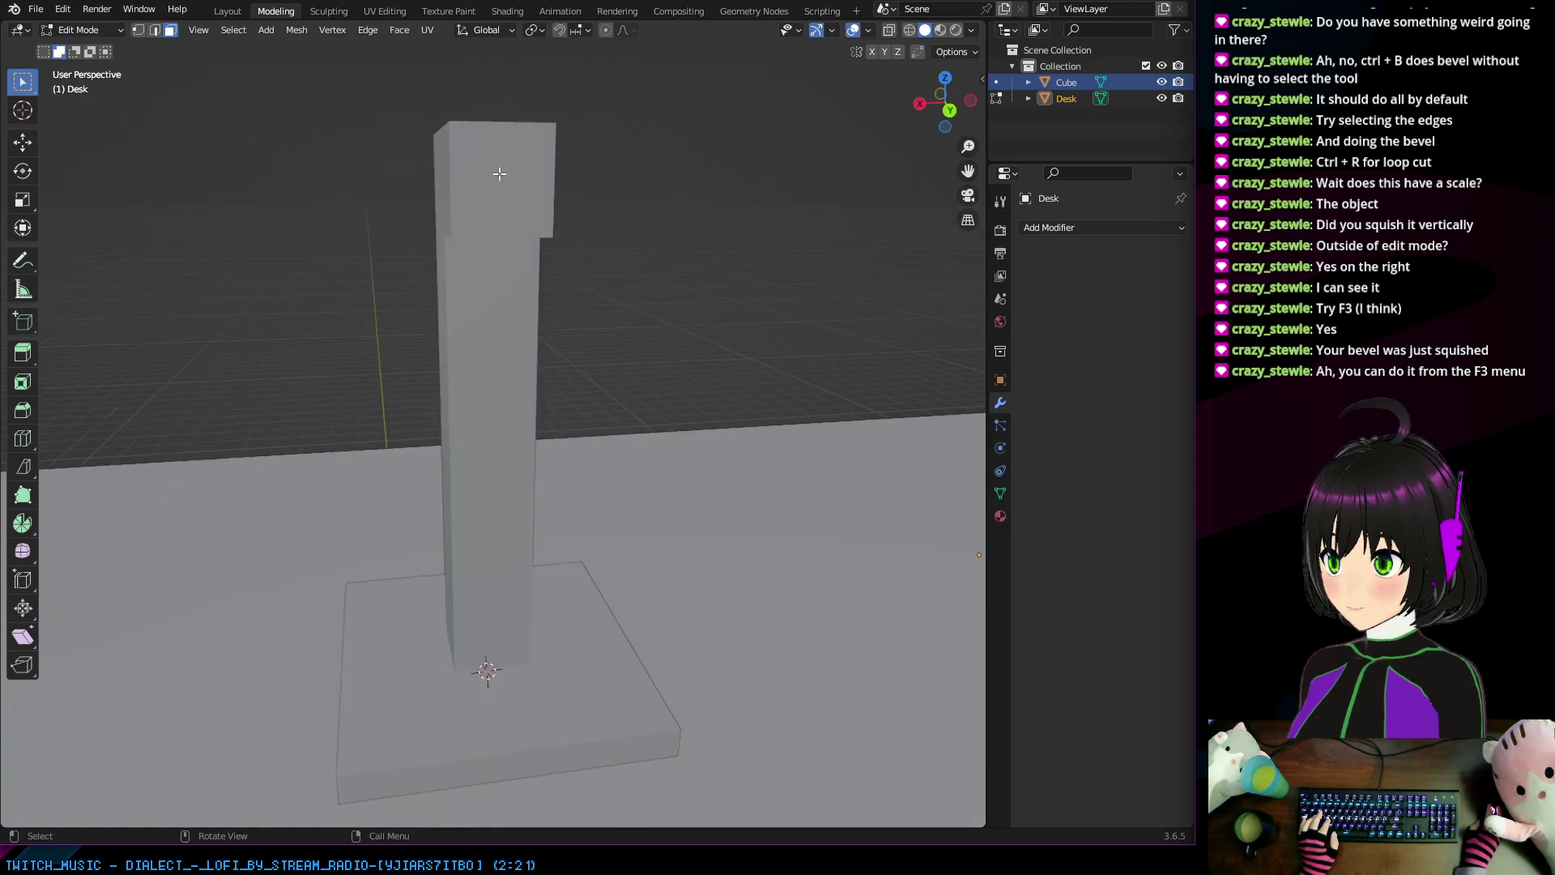
left_click(1062, 84)
middle_click_drag(648, 210, 572, 172)
left_click(238, 12)
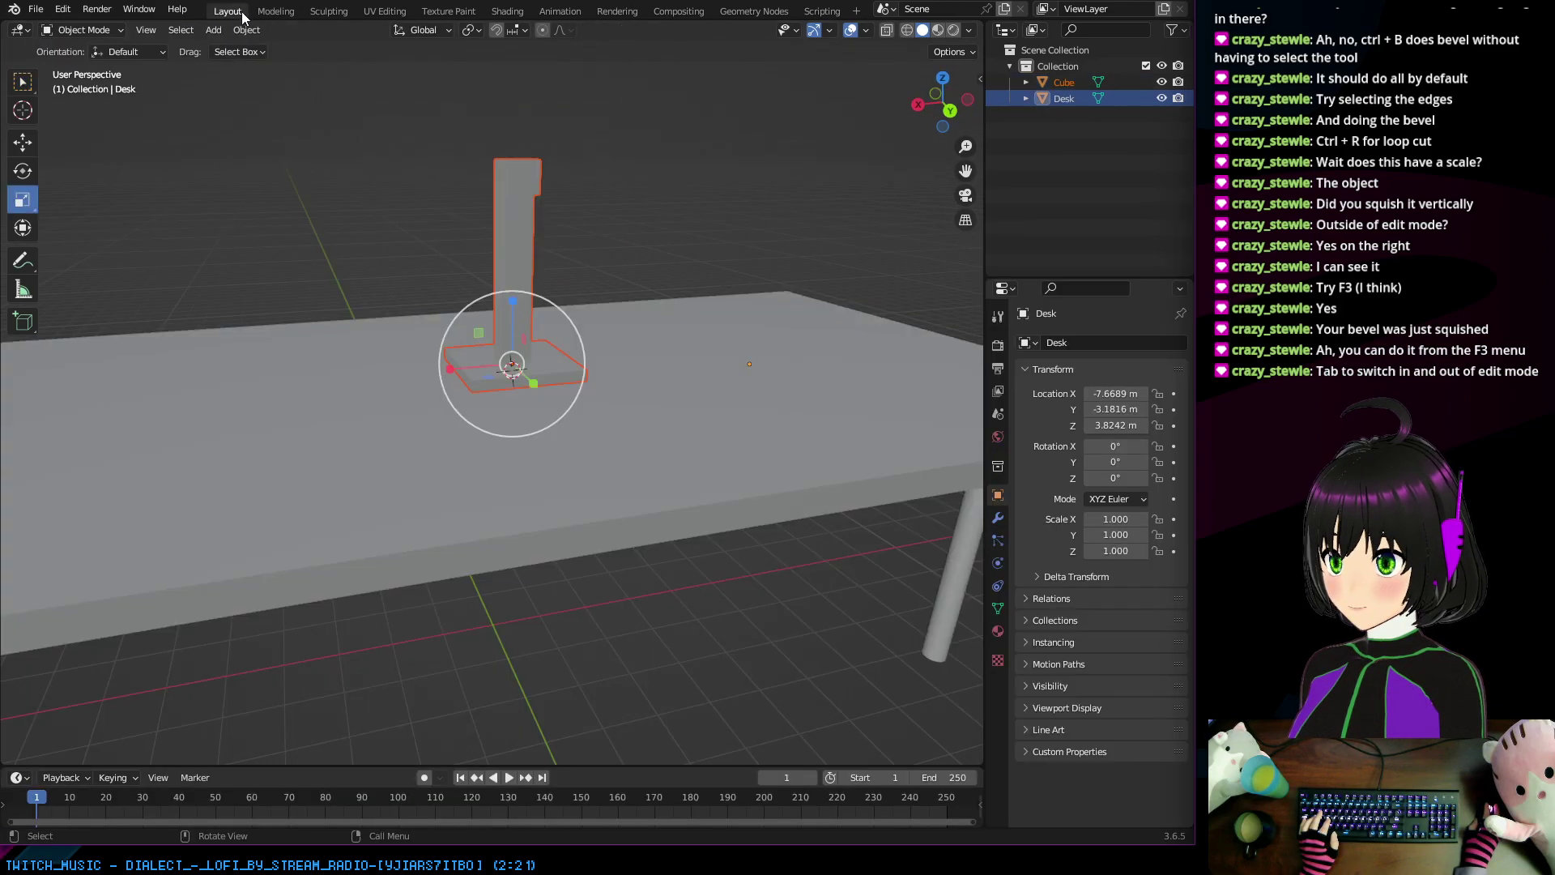
left_click(283, 13)
Step: Select the side arm's end face on the Cube in Edit Mode
middle_click_drag(513, 182, 494, 174)
left_click(493, 174)
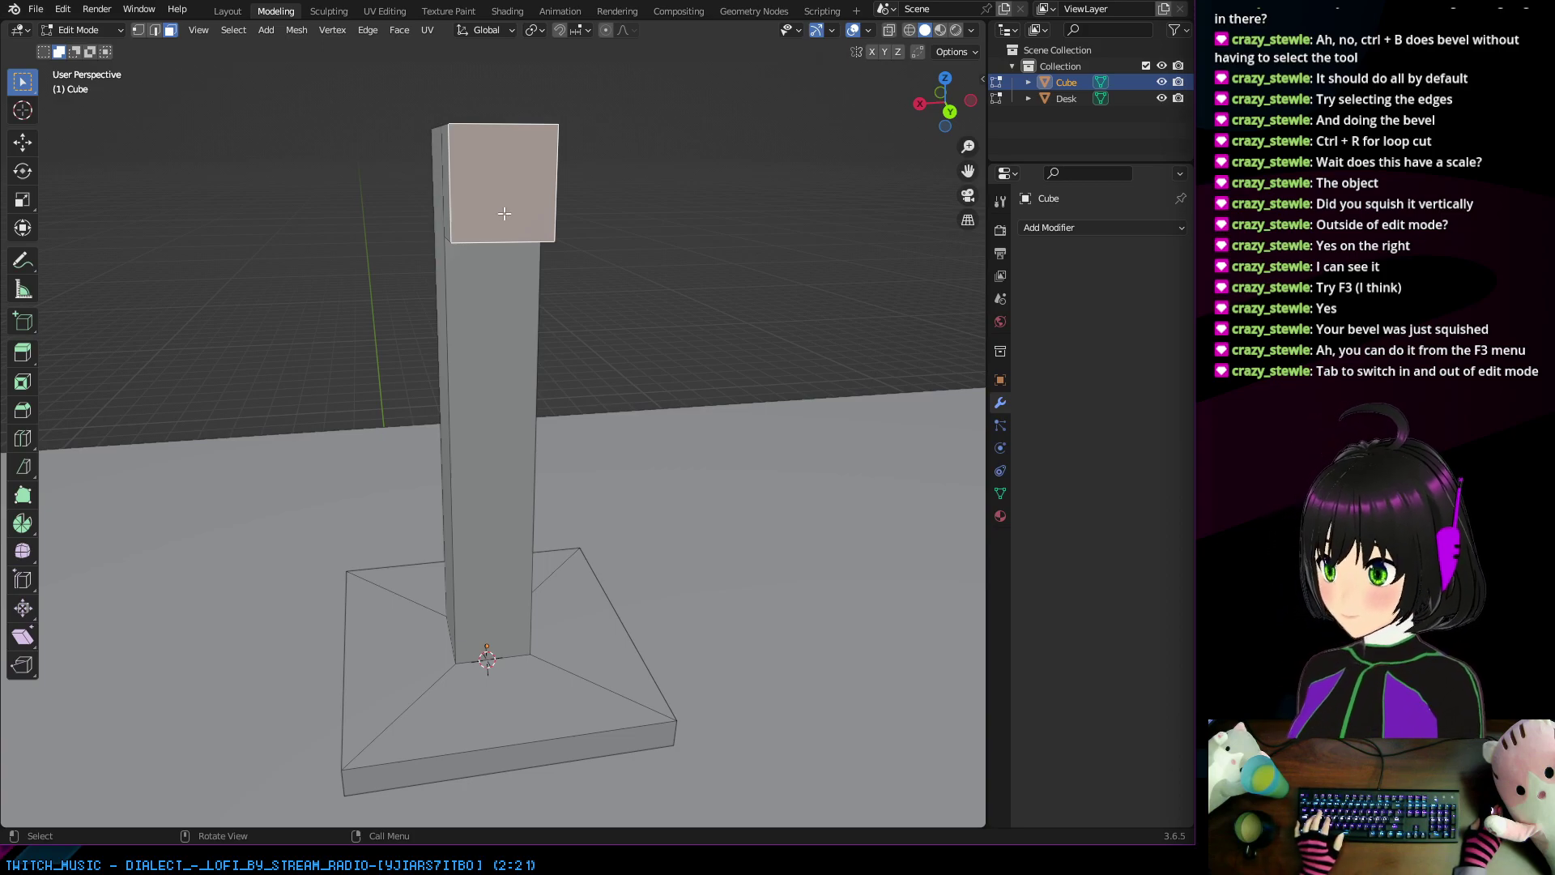
middle_click_drag(524, 277, 611, 278)
key("Tab")
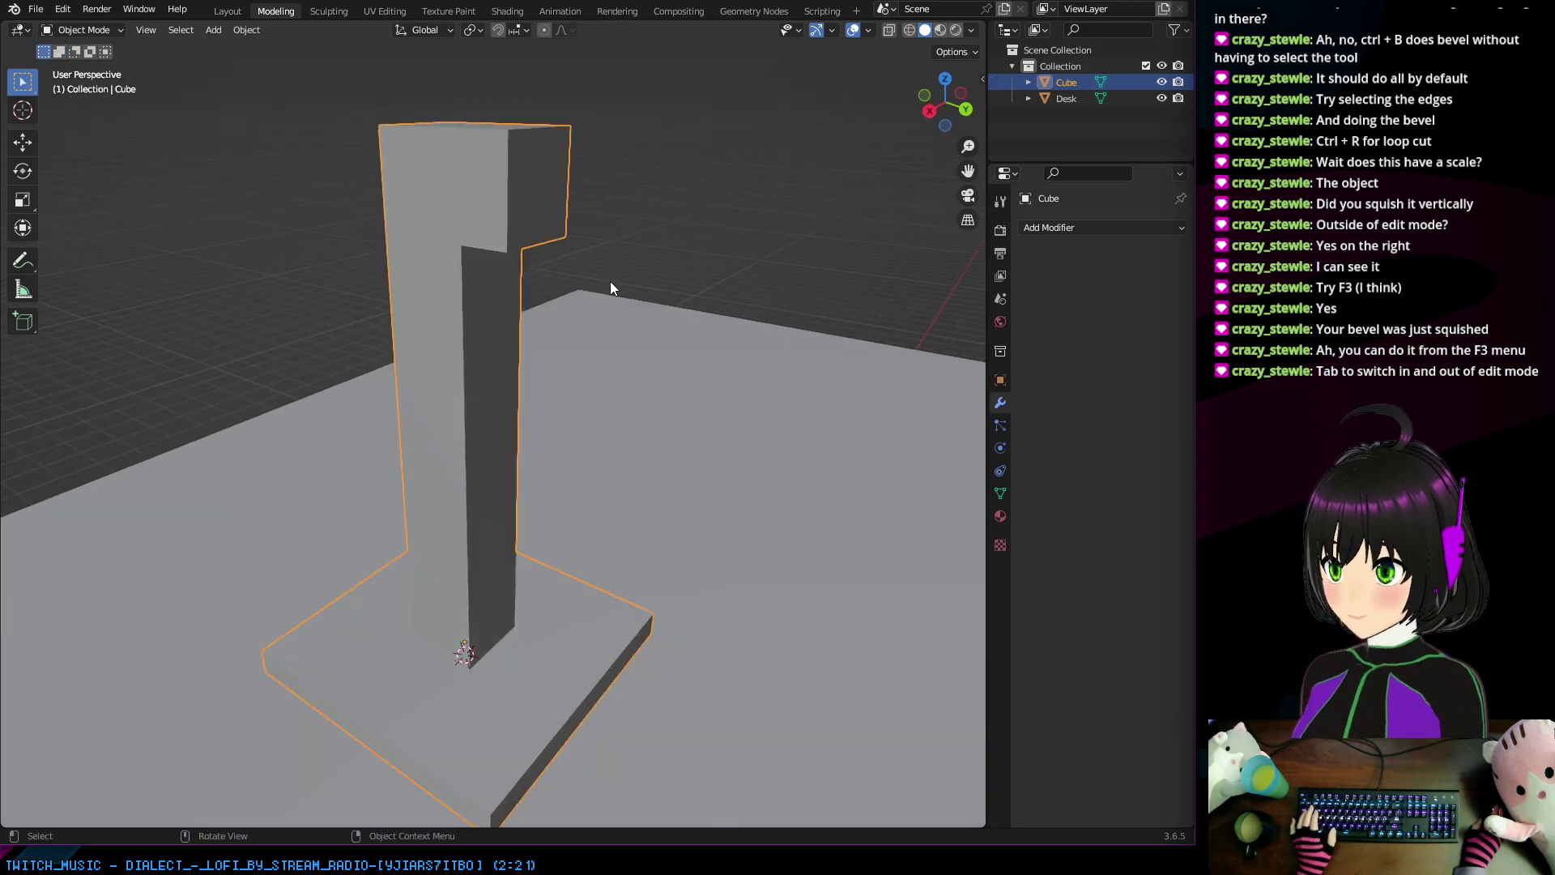
key("Tab")
key("Tab")
key("Tab")
key("Tab")
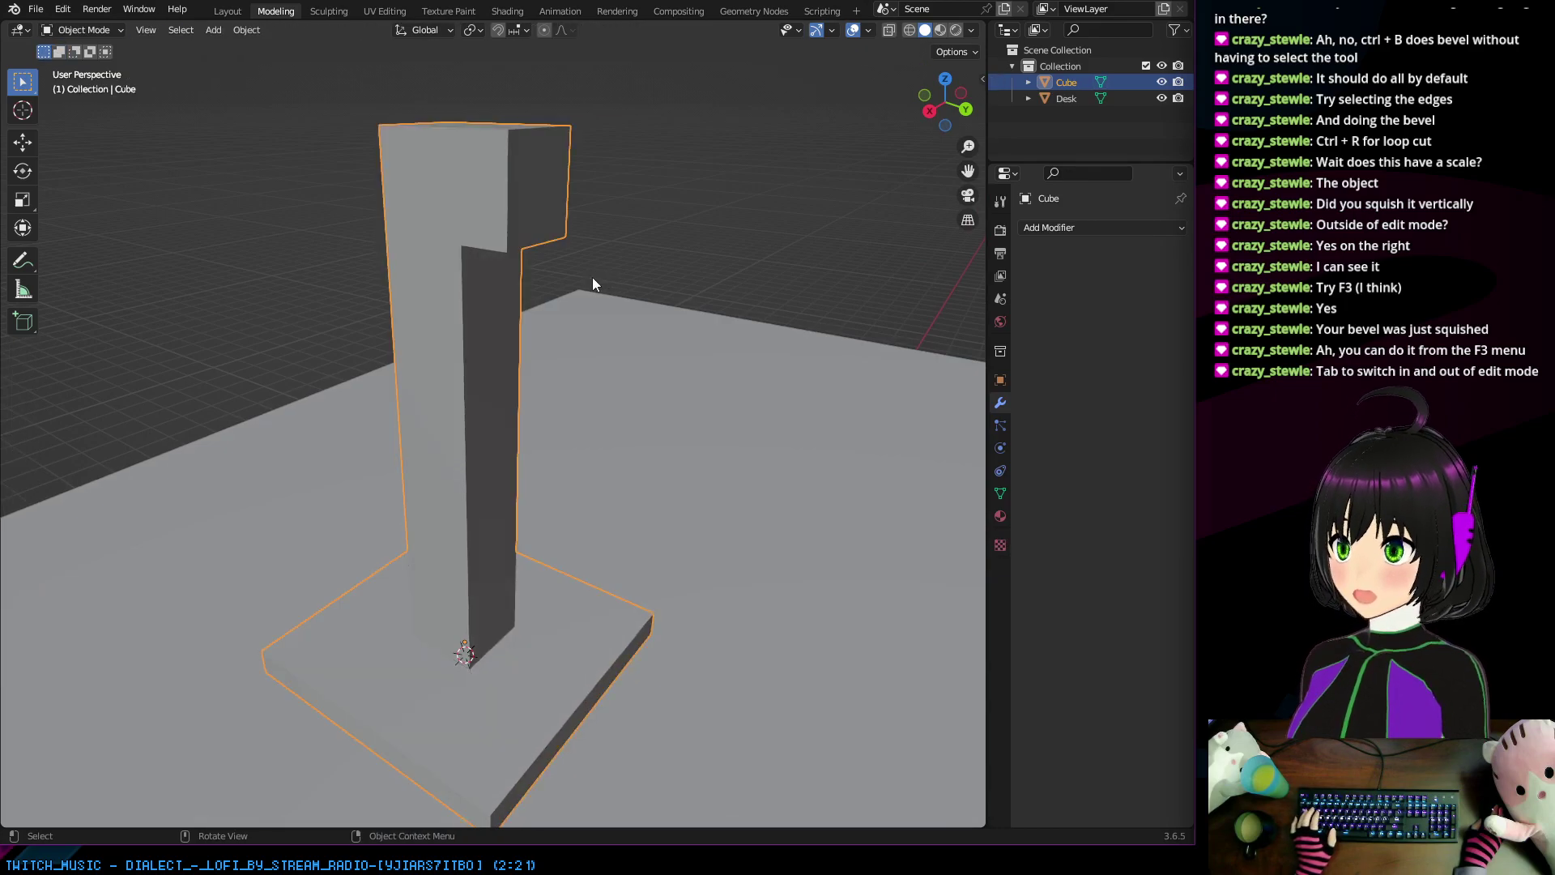
key("Tab")
key("Tab")
key("Tab")
key("Tab")
key("Tab")
key("Tab")
key("Tab")
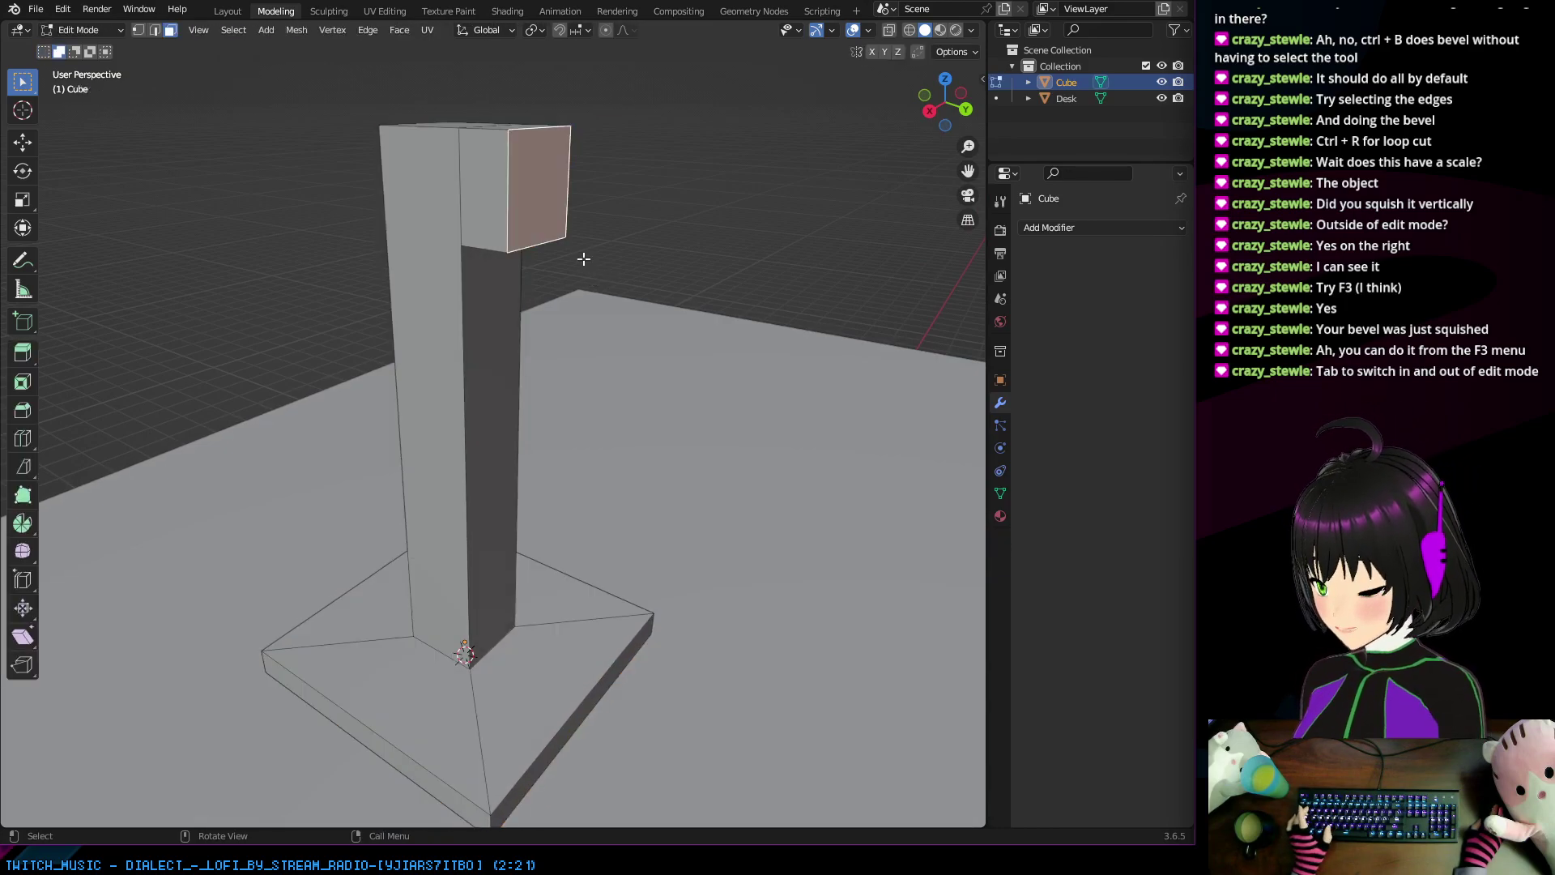
key("Tab")
key("Tab")
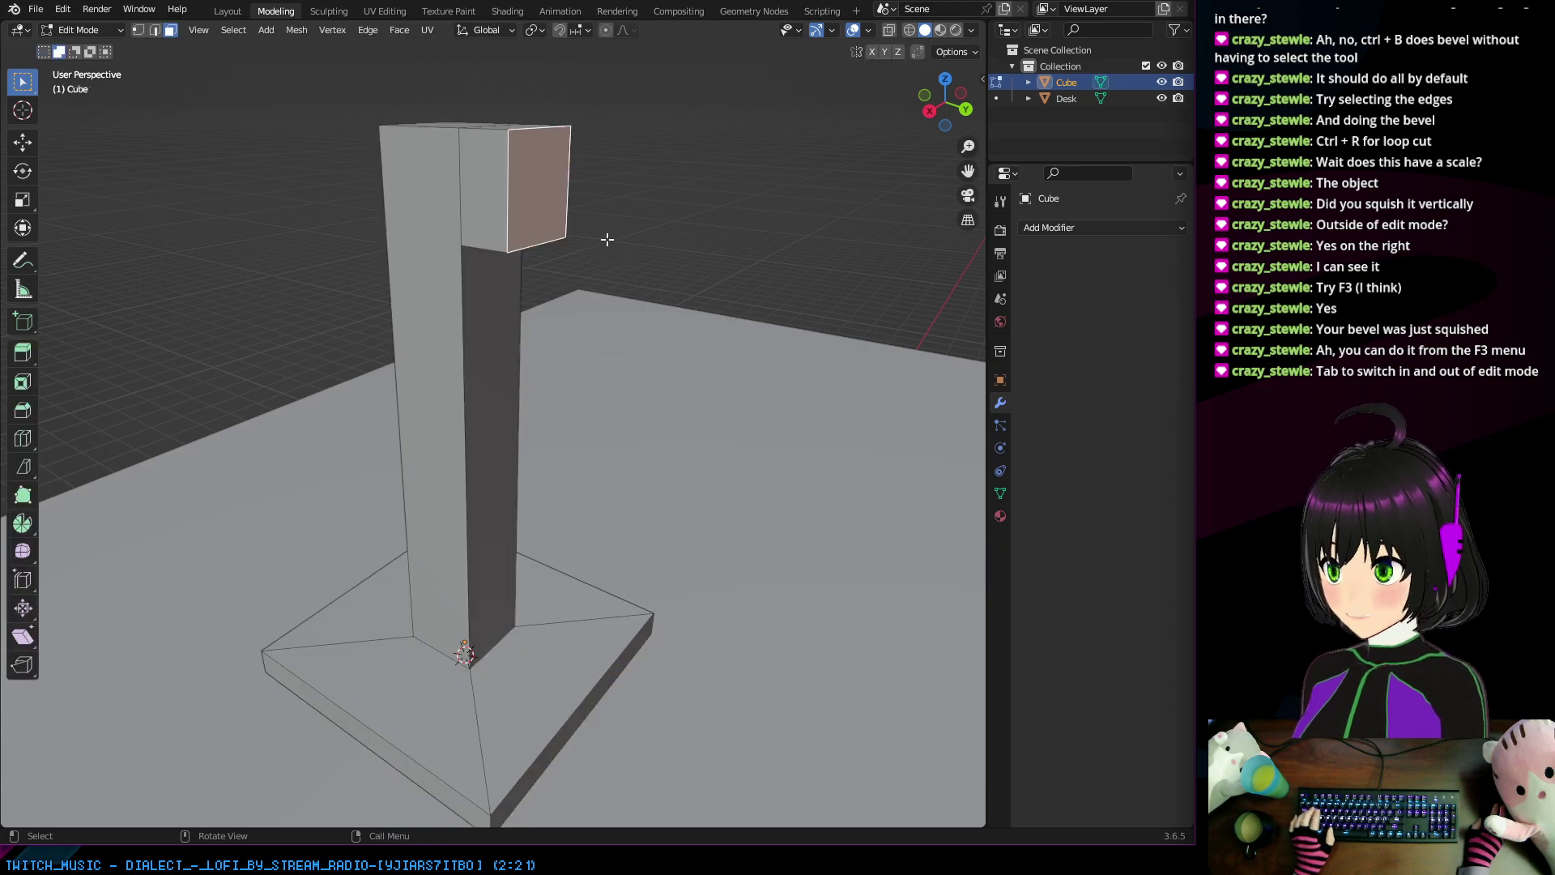
middle_click_drag(604, 235, 108, 366)
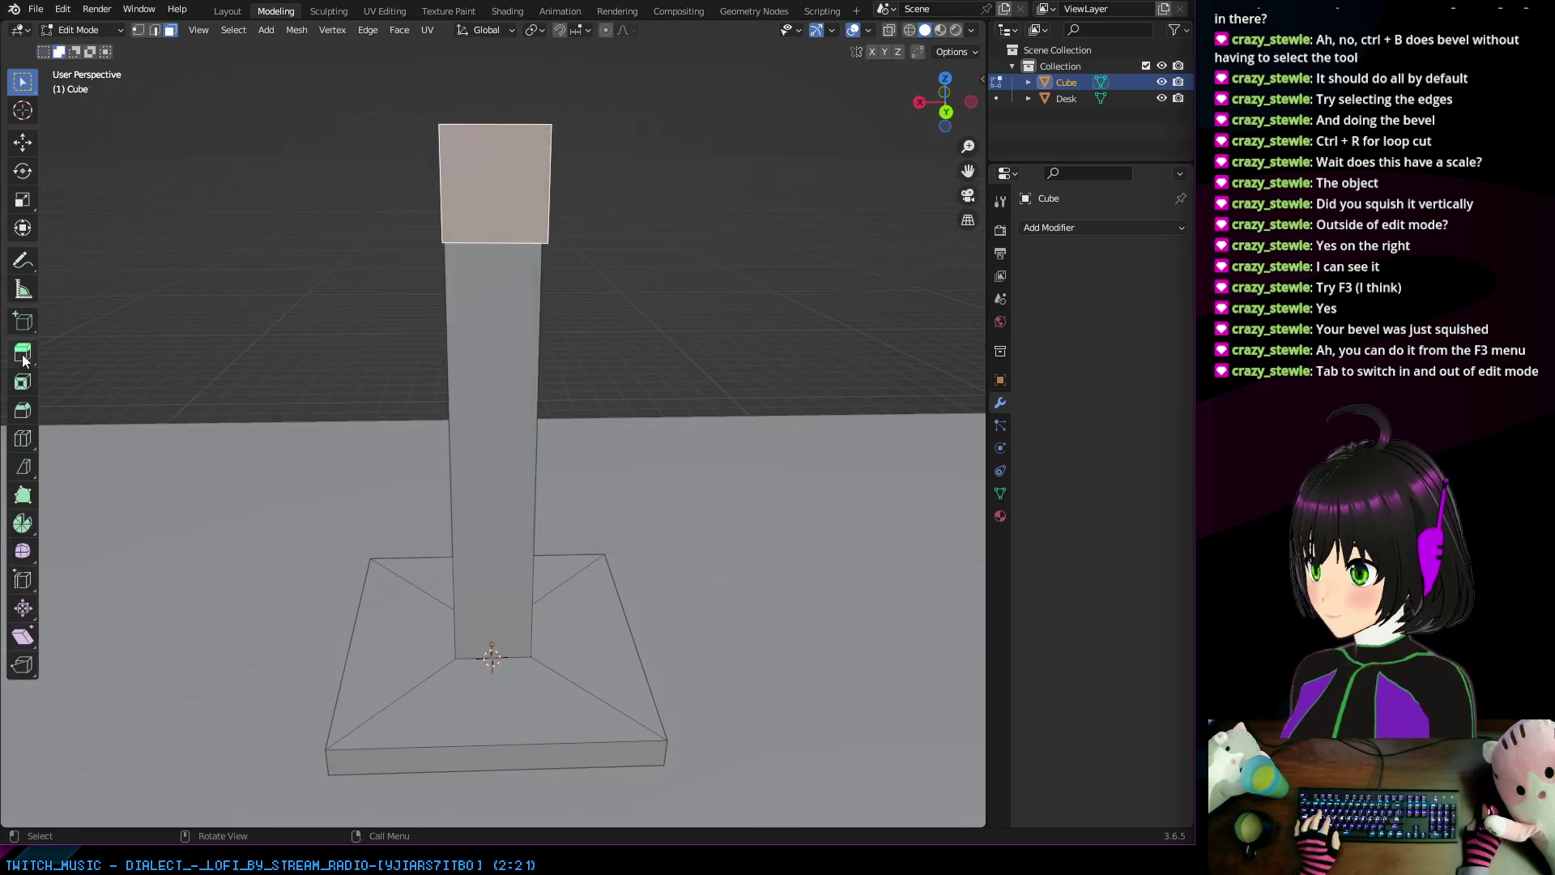
Step: Bevel the side arm's end face with the Bevel tool, undoing and redoing the bevel once
left_click(23, 411)
left_click_drag(495, 186, 478, 216)
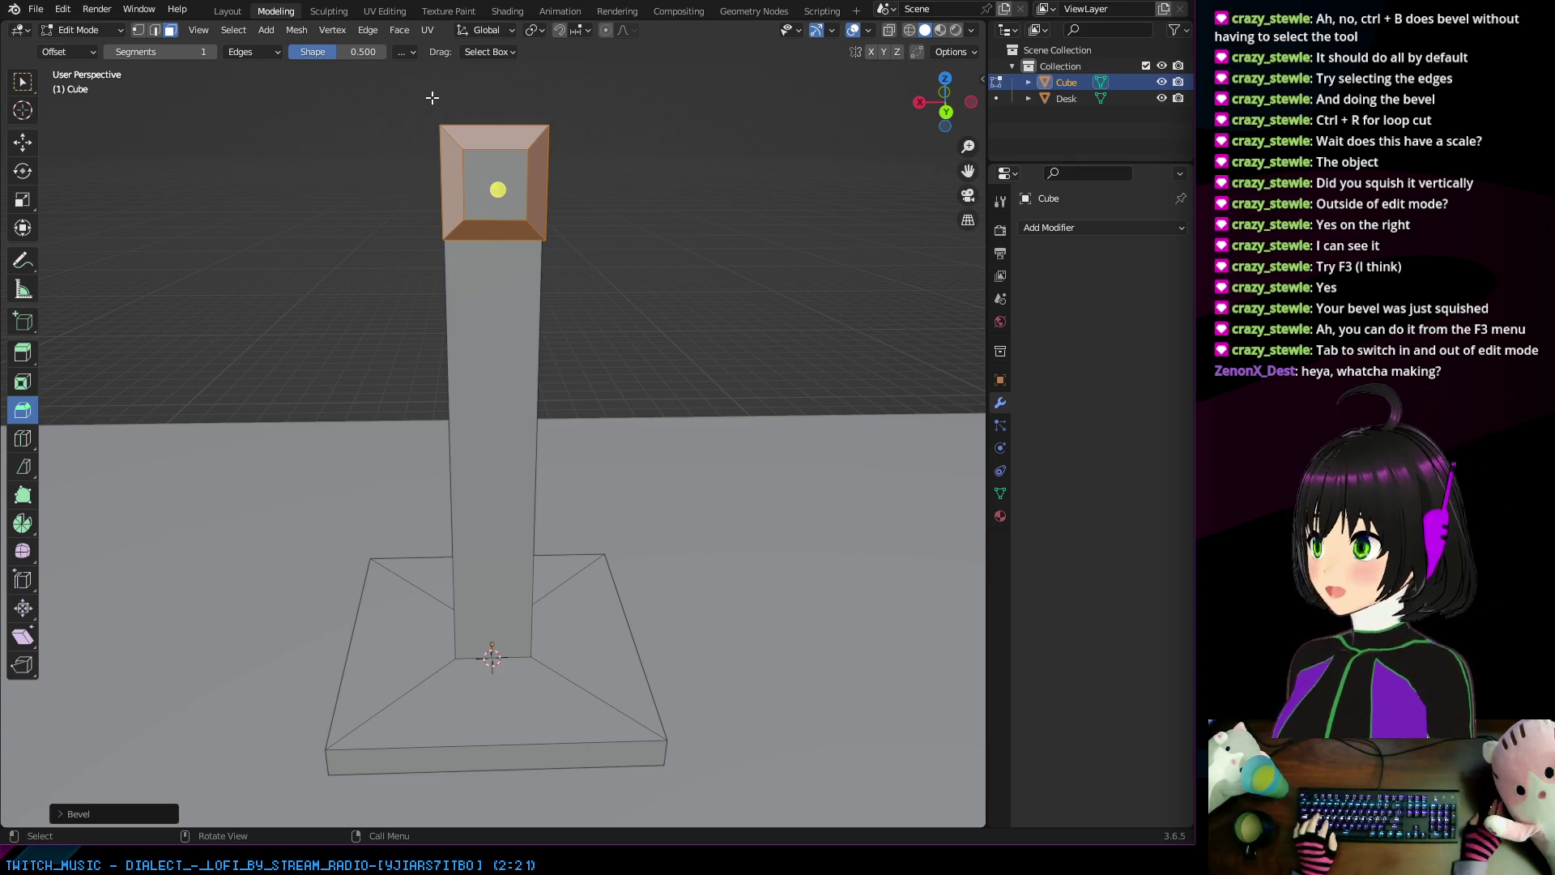
middle_click_drag(432, 97, 564, 436)
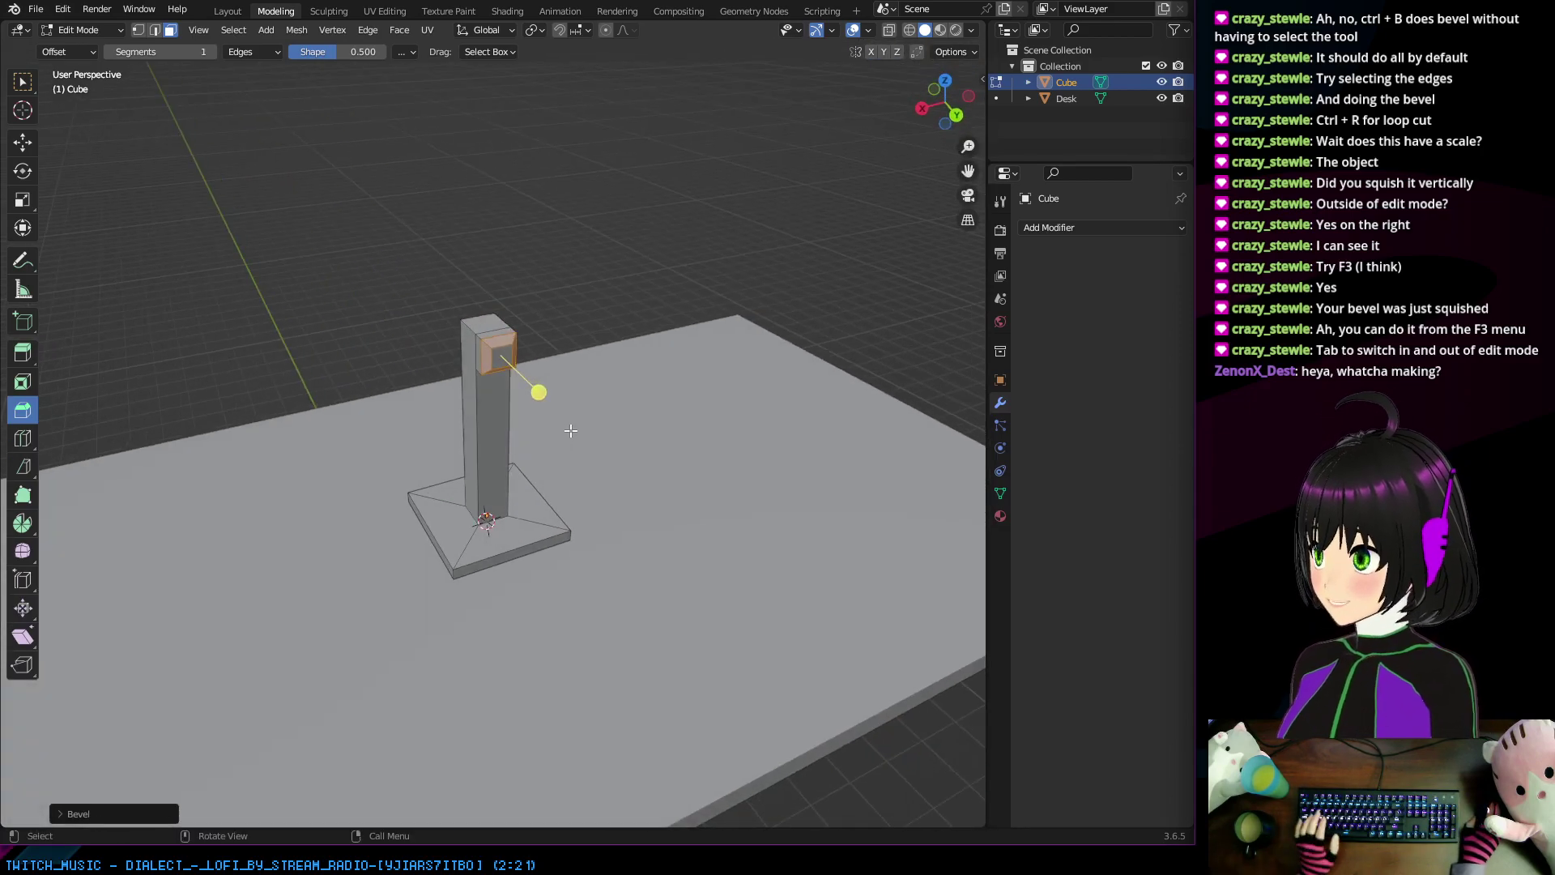
middle_click_drag(547, 413, 544, 292)
key("ctrl+z")
left_click_drag(547, 292, 507, 324)
middle_click_drag(508, 323, 579, 310)
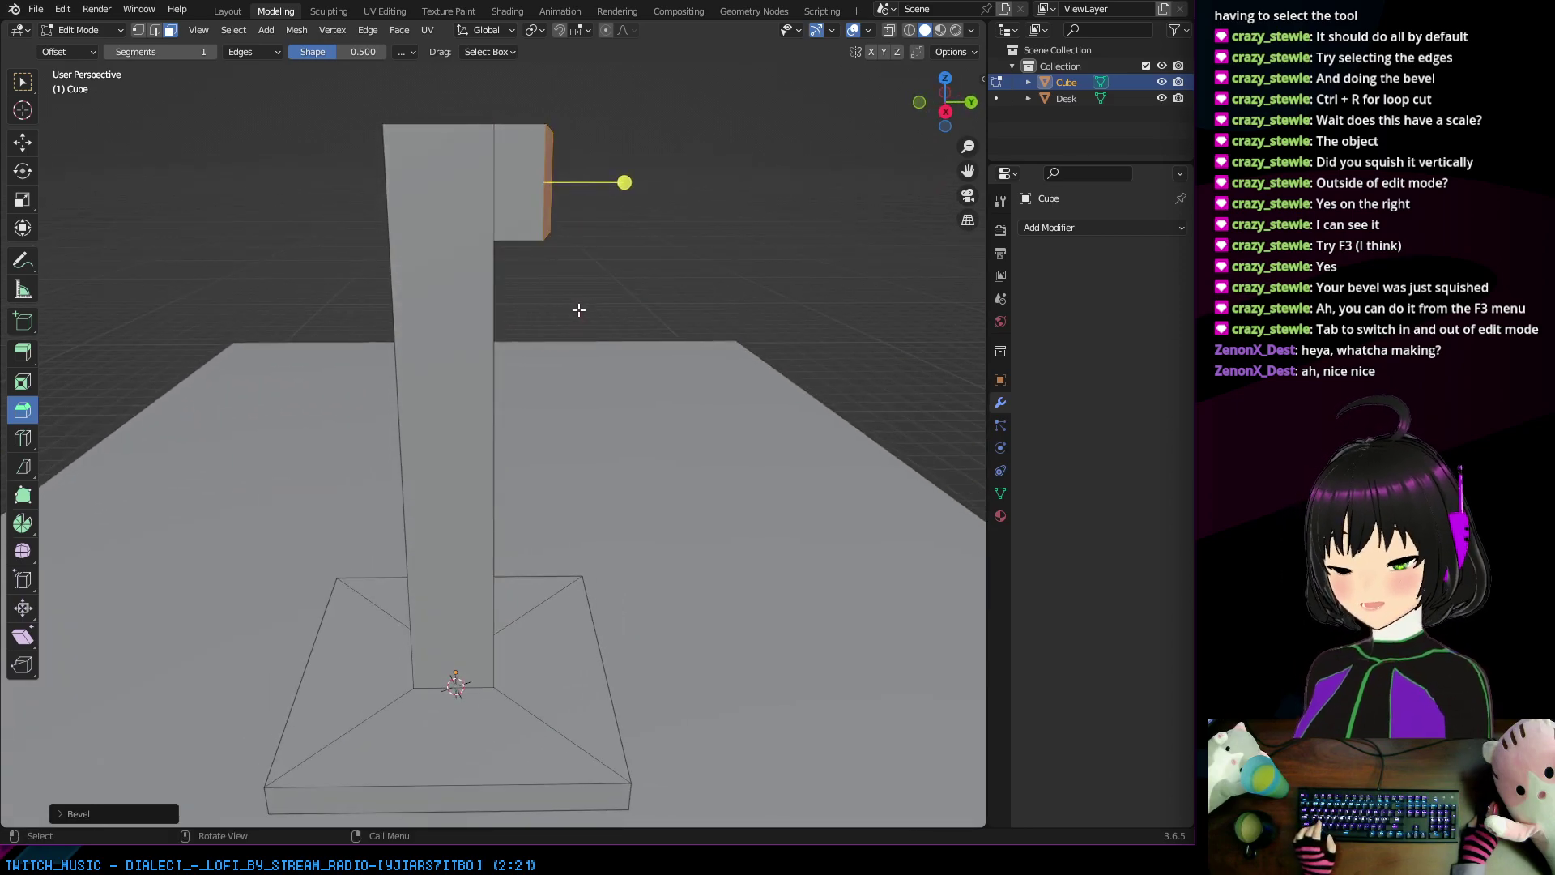
middle_click_drag(579, 309, 449, 270)
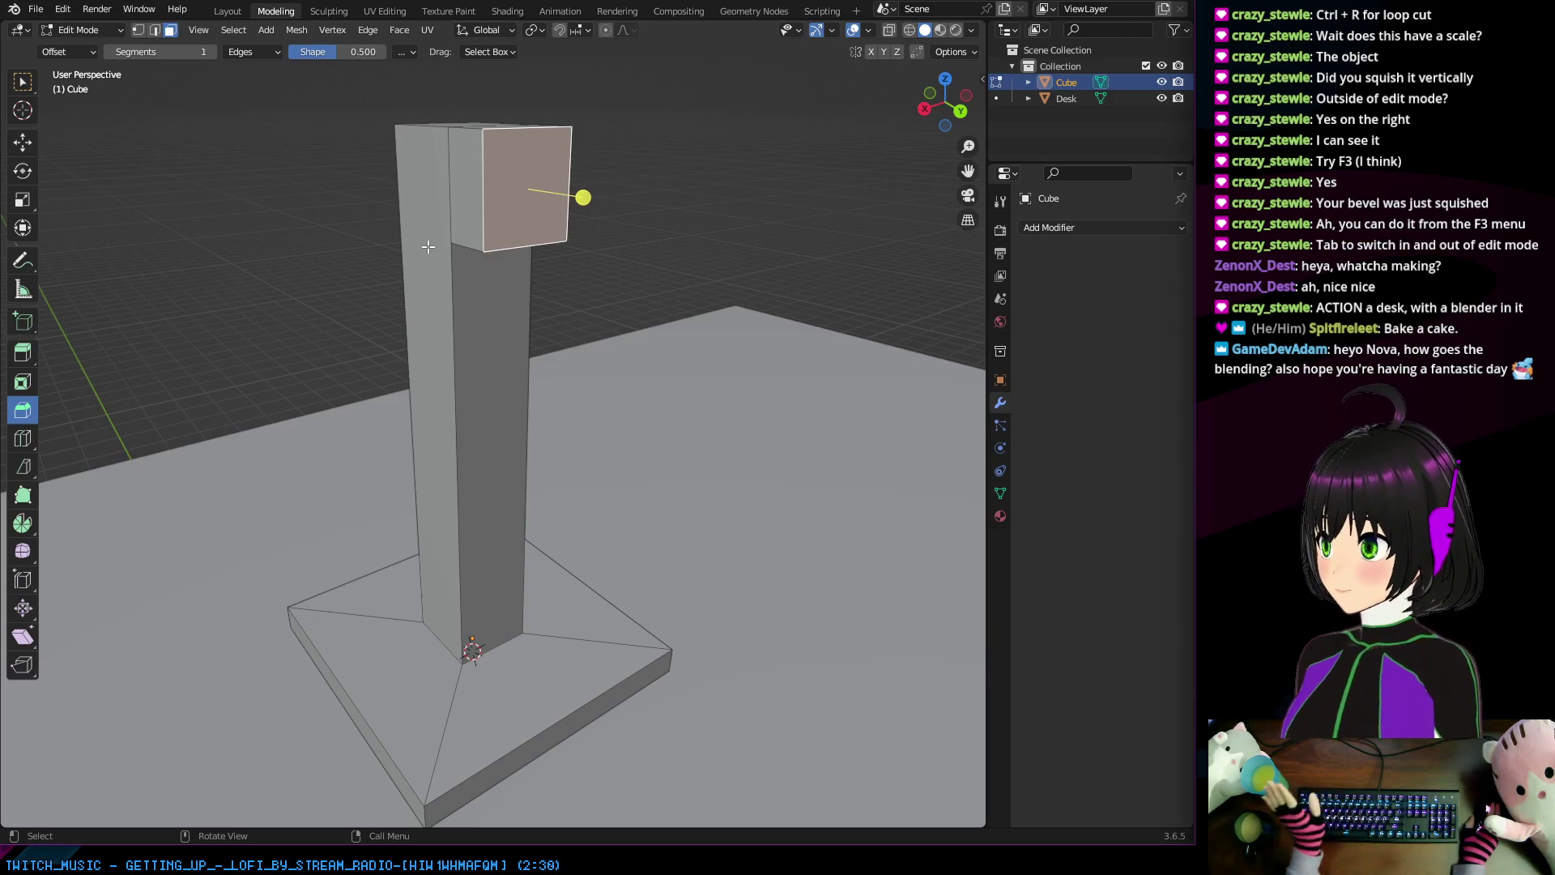
middle_click_drag(451, 330, 498, 345)
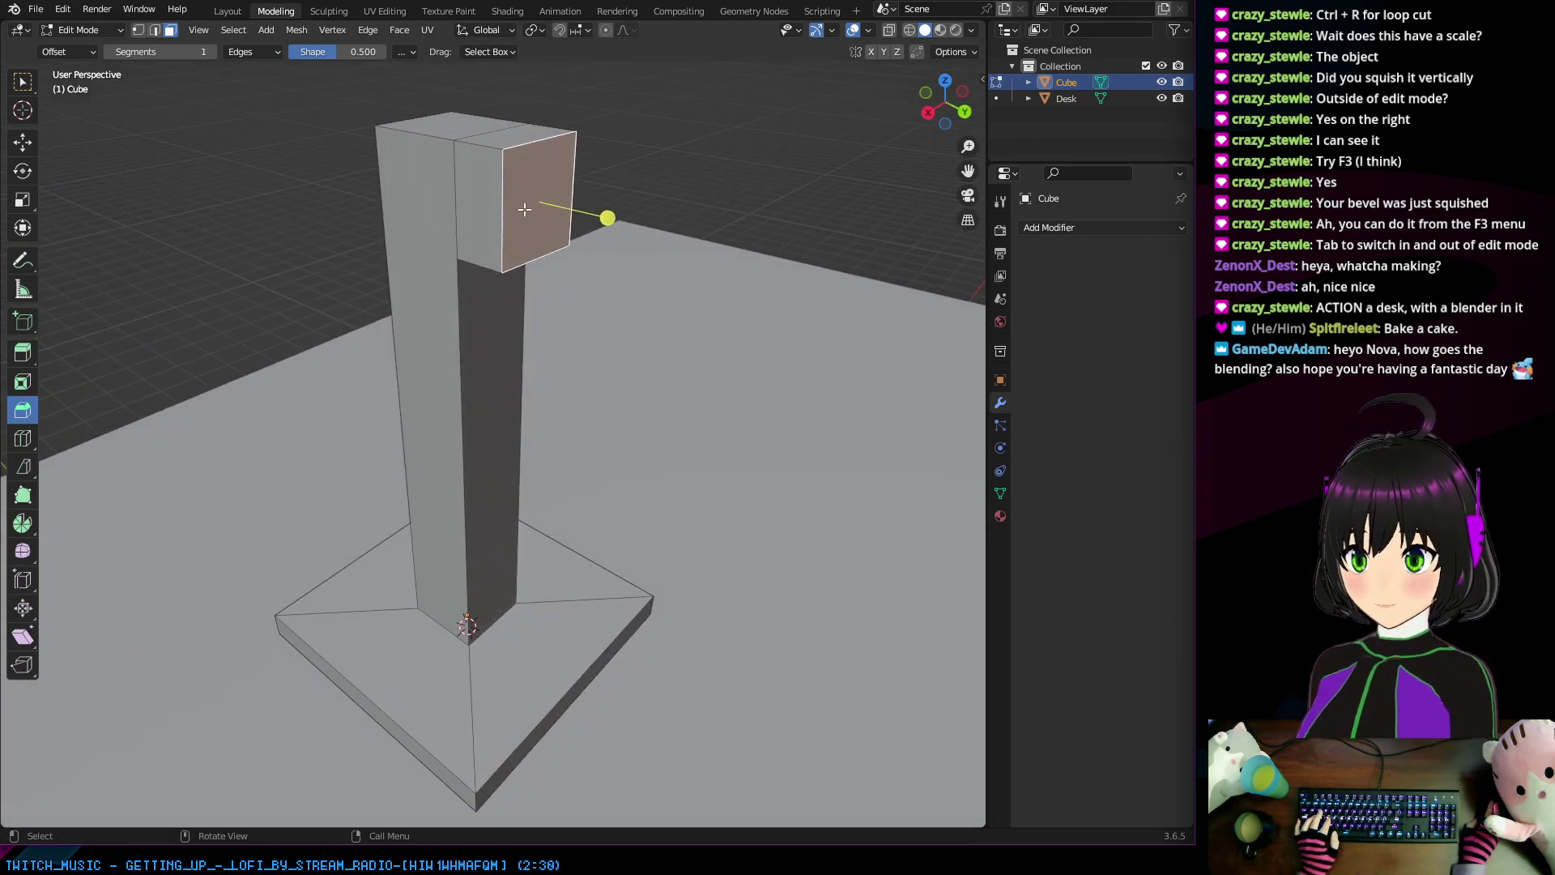
middle_click_drag(518, 212, 409, 220)
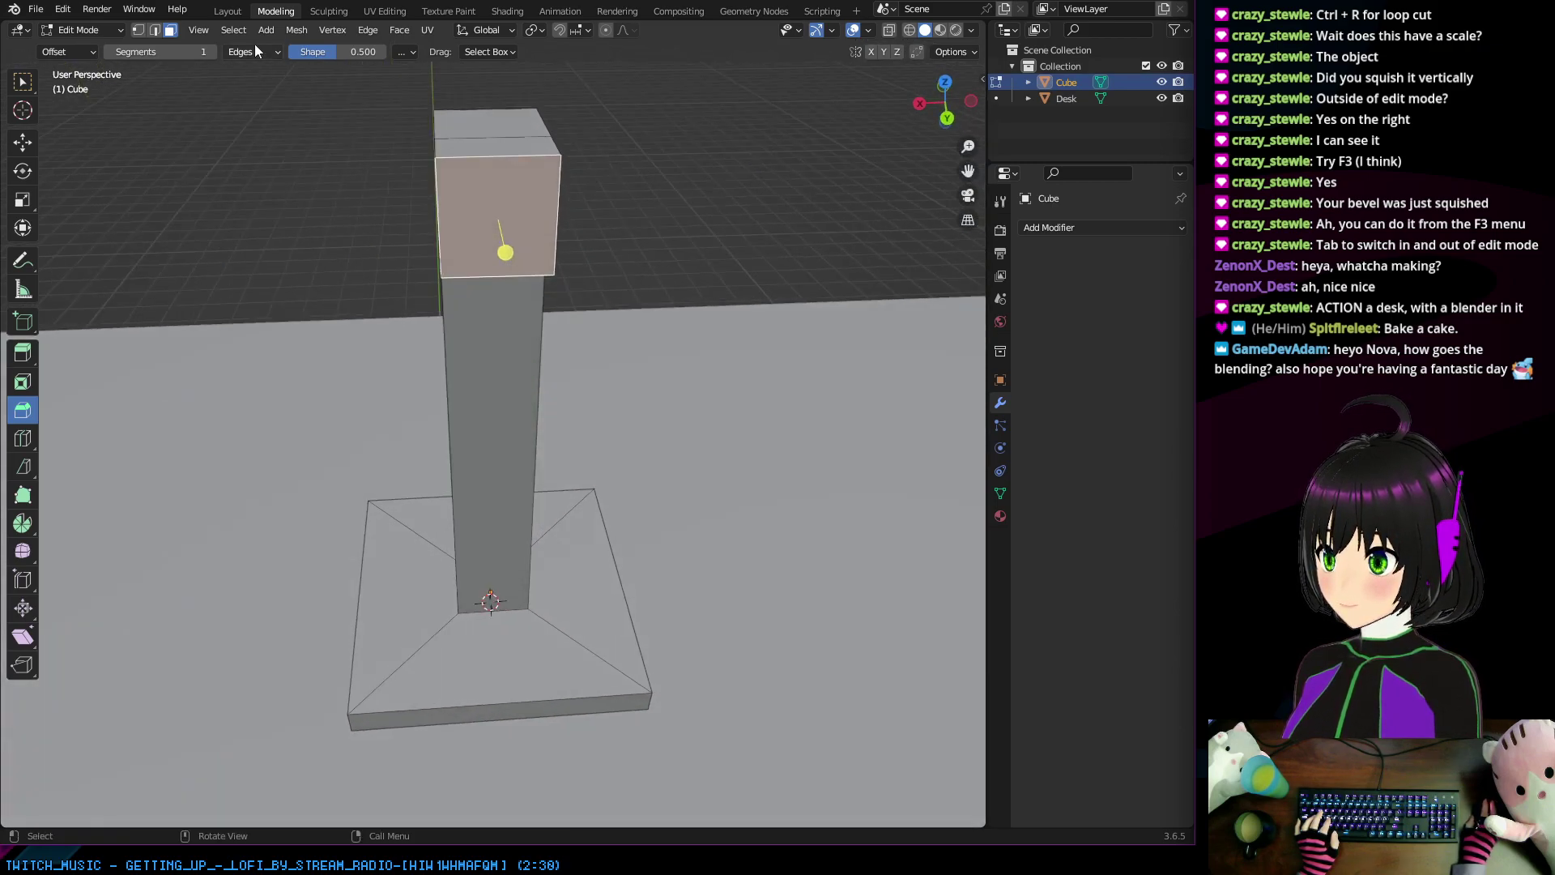
Step: Add a new mesh cube and move it up to the pillar top beside the side arm
left_click(265, 31)
left_click(285, 68)
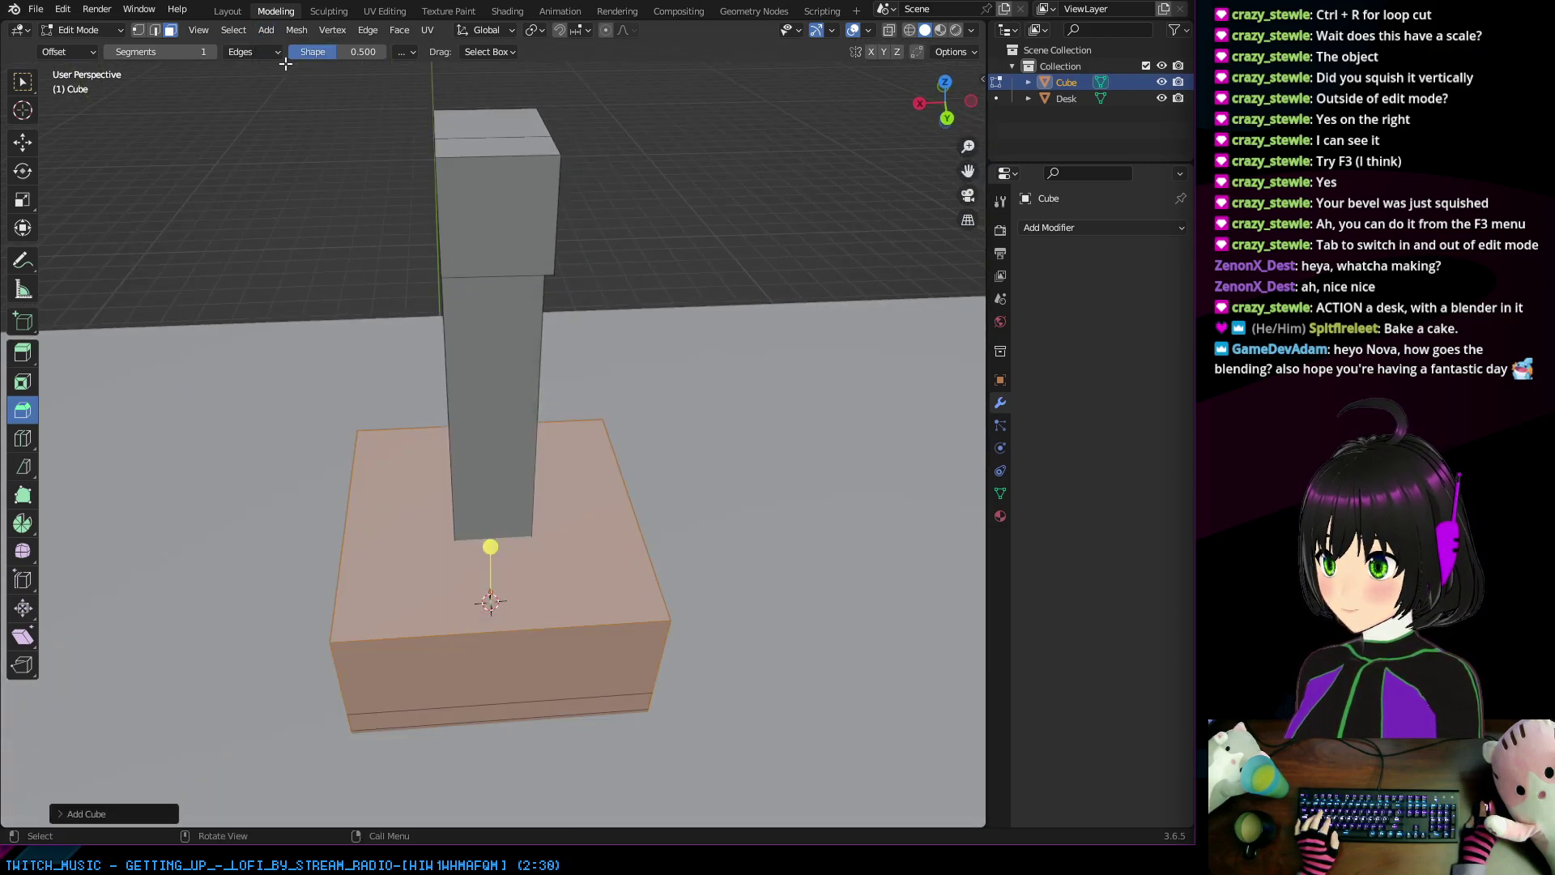
middle_click_drag(318, 134, 317, 405)
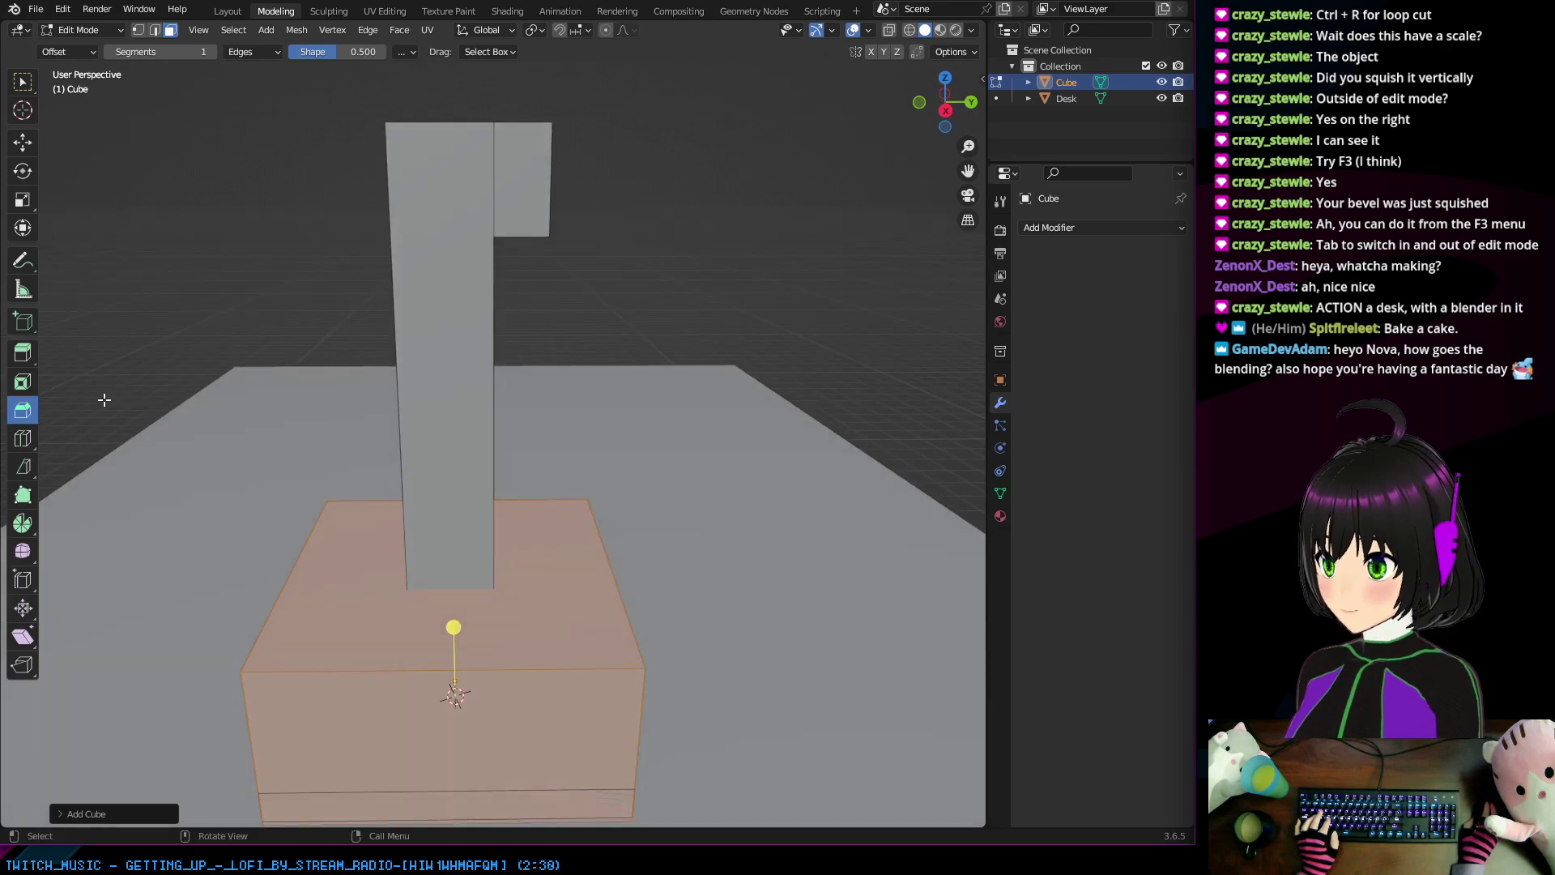
left_click(23, 146)
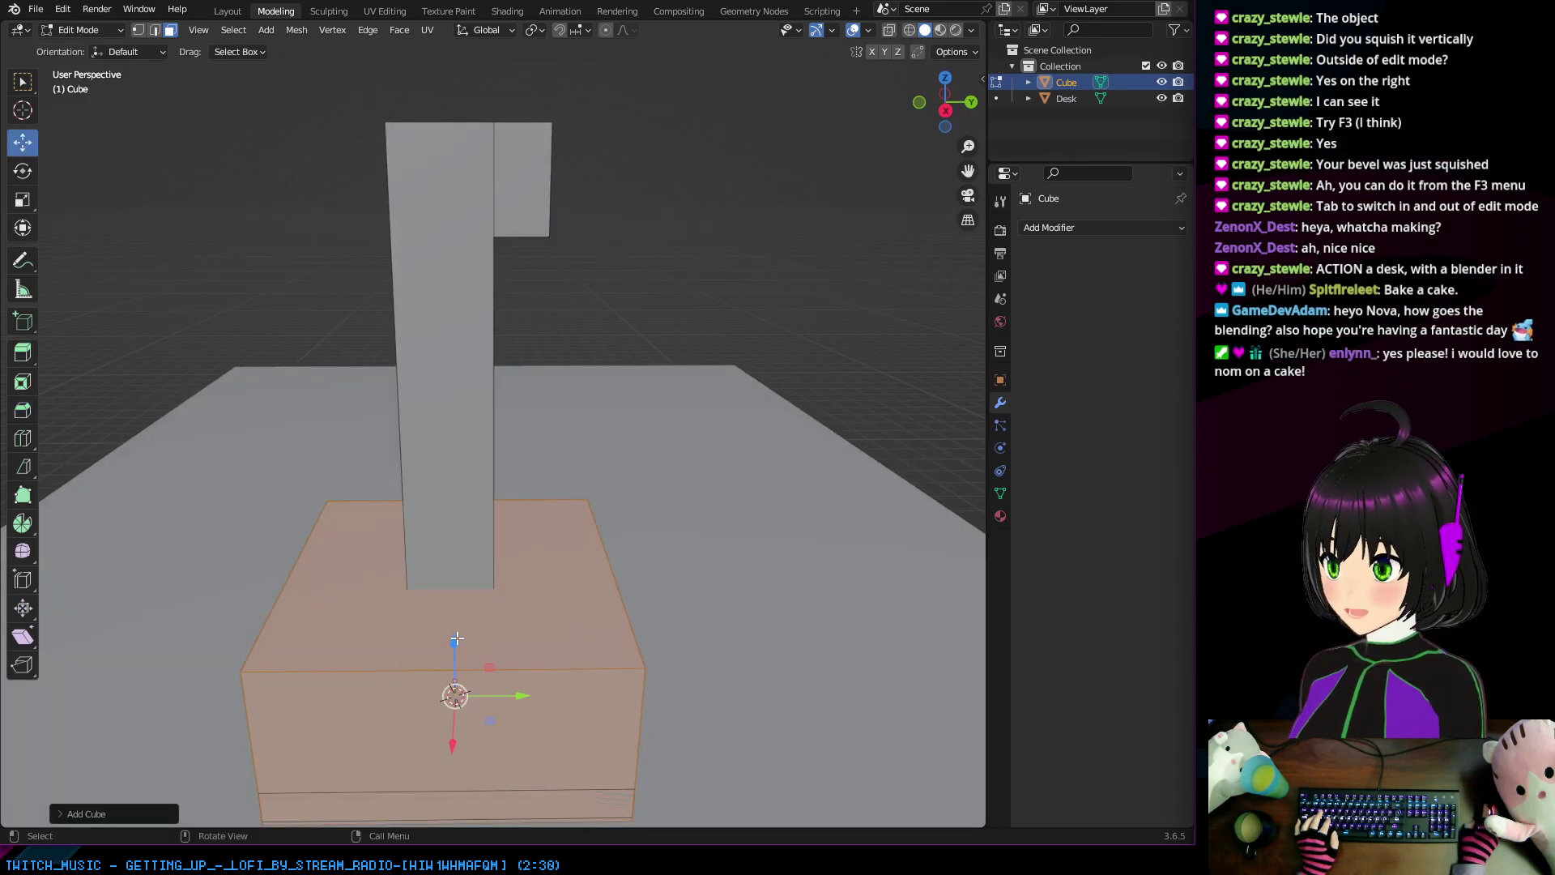
left_click_drag(456, 639, 801, 314)
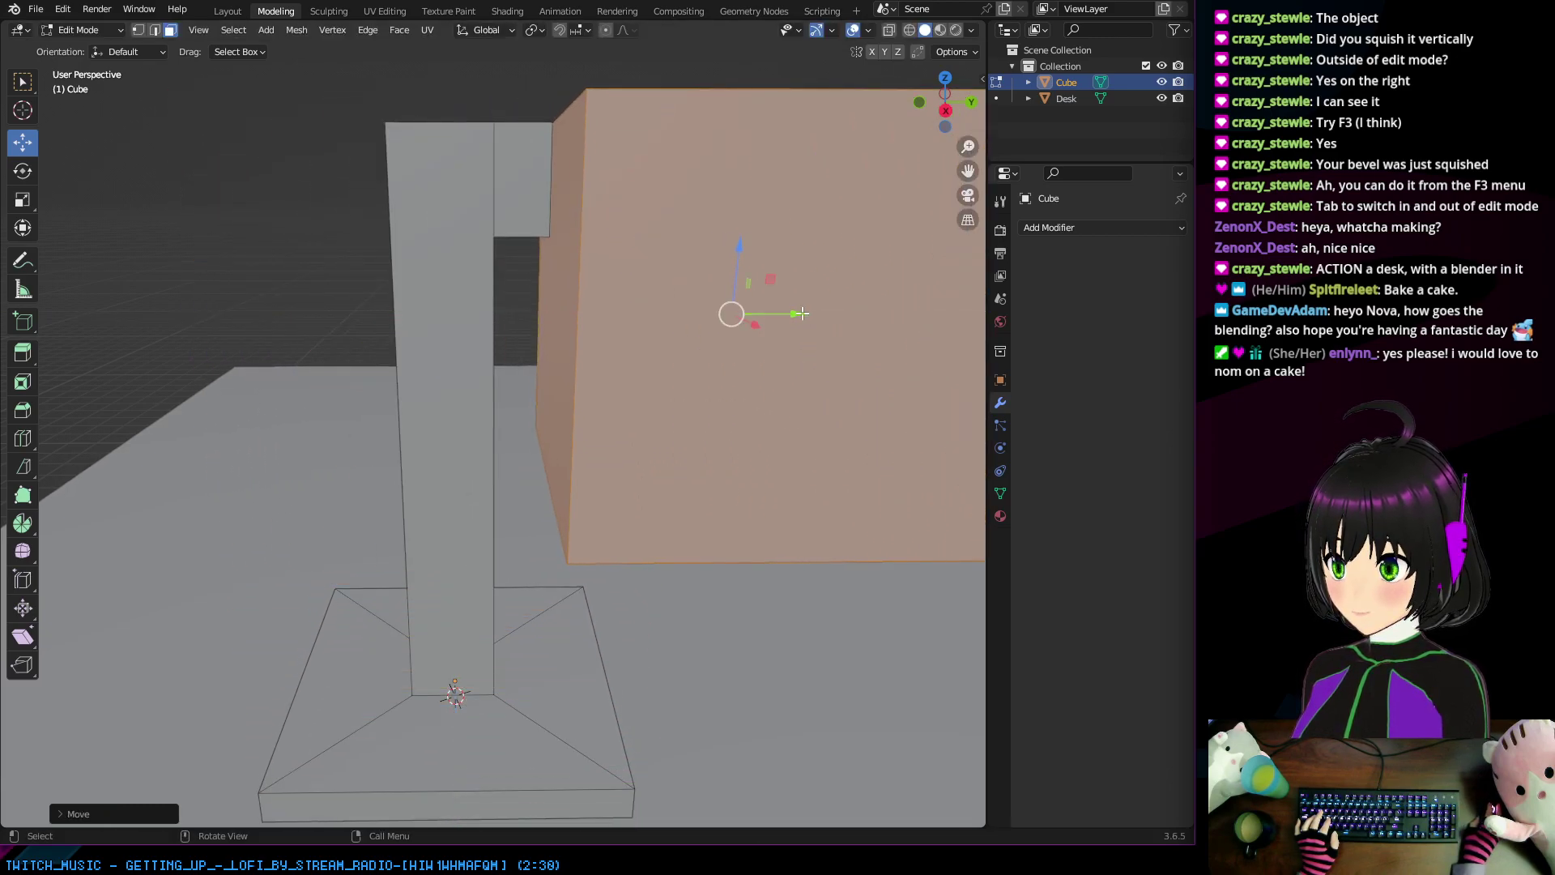
left_click_drag(745, 252, 755, 112)
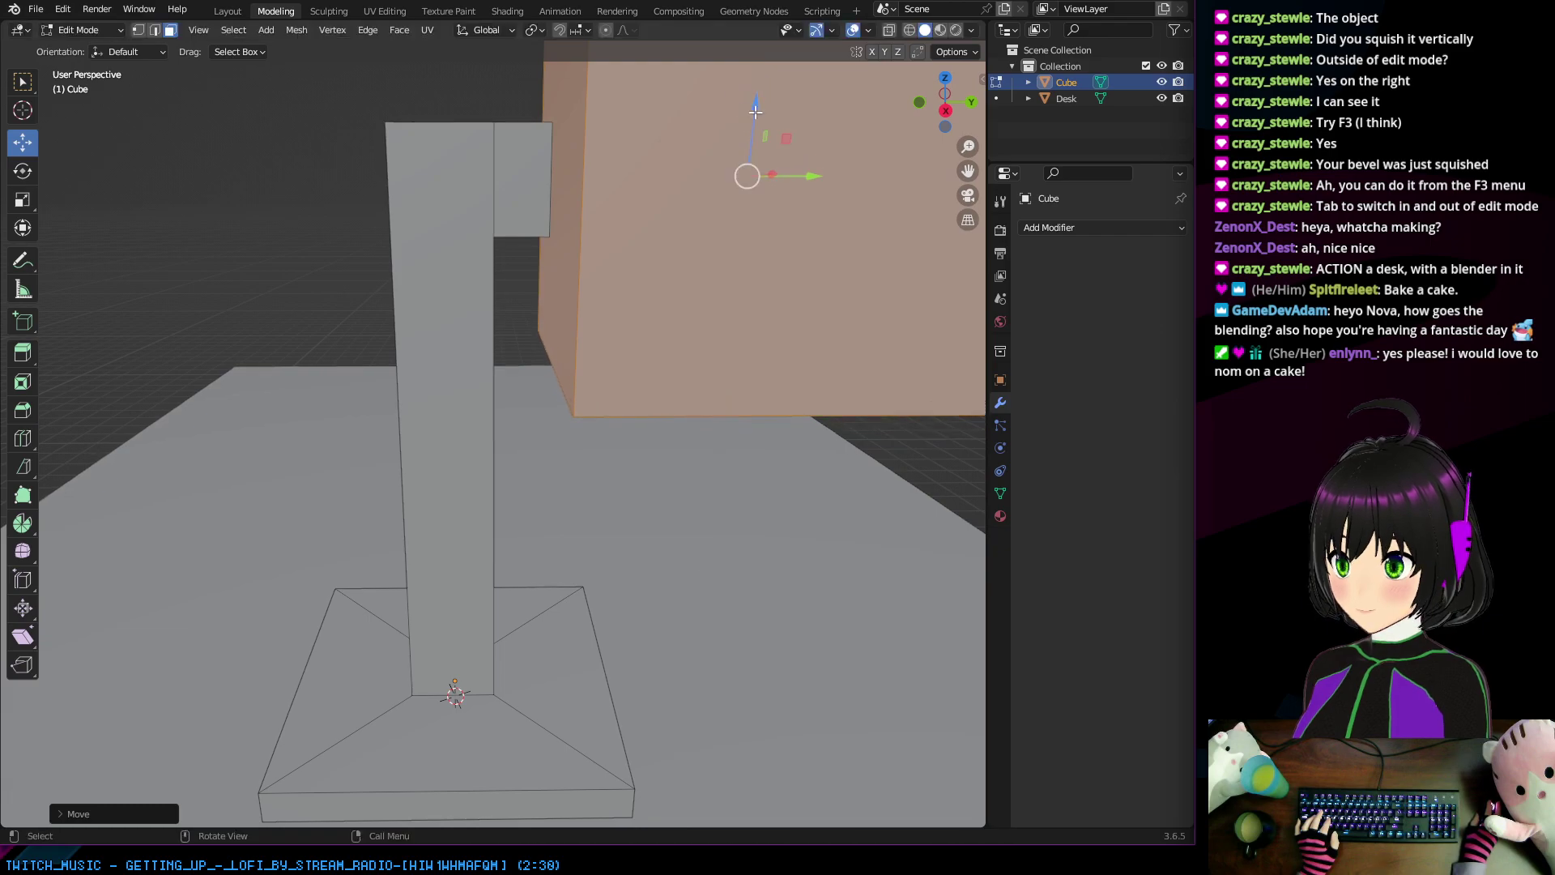
left_click_drag(818, 180, 800, 180)
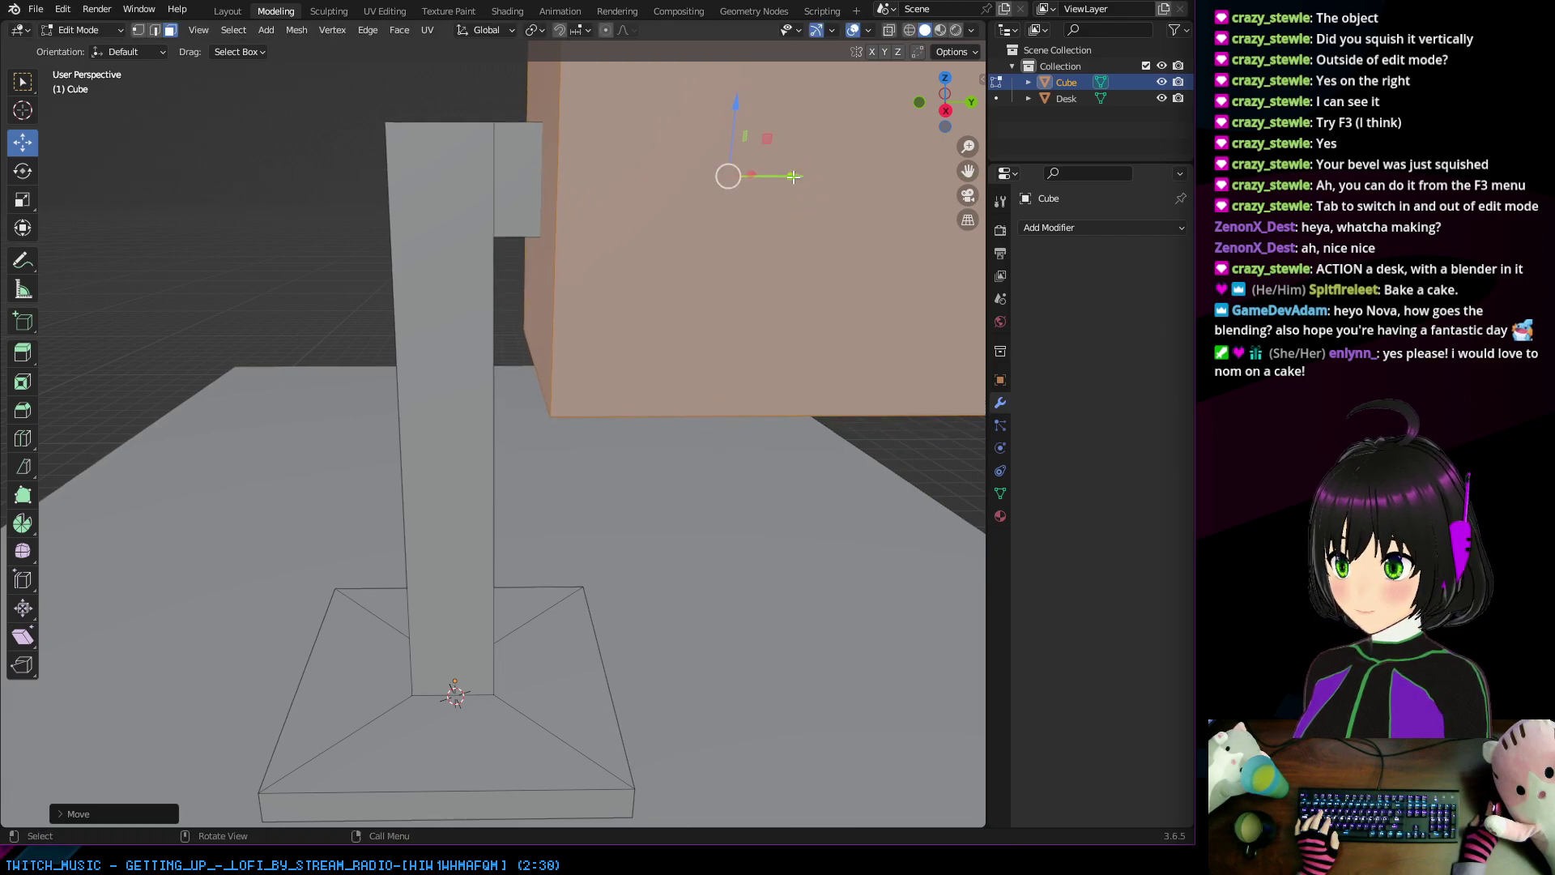
scroll(755, 207, "down", 5)
middle_click_drag(755, 207, 633, 195)
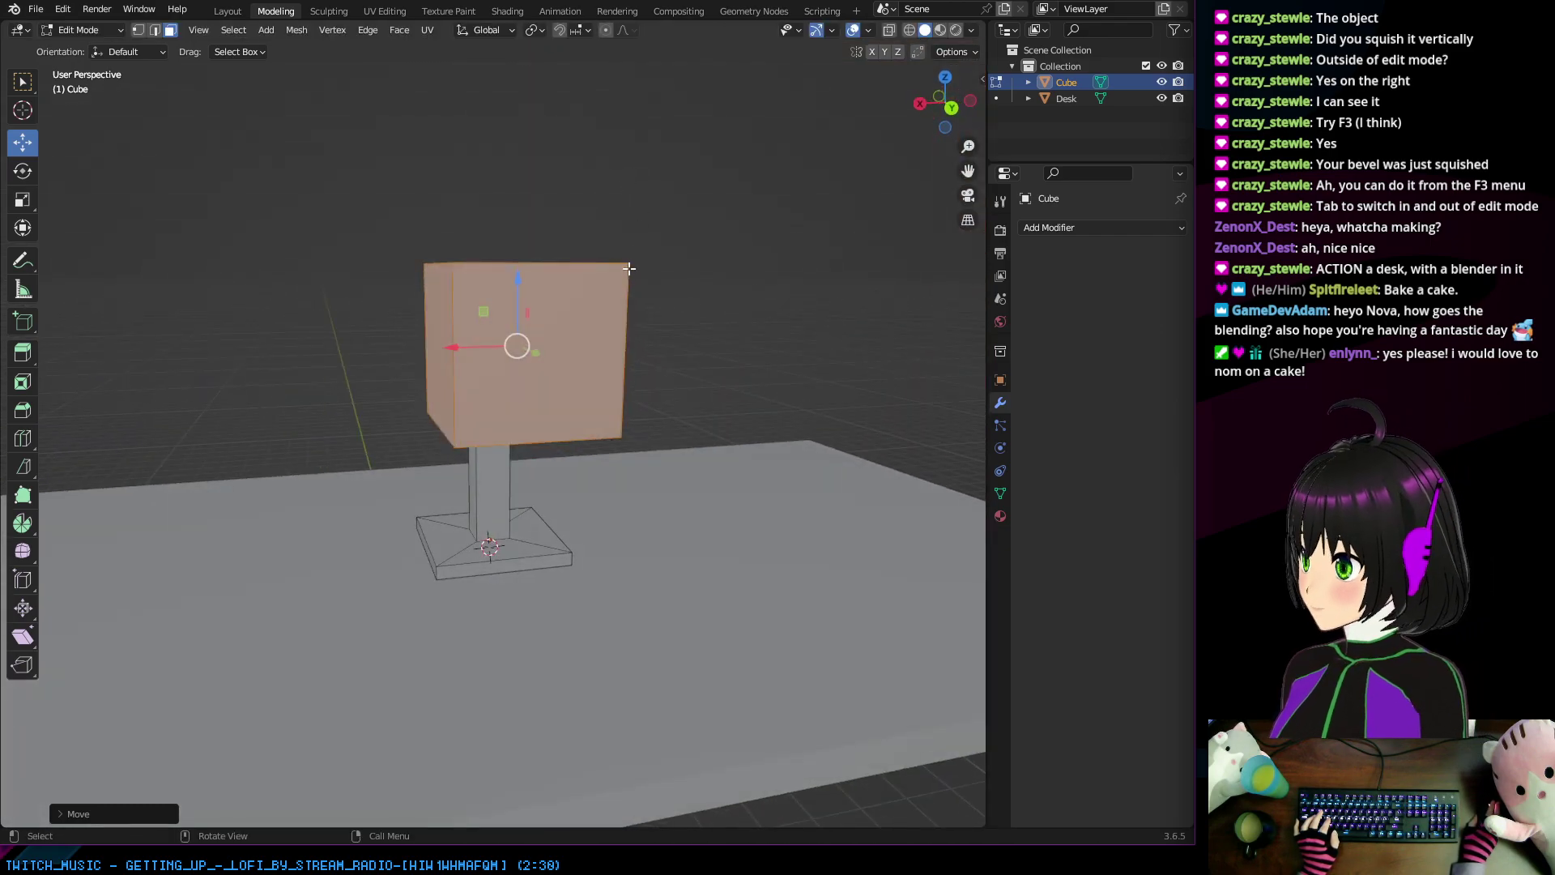
middle_click_drag(629, 309, 659, 337)
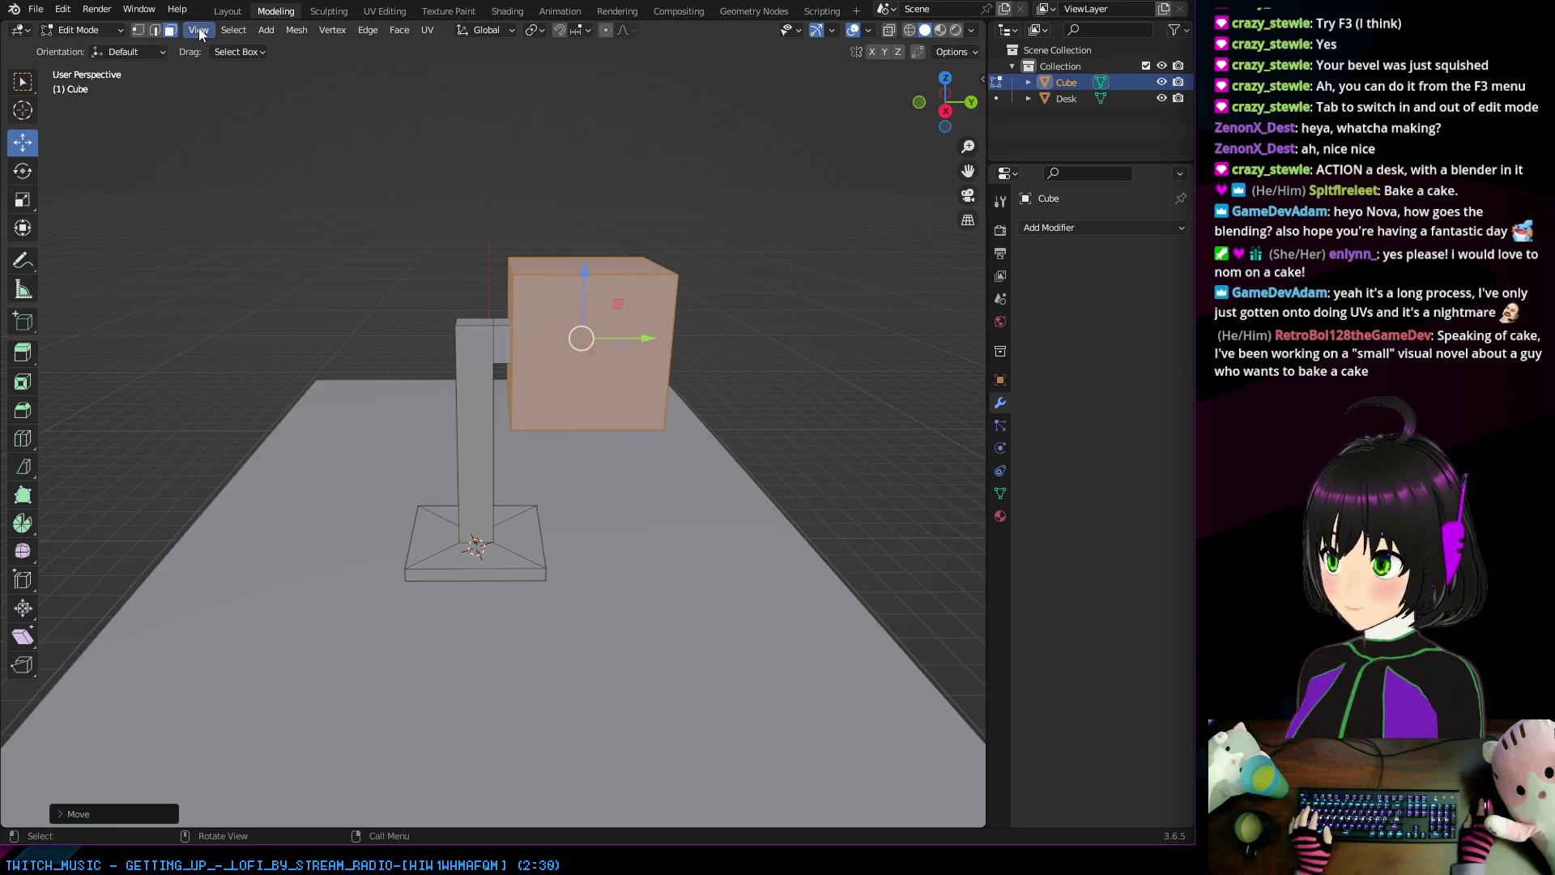
Step: Expand Cube and Desk in the Outliner to show Cube.002 and Cylinder, ending in Object Mode
key("Tab")
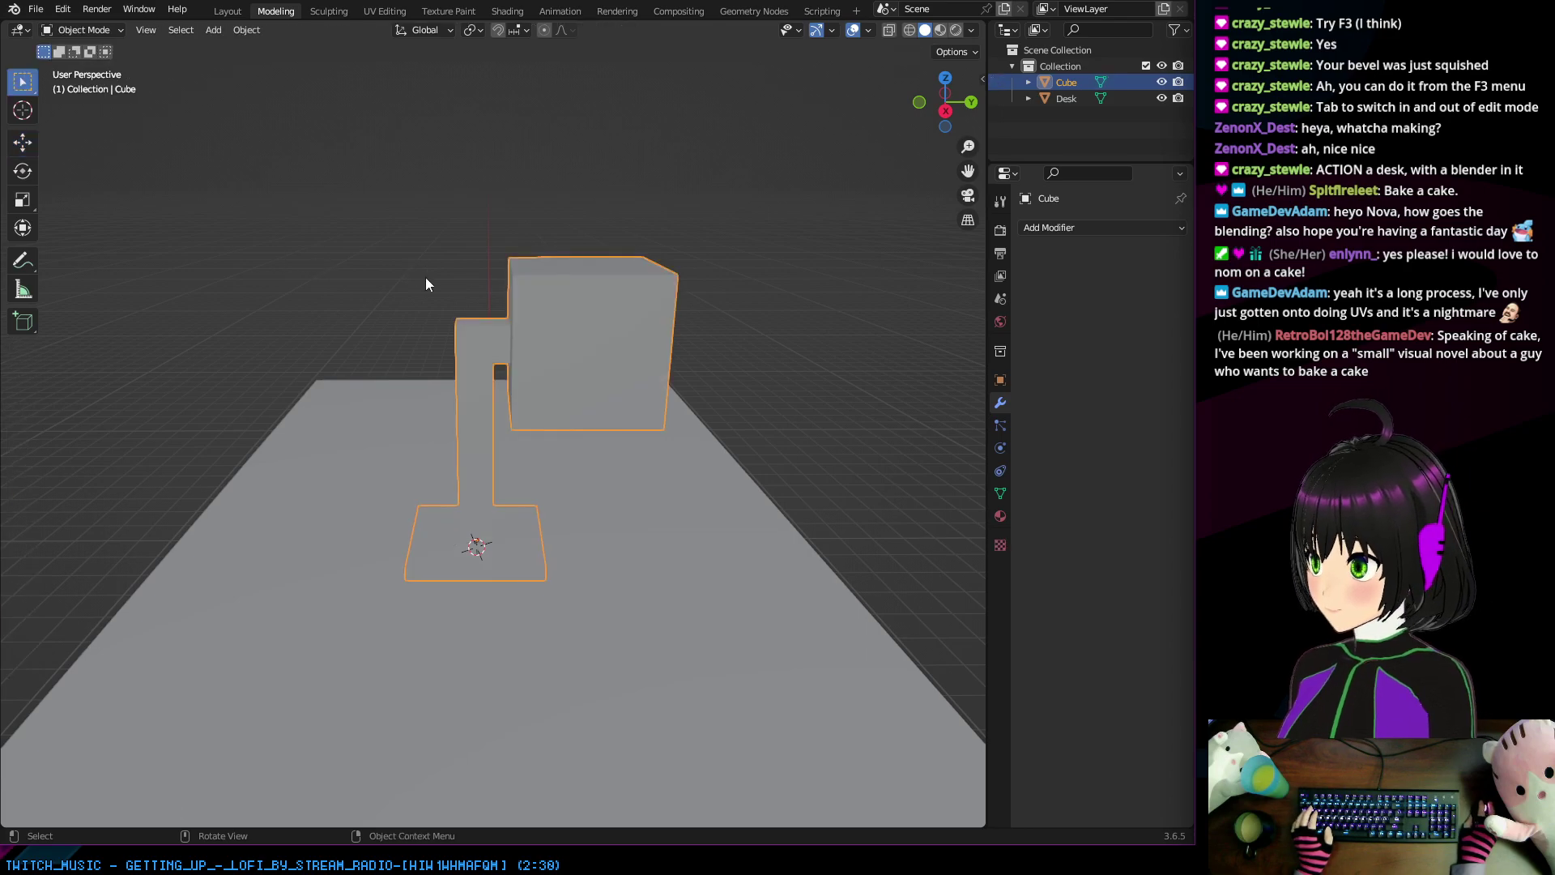
key("Tab")
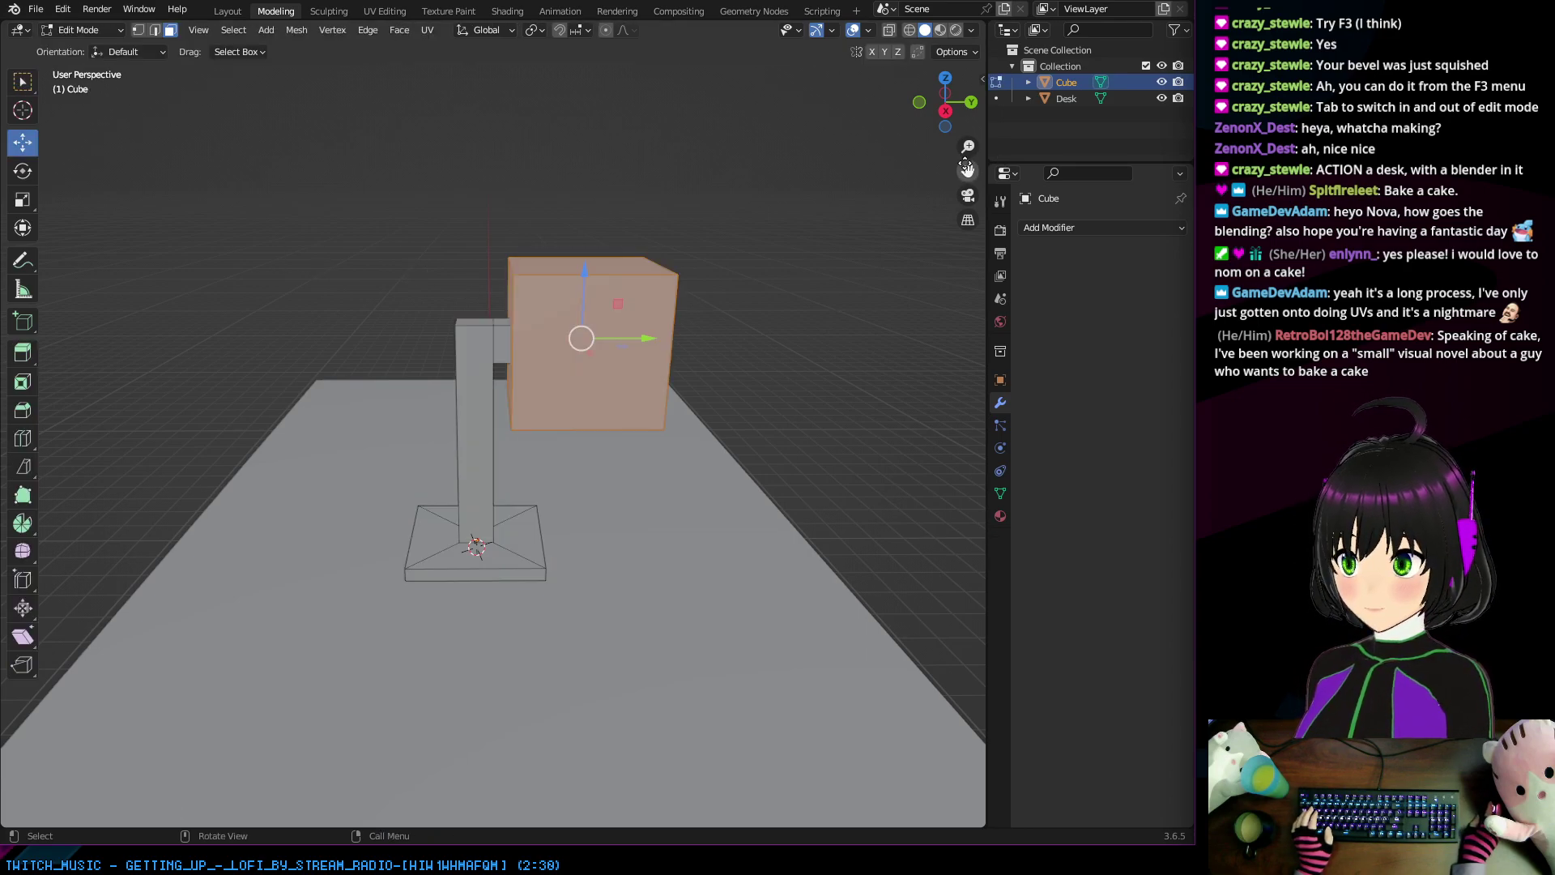
left_click(1027, 82)
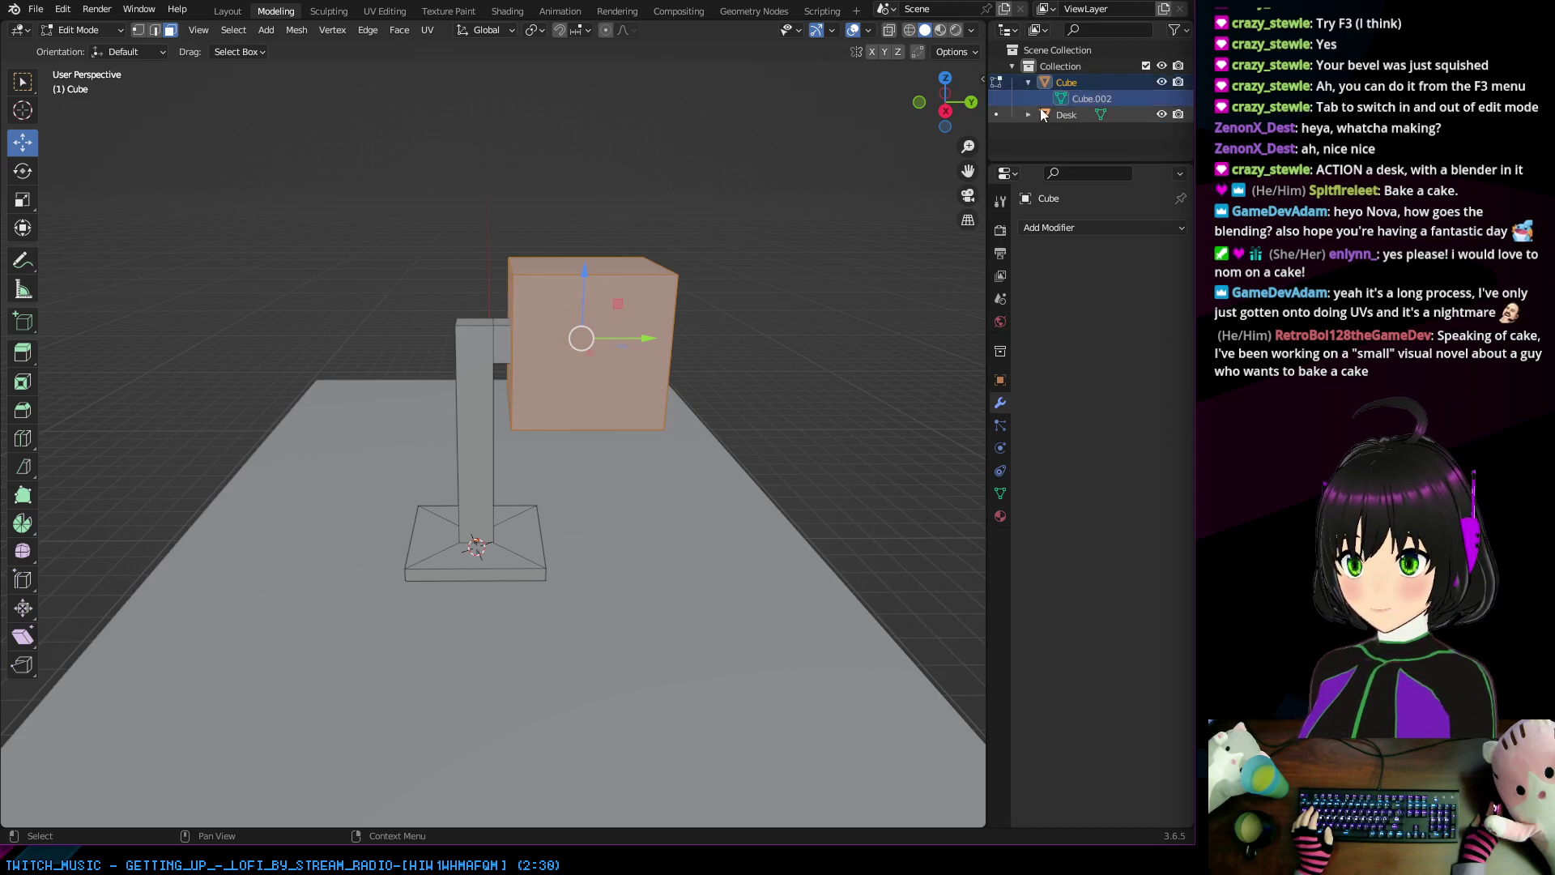
left_click(1027, 114)
left_click(1076, 130)
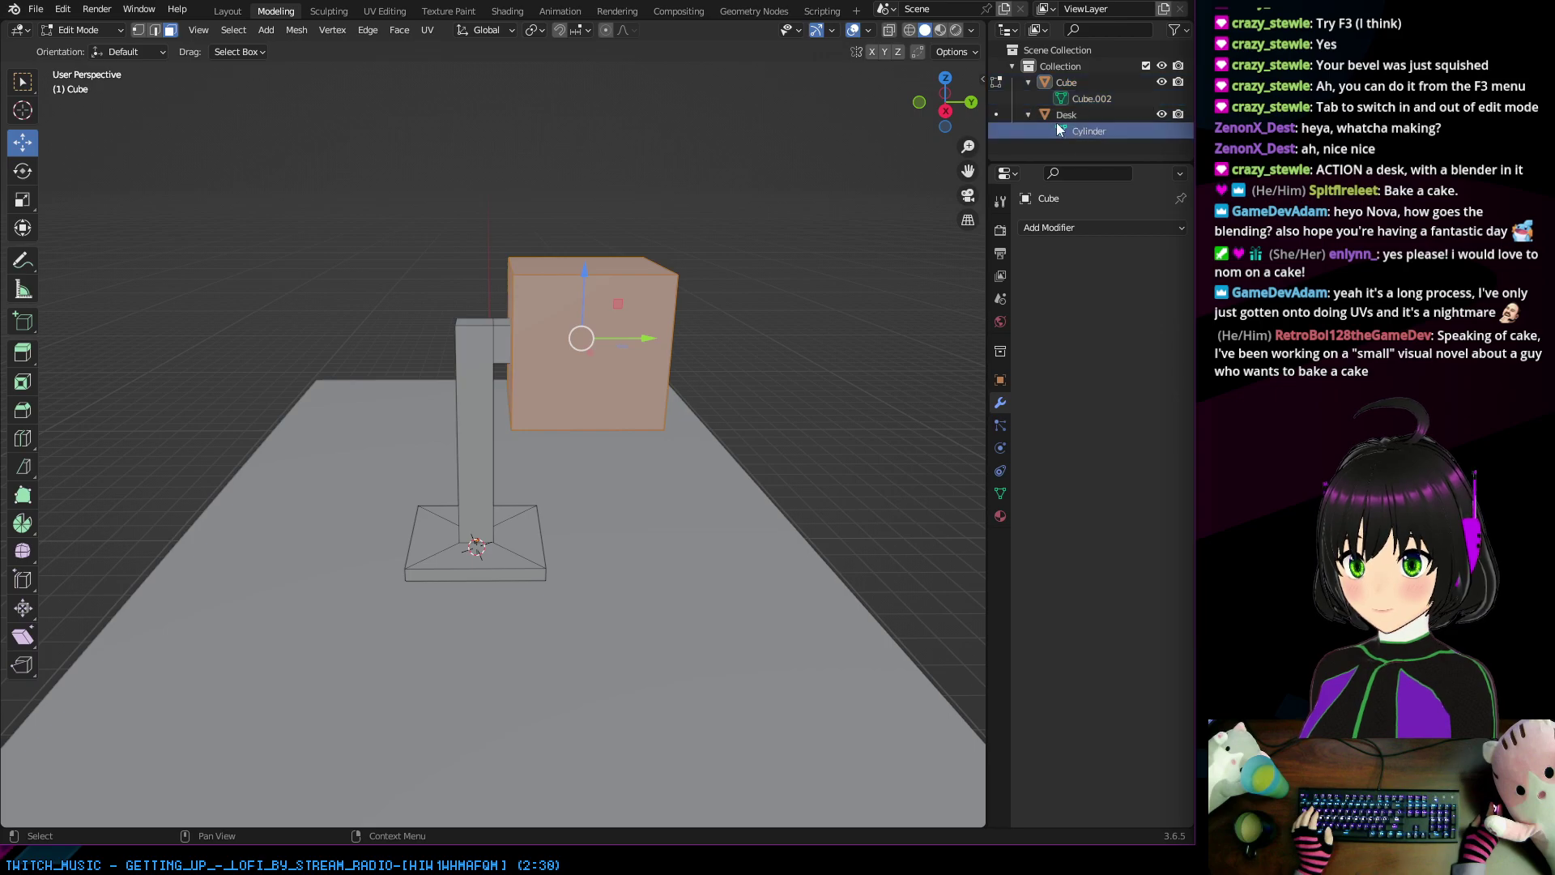
left_click(1085, 98)
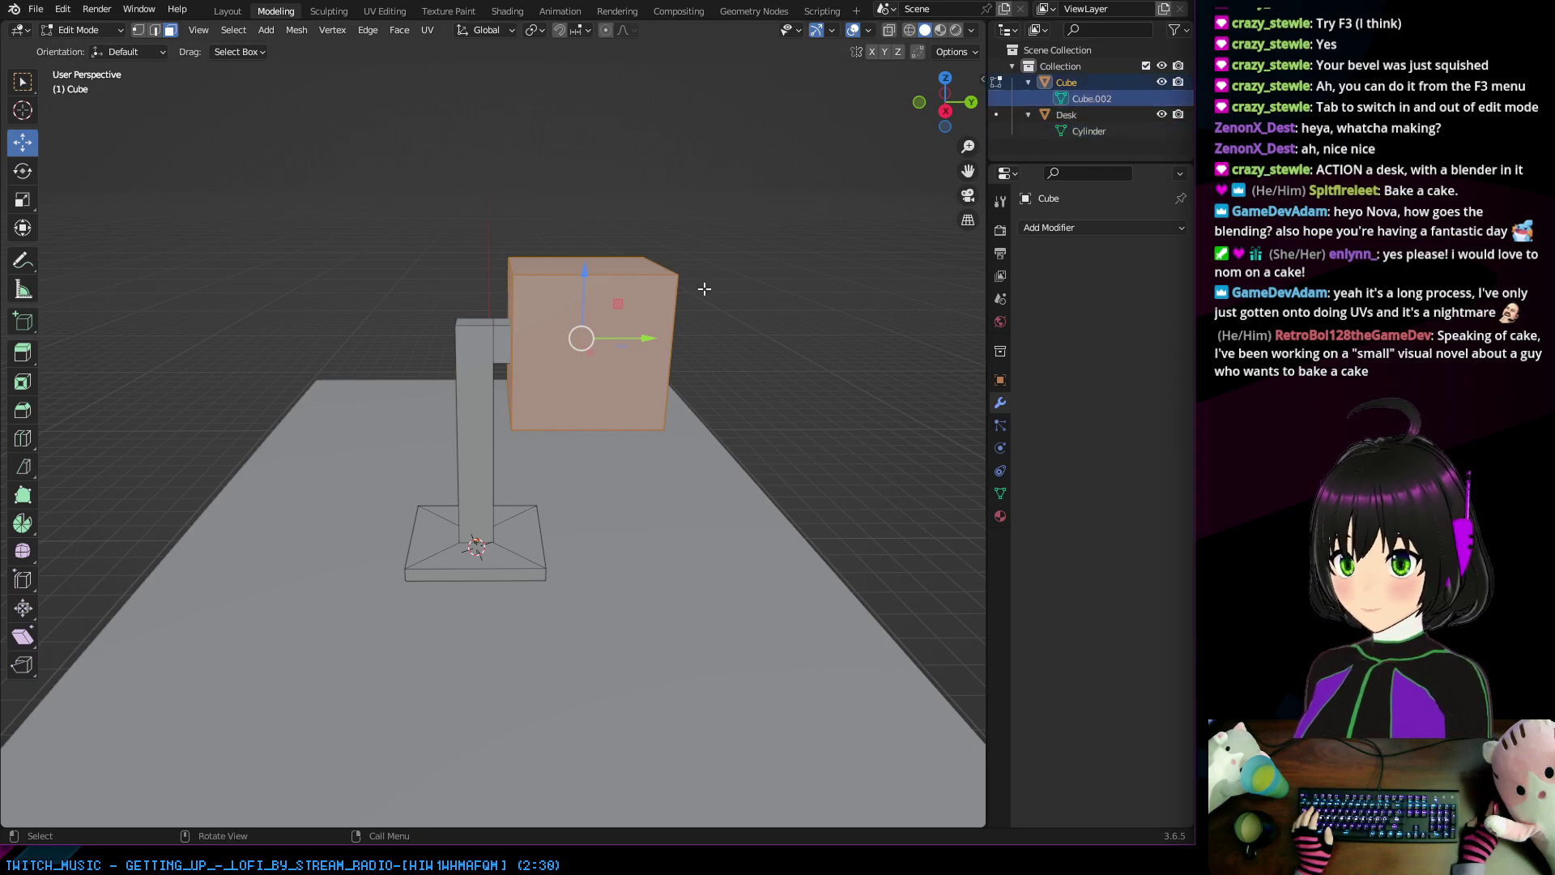
key("Tab")
key("Tab")
key("Tab")
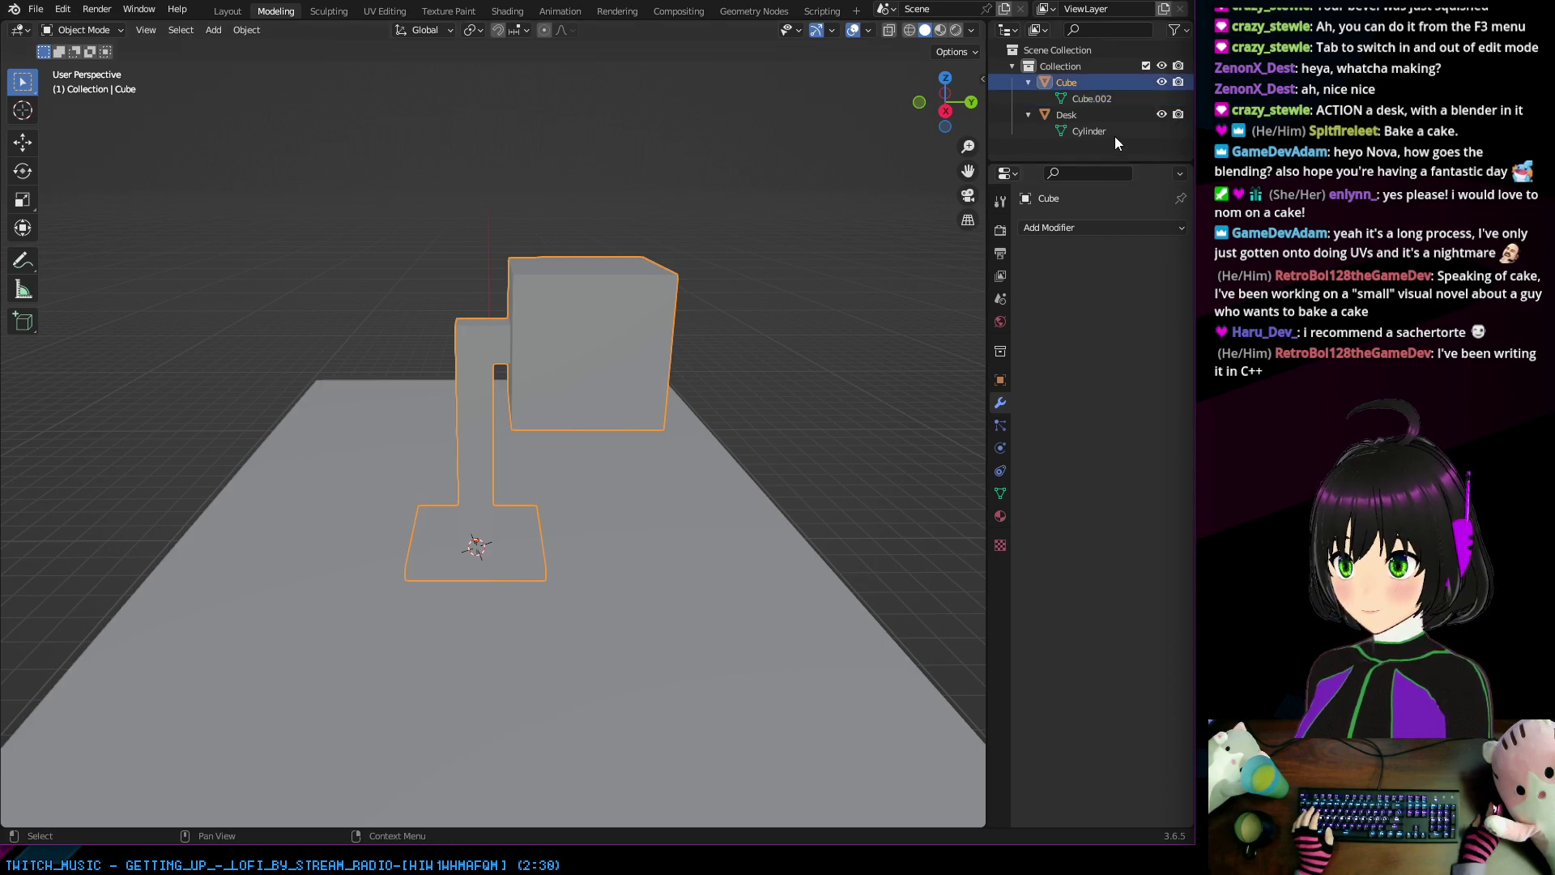
Step: Enter Edit Mode on Cube.002 and scale it along Y into a thin slab
left_click(1091, 98)
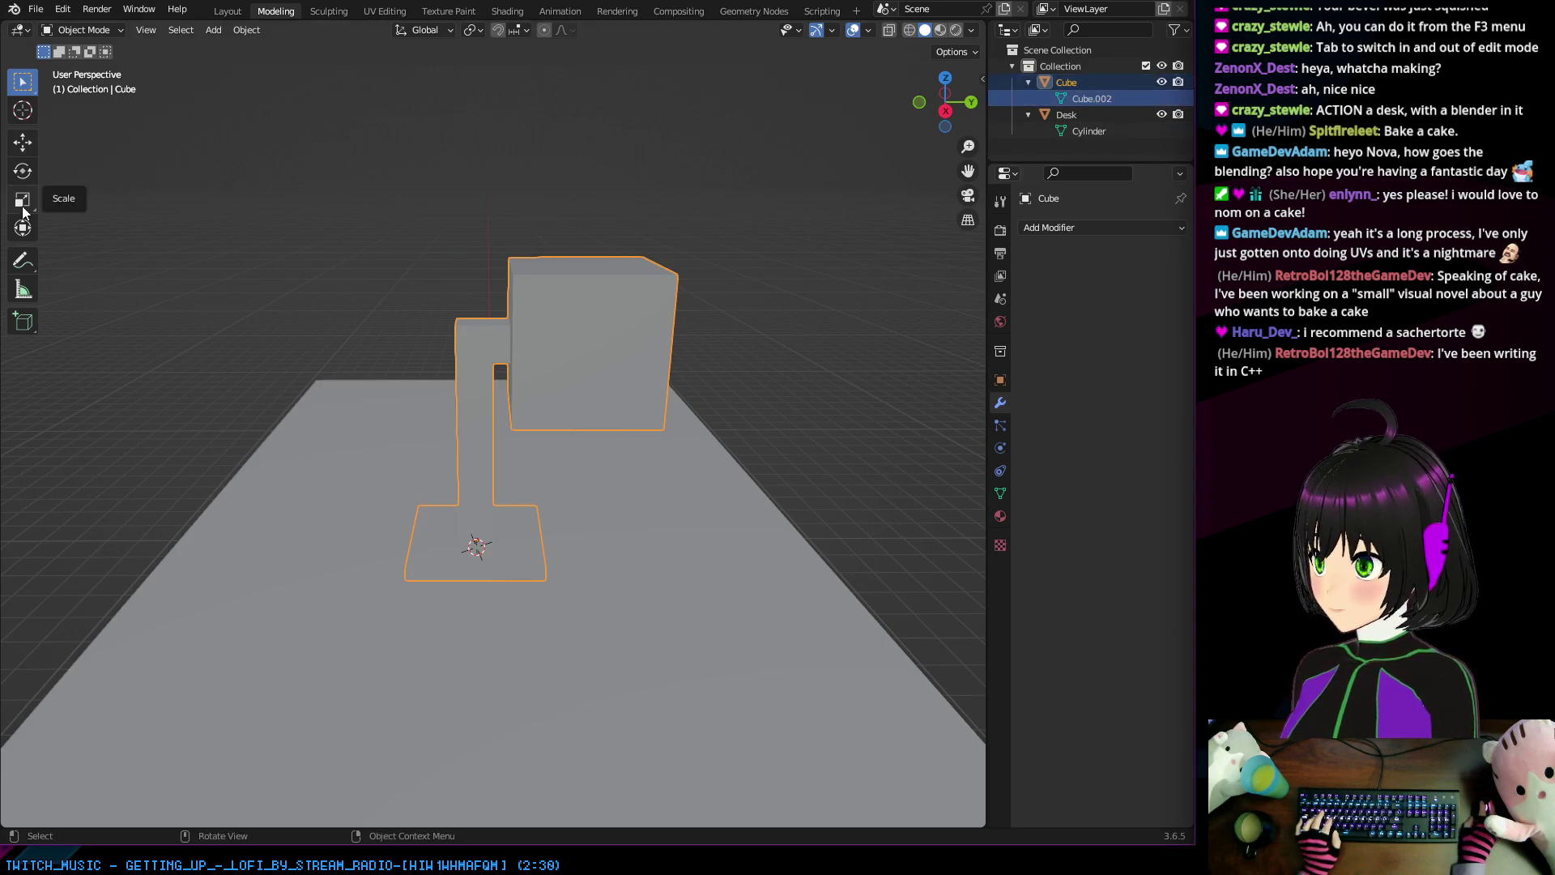
key("Tab")
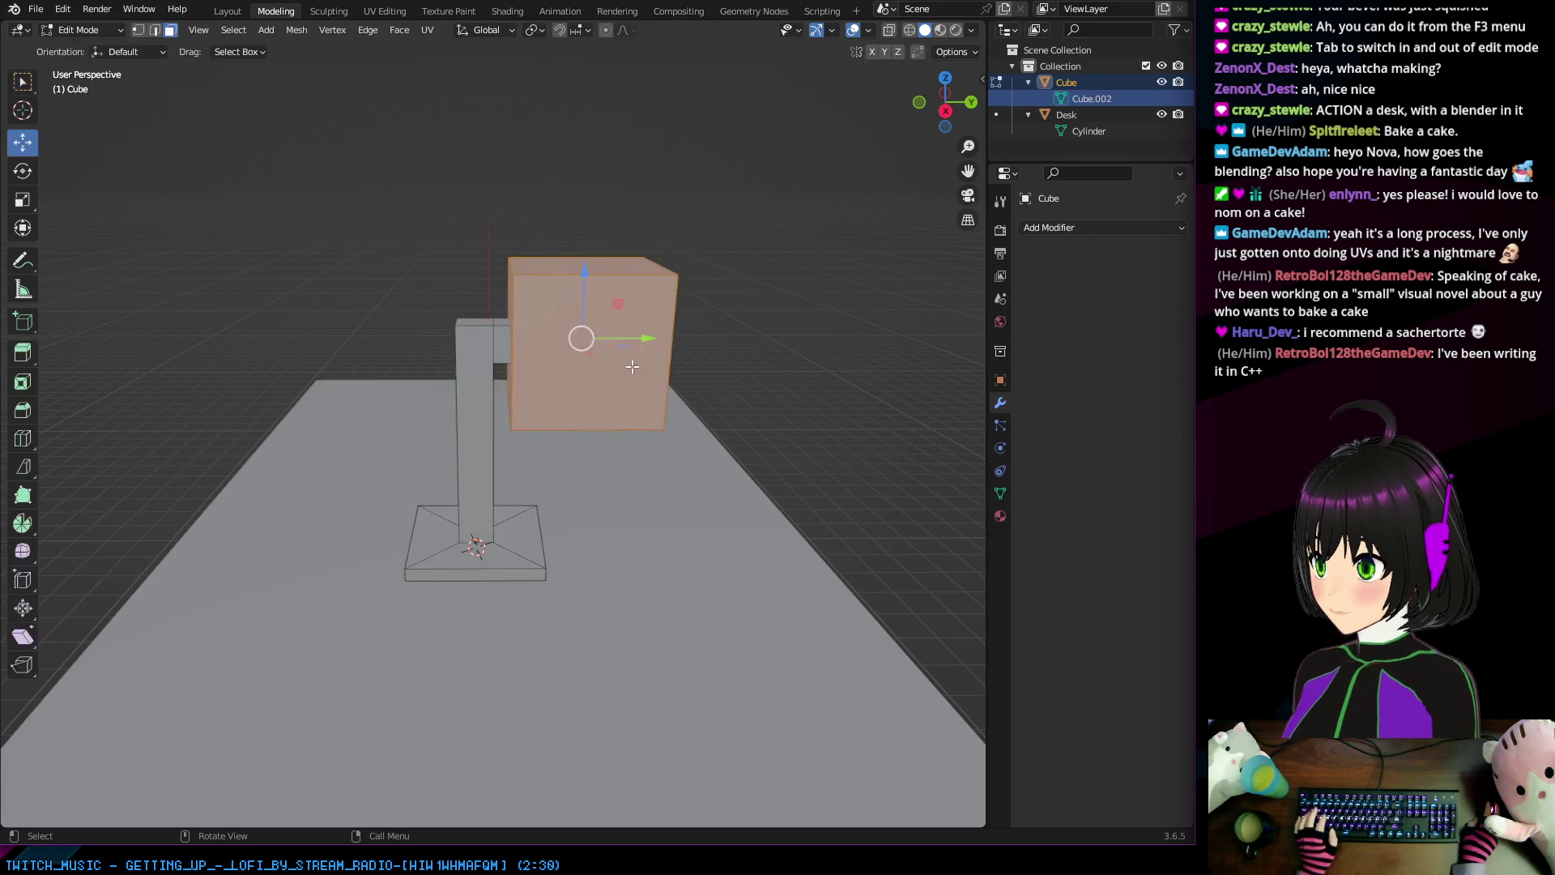
left_click(23, 200)
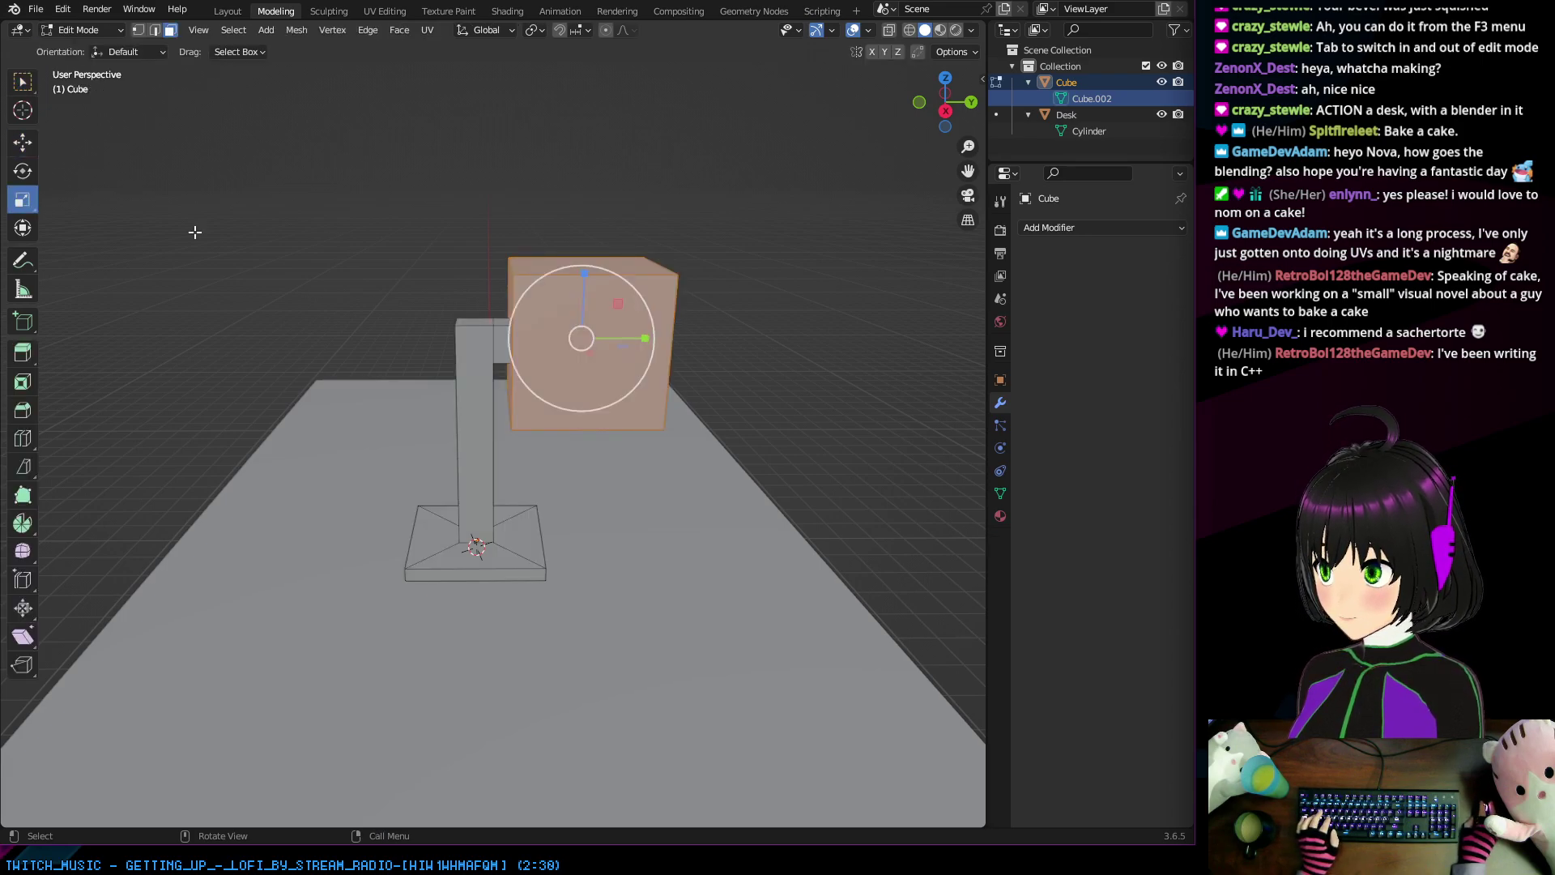
left_click_drag(644, 337, 595, 337)
middle_click_drag(662, 331, 609, 373)
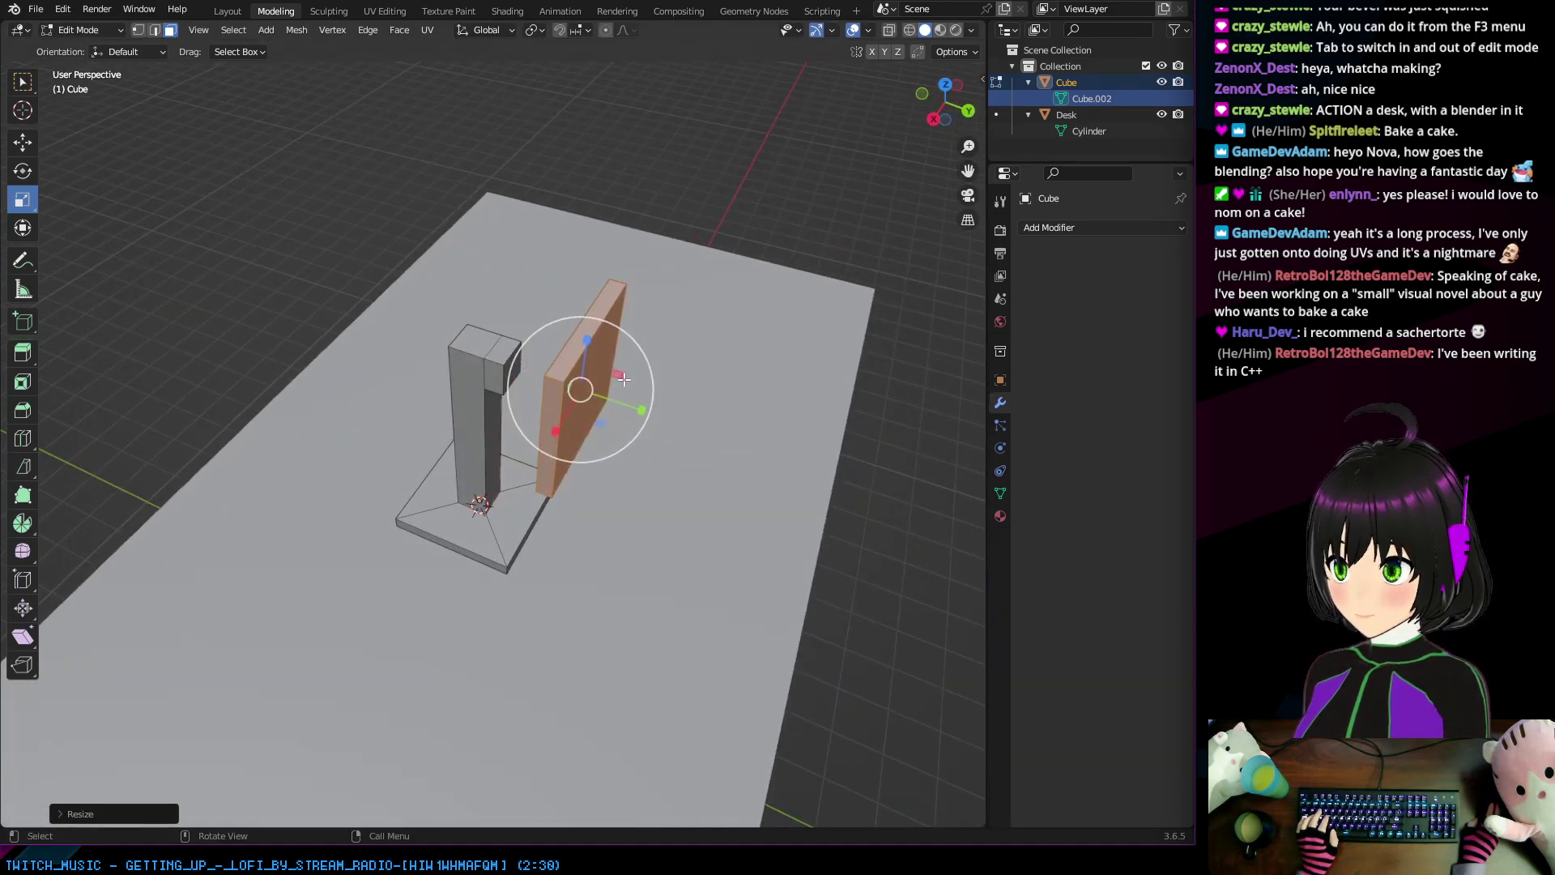
scroll(600, 368, "up", 1)
Step: Reshape the slab into a tall upright panel with a Shift+V vertex slide
key("g")
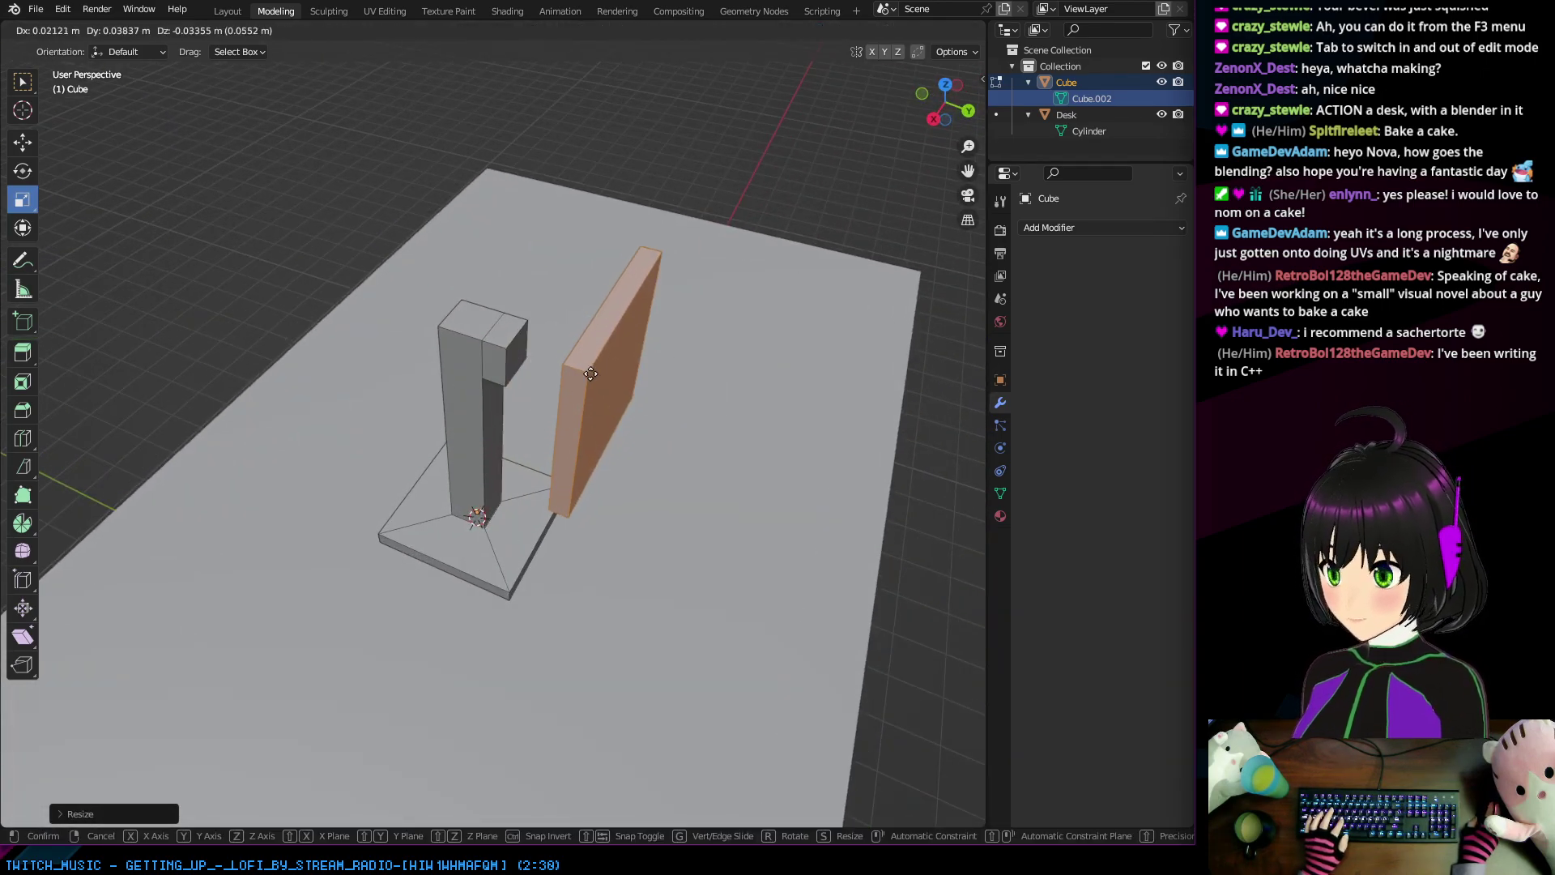
key("g")
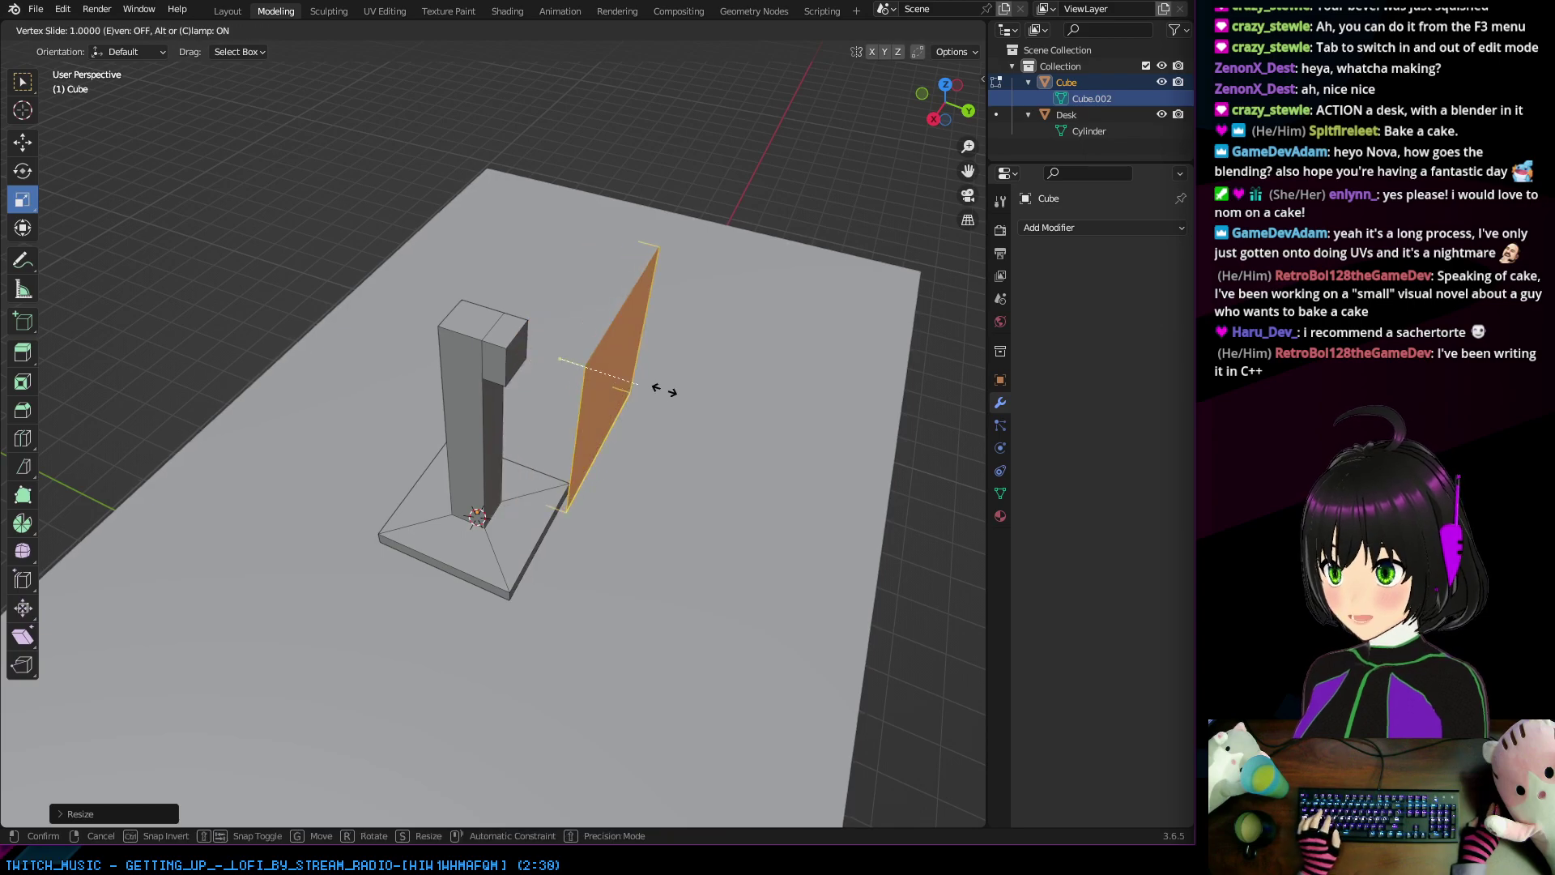
key("Escape")
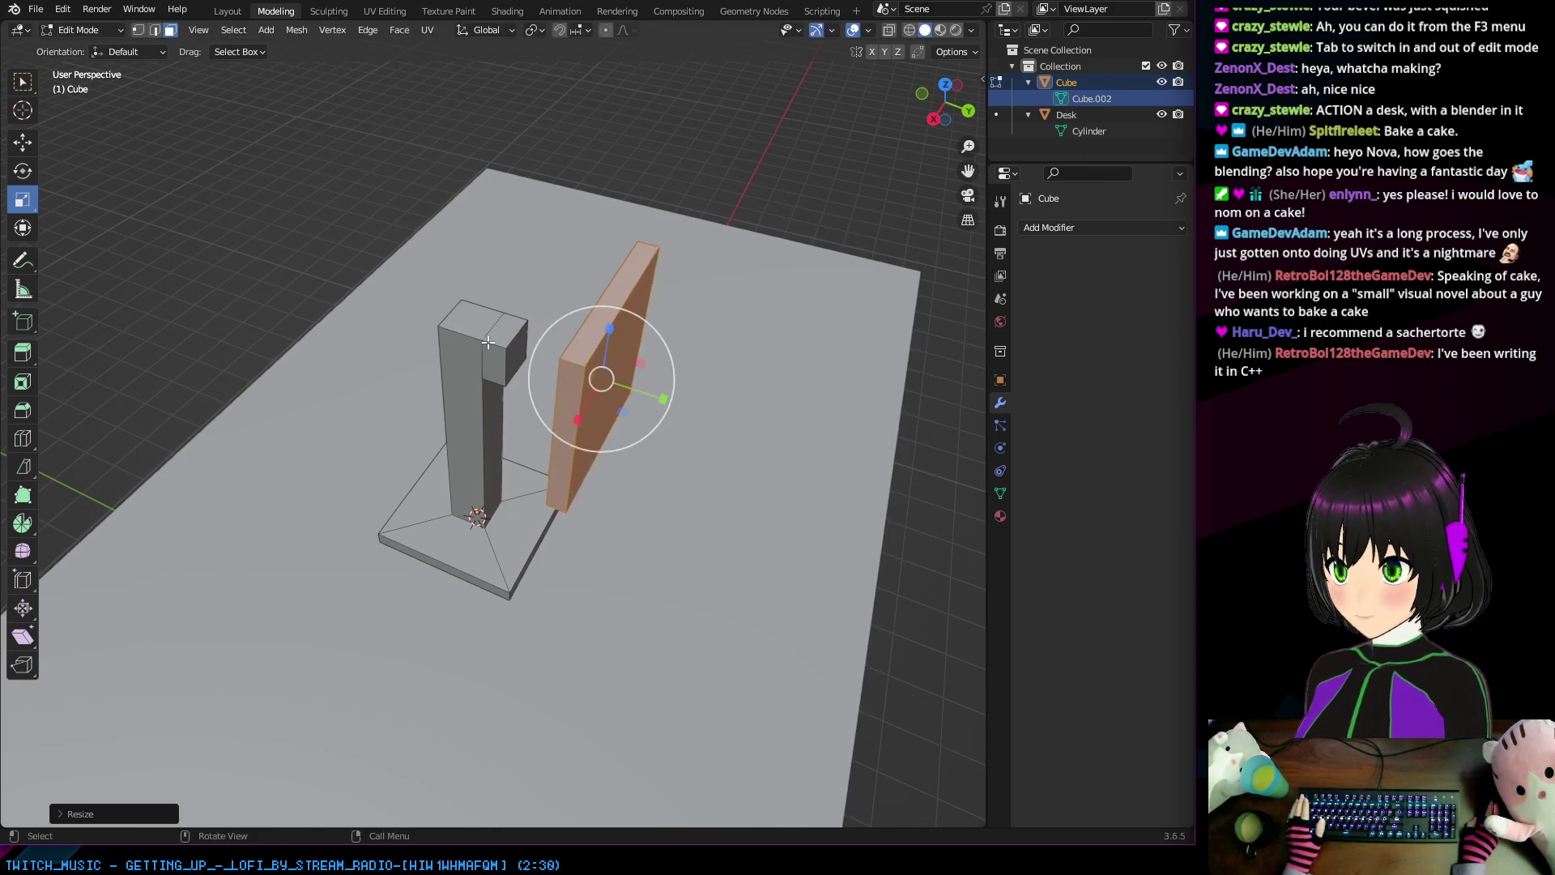
middle_click_drag(374, 301, 163, 205)
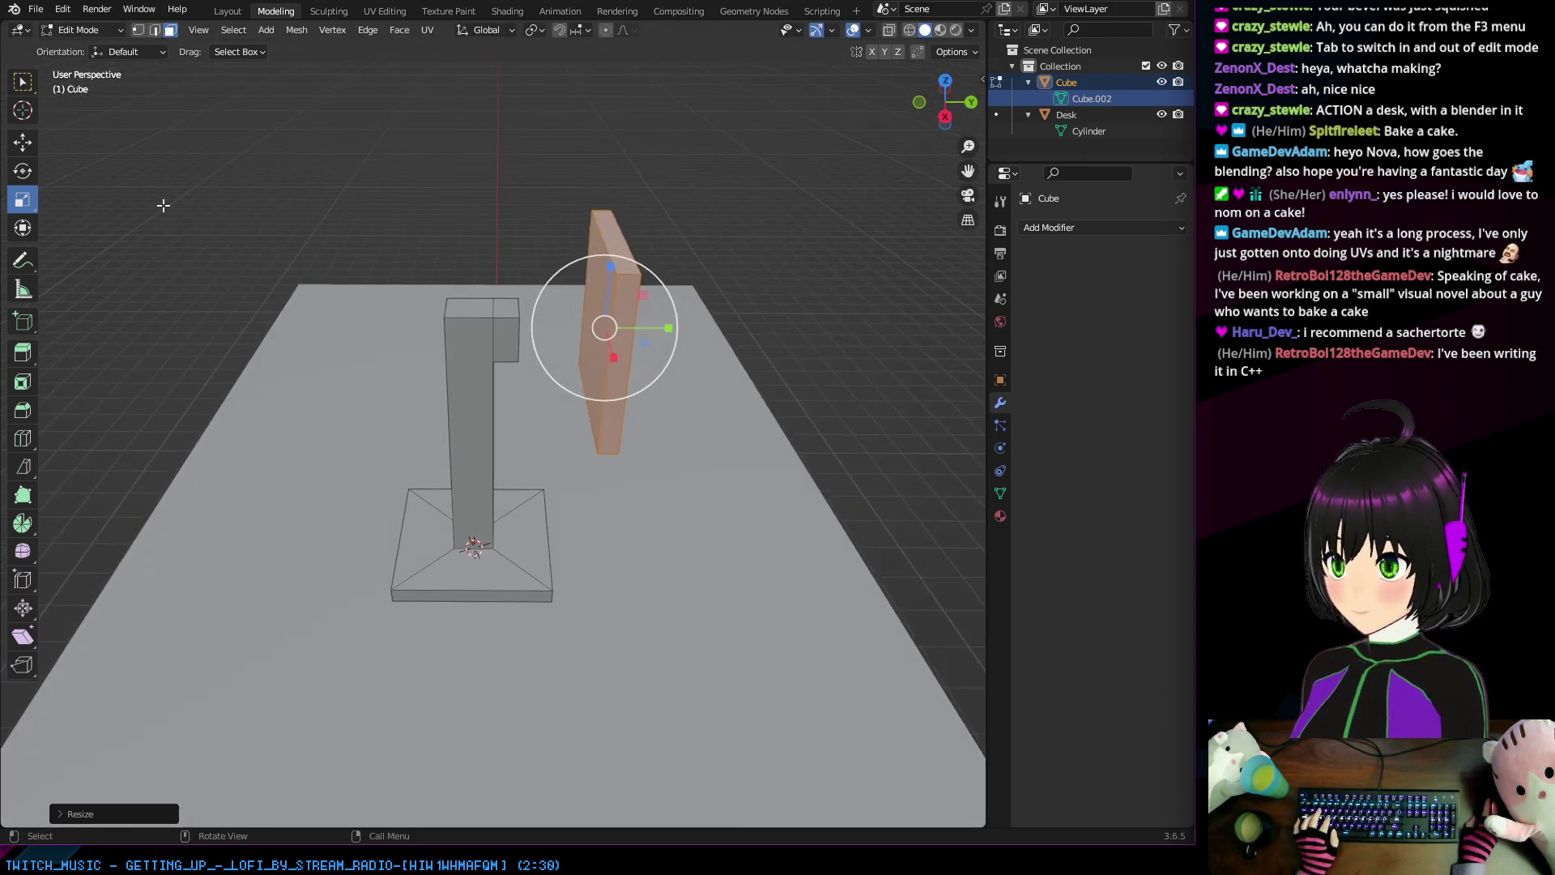
left_click(28, 147)
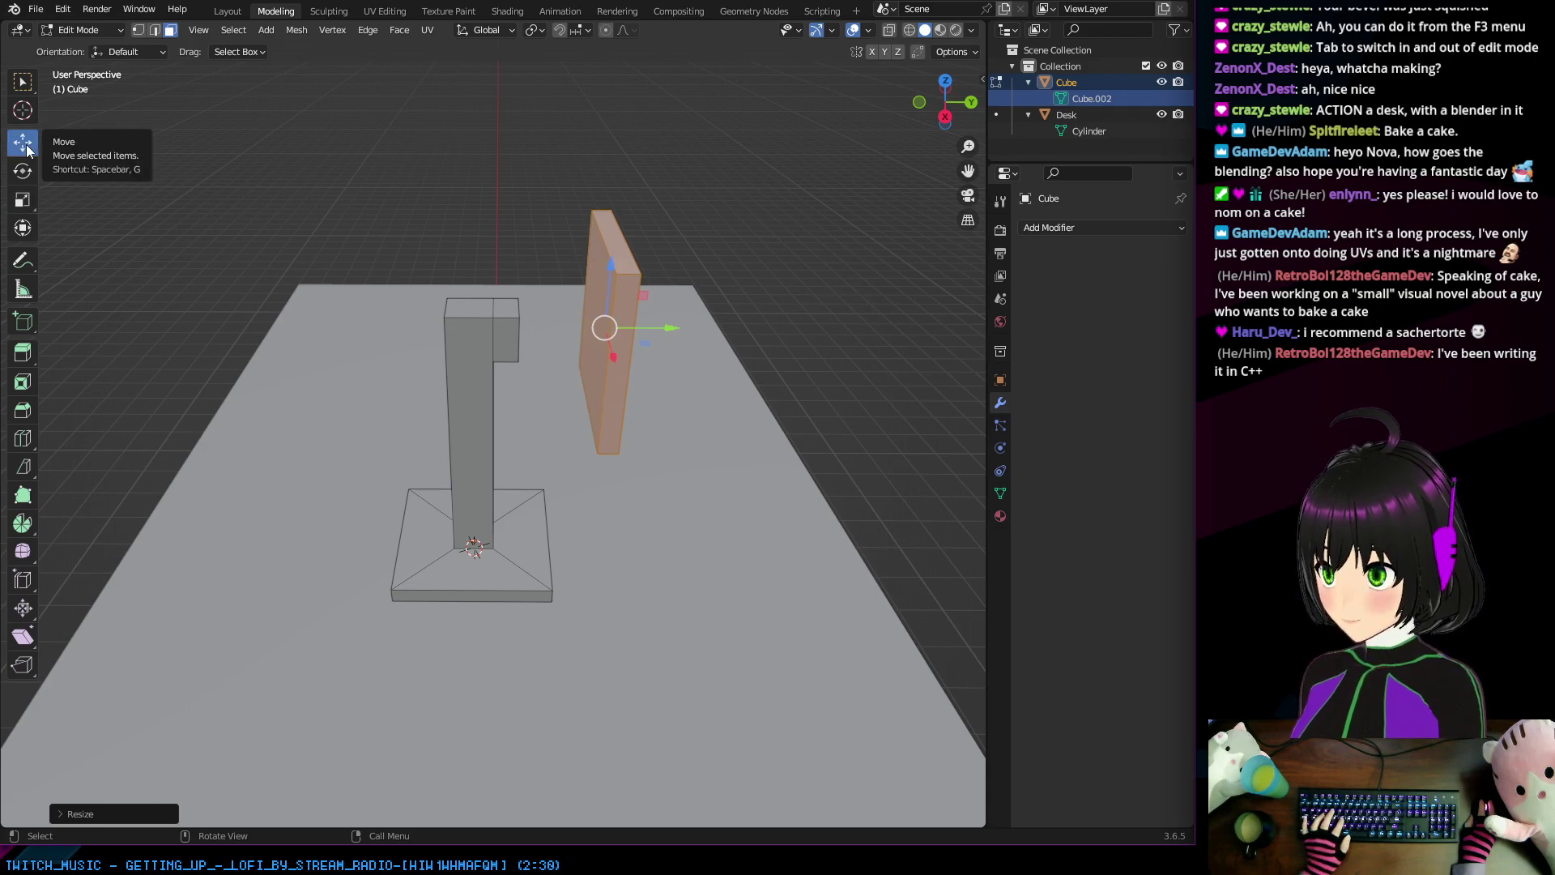
key("shift+v")
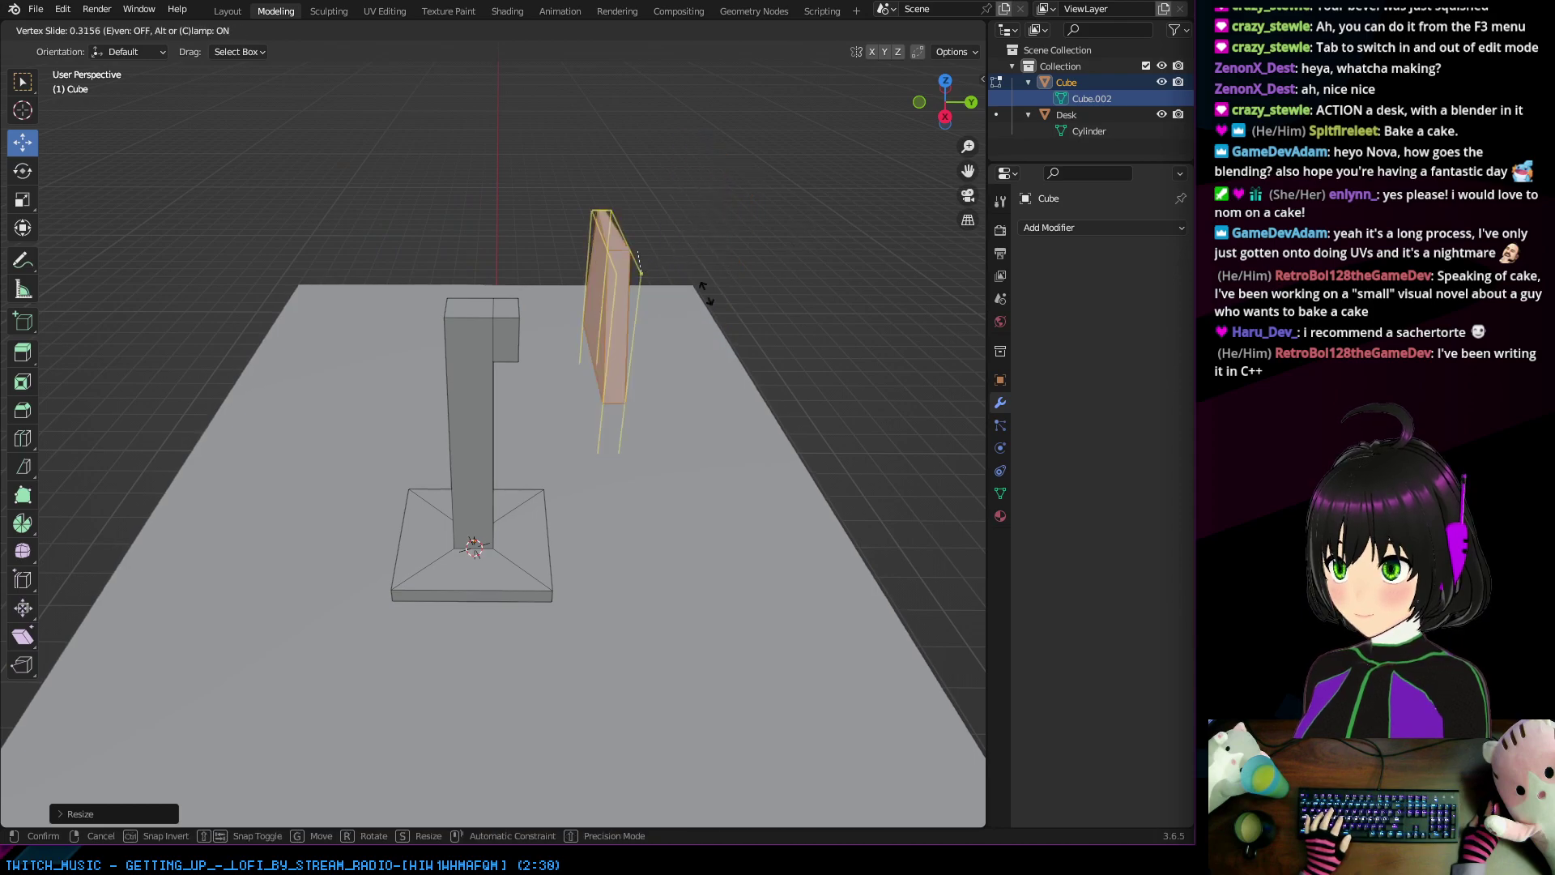
left_click(842, 289)
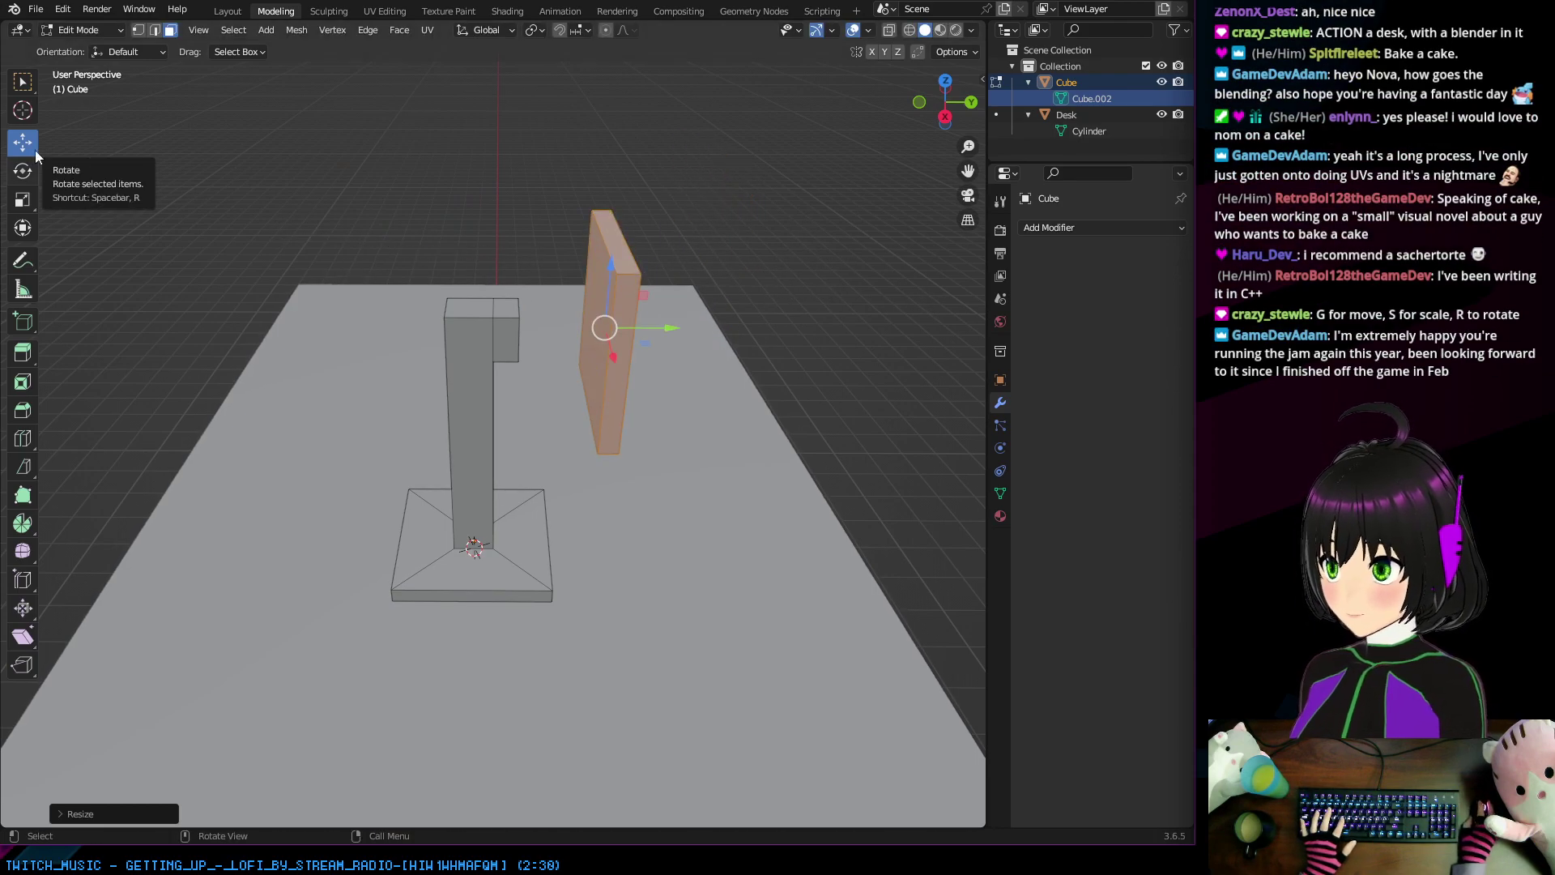
left_click(22, 81)
key("g")
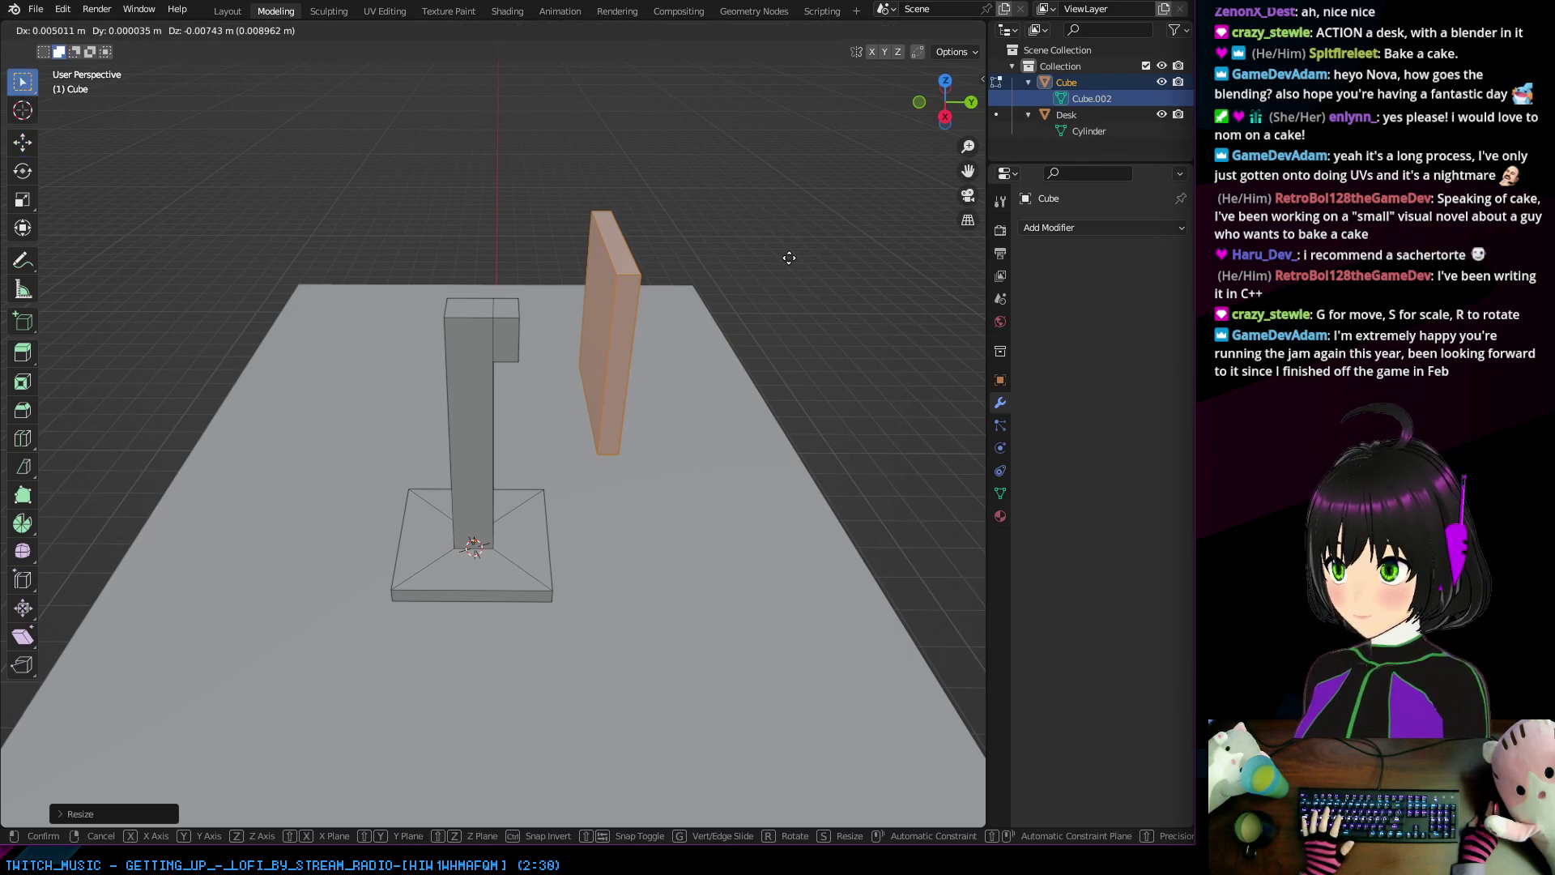
right_click(714, 199)
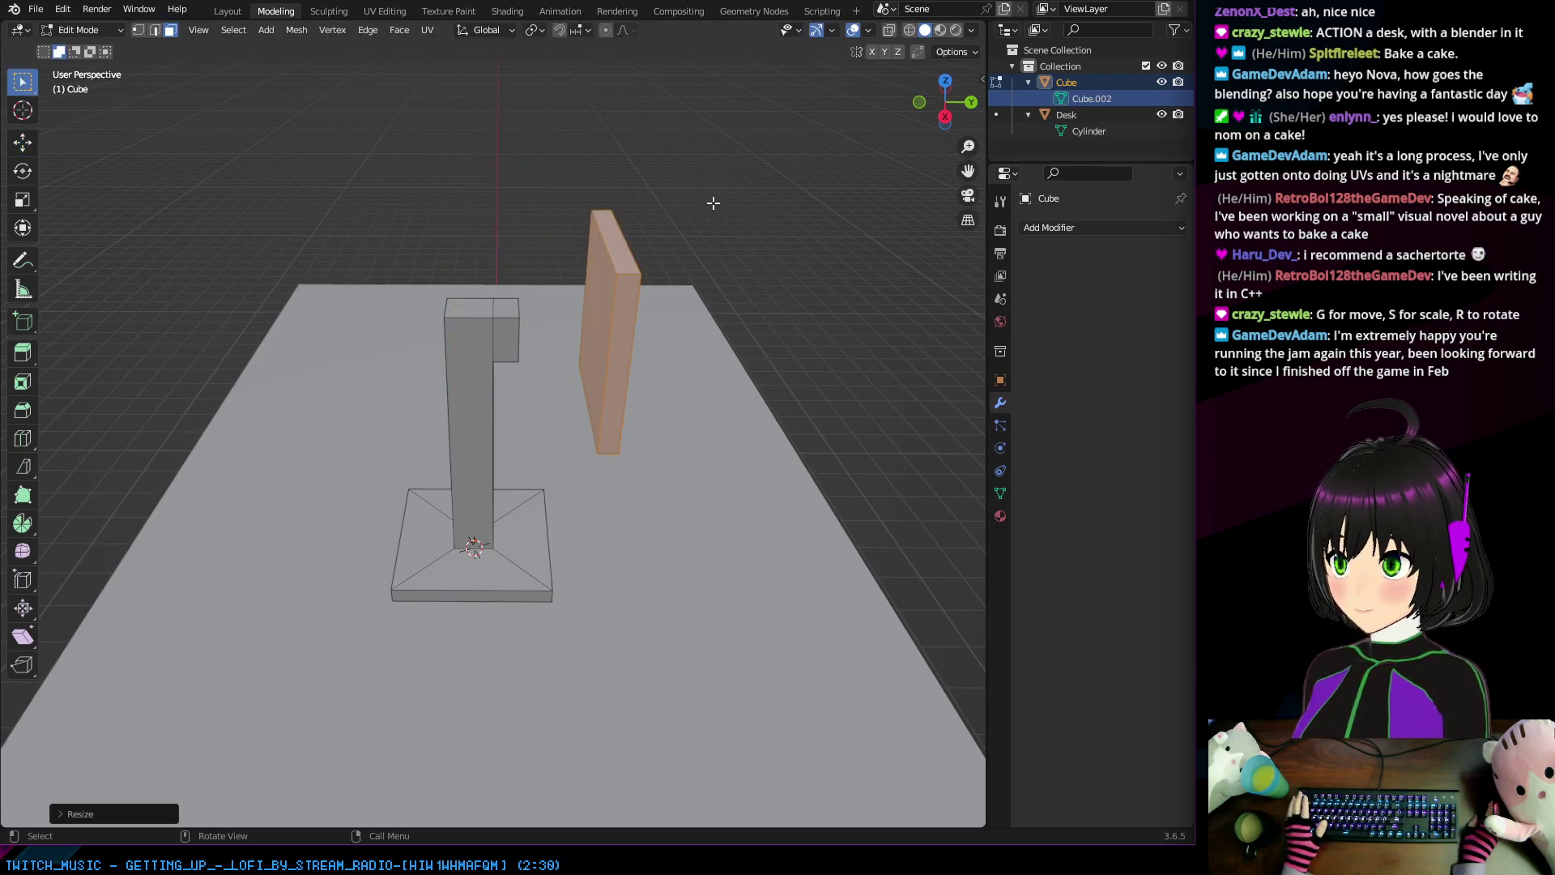
left_click(23, 143)
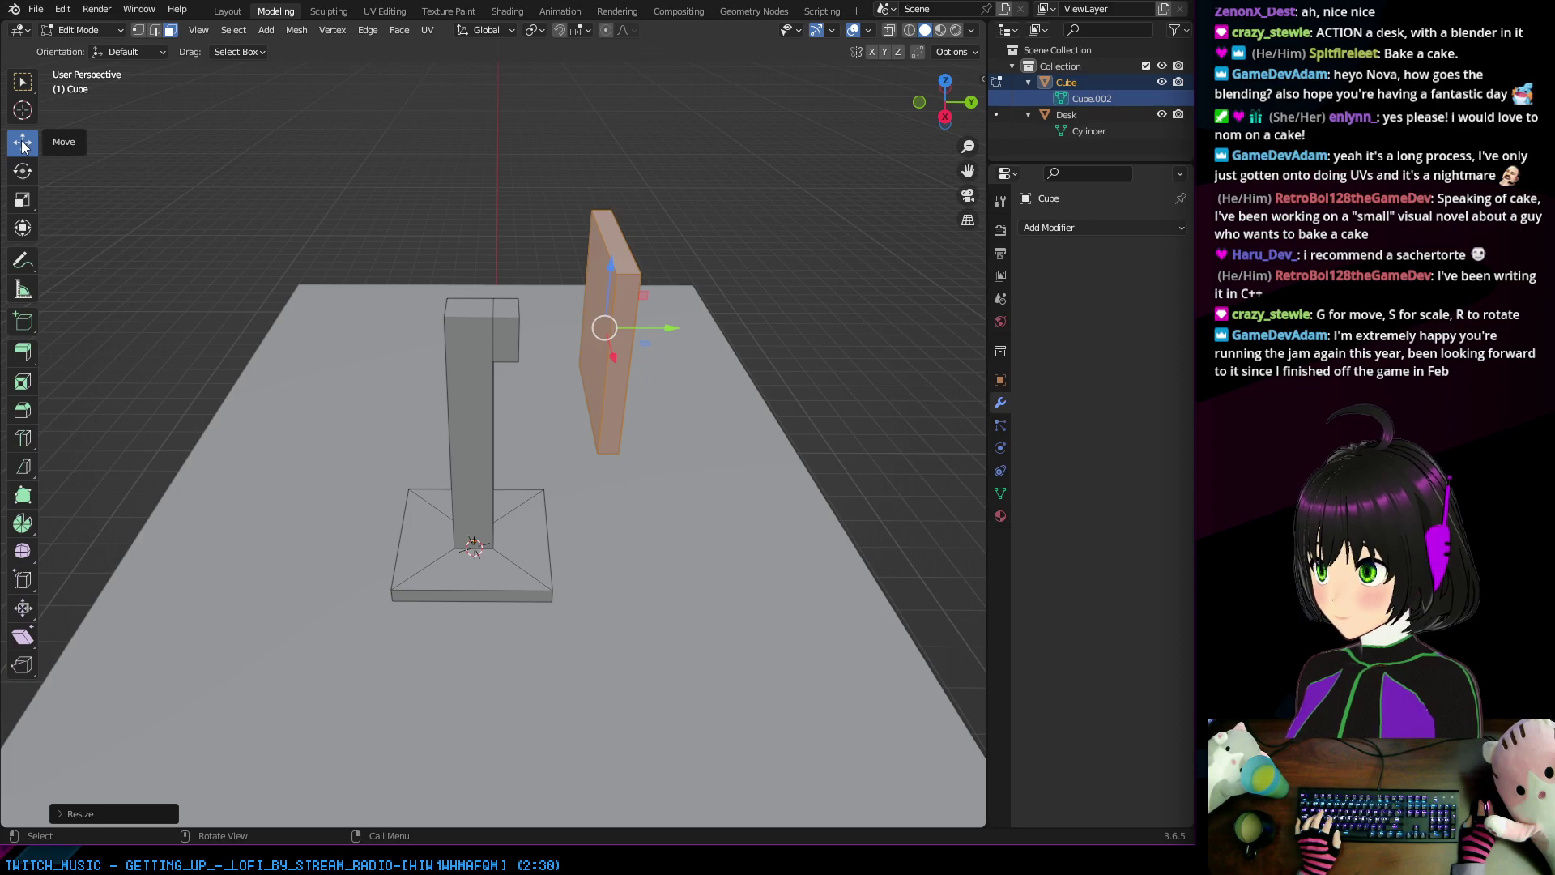
middle_click_drag(728, 328, 666, 287)
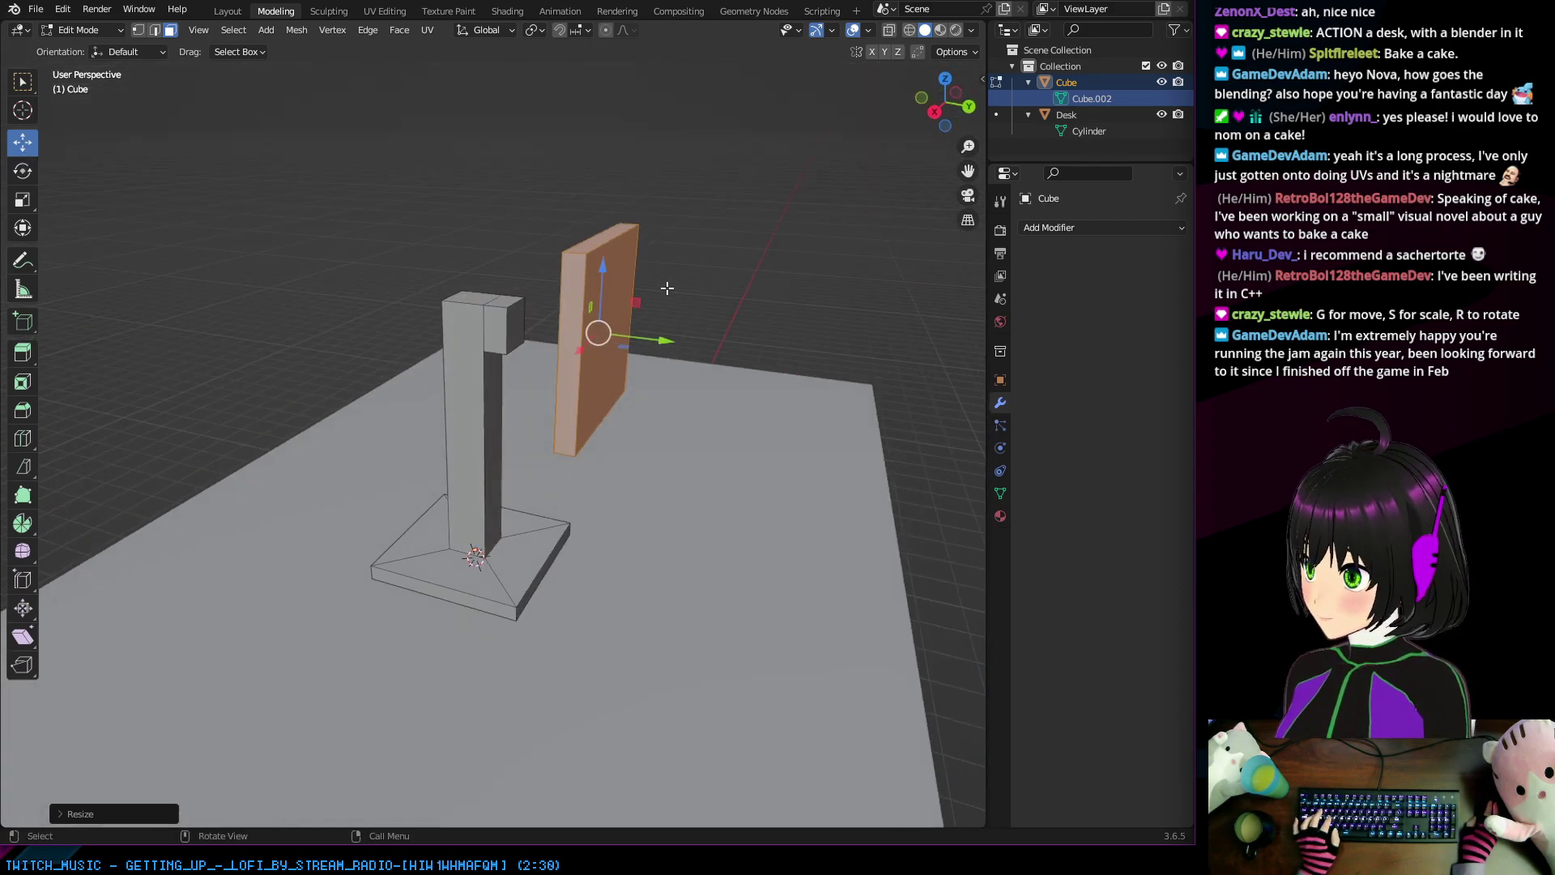
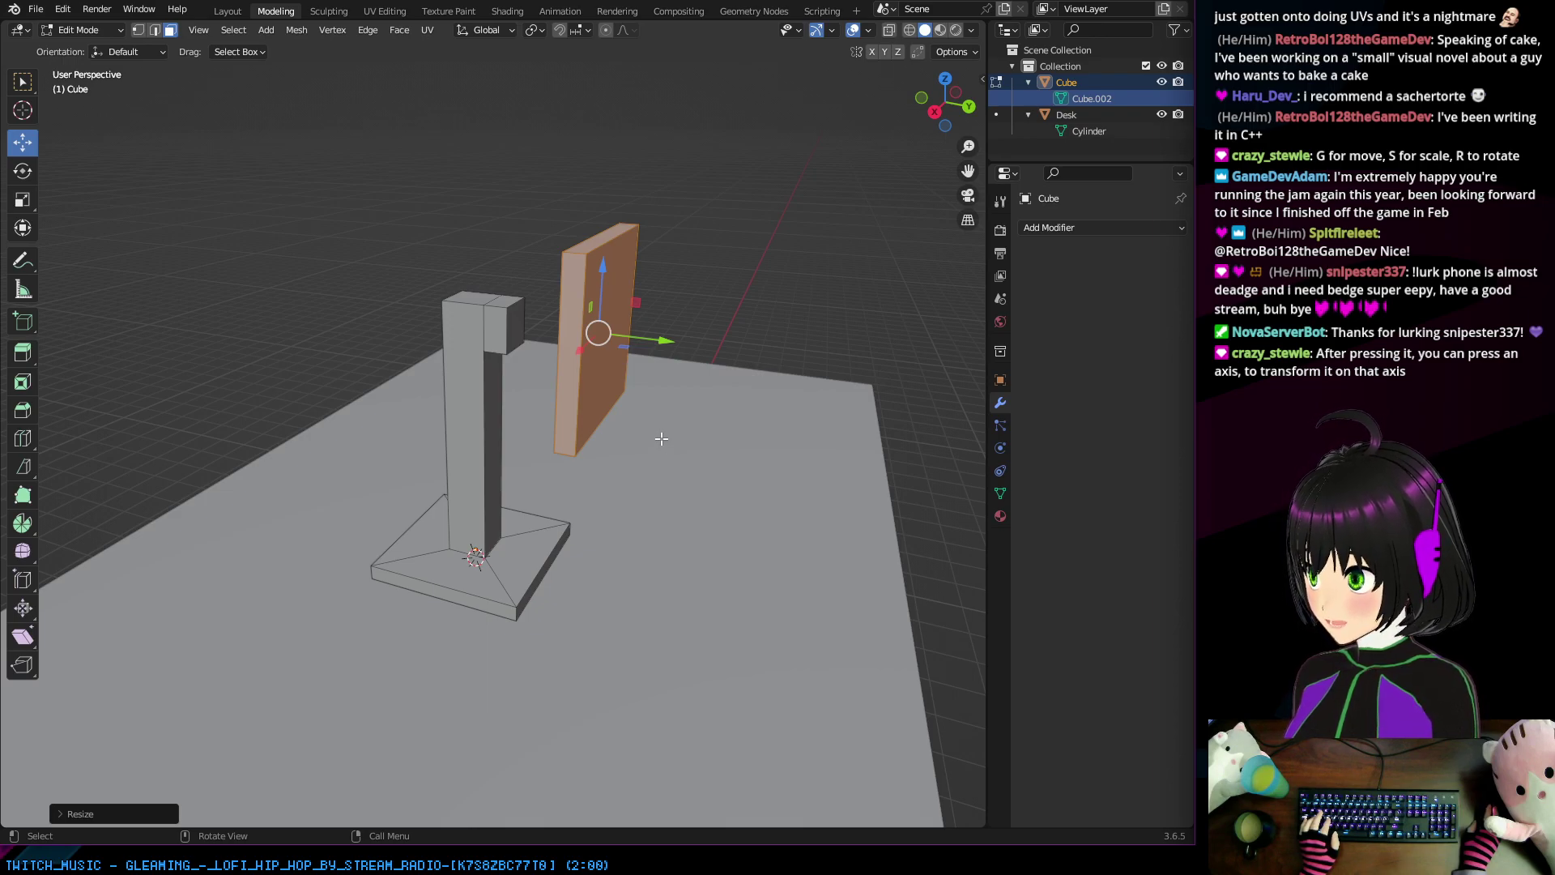
Step: Orbit to a low, front-facing view of the desk with Select Box active
middle_click_drag(660, 438, 612, 520)
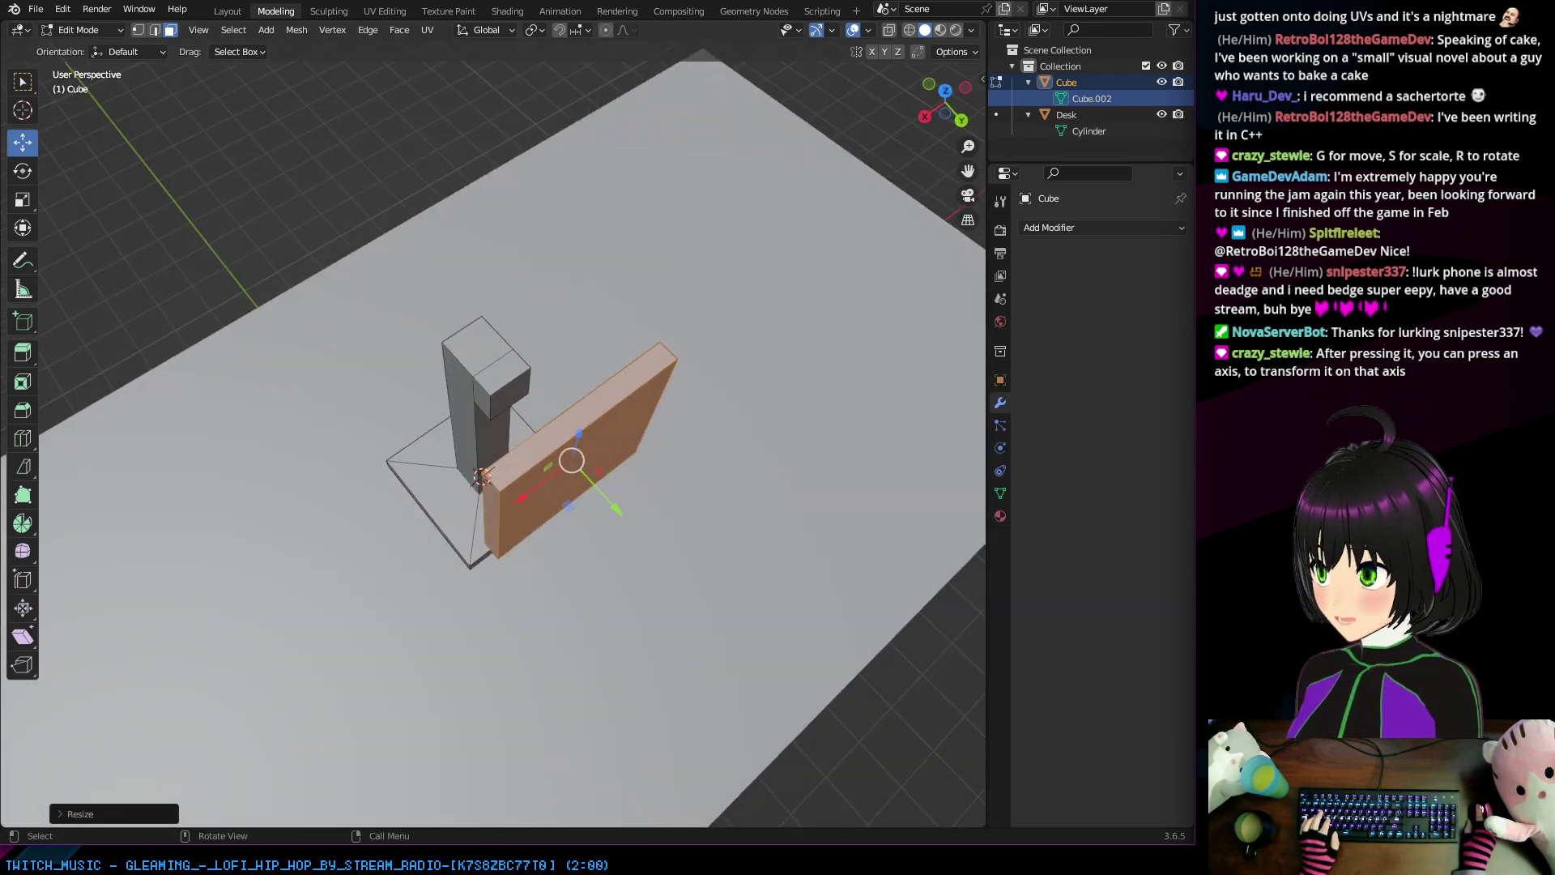
left_click(25, 80)
middle_click_drag(389, 191, 771, 253)
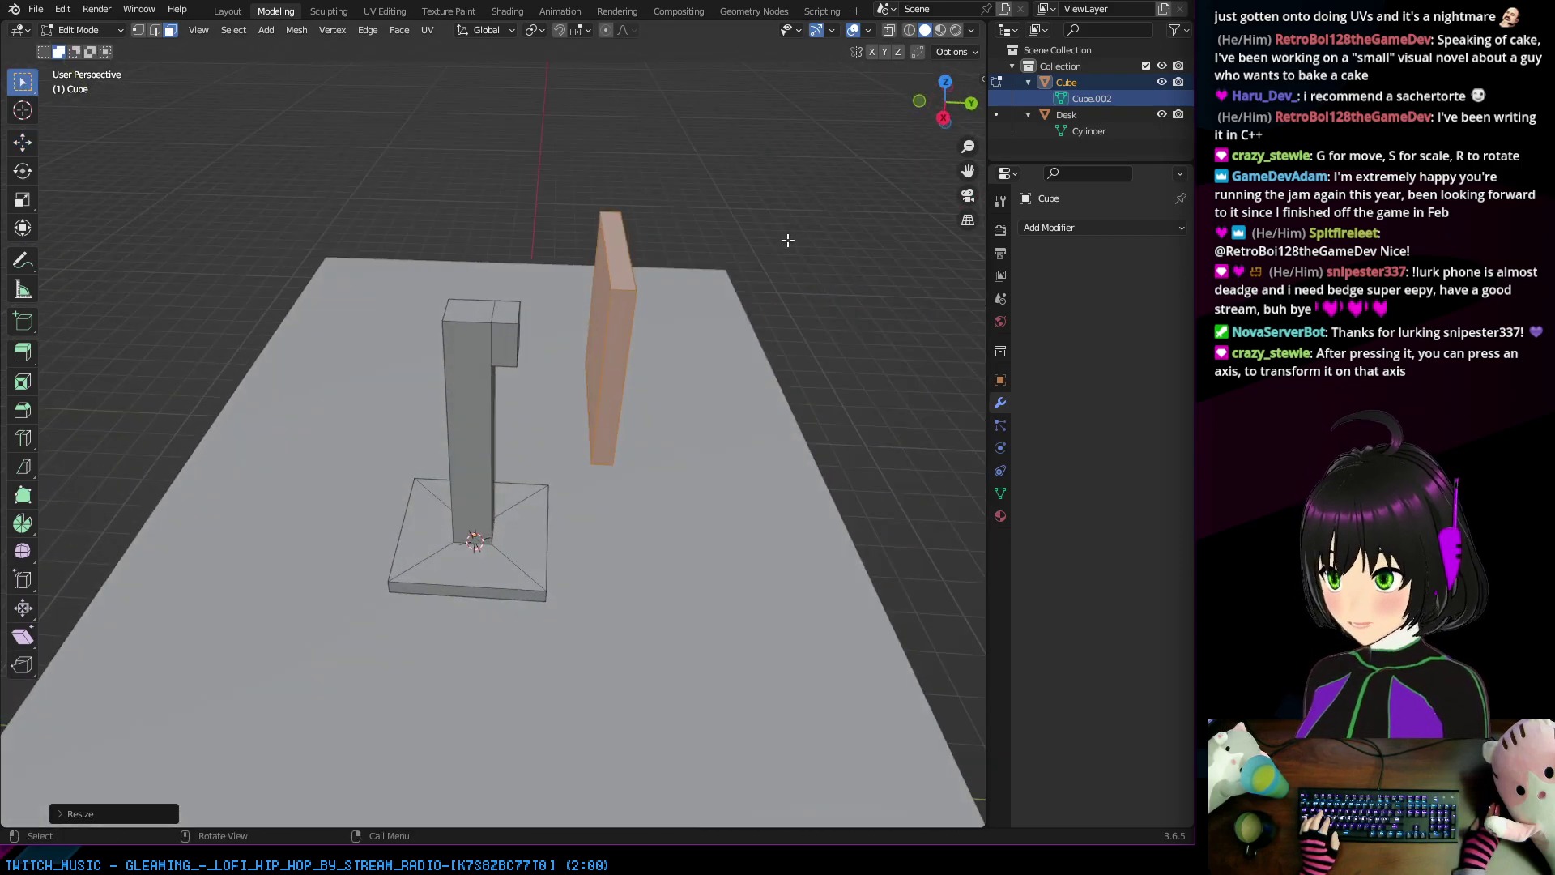
Step: Cancel a trial 13 m Y move of the orange panel and switch to Right Orthographic view
key("g")
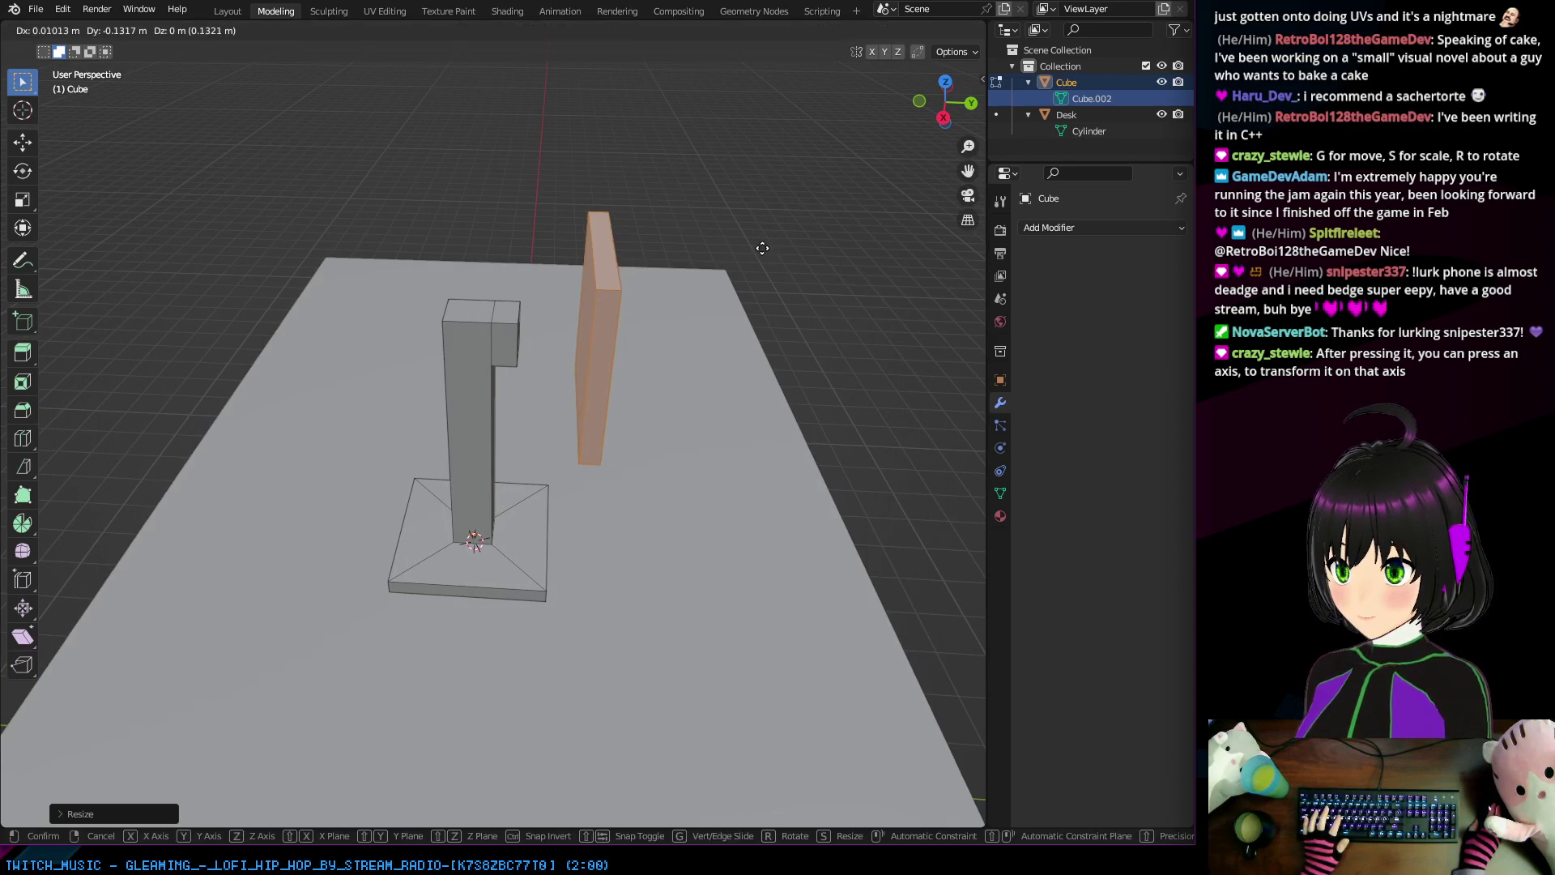
key("ctrl")
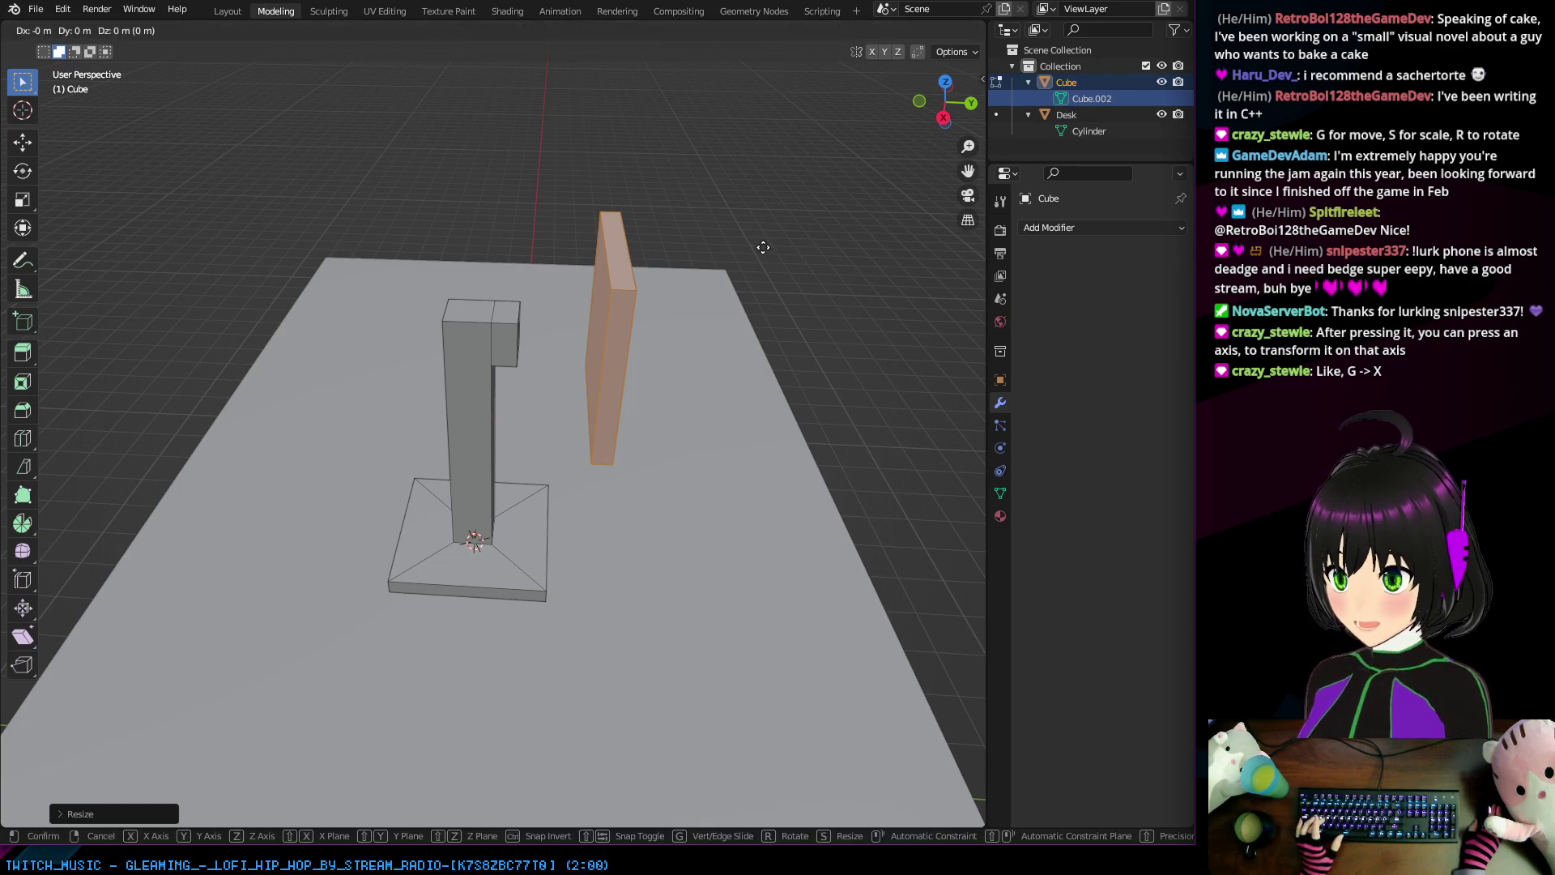
key("y")
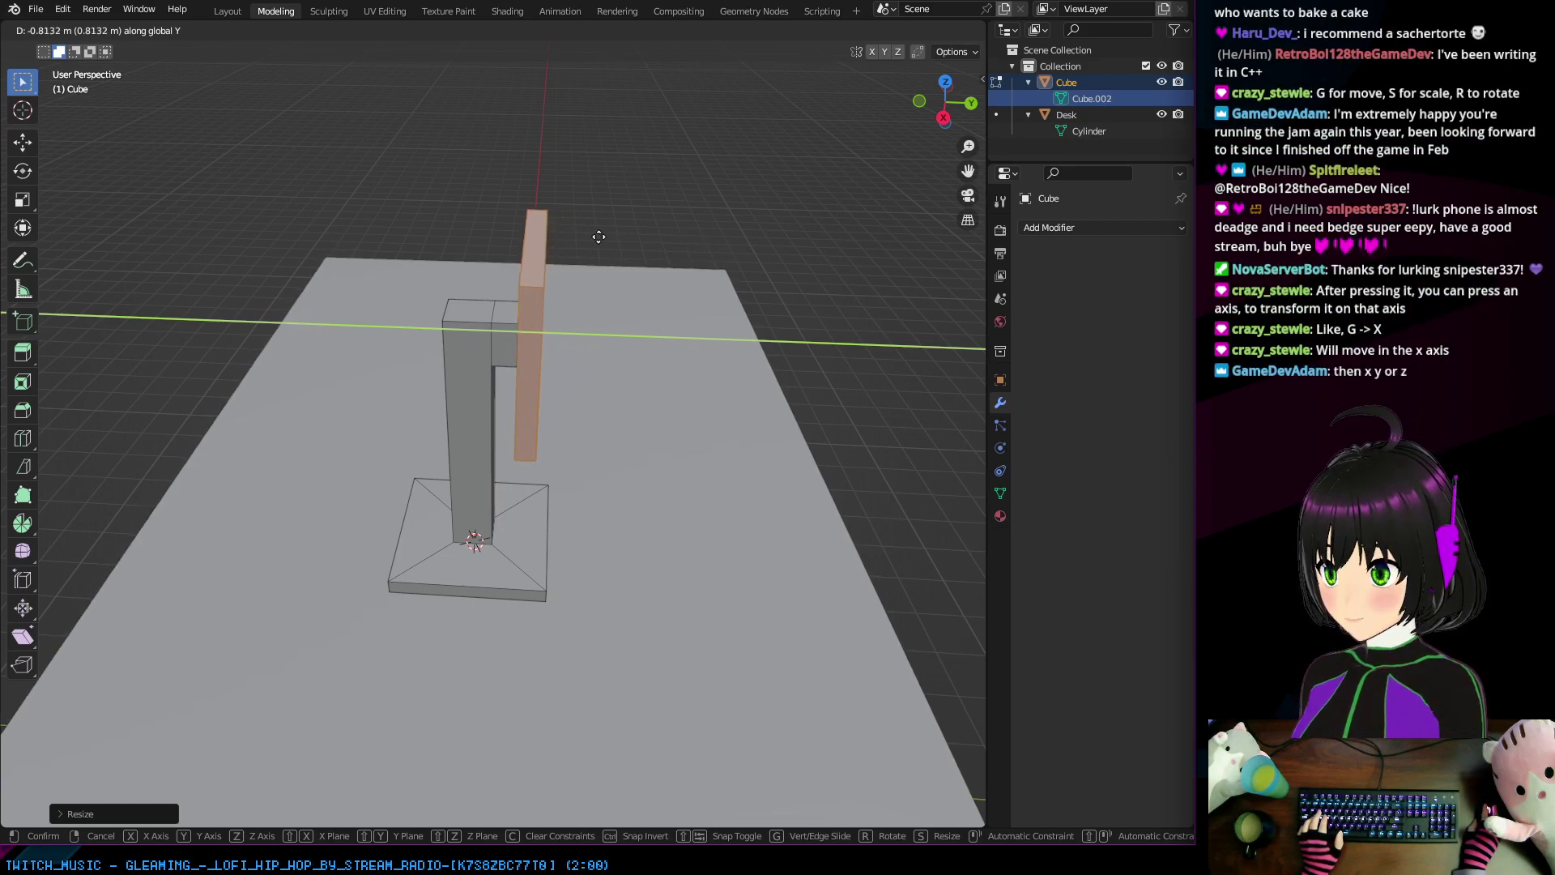
key("1")
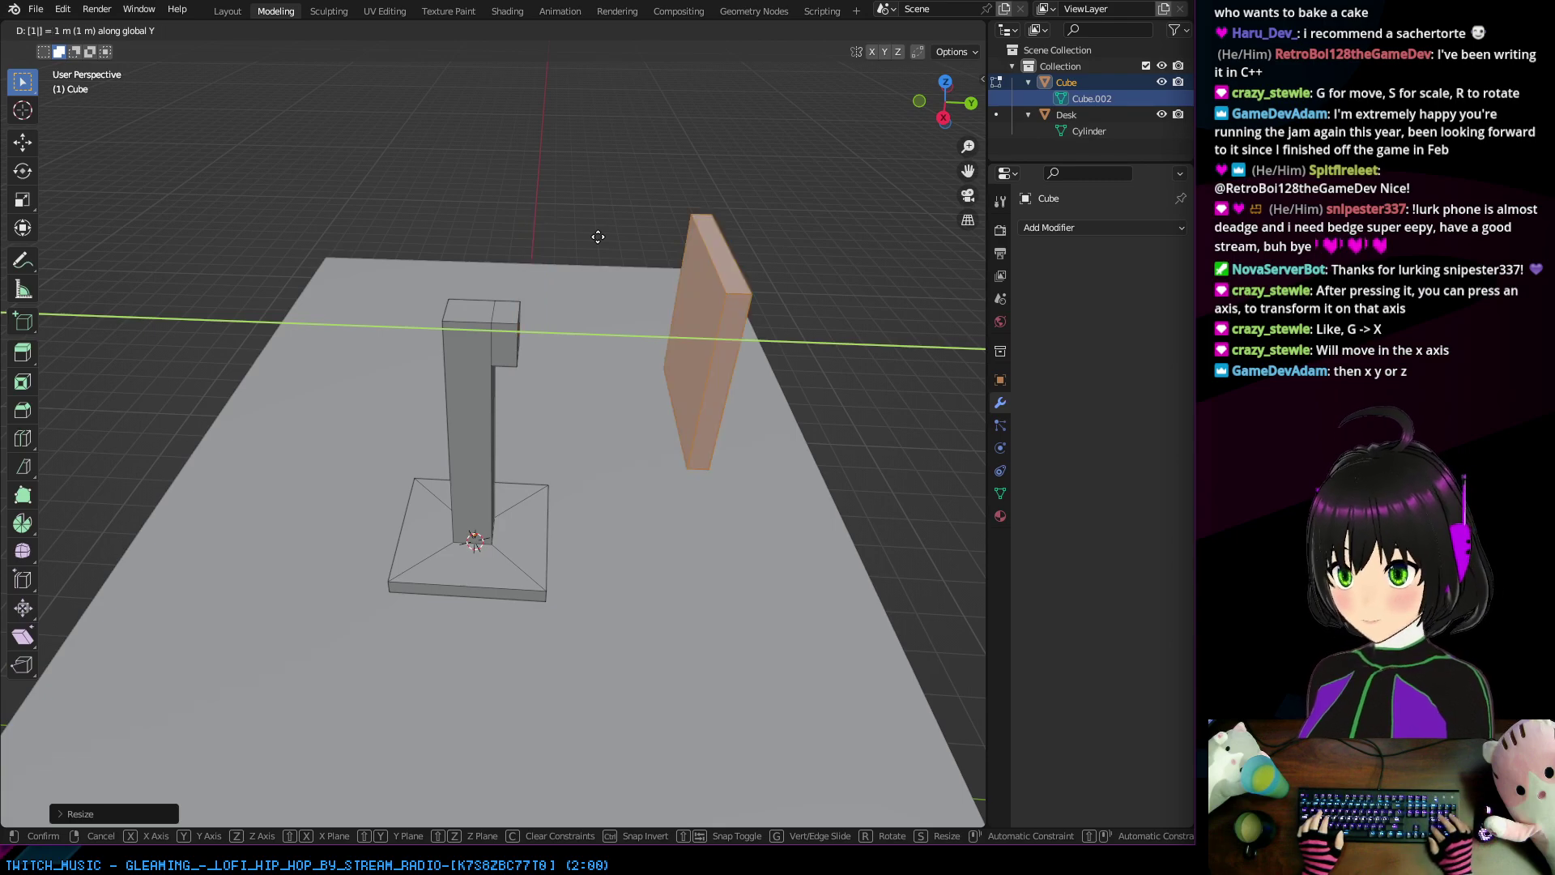
key("3")
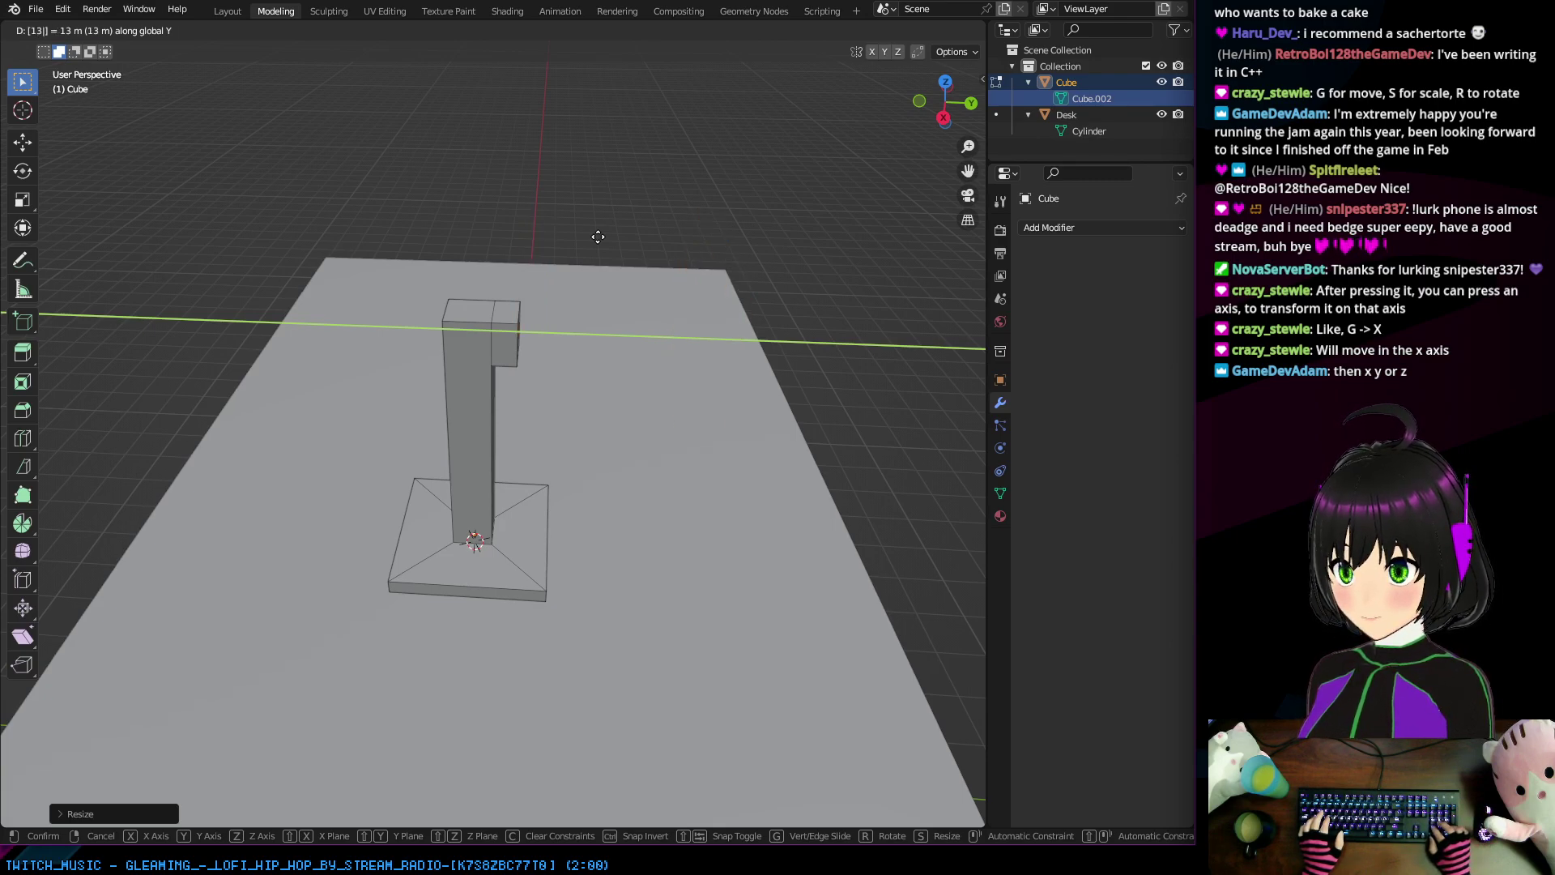
key("Escape")
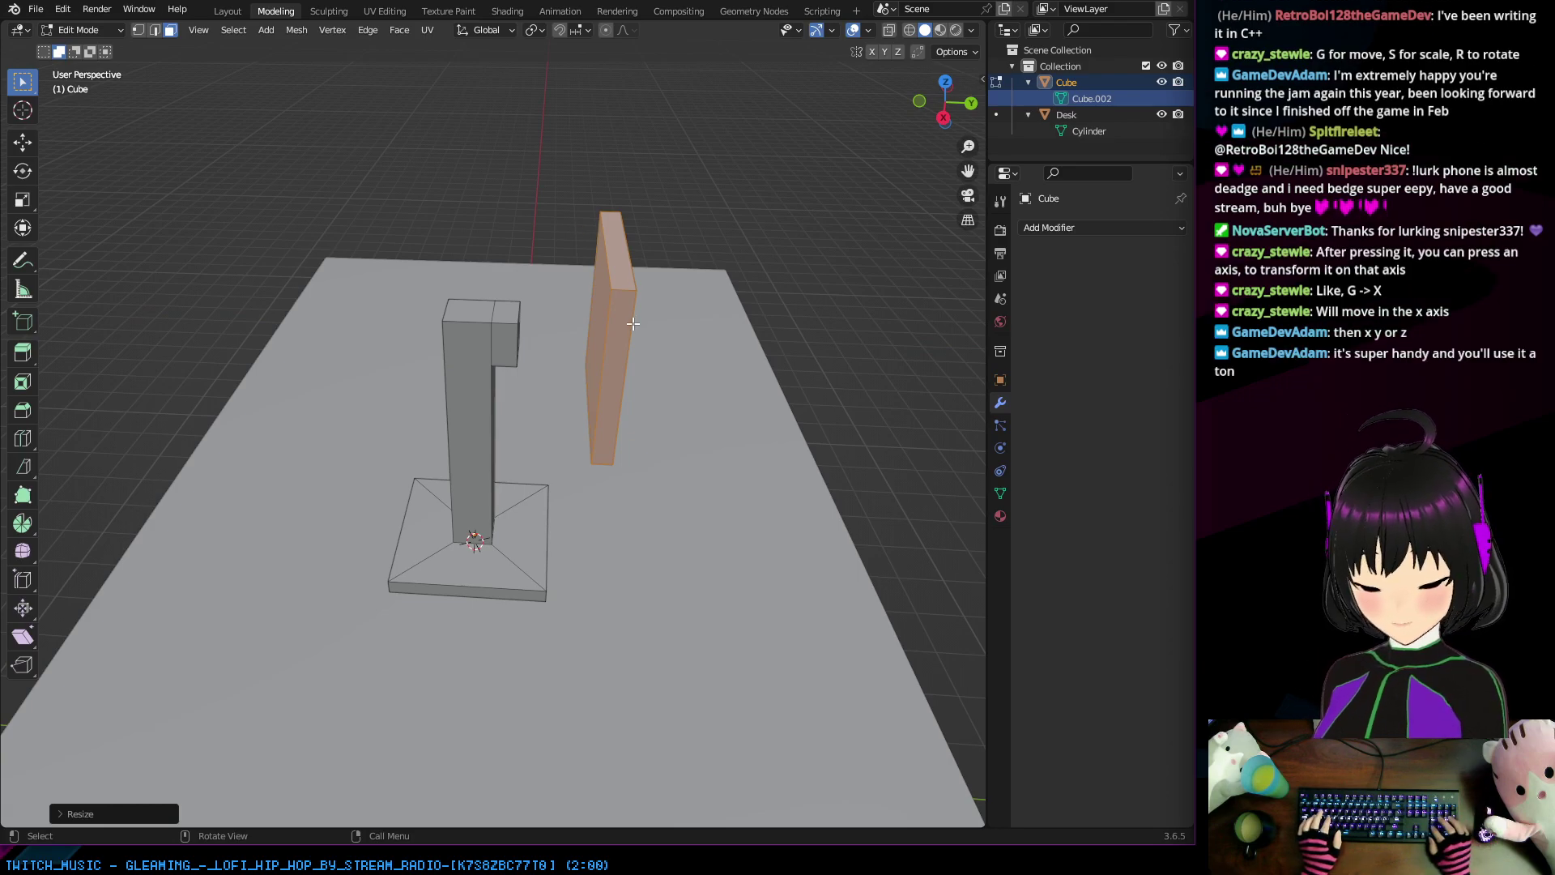
key("KP_1")
key("KP_3")
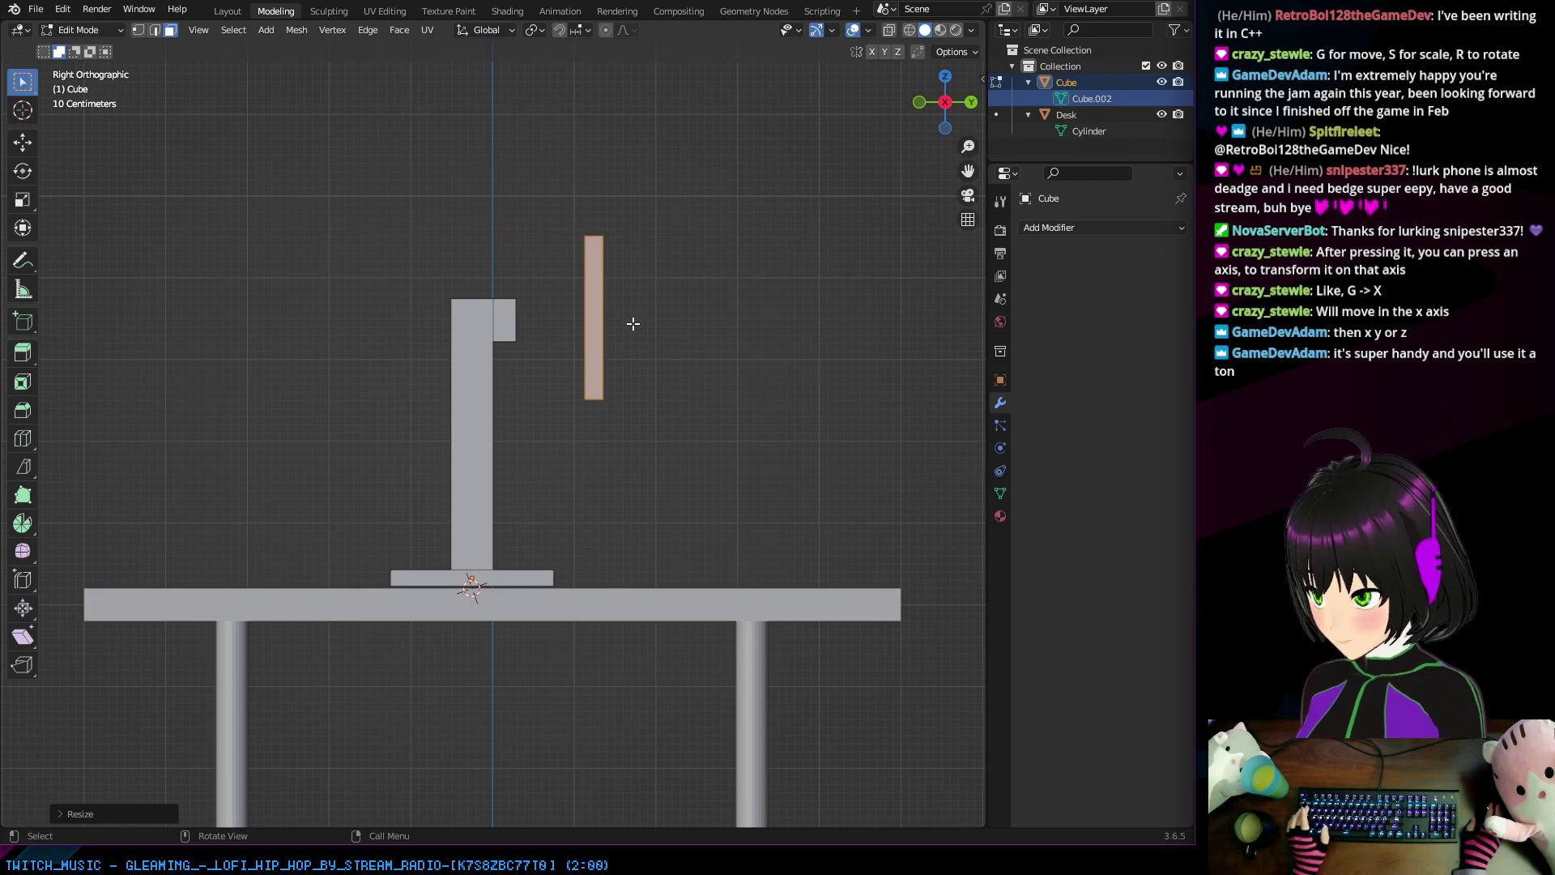
Step: Slide the orange panel -0.902 m along Y so it sits on the stand's top
key("g")
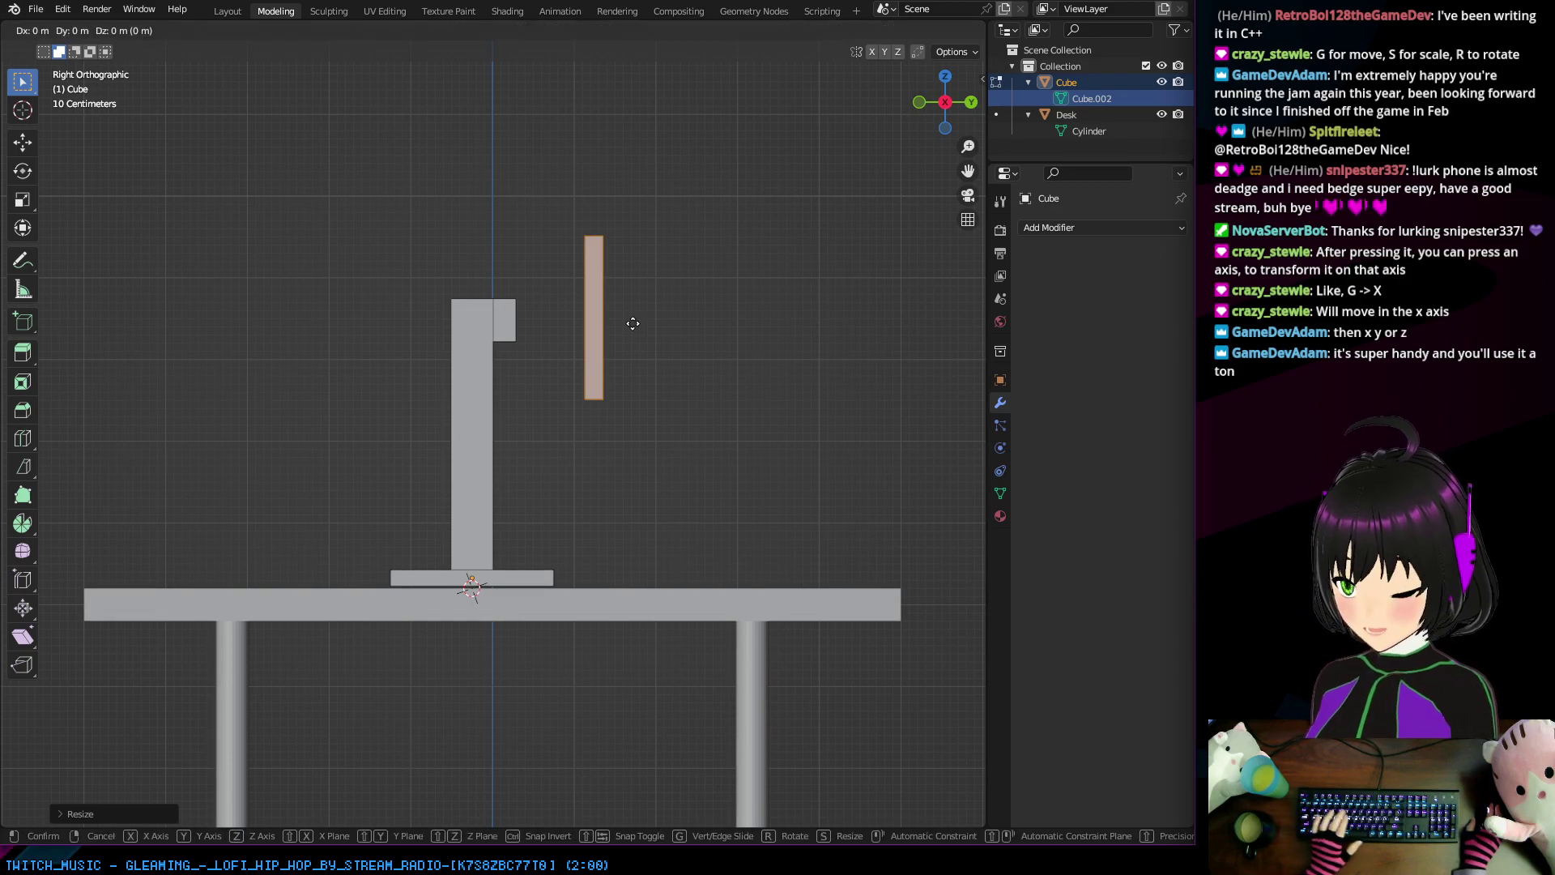
key("y")
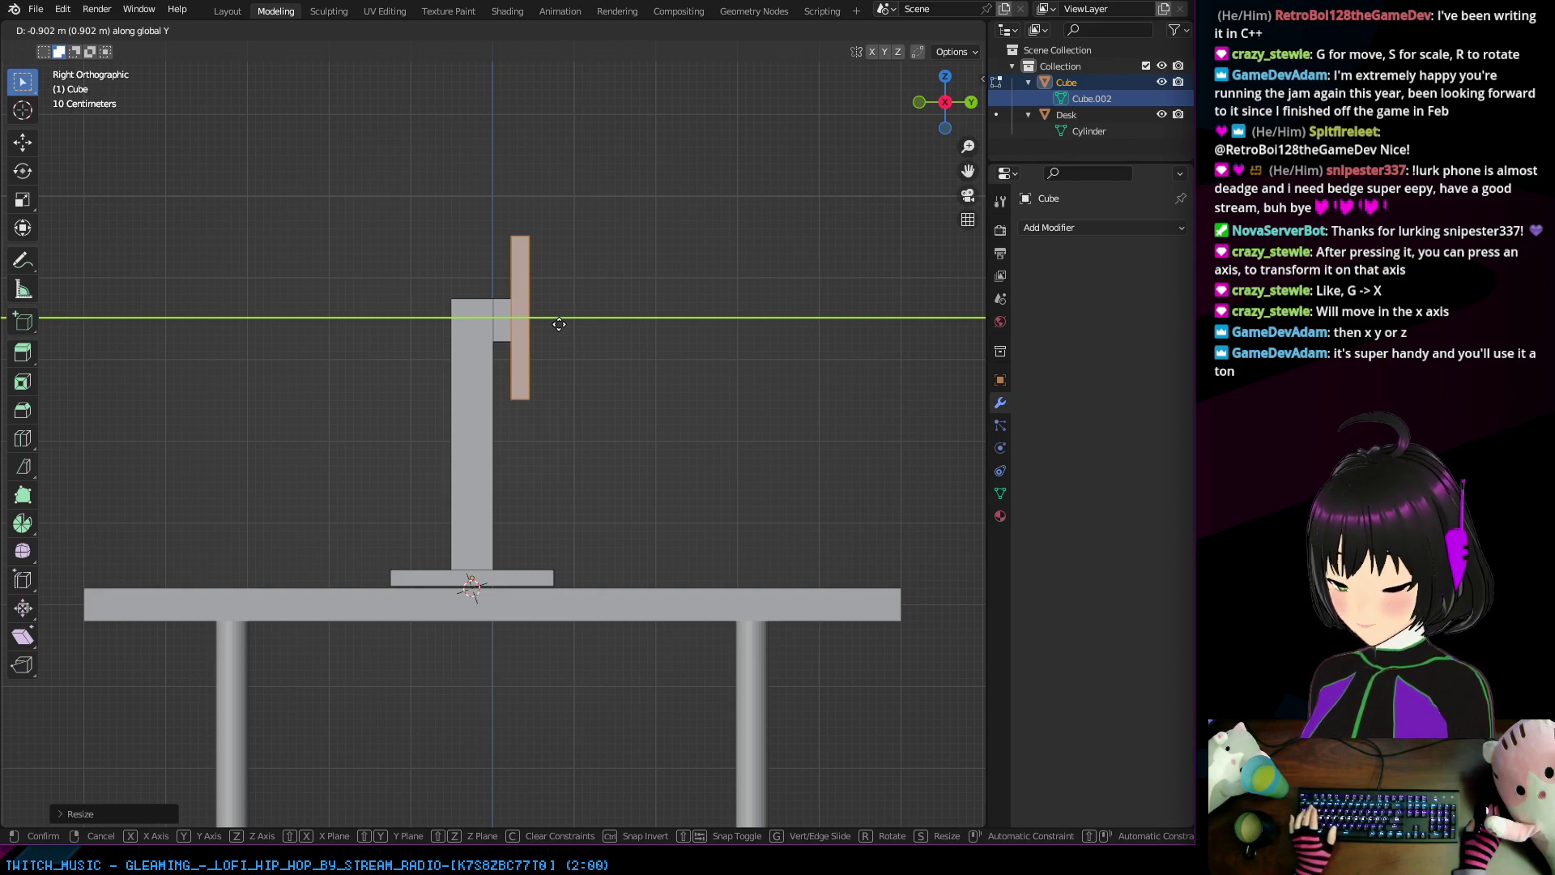
left_click(559, 324)
middle_click_drag(559, 324, 496, 254)
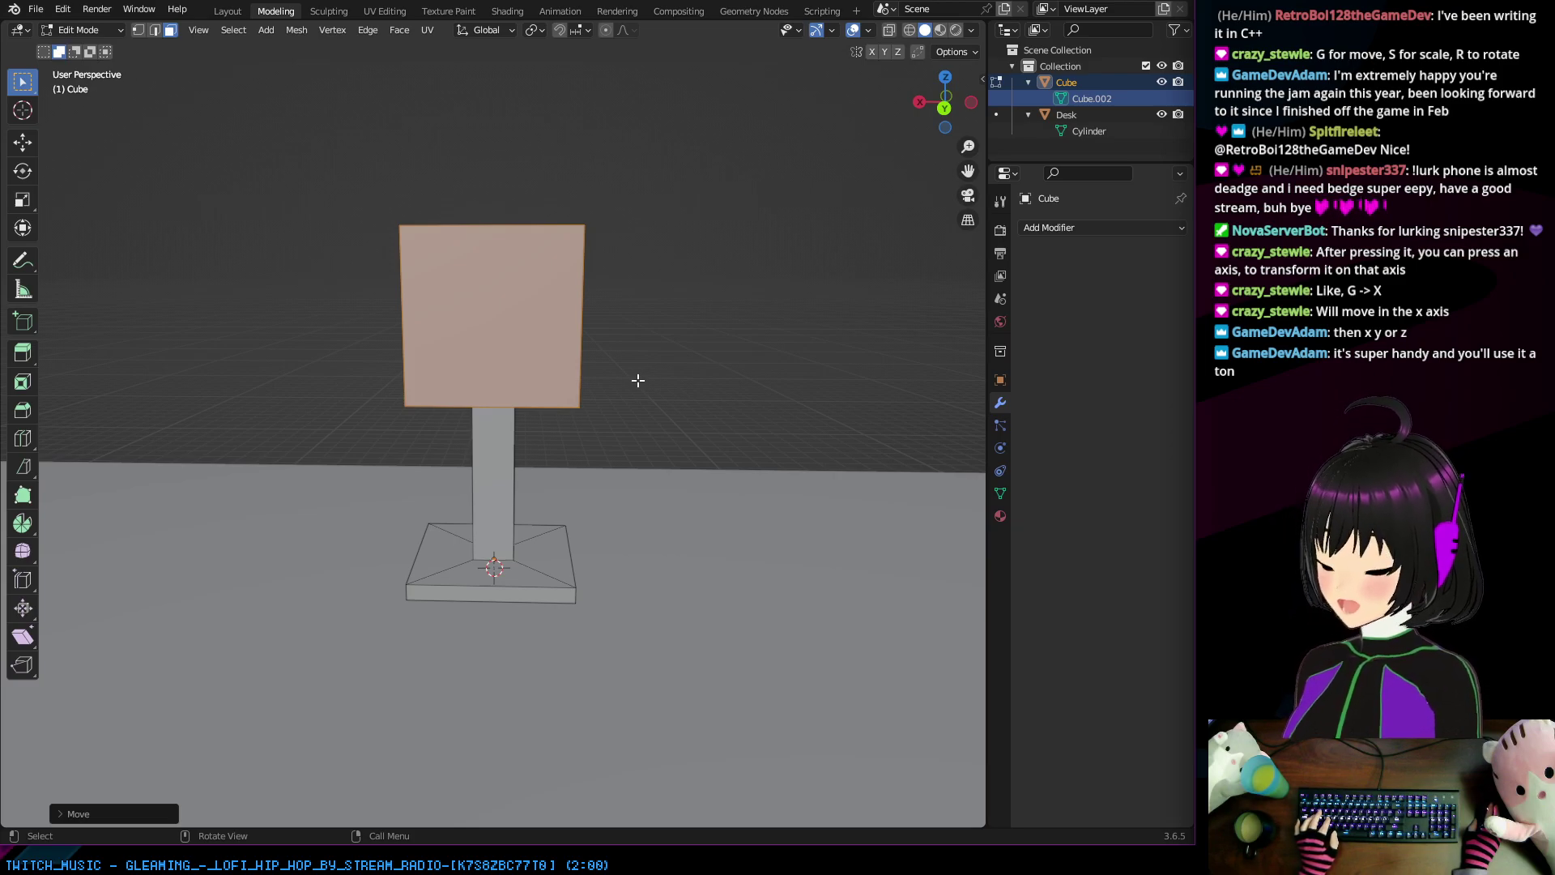
Step: Scale the orange panel much wider along X and slightly taller along Z
middle_click_drag(637, 380, 506, 378)
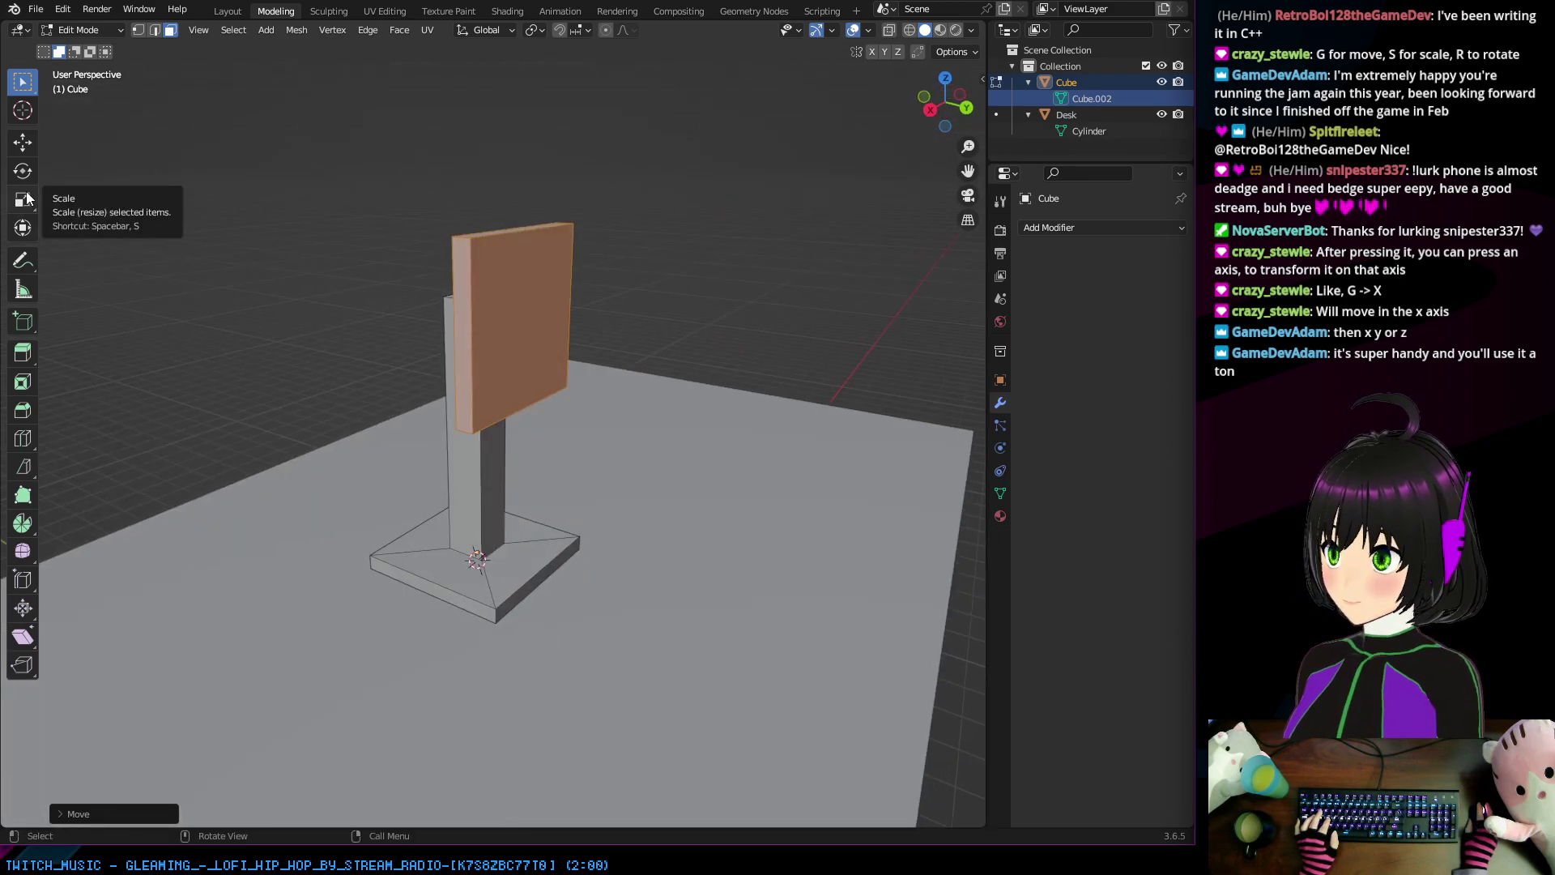
key("s")
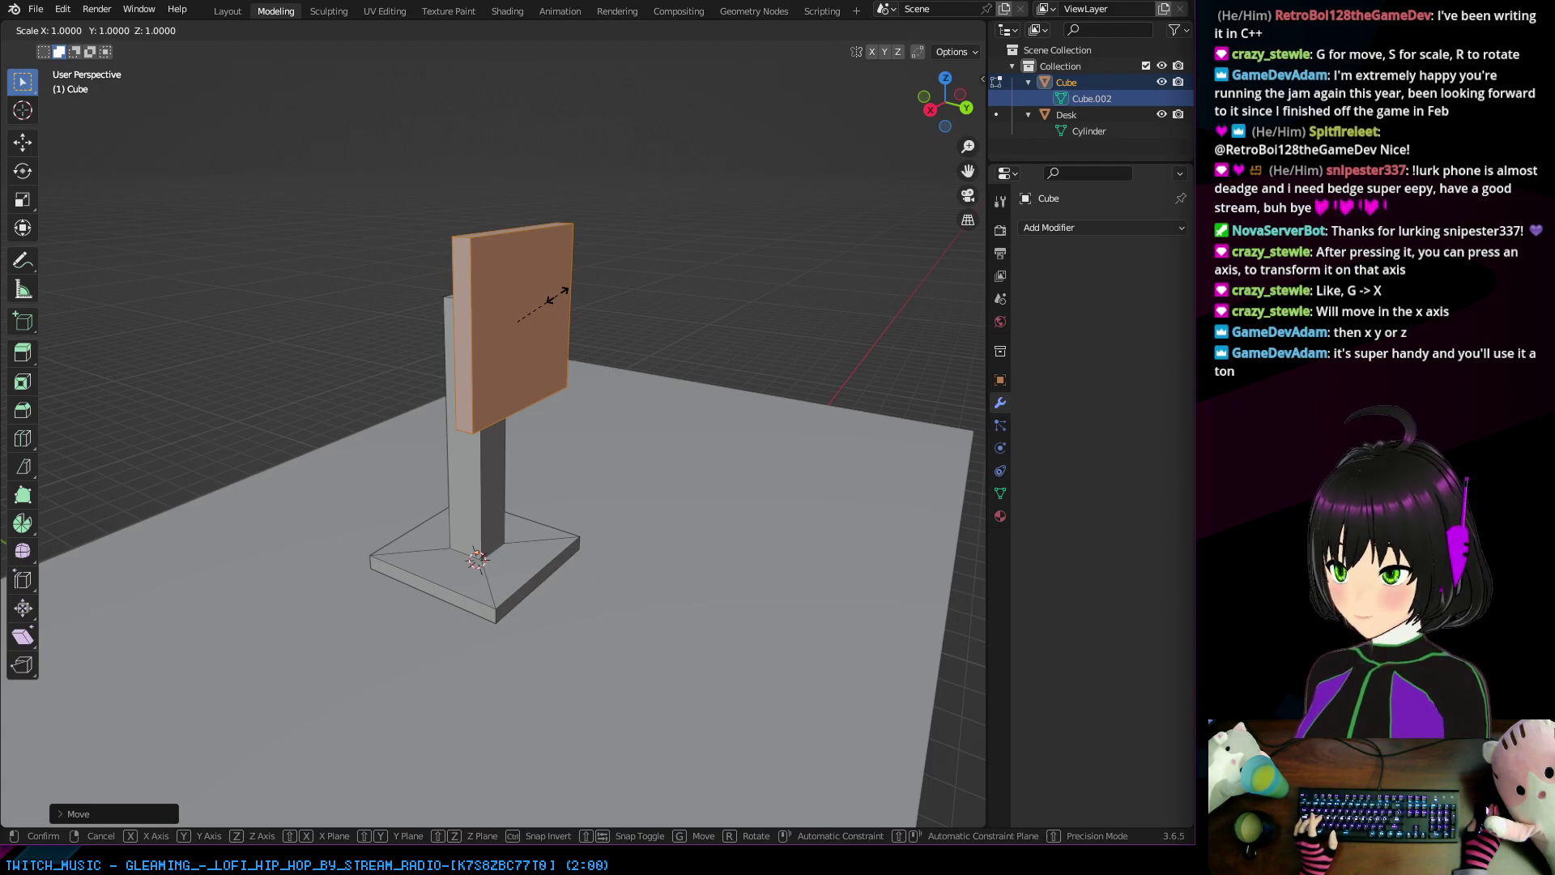
key("x")
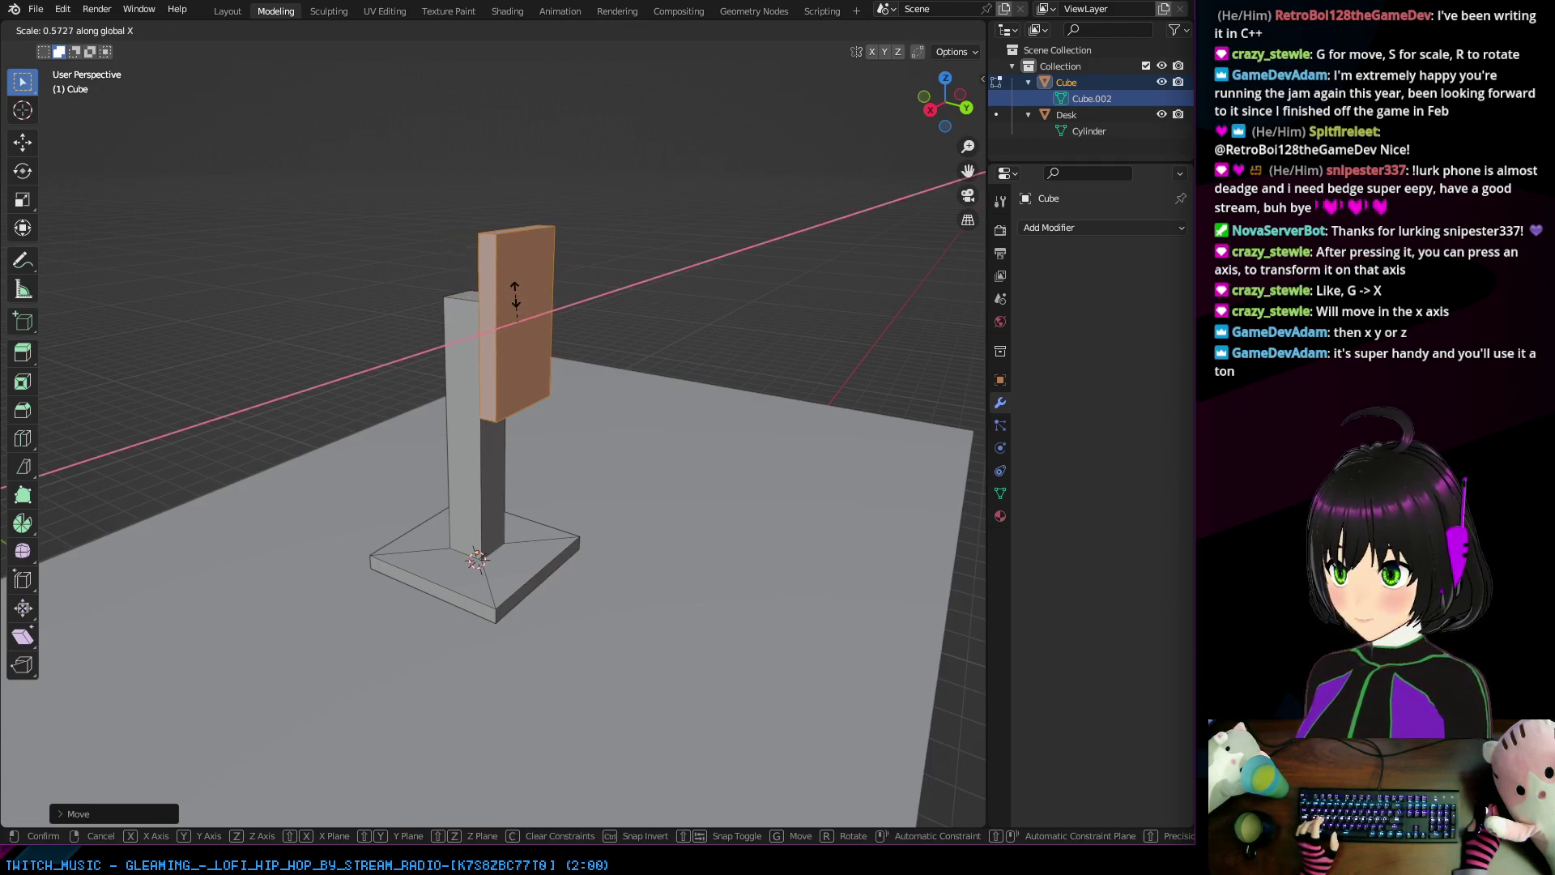
left_click(671, 287)
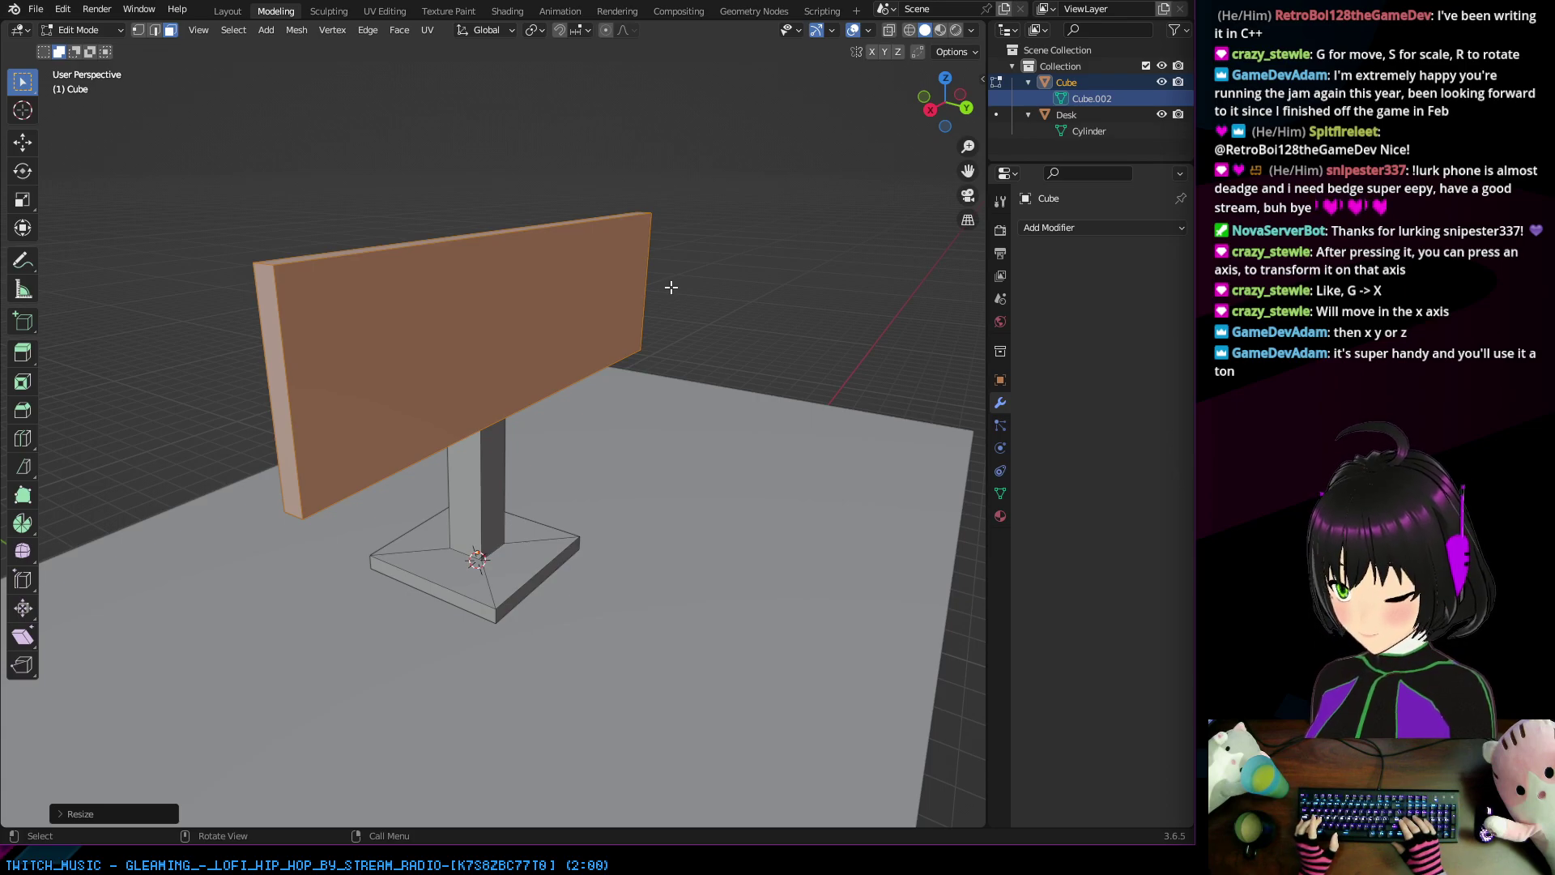
key("s")
key("z")
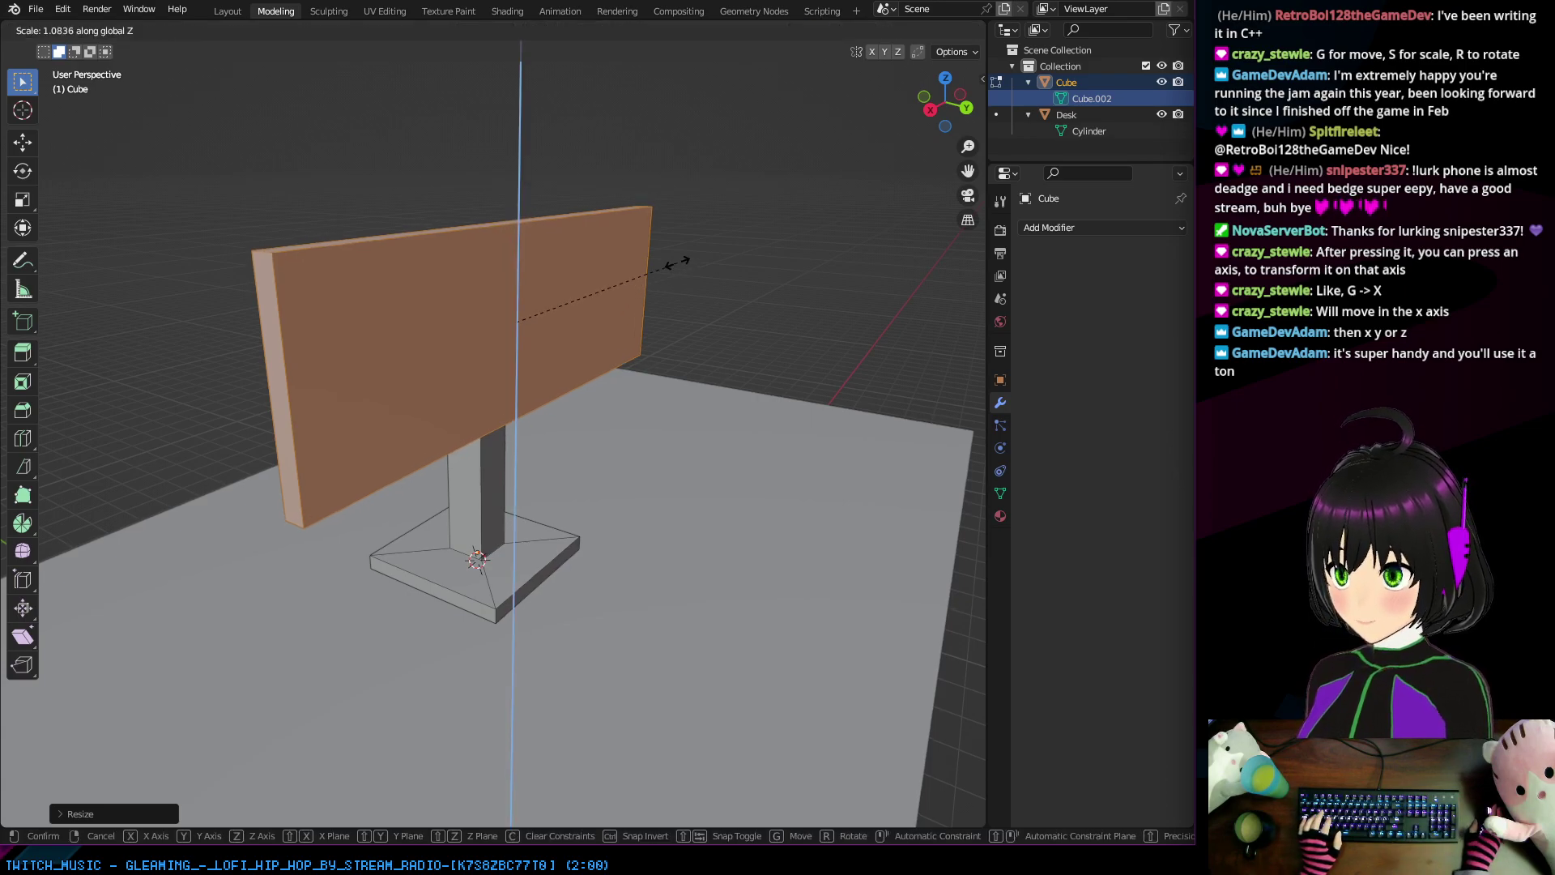
left_click(540, 119)
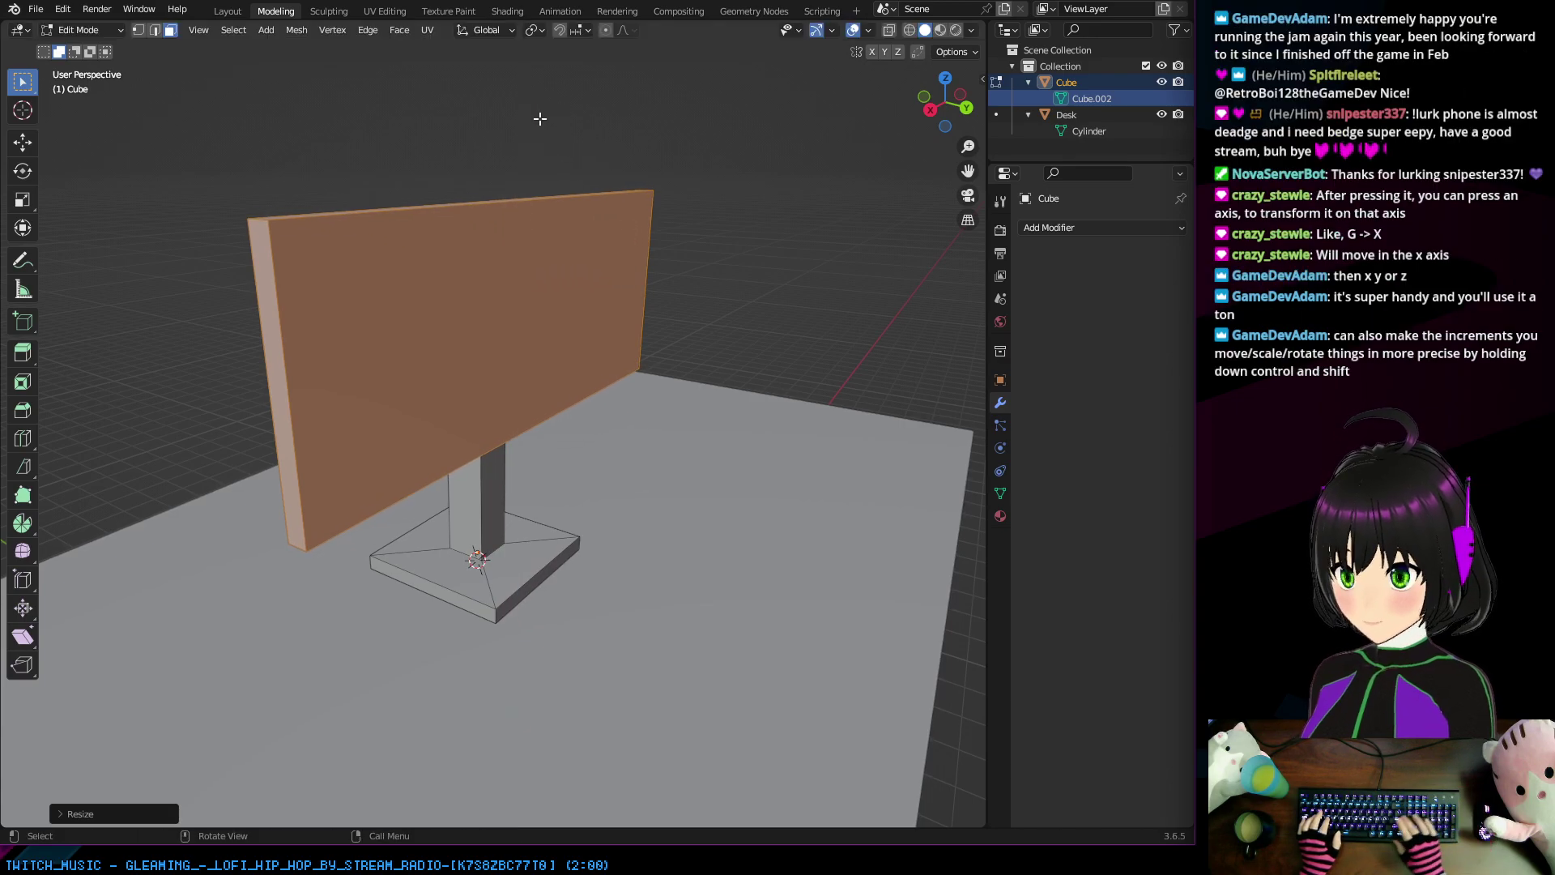
Step: Narrow the panel along X to roughly 0.77
middle_click_drag(566, 235, 410, 393)
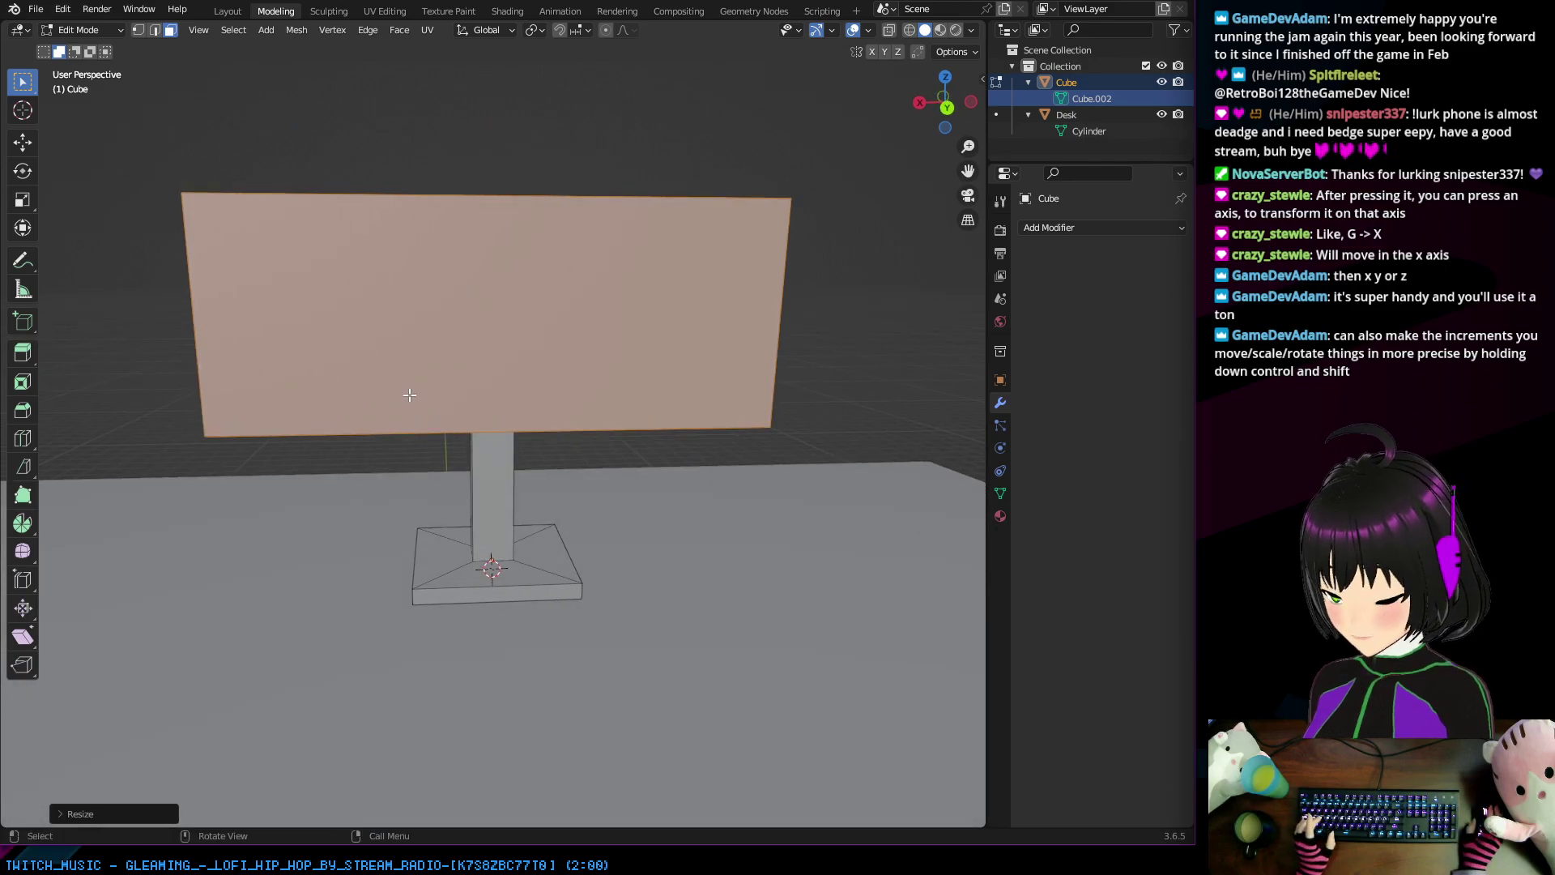
key("s")
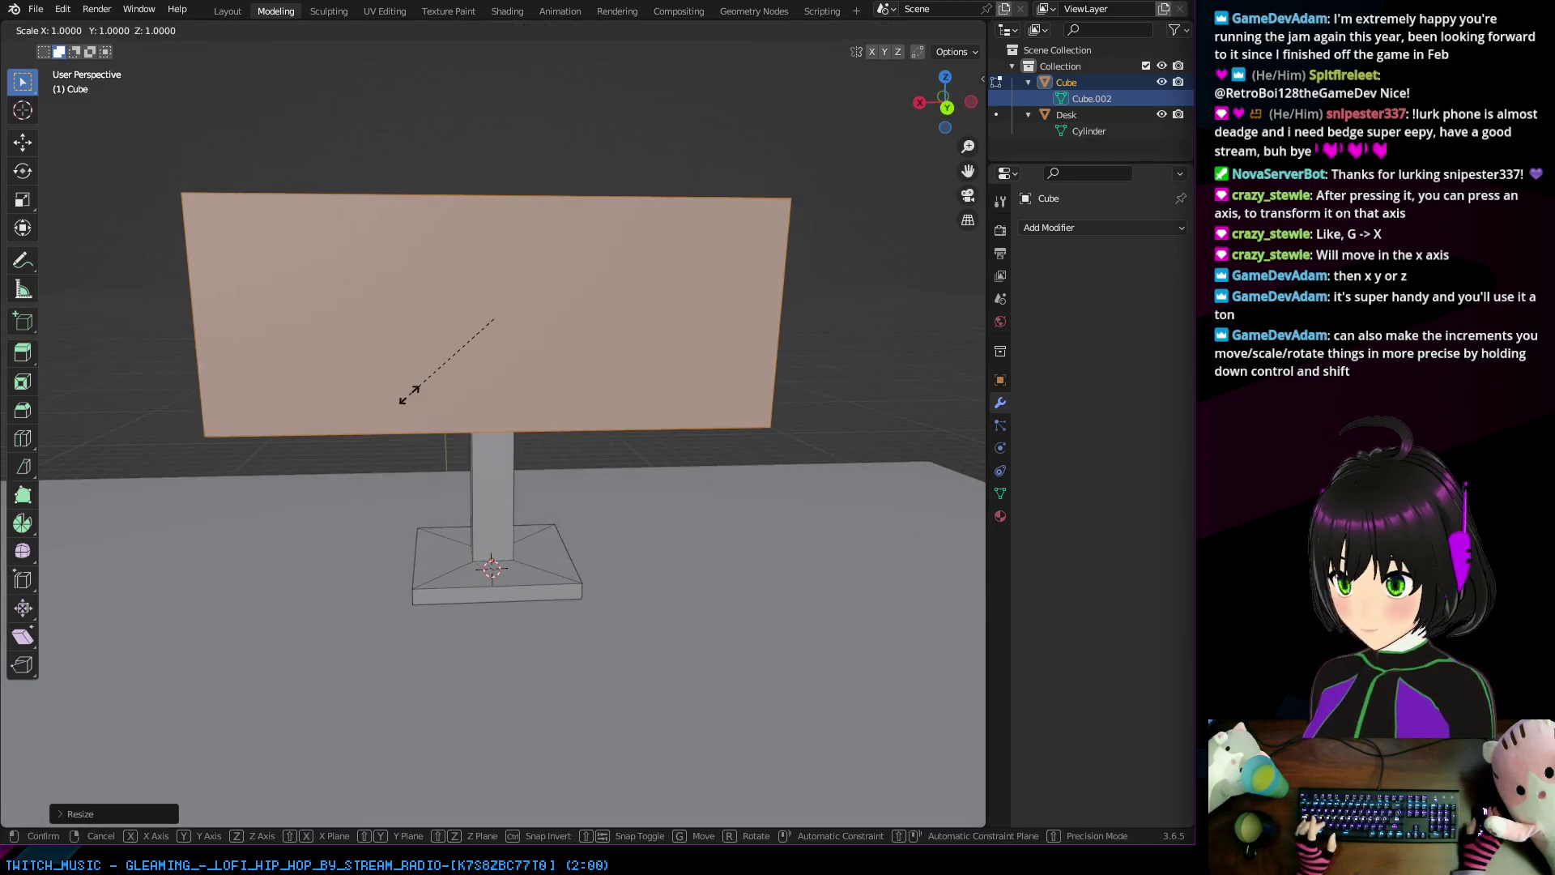
key("x")
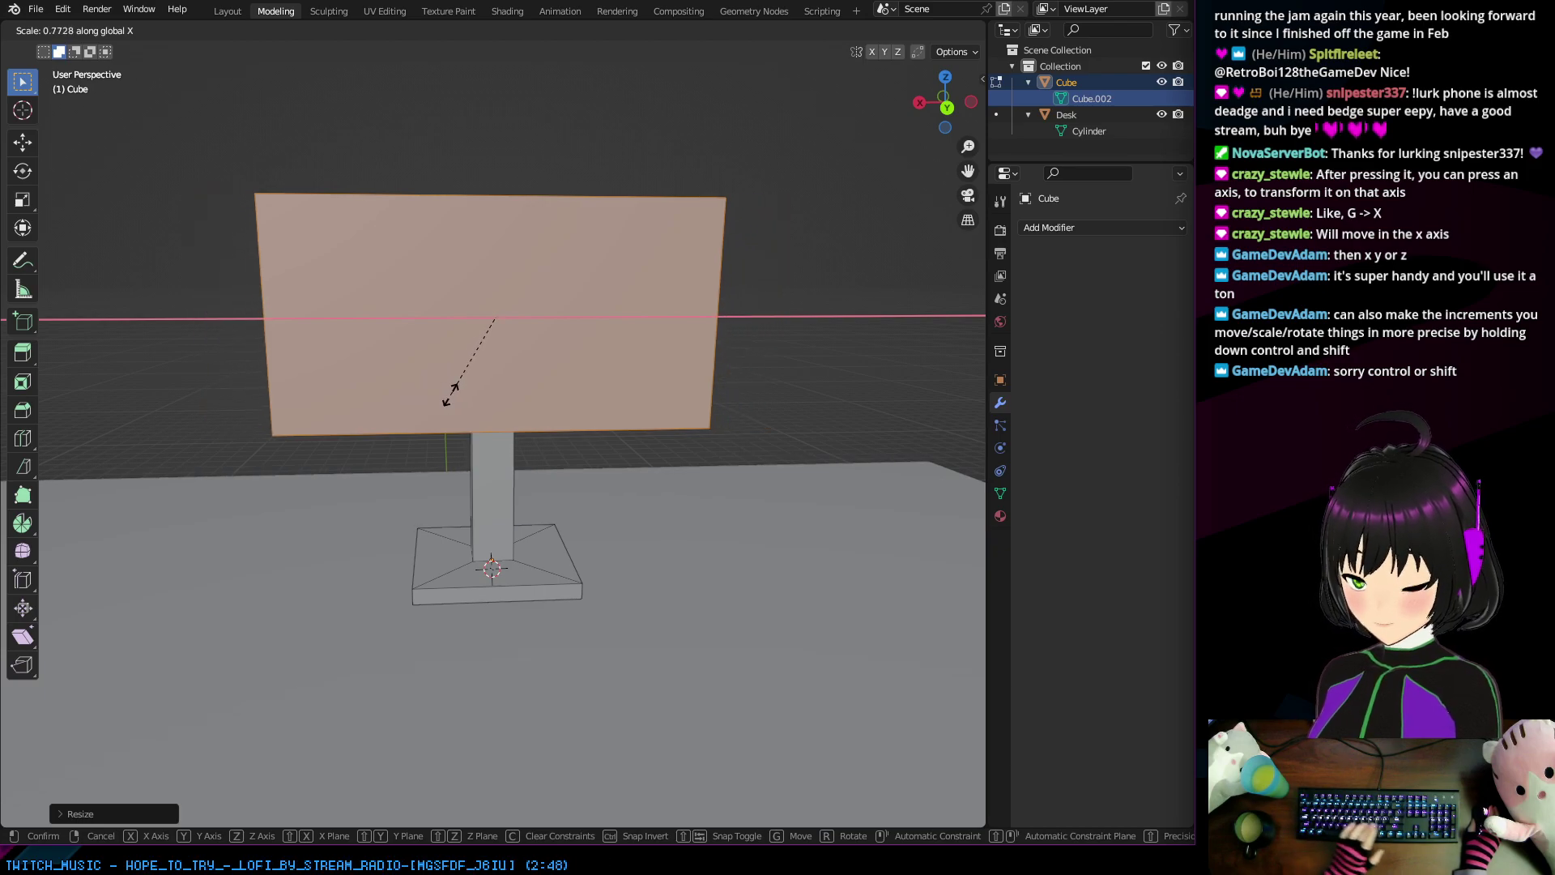
left_click(451, 393)
middle_click_drag(451, 393, 643, 504)
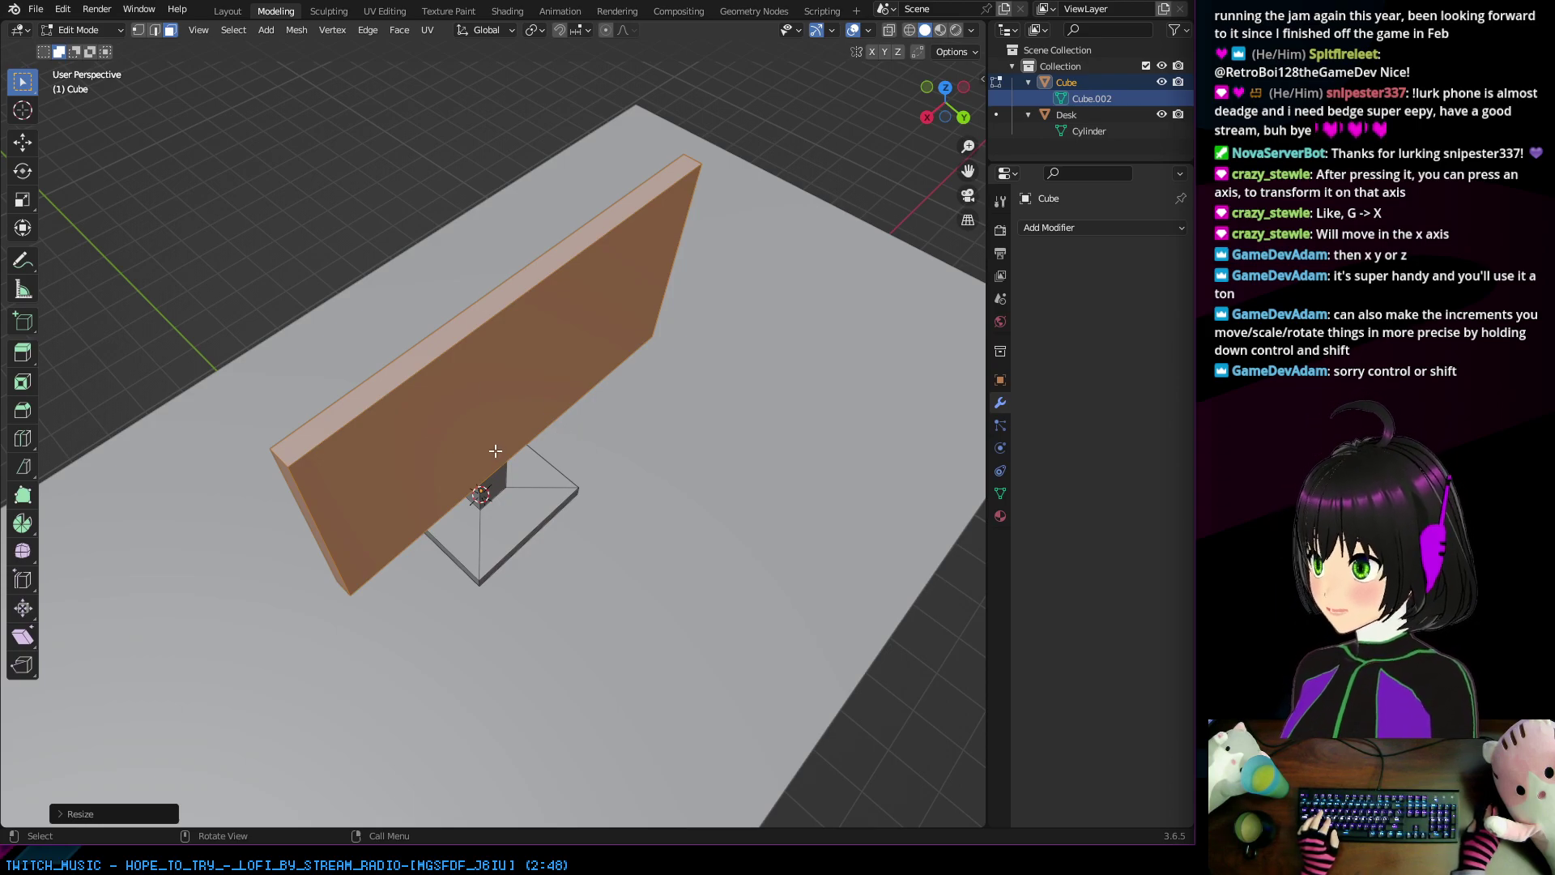
middle_click_drag(496, 450, 551, 394)
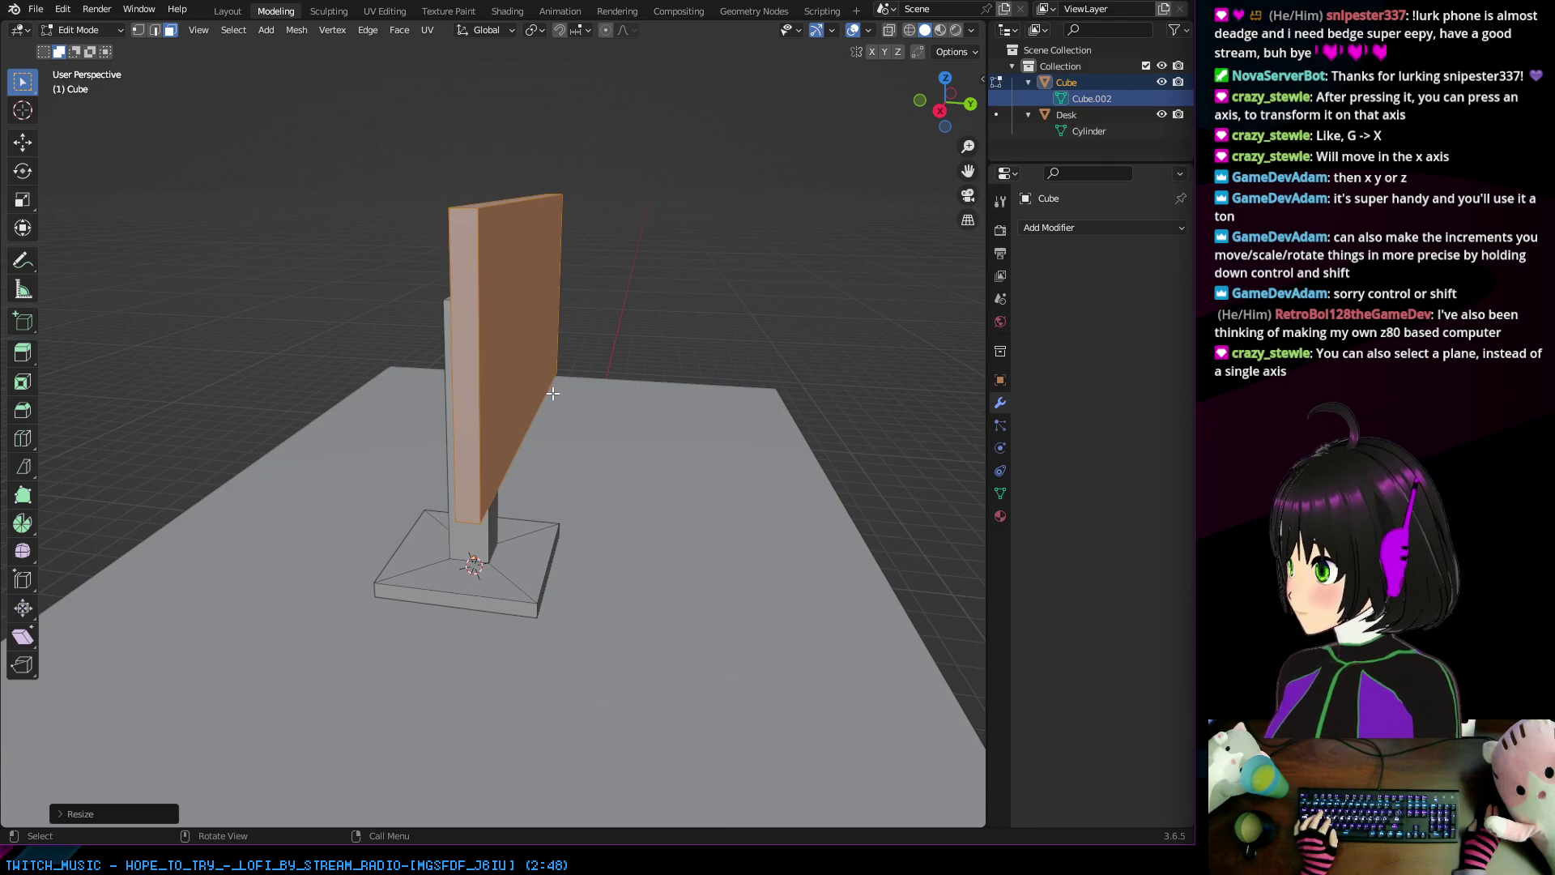
mouse_move(539, 395)
middle_mouse_down()
mouse_move(463, 430)
mouse_move(535, 397)
middle_mouse_up()
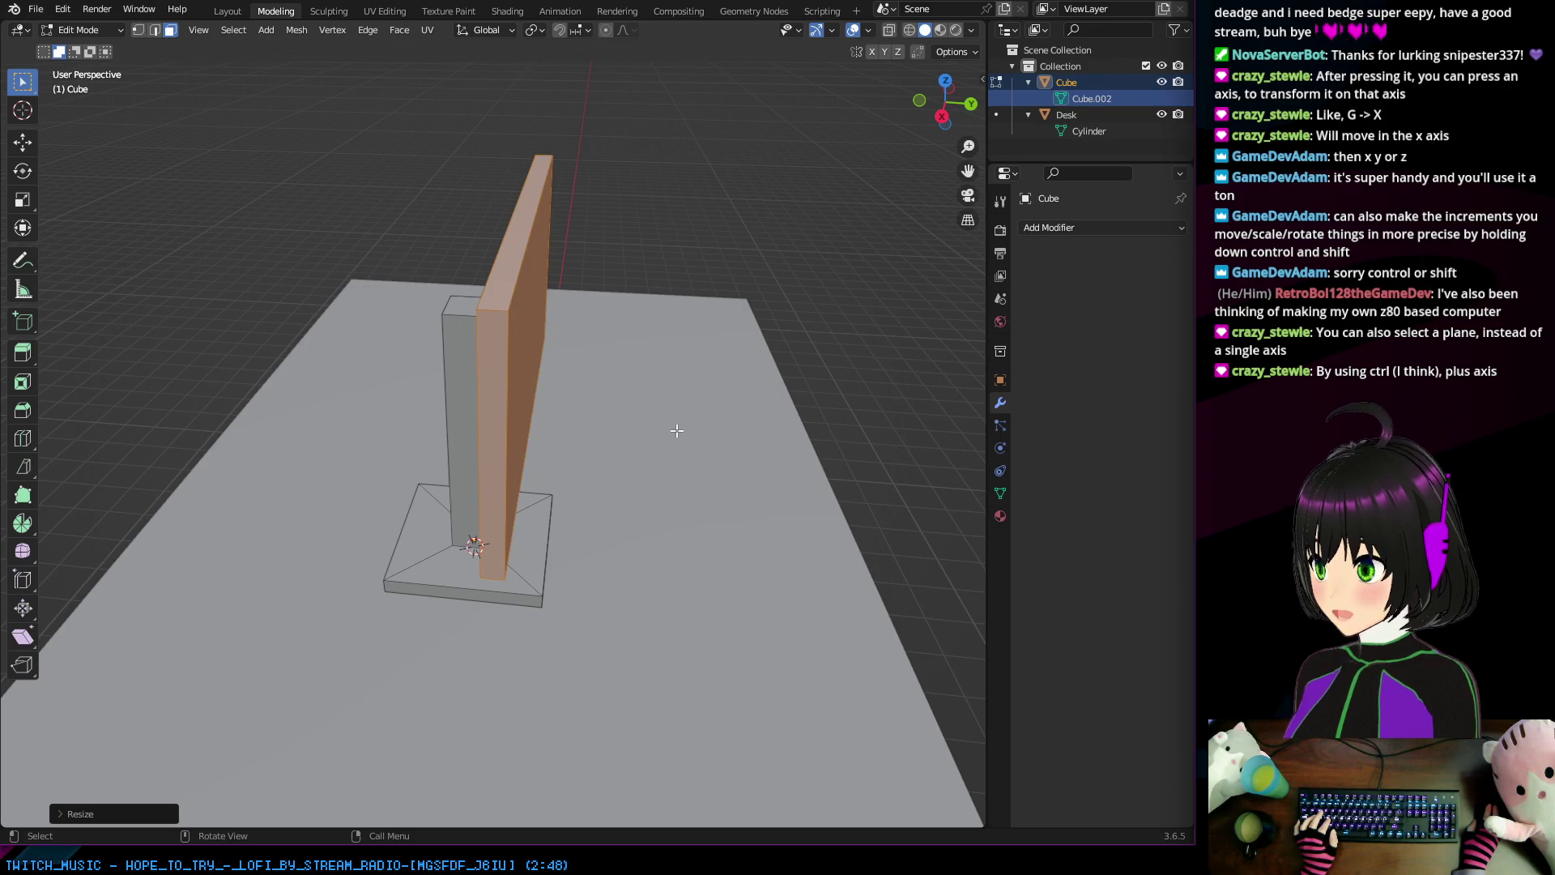
middle_click_drag(677, 430, 623, 404)
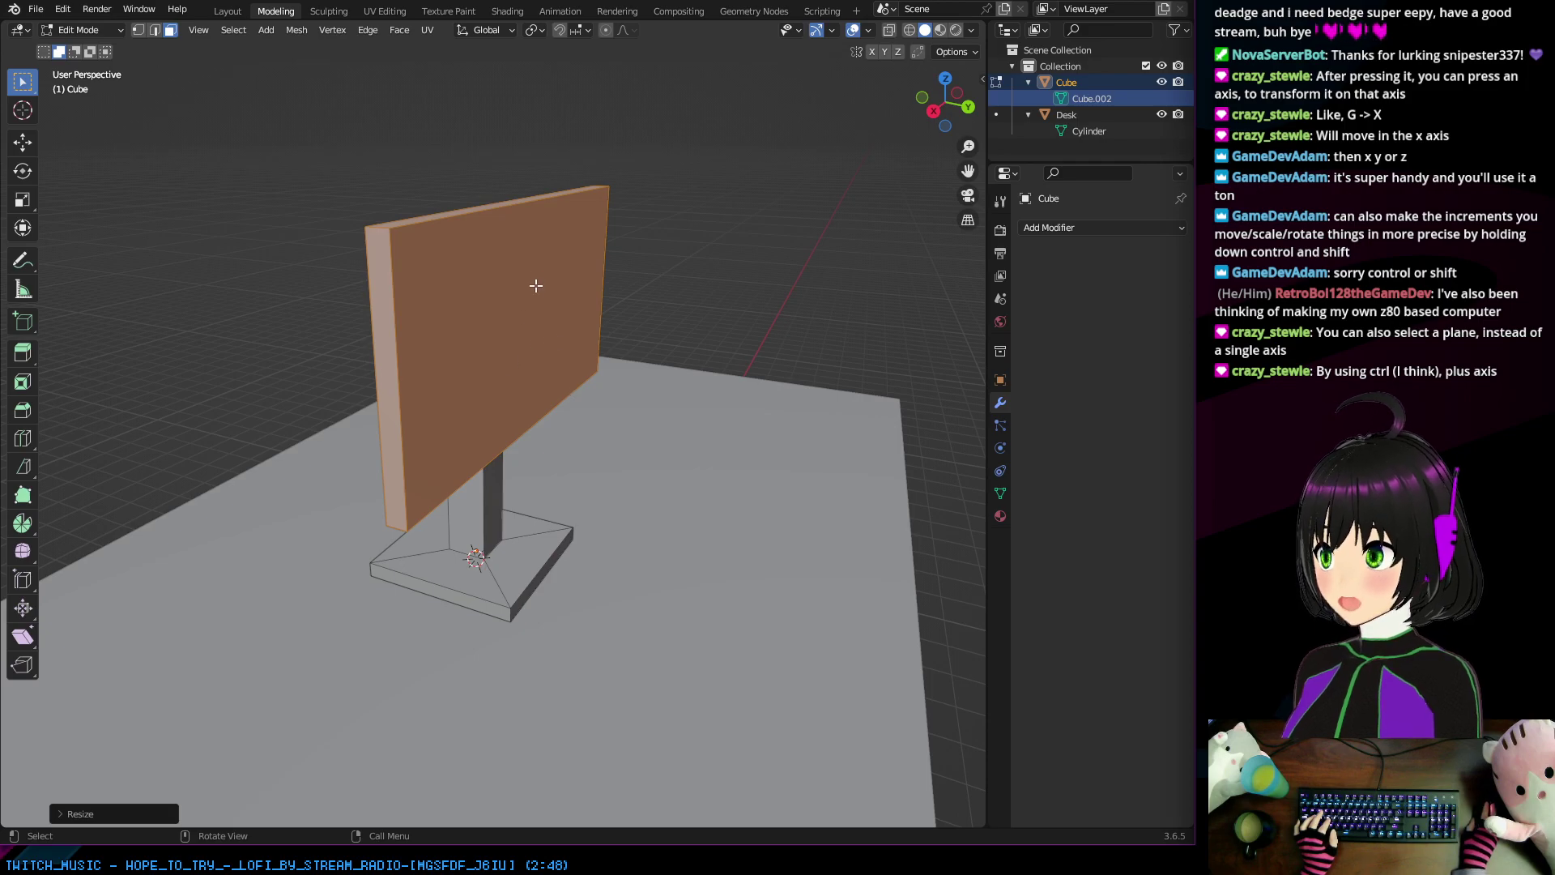
middle_click_drag(529, 299, 589, 303)
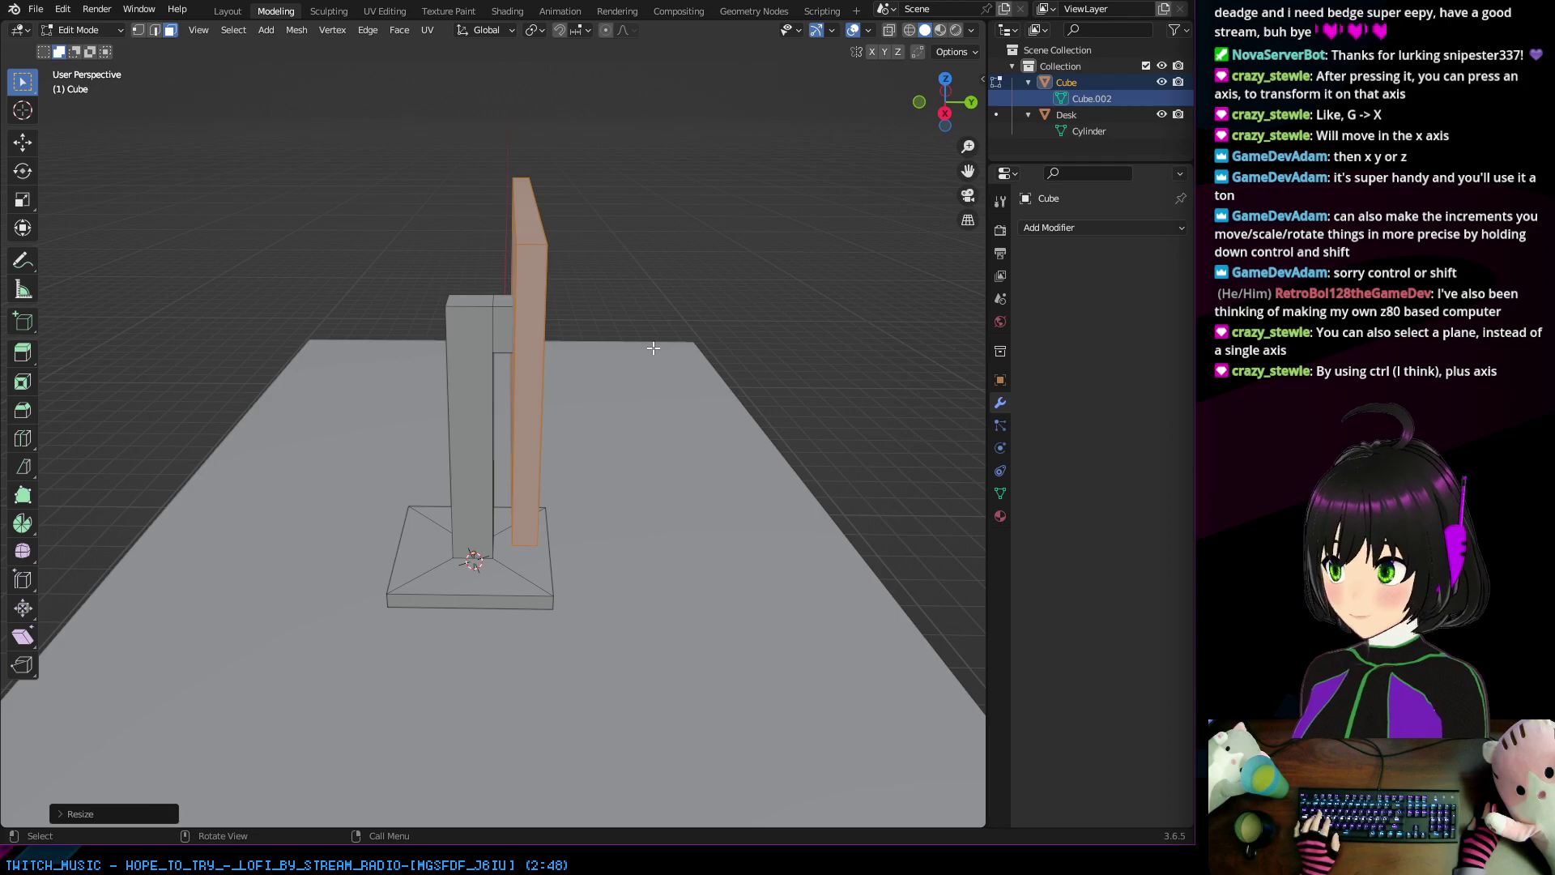
middle_click_drag(653, 363, 252, 282)
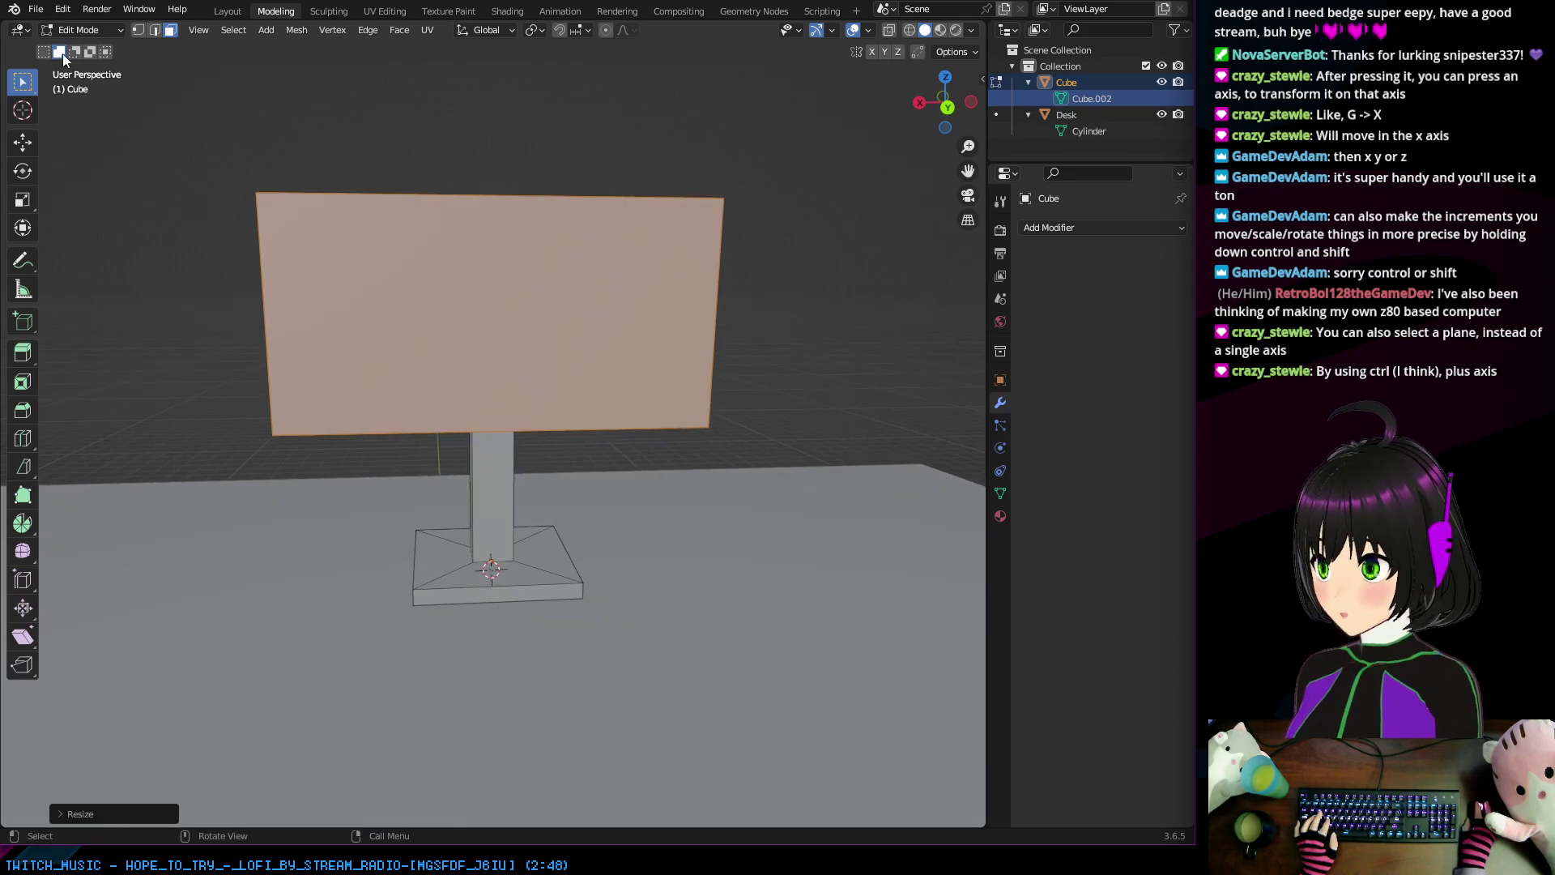
Step: Select the monitor's front face and inset it to leave a thin bezel border
left_click(520, 330)
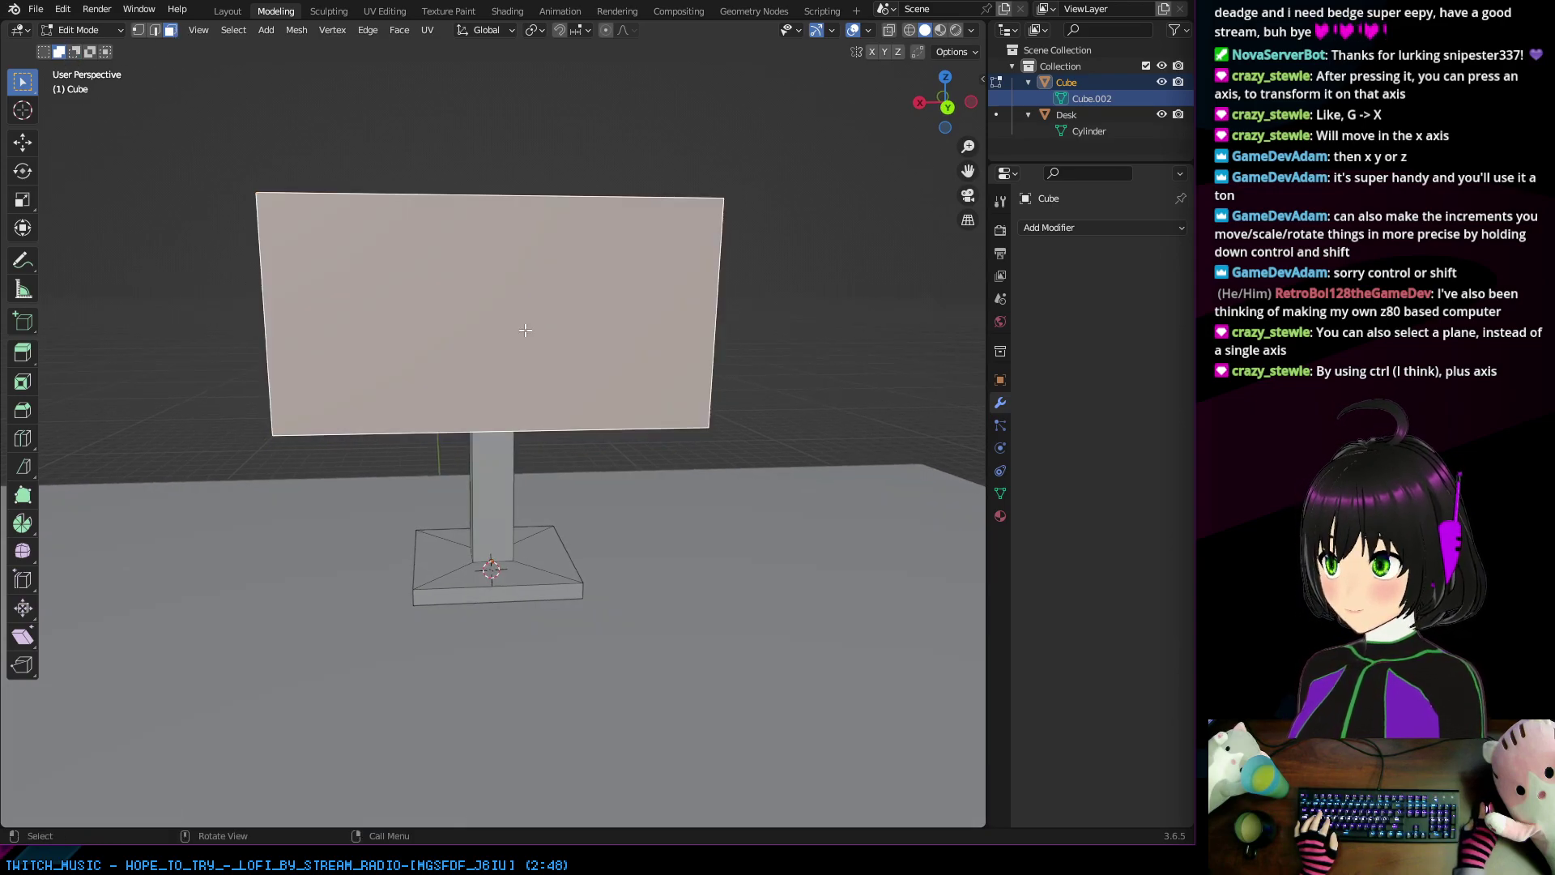
middle_click_drag(520, 330, 459, 331)
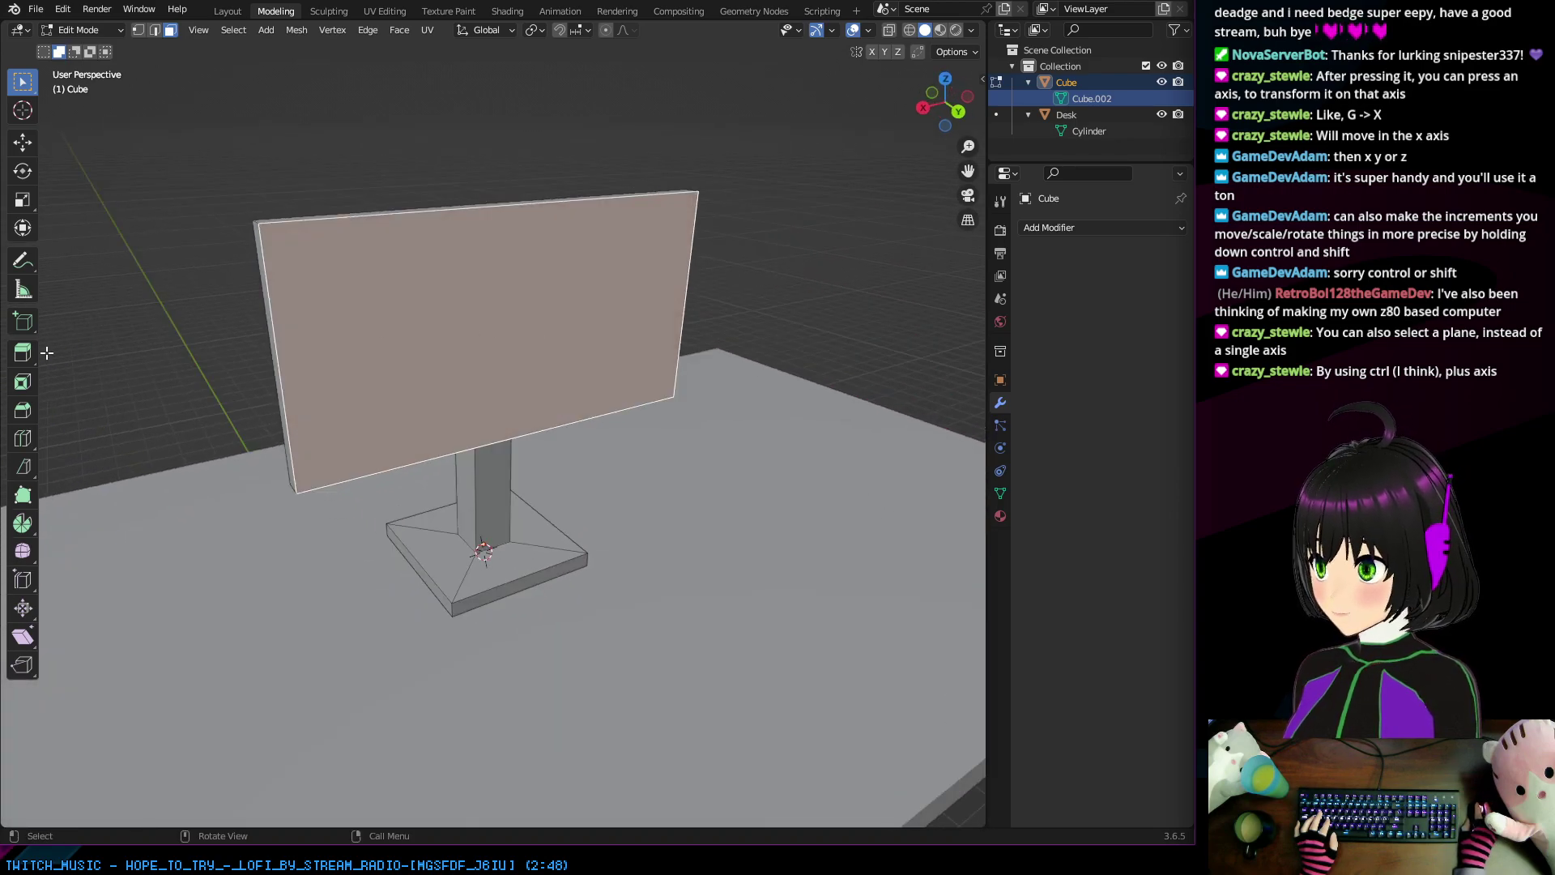
left_click(22, 387)
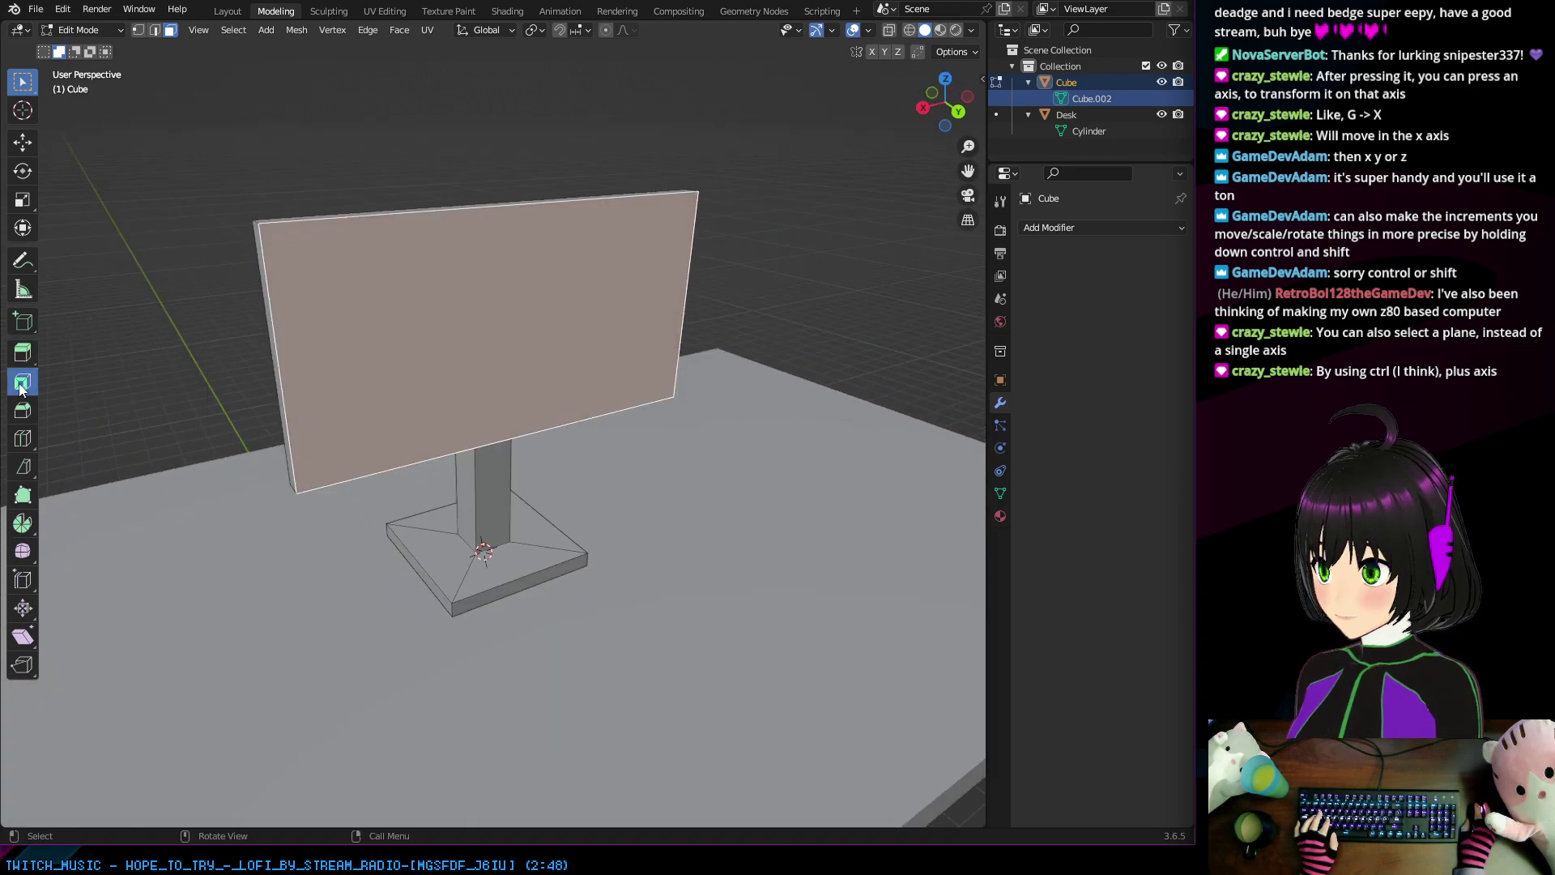
left_click_drag(558, 337, 547, 336)
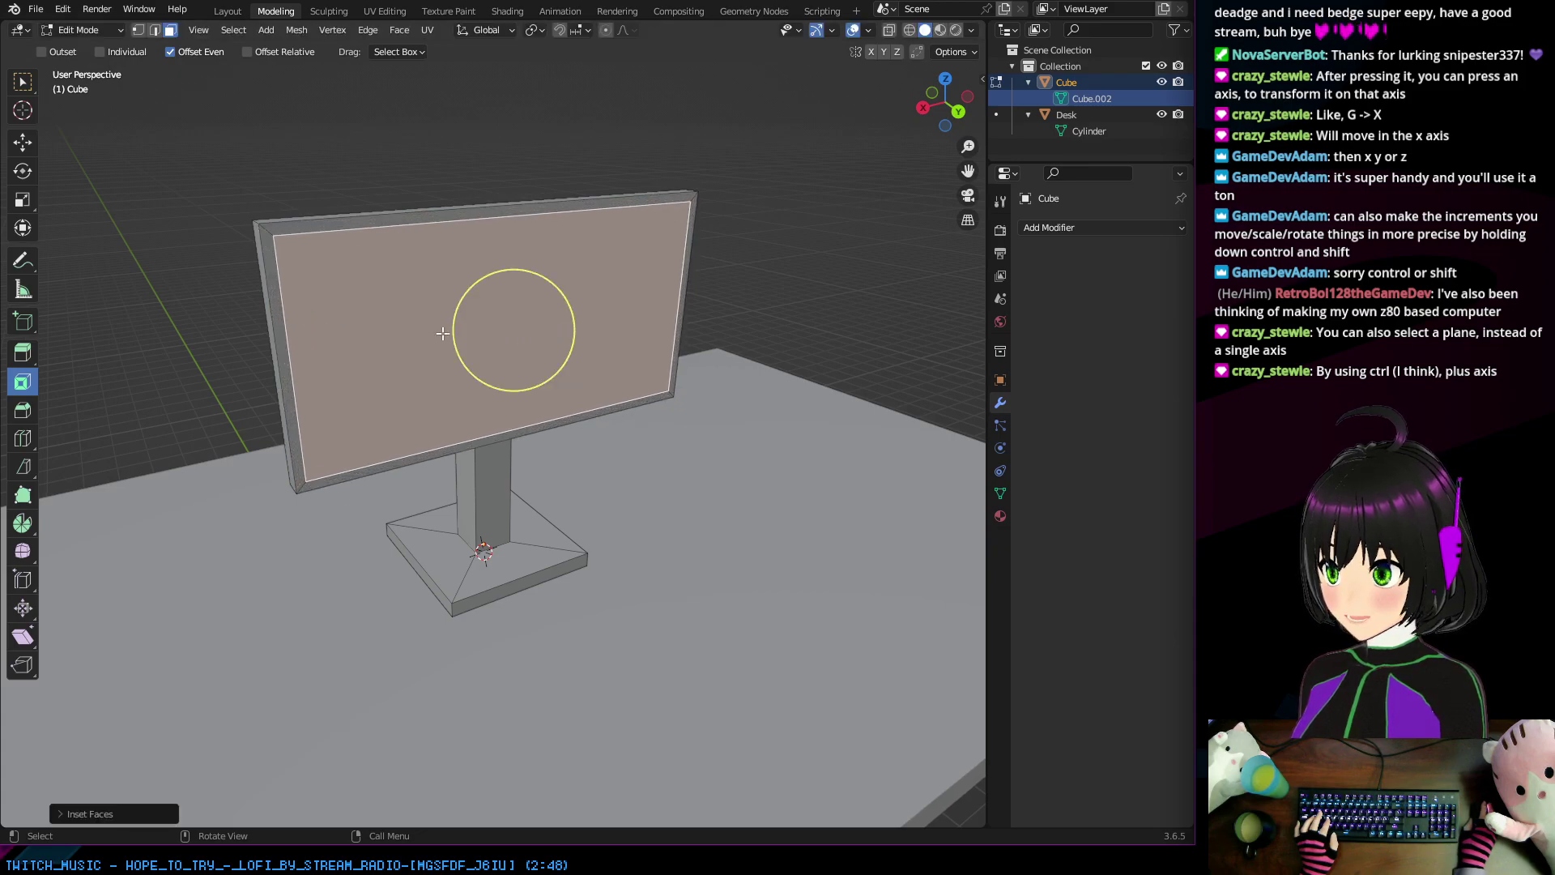
middle_click_drag(549, 337, 407, 316)
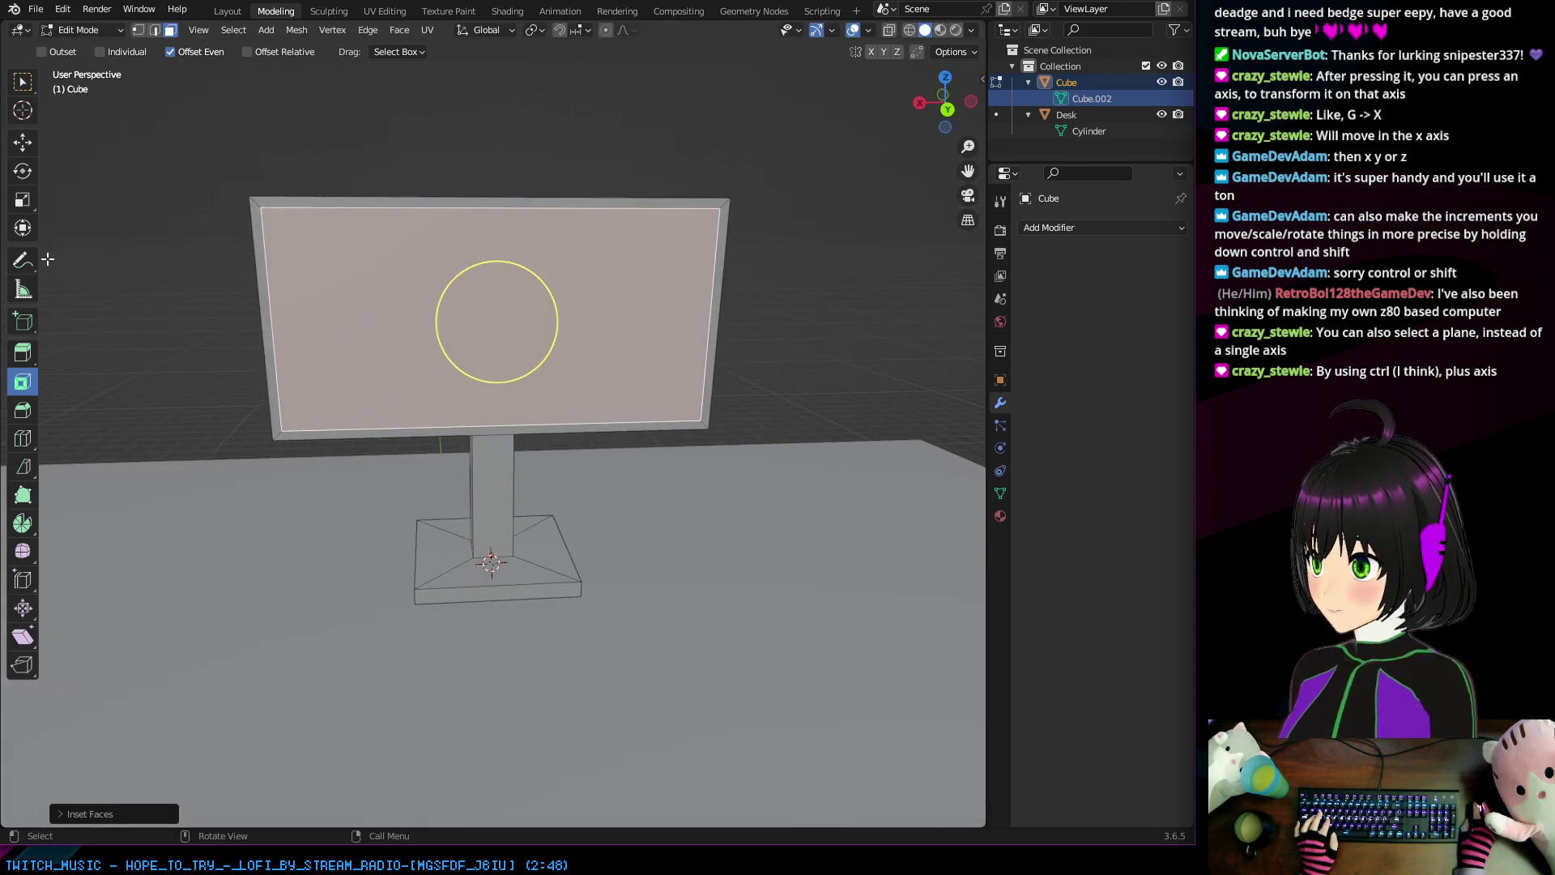
Step: Extrude the inset screen face about -0.0565 m into the monitor, then select the pillar's front face
left_click(25, 354)
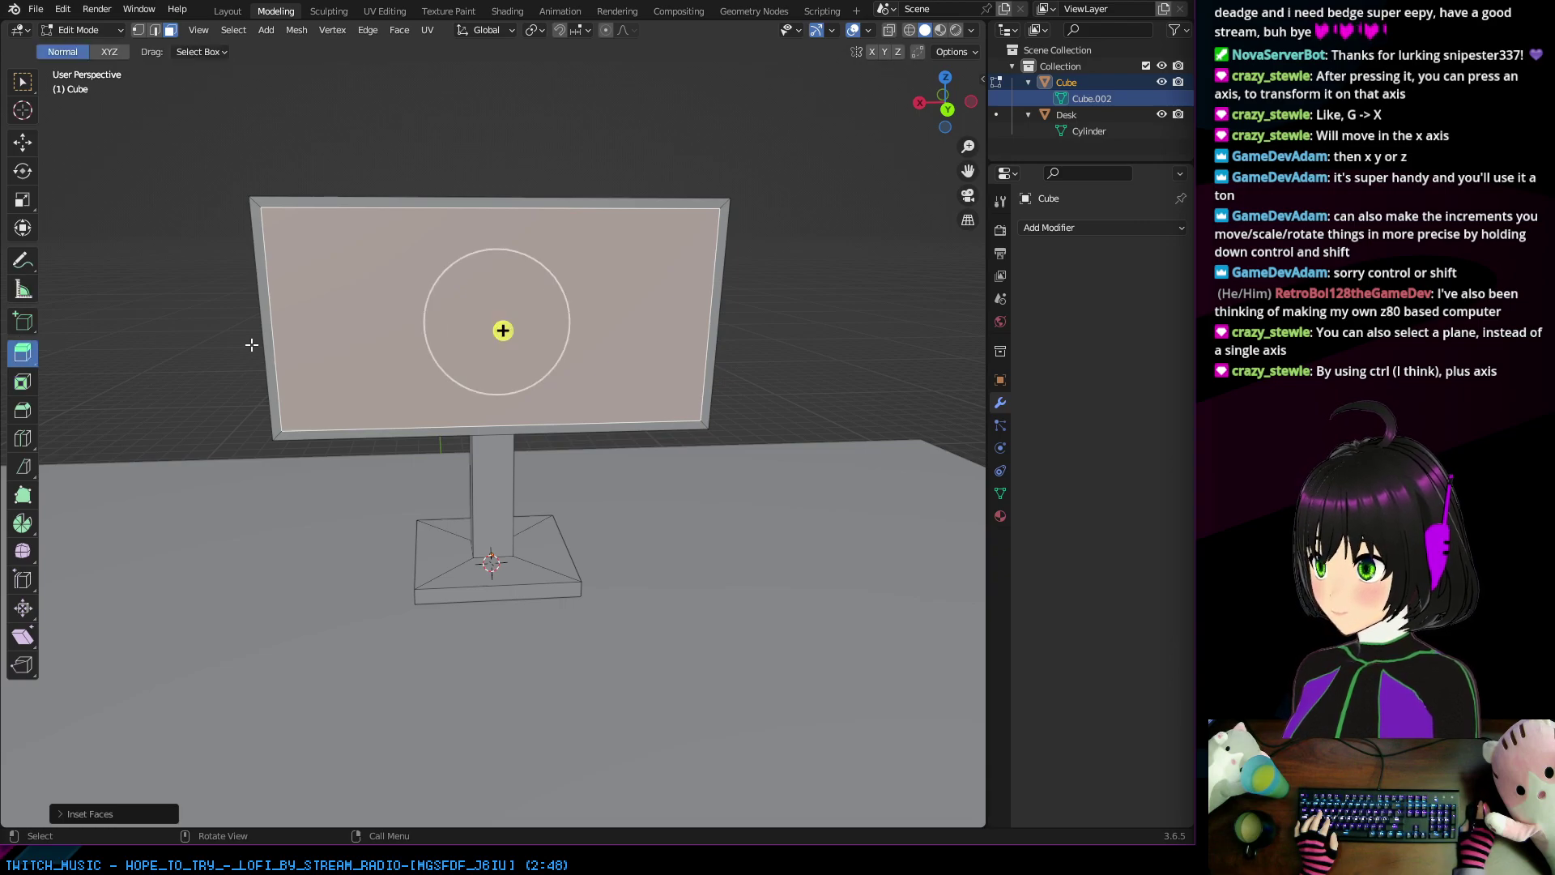
middle_click_drag(250, 340, 744, 330)
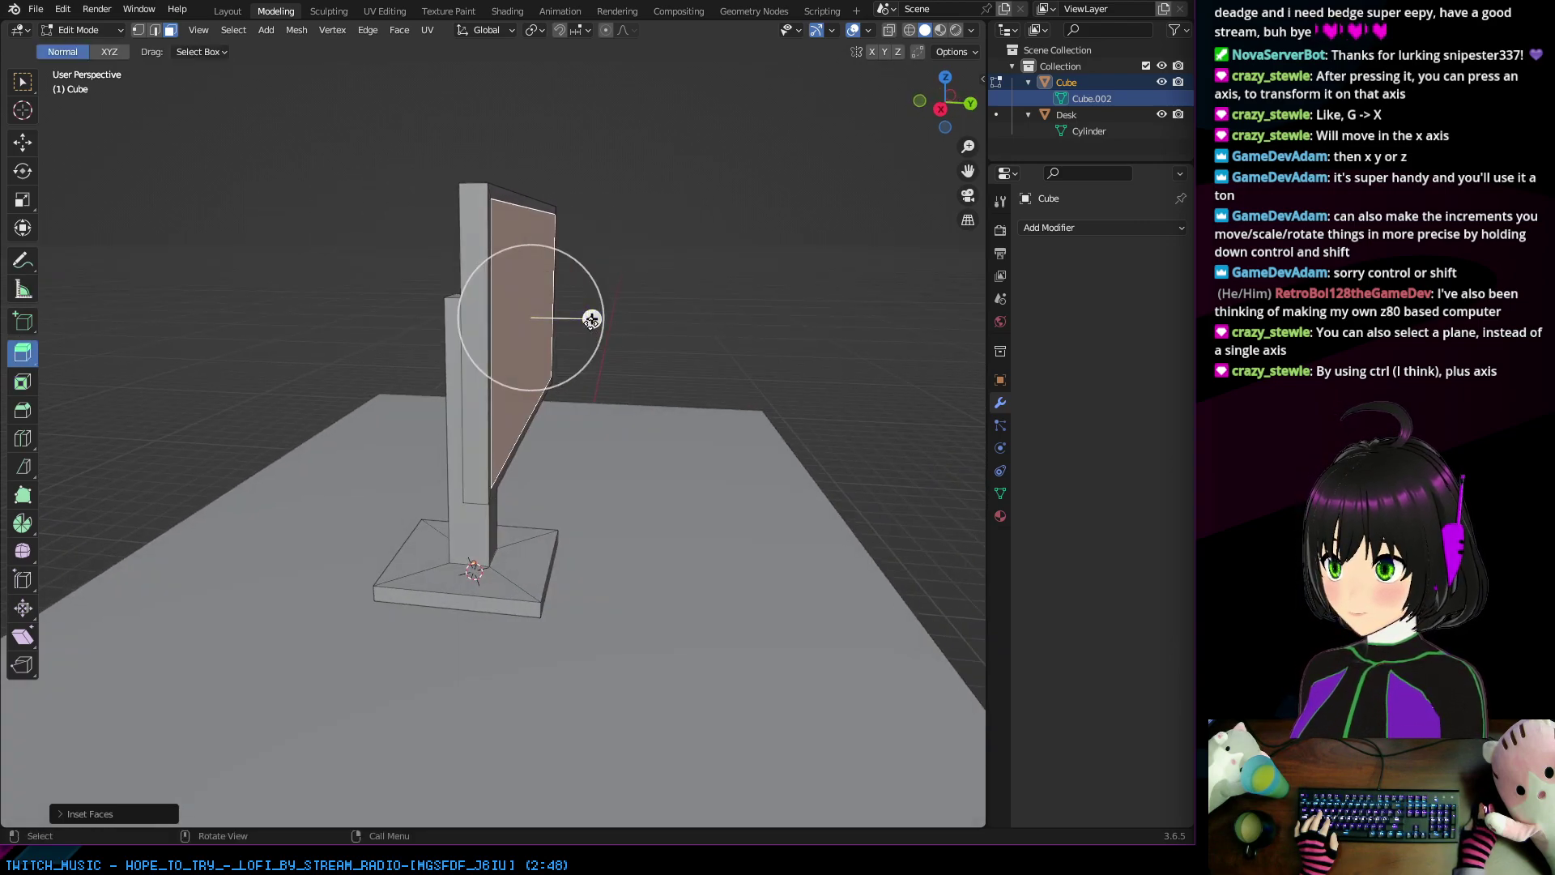
left_click_drag(591, 322, 584, 316)
middle_click_drag(583, 315, 578, 349)
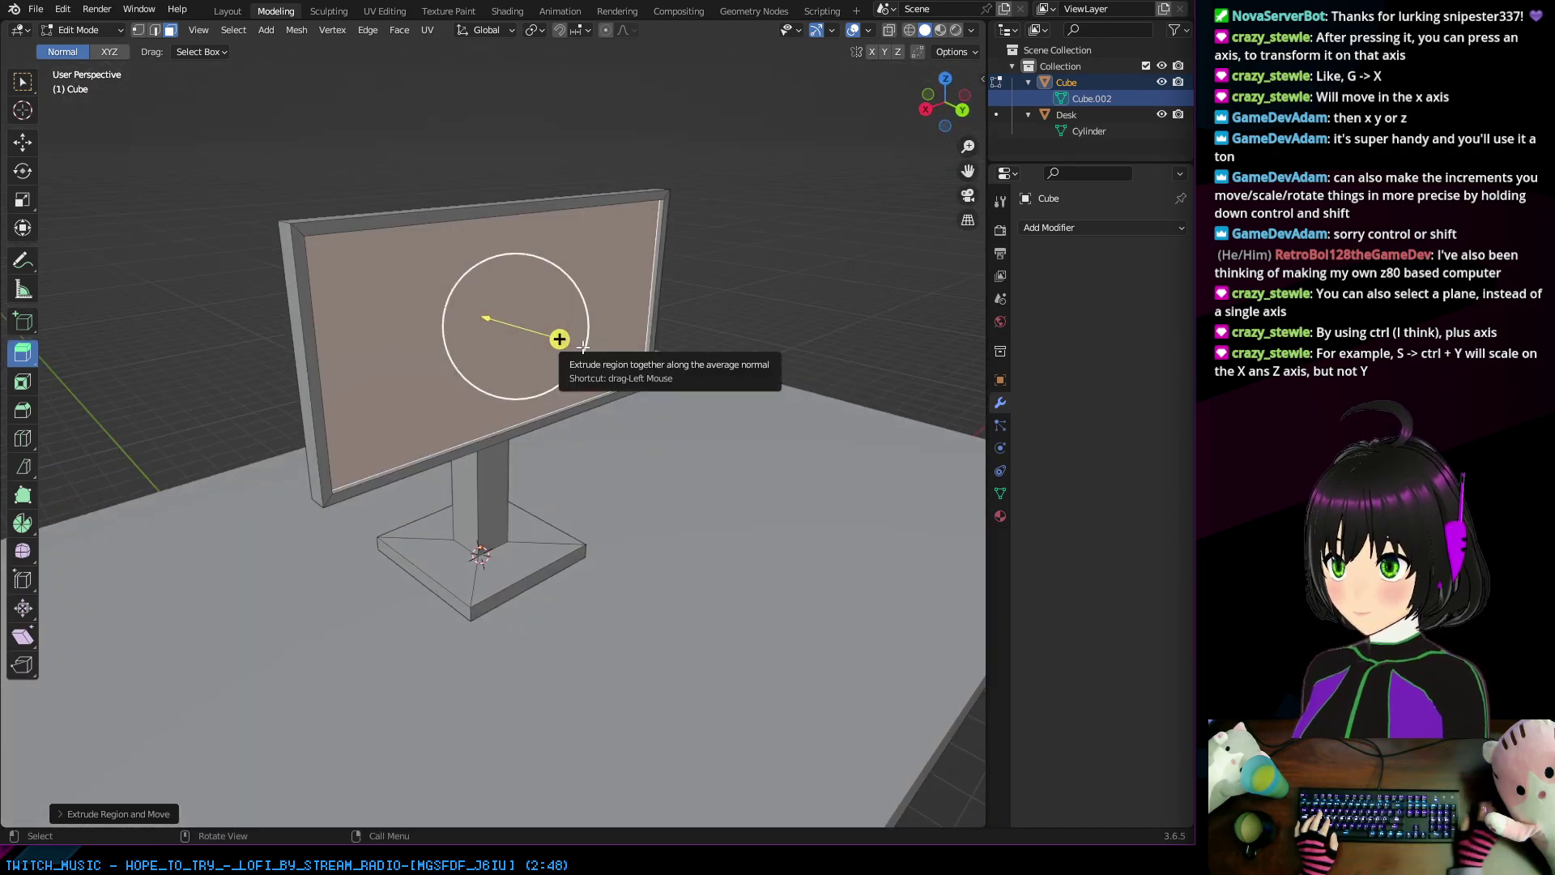
middle_click_drag(409, 265, 472, 274)
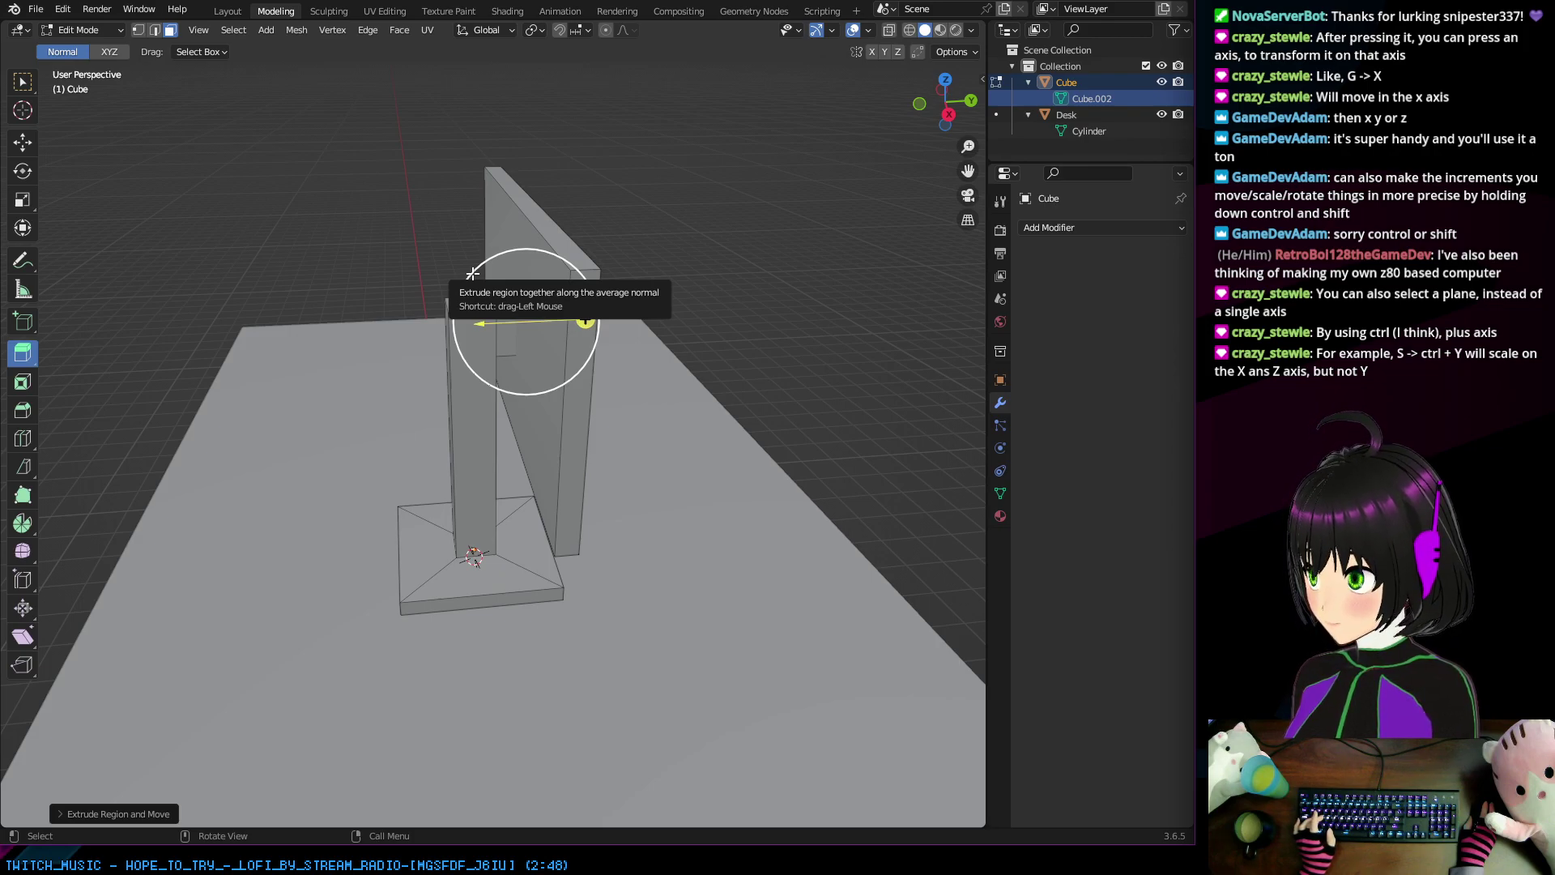
middle_click_drag(464, 272, 264, 245)
middle_click_drag(367, 277, 479, 357)
left_click(494, 413)
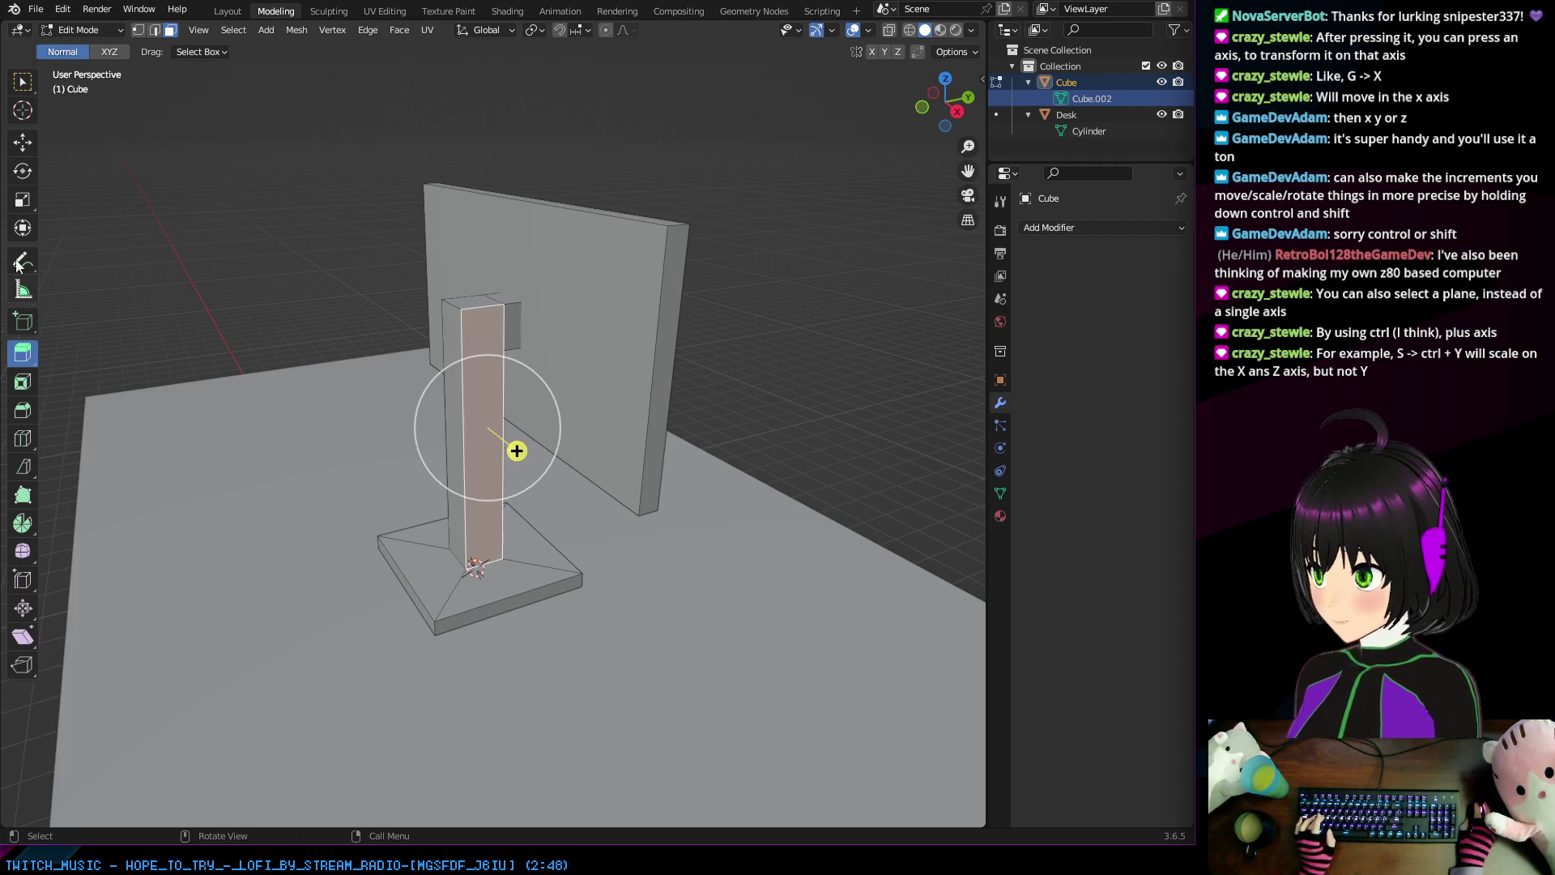
Step: Start and cancel a resize of the pillar's front face, then orbit around the stand
key("s")
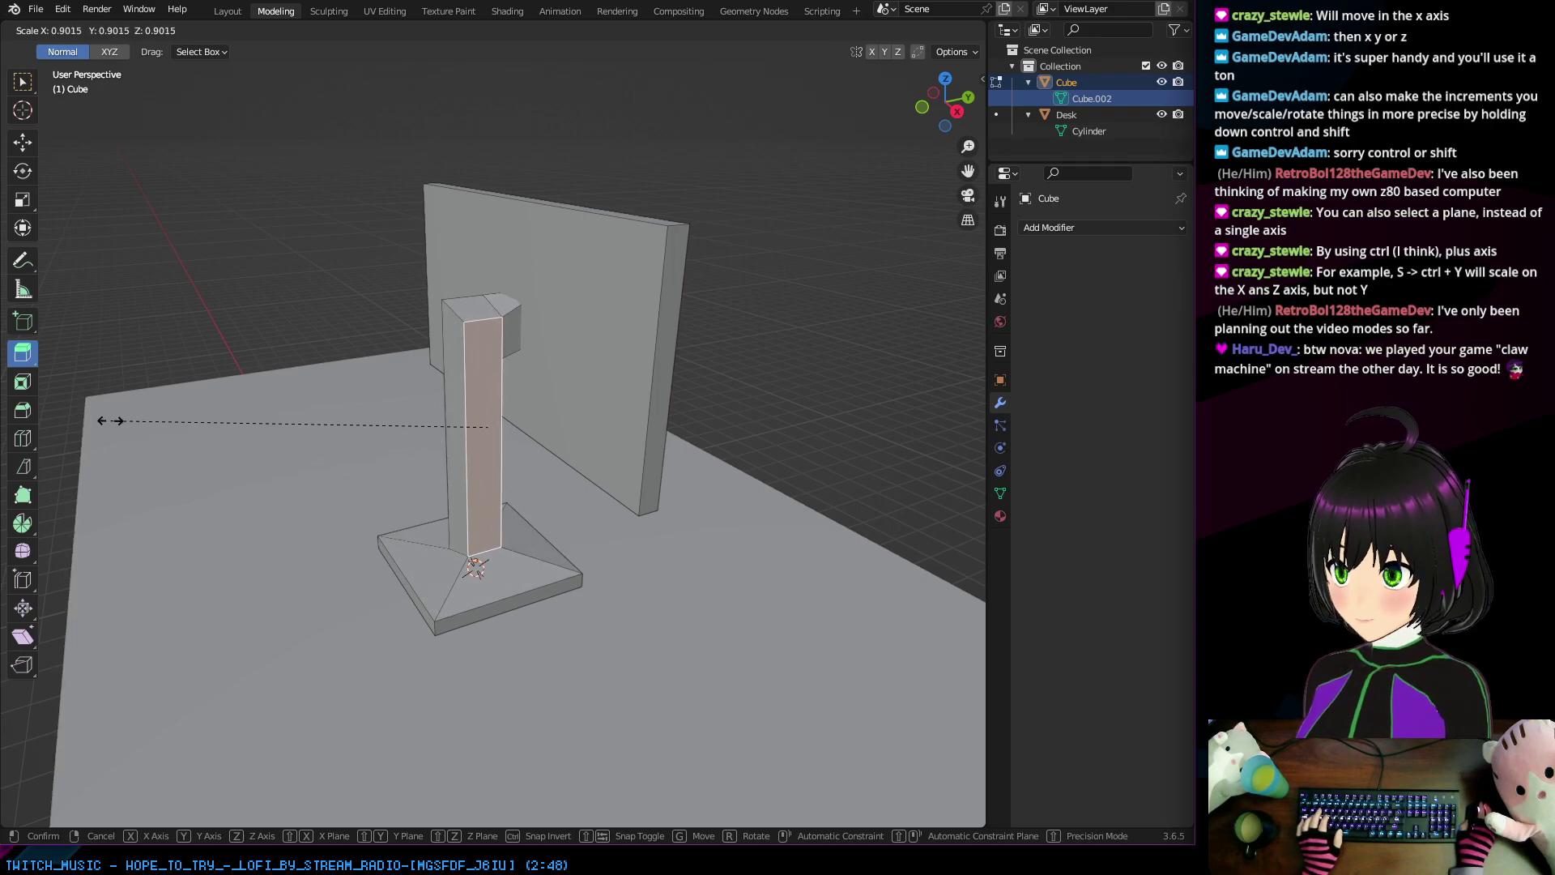
key("Escape")
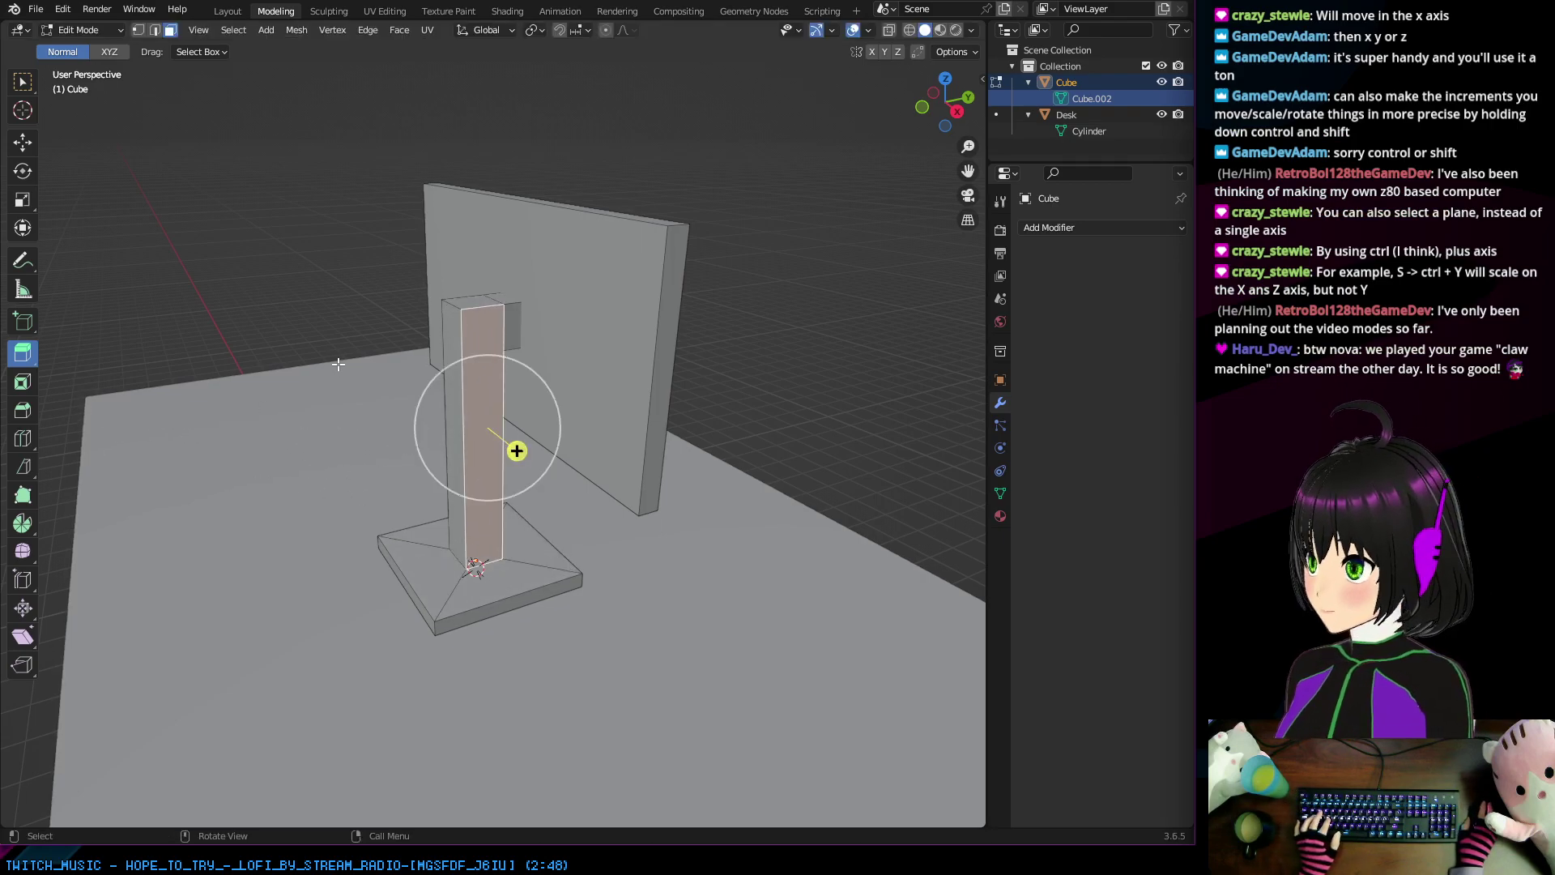
middle_click_drag(306, 351, 399, 348)
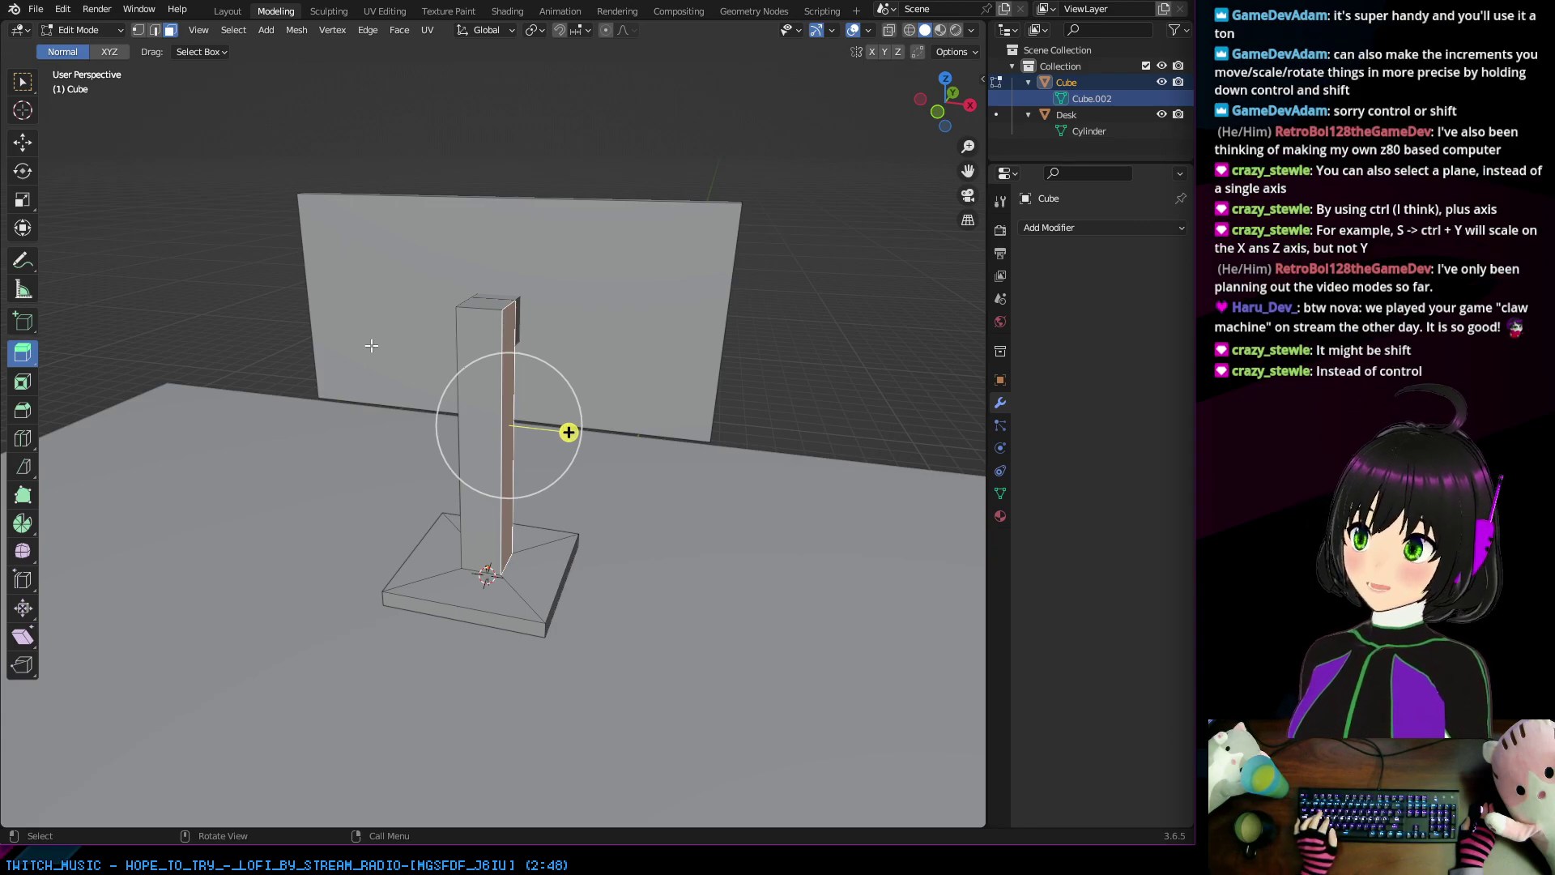
middle_click_drag(418, 349, 370, 354)
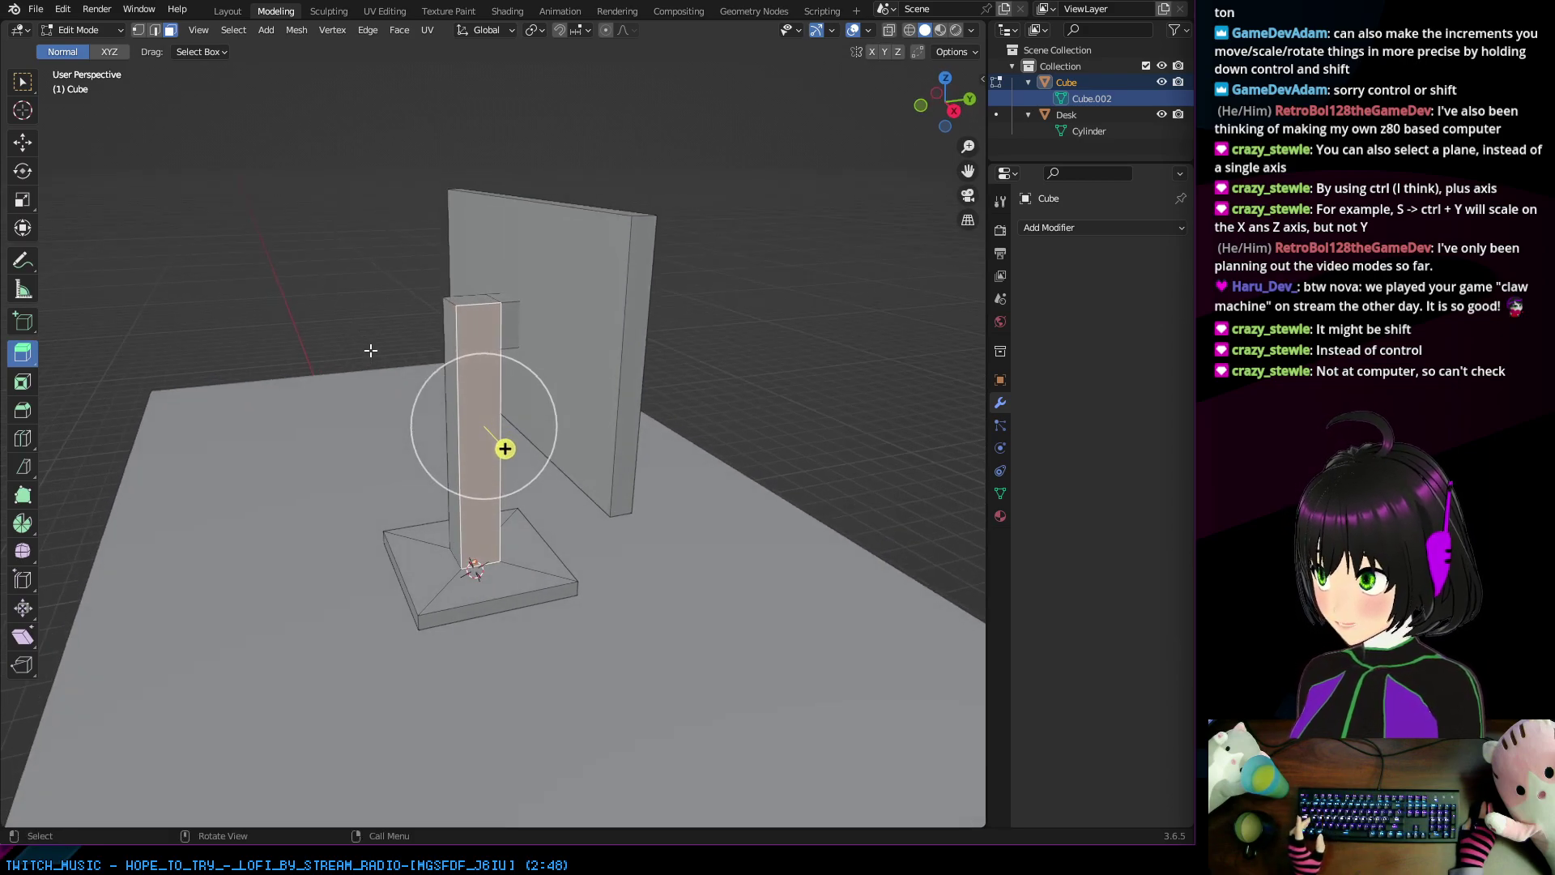
Step: Rescale the pillar face, cycling axis constraints to end on global Y at about 1.0967
key("s")
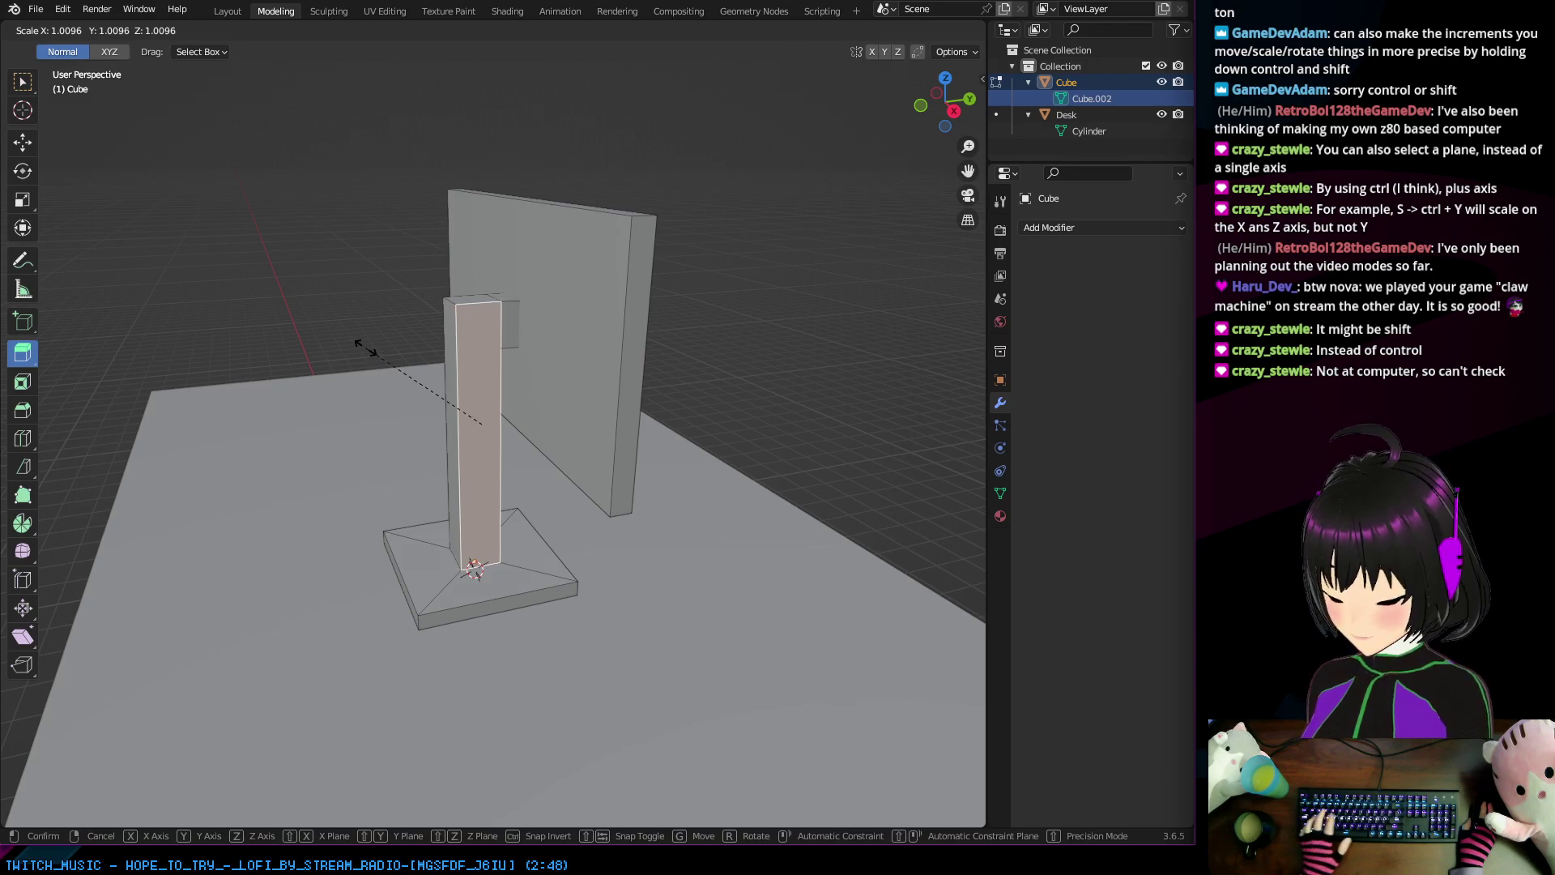
key("shift+y")
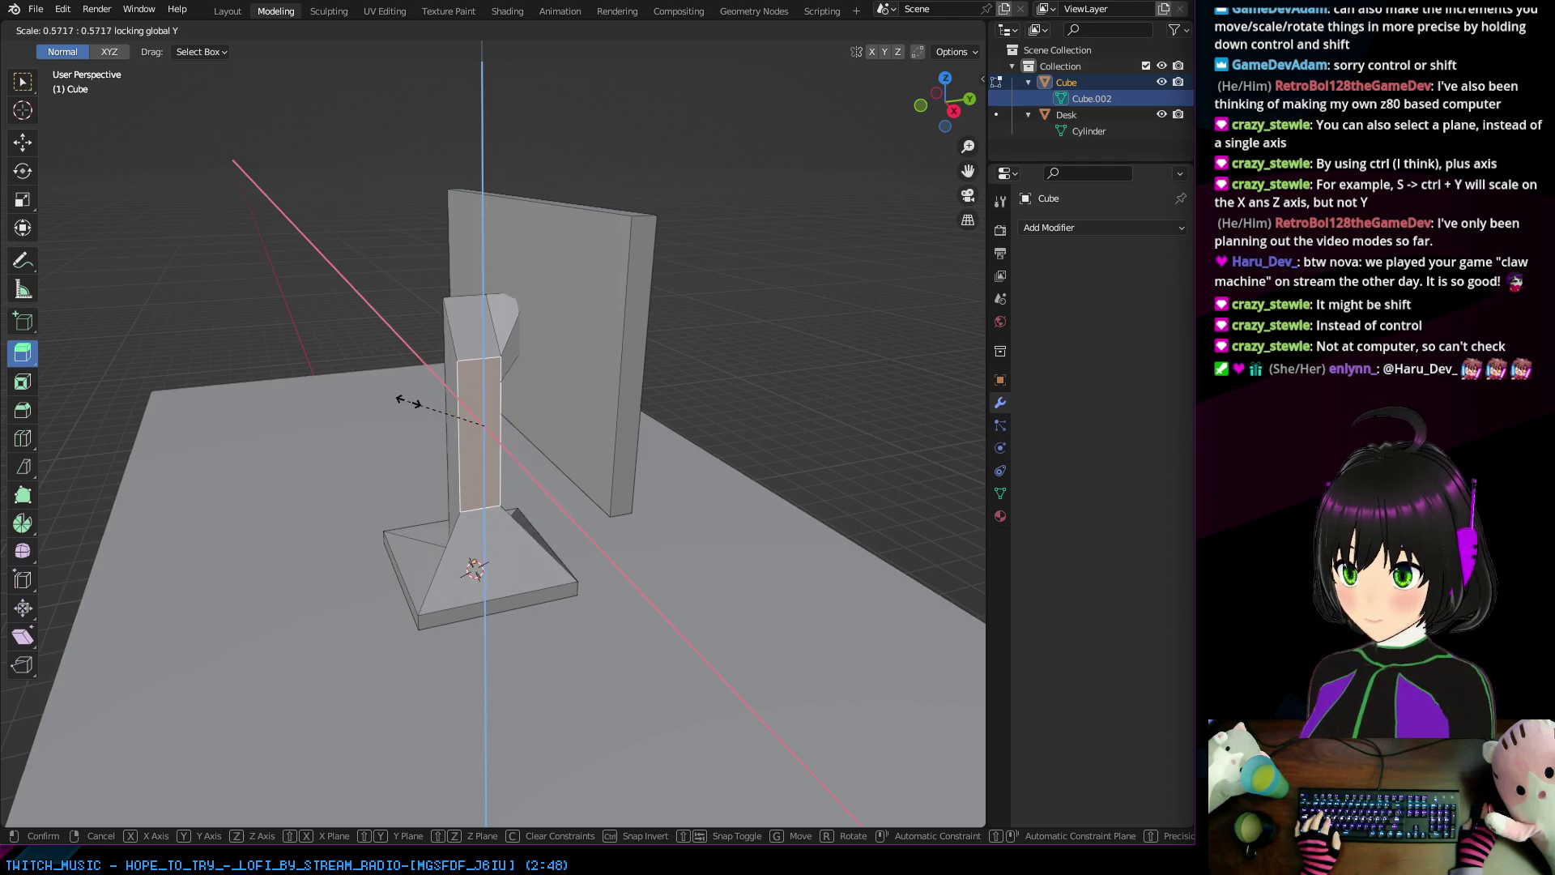
key("y")
key("x")
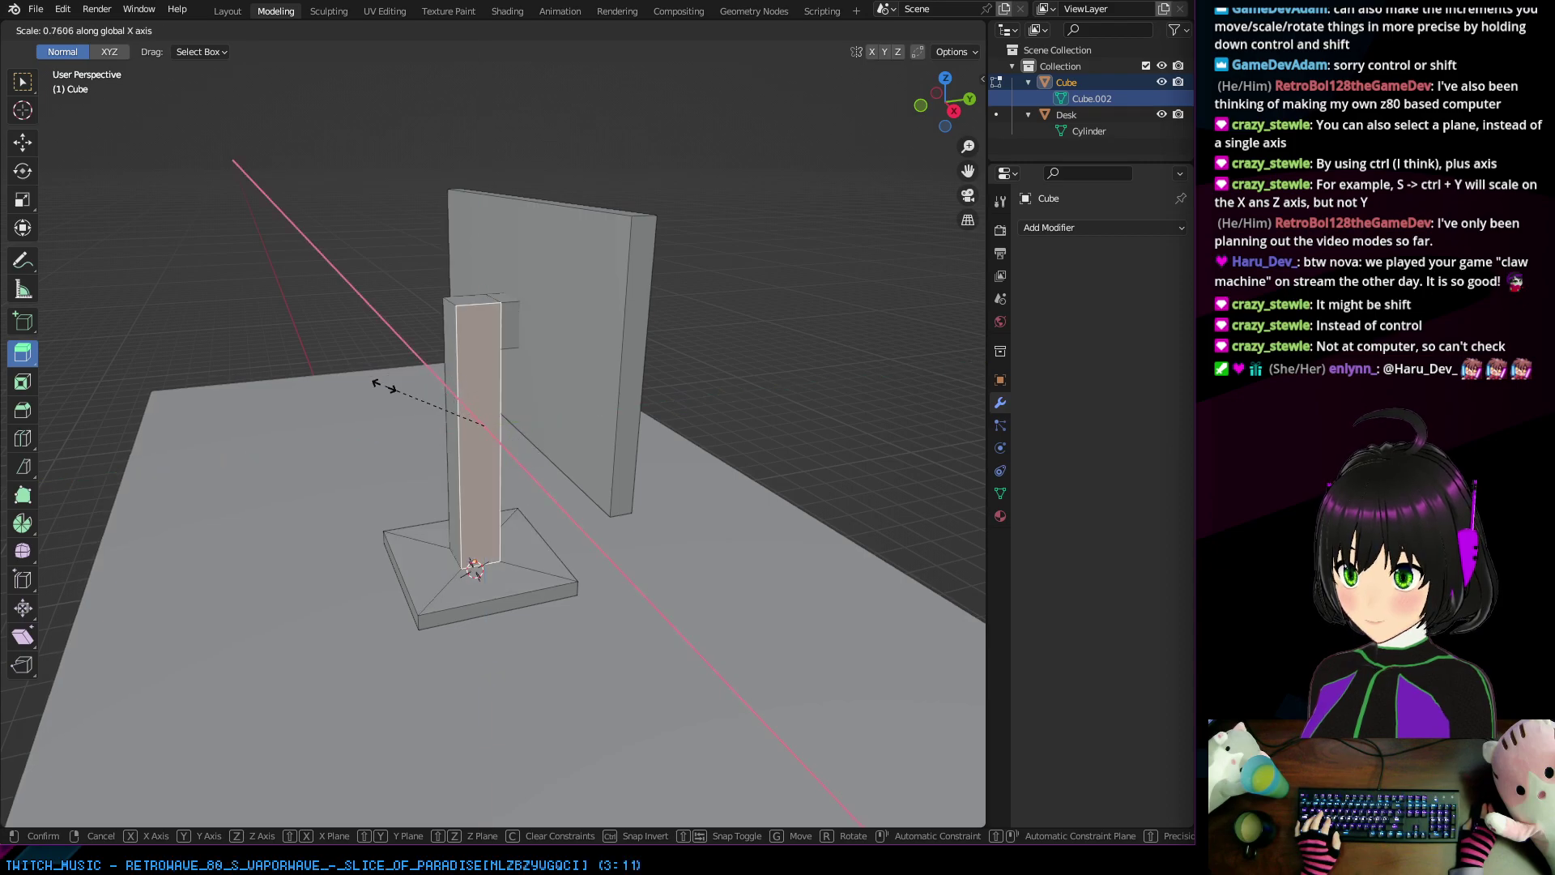
key("z")
key("y")
key("x")
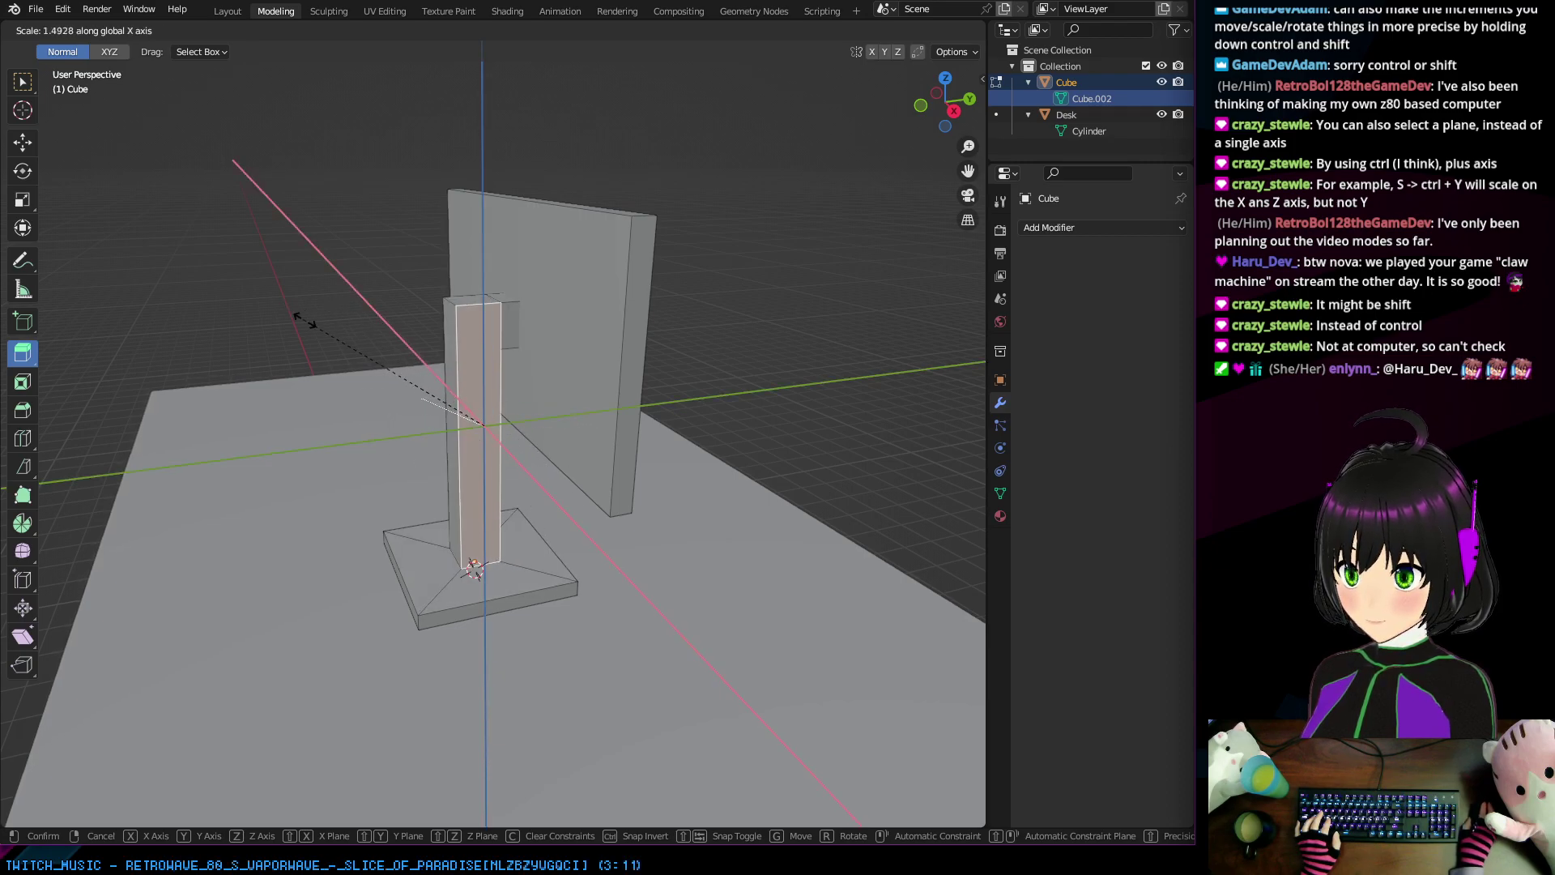
key("y")
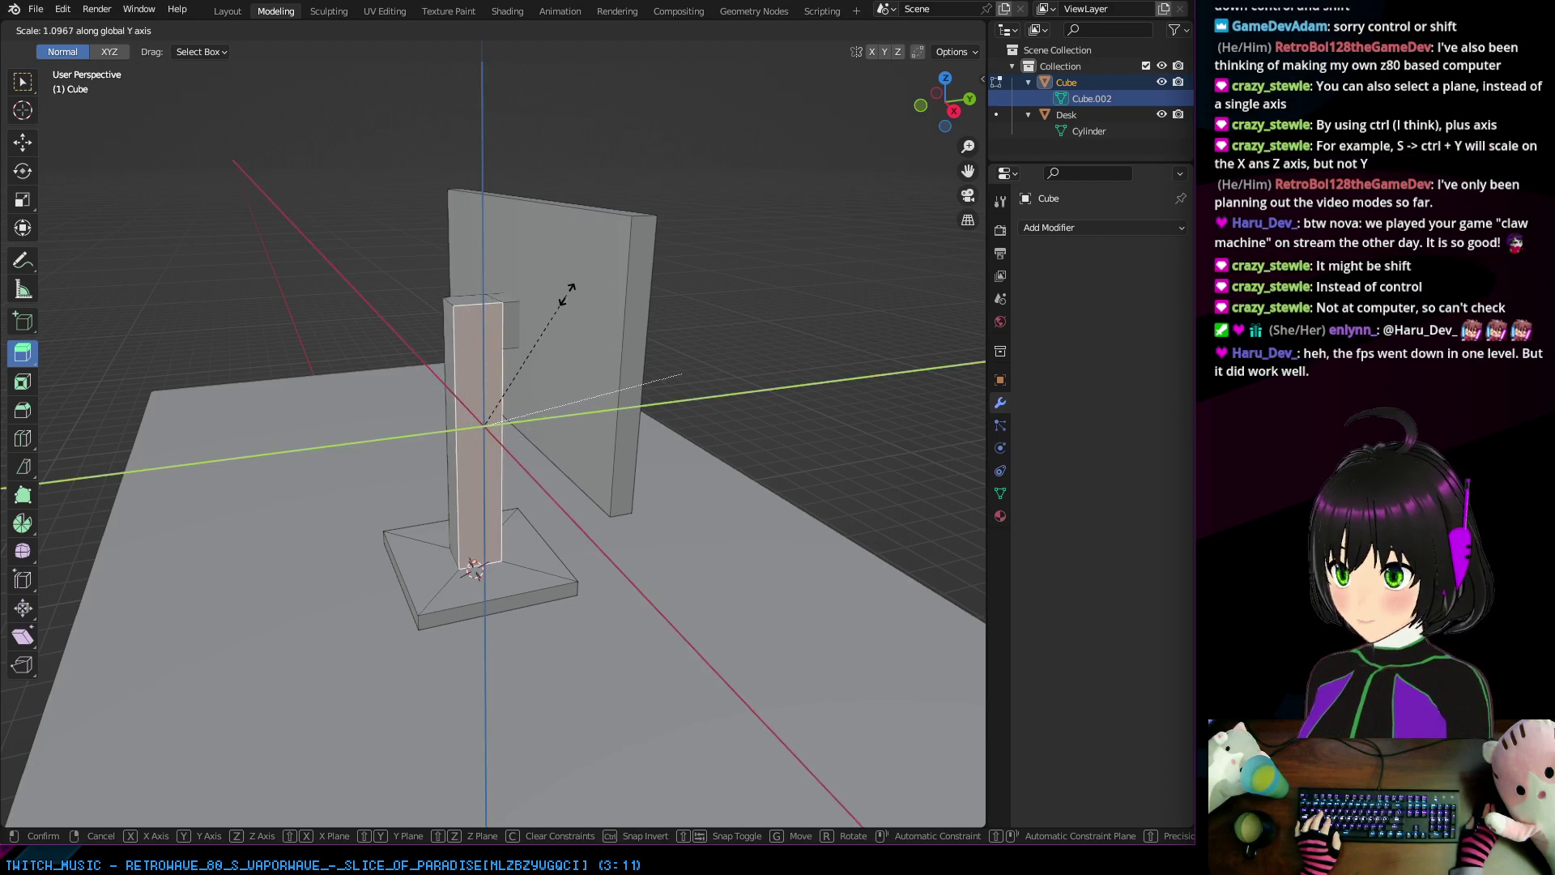
Step: Cancel the pending pillar-face scale and orbit around the monitor, stand and desk
right_click(371, 421)
middle_click_drag(376, 418, 466, 418)
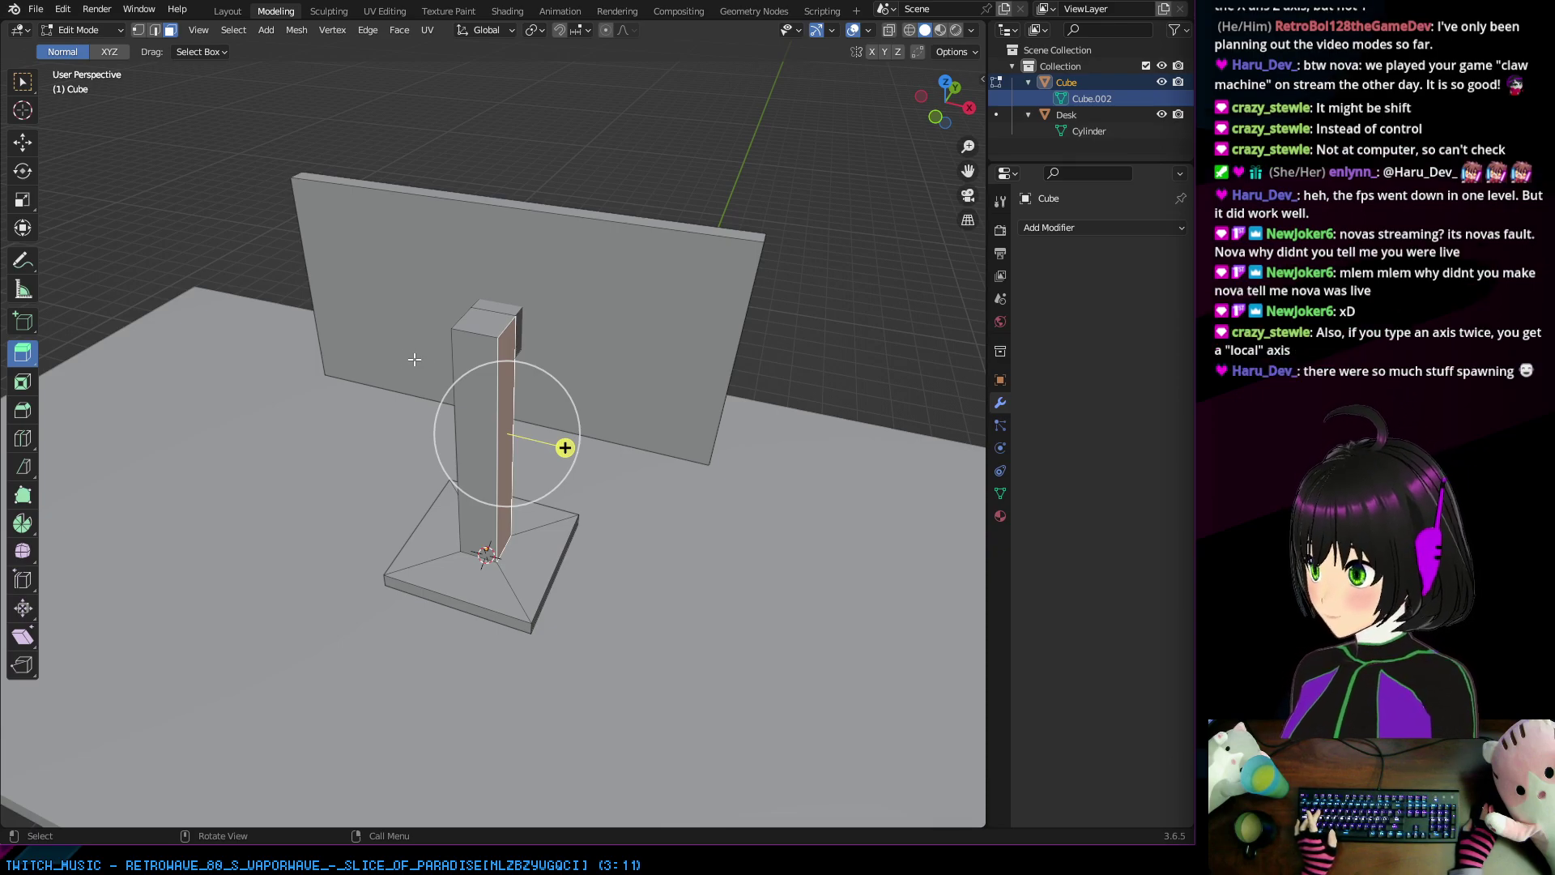
middle_click_drag(415, 359, 247, 441)
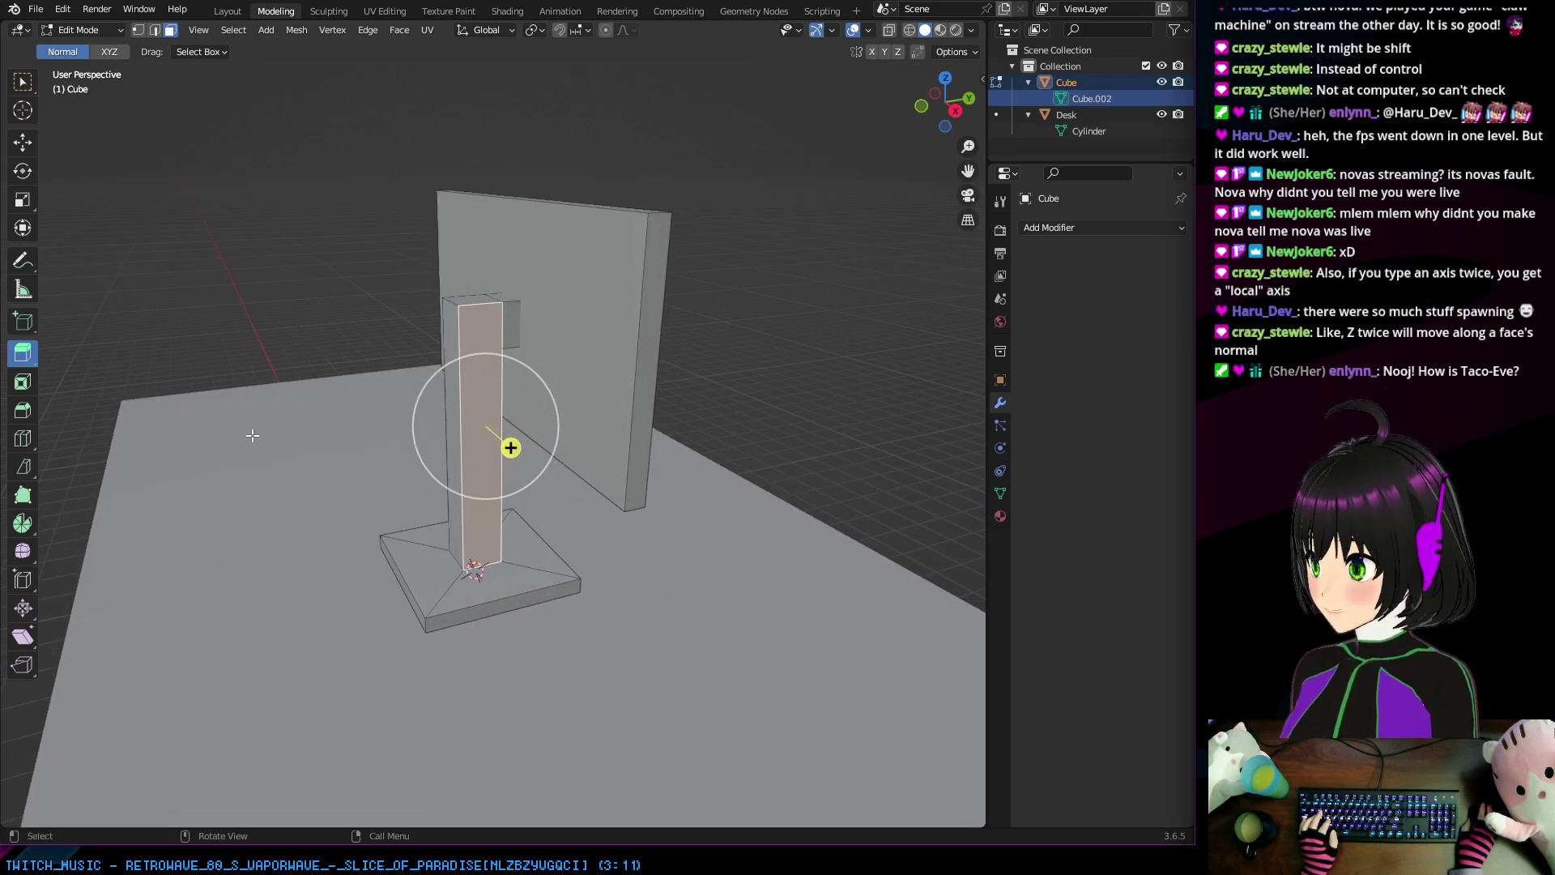
middle_click_drag(255, 433, 305, 443)
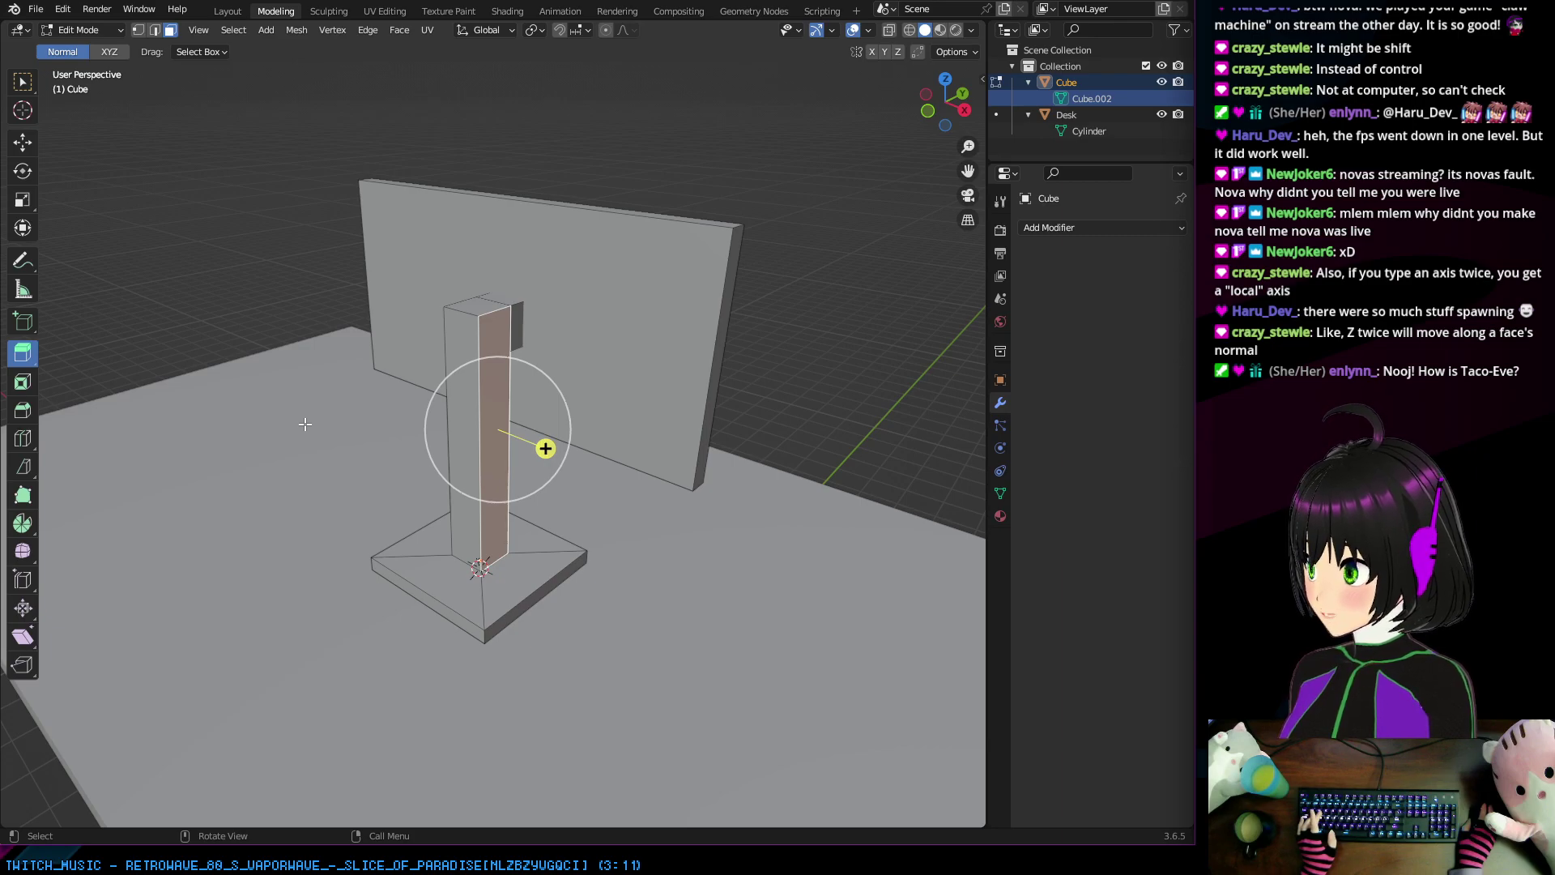
Step: Scale the pillar's front face along Z and review it from several angles
middle_click_drag(304, 423, 314, 420)
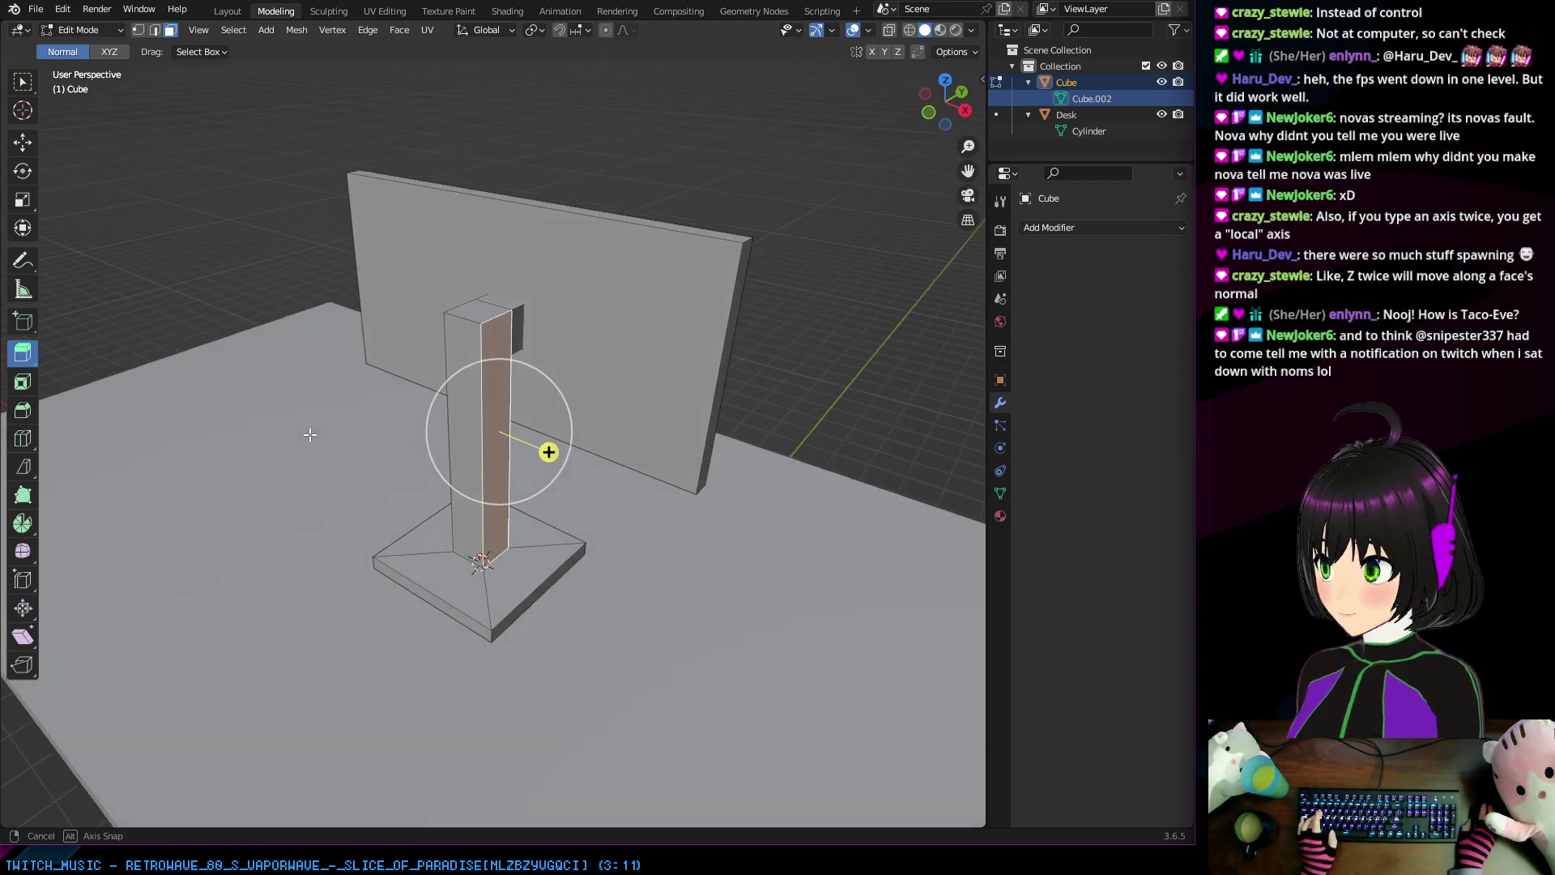
key("s")
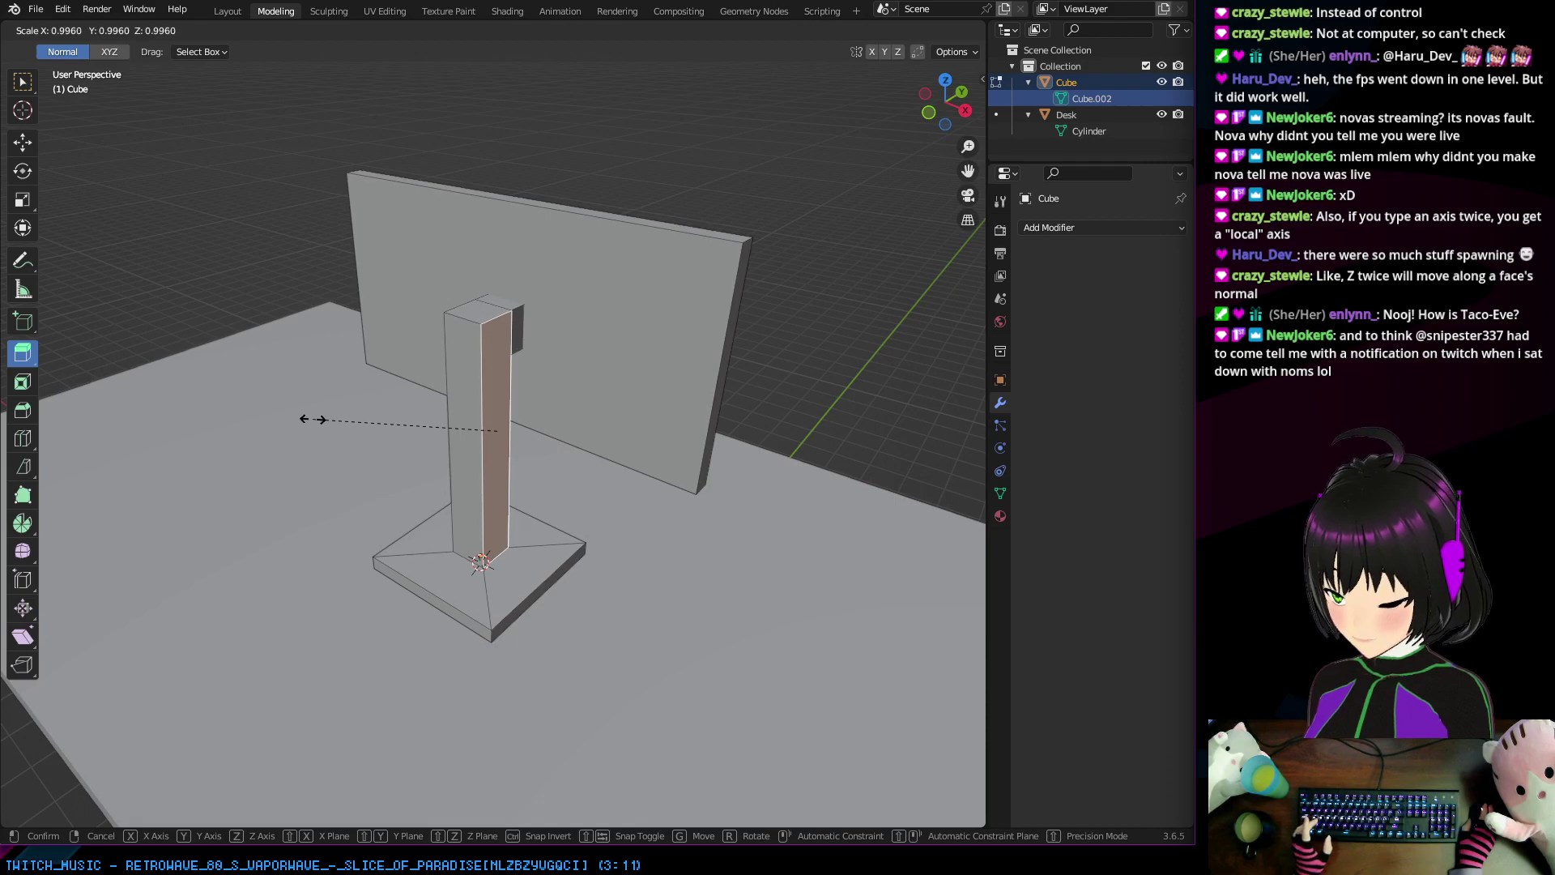
key("z")
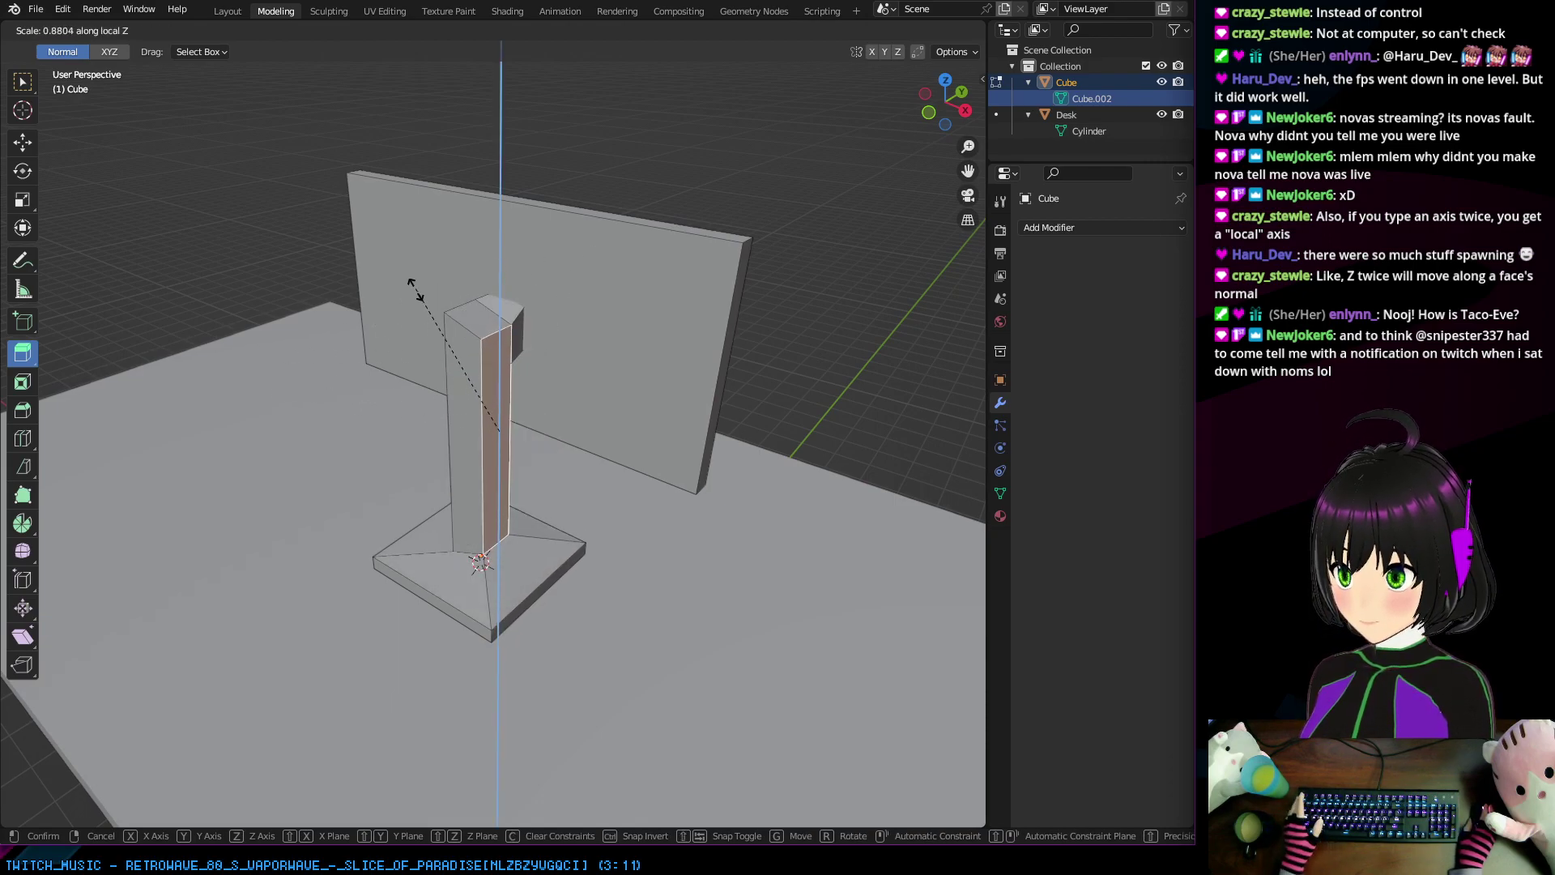
left_click(478, 379)
middle_click_drag(478, 379, 473, 489)
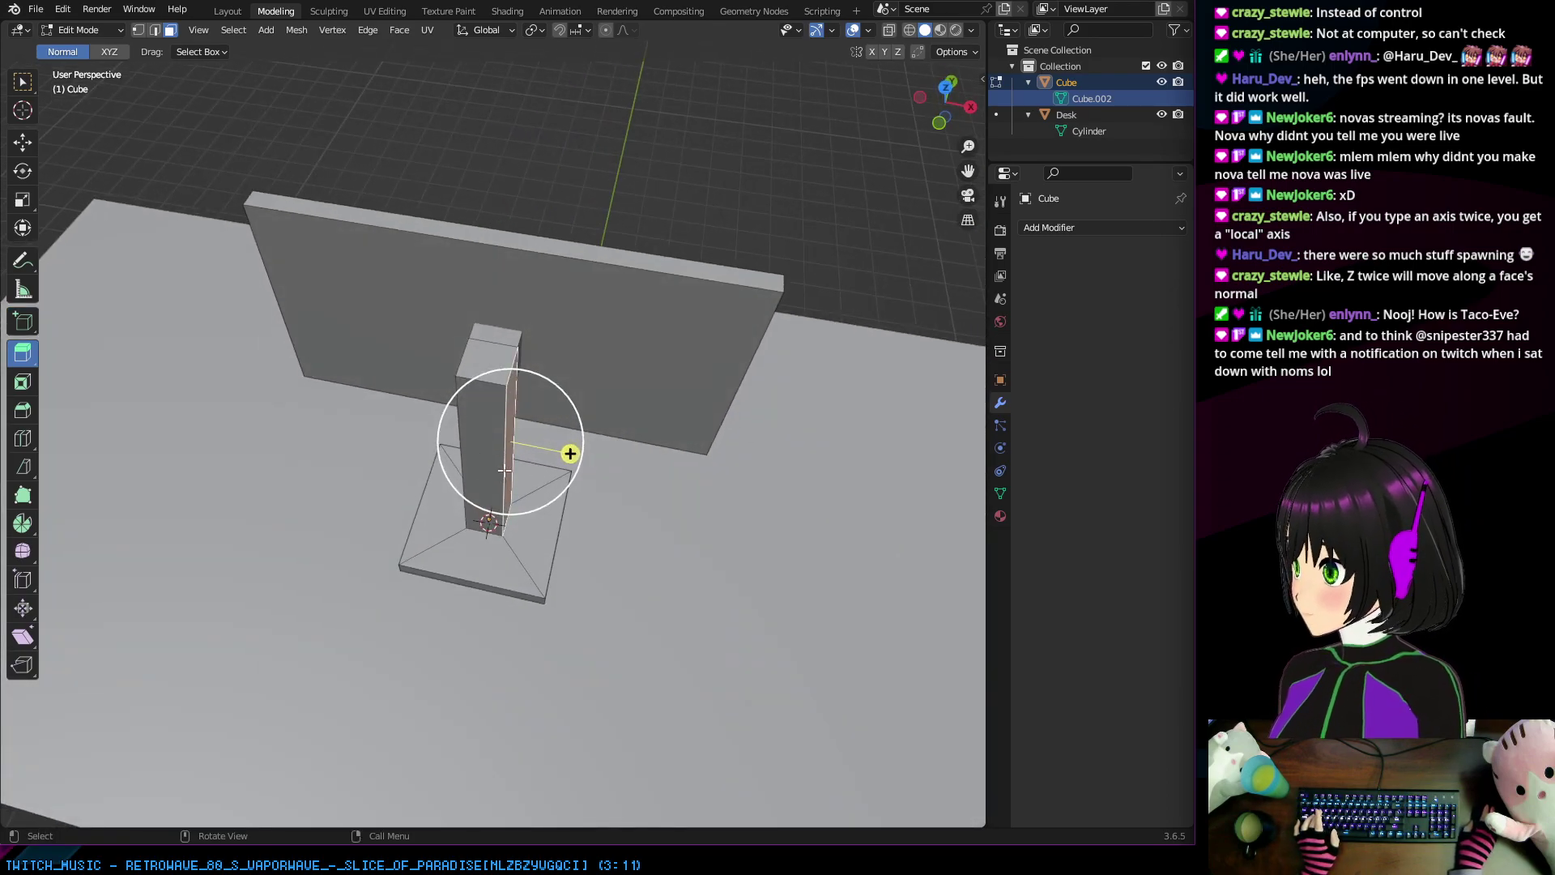
middle_click_drag(466, 442, 432, 388)
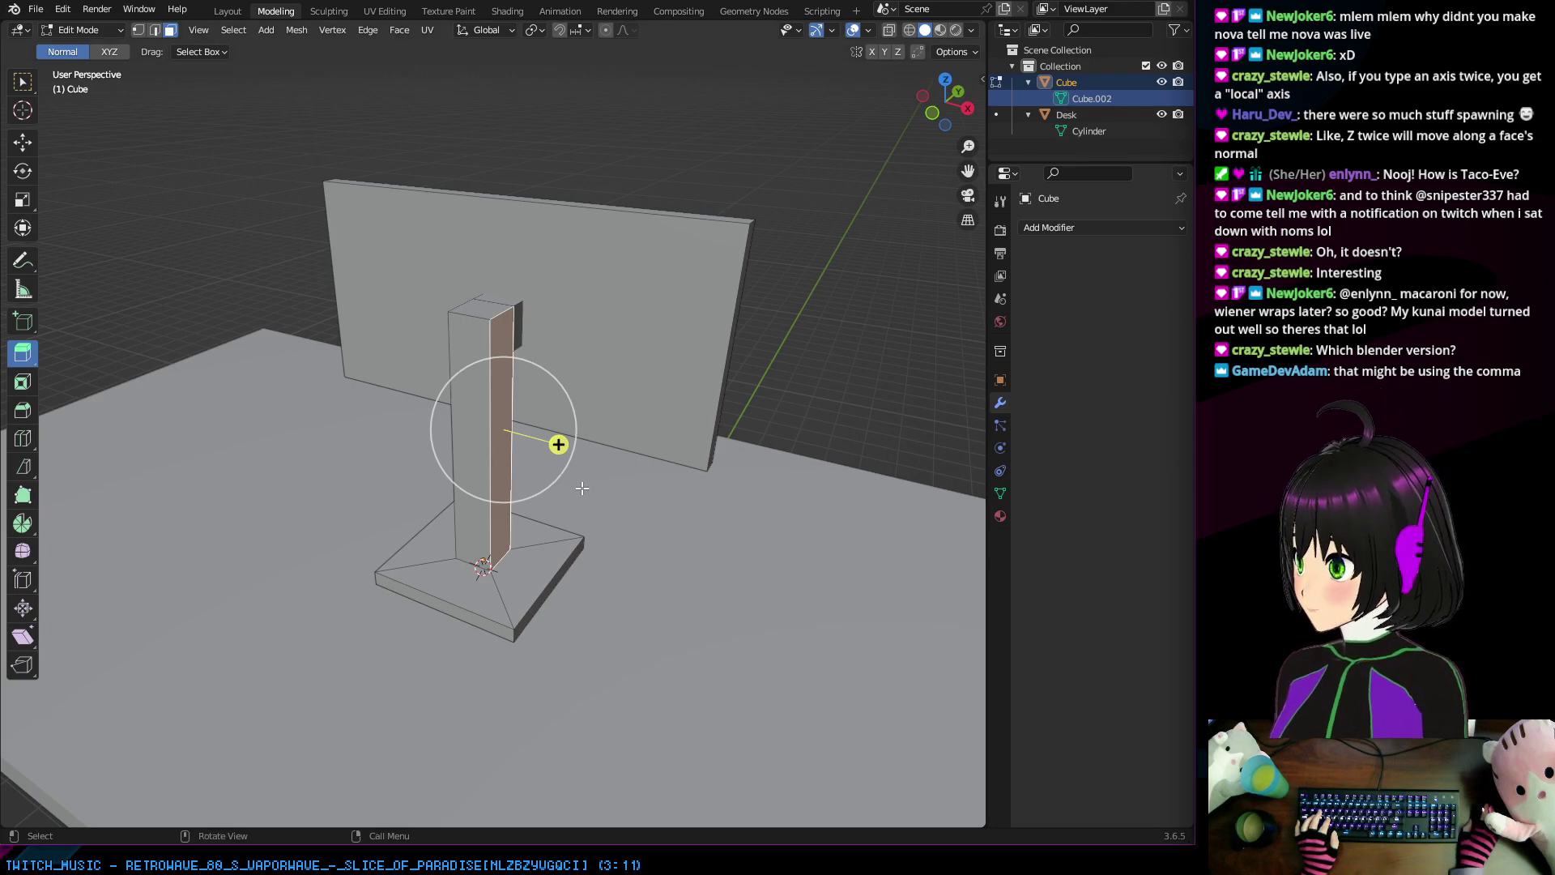
middle_click_drag(582, 475, 635, 458)
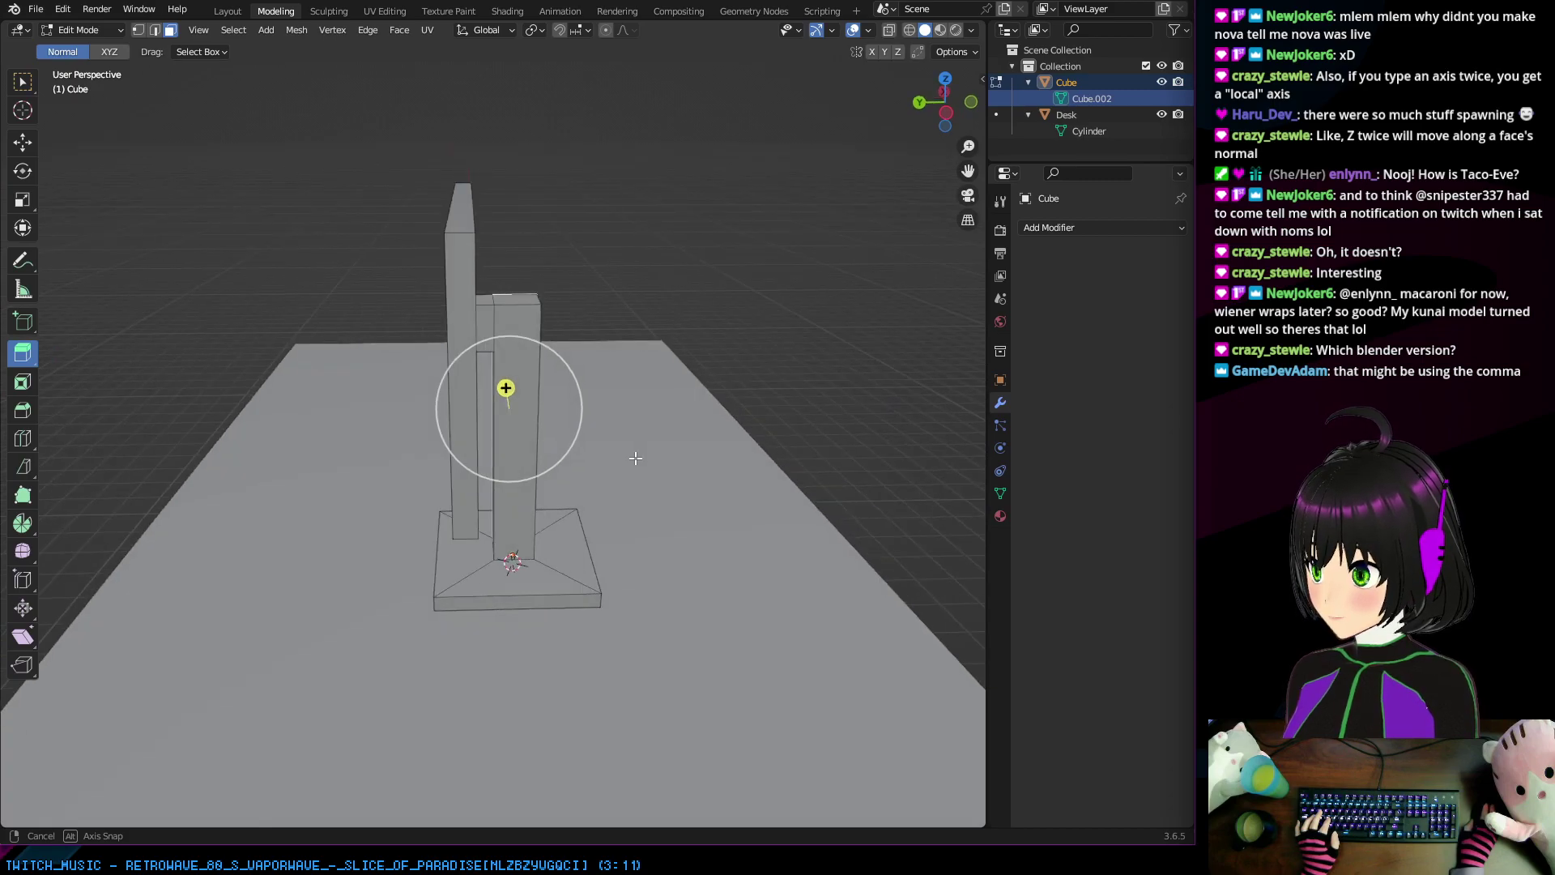
middle_click_drag(635, 458, 534, 393)
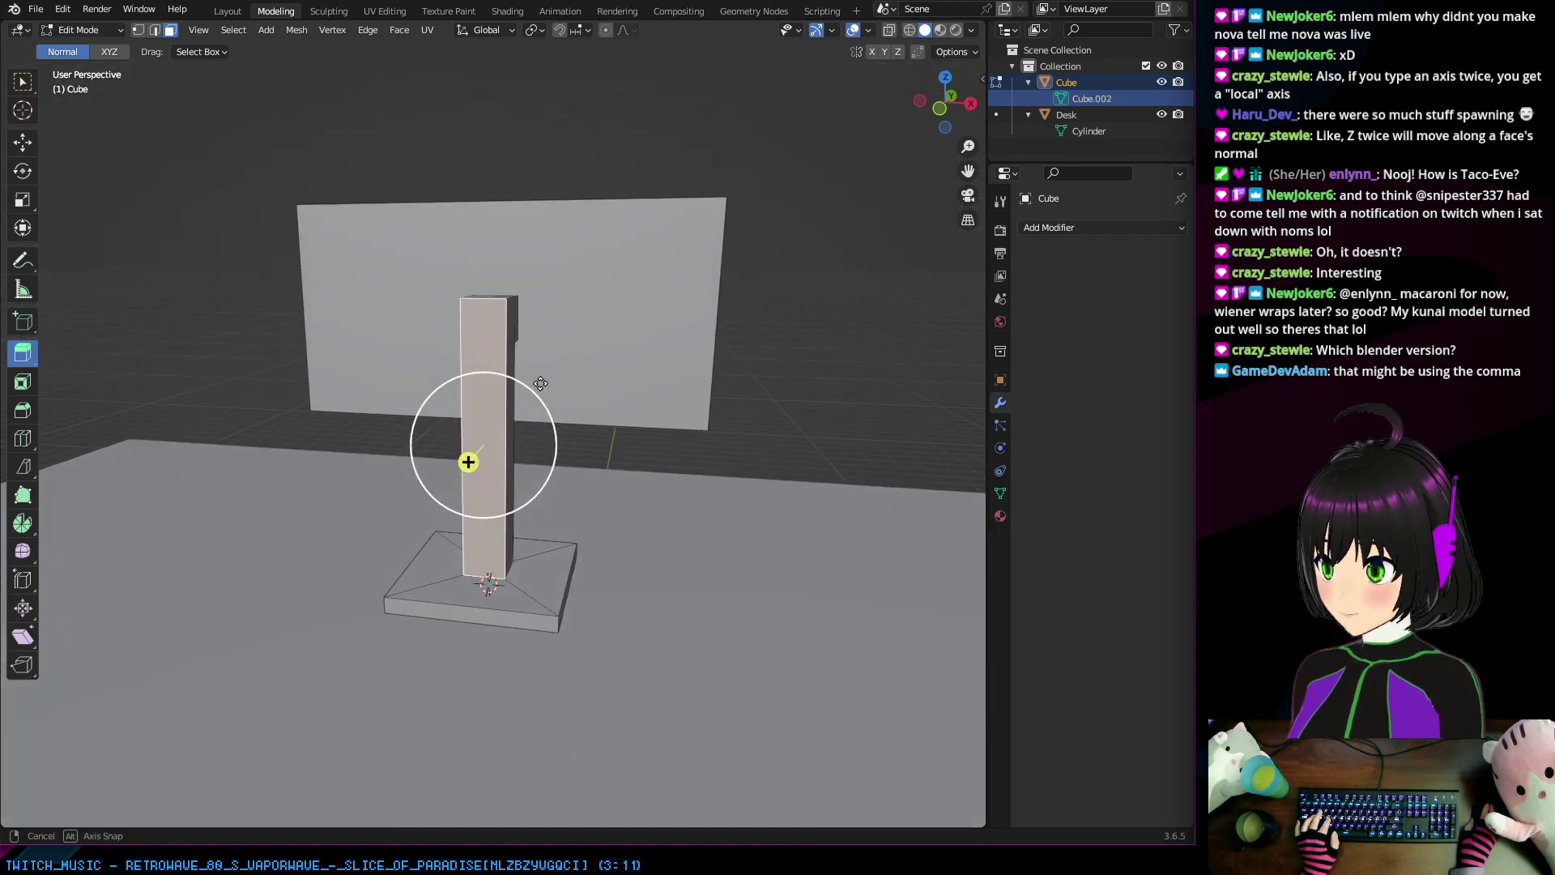
Step: Scale the stand's face along its own local Z axis
key("s")
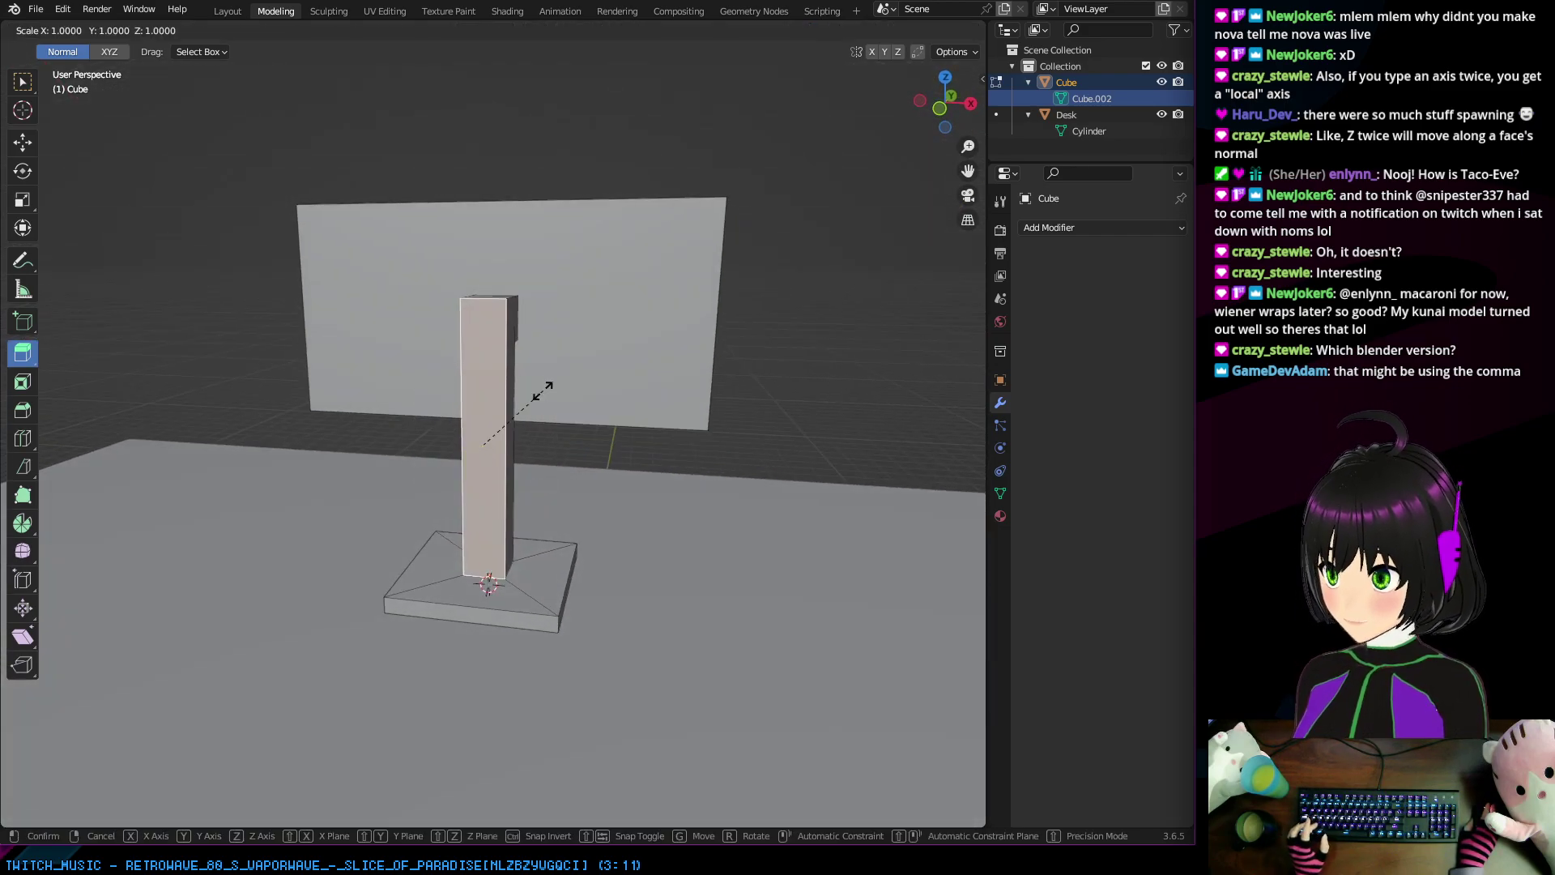
key("z")
key("z")
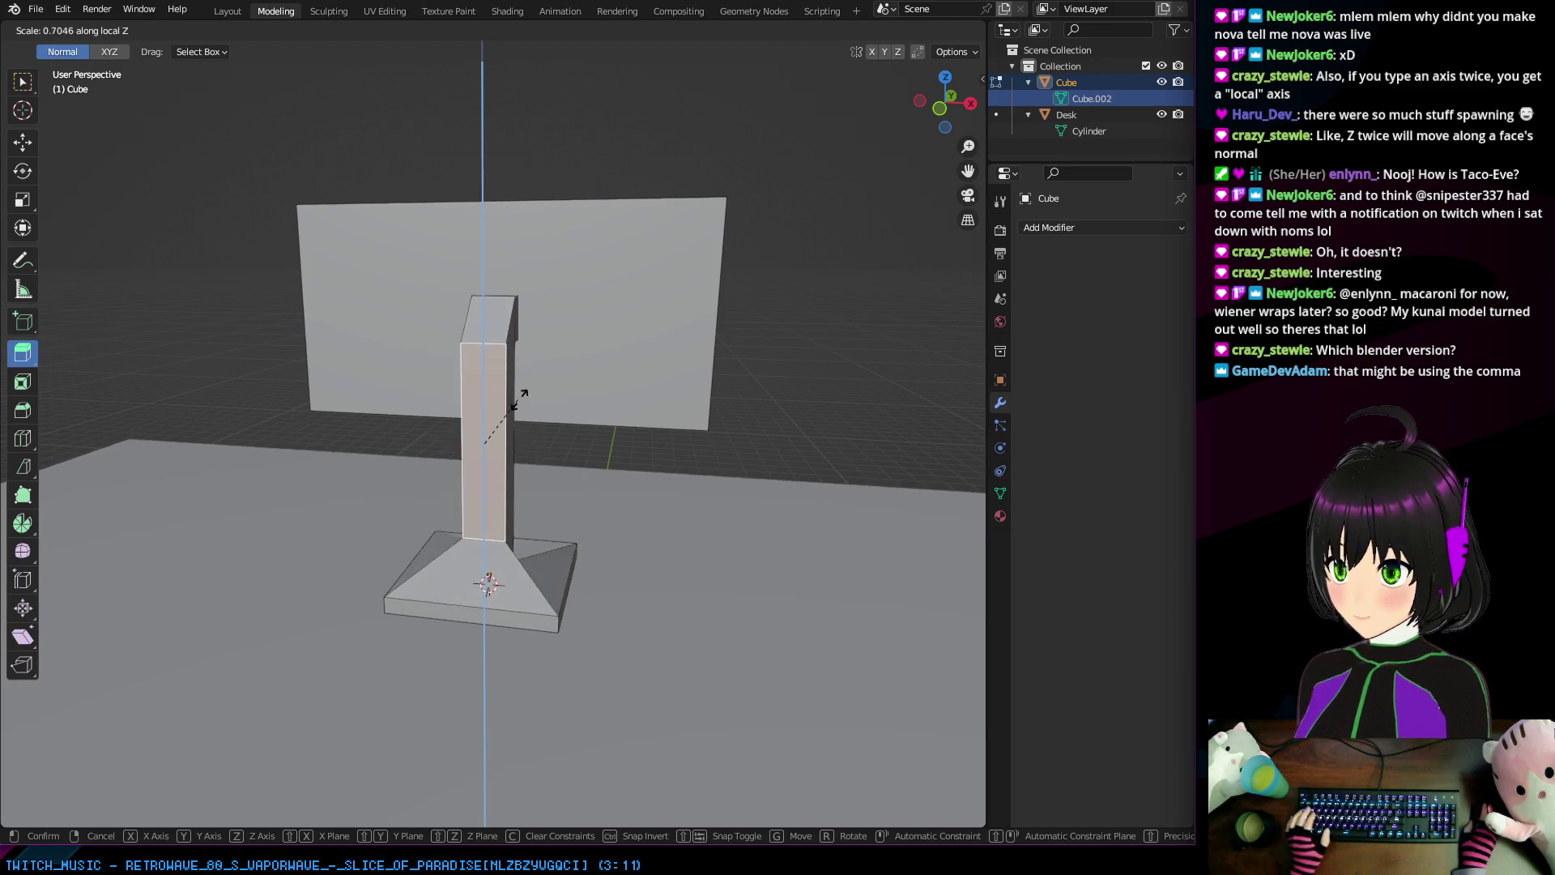
left_click(469, 455)
middle_click_drag(629, 434, 591, 475)
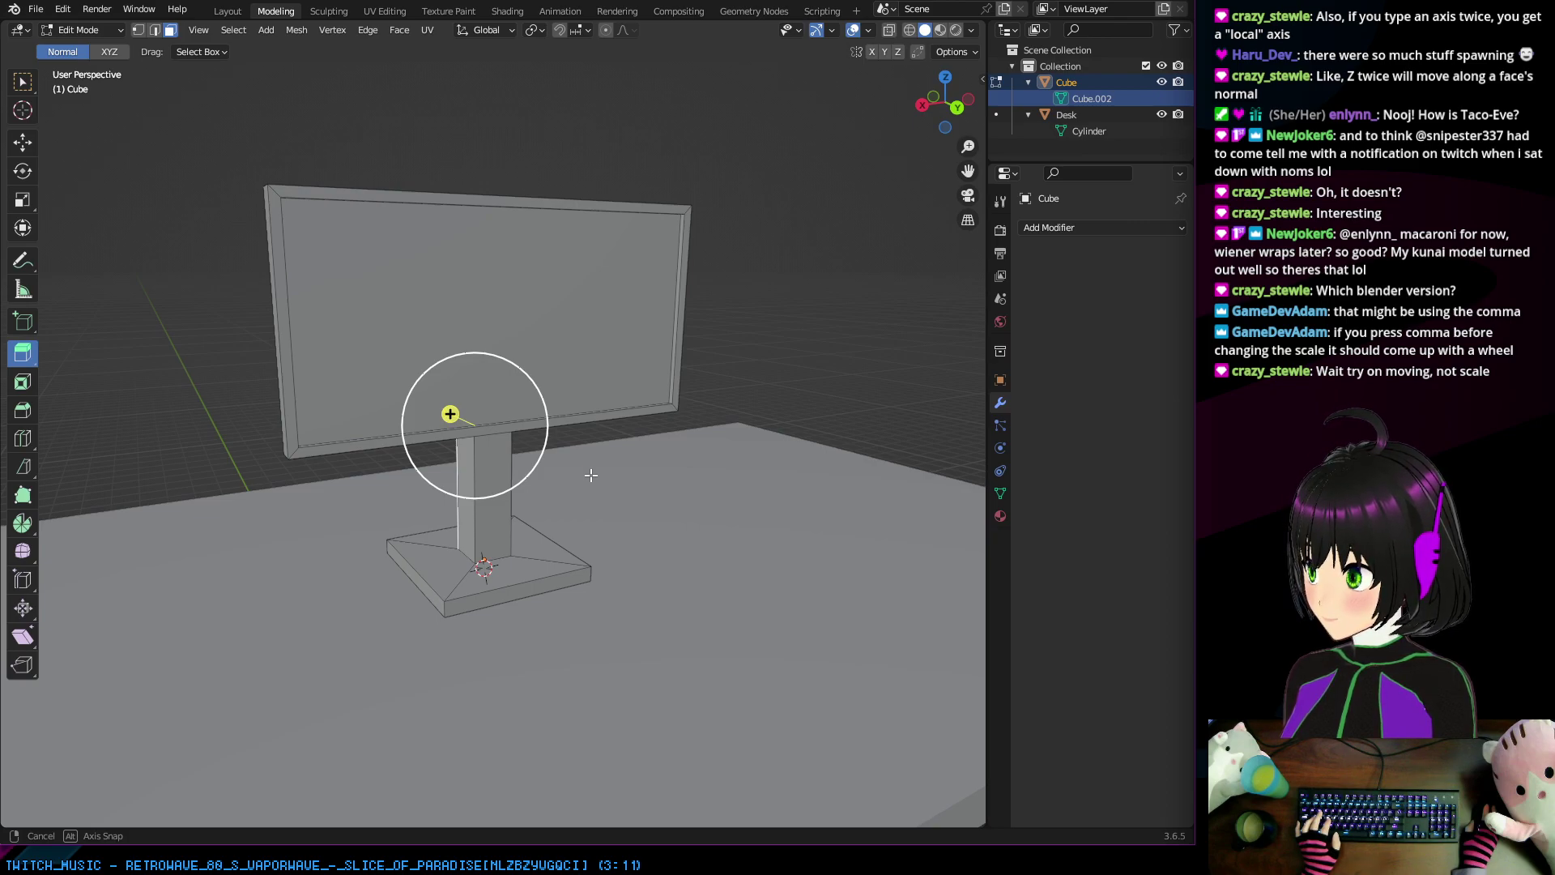
Step: Move the upright's top face up along its local Z to lengthen the pillar
middle_click_drag(591, 475, 436, 496)
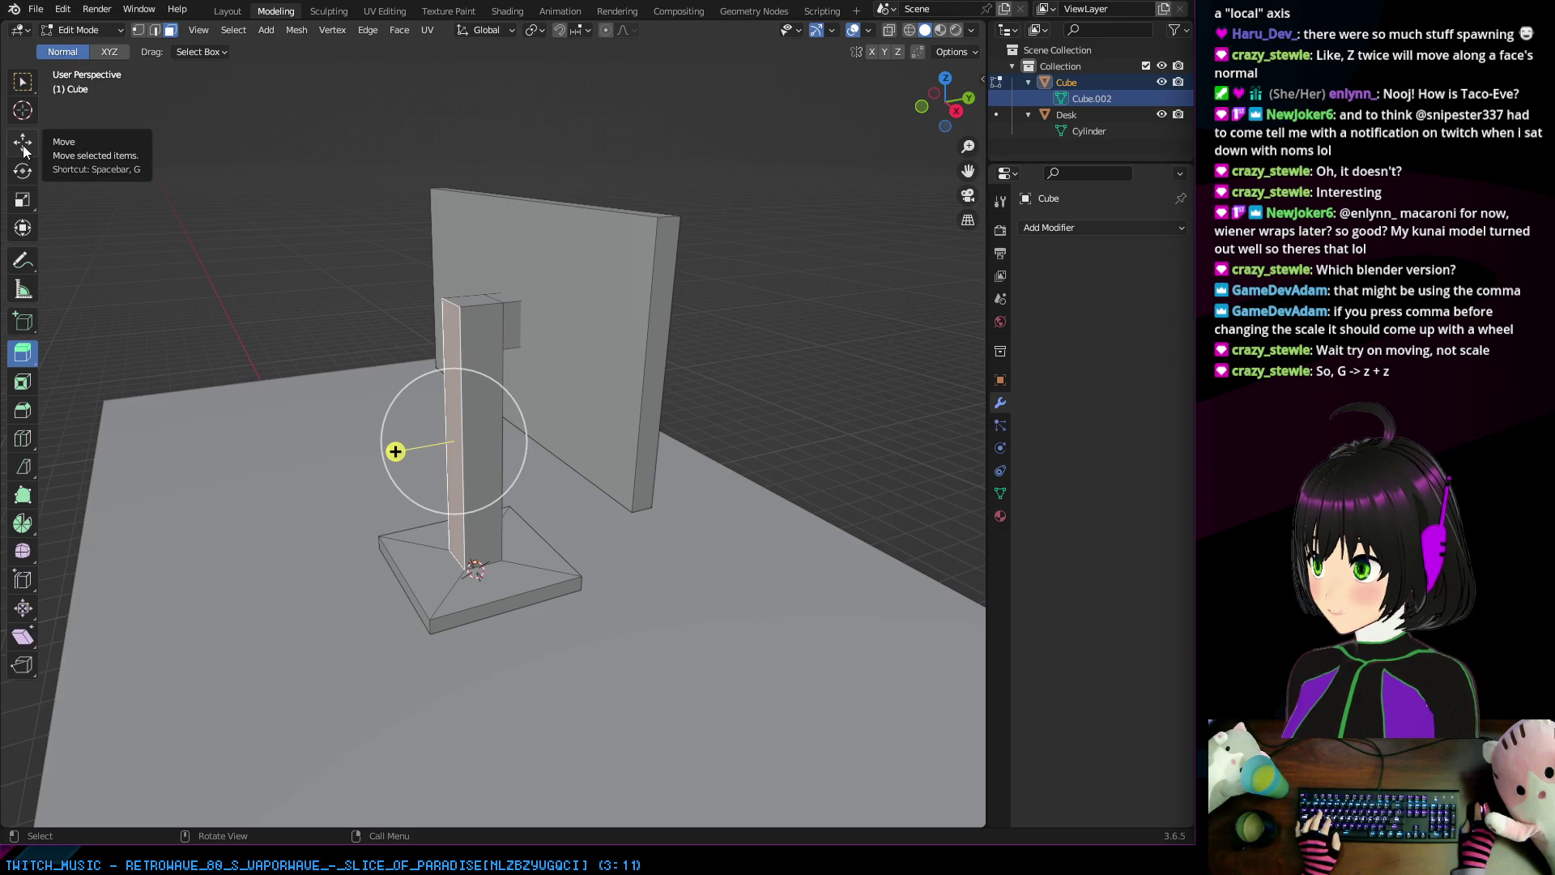
key("g")
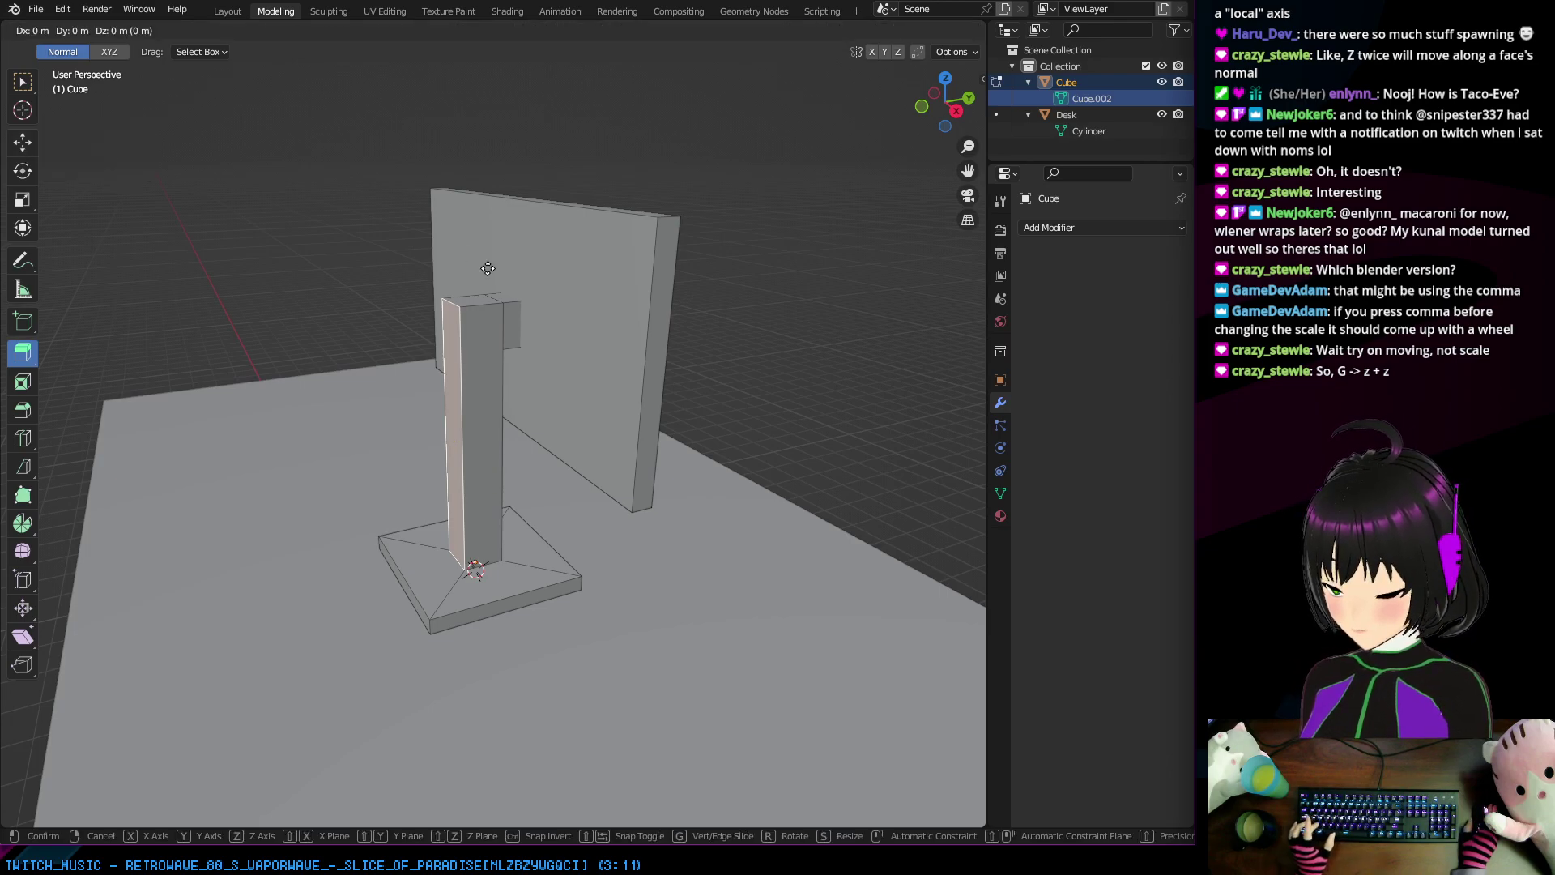
key("z")
key("z")
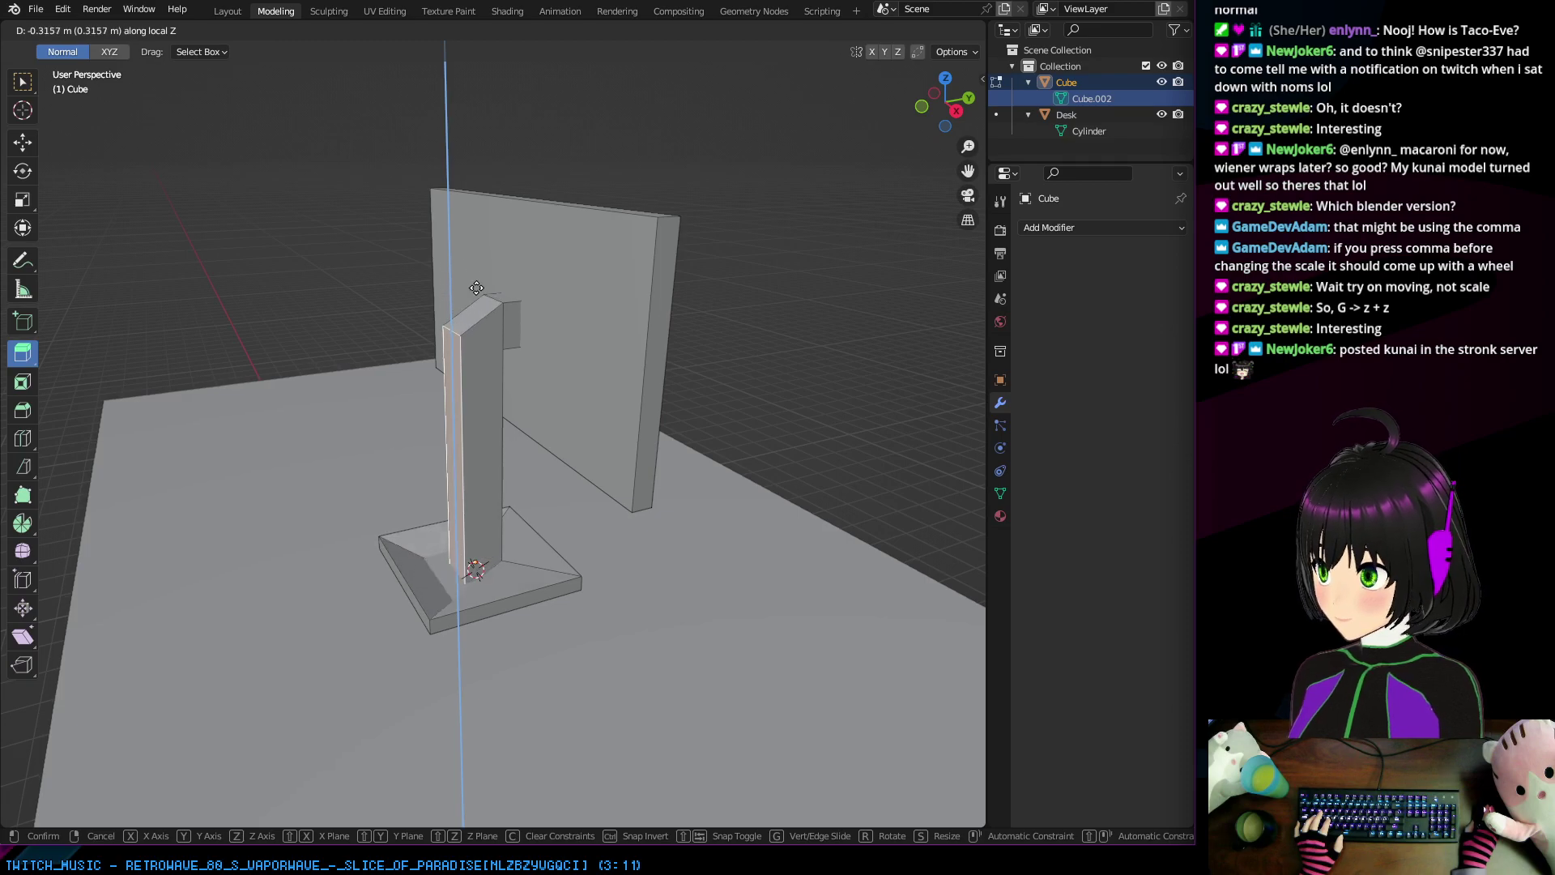
left_click(482, 240)
middle_click_drag(396, 451, 452, 508)
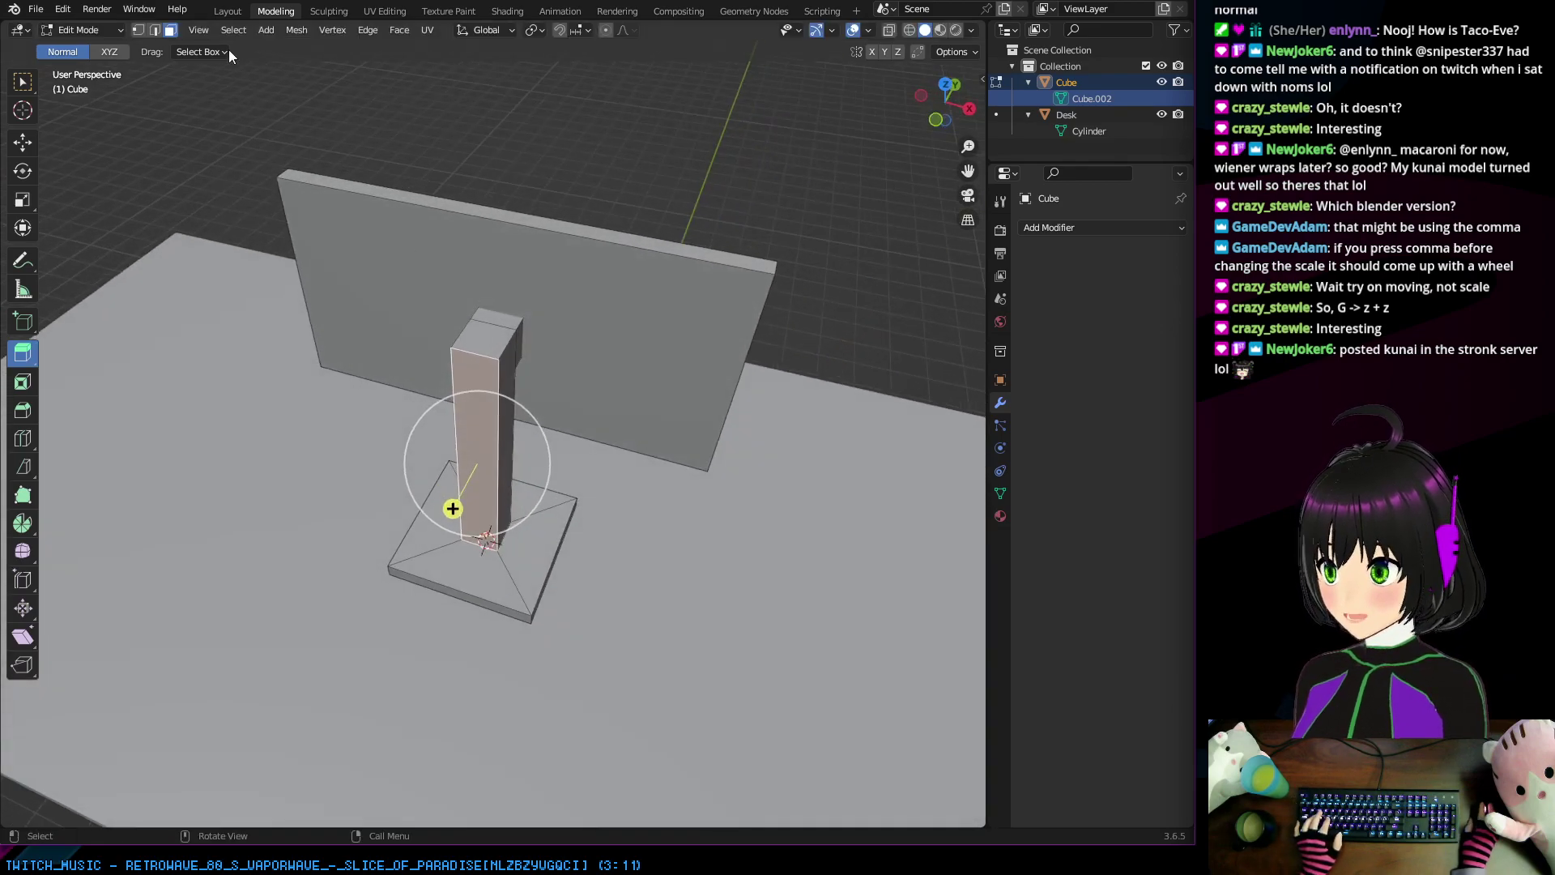
Step: In edge select mode, pick the pillar's top front edge, cancelling a trial X move
left_click(154, 31)
middle_click_drag(323, 186, 418, 252)
scroll(434, 329, "up", 3)
left_click(426, 267)
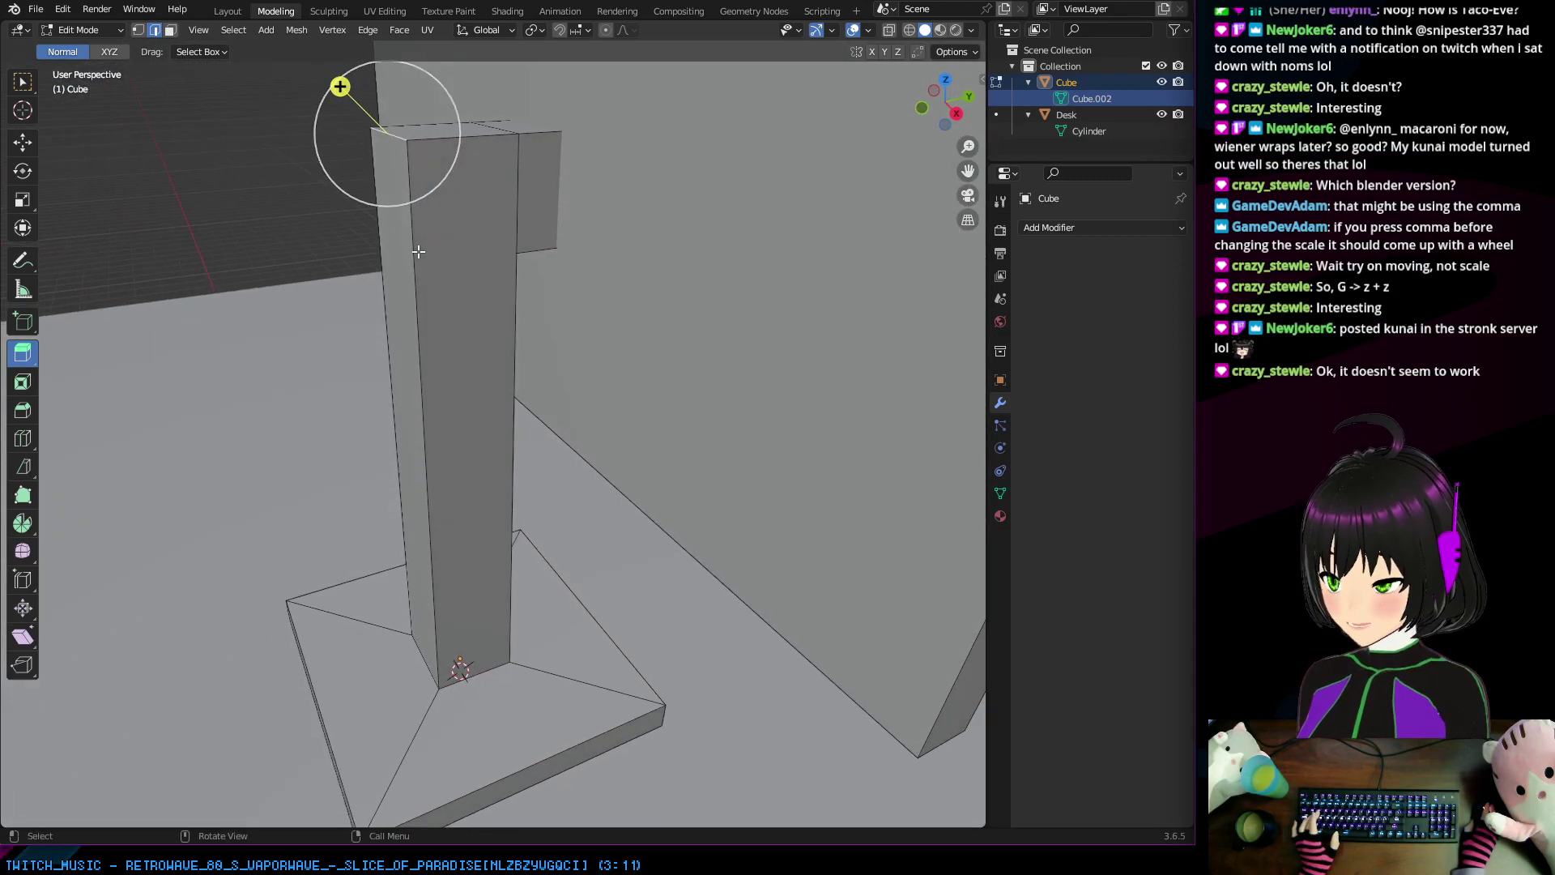
key("g")
key("x")
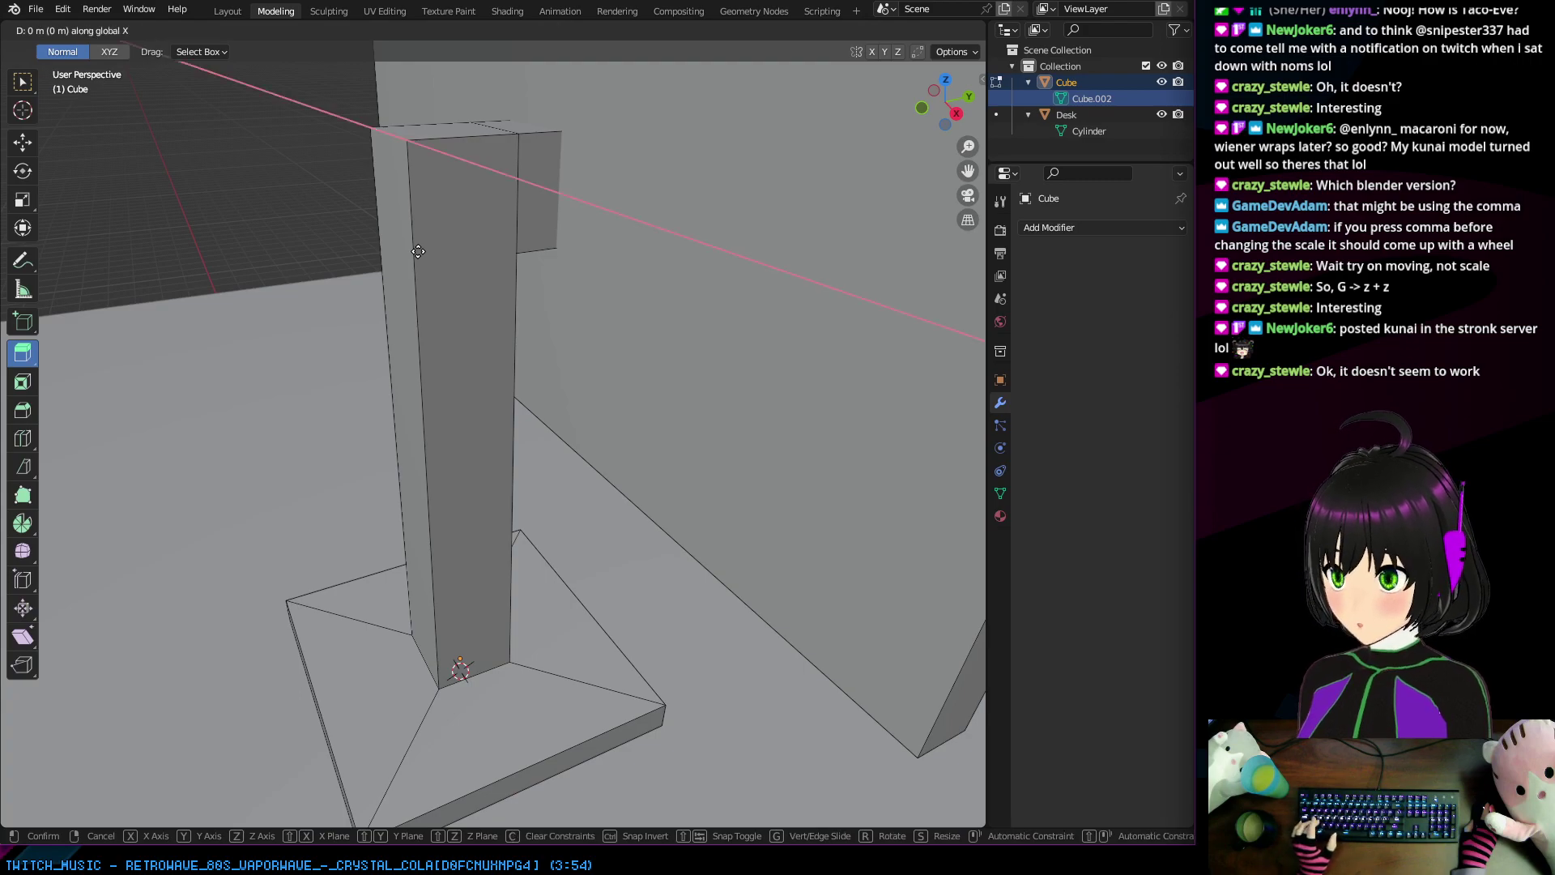
key("Escape")
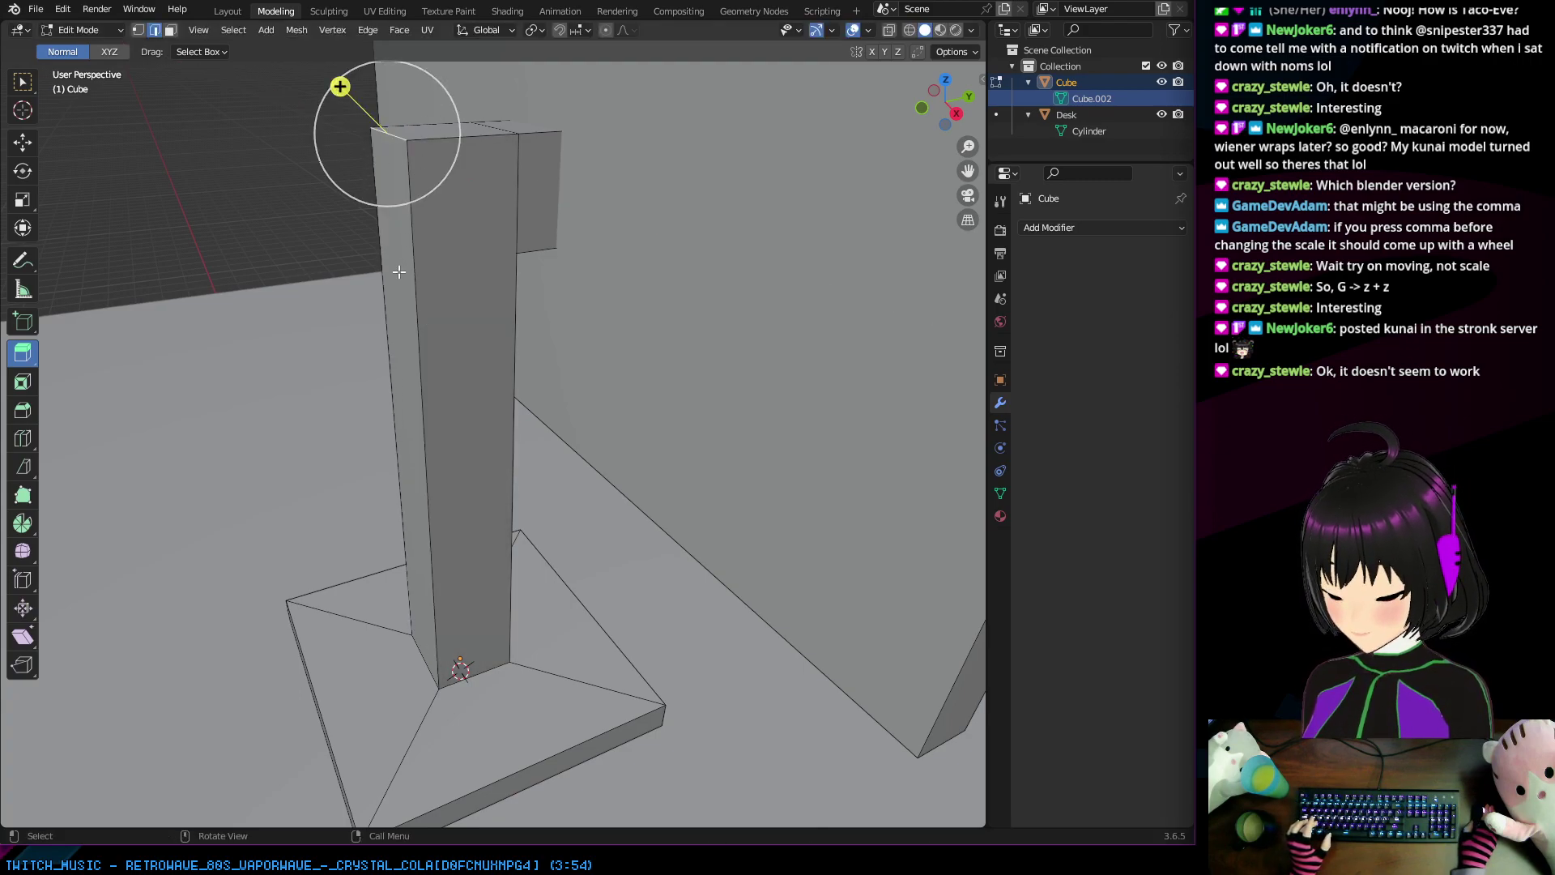
key("z")
key("Escape")
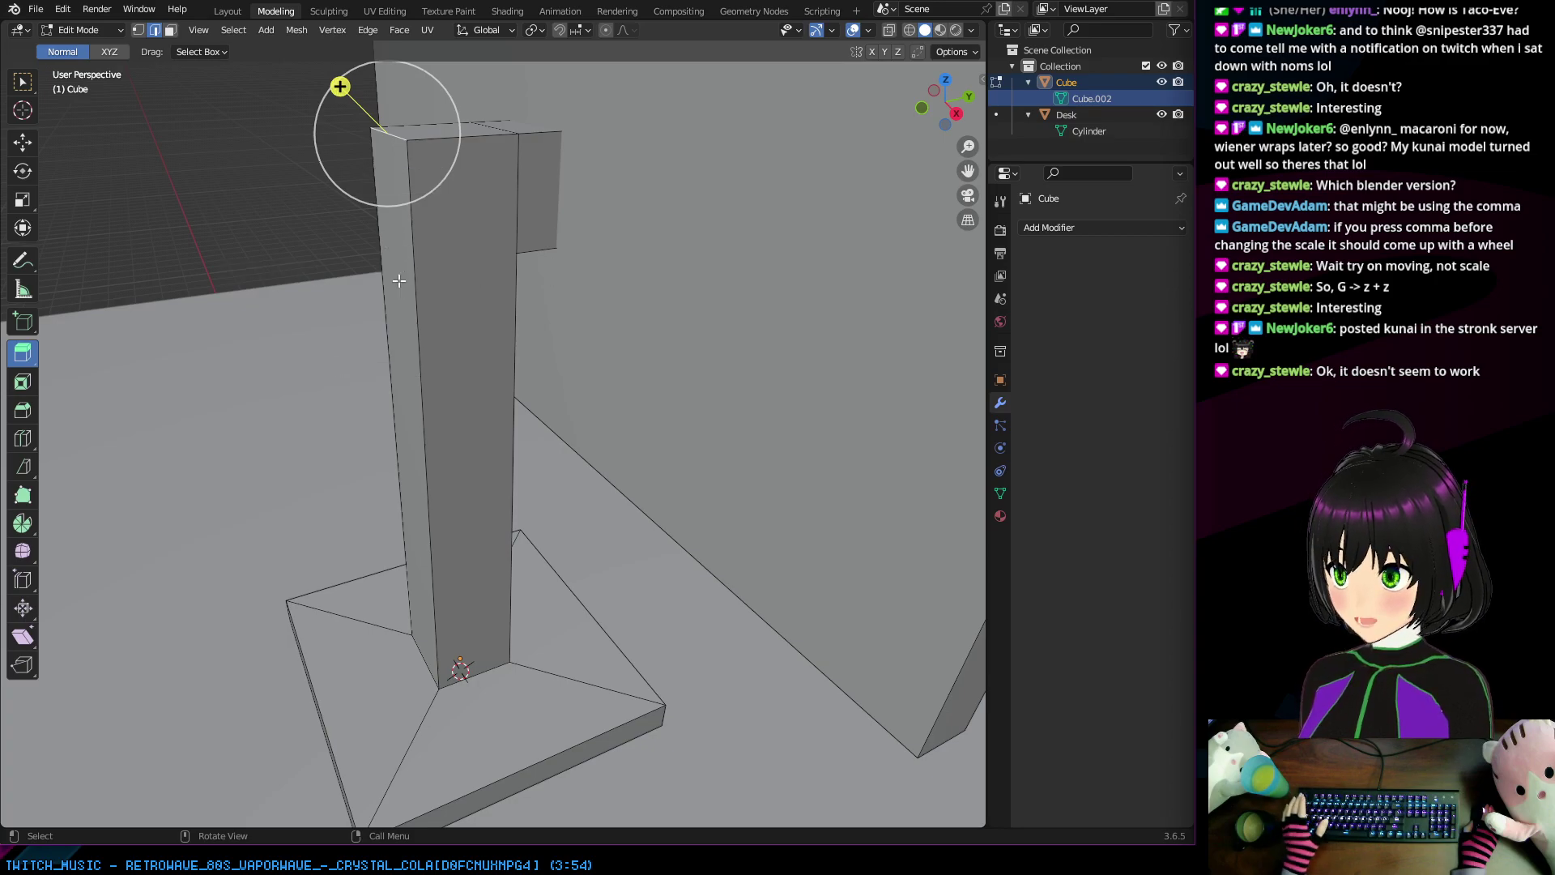
middle_click_drag(409, 280, 447, 285)
Step: Lower the top front edge -0.4578 m along Z so the pillar's top slopes
key("g")
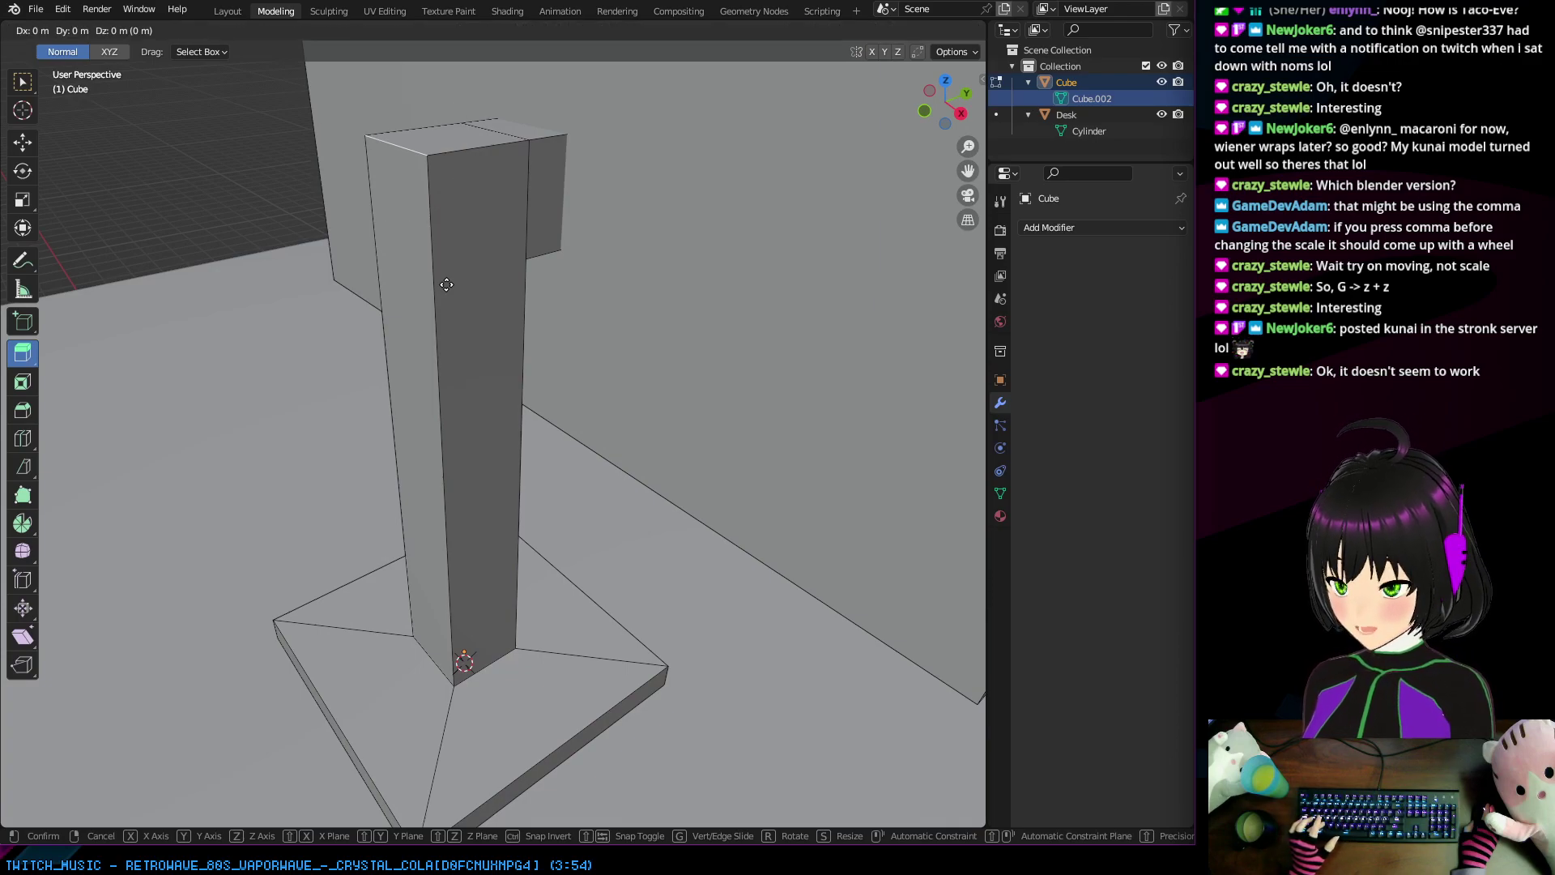
key("x")
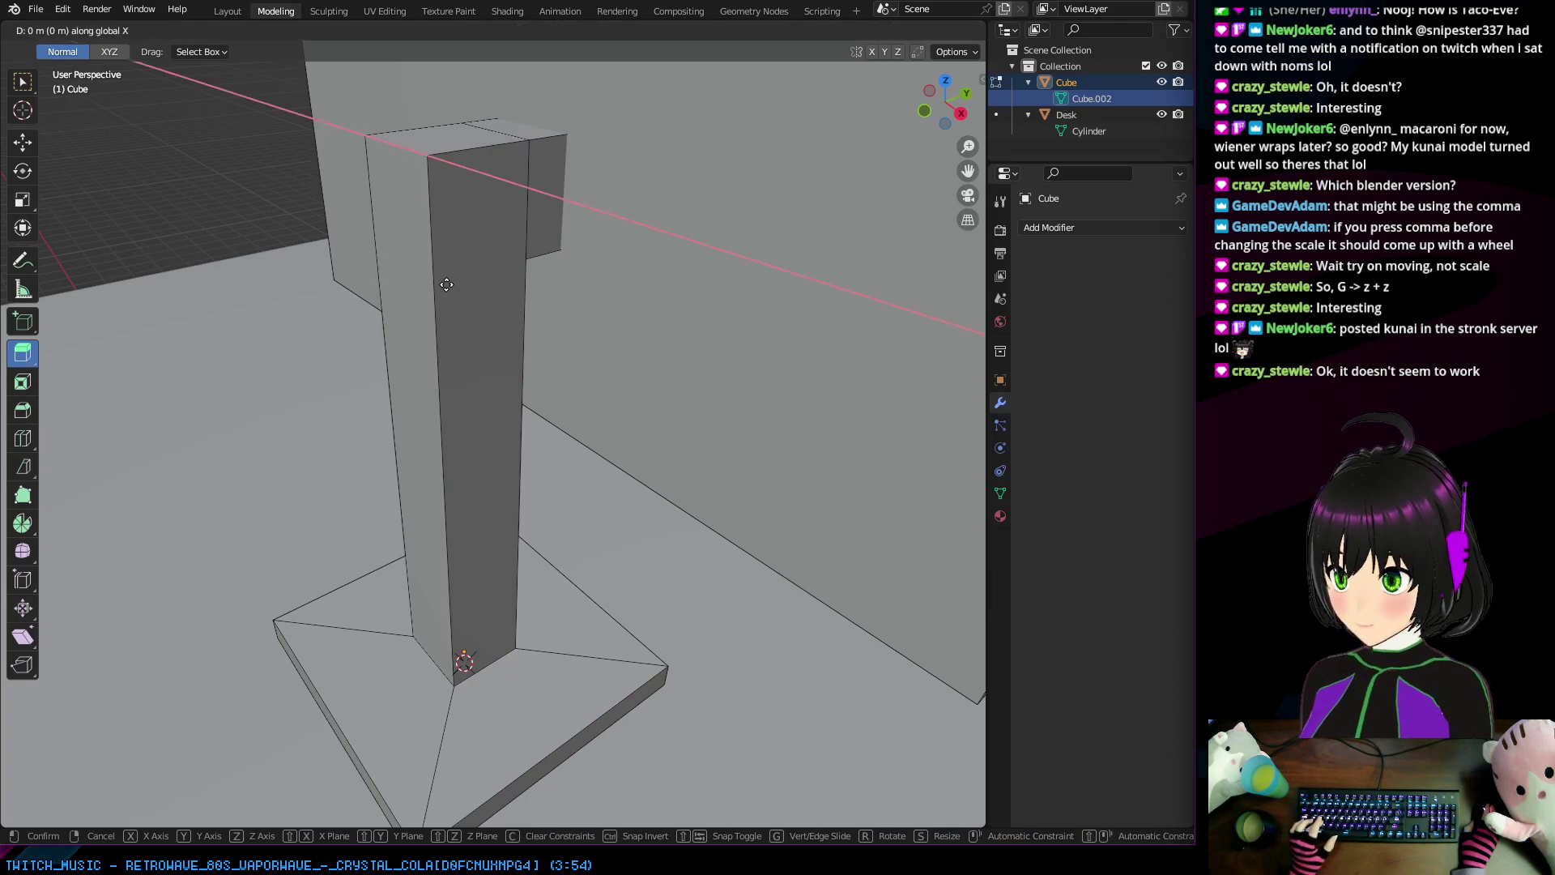
key("Escape")
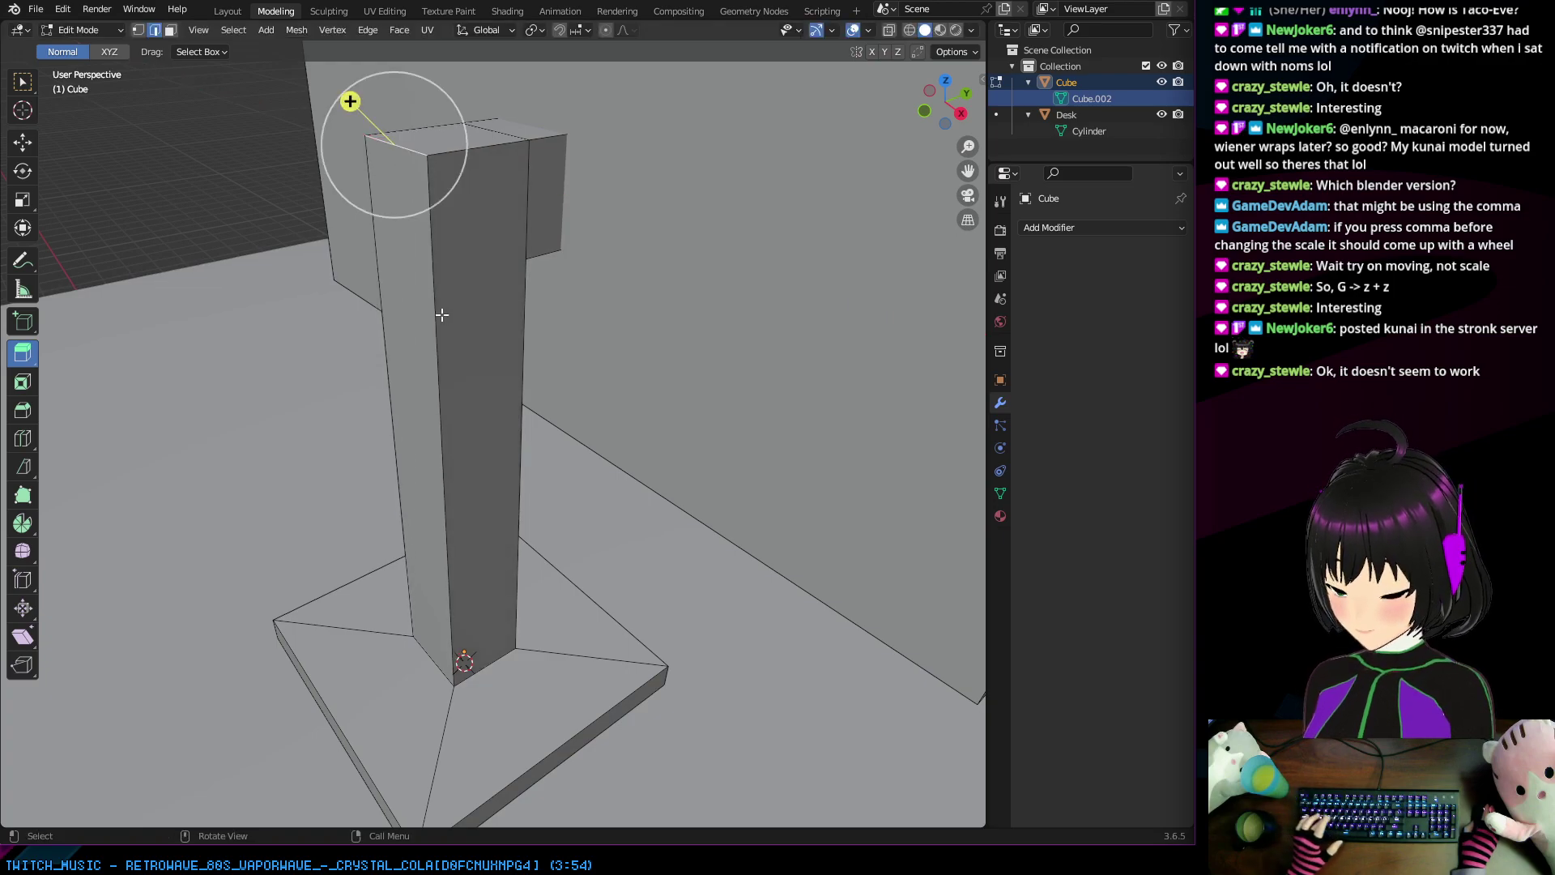
key("g")
key("z")
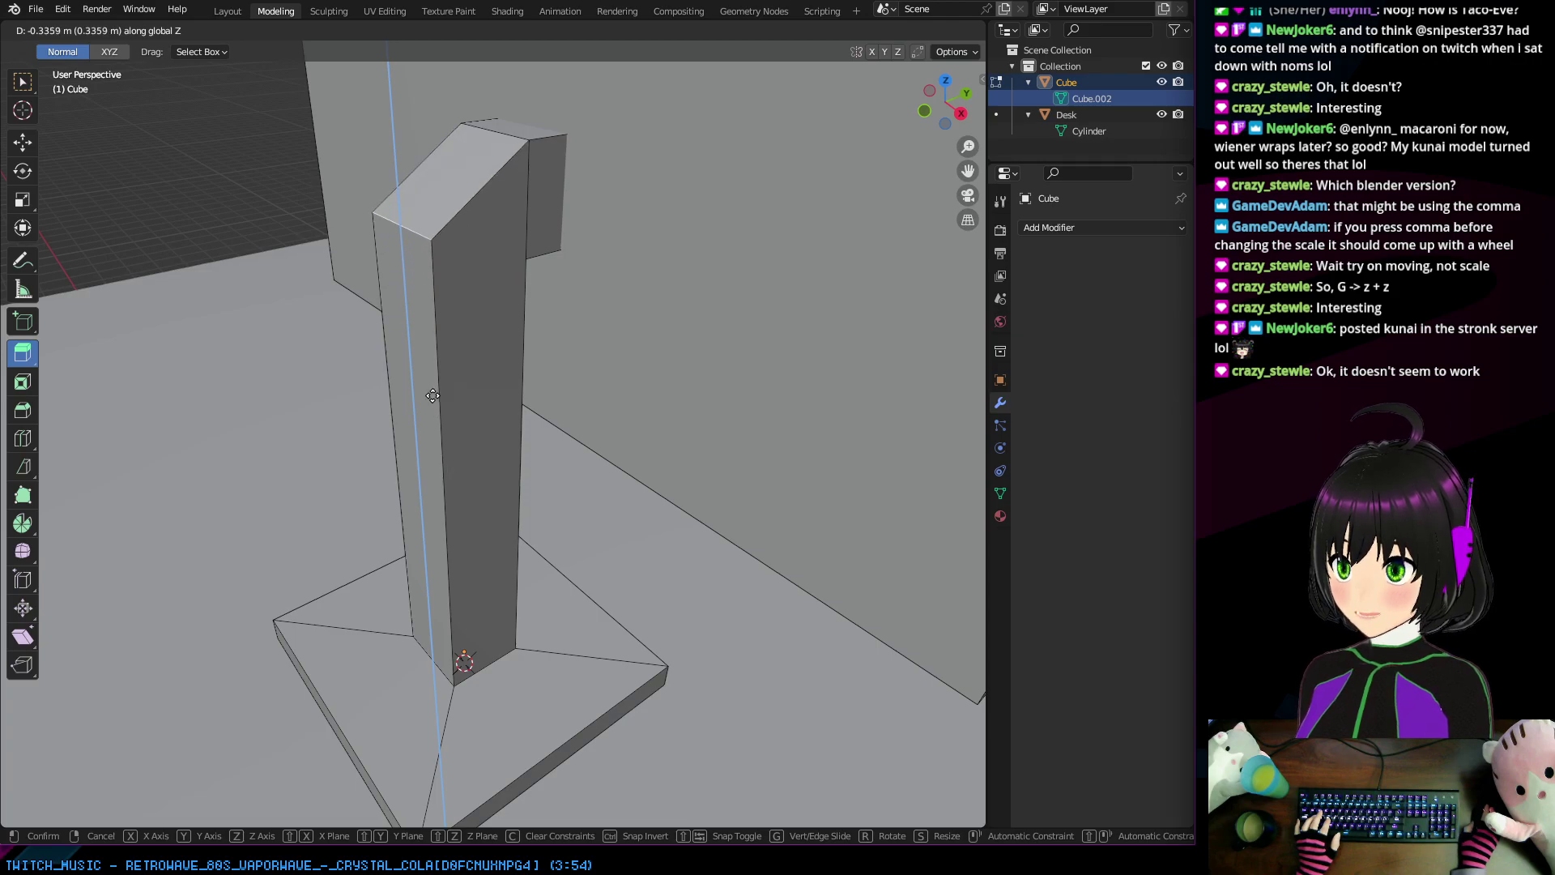
key("y")
key("x")
key("z")
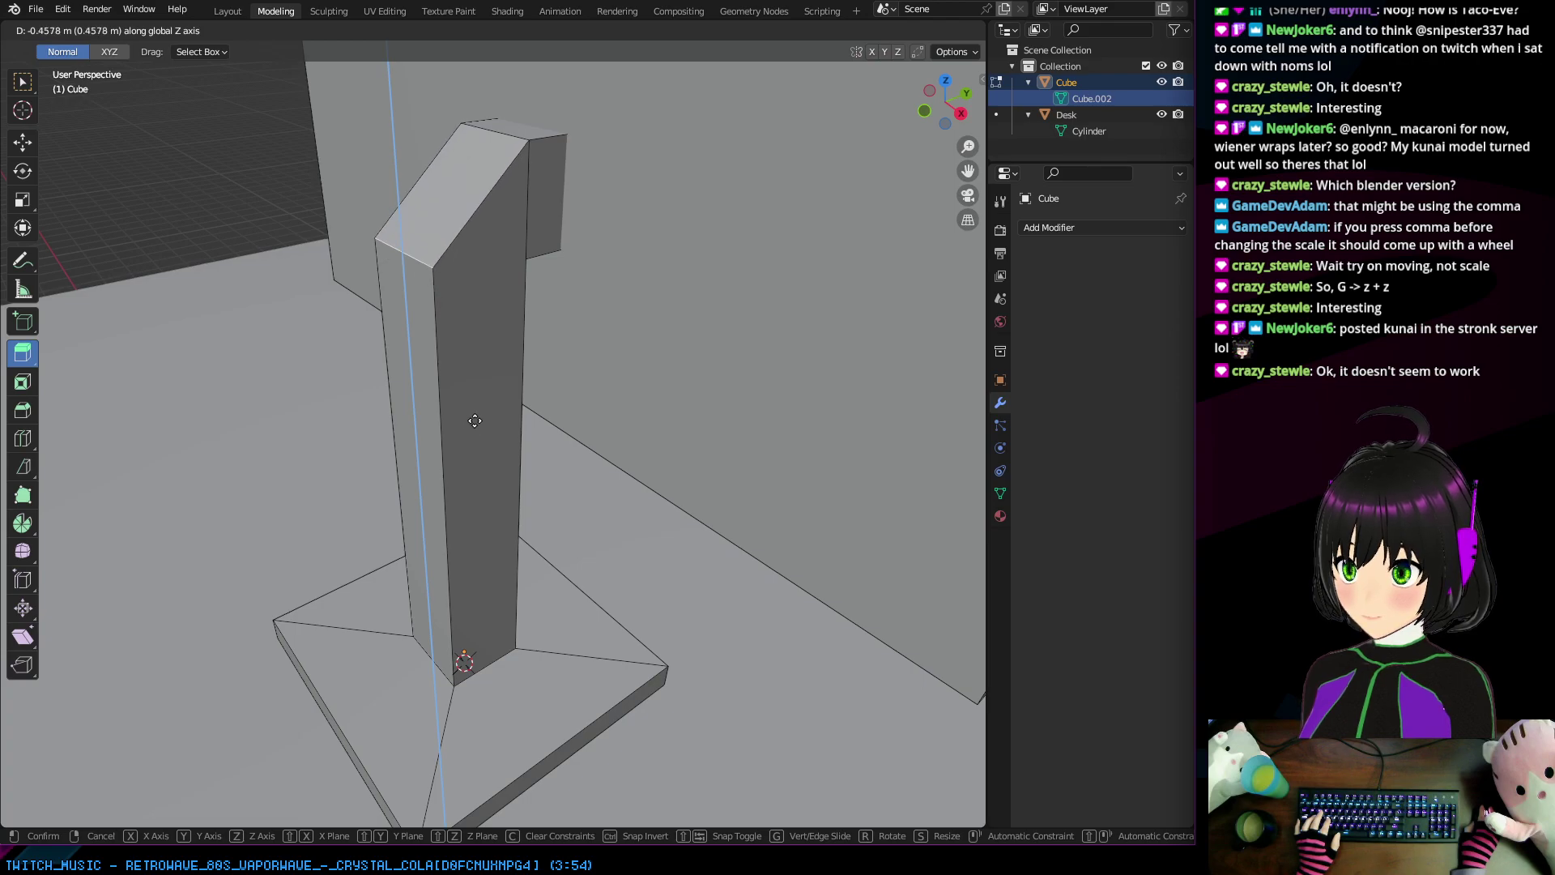
left_click(474, 421)
middle_click_drag(545, 420, 708, 410)
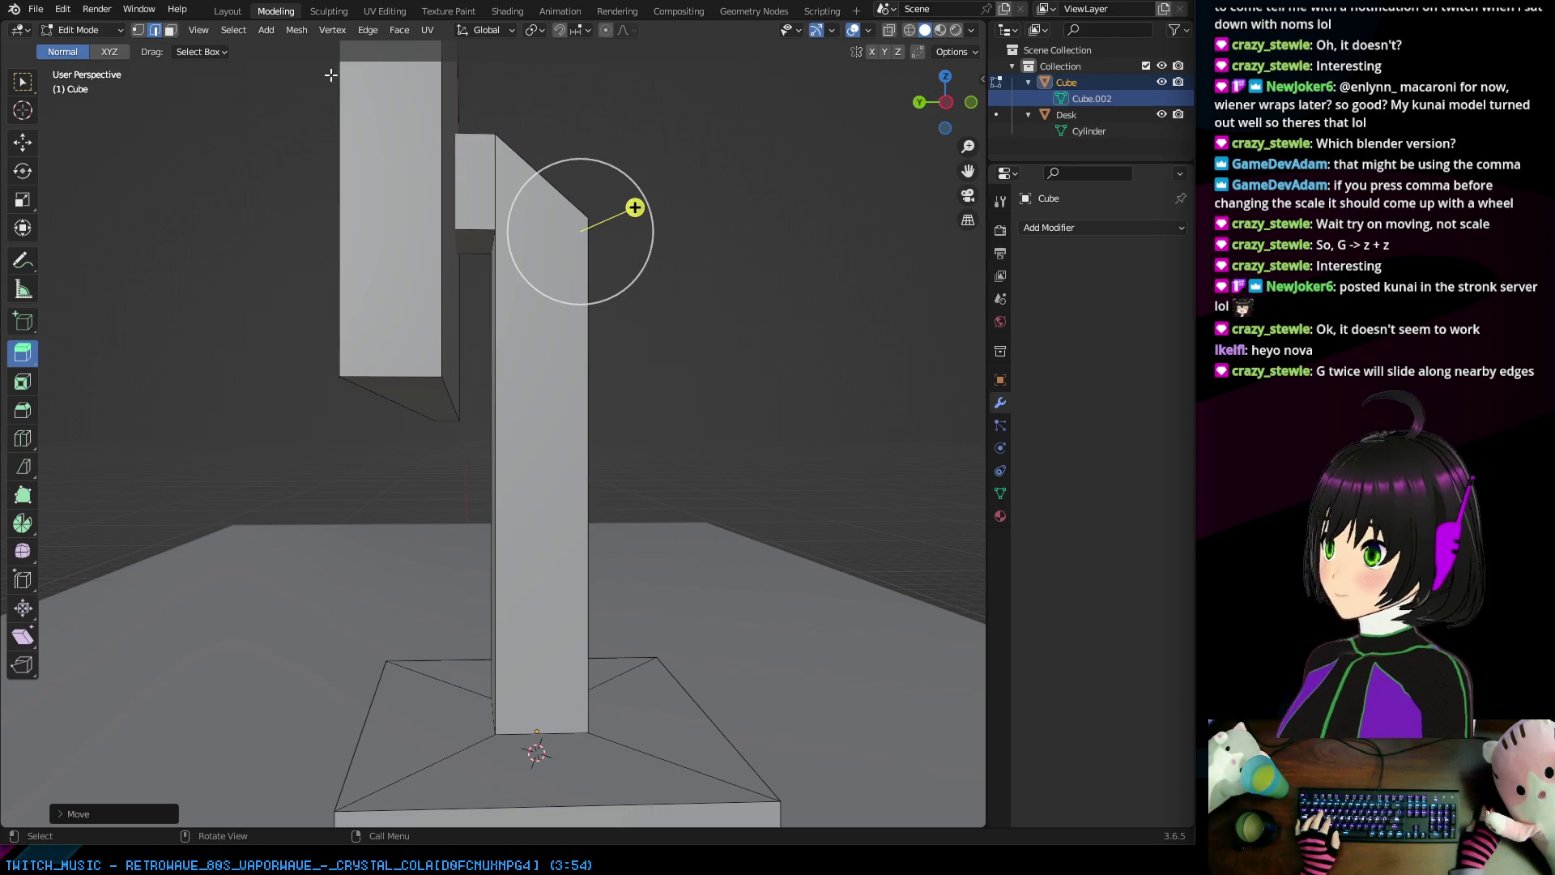
middle_click_drag(519, 340, 392, 266)
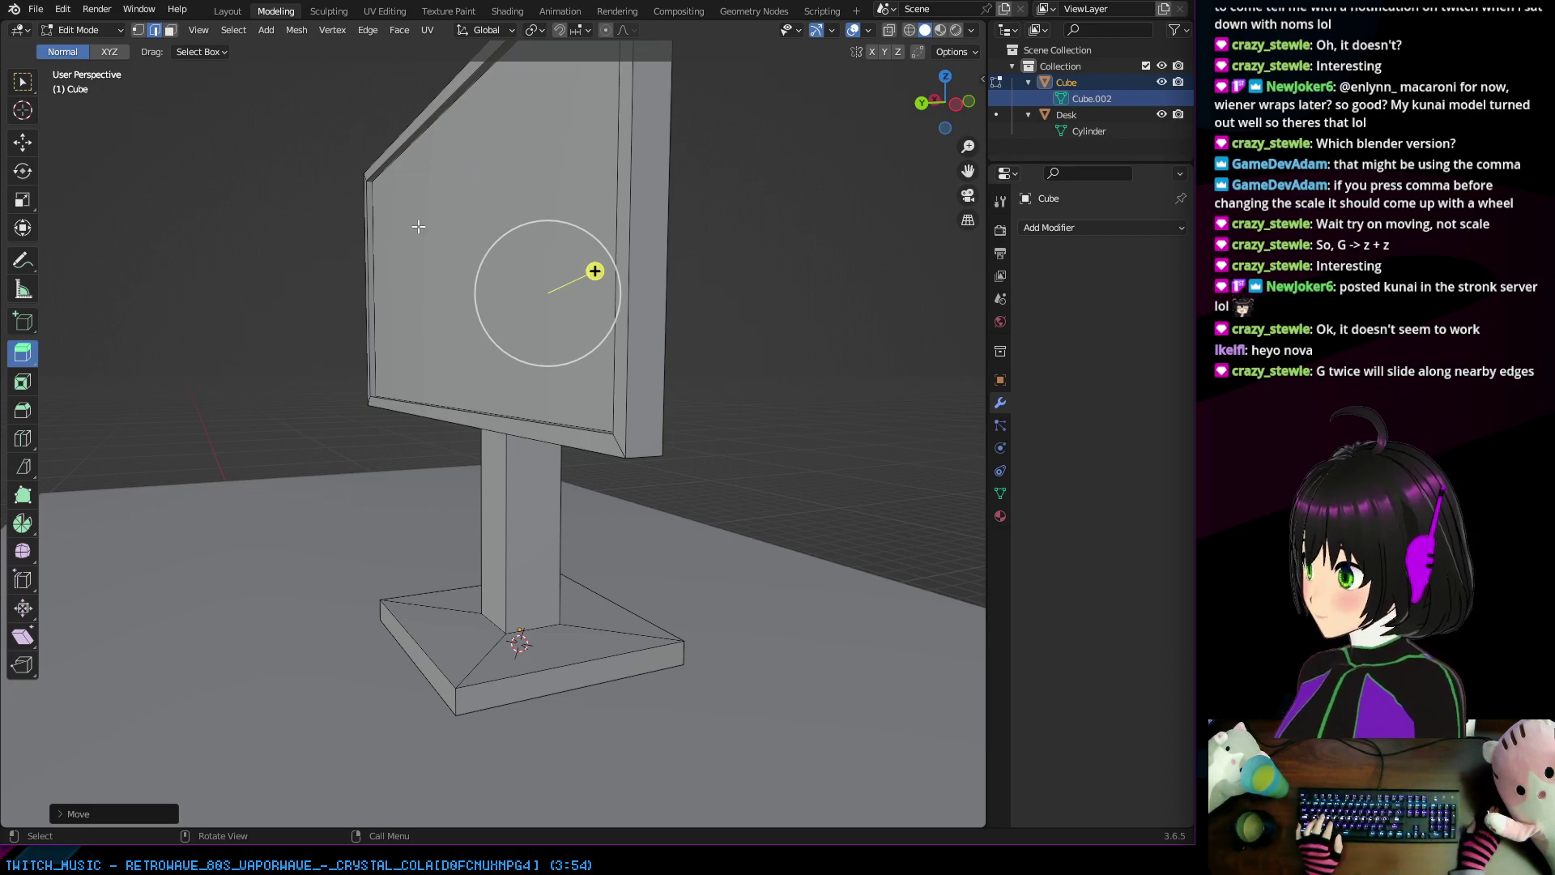
middle_click_drag(391, 267, 489, 379)
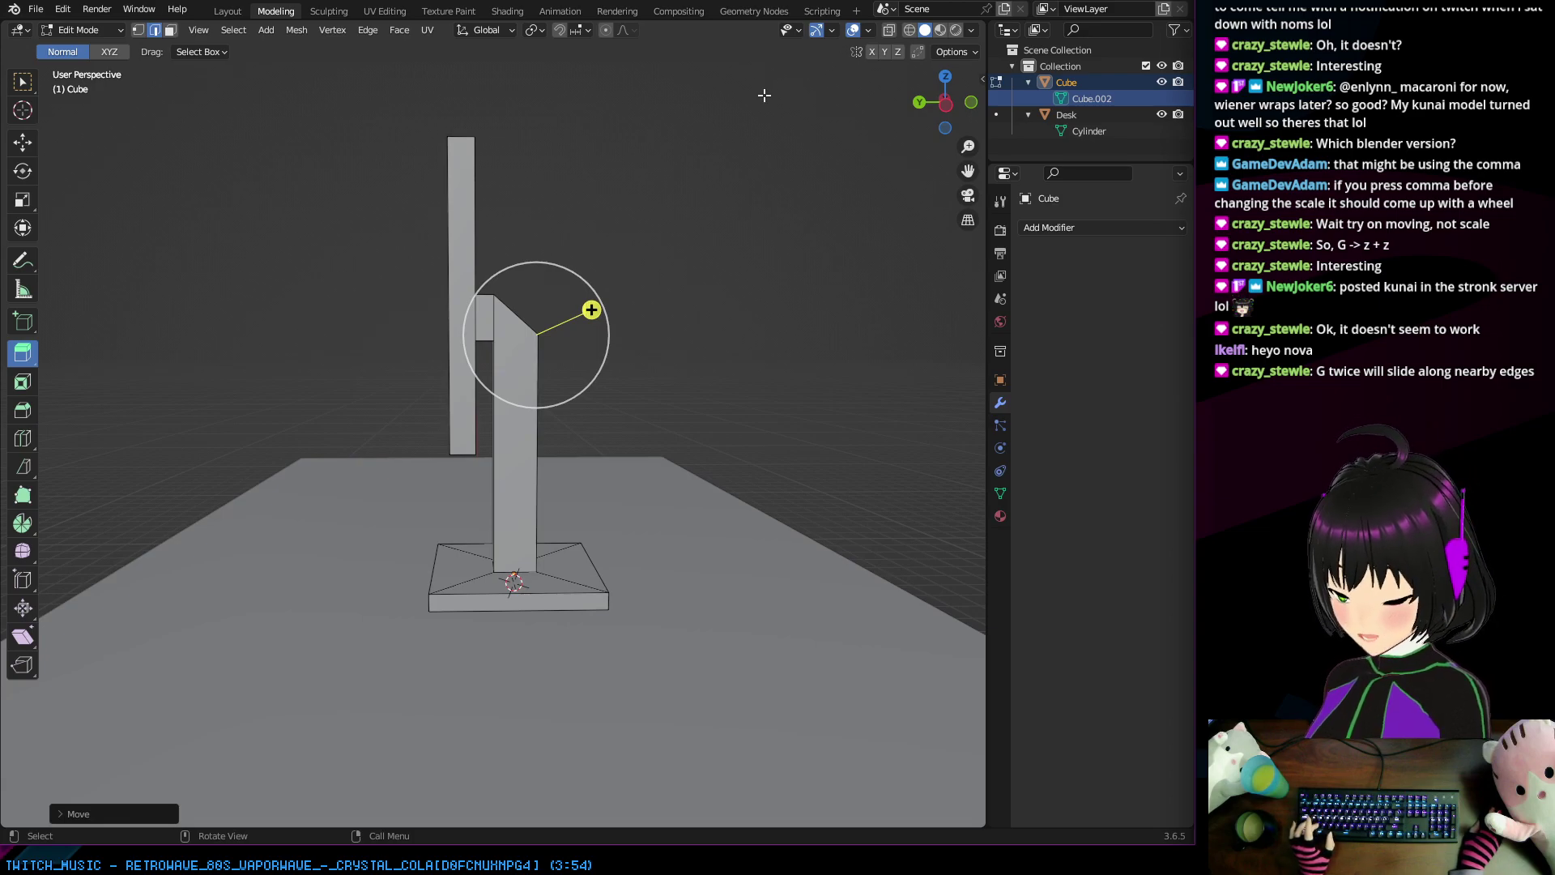
Step: Keep solid shading and turn on X-Ray for a see-through view
key("z")
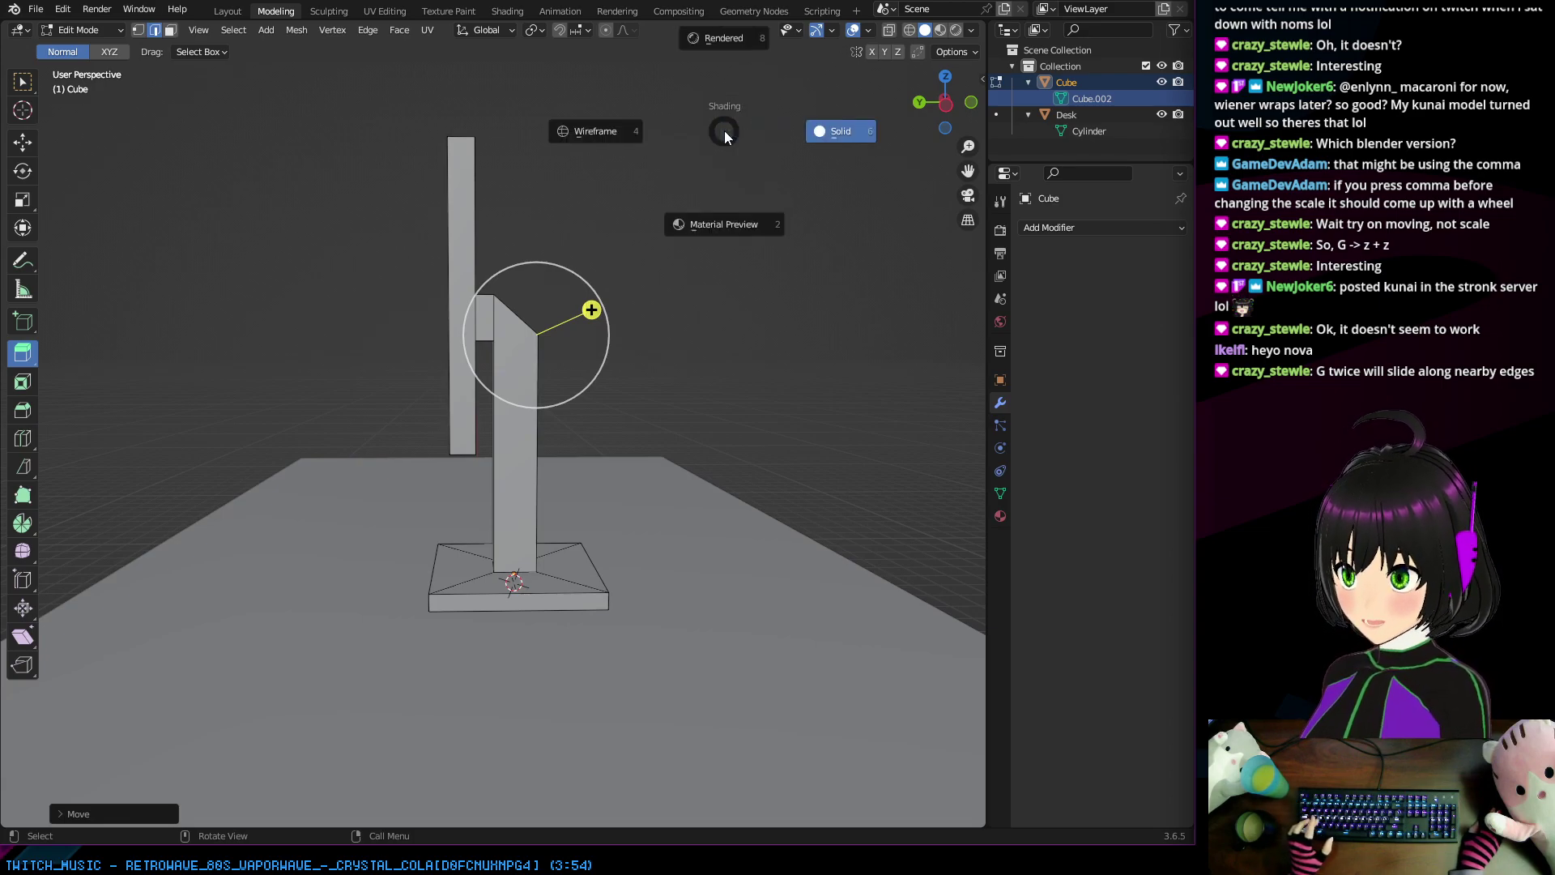
left_click(724, 134)
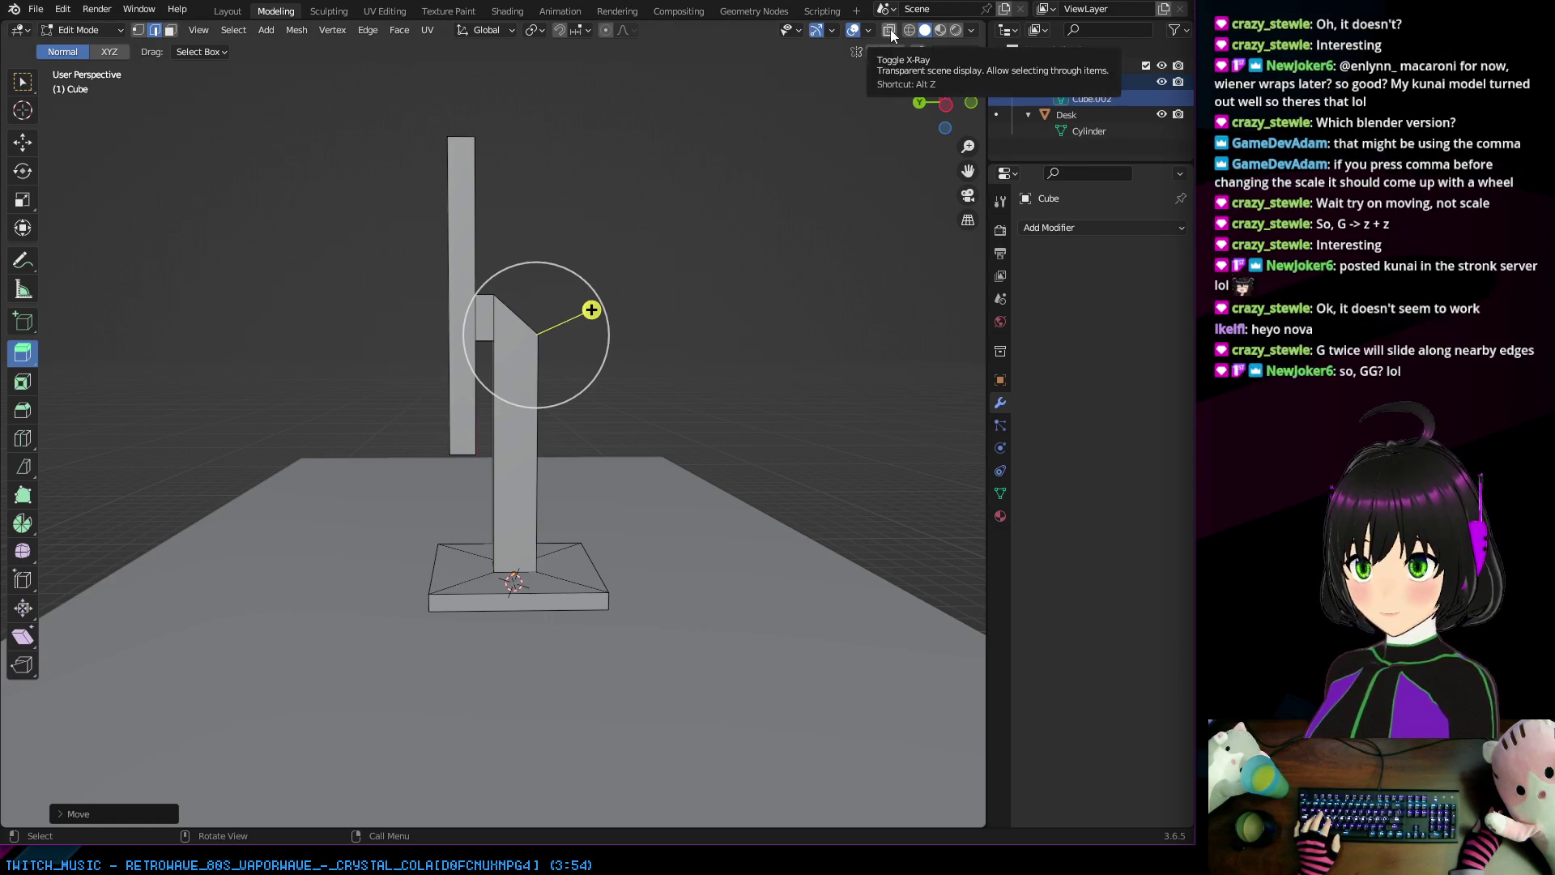
key("alt+z")
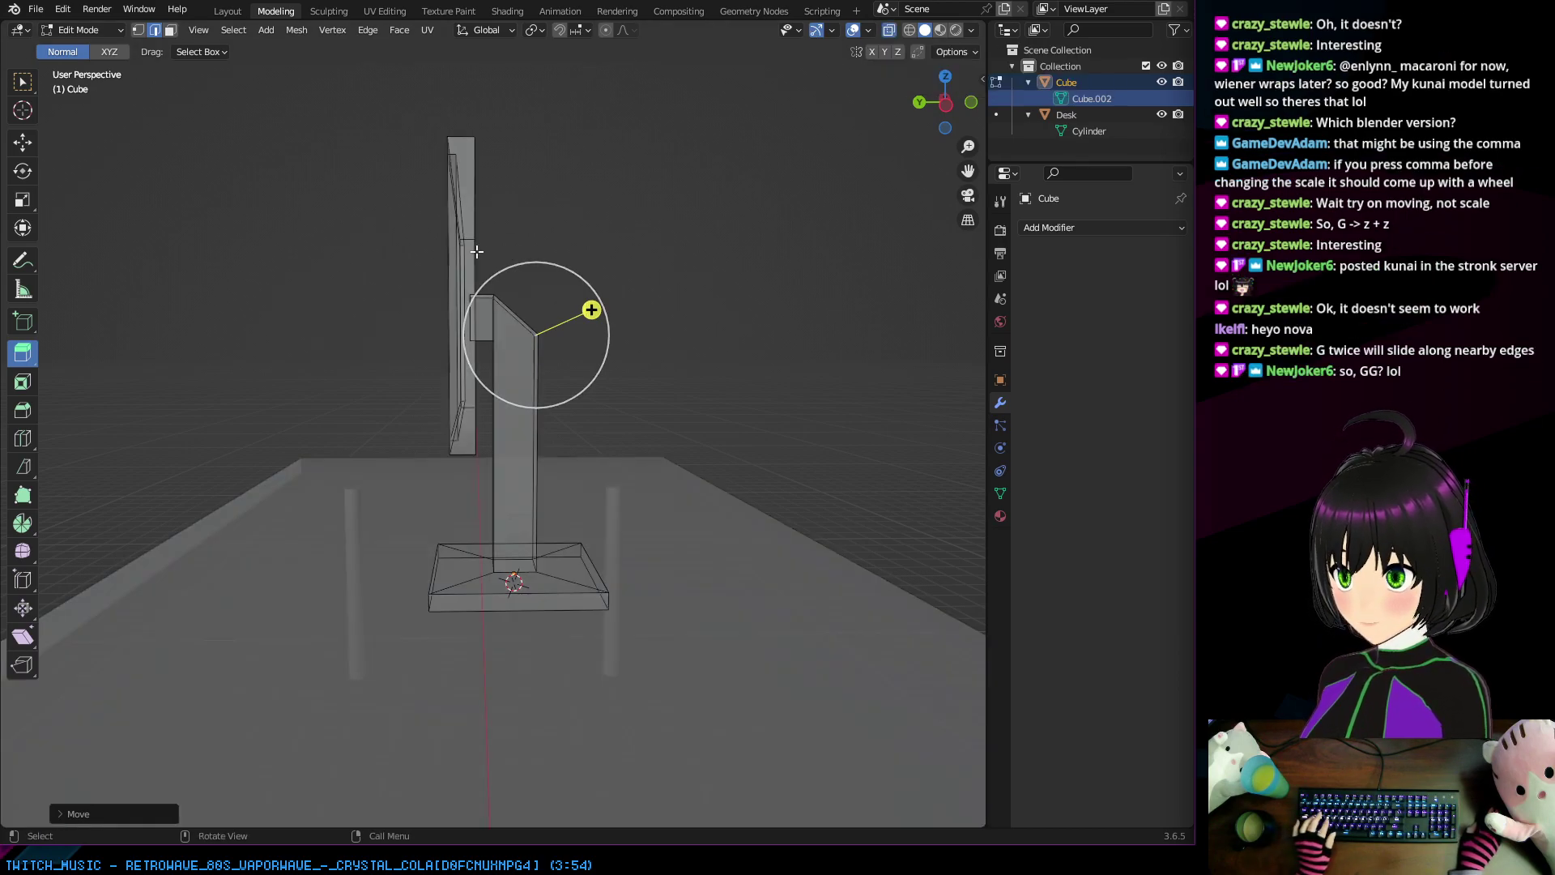
Step: Box-select the monitor panel together with the top of the stand
left_click(25, 82)
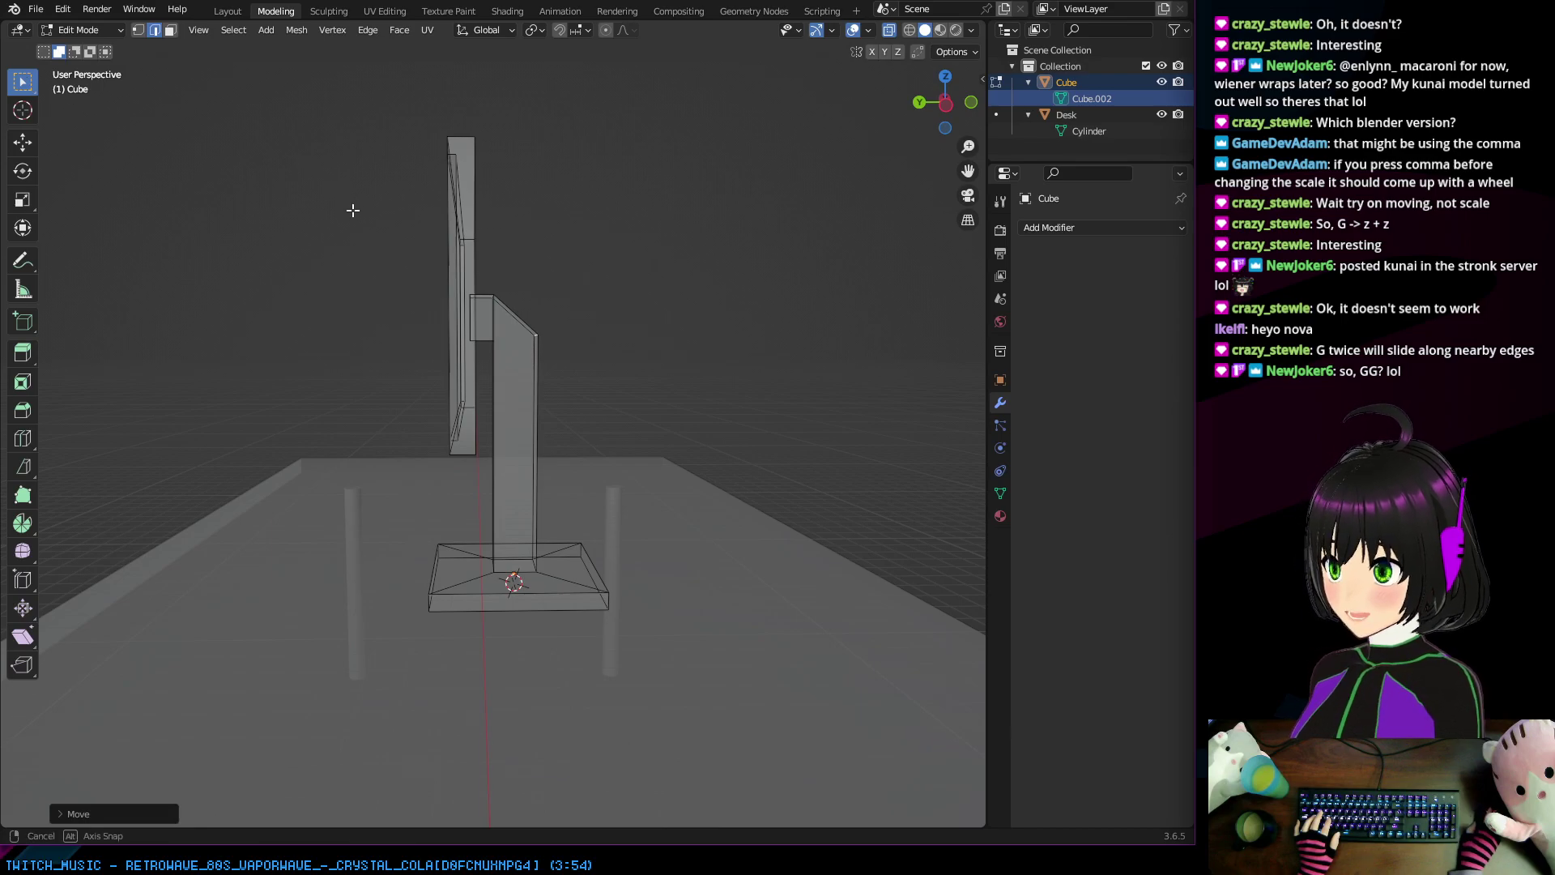
scroll(345, 203, "down", 2)
left_click_drag(327, 159, 622, 486)
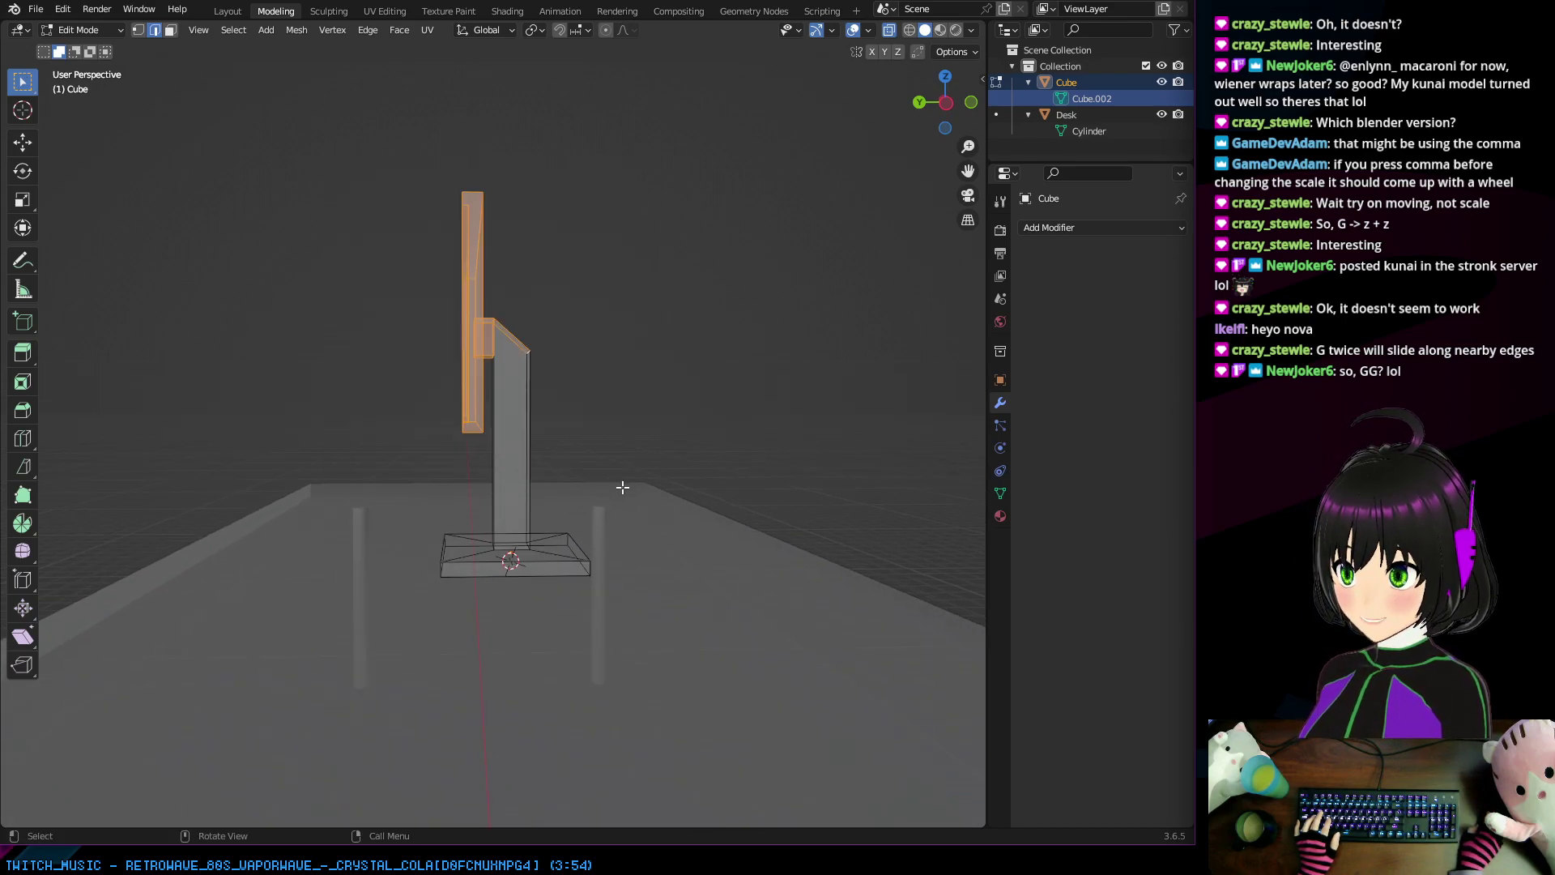
middle_click_drag(588, 433, 509, 439)
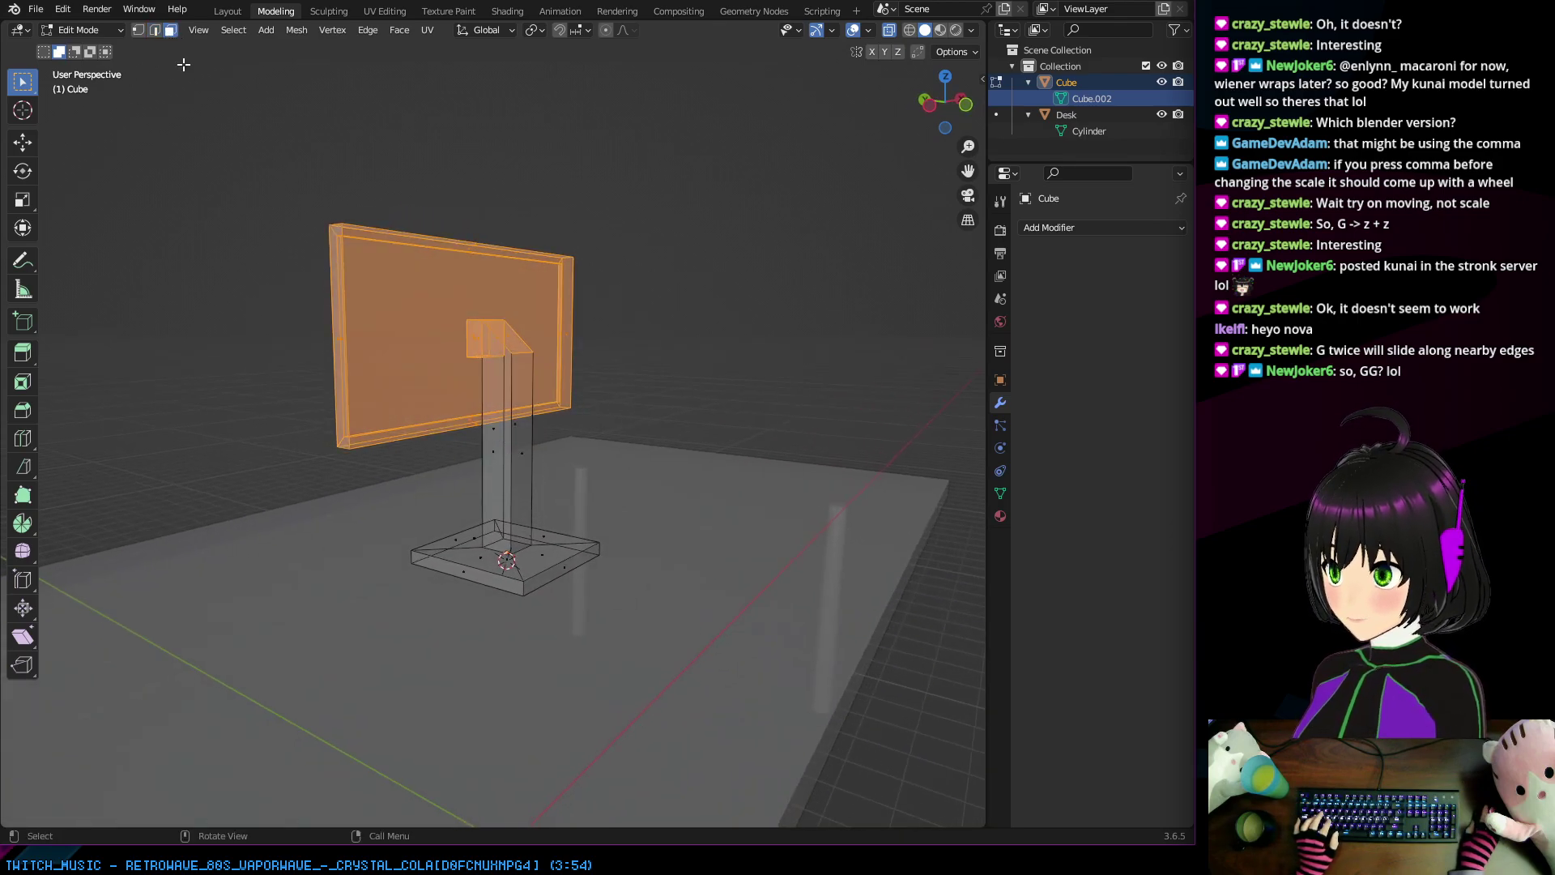
middle_click_drag(475, 154, 351, 191)
left_click_drag(357, 179, 621, 473)
mouse_move(617, 412)
middle_mouse_down()
mouse_move(597, 440)
mouse_move(611, 437)
middle_mouse_up()
Step: Nudge the monitor mesh along Y with the move tool, checking its placement from side and front
left_click(18, 144)
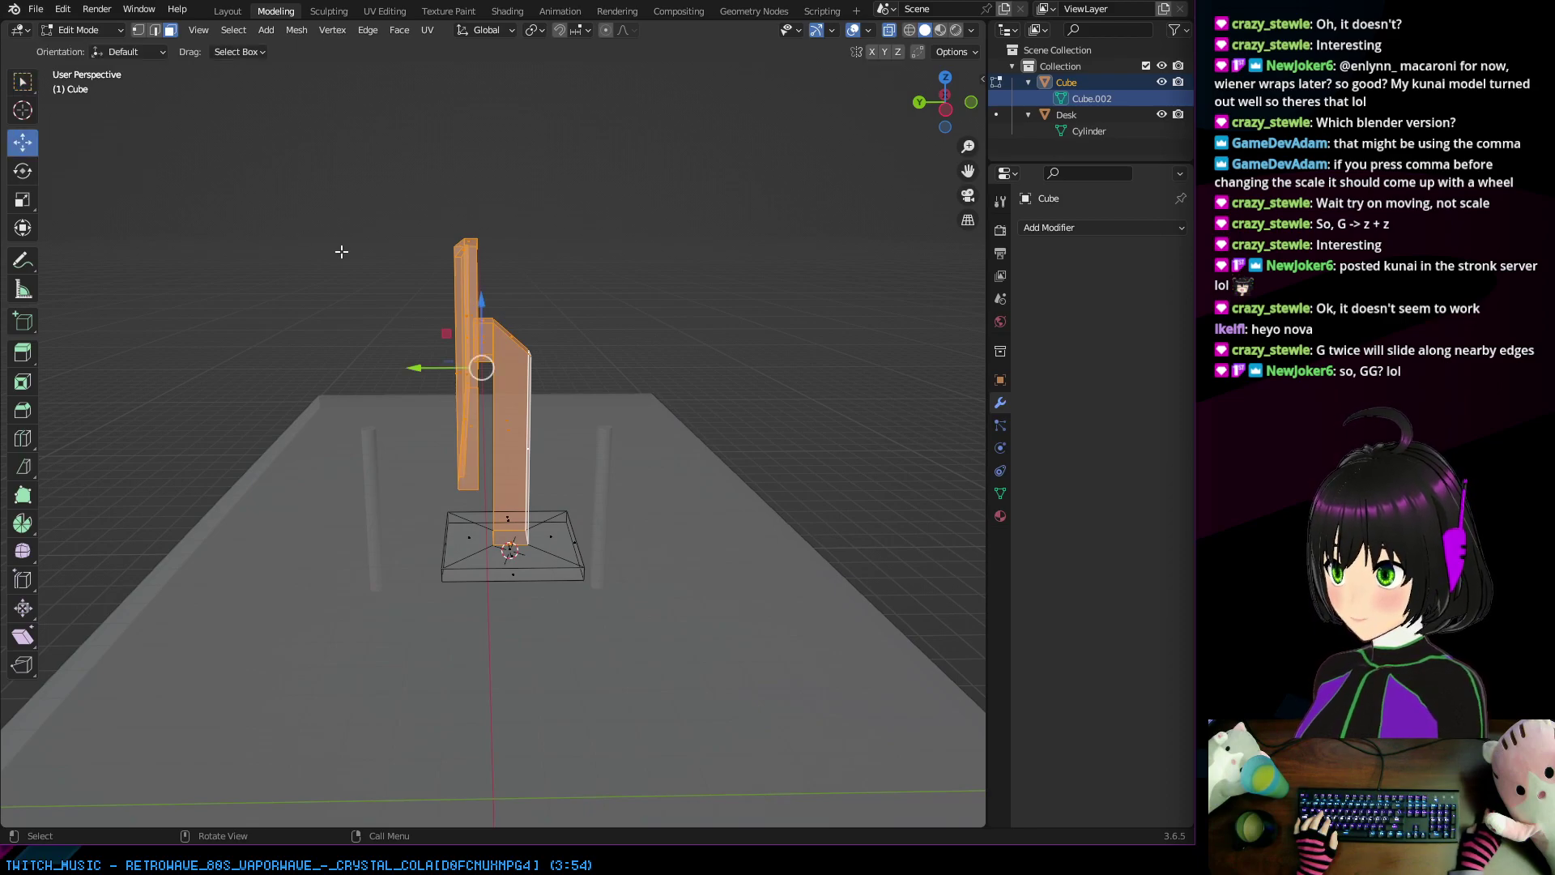
left_click_drag(413, 368, 448, 367)
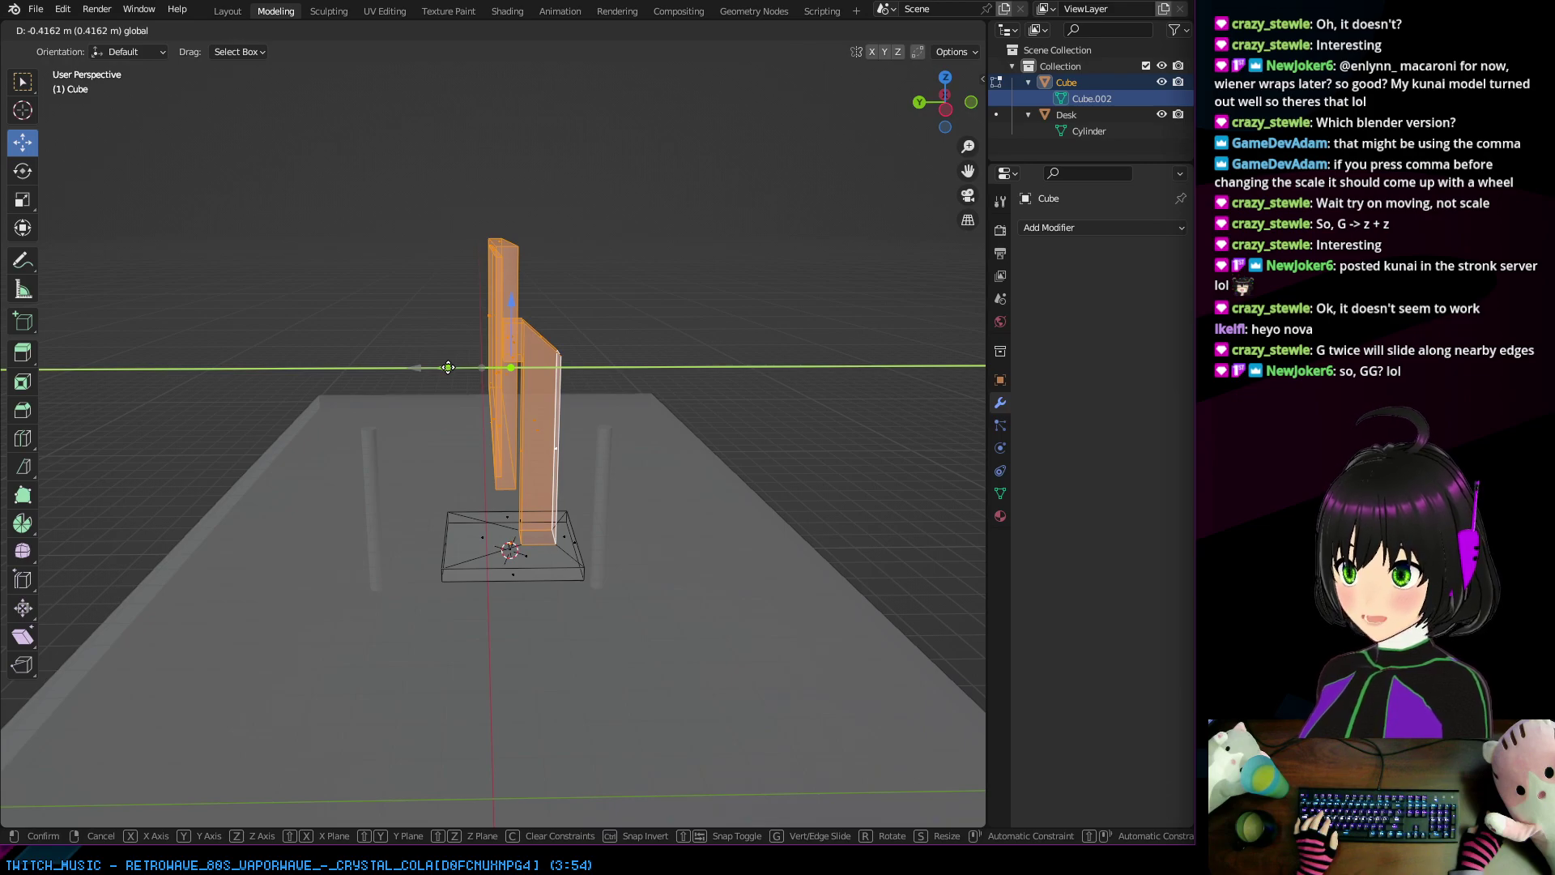
left_click_drag(448, 367, 448, 367)
middle_click_drag(357, 319, 403, 384)
left_click_drag(440, 385, 436, 384)
middle_click_drag(410, 377, 591, 376)
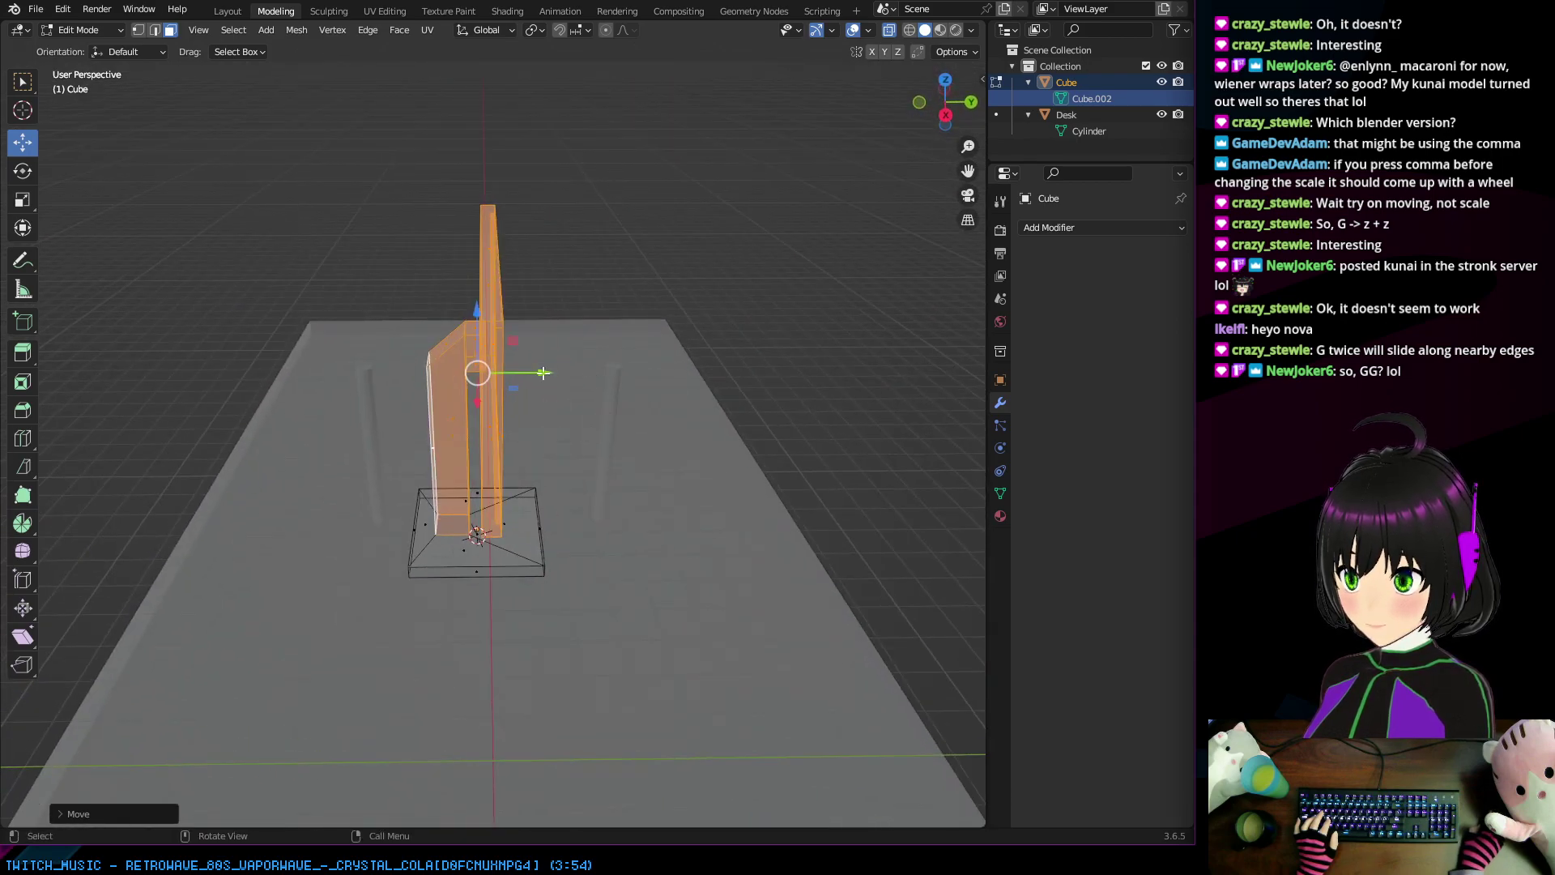
left_click_drag(543, 372, 547, 372)
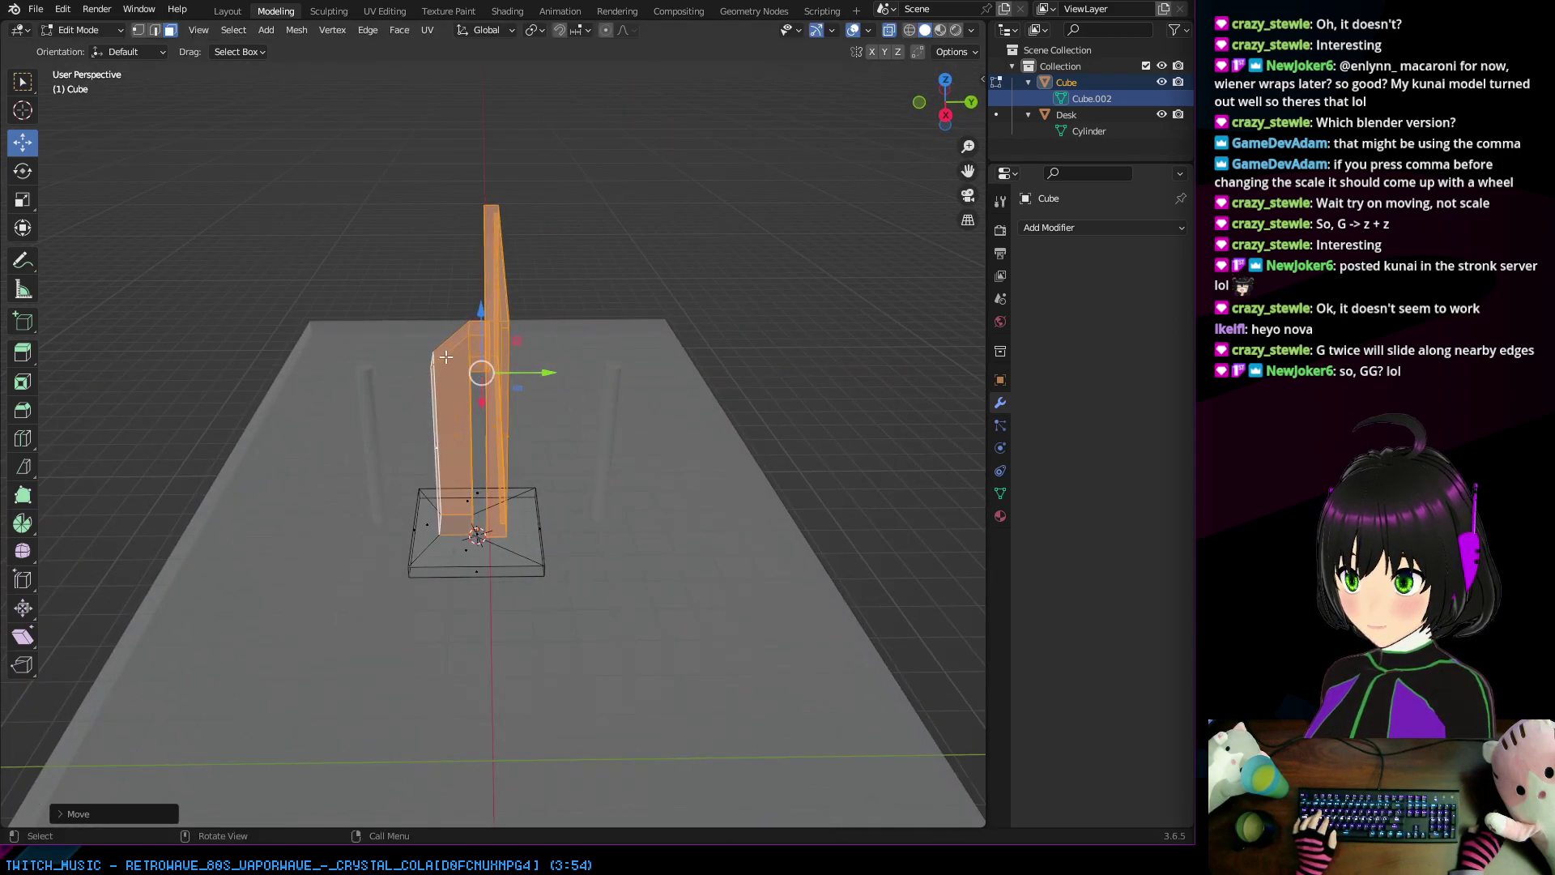
middle_click_drag(646, 340, 398, 363)
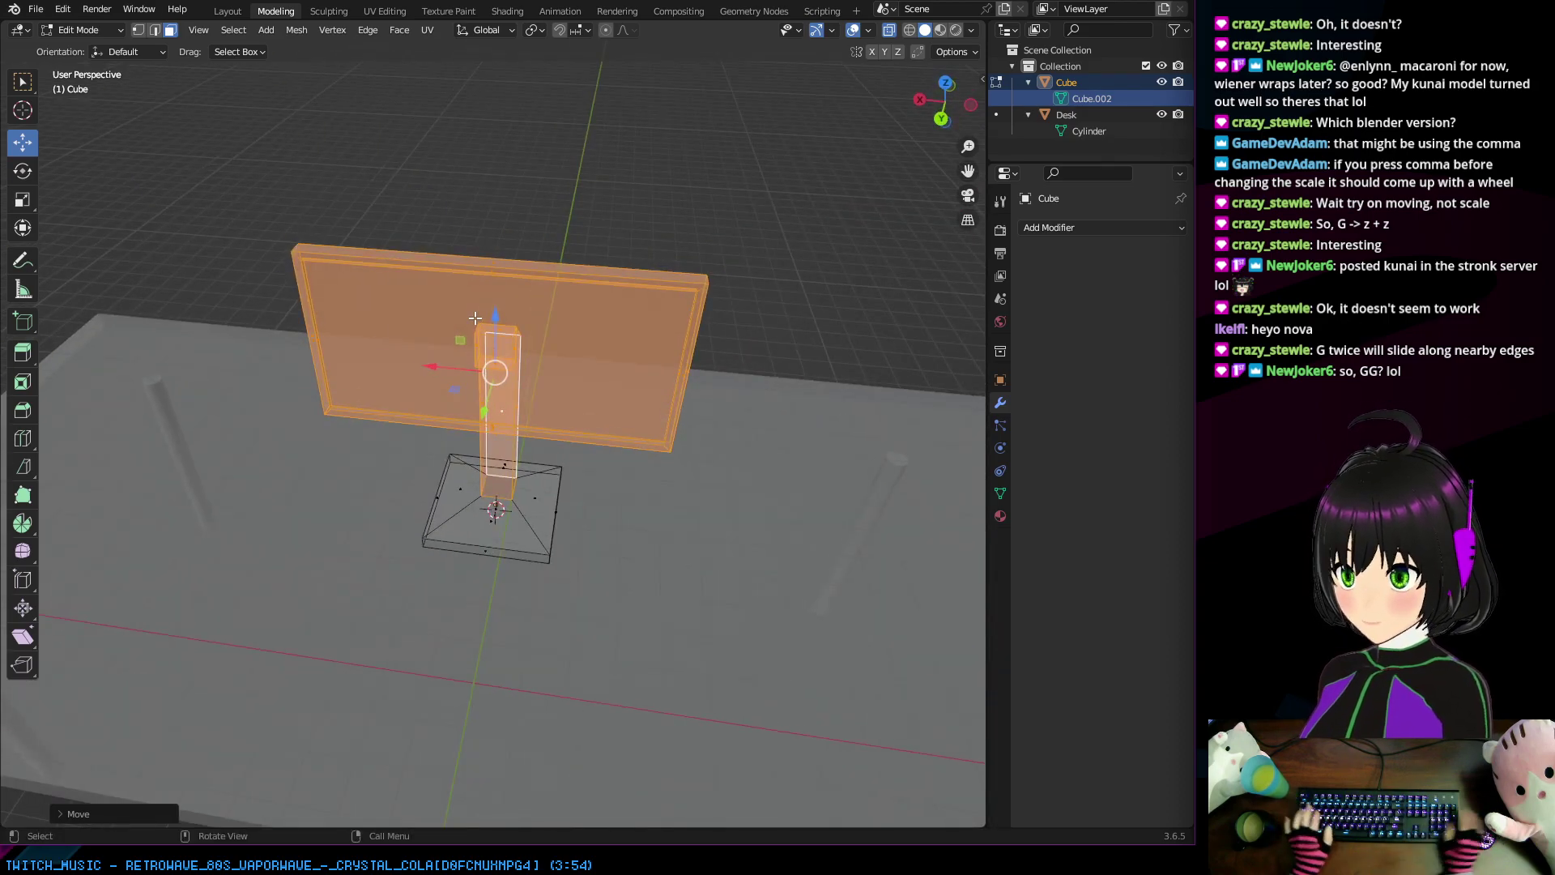
middle_click_drag(476, 317, 343, 290)
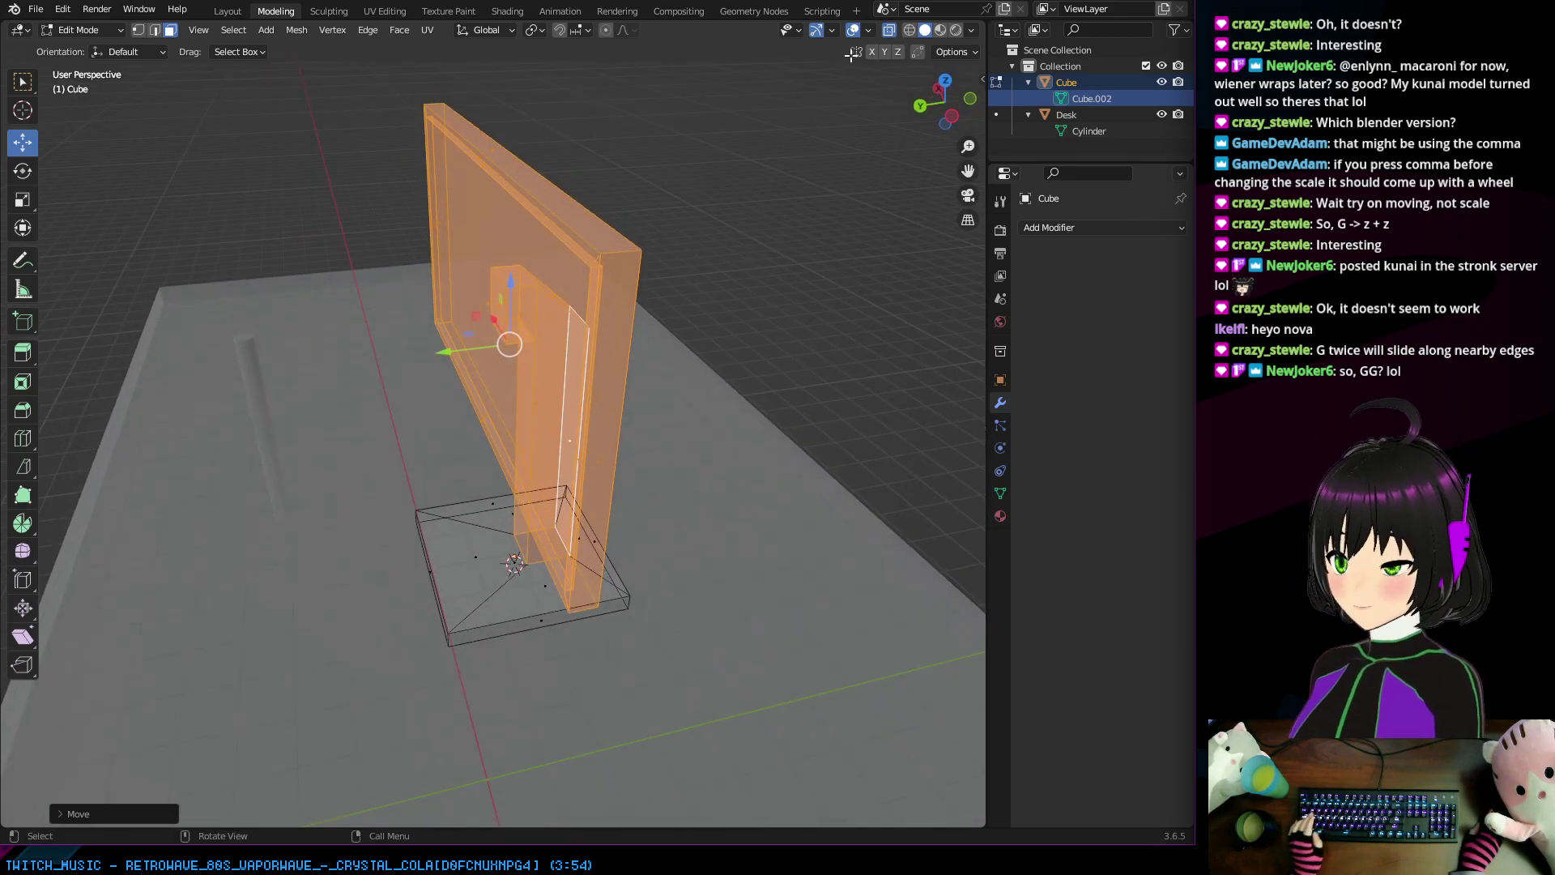
Step: Turn off X-ray and orbit around the monitor to inspect it as a solid on the desk
key("alt+z")
middle_click_drag(720, 136, 525, 306)
scroll(633, 251, "down", 5)
scroll(445, 243, "up", 5)
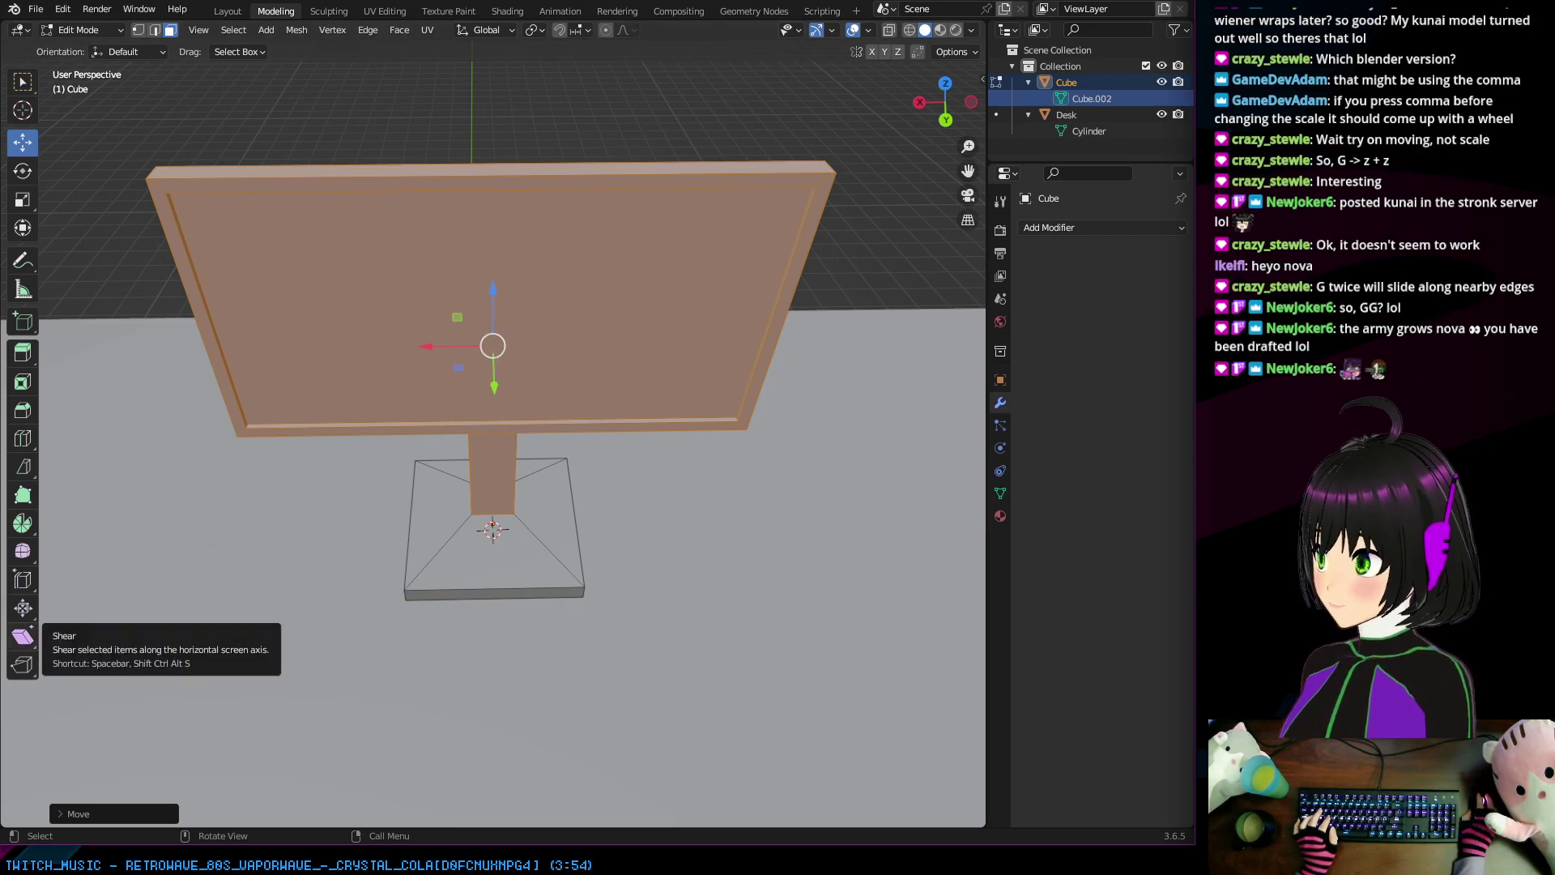
mouse_move(458, 642)
middle_mouse_down()
mouse_move(583, 597)
mouse_move(458, 631)
middle_mouse_up()
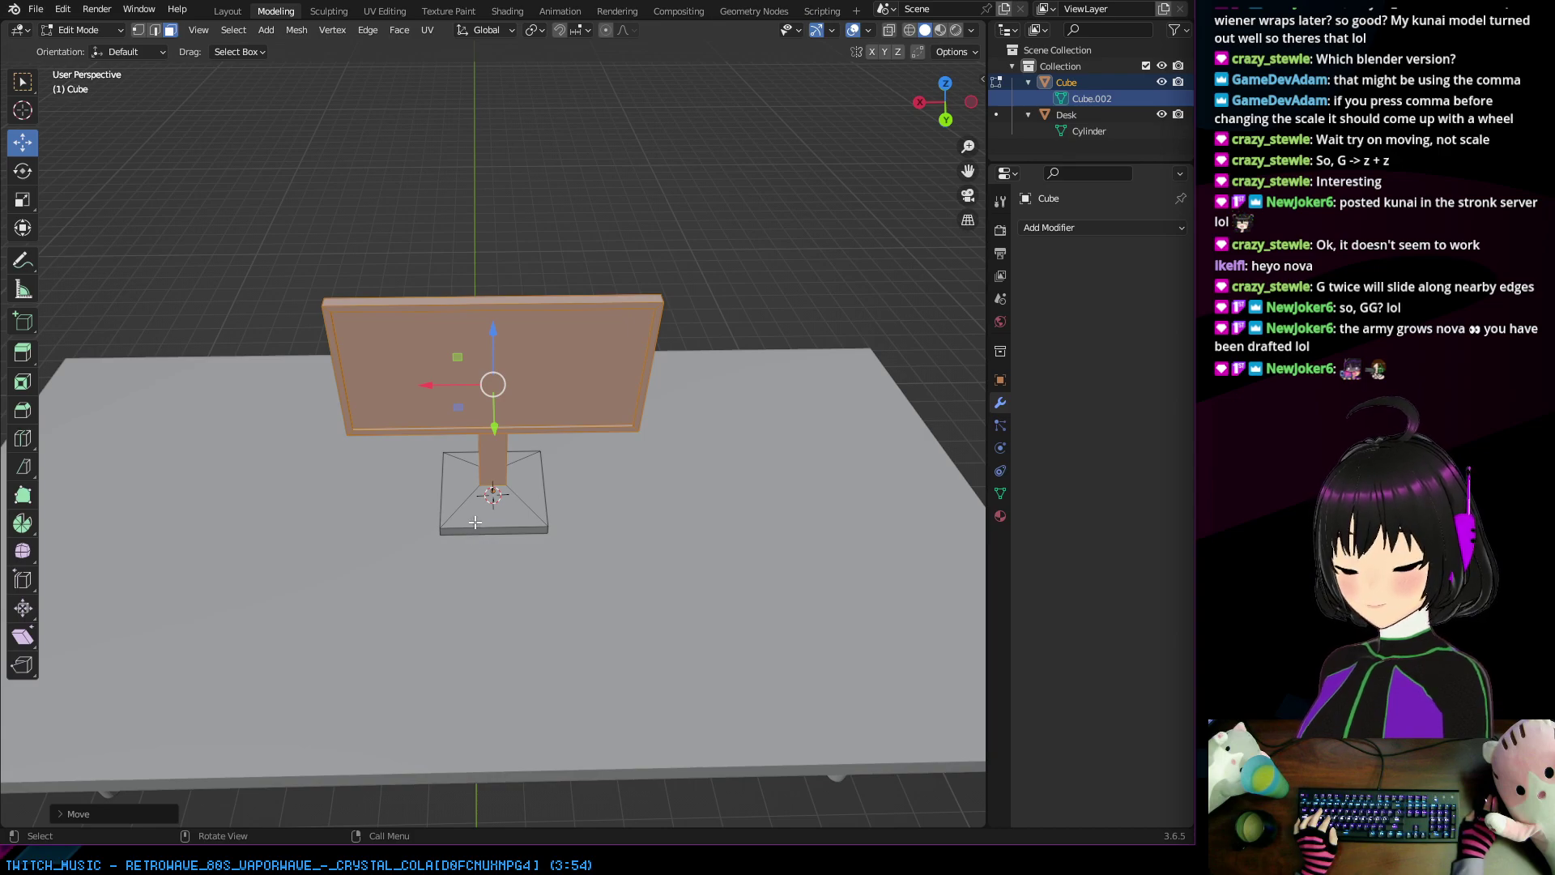
middle_click_drag(475, 522, 1000, 454)
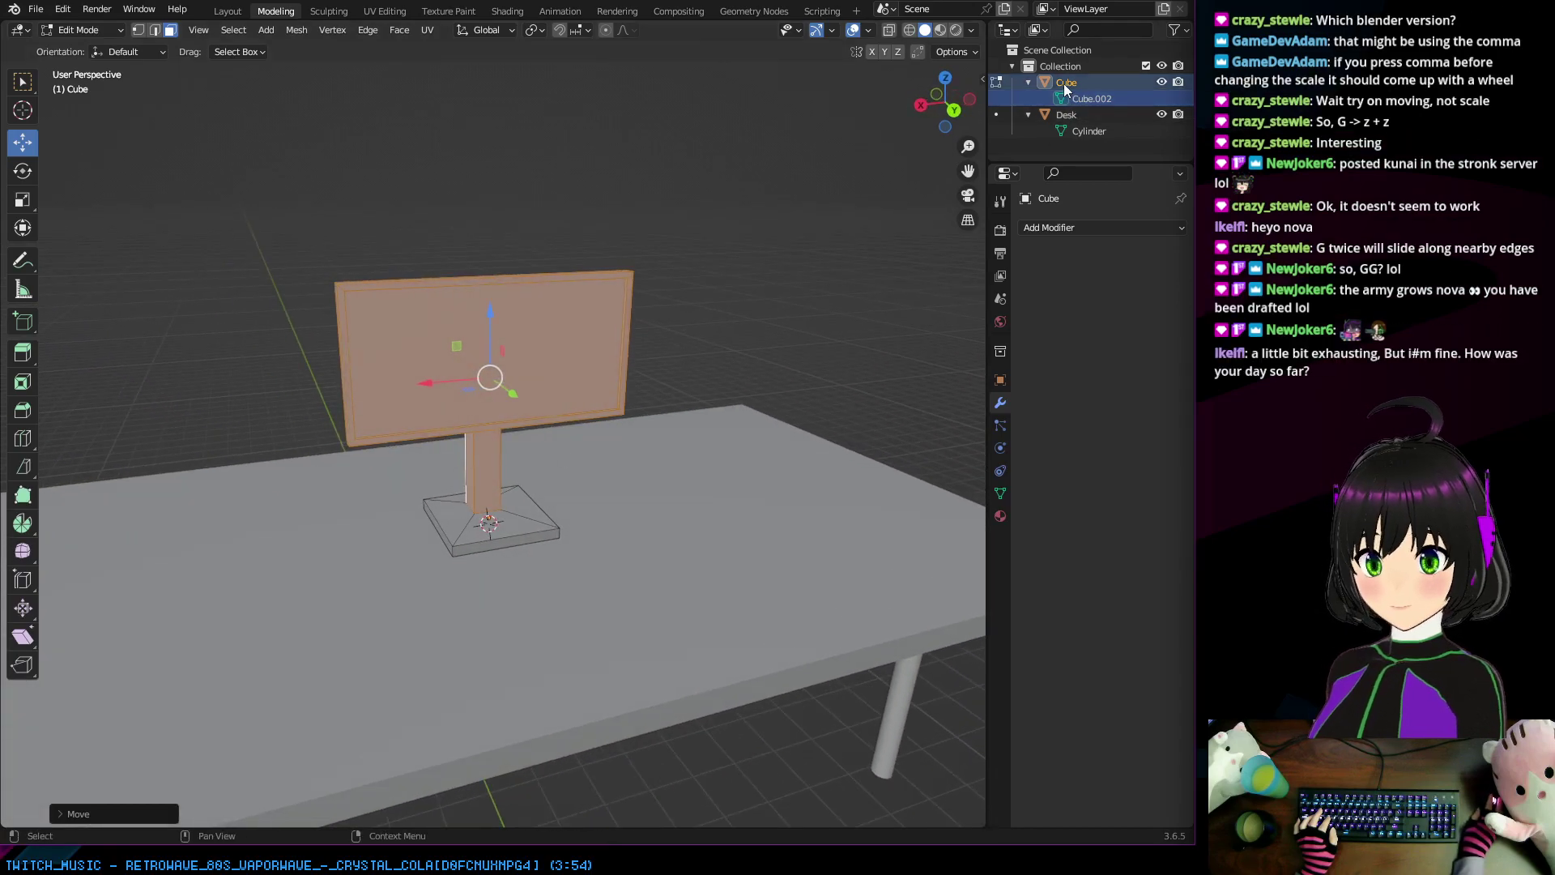
Step: Rename the Cube object in the Outliner to 'Monitor', capitalising the first attempt 'monitor'
double_click(1065, 84)
type("moni")
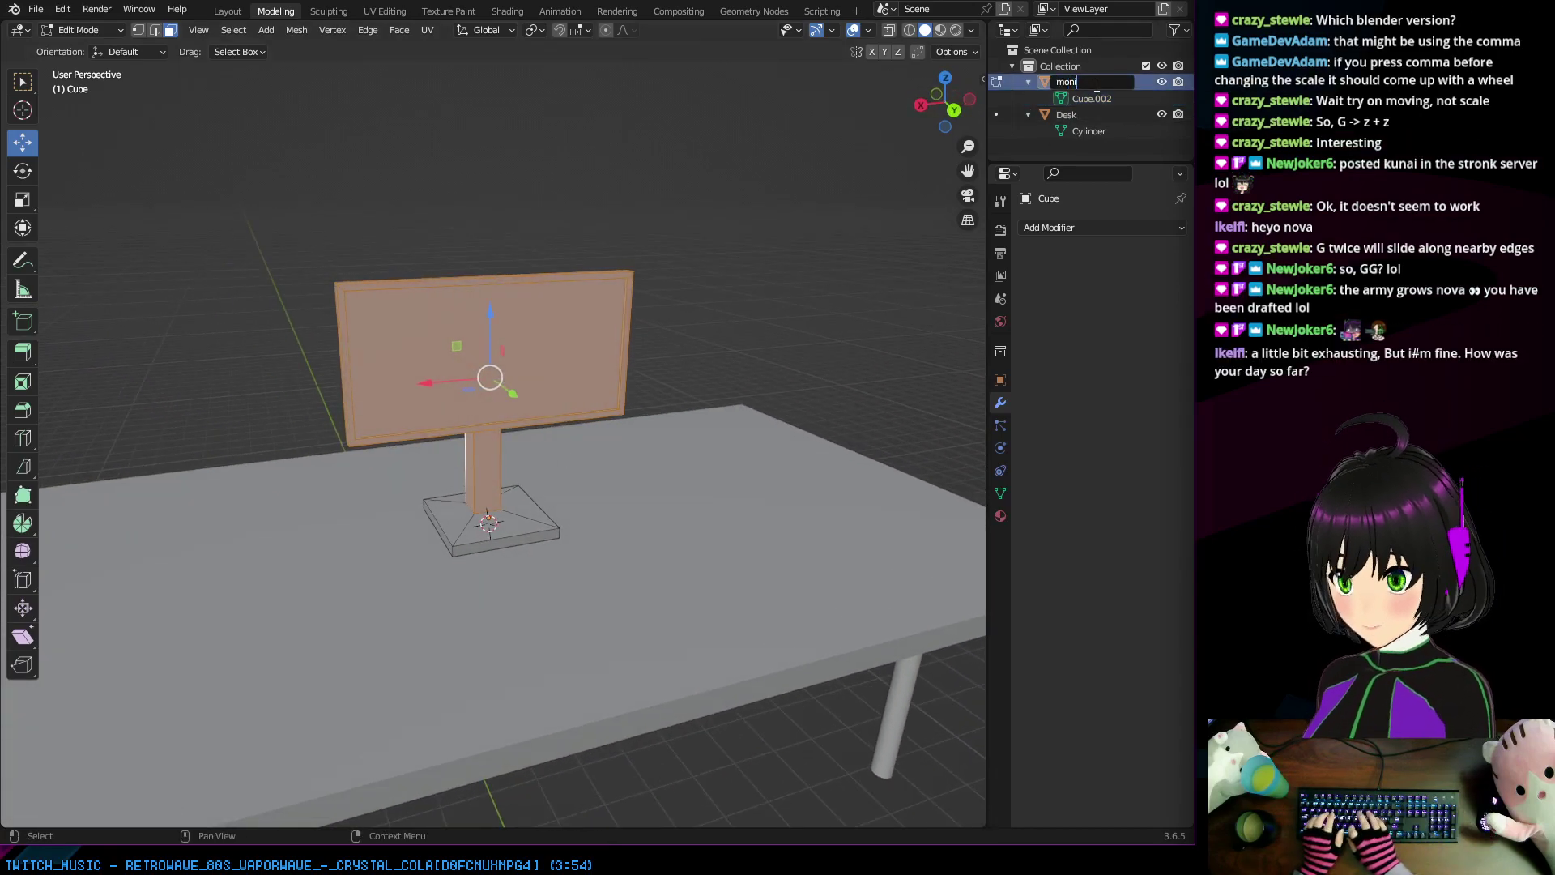
type("tor")
key("Return")
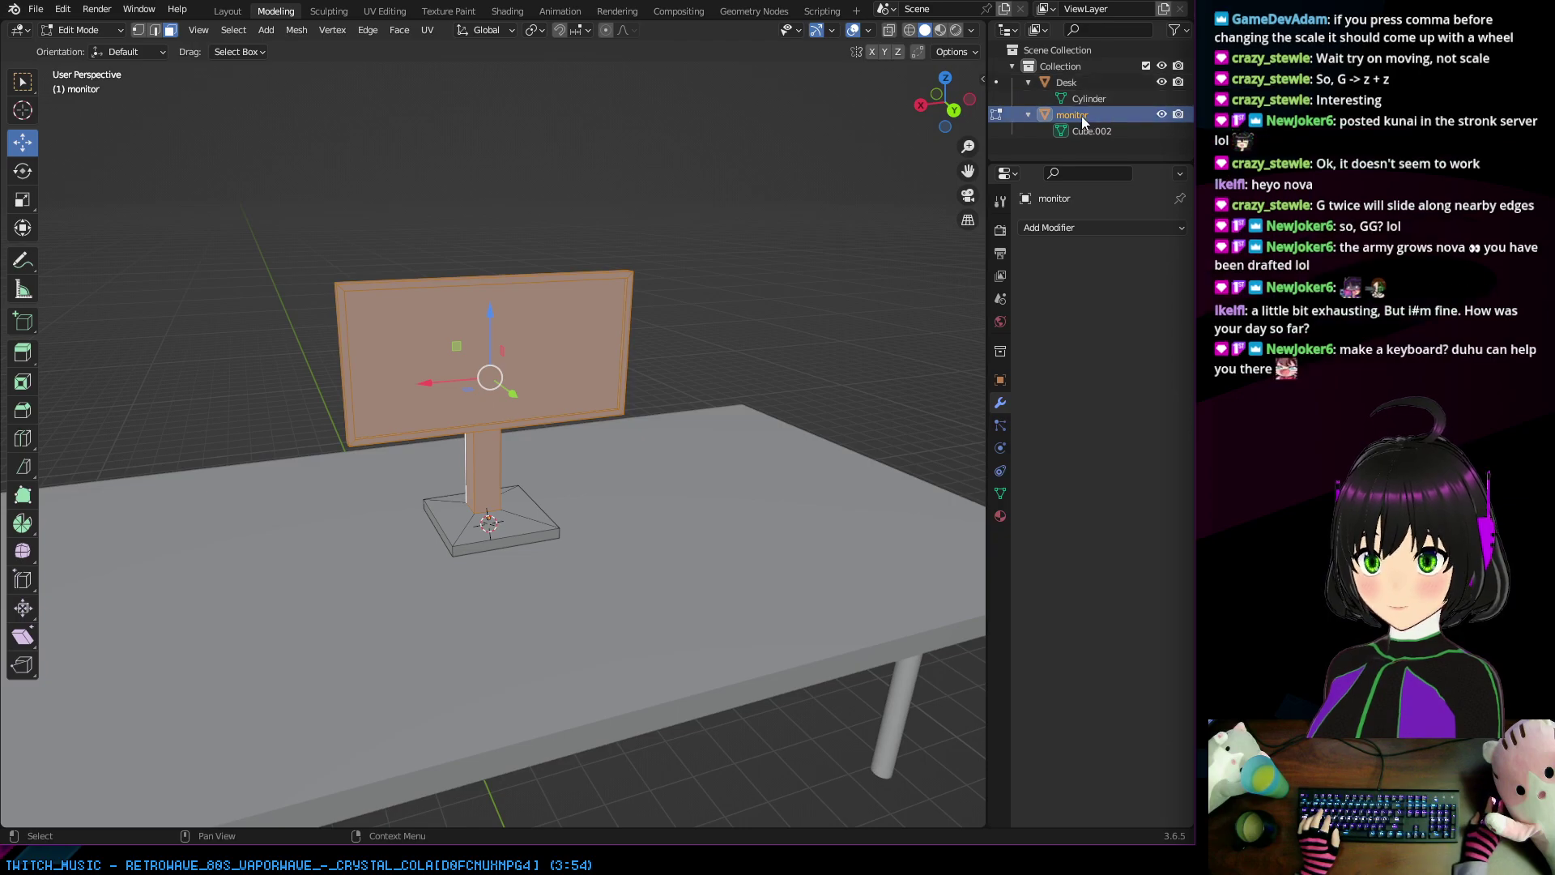
double_click(1072, 115)
type("Monitor")
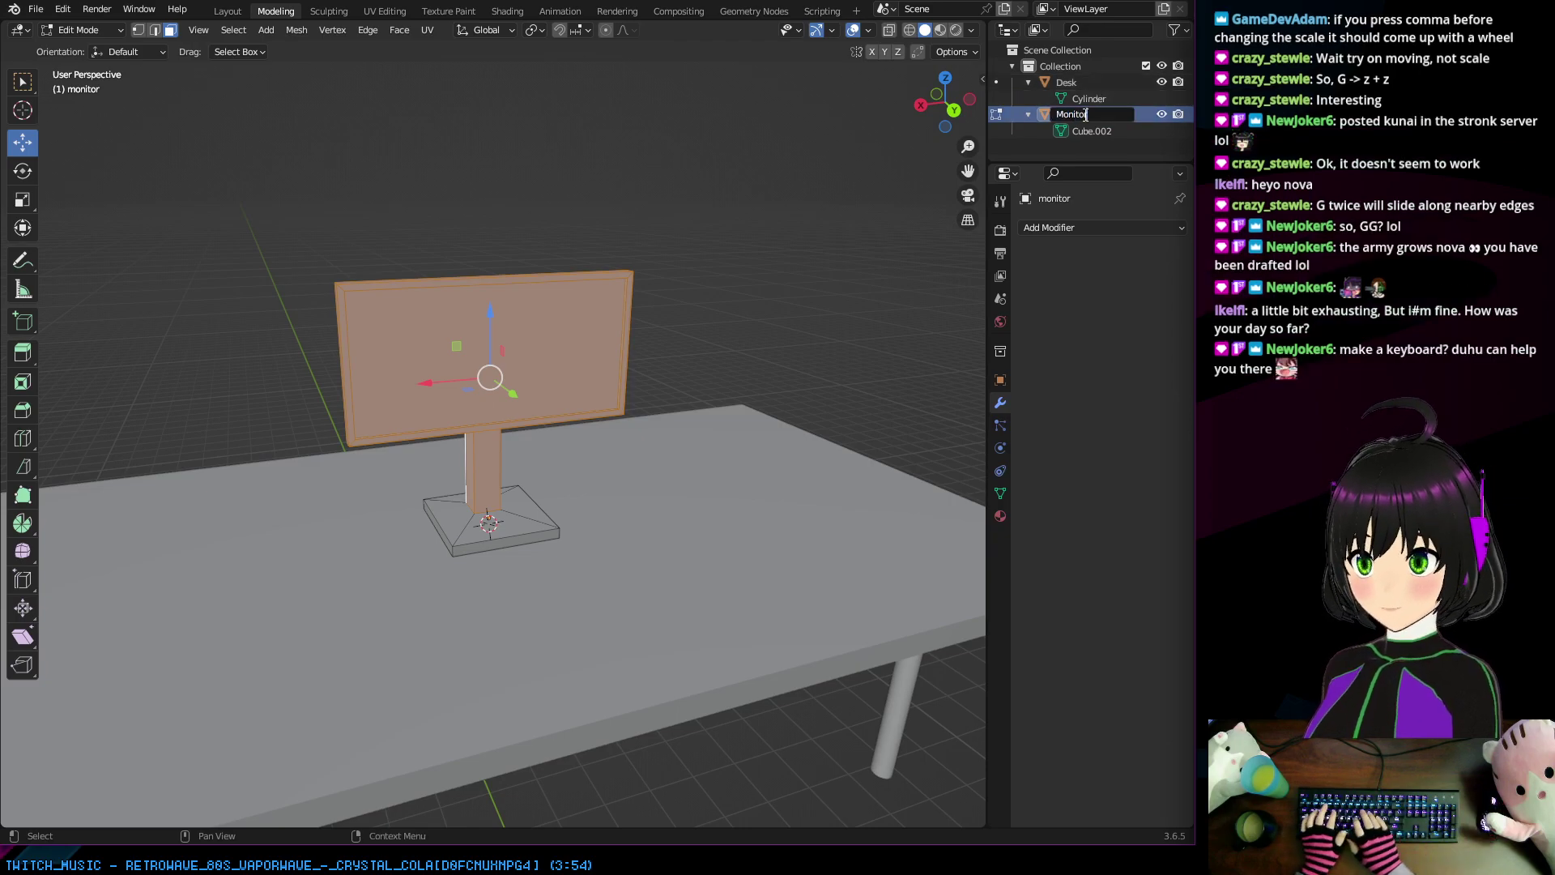
key("Return")
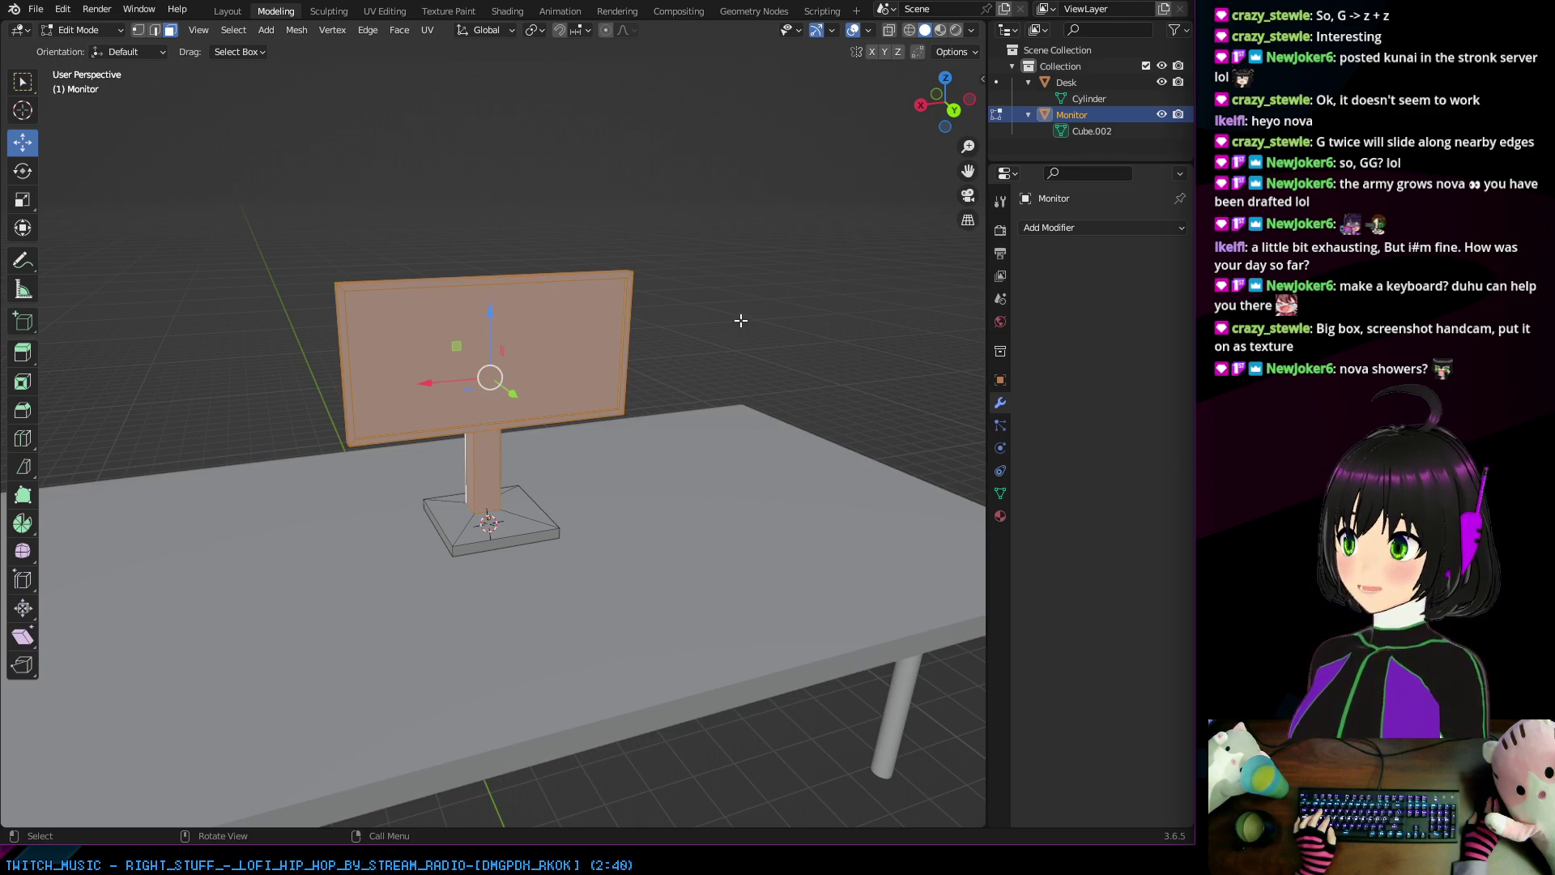
Step: Collapse the Desk and Monitor entries in the Outliner and return to Object Mode
middle_click_drag(732, 330, 642, 363)
middle_click_drag(729, 513, 812, 415)
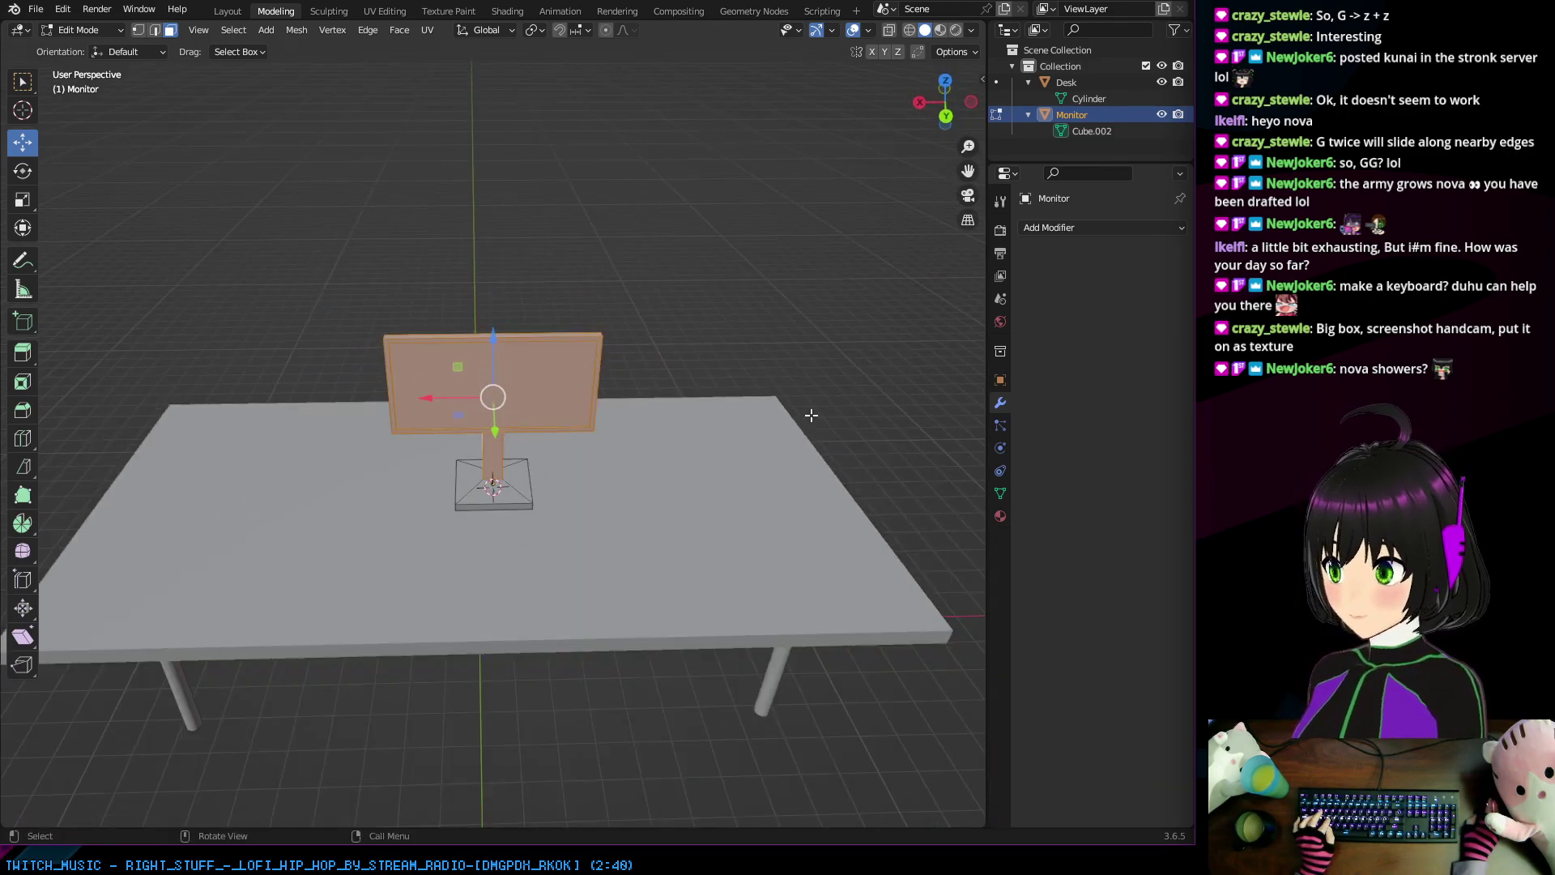
left_click(1029, 114)
left_click(1028, 82)
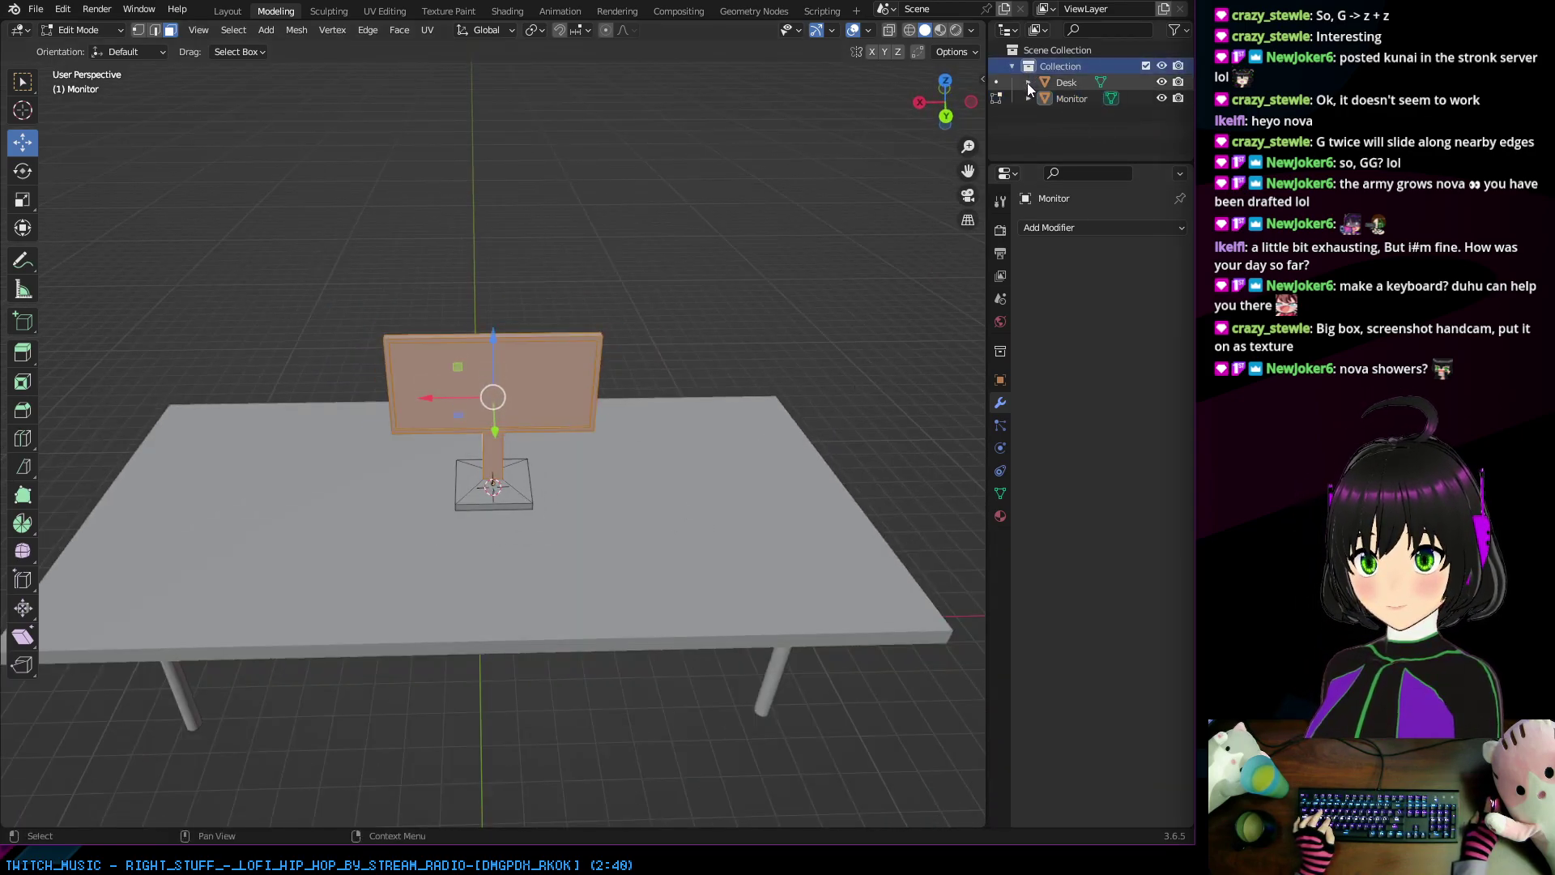
left_click(1028, 70)
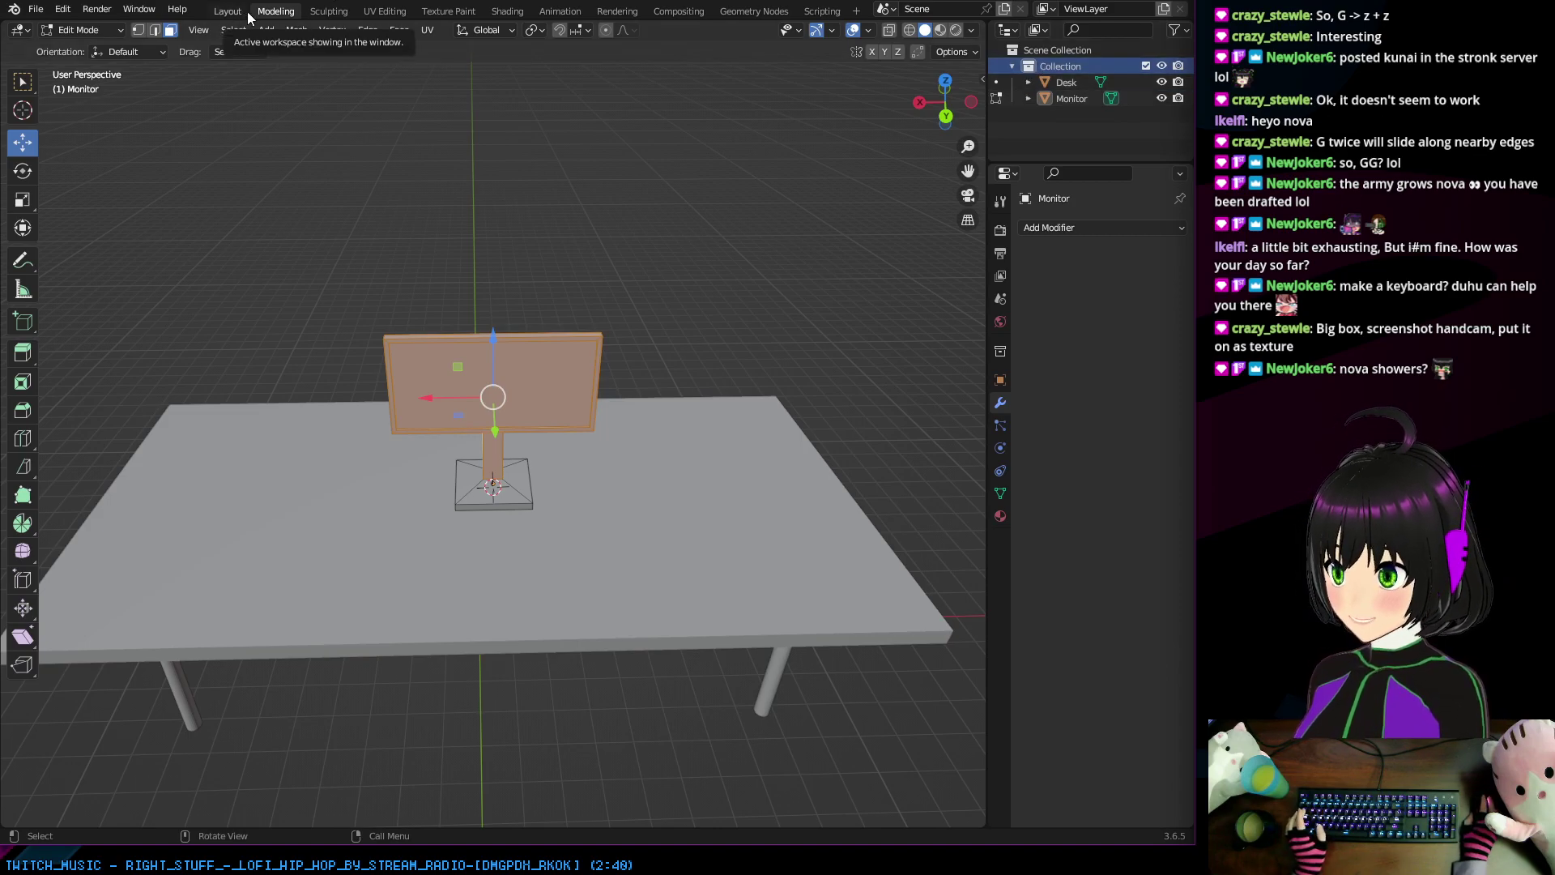
key("Tab")
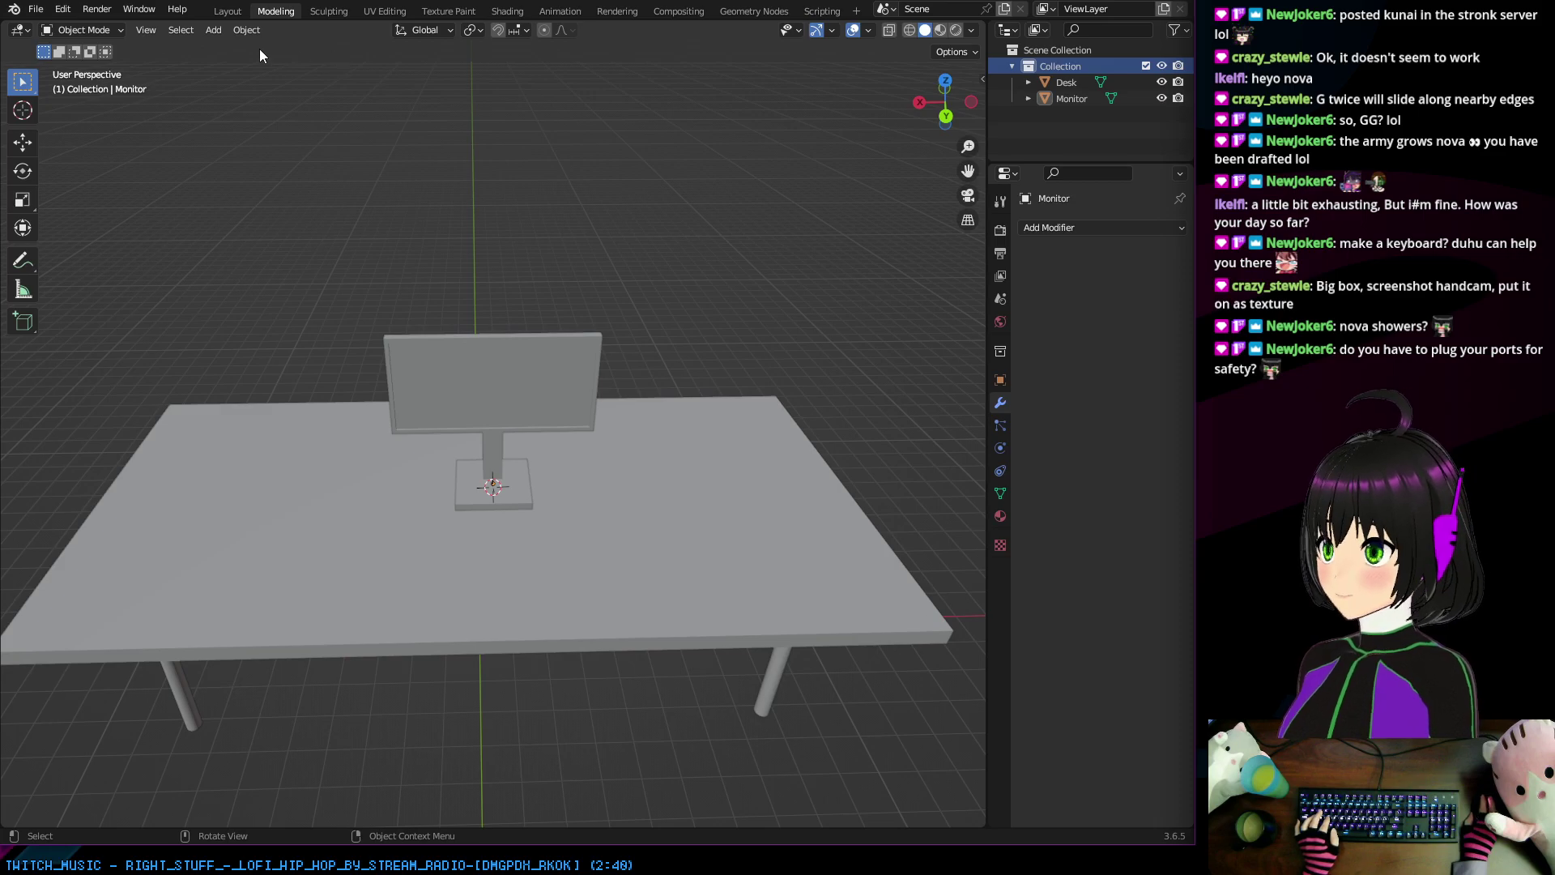
left_click(208, 31)
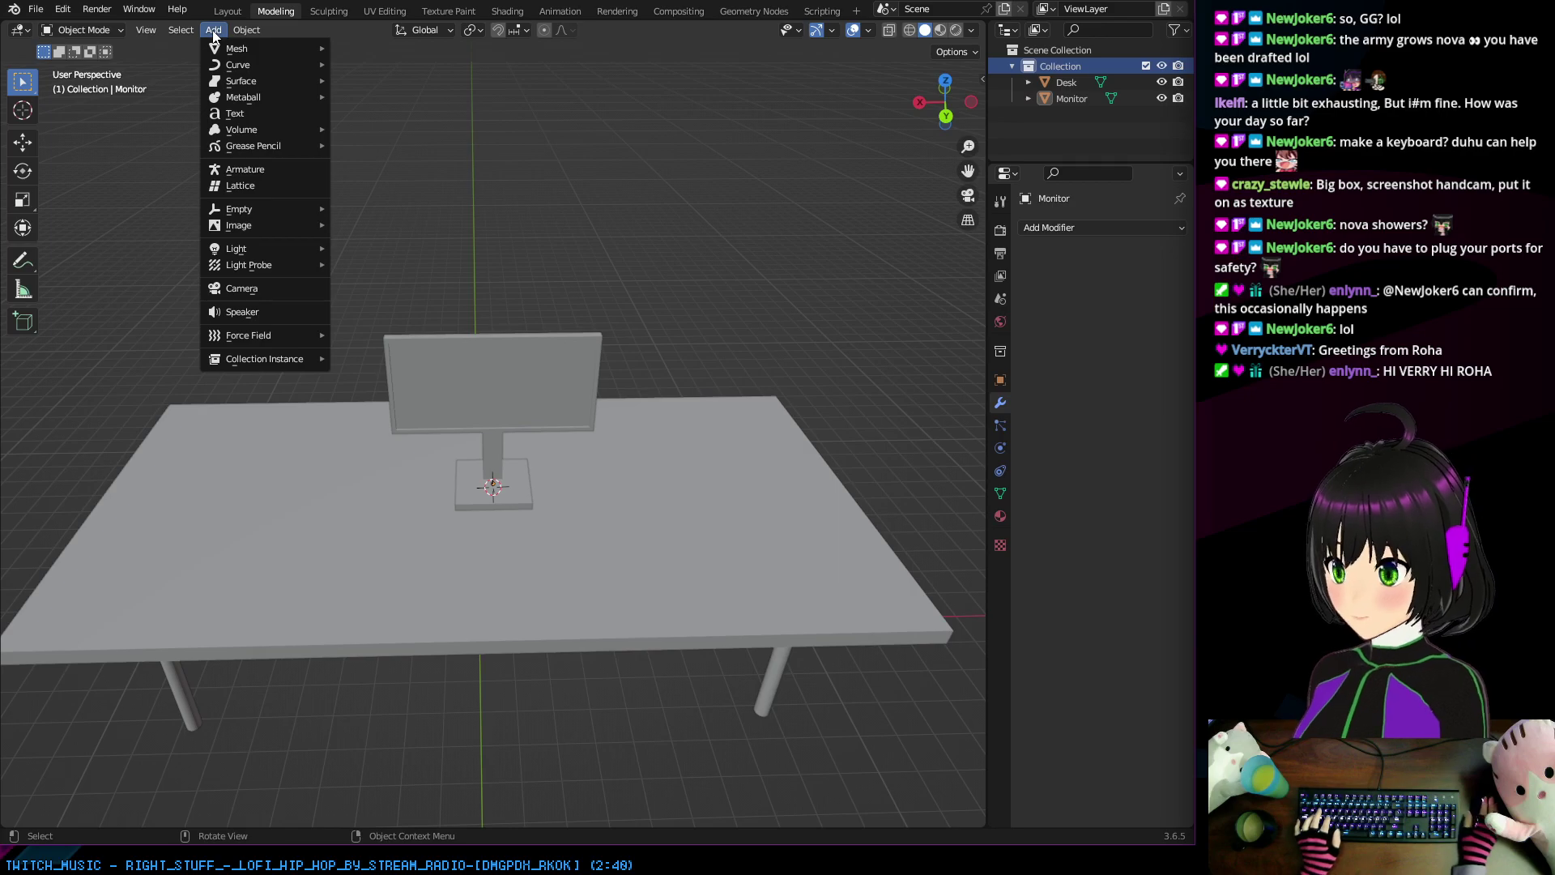
key("Escape")
Step: Add a new cube mesh to the scene
left_click(205, 32)
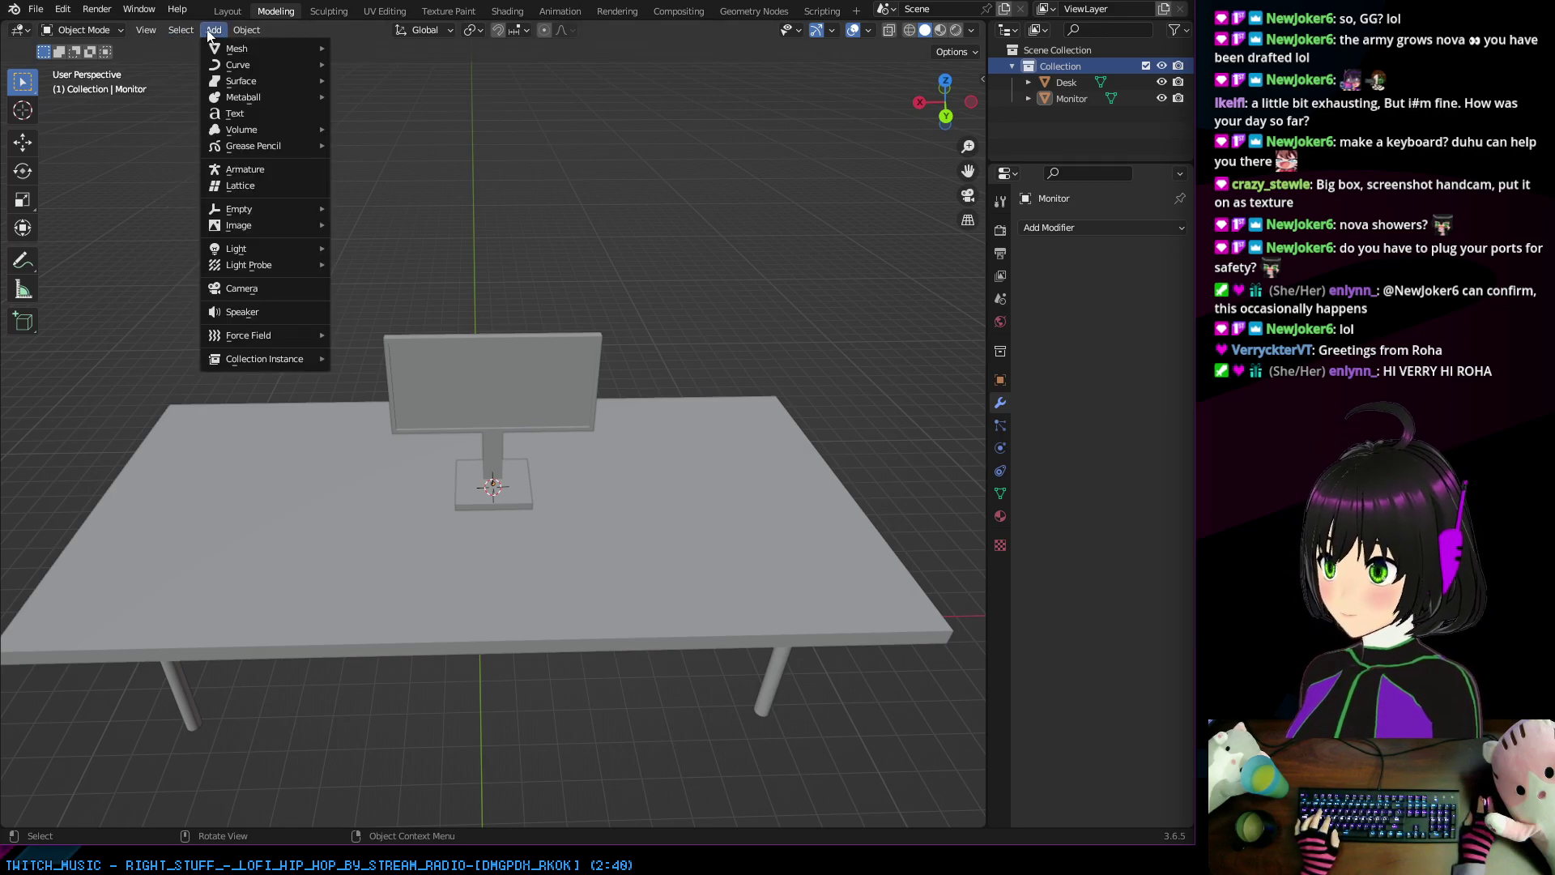
mouse_move(249, 53)
left_click(364, 65)
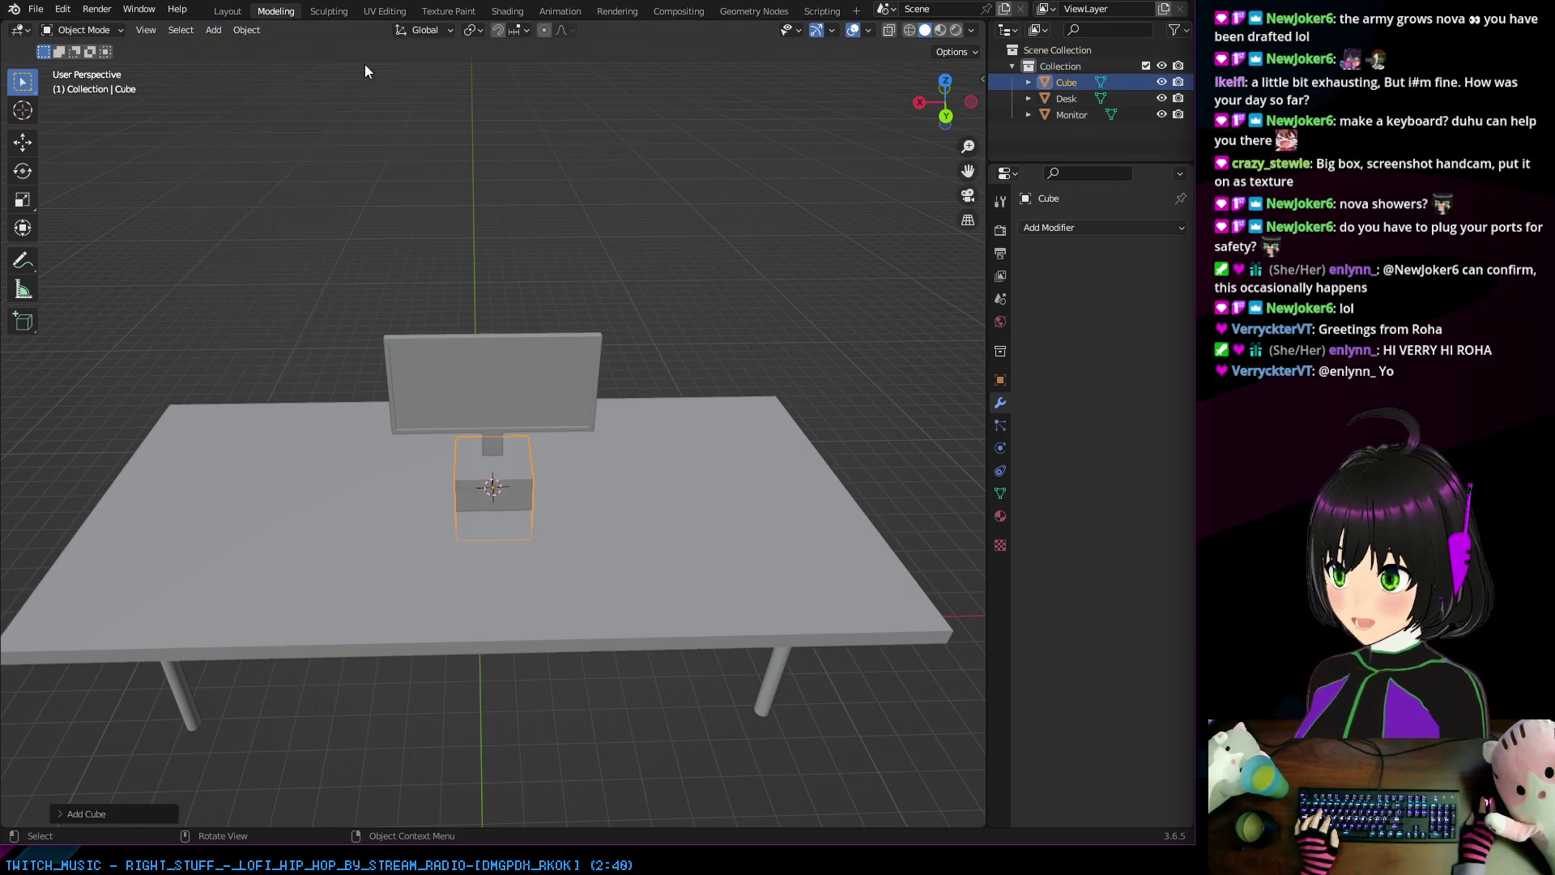
middle_click_drag(518, 354, 453, 514)
Step: Move the cube along Y to sit in front of the monitor, then begin flattening it along Z
key("g")
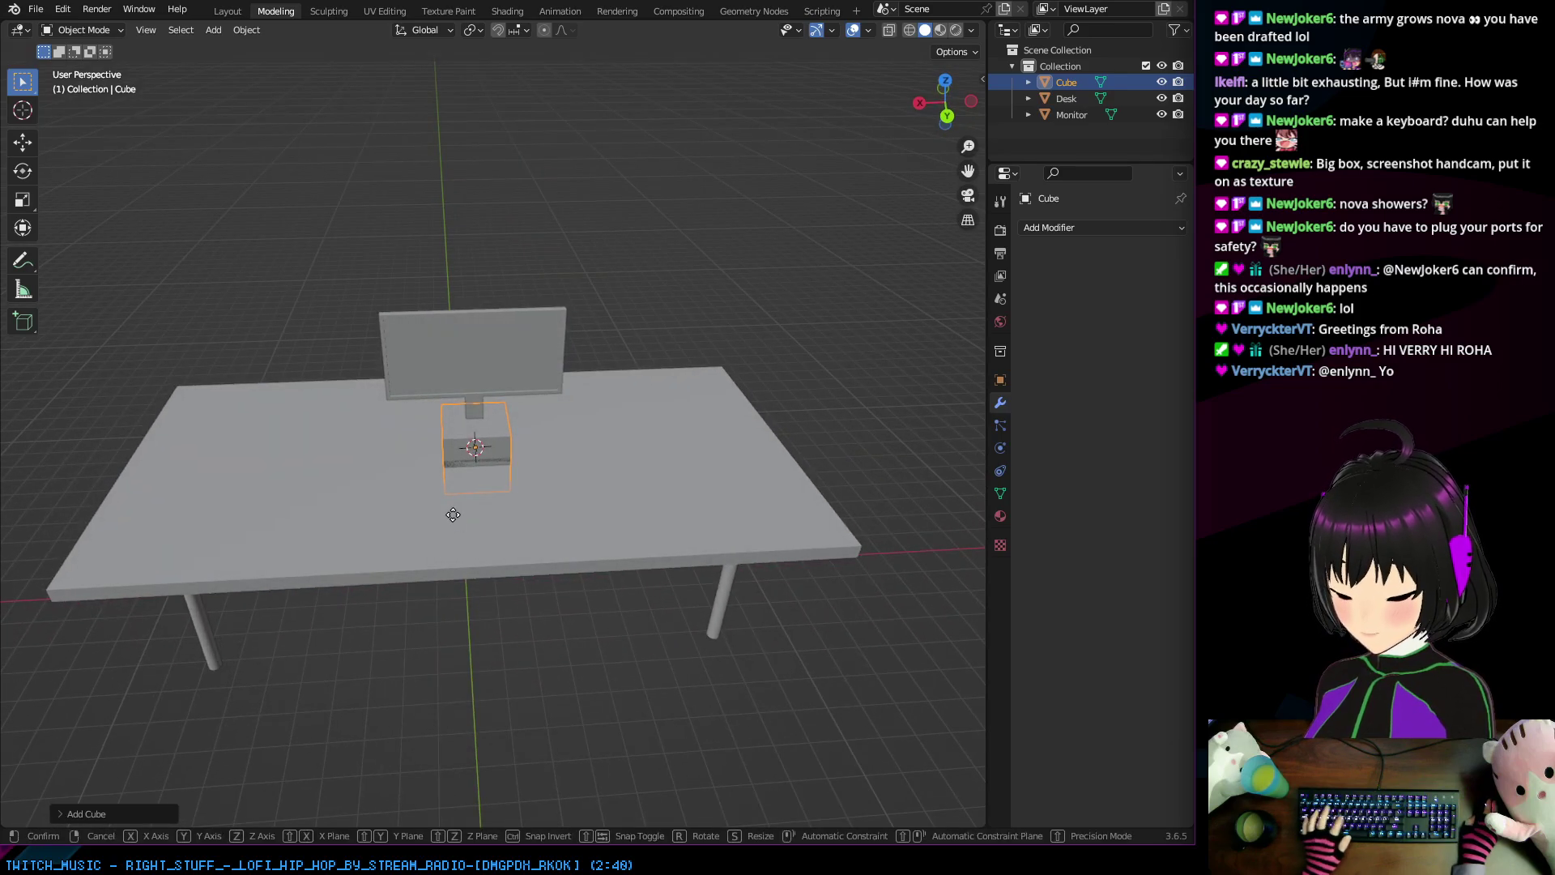
left_click(458, 507)
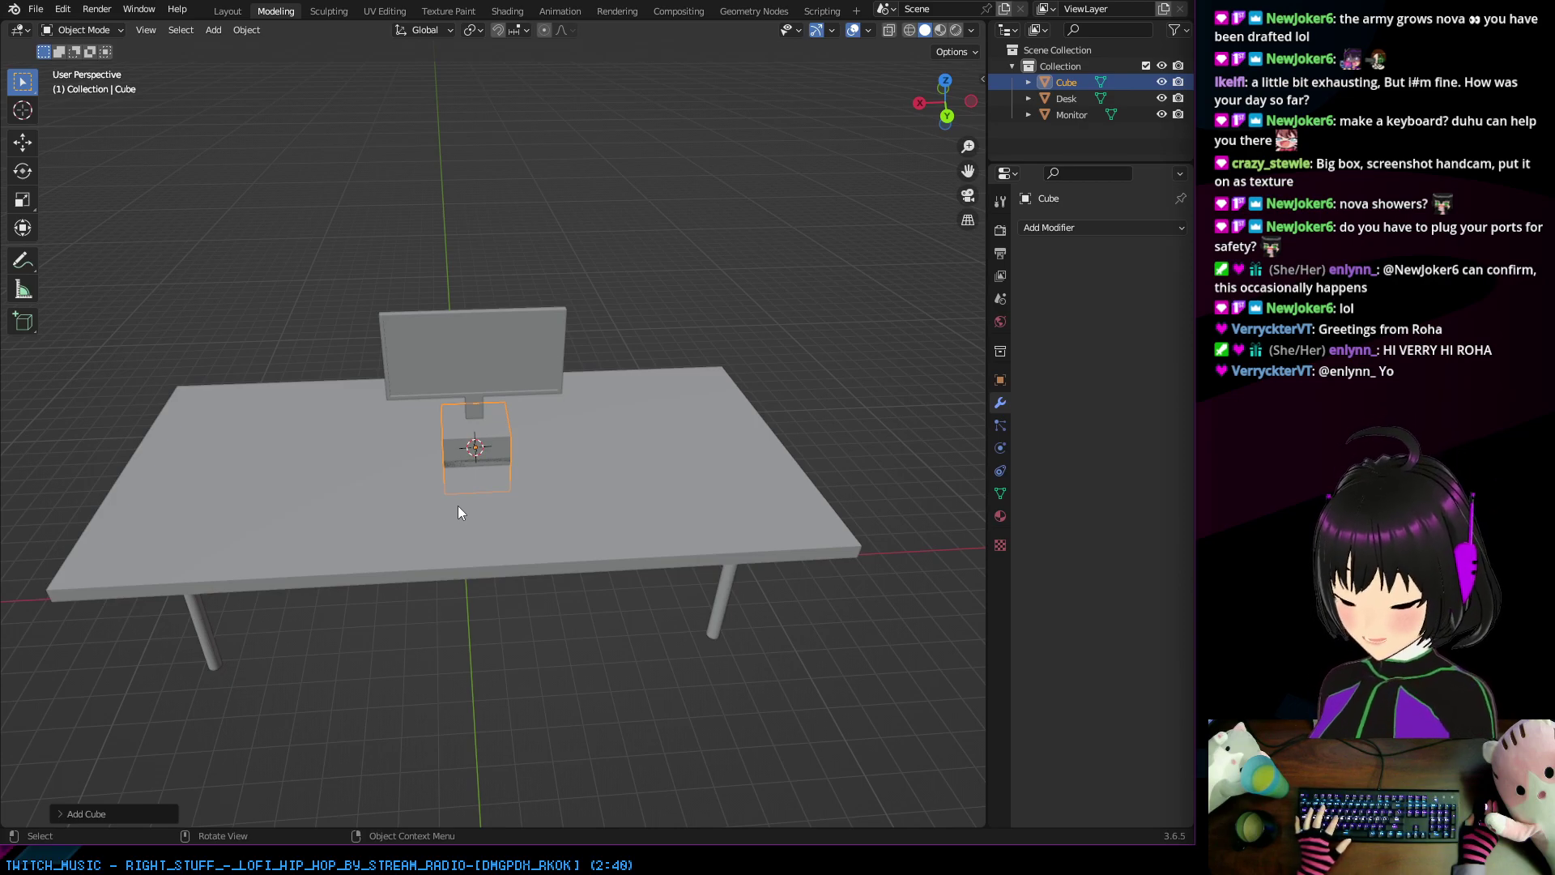
key("g")
key("y")
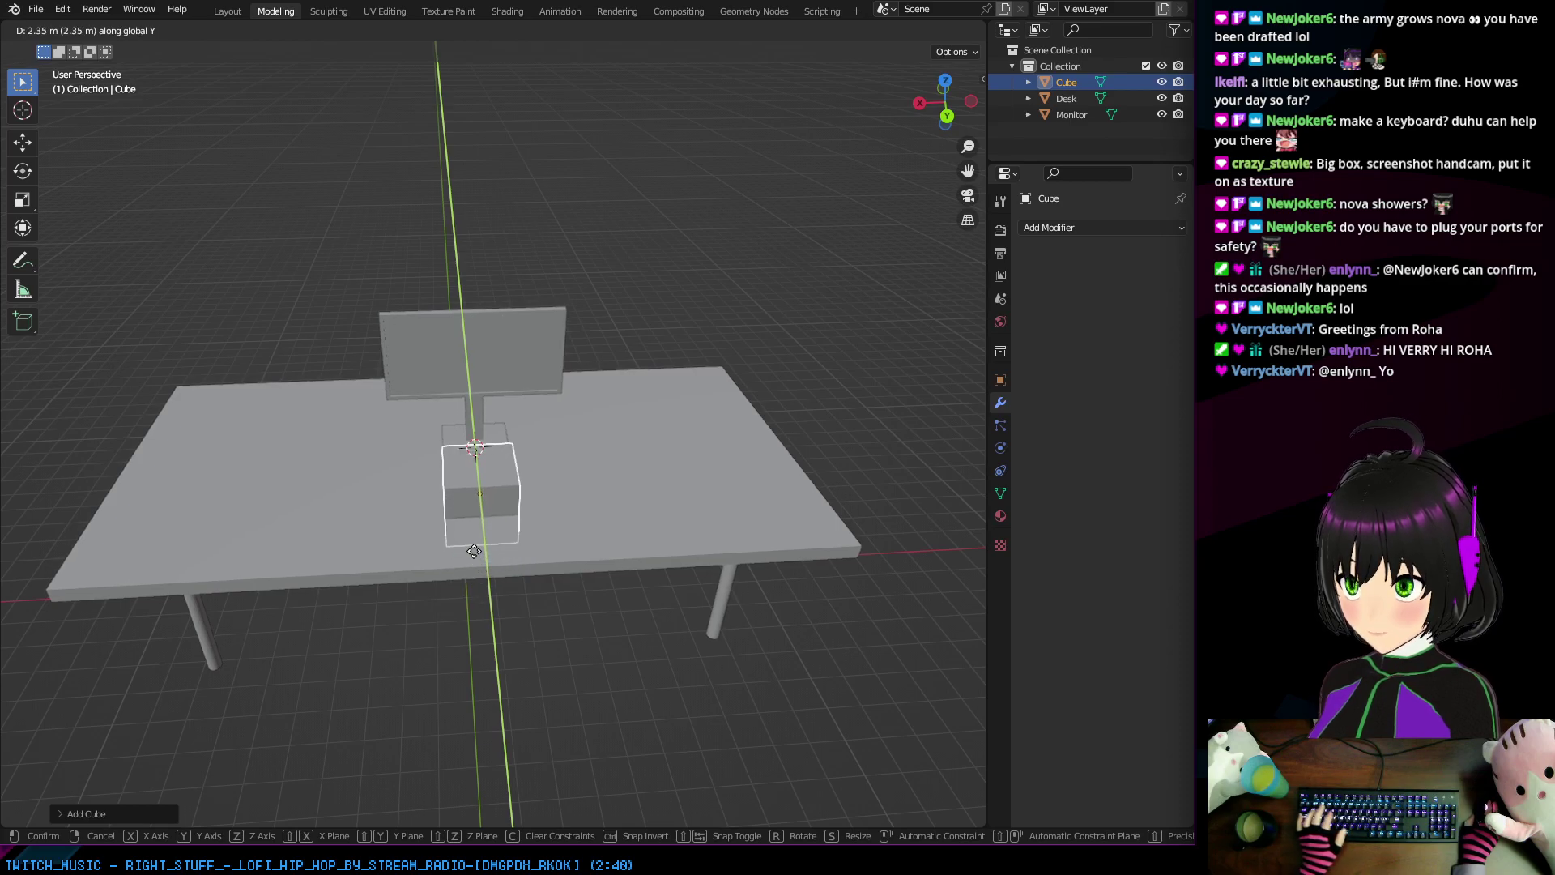
middle_click_drag(474, 551, 551, 508)
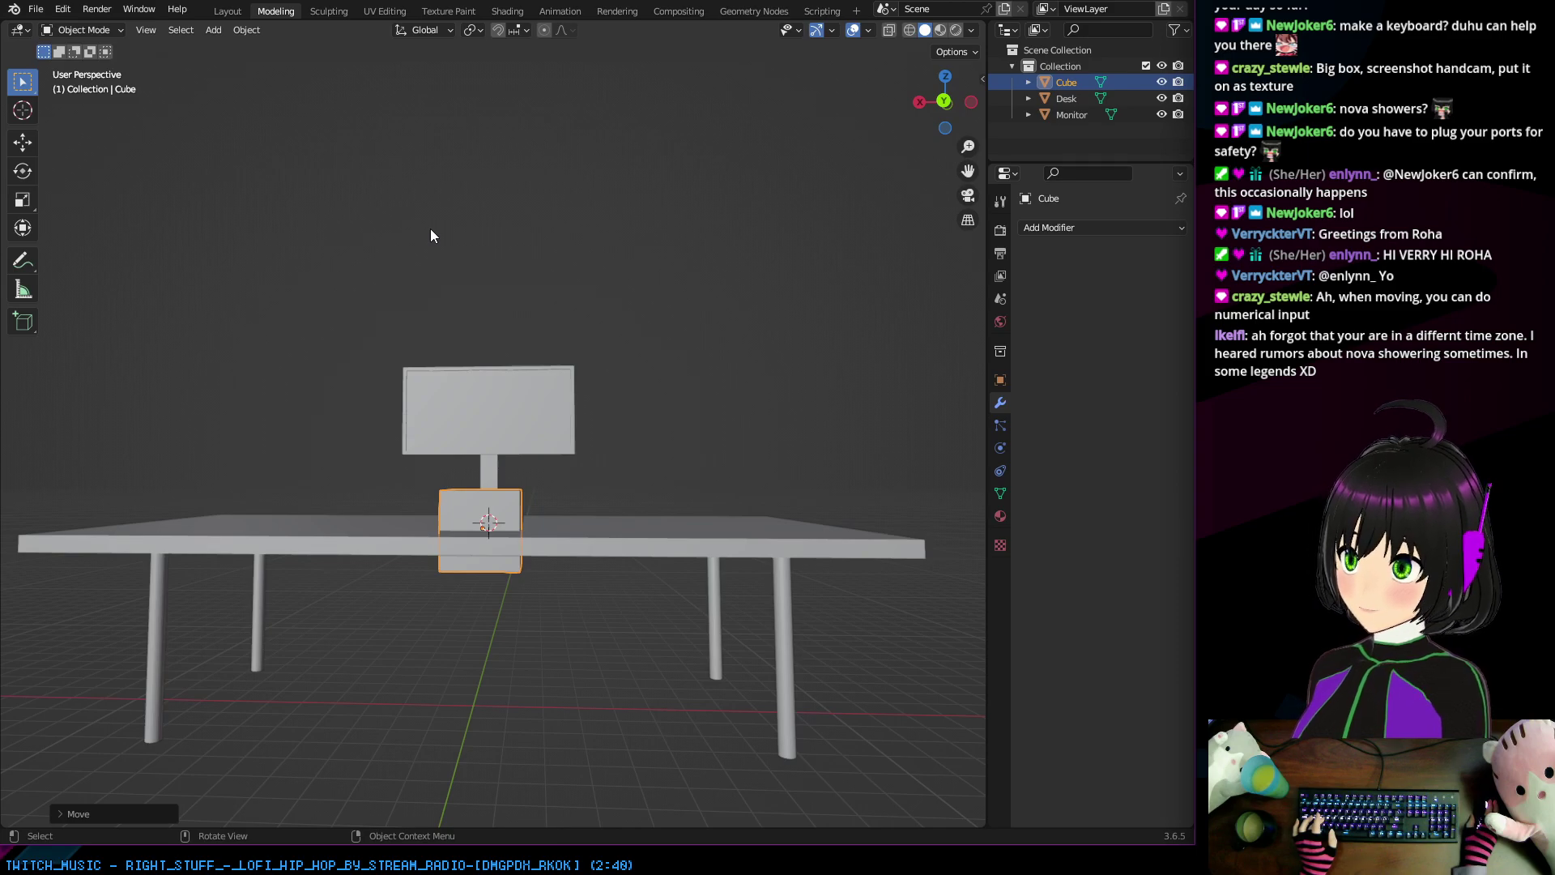
key("s")
key("z")
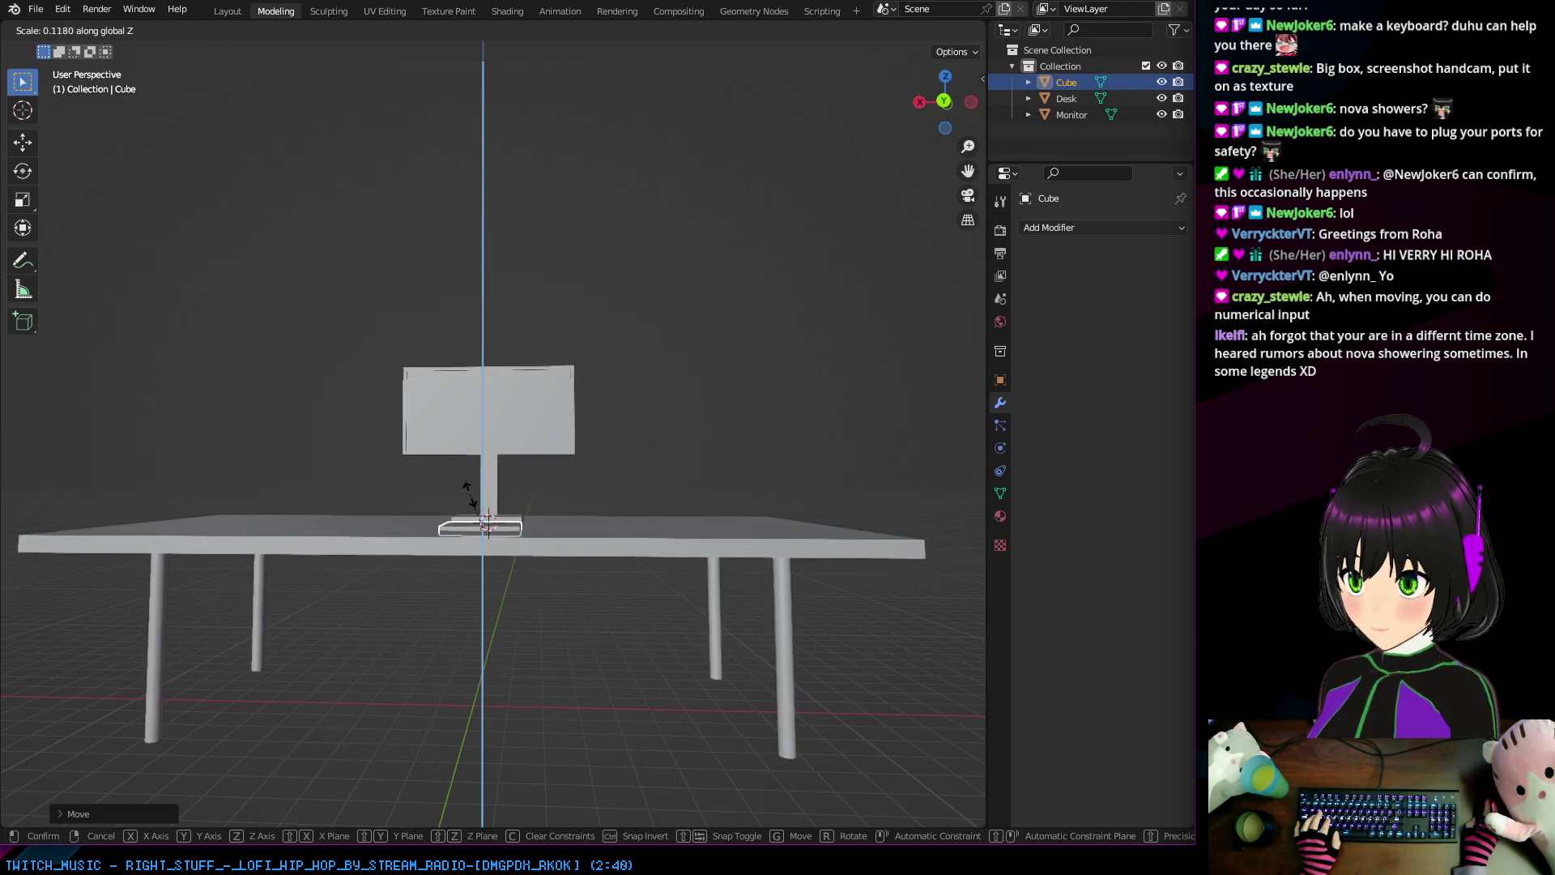
Step: Confirm the flattened slab and check it from the front, top, back and right views
left_click(471, 489)
middle_click_drag(472, 489, 496, 661)
scroll(495, 660, "up", 4)
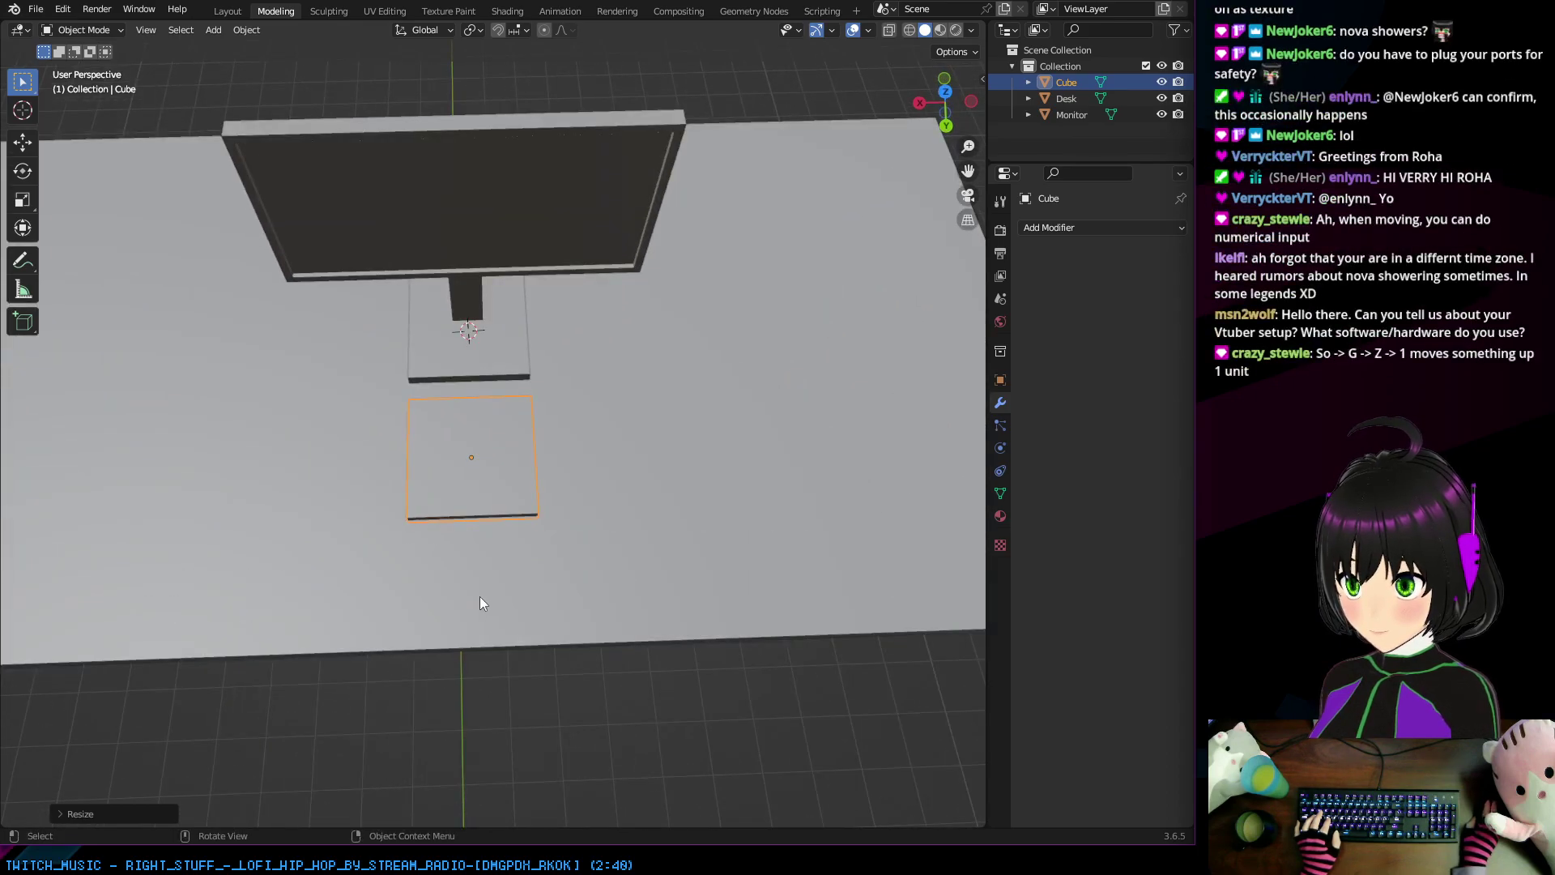
middle_click_drag(480, 596, 520, 441)
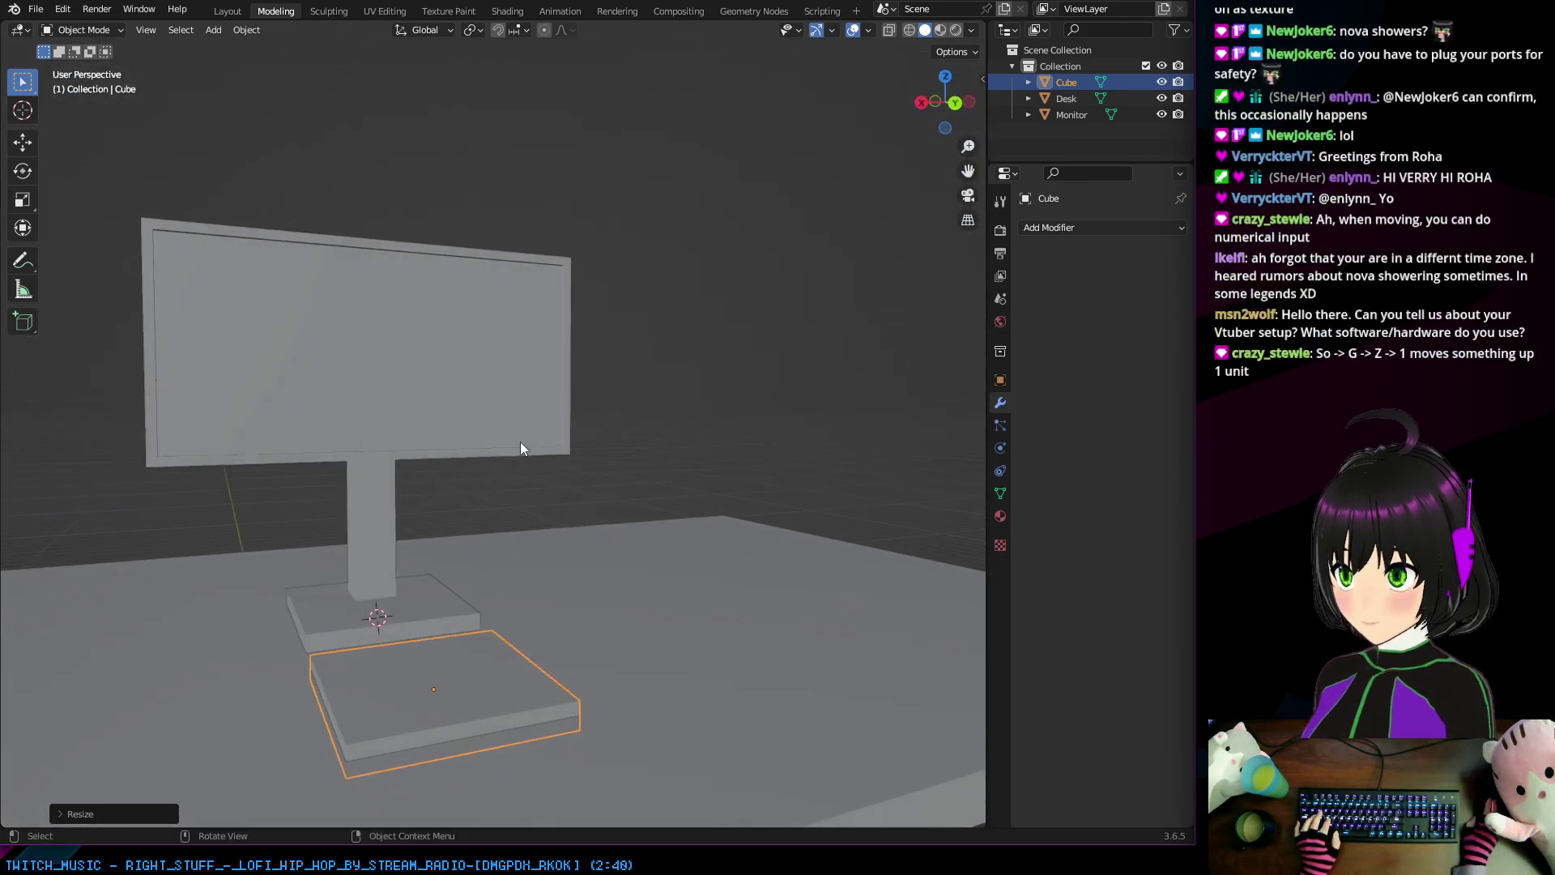
key("KP_1")
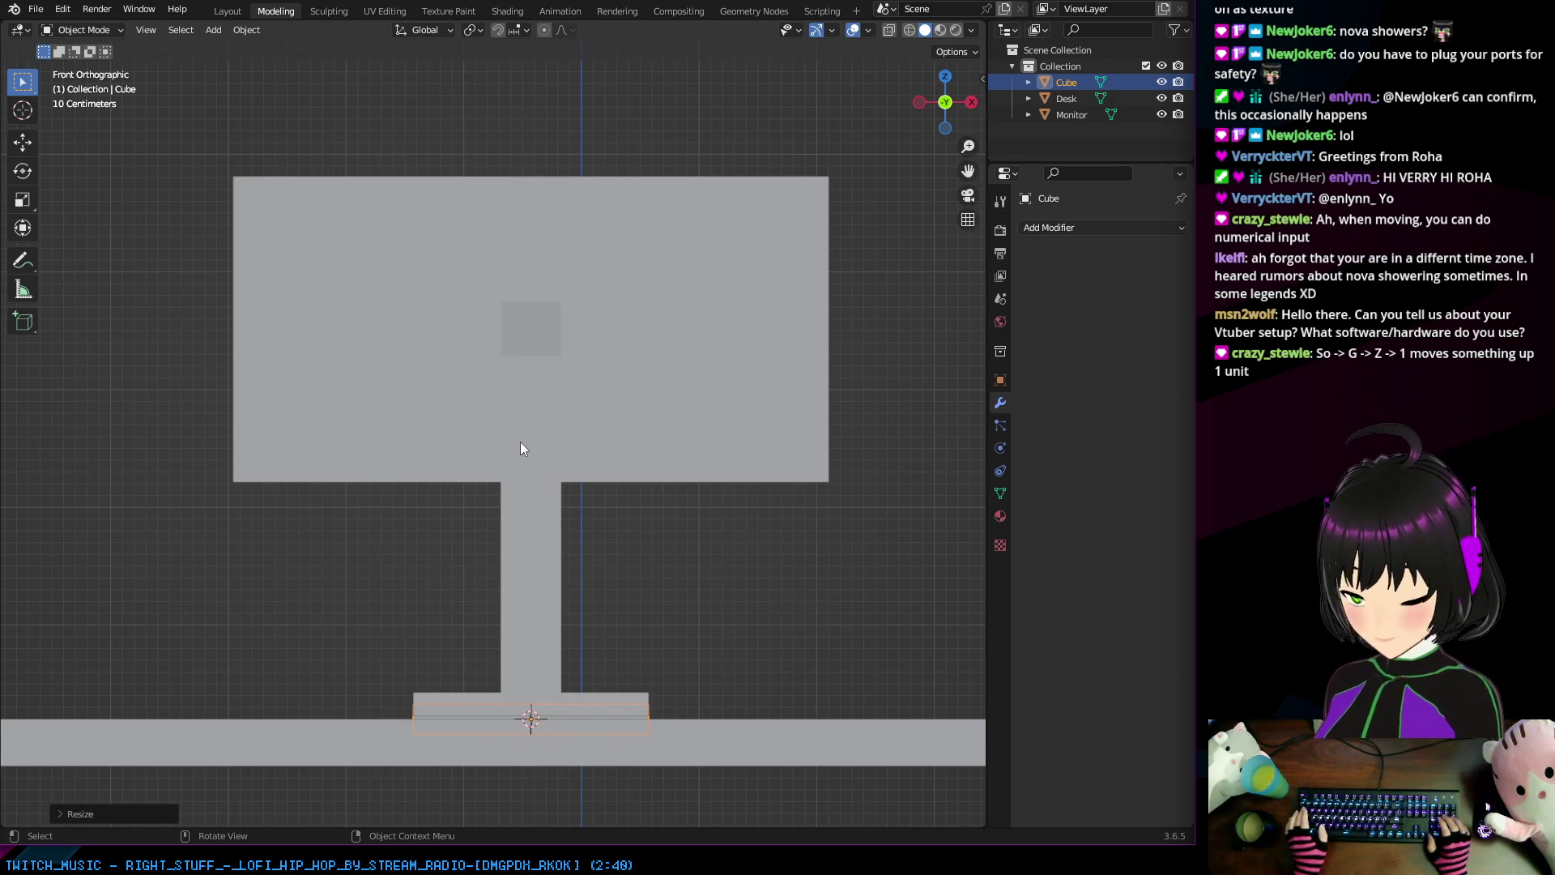
key("KP_7")
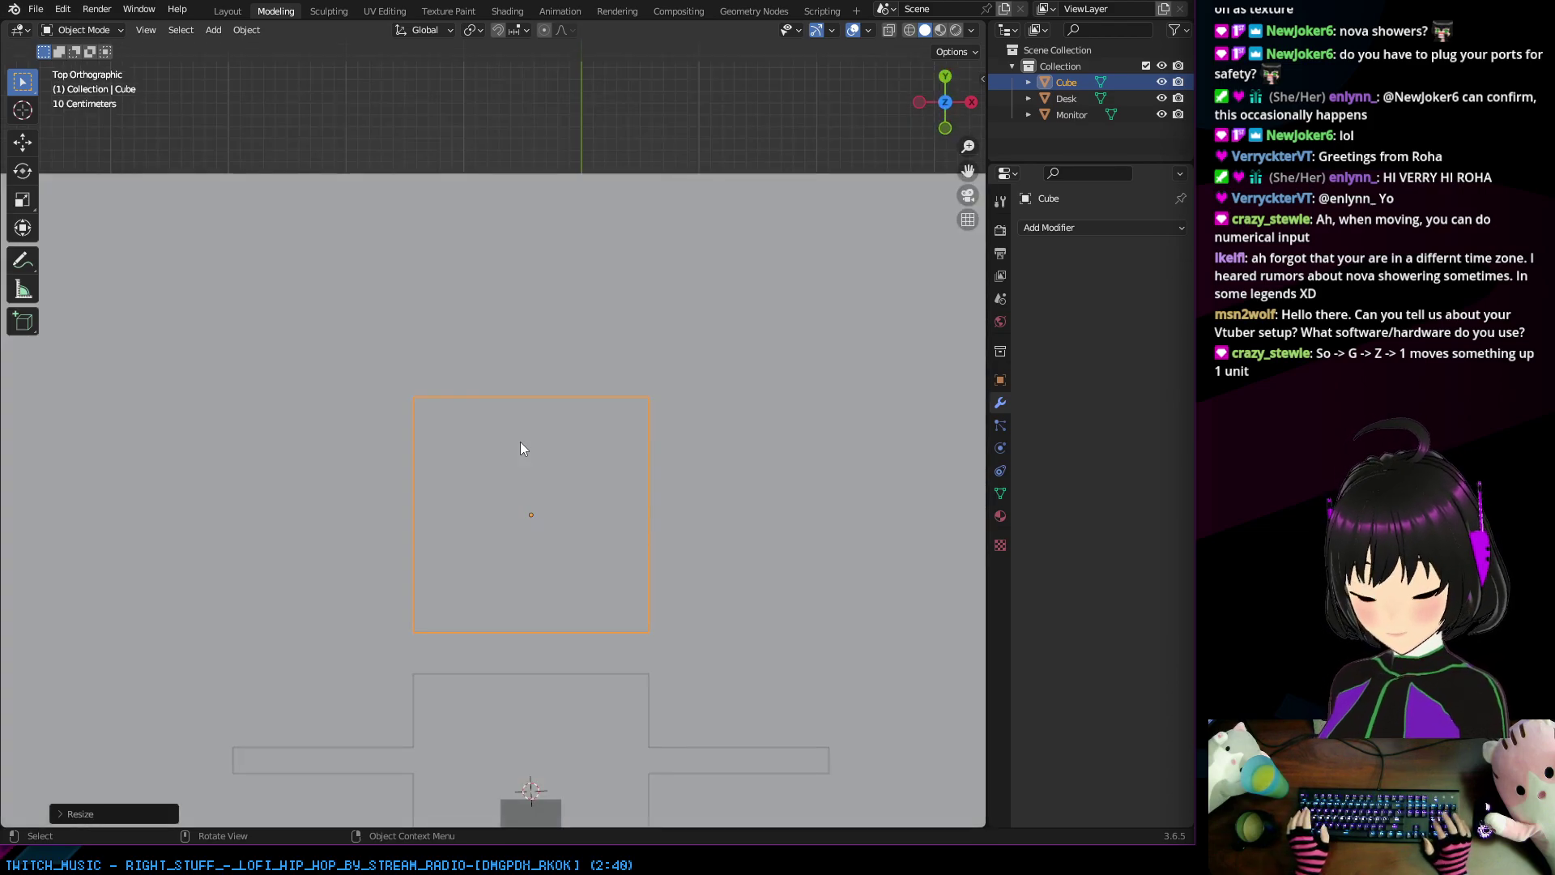
key("KP_1")
key("ctrl+KP_1")
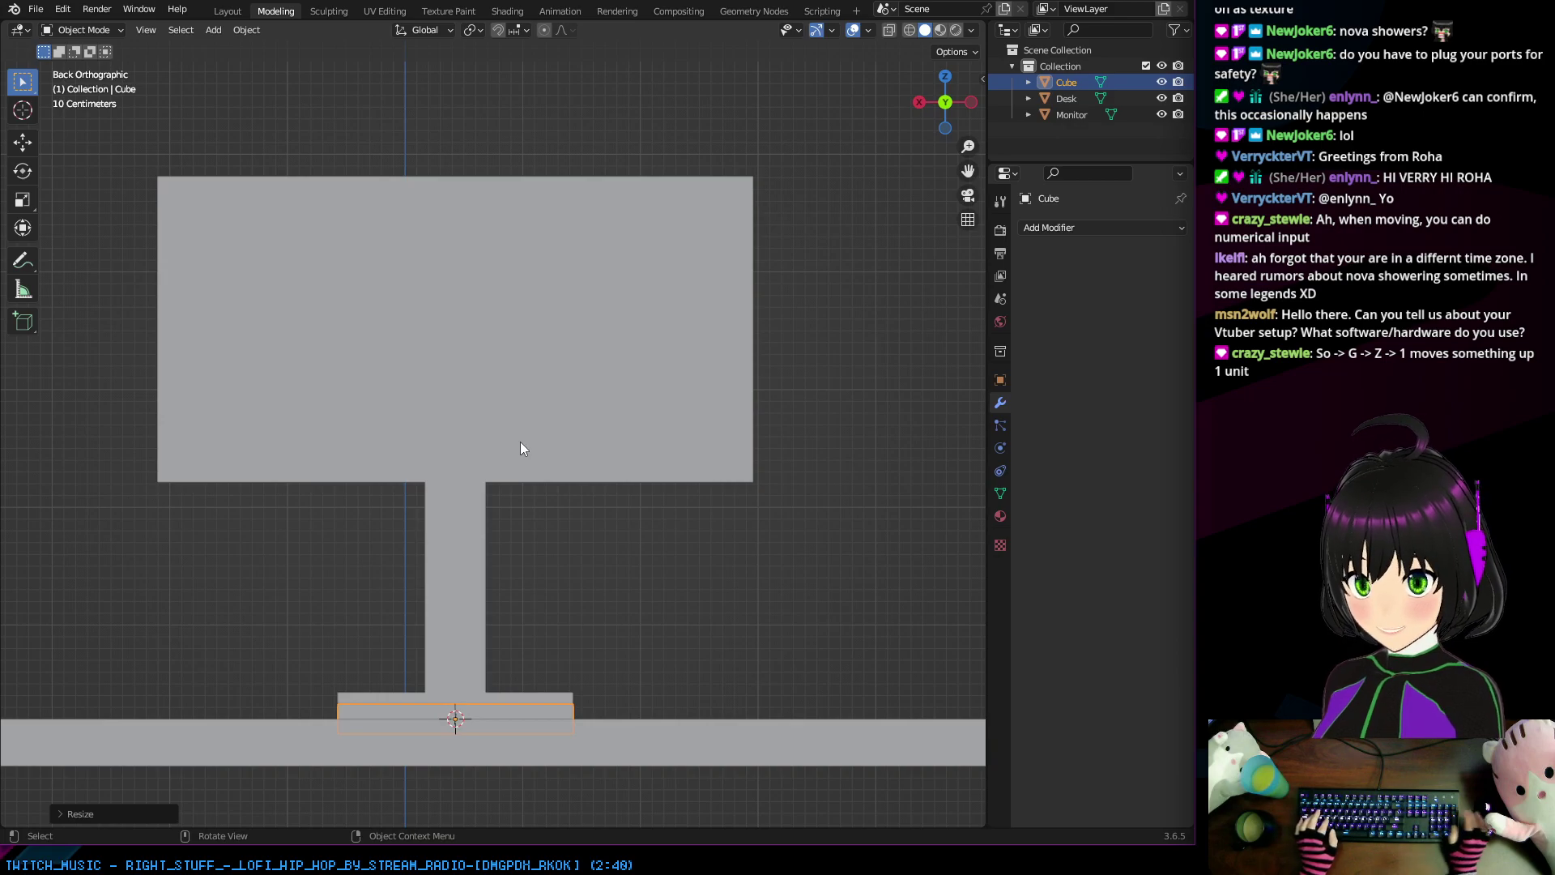
key("KP_3")
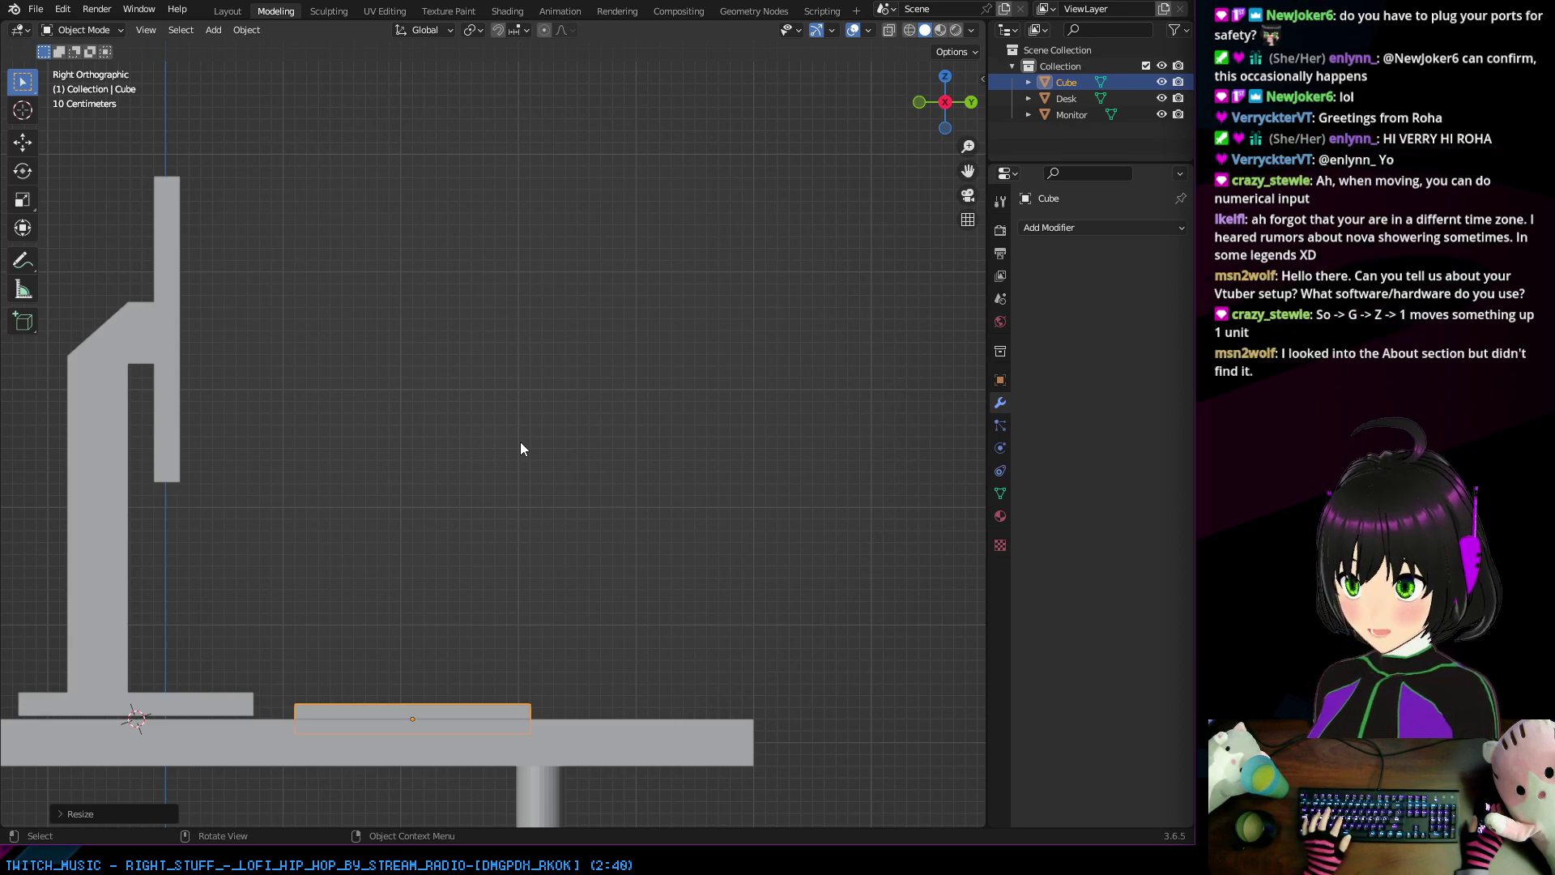
Step: Raise the slab about 0.148 m along Z so it rests on the desk top
key("g")
key("z")
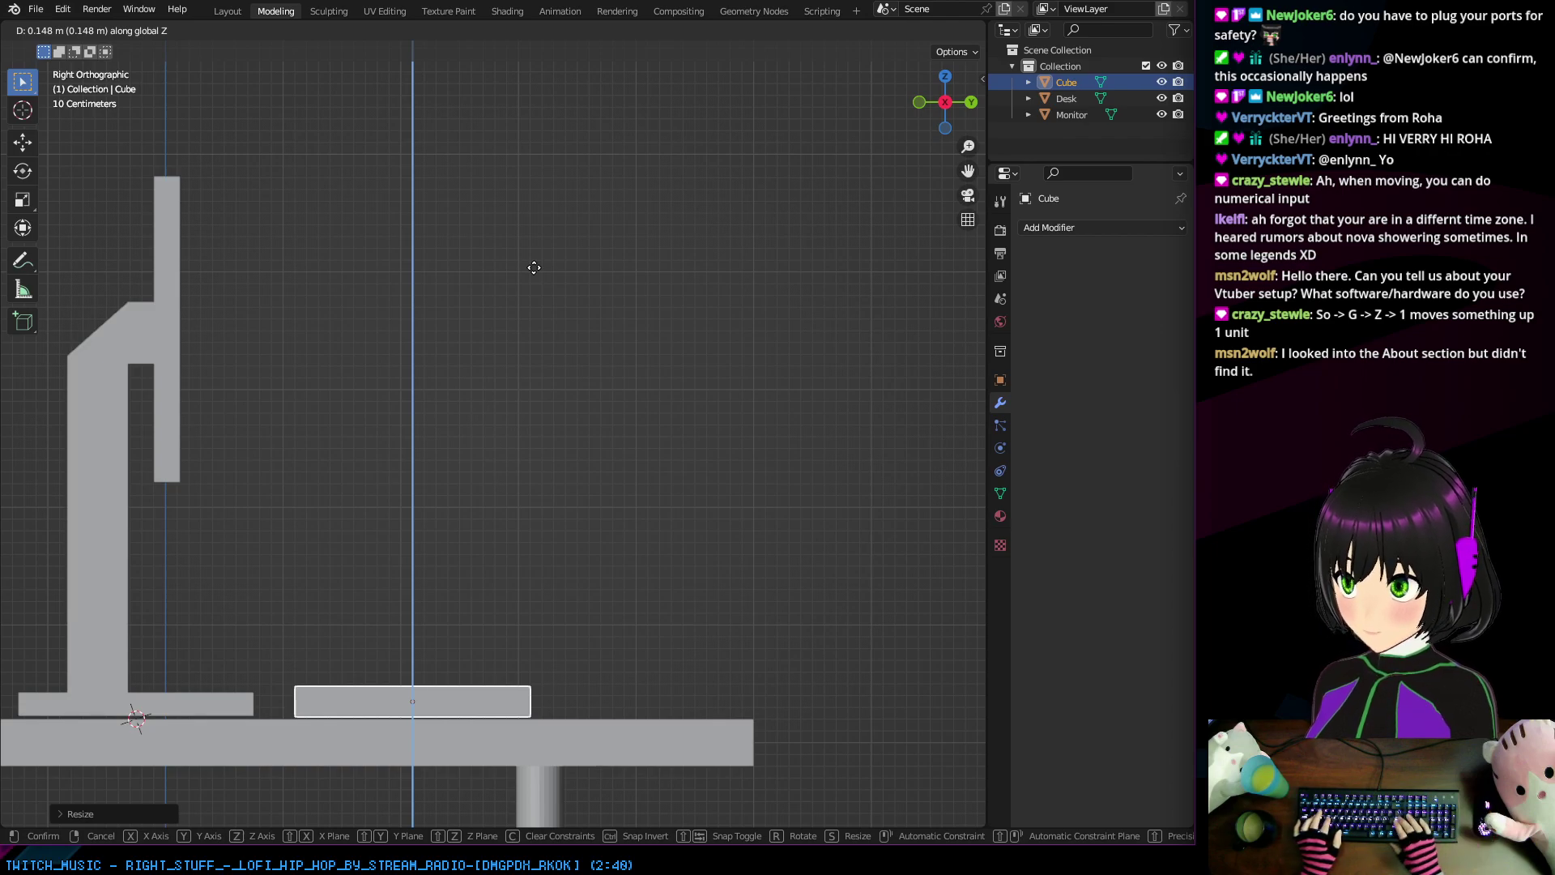
left_click(534, 267)
middle_click_drag(702, 425, 523, 514)
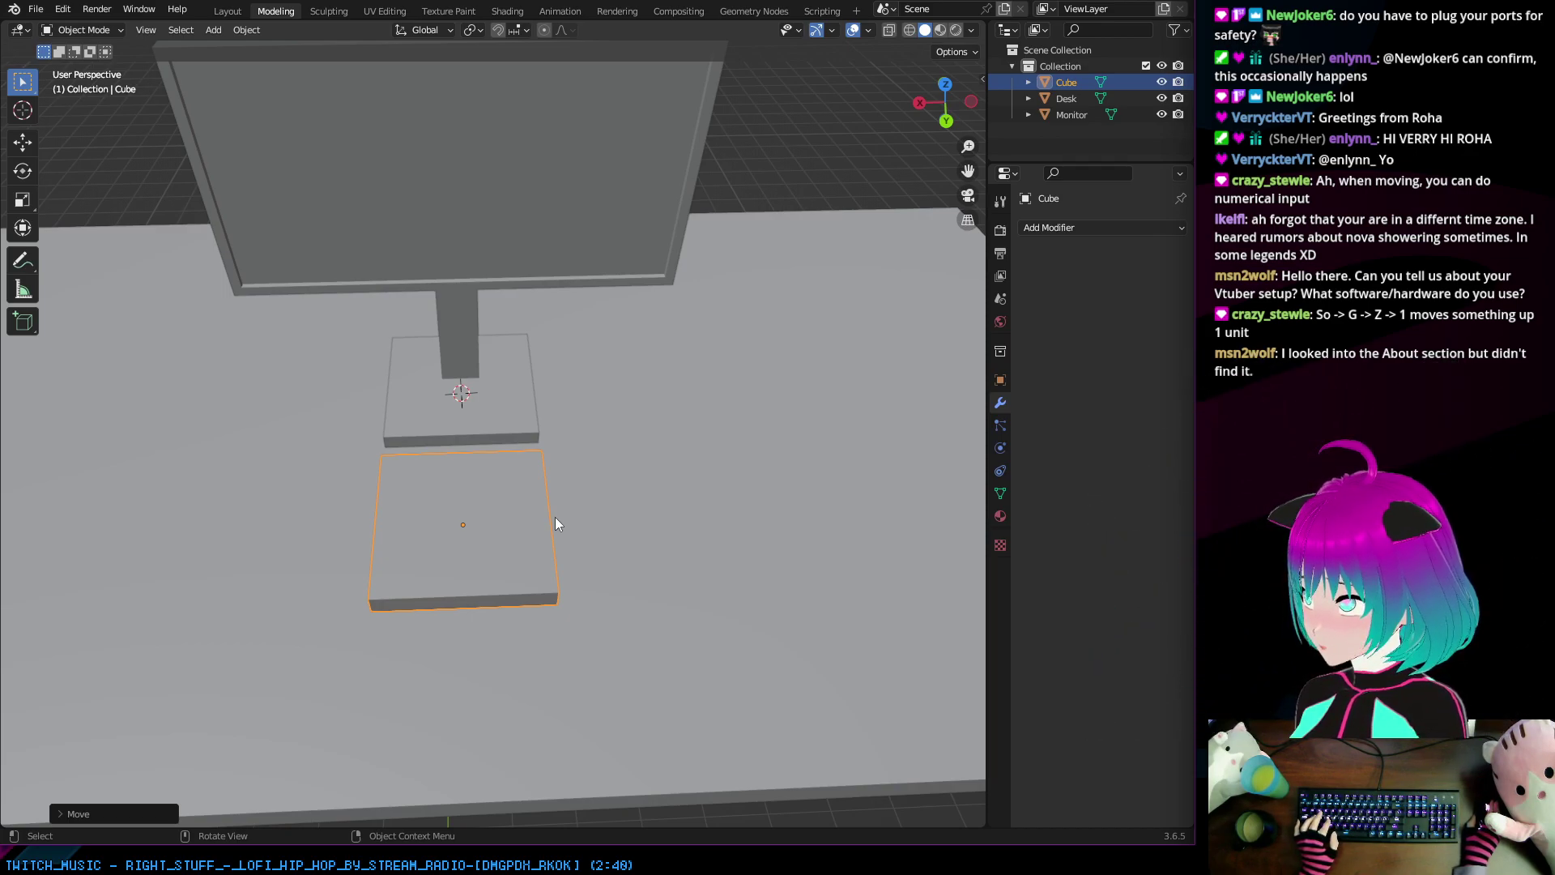
middle_click_drag(562, 513, 692, 459)
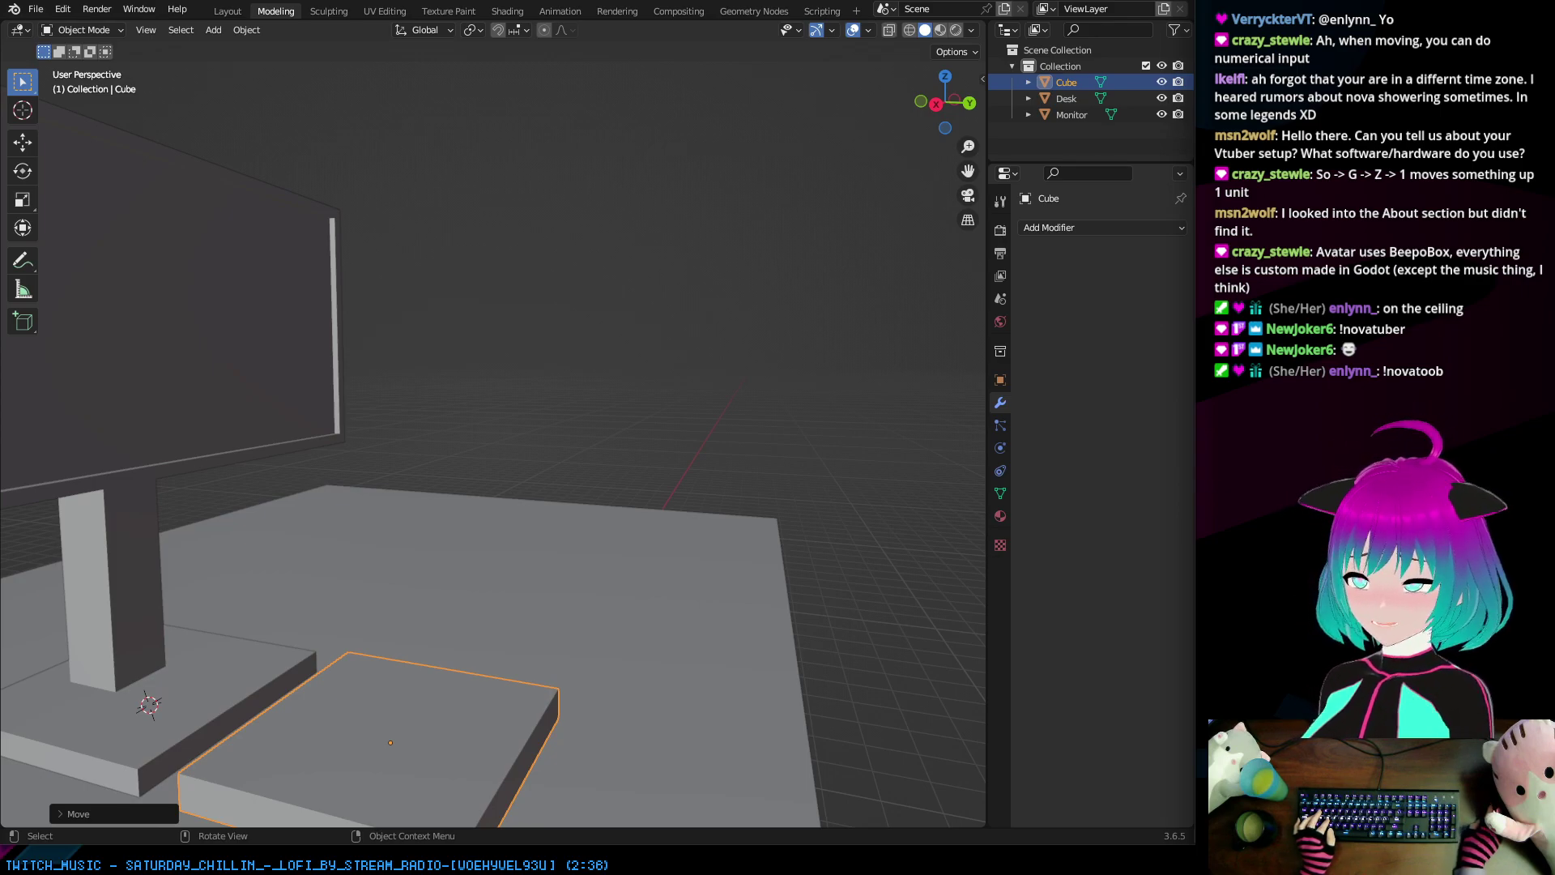
left_click_drag(588, 587, 397, 501)
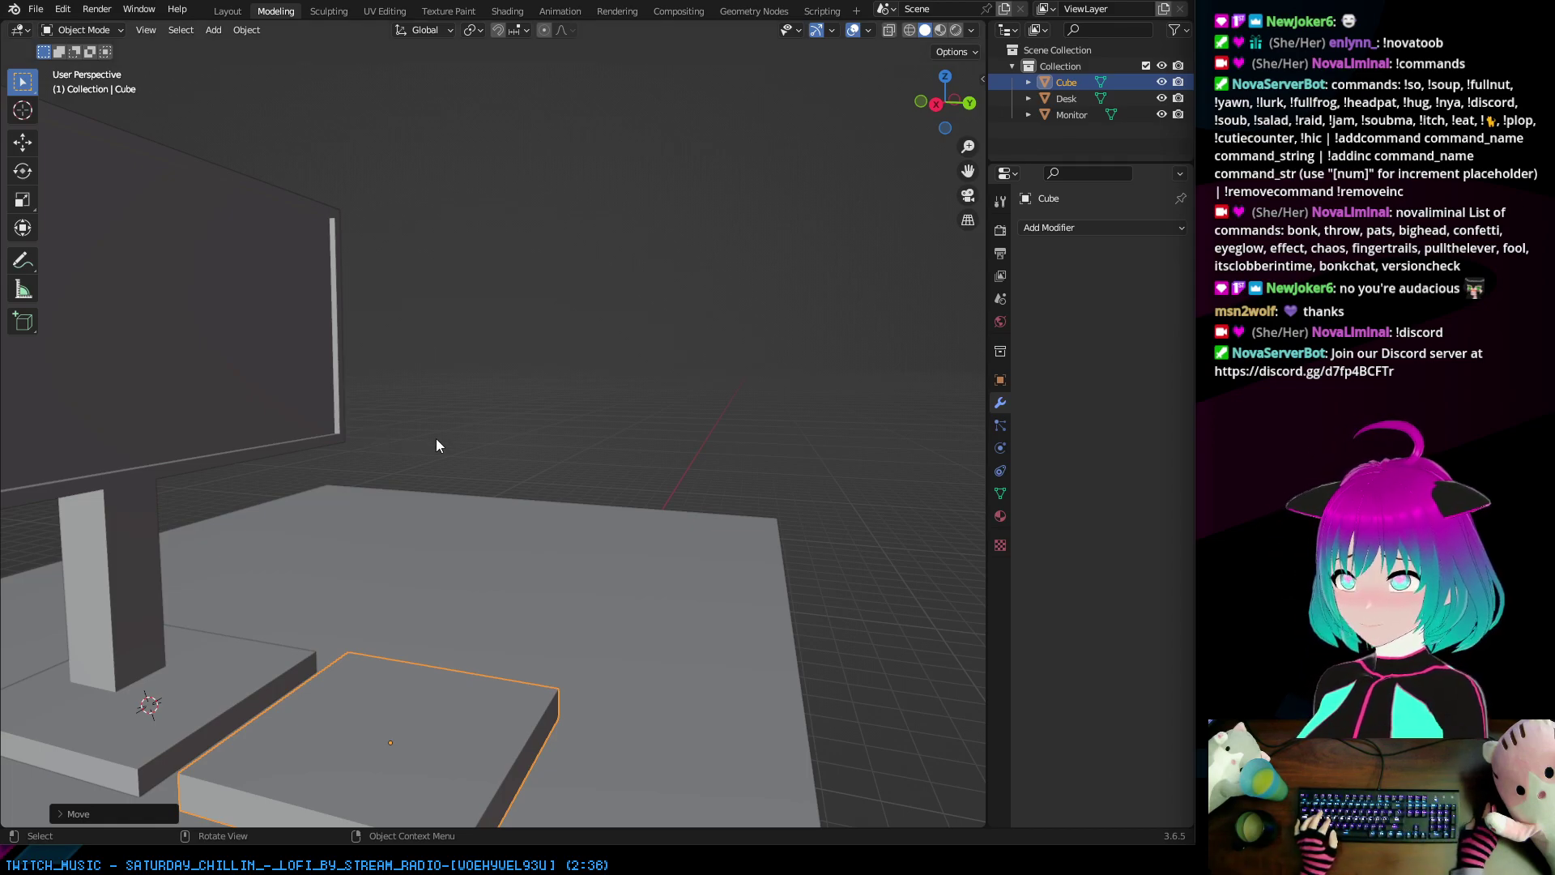
middle_click_drag(587, 462, 423, 565)
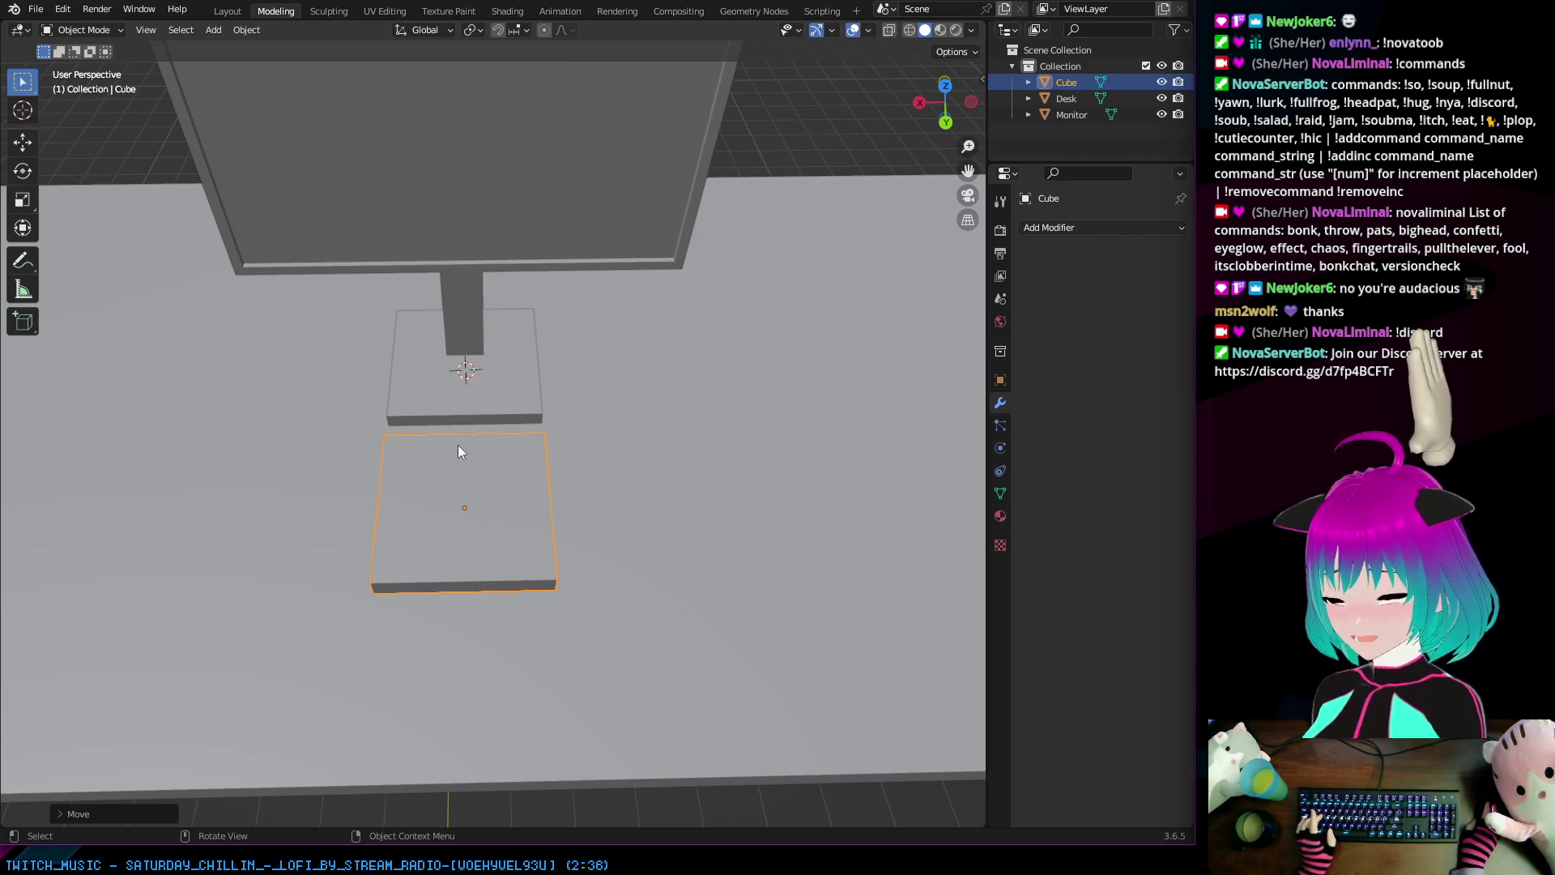
Step: Cancel a vertical resize and scale the cube along Y to make it shallower
key("s")
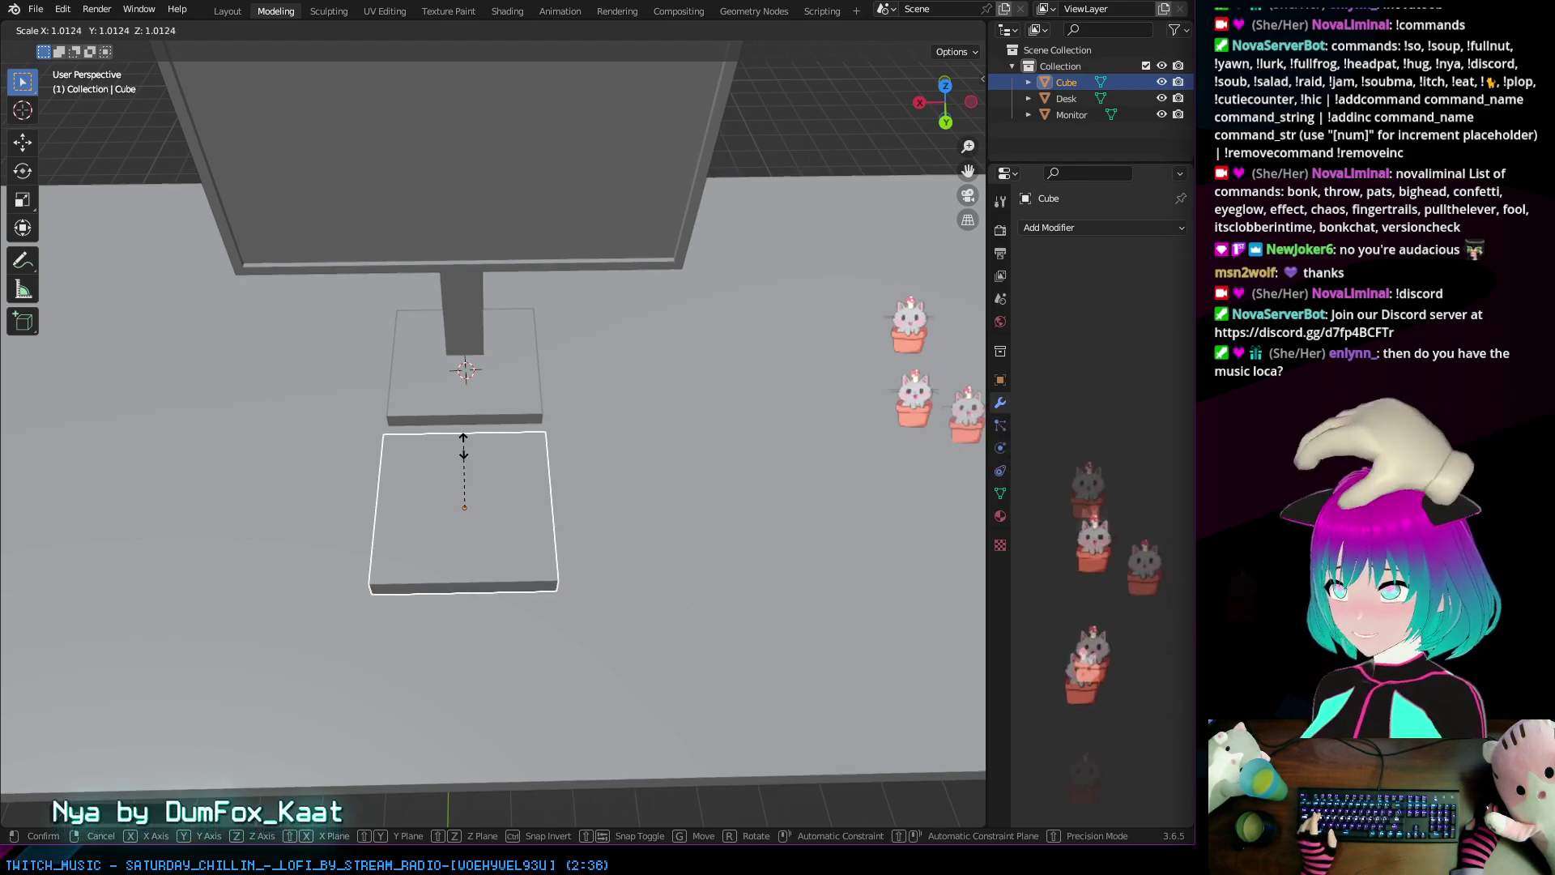
key("z")
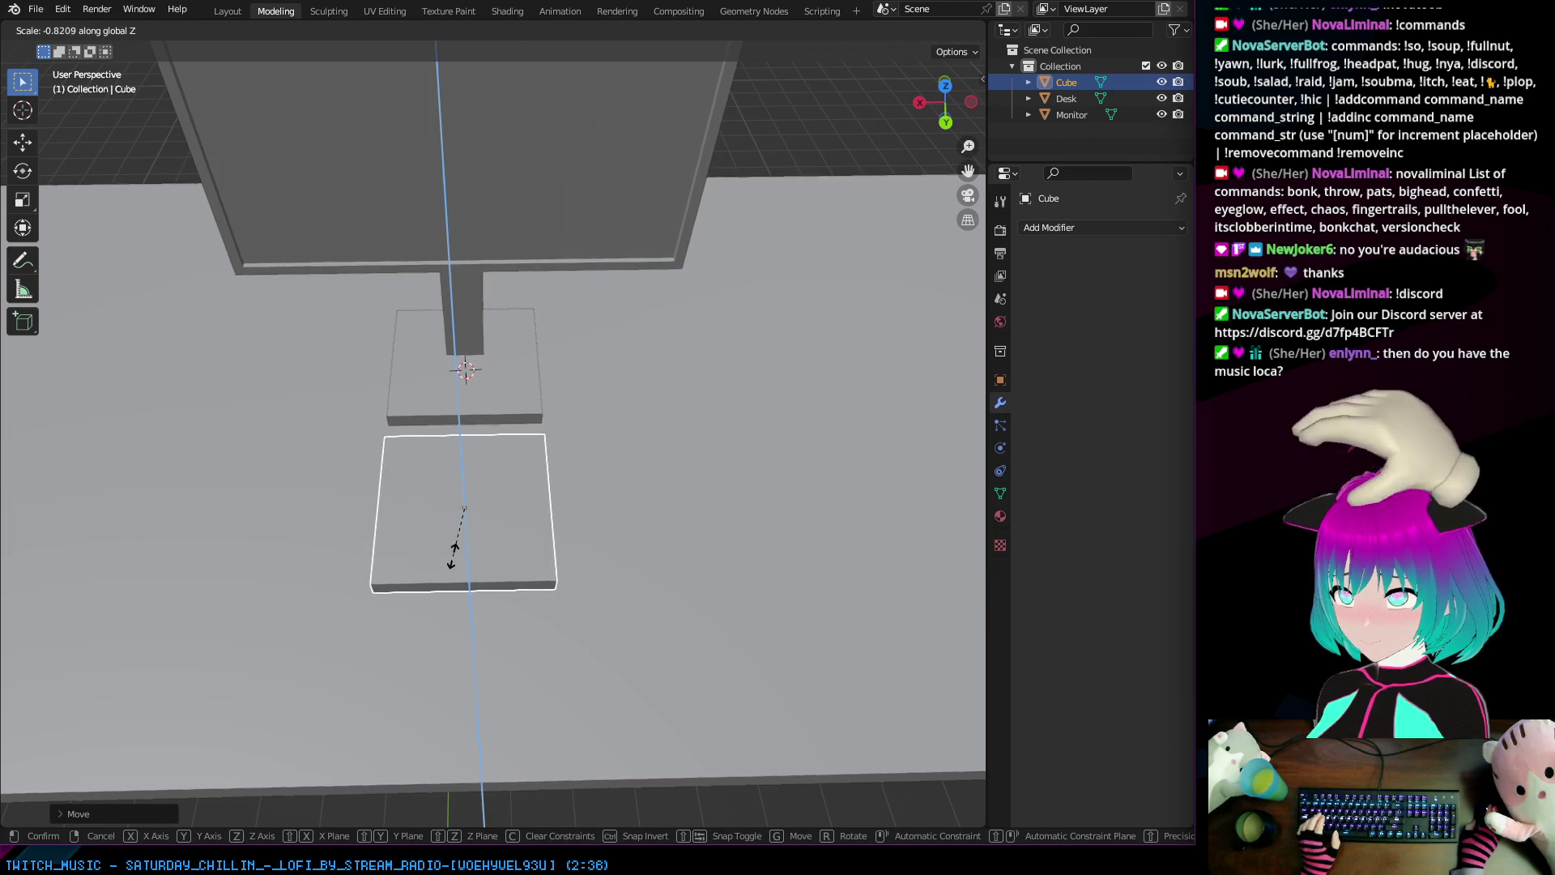
right_click(450, 437)
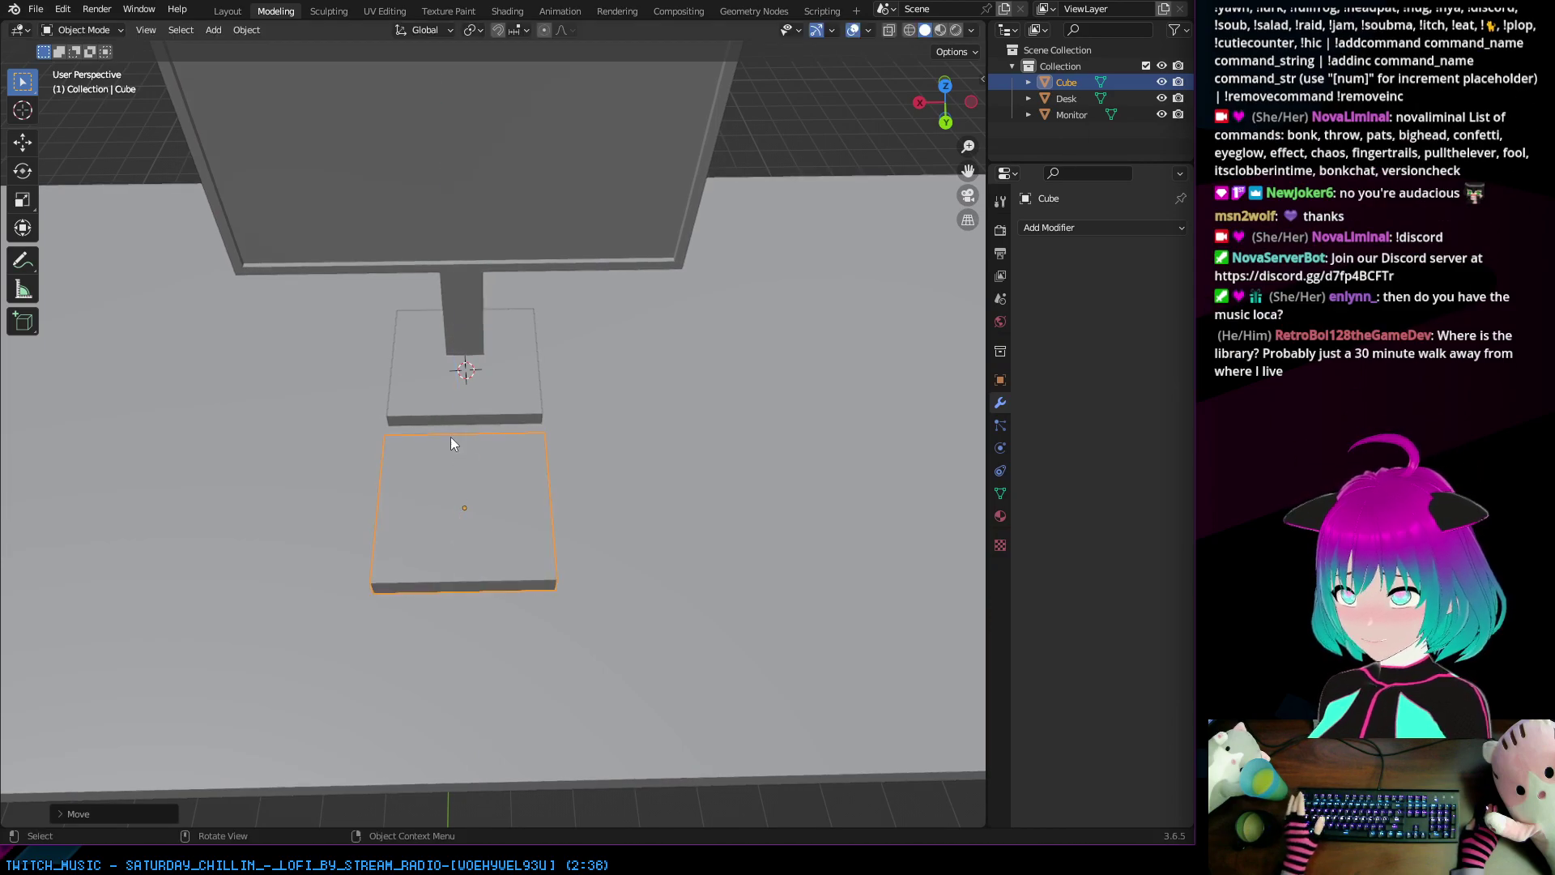
middle_click_drag(450, 436, 481, 444)
key("s")
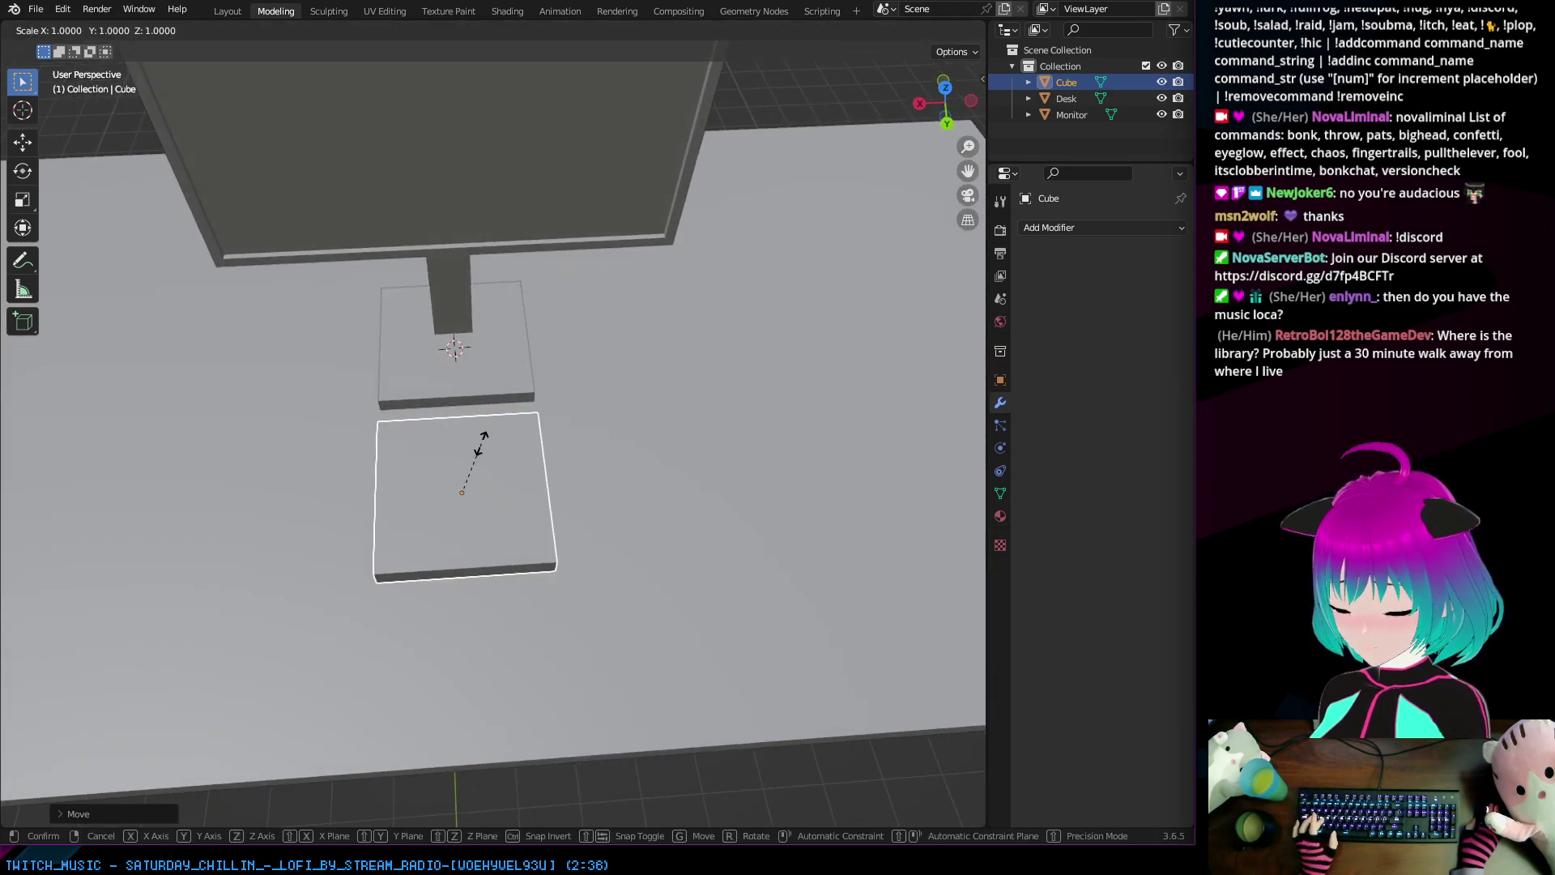
key("y")
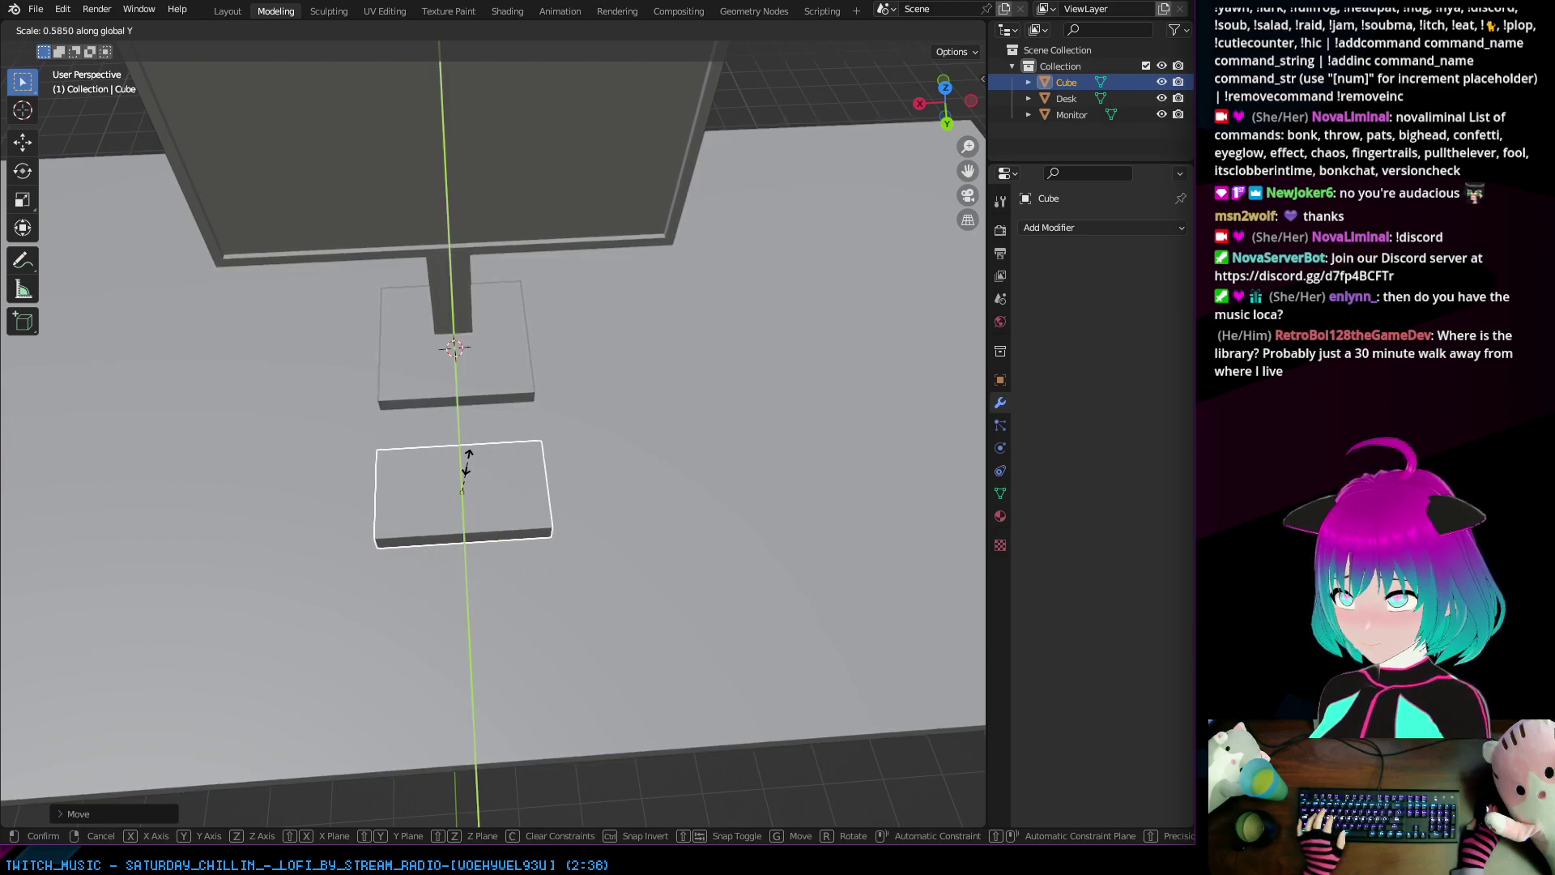
left_click(466, 469)
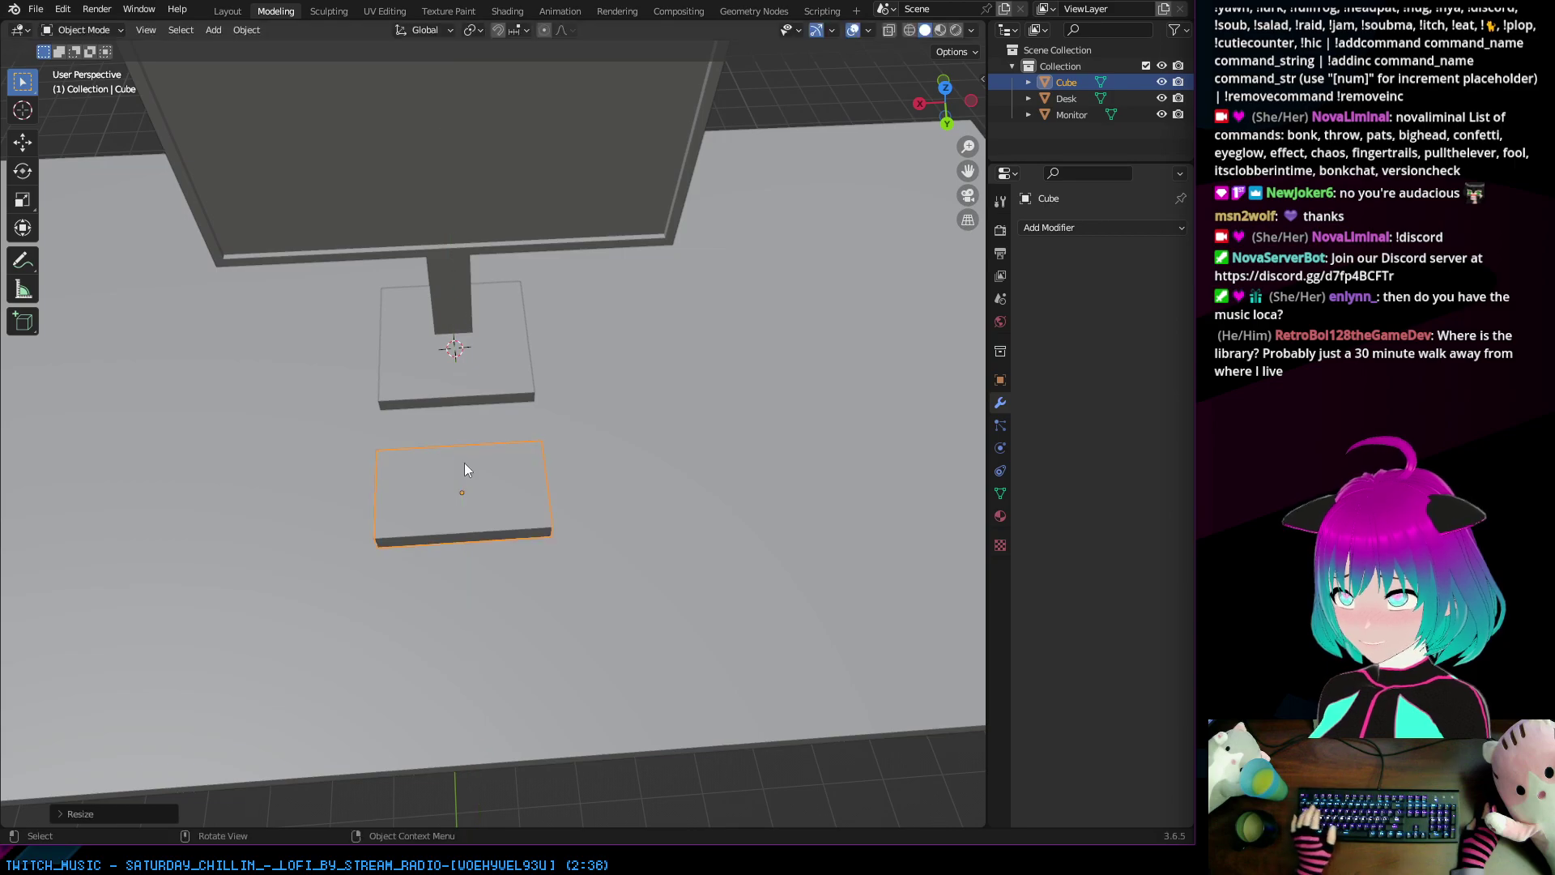
Step: Scale the slab along Z to make it thinner
key("s")
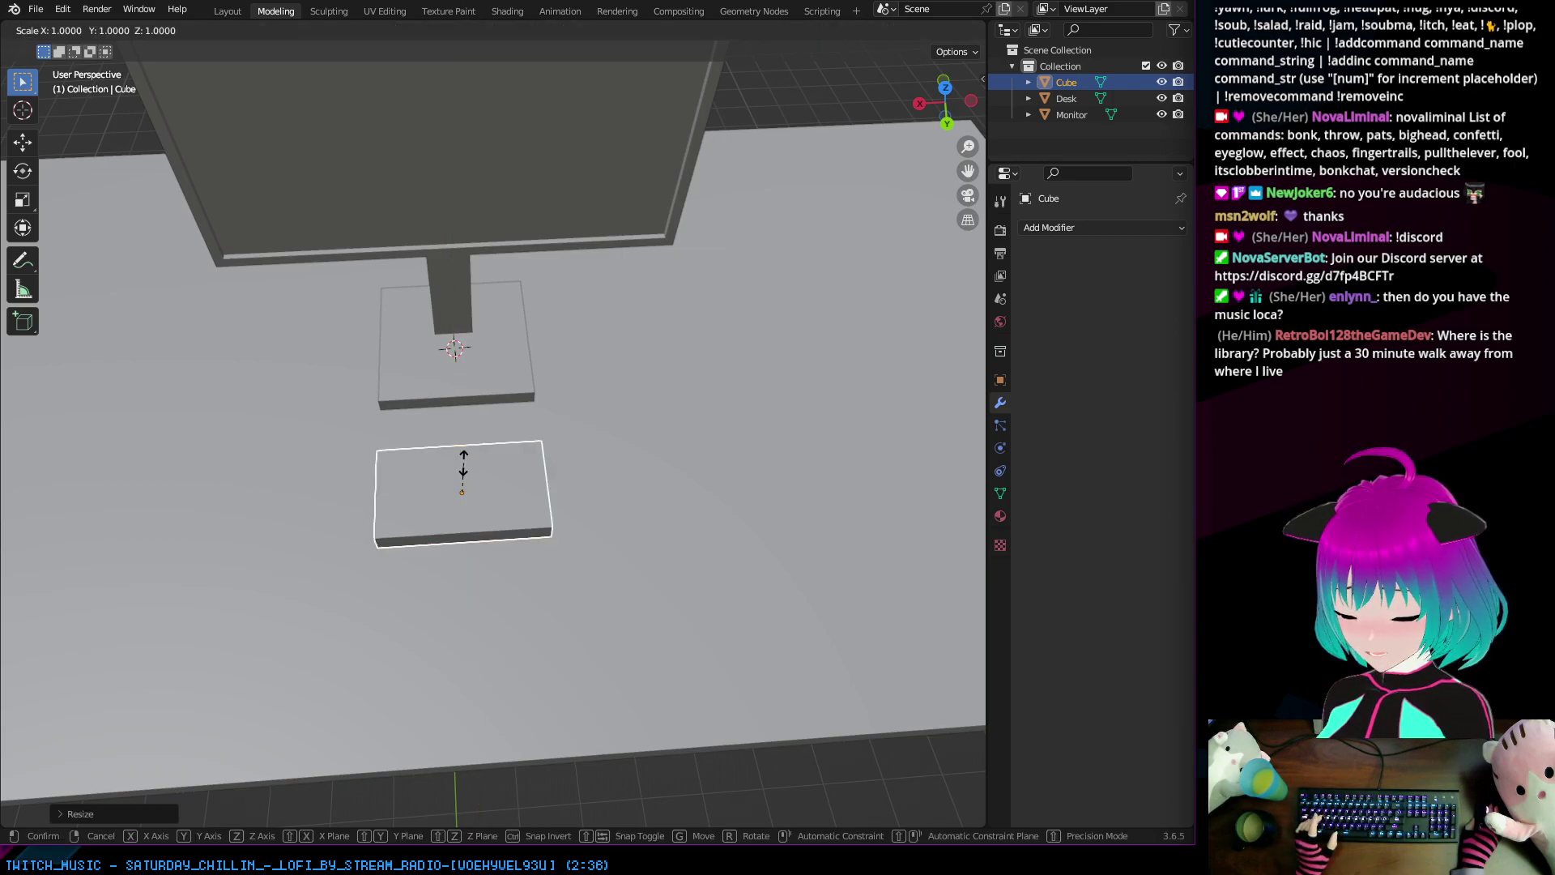
key("z")
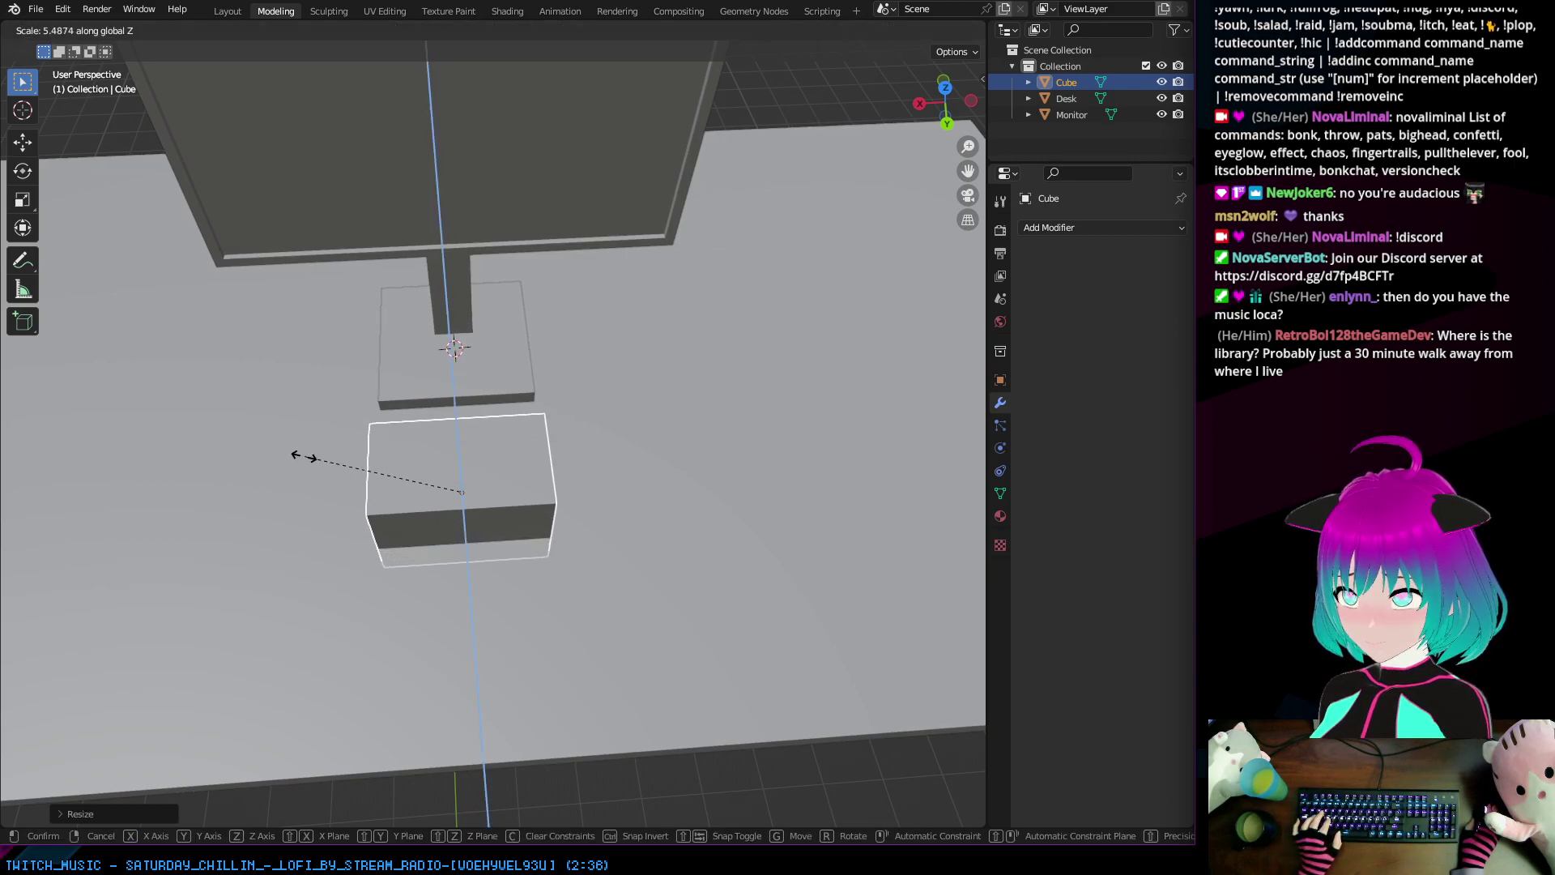
left_click(443, 443)
mouse_move(462, 510)
middle_mouse_down()
mouse_move(515, 441)
mouse_move(541, 448)
mouse_move(448, 488)
middle_mouse_up()
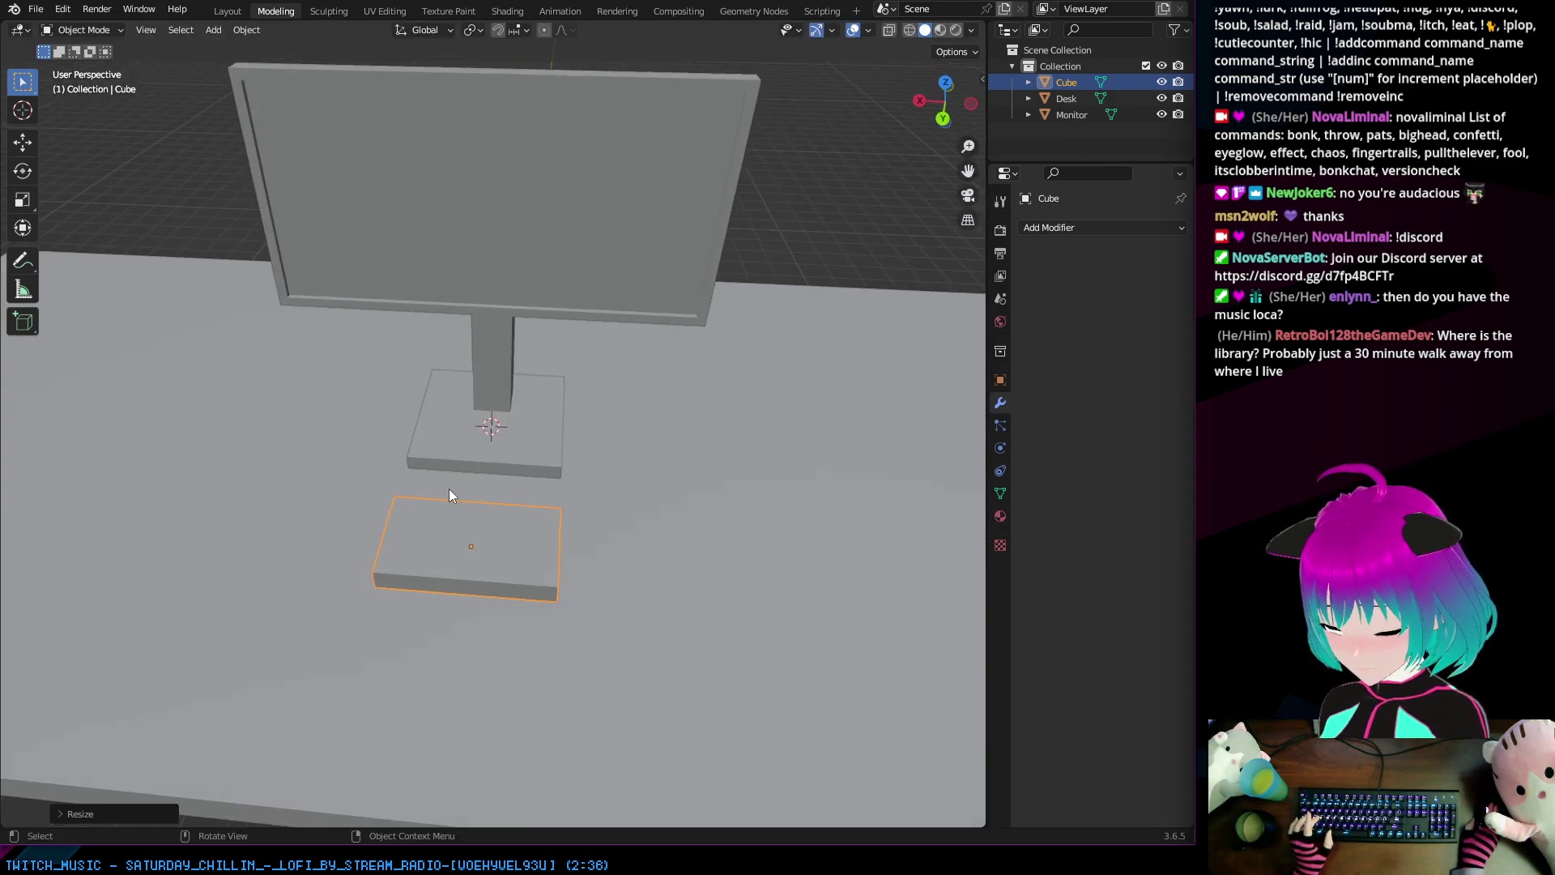
Step: Widen the slab along X and reduce its Y depth to keyboard proportions
key("s")
key("x")
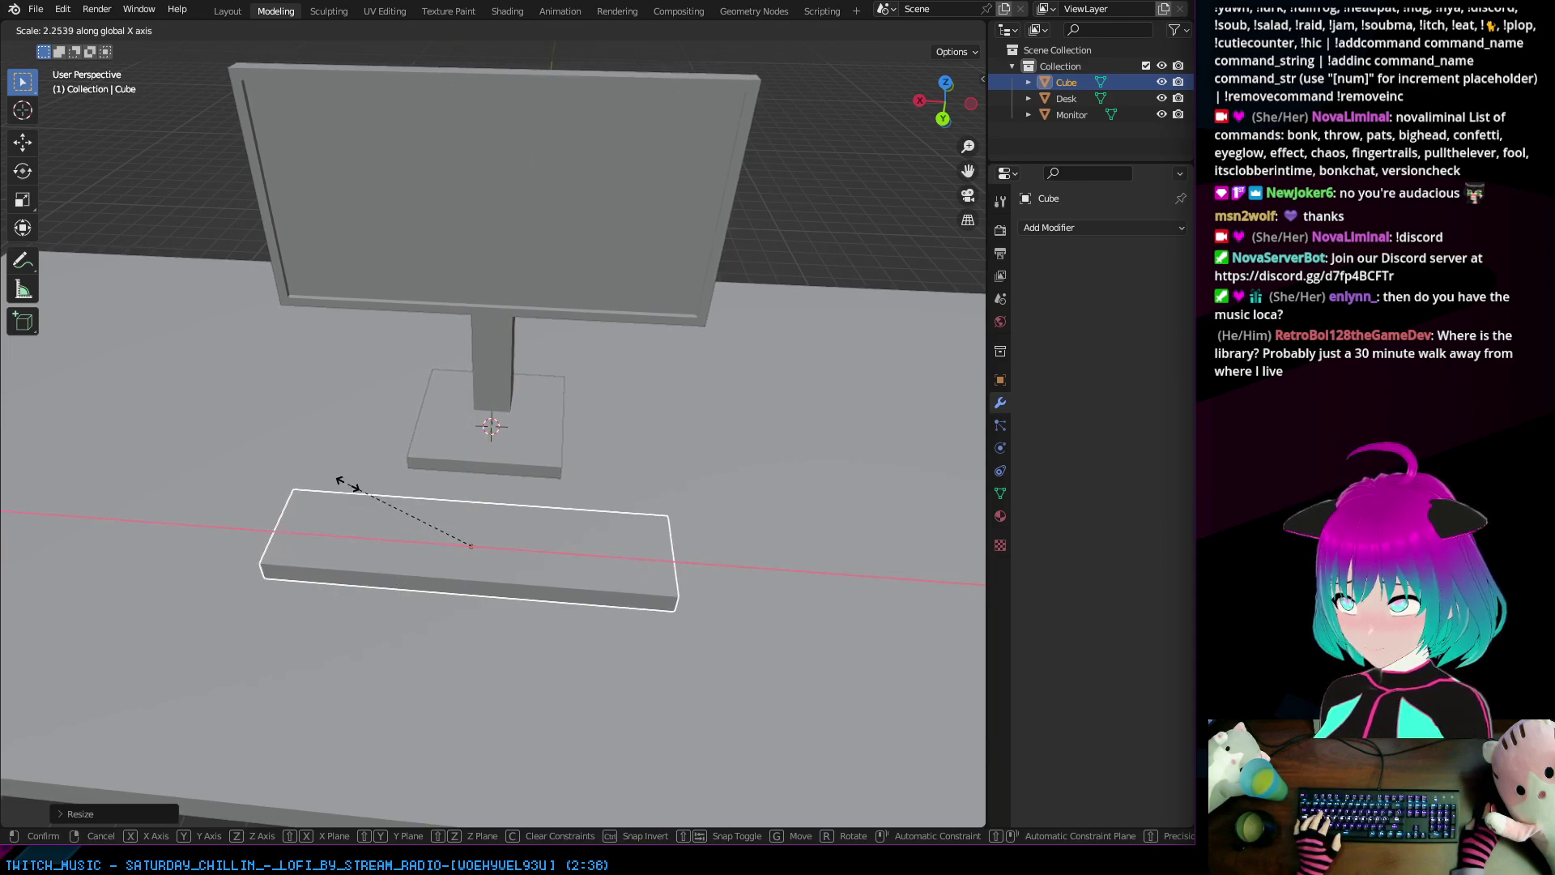
left_click(346, 483)
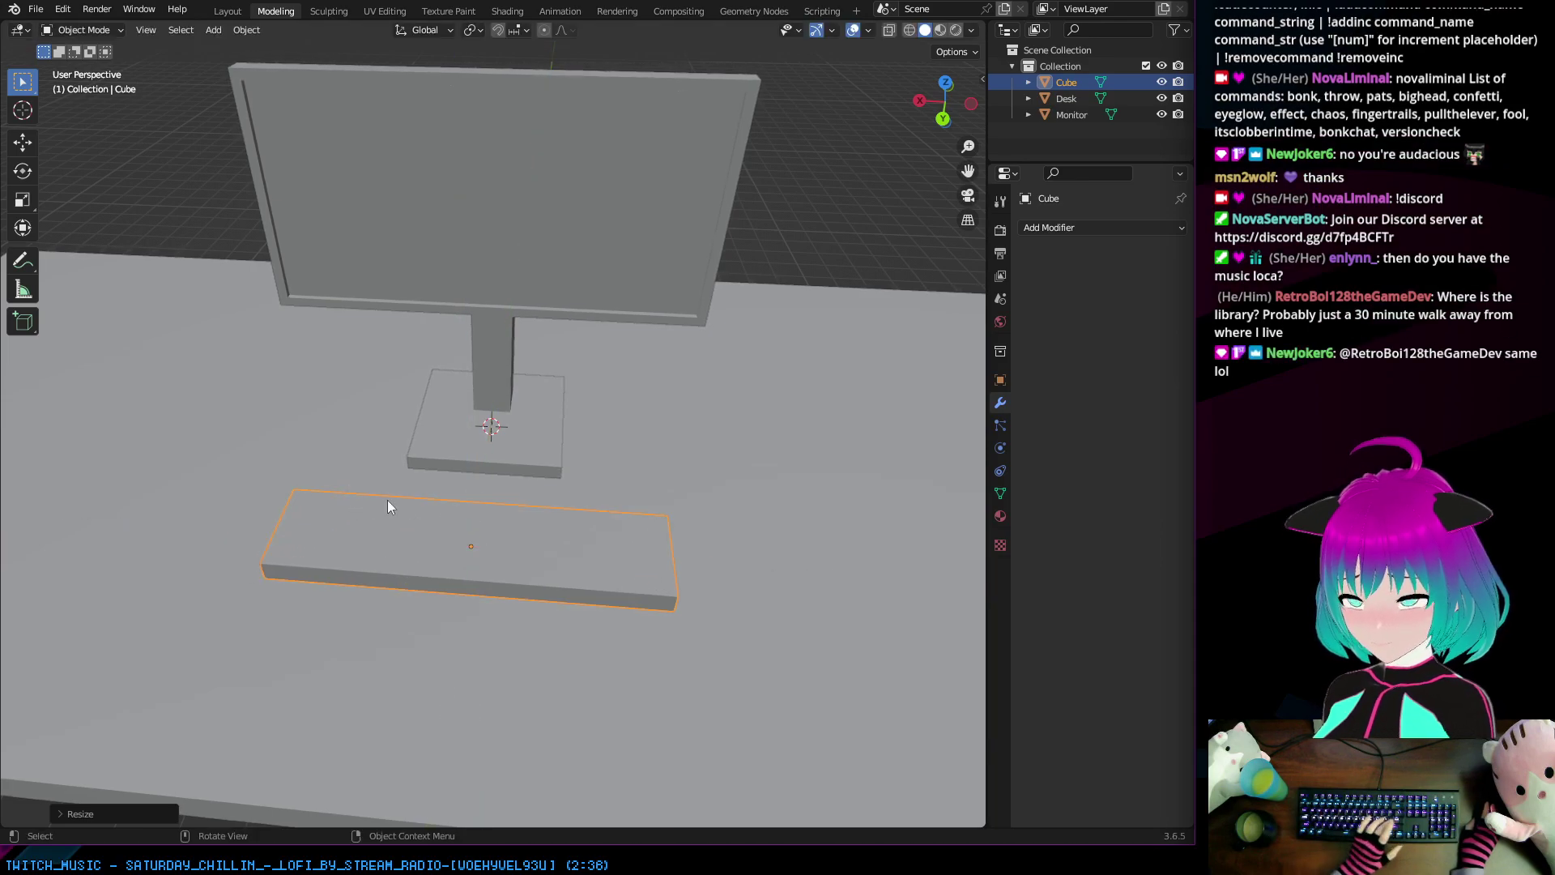
middle_click_drag(387, 499, 508, 577)
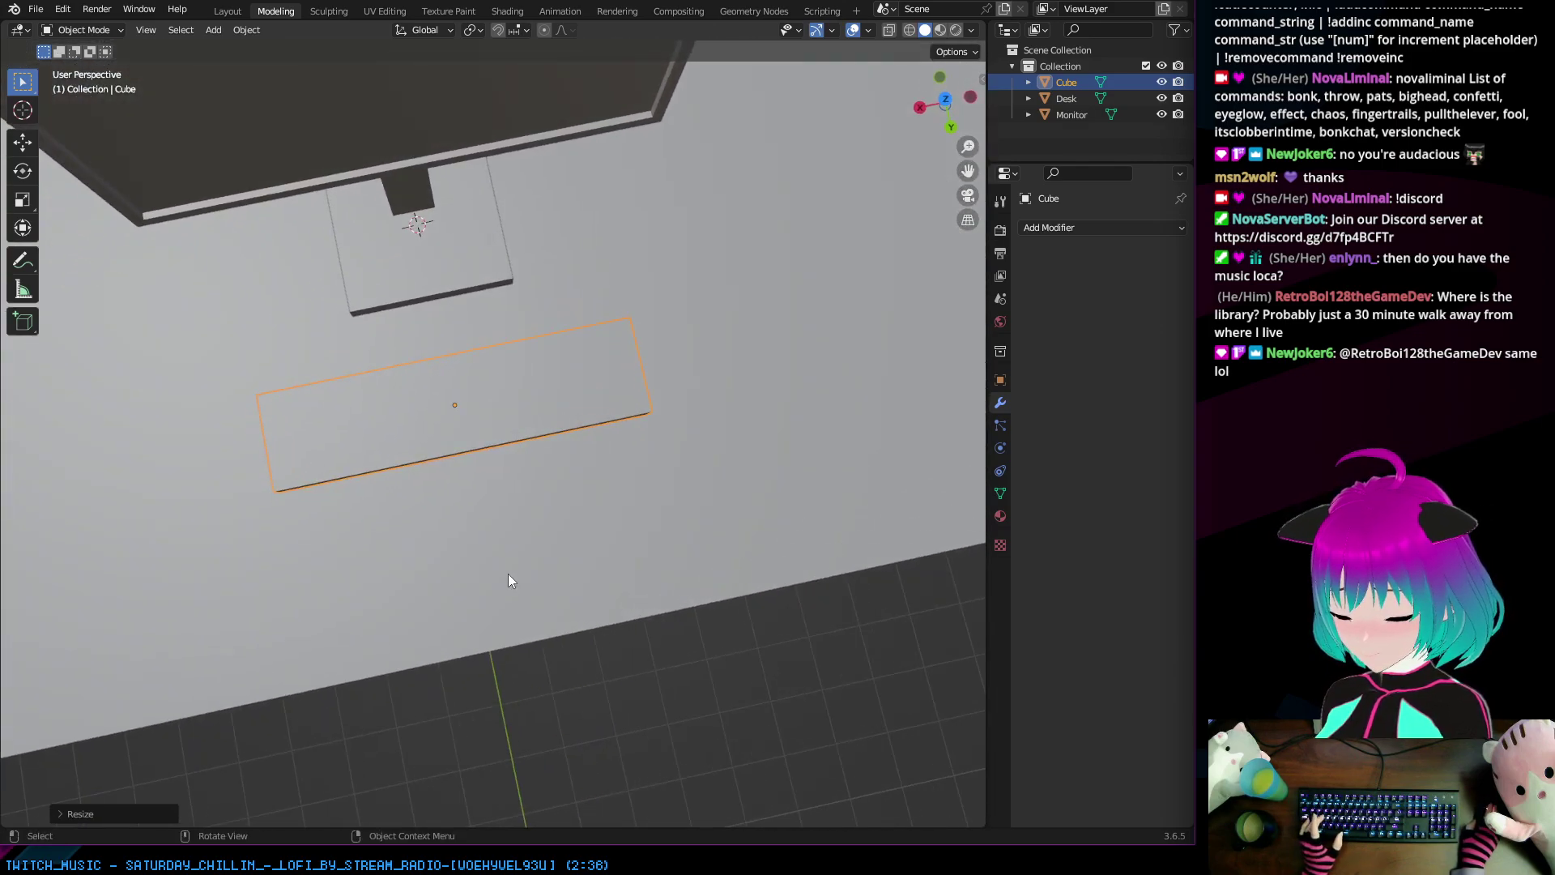
key("s")
key("y")
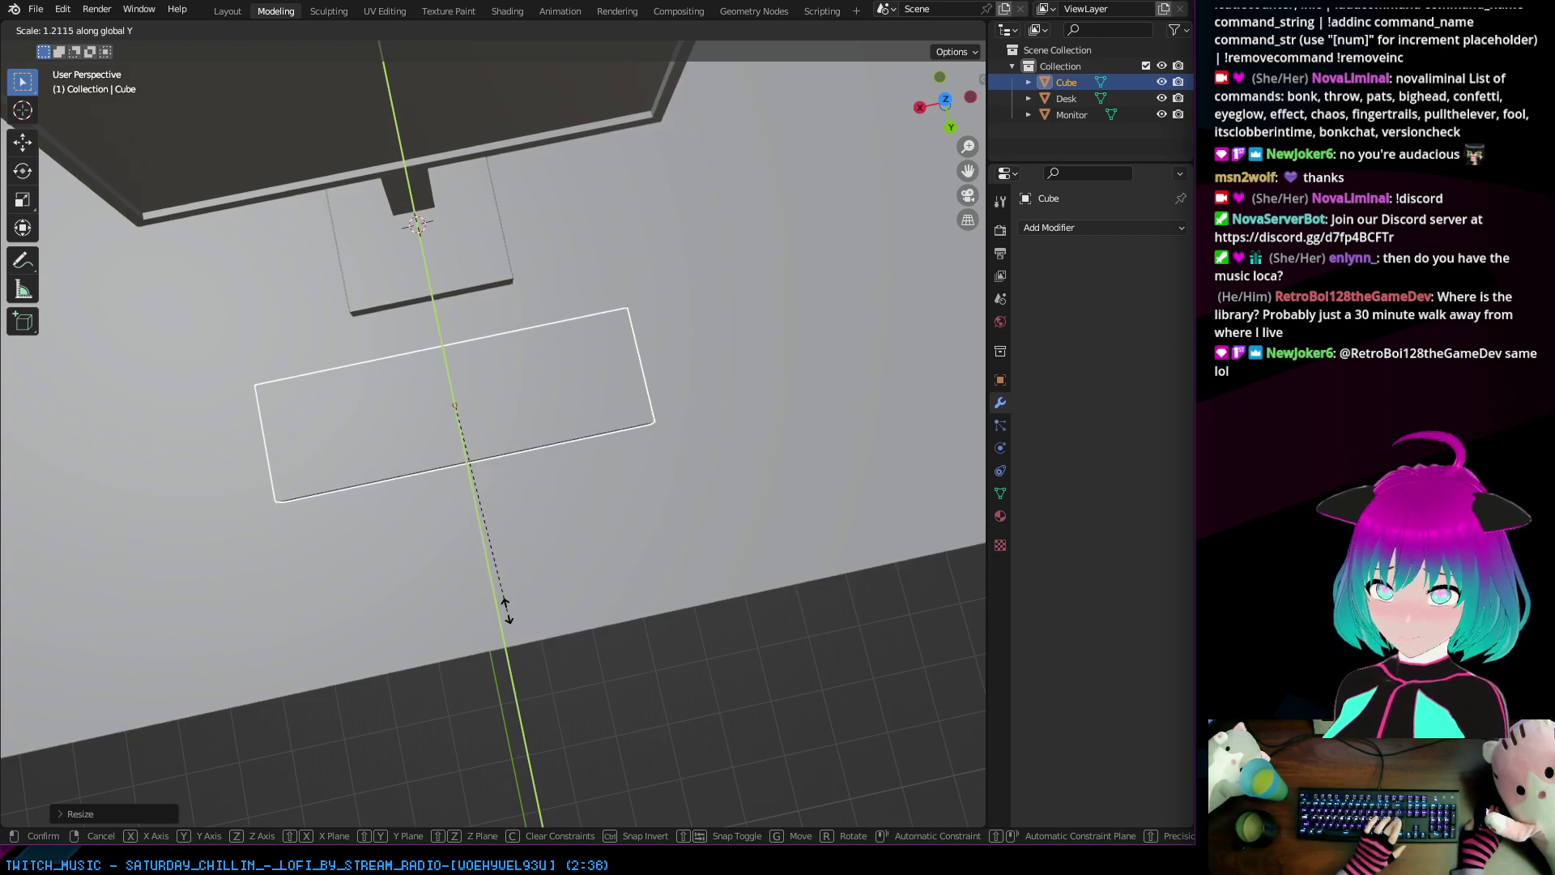
left_click(509, 609)
middle_click_drag(507, 610, 433, 529)
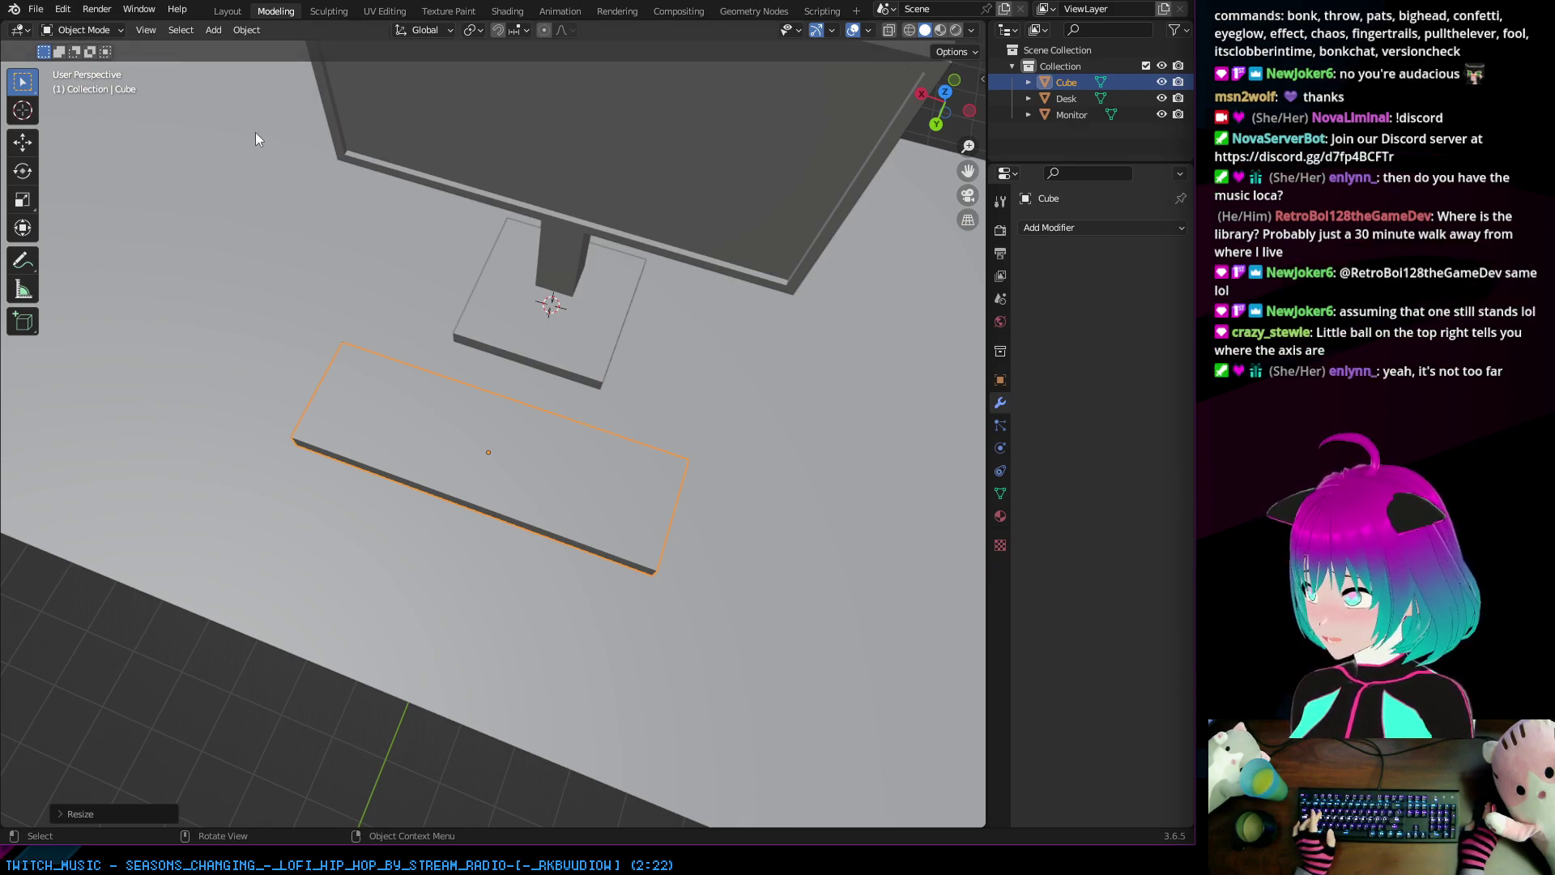
middle_click_drag(447, 324, 471, 505)
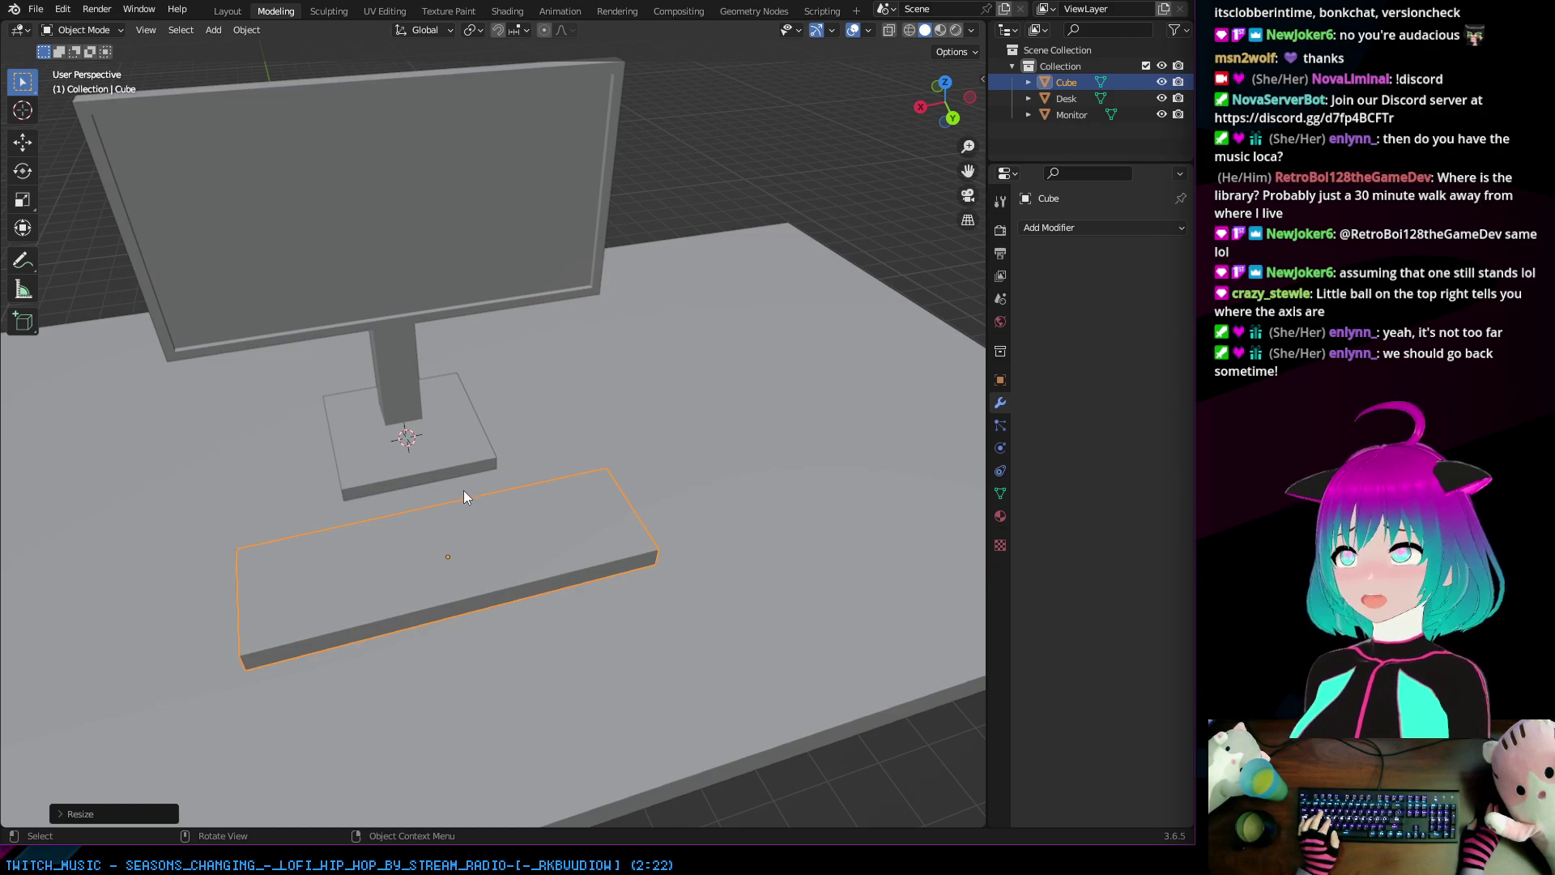
middle_click_drag(464, 492, 417, 565)
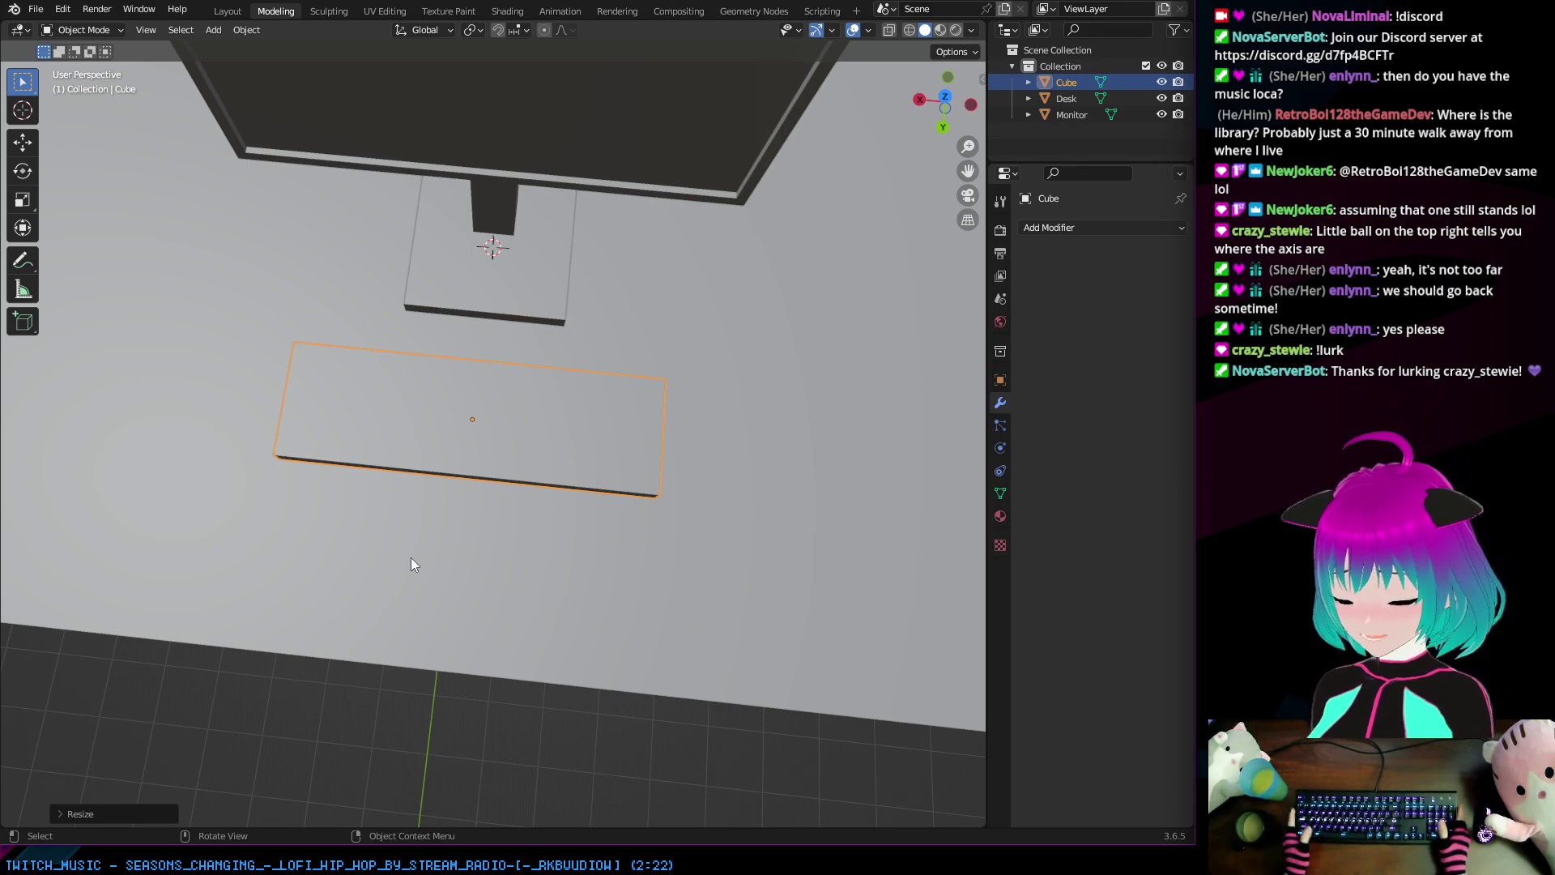
middle_click_drag(459, 479, 507, 450)
Step: Rename the Cube object to 'Keyboard', fixing the 'Kebyboard' typo
double_click(1069, 79)
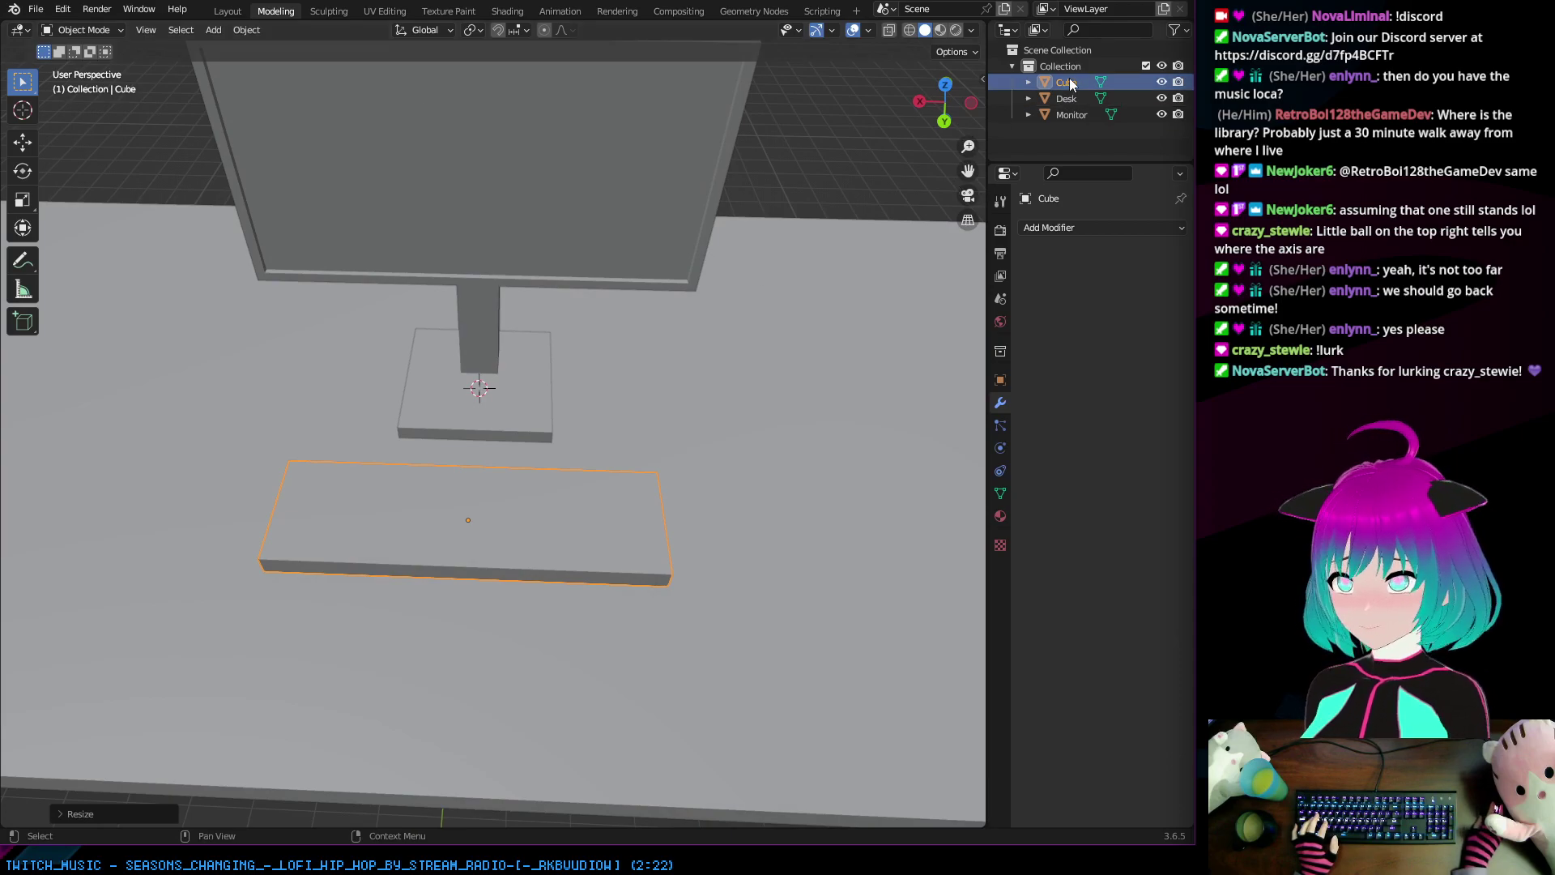
type("Ke")
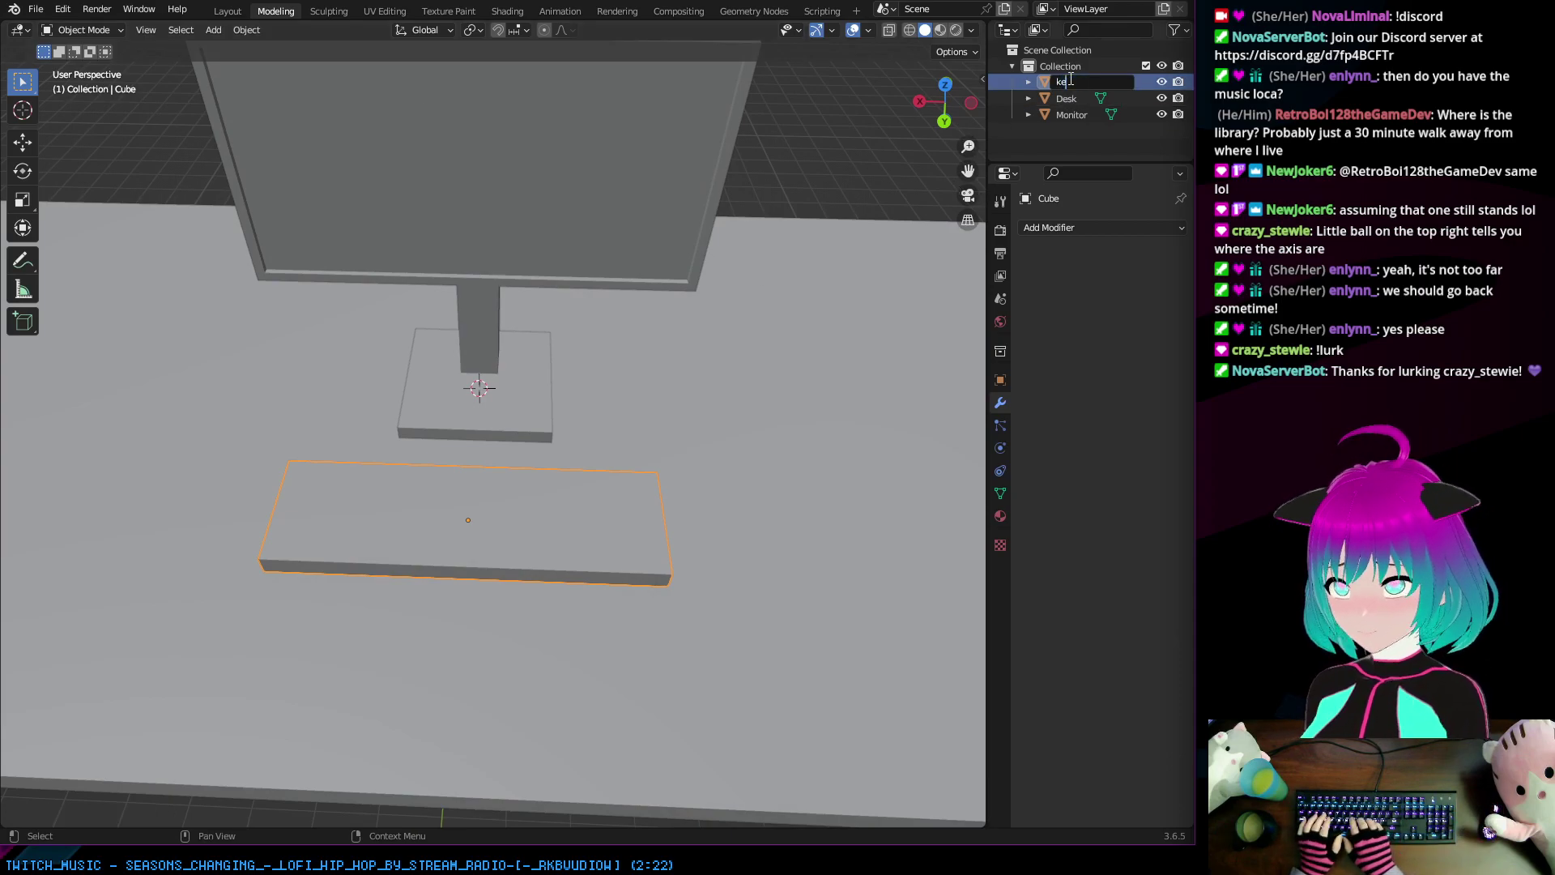
type("byboard")
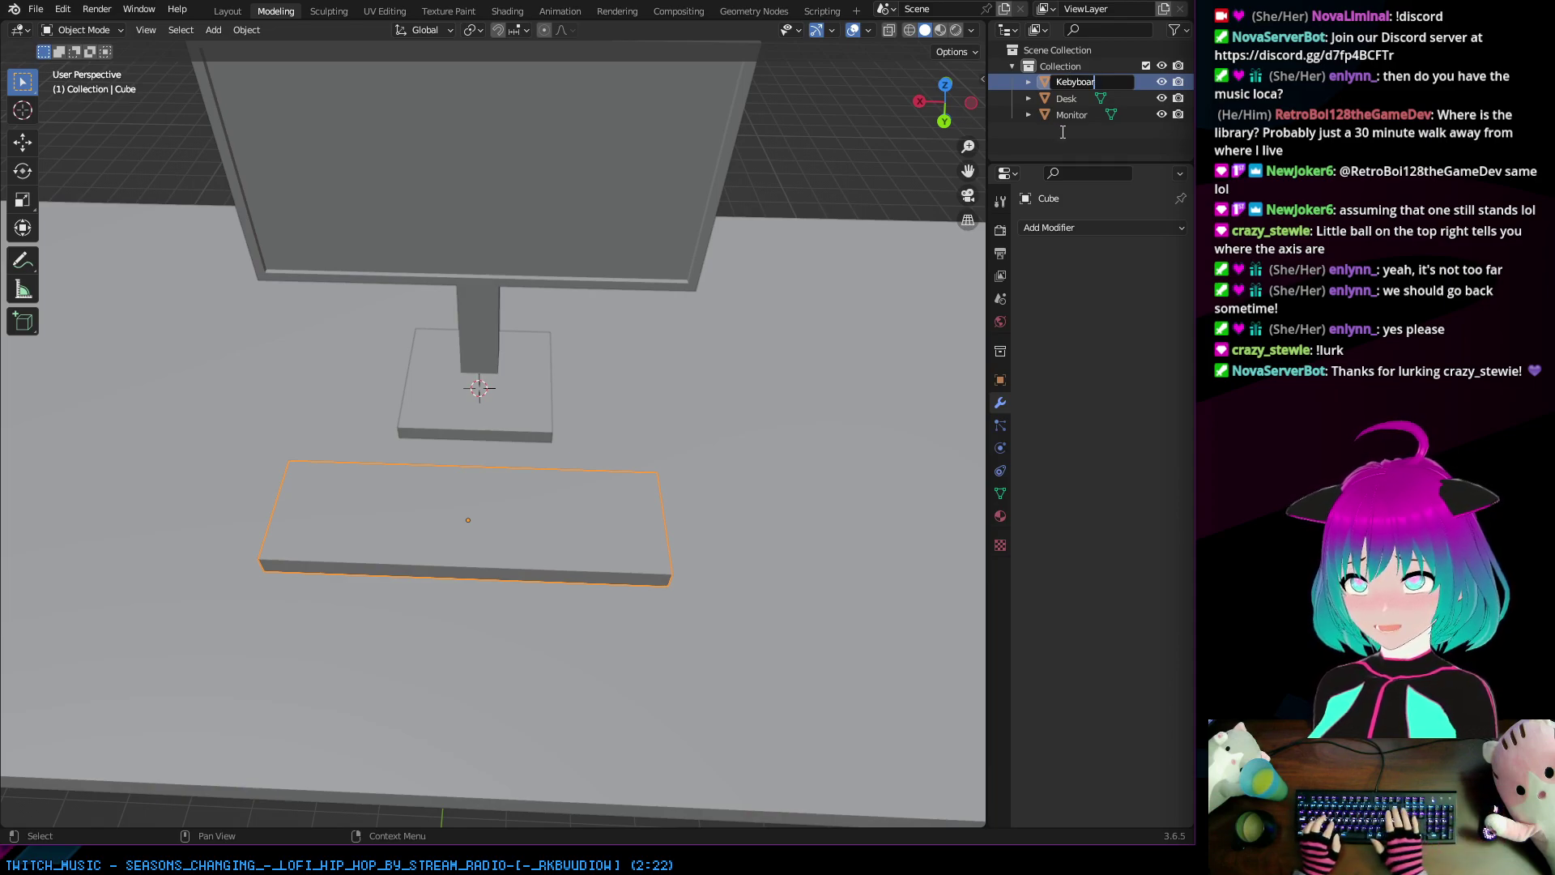
key("BackSpace")
key("BackSpace")
key("BackSpace")
key("BackSpace")
key("BackSpace")
key("BackSpace")
key("BackSpace")
type("yboard")
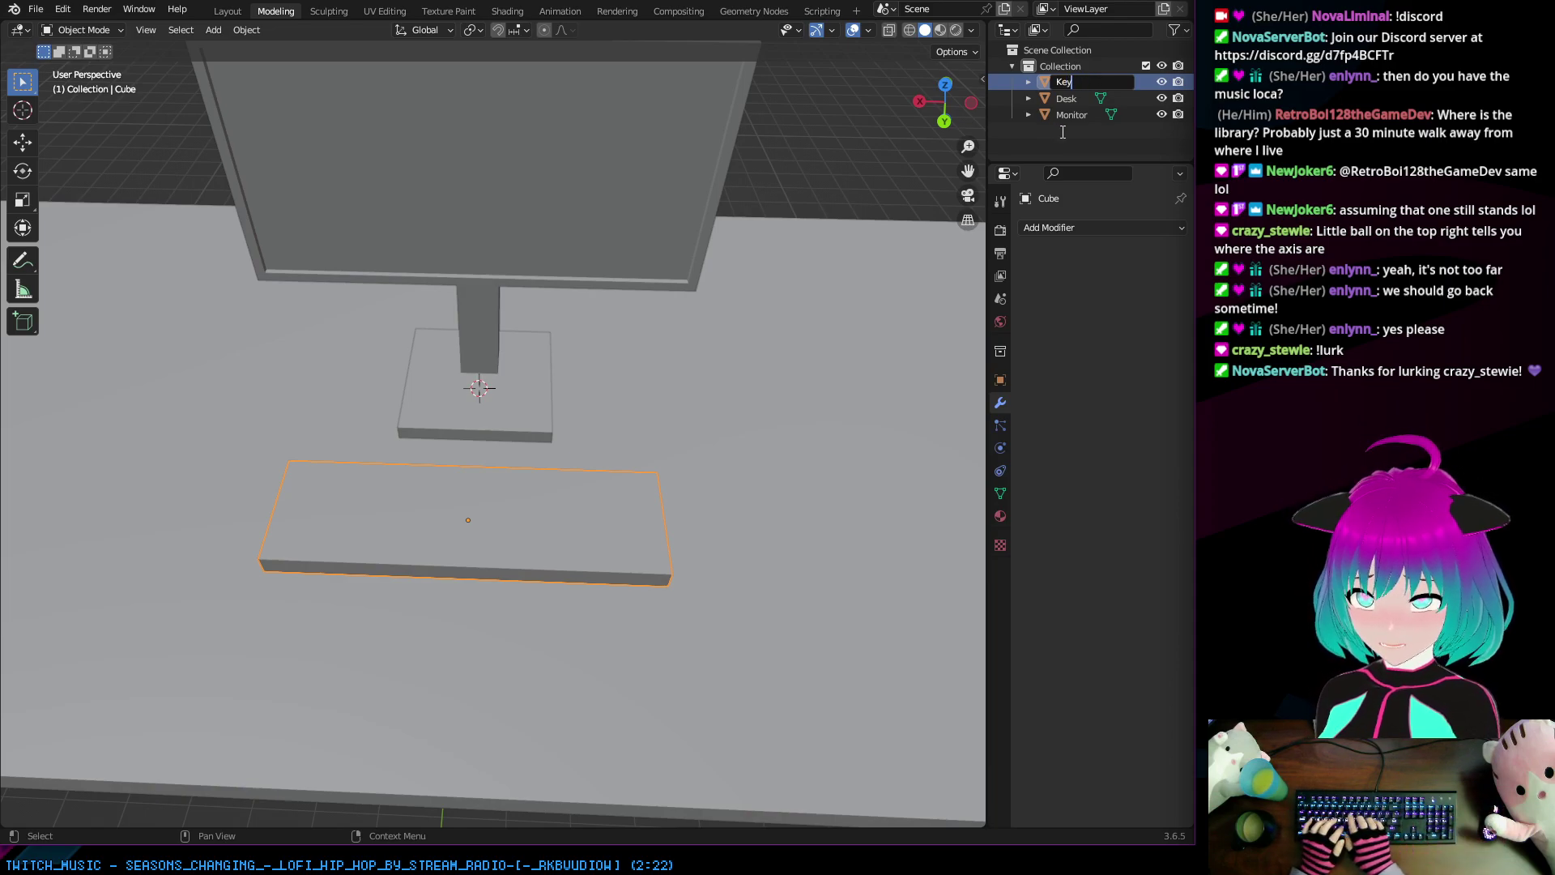
key("Return")
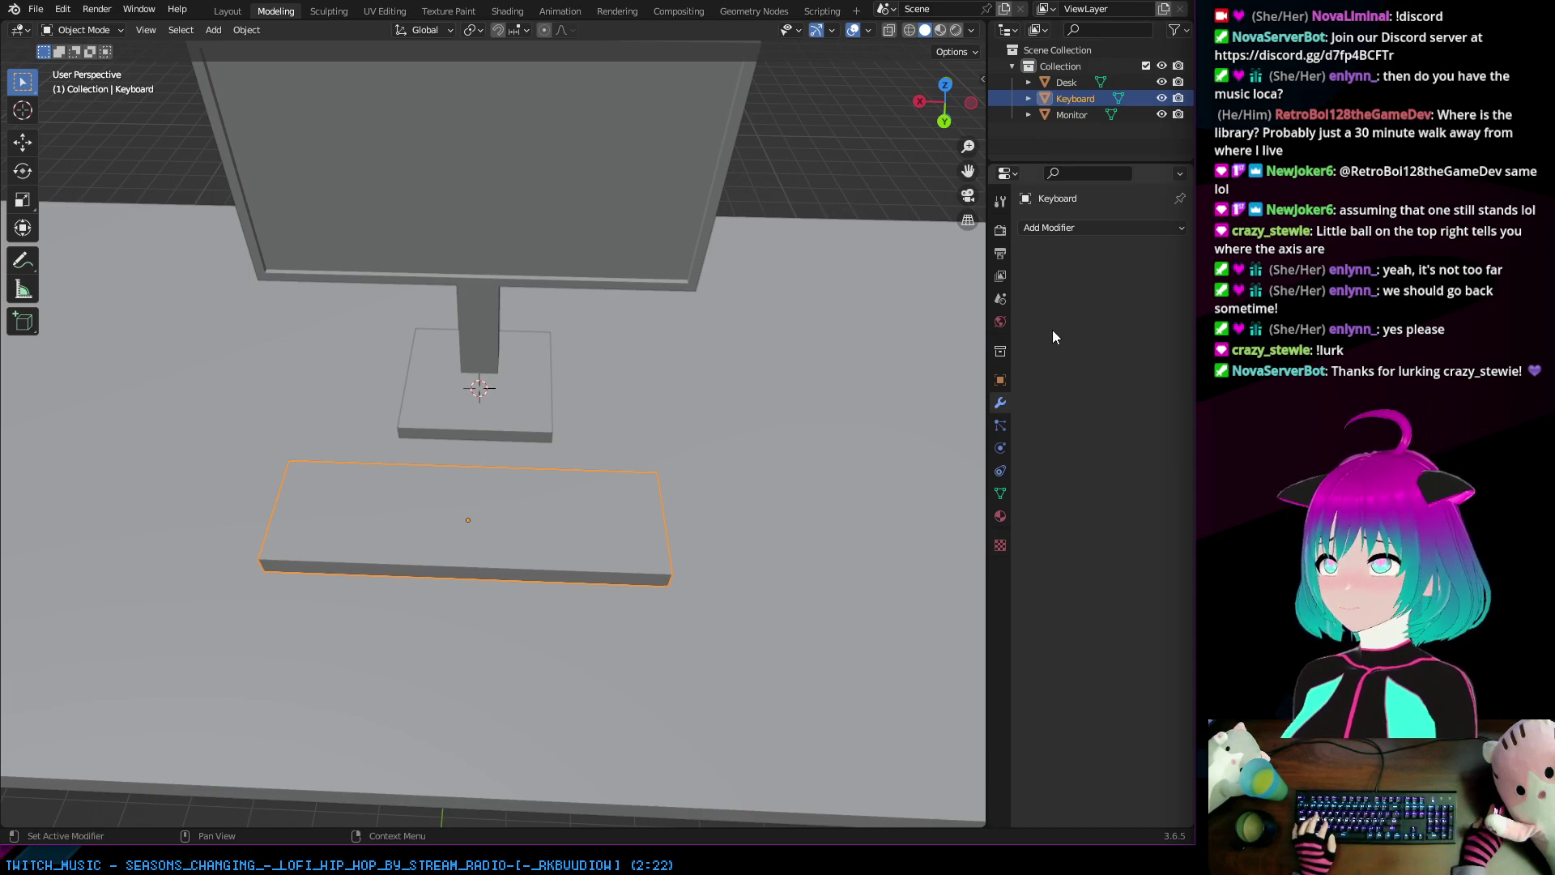
Step: View the Keyboard's texture and material properties, then bring up the blank screenshot dialog
left_click(1002, 545)
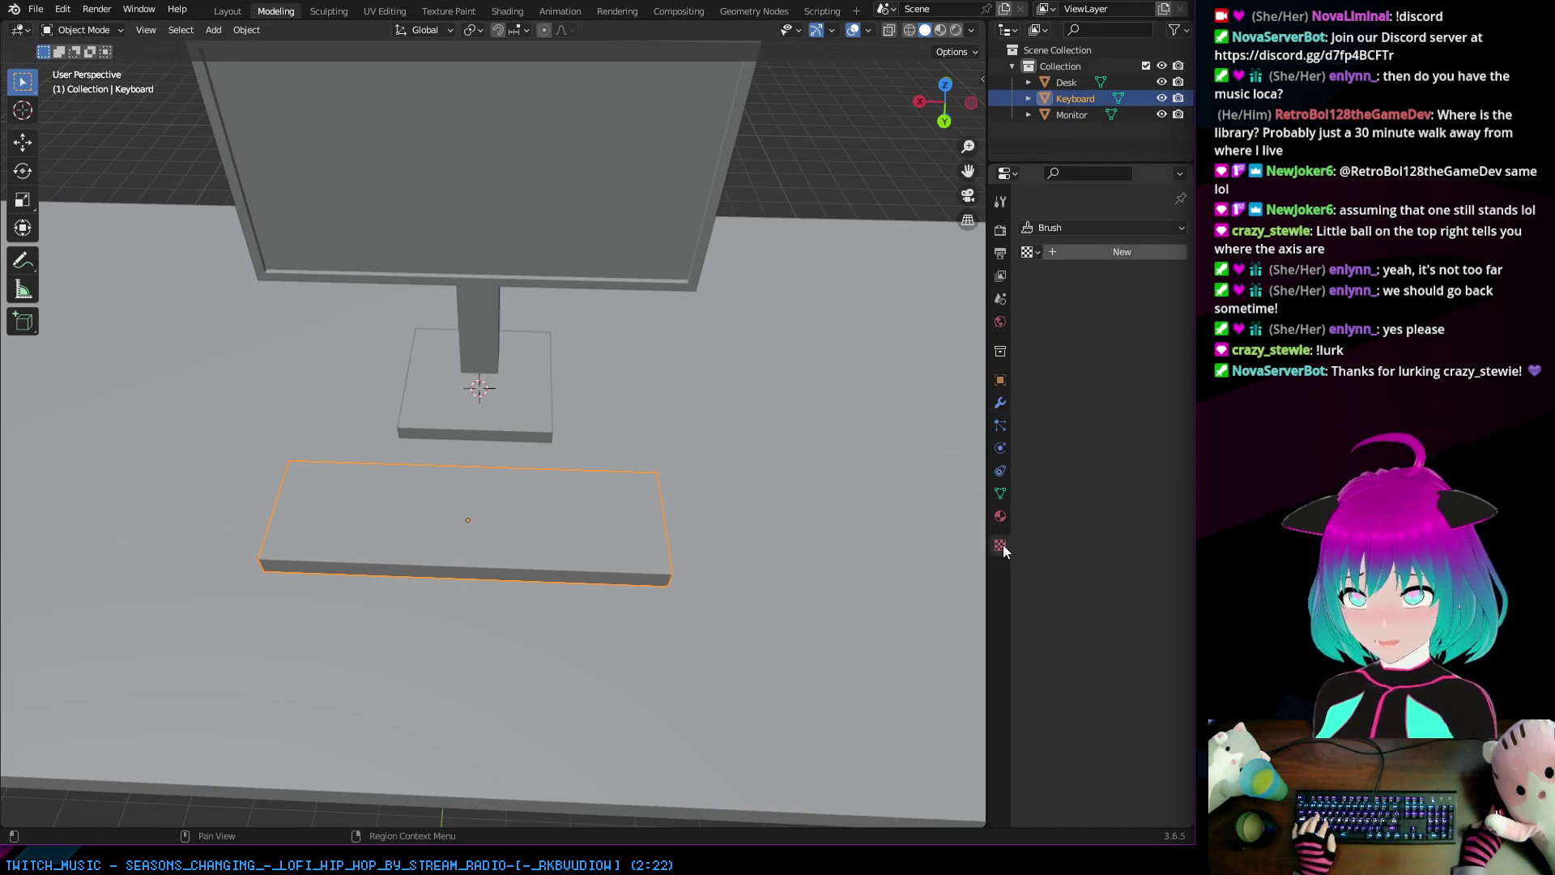
left_click(999, 518)
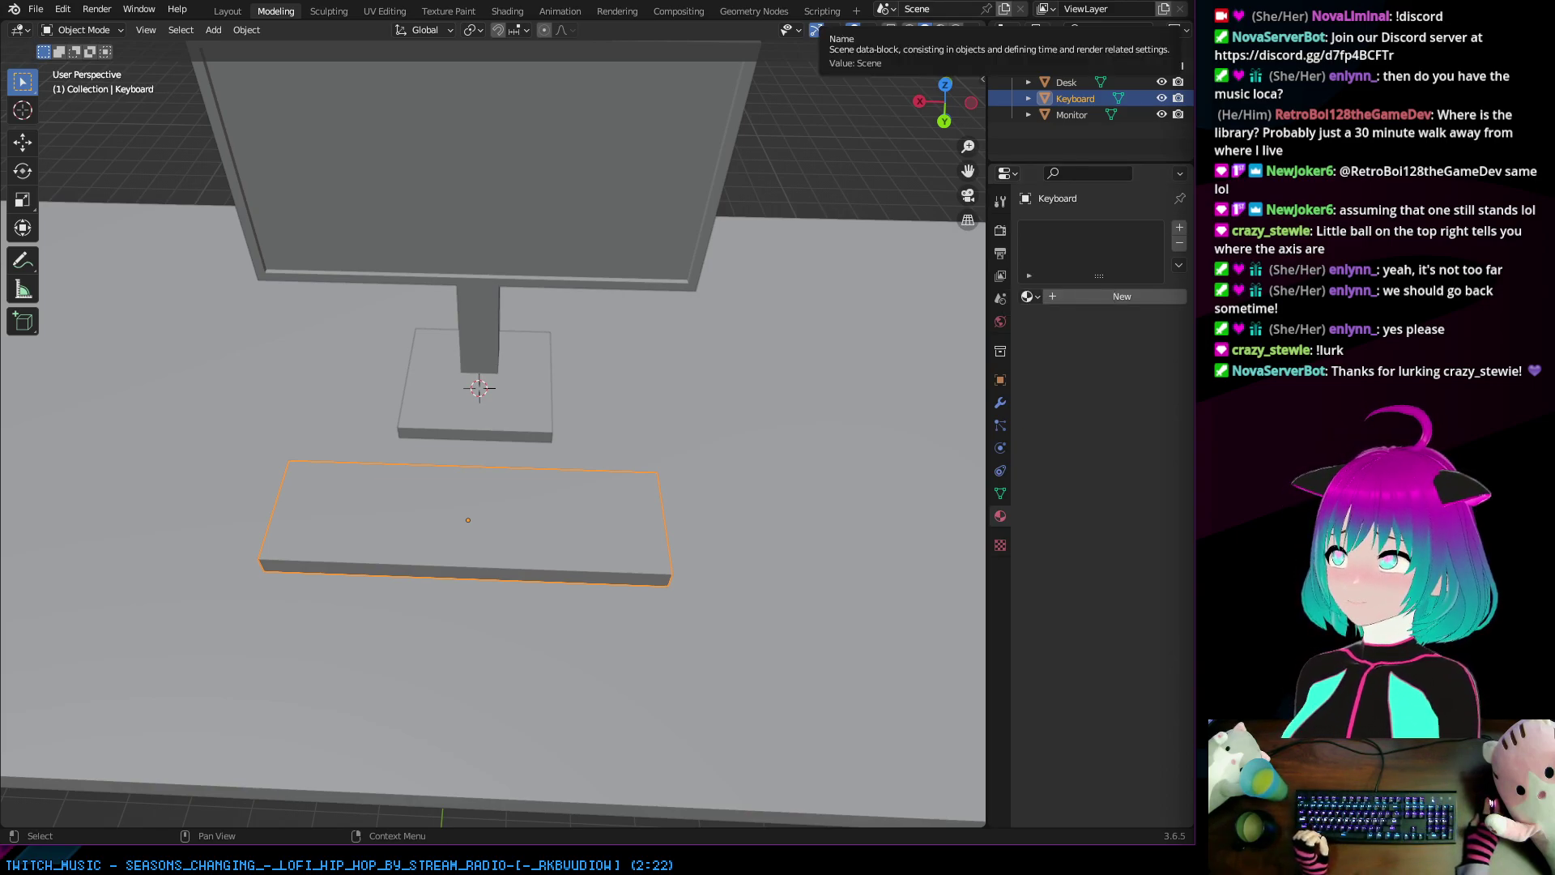
key("x")
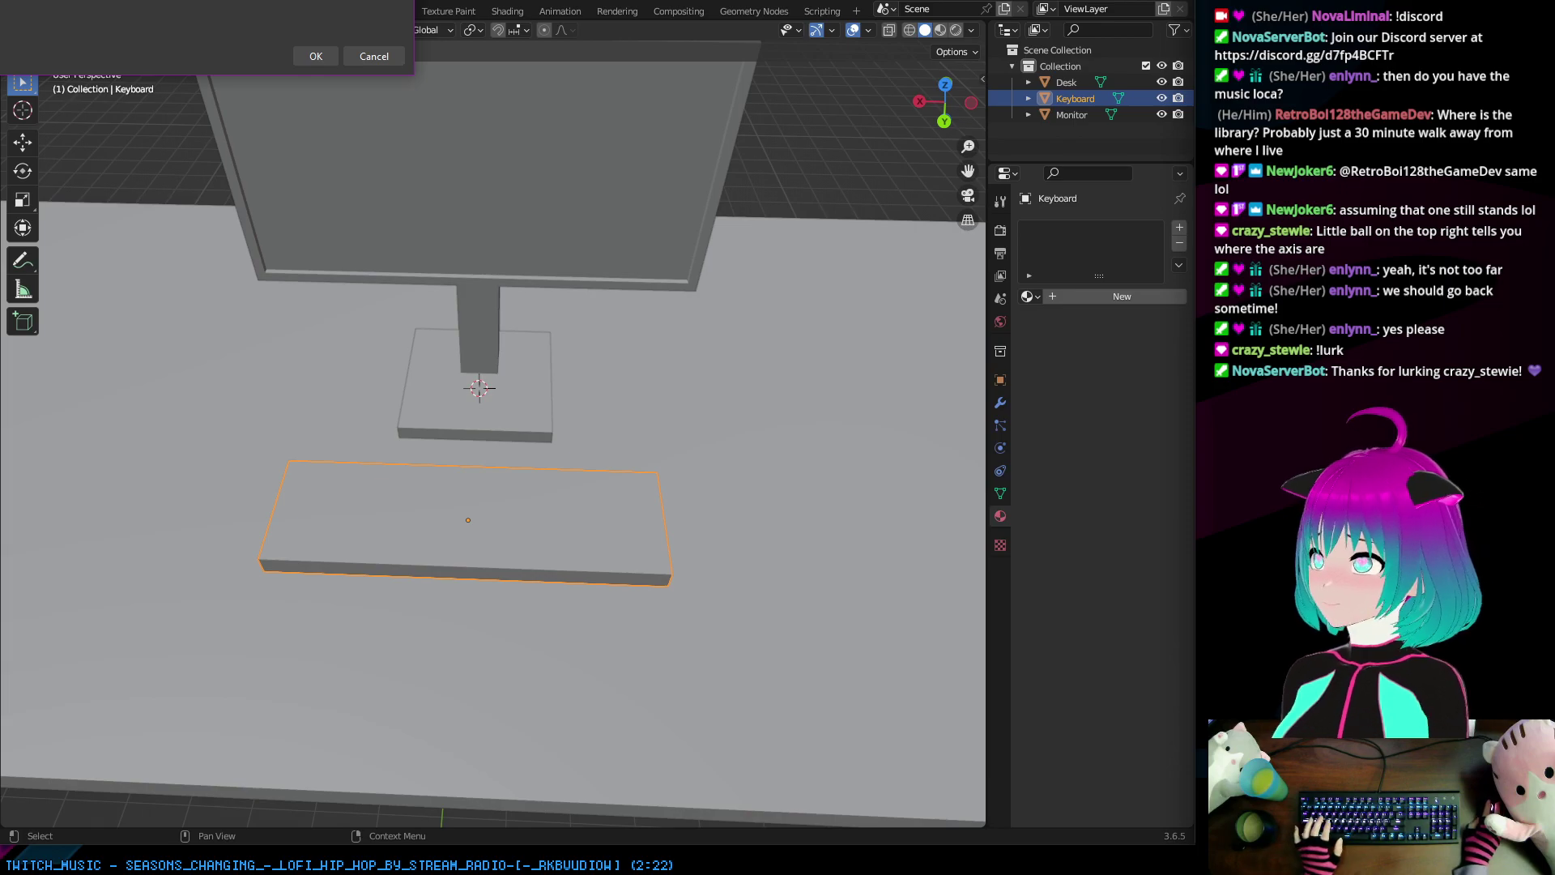
Step: Cancel the blank dialog, which triggers Greenshot's 'already running' error
left_click(373, 56)
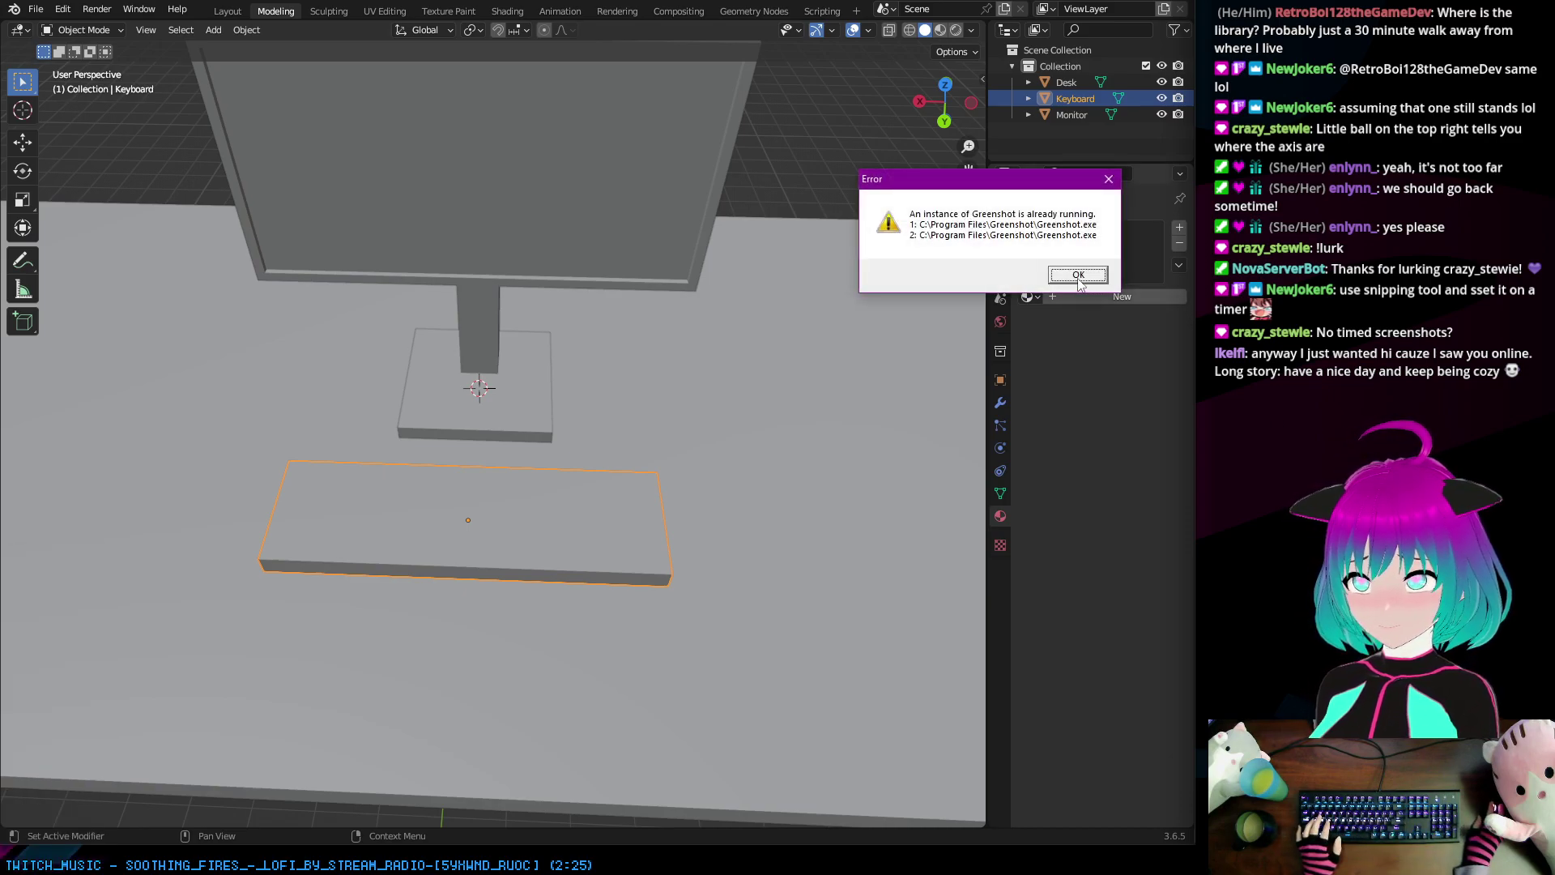
Step: Dismiss the Greenshot already-running error
key("Return")
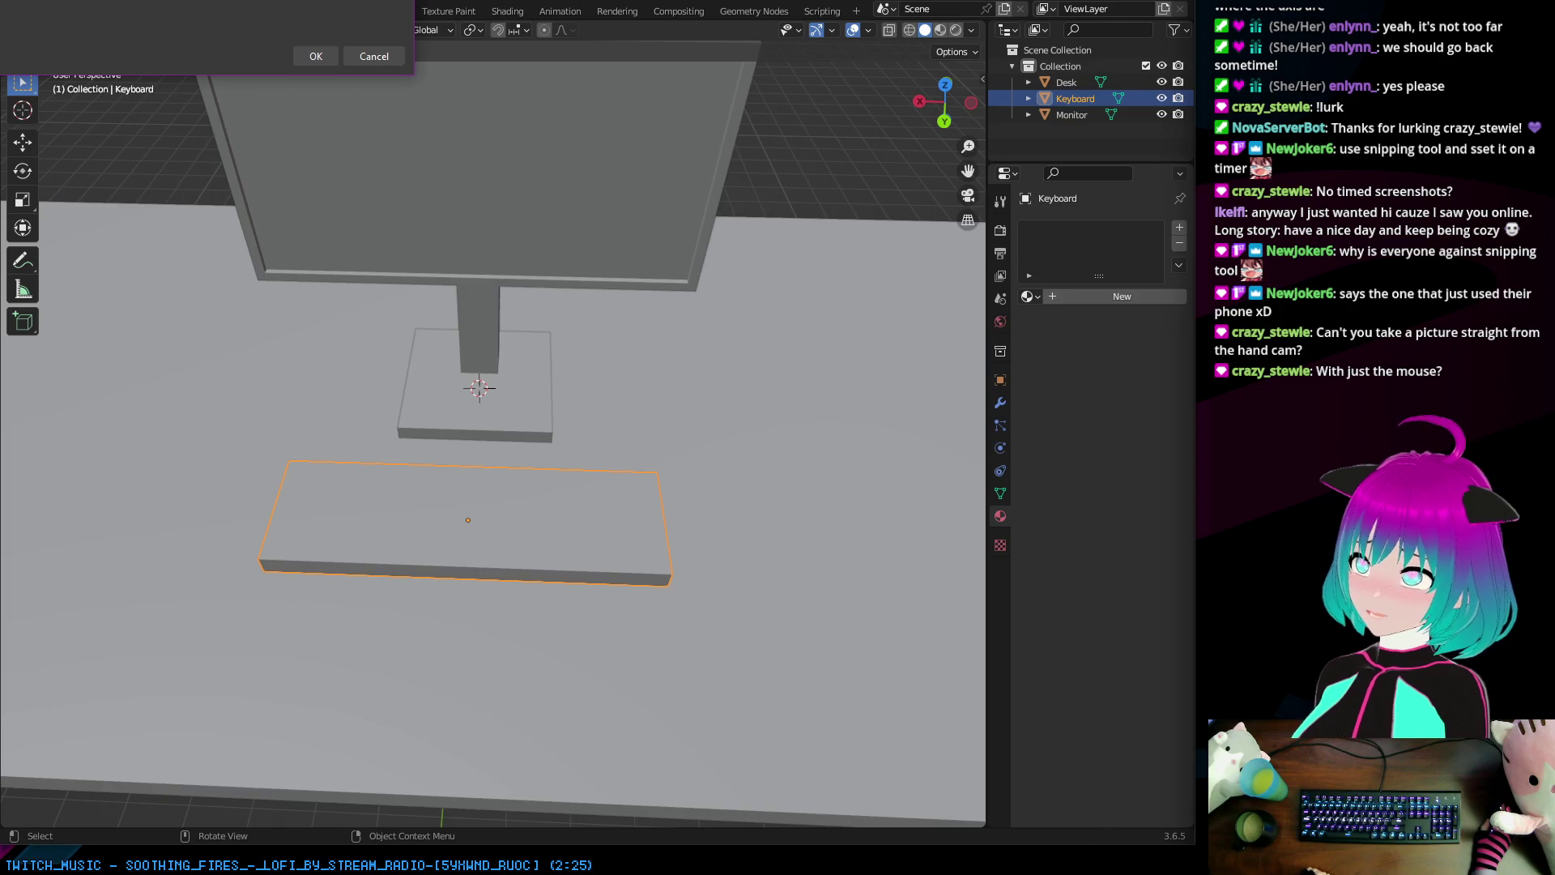
Step: Cancel the blank dialog in Blender and bring Clip Studio Paint to the front
left_click(374, 56)
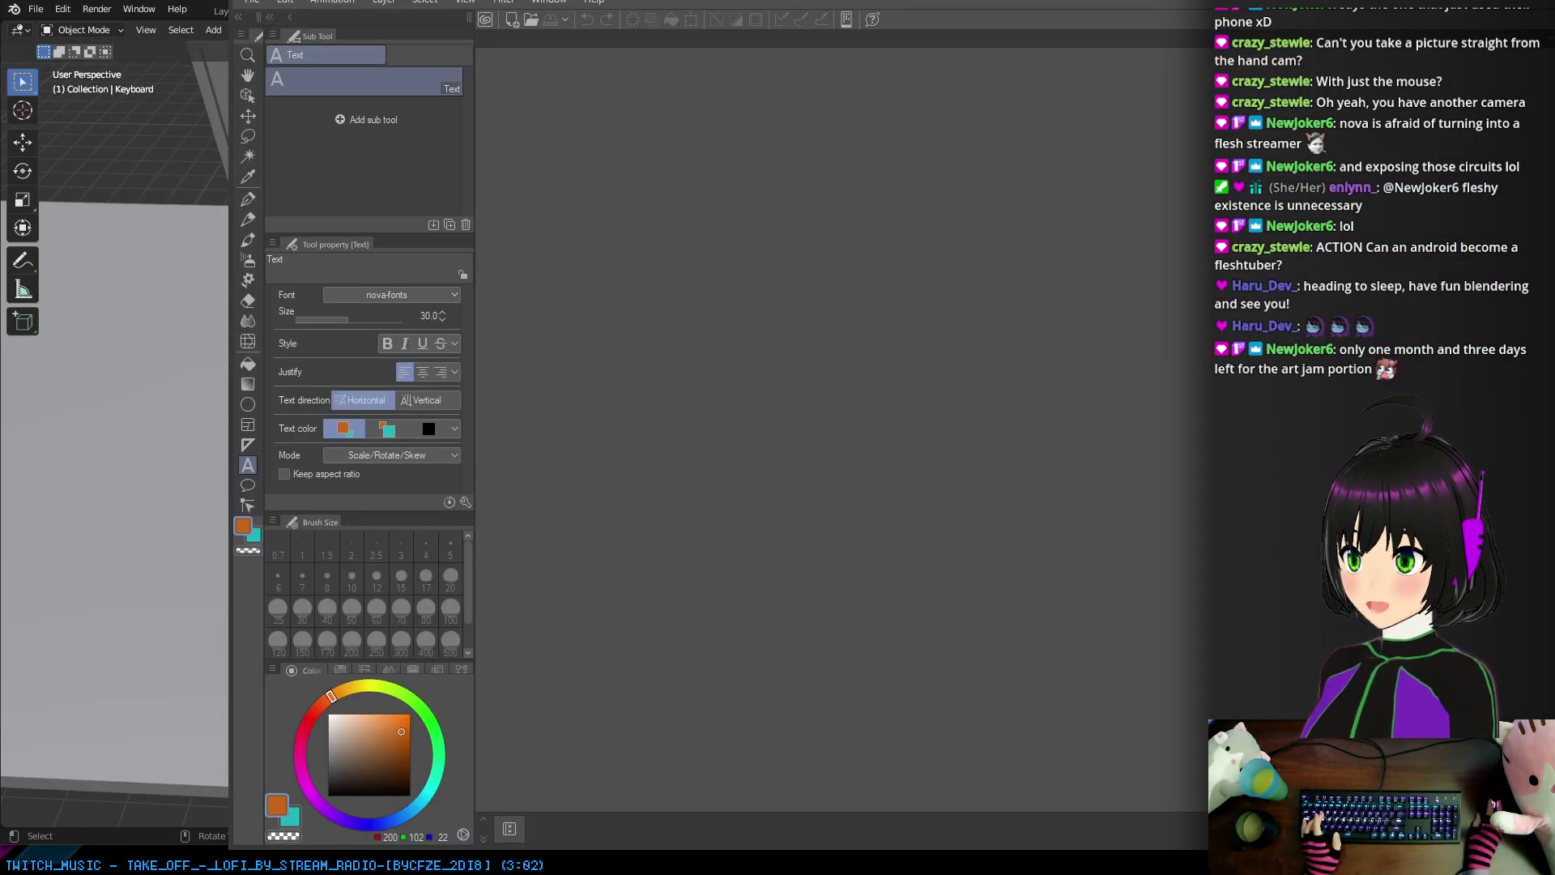
Step: Create a new Illustration canvas from the clipboard's top-down desk photo
left_click(6, 3)
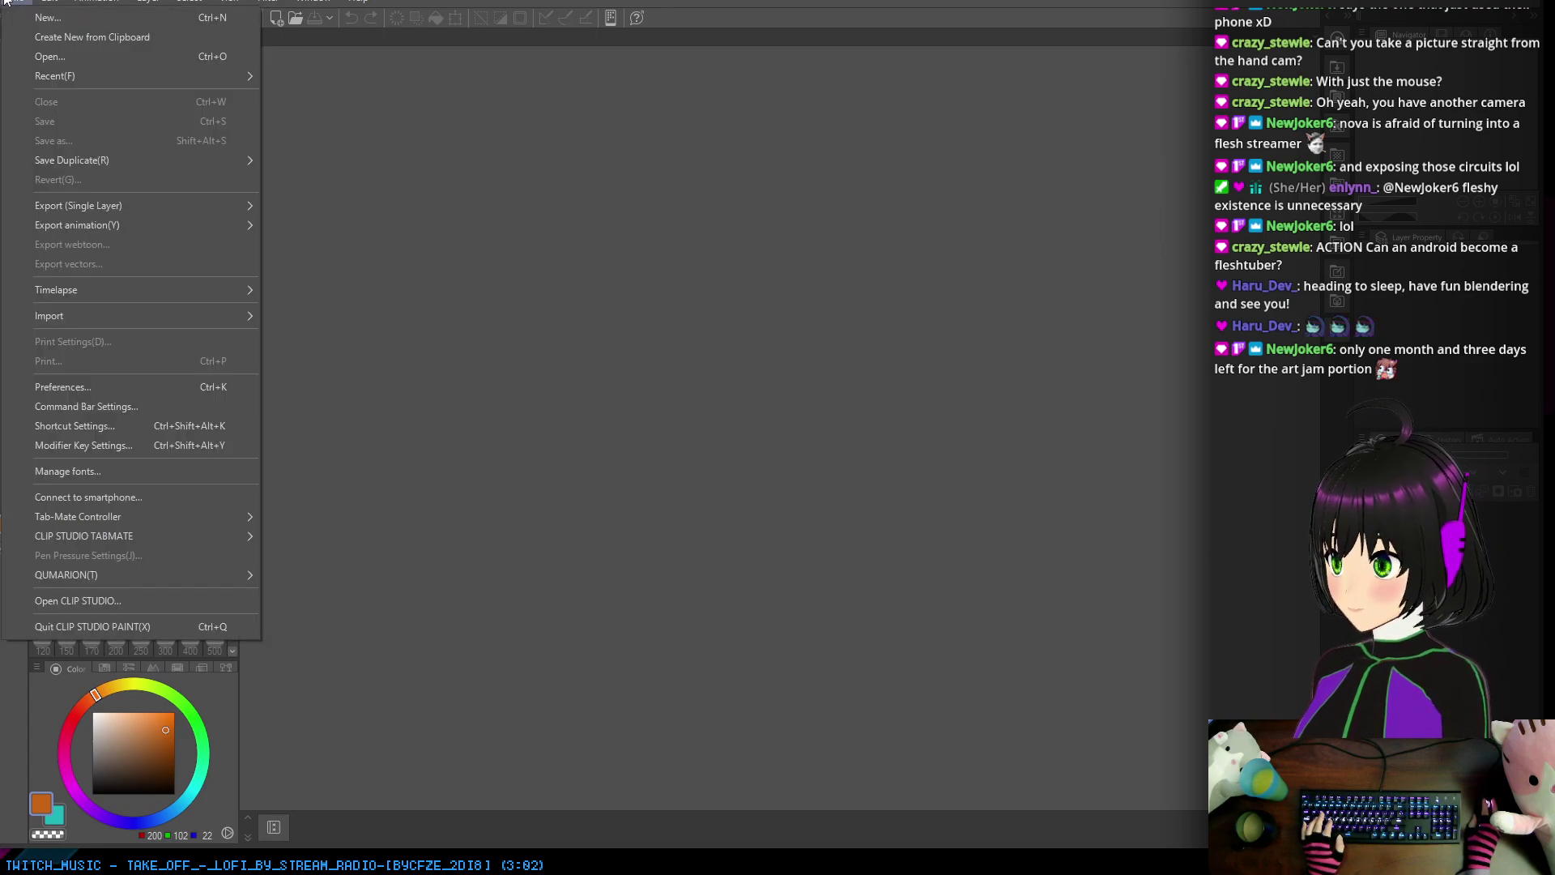
left_click(48, 17)
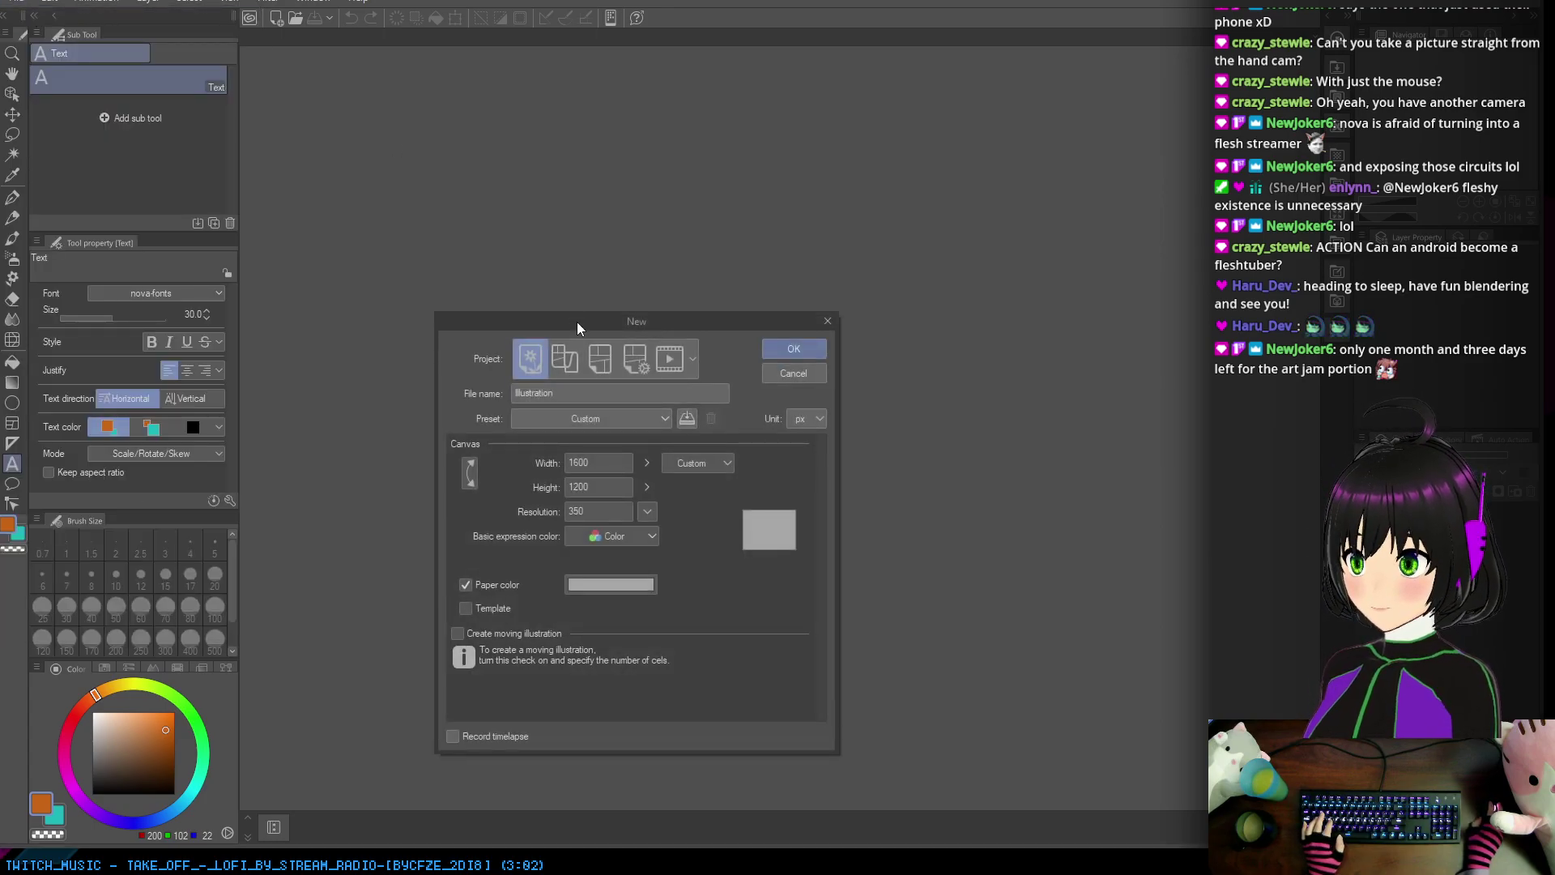
left_click(697, 467)
left_click(698, 466)
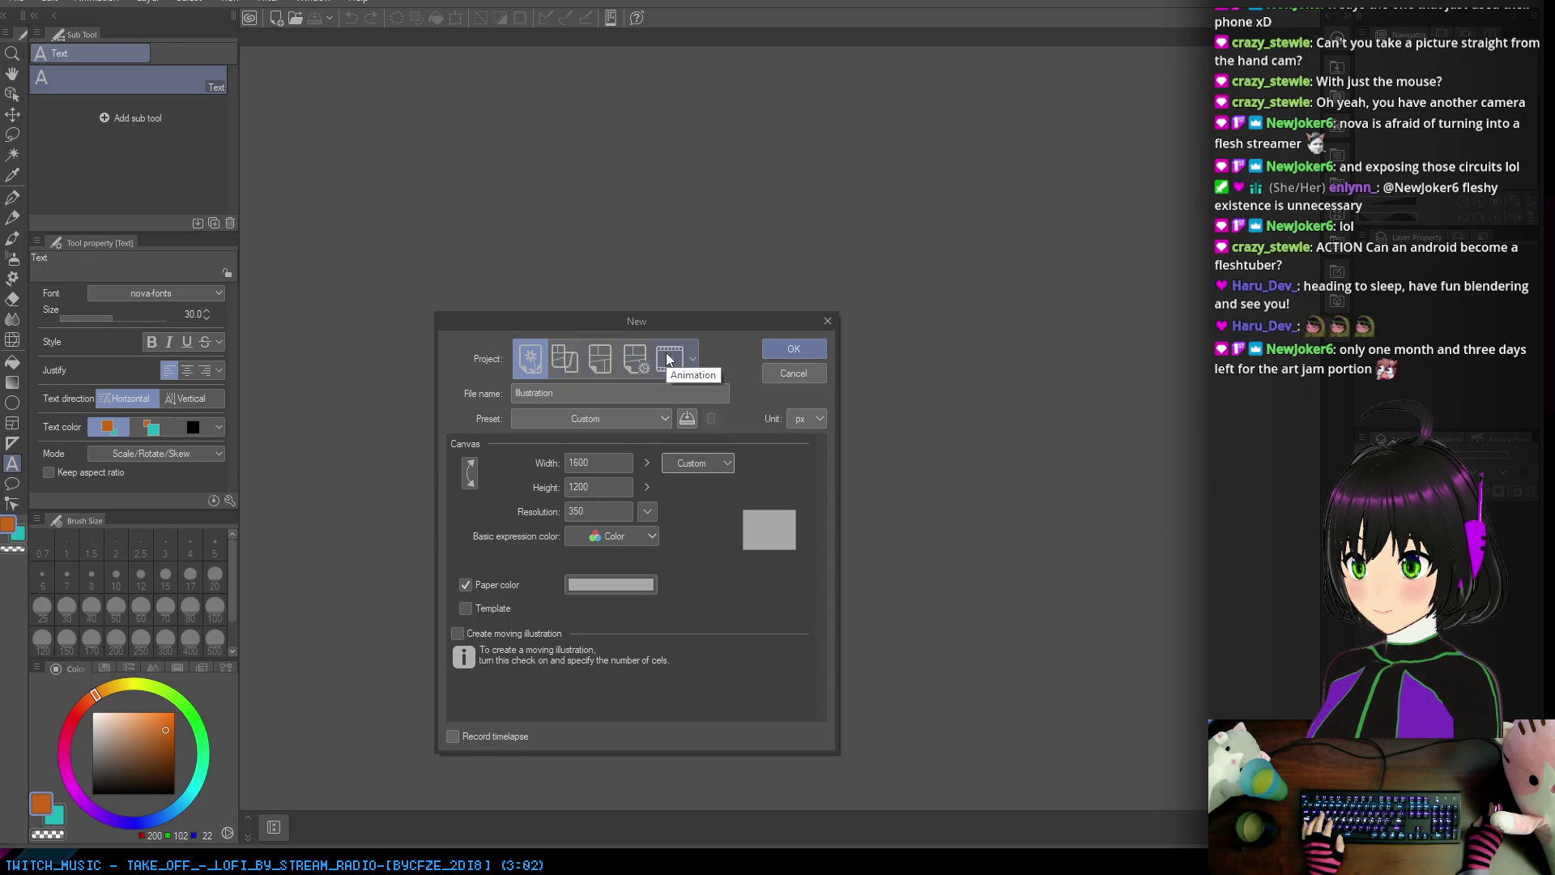
left_click(792, 373)
left_click(12, 2)
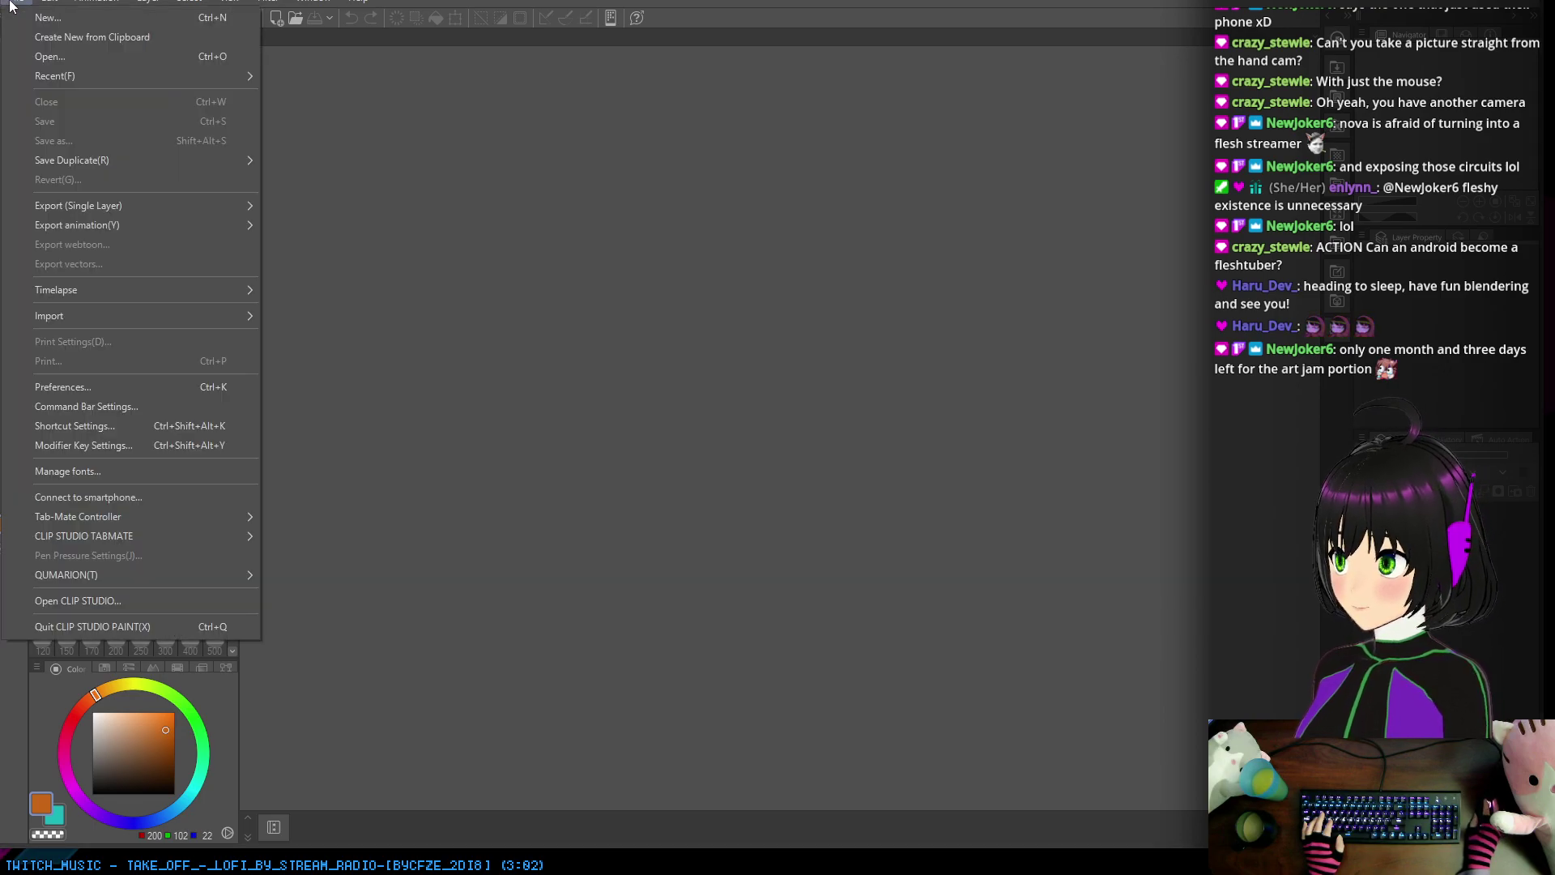
left_click(89, 36)
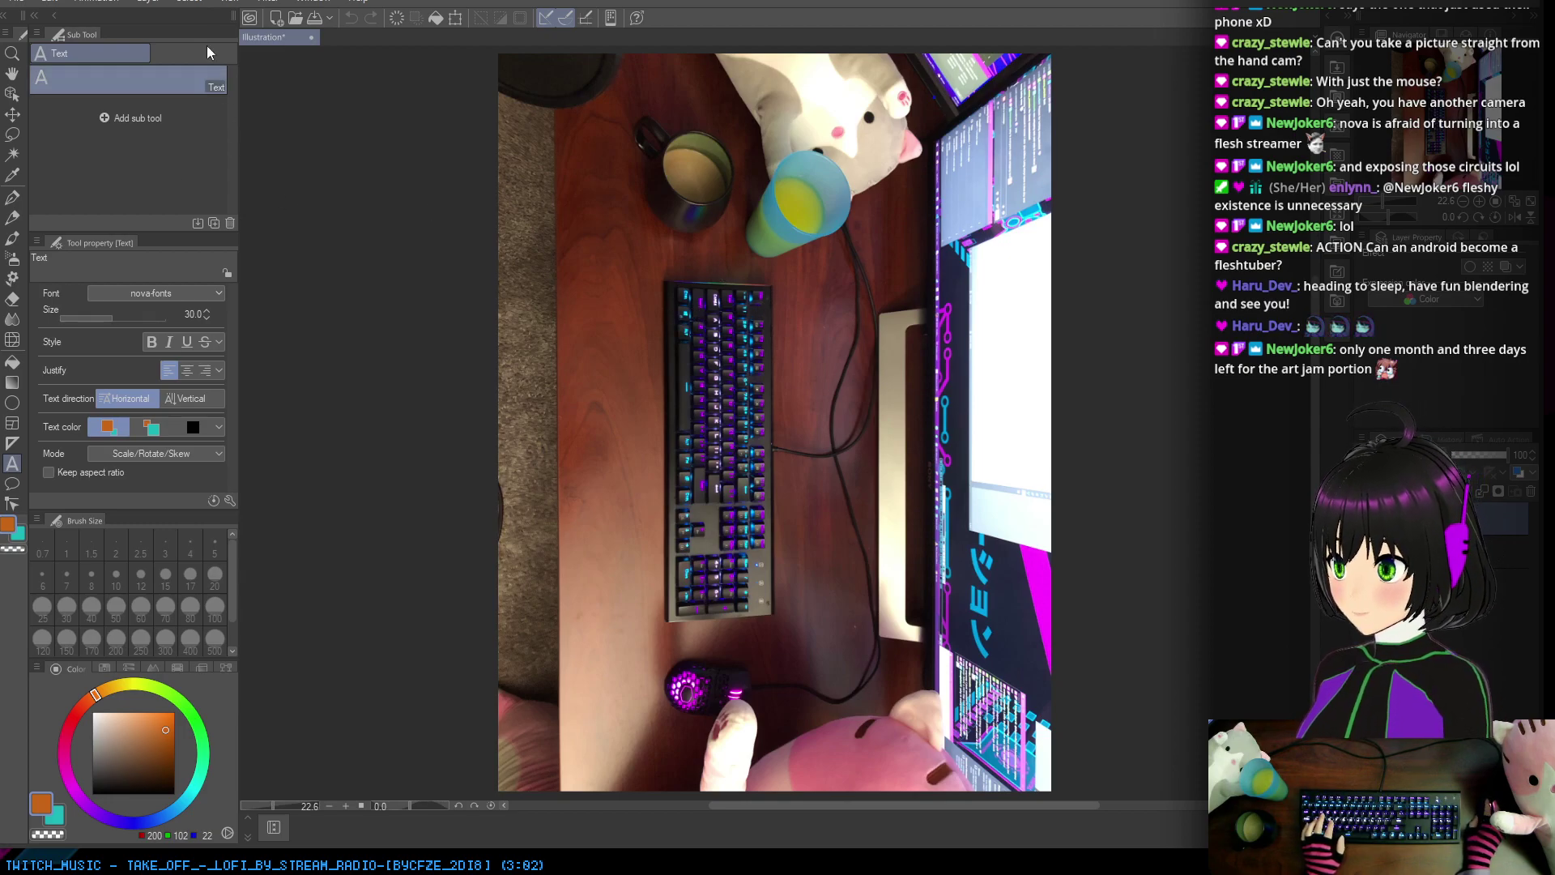
Step: Rotate the desk photo canvas 90° counterclockwise so the keyboard lies horizontal
left_click(53, 3)
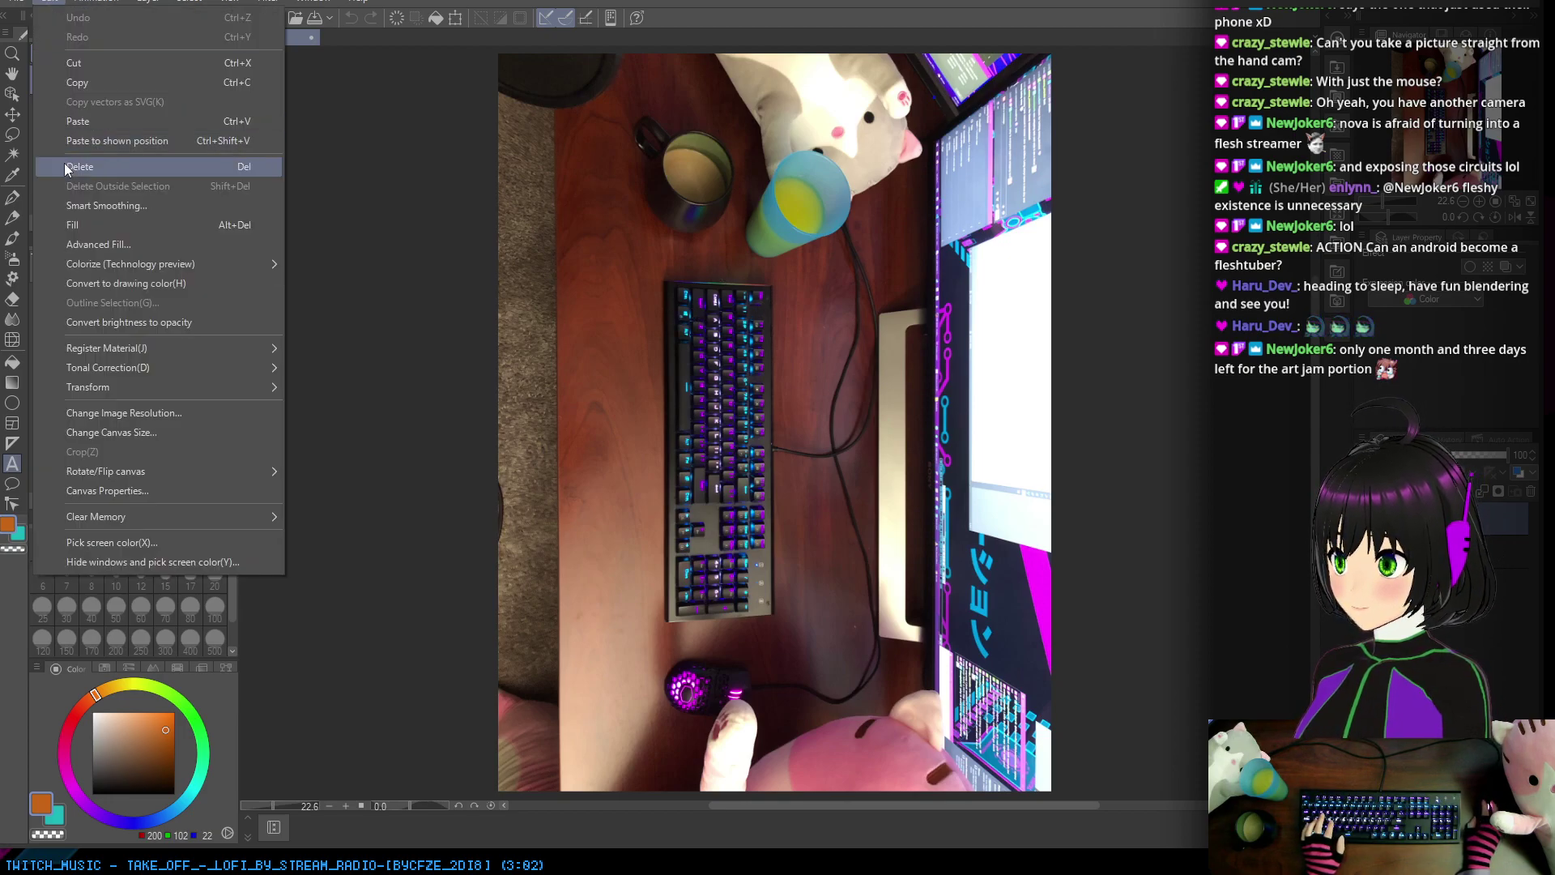
mouse_move(122, 471)
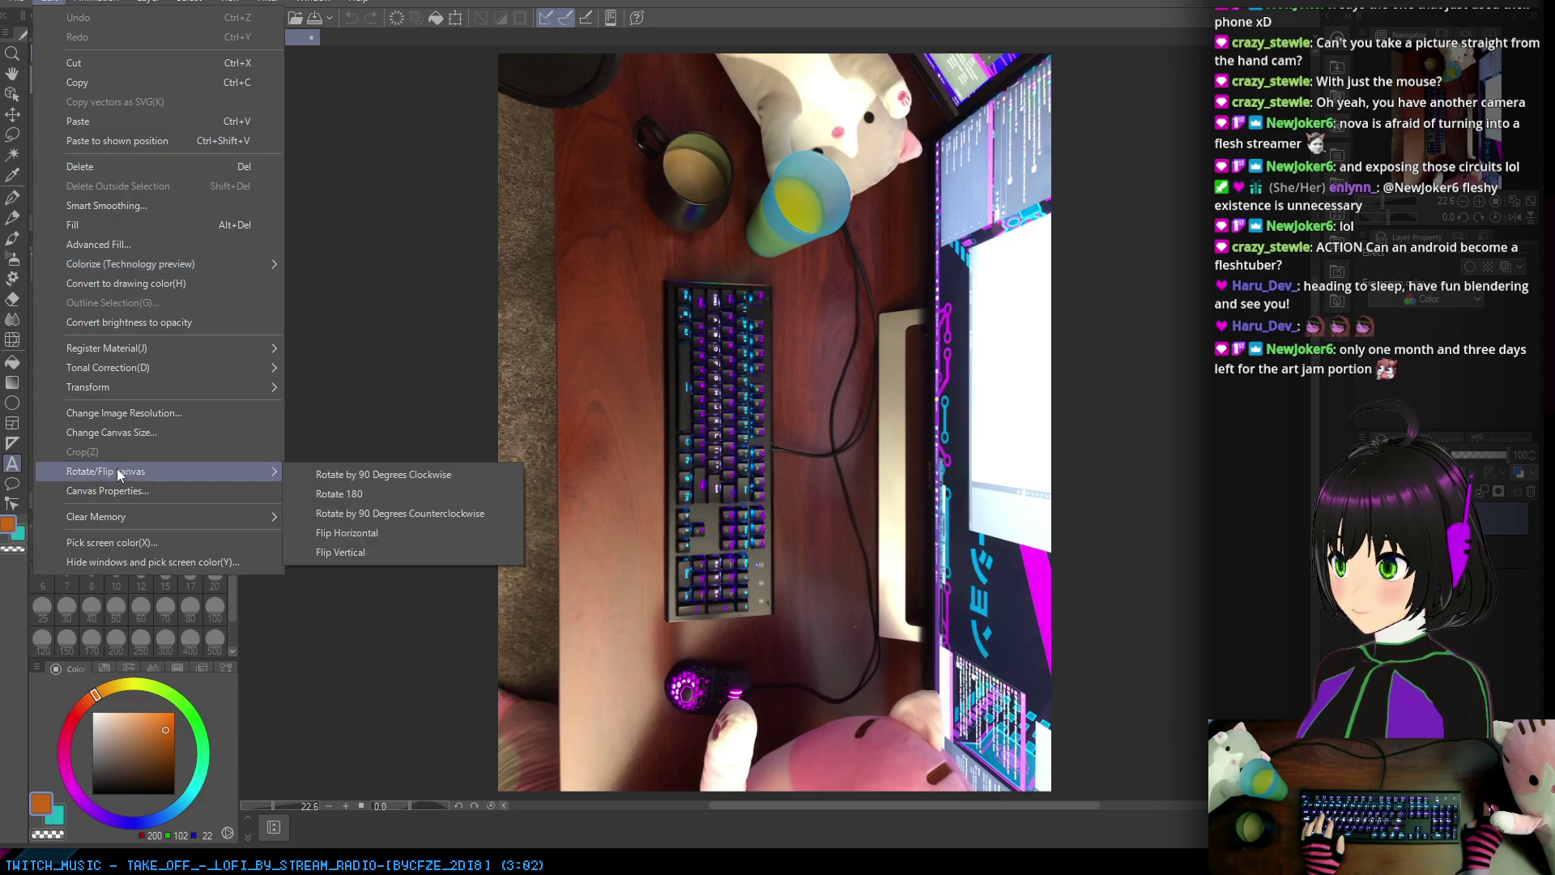
left_click(366, 513)
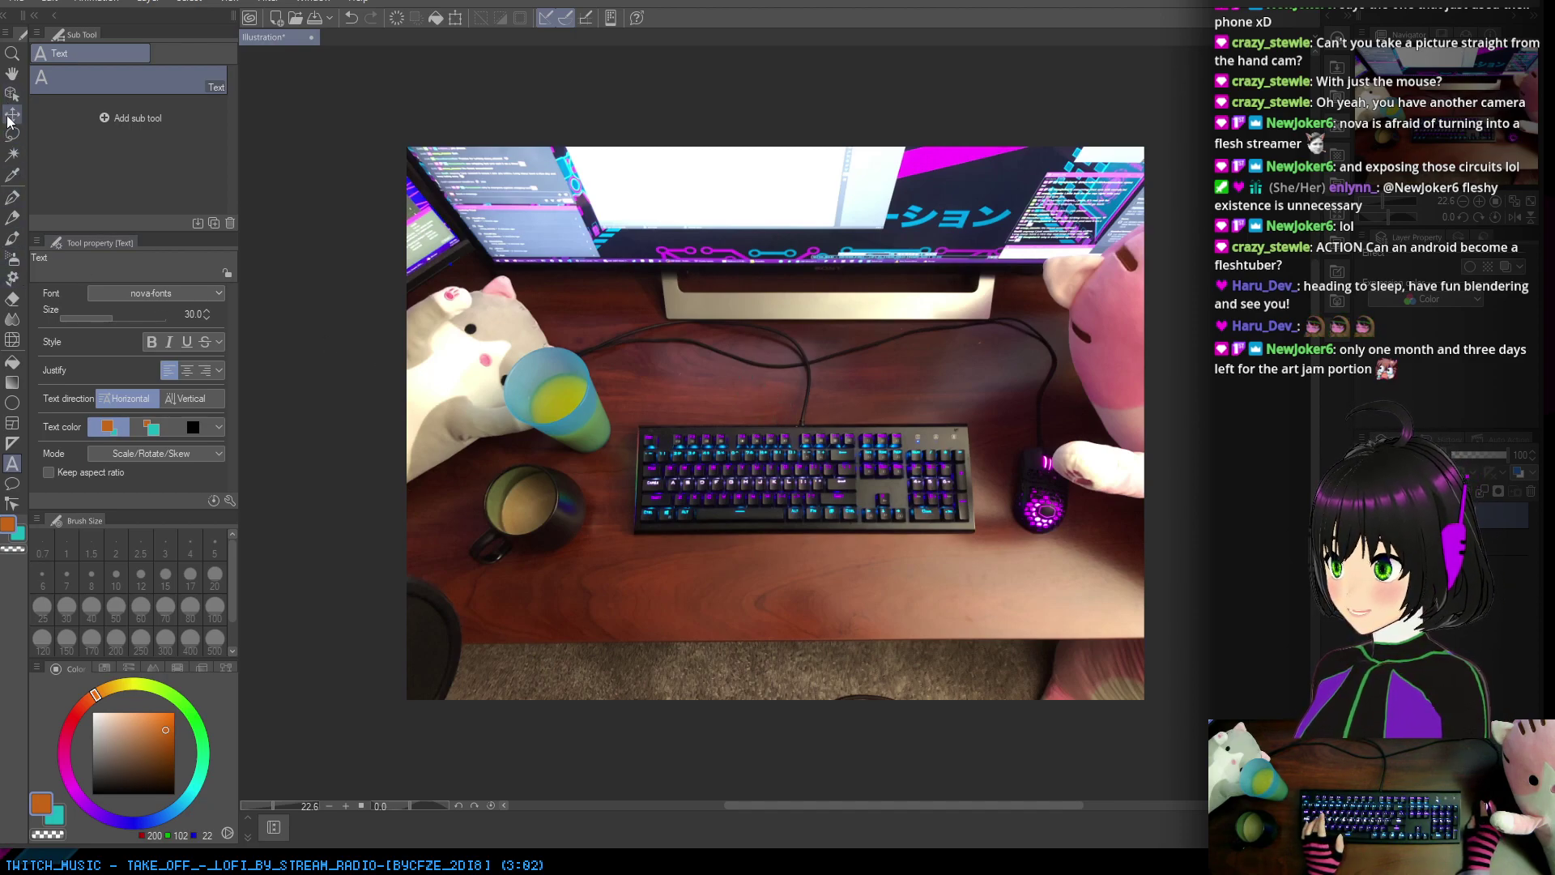
left_click(49, 3)
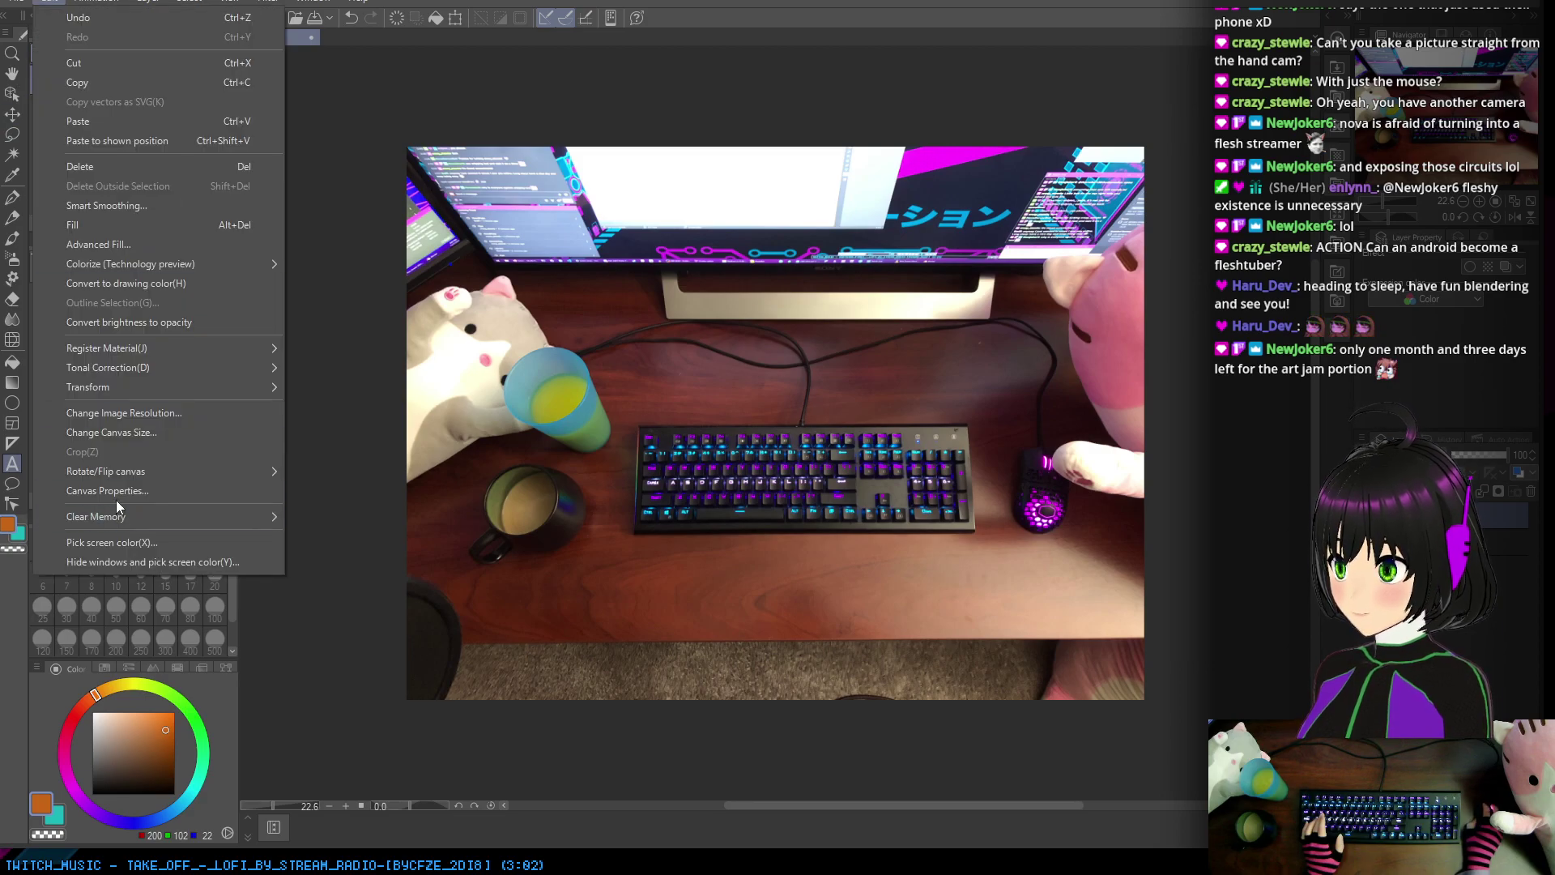
left_click(119, 432)
Step: Crop the canvas edges in around the keyboard, leaving a thin wood border, and confirm
left_click_drag(405, 422, 630, 423)
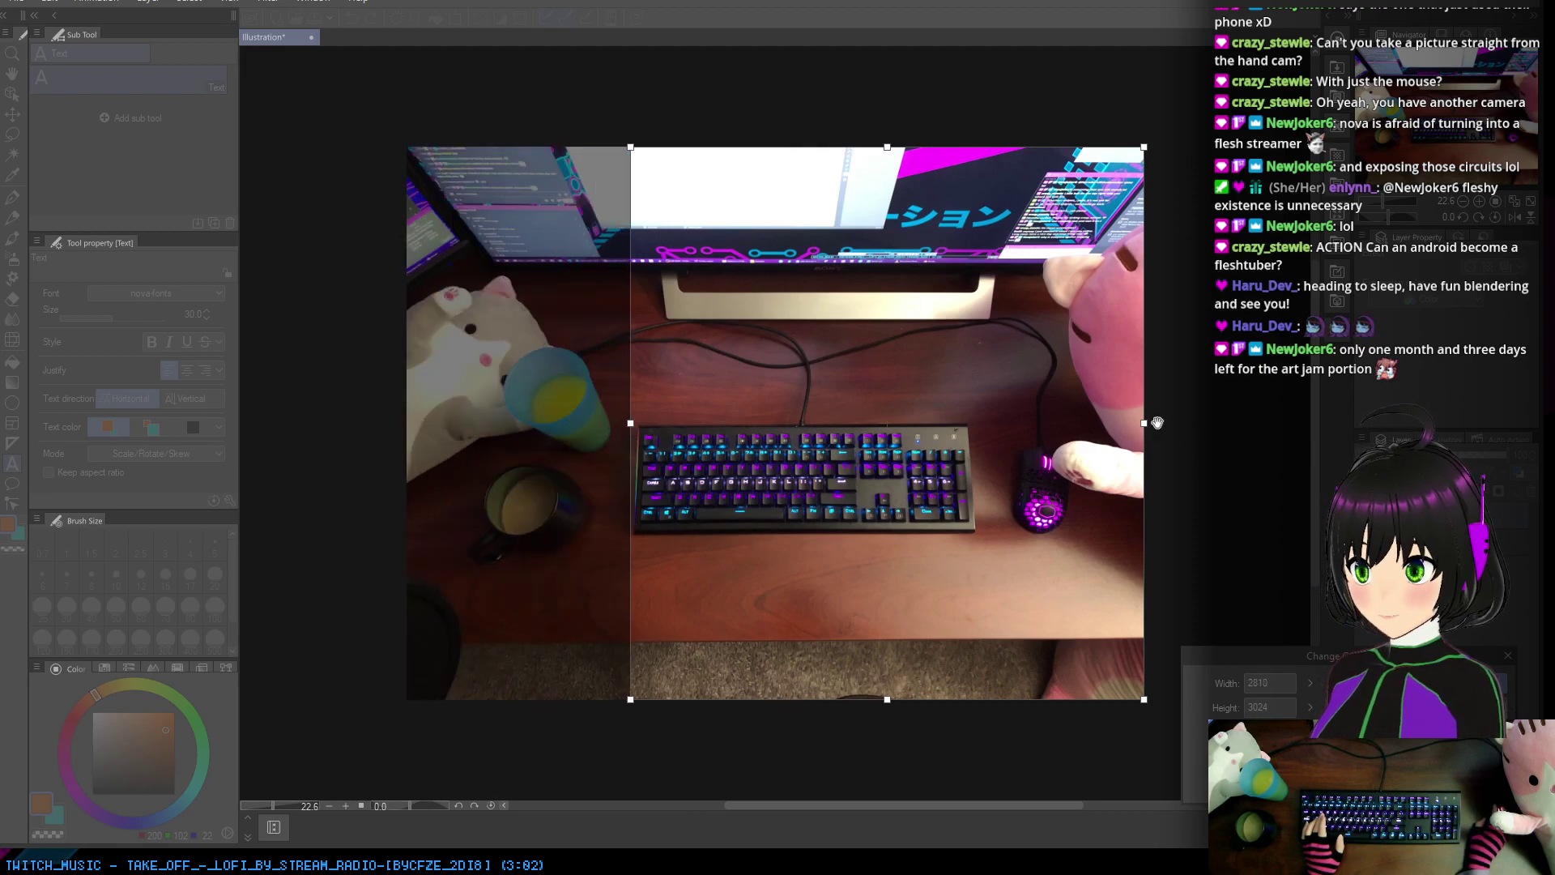
left_click_drag(1145, 422, 979, 408)
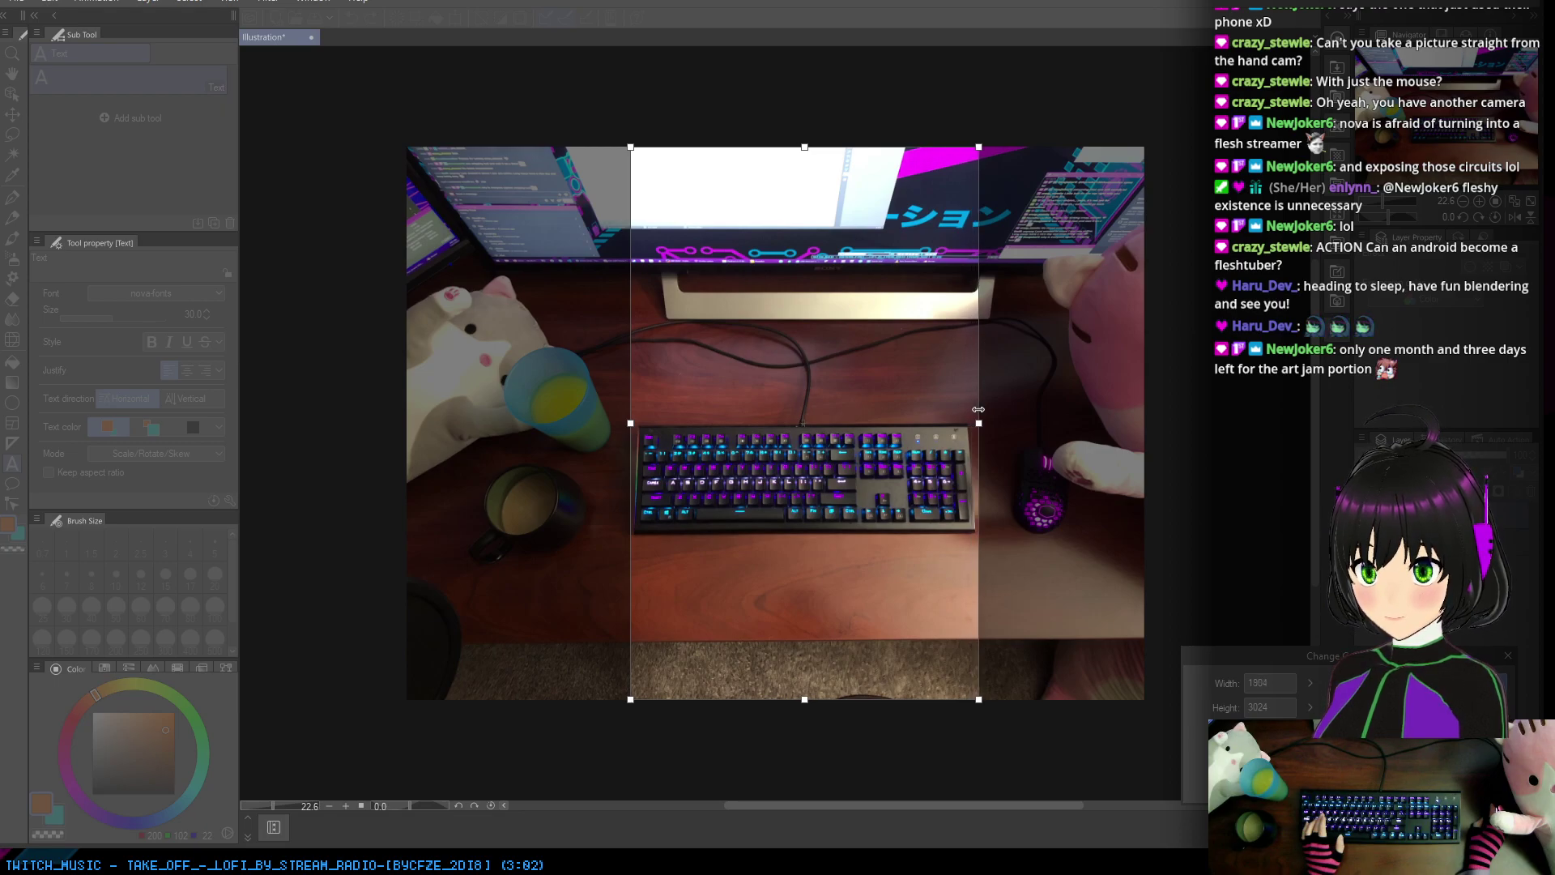
left_click_drag(804, 147, 806, 424)
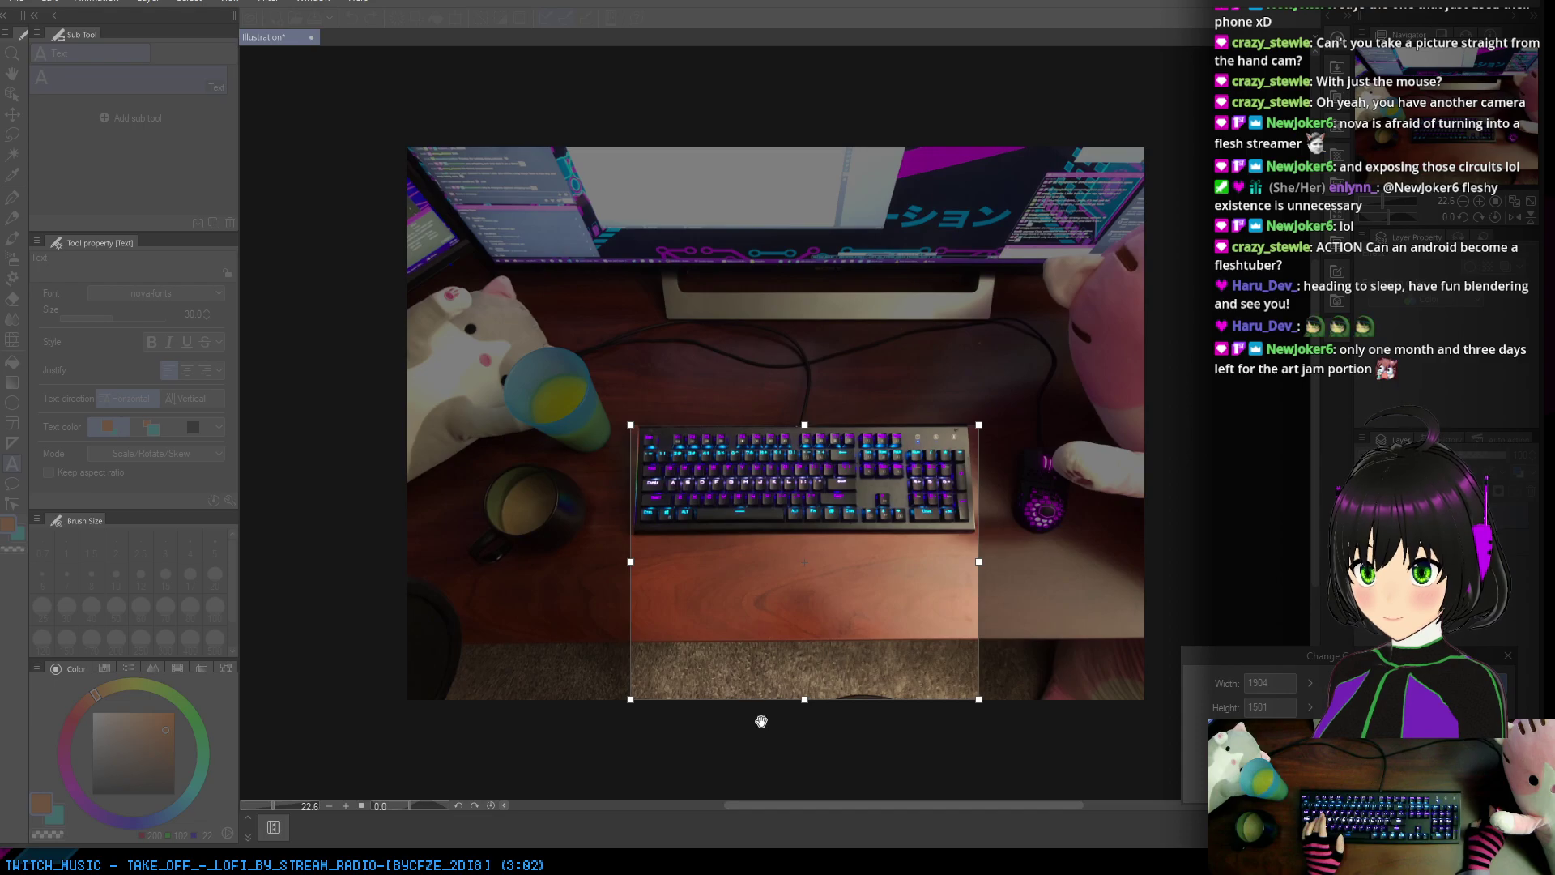
left_click_drag(805, 700, 825, 530)
scroll(830, 536, "up", 4)
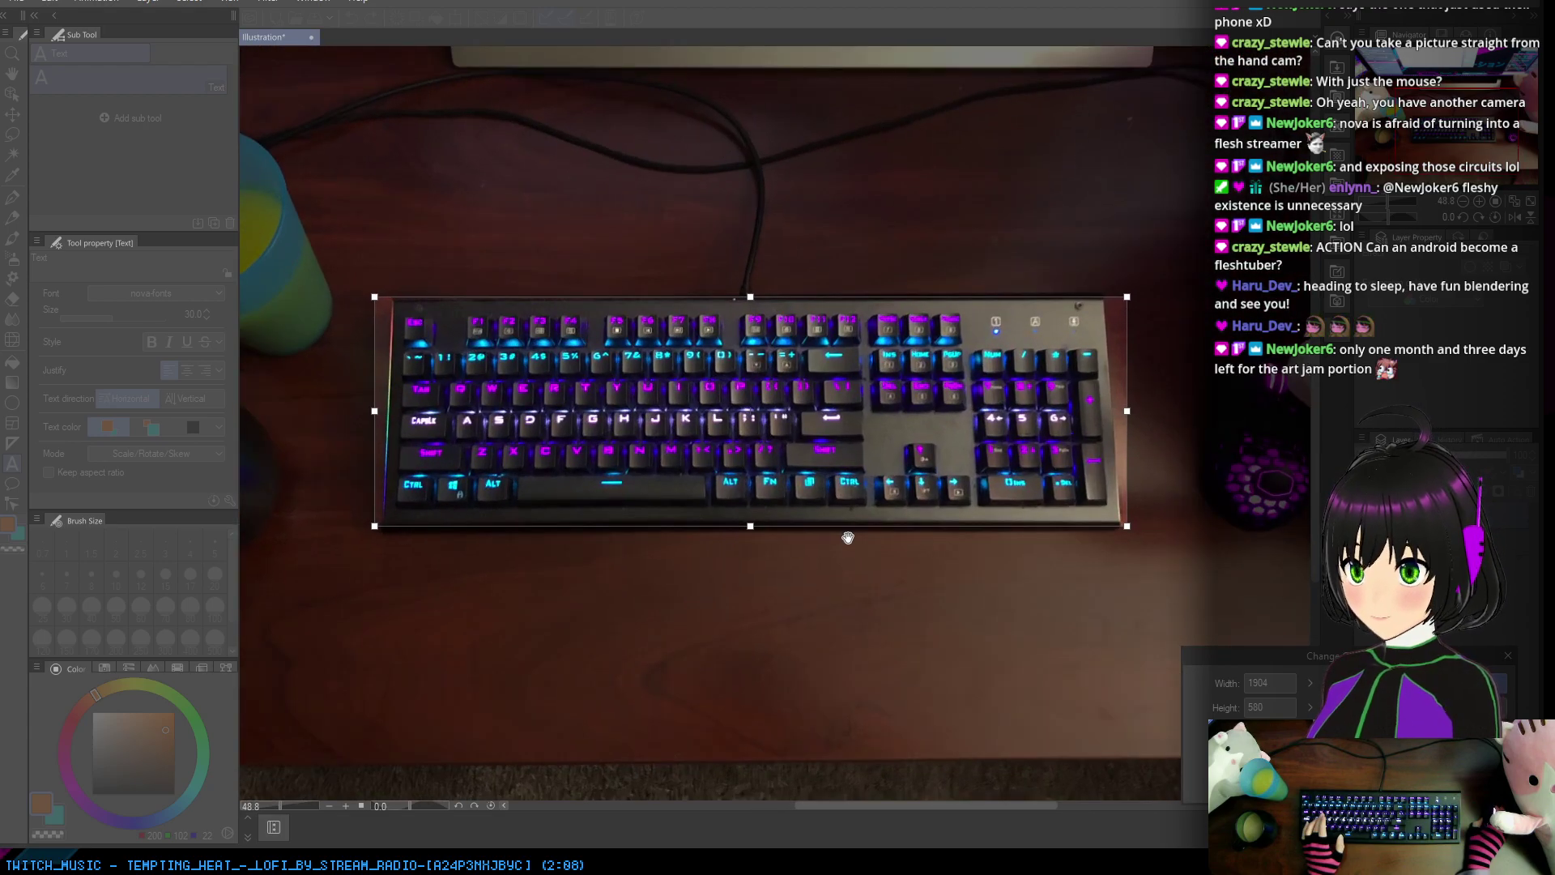
scroll(848, 537, "up", 1)
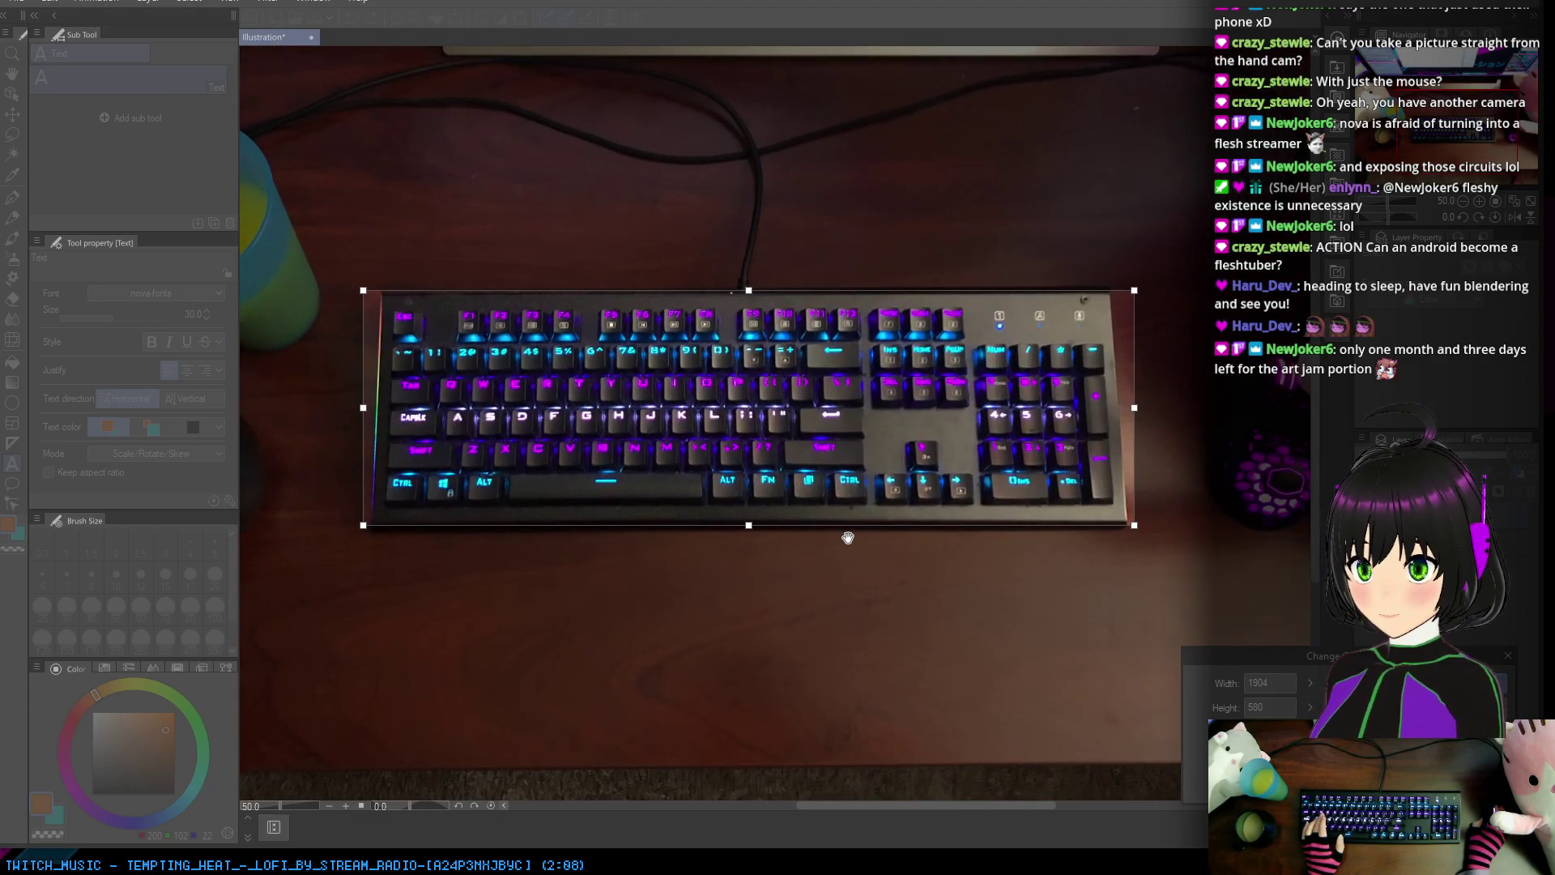
left_click_drag(749, 292, 749, 274)
left_click_drag(748, 525, 748, 547)
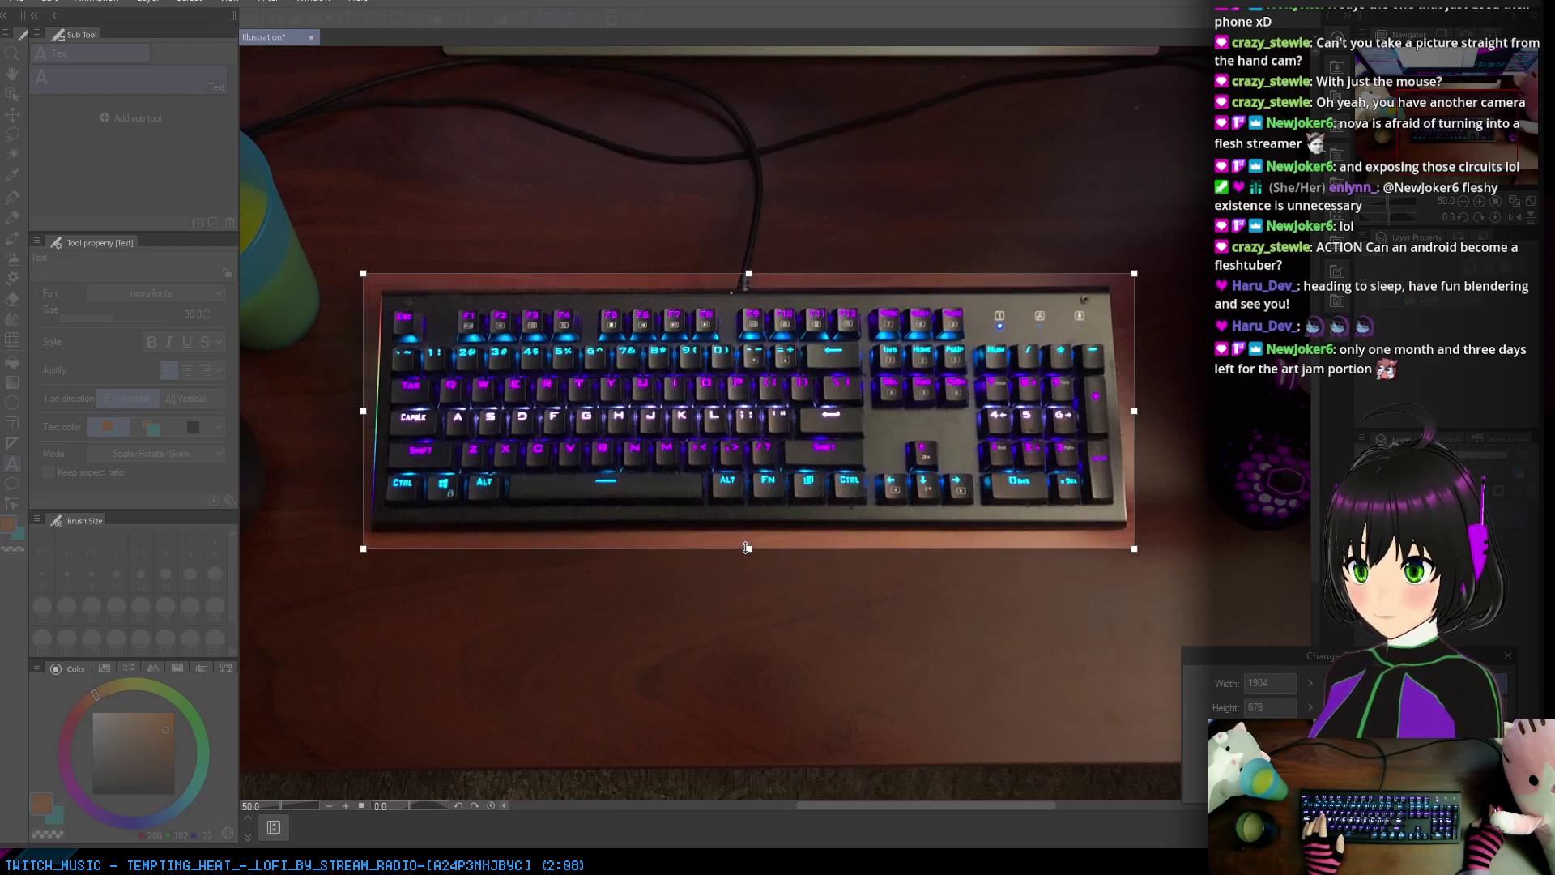
key("Return")
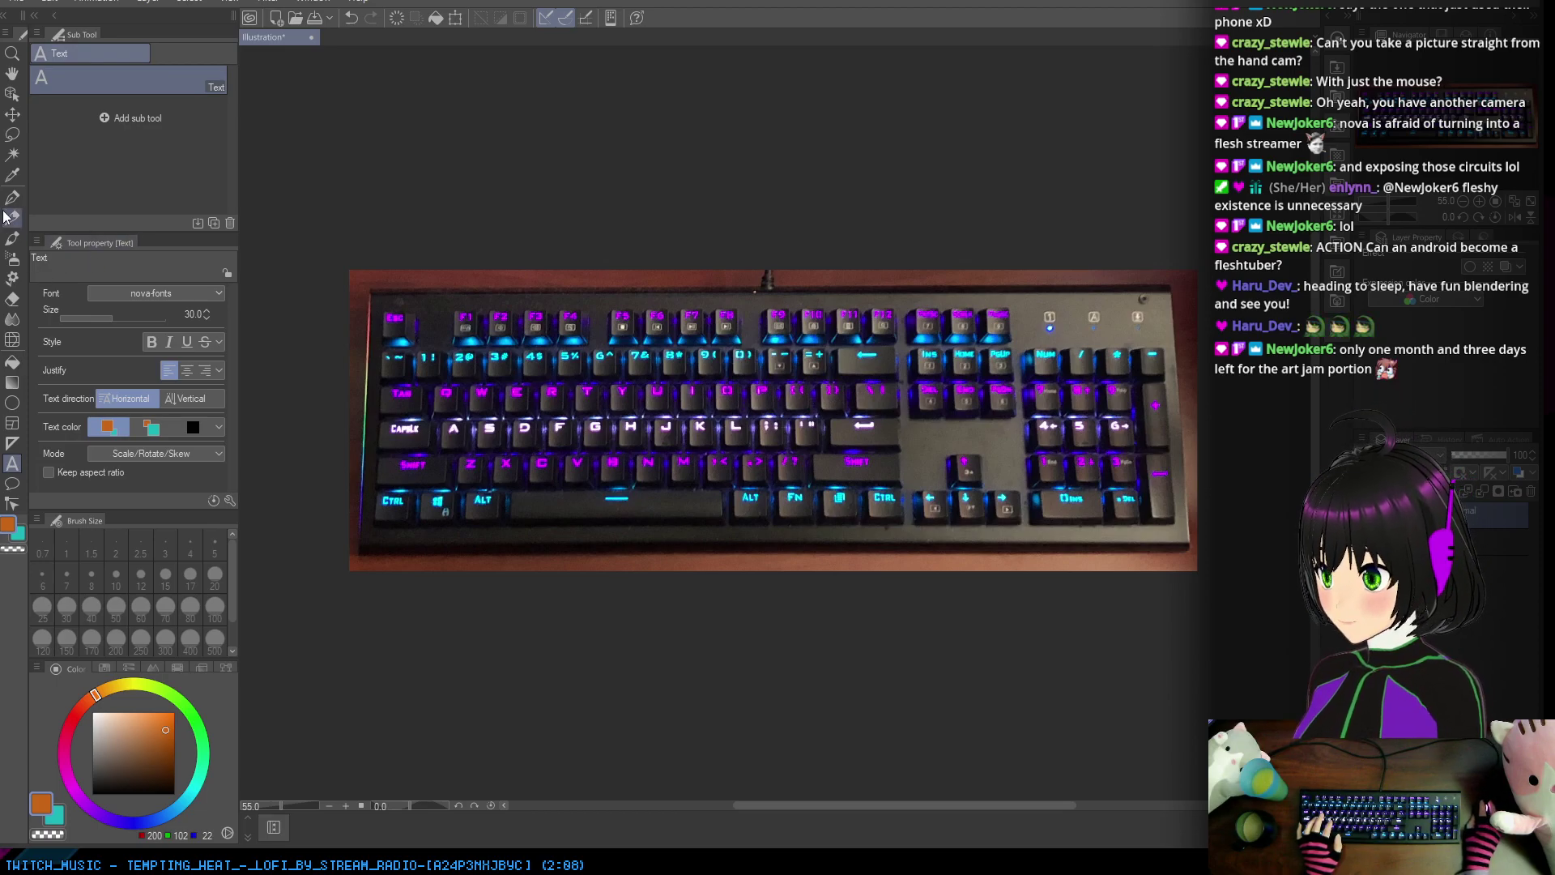
Step: Select the Liquify tool and compare the crop against the full photo with undo and redo
left_click(14, 342)
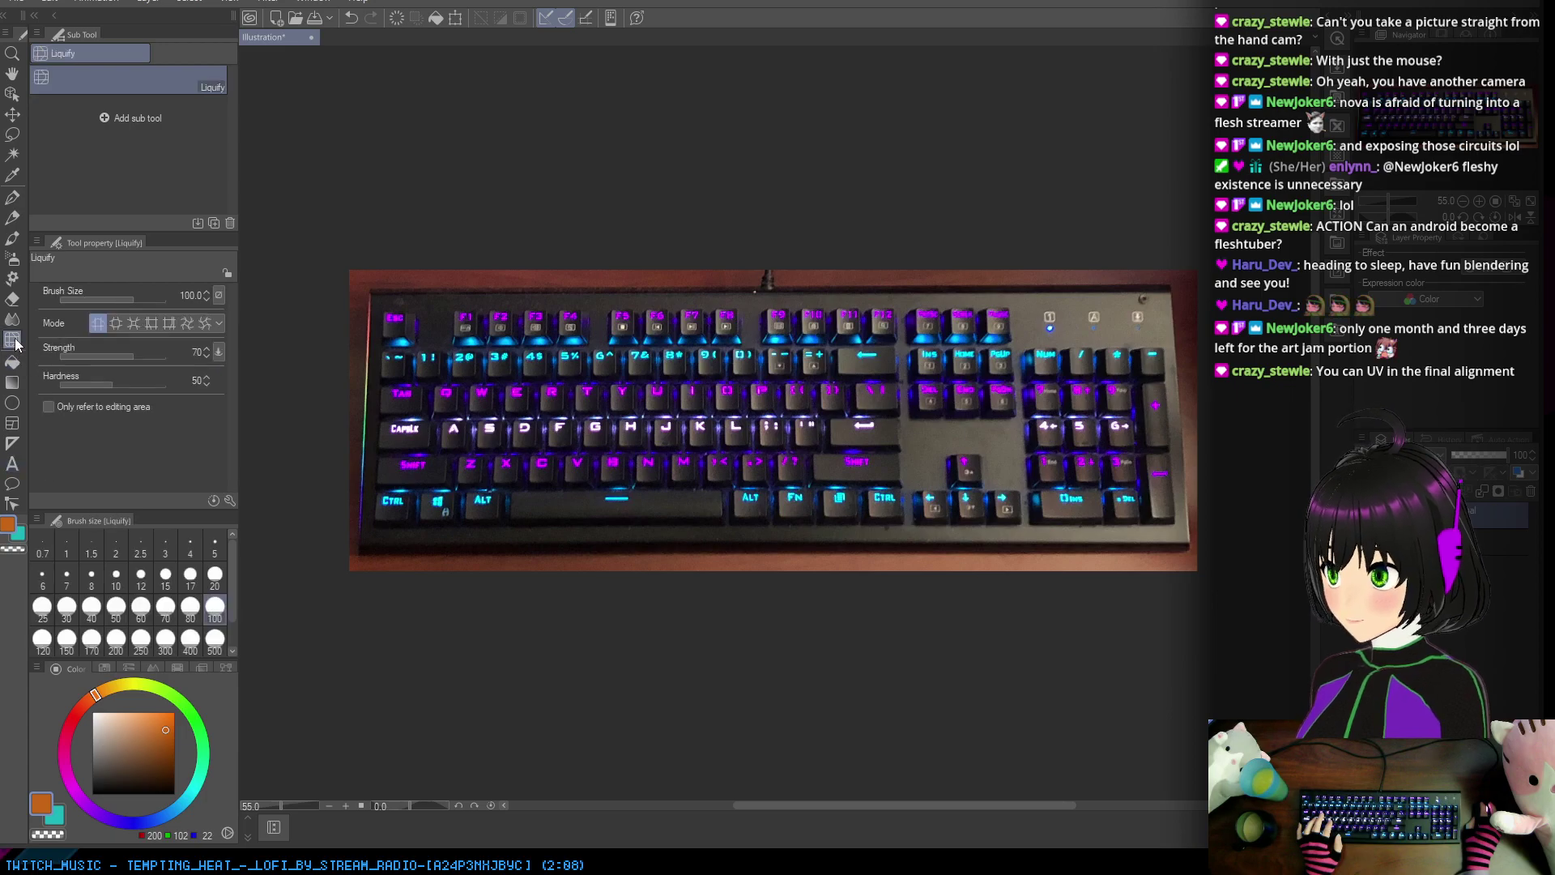
key("ctrl+z")
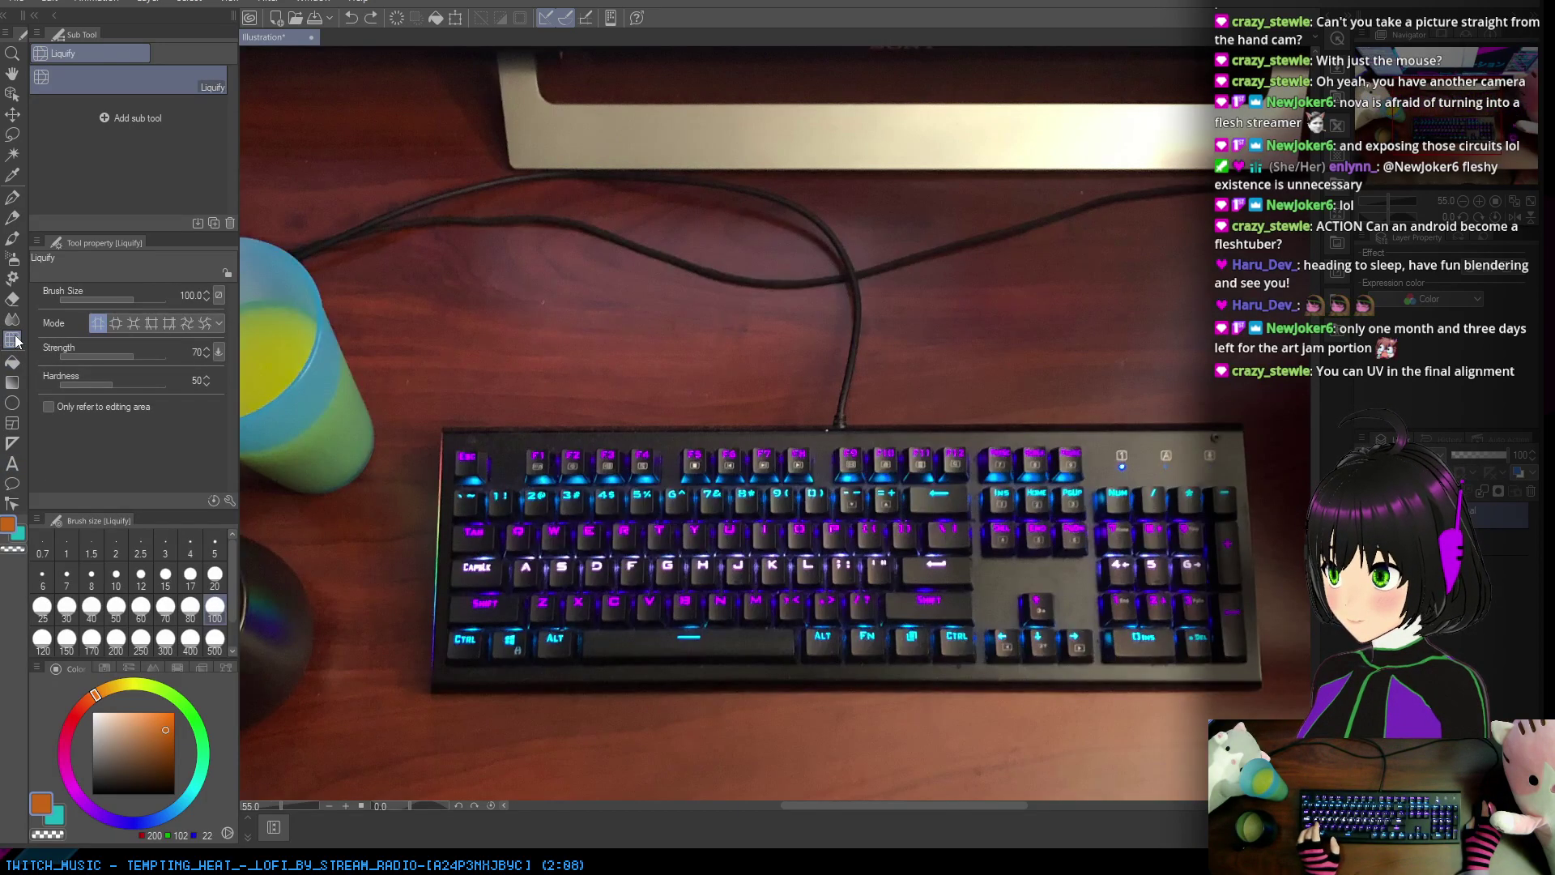
key("ctrl+y")
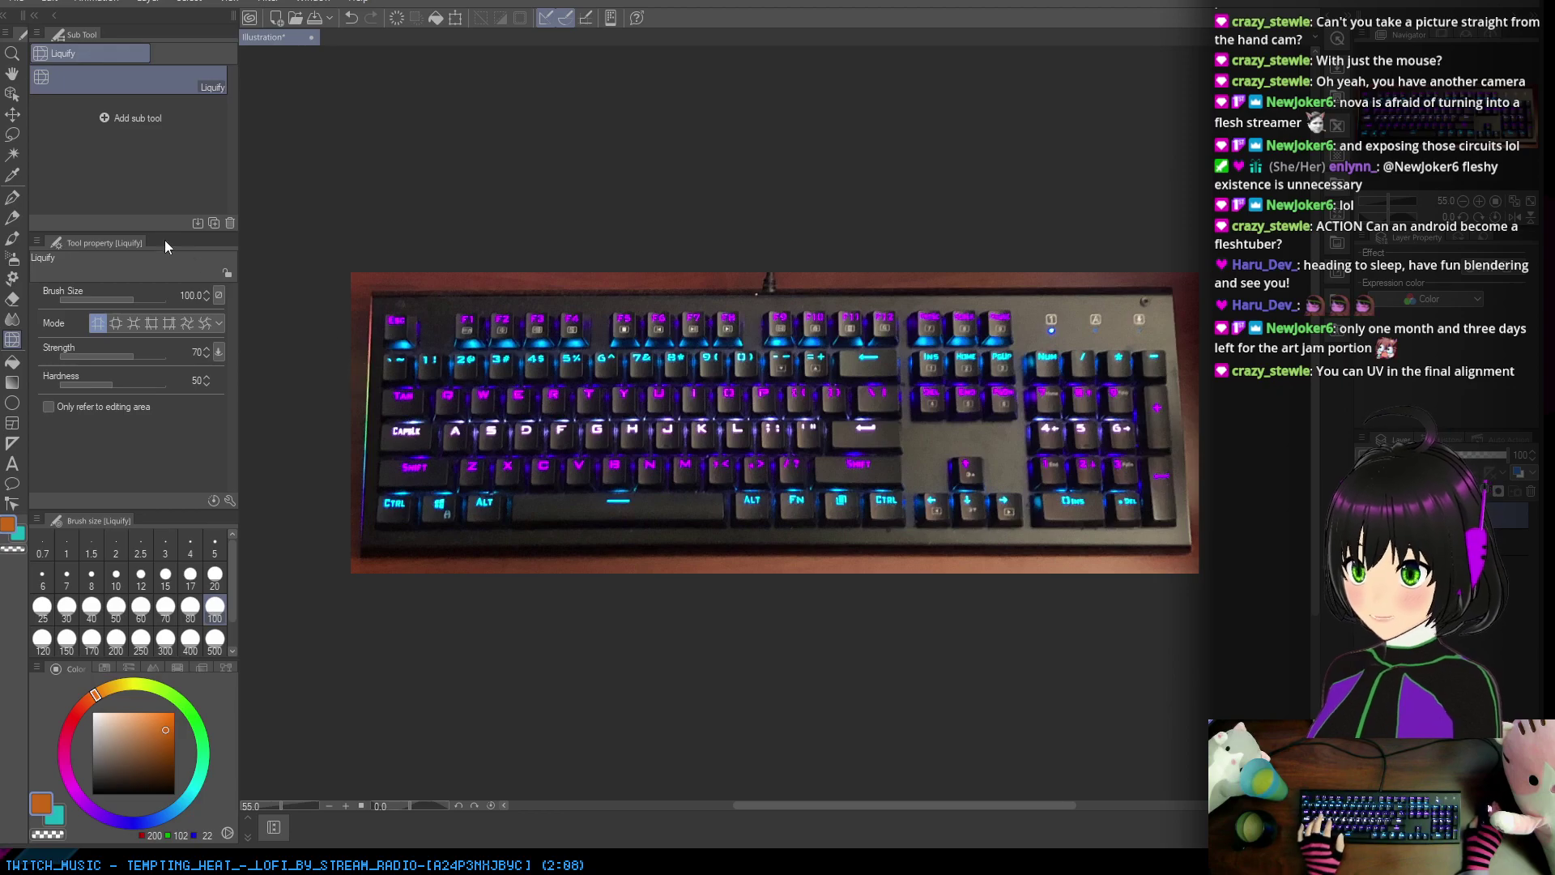
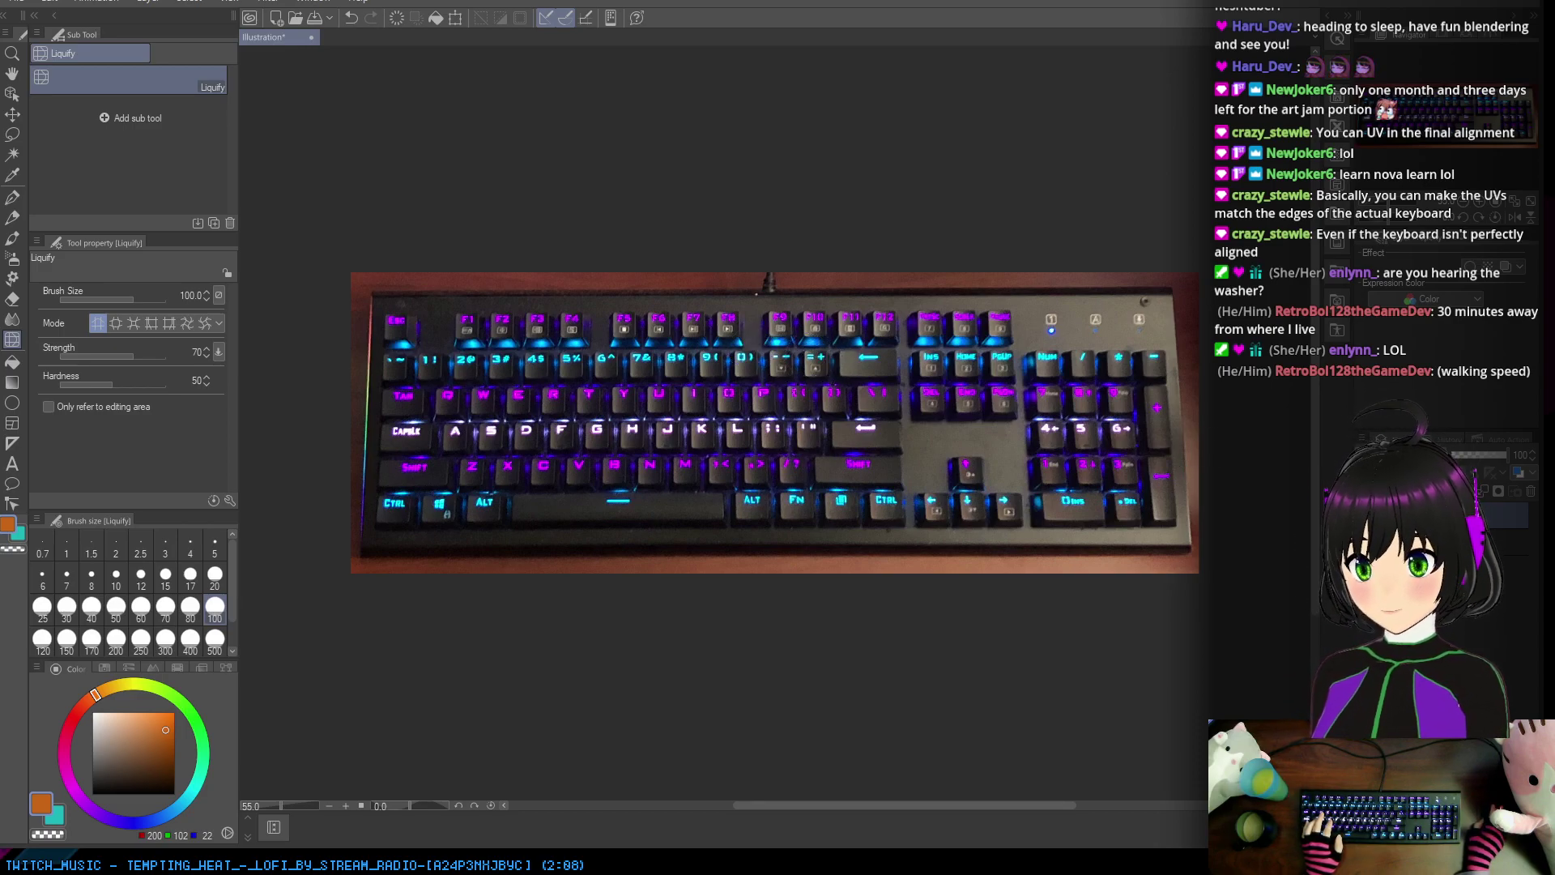
Step: Start Save As and navigate to the C:\Projects\chill-vibes-jam-3 folder
left_click(44, 4)
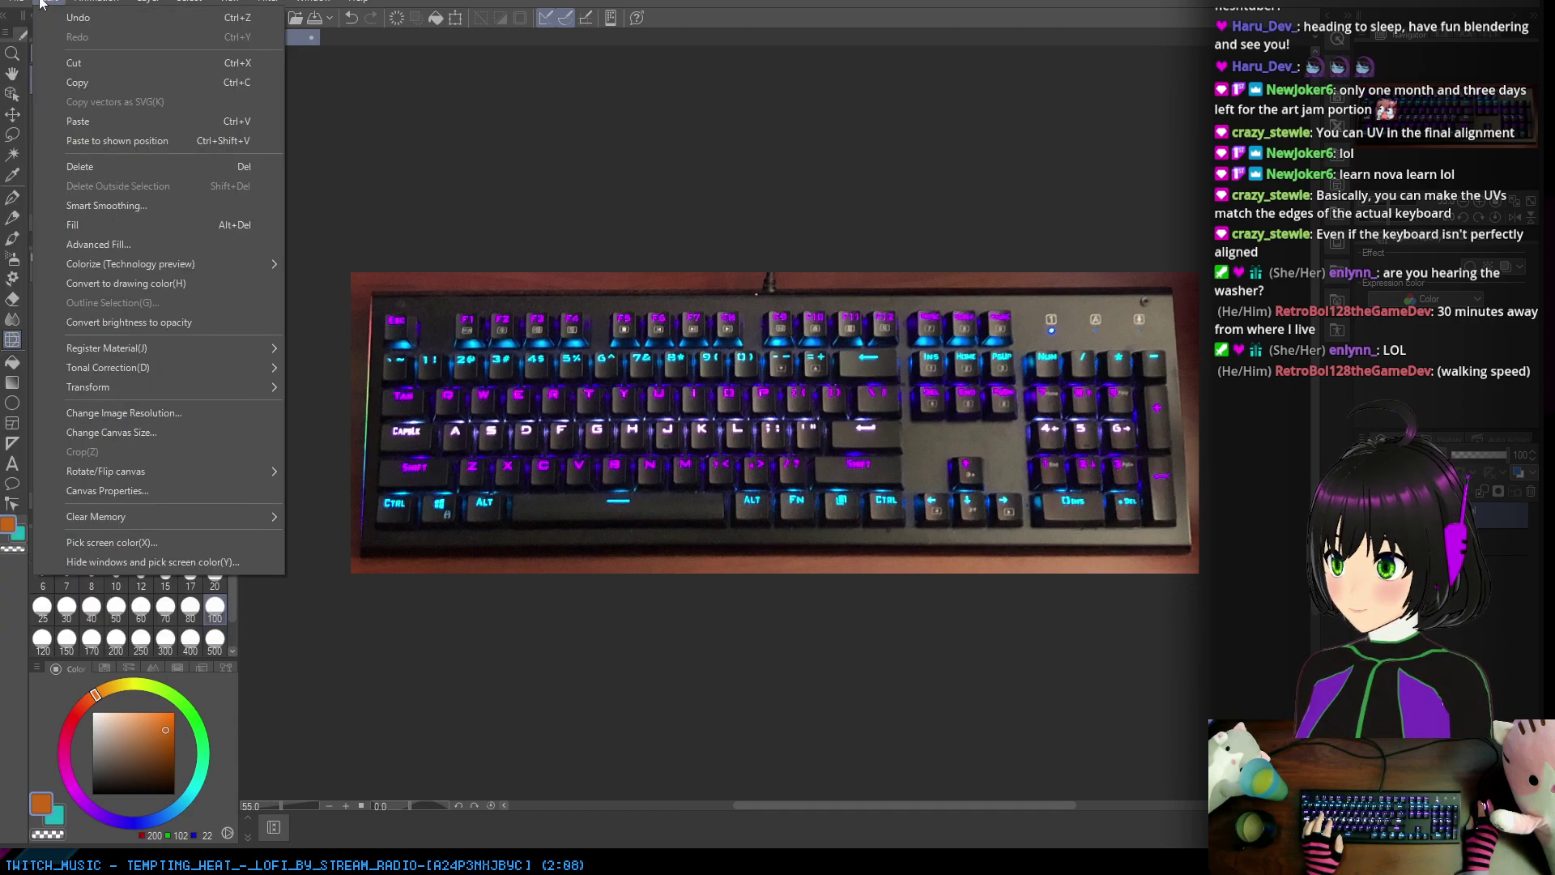
left_click(44, 4)
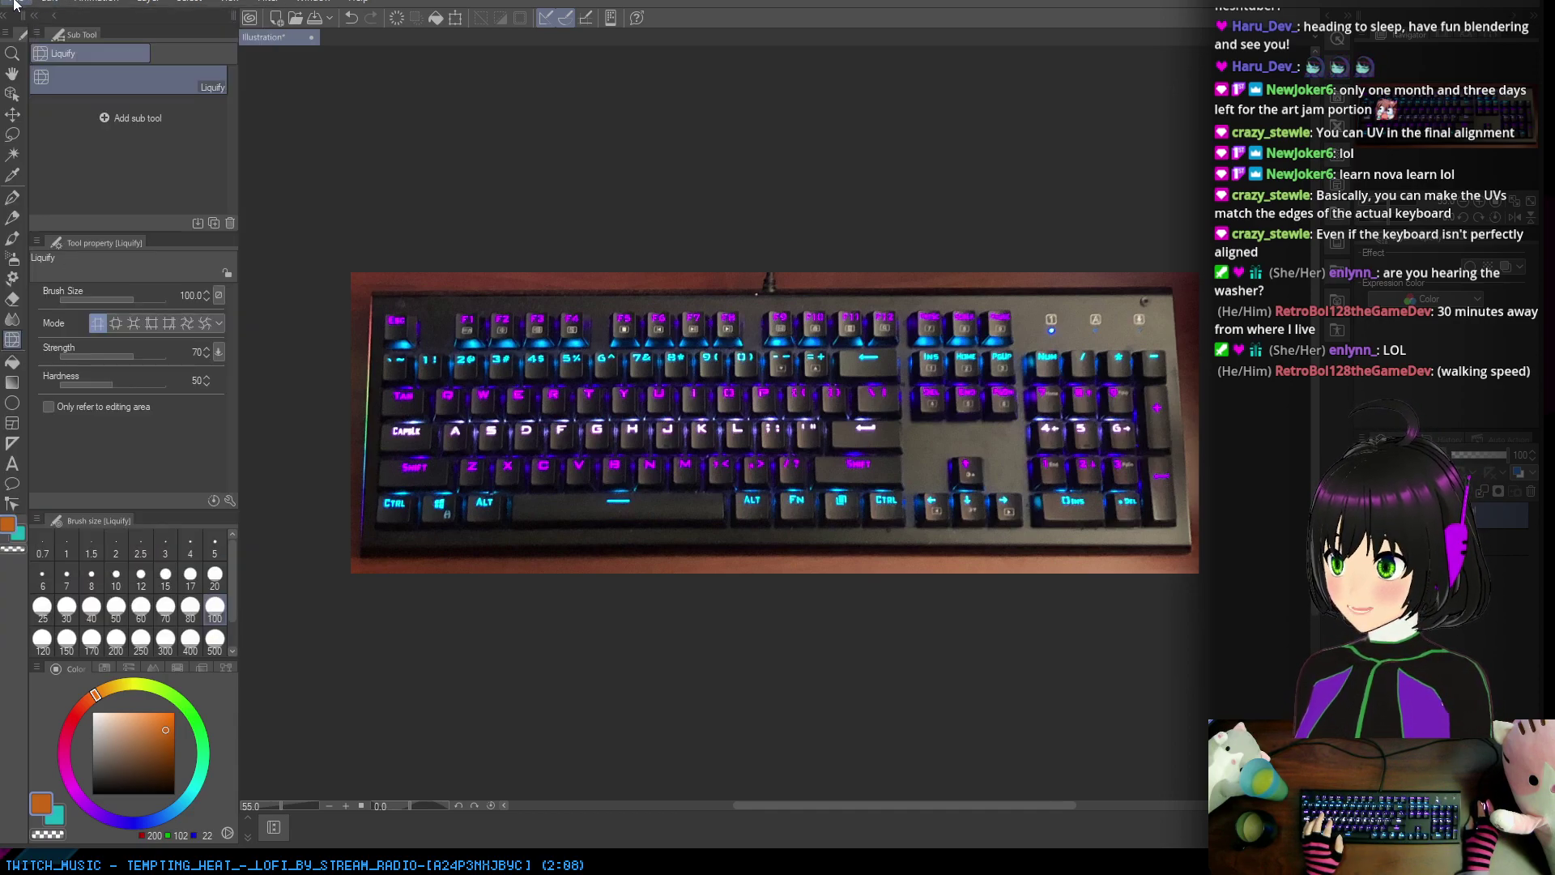
left_click(15, 4)
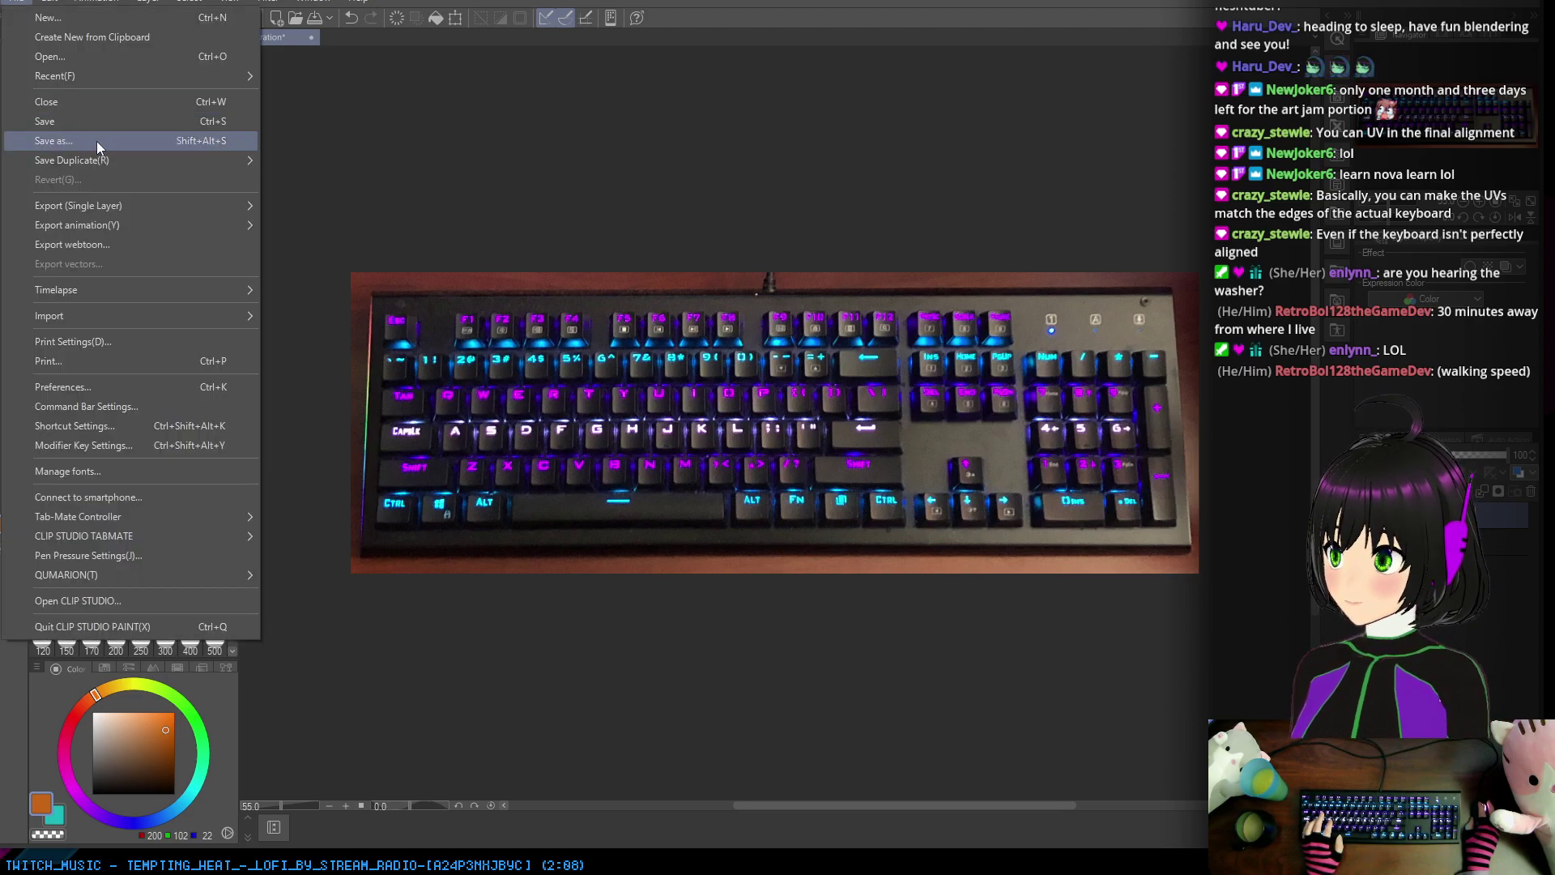
left_click(54, 141)
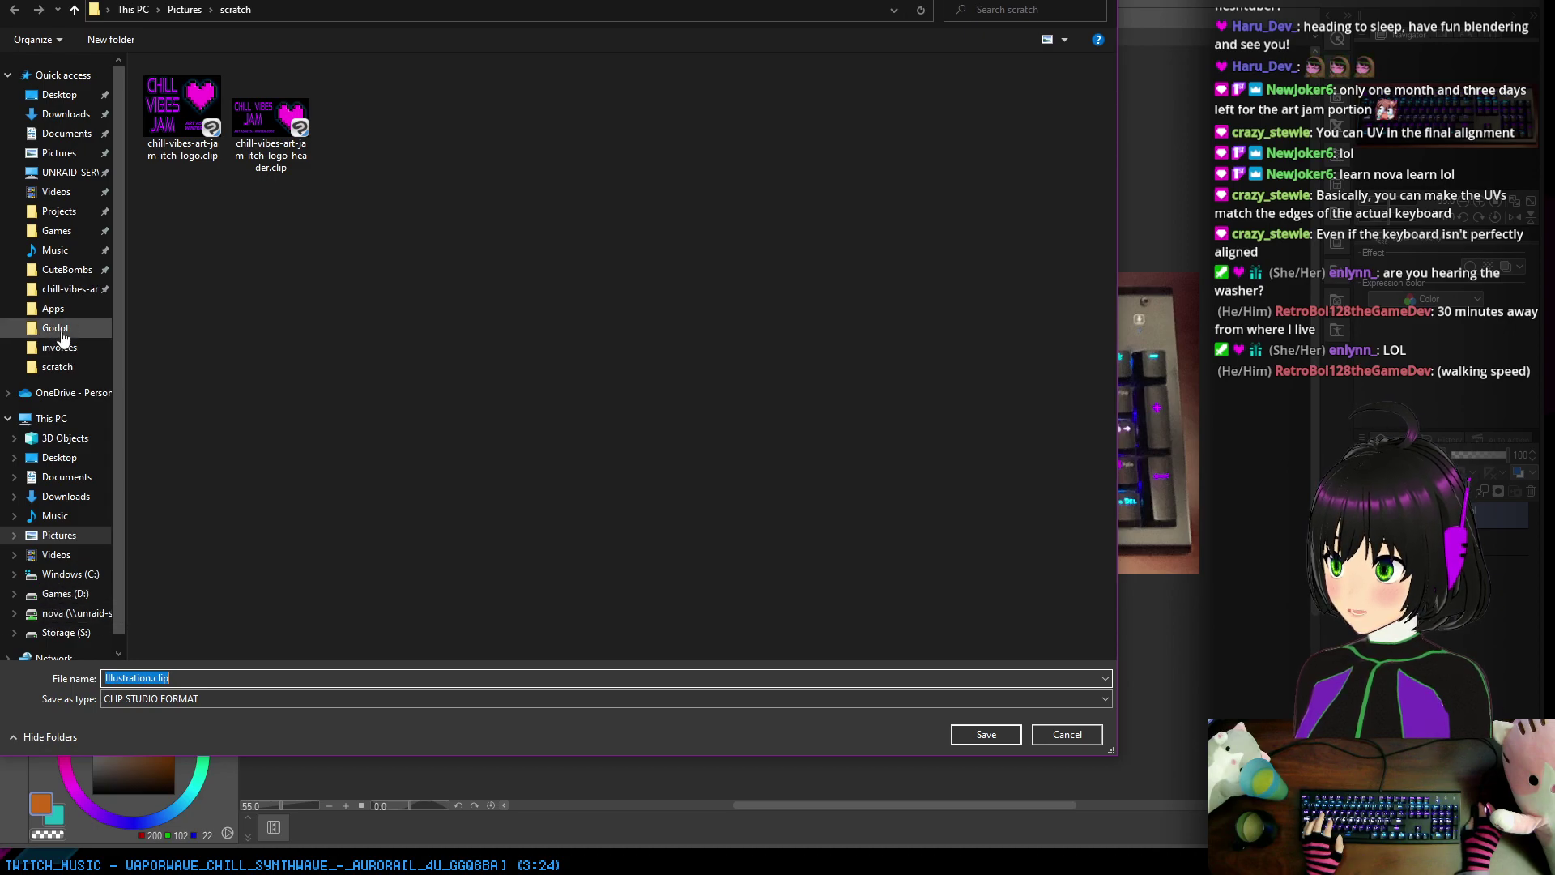
left_click(58, 213)
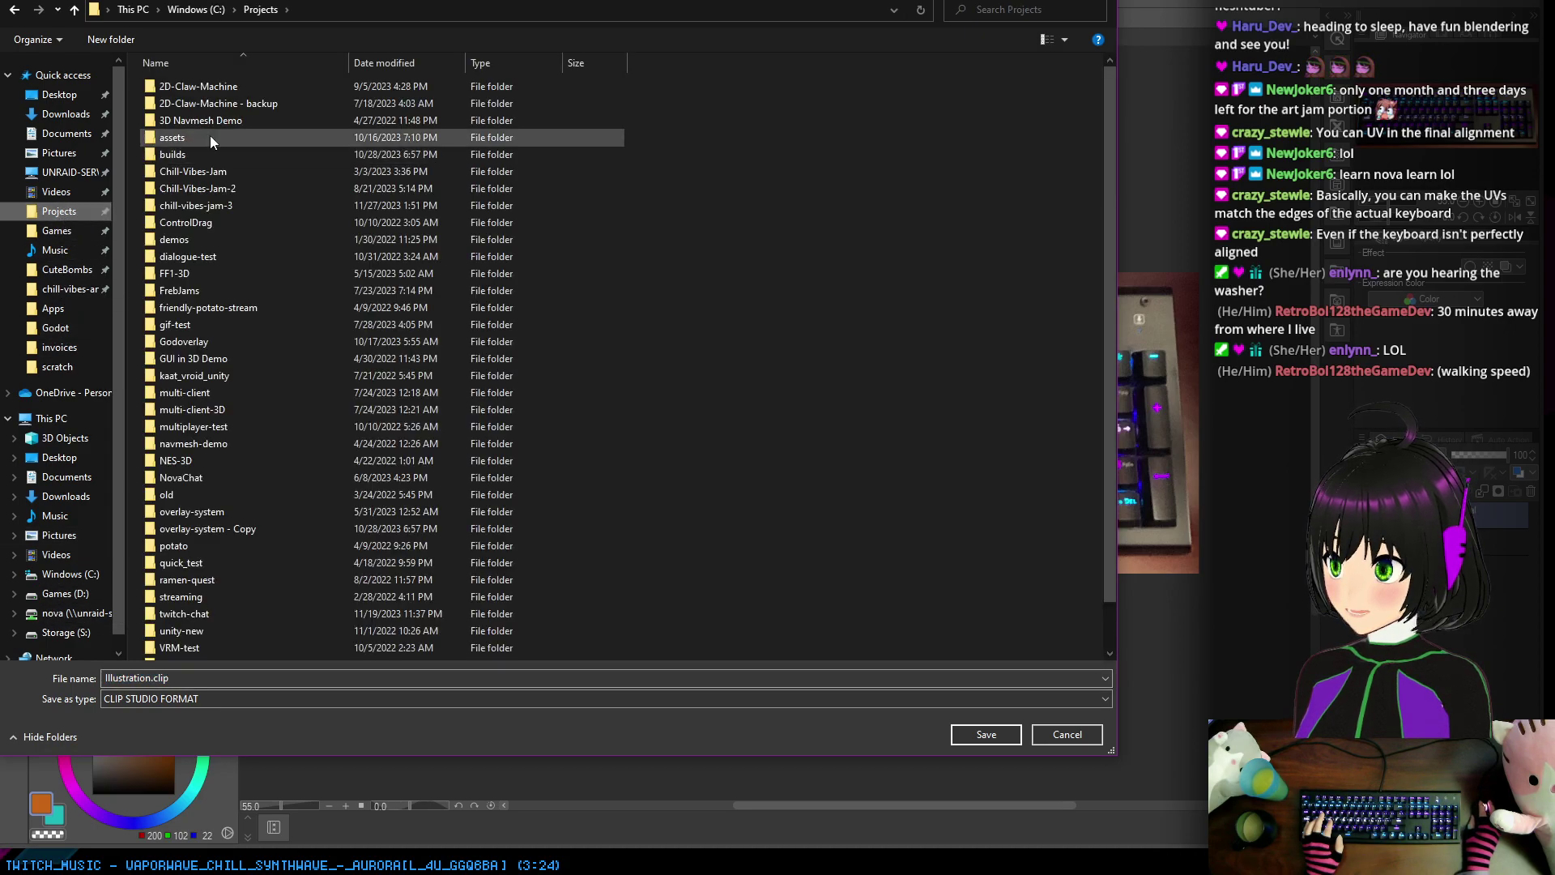
double_click(188, 212)
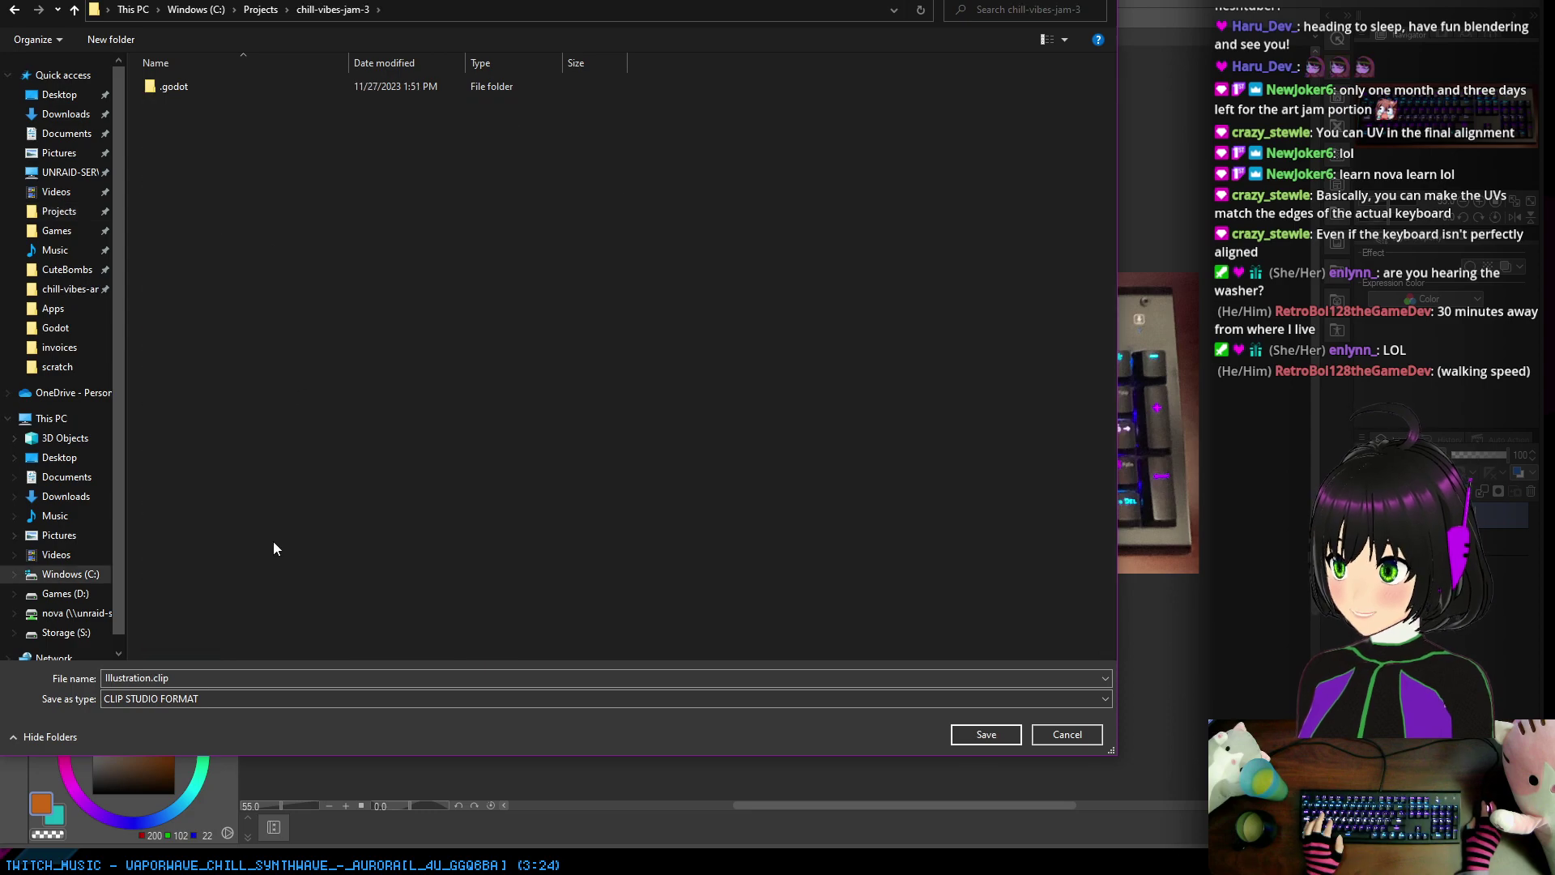
Step: Save the keyboard photo as a PNG named keyb_texture
left_click(249, 698)
left_click(144, 750)
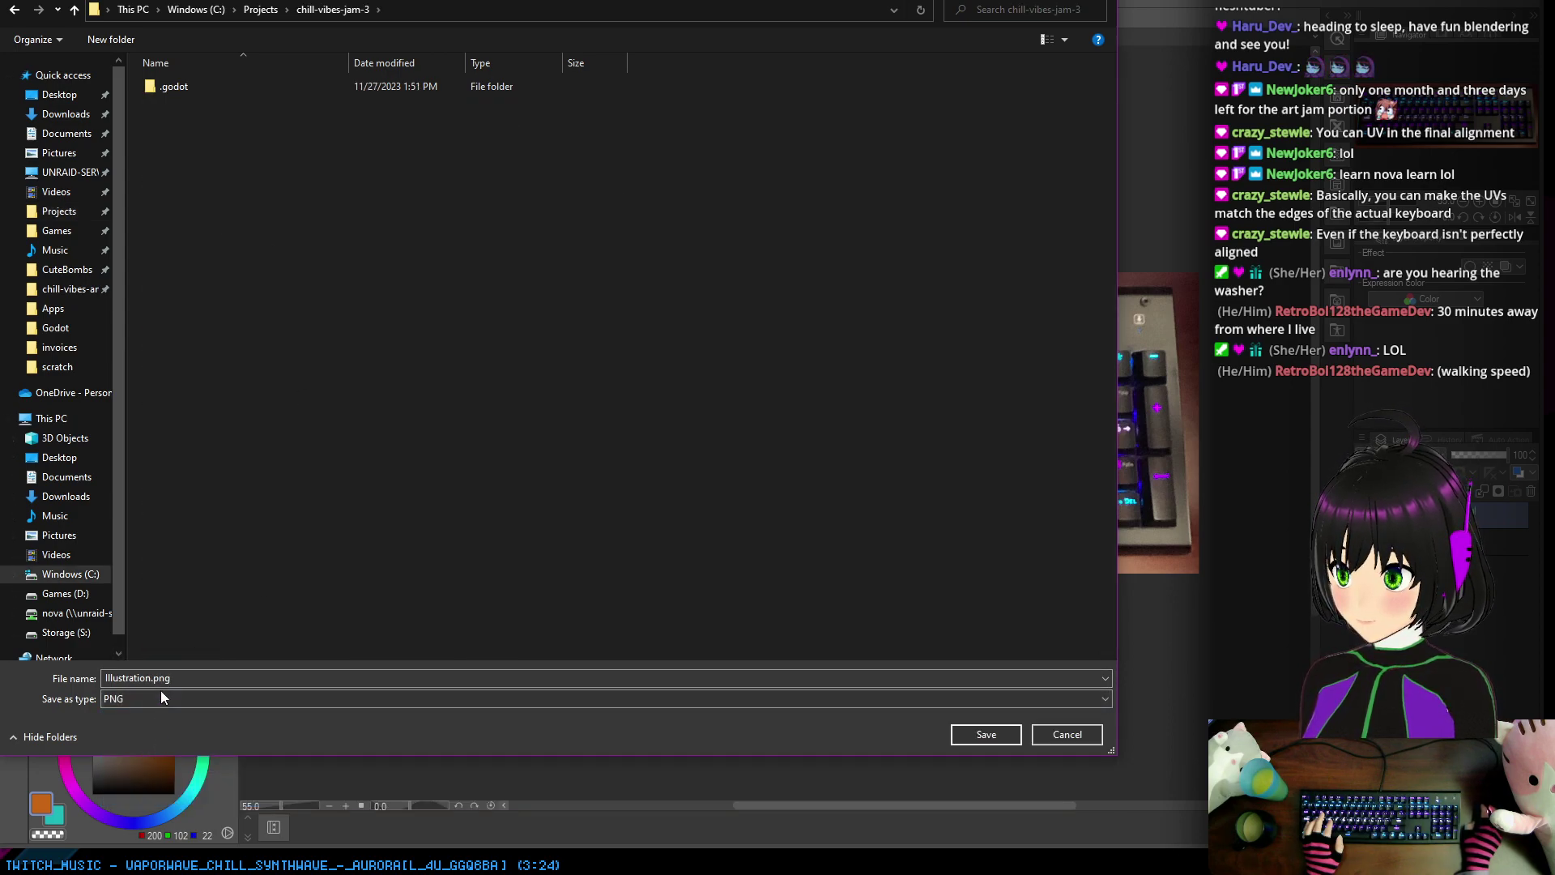
left_click(160, 679)
left_click(148, 679)
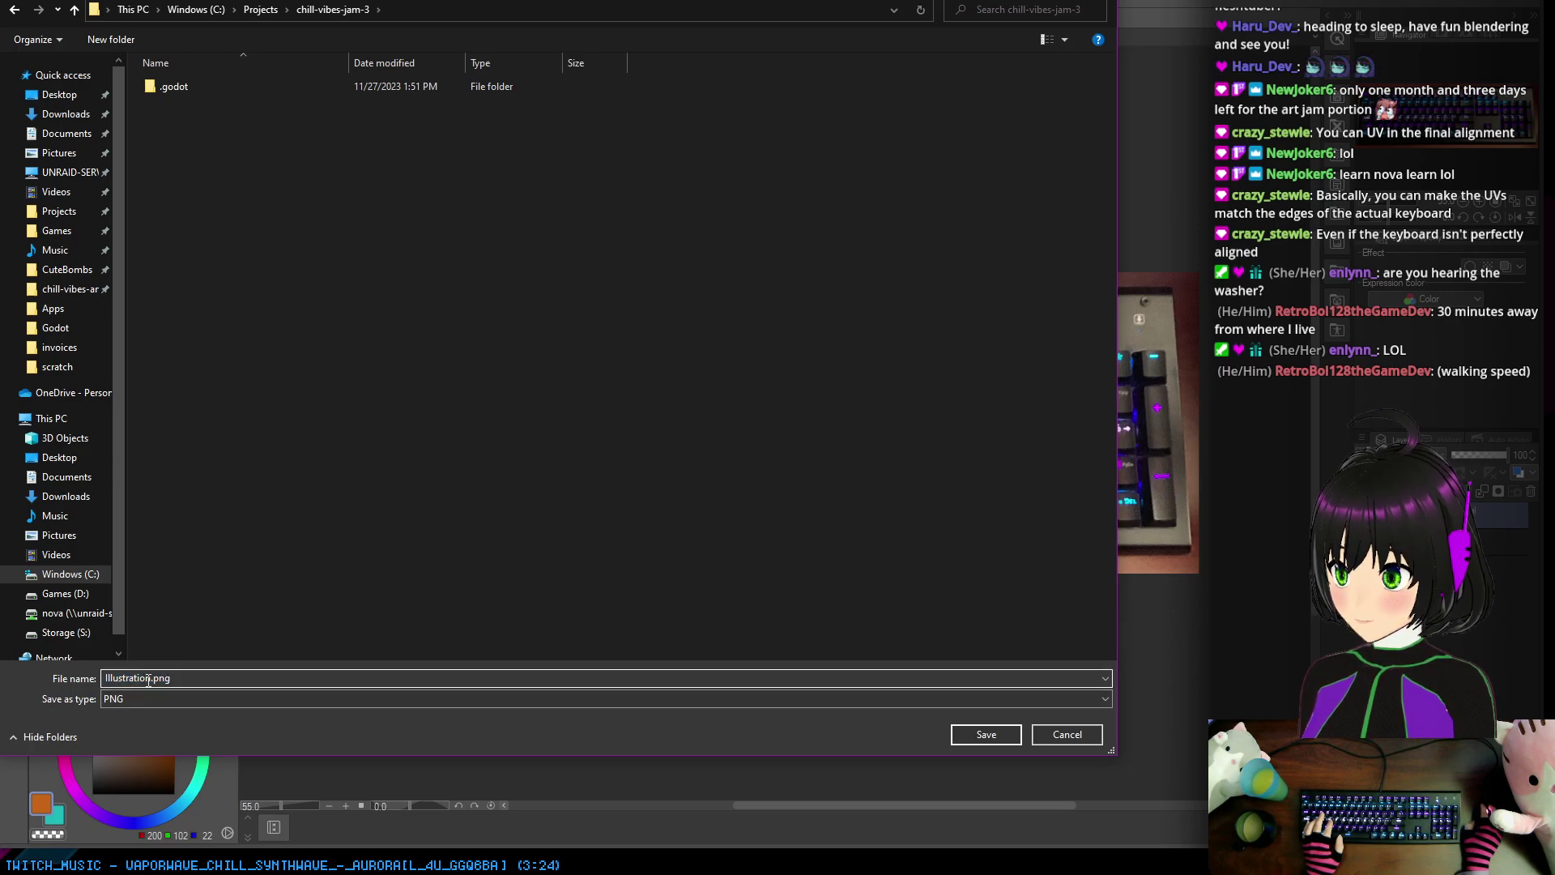
left_click_drag(148, 679, 89, 681)
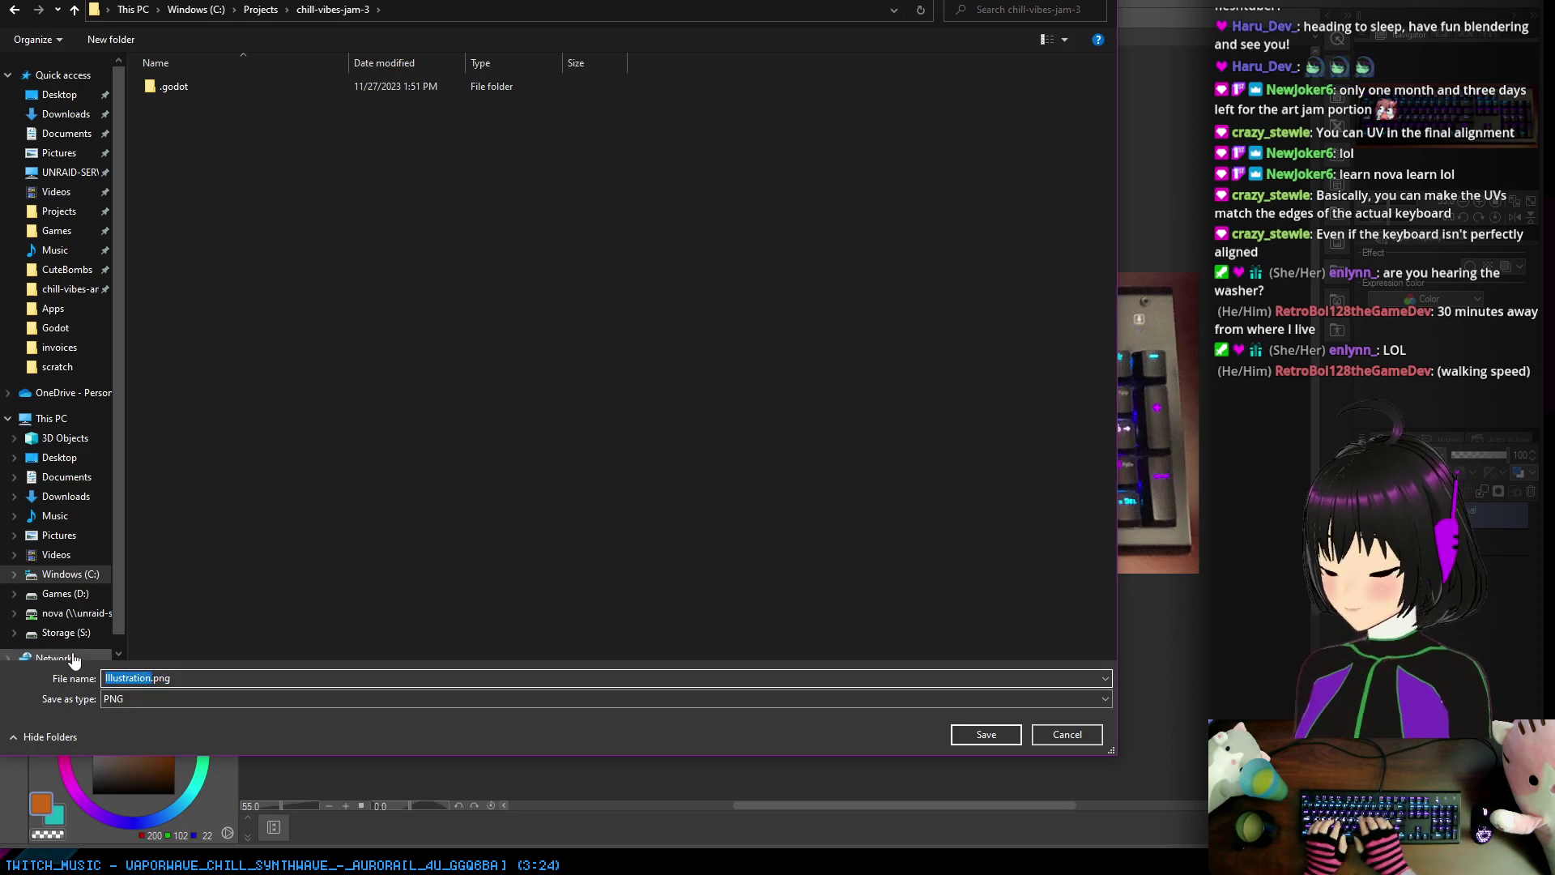
type("keyb")
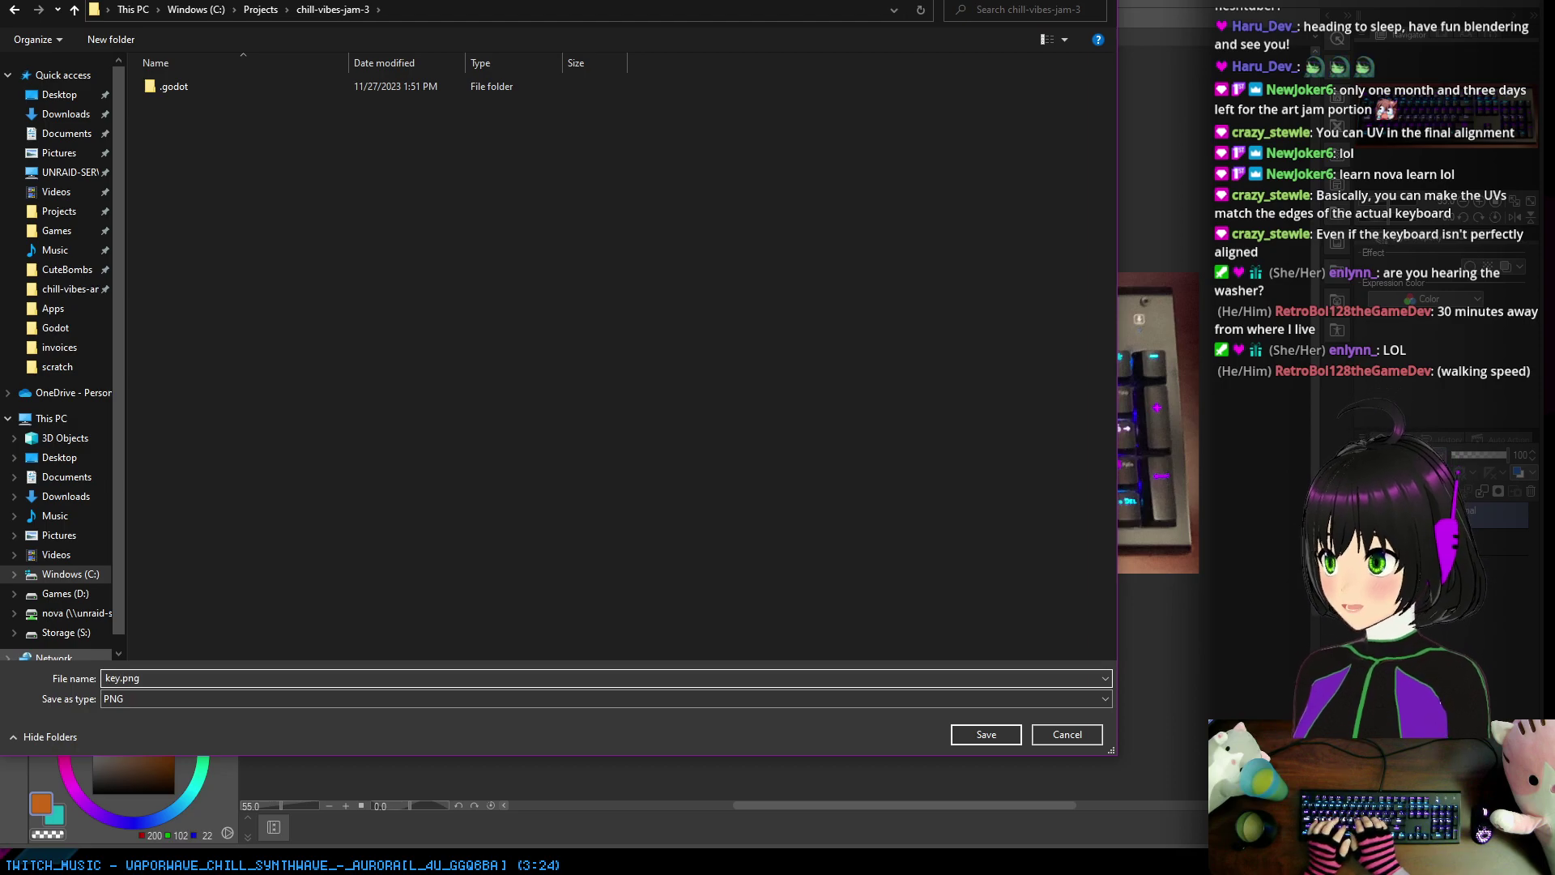
type("_texture")
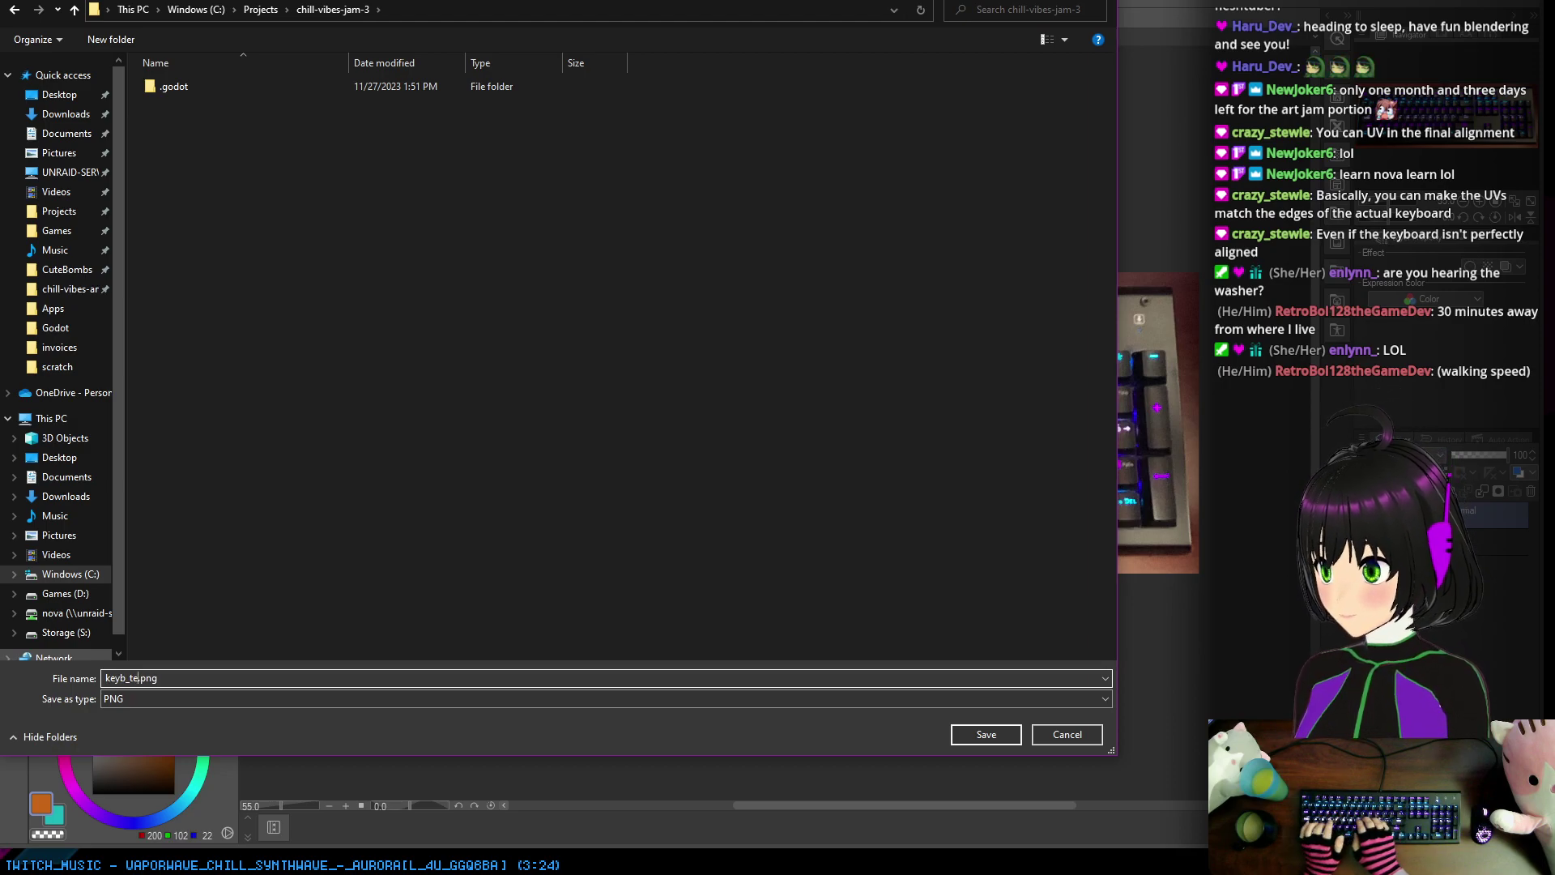
key("Return")
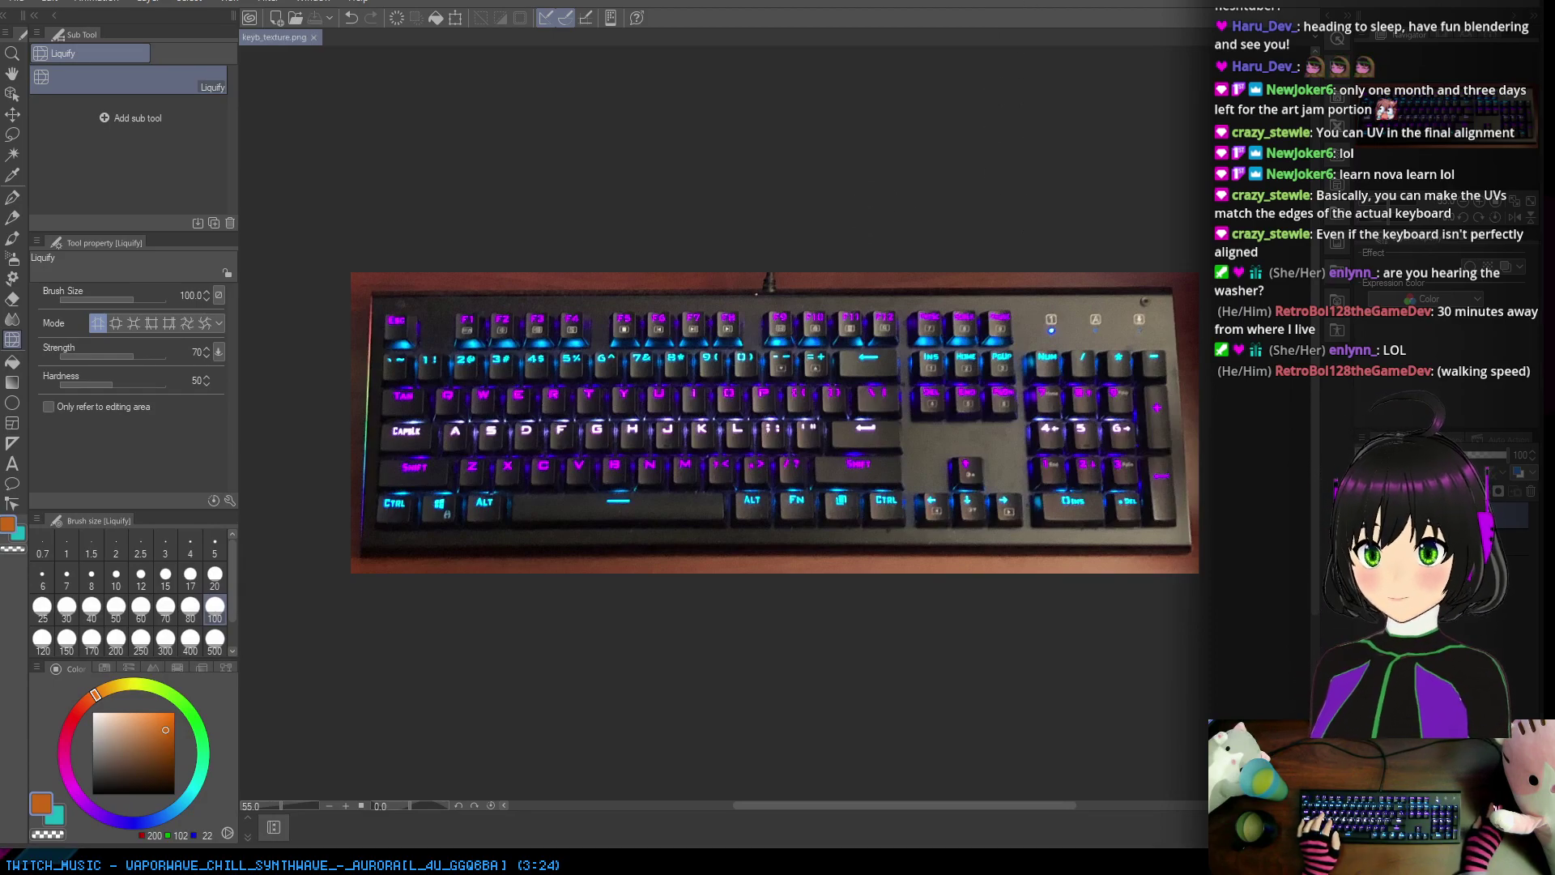
Step: Back in Blender, open UV Editing and frame and orbit around the Keyboard block
key("super+Down")
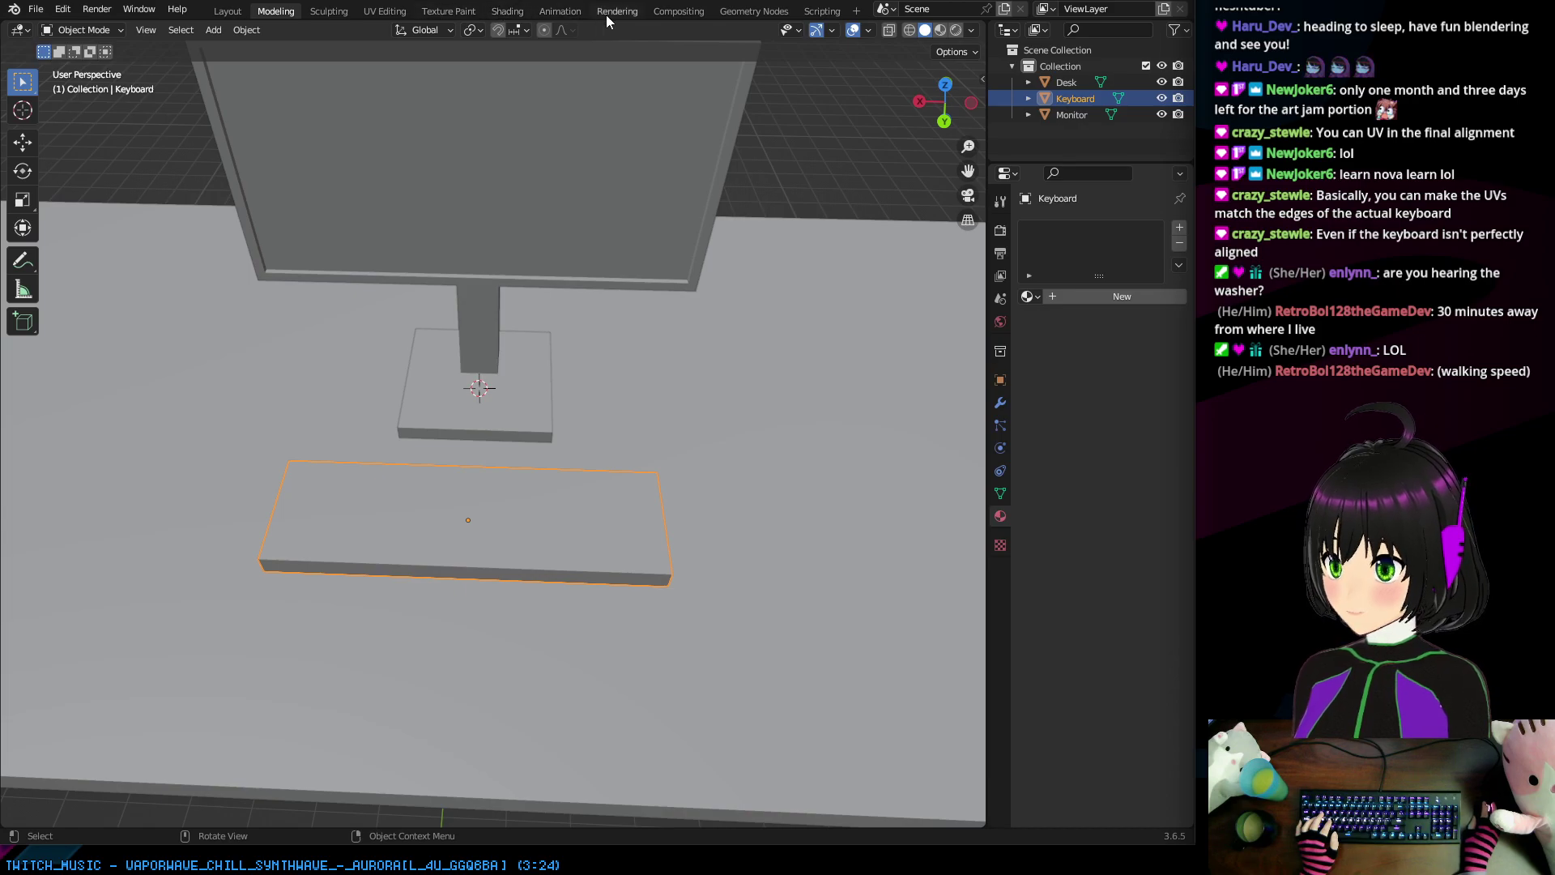
left_click(376, 9)
key("KP_Decimal")
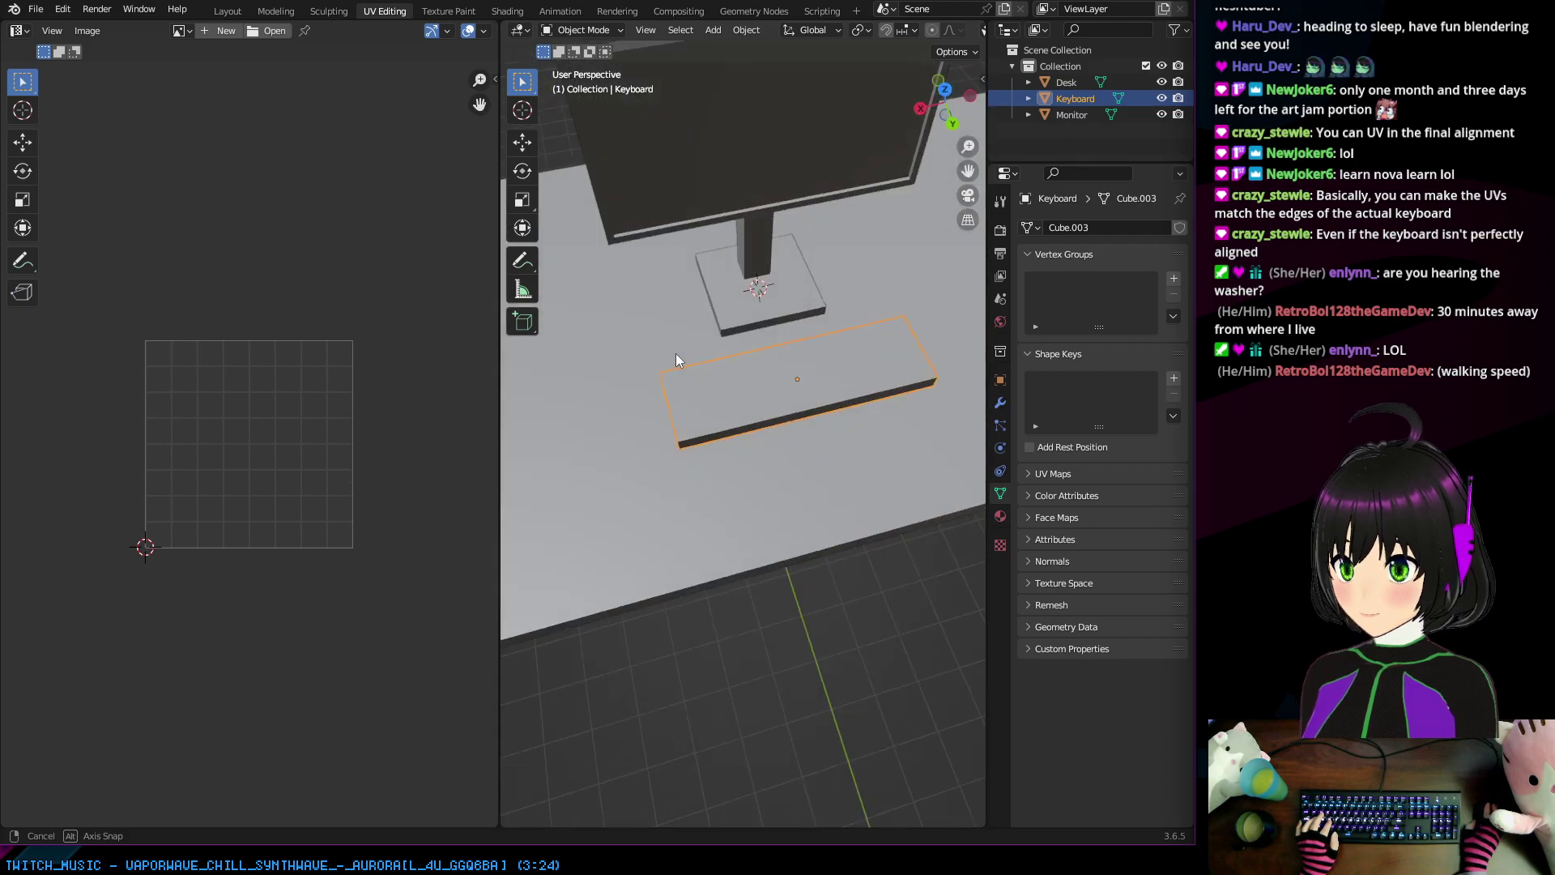
middle_click_drag(680, 357, 770, 383)
scroll(729, 382, "down", 3)
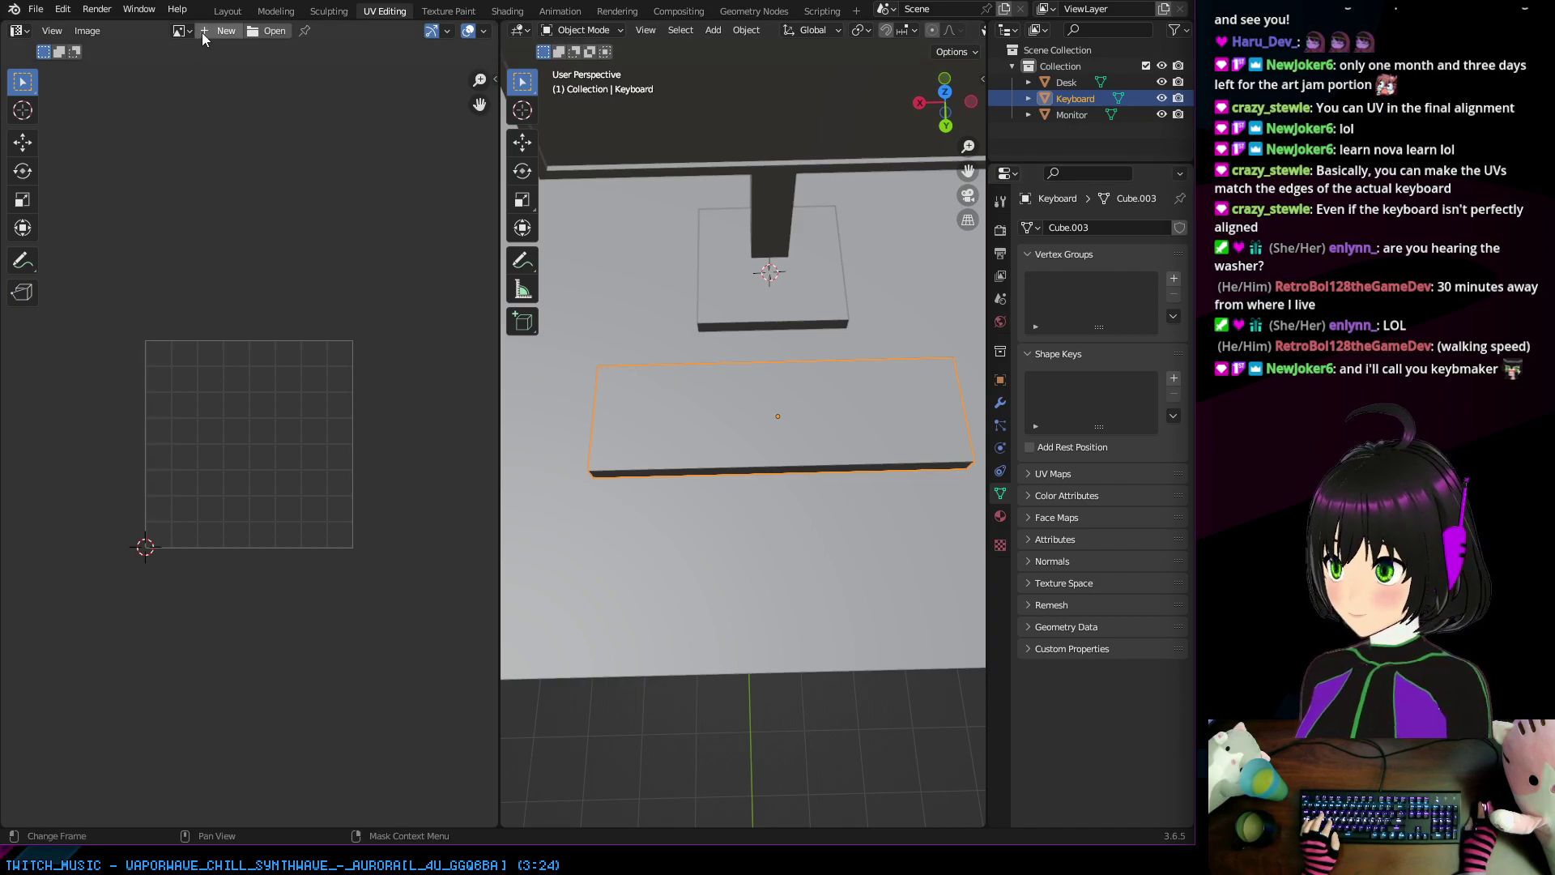
Step: Load keyb_texture.png from C:\Projects\chill-vibes-jam-3 into the image editor
left_click(268, 31)
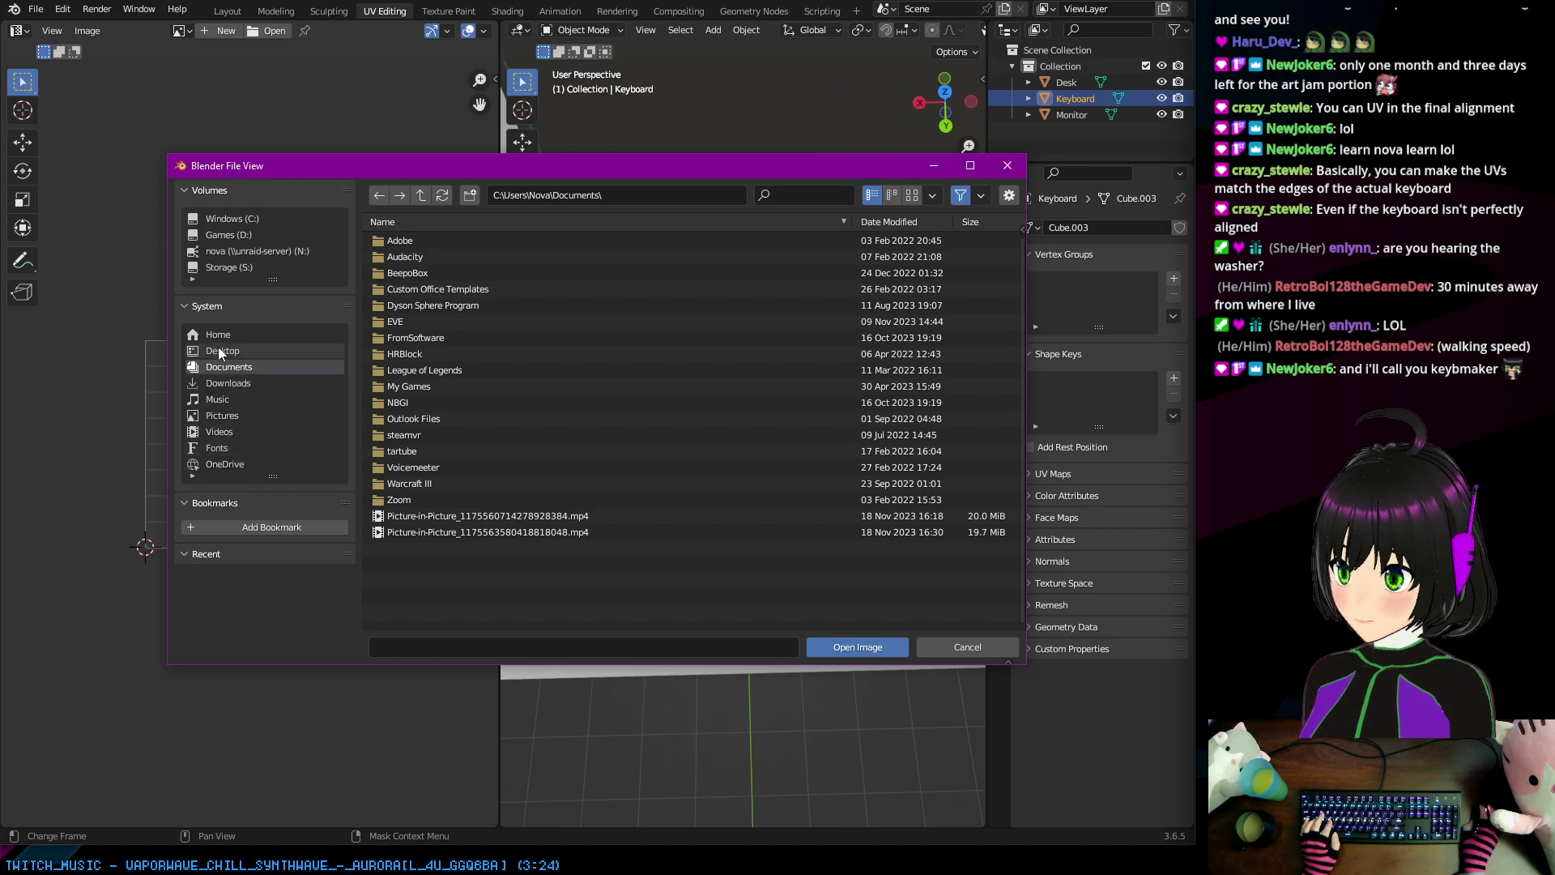
left_click(242, 217)
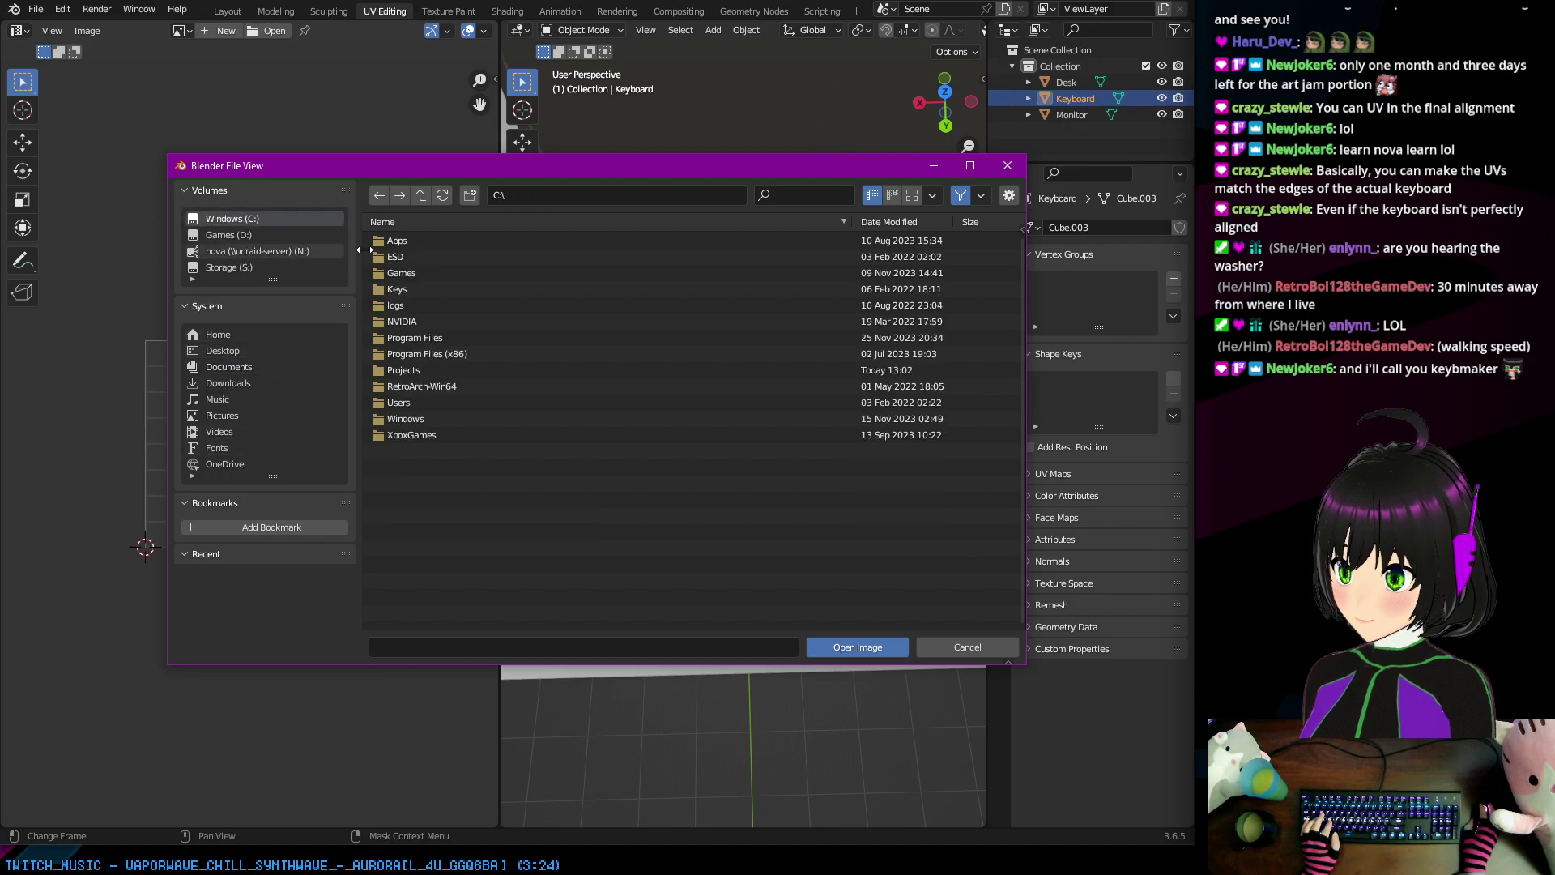
left_click(407, 370)
double_click(406, 373)
double_click(408, 354)
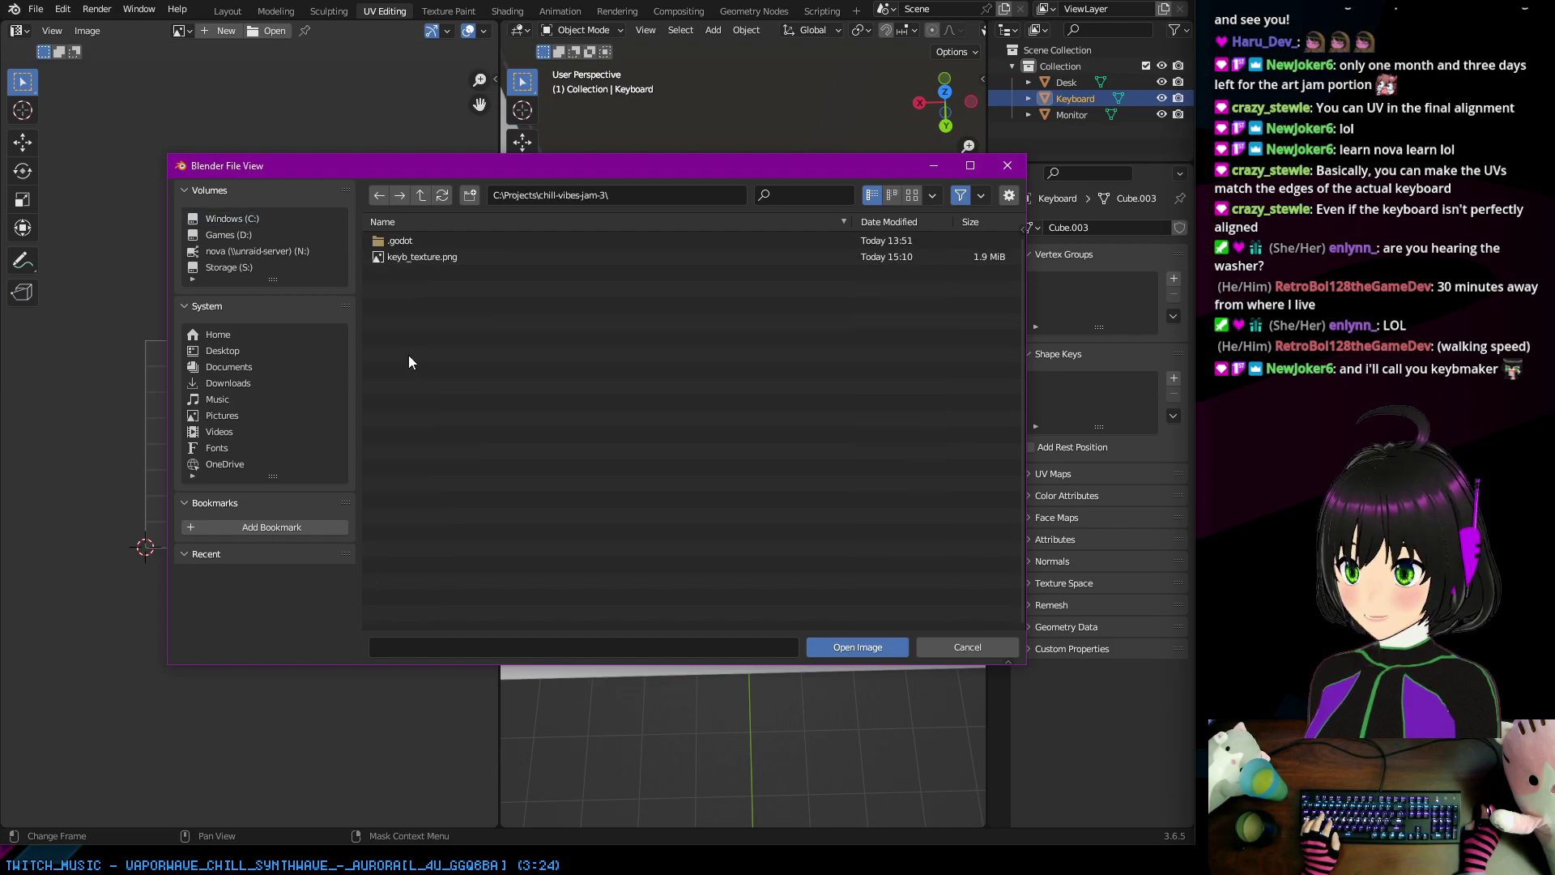
left_click(409, 263)
left_click(850, 646)
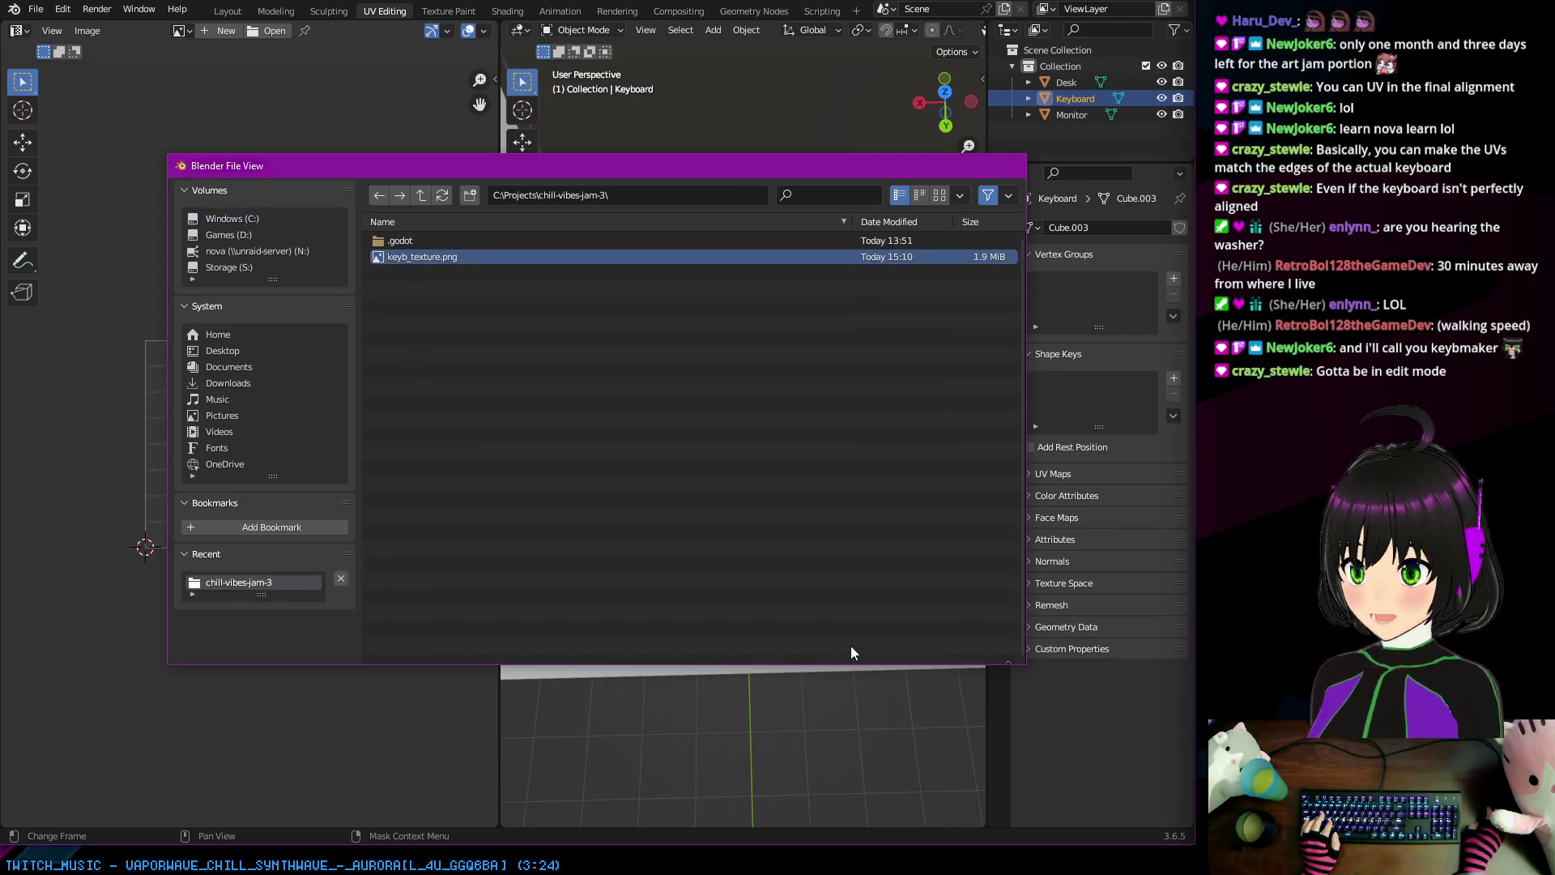
scroll(212, 298, "down", 8)
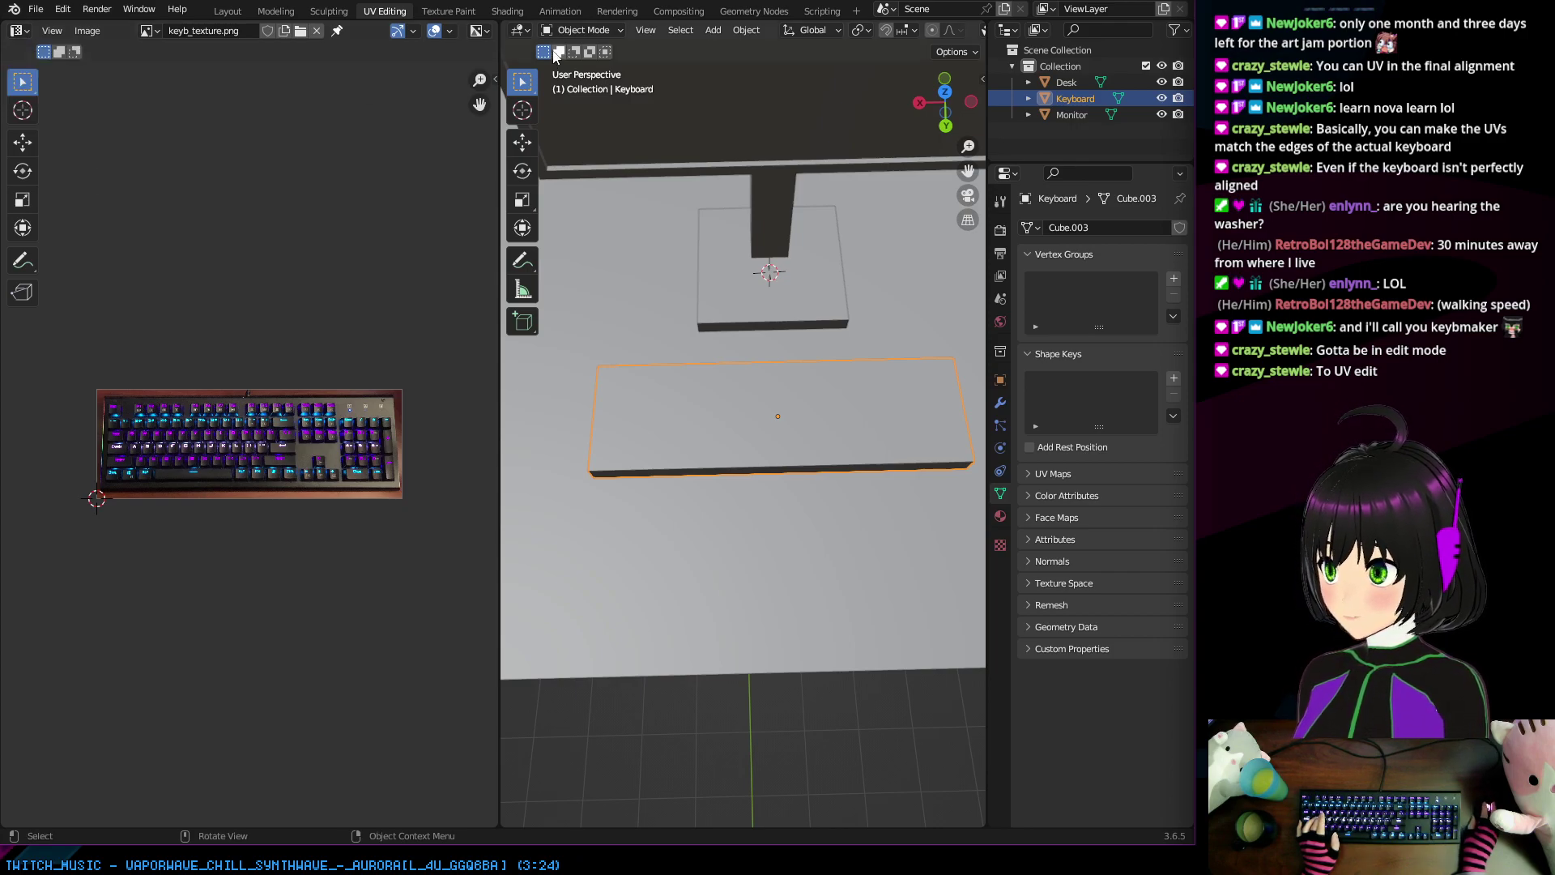
Step: Switch the Keyboard mesh into Edit Mode
left_click(581, 31)
left_click(581, 68)
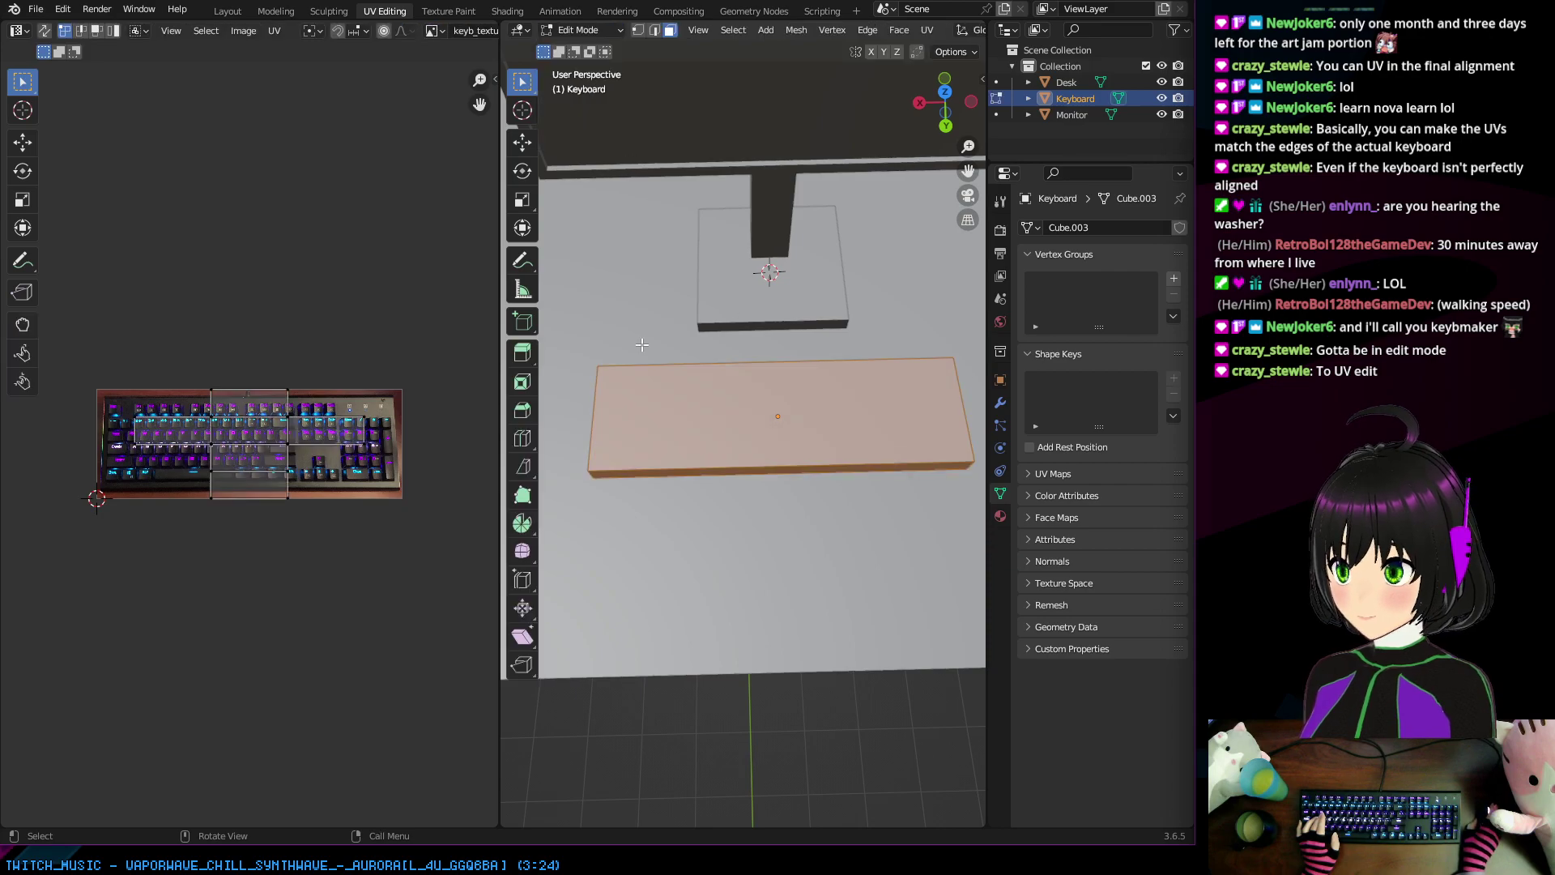
scroll(253, 432, "up", 2)
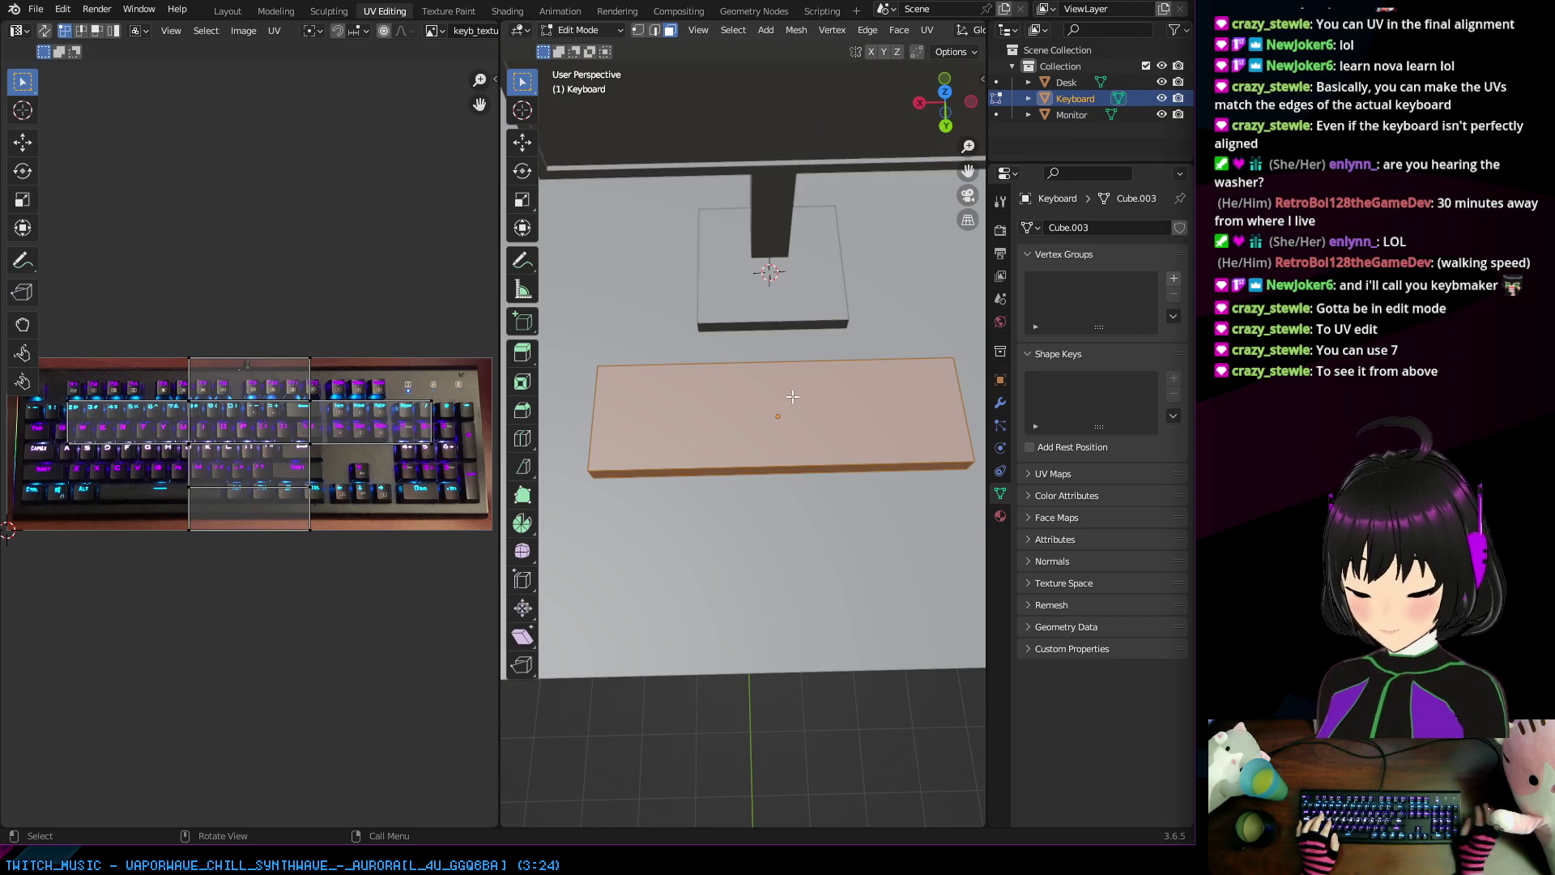
Step: View the block from the top and select a corner of the UV layout
key("KP_7")
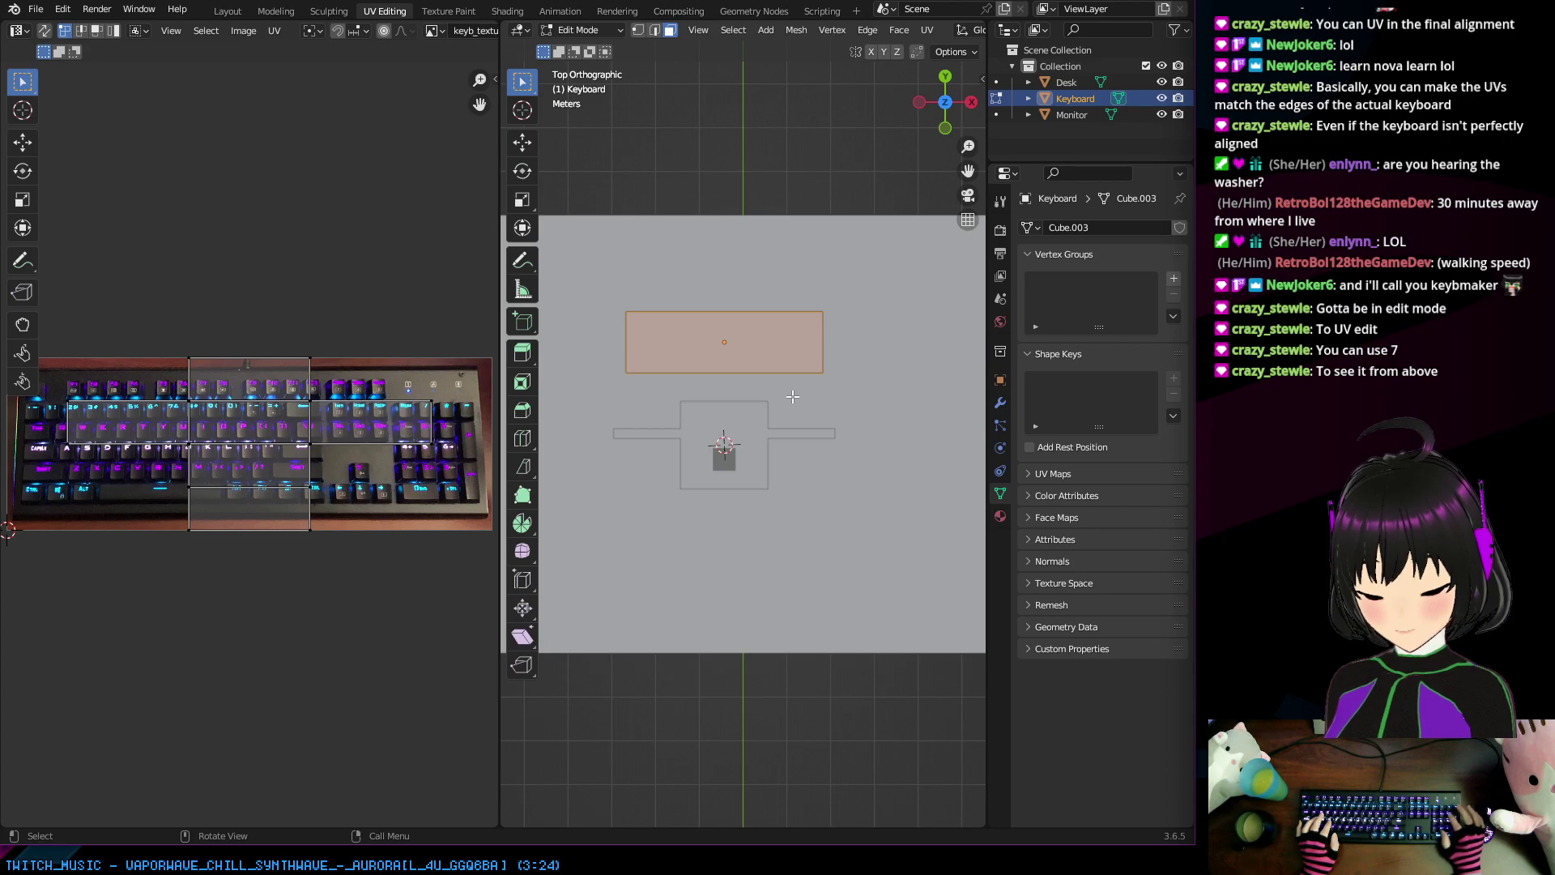
key("ctrl+KP_7")
key("KP_1")
key("KP_7")
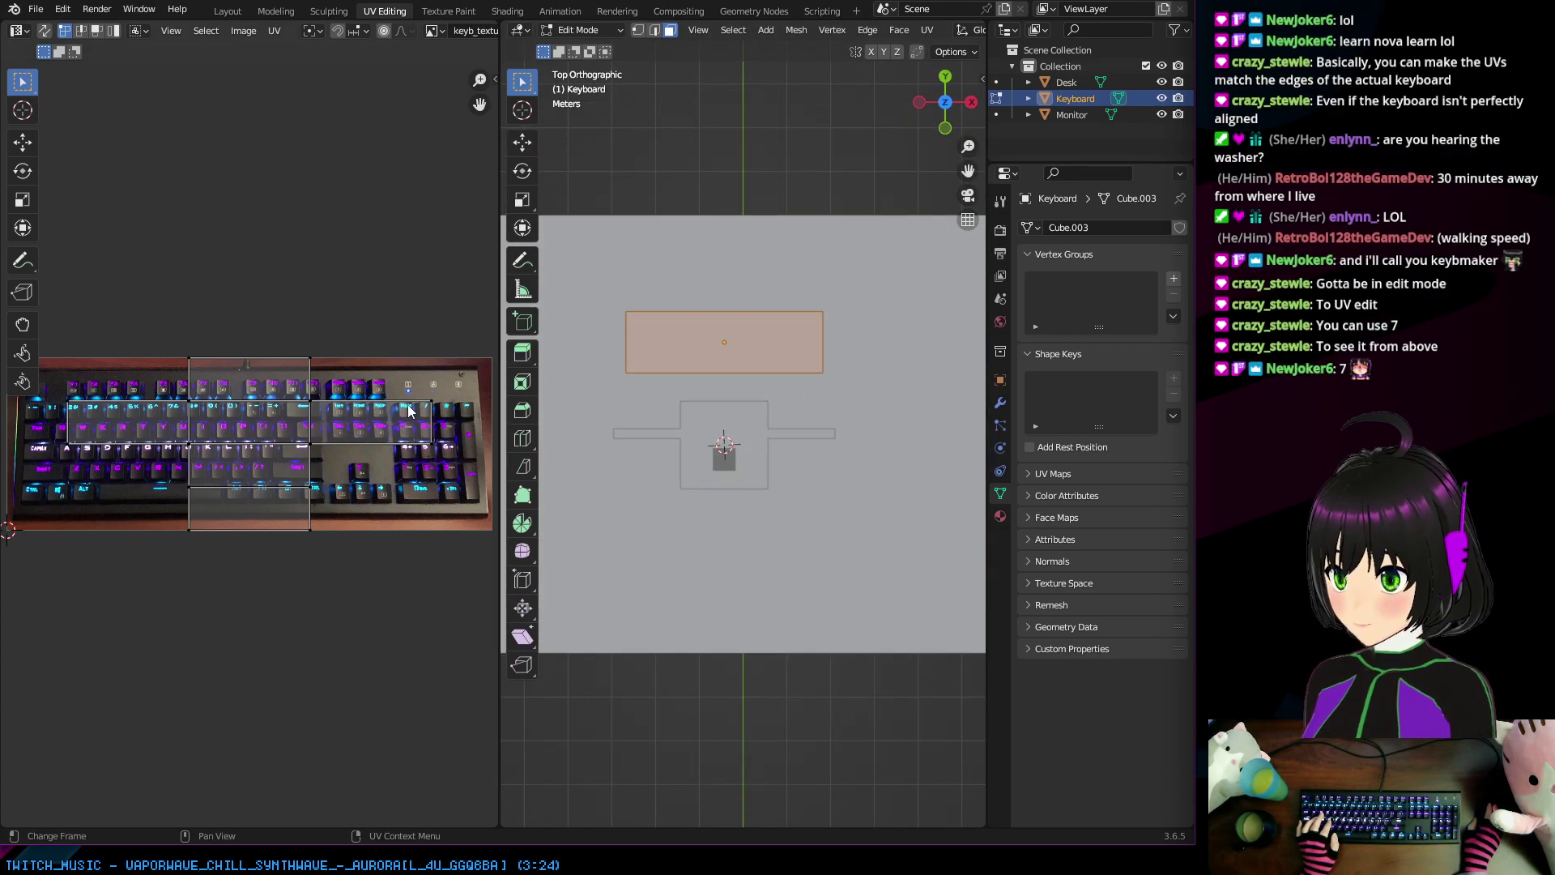
left_click(309, 400)
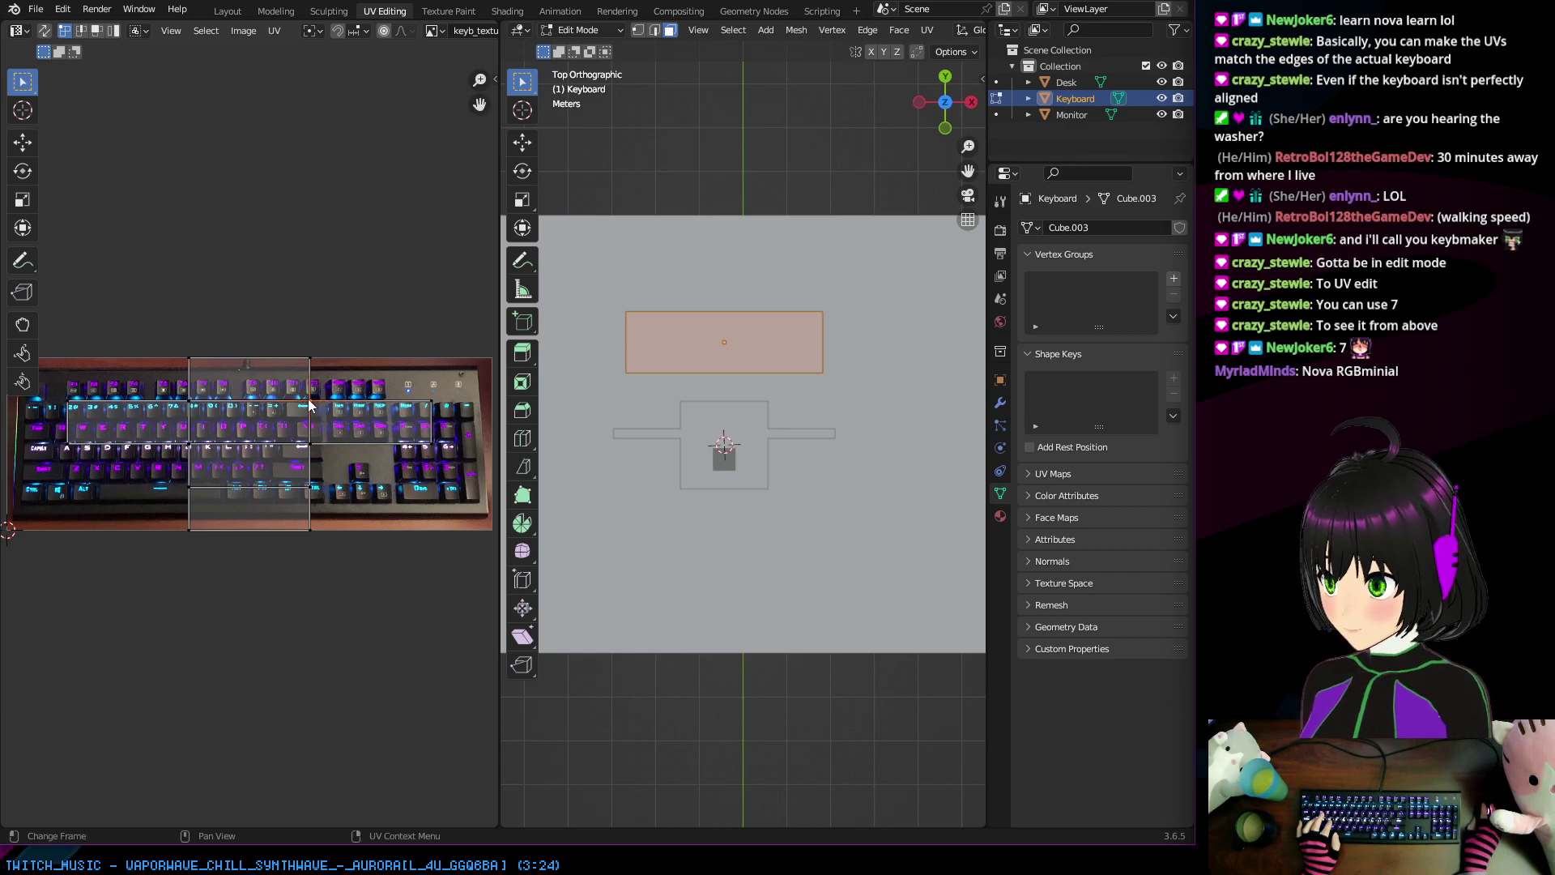
left_click(332, 432)
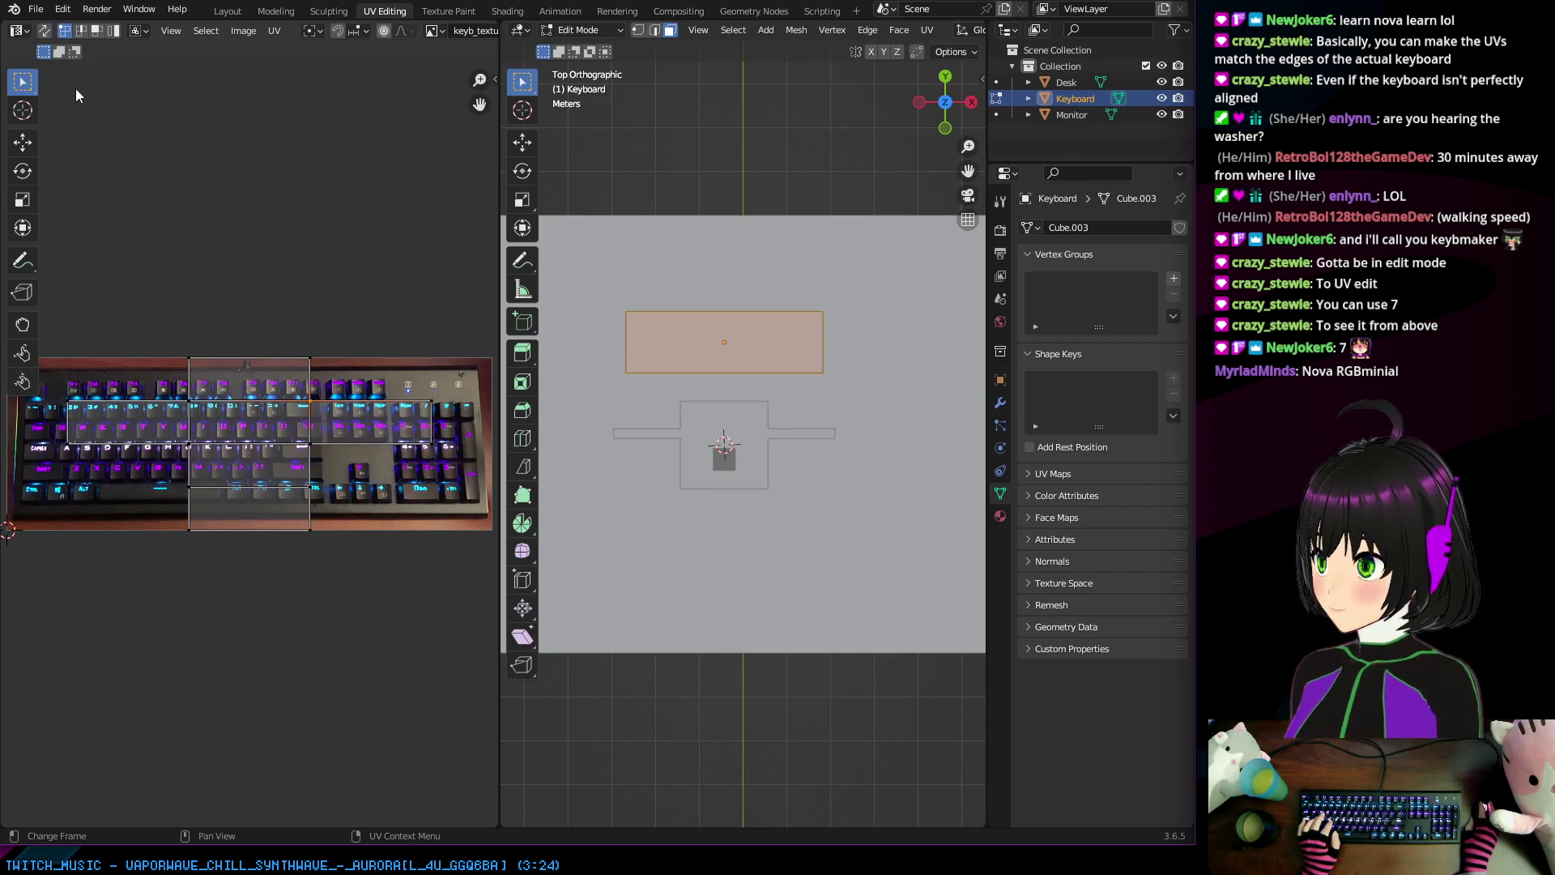
Step: Test-move a UV corner and undo, then select the top face for UV mapping
left_click(25, 141)
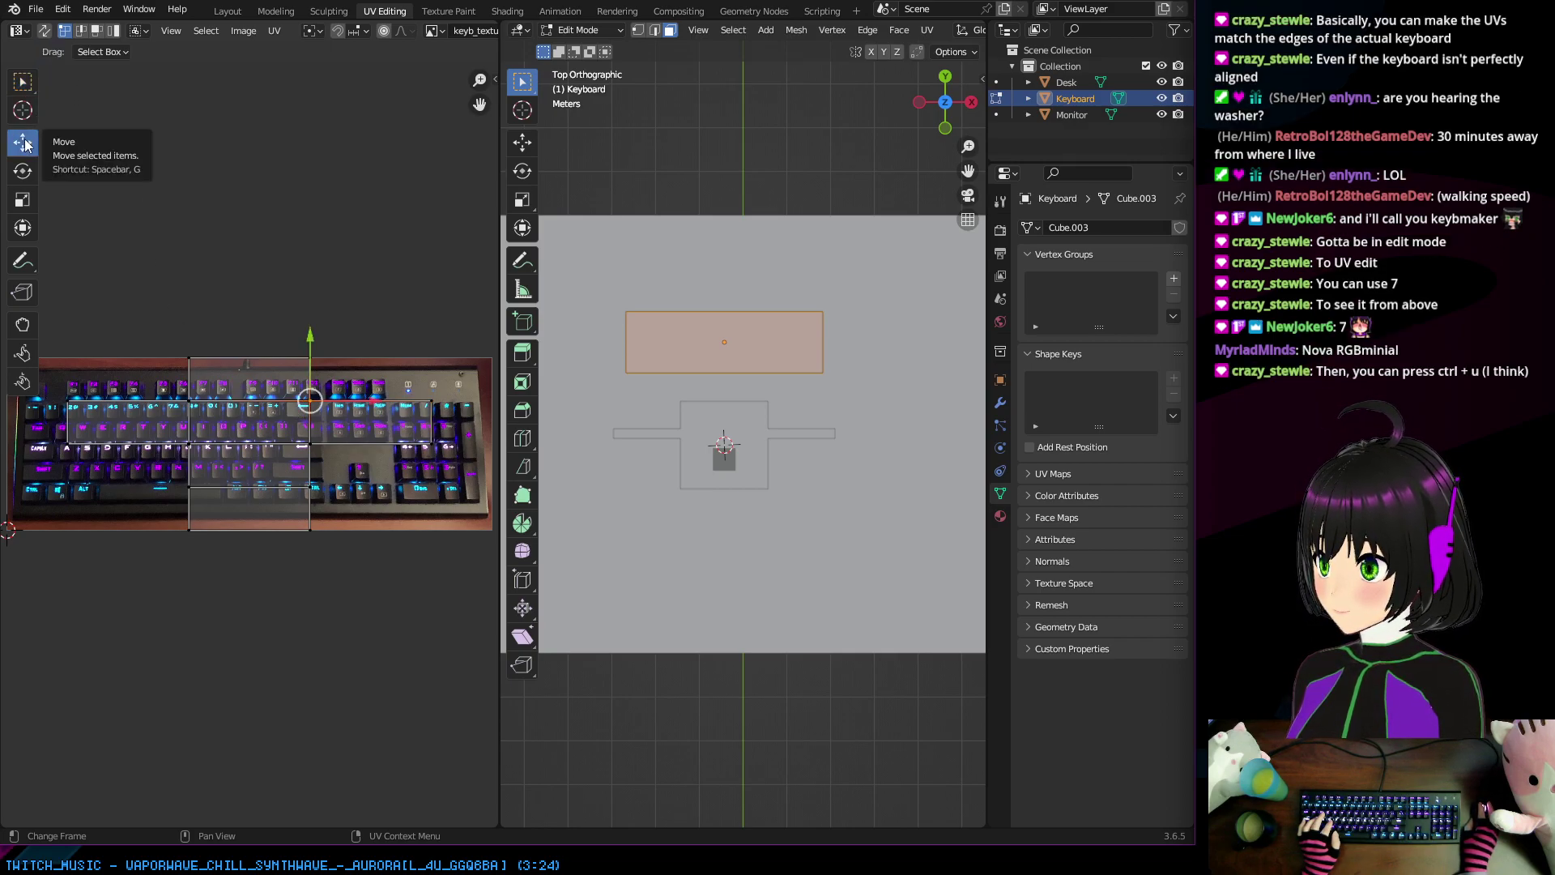
key("g")
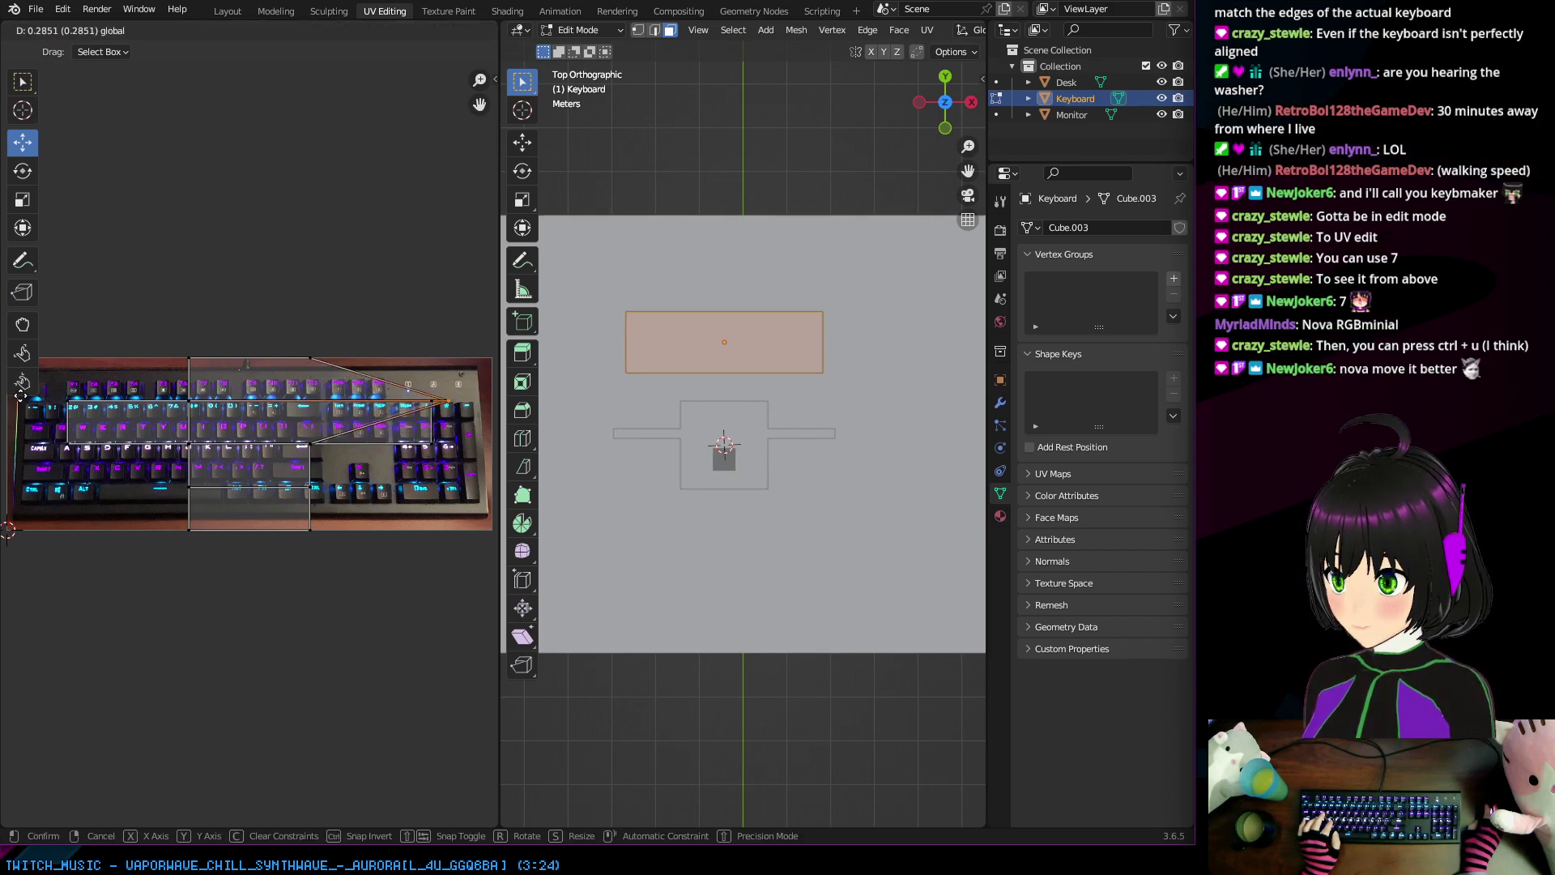
left_click(464, 402)
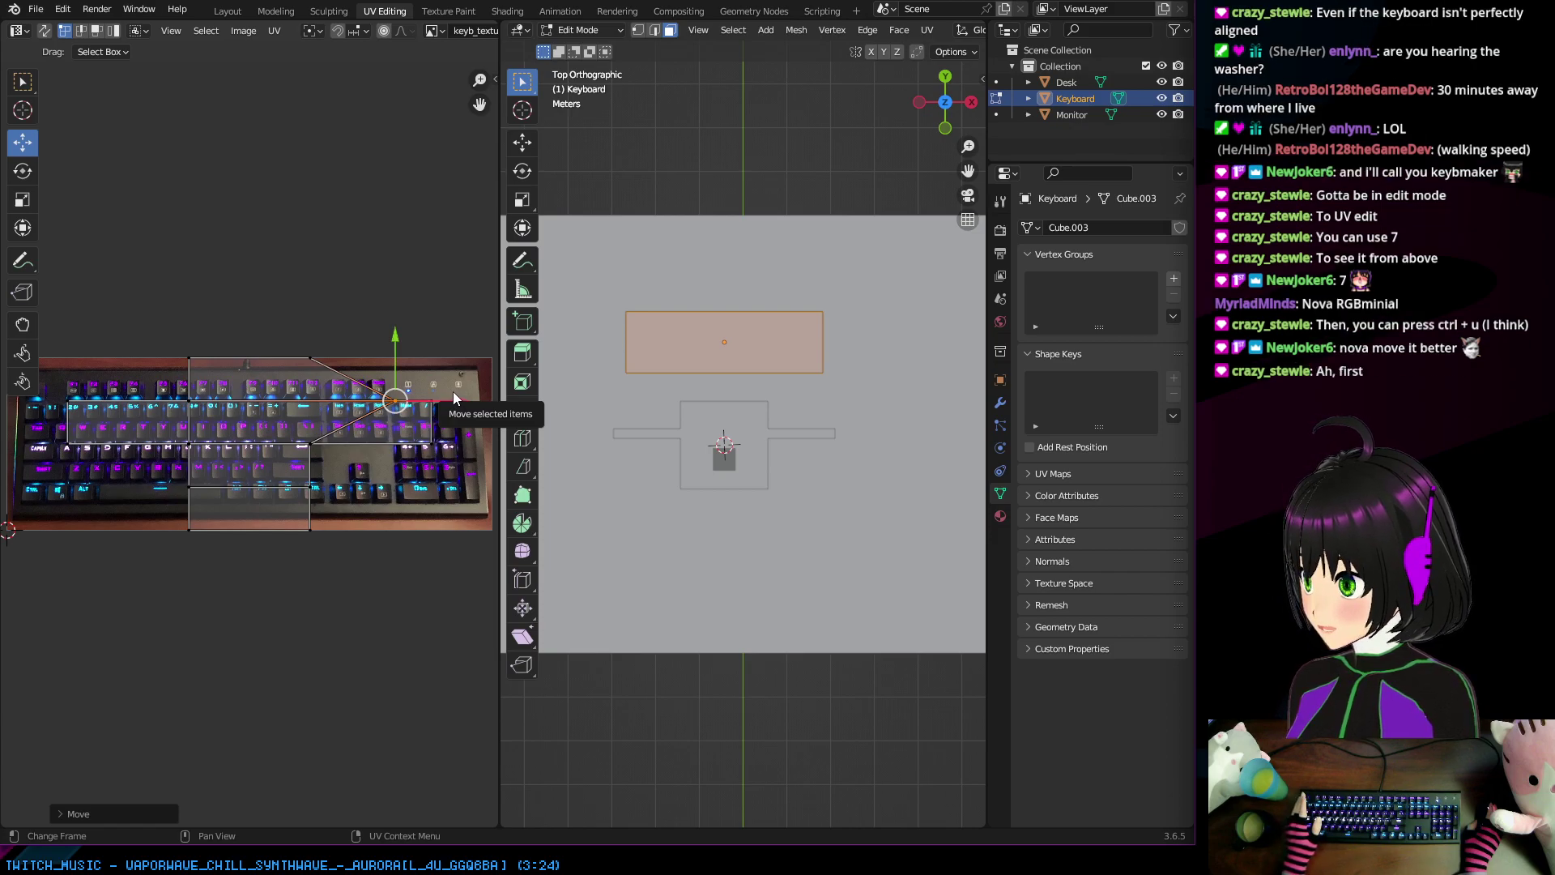
key("ctrl+z")
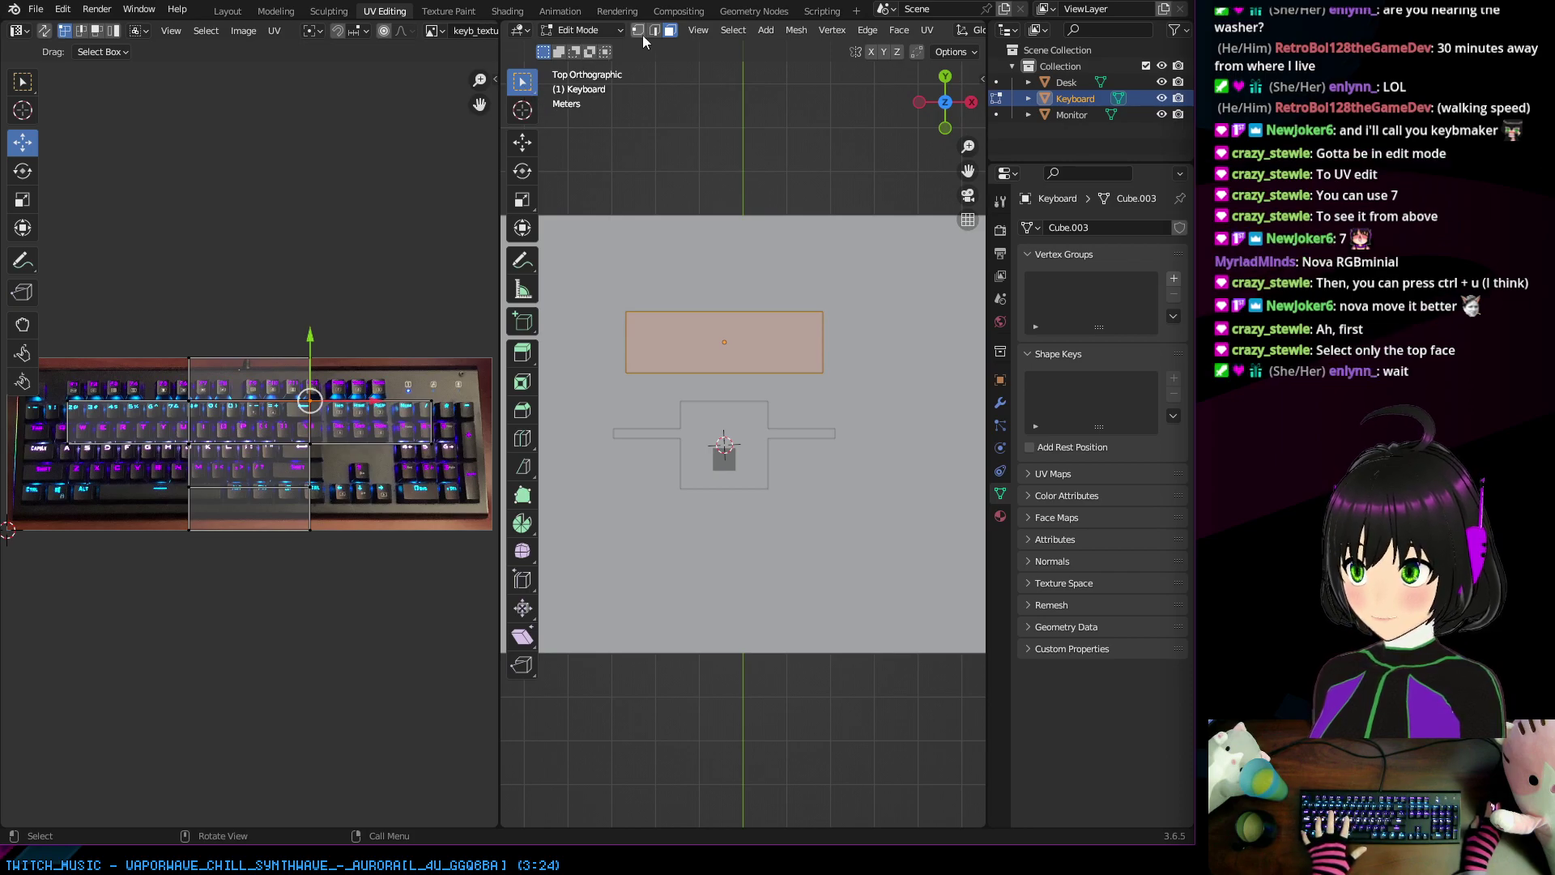
left_click(672, 352)
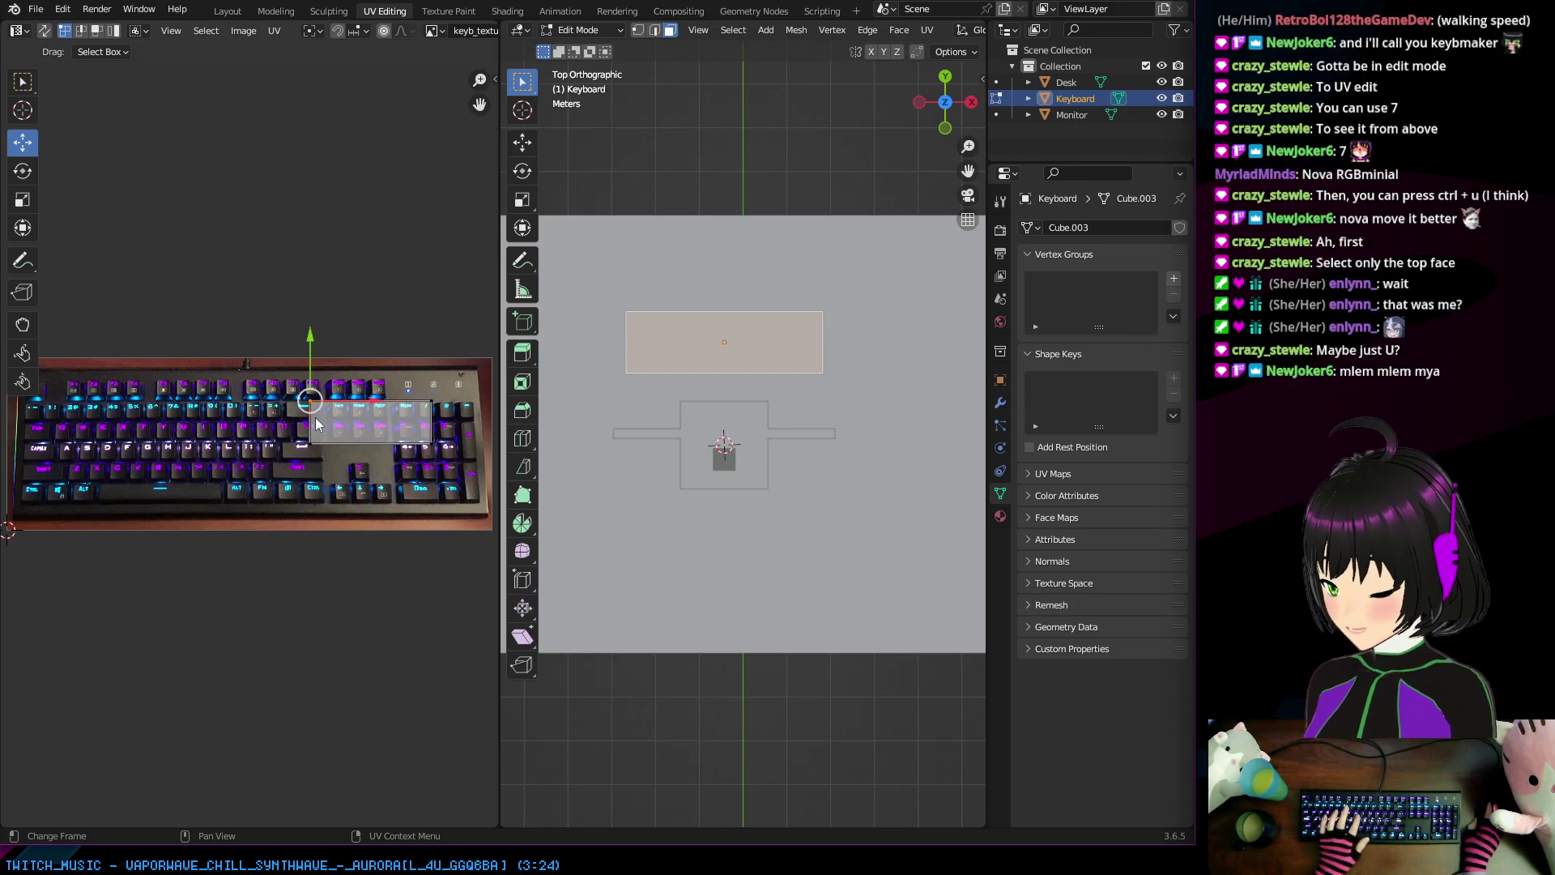
key("u")
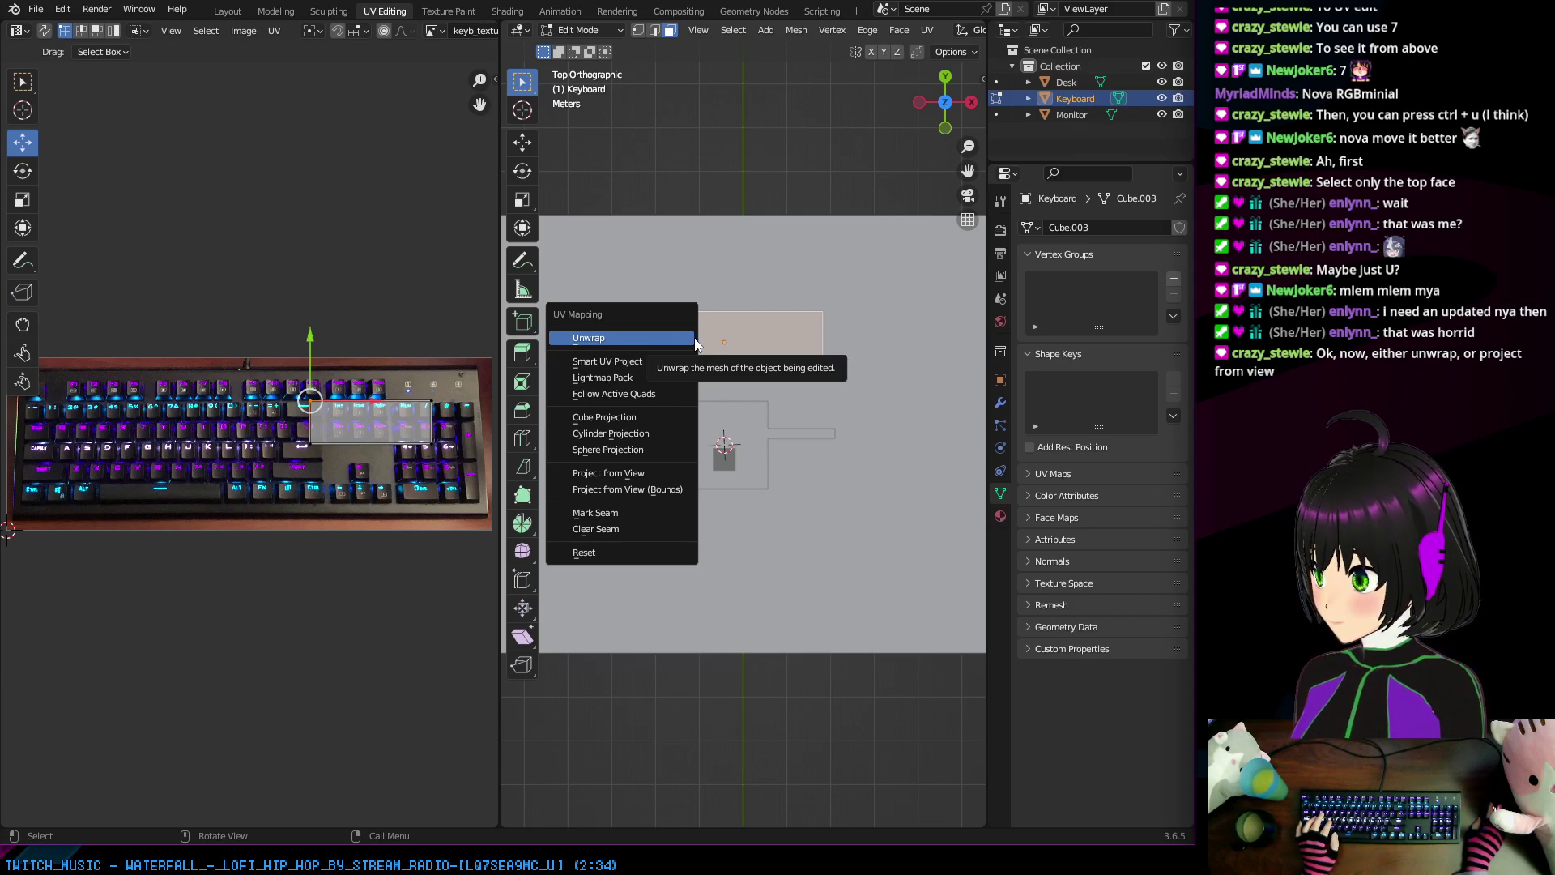
Step: Unwrap the block's top face from the U menu
key("Escape")
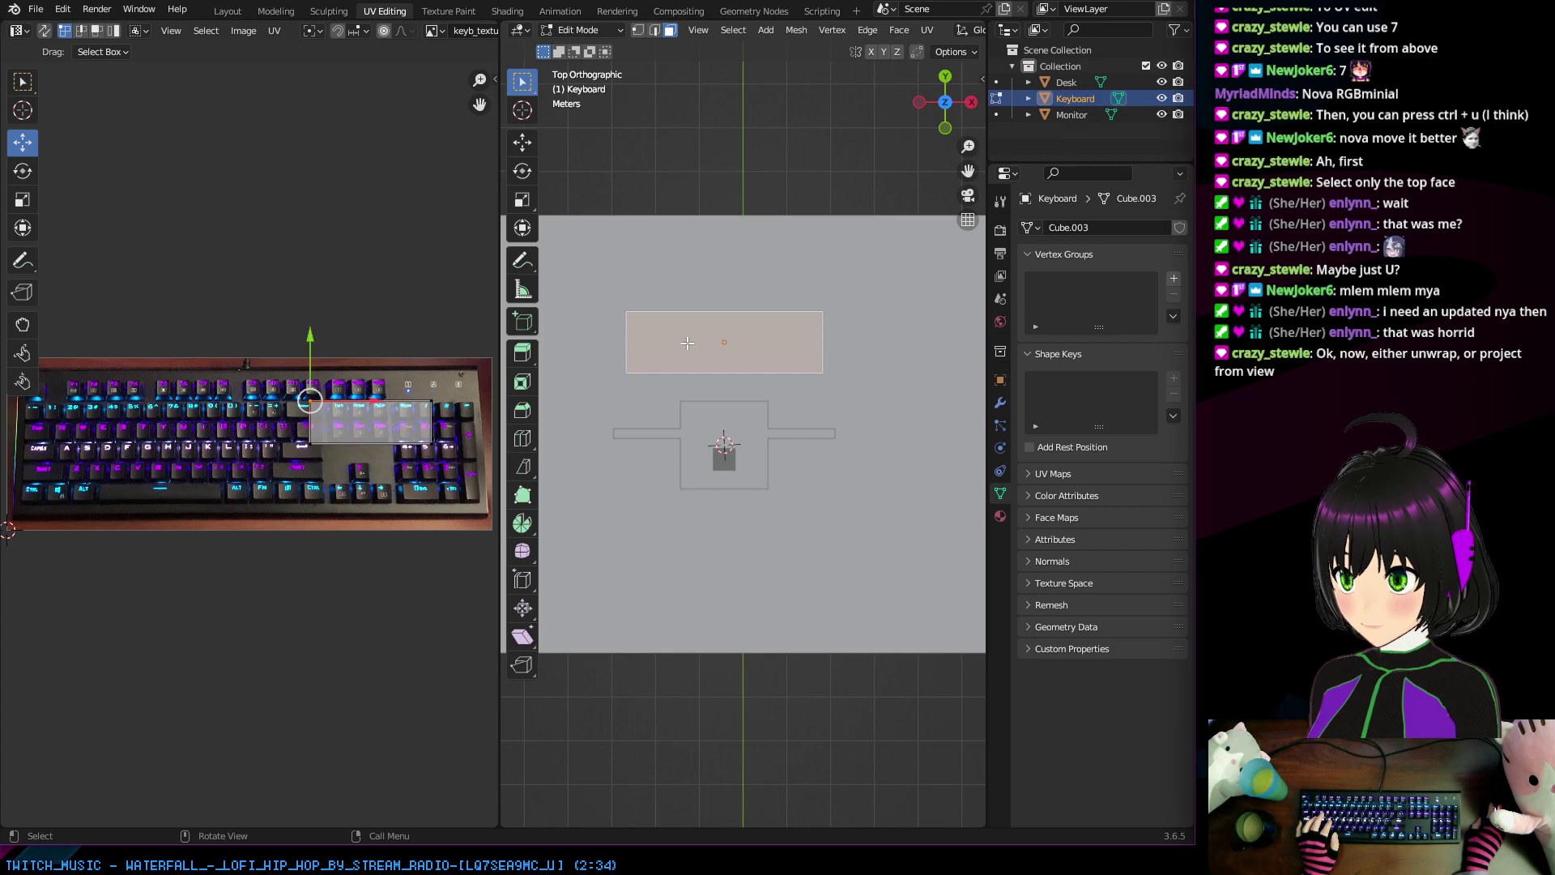
key("u")
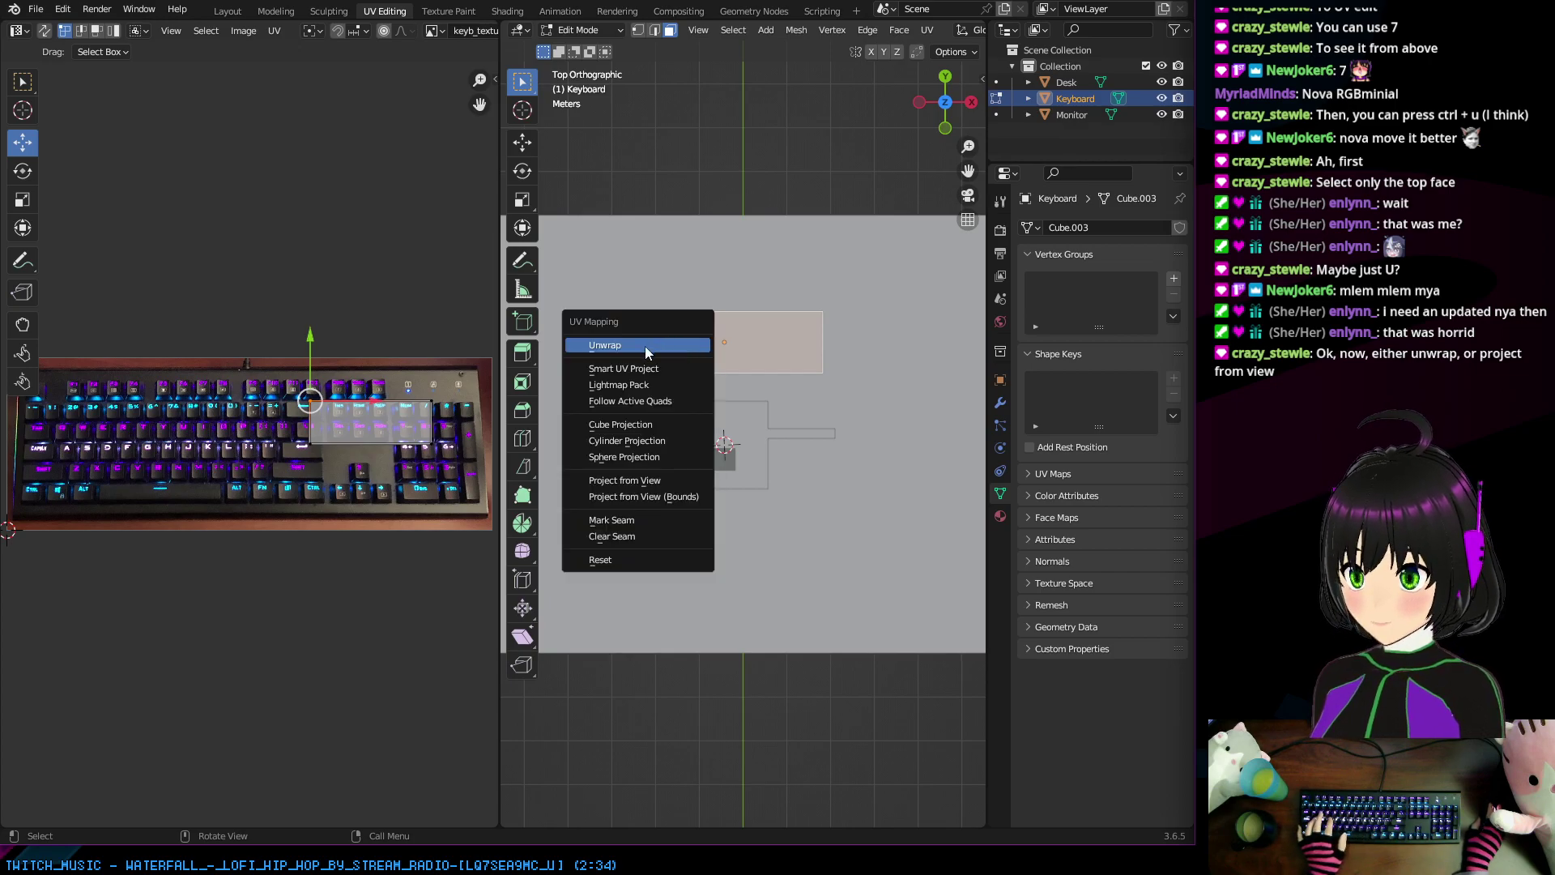
left_click(645, 346)
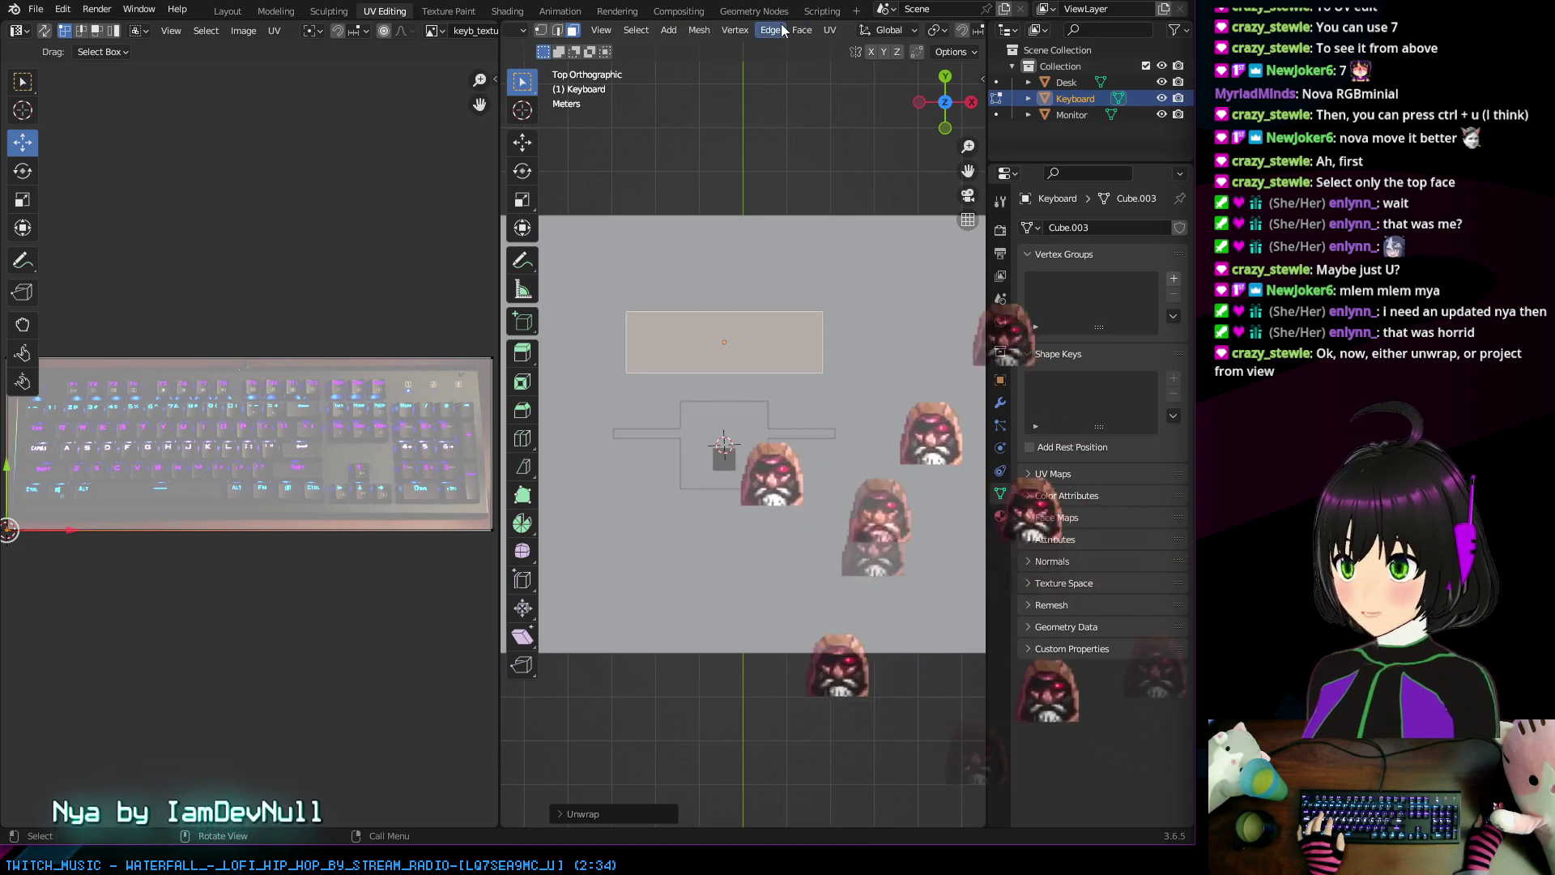
Step: Preview the keyboard in Material Preview and Rendered shading, then return to Solid
scroll(783, 32, "down", 5)
scroll(790, 33, "down", 4)
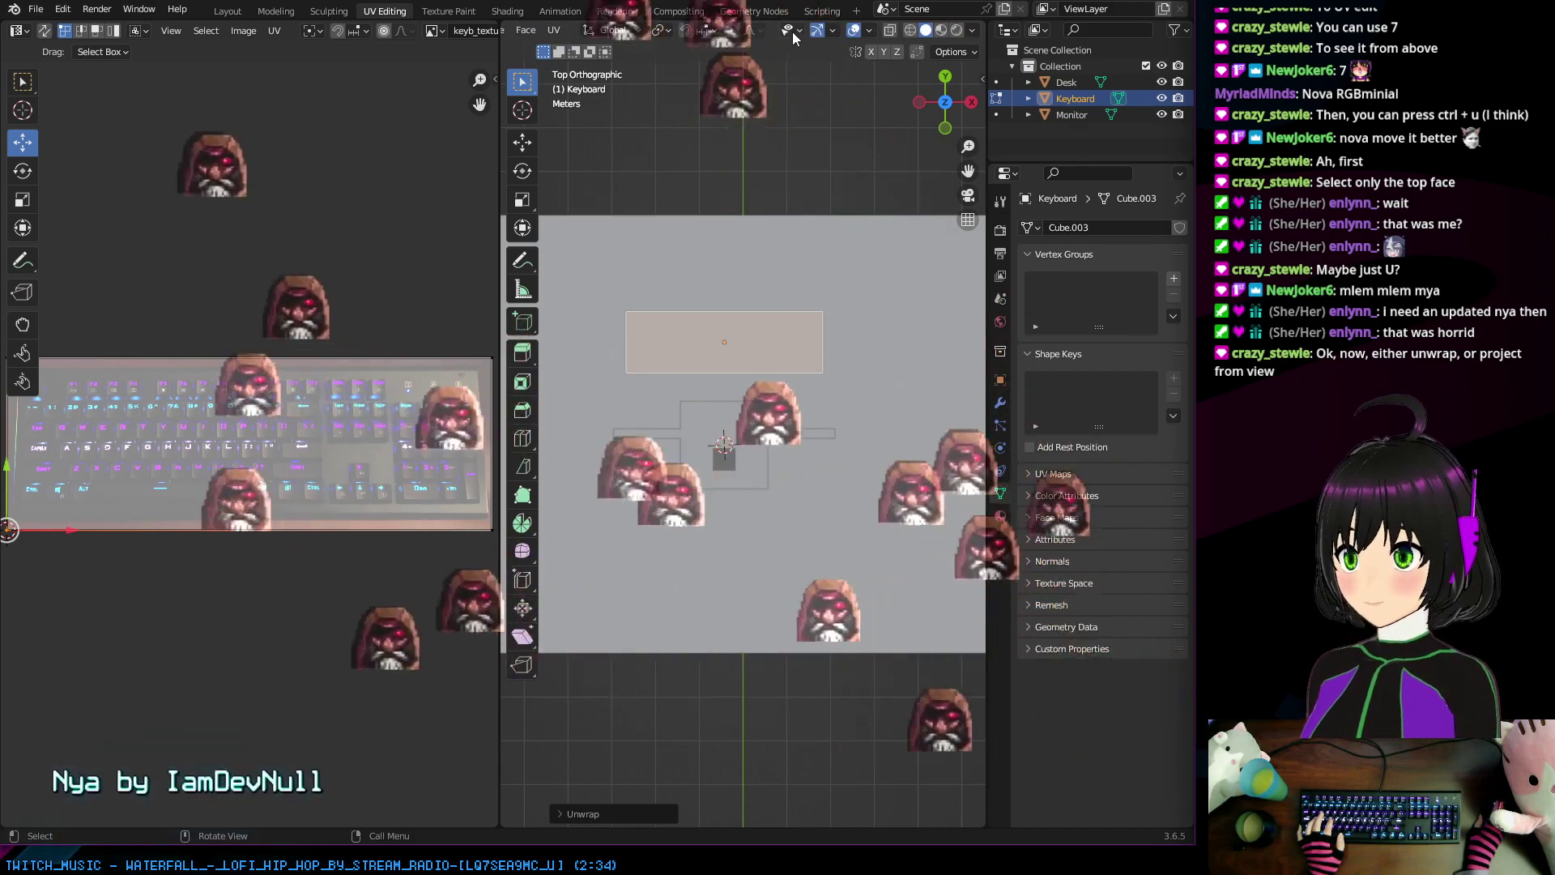
left_click(940, 33)
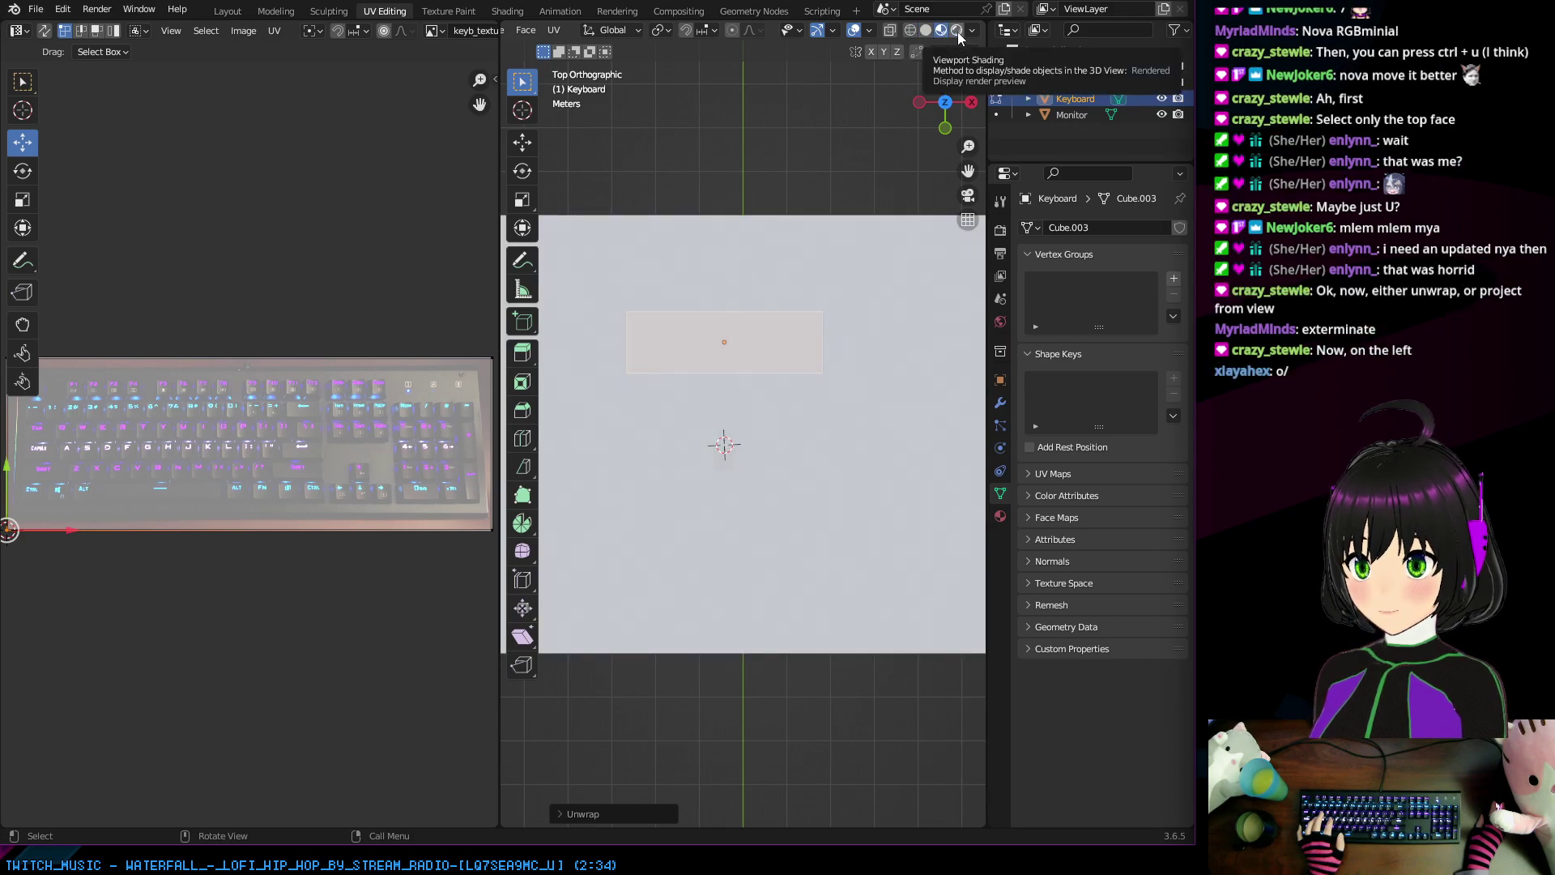
left_click(925, 33)
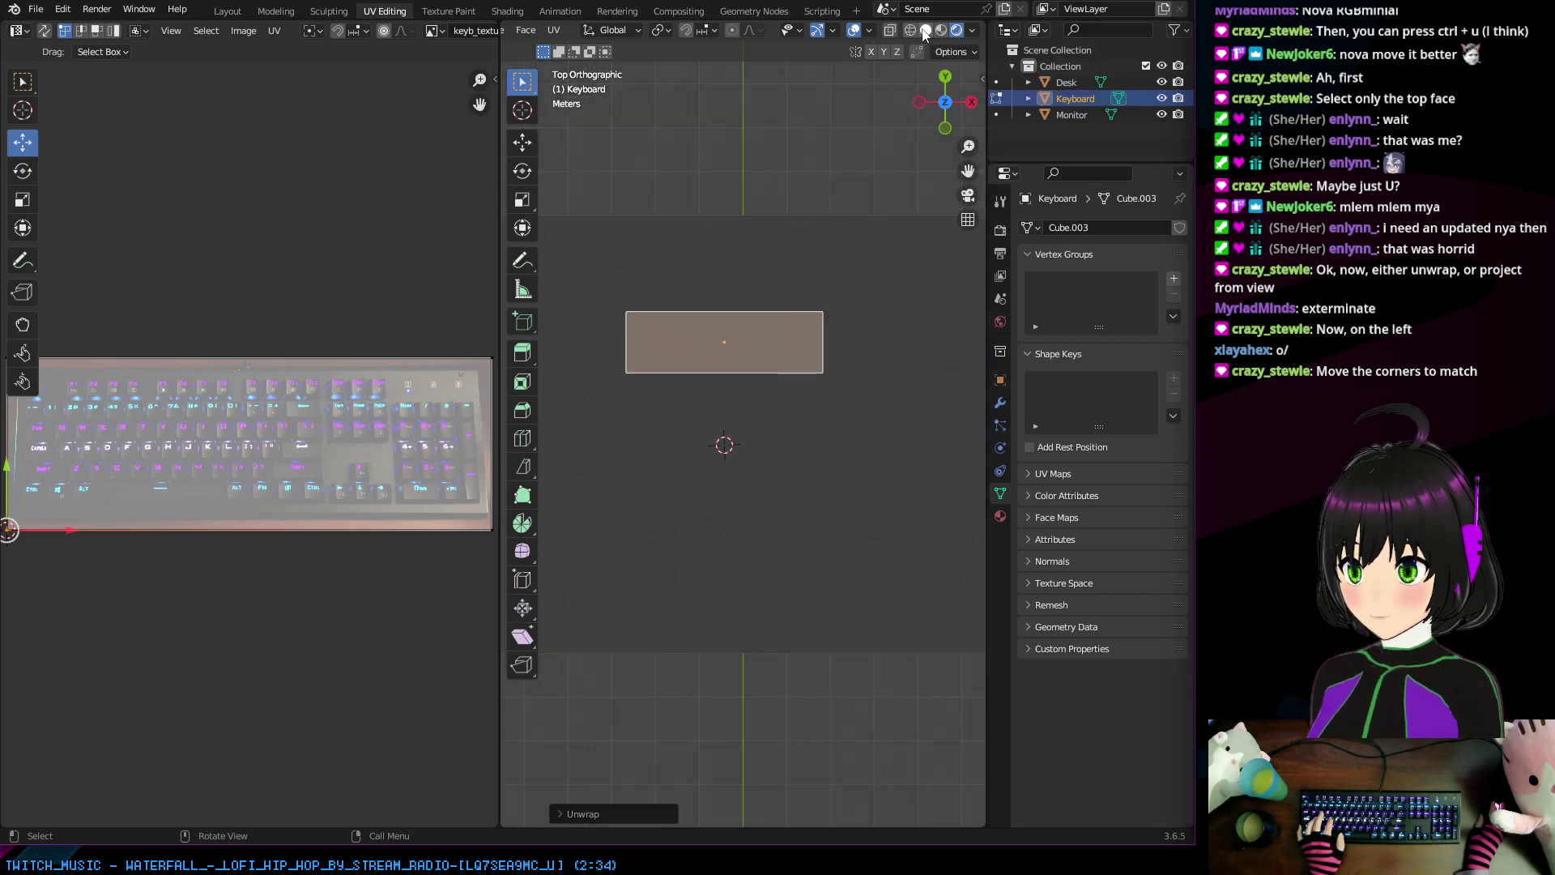
left_click(925, 33)
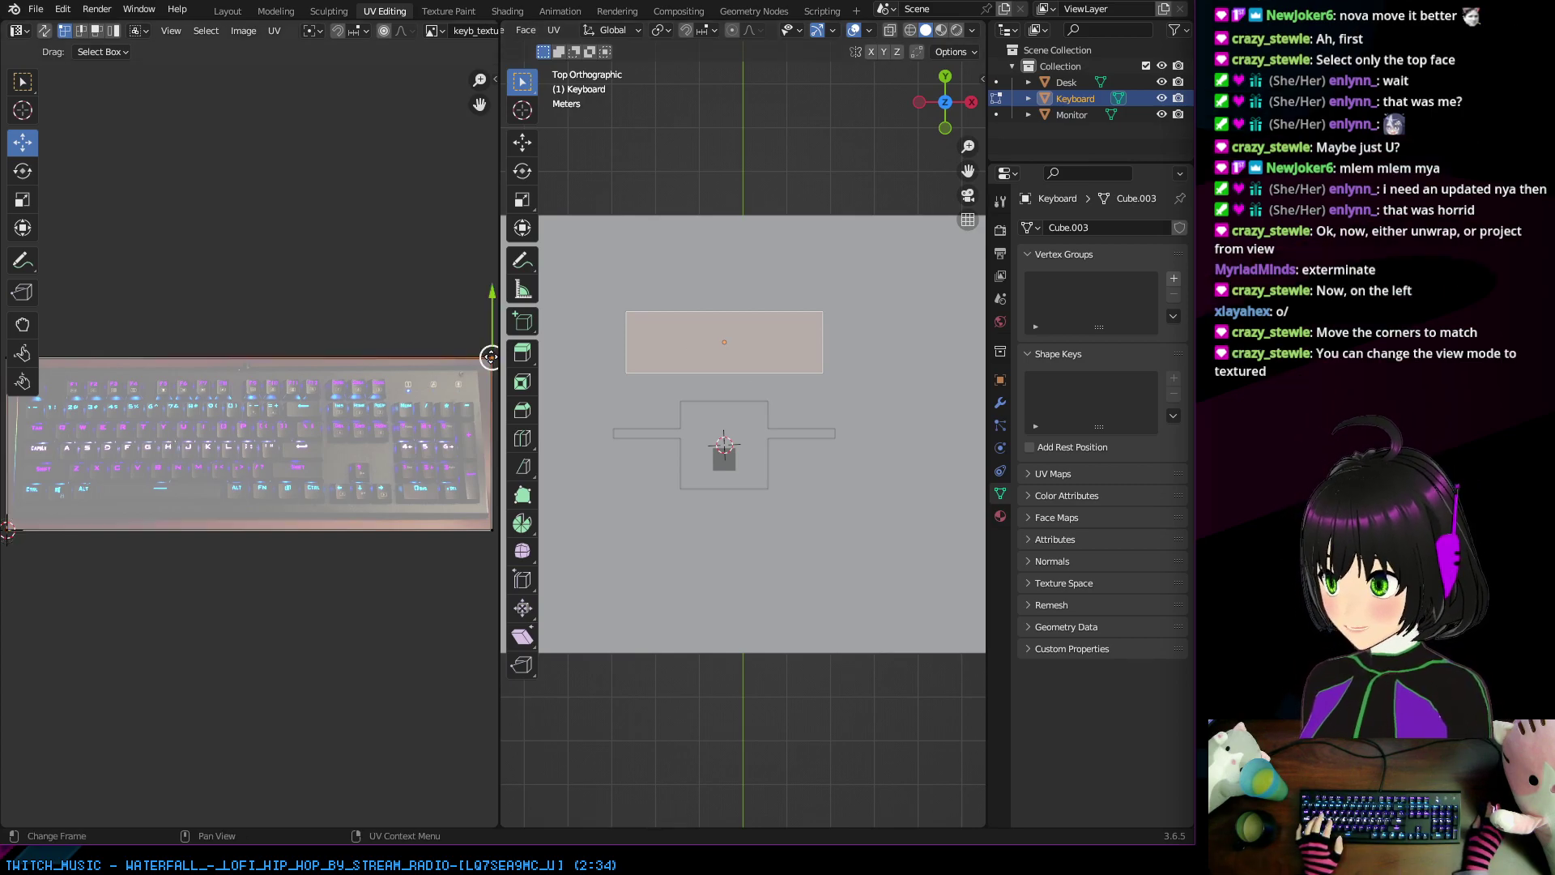
Step: Drag the right-hand UV corners toward the keyboard photo's corners
left_click_drag(491, 359, 473, 370)
left_click(490, 532)
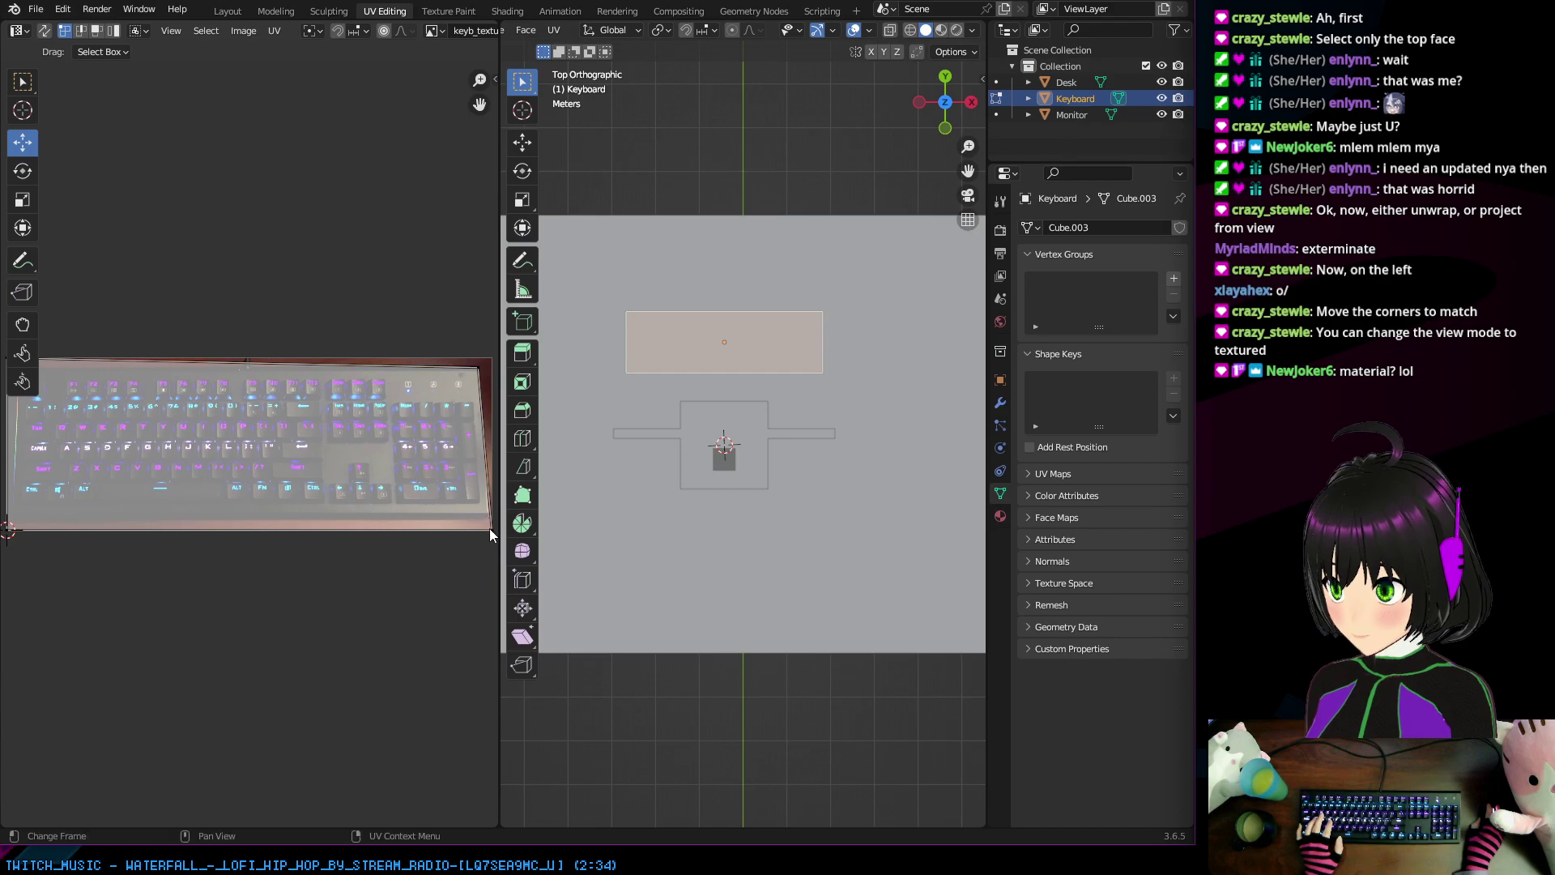
left_click_drag(488, 522, 483, 515)
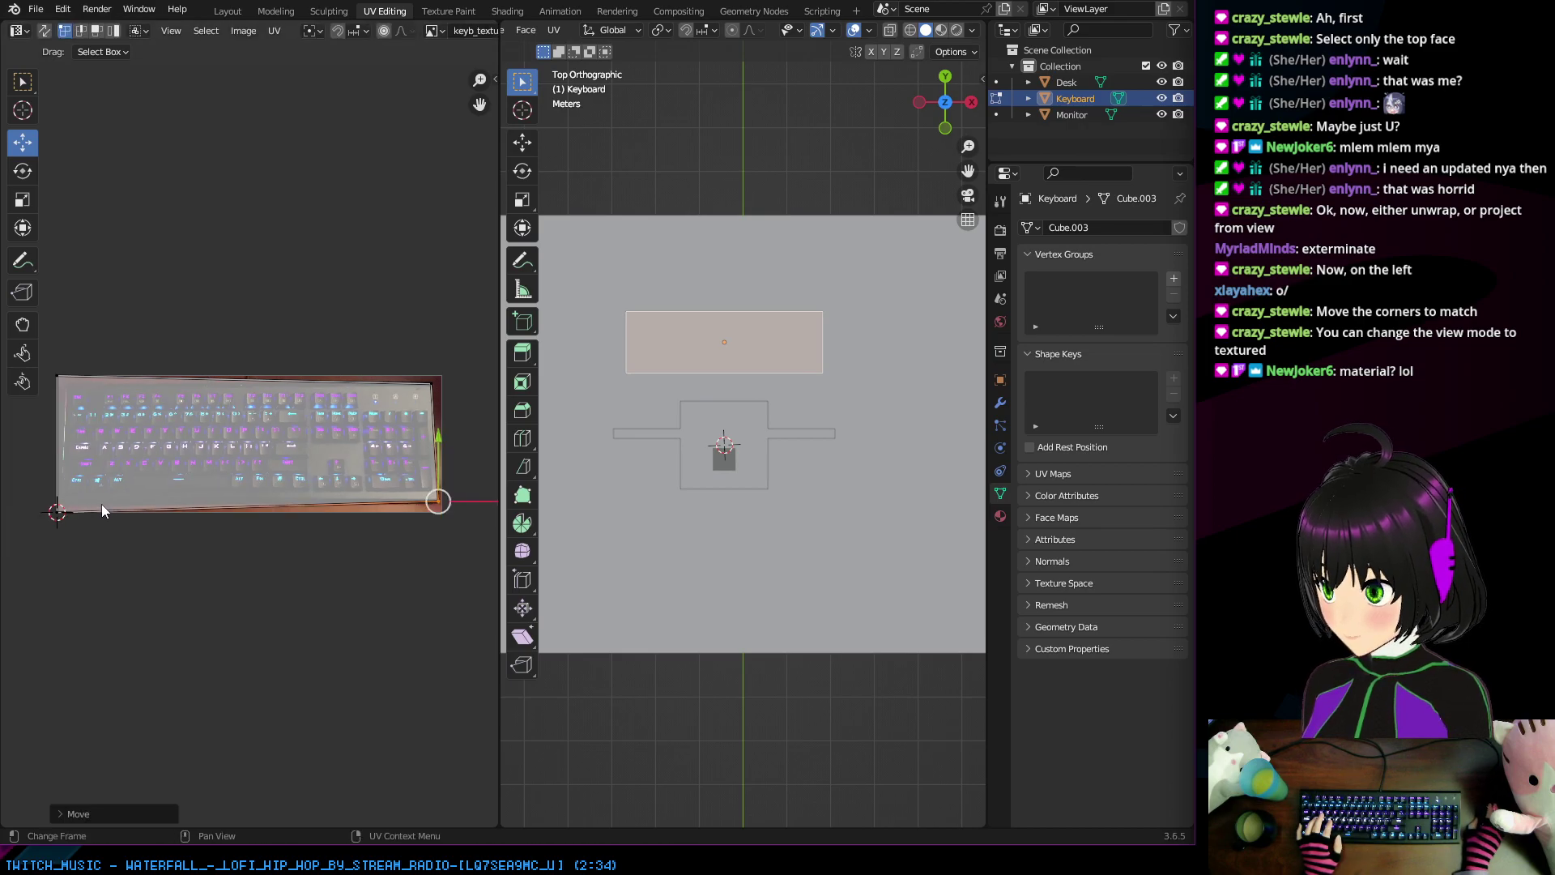
scroll(100, 504, "down", 1)
Step: Place the 2D cursor on the photo's bottom-left corner
key("shift+space")
left_click(102, 538)
middle_click_drag(177, 534, 267, 522)
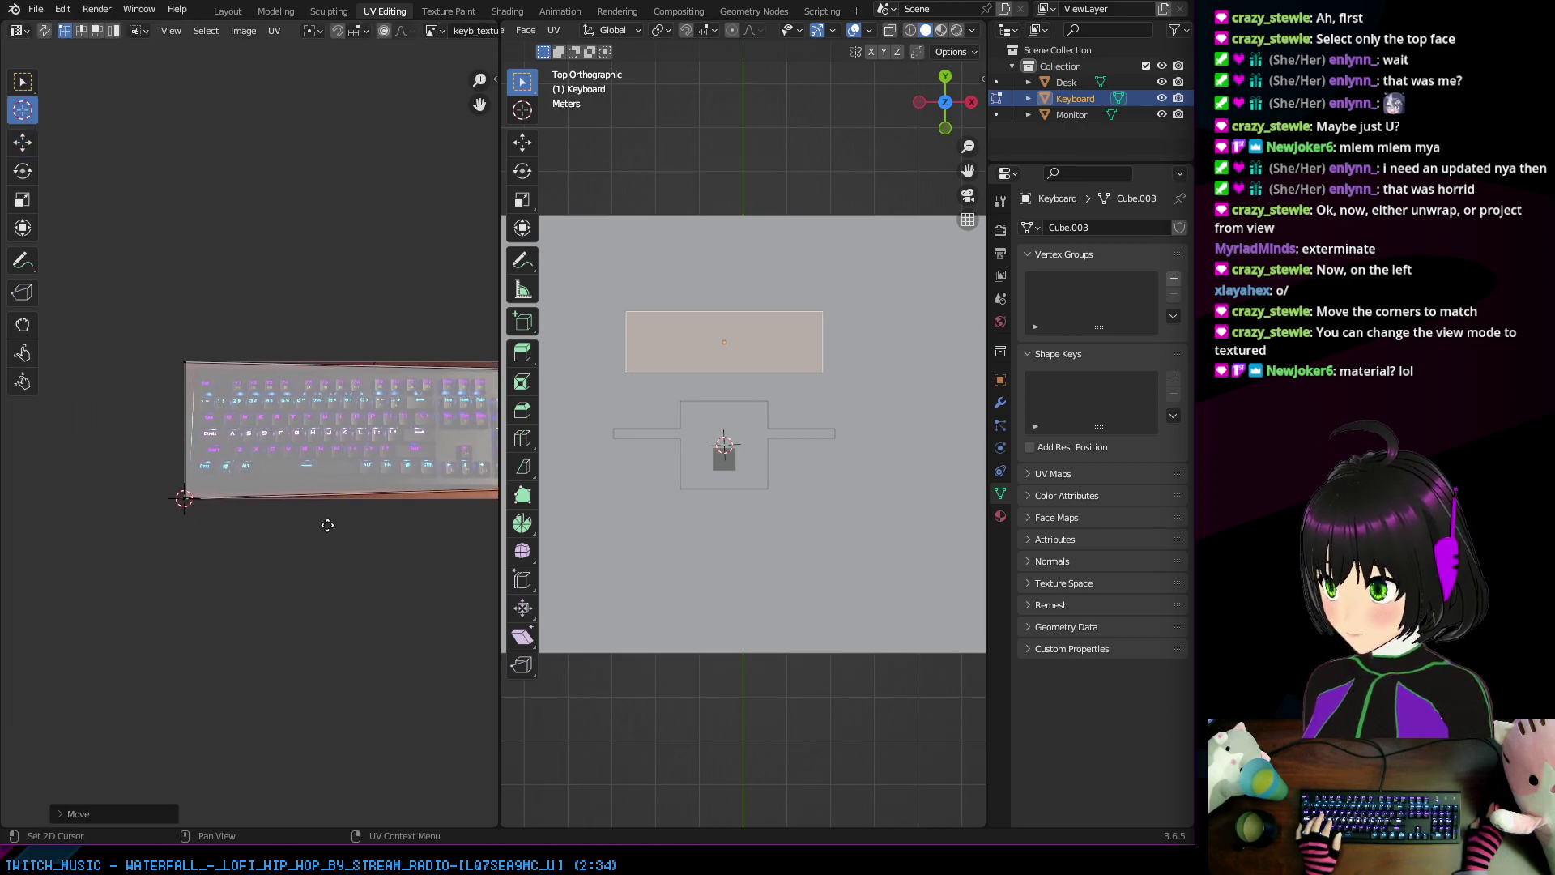
scroll(265, 515, "up", 3)
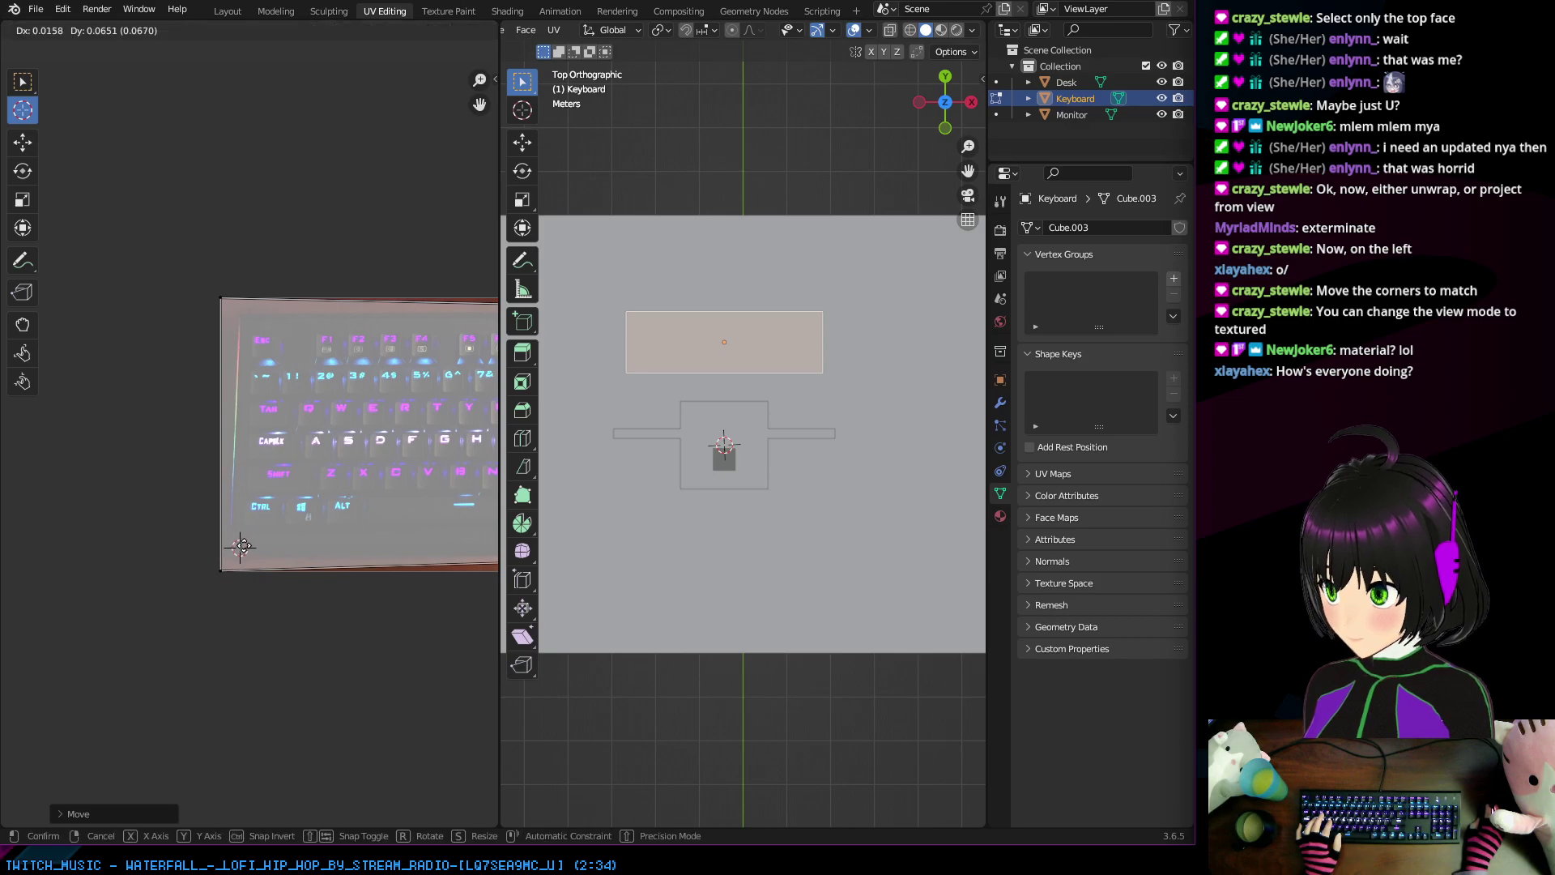
left_click(208, 582)
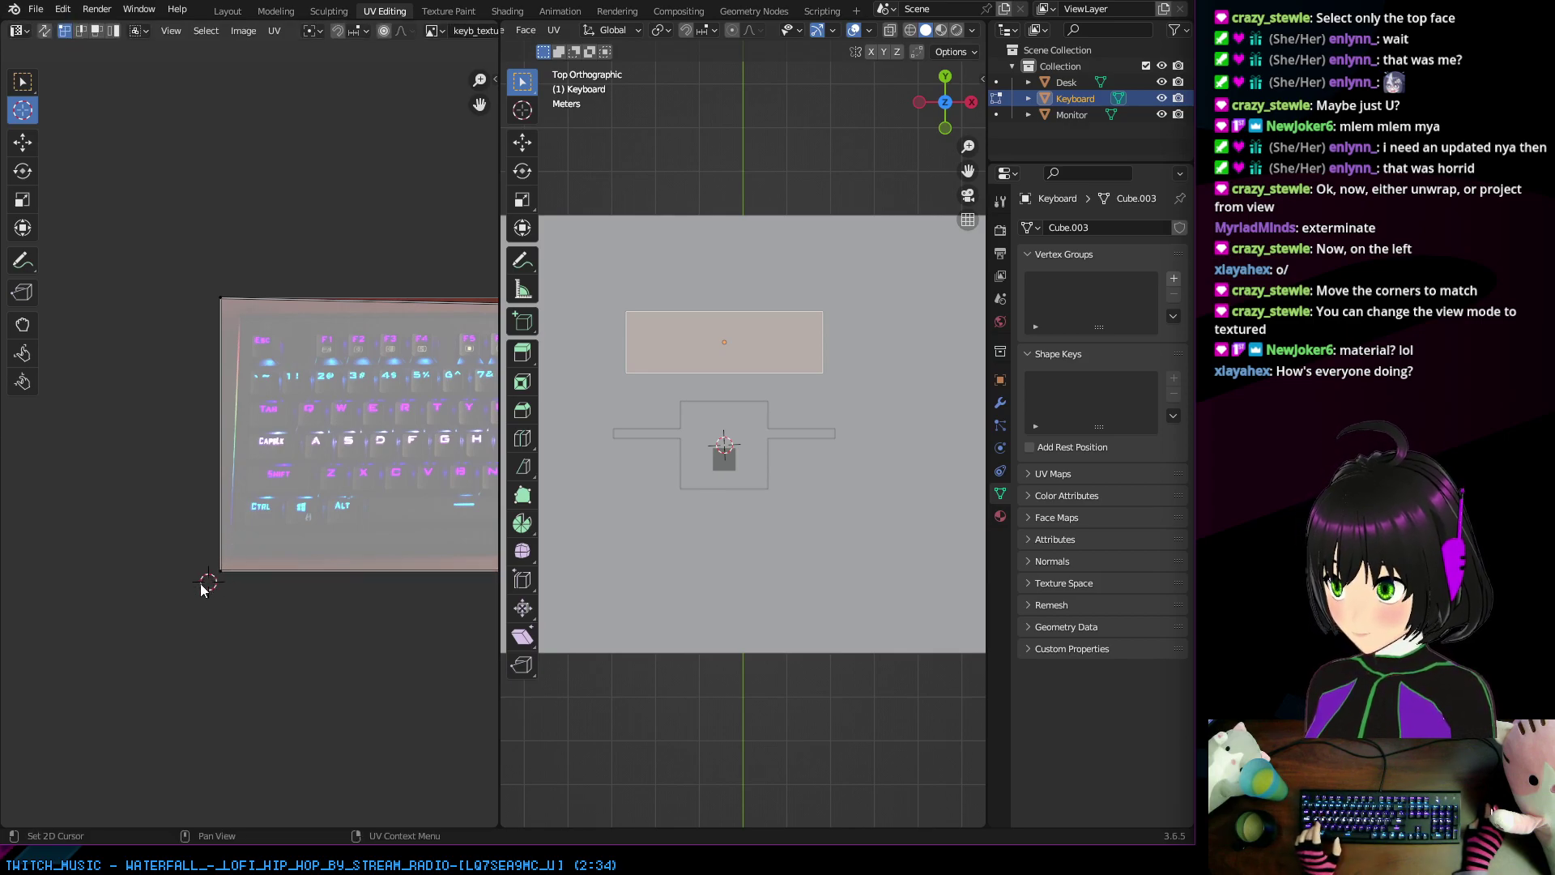
left_click_drag(212, 581, 220, 570)
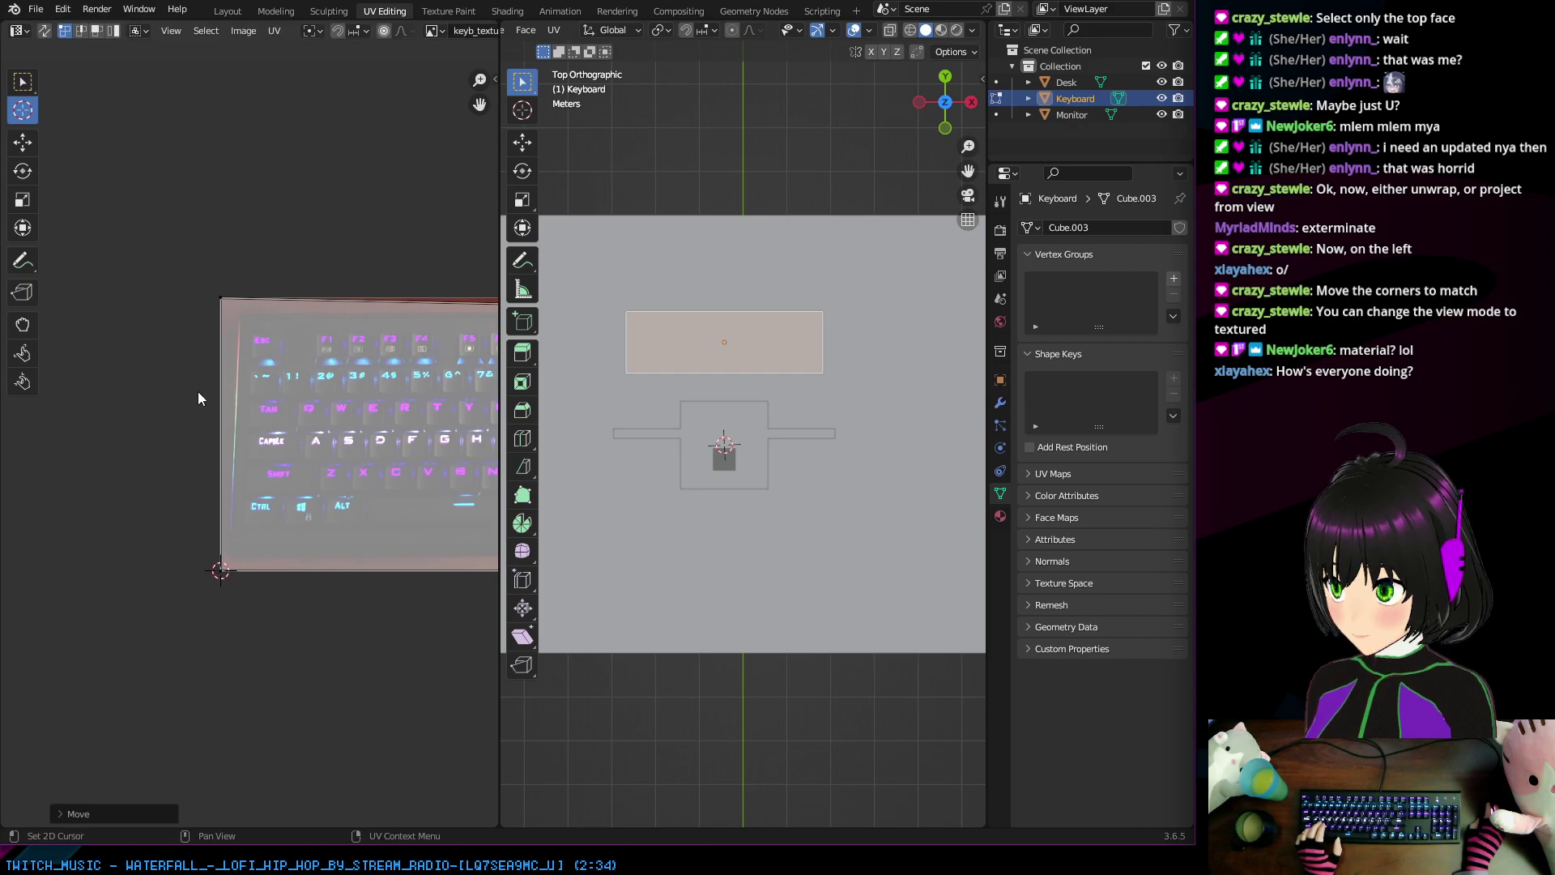
key("shift+space")
left_click(371, 391)
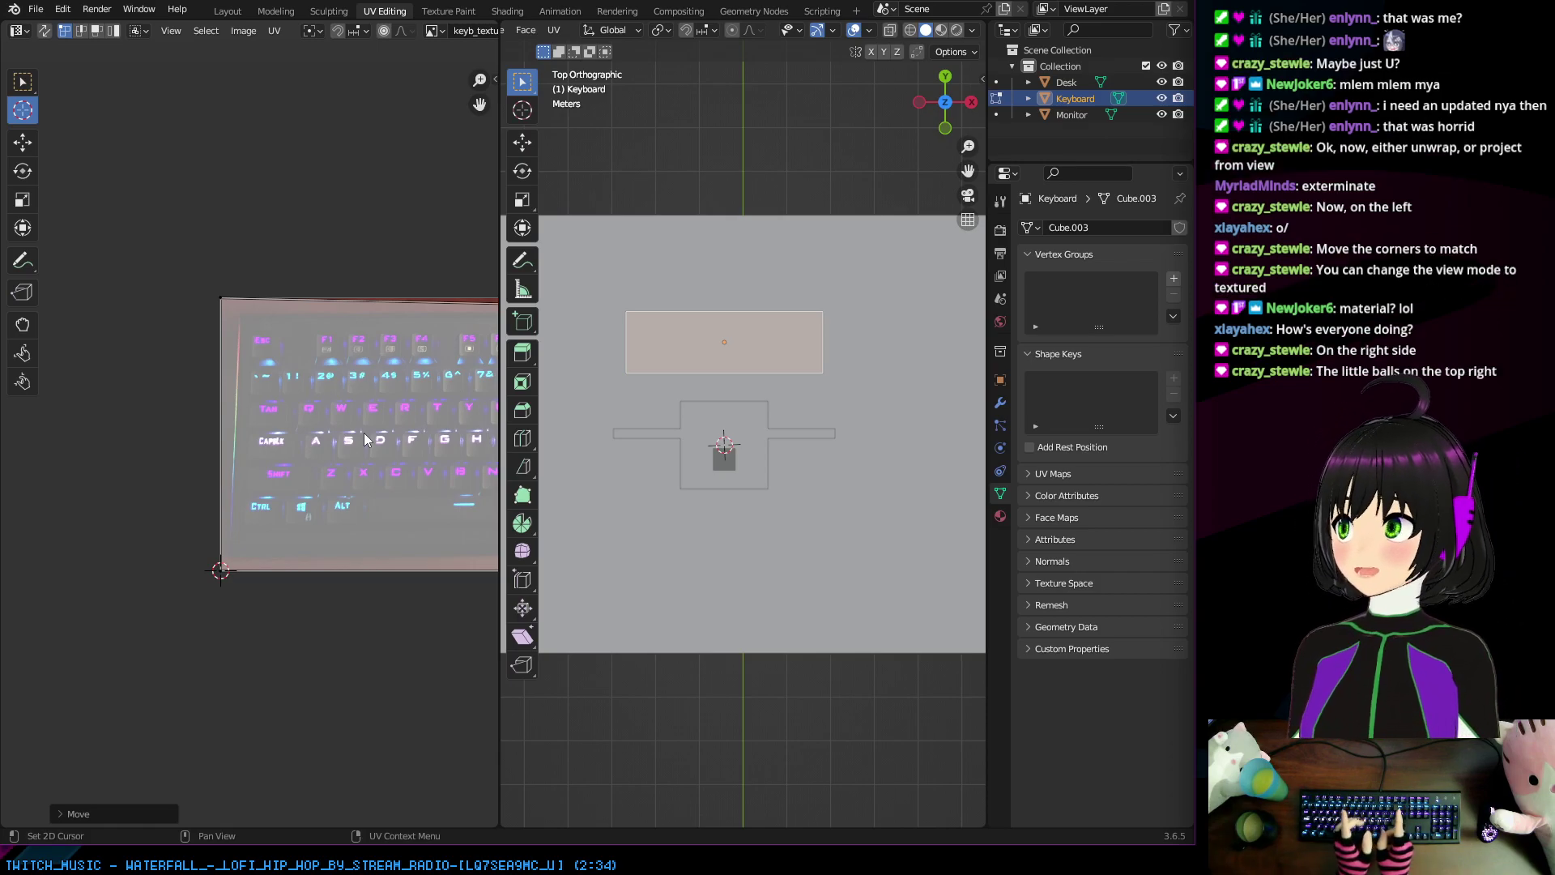
Step: Pan the UV view across the right half of the keyboard photo
middle_click_drag(433, 425, 196, 374)
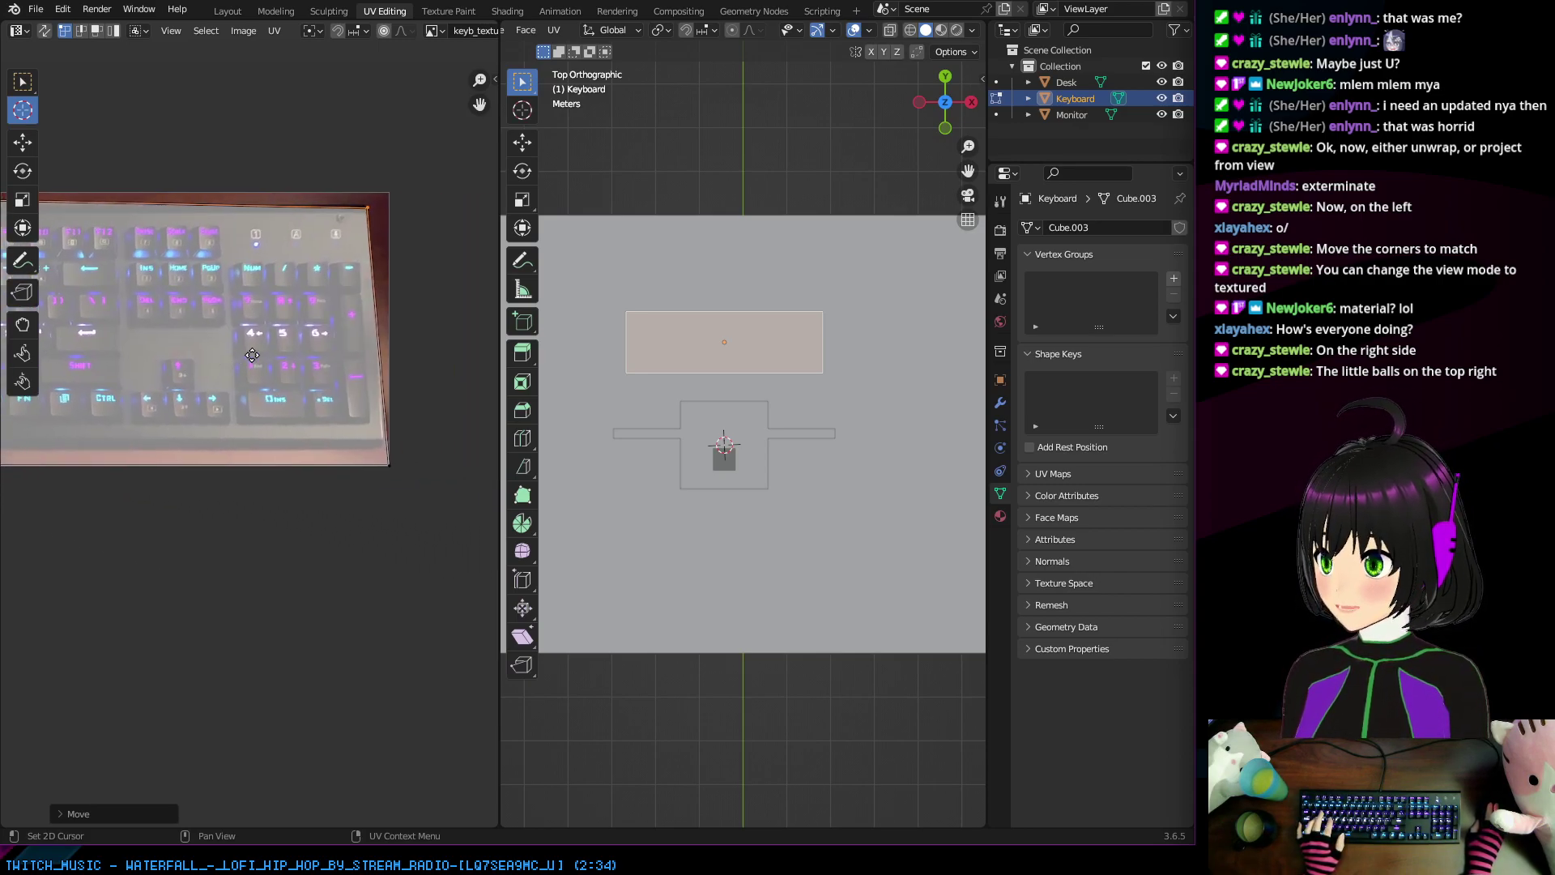
middle_click_drag(296, 380, 298, 339)
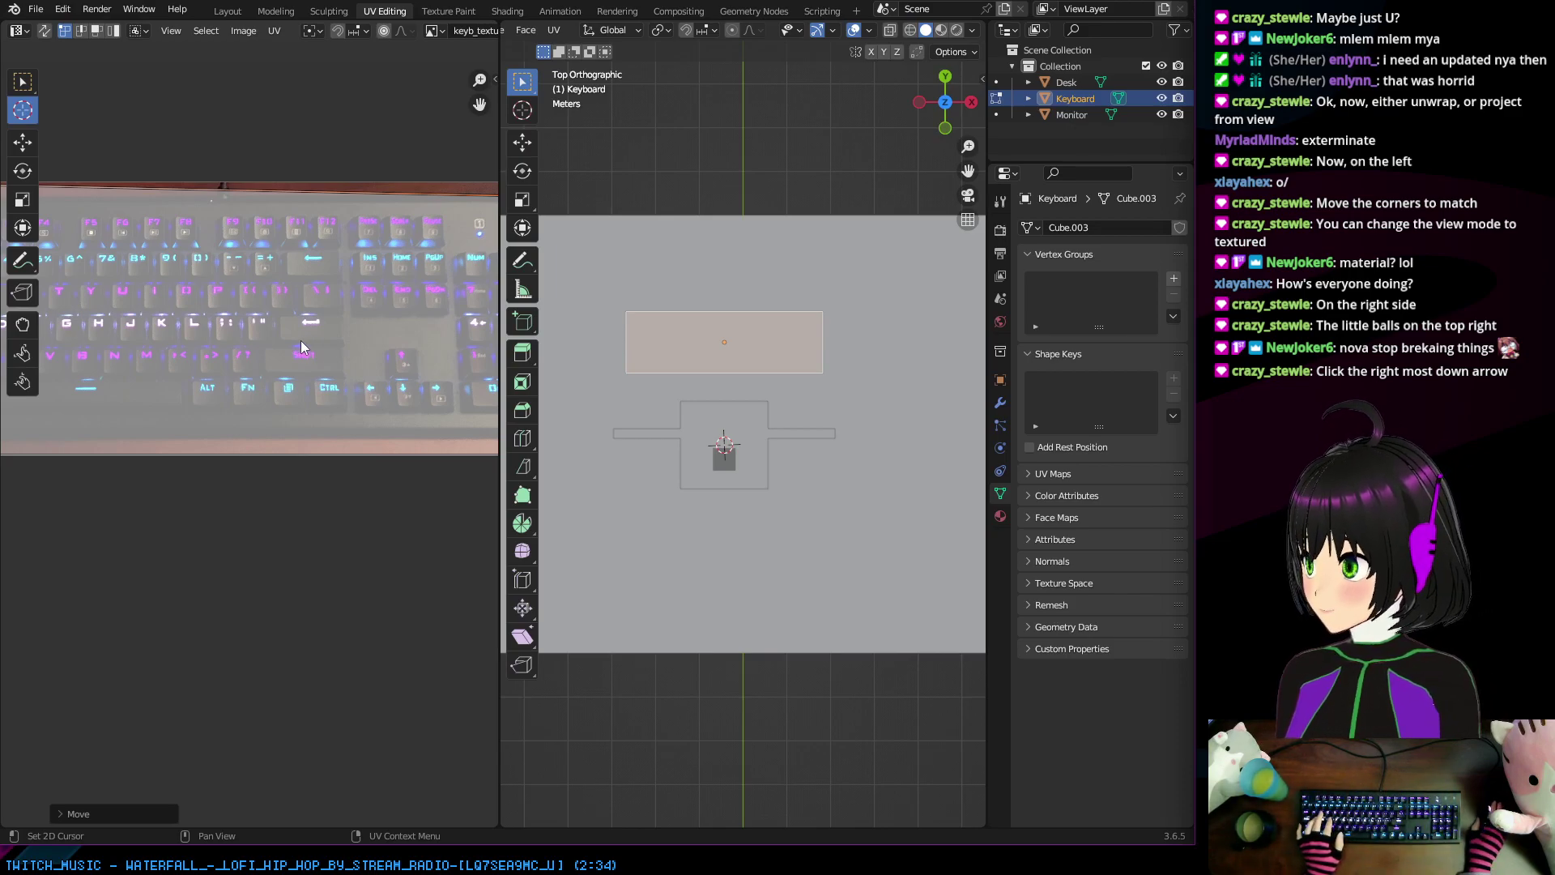
middle_click_drag(298, 353, 263, 343)
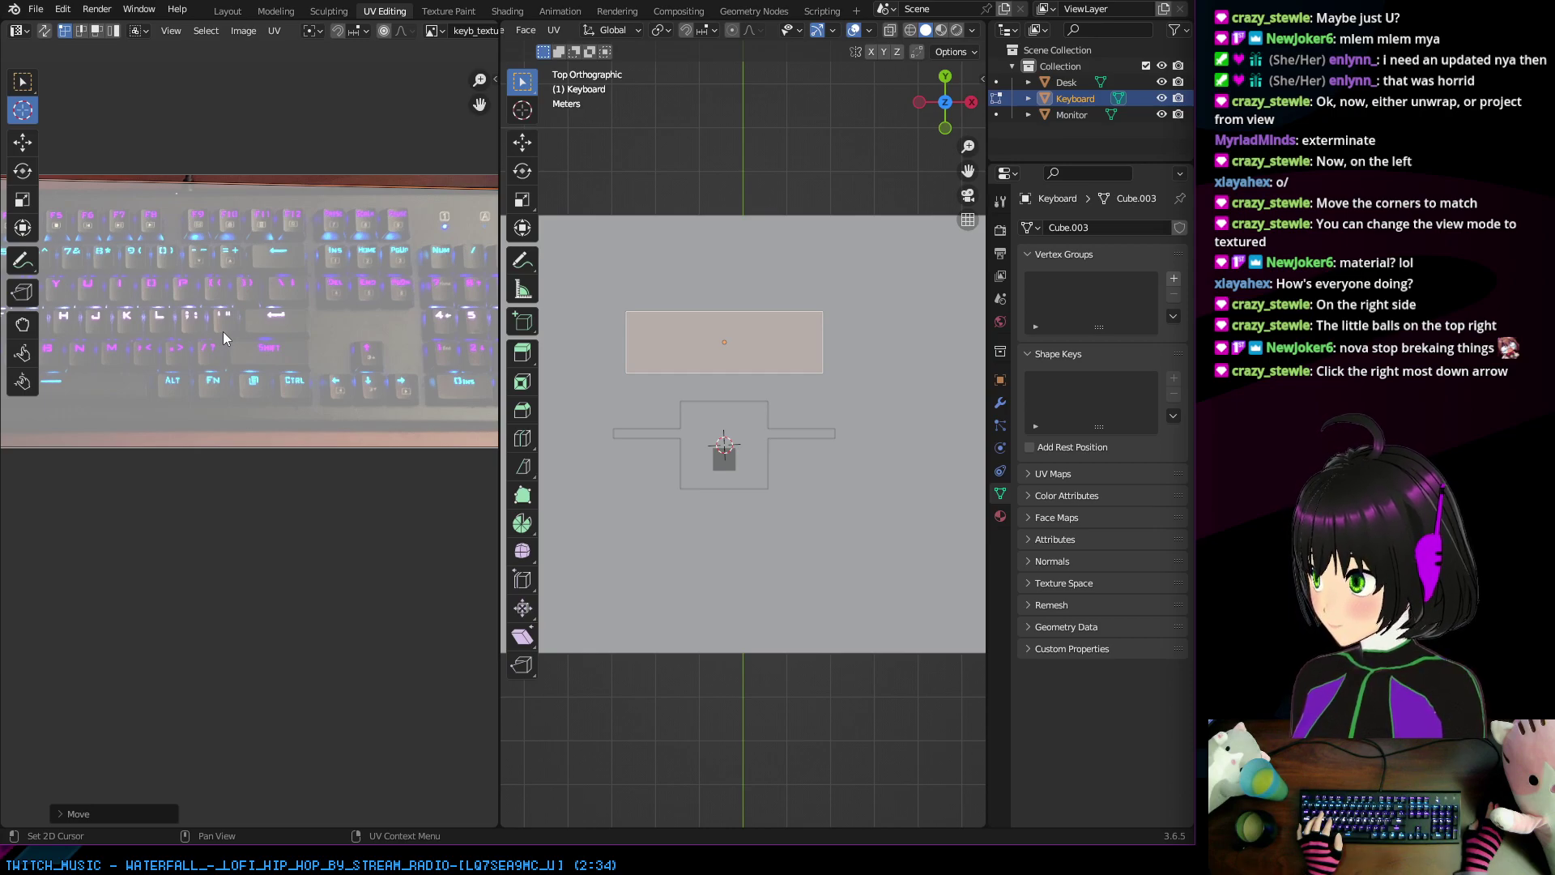
left_click(971, 30)
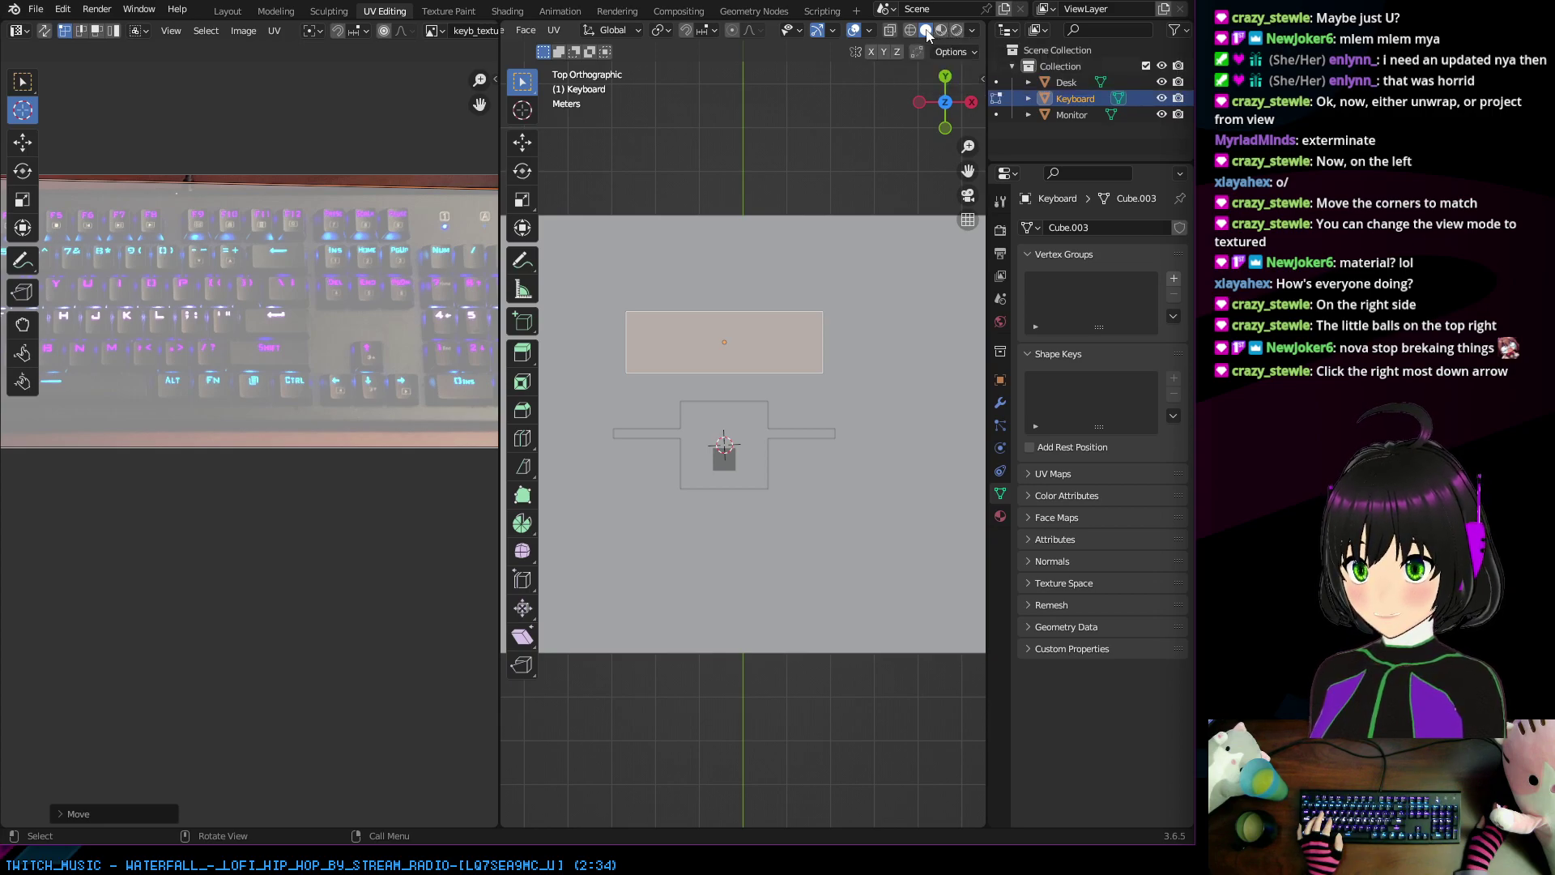
Step: Set the solid viewport shading Color to Texture
left_click(973, 31)
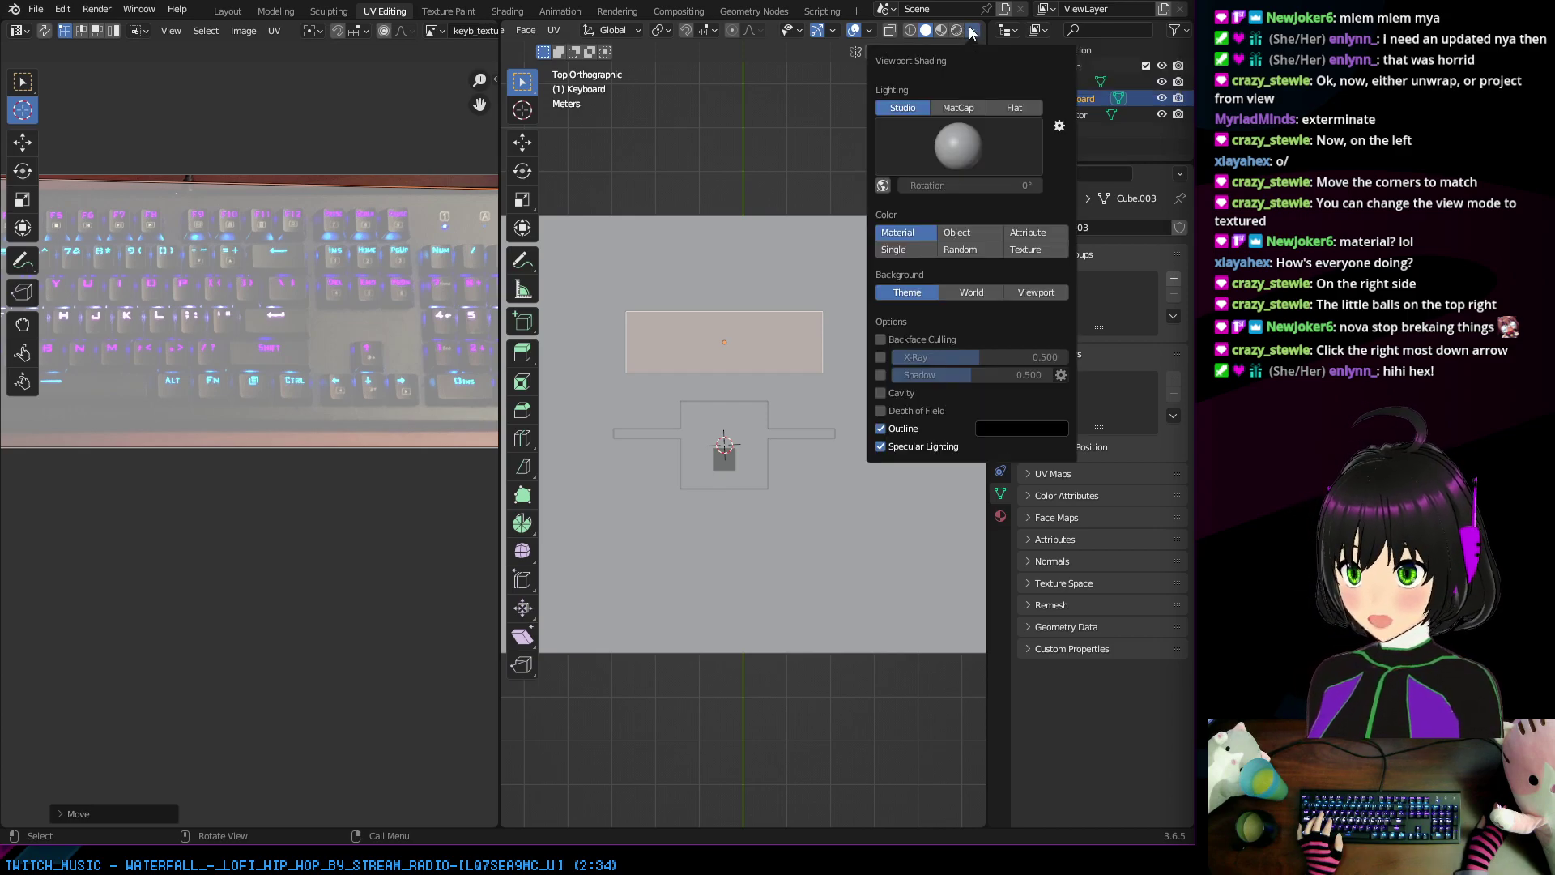
left_click(1025, 251)
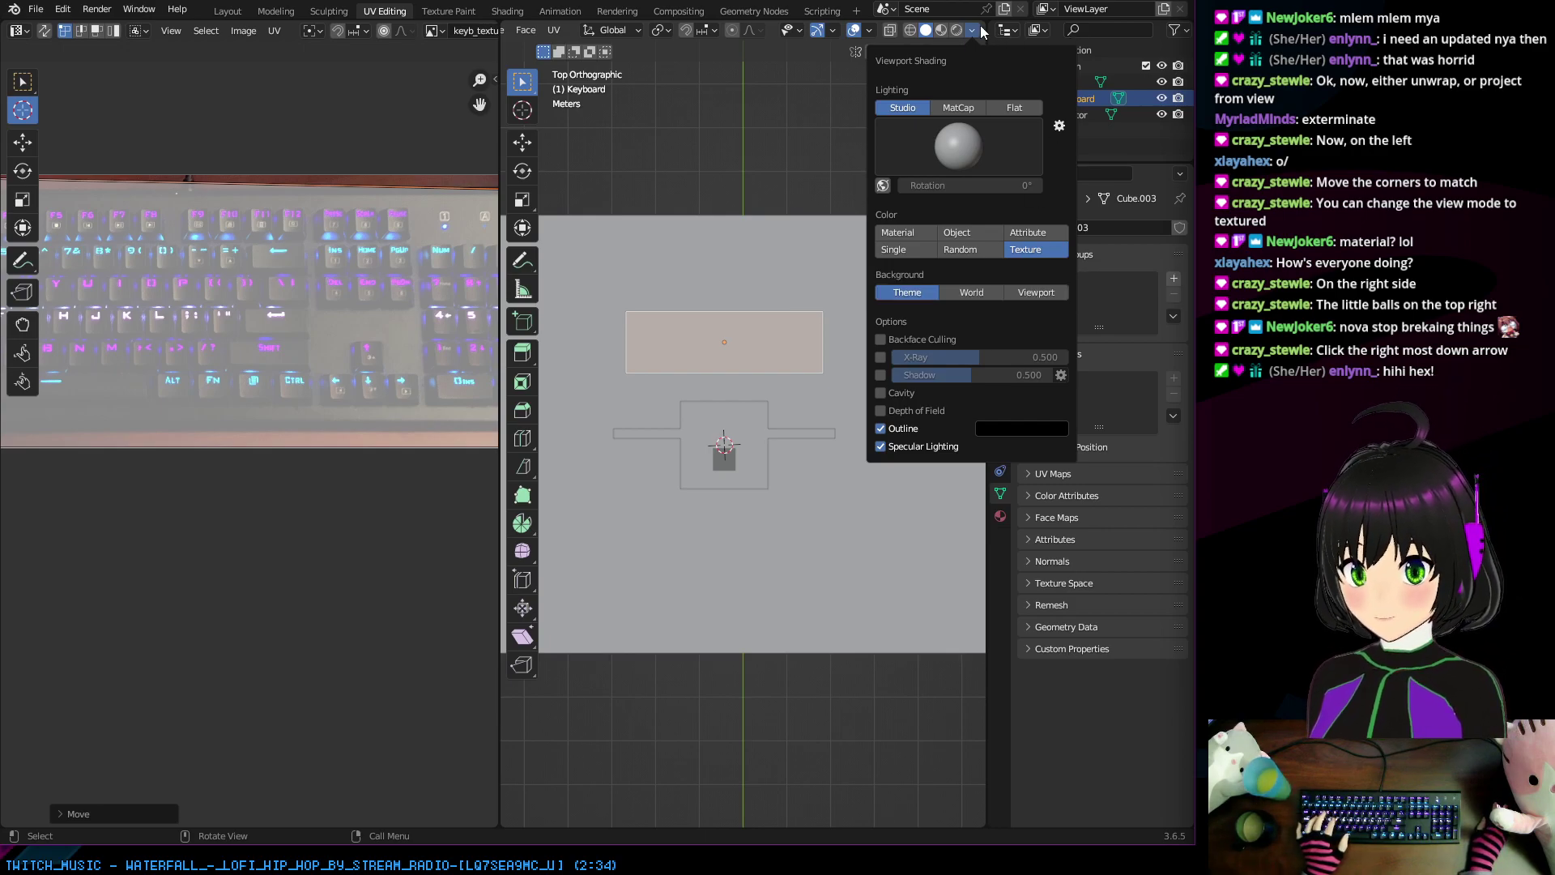
scroll(753, 350, "up", 3)
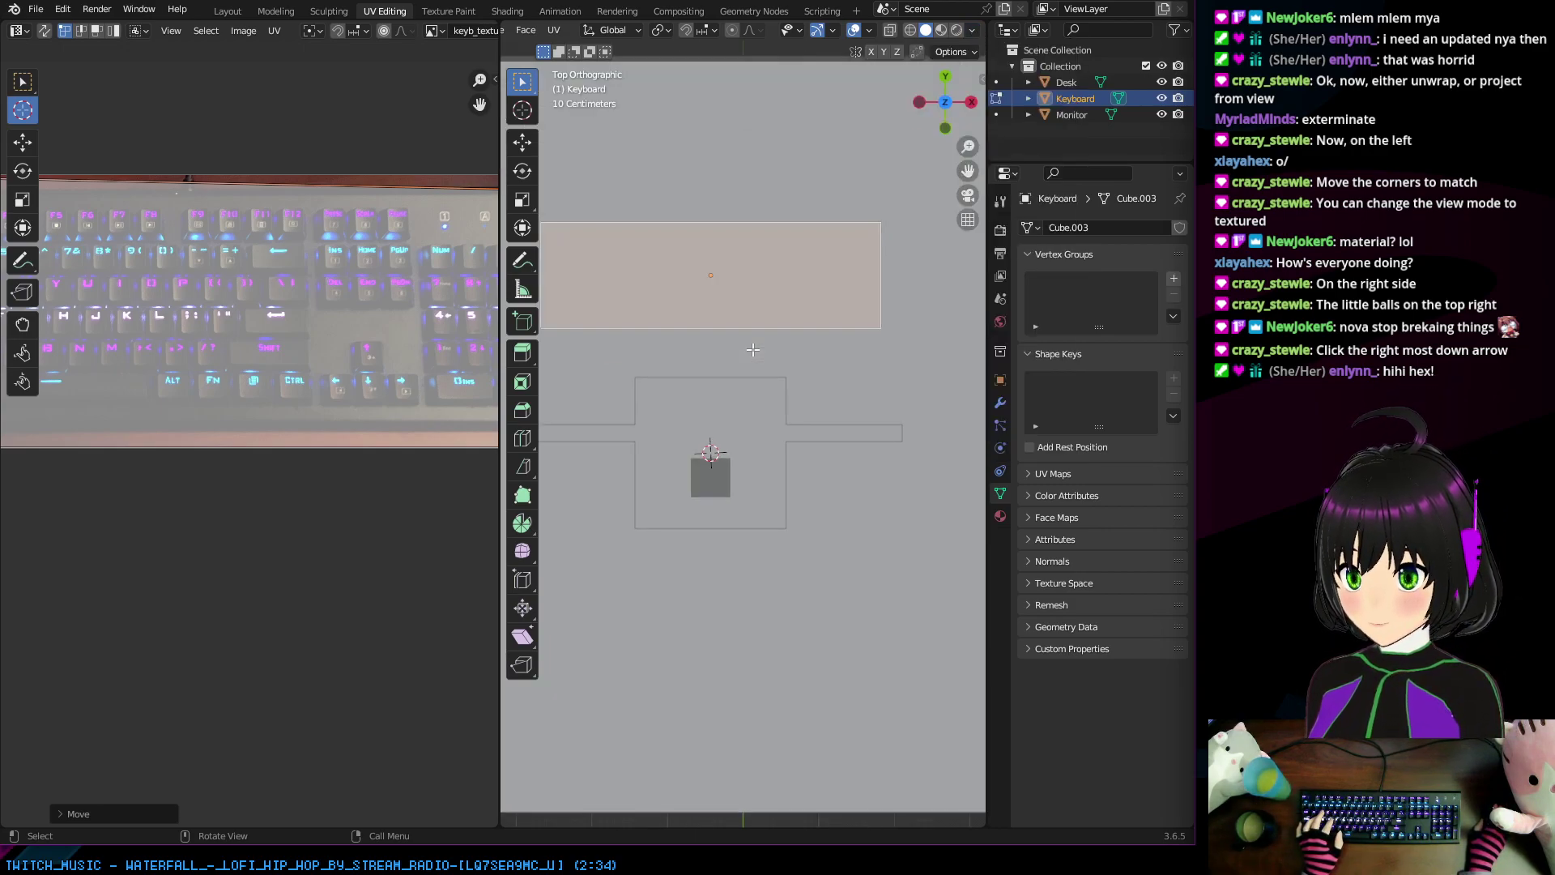
mouse_move(751, 350)
middle_mouse_down()
mouse_move(726, 345)
mouse_move(760, 325)
mouse_move(736, 340)
middle_mouse_up()
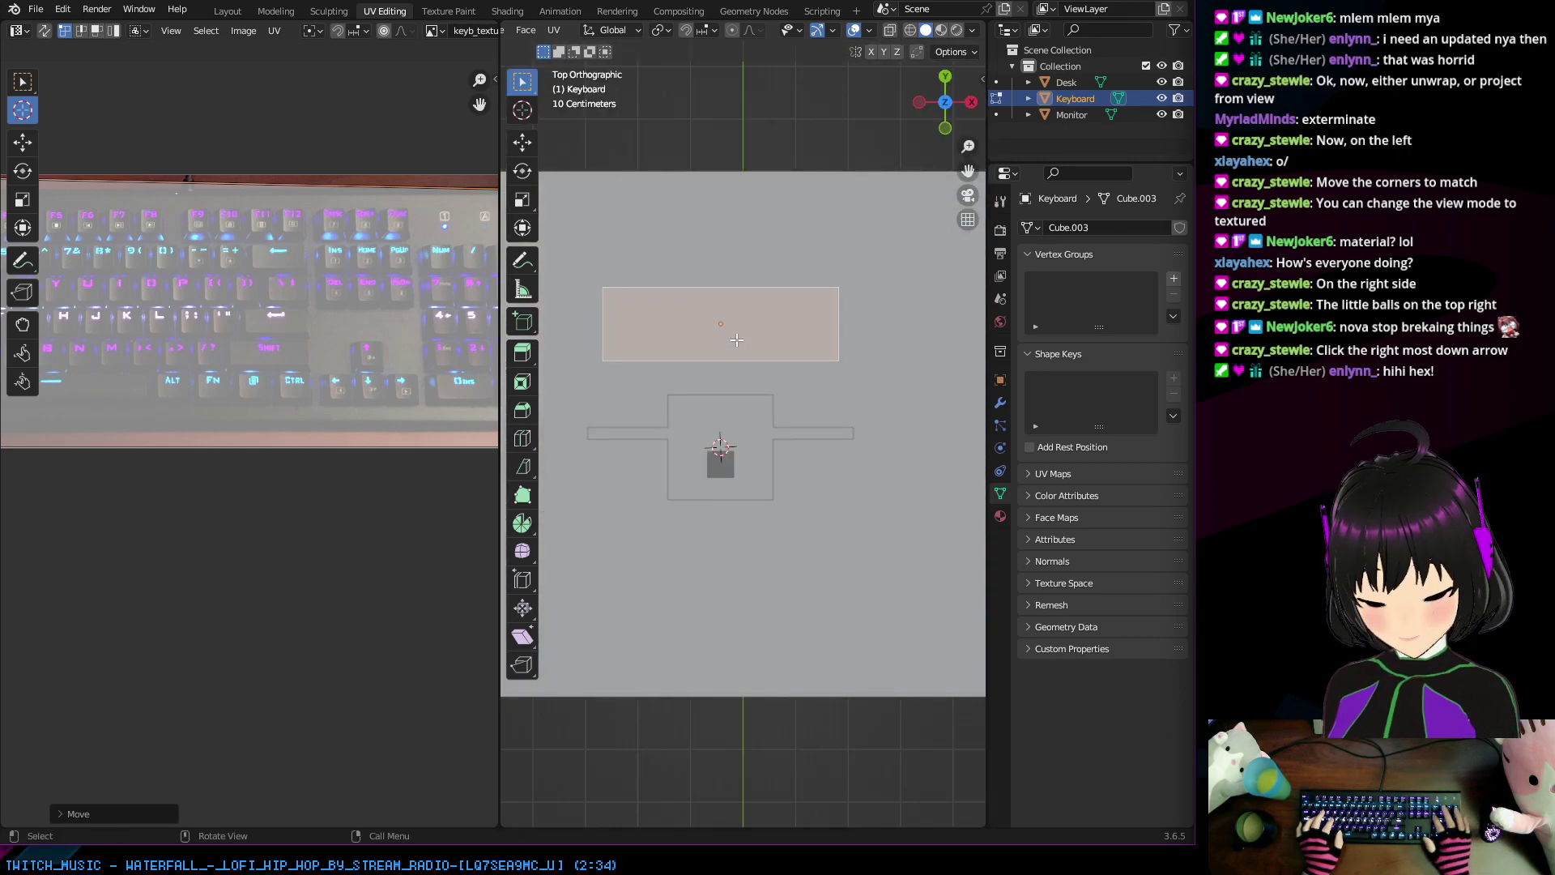
scroll(736, 339, "down", 2)
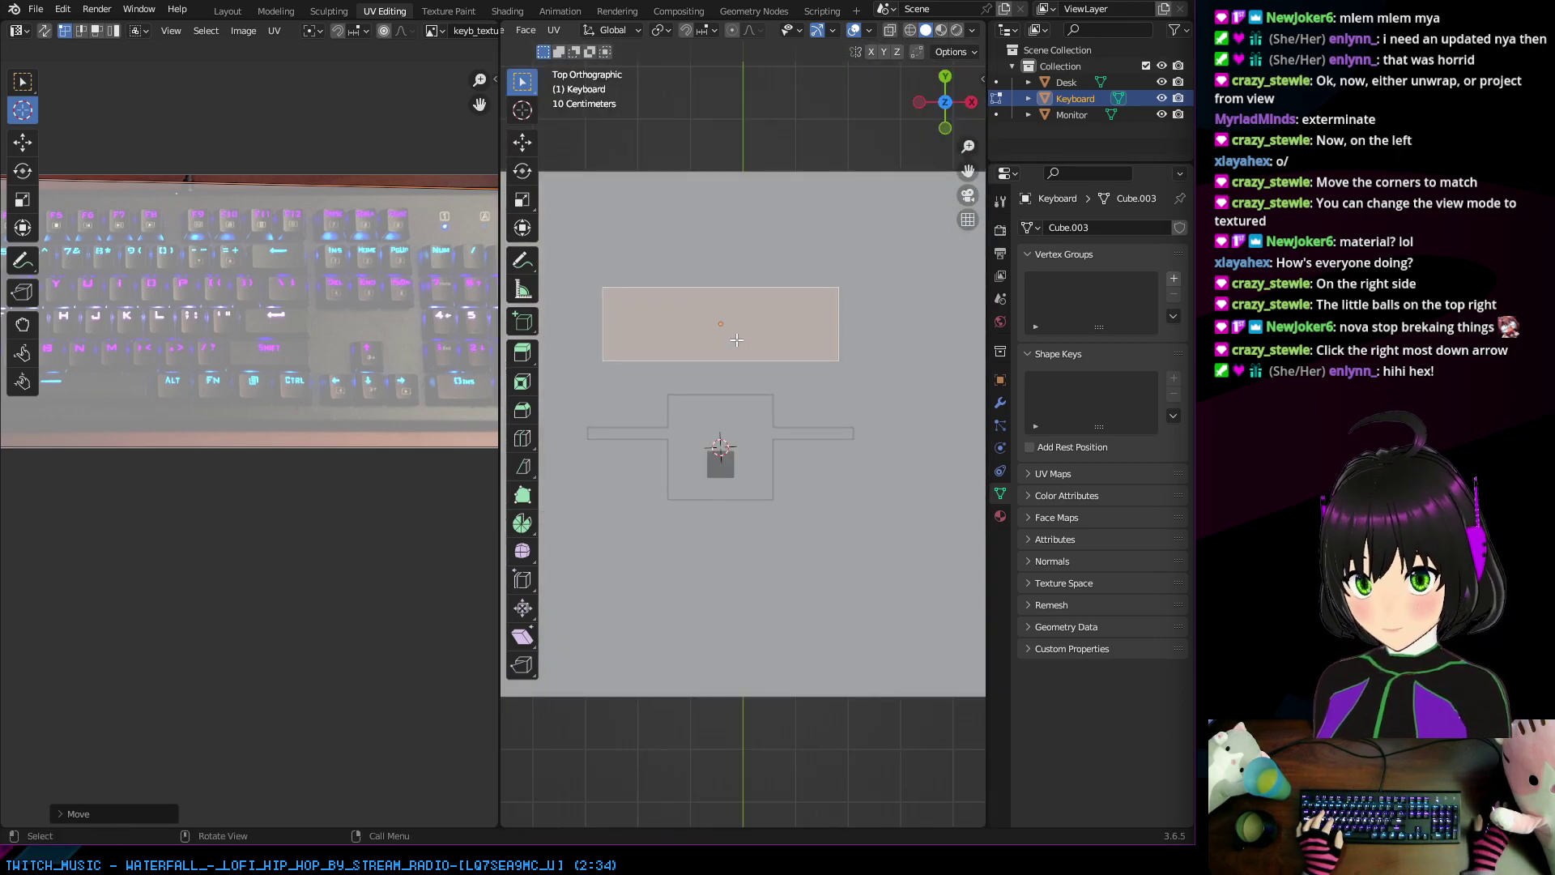
left_click(212, 143)
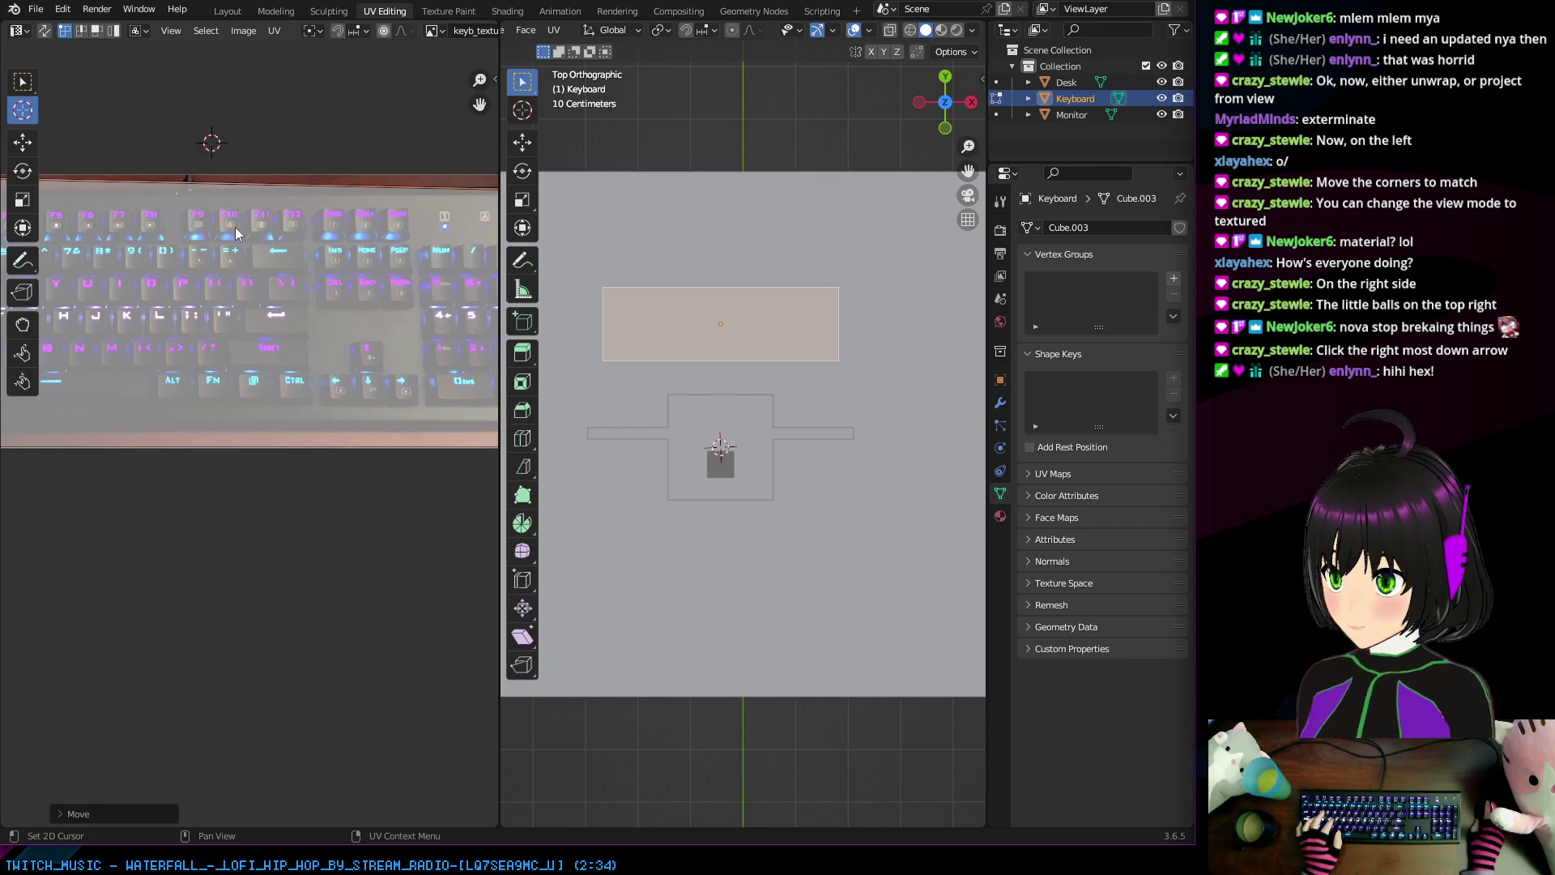
right_click(22, 109)
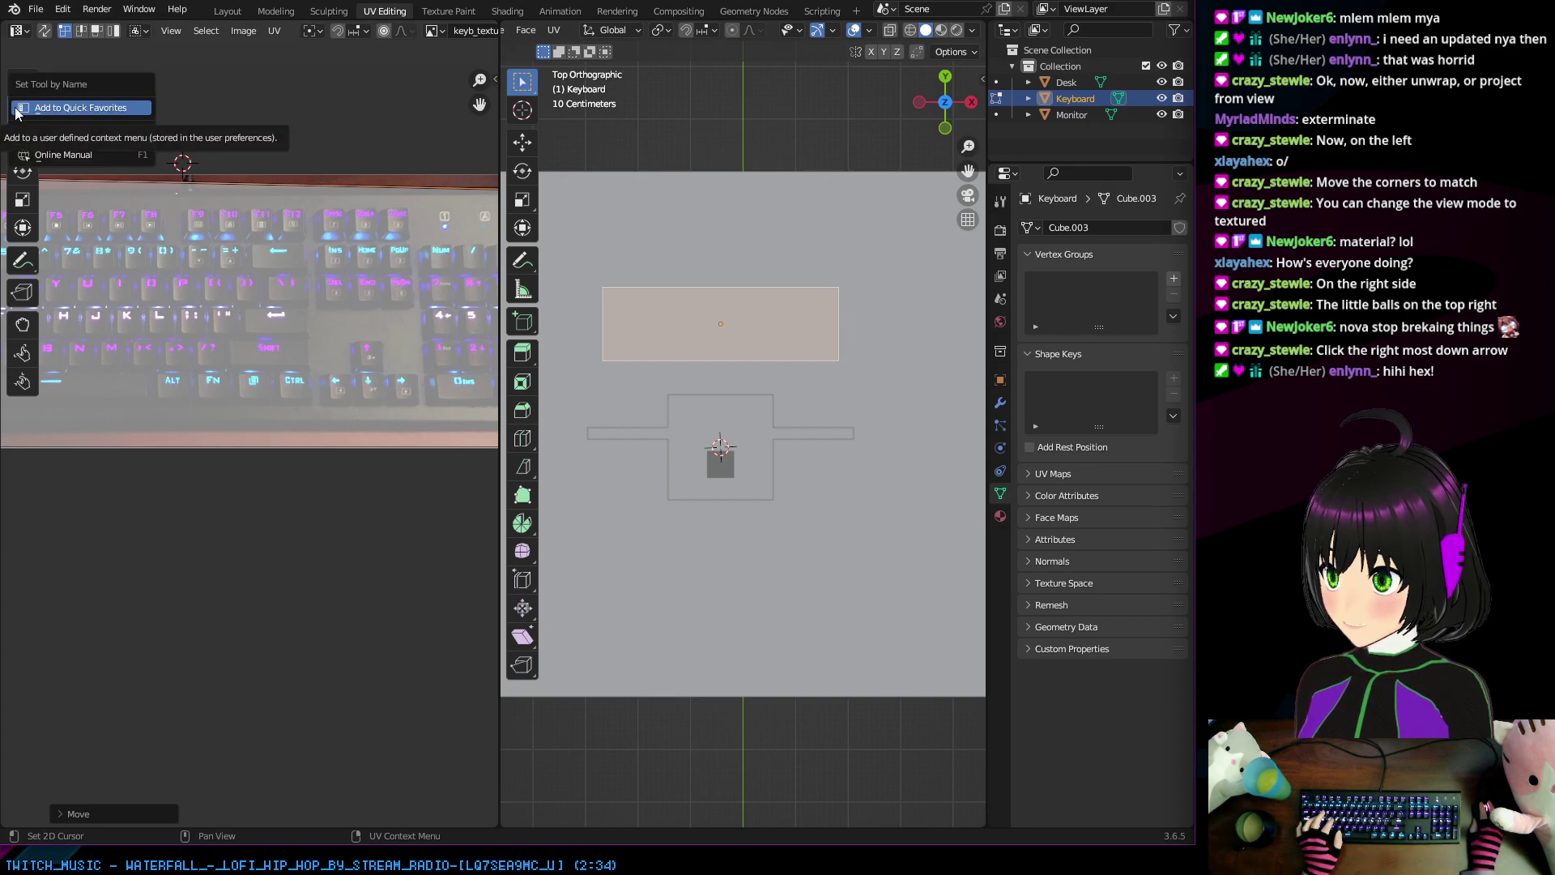
left_click(256, 115)
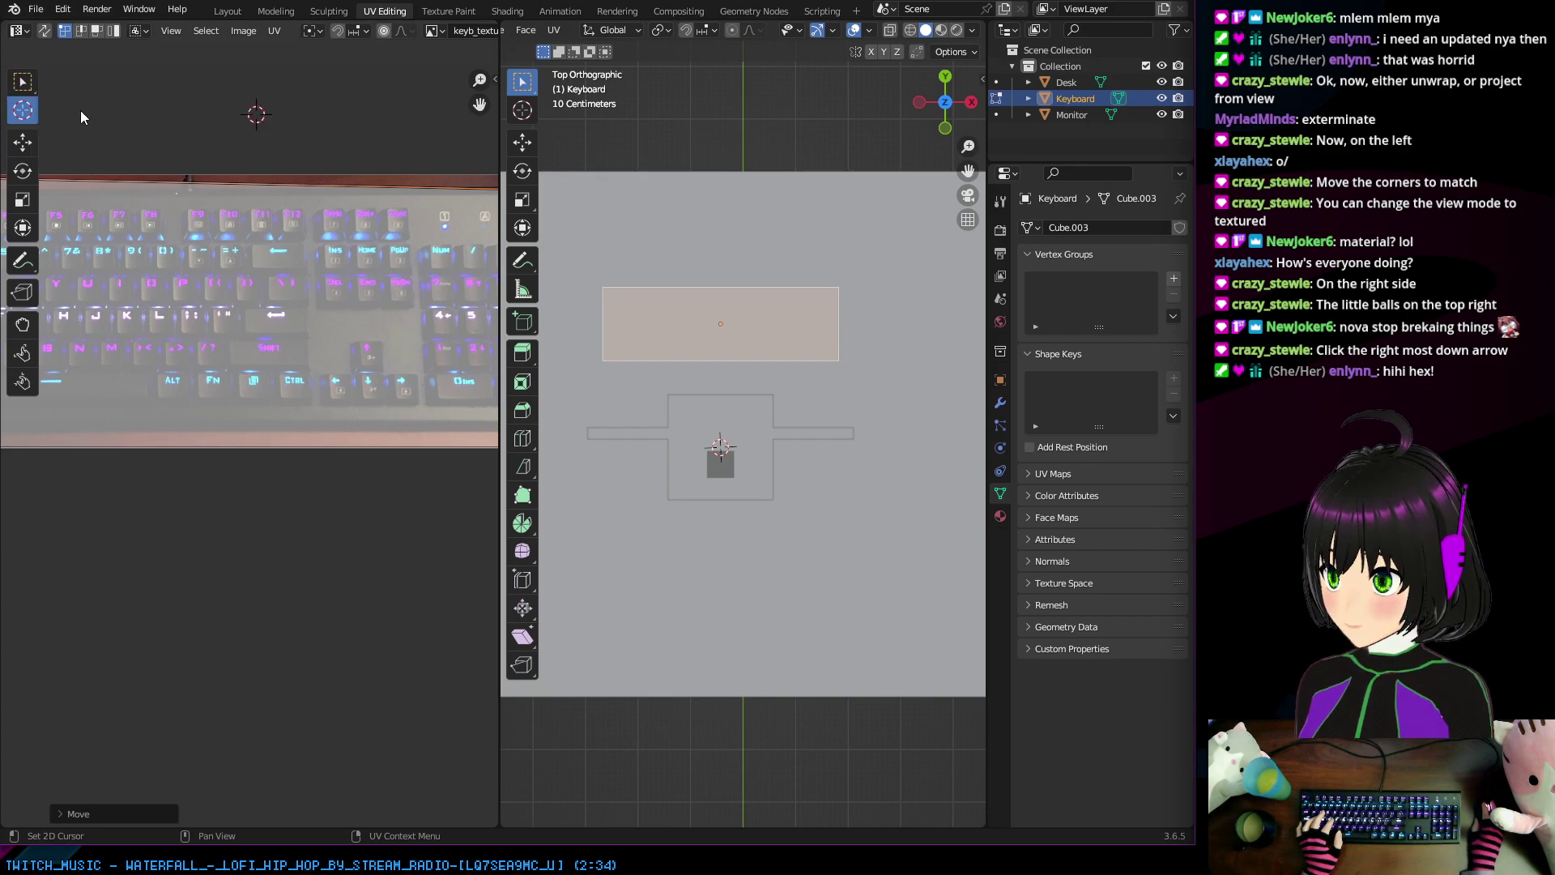
scroll(229, 154, "down", 3)
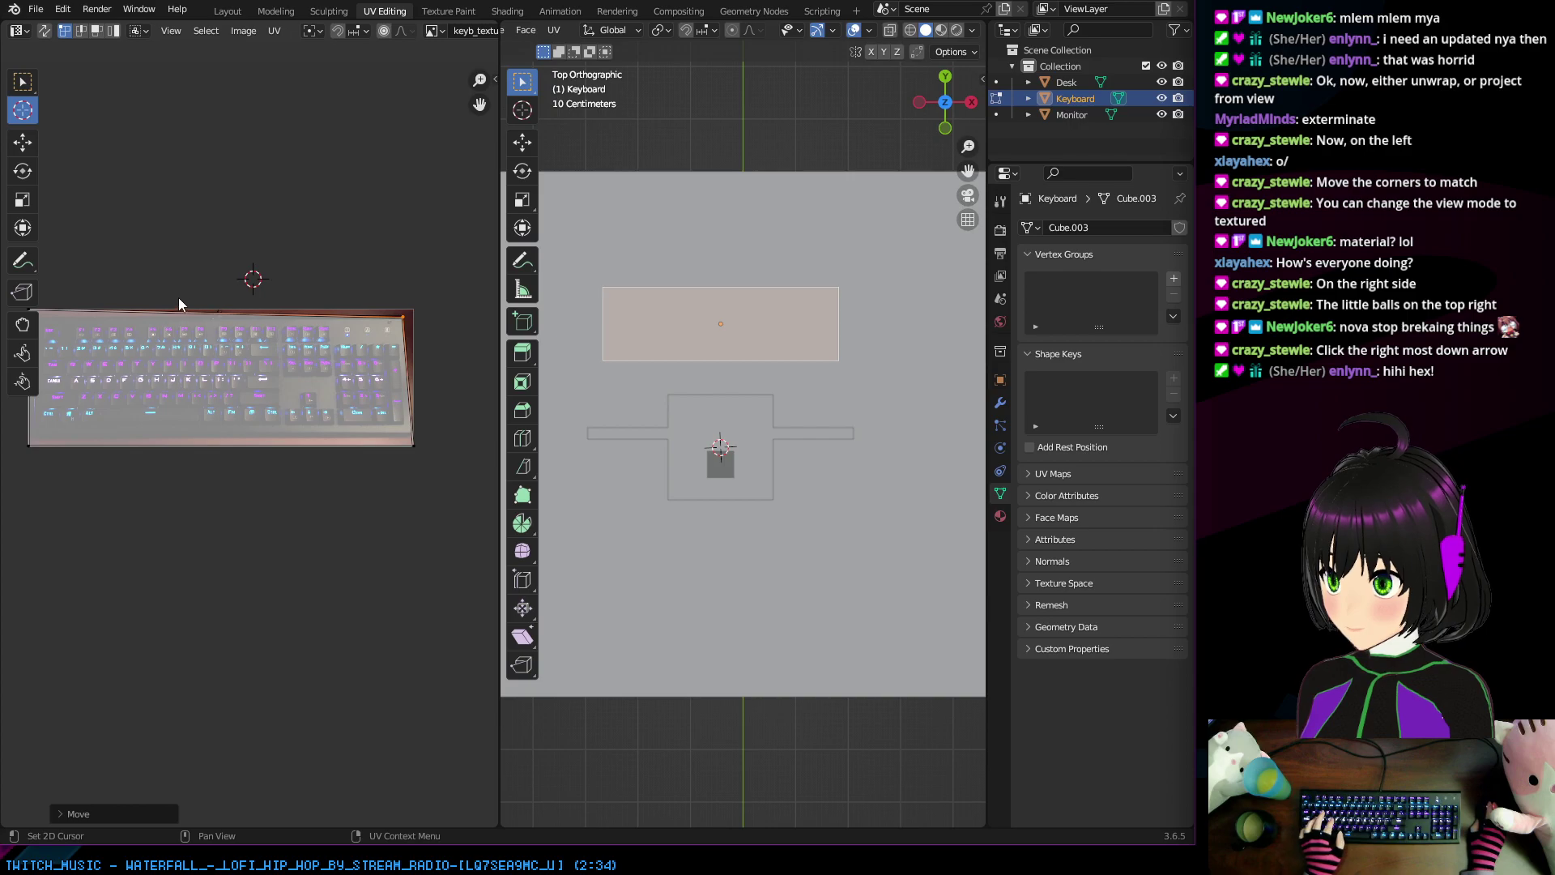
left_click(198, 376)
left_click(214, 375)
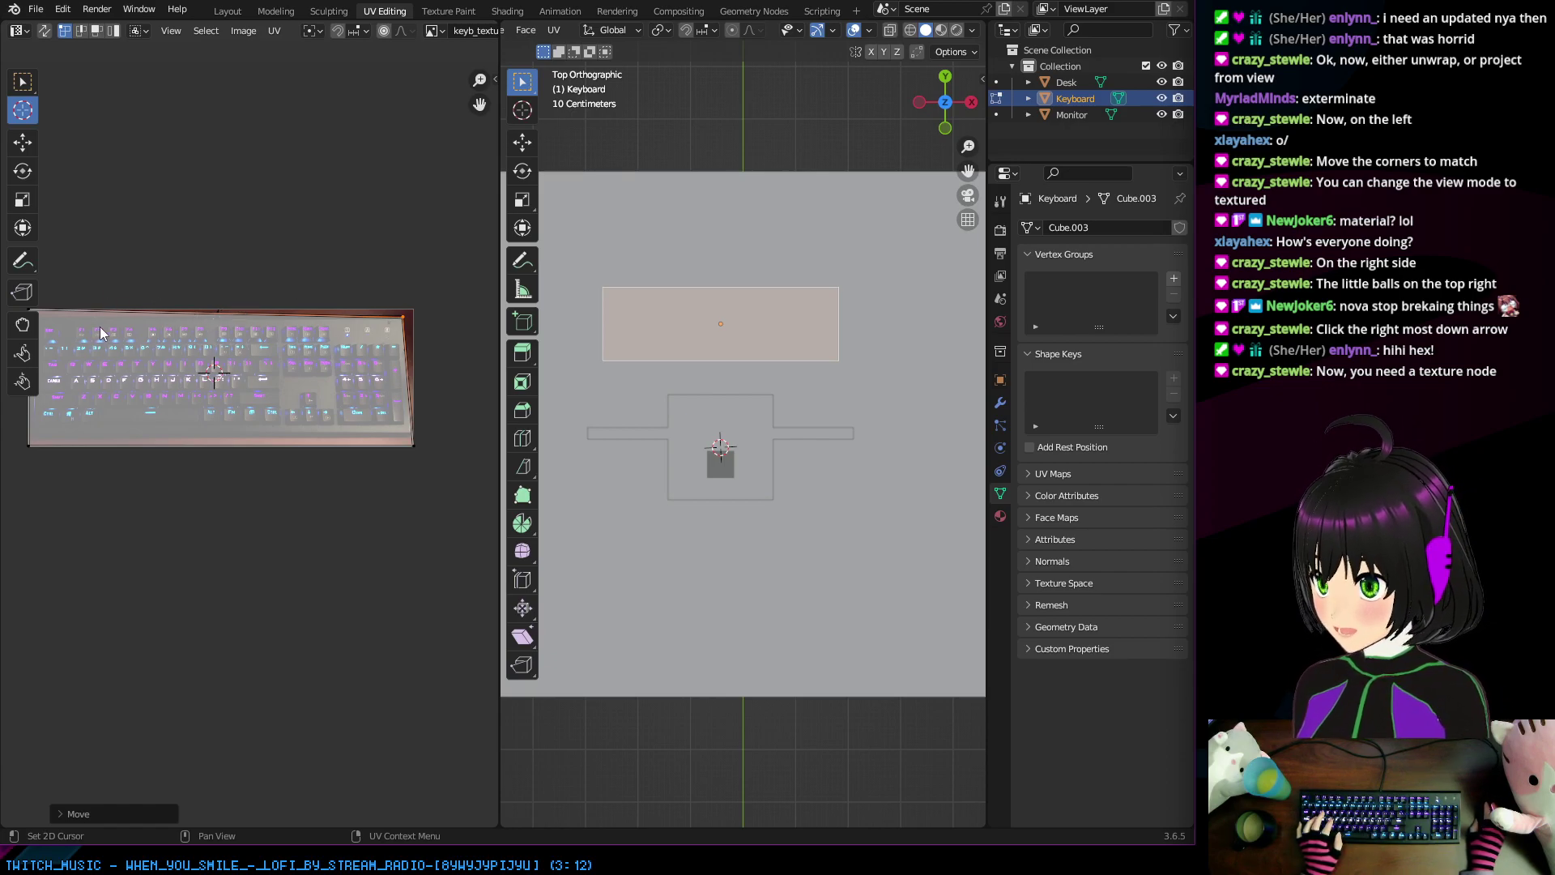
right_click(130, 294)
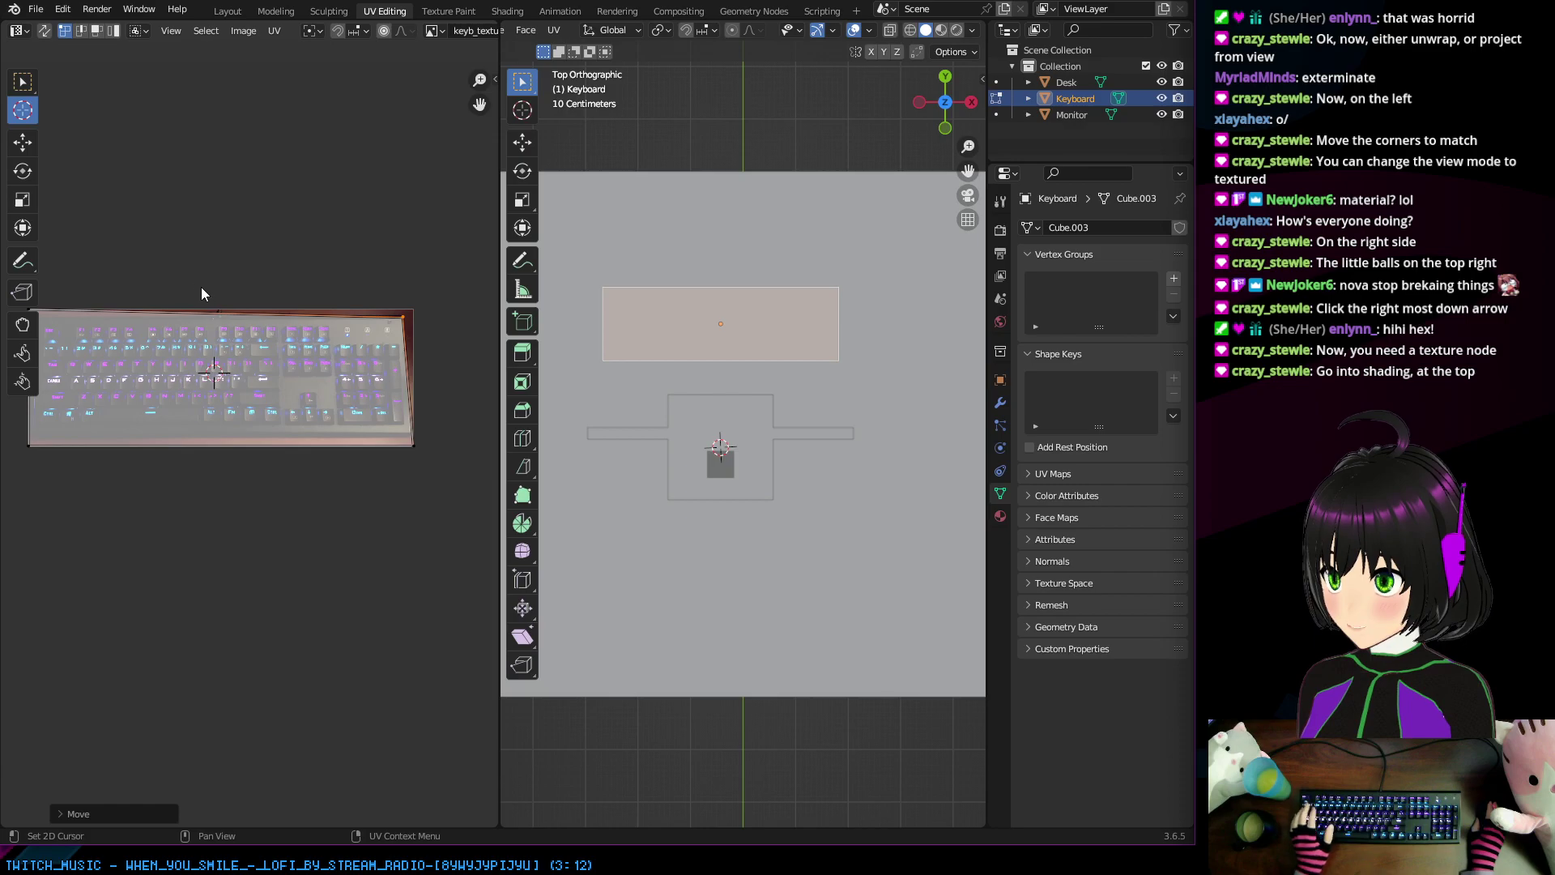
middle_click_drag(170, 298, 323, 271)
left_click(184, 280)
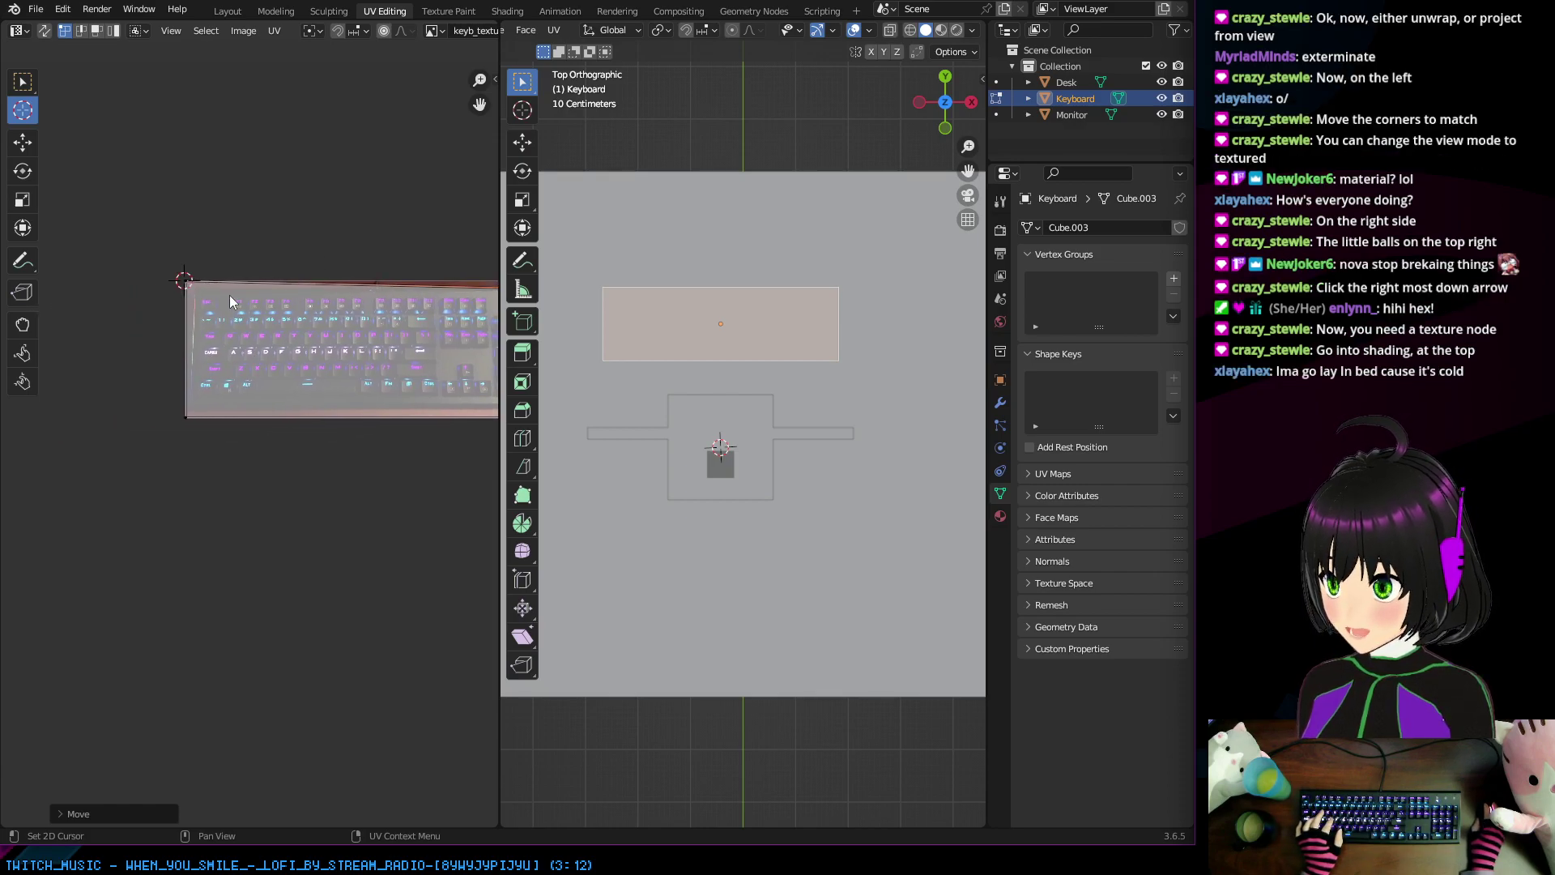
left_click(293, 302)
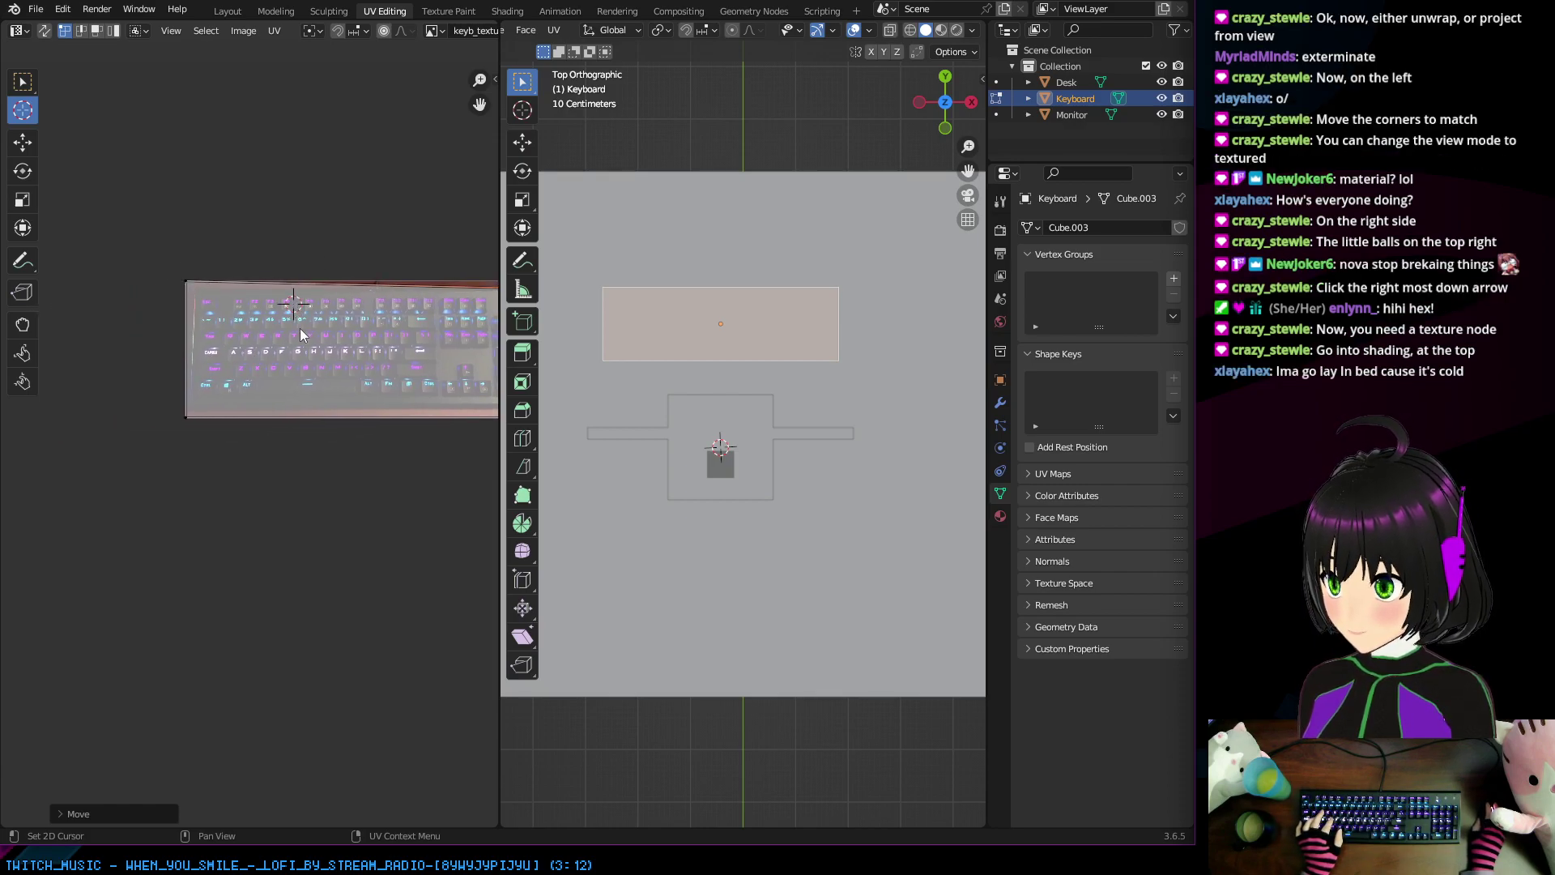
Step: With the Move tool, drag the left UV corners onto the photo's left keyboard edge
left_click(23, 144)
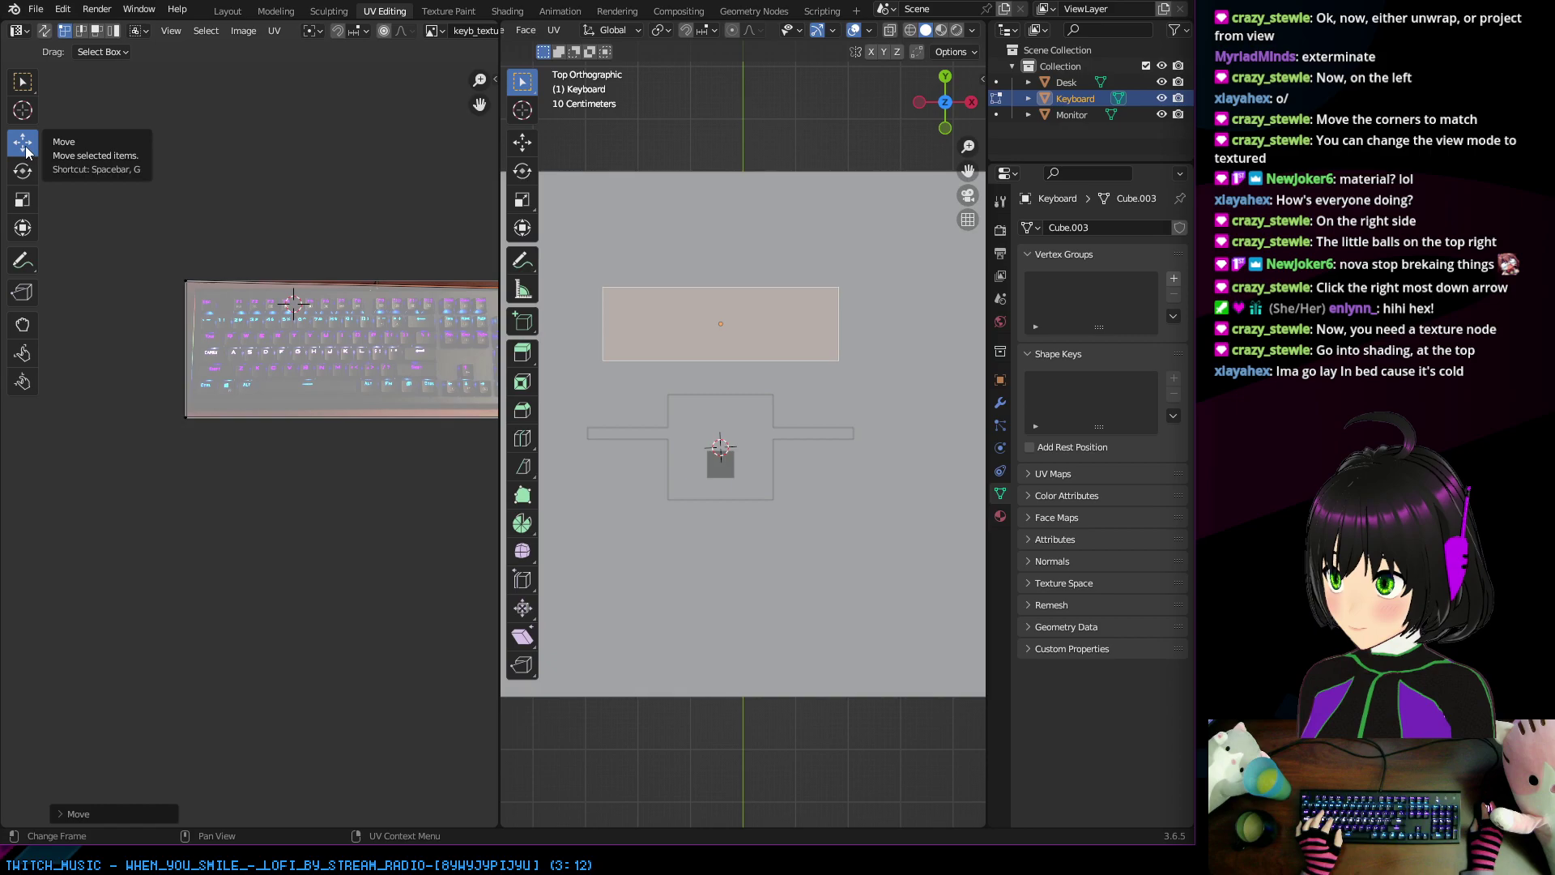
left_click(187, 280)
left_click_drag(186, 281, 200, 296)
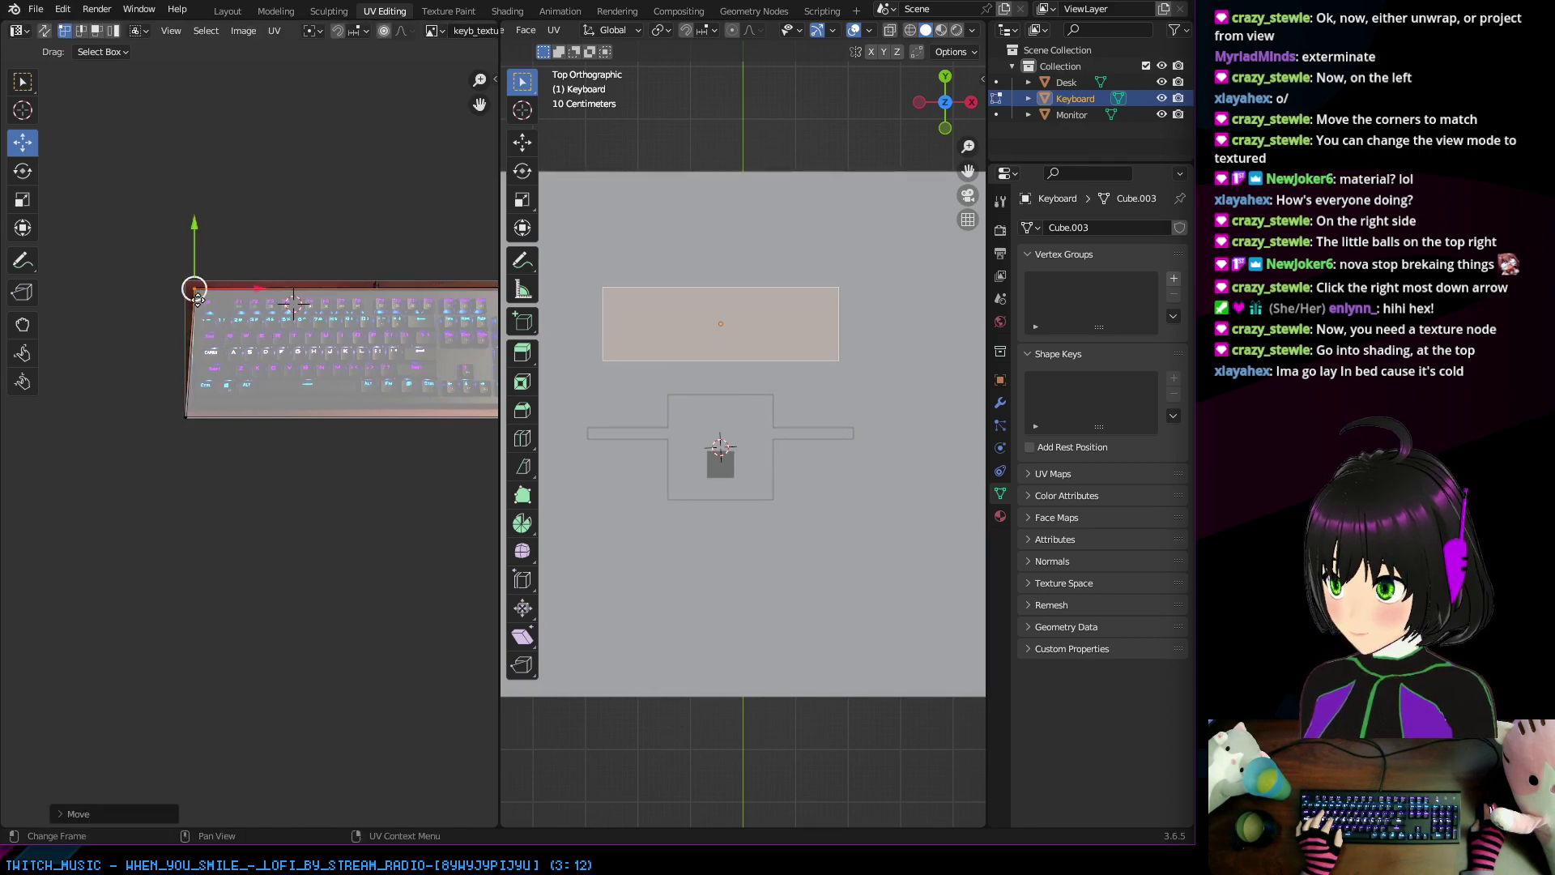
left_click(188, 417)
left_click_drag(188, 417, 195, 409)
scroll(183, 405, "up", 5)
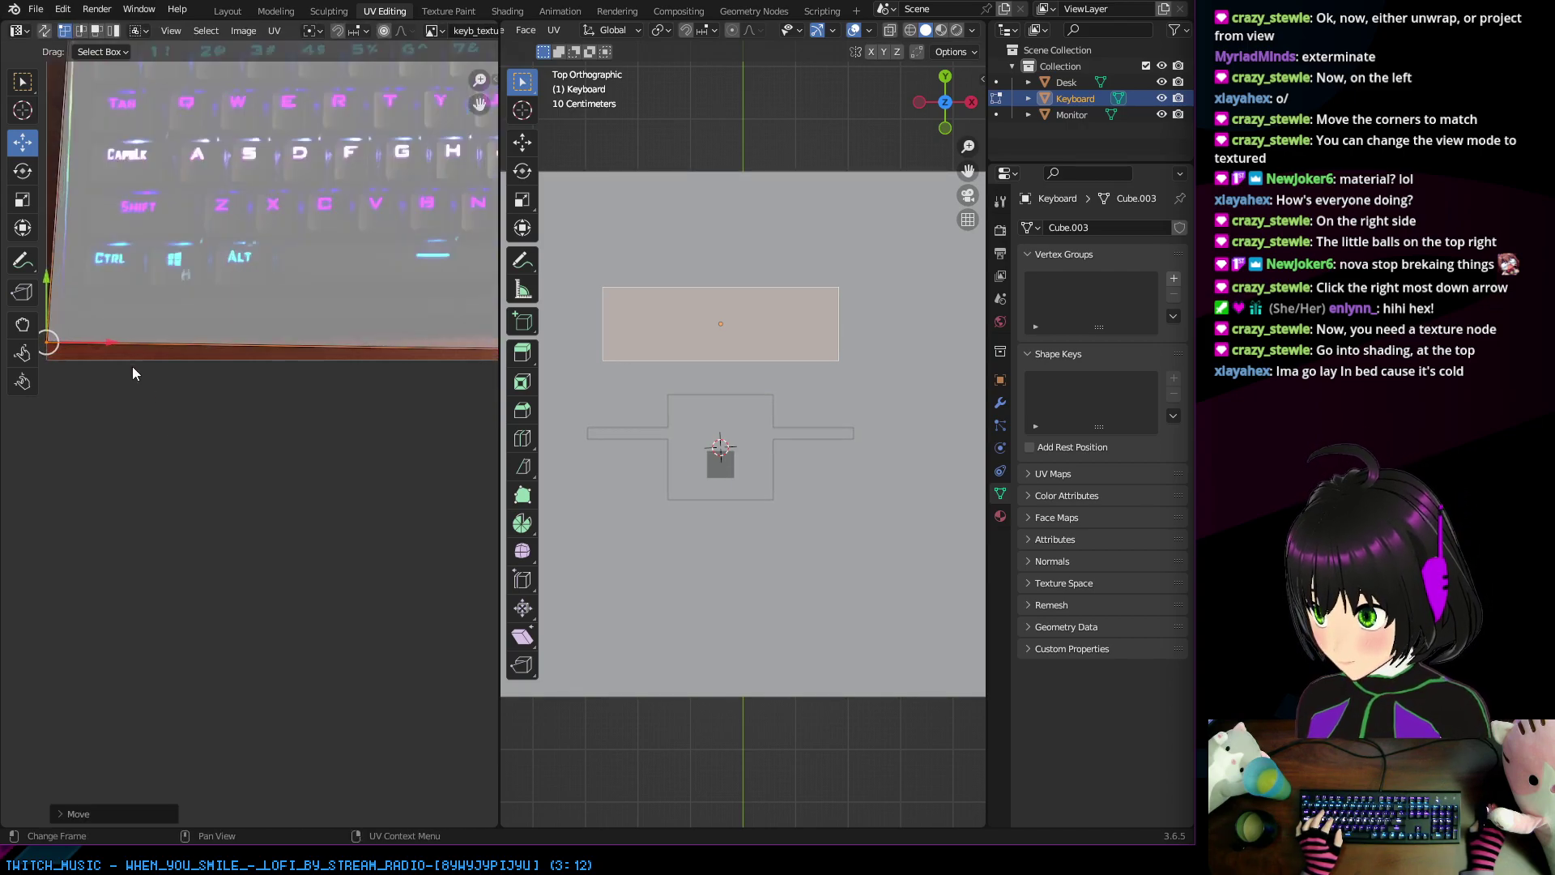
middle_click_drag(138, 368, 277, 387)
left_click_drag(194, 354, 212, 324)
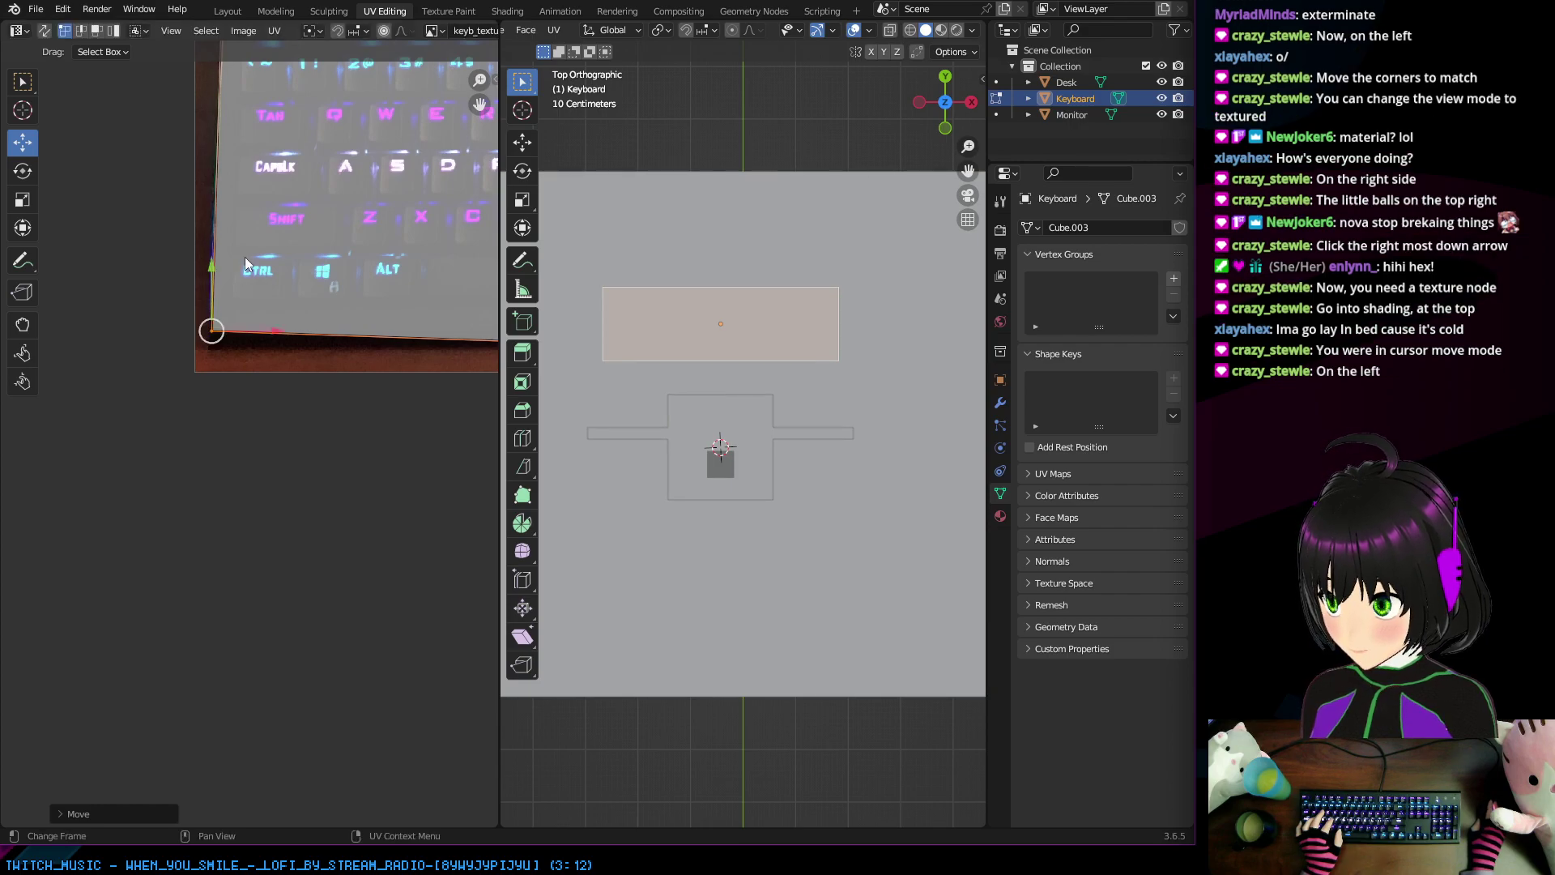
Step: Align the top-left, top-right and lower-right UV corners with the keyboard's corners
middle_click_drag(244, 256, 264, 436)
left_click(243, 138)
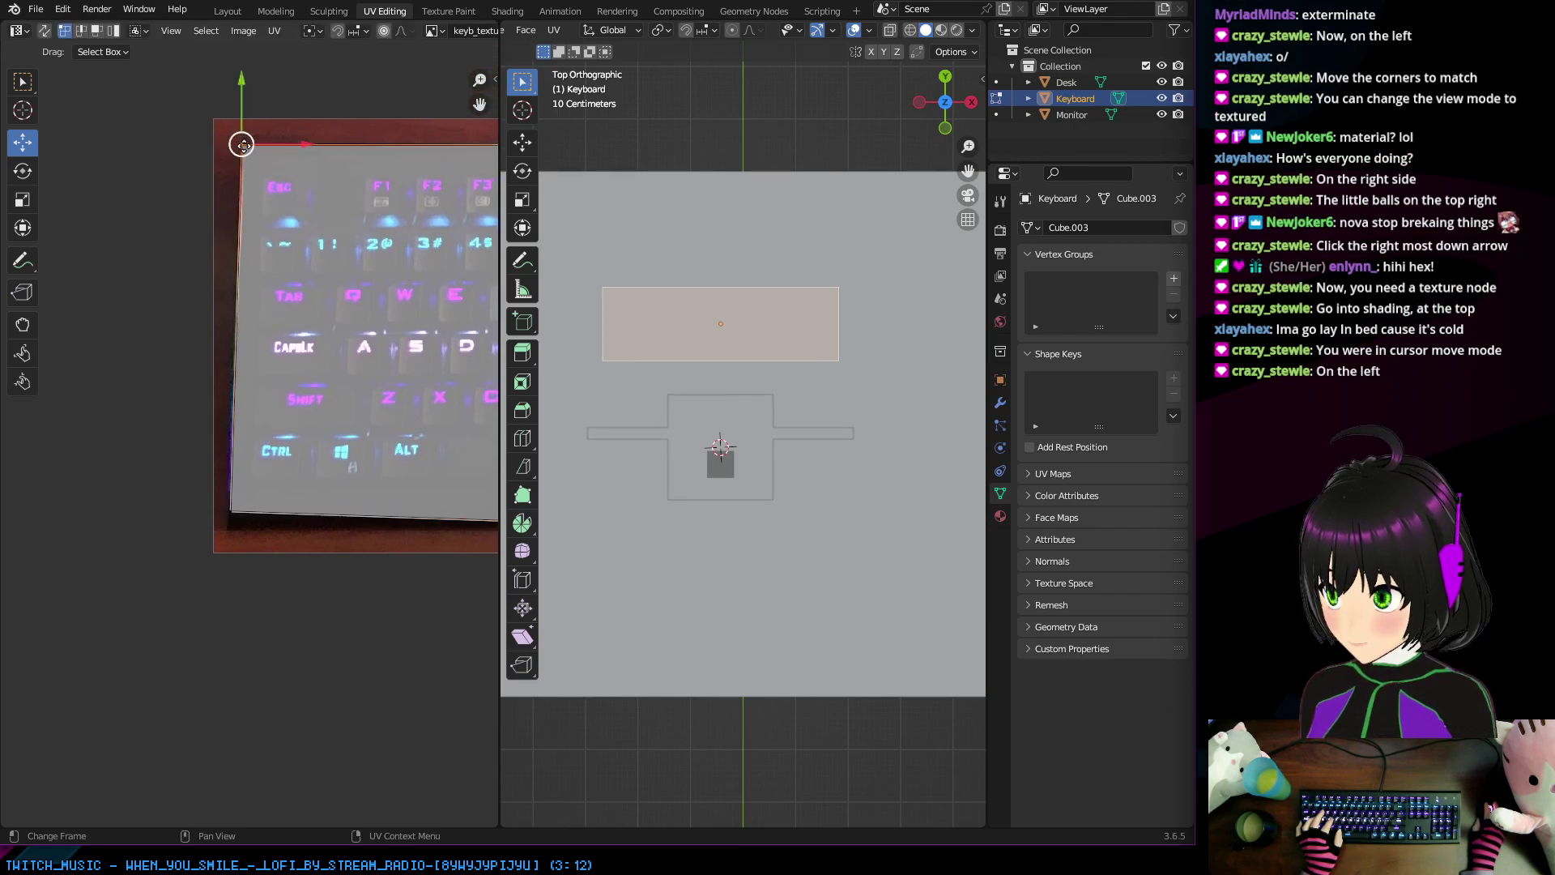
mouse_move(243, 138)
left_mouse_down()
mouse_move(308, 183)
mouse_move(243, 152)
left_mouse_up()
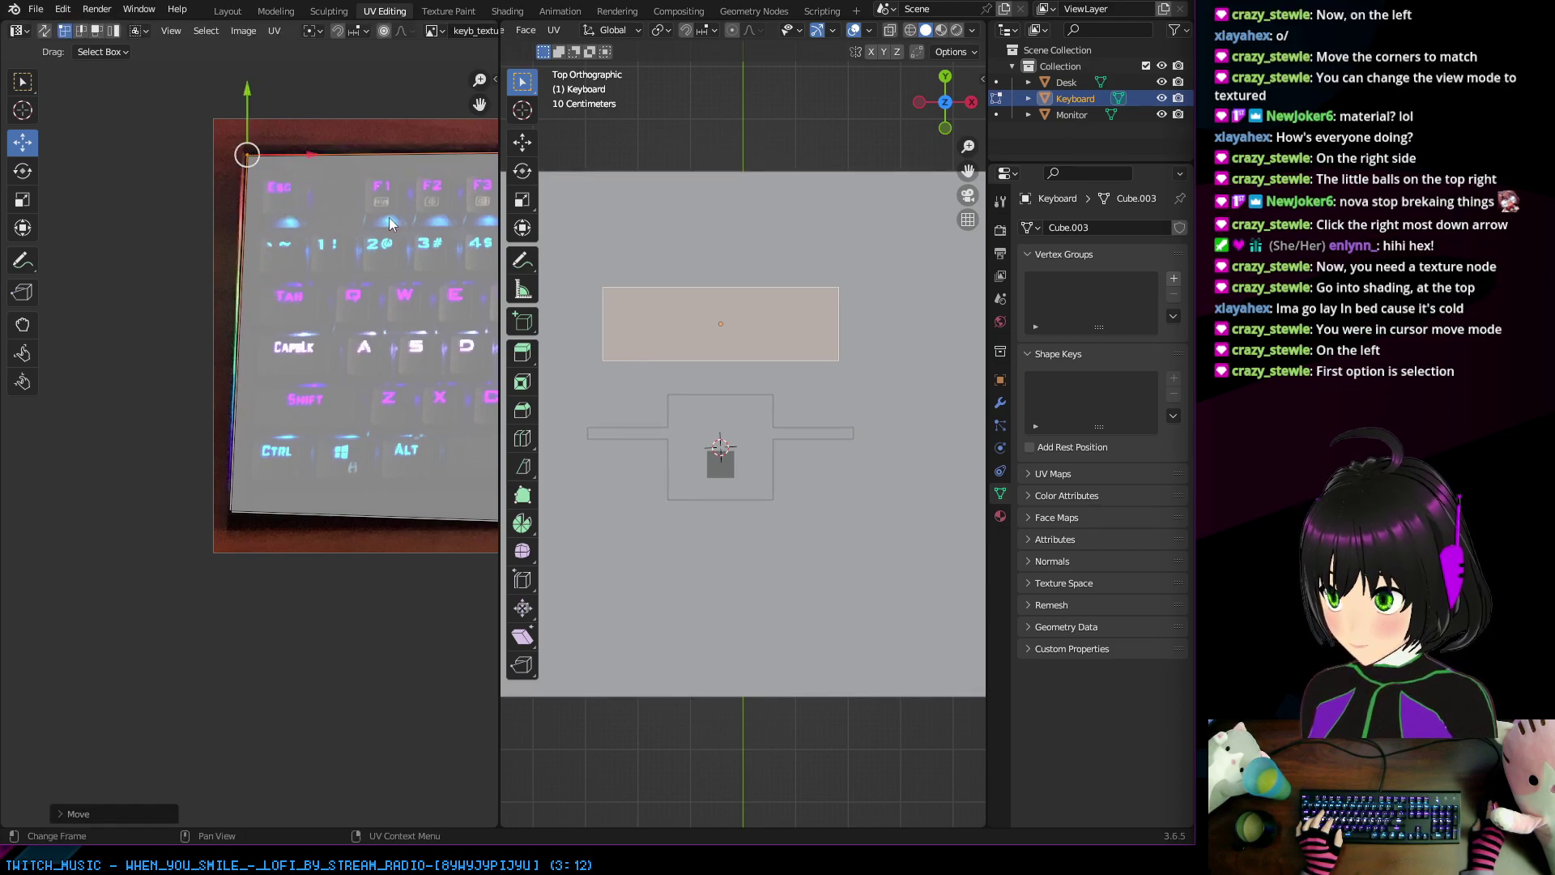
middle_click_drag(389, 217, 203, 213)
middle_click_drag(438, 203, 259, 219)
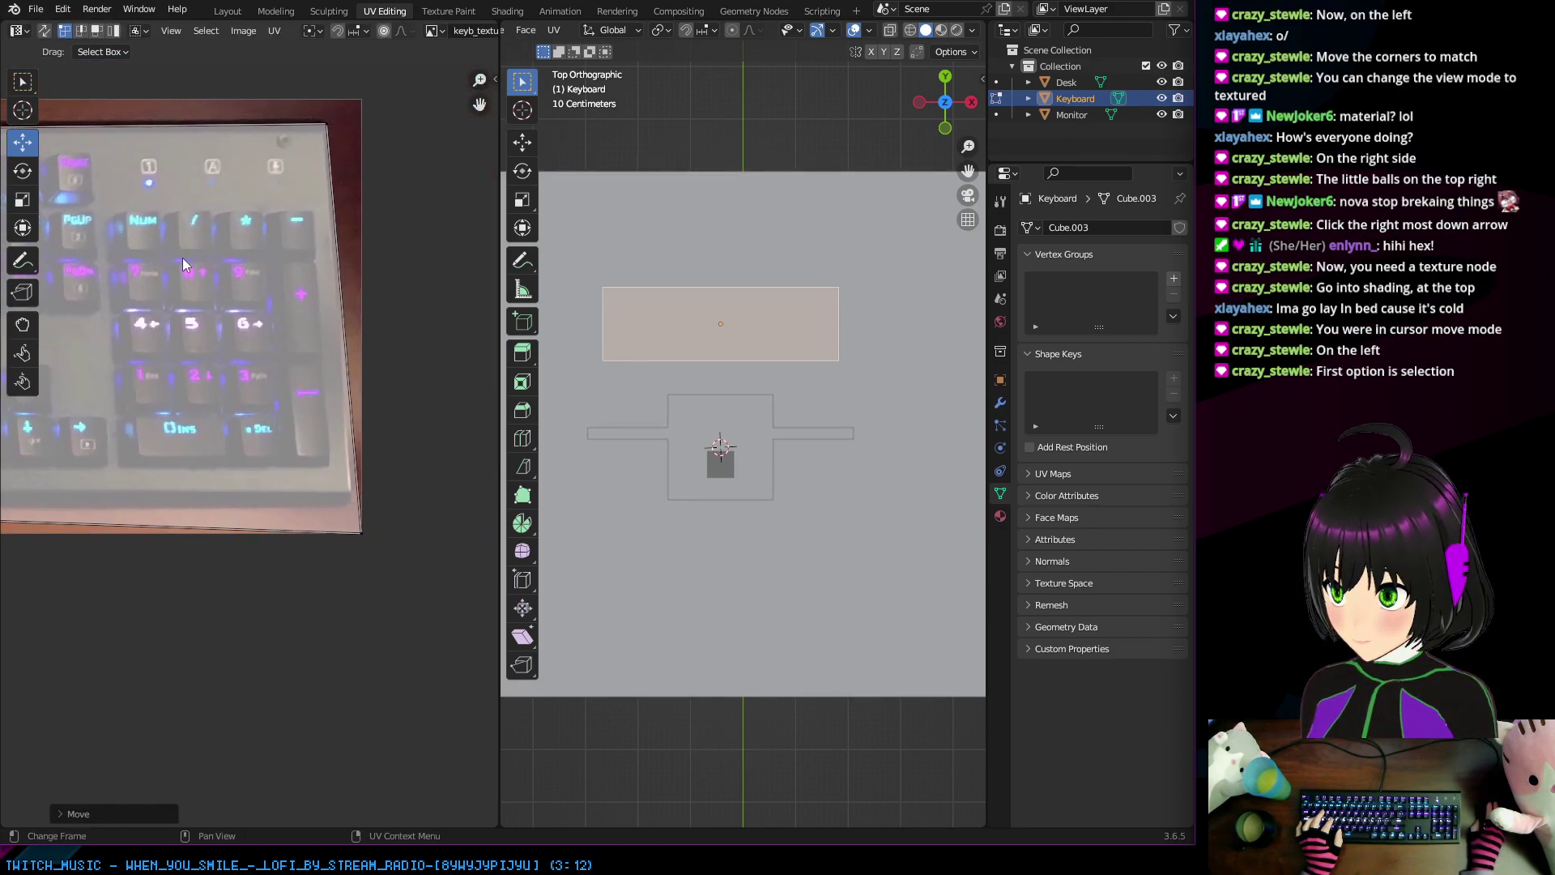
left_click(327, 123)
left_click_drag(327, 123, 321, 132)
left_click(354, 530)
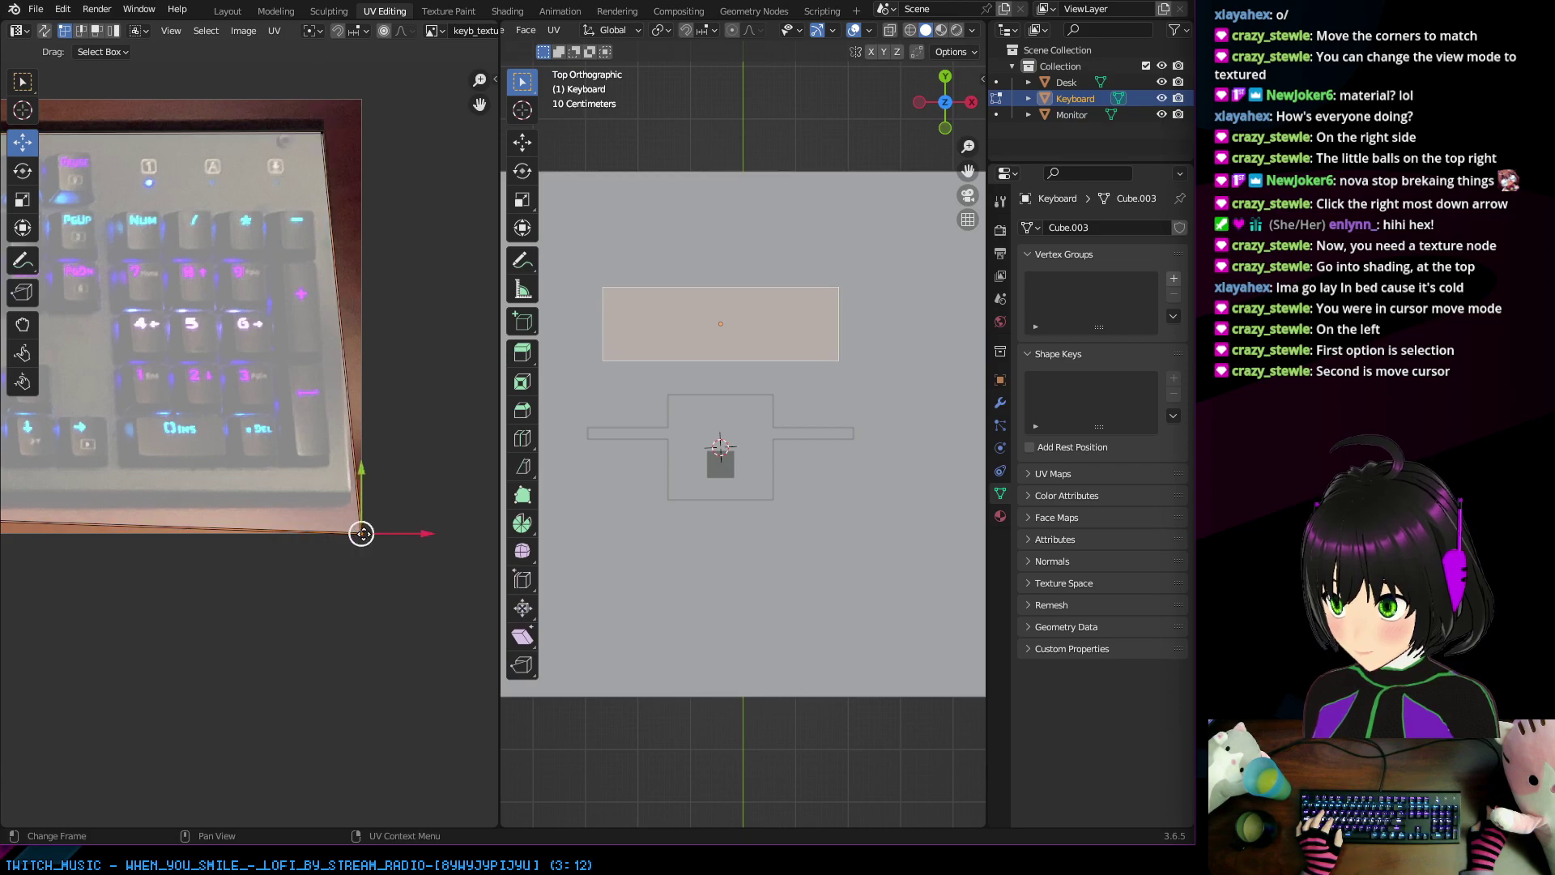
left_click_drag(357, 530, 347, 489)
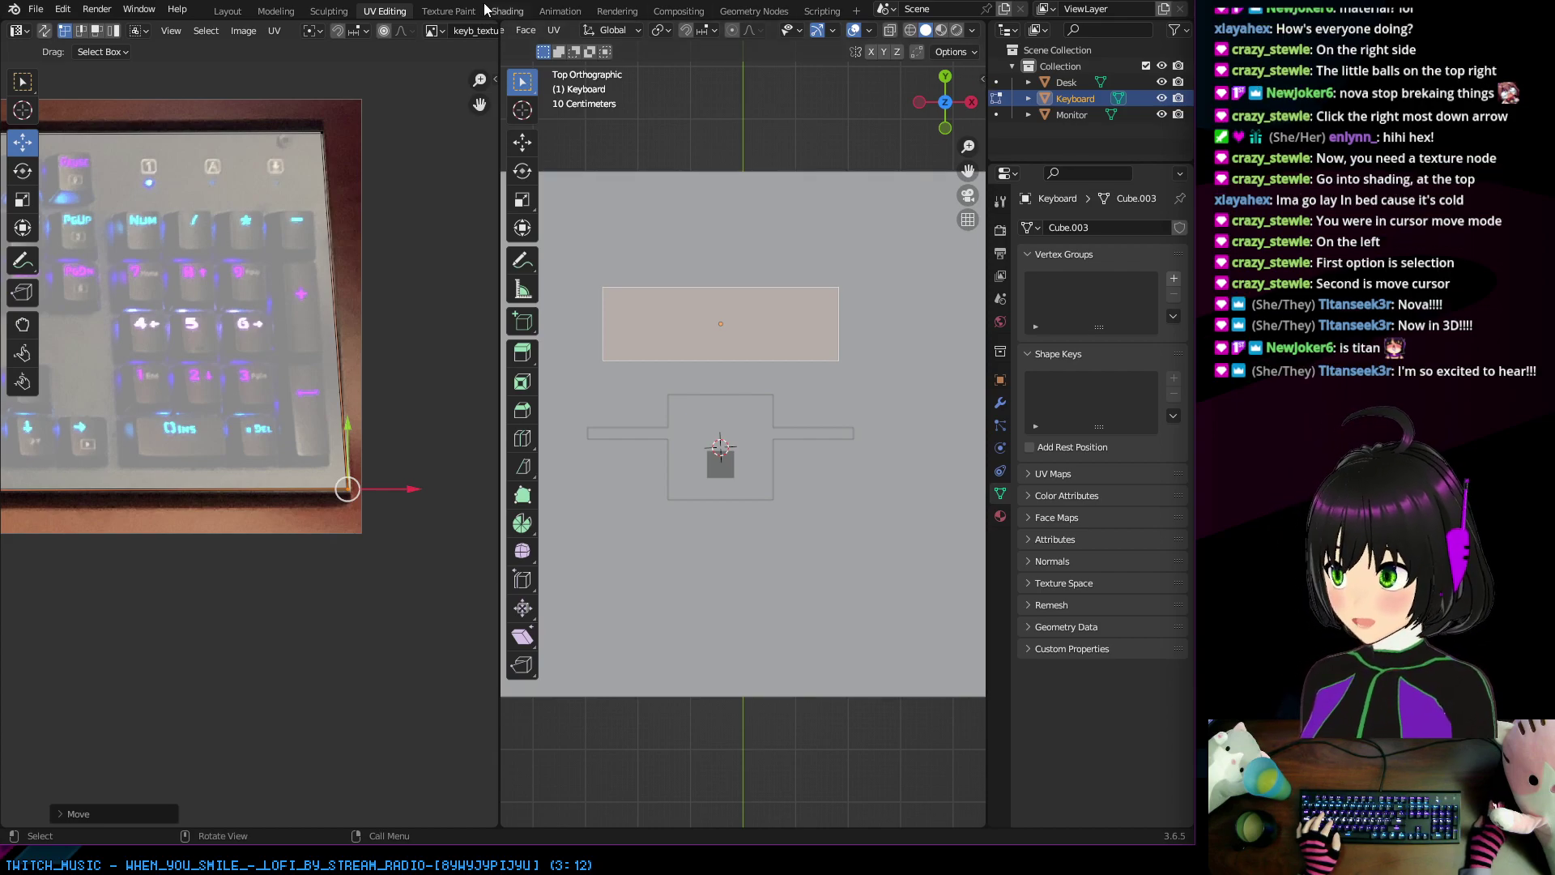
Step: Switch to the Shading workspace and orbit and zoom onto the keyboard
left_click(502, 12)
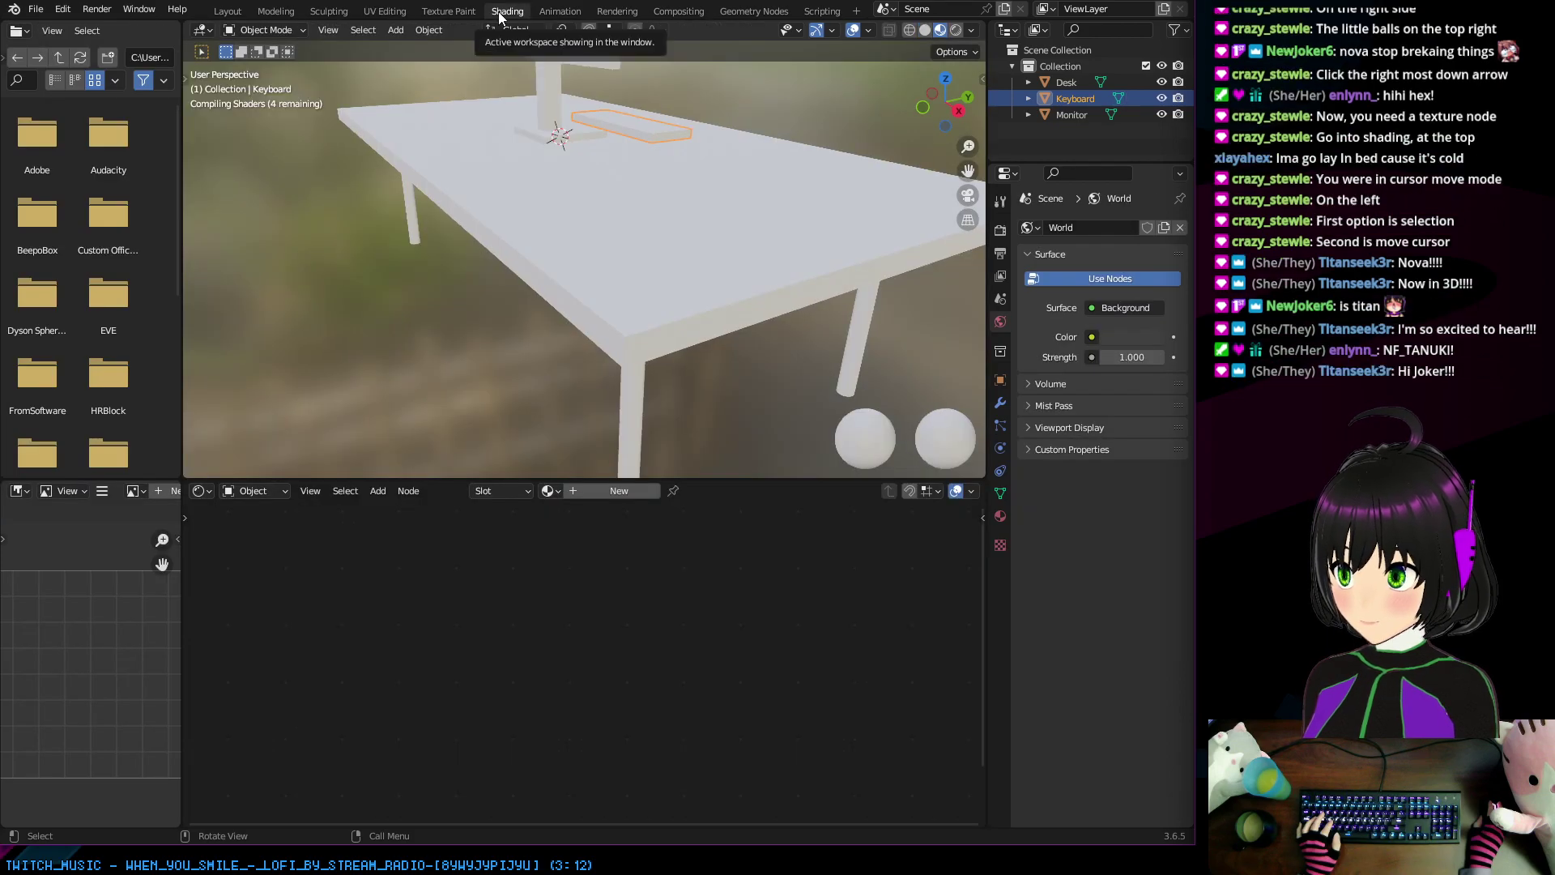
middle_click_drag(483, 236, 439, 246)
scroll(504, 256, "up", 4)
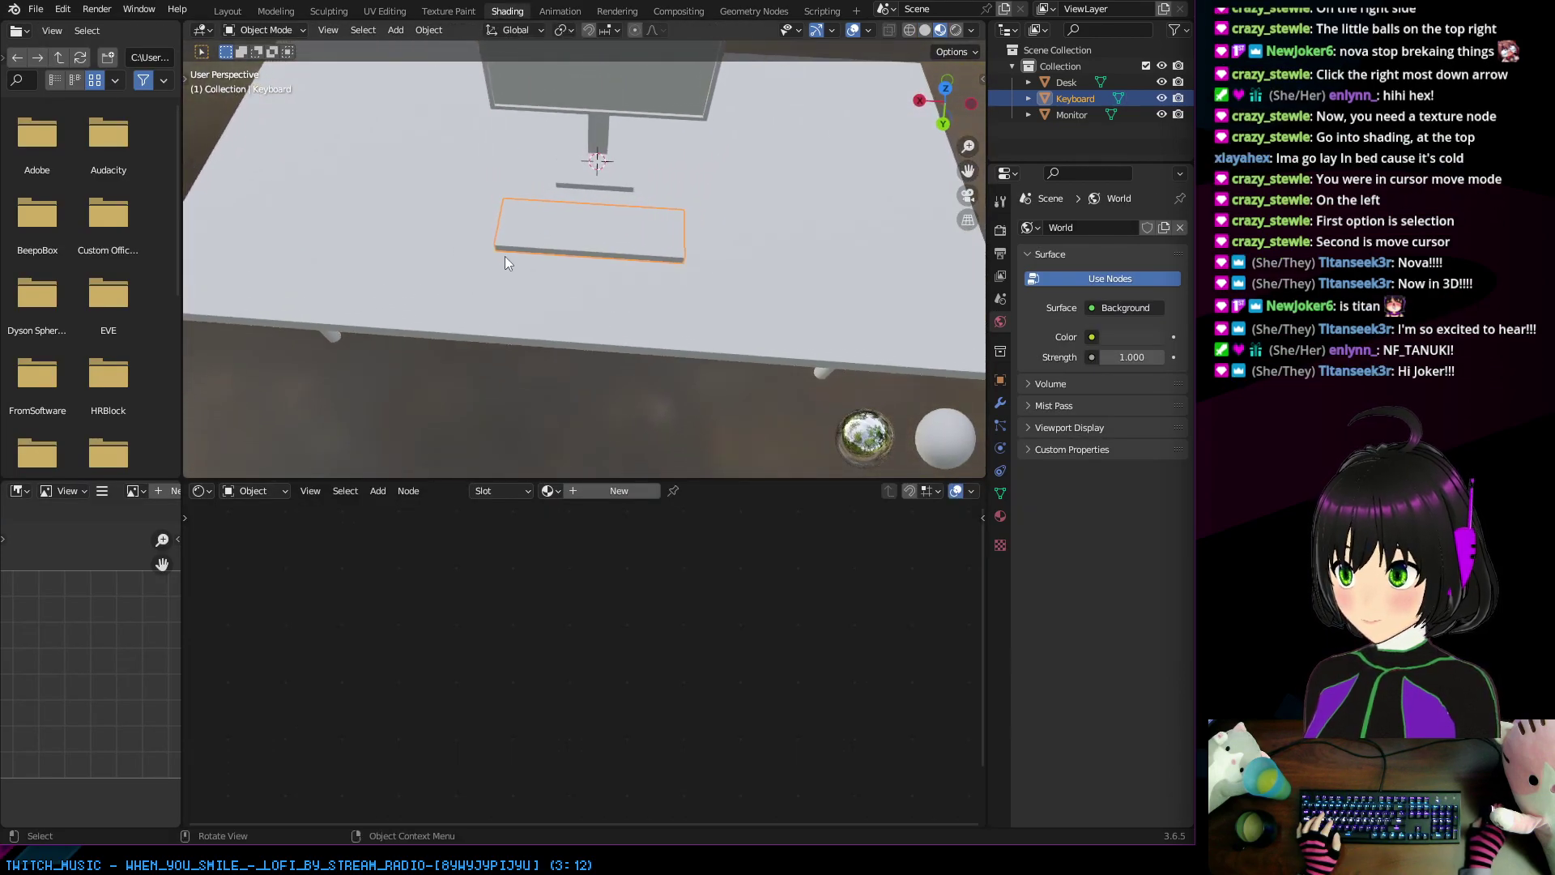
middle_click_drag(552, 274, 521, 251)
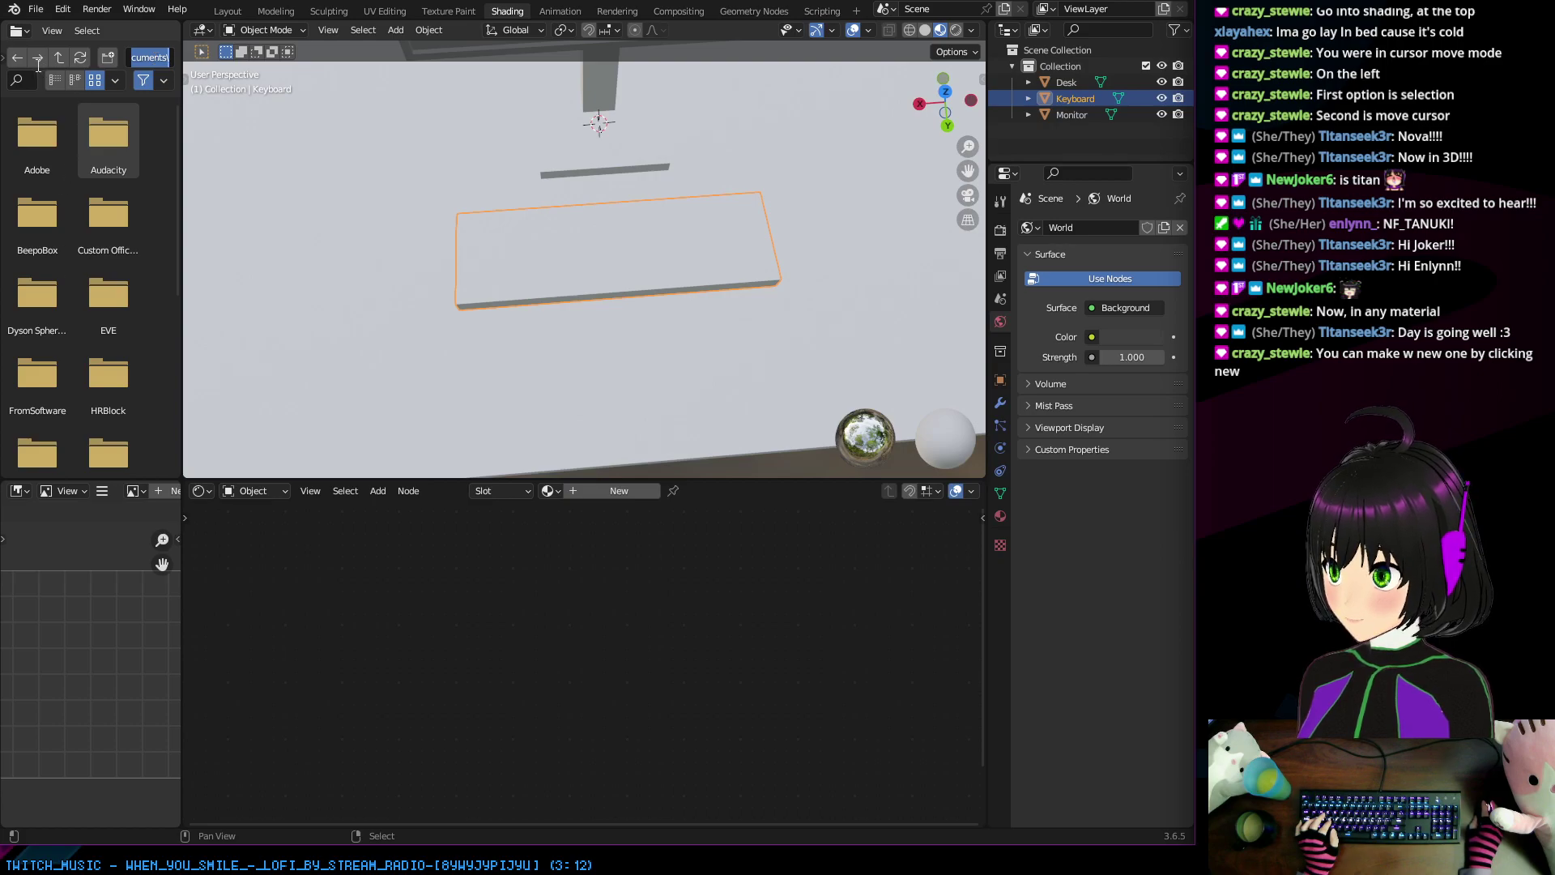
Step: Take the side file browser up to C:\ and open the Projects folder
left_click(45, 36)
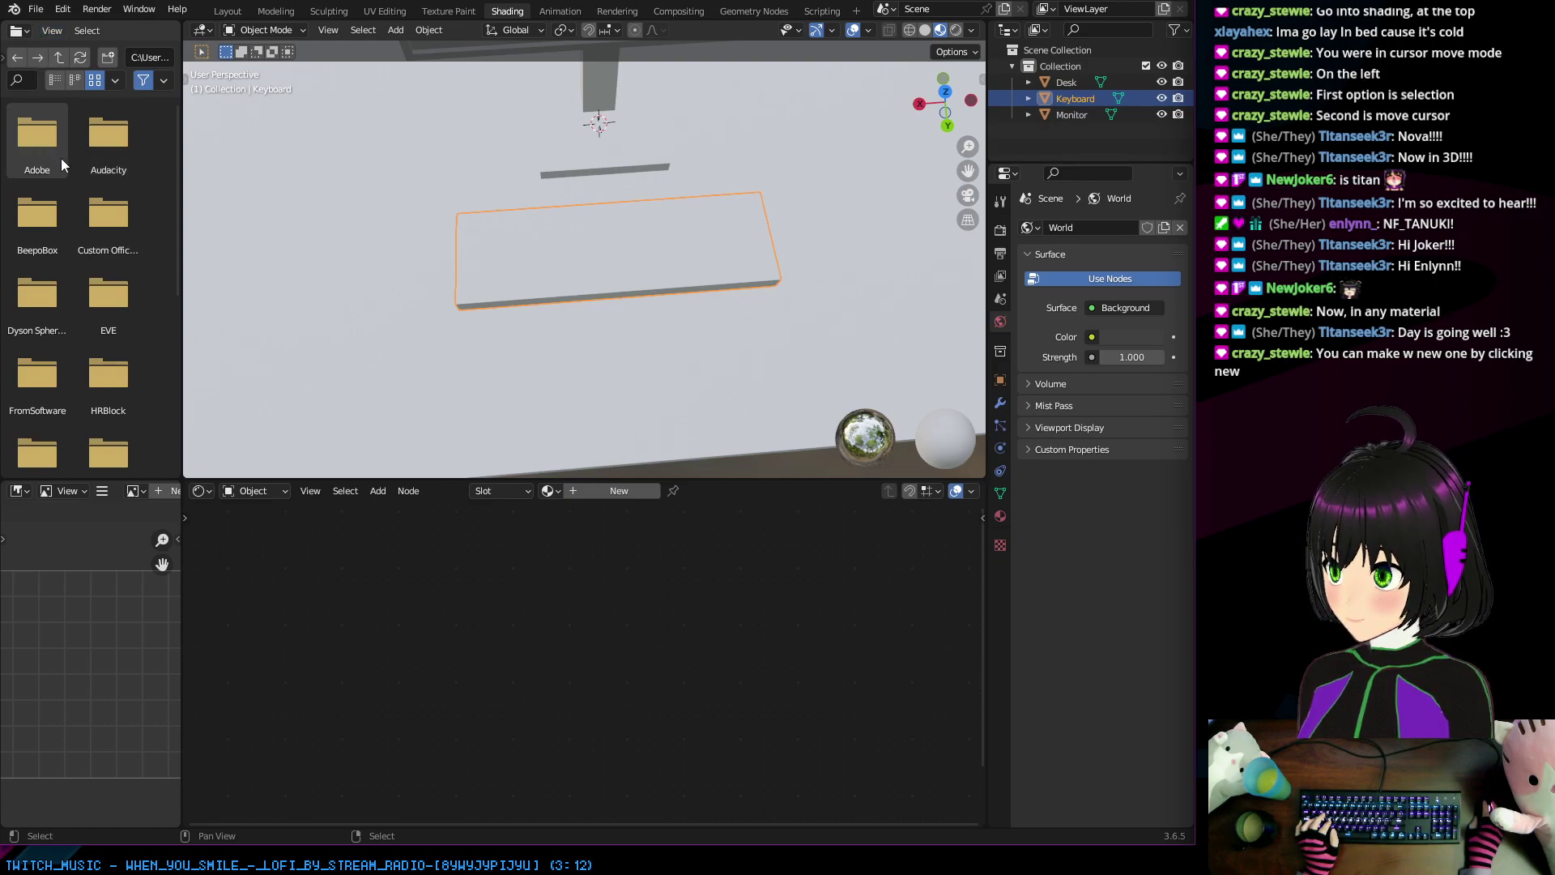
left_click(60, 58)
left_click(59, 58)
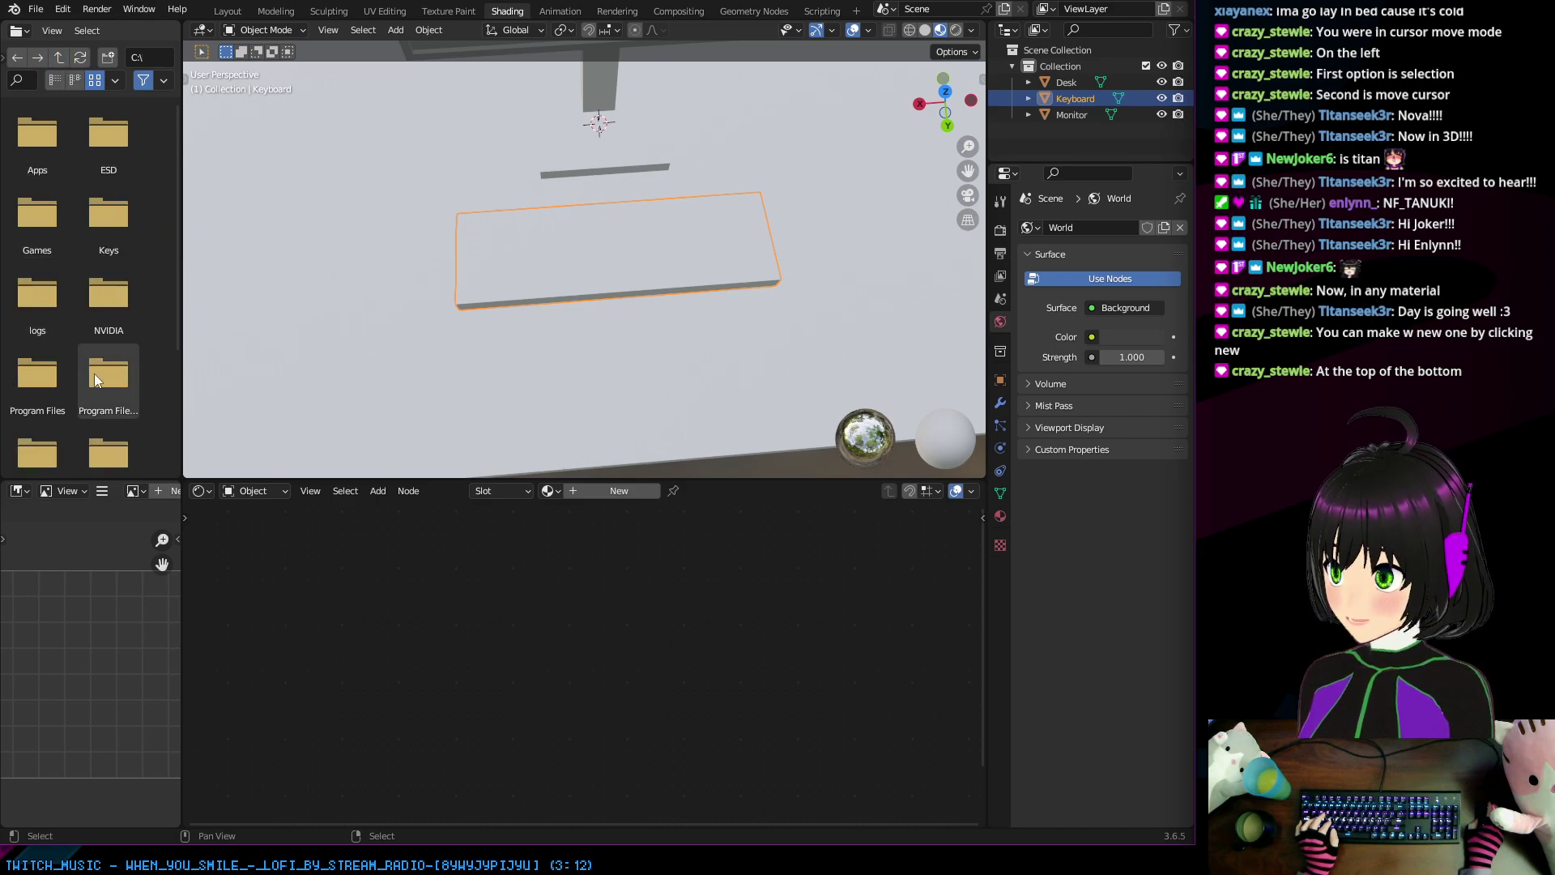
scroll(65, 373, "down", 3)
double_click(59, 362)
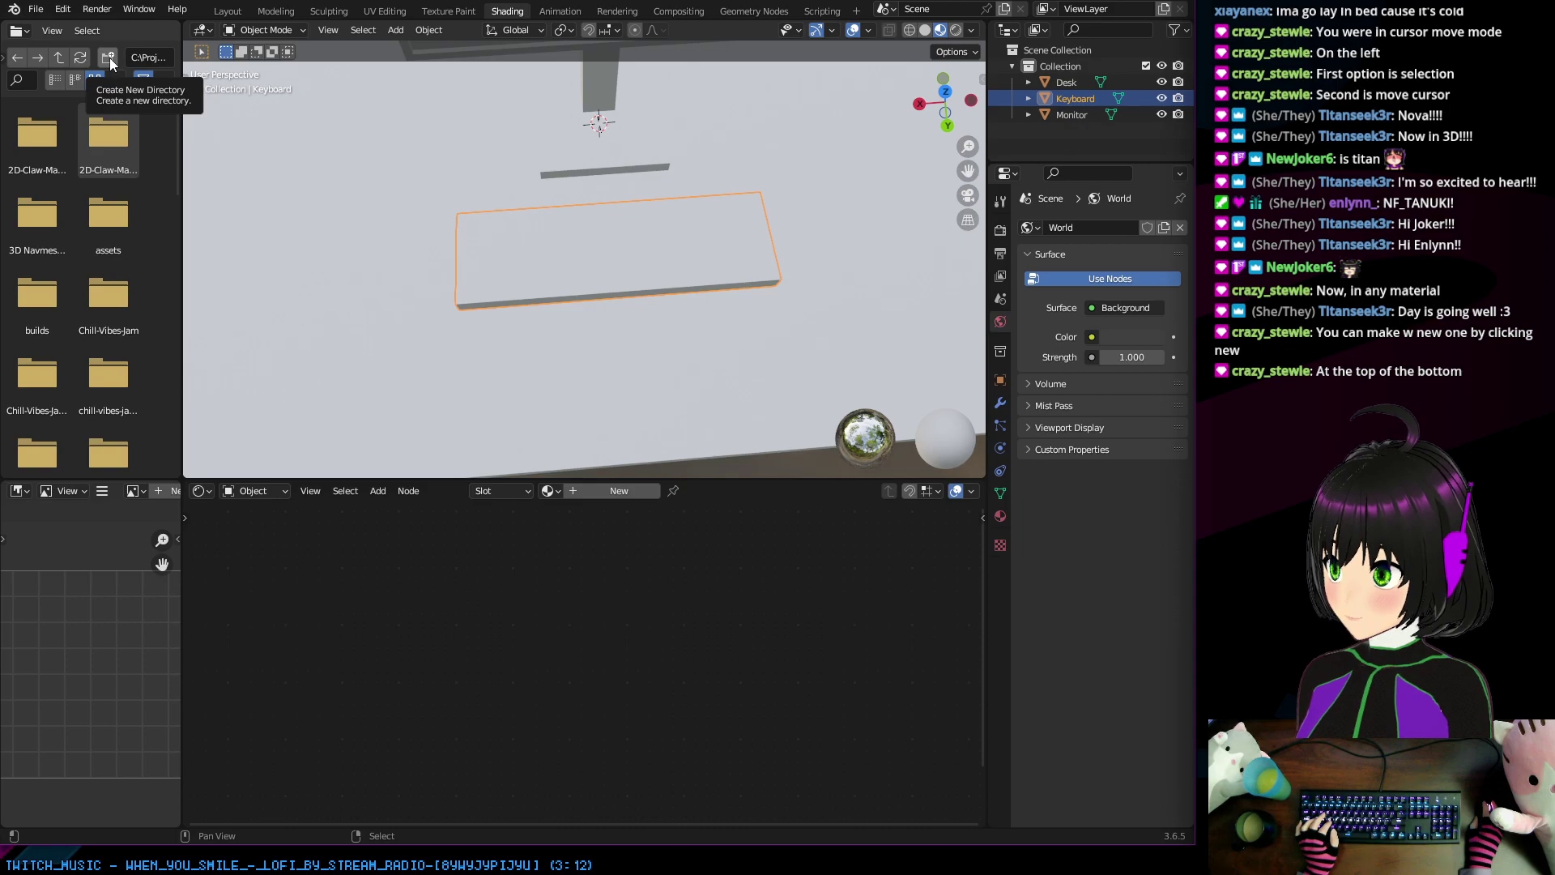
left_click(36, 9)
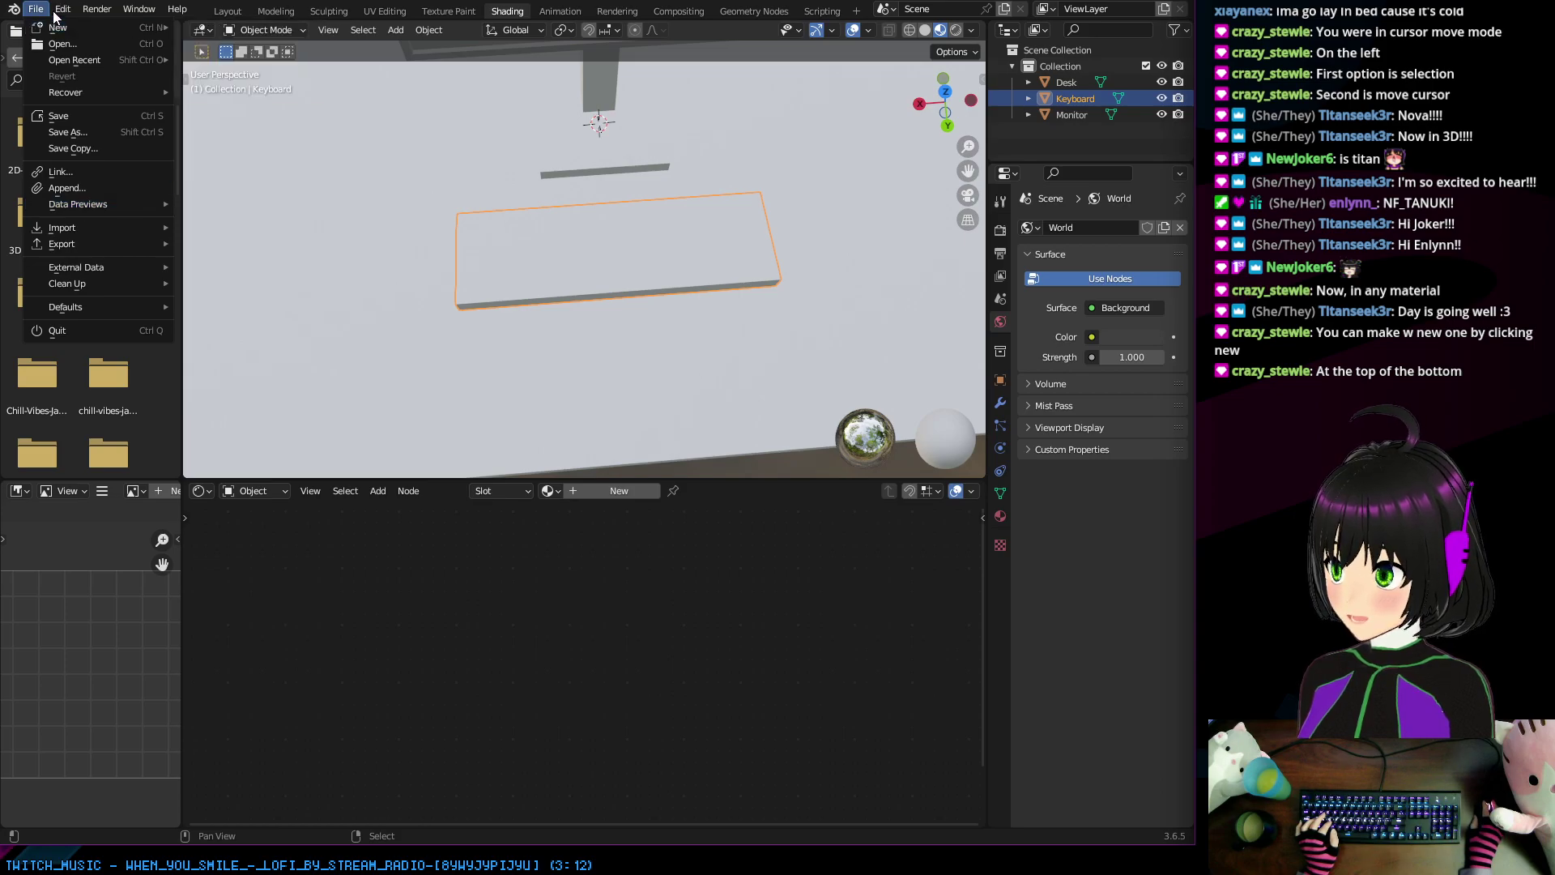
Step: Open Blender Preferences and scroll to the Fonts, Textures and Sounds file path rows
mouse_move(63, 10)
left_click(98, 241)
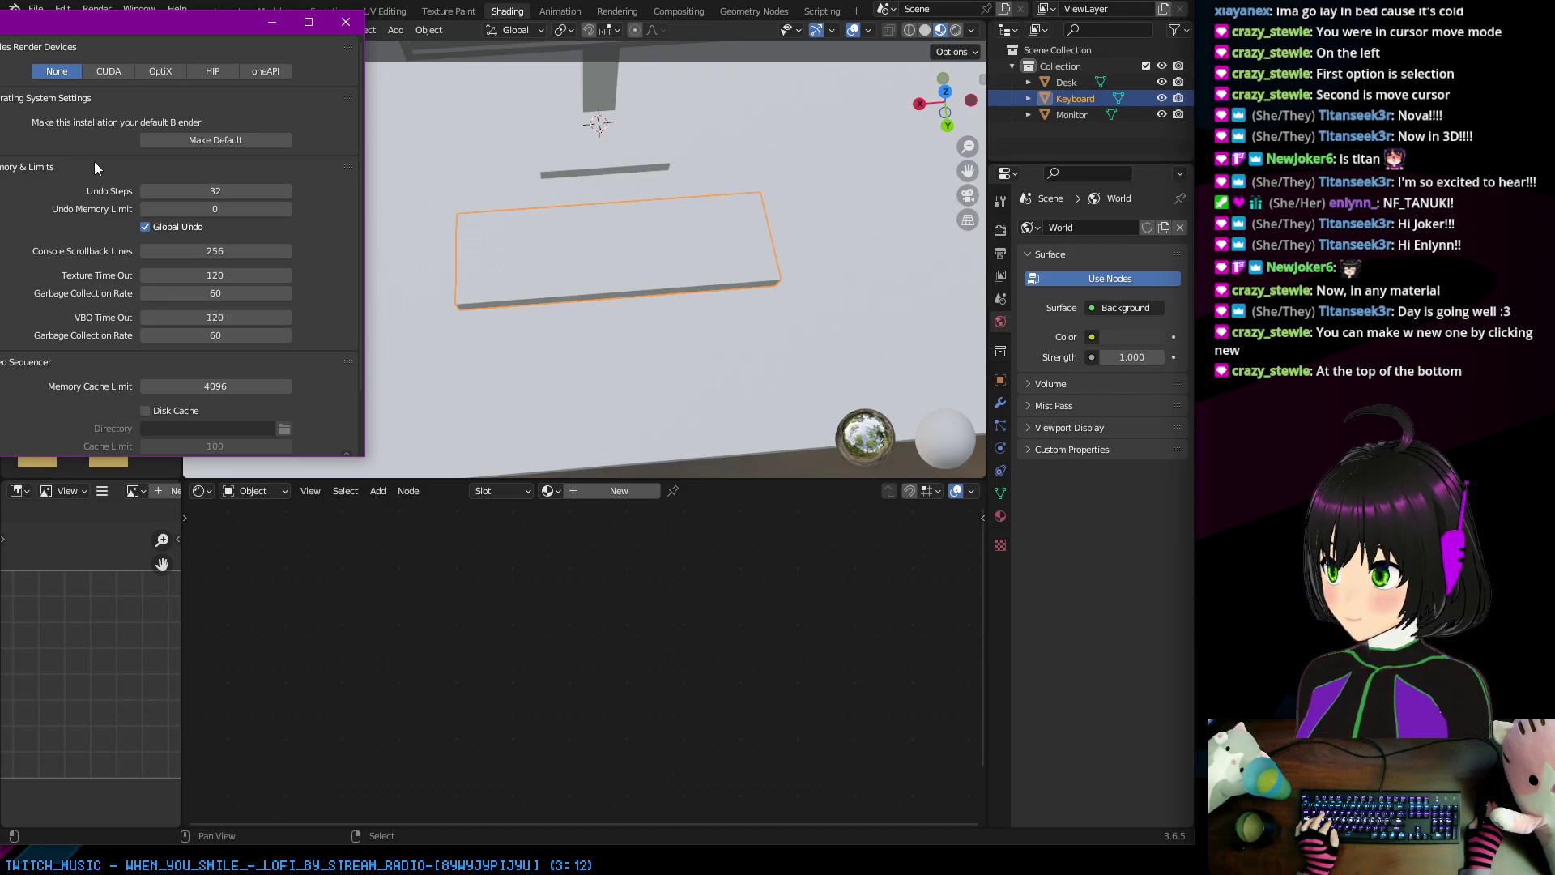
scroll(95, 157, "down", 2)
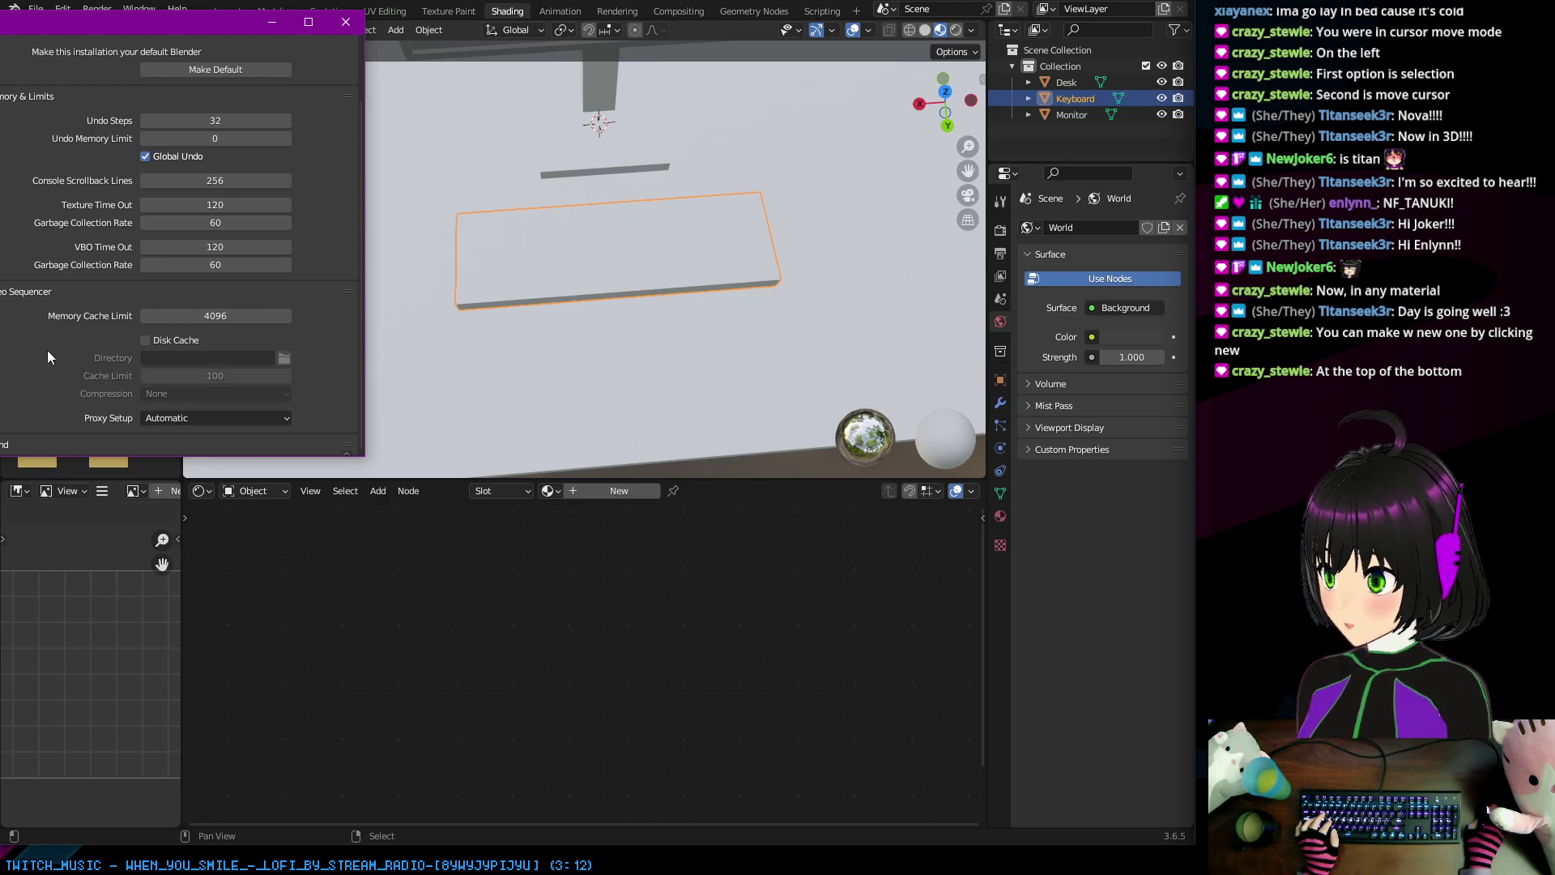
scroll(47, 350, "up", 2)
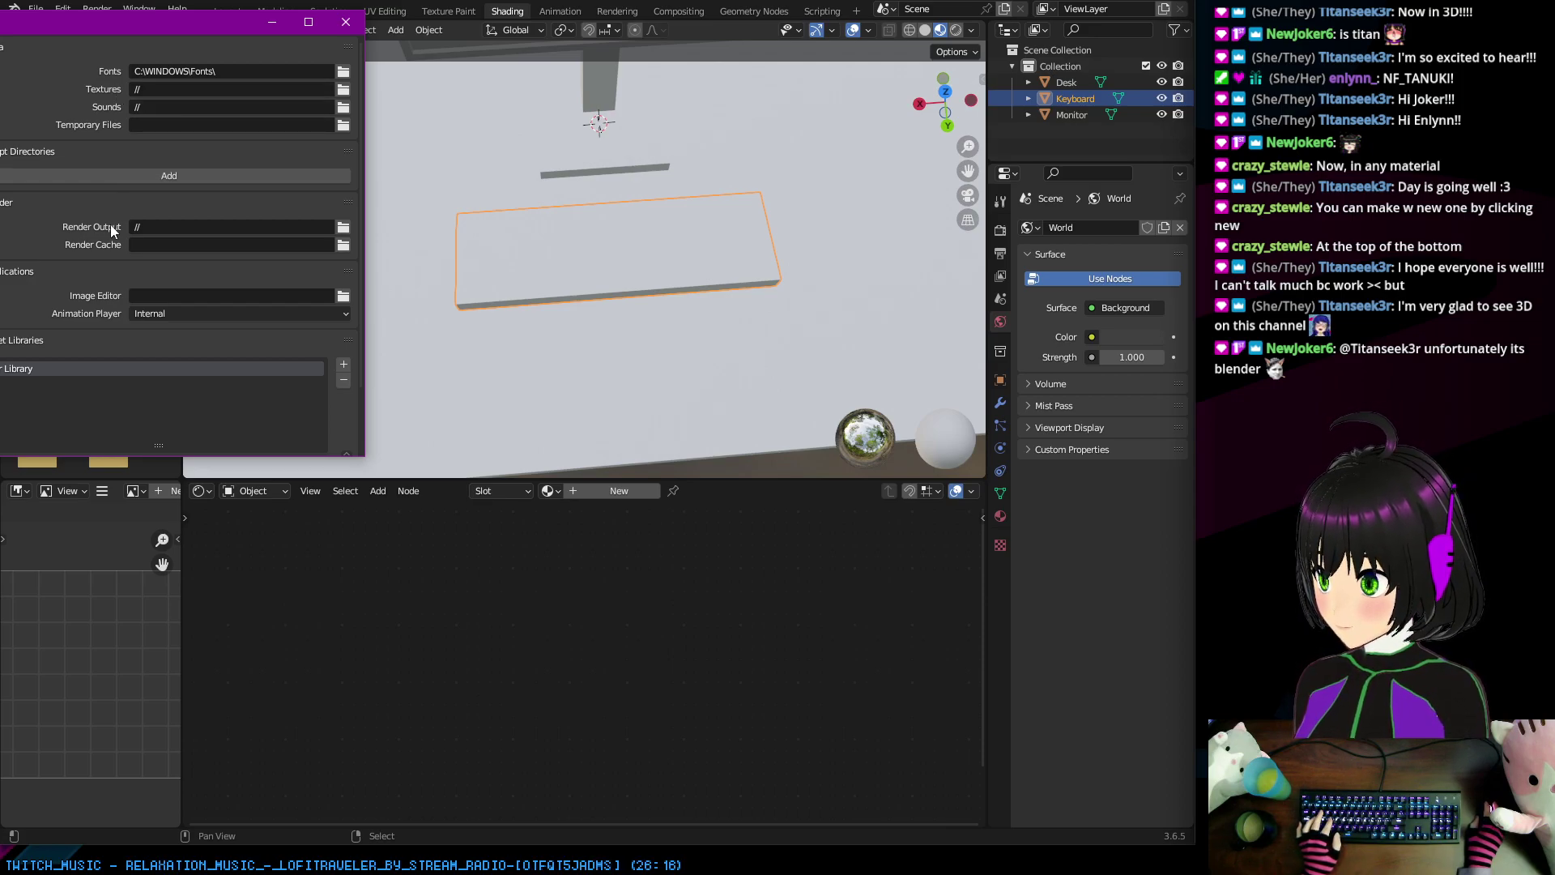
scroll(75, 321, "down", 3)
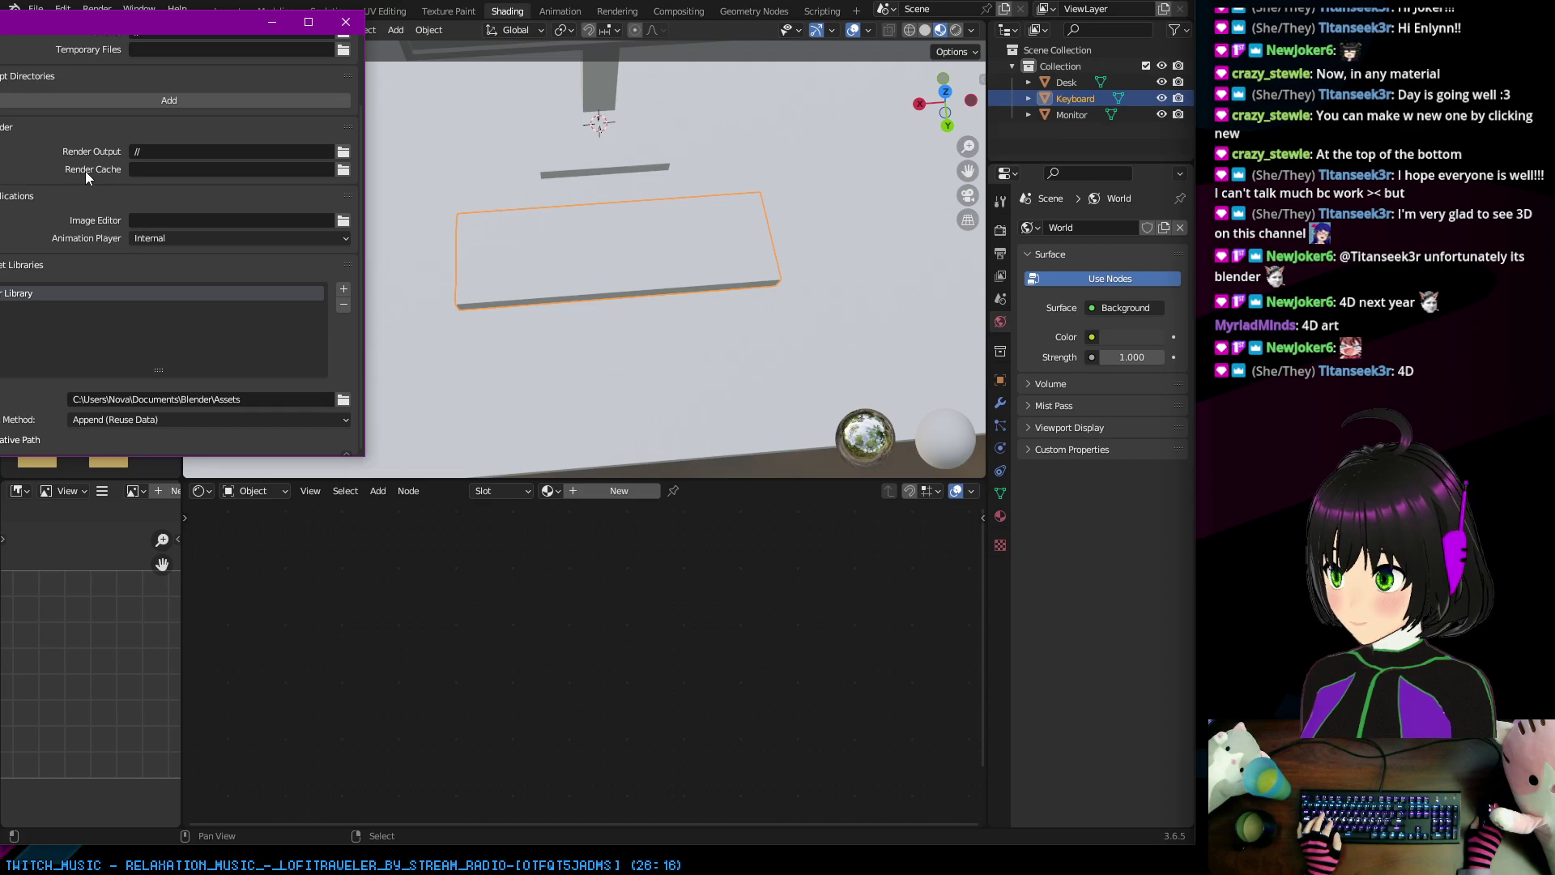
scroll(85, 172, "up", 3)
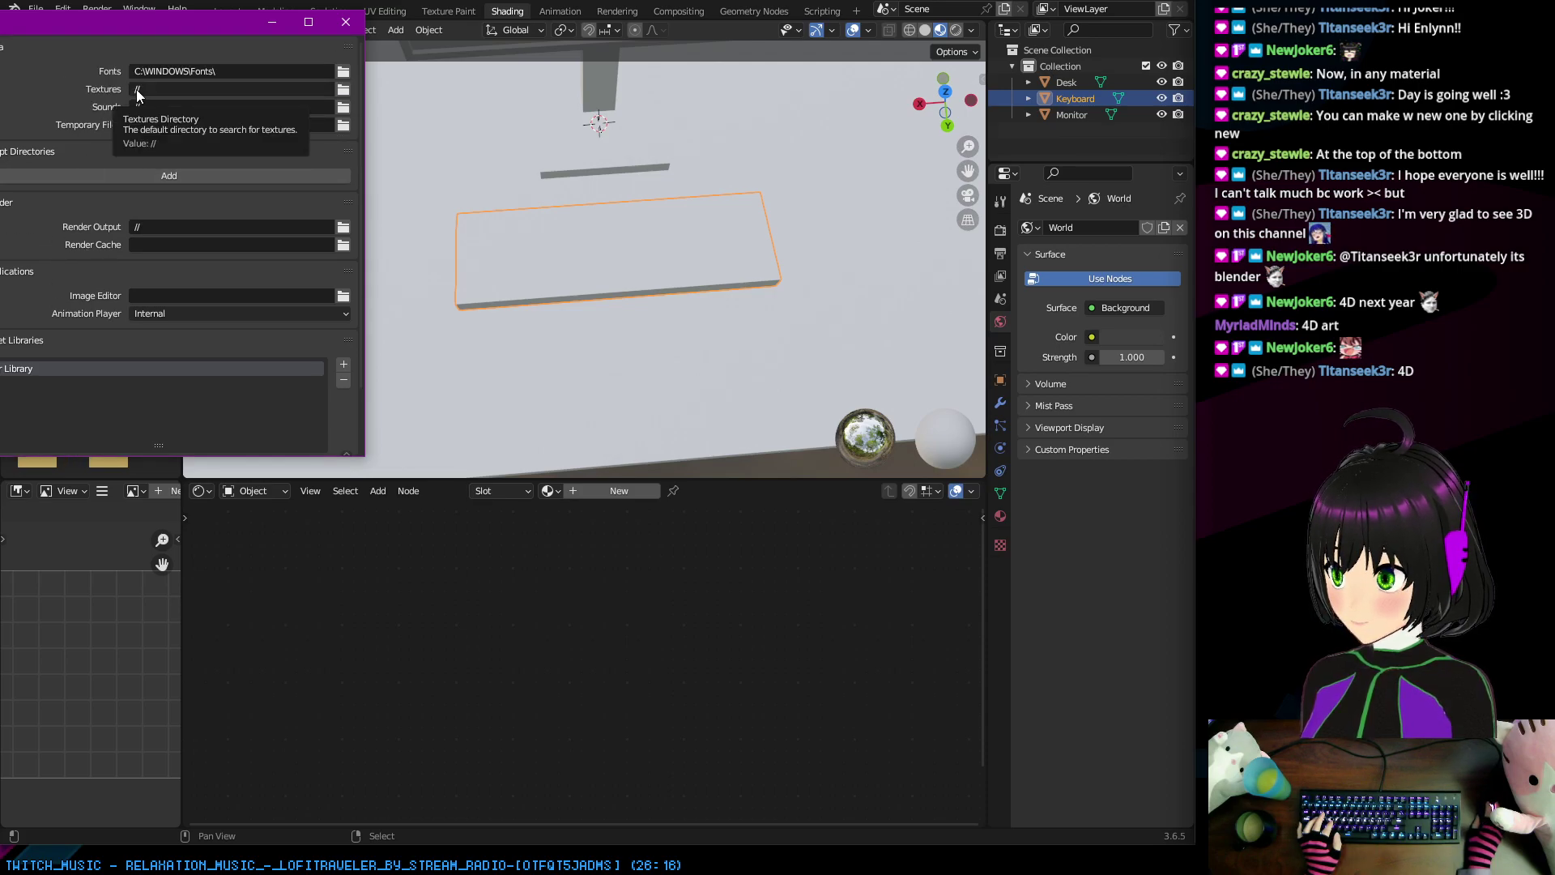
Step: Set the default Textures folder to the C:\Projects\chill-vibes-jam-3 project folder
left_click(342, 94)
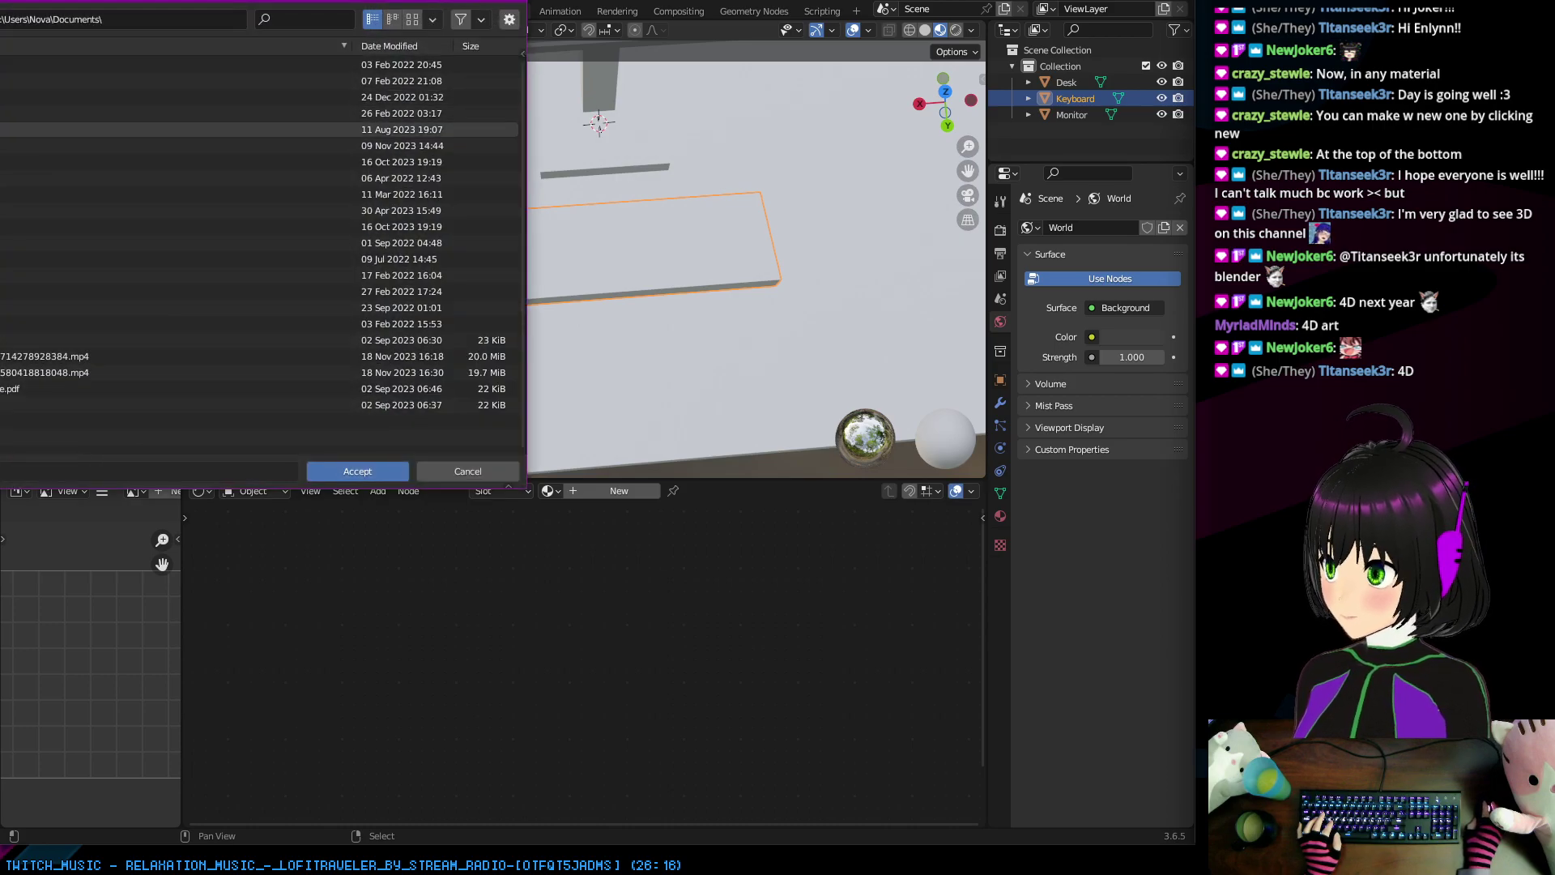
key("BackSpace")
key("BackSpace")
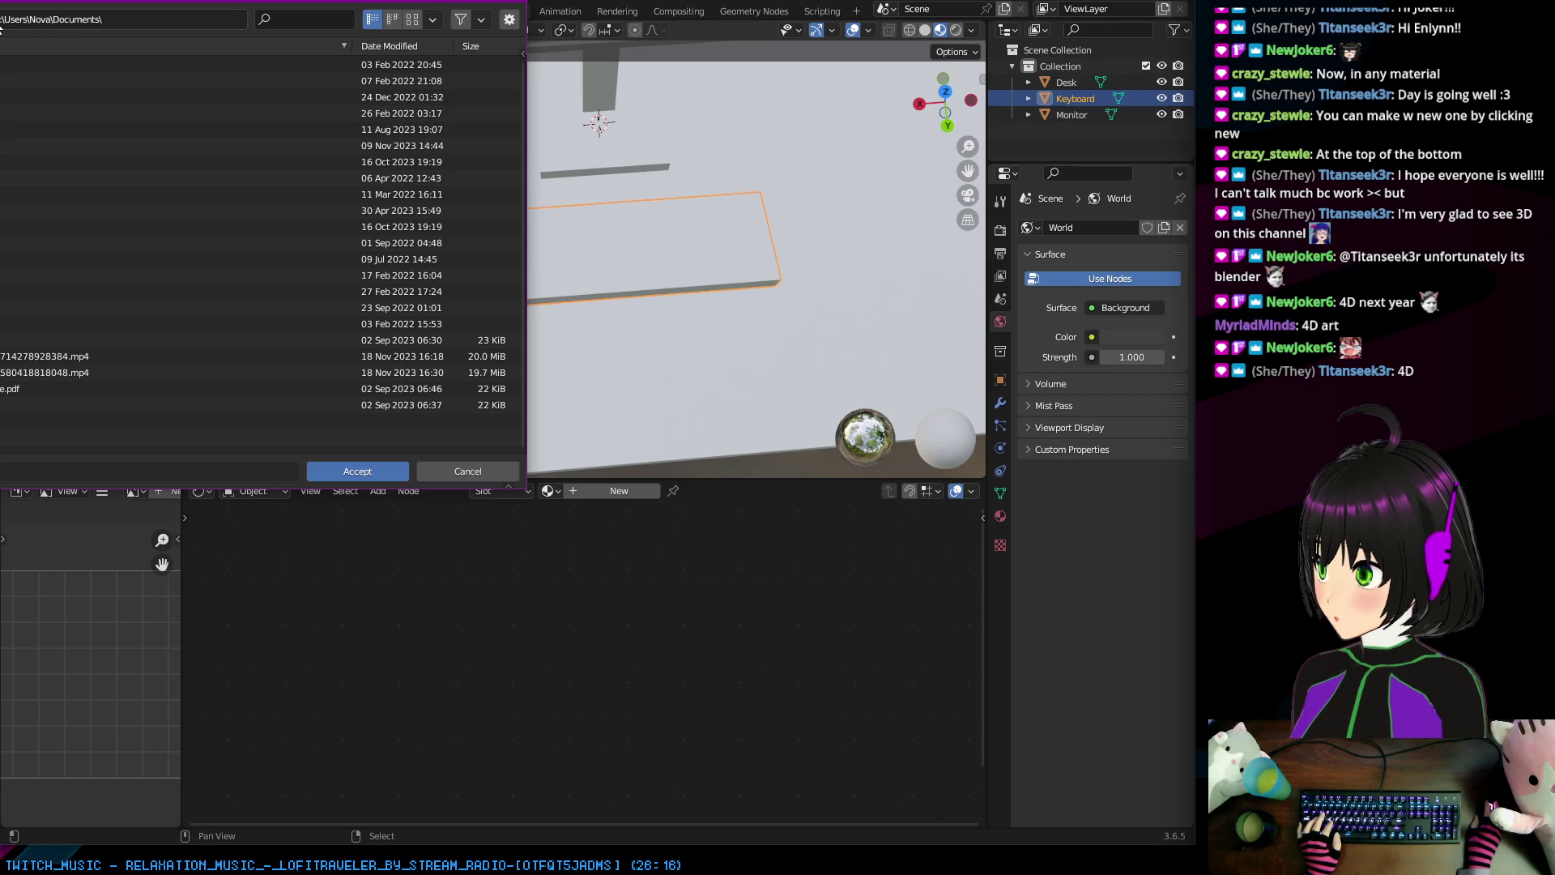
key("BackSpace")
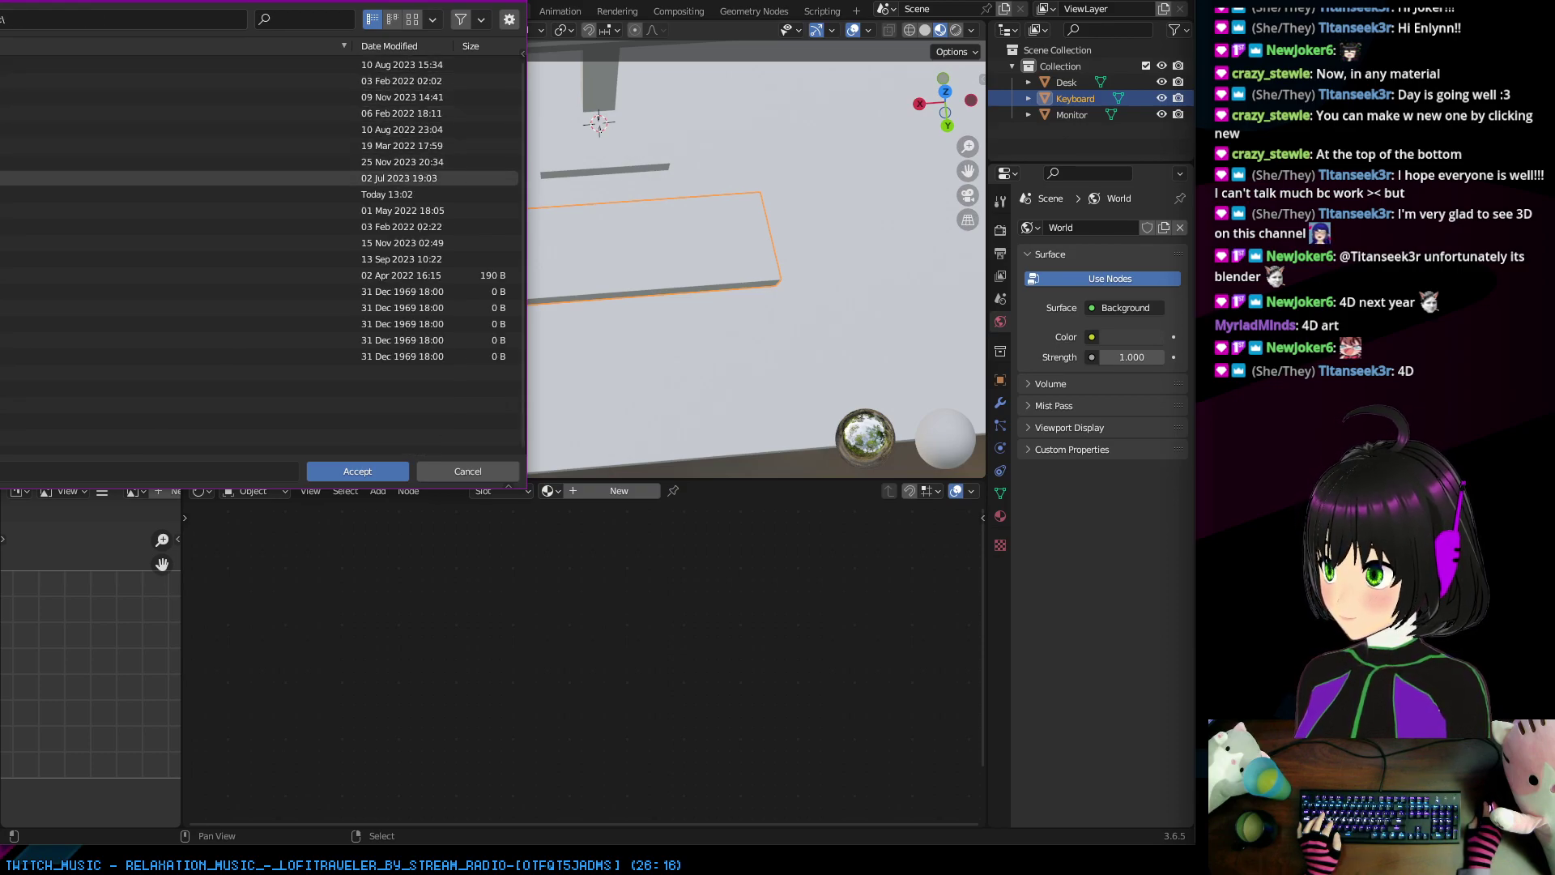
double_click(8, 195)
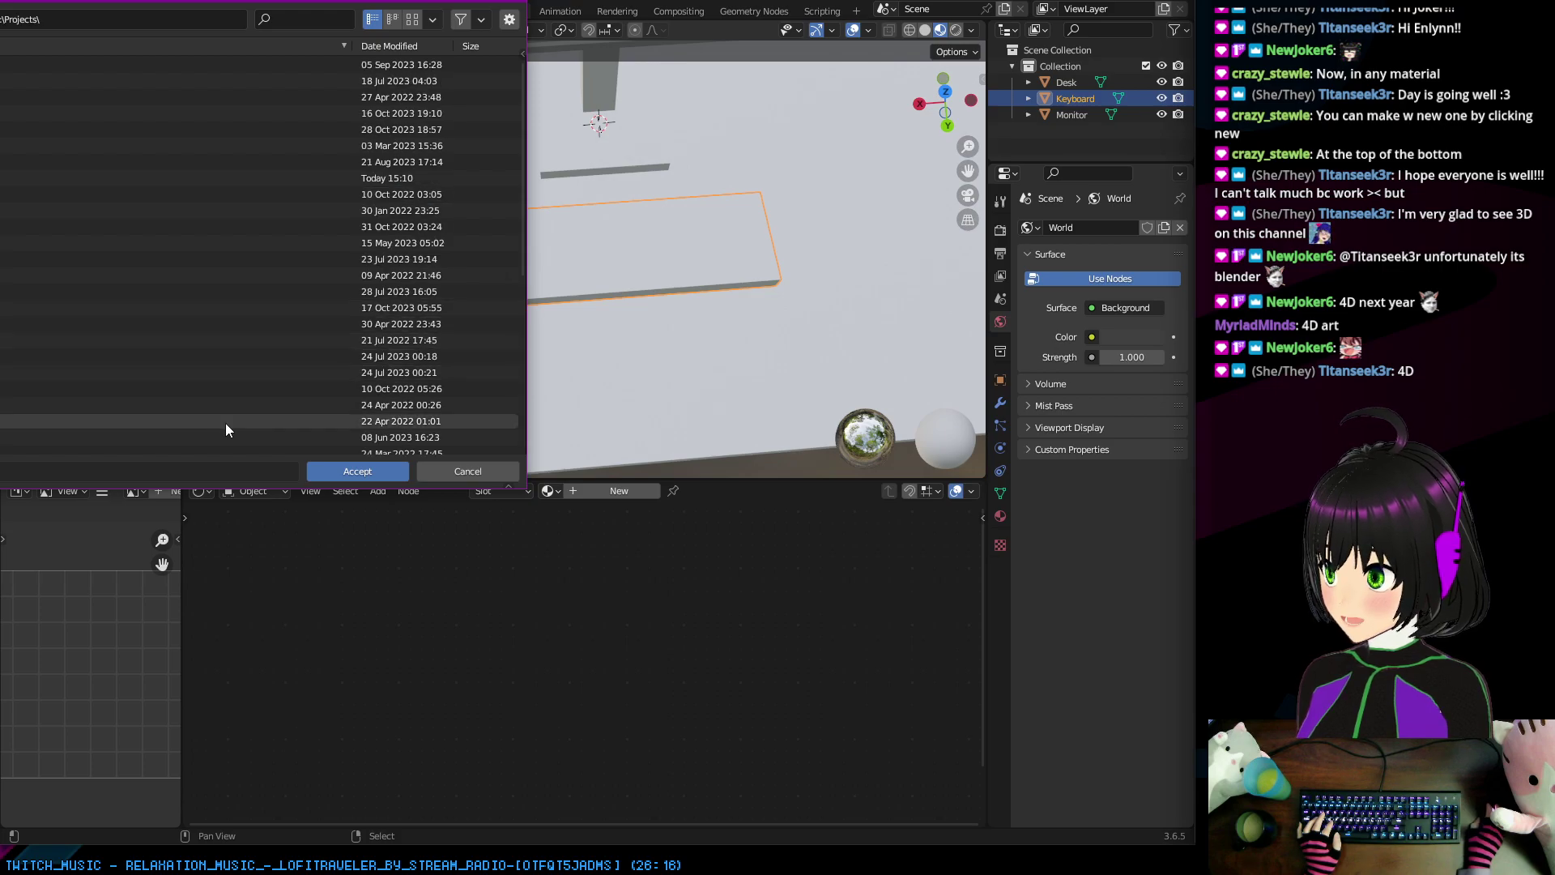
left_click(4, 178)
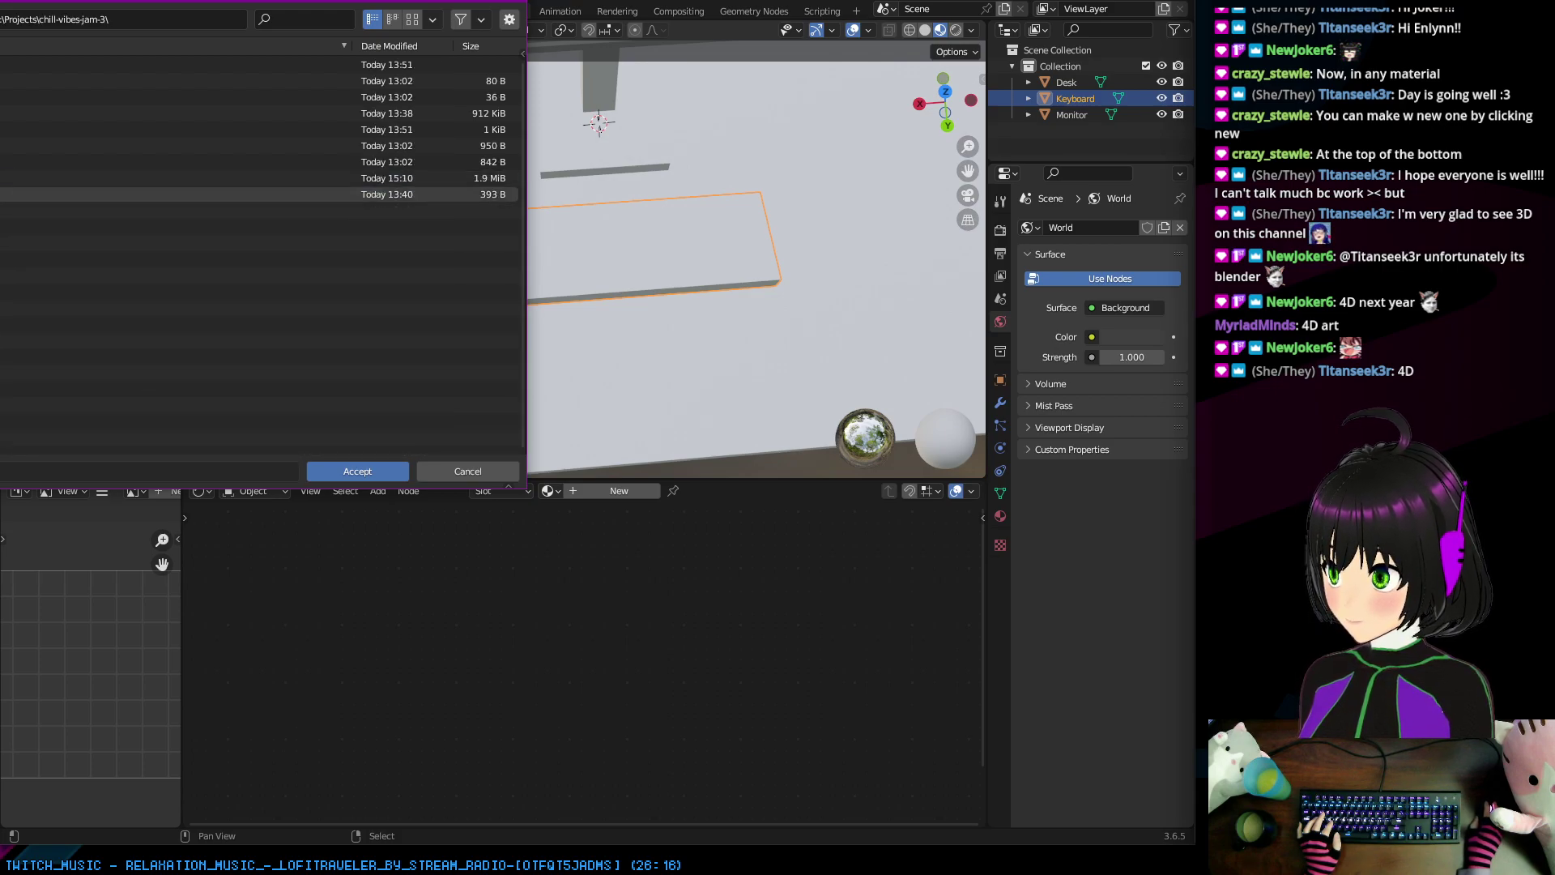
left_click(344, 470)
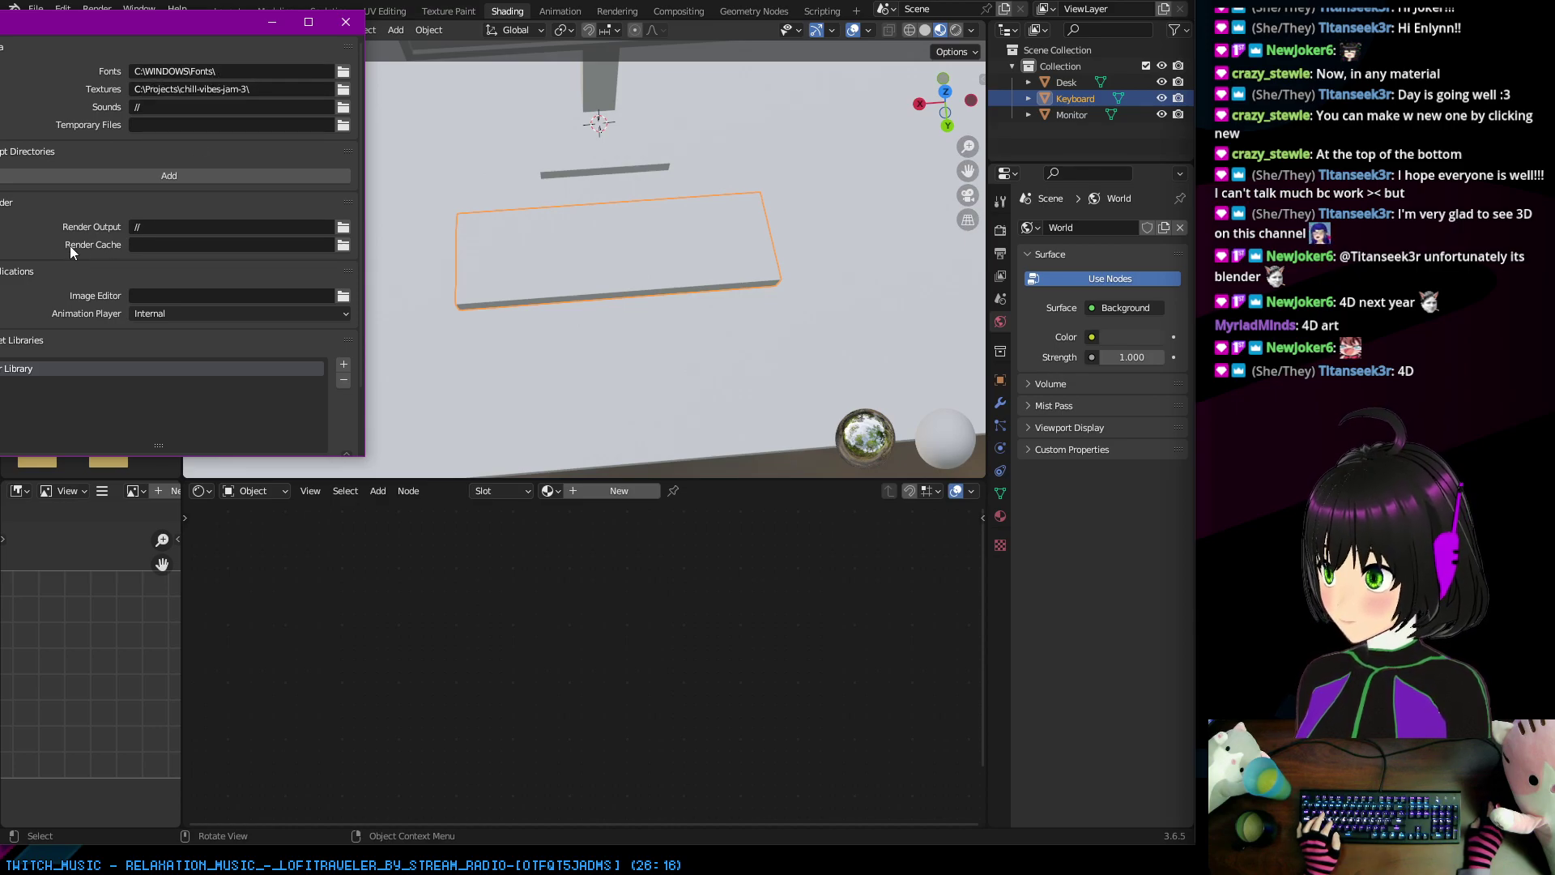
Step: Point the Asset Libraries path to the chill-vibes-jam-3 project folder
scroll(48, 223, "down", 2)
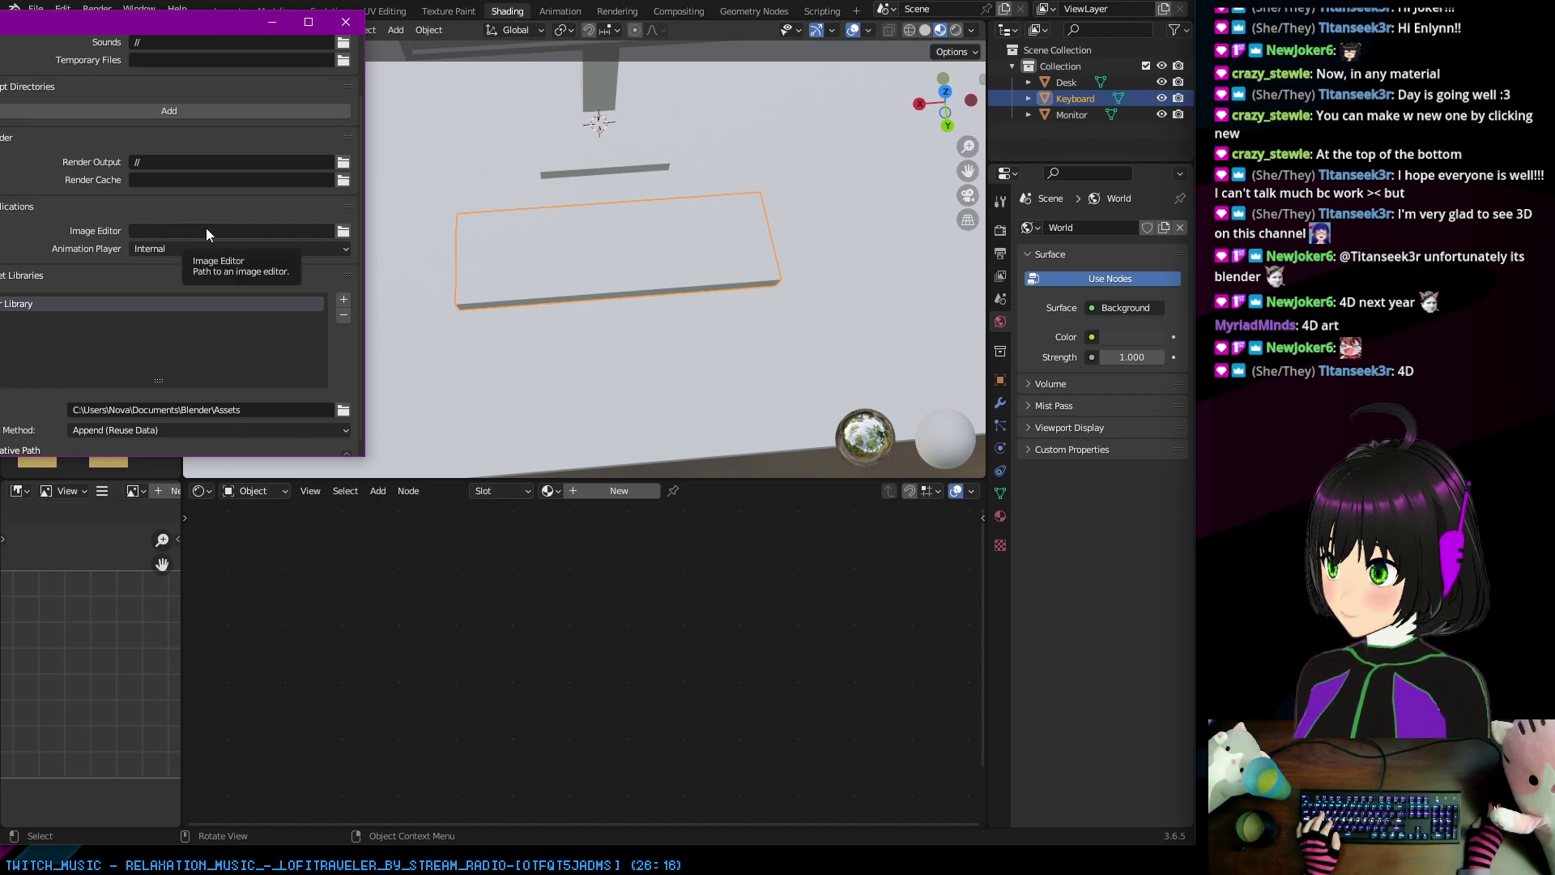
scroll(207, 231, "down", 1)
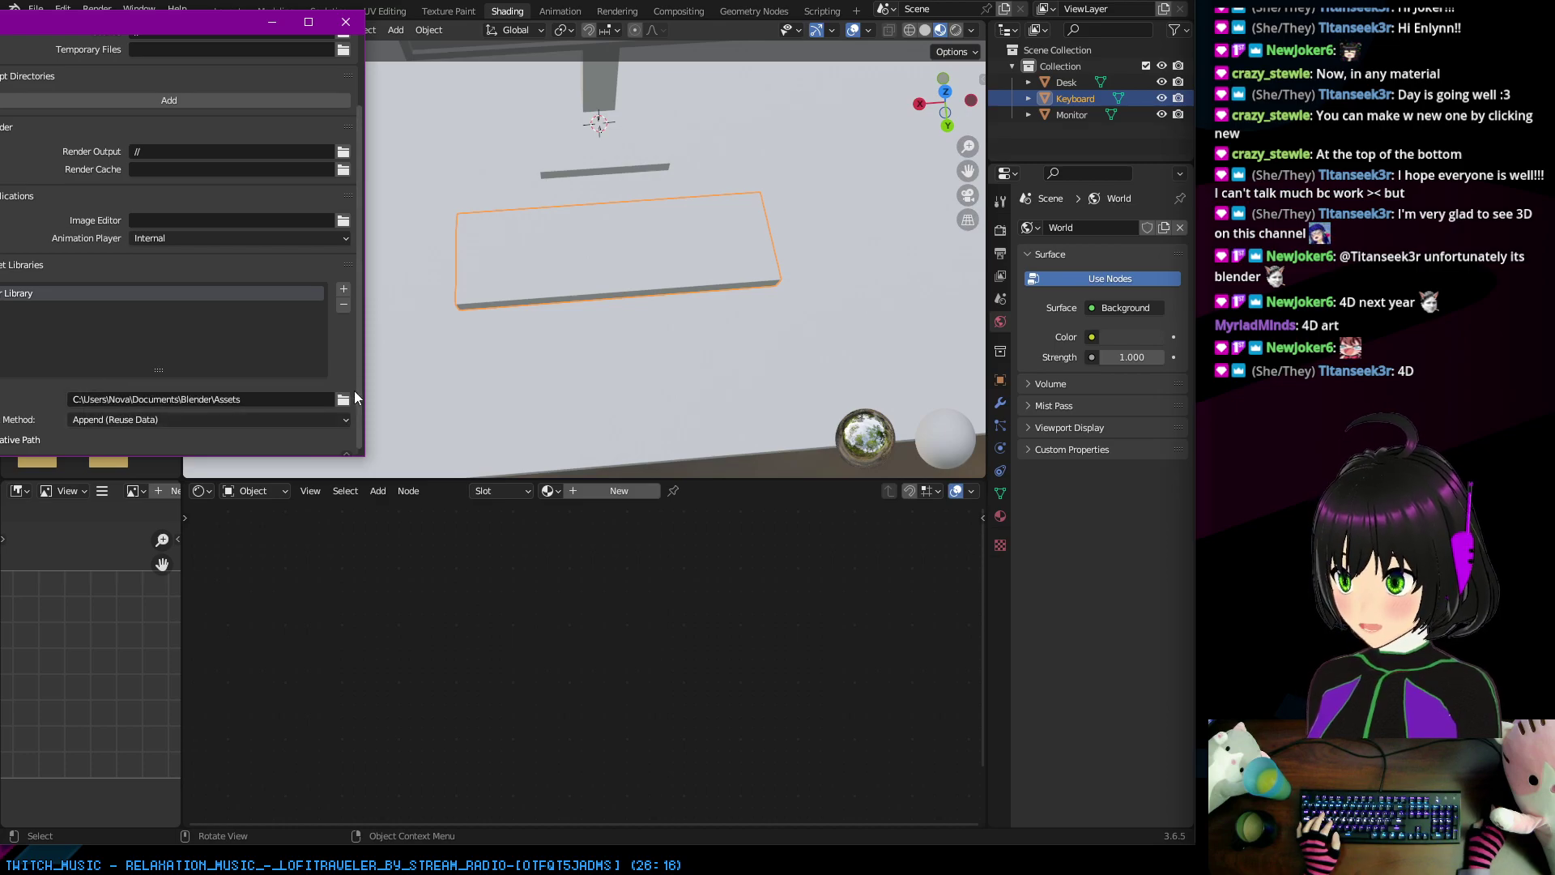
left_click(344, 400)
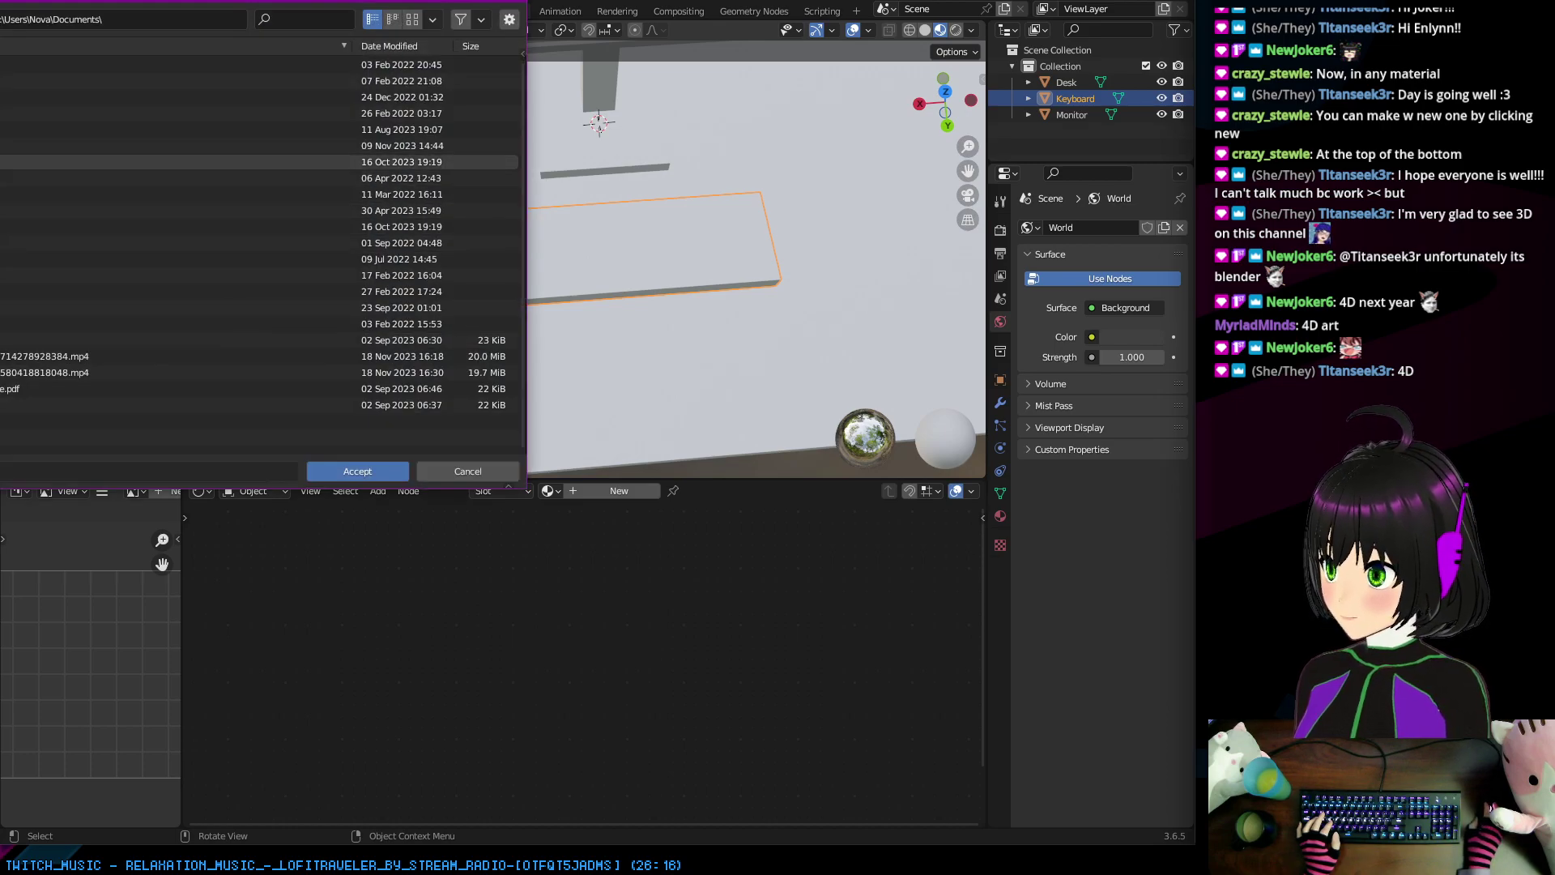
key("BackSpace")
key("BackSpace")
key("BackSpace")
key("BackSpace")
key("BackSpace")
key("BackSpace")
key("BackSpace")
key("BackSpace")
key("BackSpace")
key("BackSpace")
key("BackSpace")
key("BackSpace")
key("BackSpace")
key("BackSpace")
key("BackSpace")
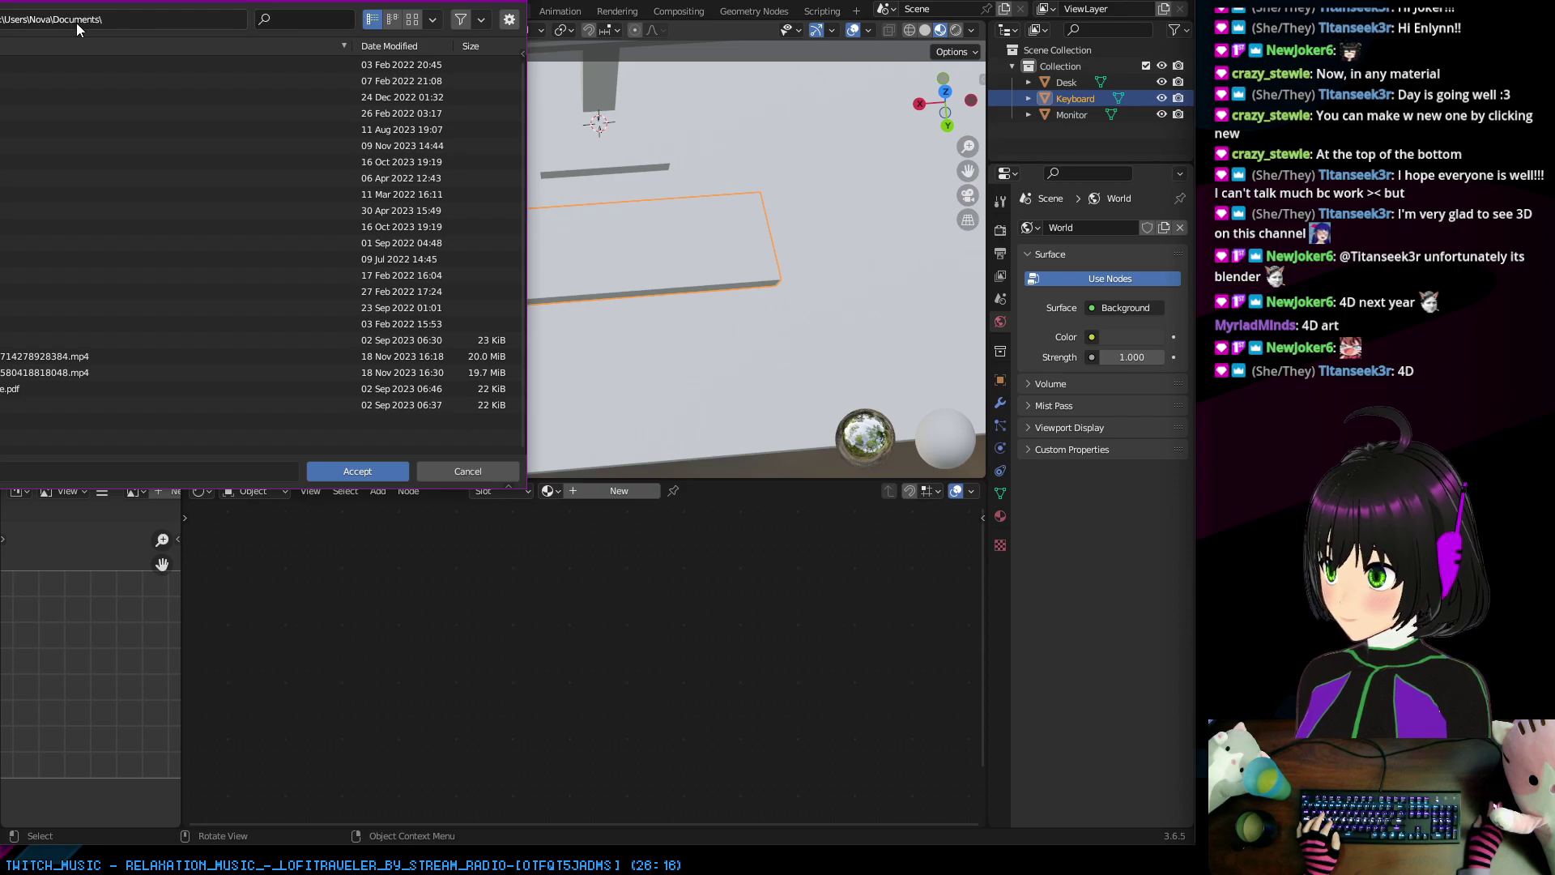
key("Return")
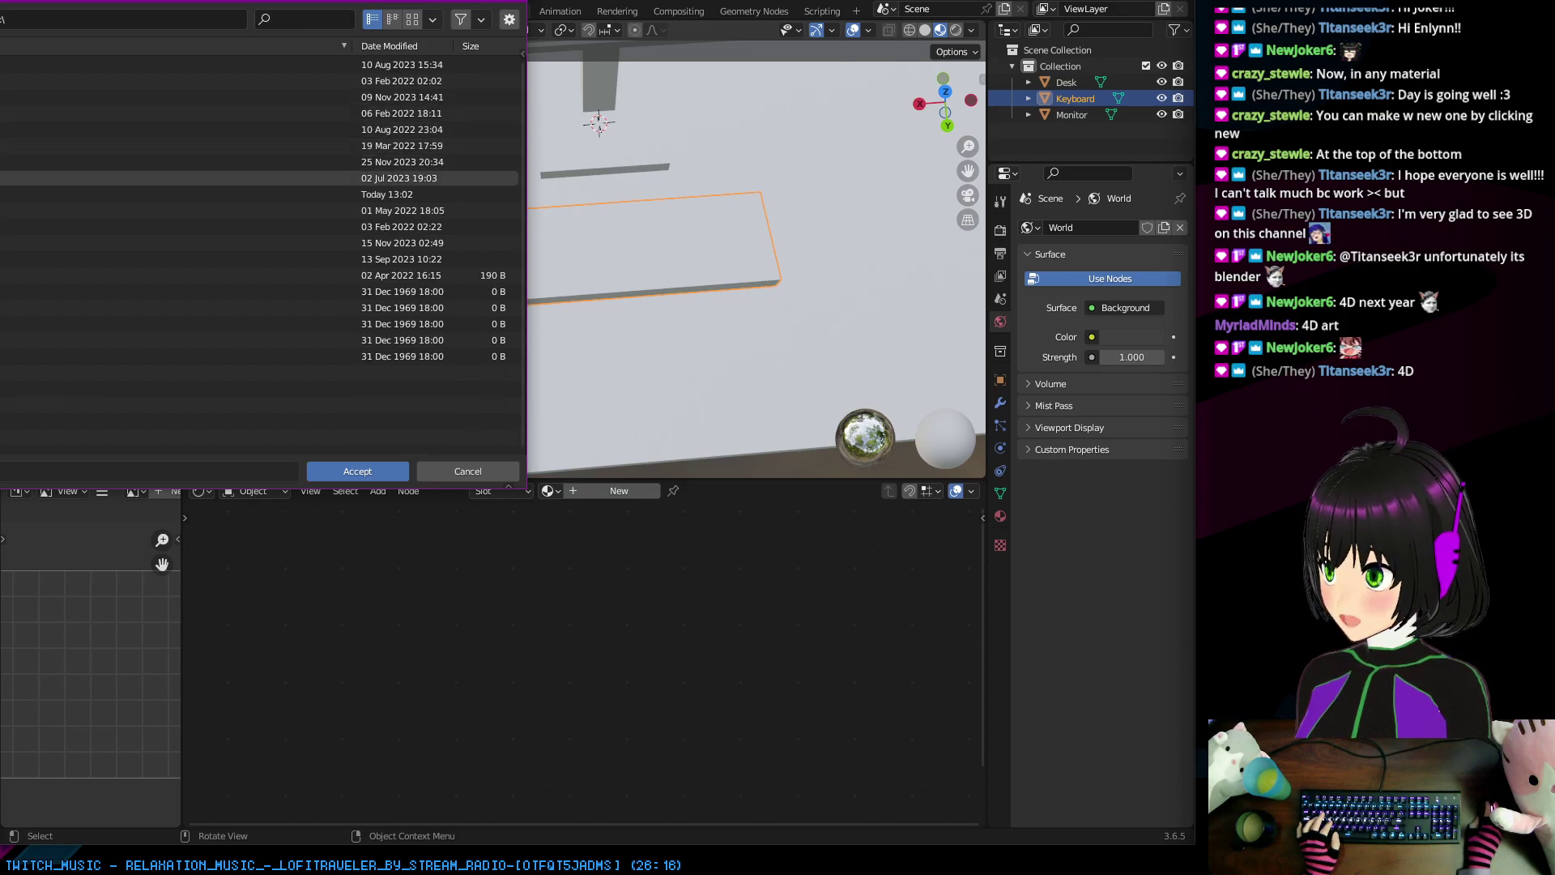
double_click(17, 177)
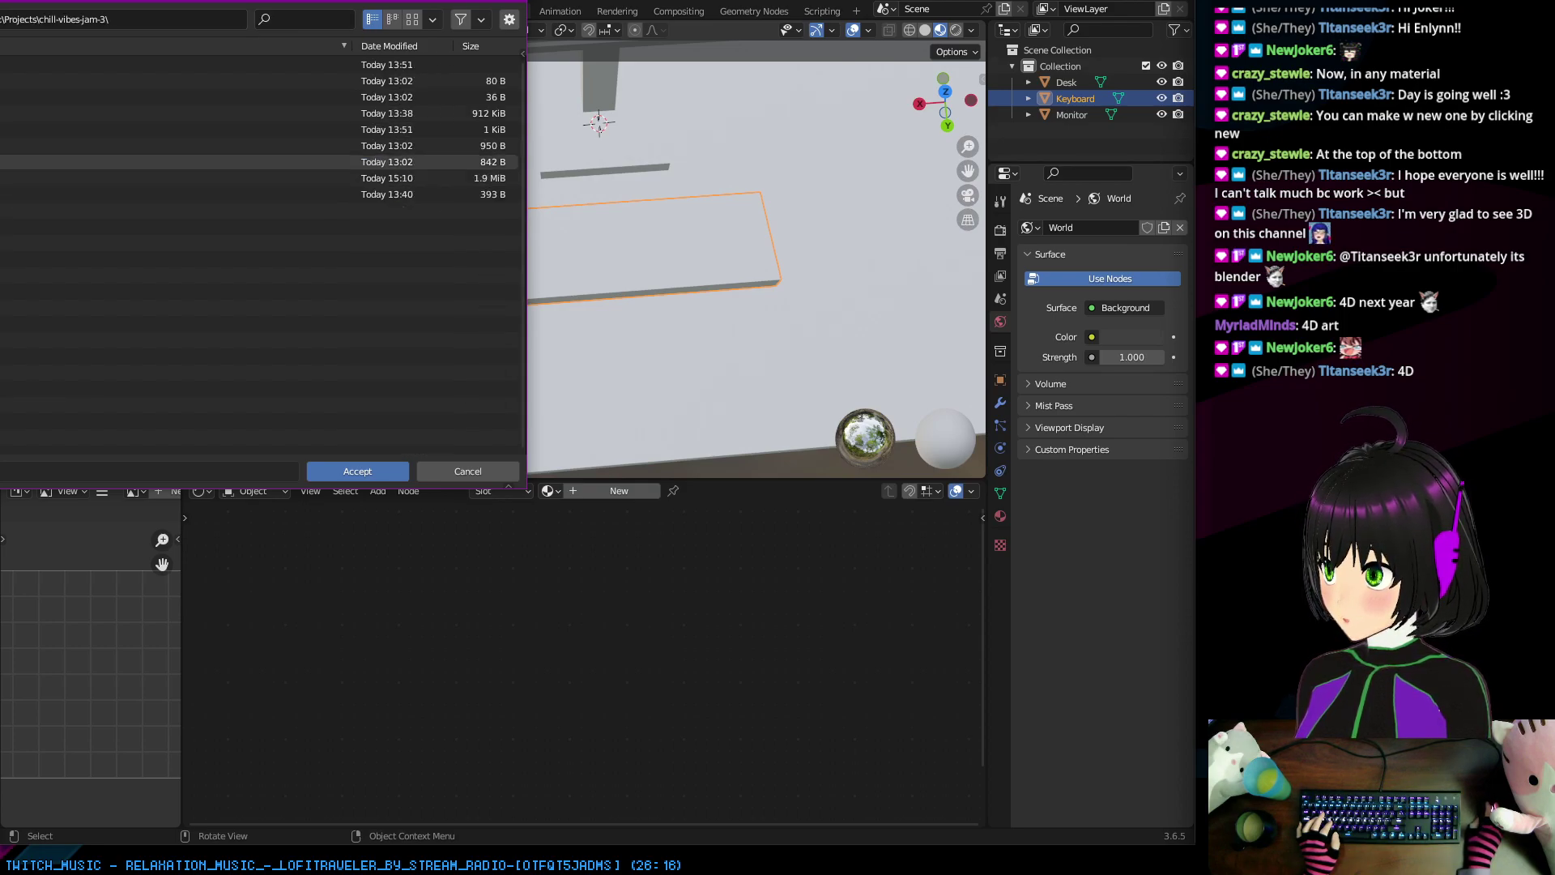
left_click(327, 472)
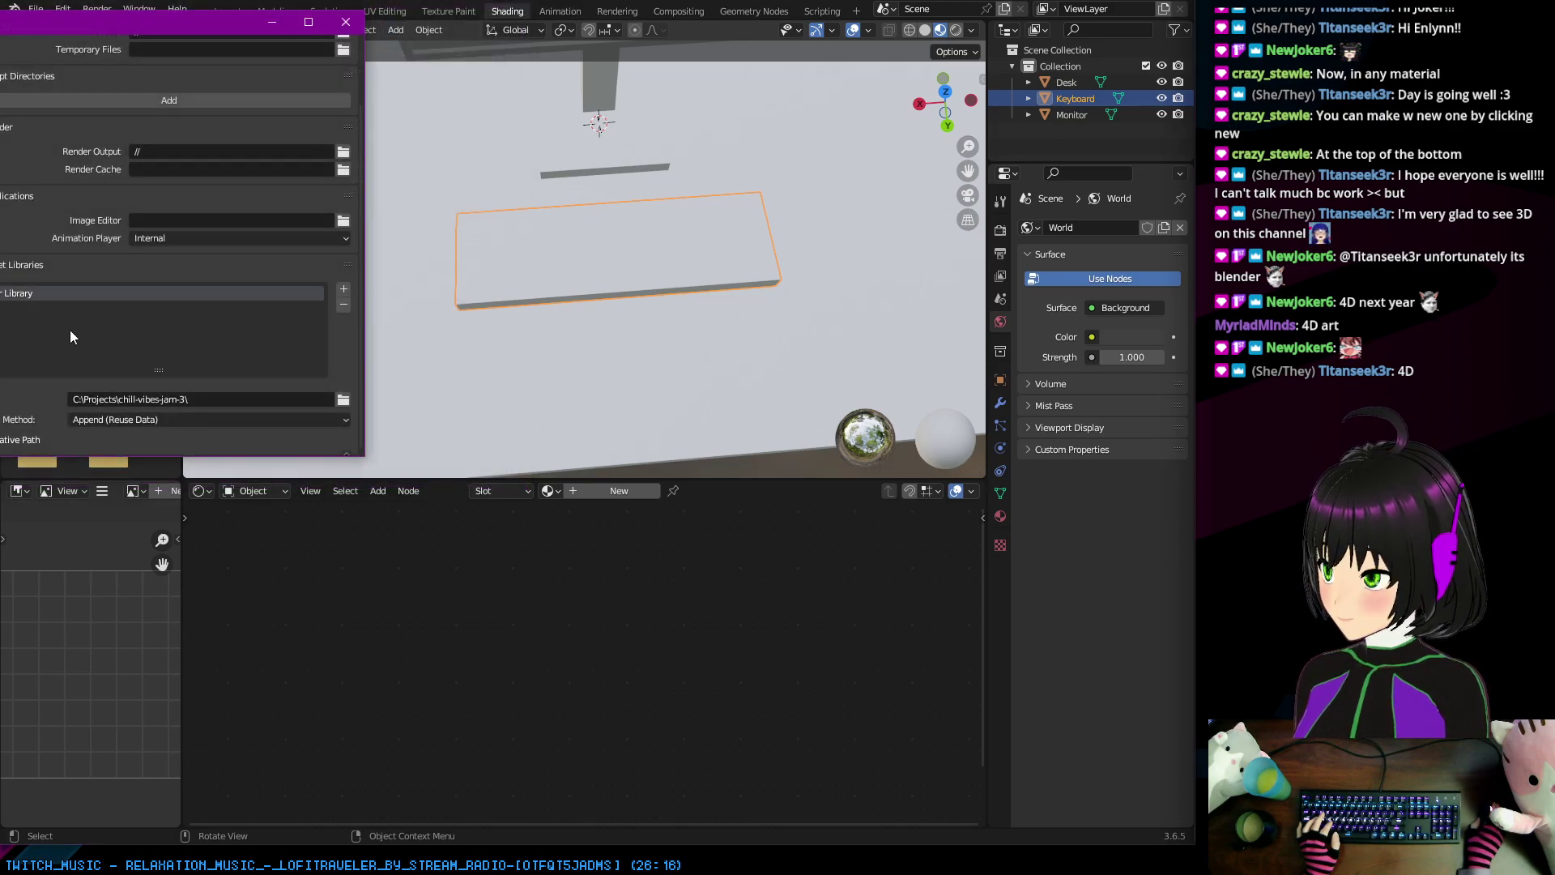
Step: Close Preferences and open the chill-vibes-jam-3 folder in the file browser to show keyb_texture.png
left_click(346, 22)
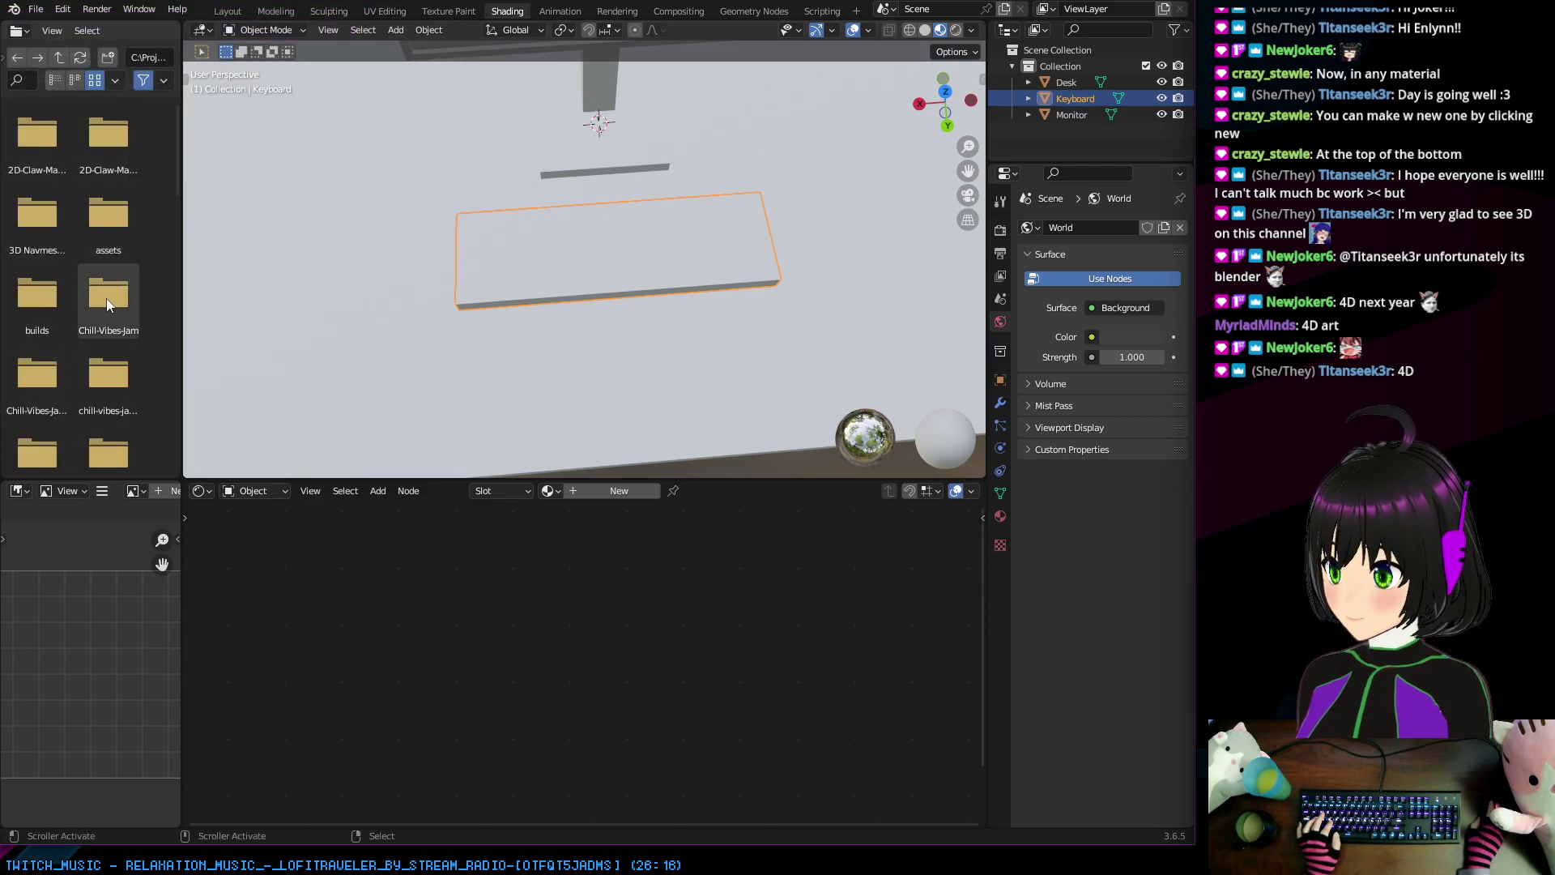
left_click(105, 393)
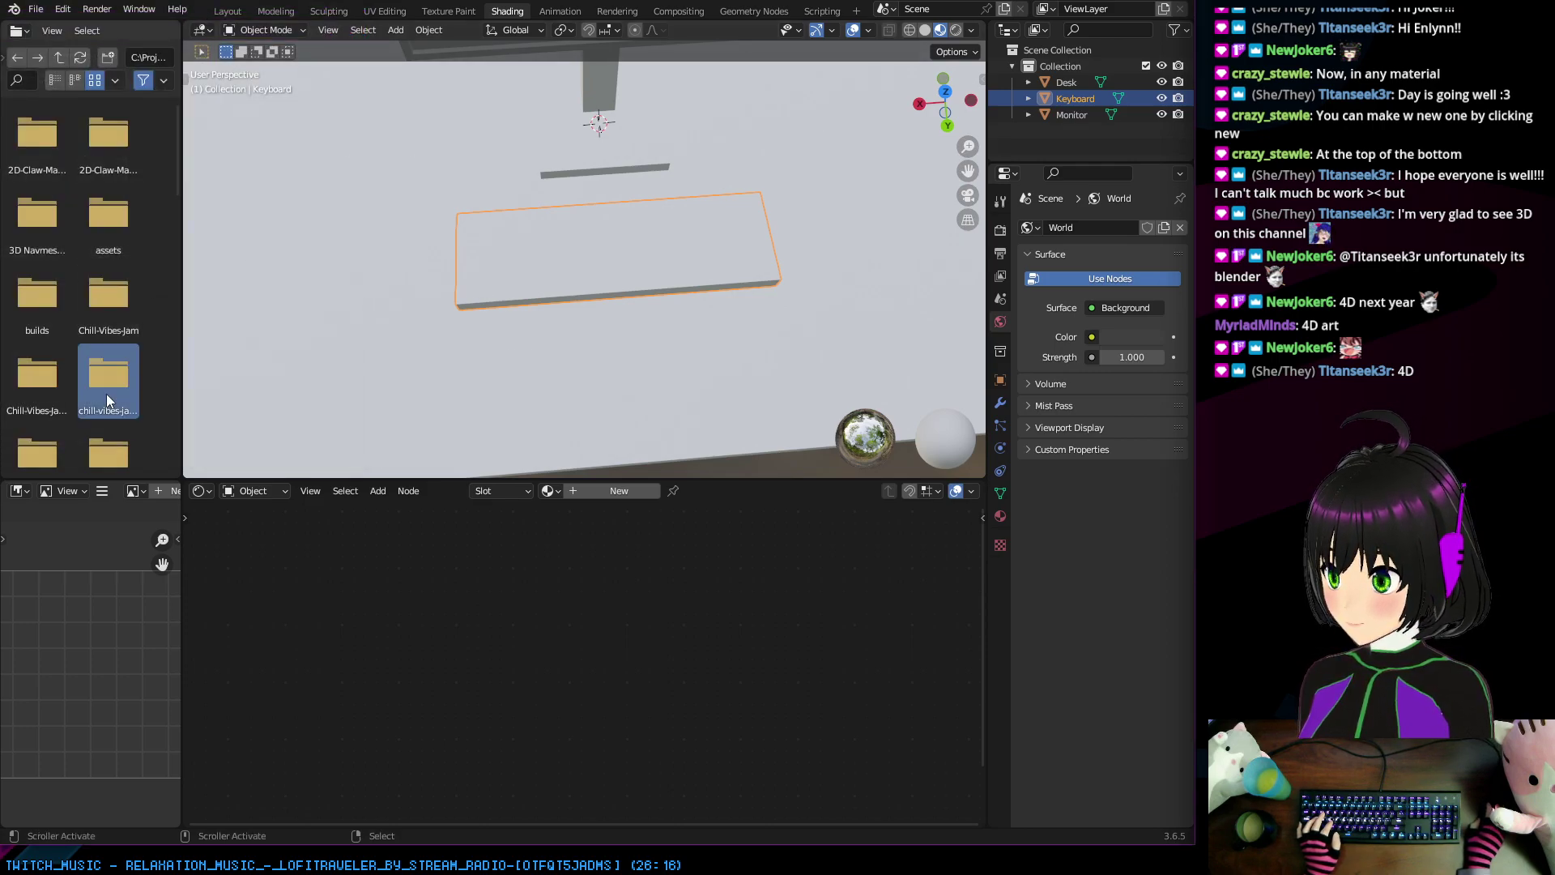
double_click(106, 394)
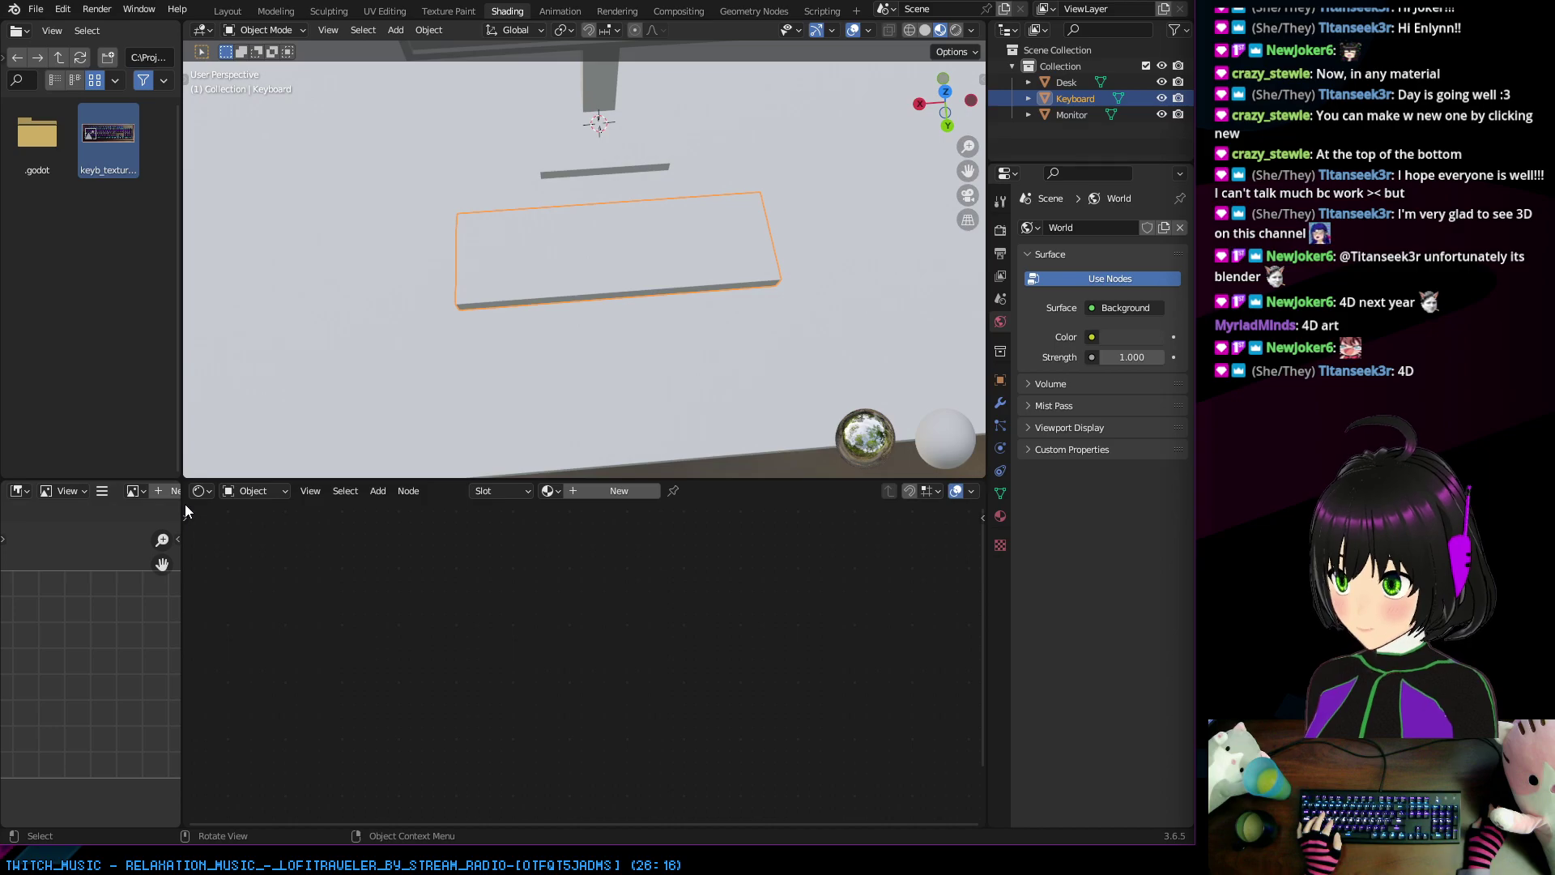
Step: Create Material.001 for the keyboard, then enlarge and frame the node editor on its nodes
left_click(613, 491)
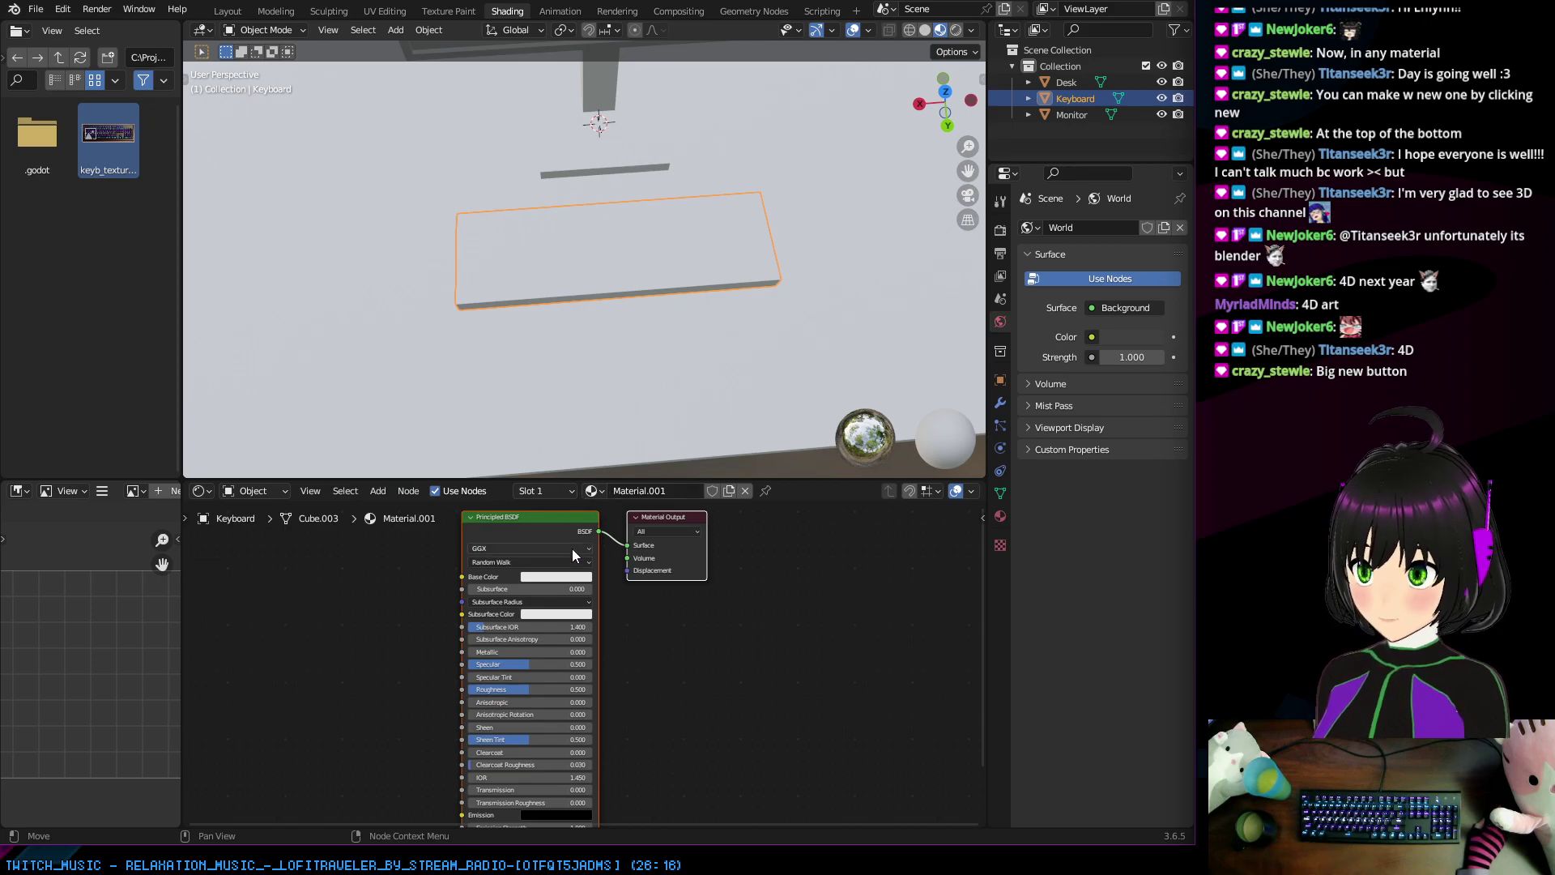
left_click_drag(557, 484, 546, 354)
key("Home")
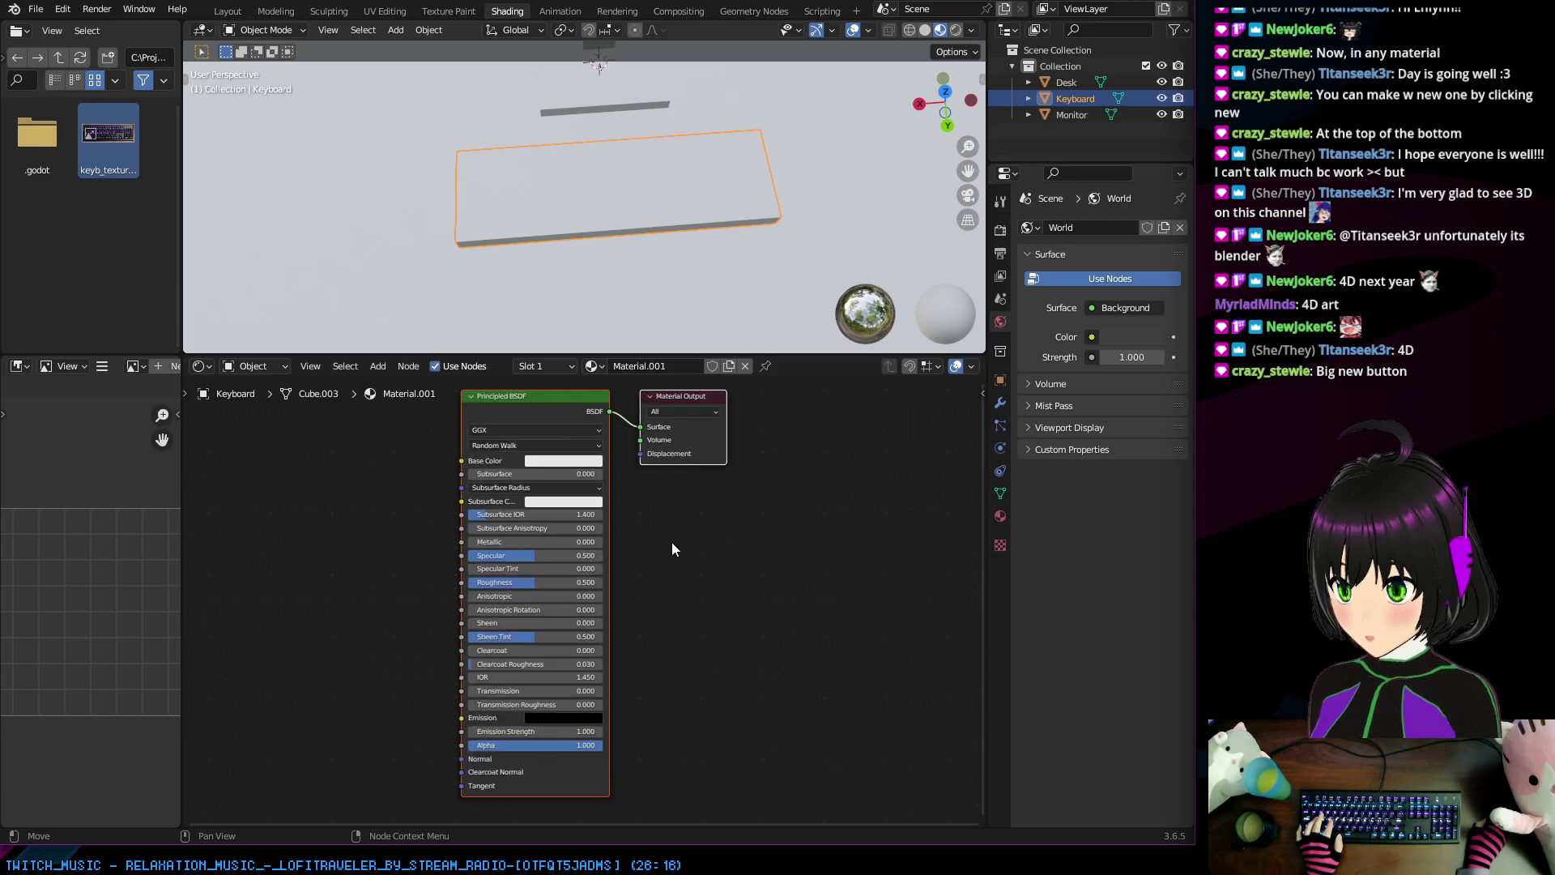
scroll(672, 550, "up", 2)
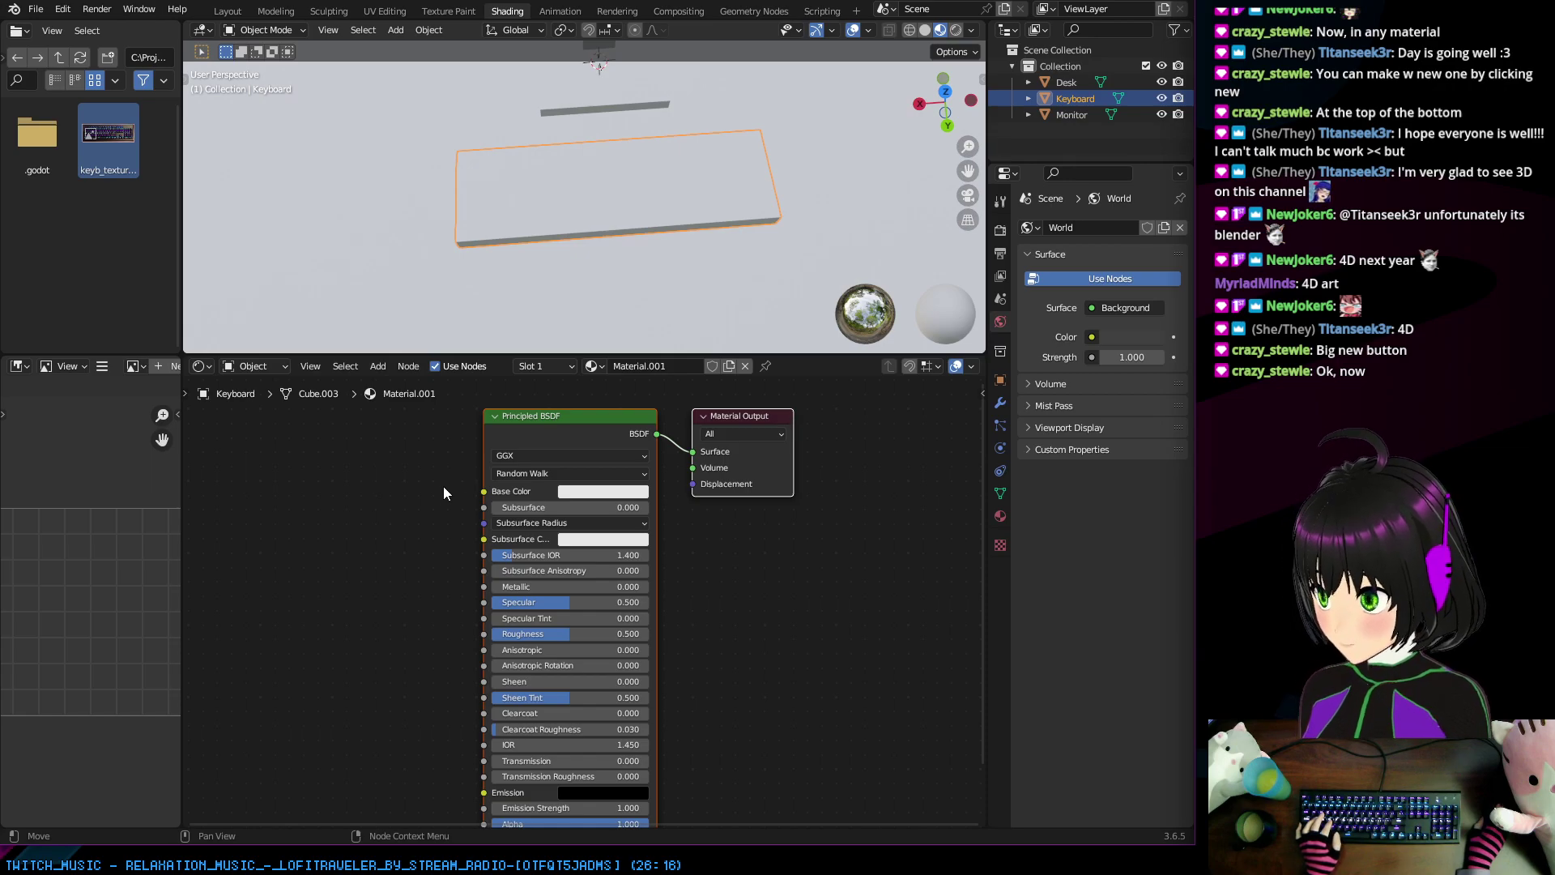
middle_click_drag(433, 583, 442, 520)
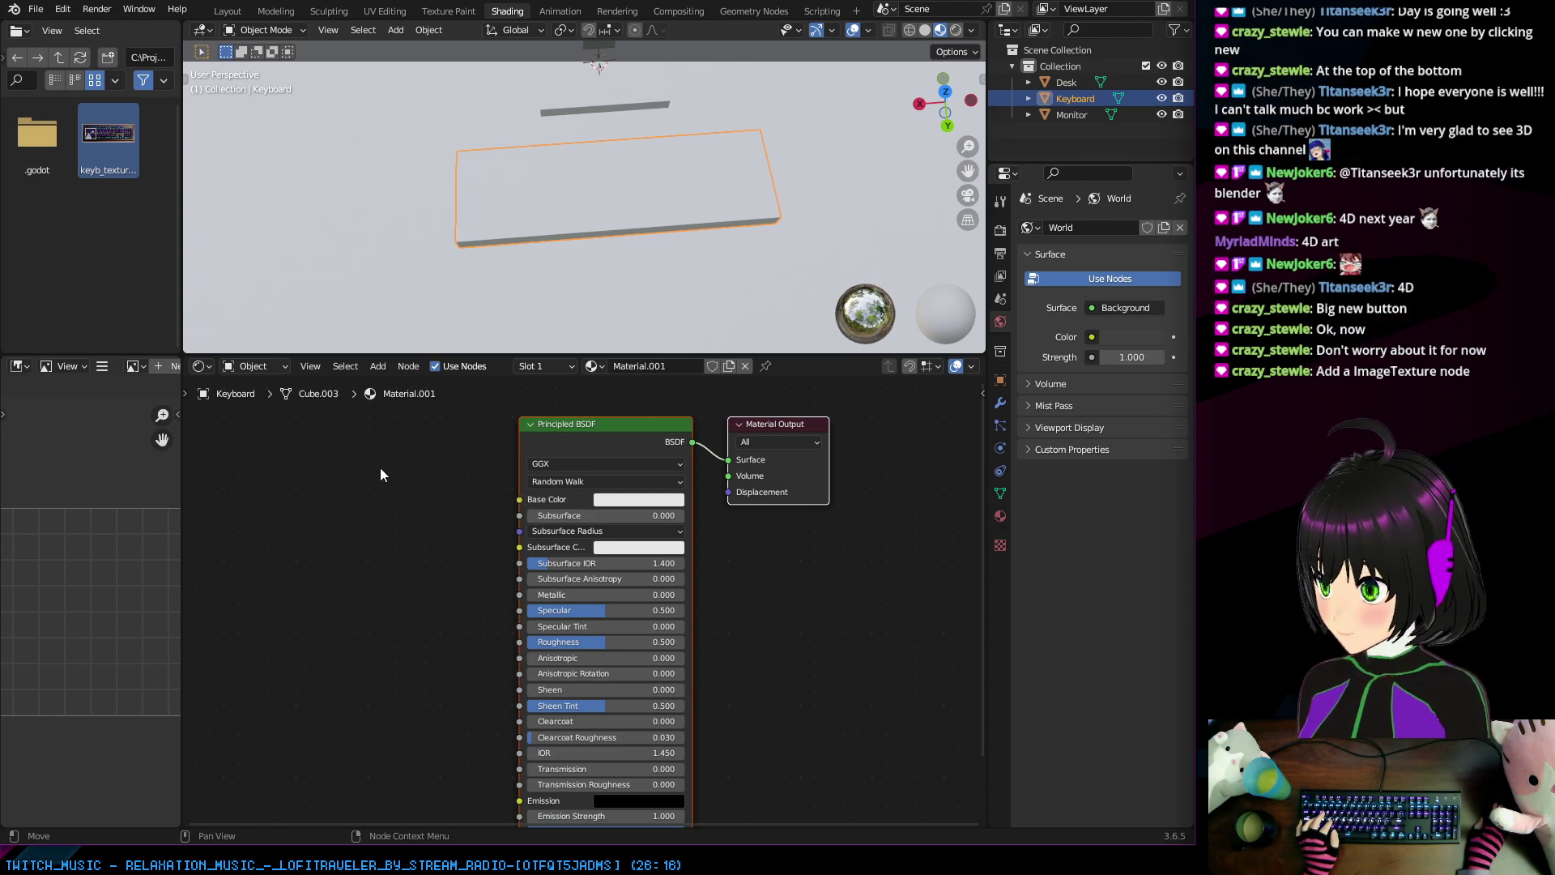
Step: Add an Image Texture node left of the Principled BSDF and load keyb_texture.png into it
right_click(334, 508)
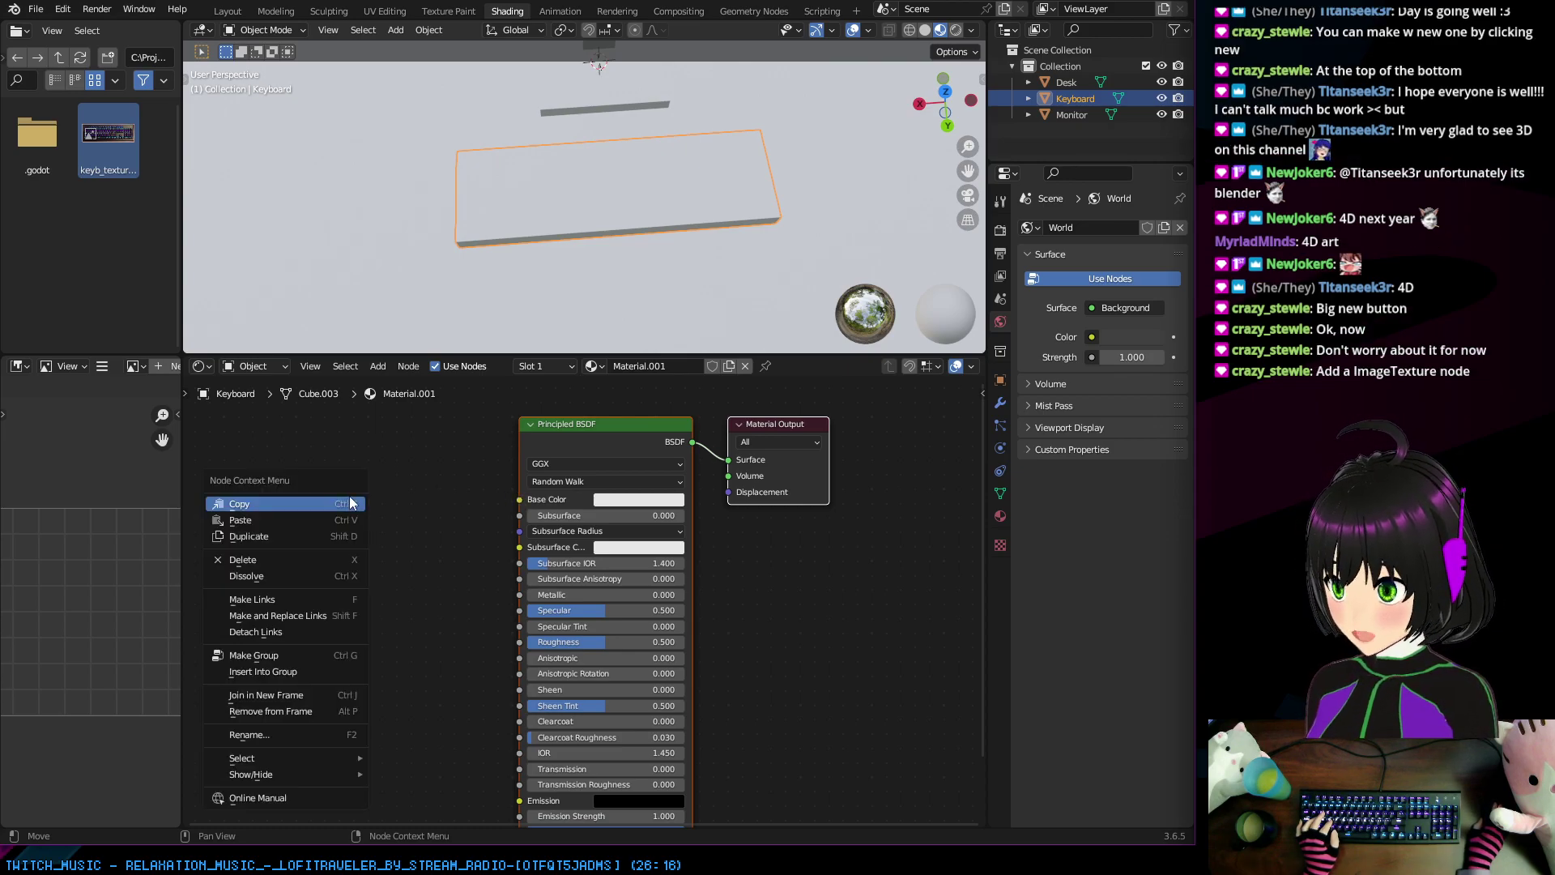
right_click(441, 507)
mouse_move(444, 502)
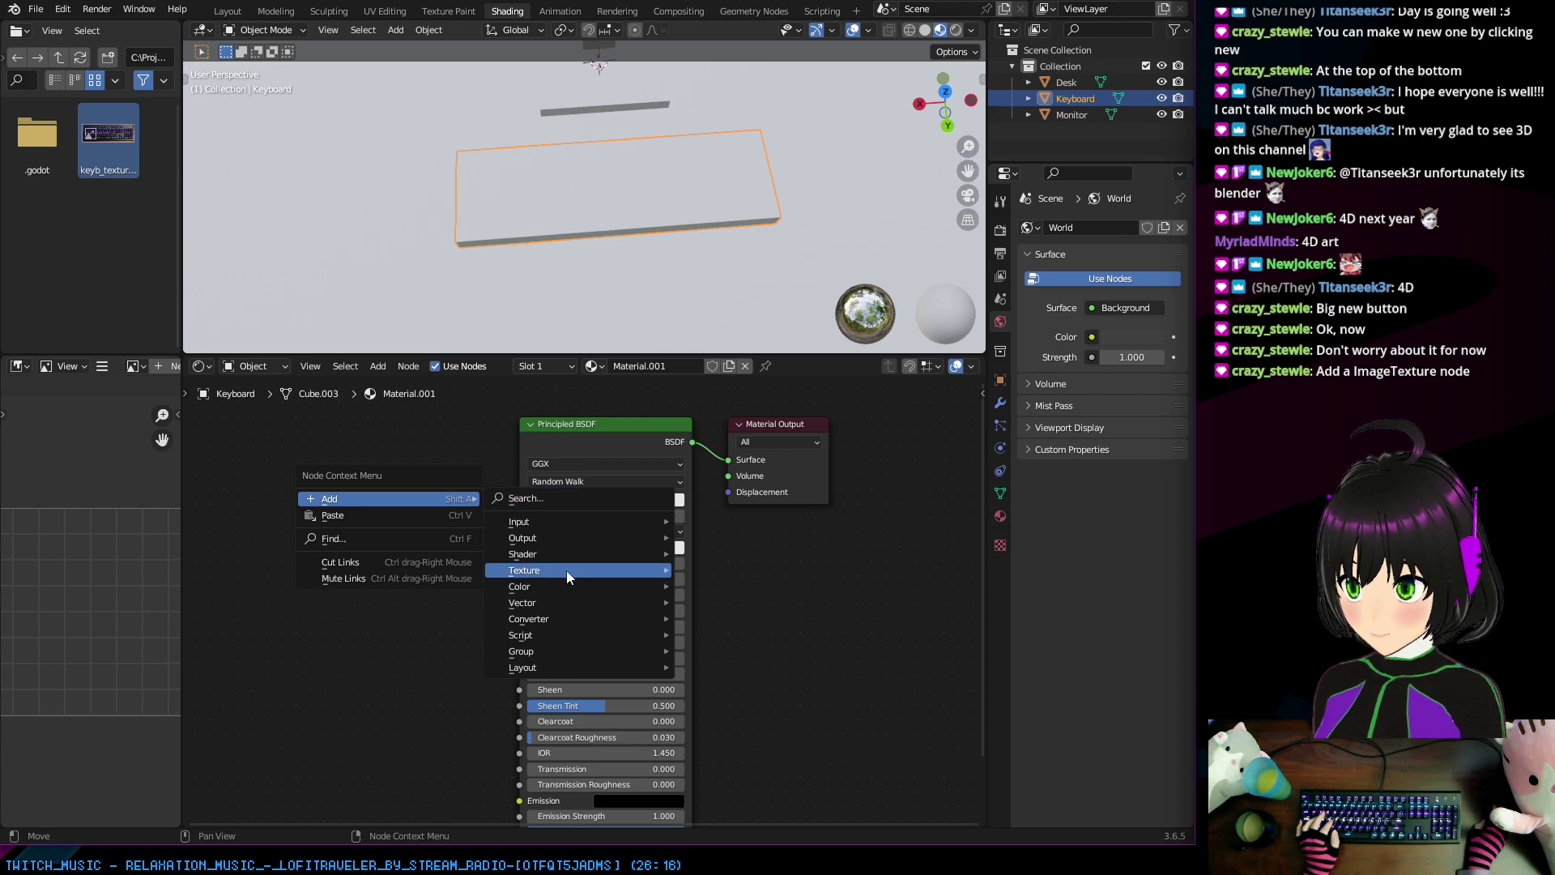
mouse_move(567, 571)
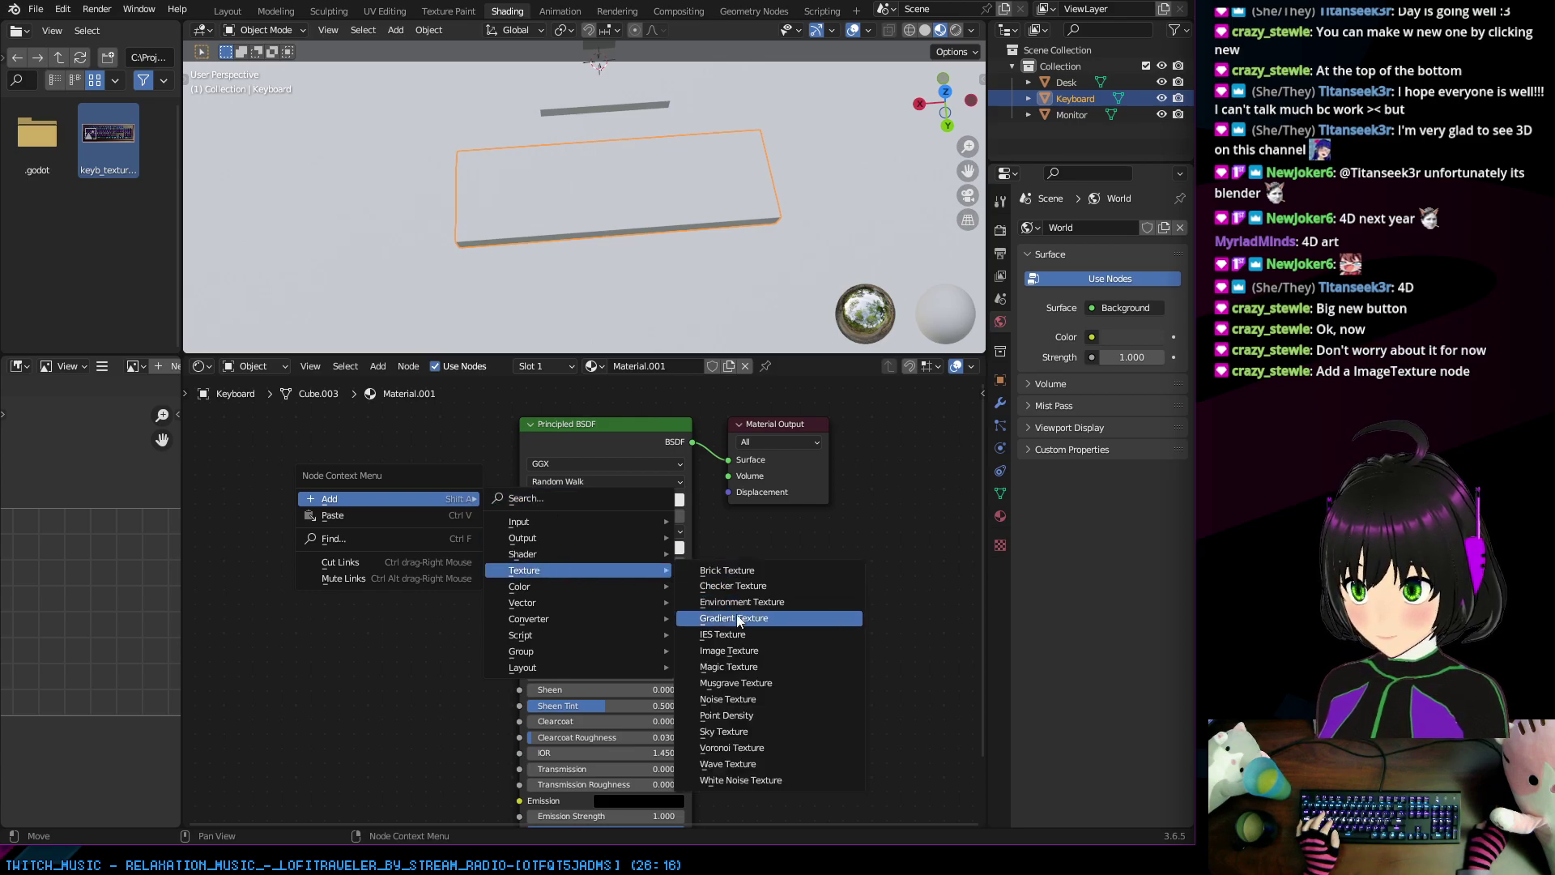
left_click(747, 650)
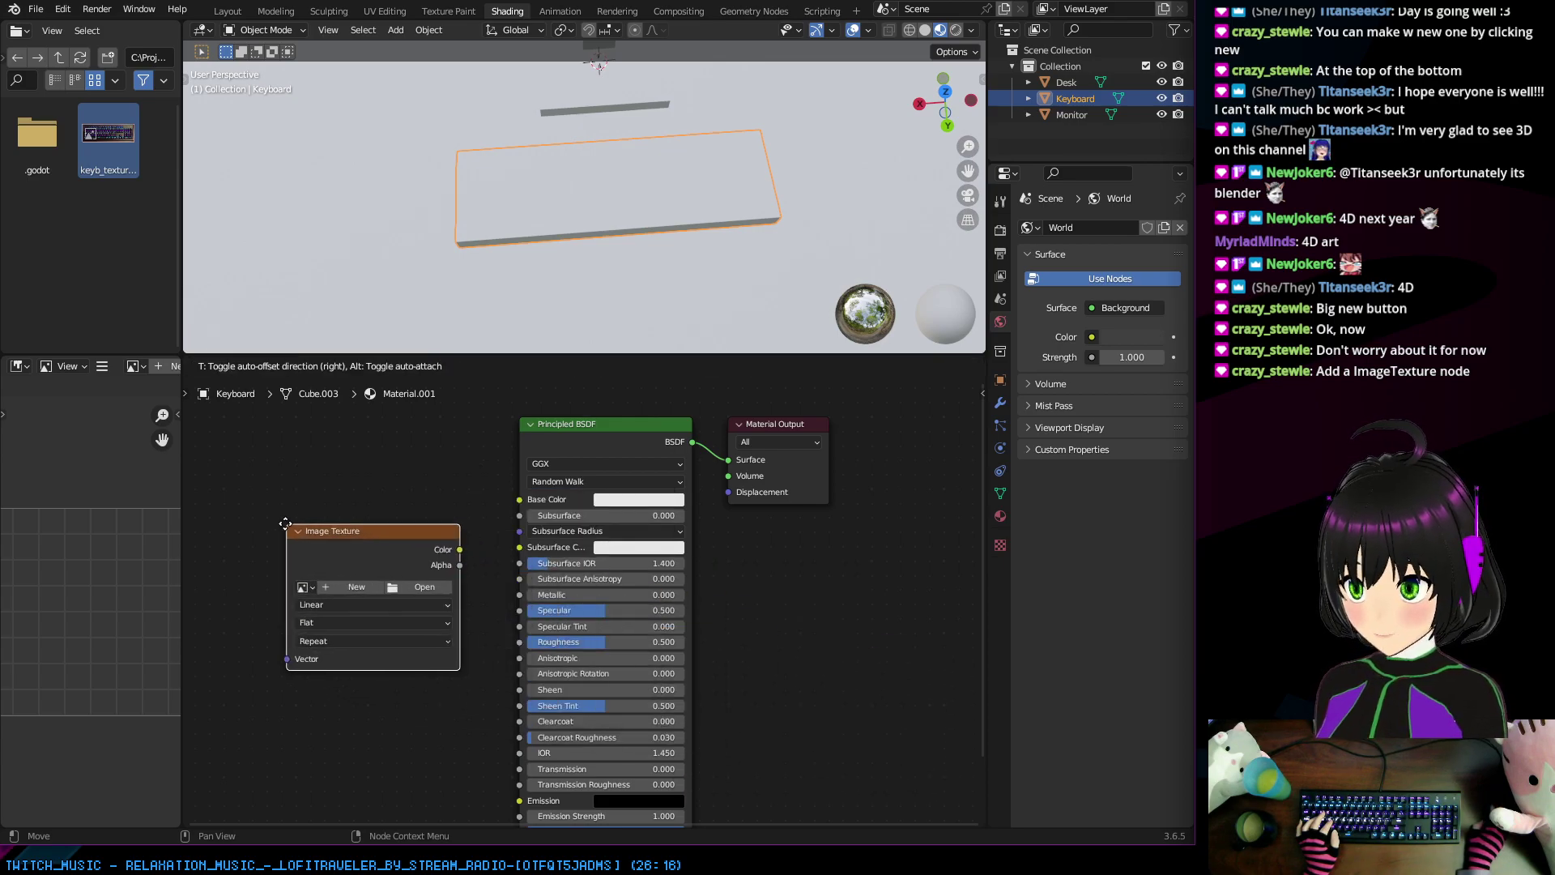
left_click(257, 478)
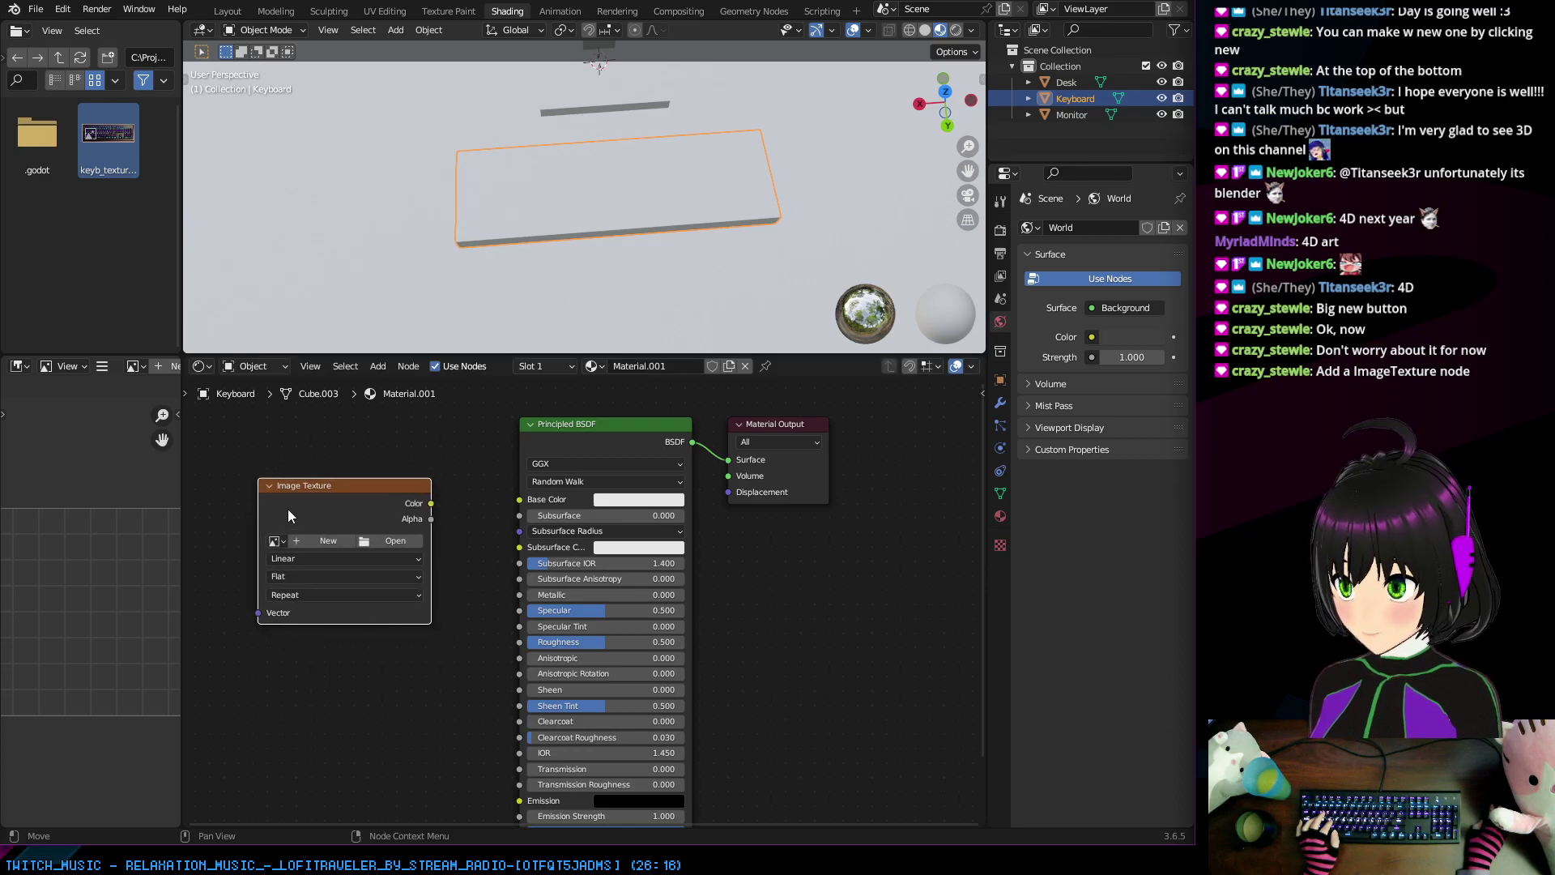
left_click(389, 539)
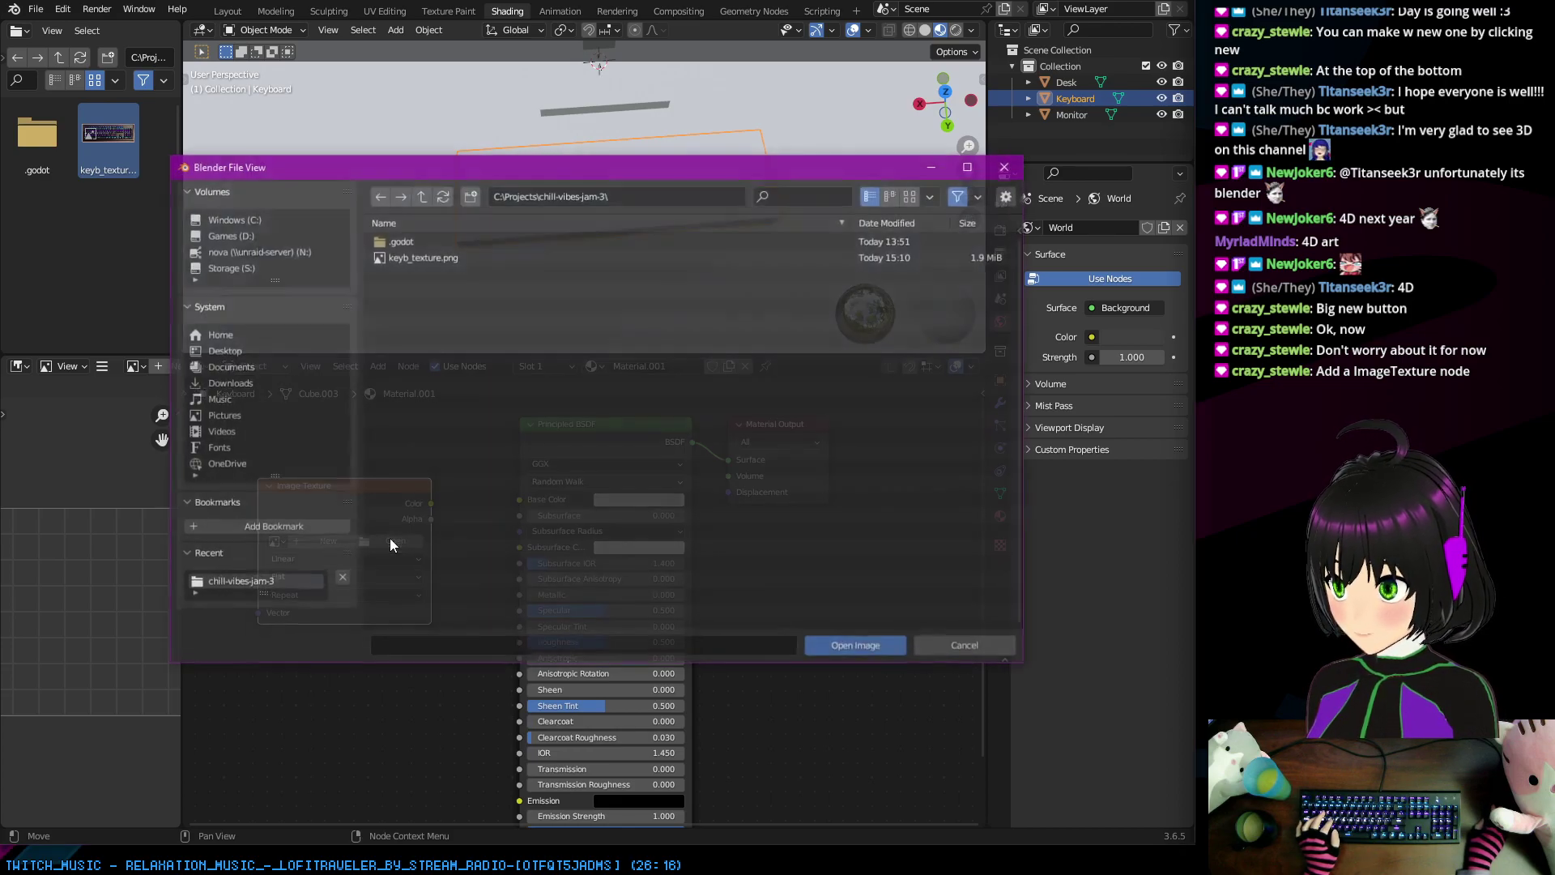
left_click(398, 259)
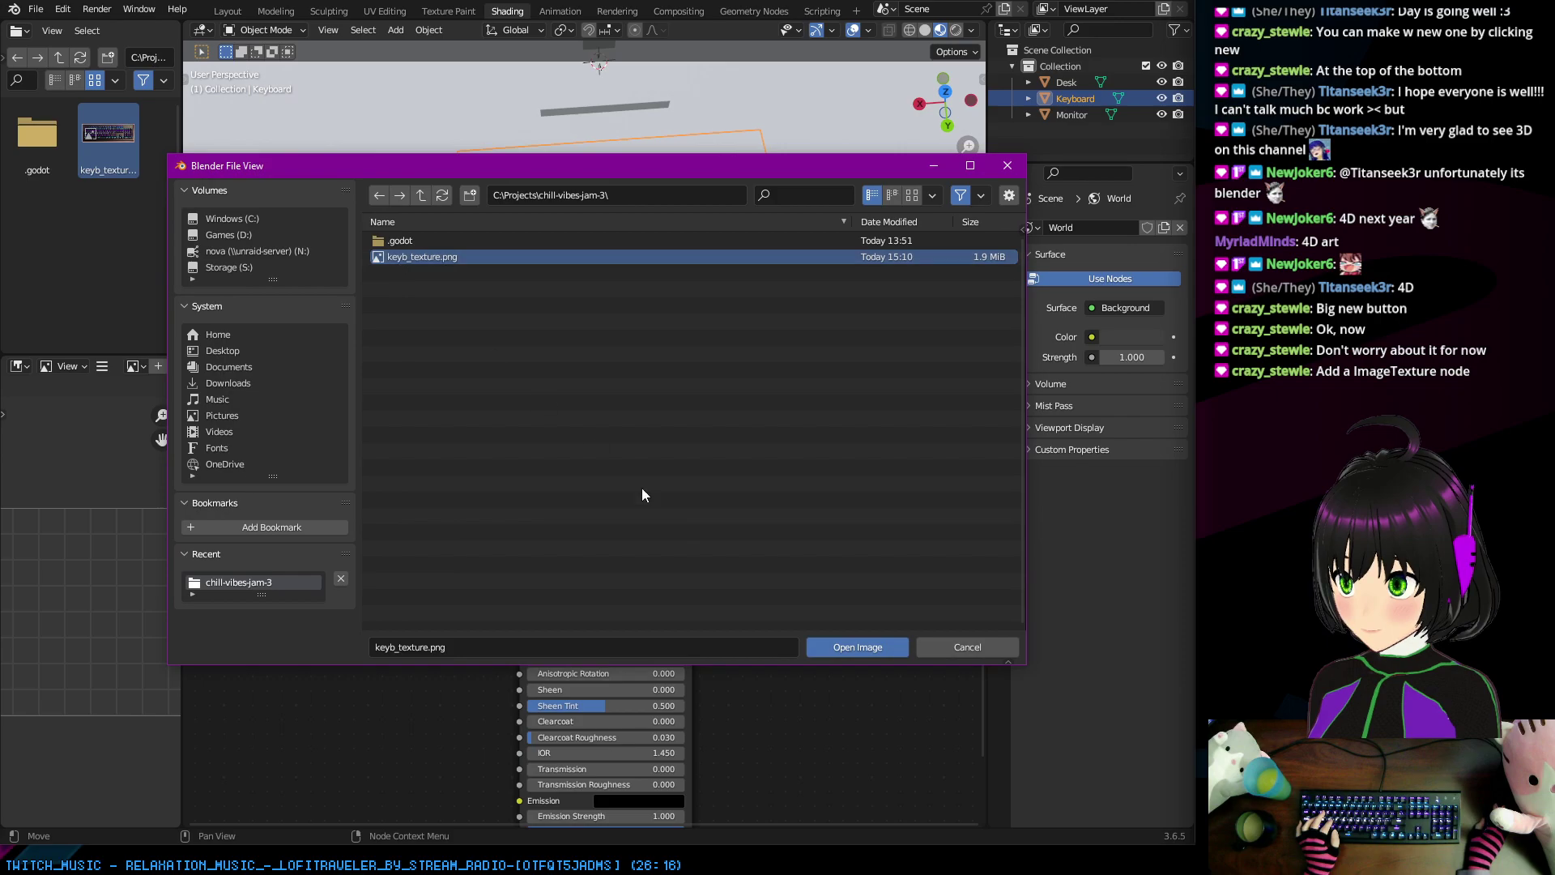
left_click(831, 646)
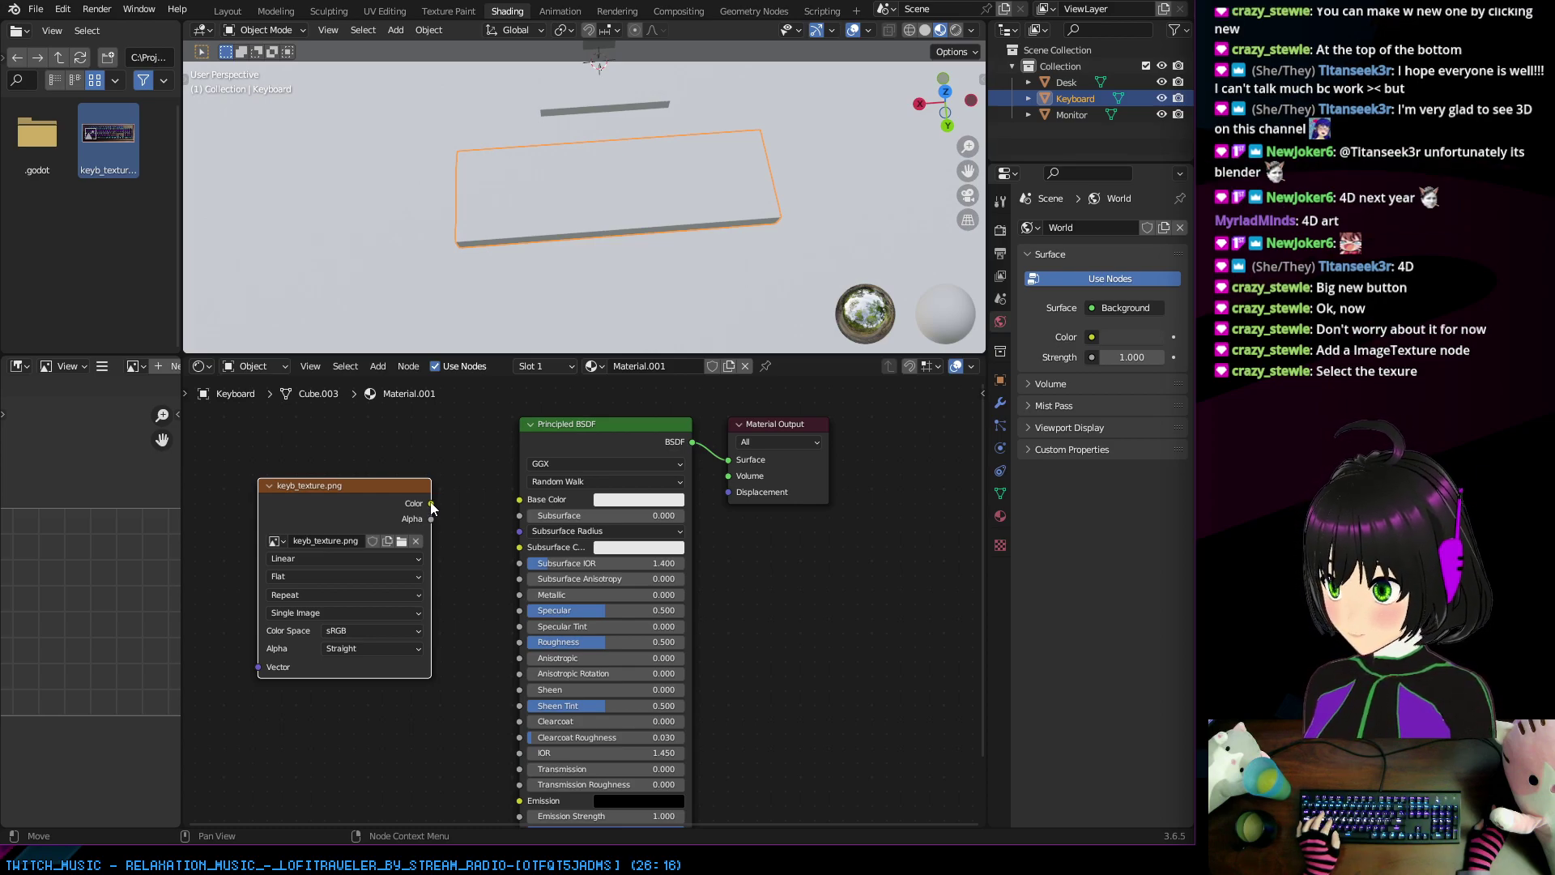
left_click_drag(431, 503, 479, 502)
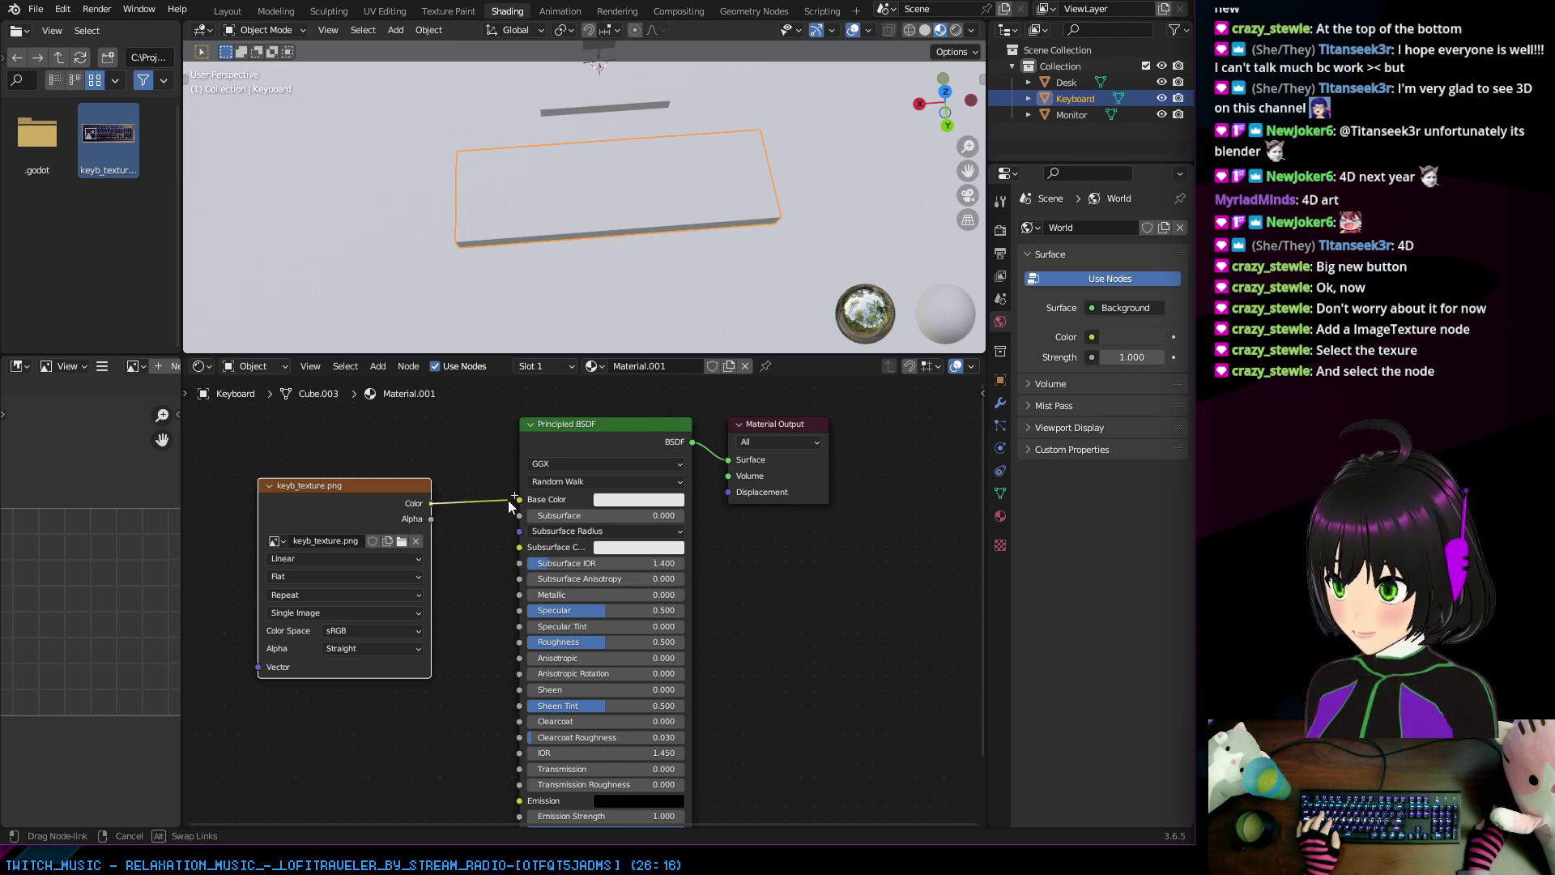
left_click_drag(508, 499, 447, 502)
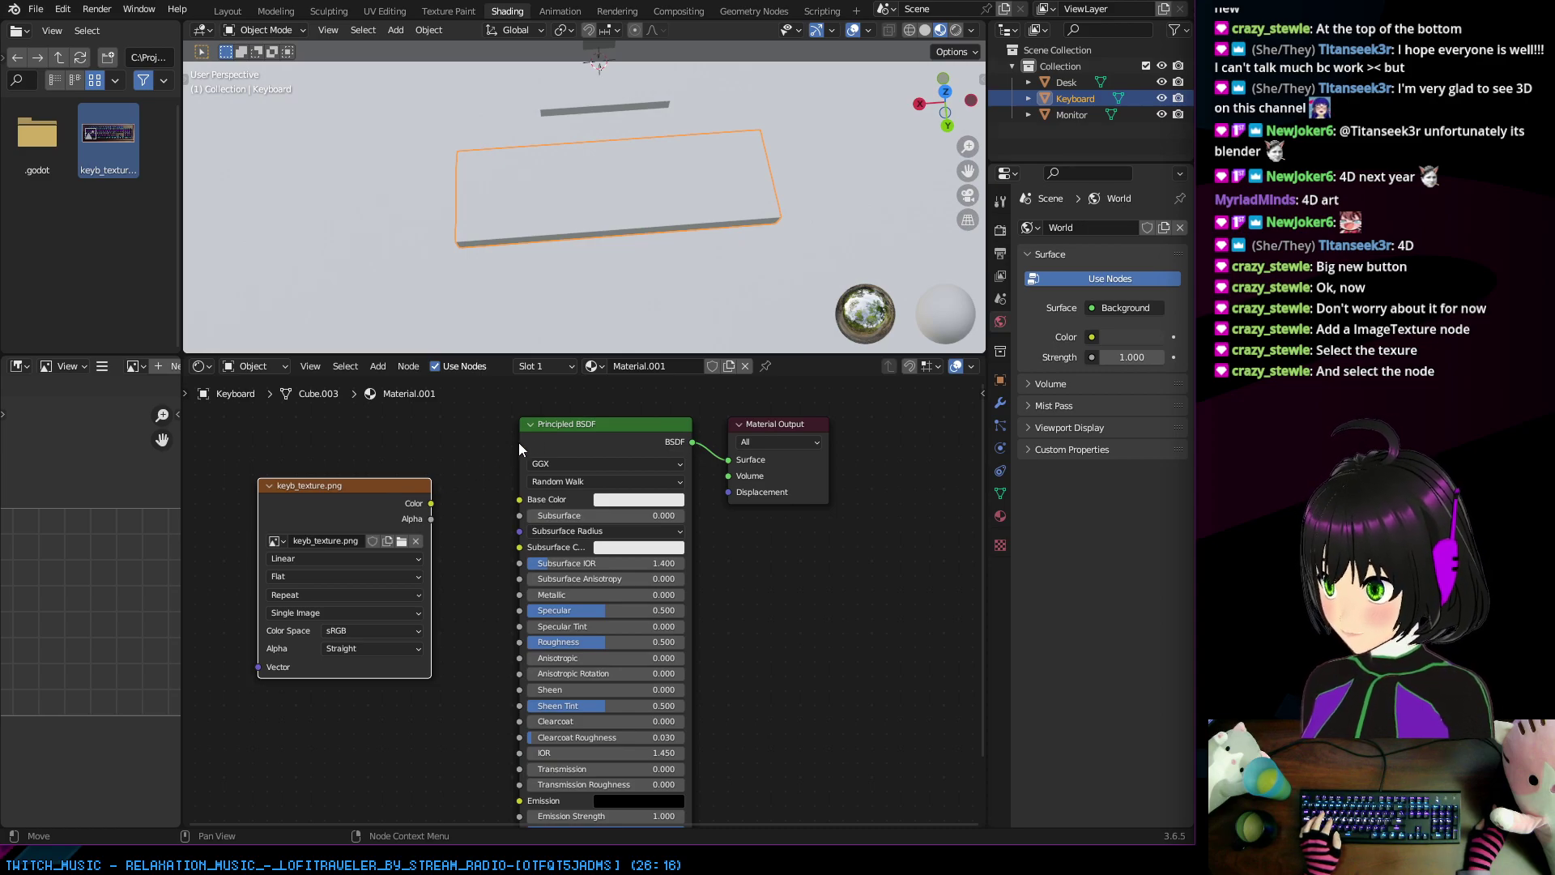
left_click(557, 423)
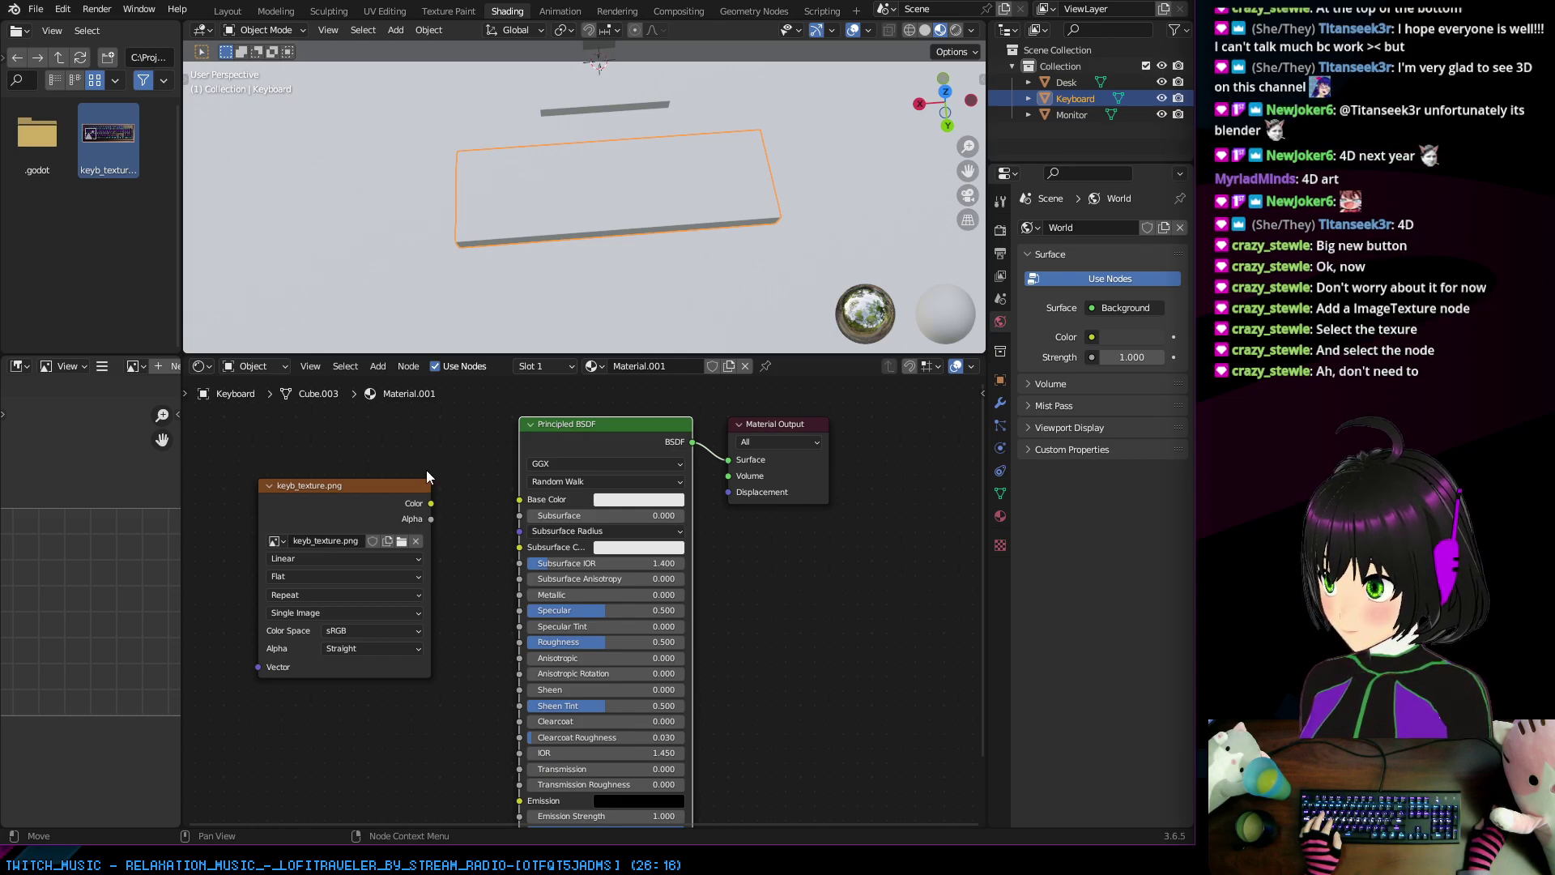
left_click(425, 484)
left_click(552, 421)
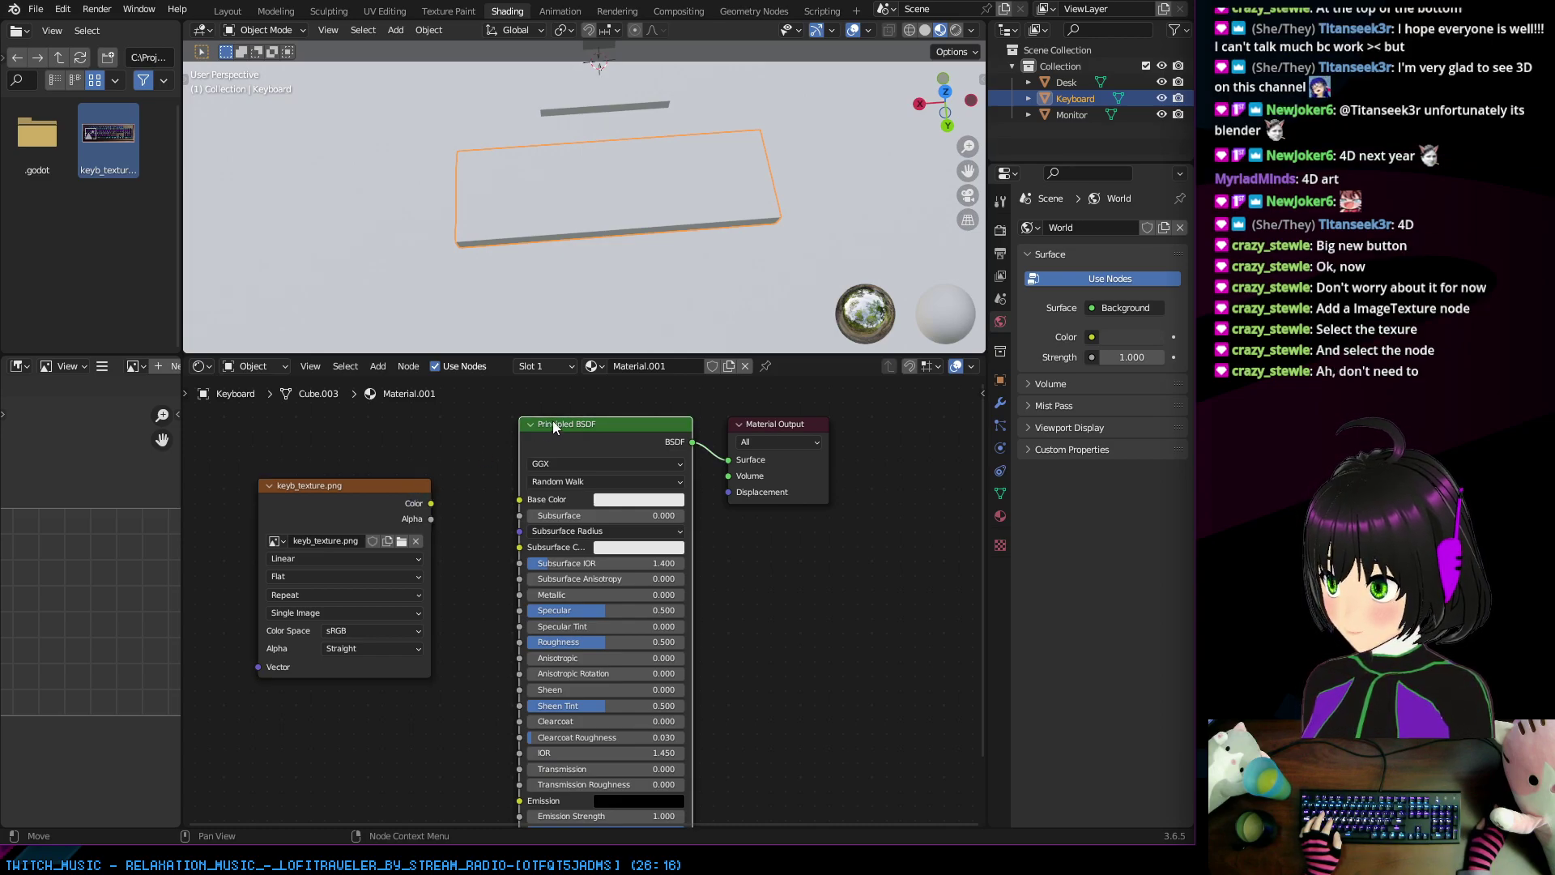
left_click(345, 482, "shift")
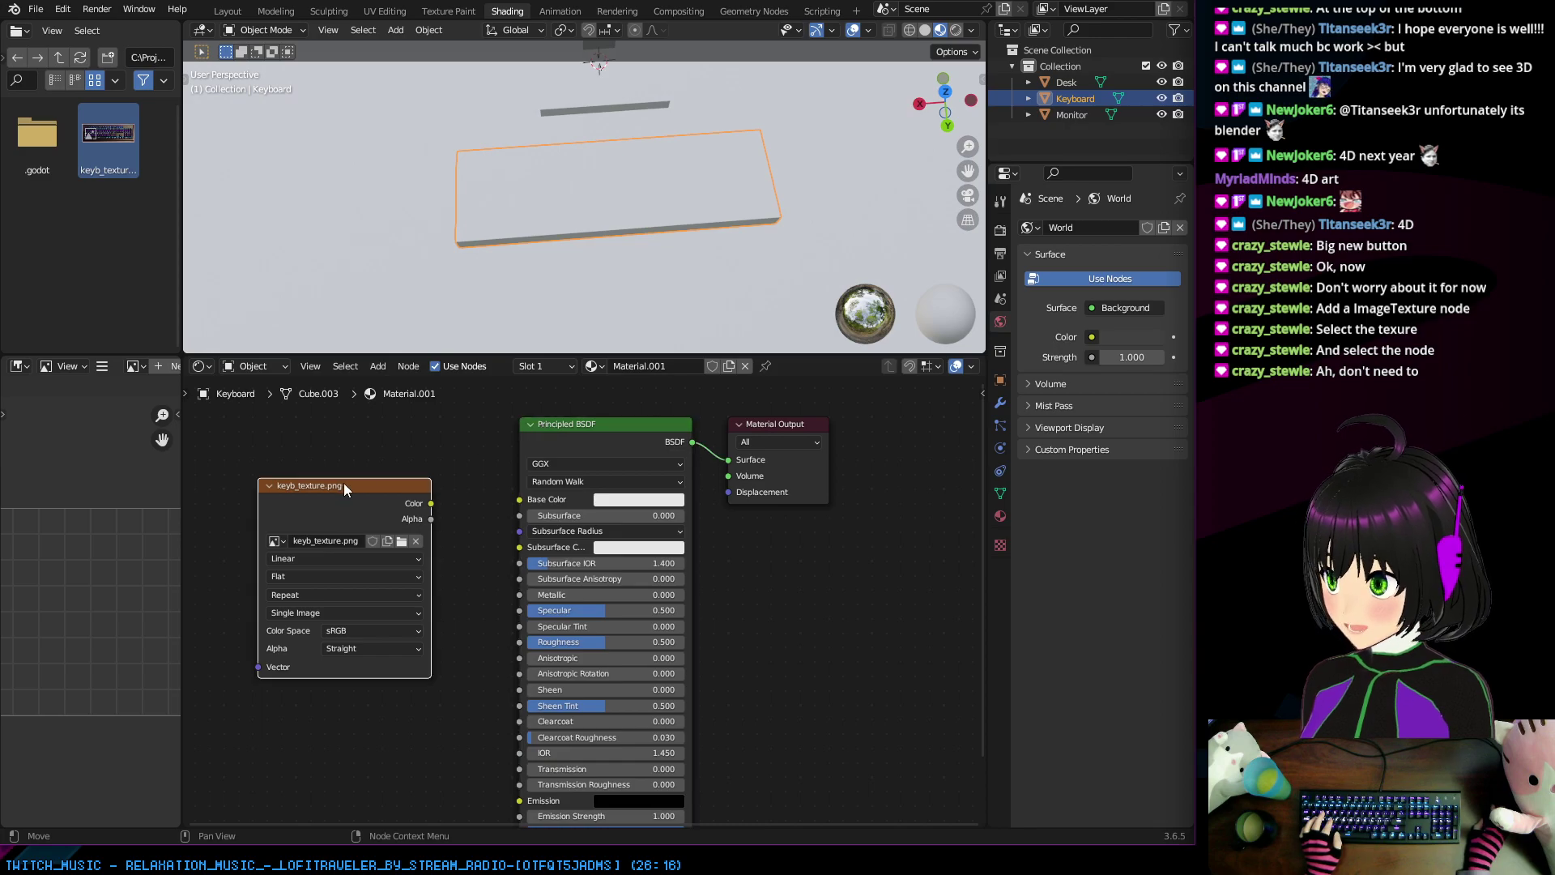
left_click(570, 421, "shift")
left_click(409, 457)
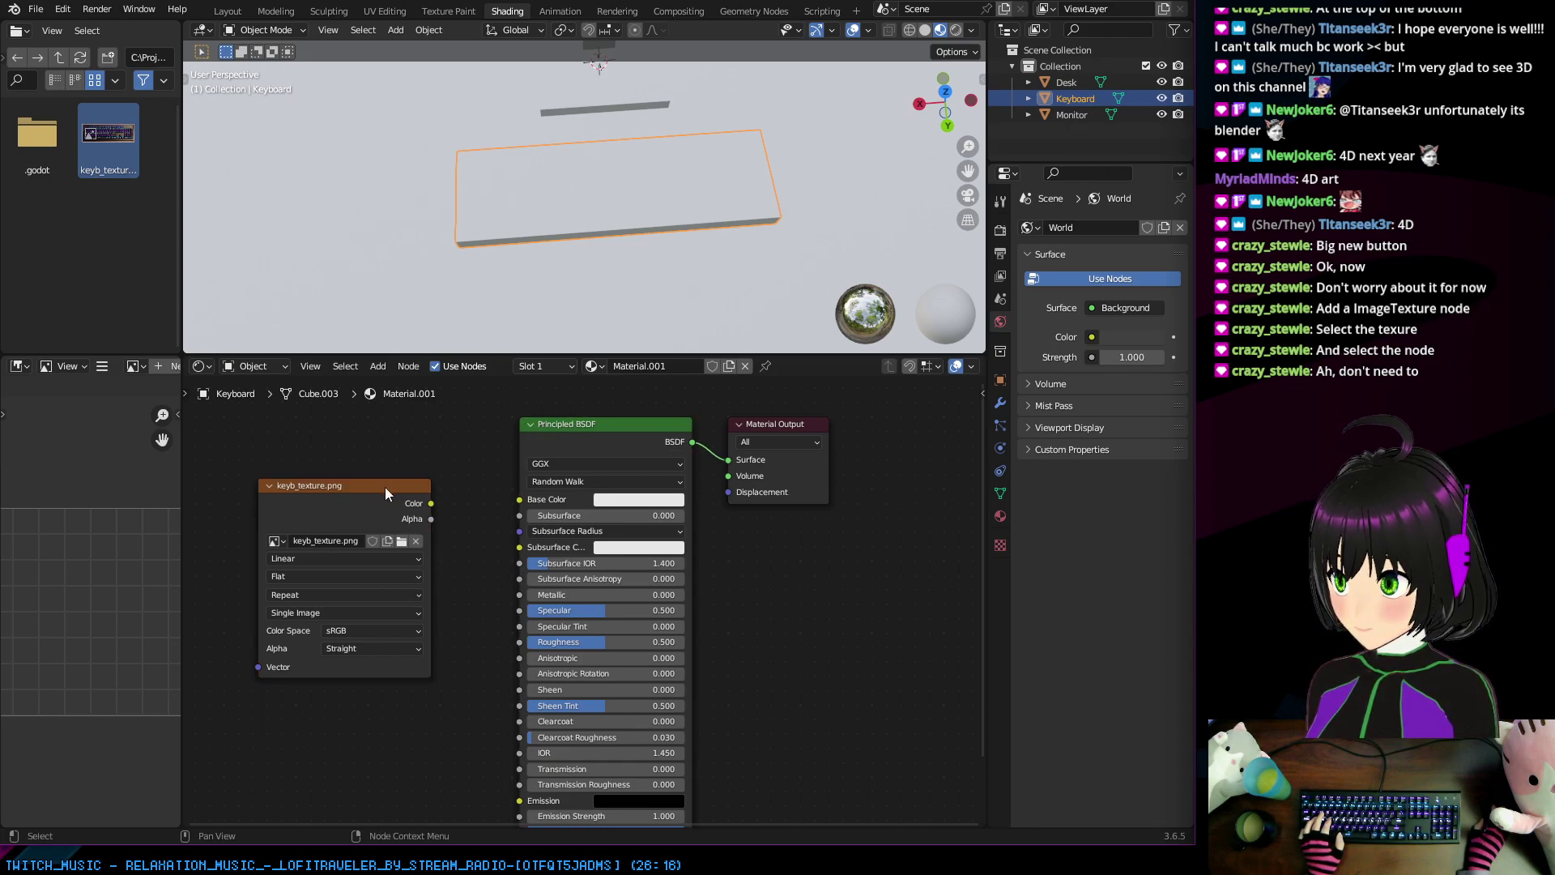
left_click(385, 487)
left_click(557, 422, "shift")
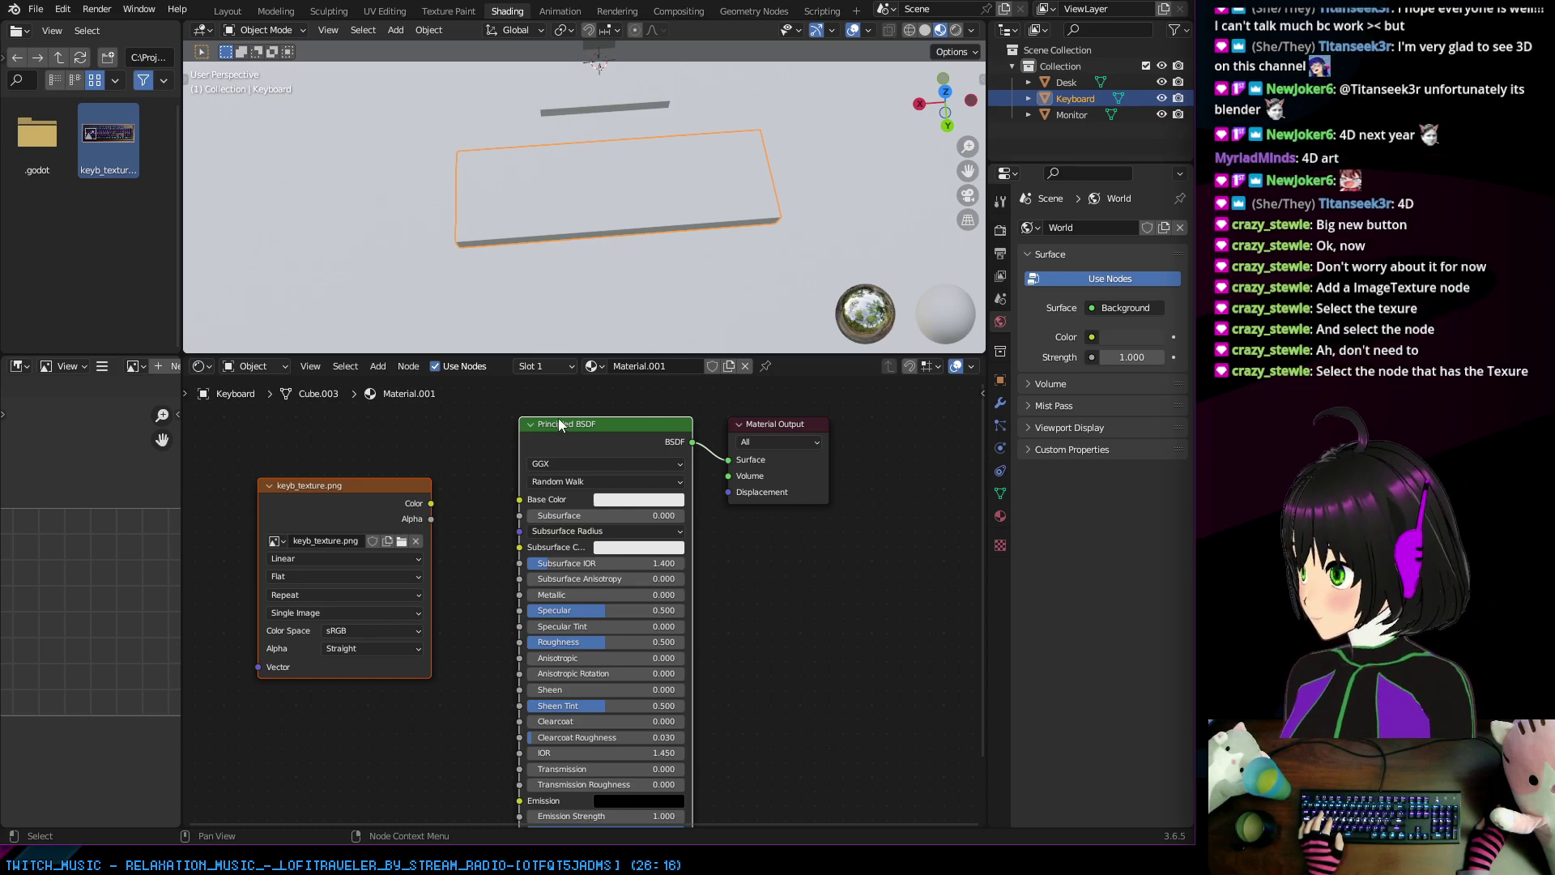
left_click(457, 441)
left_click(373, 483)
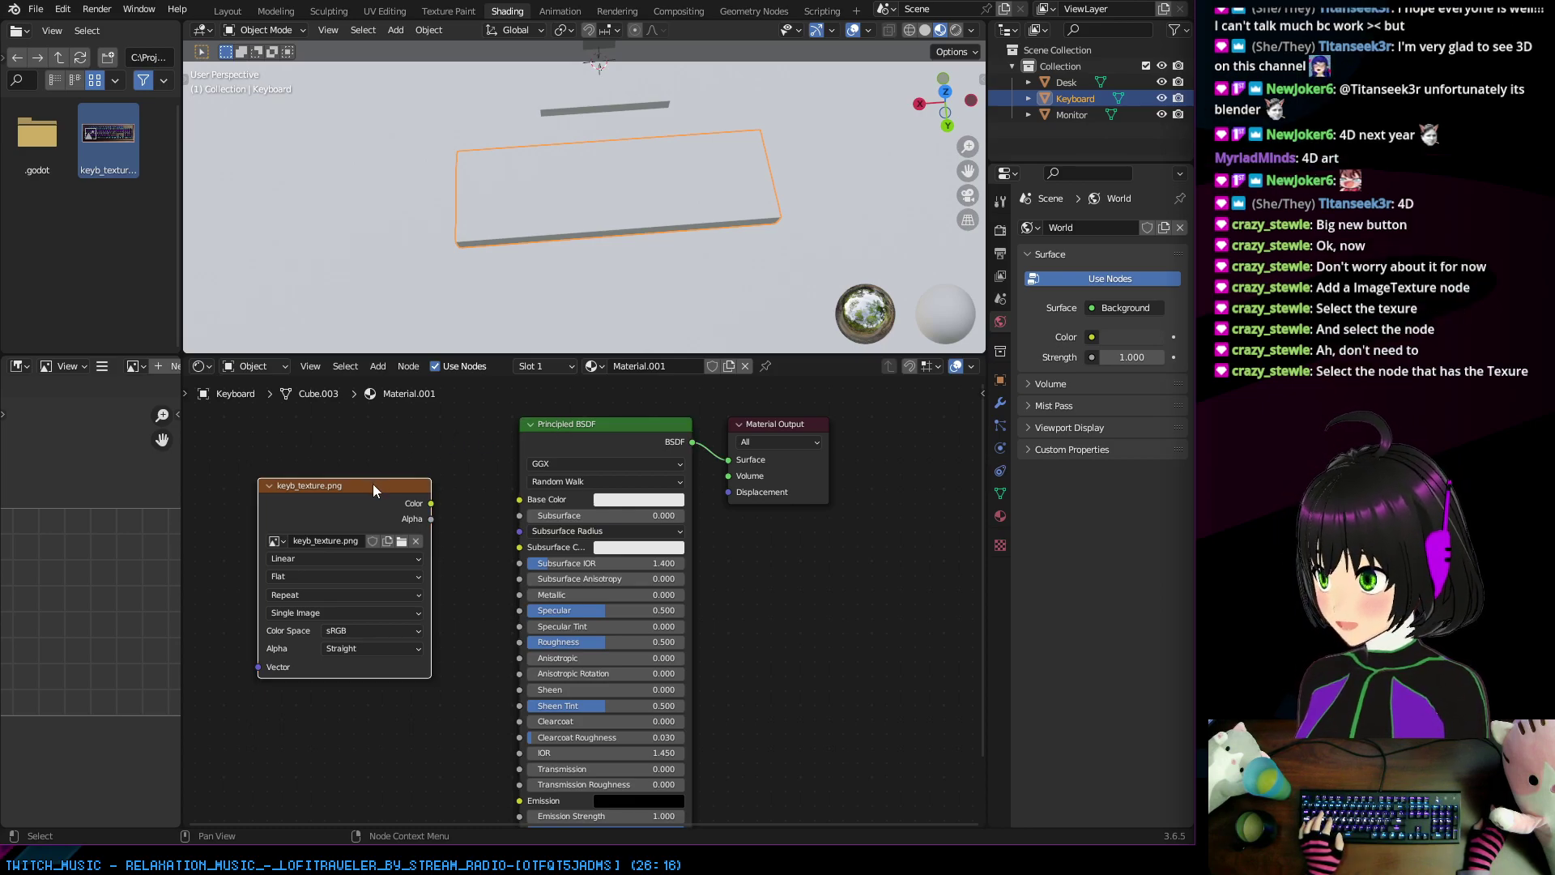
mouse_move(345, 481)
left_mouse_down()
mouse_move(366, 458)
mouse_move(358, 470)
left_mouse_up()
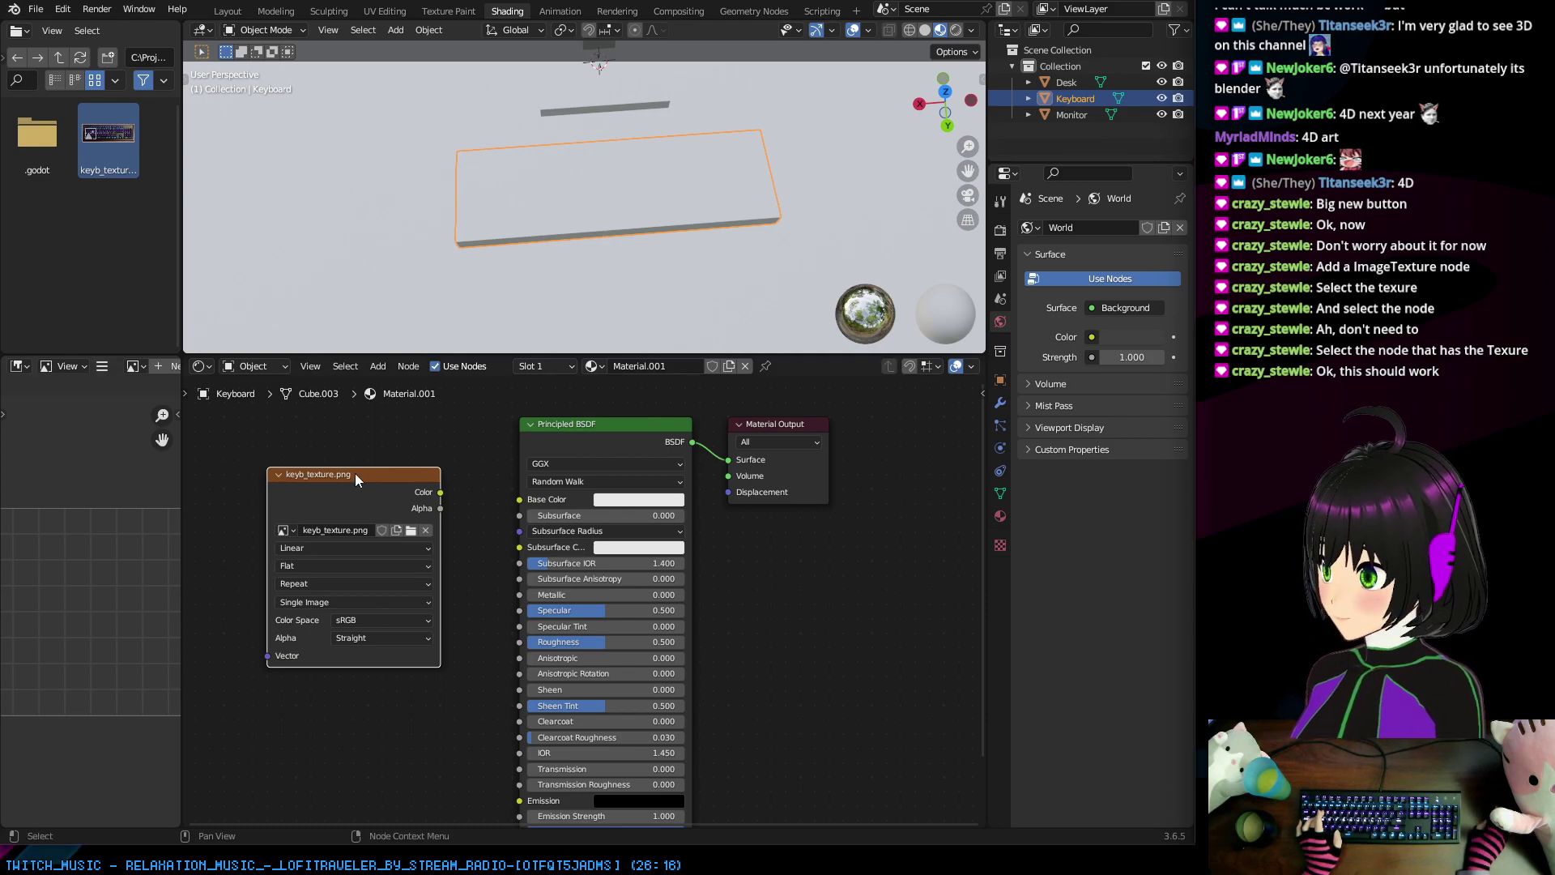
left_click_drag(355, 474, 355, 466)
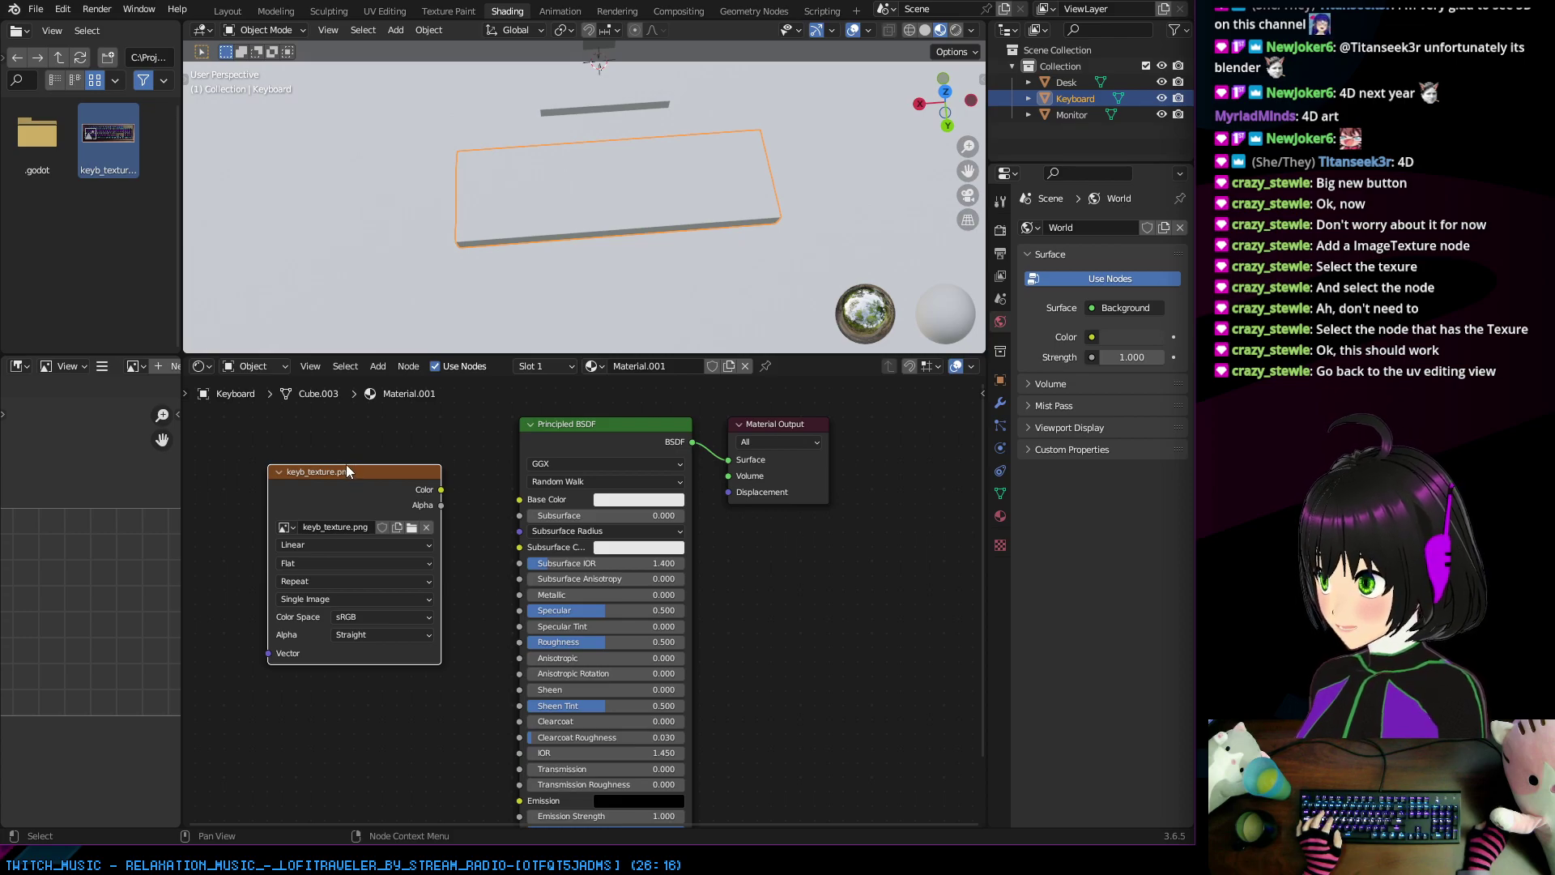
Step: Switch to UV Editing and toggle the keyboard mesh out of and back into edit mode
left_click(386, 11)
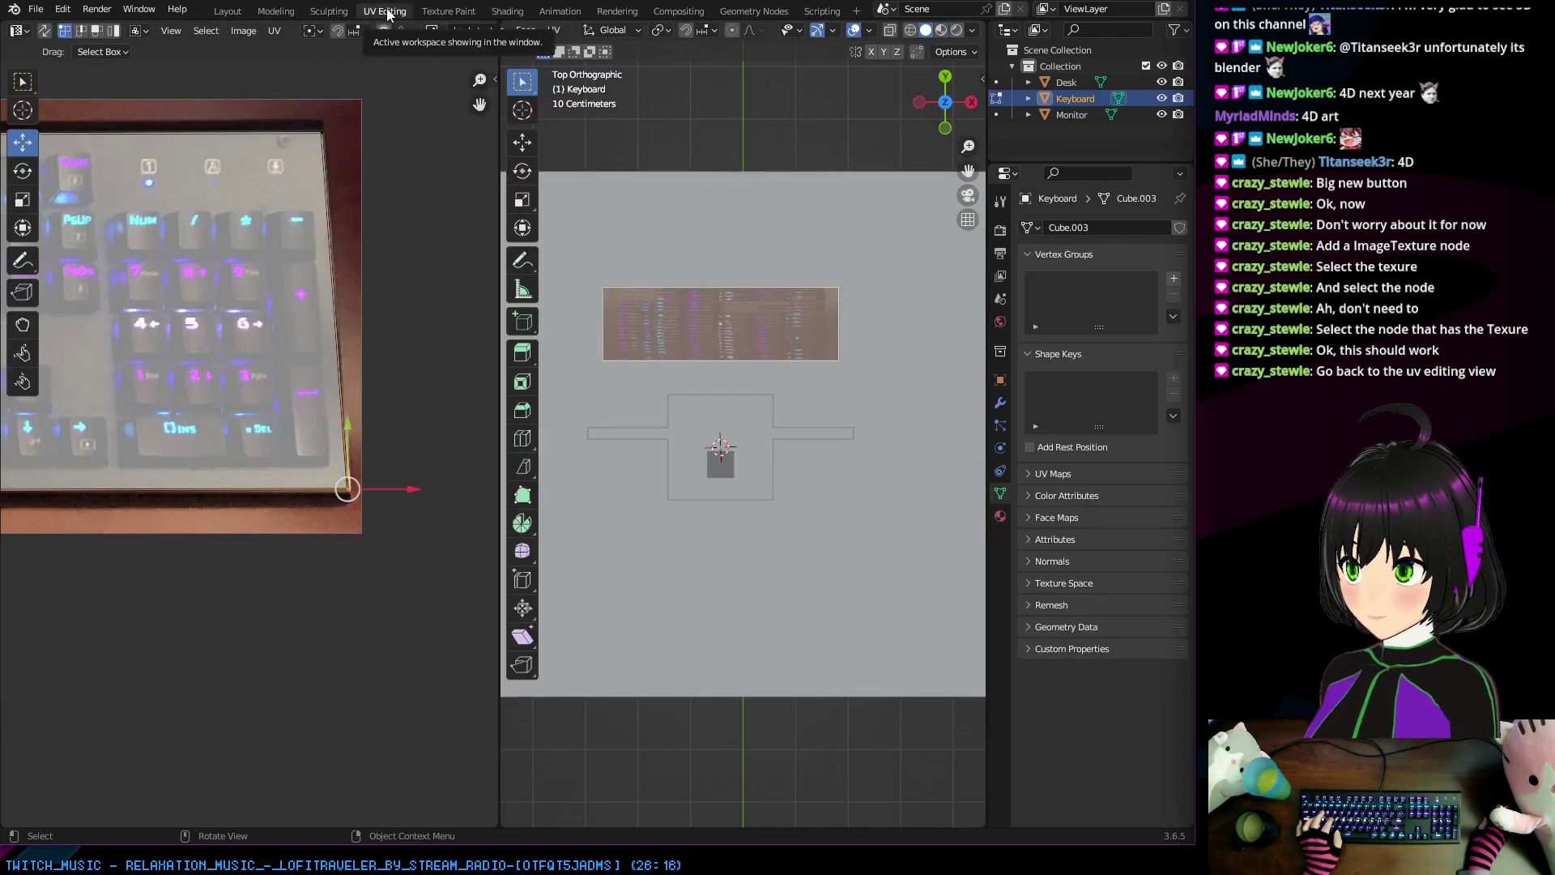
scroll(722, 332, "up", 5)
scroll(722, 333, "down", 1)
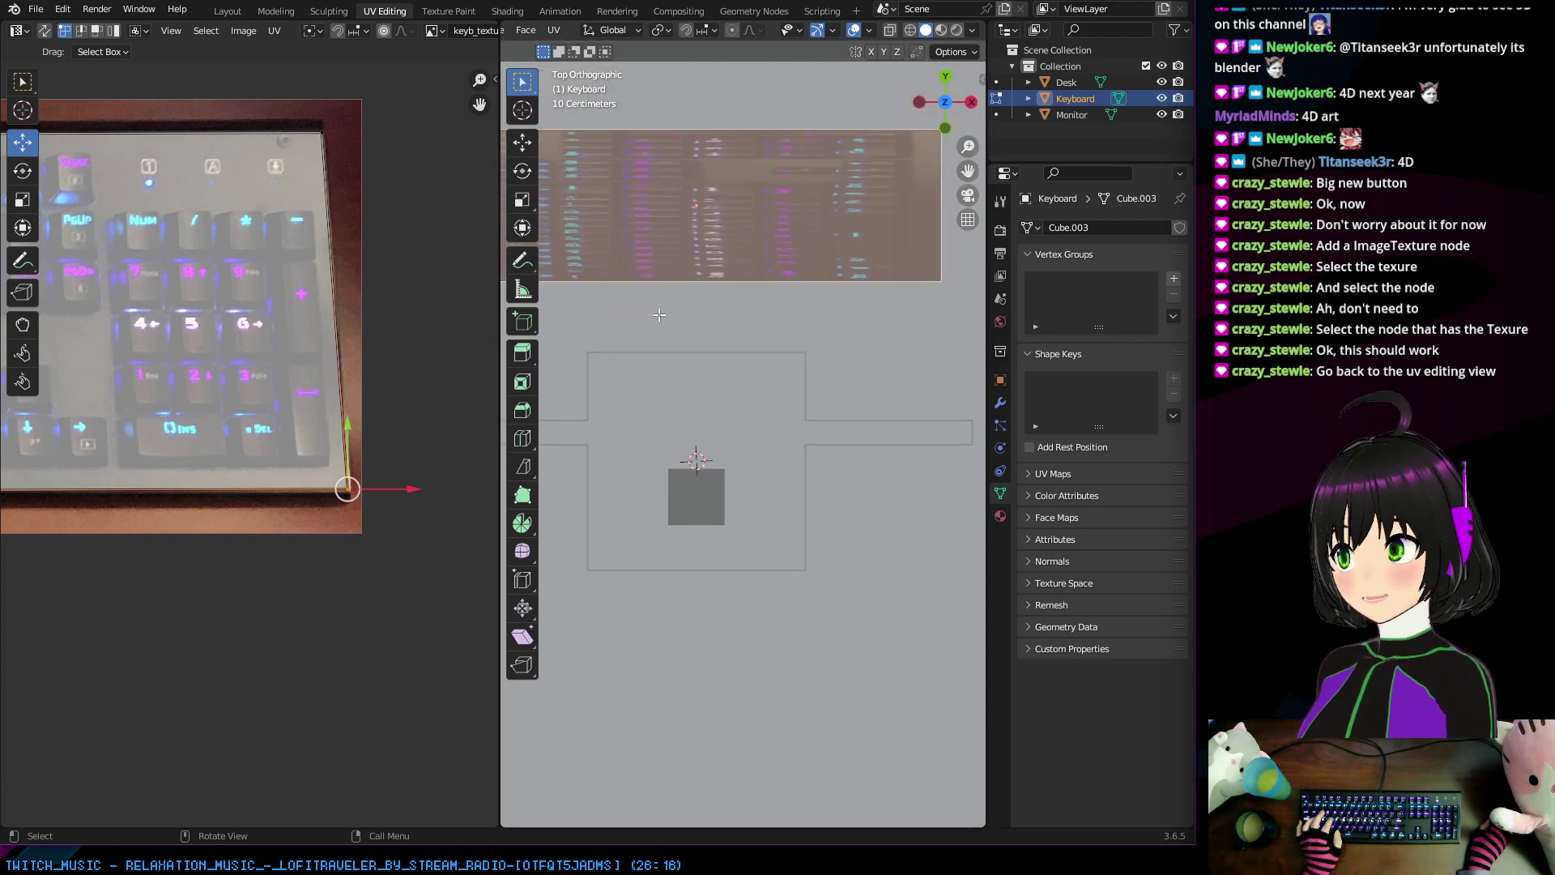
scroll(658, 315, "down", 2)
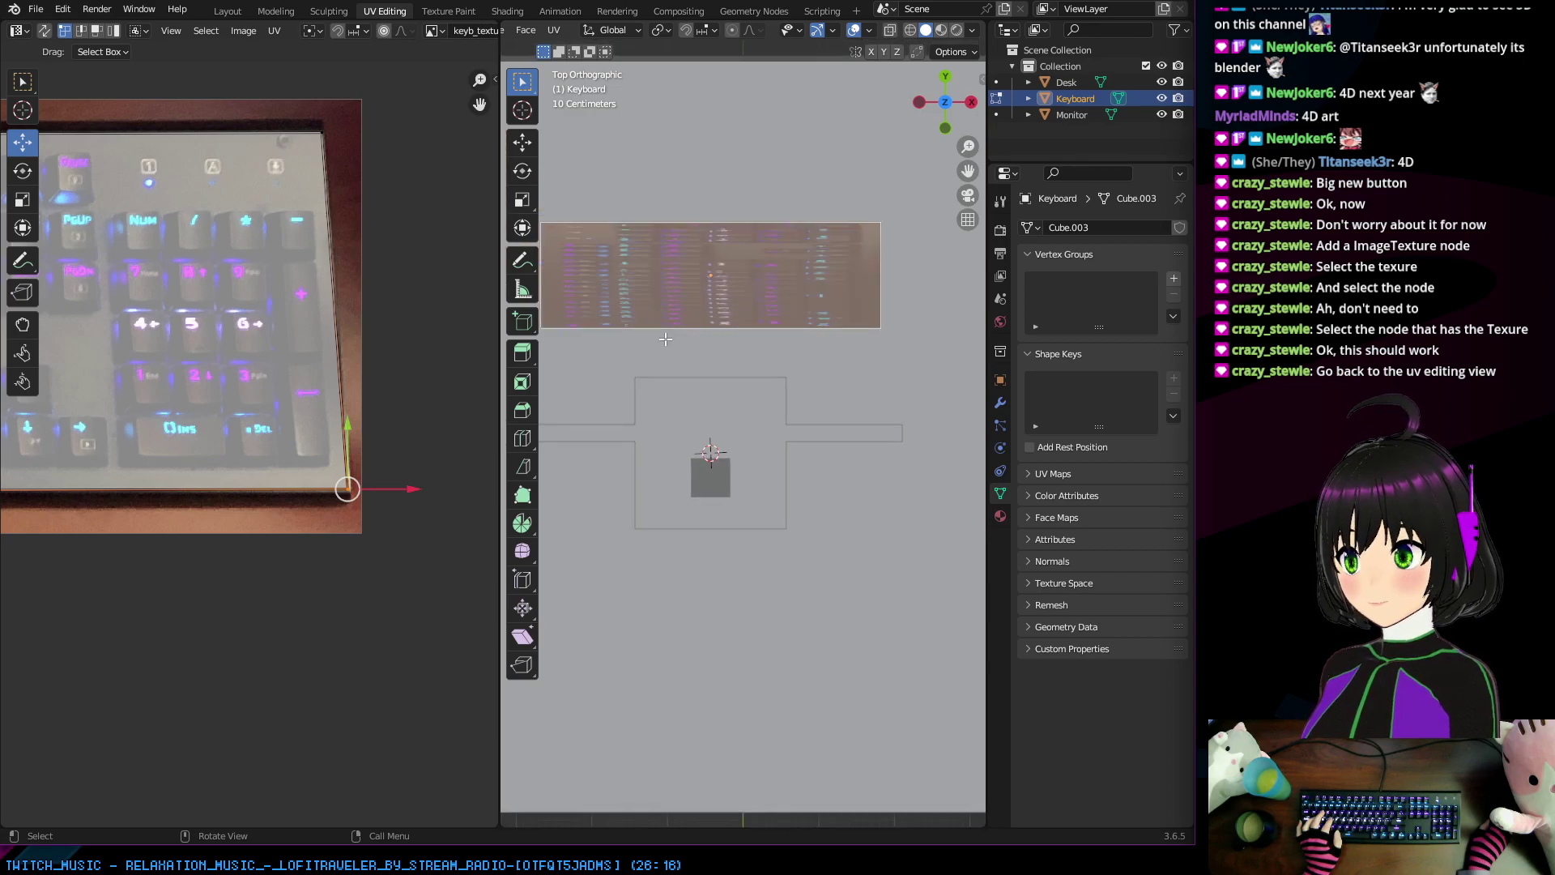
middle_click_drag(665, 339, 755, 347)
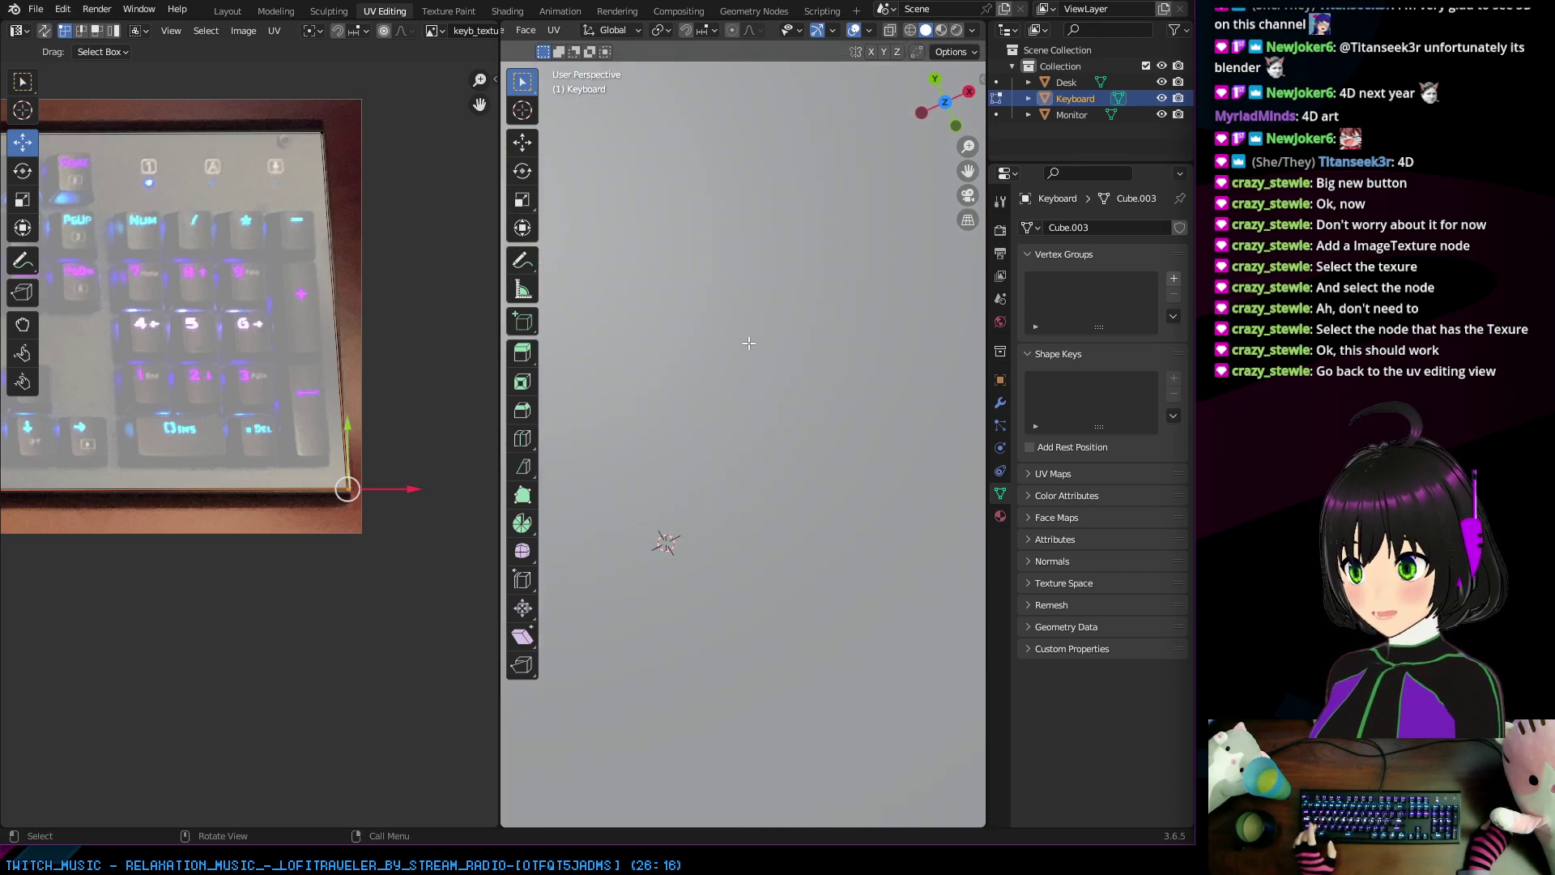
key("Tab")
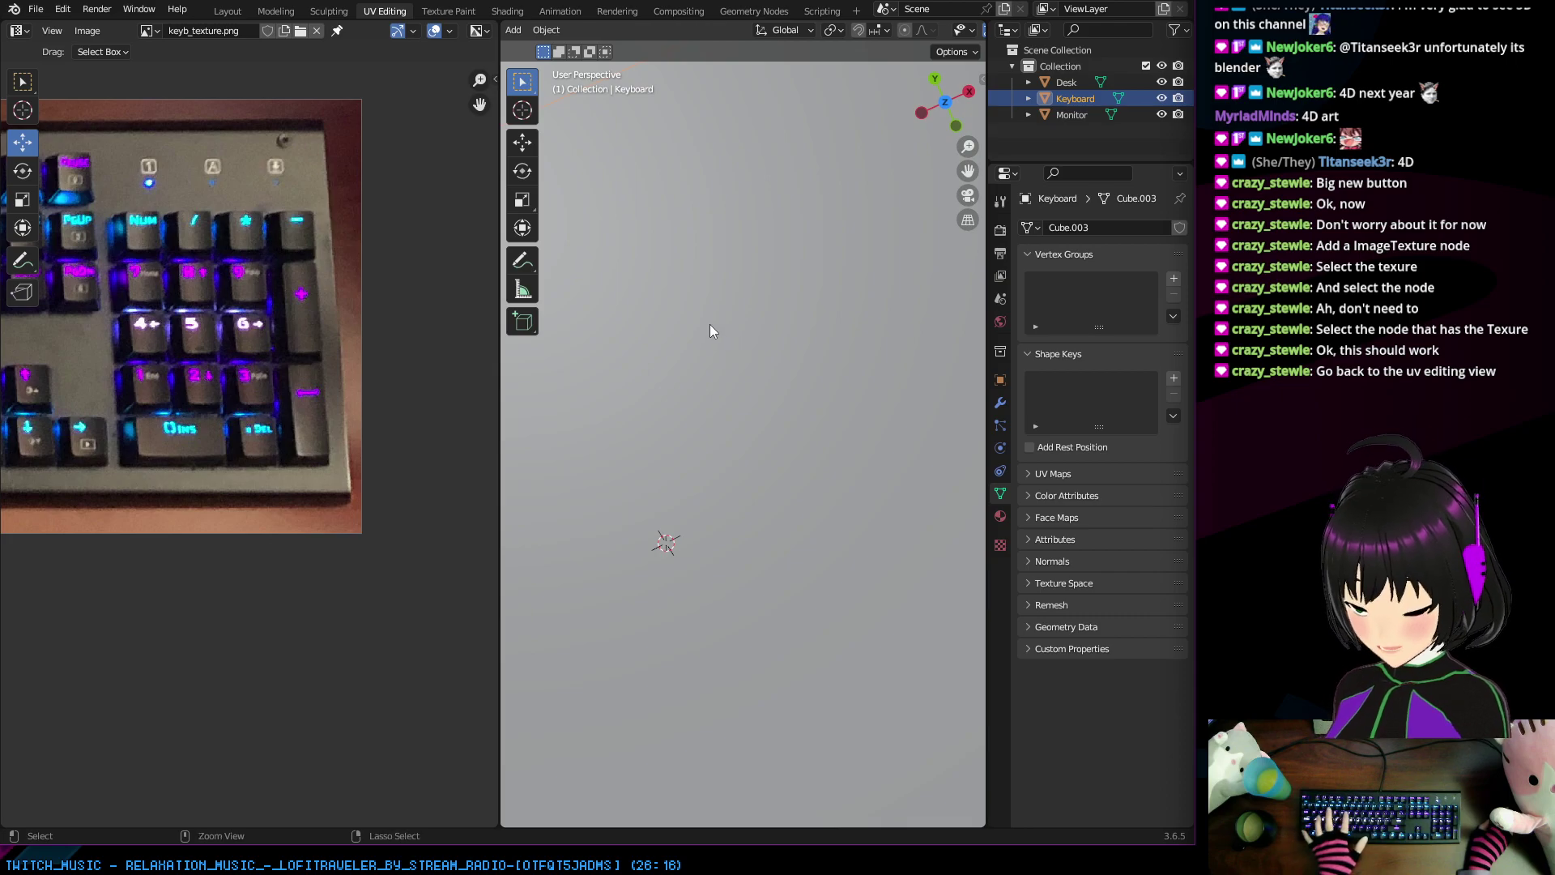
key("Tab")
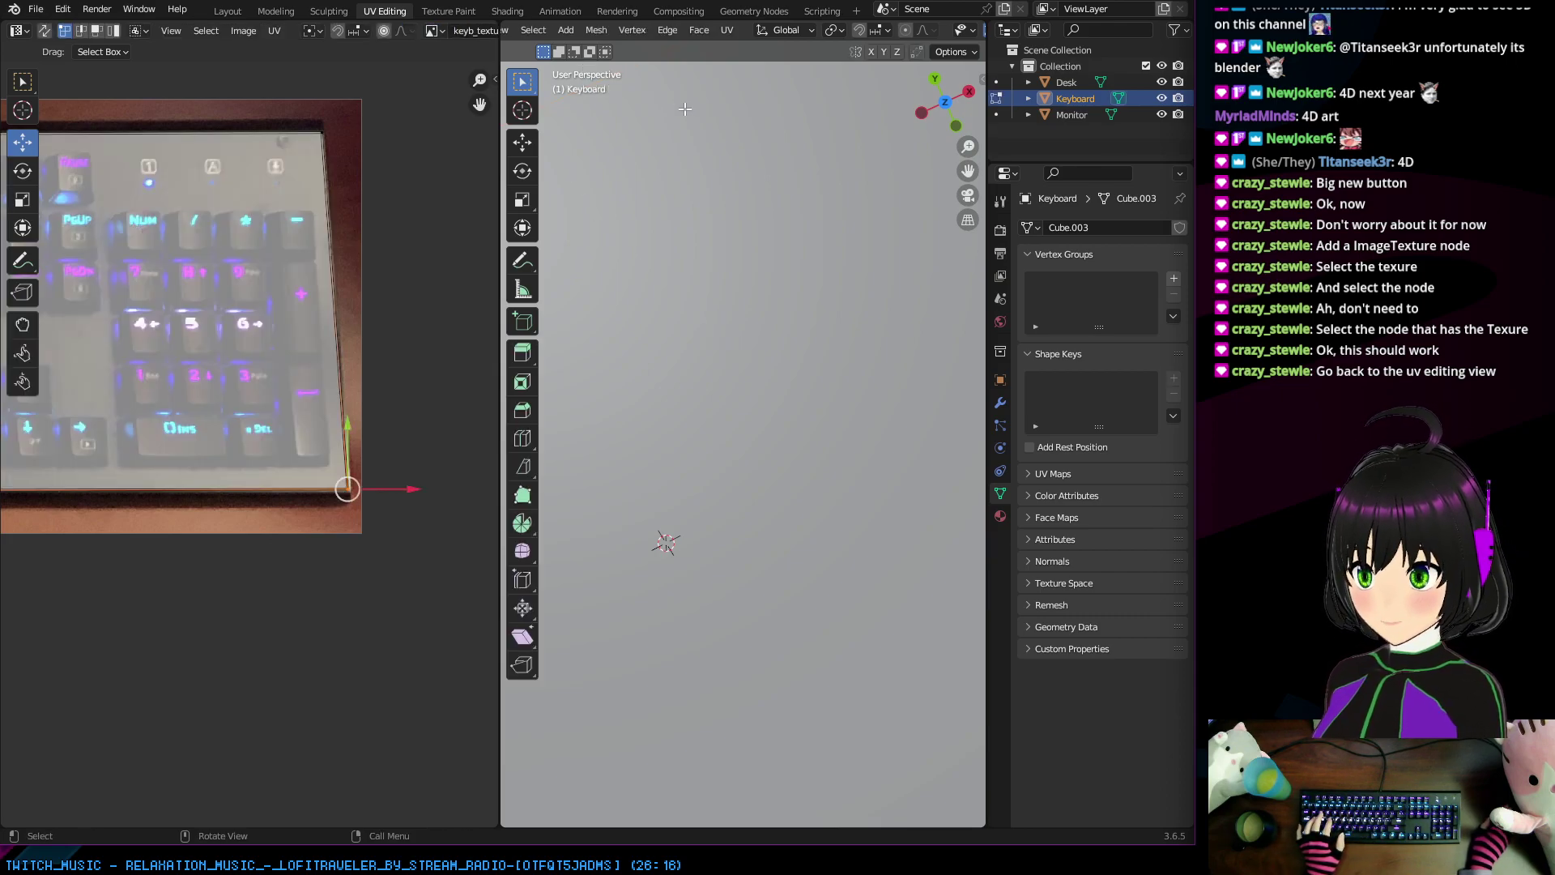
Step: Orbit around the textured keyboard block from several angles, then switch to Texture Paint
scroll(712, 233, "down", 5)
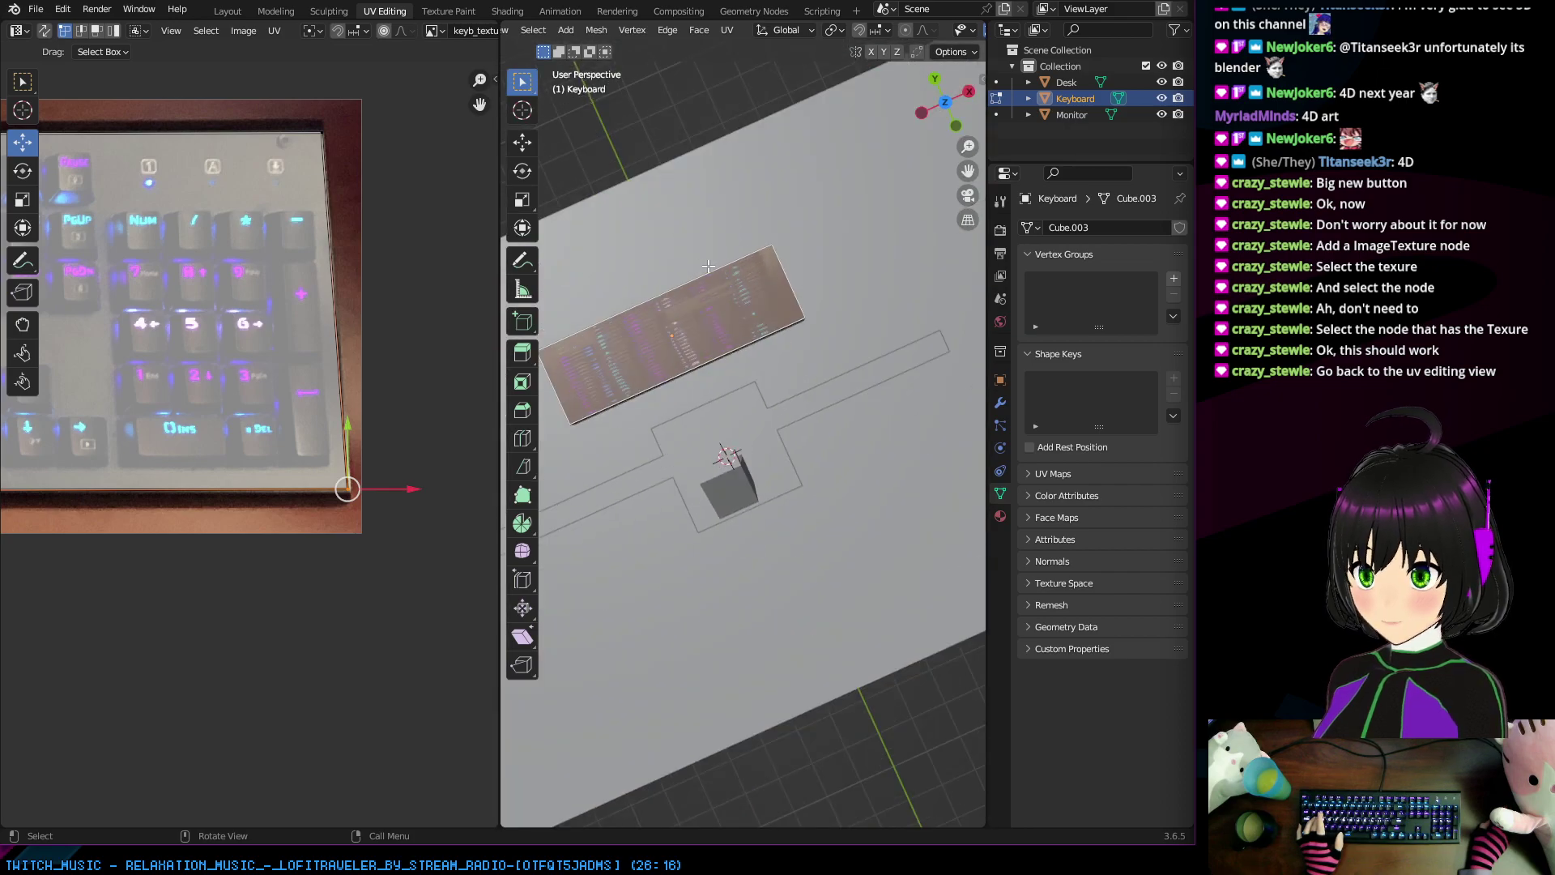
middle_click_drag(675, 282, 766, 202)
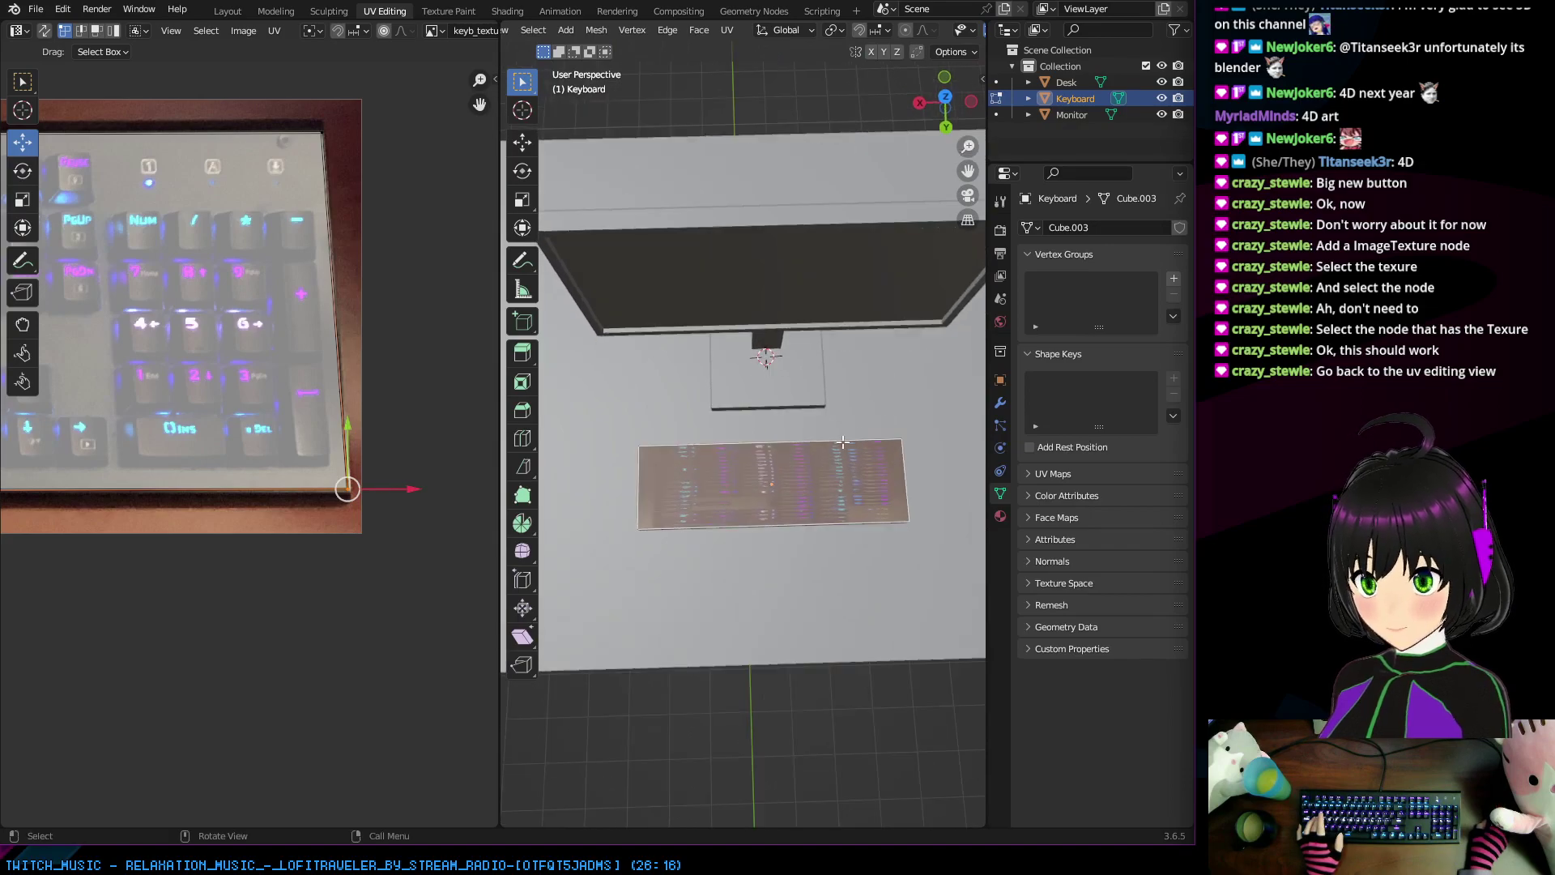
scroll(849, 457, "up", 3)
scroll(850, 457, "down", 3)
middle_click_drag(849, 458, 741, 366)
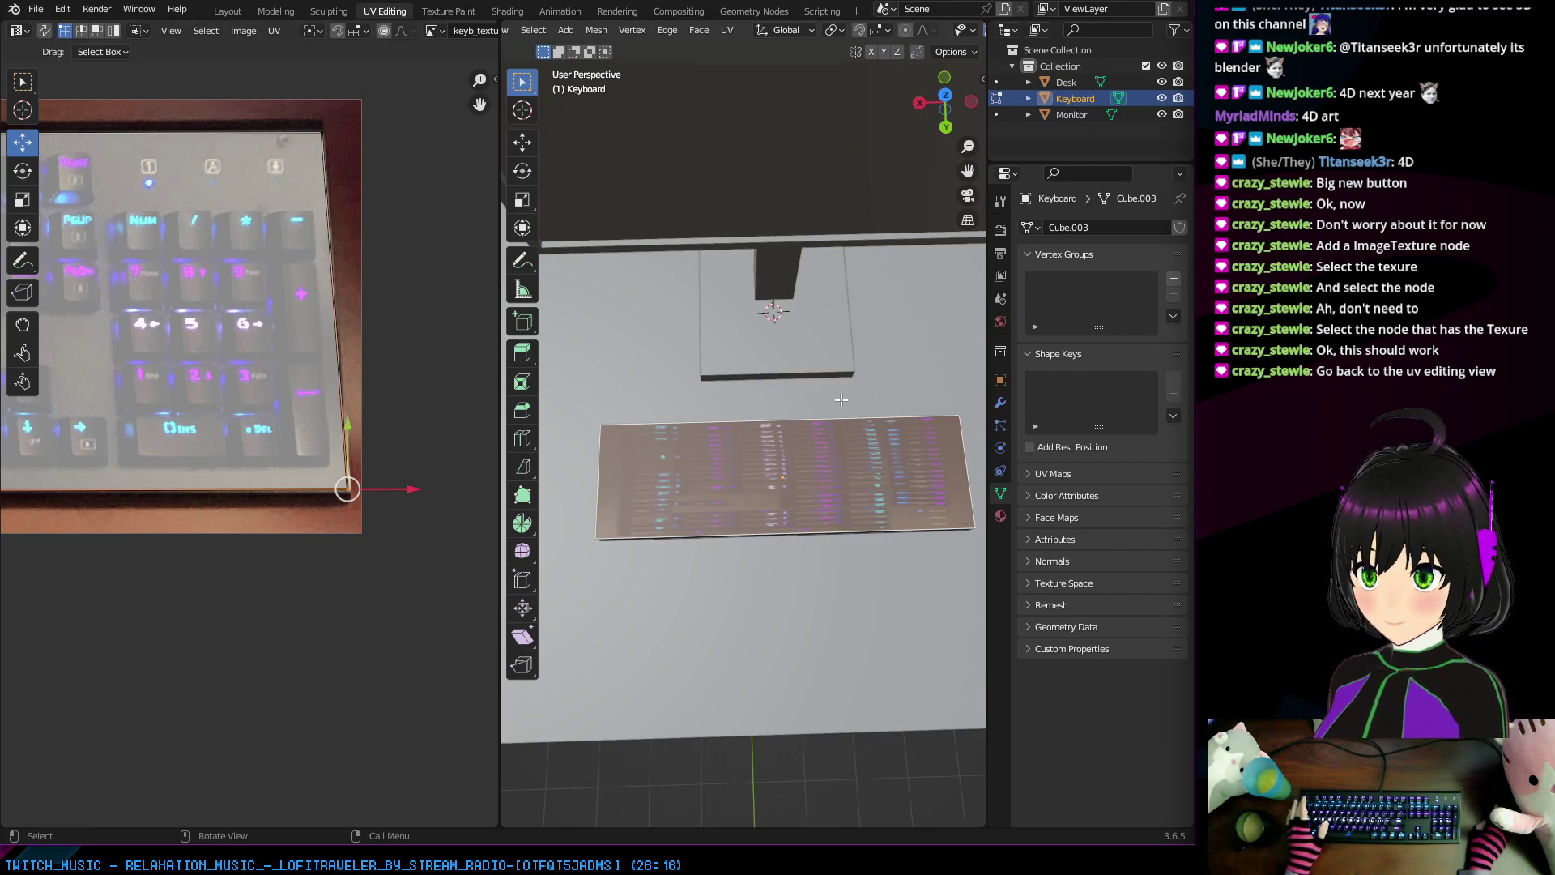
middle_click_drag(842, 400, 813, 363)
left_click_drag(784, 354, 784, 354)
middle_click_drag(784, 353, 846, 383)
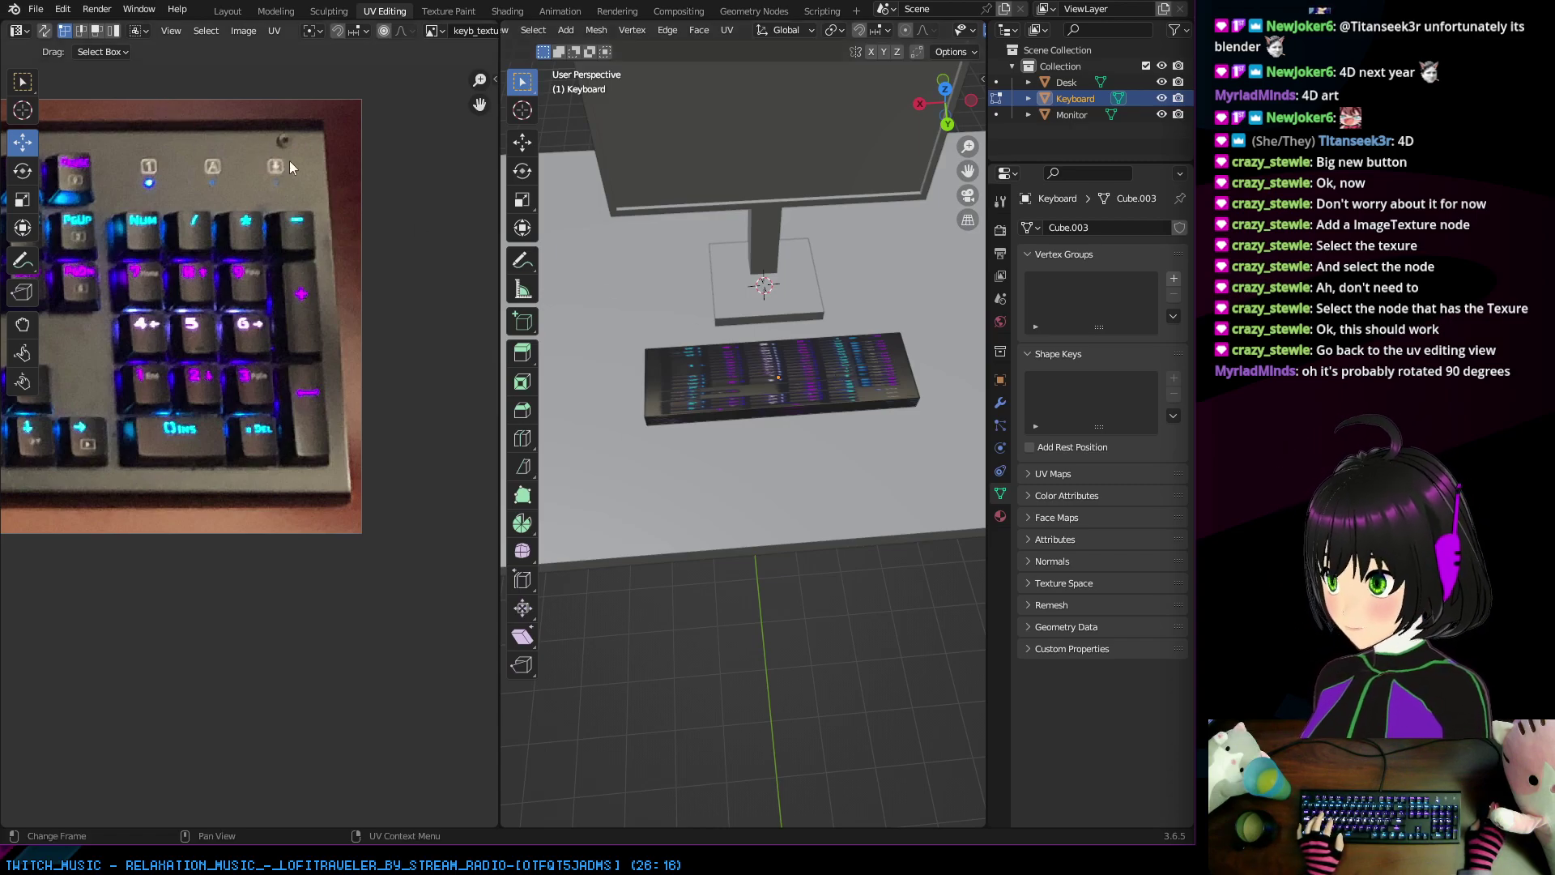
middle_click_drag(834, 373, 842, 395)
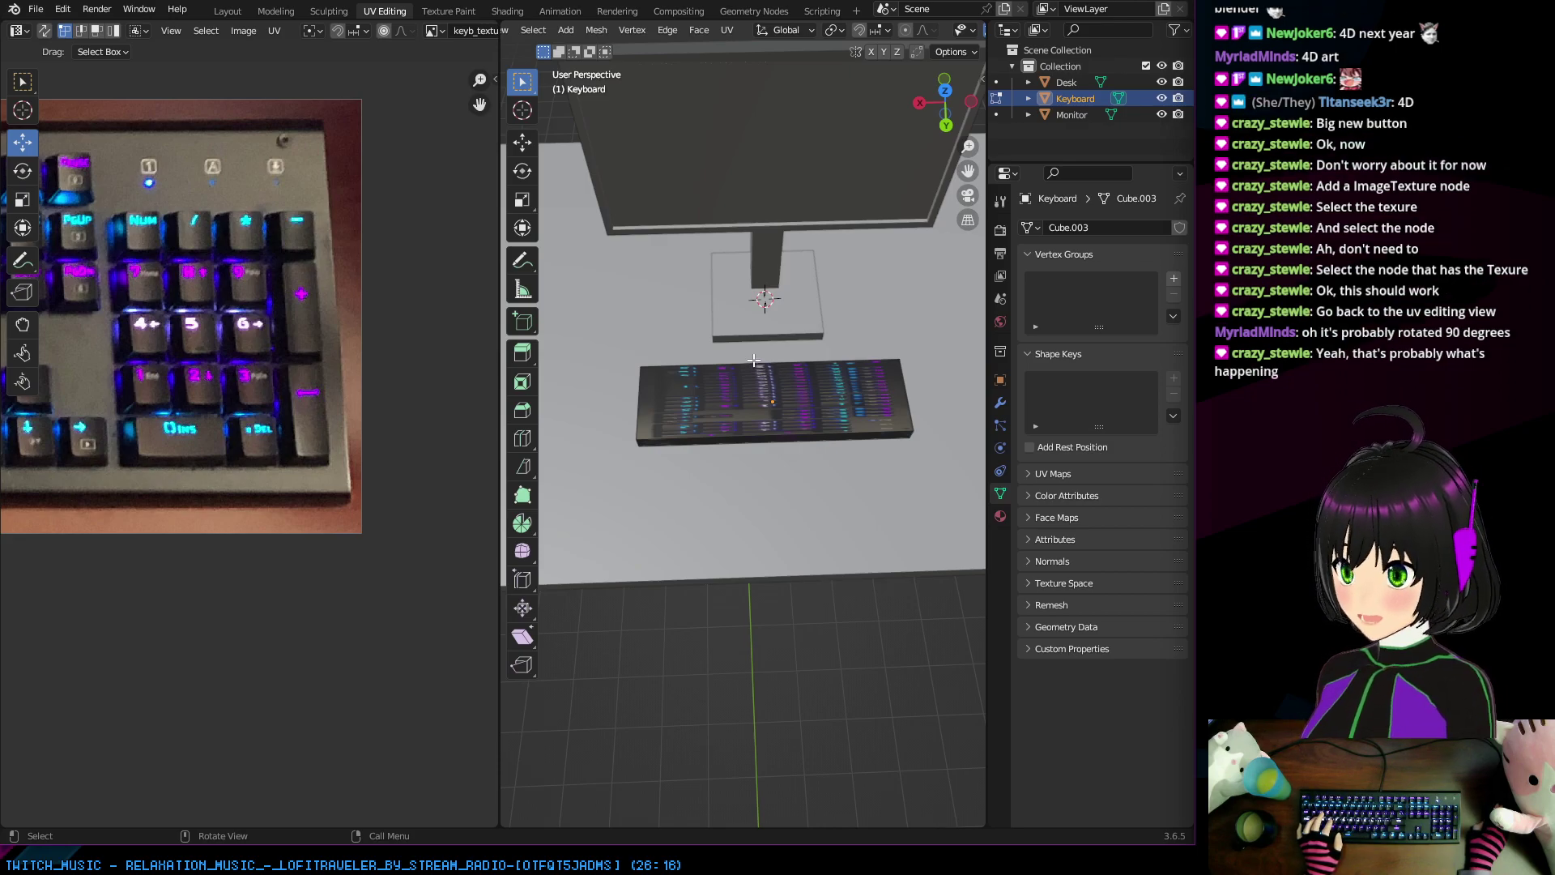
left_click(448, 13)
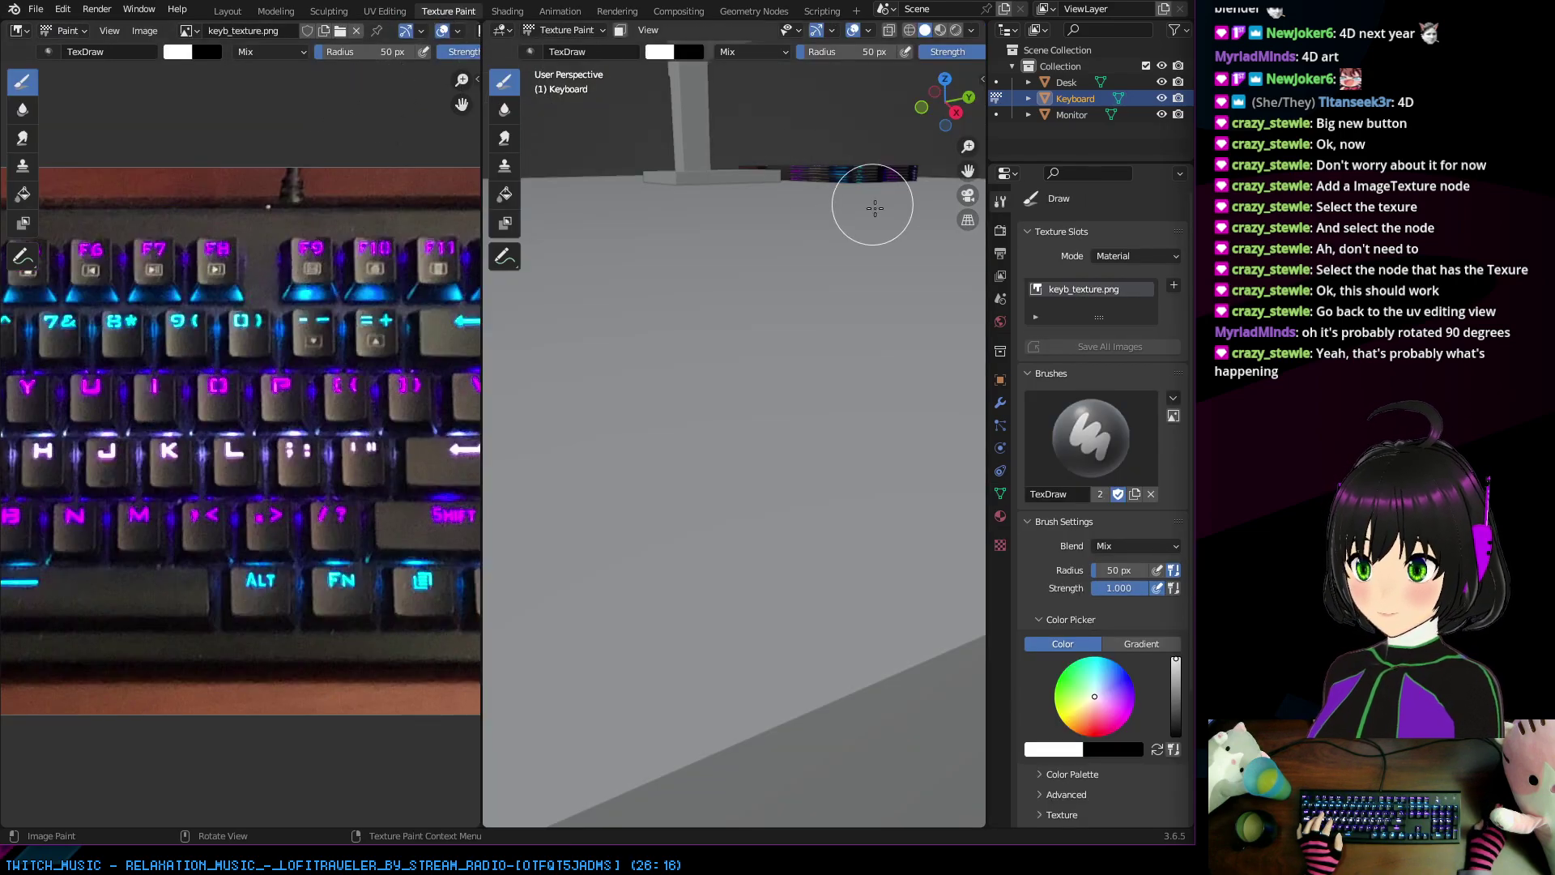
Step: Switch to the Modeling workspace and select the keyboard block's top face in Edit Mode
mouse_move(867, 202)
middle_mouse_down()
mouse_move(628, 239)
mouse_move(649, 289)
mouse_move(751, 240)
mouse_move(733, 276)
mouse_move(780, 250)
mouse_move(639, 306)
middle_mouse_up()
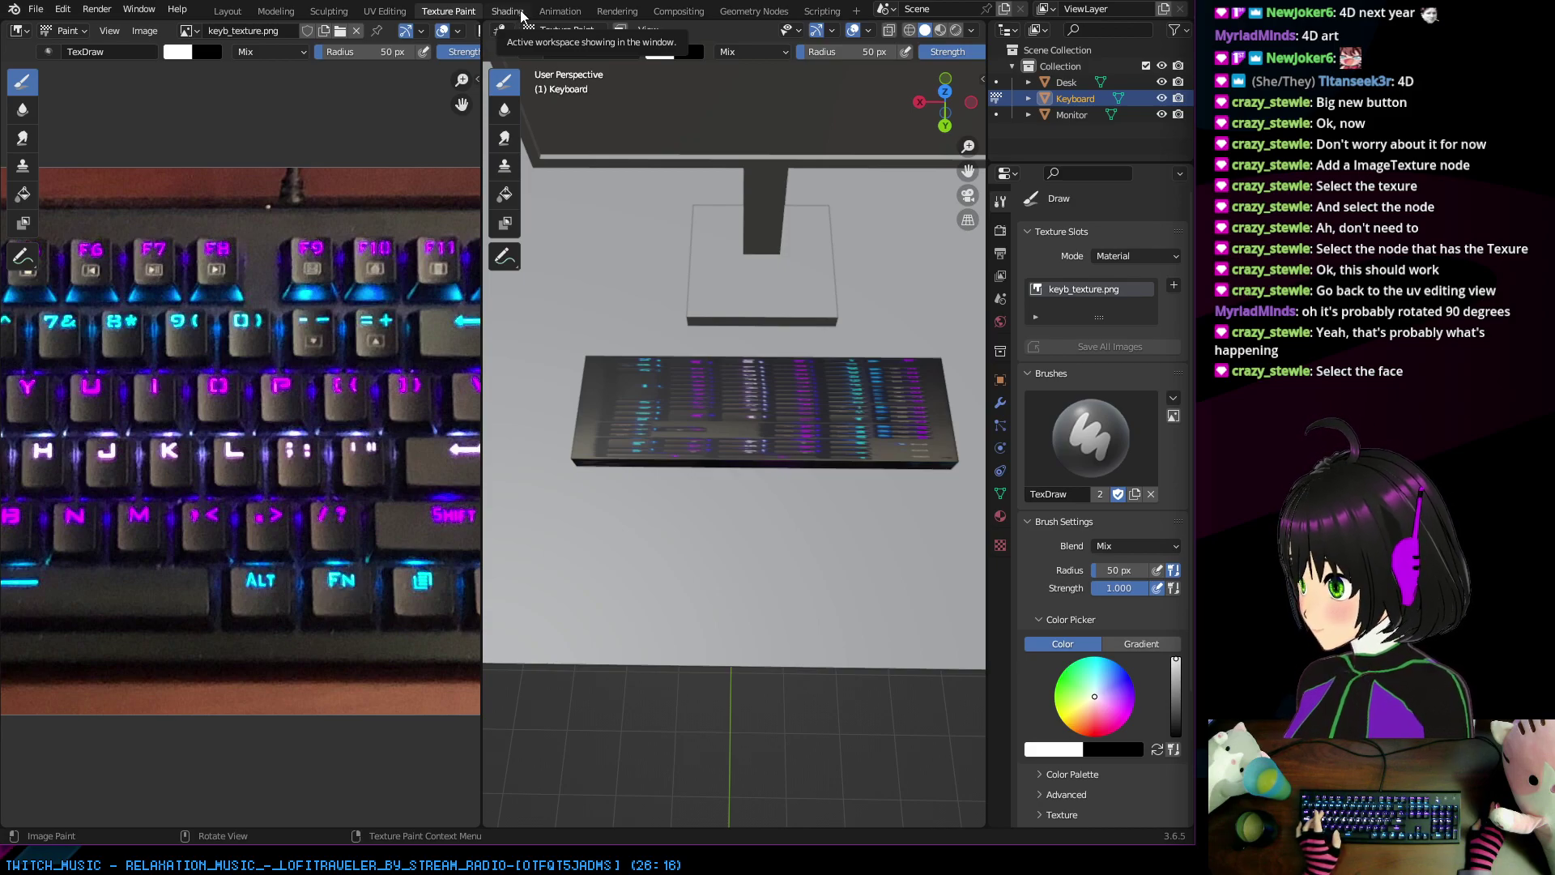
left_click(275, 11)
left_click(486, 482)
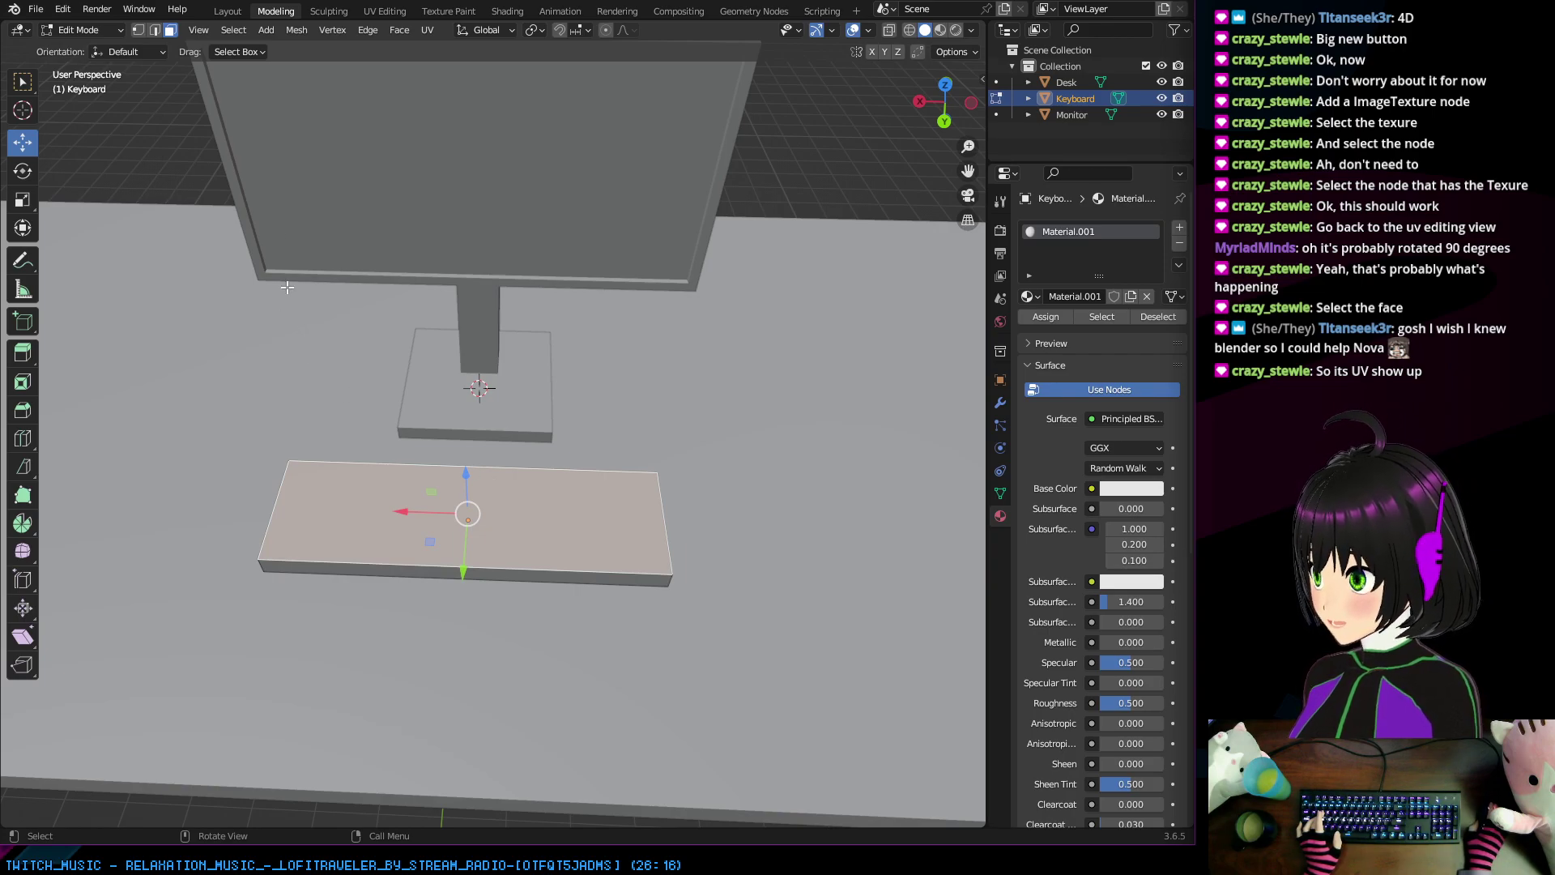
Step: In UV Editing, select the whole top-face UV island and rotate it about 90° over the photo
left_click(381, 16)
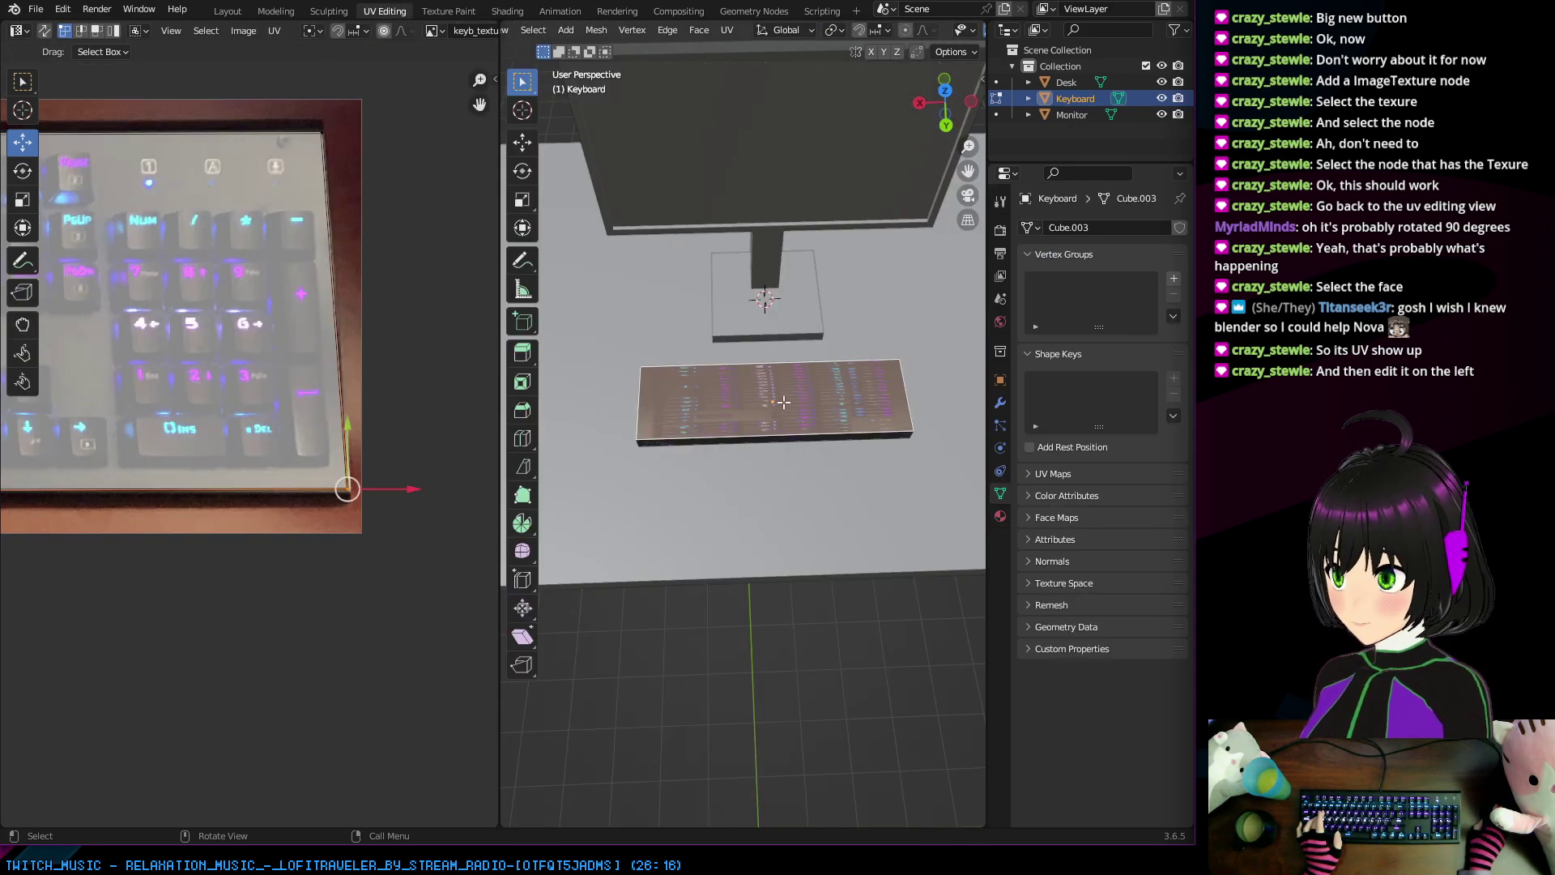
middle_click_drag(771, 343, 765, 421)
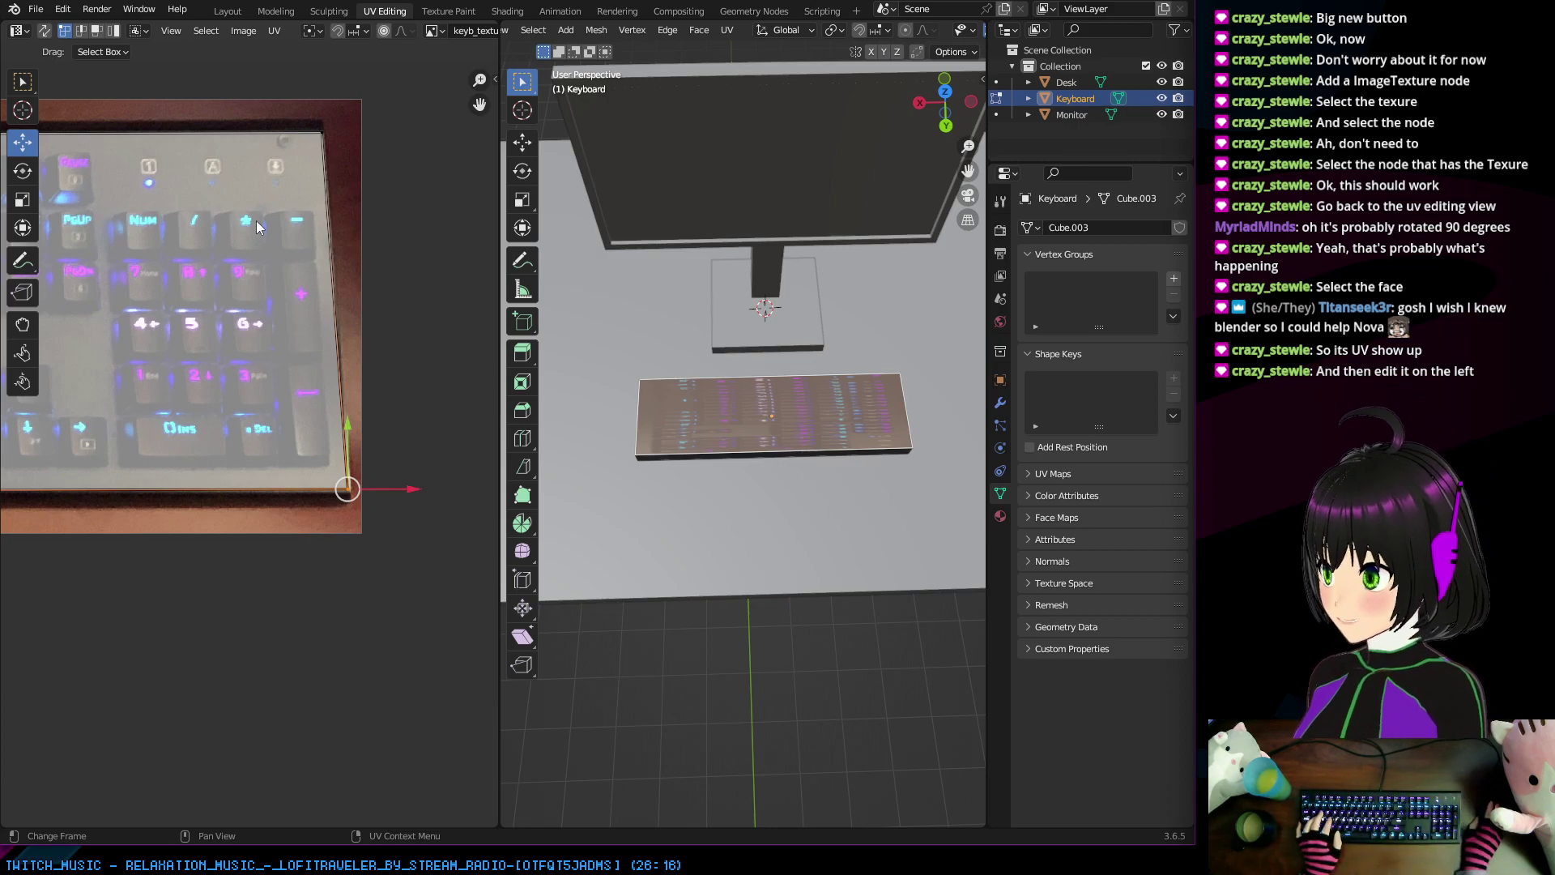
scroll(230, 235, "down", 4)
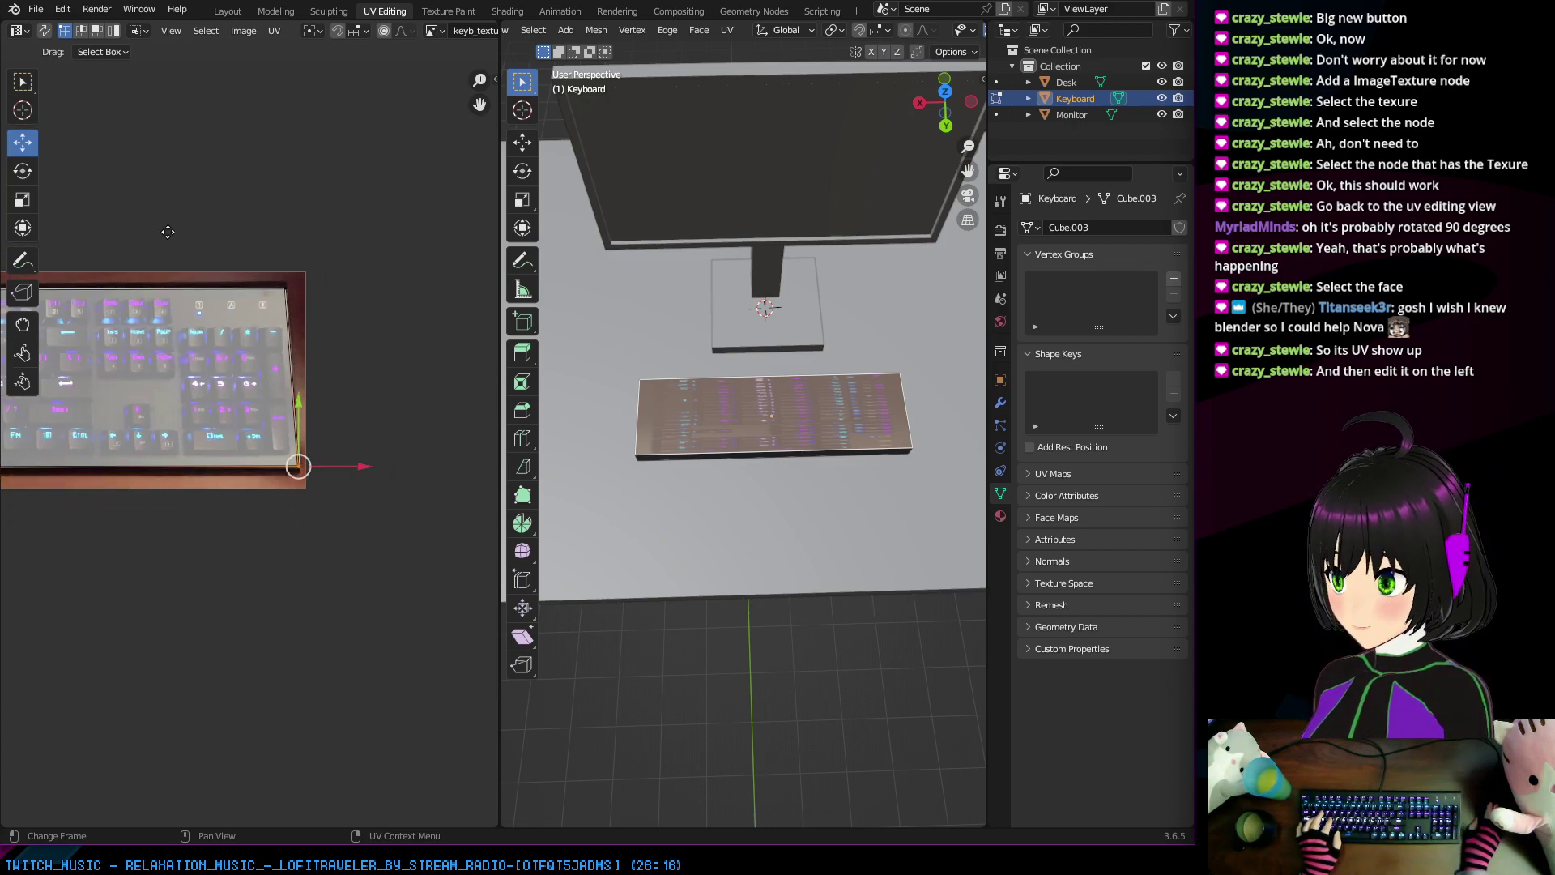
middle_click_drag(173, 241, 298, 202)
scroll(378, 229, "down", 3)
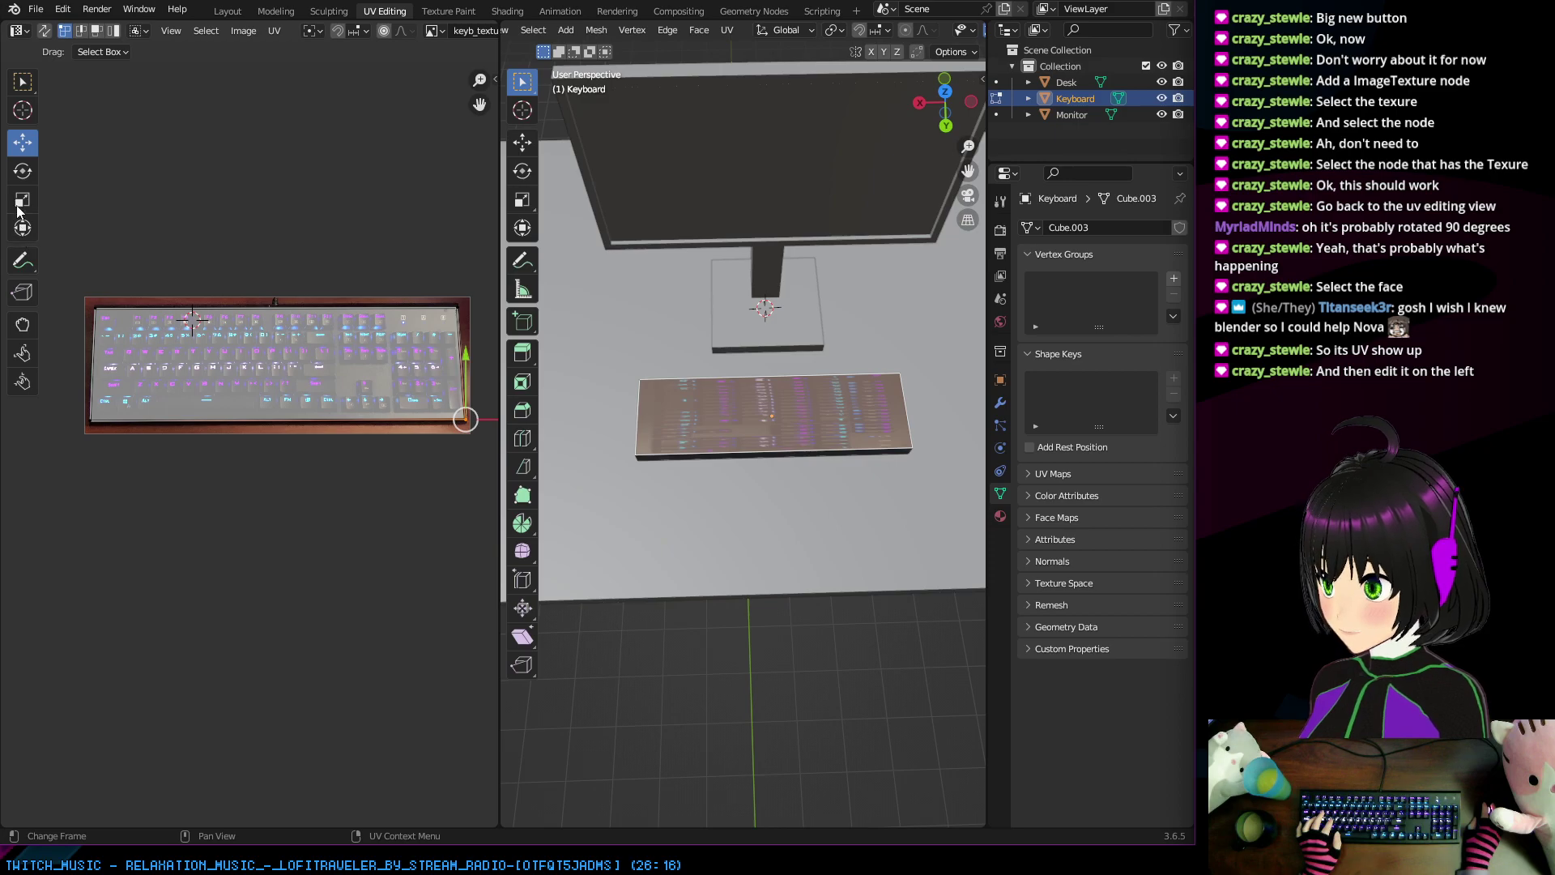
left_click(22, 170)
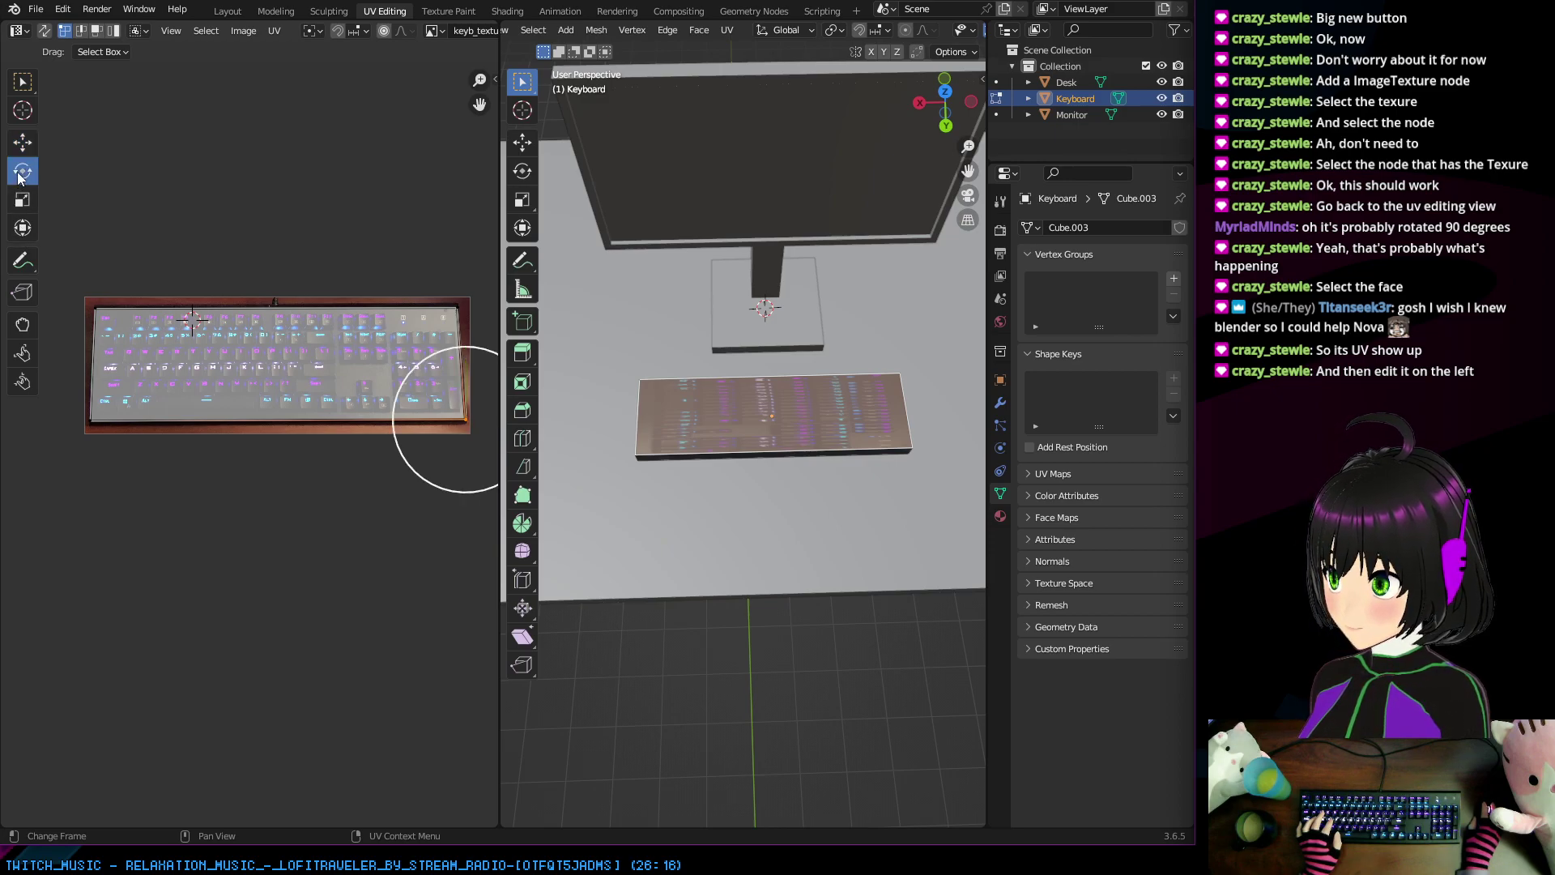
left_click_drag(465, 410, 260, 560)
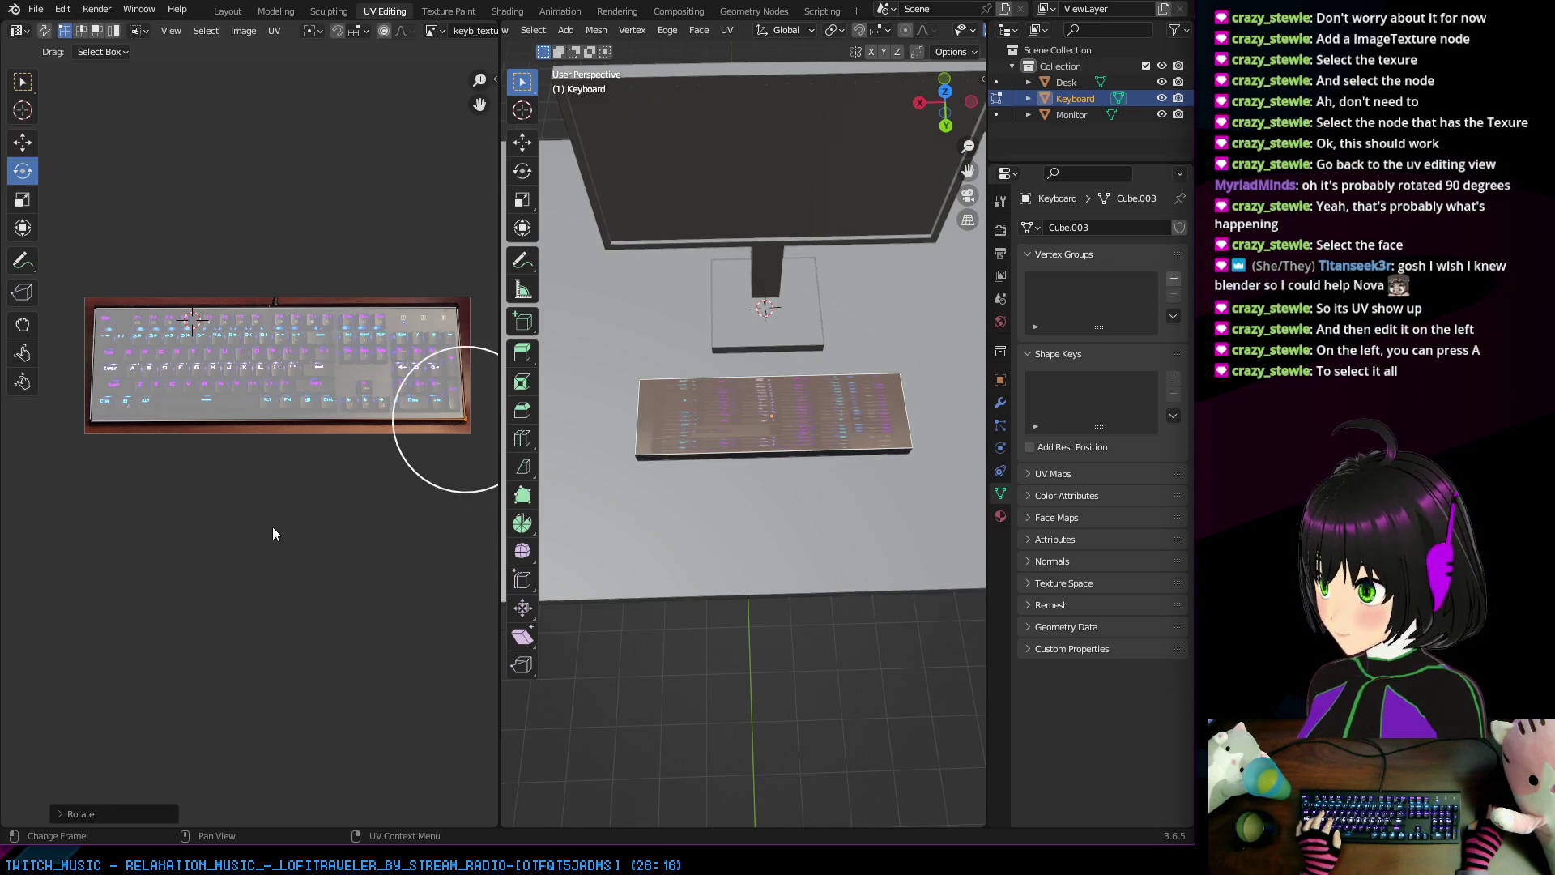
key("a")
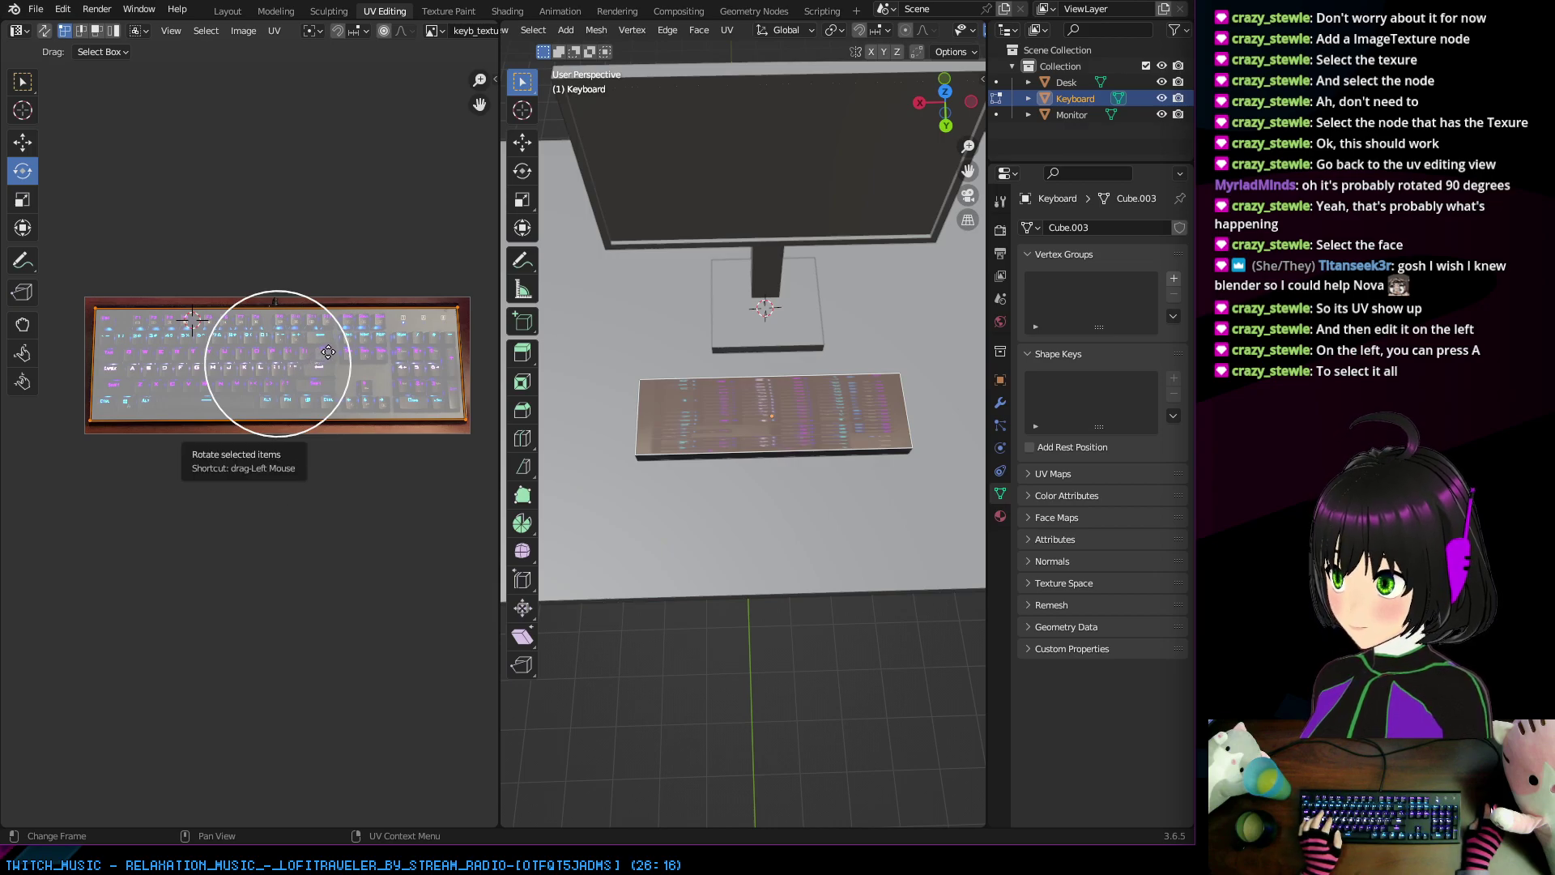
left_click_drag(328, 351, 283, 389)
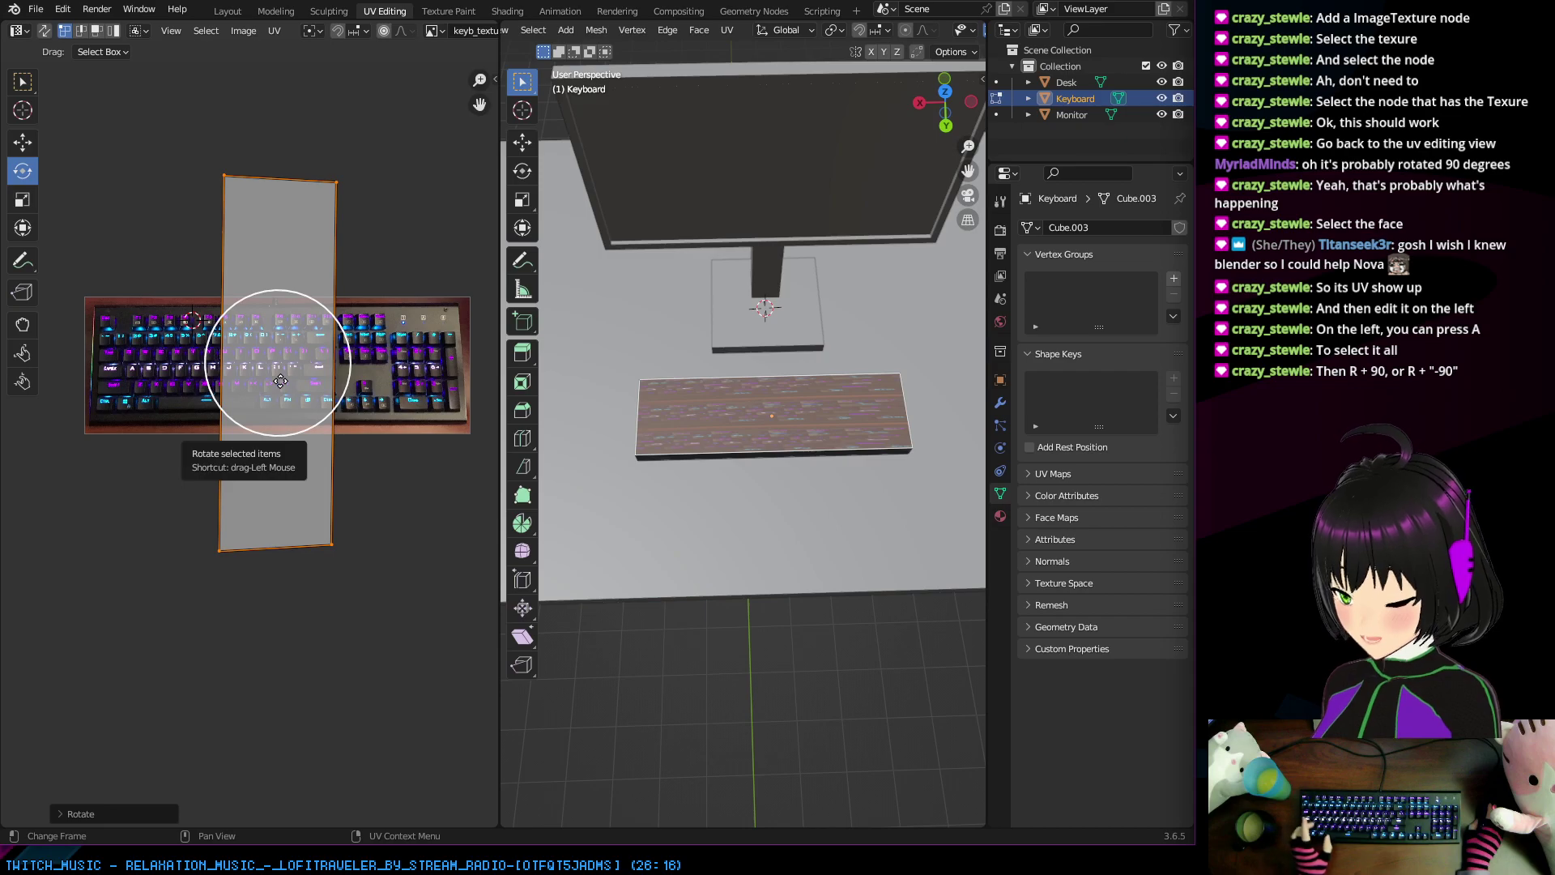
Step: Rotate the UV island by exactly 90 degrees with R 90
type("r90")
key("Return")
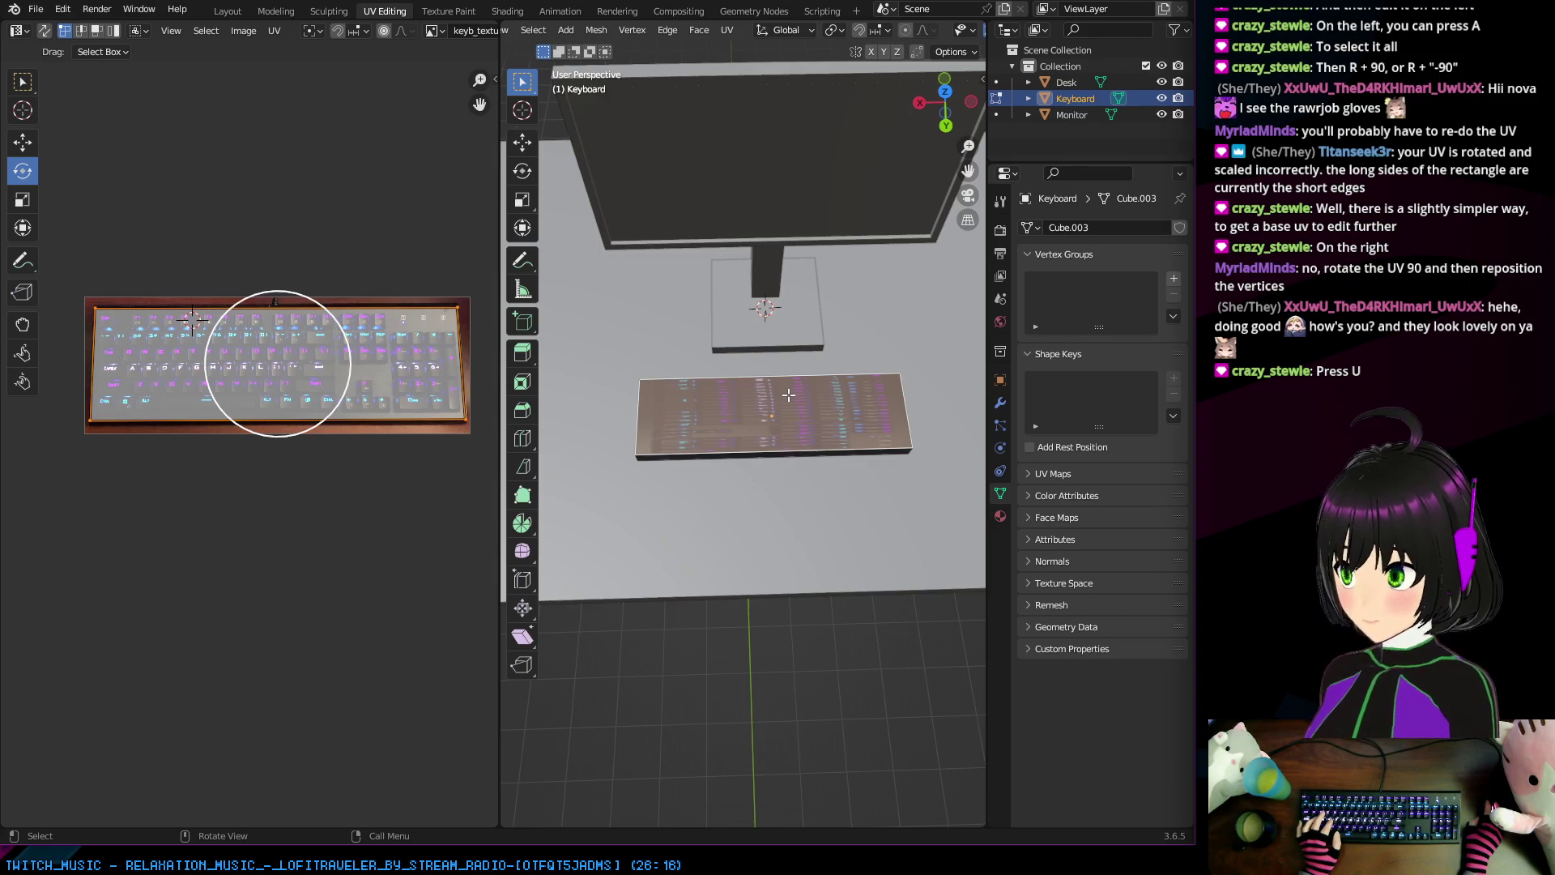
Step: Re-unwrap the keyboard's top face with Unwrap and view it in Top Orthographic (numpad 7)
key("u")
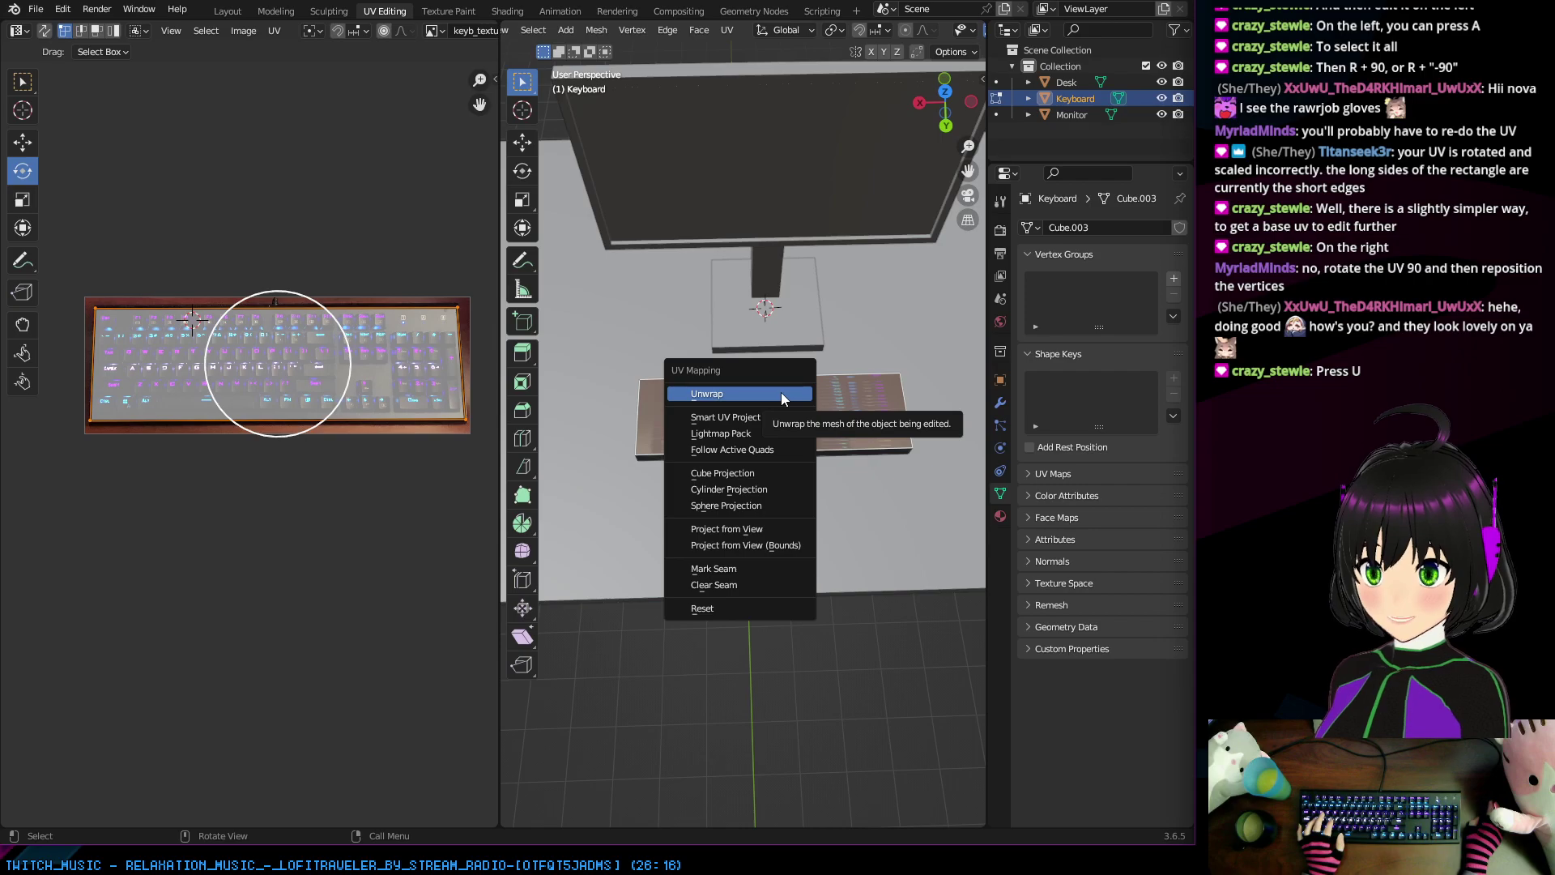
left_click(777, 392)
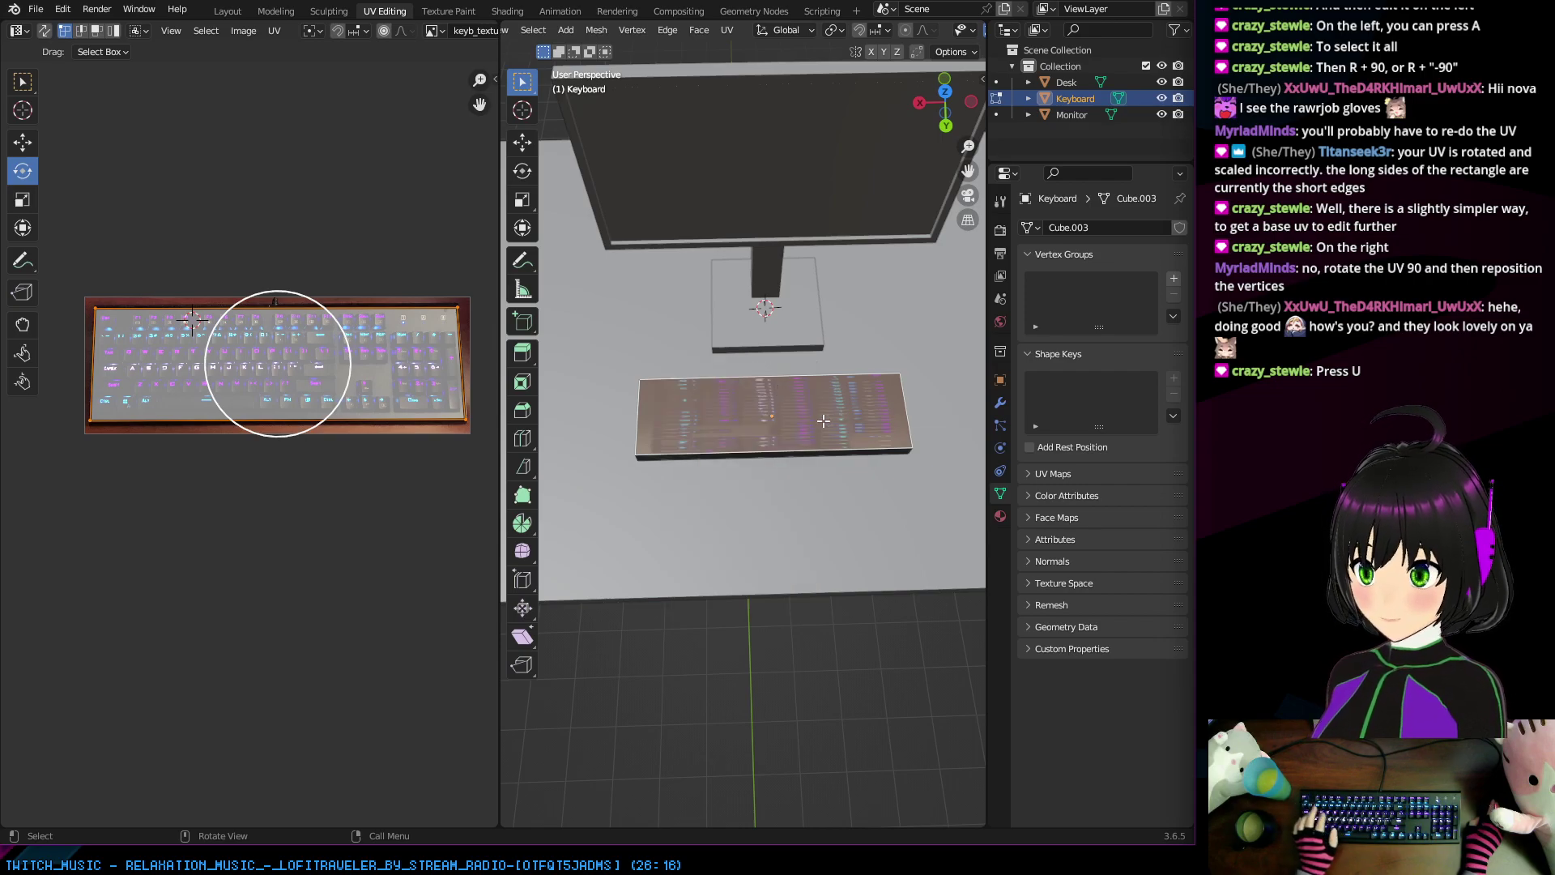
key("KP_7")
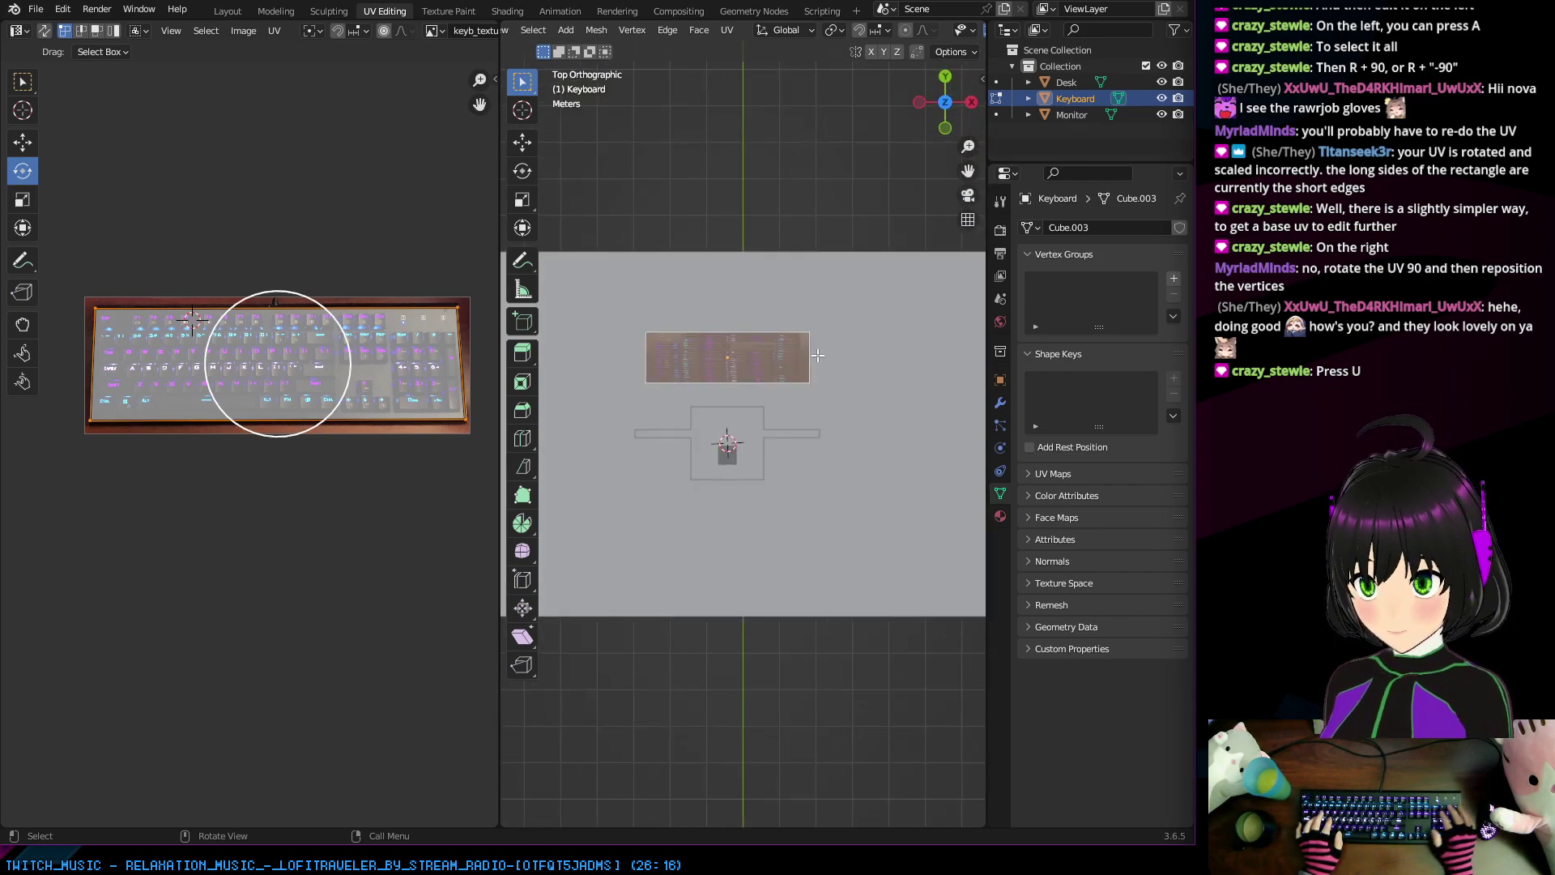
scroll(754, 367, "up", 5)
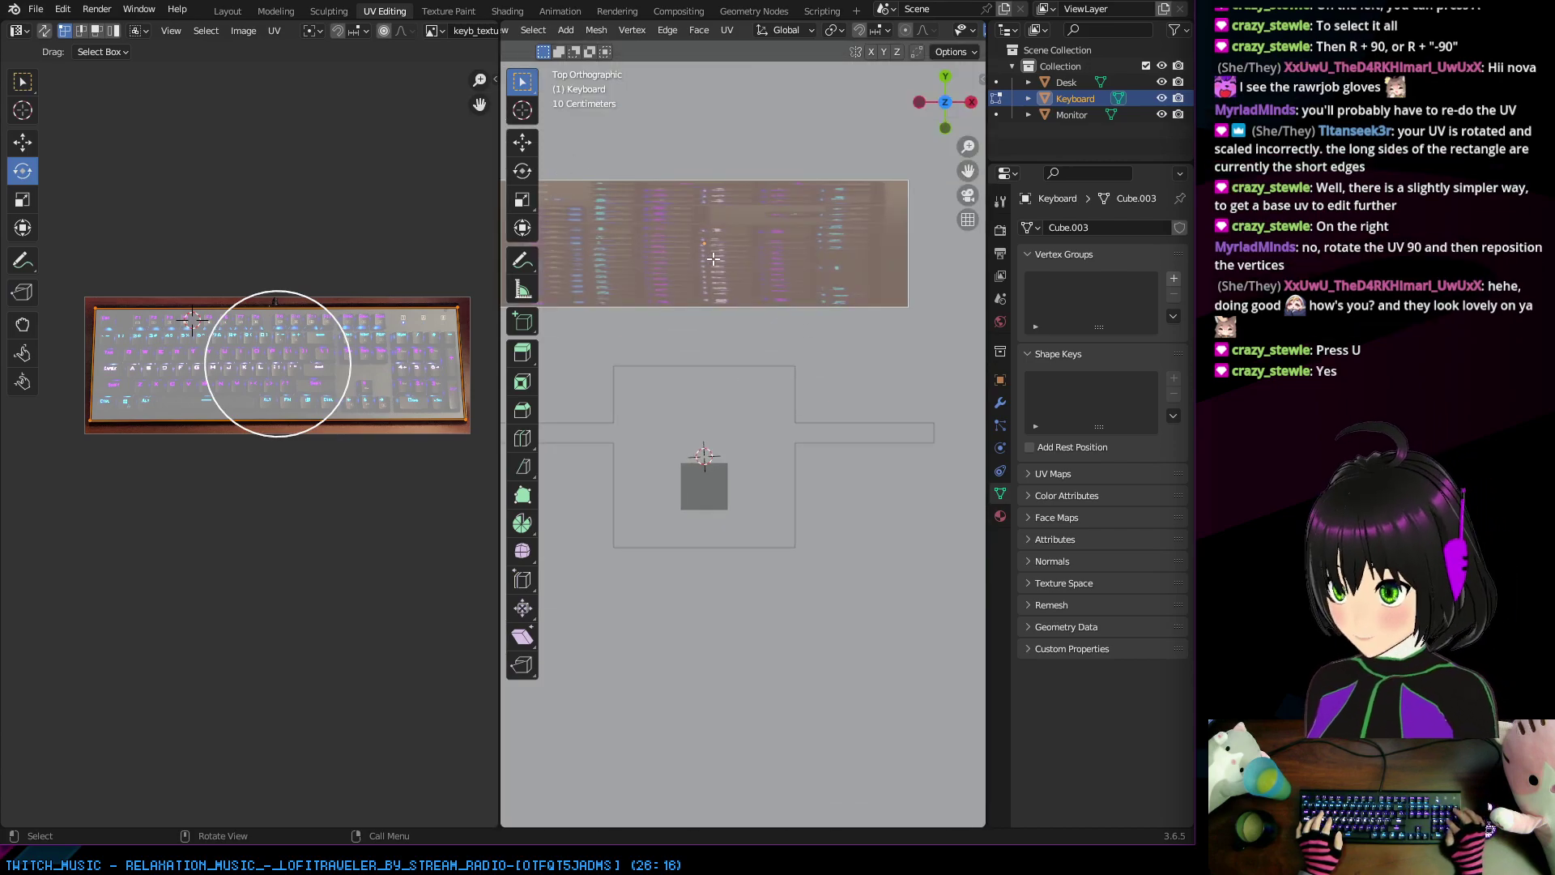
middle_click_drag(714, 259, 613, 112)
key("KP_7")
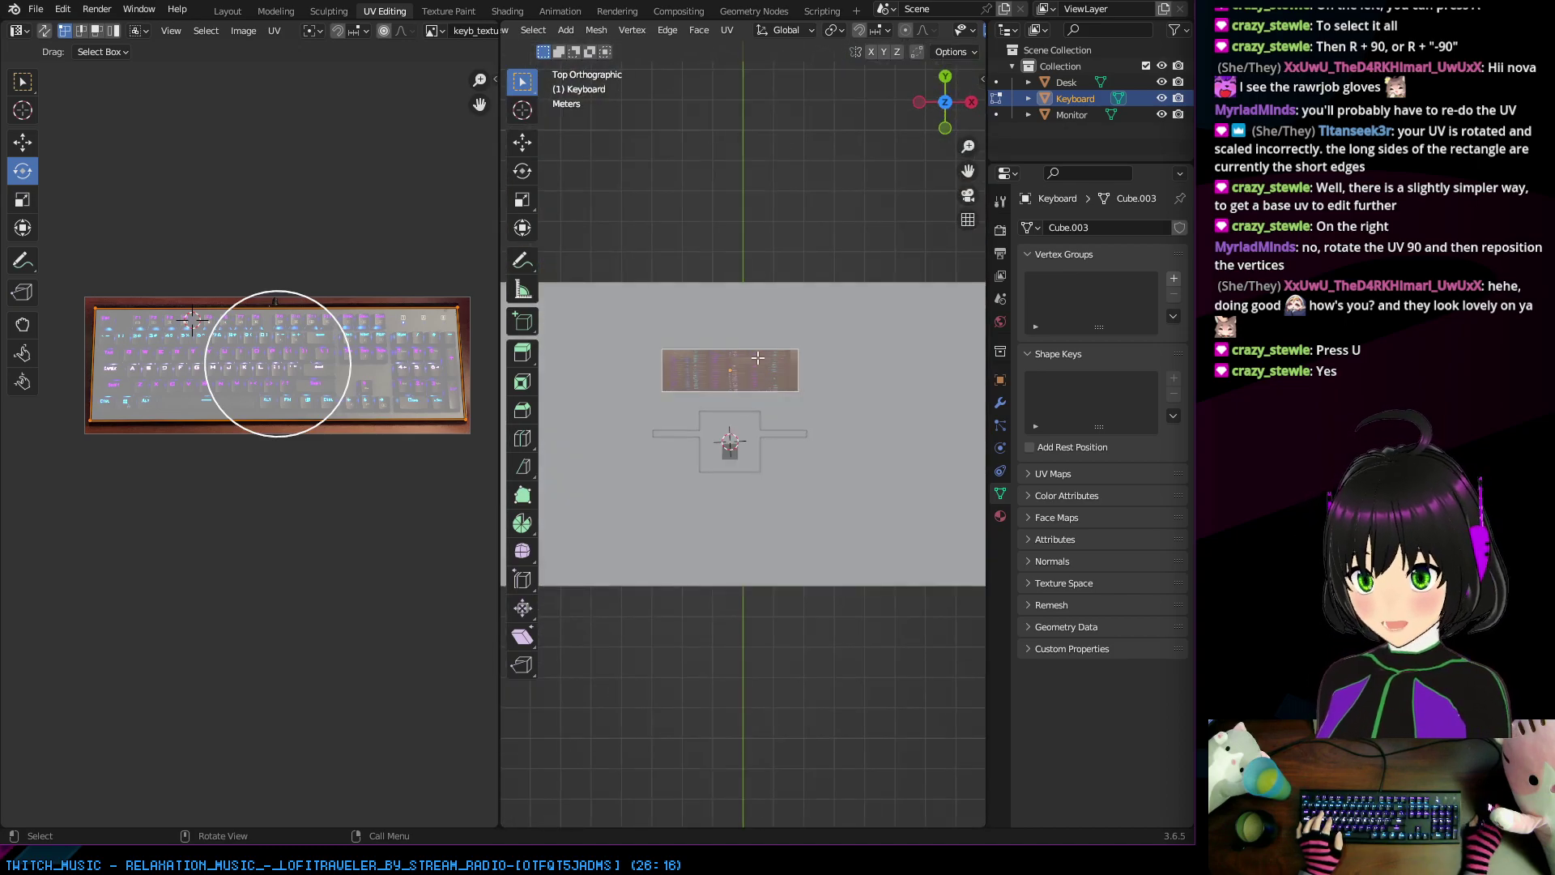
scroll(788, 367, "up", 5)
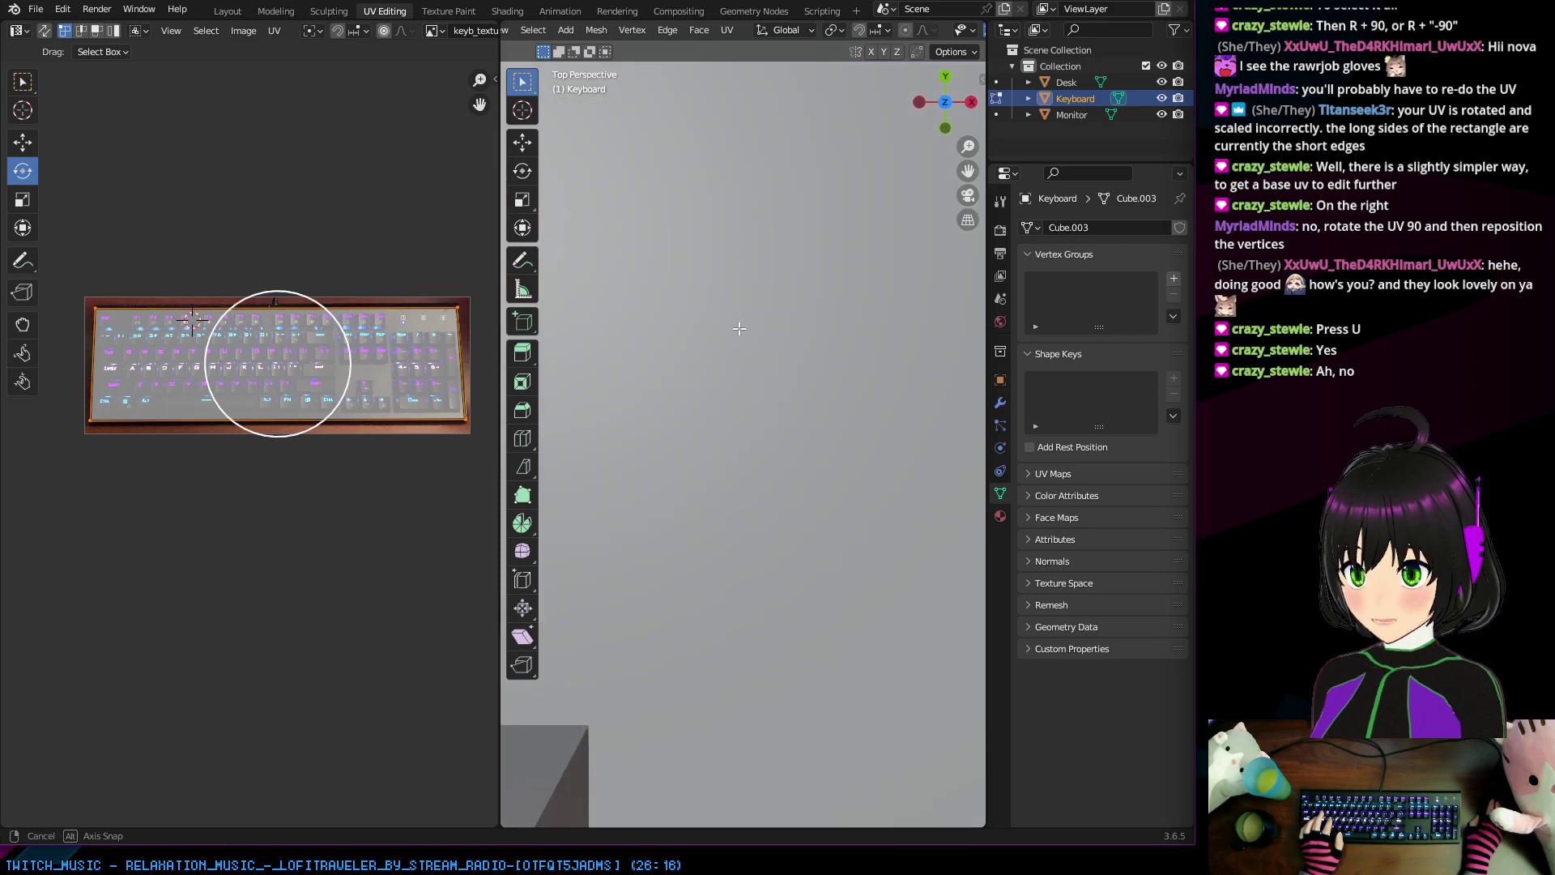
middle_click_drag(747, 331, 764, 381)
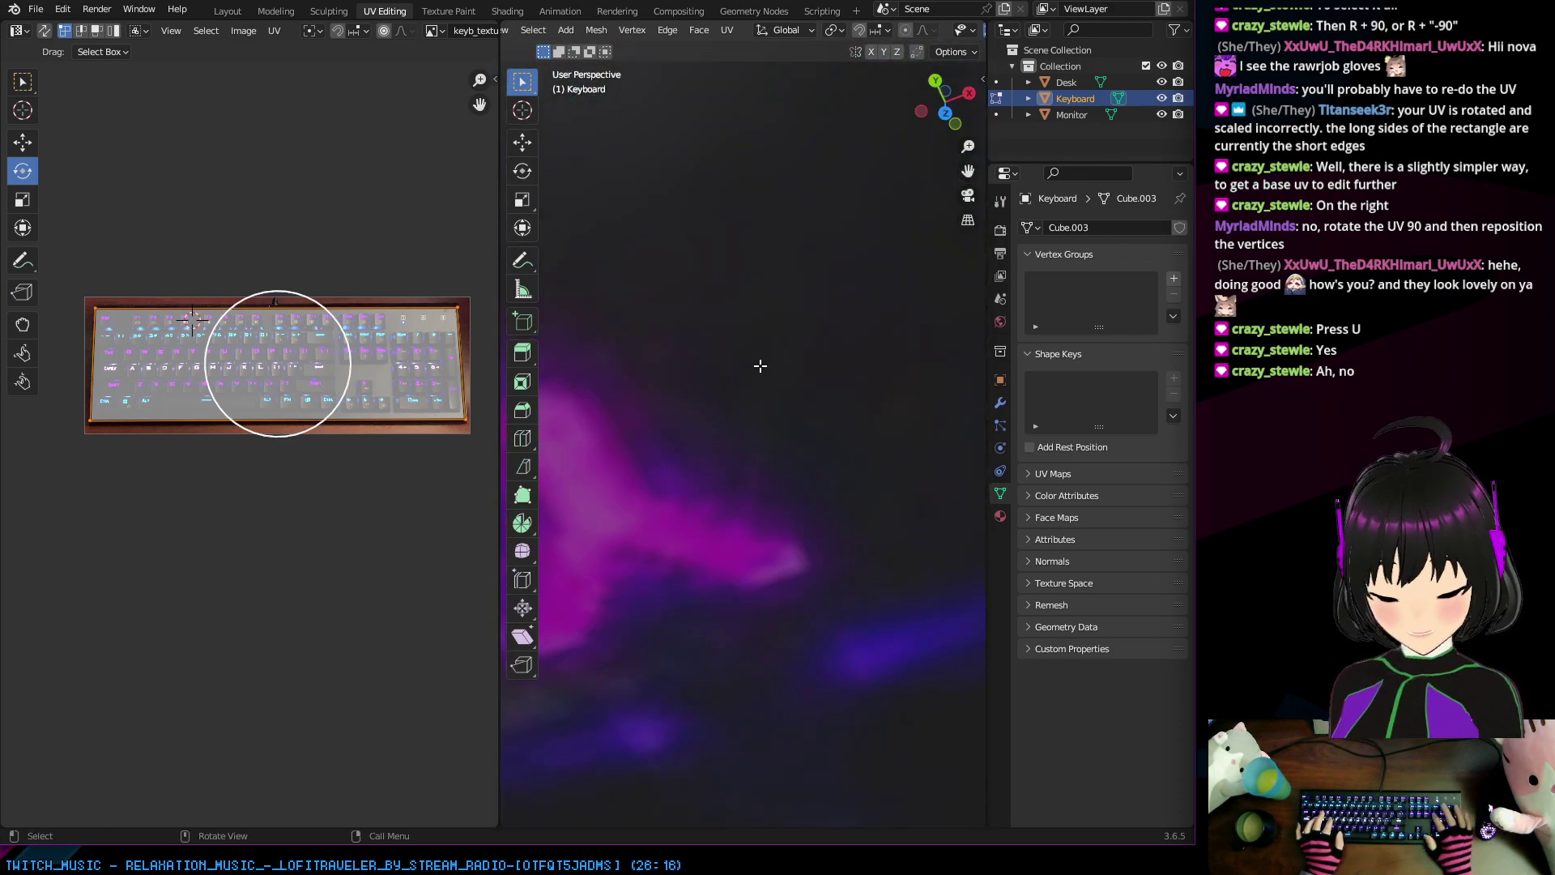
key("KP_7")
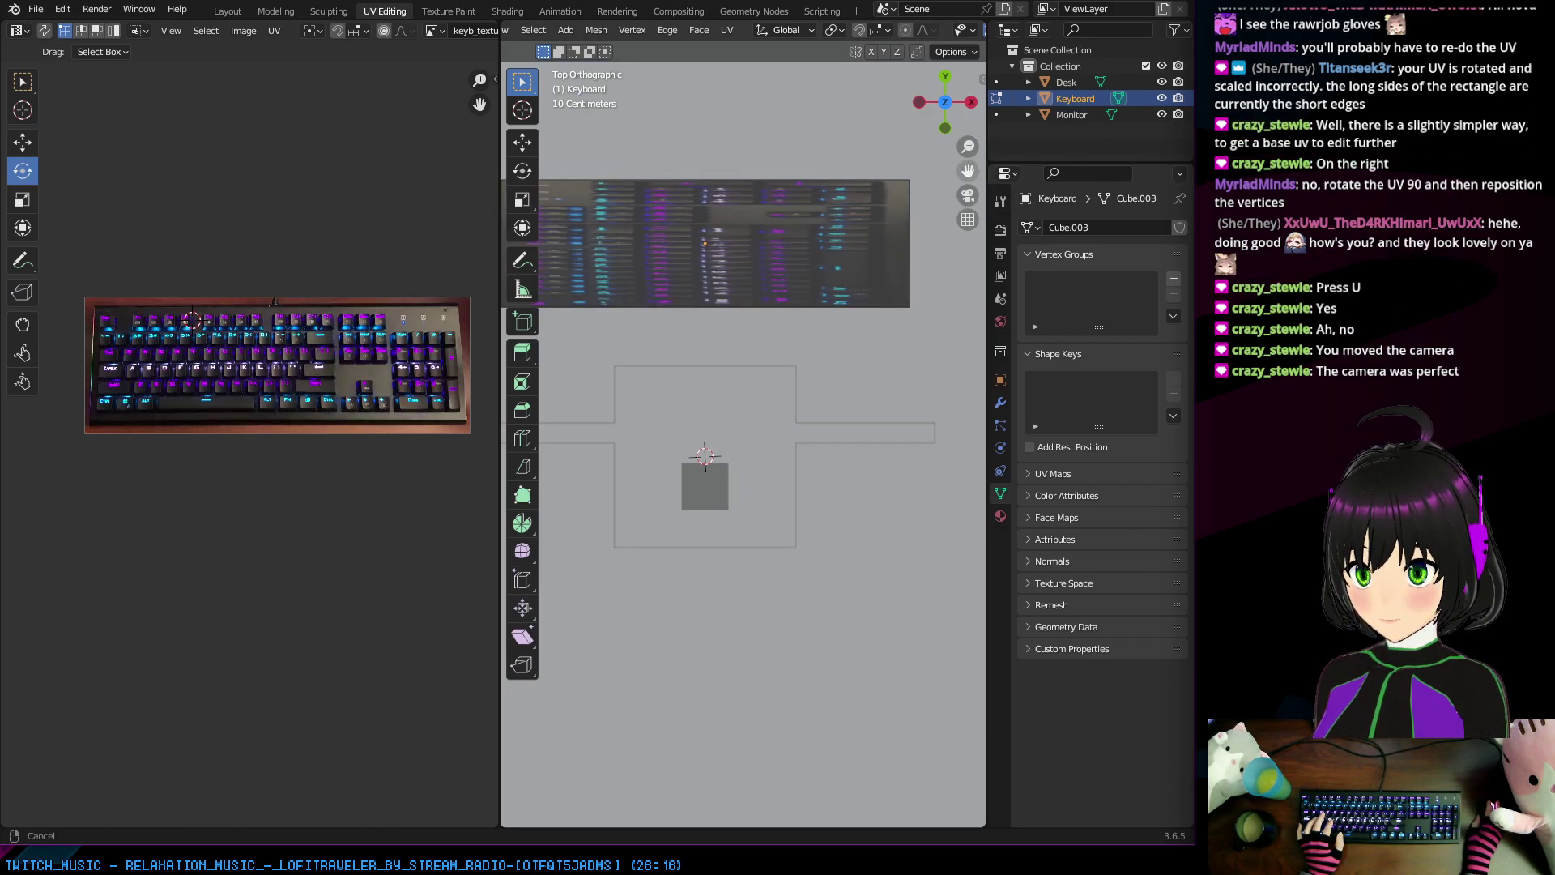
Step: Recentre on the keyboard, open its face options, then cycle through right, front, back and top views
mouse_move(968, 170)
left_mouse_down()
mouse_move(929, 171)
mouse_move(1099, 177)
mouse_move(944, 190)
mouse_move(923, 211)
mouse_move(931, 172)
mouse_move(964, 199)
mouse_move(948, 175)
left_mouse_up()
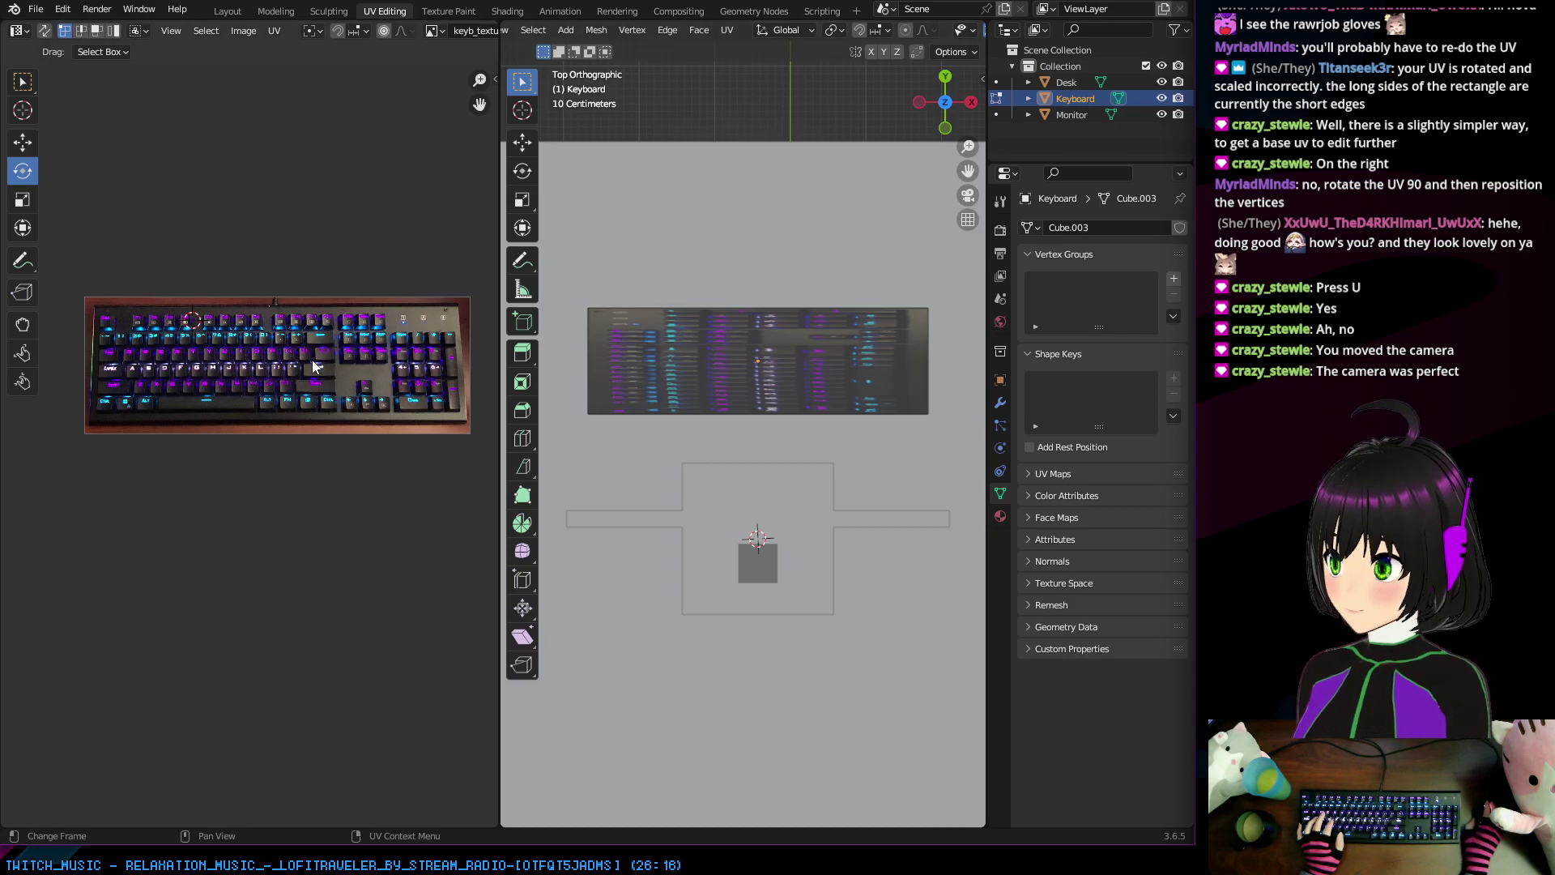
right_click(665, 356)
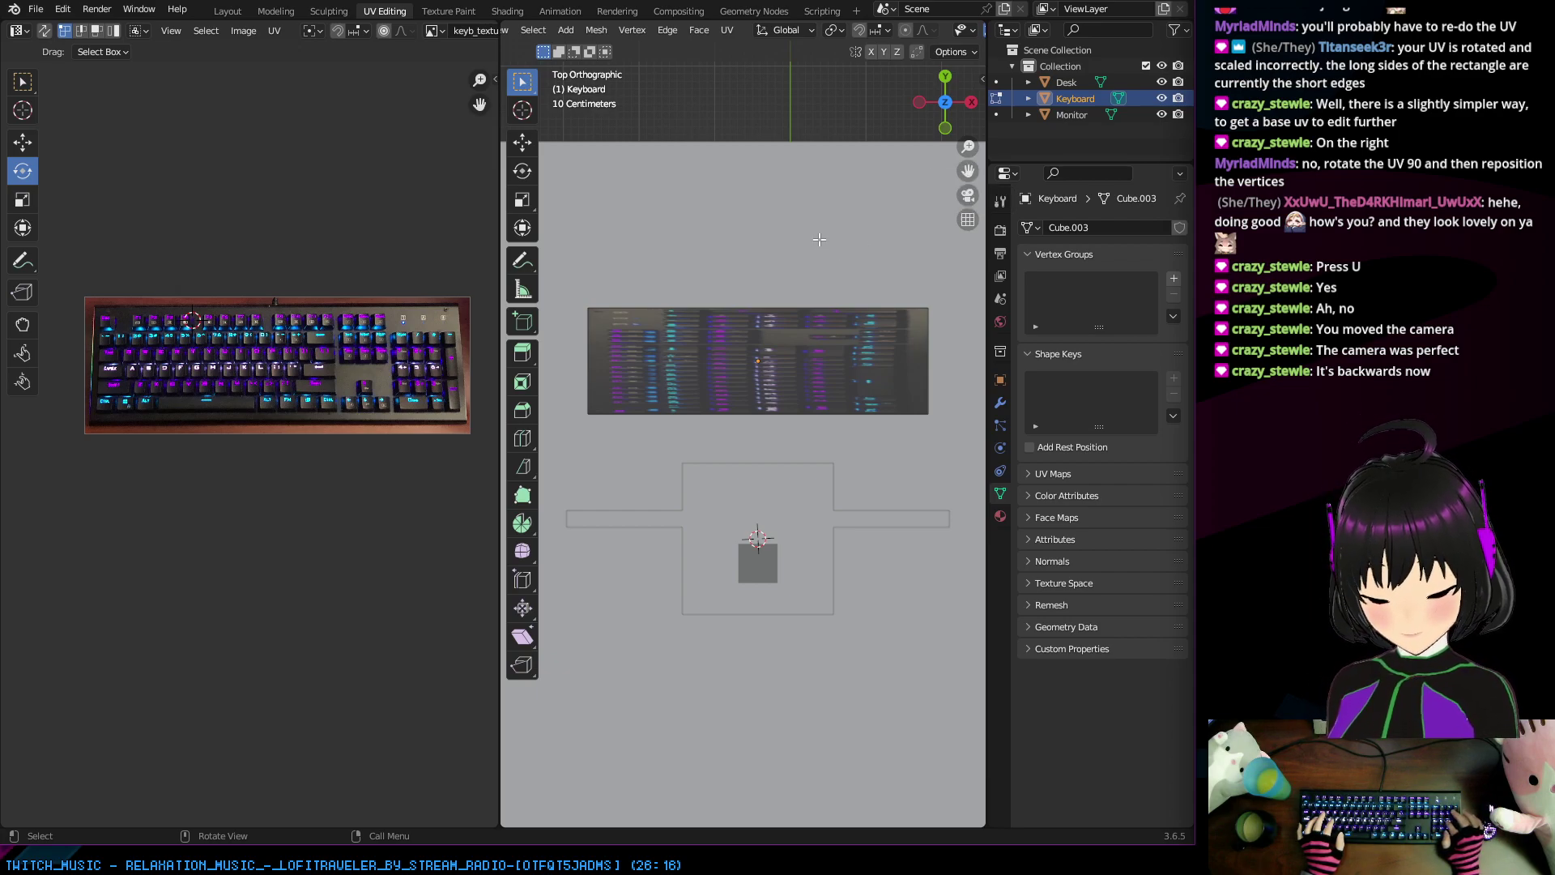
mouse_move(820, 239)
middle_mouse_down()
mouse_move(889, 781)
mouse_move(820, 239)
middle_mouse_up()
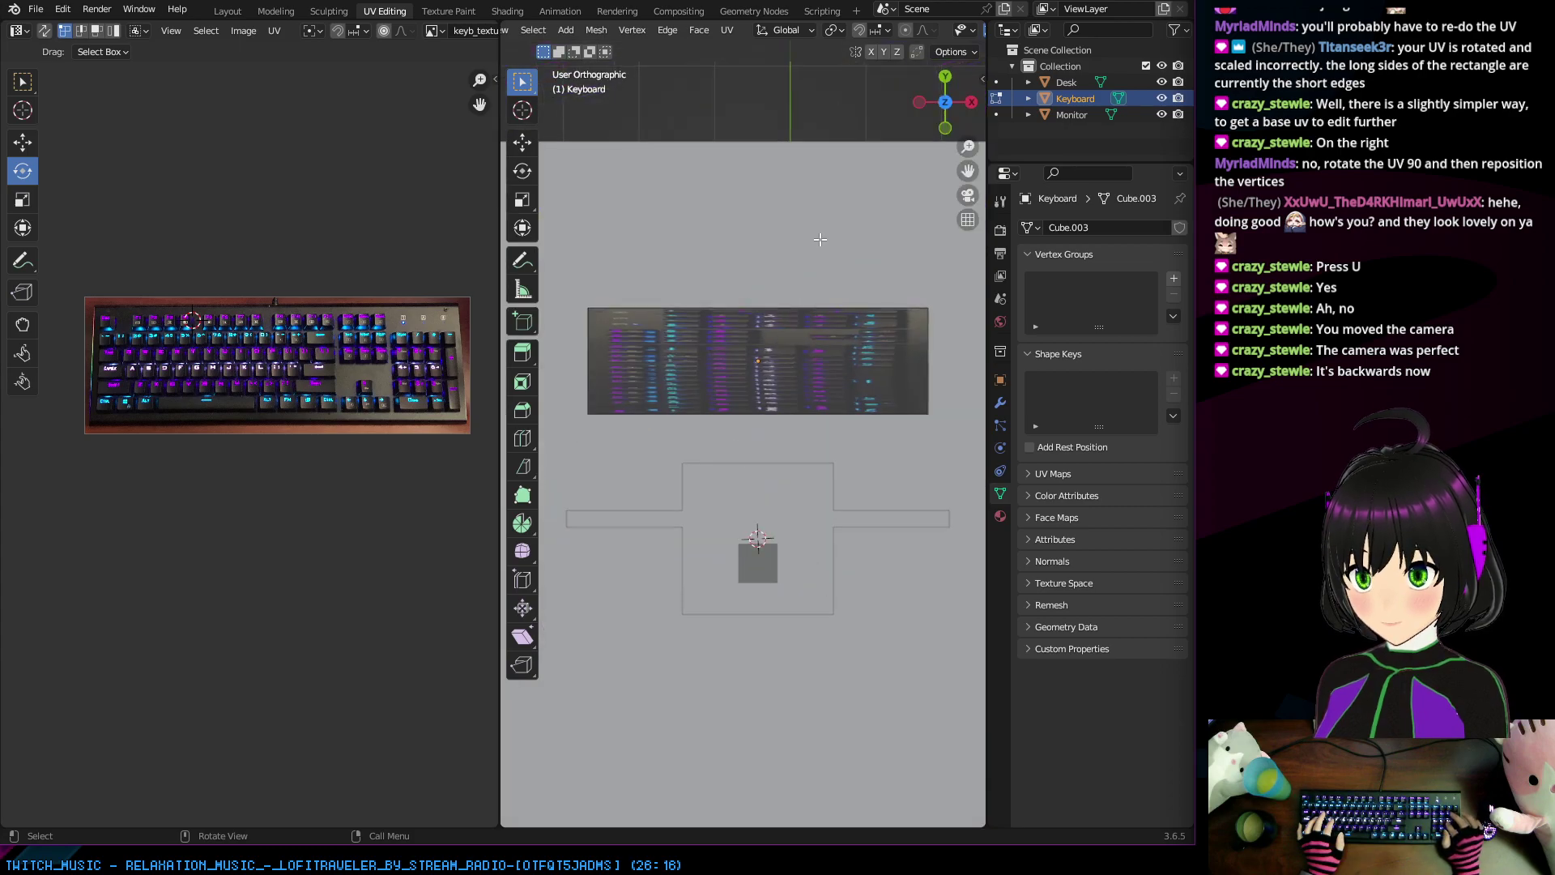
key("KP_3")
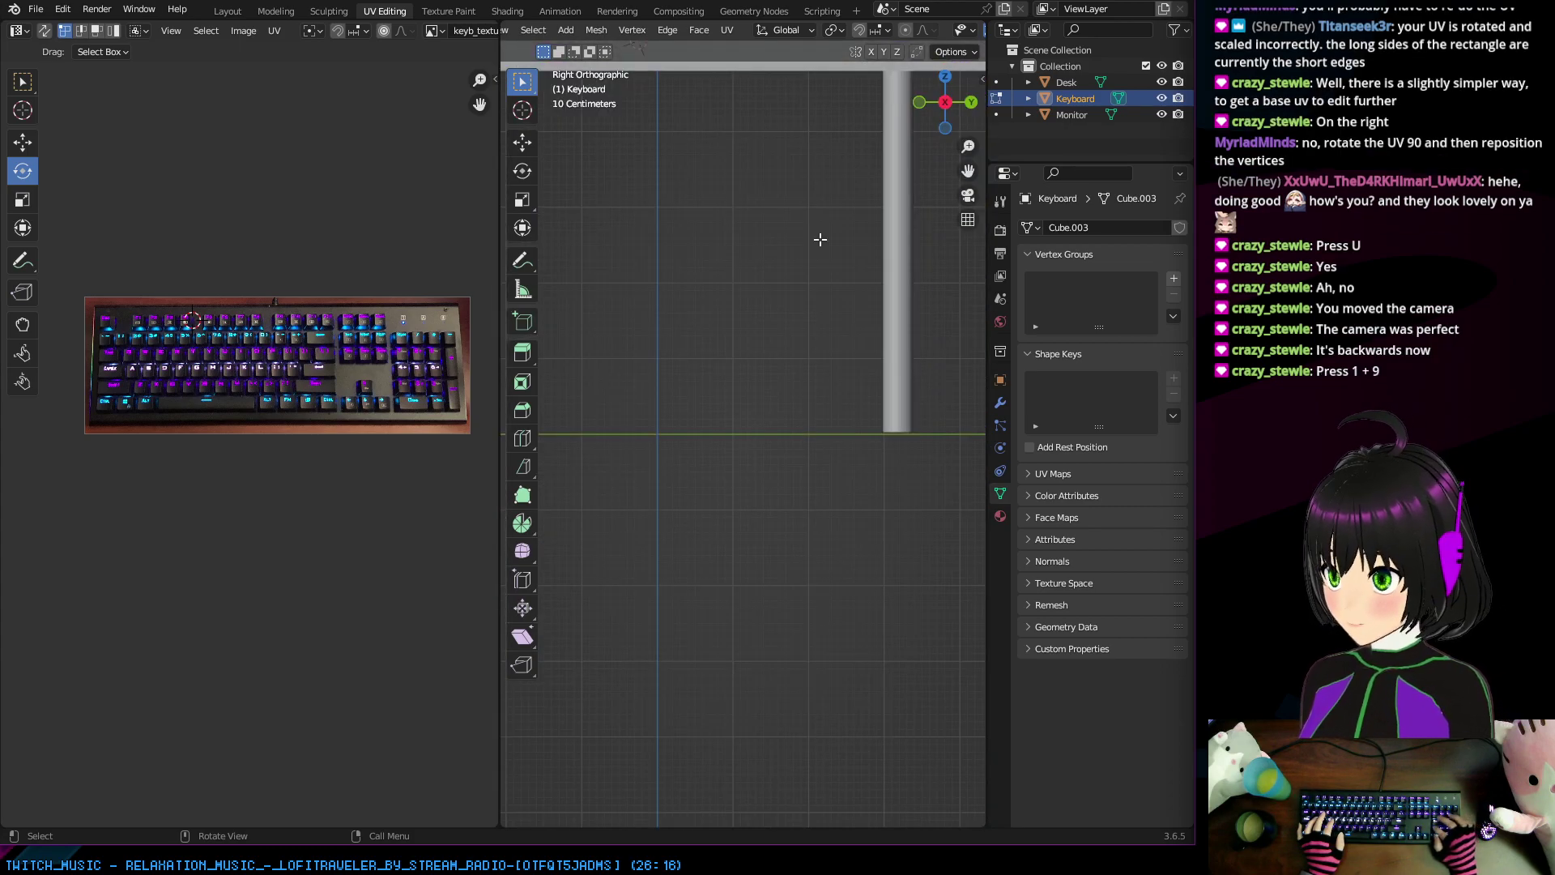
key("KP_1")
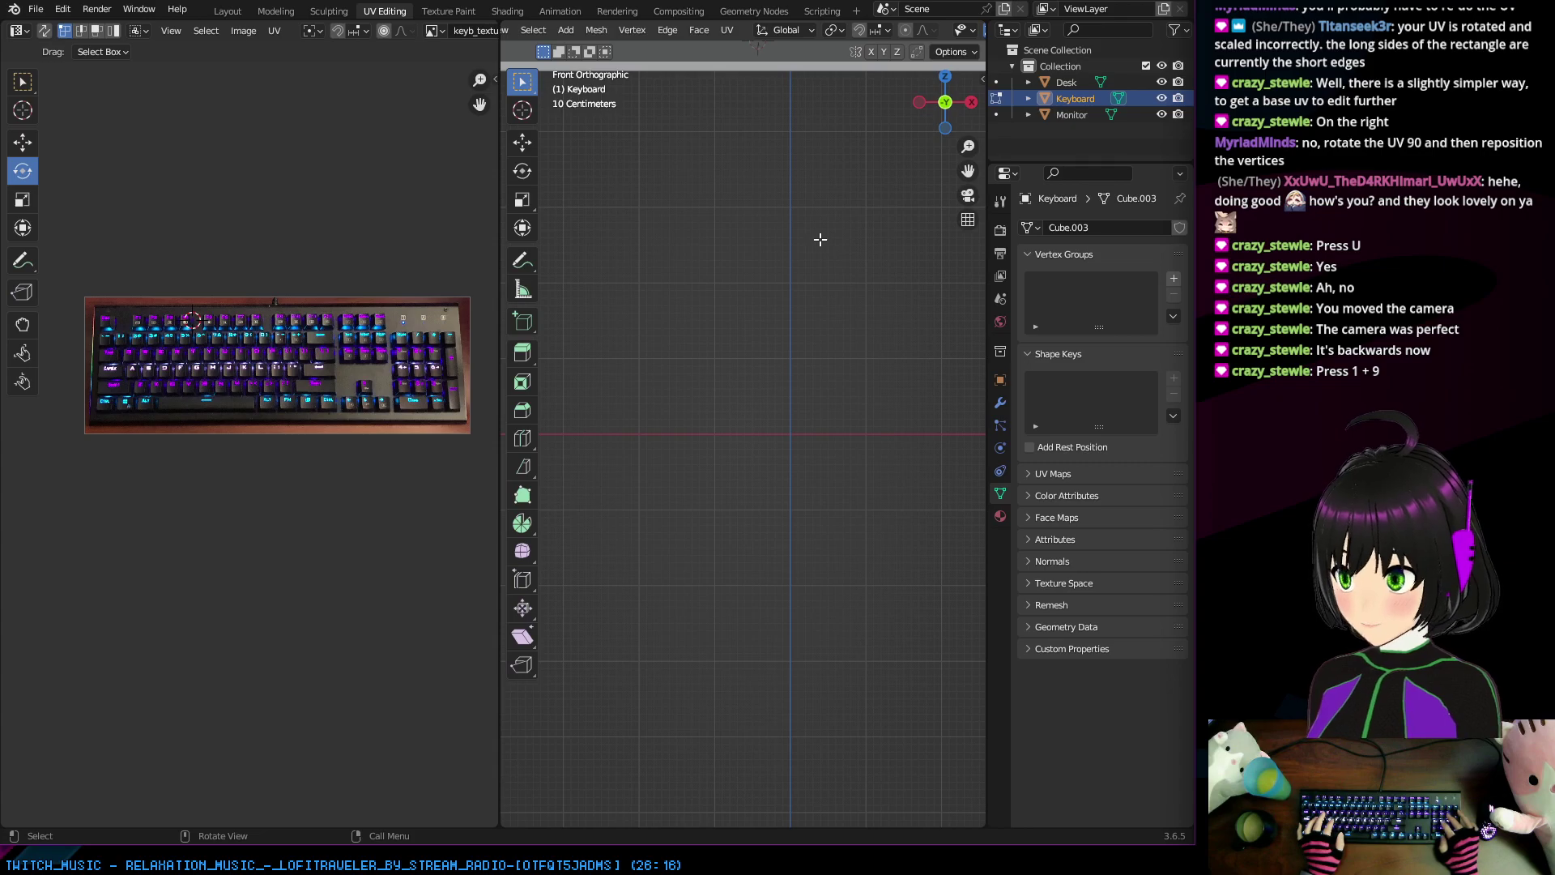
key("KP_9")
key("KP_7")
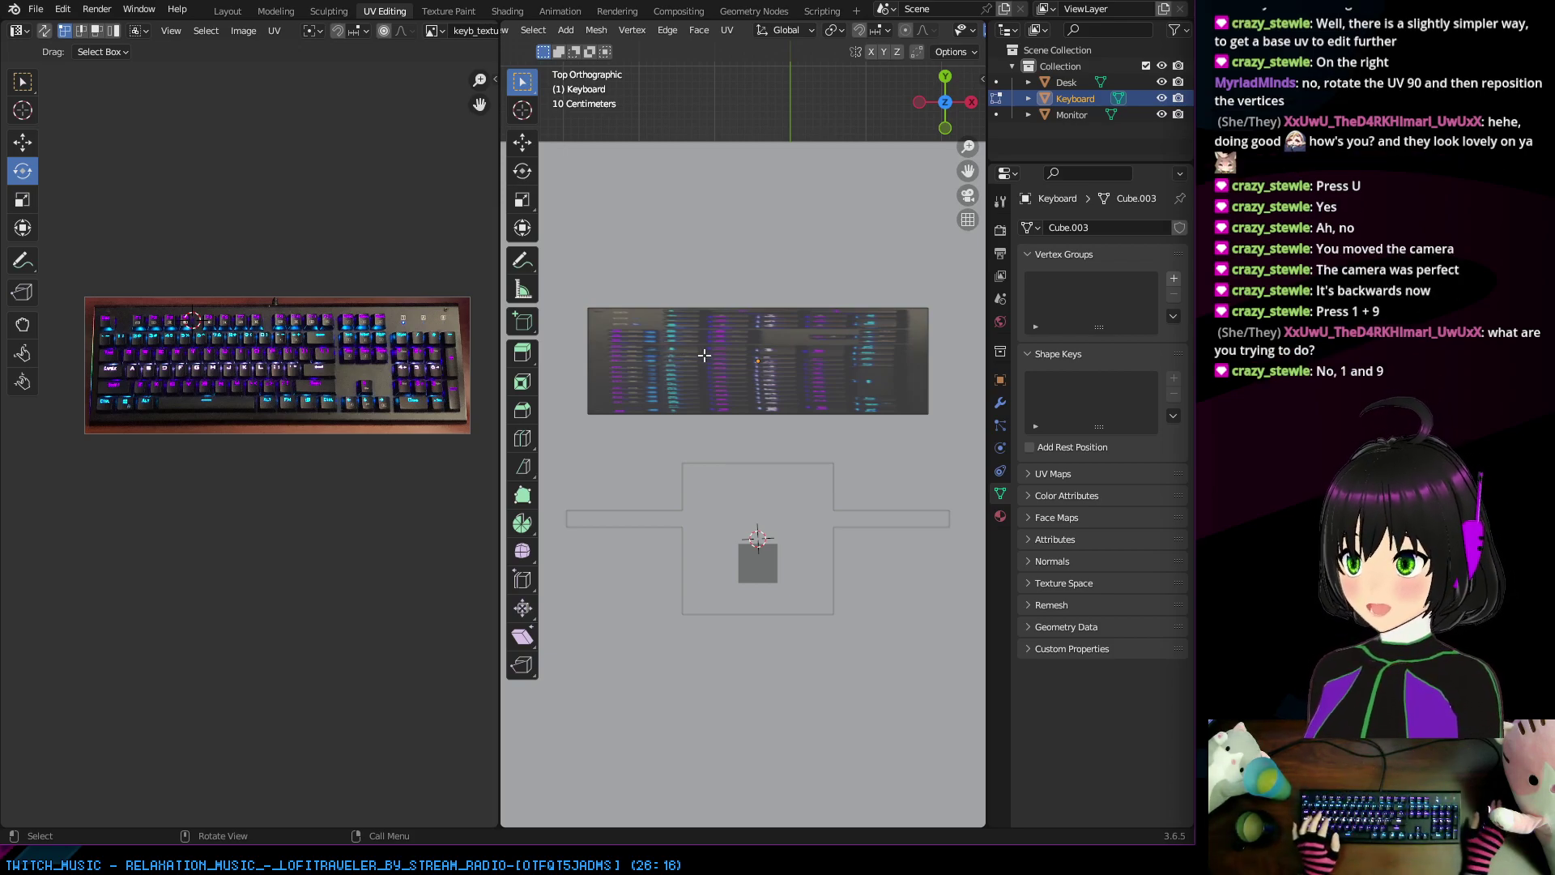
Step: Switch to the back view, then orbit with repeated numpad 8 until looking down on the keyboard
key("KP_1")
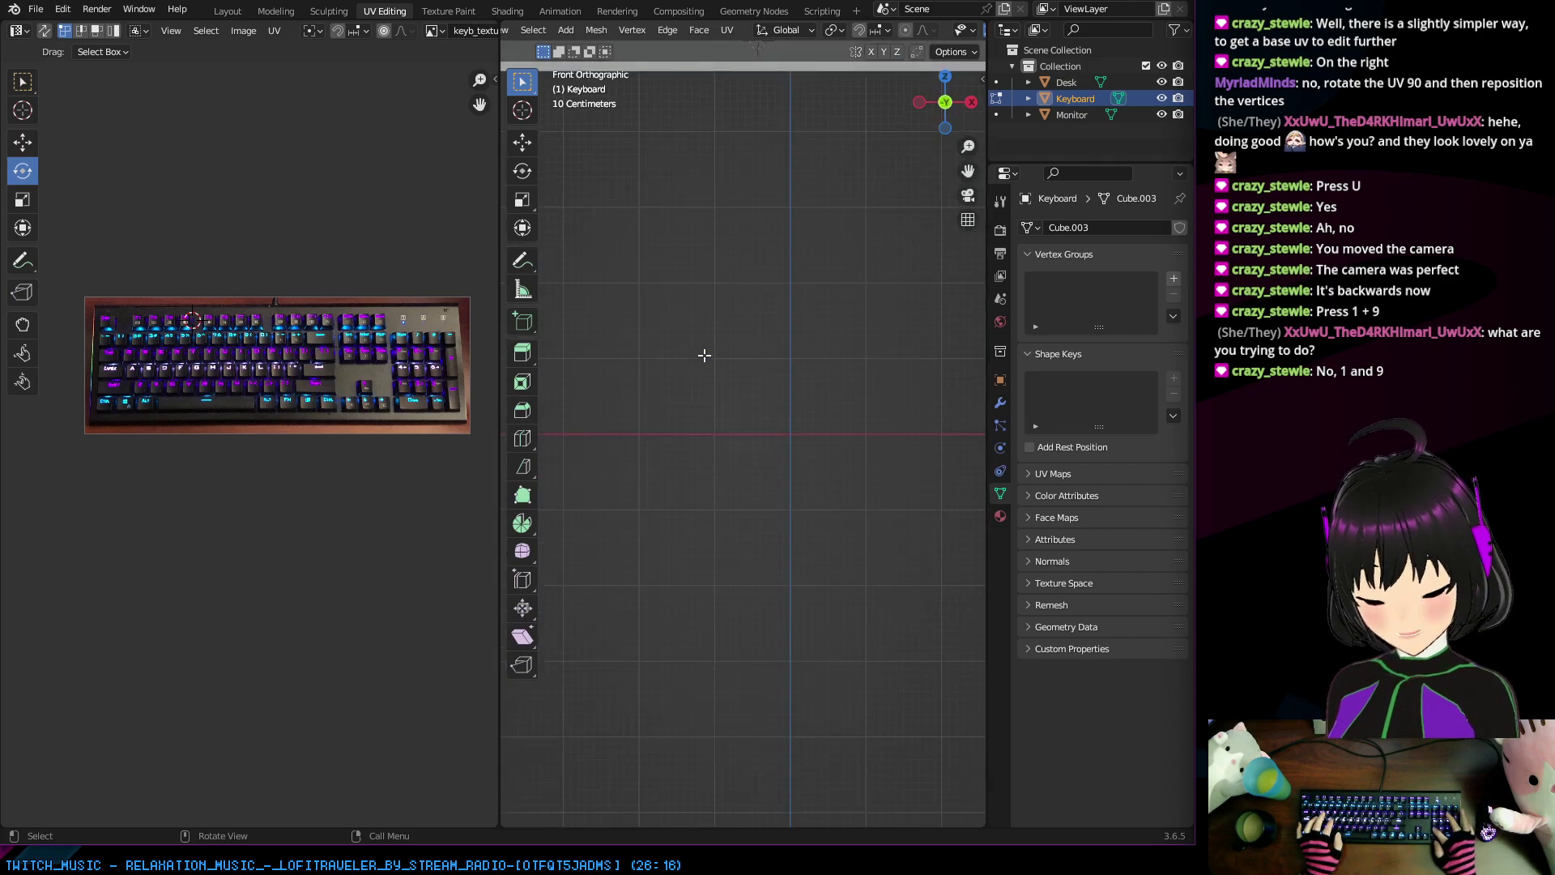
key("KP_9")
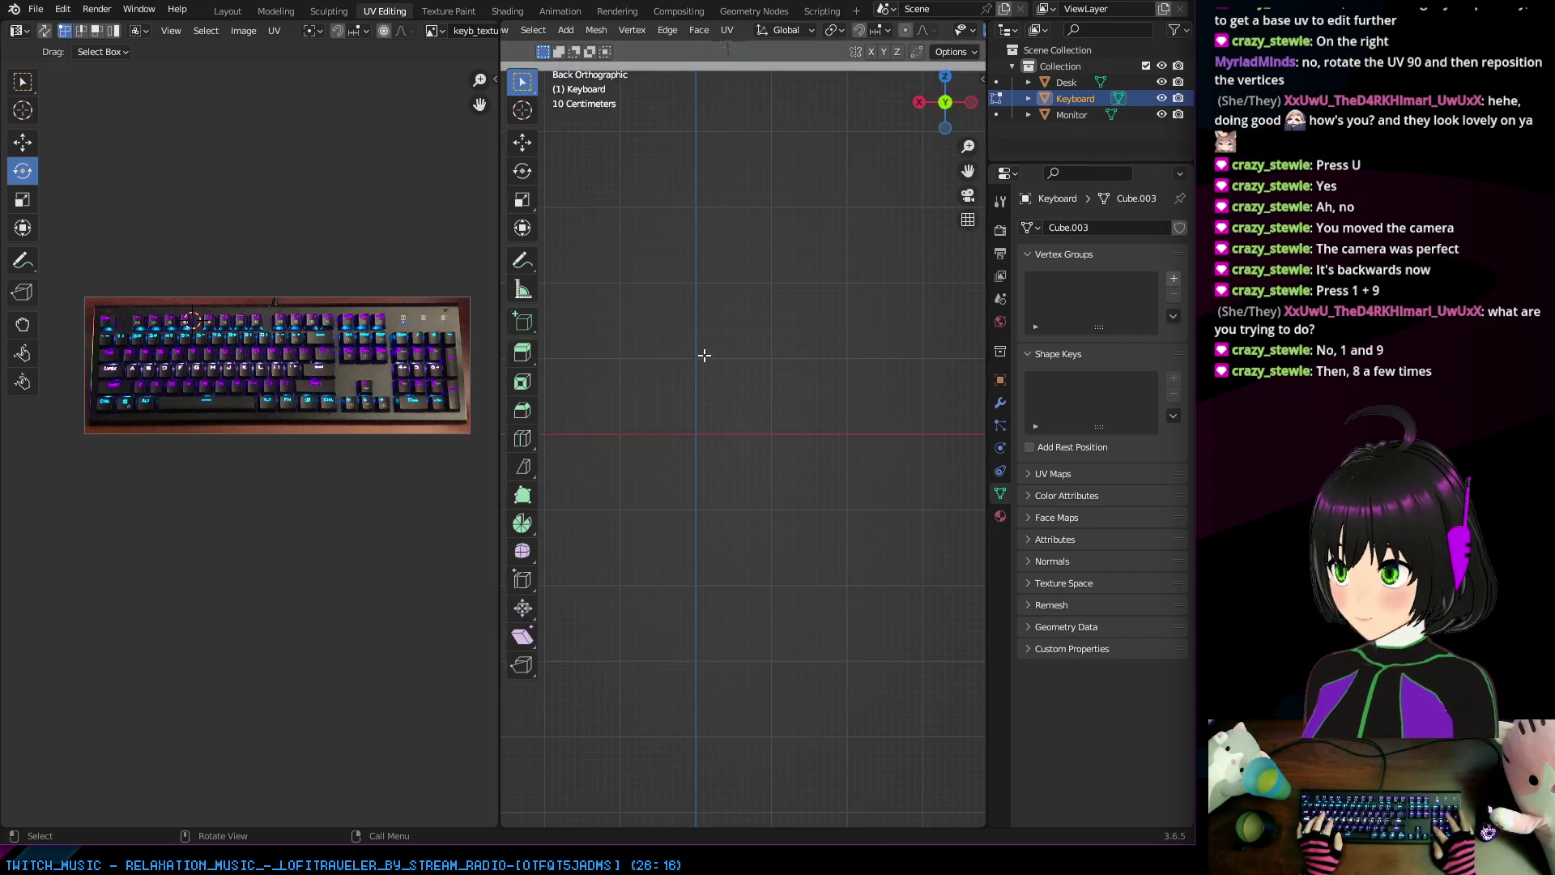
key("KP_8")
key("KP_8")
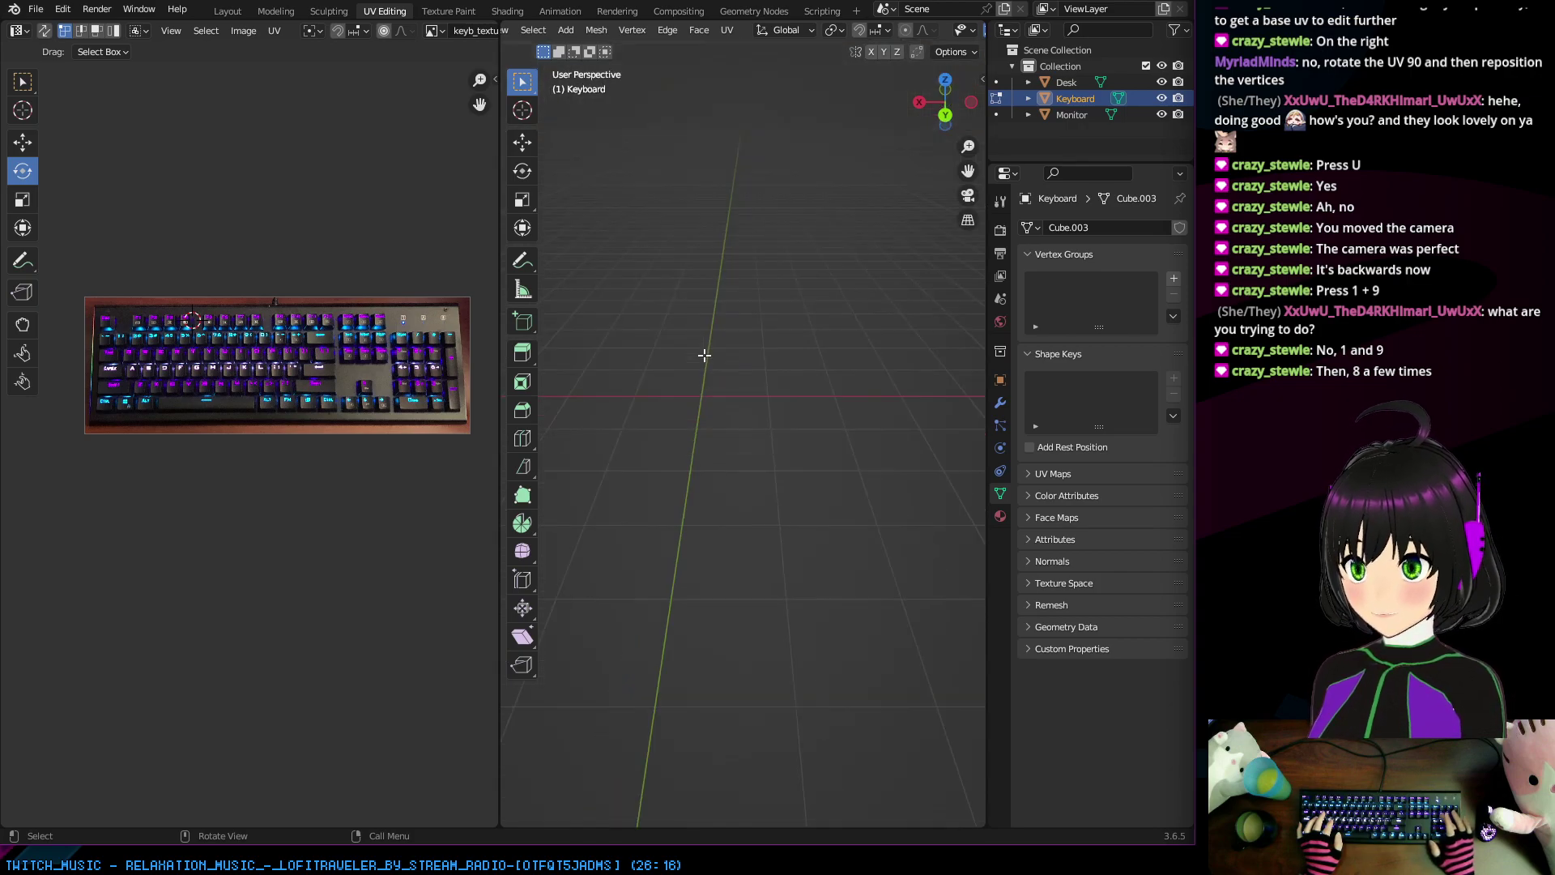
key("KP_8")
key("KP_8")
key("KP_8")
key("KP_8")
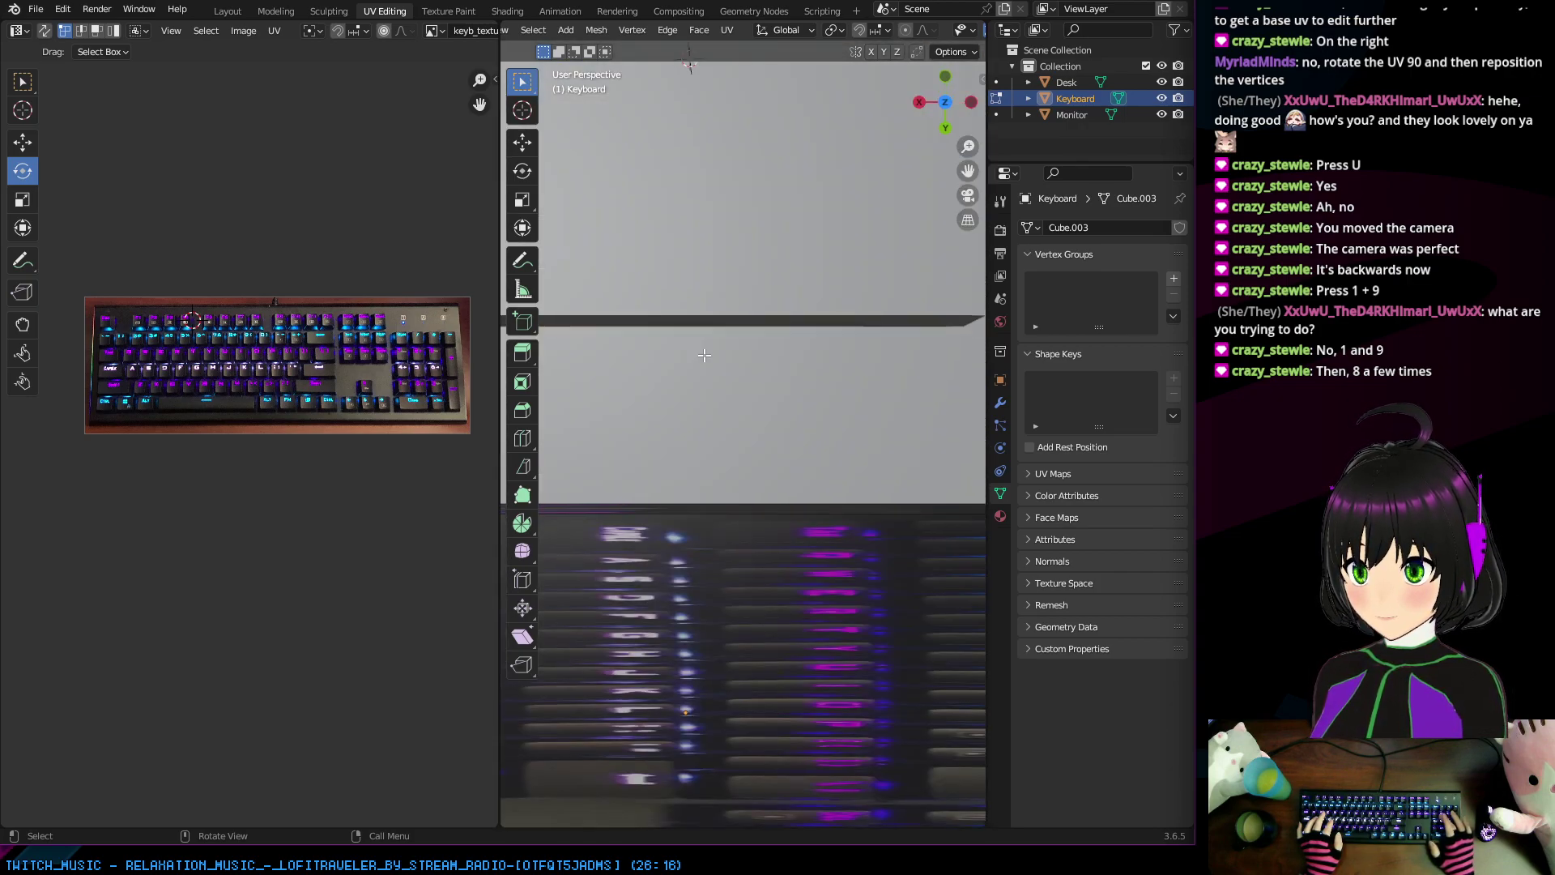
key("KP_8")
key("KP_8")
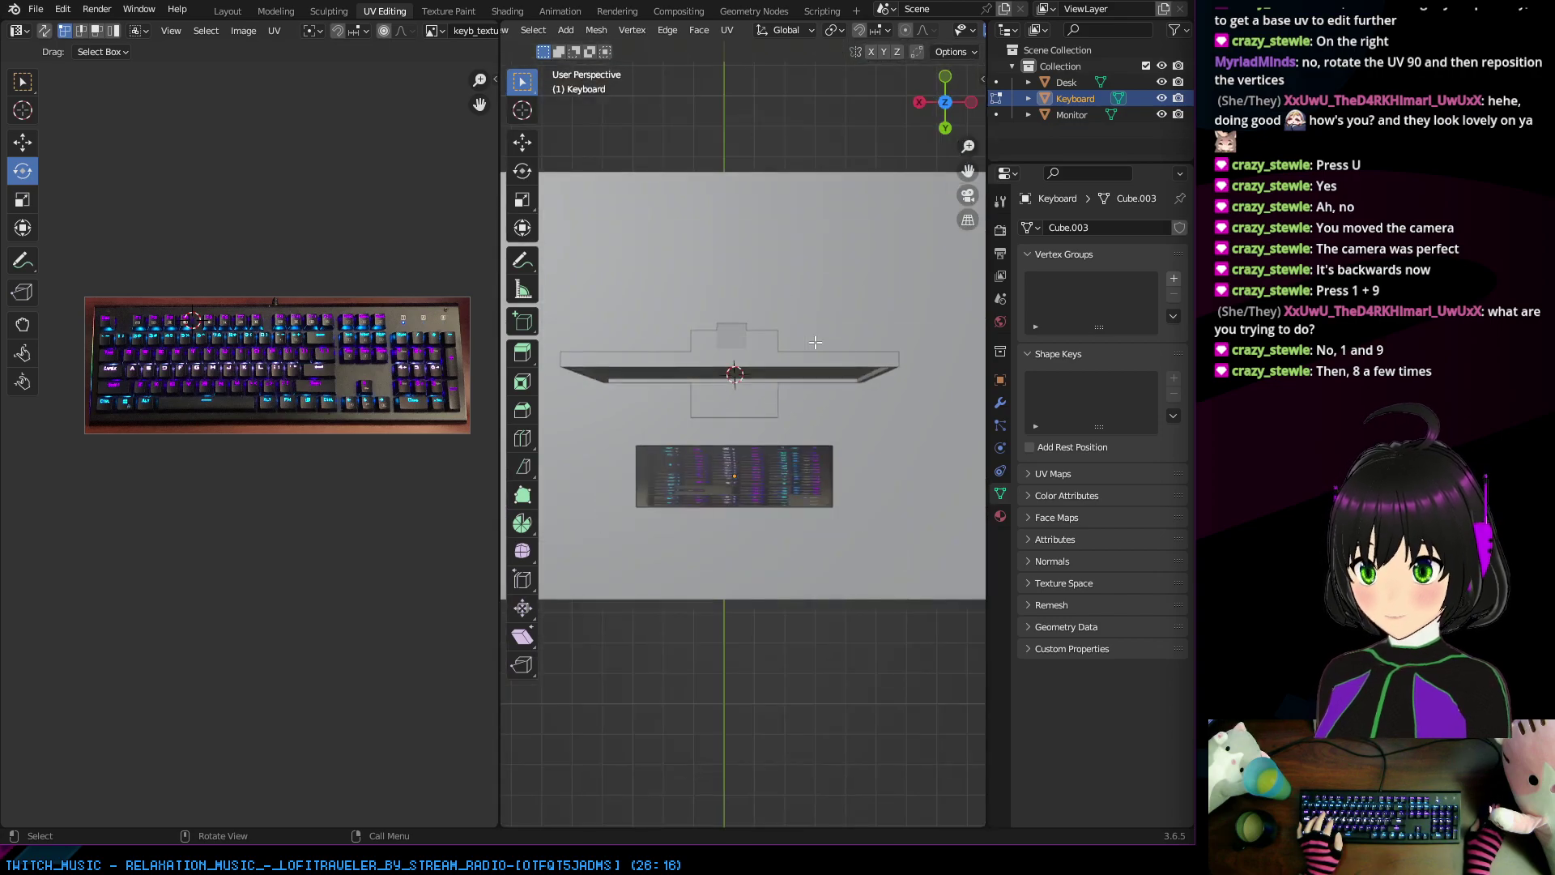
key("KP_8")
key("KP_8")
key("KP_8")
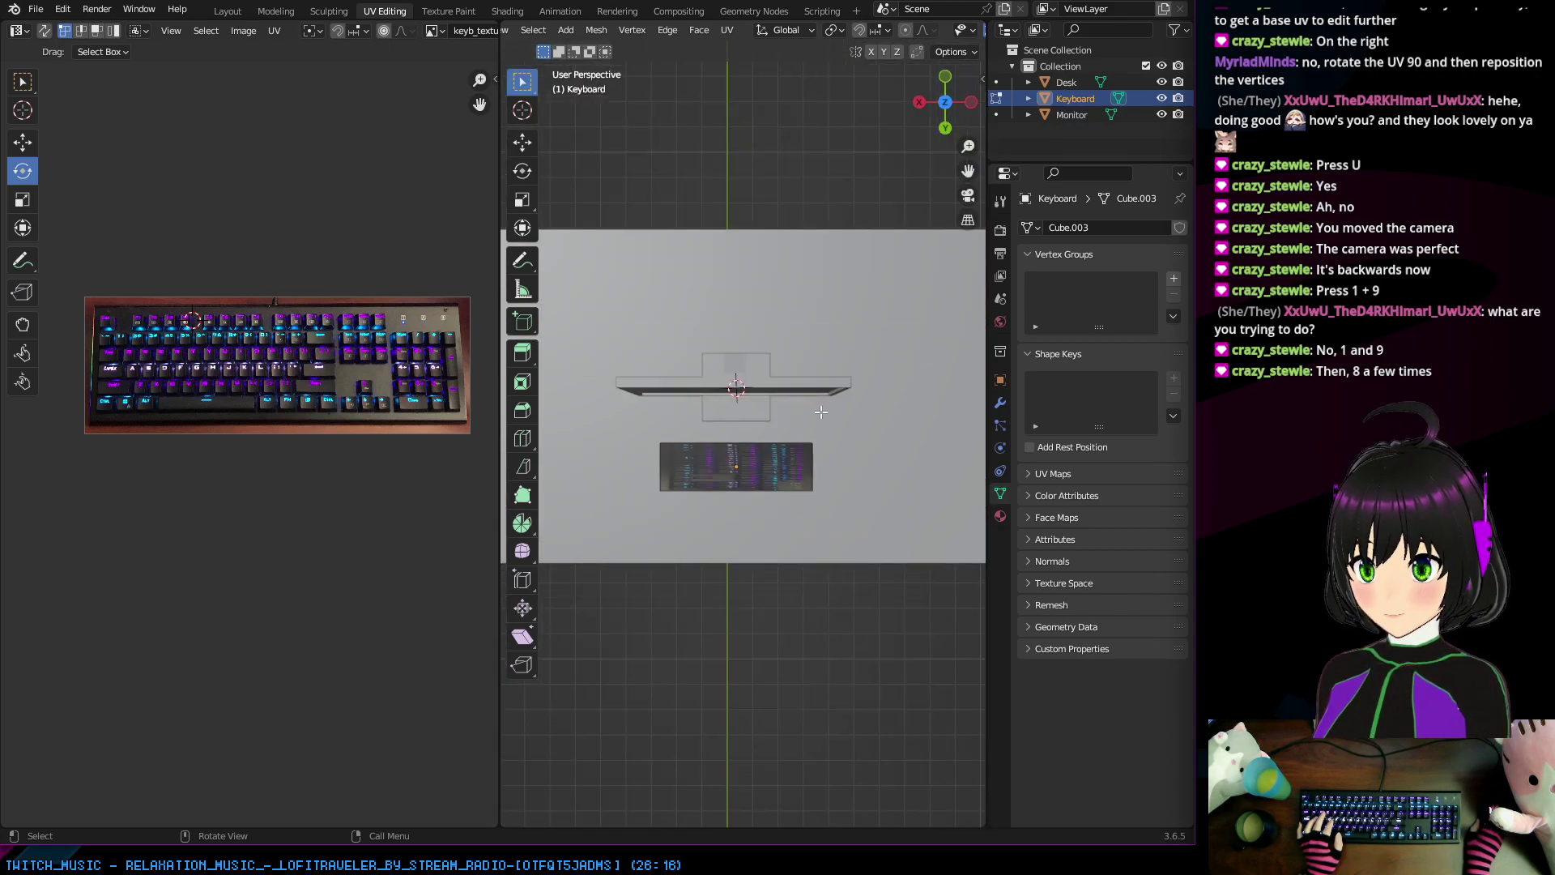
key("KP_8")
key("KP_8")
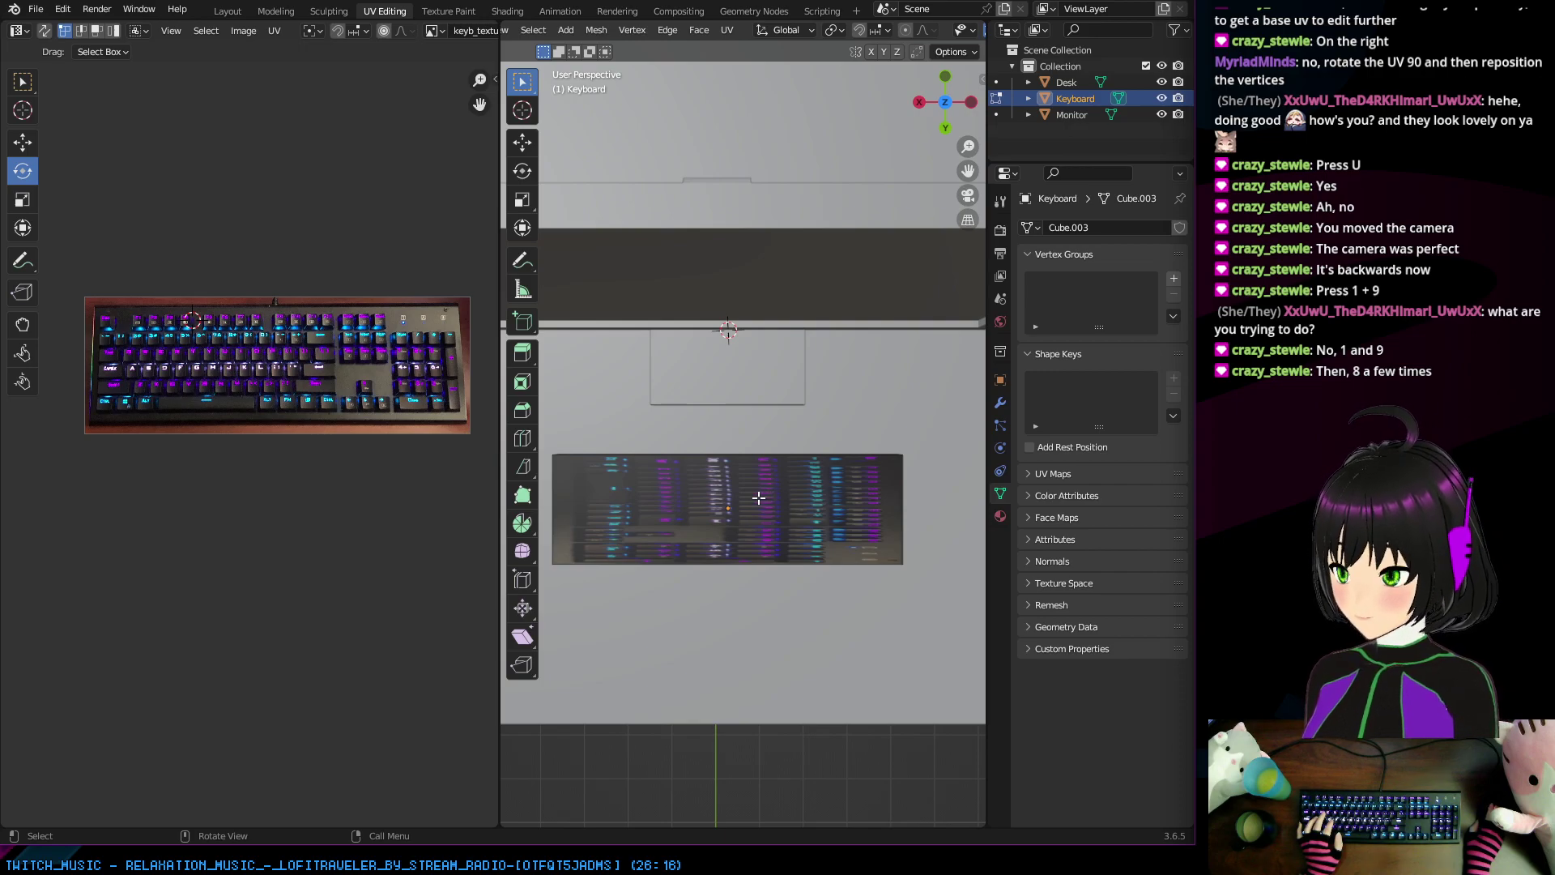
middle_click_drag(751, 501, 751, 500)
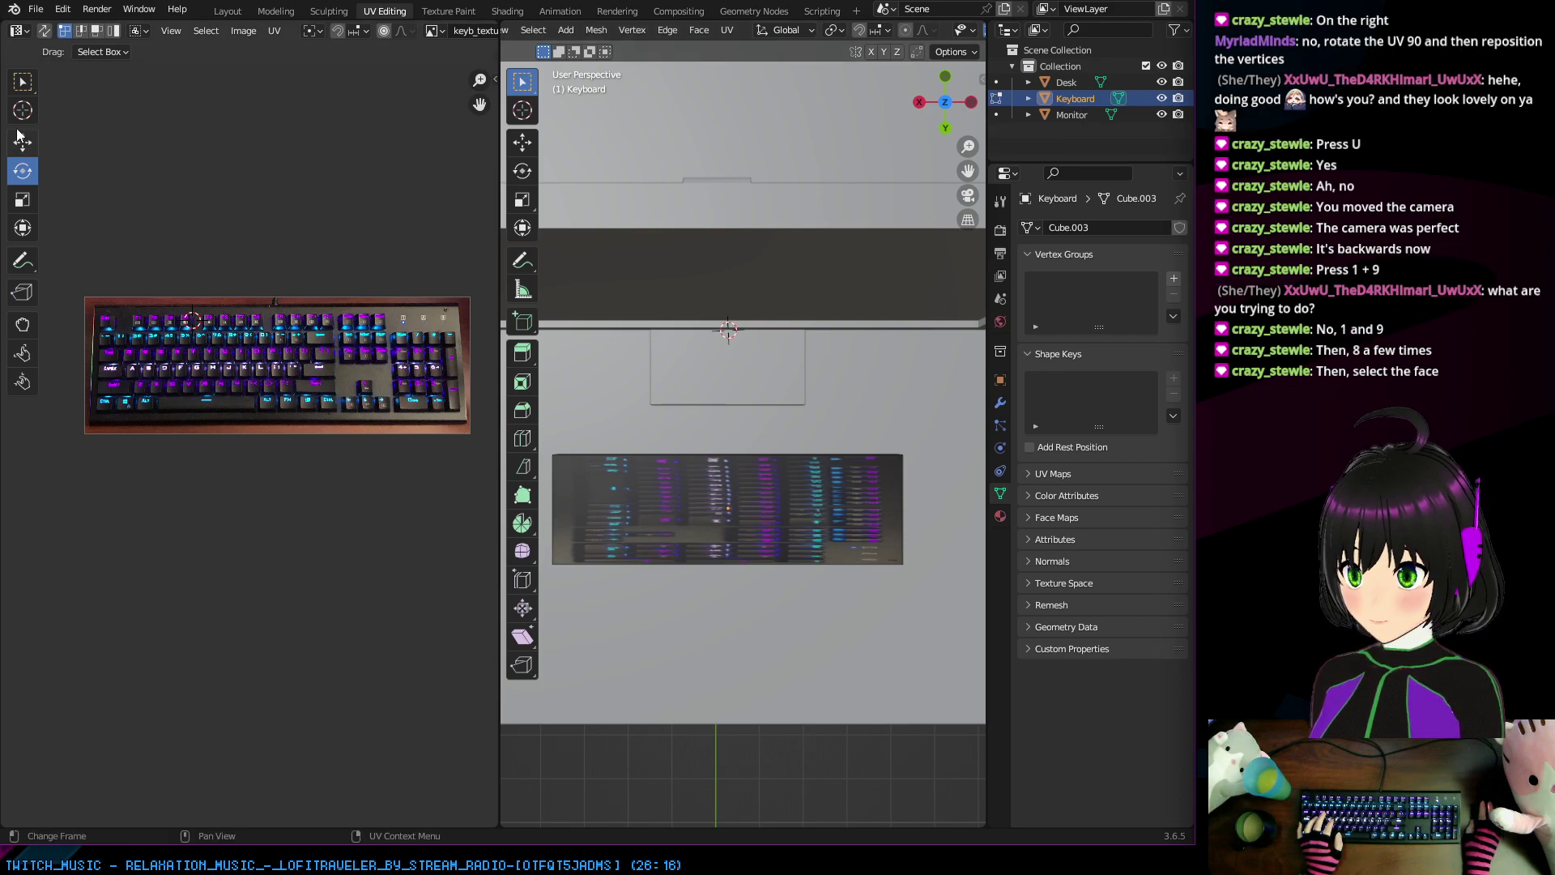
Step: Select the keyboard's top face, align the view above it, and apply Project from View (Bounds)
left_click(22, 84)
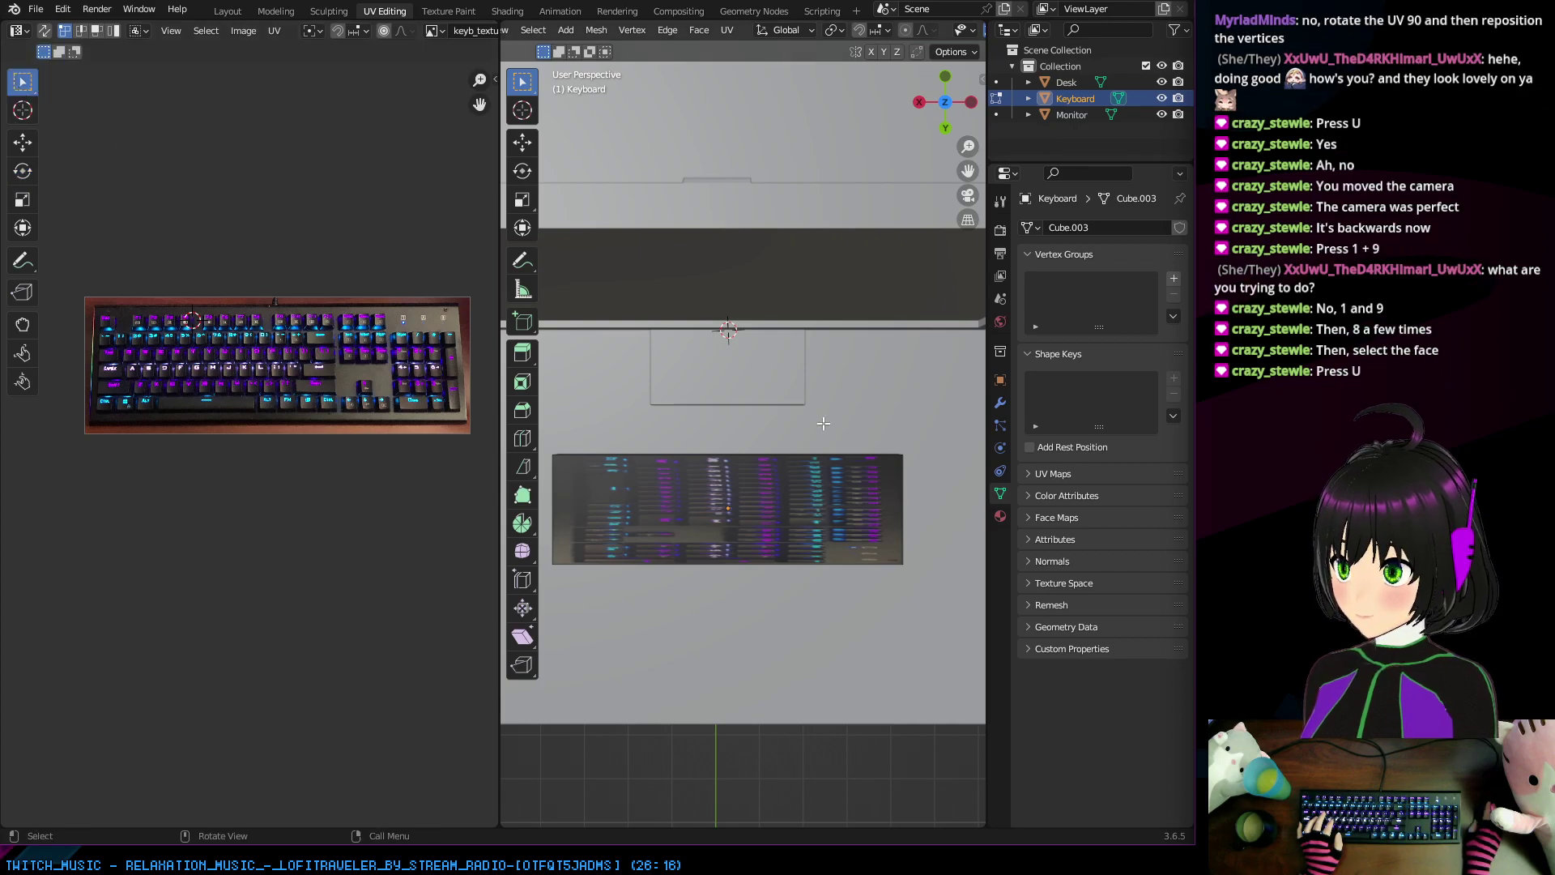
middle_click_drag(762, 502, 791, 352)
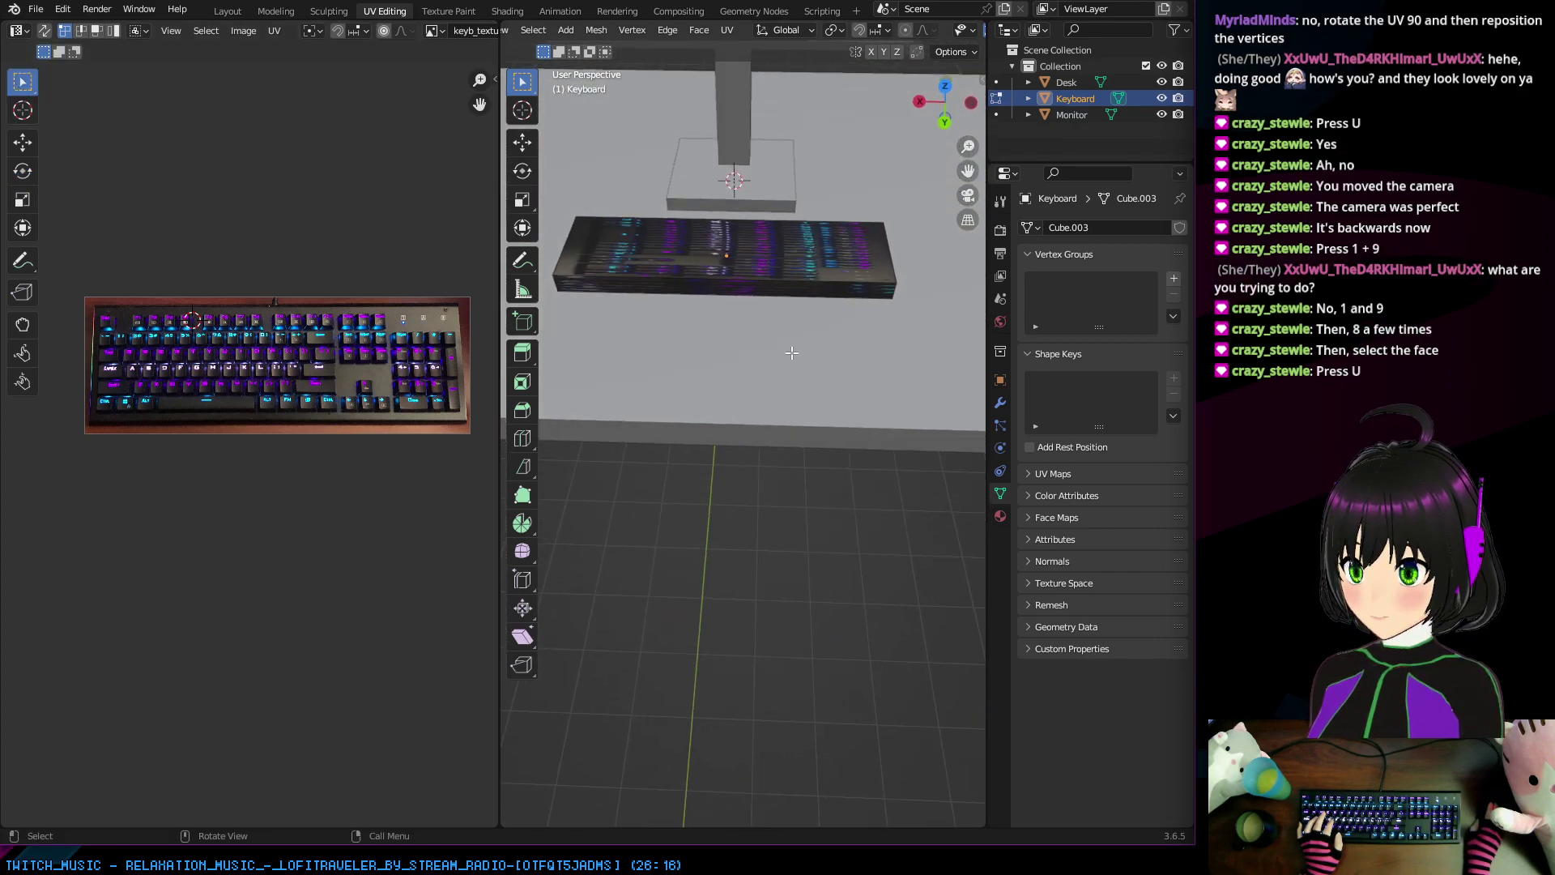
left_click(889, 243, "ctrl")
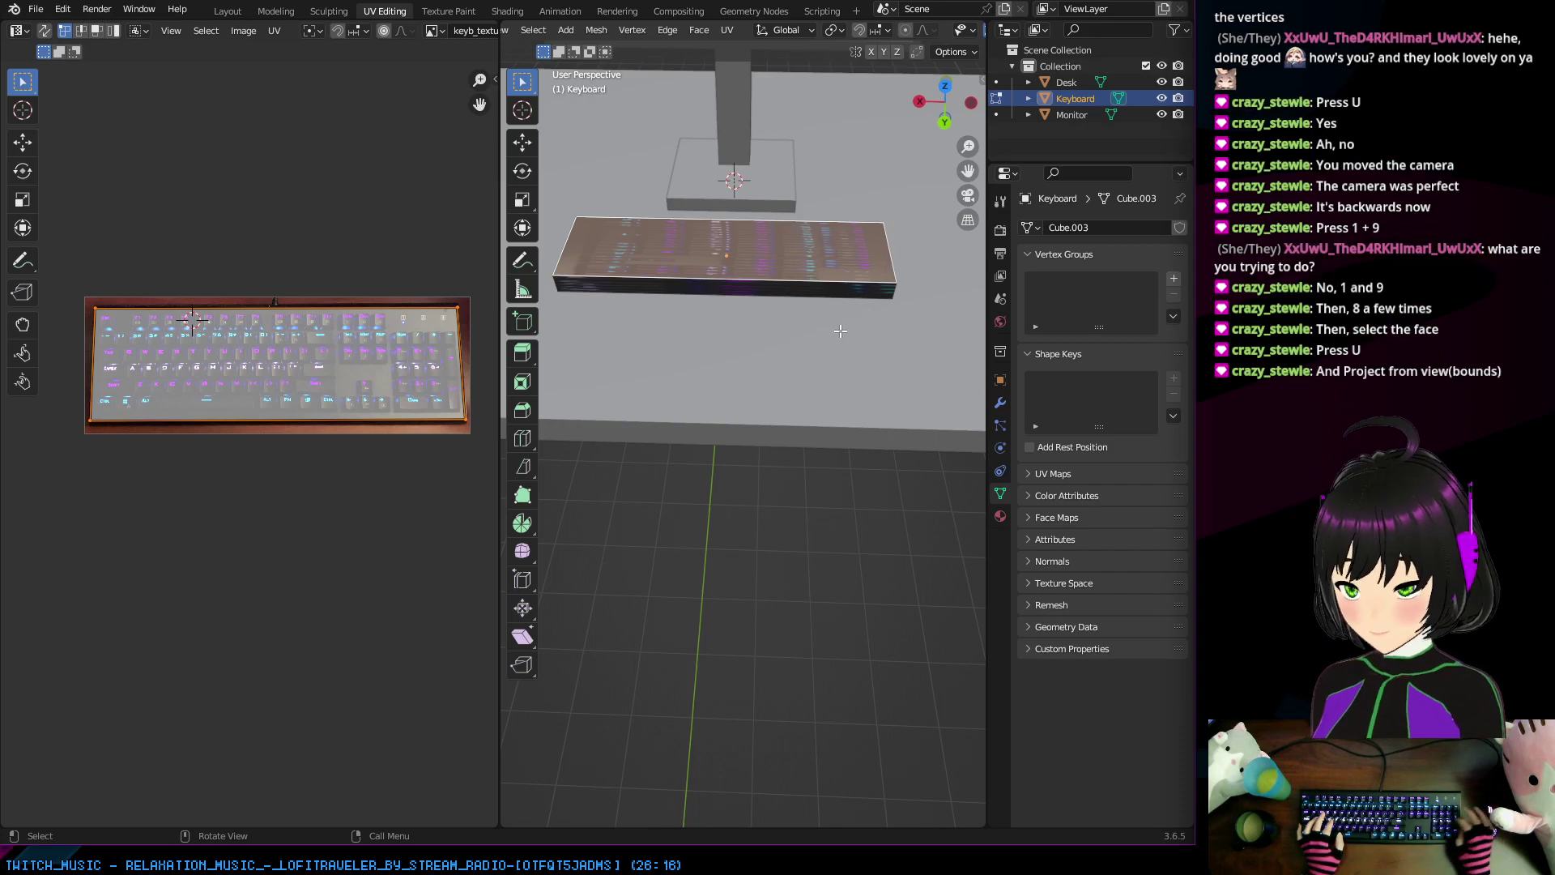
key("KP_1")
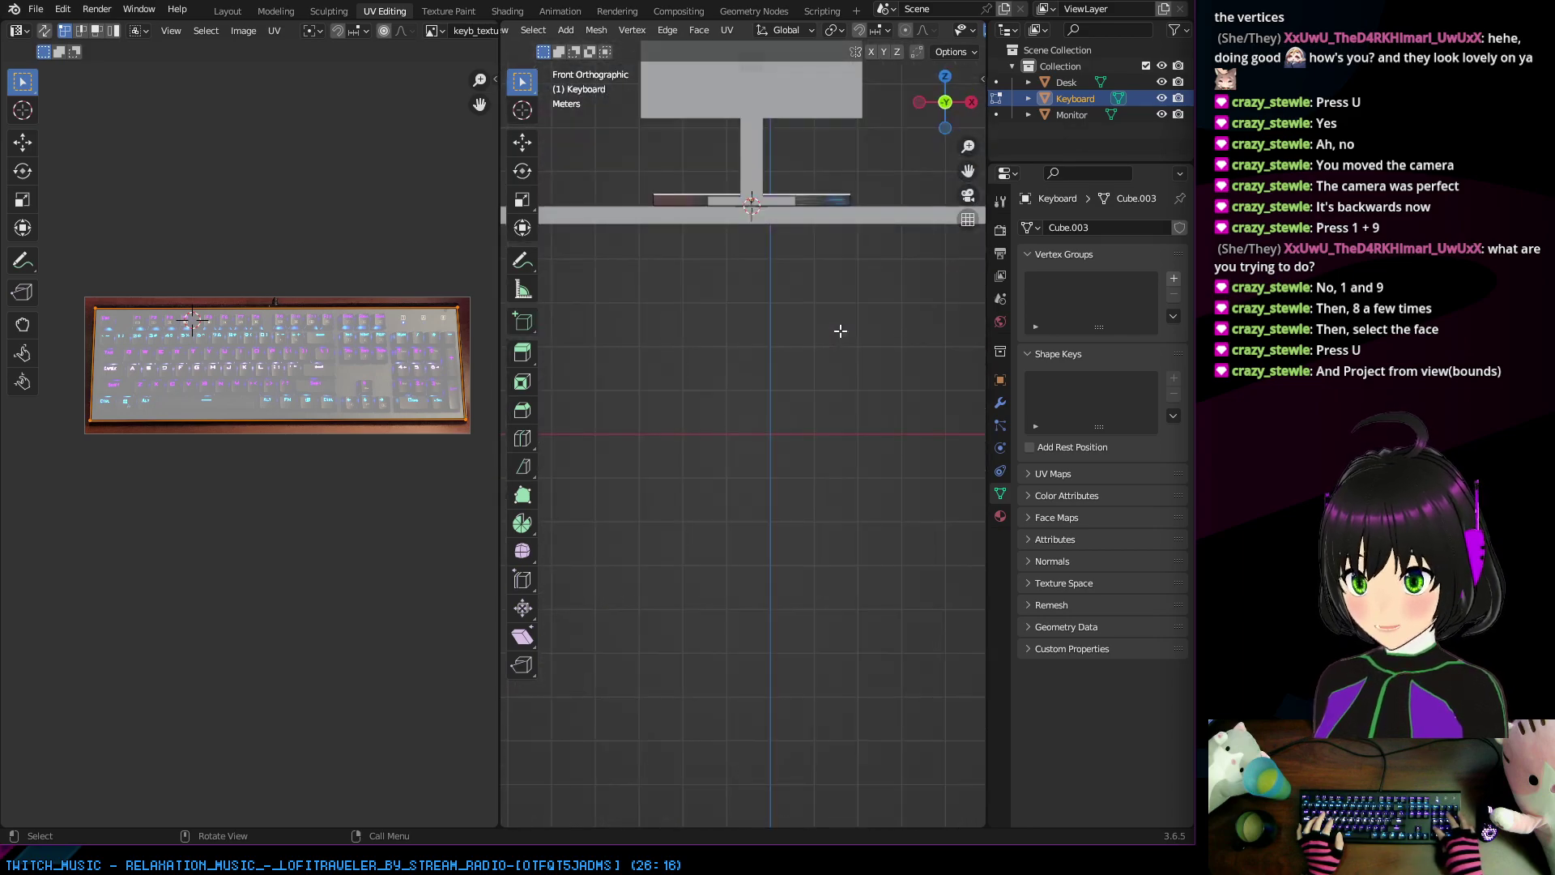
key("KP_9")
key("KP_8")
key("KP_8")
key("KP_8")
key("KP_8")
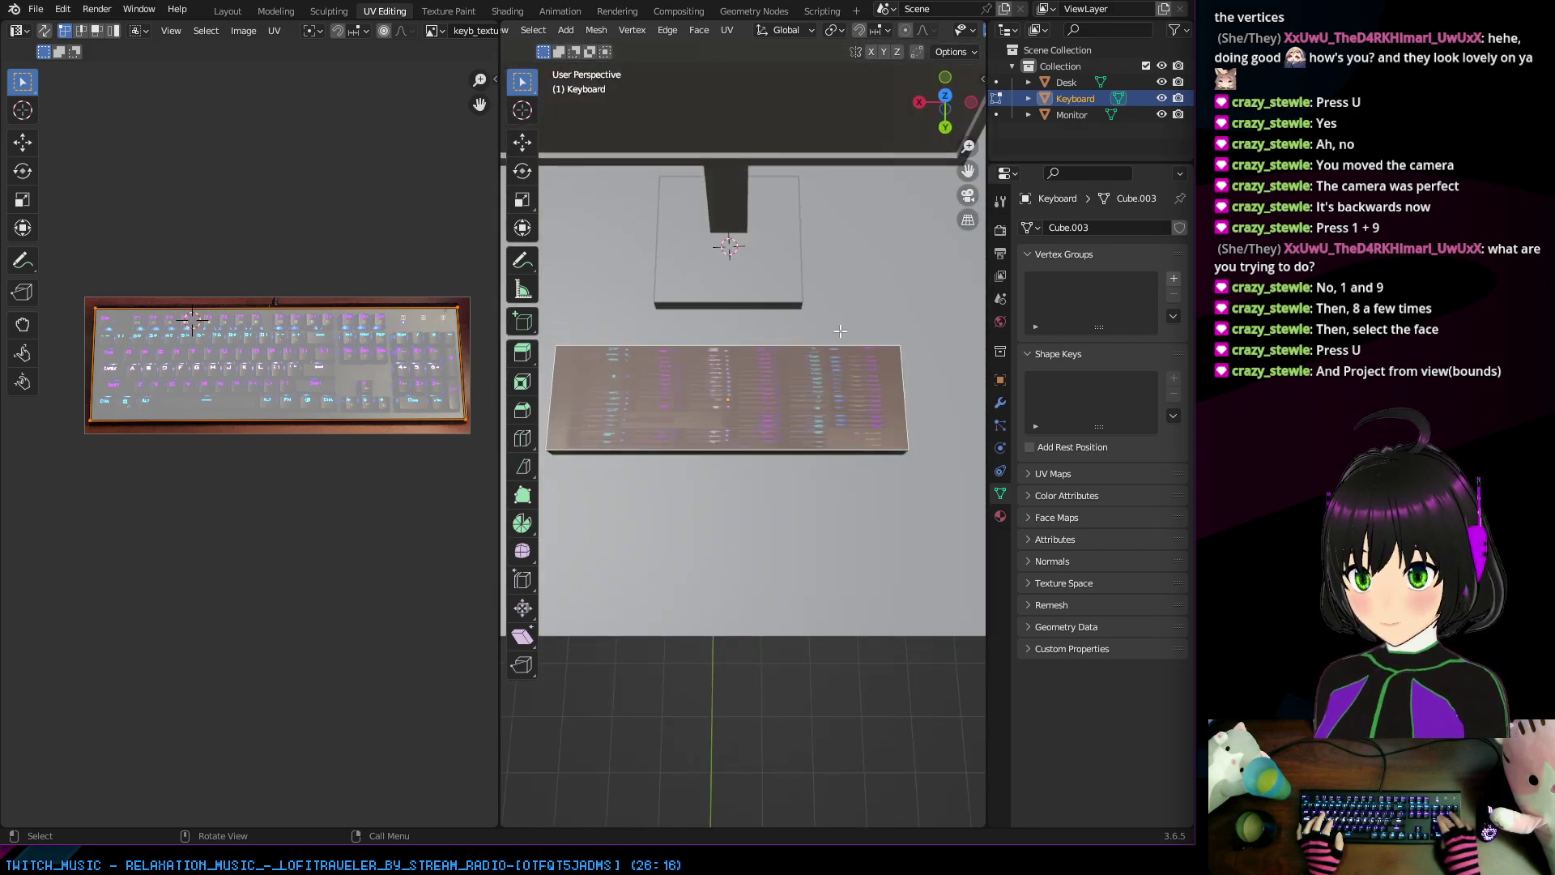
key("KP_8")
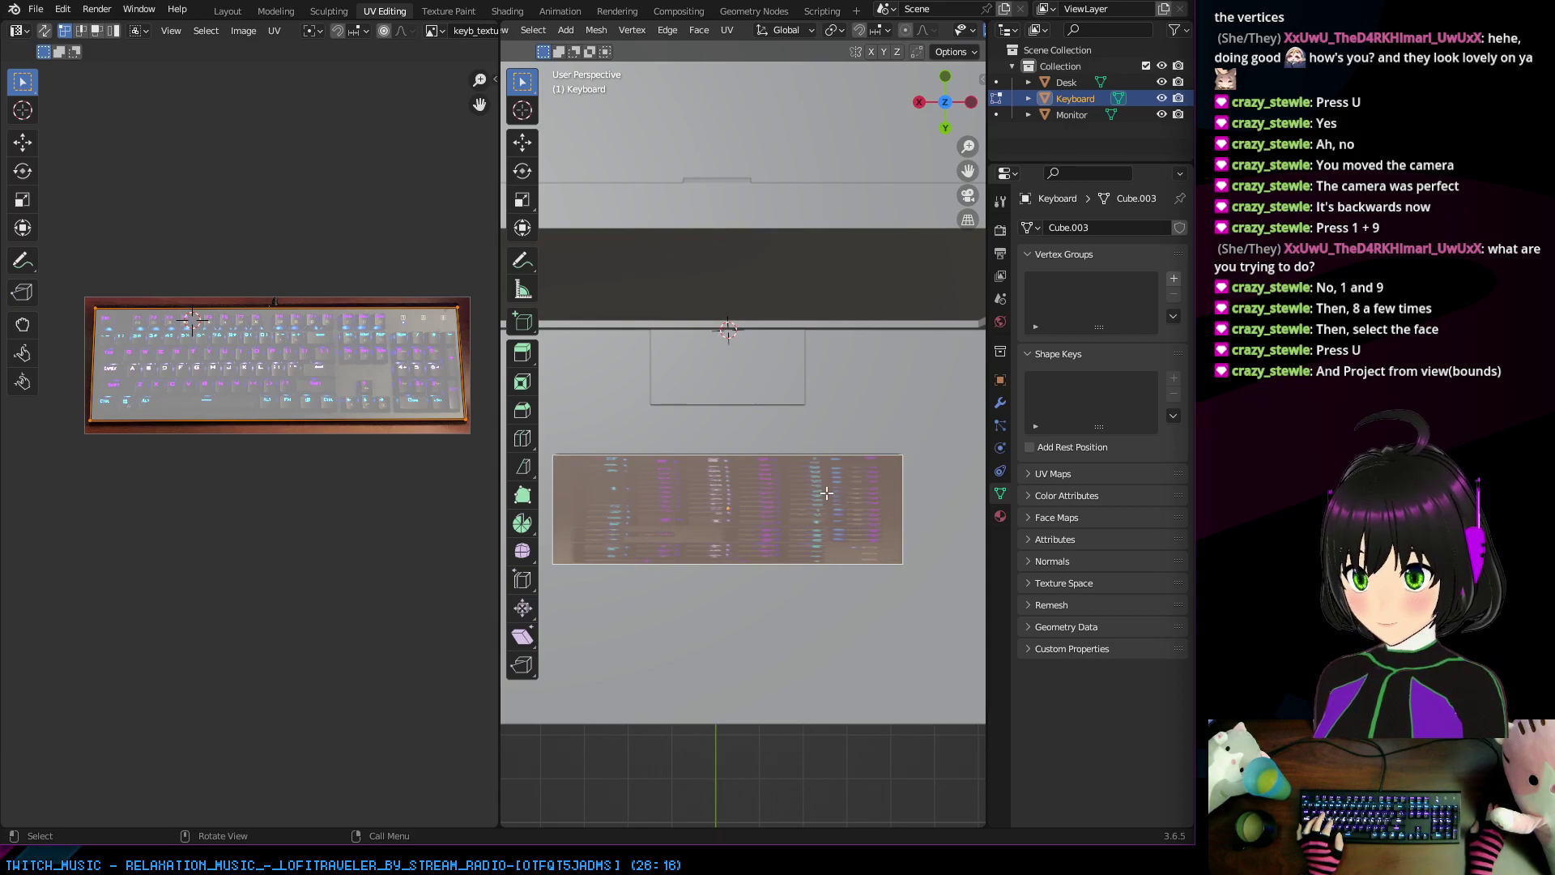
key("u")
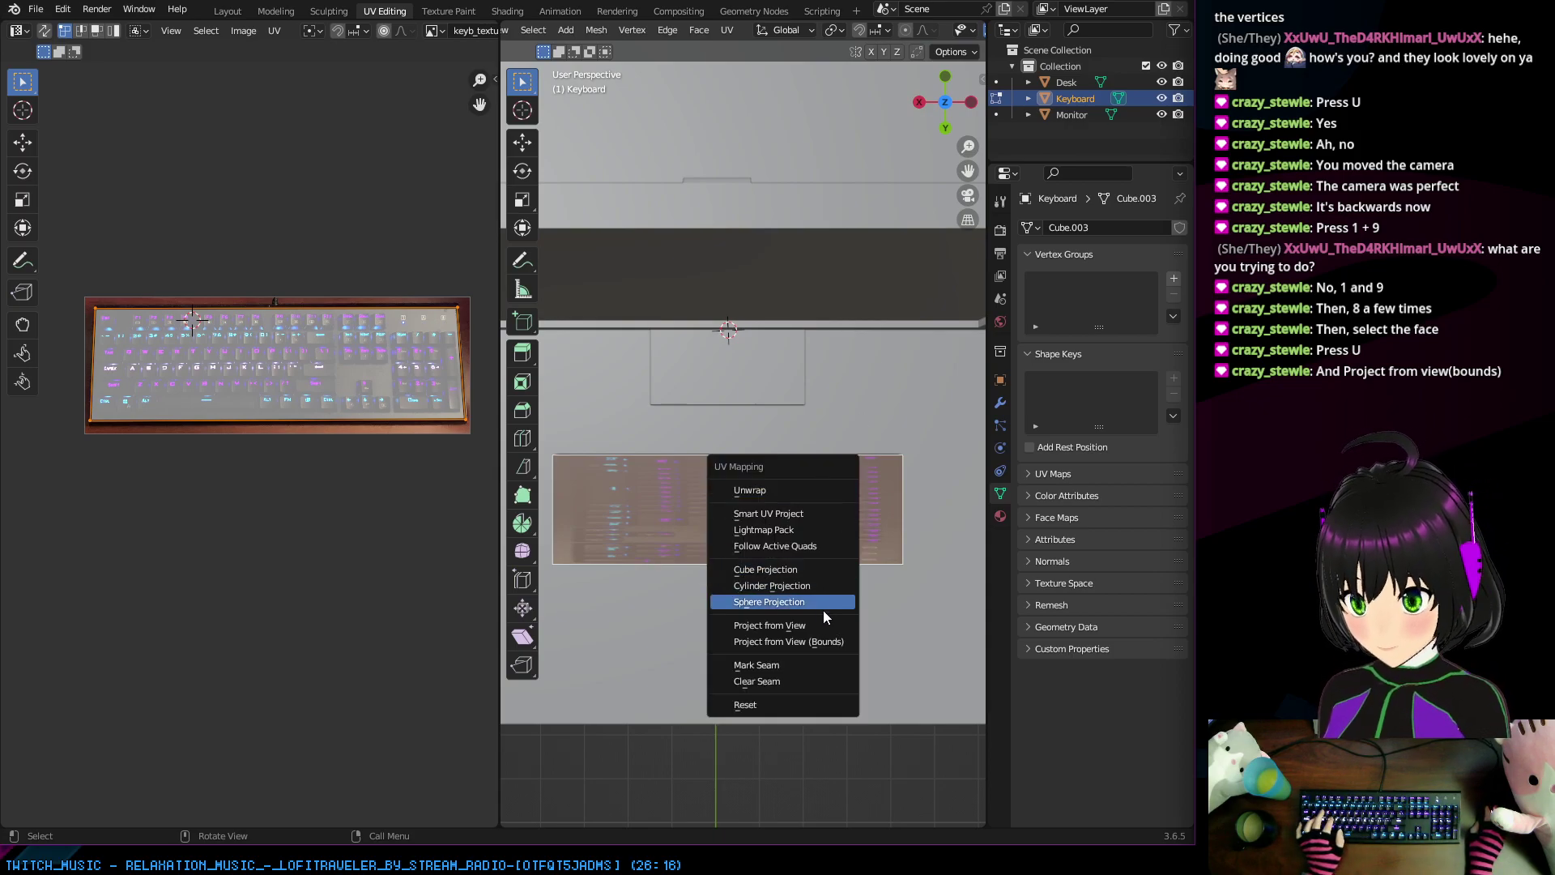
left_click(808, 643)
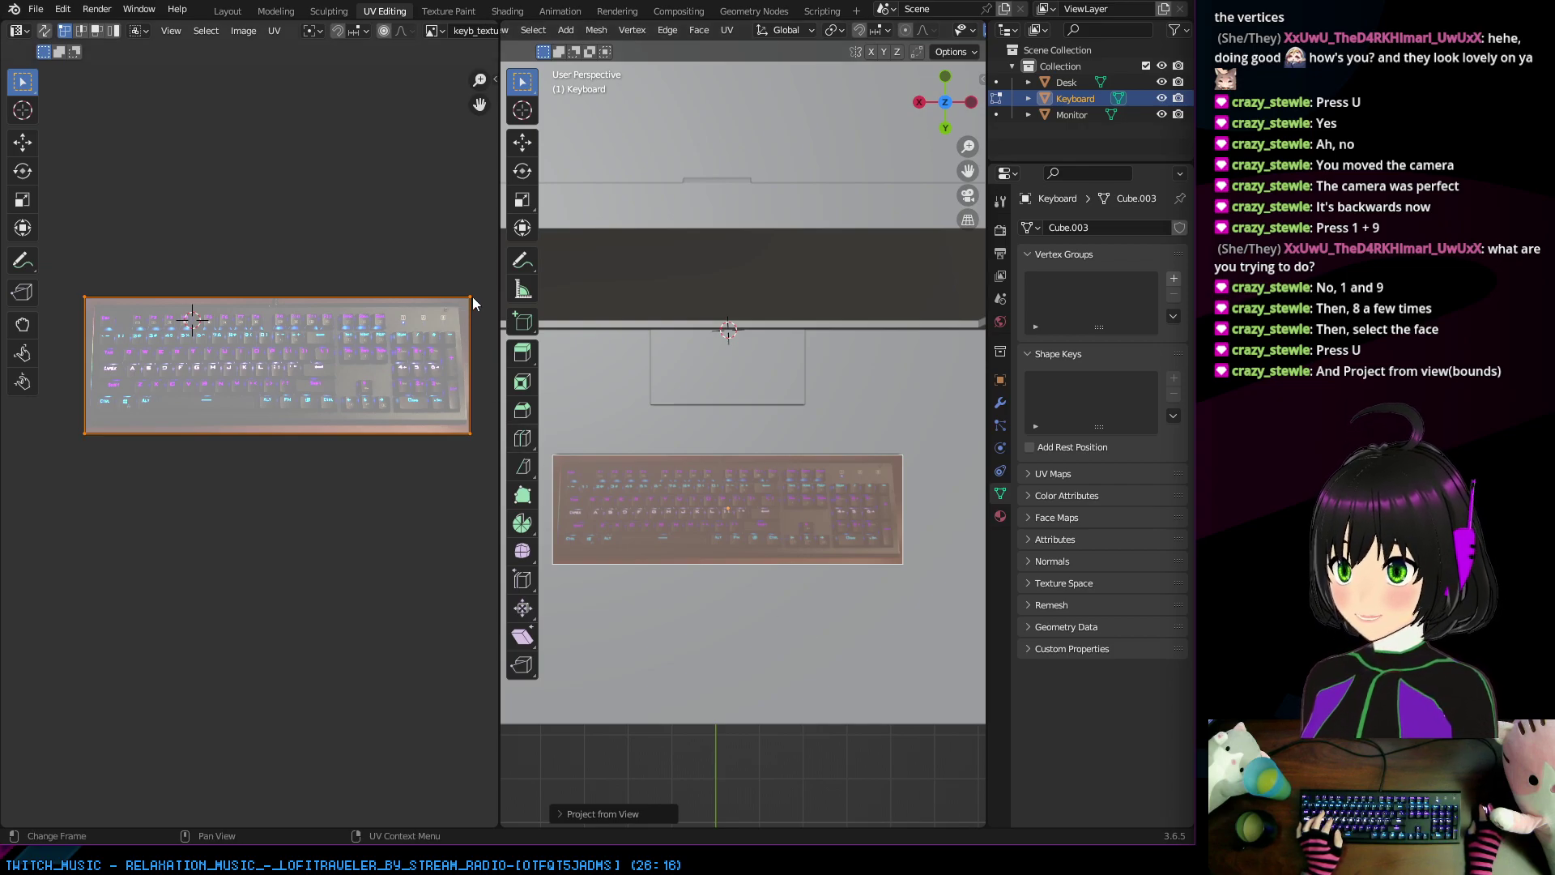
Step: Drag the UV island's top-right and bottom-right corners onto the keyboard's right corners in the photo
key("shift+space")
key("g")
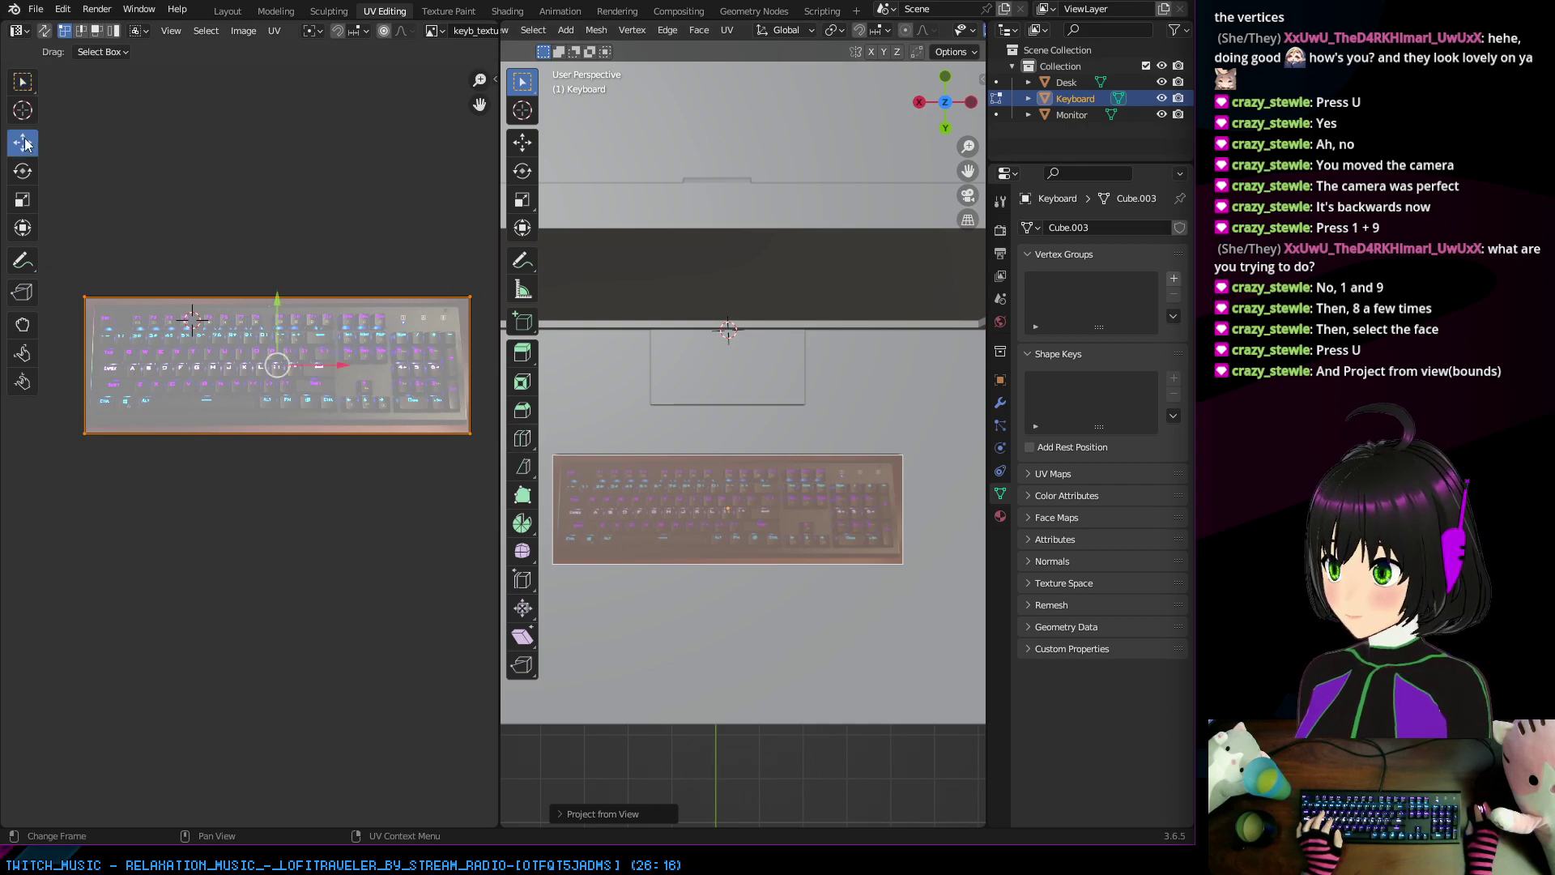
left_click(468, 296)
left_click_drag(468, 297, 451, 310)
scroll(451, 310, "up", 5)
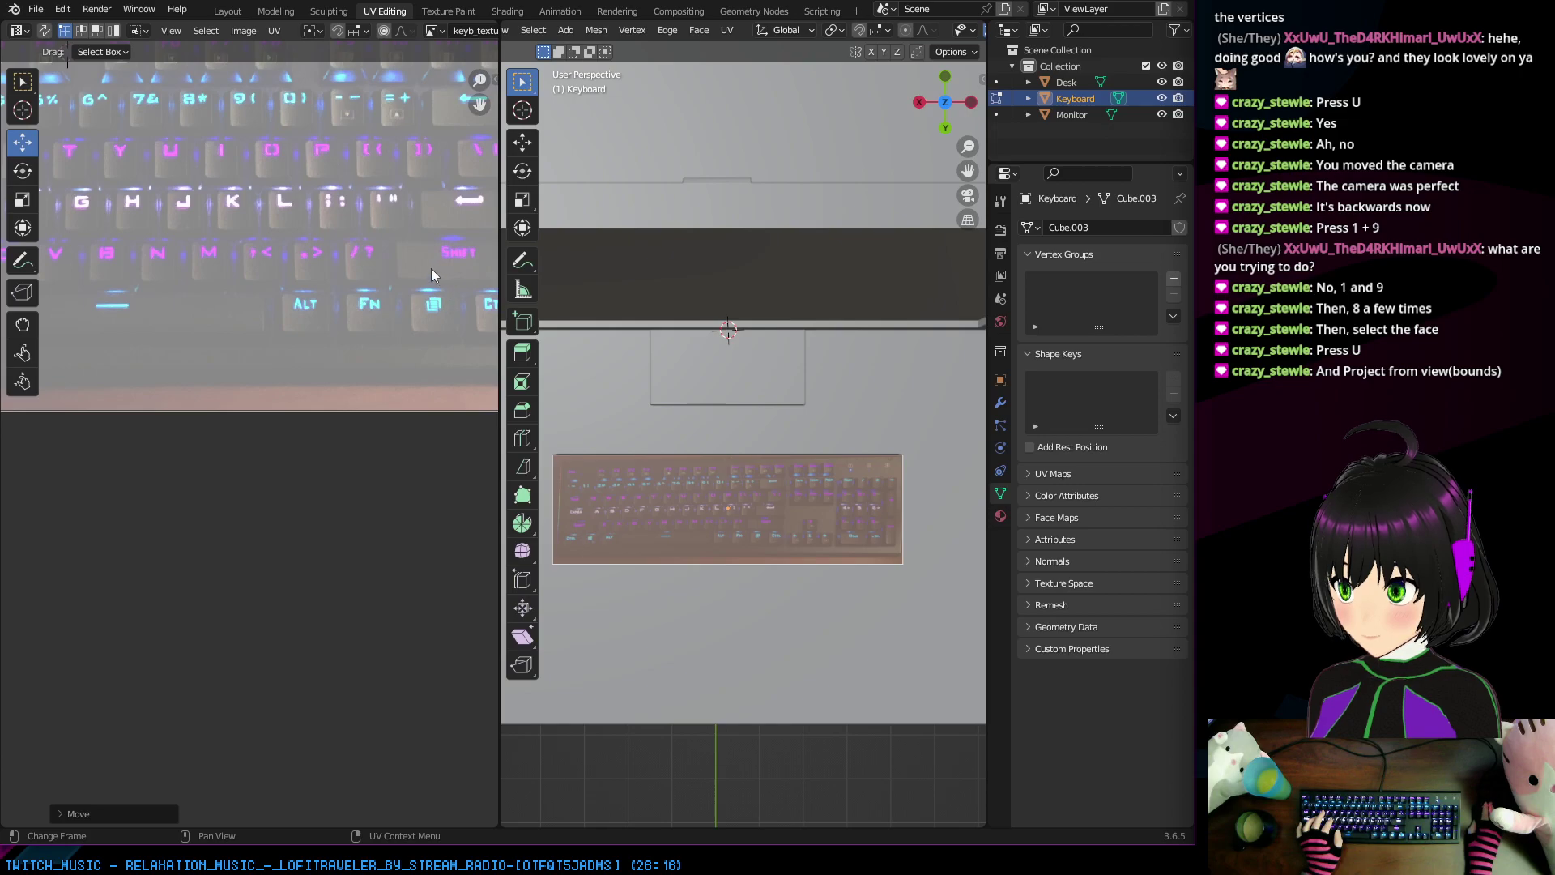
middle_click_drag(432, 275, 211, 567)
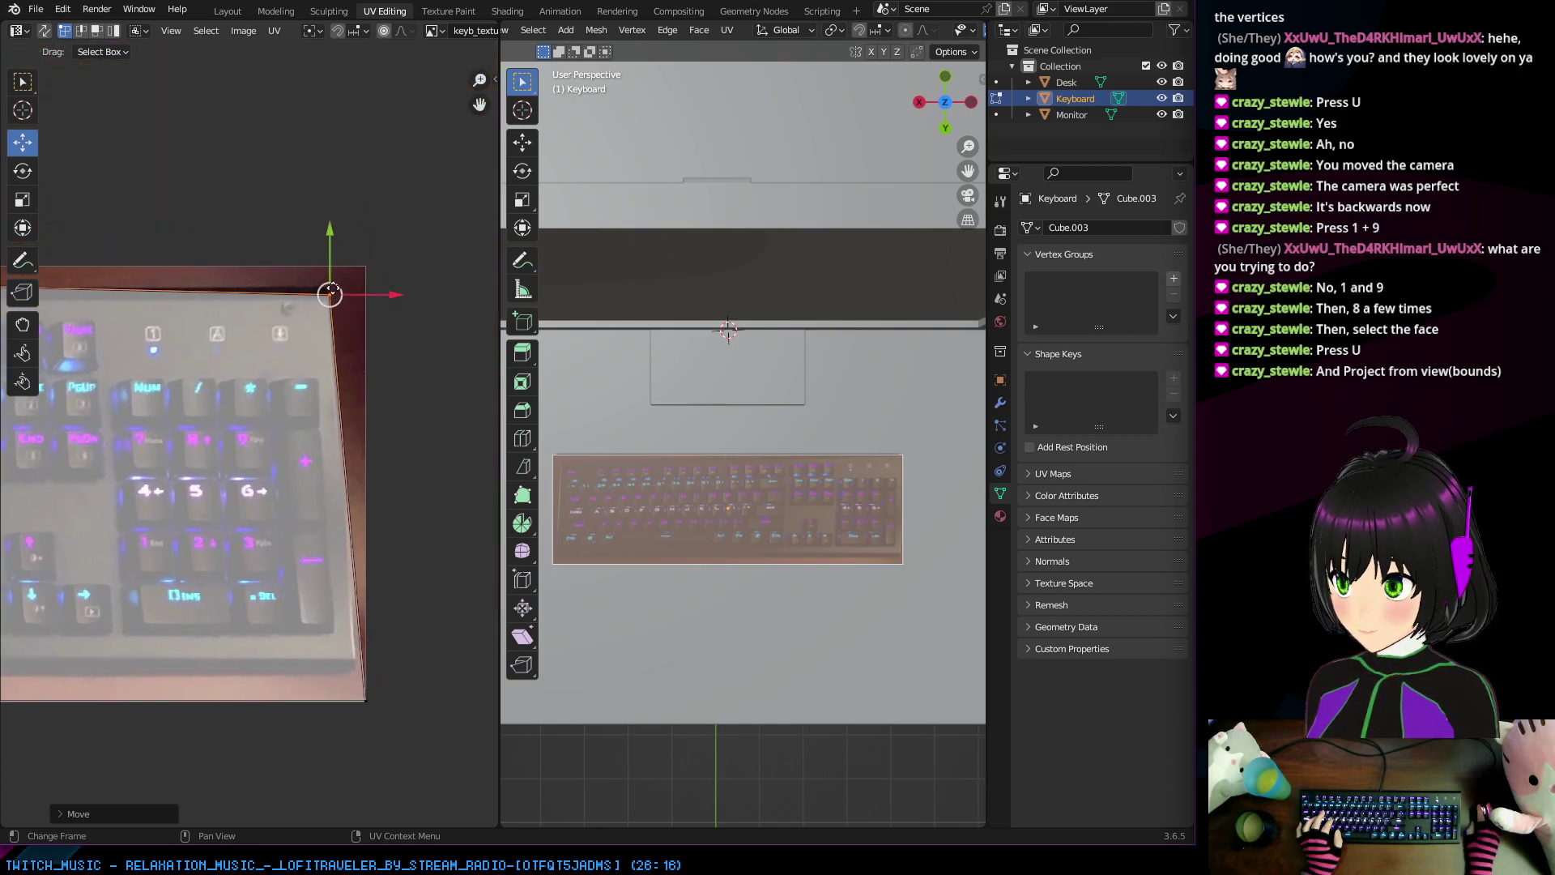
left_click_drag(328, 296, 350, 673)
left_click(358, 700)
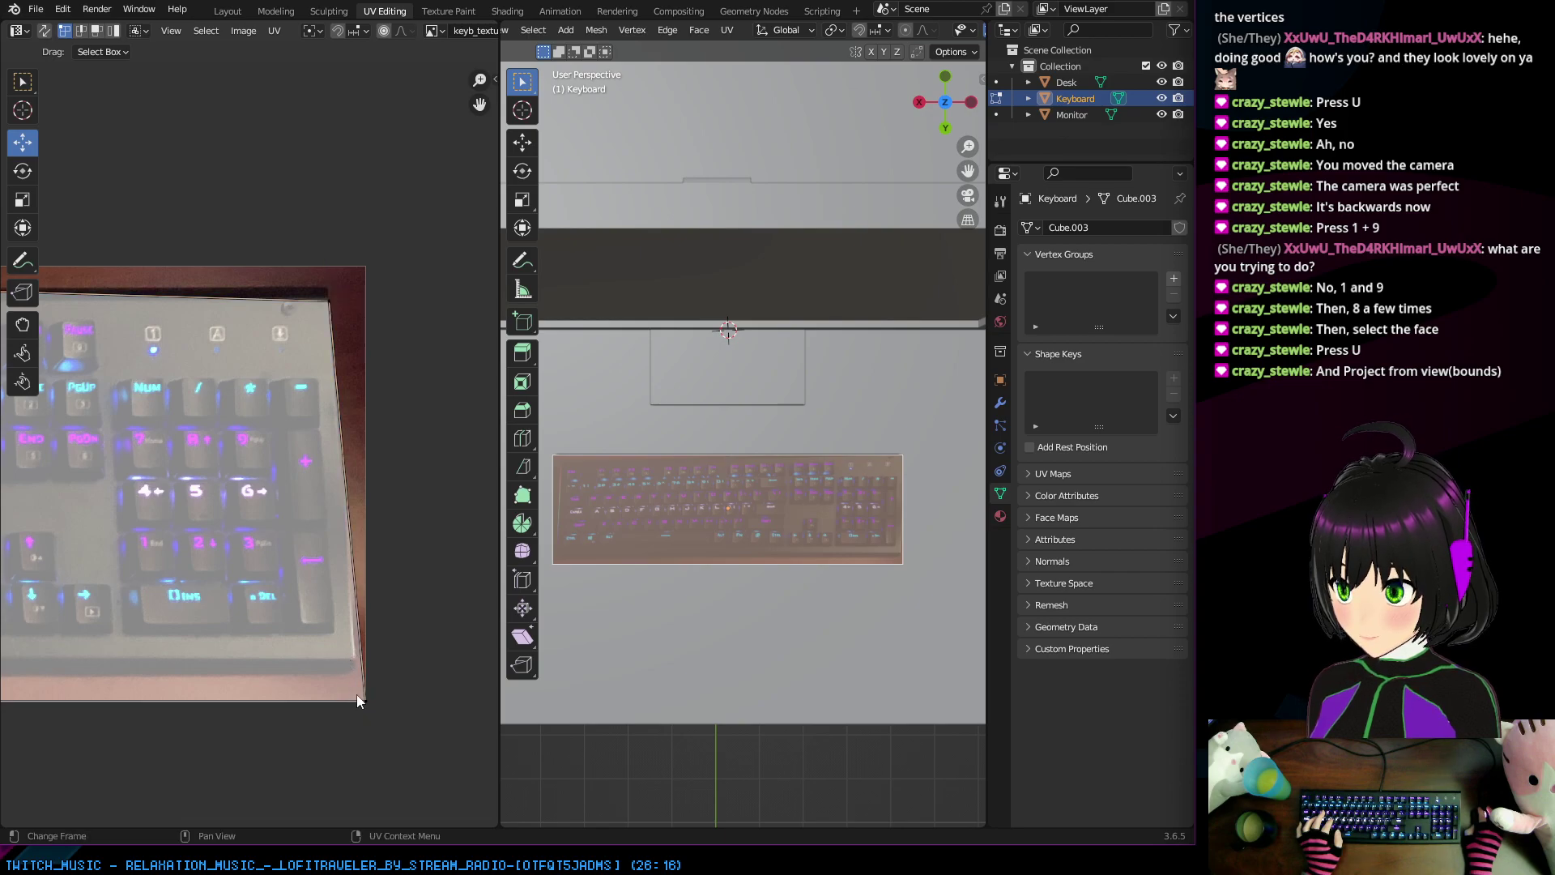
left_click(362, 699)
left_click_drag(362, 700, 352, 654)
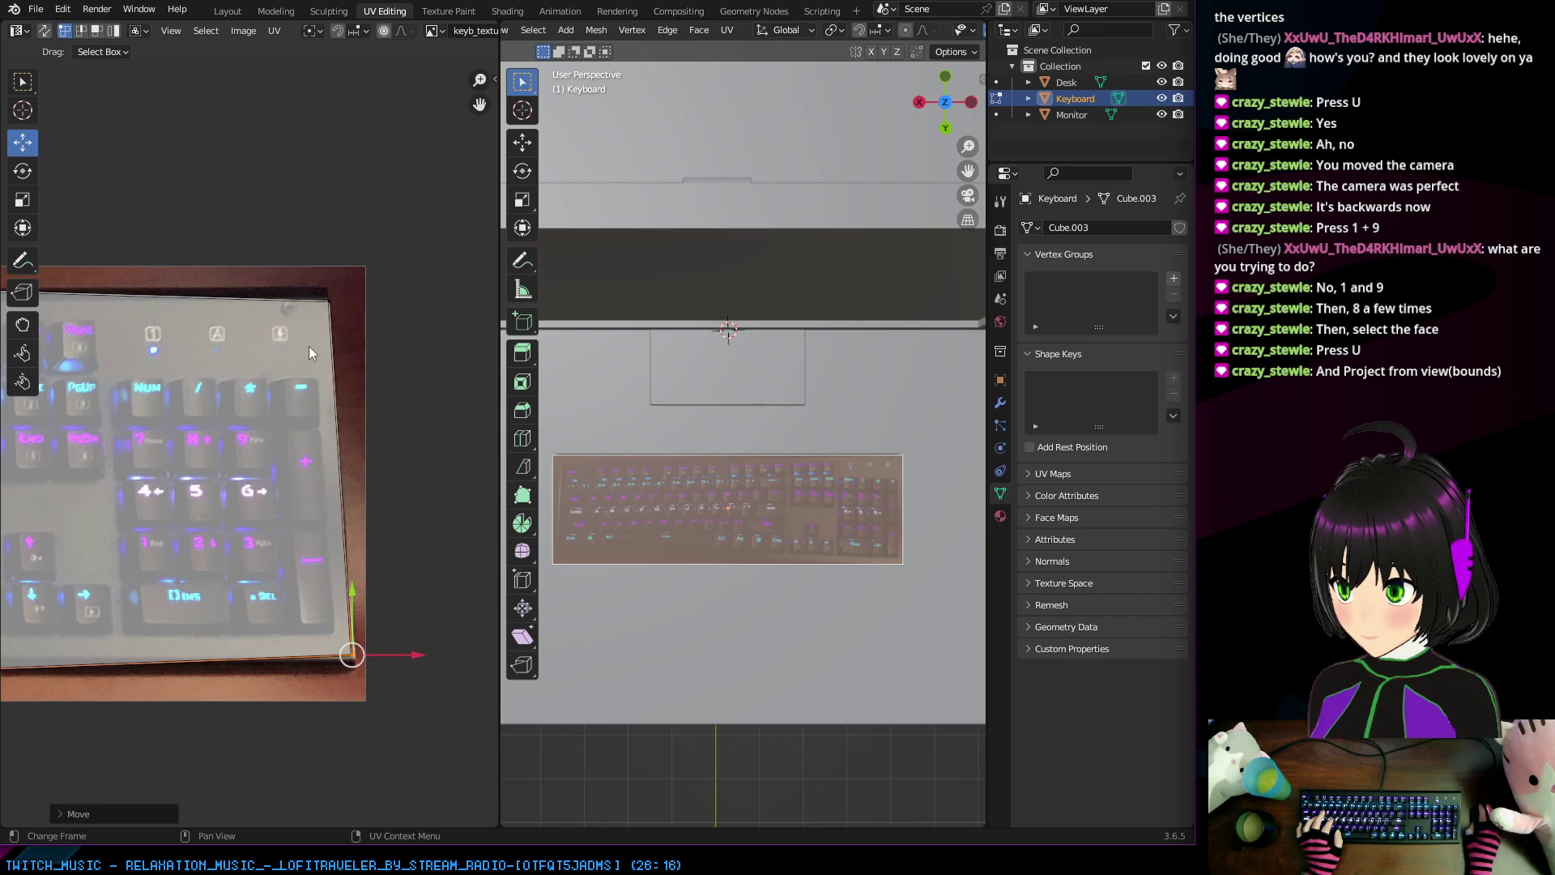
left_click(335, 299)
left_click_drag(334, 298, 324, 302)
Step: Move the top-left and bottom-left UV corners onto the keyboard's left corners, then check the mapped top
scroll(324, 301, "up", 5)
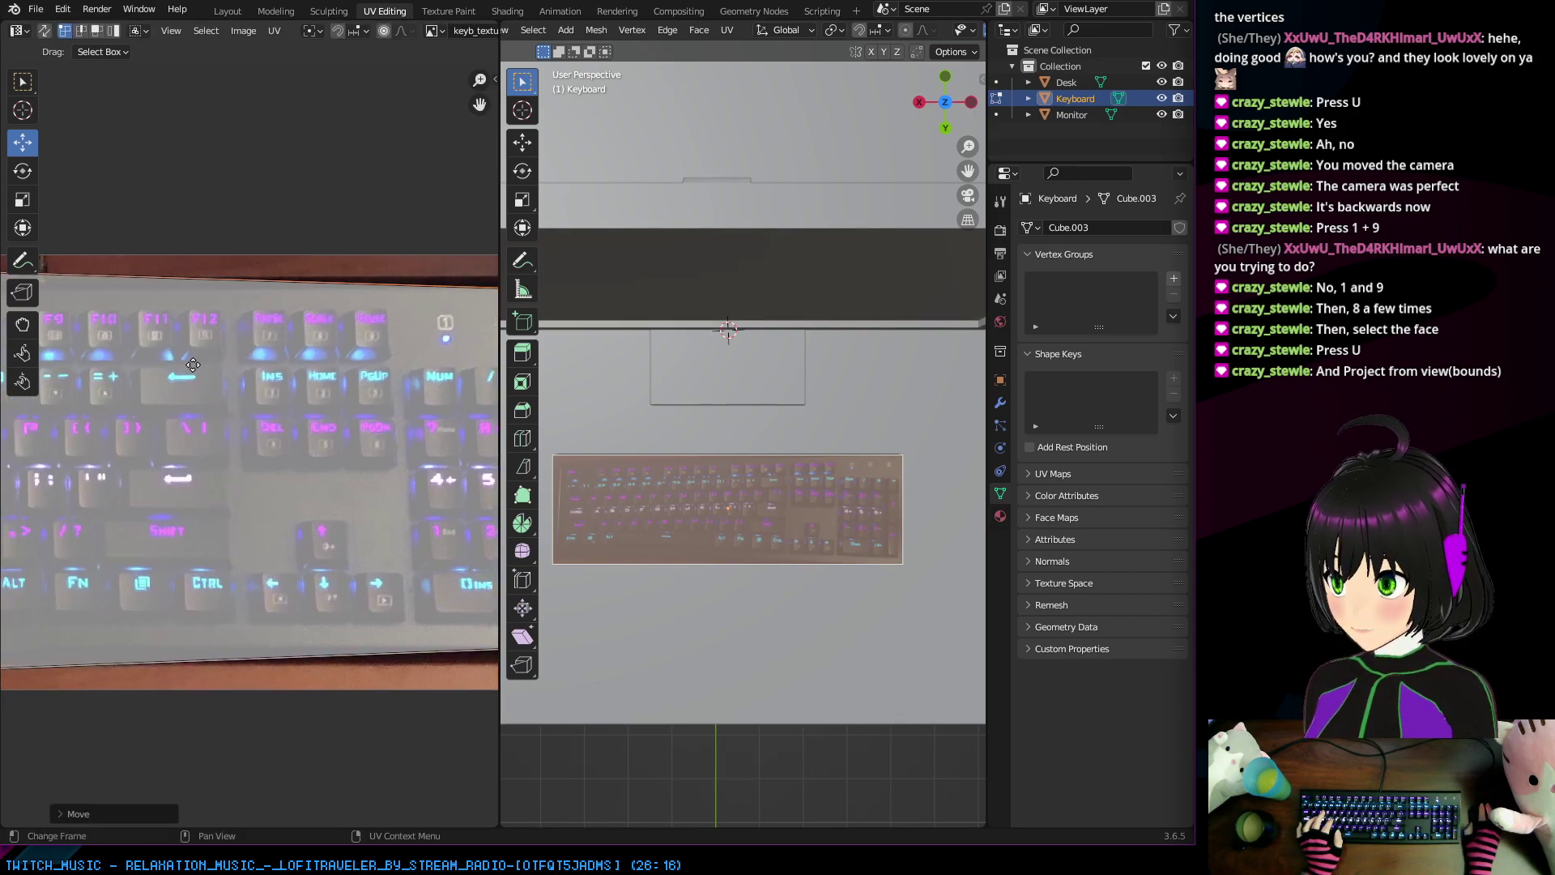
scroll(434, 367, "down", 4)
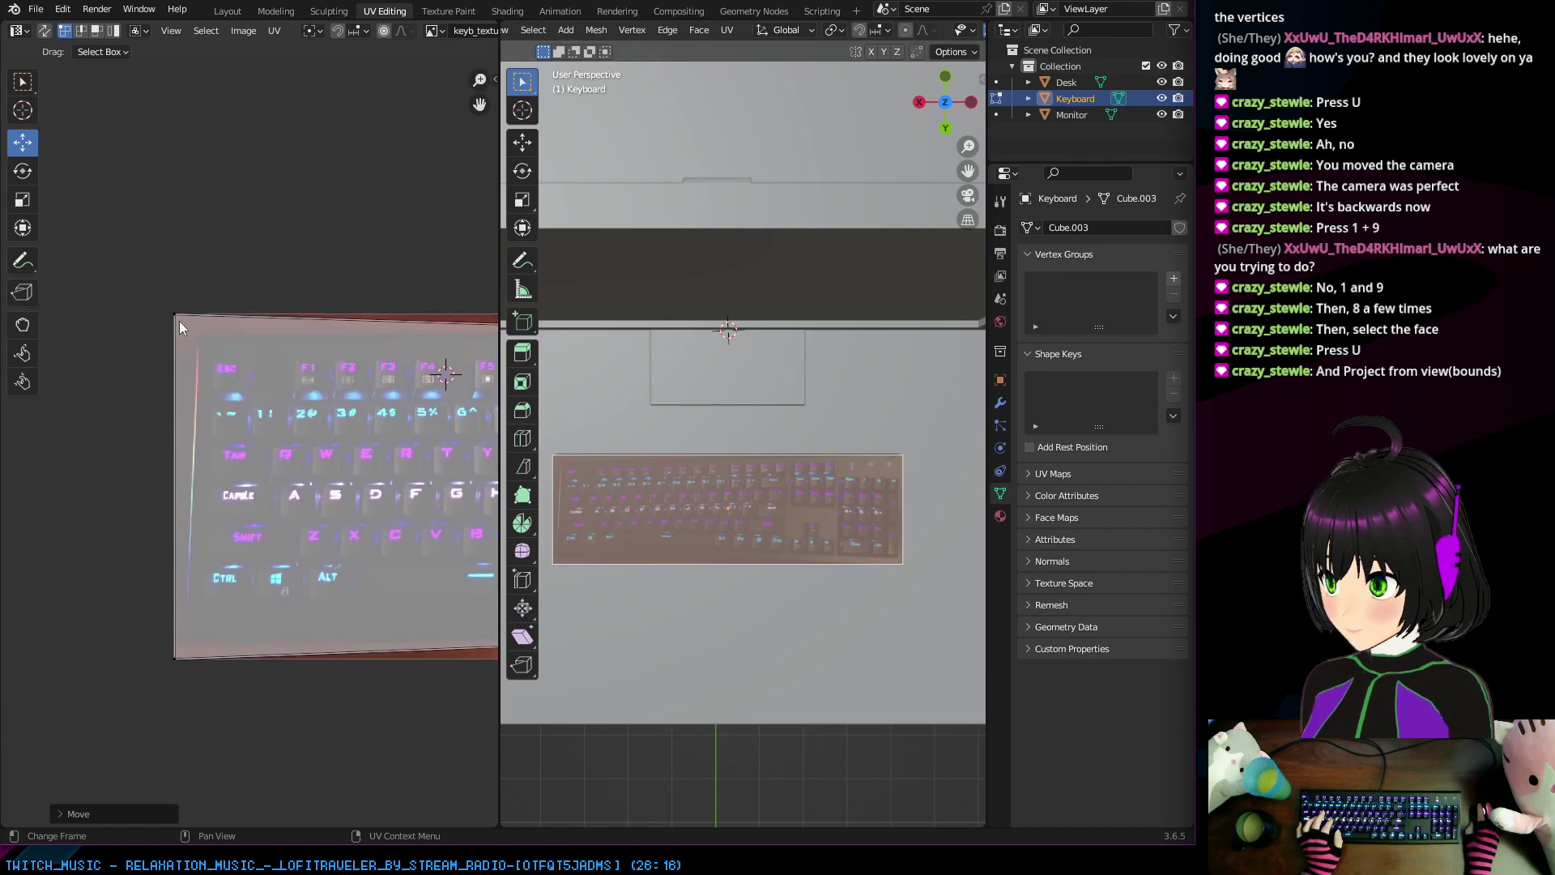
left_click(174, 313)
left_click_drag(174, 313, 206, 346)
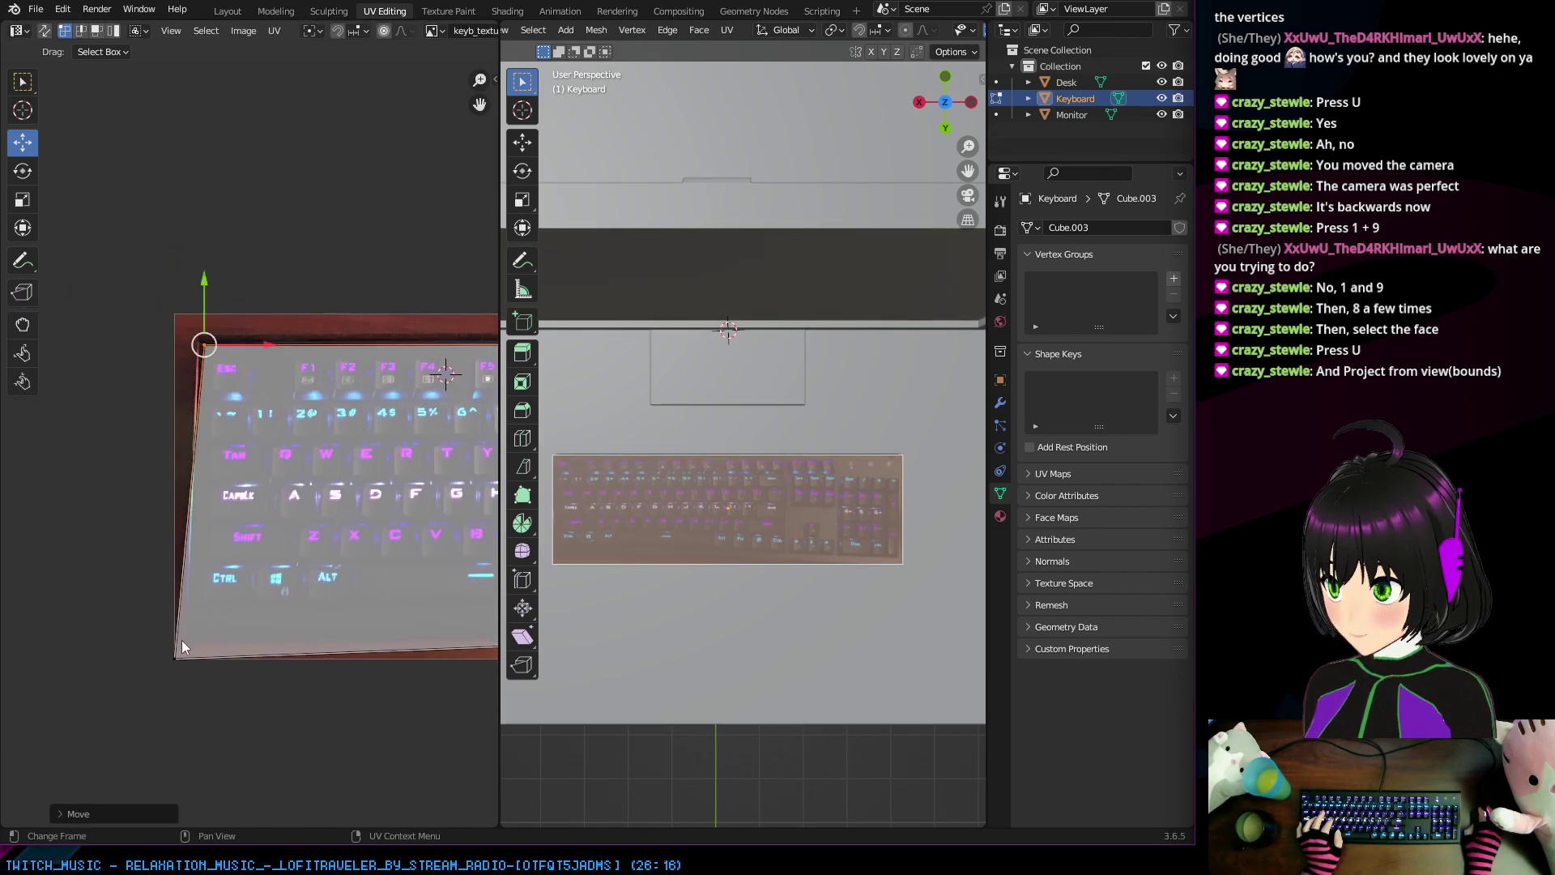
left_click(173, 658)
left_click_drag(170, 657, 190, 622)
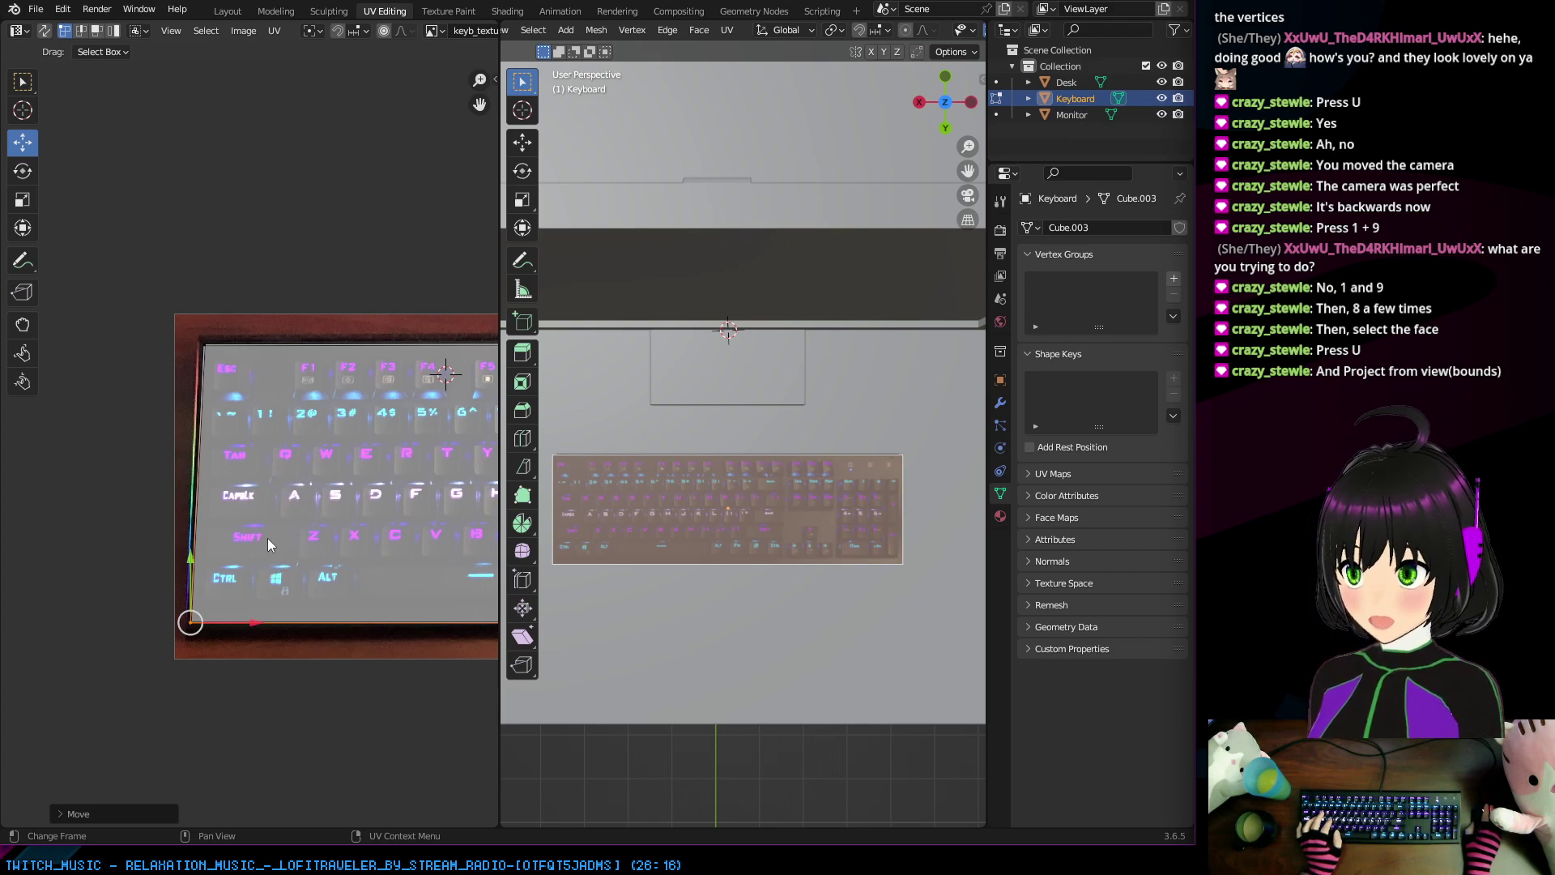
middle_click_drag(313, 489, 8, 452)
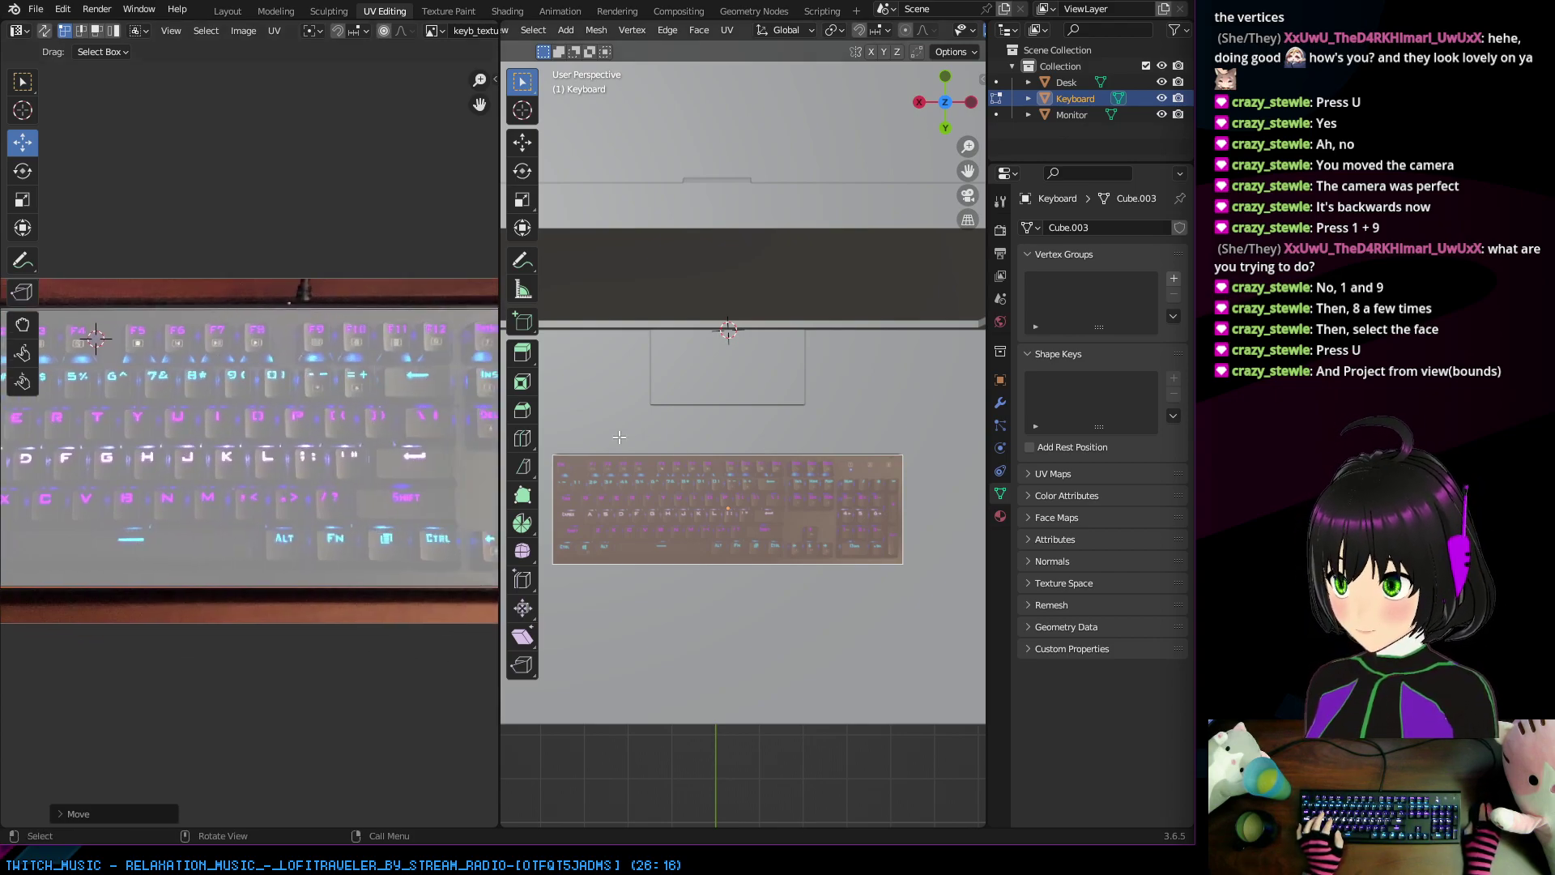
scroll(256, 387, "down", 3)
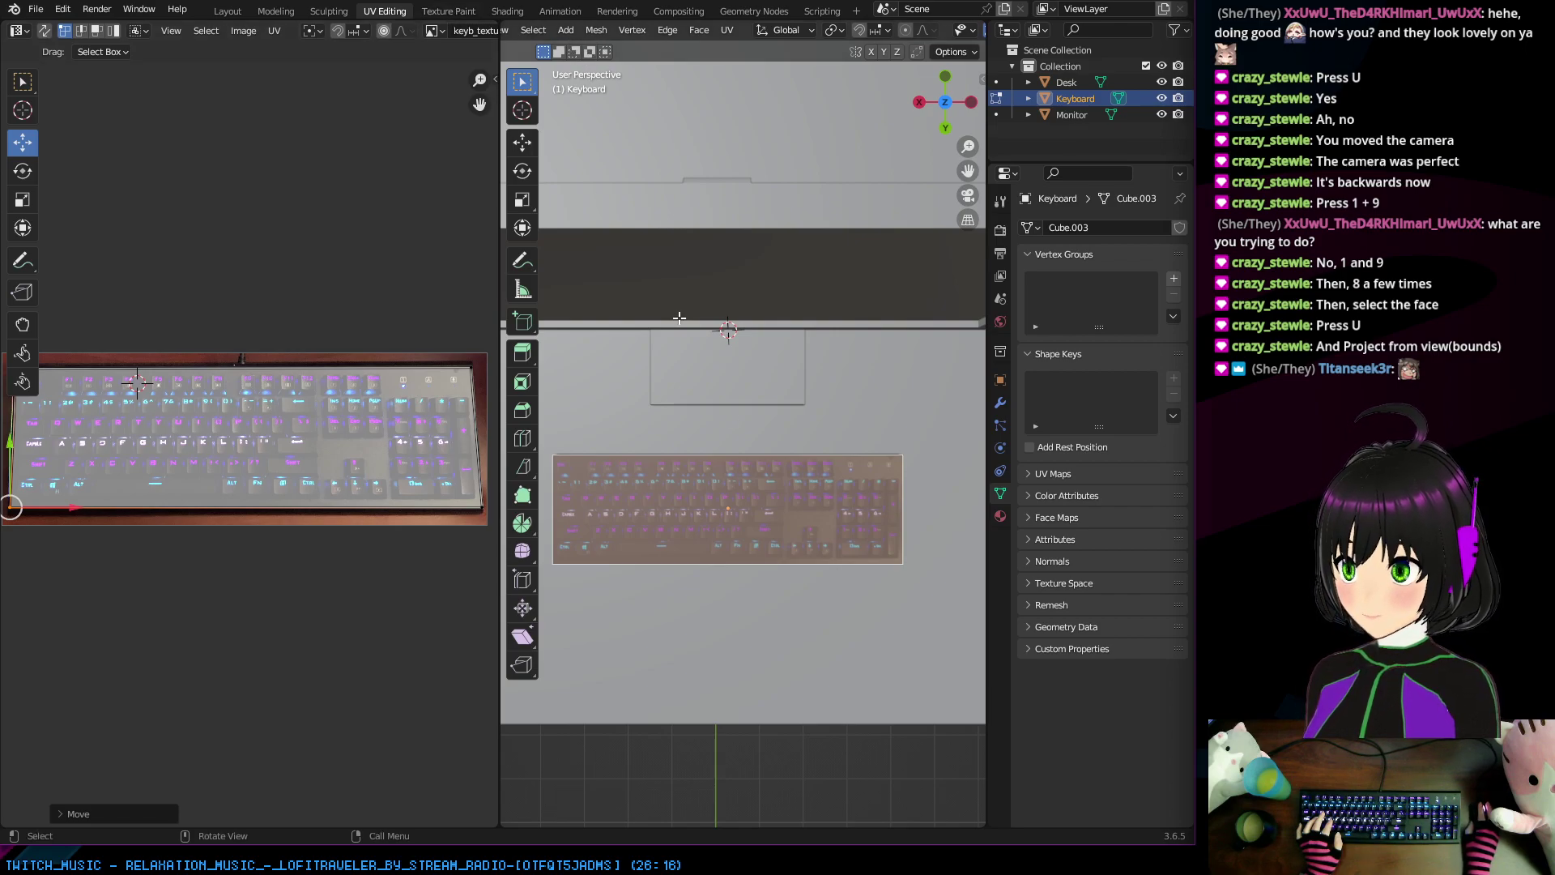
middle_click_drag(785, 525, 863, 418)
Step: Orbit around the block, select the keyboard's front face, and zoom the UV editor toward its island
middle_click_drag(932, 420, 785, 427)
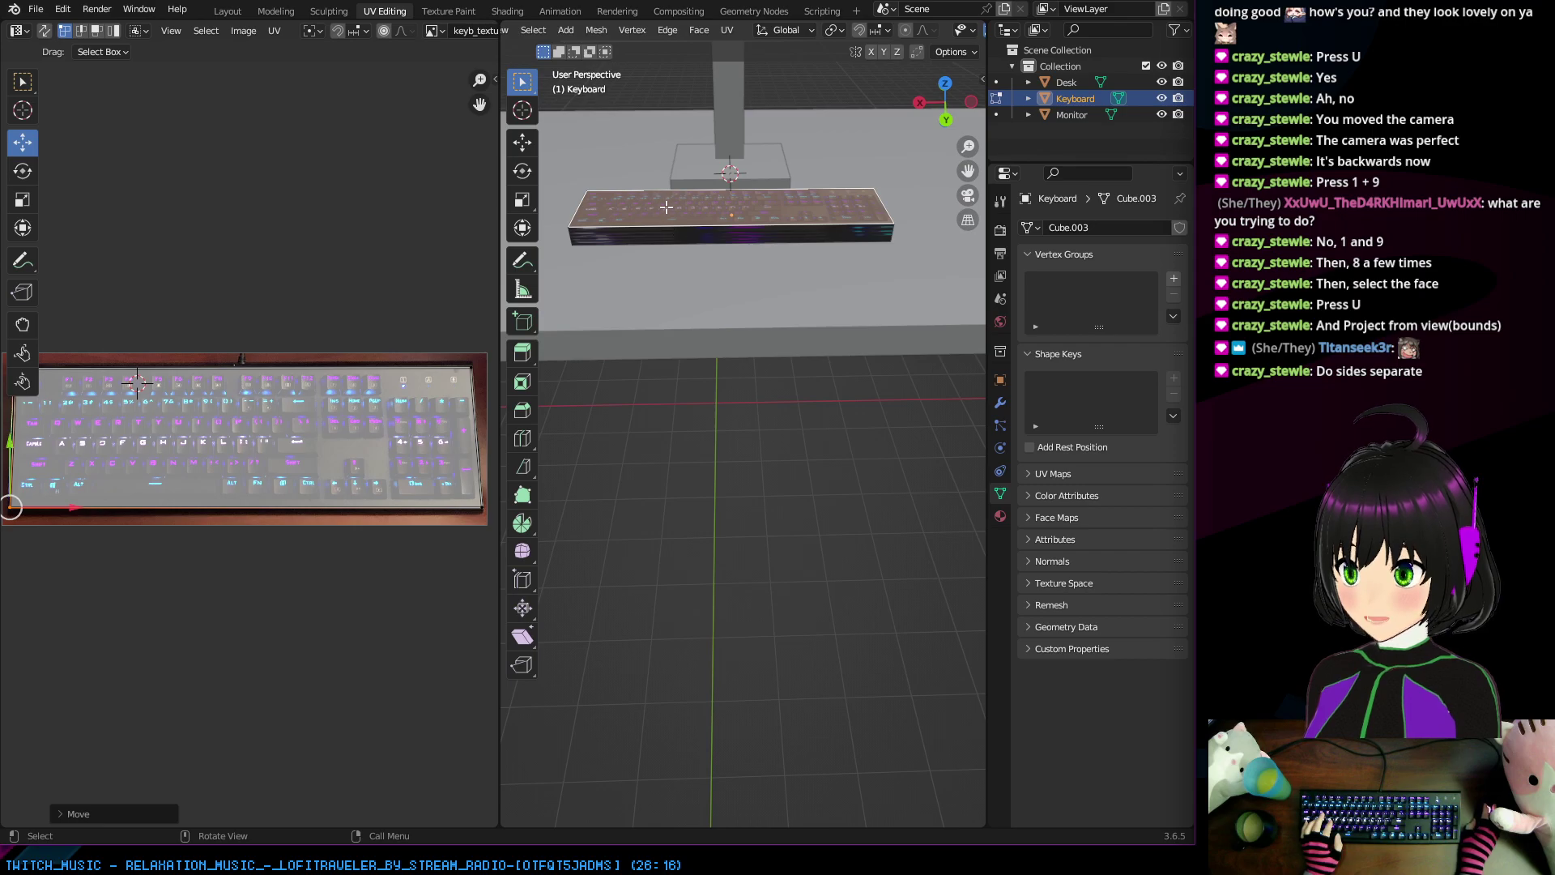
left_click(663, 233)
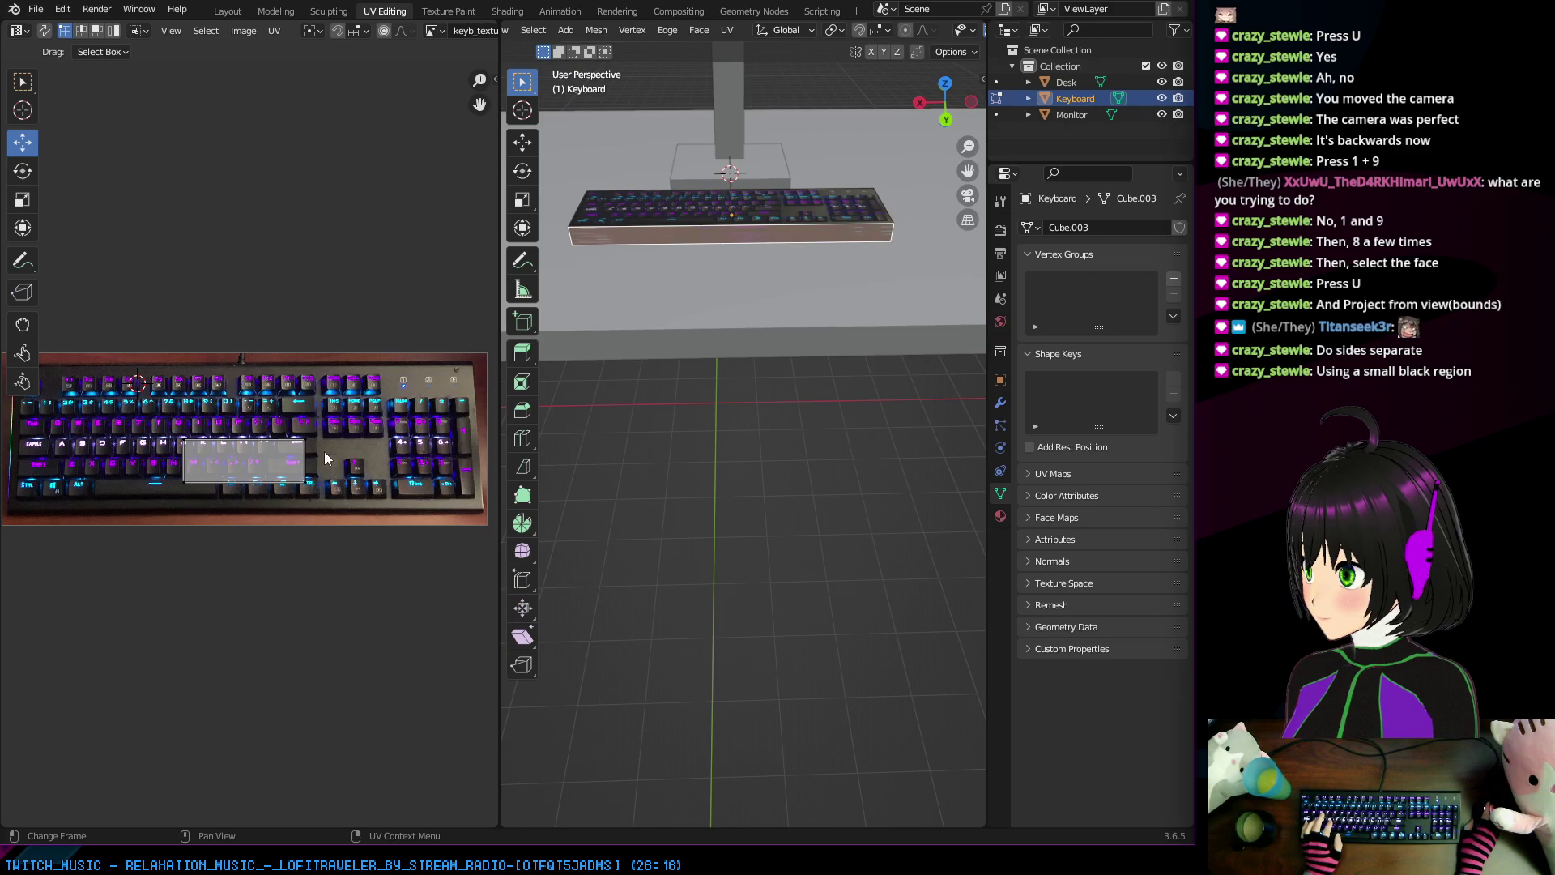
scroll(205, 498, "up", 2)
scroll(240, 517, "up", 1)
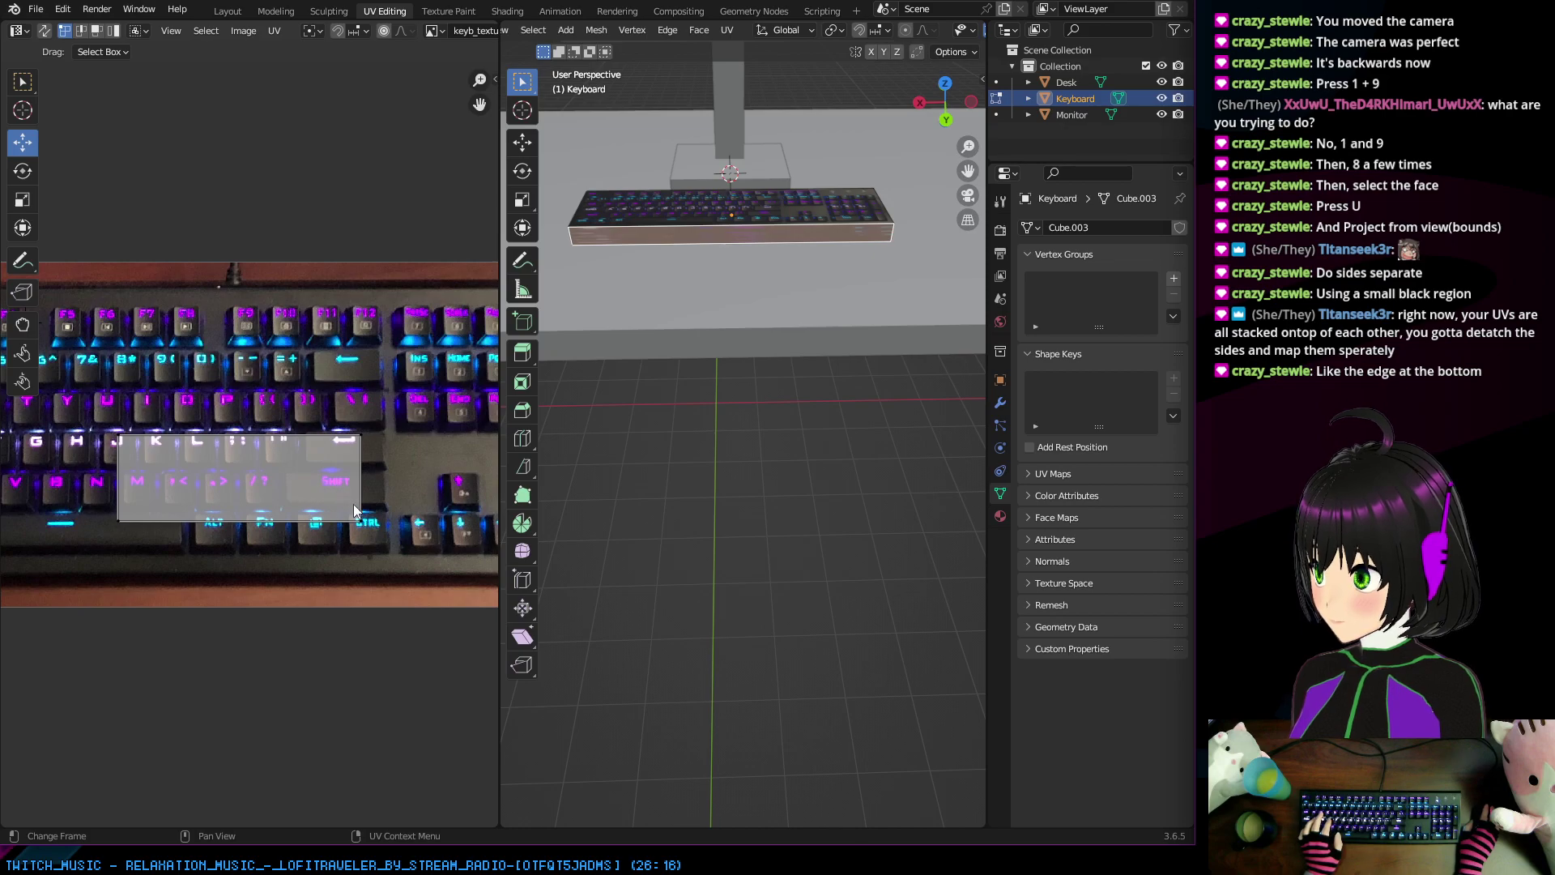
Step: Drag the side face's UV triangle corners, including the lower-right one, up onto the photo's lower key rows
middle_click_drag(353, 504, 255, 294)
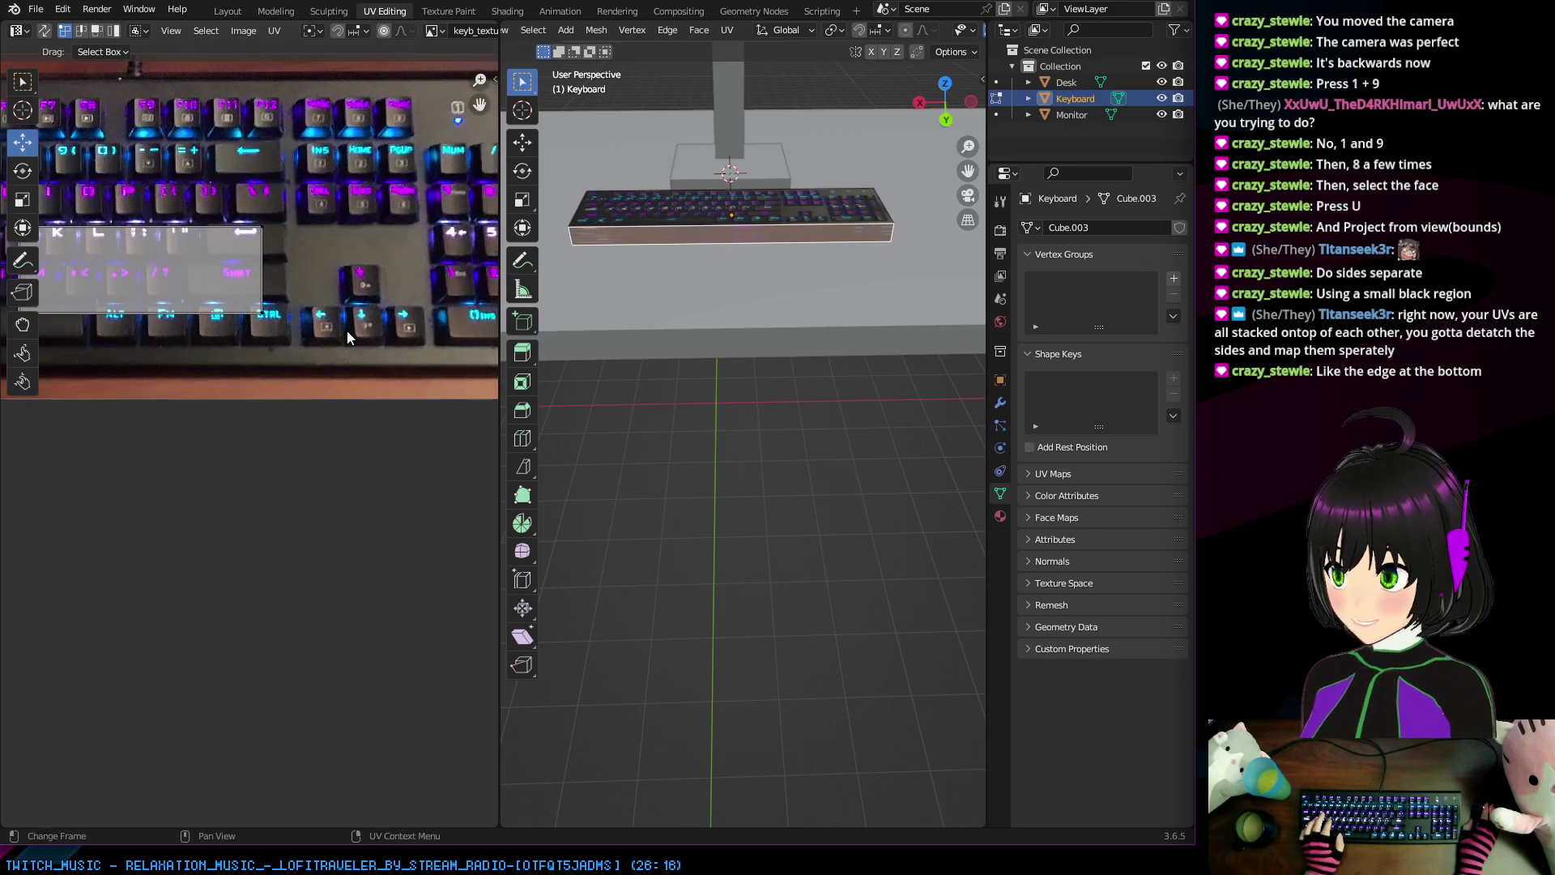
middle_click_drag(347, 331, 401, 264)
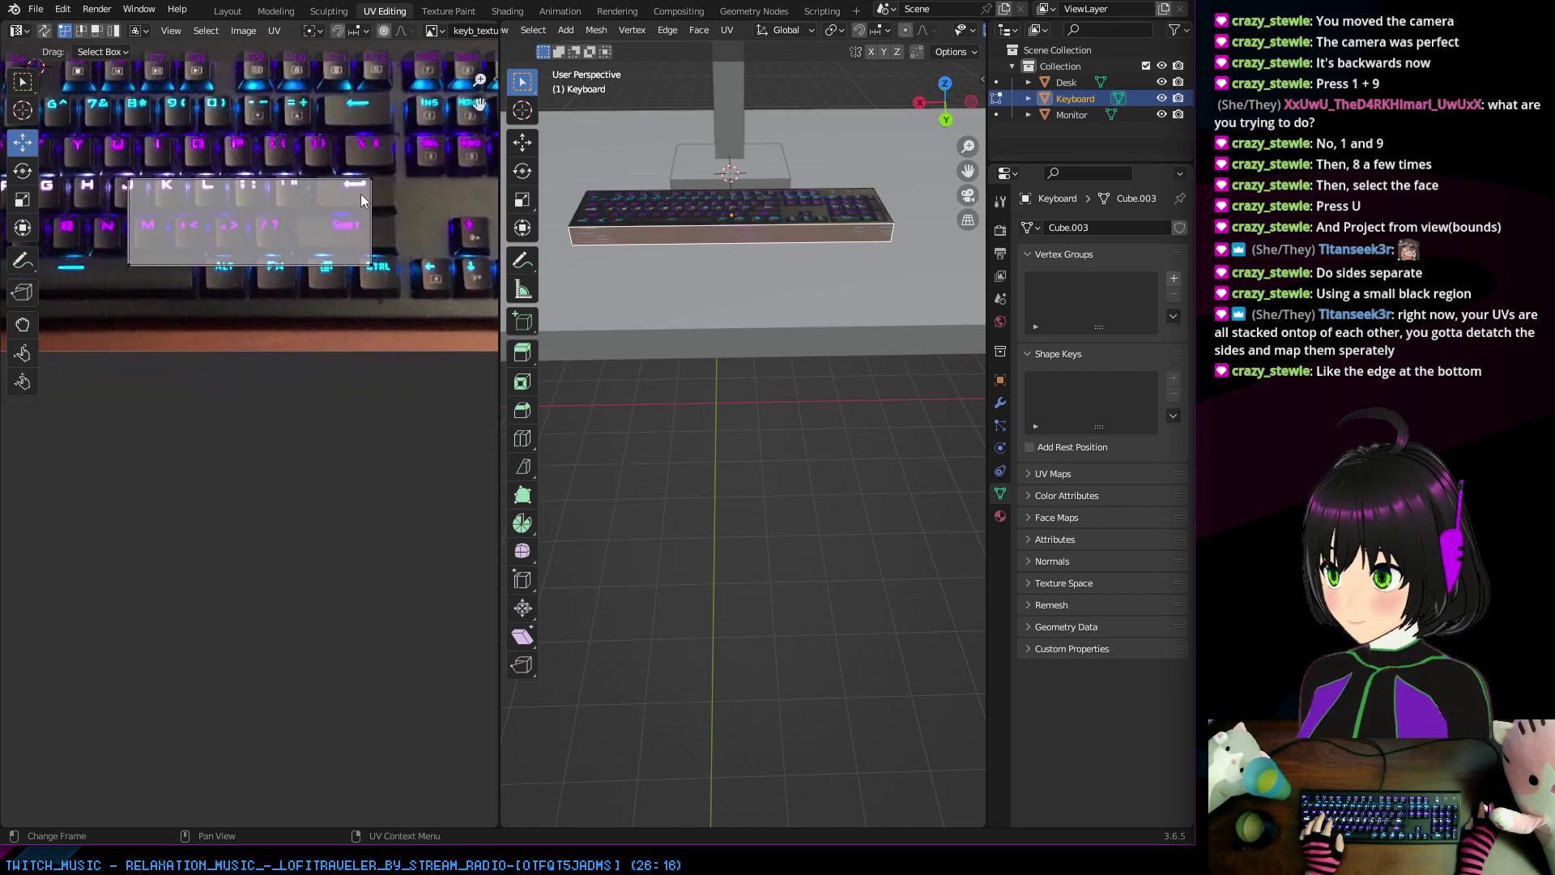
left_click_drag(369, 180, 413, 305)
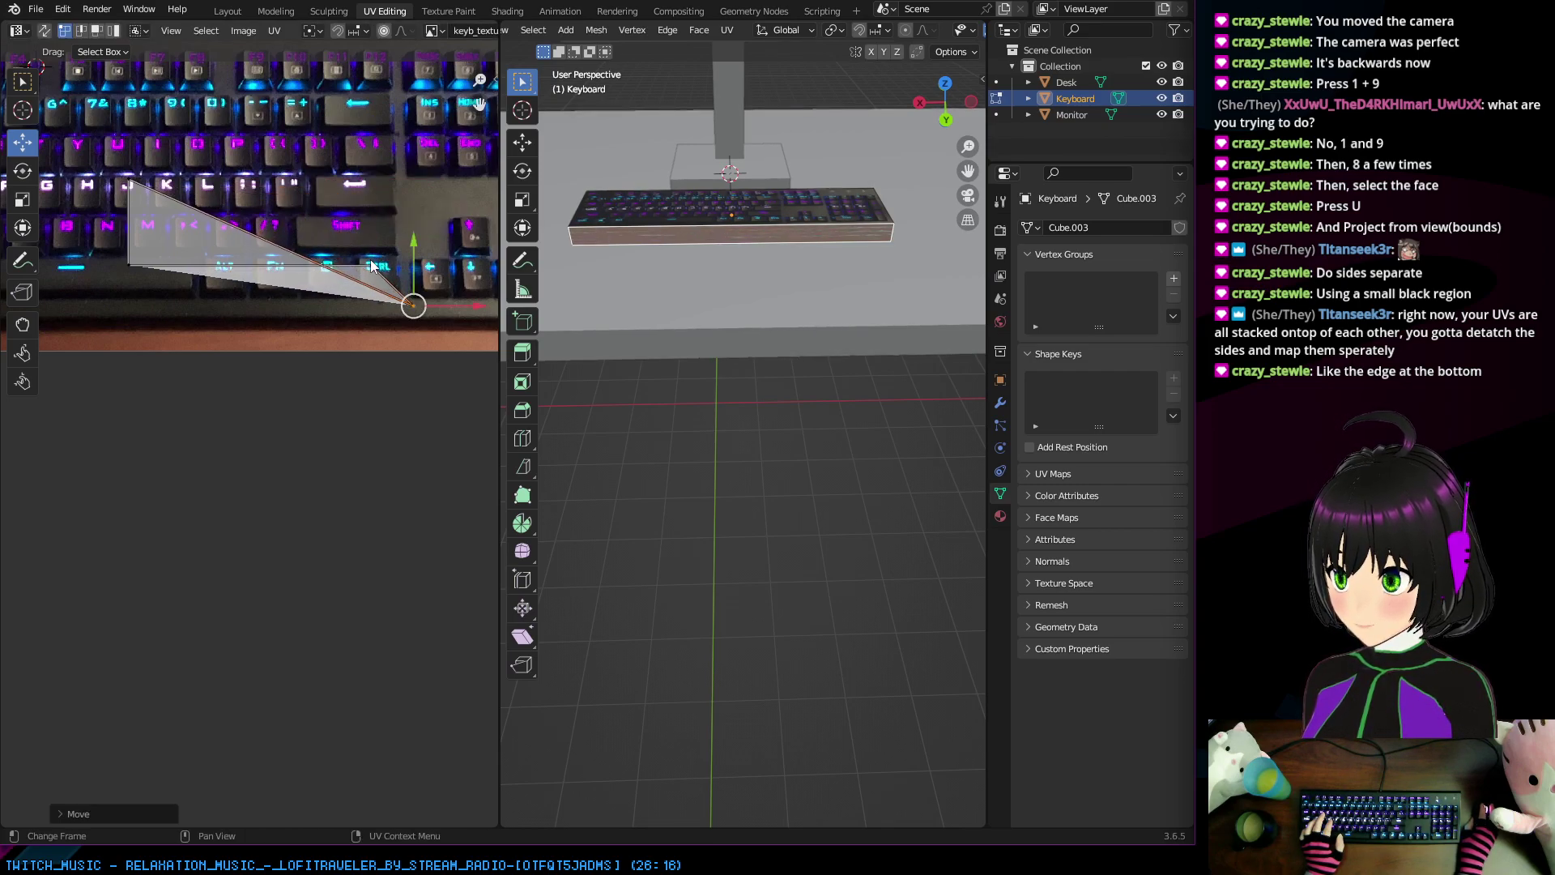
left_click(371, 266)
middle_click_drag(375, 297, 263, 308)
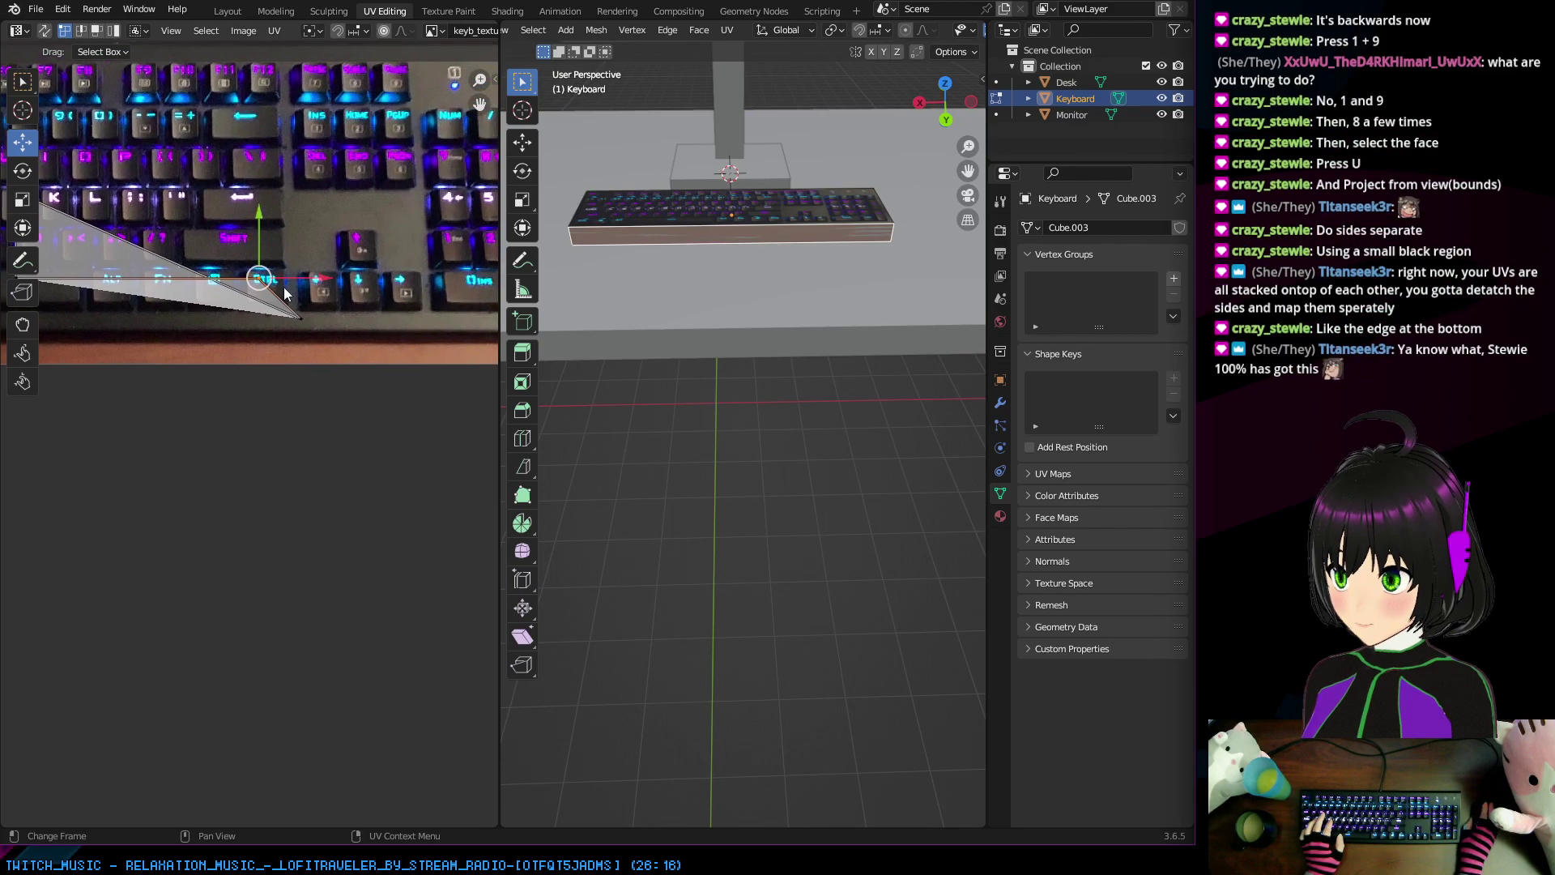
left_click(301, 319)
left_click_drag(301, 319, 413, 194)
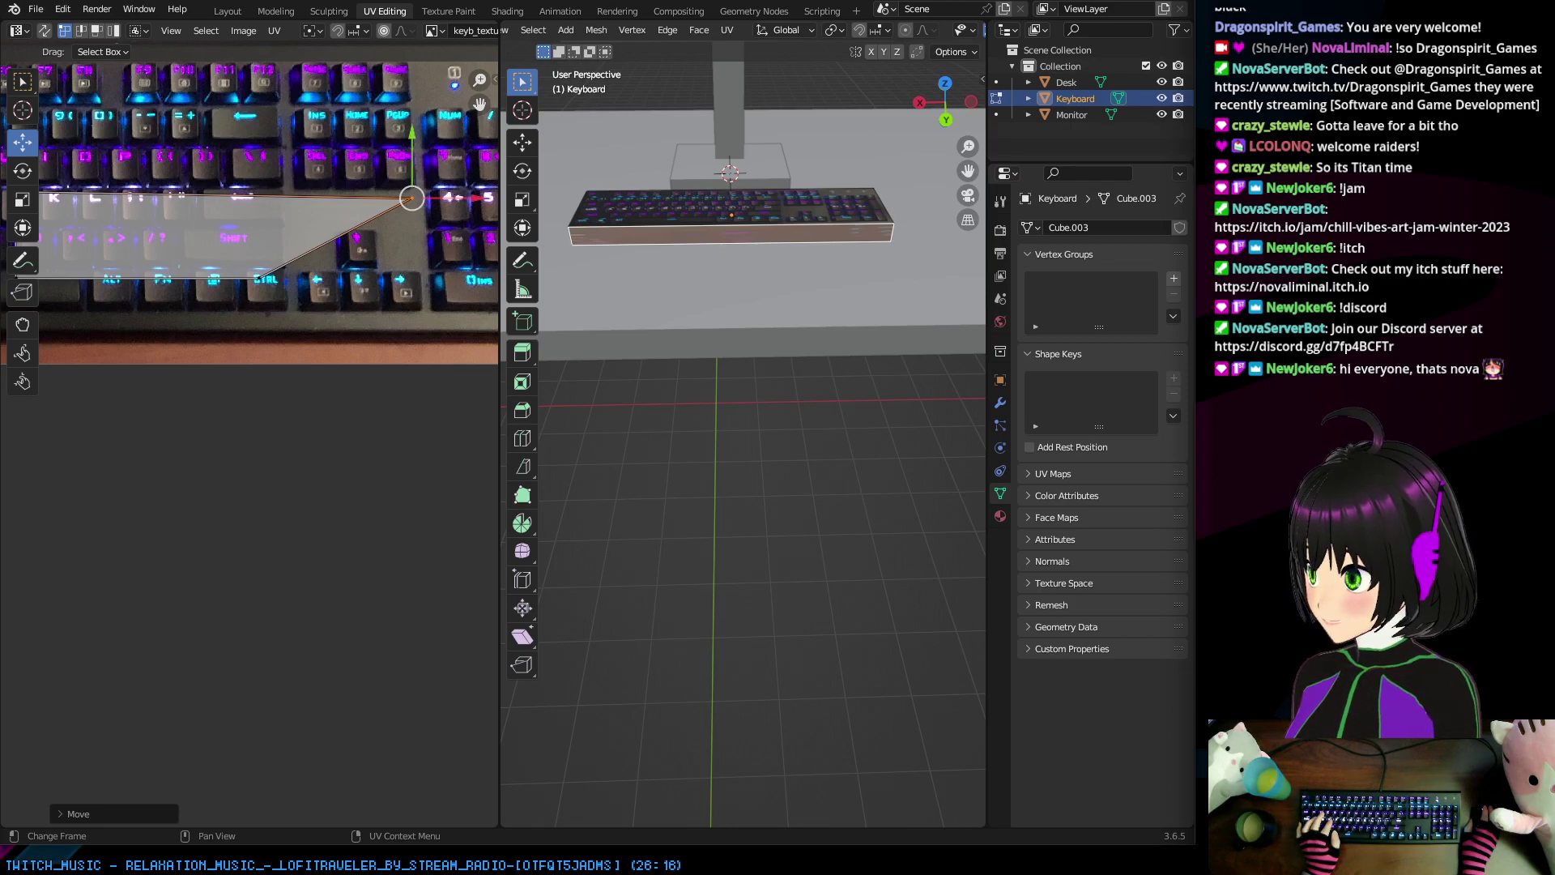
Step: Pull the lower-right, bottom-left and top-left UV corners together into a thin strip over the middle key rows
left_click(267, 276)
left_click_drag(268, 277, 413, 214)
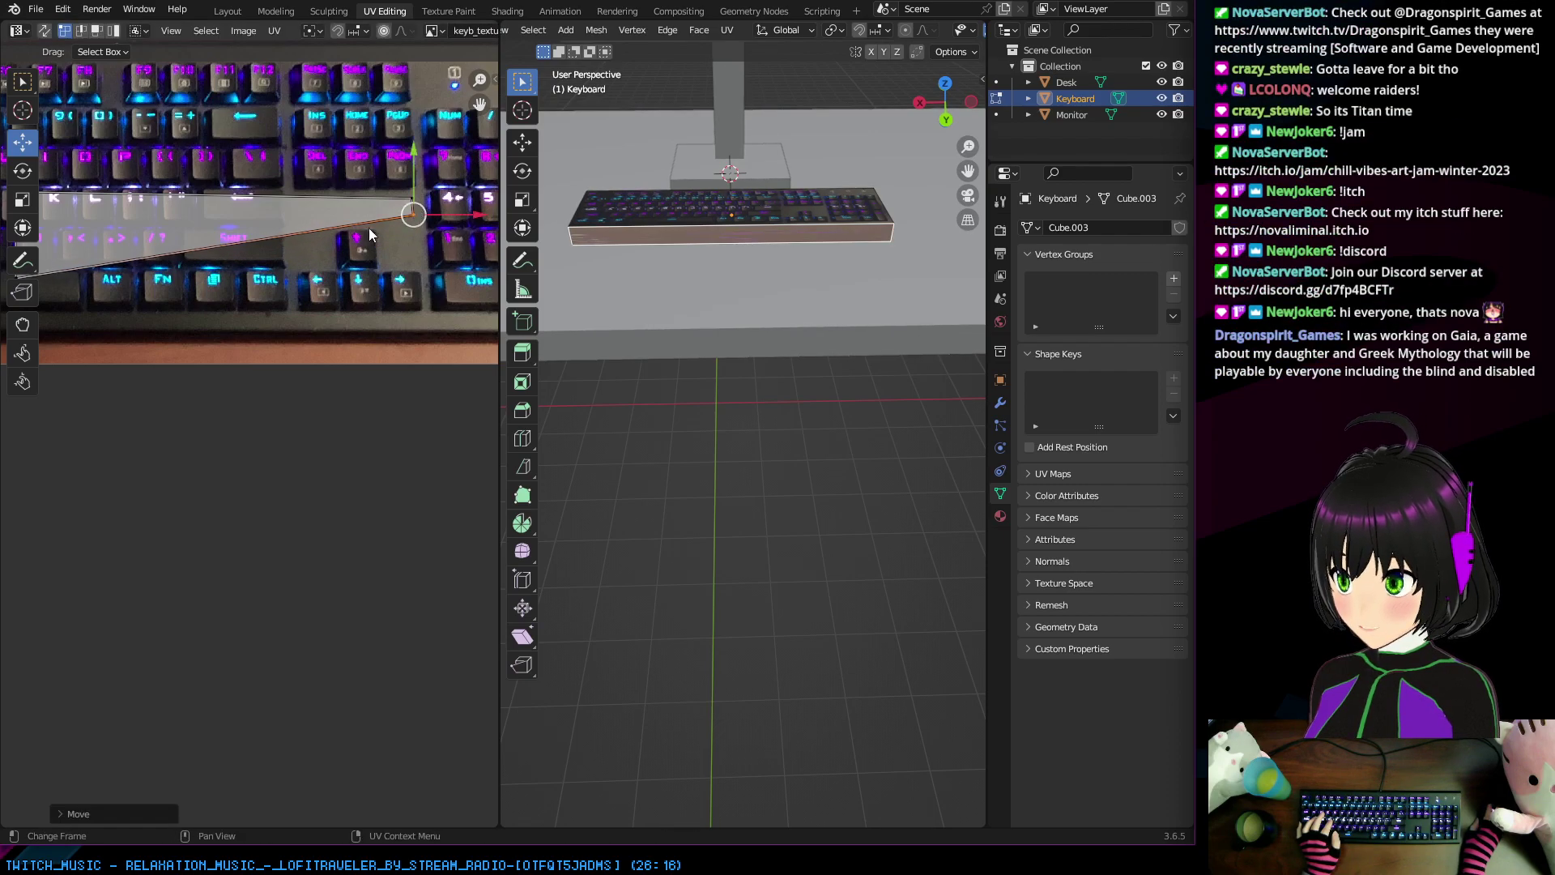
middle_click_drag(26, 260, 168, 256)
left_click(158, 271)
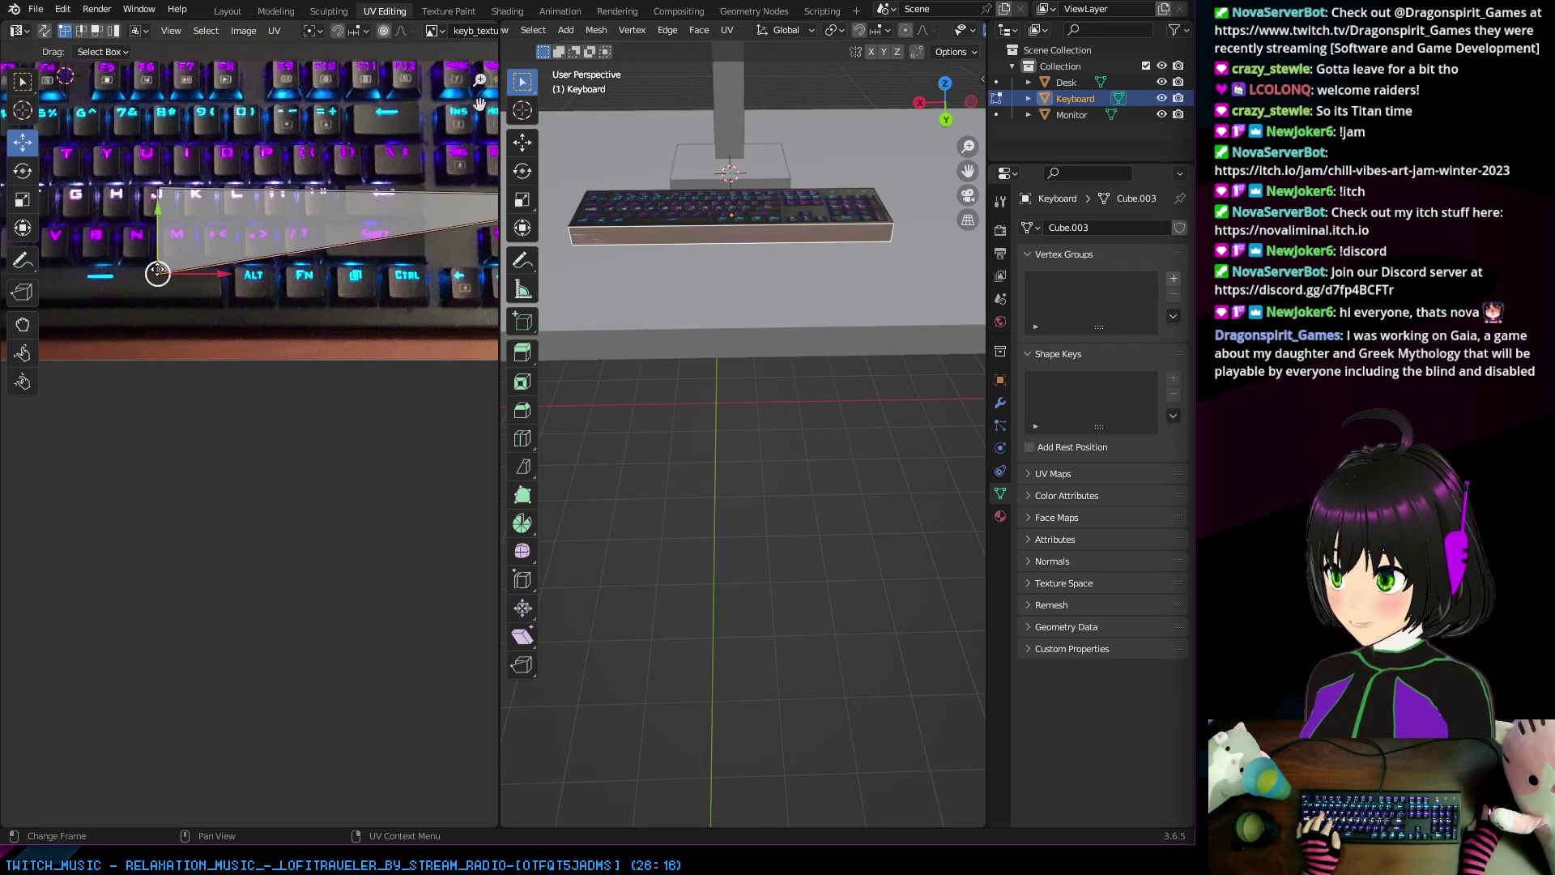
left_click_drag(158, 271, 433, 223)
left_click(154, 189)
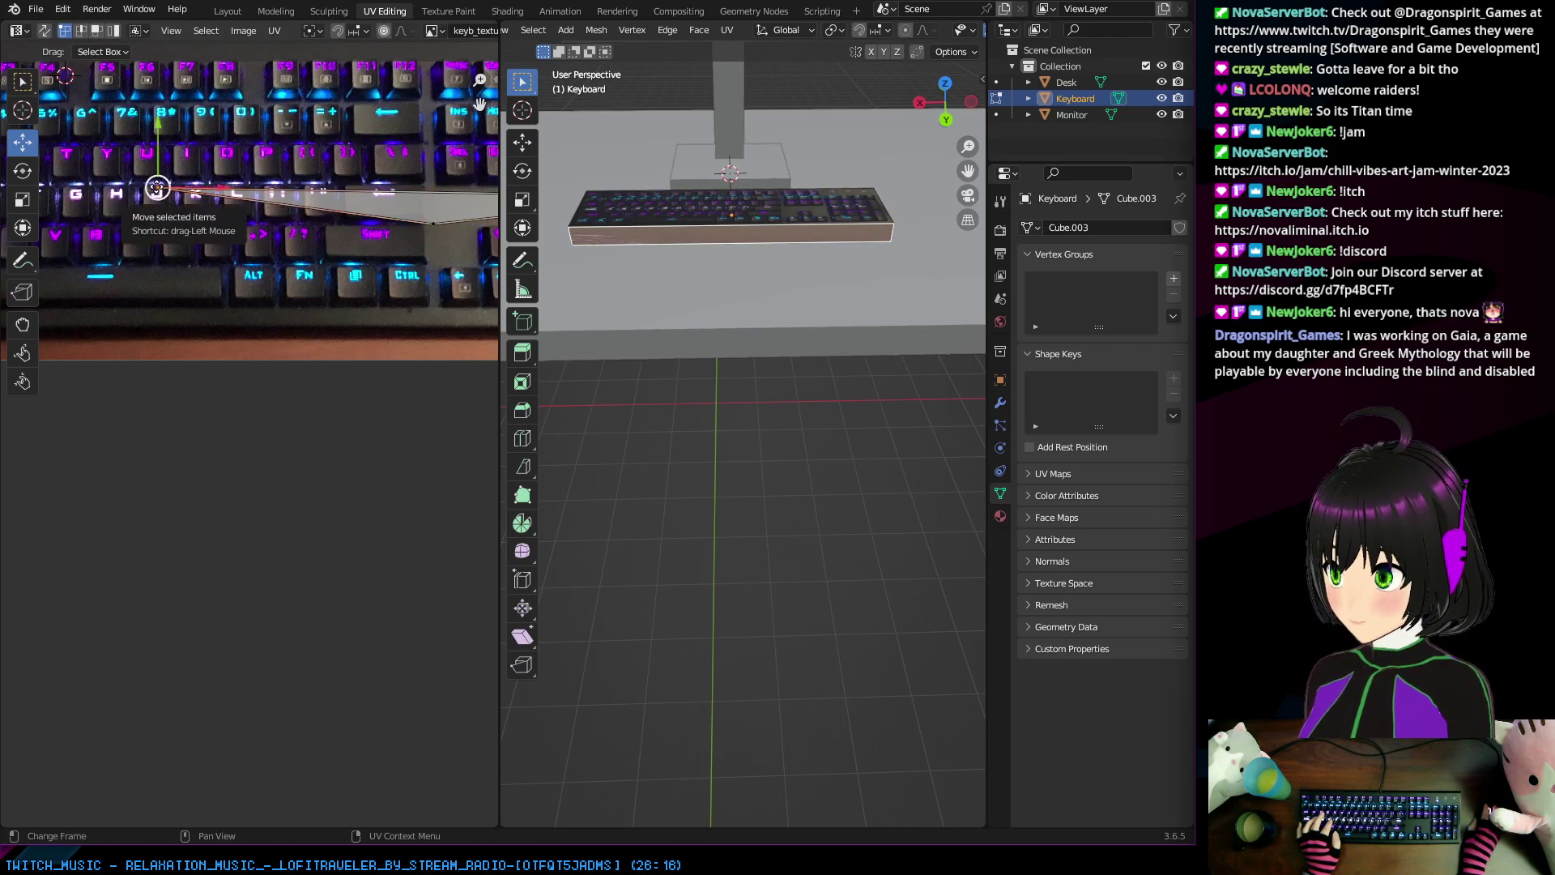
left_click_drag(154, 190, 444, 194)
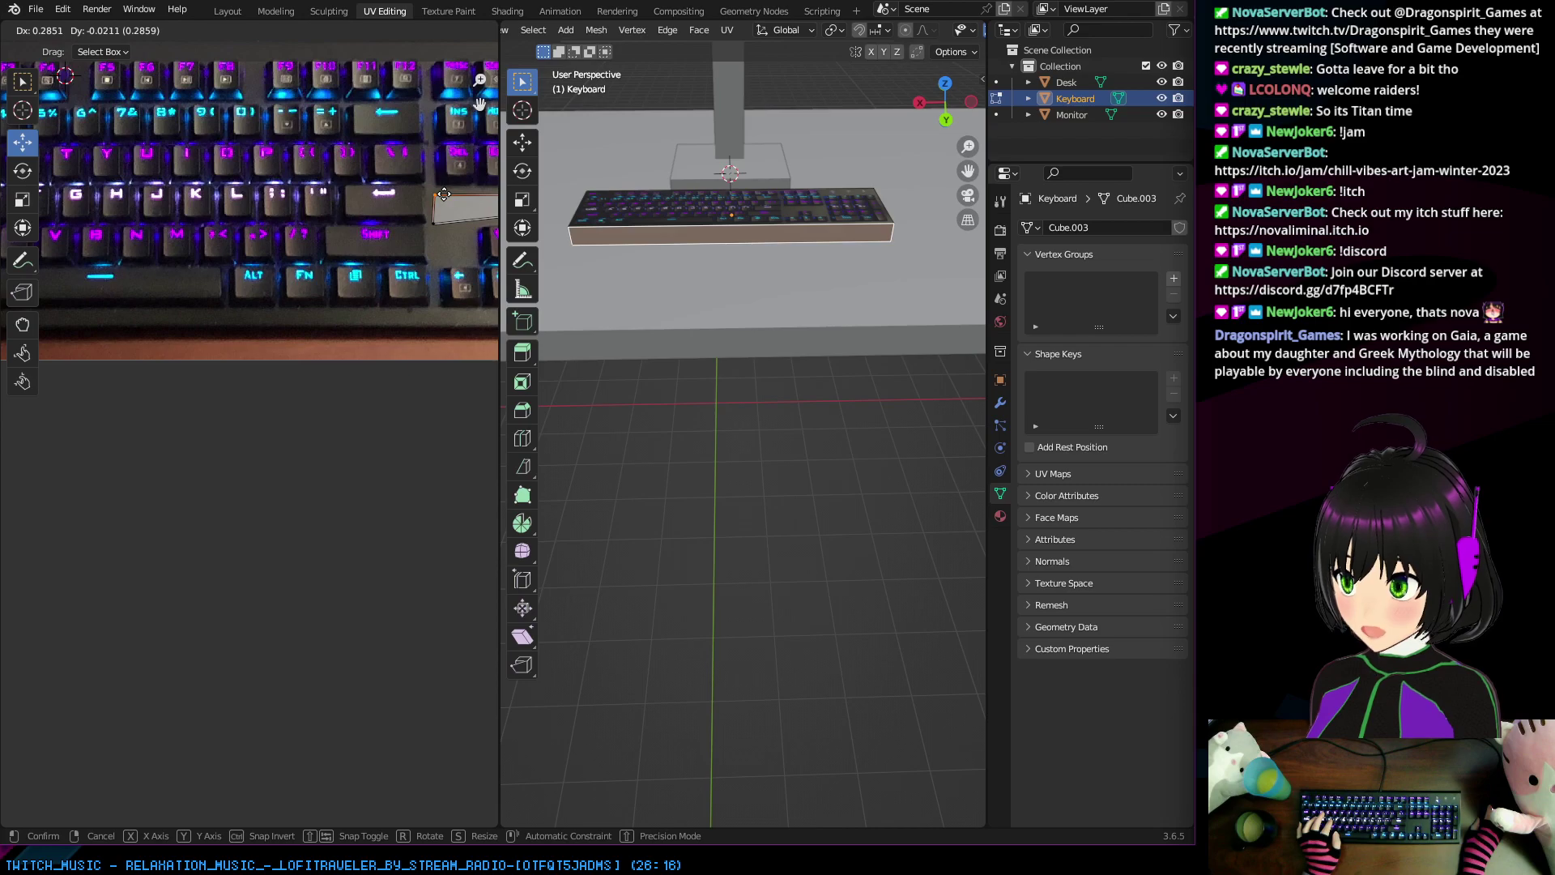
left_click(444, 195)
middle_click_drag(430, 240, 272, 212)
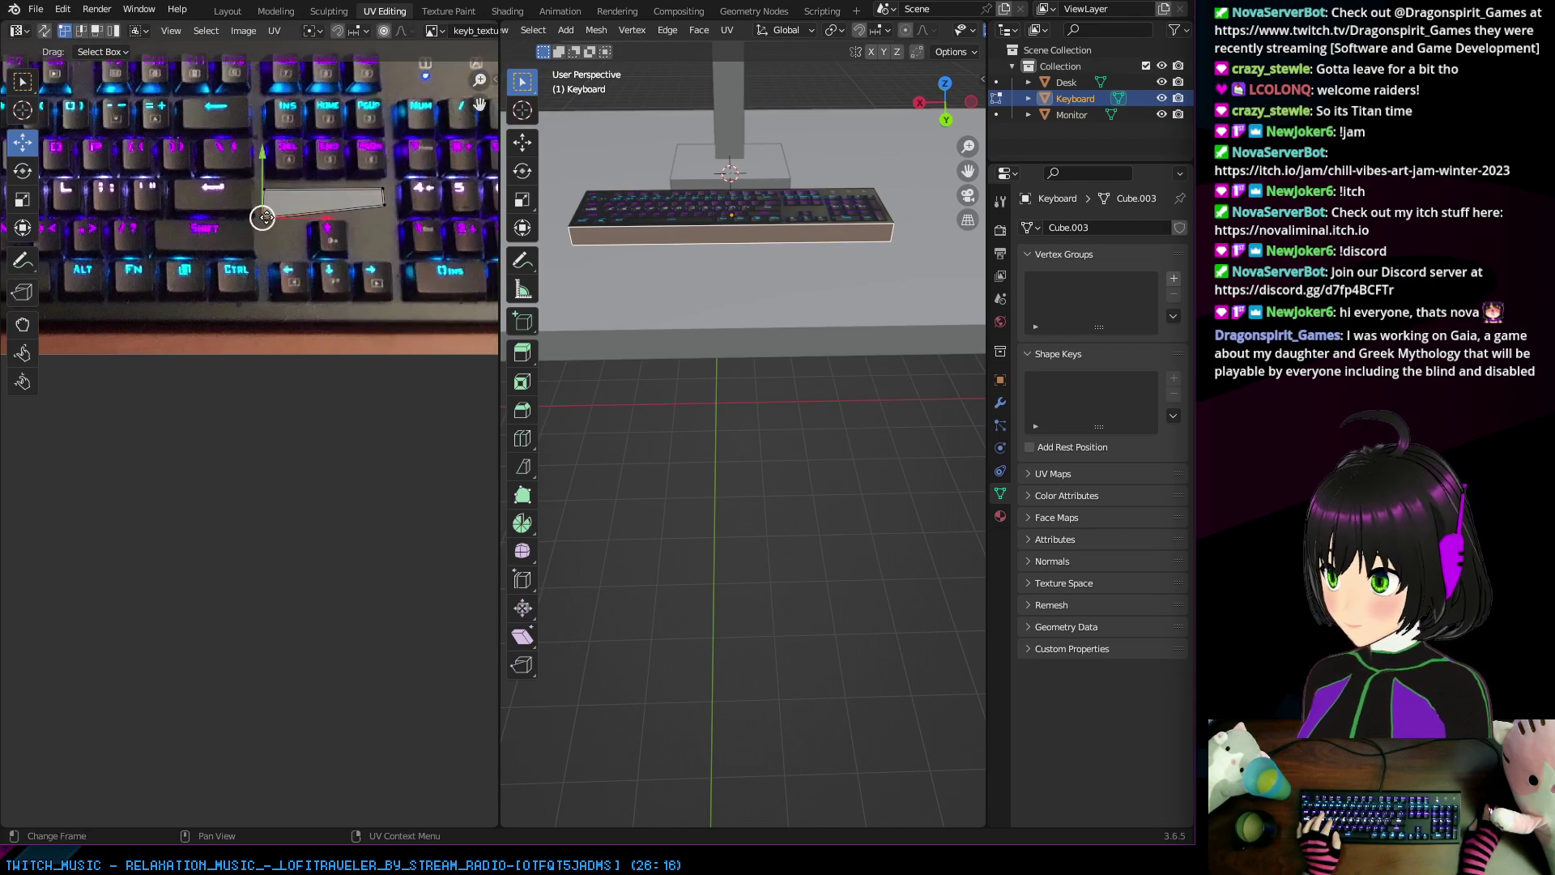
left_click(263, 217)
left_click_drag(262, 217, 267, 207)
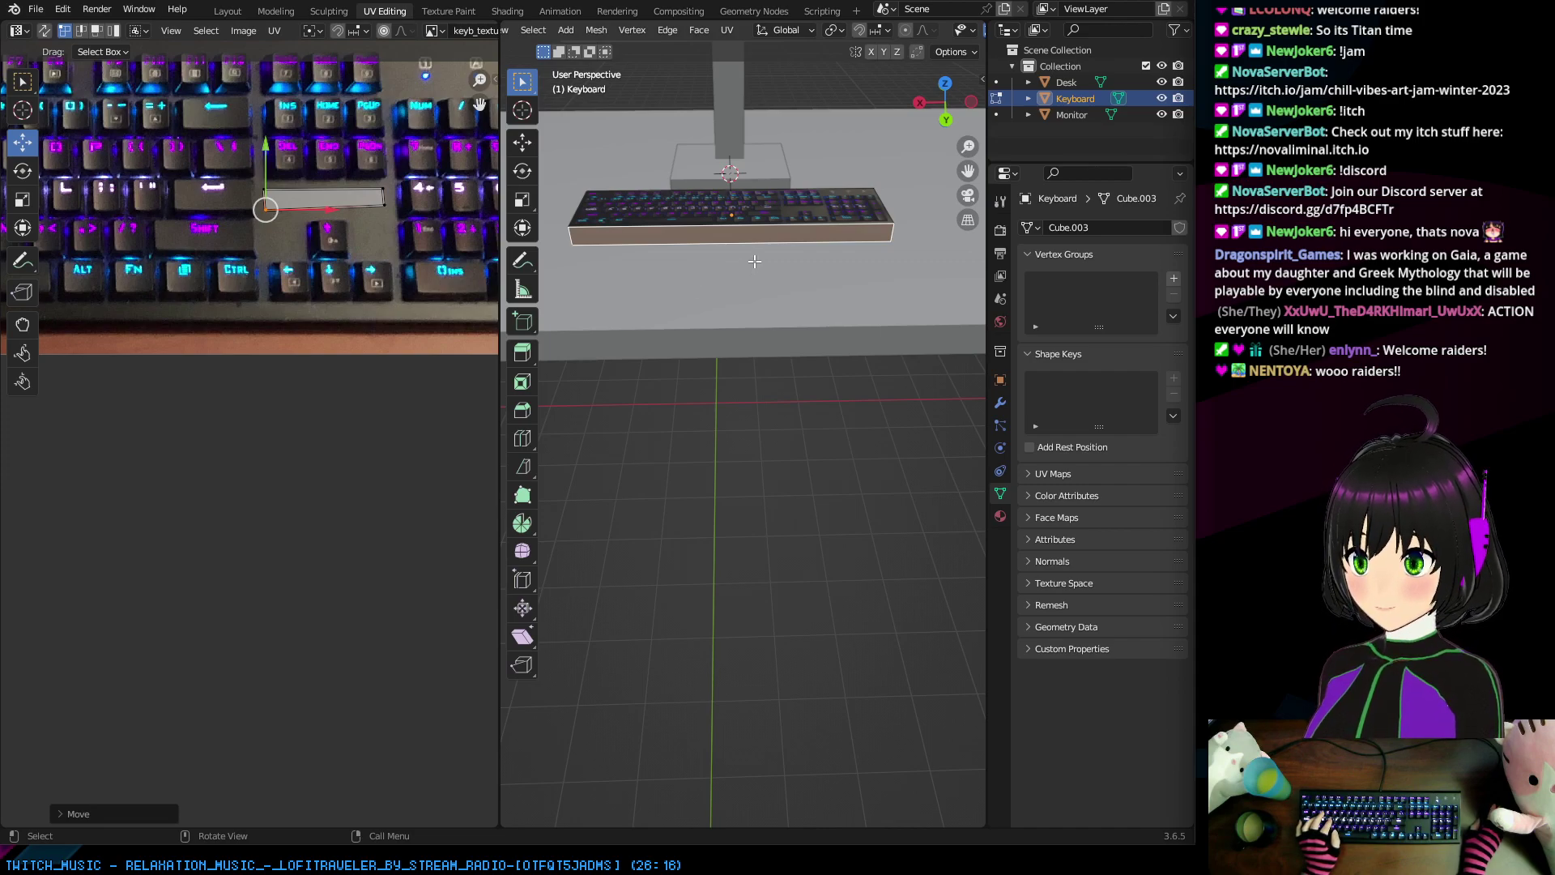
Step: Drag another side face's UV corners up and right, collapsing it into a thin sliver on the strip
middle_click_drag(754, 260, 632, 267)
scroll(724, 231, "up", 5)
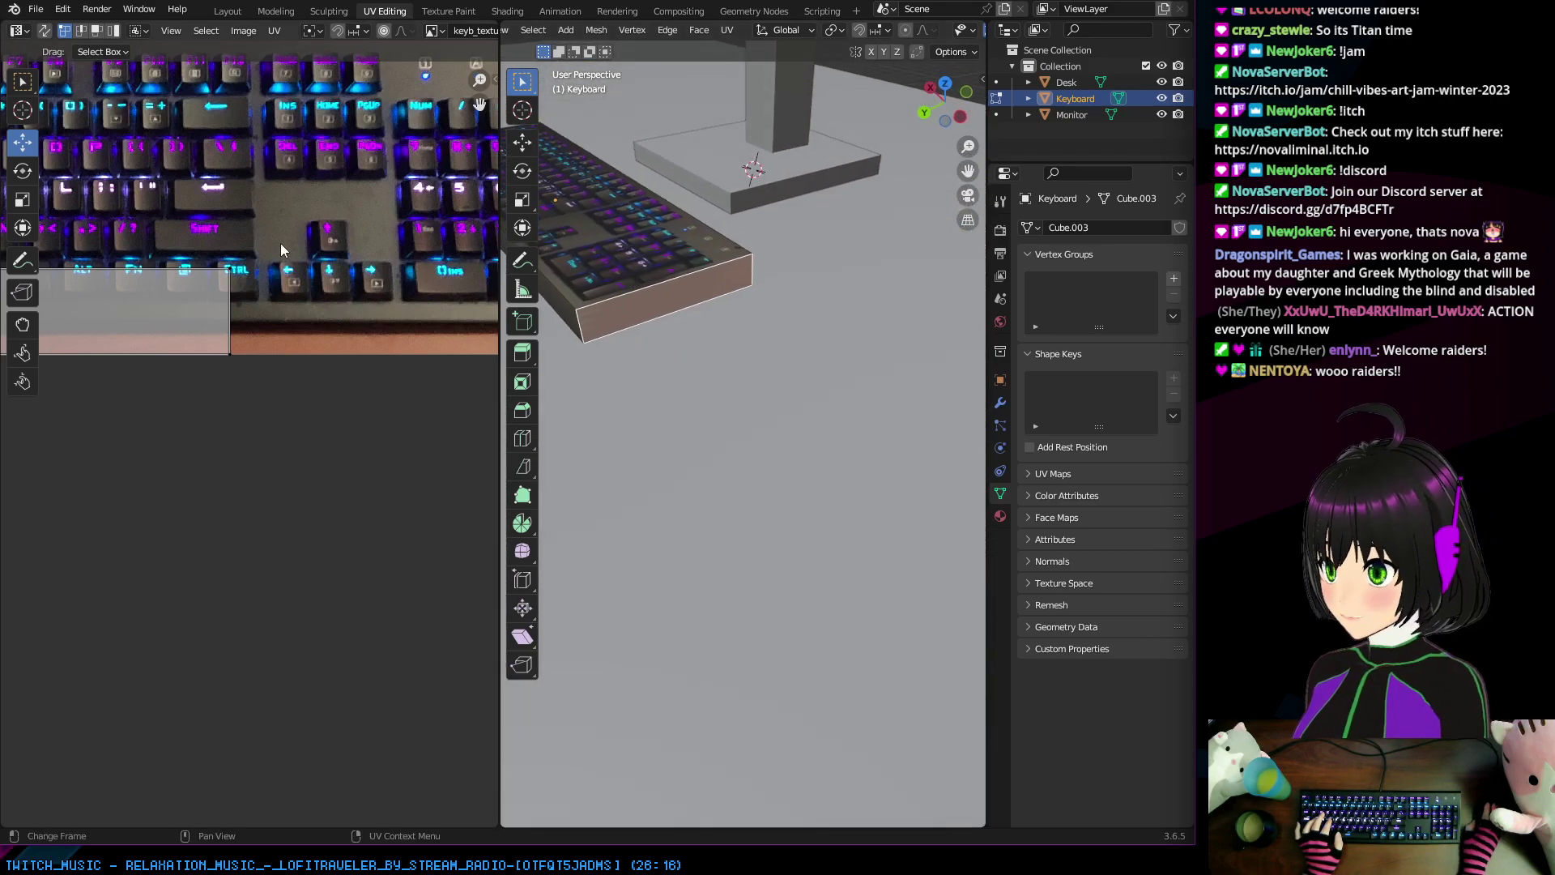
scroll(283, 242, "down", 4)
mouse_move(251, 326)
middle_mouse_down()
mouse_move(353, 289)
mouse_move(303, 268)
mouse_move(242, 298)
middle_mouse_up()
scroll(299, 339, "up", 3)
left_click_drag(241, 280, 398, 197)
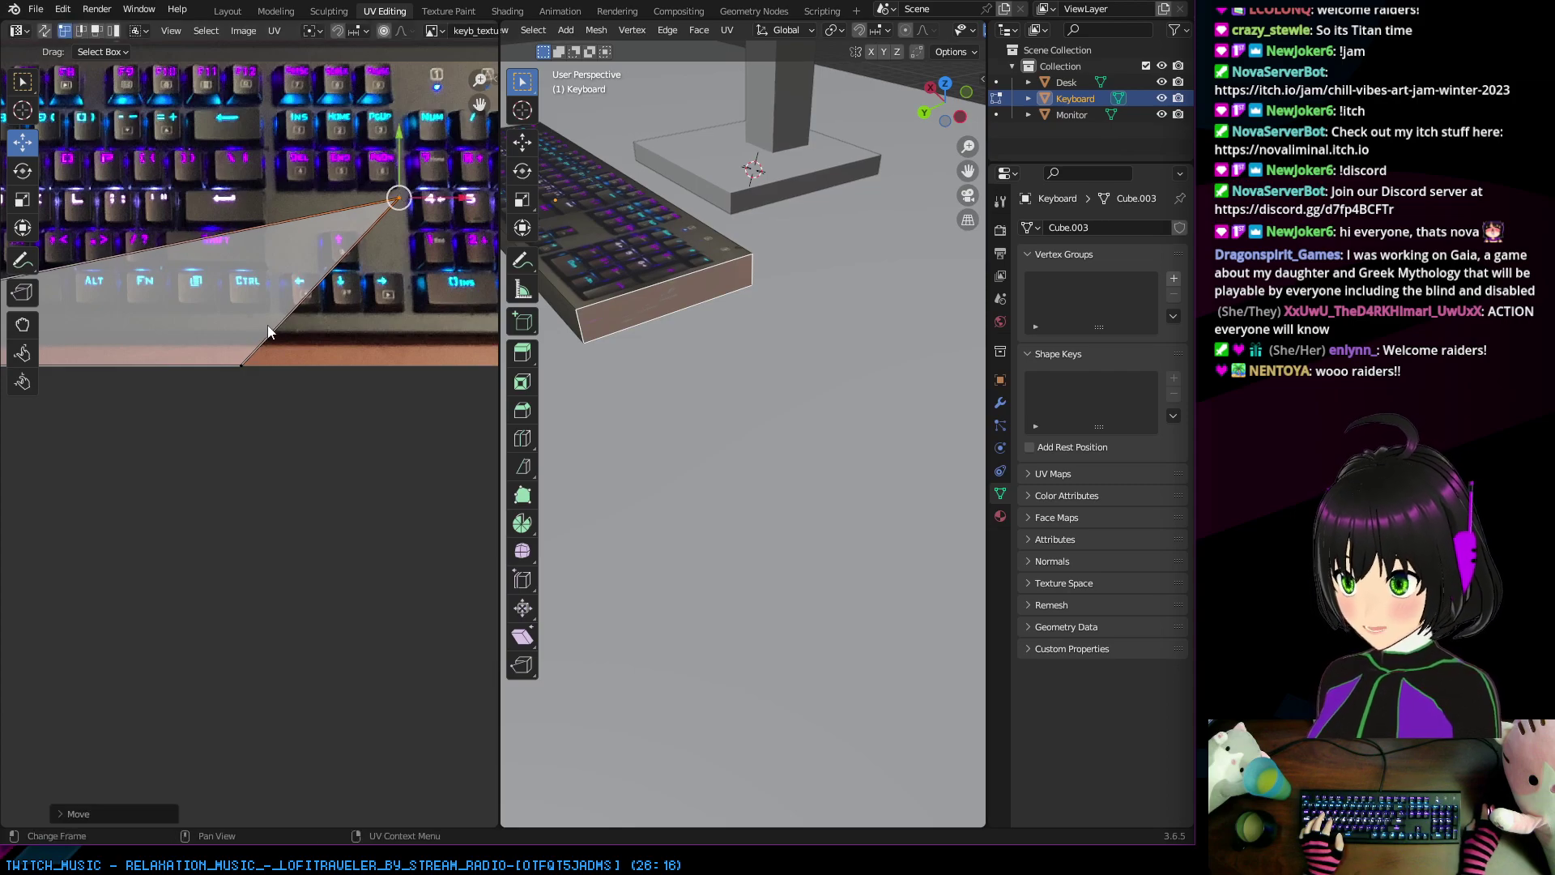
left_click_drag(243, 364, 398, 208)
middle_click_drag(47, 282, 149, 234)
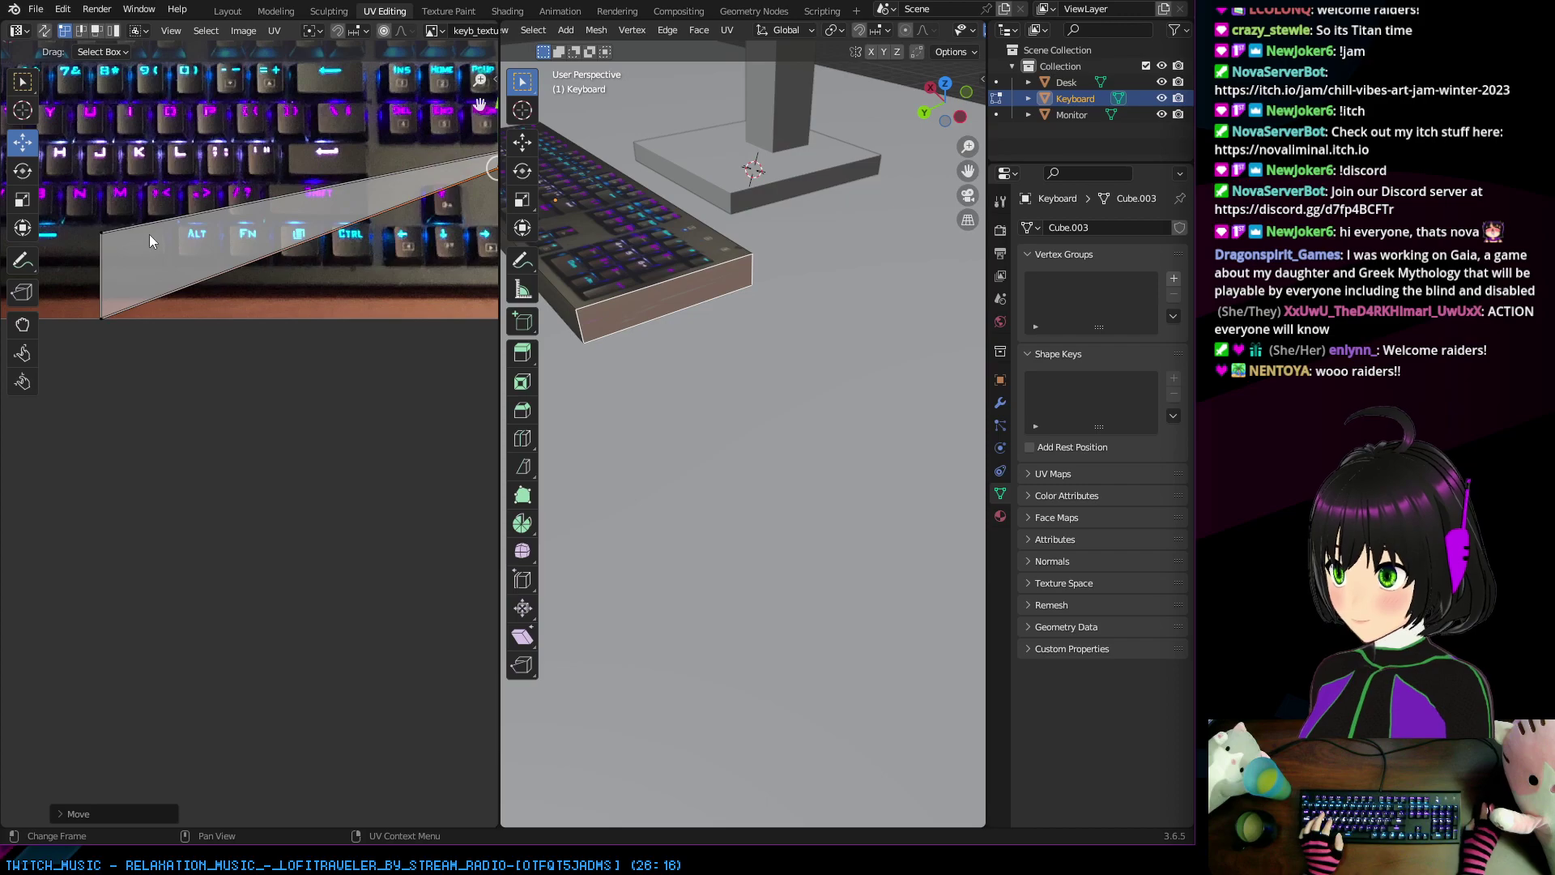
left_click_drag(100, 231, 379, 152)
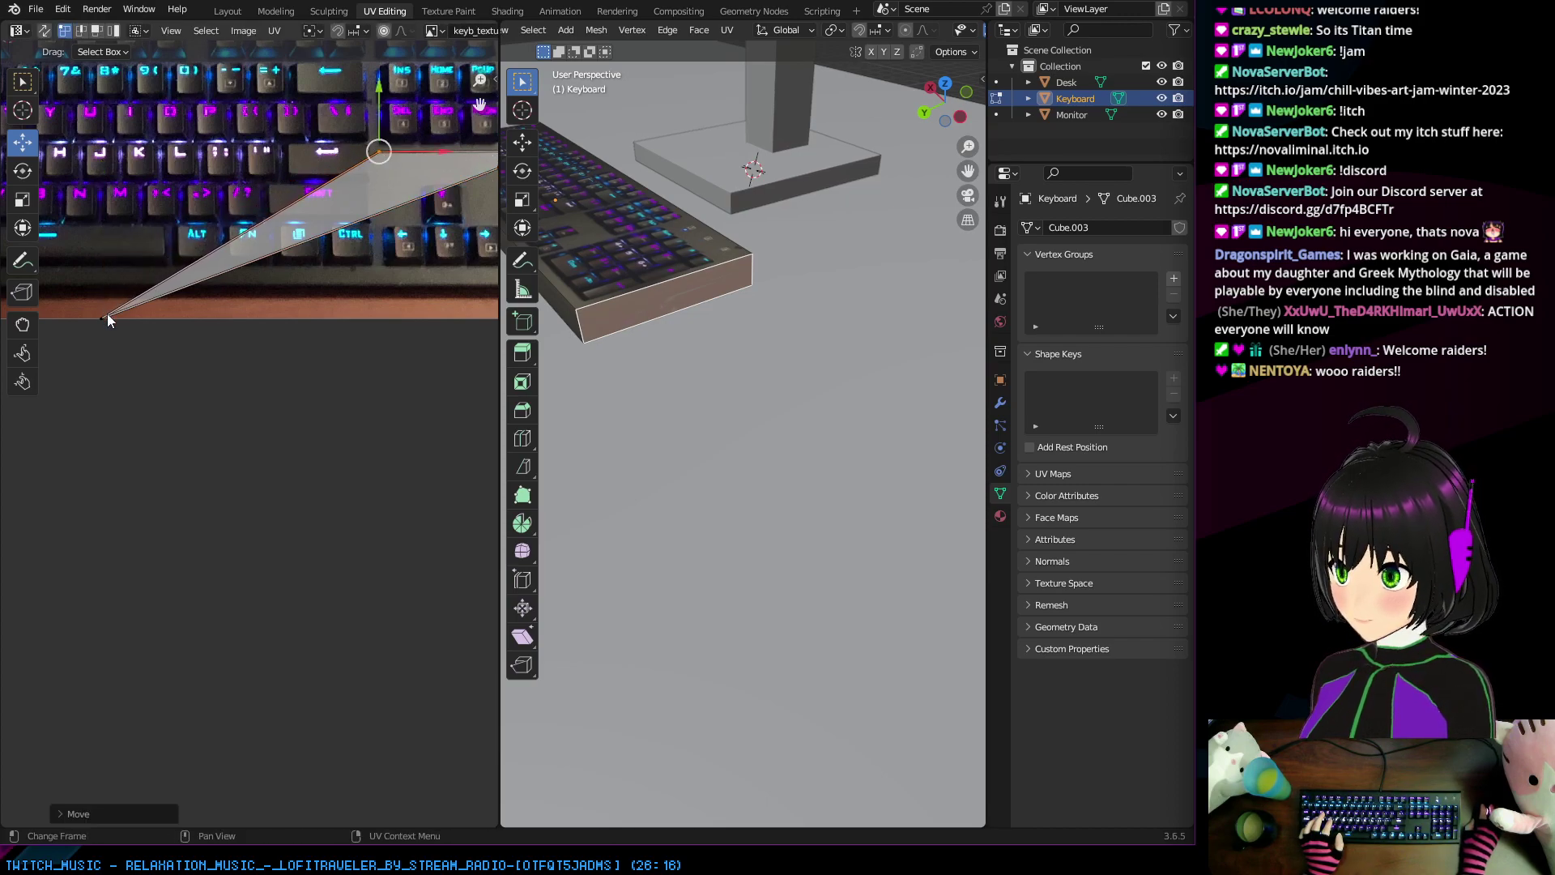
left_click_drag(105, 317, 379, 171)
middle_click_drag(485, 173, 349, 182)
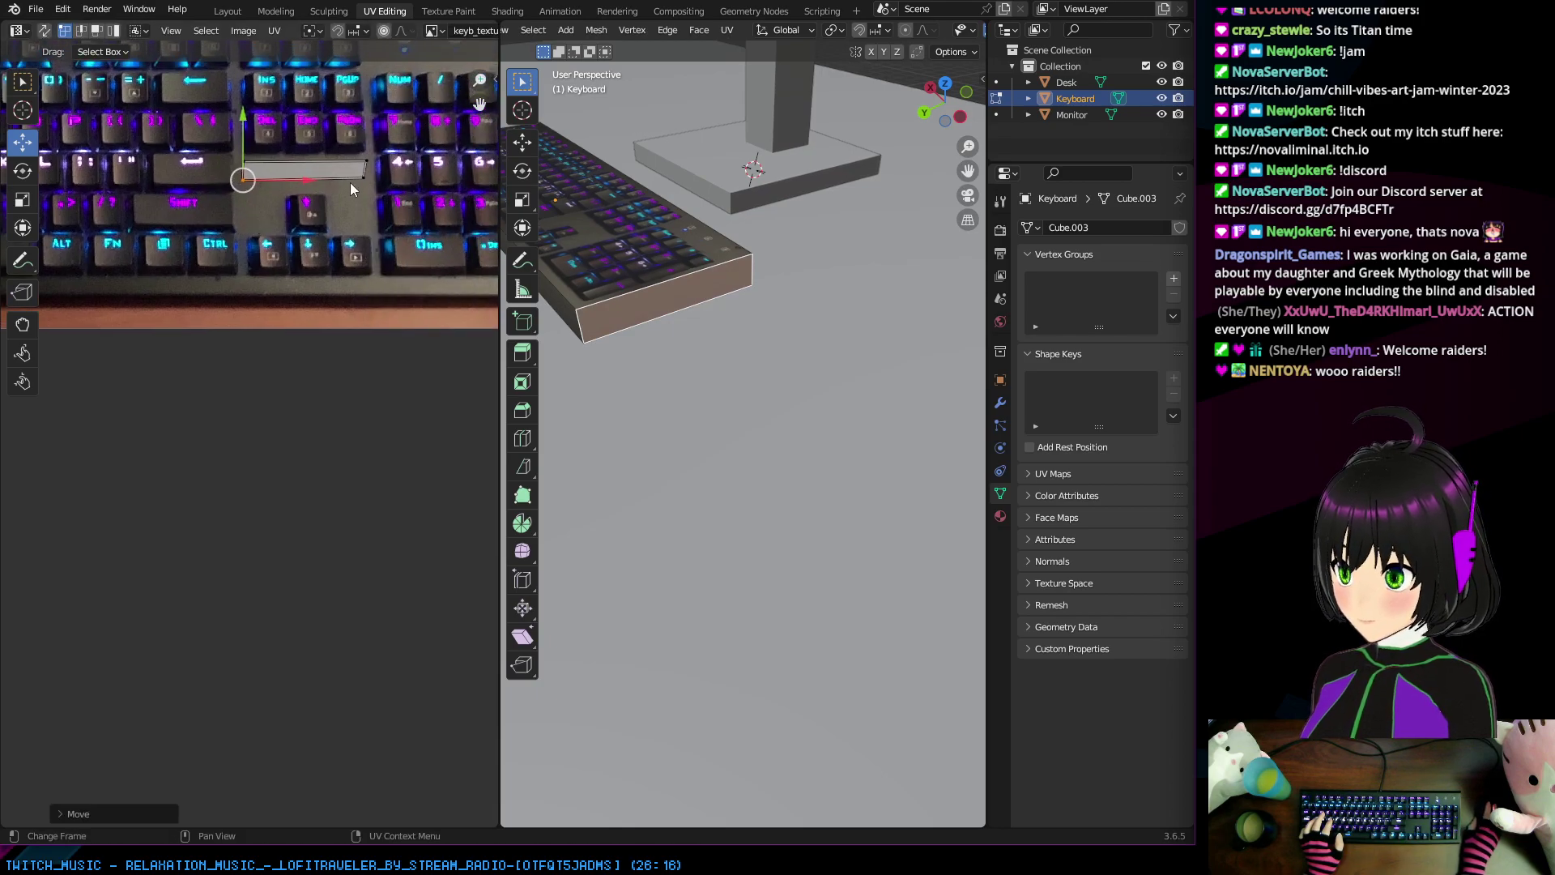
left_click_drag(363, 176, 370, 178)
Step: Select a further keyboard side face and drag its UV corners down into the same thin strip
middle_click_drag(647, 183, 586, 179)
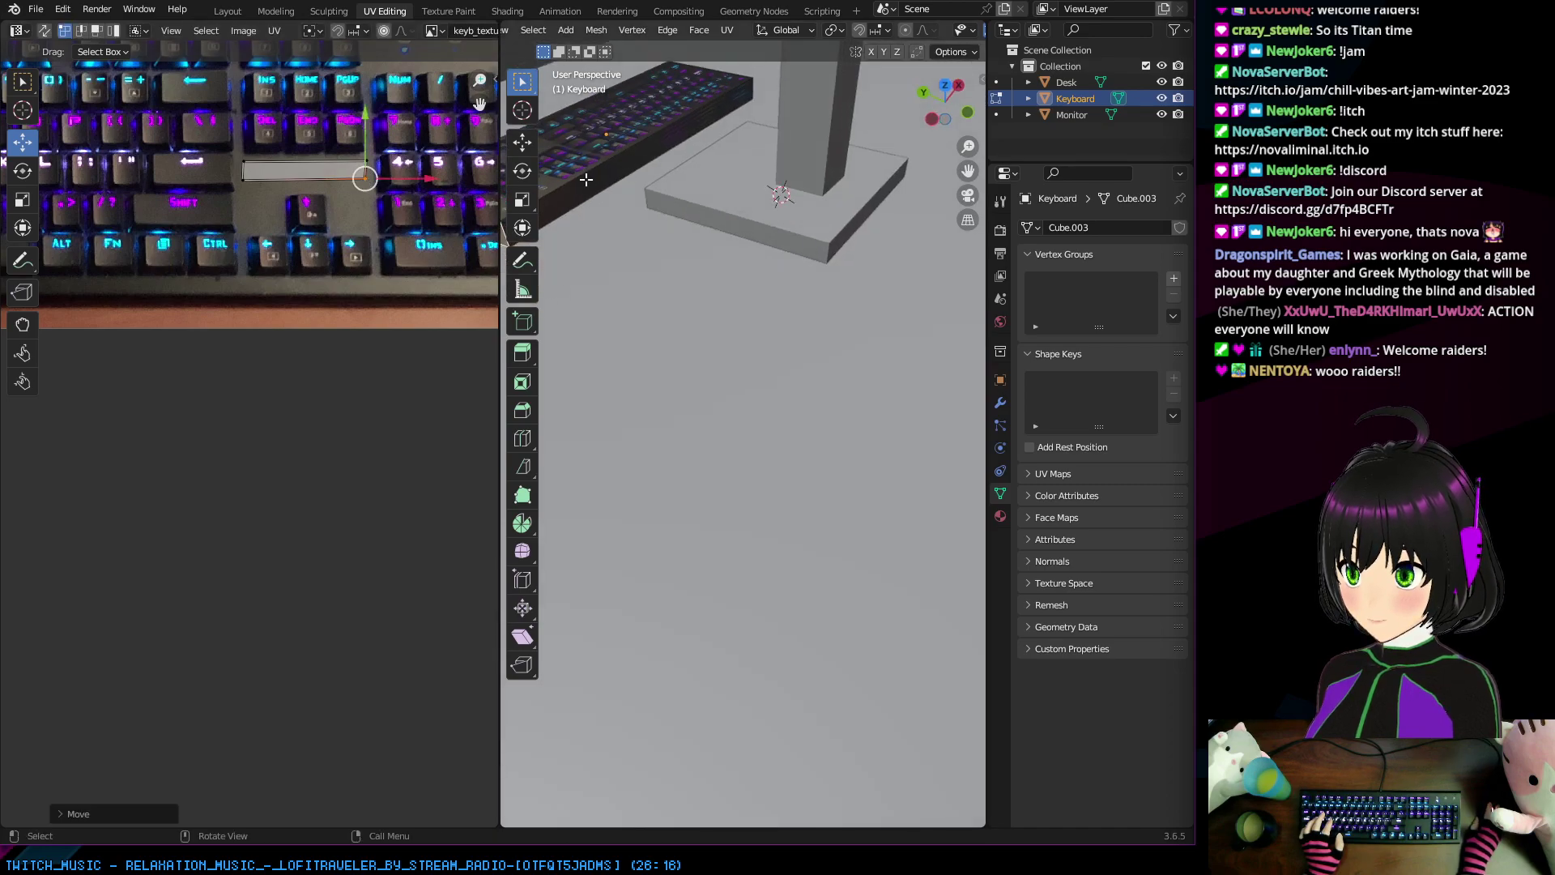
left_click(587, 179)
scroll(259, 200, "down", 2)
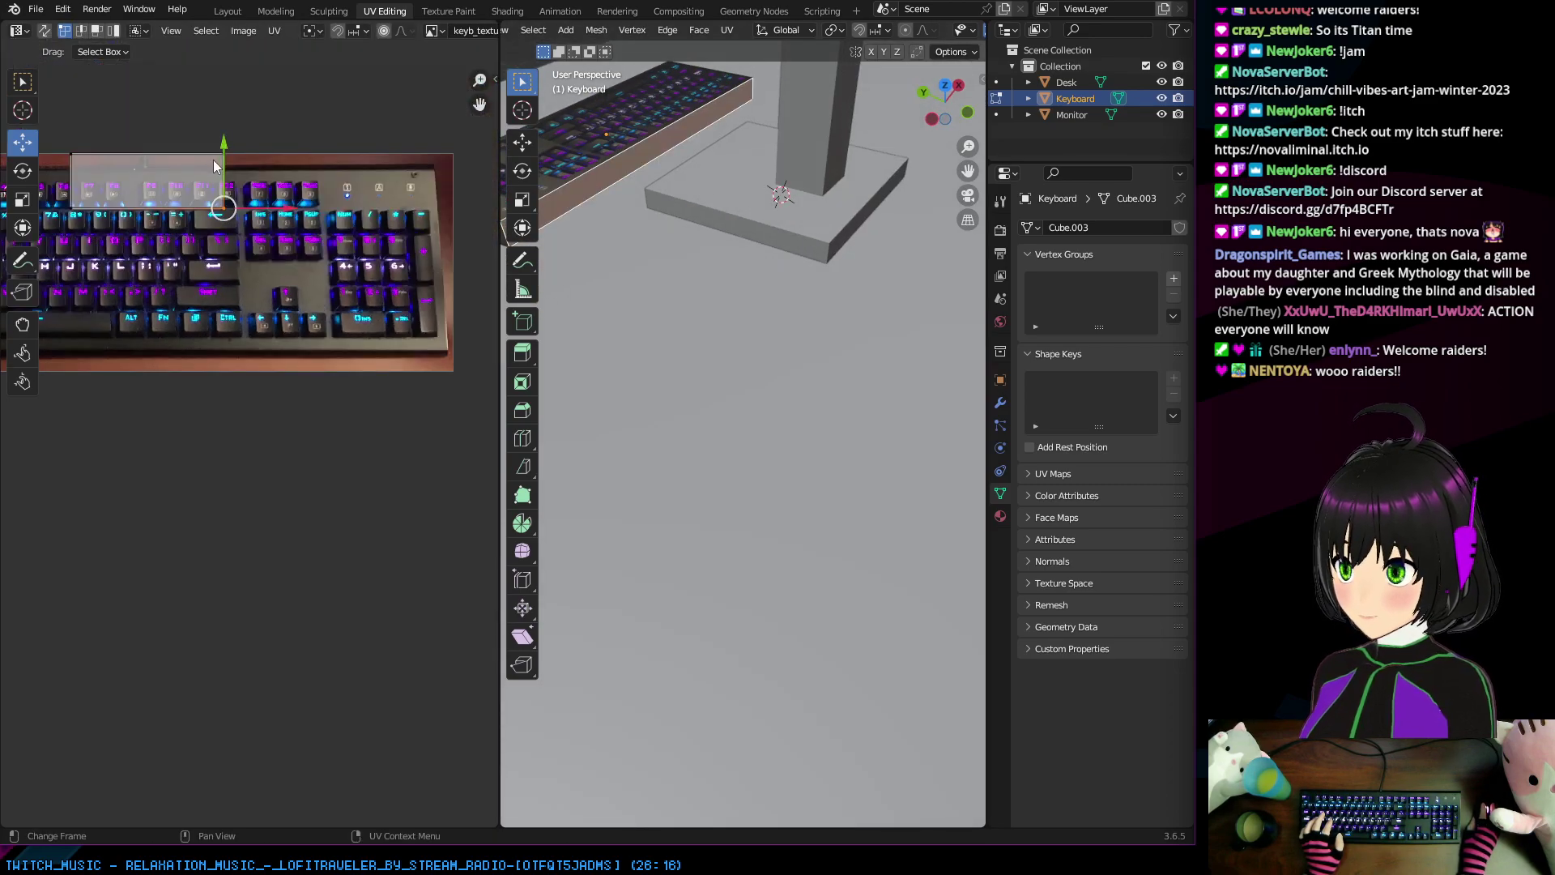
left_click_drag(223, 207, 357, 302)
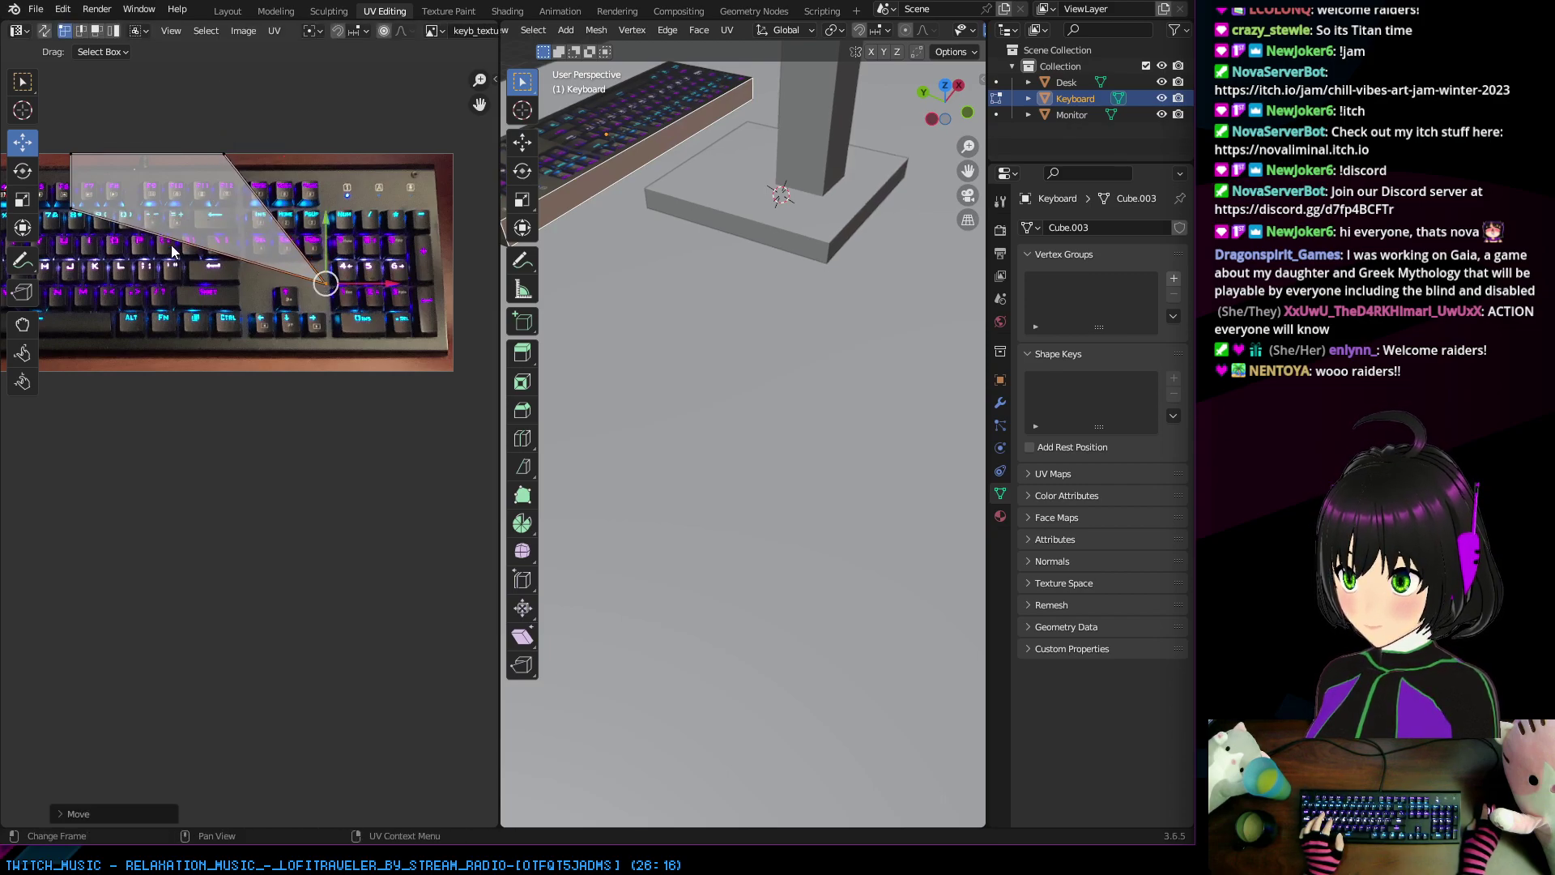
left_click(75, 212)
left_click_drag(93, 223, 113, 234)
left_click_drag(244, 279, 253, 283)
left_click(225, 154)
left_click_drag(224, 154, 320, 269)
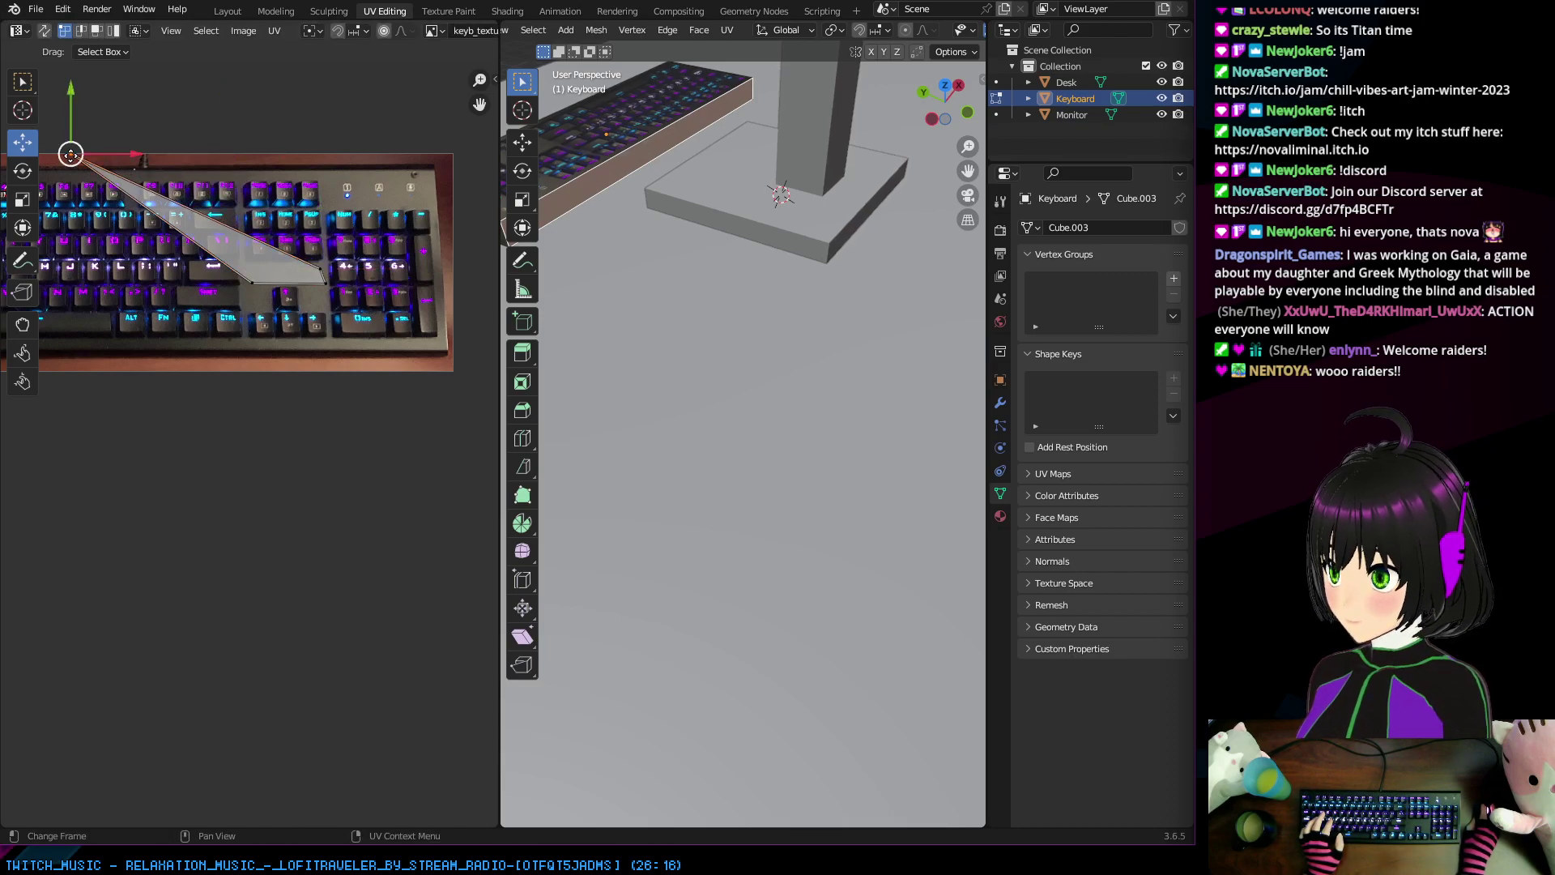
left_click_drag(71, 155, 324, 266)
left_click(322, 269)
middle_click_drag(672, 225, 831, 218)
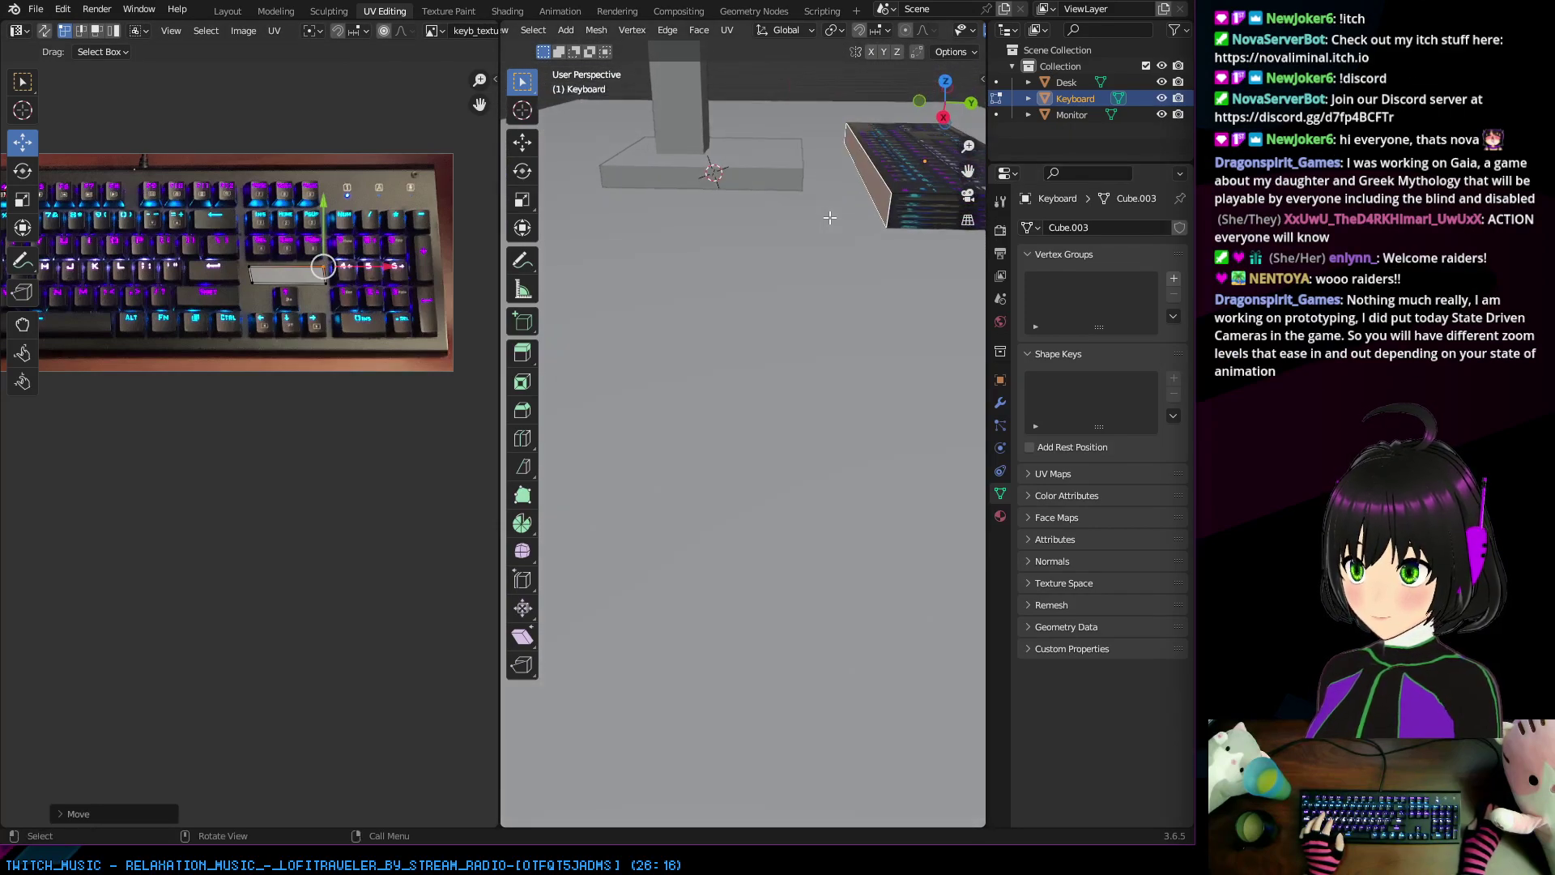
Step: Select the keyboard's front side face and slide its UV corners into a narrow strip on the photo
middle_click_drag(769, 168, 725, 167)
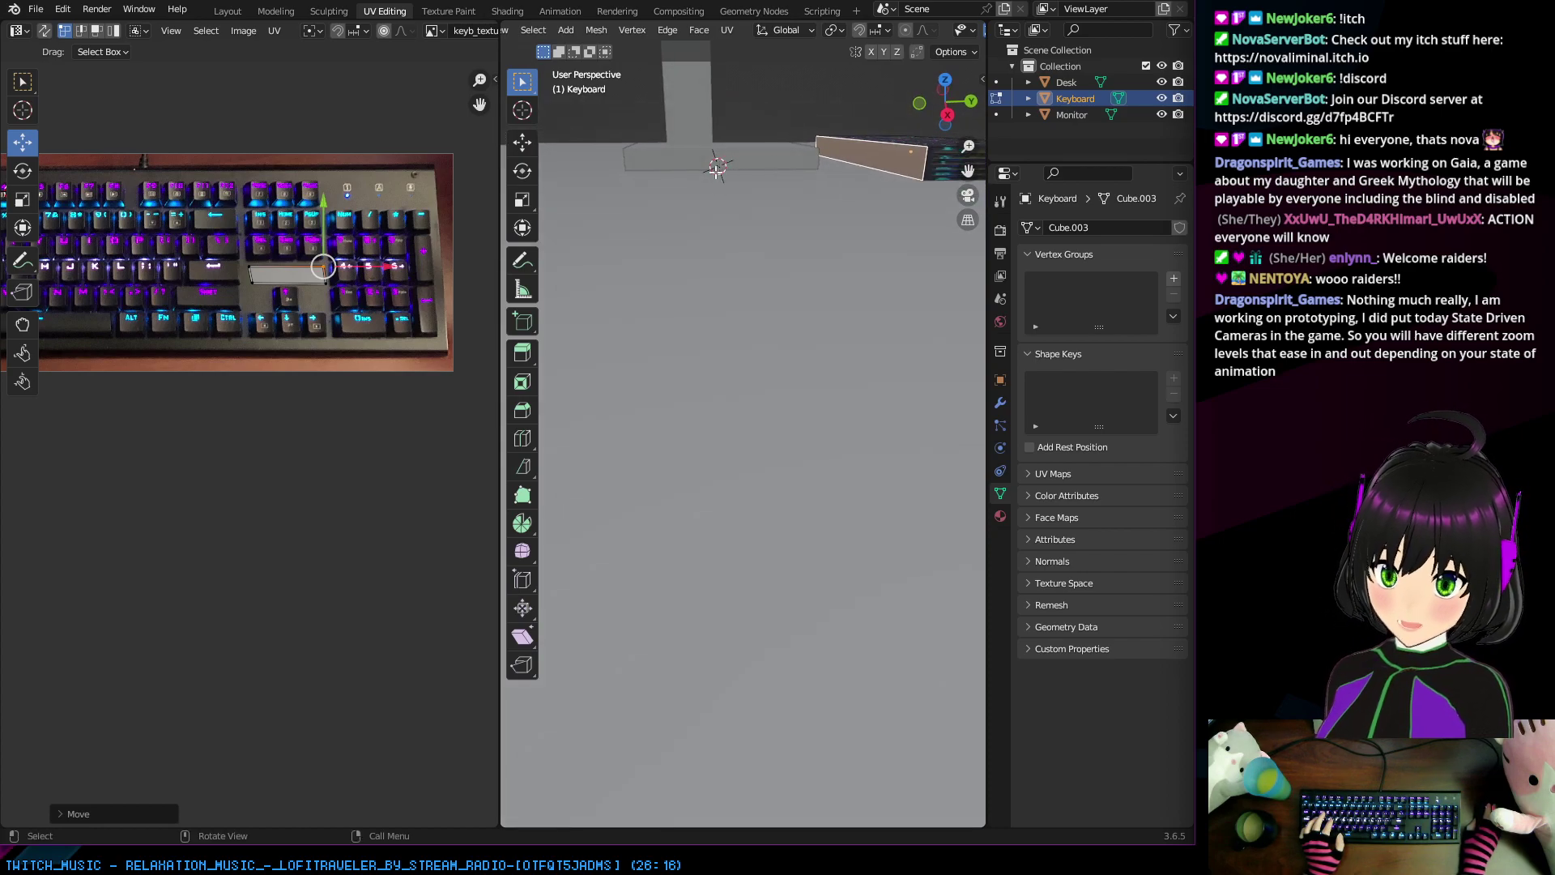
middle_click_drag(717, 170, 707, 194)
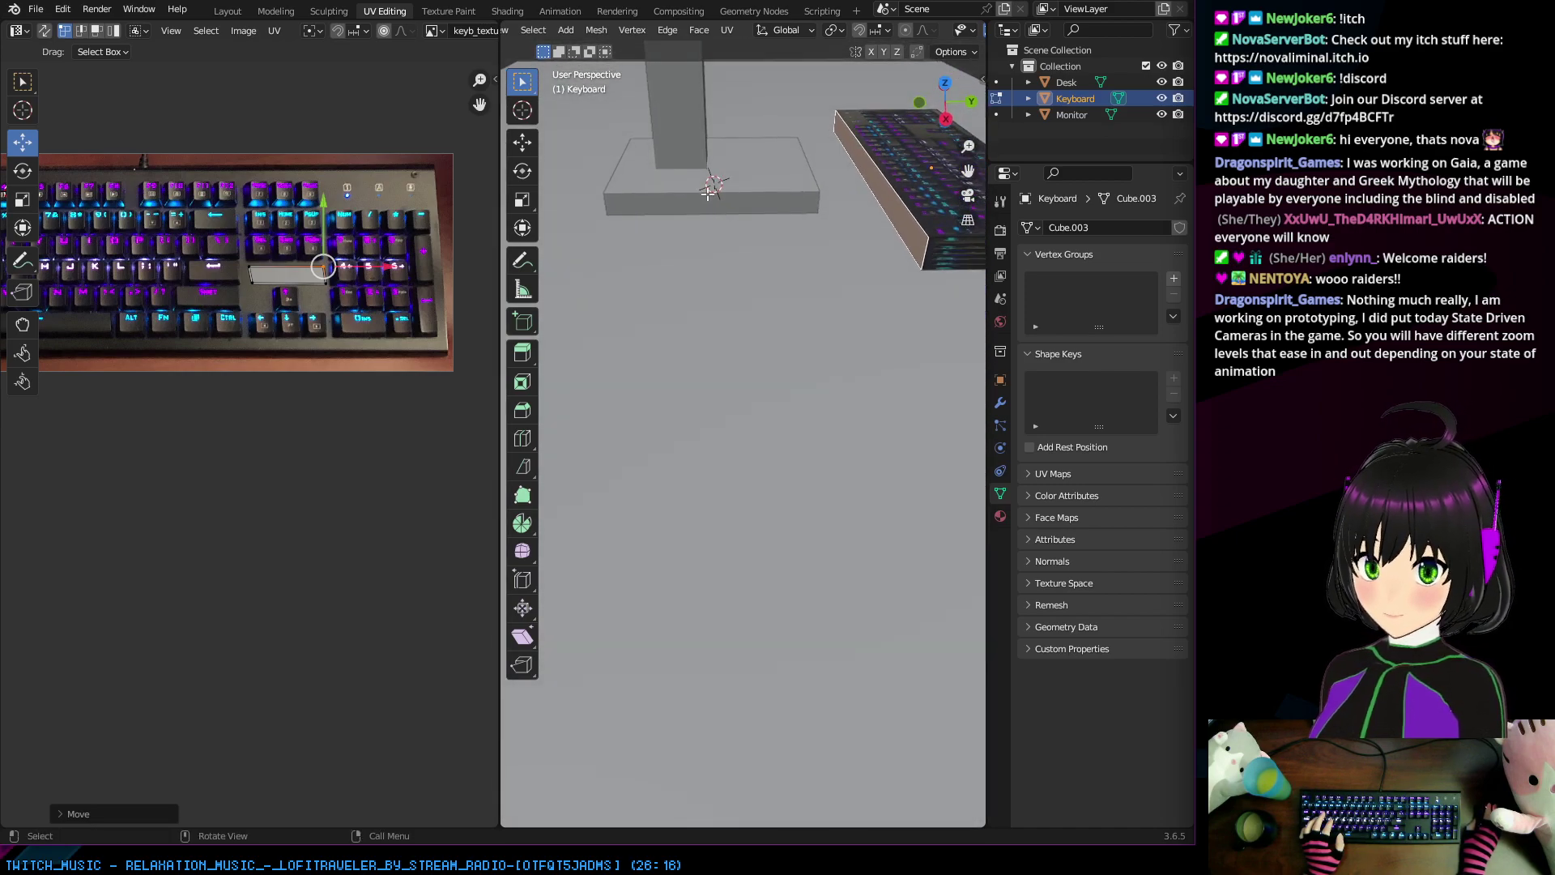
left_click_drag(968, 170, 891, 184)
left_click(101, 227)
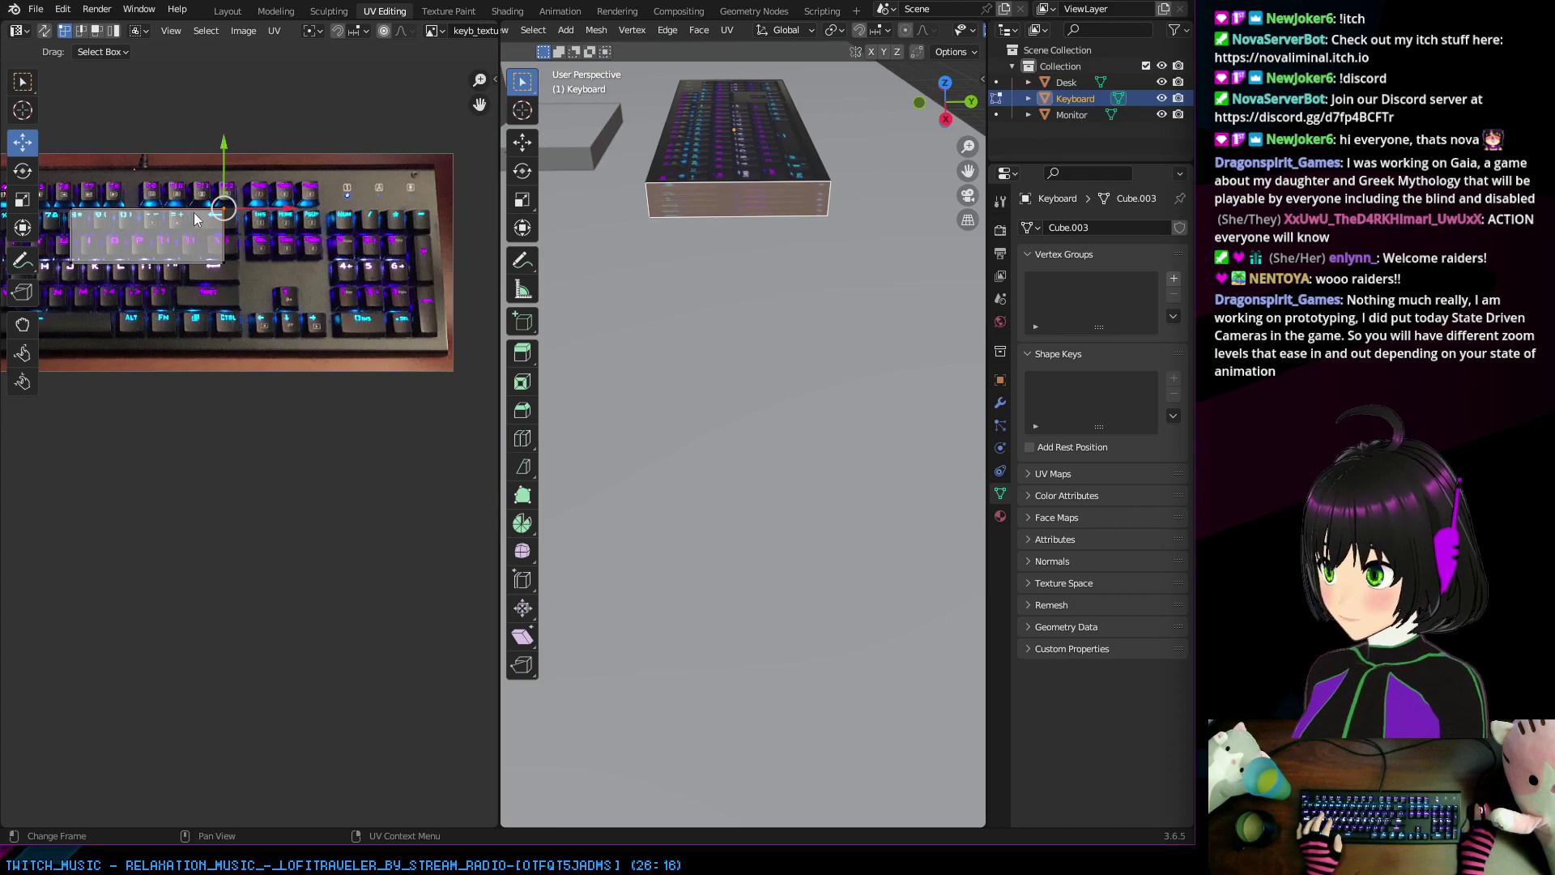
left_click_drag(224, 209, 320, 267)
left_click_drag(224, 261, 319, 282)
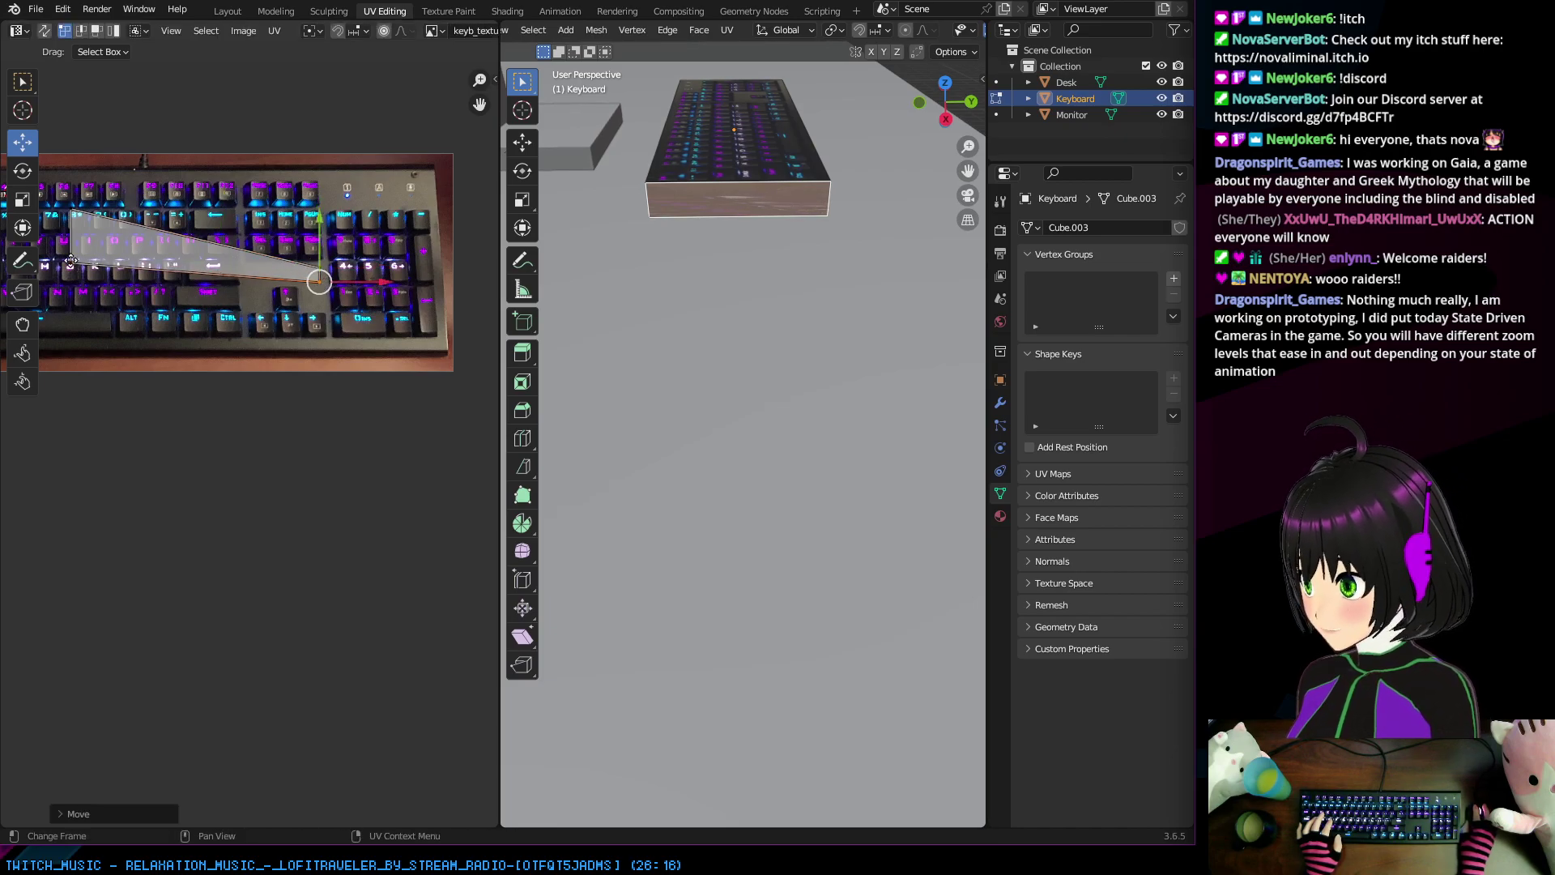
left_click(97, 264)
left_click_drag(97, 263, 259, 268)
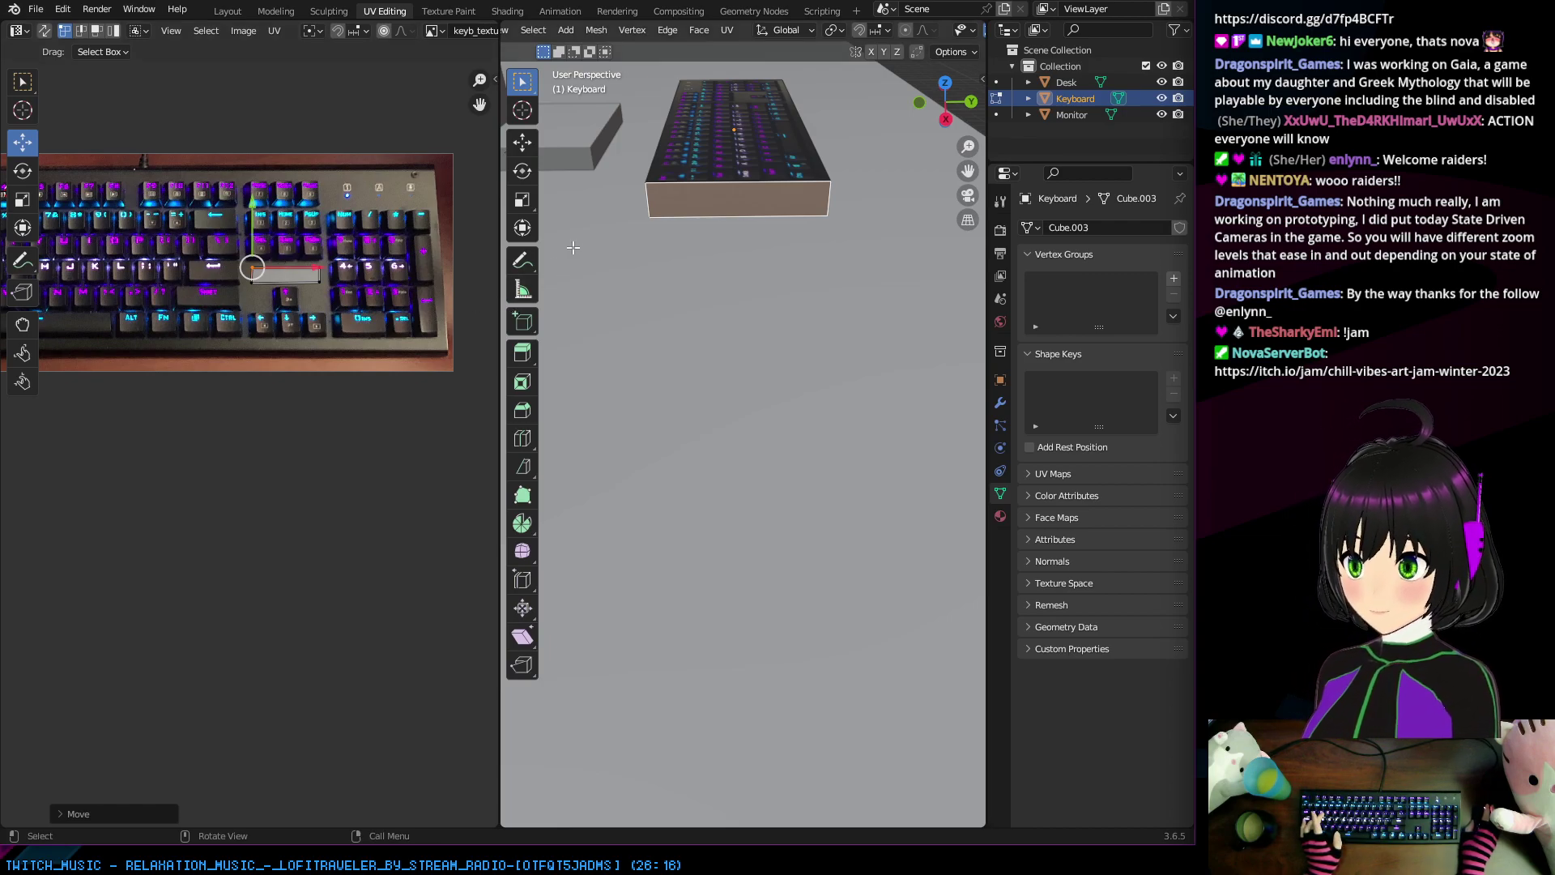
middle_click_drag(730, 232, 690, 299)
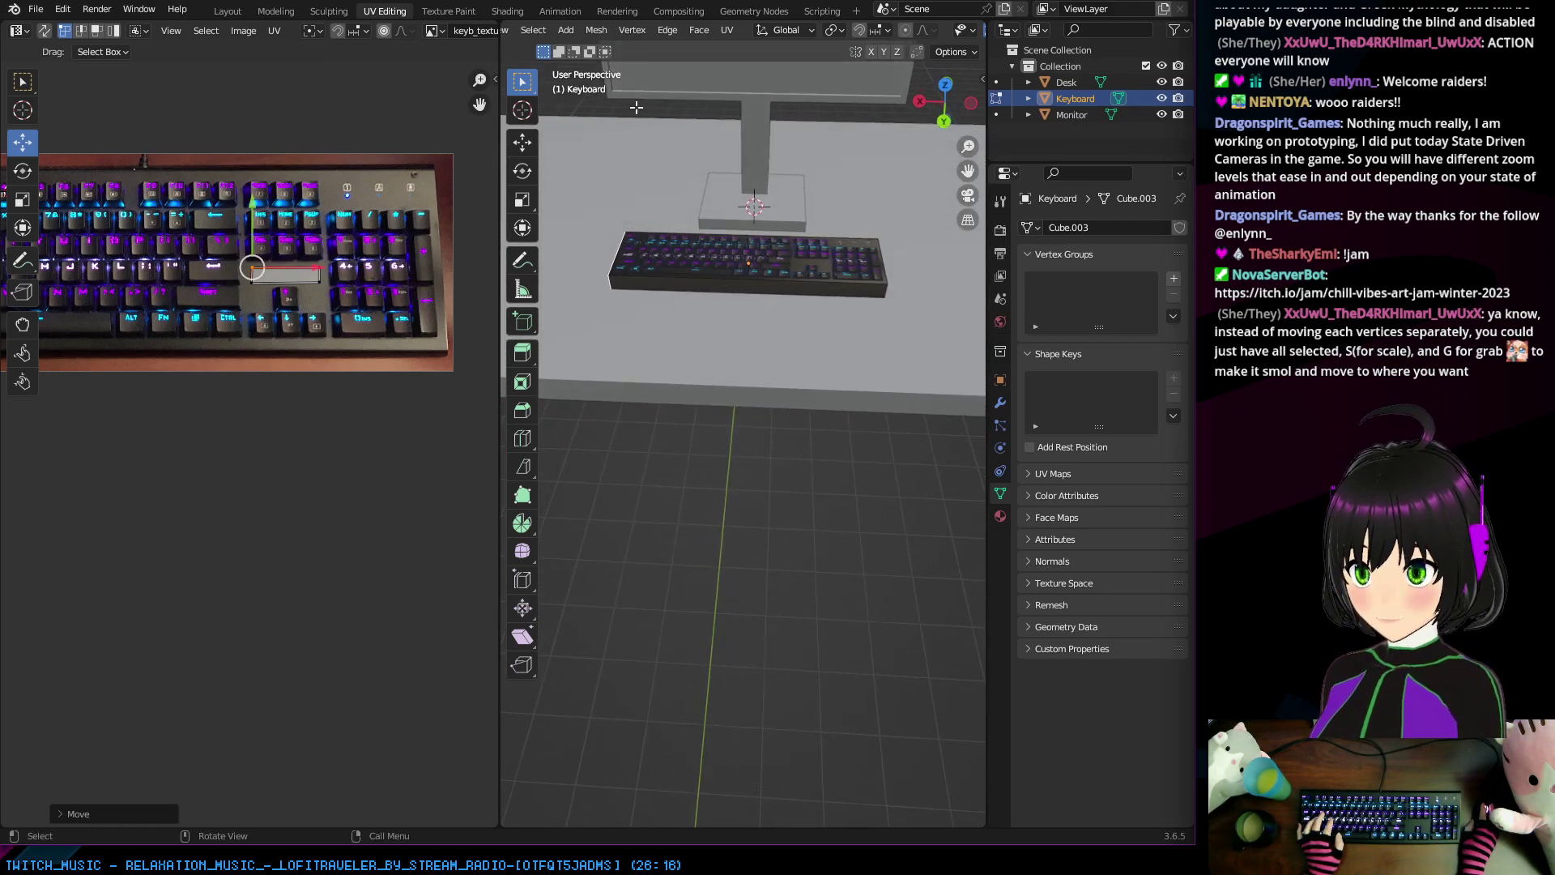
left_click(810, 33)
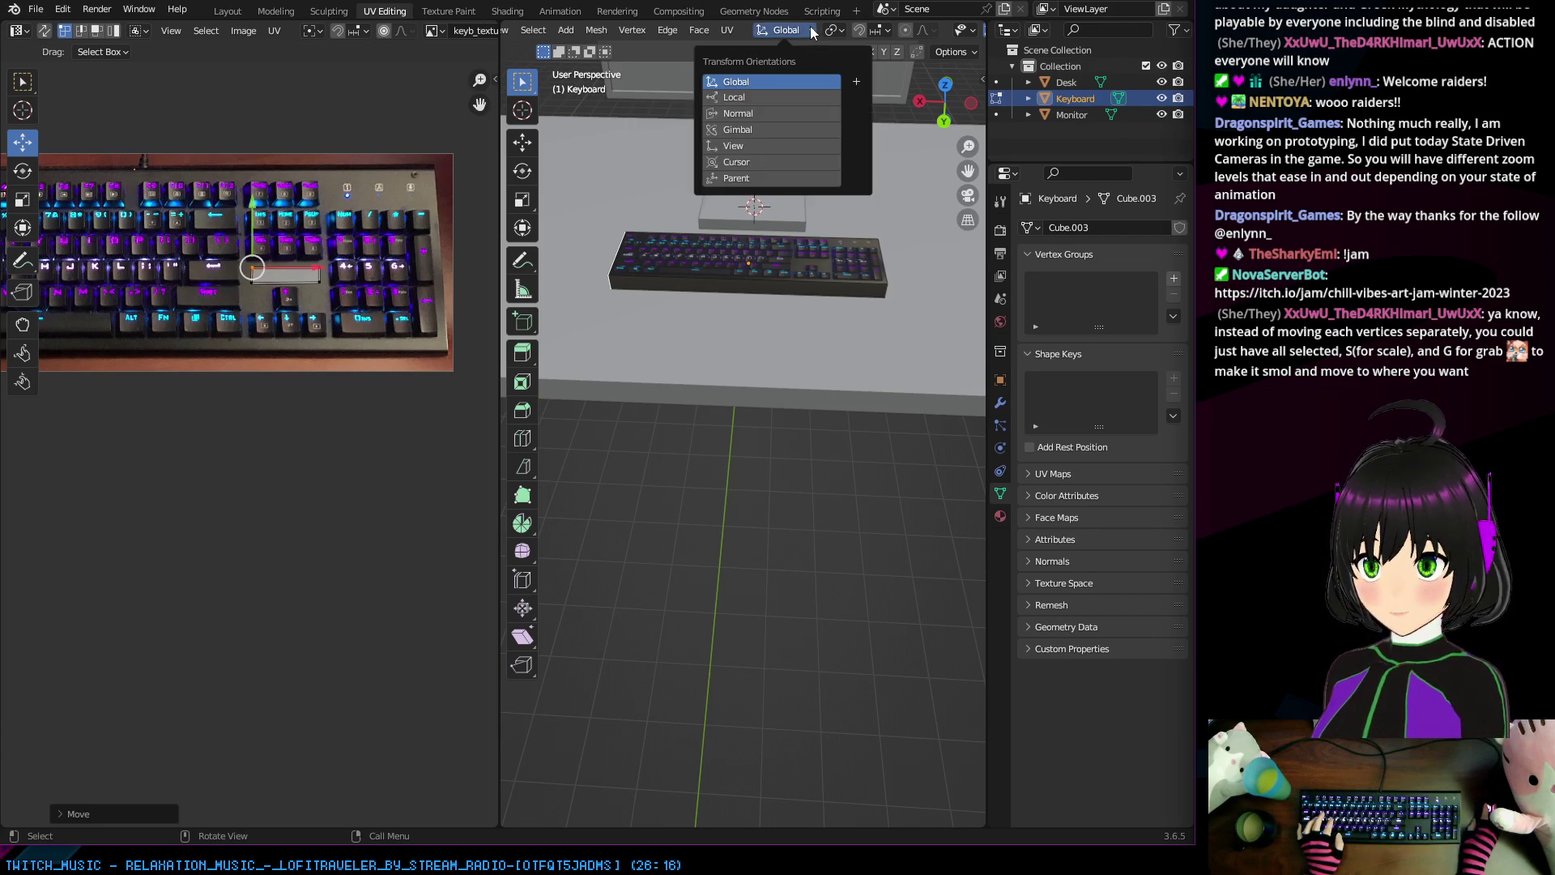
left_click(810, 29)
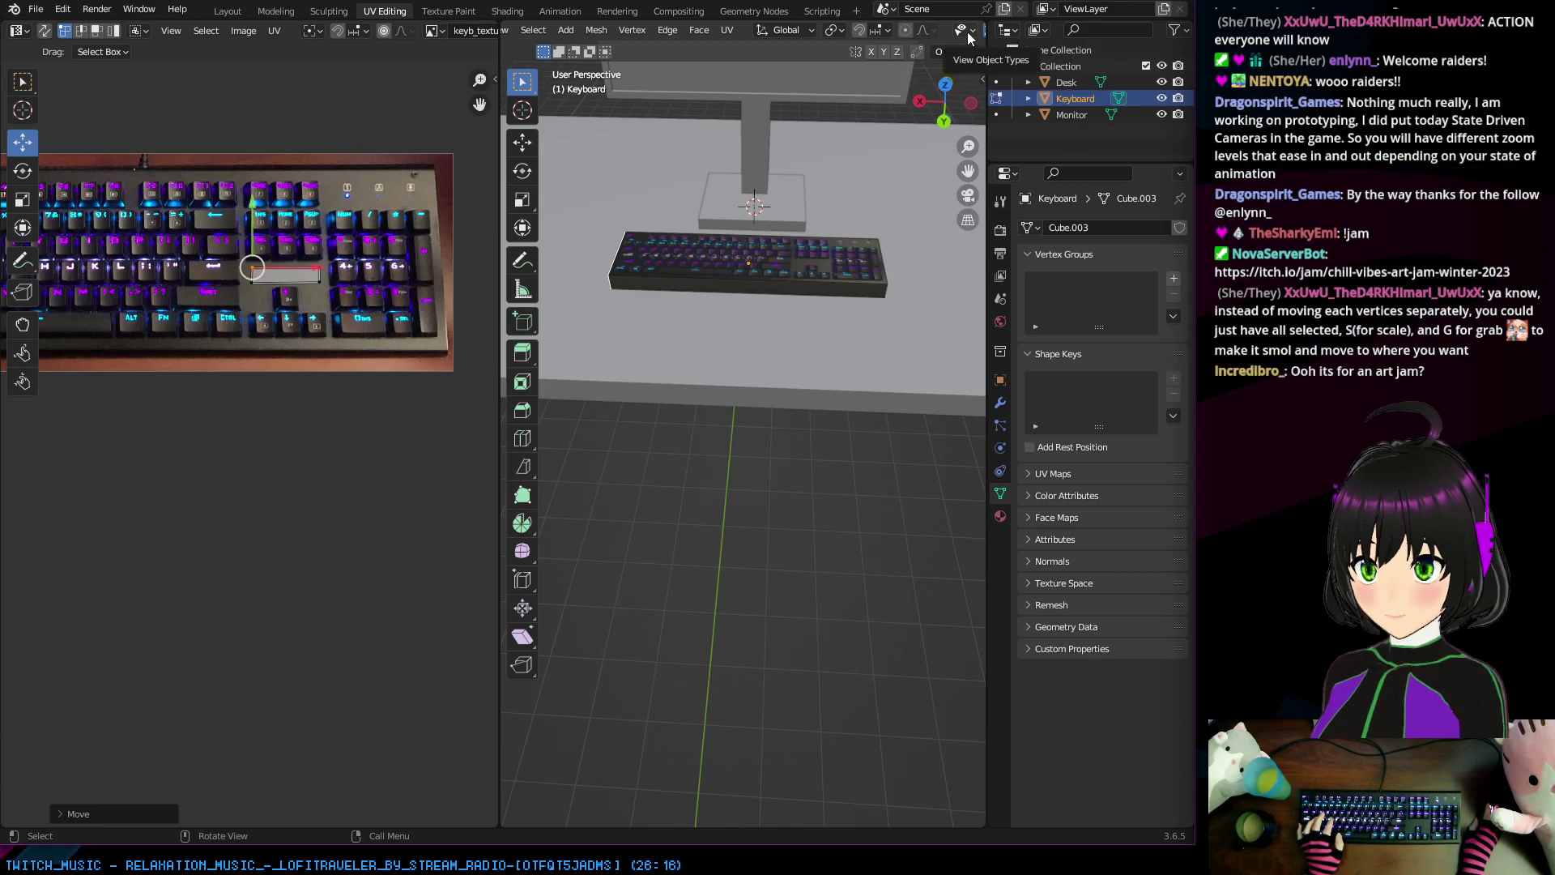
middle_click_drag(756, 257, 710, 281)
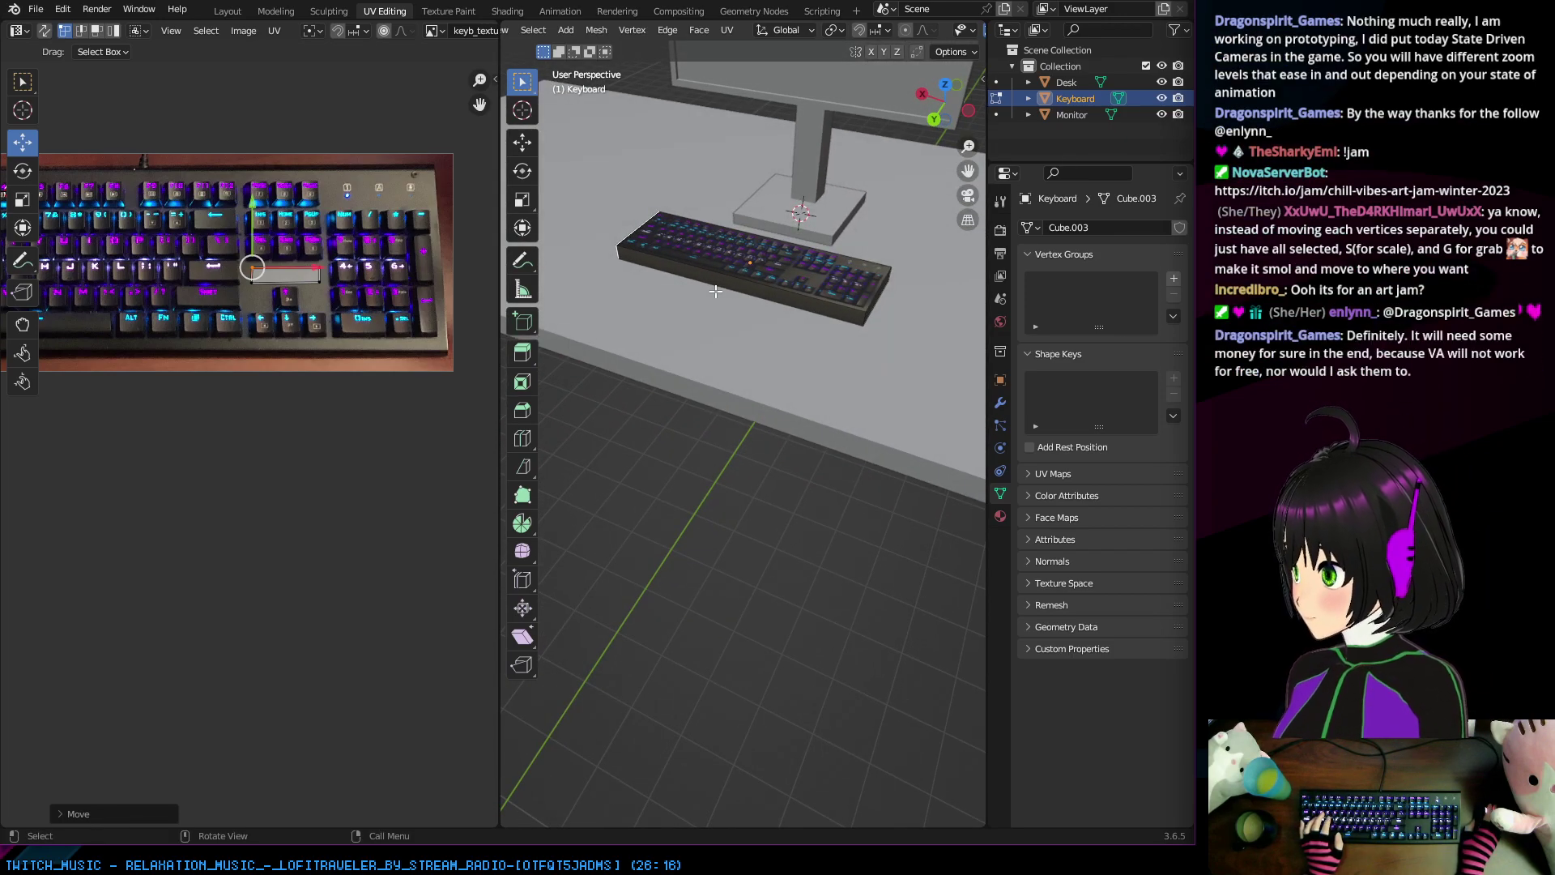
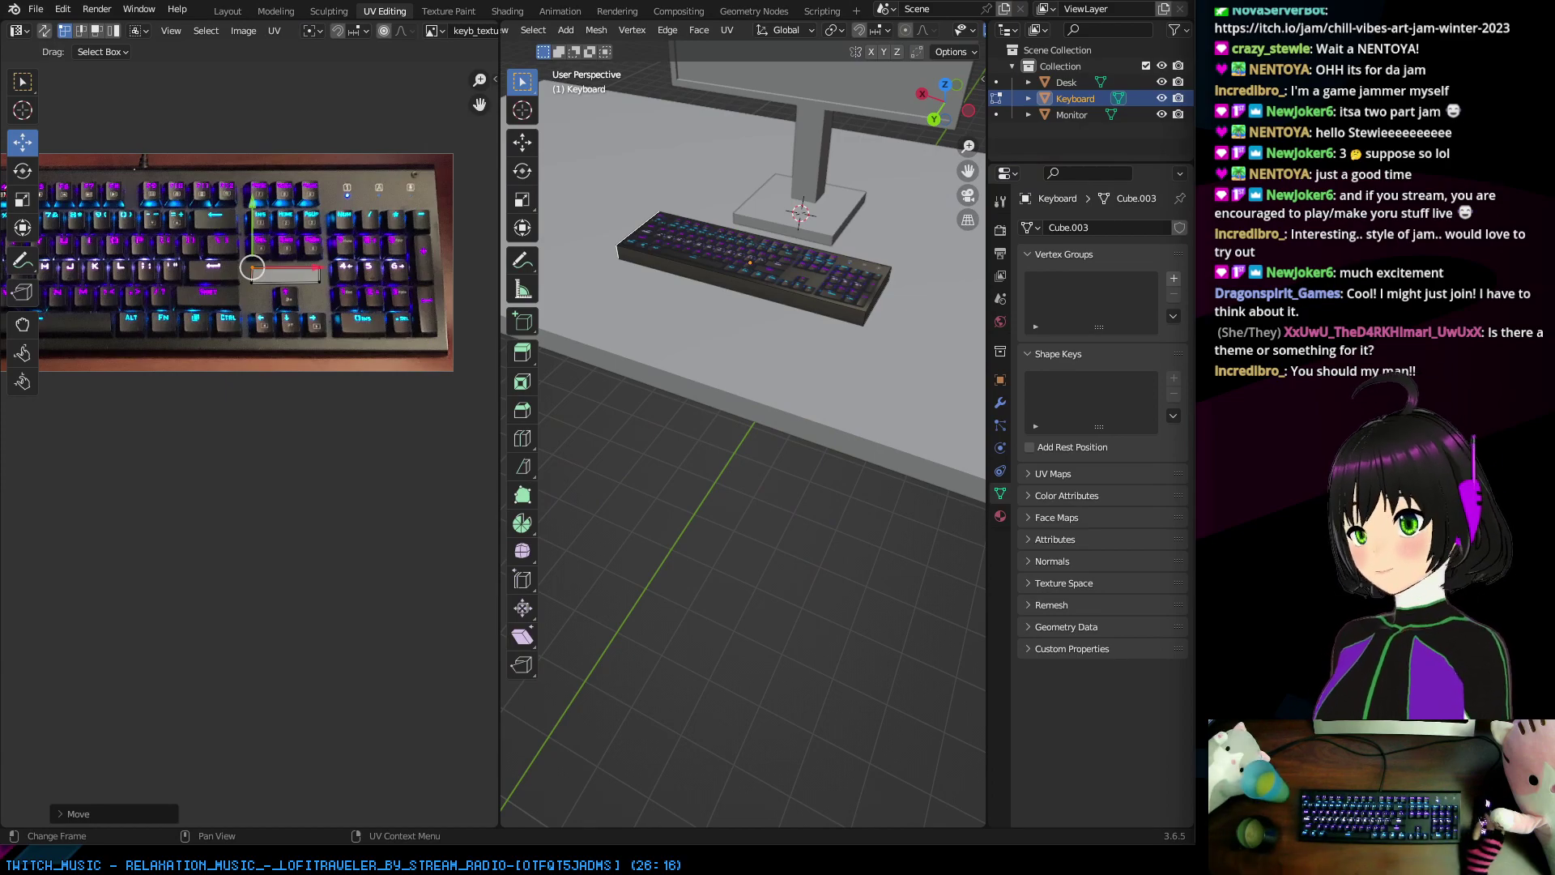
Step: Hide the Desk and Monitor so the keyboard stands alone, then orbit beneath it
left_click(952, 52)
left_click(953, 51)
left_click(964, 31)
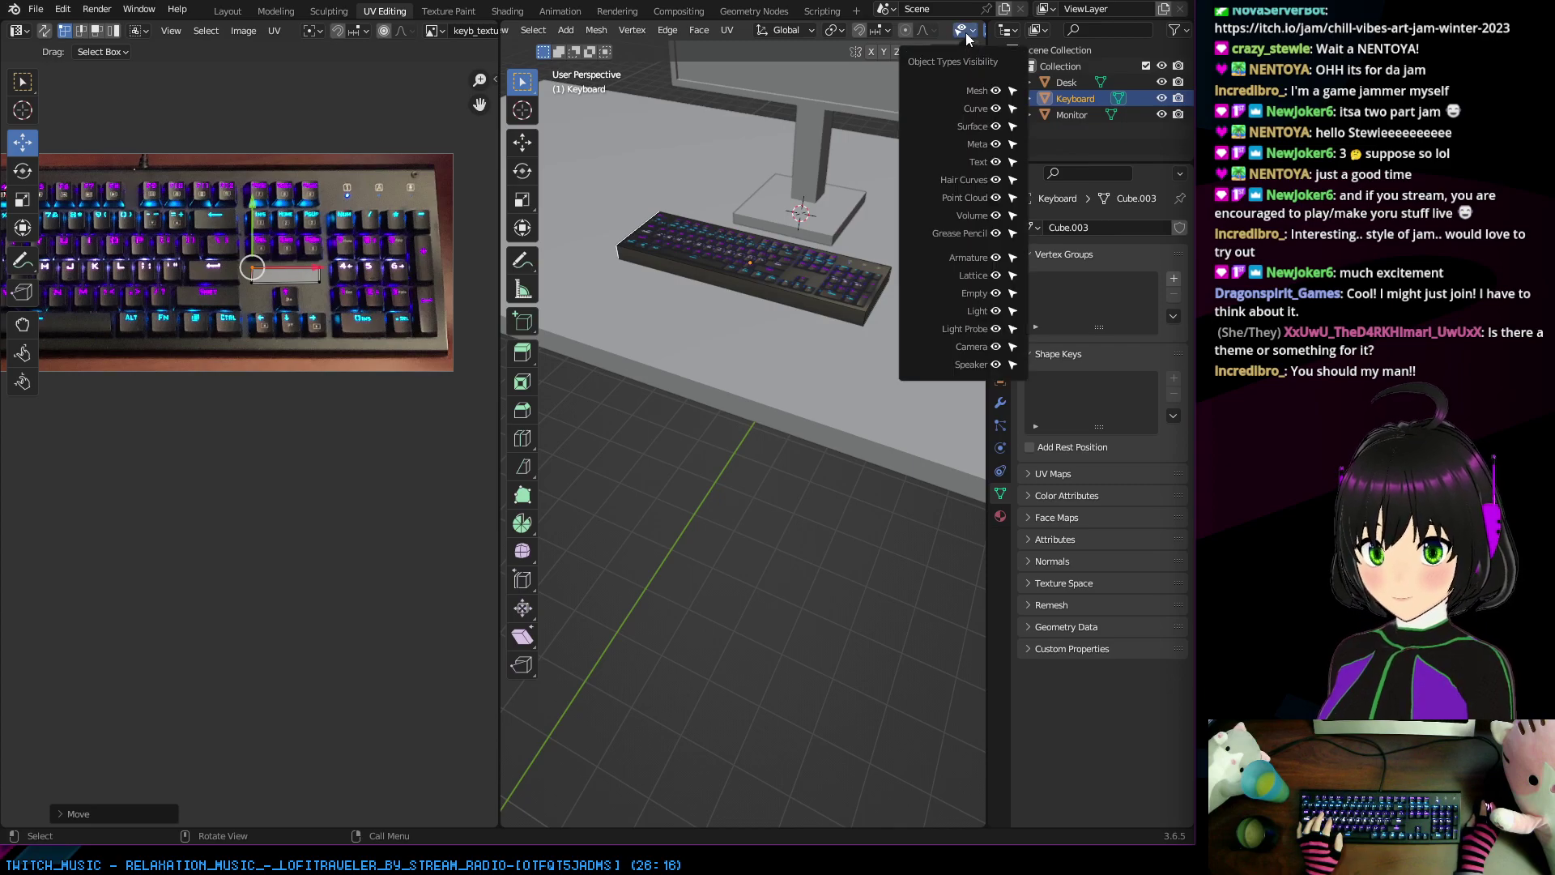
left_click(965, 31)
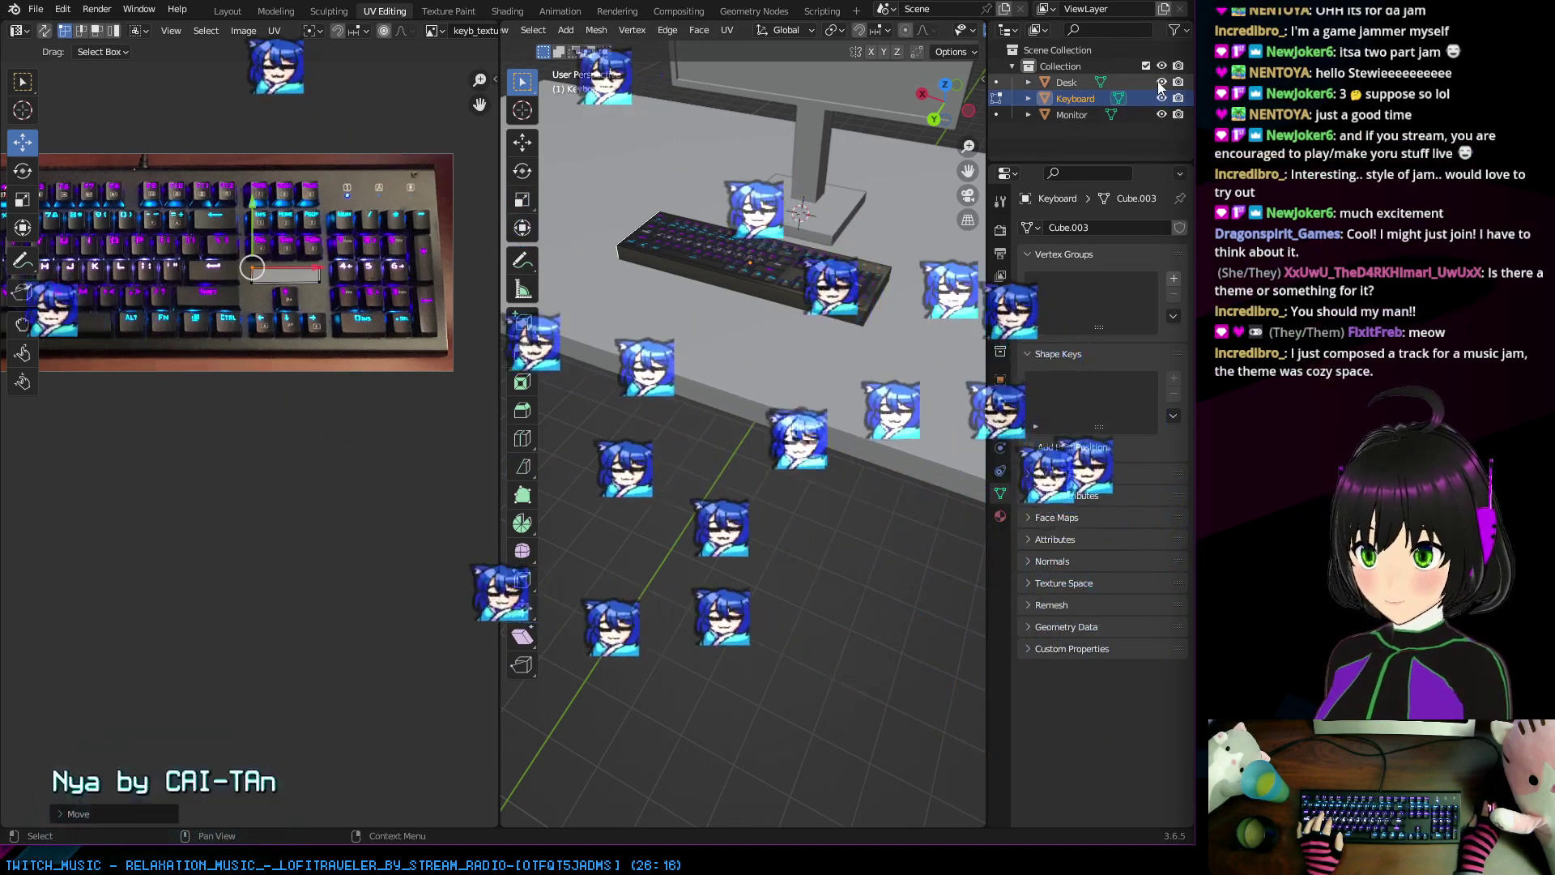
left_click(1161, 82)
left_click(1161, 116)
middle_click_drag(729, 267, 767, 187)
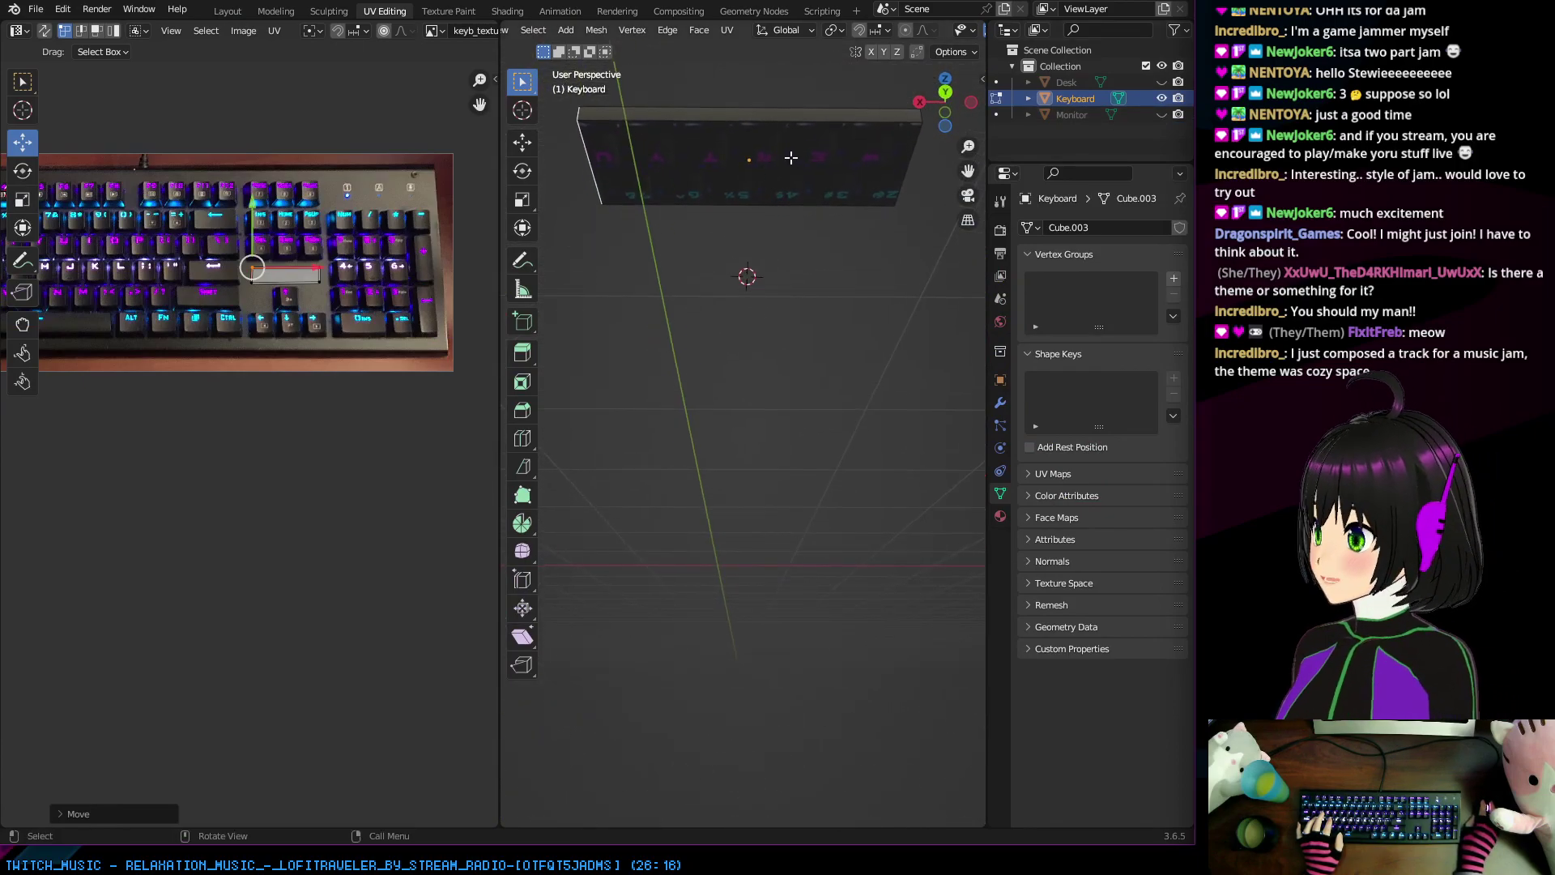
Step: Select the keyboard's bottom face and squeeze its UVs into a thin strip on the keyboard texture
left_click(791, 157)
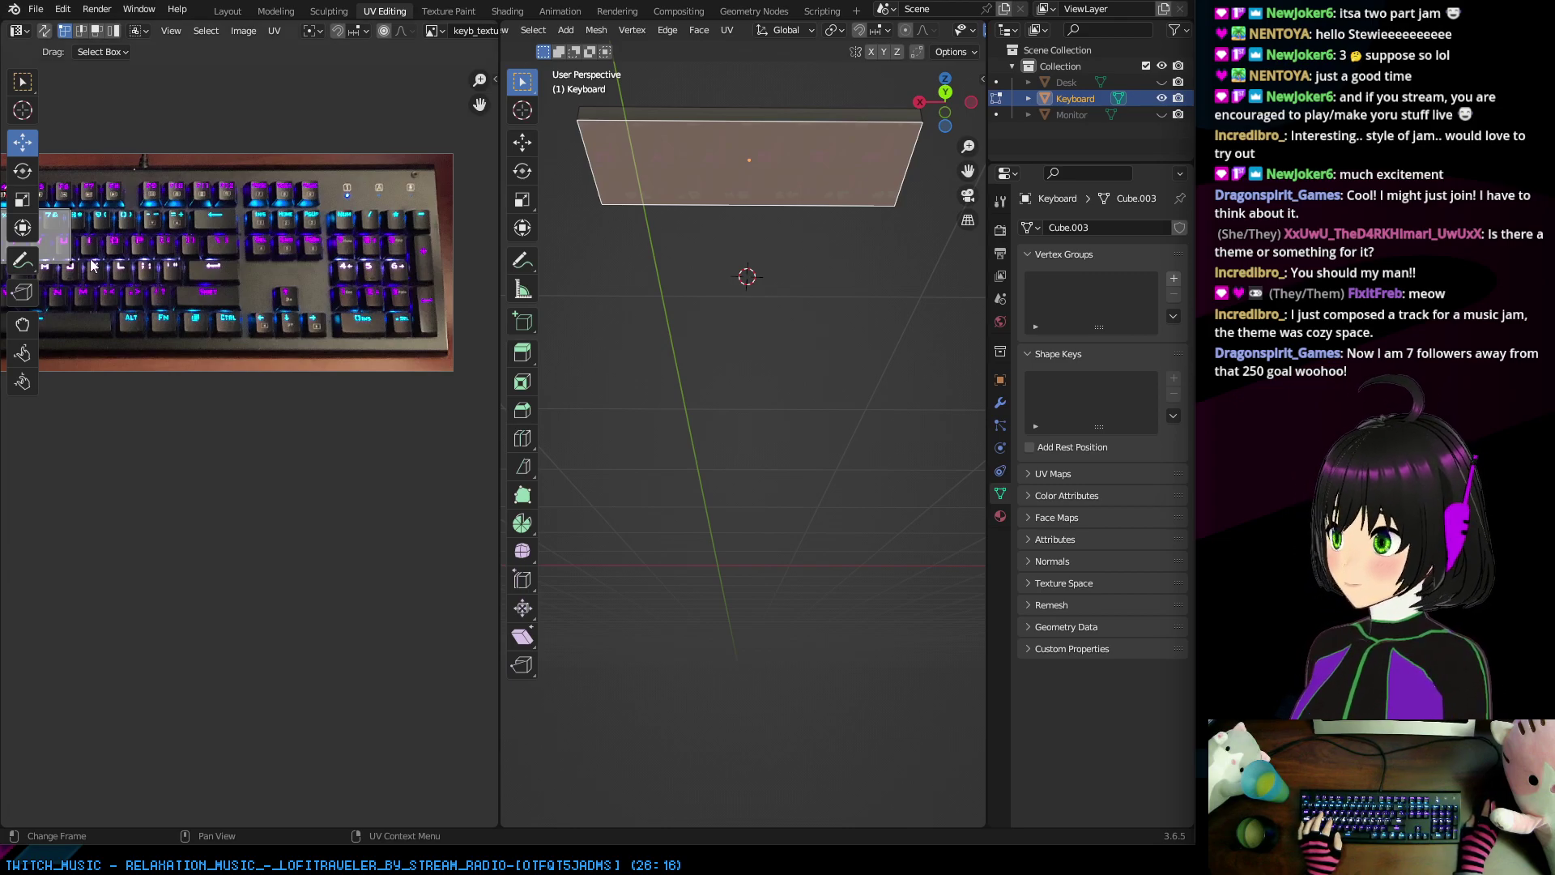
left_click_drag(66, 215, 323, 266)
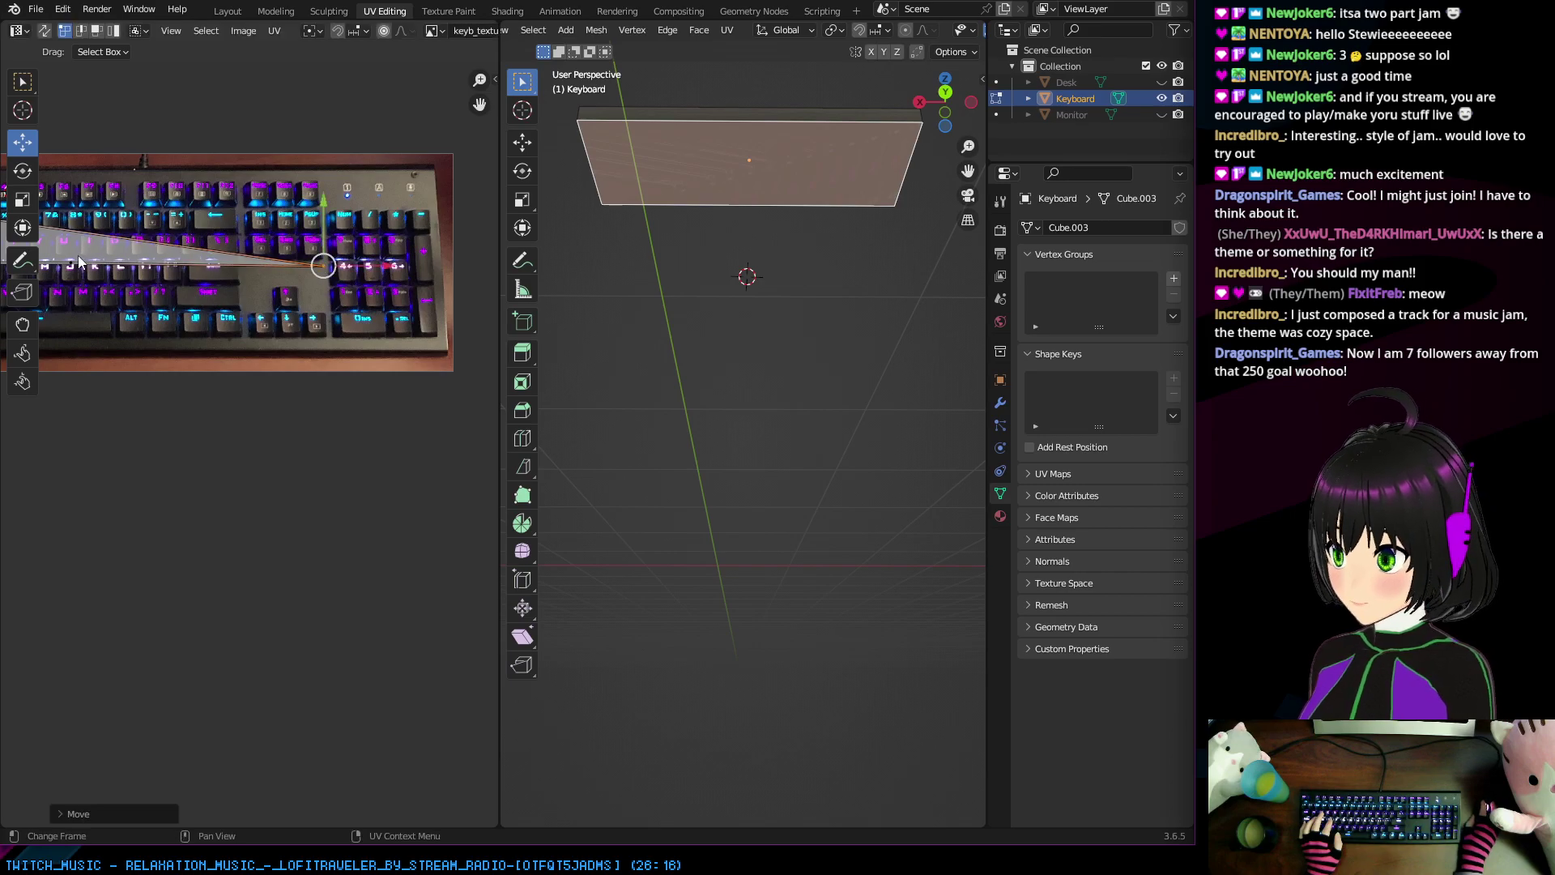
left_click_drag(70, 267, 320, 280)
key("KP_Decimal")
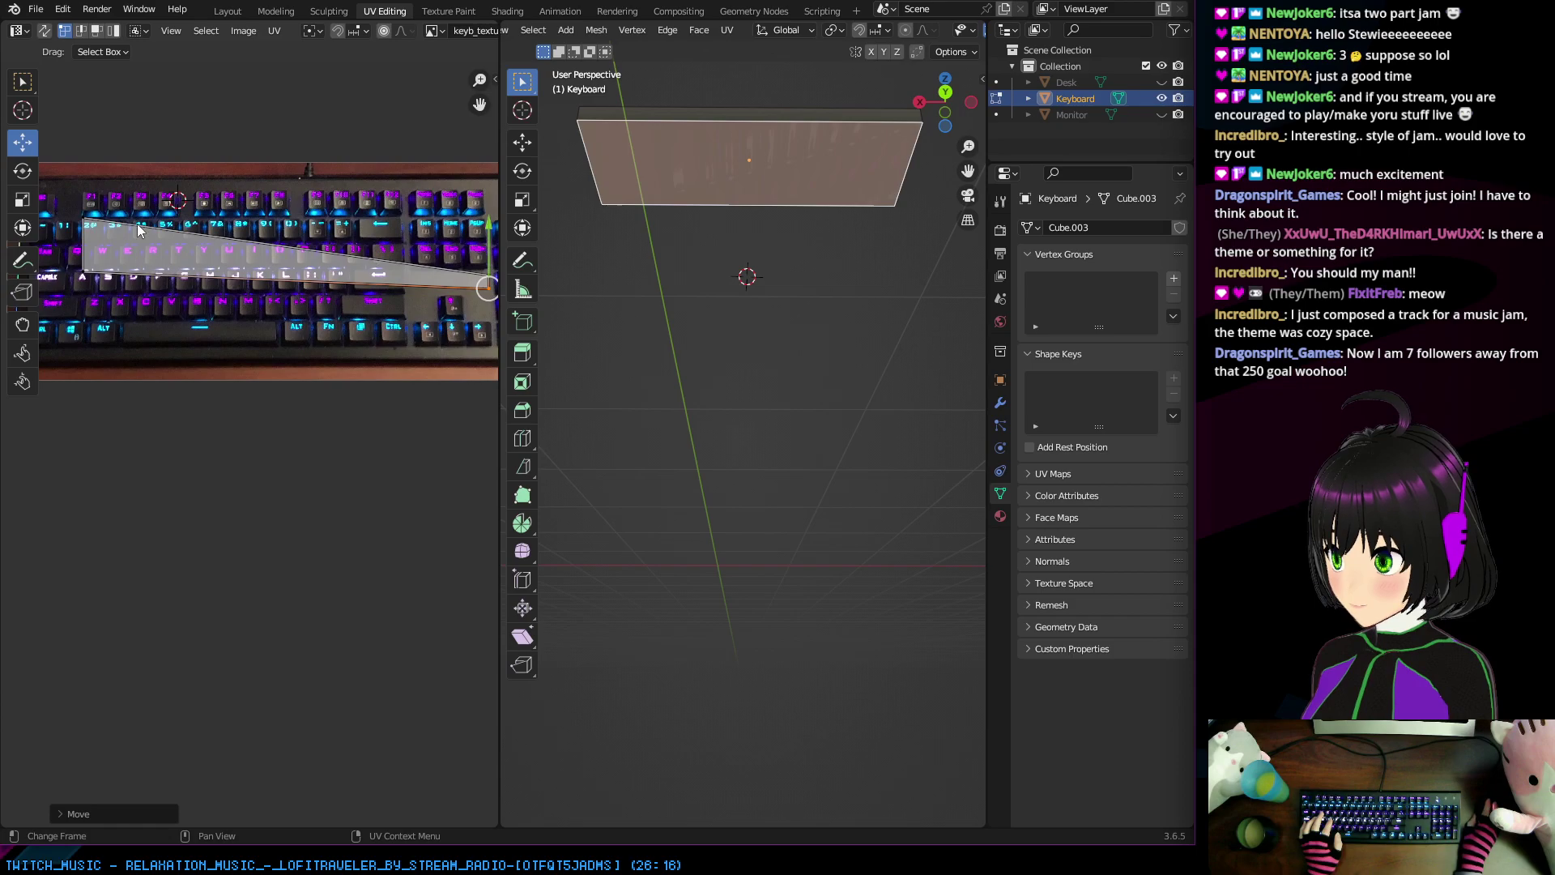
left_click_drag(80, 220, 415, 280)
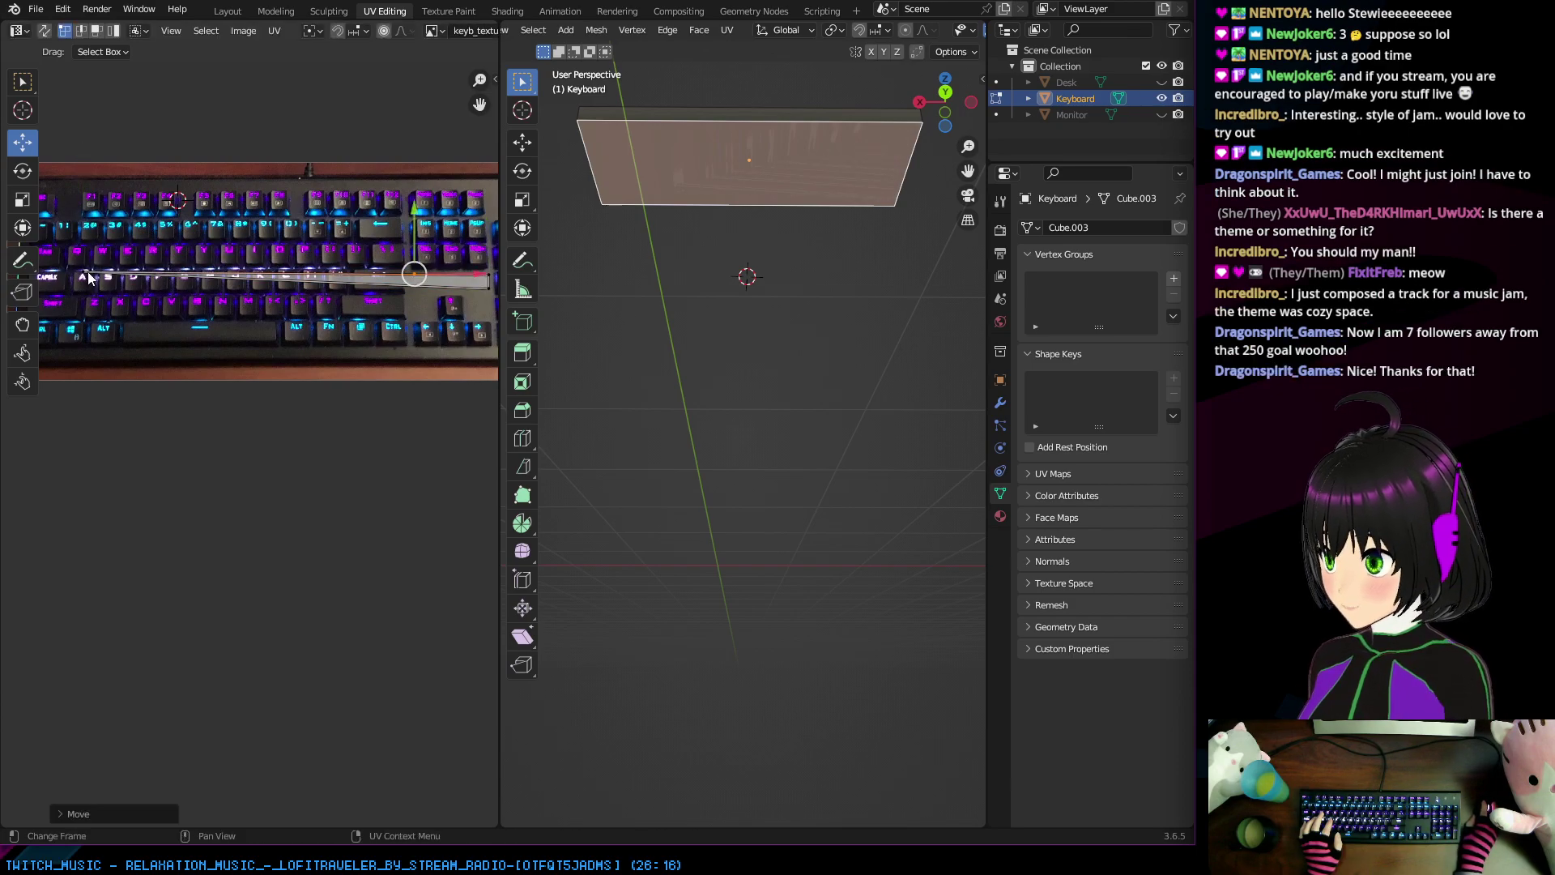
left_click_drag(89, 278, 421, 292)
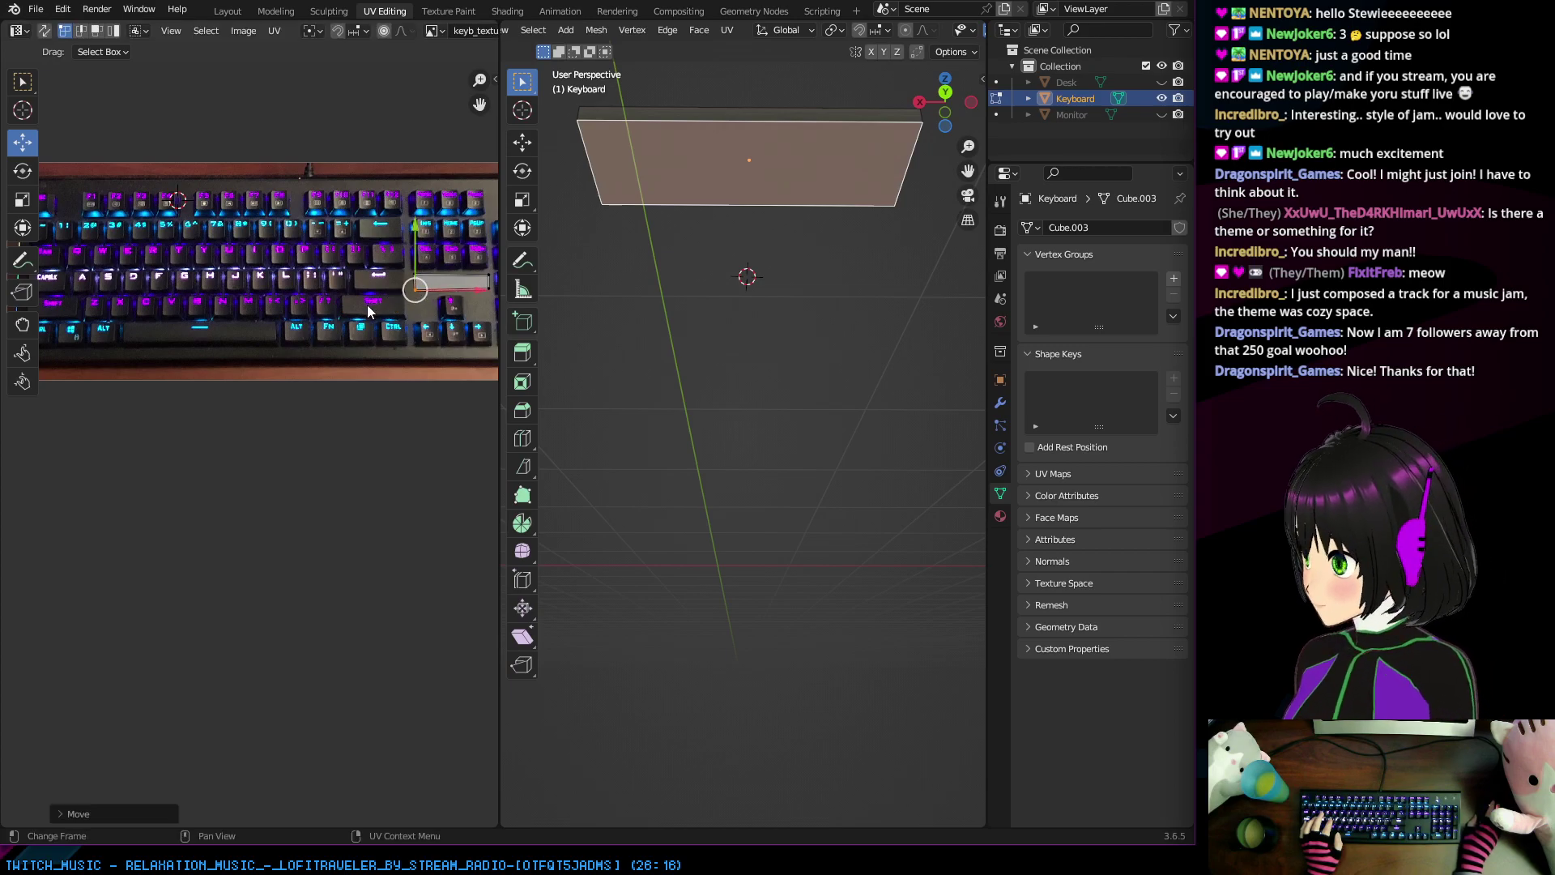
middle_click_drag(430, 291, 299, 298)
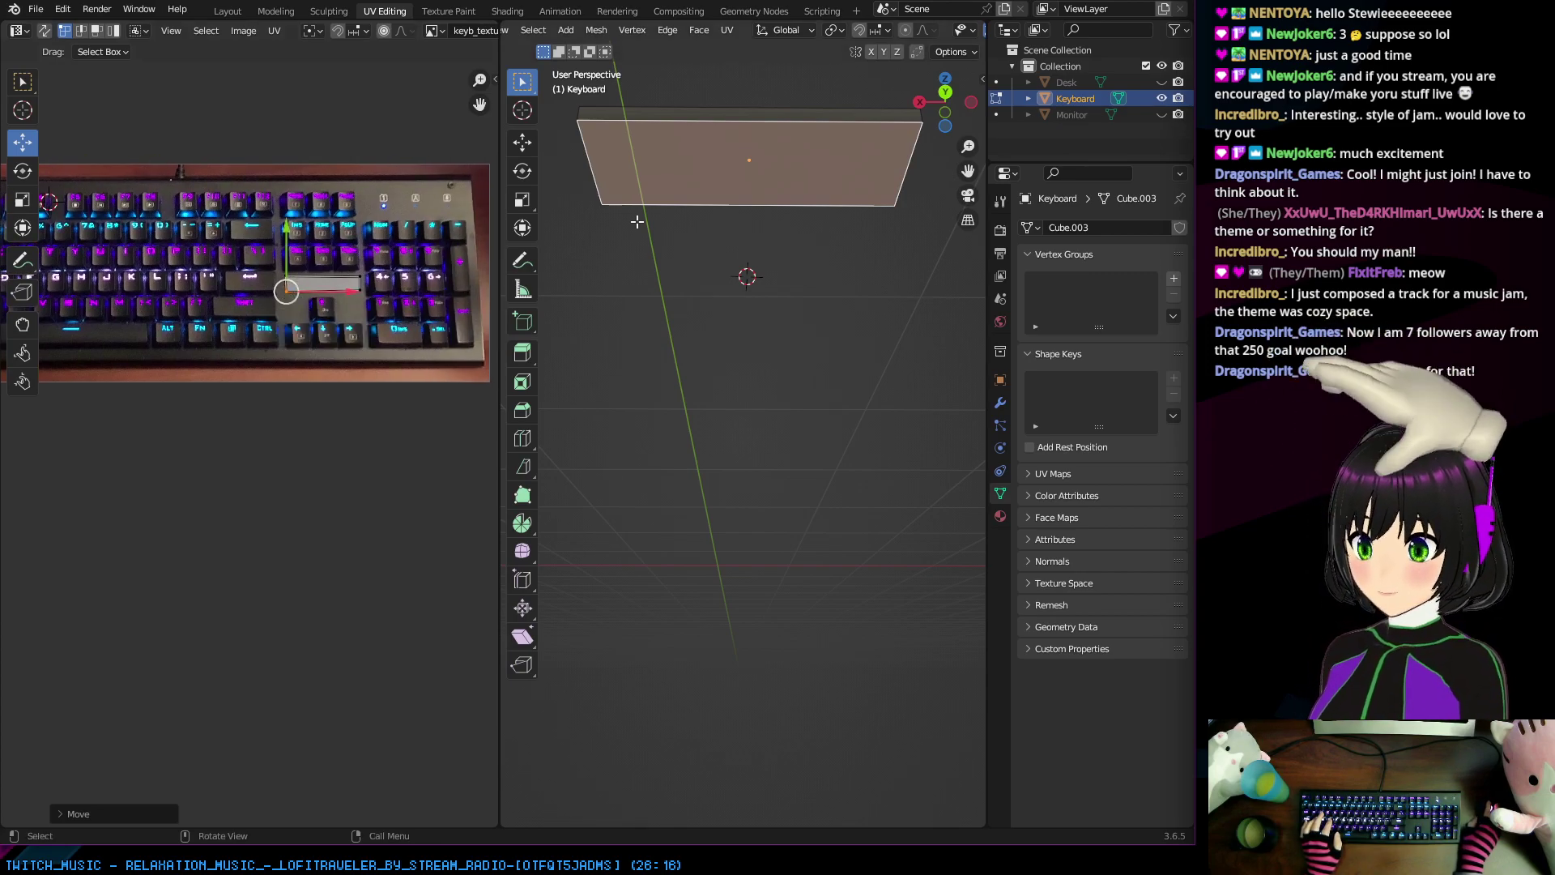
middle_click_drag(635, 215, 853, 368)
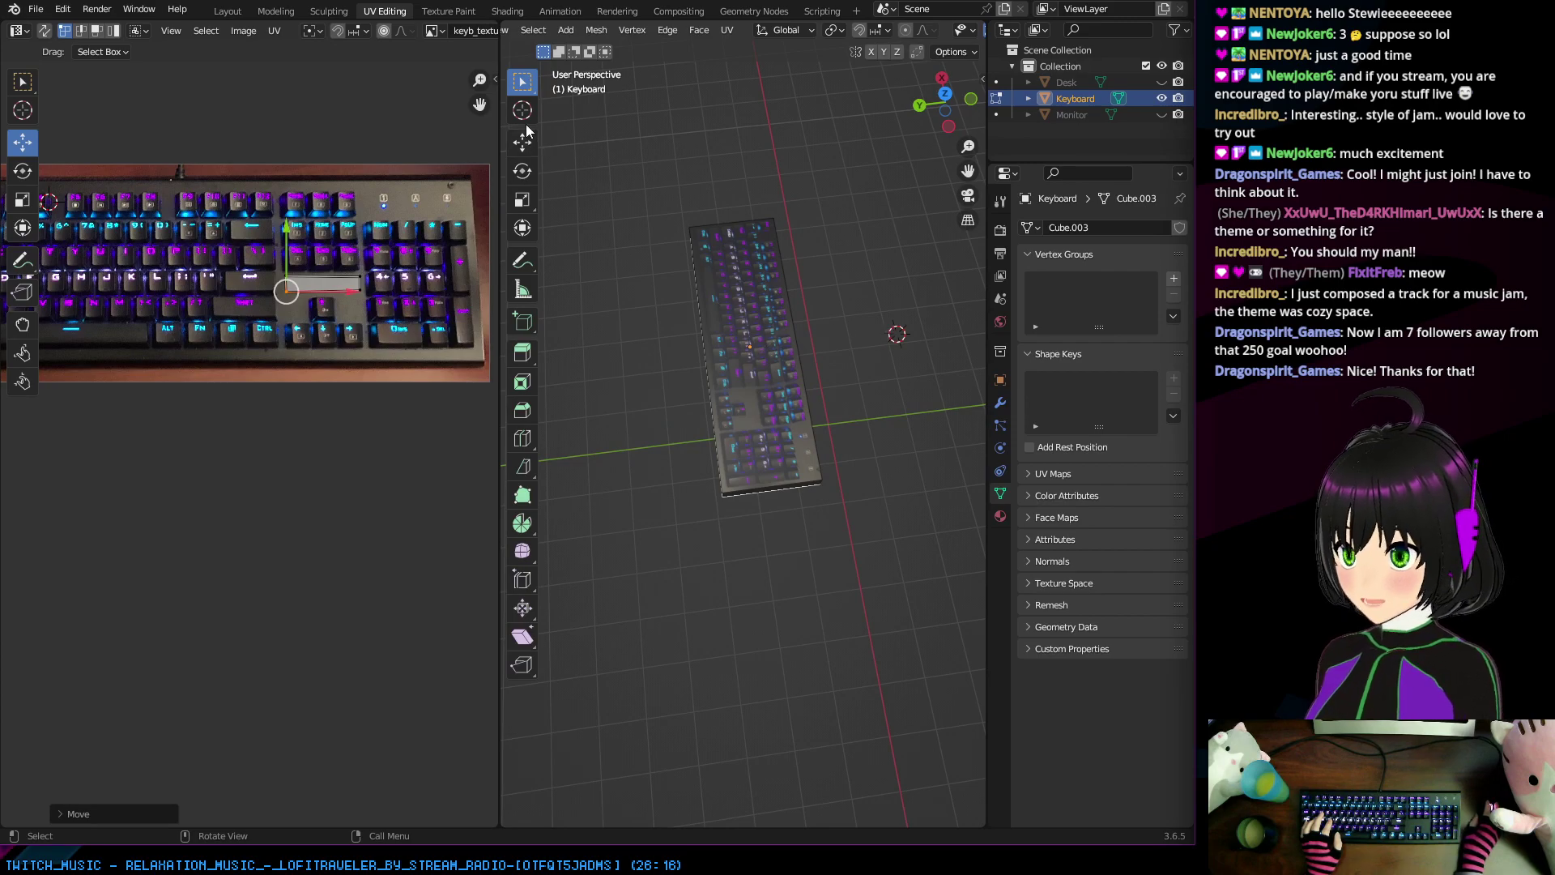
Step: Pick the Cursor tool, check the face context menu on the keyboard, and switch to Modeling
left_click(522, 111)
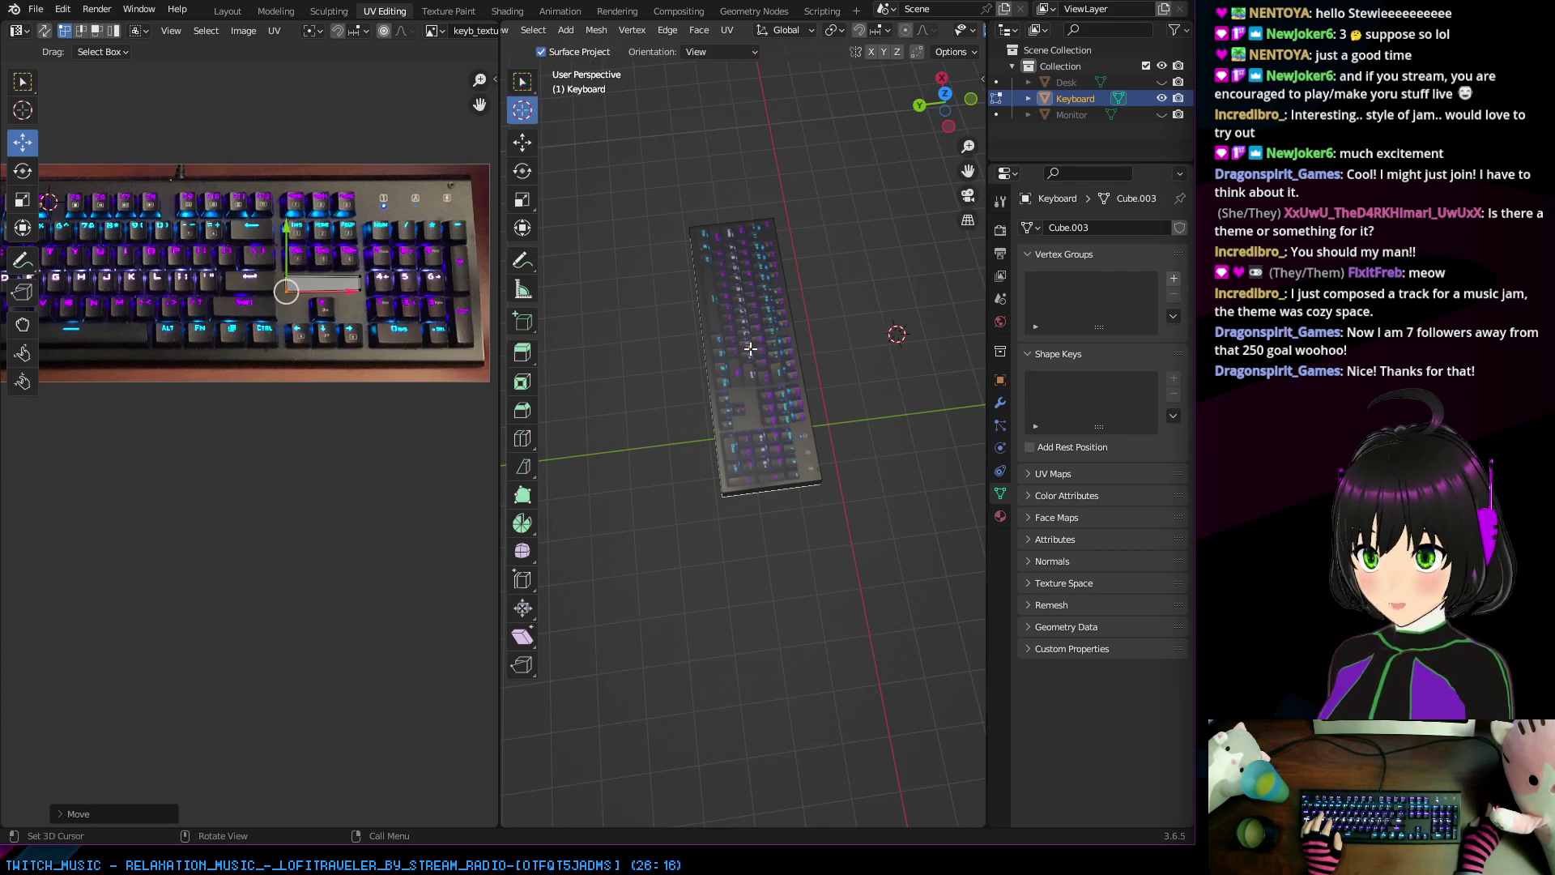
middle_click_drag(752, 348, 920, 316)
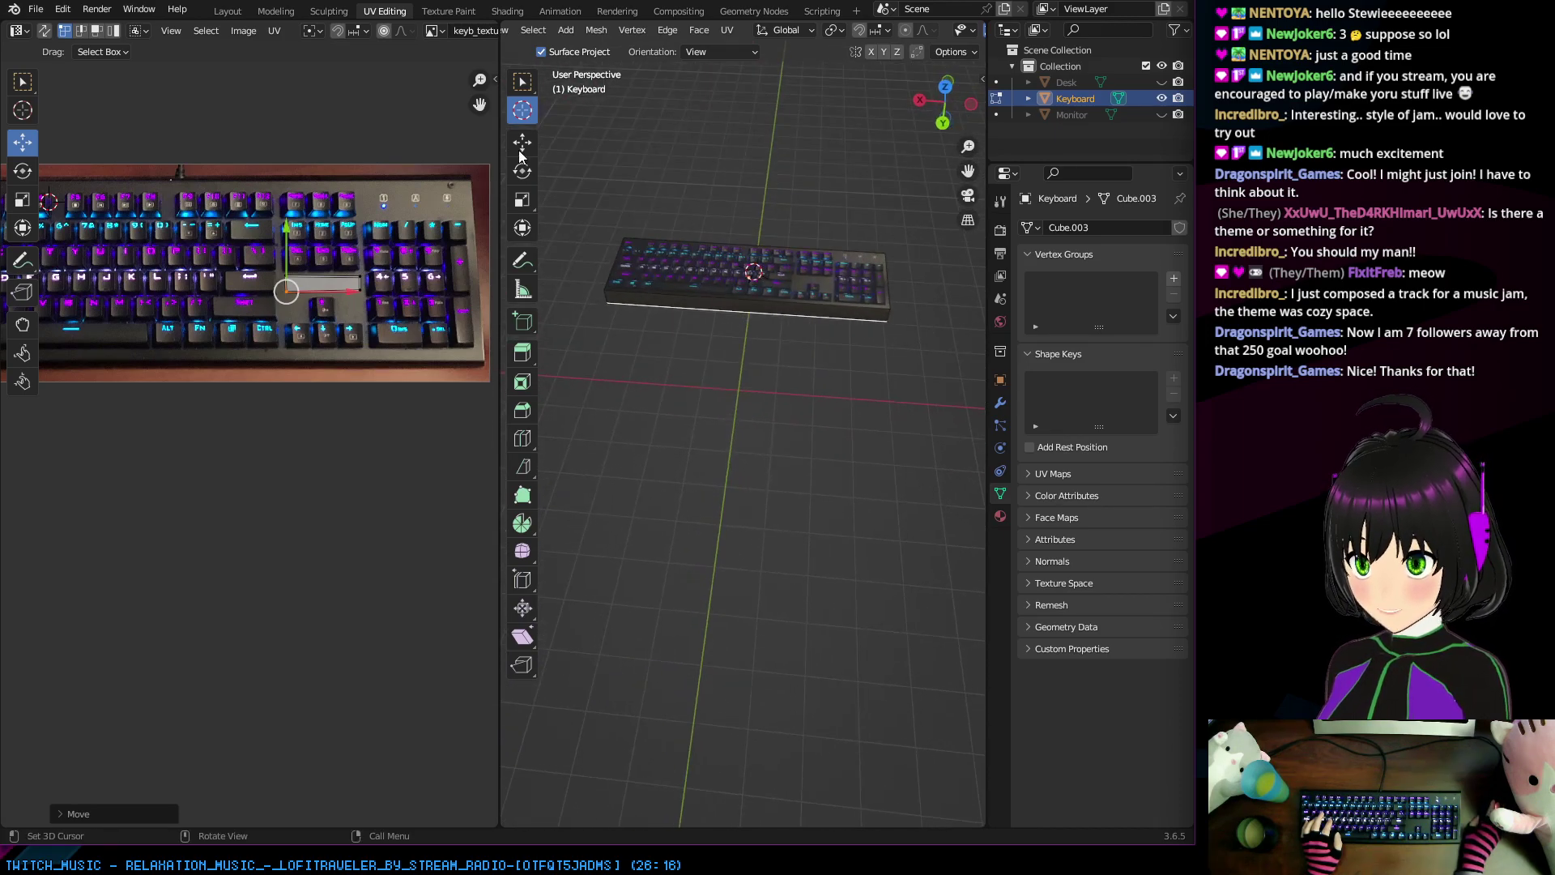
right_click(752, 274)
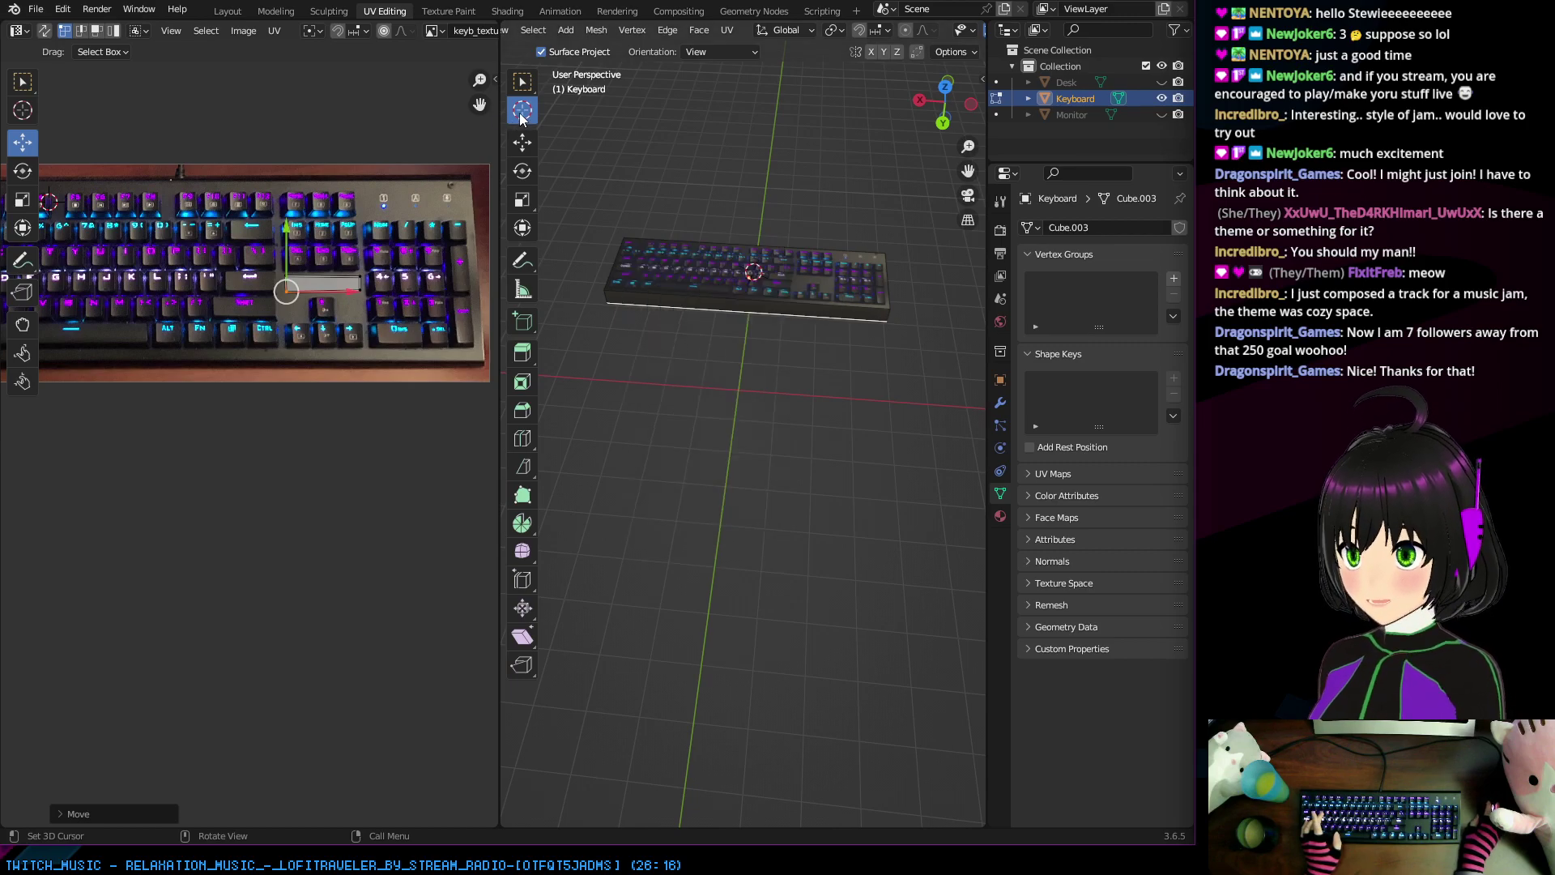
left_click_drag(521, 111, 521, 110)
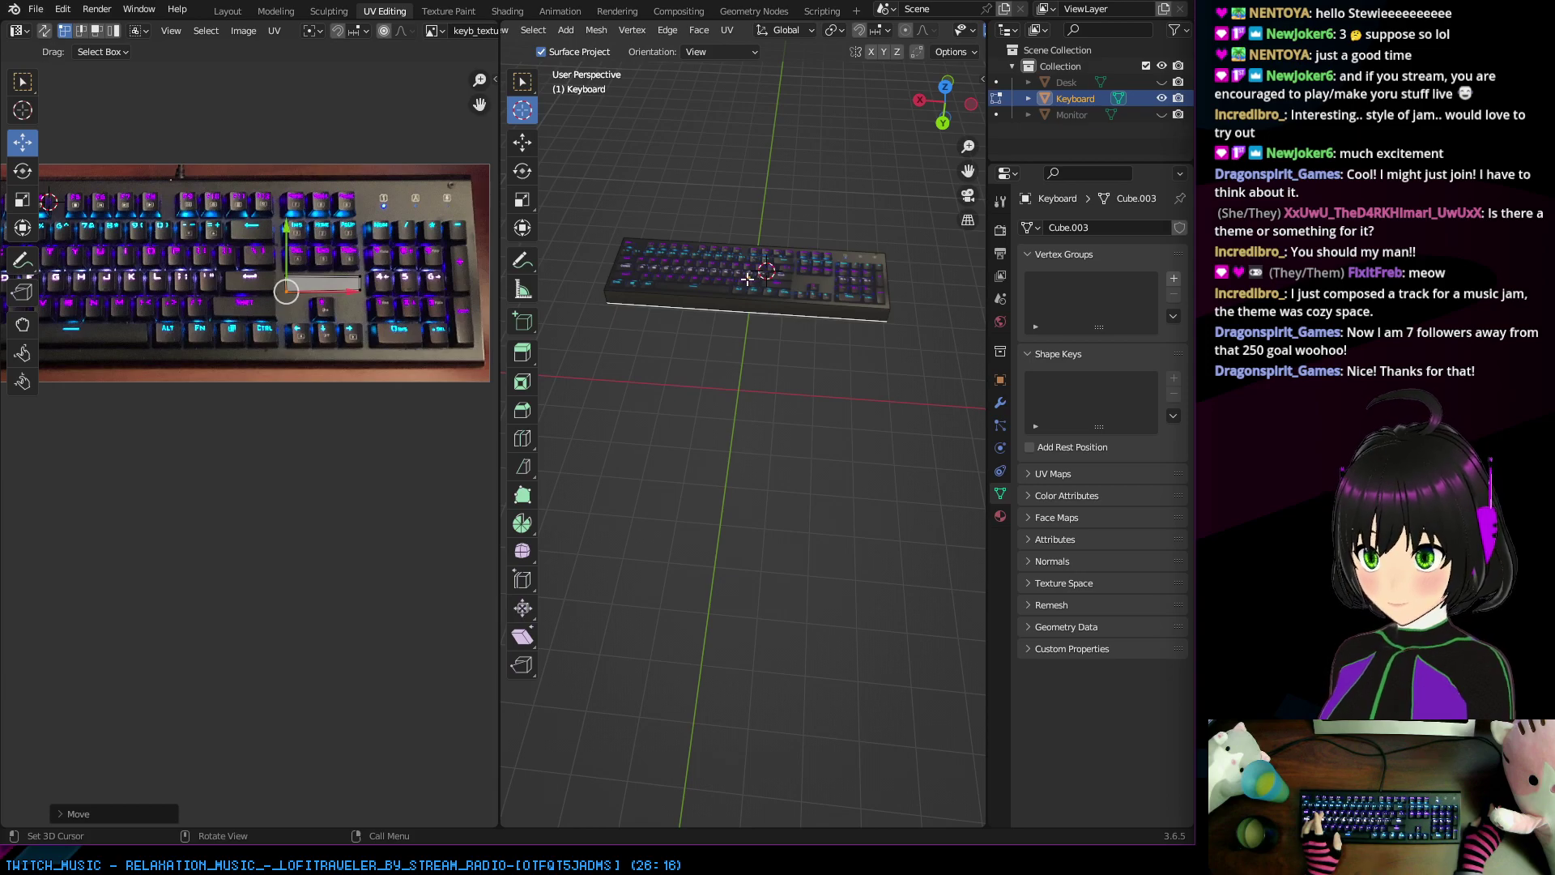
middle_click_drag(770, 284, 791, 258)
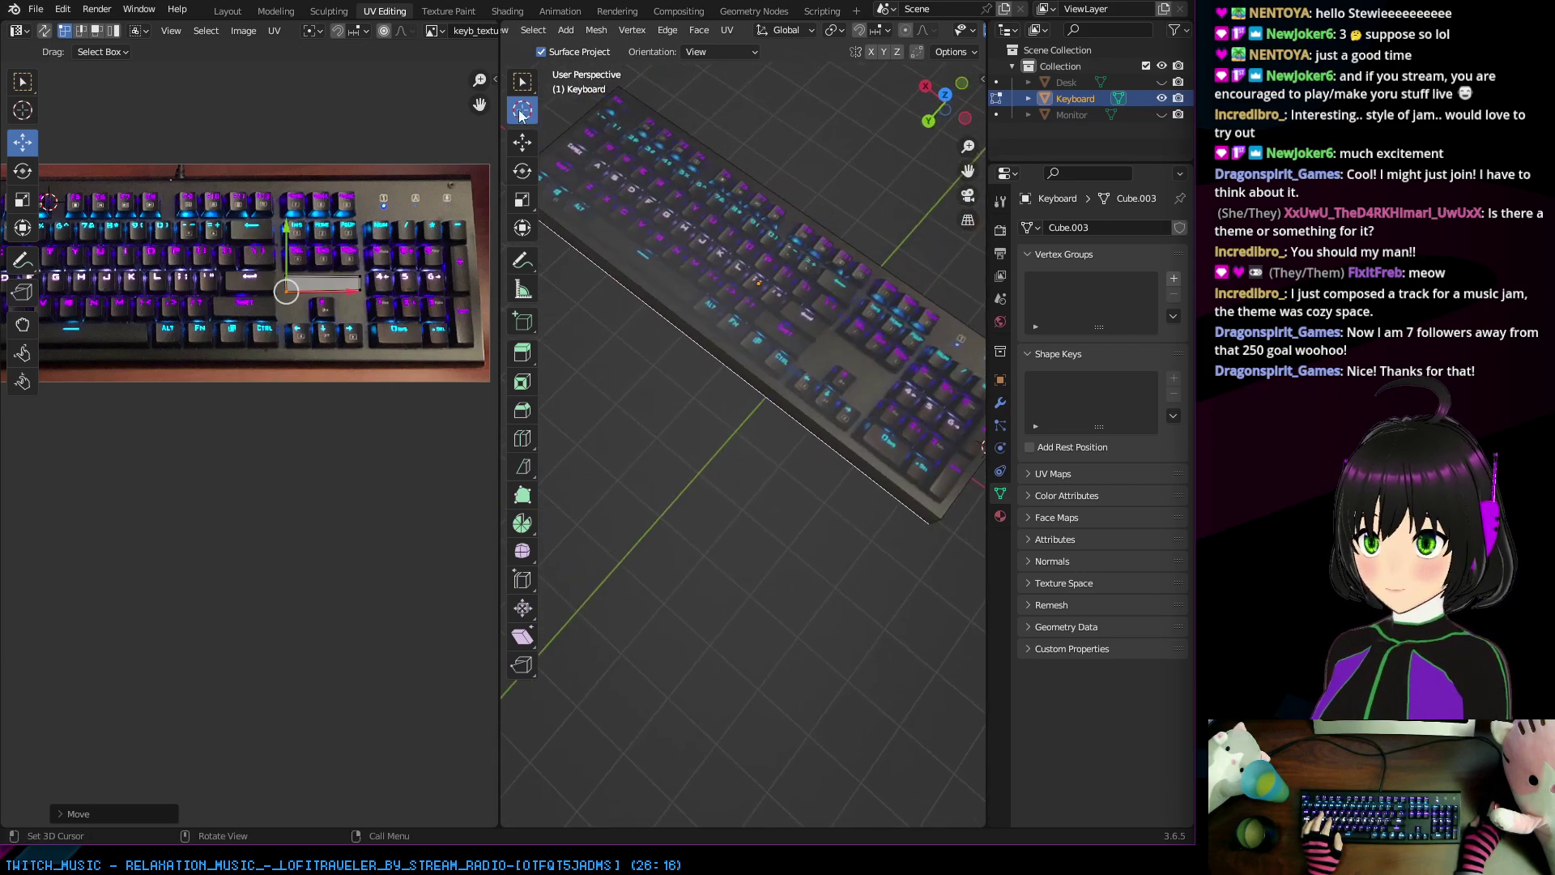
right_click(718, 283)
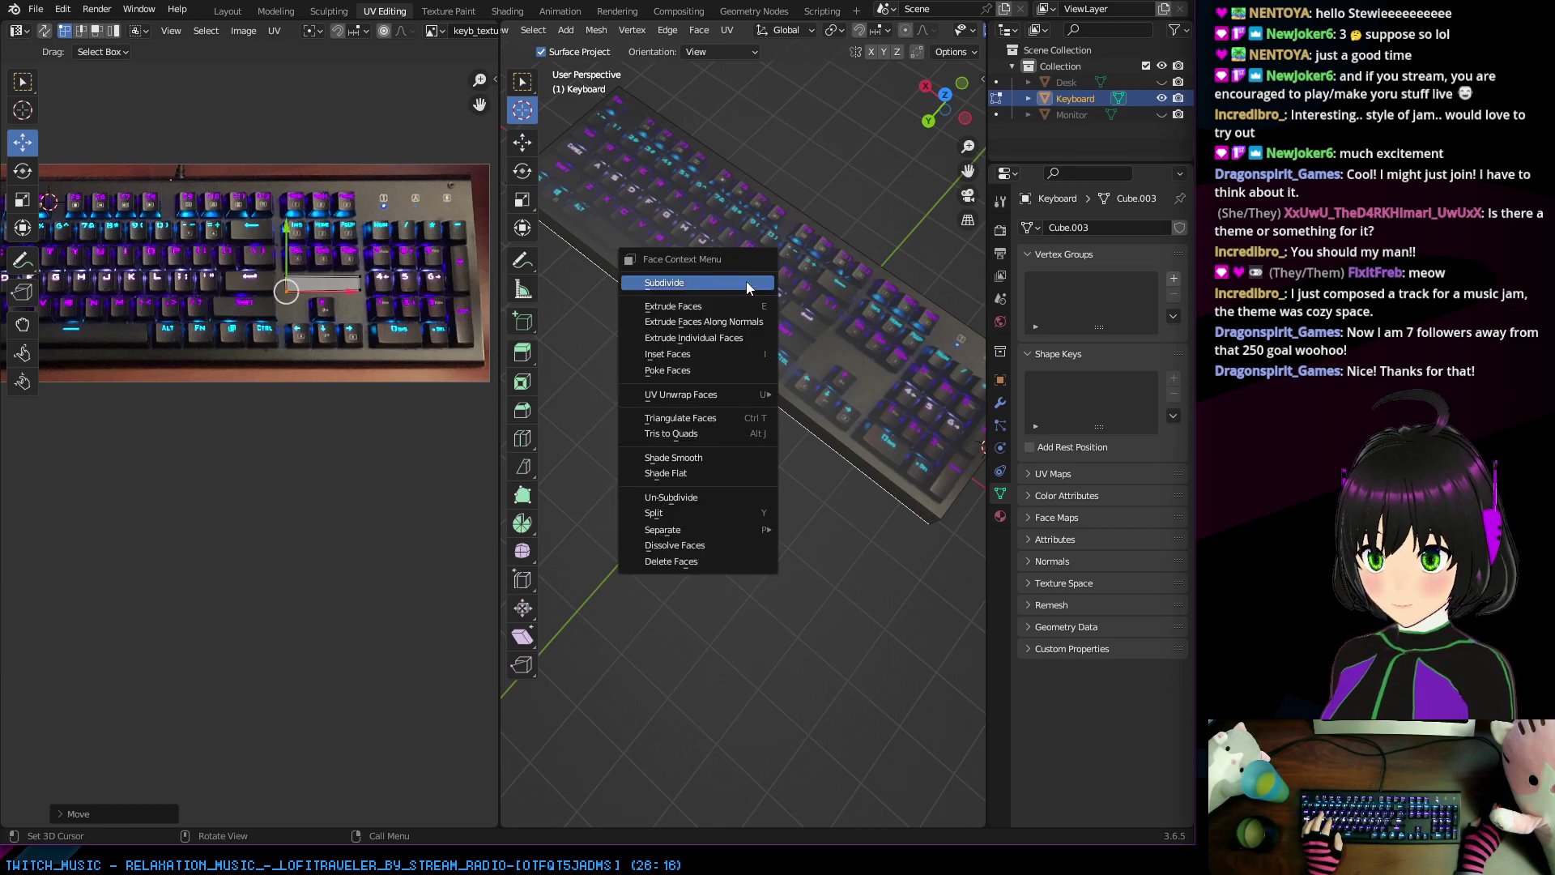
left_click(274, 11)
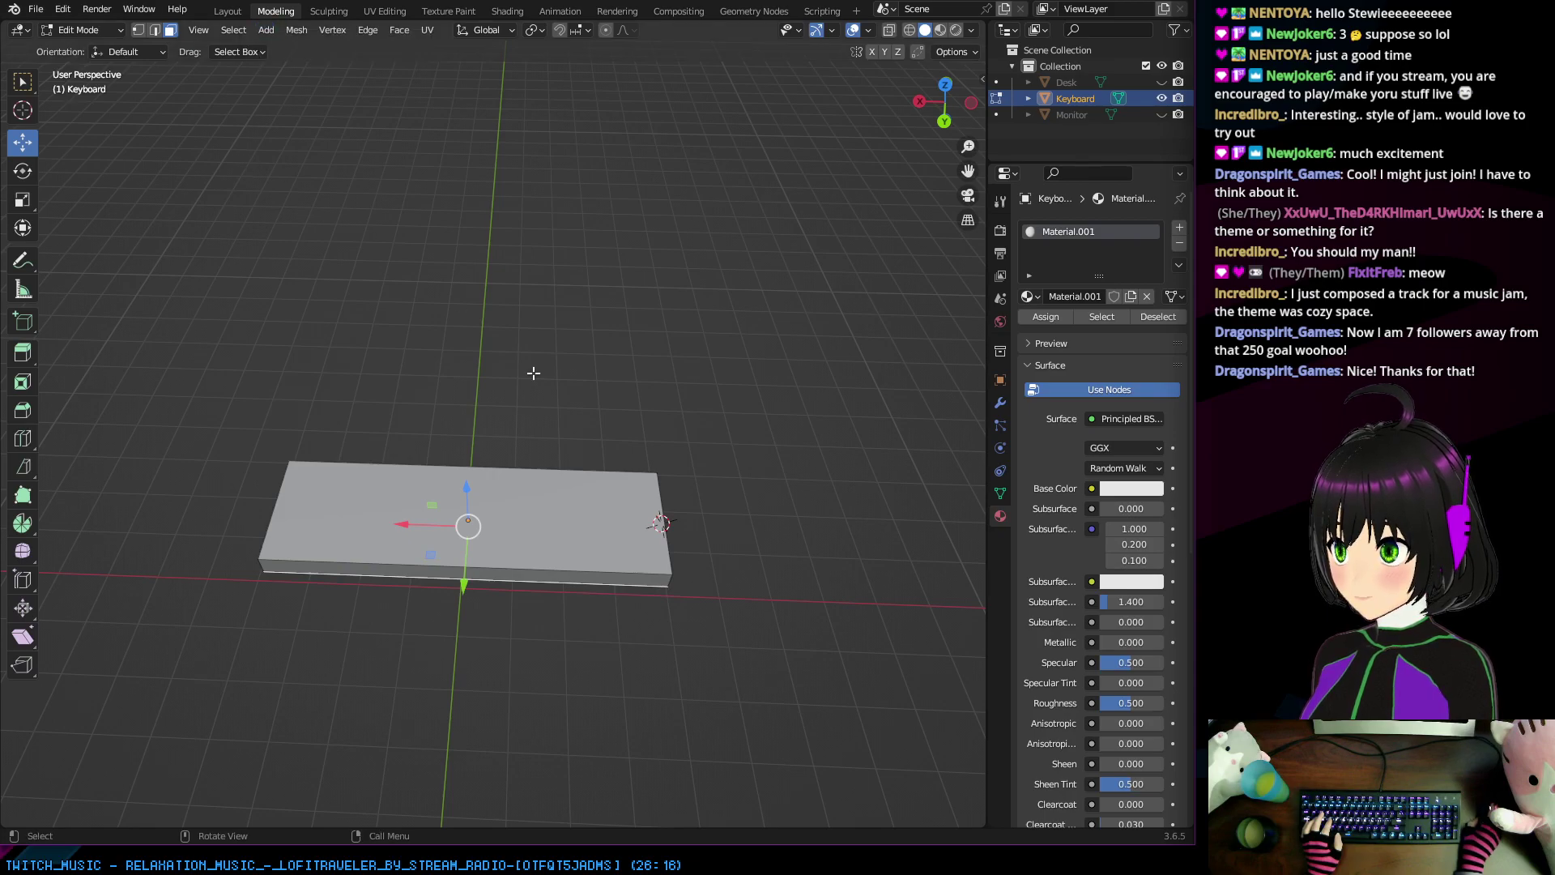
Step: Choose the Cursor tool via Shift+Space, keeping its orientation set to View
key("shift+space")
key("space")
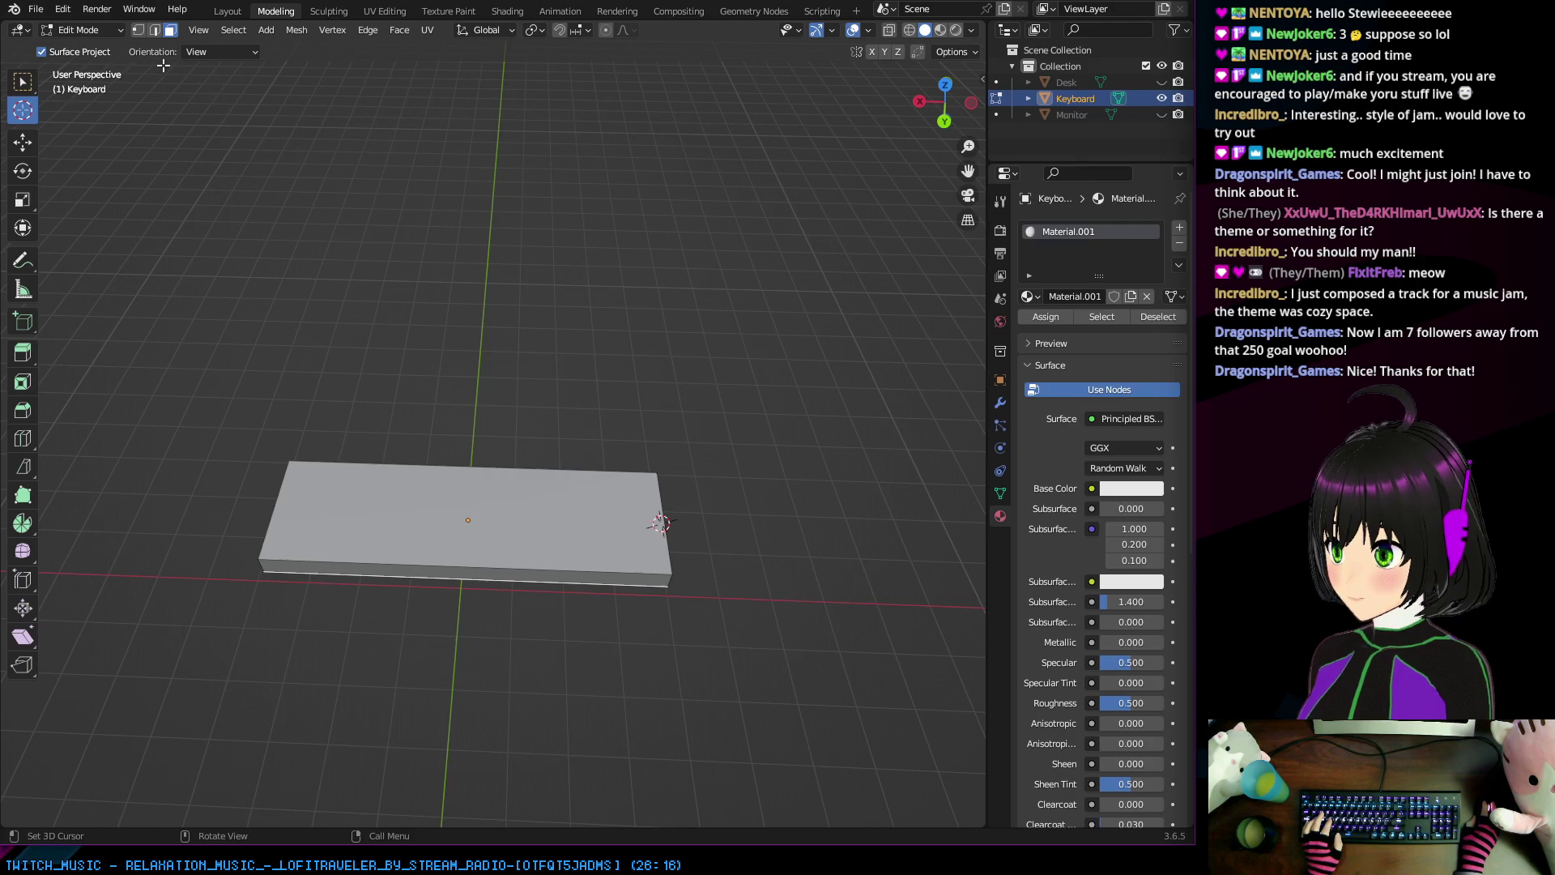
left_click(207, 50)
left_click(207, 48)
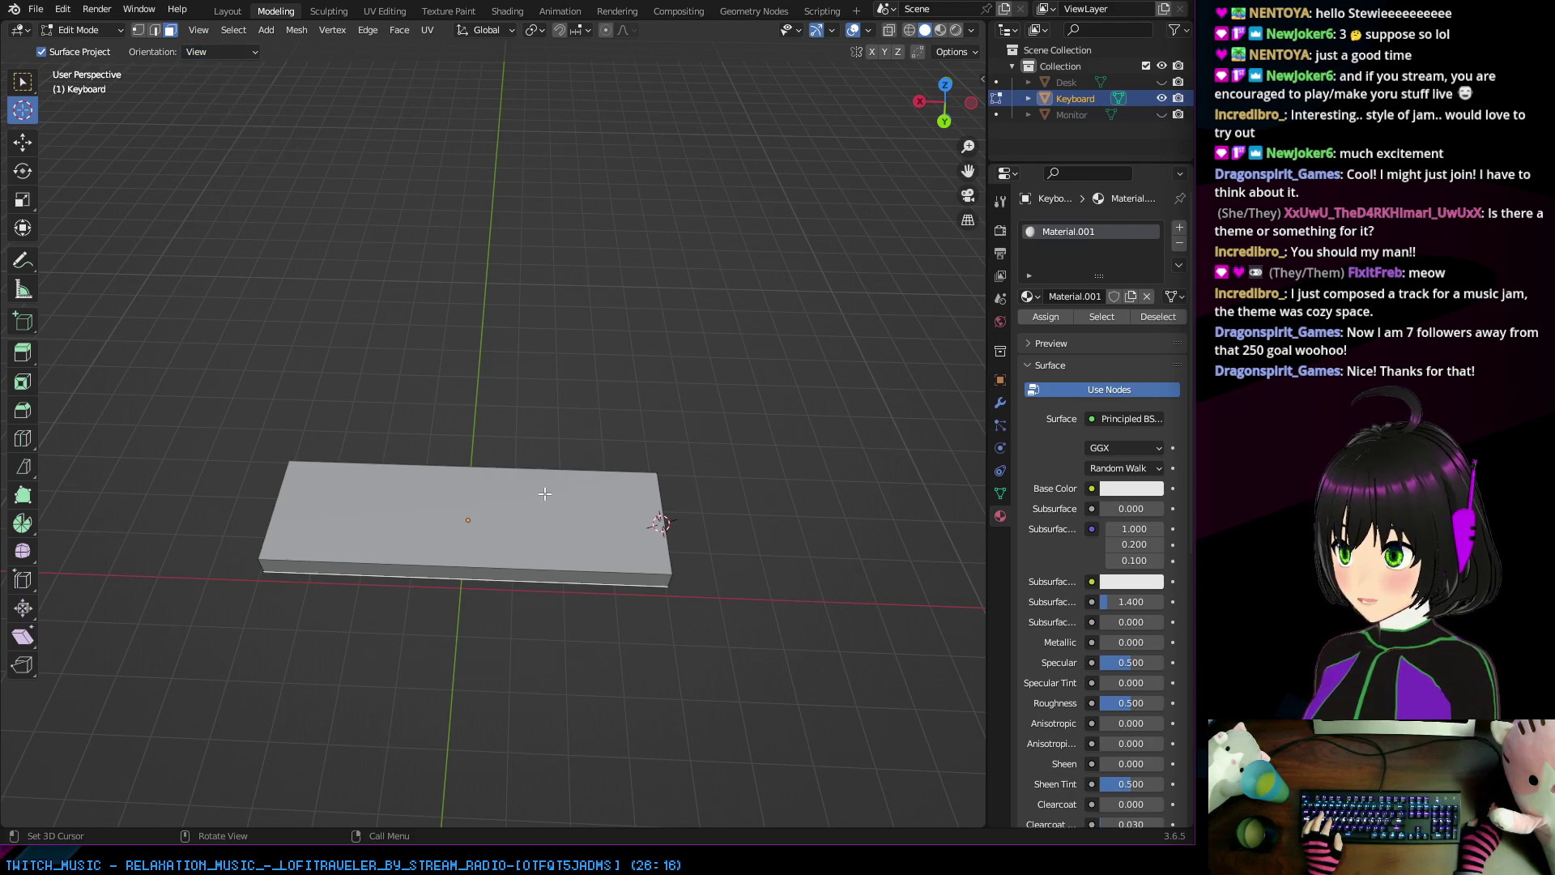
middle_click_drag(518, 517, 579, 589)
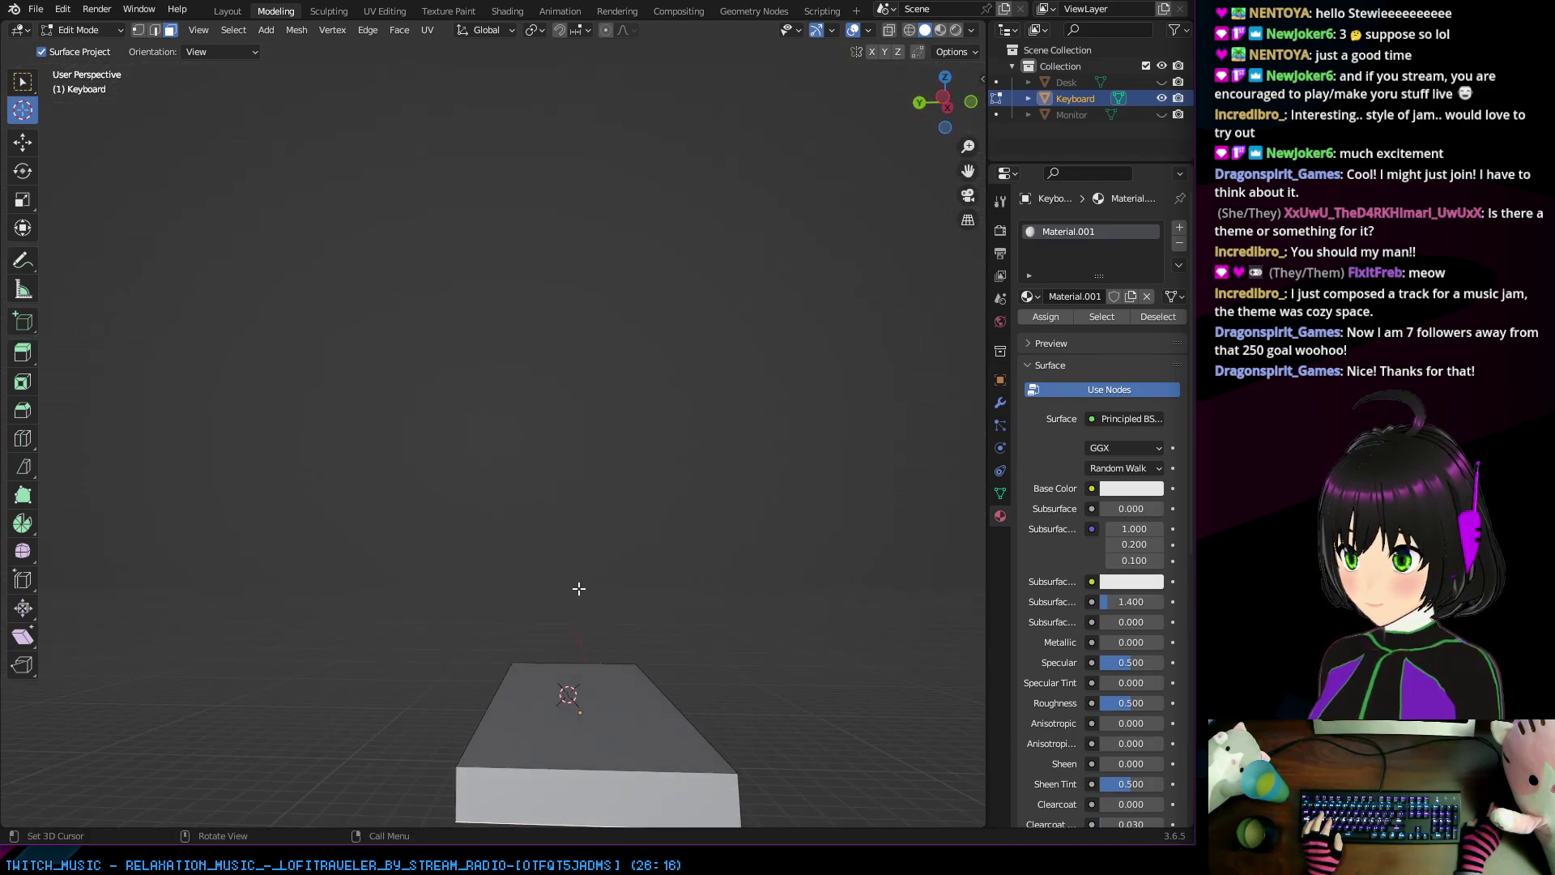
Step: Look at the Cursor tool's toolbar options, then bring Firefox to the front
right_click(21, 117)
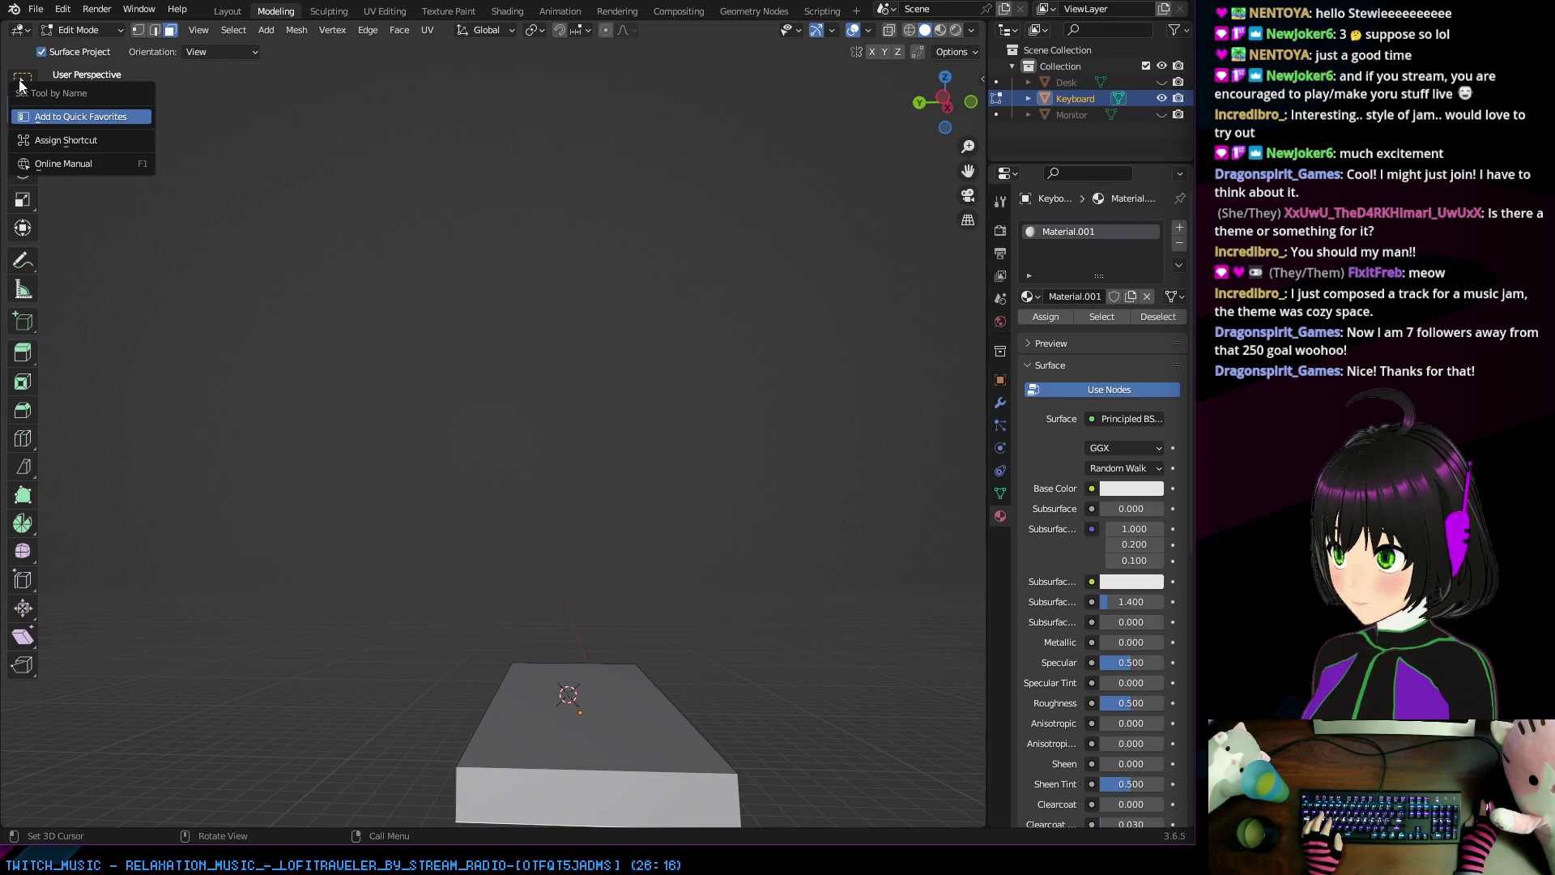
key("Escape")
right_click(24, 116)
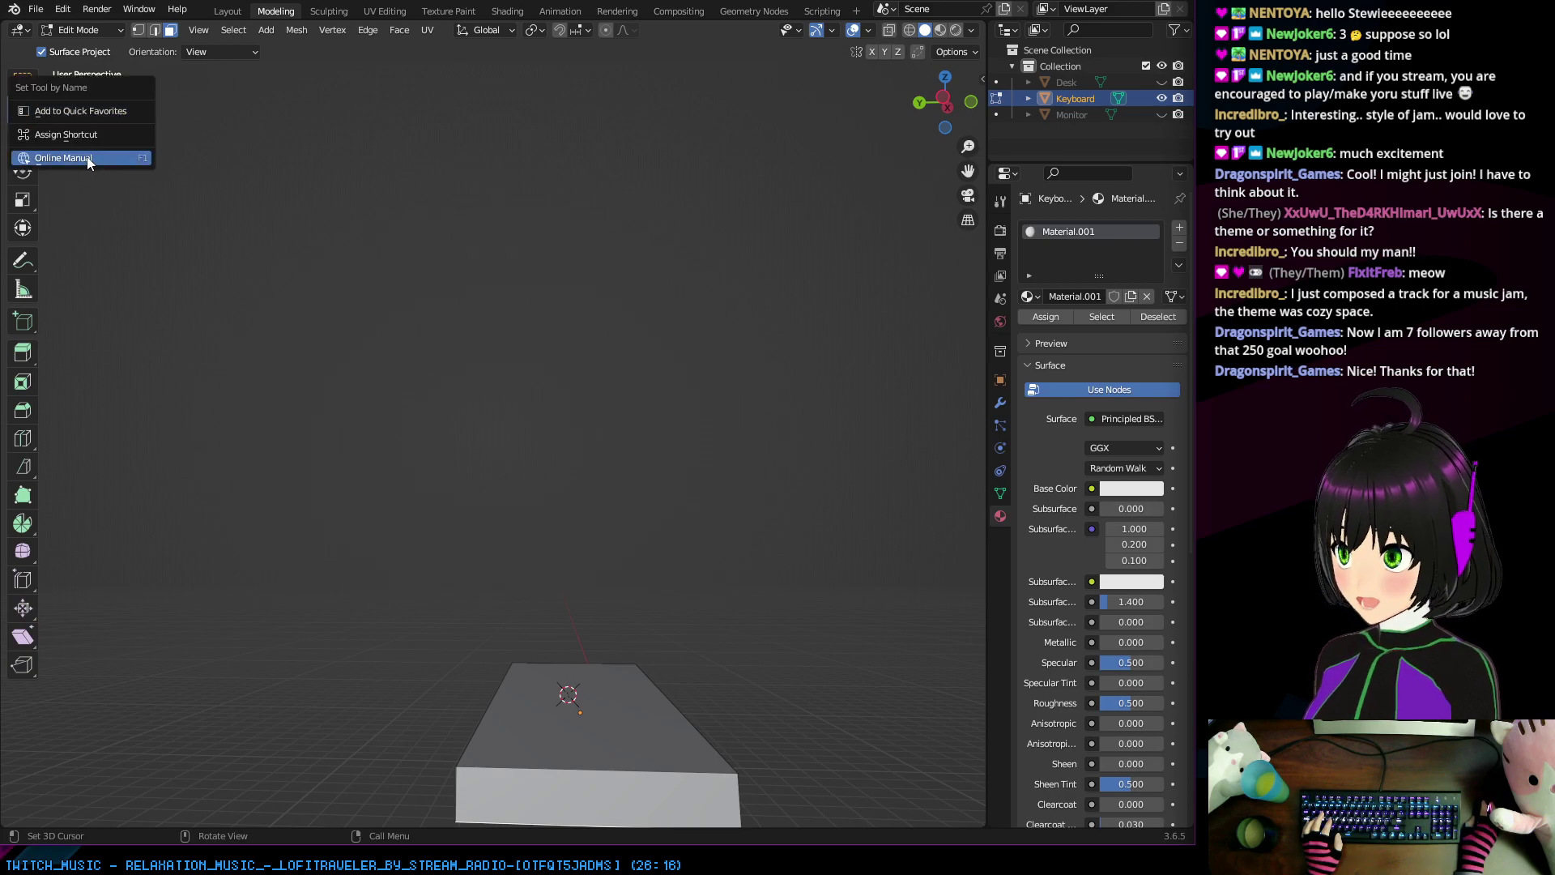
left_click(24, 157)
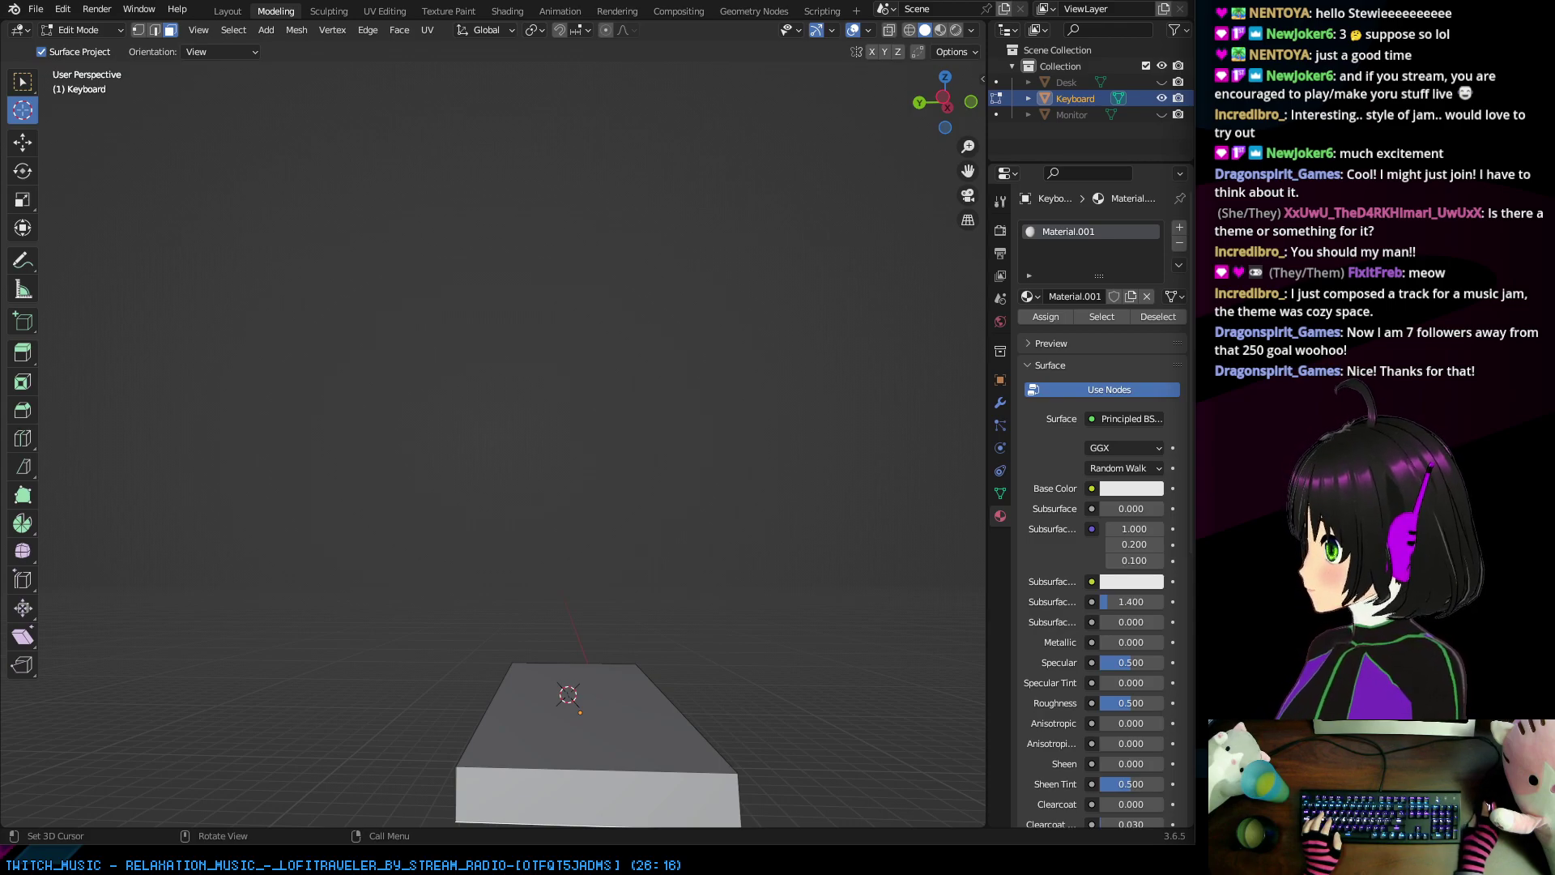
key("alt+Tab")
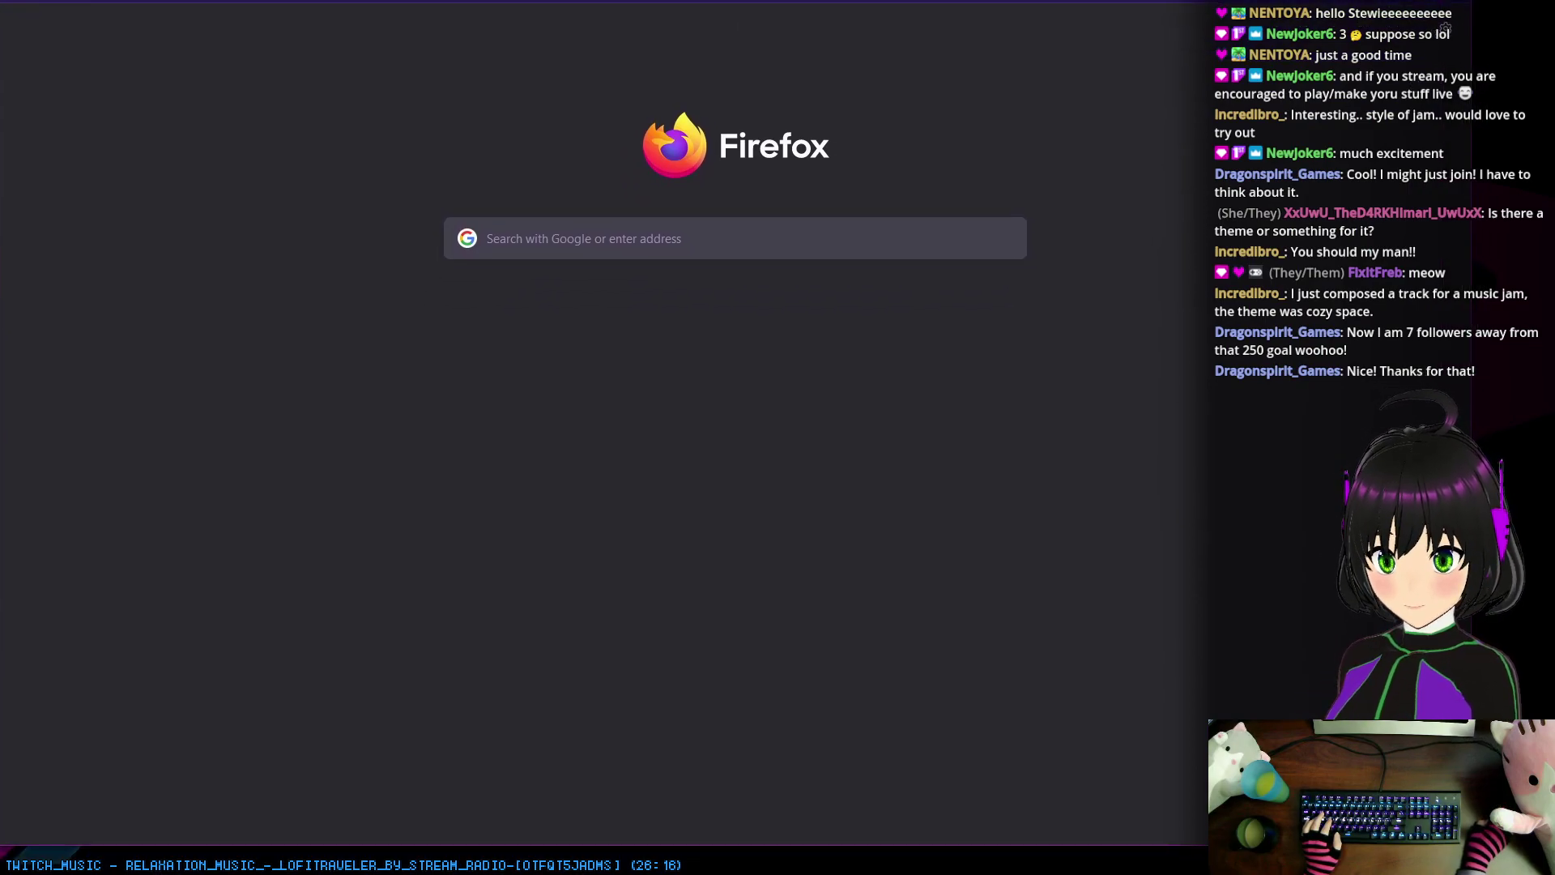
Step: Search Google for 'blender reset cursor to center'
left_click_drag(1472, 842, 1189, 842)
left_click(205, 3)
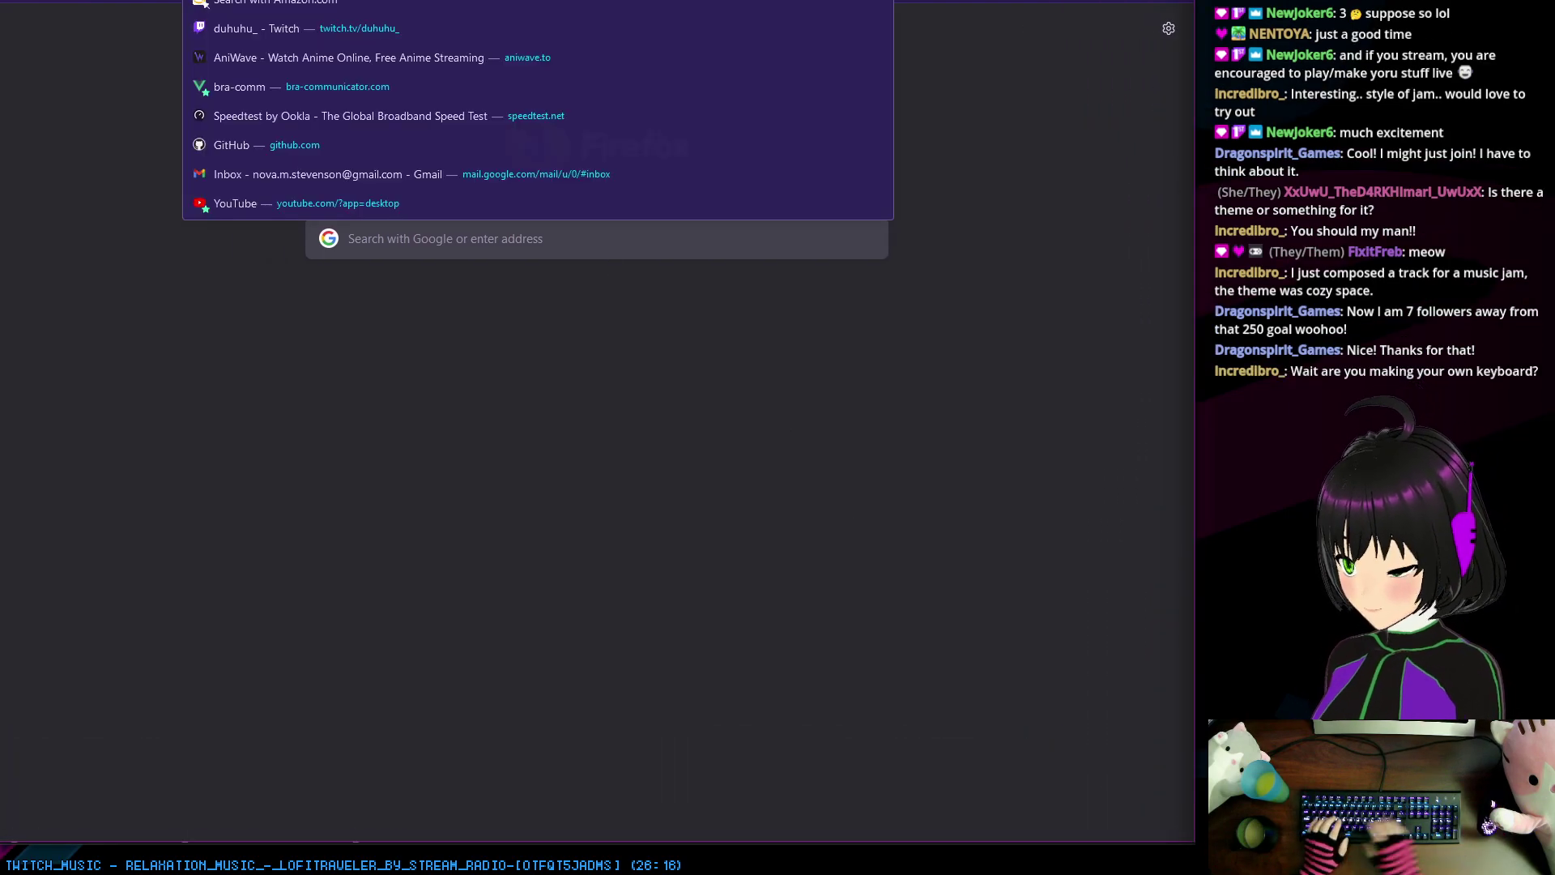
type("blender")
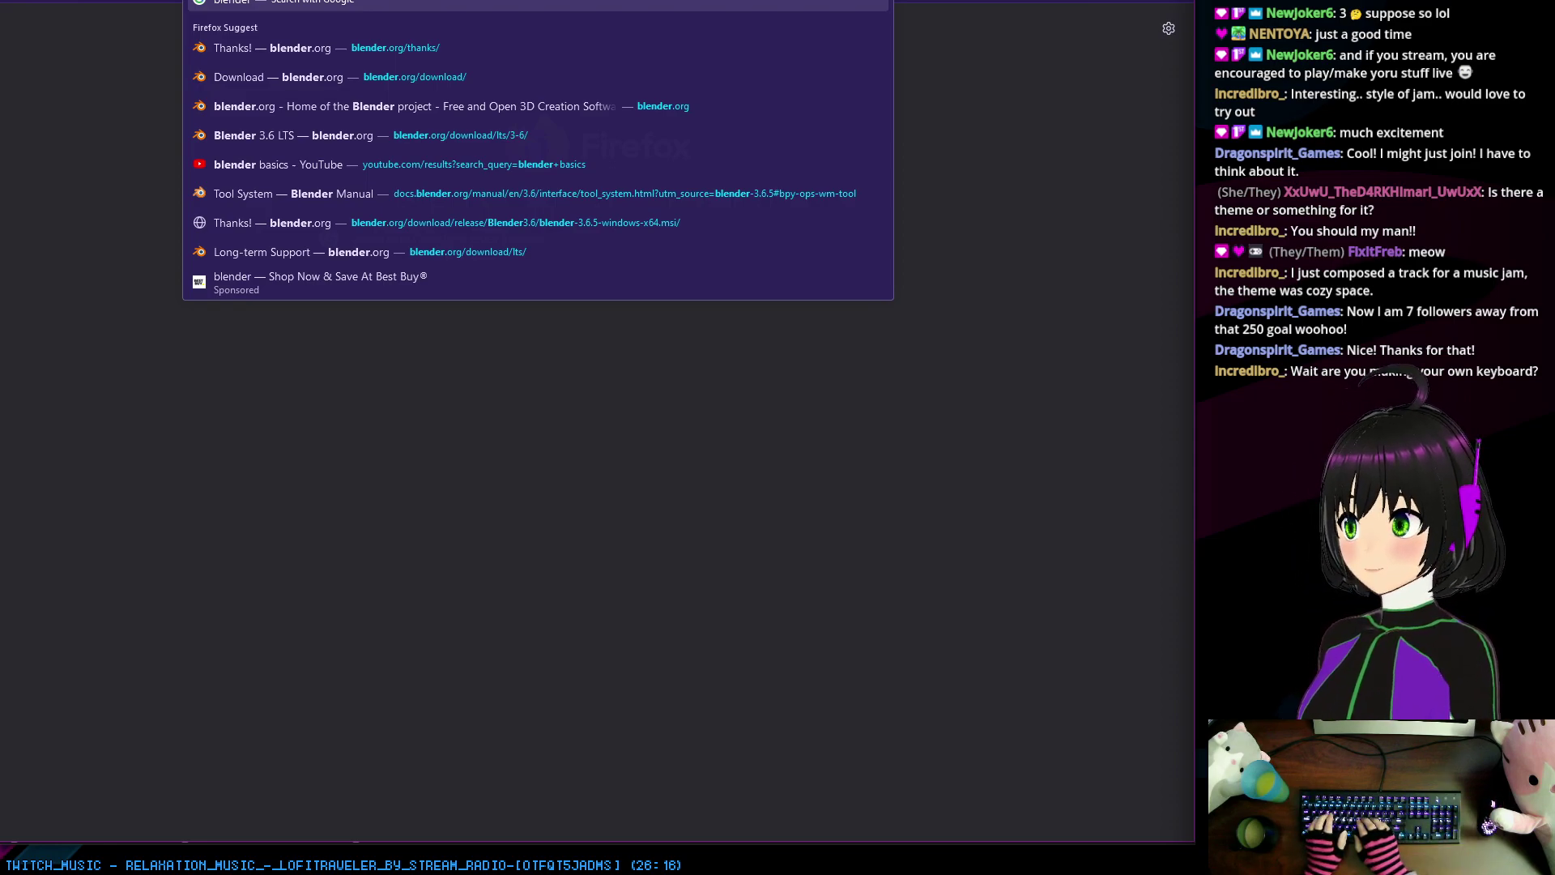
type("reset")
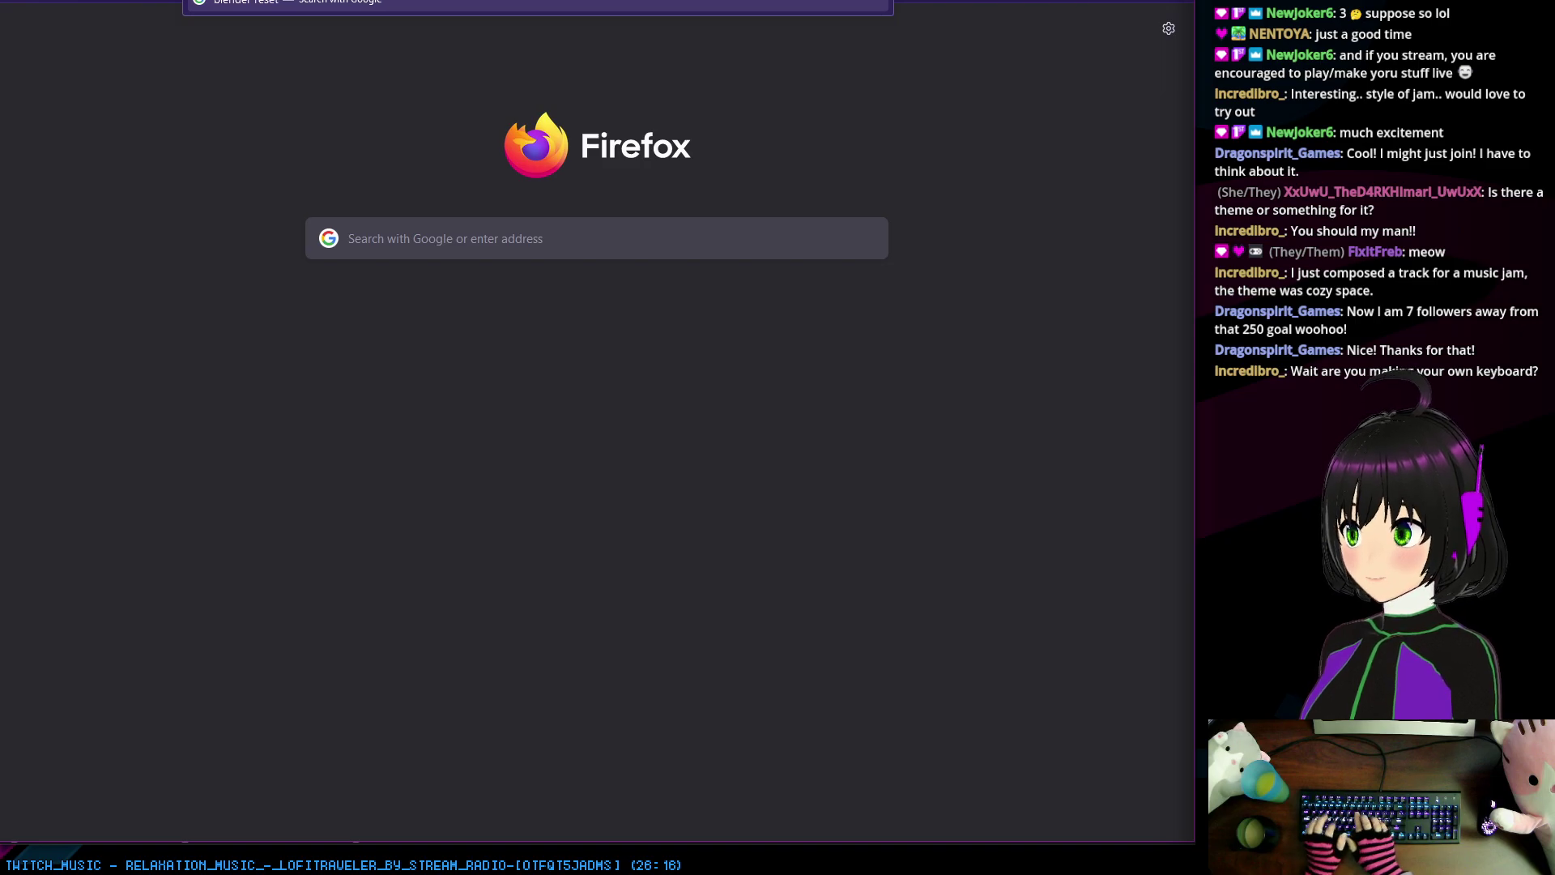
type(" cursor")
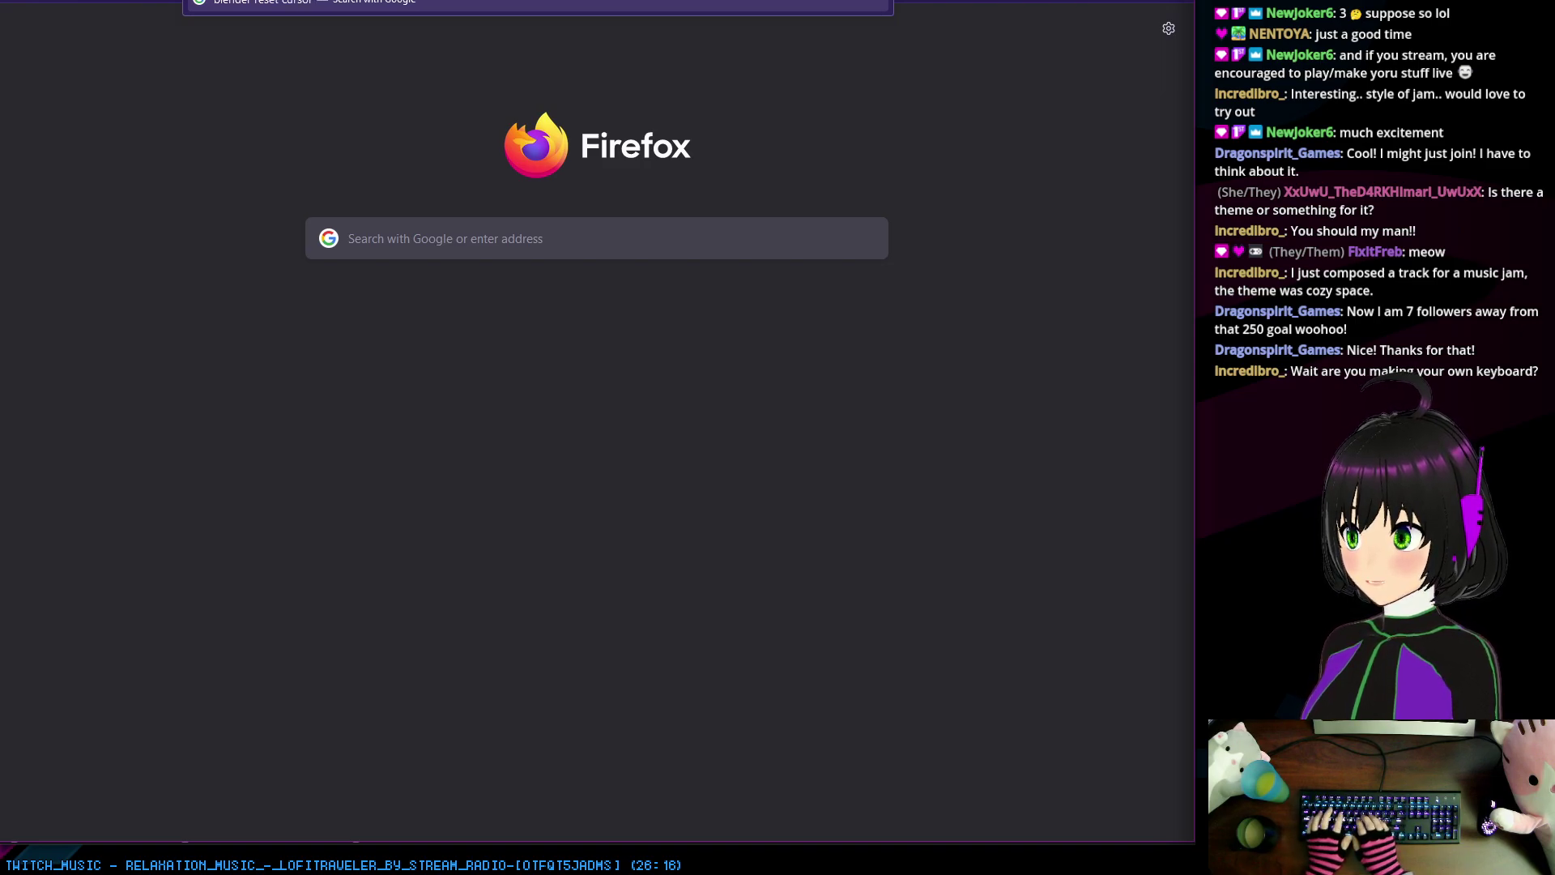
type(" to center")
key("Return")
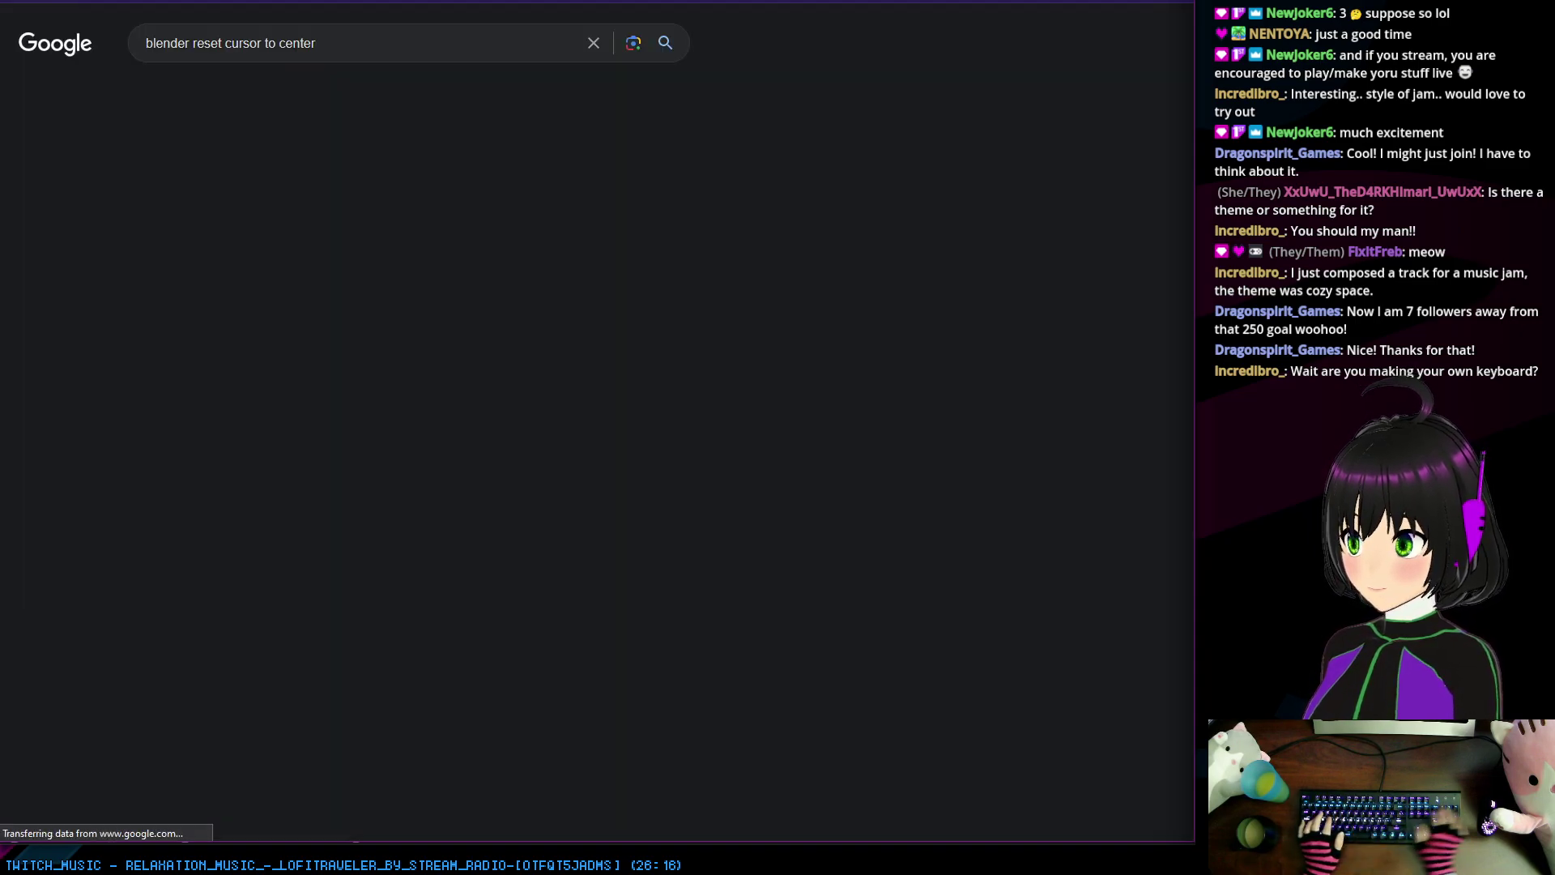
Step: Read the Shift+S > Cursor to Center answer, then return to Blender
scroll(95, 255, "down", 3)
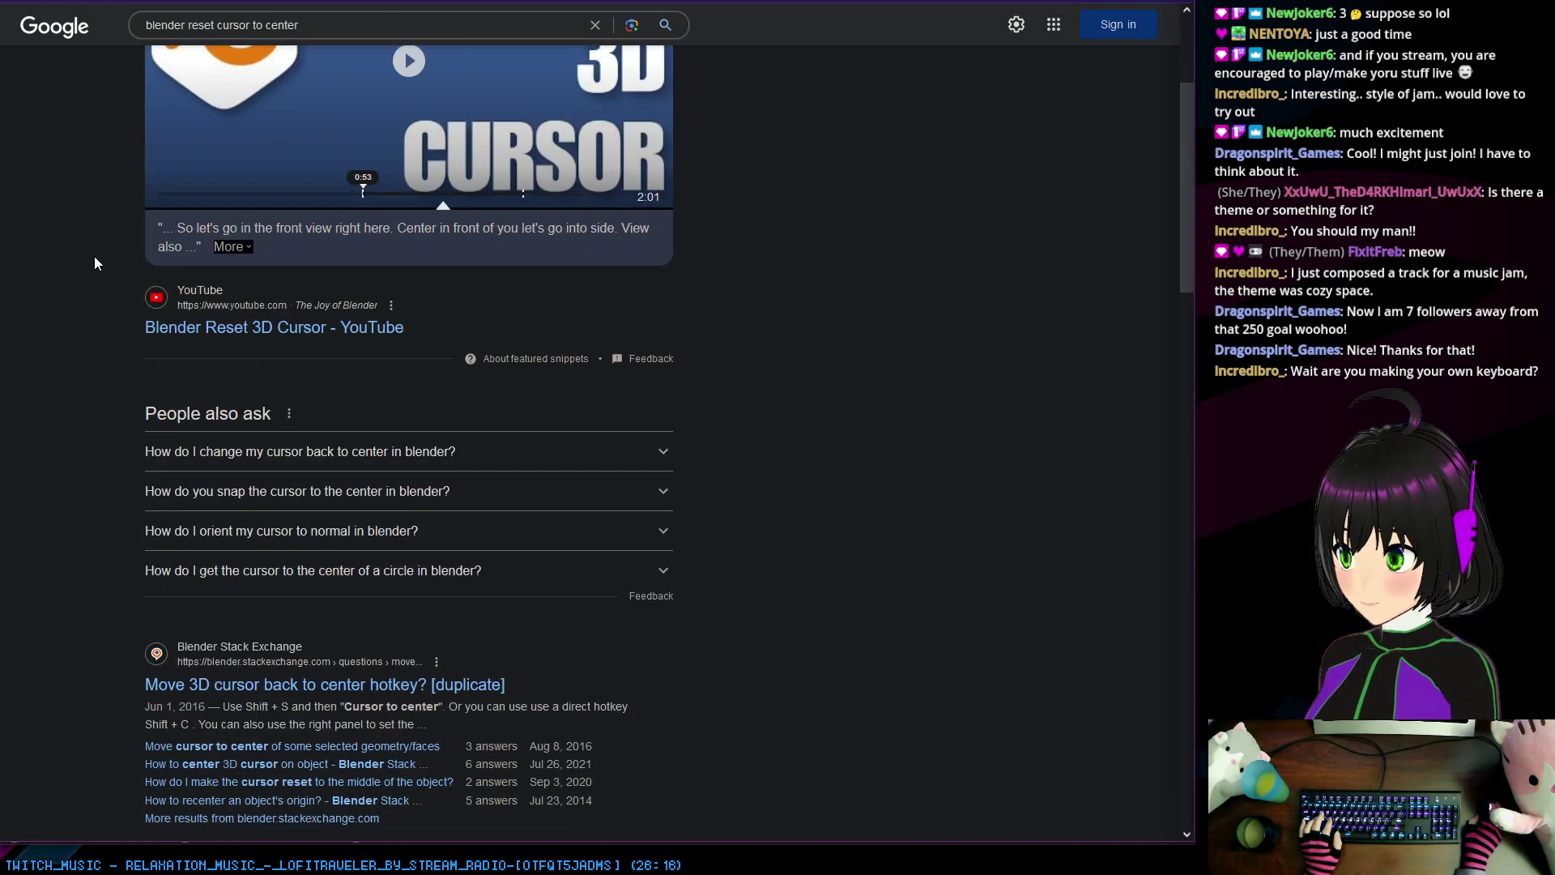
scroll(94, 256, "down", 1)
left_click(633, 370)
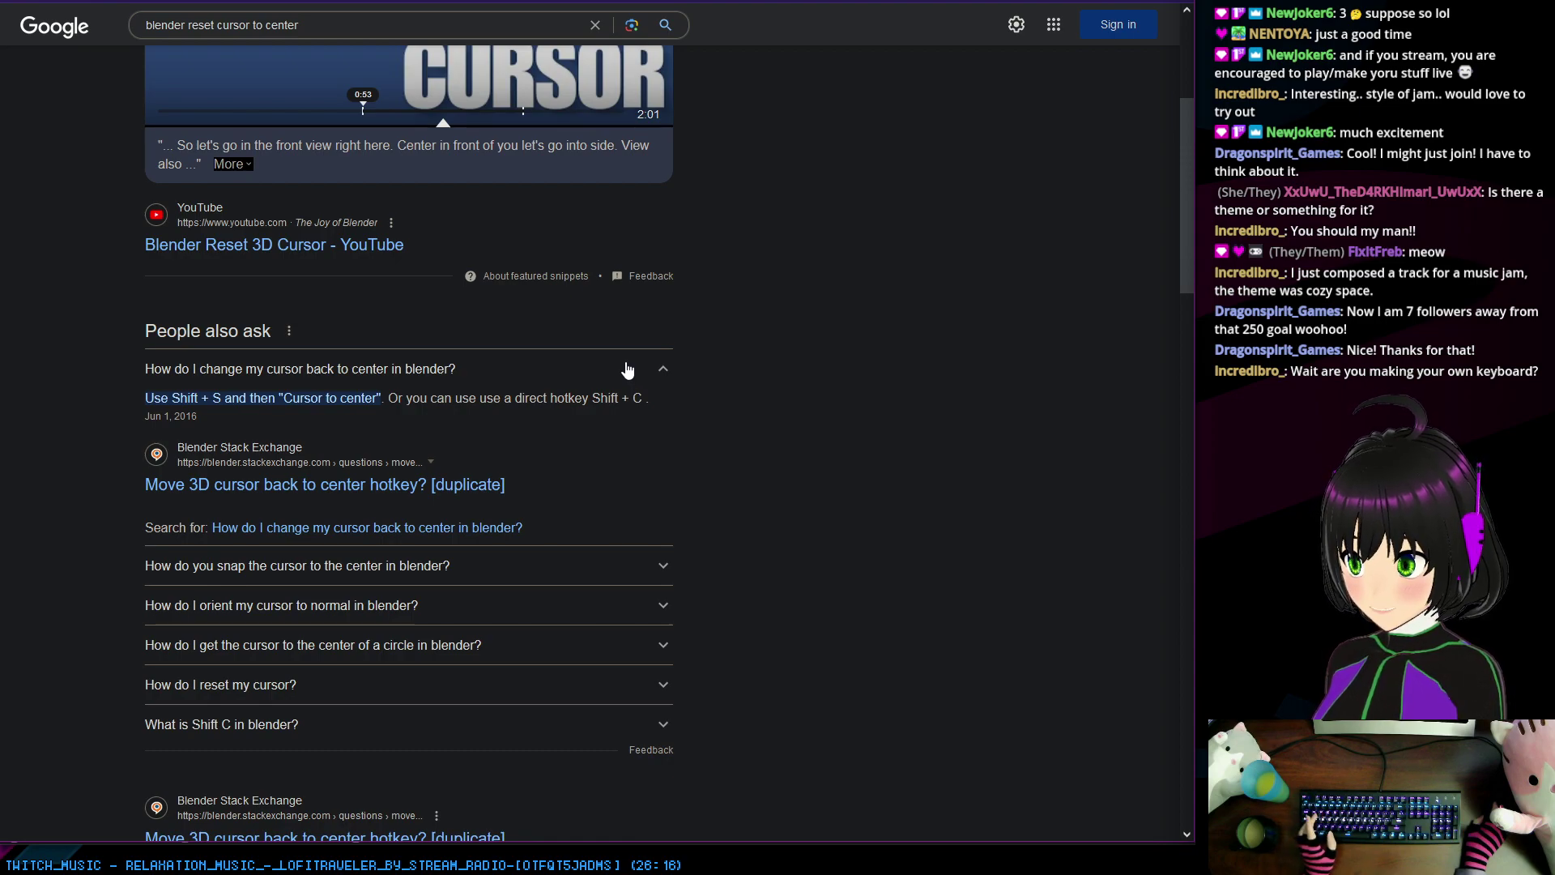
key("alt+Tab")
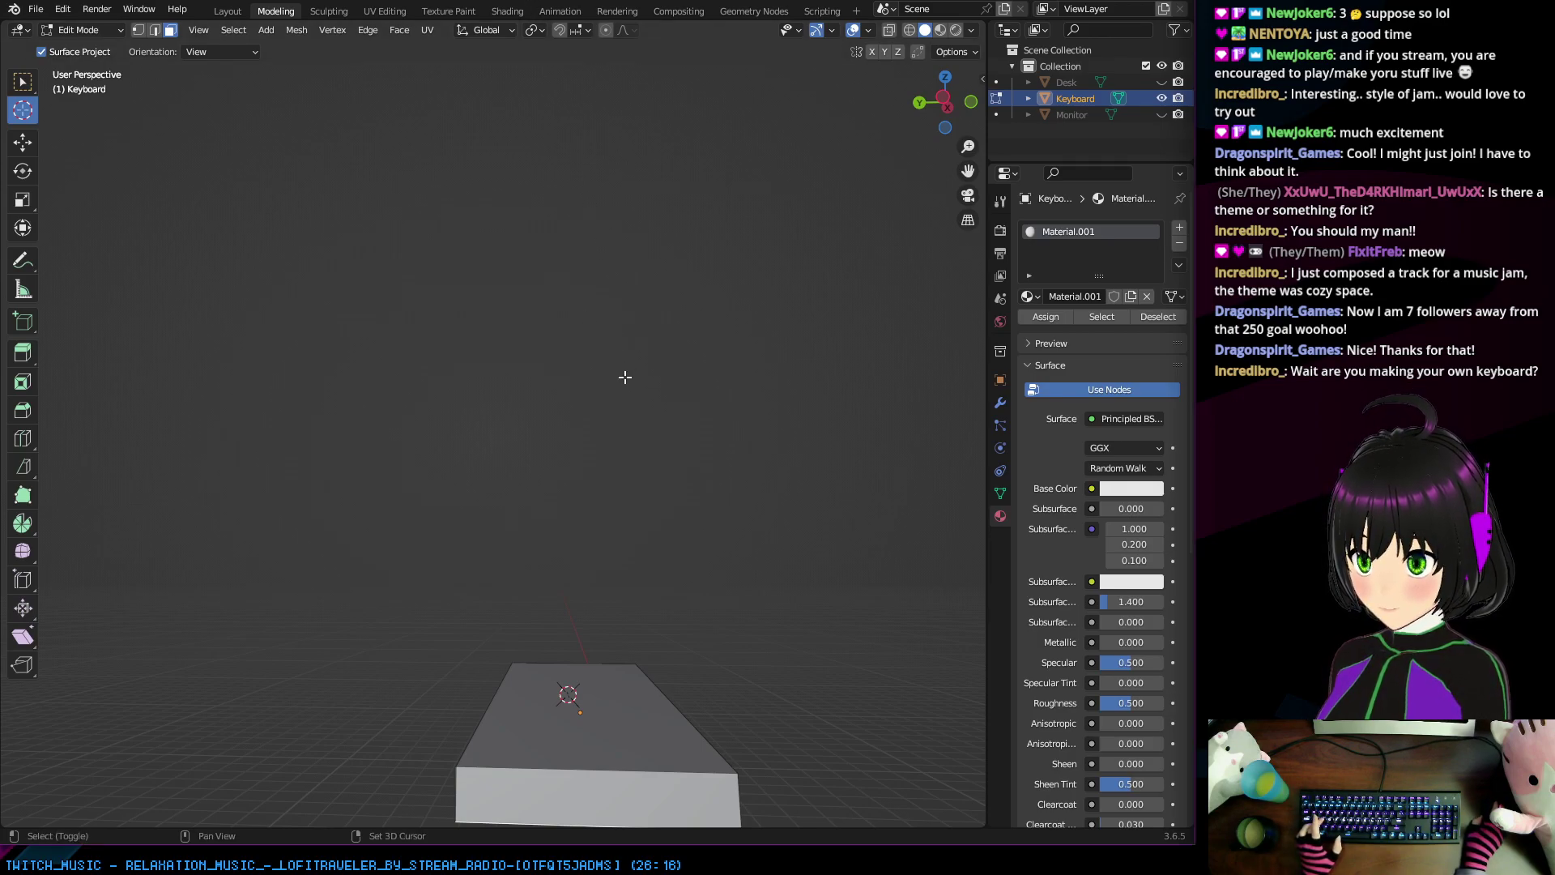
Step: Snap the 3D cursor to the selected keyboard geometry and make Keyboard the active object
key("shift+s")
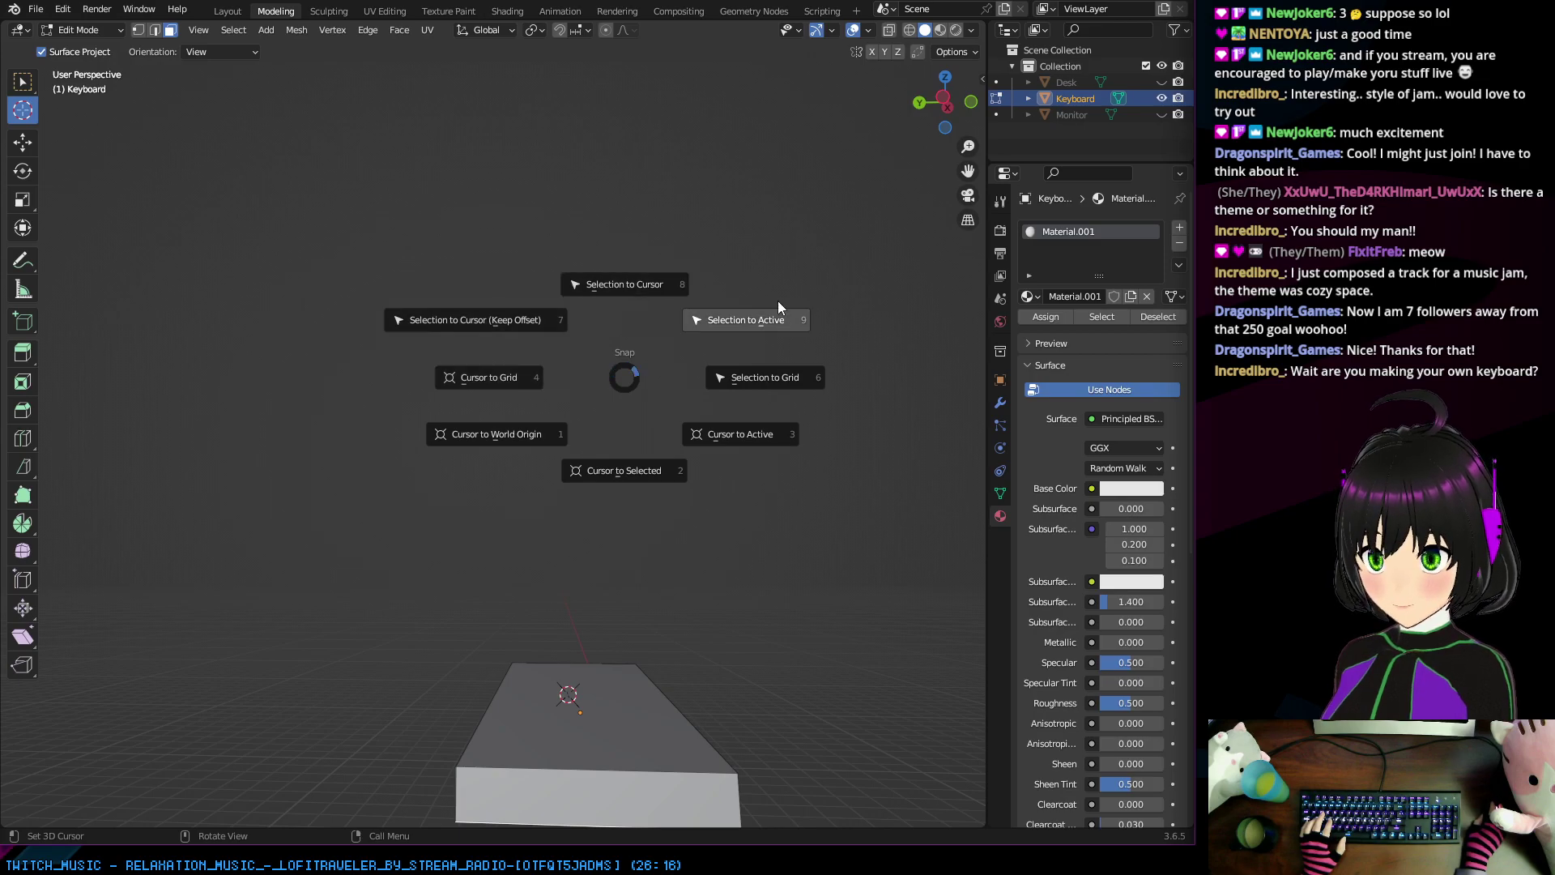
left_click(649, 478)
middle_click_drag(629, 388, 544, 528)
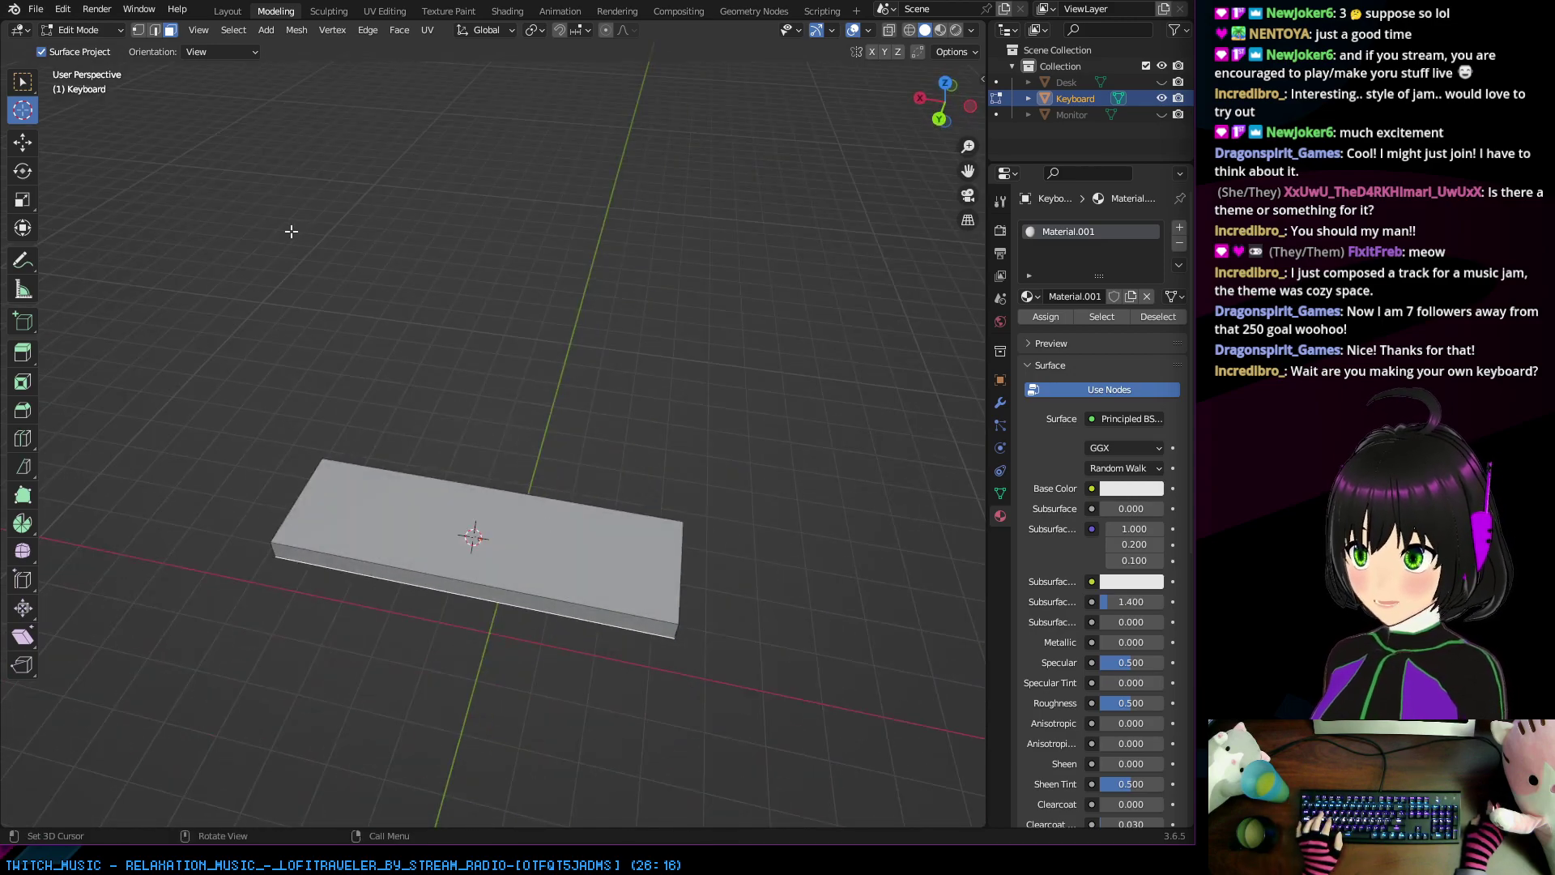
left_click(1061, 99)
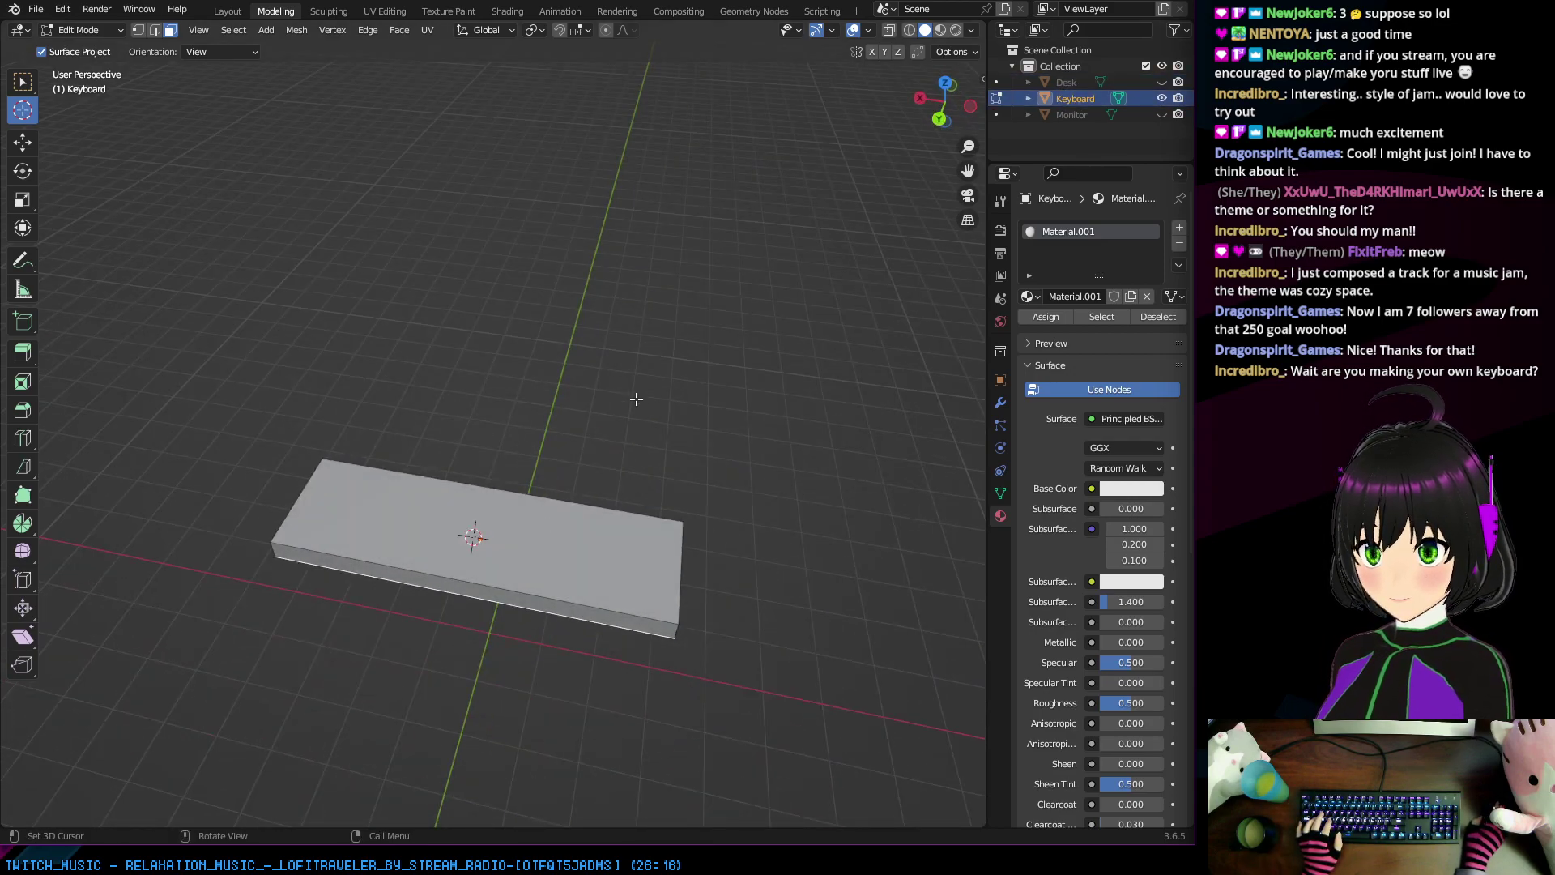
key("ctrl+s")
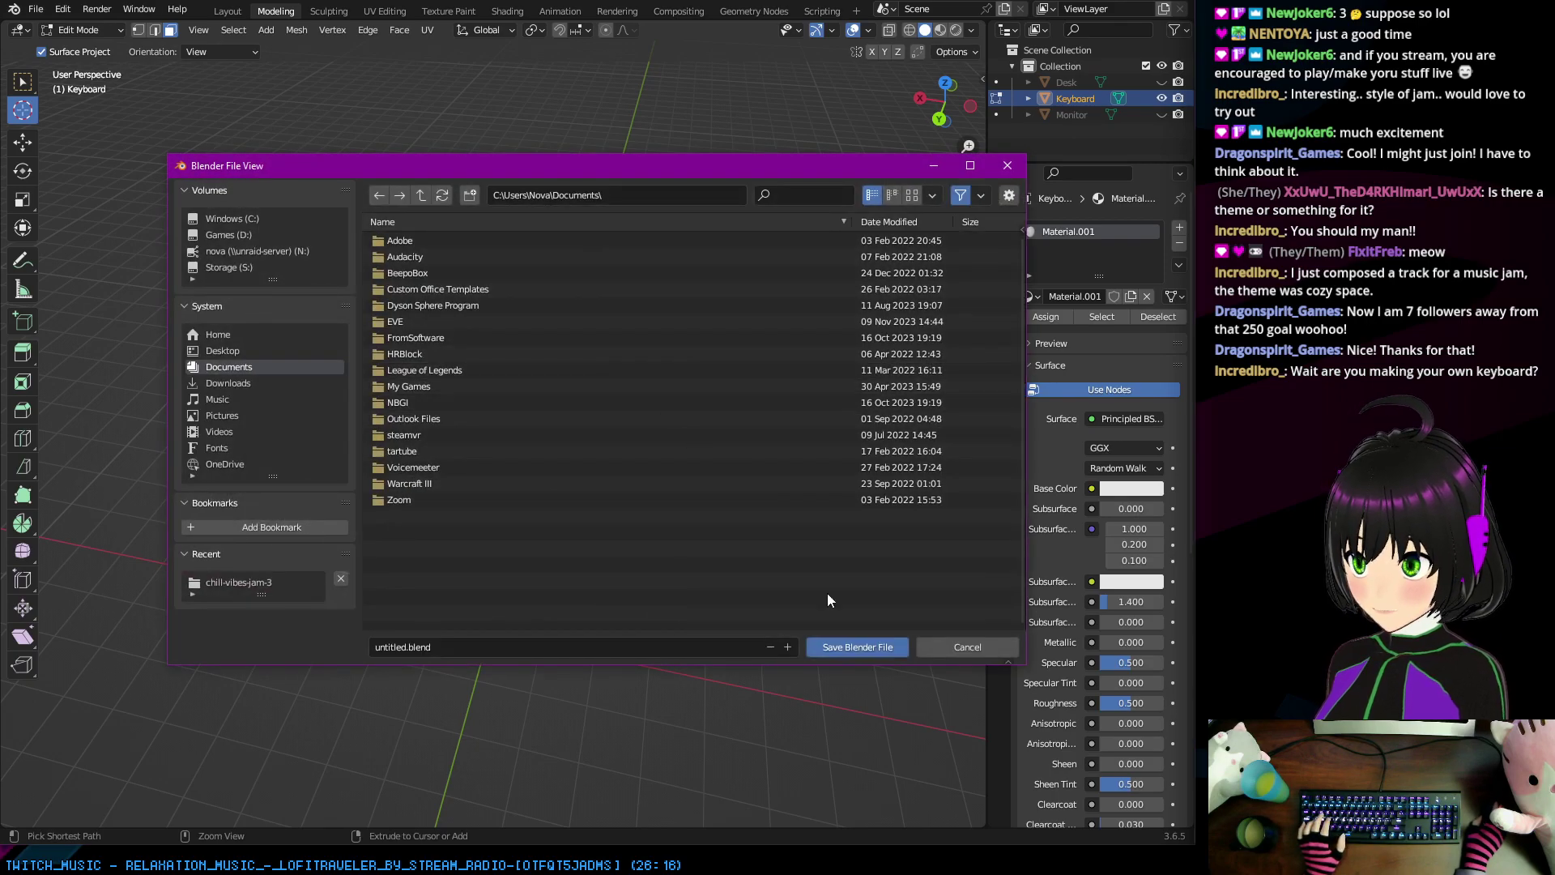
left_click(944, 644)
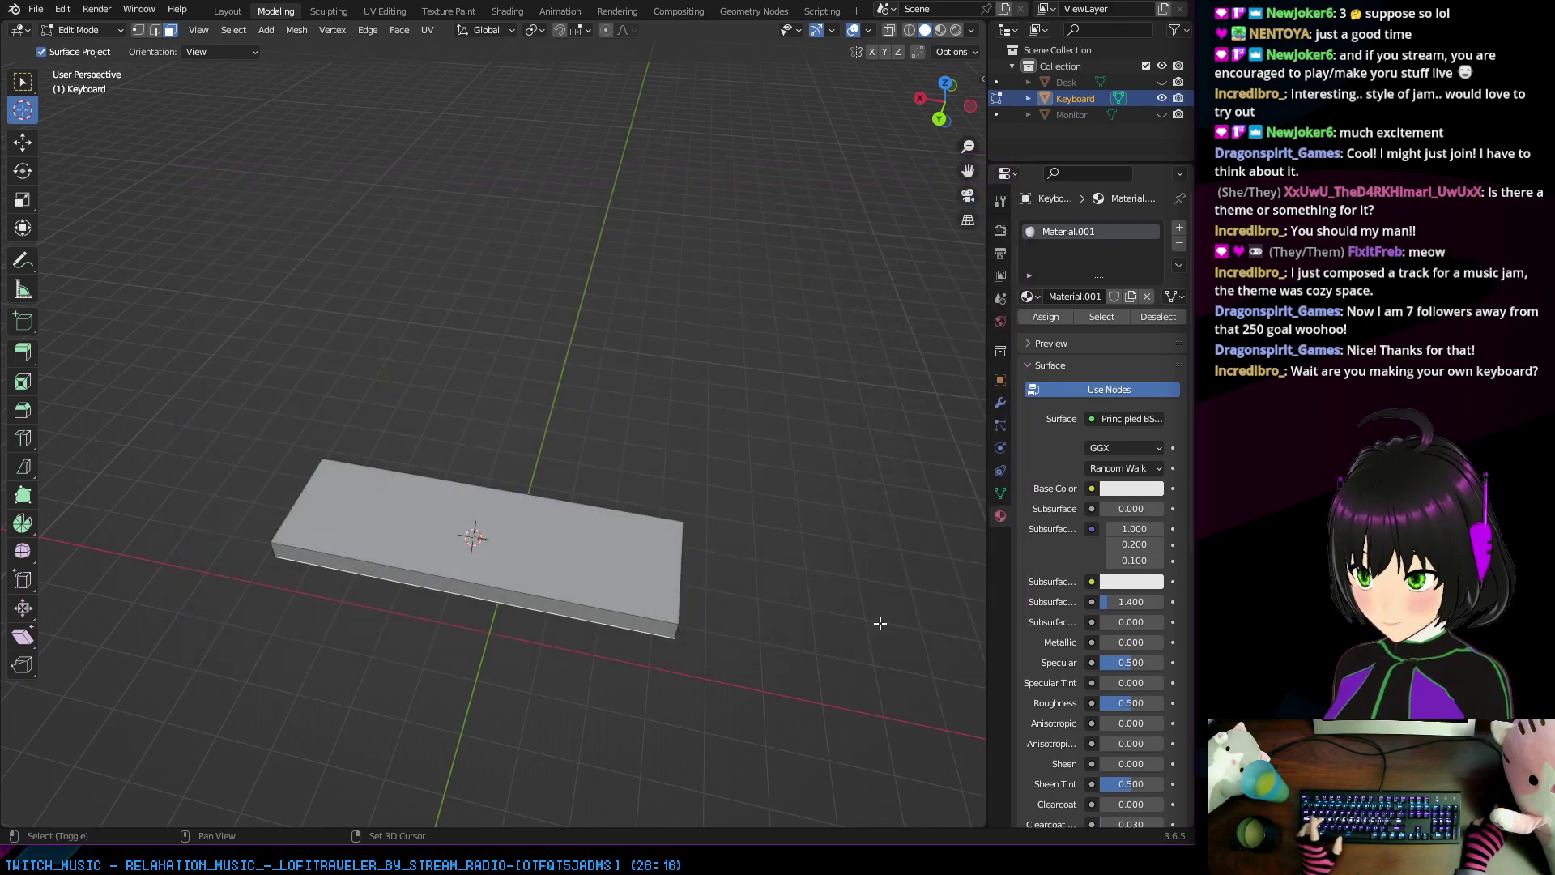
Step: Try snapping the cursor to a vertex and the grid, then centre it on the slab
key("shift+s")
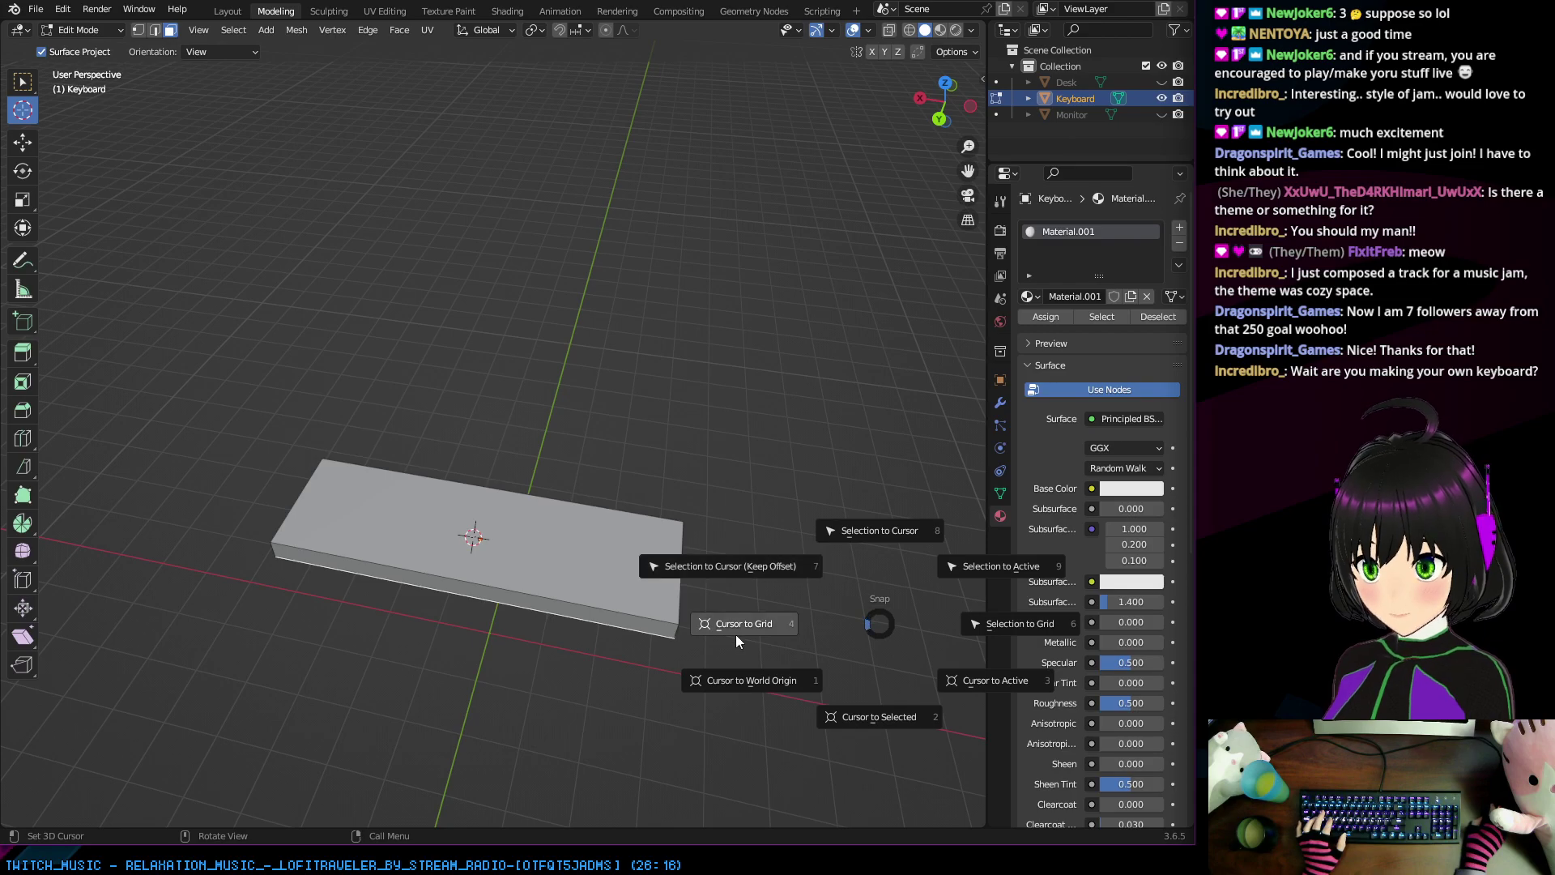
left_click(970, 681)
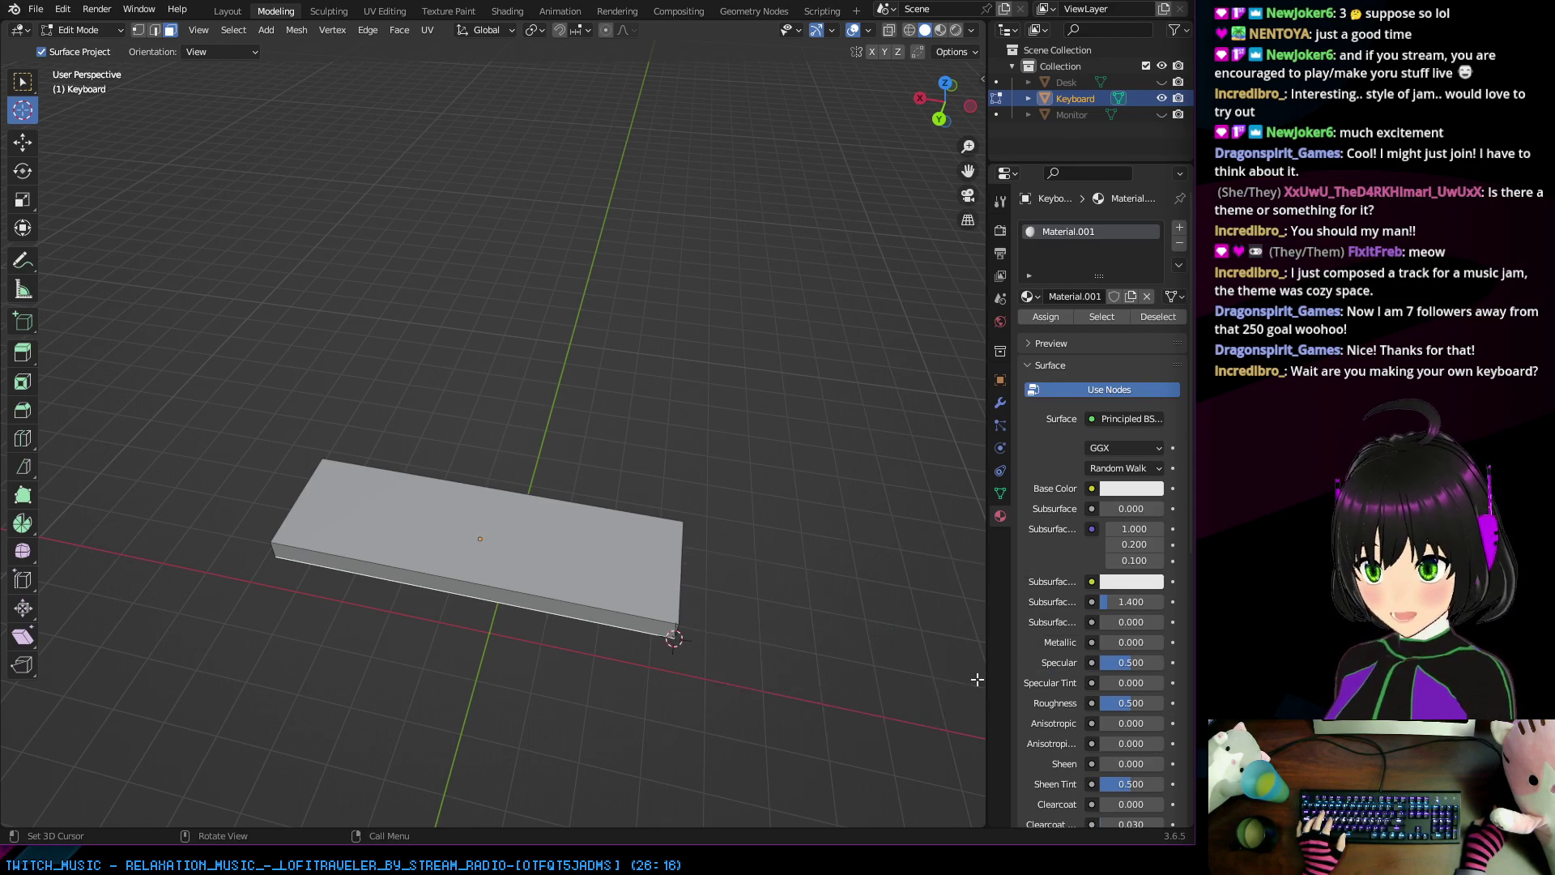
key("shift+s")
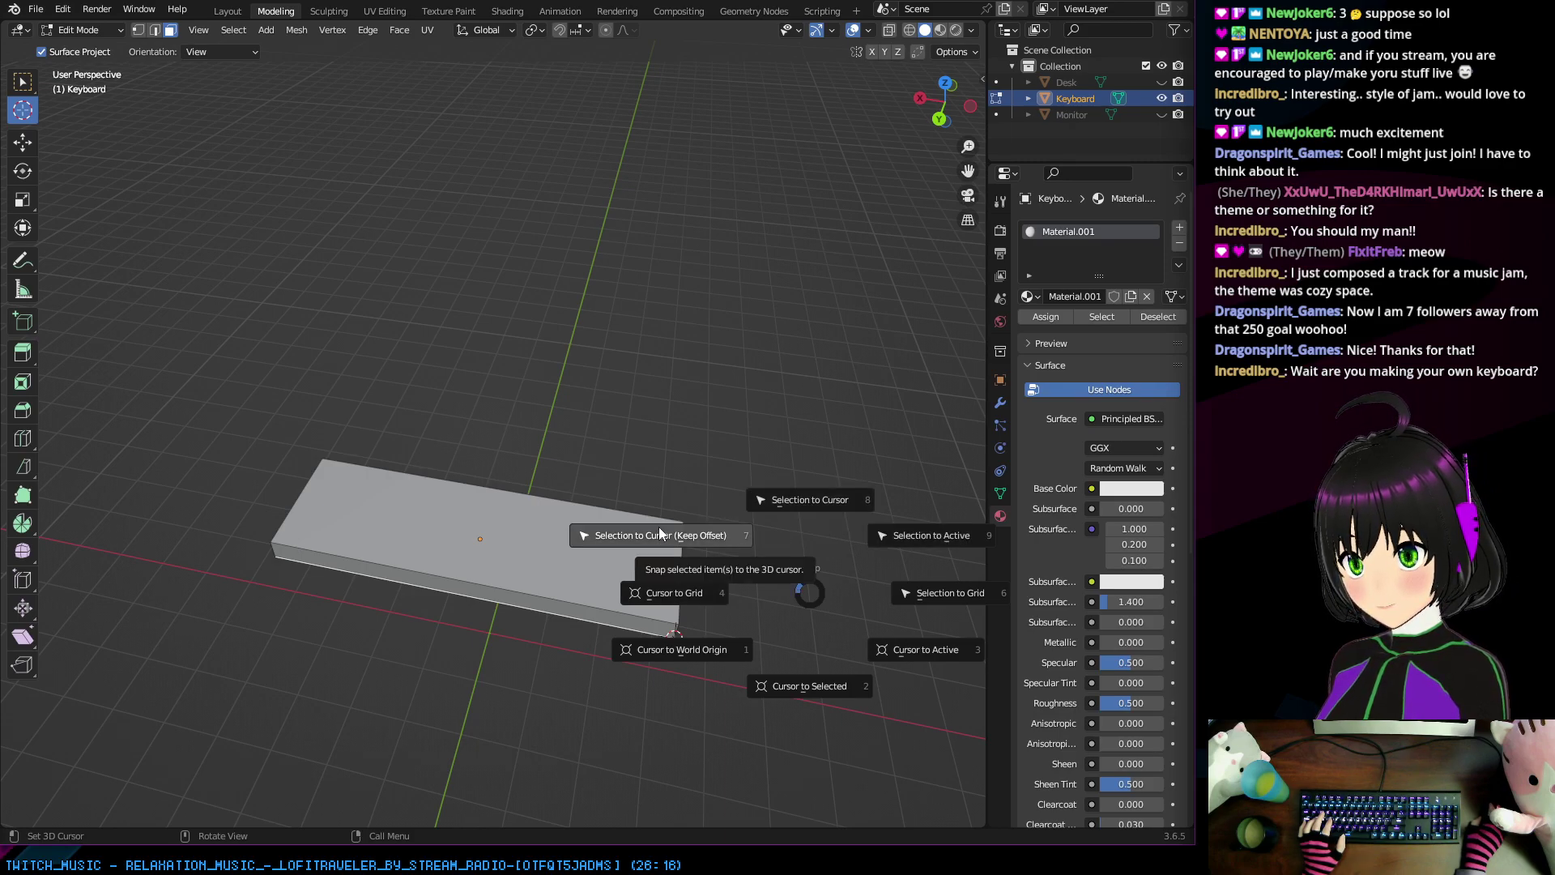
left_click(669, 593)
key("shift+s")
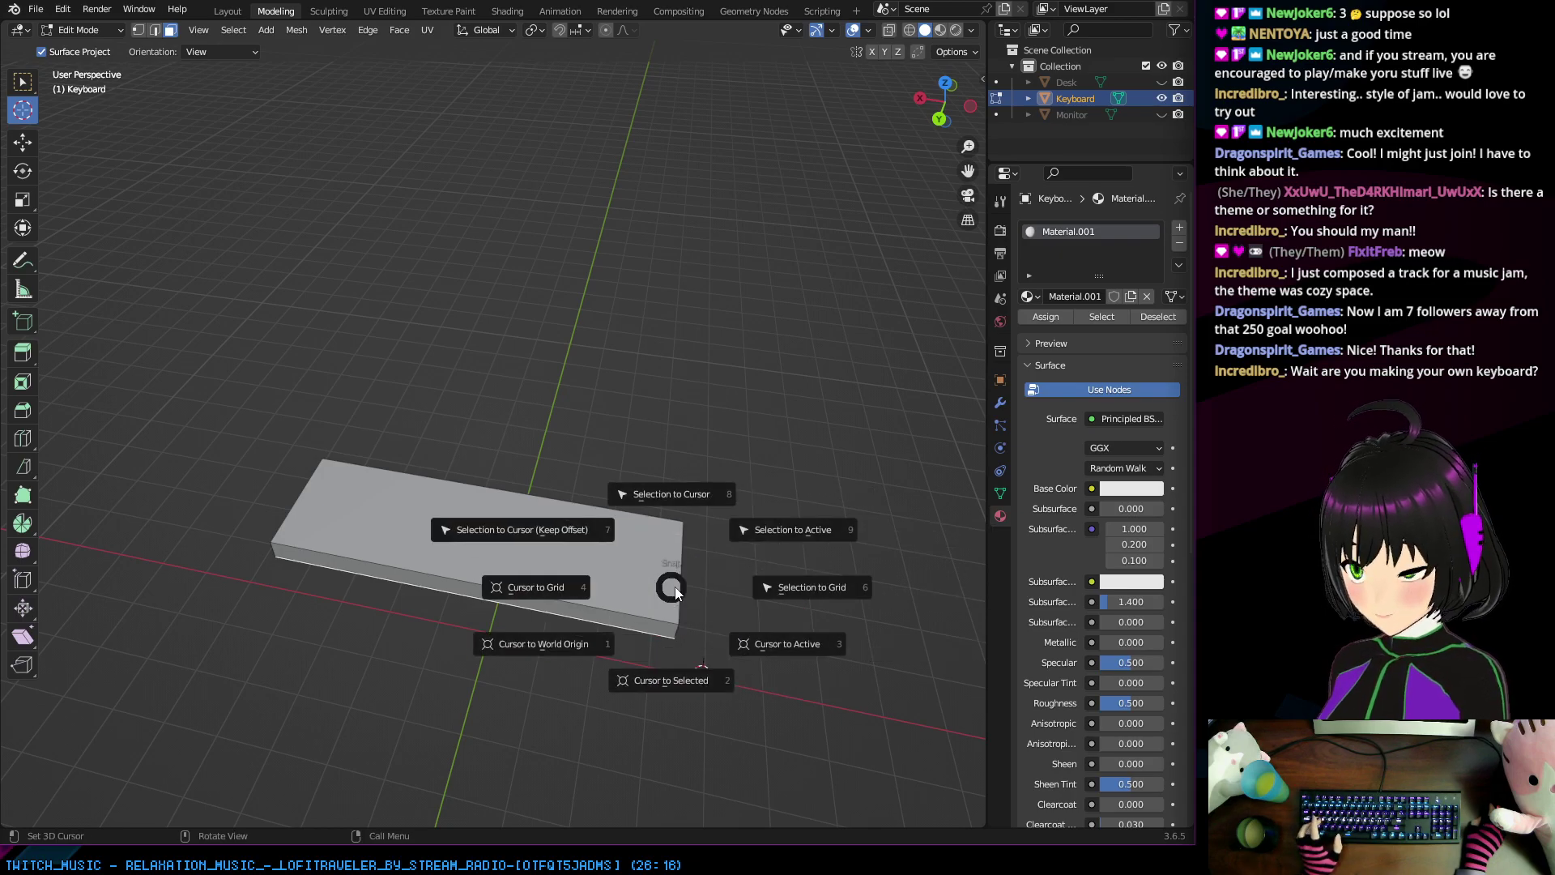
left_click(674, 680)
middle_click_drag(739, 455, 696, 317)
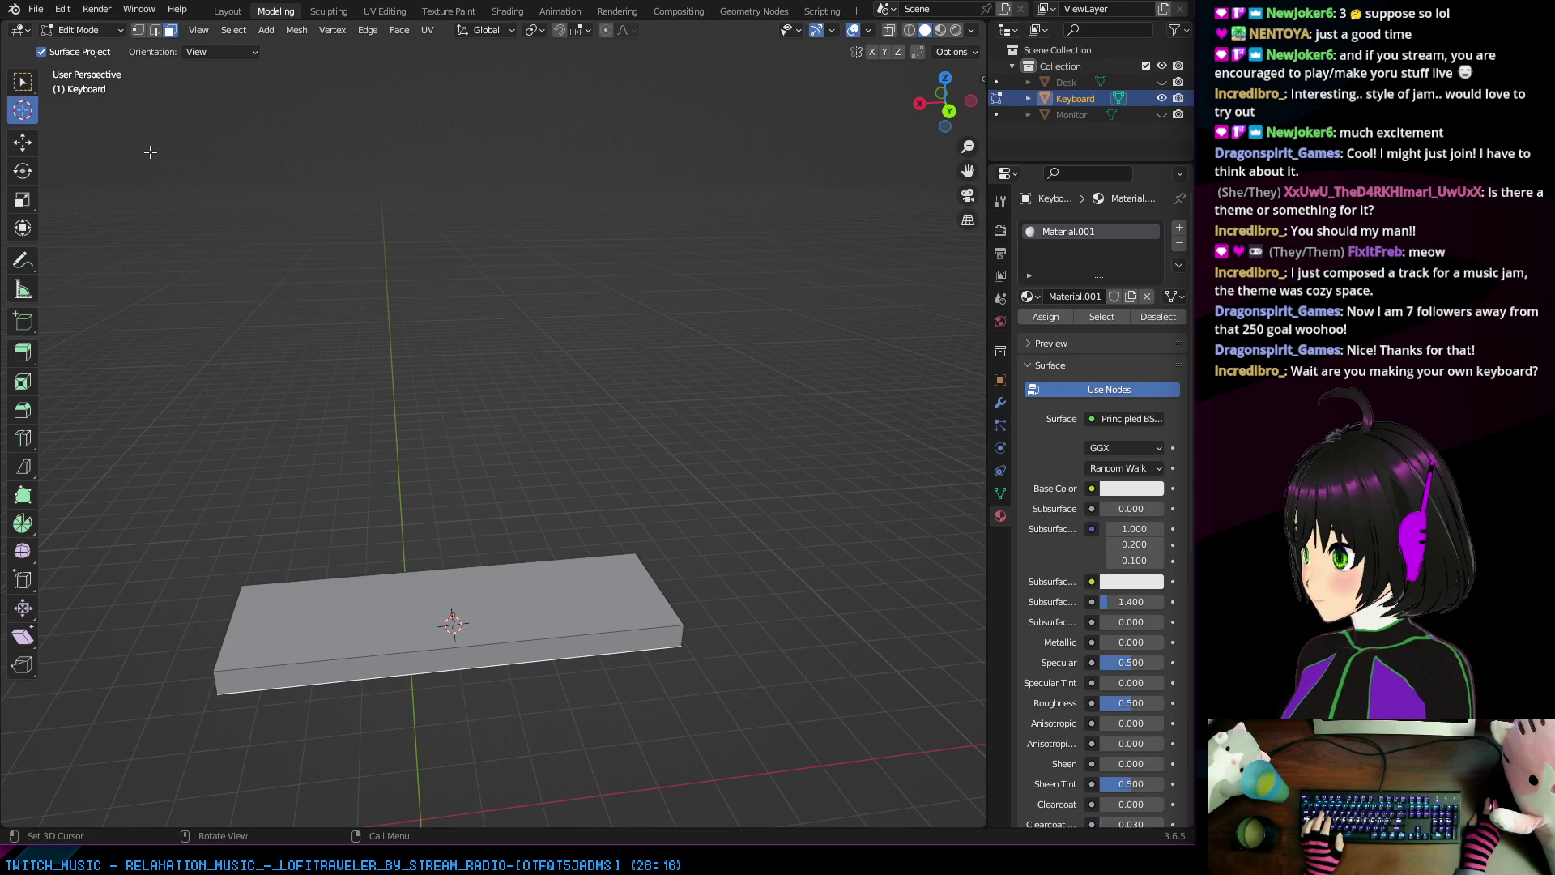
left_click(392, 13)
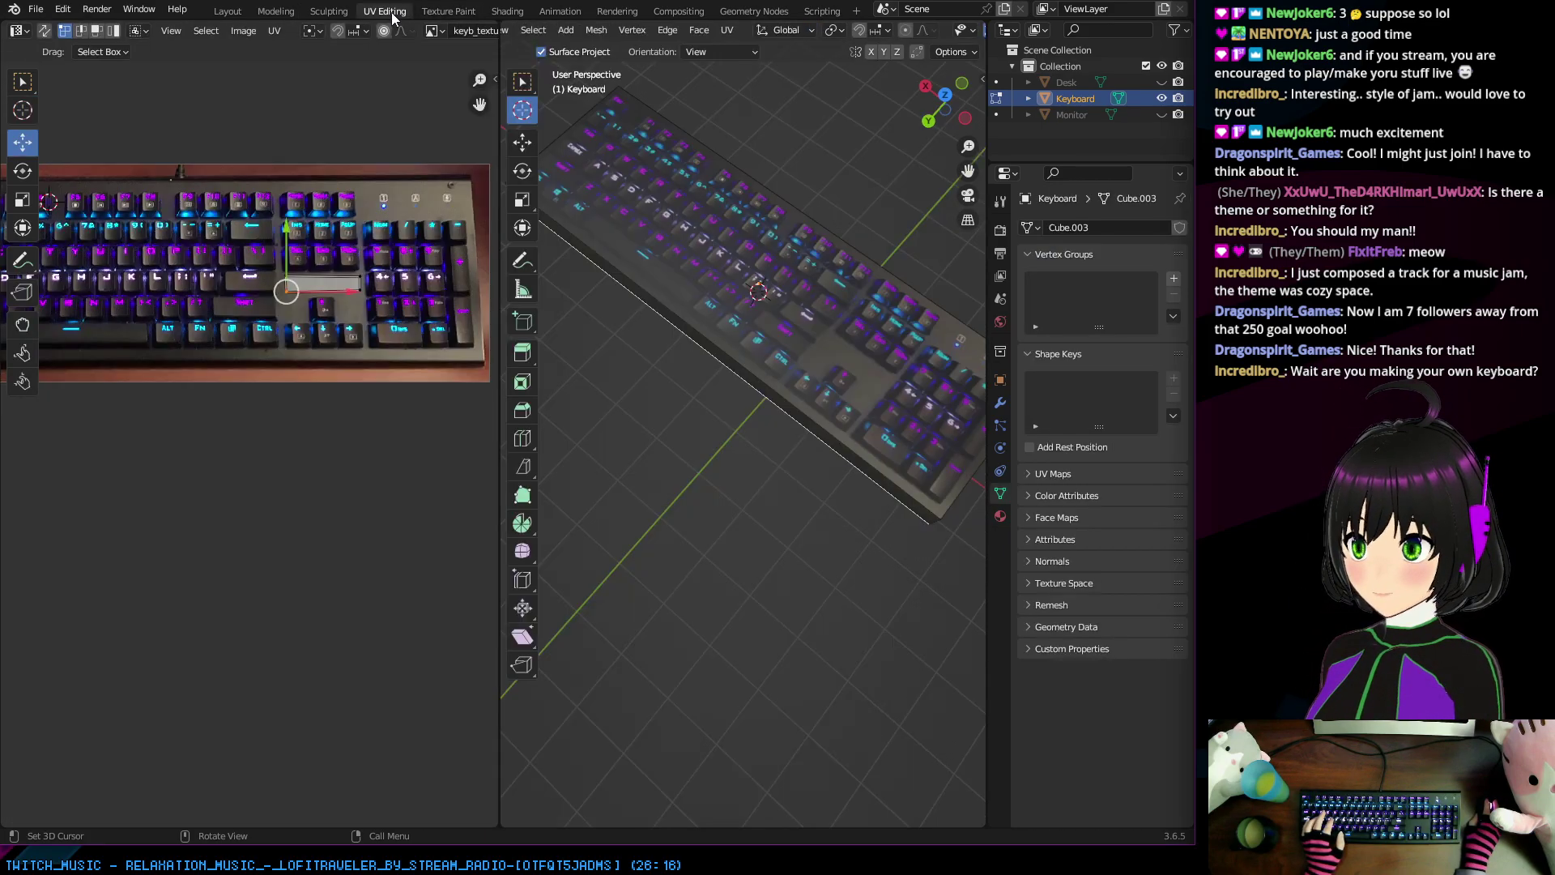
Step: Select the Move tool and inspect the keyboard from low, oblique and top-down angles
middle_click_drag(737, 319, 753, 275)
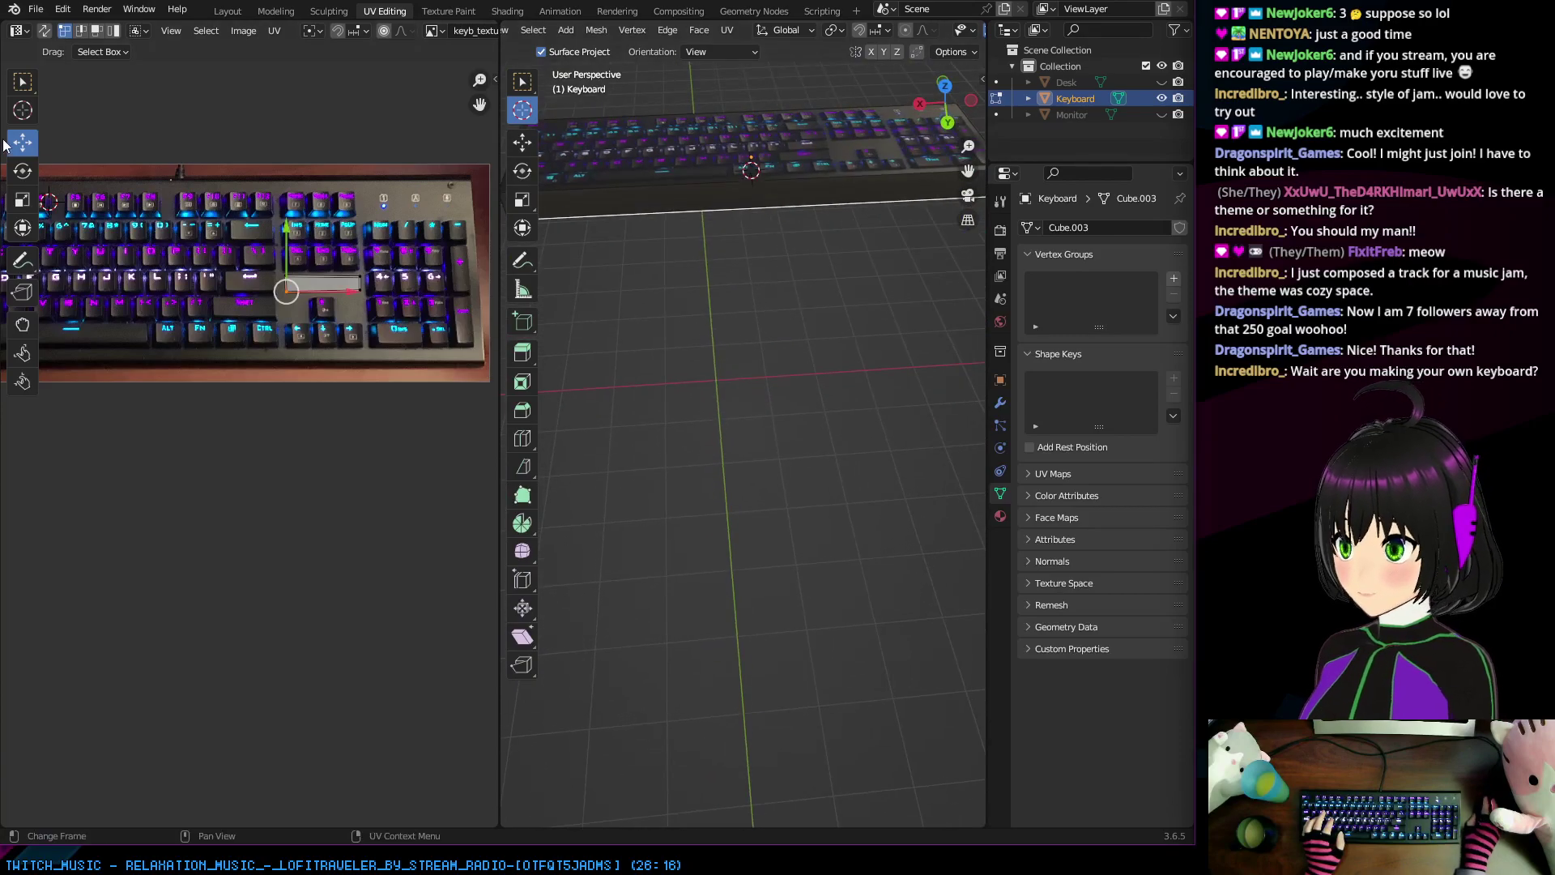
left_click(528, 145)
middle_click_drag(729, 318, 760, 460)
scroll(749, 381, "down", 3)
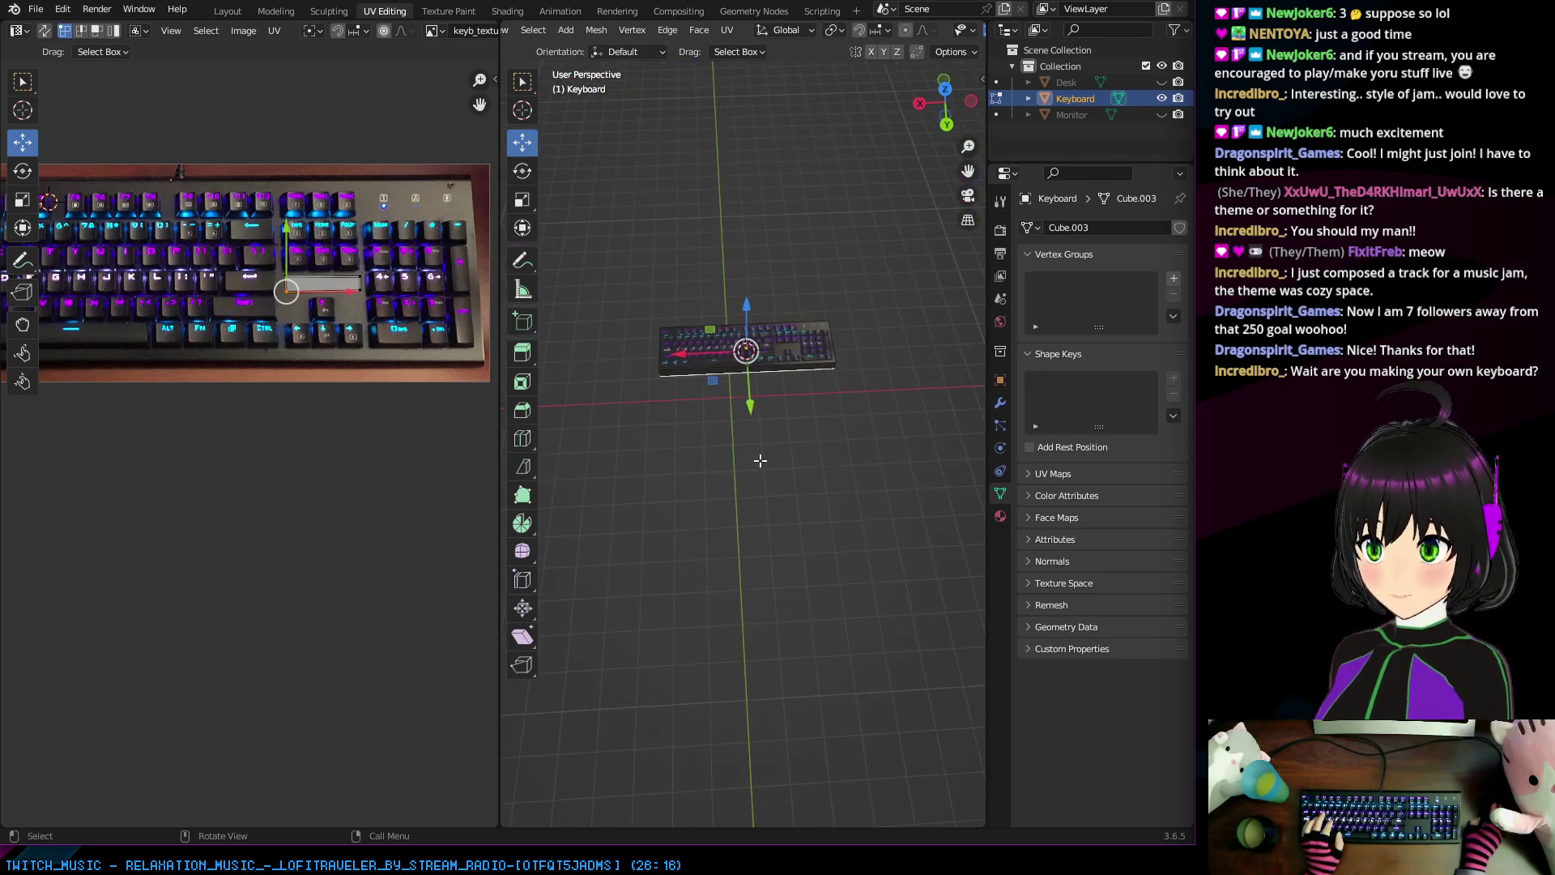
scroll(863, 373, "up", 4)
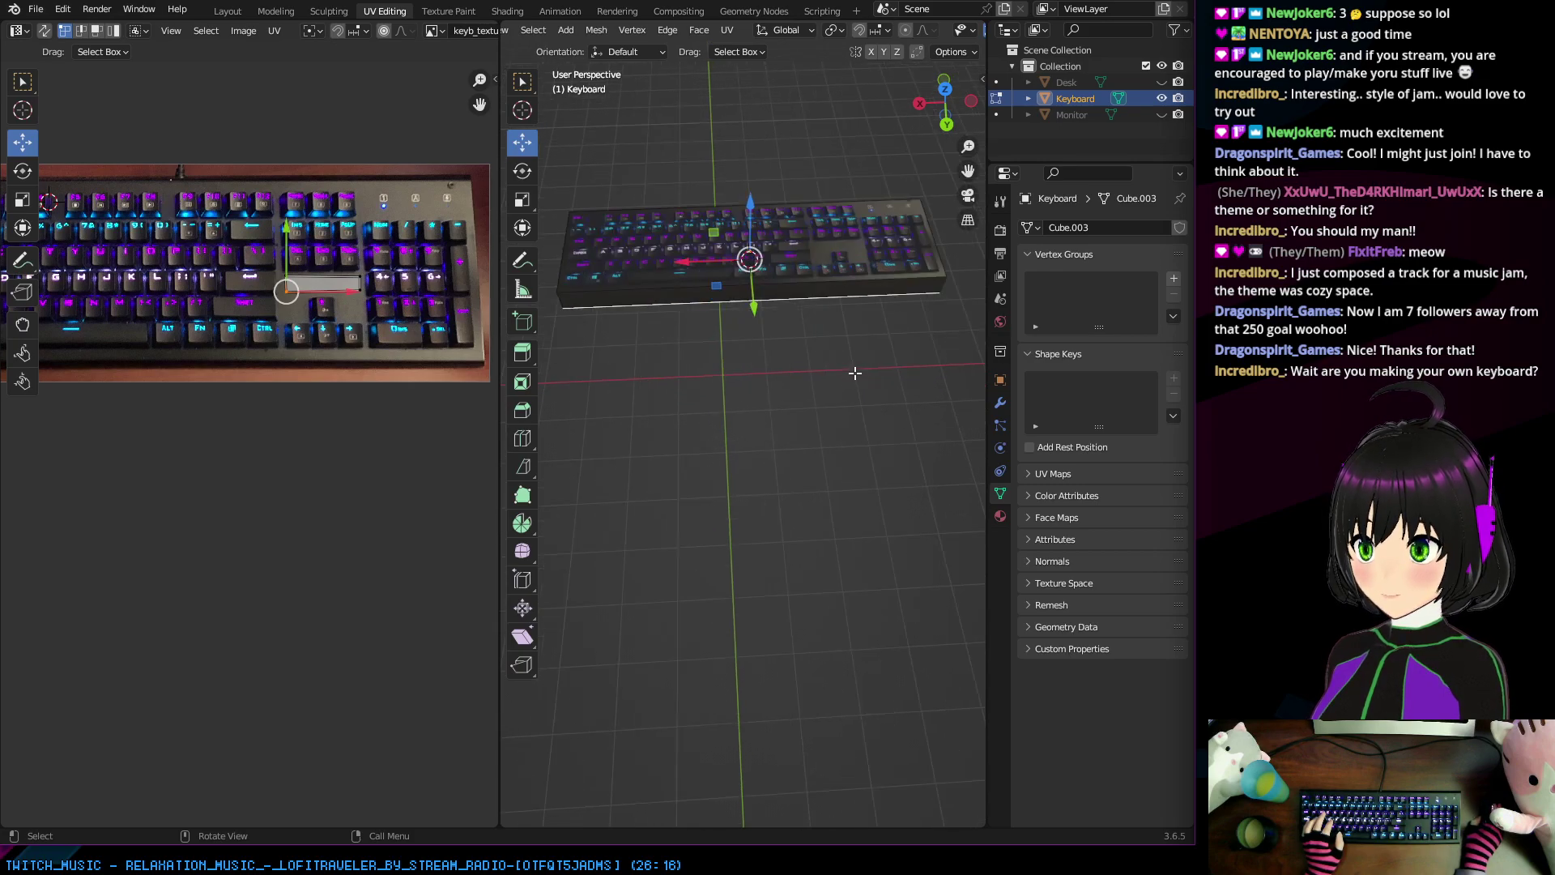
middle_click_drag(846, 374, 819, 402)
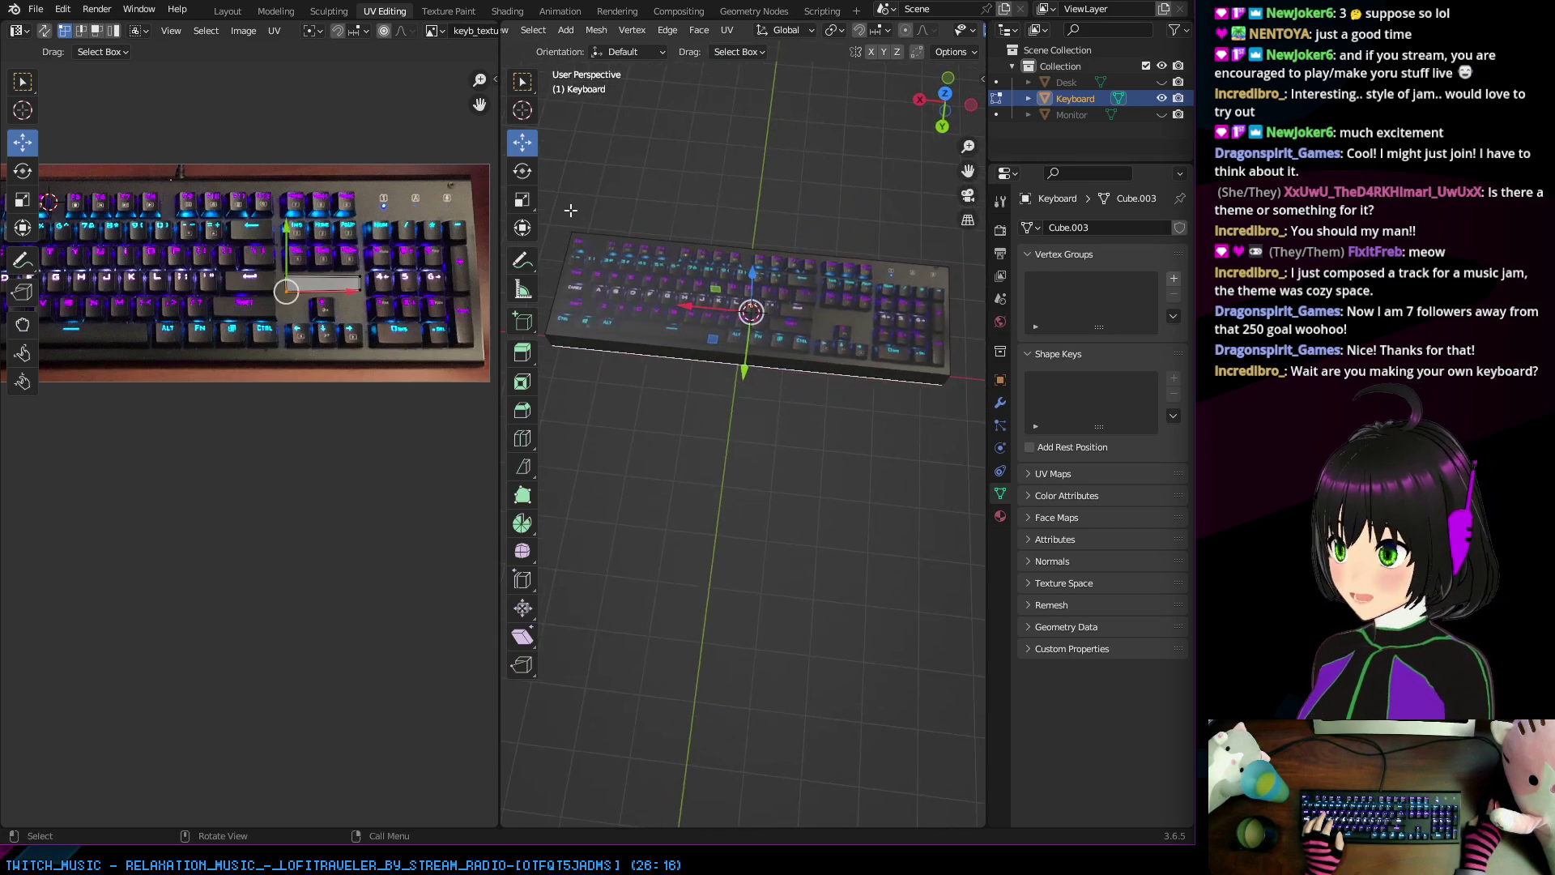
Step: Unhide the Desk and Monitor and orbit around the whole desk setup
left_click(1161, 82)
left_click(1161, 115)
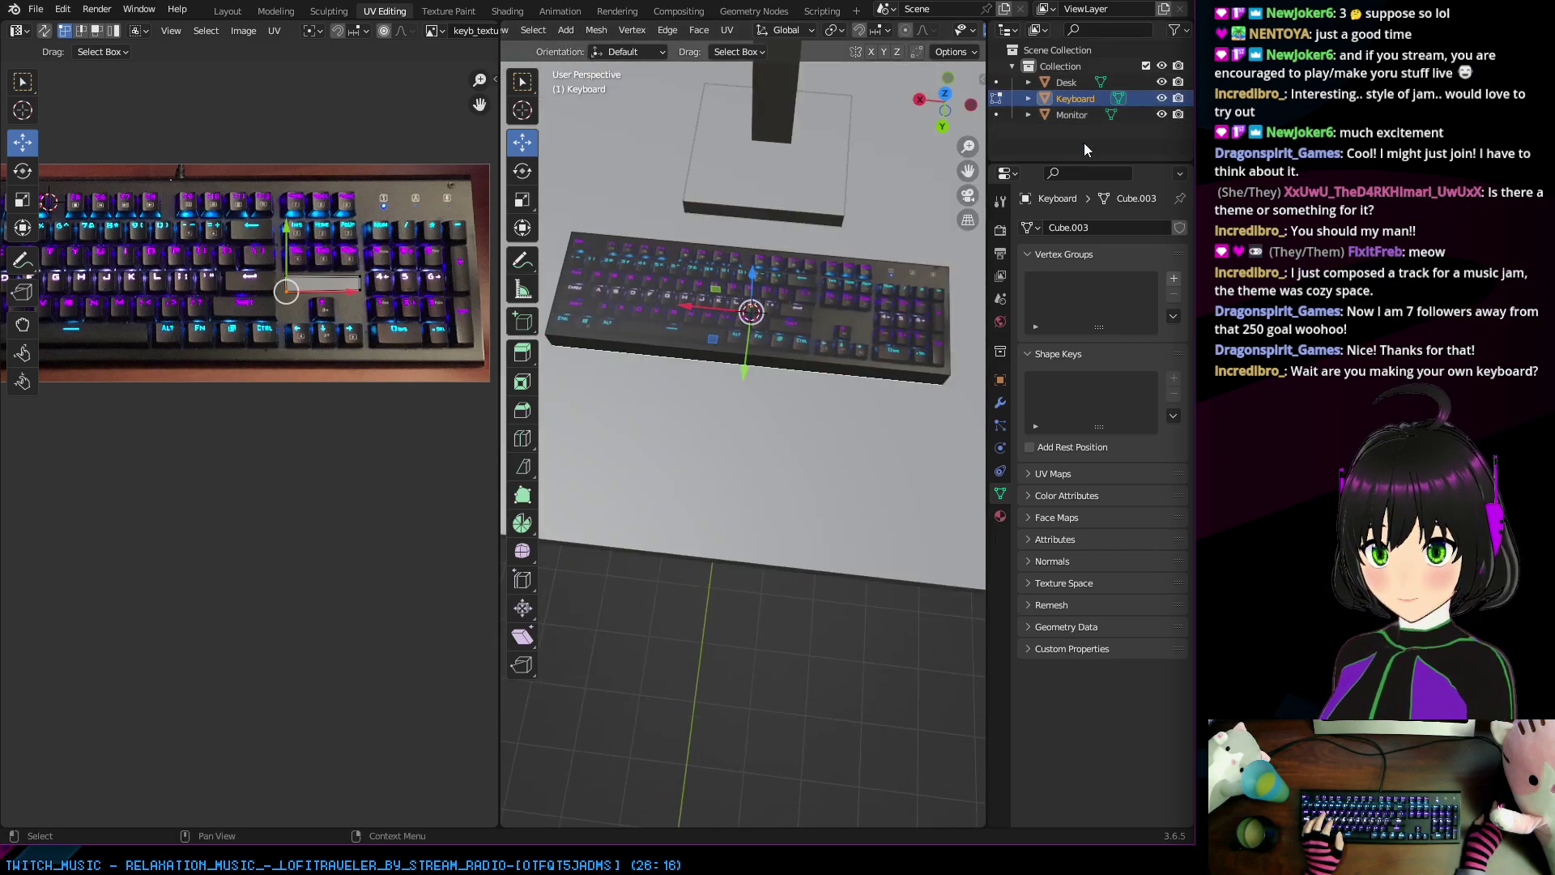
mouse_move(776, 267)
middle_mouse_down()
mouse_move(767, 215)
mouse_move(773, 242)
middle_mouse_up()
scroll(776, 224, "down", 3)
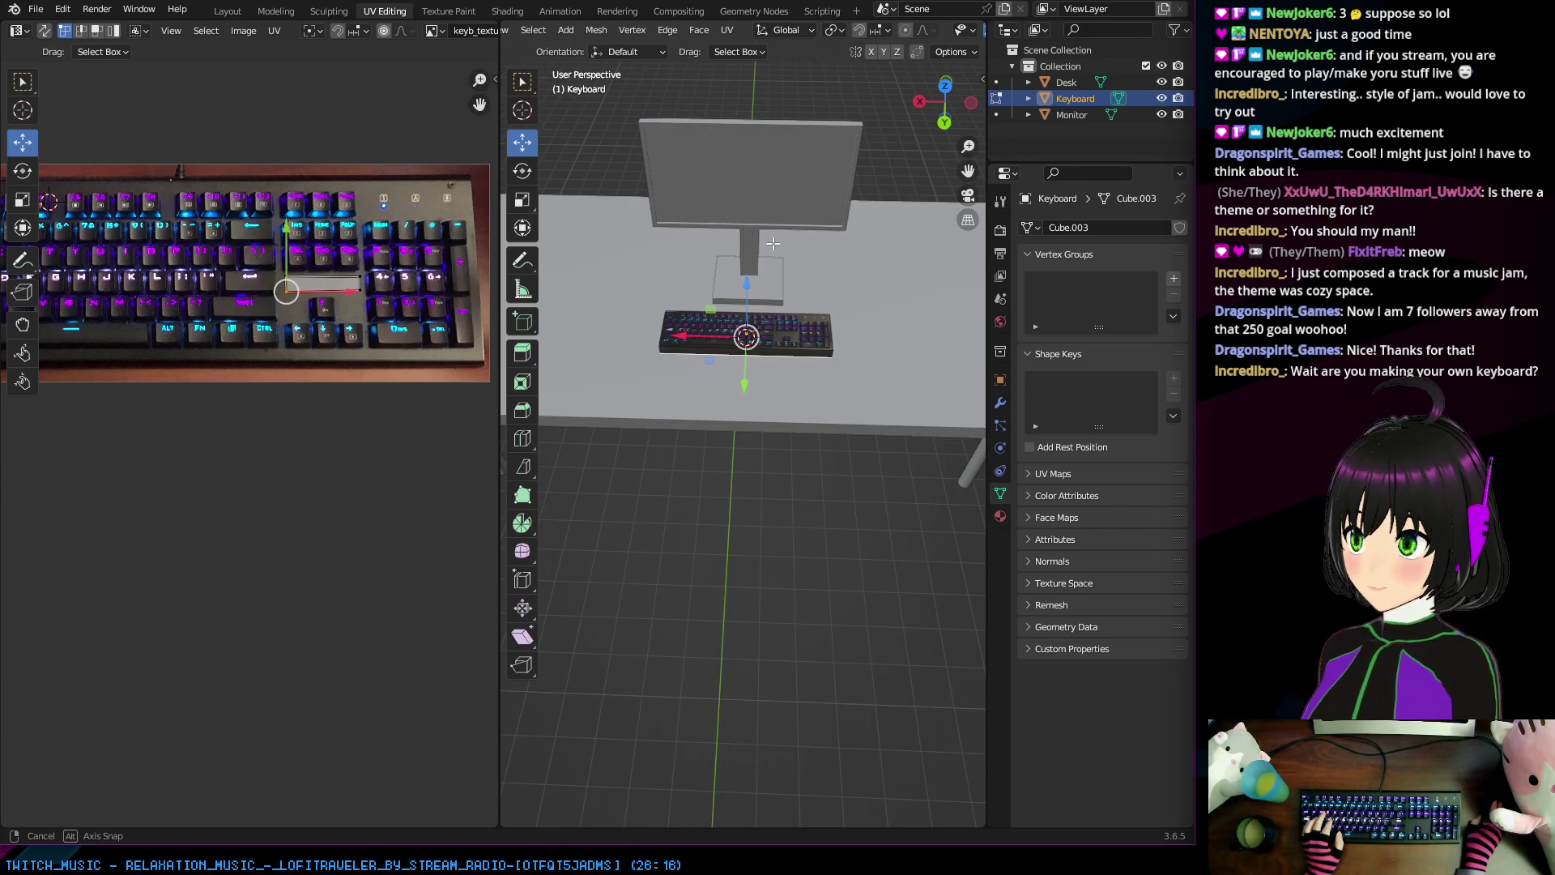
middle_click_drag(773, 243, 773, 243)
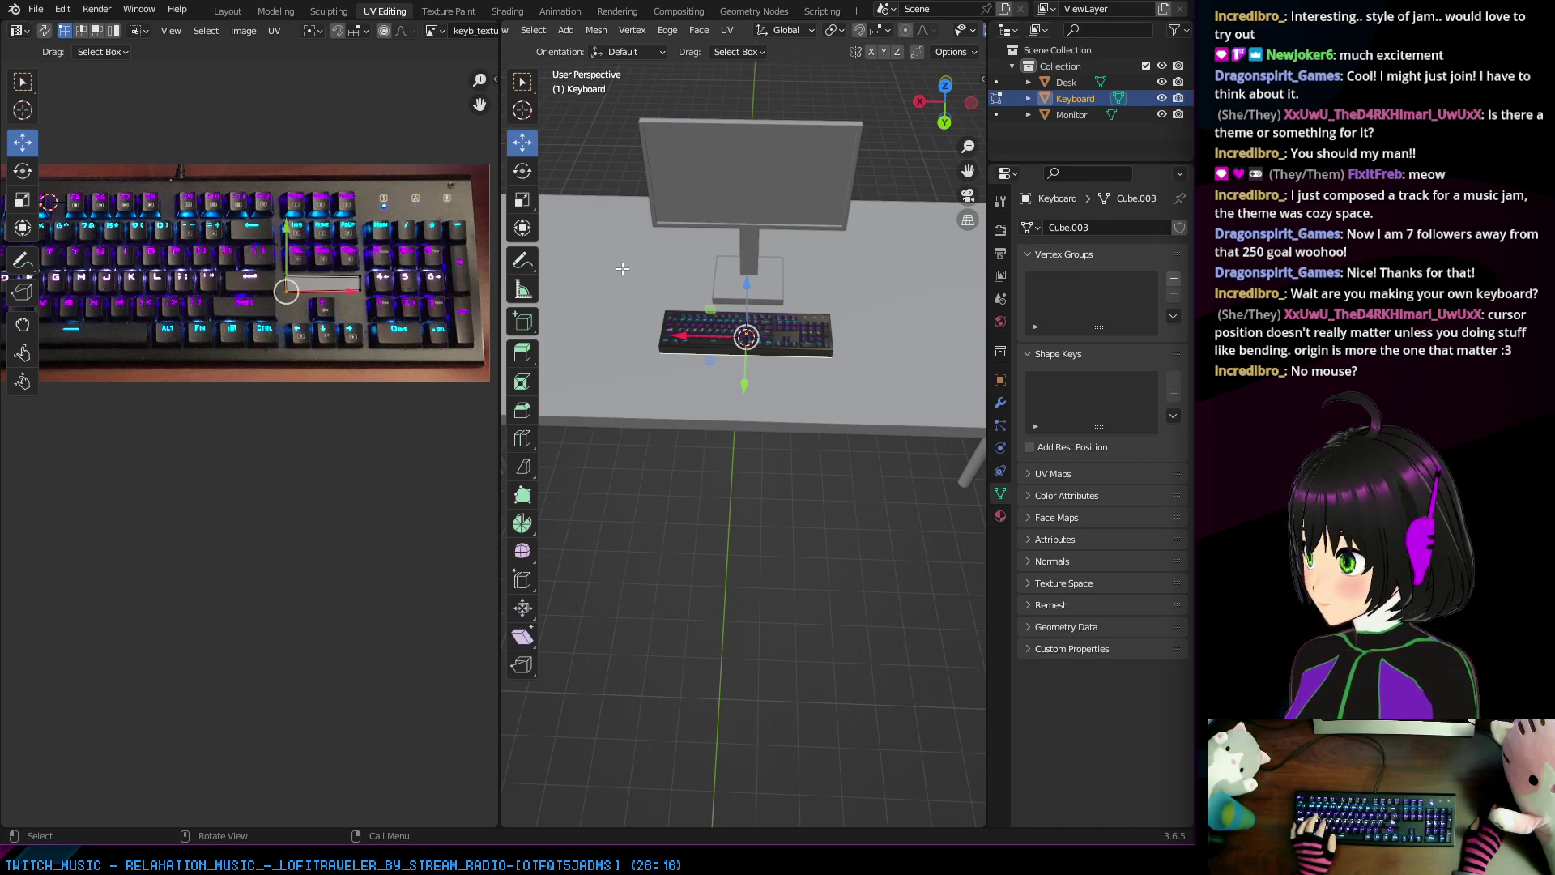
scroll(749, 214, "up", 5)
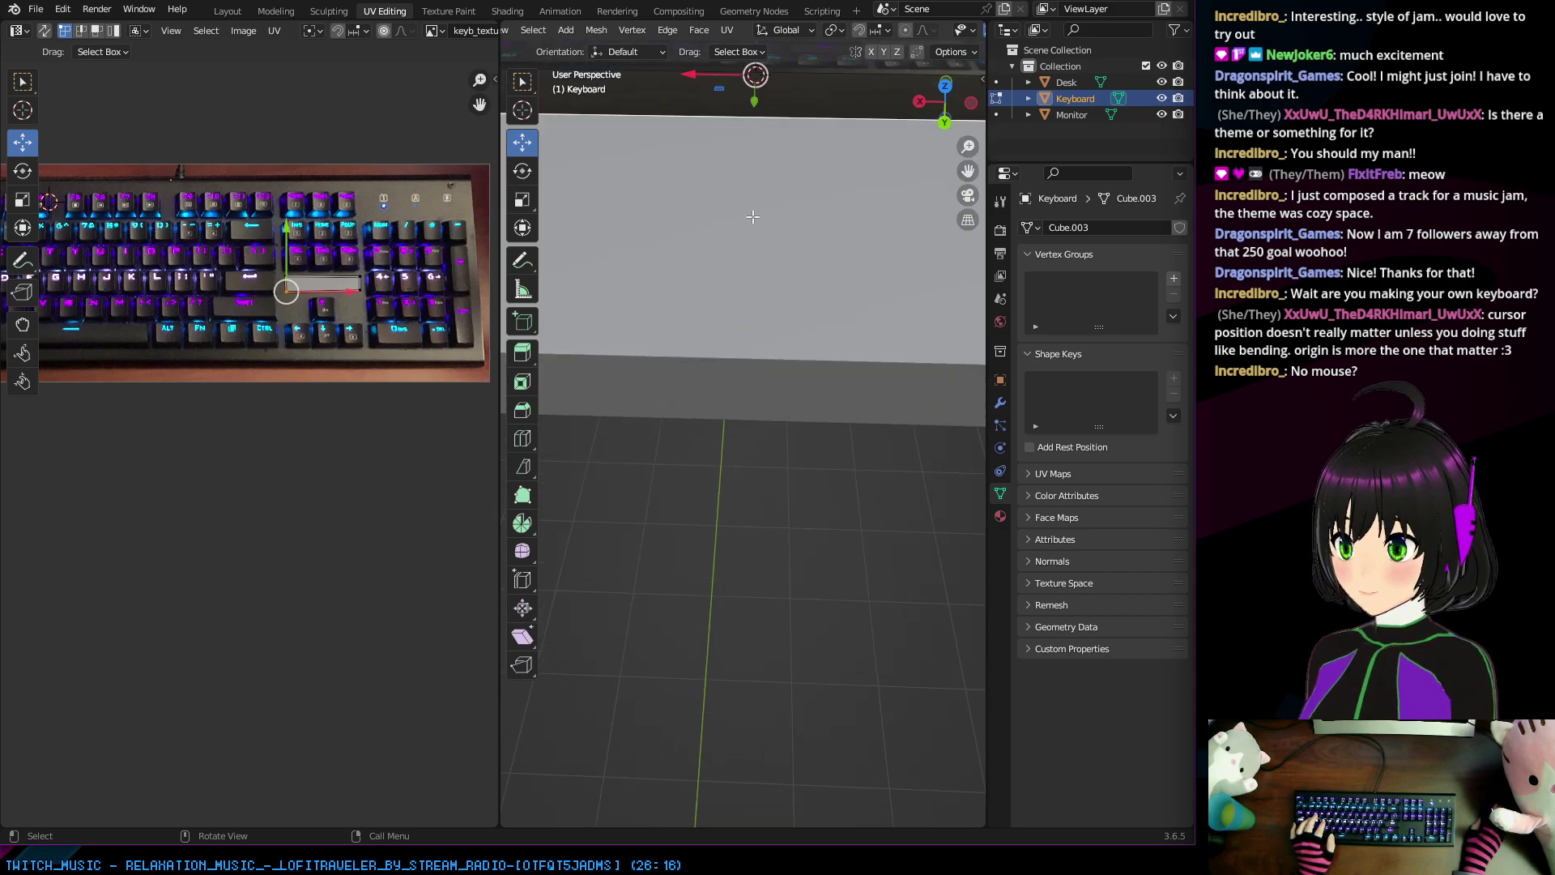
scroll(755, 208, "down", 2)
Step: Frame the keyboard with the monitor behind it and return to the Layout workspace
middle_click_drag(755, 208, 720, 256)
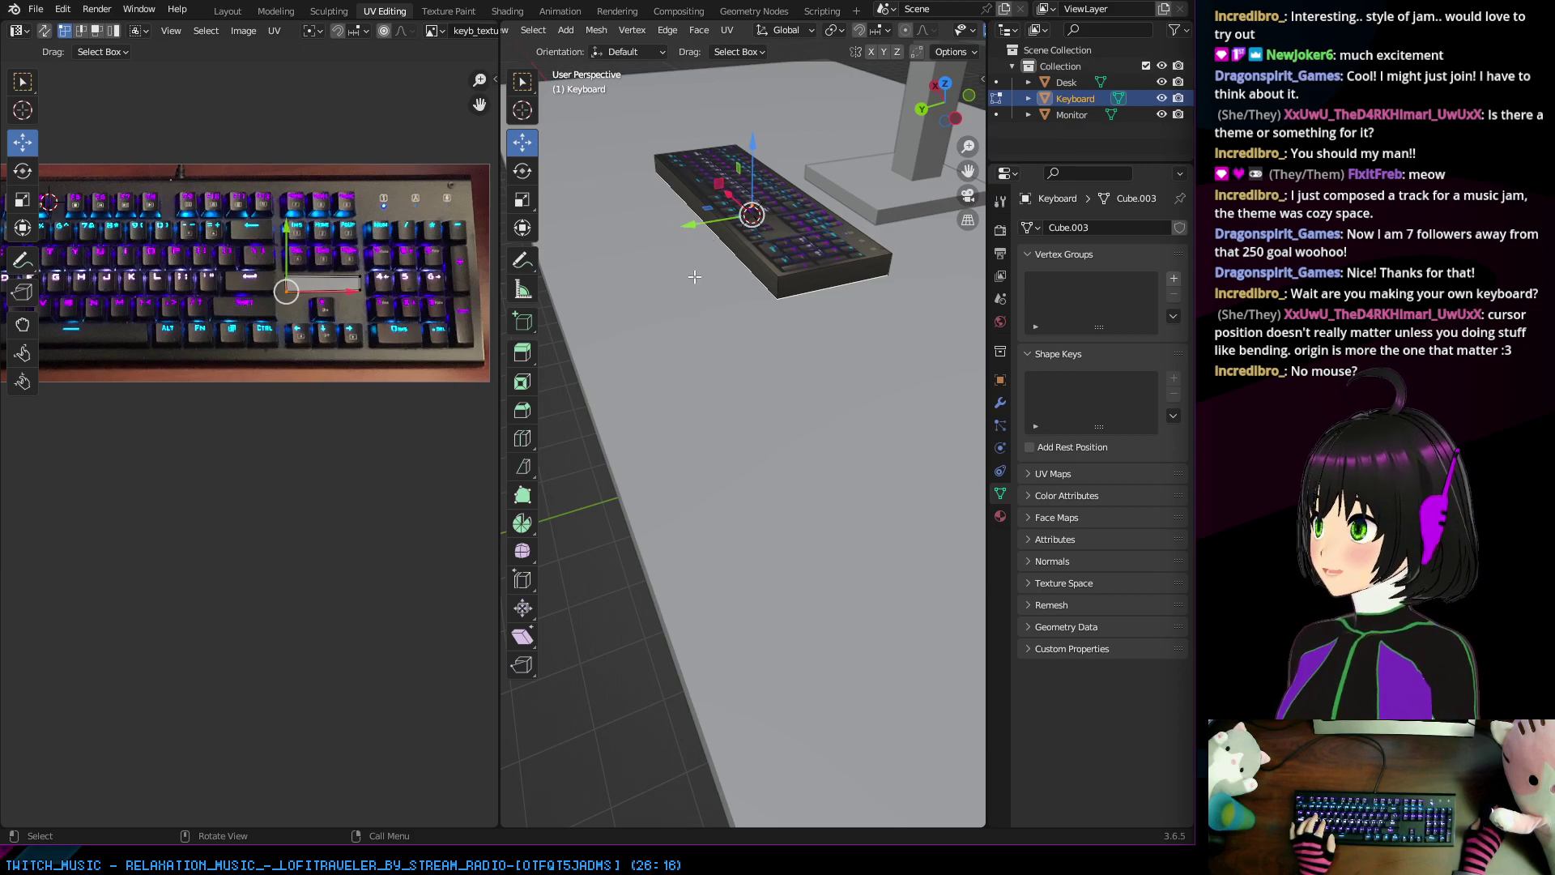
middle_click_drag(677, 280, 795, 295)
scroll(795, 296, "up", 2)
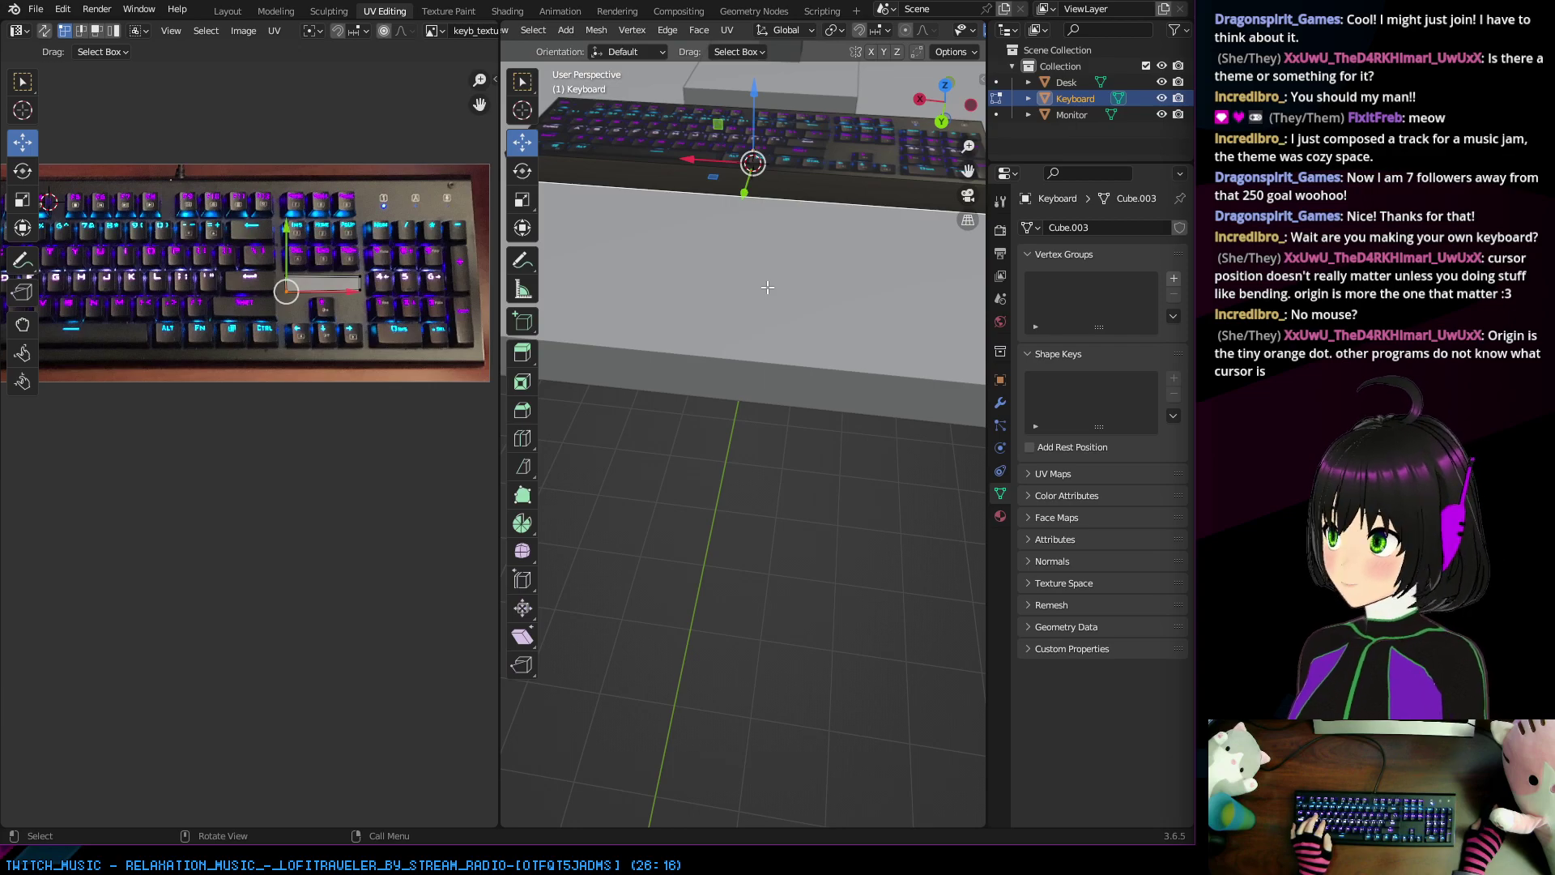
scroll(767, 286, "down", 4)
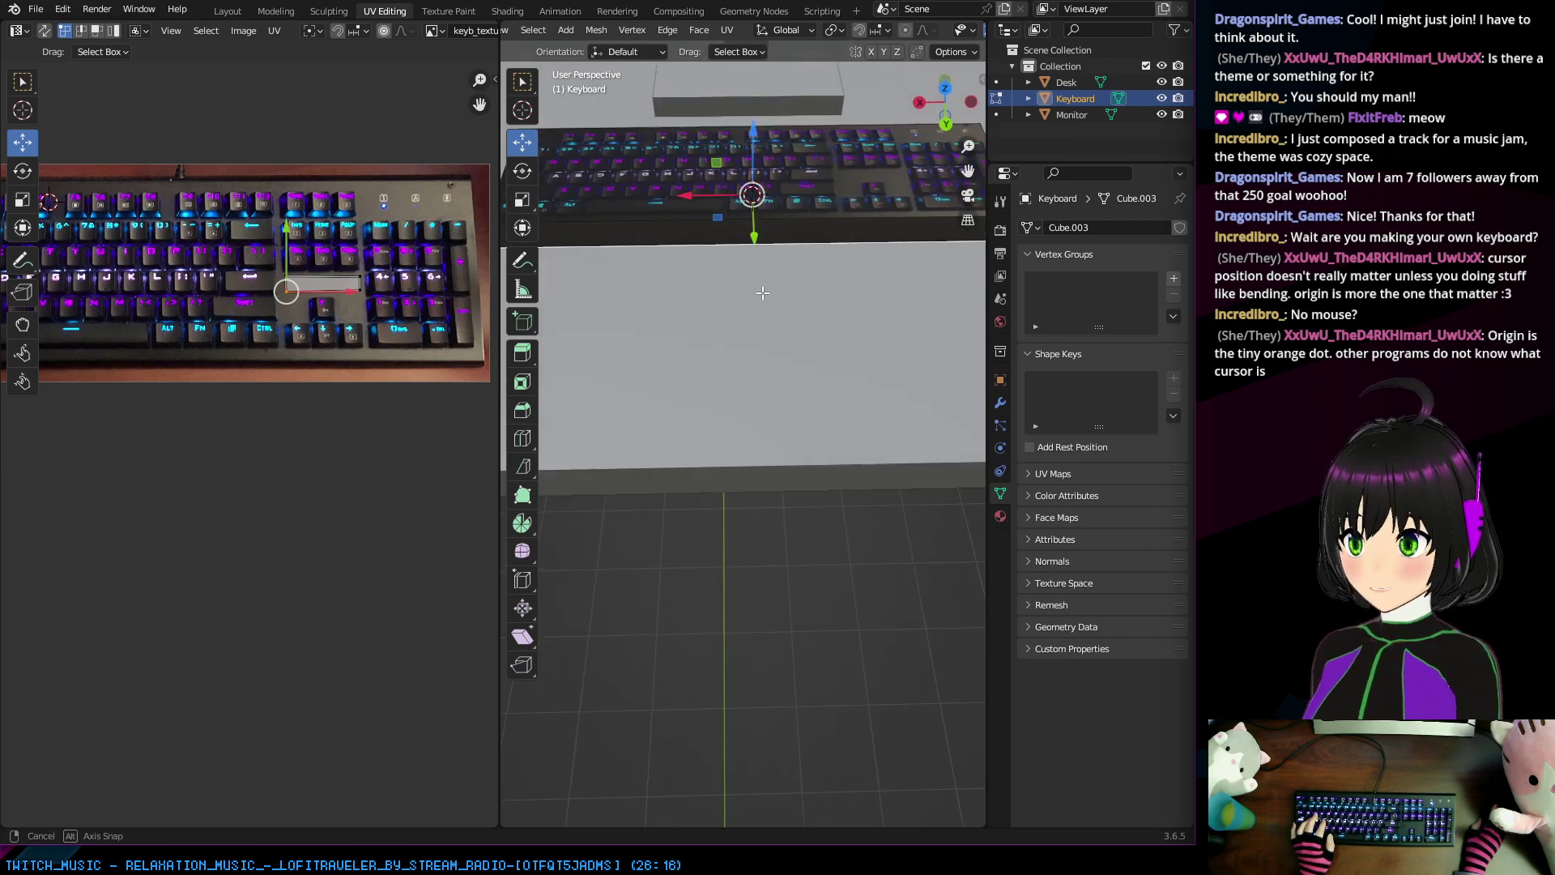
middle_click_drag(756, 293, 737, 328)
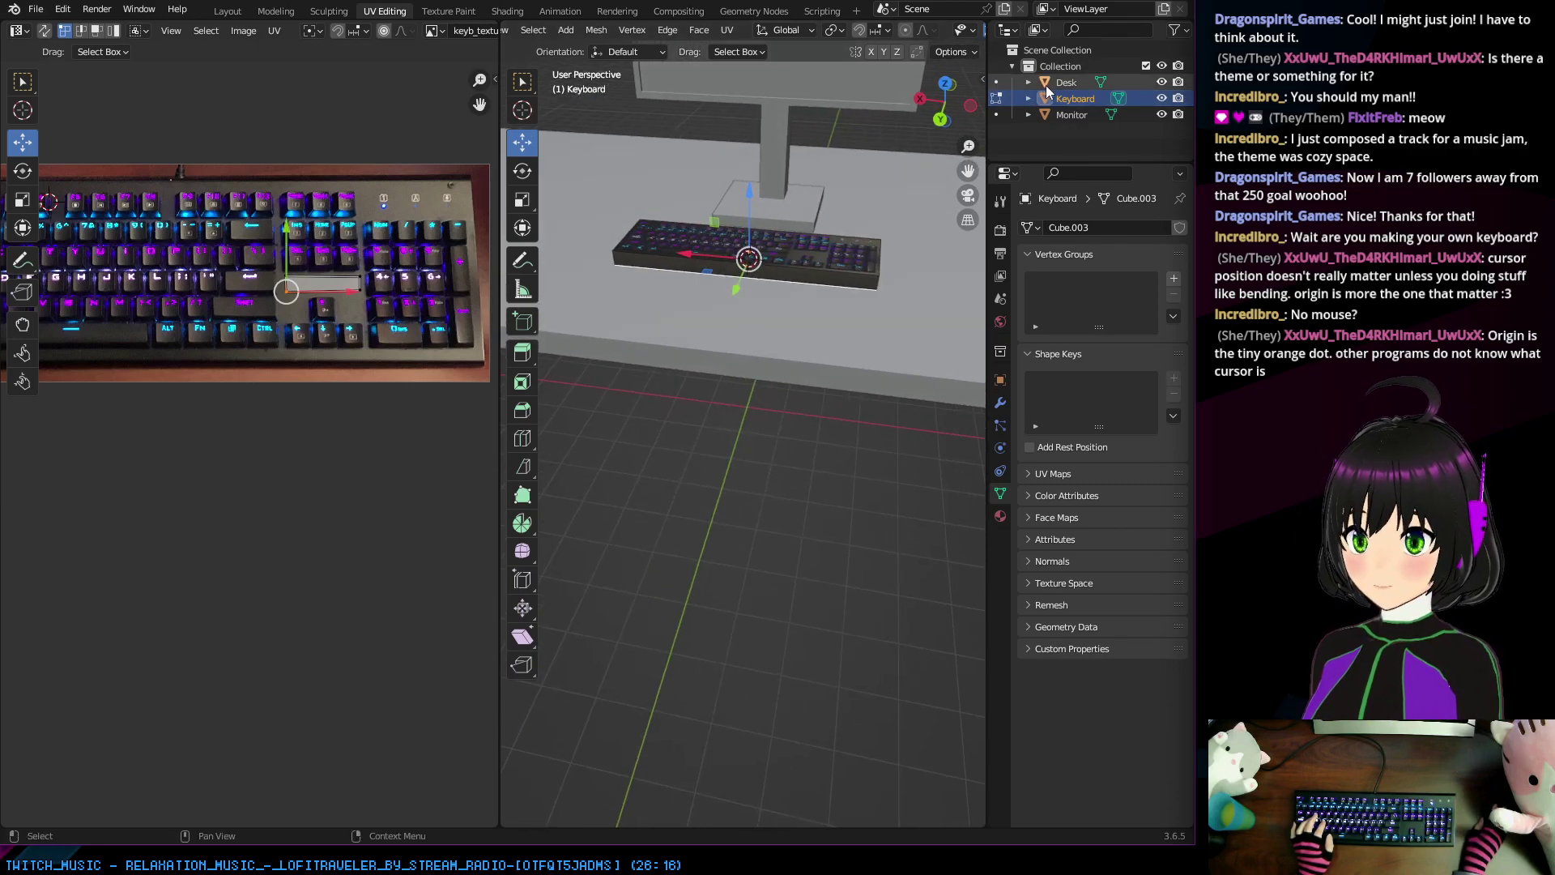
left_click(228, 11)
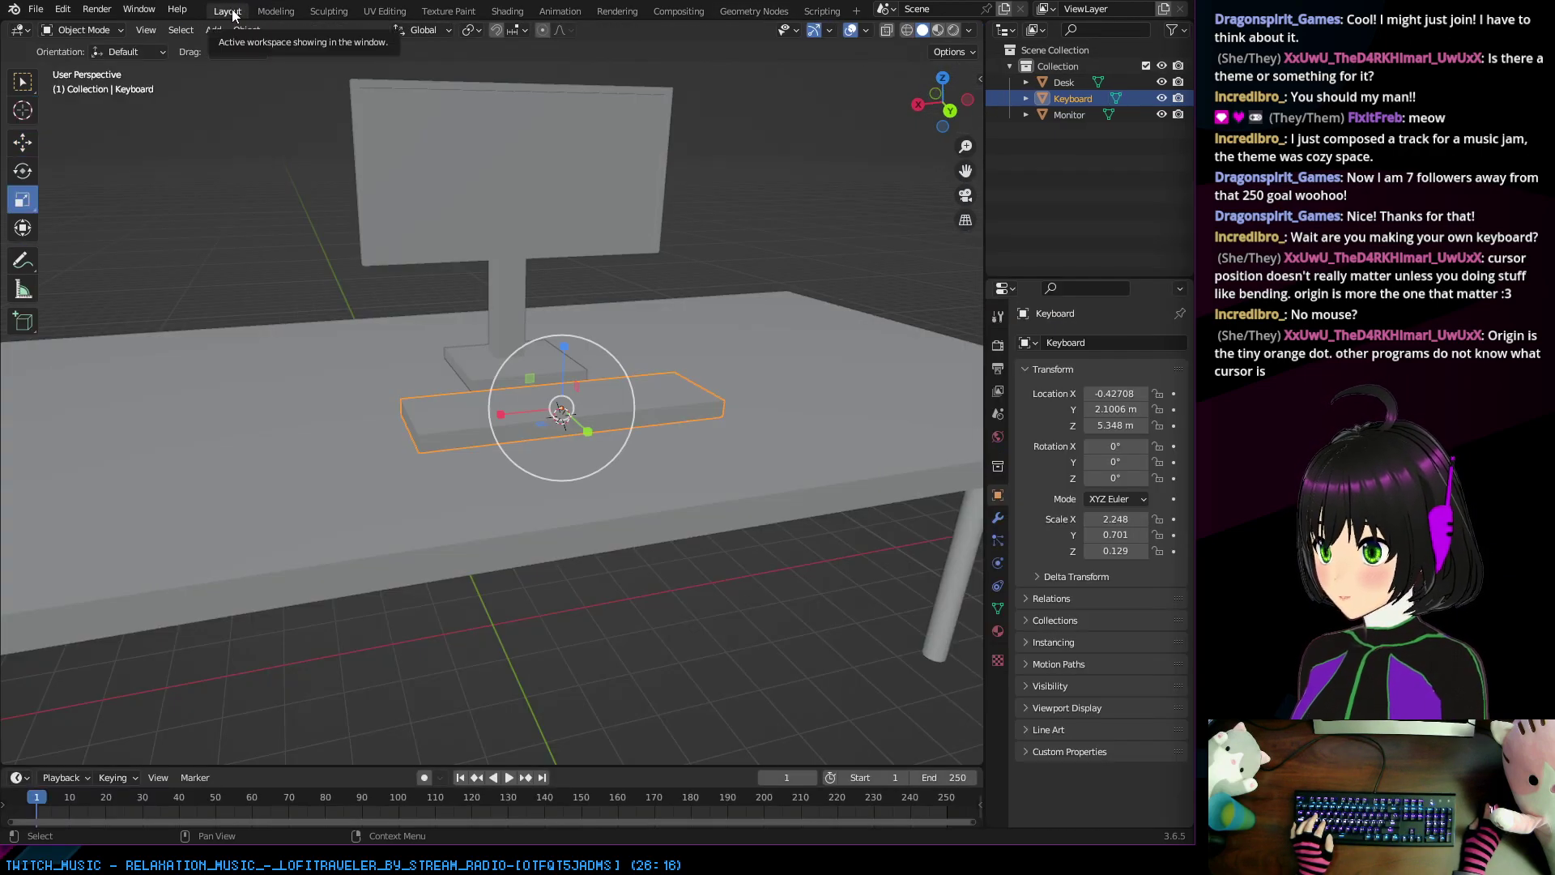
mouse_move(753, 263)
middle_mouse_down()
mouse_move(742, 312)
mouse_move(728, 295)
mouse_move(769, 229)
middle_mouse_up()
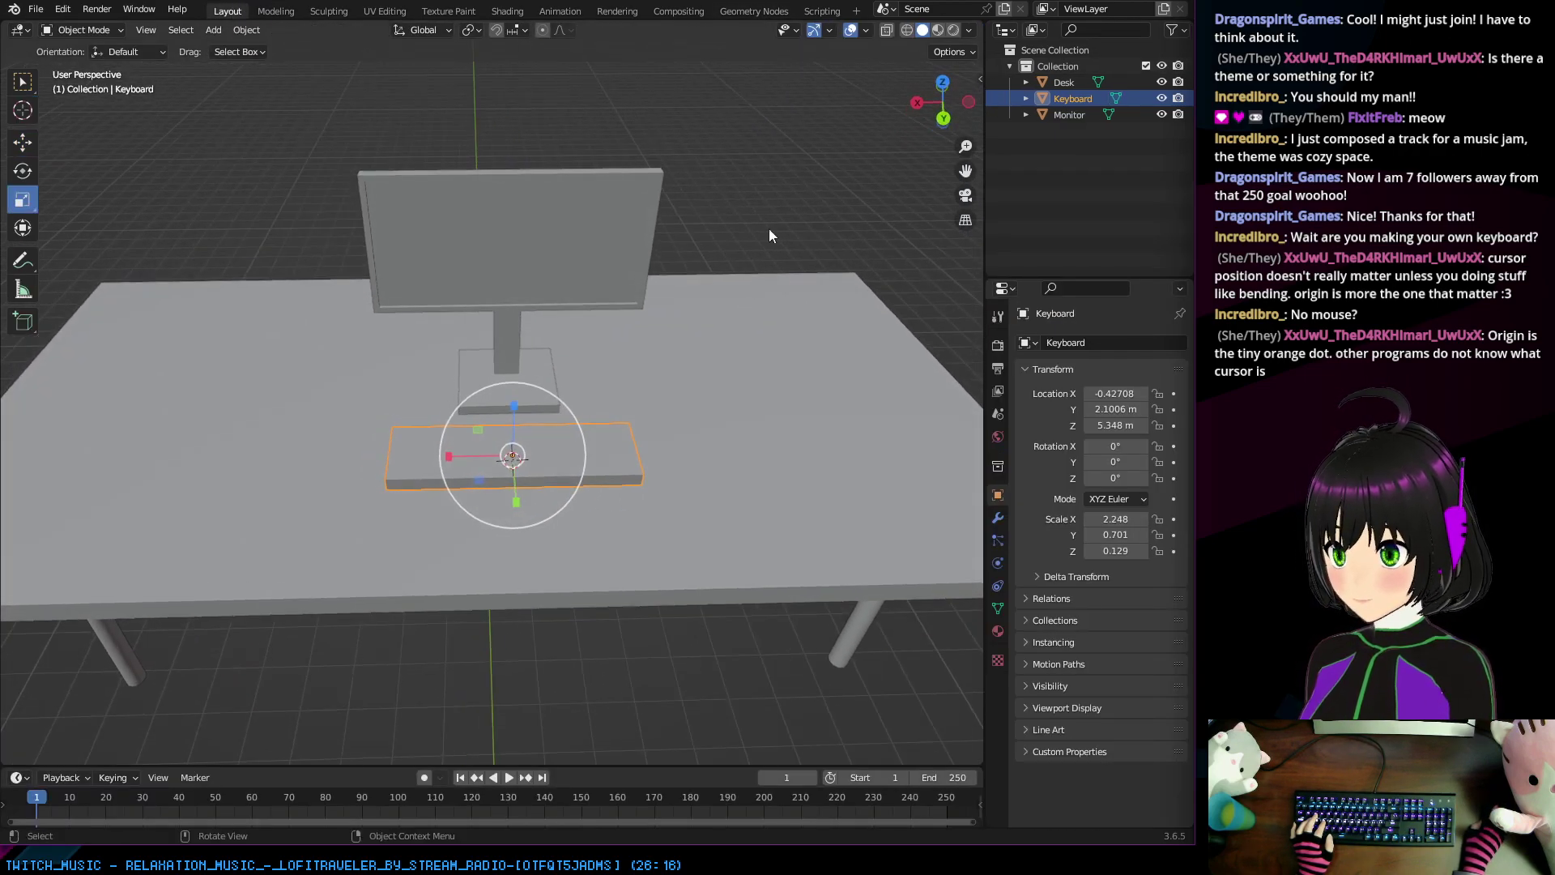
left_click(937, 30)
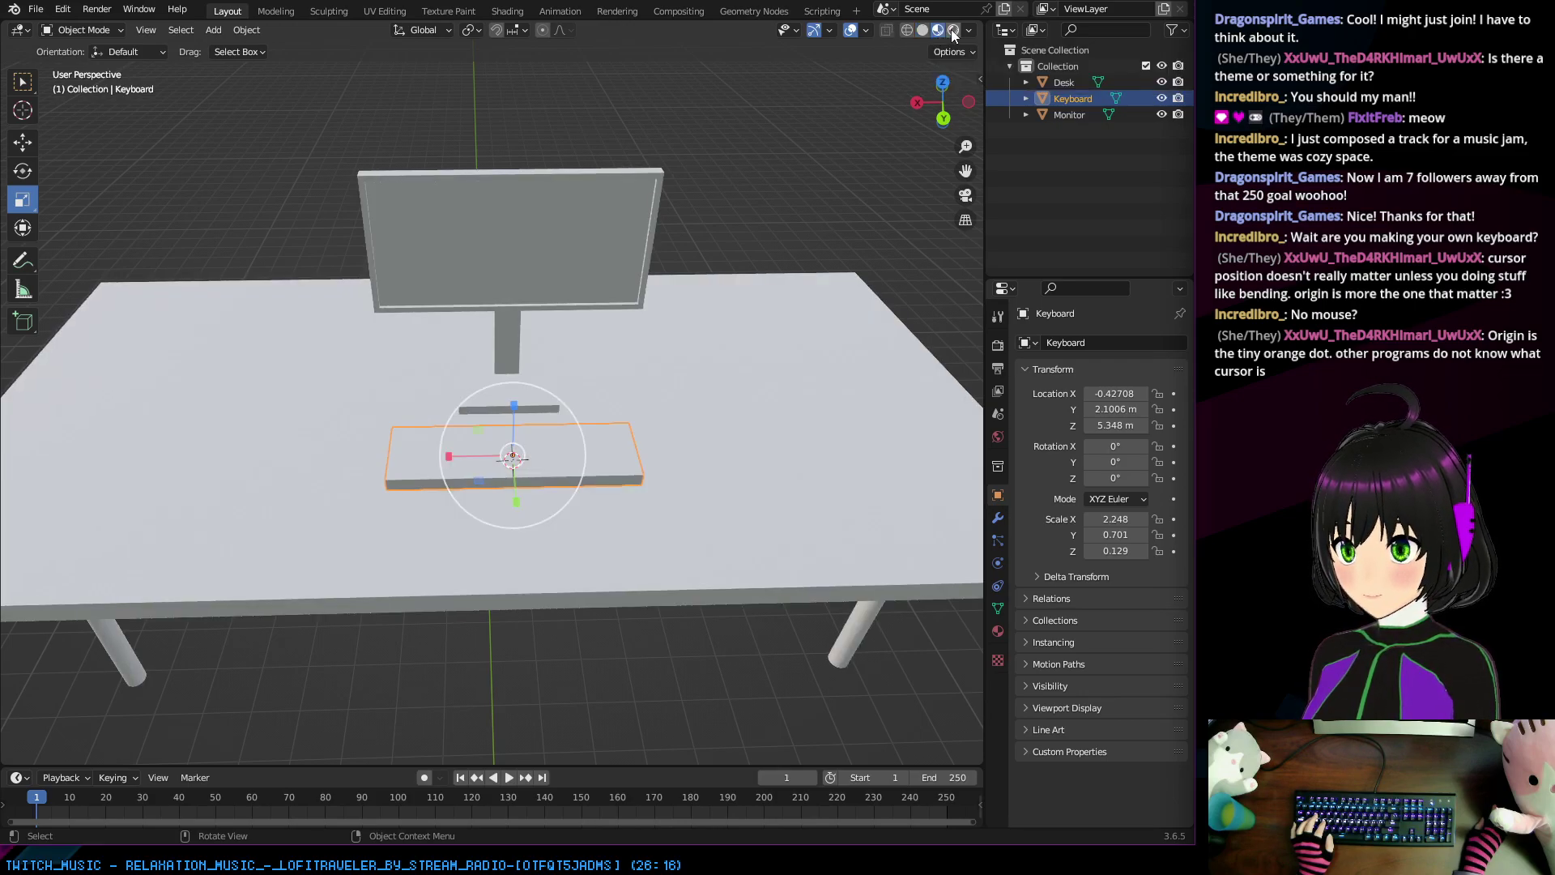
left_click(954, 30)
left_click(923, 30)
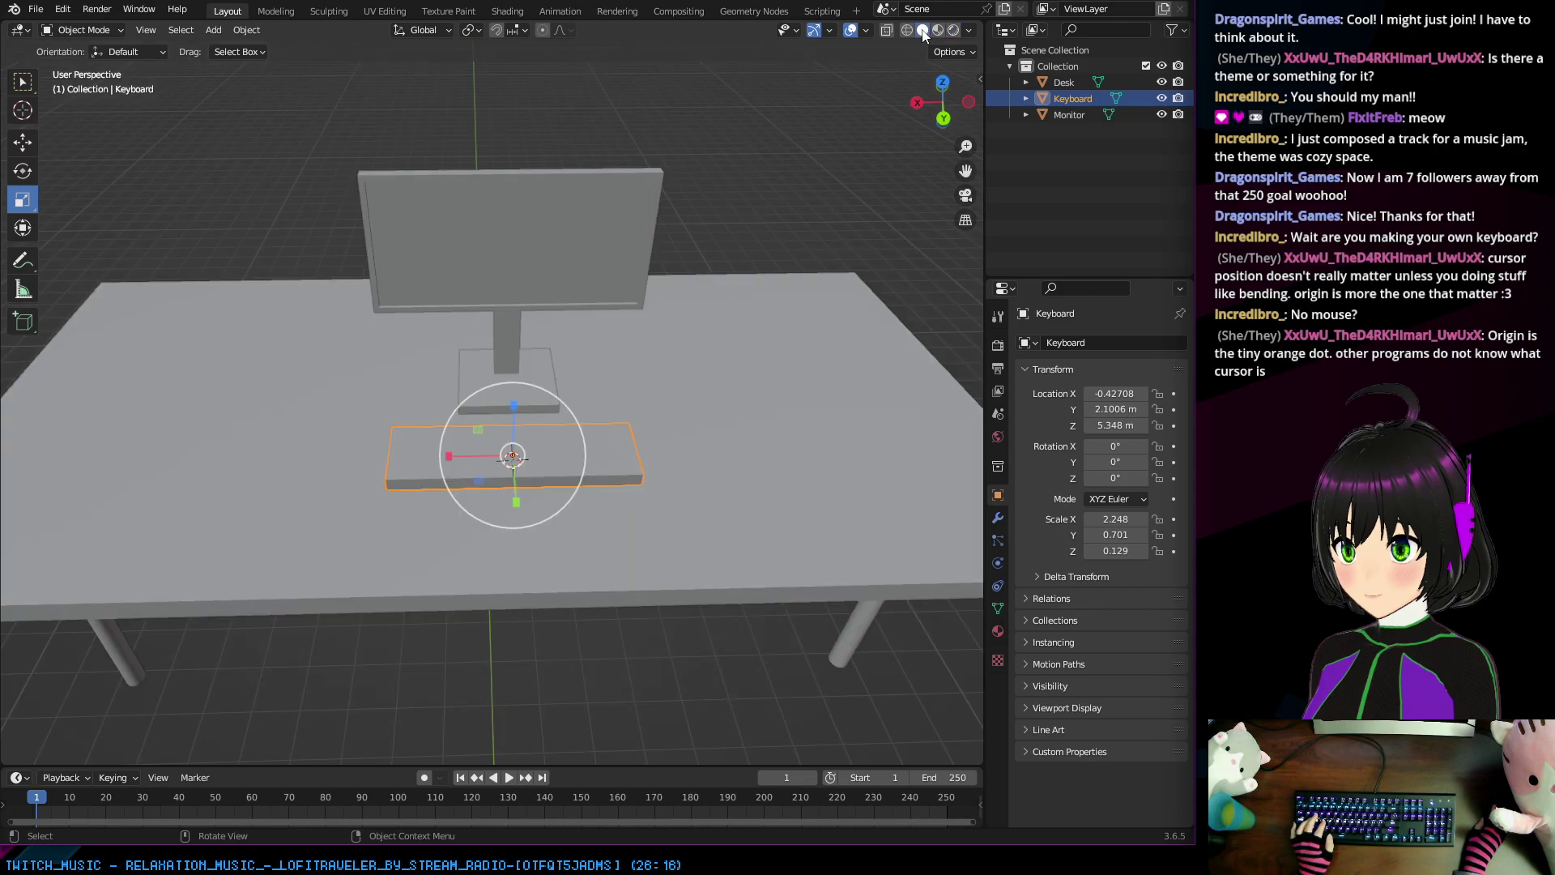
left_click(970, 31)
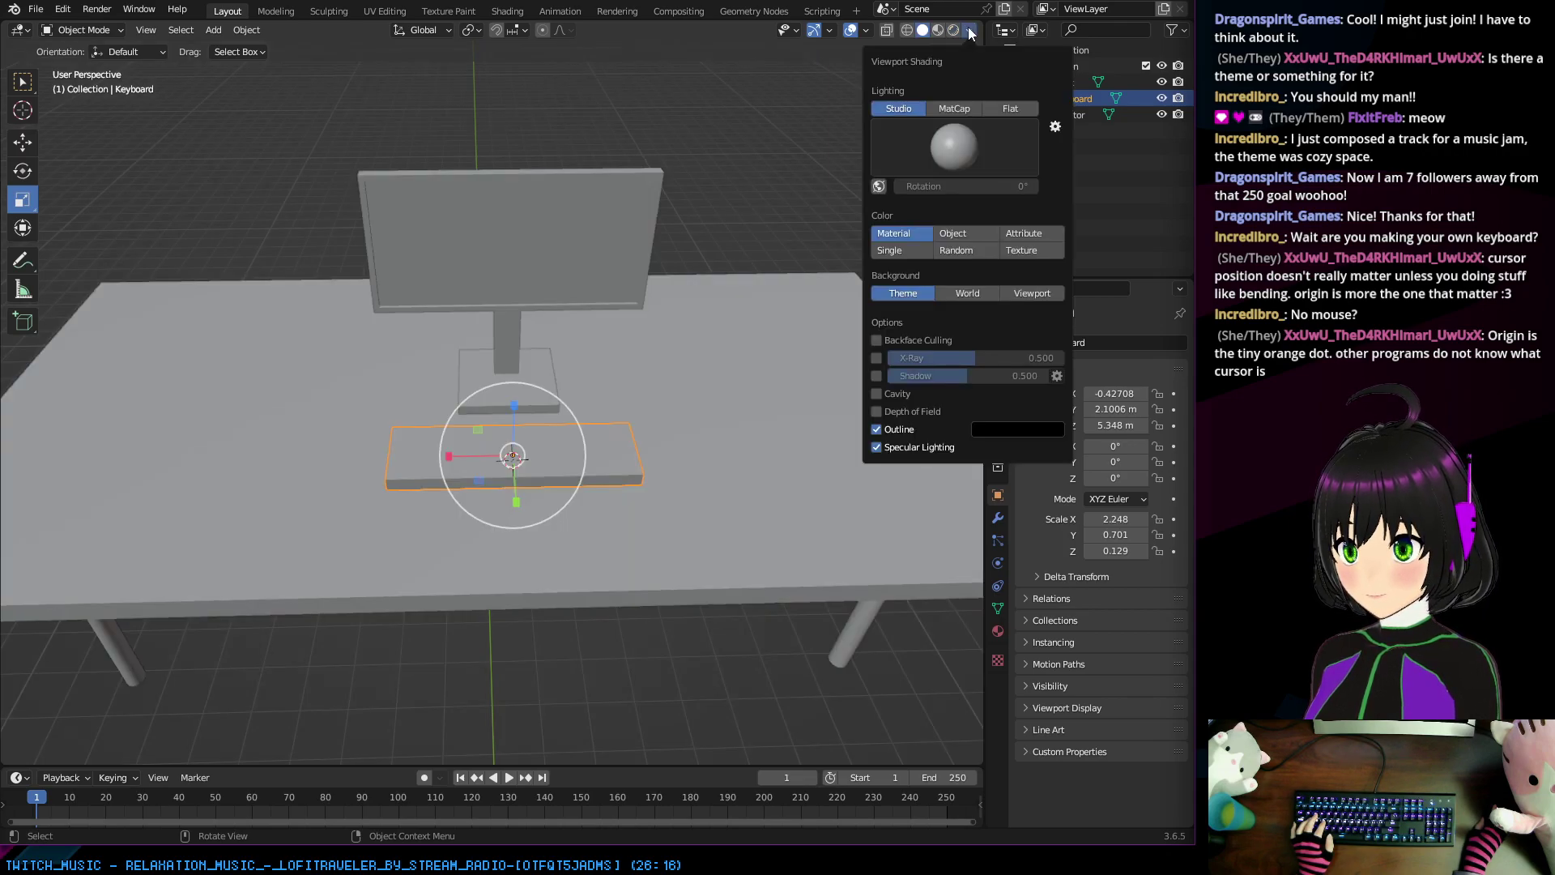
left_click(1009, 252)
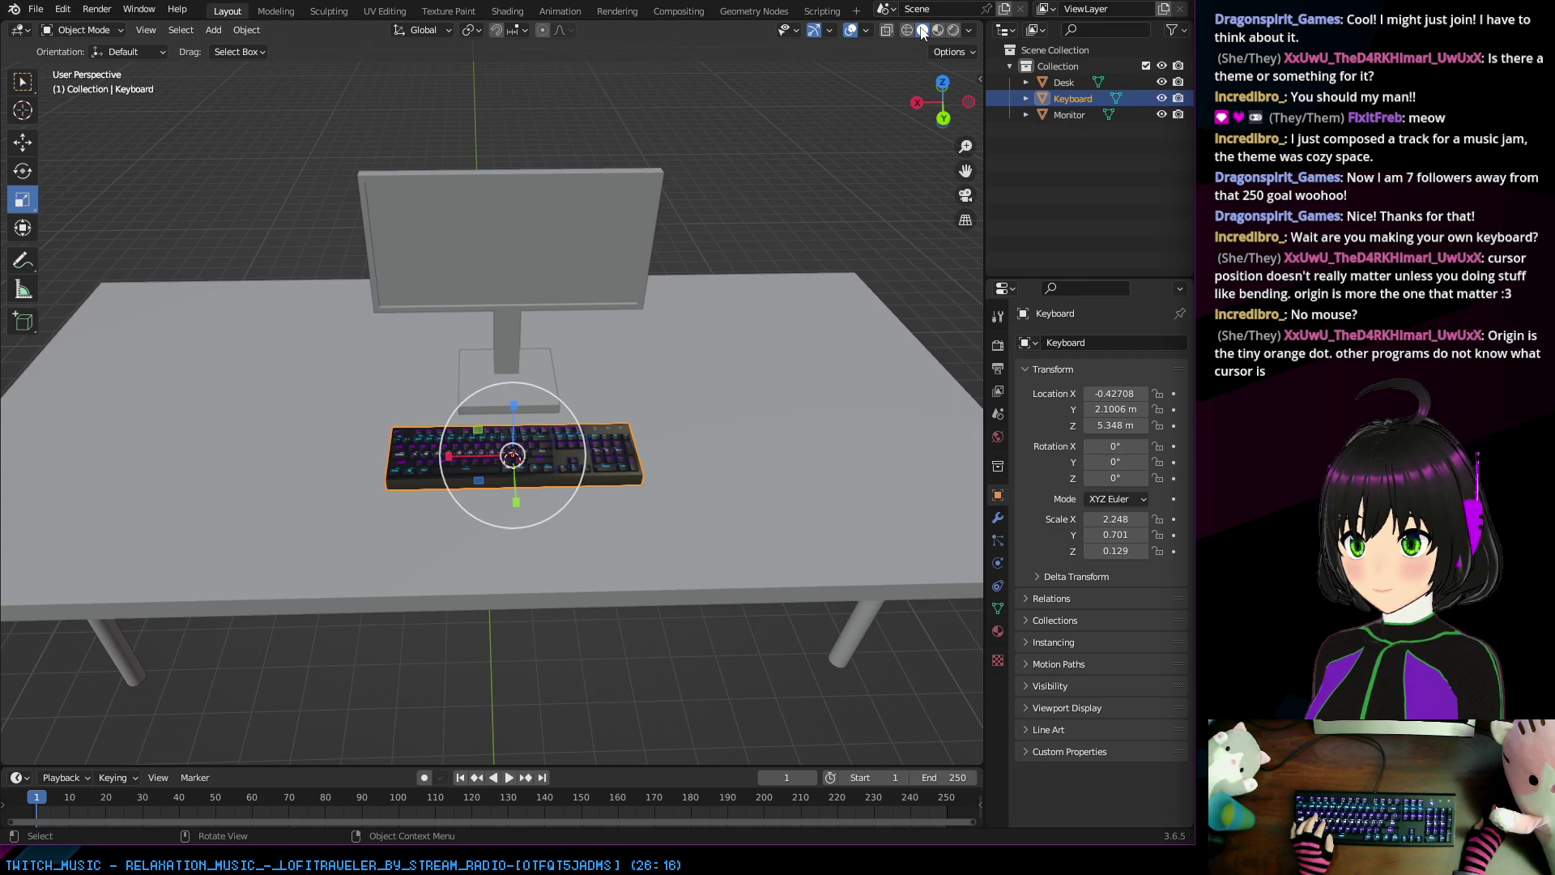
mouse_move(684, 364)
middle_mouse_down()
mouse_move(528, 327)
mouse_move(659, 342)
mouse_move(719, 390)
mouse_move(679, 381)
mouse_move(679, 338)
mouse_move(656, 340)
mouse_move(667, 376)
middle_mouse_up()
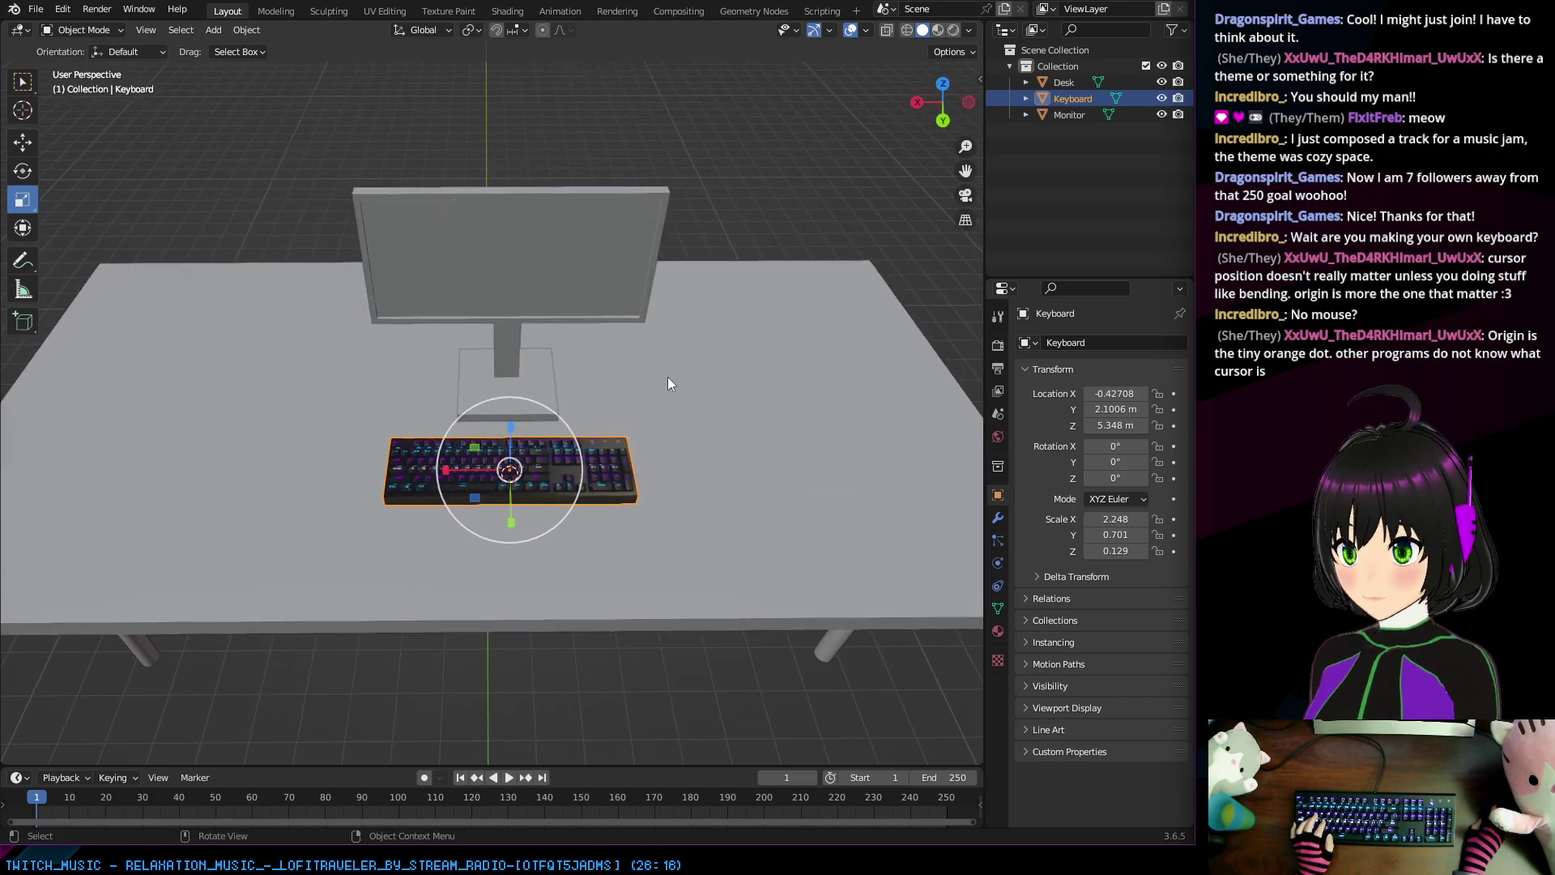
Step: Add a cube and move it along X to the right of the keyboard
left_click(213, 30)
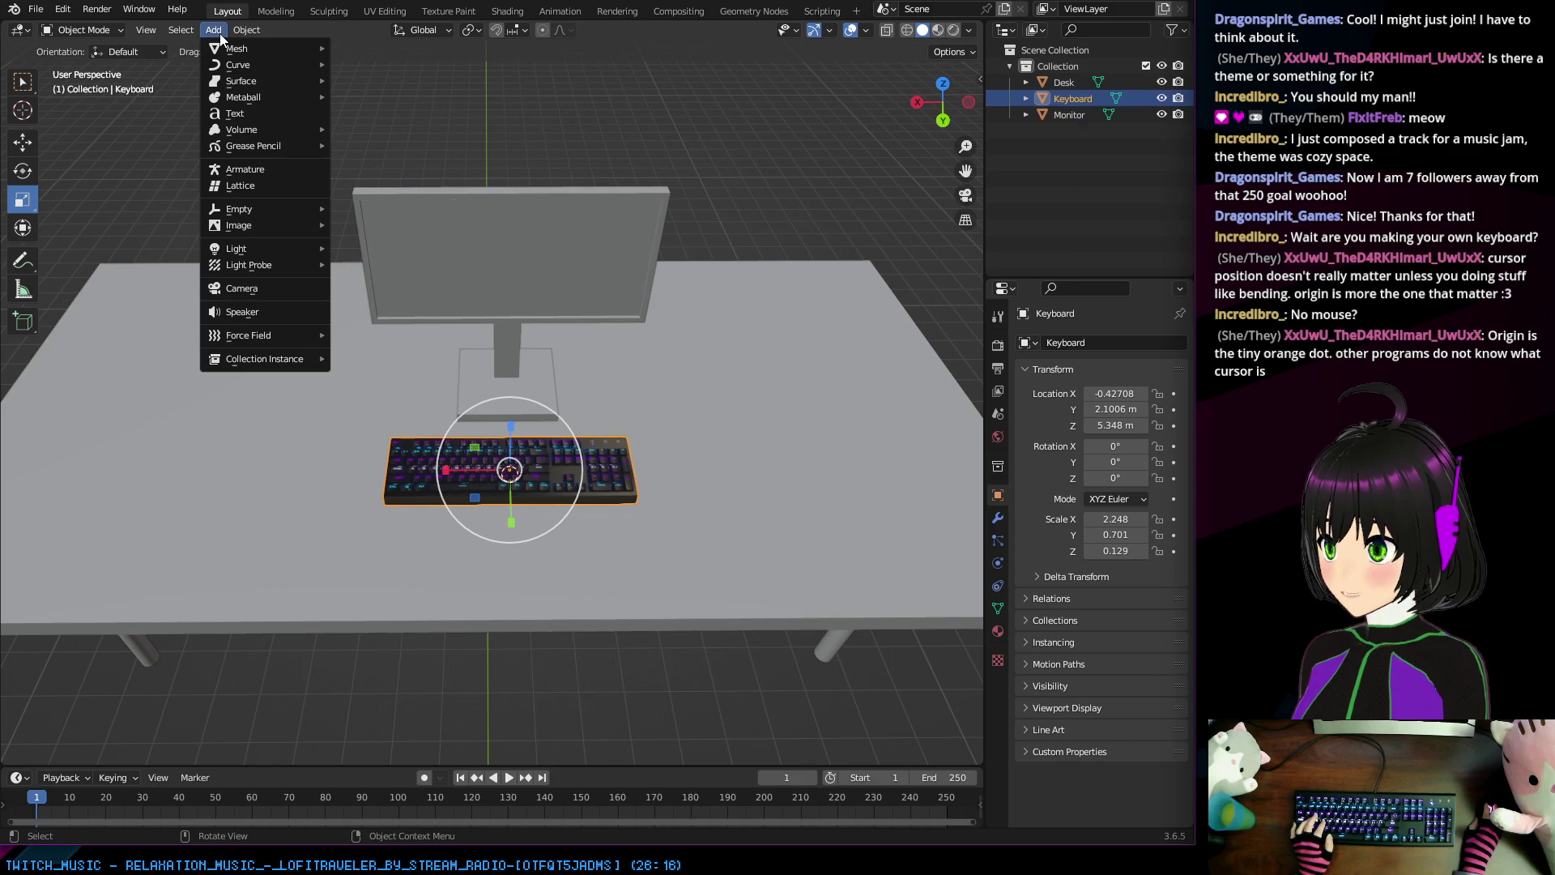
mouse_move(259, 48)
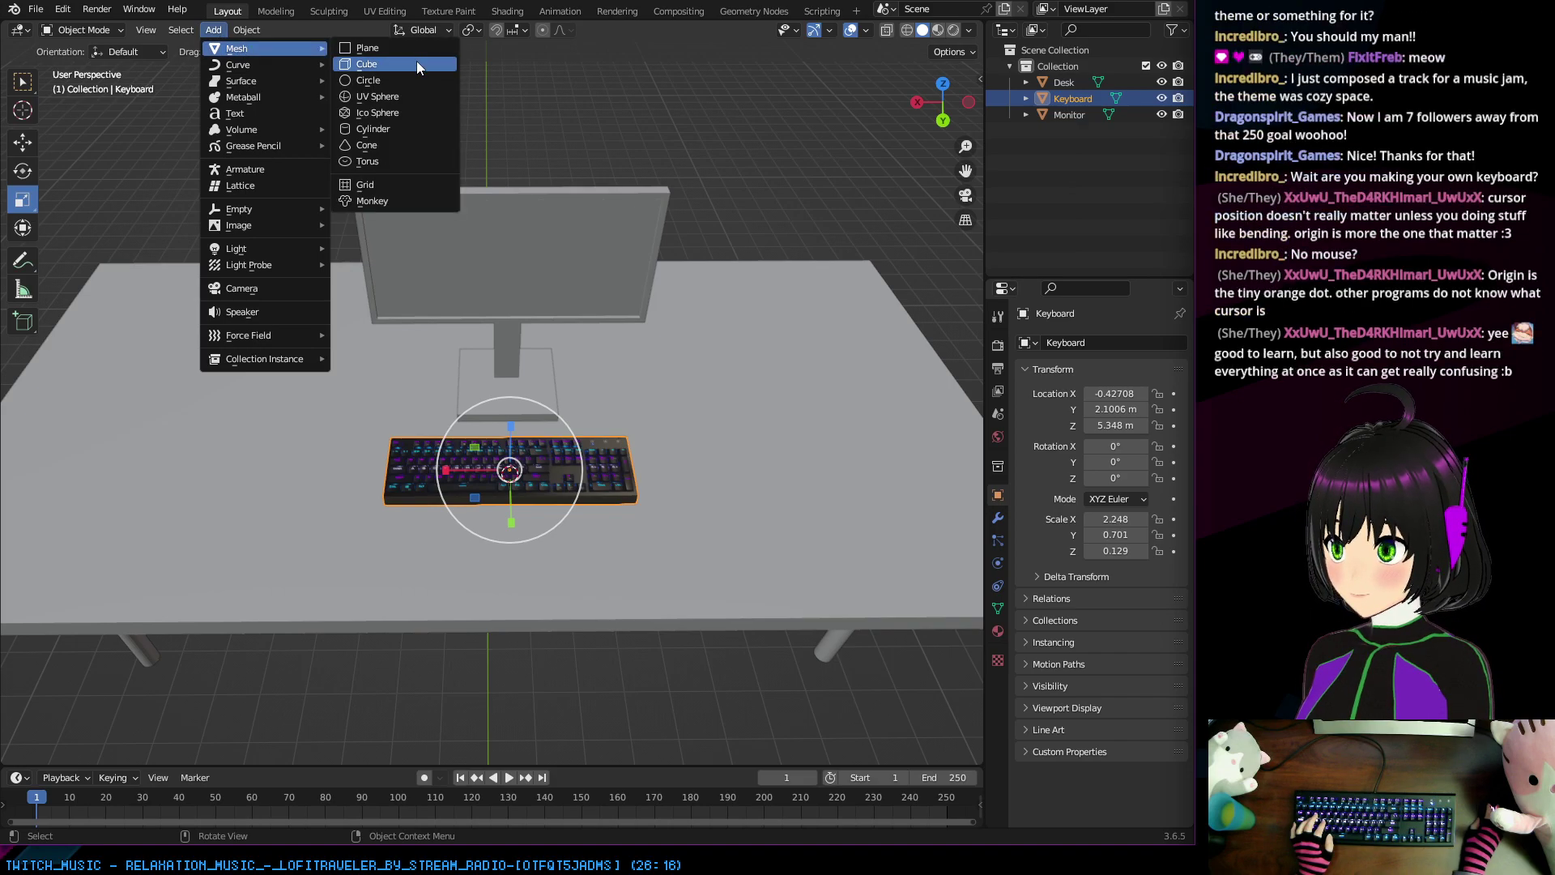
left_click(417, 64)
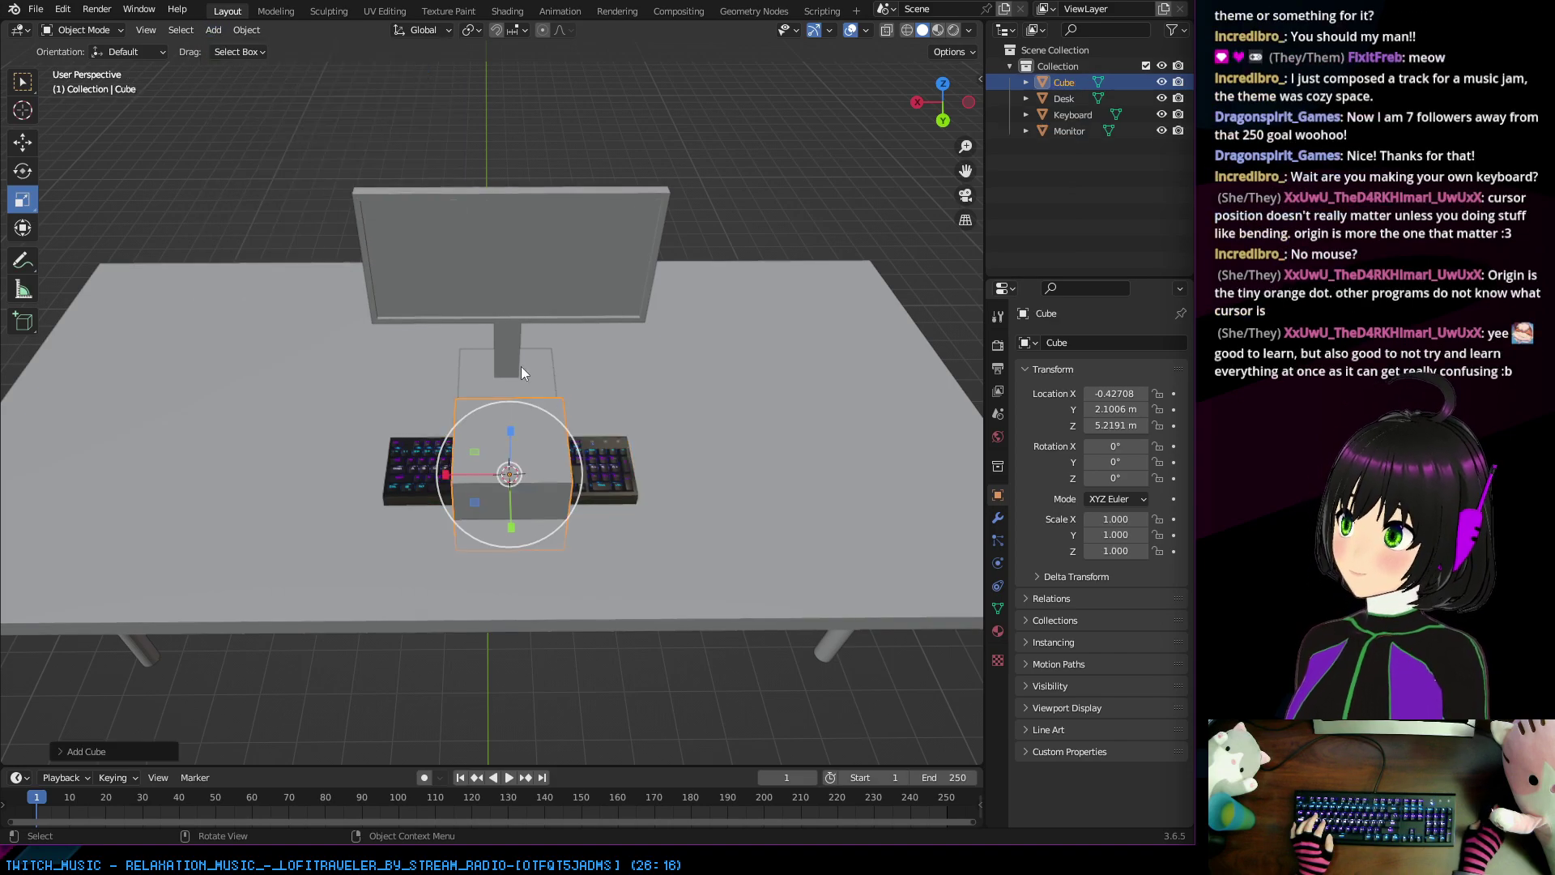
key("g")
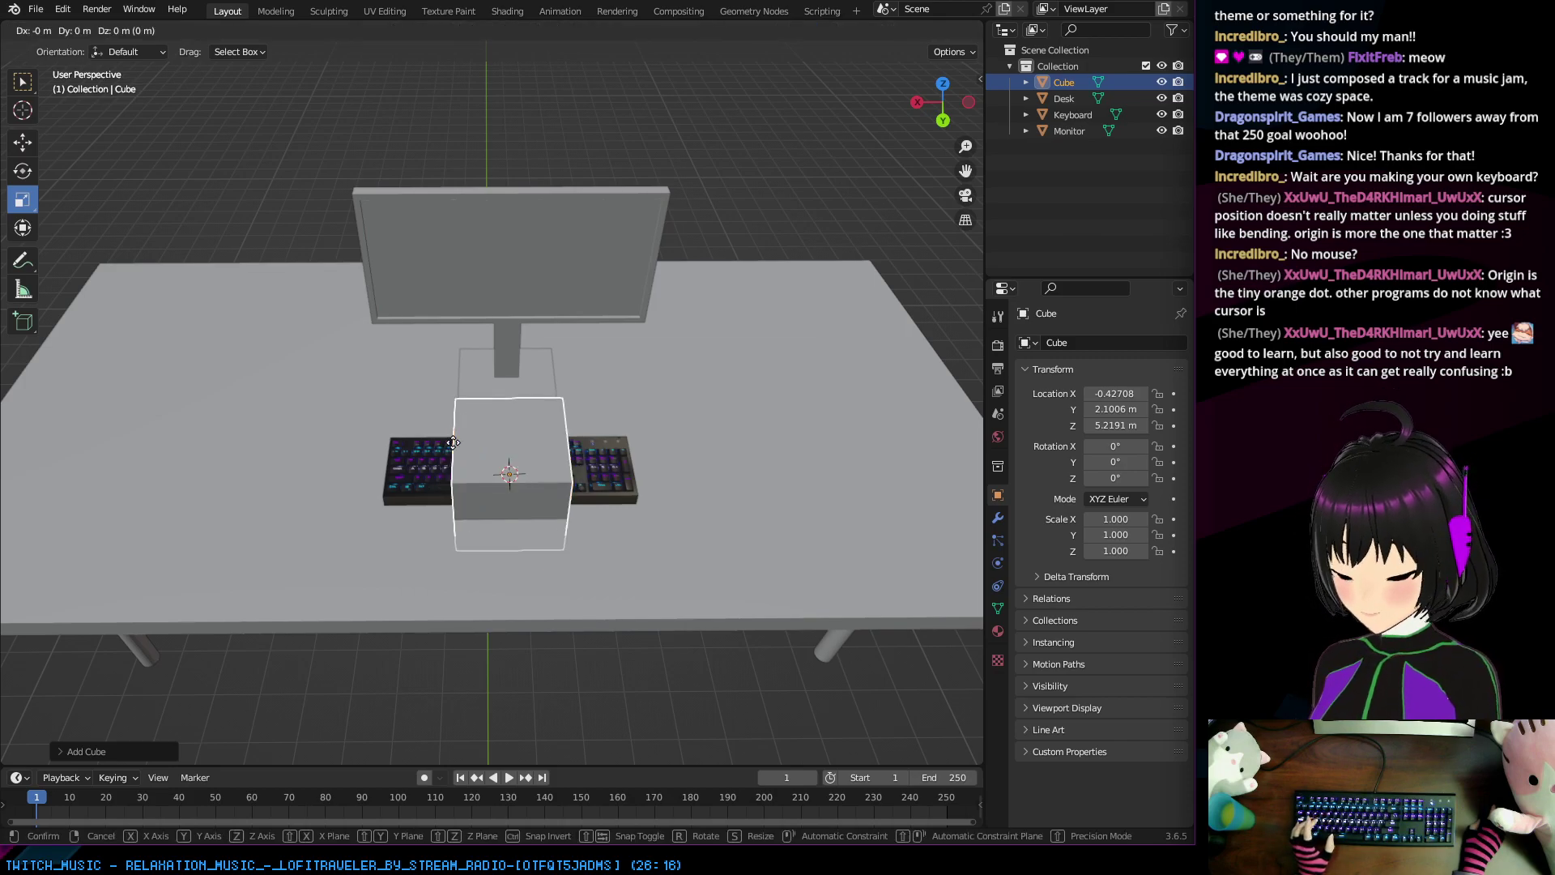
key("x")
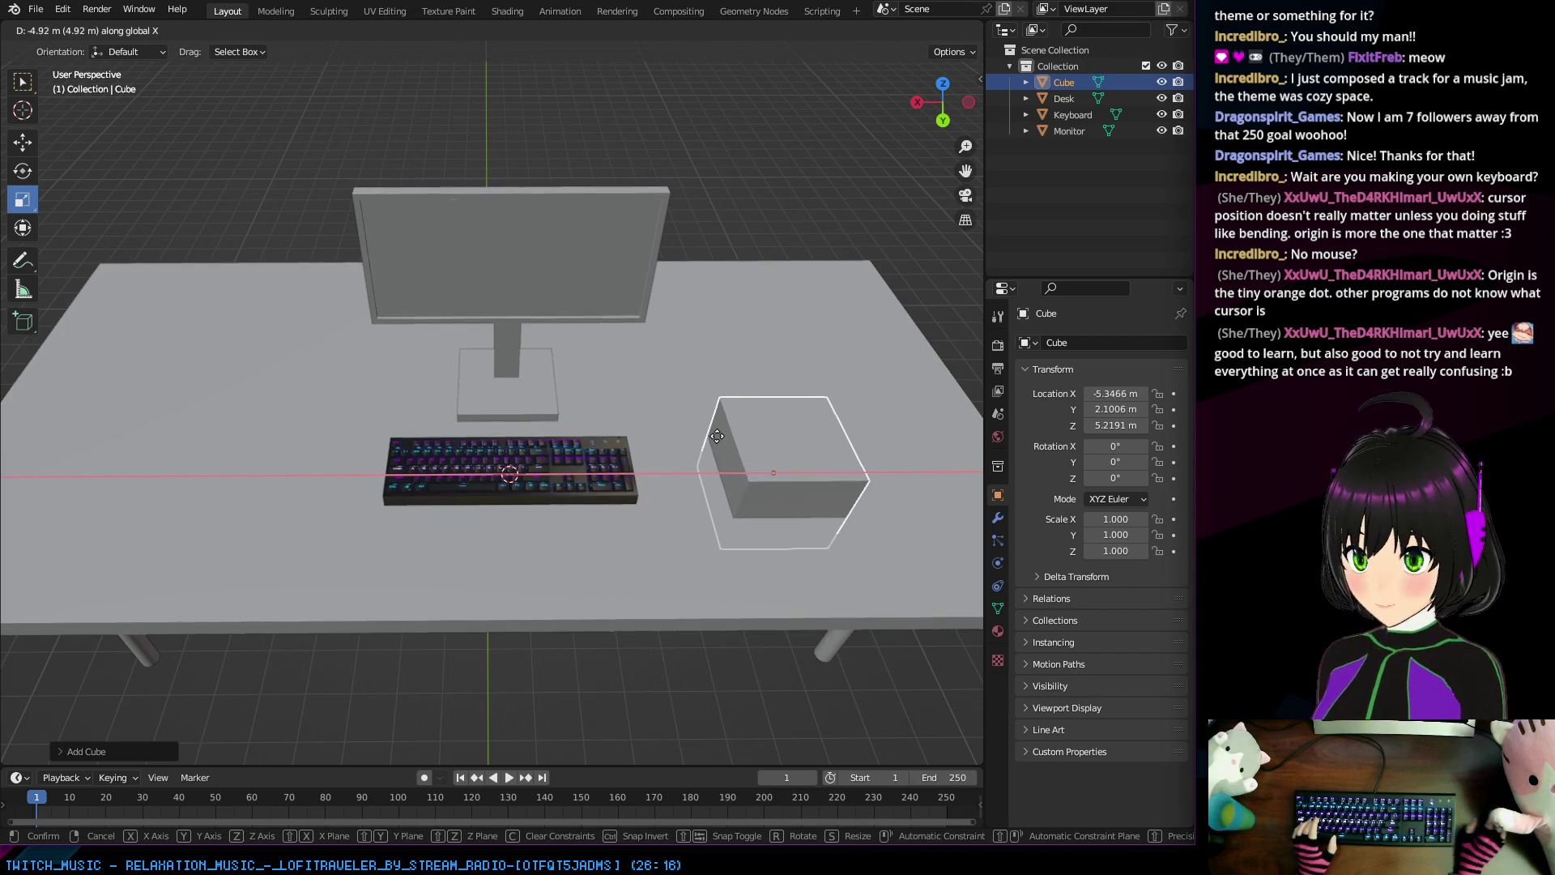
left_click(688, 437)
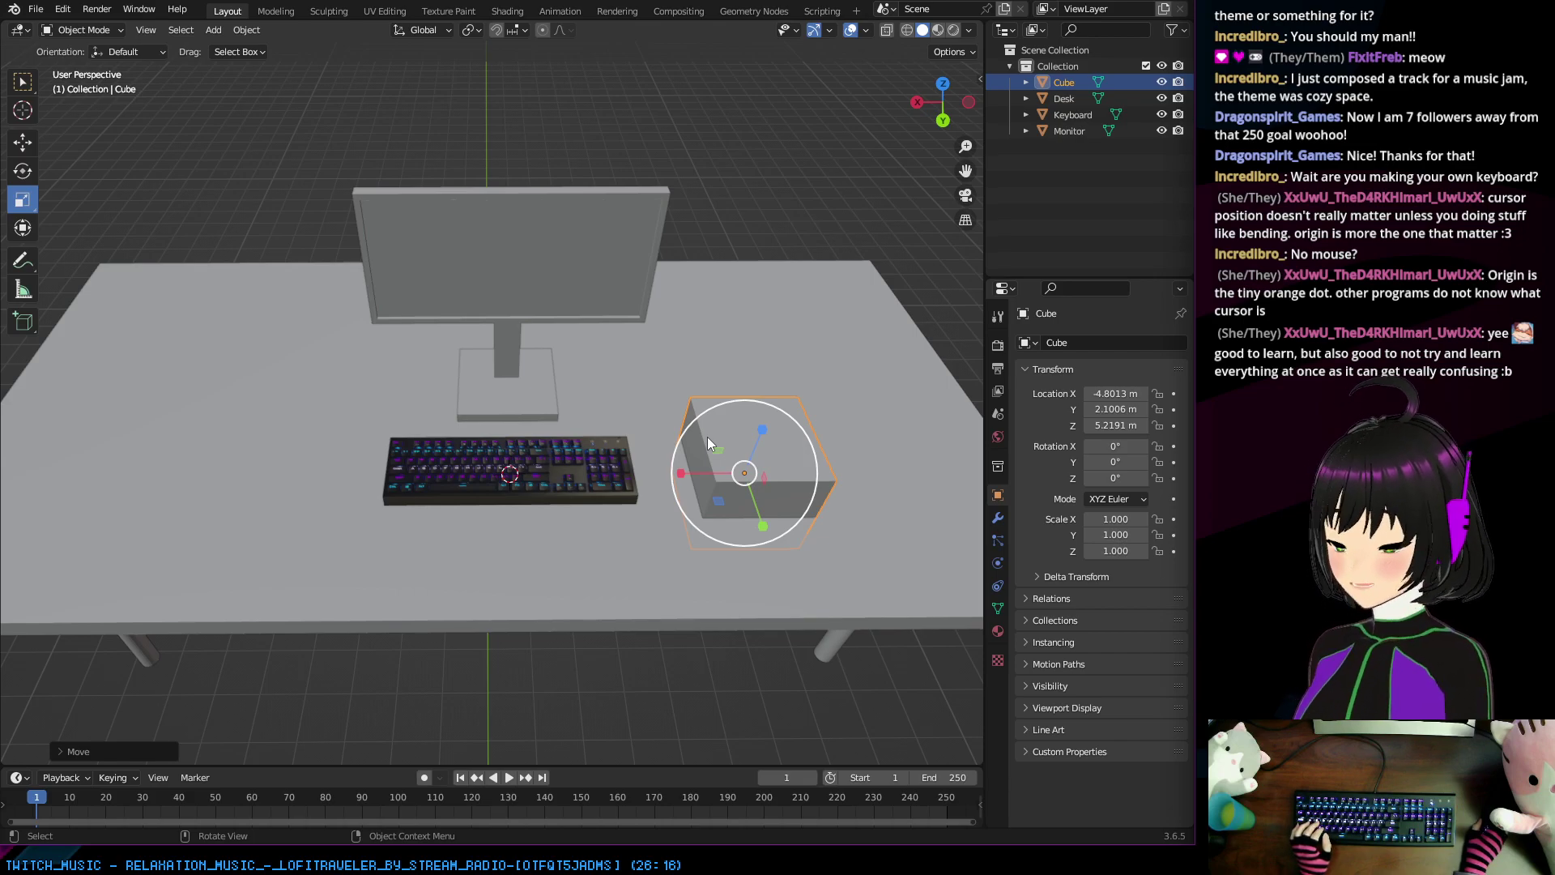
Step: Flatten the cube along Z to a 0.221 scale
key("s")
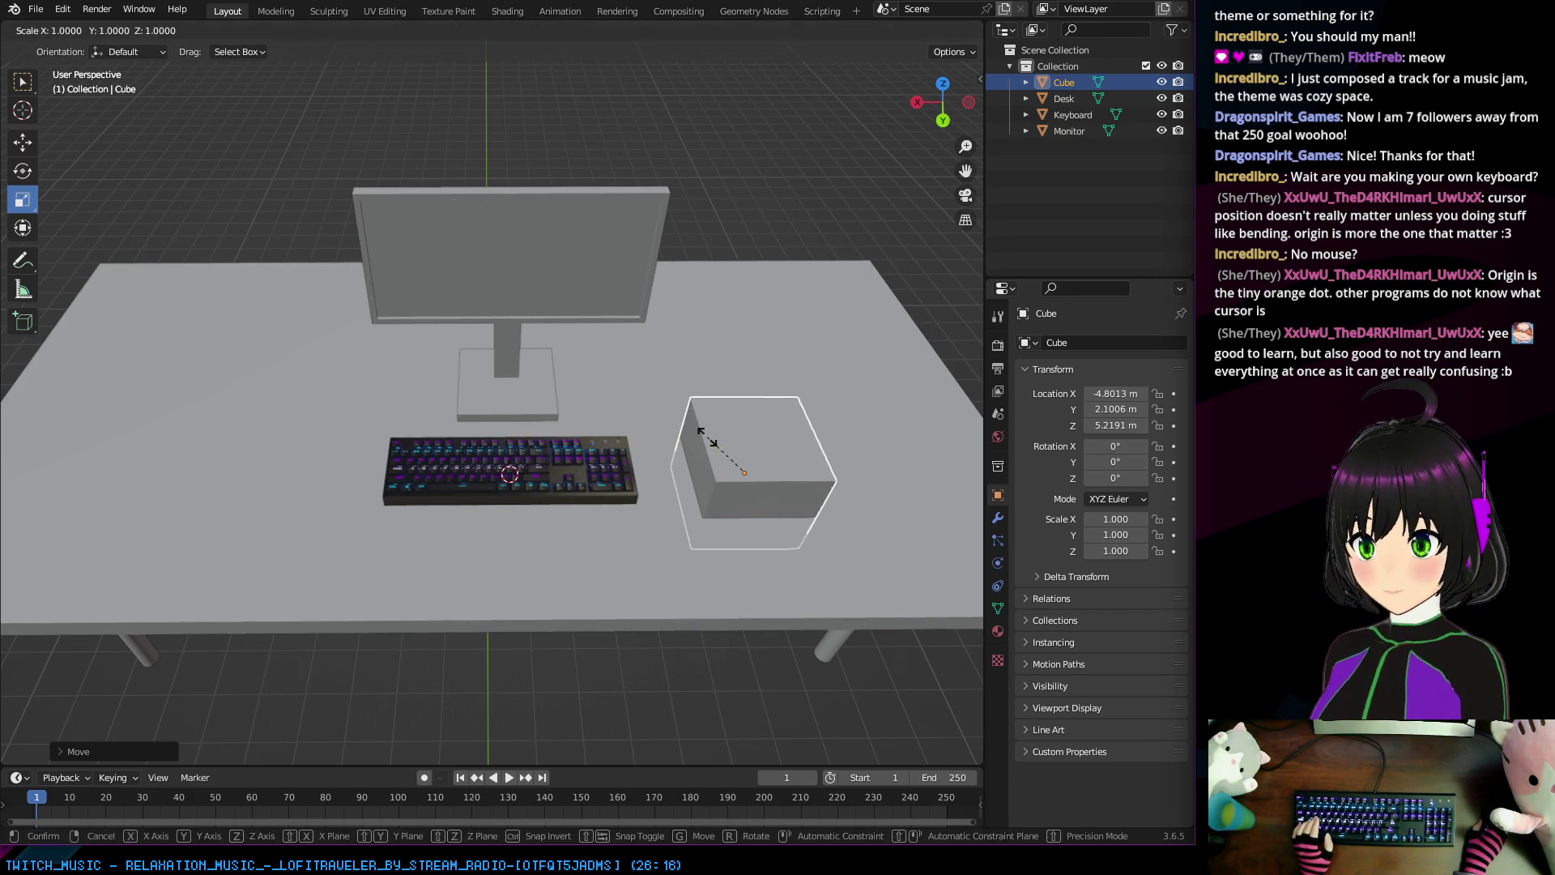
key("z")
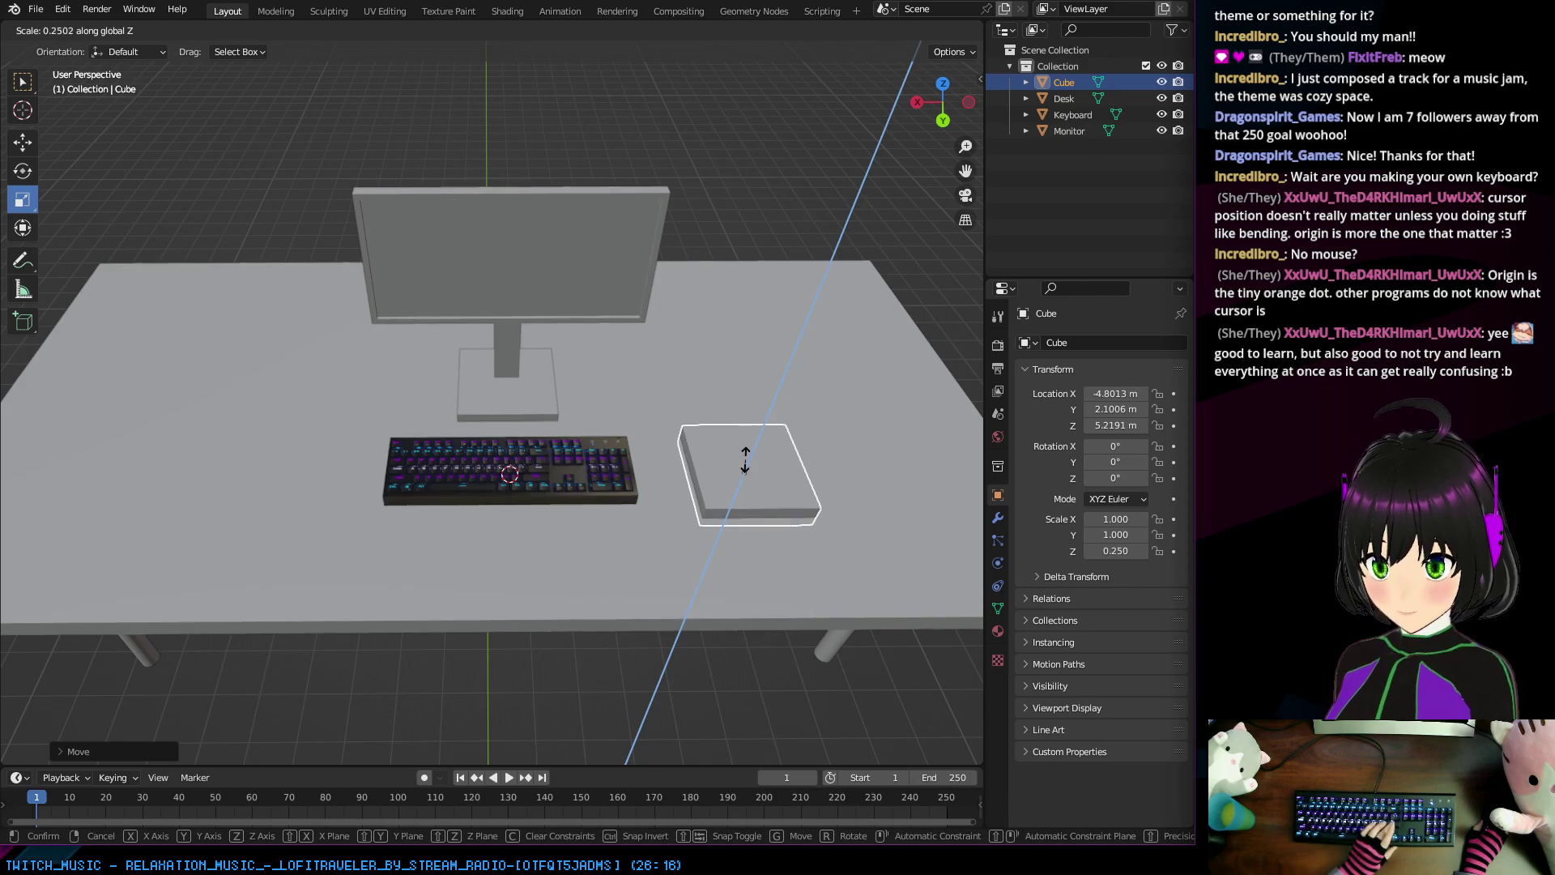
left_click(742, 460)
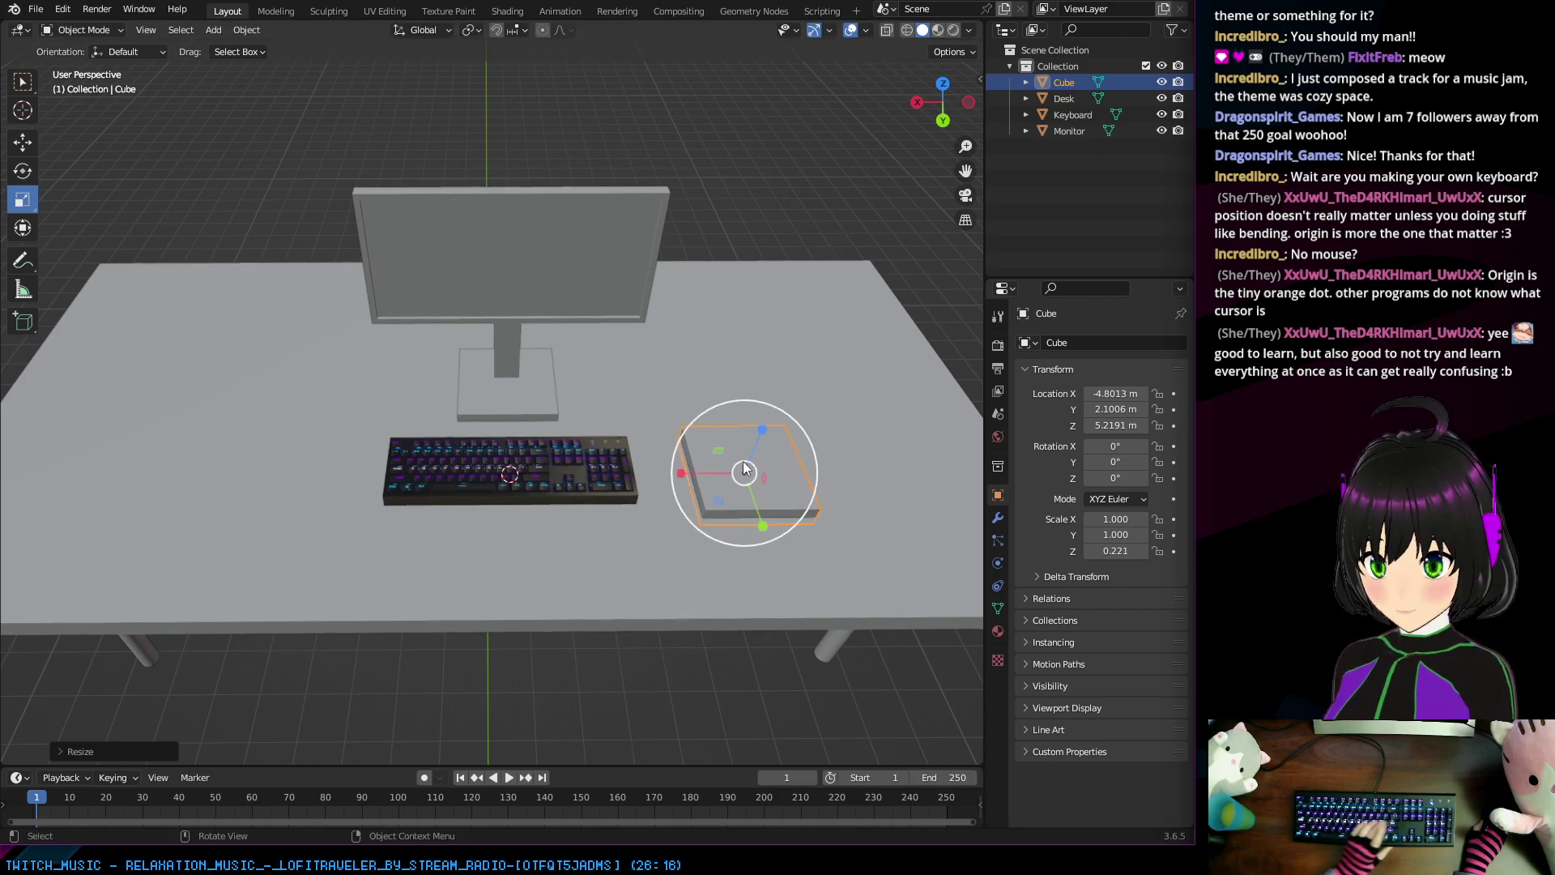
middle_click_drag(747, 453, 850, 437)
middle_click_drag(894, 230, 542, 325)
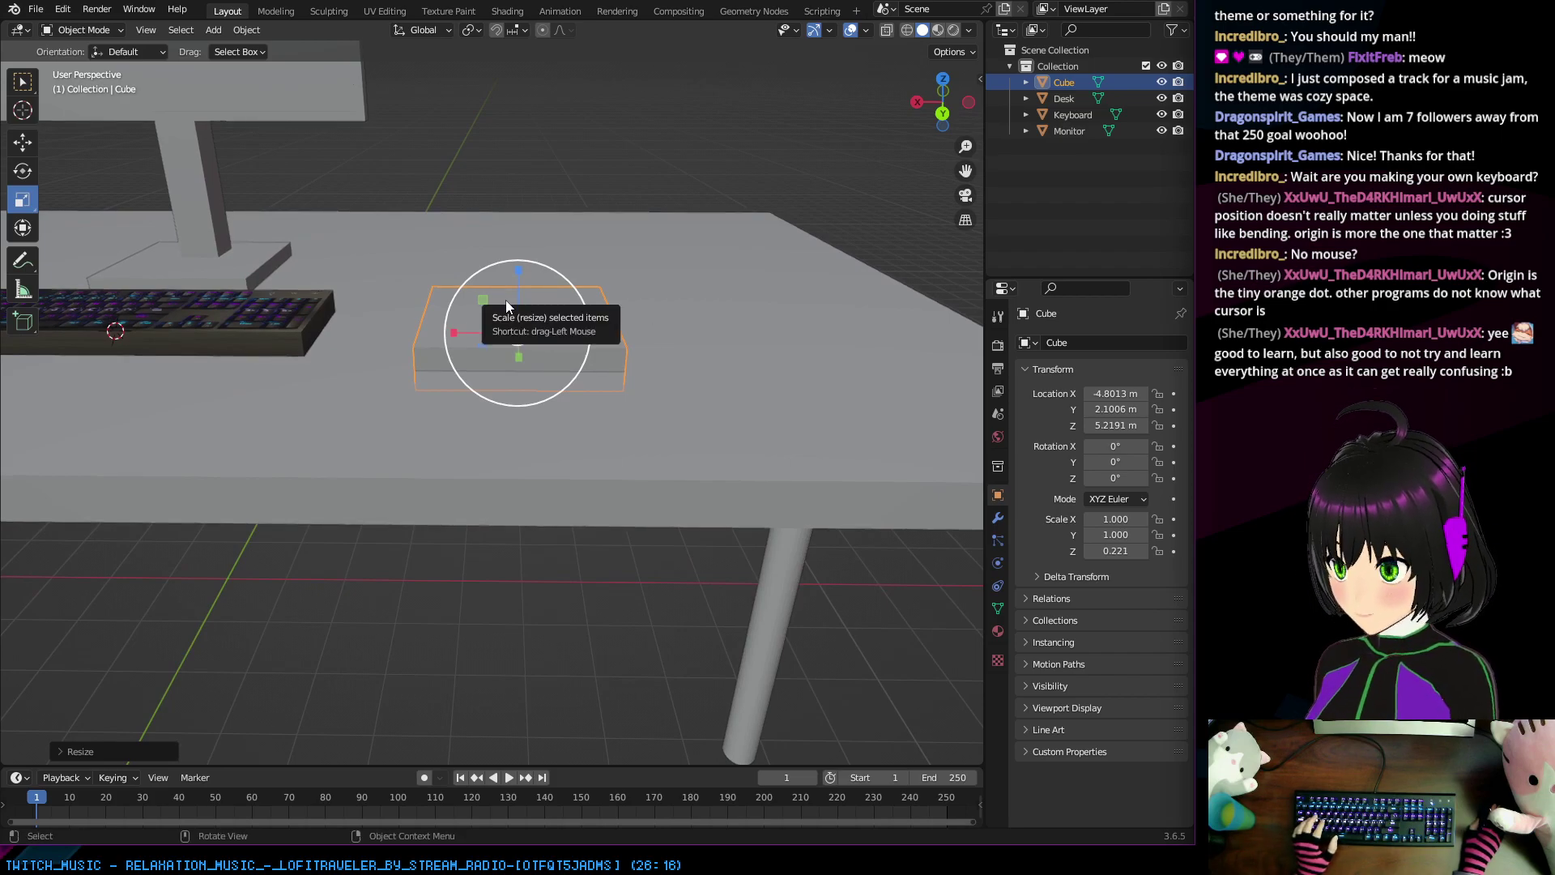
Step: Raise the flattened box along Z onto the desk, then select the Keyboard
key("g")
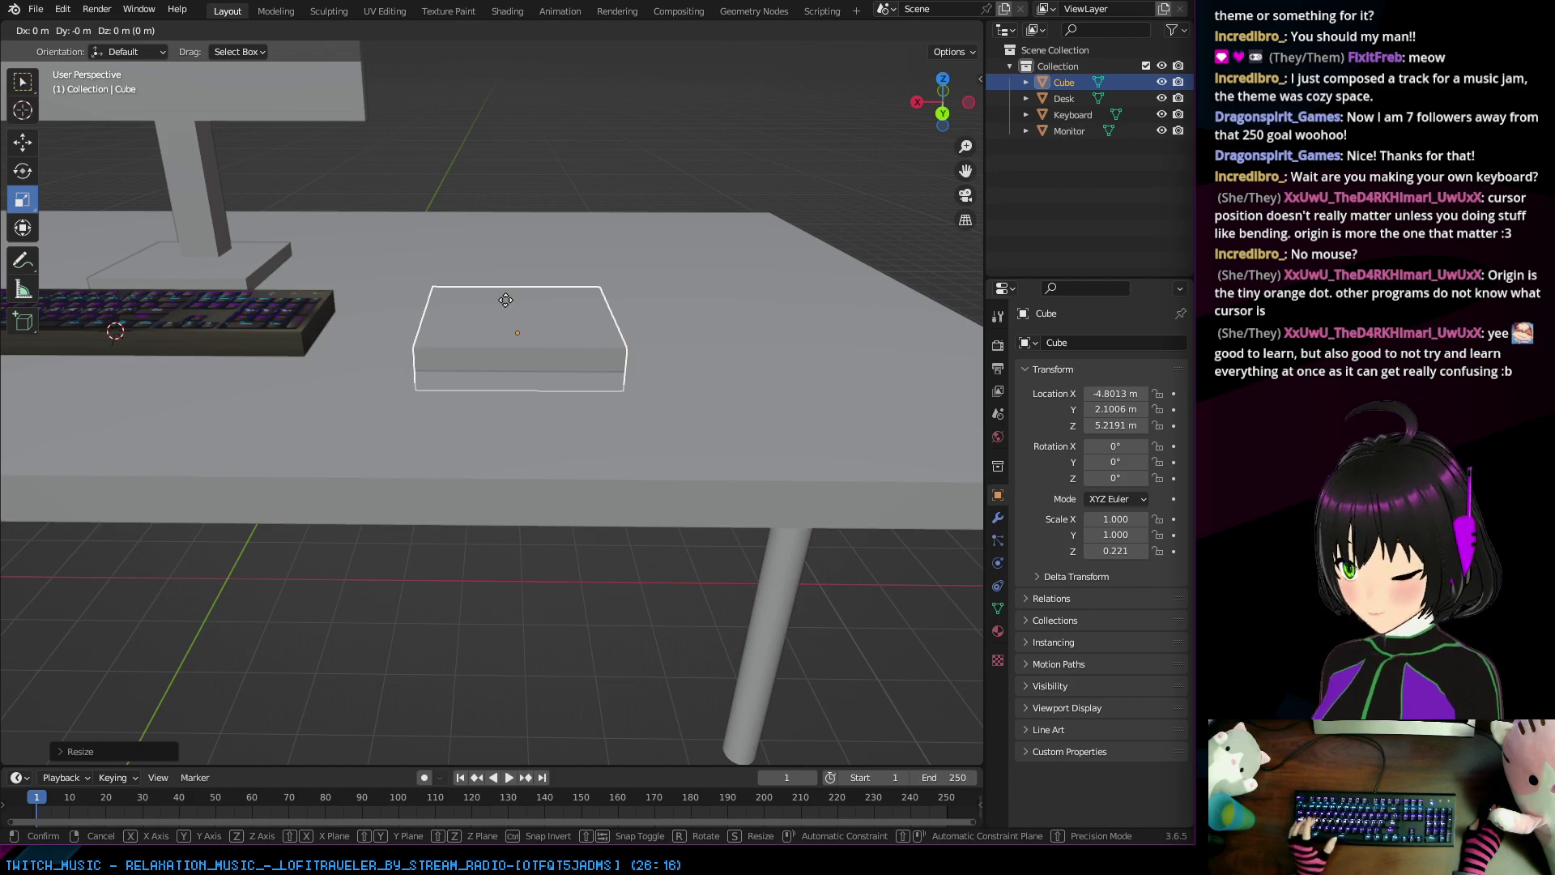
key("z")
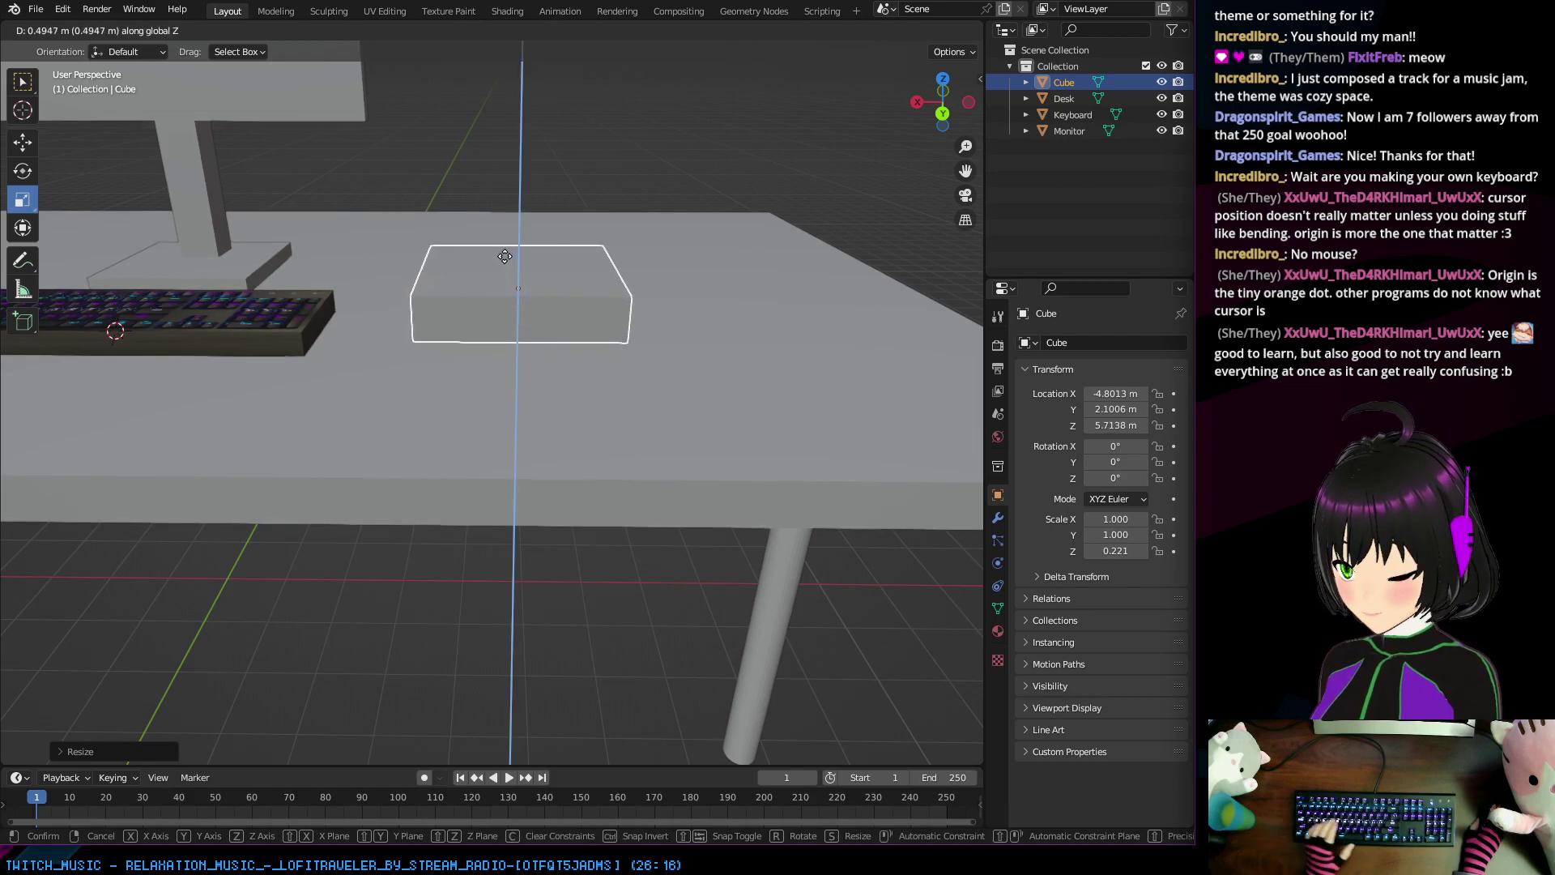
left_click(506, 256)
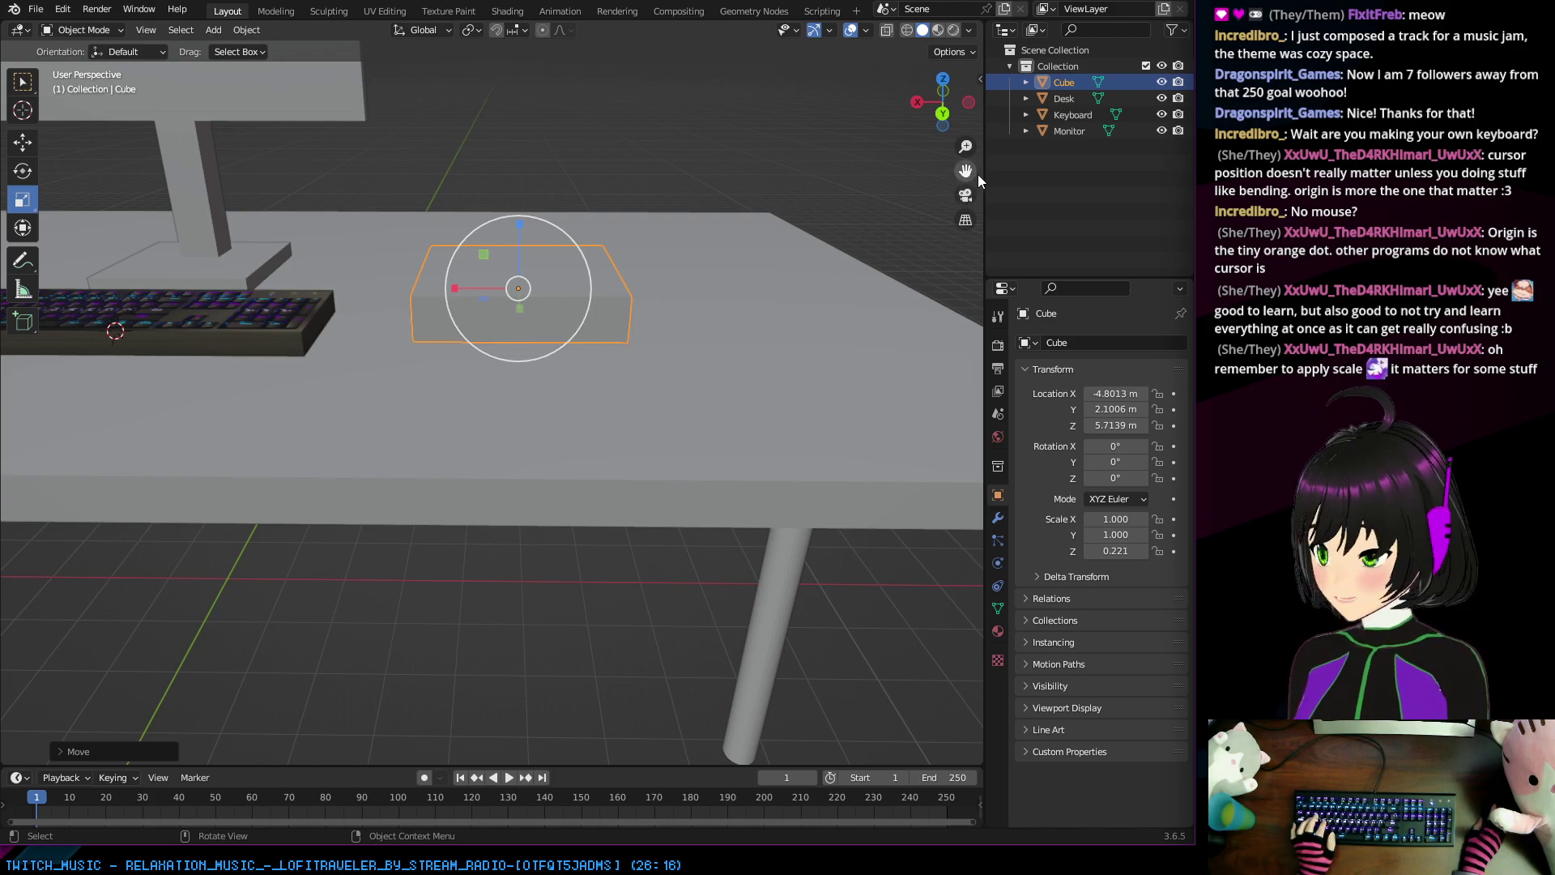
left_click(1062, 98)
left_click(1068, 115)
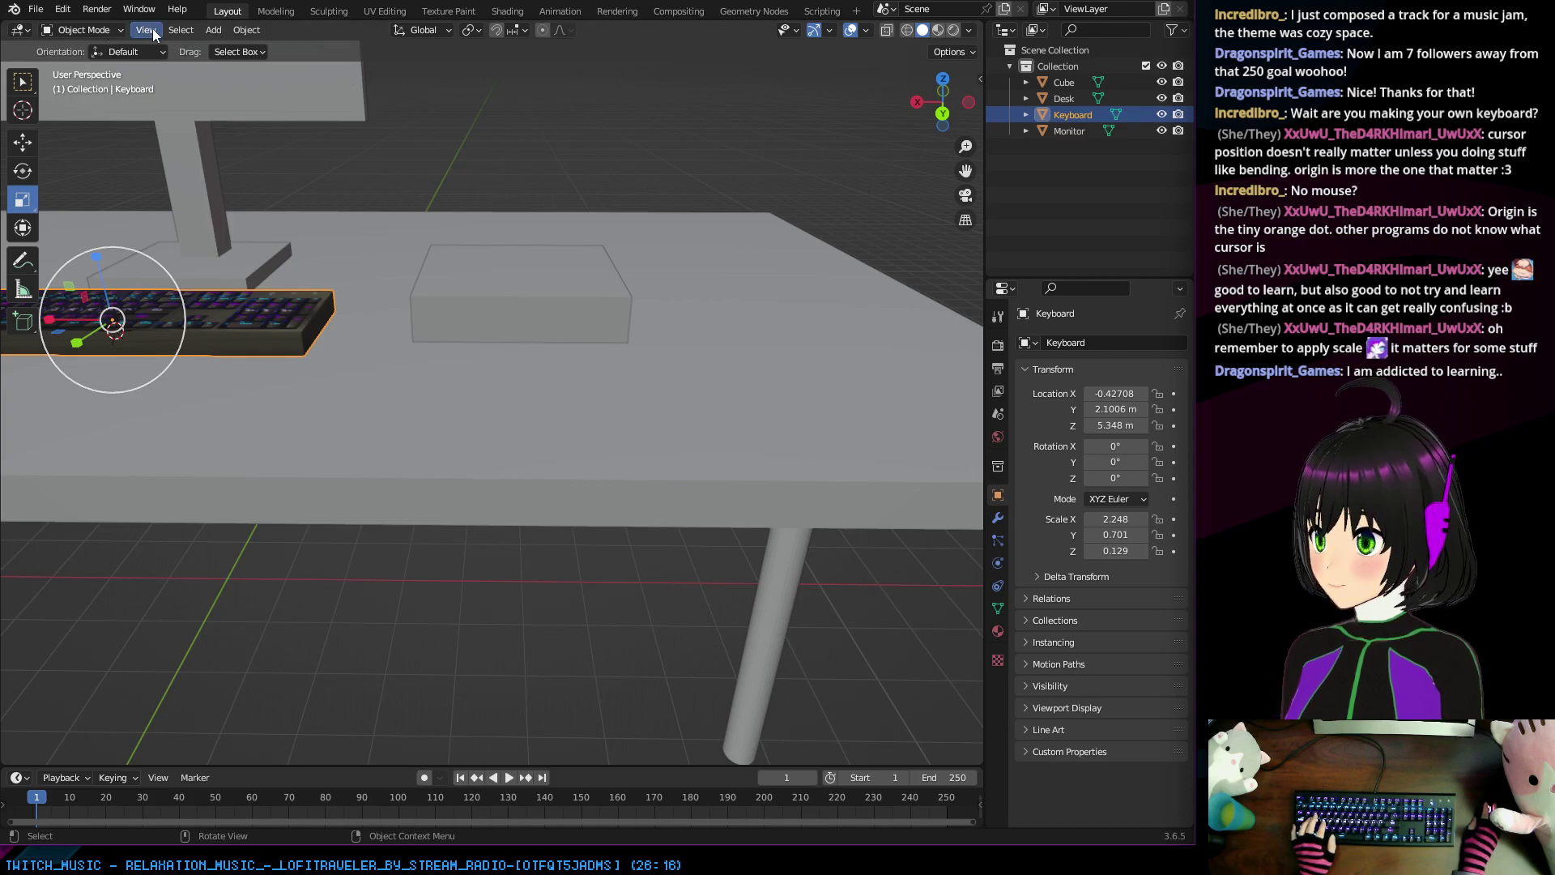
Step: Apply the Keyboard's scale with Object > Apply > Scale, then select the Cube
left_click(236, 31)
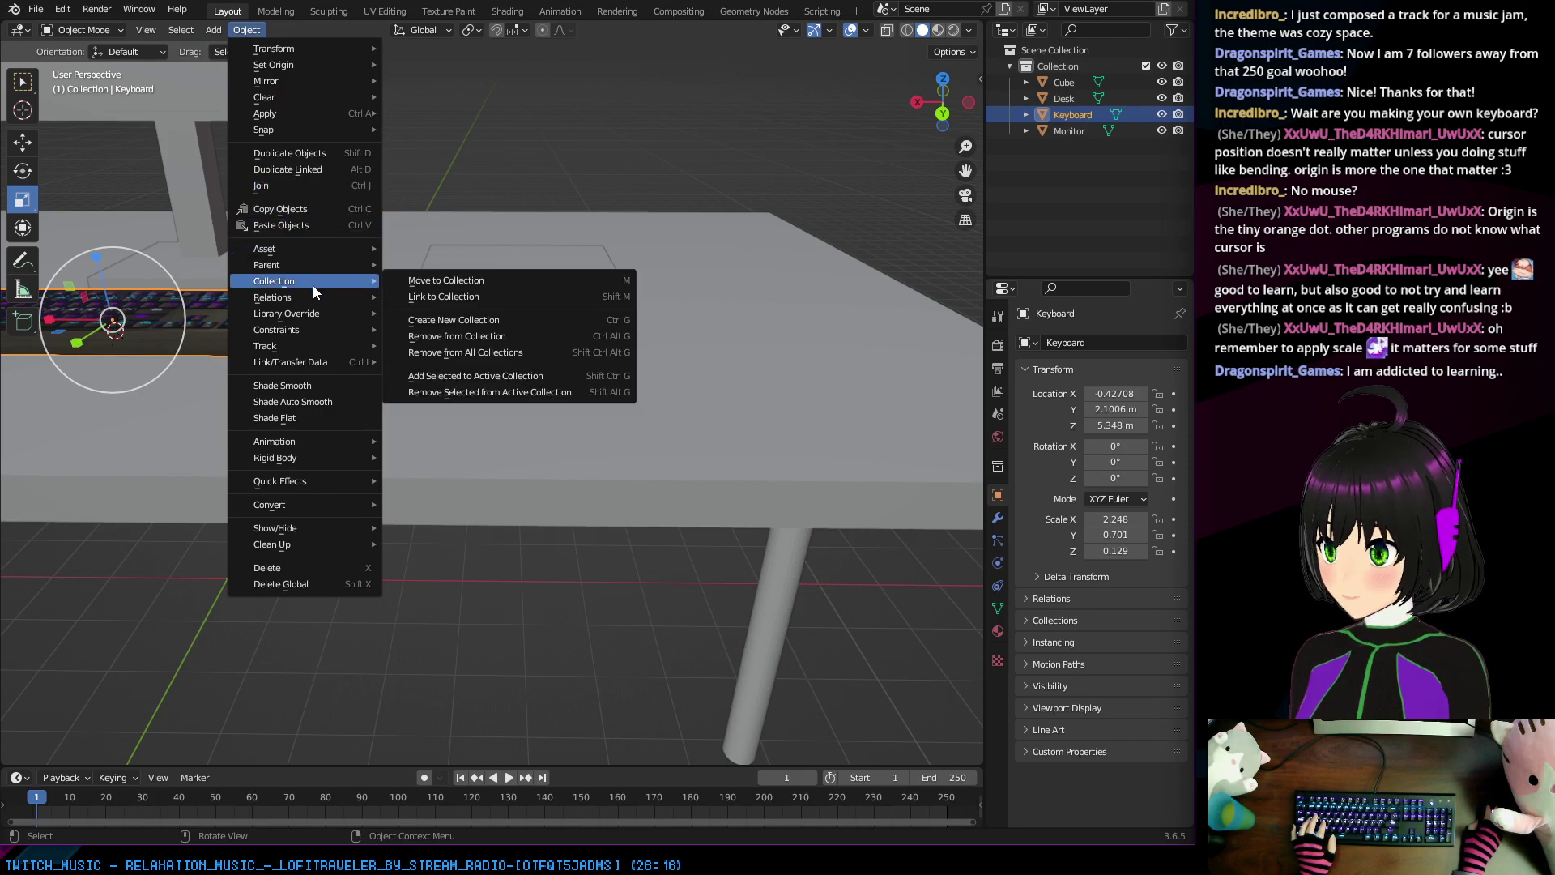
mouse_move(298, 114)
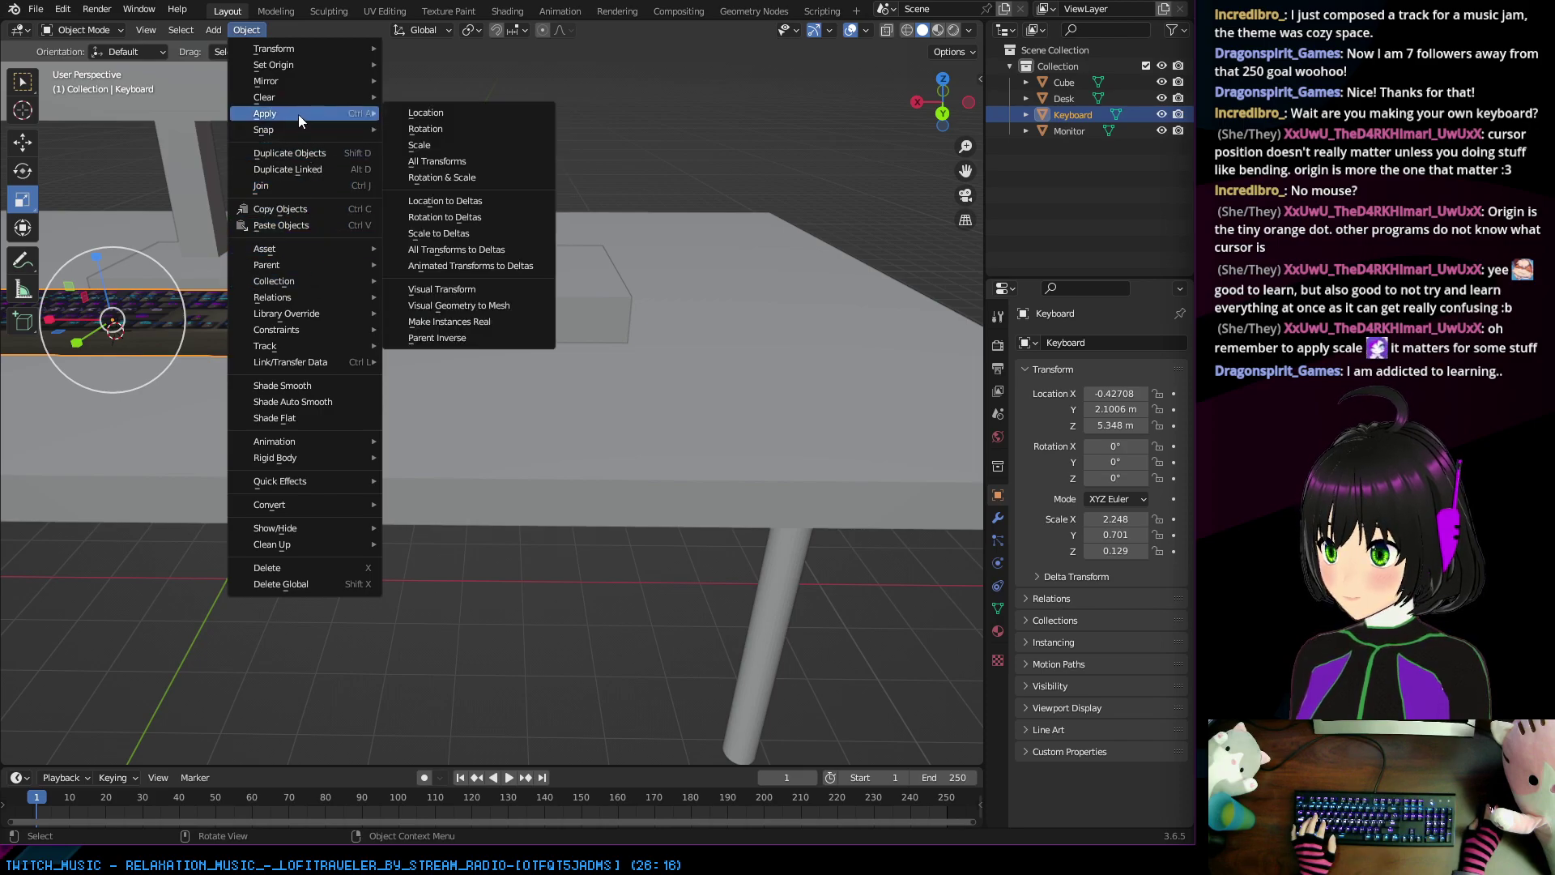
left_click(444, 144)
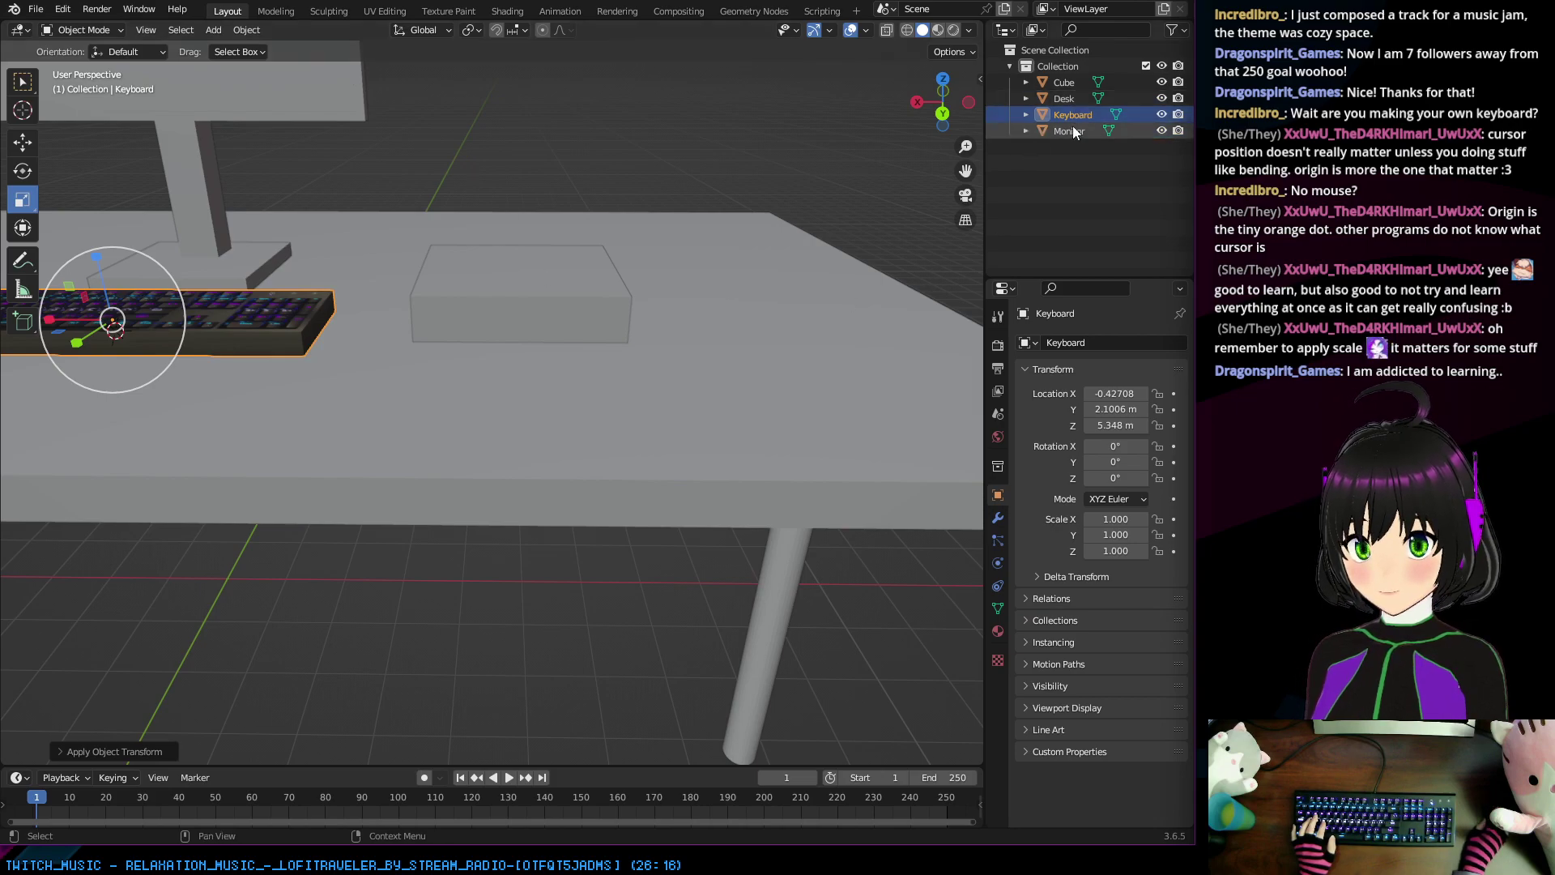
left_click(1069, 82)
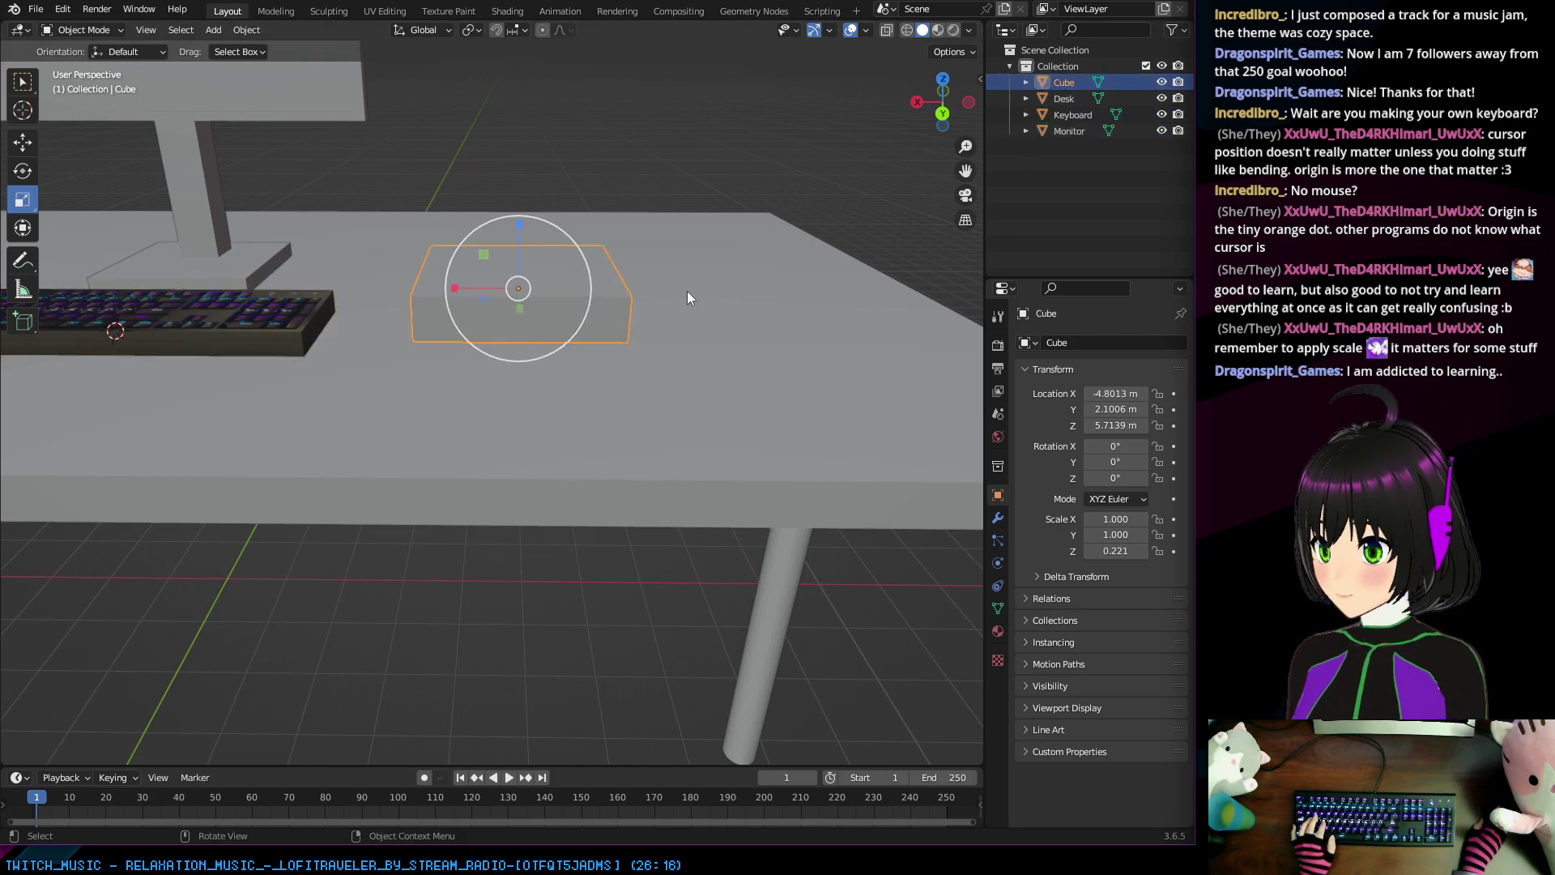
Step: Hide the Desk and Monitor while keeping the keyboard visible beside the box
mouse_move(686, 290)
middle_mouse_down()
mouse_move(668, 251)
mouse_move(703, 354)
mouse_move(697, 392)
mouse_move(679, 355)
mouse_move(603, 294)
mouse_move(672, 299)
middle_mouse_up()
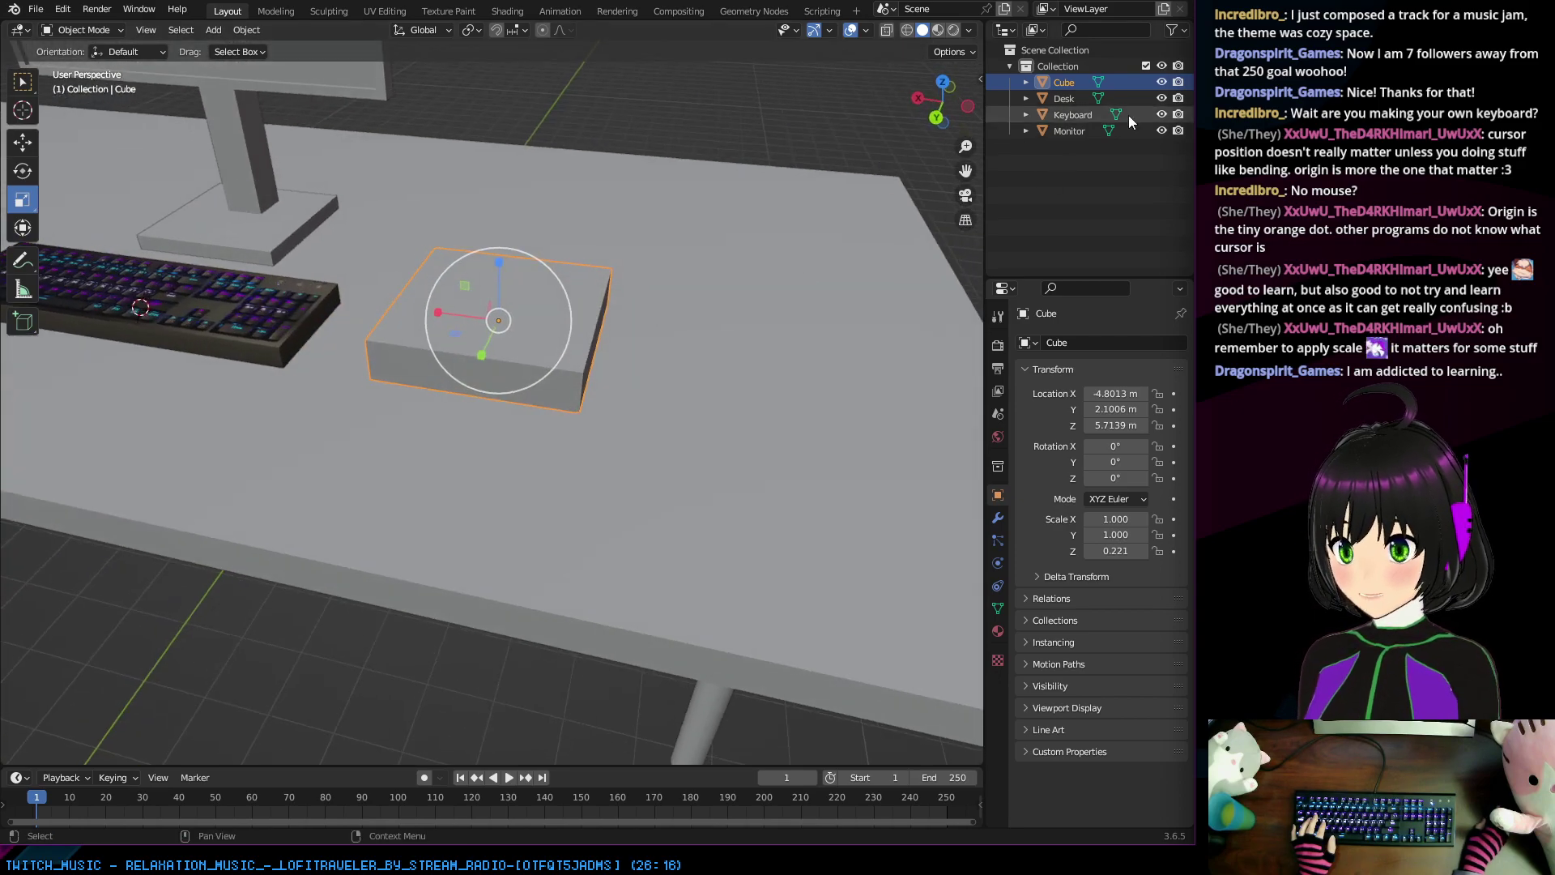
left_click_drag(1162, 98, 1157, 128)
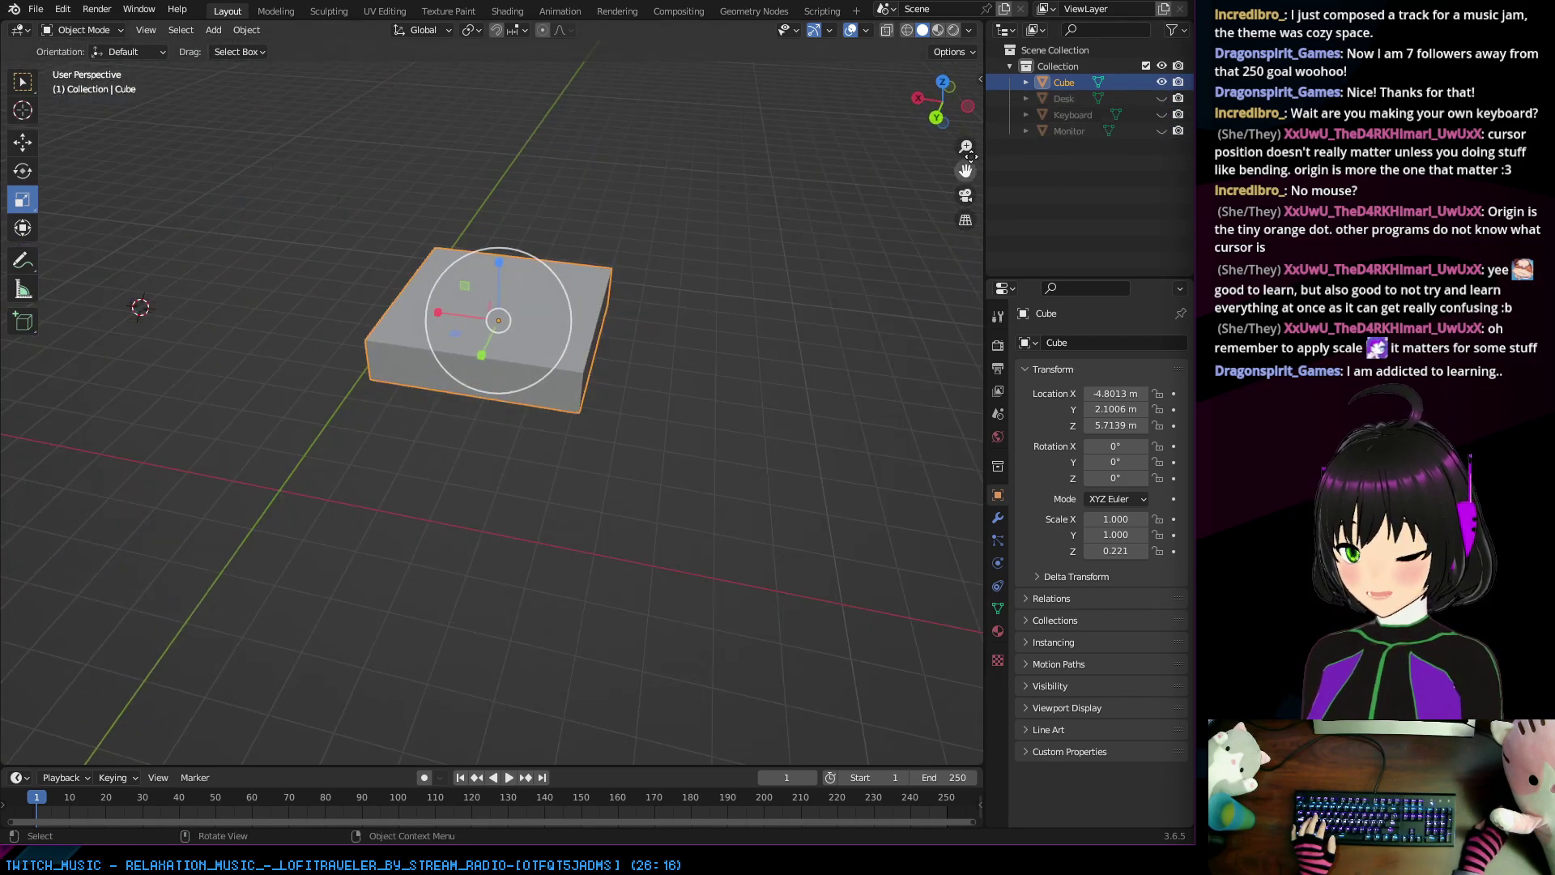
left_click(1161, 114)
mouse_move(683, 191)
middle_mouse_down()
mouse_move(728, 246)
mouse_move(706, 162)
mouse_move(721, 252)
mouse_move(702, 280)
mouse_move(714, 194)
mouse_move(689, 217)
middle_mouse_up()
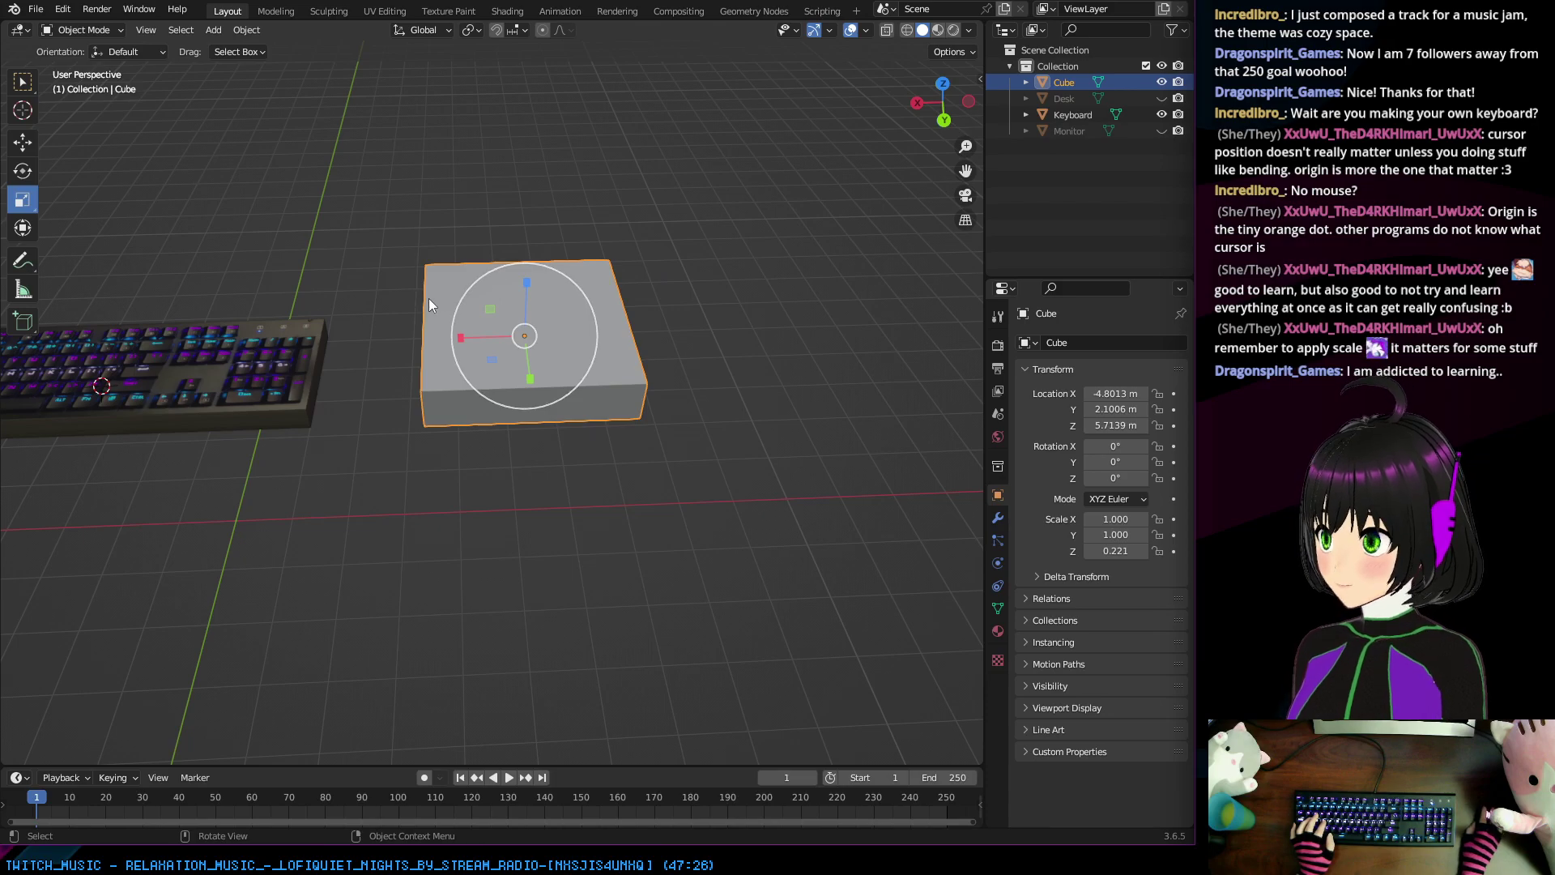
Step: Narrow the box along Y to a scale of about 0.436
middle_click_drag(412, 293, 677, 277)
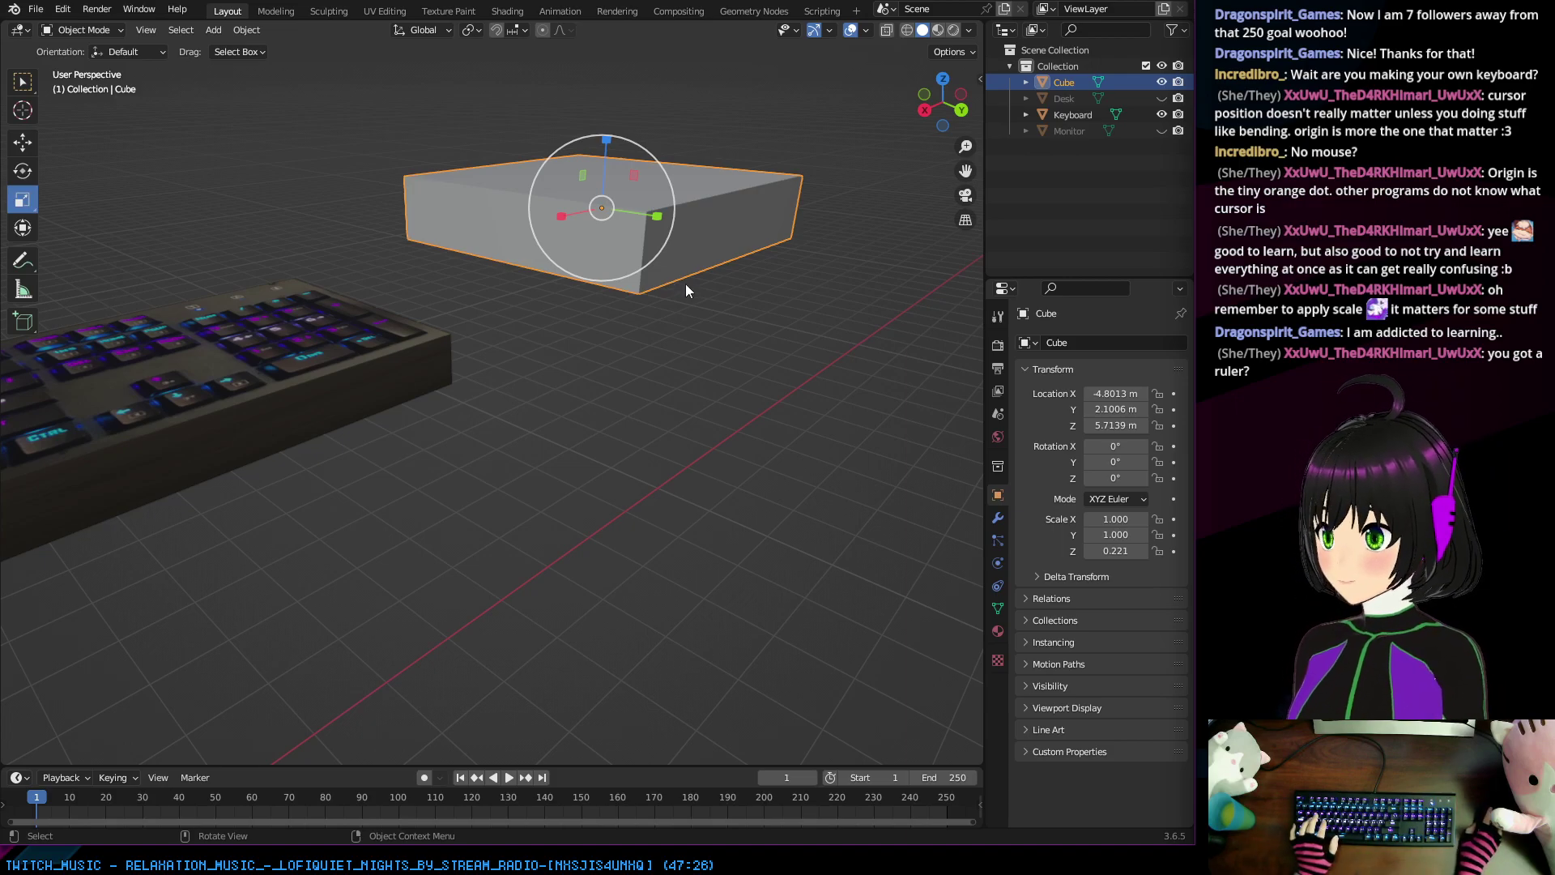
middle_click_drag(685, 283, 609, 366)
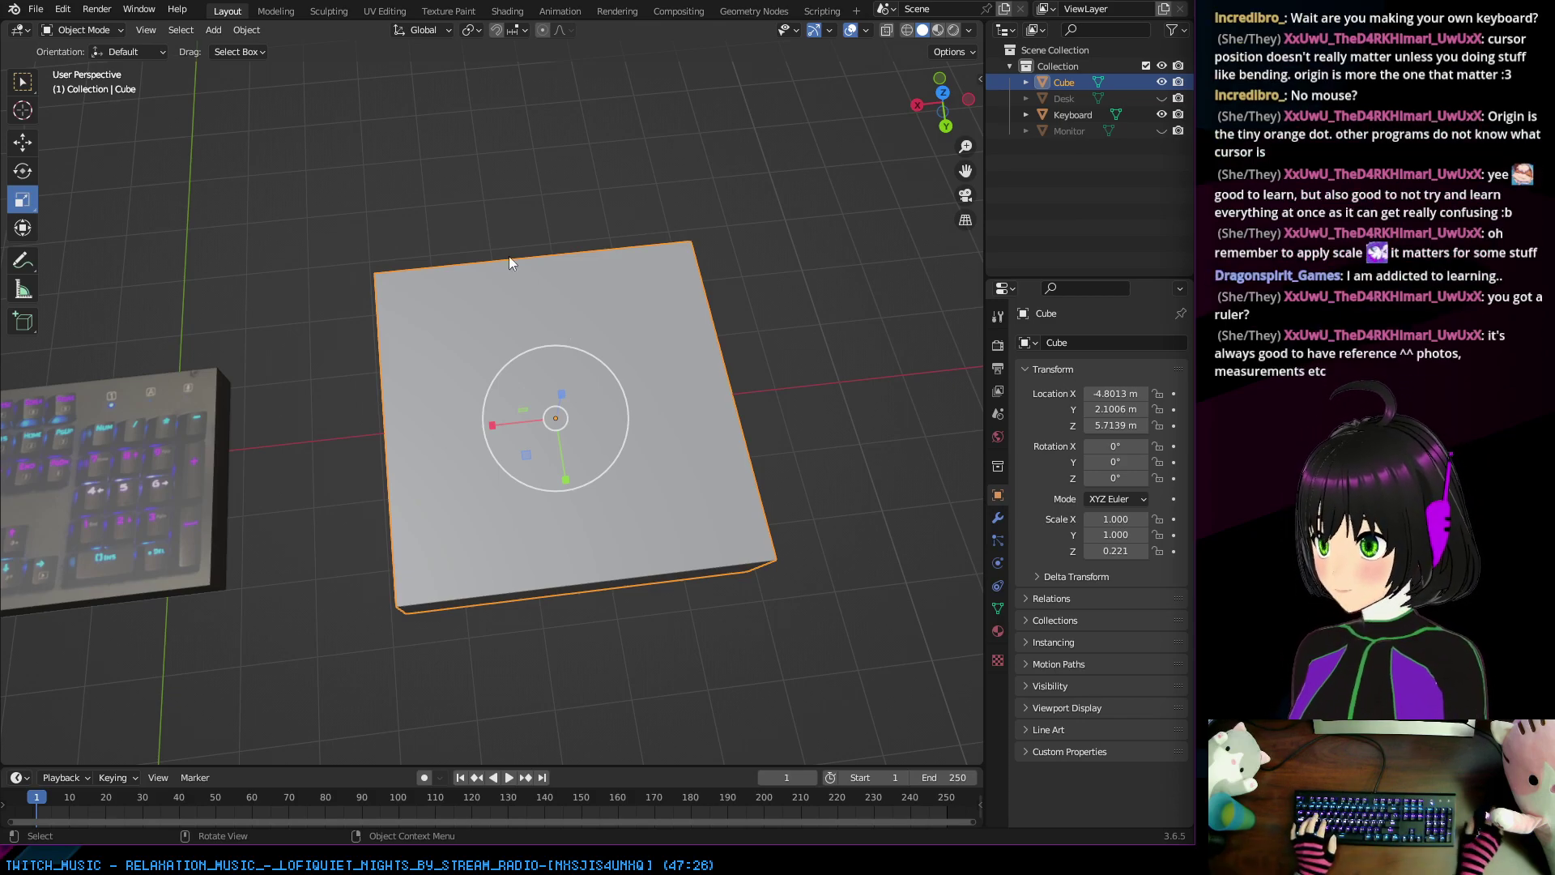
middle_click_drag(511, 261, 421, 289)
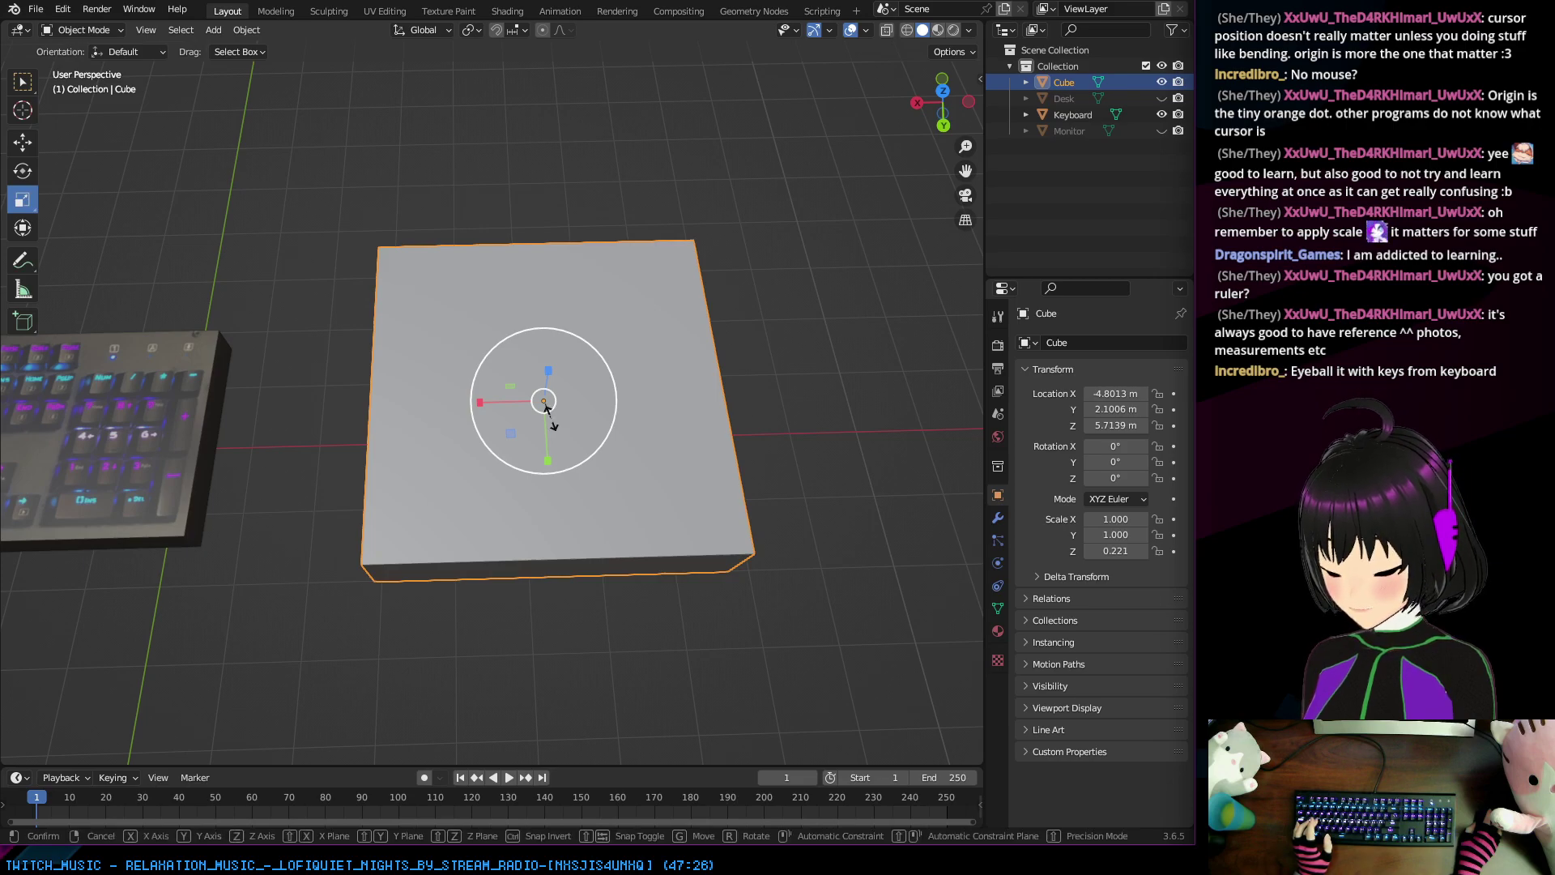
left_click_drag(551, 418, 538, 390)
middle_click_drag(537, 390, 525, 318)
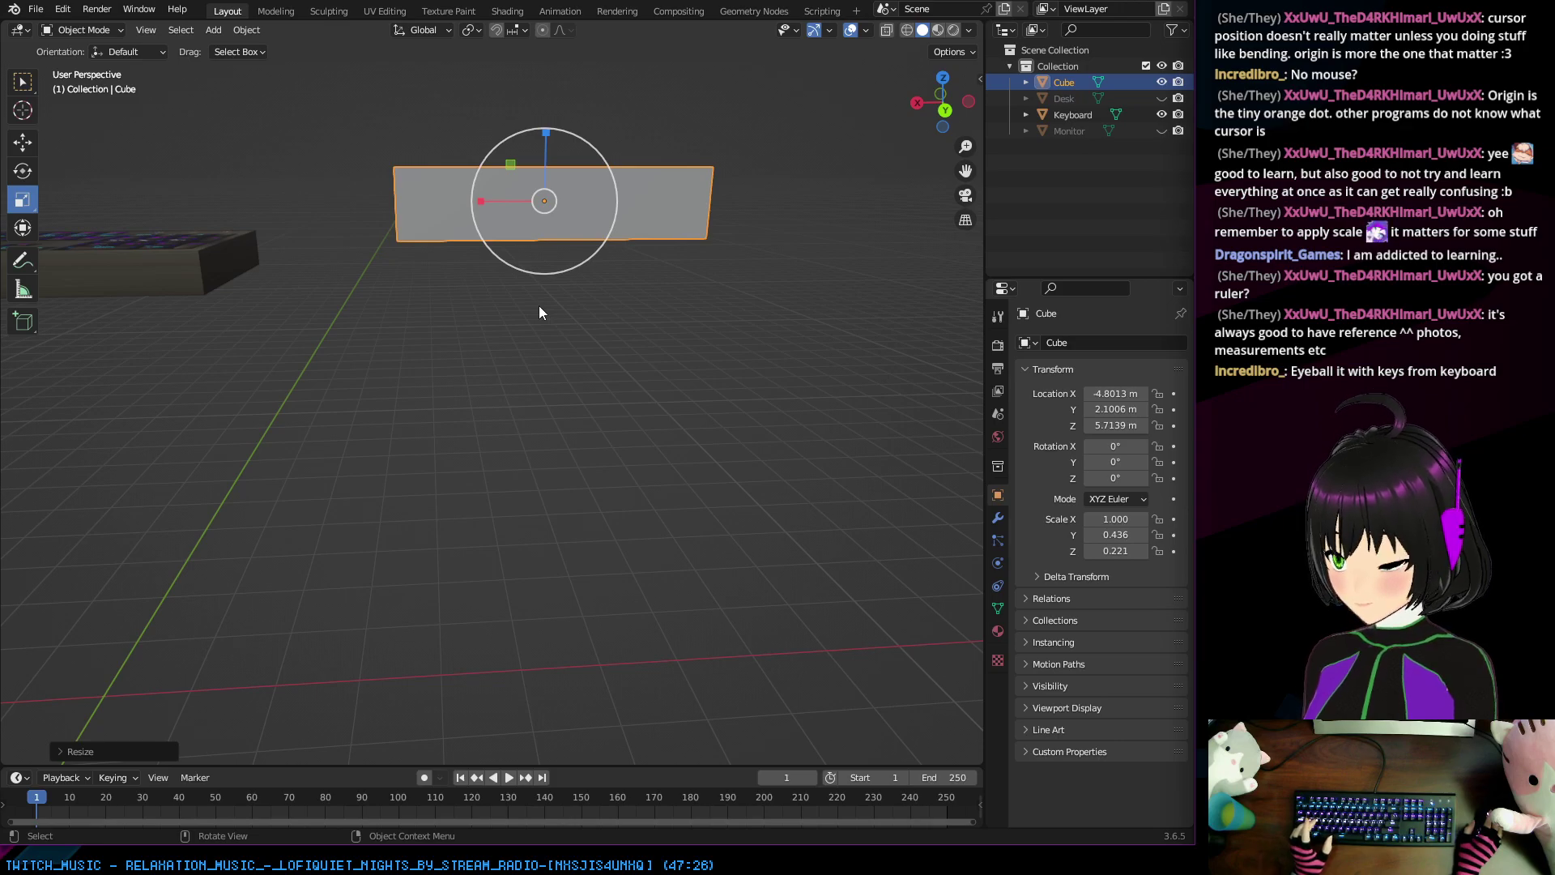
Step: Scale the Cube block down to 0.146 on the Z axis
key("s")
key("z")
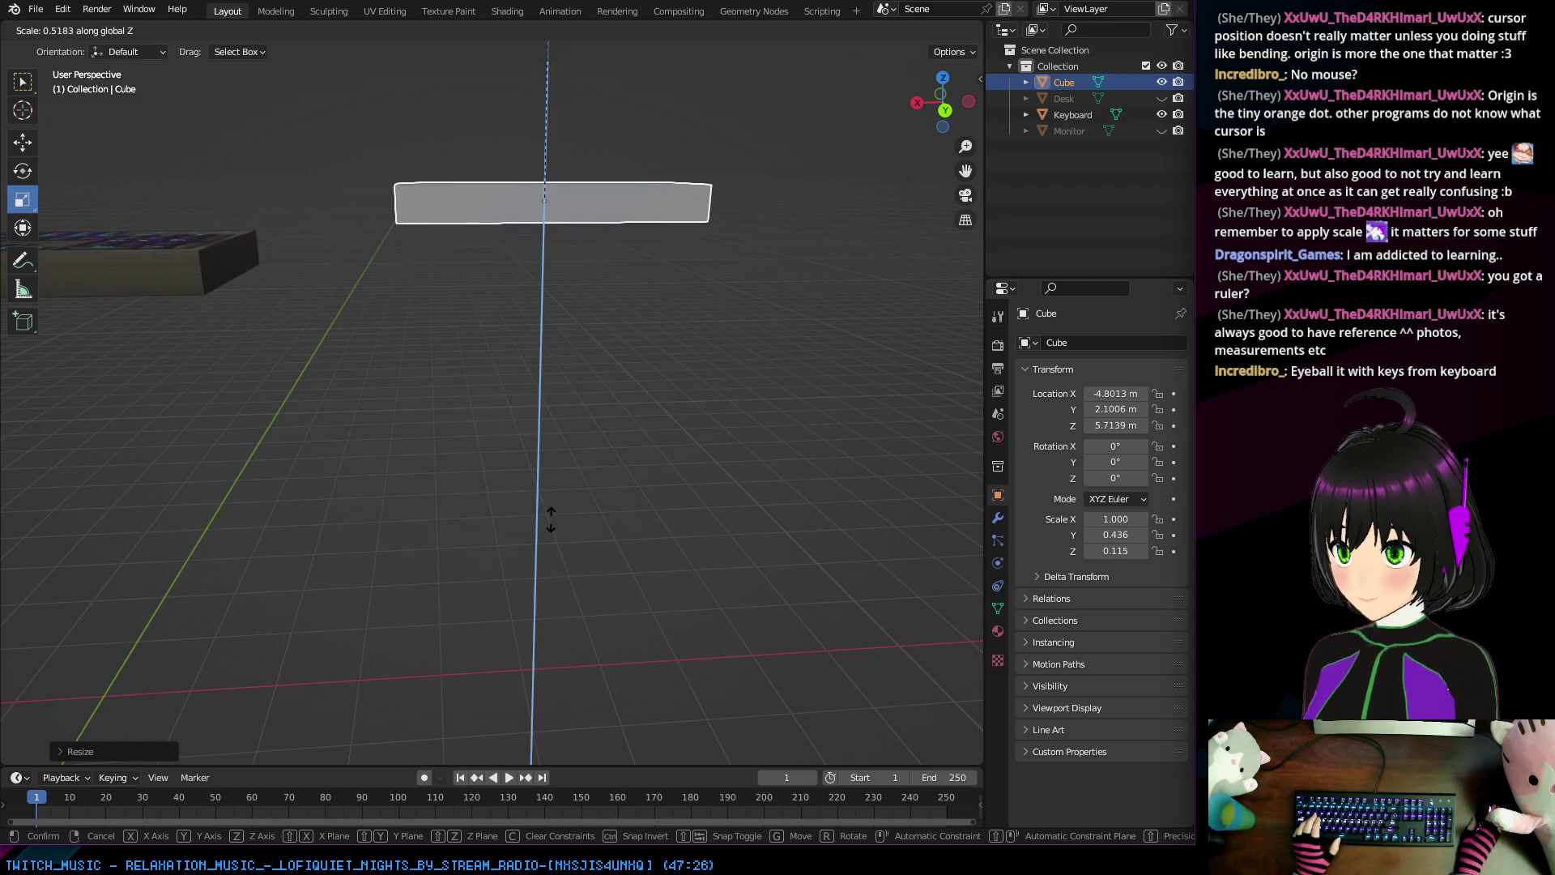
left_click(551, 669)
middle_click_drag(571, 556, 588, 554)
key("s")
key("x")
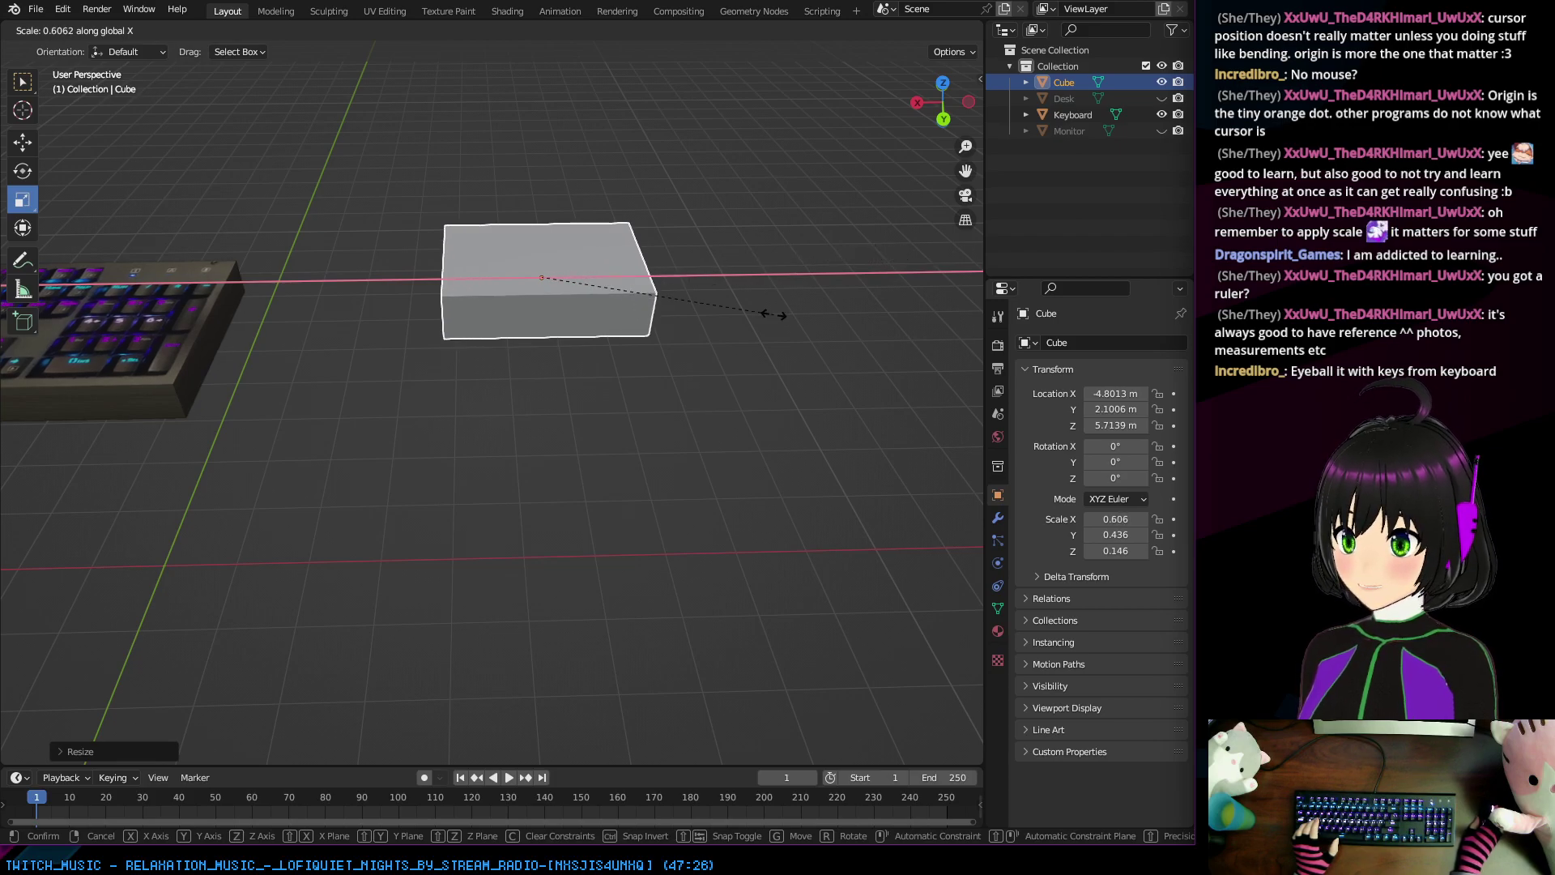
key("z")
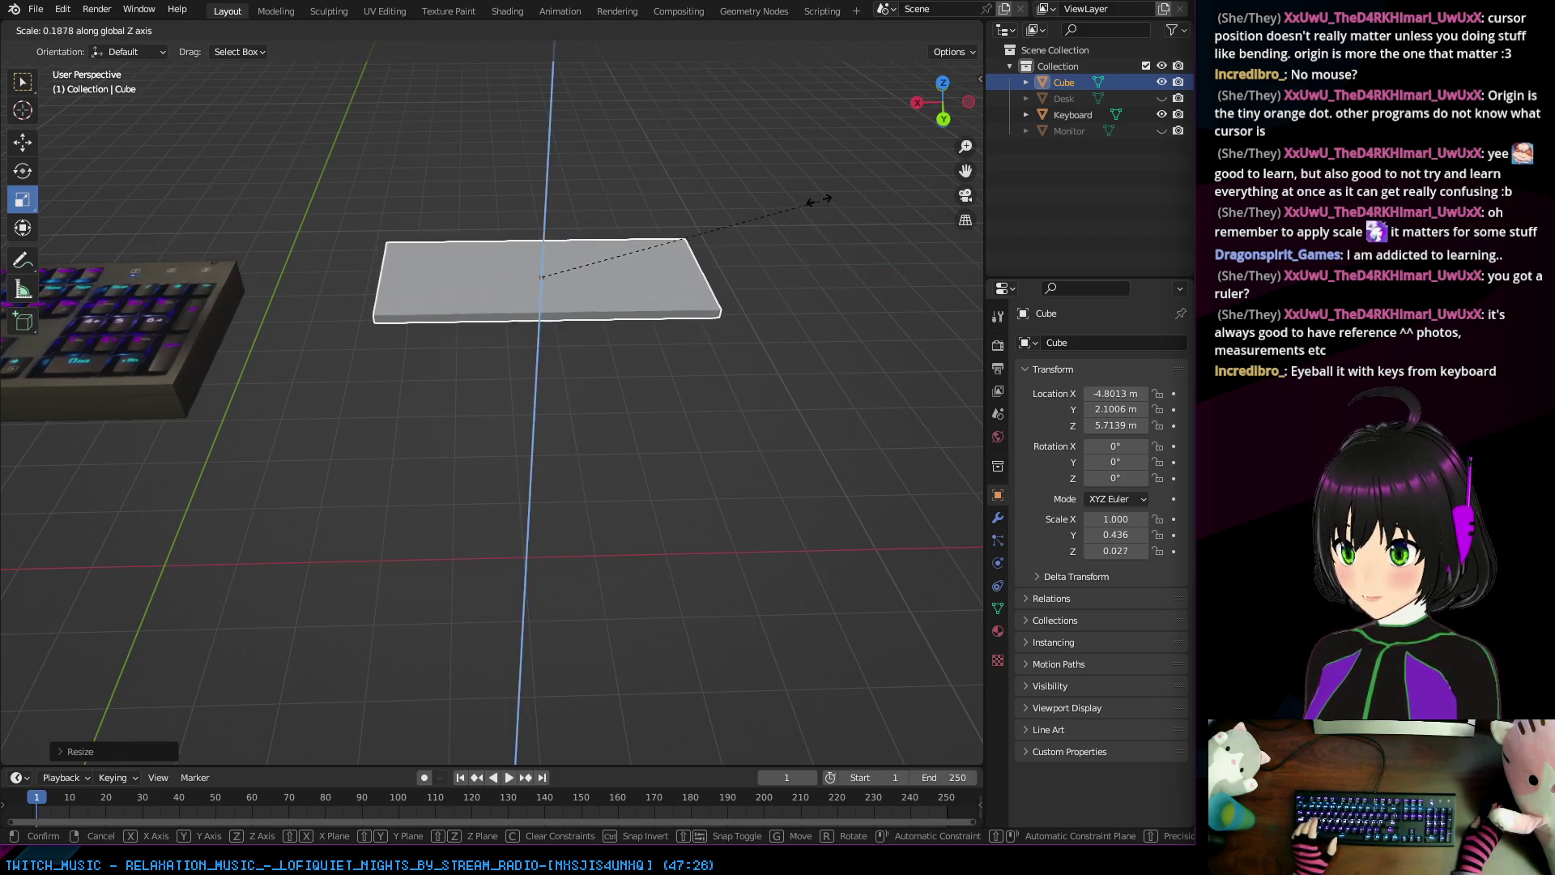
left_click(443, 412)
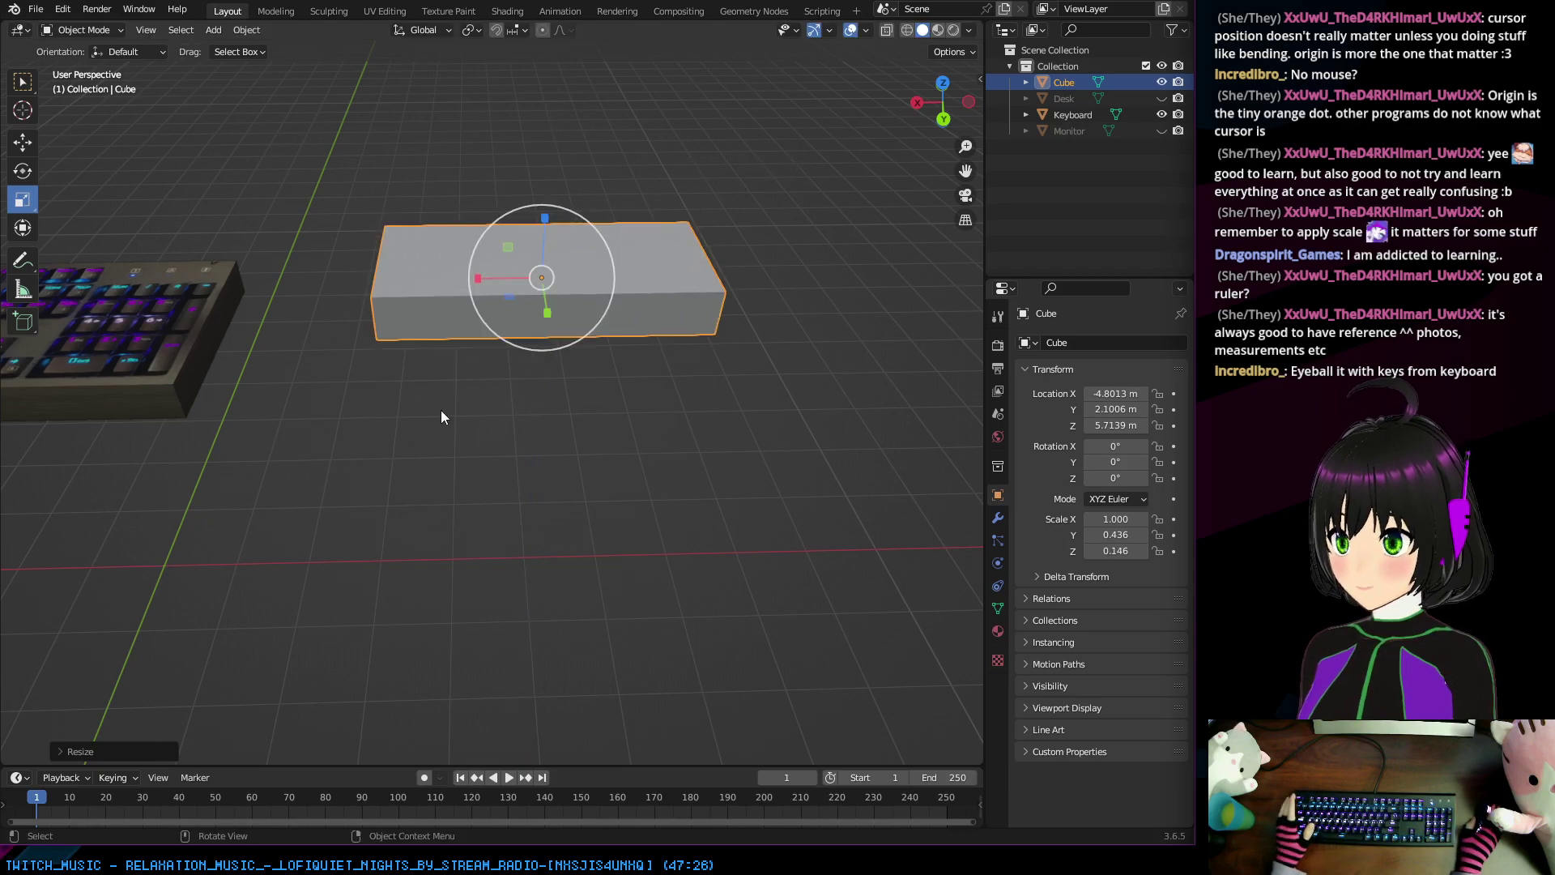
middle_click_drag(442, 412, 713, 486)
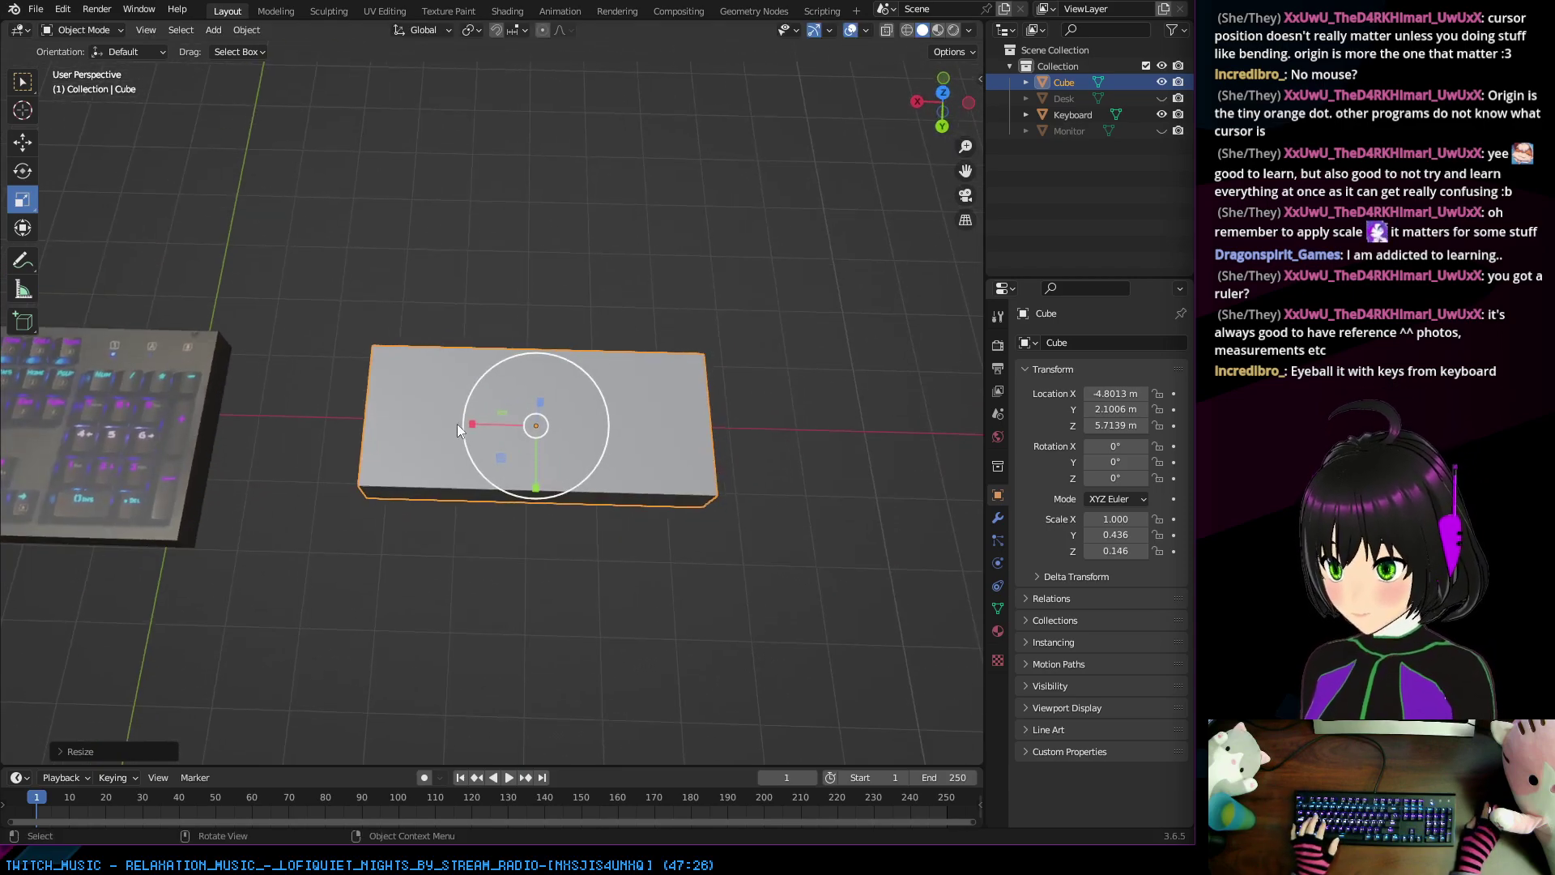
Step: Shrink the Cube's X scale to 0.242 and check it beside the keyboard
key("s")
key("x")
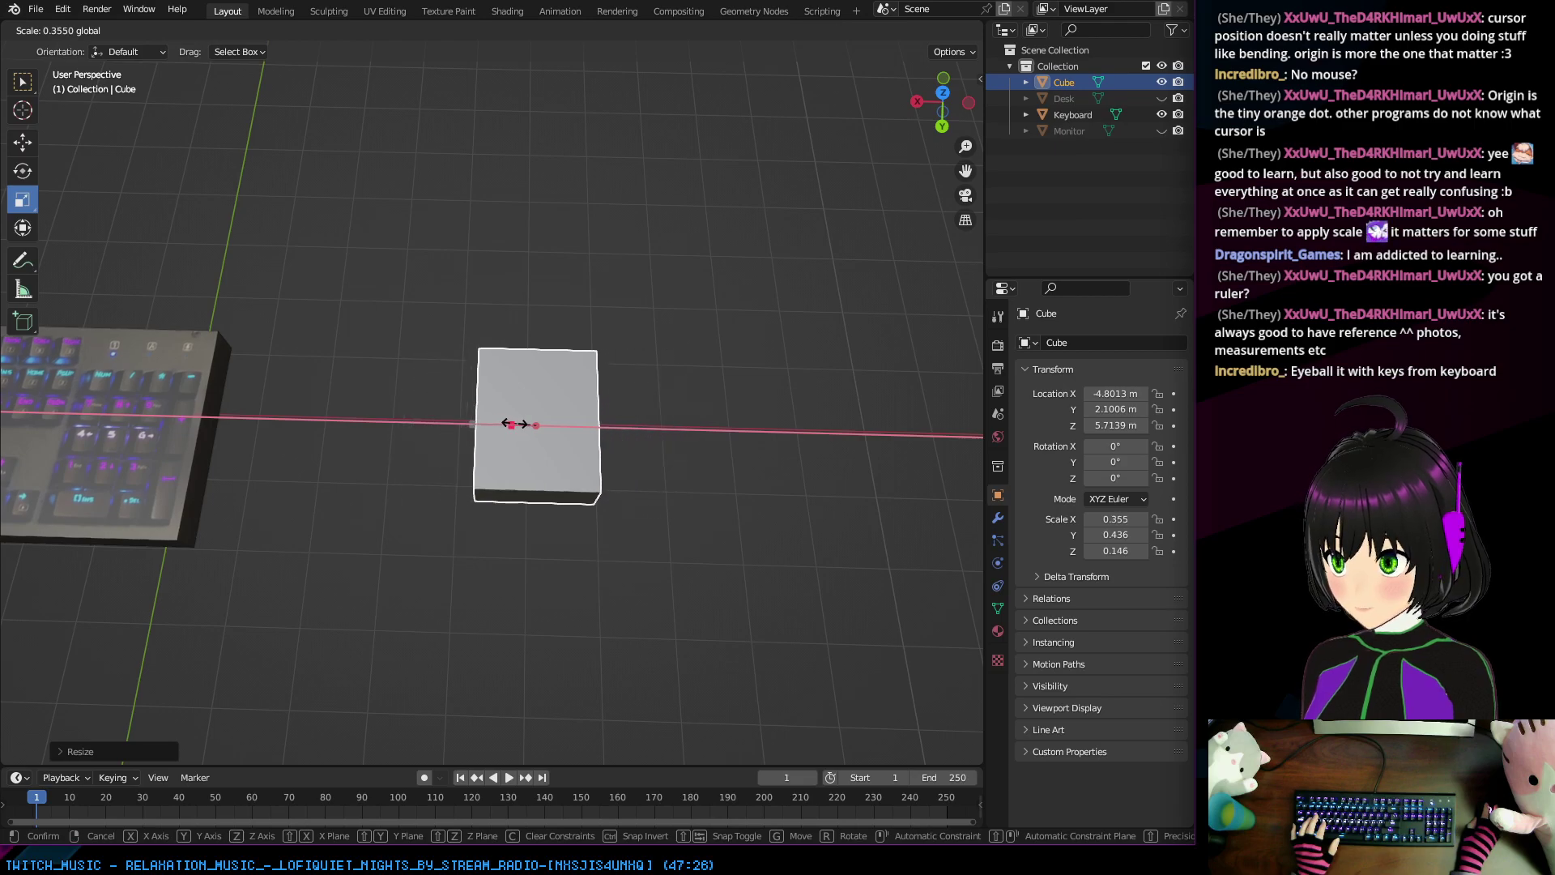
left_click(523, 423)
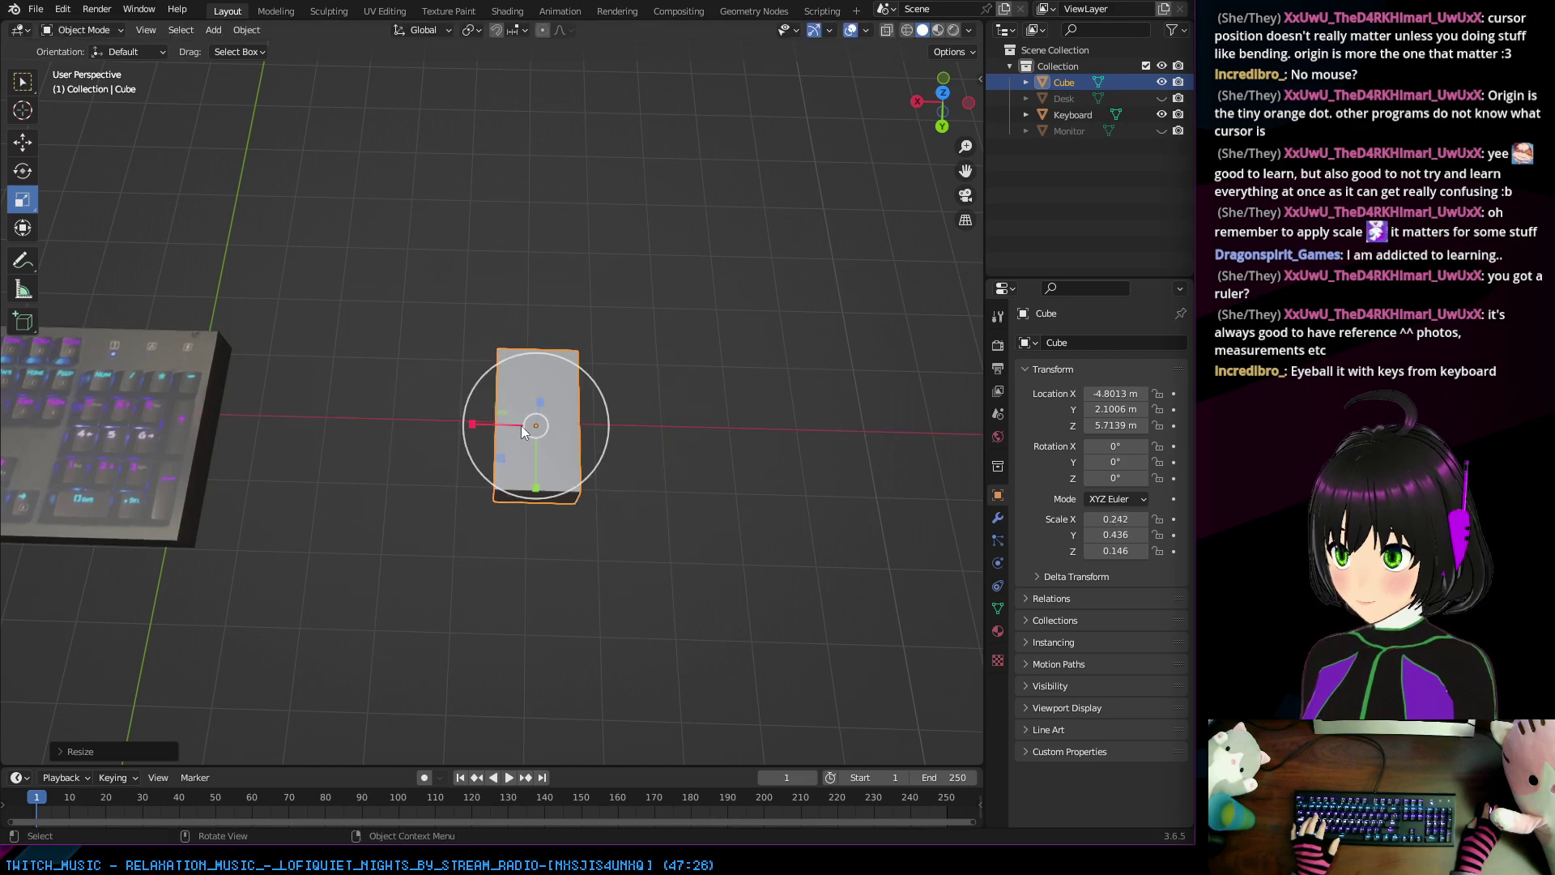
middle_click_drag(522, 423, 613, 455)
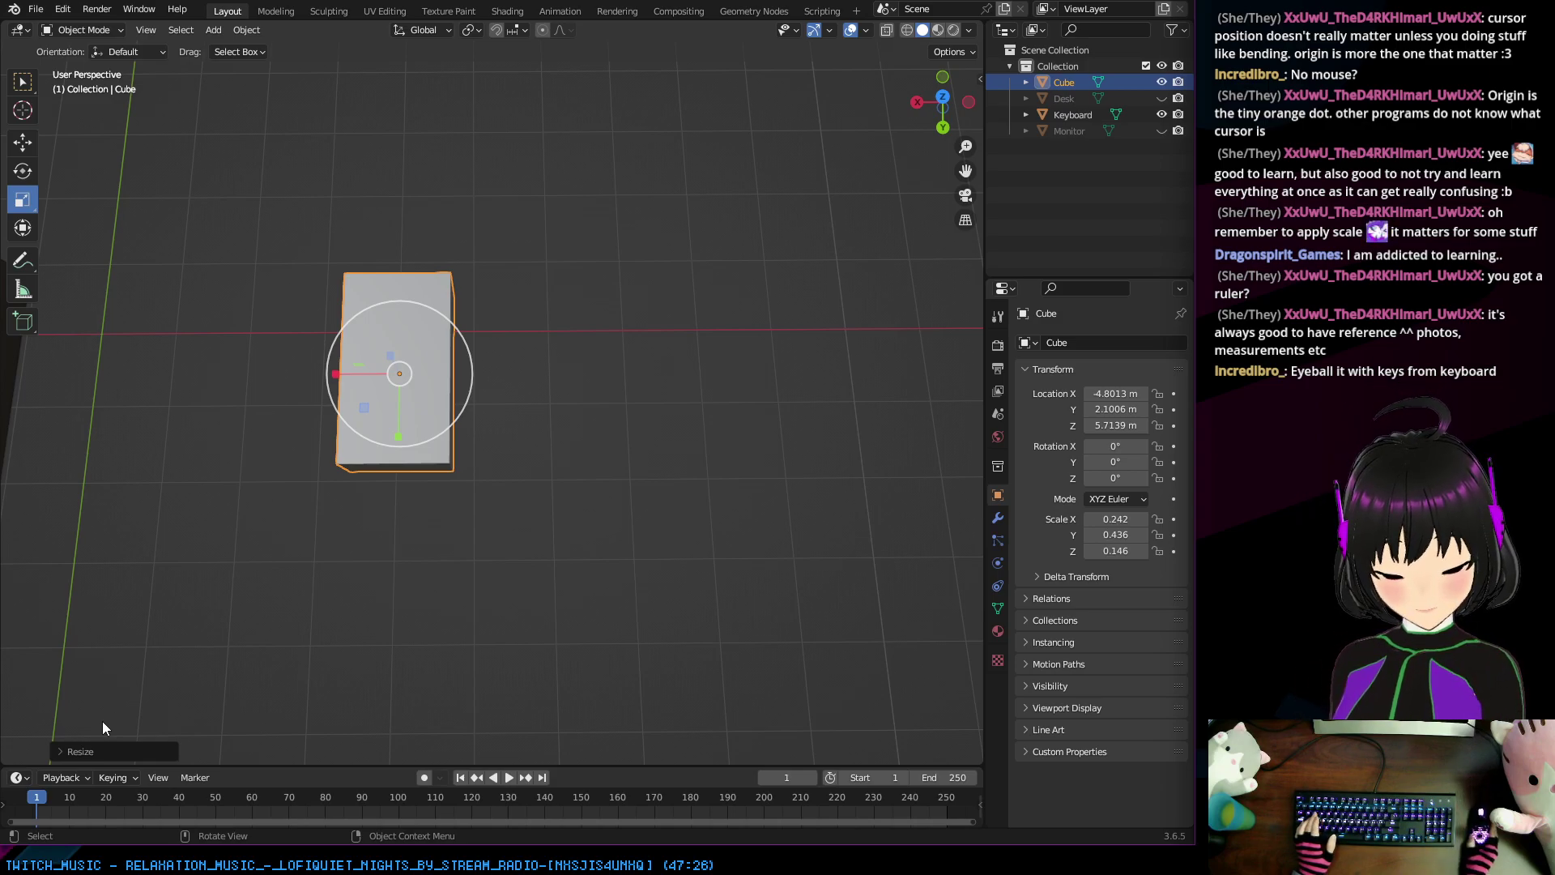
middle_click_drag(315, 482, 494, 483)
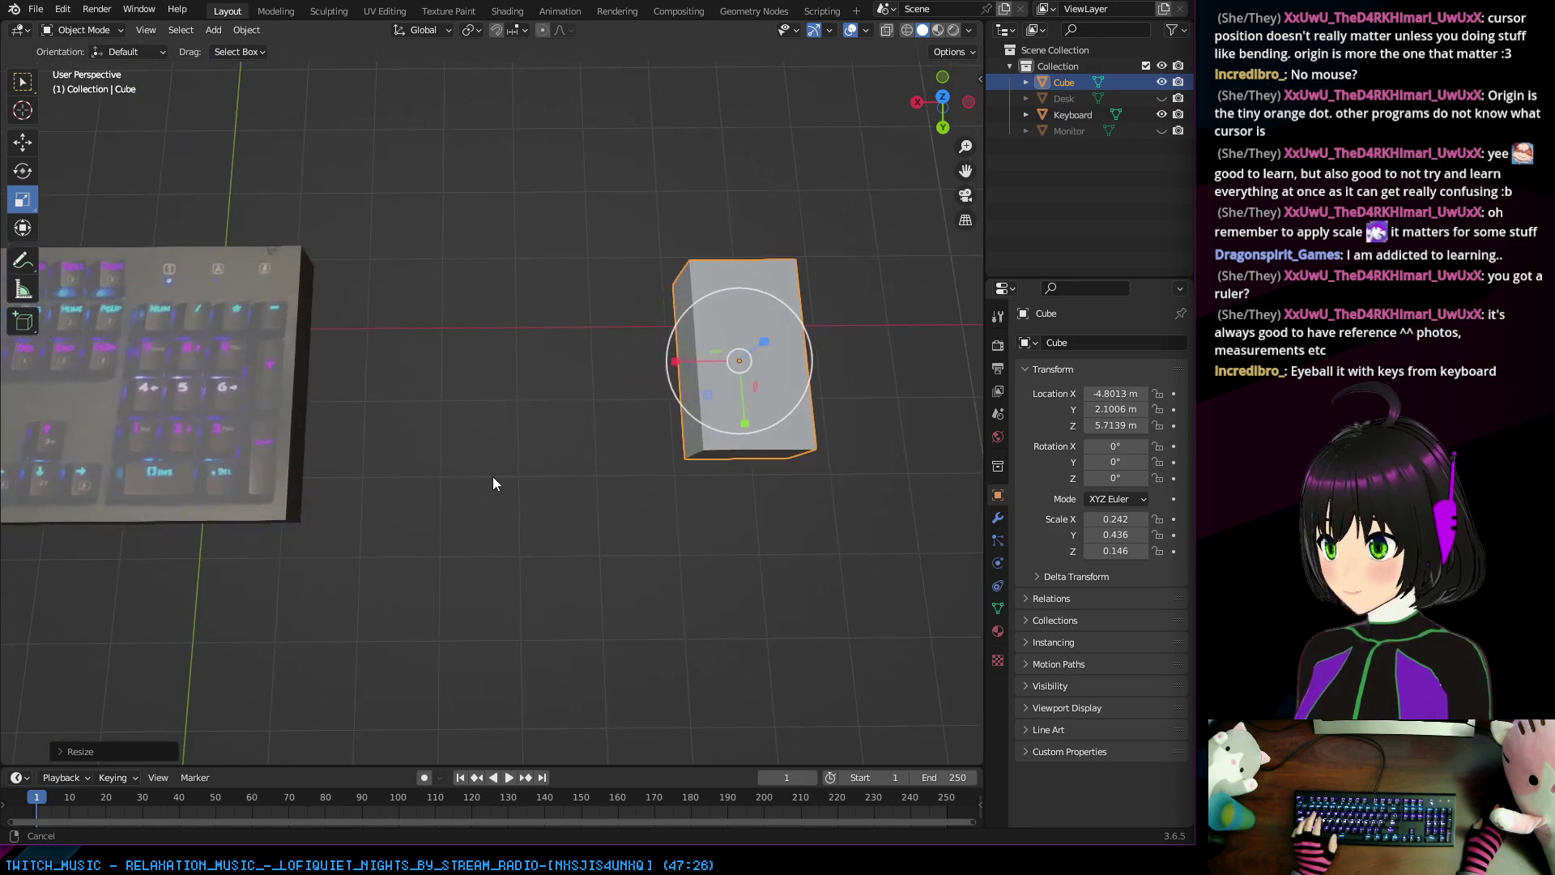
Step: Move the block along X, Y and Z to sit lower, just right of the keyboard
left_click(18, 144)
left_click_drag(668, 358, 275, 362)
middle_click_drag(275, 362, 540, 339)
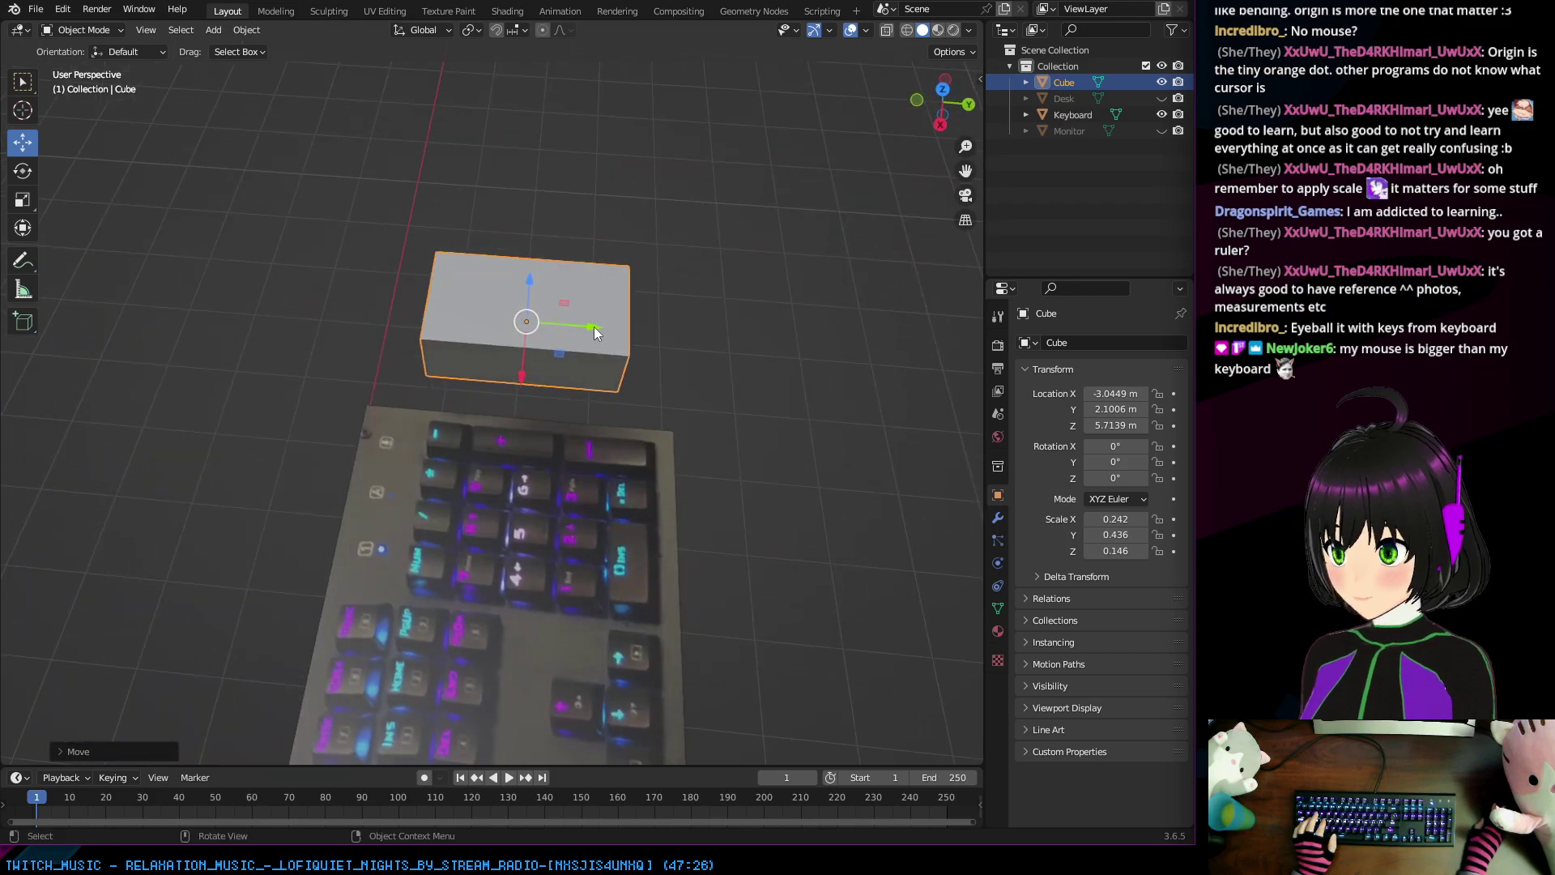
left_click_drag(594, 327, 628, 332)
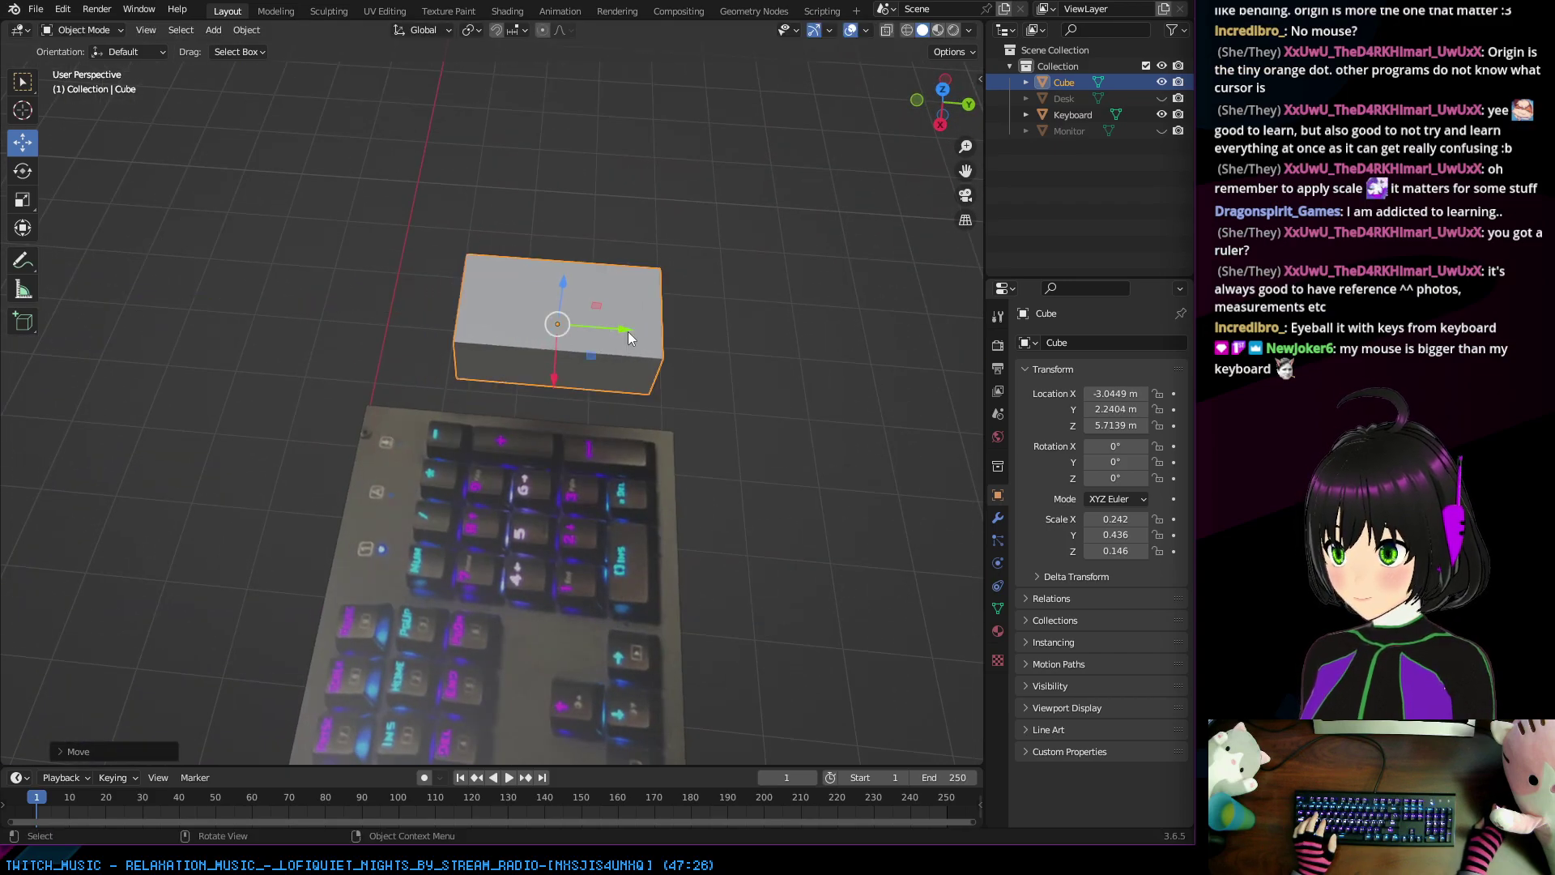
middle_click_drag(628, 332, 387, 146)
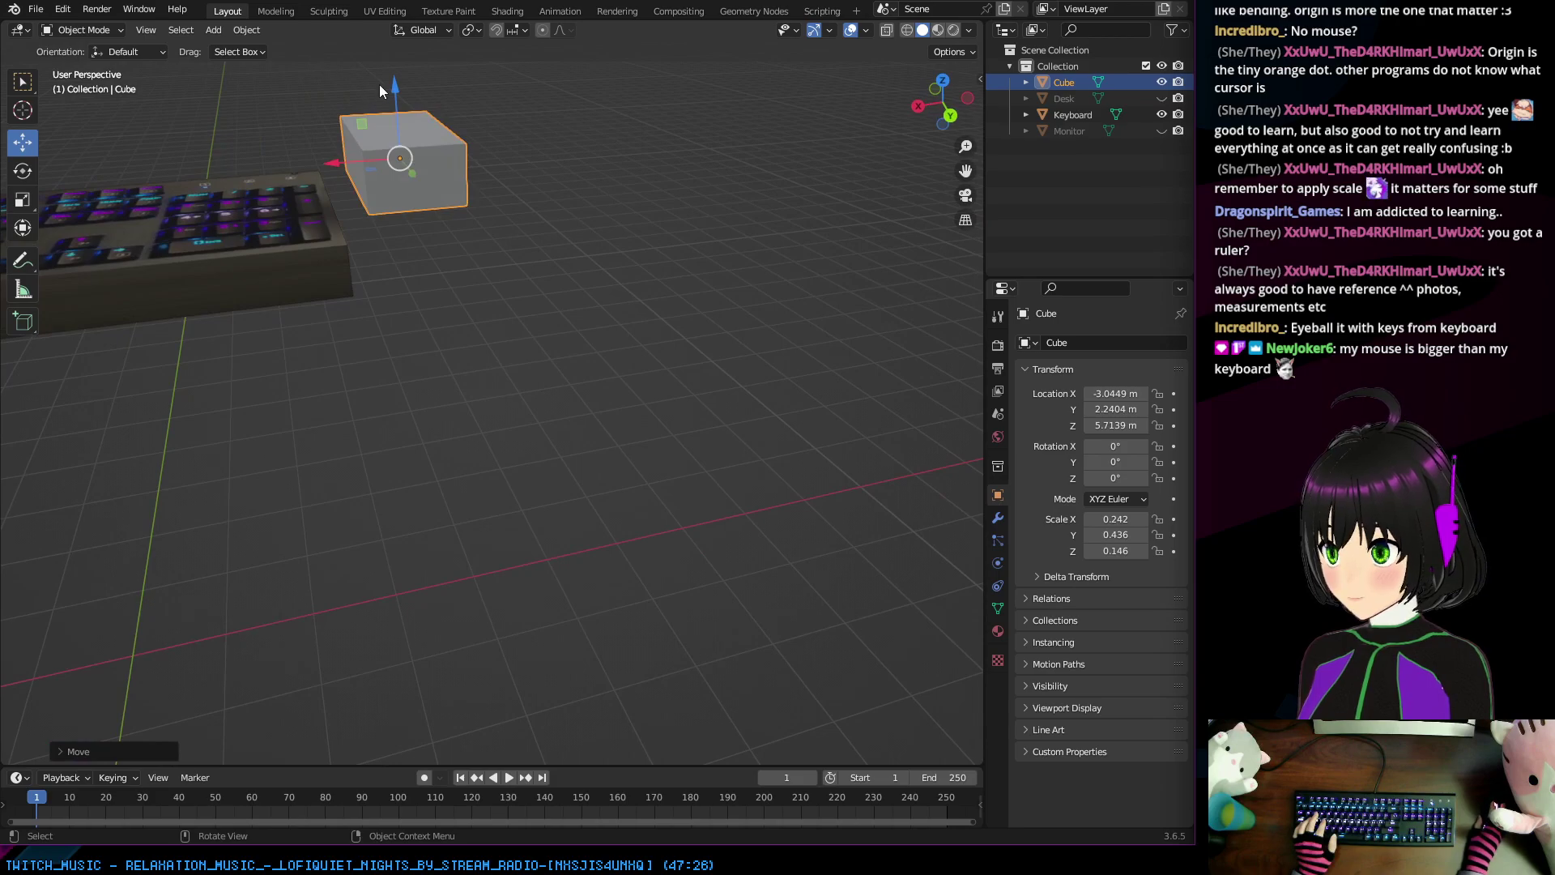
left_click_drag(391, 85, 391, 141)
middle_click_drag(391, 140, 581, 277)
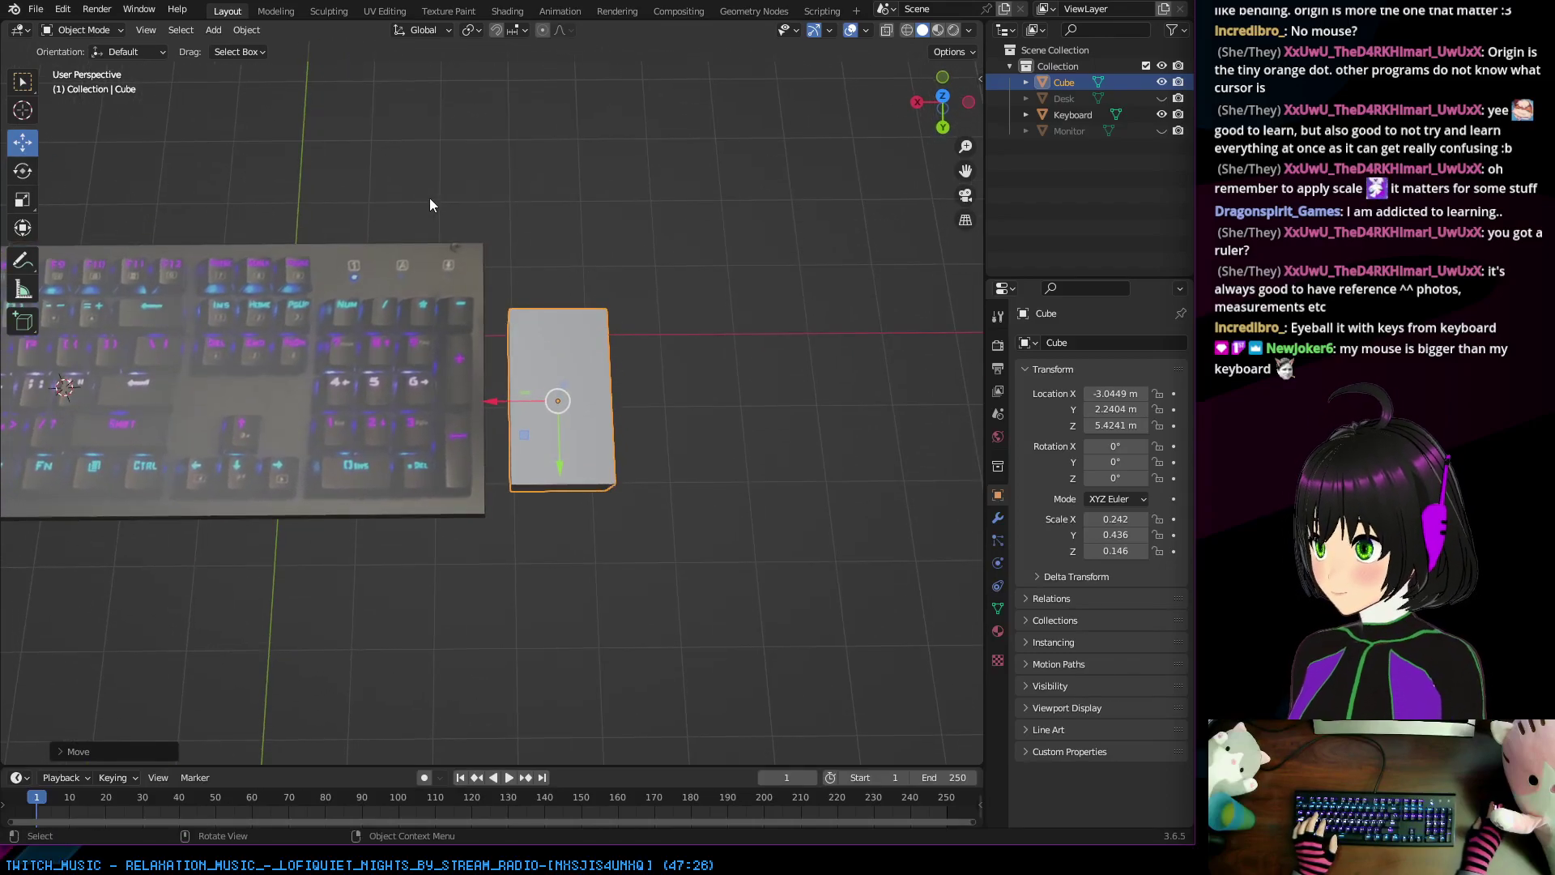
Step: Lengthen the block to a Y scale of 0.498 and nudge it along X
key("s")
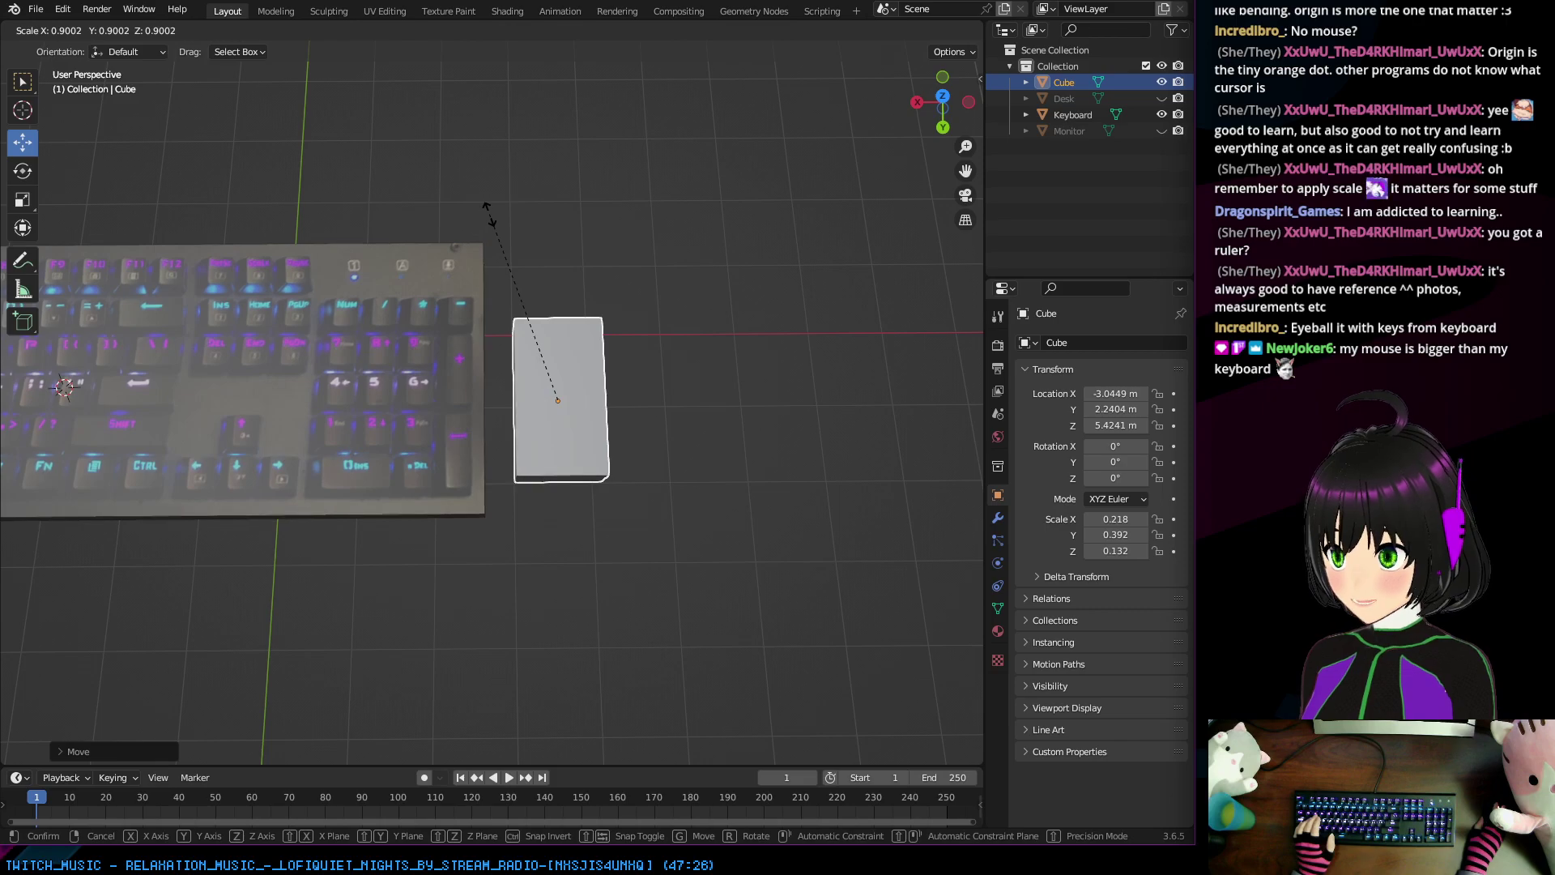
right_click(488, 211)
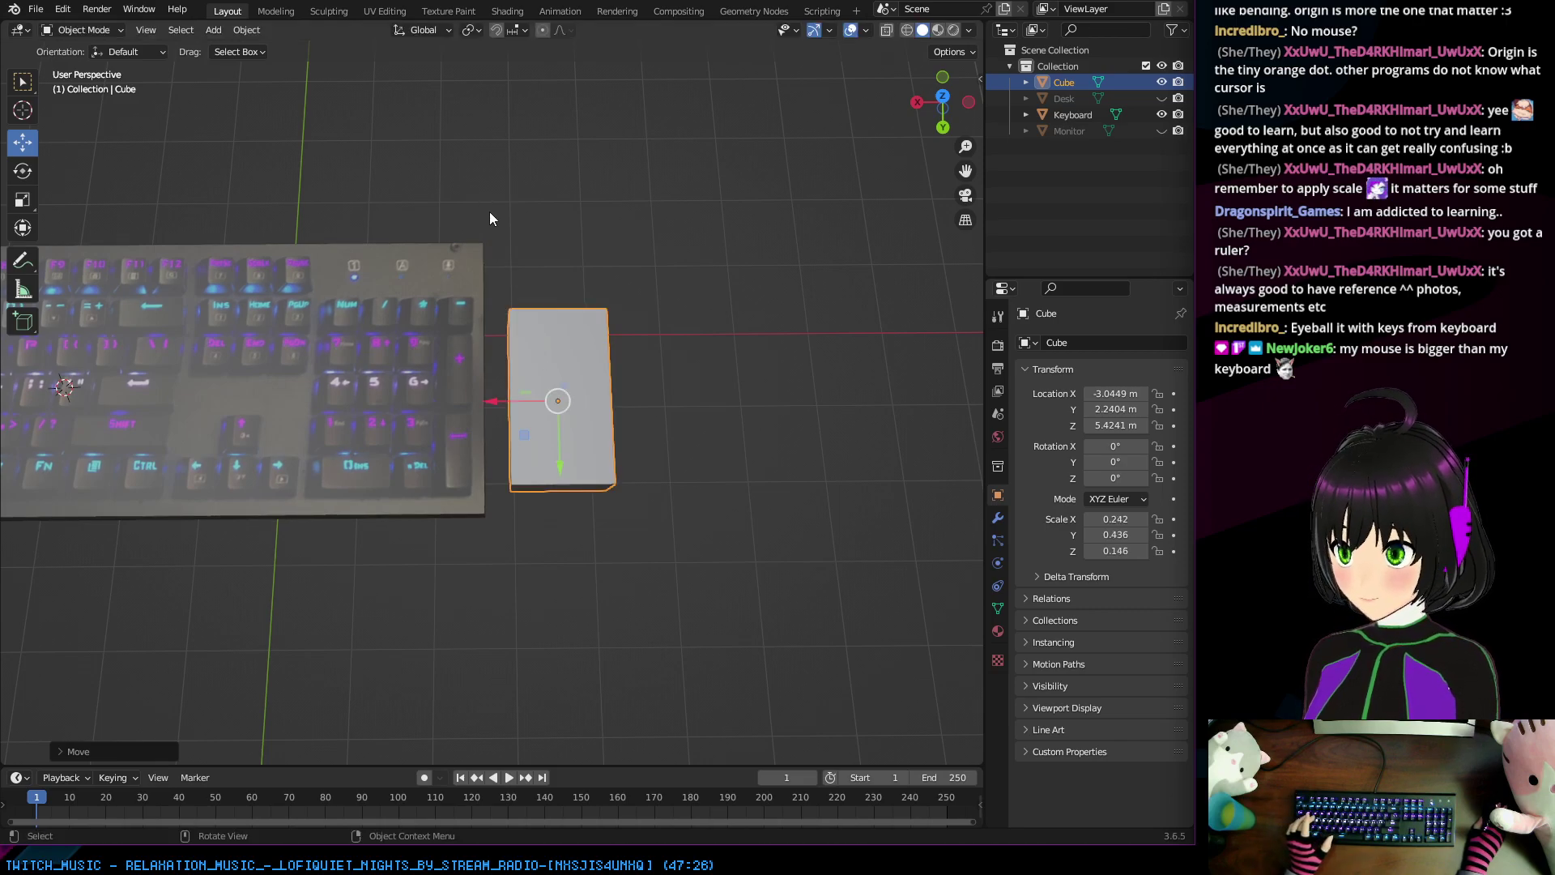
key("s")
key("y")
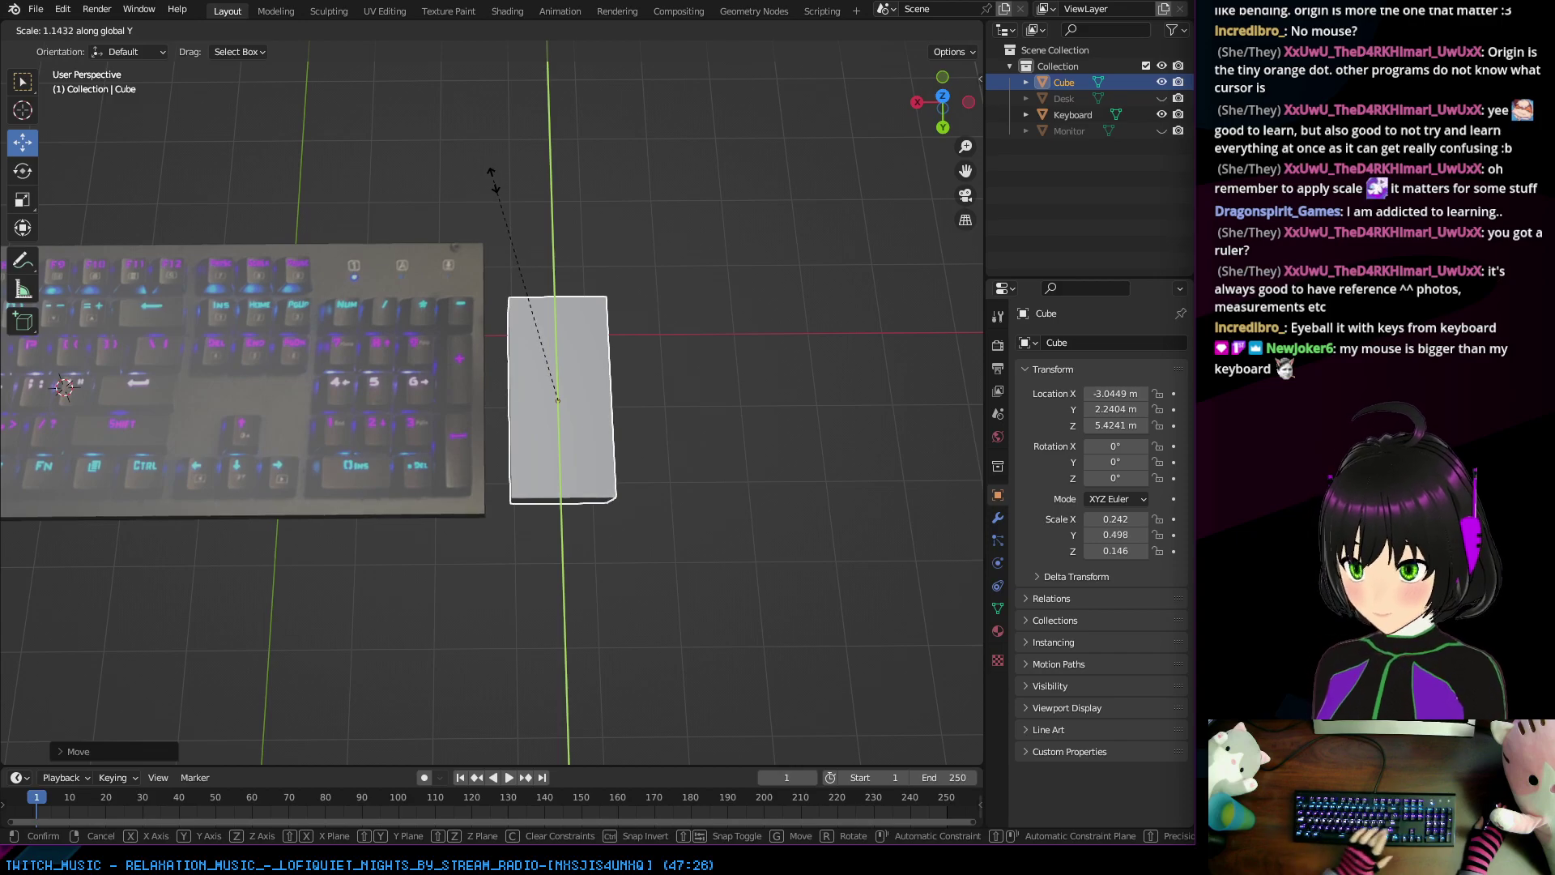
left_click(492, 180)
middle_click_drag(499, 202, 712, 391)
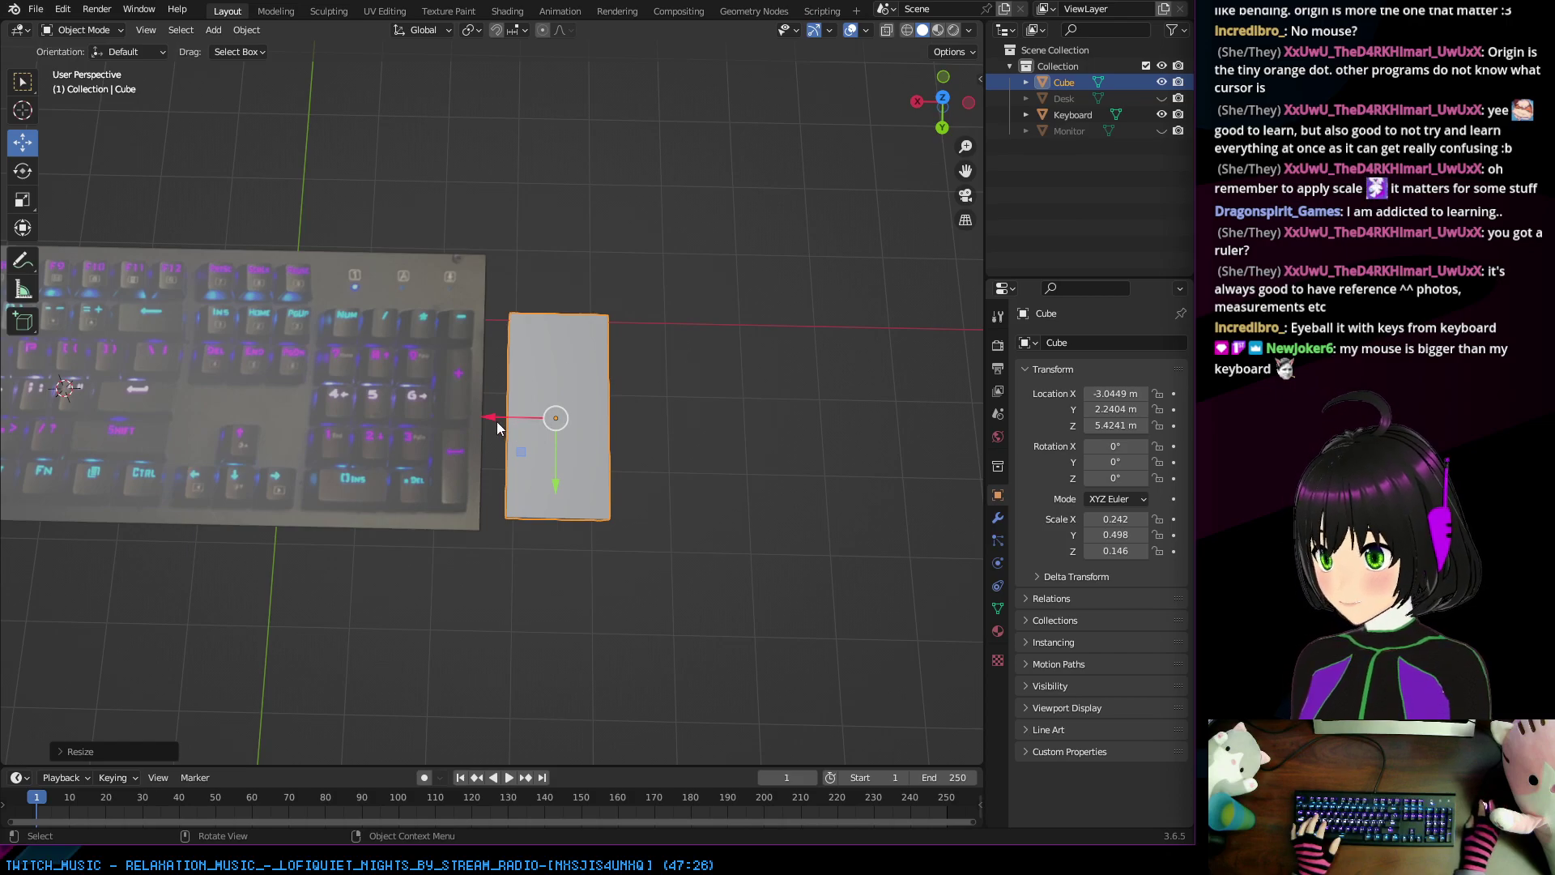
left_click_drag(497, 421, 524, 437)
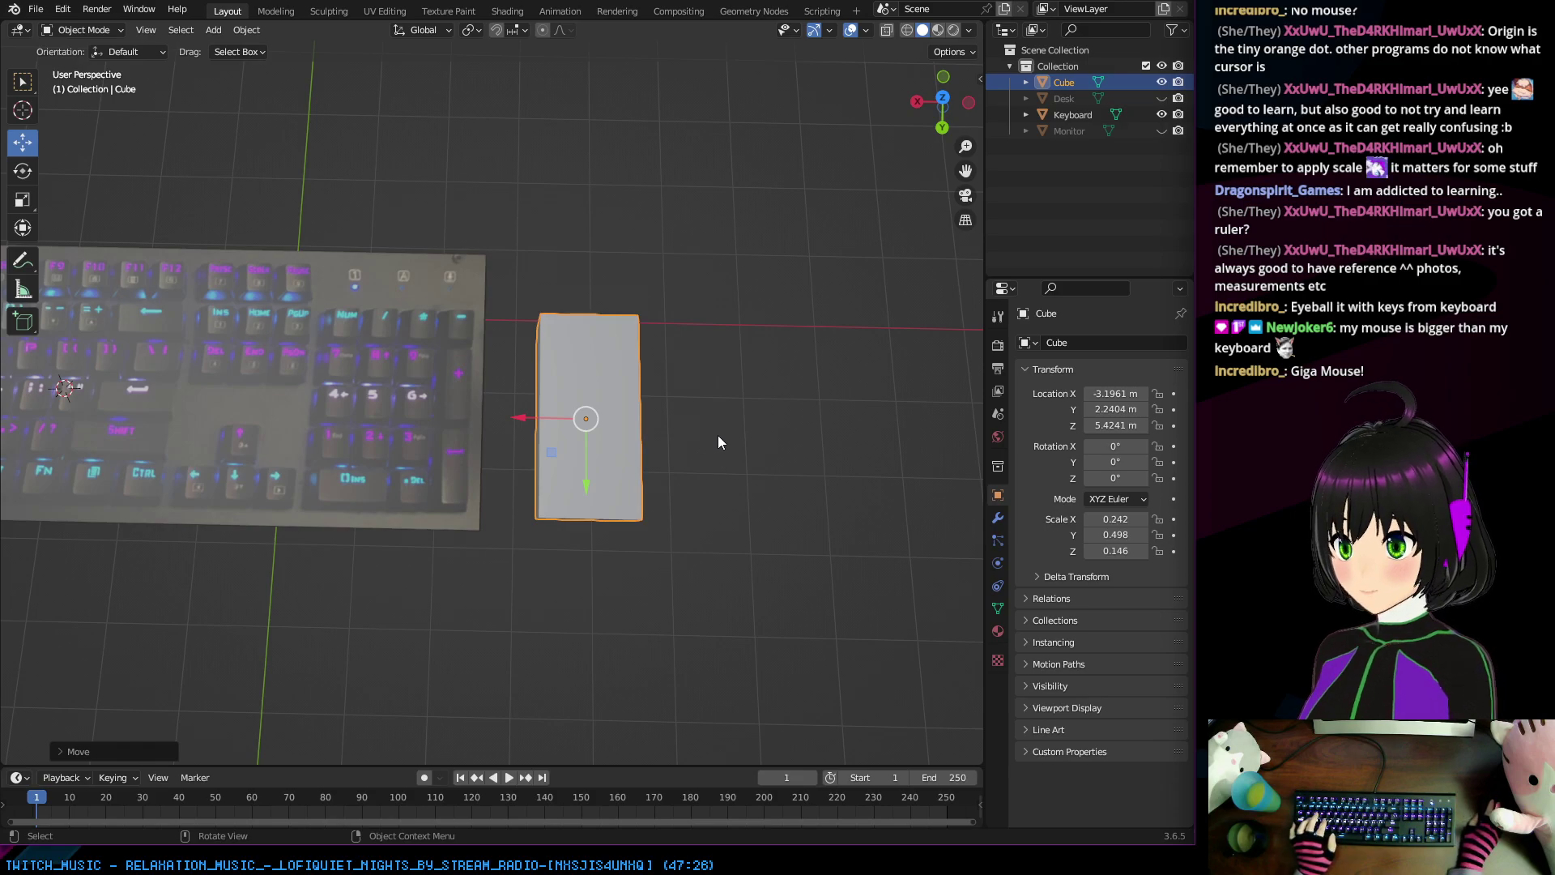
middle_click_drag(718, 438, 730, 387)
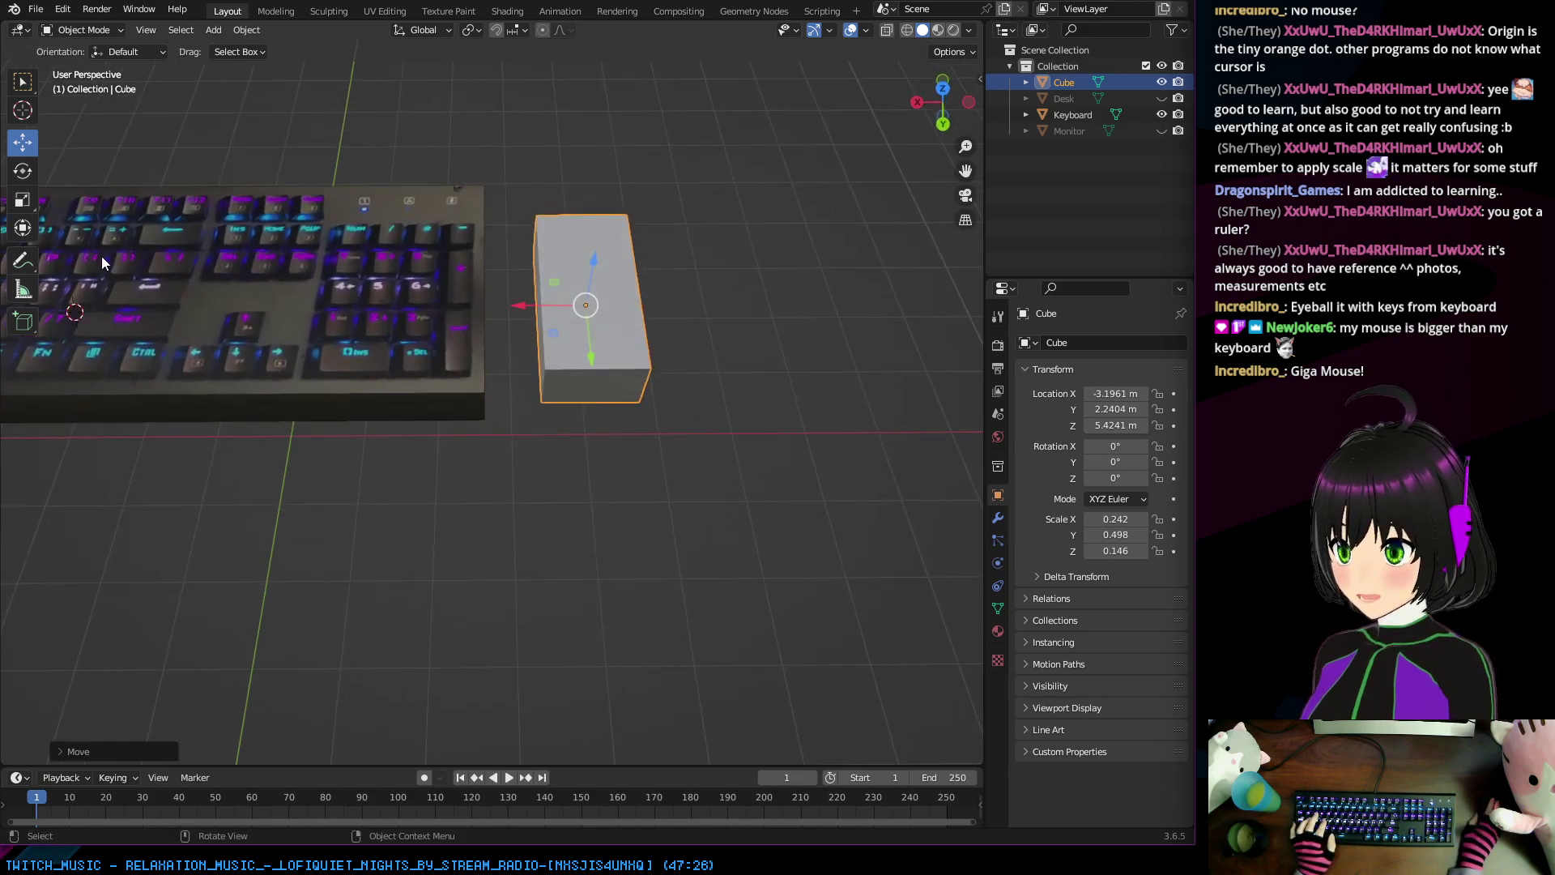
Step: Switch to the Modeling workspace and frame the slab and block from above
left_click(276, 11)
middle_click_drag(664, 340, 635, 372)
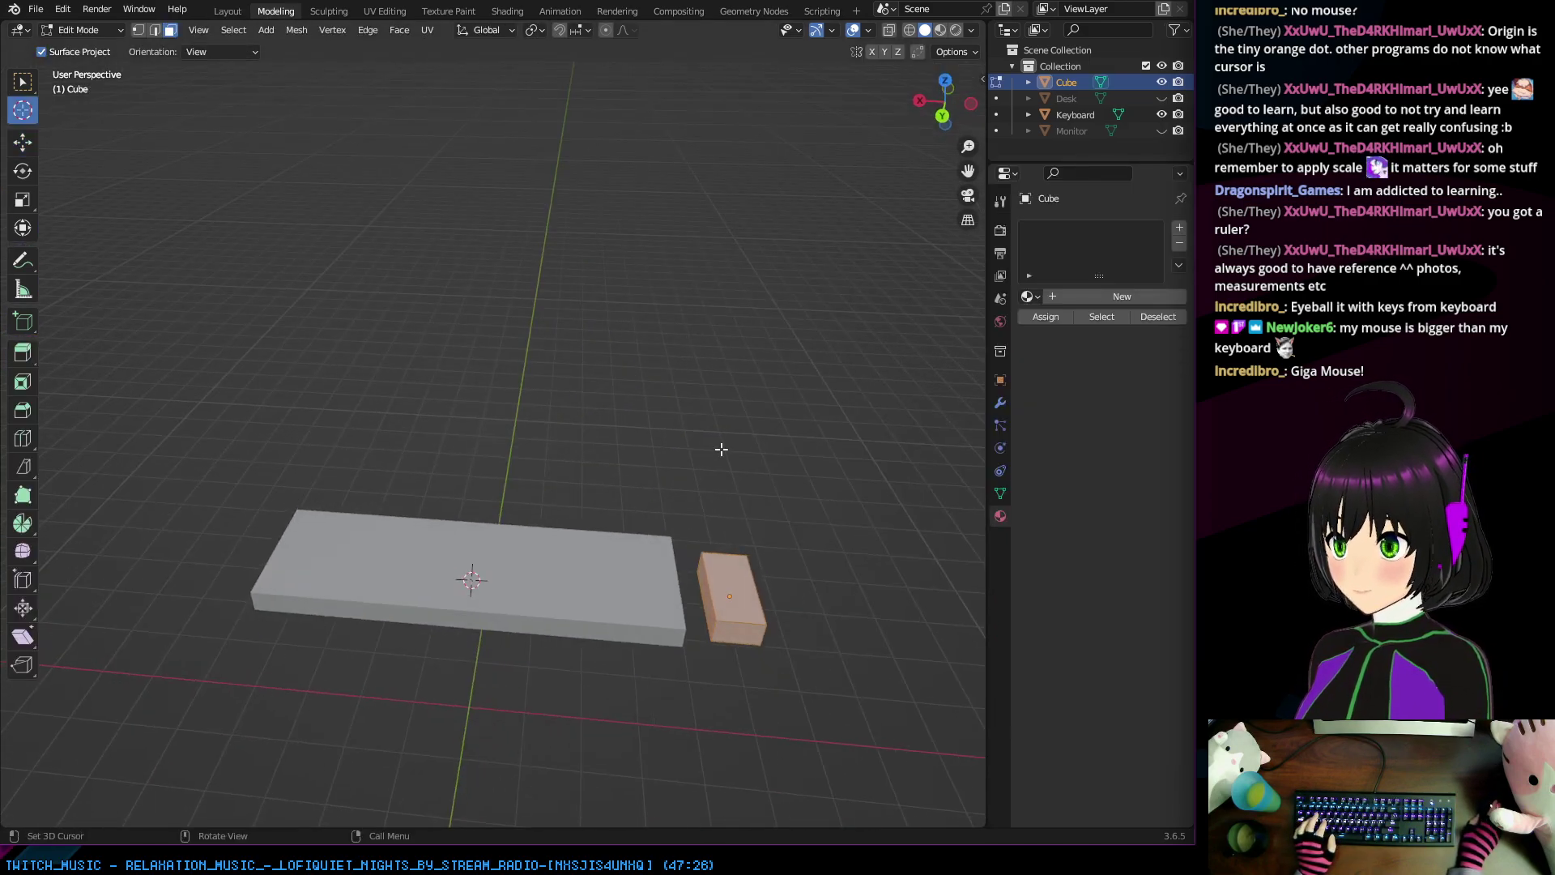
middle_click_drag(721, 448, 733, 524)
scroll(766, 521, "up", 3)
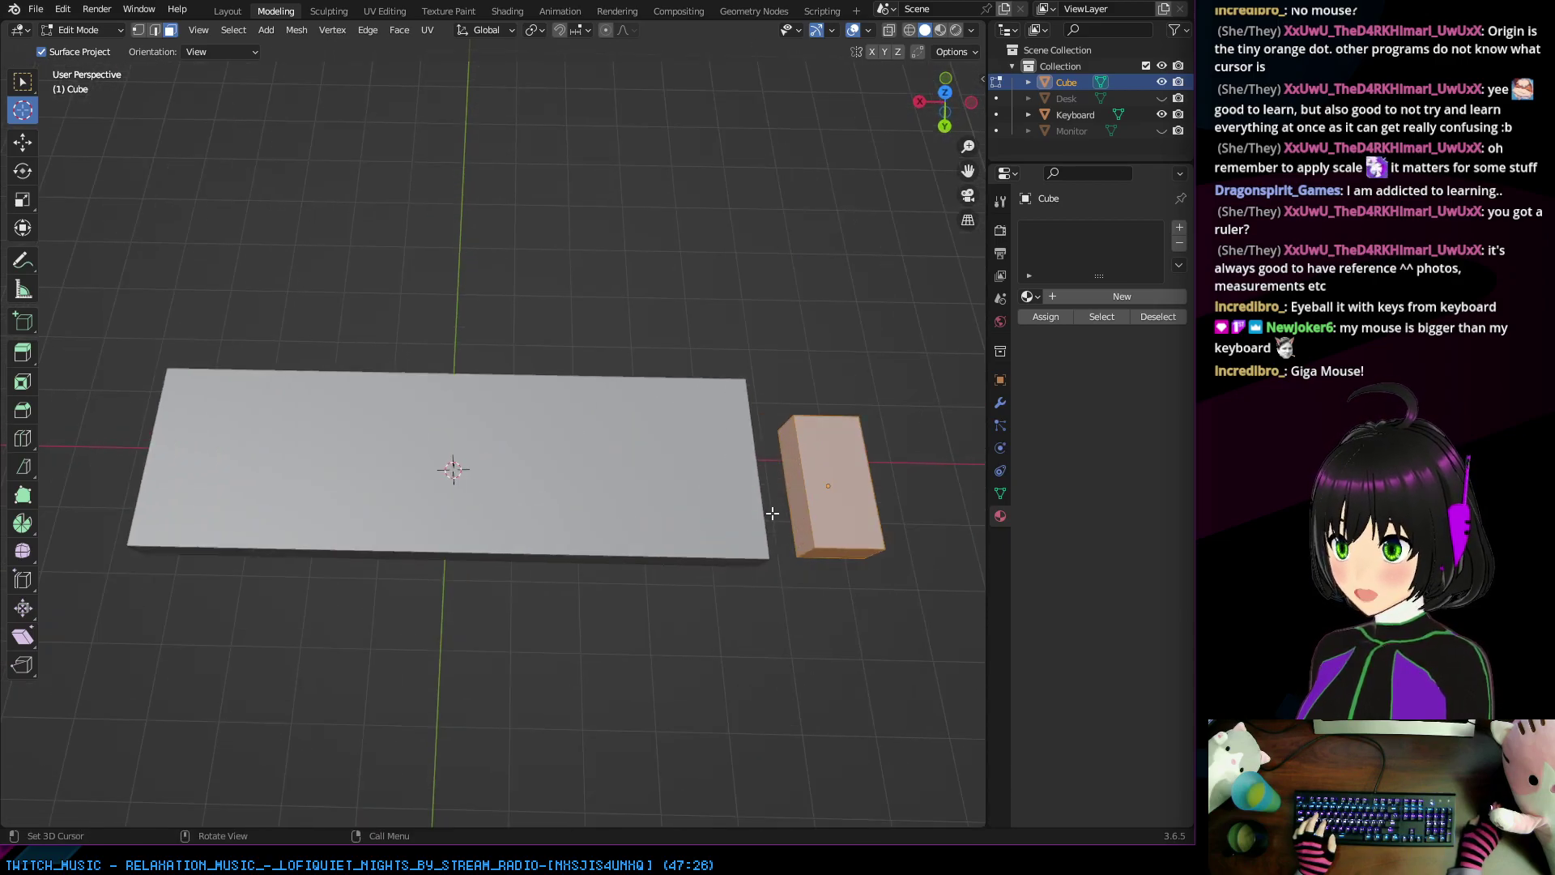
middle_click_drag(776, 492, 549, 453, "shift")
scroll(668, 472, "up", 2)
middle_click_drag(668, 471, 448, 424, "shift")
middle_click_drag(621, 455, 472, 417, "shift")
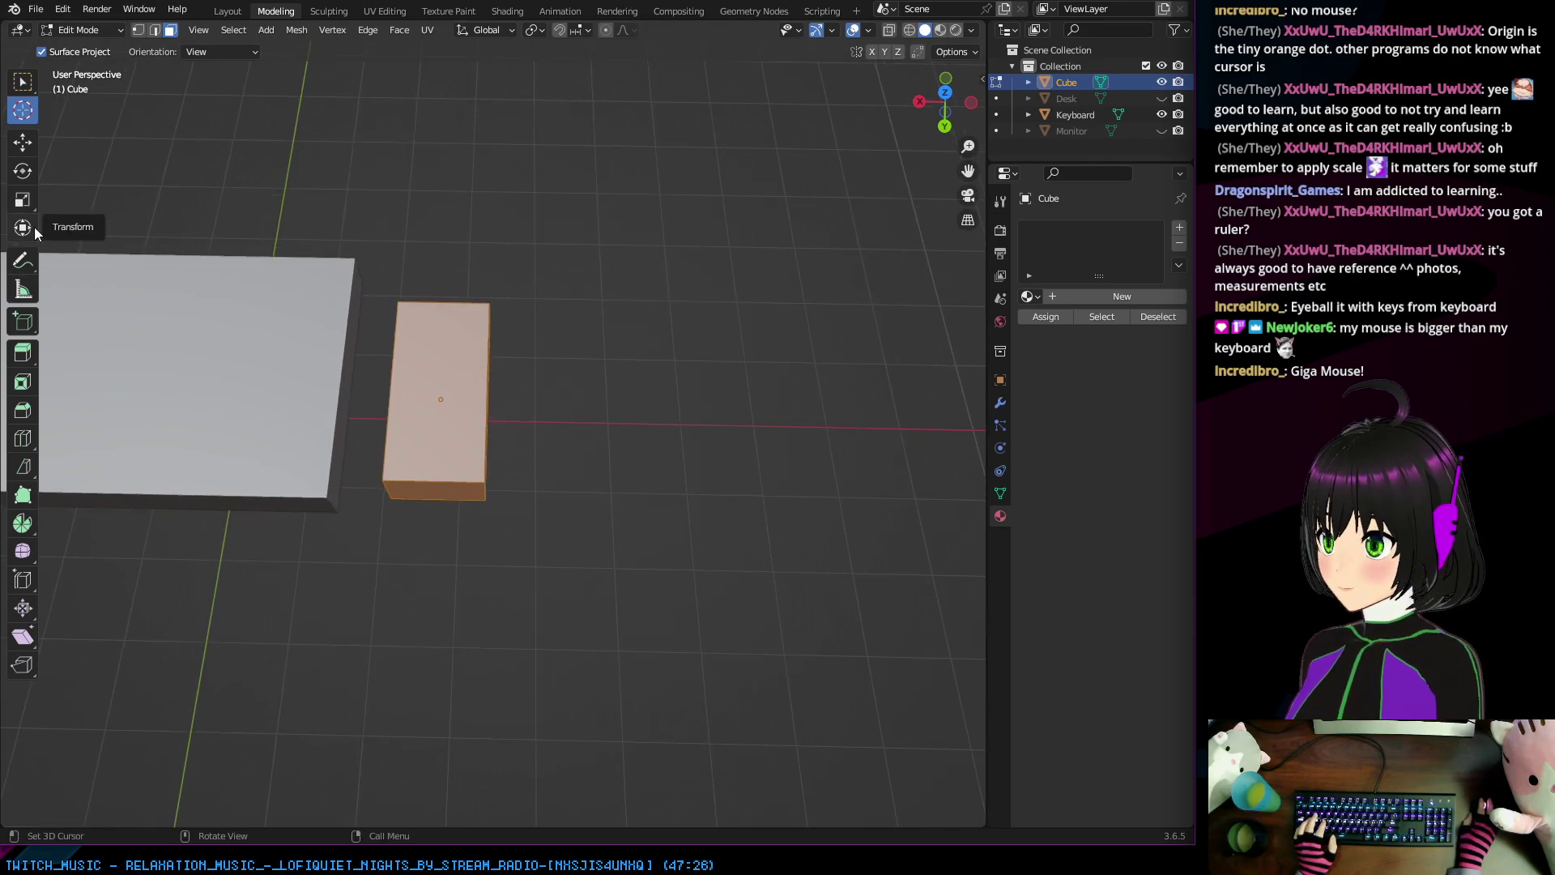
Step: With Select Box active, deselect all and pick only the block's top face
left_click(24, 81)
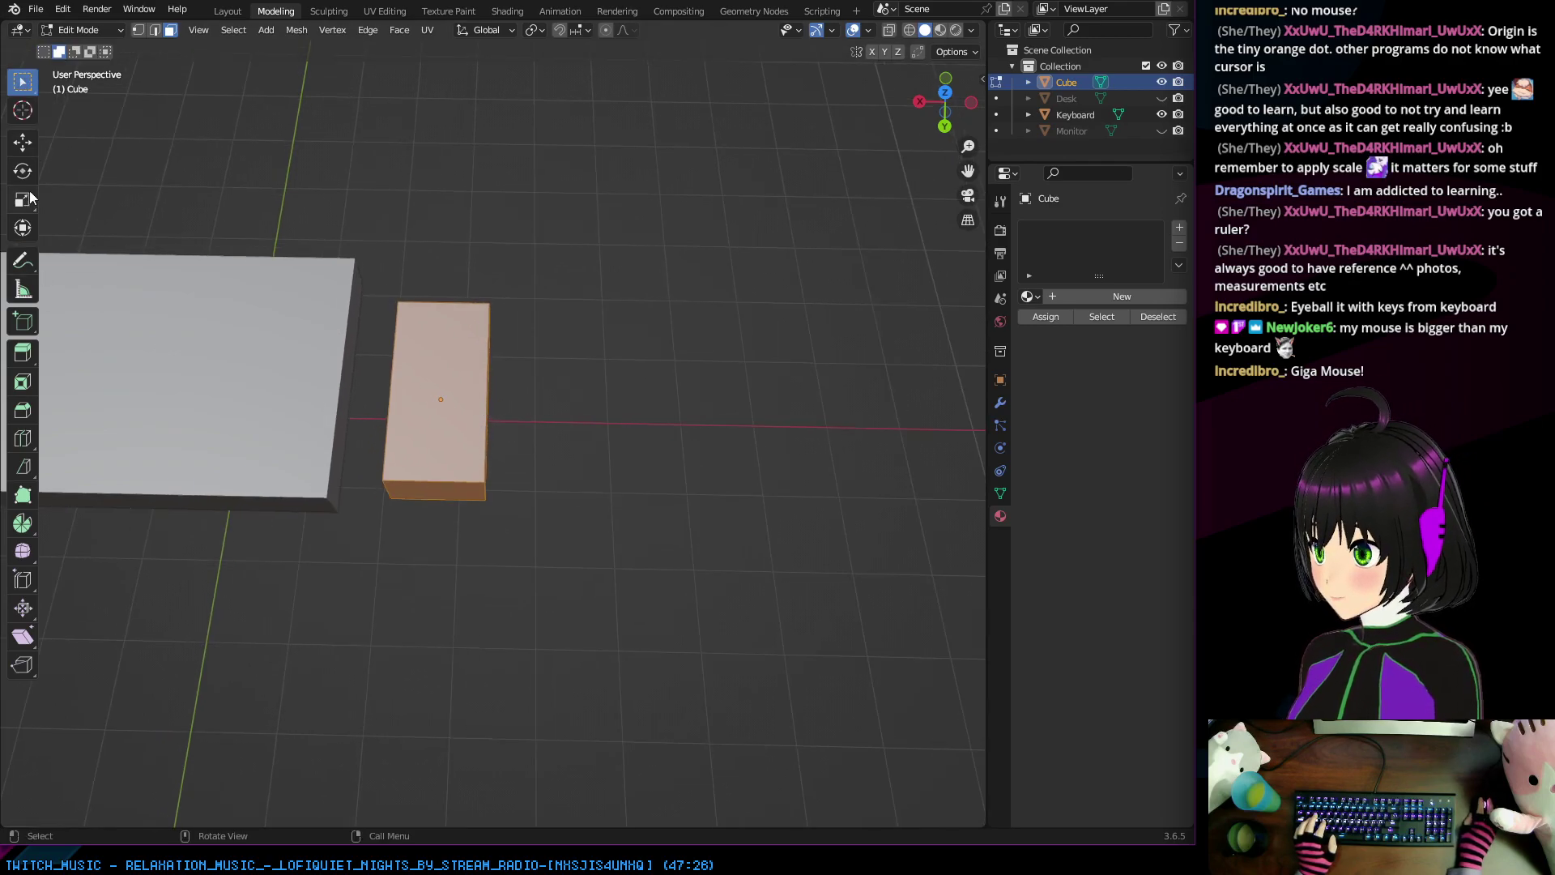
left_click(503, 363)
mouse_move(504, 364)
middle_mouse_down()
mouse_move(510, 478)
mouse_move(500, 368)
mouse_move(510, 399)
mouse_move(493, 375)
middle_mouse_up()
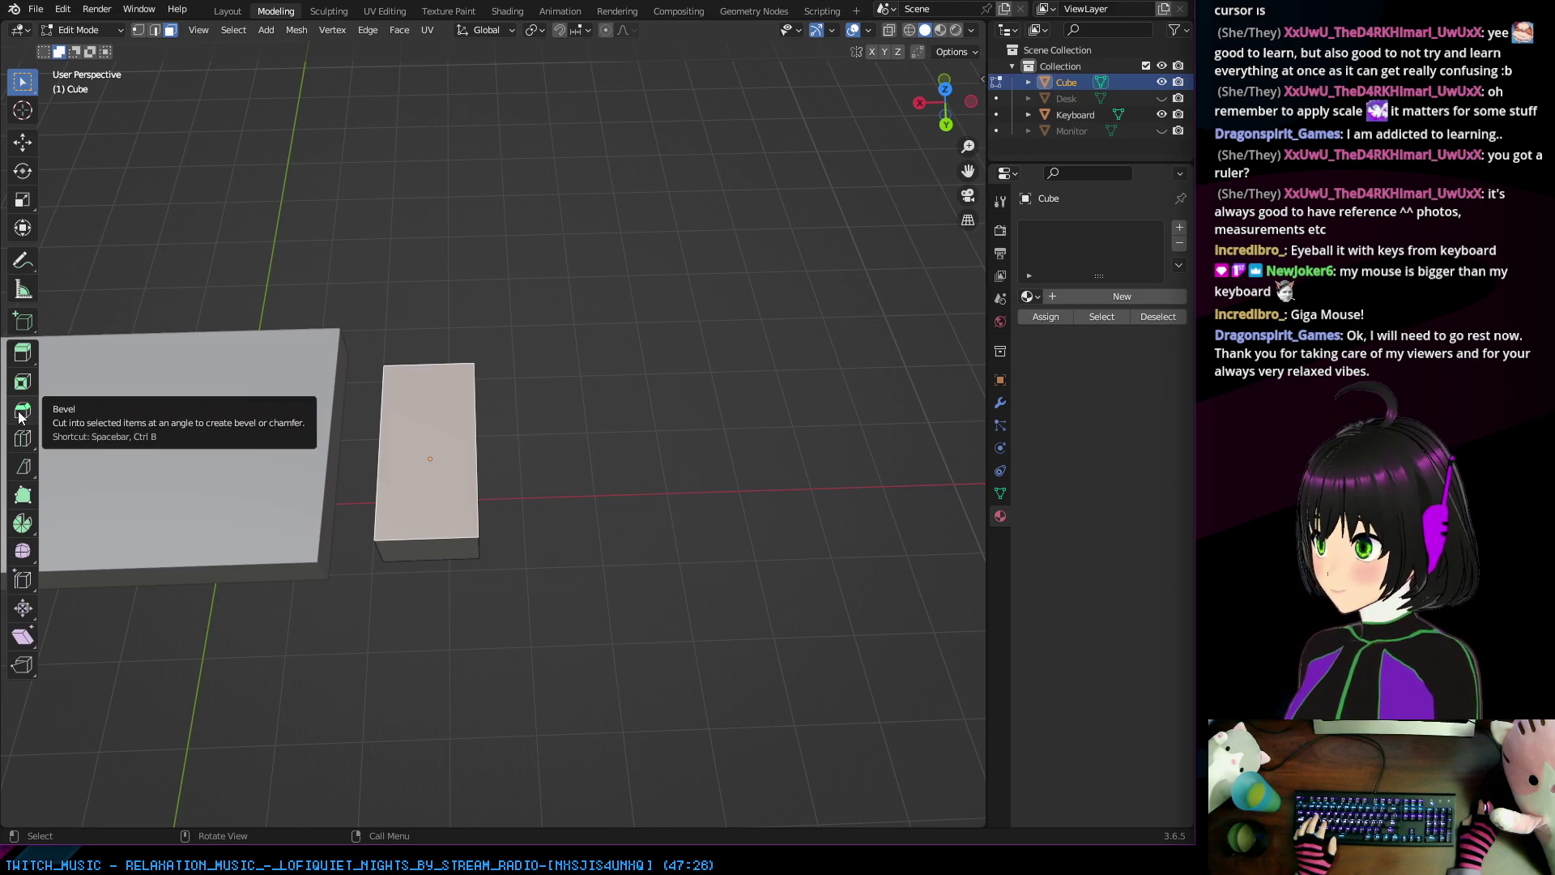
middle_click_drag(513, 507, 543, 456)
scroll(464, 429, "down", 2)
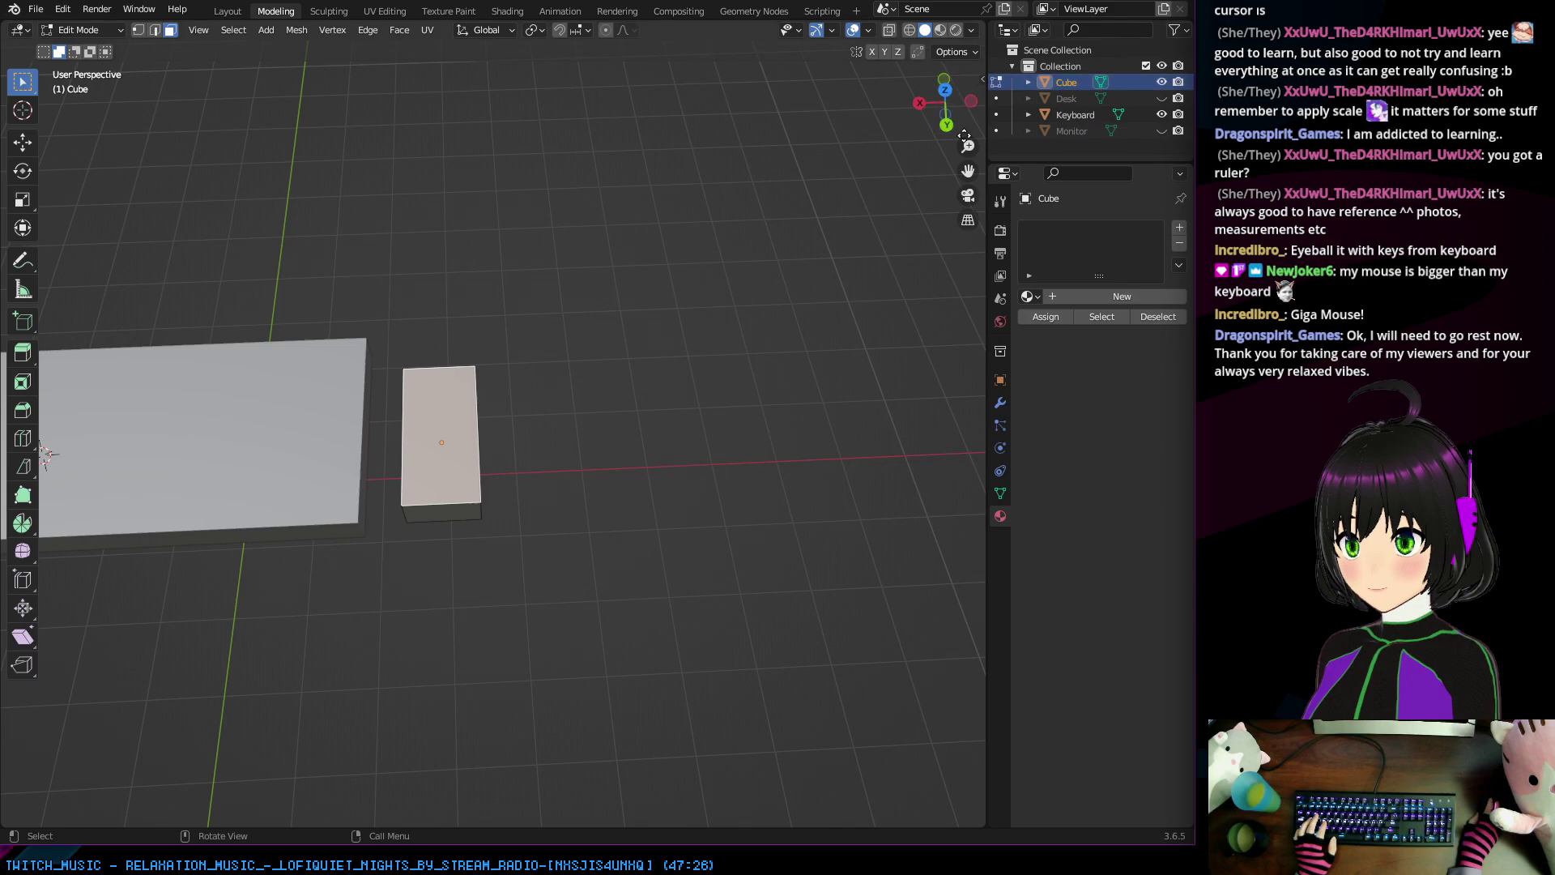
middle_click_drag(574, 327, 796, 334)
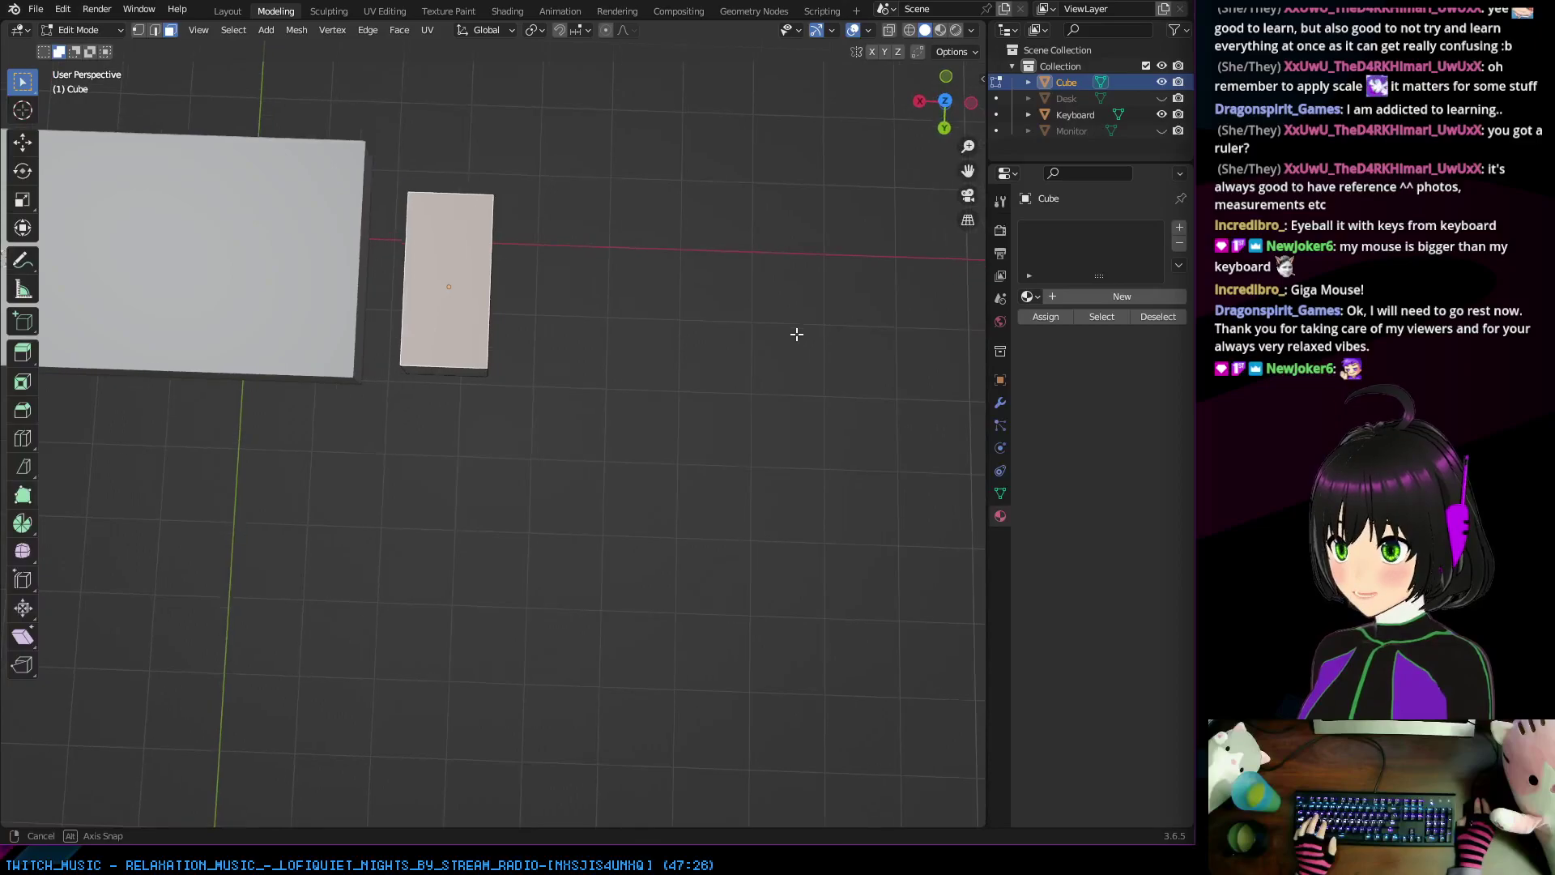
right_click(968, 199)
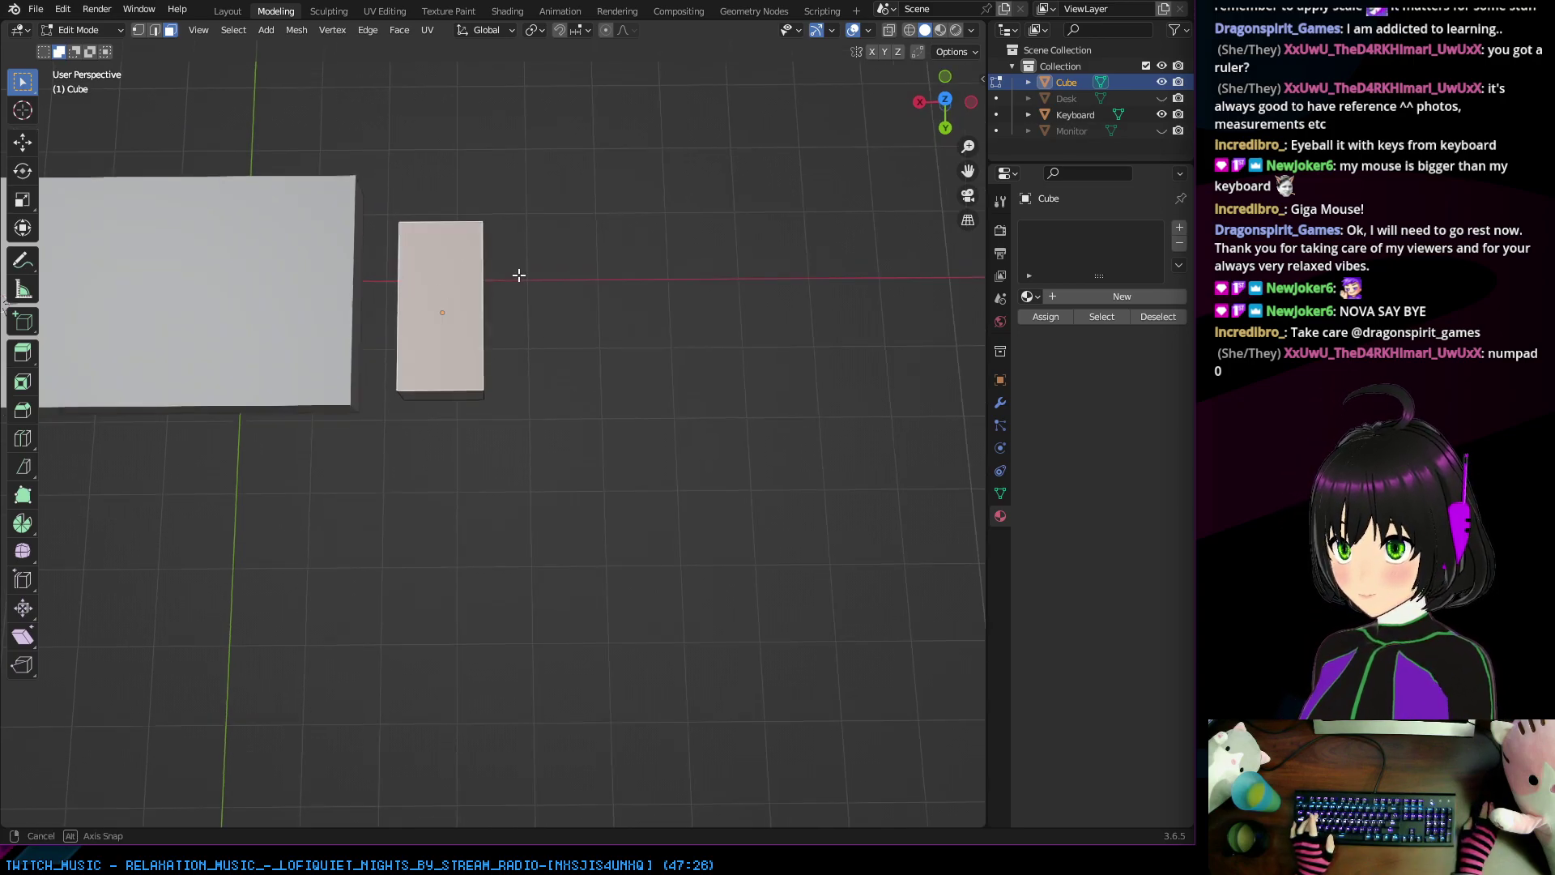
middle_click_drag(517, 270, 479, 227)
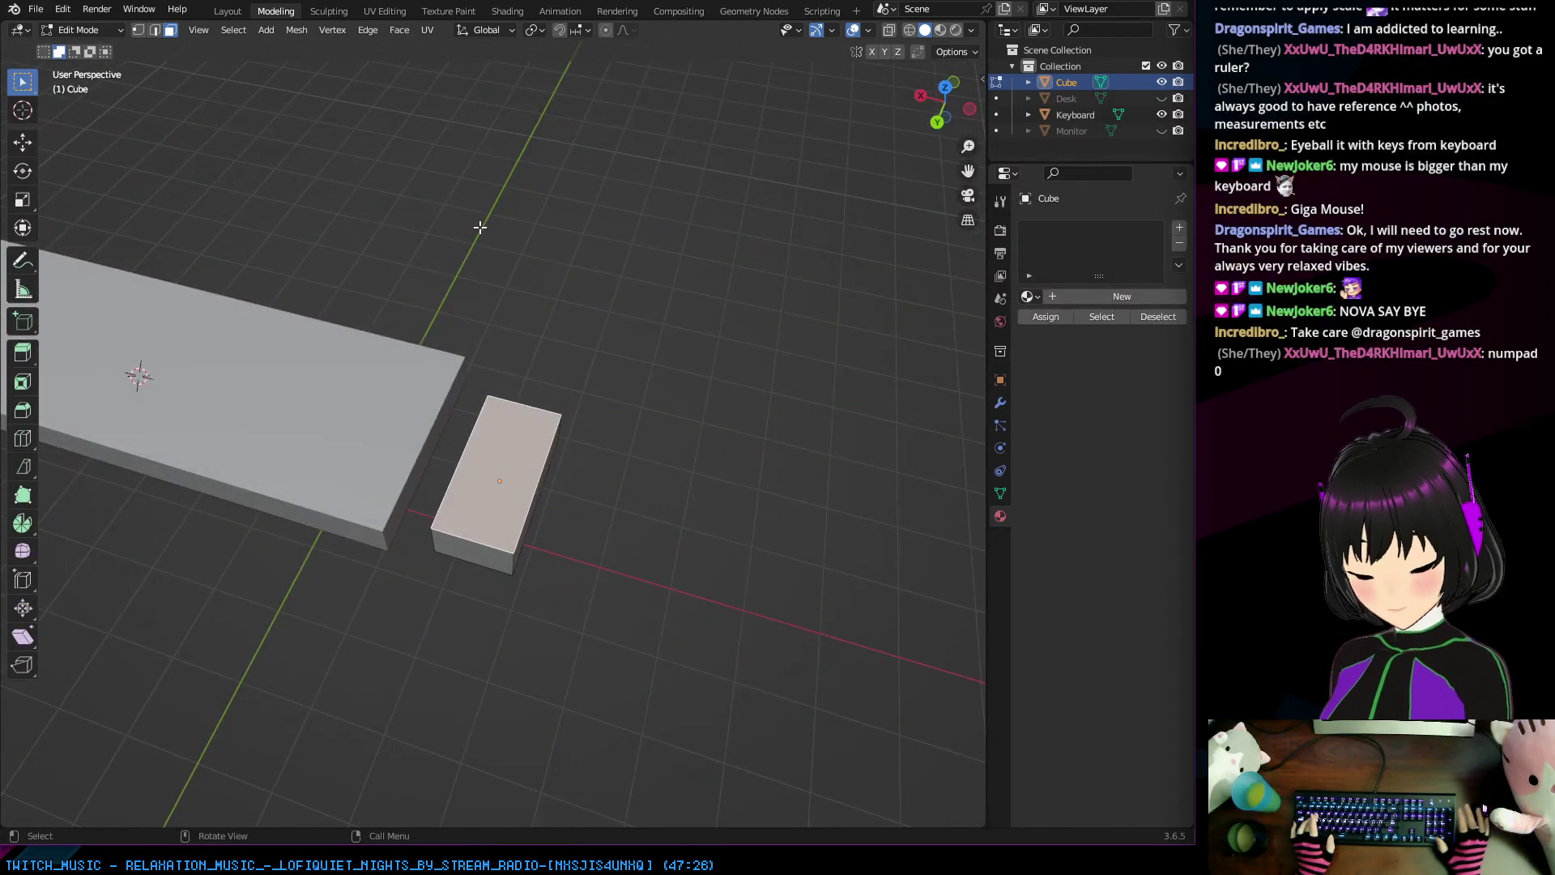
left_click(485, 559)
left_click(494, 504)
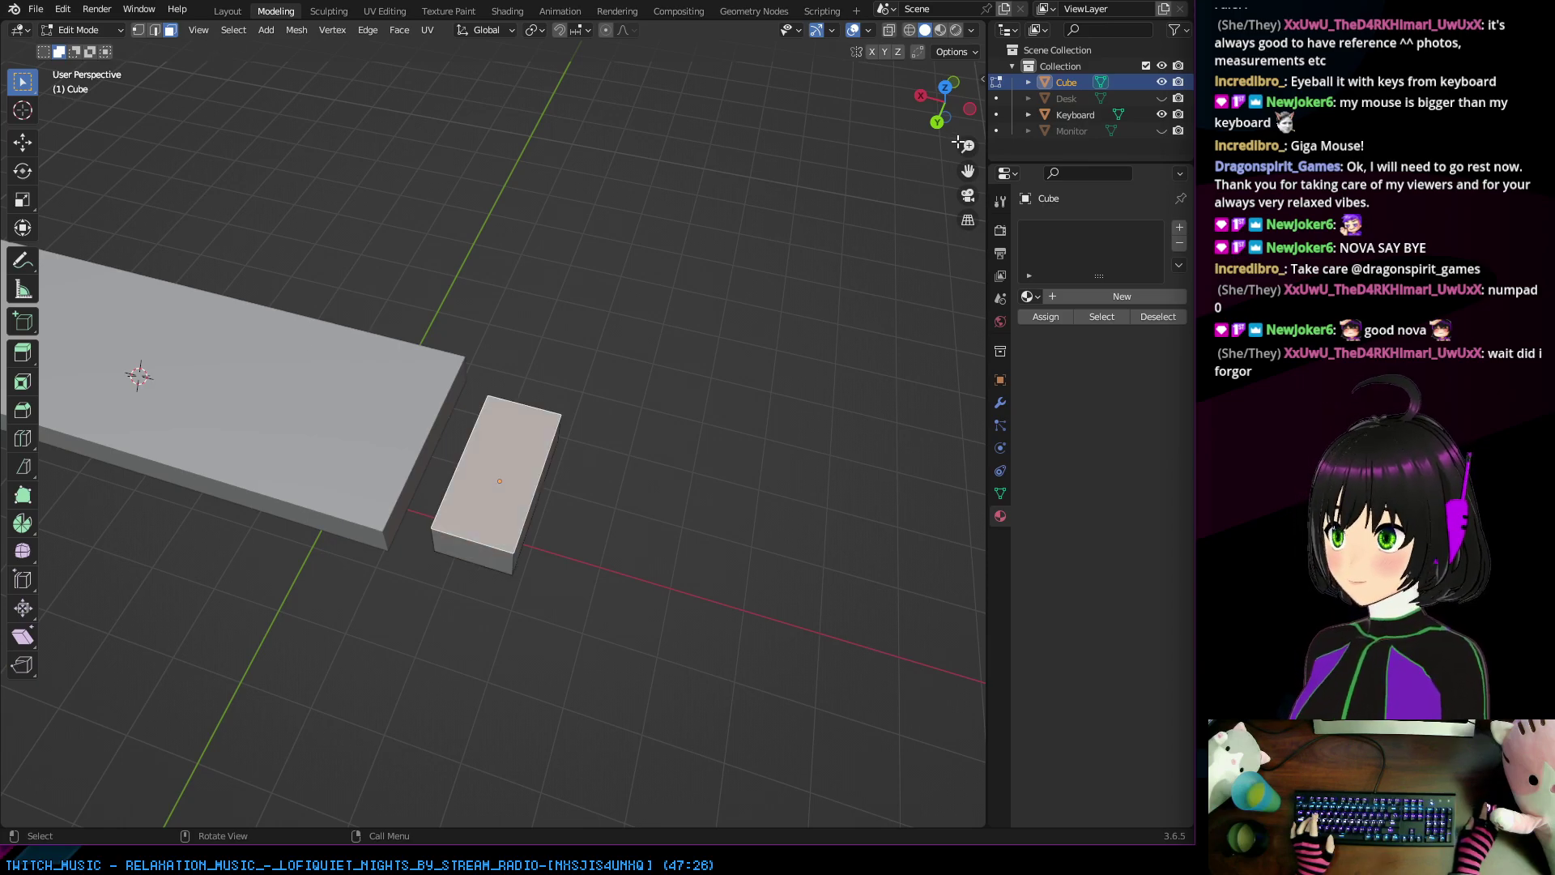
right_click(1058, 85)
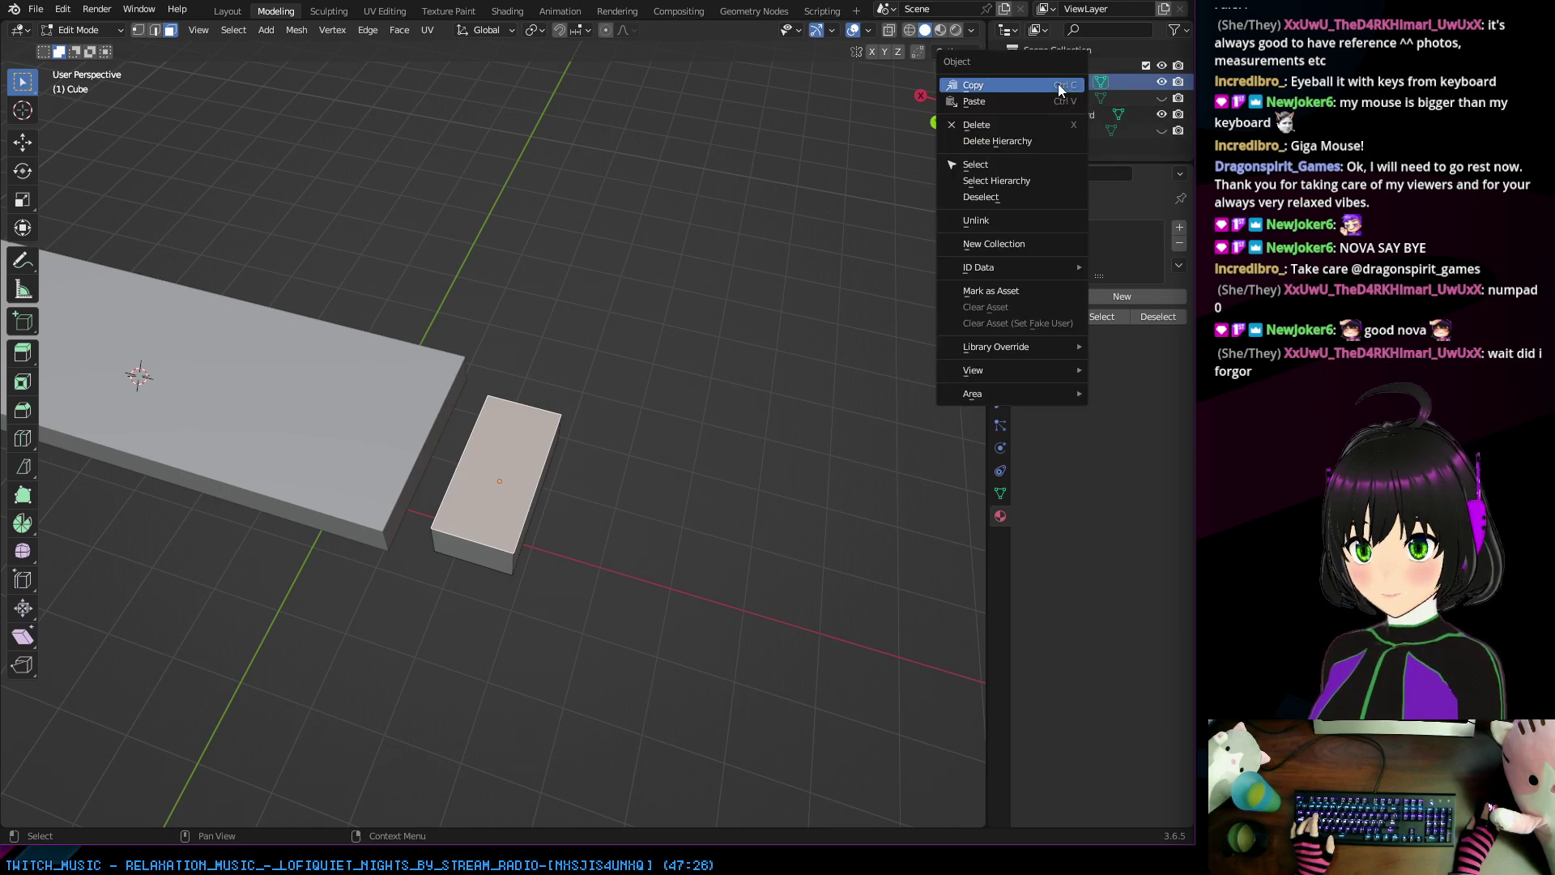
middle_click_drag(540, 449, 504, 372)
scroll(431, 443, "up", 3)
scroll(432, 444, "up", 3)
scroll(545, 451, "down", 5)
scroll(503, 372, "up", 3)
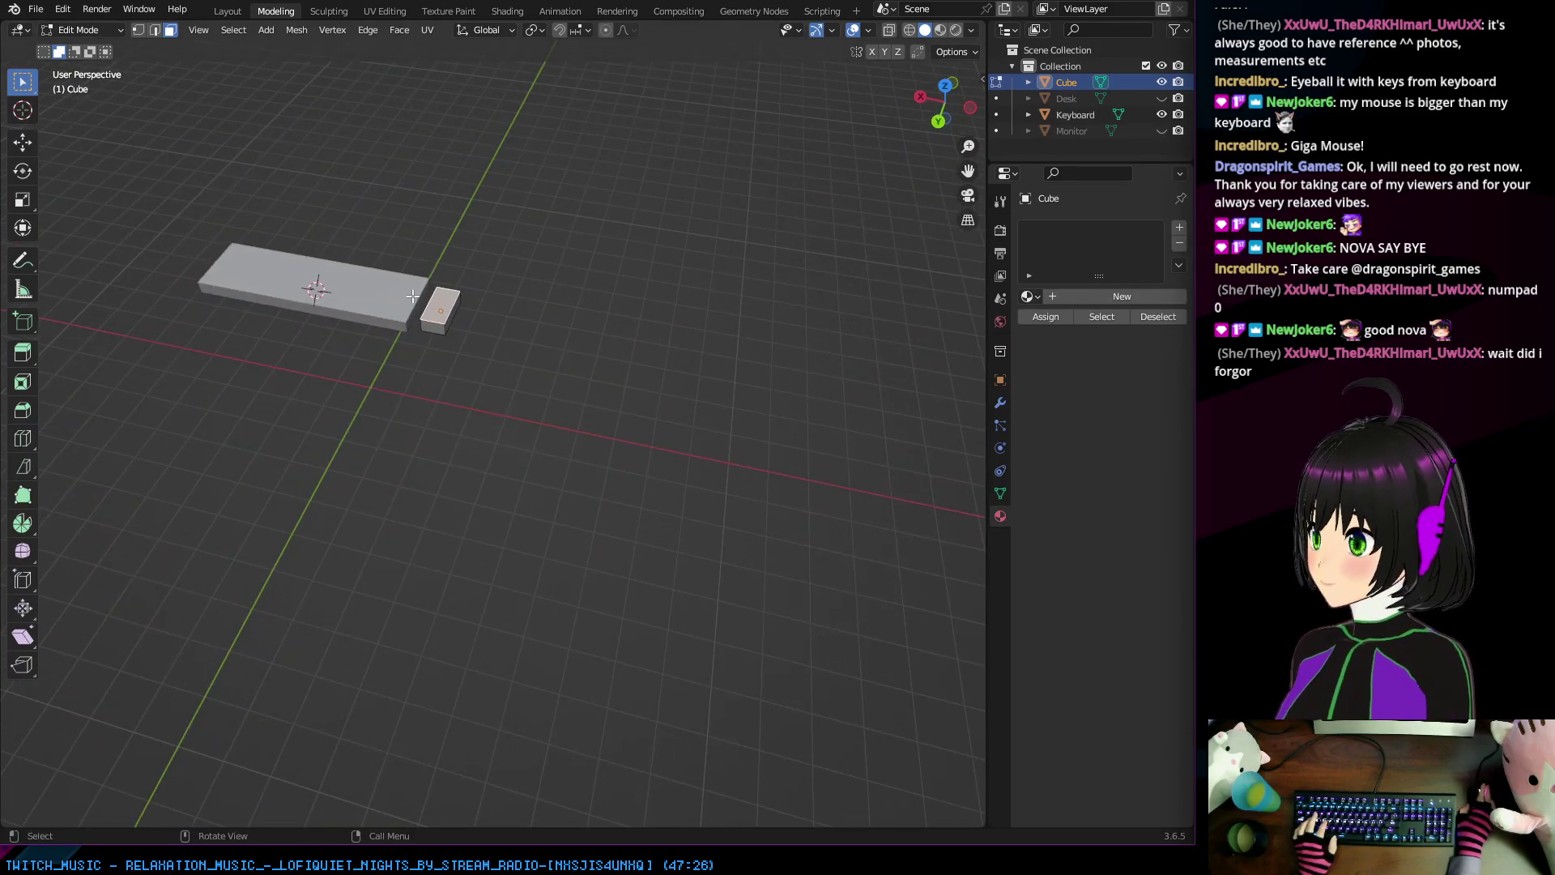
scroll(413, 296, "up", 4)
middle_click_drag(361, 268, 545, 437, "shift")
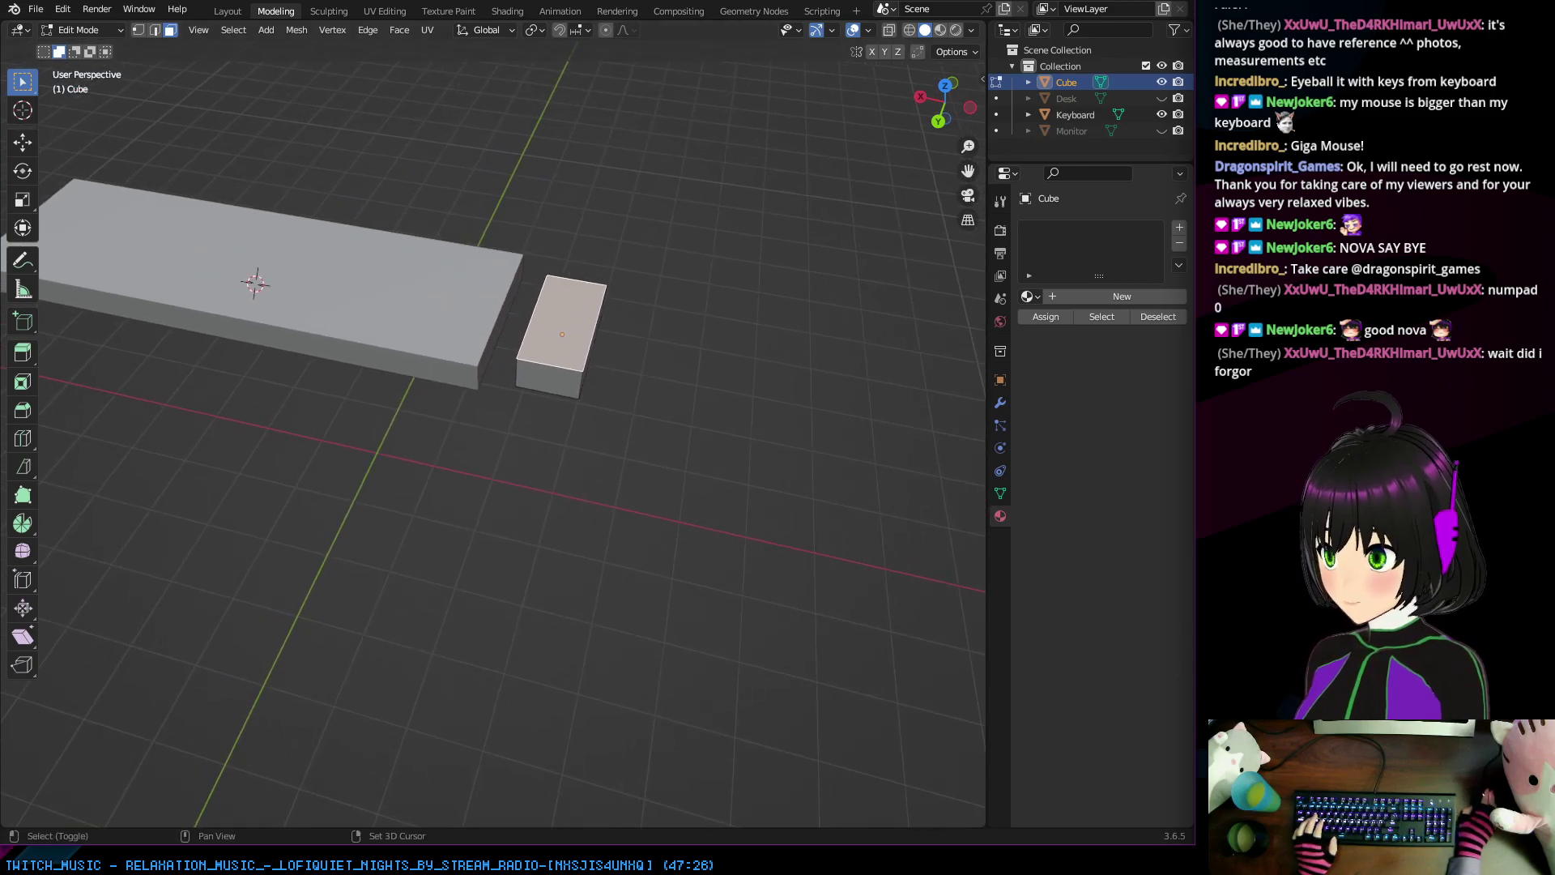
middle_click_drag(688, 243, 685, 214)
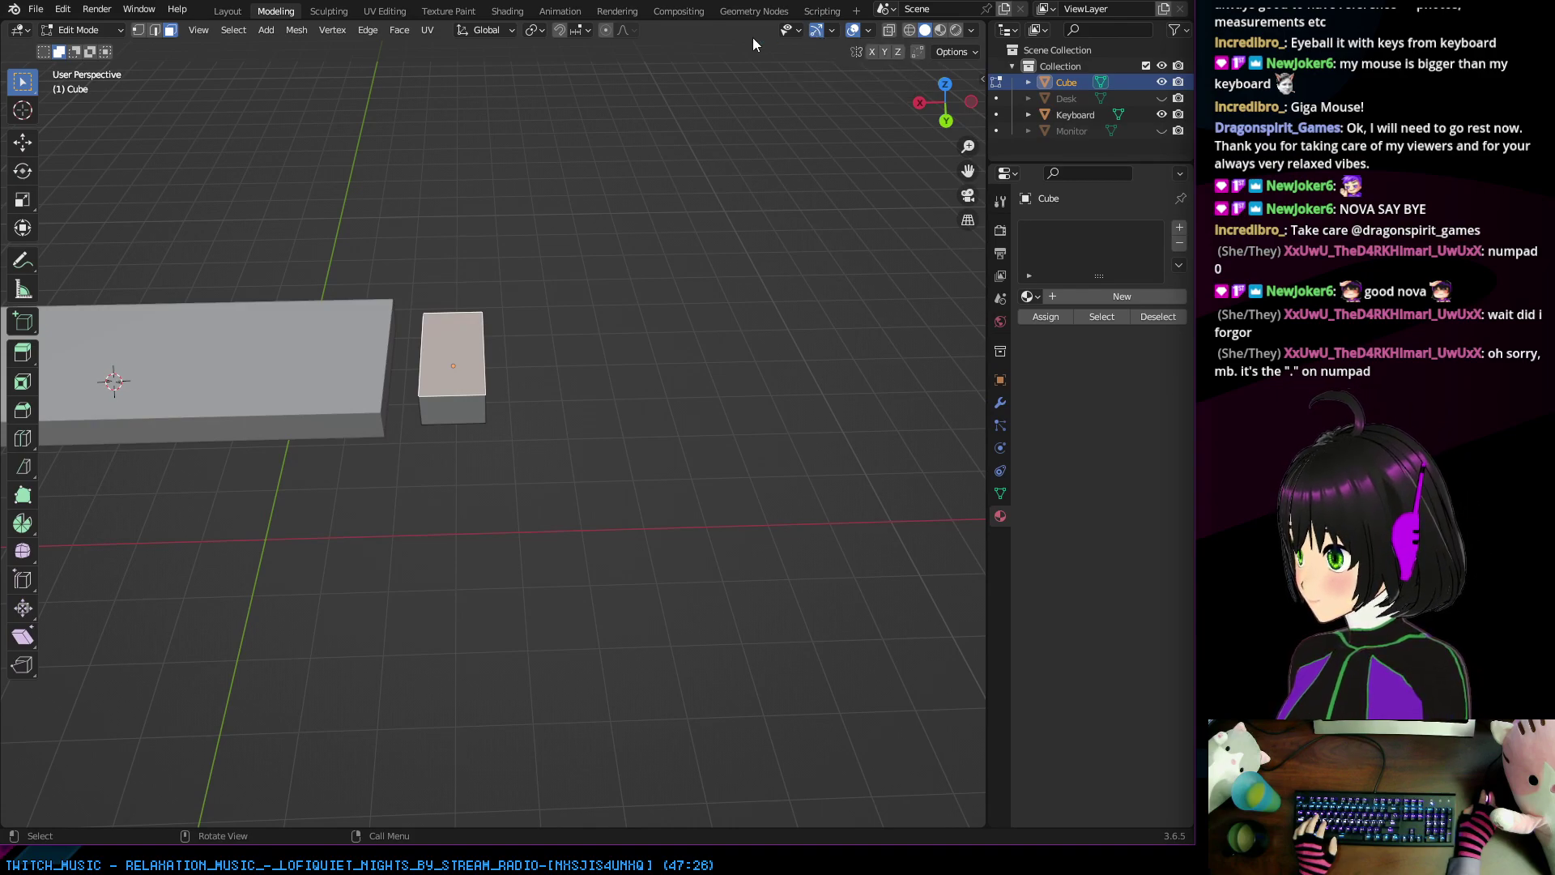
middle_click_drag(565, 185, 607, 576)
key("KP_Decimal")
scroll(579, 553, "up", 4)
scroll(571, 601, "down", 3)
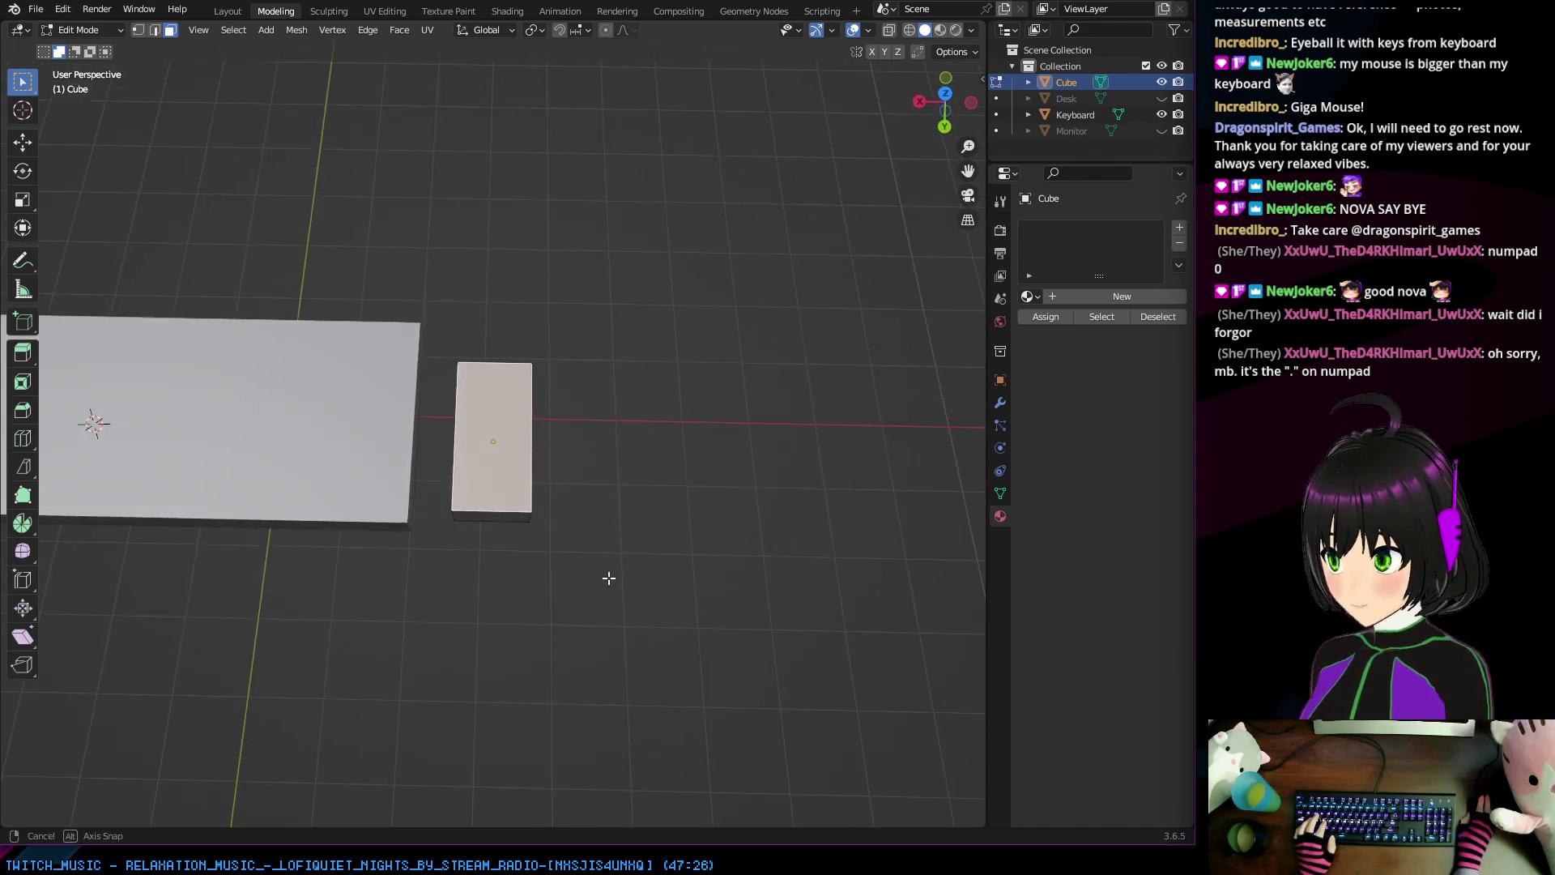
scroll(601, 575, "up", 1)
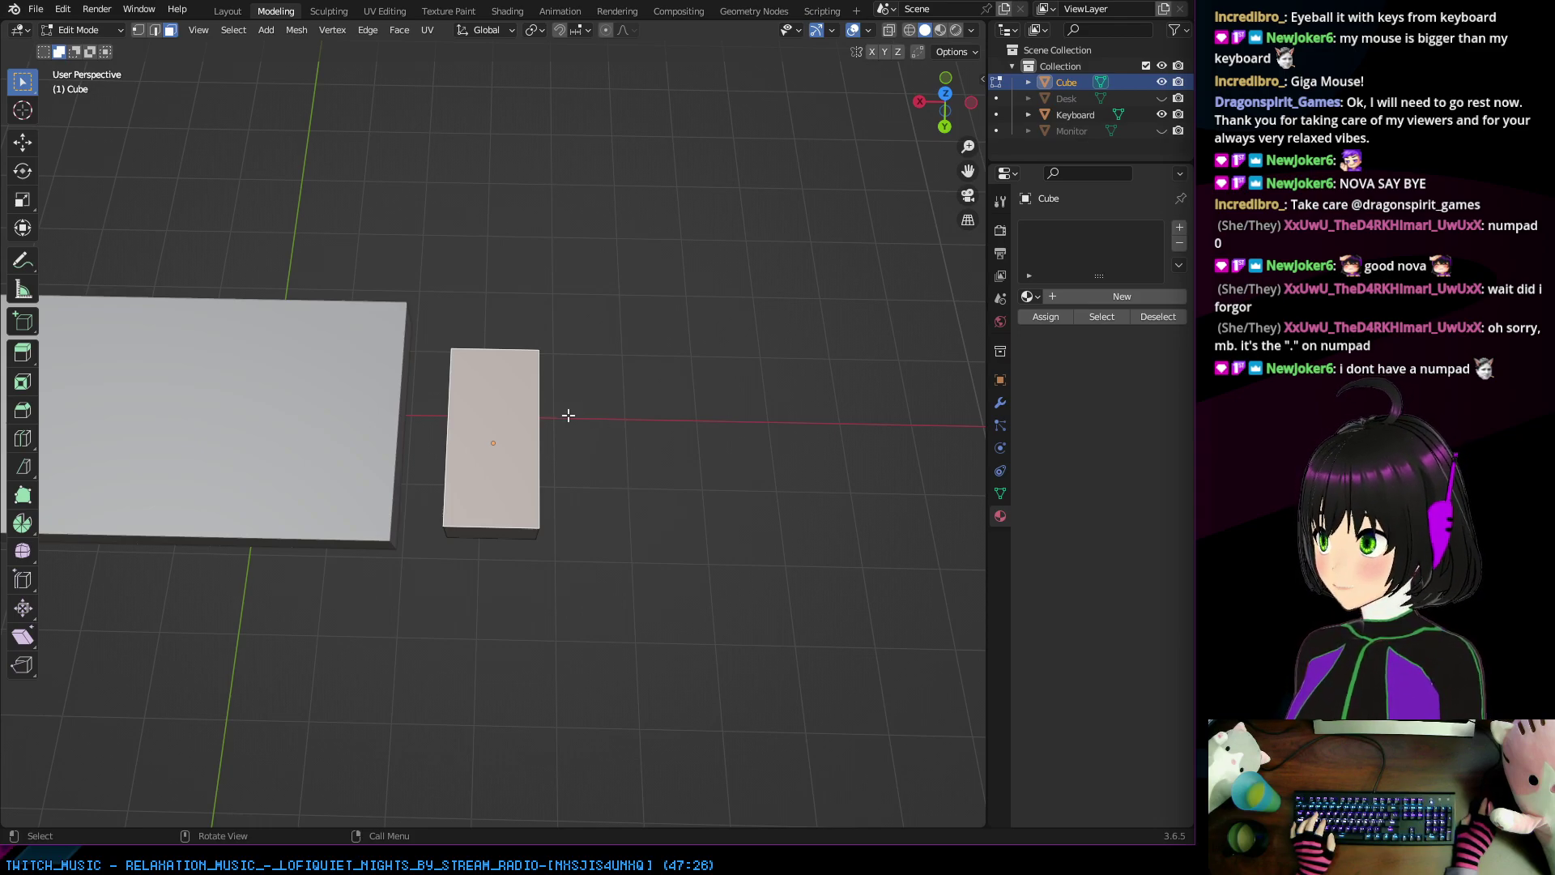
left_click(23, 410)
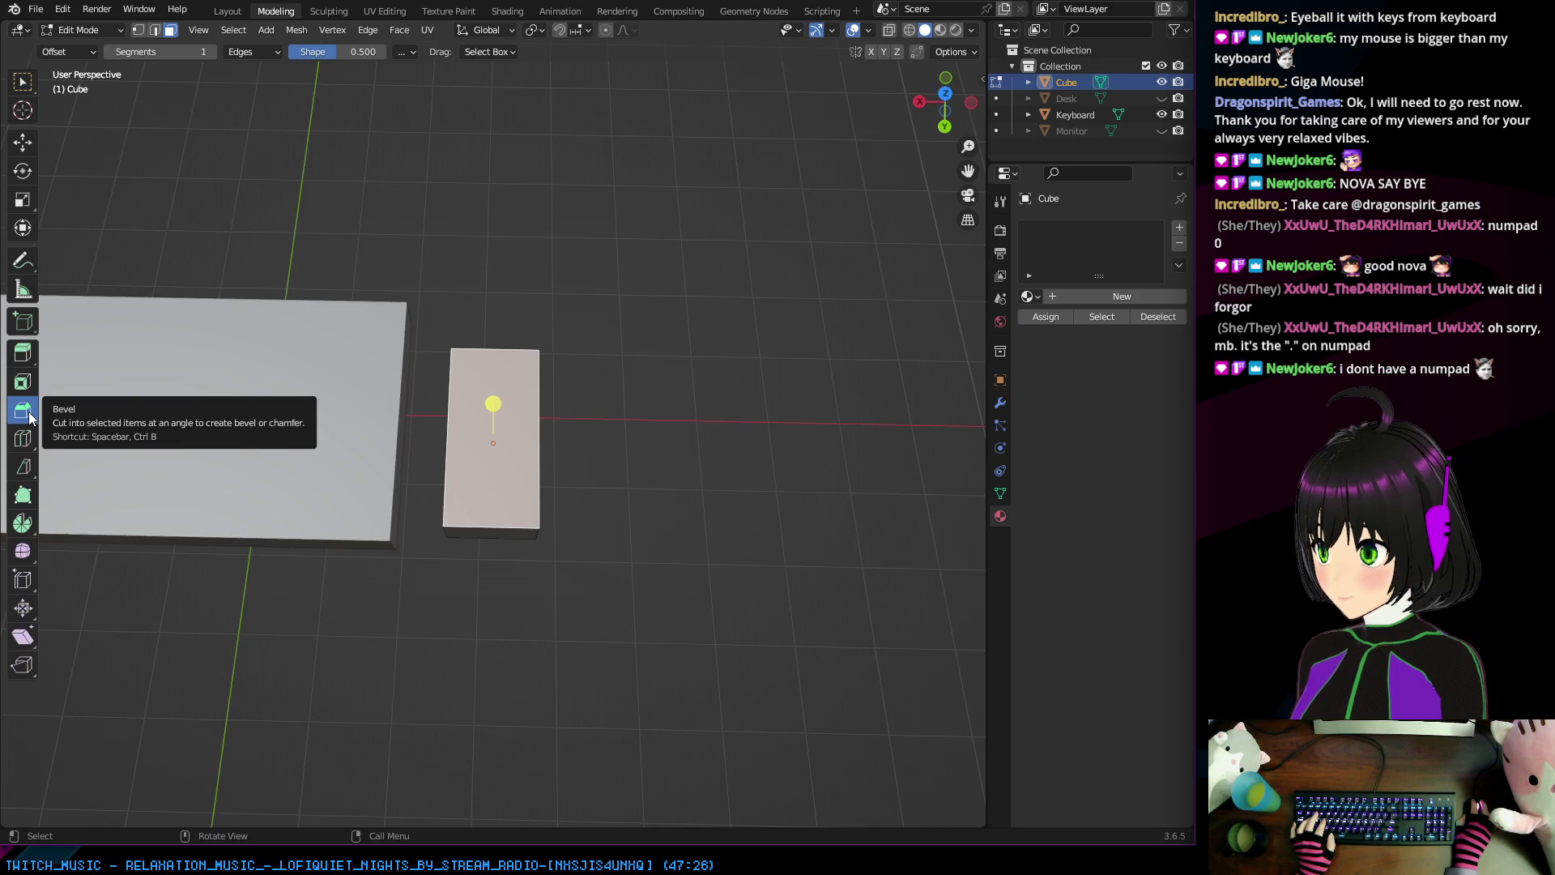
middle_click_drag(554, 463, 513, 238)
middle_click_drag(460, 372, 588, 652)
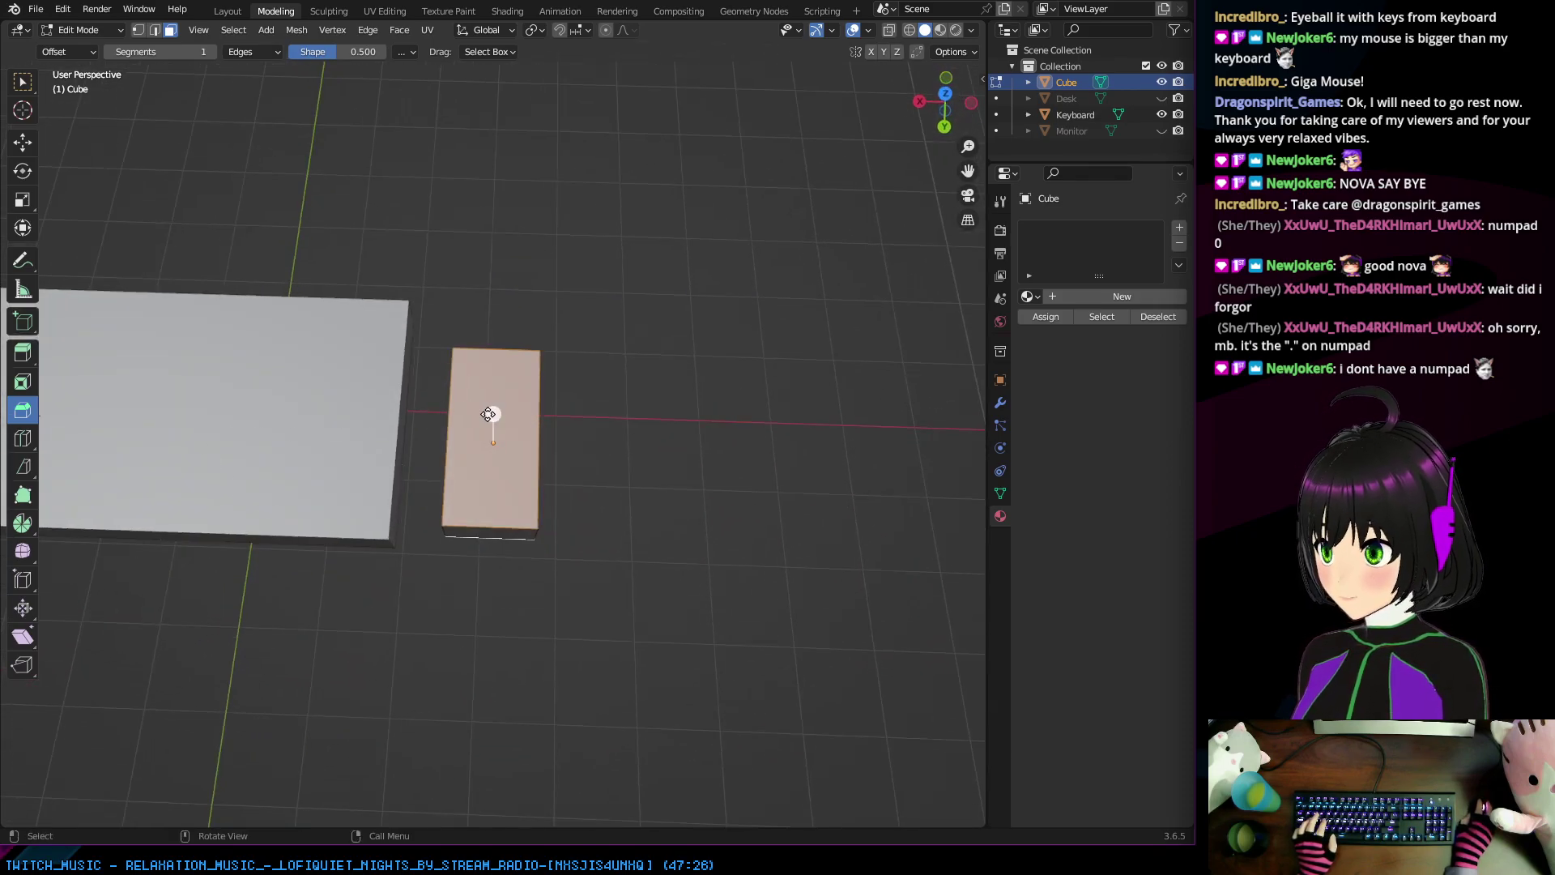
mouse_move(488, 414)
left_mouse_down()
mouse_move(462, 413)
mouse_move(486, 417)
left_mouse_up()
middle_click_drag(486, 417, 625, 371)
key("ctrl+z")
middle_click_drag(517, 451, 459, 380)
key("ctrl+b")
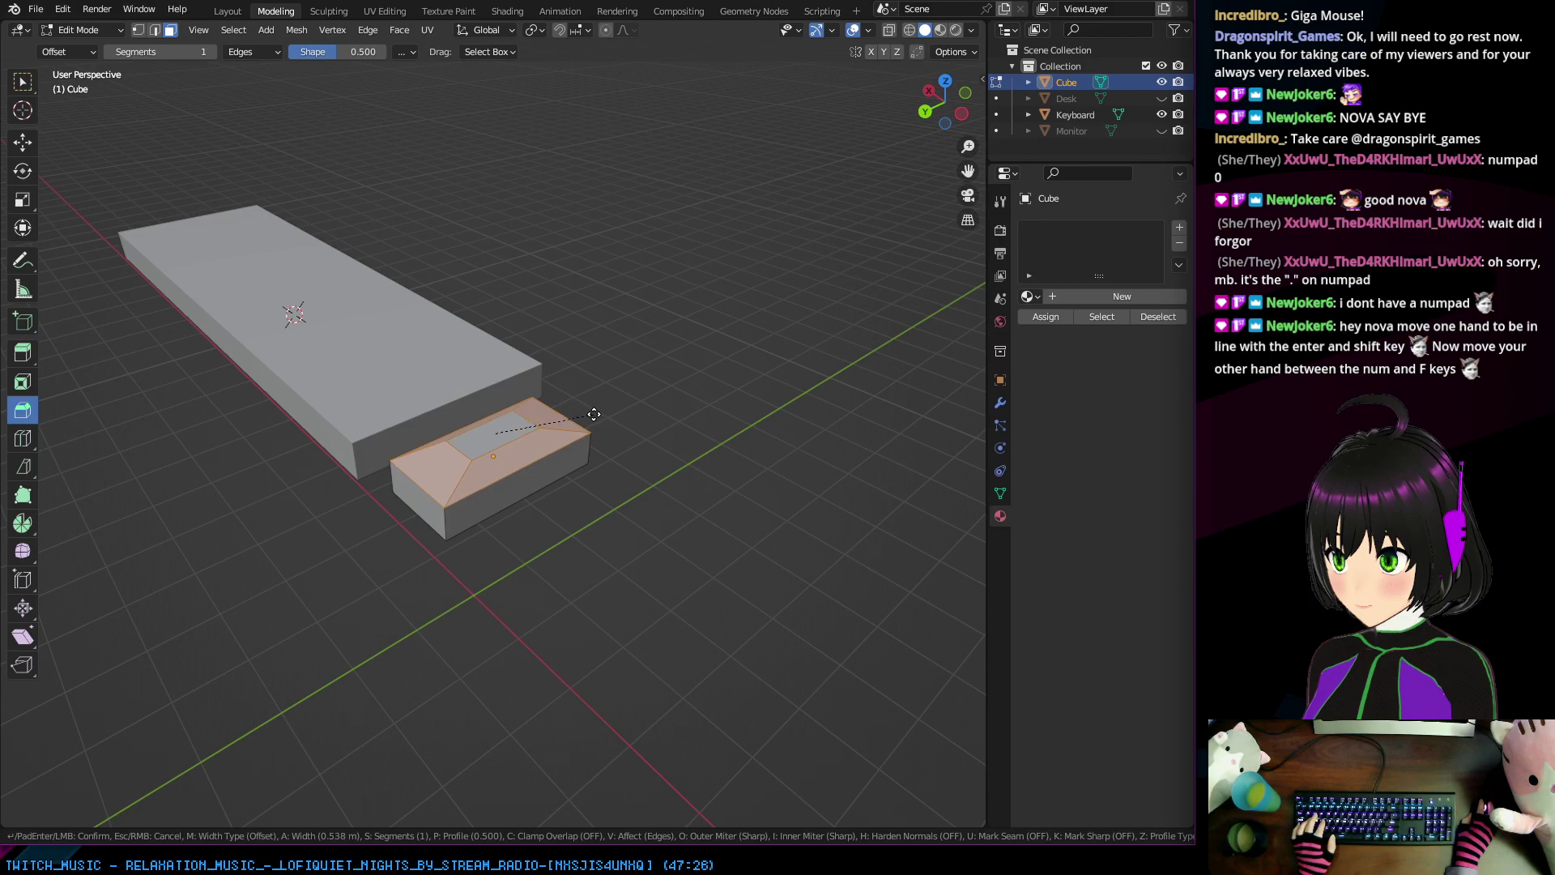
left_click(591, 416)
left_click(68, 814)
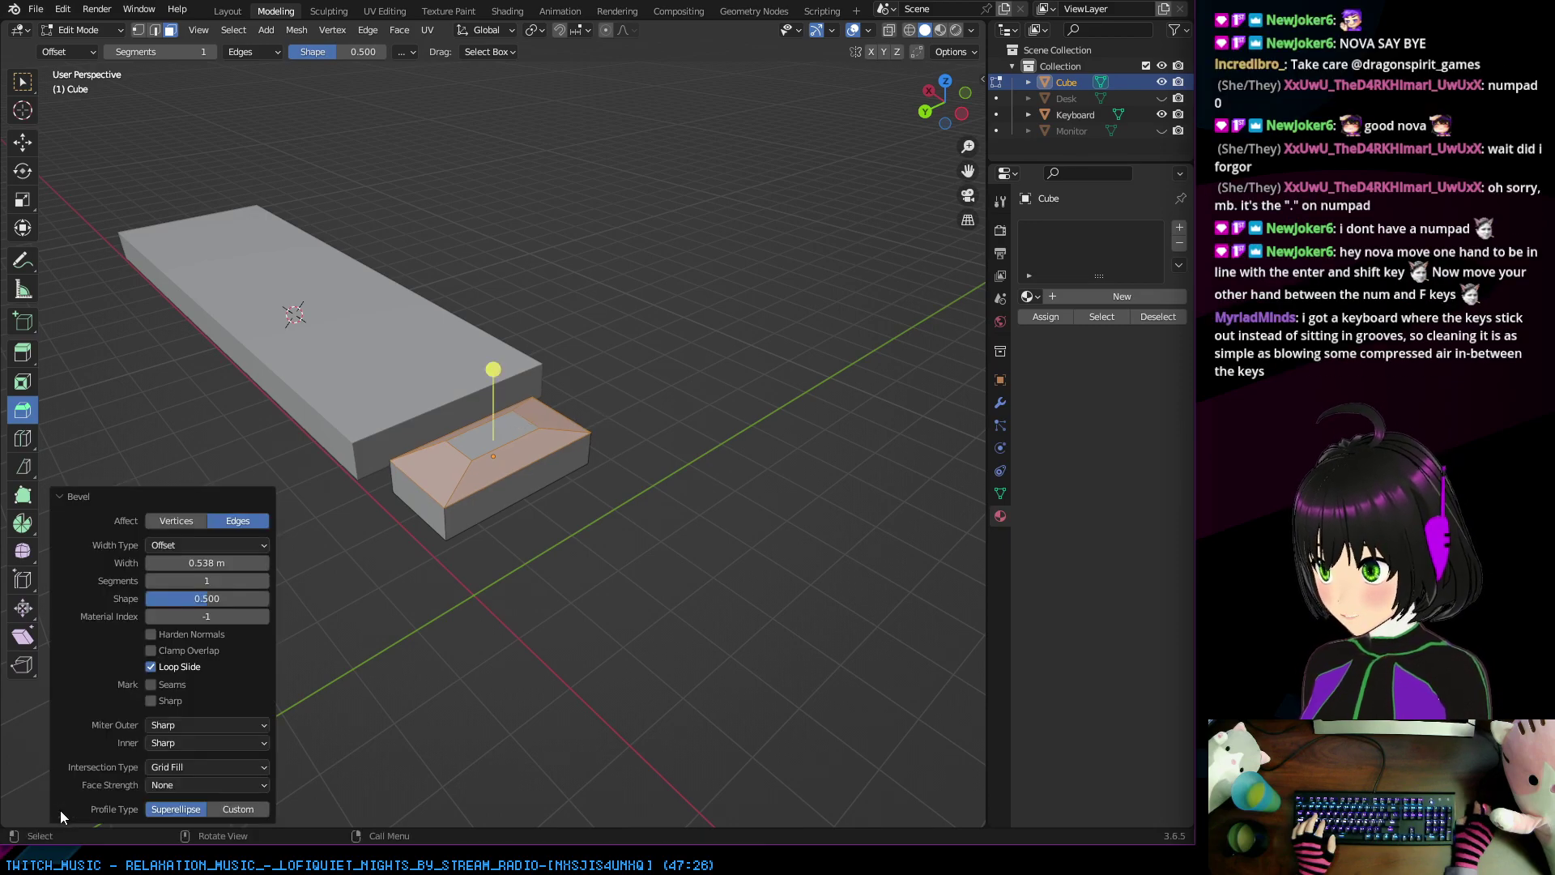
left_click(263, 580)
left_click(263, 581)
left_click(263, 580)
left_click(264, 581)
middle_click_drag(566, 559, 325, 397)
key("ctrl+z")
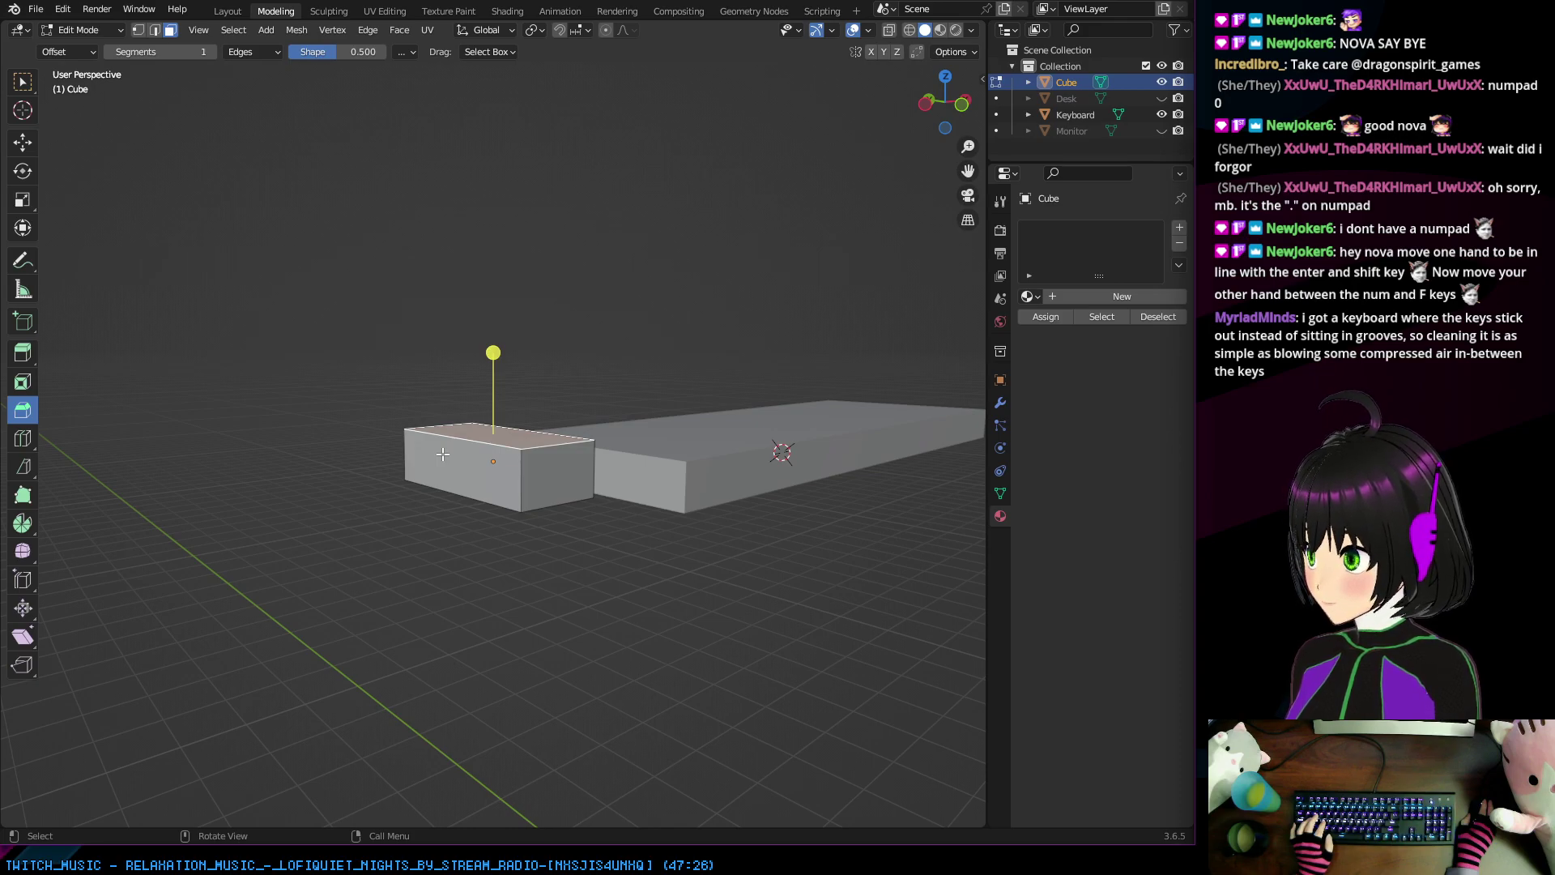
Step: Select the box face and bevel its edges about 0.445 m wide
middle_click_drag(513, 477, 368, 477)
left_click(458, 471)
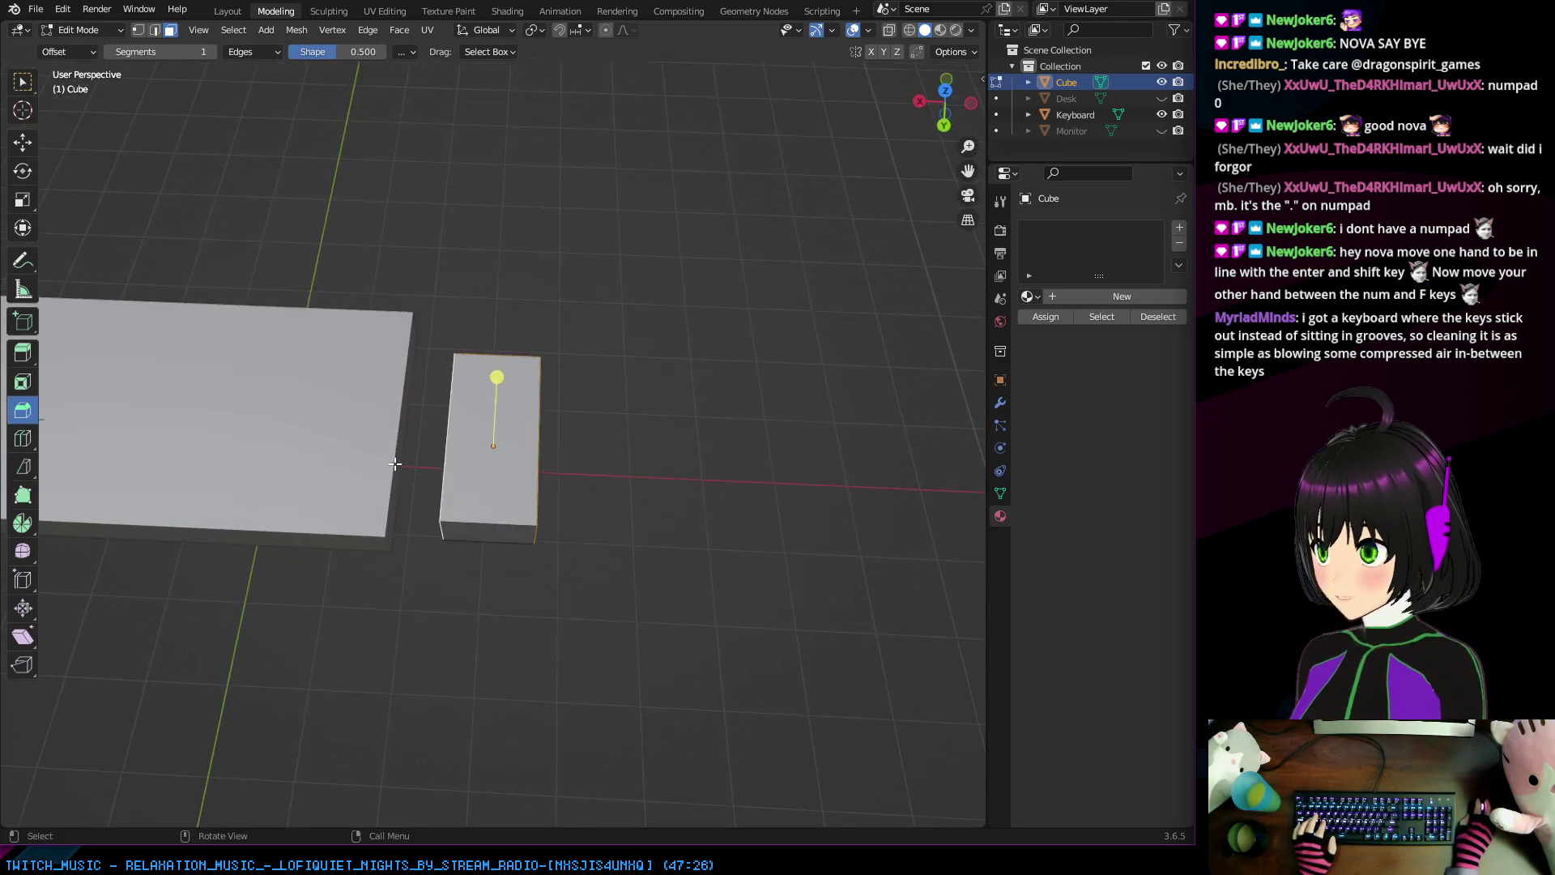
left_click_drag(496, 382, 479, 400)
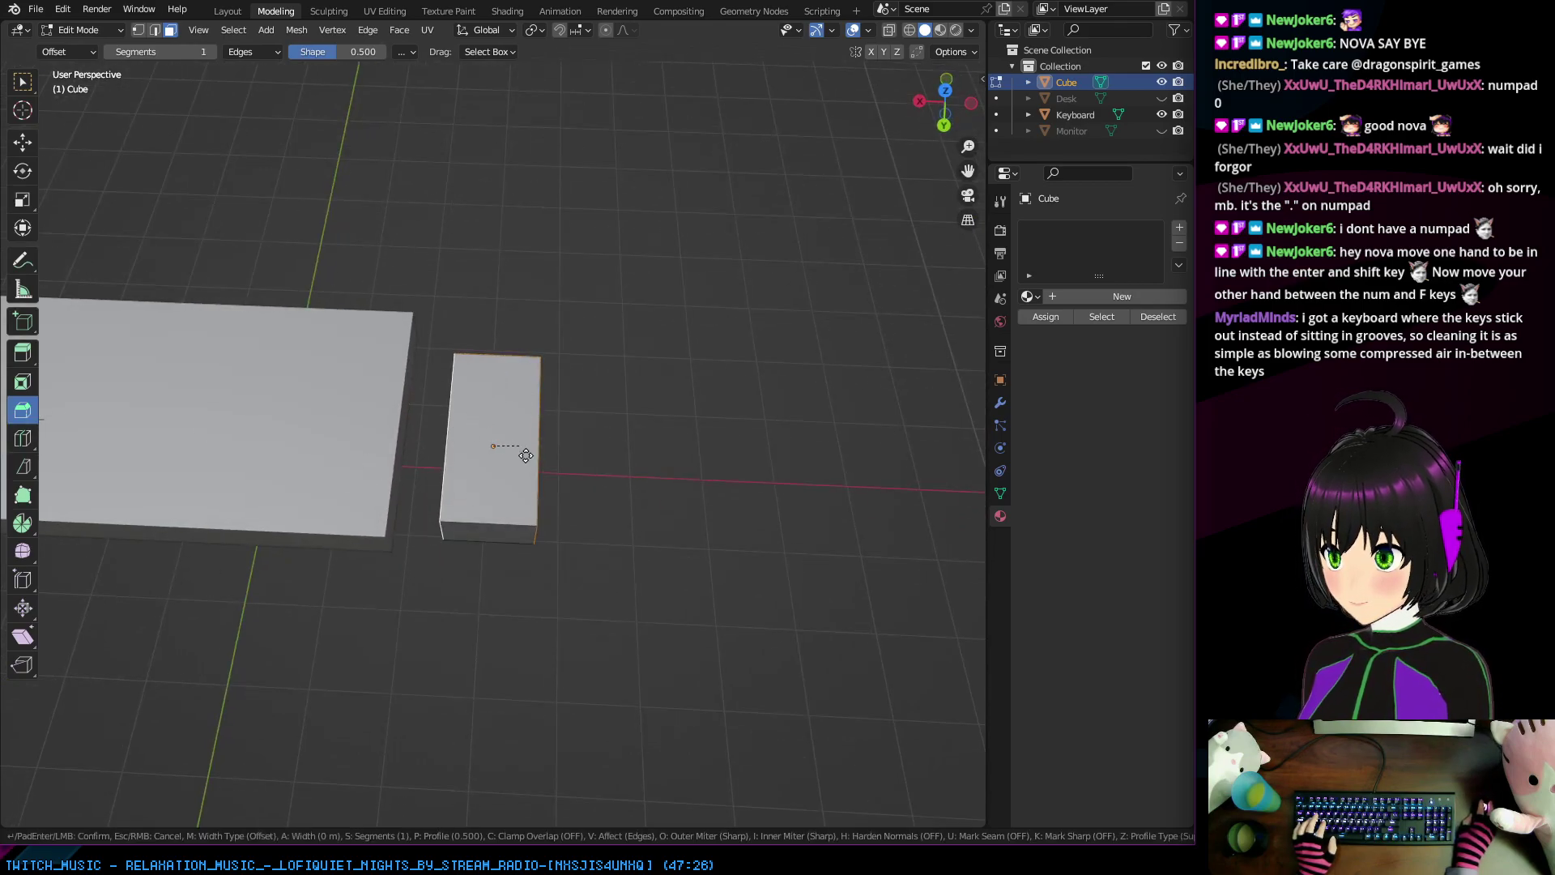
left_click_drag(526, 456, 576, 486)
middle_click_drag(649, 489, 638, 520)
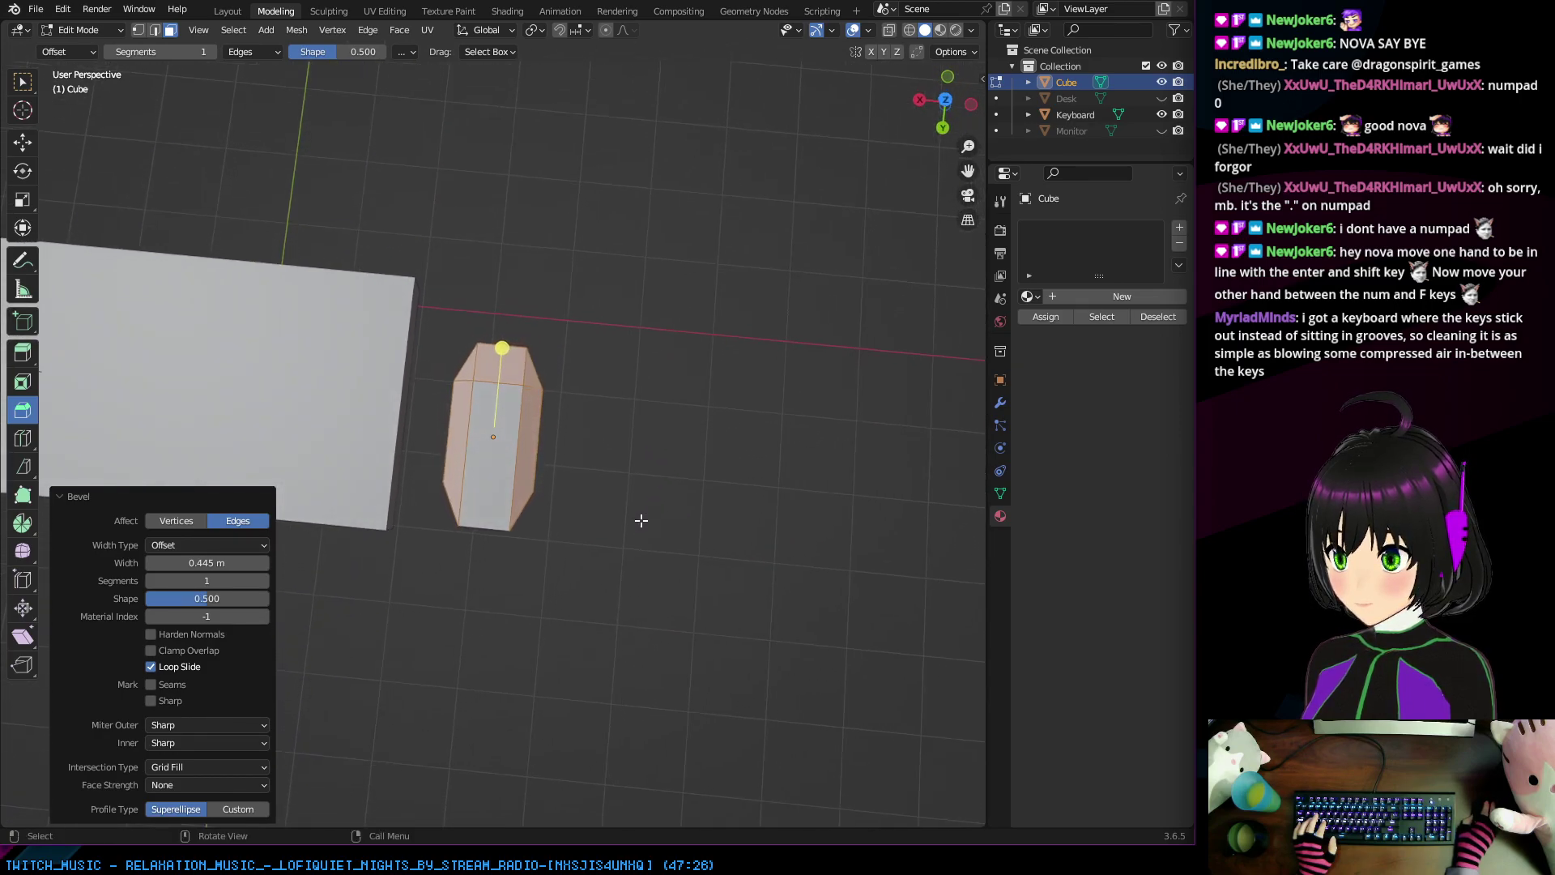
Step: Try 4 bevel segments with a wider width, then undo the bevel entirely
left_click(264, 580)
left_click(264, 579)
left_click(264, 580)
left_click(264, 580)
middle_click_drag(388, 519, 530, 392)
middle_click_drag(519, 403, 703, 522)
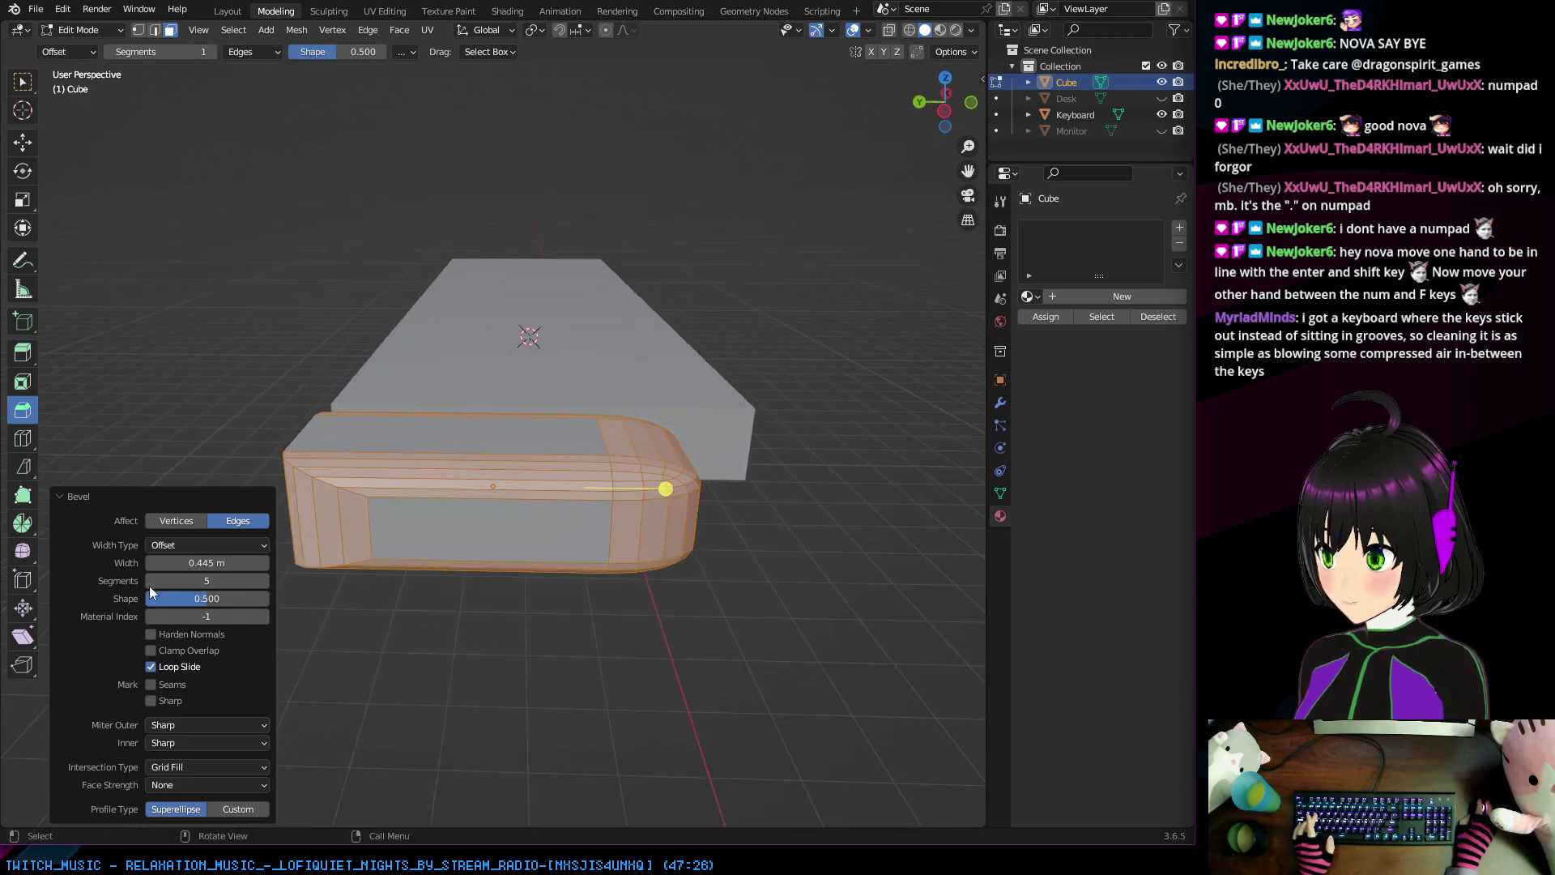
left_click(152, 580)
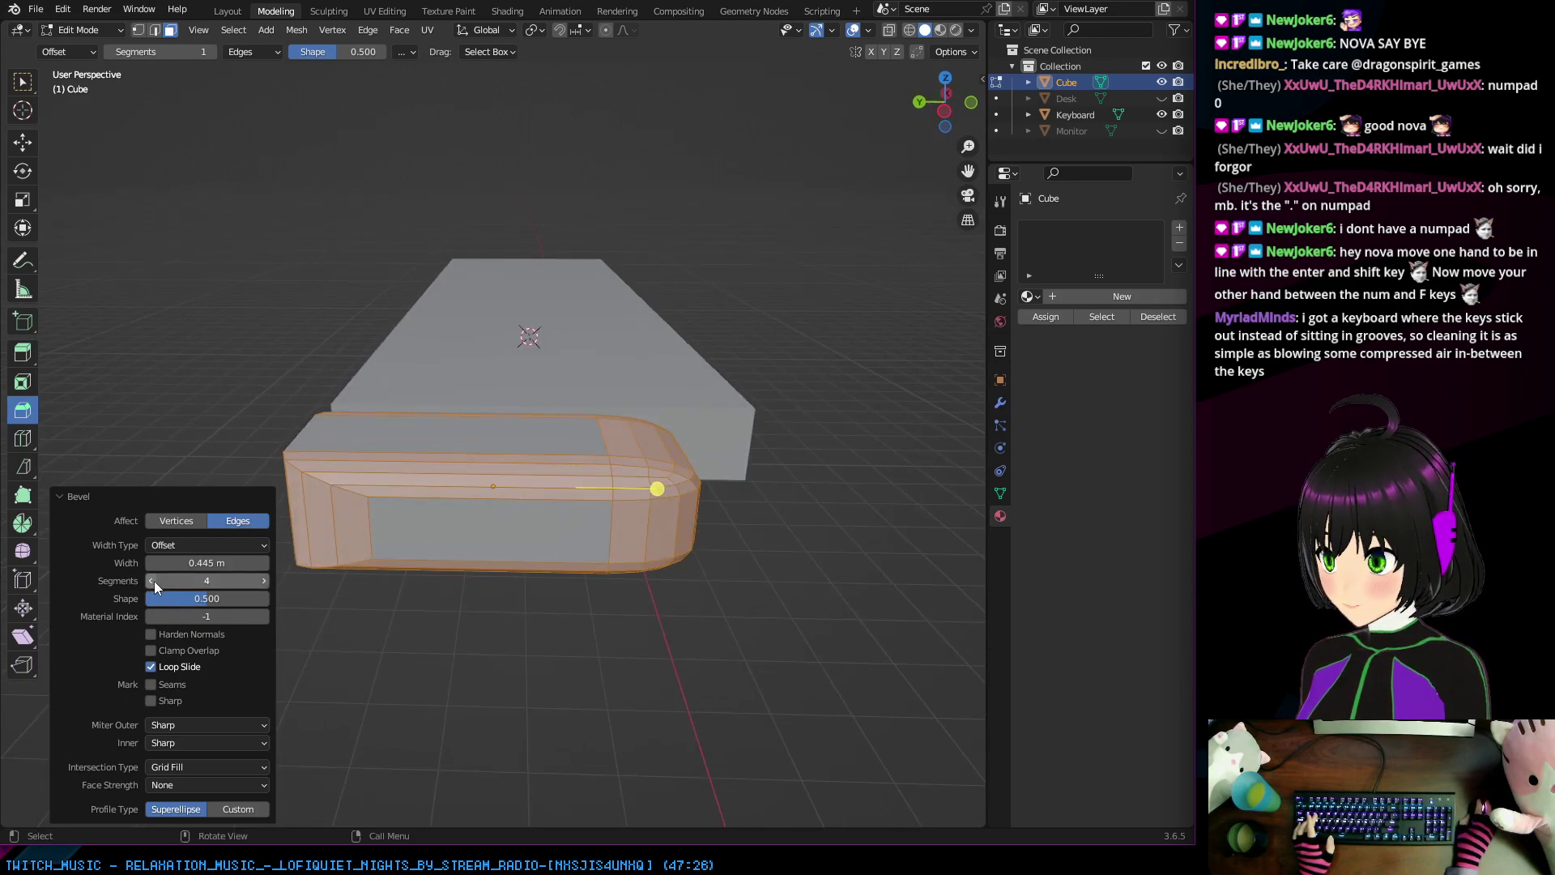
middle_click_drag(566, 616, 718, 697)
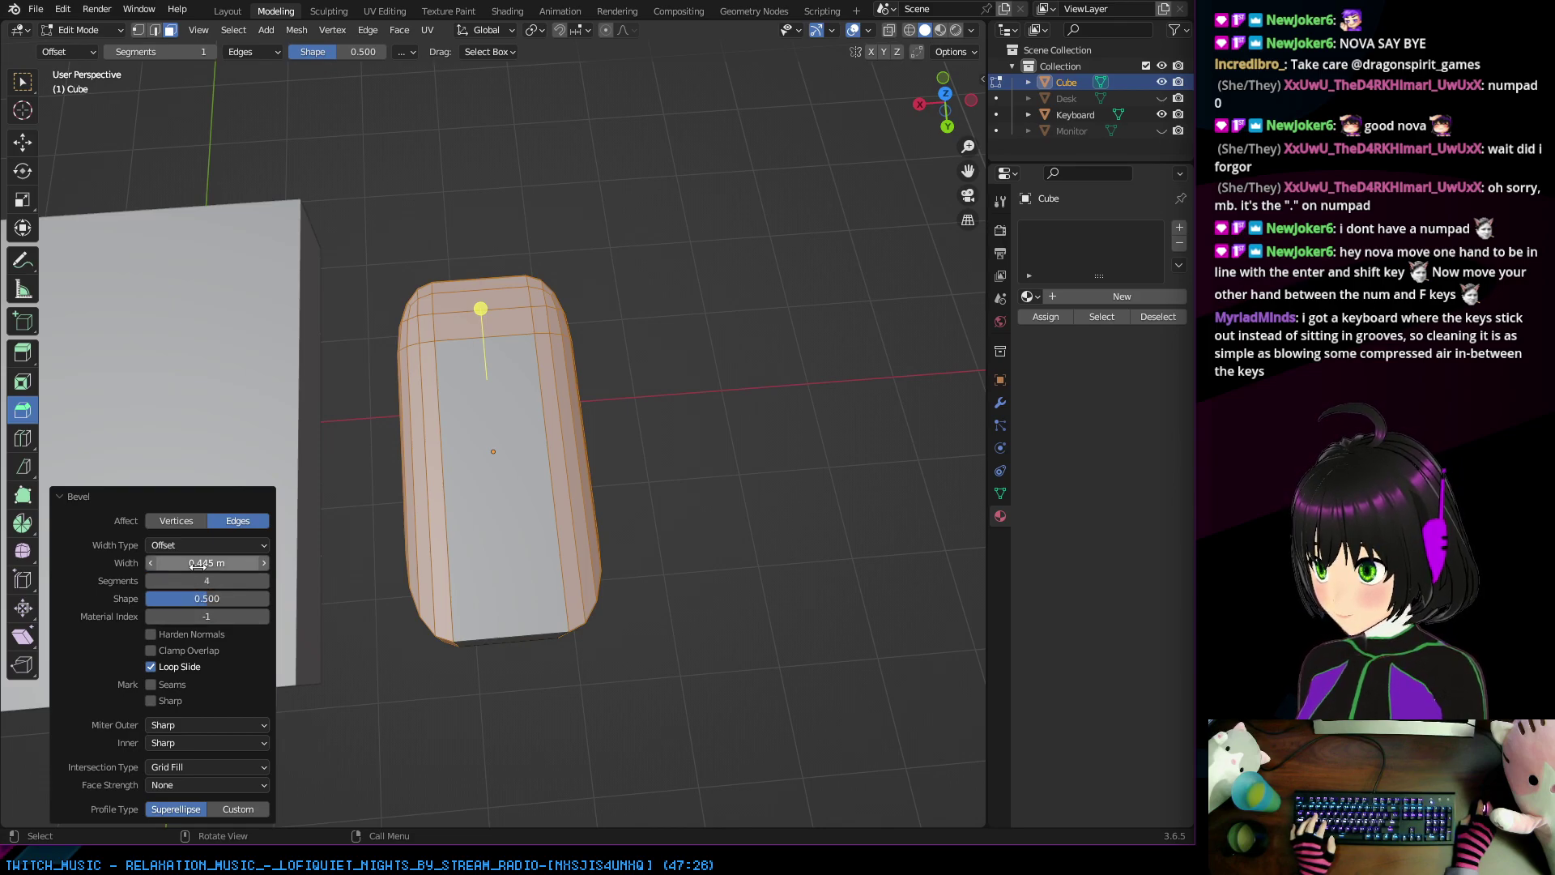
mouse_move(206, 562)
left_mouse_down()
mouse_move(285, 562)
mouse_move(203, 564)
left_mouse_up()
middle_click_drag(567, 486, 759, 362)
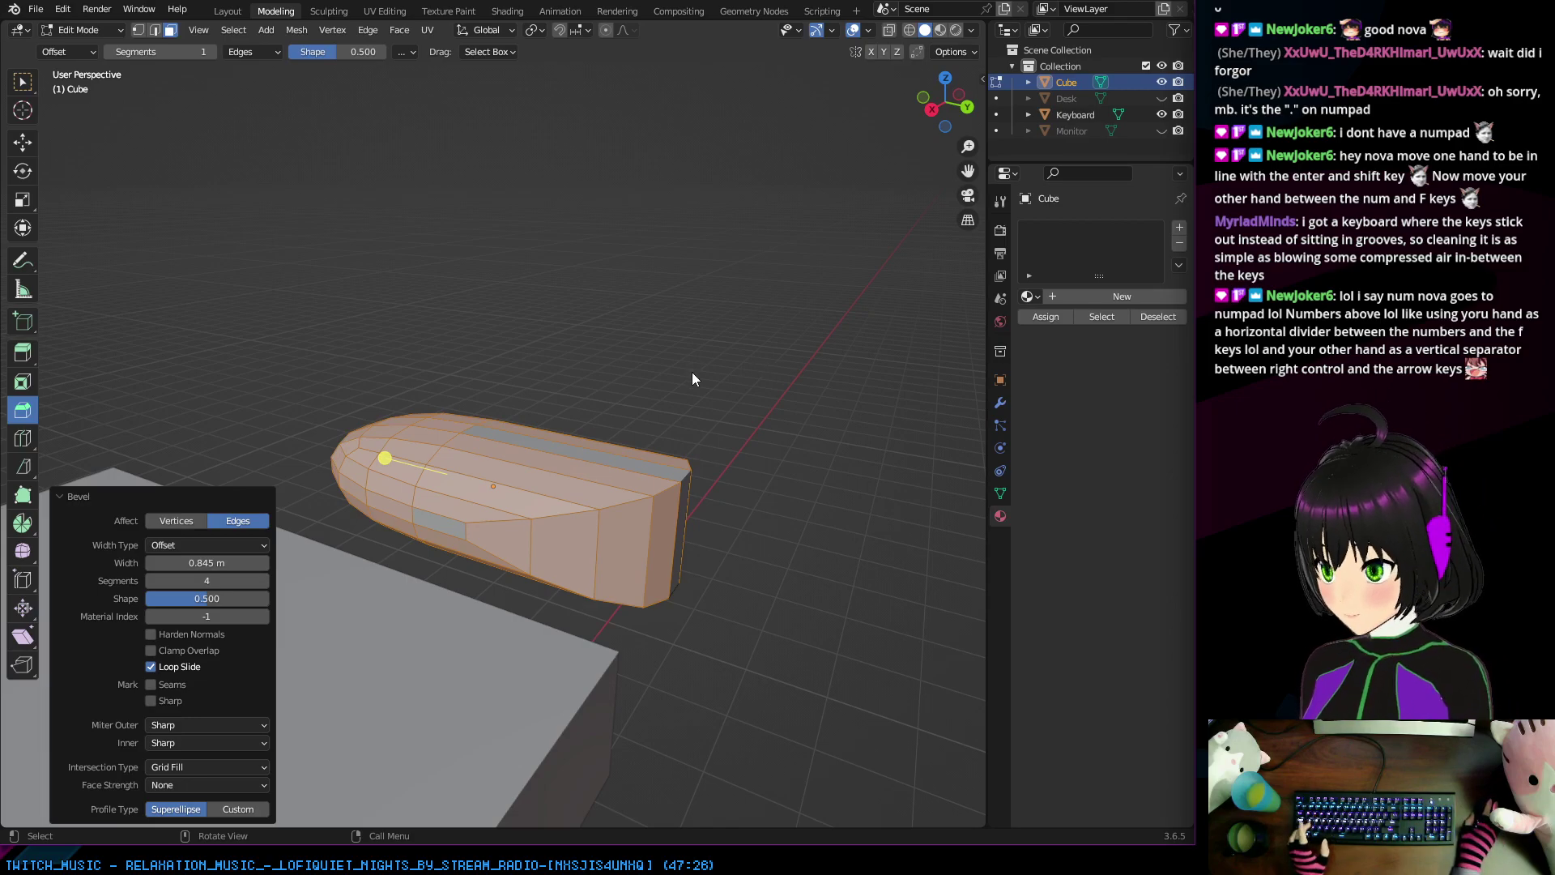
middle_click_drag(708, 395, 467, 593)
key("ctrl+z")
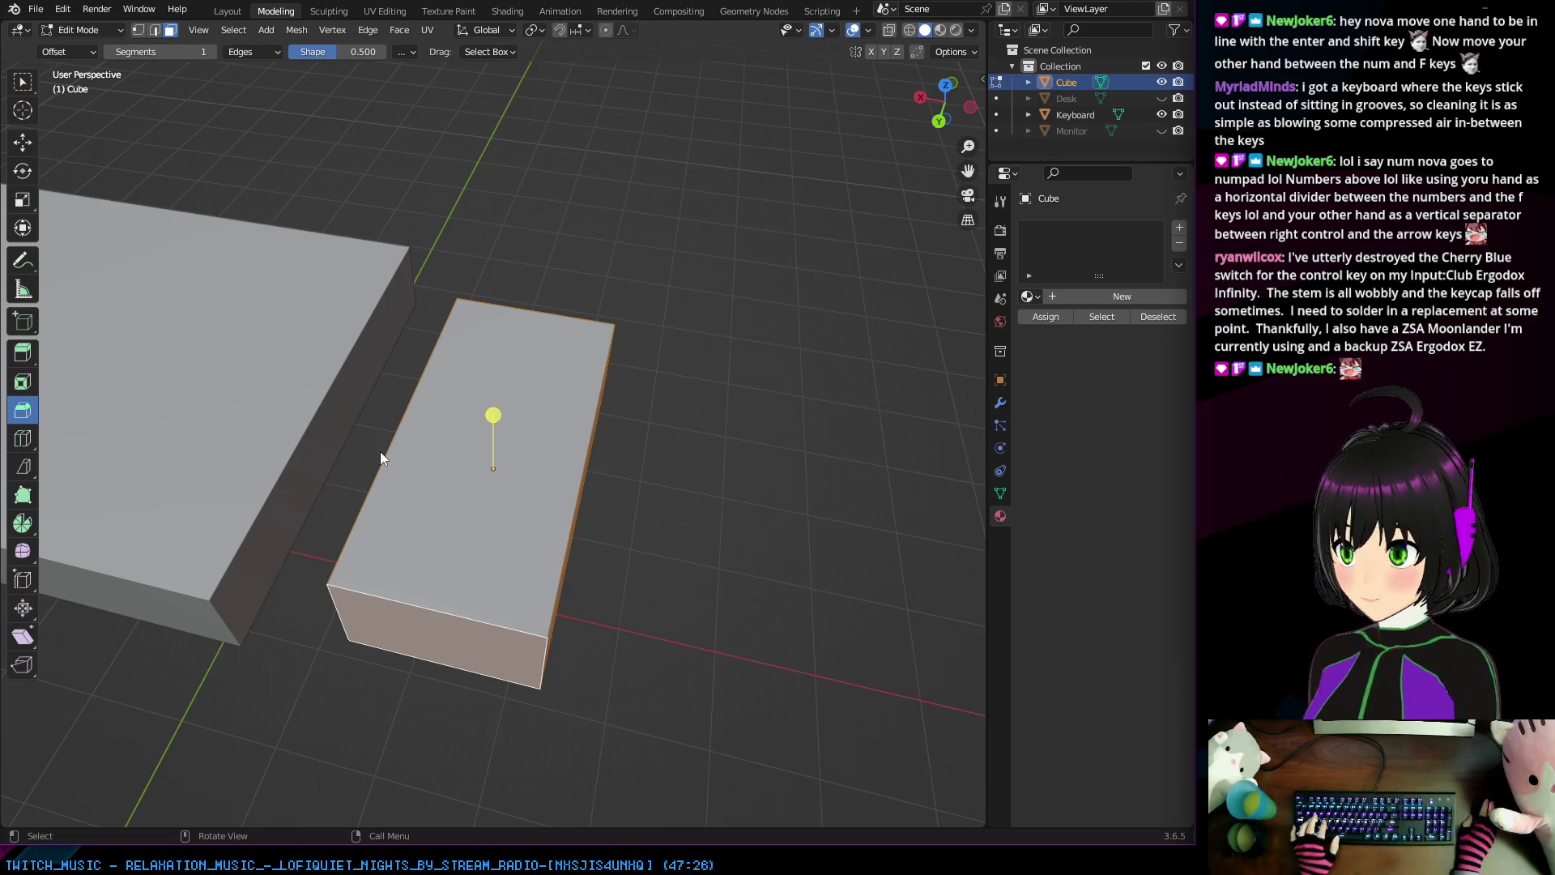
left_click_drag(497, 419, 604, 485)
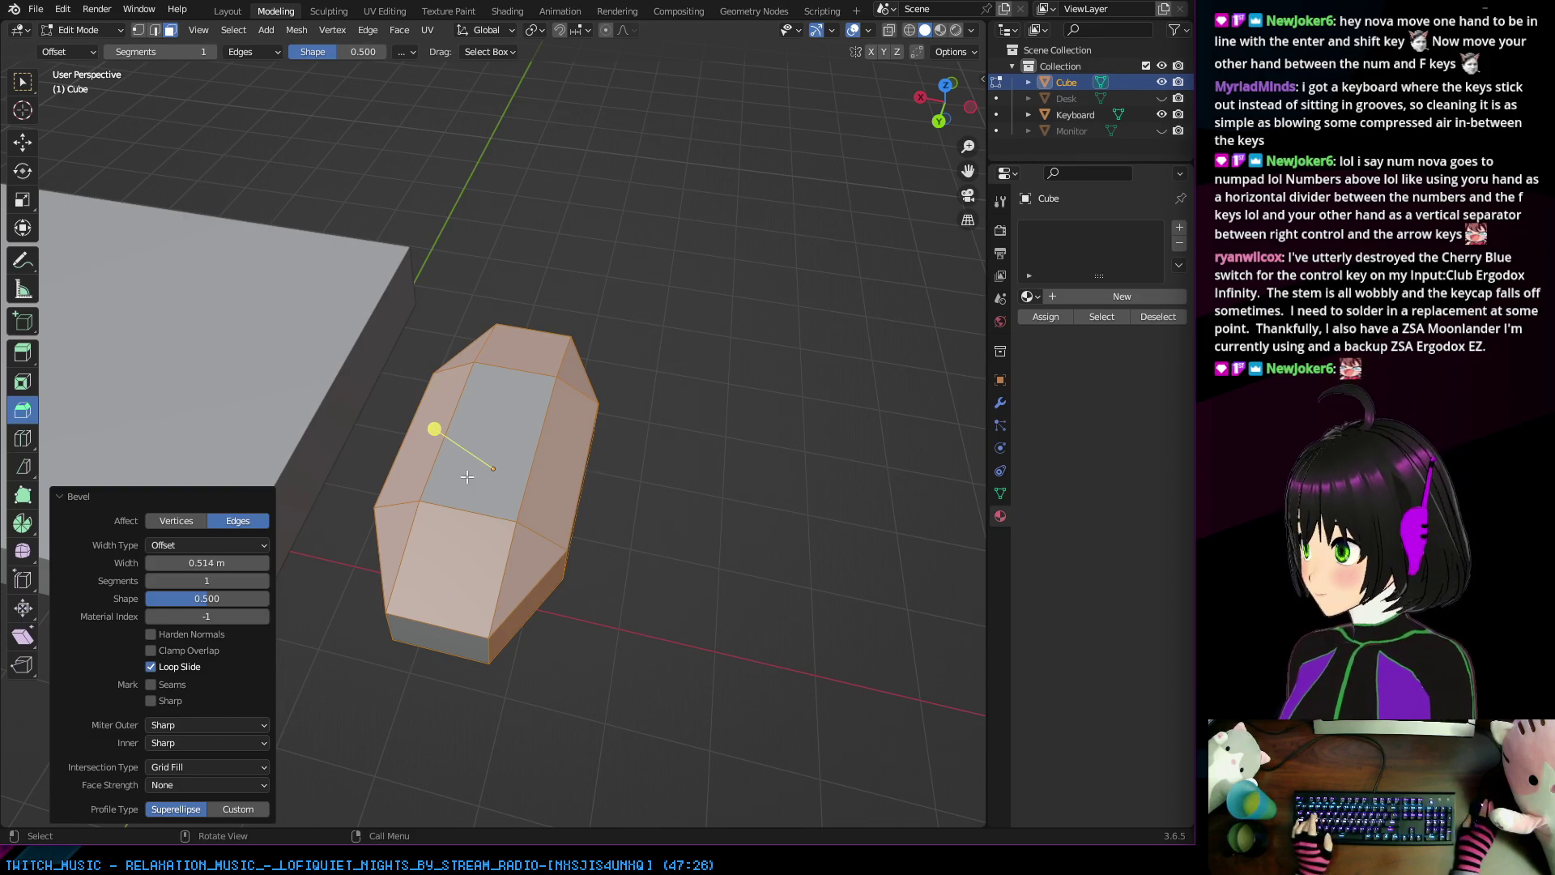
left_click(265, 580)
left_click(265, 581)
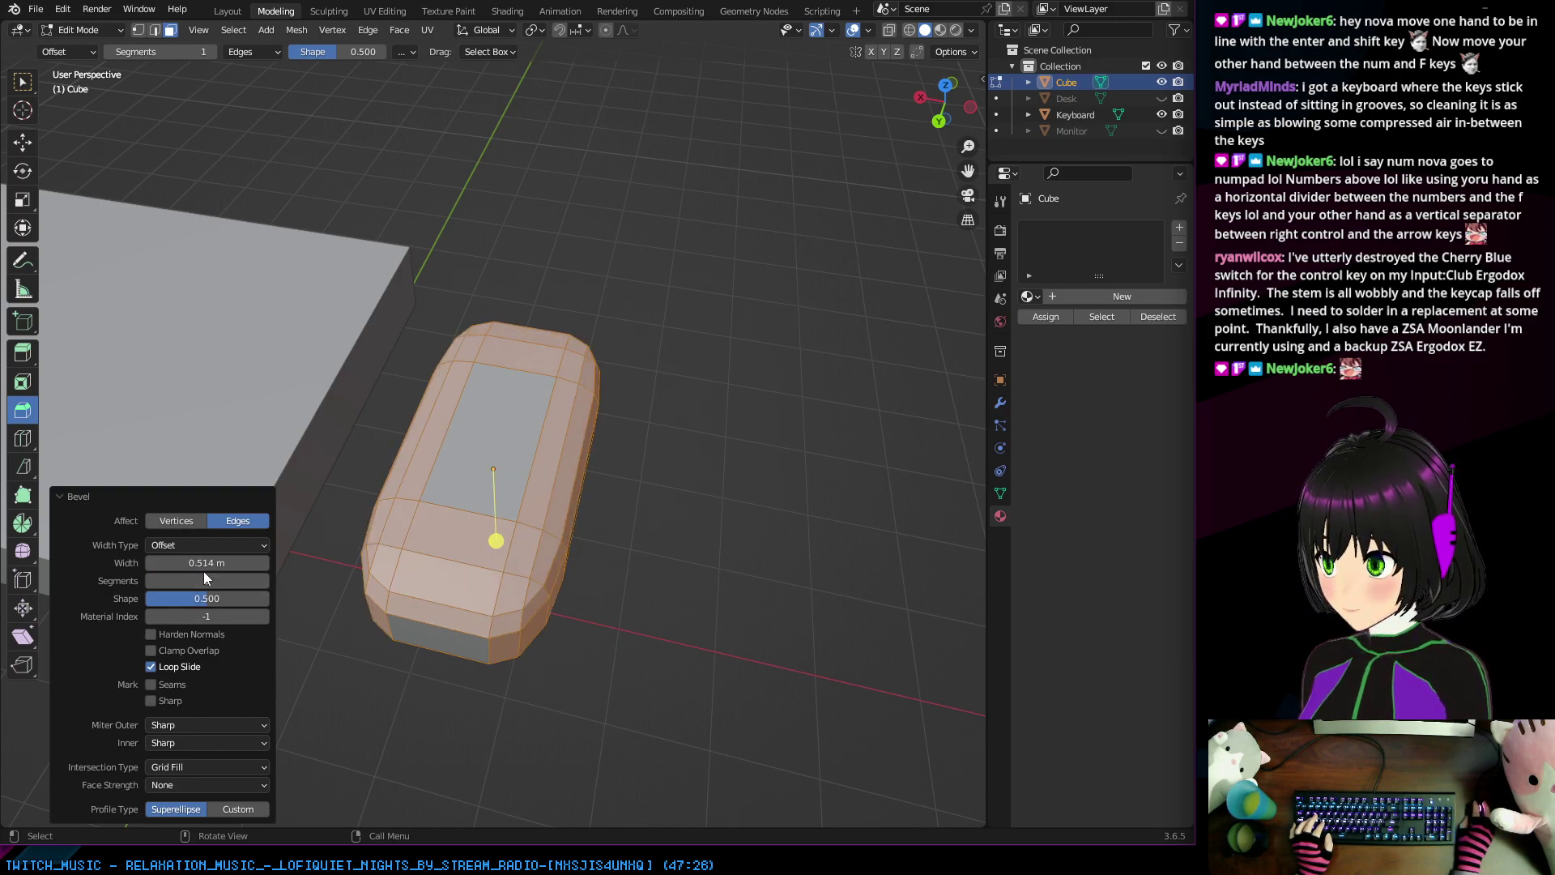
left_click_drag(202, 562, 235, 563)
middle_click_drag(316, 559, 597, 594)
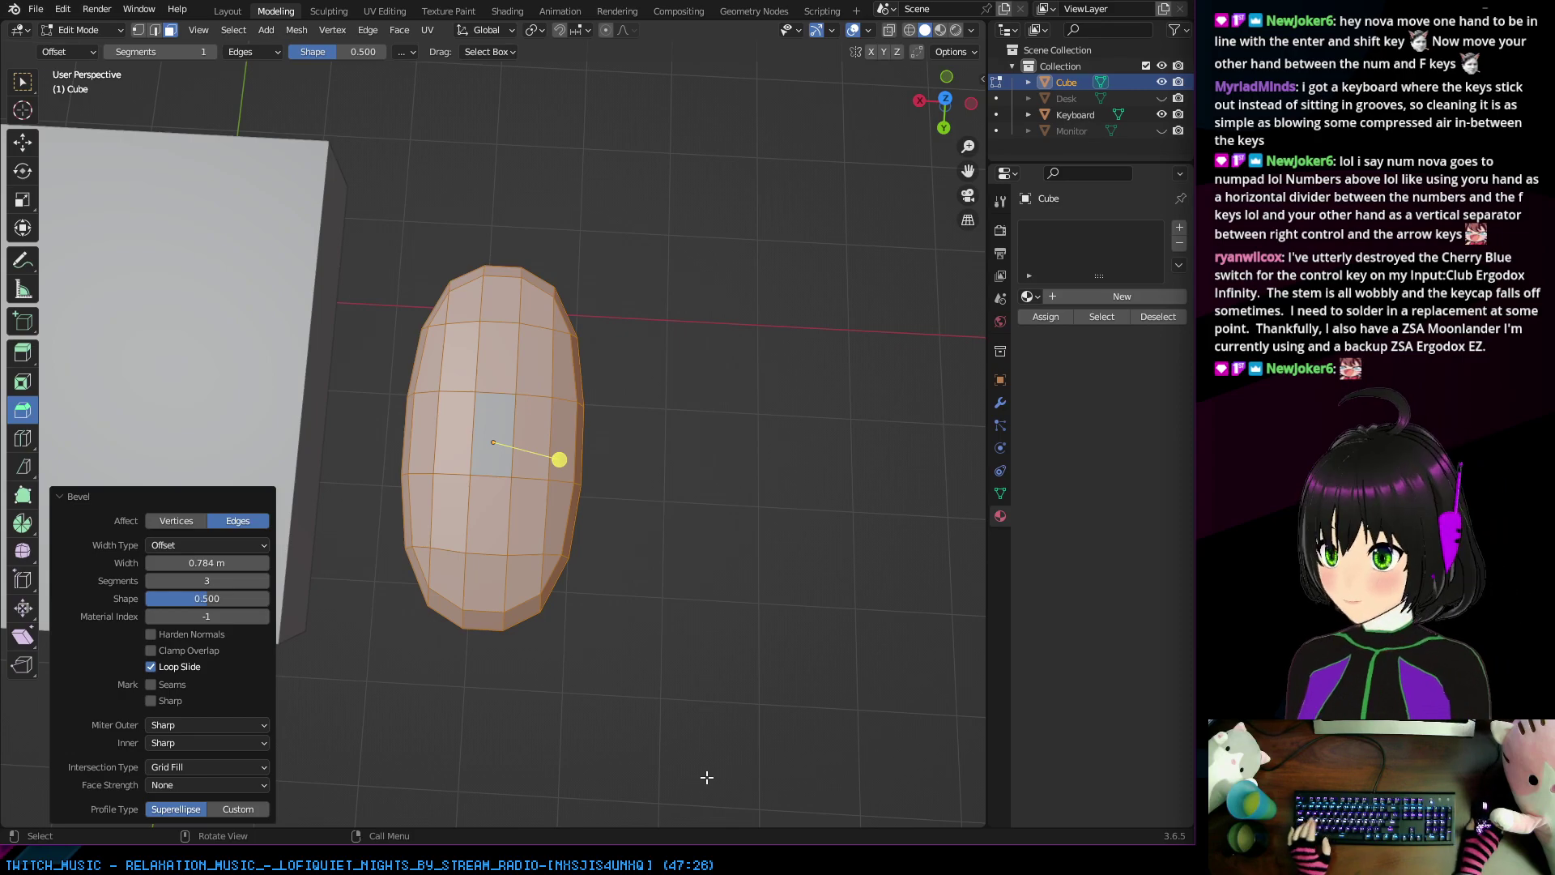
key("ctrl+z")
Step: Bevel the block's edges with Ctrl+B, using 3 segments and 0.781 m width
middle_click_drag(653, 609, 805, 615)
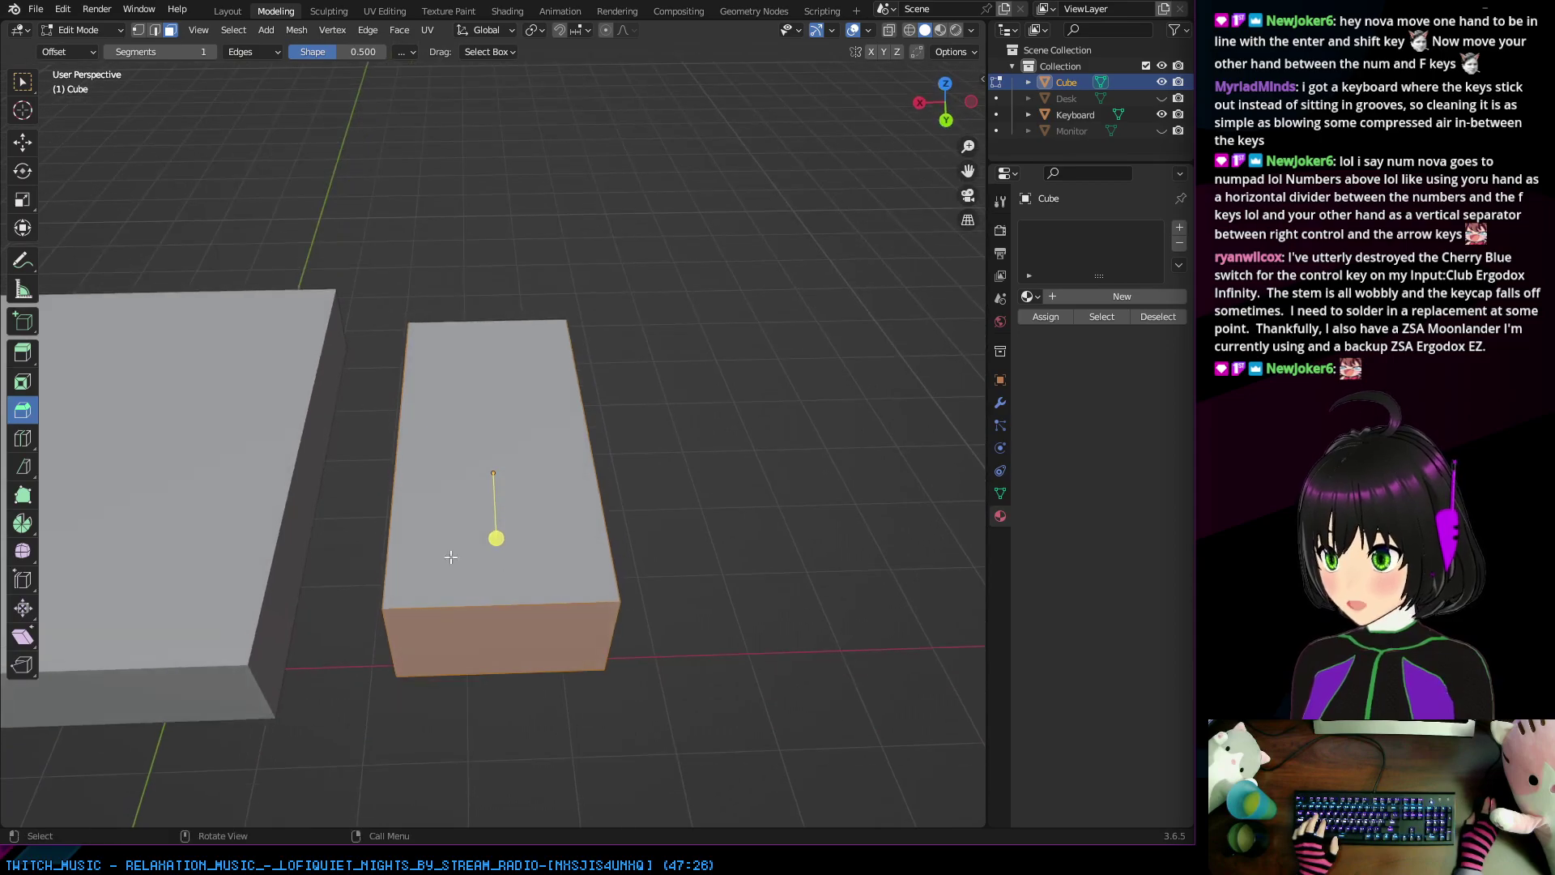
middle_click_drag(478, 524, 481, 554)
key("ctrl+b")
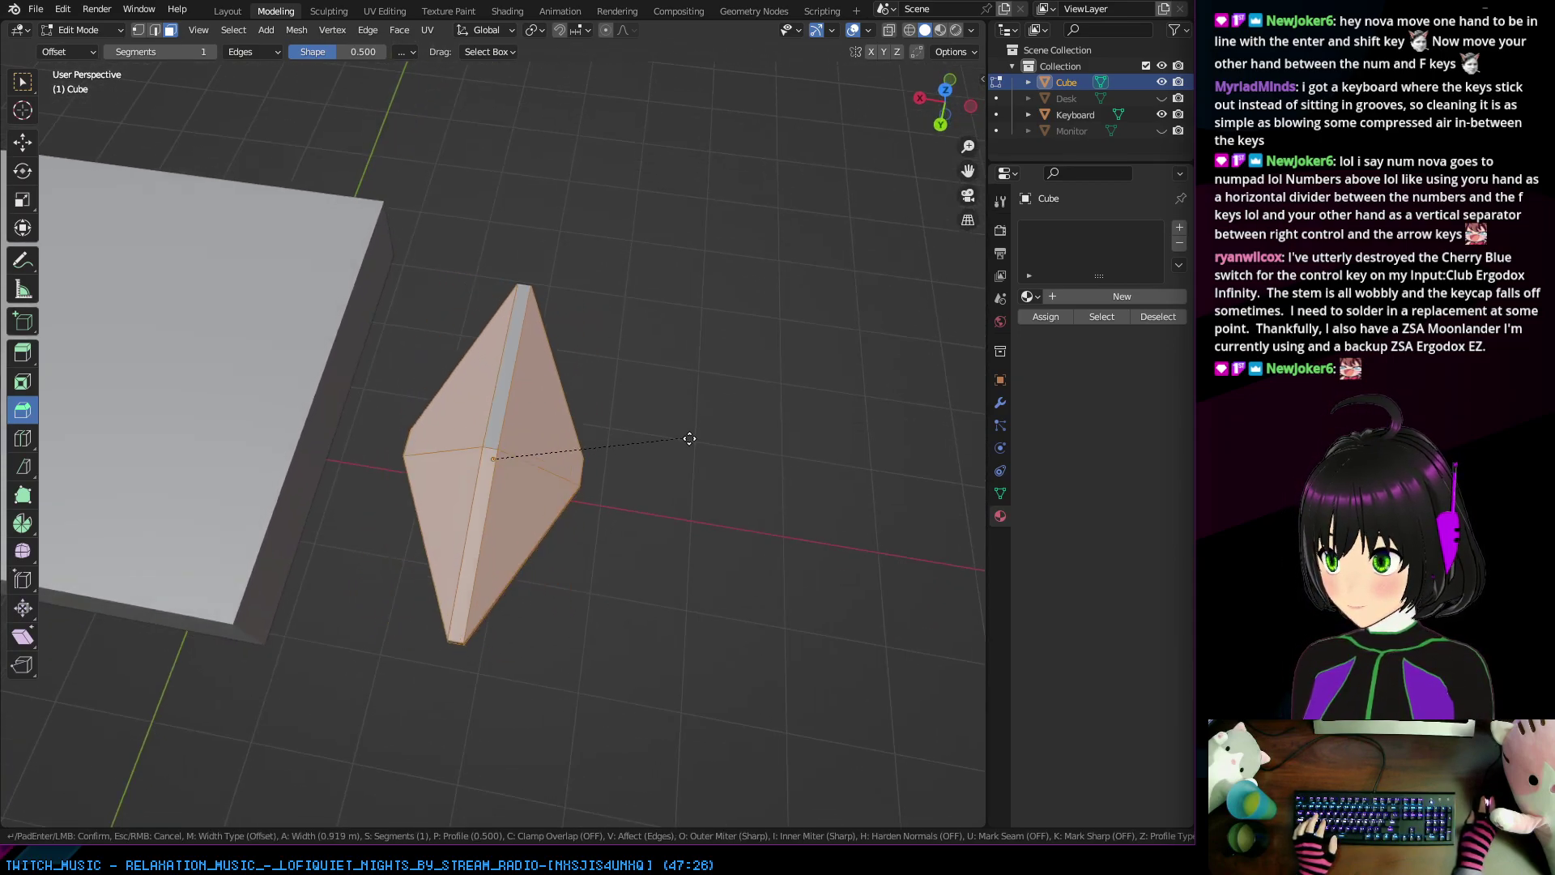
left_click(645, 442)
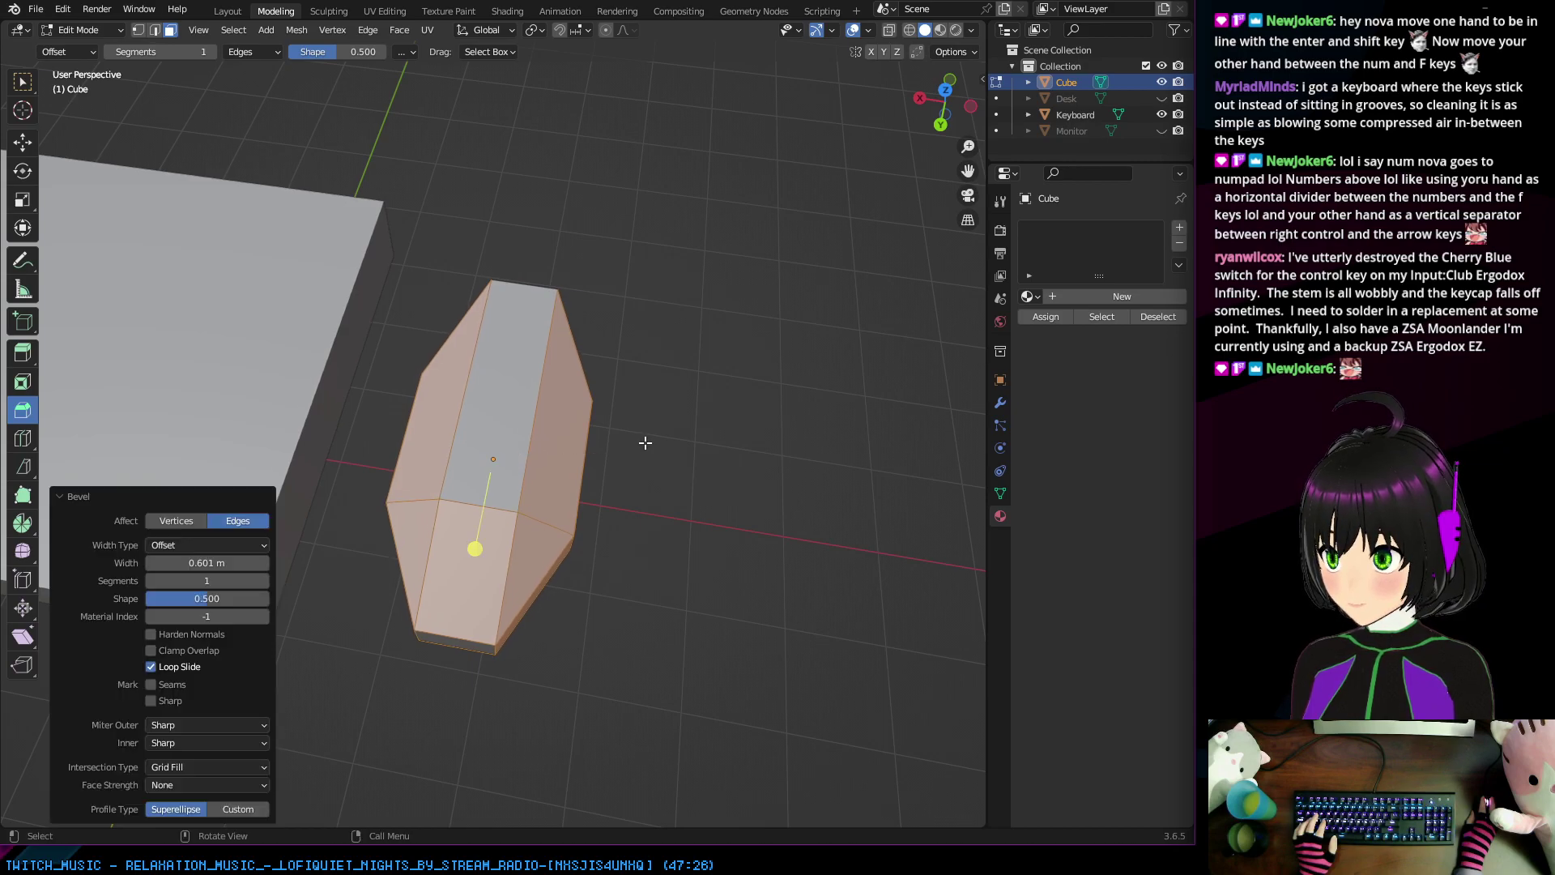
left_click(262, 580)
left_click(263, 580)
middle_click_drag(432, 583, 713, 528)
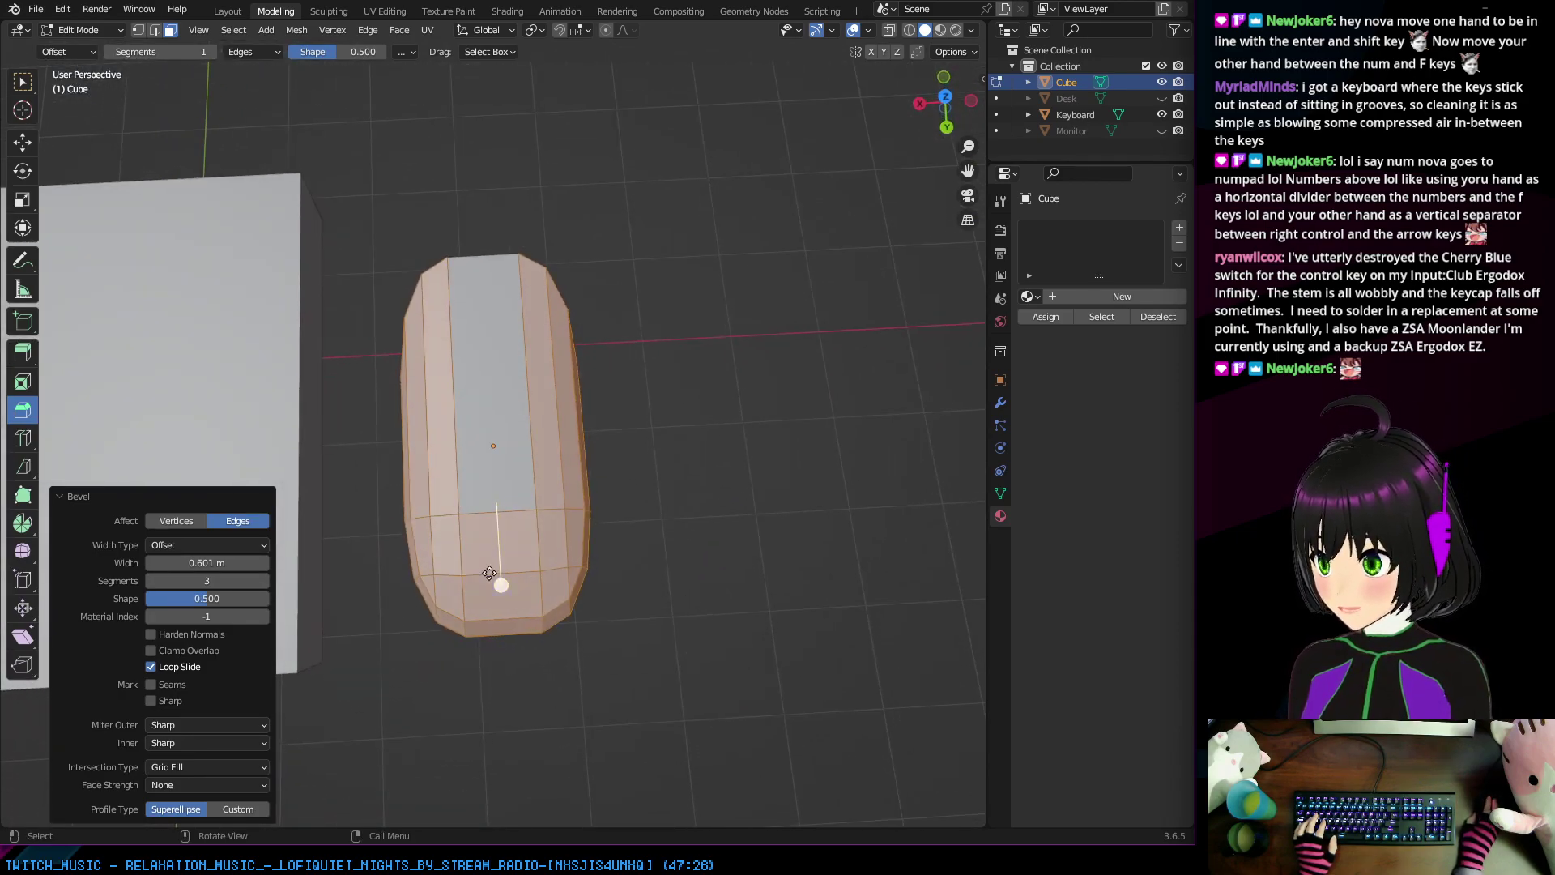
left_click_drag(185, 562, 231, 562)
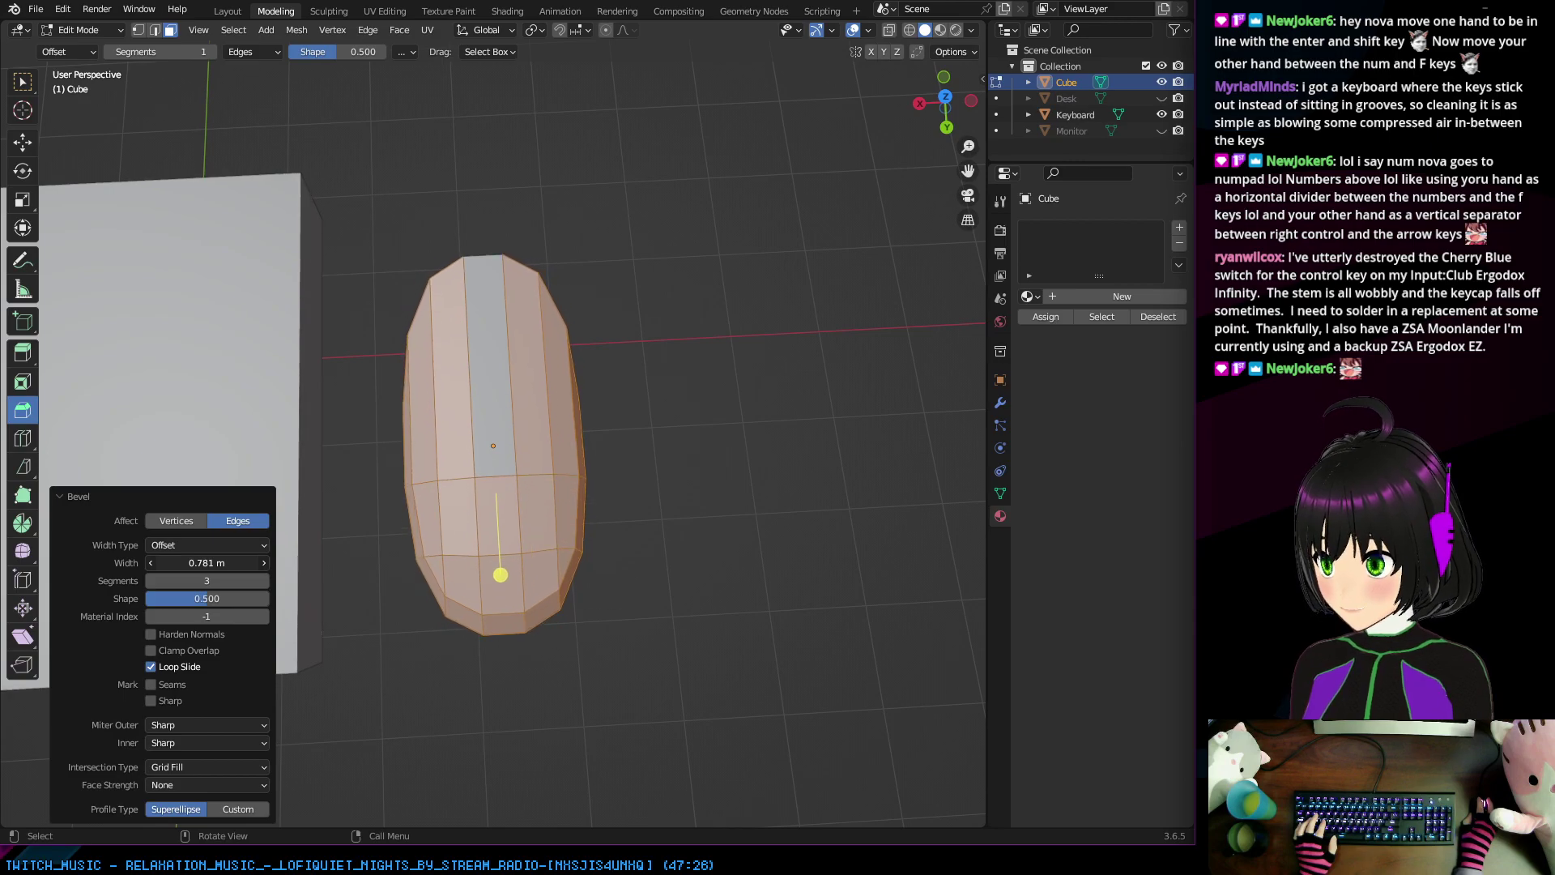
middle_click_drag(340, 544, 526, 538)
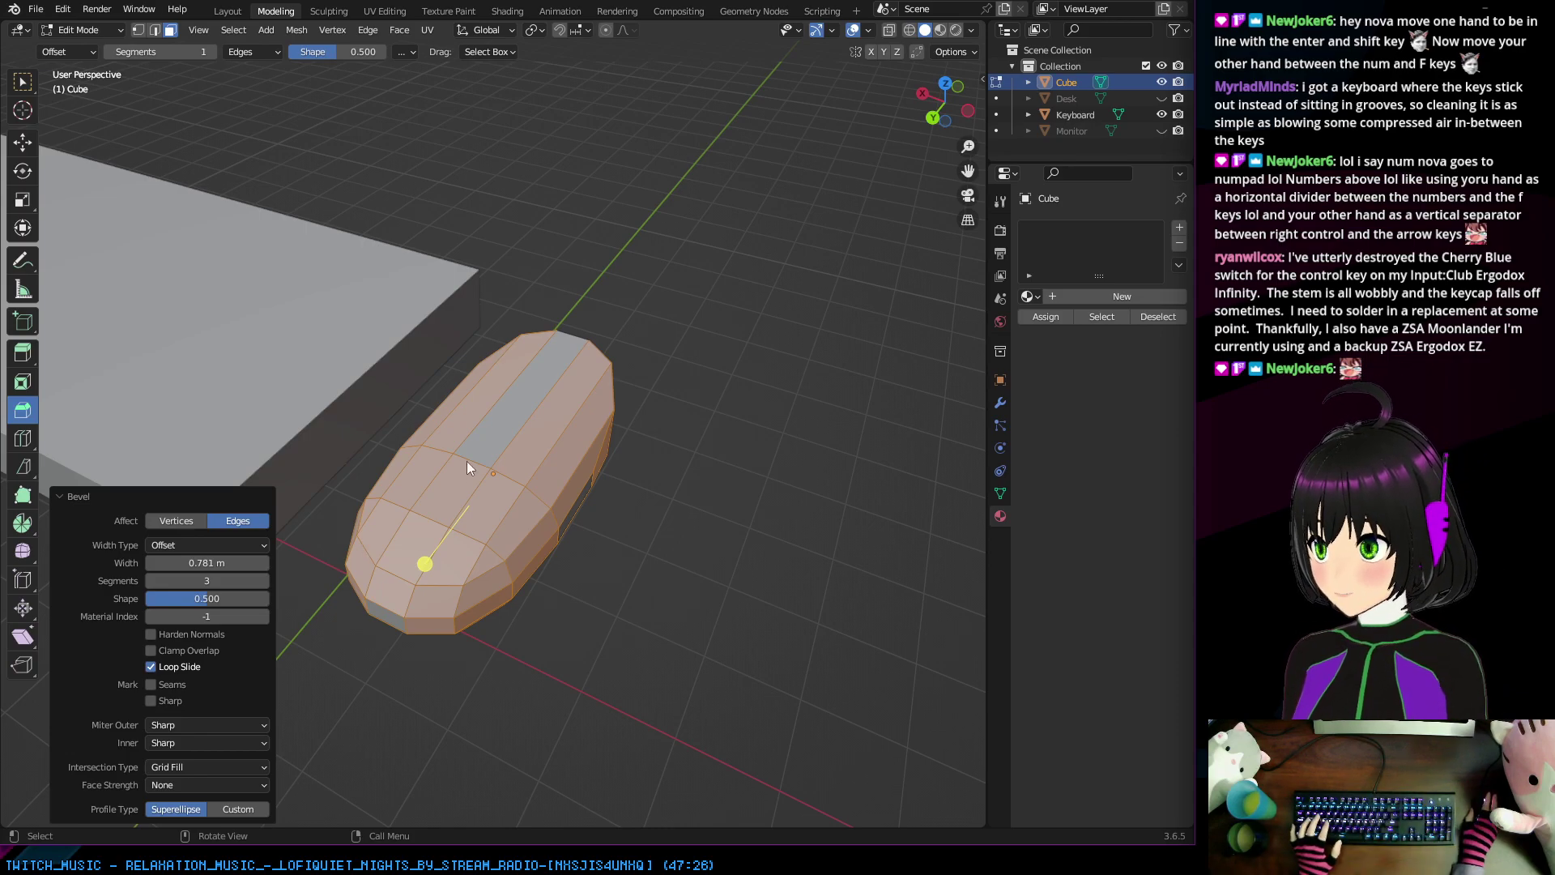
mouse_move(557, 444)
middle_mouse_down()
mouse_move(378, 482)
mouse_move(285, 460)
mouse_move(386, 382)
mouse_move(543, 418)
mouse_move(593, 493)
mouse_move(513, 430)
mouse_move(552, 426)
mouse_move(542, 440)
middle_mouse_up()
Step: Set the viewport shading Color to Texture, then deselect the mouse mesh
left_click(974, 30)
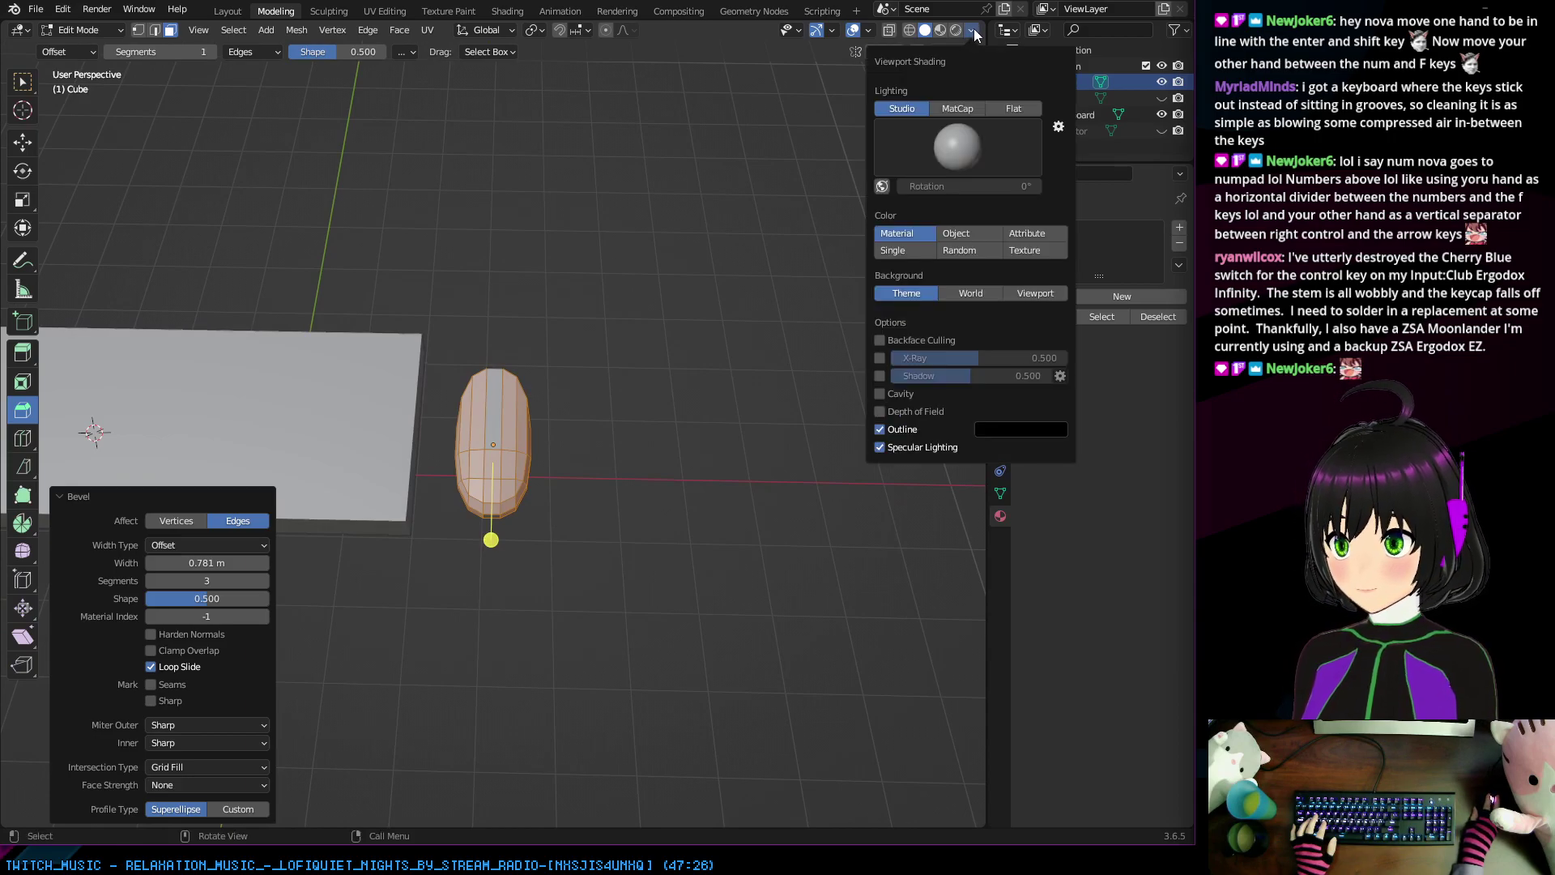
left_click(1025, 251)
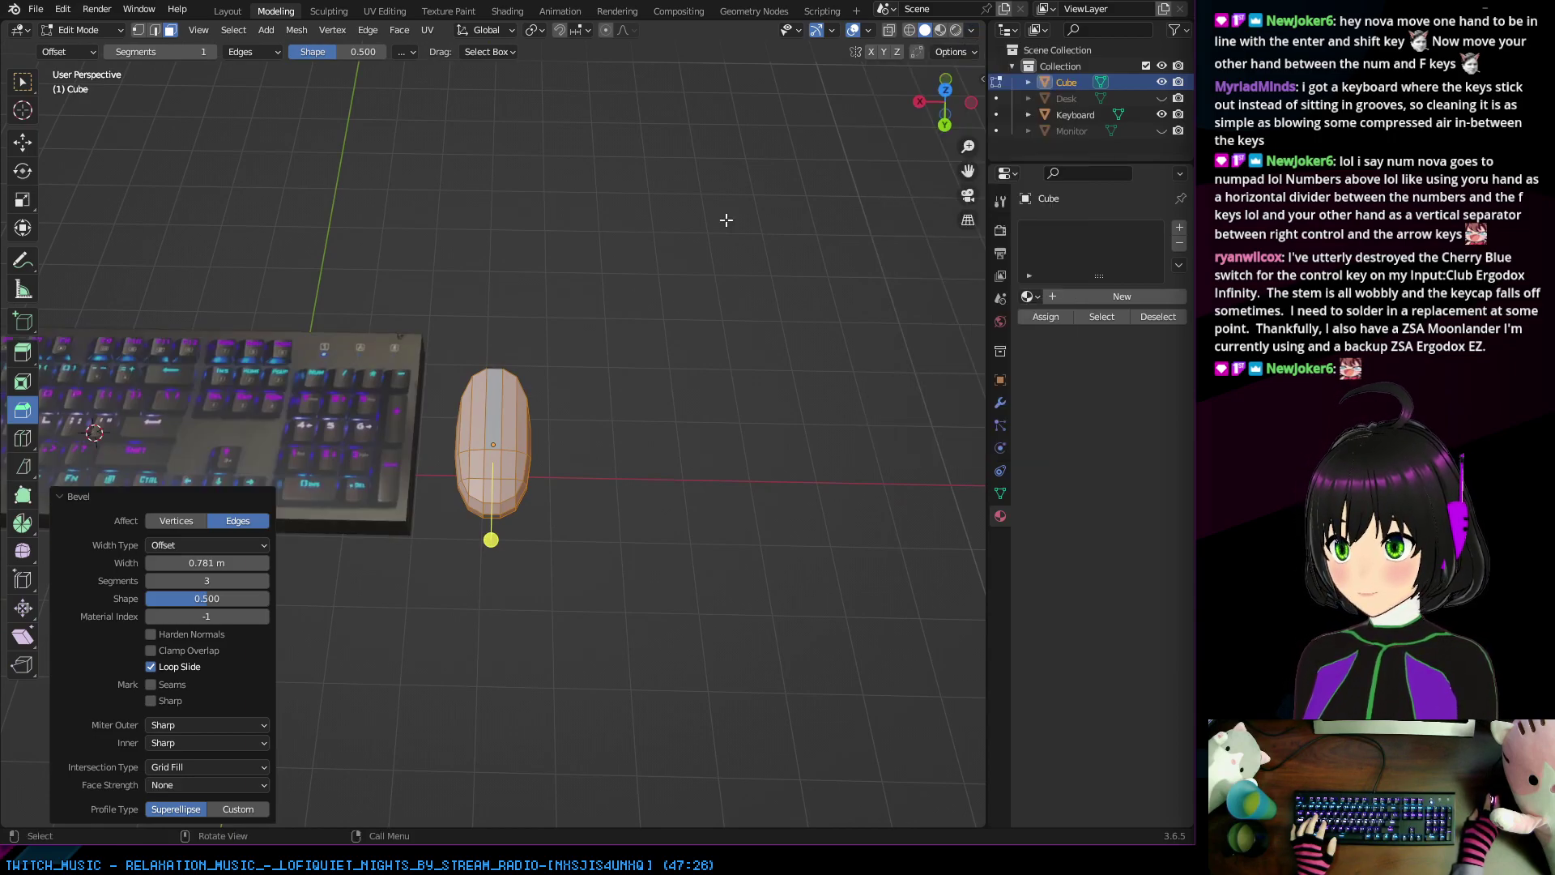
mouse_move(543, 438)
middle_mouse_down()
mouse_move(625, 382)
mouse_move(635, 461)
mouse_move(625, 441)
mouse_move(496, 409)
mouse_move(628, 433)
mouse_move(742, 319)
mouse_move(538, 290)
mouse_move(503, 305)
mouse_move(677, 421)
mouse_move(504, 352)
mouse_move(475, 313)
mouse_move(510, 430)
mouse_move(632, 367)
mouse_move(648, 388)
middle_mouse_up()
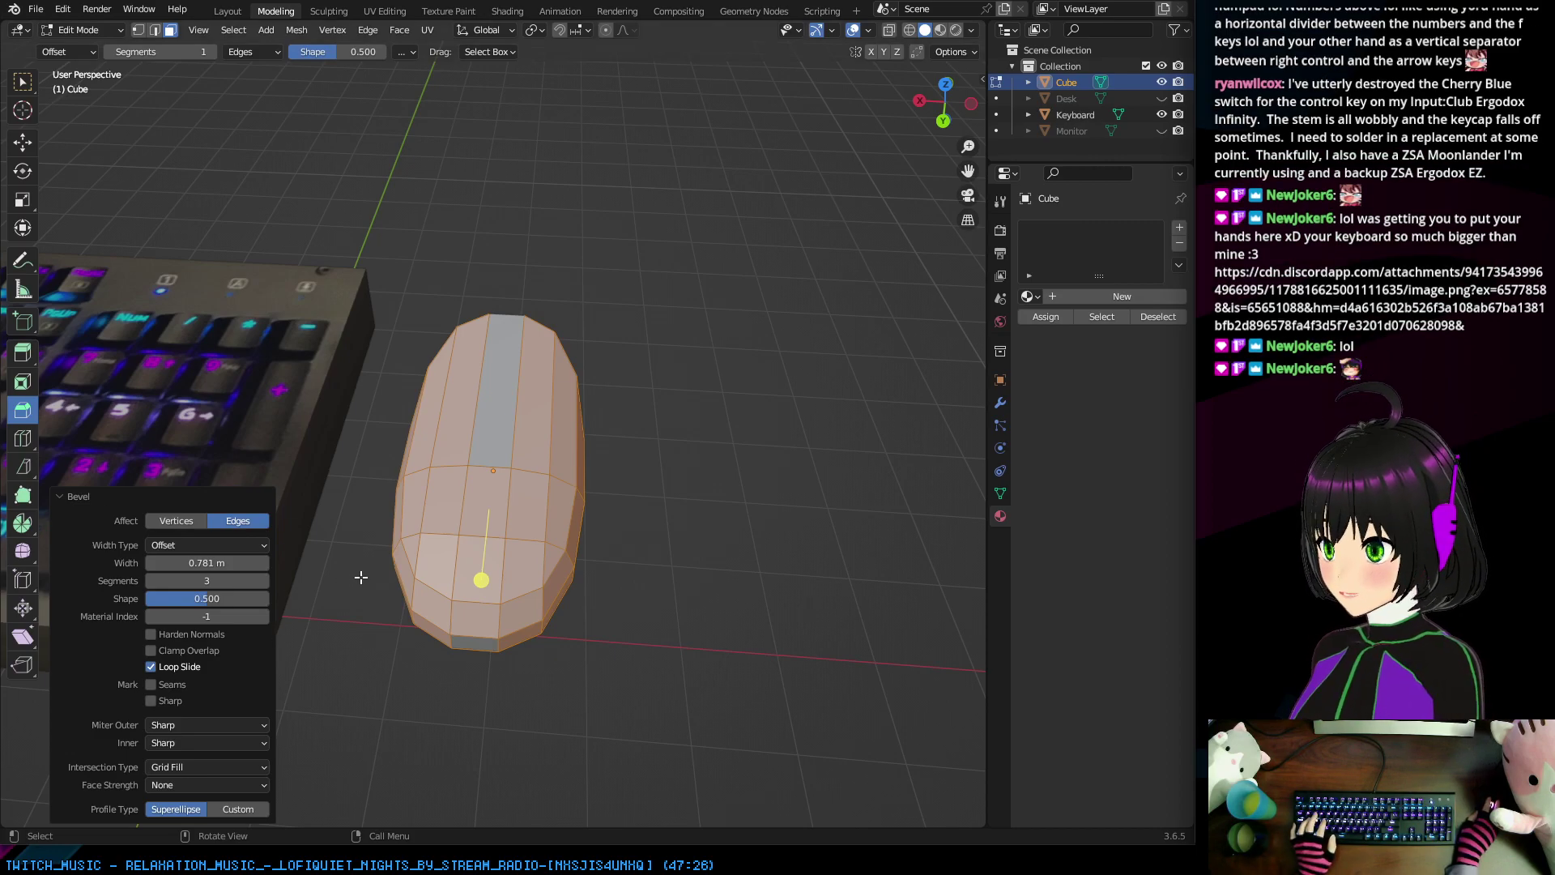
middle_click_drag(679, 413, 408, 297)
left_click(629, 461)
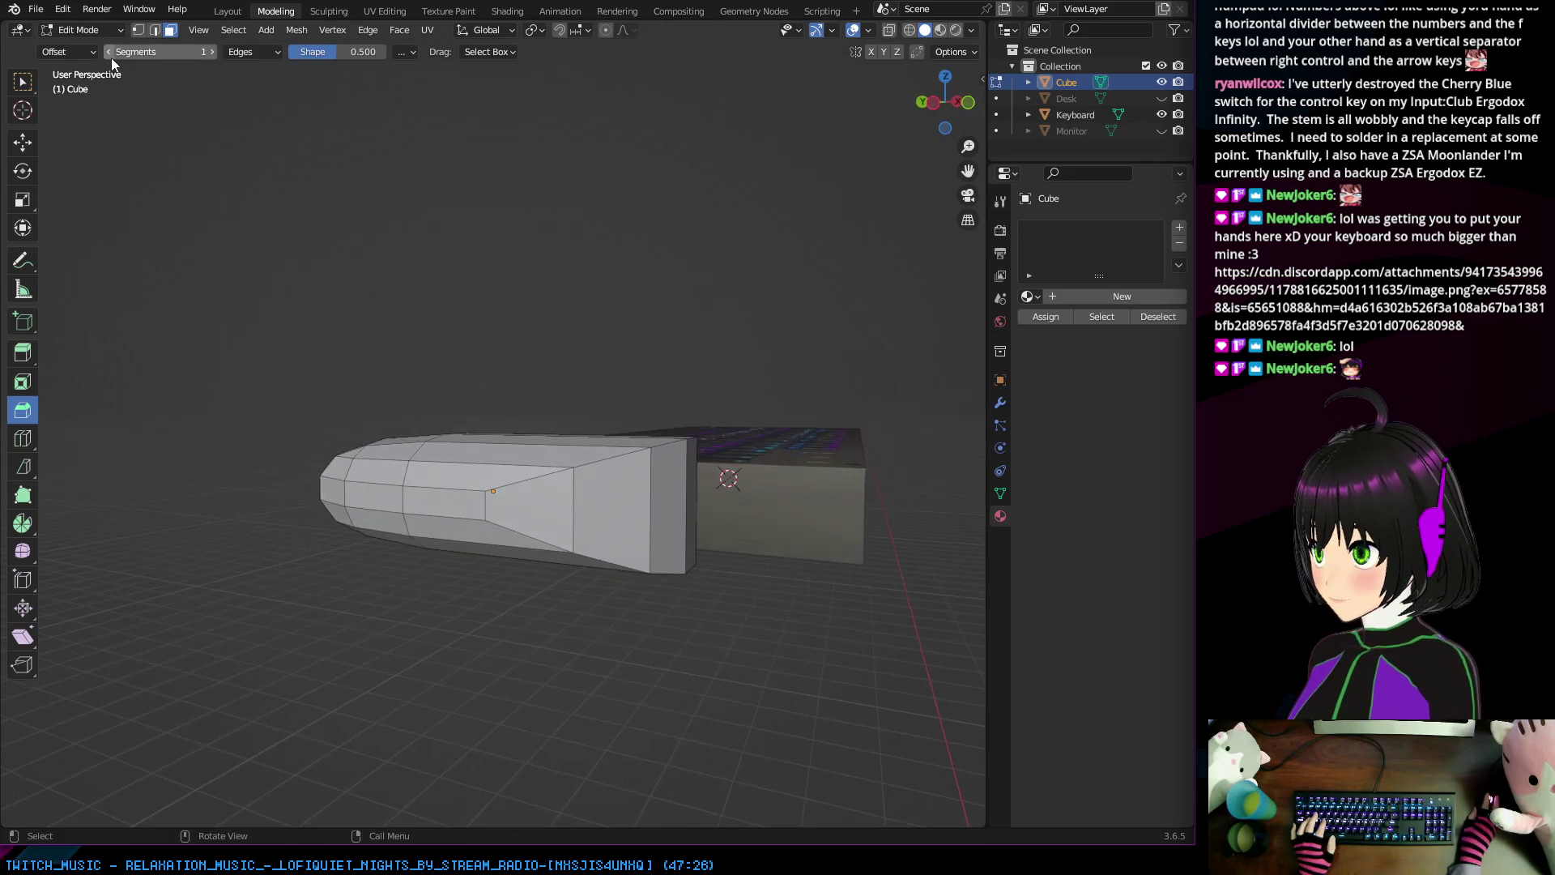
Step: Box-select a group of the mouse mesh's vertices from a top-down view
left_click(23, 82)
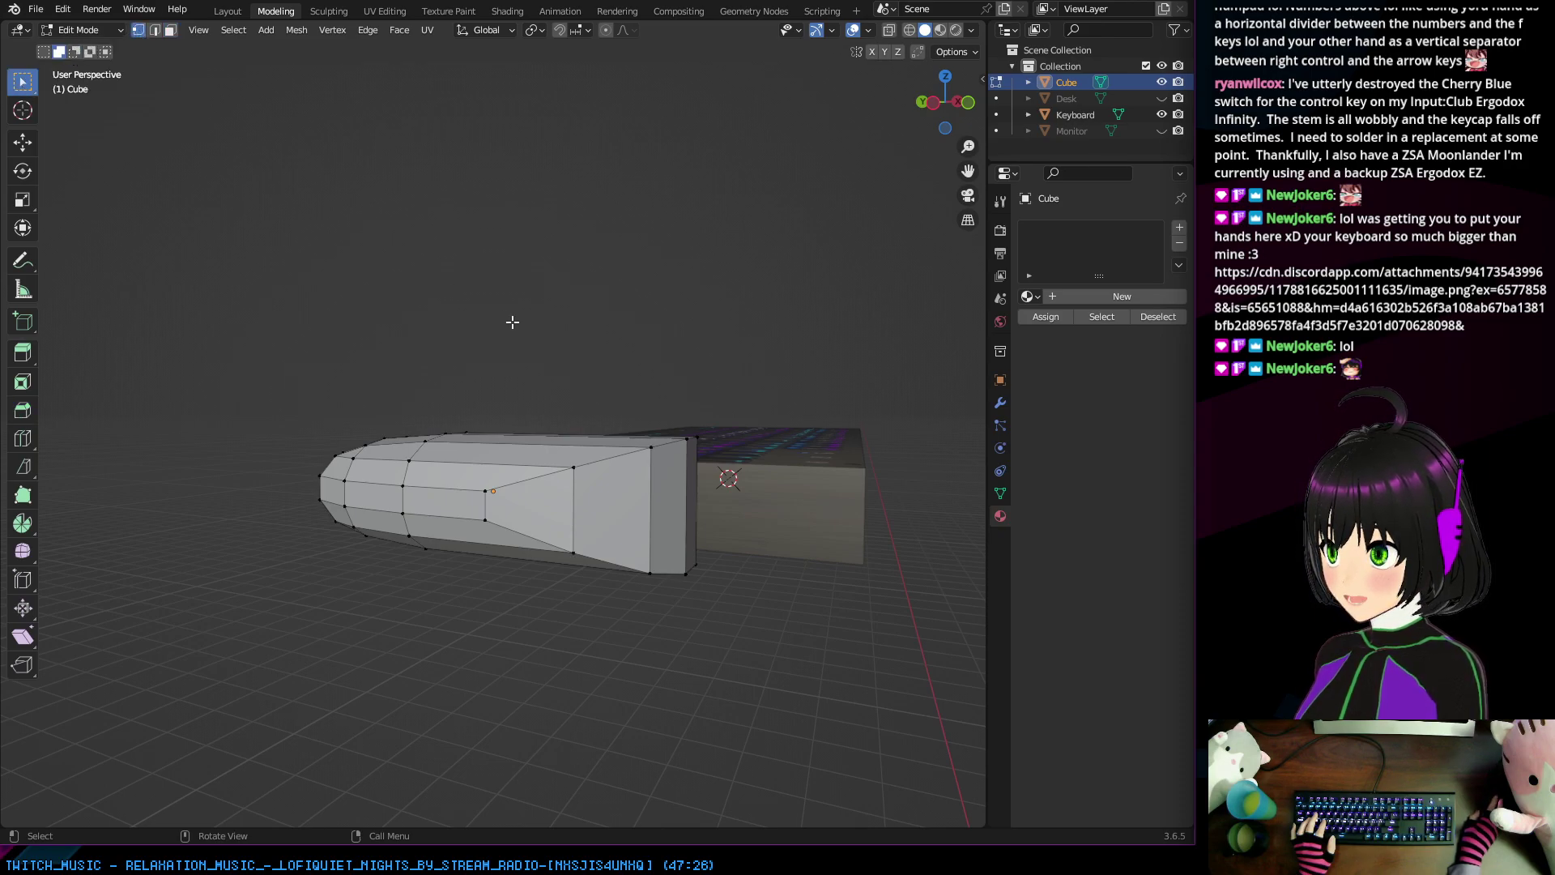
middle_click_drag(511, 321, 357, 106)
left_click_drag(316, 154, 605, 311)
middle_click_drag(604, 312, 390, 360)
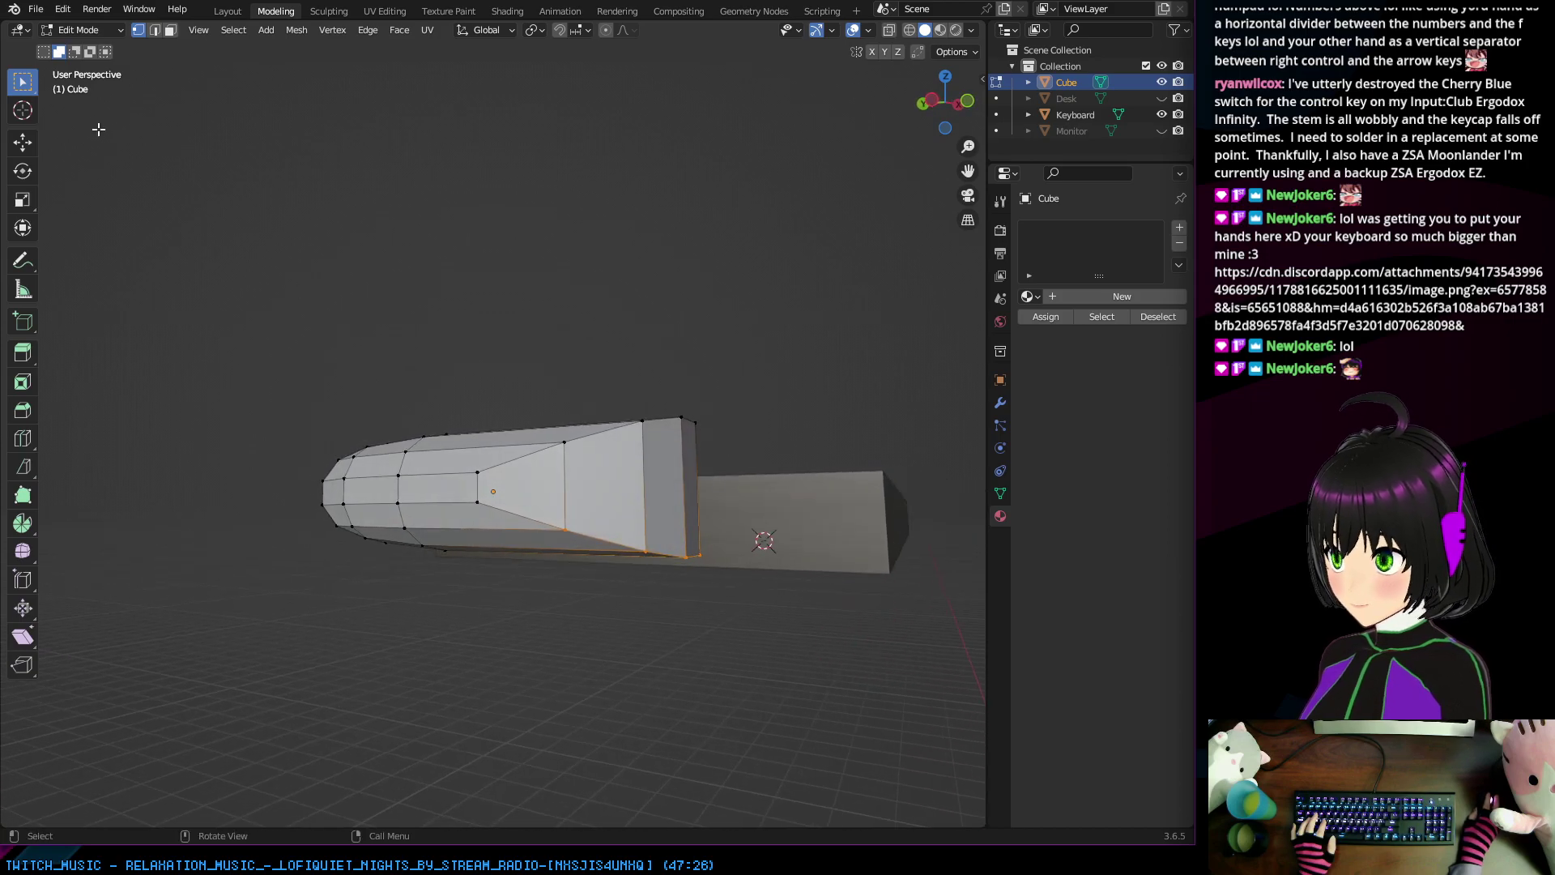
Step: Raise the selected vertices slightly along Z with the Move gizmo
left_click(33, 142)
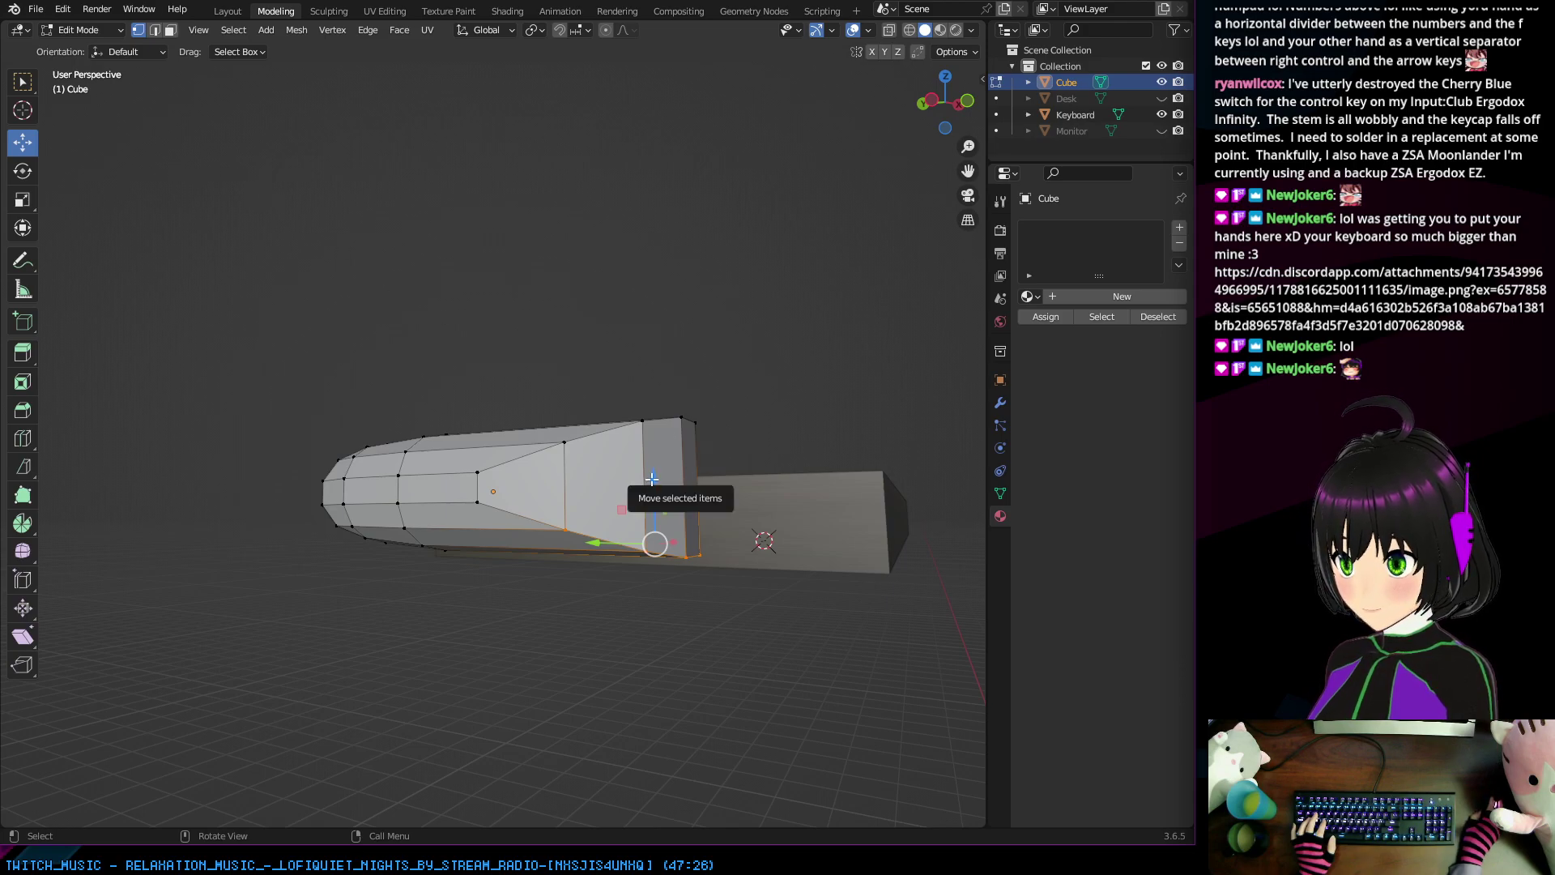
left_click_drag(651, 481, 651, 459)
scroll(649, 466, "up", 4)
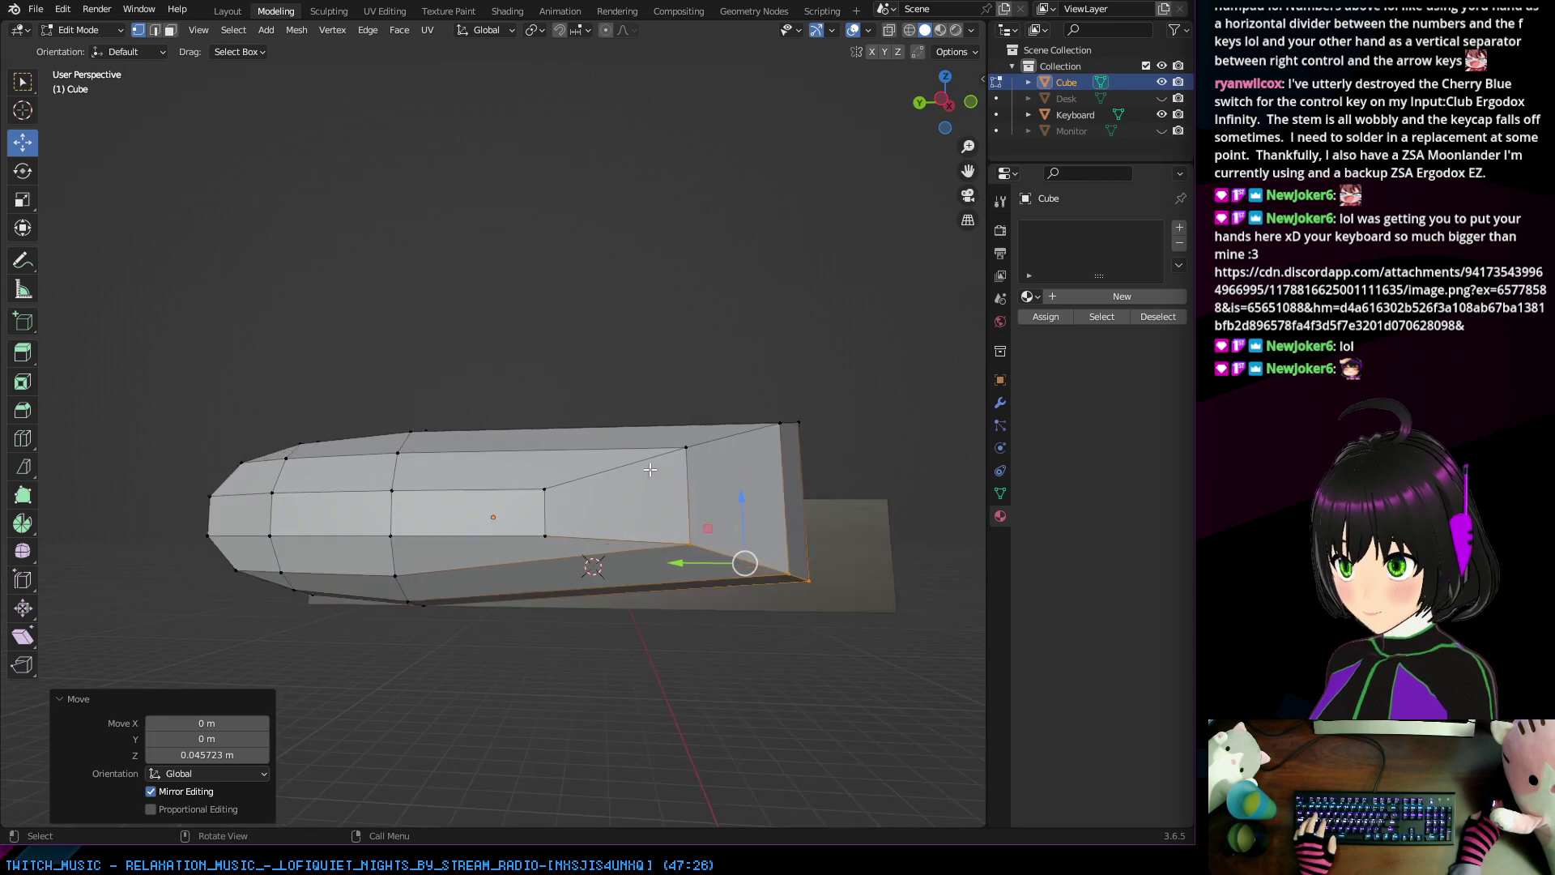
middle_click_drag(649, 465, 777, 519)
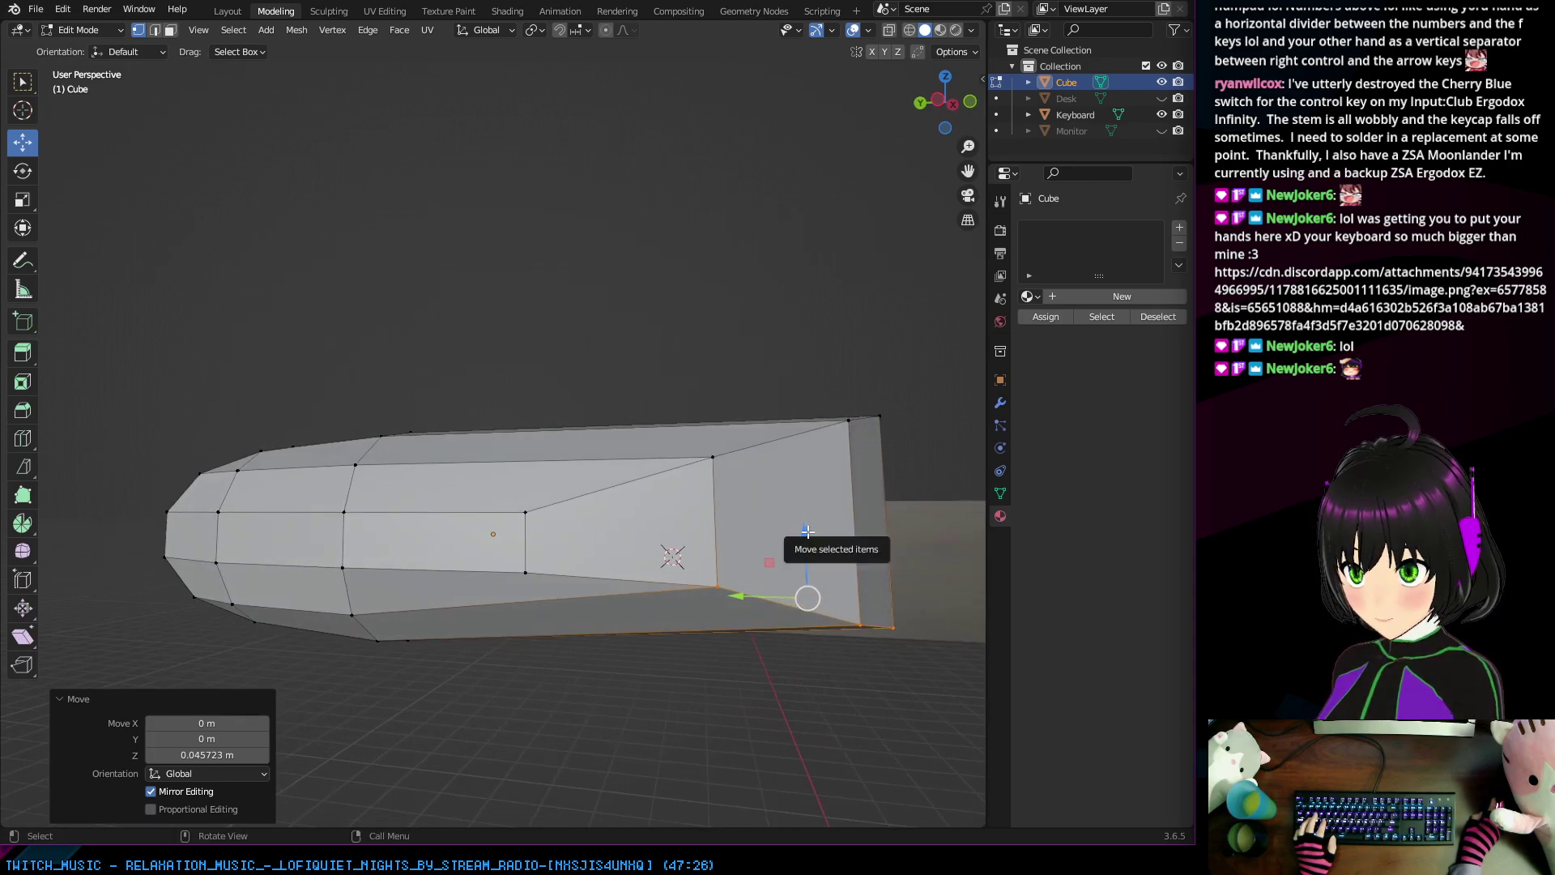
left_click_drag(801, 525, 801, 518)
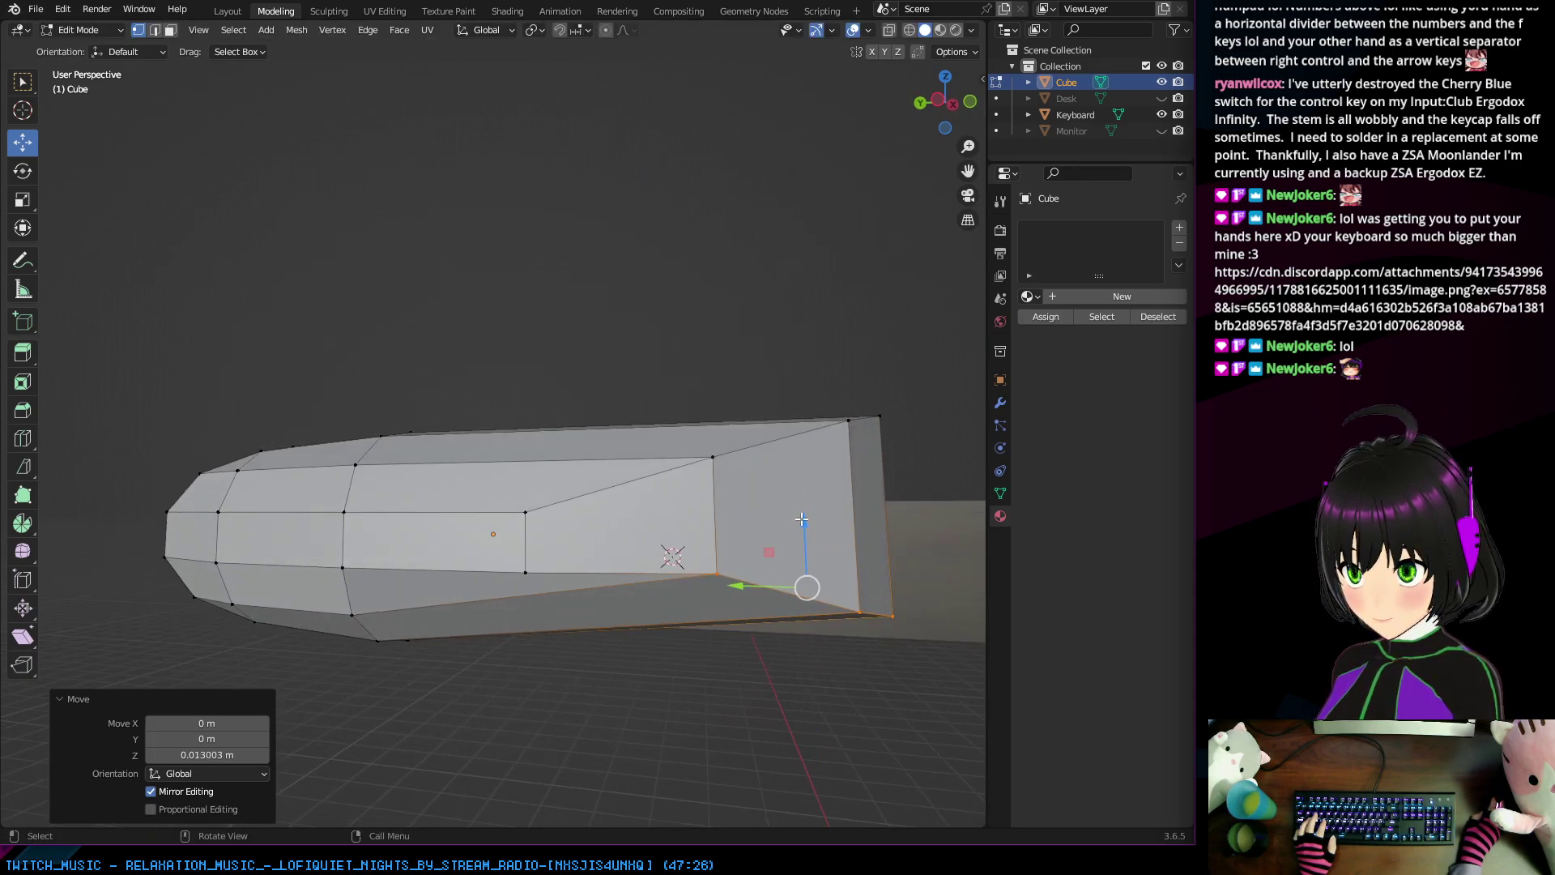
middle_click_drag(777, 518, 620, 376)
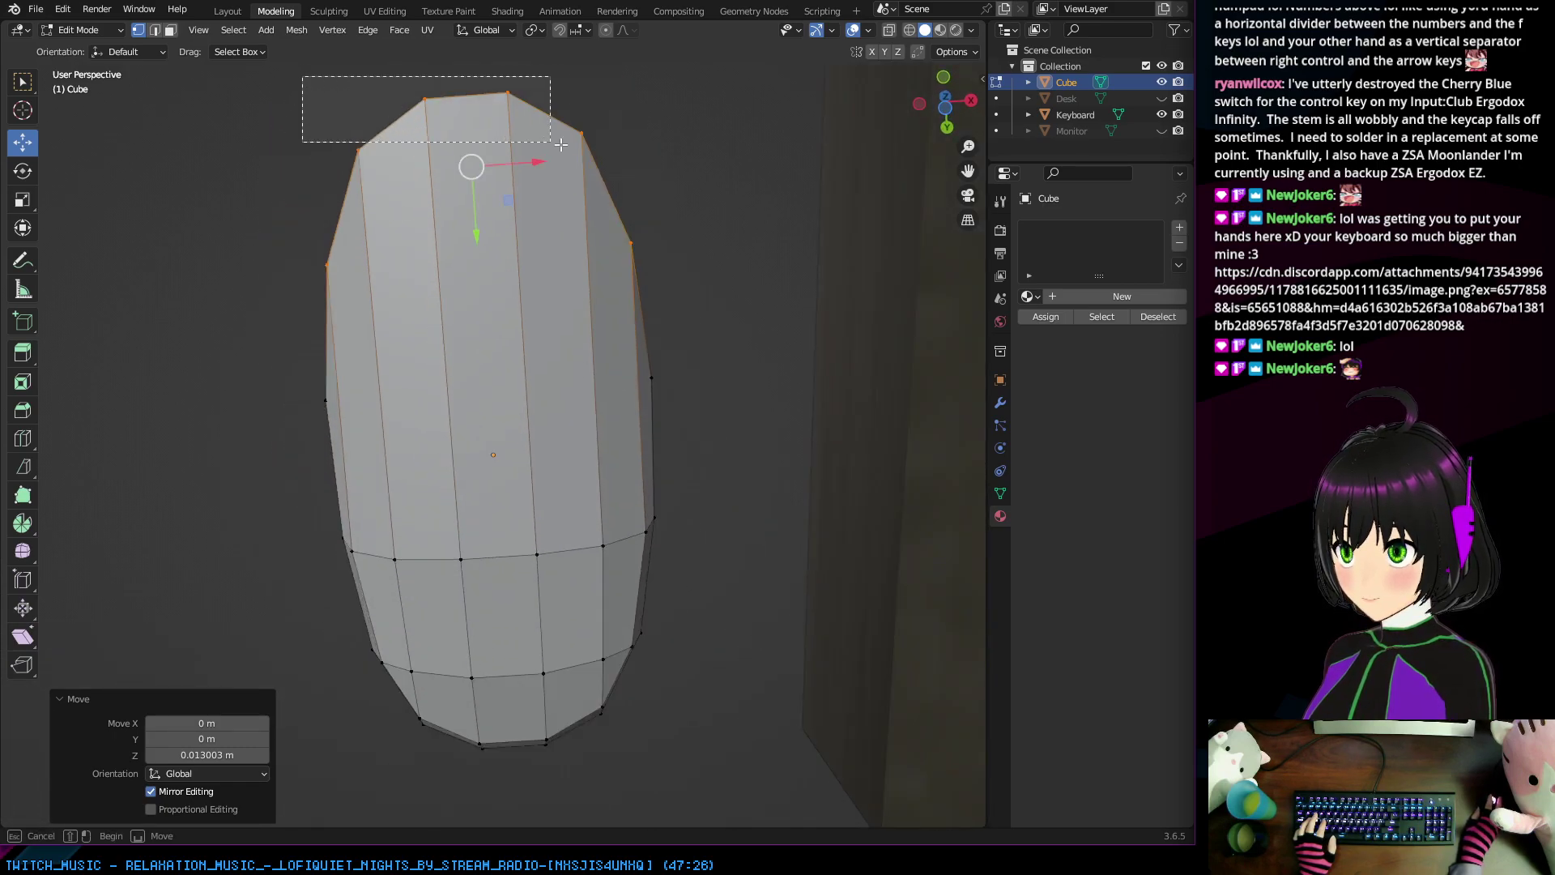
middle_click_drag(640, 174, 609, 324)
left_click_drag(778, 516, 785, 490)
Step: Lift the selection a few more millimetres, to 0.009211 m on Z
middle_click_drag(785, 489, 400, 131)
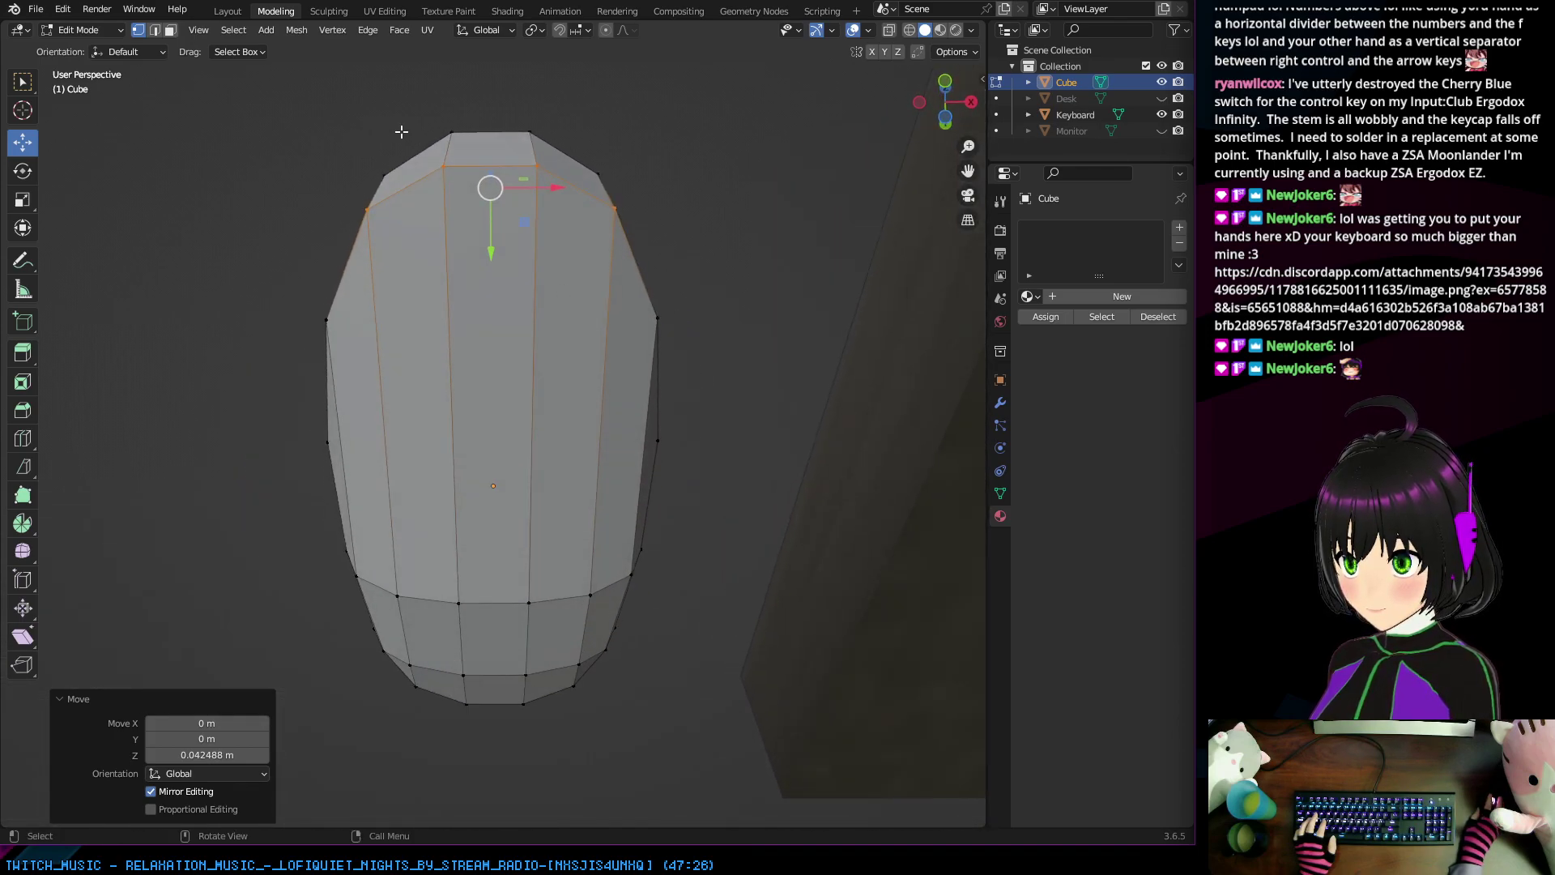
middle_click_drag(502, 175, 756, 460)
left_click_drag(790, 516, 794, 509)
middle_click_drag(793, 509, 642, 512)
left_click_drag(642, 512, 637, 498)
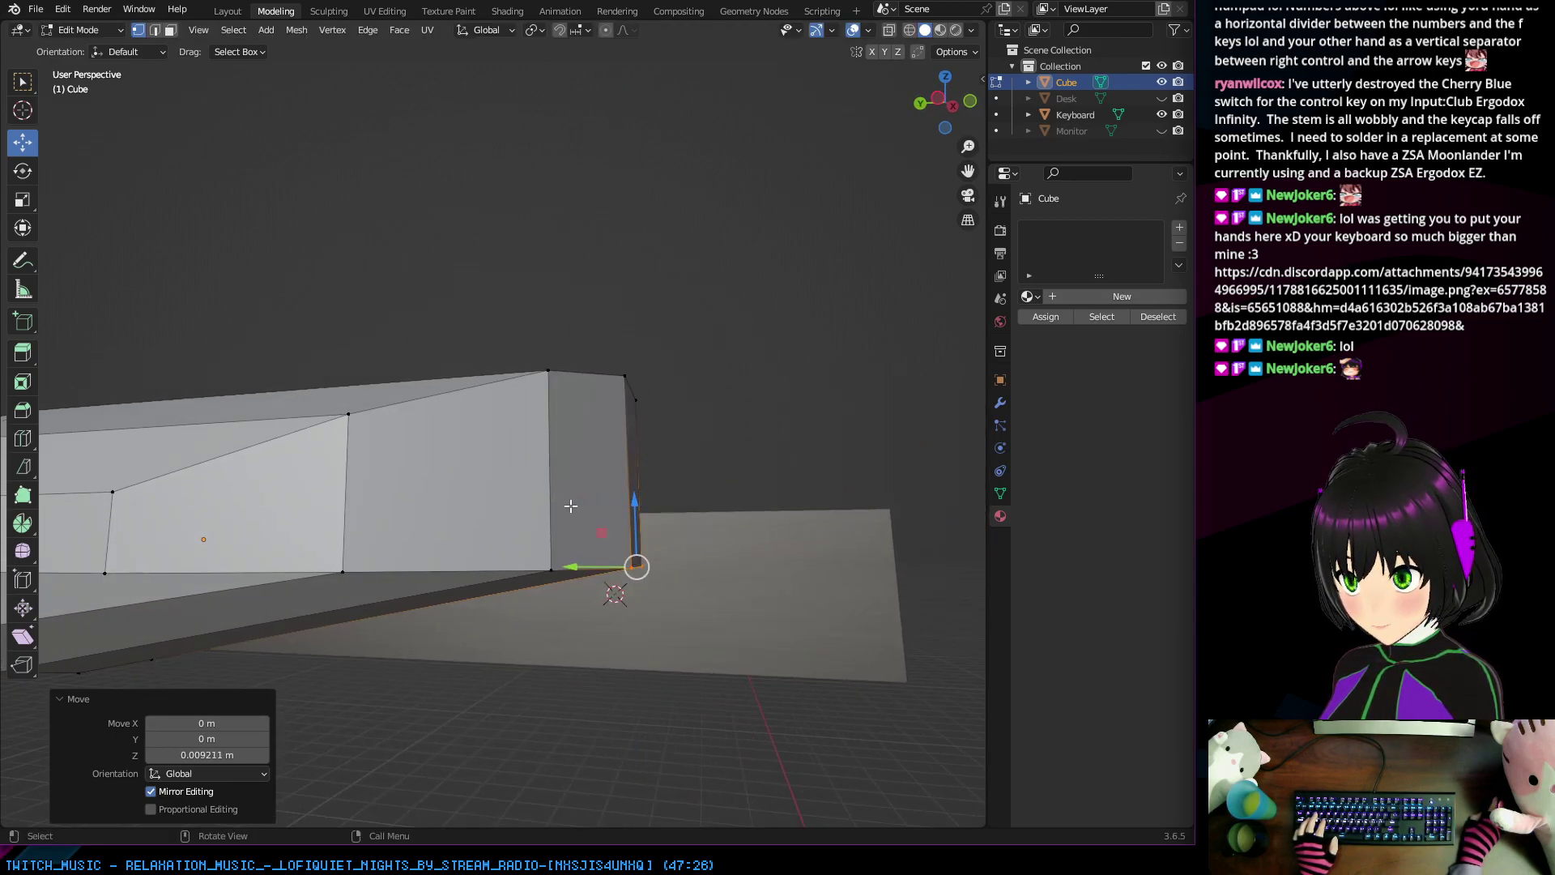
scroll(339, 595, "down", 4)
middle_click_drag(339, 595, 505, 473)
Step: In Face mode, select the mesh's bottom faces and delete them as Faces
left_click(170, 31)
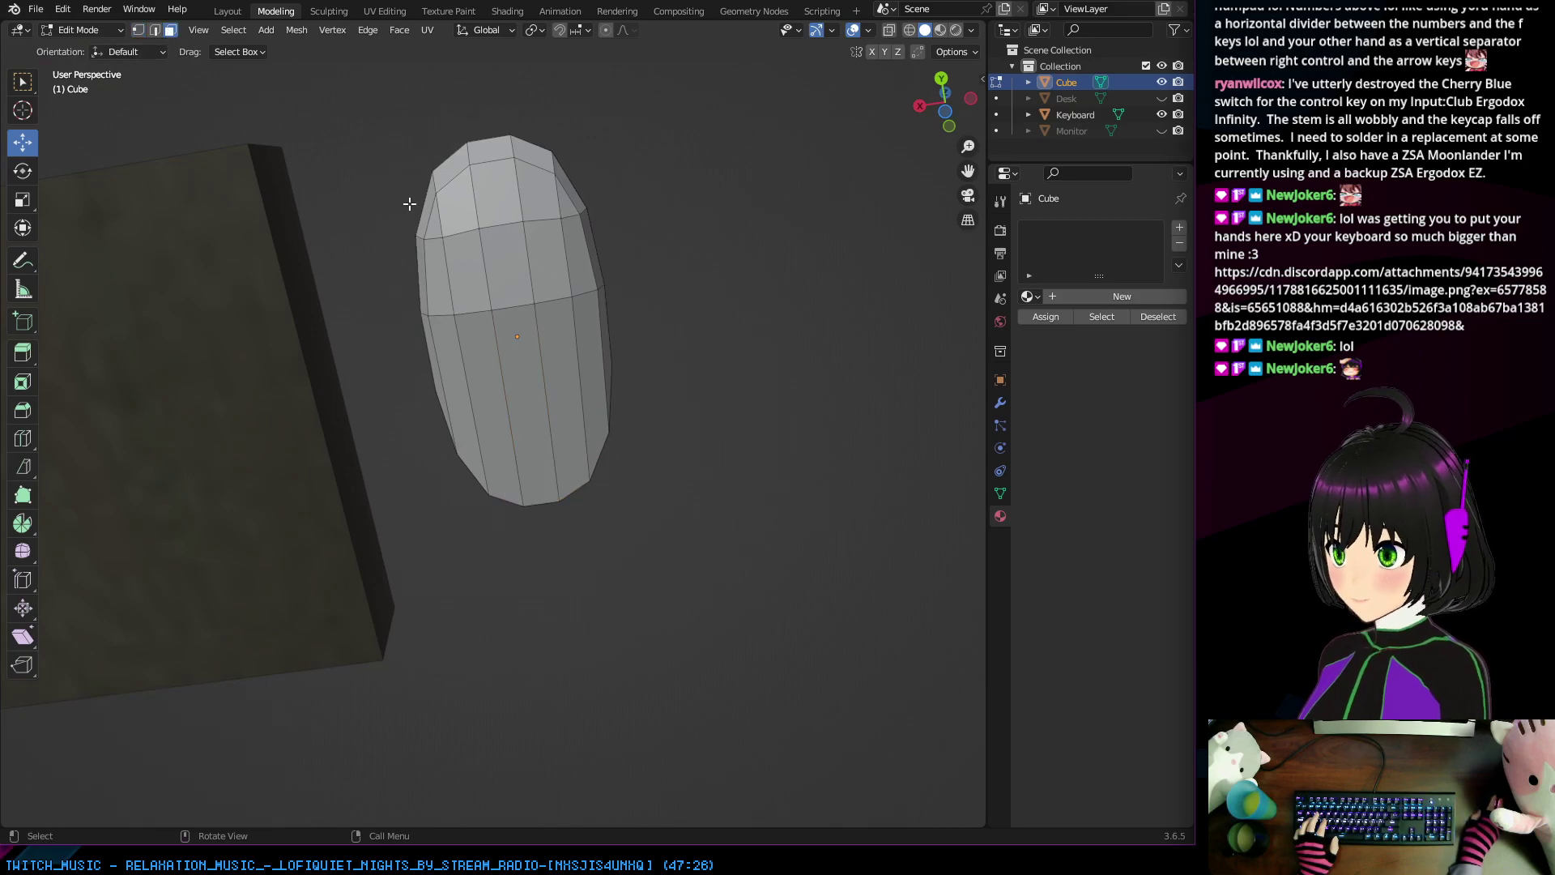
left_click_drag(434, 187, 572, 435)
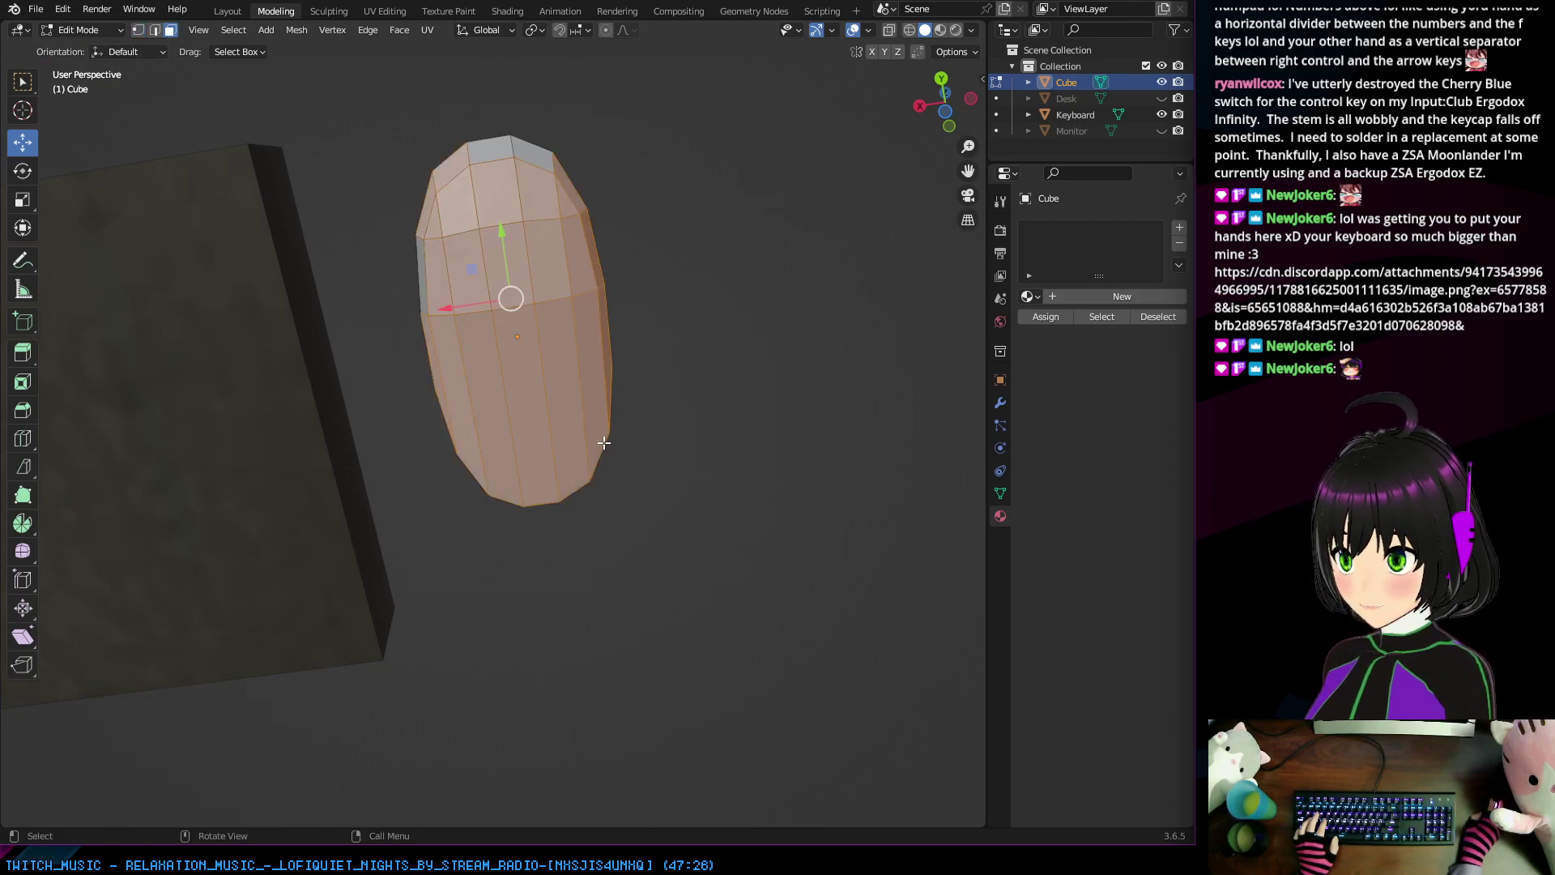
middle_click_drag(567, 437, 636, 511)
left_click(548, 466, "shift")
scroll(635, 511, "up", 5)
middle_click_drag(704, 624, 707, 488)
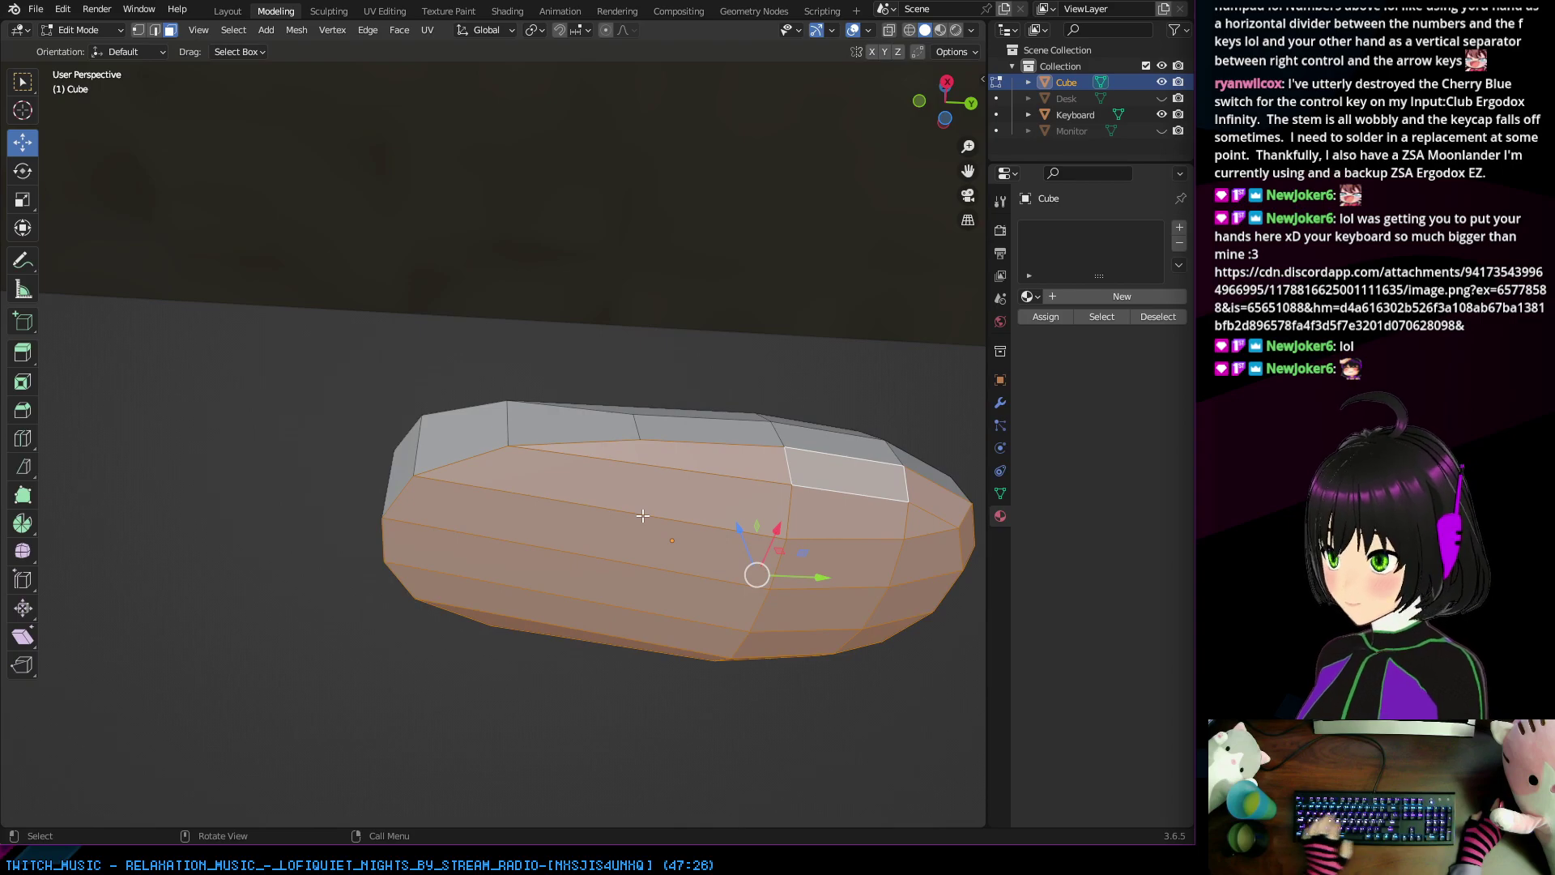
key("x")
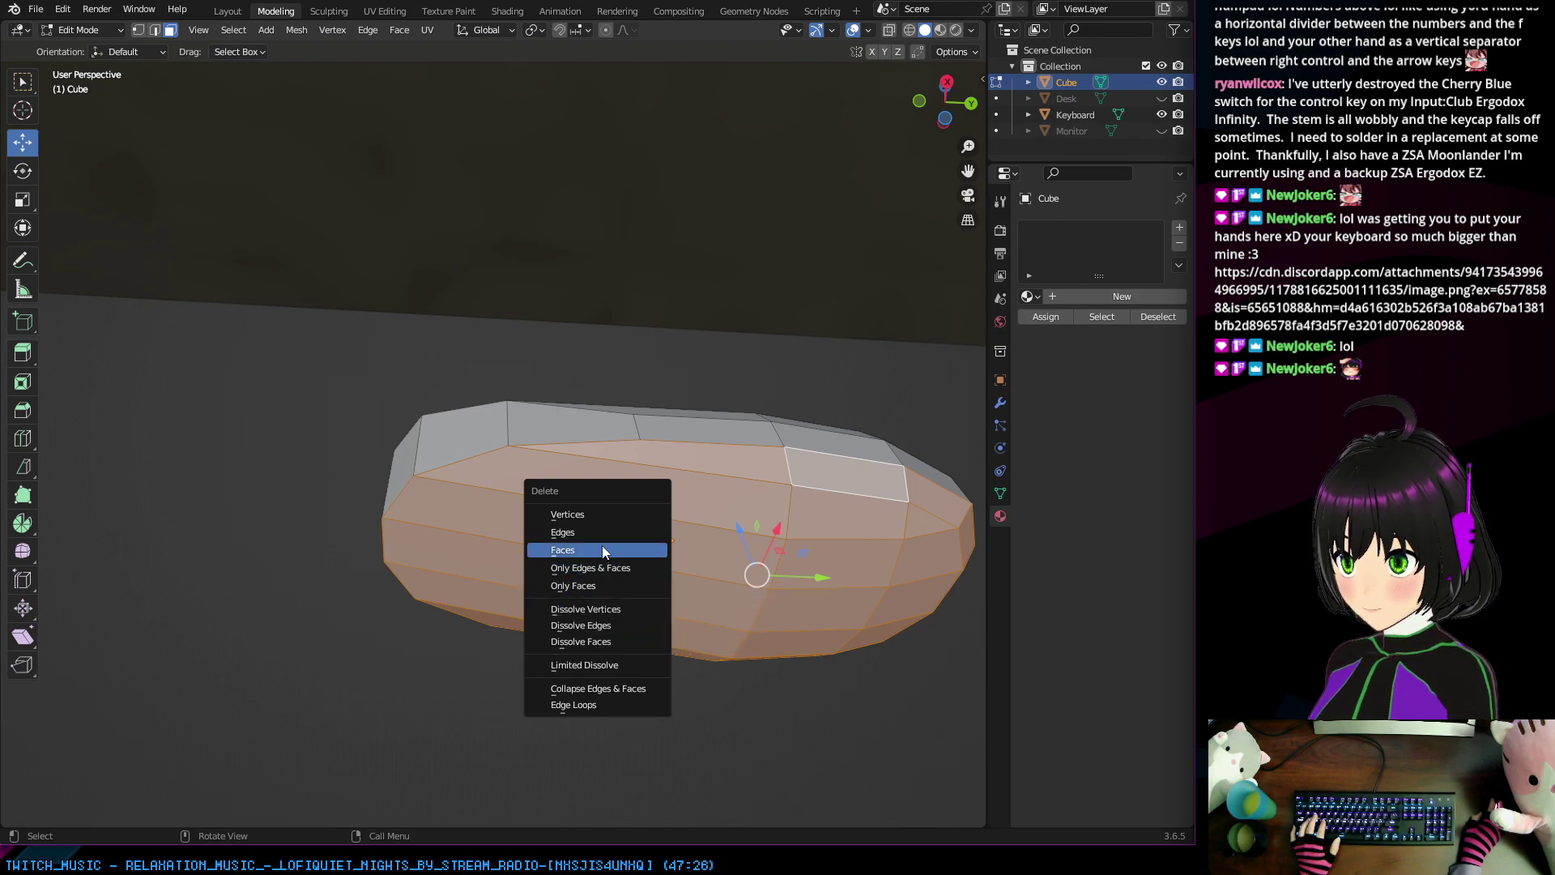
left_click(596, 552)
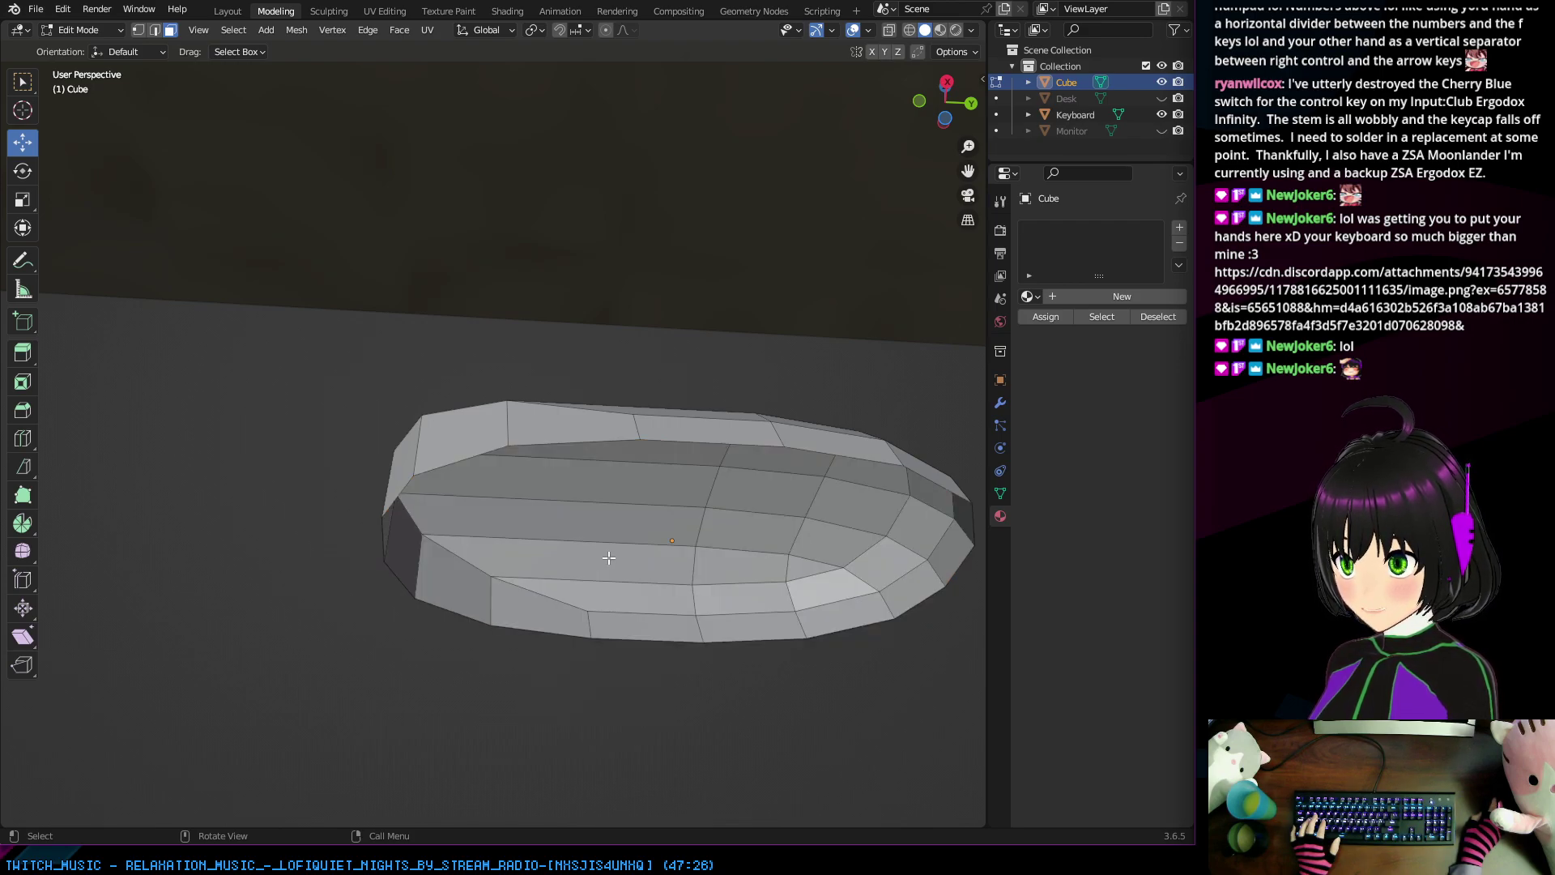
middle_click_drag(596, 552, 466, 405)
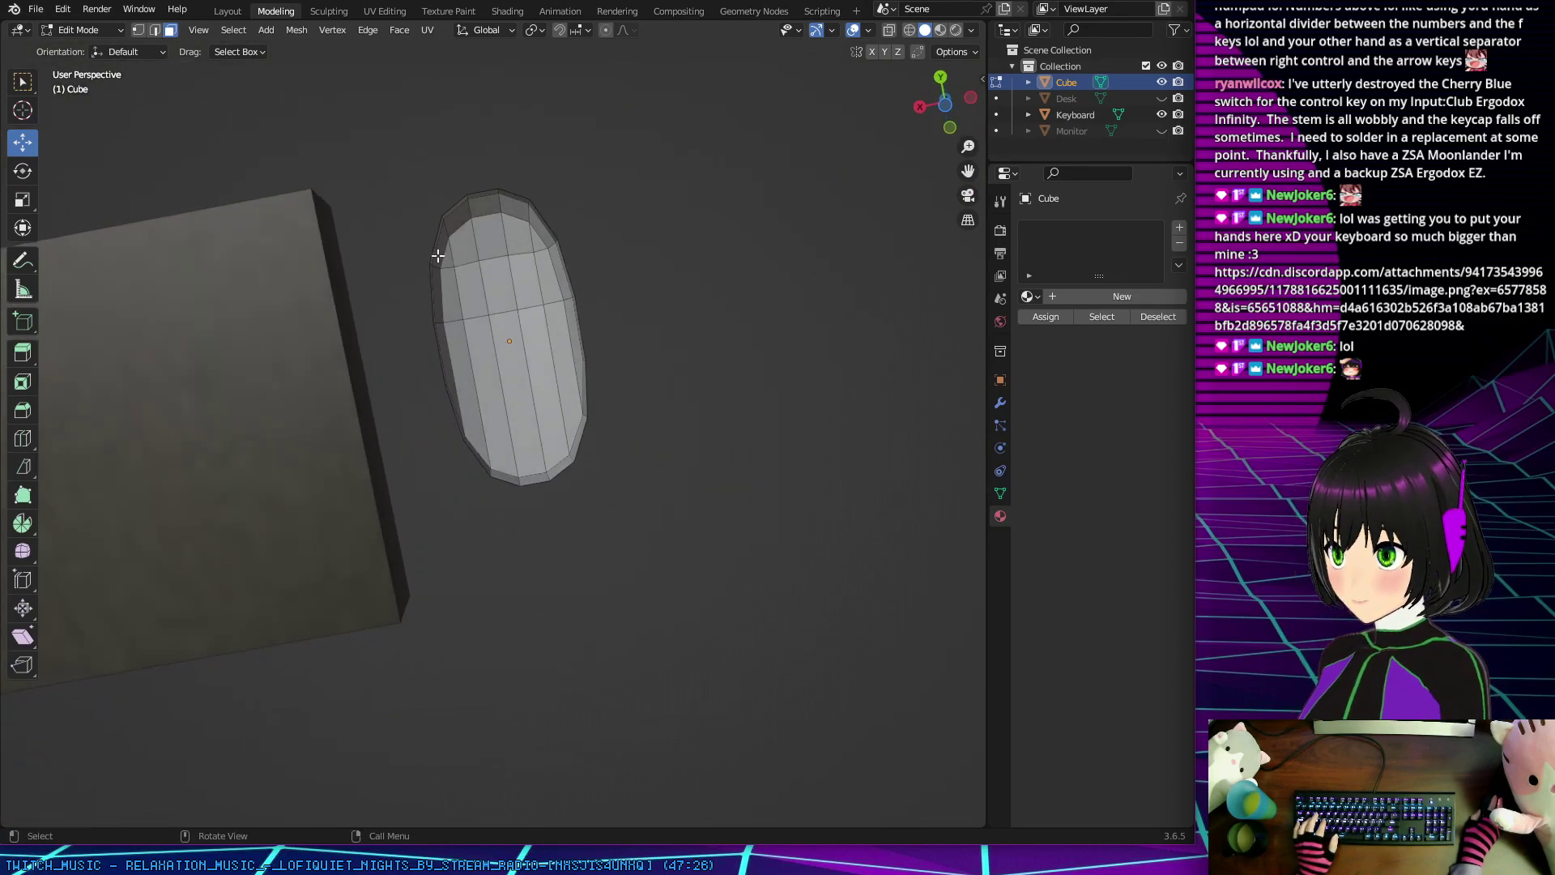
Step: Select the whole mouse mesh and orbit to view it from a low side angle
left_click_drag(393, 170, 648, 484)
middle_click_drag(635, 475, 606, 516)
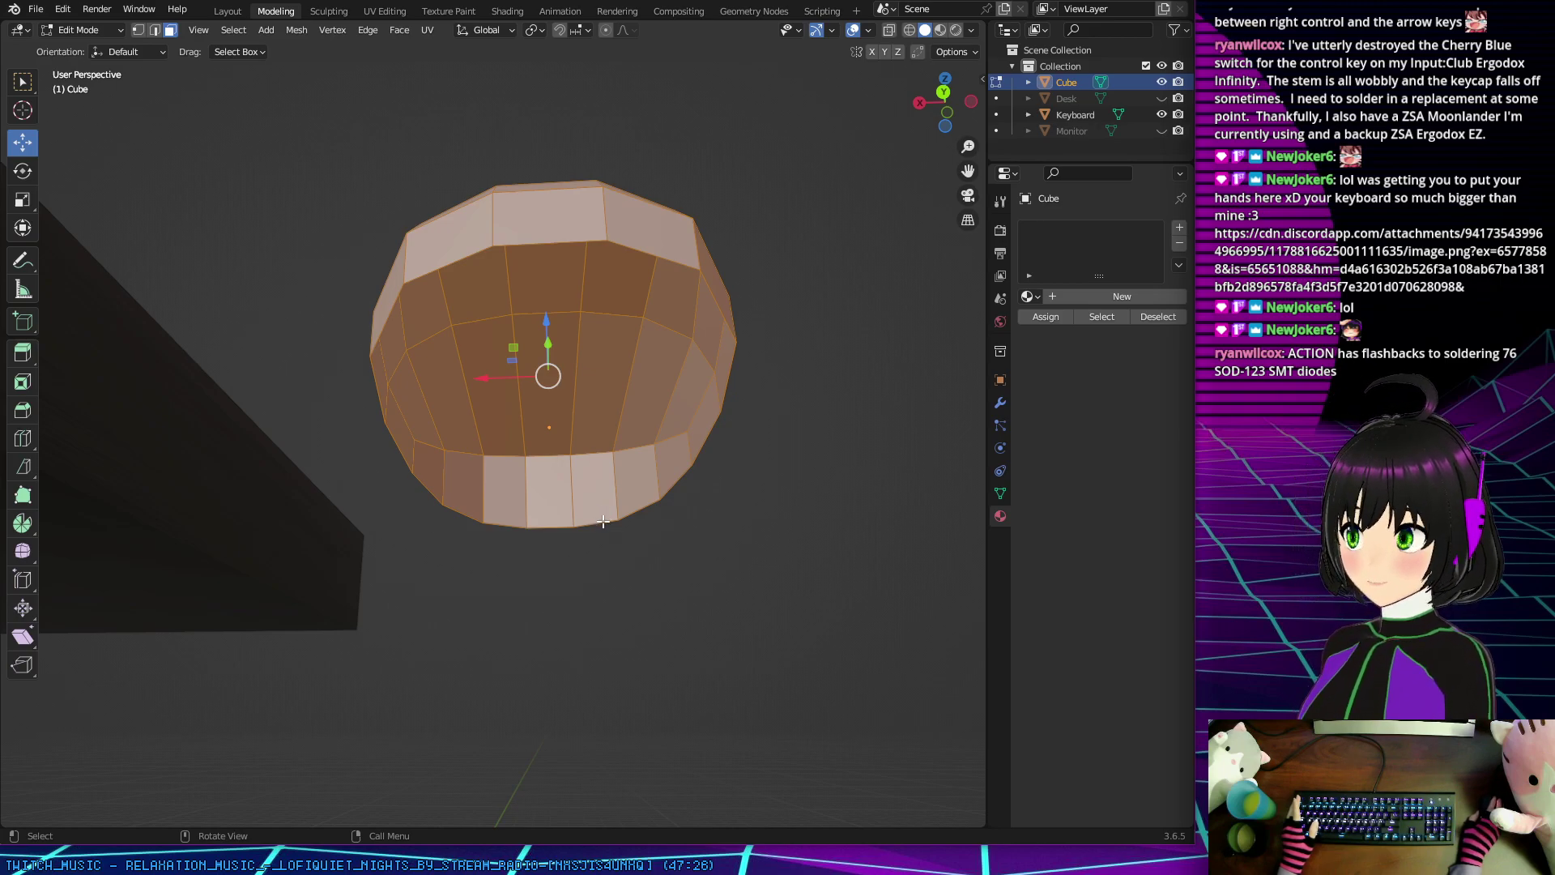
mouse_move(605, 523)
middle_mouse_down()
mouse_move(635, 520)
mouse_move(636, 558)
mouse_move(618, 552)
middle_mouse_up()
middle_click_drag(579, 554, 615, 558)
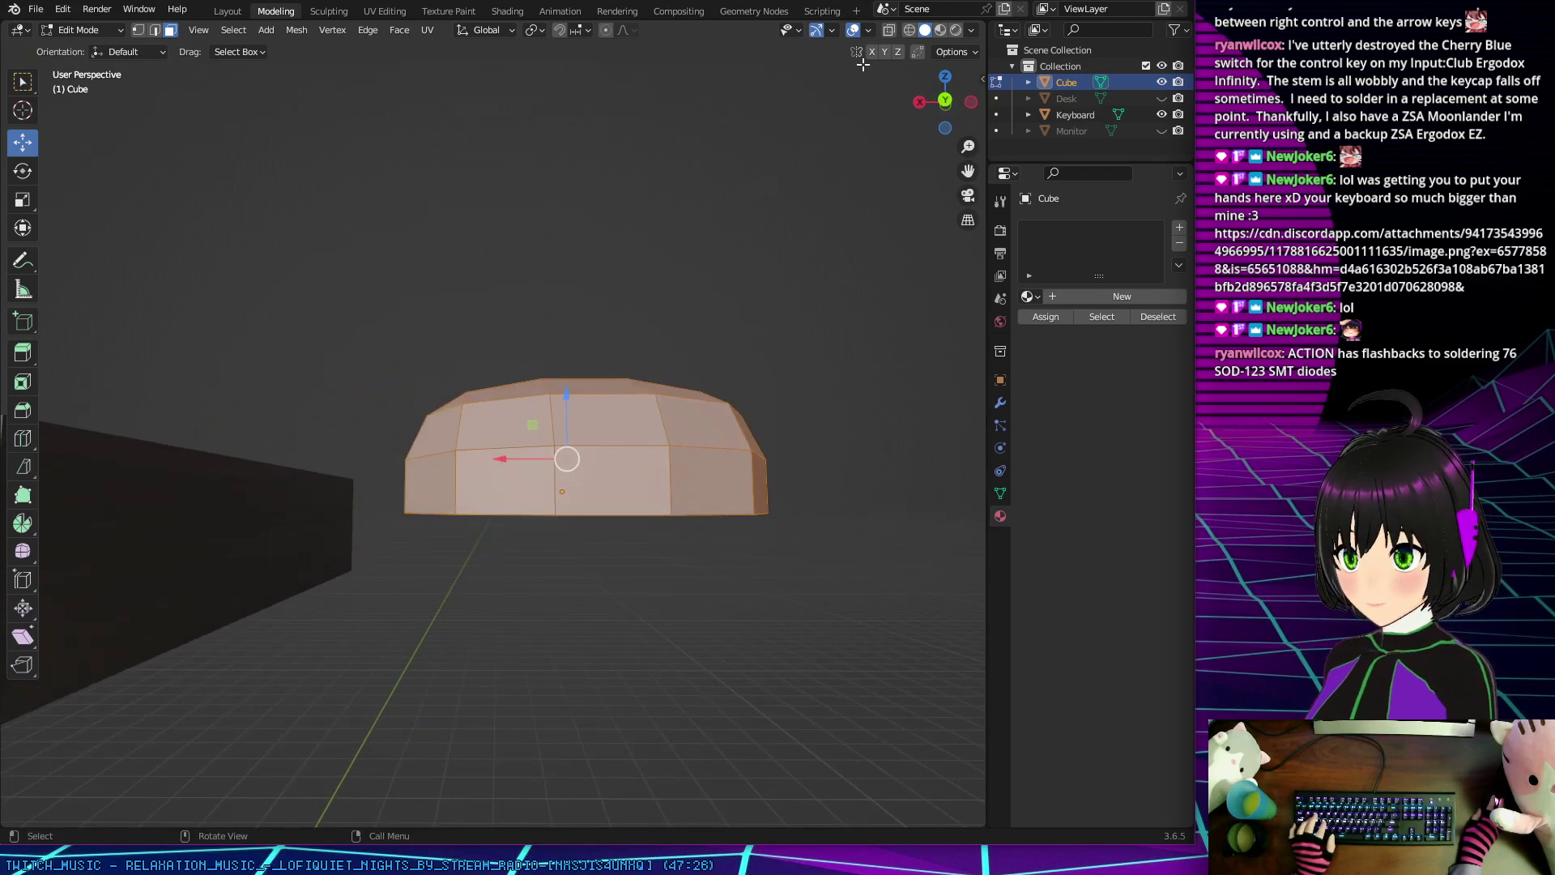
Step: Turn on X-ray, switch to Vertex select, and box-select the mouse's bottom vertex ring
left_click(889, 30)
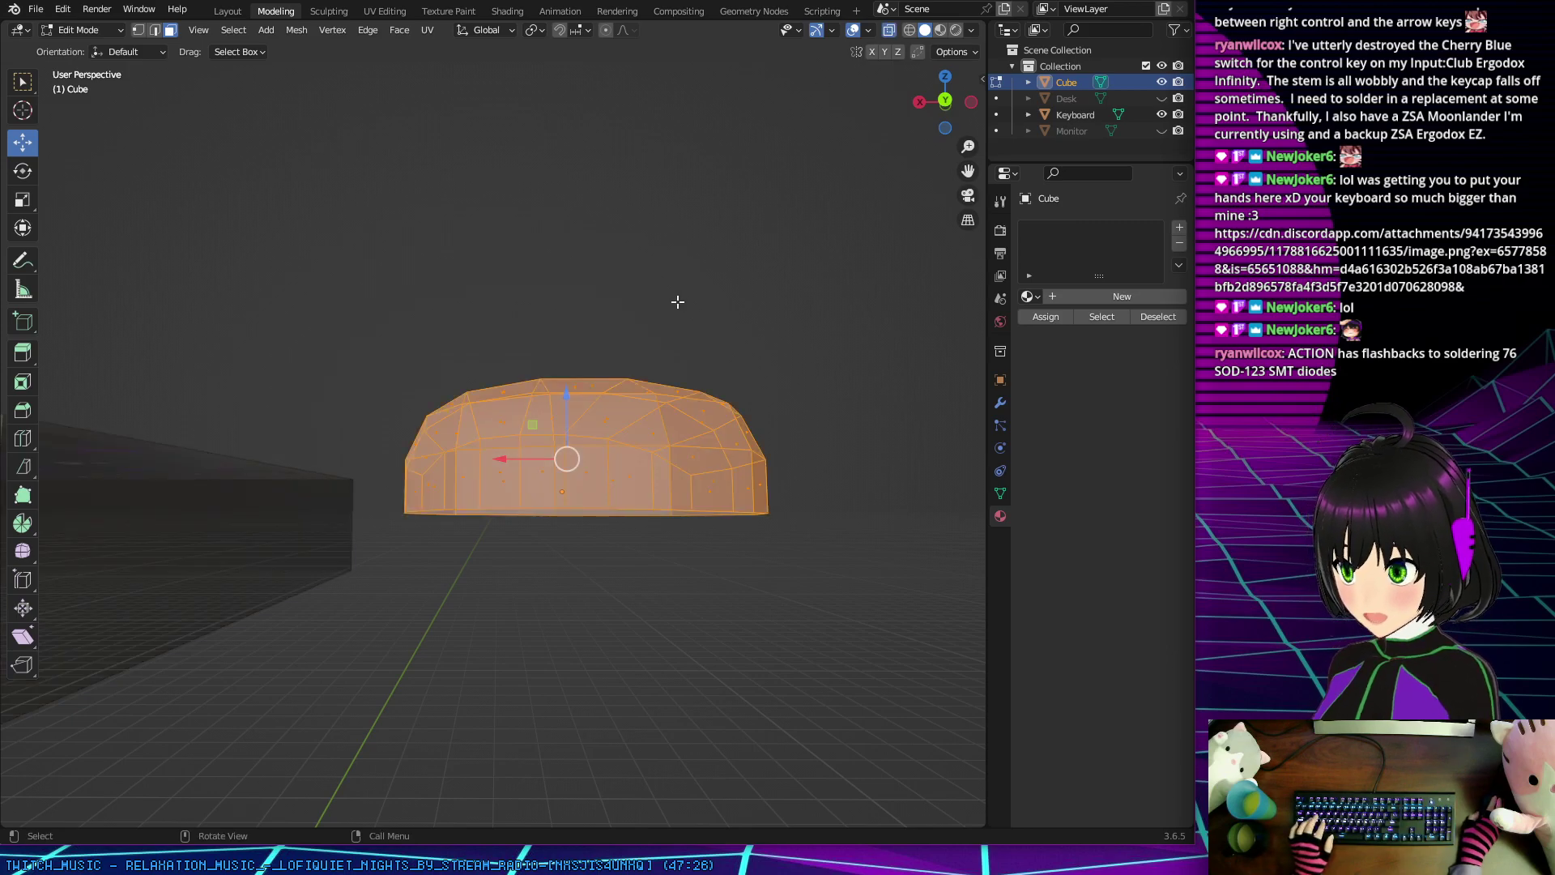
middle_click_drag(690, 245, 665, 301)
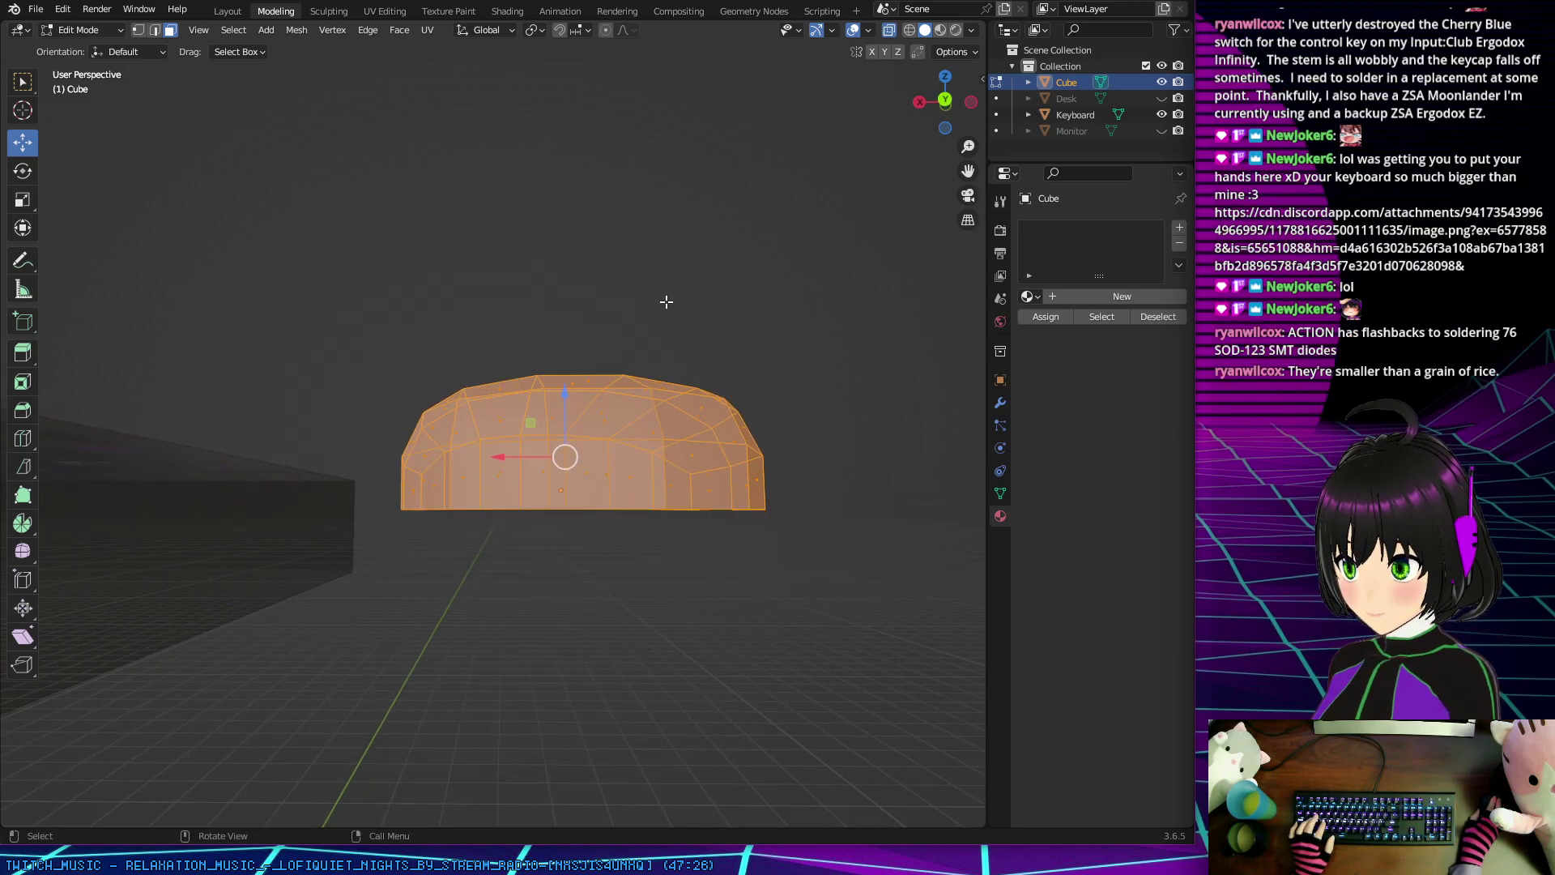
left_click(137, 30)
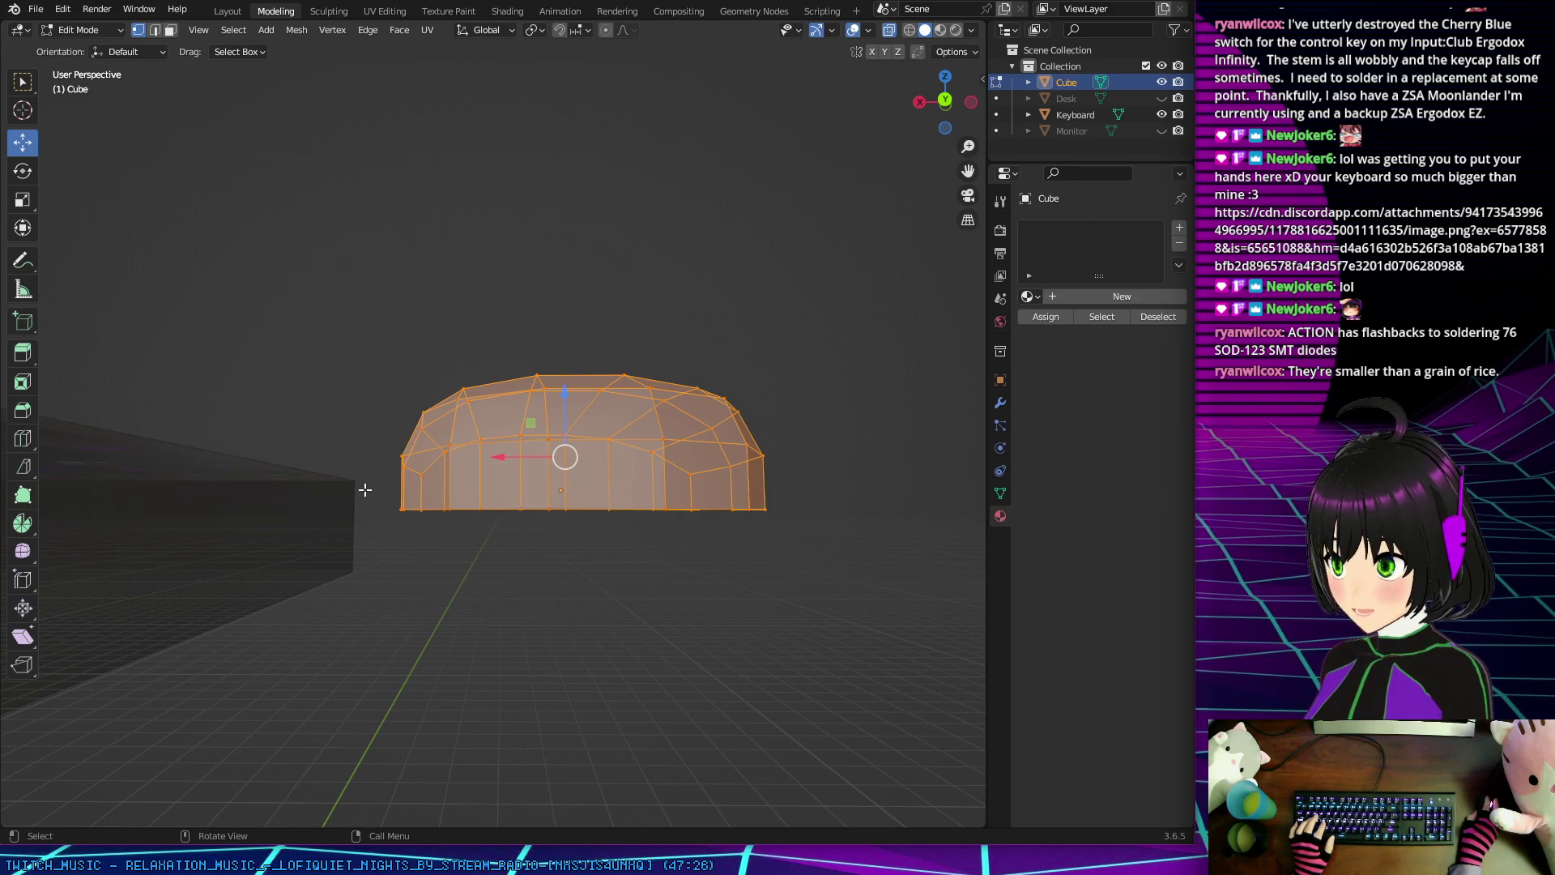
left_click_drag(379, 494, 807, 532)
middle_click_drag(770, 580, 680, 494)
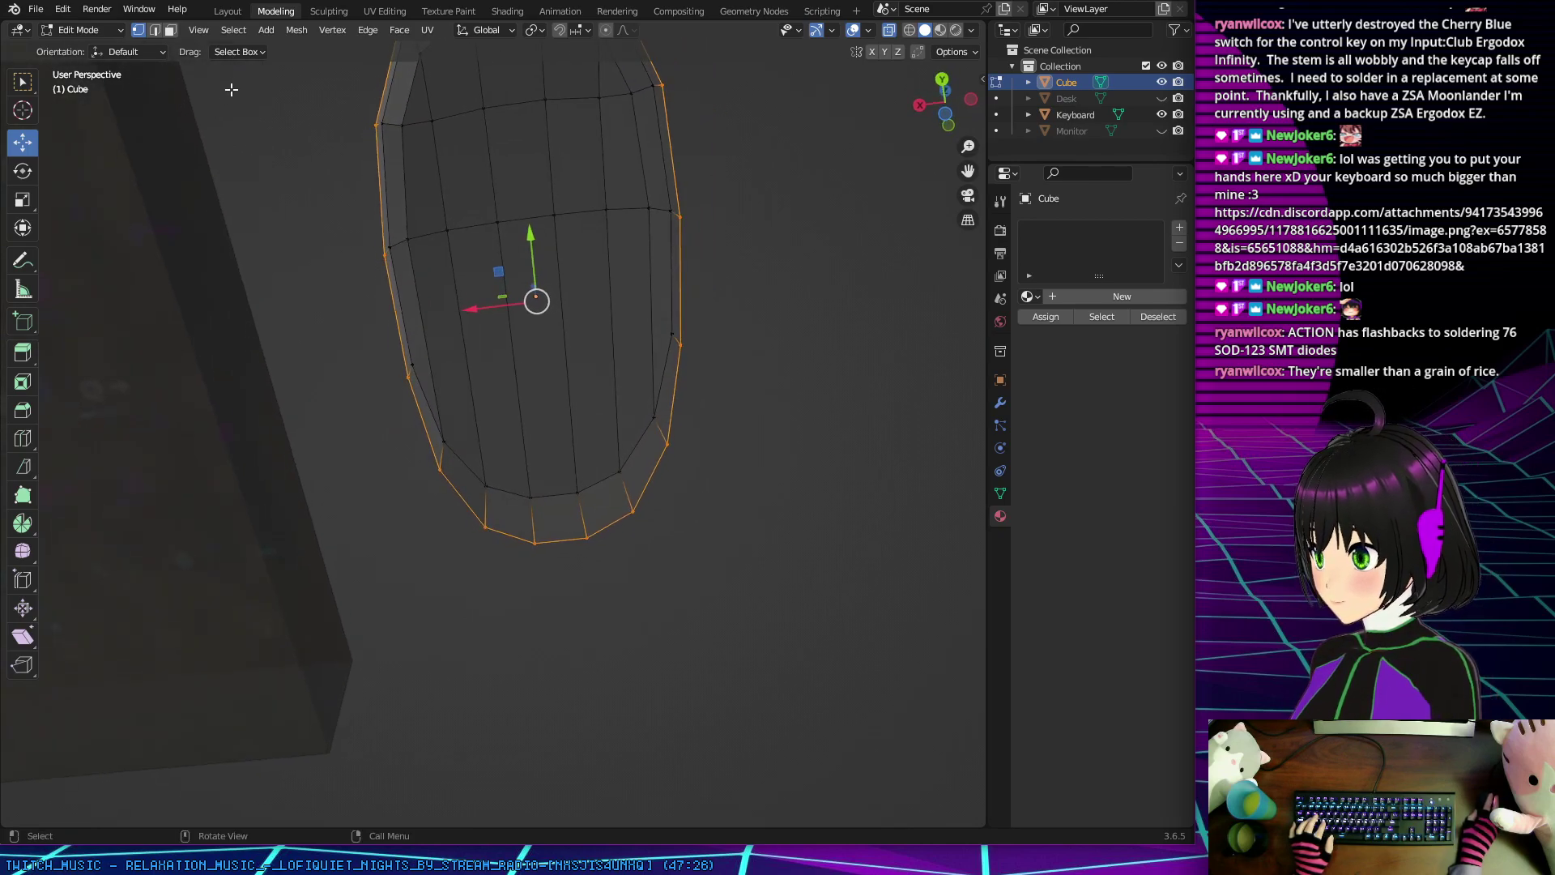
Step: Cap the selected bottom loop with Face > Fill, producing a Beauty triangulated fill
left_click(400, 30)
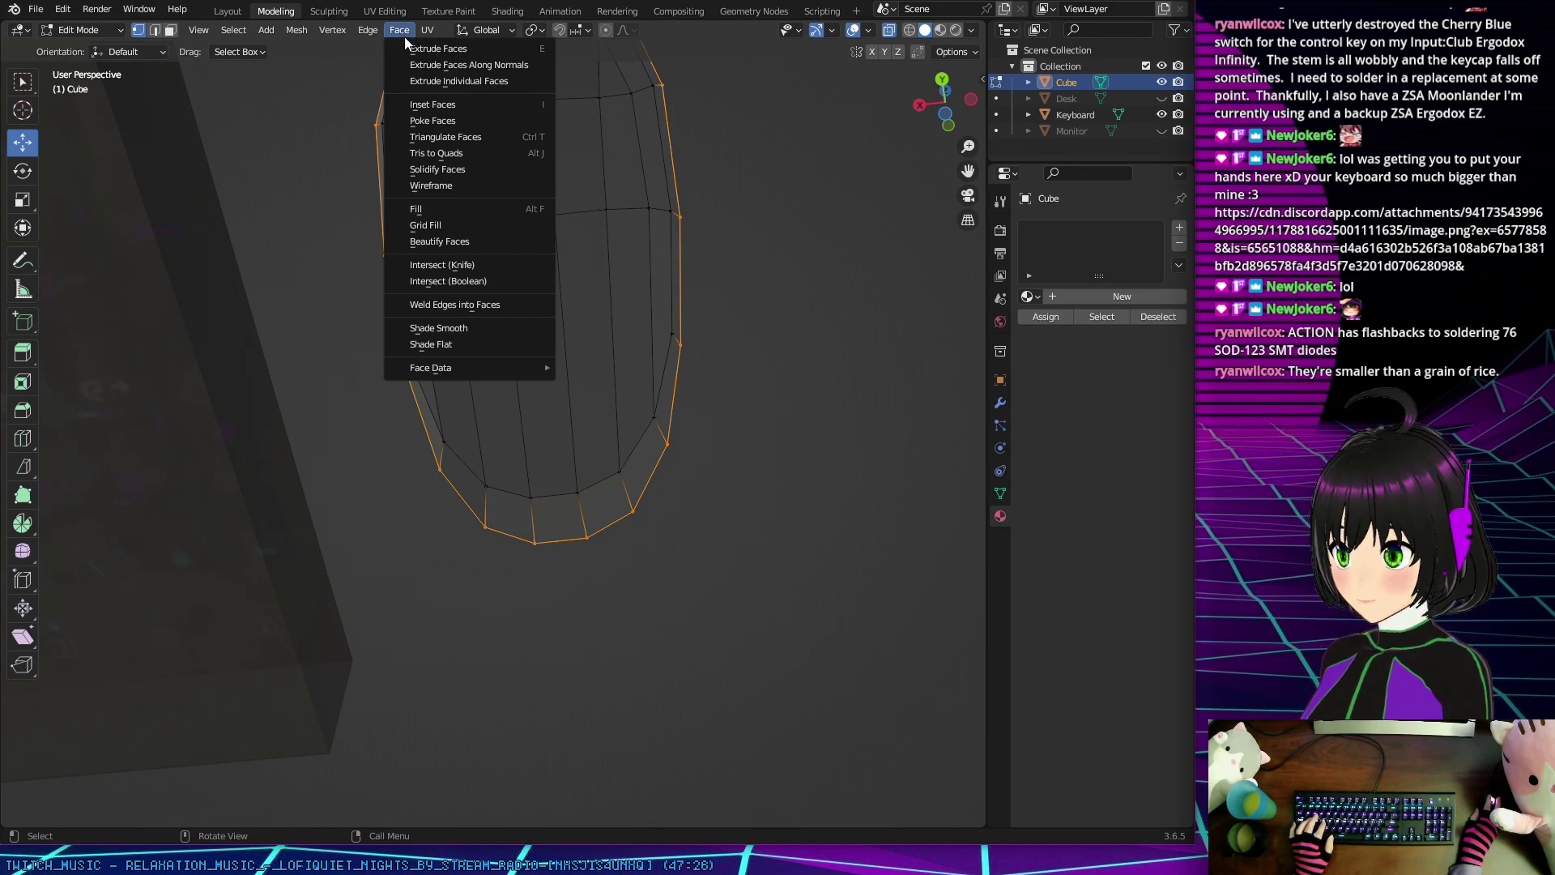
left_click(443, 209)
middle_click_drag(567, 324, 716, 217)
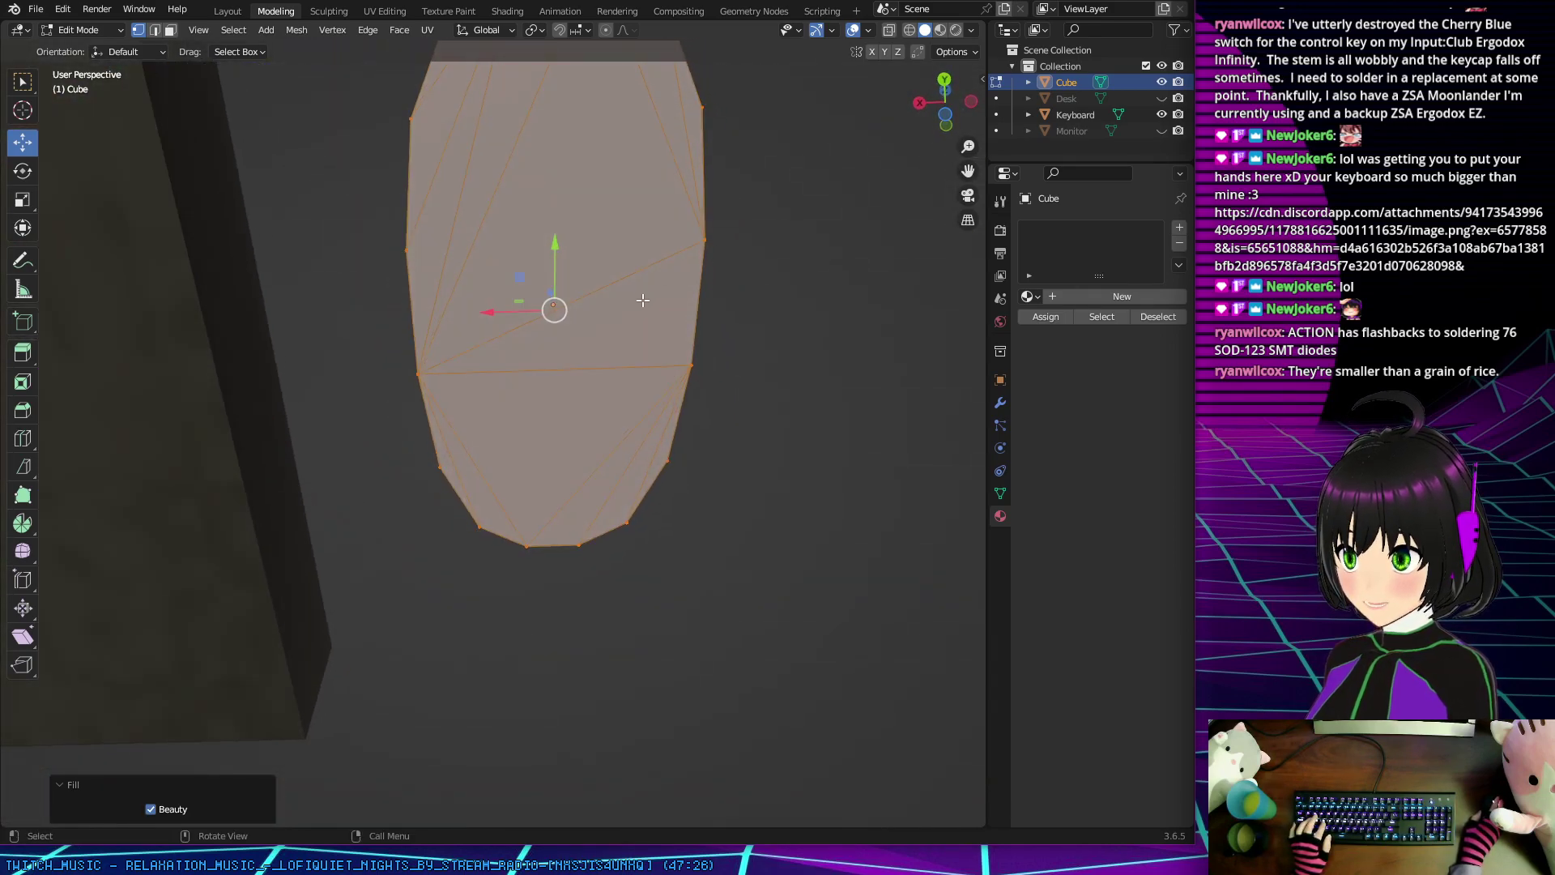
middle_click_drag(642, 301, 656, 455)
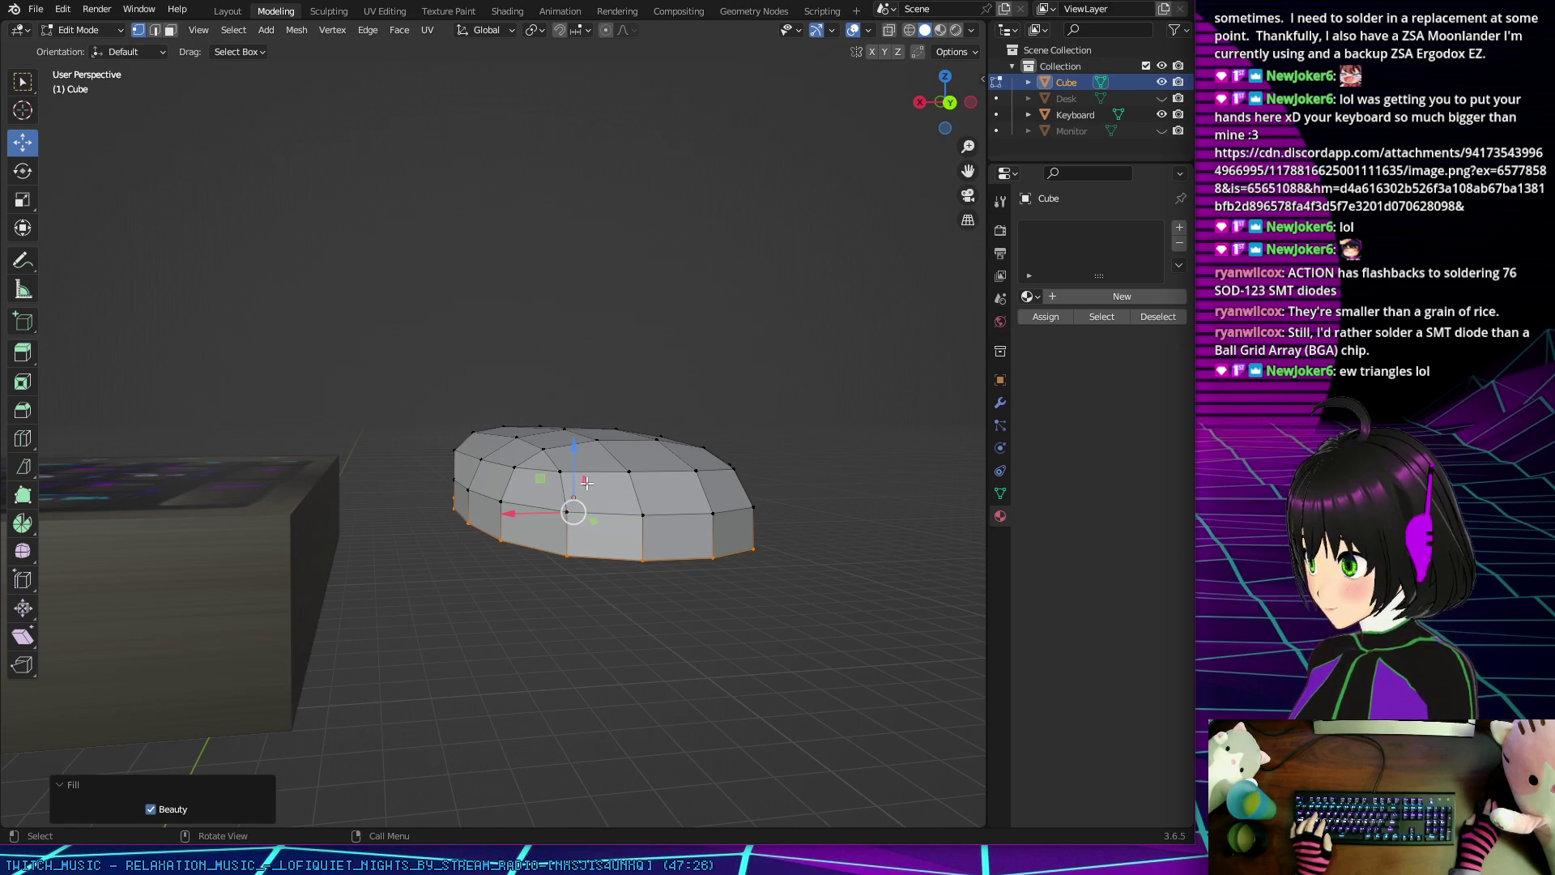
middle_click_drag(589, 475, 566, 306)
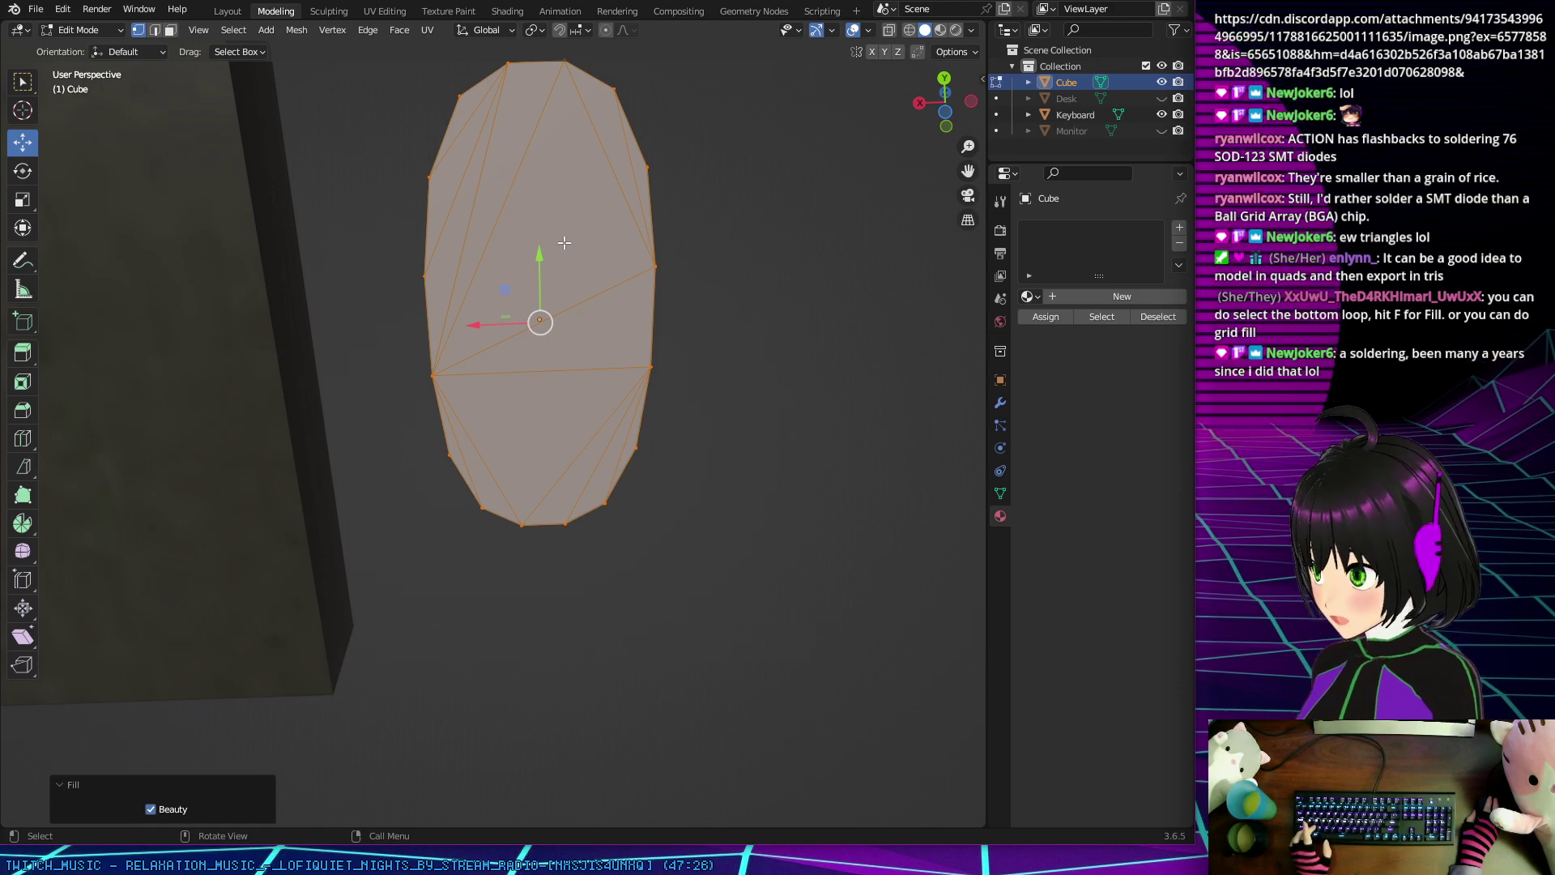
Step: Undo the triangulated fill and close the bottom loop with one n-gon face
key("ctrl+z")
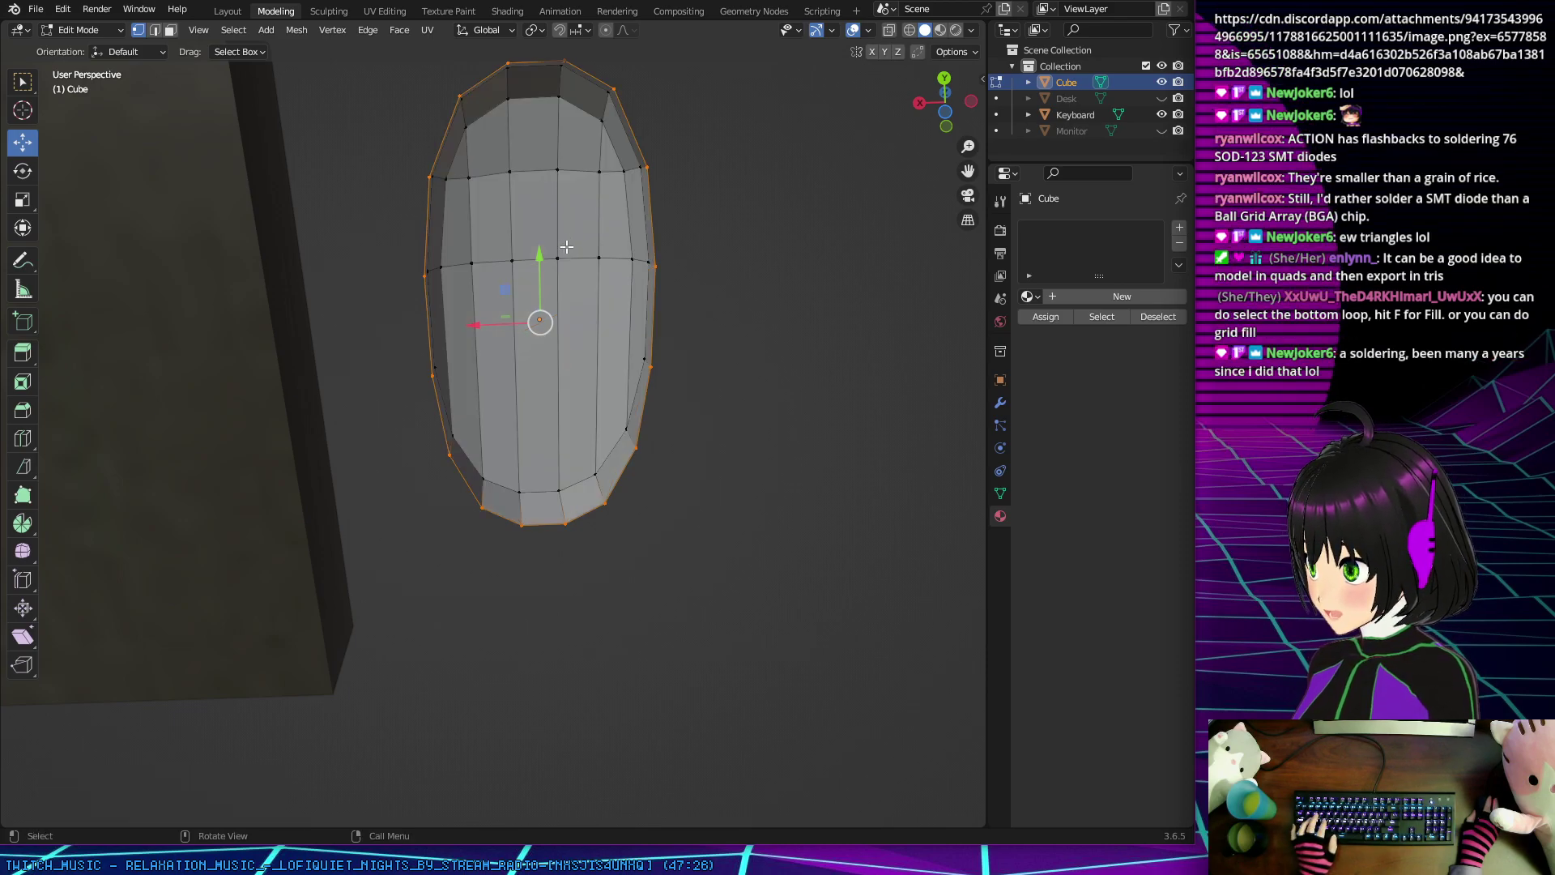
key("f")
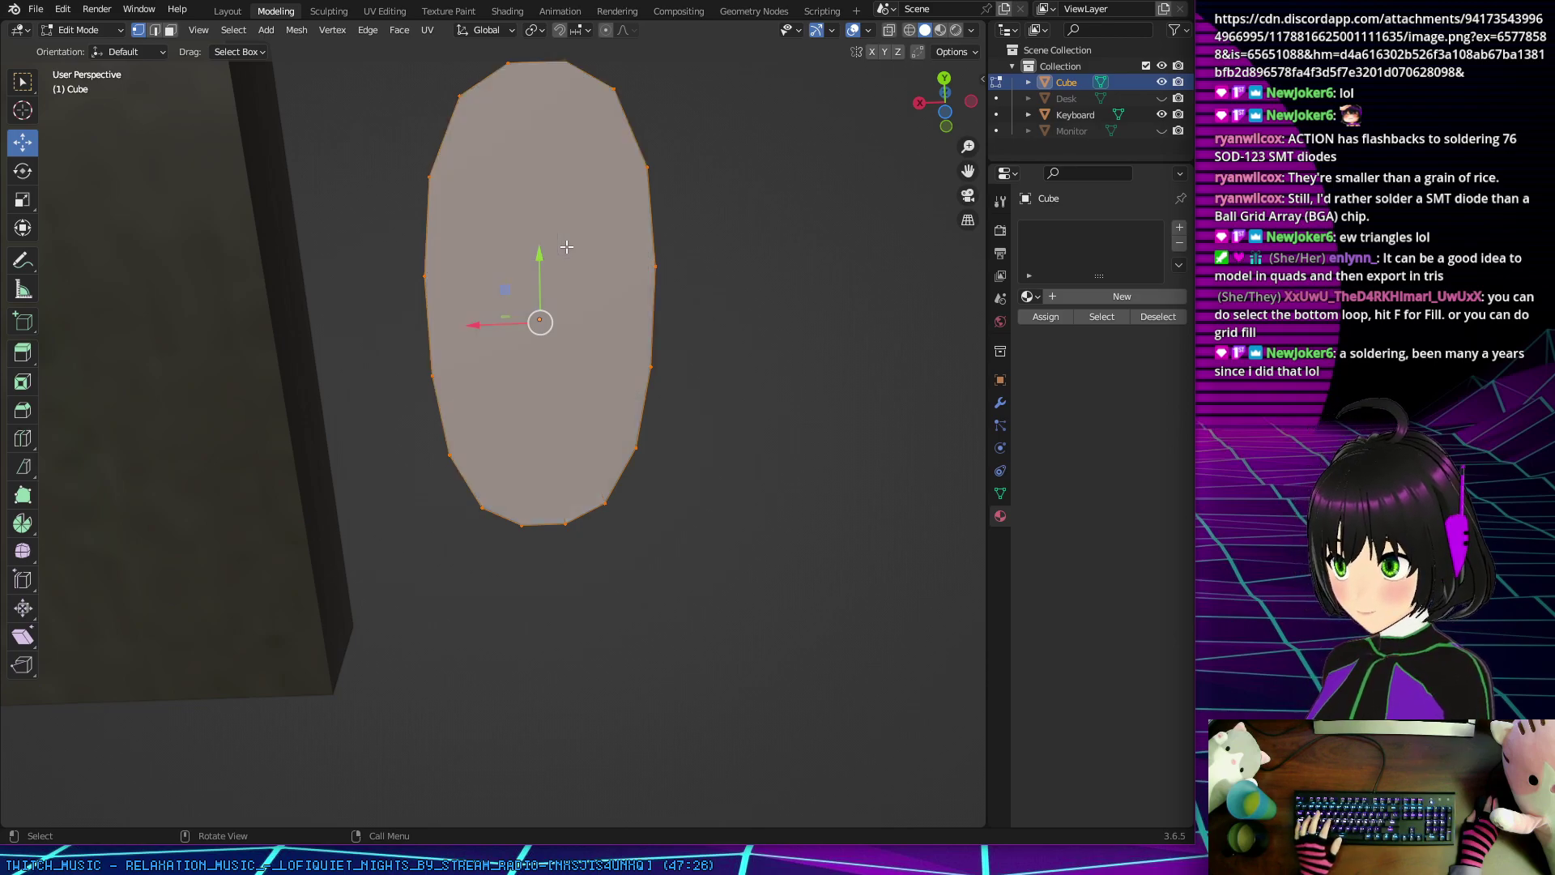
middle_click_drag(565, 245, 336, 159)
middle_click_drag(374, 381, 523, 591)
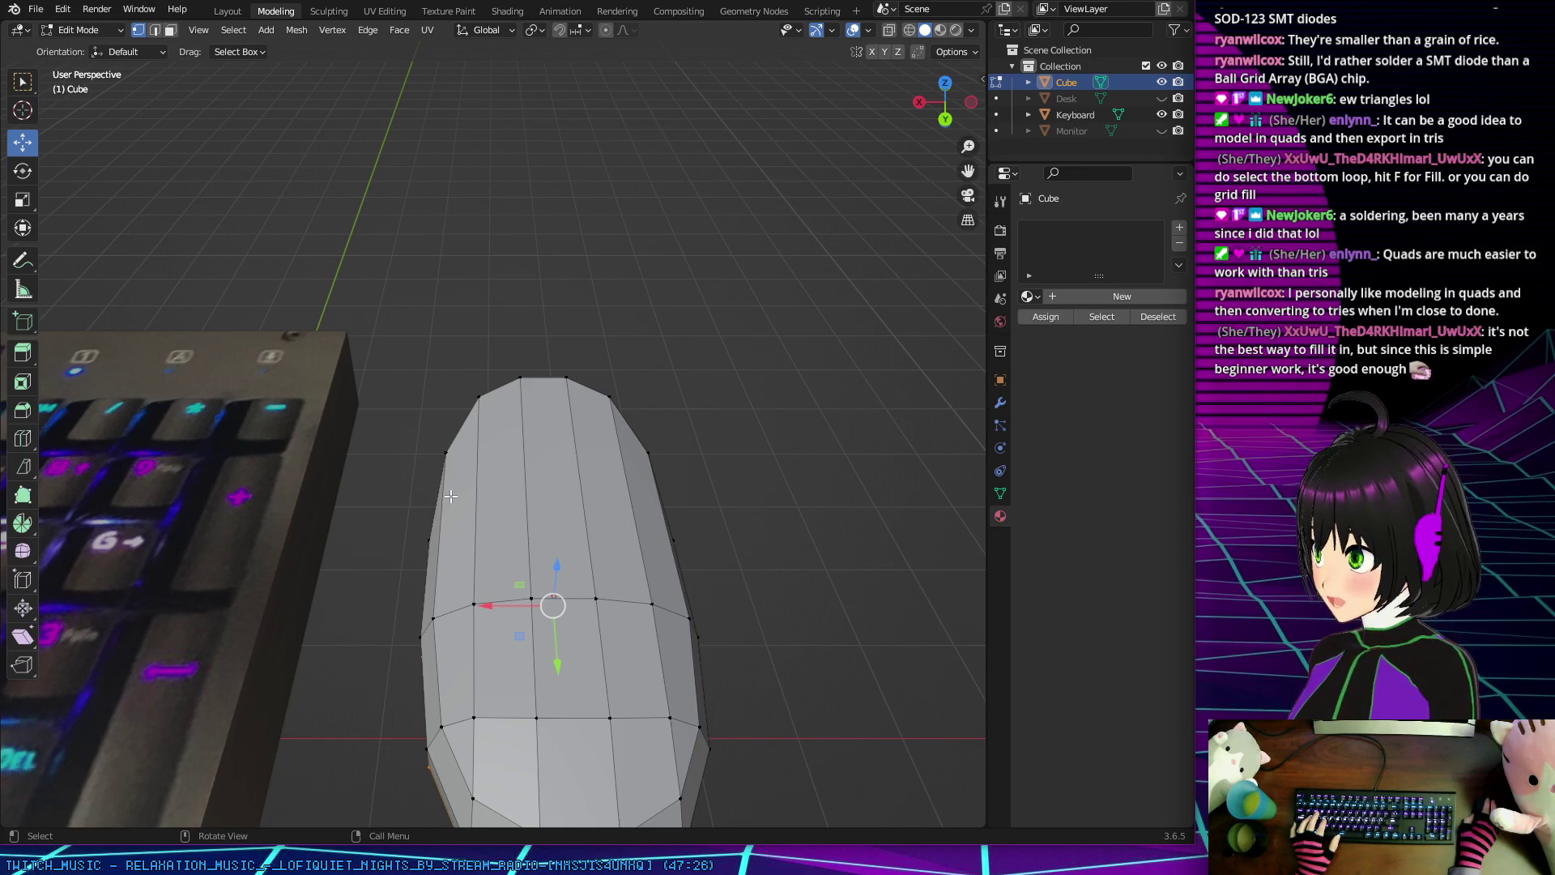
middle_click_drag(484, 480, 485, 519)
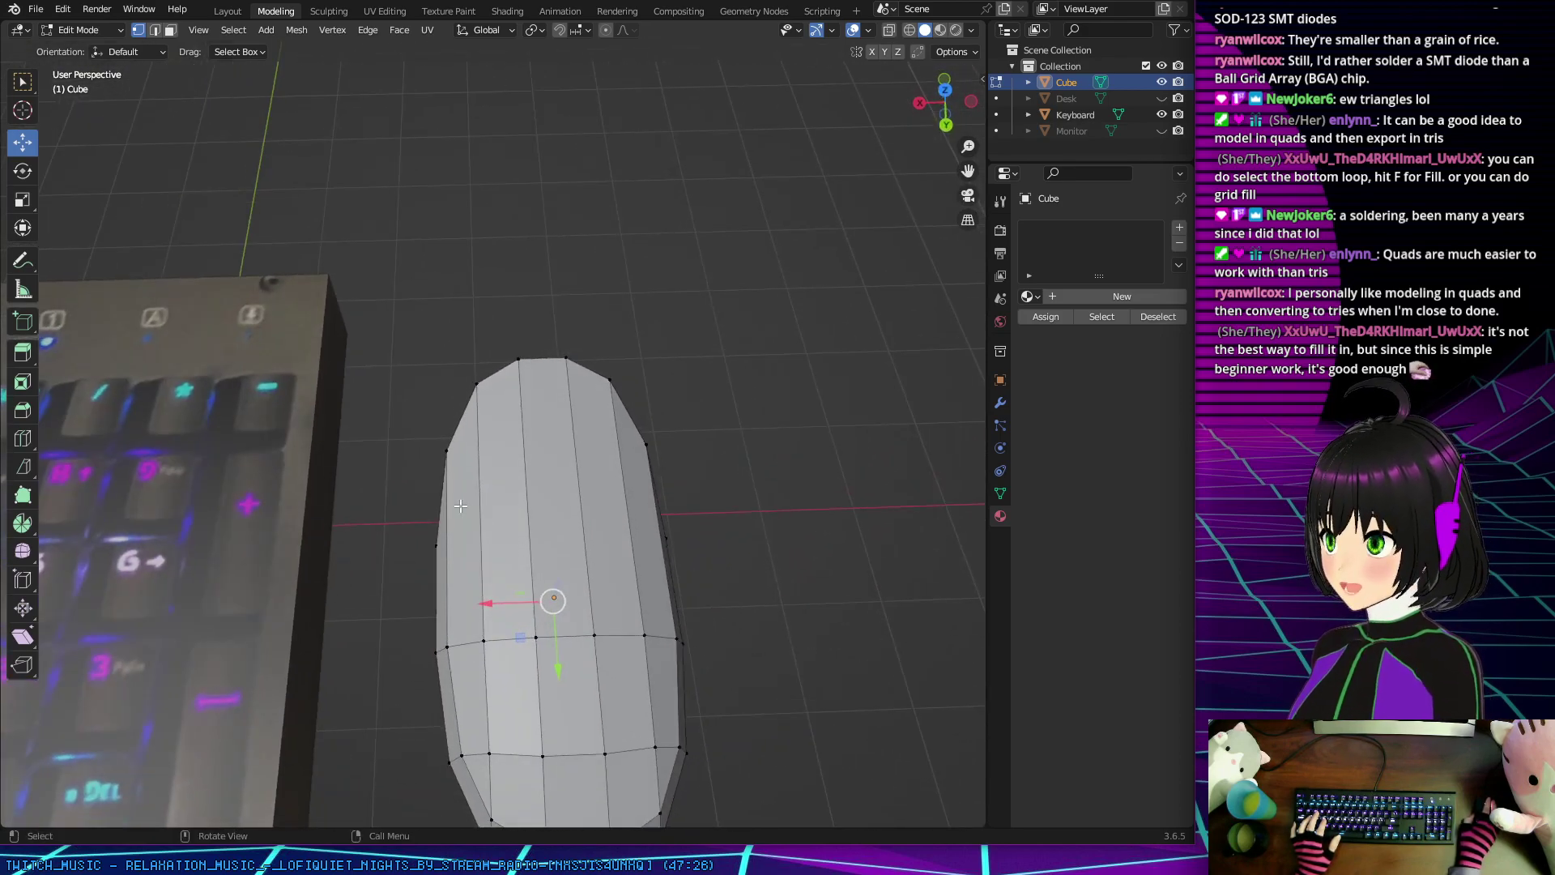
Step: Inspect the closed mouse shell beside the keyboard and switch to the Select Box tool
middle_click_drag(386, 438, 382, 437)
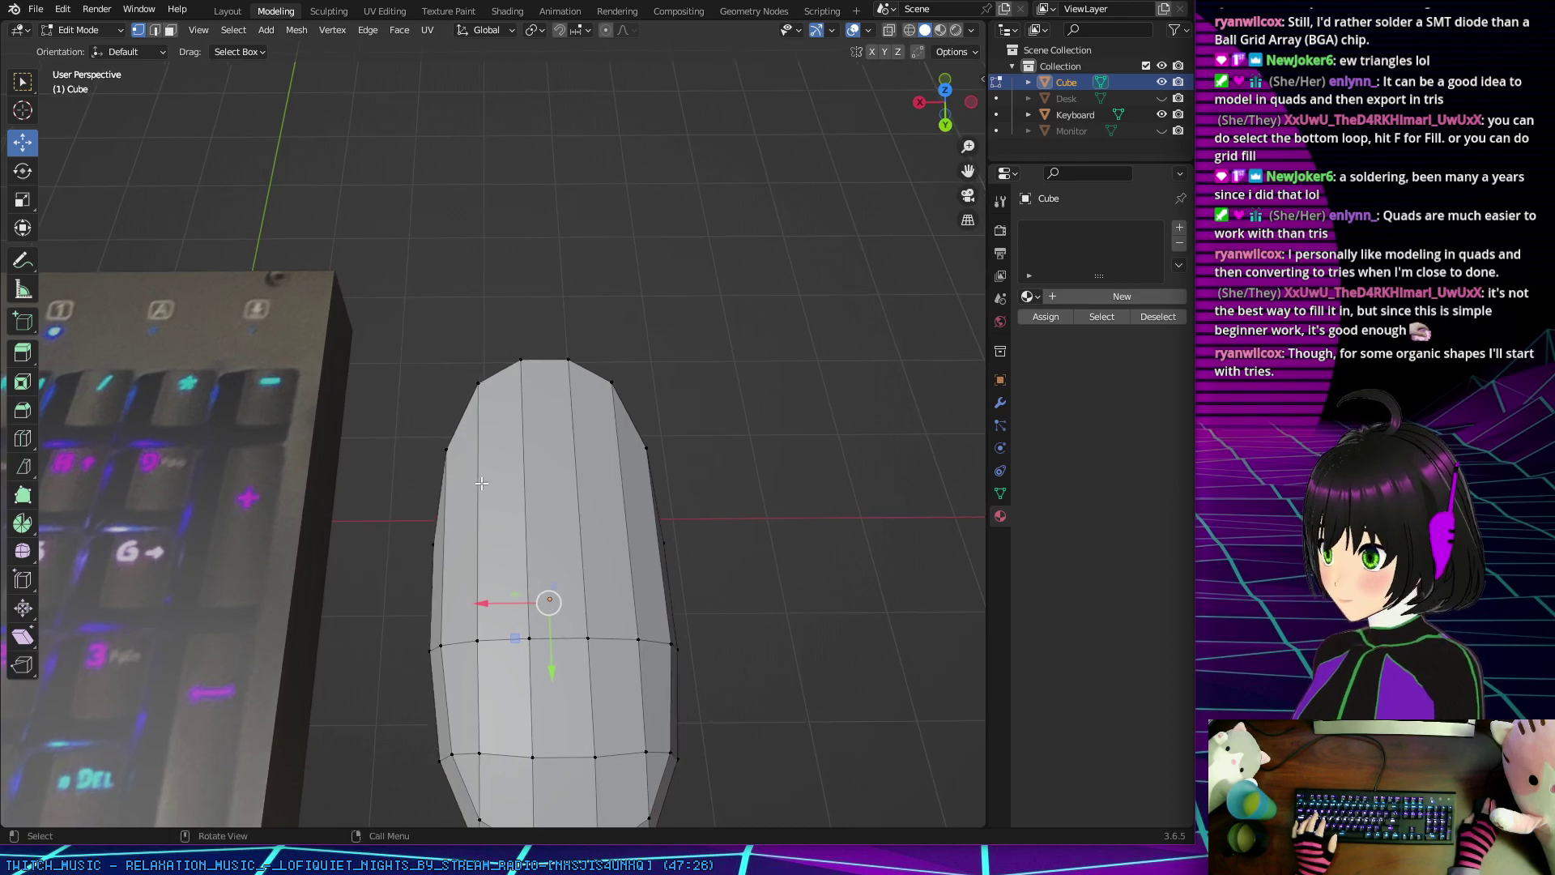
middle_click_drag(481, 484, 519, 433)
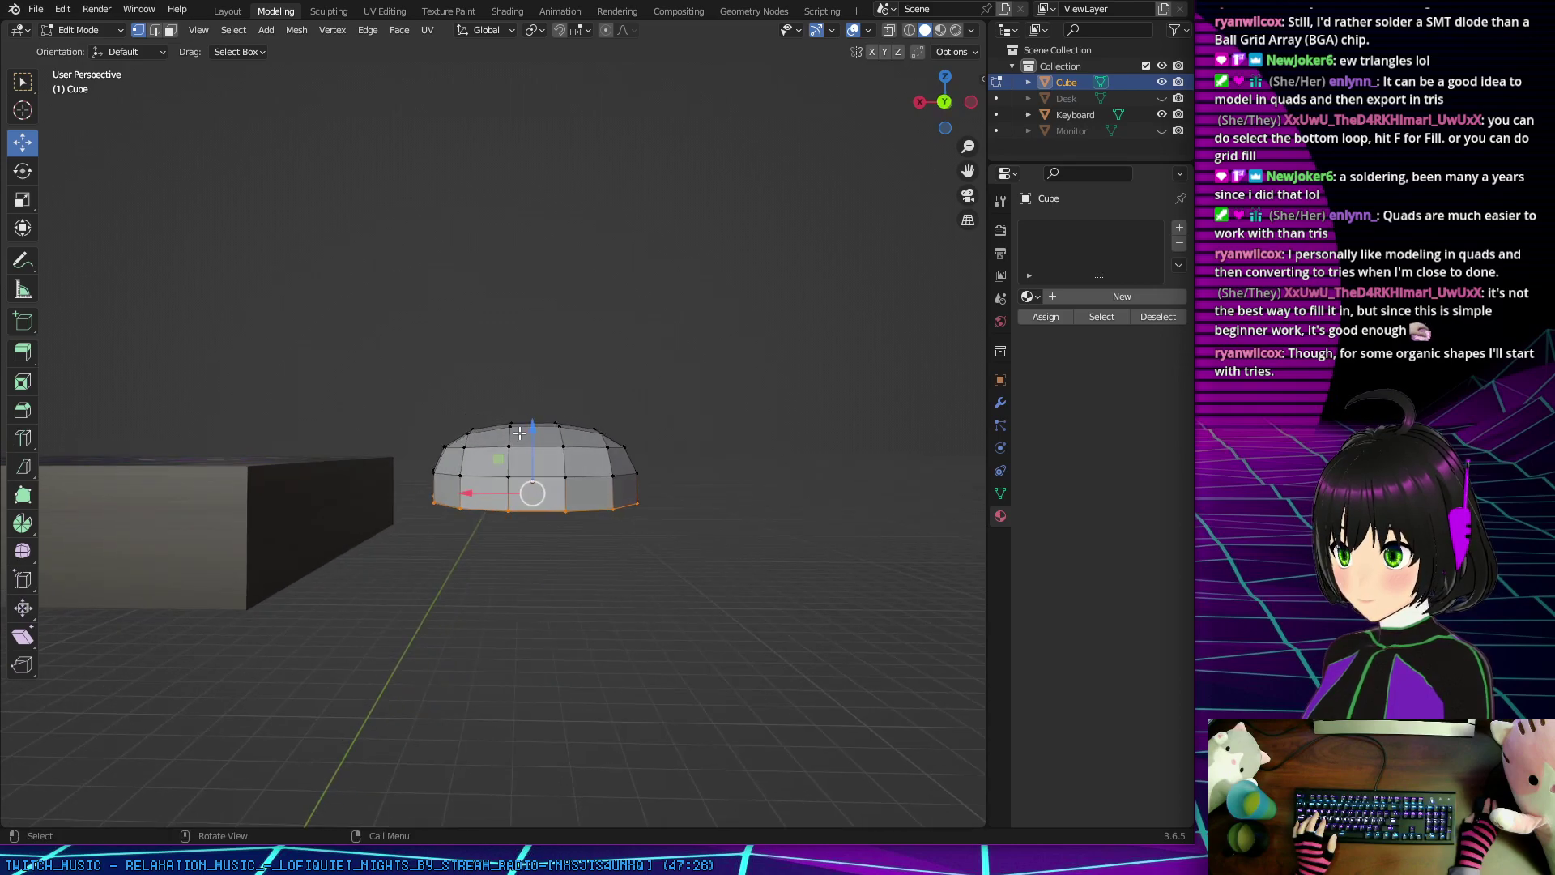
middle_click_drag(281, 258, 136, 195)
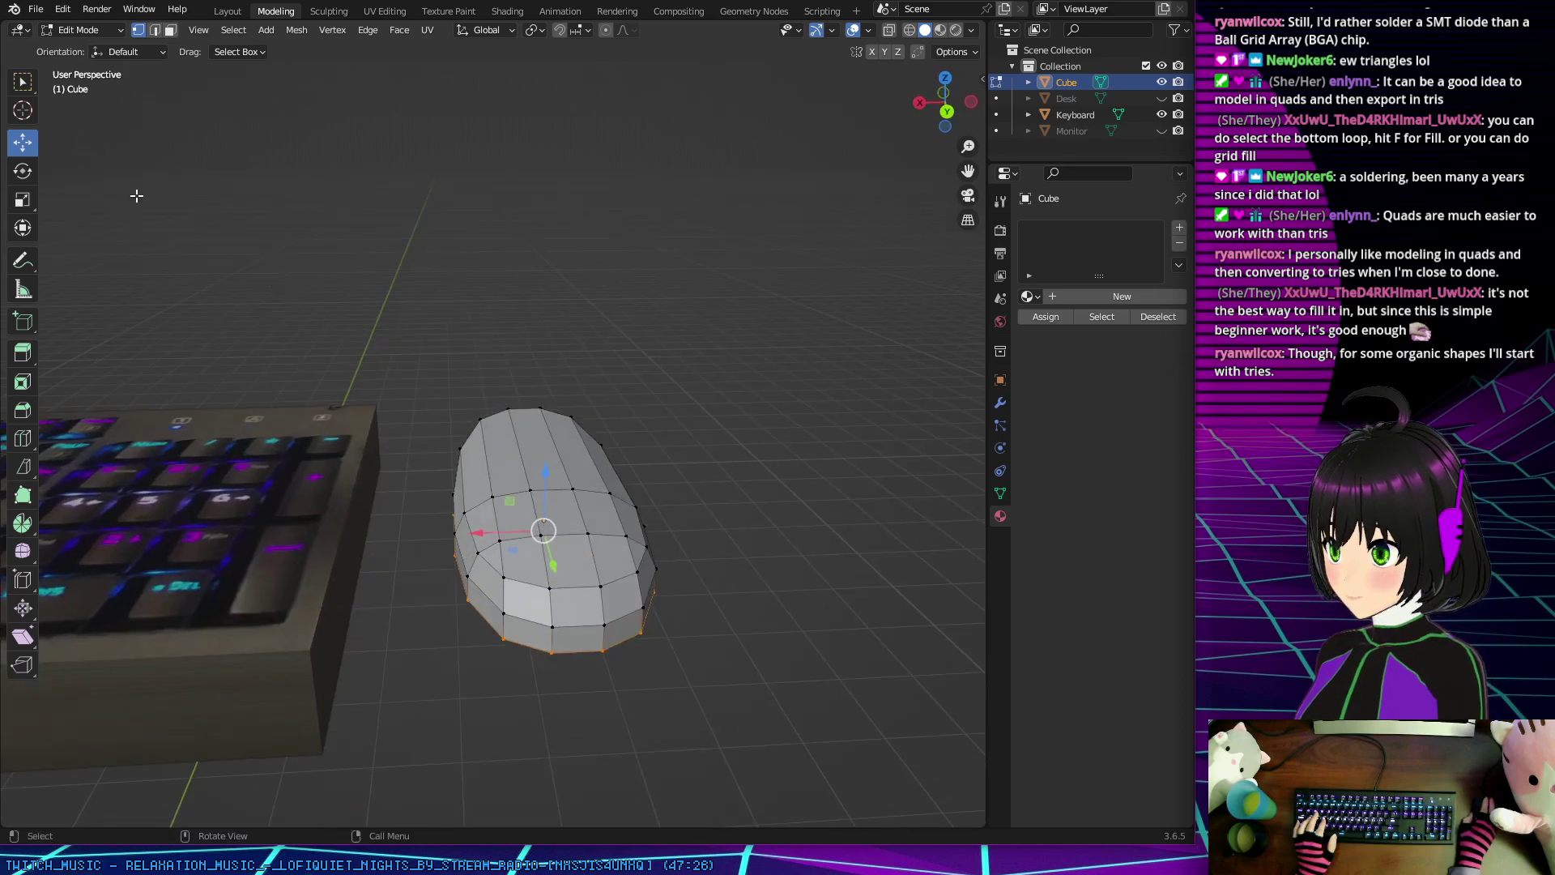
left_click(22, 87)
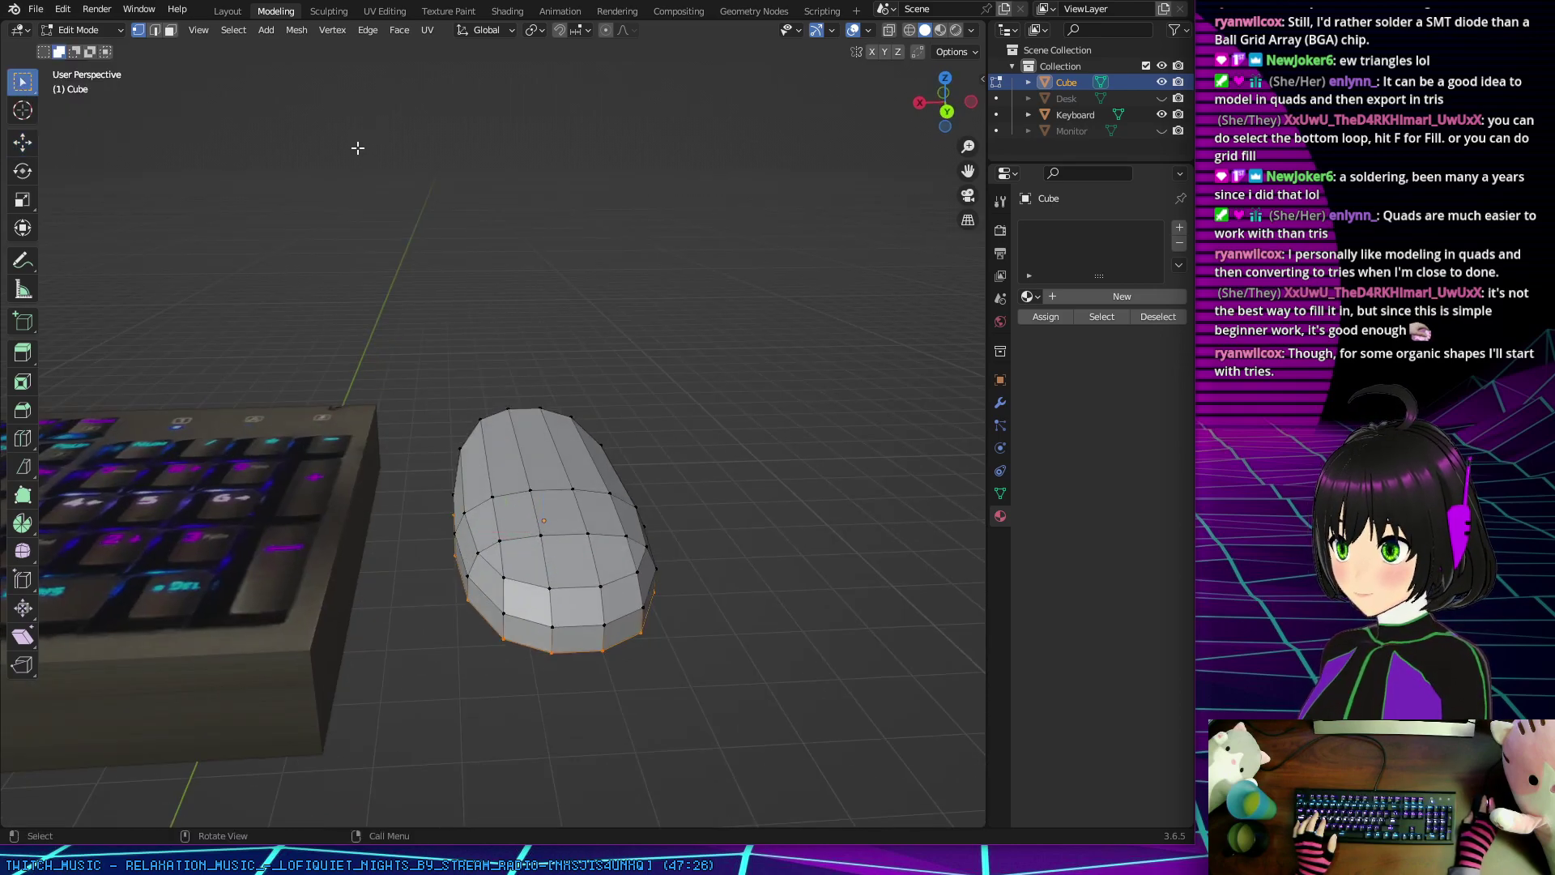
Step: Return to the Layout workspace and lower the mouse Cube to Z 5.2974 m
left_click(227, 11)
middle_click_drag(583, 340, 588, 253)
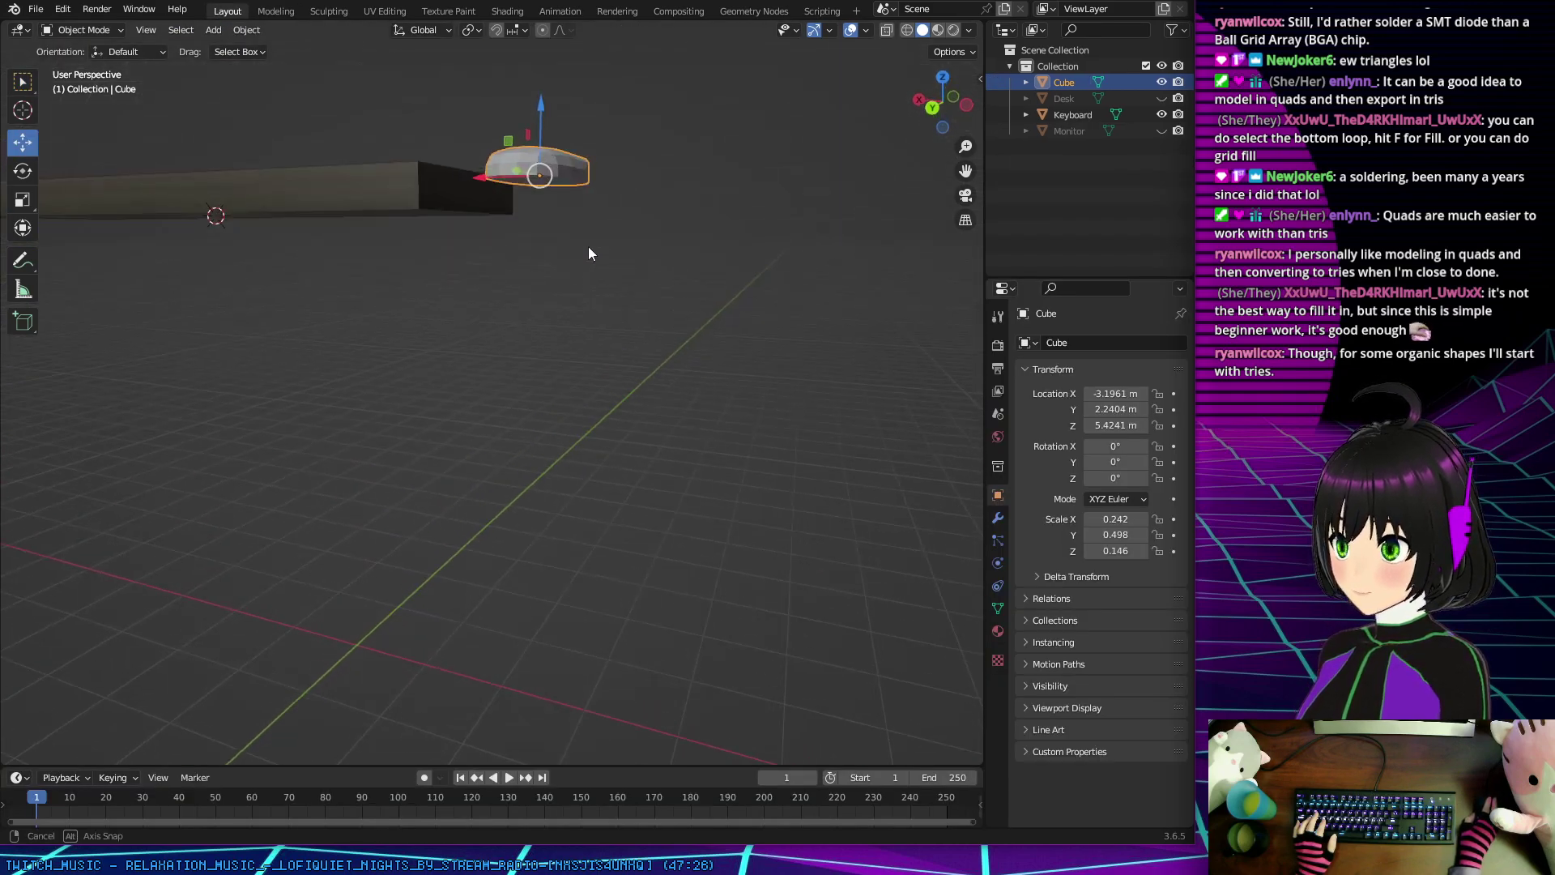
left_click_drag(543, 109, 544, 132)
middle_click_drag(625, 167, 558, 286)
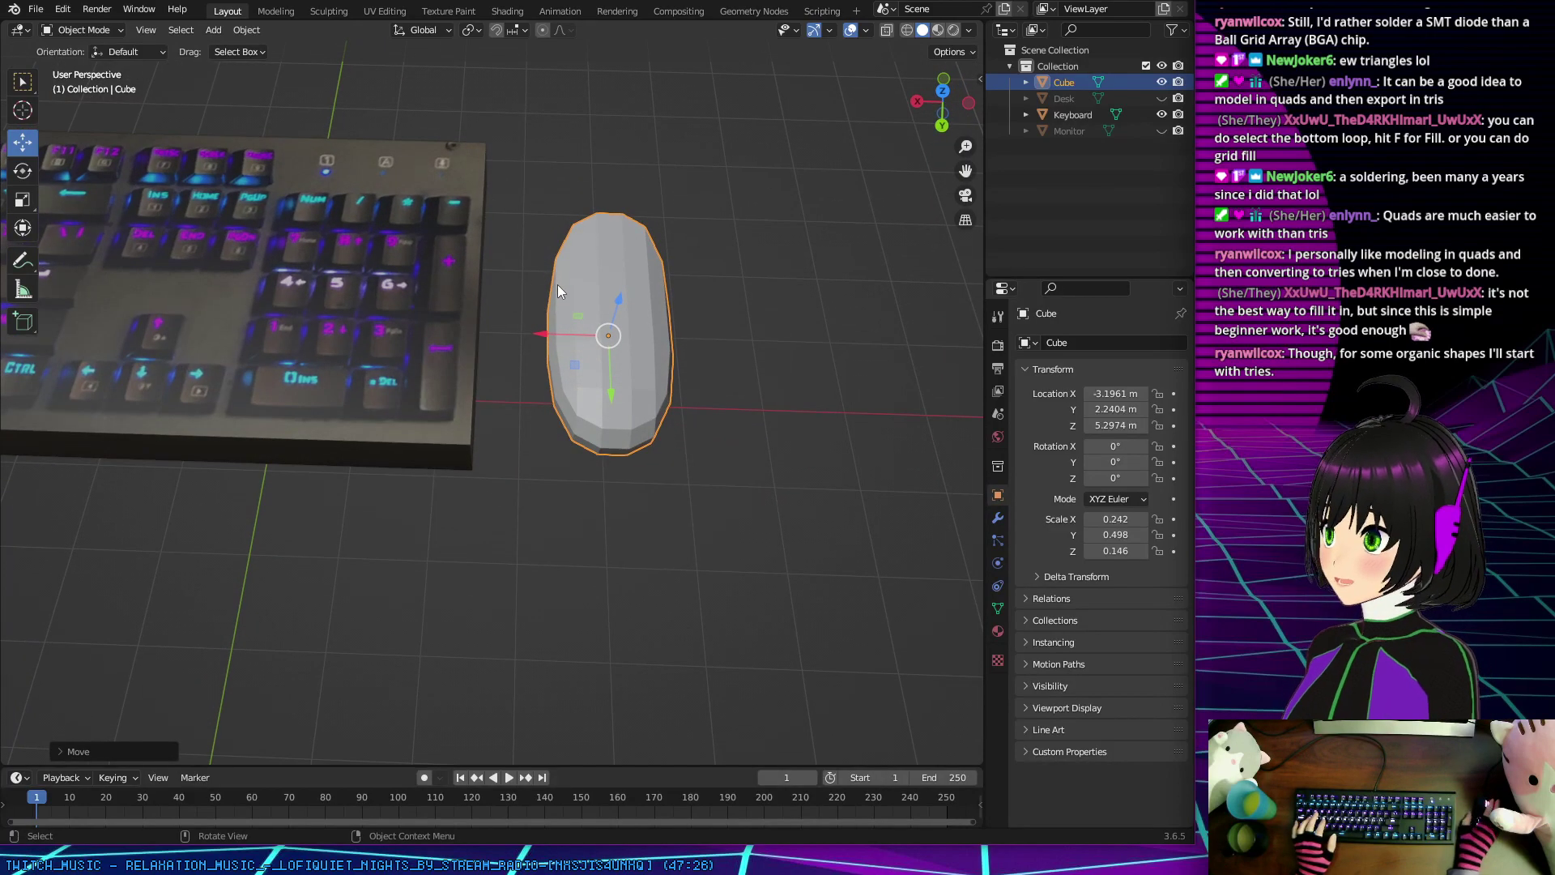
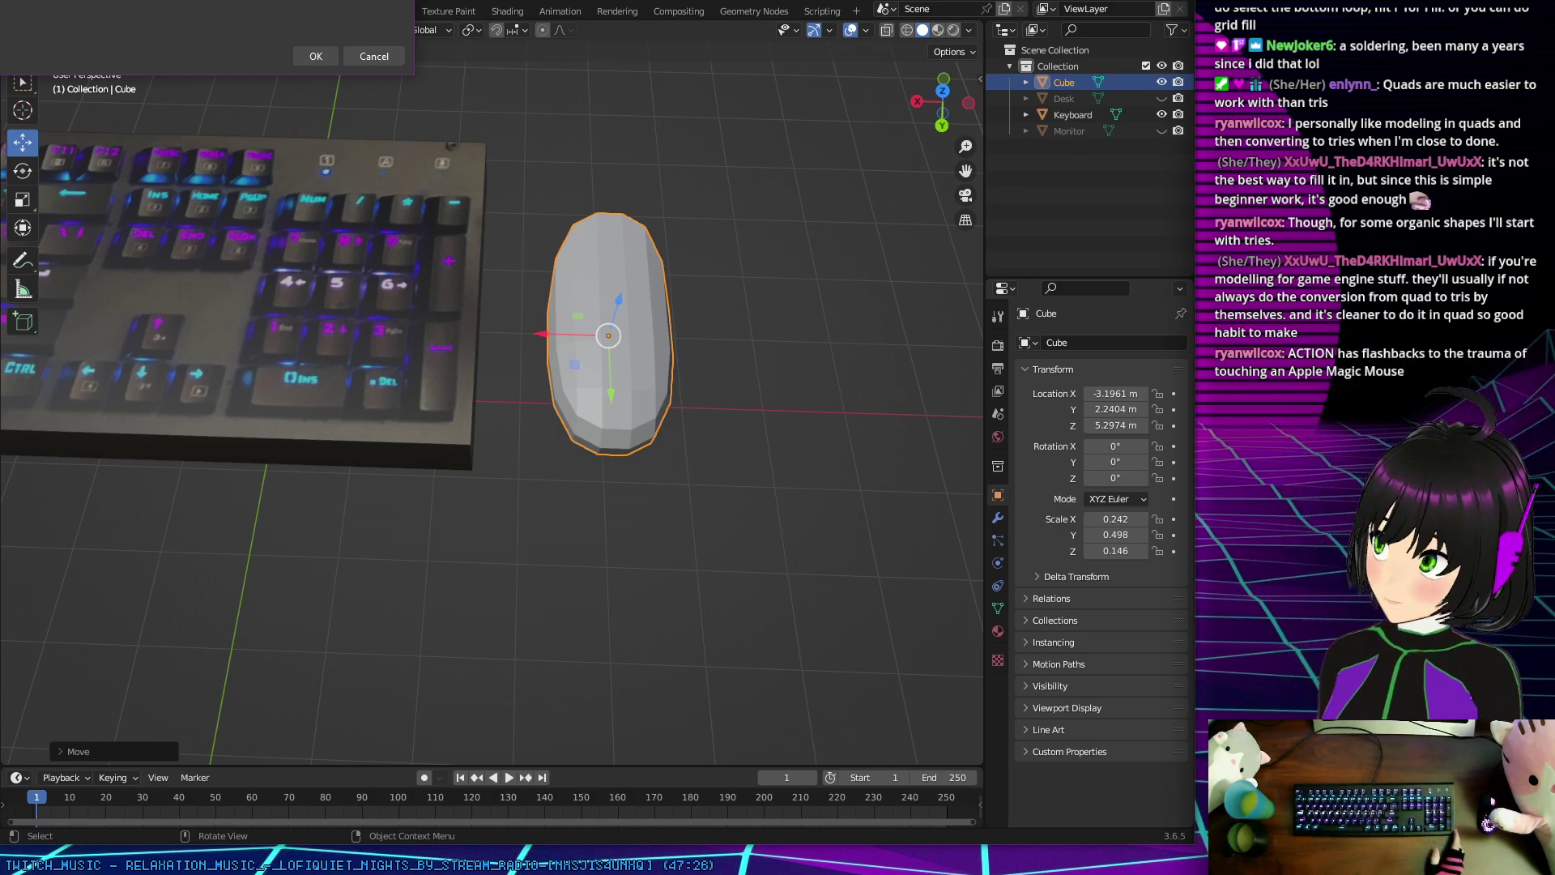
Step: Cancel the pending confirmation popup and orbit around the rounded mouse mesh from several angles
left_click(363, 58)
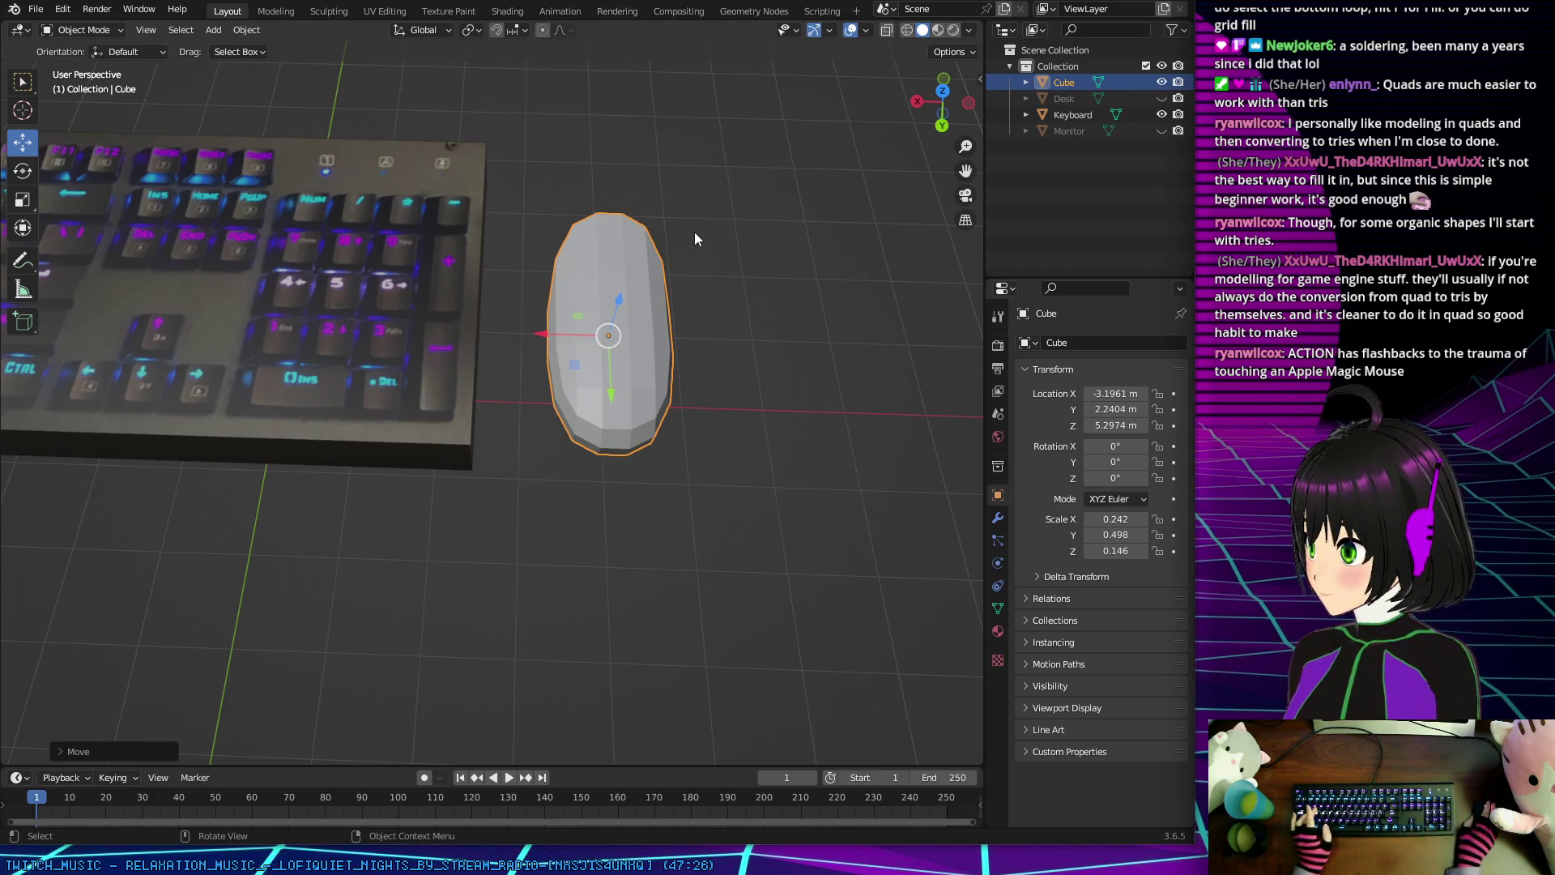
mouse_move(695, 237)
middle_mouse_down()
mouse_move(656, 196)
mouse_move(660, 215)
mouse_move(702, 235)
mouse_move(658, 210)
mouse_move(716, 218)
middle_mouse_up()
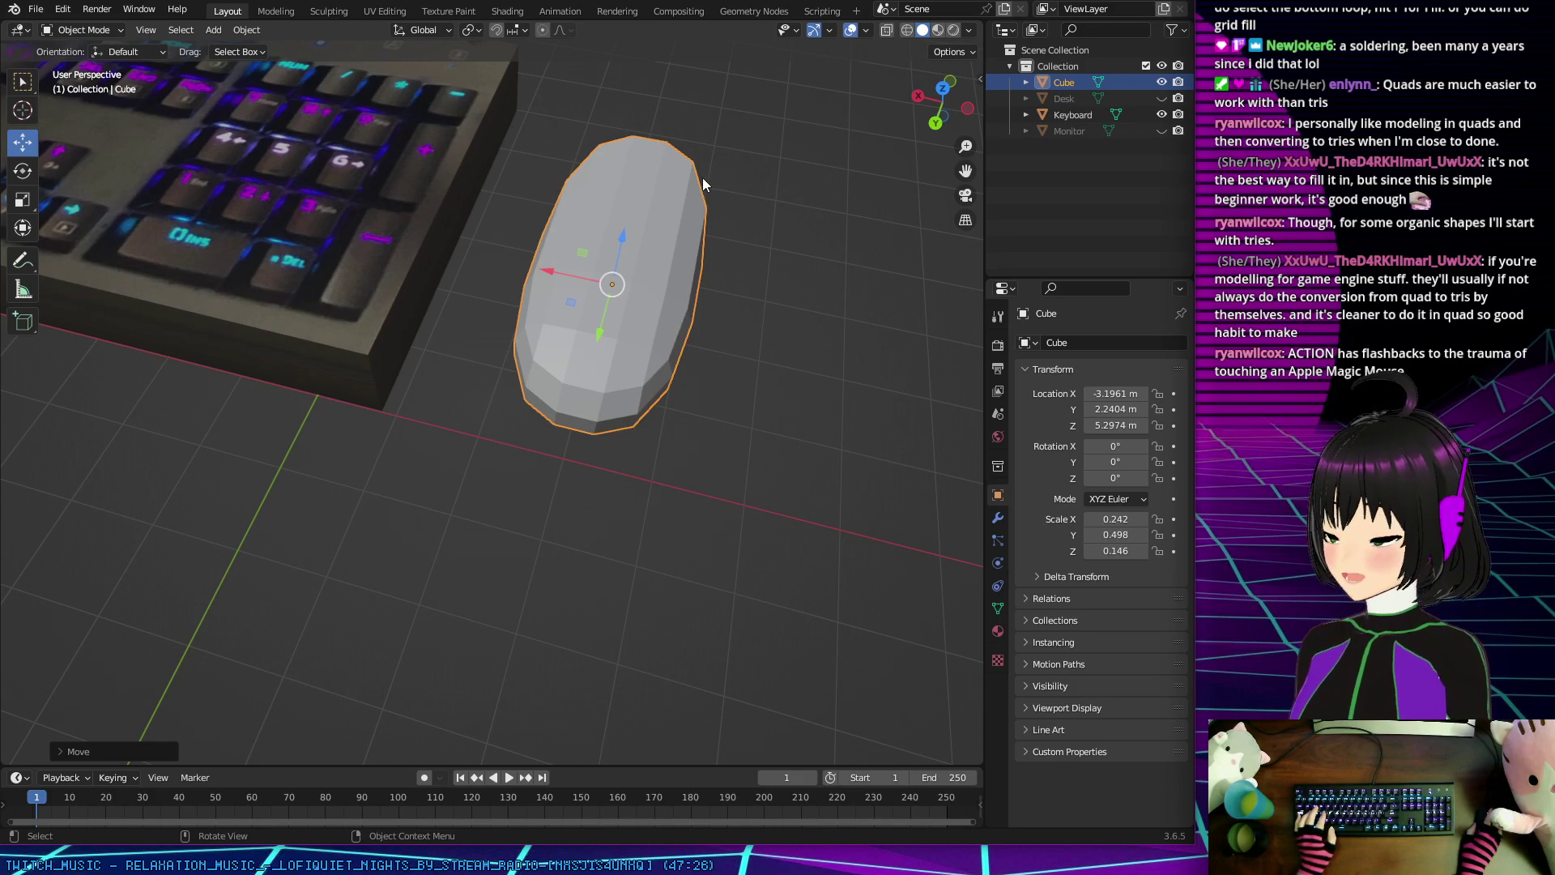
middle_click_drag(750, 253, 784, 287)
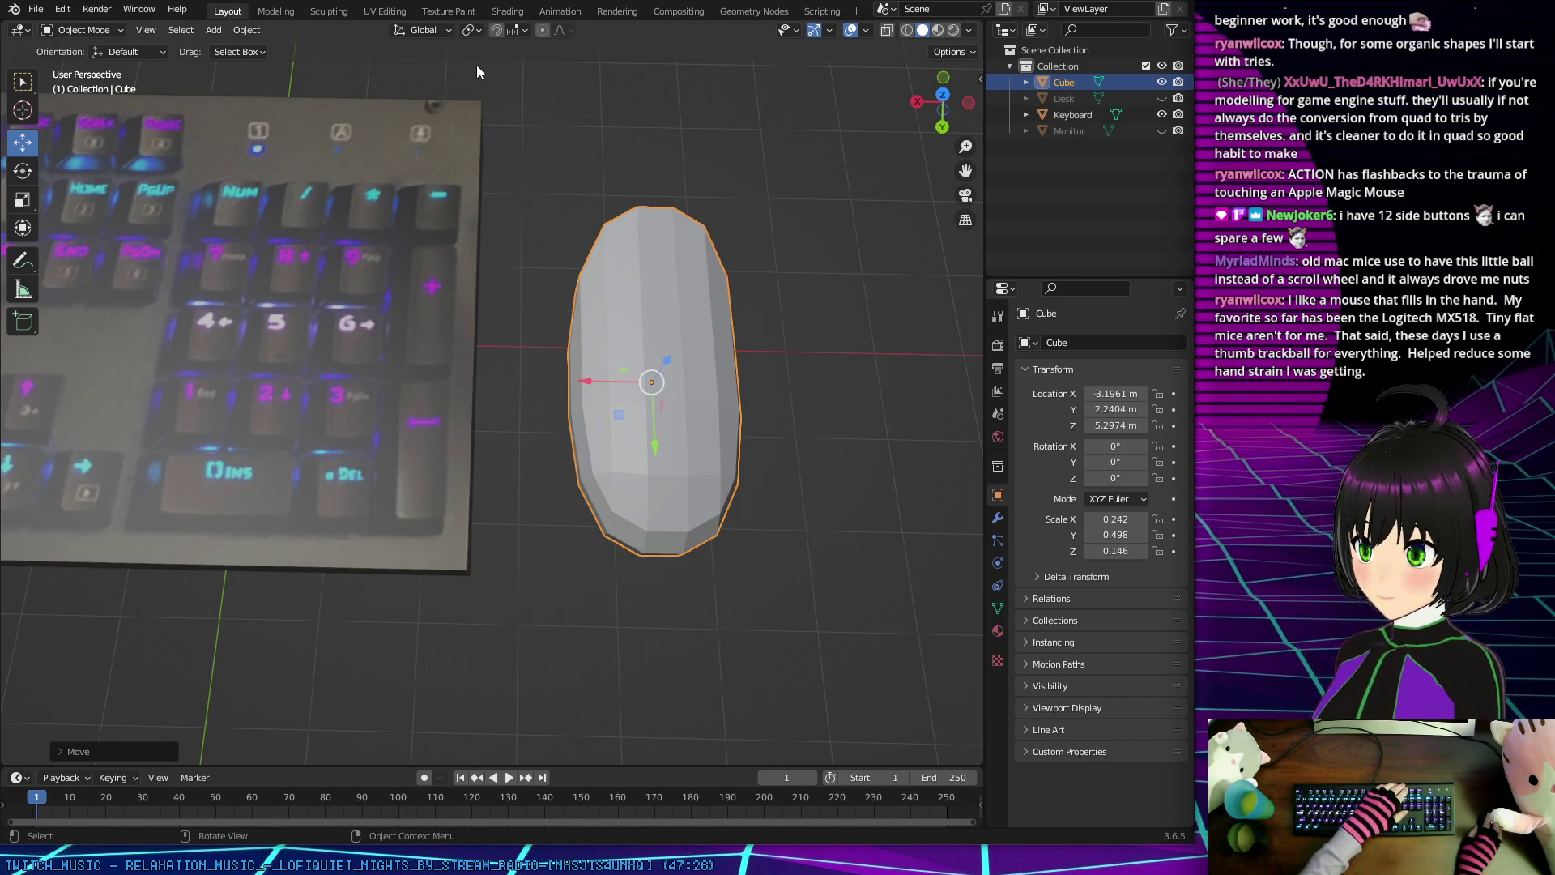
Step: Switch to the Texture Paint workspace with the keyboard texture beside the model
left_click(448, 11)
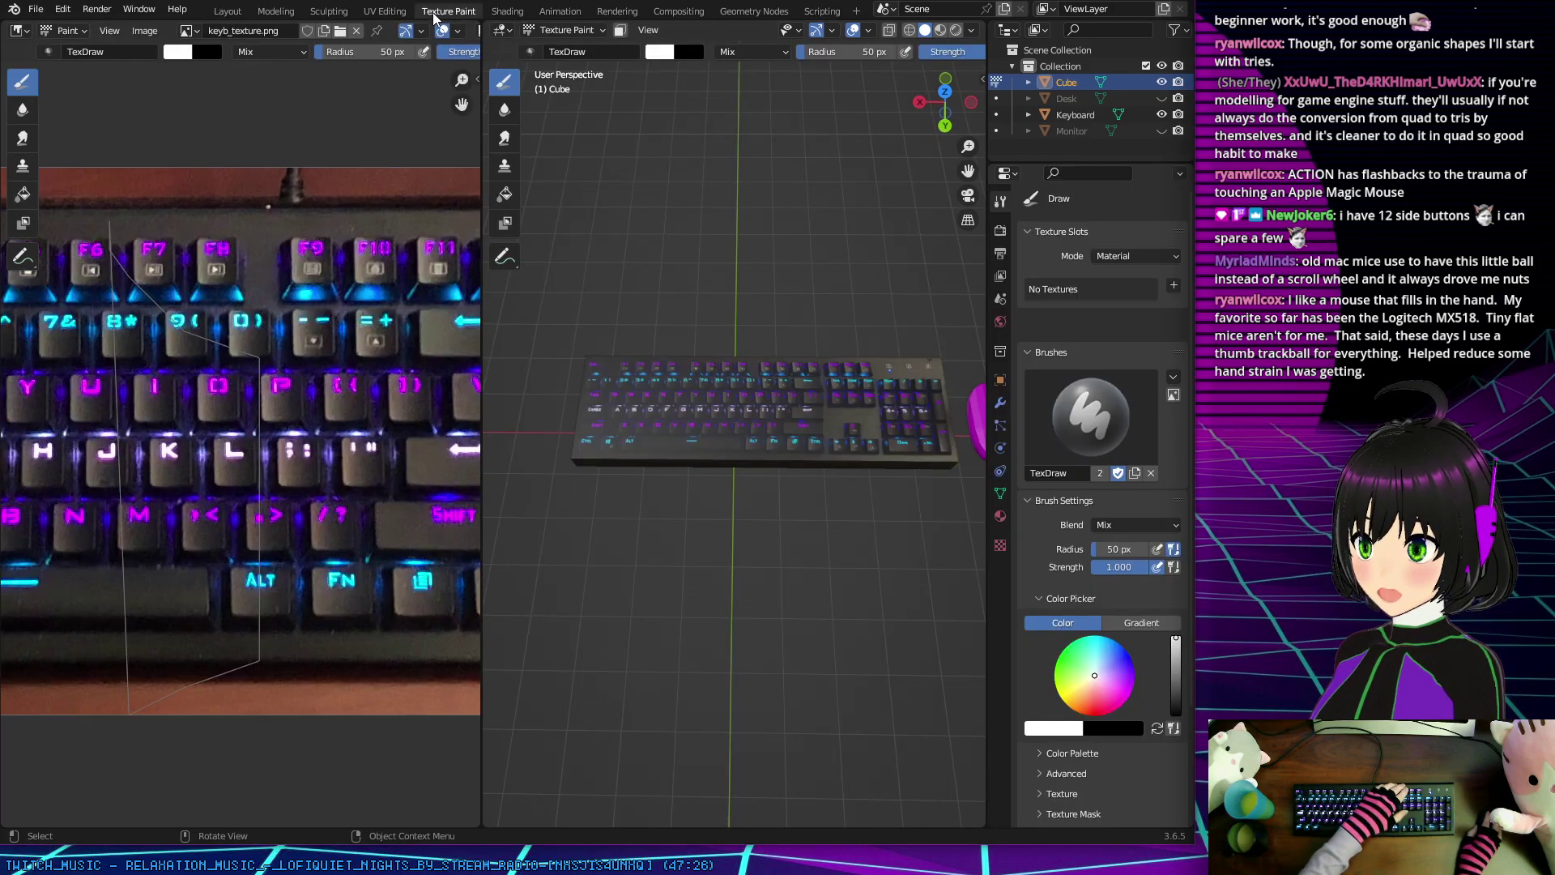
Step: Switch to the UV Editing workspace showing the mouse UVs over the keyboard texture
left_click(371, 13)
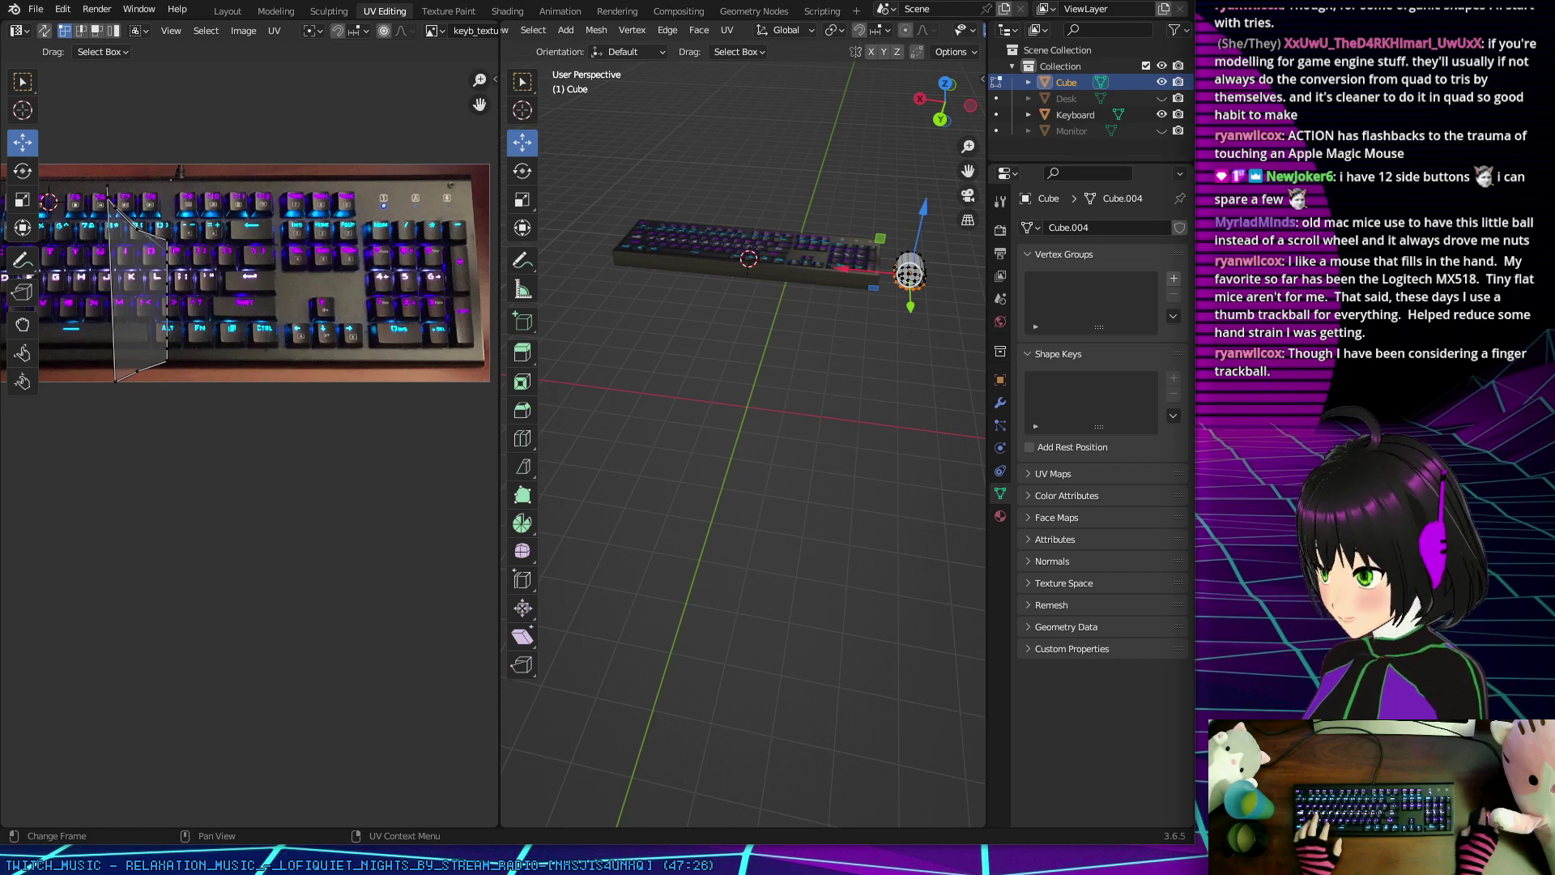
Step: Search Google Images for 'Logitech MX518' in a Streaming container tab, then close it and return to Blender
key("alt+Tab")
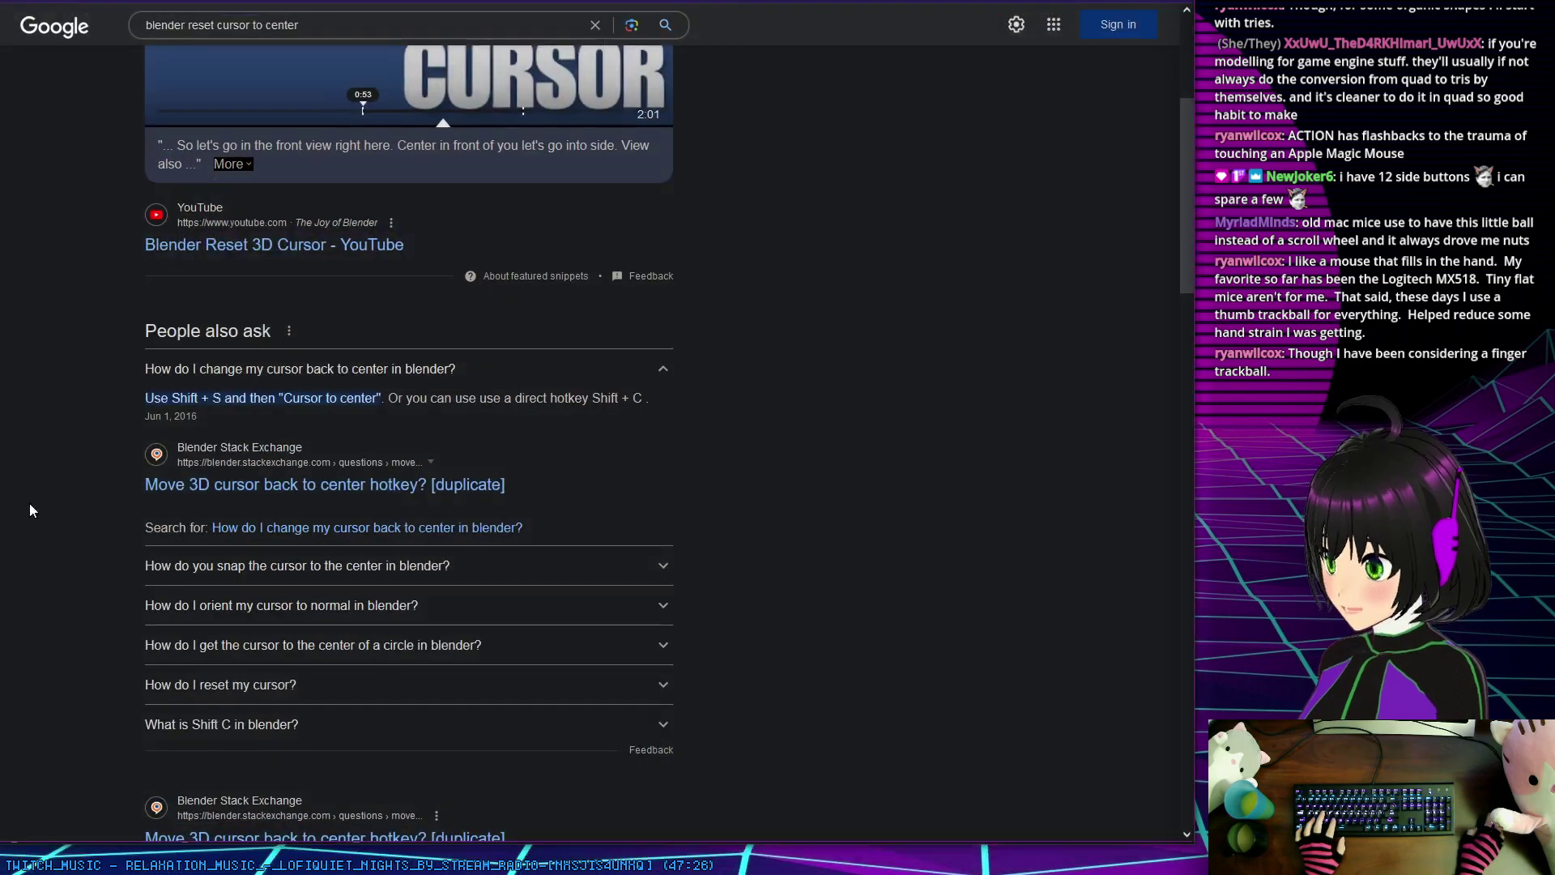
left_click(185, 4)
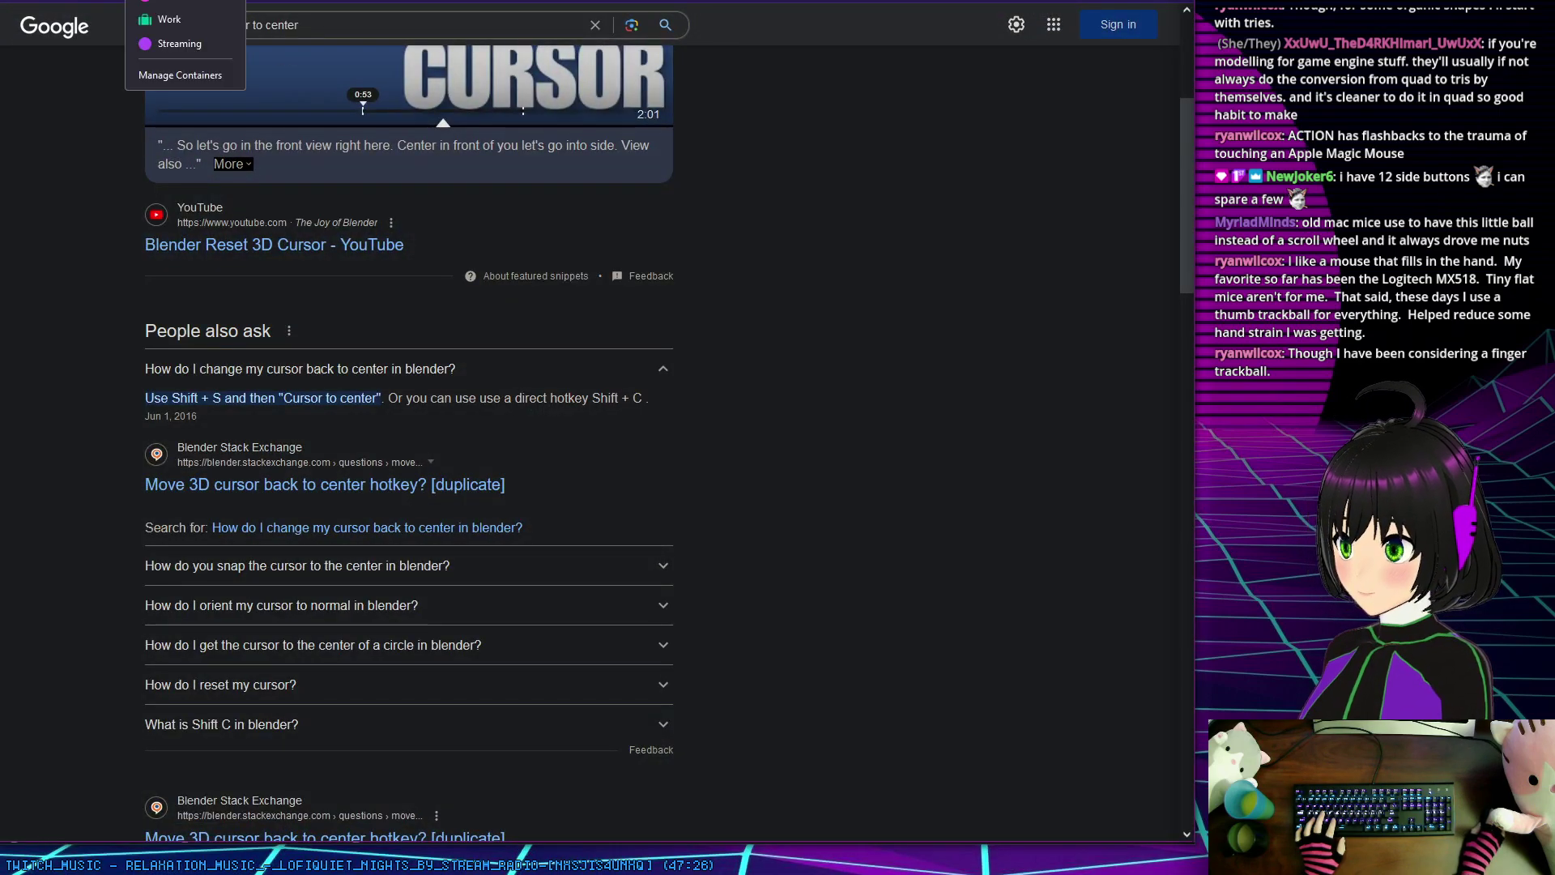
left_click(207, 44)
type("Logitech MX518")
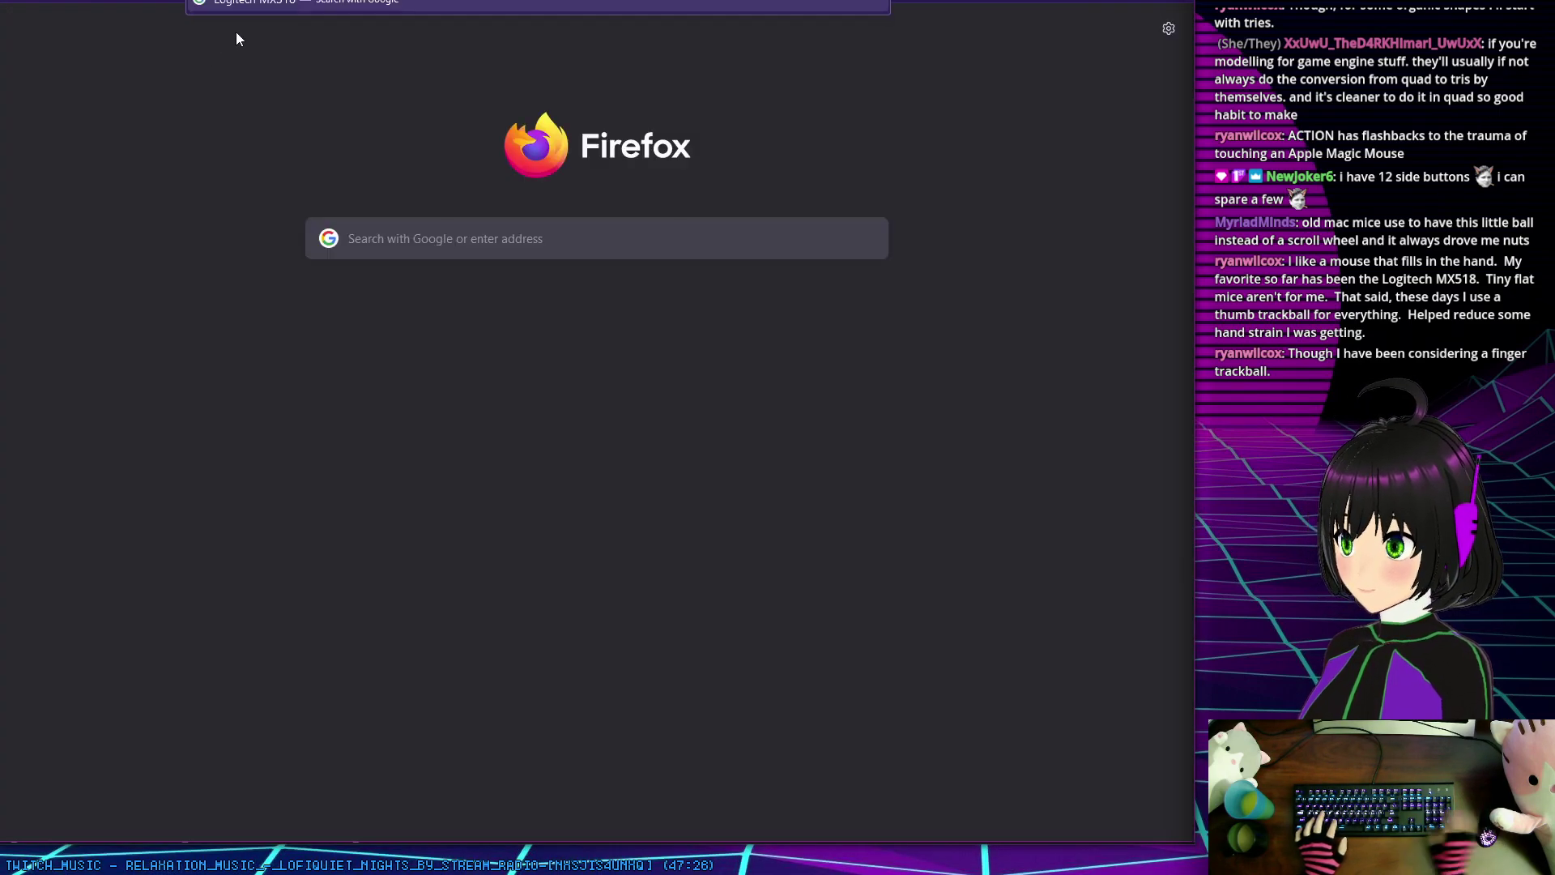
key("Return")
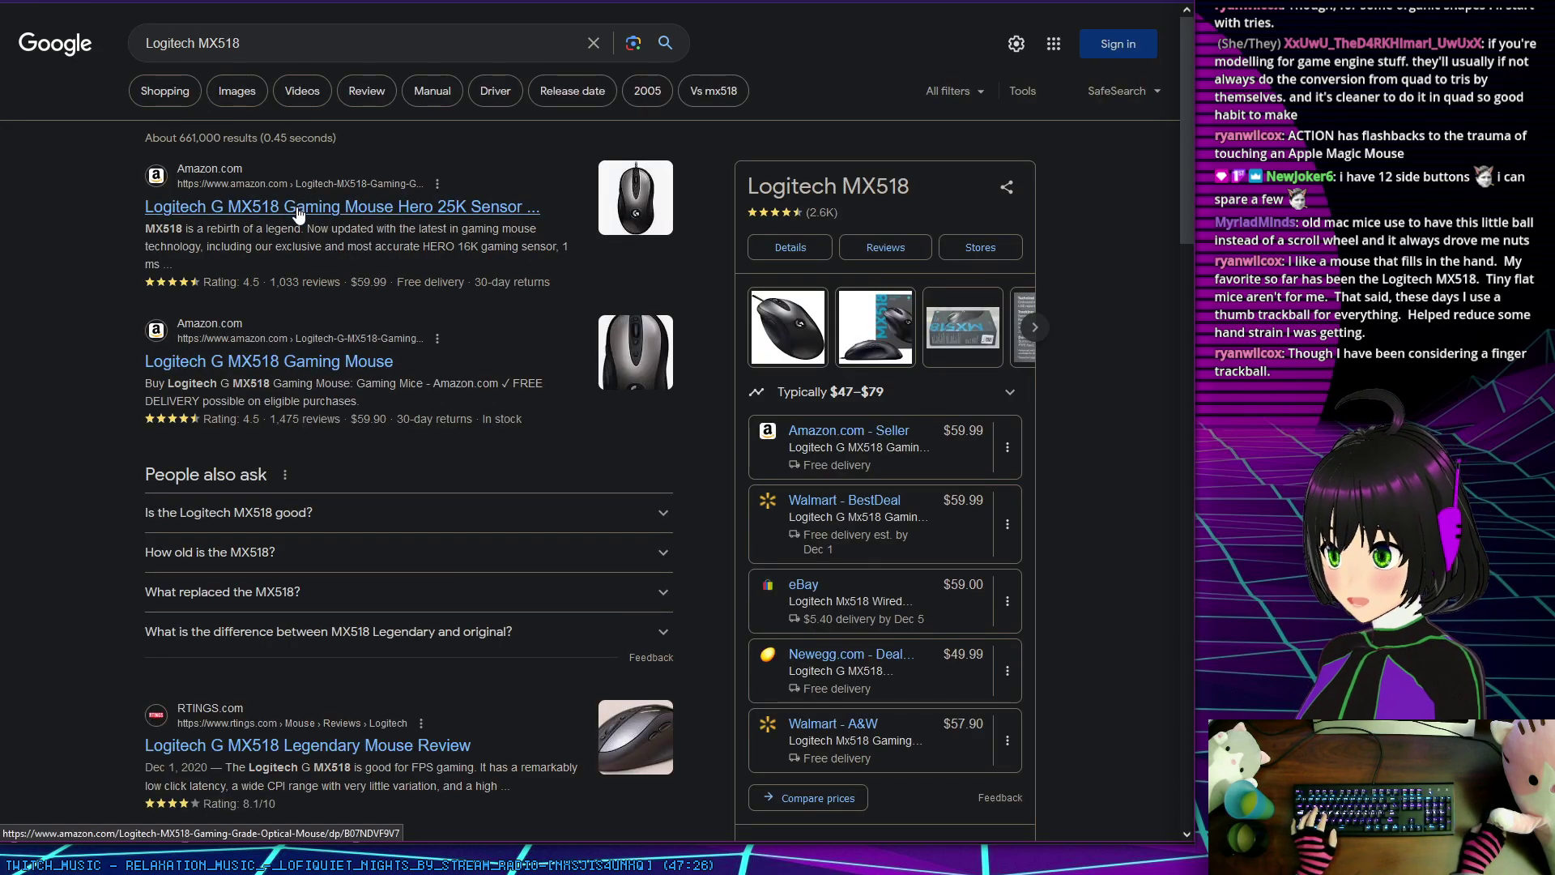
left_click(250, 91)
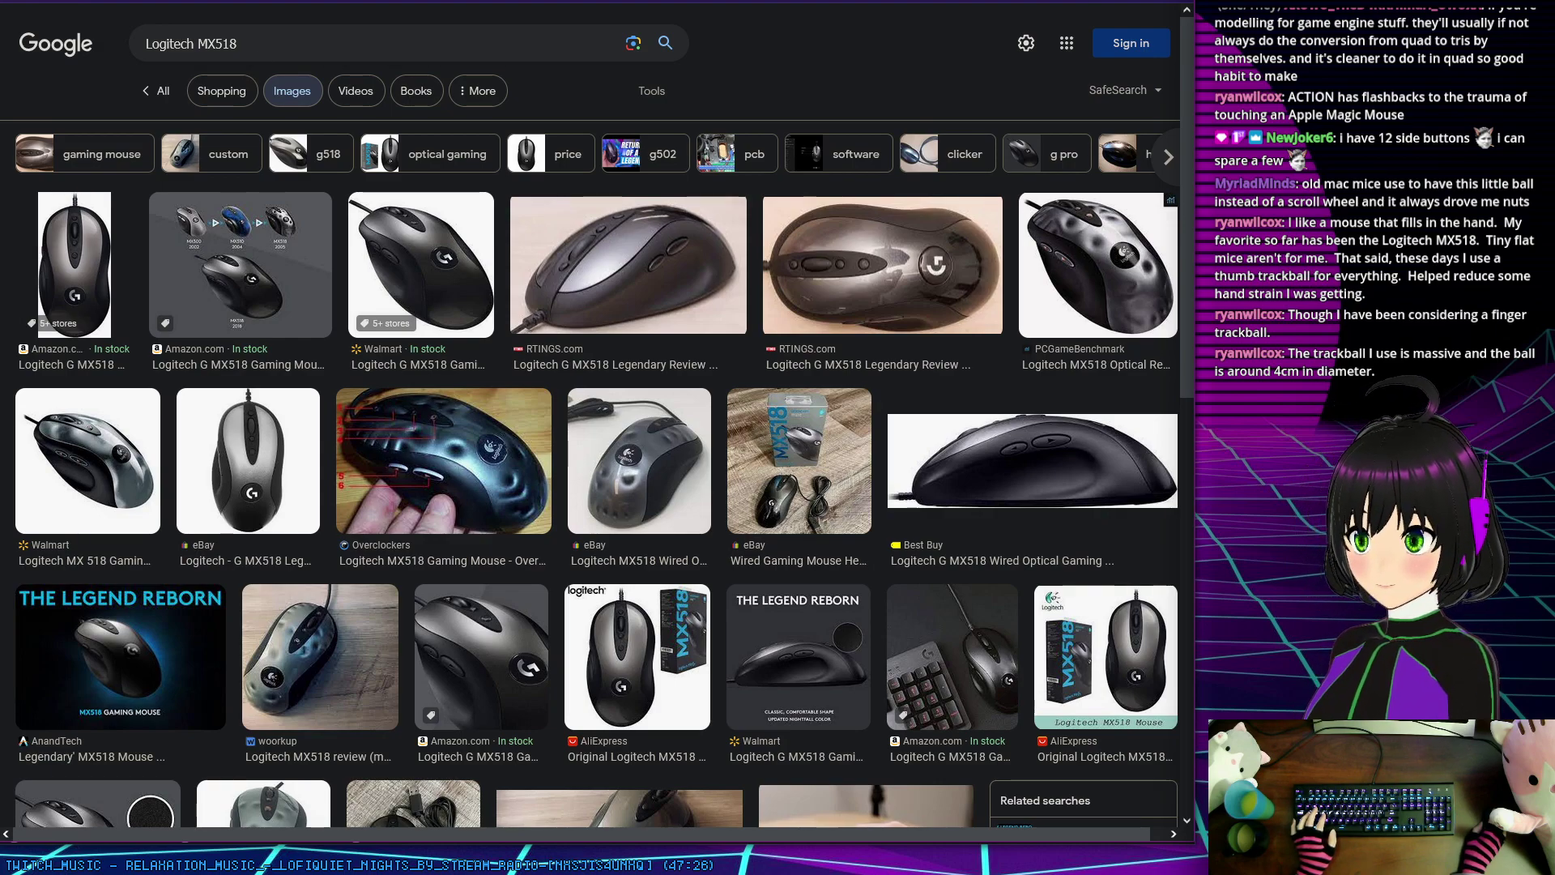
key("ctrl+w")
key("alt+Tab")
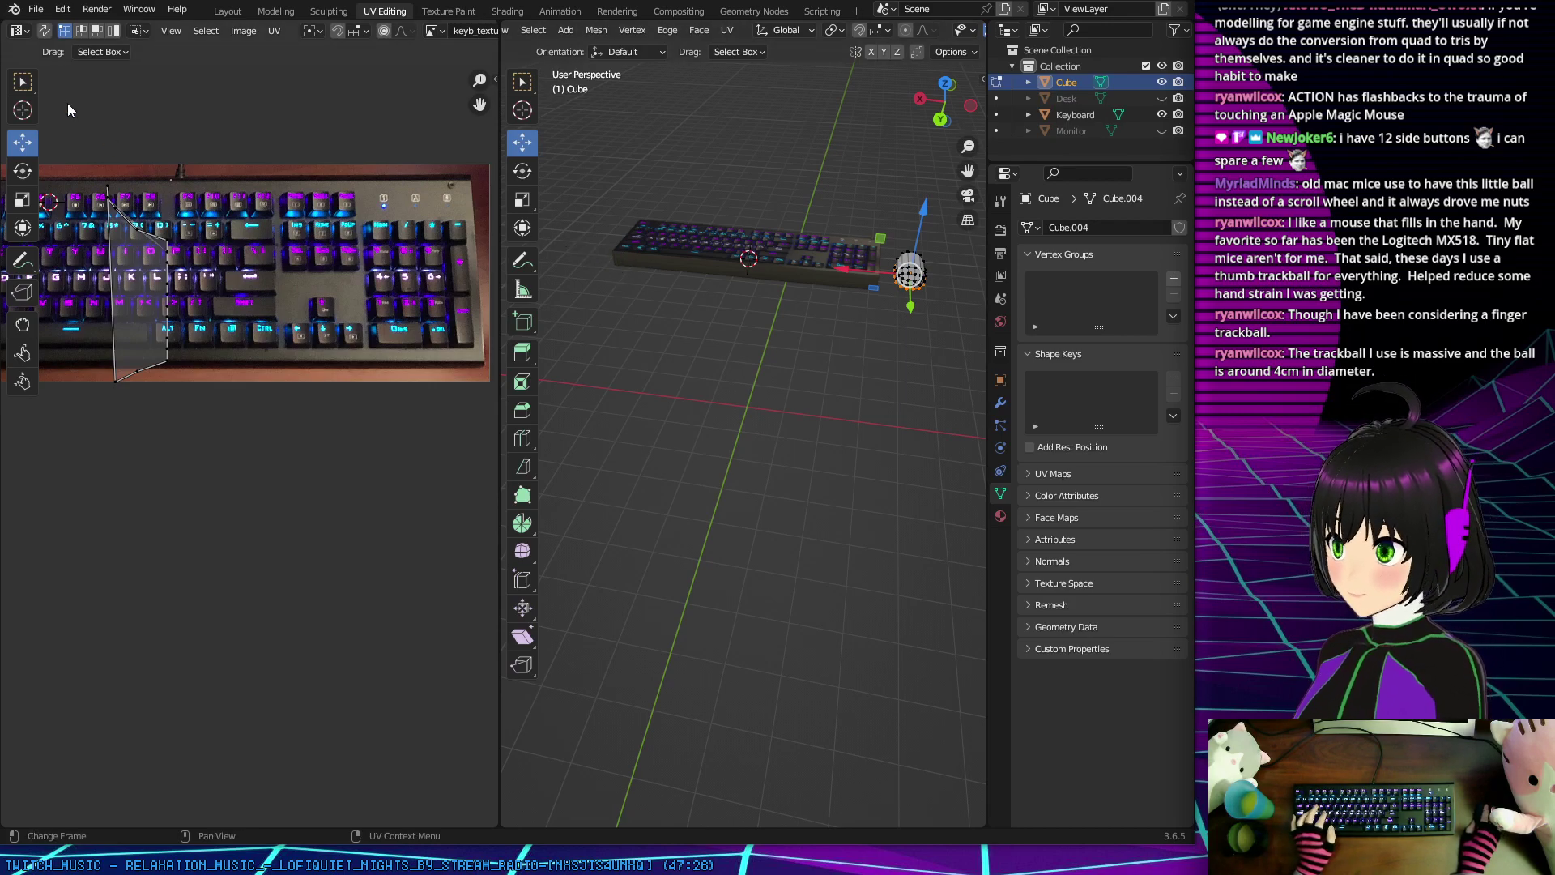
Step: Rename the Cube object to 'Mouse' in the Outliner
left_click(243, 31)
left_click(236, 32)
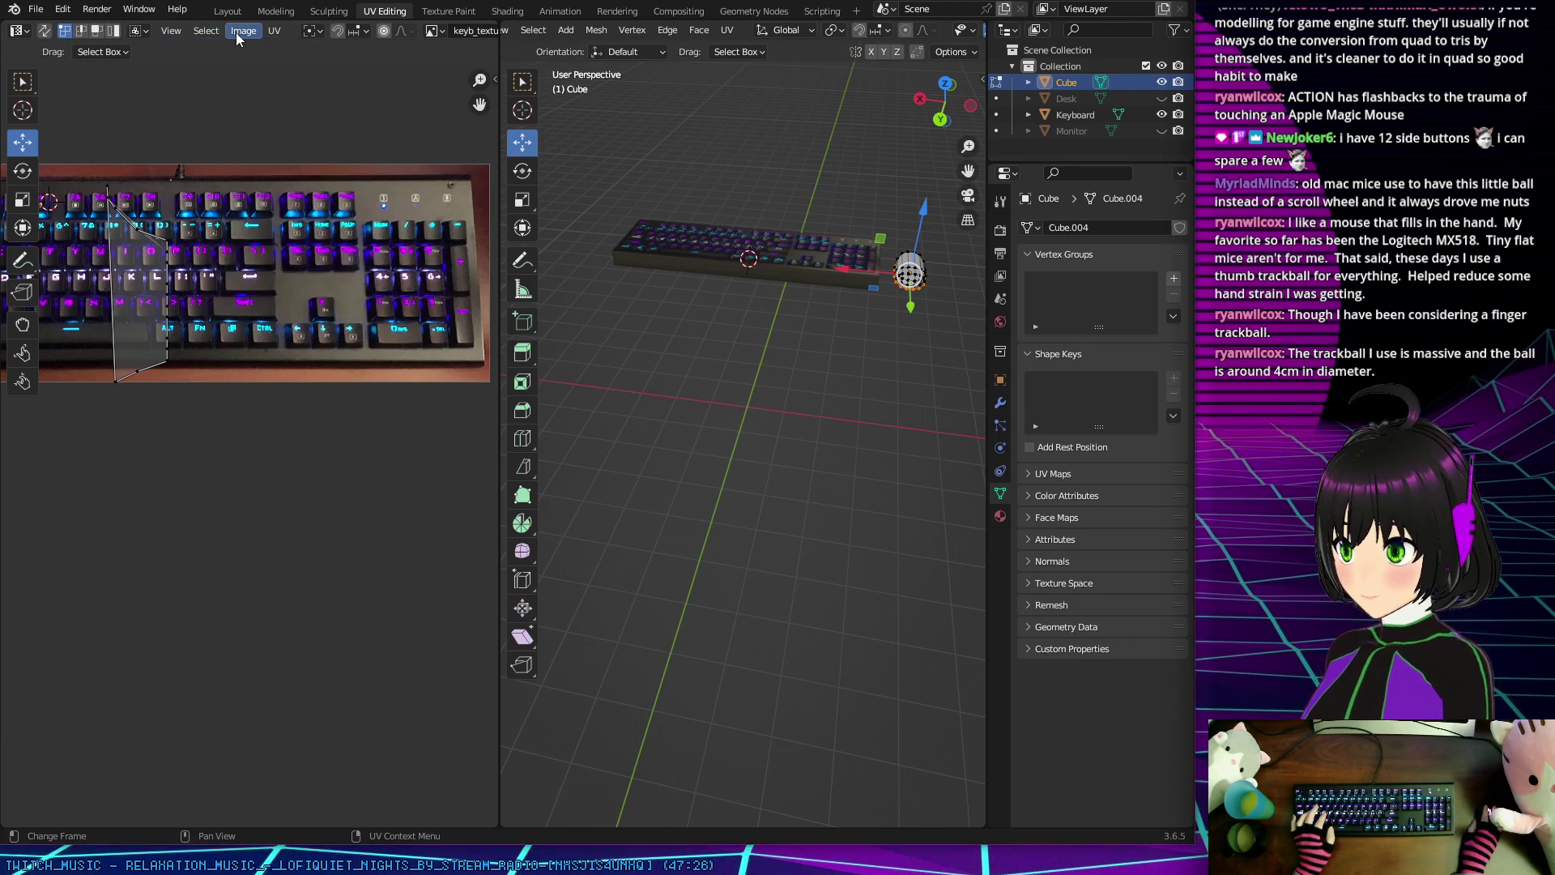
double_click(1062, 81)
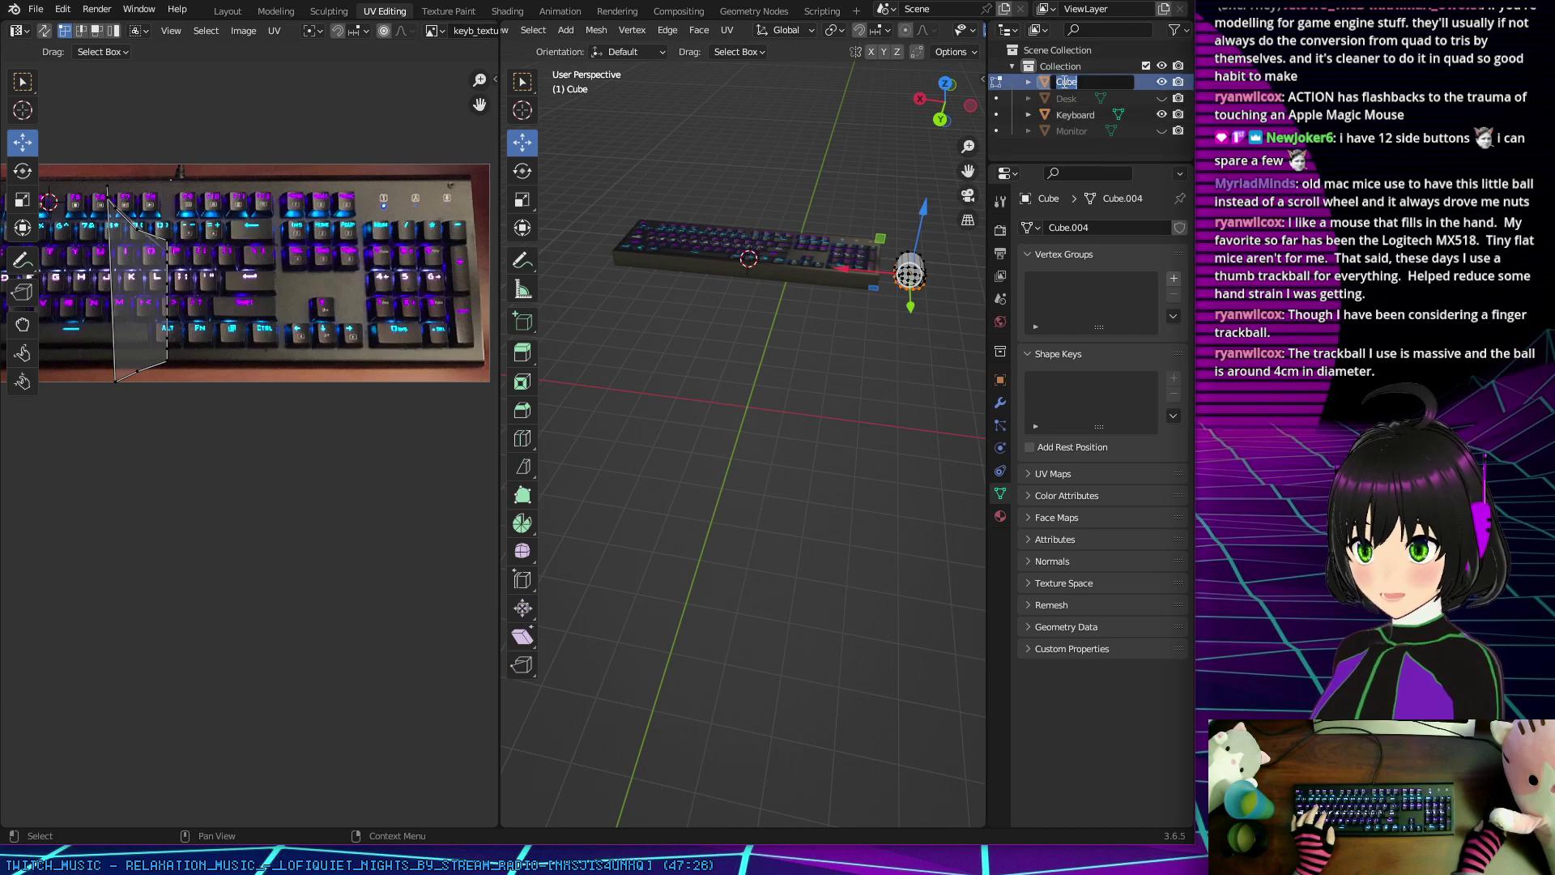
type("Mouse")
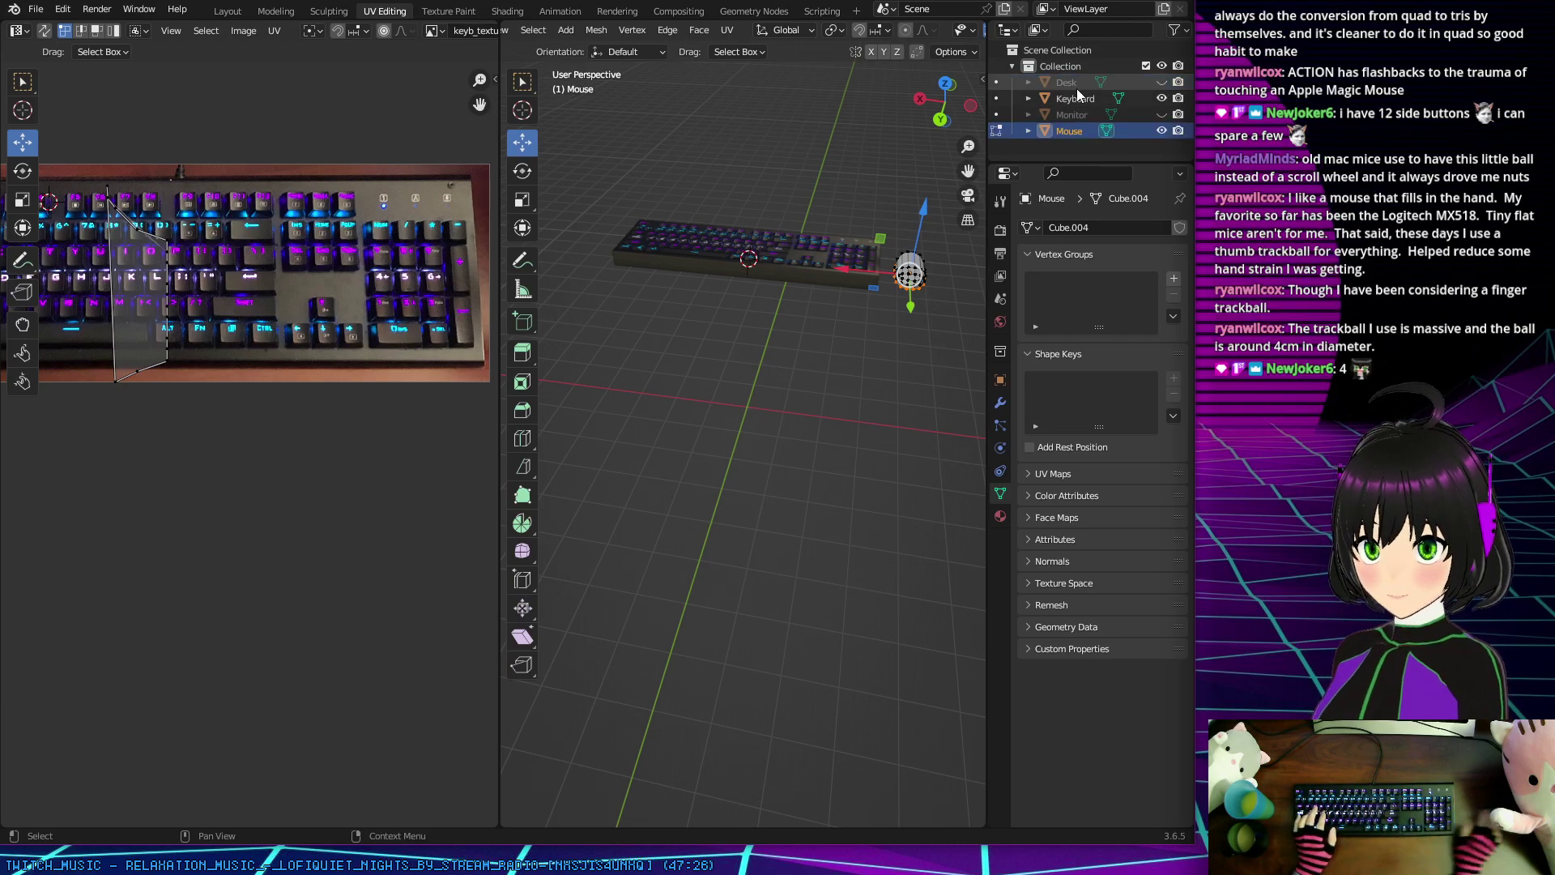
key("Return")
Step: Browse the UV, View and Image menus, cancelling the New Image and Open Image dialogs
left_click(275, 30)
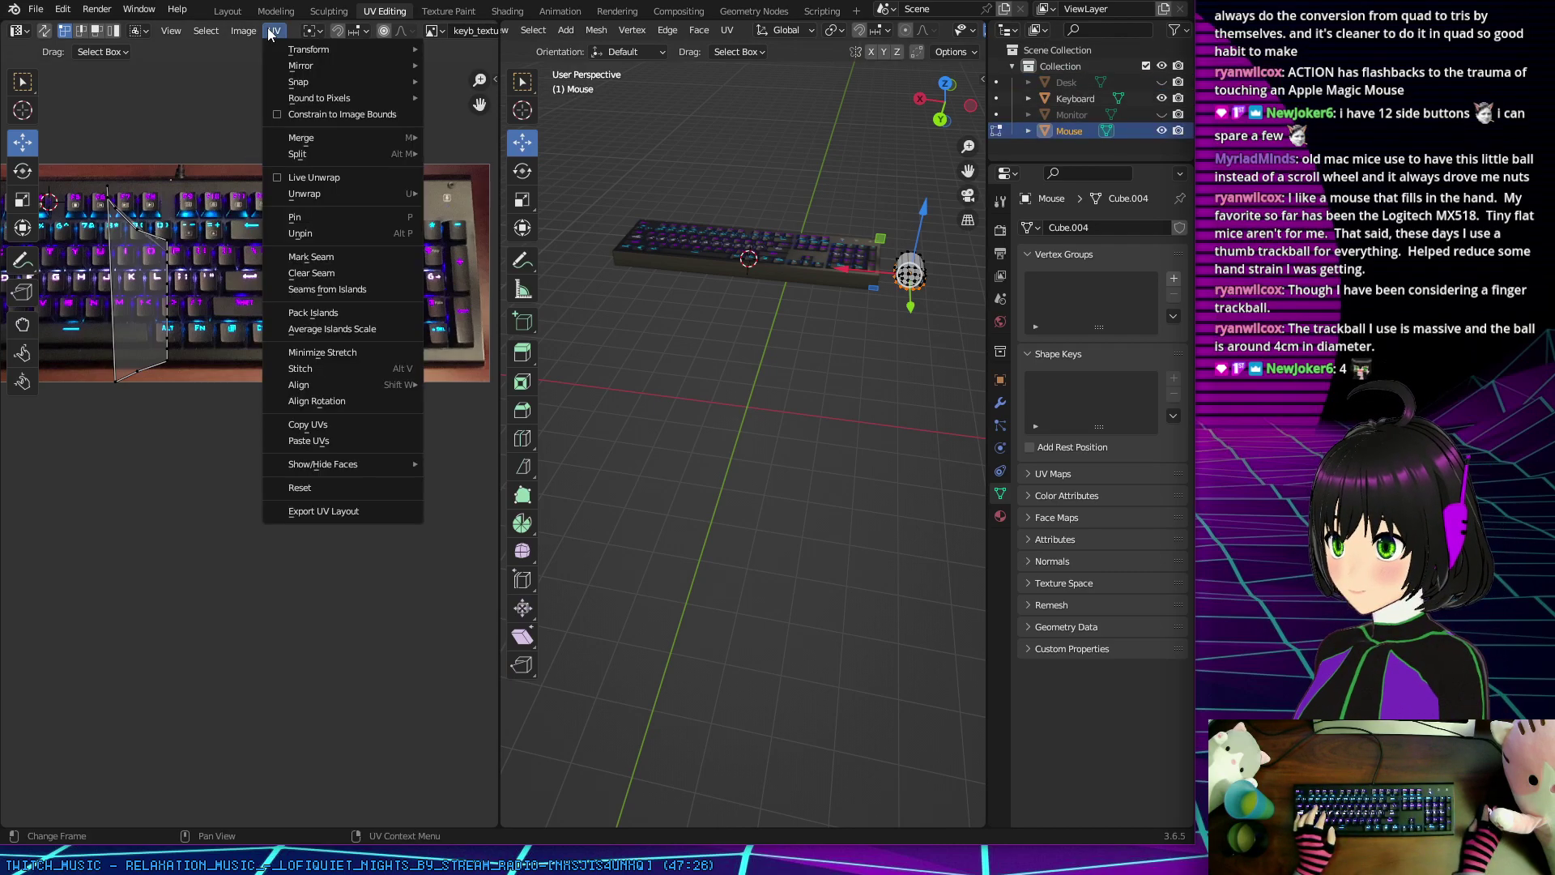
left_click(260, 49)
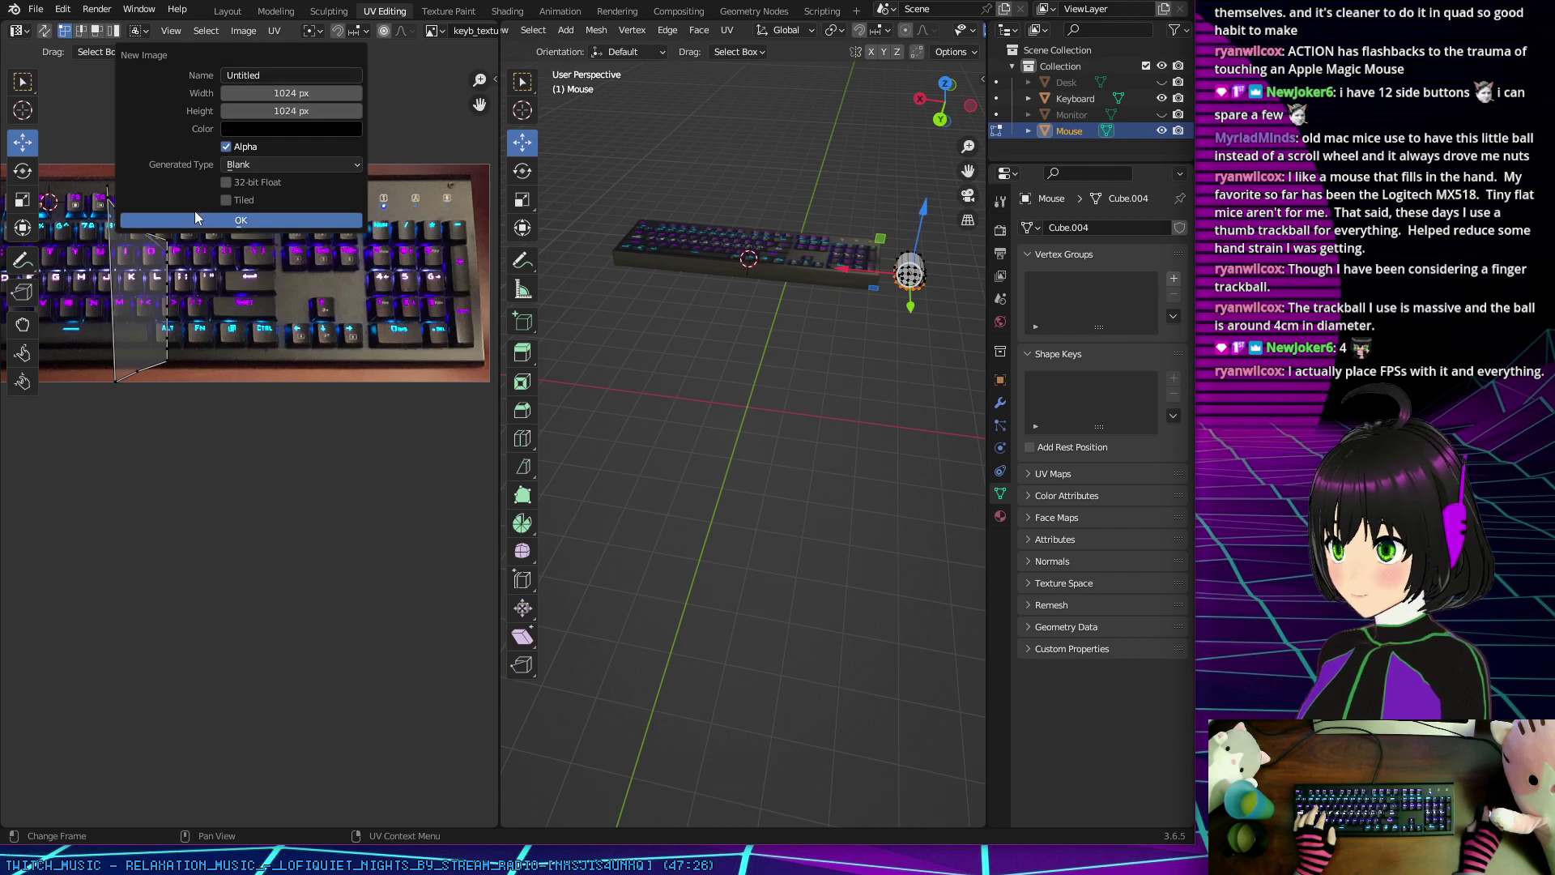
left_click(180, 34)
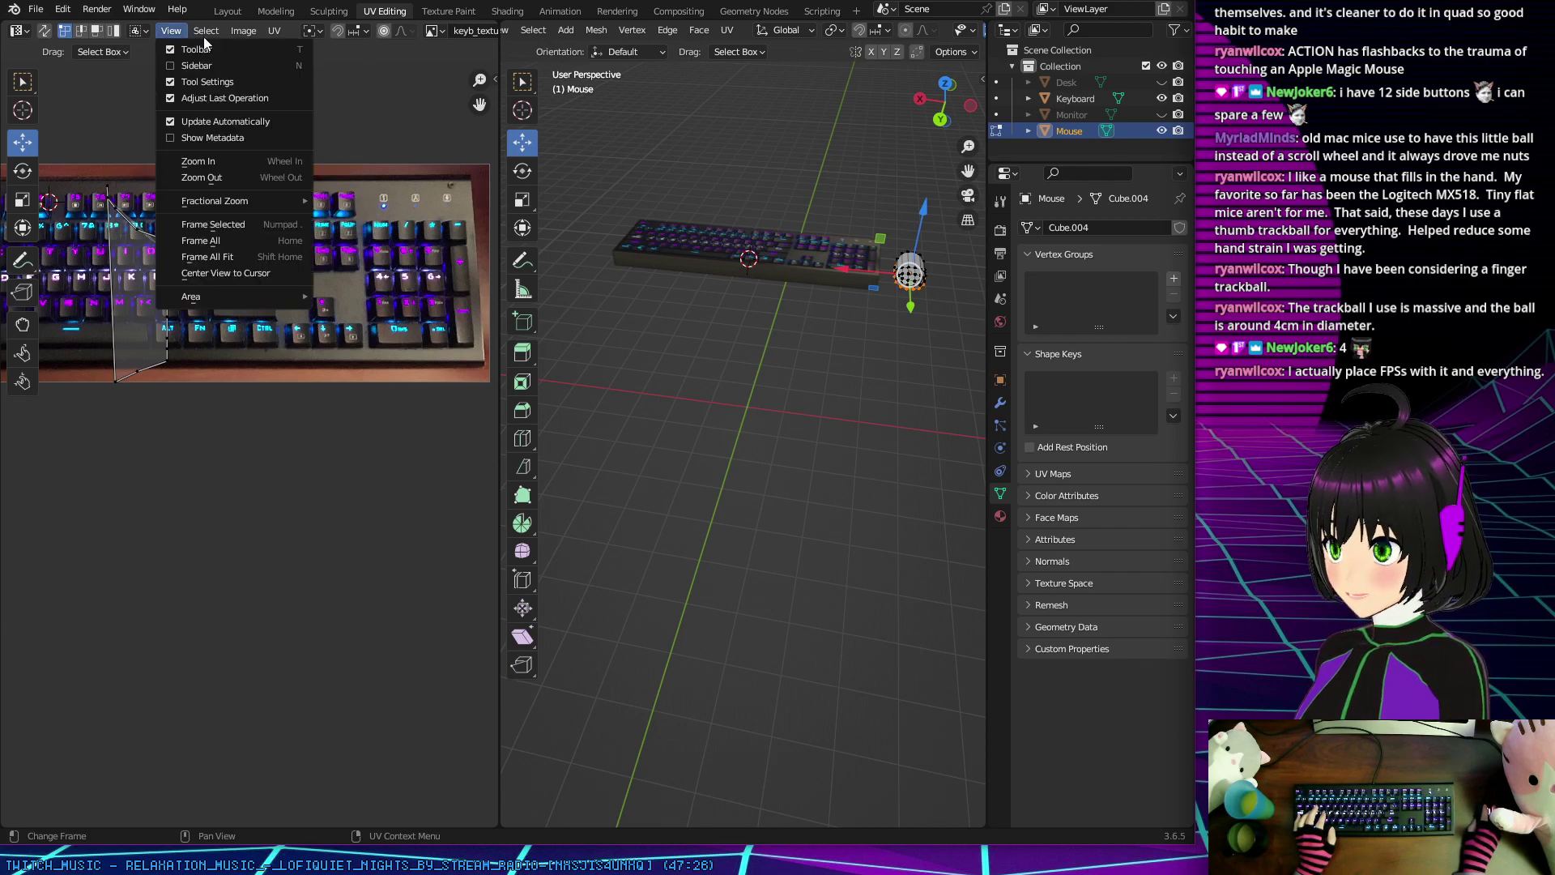
left_click(240, 35)
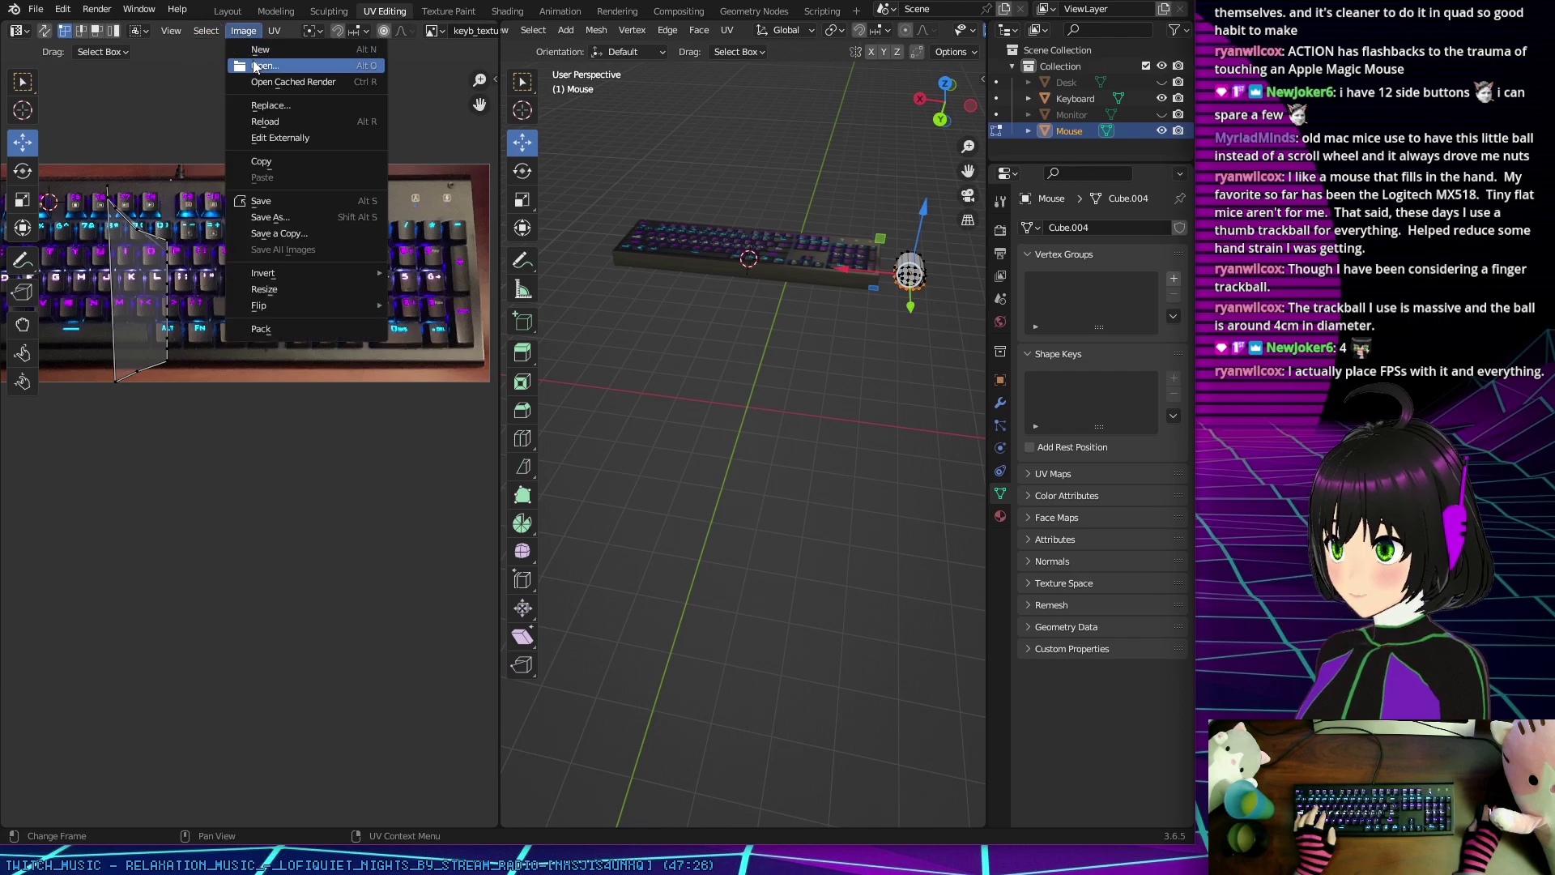
left_click(252, 65)
left_click(976, 647)
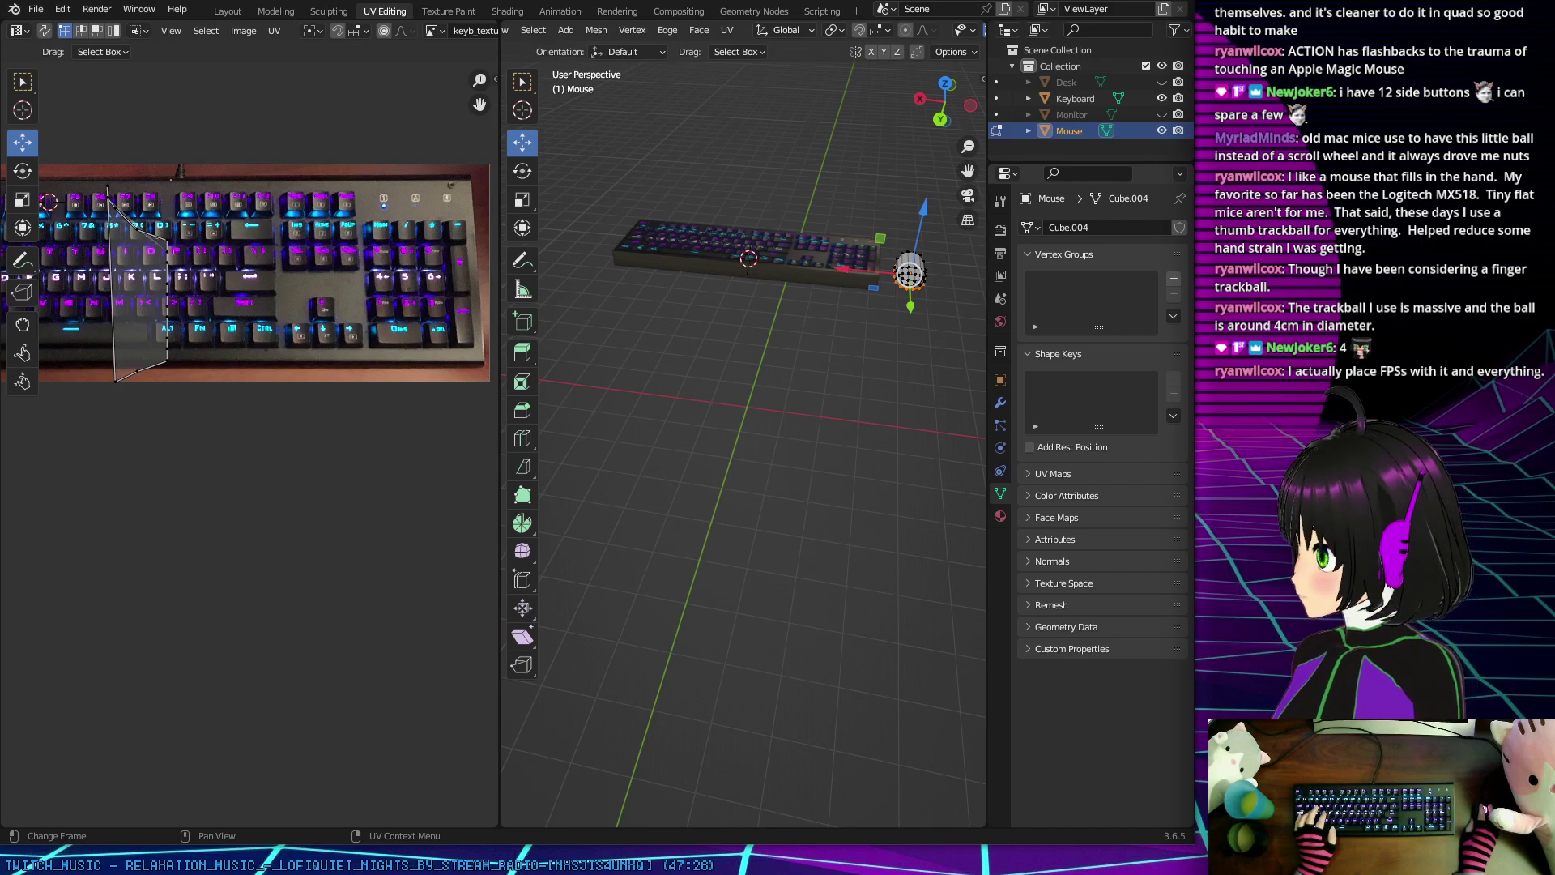
Step: Open the top-down mouse reference photo in Clip Studio Paint
key("alt+Tab")
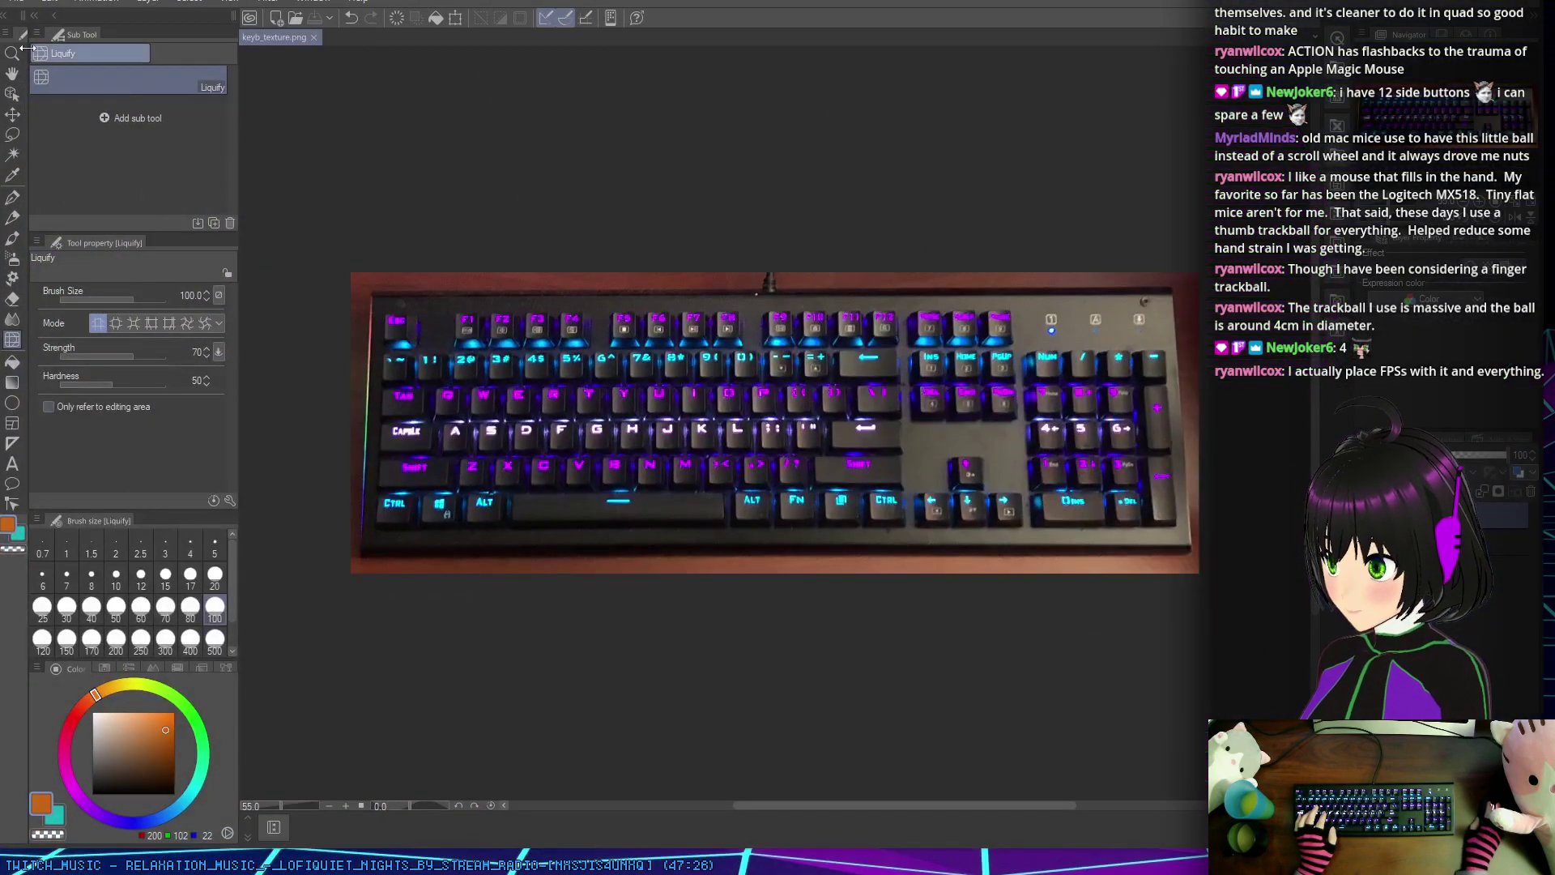
left_click(16, 1)
left_click(33, 37)
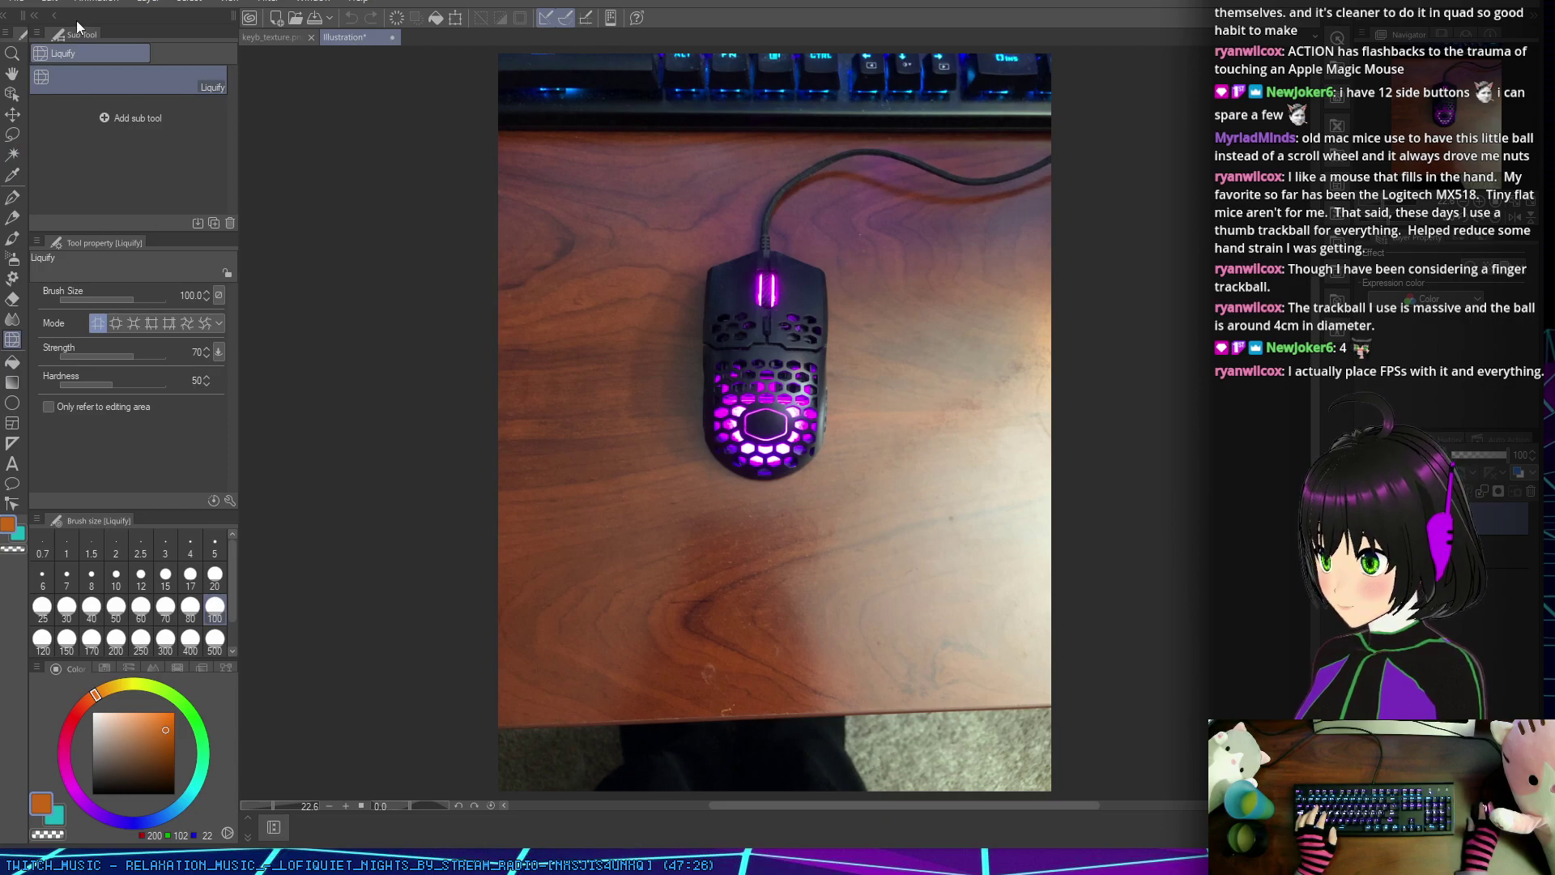
Step: Crop the canvas to 752x1310 tightly around the mouse with Change Canvas Size
left_click(55, 4)
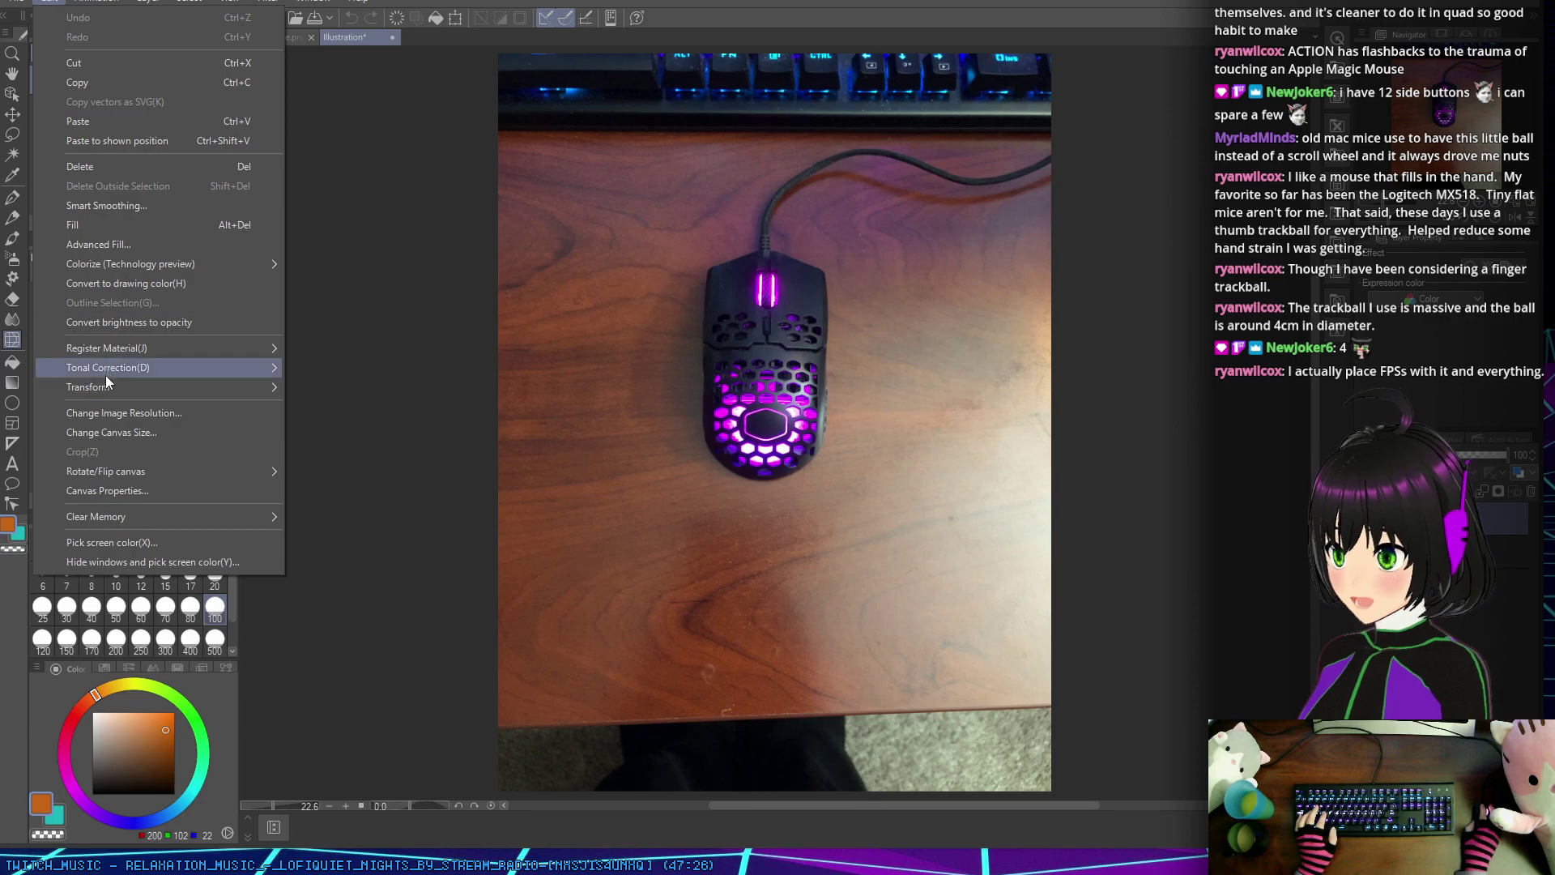
left_click(110, 432)
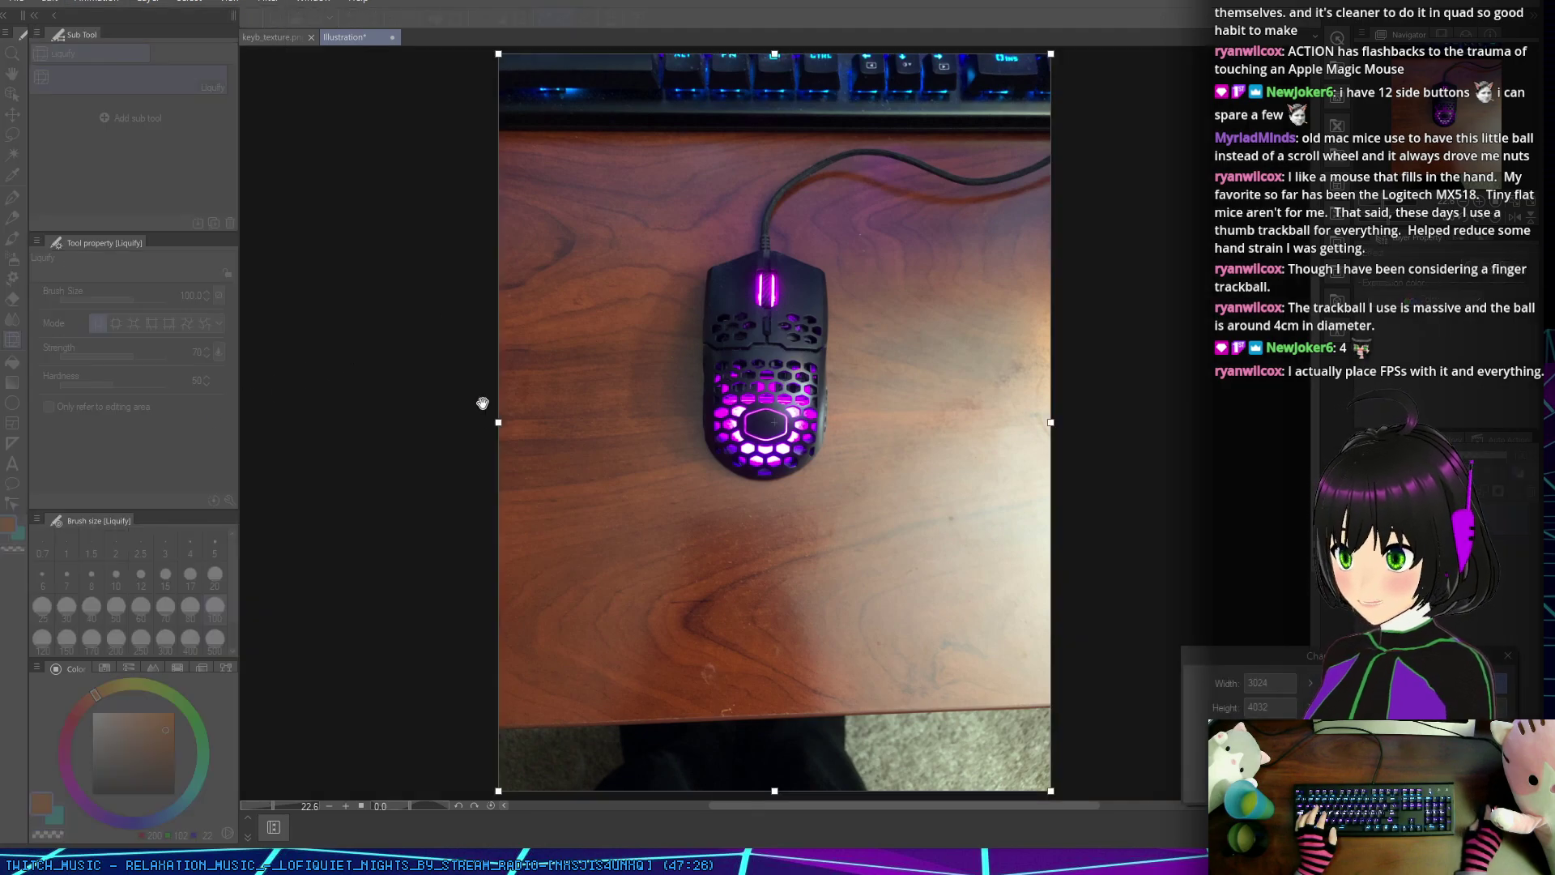
left_click_drag(775, 53, 775, 245)
left_click_drag(498, 518, 696, 517)
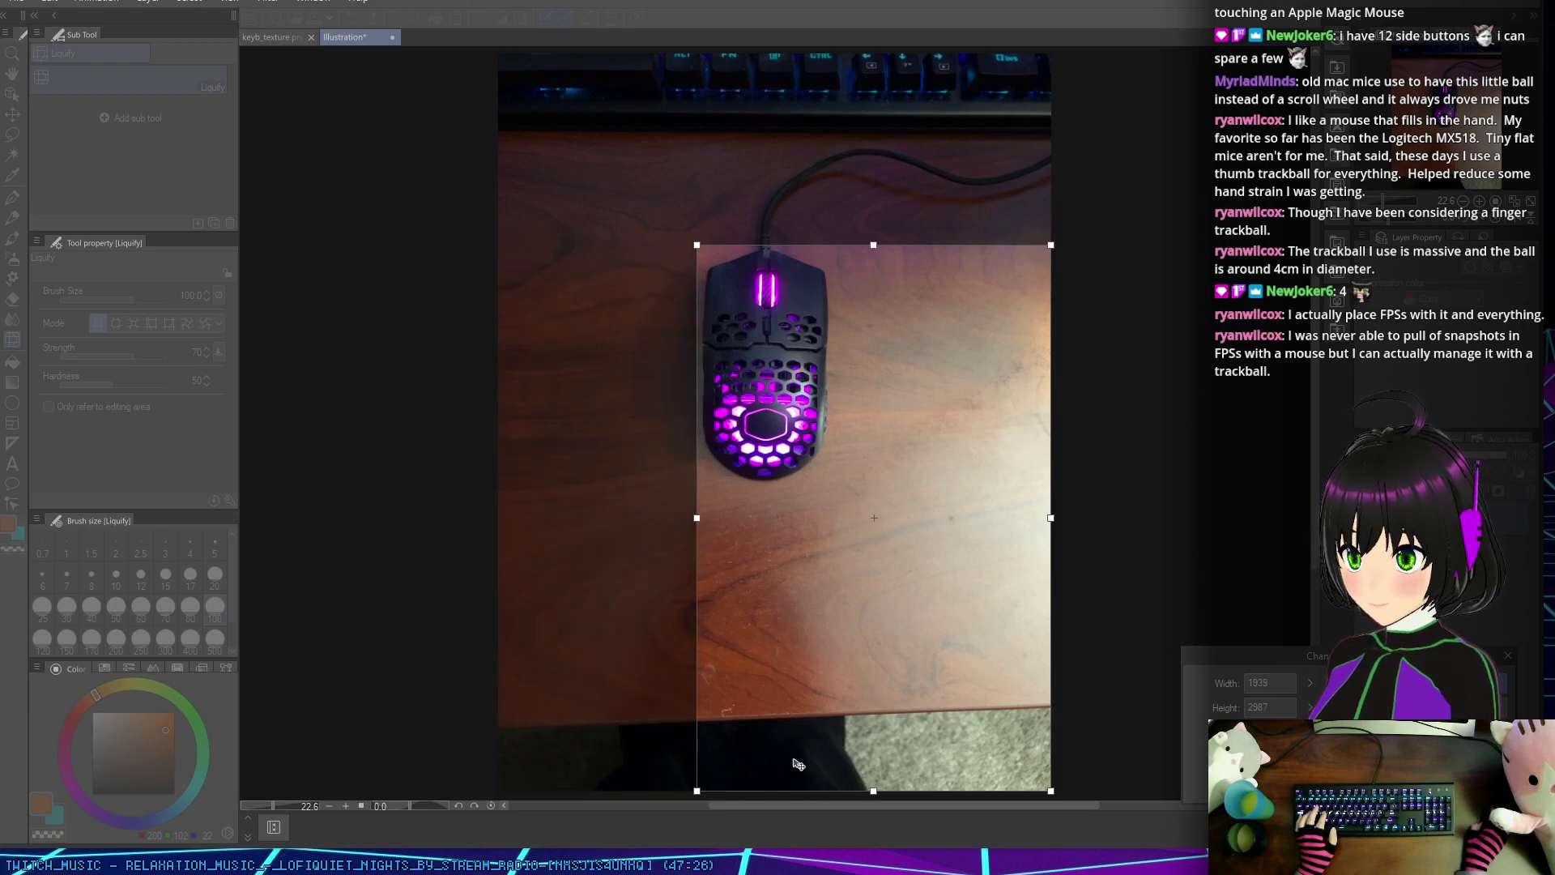
left_click_drag(872, 791, 873, 483)
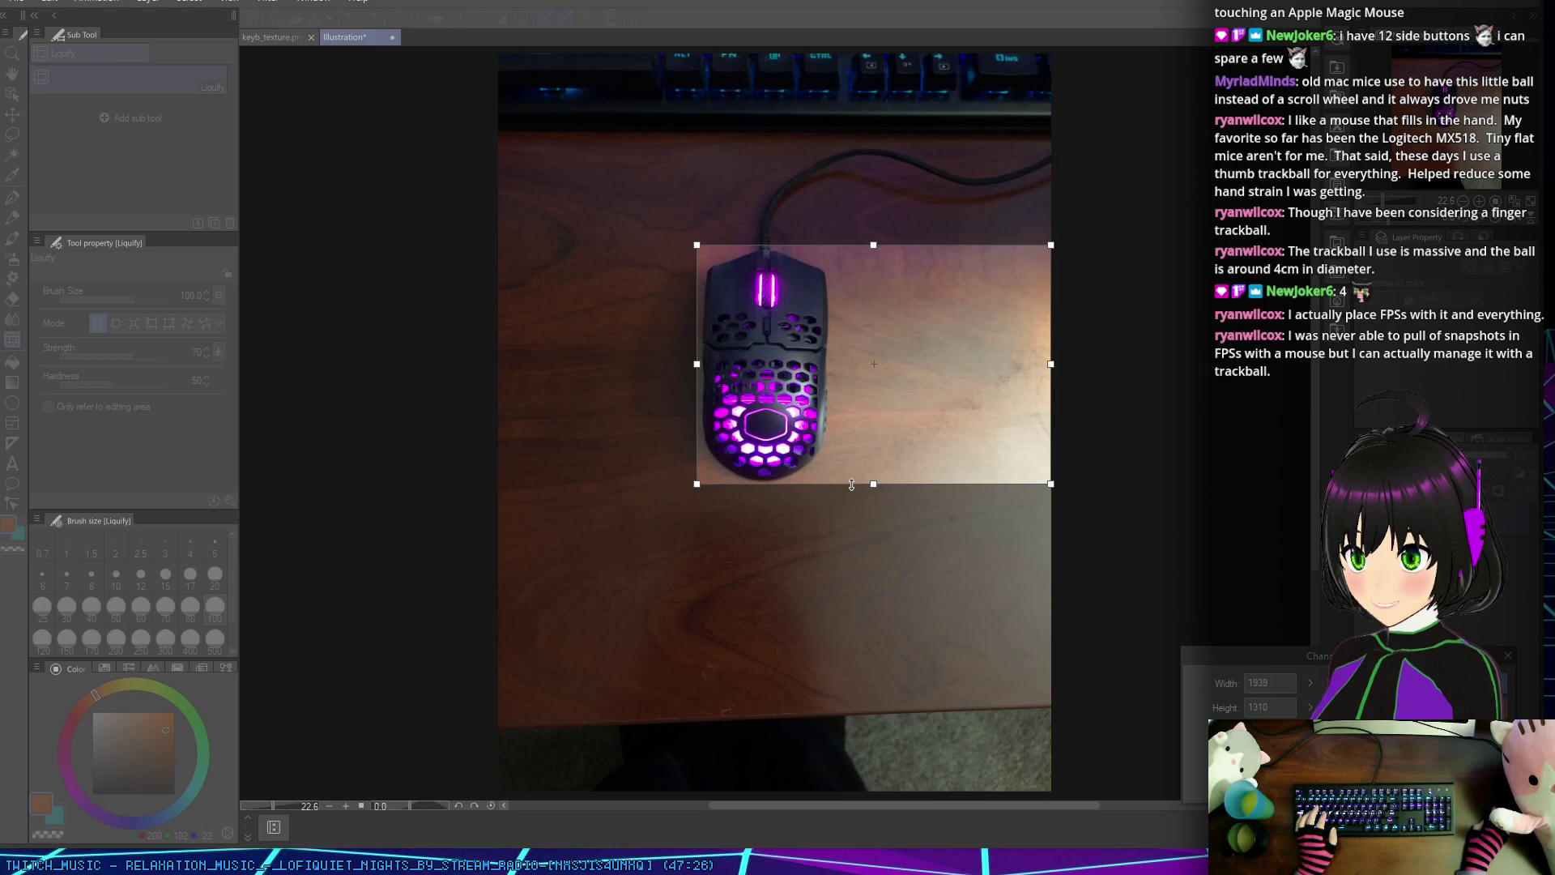
left_click_drag(1046, 364, 833, 363)
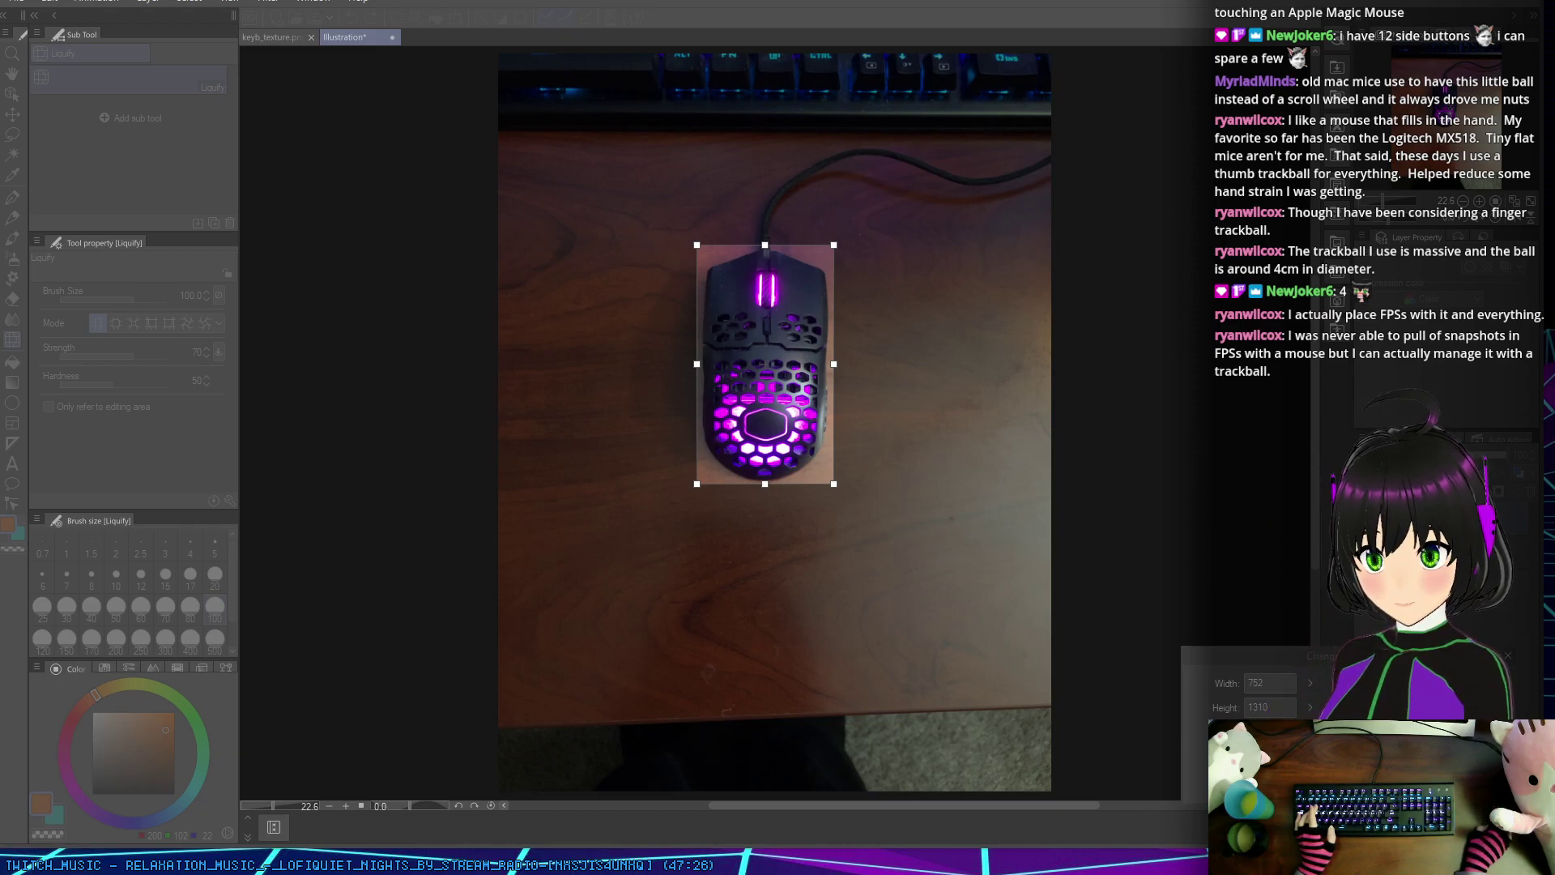
key("Return")
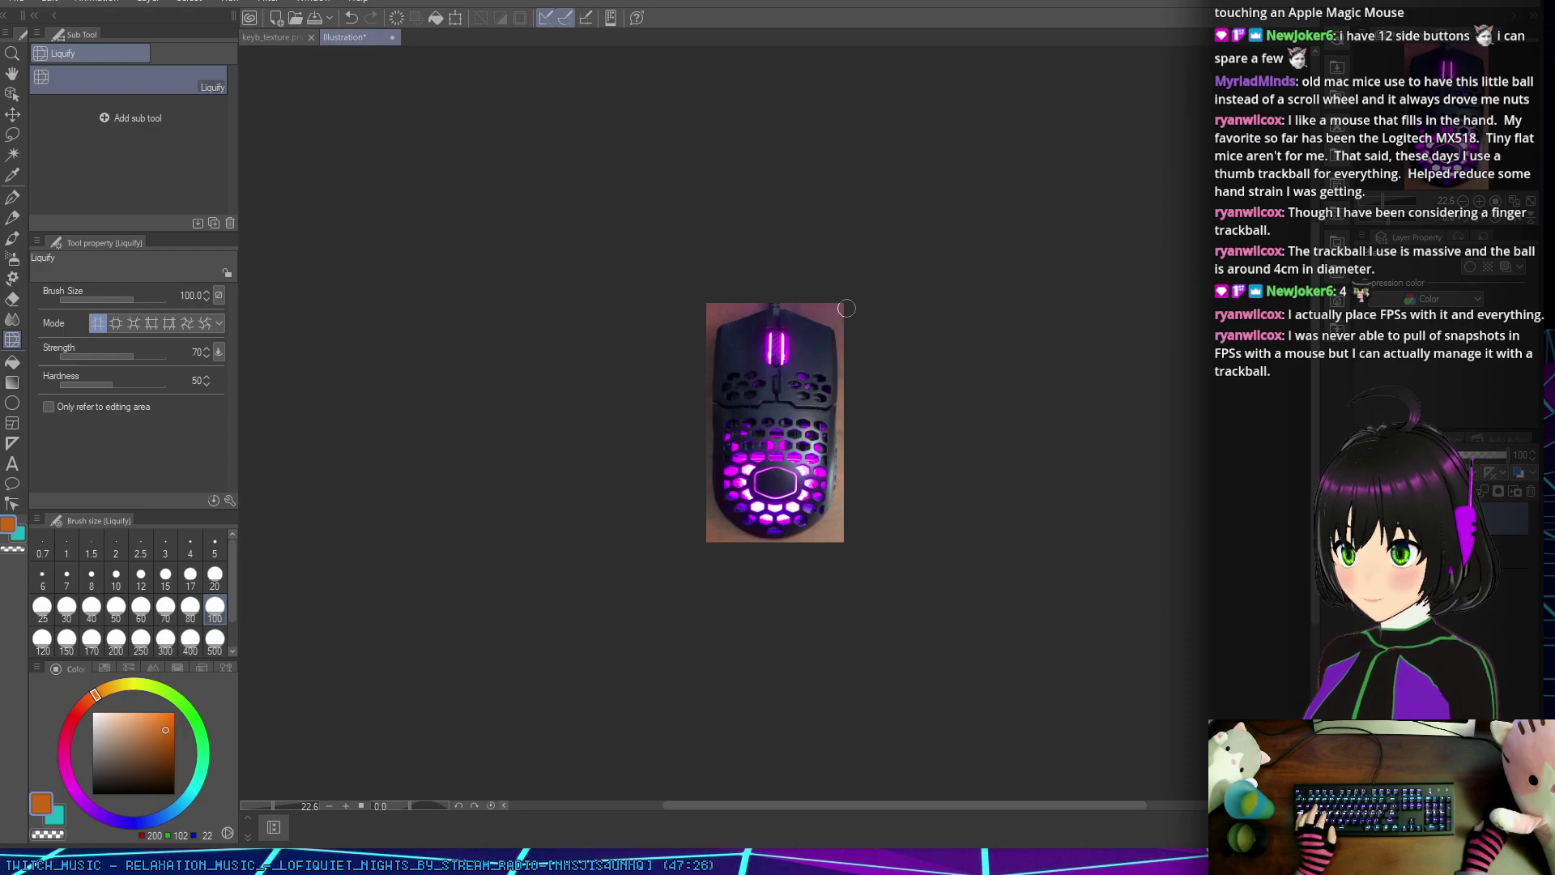
Step: Save the cropped photo as a PNG named mouse_texture in the chill-vibes-jam-3 folder
left_click(16, 2)
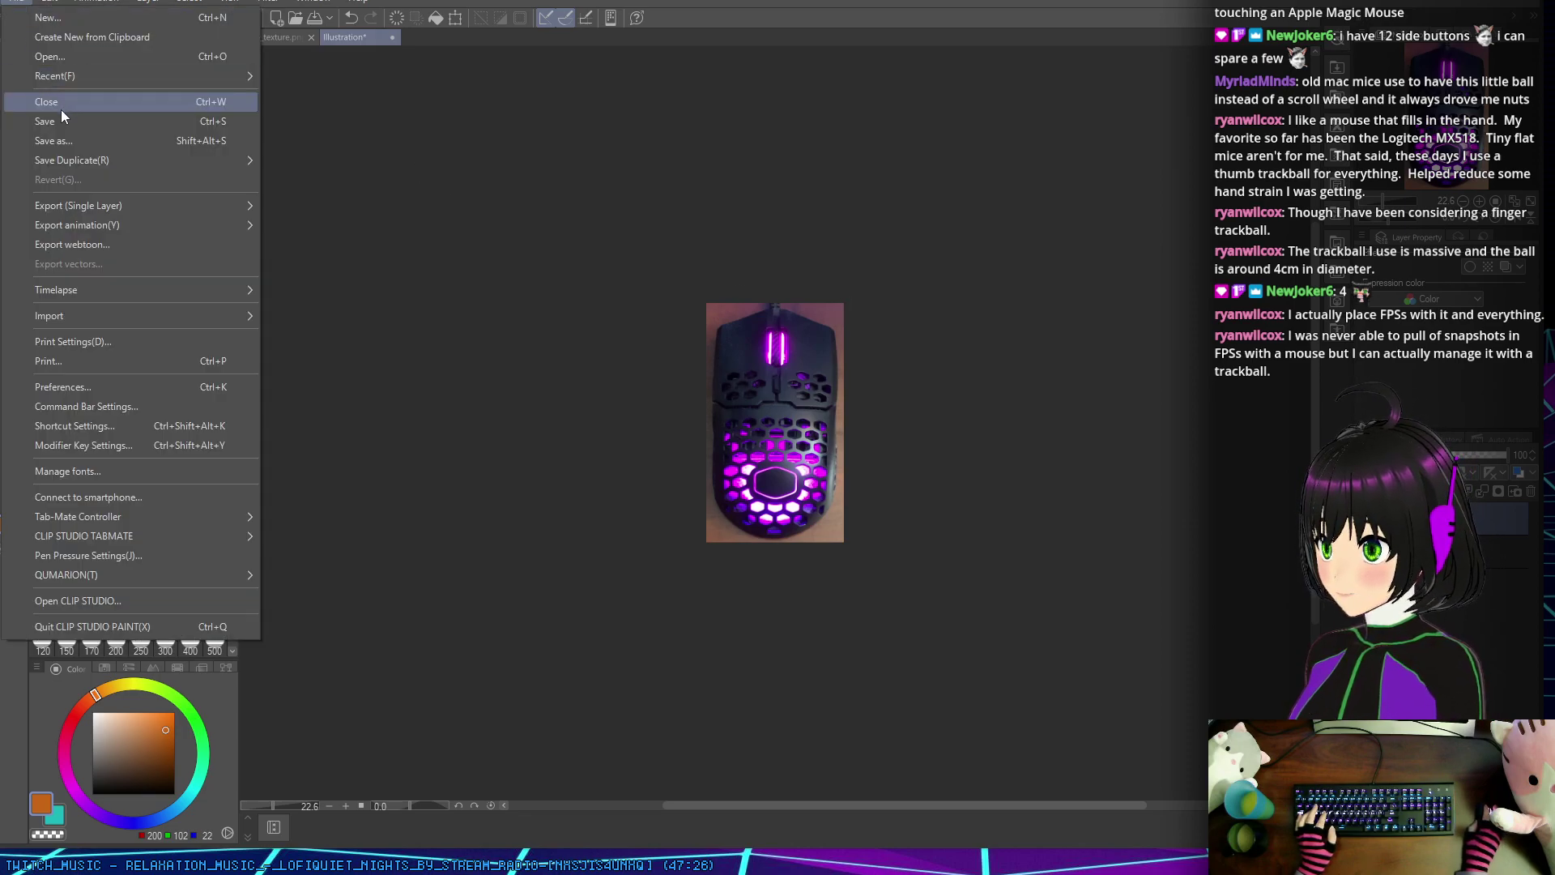
left_click(62, 139)
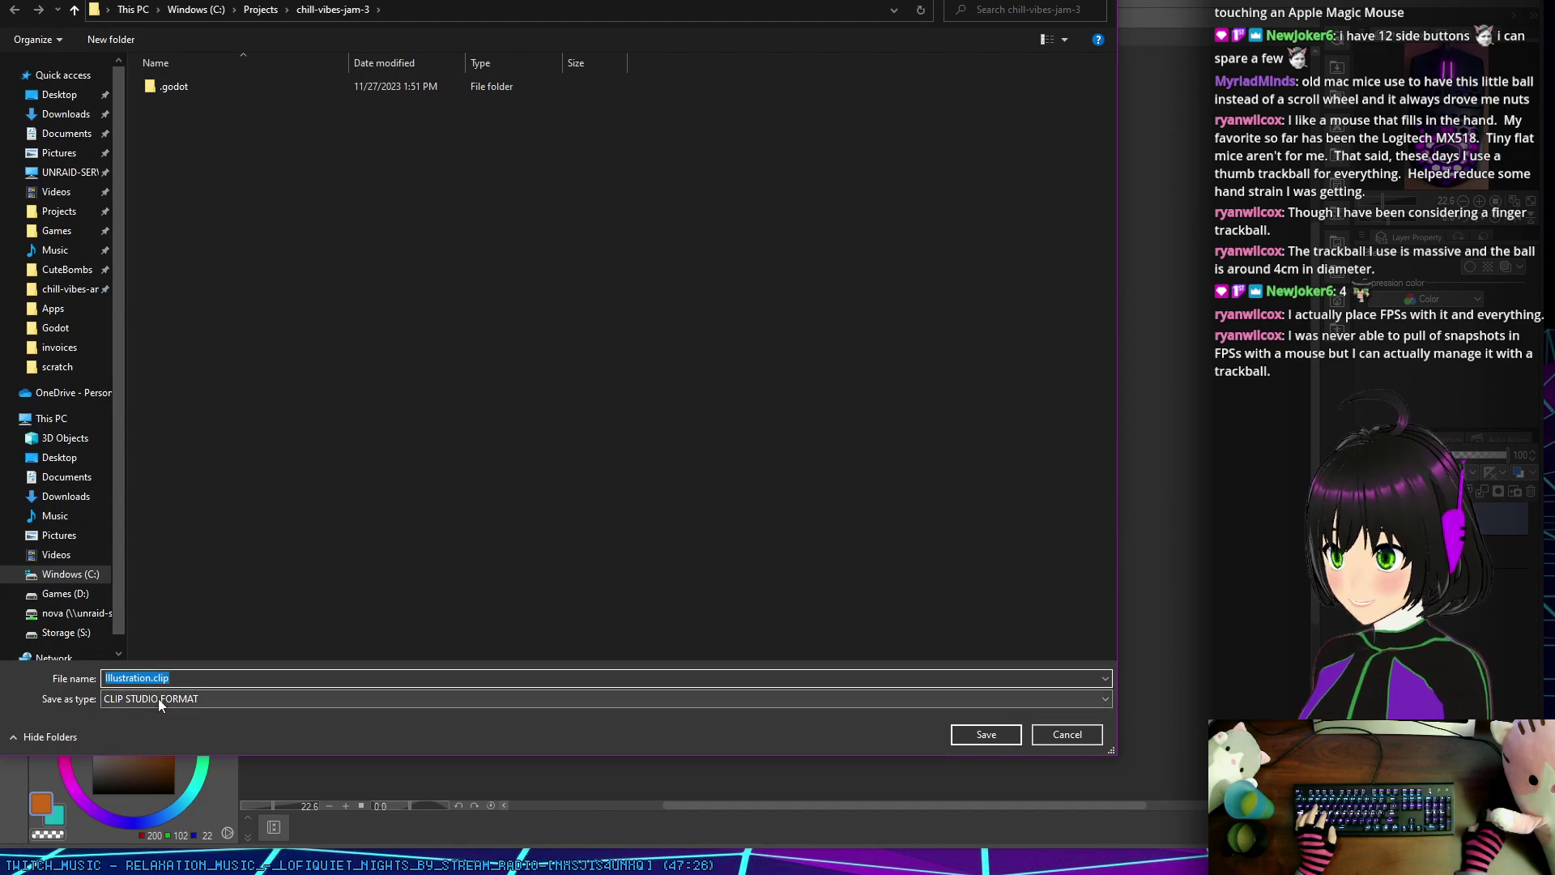
left_click(158, 698)
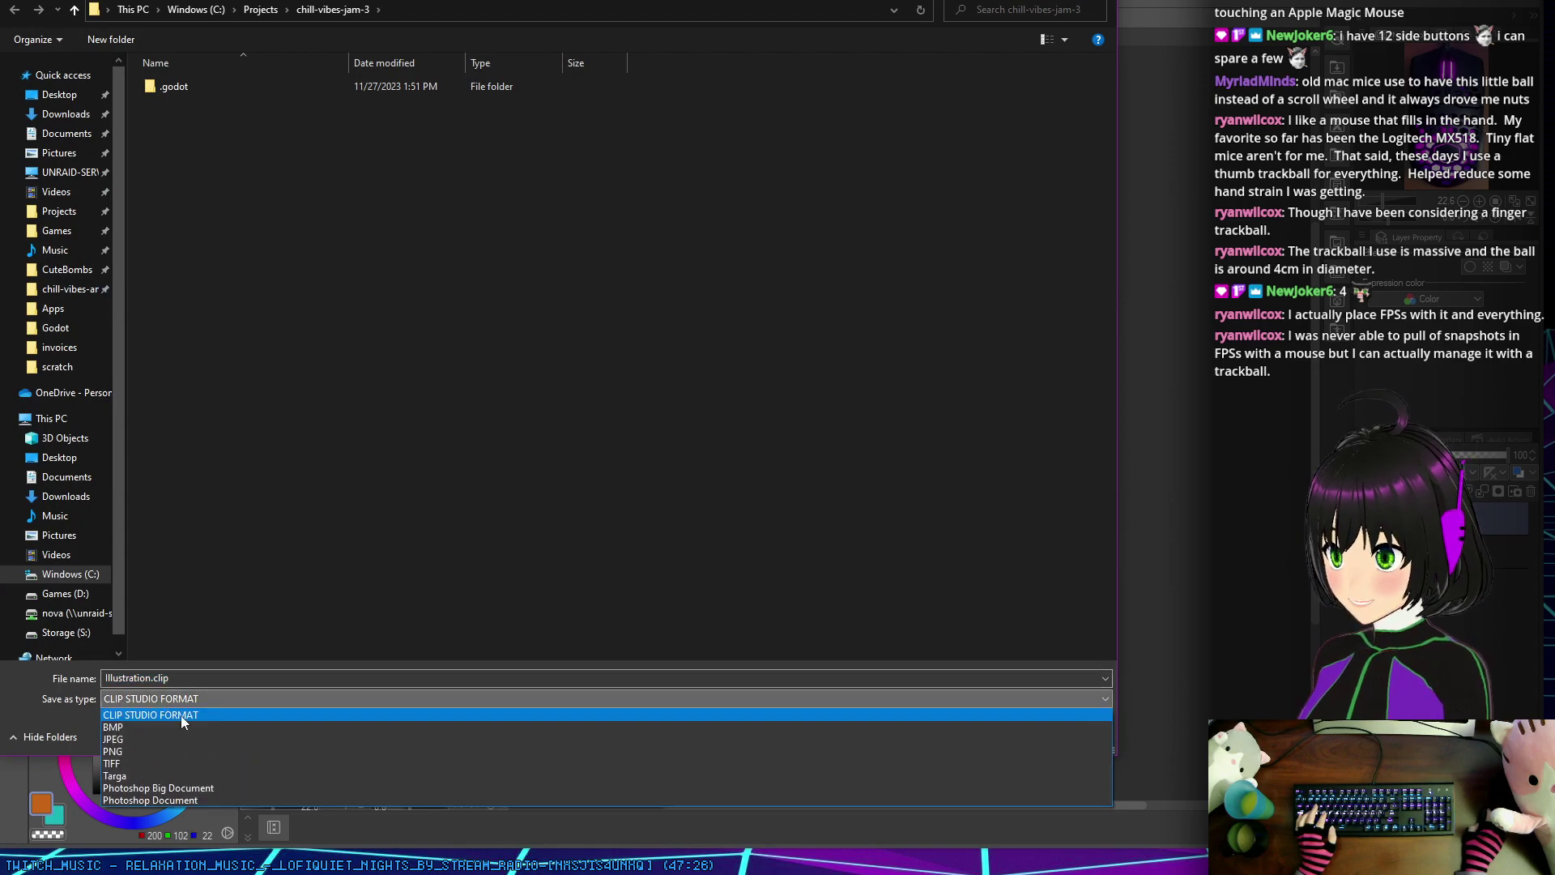
left_click(136, 751)
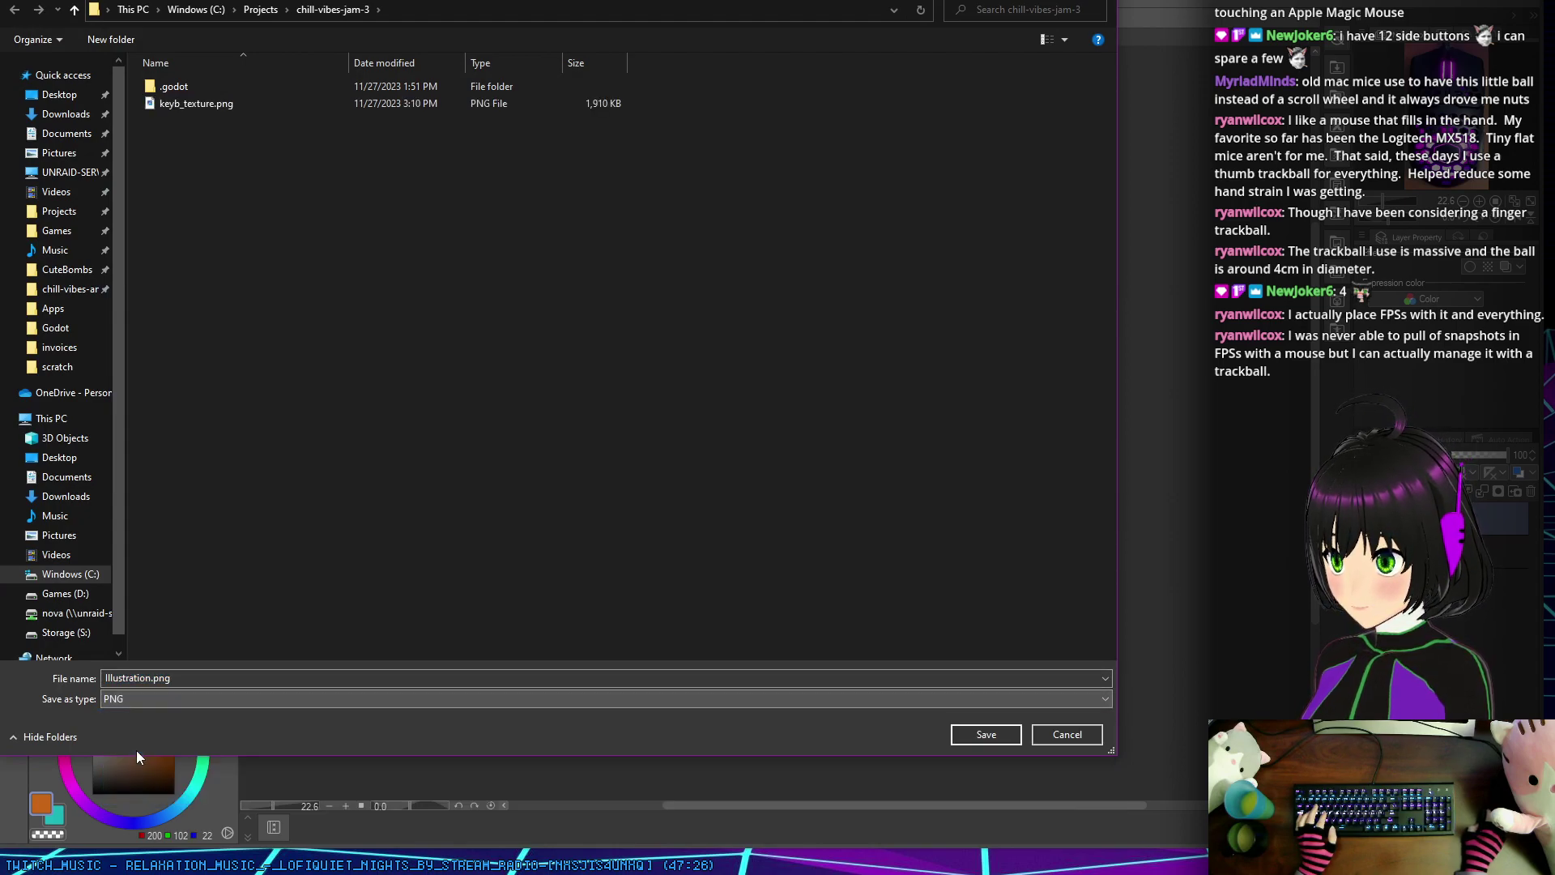
double_click(138, 679)
left_click(156, 678)
double_click(154, 679)
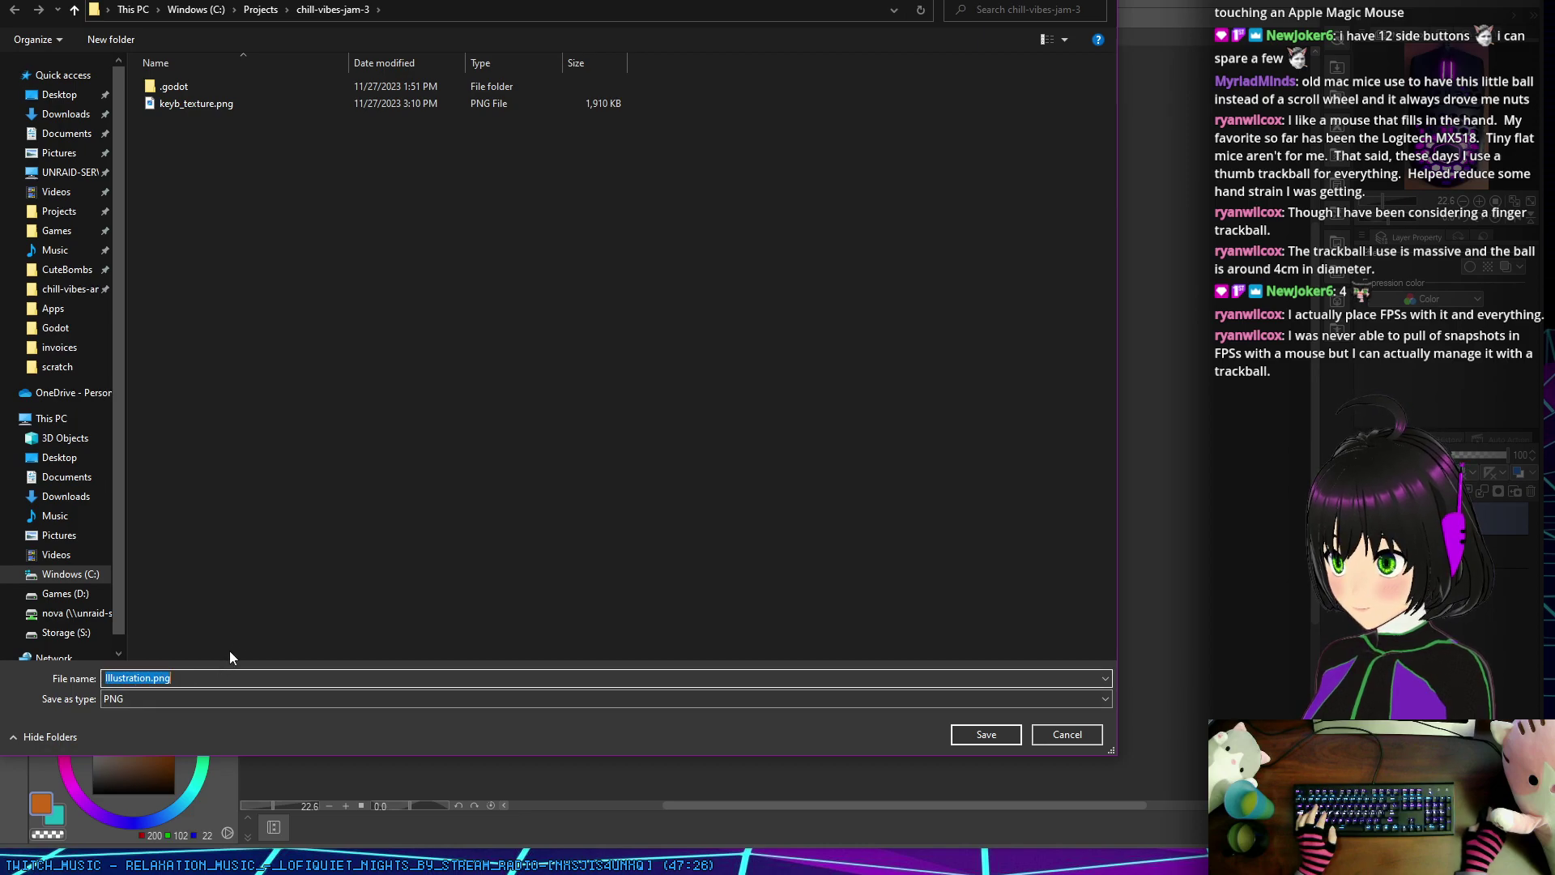
key("Right")
key("BackSpace")
key("BackSpace")
key("BackSpace")
key("BackSpace")
key("BackSpace")
key("BackSpace")
key("BackSpace")
key("BackSpace")
key("BackSpace")
key("BackSpace")
key("BackSpace")
key("BackSpace")
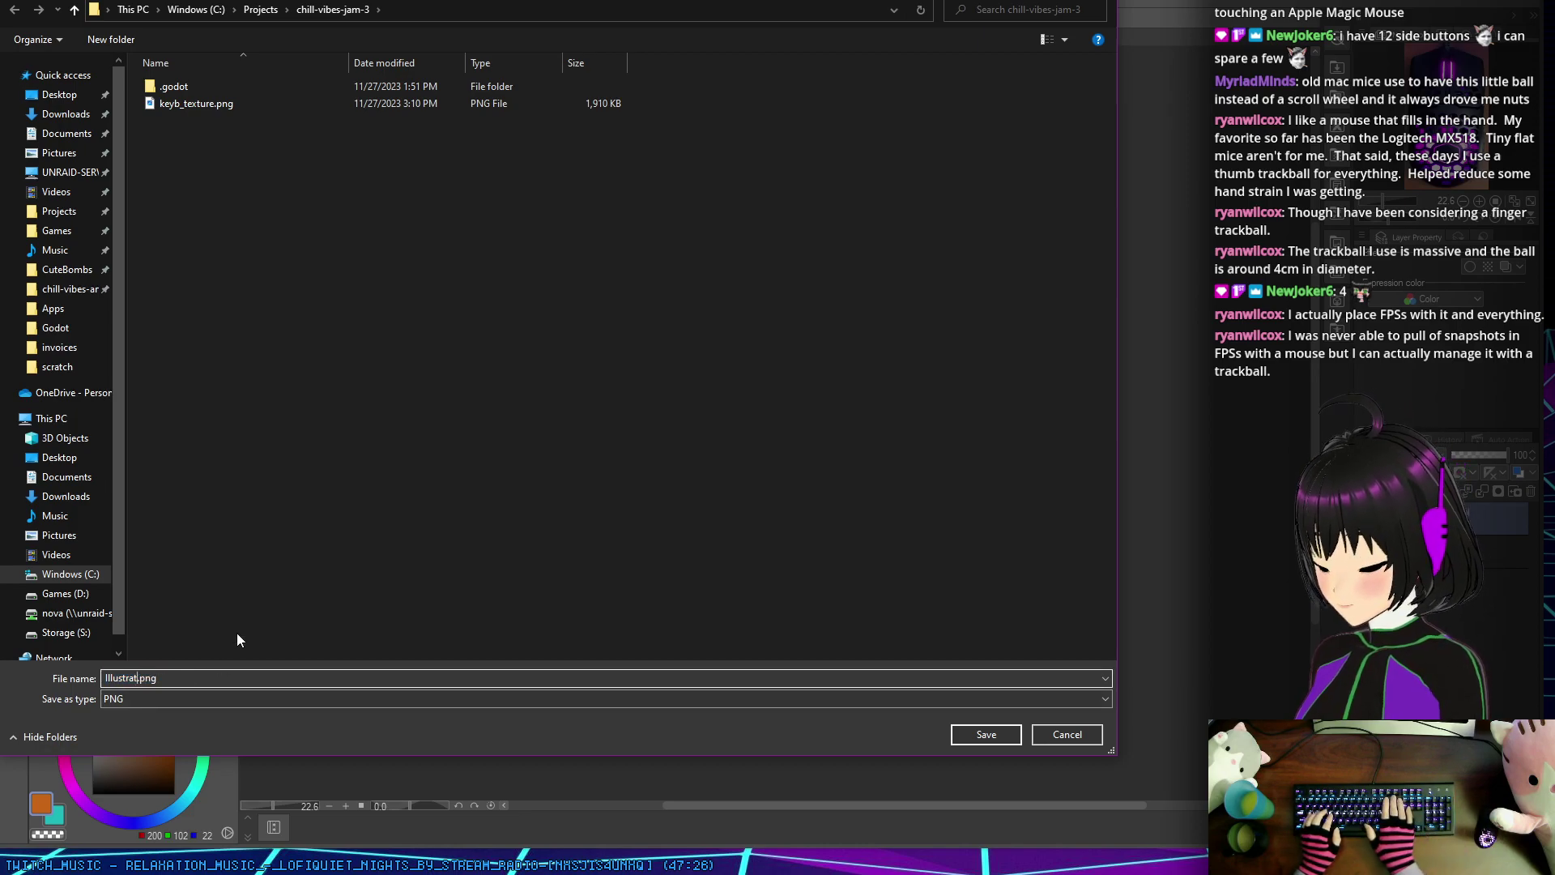
type("mo")
type("use_texture")
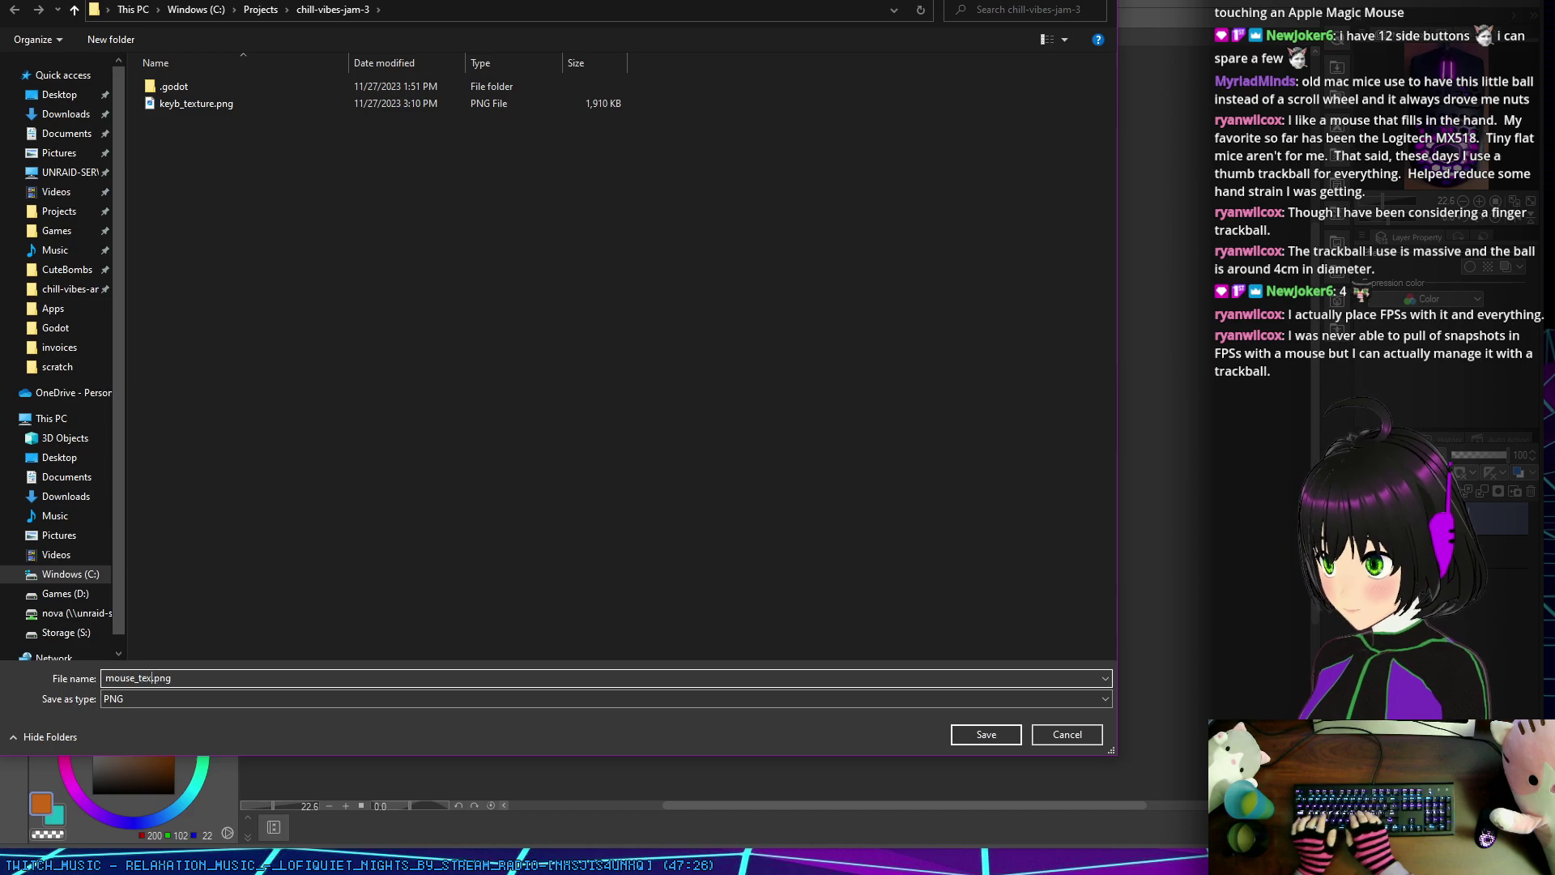
key("Return")
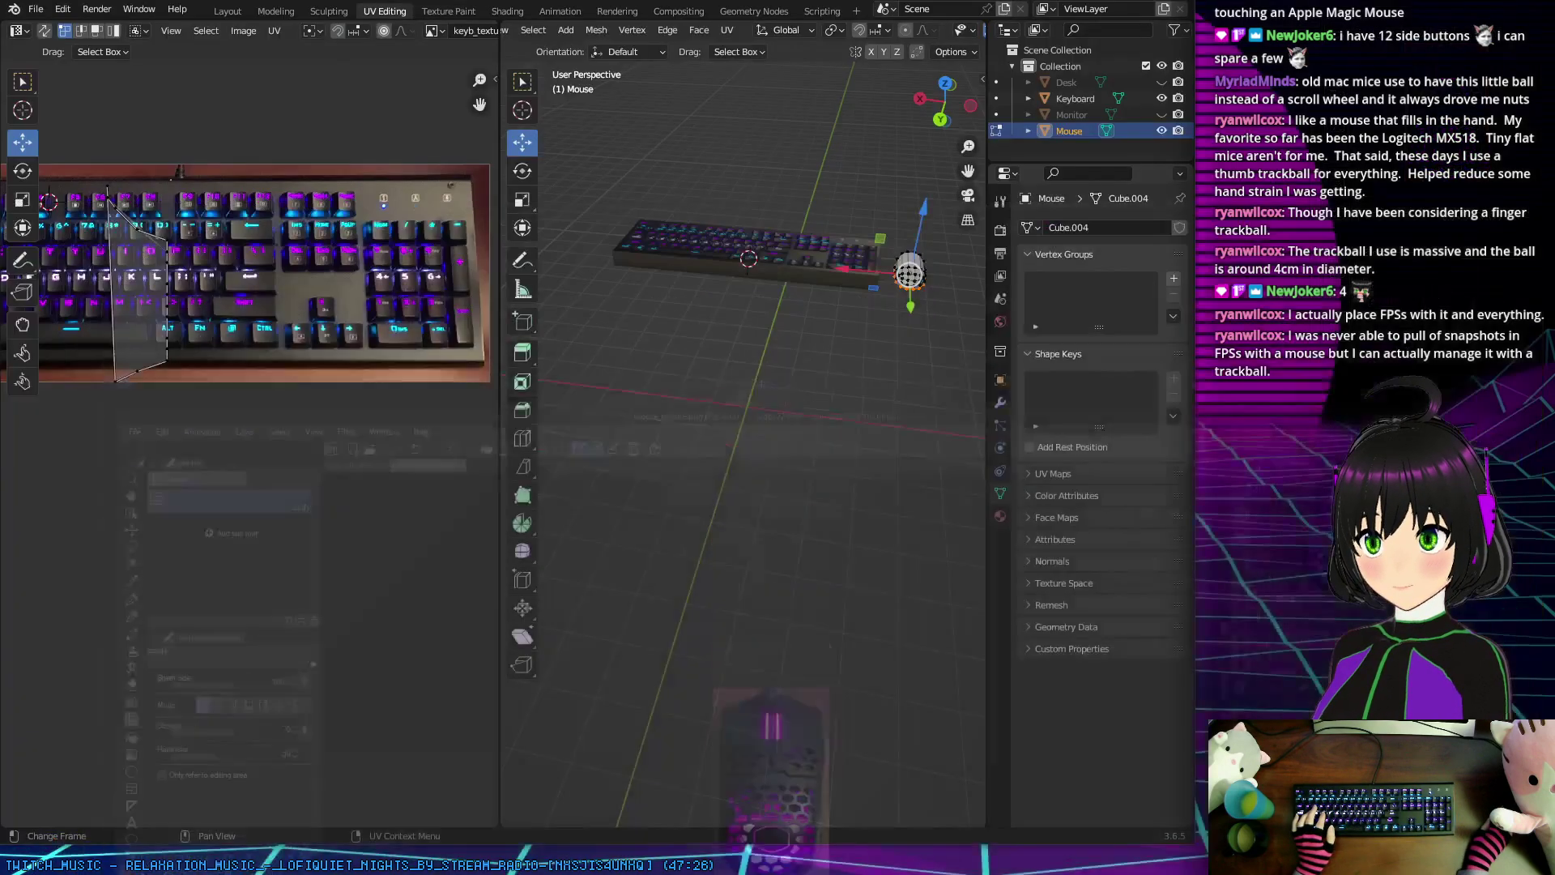
Step: Open mouse_texture.png as the image in Blender's UV editor
key("alt+Tab")
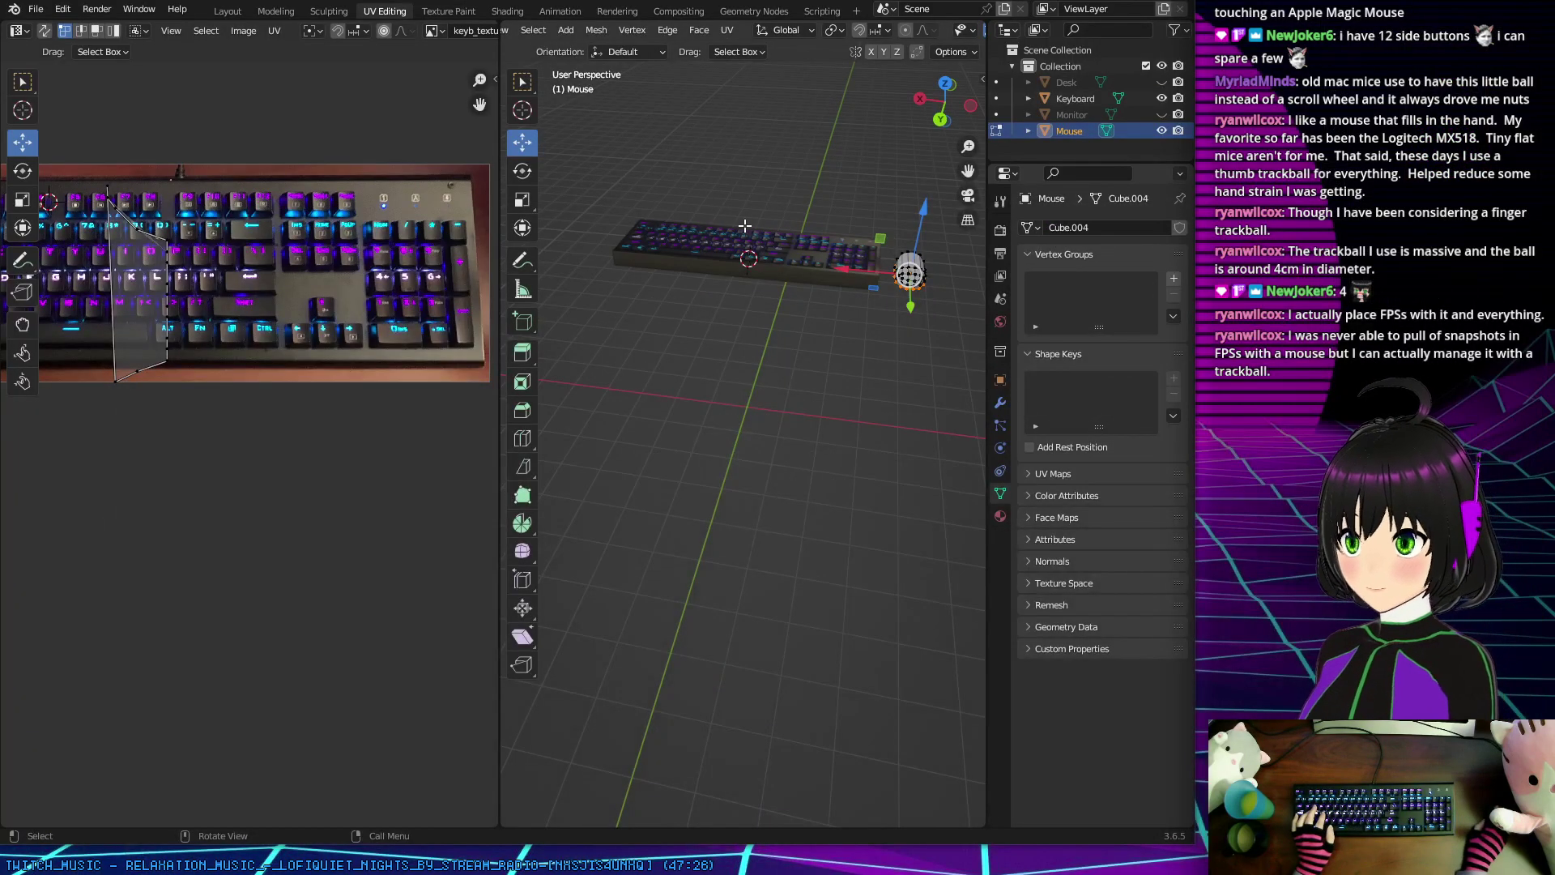
left_click(242, 31)
left_click(264, 66)
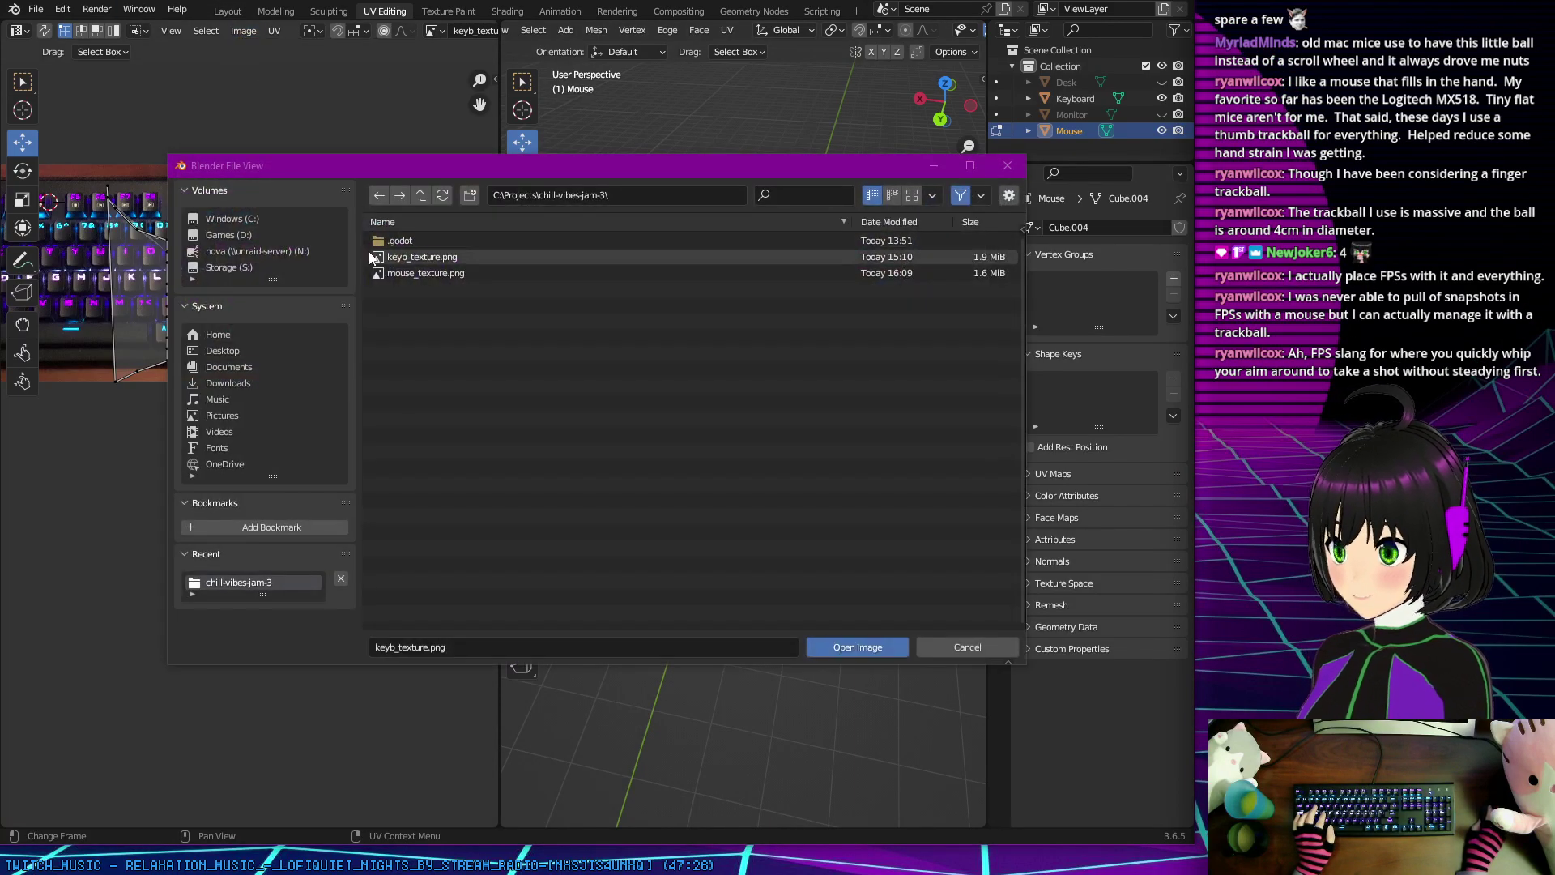
left_click(431, 273)
left_click(854, 648)
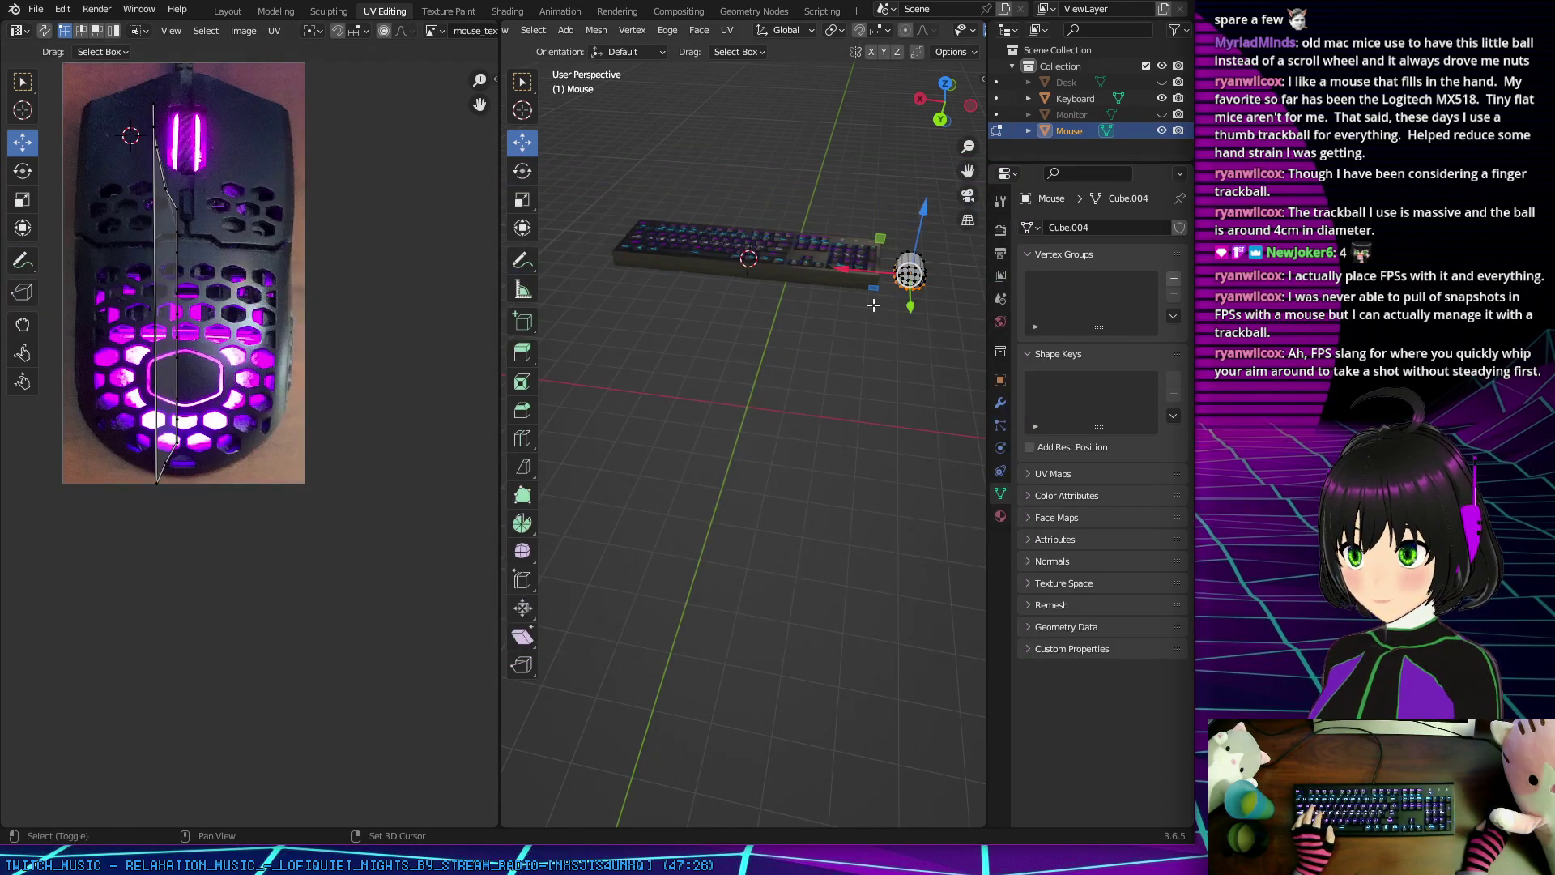
Step: Orbit the 3D view toward a top-down view of the mouse using numpad keys
middle_click_drag(854, 304, 852, 378)
key("KP_7")
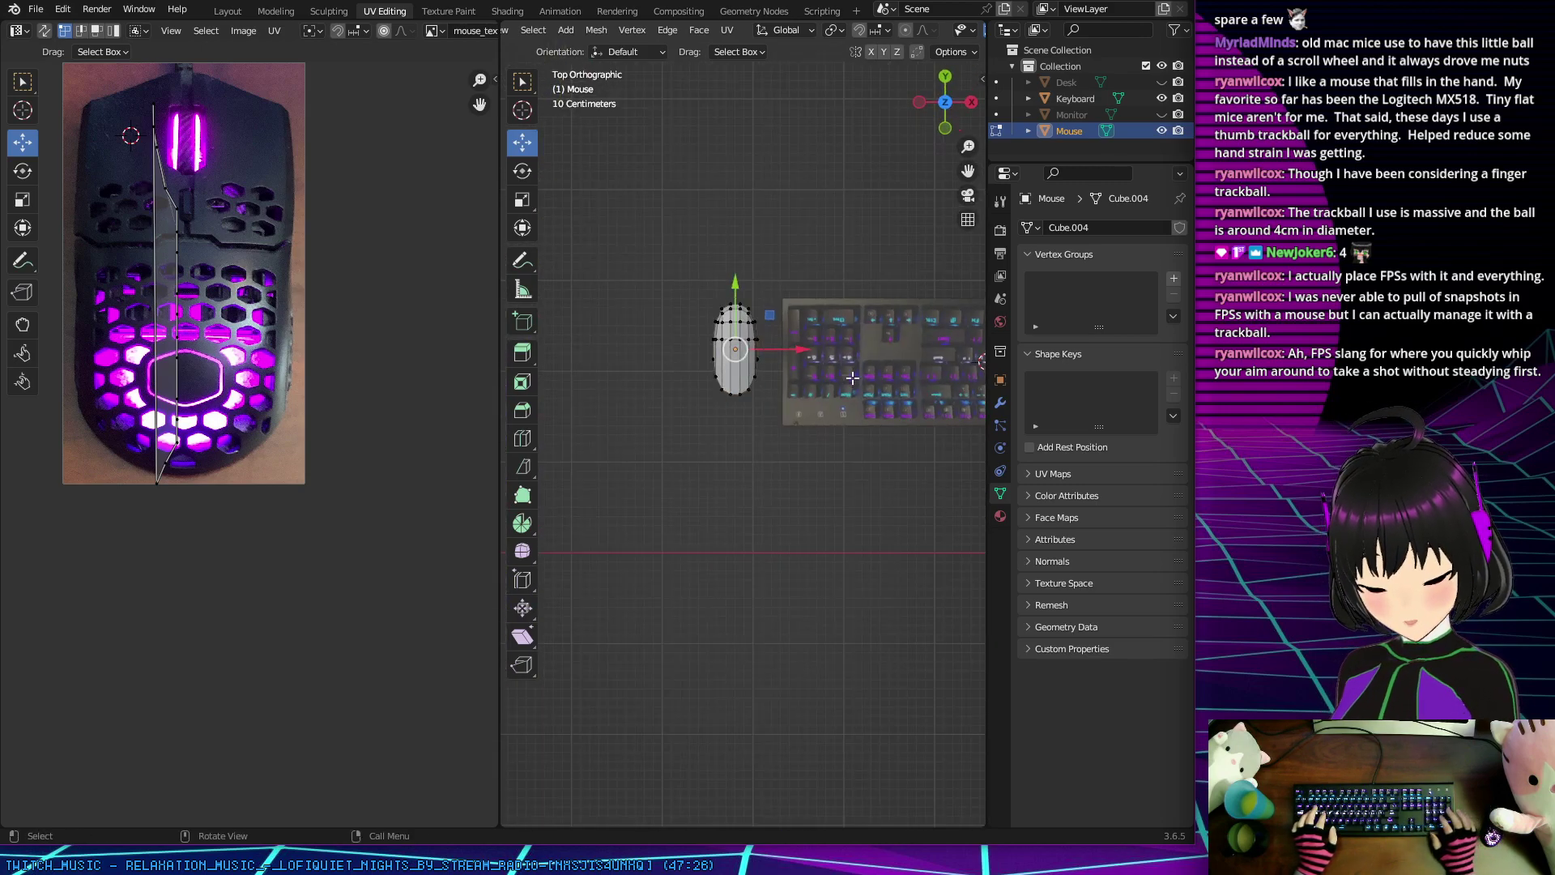
key("KP_1")
key("KP_8")
key("KP_8")
key("KP_8")
key("KP_8")
key("KP_8")
key("KP_8")
key("KP_8")
key("KP_8")
key("KP_8")
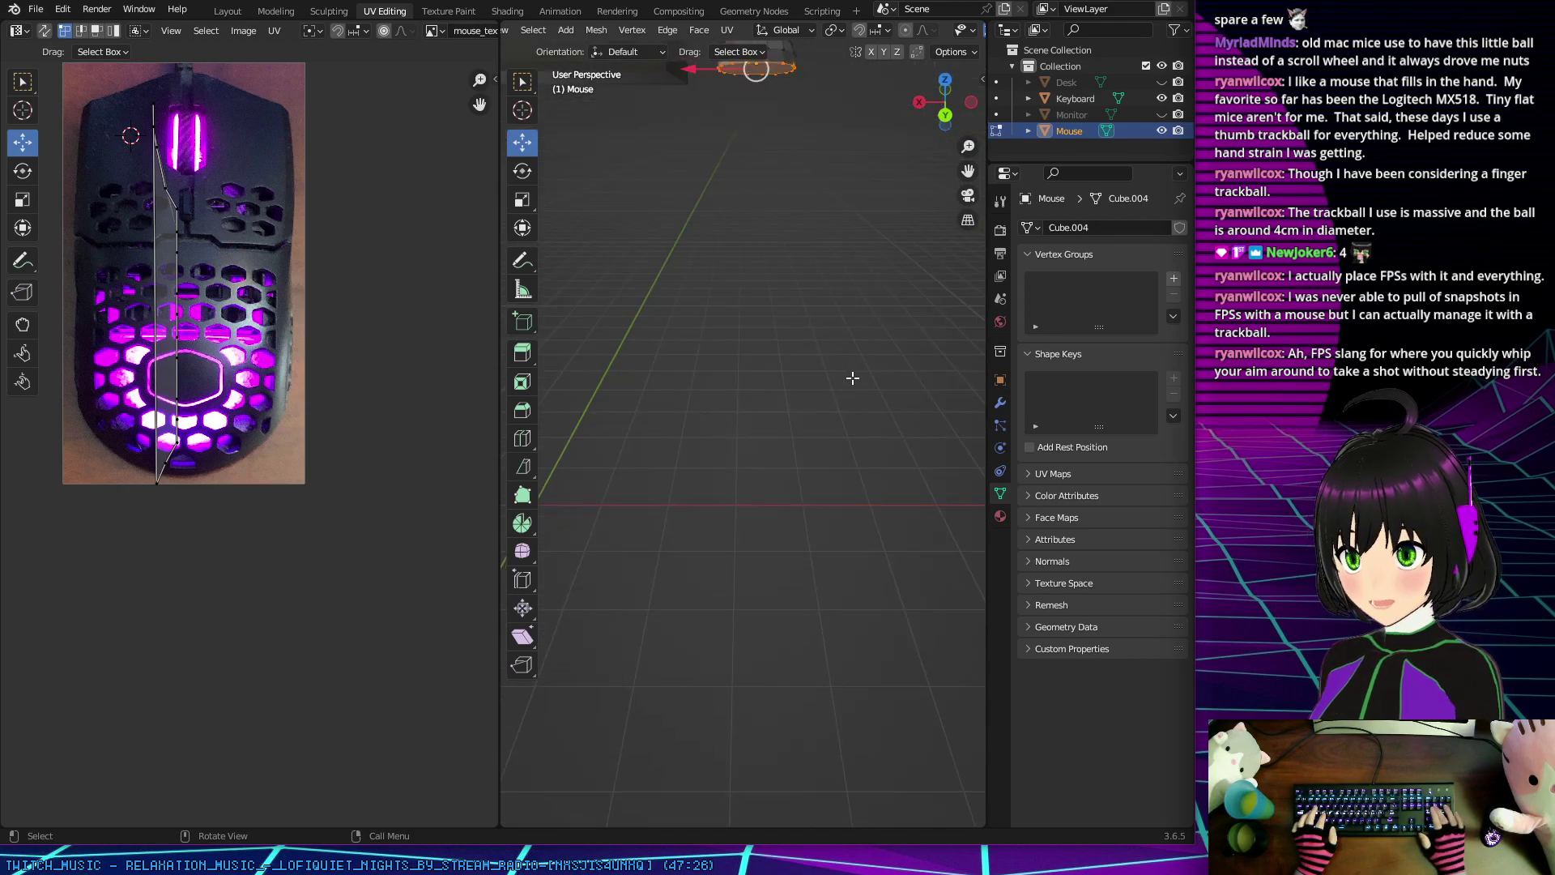
key("KP_8")
key("KP_8")
key("KP_8")
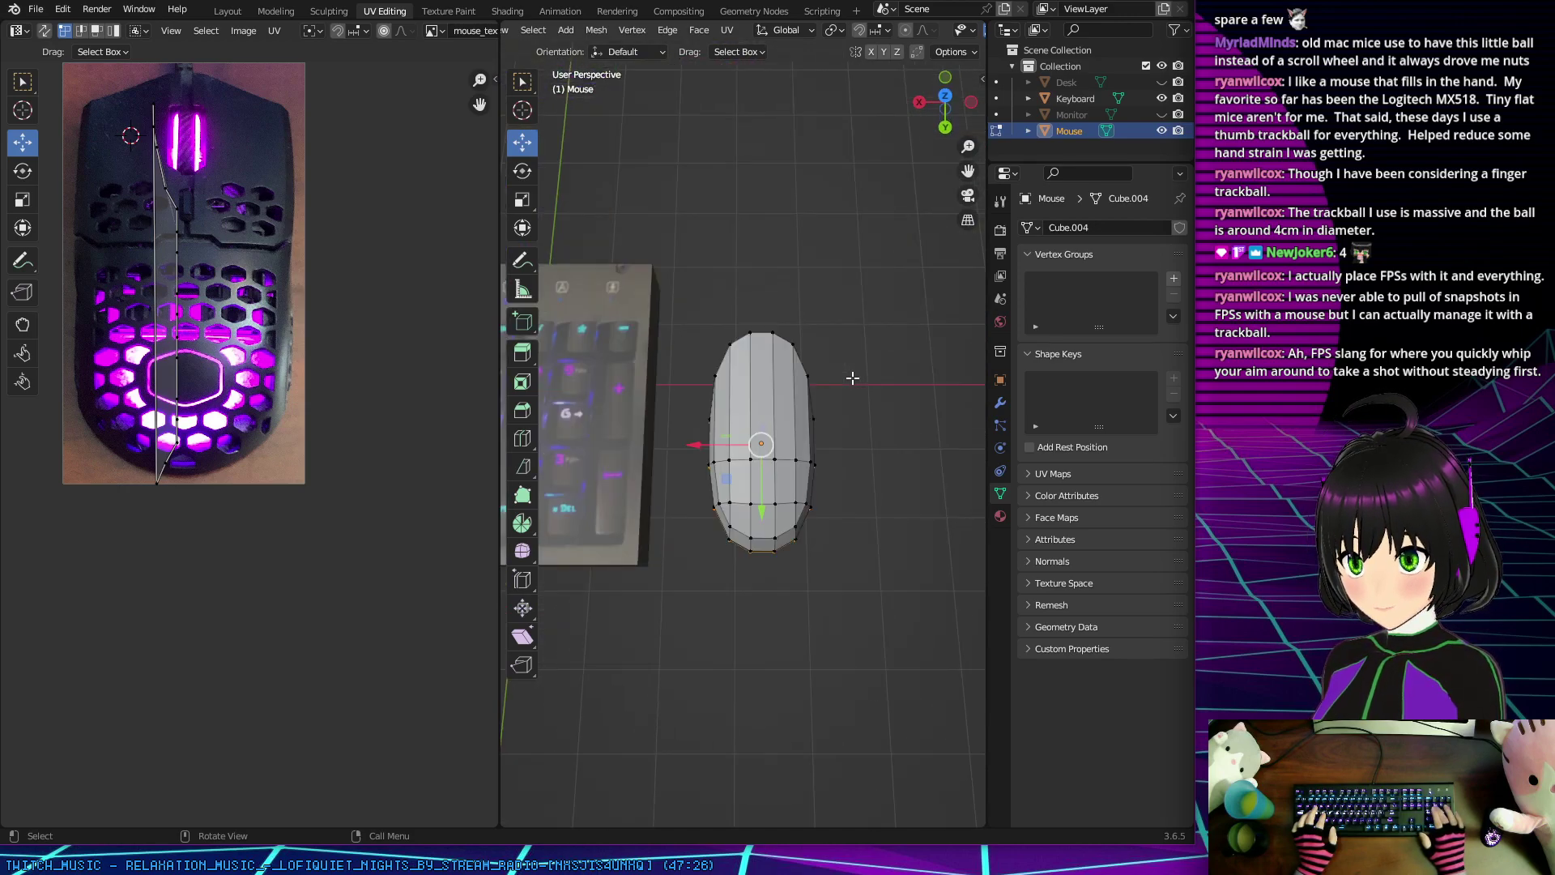
Step: Reach a straight top-down view, centre the mouse, and select all of its faces
key("KP_8")
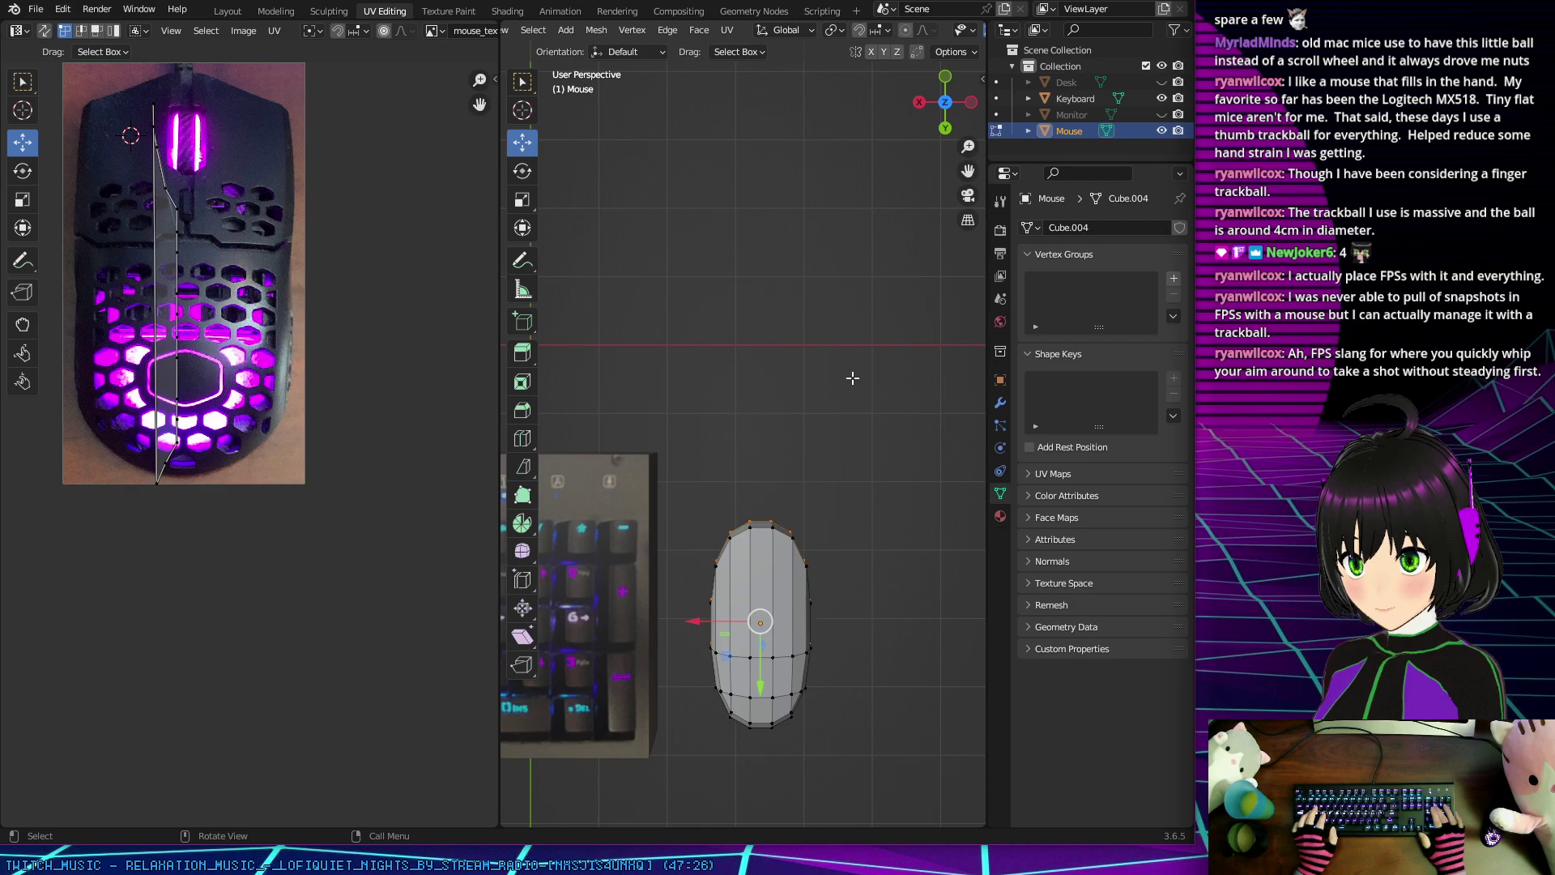
middle_click_drag(852, 377, 793, 358, "shift")
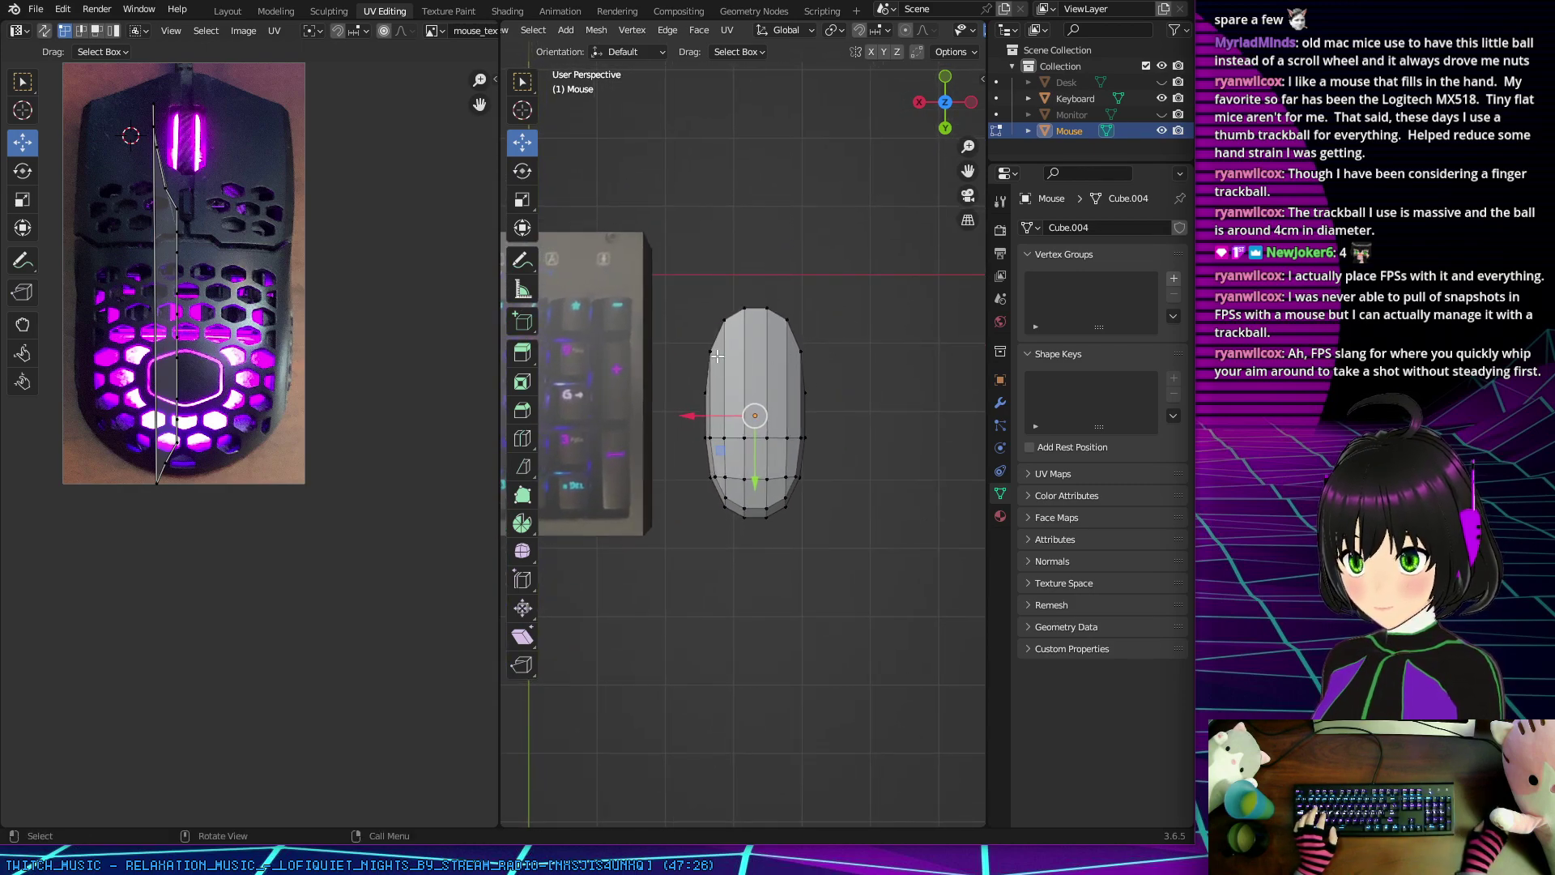
key("w")
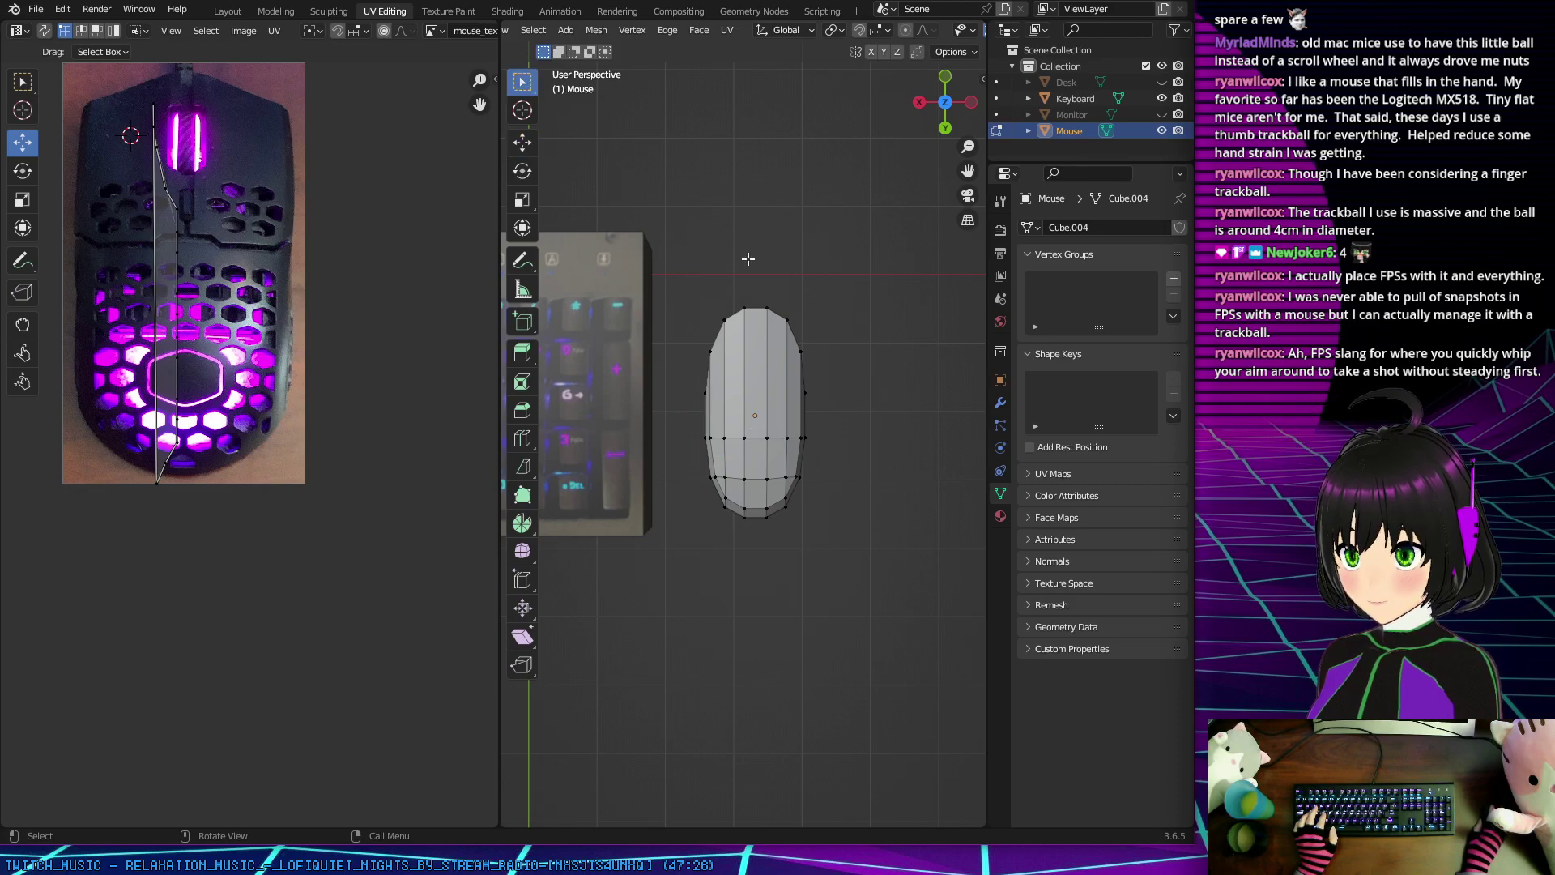
key("a")
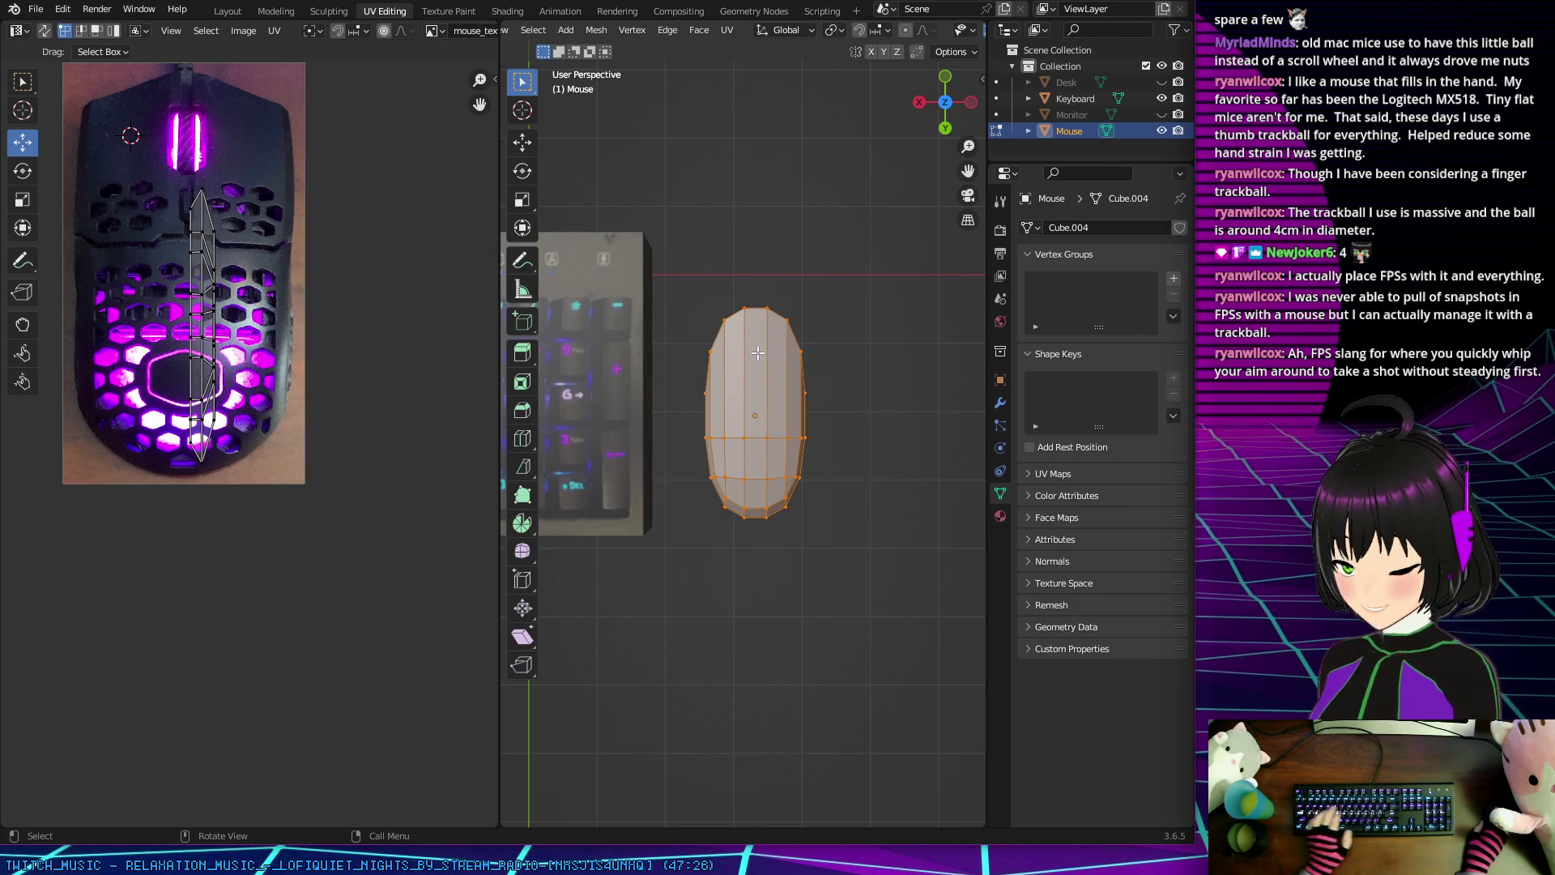
Step: Apply Project from View (Bounds) to the mouse UVs, then check viewport visibility and shading options
key("u")
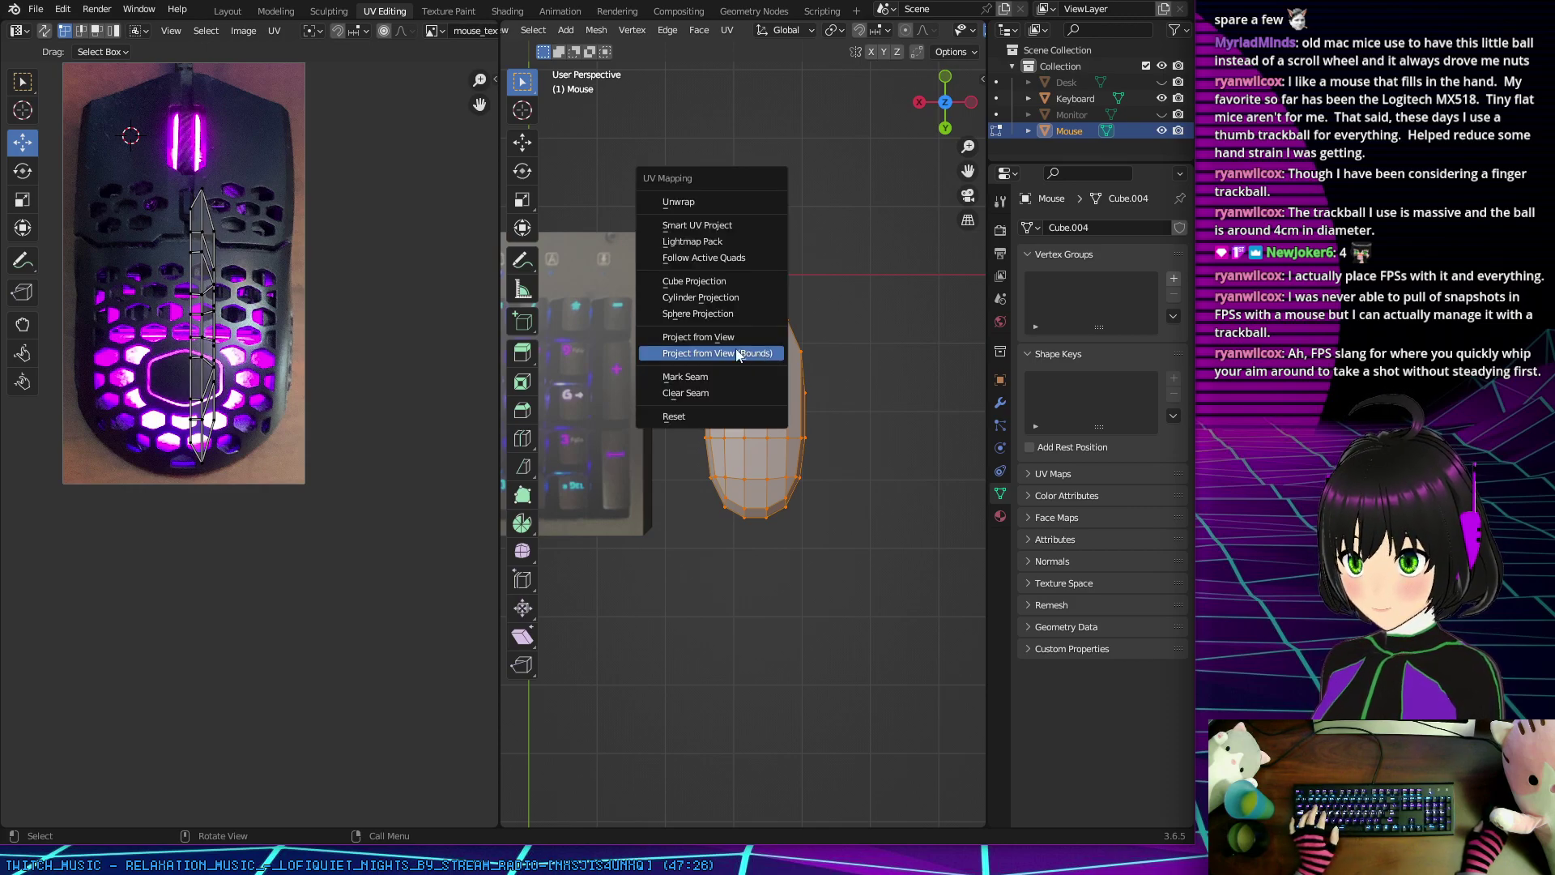
left_click(732, 352)
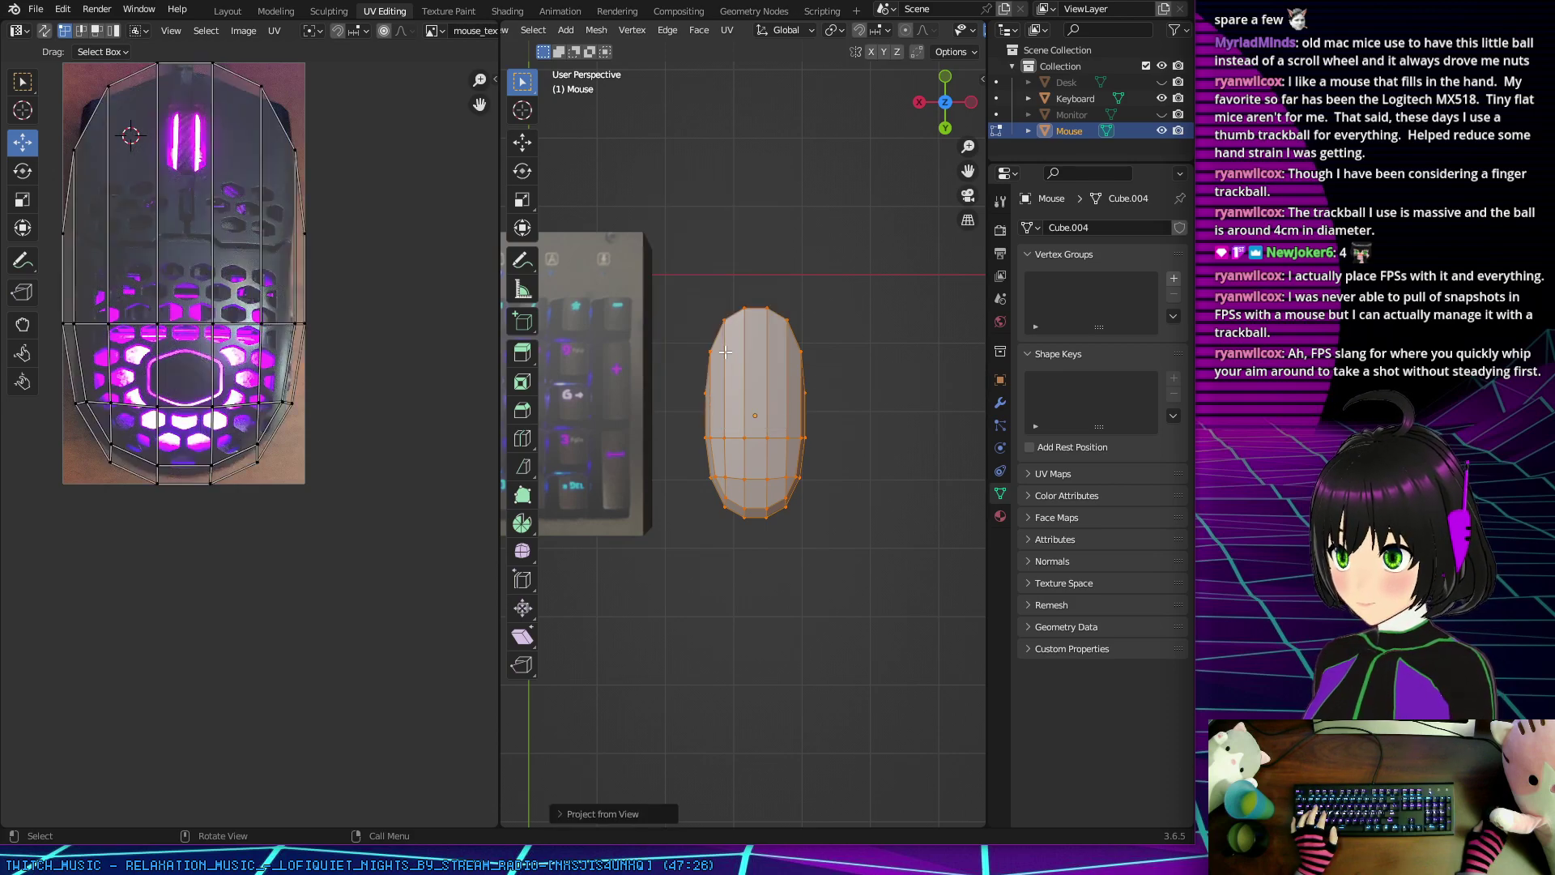
left_click(971, 32)
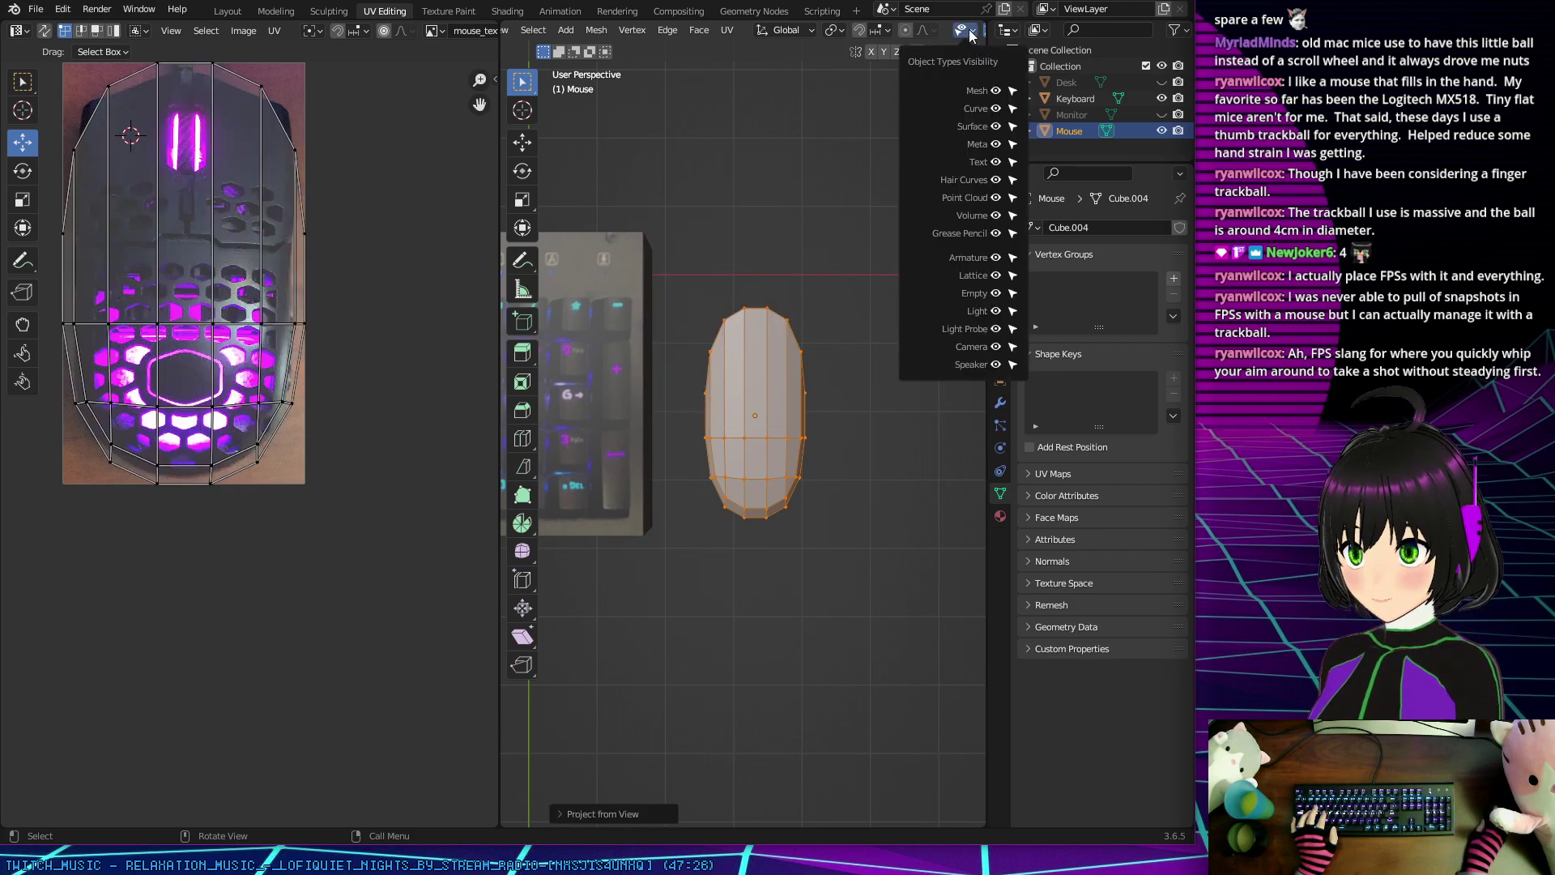
left_click(970, 34)
scroll(964, 36, "down", 5)
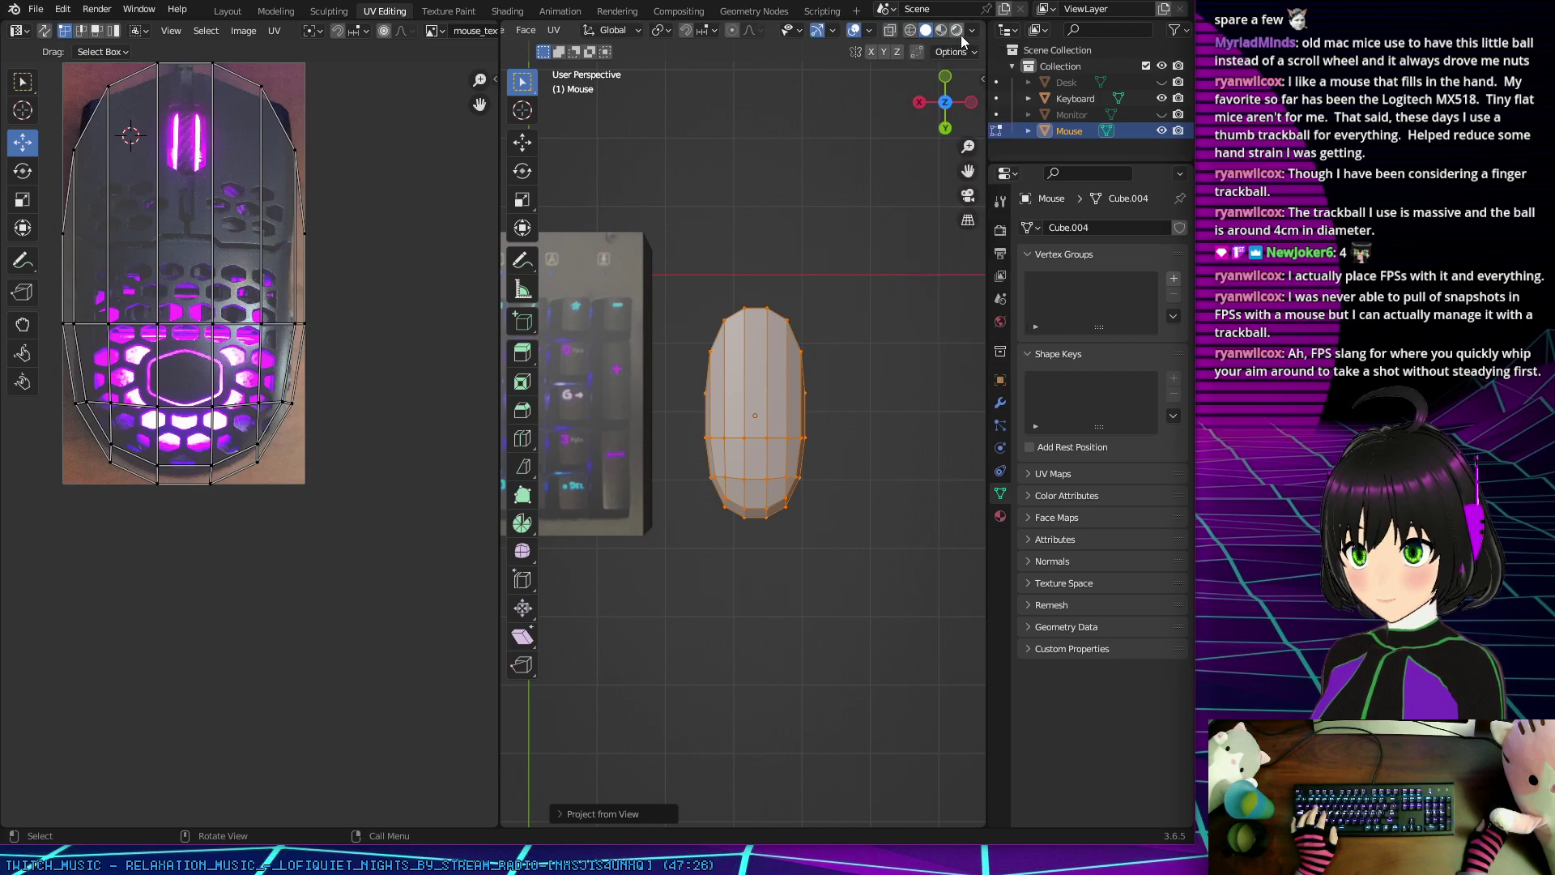
left_click(972, 33)
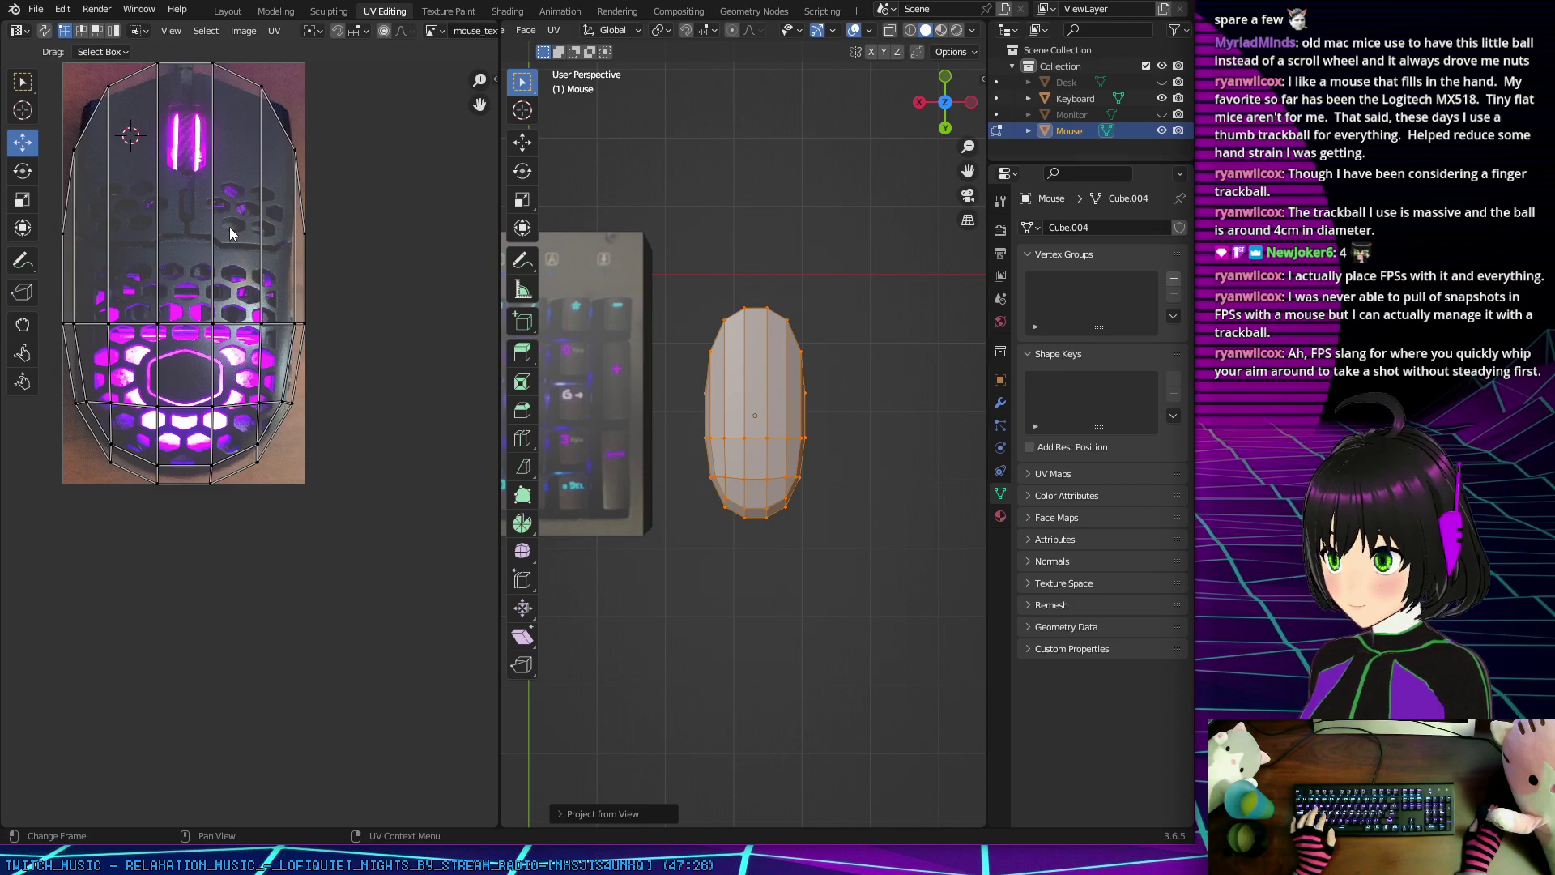
mouse_move(698, 374)
middle_mouse_down()
mouse_move(528, 295)
mouse_move(652, 327)
mouse_move(794, 320)
mouse_move(687, 377)
middle_mouse_up()
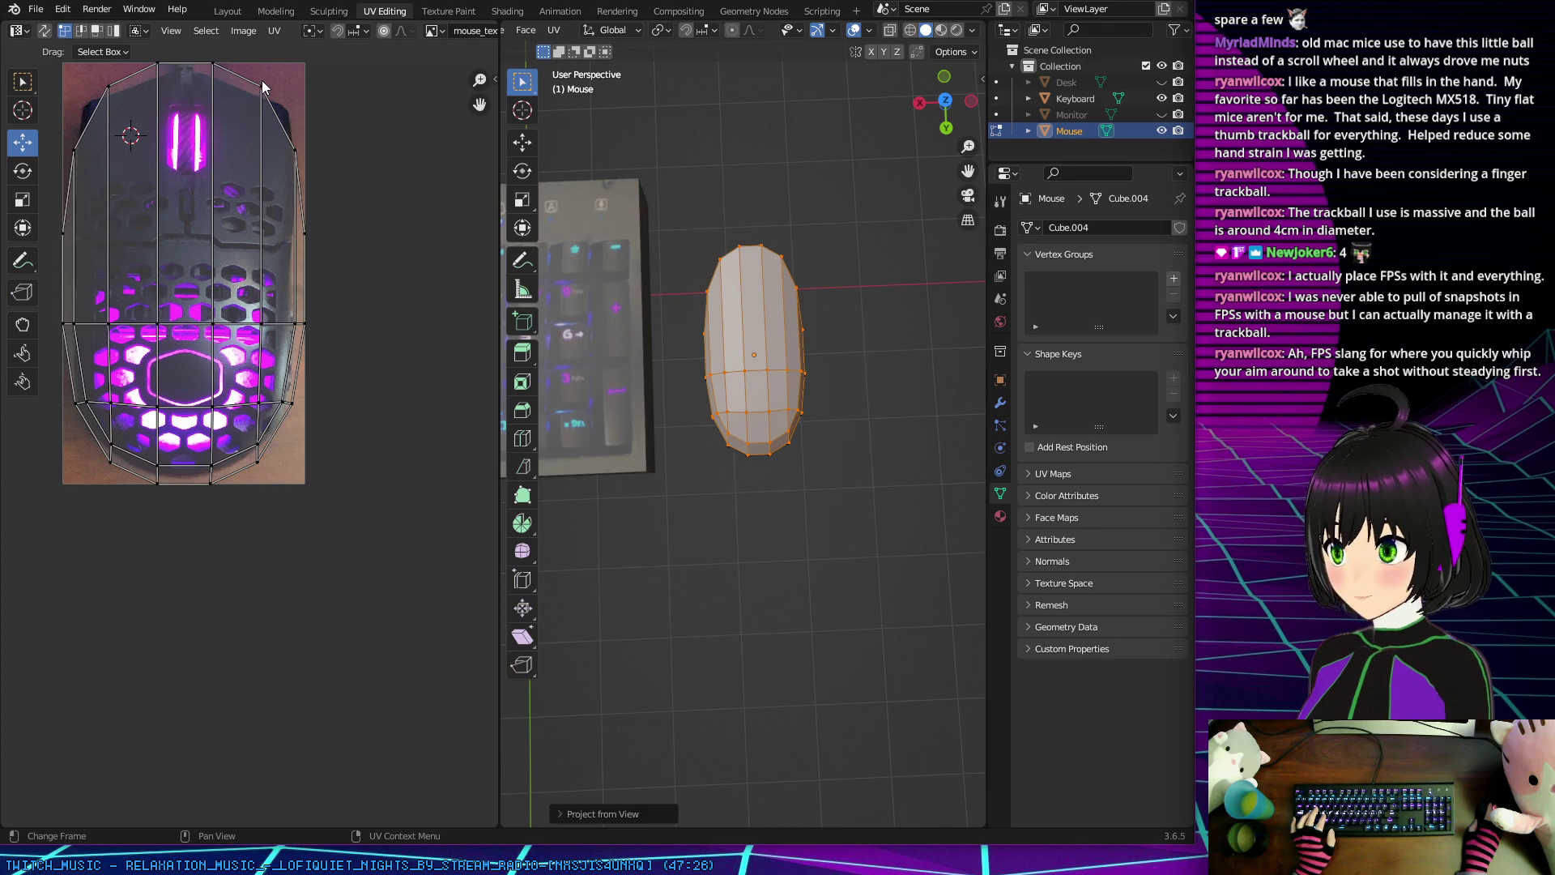
Step: Bring up the Texture Paint workspace with the keyboard texture beside the 3D paint view
left_click(446, 11)
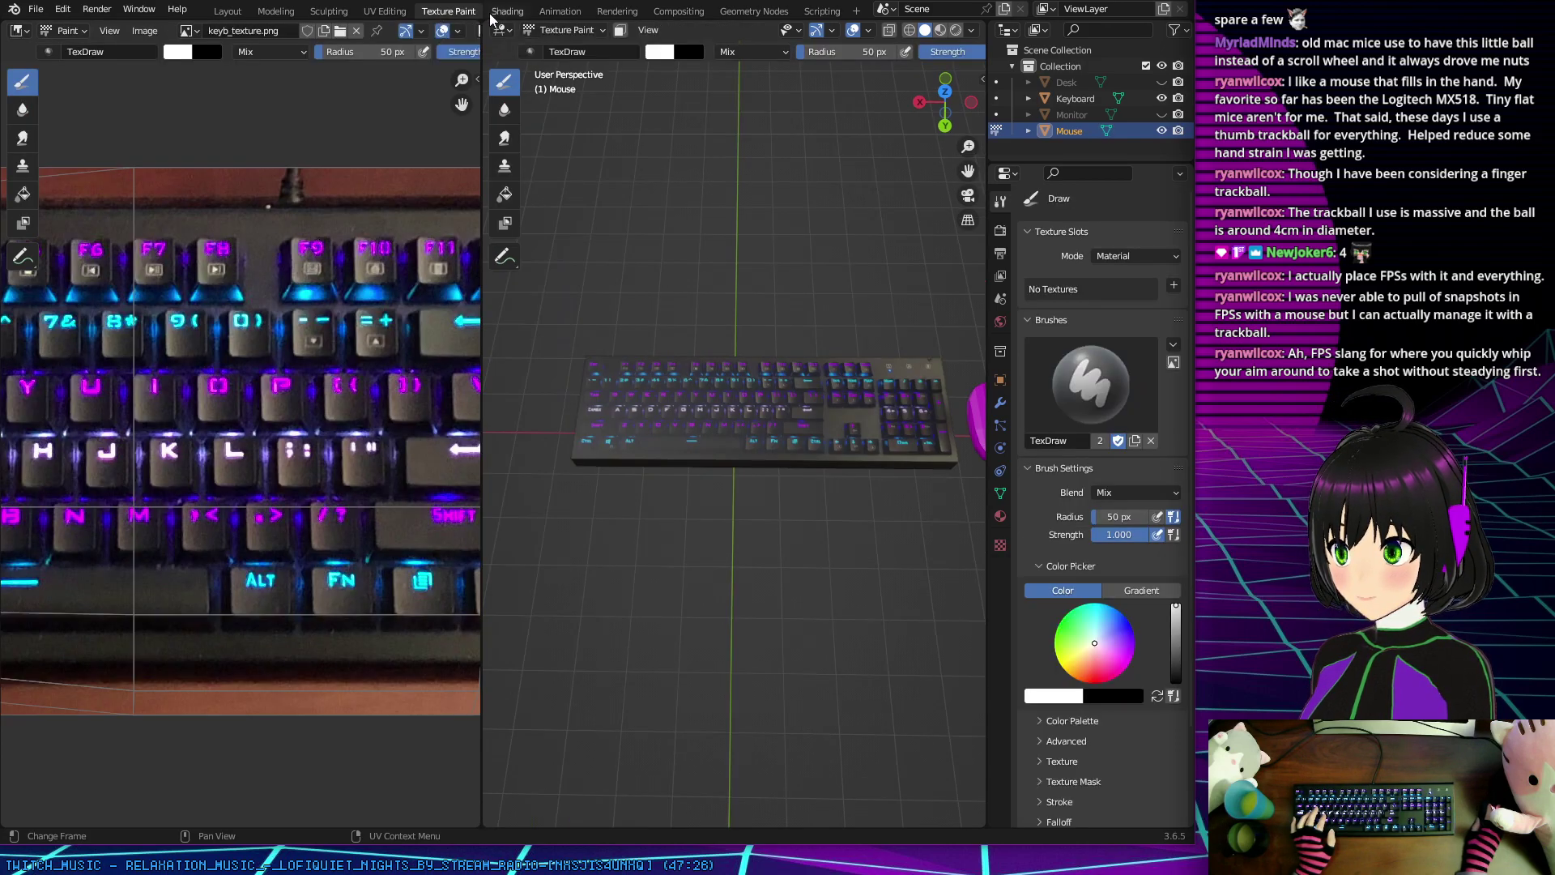
key("ctrl+Page_Down")
left_click(447, 12)
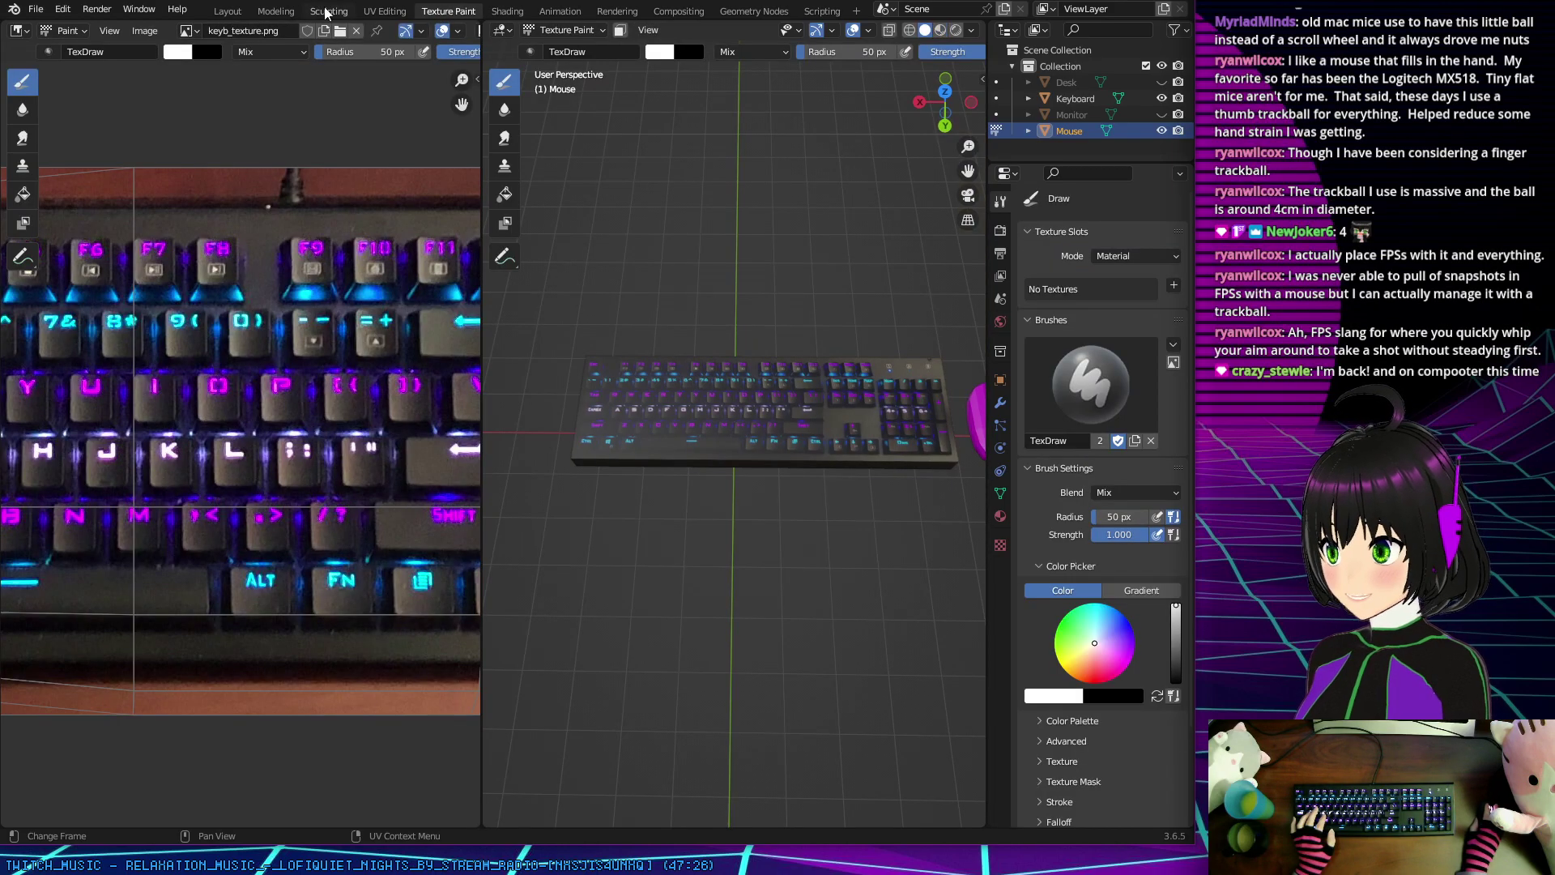
left_click(383, 11)
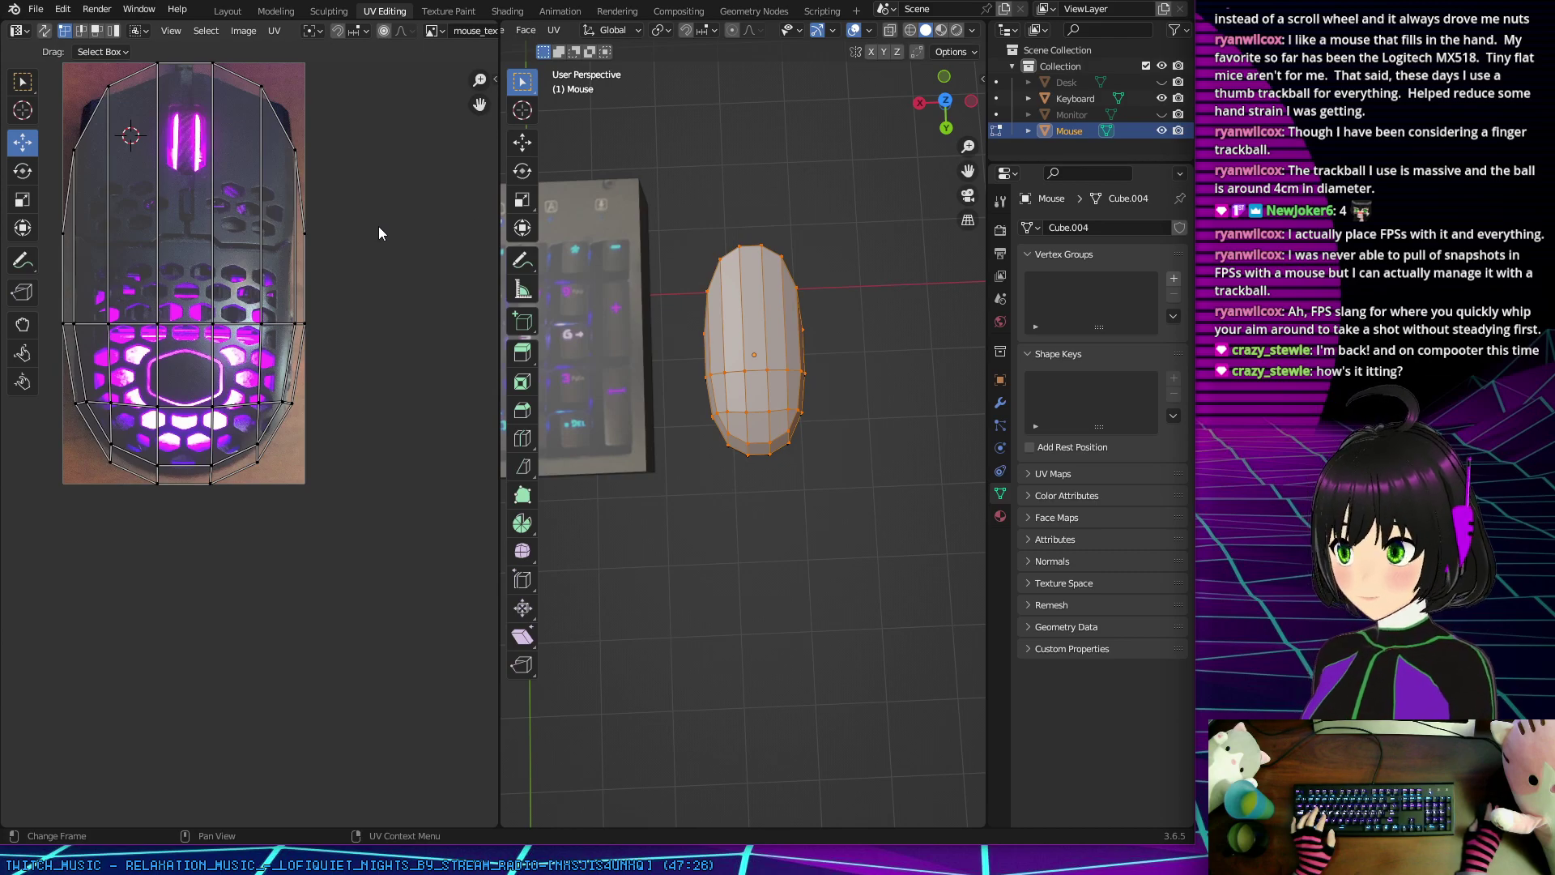
mouse_move(841, 394)
middle_mouse_down()
mouse_move(811, 356)
mouse_move(722, 348)
mouse_move(834, 380)
middle_mouse_up()
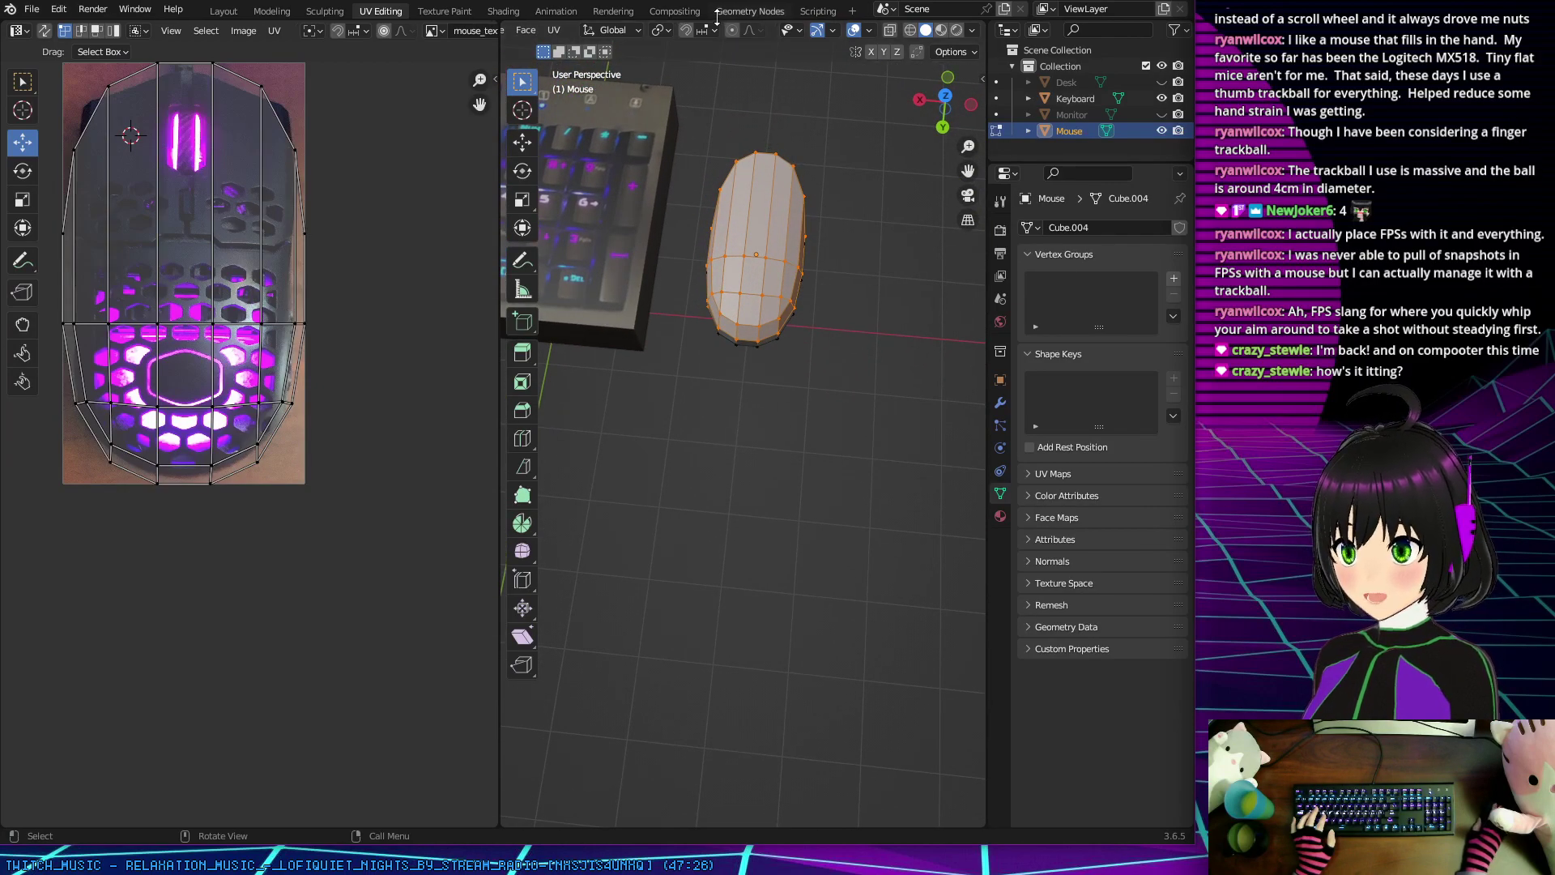
scroll(615, 12, "up", 1)
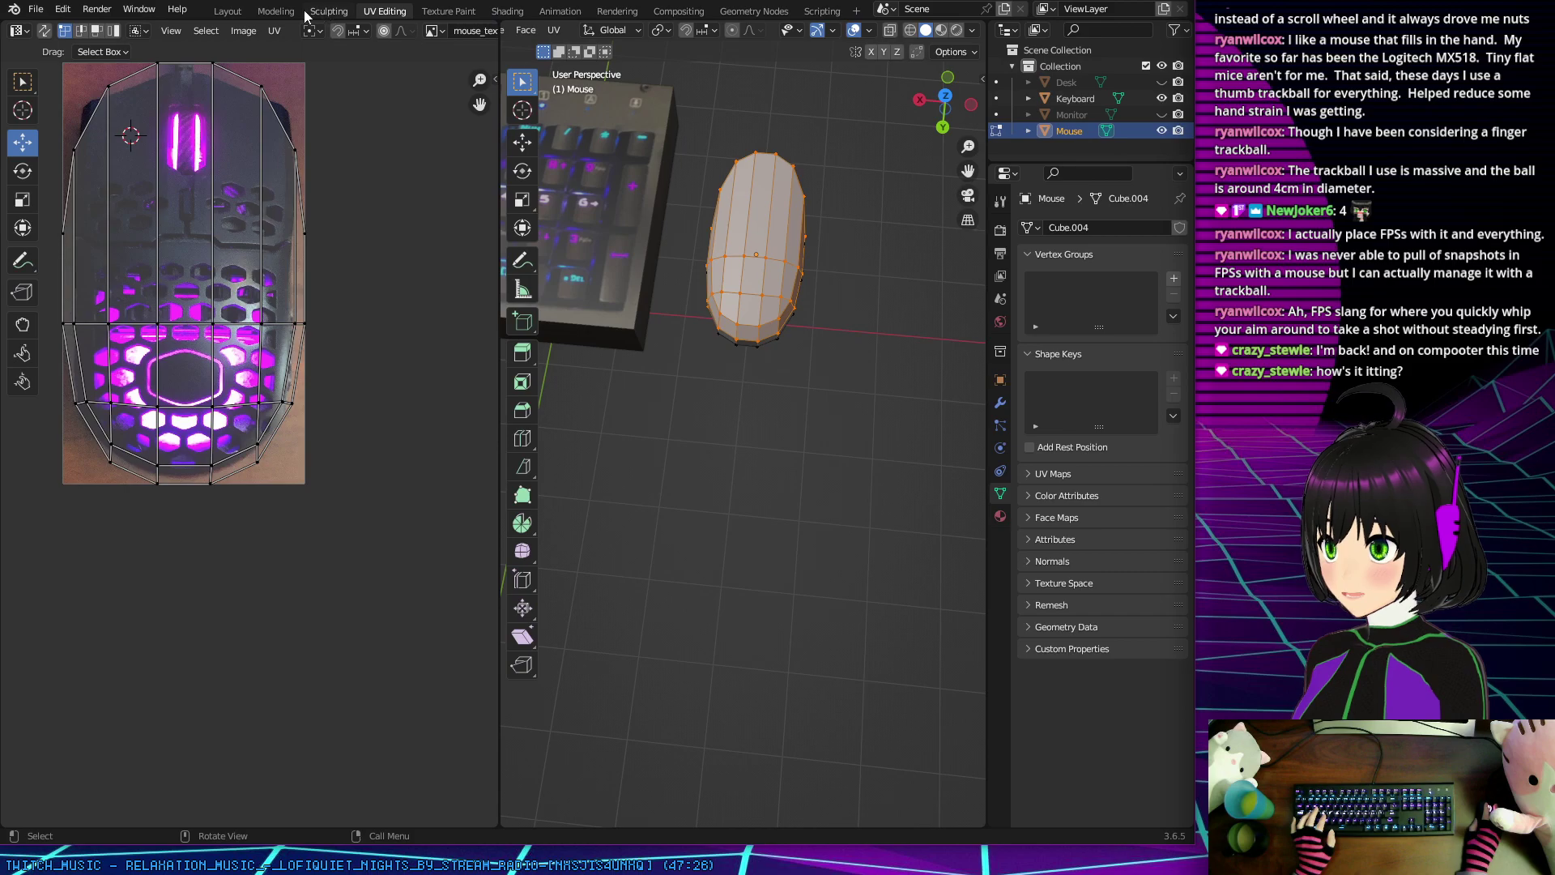
left_click(442, 12)
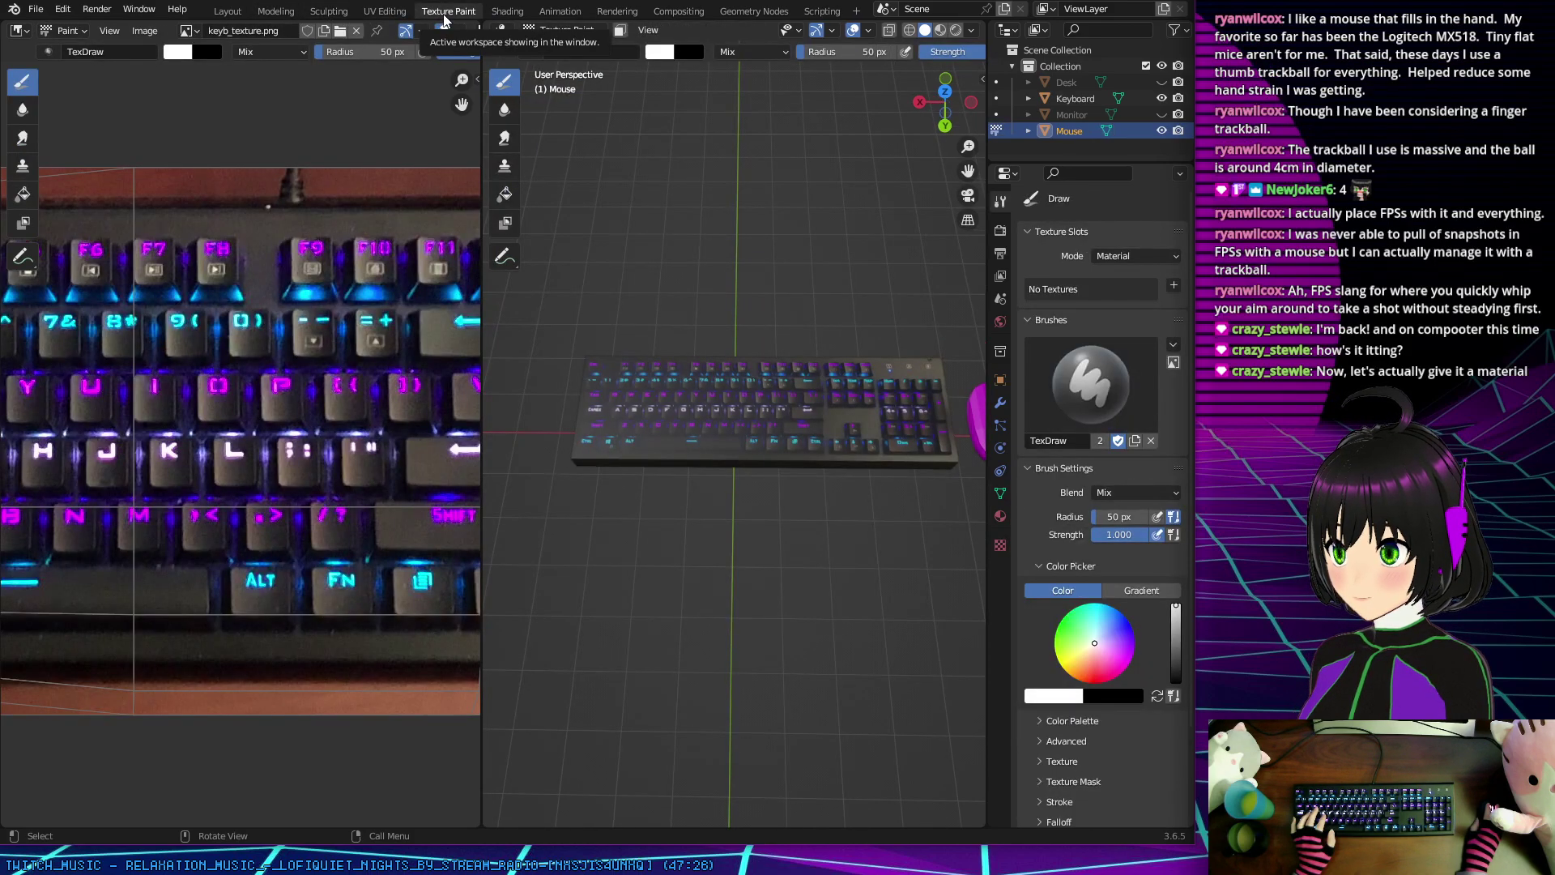
Step: Switch to the Shading workspace for the Mouse and close the Add menu without adding anything
left_click(505, 13)
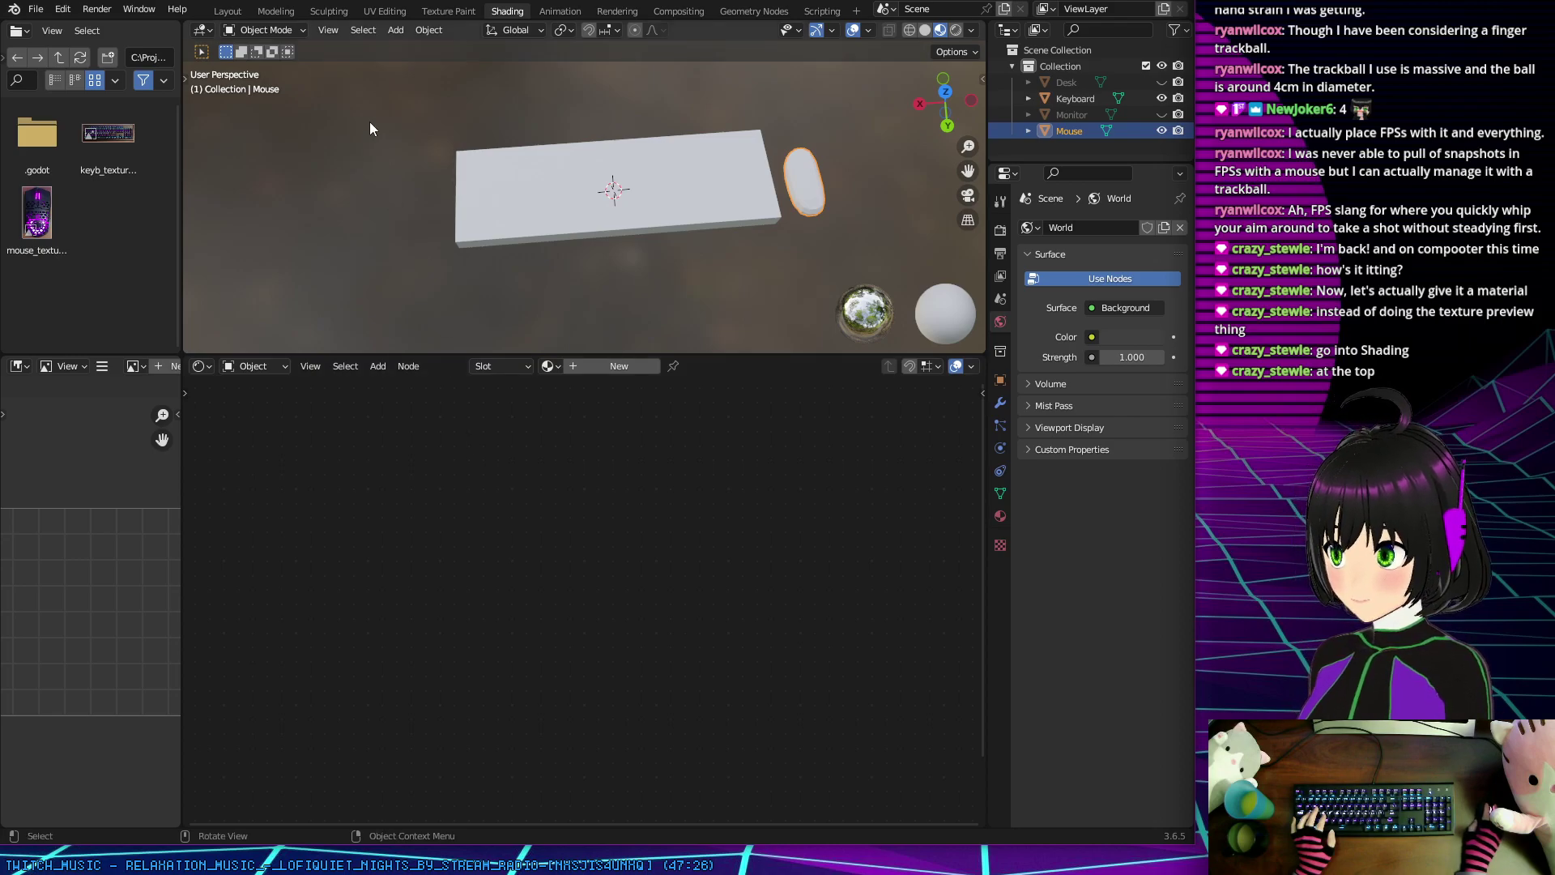
left_click(393, 29)
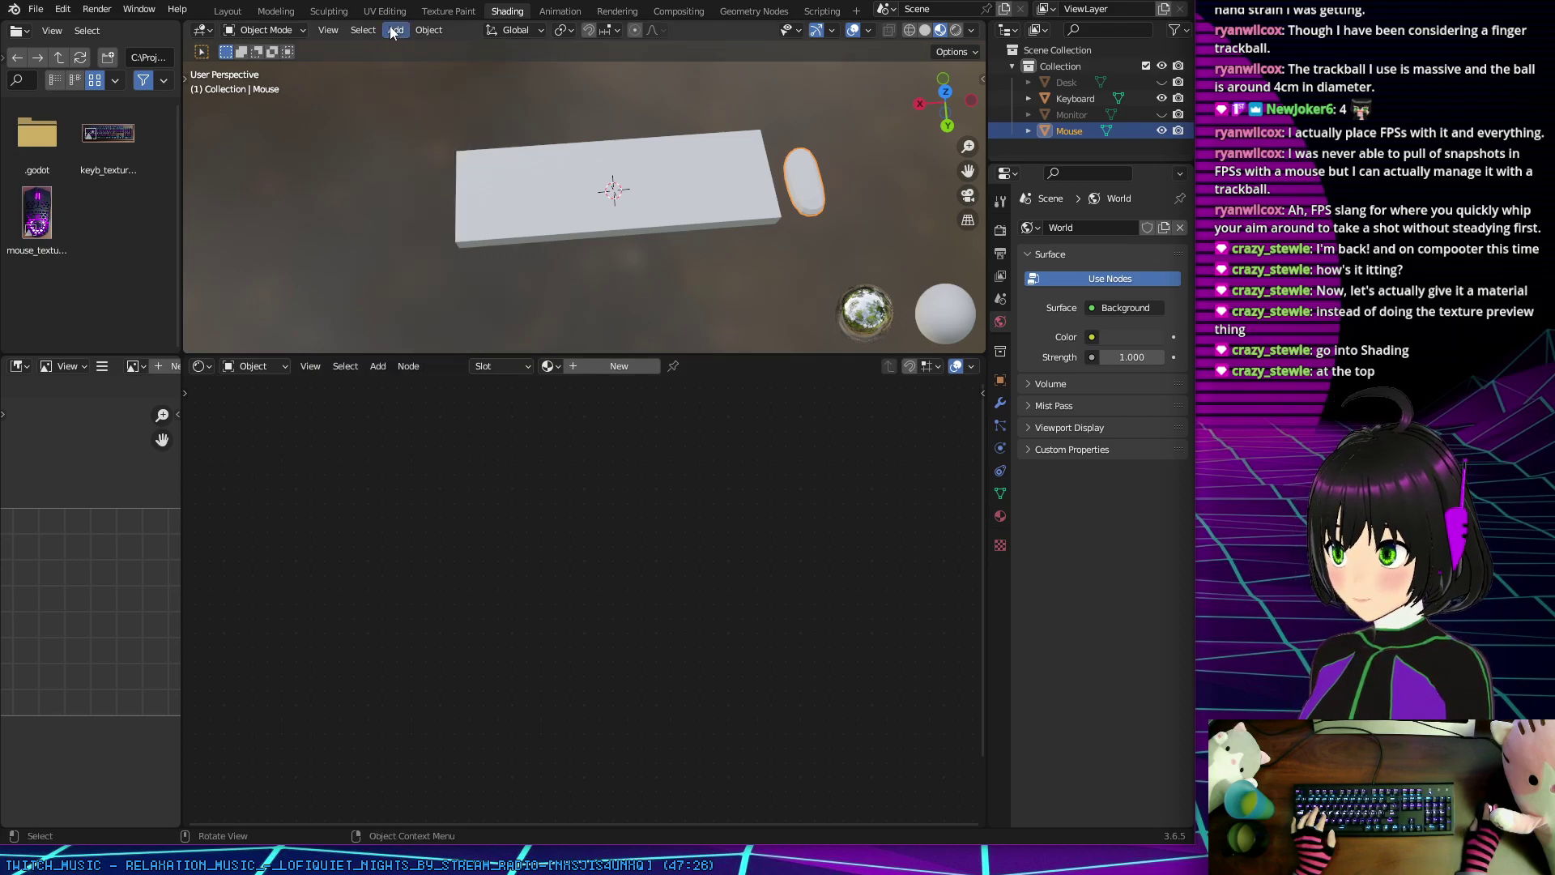
key("shift+a")
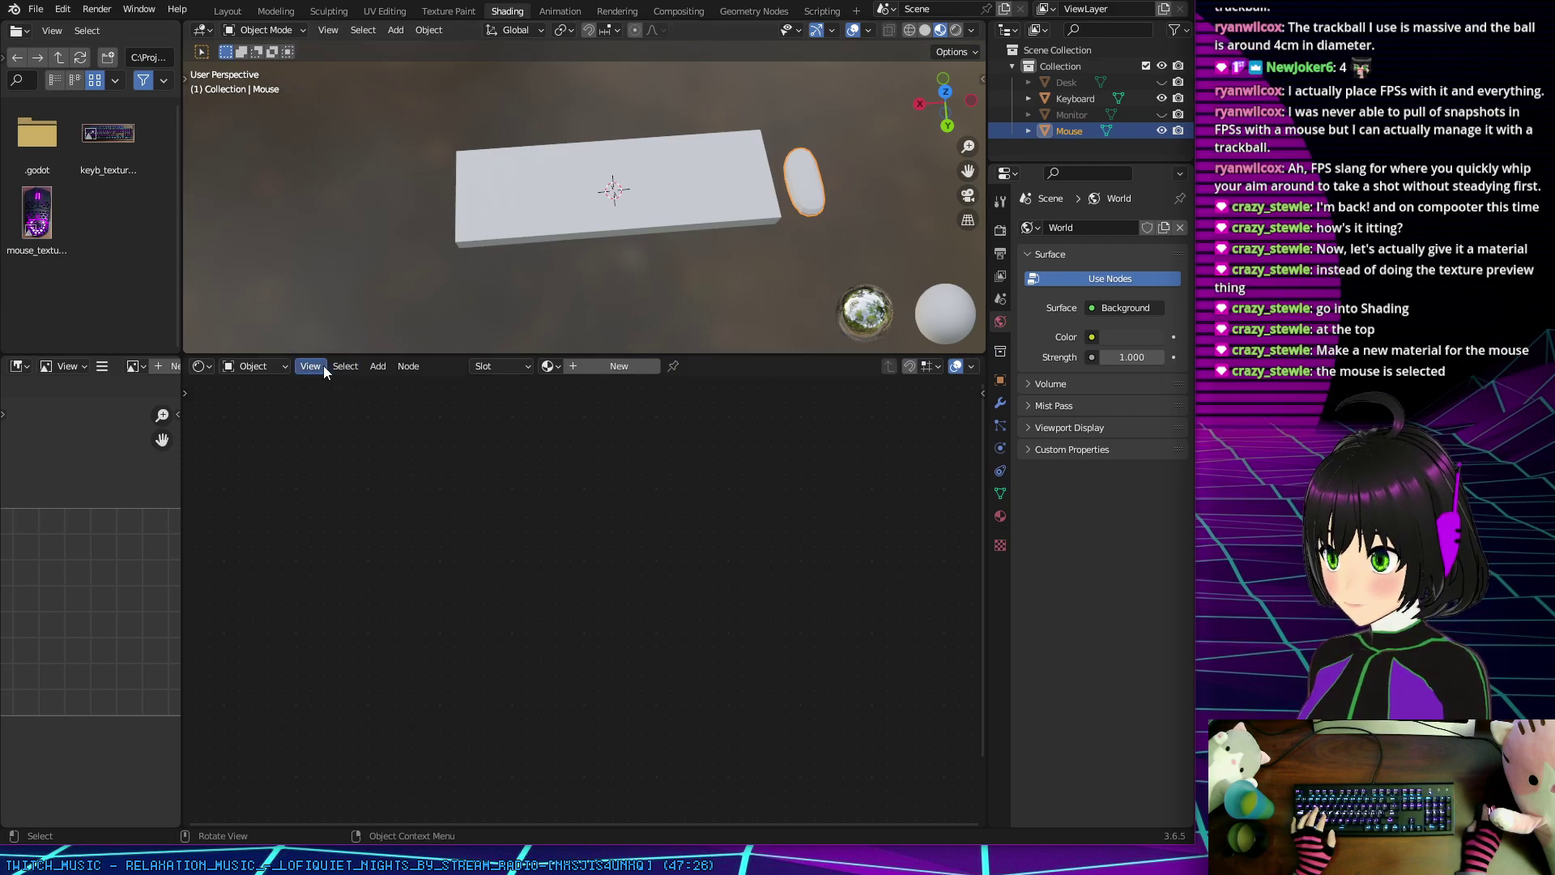
left_click(386, 30)
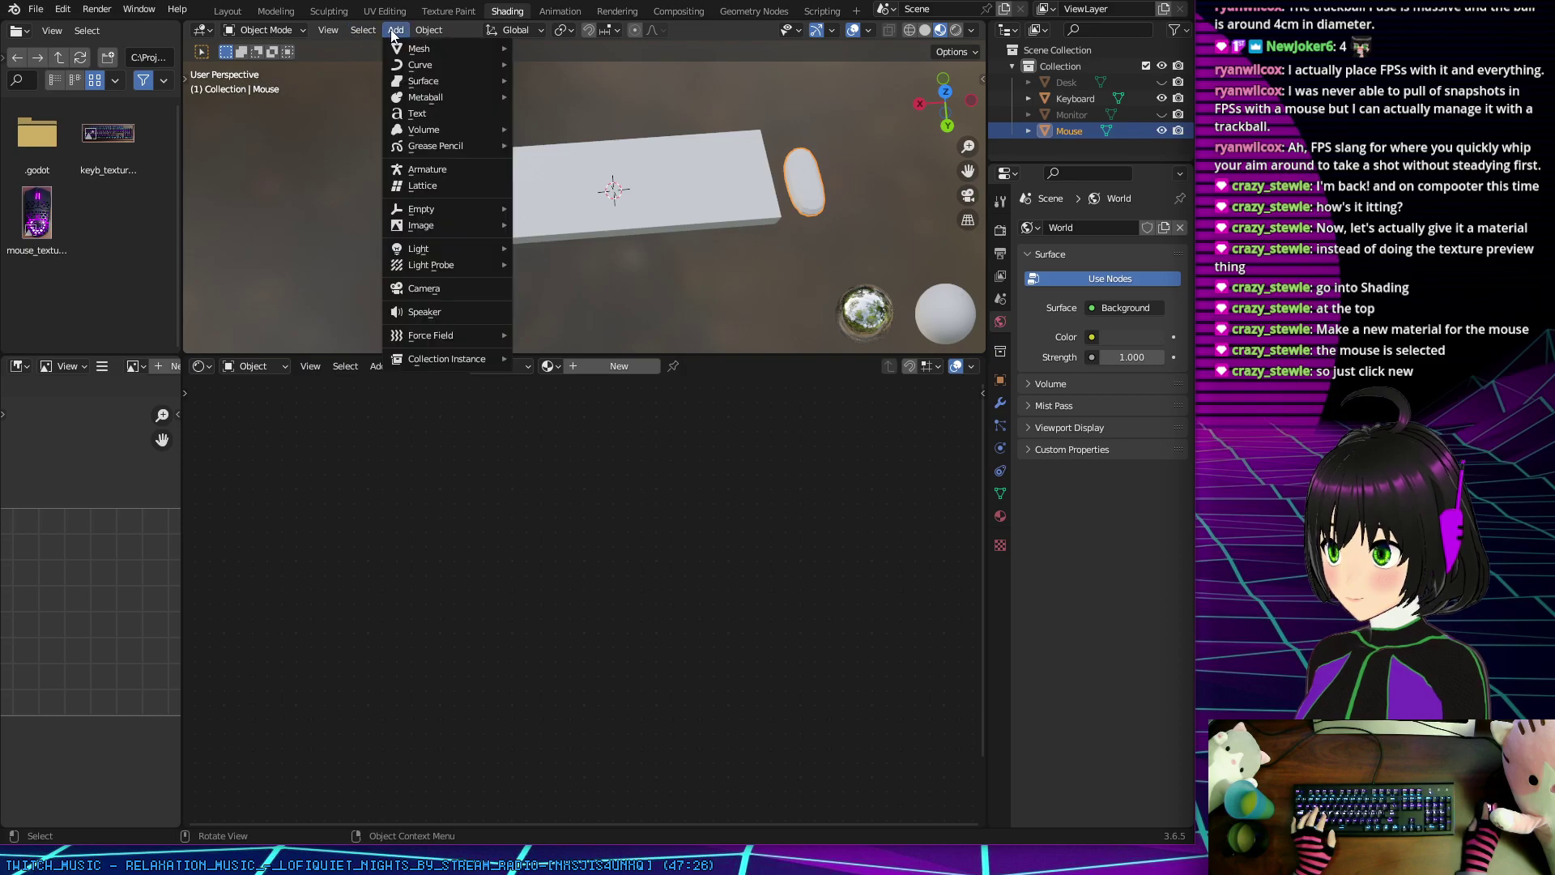
left_click(384, 30)
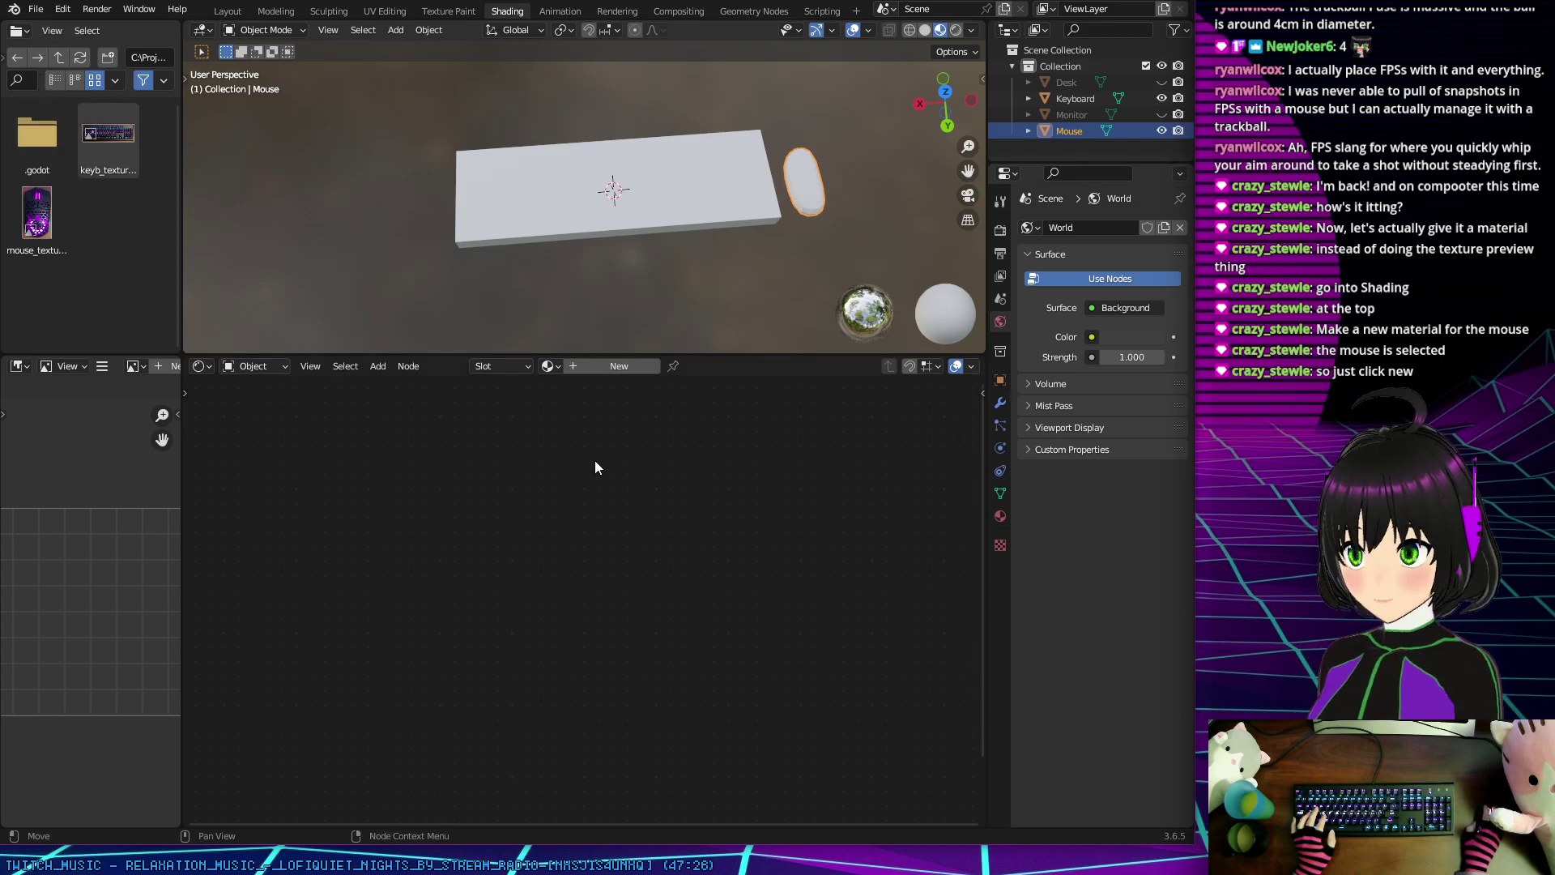
Step: Create a new material for the mouse and place an Image Texture node left of the shader
left_click(590, 365)
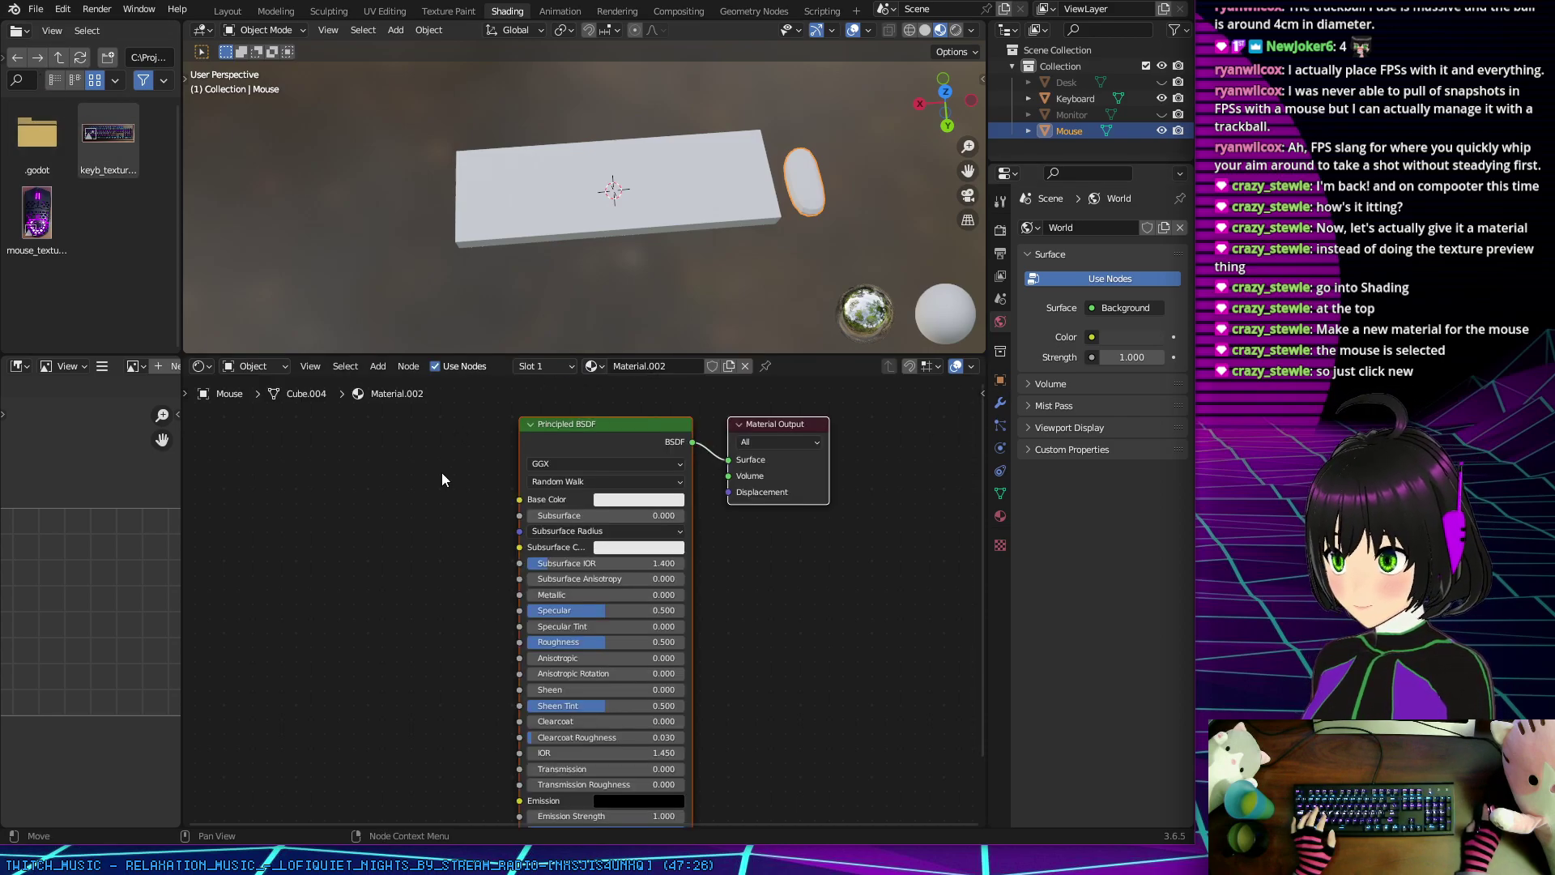
right_click(315, 488)
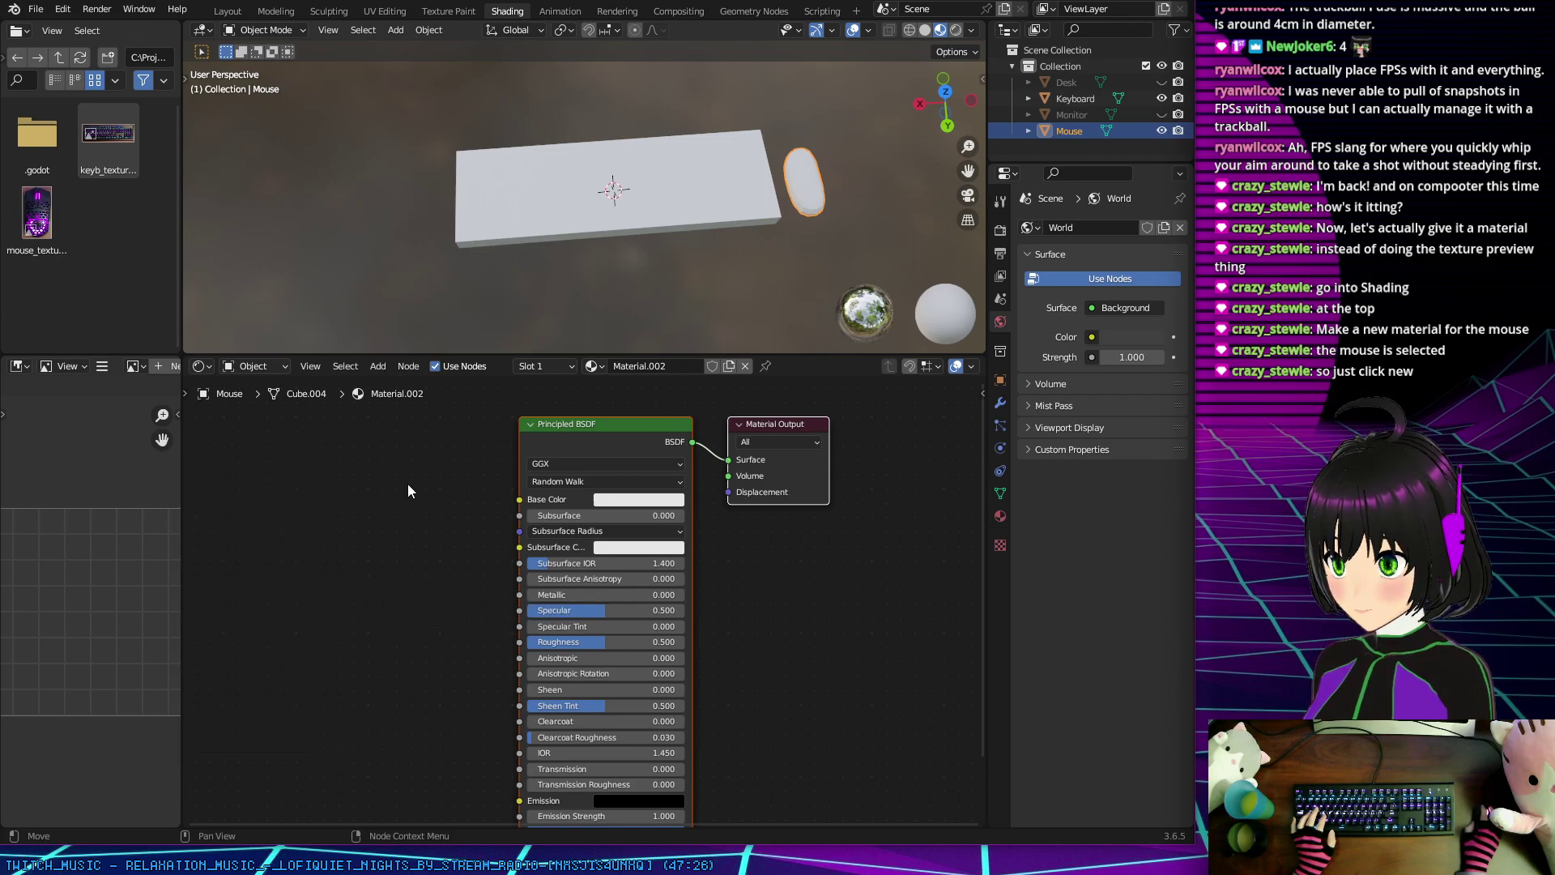
left_click(377, 366)
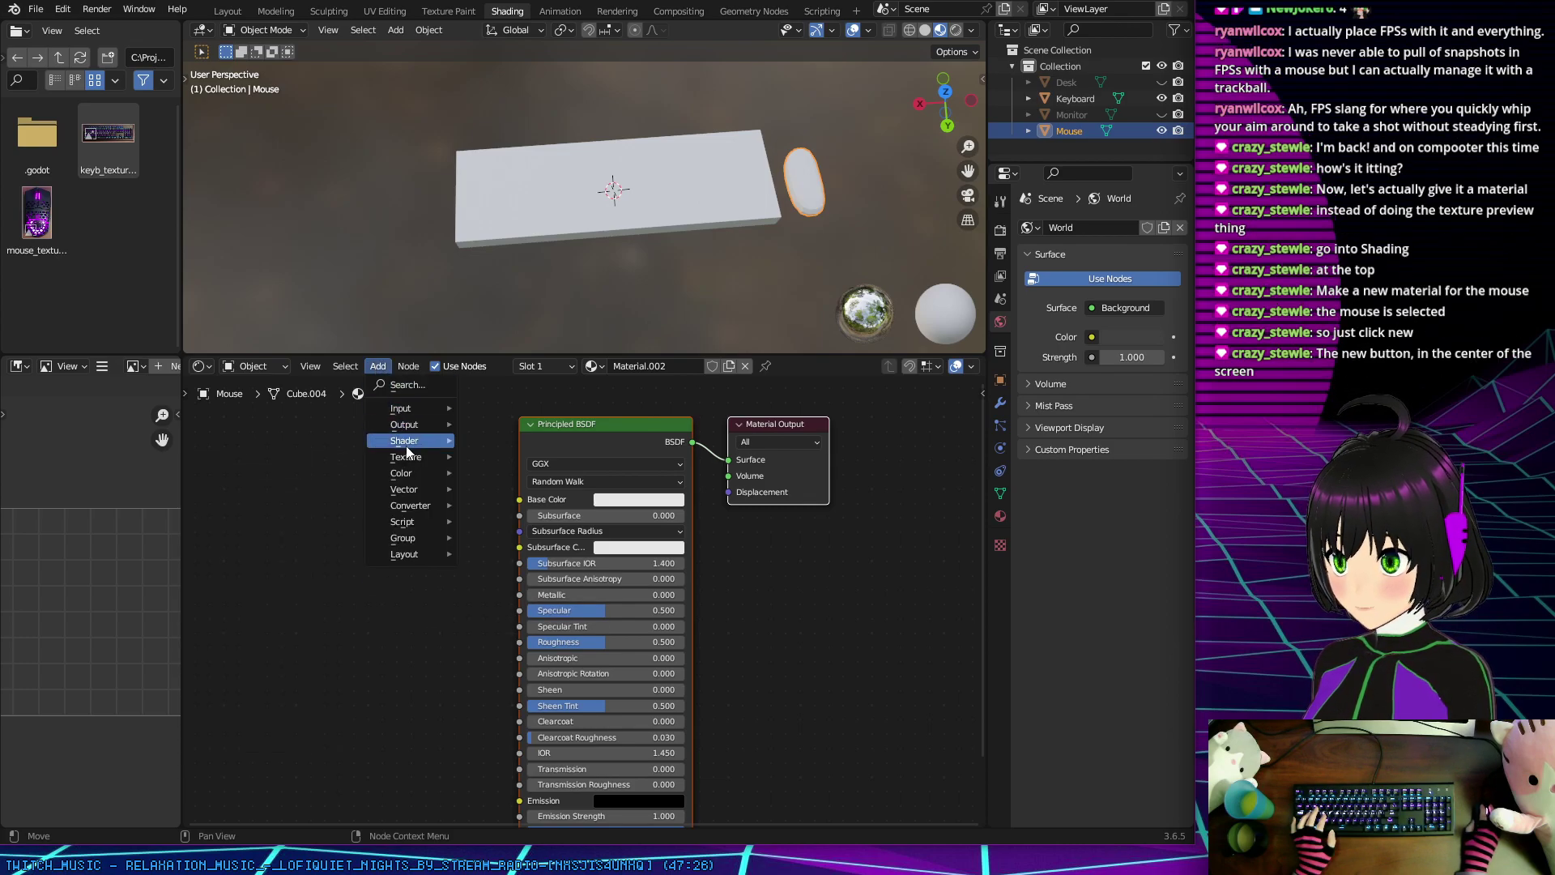
mouse_move(405, 456)
left_click(513, 536)
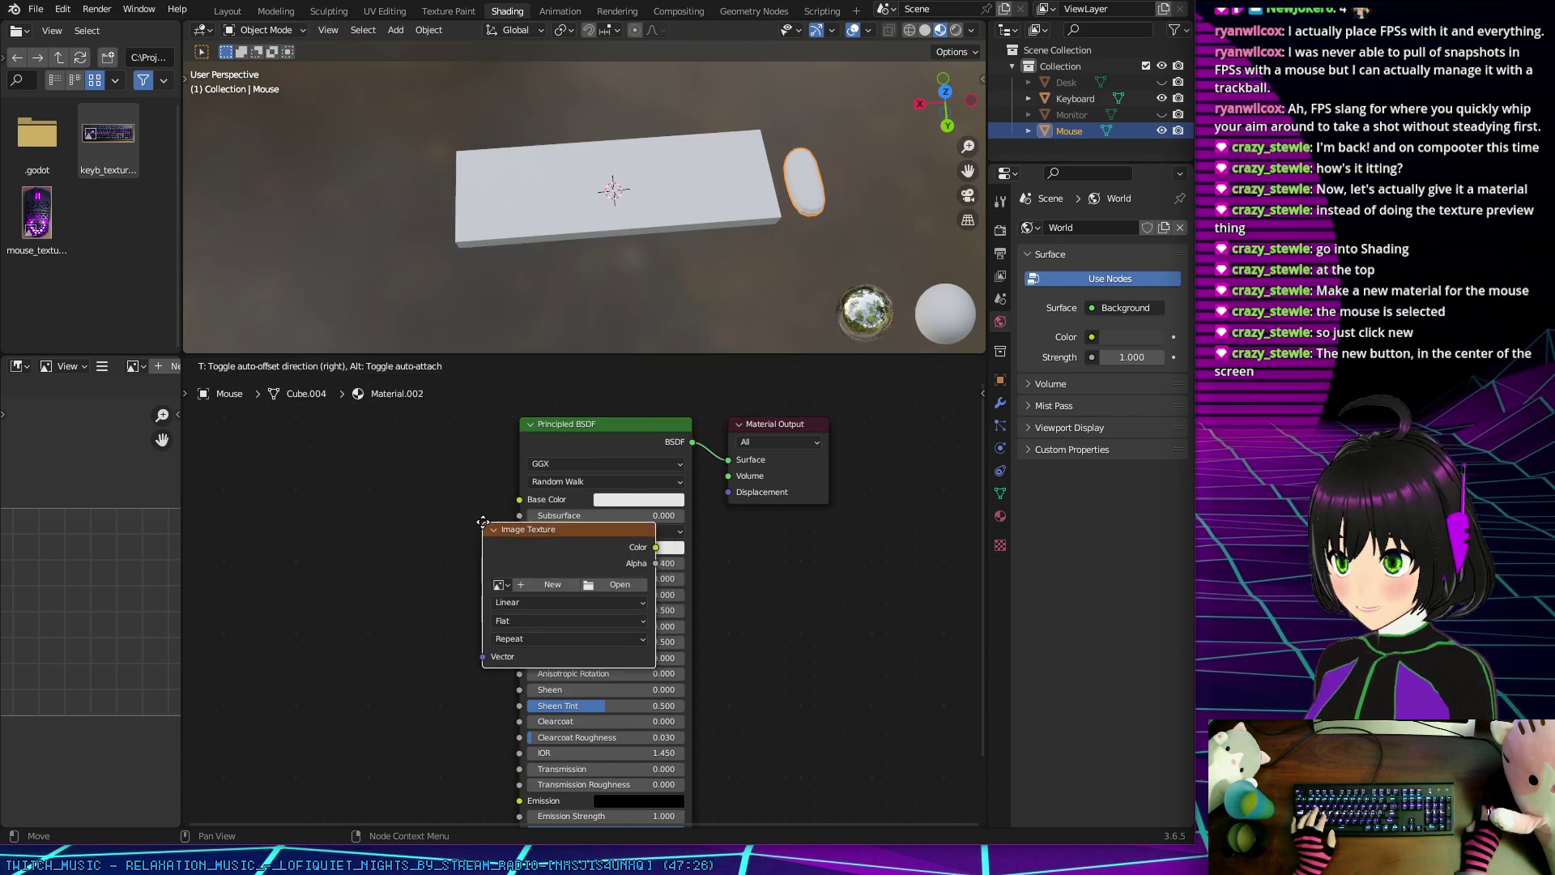
left_click(278, 486)
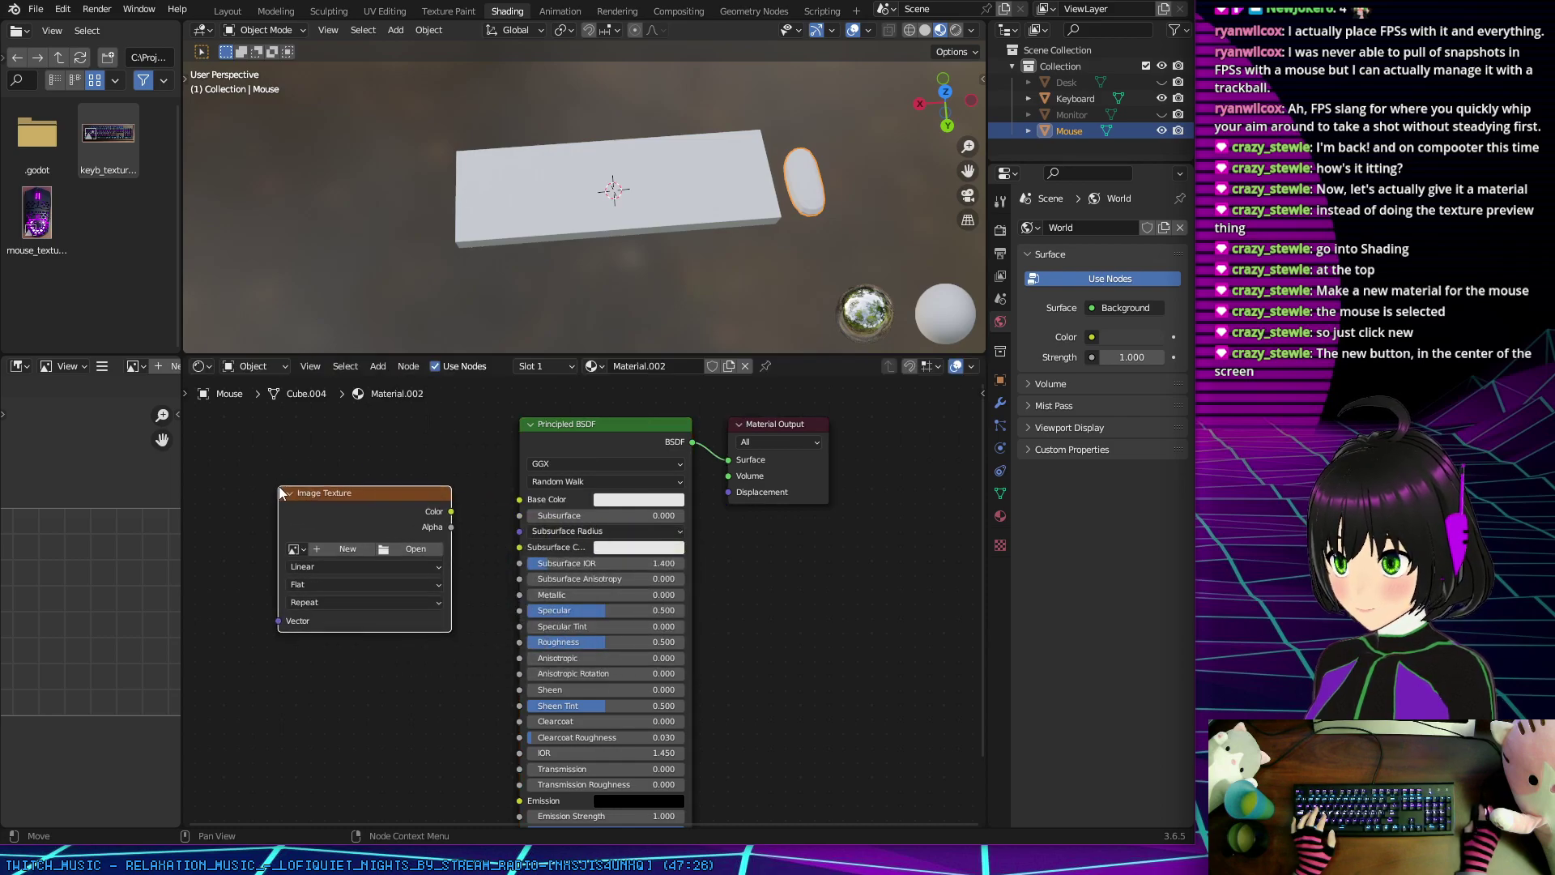
Step: Load mouse_texture.png into the Image Texture node
left_click(391, 550)
left_click(415, 273)
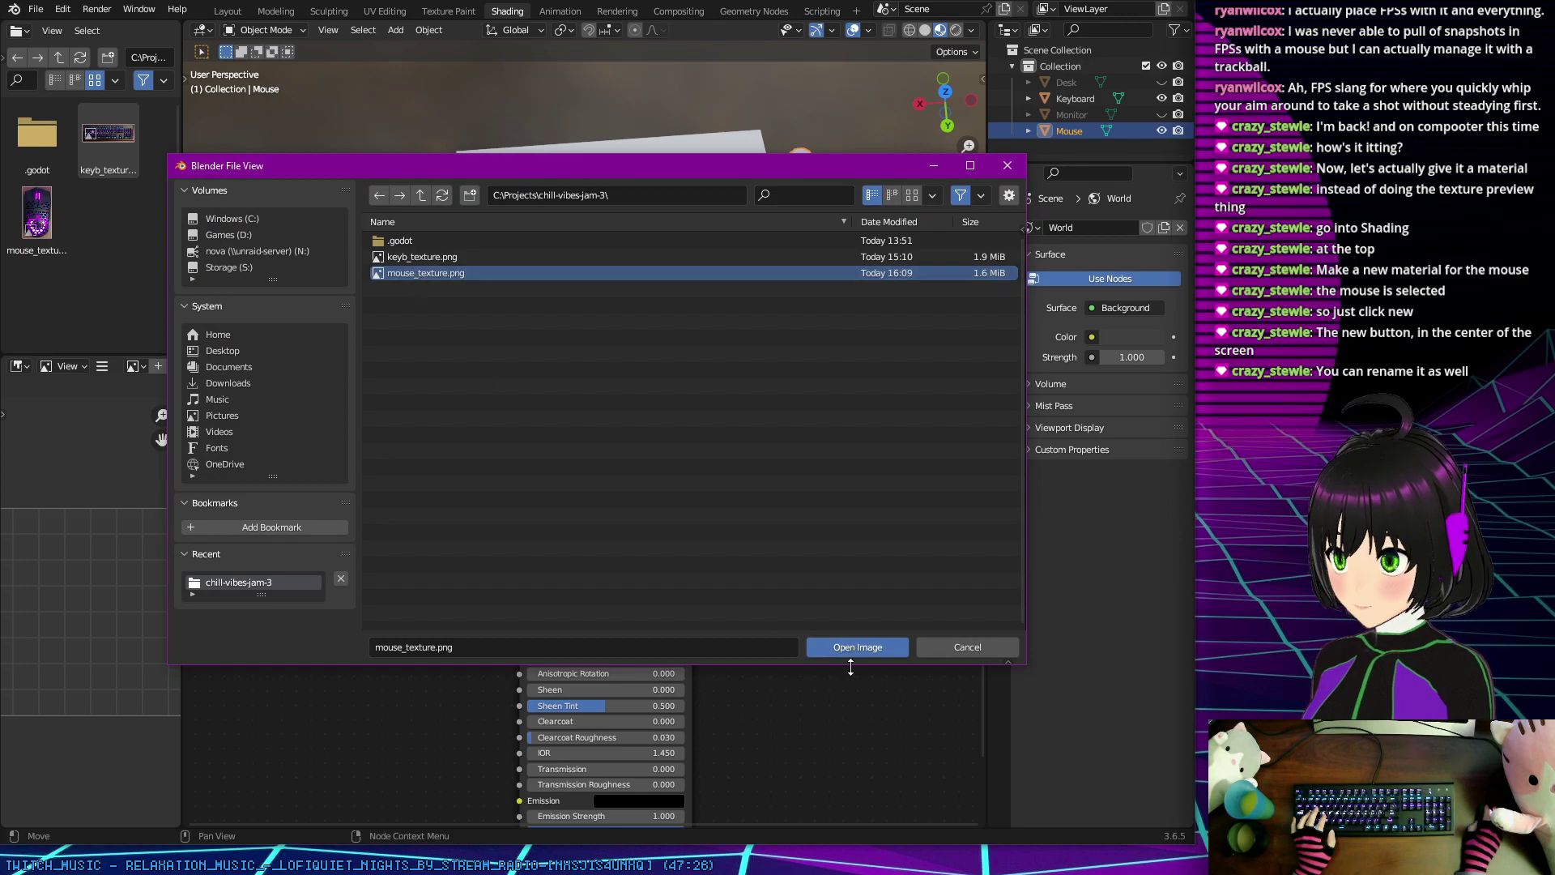
left_click(857, 647)
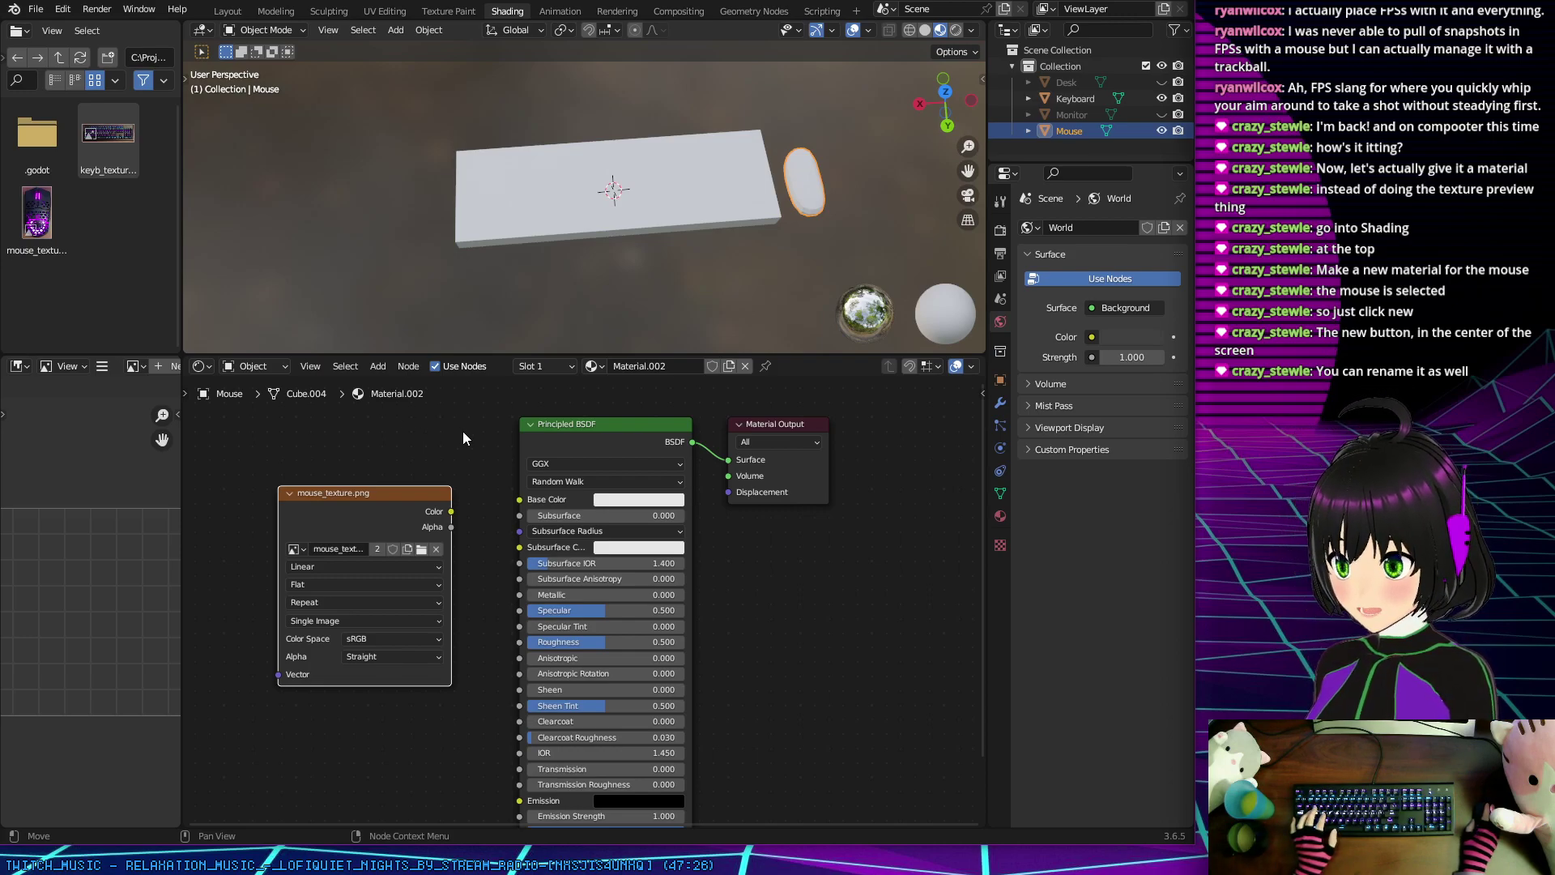
Step: Rename the mouse material to mouse_mat and link the image Color output into Base Color
double_click(669, 367)
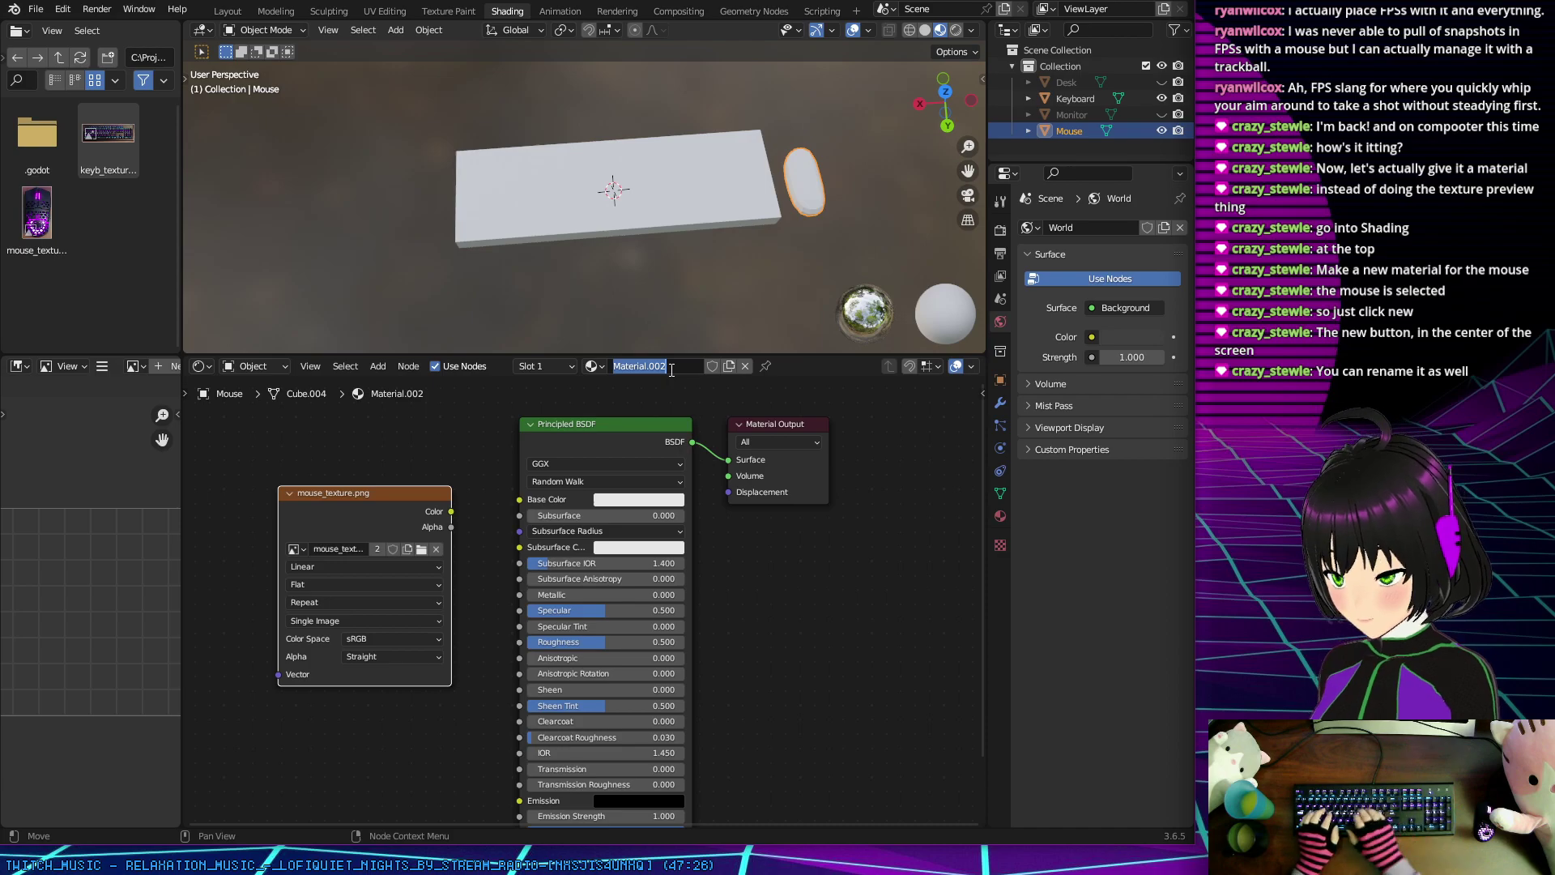
type("mou")
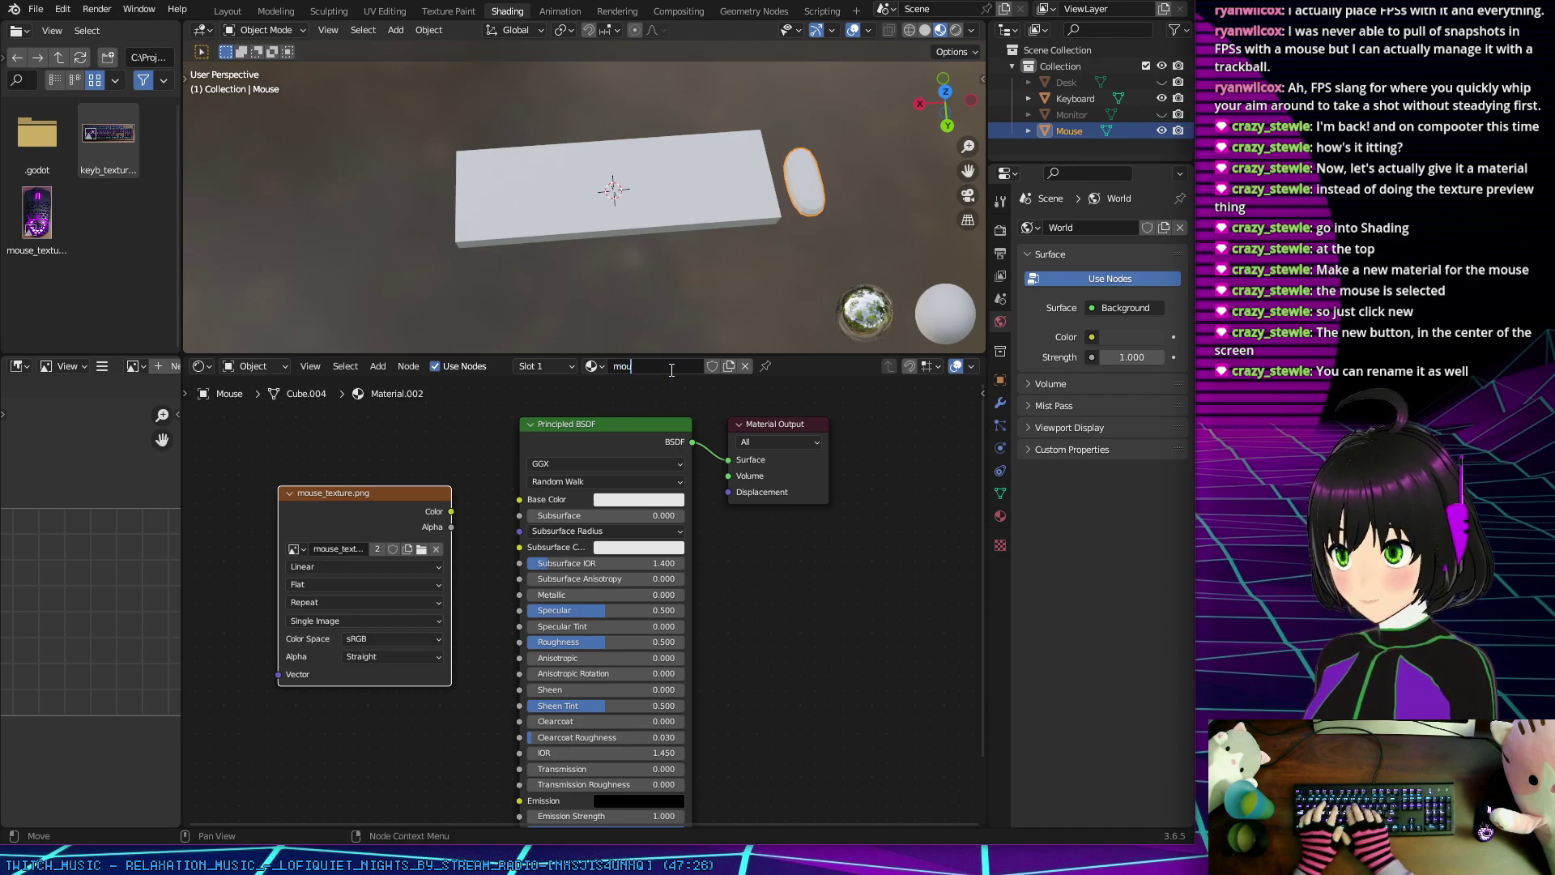
type("se_ma")
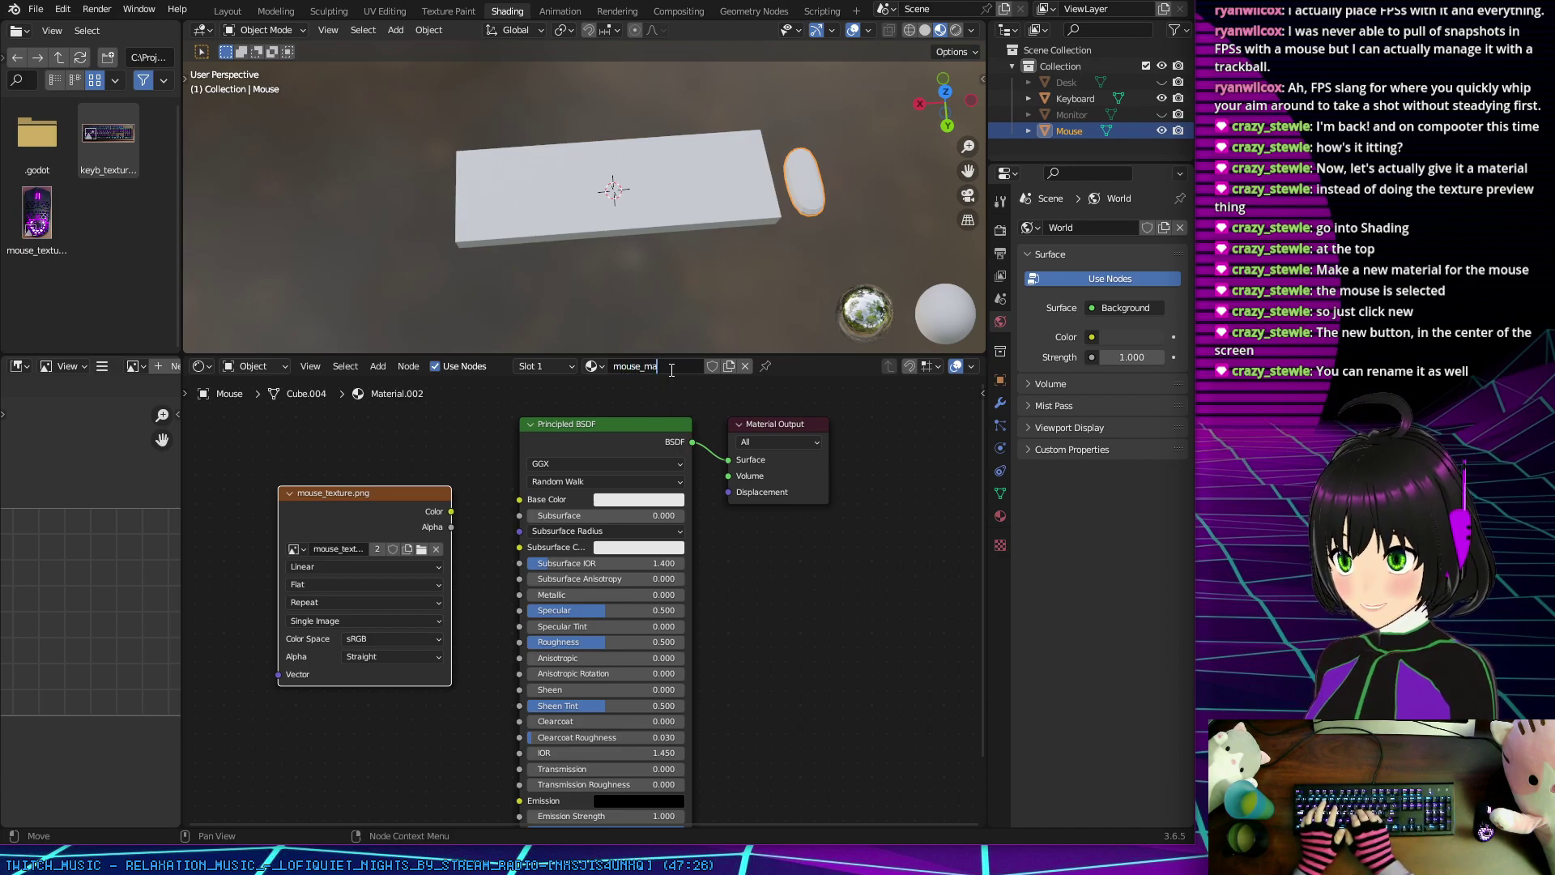
type("t")
key("Return")
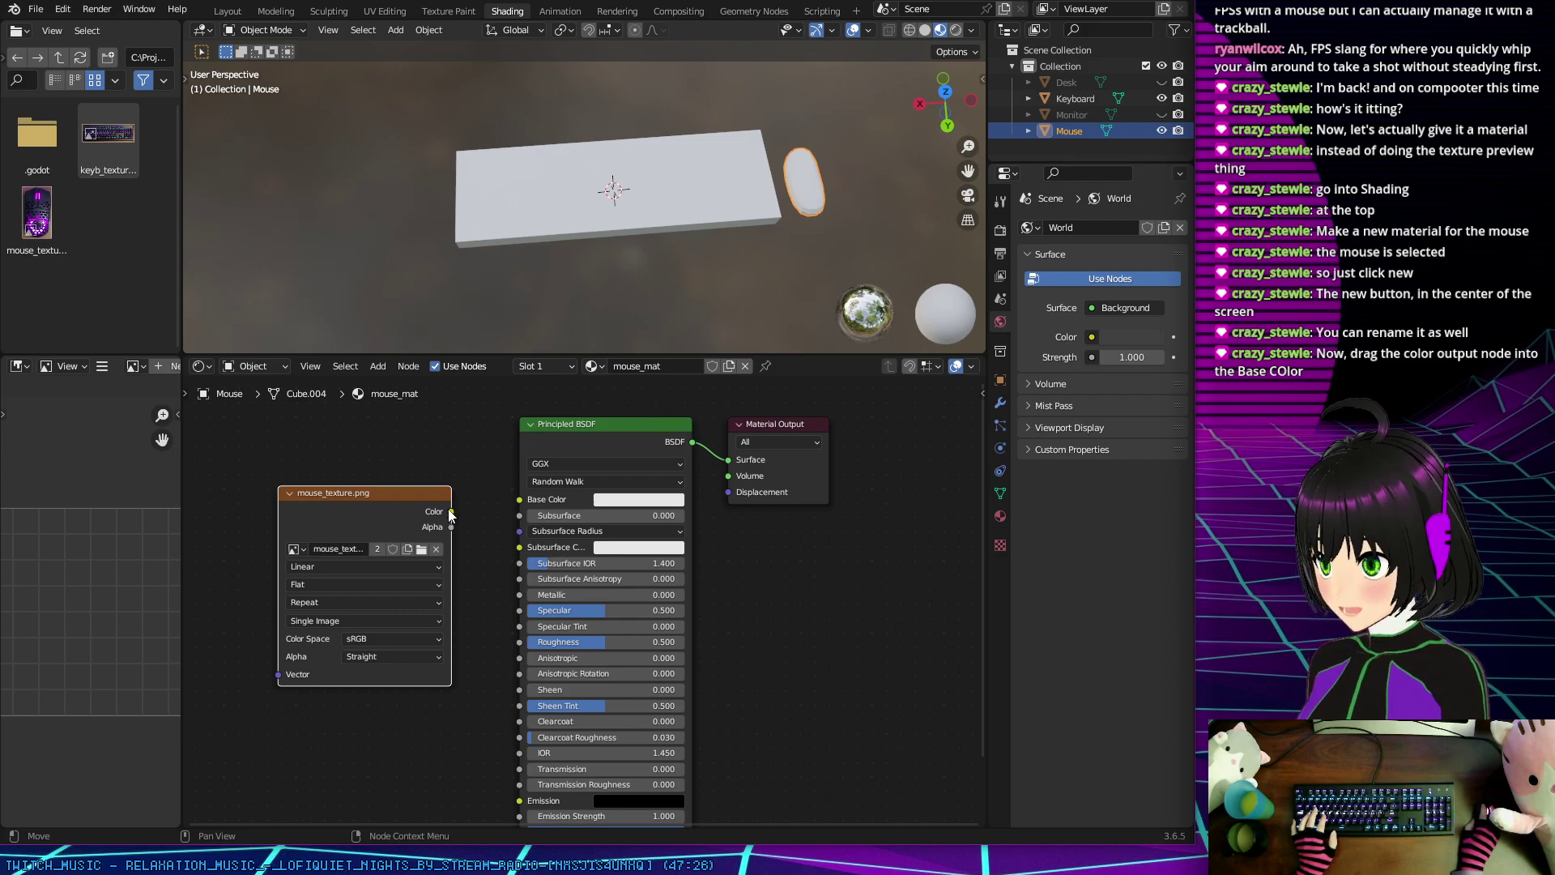
left_click_drag(452, 512, 520, 499)
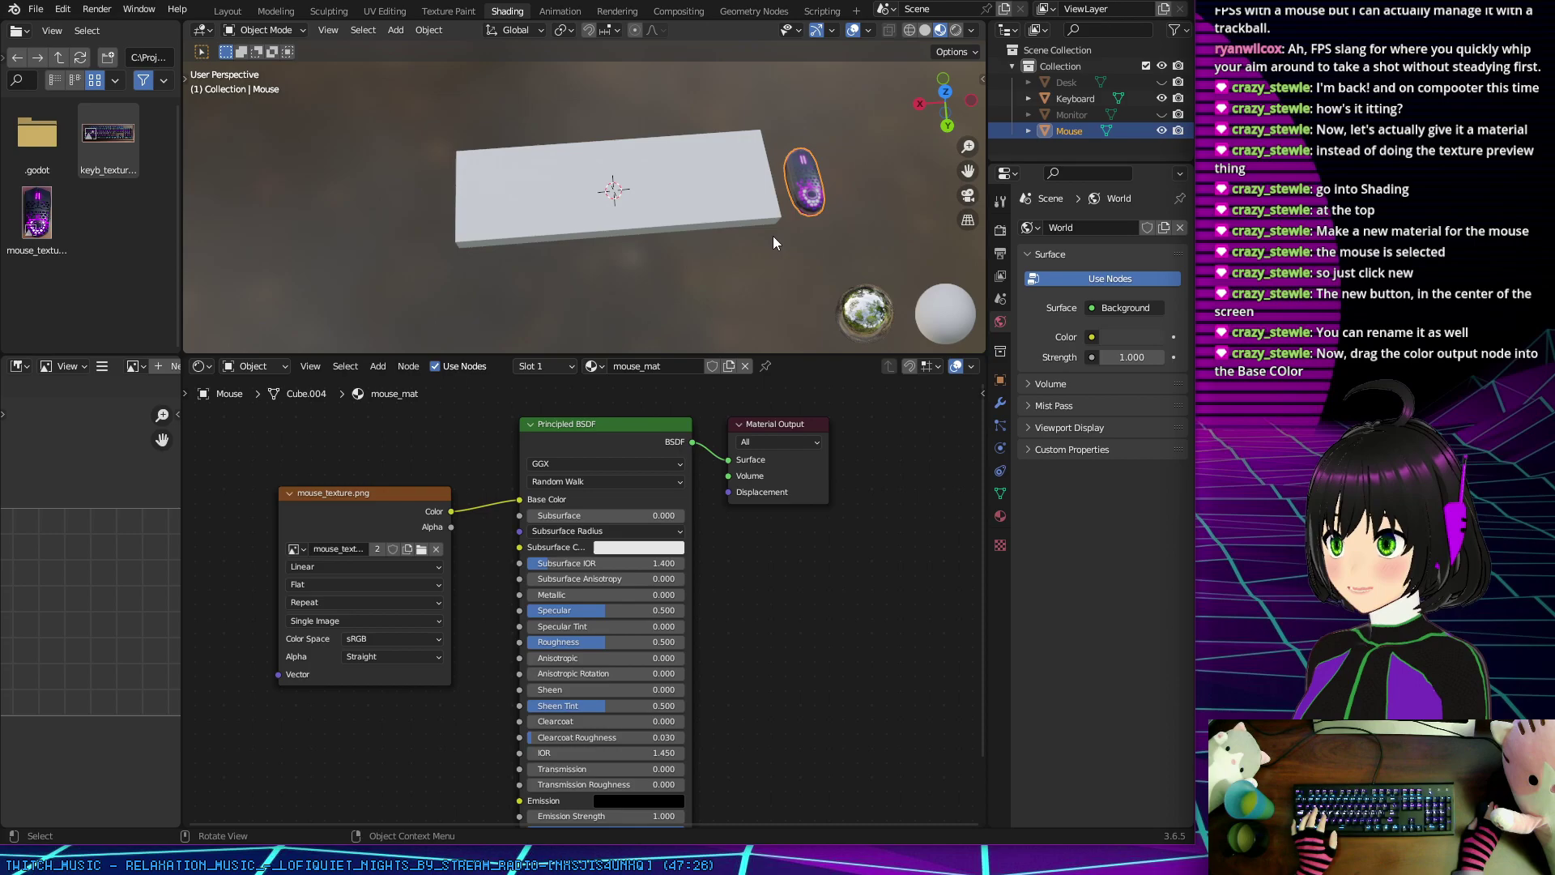
middle_click_drag(773, 236, 711, 221)
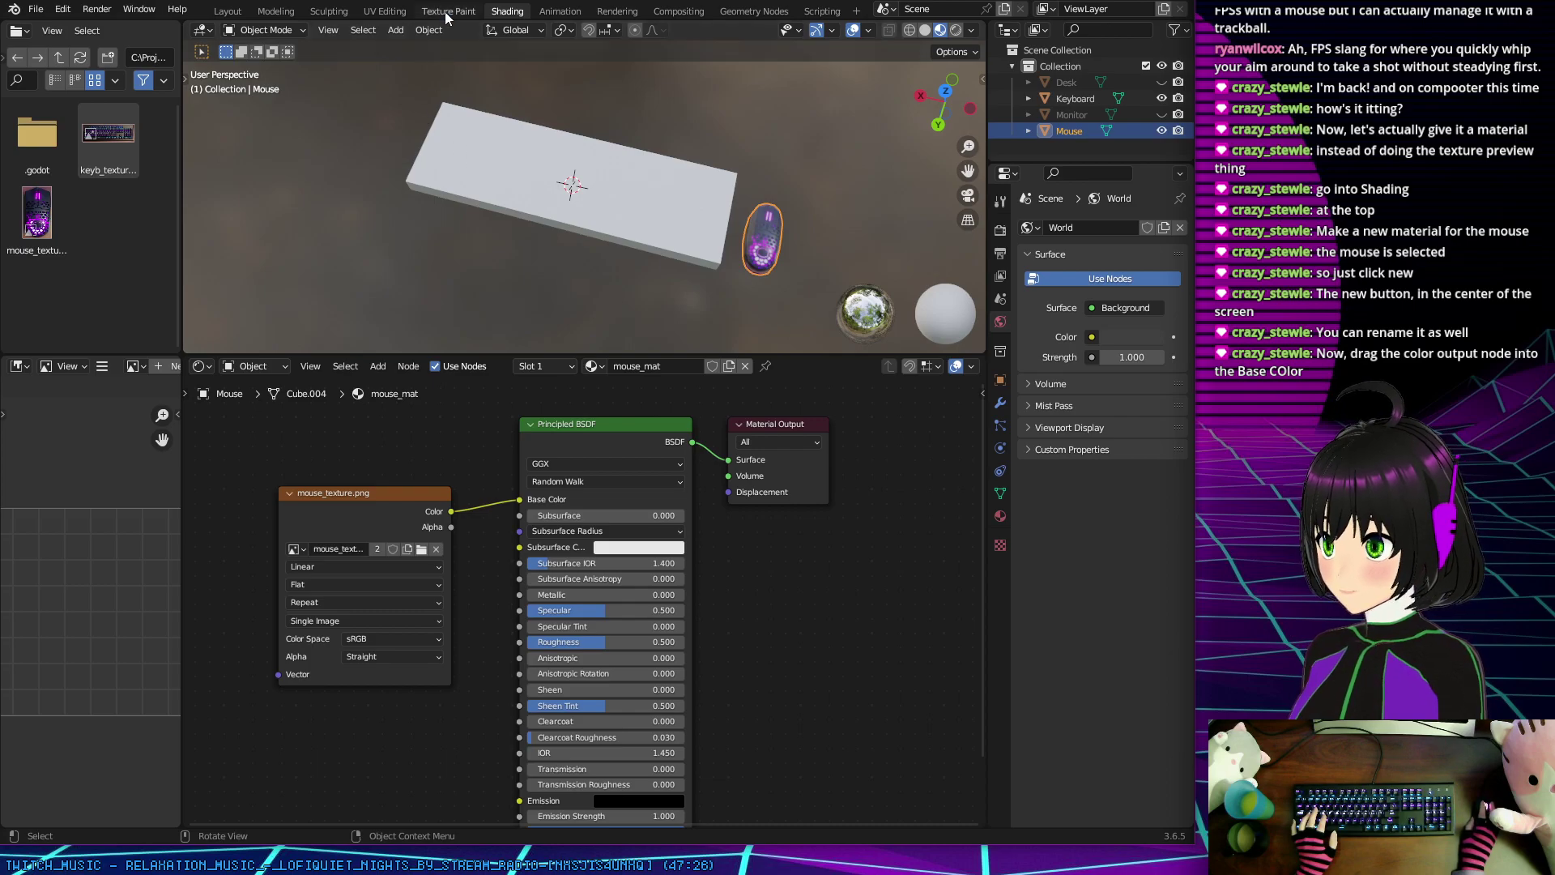
Step: In UV Editing, move the mouse's top-right, right-side and top-centre UV vertices onto the photo outline
left_click(396, 14)
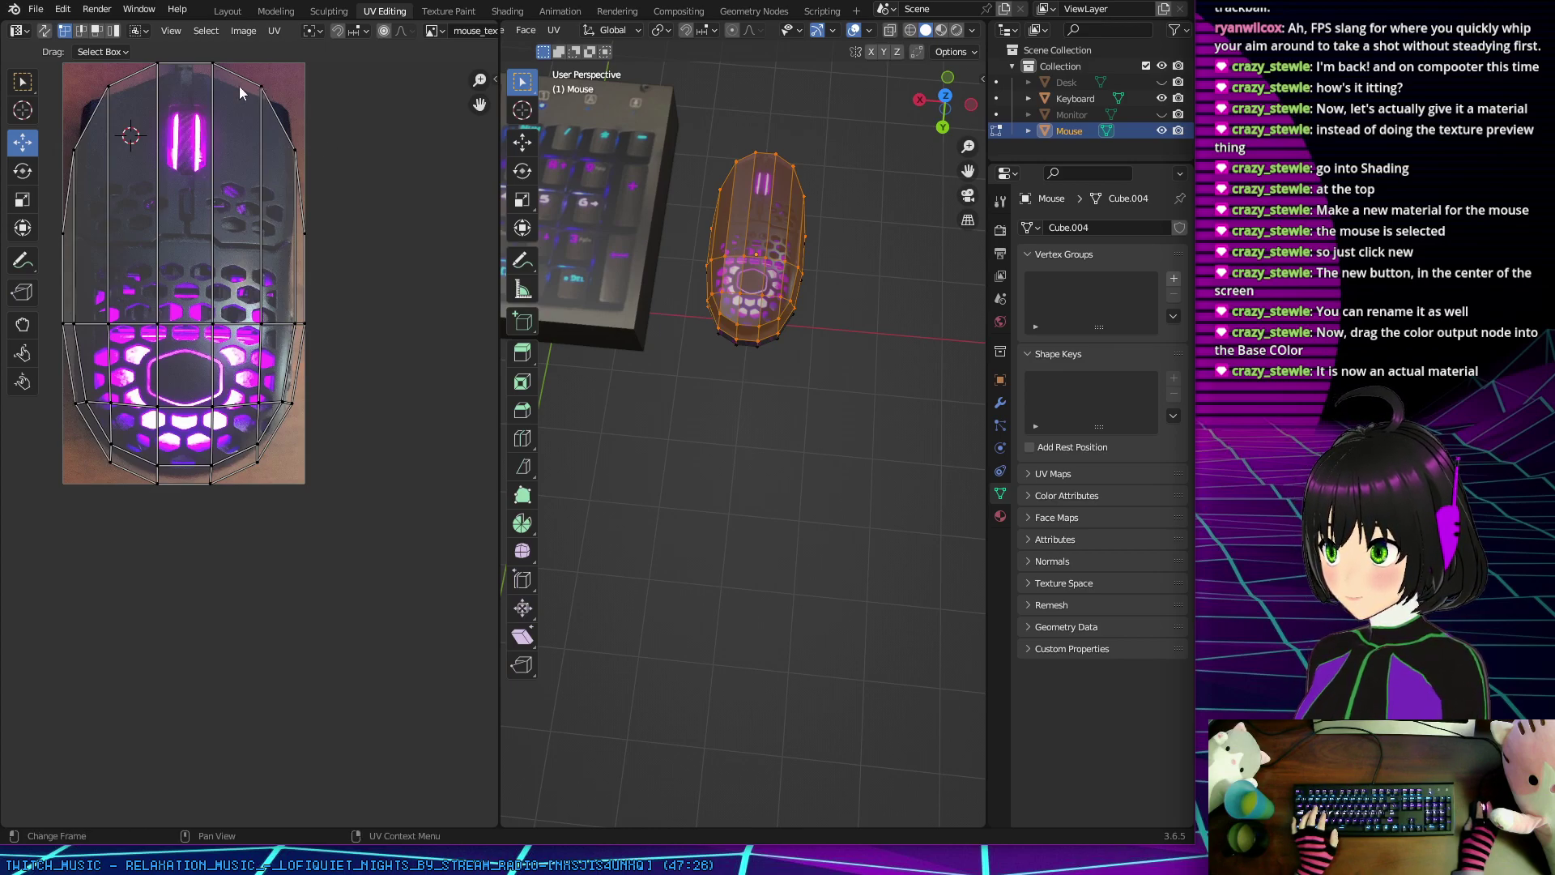
left_click_drag(261, 86, 253, 95)
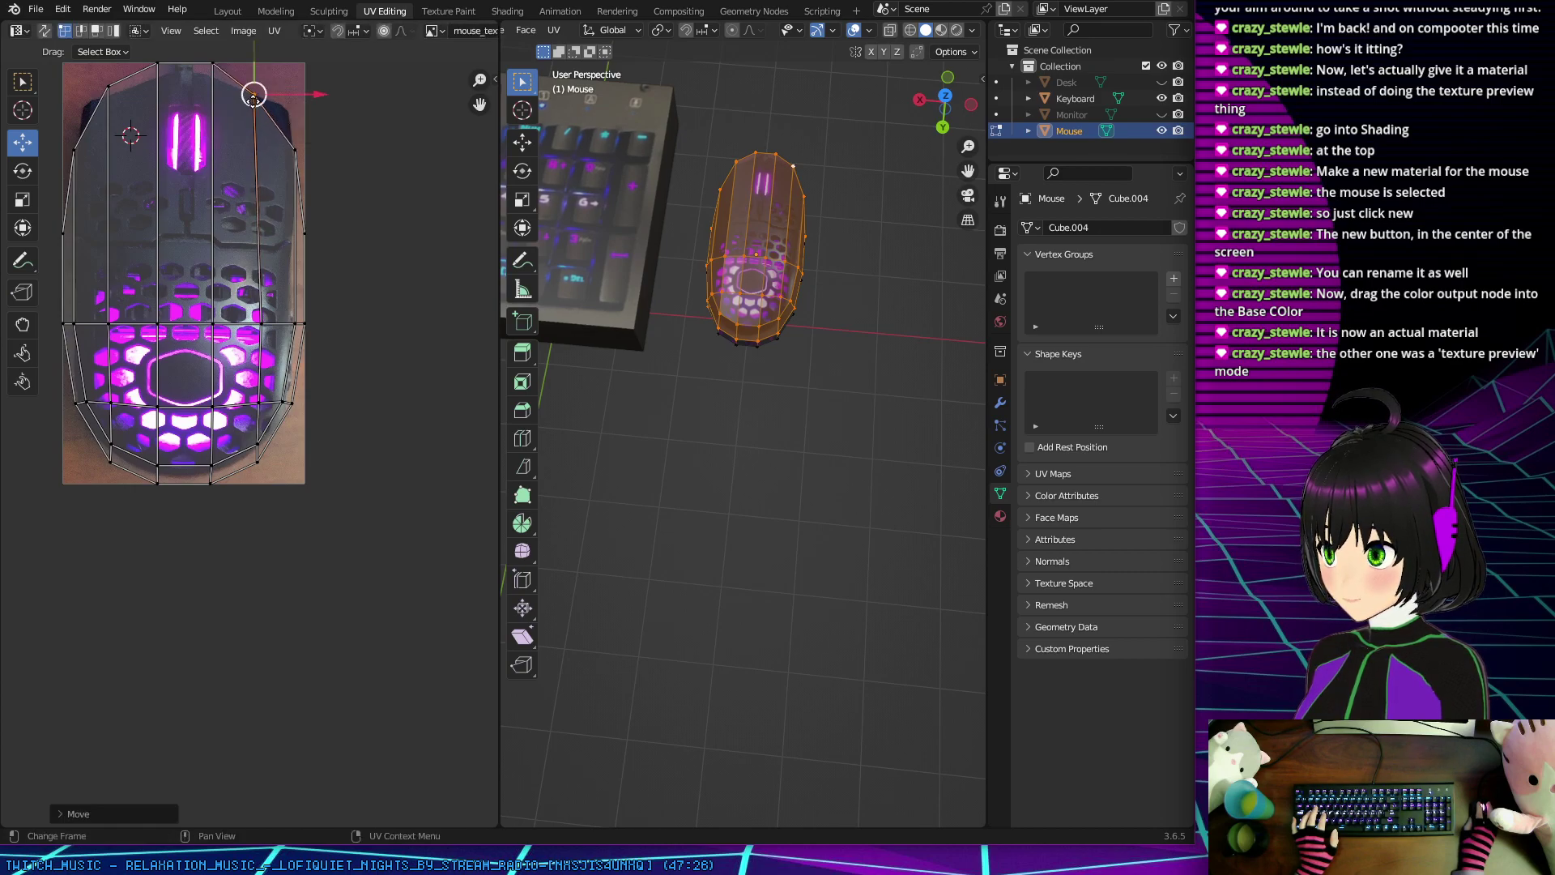
left_click_drag(294, 147, 285, 106)
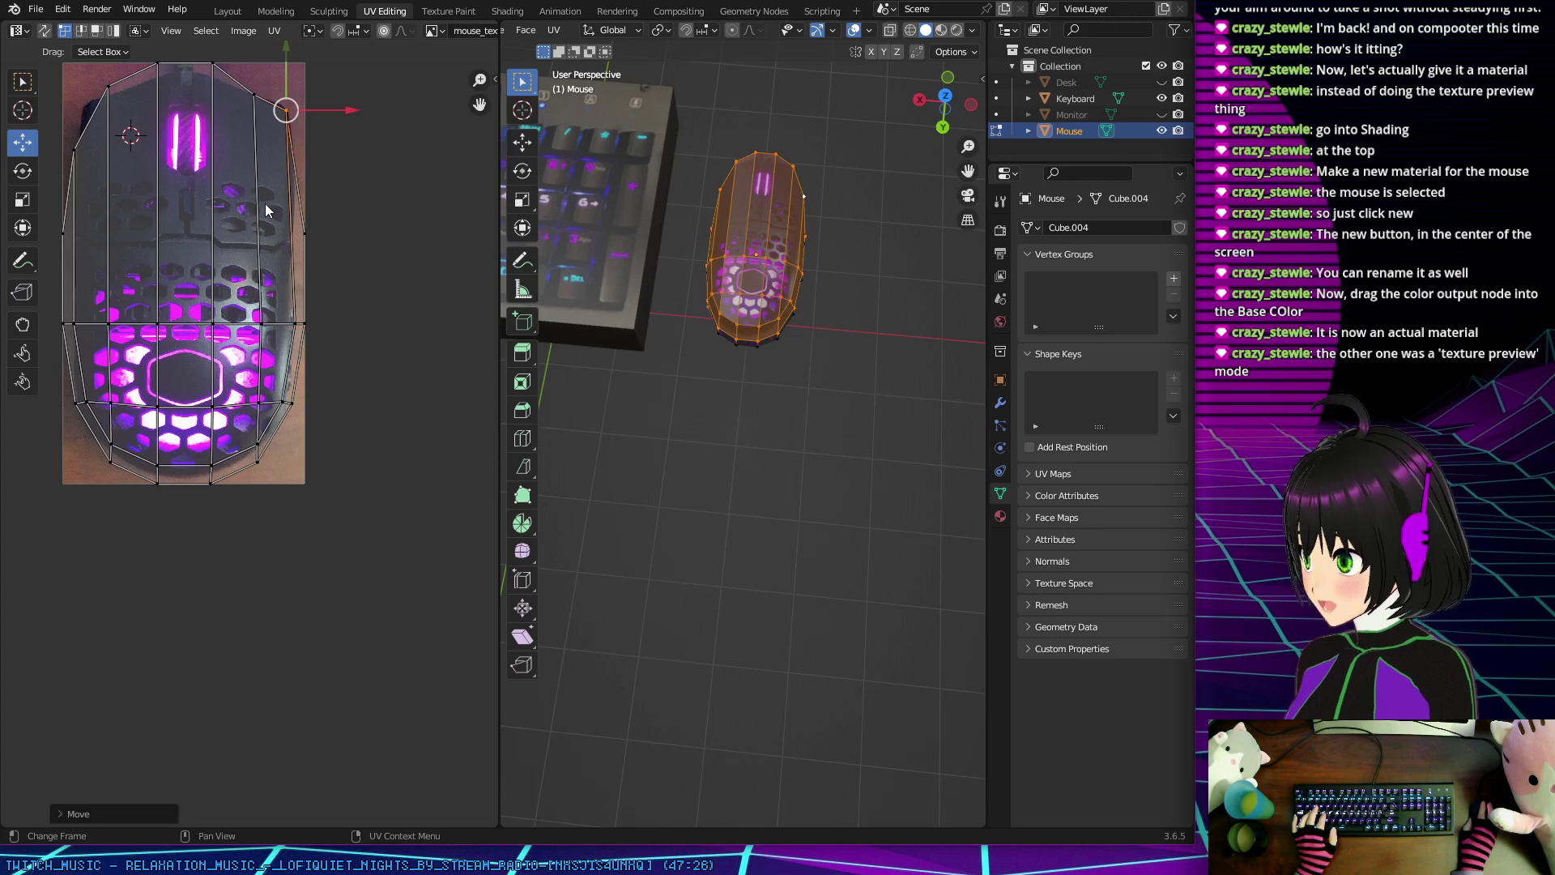
middle_click_drag(192, 174, 226, 230)
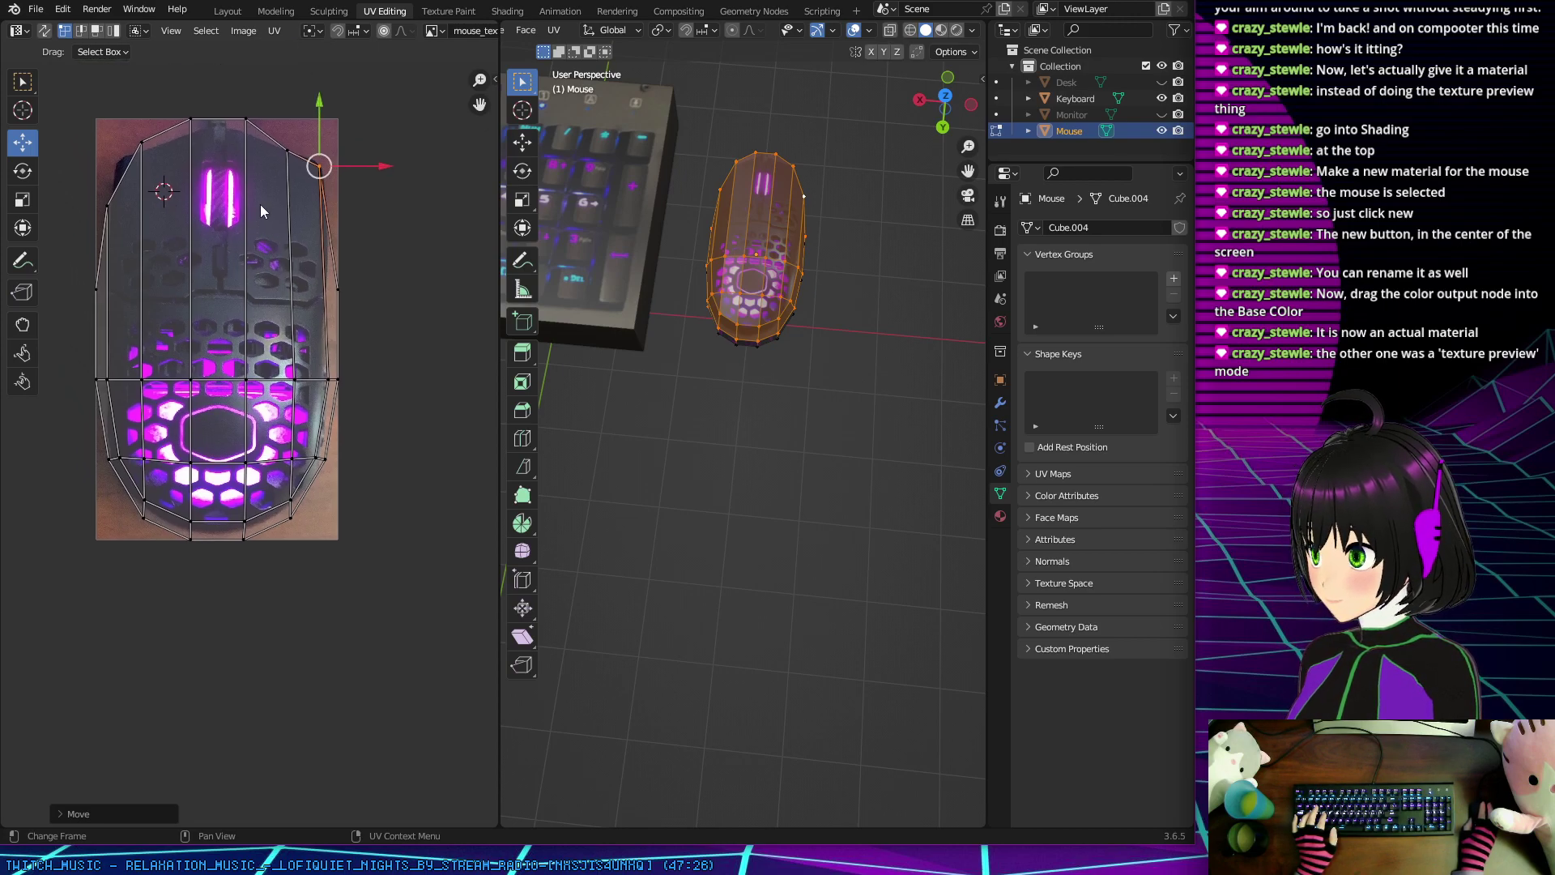
left_click(245, 119)
left_click_drag(244, 119, 145, 151)
left_click(190, 120)
Step: Fit the left-edge and another edge UV vertex to the mouse outline, then select the keyboard in Texture Paint
left_click_drag(106, 206, 120, 160)
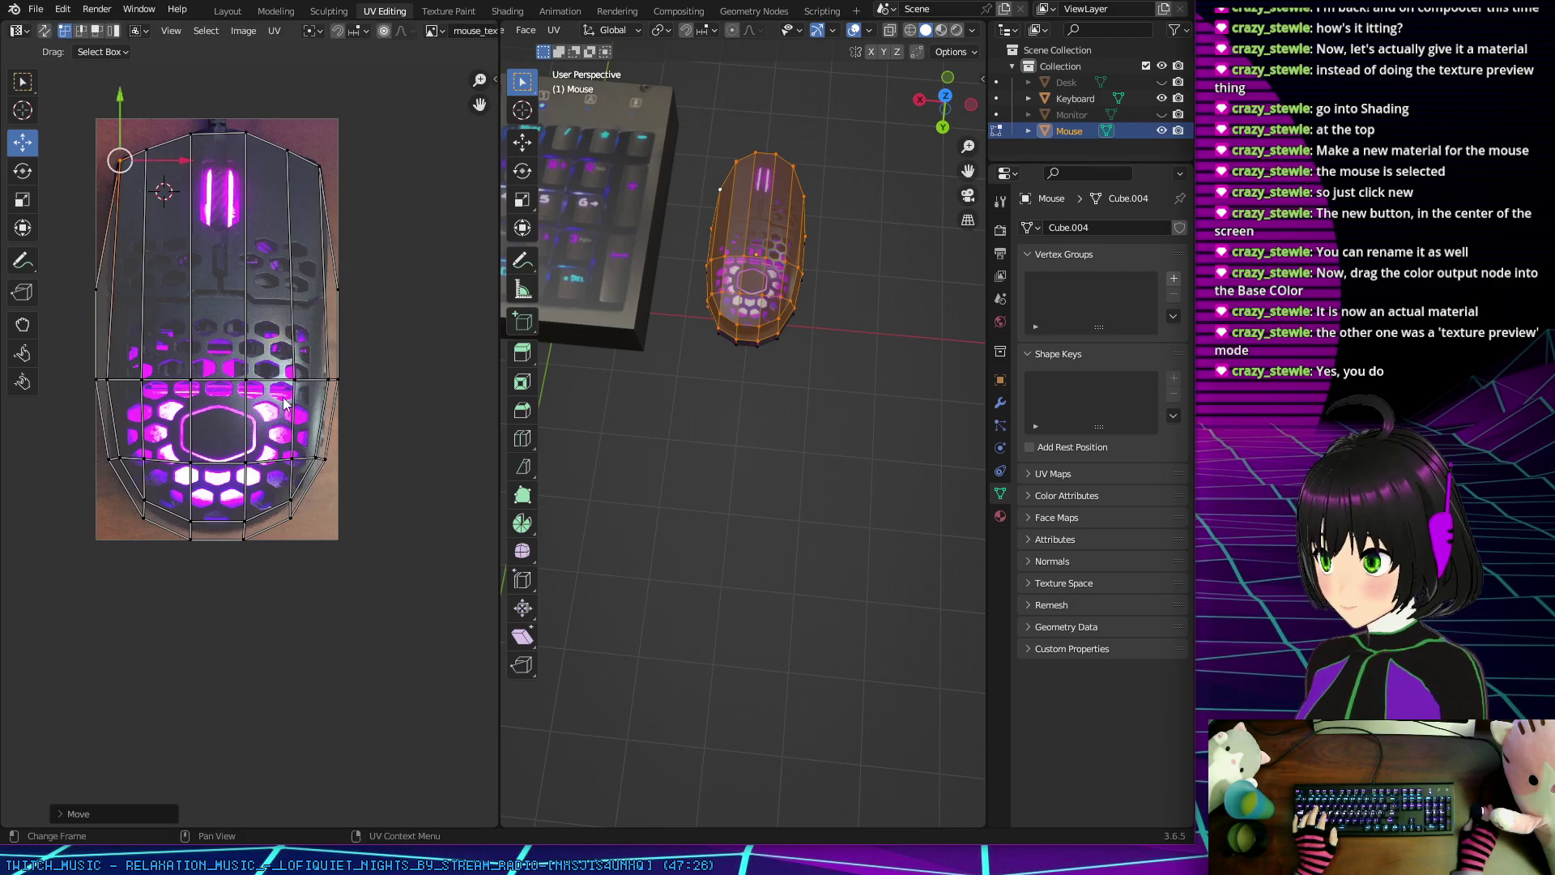
scroll(283, 402, "up", 2)
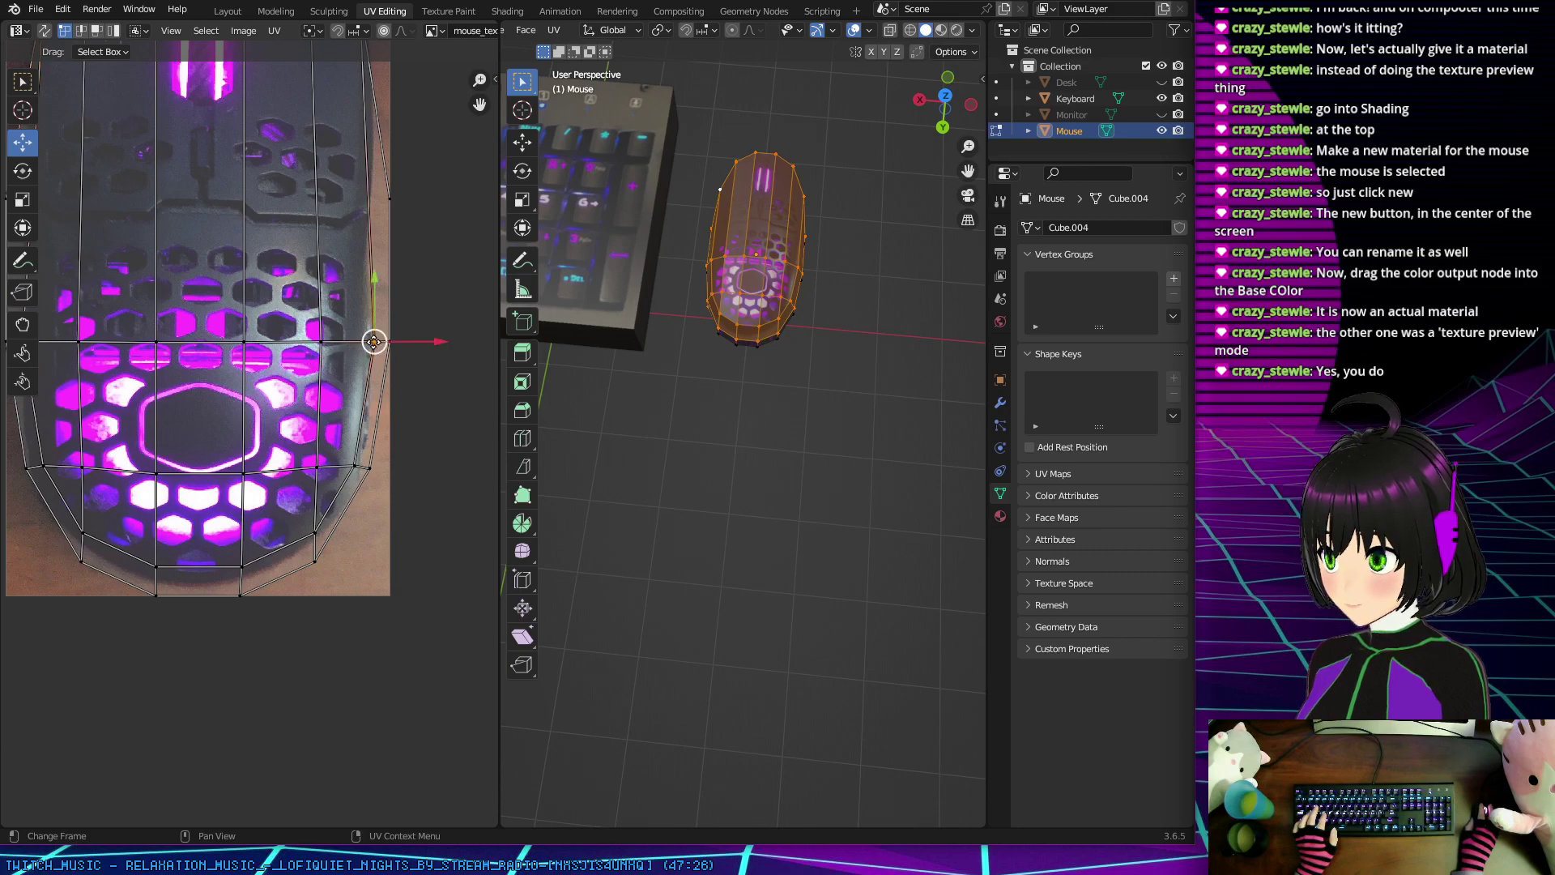
left_click_drag(371, 339, 358, 340)
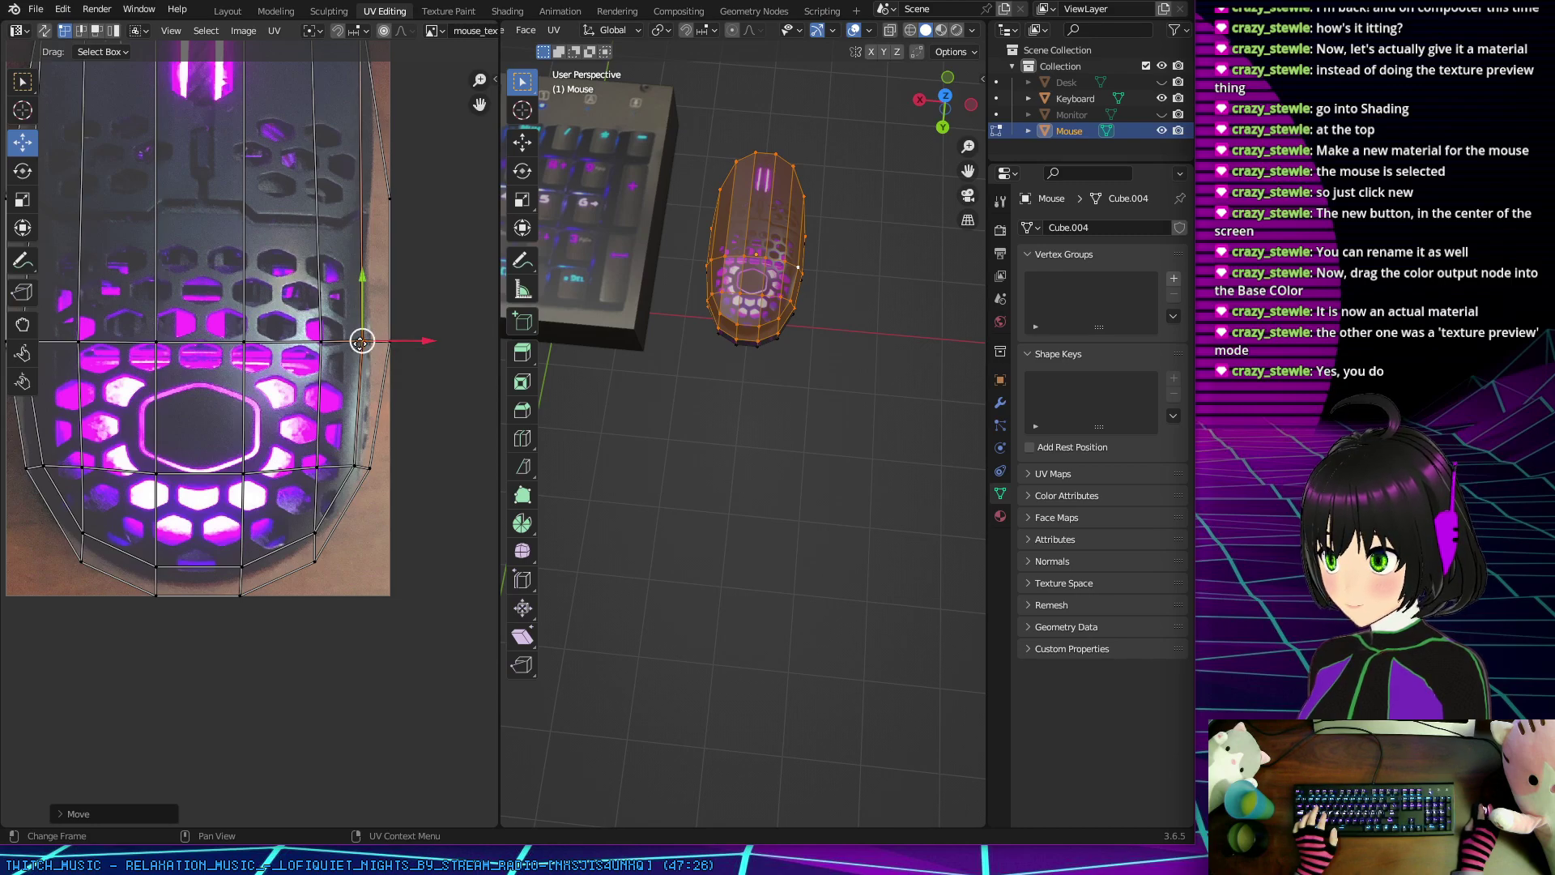
middle_click_drag(746, 253, 703, 270)
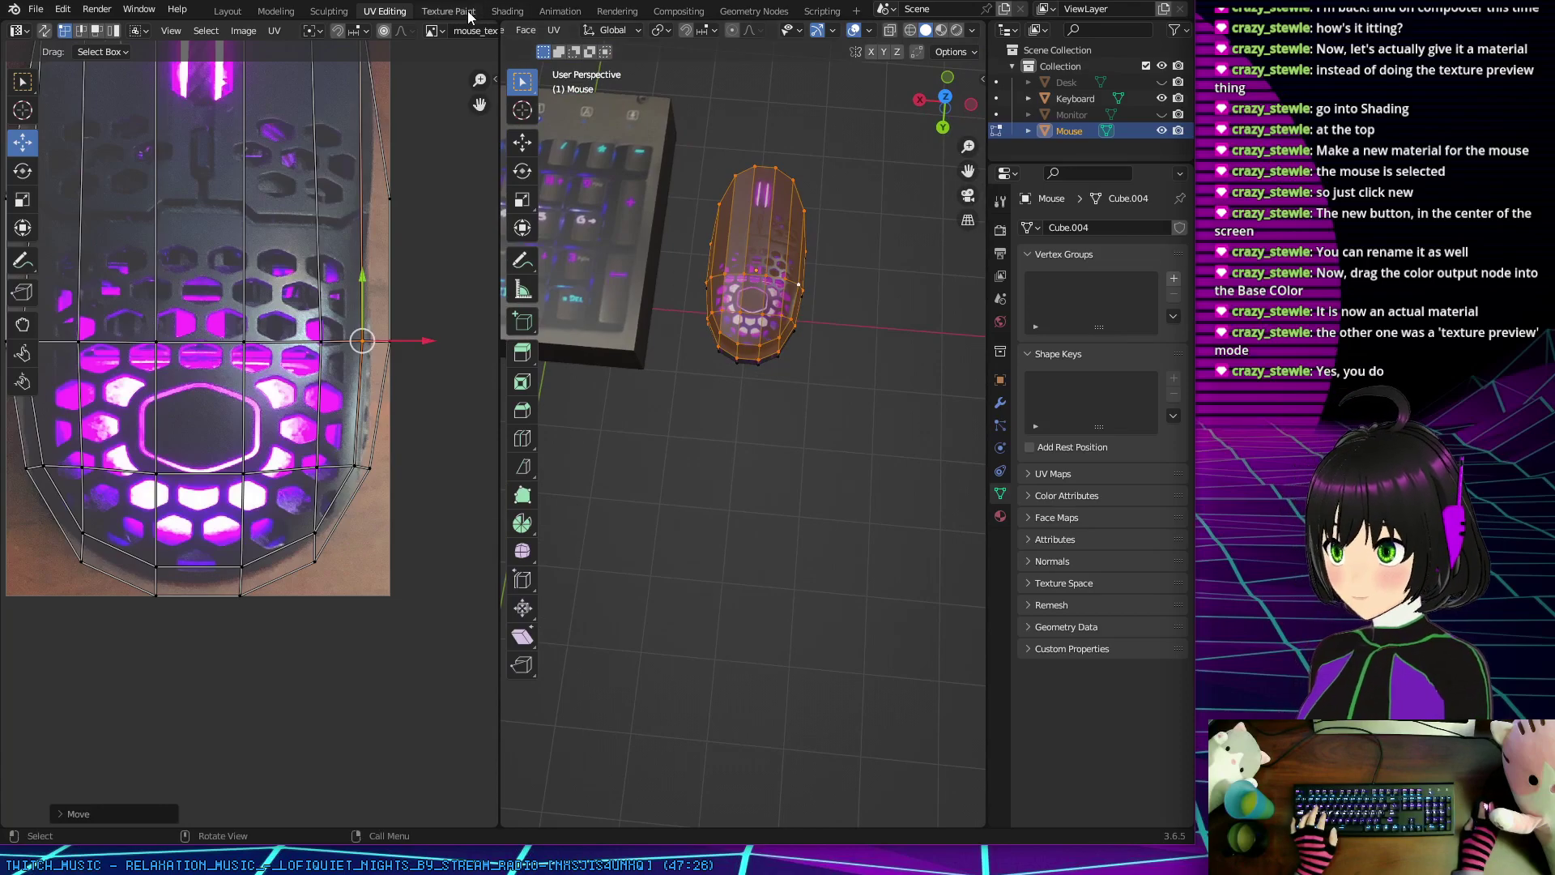
left_click(1080, 98)
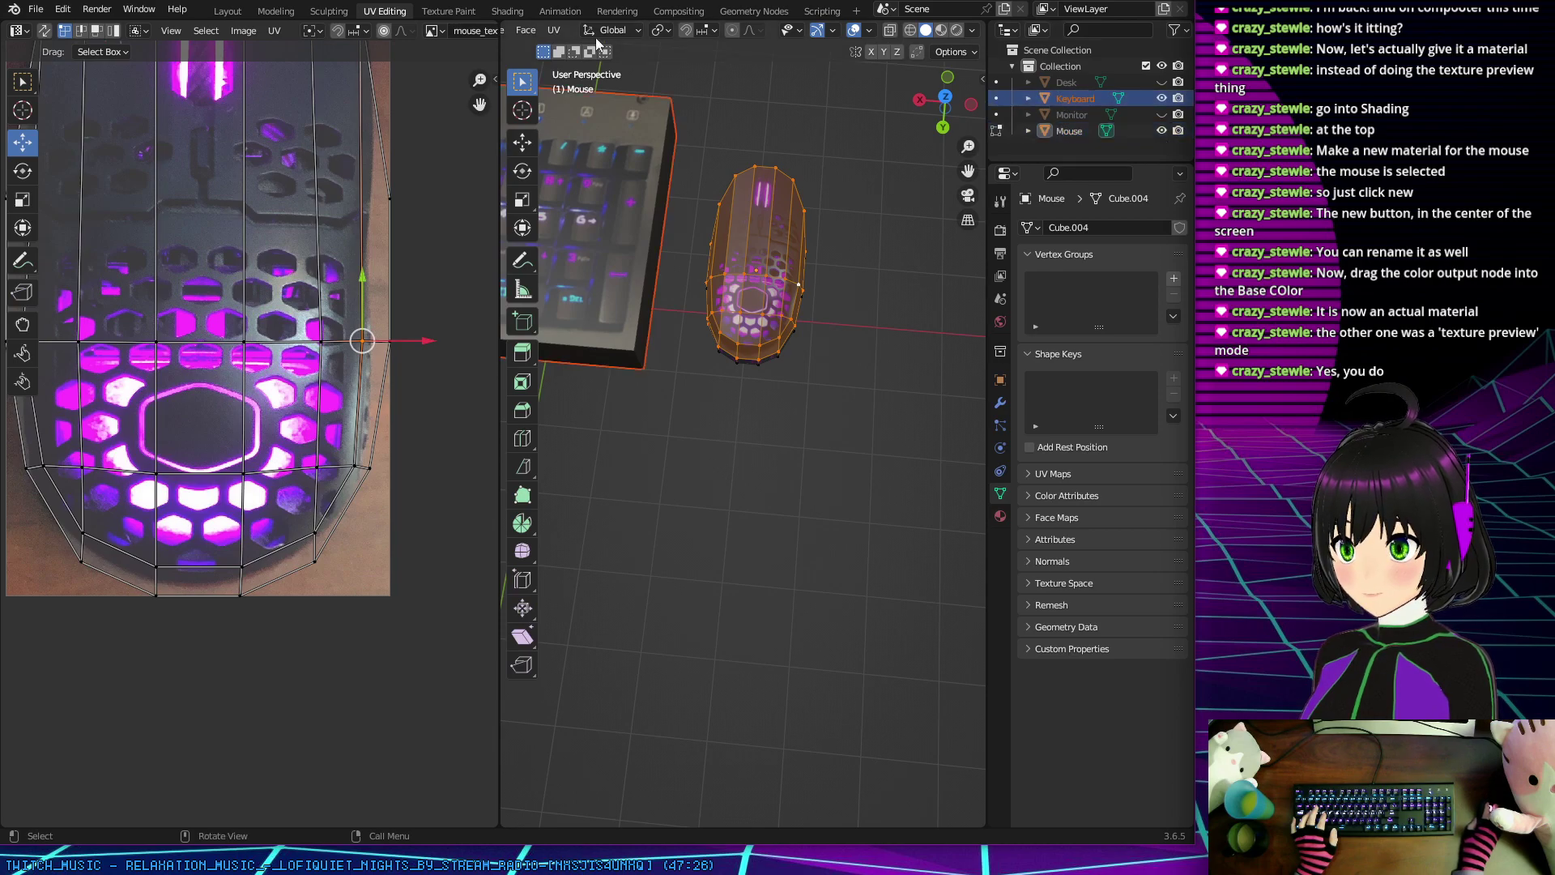
left_click(456, 12)
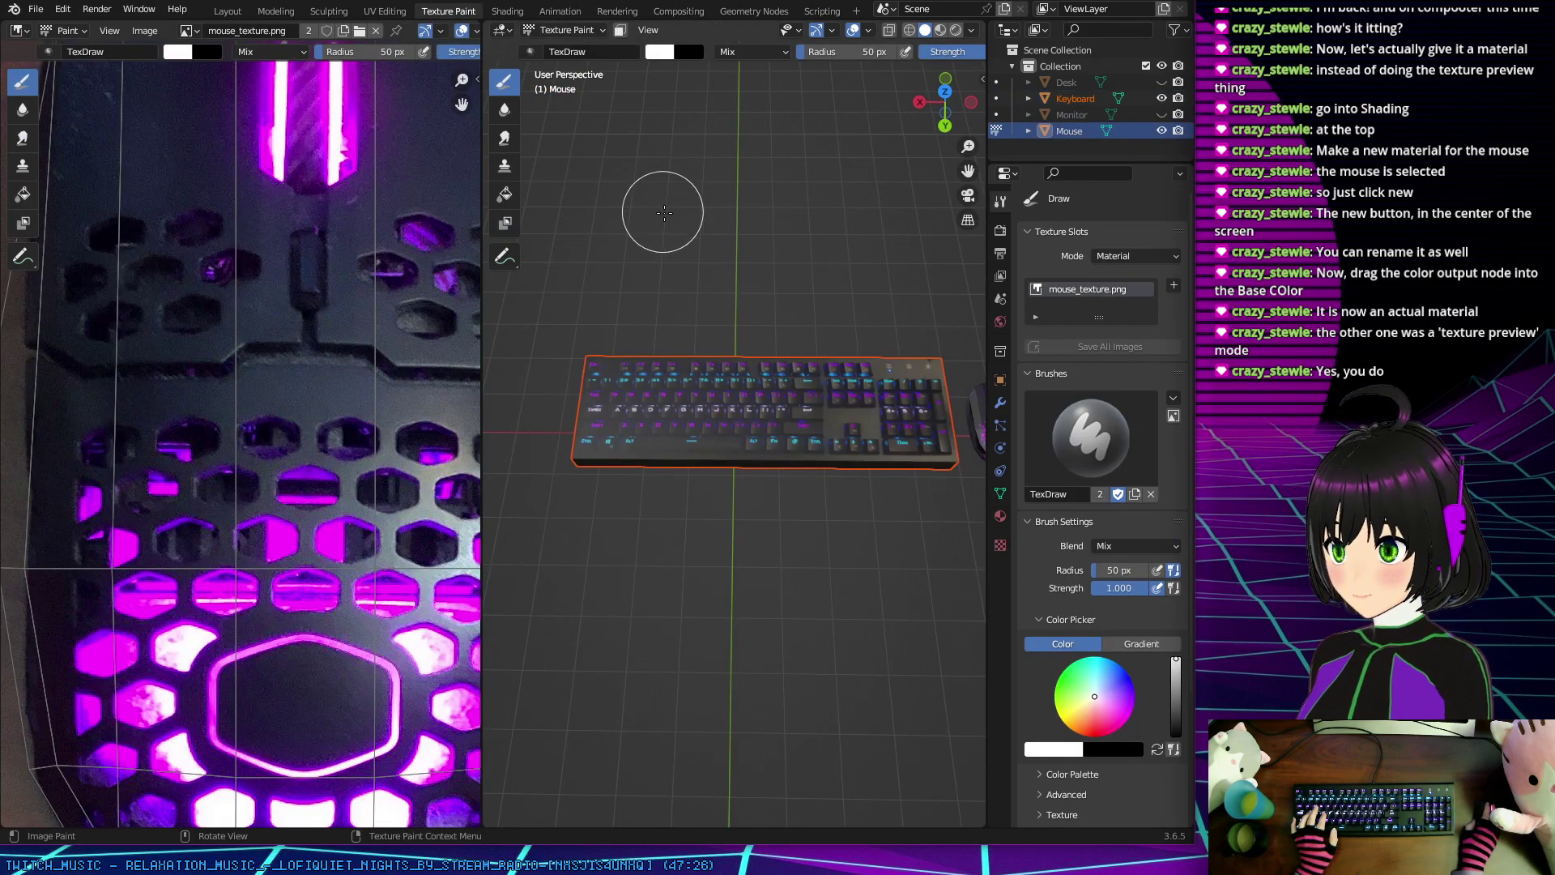
Step: Link the keyboard's image Color output into Base Color in Shading, then return to UV Editing
left_click(508, 13)
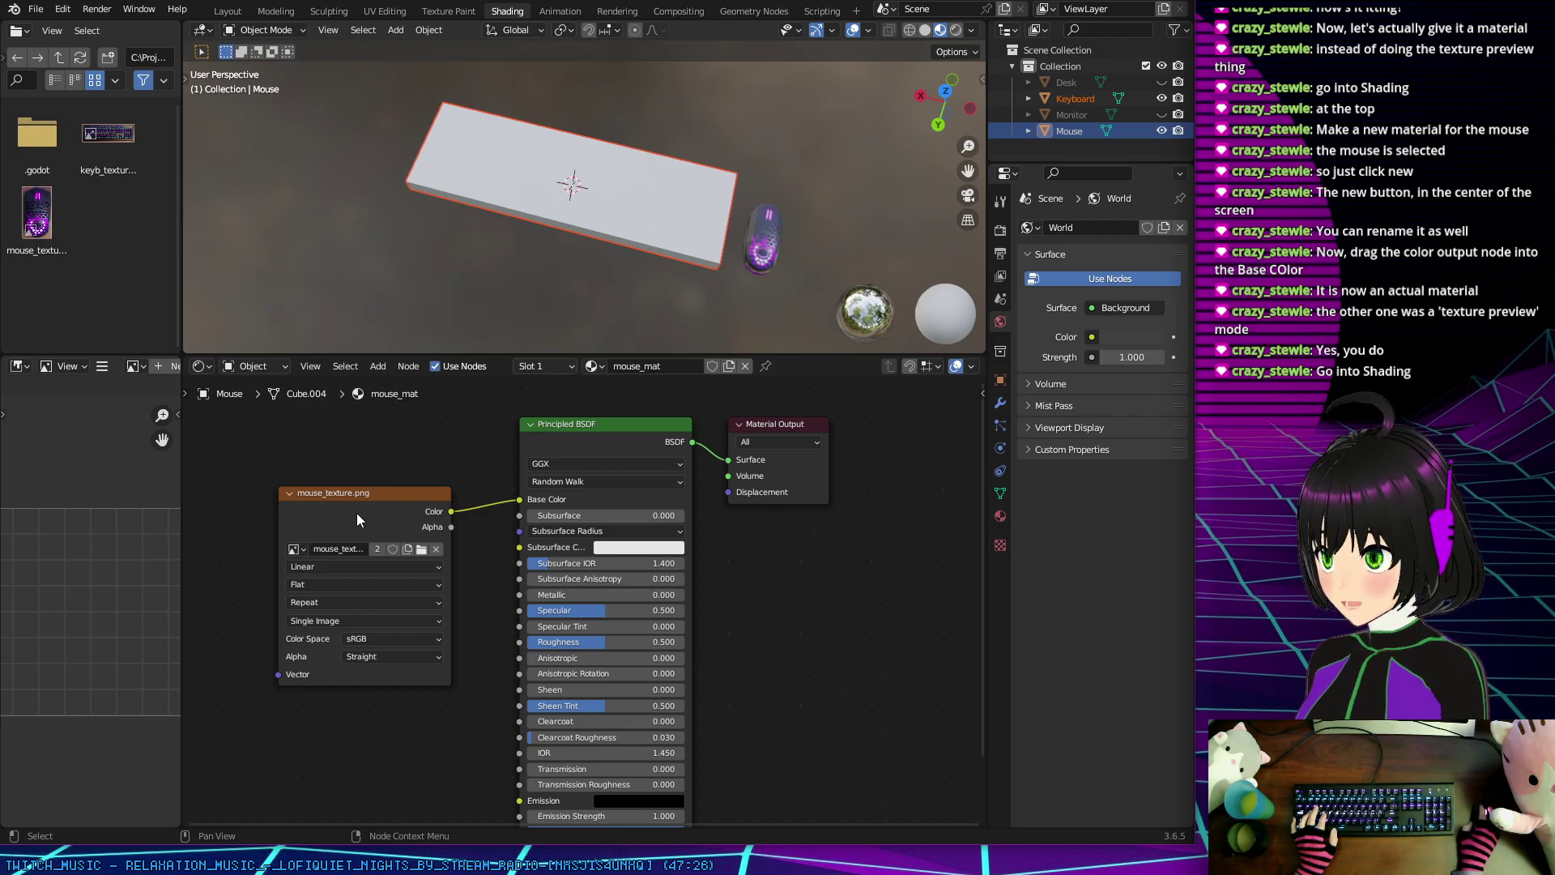
left_click(561, 151)
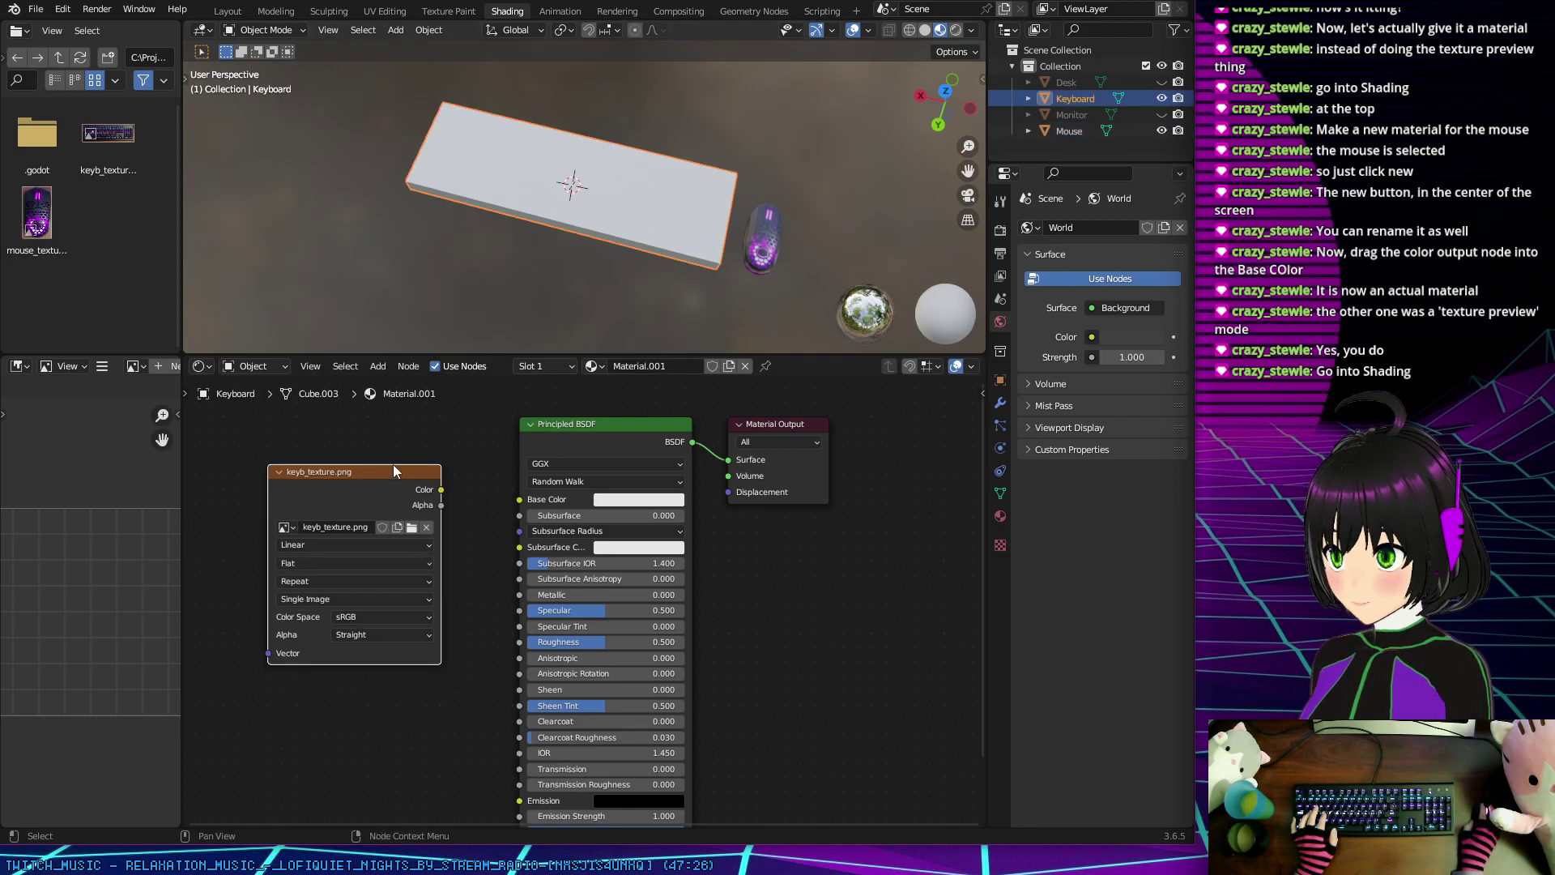
left_click_drag(440, 490, 520, 500)
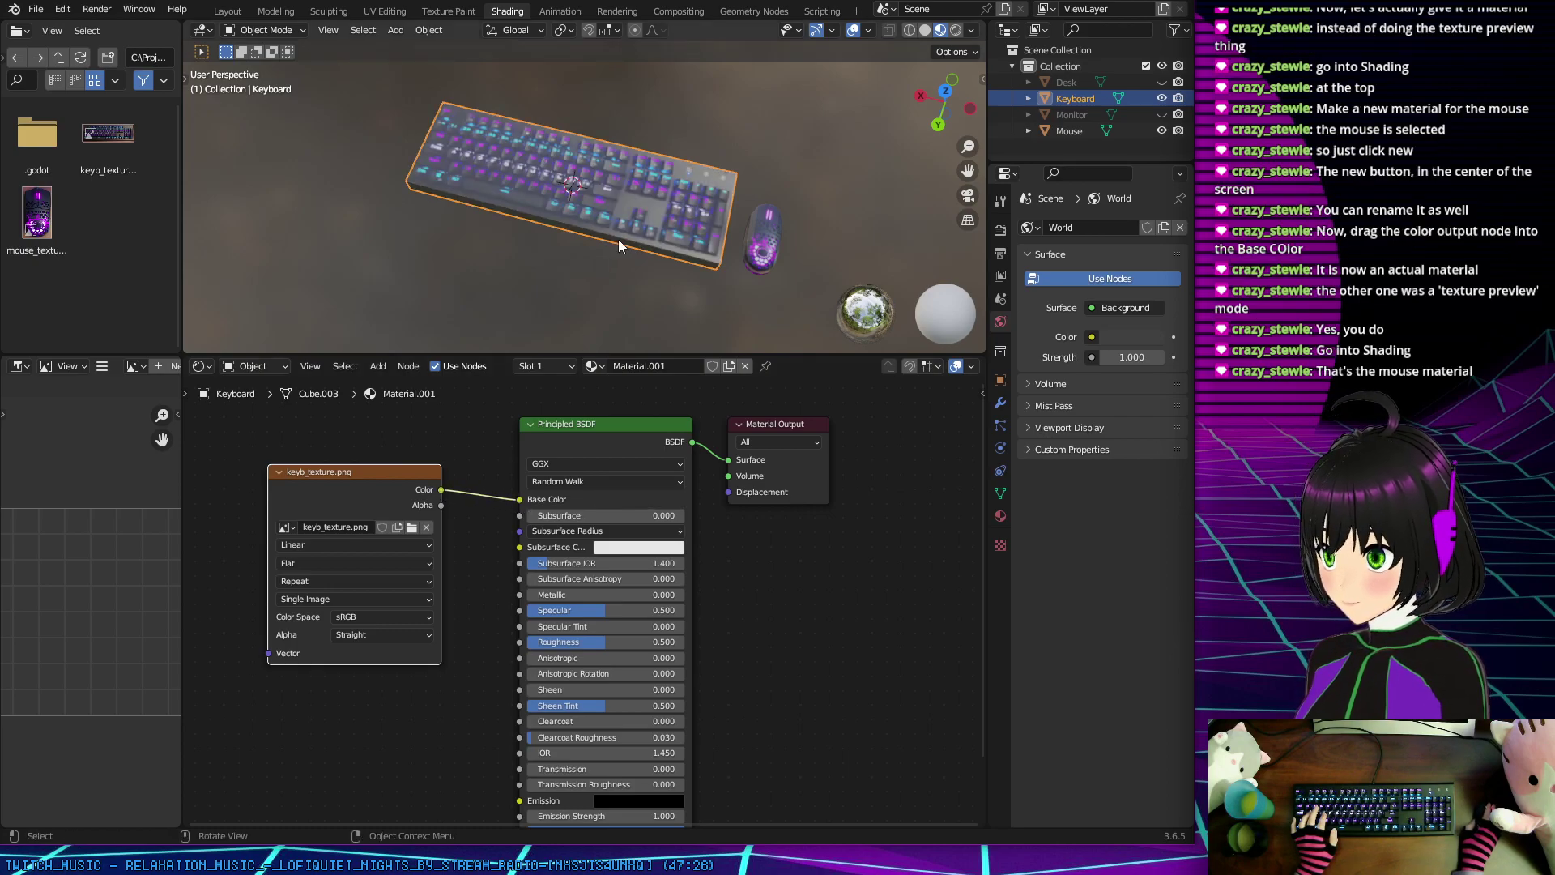
mouse_move(619, 240)
middle_mouse_down()
mouse_move(536, 175)
mouse_move(580, 169)
mouse_move(648, 236)
middle_mouse_up()
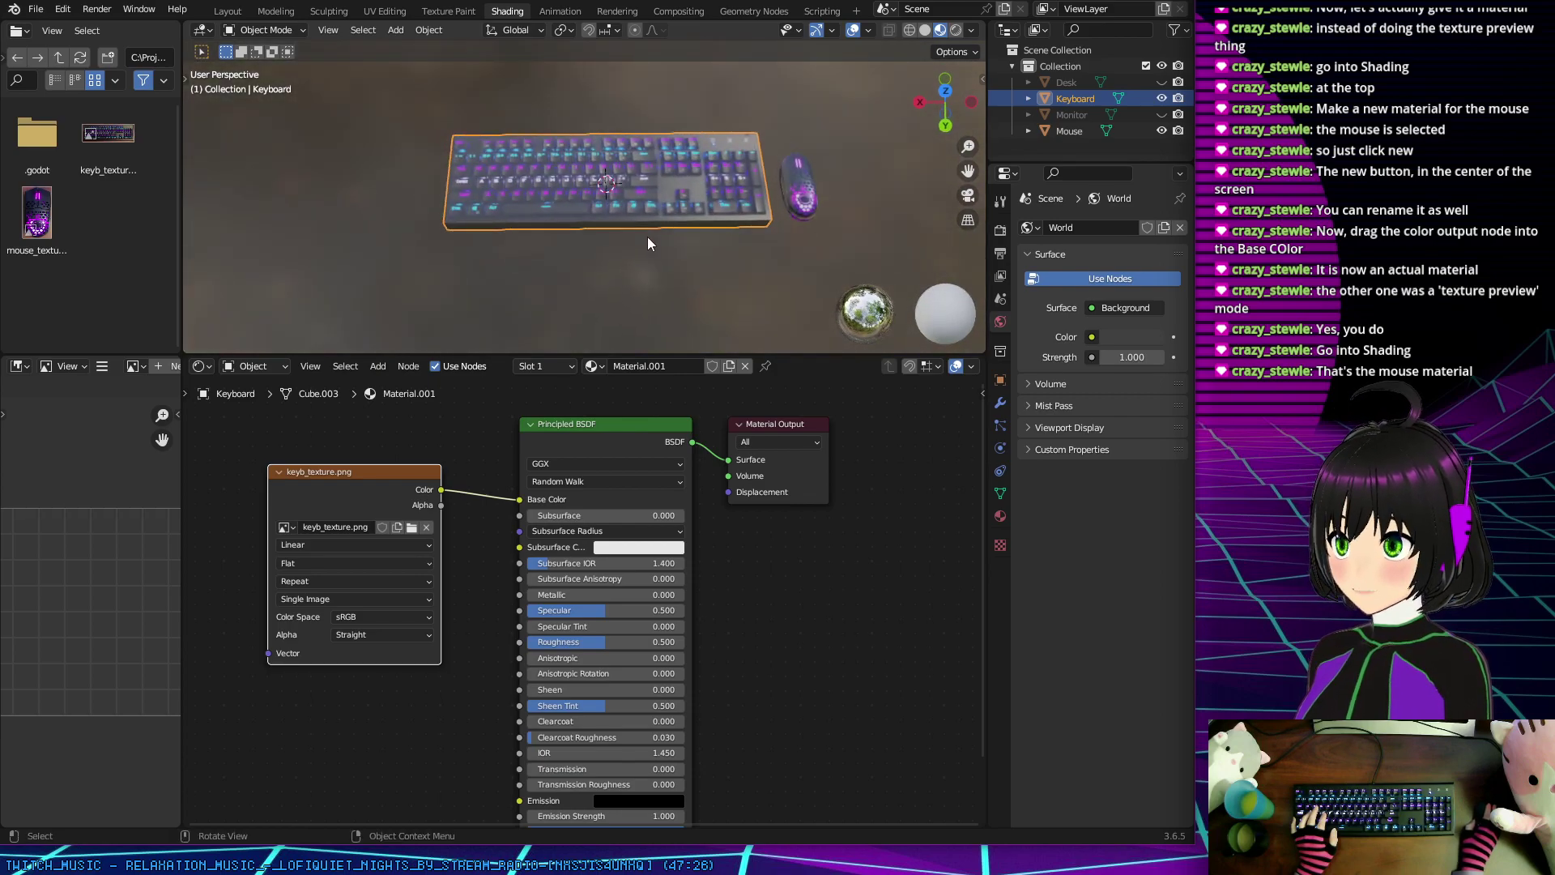
left_click(394, 11)
mouse_move(393, 220)
middle_mouse_down()
mouse_move(428, 254)
mouse_move(439, 350)
middle_mouse_up()
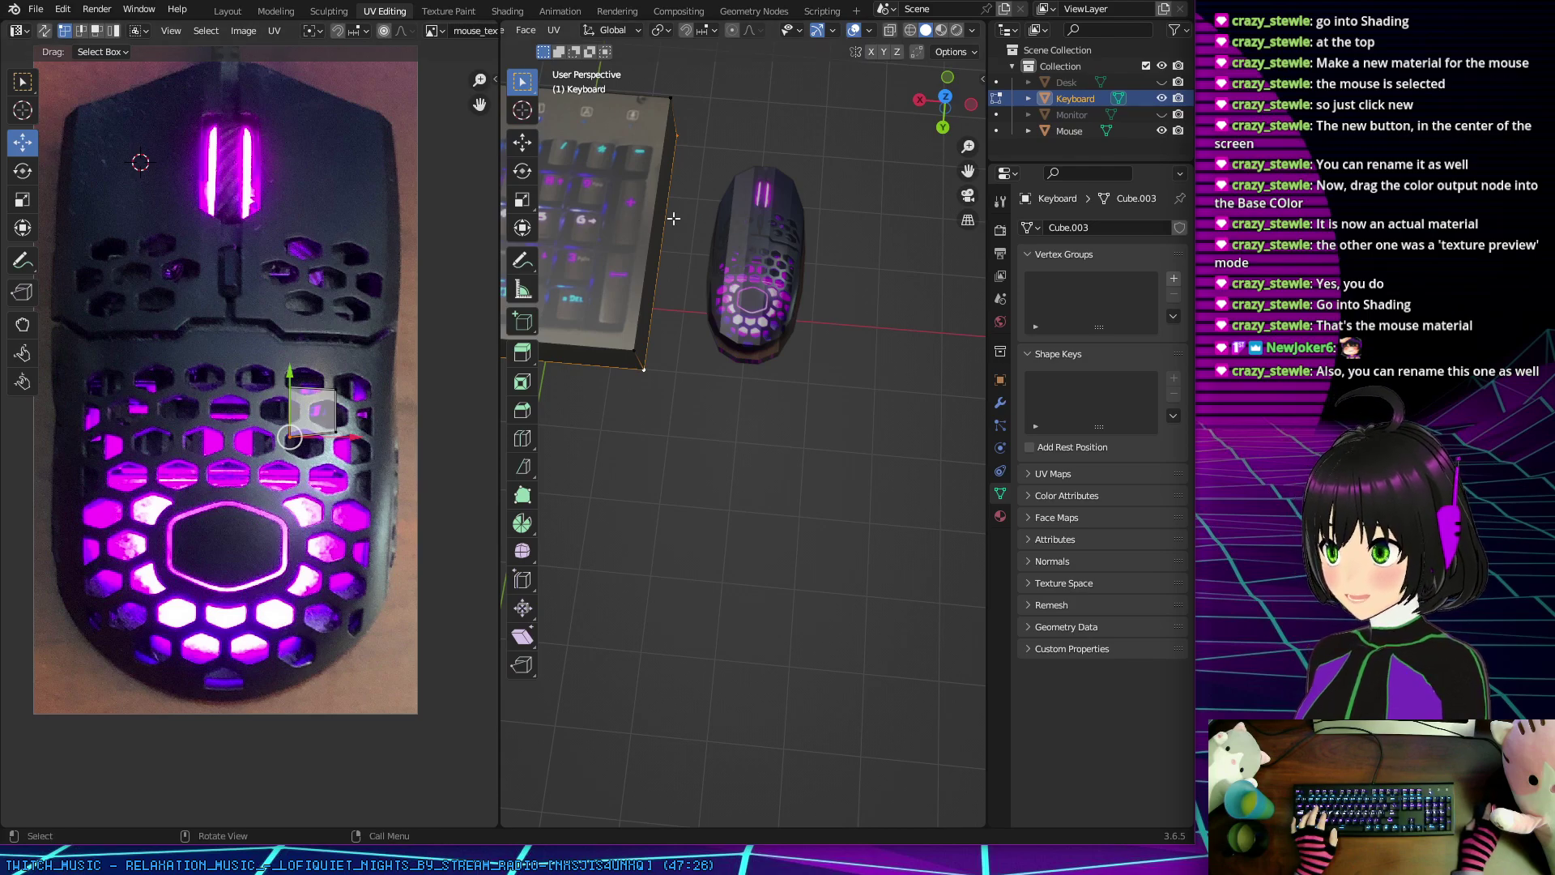
Step: Select the Mouse in the Outliner and enter Edit Mode to show its UV grid
left_click(1077, 132)
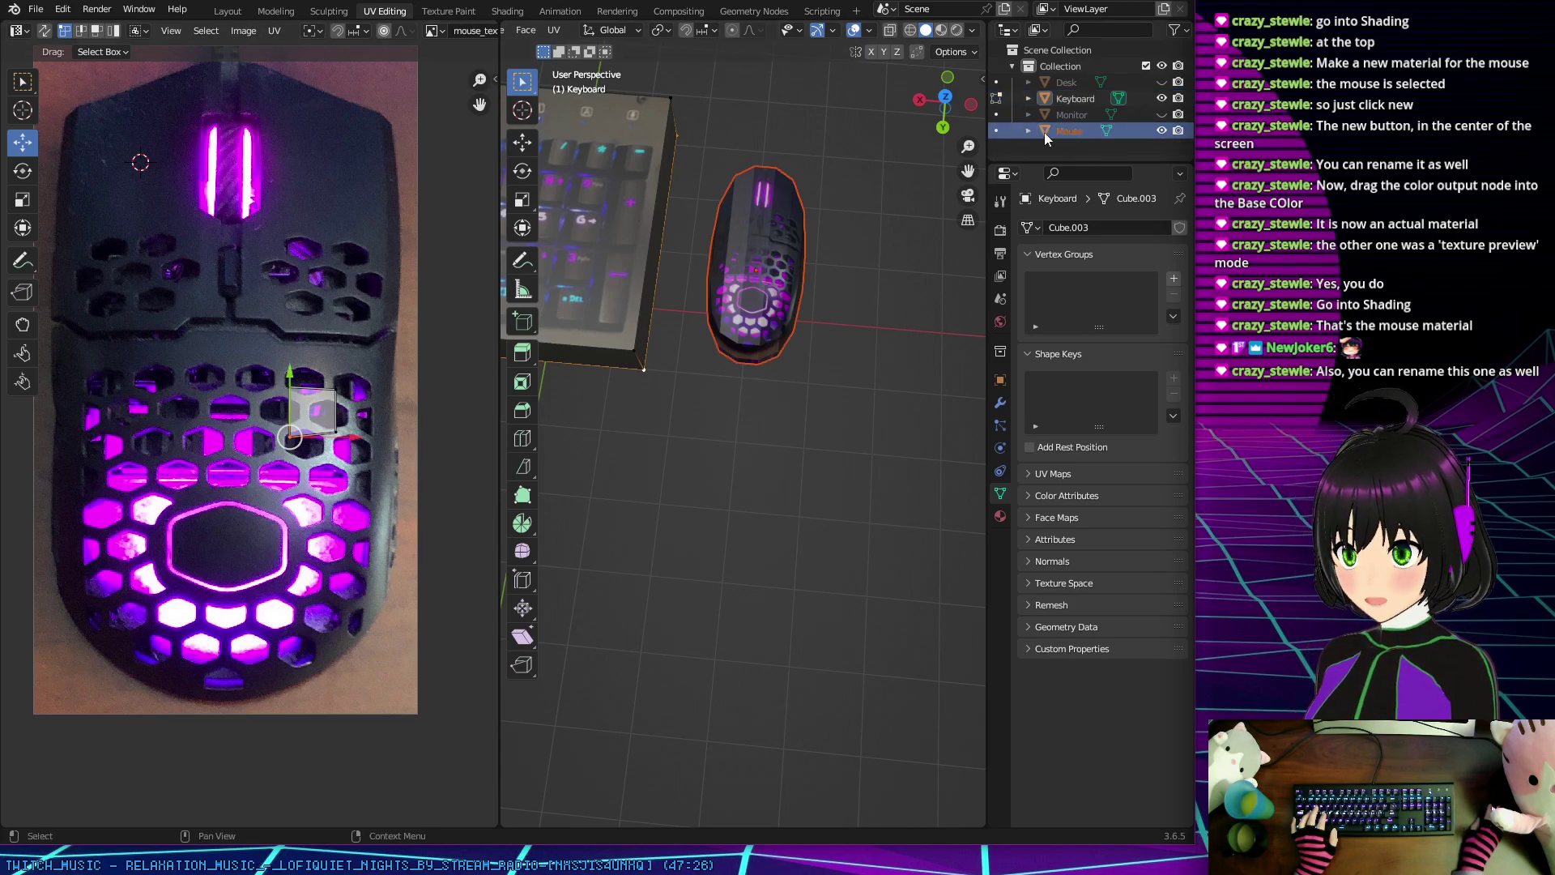
left_click(386, 11)
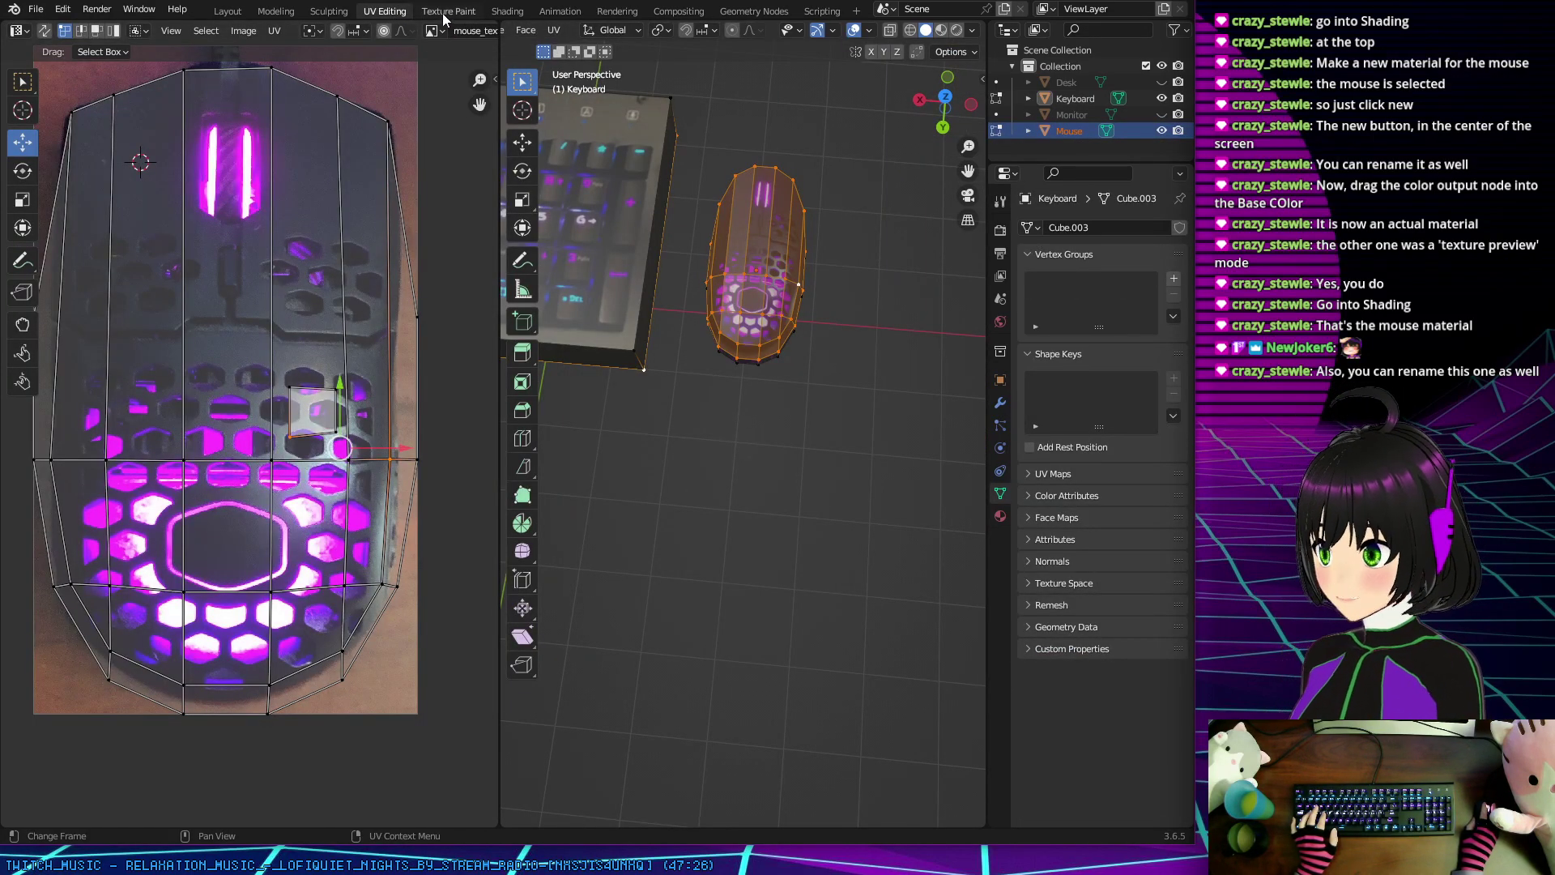
Step: Rename the keyboard's Material.001 to keyb_mat in Shading, then go back to UV Editing
left_click(507, 8)
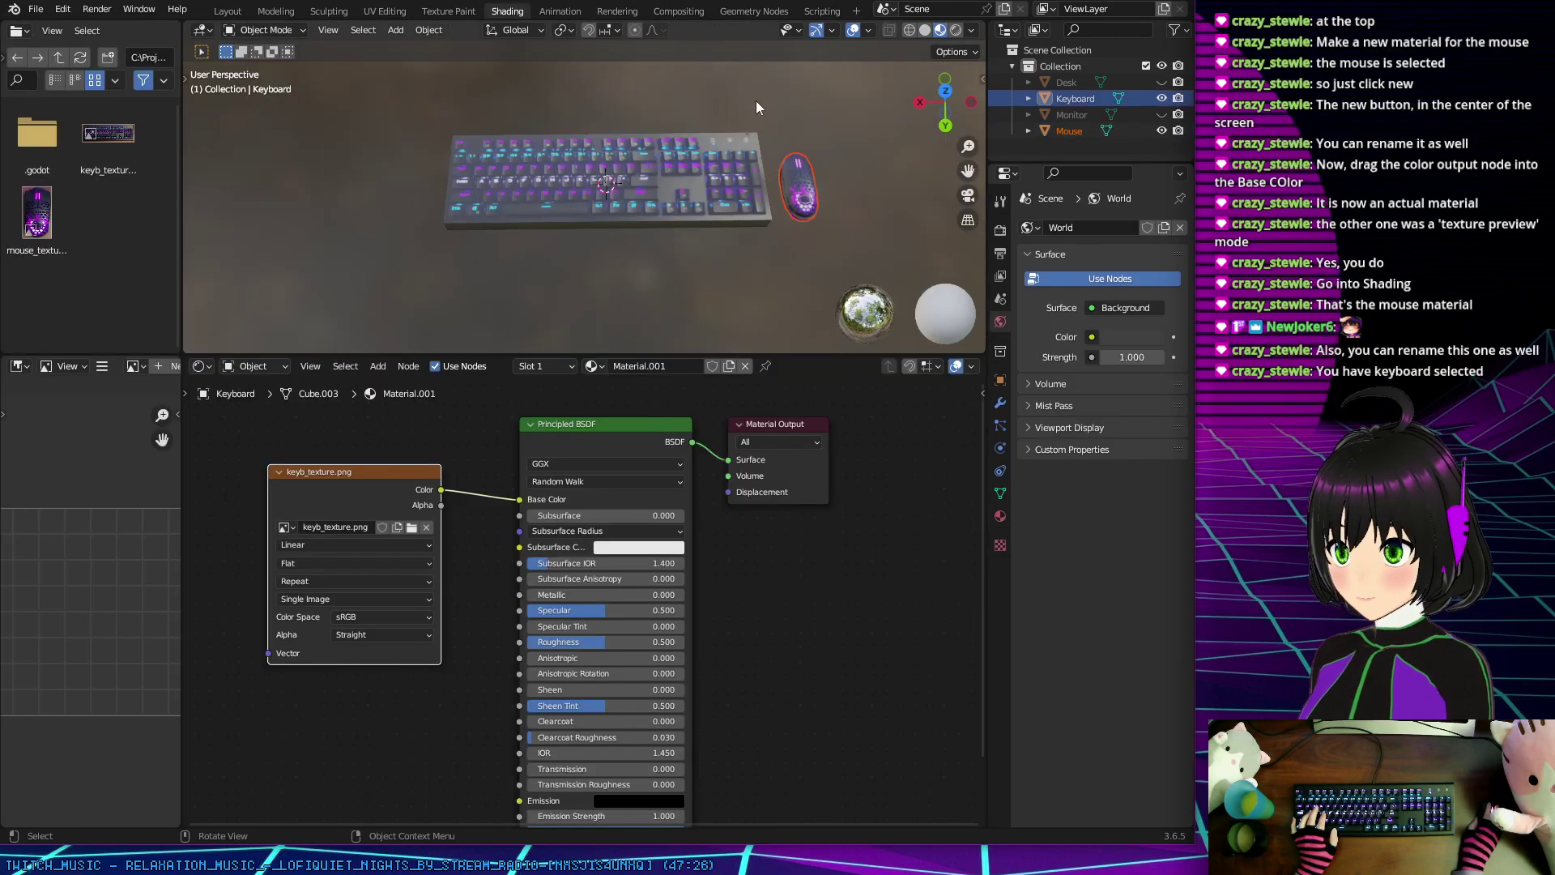
left_click(645, 366)
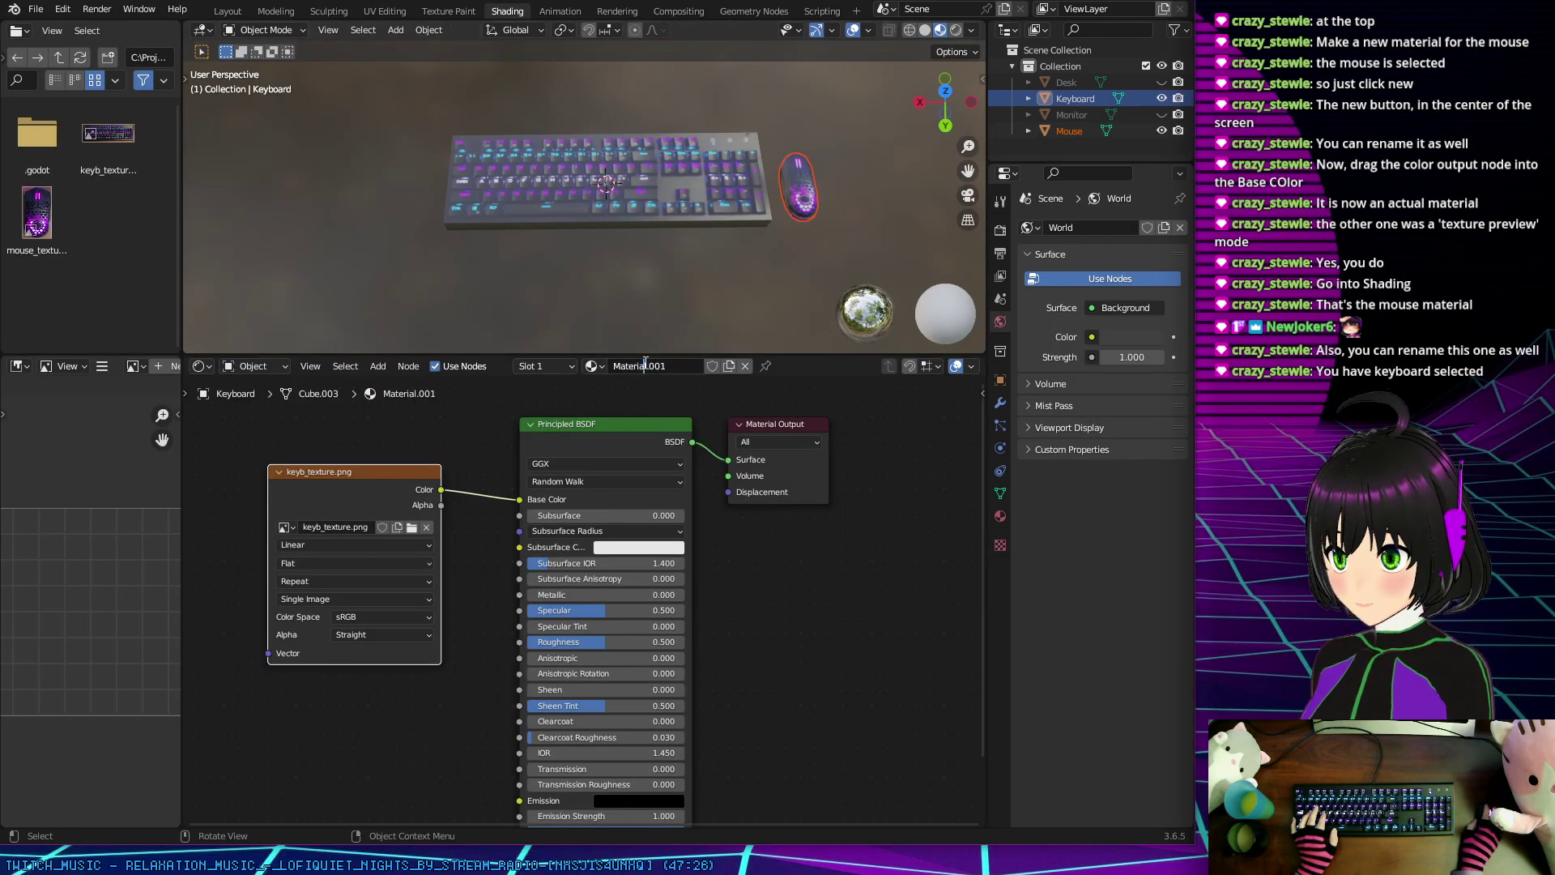
key("ctrl+a")
type("key")
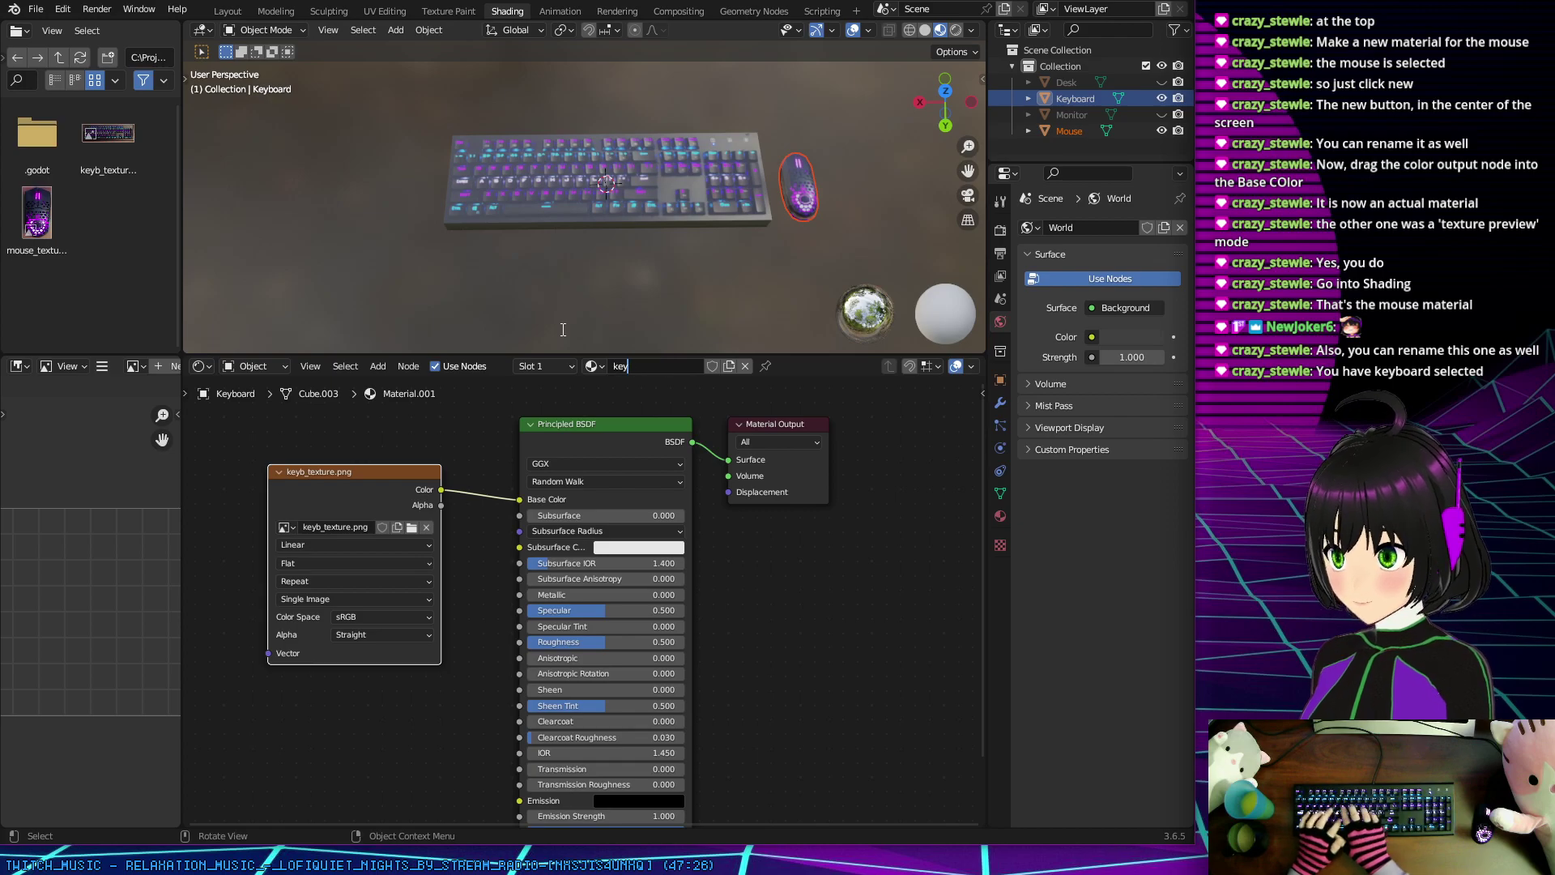
type("b_mat")
key("Return")
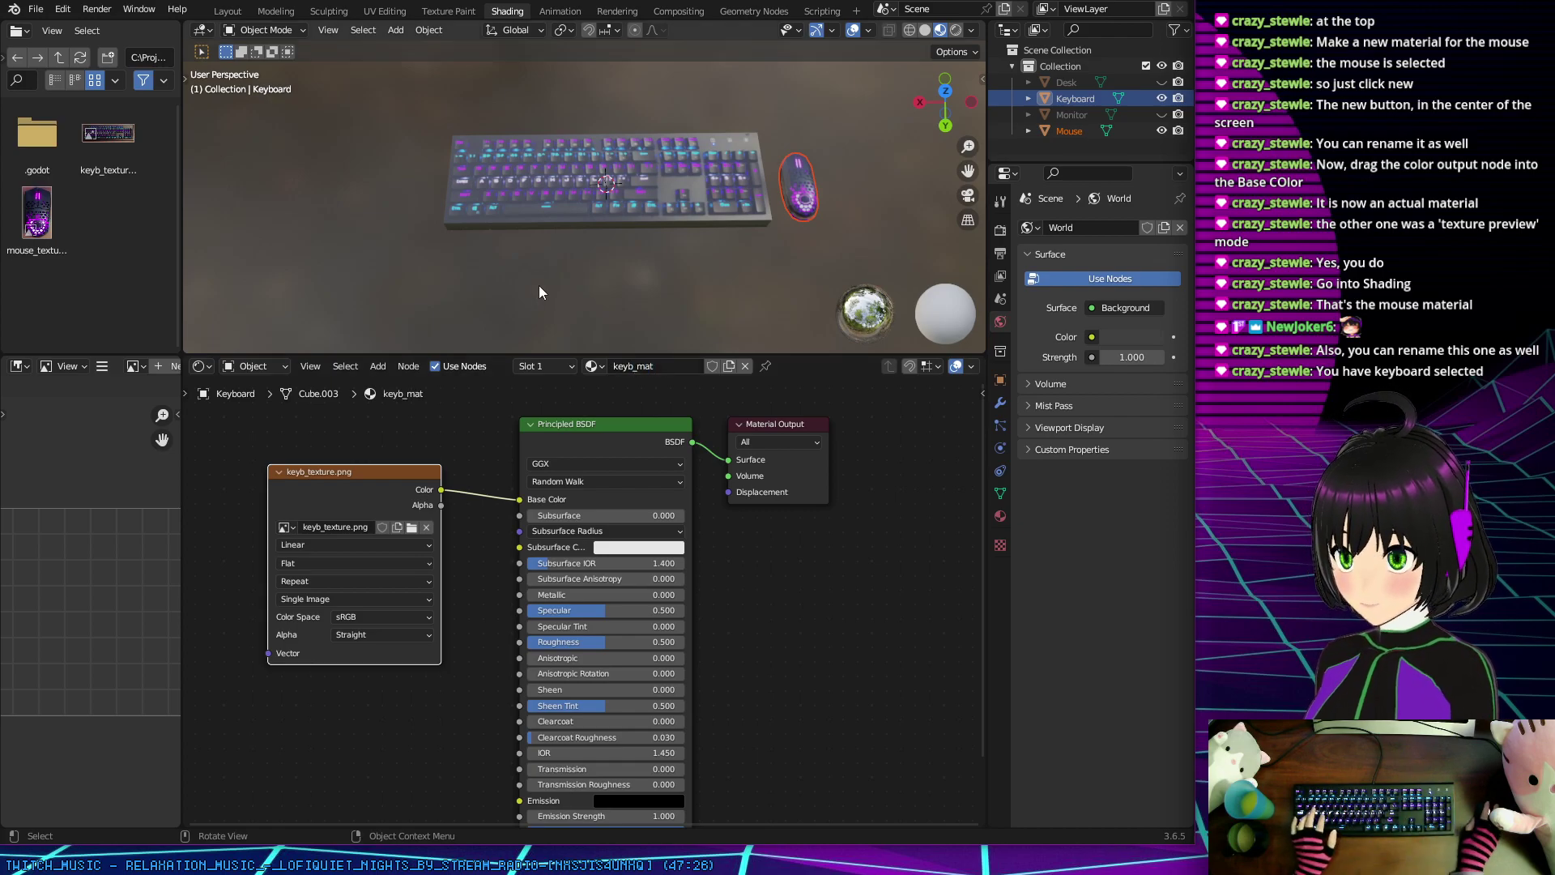
left_click(384, 12)
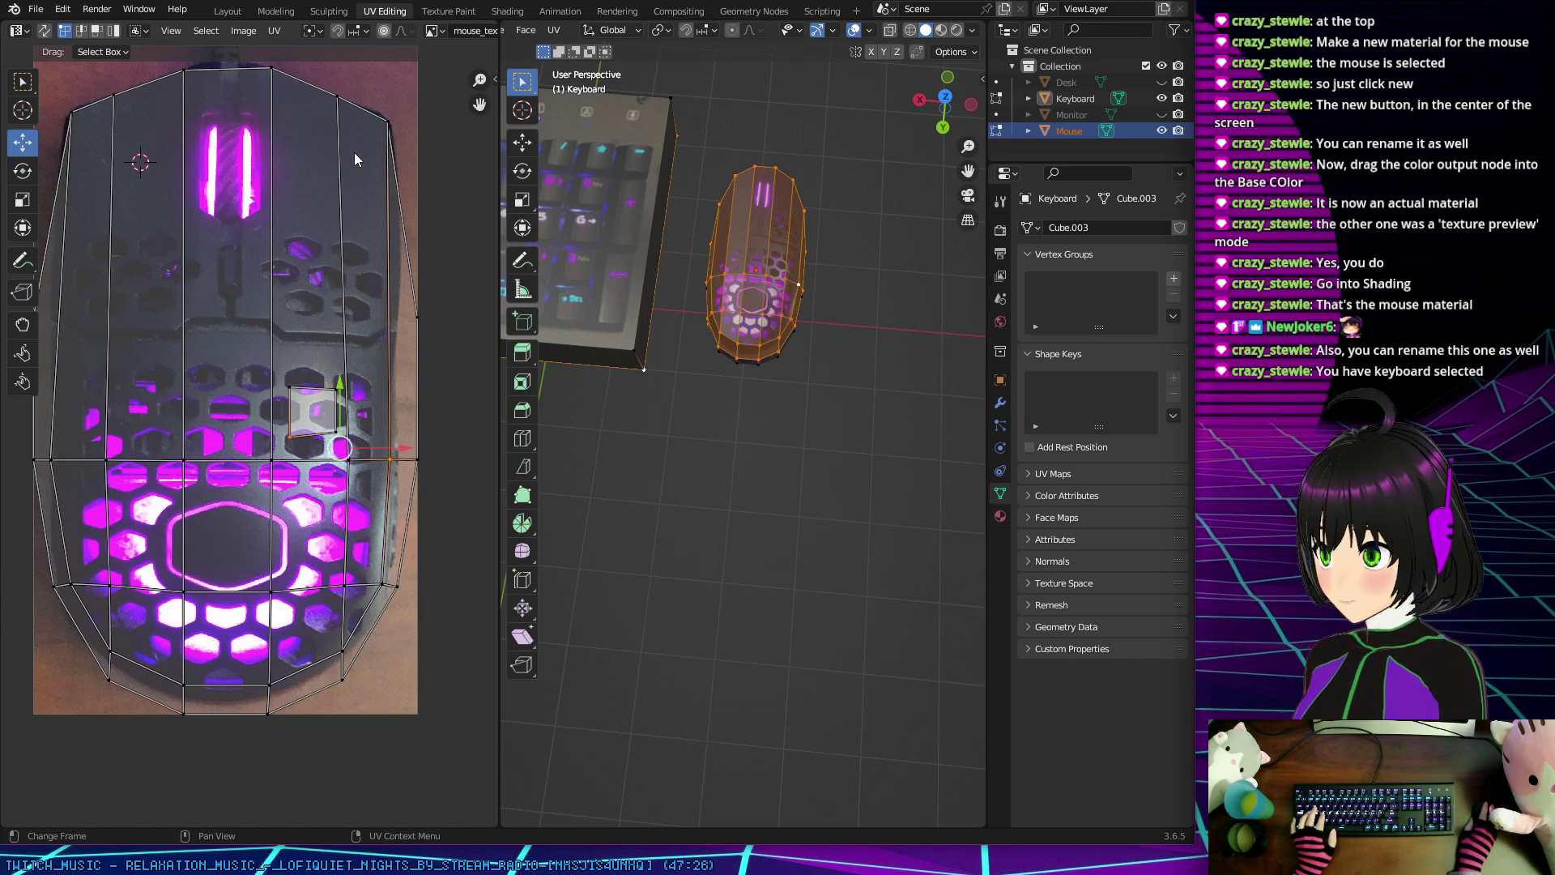
Step: Fit the middle-row and left-side UV vertices, up to the top-left corner, onto the mouse photo outline
scroll(241, 267, "up", 1)
scroll(231, 365, "down", 1)
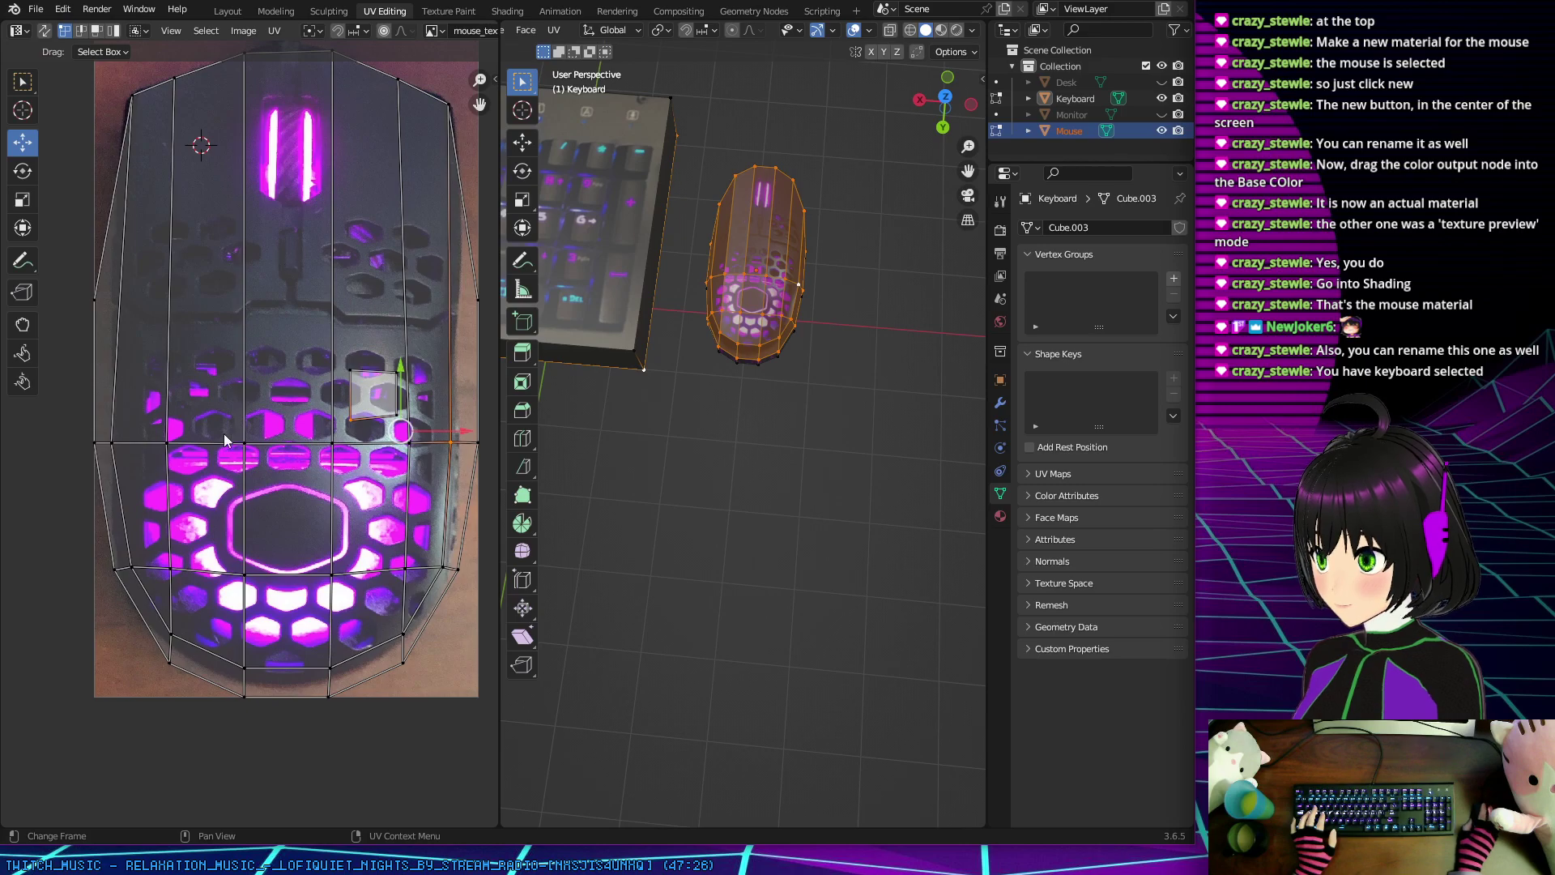
left_click(167, 442)
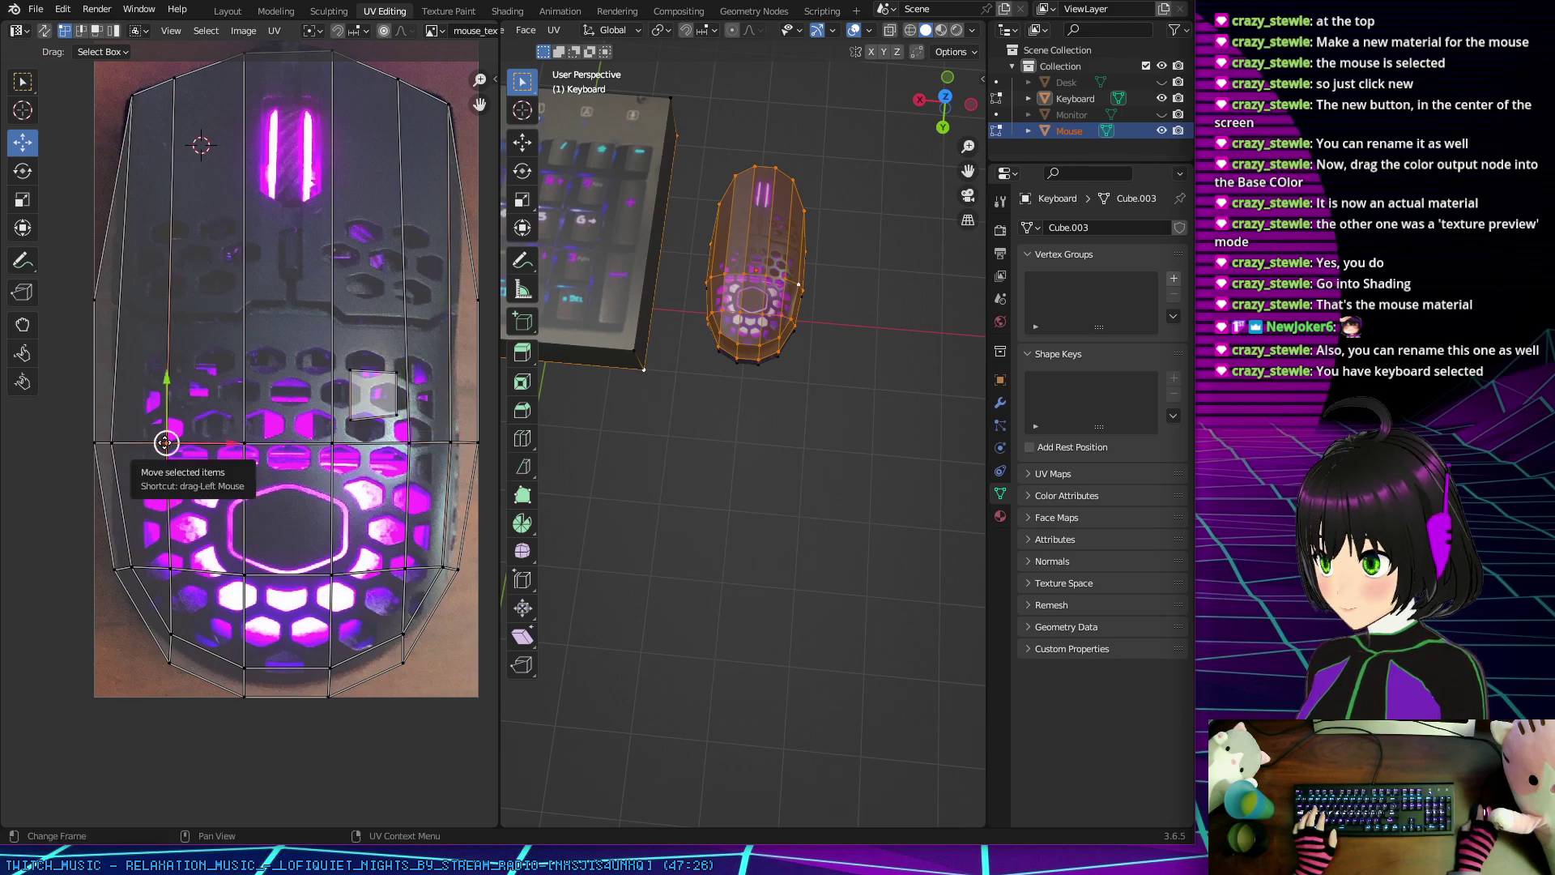
left_click_drag(166, 442, 185, 444)
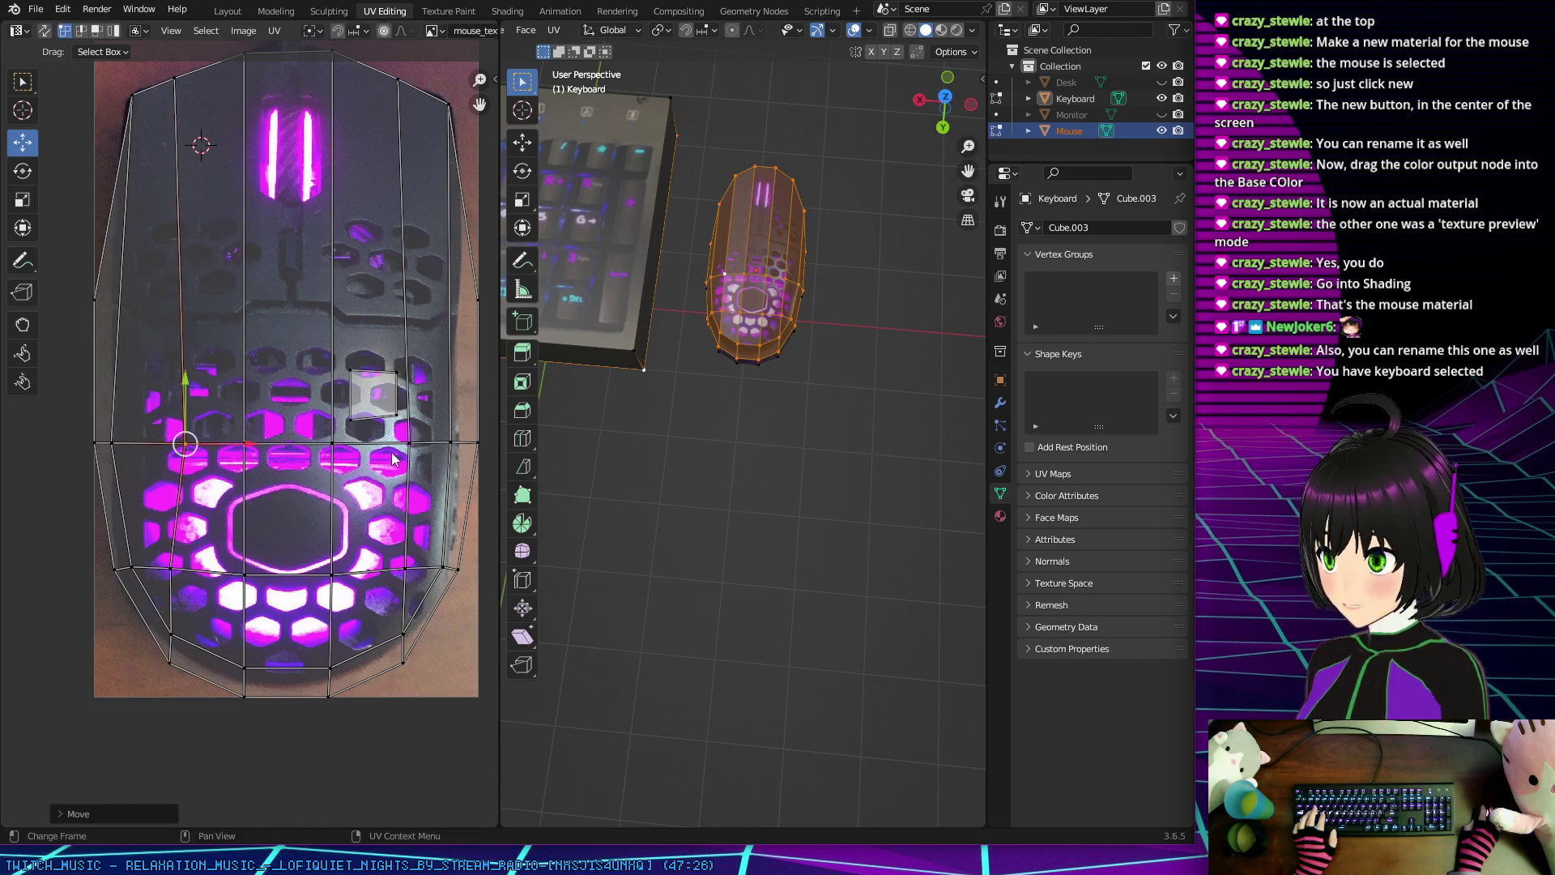
left_click_drag(406, 443, 394, 443)
left_click(114, 442)
mouse_move(113, 442)
left_mouse_down()
mouse_move(138, 444)
mouse_move(115, 444)
left_mouse_up()
left_click(95, 444)
left_click_drag(94, 300, 114, 294)
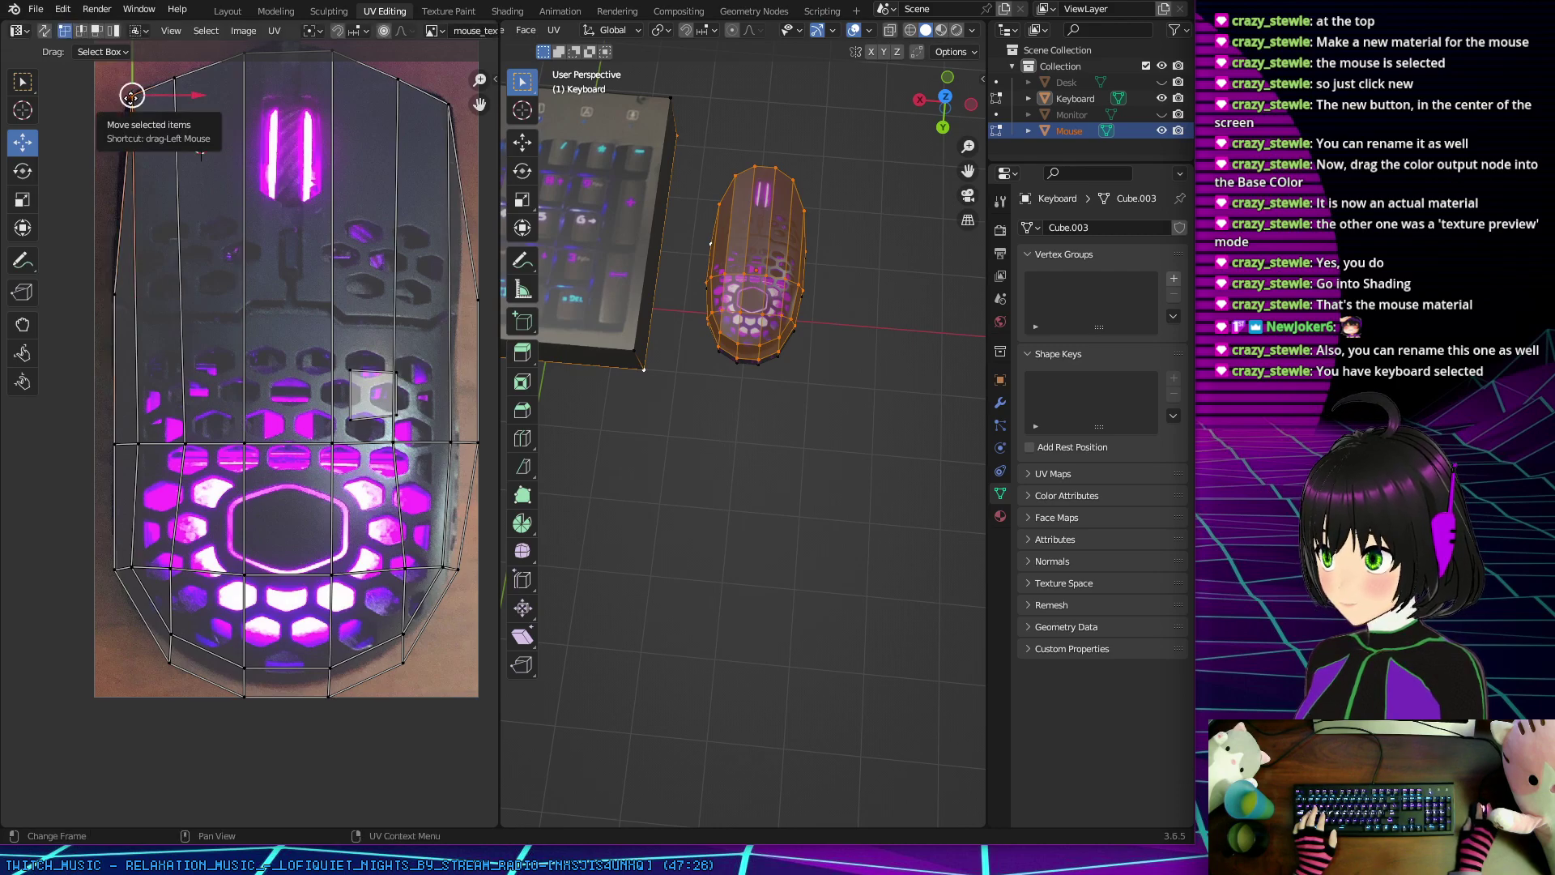
left_click_drag(132, 96, 129, 97)
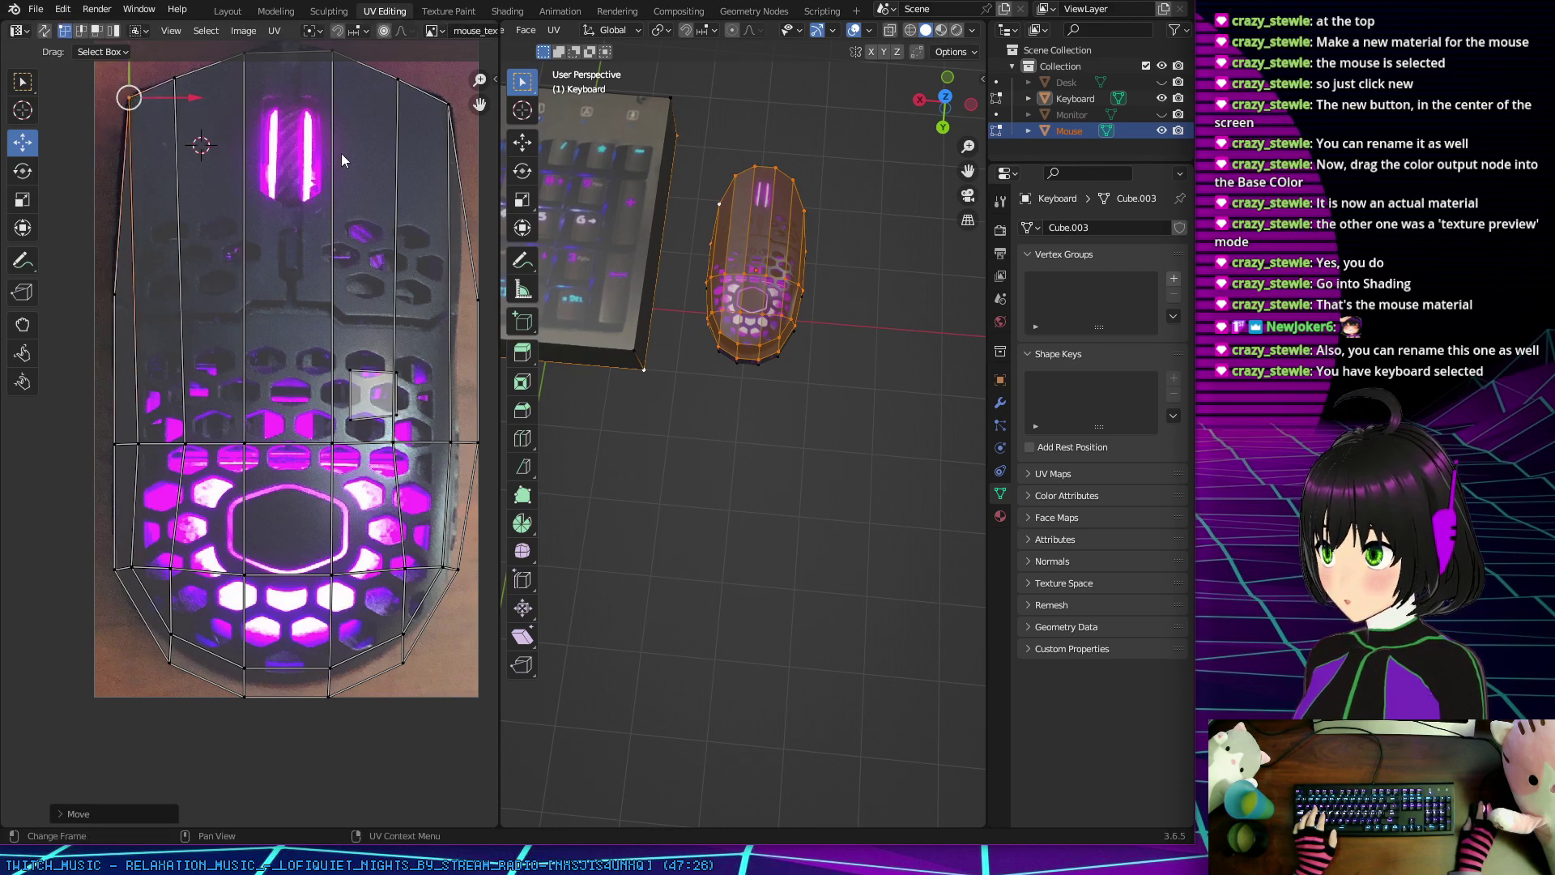
Step: Pull the right-edge UV vertices, including the top-right corner and lower-right, onto the mouse outline
mouse_move(449, 441)
left_mouse_down()
mouse_move(431, 440)
mouse_move(479, 440)
mouse_move(455, 441)
left_mouse_up()
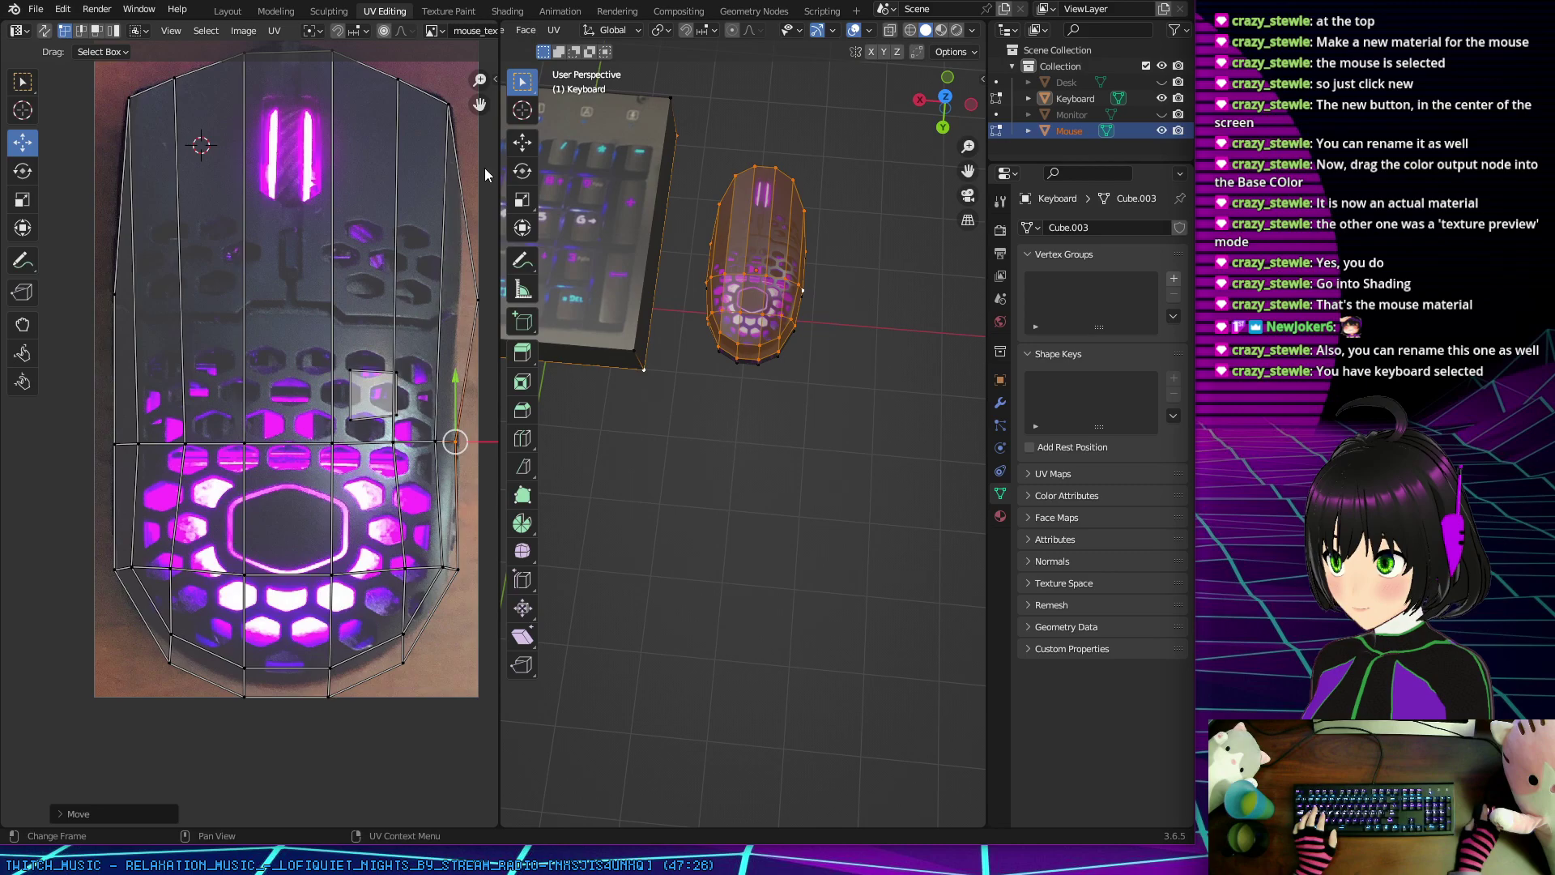
left_click_drag(476, 296, 452, 295)
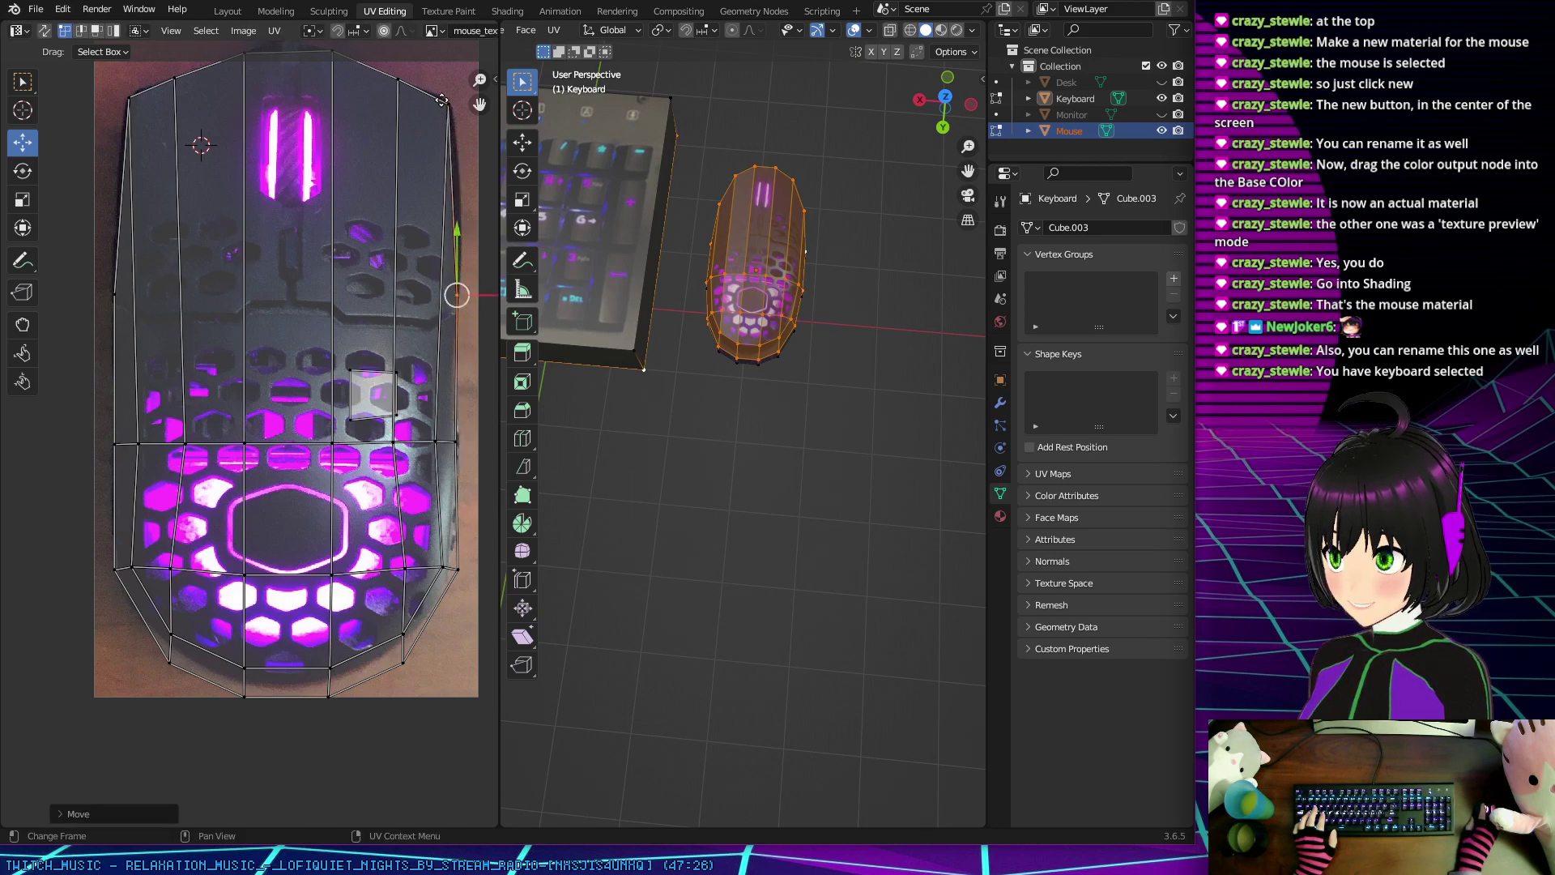
left_click(446, 105)
left_click_drag(446, 104, 448, 107)
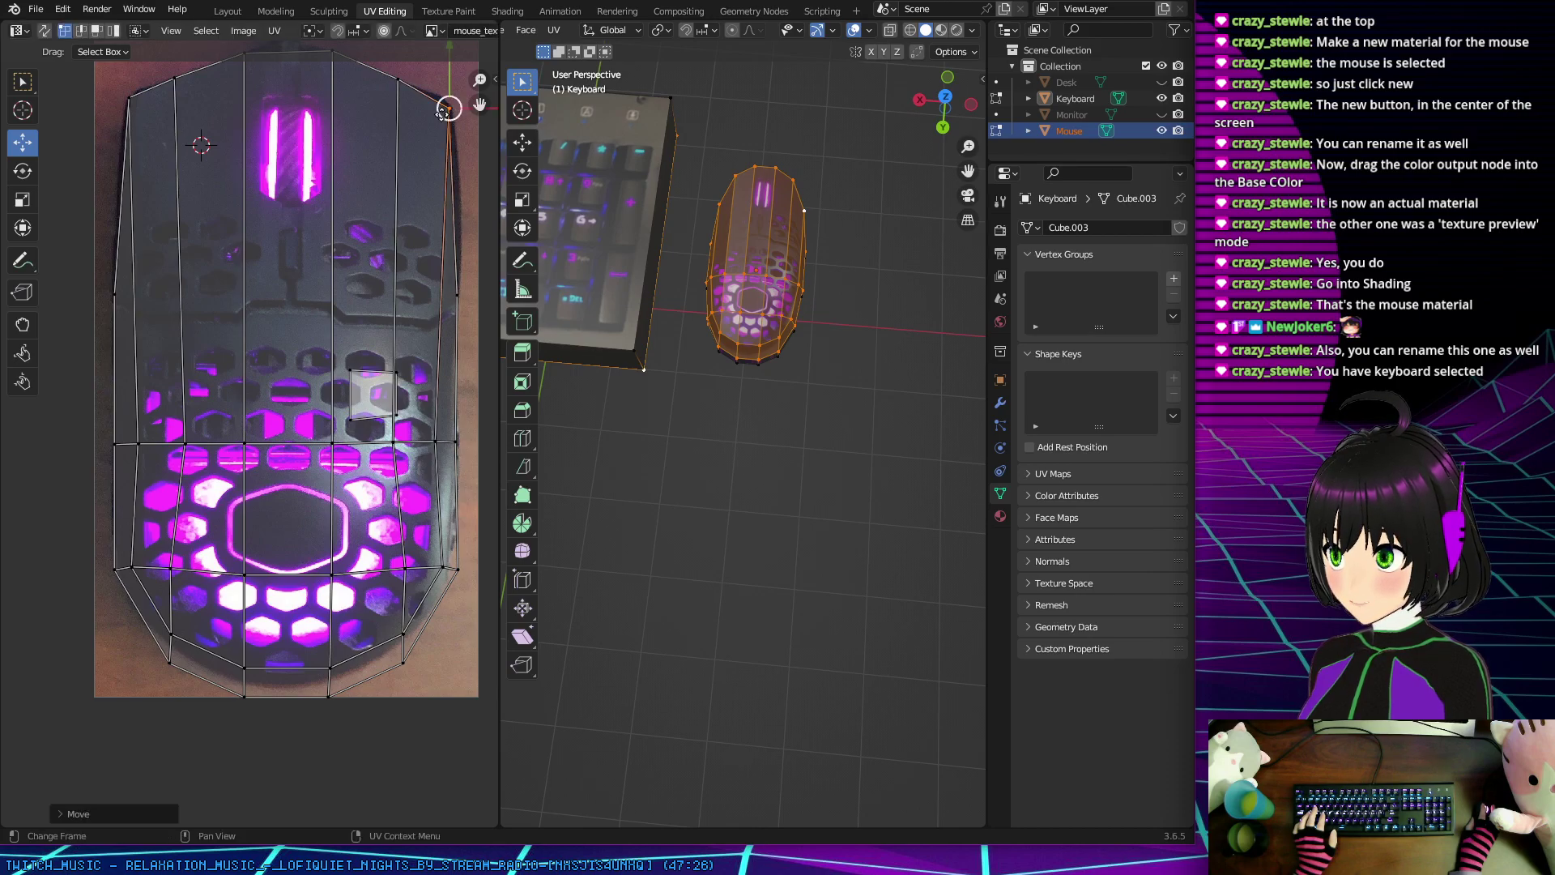
left_click(441, 569)
mouse_move(442, 569)
left_mouse_down()
mouse_move(386, 568)
mouse_move(438, 571)
left_mouse_up()
left_click(401, 569)
left_click(457, 569)
mouse_move(403, 632)
left_mouse_down()
mouse_move(389, 611)
mouse_move(400, 658)
left_mouse_up()
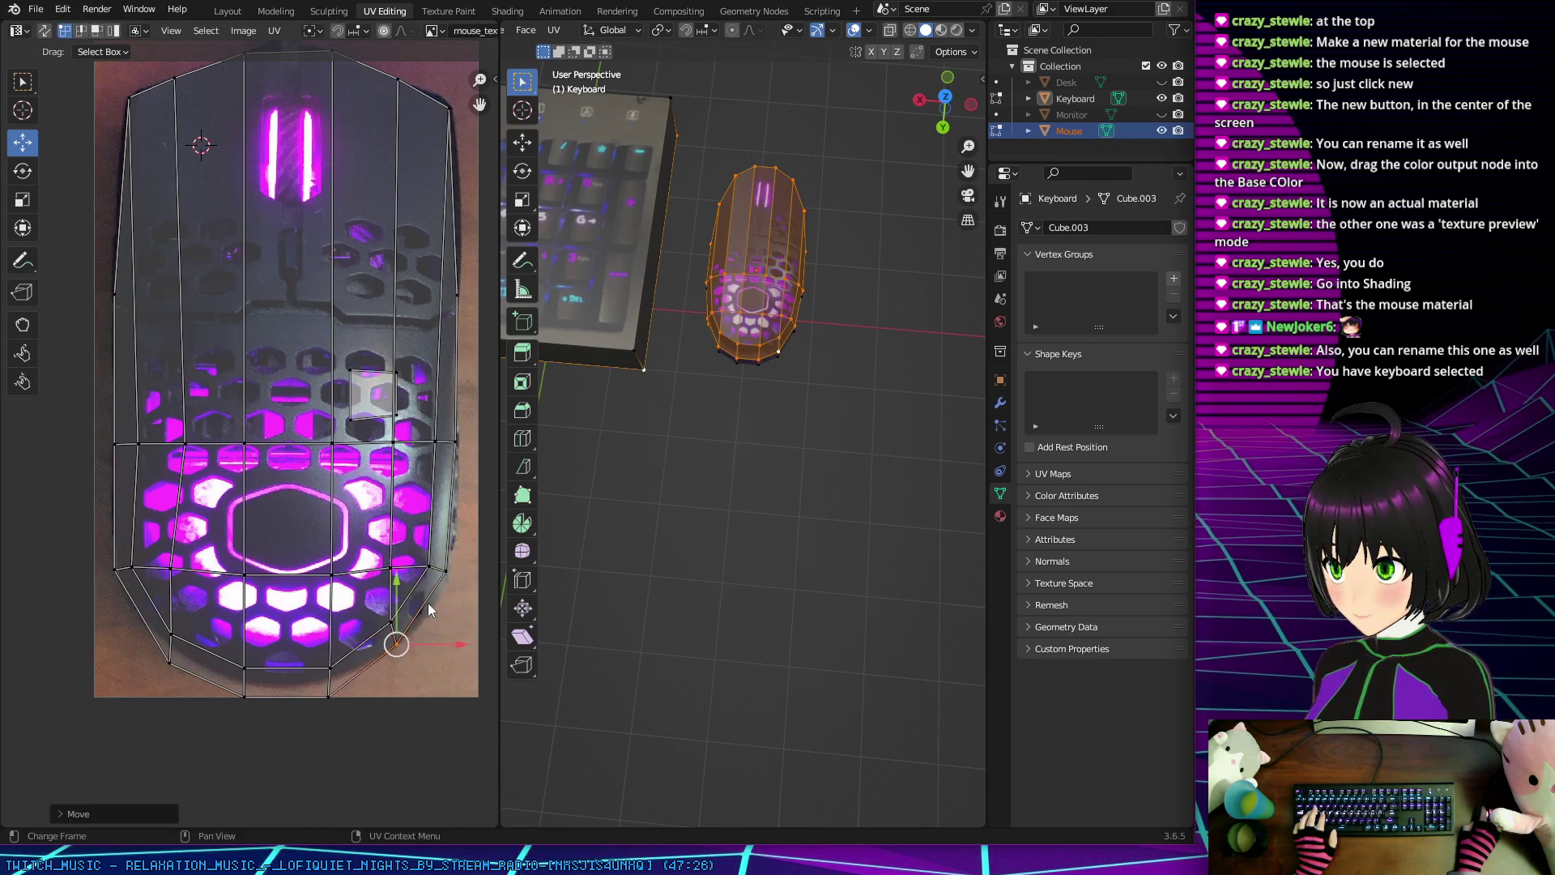
left_click_drag(440, 571, 416, 566)
Step: Move the bottom and lower-left UV vertices onto the mouse outline and orbit to check the model
left_click_drag(330, 664, 242, 667)
mouse_move(171, 626)
left_mouse_down()
mouse_move(176, 613)
mouse_move(167, 658)
mouse_move(178, 641)
left_mouse_up()
left_click(131, 566)
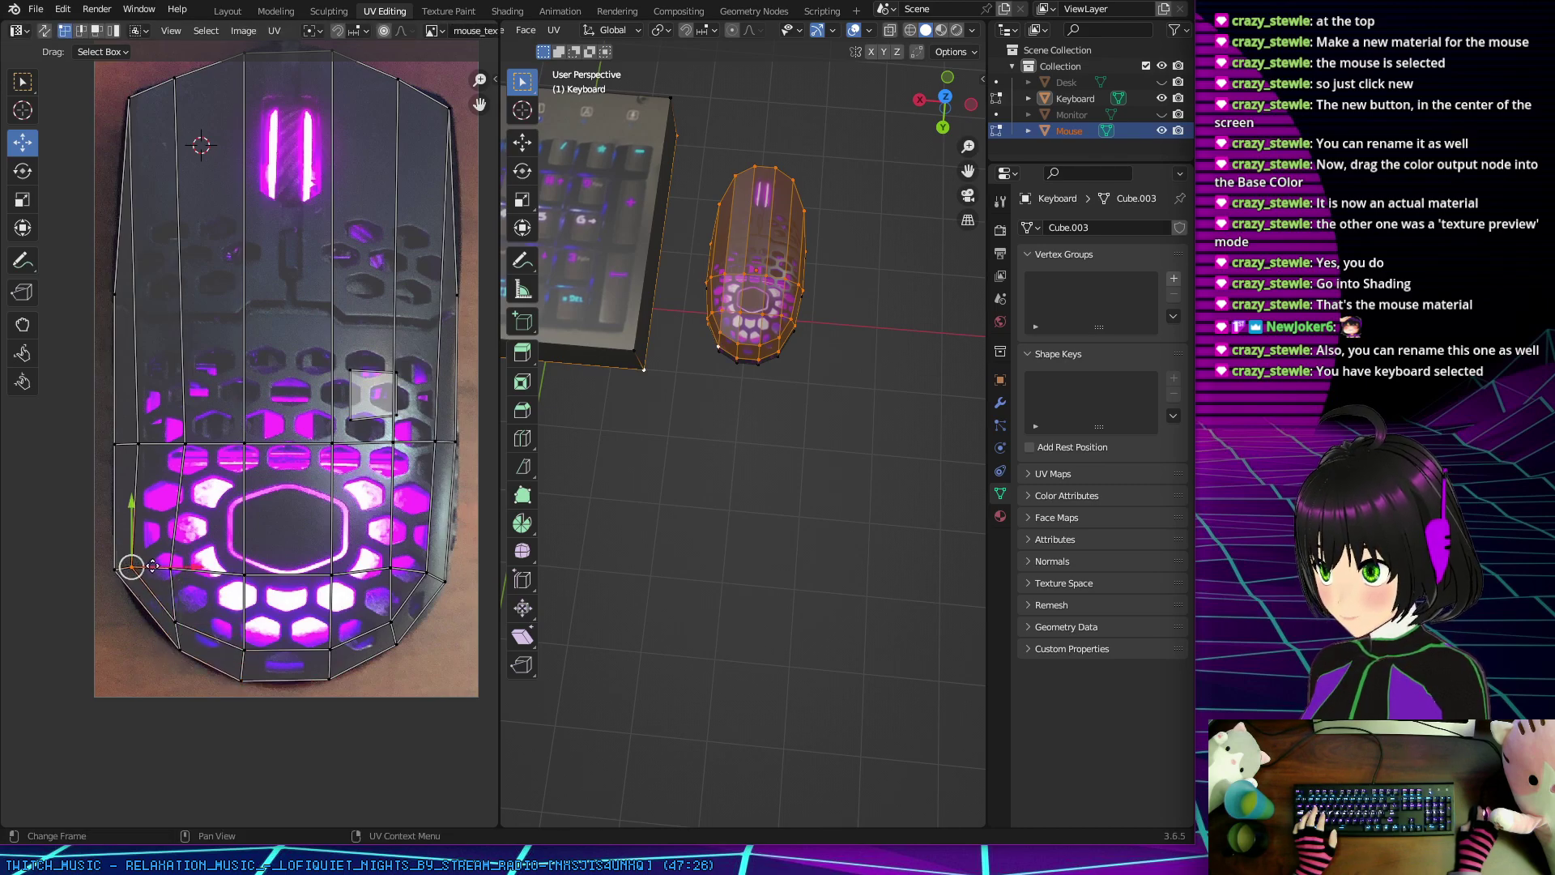
mouse_move(131, 566)
left_mouse_down()
mouse_move(115, 566)
mouse_move(126, 579)
left_mouse_up()
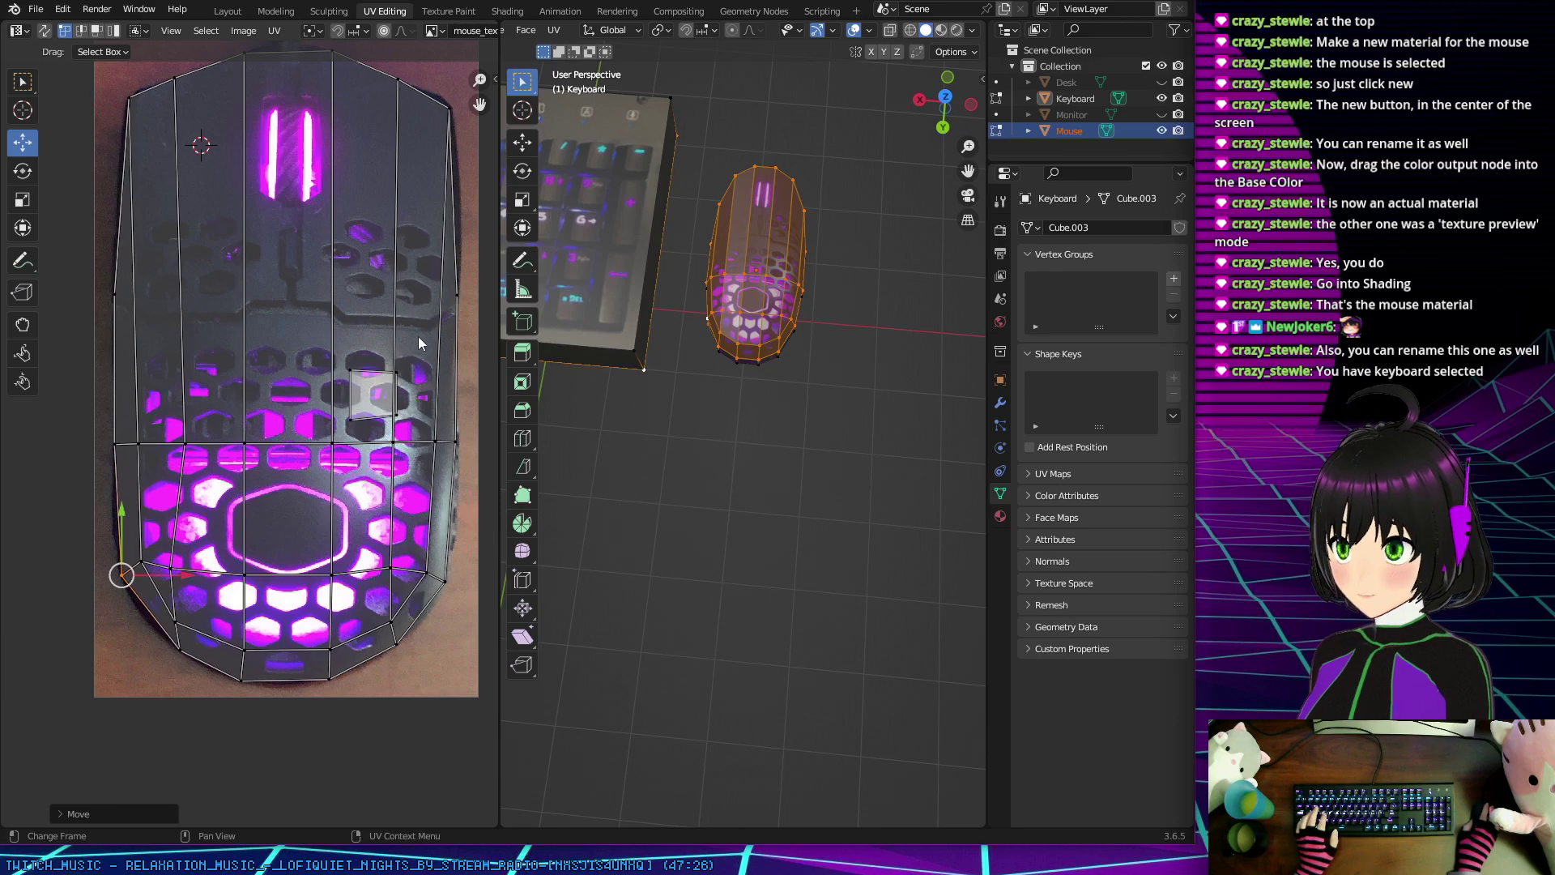
middle_click_drag(615, 308, 649, 282)
middle_click_drag(697, 200, 600, 181)
left_click(595, 181)
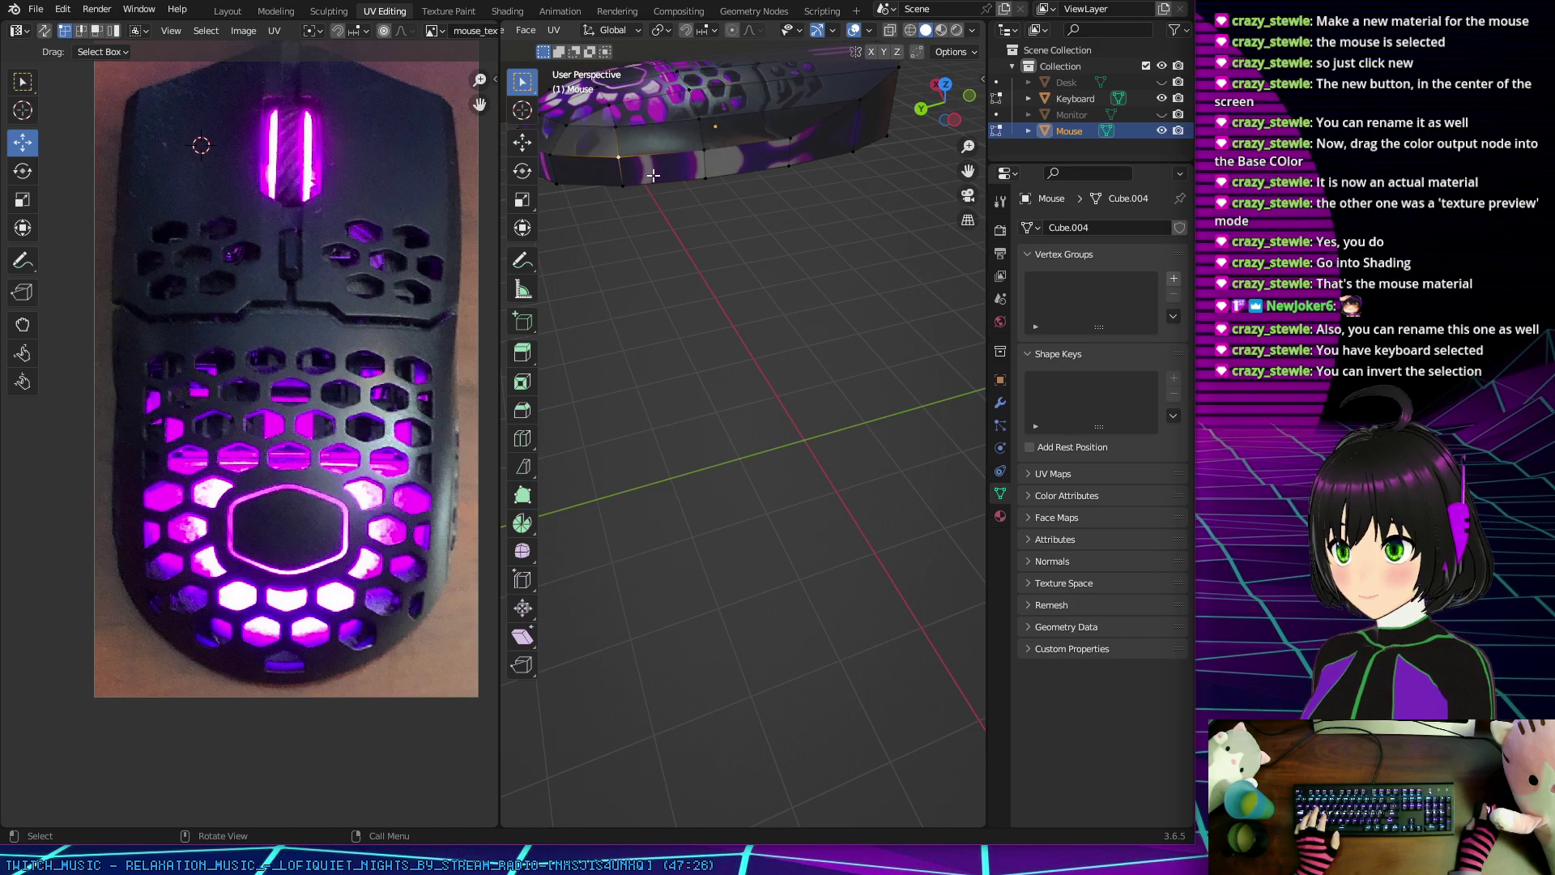
left_click(605, 172)
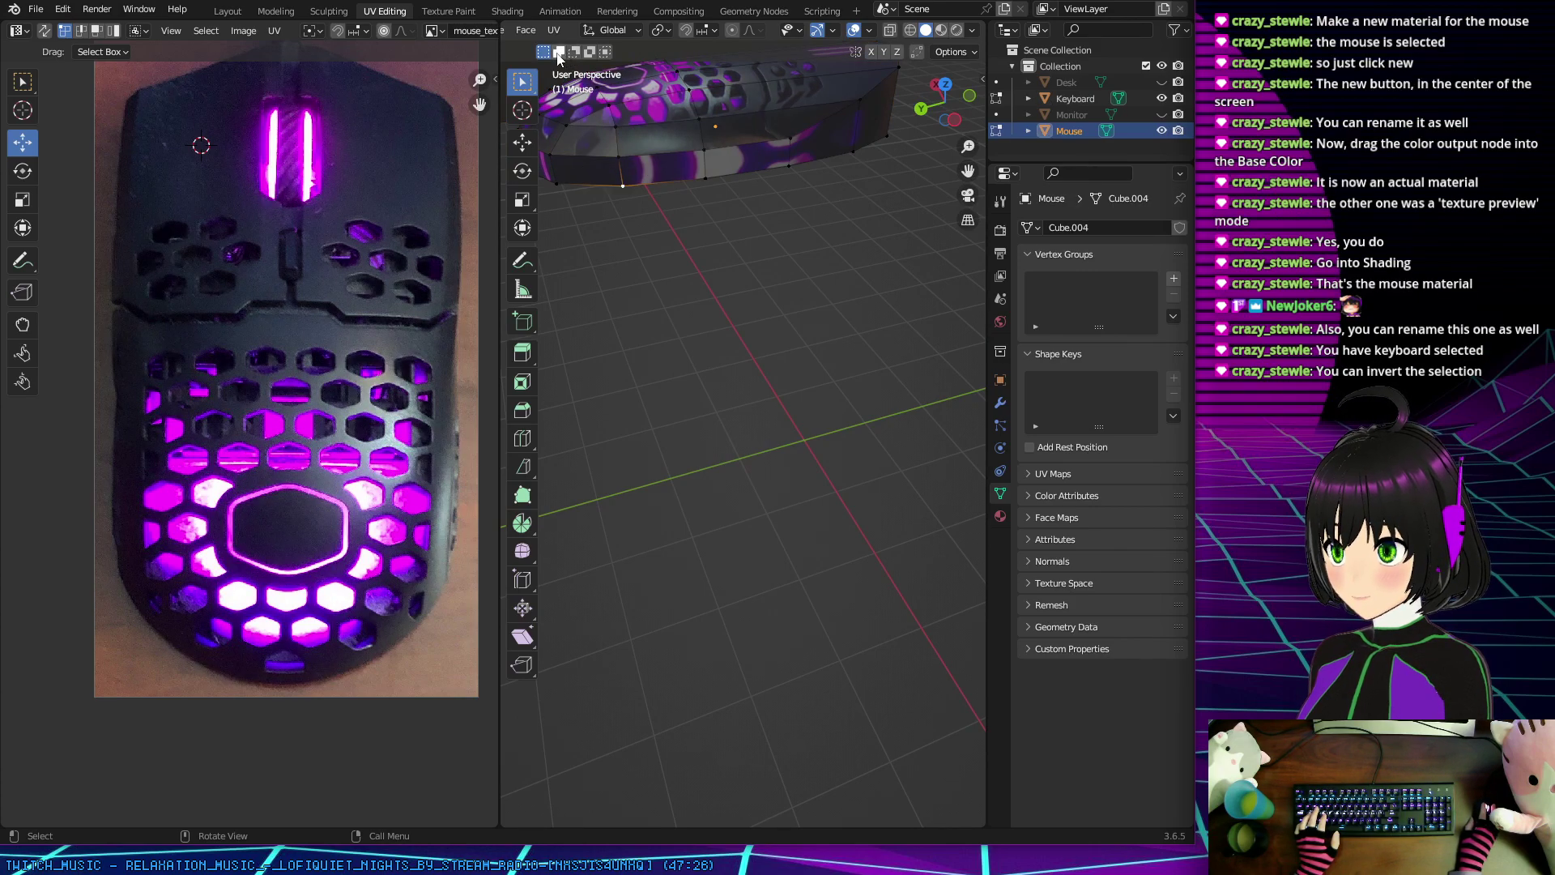
scroll(554, 36, "up", 5)
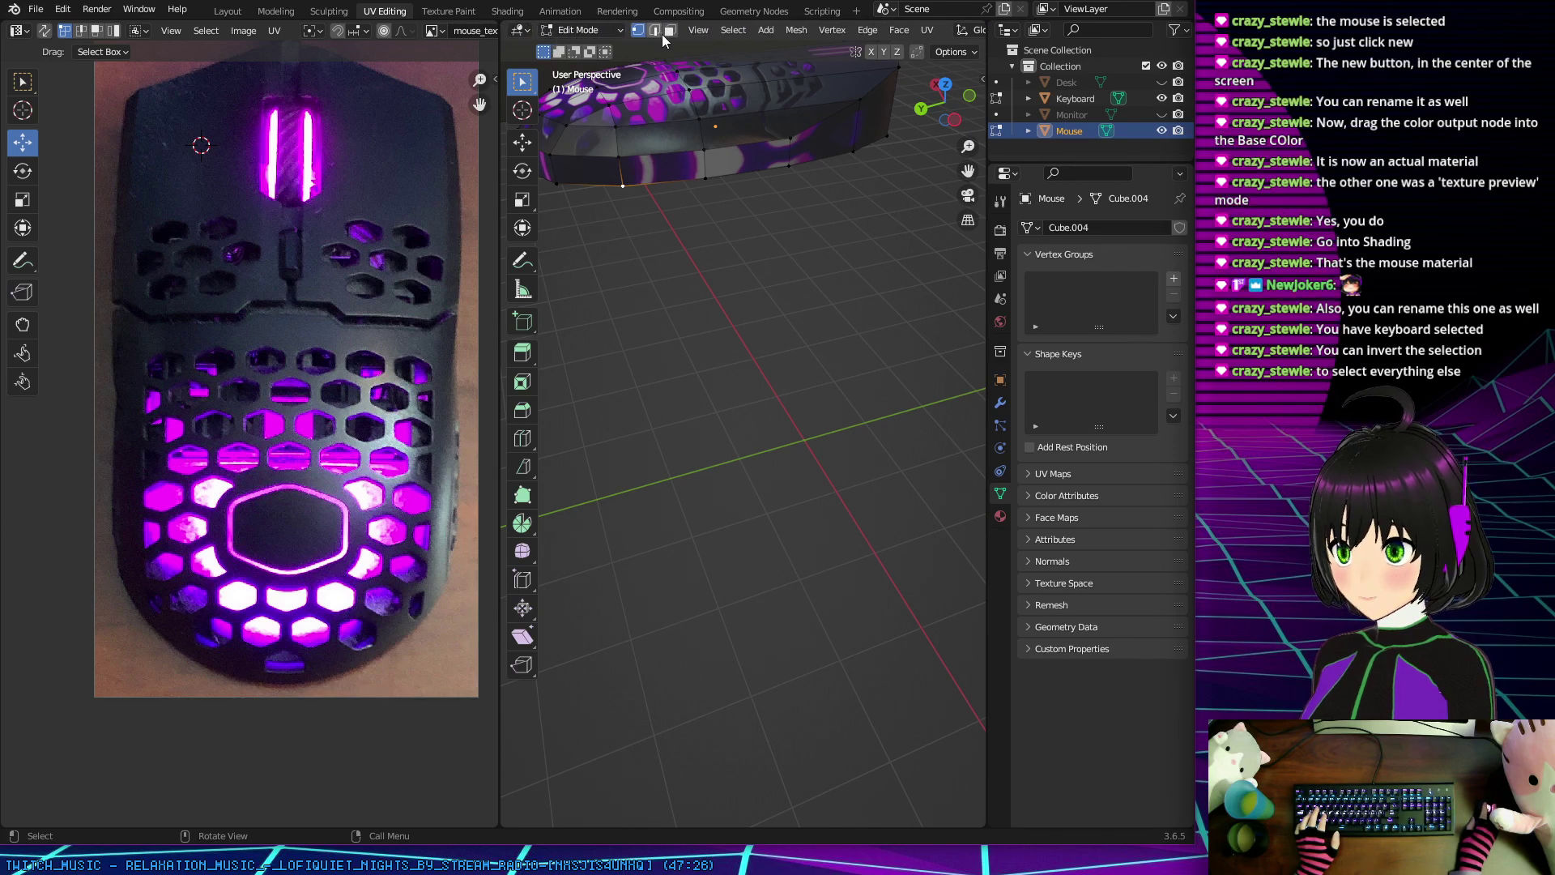
left_click(668, 31)
left_click(588, 172)
left_click(662, 167, "shift")
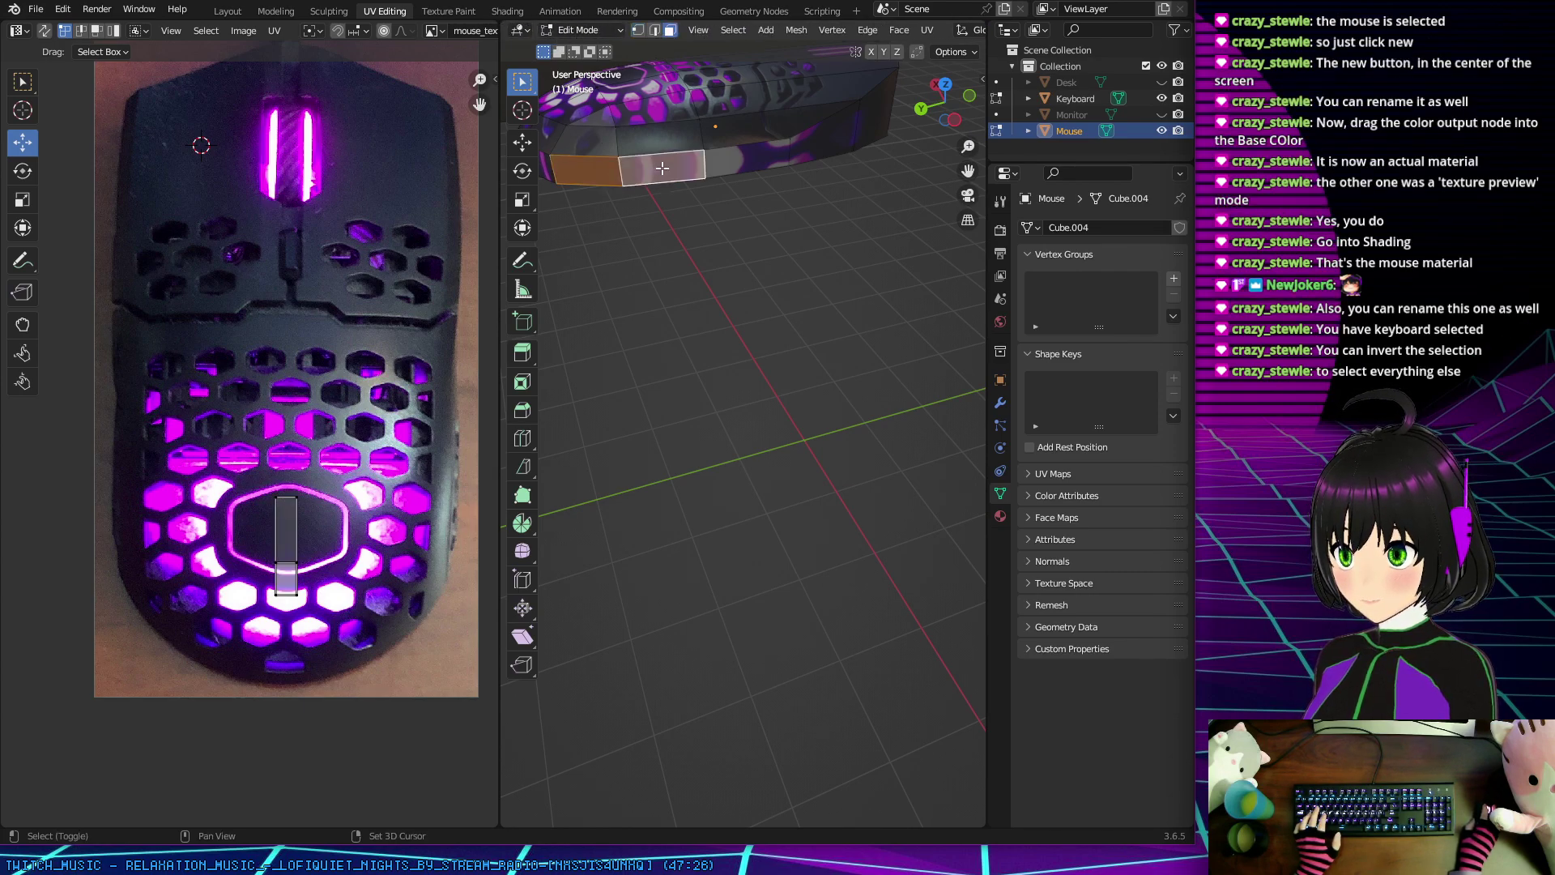
left_click(730, 158, "shift")
left_click(822, 136, "shift")
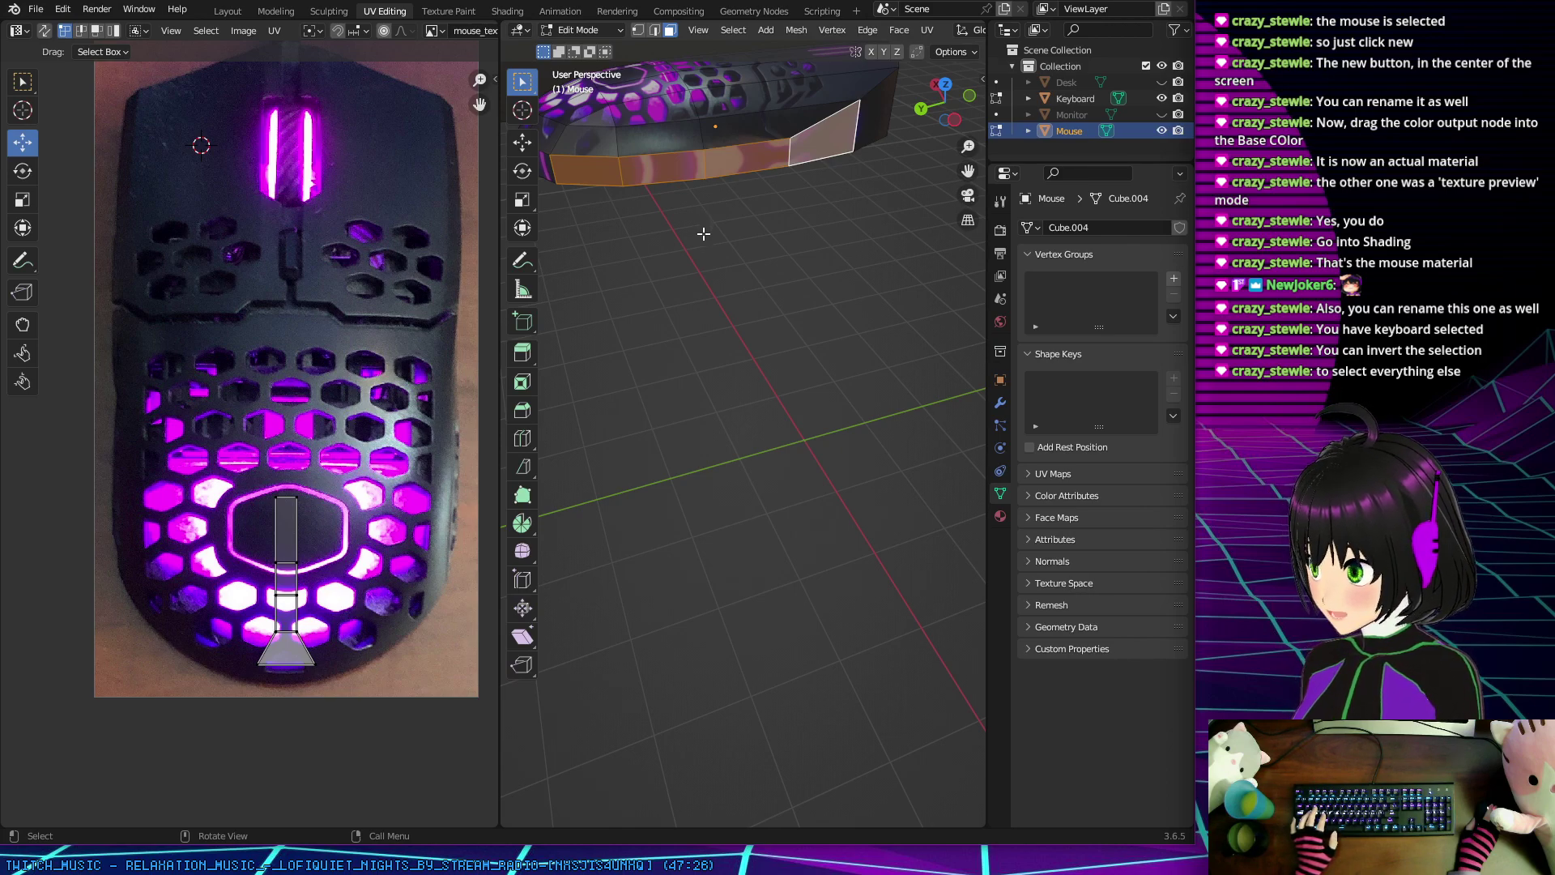
key("ctrl+z")
key("ctrl+z")
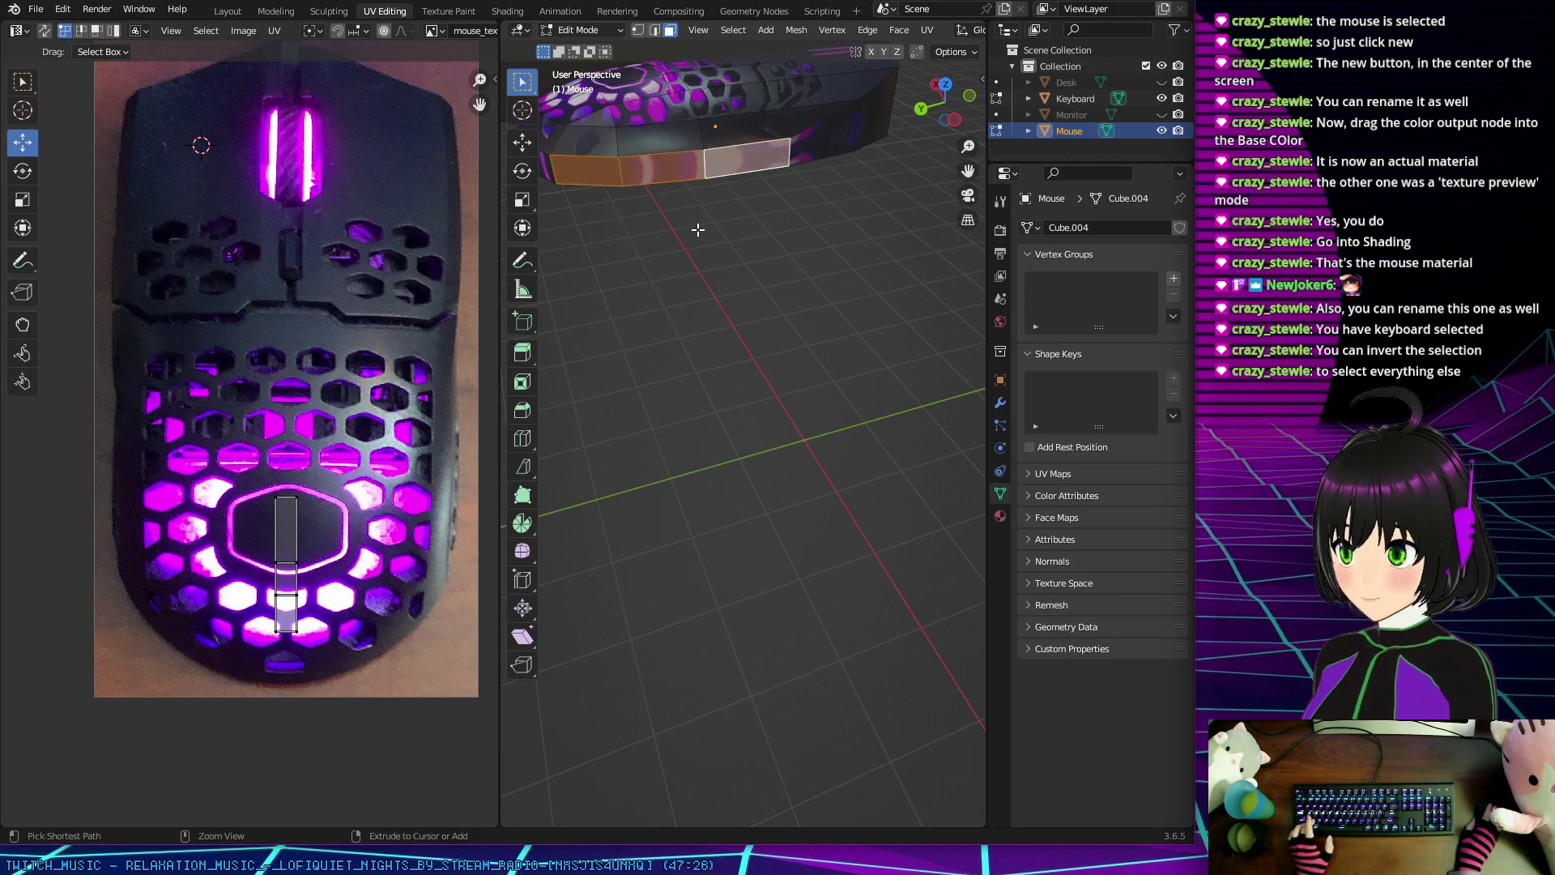
key("ctrl+z")
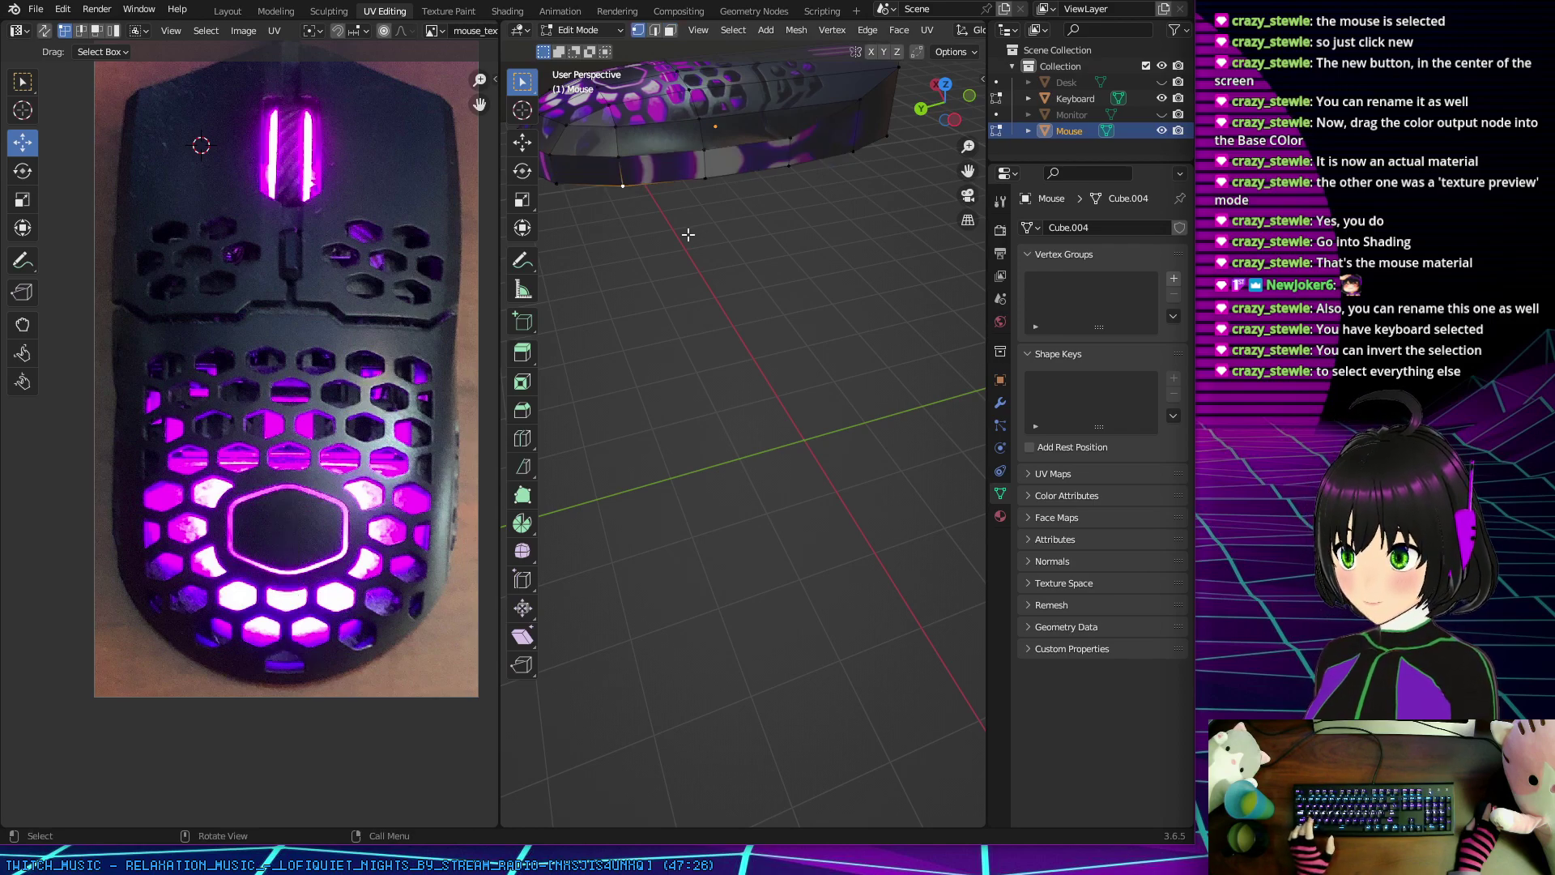
key("ctrl+z")
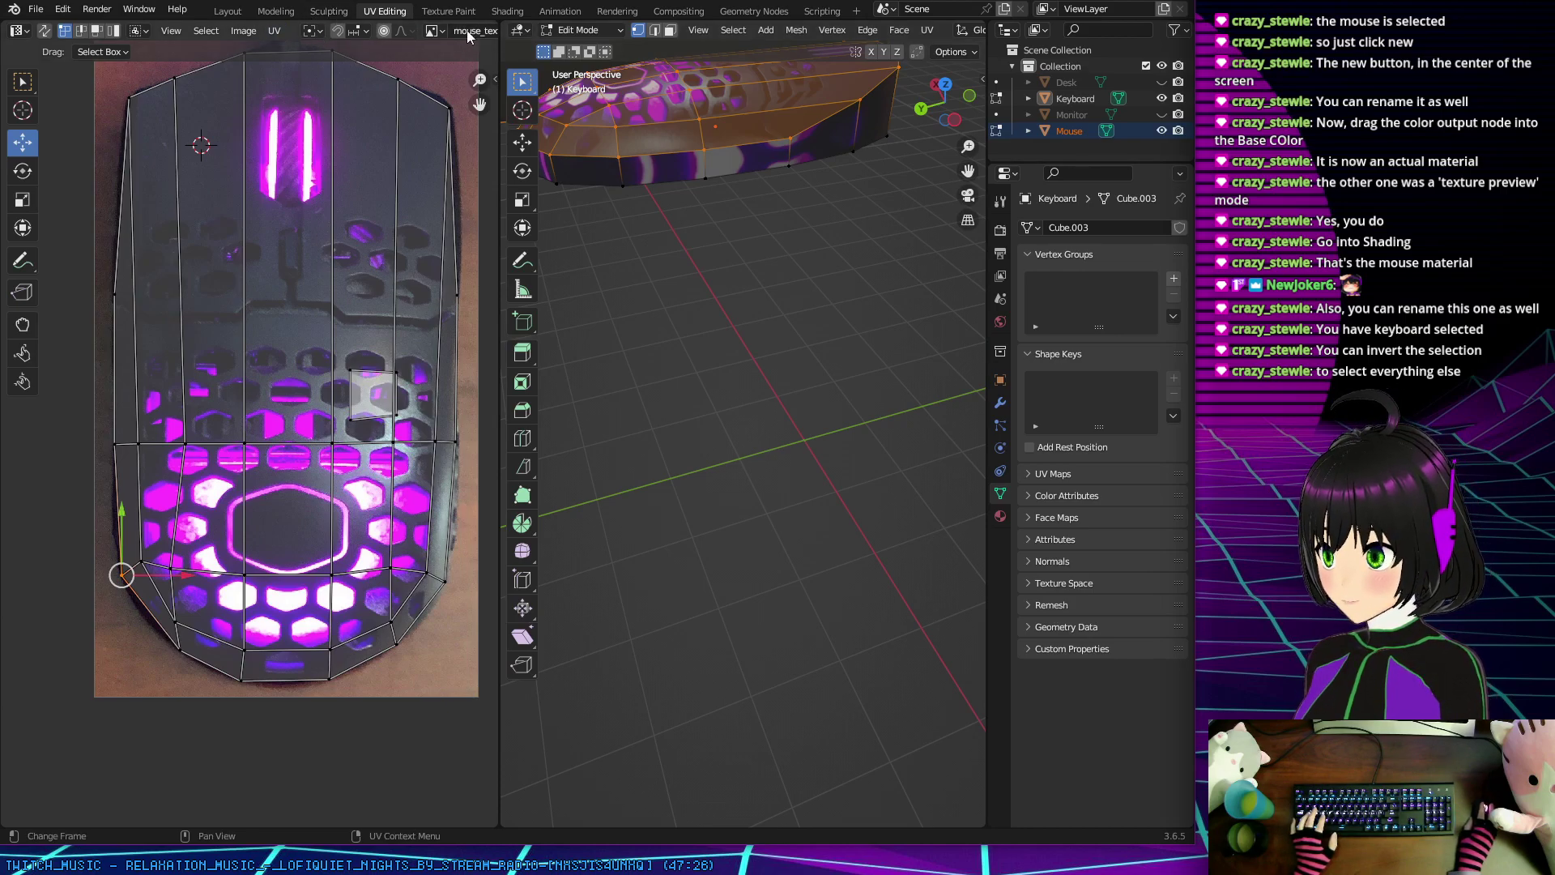
Step: Invert the keyboard mesh selection and frame the selected faces in the view
left_click(729, 31)
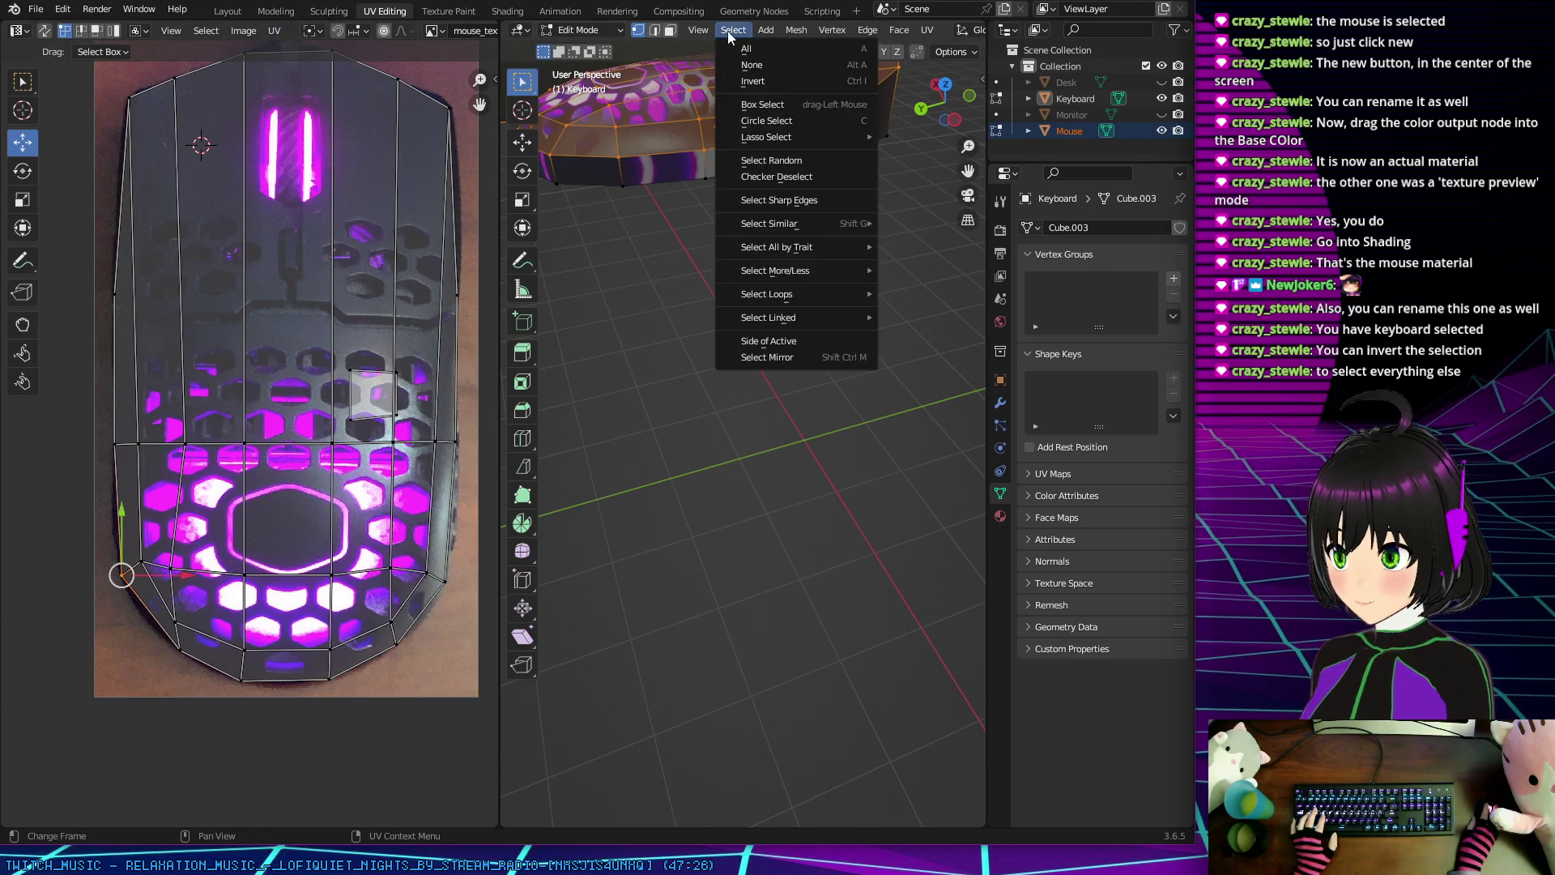
left_click(752, 81)
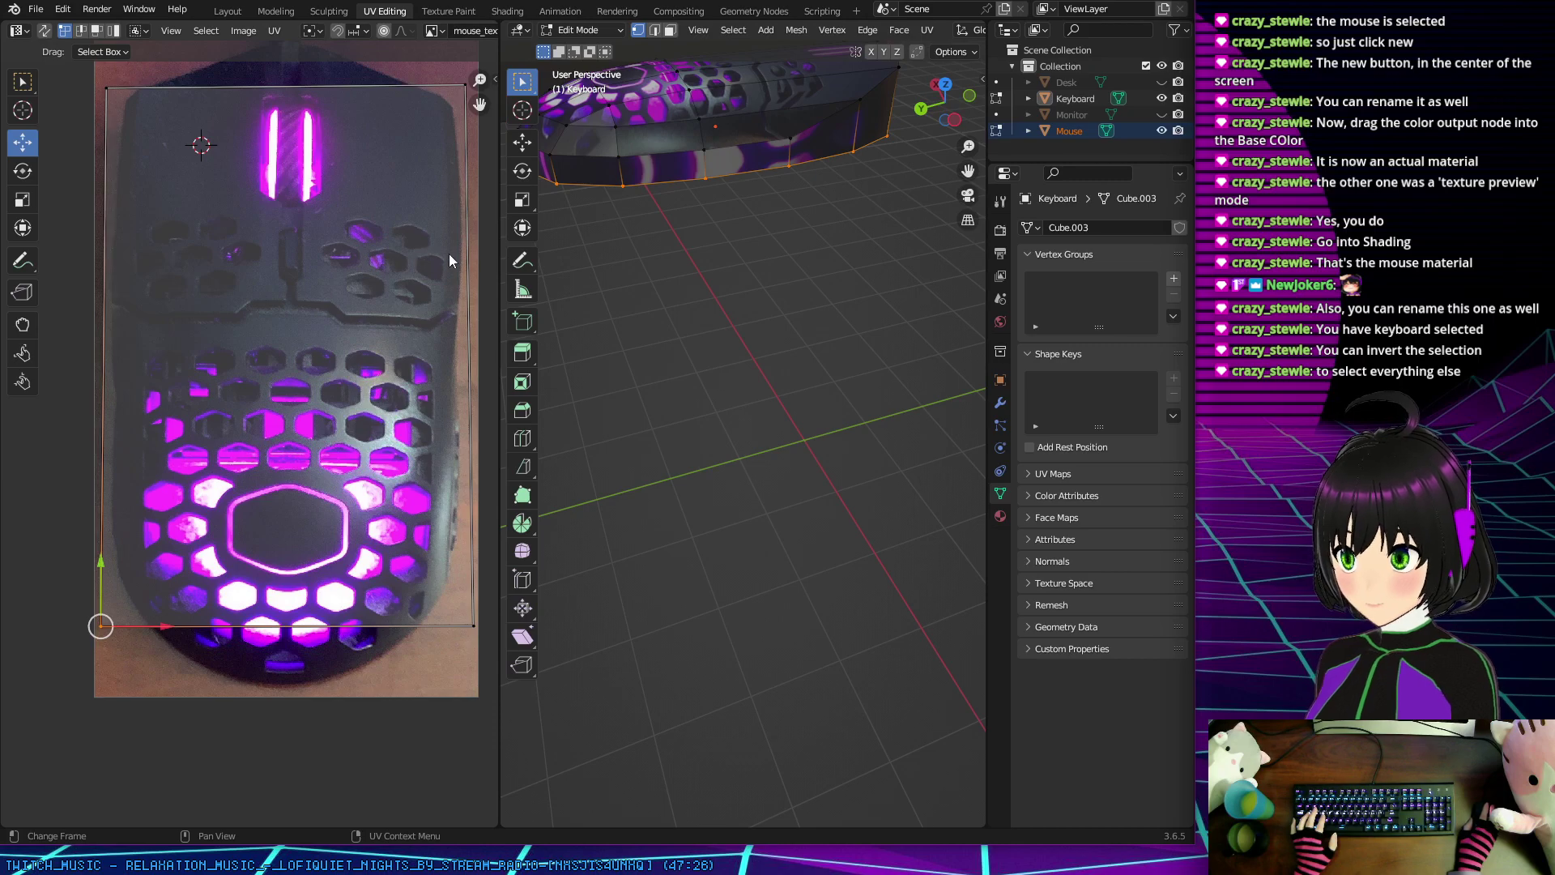
key("KP_Decimal")
mouse_move(648, 300)
middle_mouse_down()
mouse_move(663, 305)
mouse_move(635, 291)
middle_mouse_up()
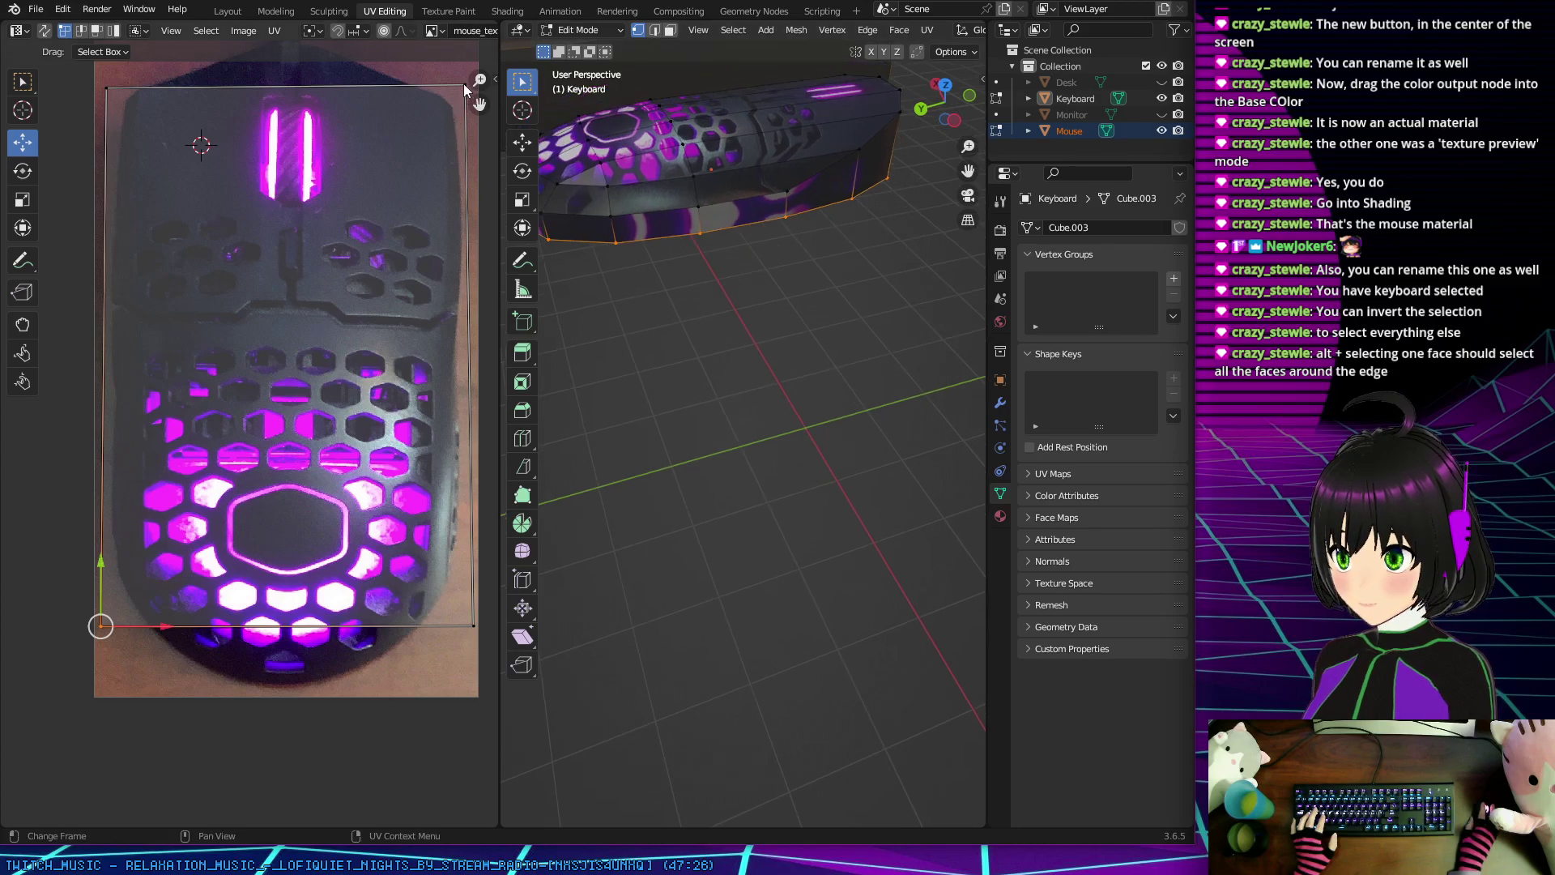
Step: Box-select the UV points and drag the island's corner vertices toward the top-right area
key("b")
left_click_drag(427, 123, 430, 119)
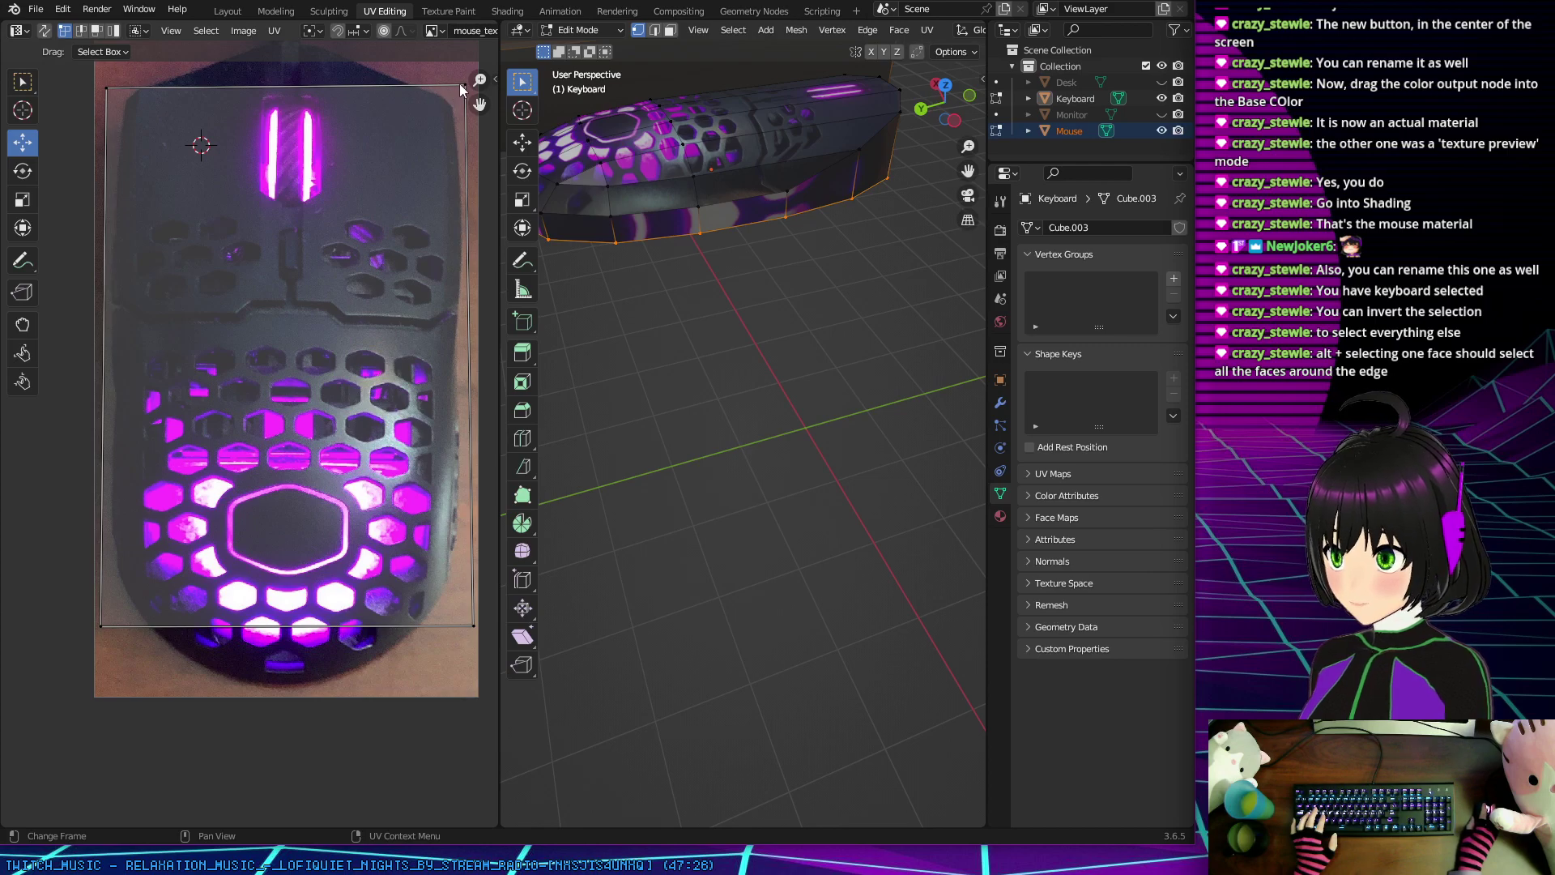
left_click_drag(463, 87, 423, 114)
left_click(445, 629)
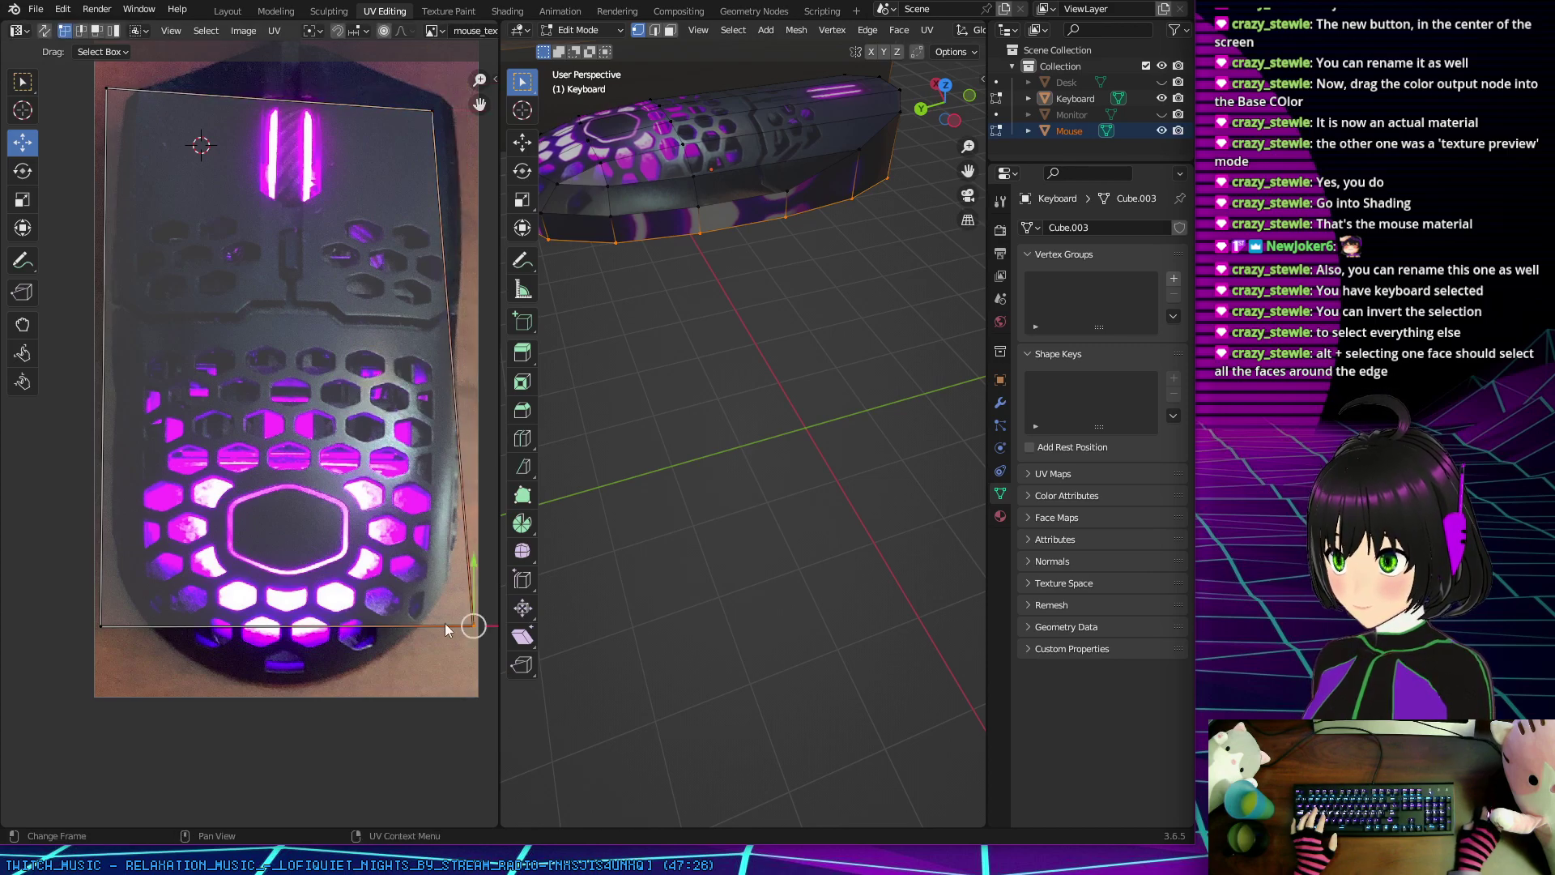
left_click_drag(472, 625, 435, 192)
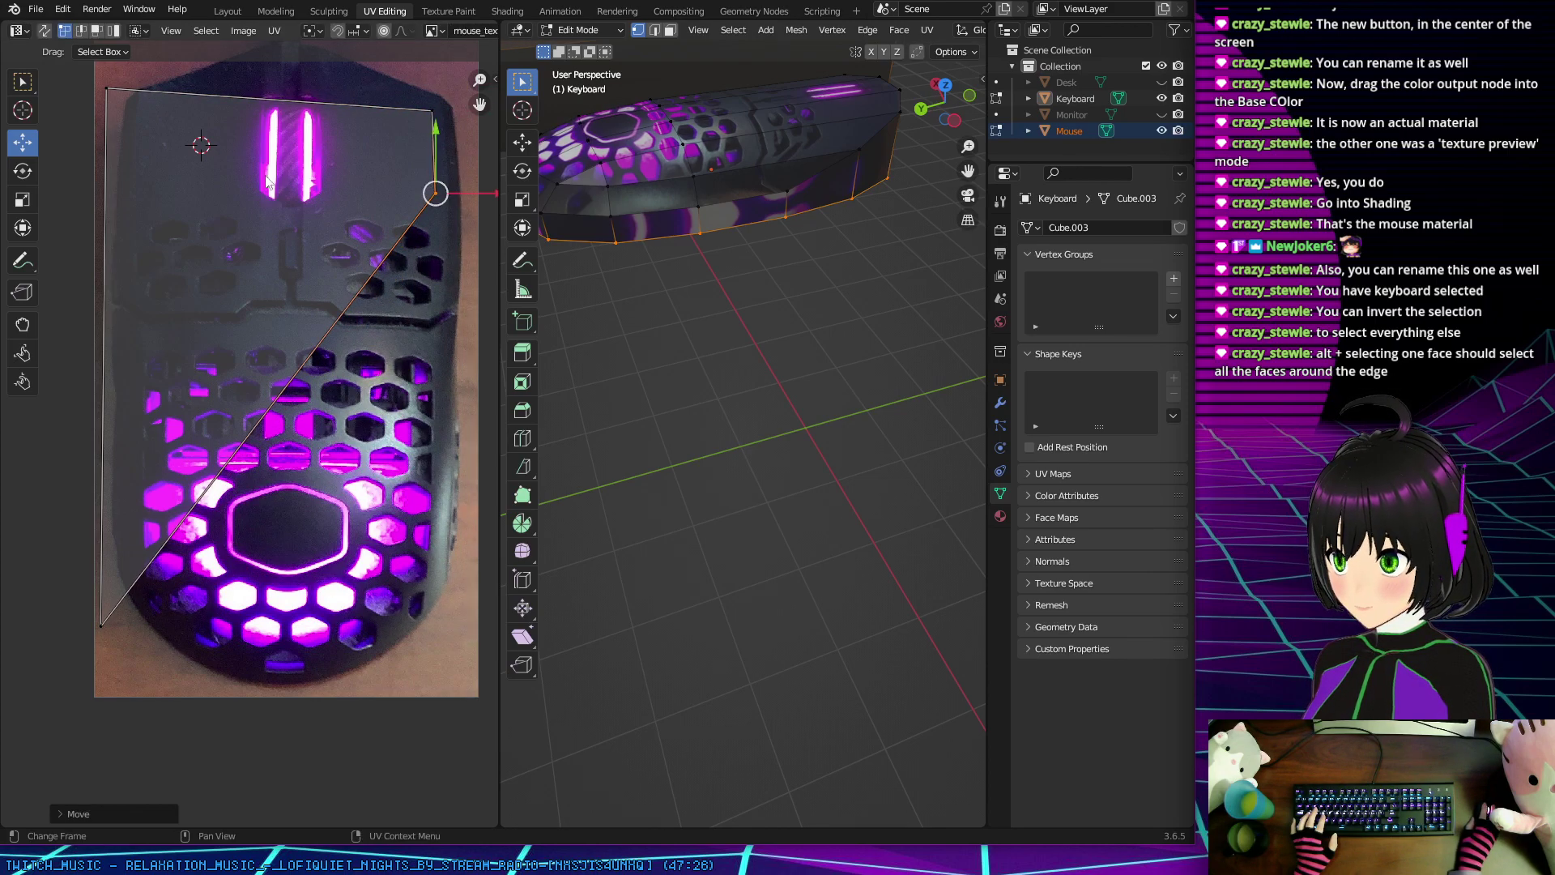
left_click_drag(95, 92, 344, 115)
left_click_drag(99, 625, 360, 188)
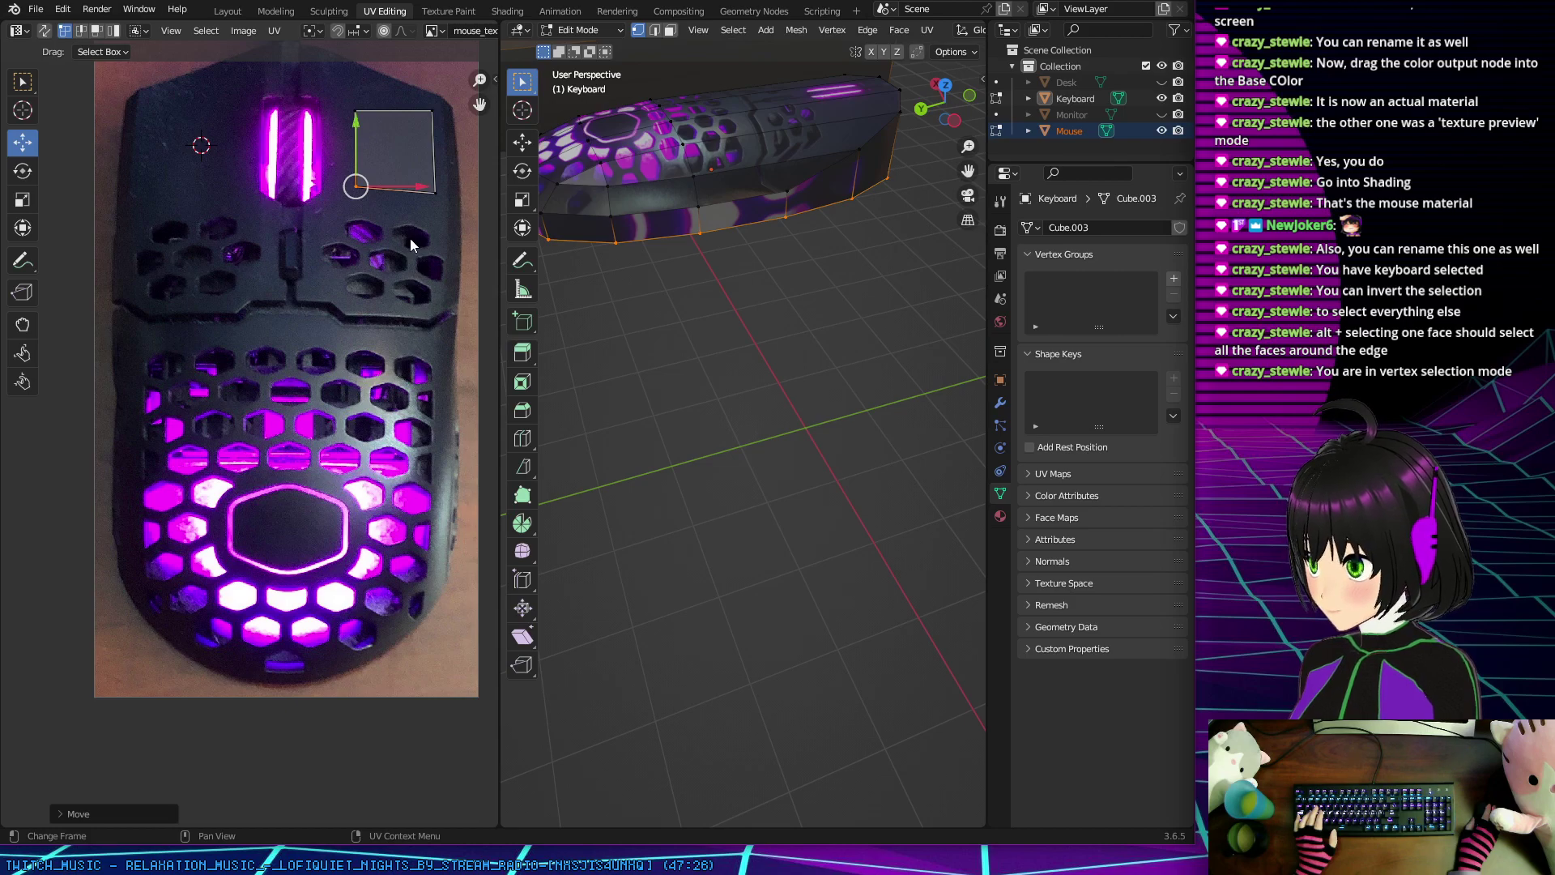
Step: Undo the UV corner moves to restore the rectangular island and switch to face select mode
key("ctrl+z")
key("ctrl+z")
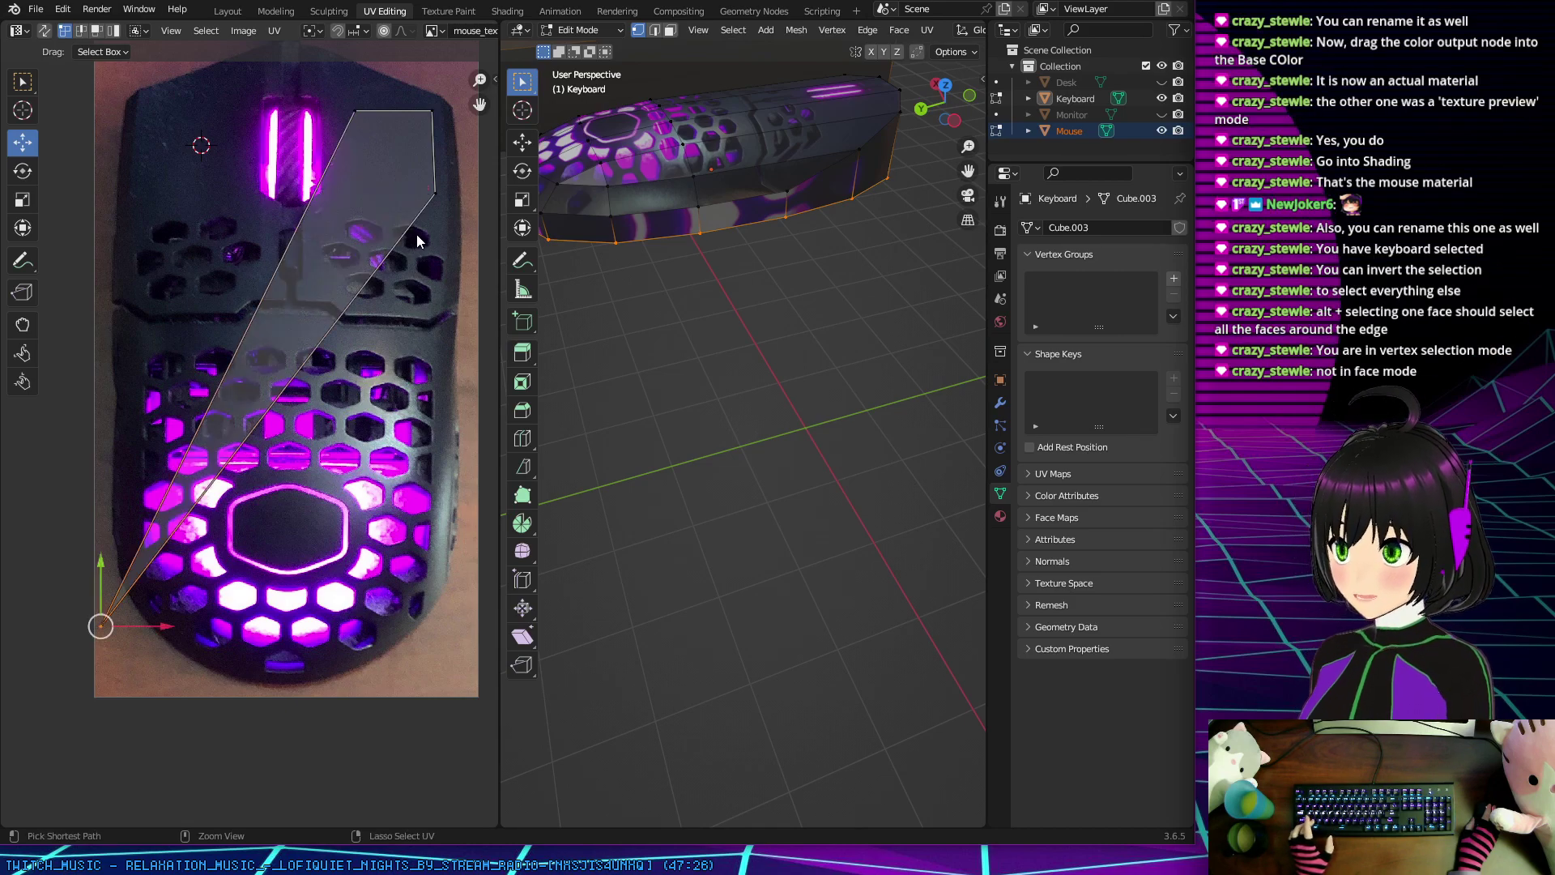
key("ctrl+z")
key("ctrl+z")
key("ctrl+z")
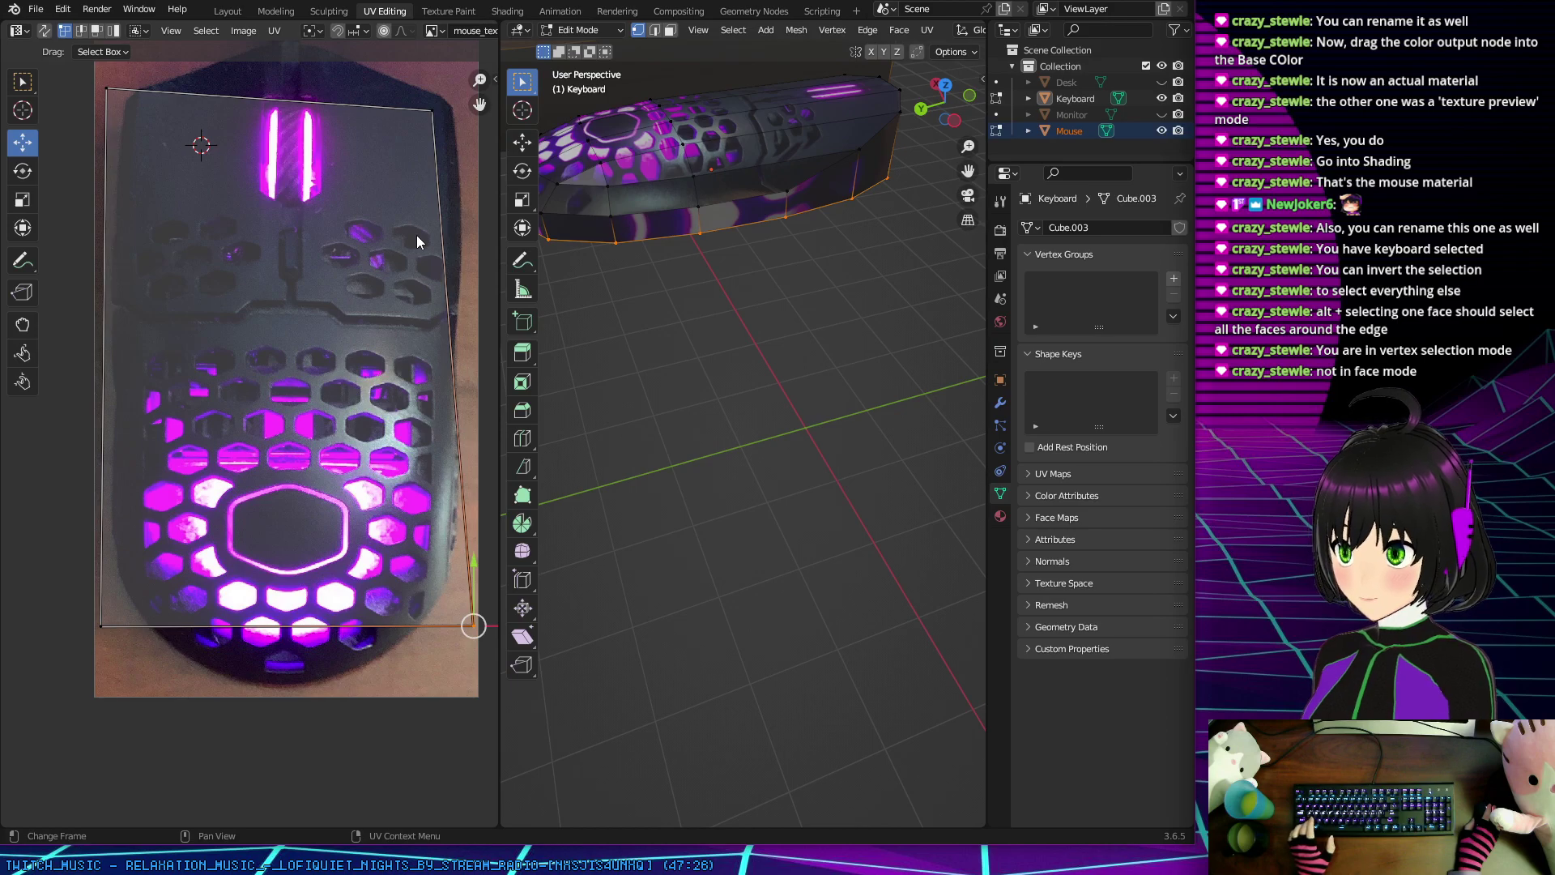
key("ctrl+z")
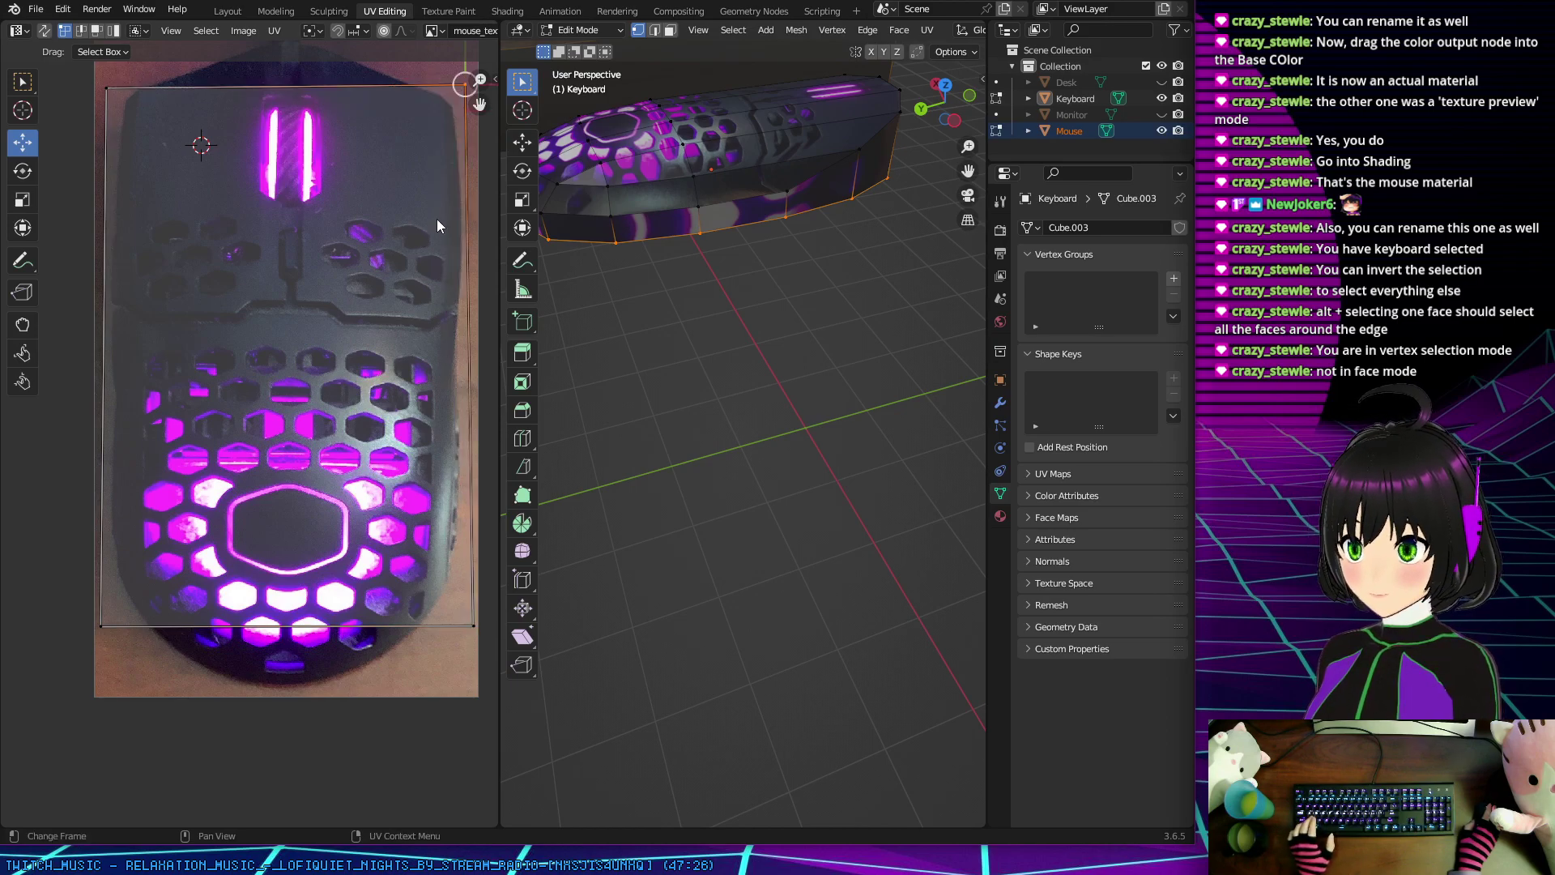
key("ctrl+z")
key("ctrl+z")
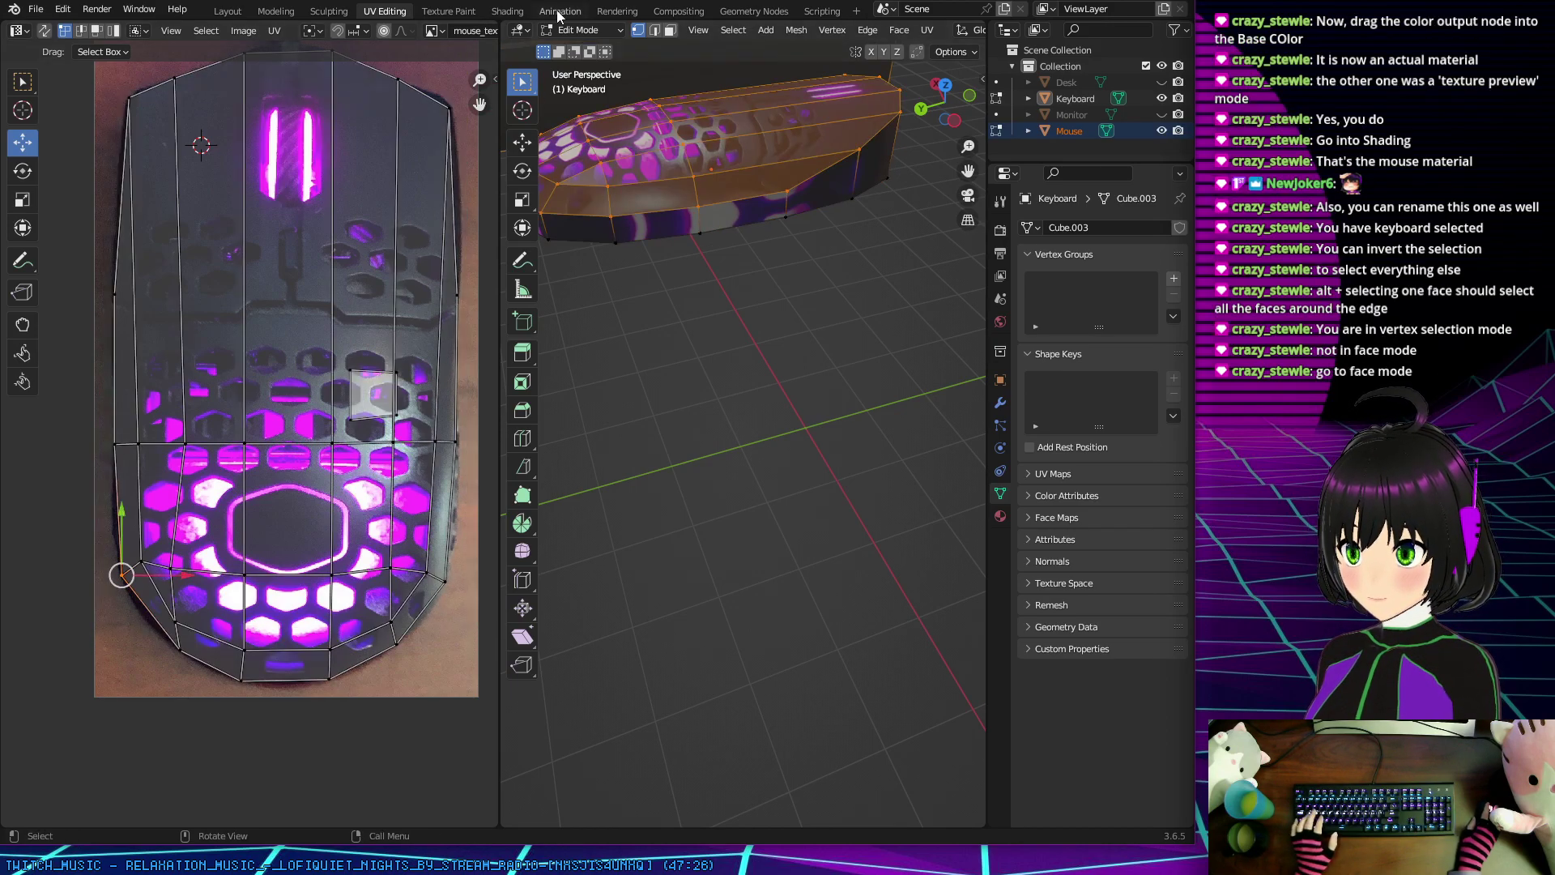
left_click(672, 30)
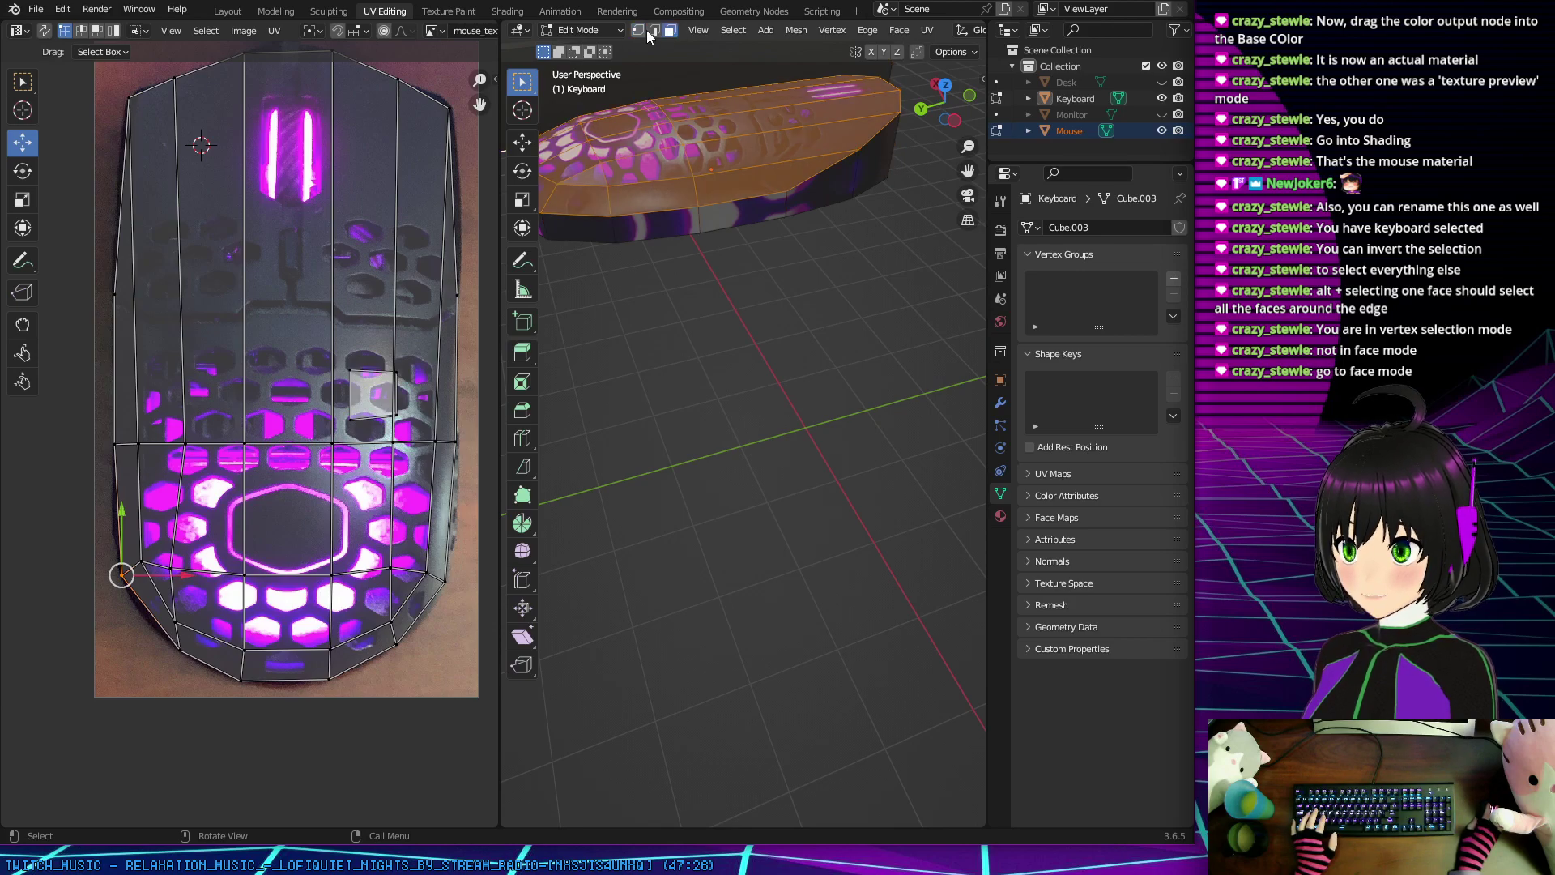
left_click(731, 30)
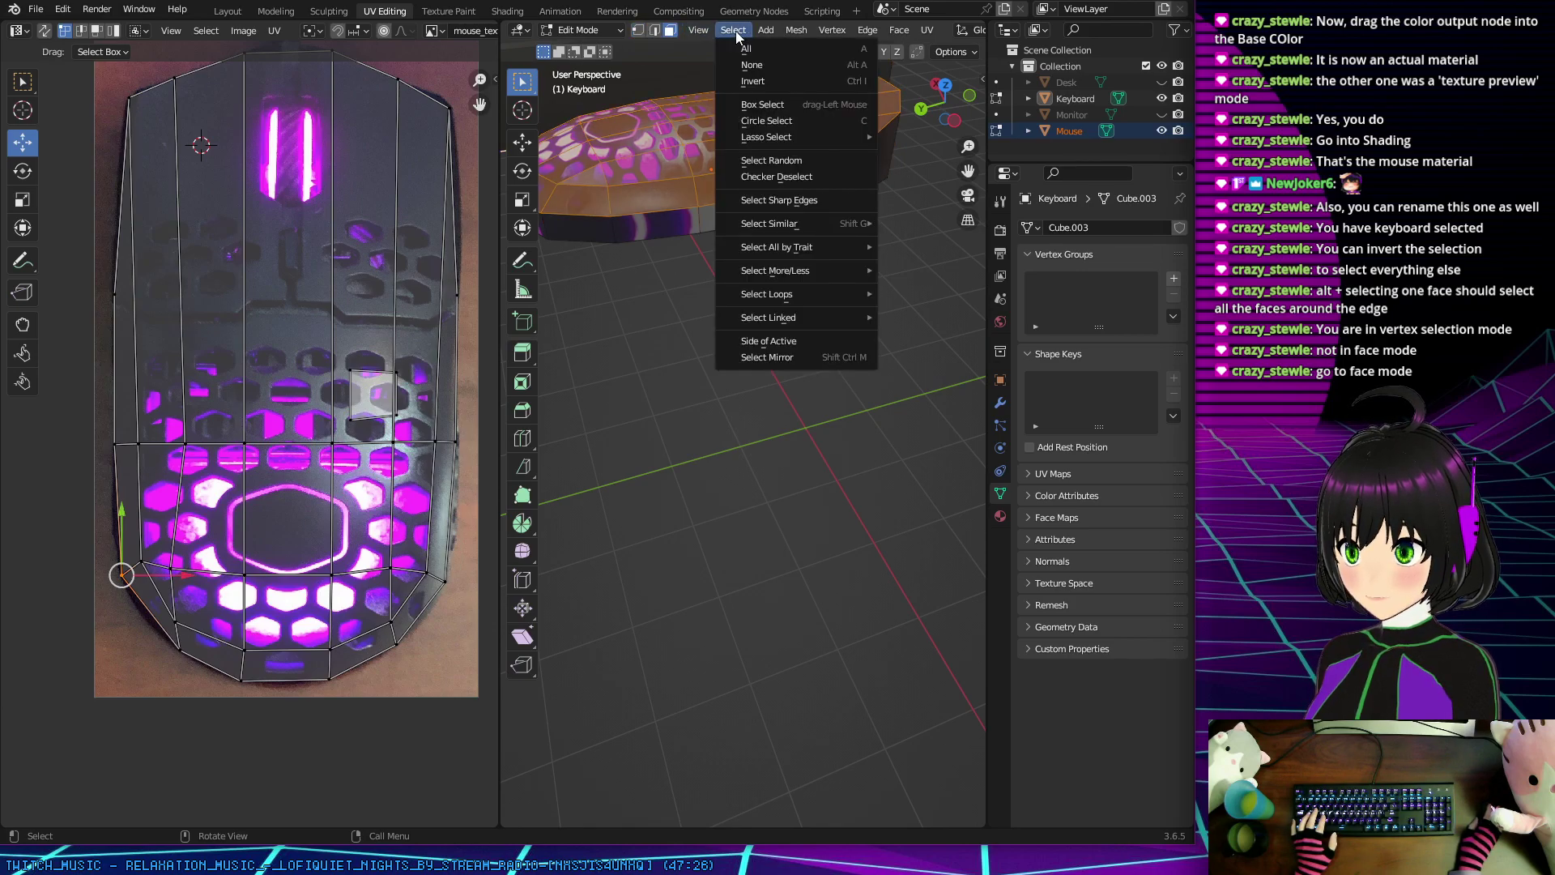
Step: Hide the keyboard from the viewport so only the mouse remains visible
left_click(751, 80)
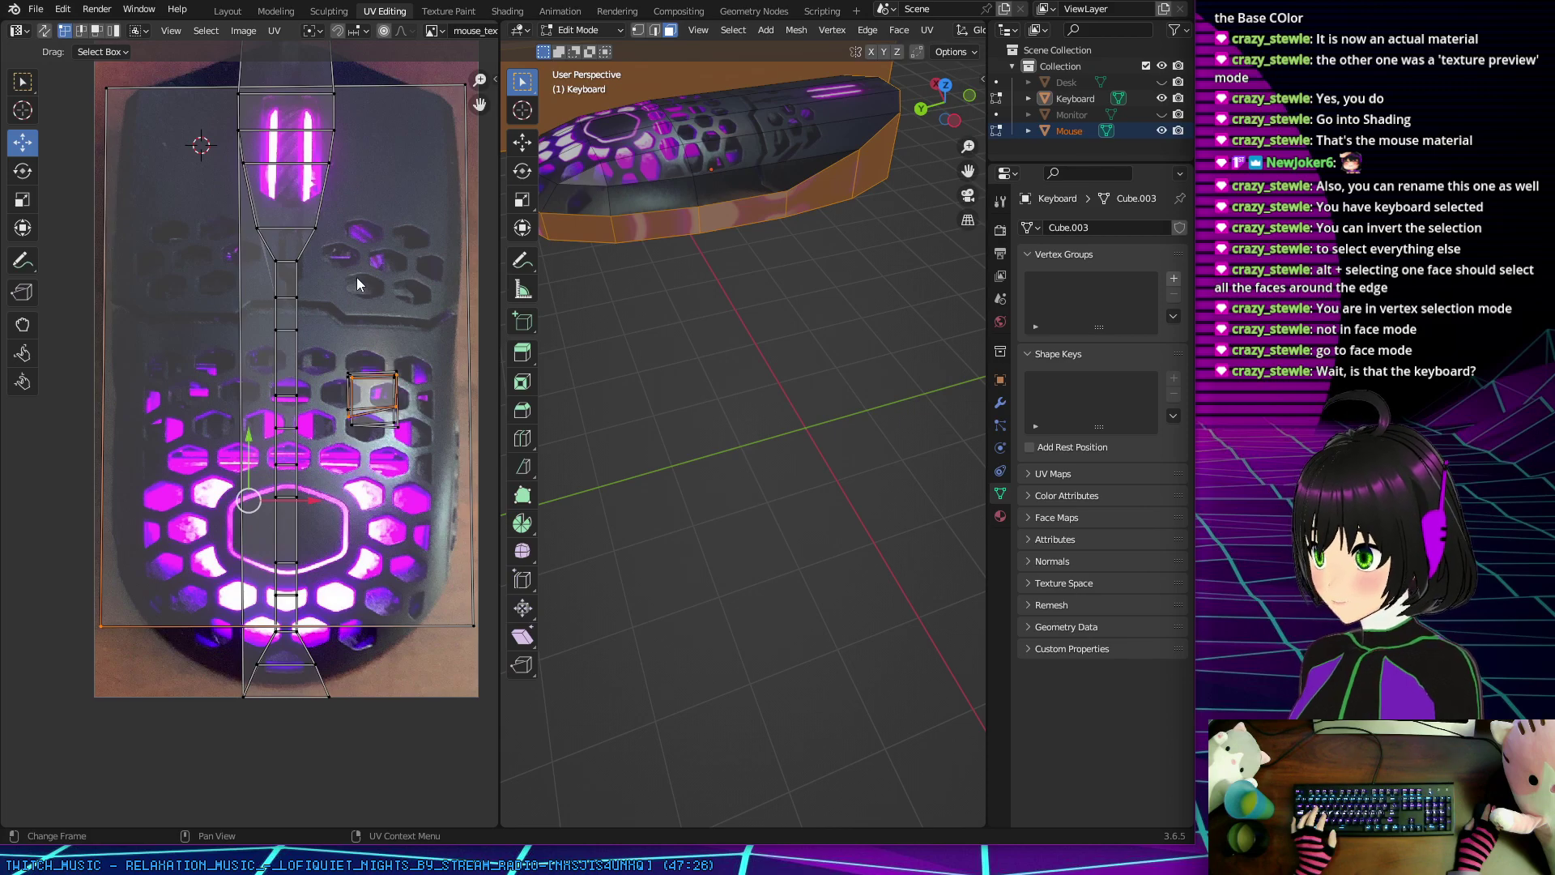
middle_click_drag(556, 308, 696, 334)
scroll(696, 333, "down", 5)
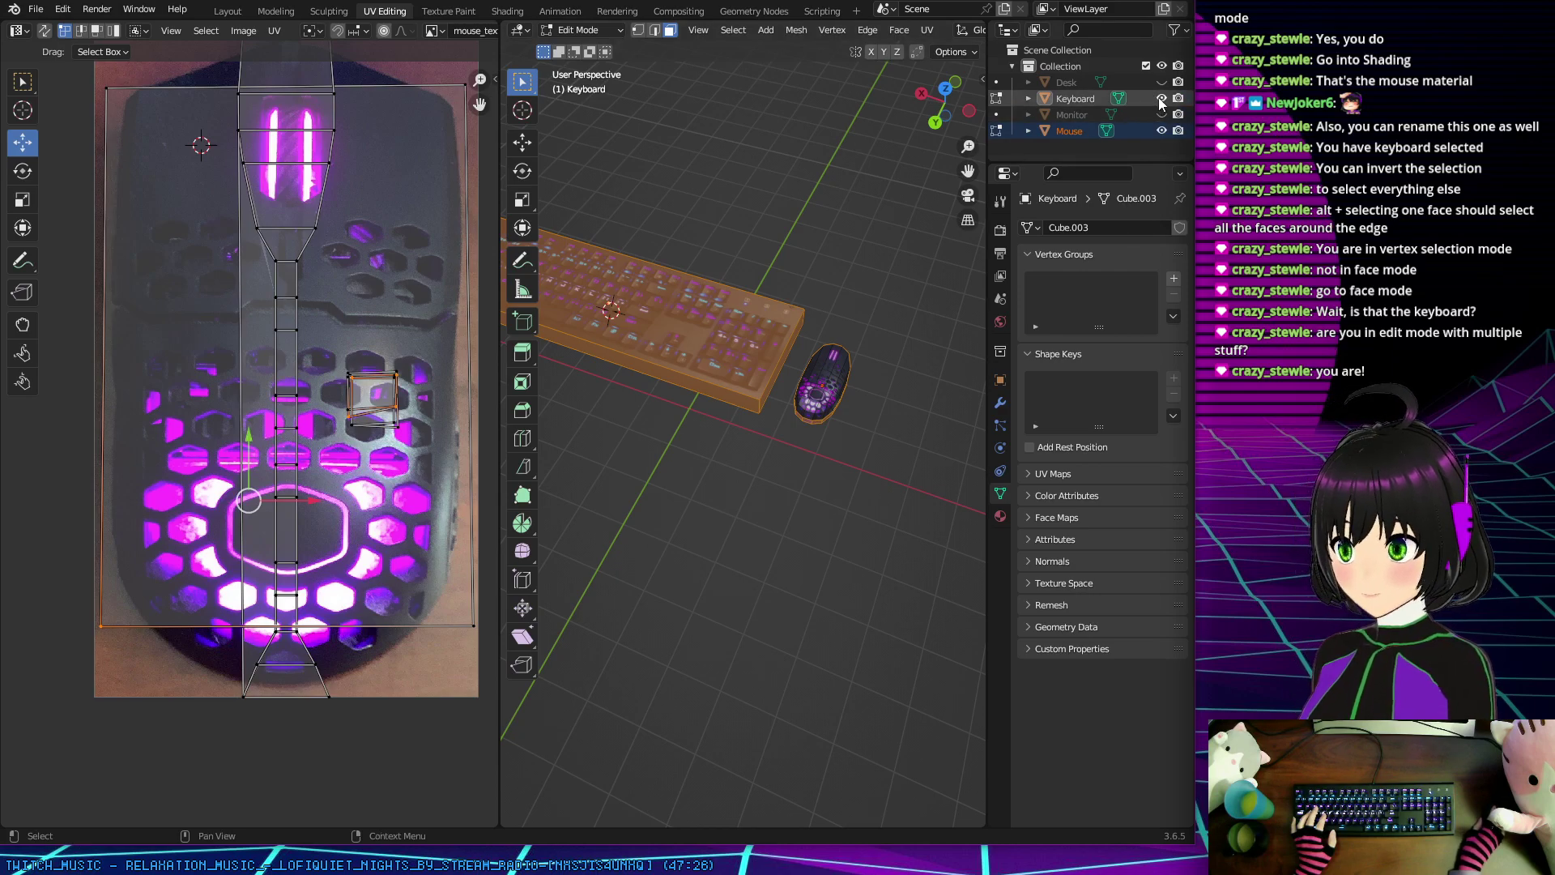
left_click(1161, 99)
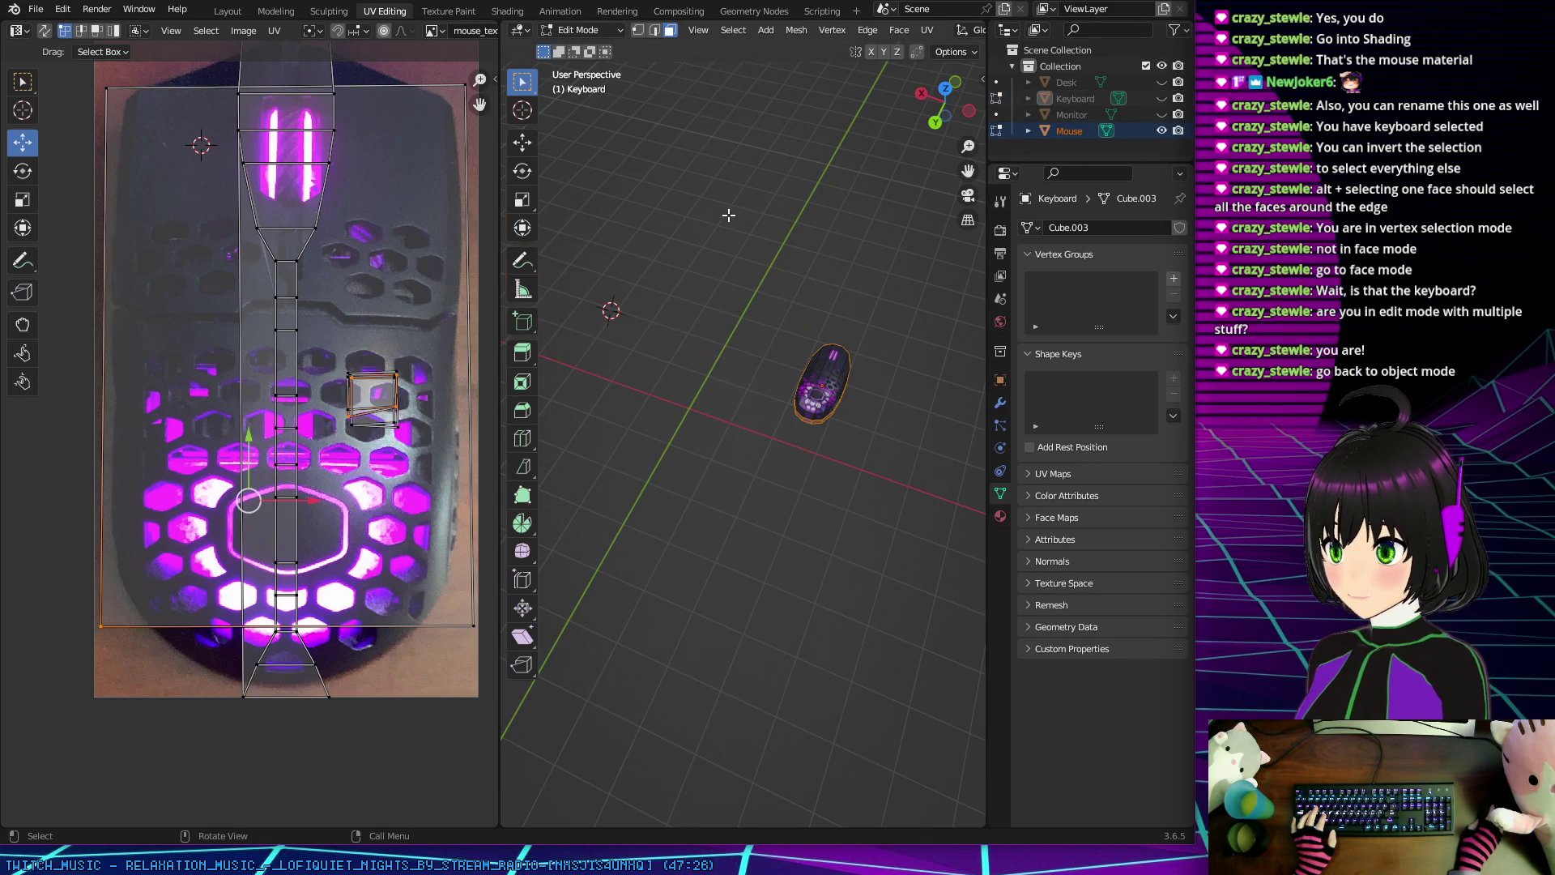
Step: Select the whole mouse mesh in vertex mode and return to Object Mode
key("a")
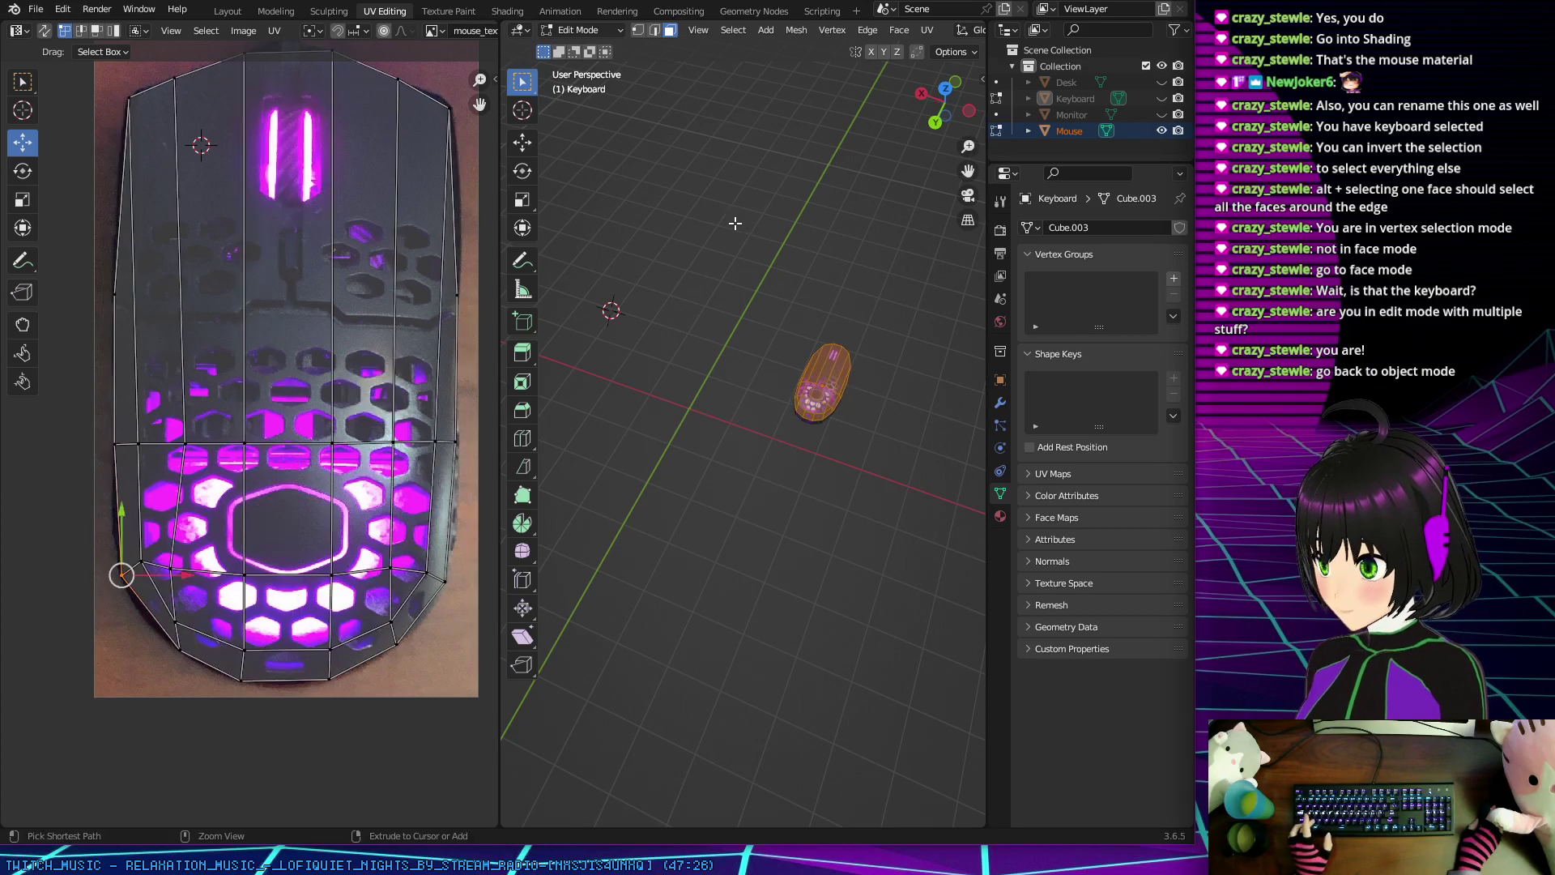
key("1")
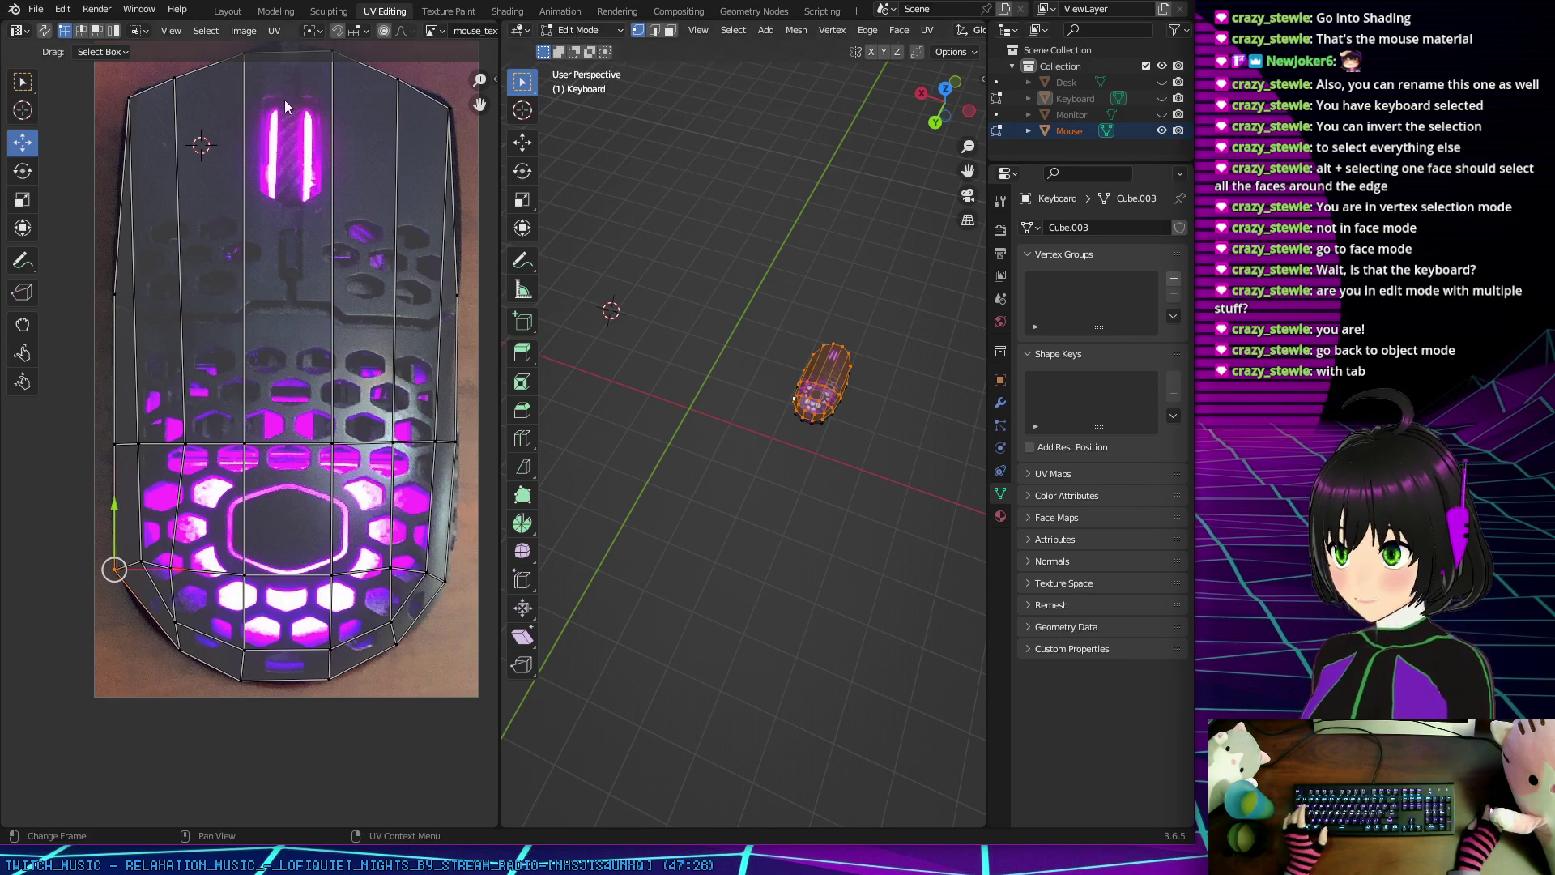
key("Tab")
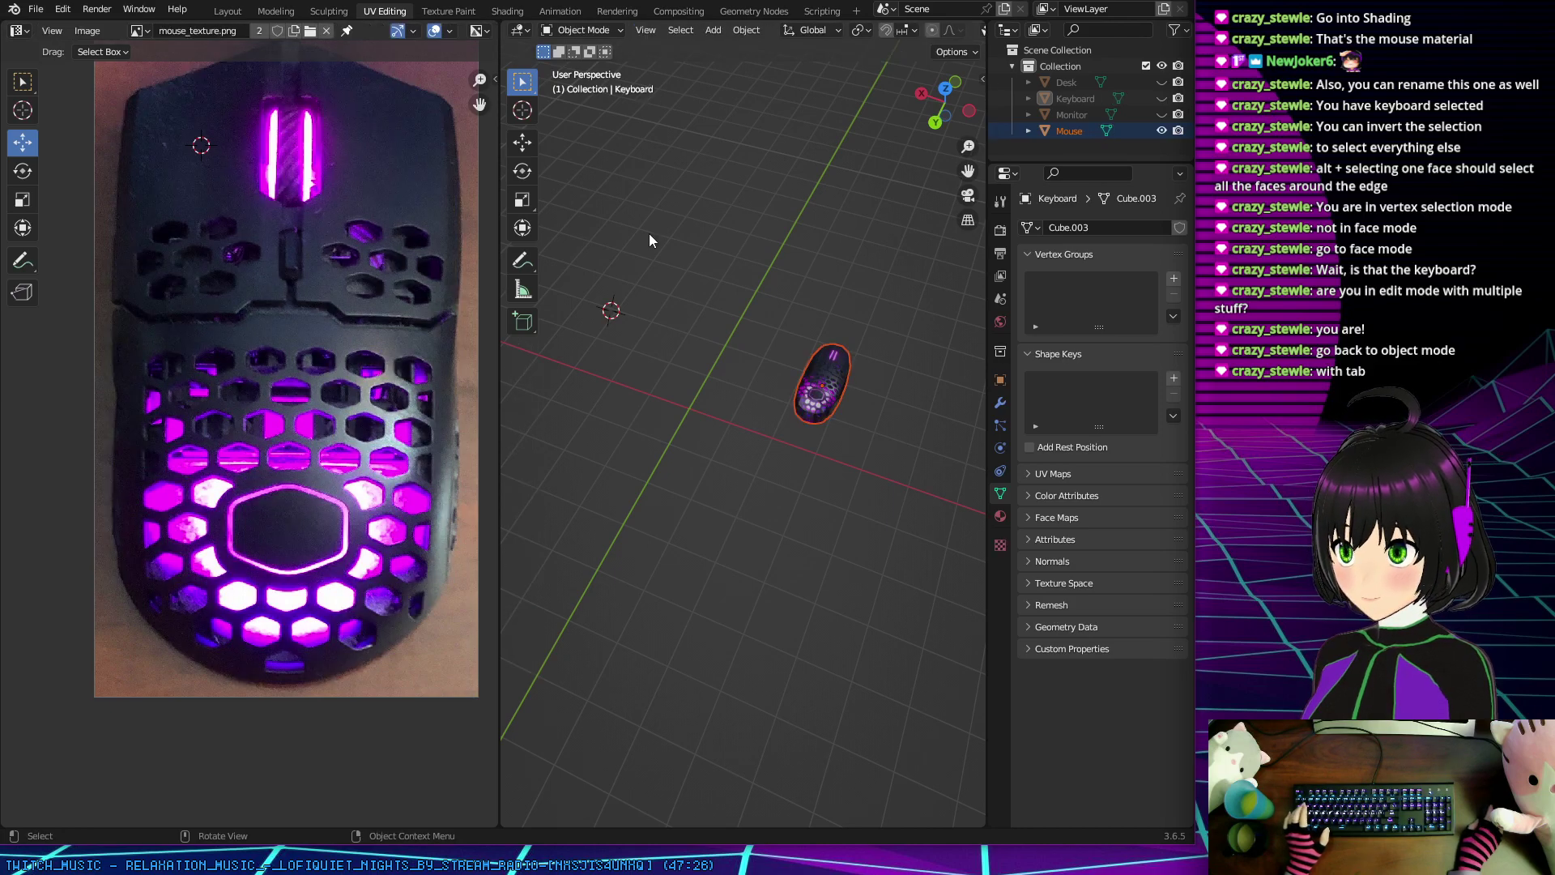
Step: Make Mouse the active object from the outliner, view its side, and enter Edit Mode on it
mouse_move(773, 326)
middle_mouse_down()
mouse_move(673, 276)
mouse_move(743, 293)
mouse_move(763, 320)
middle_mouse_up()
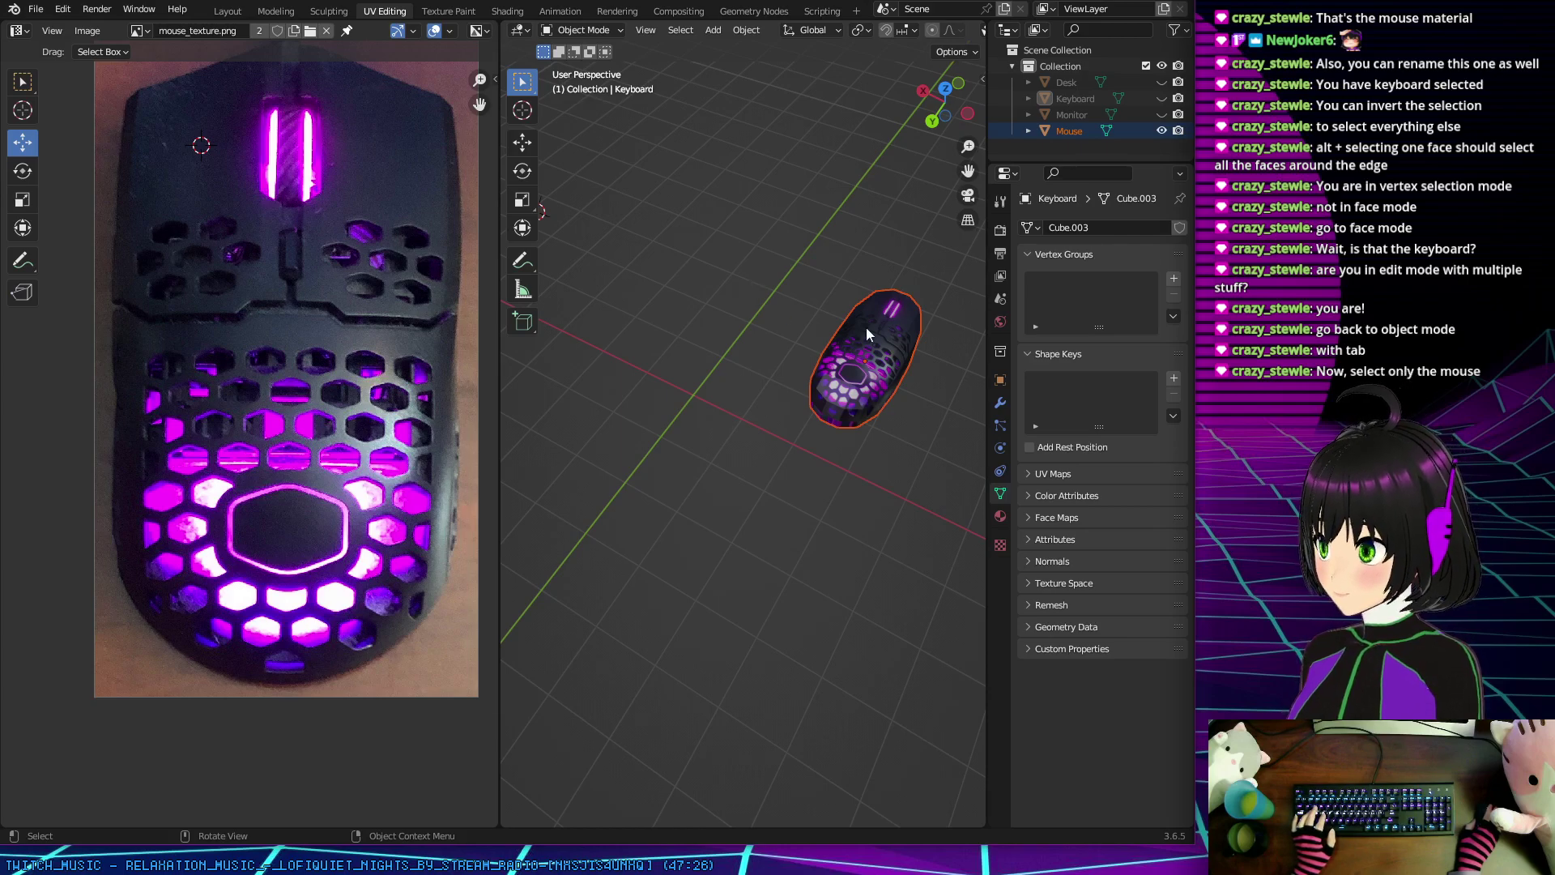
left_click(1063, 134)
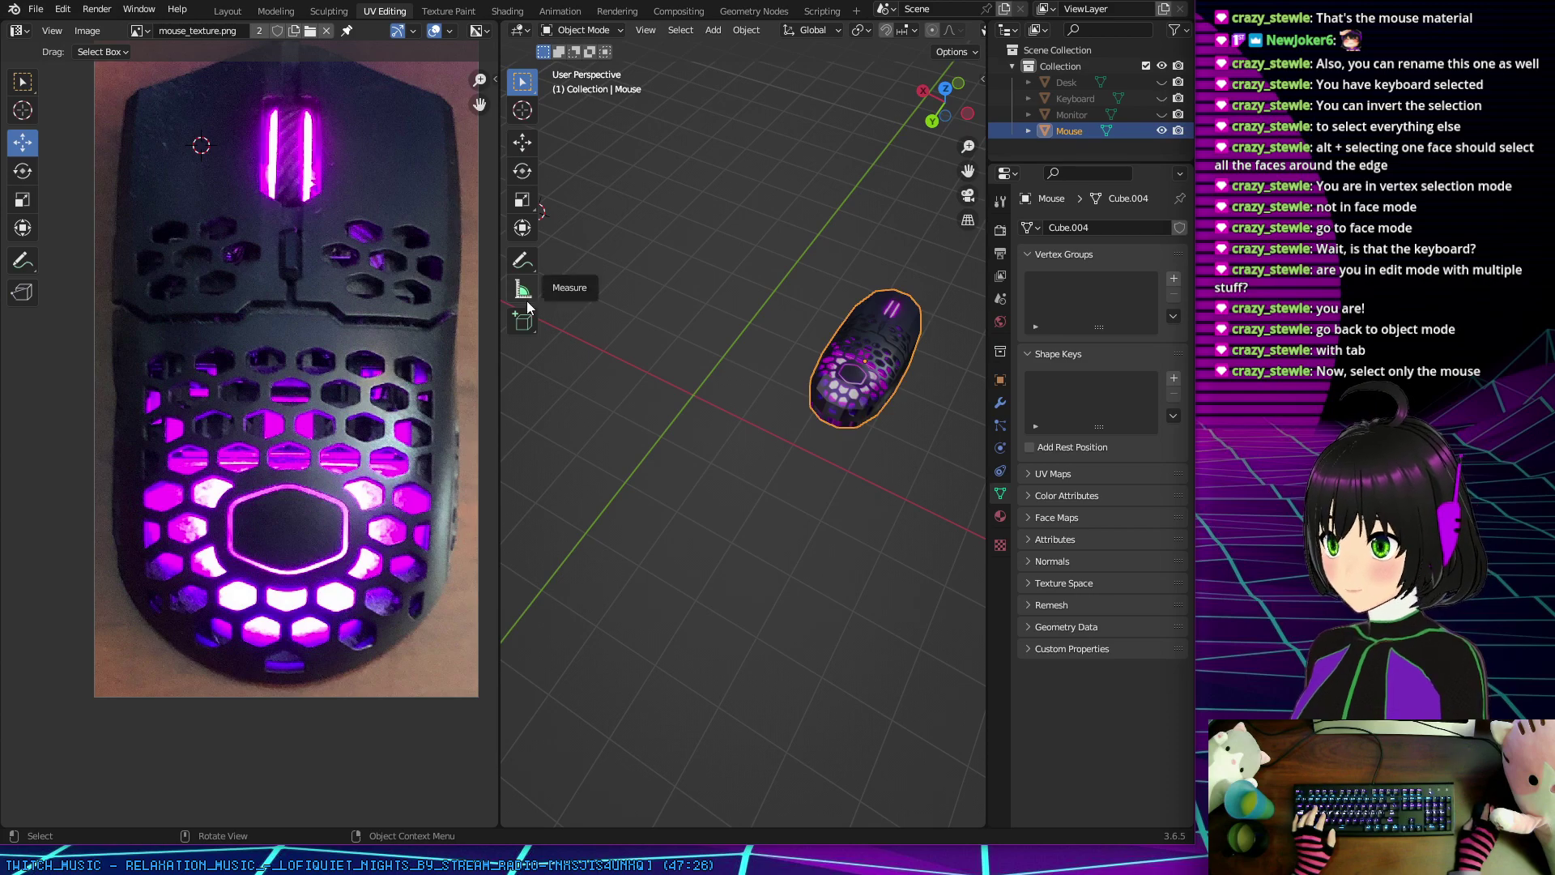
middle_click_drag(791, 339, 755, 279)
scroll(739, 305, "up", 3)
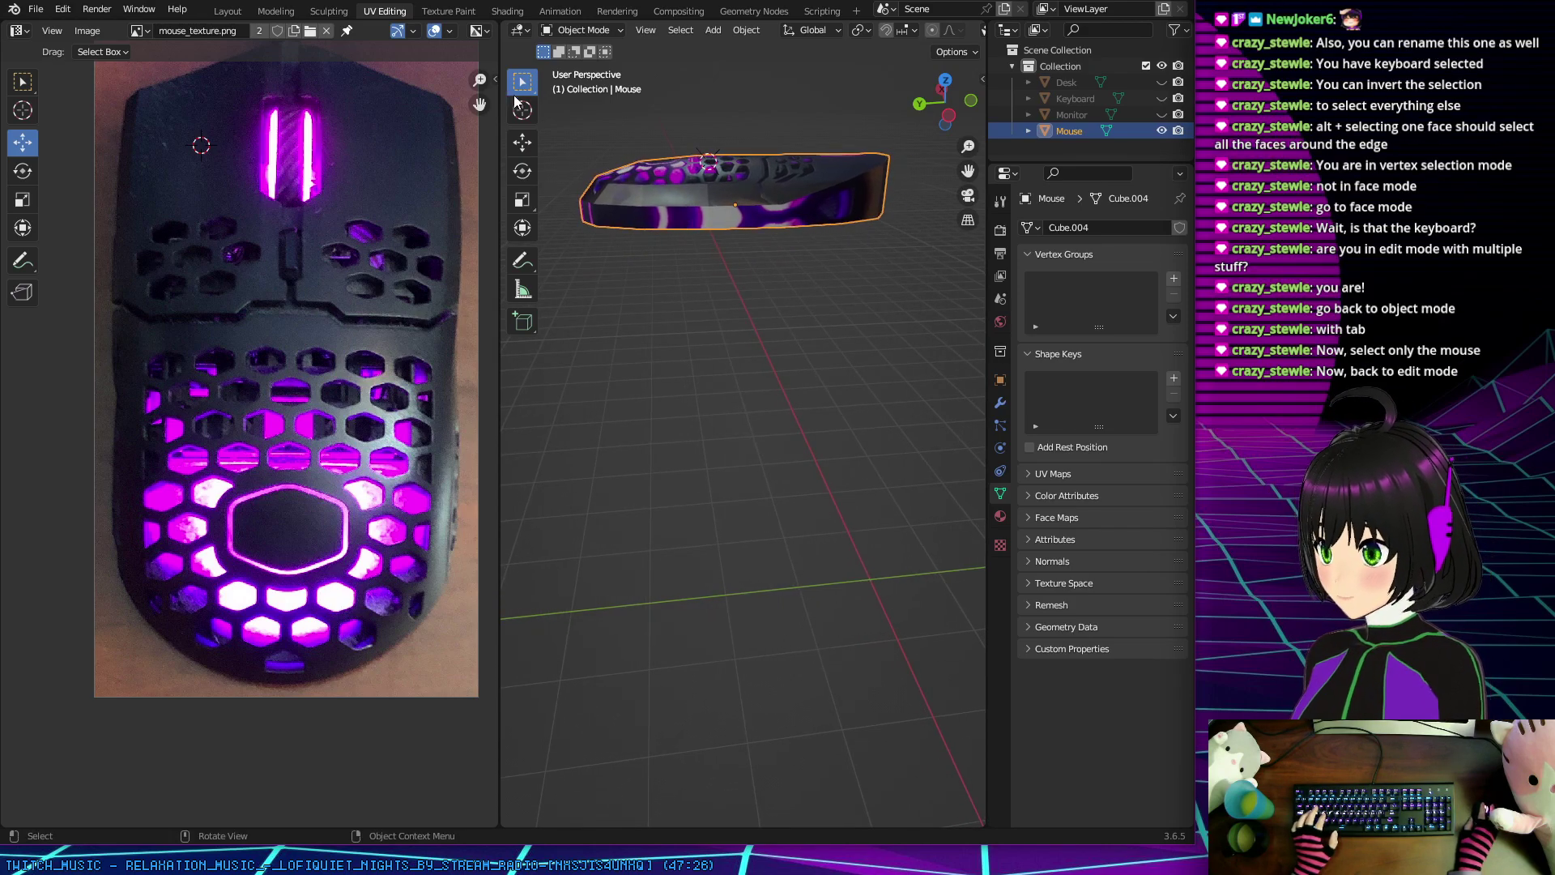
key("Tab")
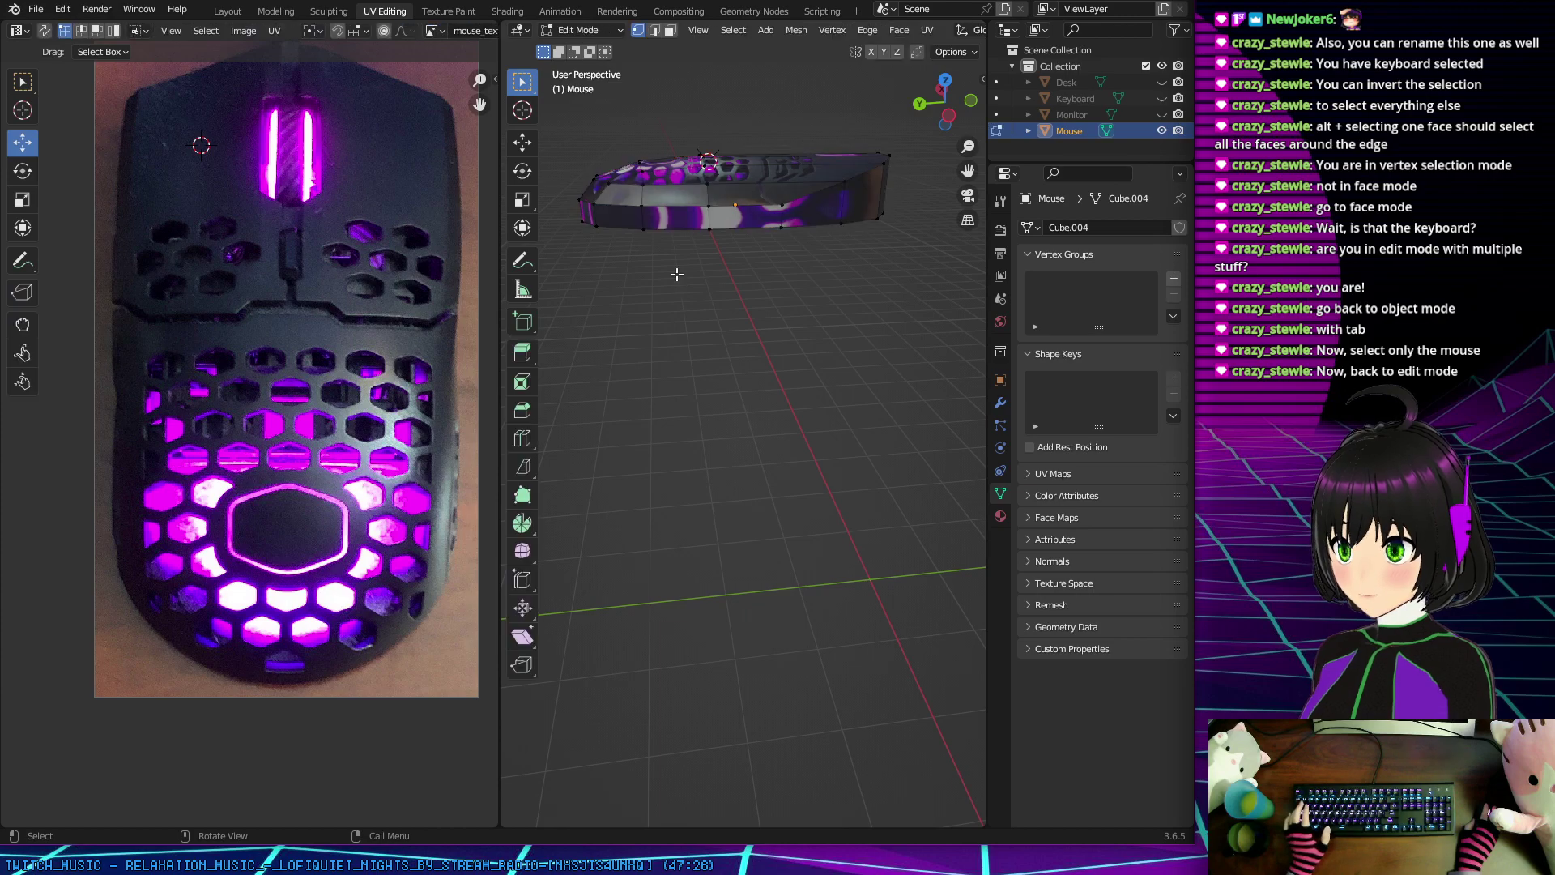
Step: Switch to face select mode and trial-select face loops along the mouse's side
left_click(682, 217, "alt")
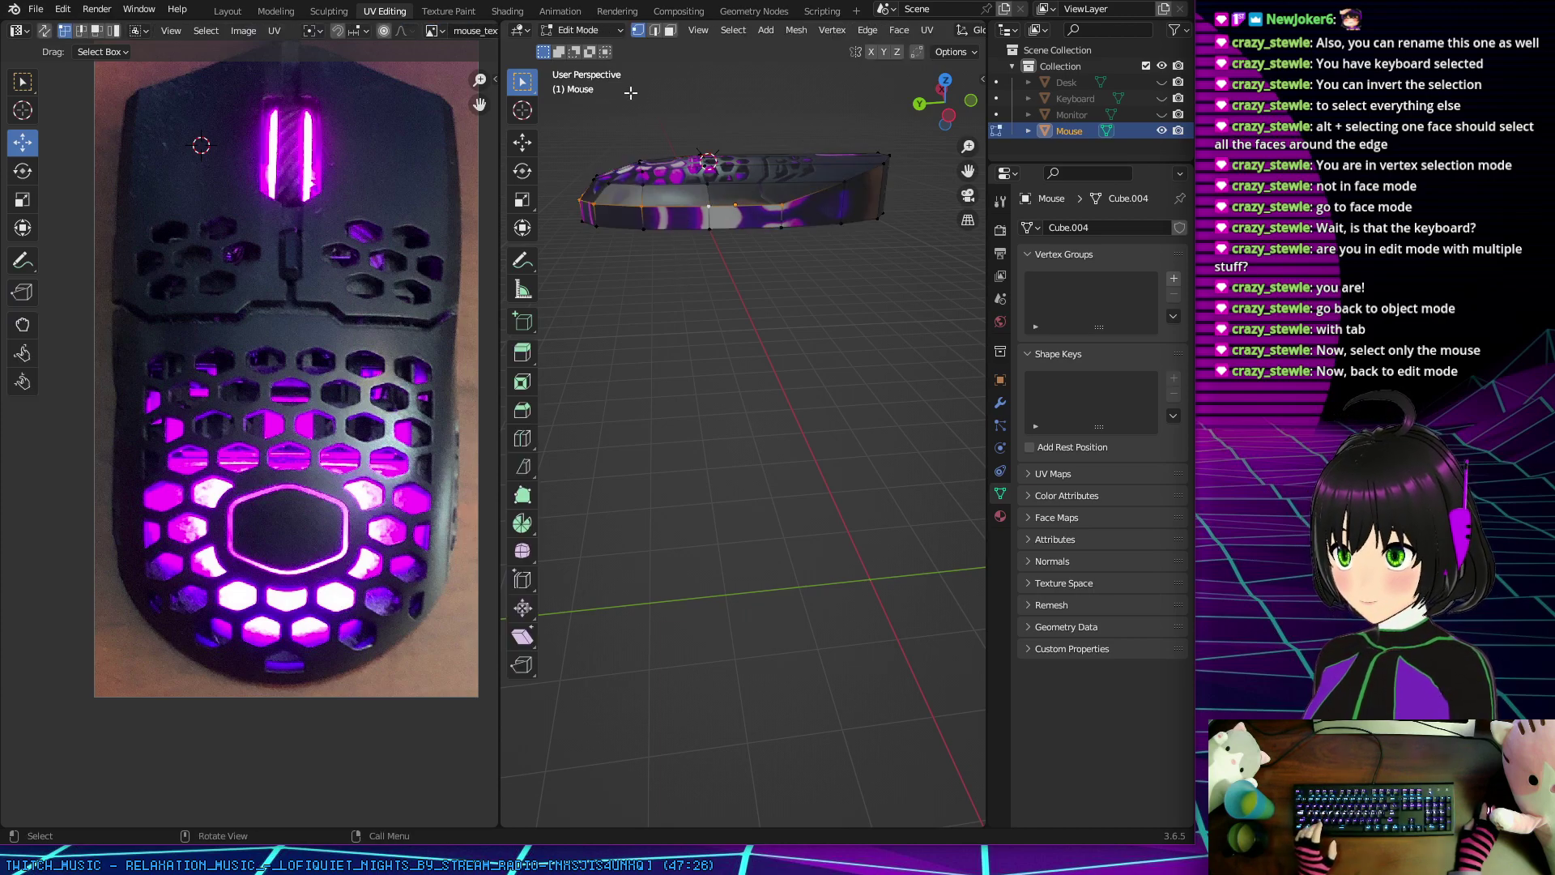
left_click(672, 31)
left_click(675, 217, "alt")
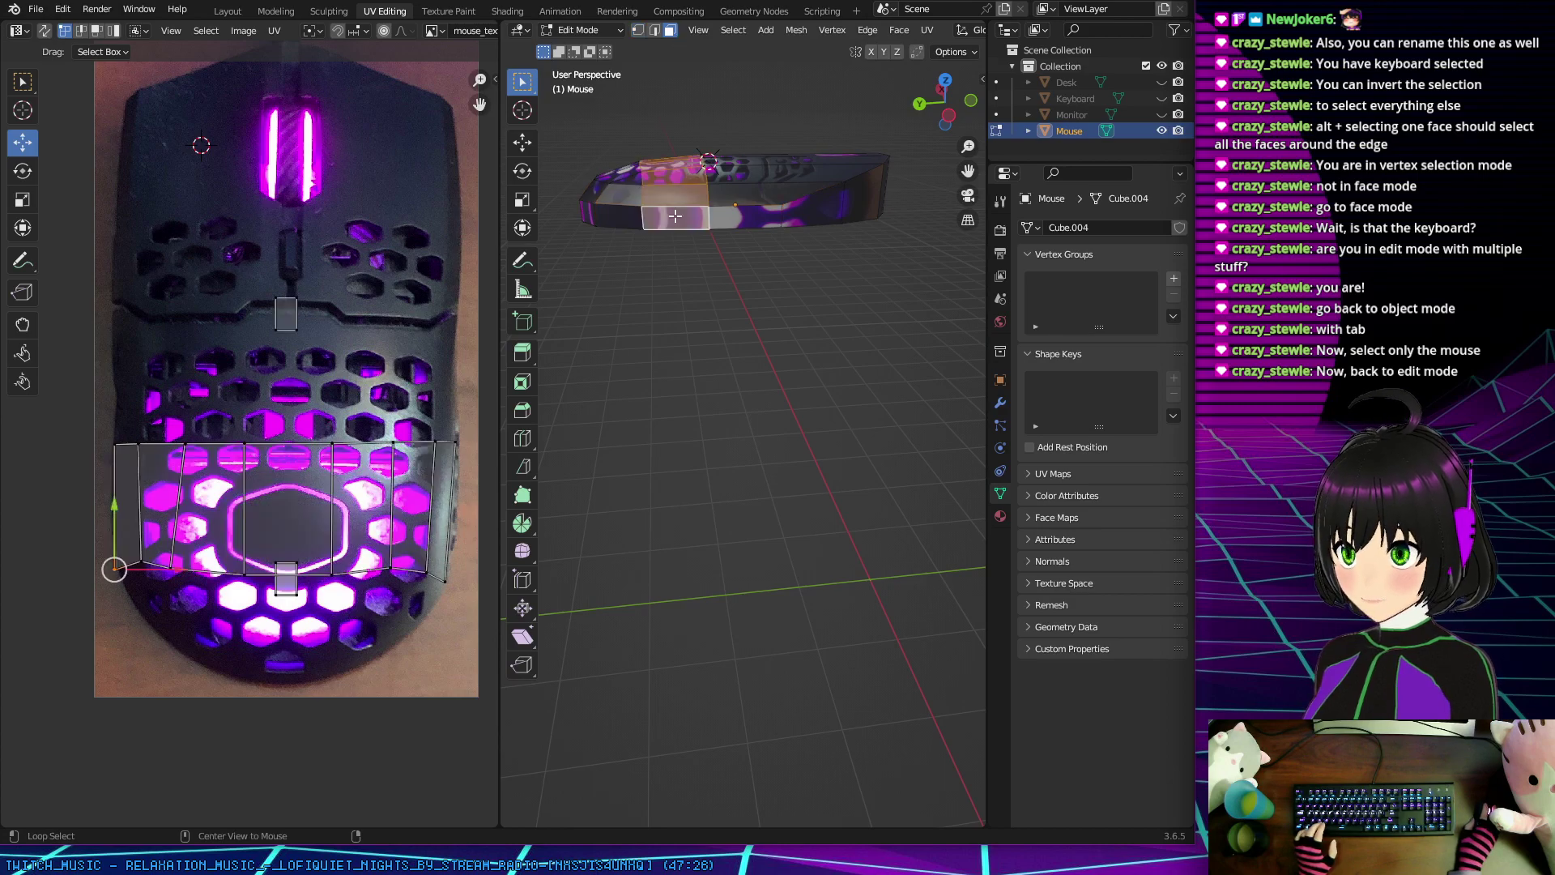
left_click(743, 217, "alt")
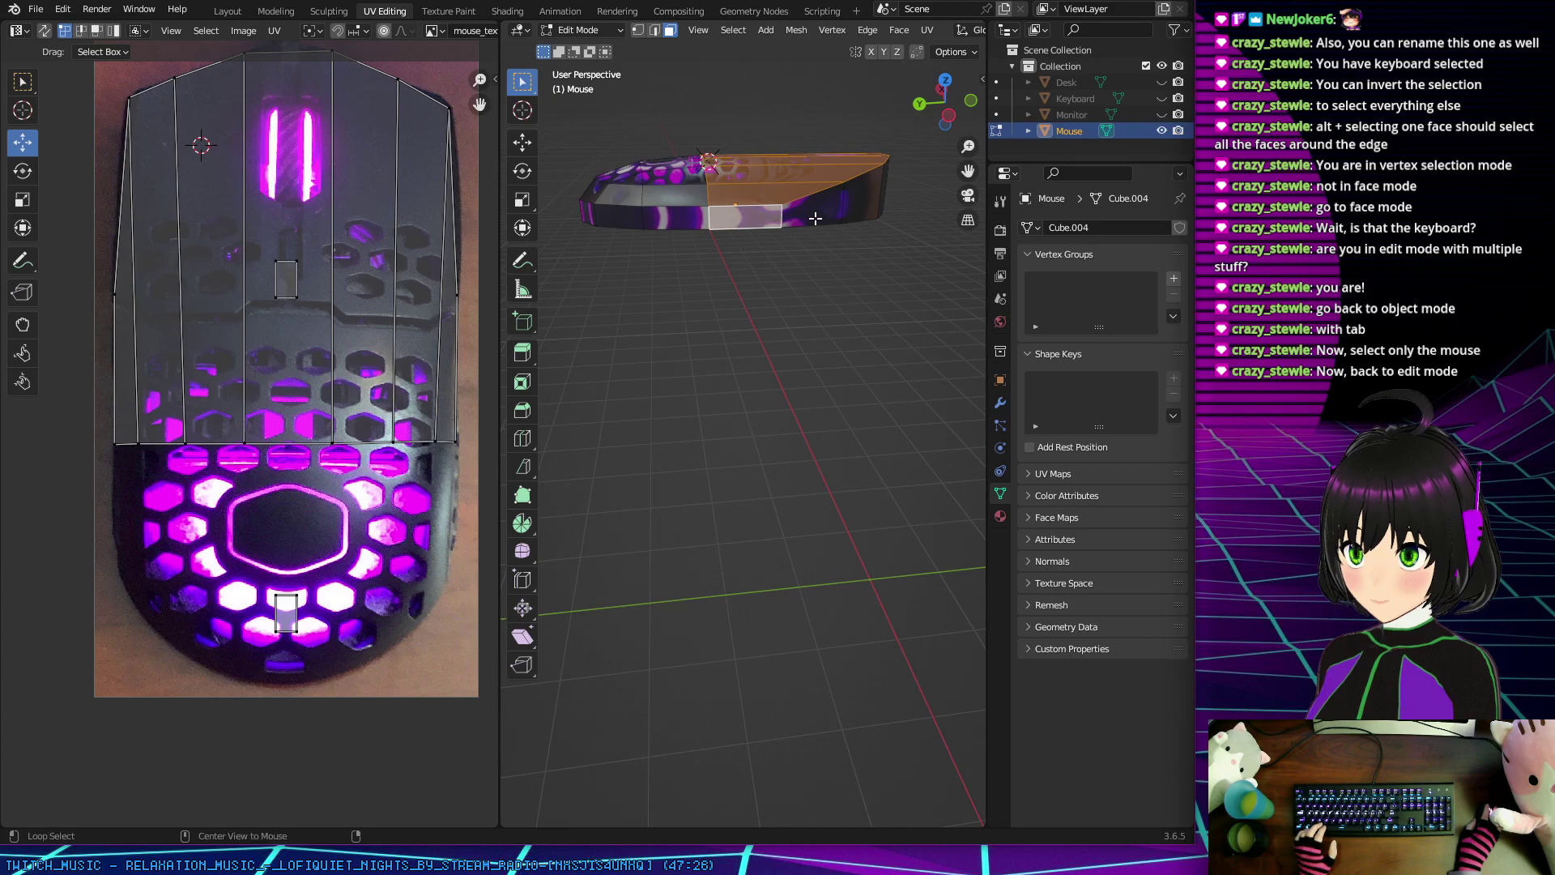
left_click(744, 217, "alt")
middle_click_drag(814, 219, 651, 246)
left_click(733, 279, "alt")
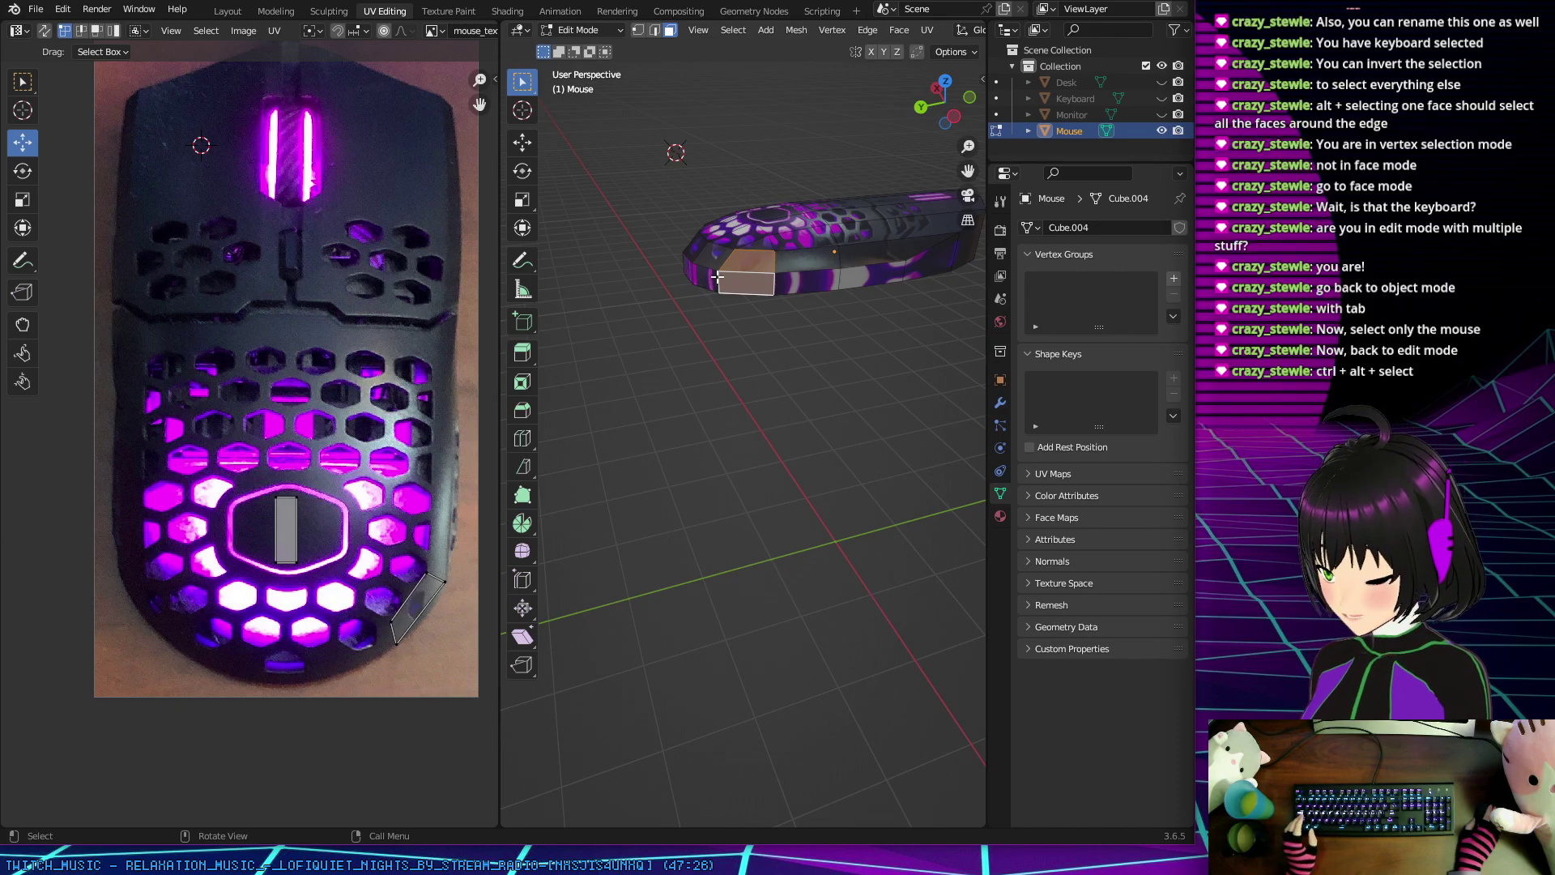
left_click(805, 283, "ctrl+alt")
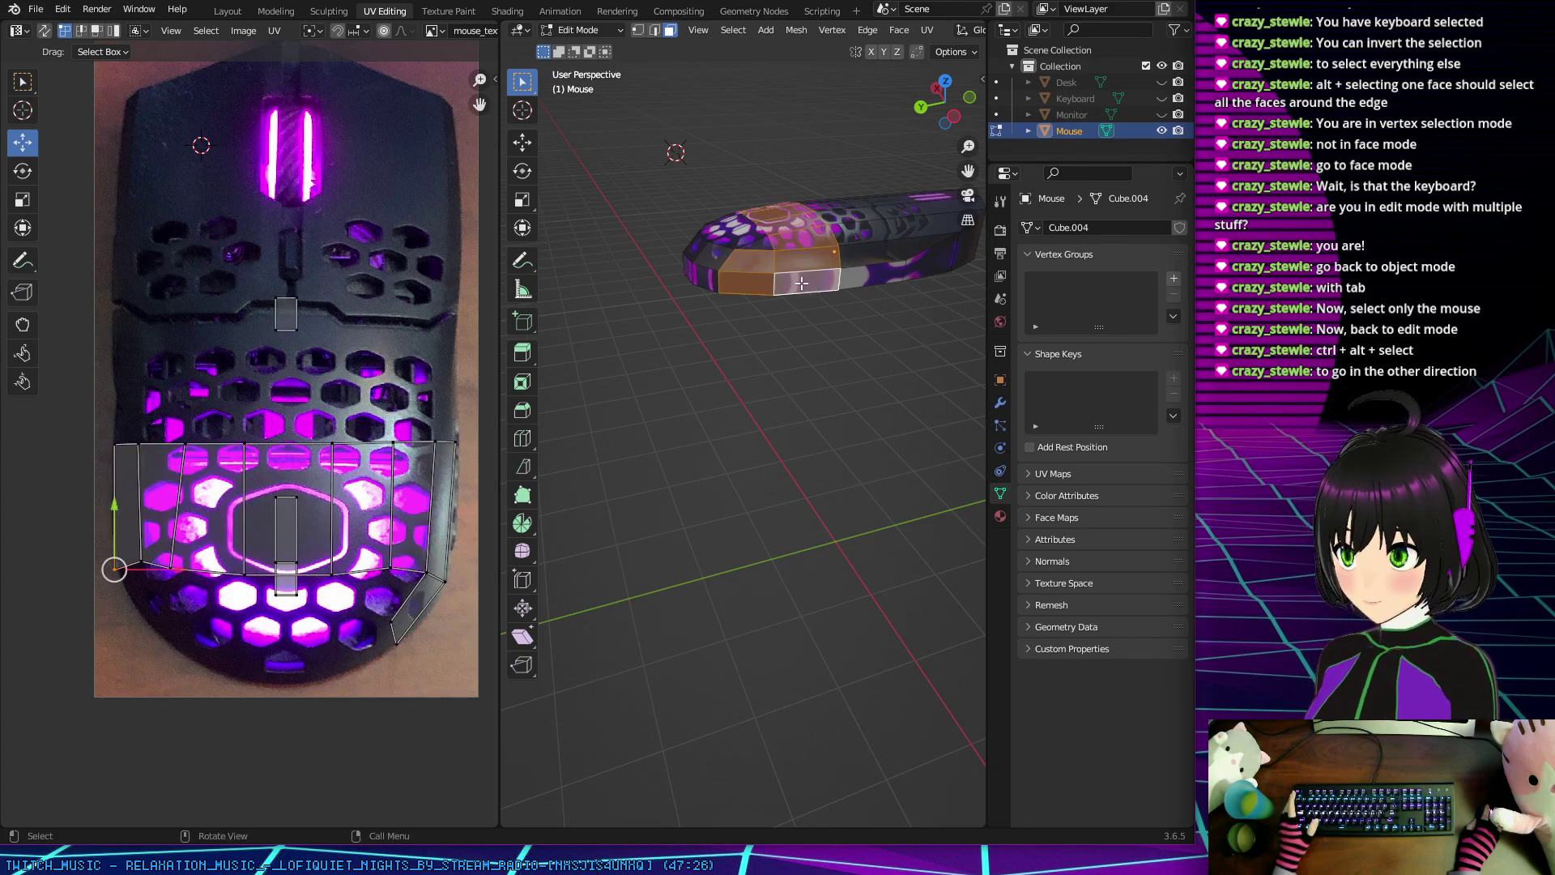
Step: Try selecting face rings through several faces on the mouse's side
left_click(705, 280)
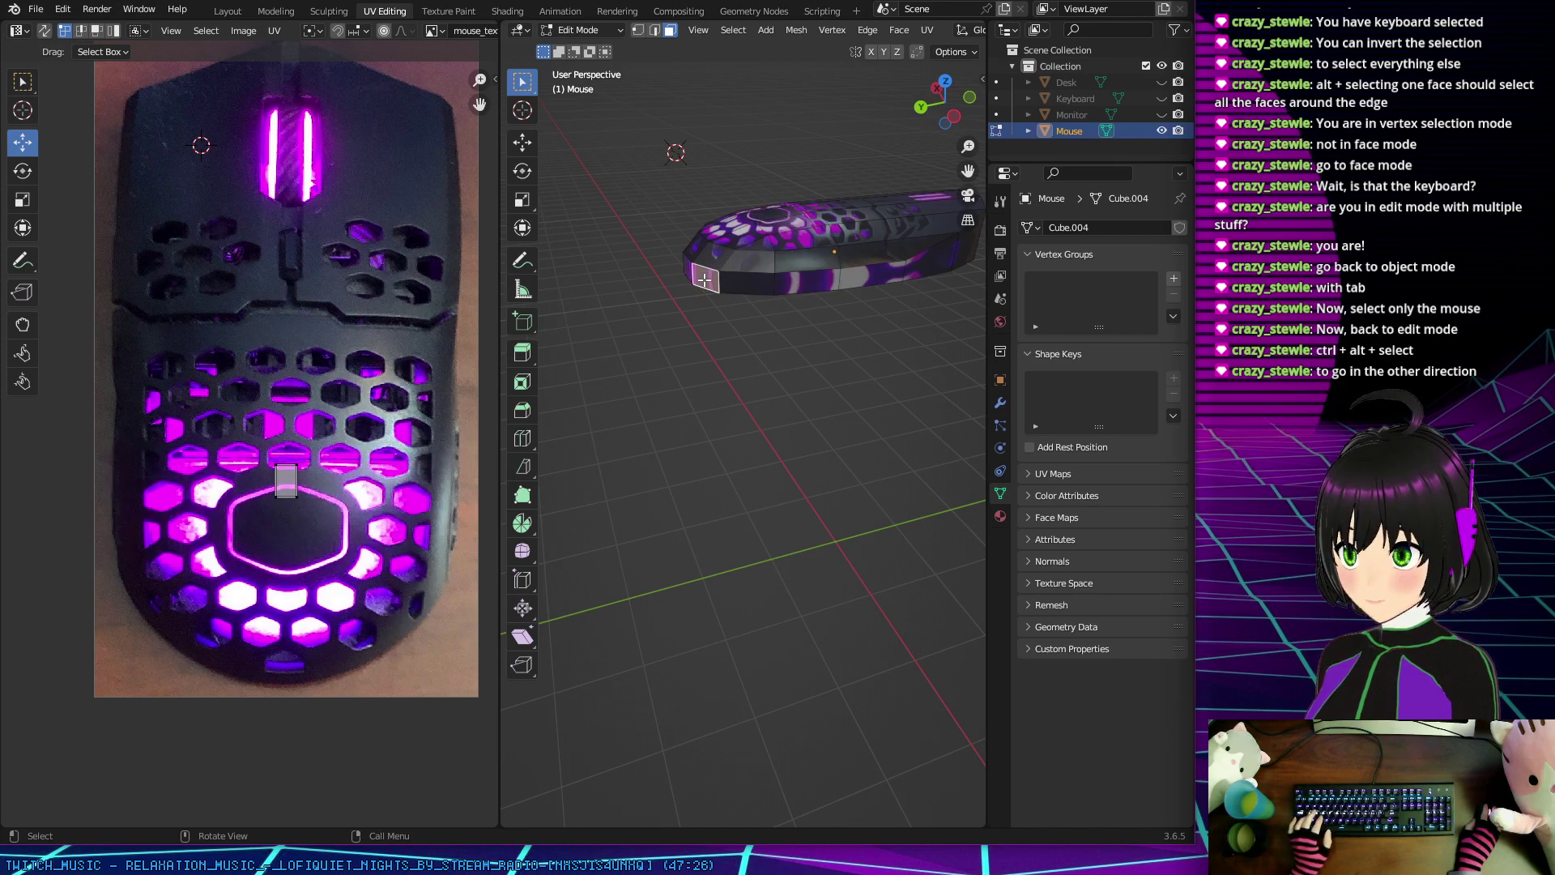
left_click(755, 287, "ctrl+alt")
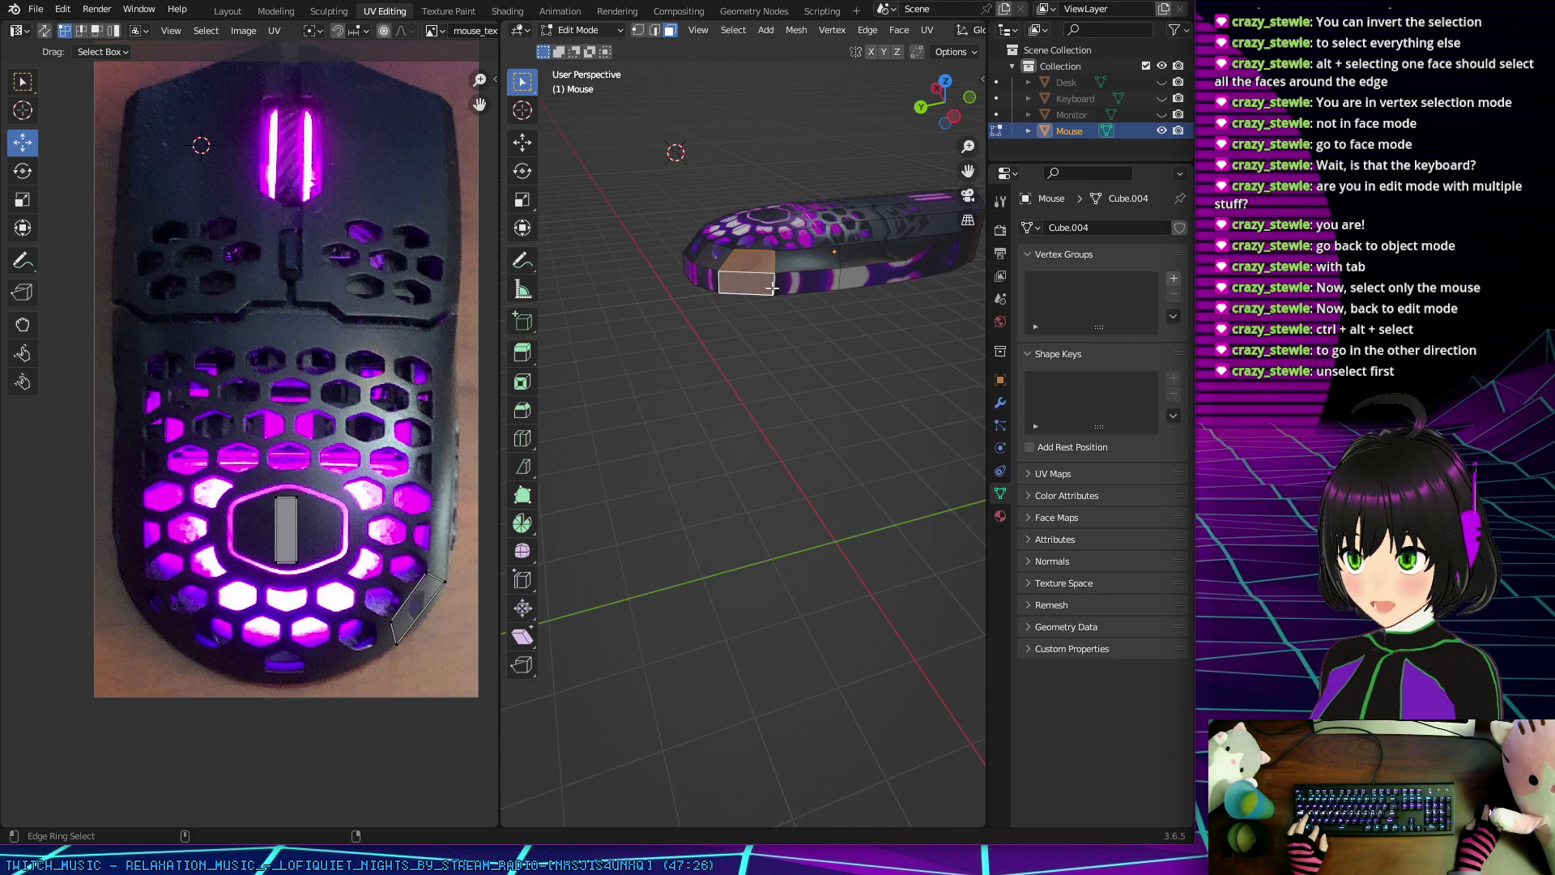
left_click(789, 286, "ctrl+alt")
left_click(864, 284, "ctrl+alt")
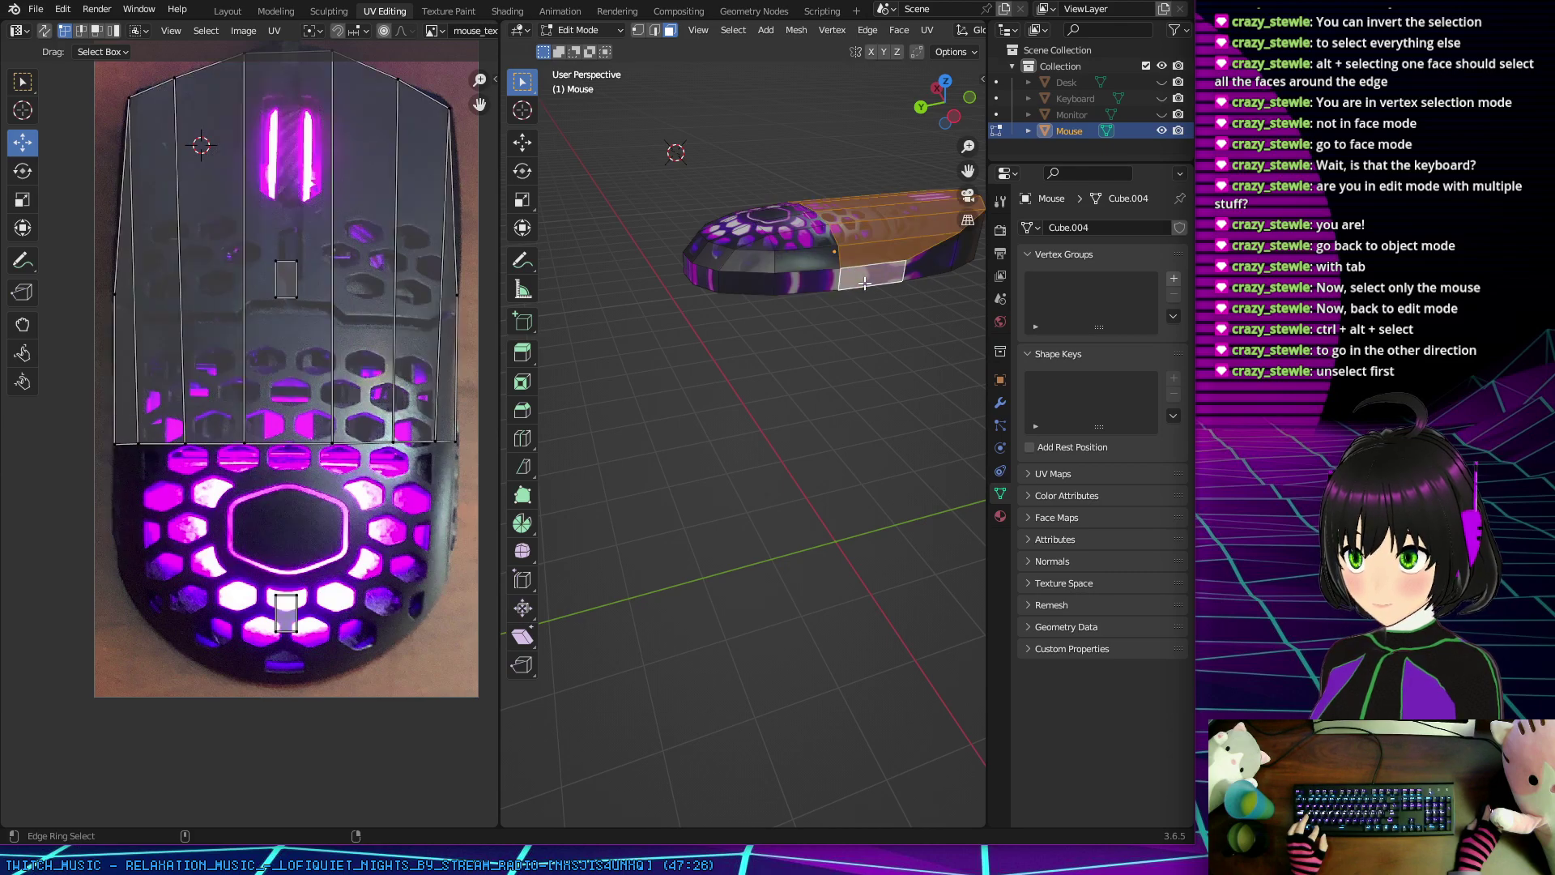
left_click(812, 281, "ctrl+alt")
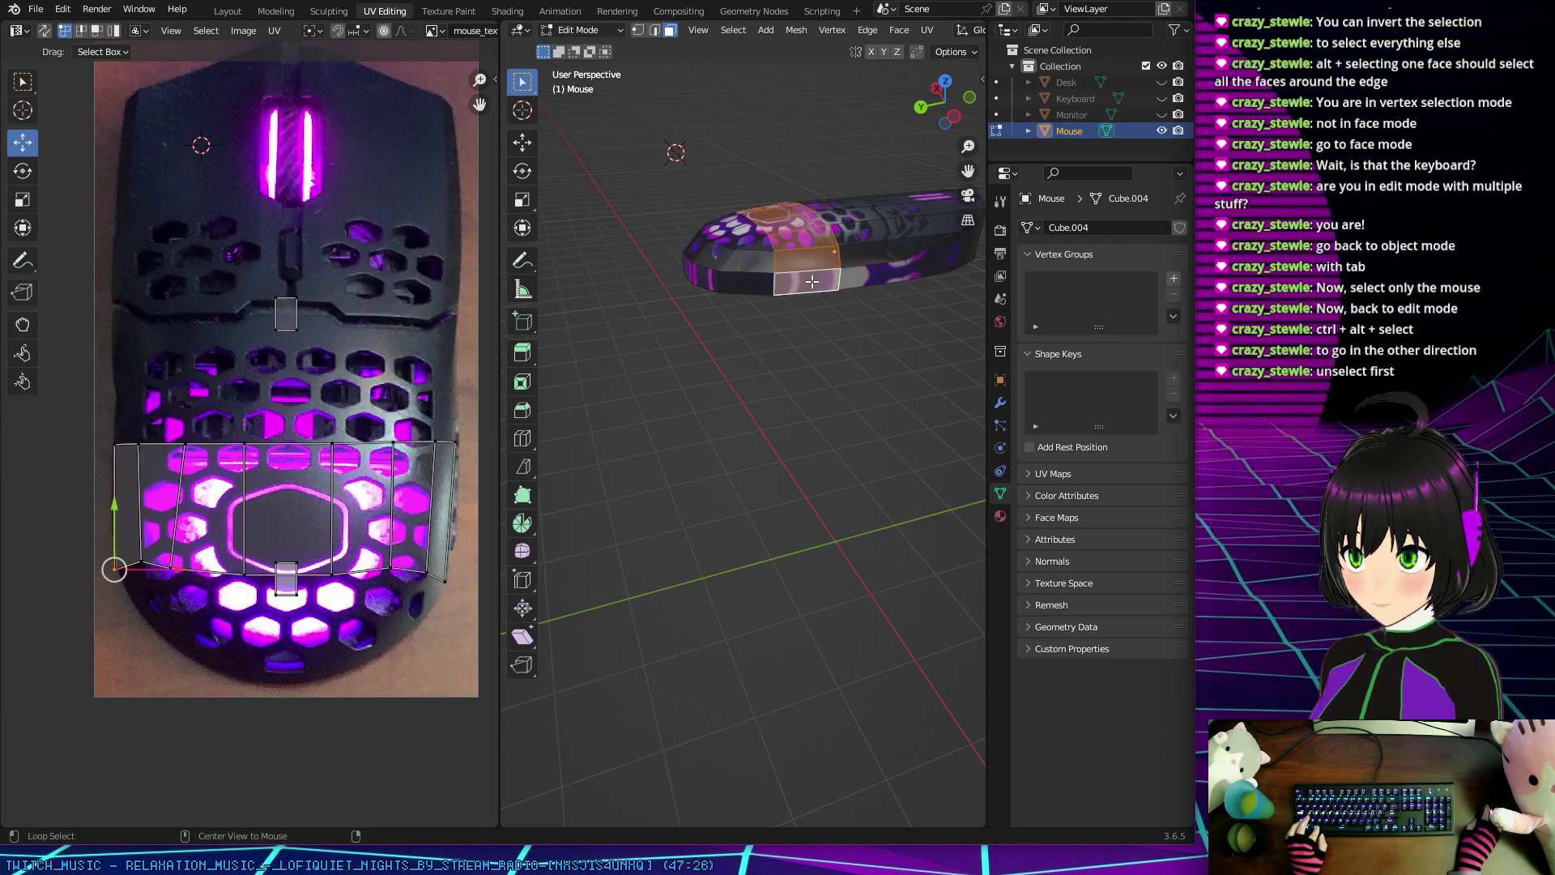
left_click(750, 283, "ctrl")
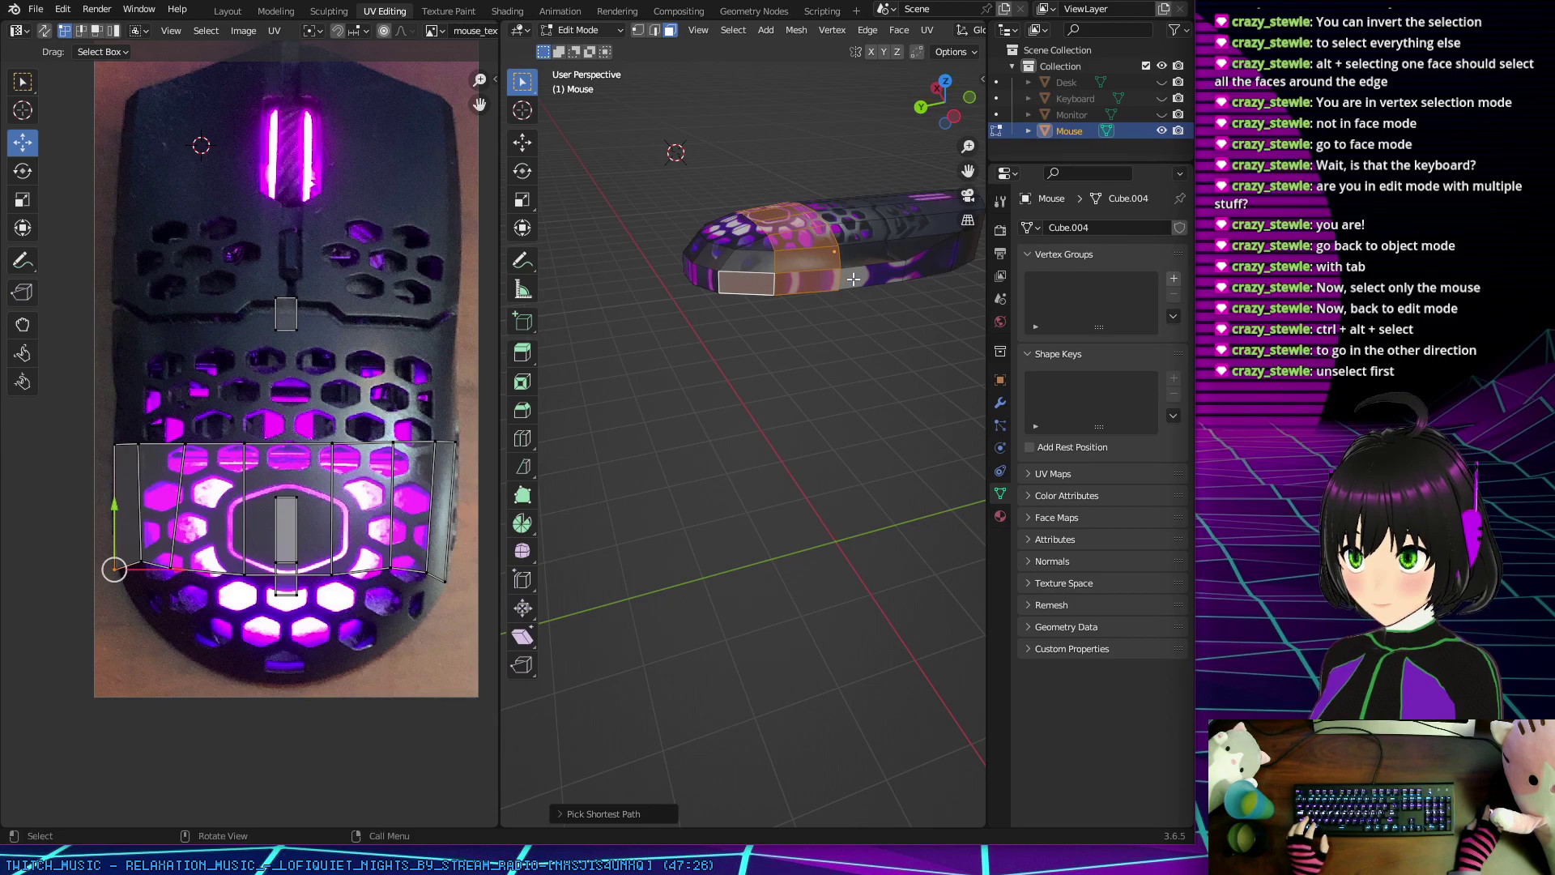
Step: Clear the selection, test a few more side faces, then deselect everything
key("alt+a")
left_click(797, 283, "ctrl")
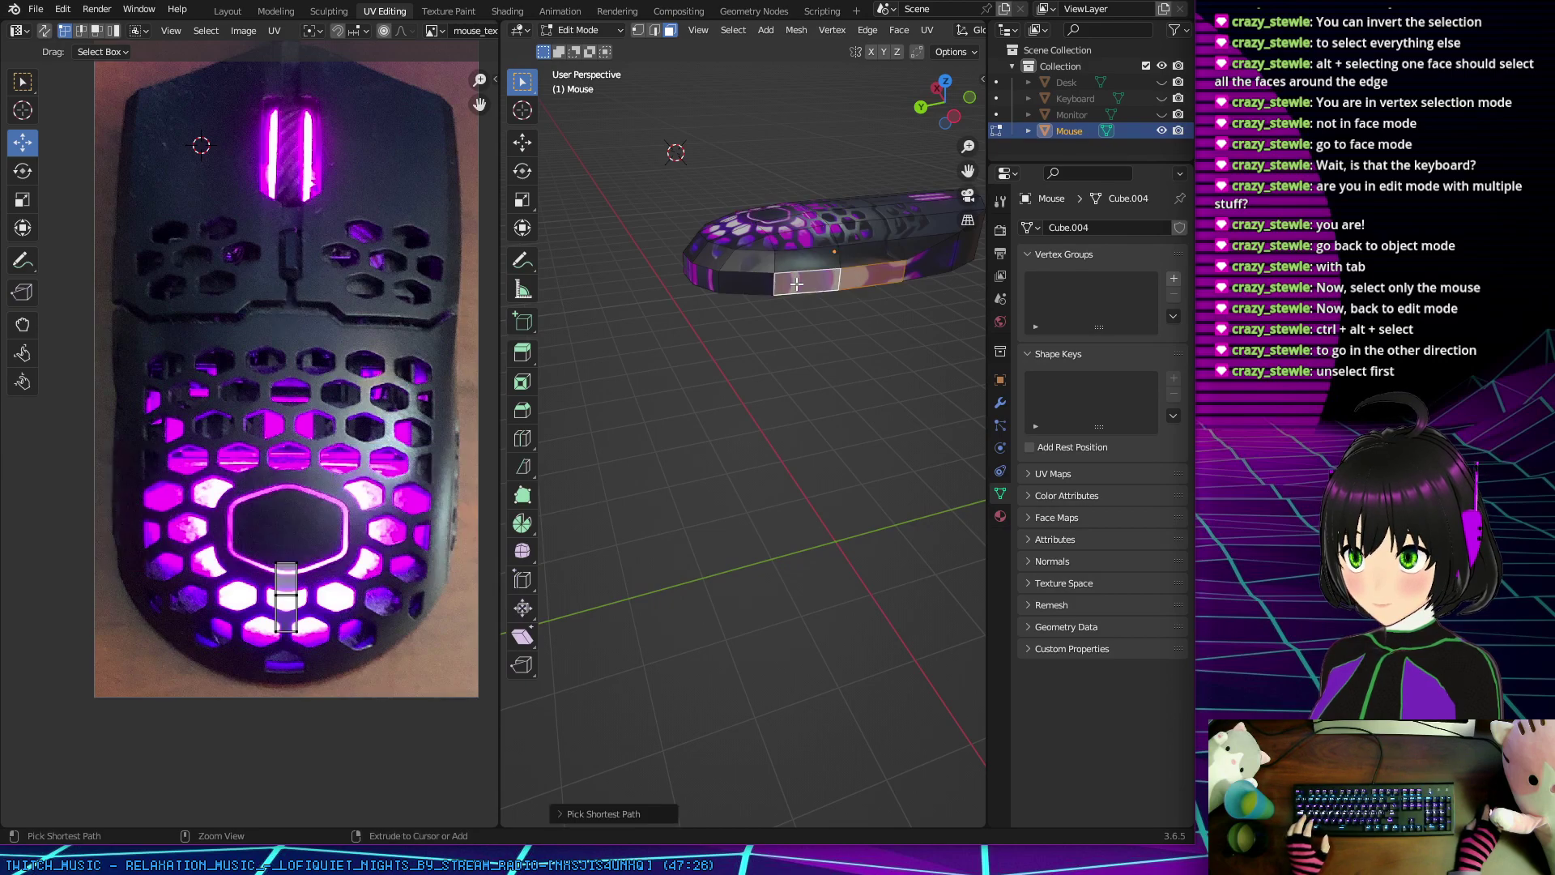
left_click(747, 283)
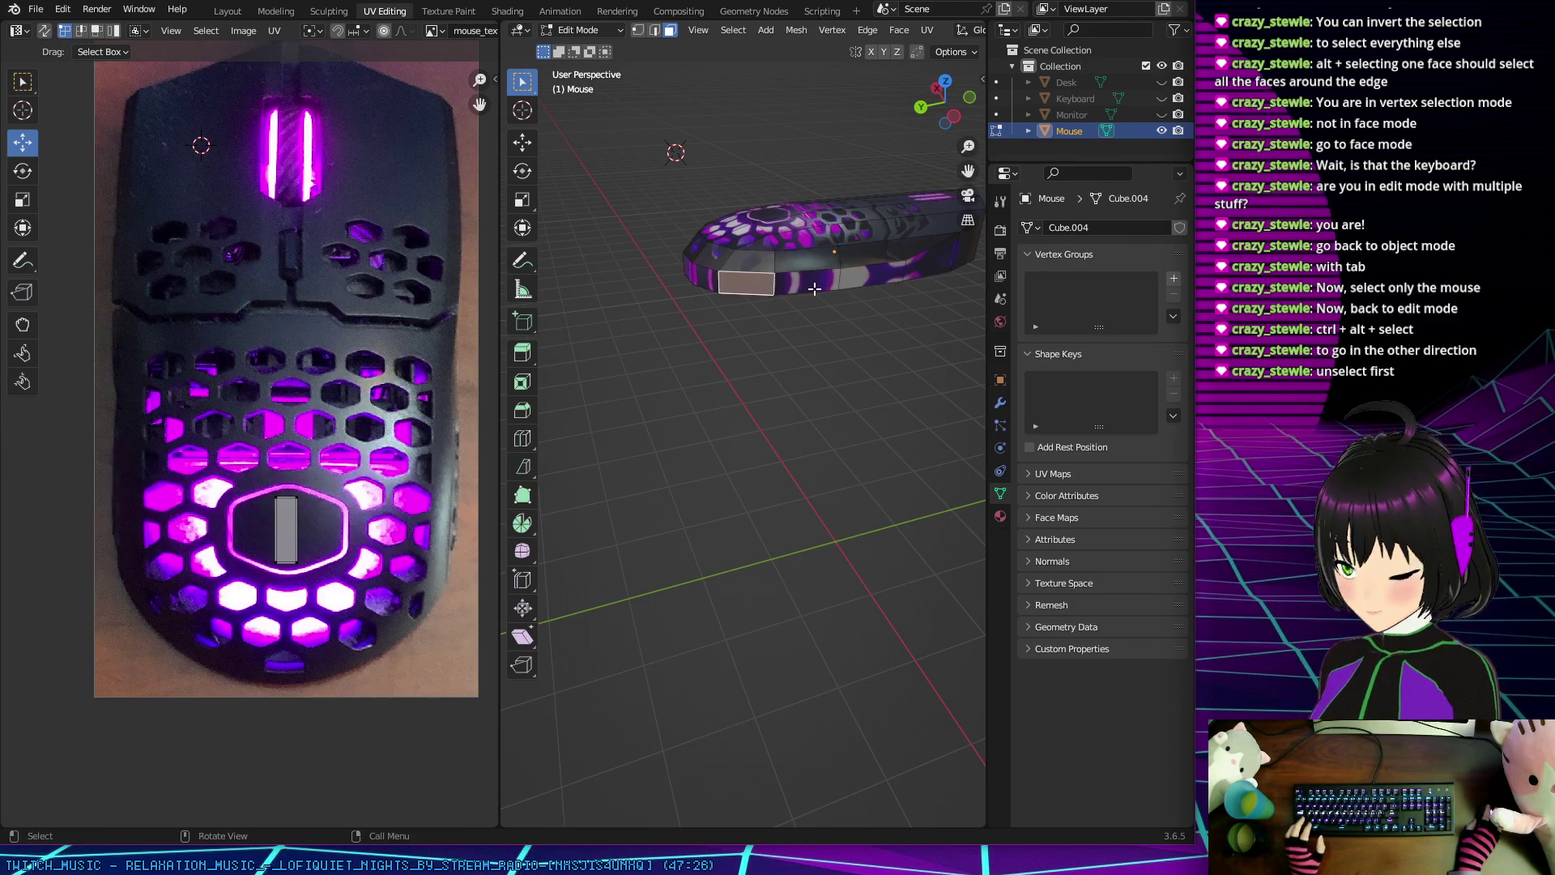
left_click(849, 282, "ctrl+alt")
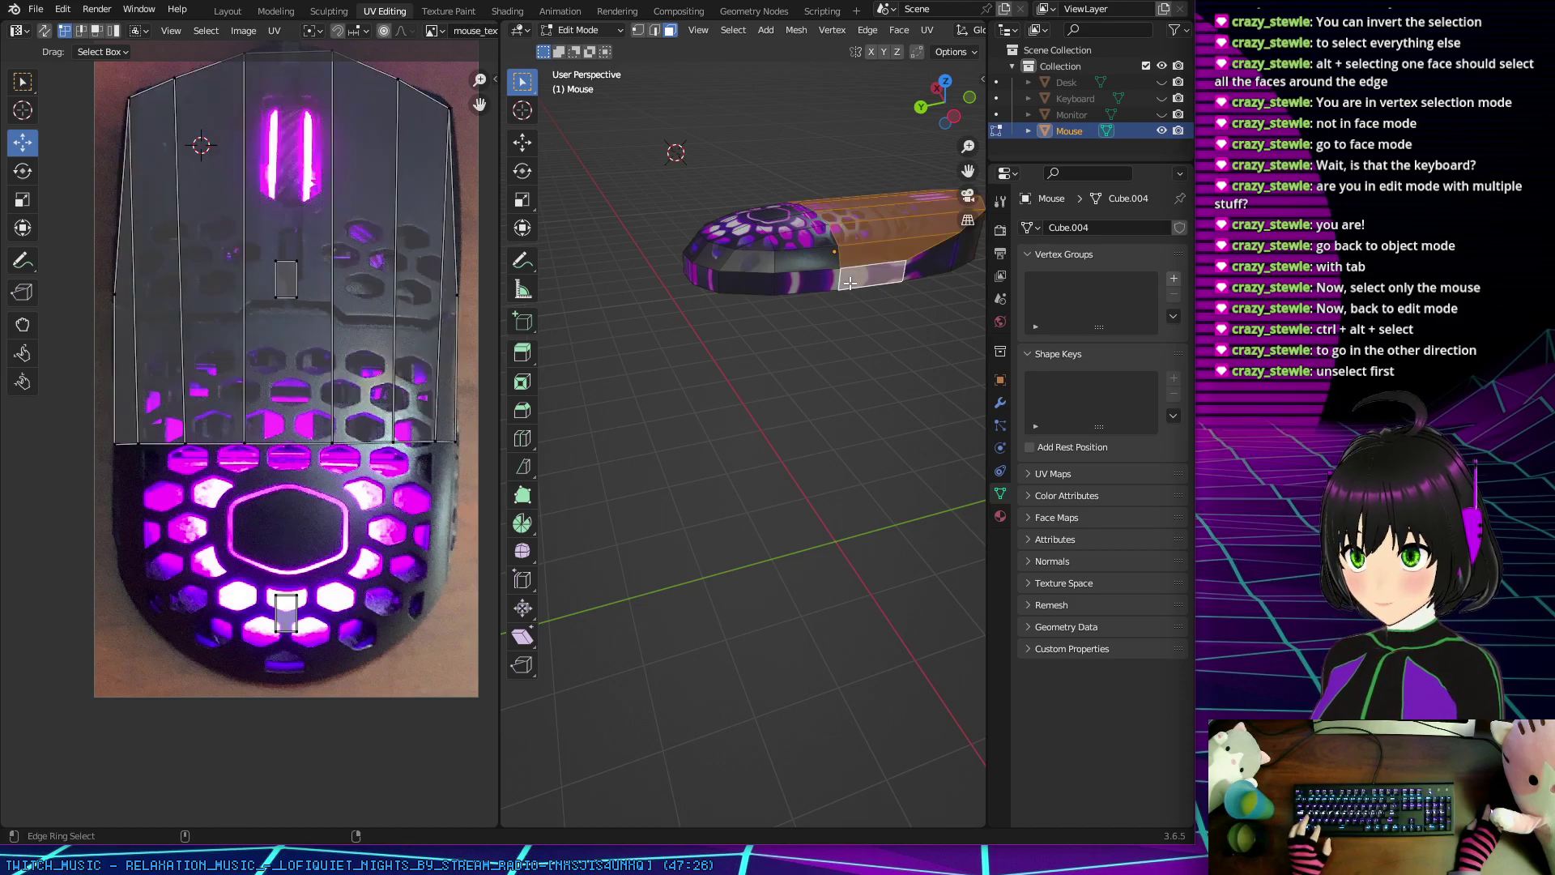
middle_click_drag(849, 283, 689, 293)
left_click(801, 338)
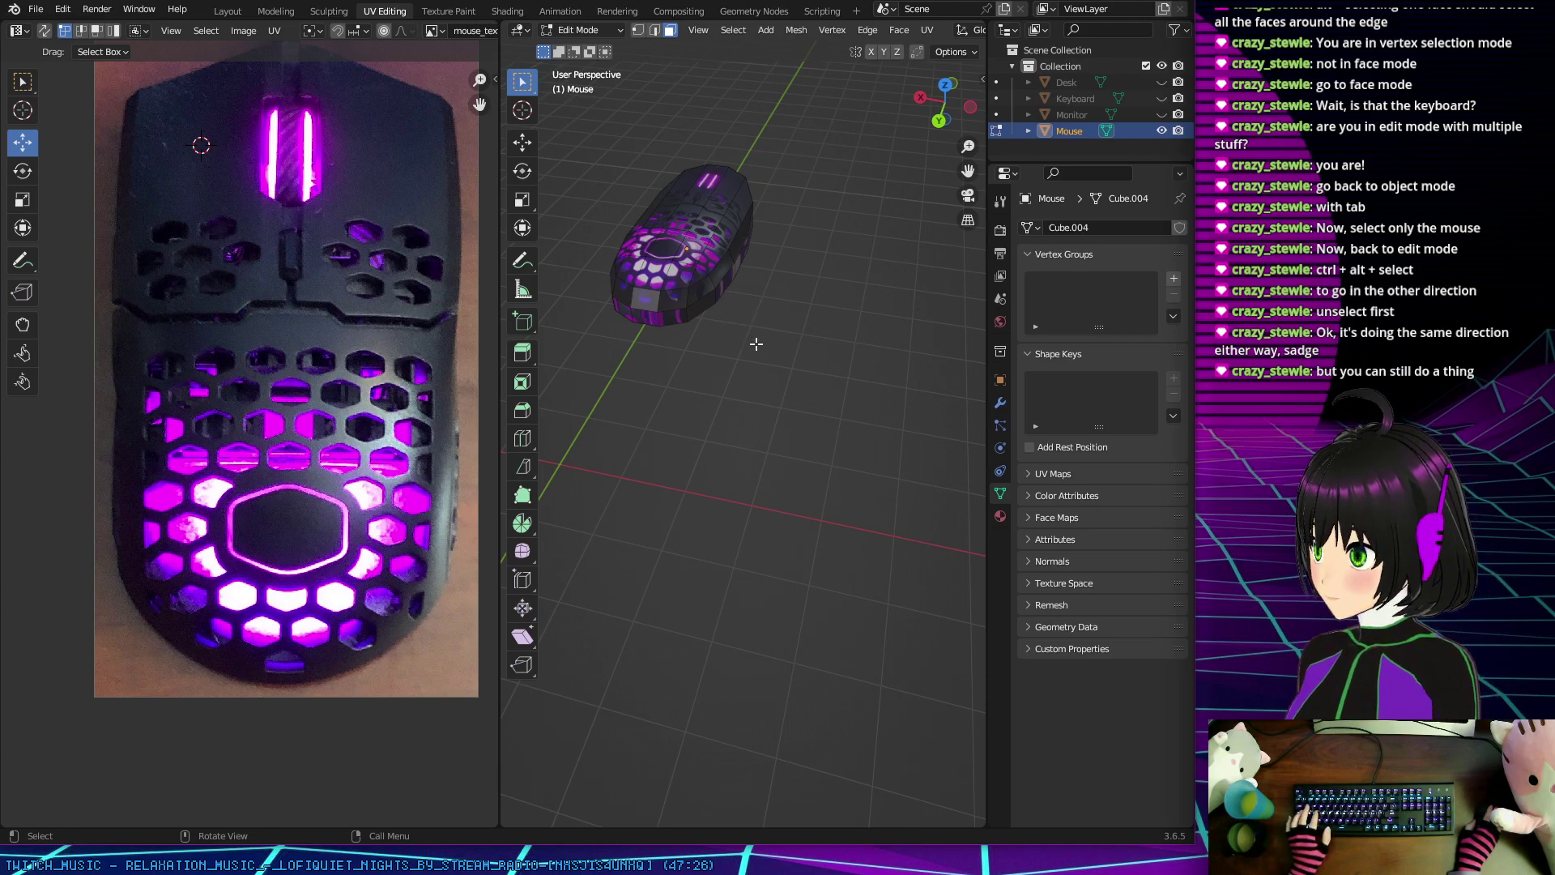
Step: Select the face loop around the mouse's base and box-select the faces at its end
middle_click_drag(756, 344, 790, 285)
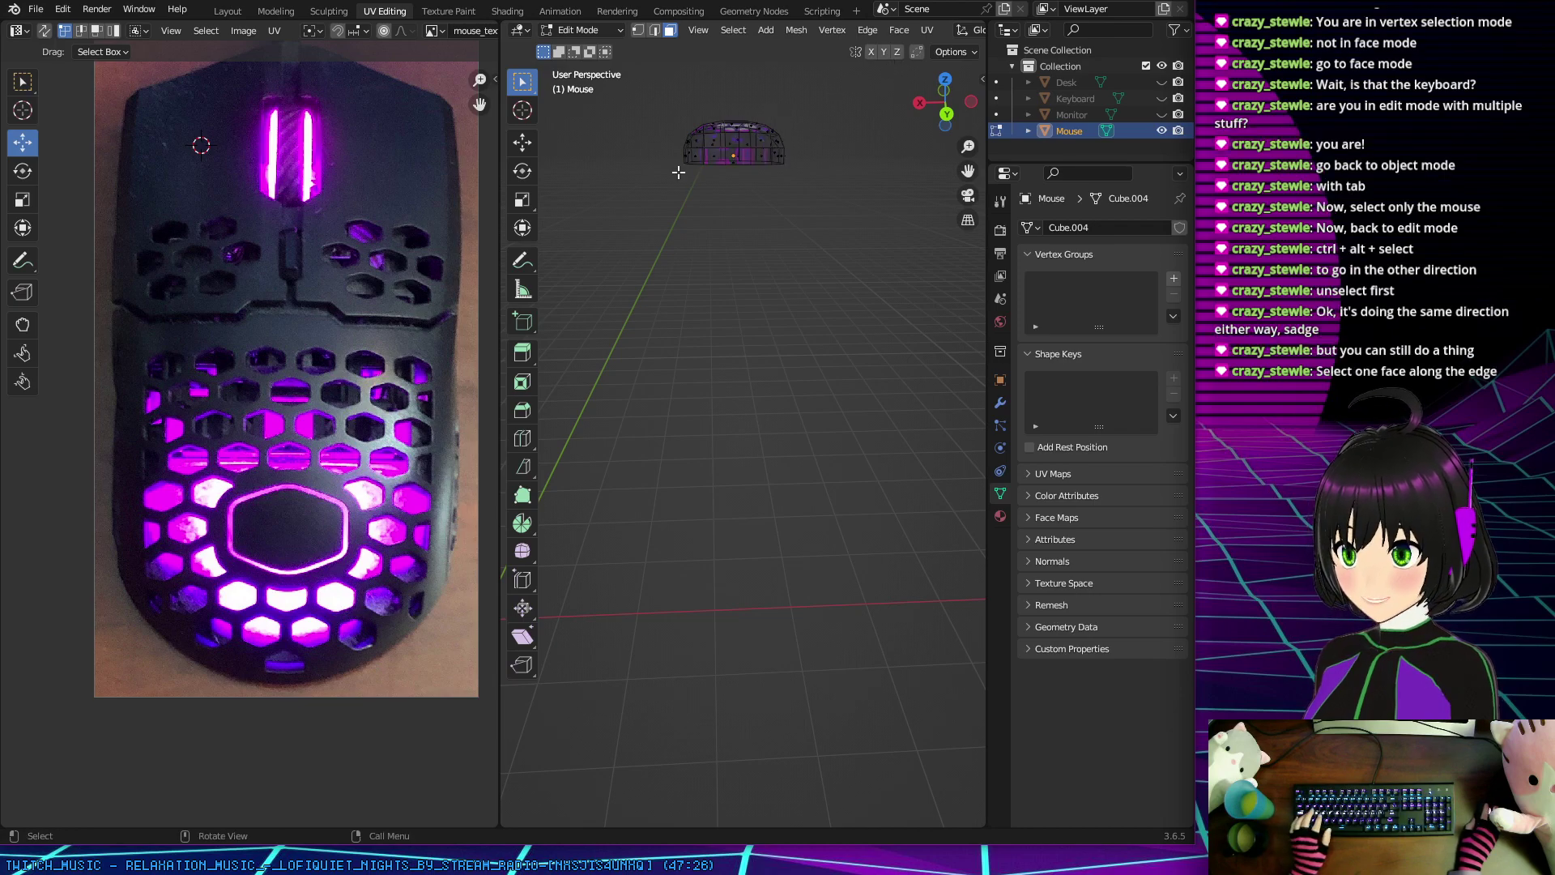
left_click(713, 157, "alt")
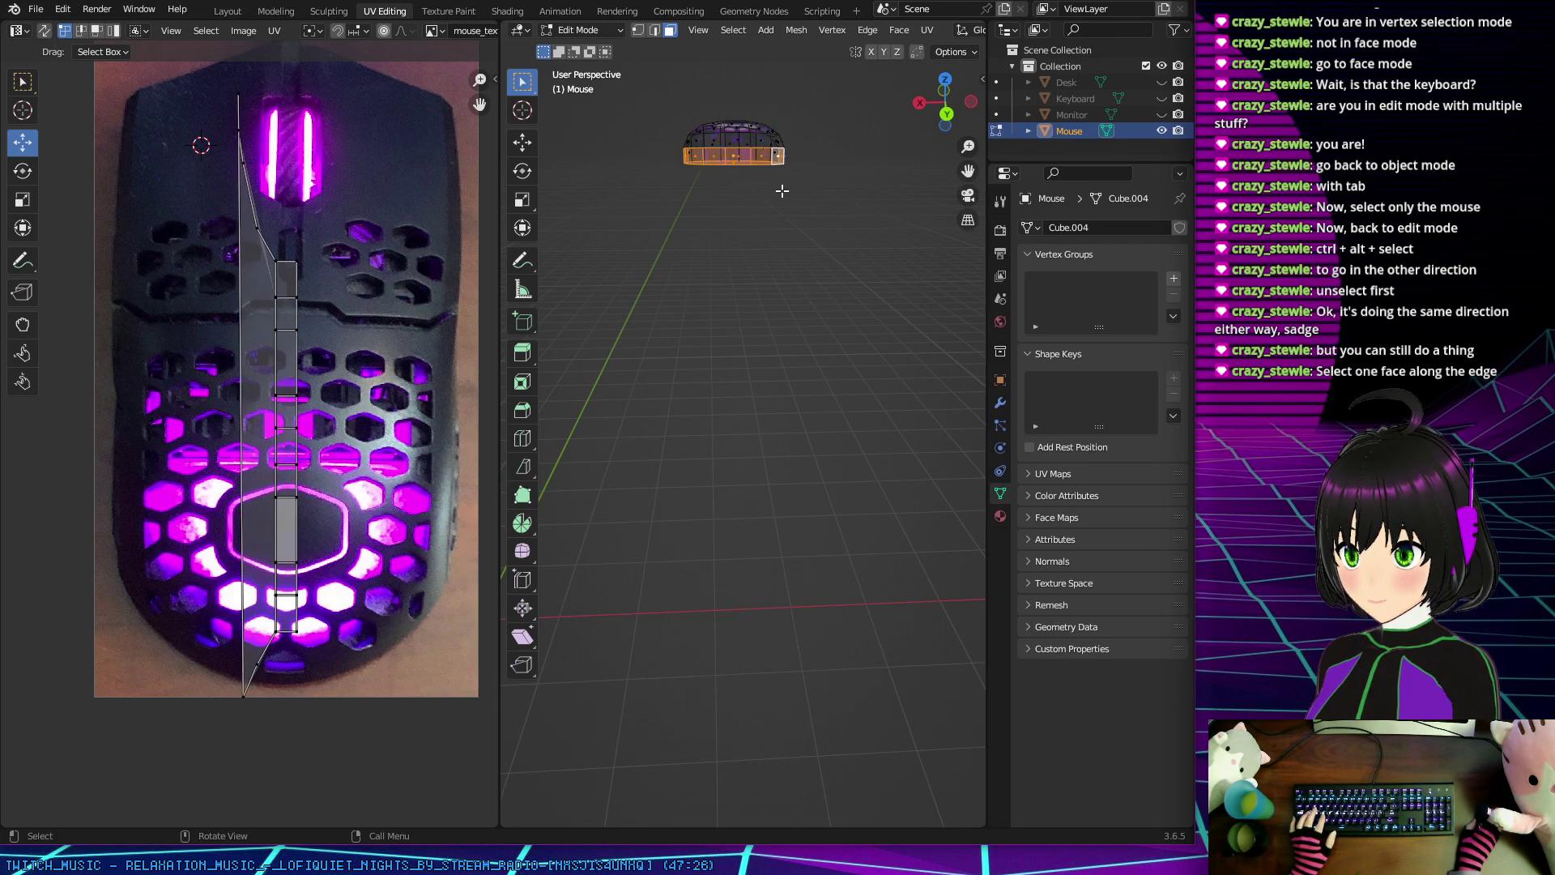
middle_click_drag(793, 199, 646, 159)
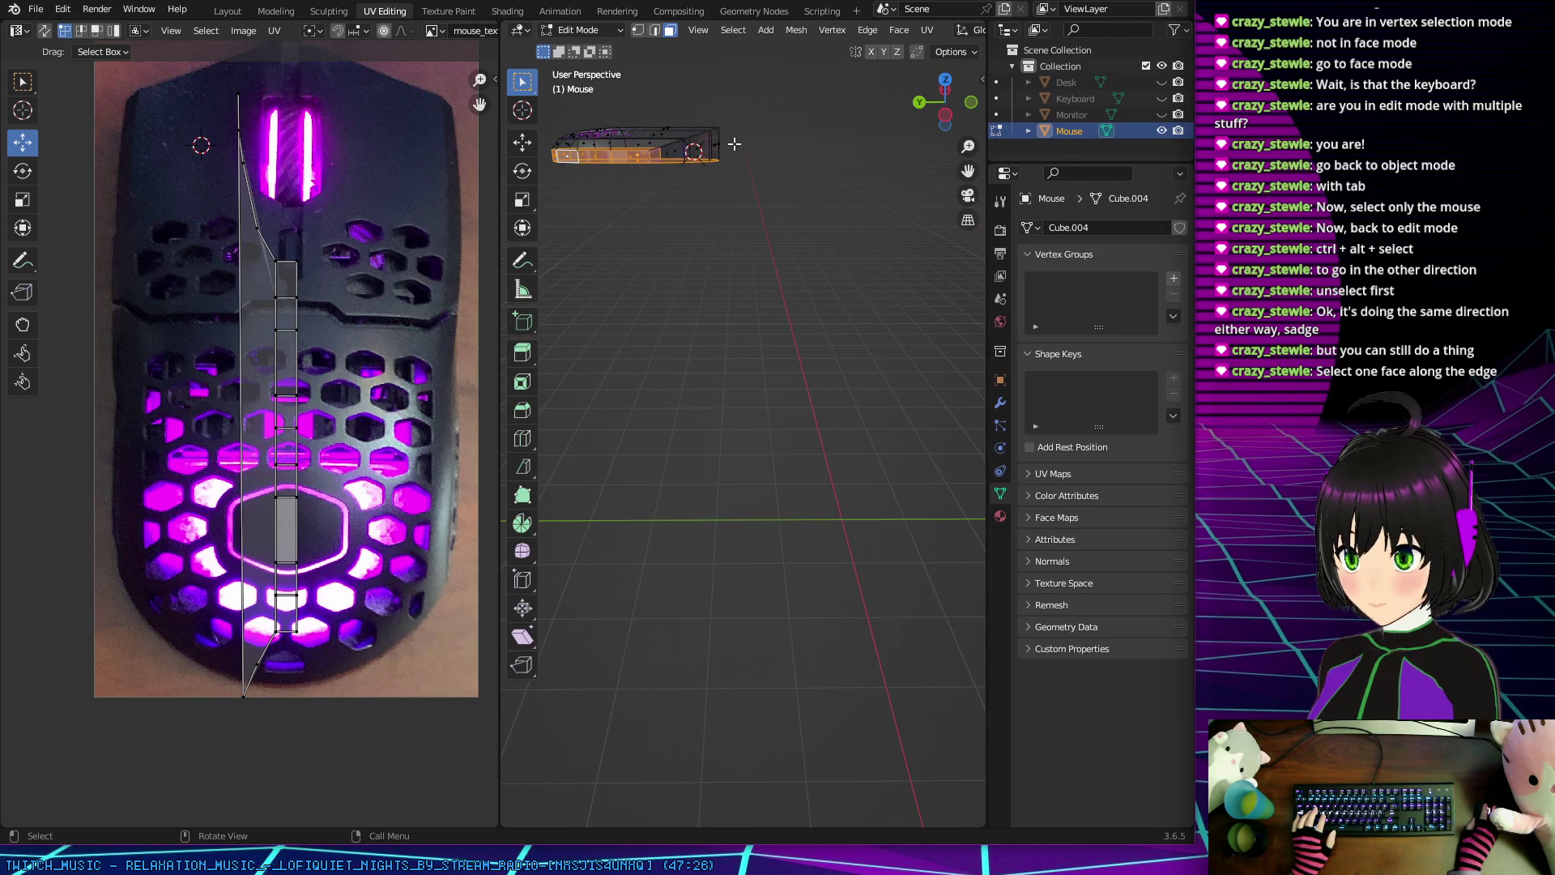
left_click_drag(739, 139, 685, 173)
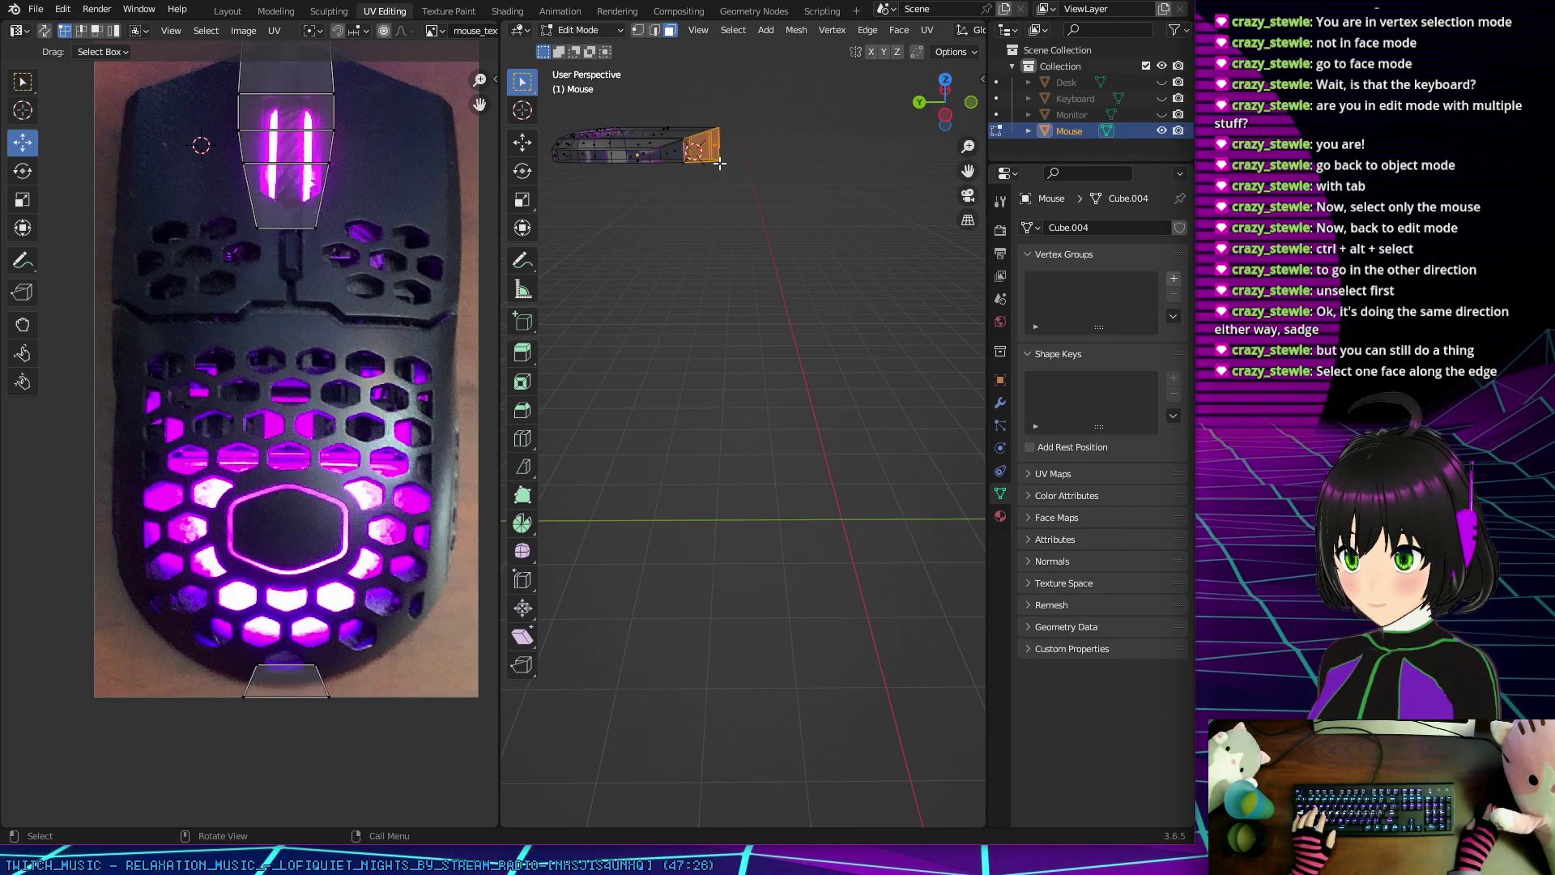
middle_click_drag(684, 174, 779, 232)
Step: Build the lengthwise strip of faces along the mouse's bottom, dropping the stray extra face
left_click(615, 237, "alt")
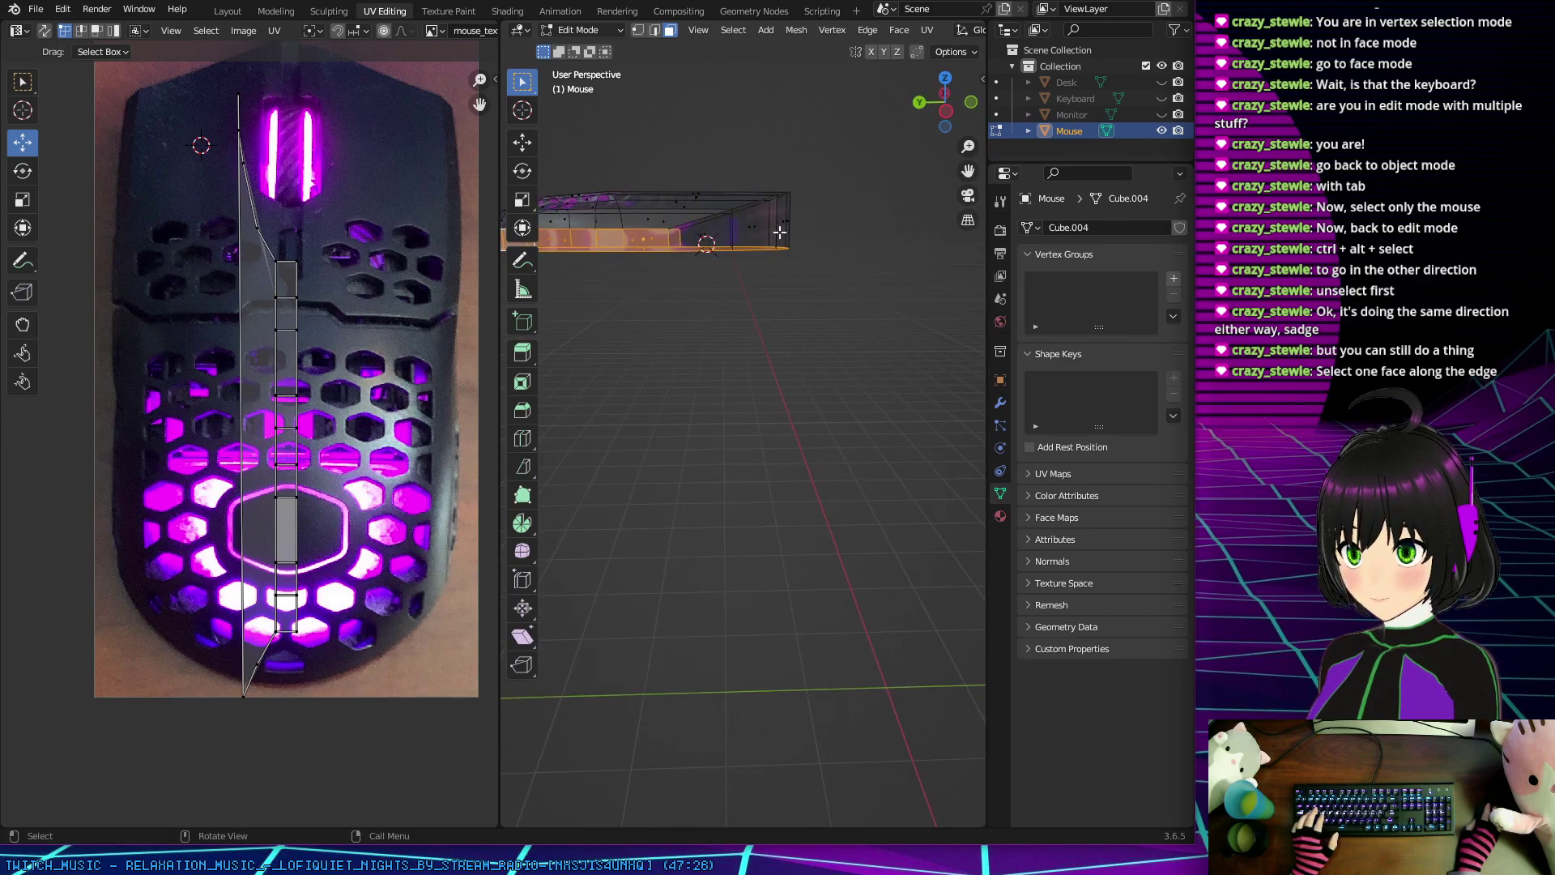
left_click(730, 242)
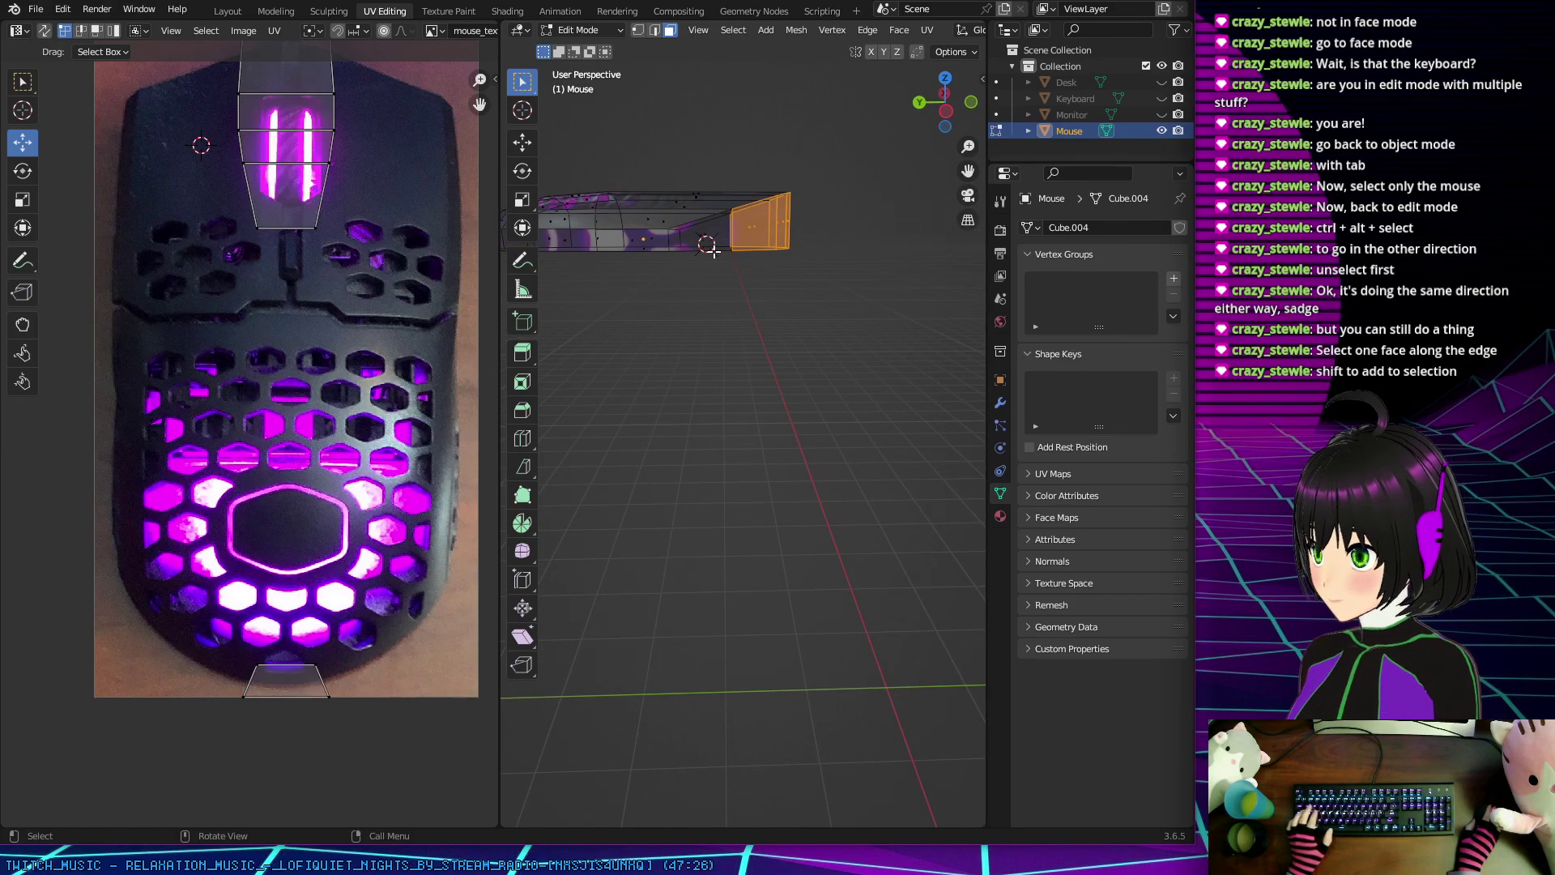
left_click(737, 244, "alt+shift")
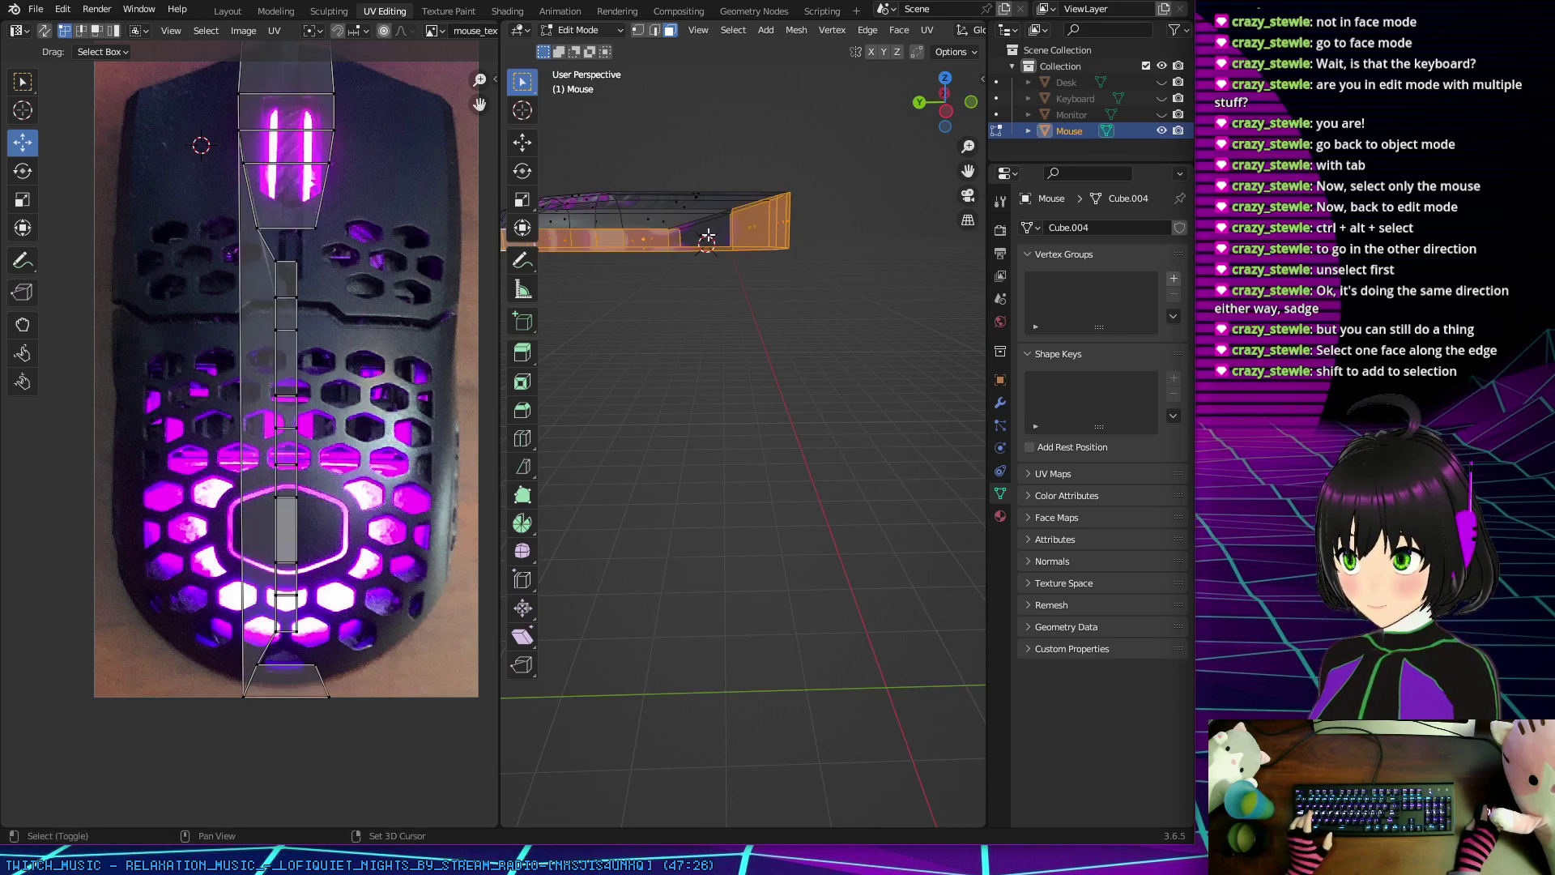
middle_click_drag(805, 243, 752, 380)
left_click(678, 269, "shift")
left_click(810, 190, "shift")
scroll(752, 380, "up", 3)
left_click(773, 471, "shift")
middle_click_drag(772, 471, 734, 382)
scroll(732, 381, "up", 3)
Step: Box-select the mouse's whole strip UV island in the UV Editor
middle_click_drag(773, 367, 377, 266)
scroll(337, 236, "down", 1)
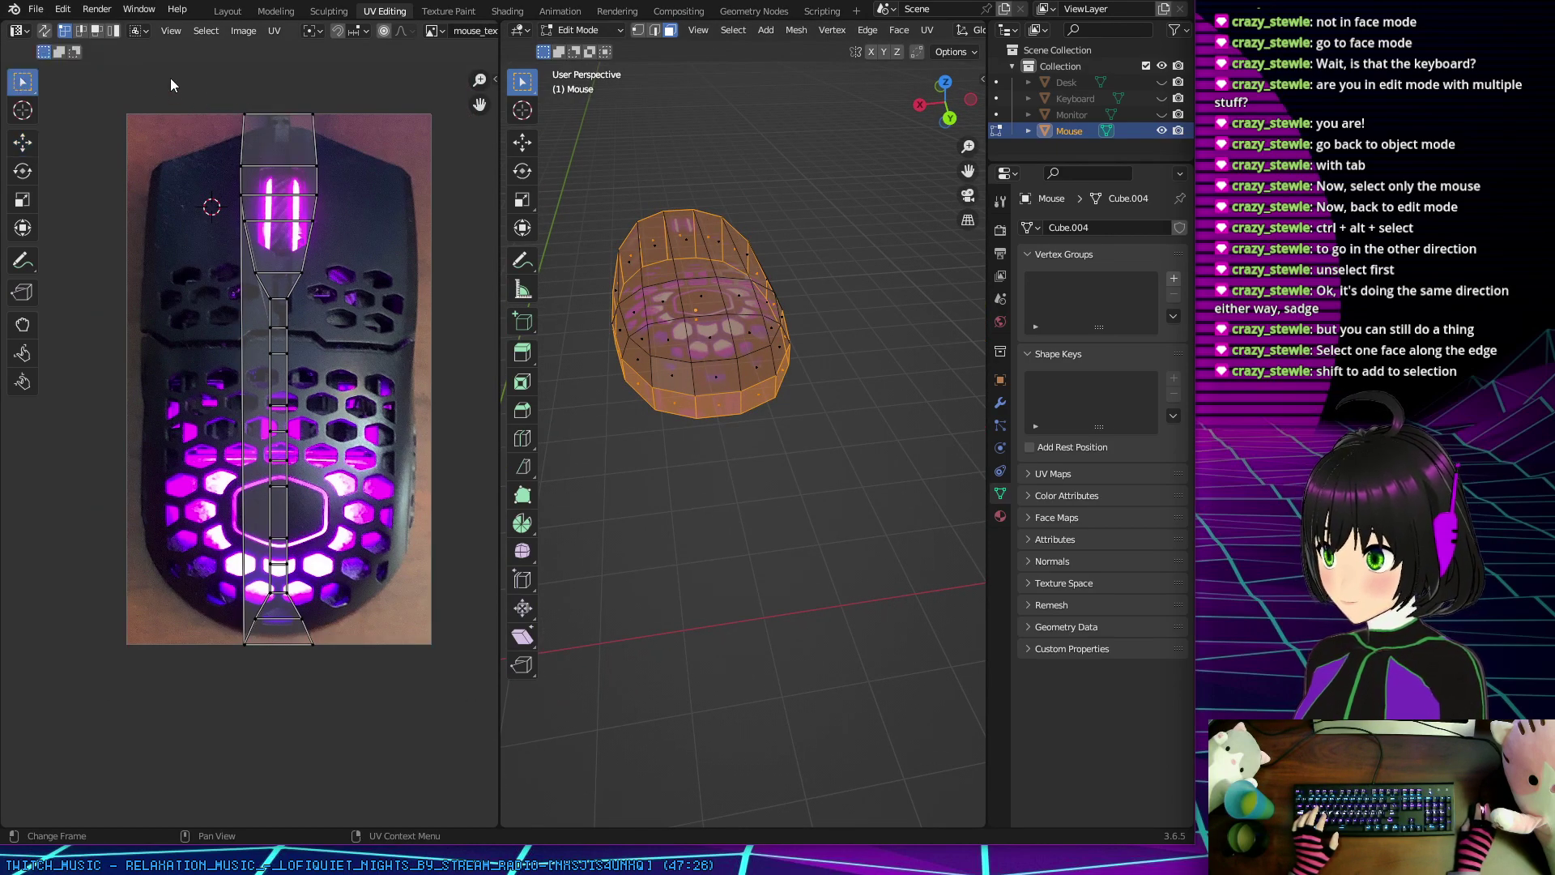
left_click_drag(175, 83, 382, 686)
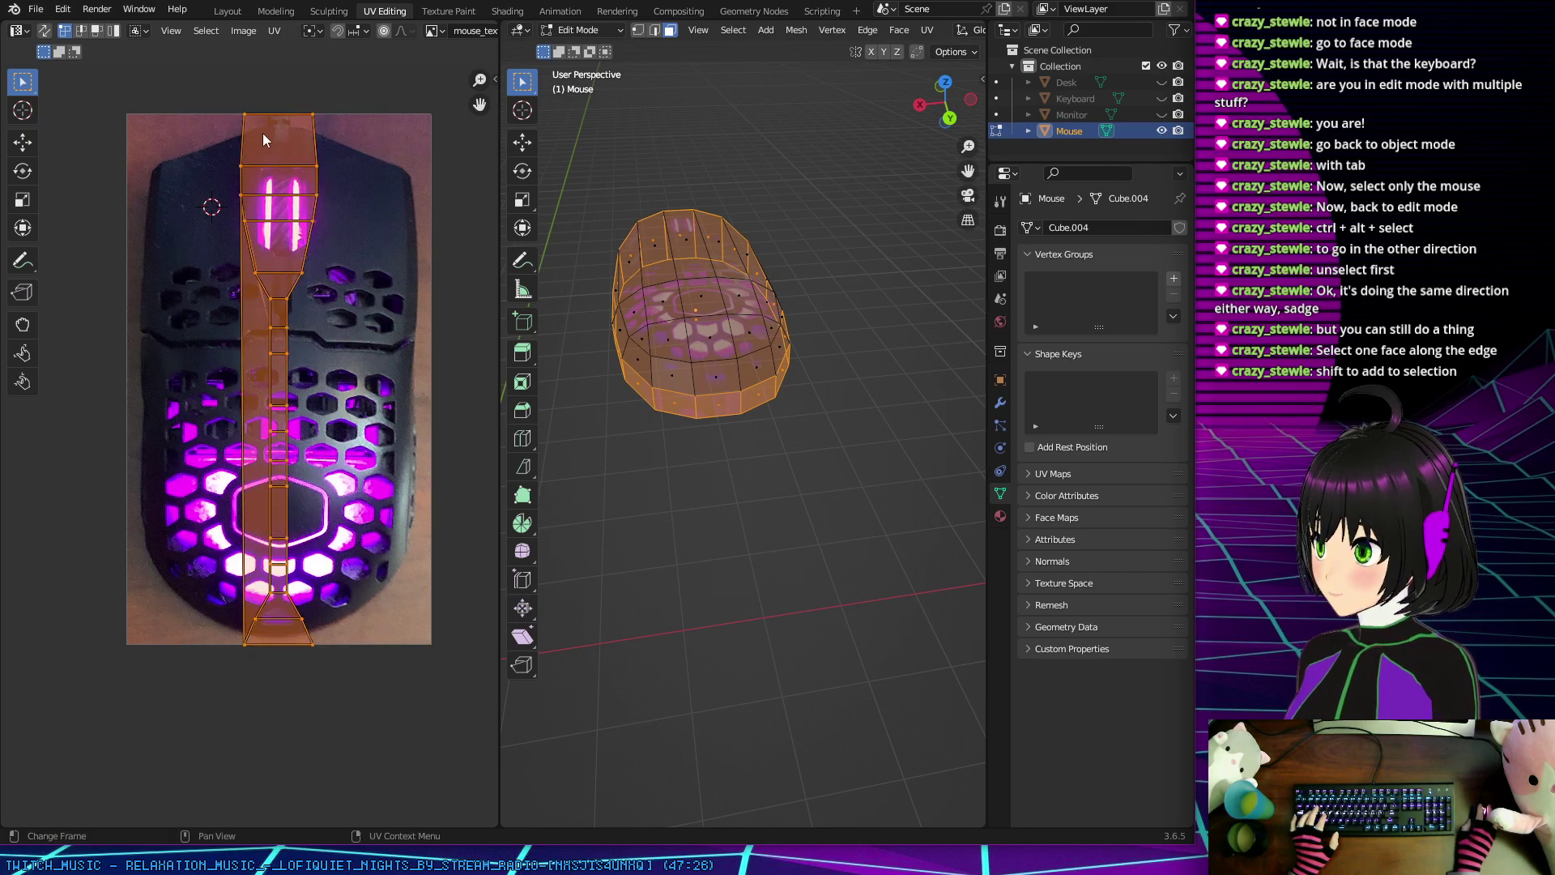
left_click(238, 143)
left_click_drag(142, 82, 411, 690)
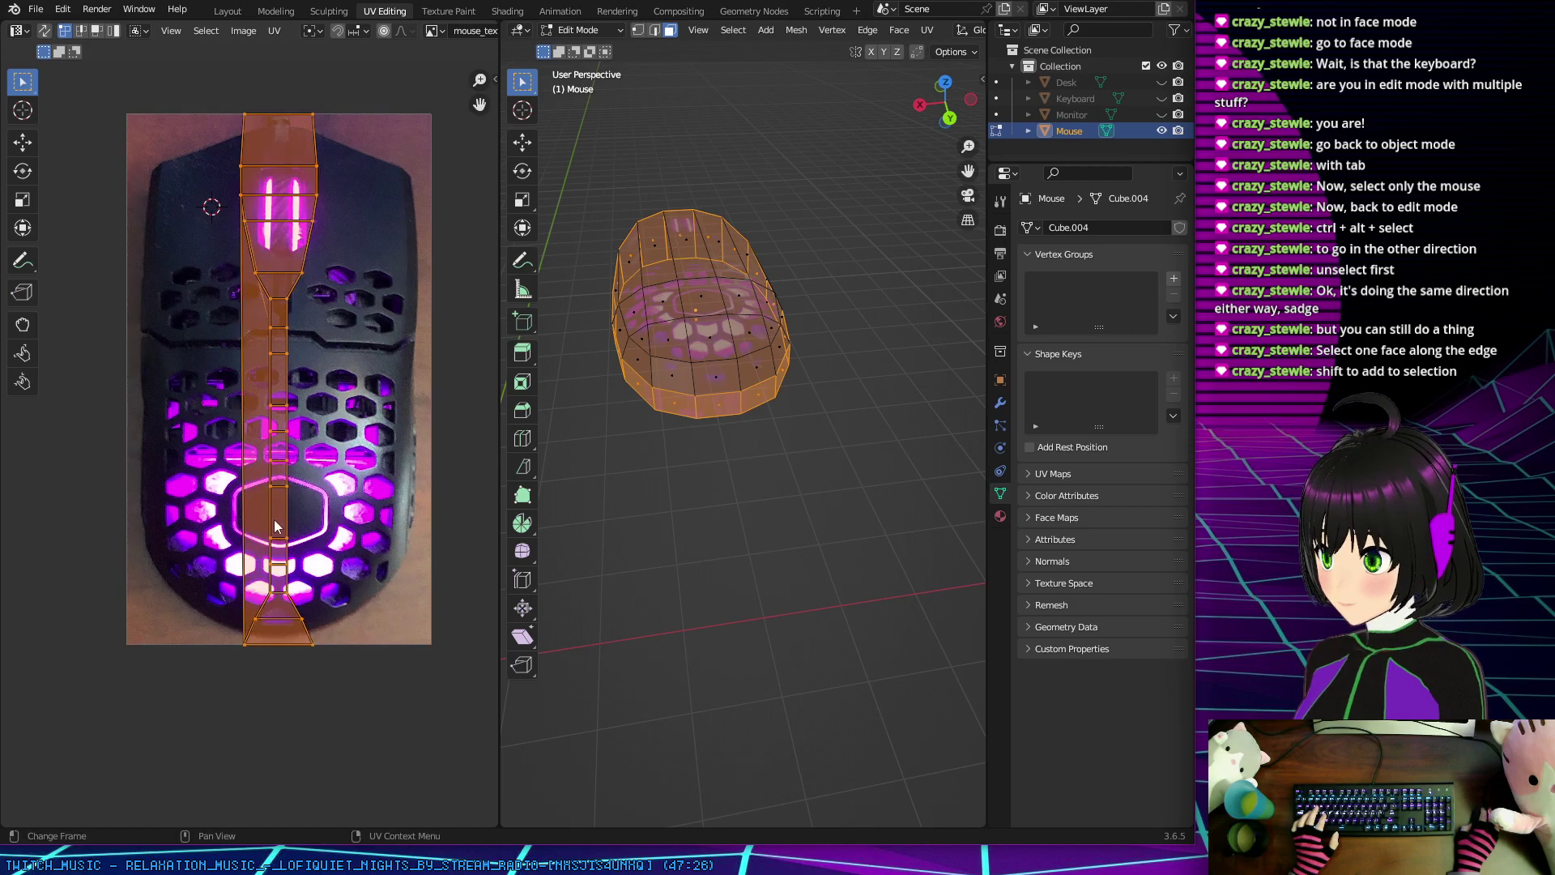
Step: Squash the island with the Scale tool and move it just right of the scroll wheel
left_click(23, 199)
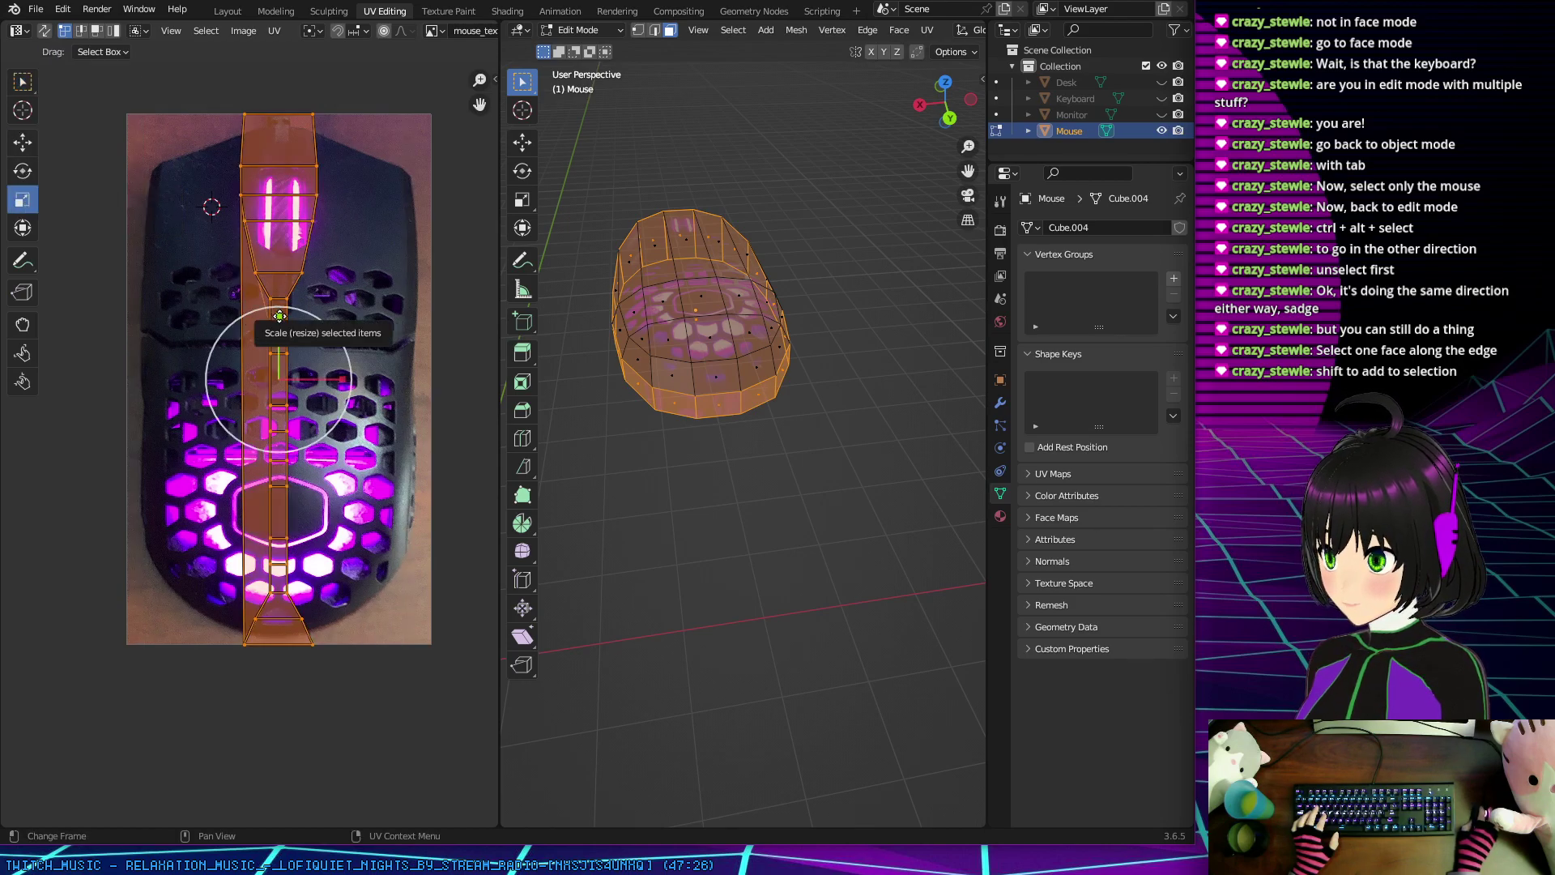
left_click_drag(278, 315, 344, 376)
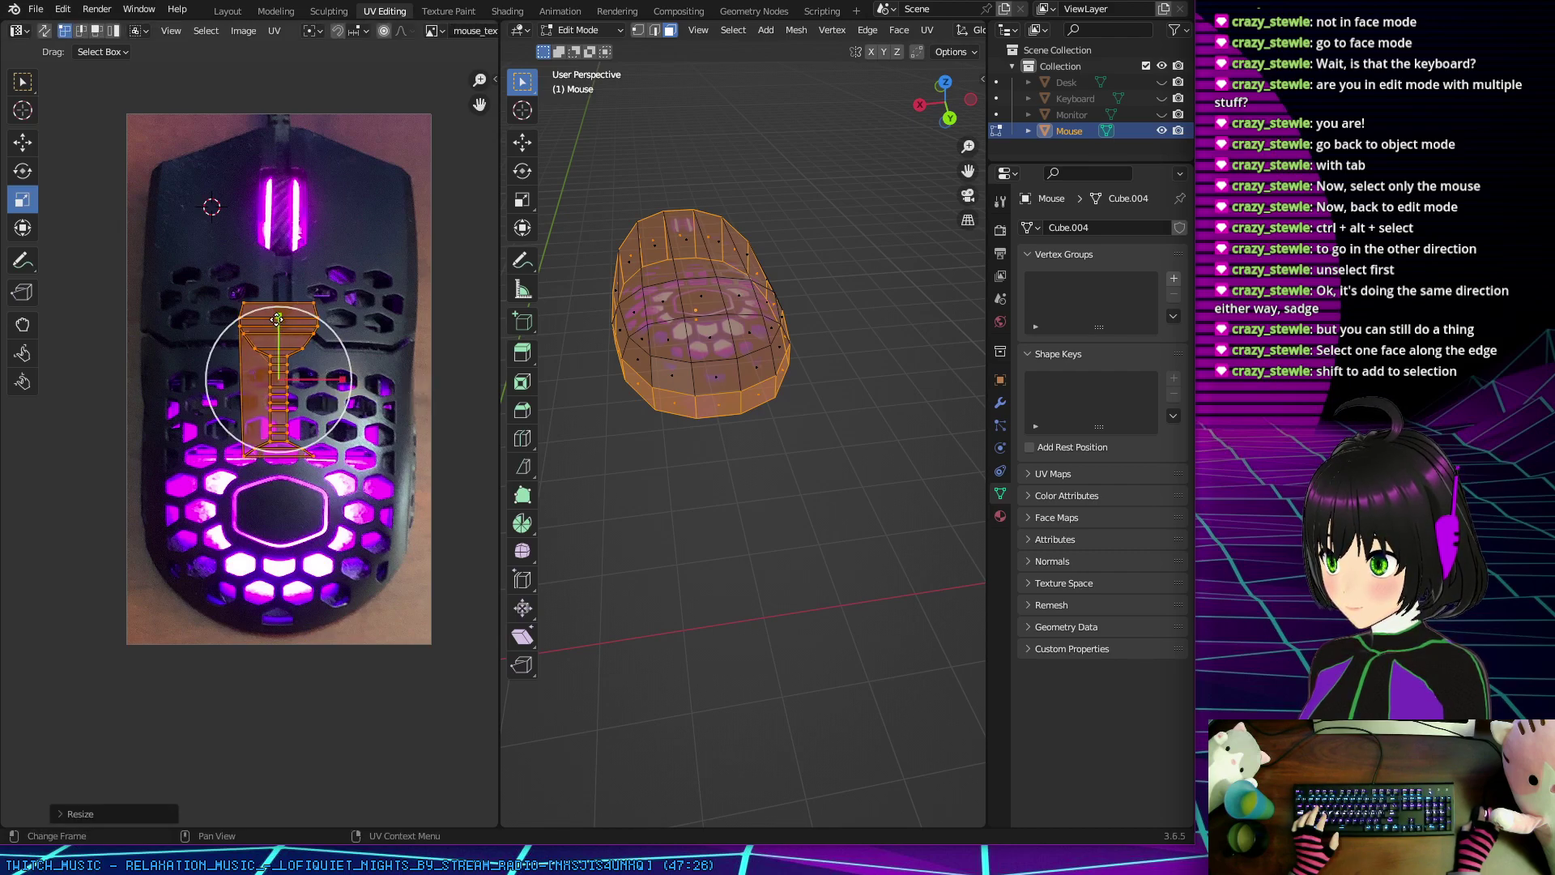
left_click_drag(279, 322, 205, 152)
left_click(23, 143)
left_click_drag(277, 218, 418, 207)
left_click_drag(360, 144, 354, 151)
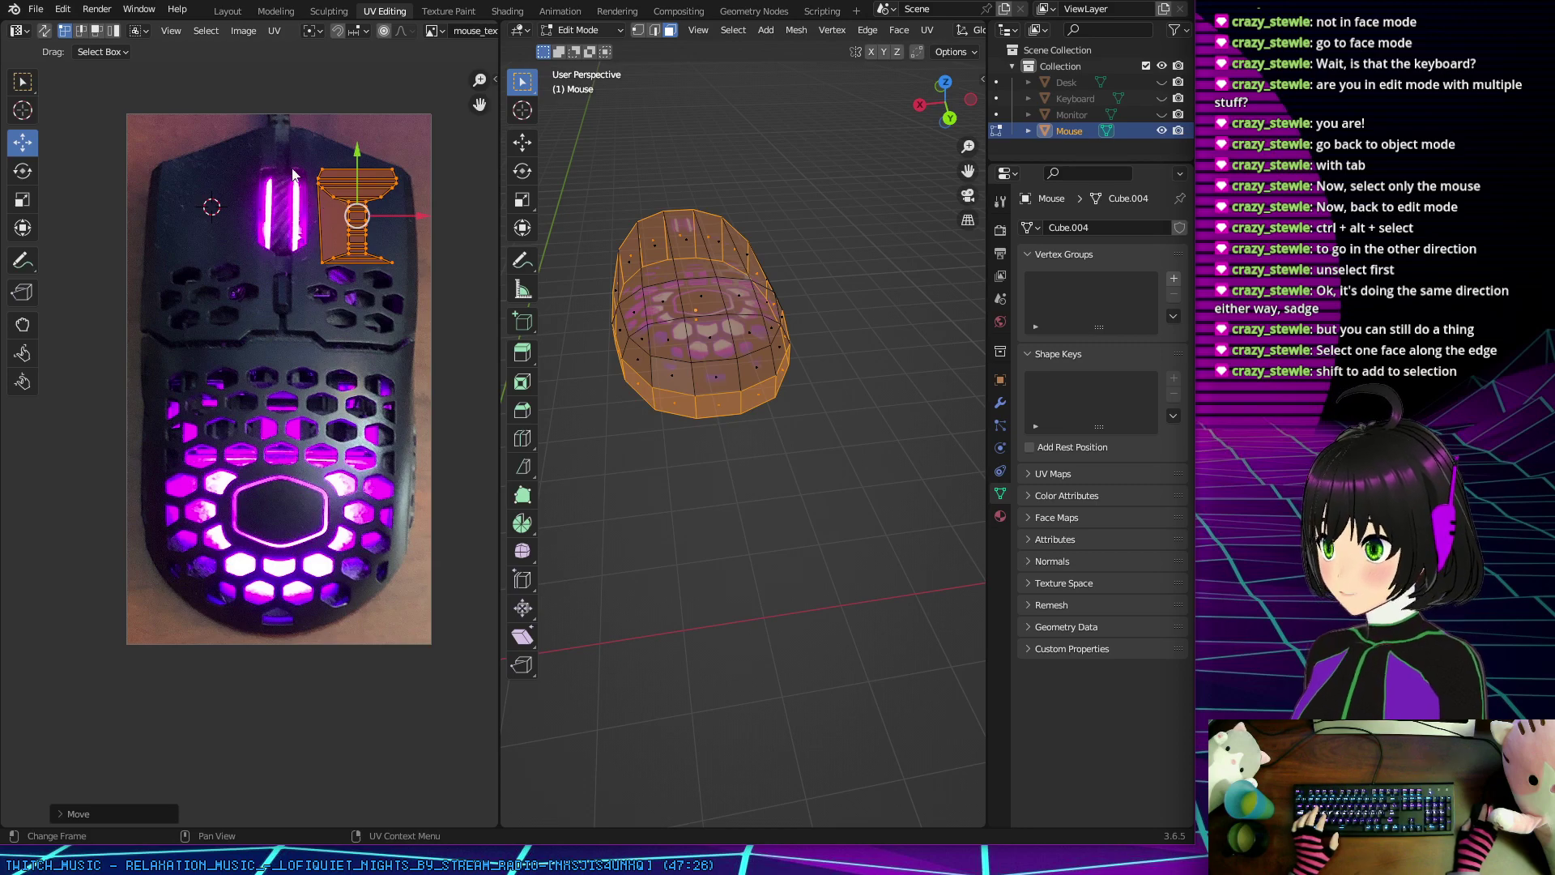
left_click(825, 309)
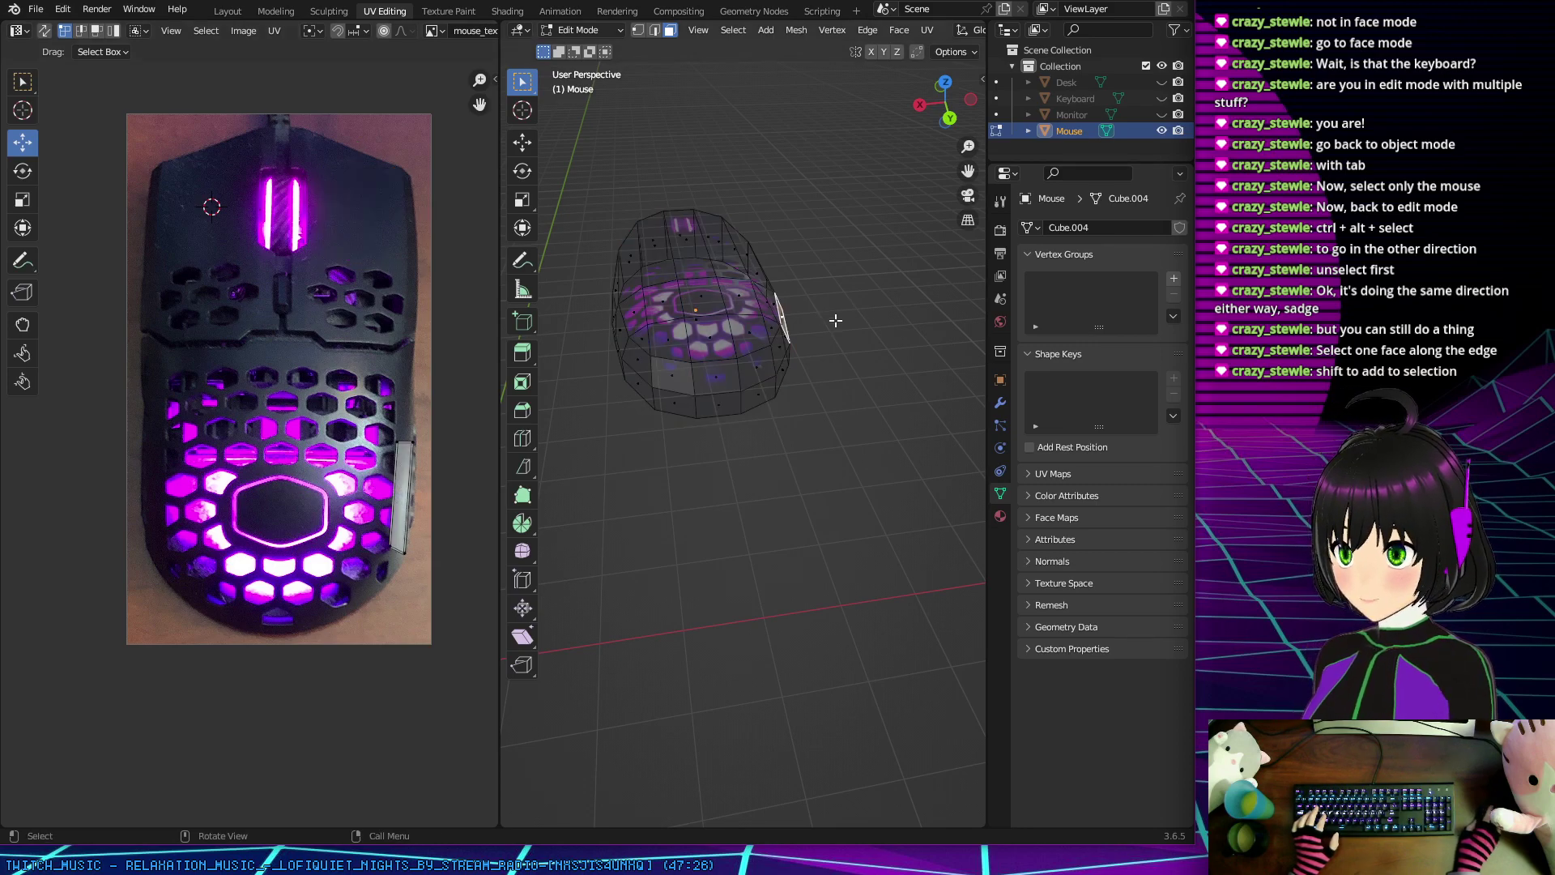
Step: Clear the face selection and turn X-ray off with Alt+Z so the mouse shows solid
middle_click_drag(832, 322, 810, 267)
left_click(596, 237)
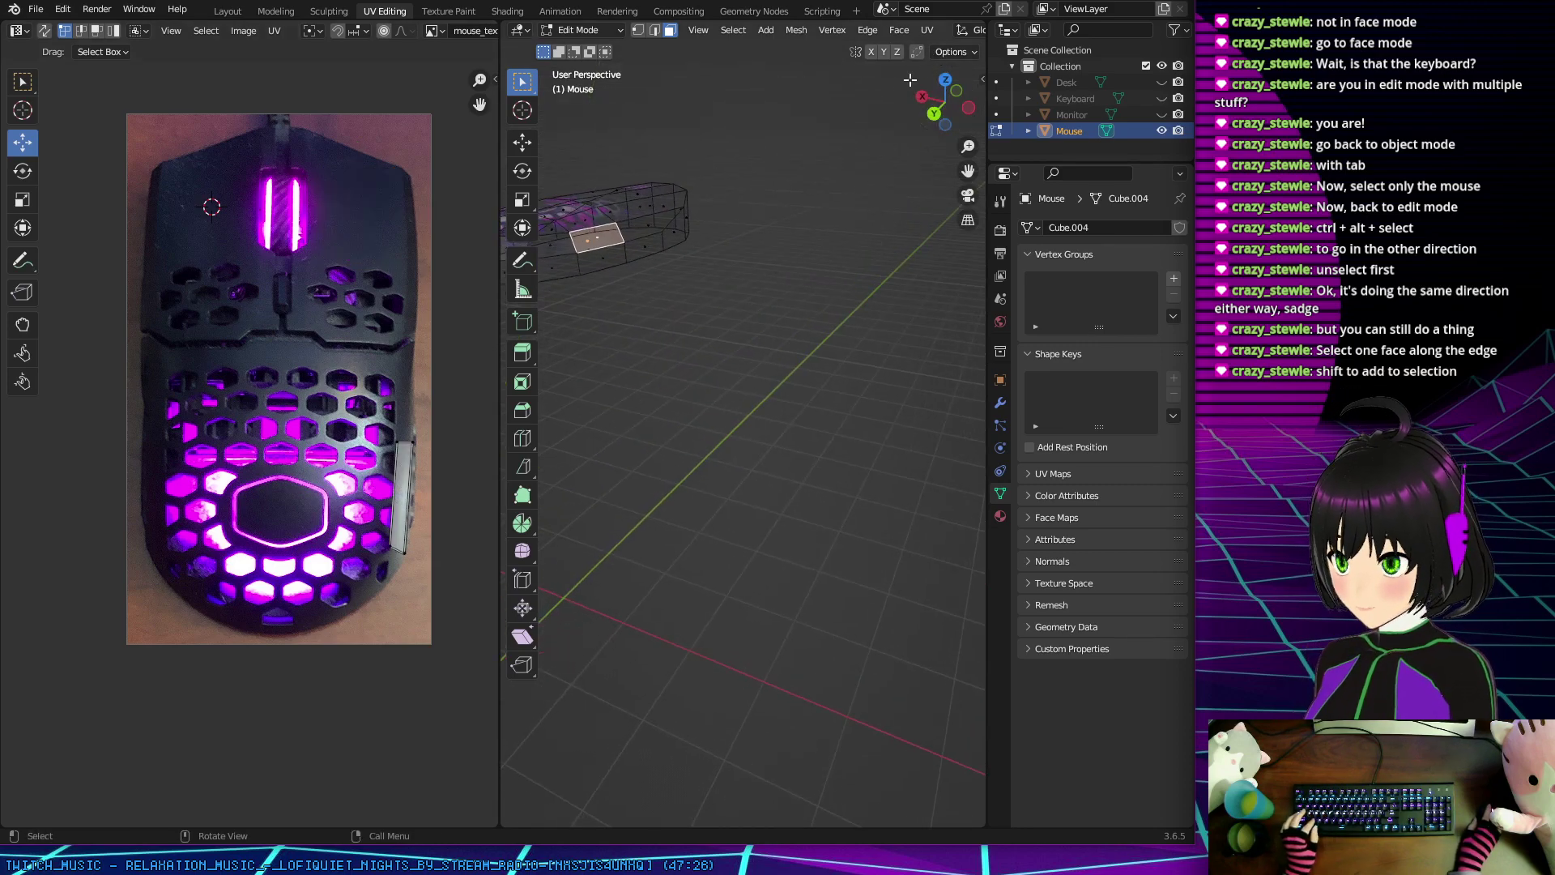
left_click(766, 261)
key("alt+z")
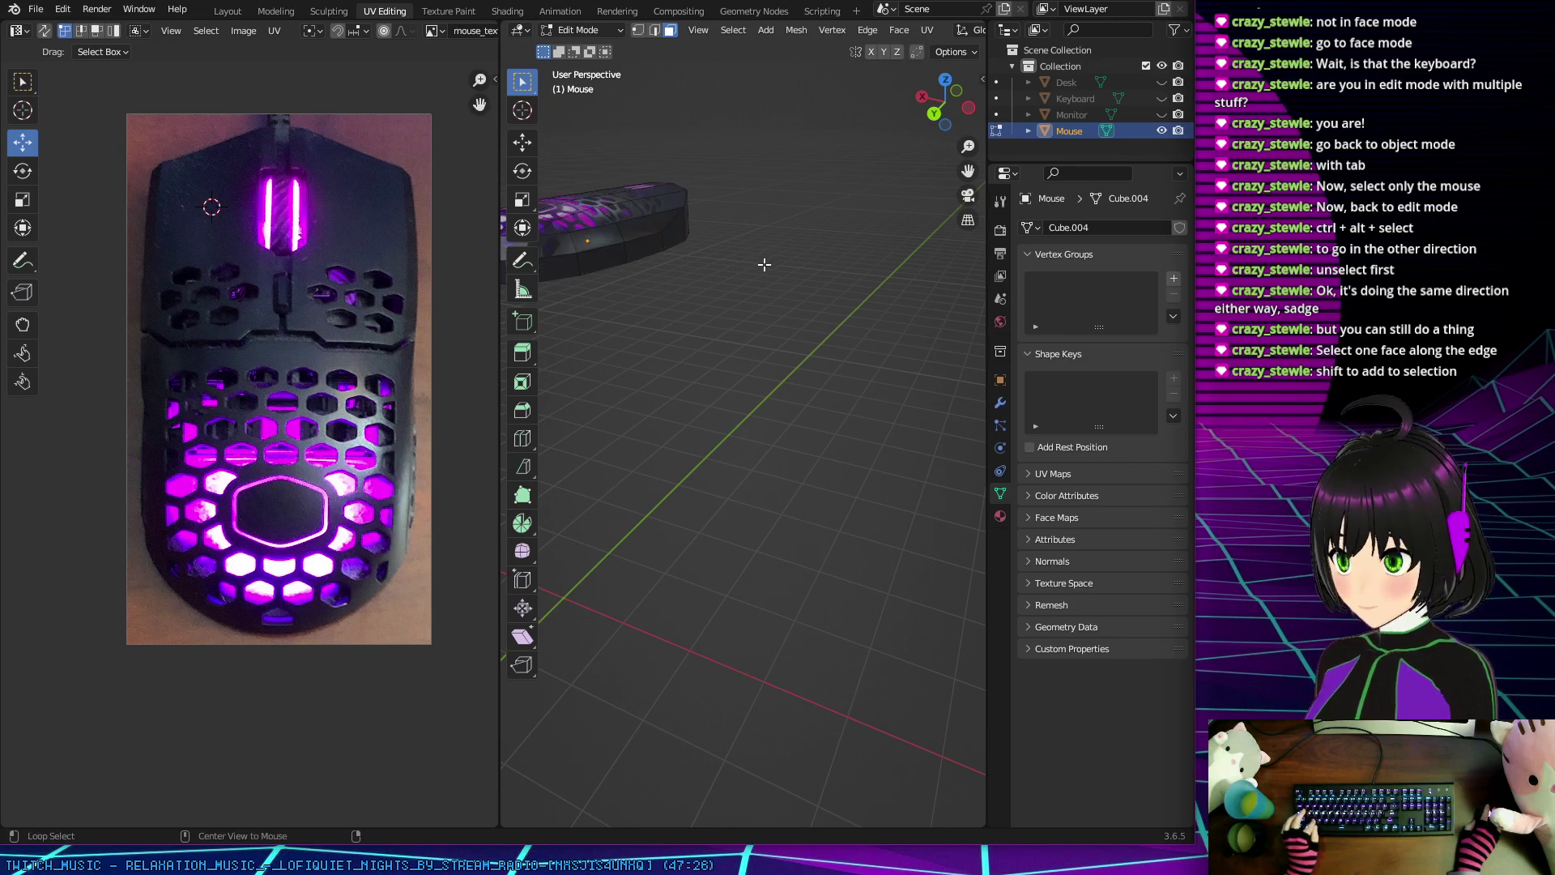
mouse_move(766, 261)
middle_mouse_down()
mouse_move(914, 269)
mouse_move(785, 302)
mouse_move(673, 268)
mouse_move(718, 250)
mouse_move(967, 310)
mouse_move(891, 373)
mouse_move(745, 429)
mouse_move(697, 381)
mouse_move(692, 359)
mouse_move(781, 305)
mouse_move(881, 314)
mouse_move(805, 323)
mouse_move(835, 327)
mouse_move(777, 361)
mouse_move(765, 345)
mouse_move(792, 347)
middle_mouse_up()
scroll(691, 359, "up", 5)
scroll(830, 332, "down", 5)
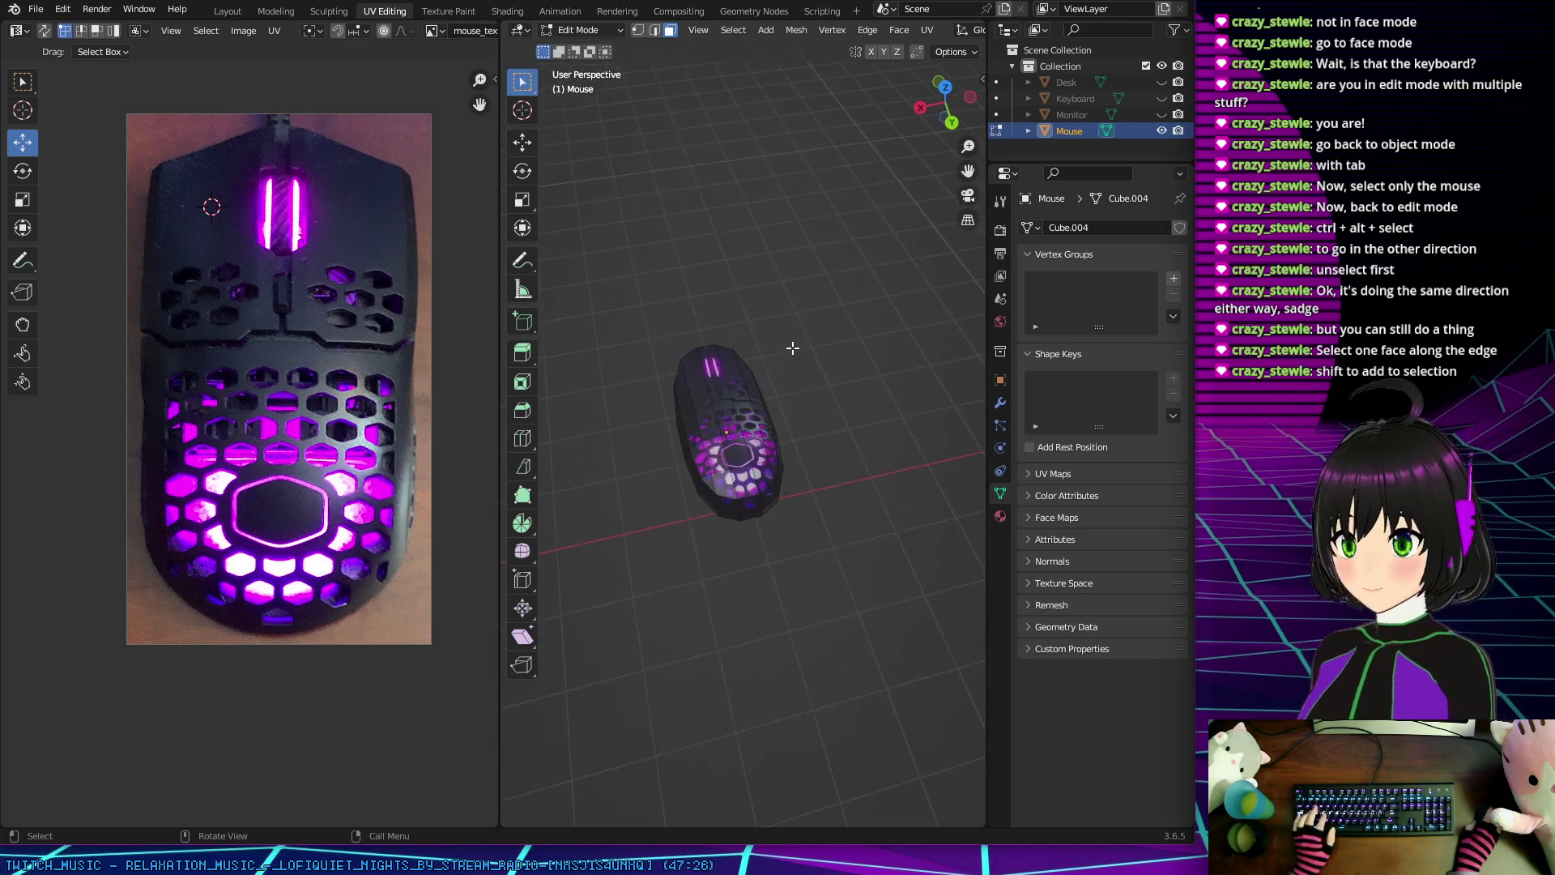
Step: Unhide Monitor, Desk and Keyboard, check the Shading workspace, then return to UV Editing
left_click(1162, 114)
left_click(1161, 82)
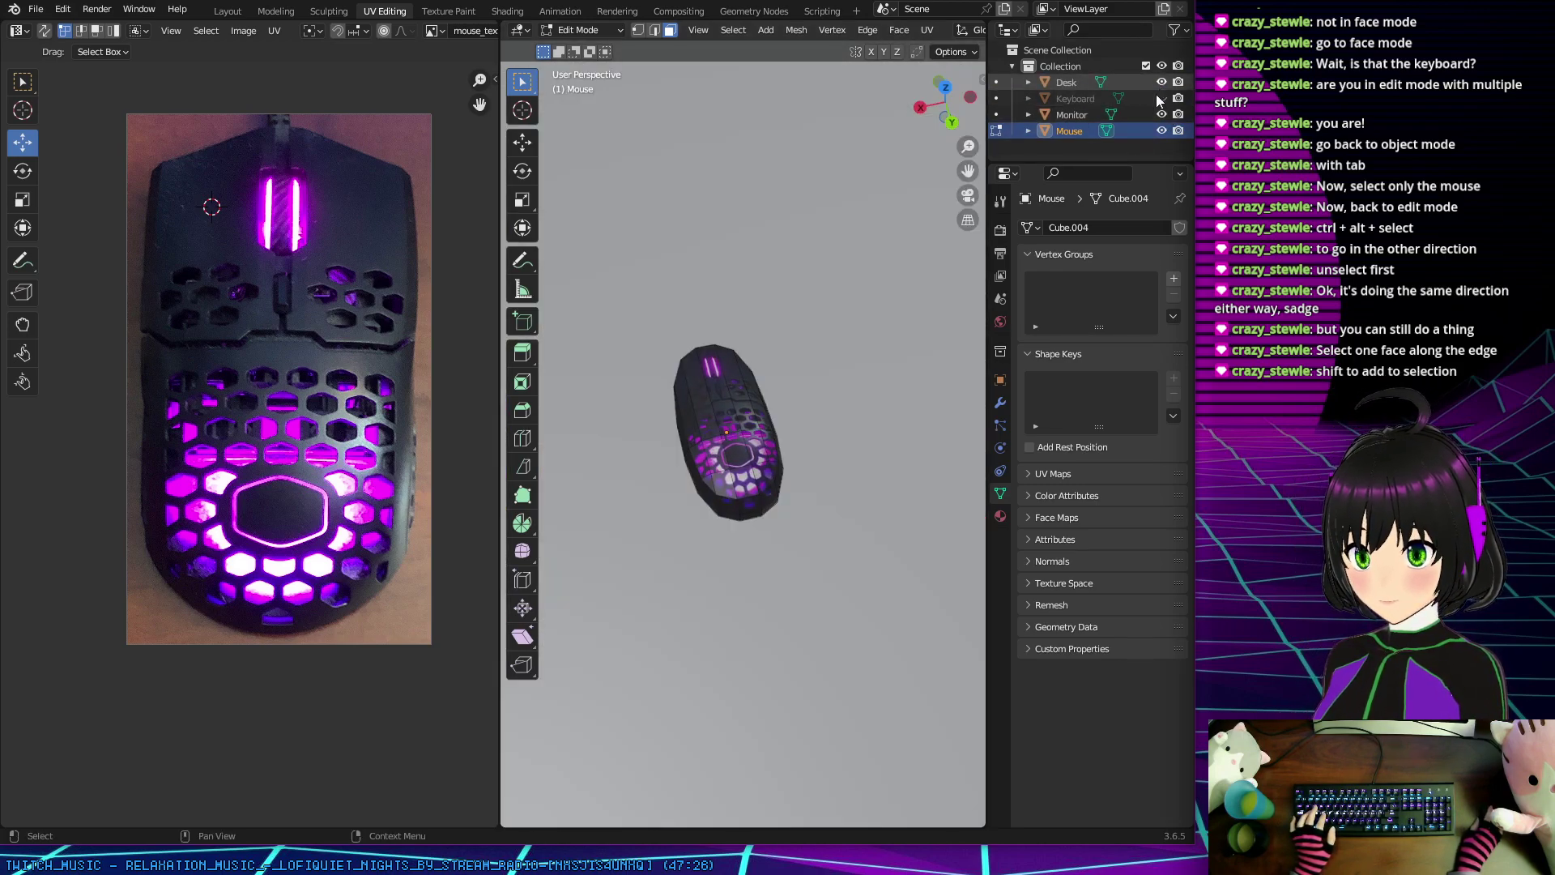
left_click(1161, 98)
scroll(714, 363, "down", 4)
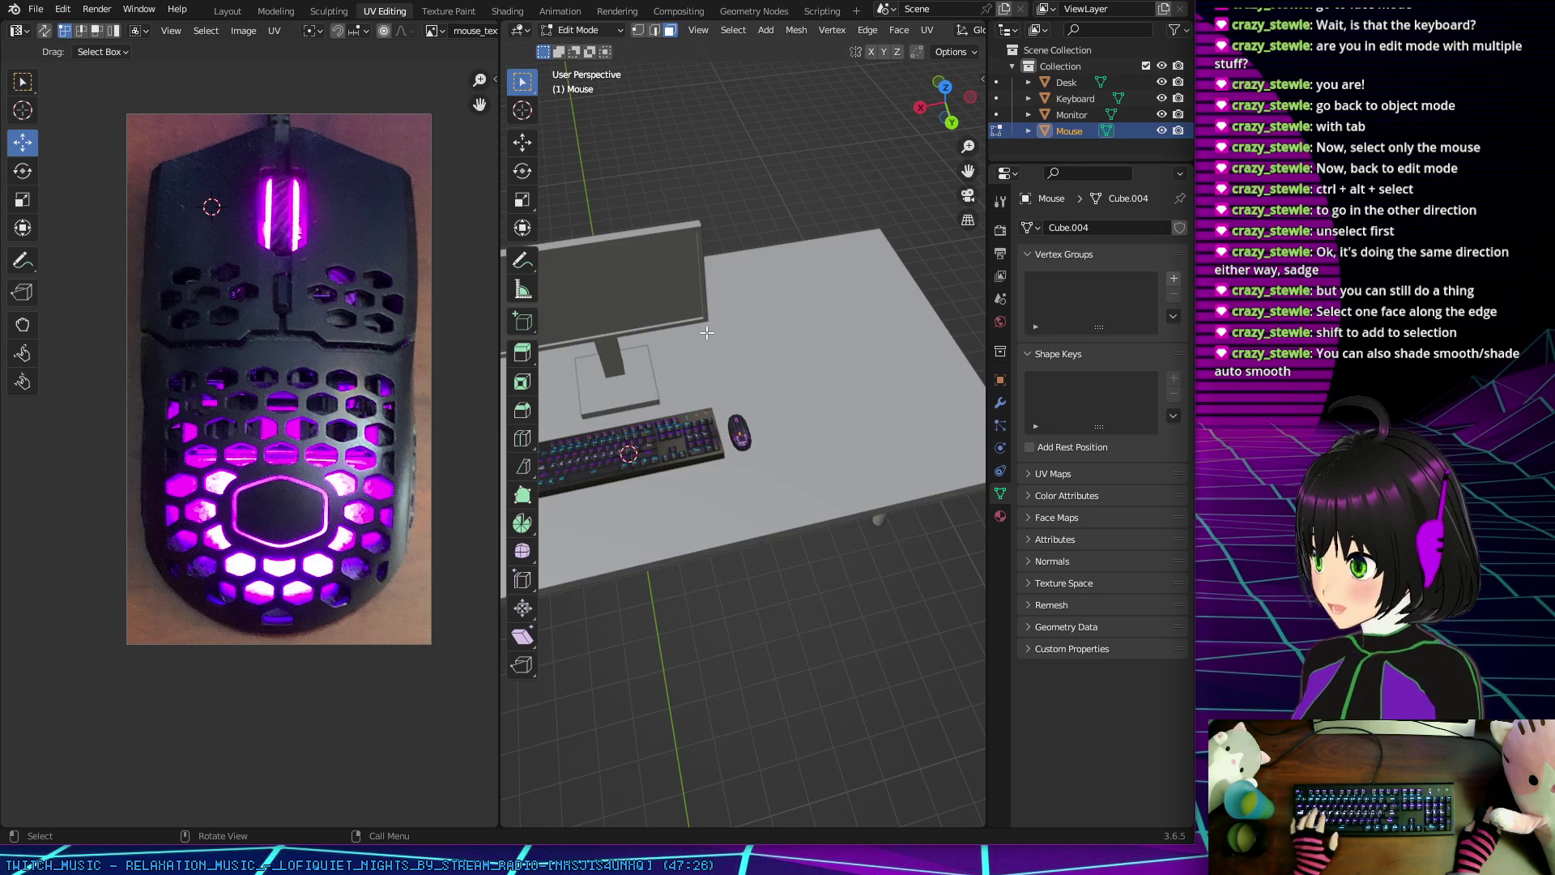
left_click(507, 11)
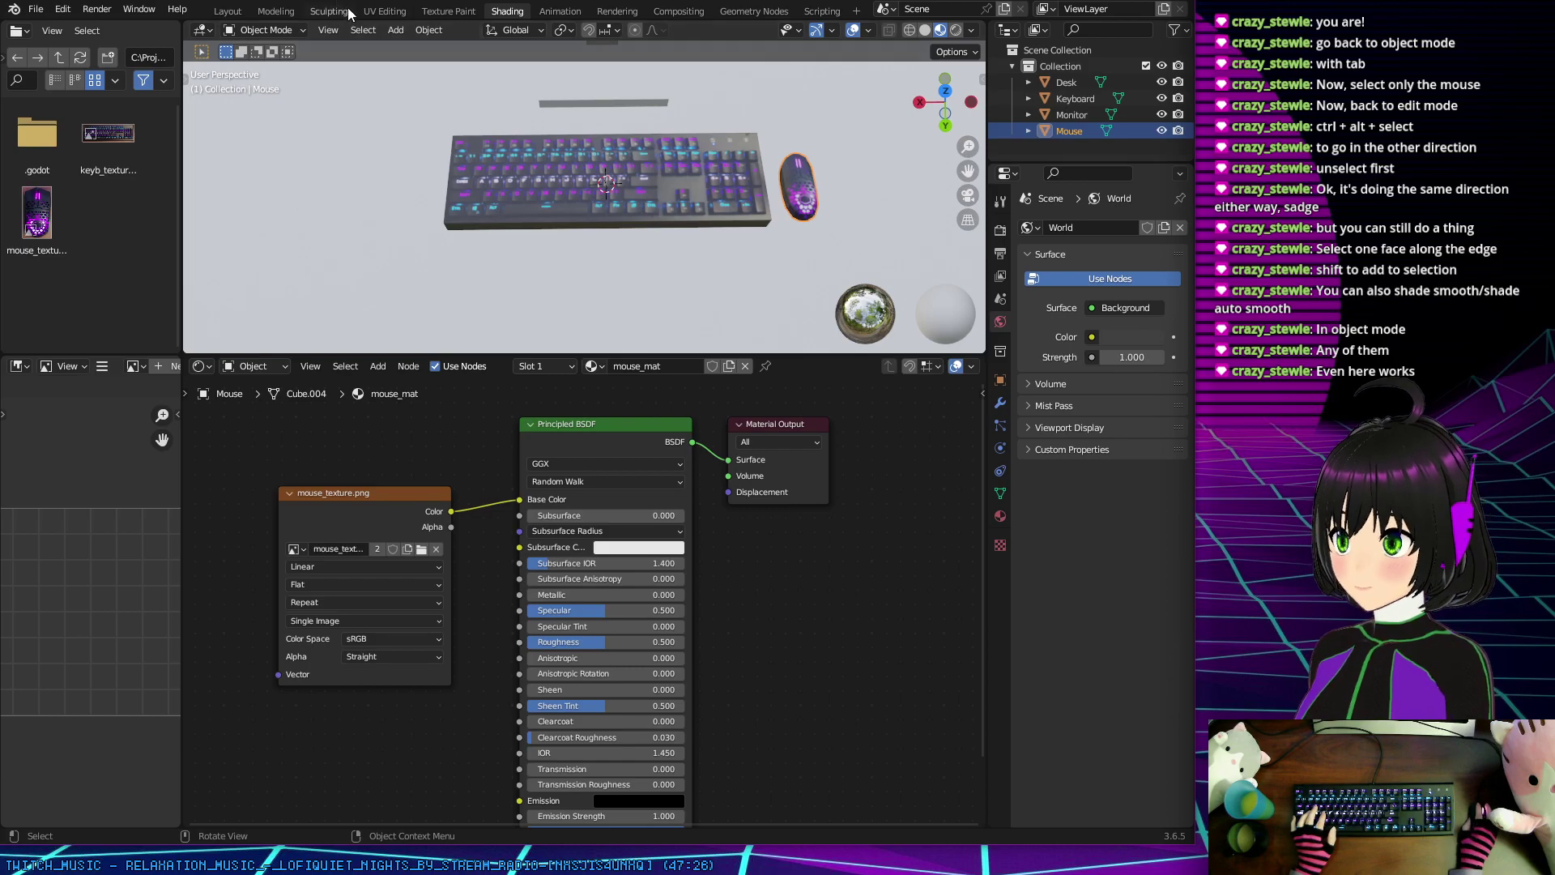
left_click(387, 12)
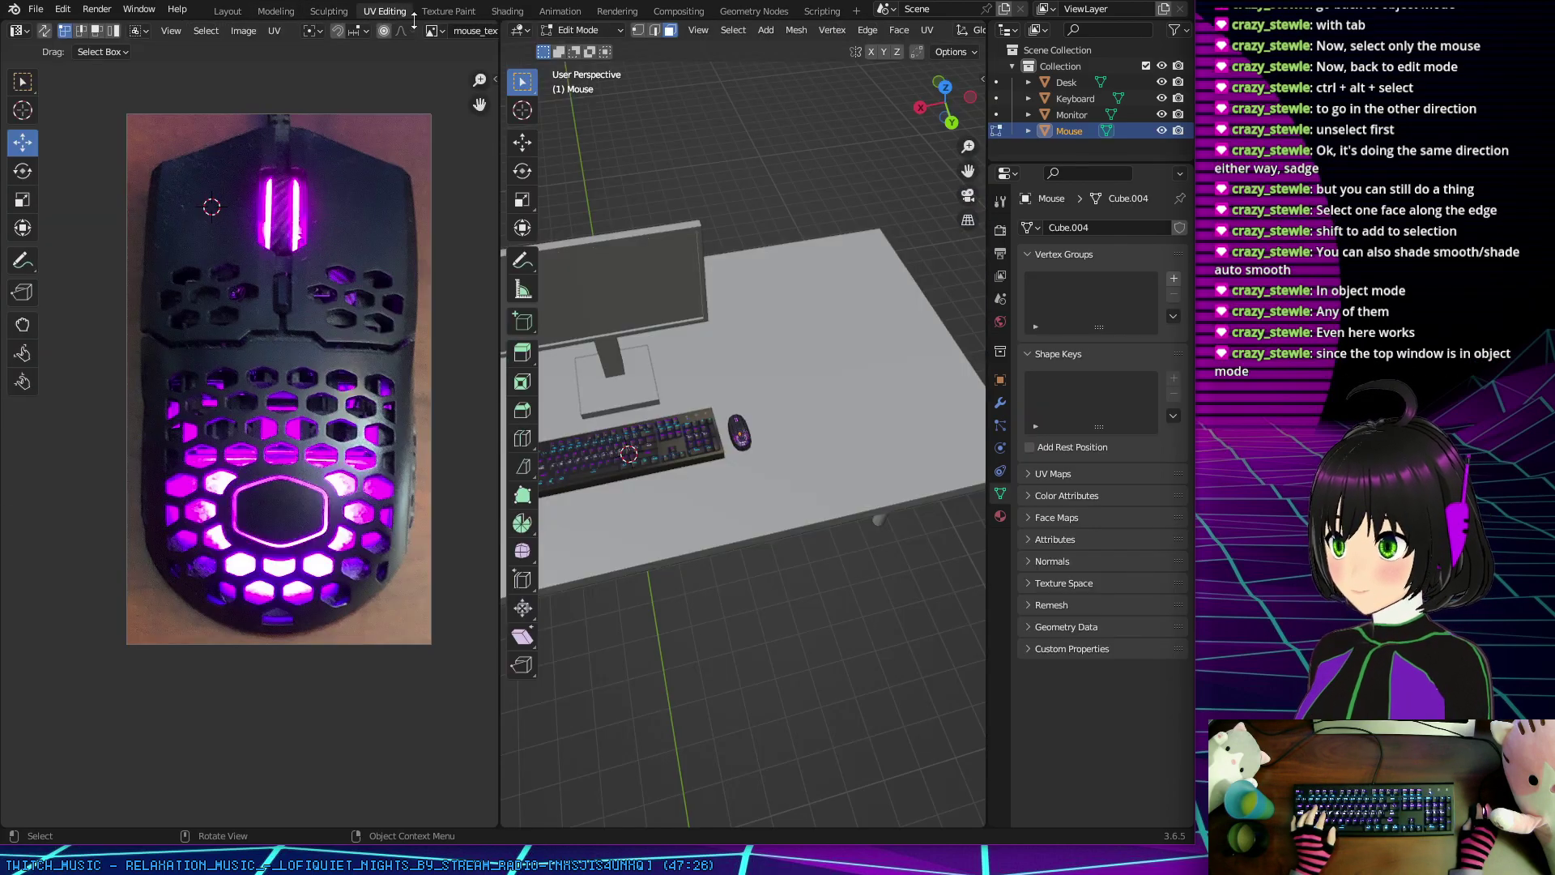
Step: In the Modeling workspace, shade the mouse's faces smooth while in Edit Mode
left_click(277, 11)
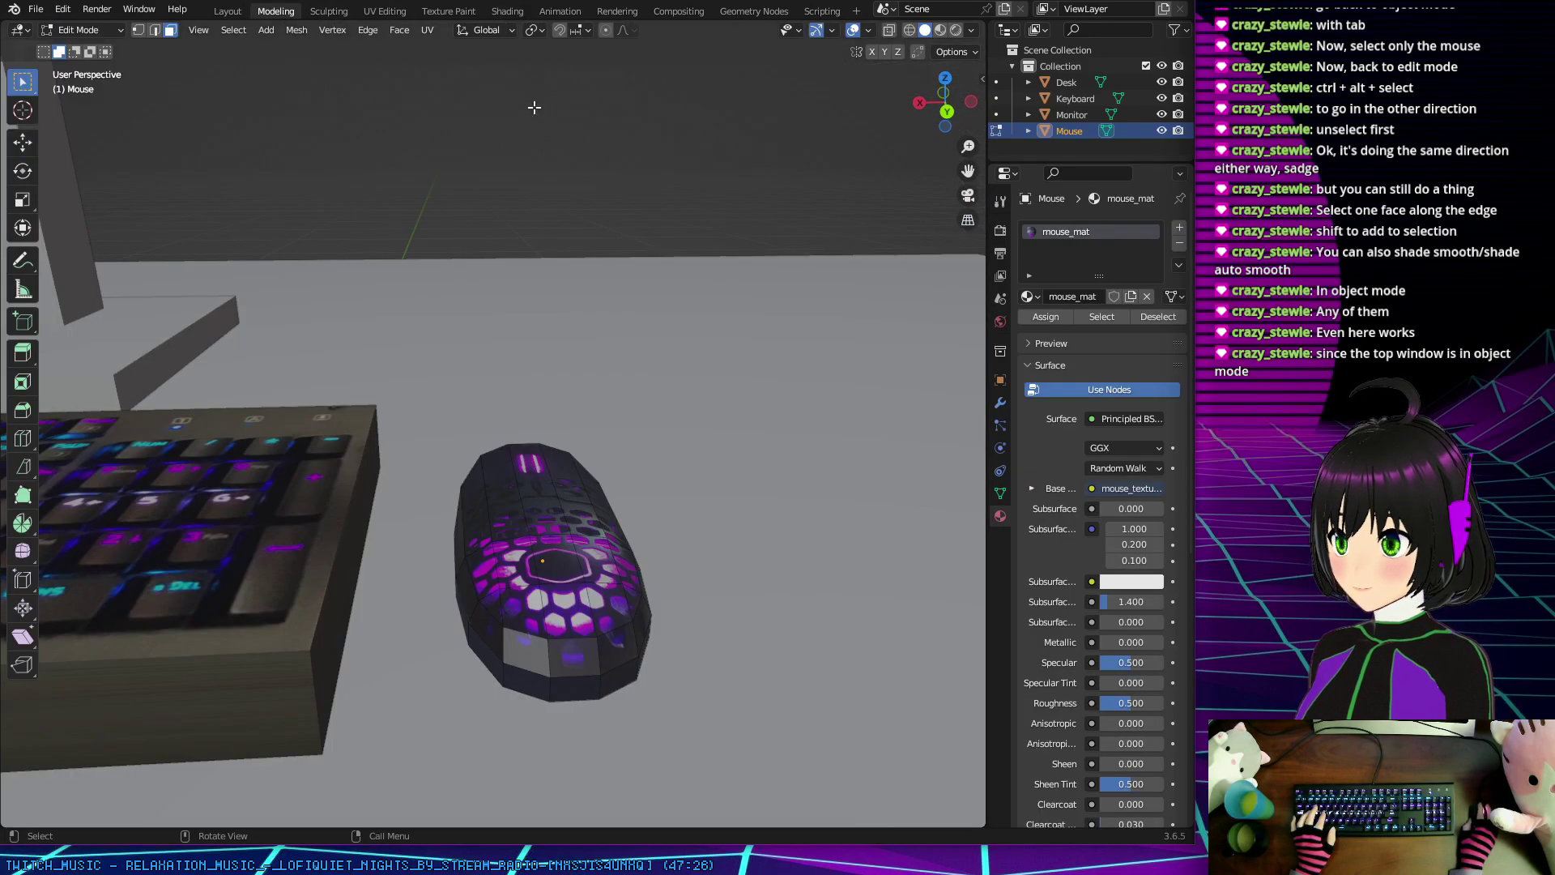
left_click_drag(948, 102, 932, 77)
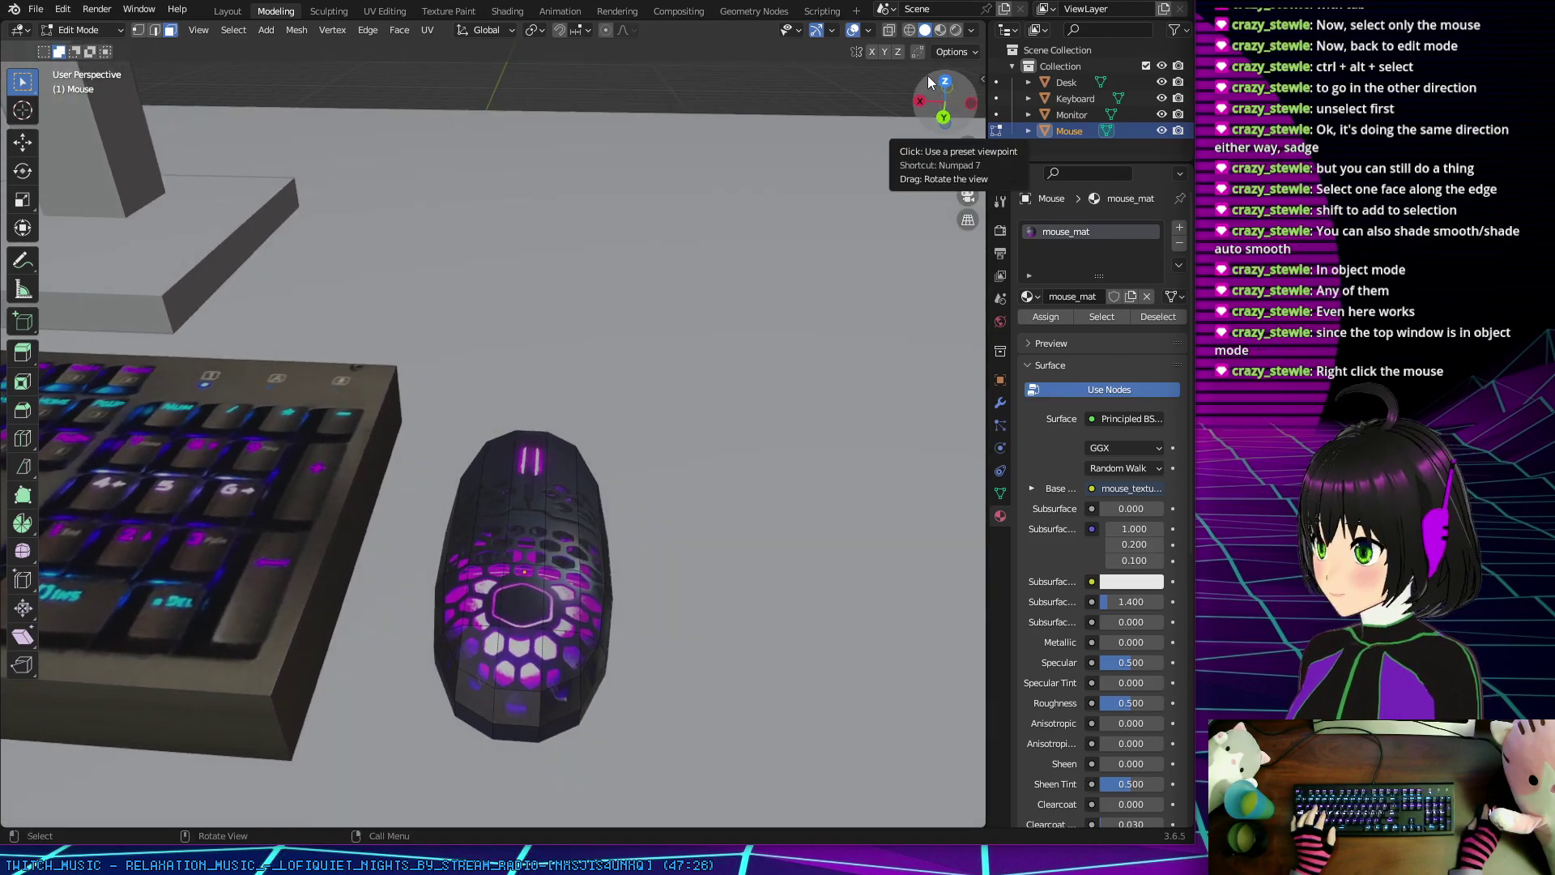
right_click(635, 396)
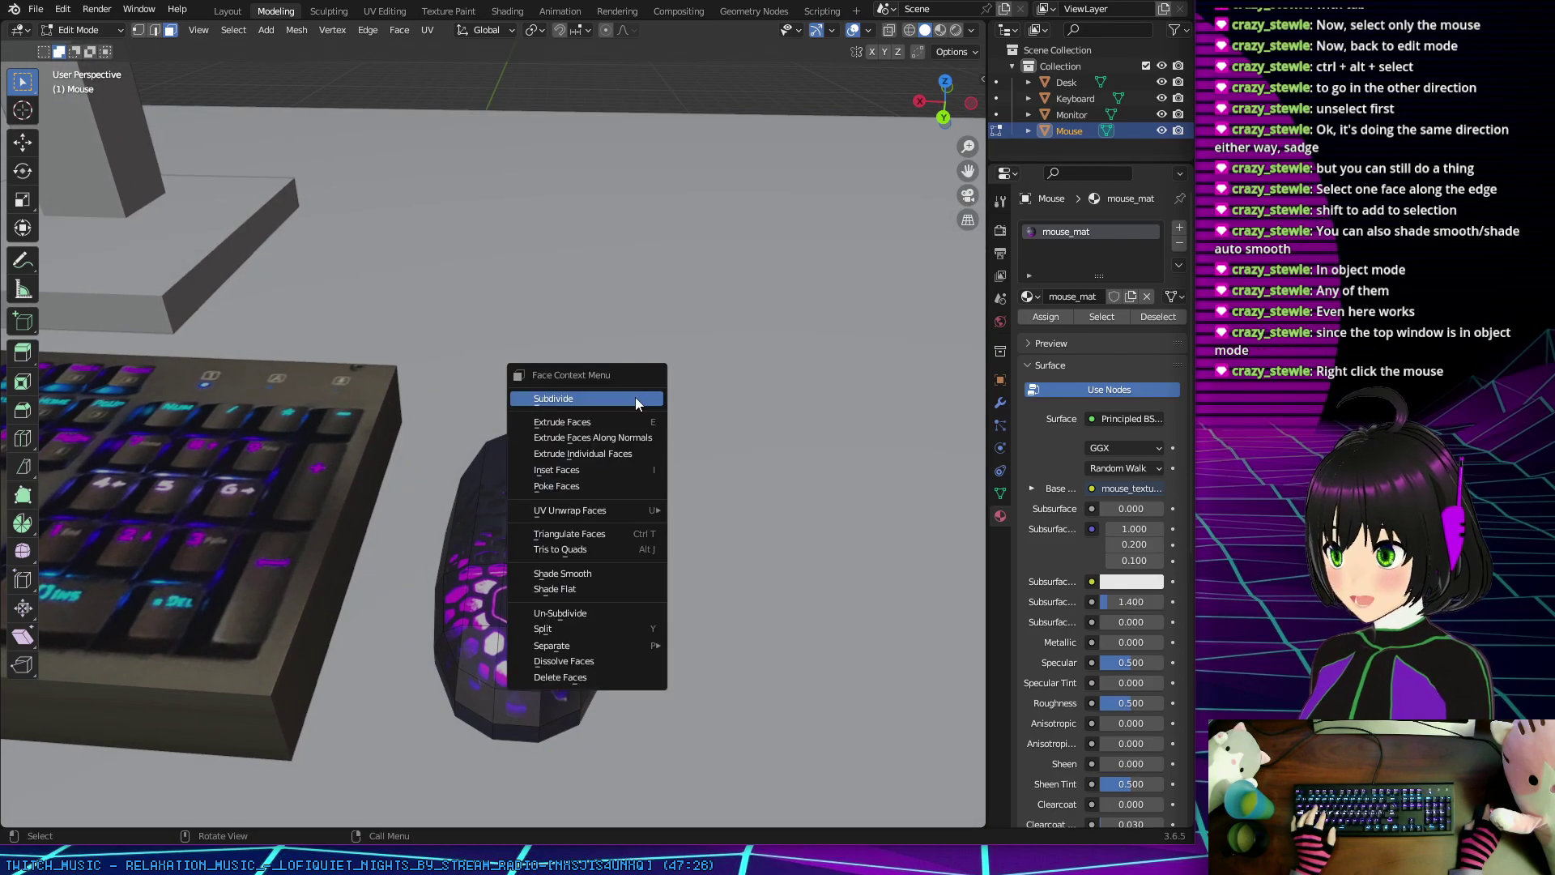
left_click(599, 574)
mouse_move(687, 452)
middle_mouse_down()
mouse_move(528, 424)
mouse_move(531, 357)
mouse_move(641, 427)
mouse_move(635, 332)
mouse_move(663, 436)
middle_mouse_up()
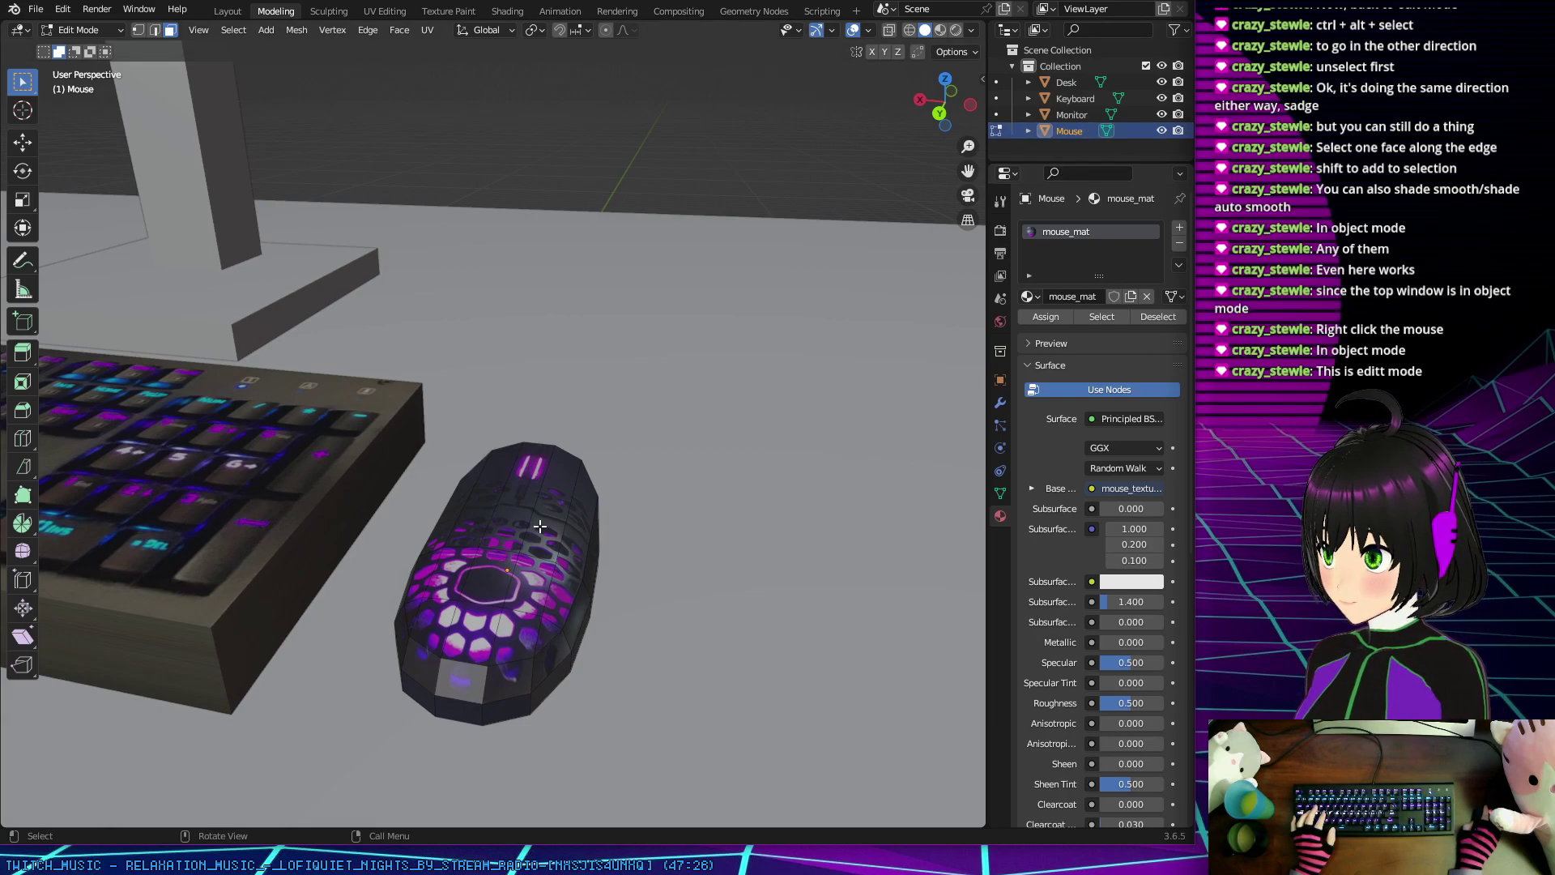
Step: In Object Mode, apply Shade Smooth to the whole mouse, then select the keyboard
key("Tab")
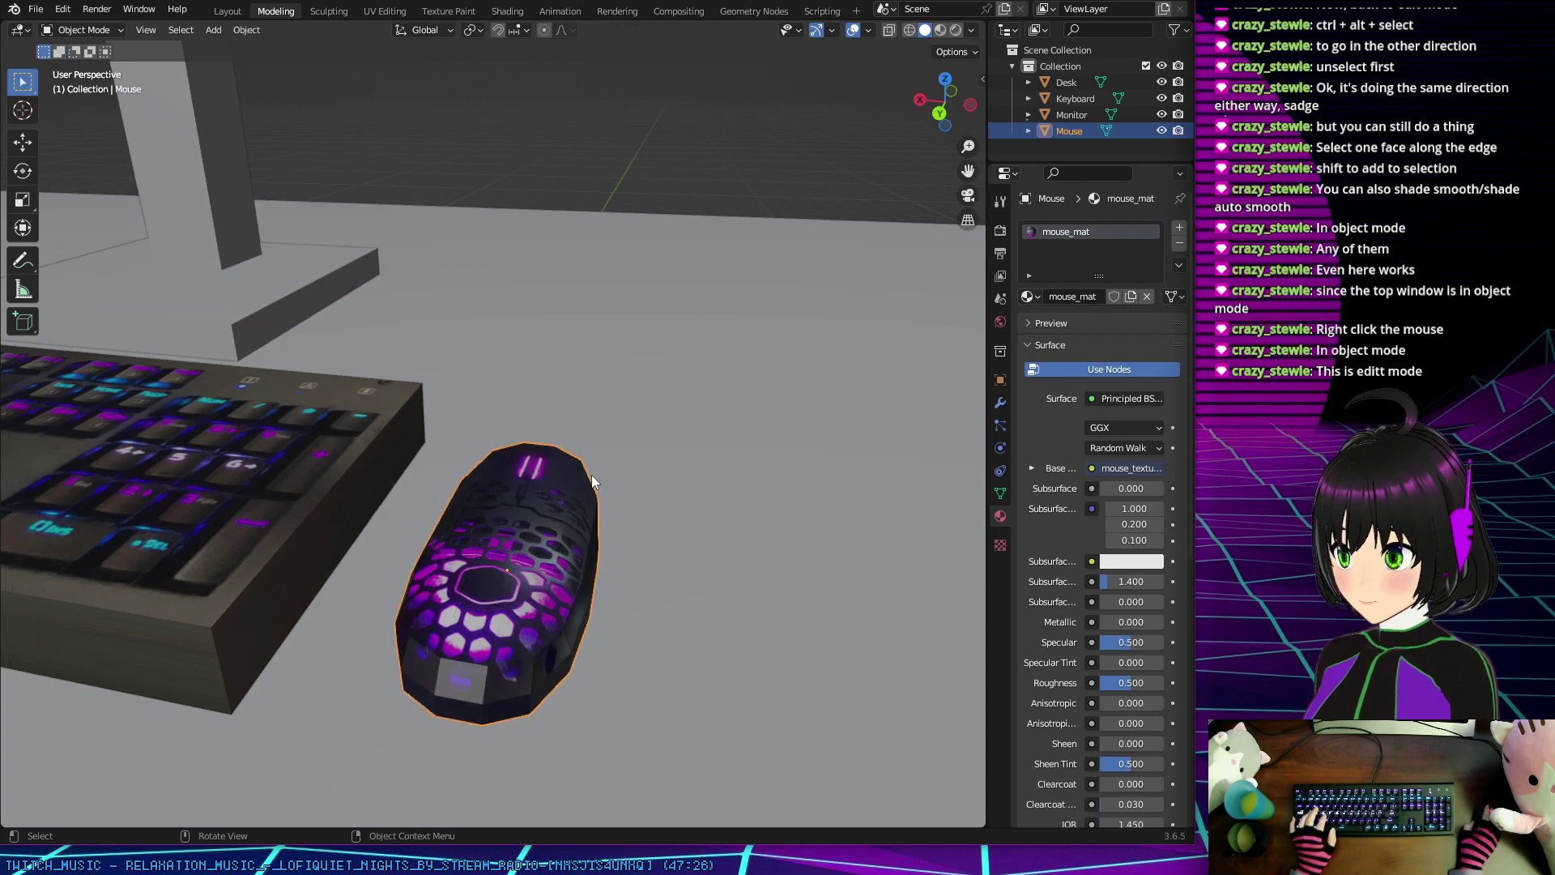
middle_click_drag(284, 458, 645, 513)
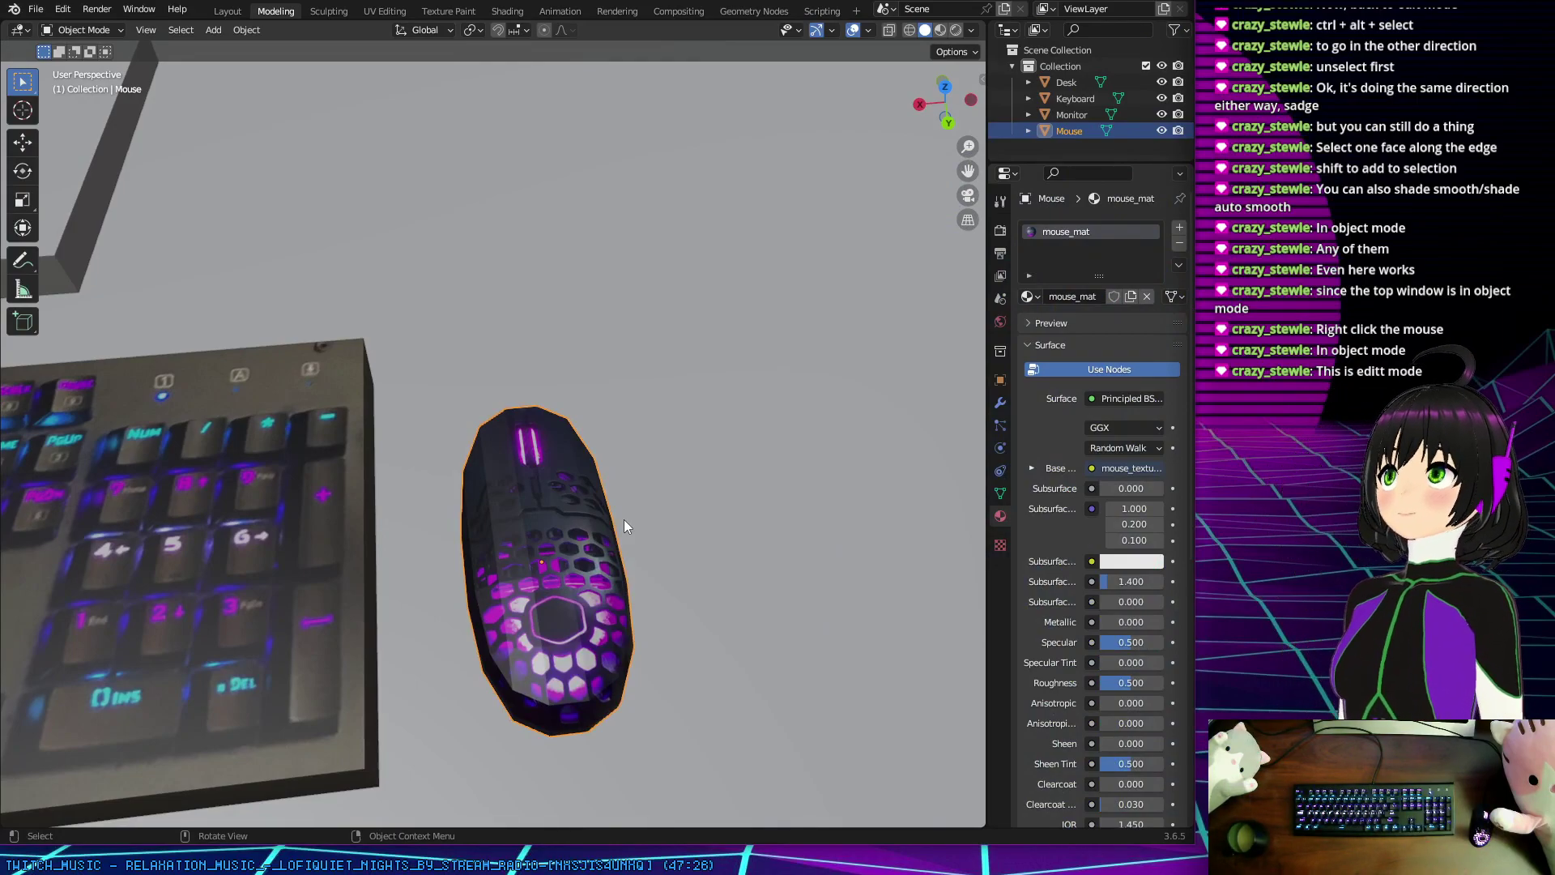
right_click(581, 507)
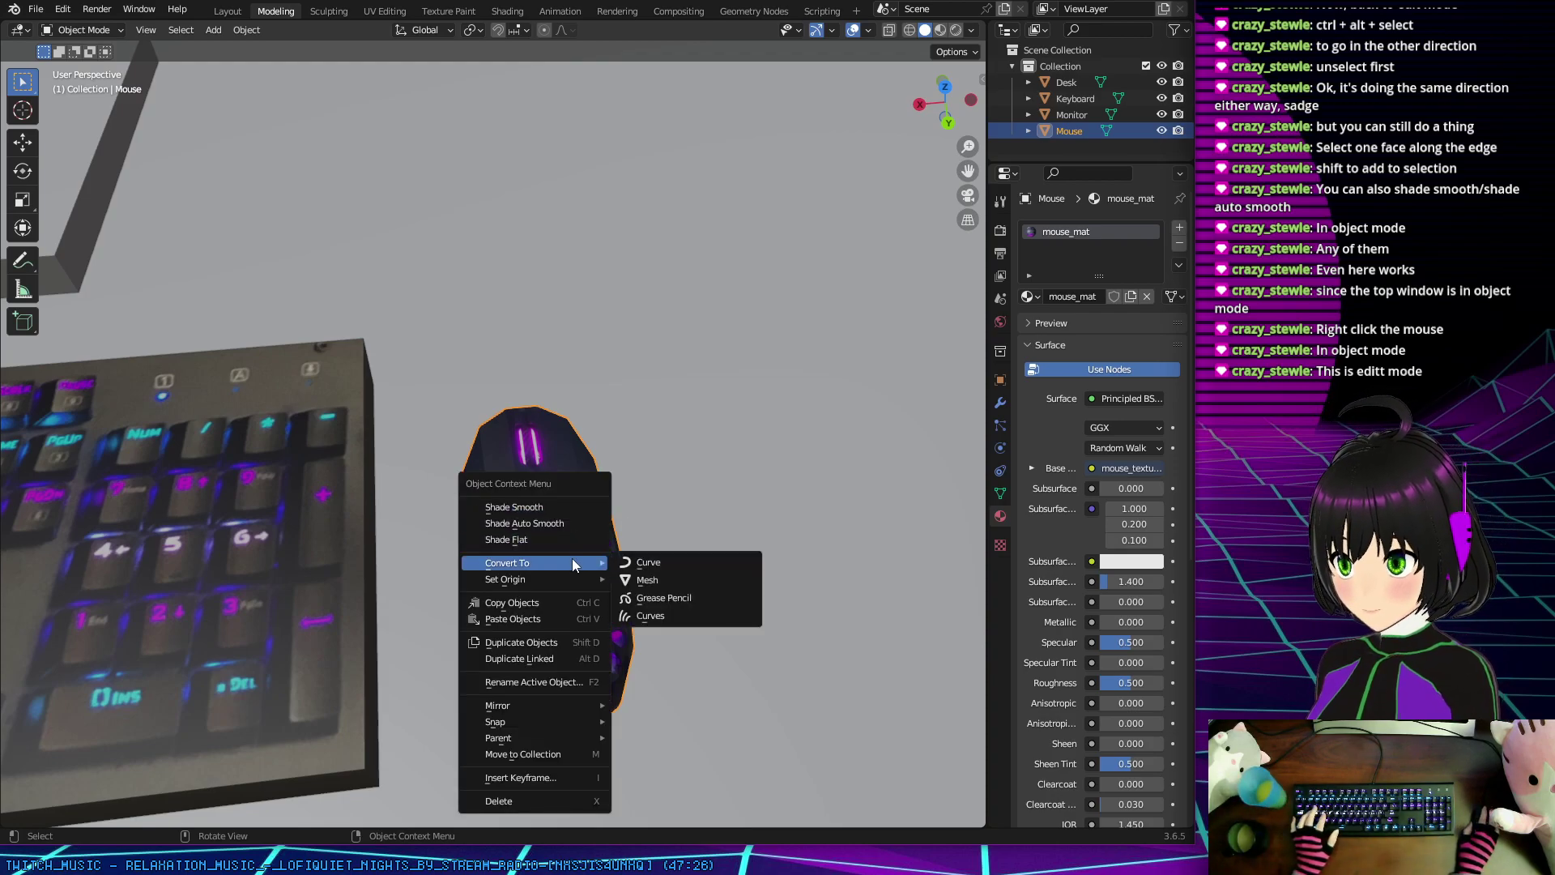
left_click(554, 508)
middle_click_drag(555, 510, 209, 486)
left_click(210, 486)
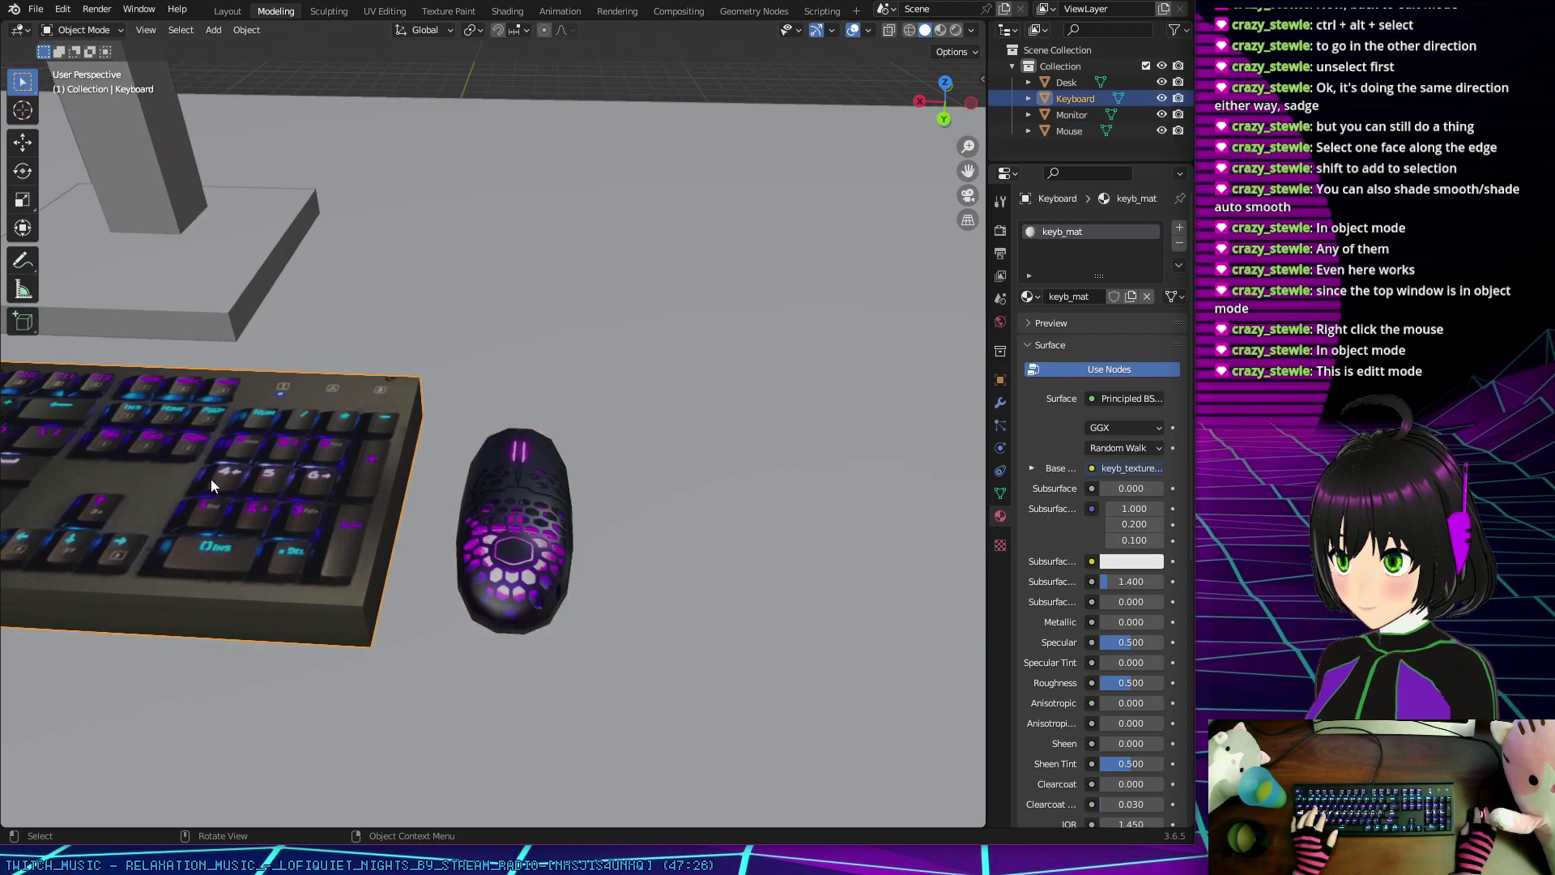
Step: Apply Shade Smooth to the keyboard and open its keyb_mat nodes in the Shading workspace
right_click(294, 433)
left_click(269, 422)
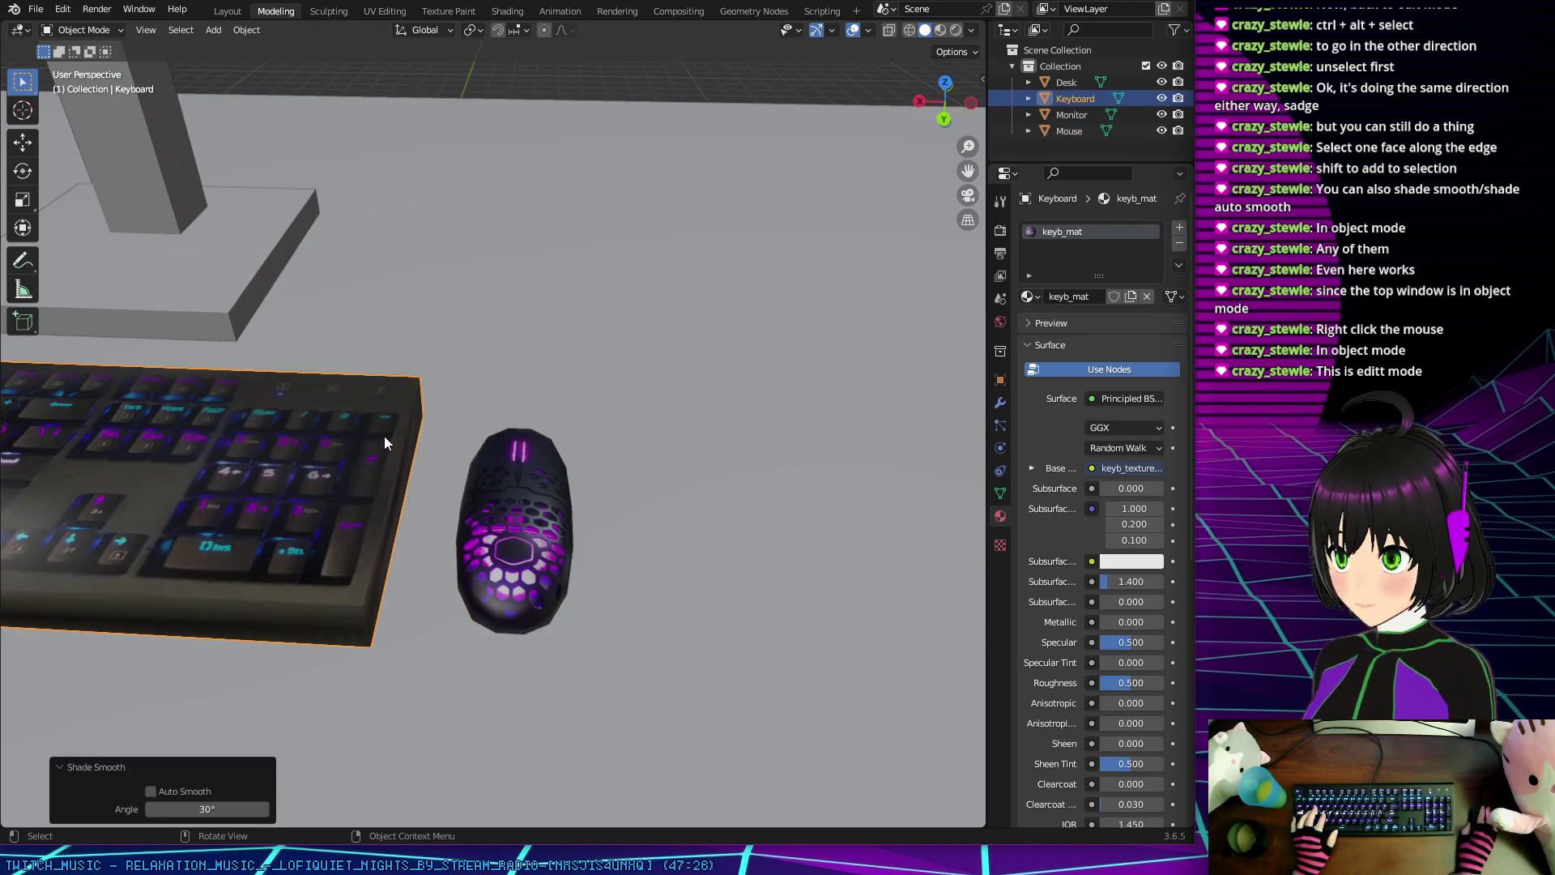
middle_click_drag(384, 435, 487, 396)
scroll(512, 497, "down", 6)
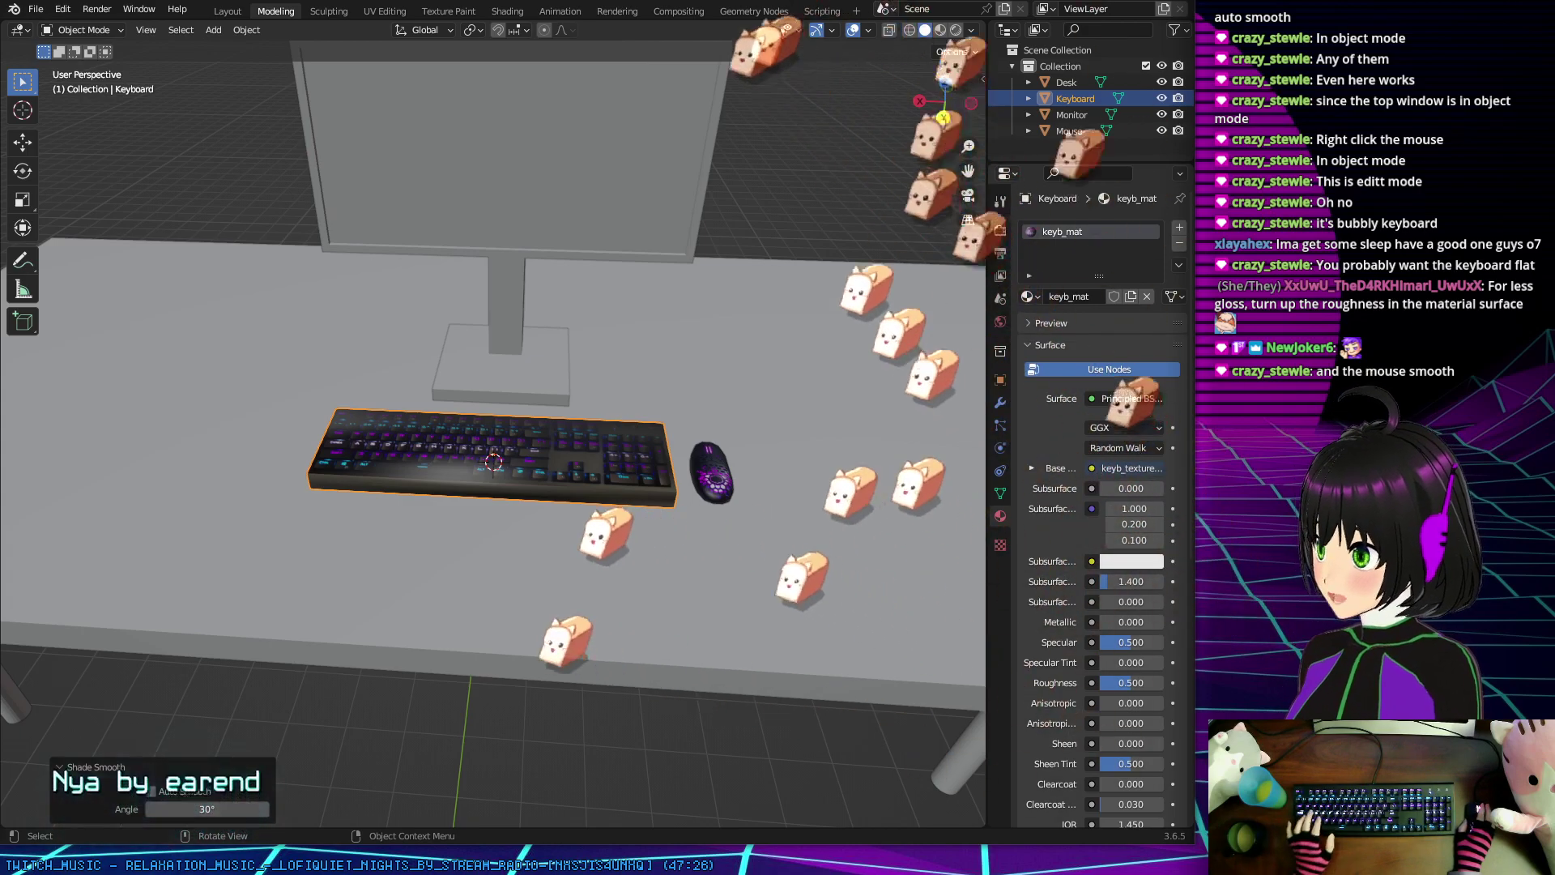
left_click(507, 11)
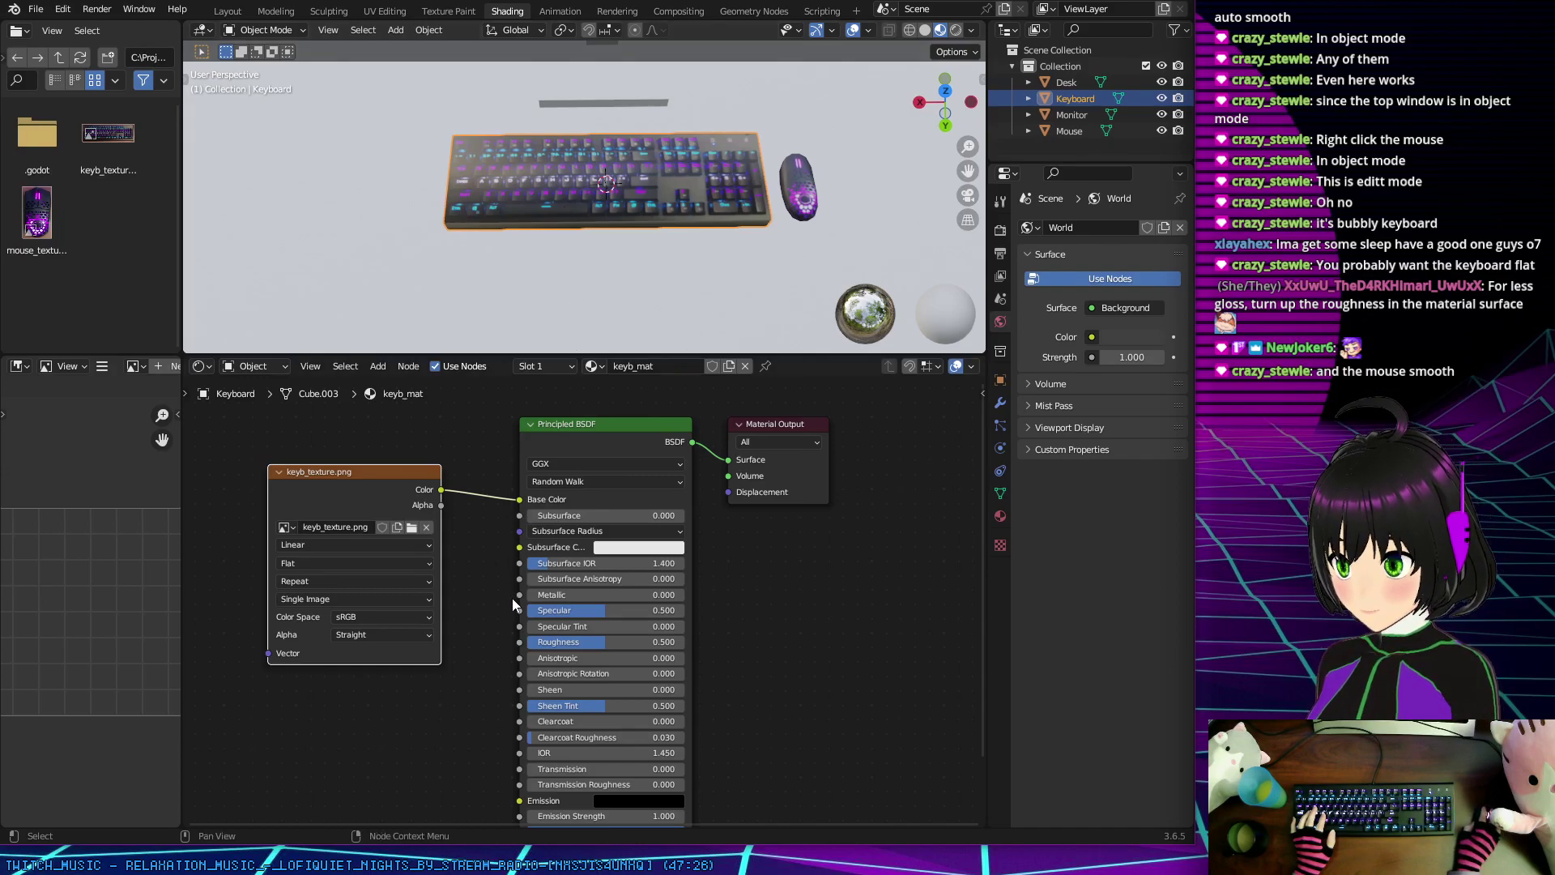
Step: Set keyboard roughness to 0.827, raise the mouse material's roughness, and shade the mouse smooth
left_click_drag(625, 642, 685, 641)
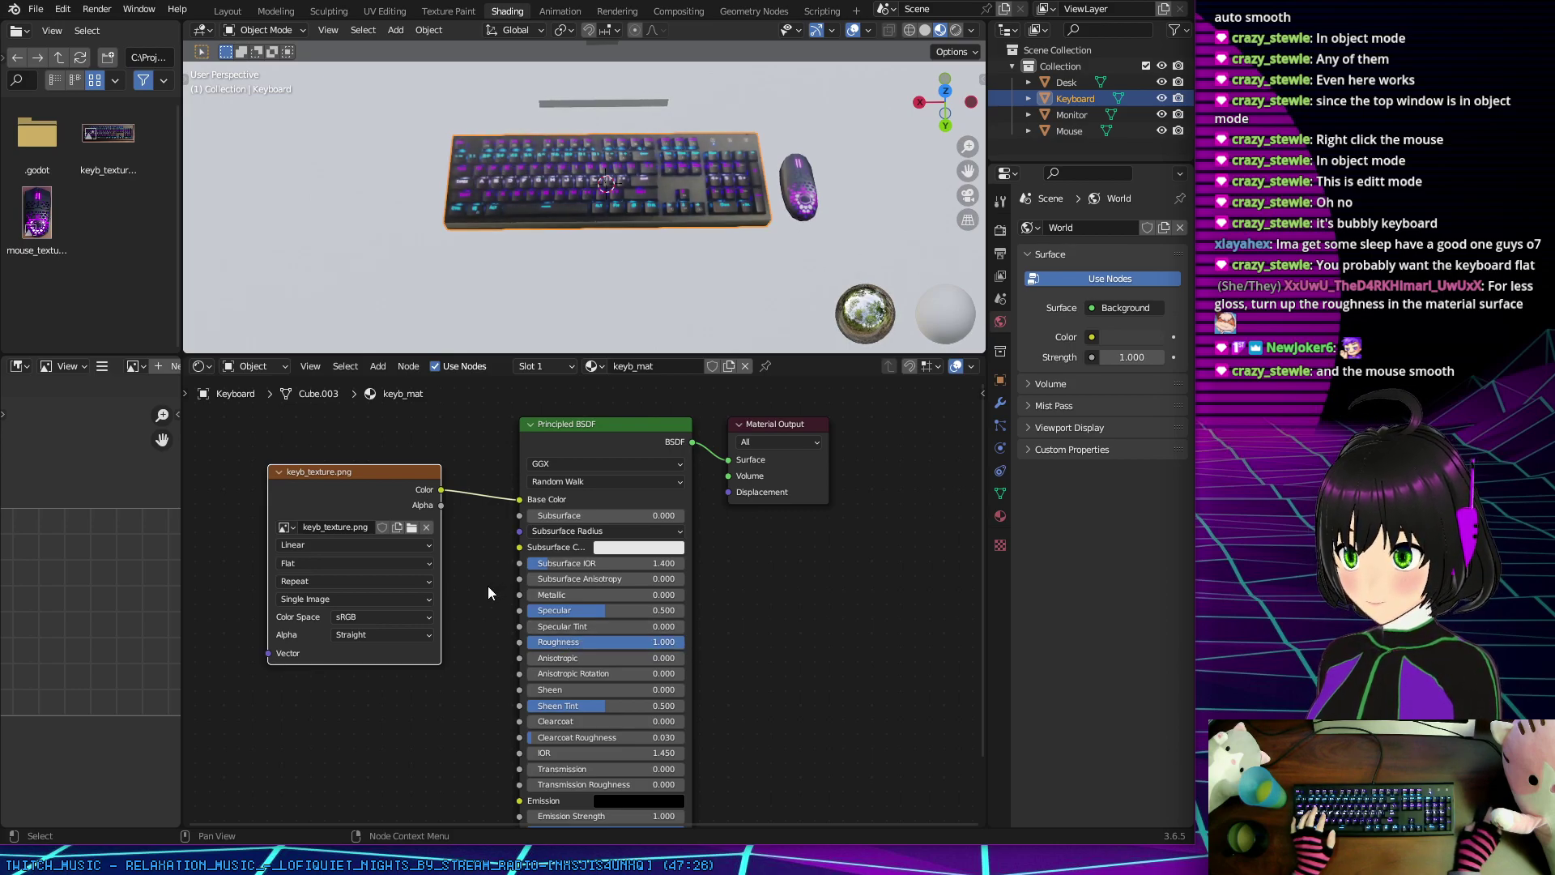
left_click(1068, 130)
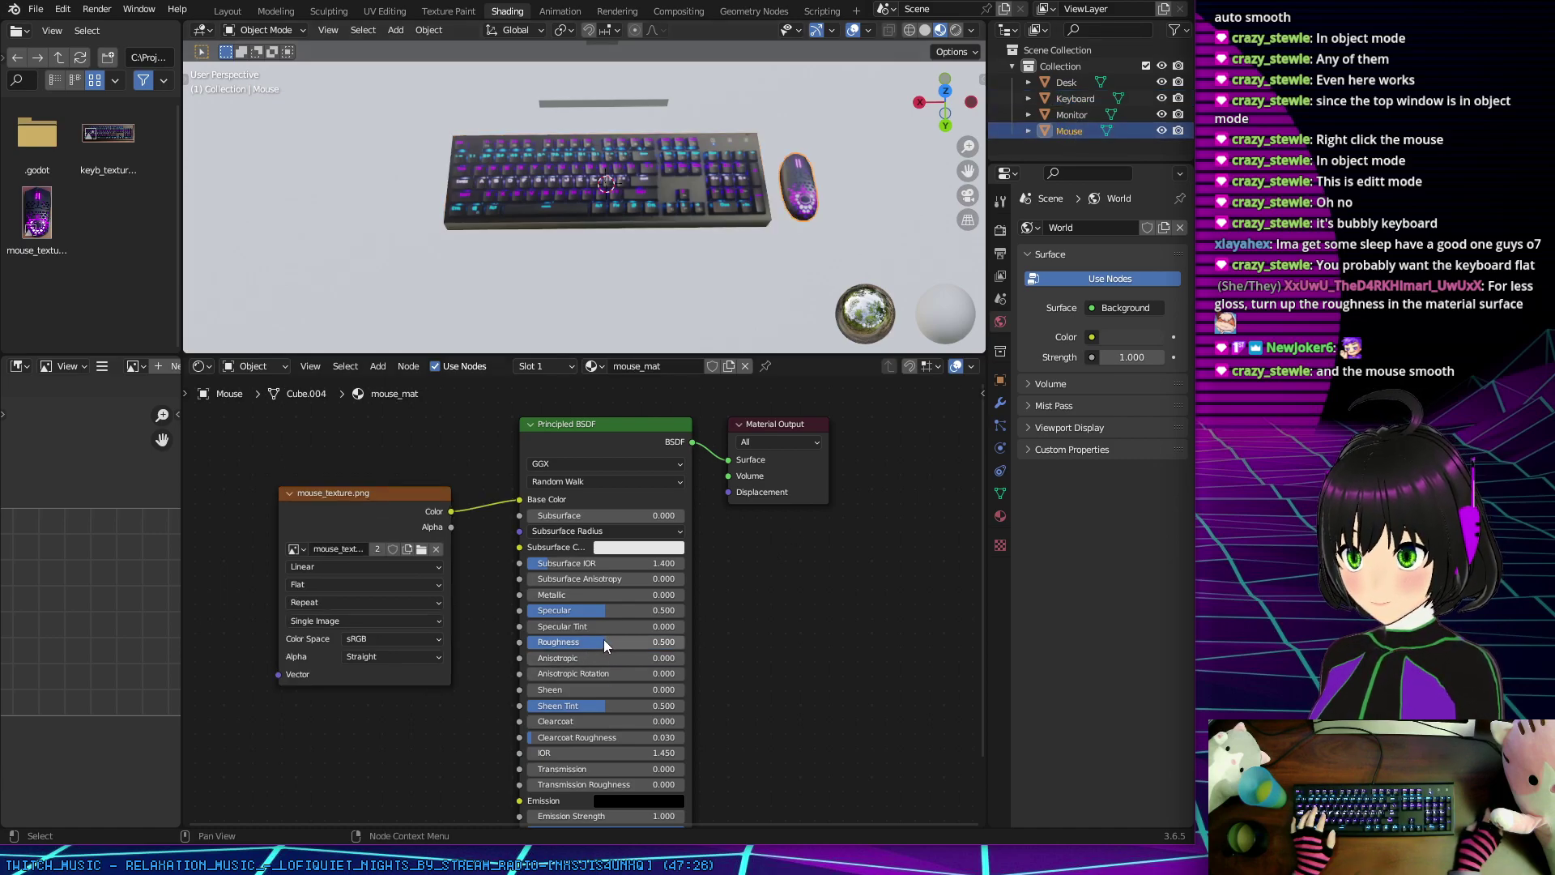
left_click_drag(606, 638, 685, 641)
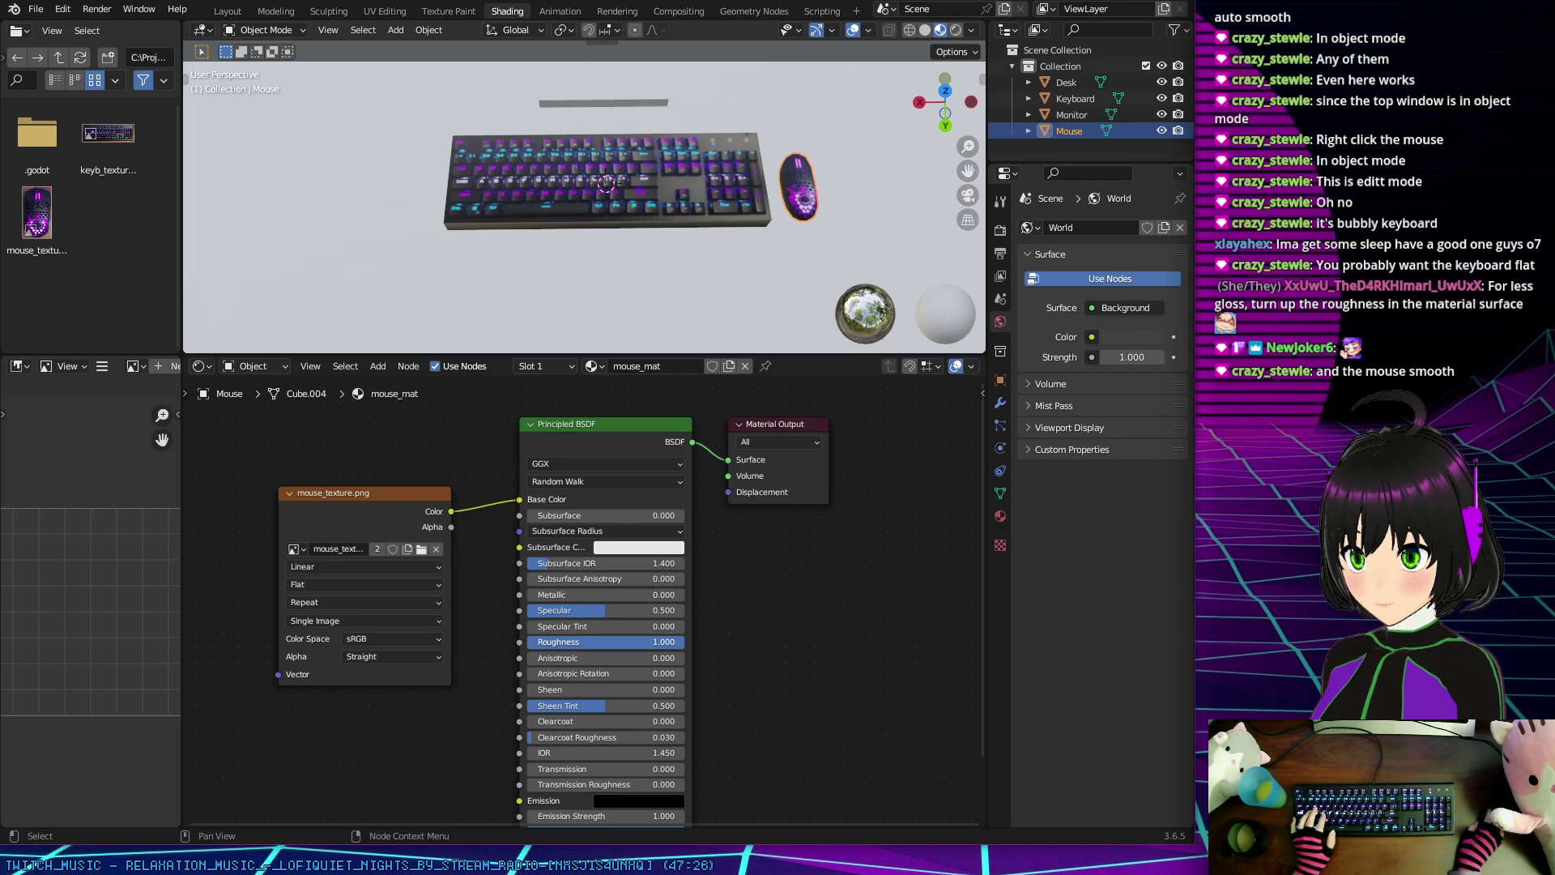
mouse_move(474, 474)
middle_mouse_down()
mouse_move(437, 437)
mouse_move(446, 462)
middle_mouse_up()
middle_click_drag(519, 243, 581, 251)
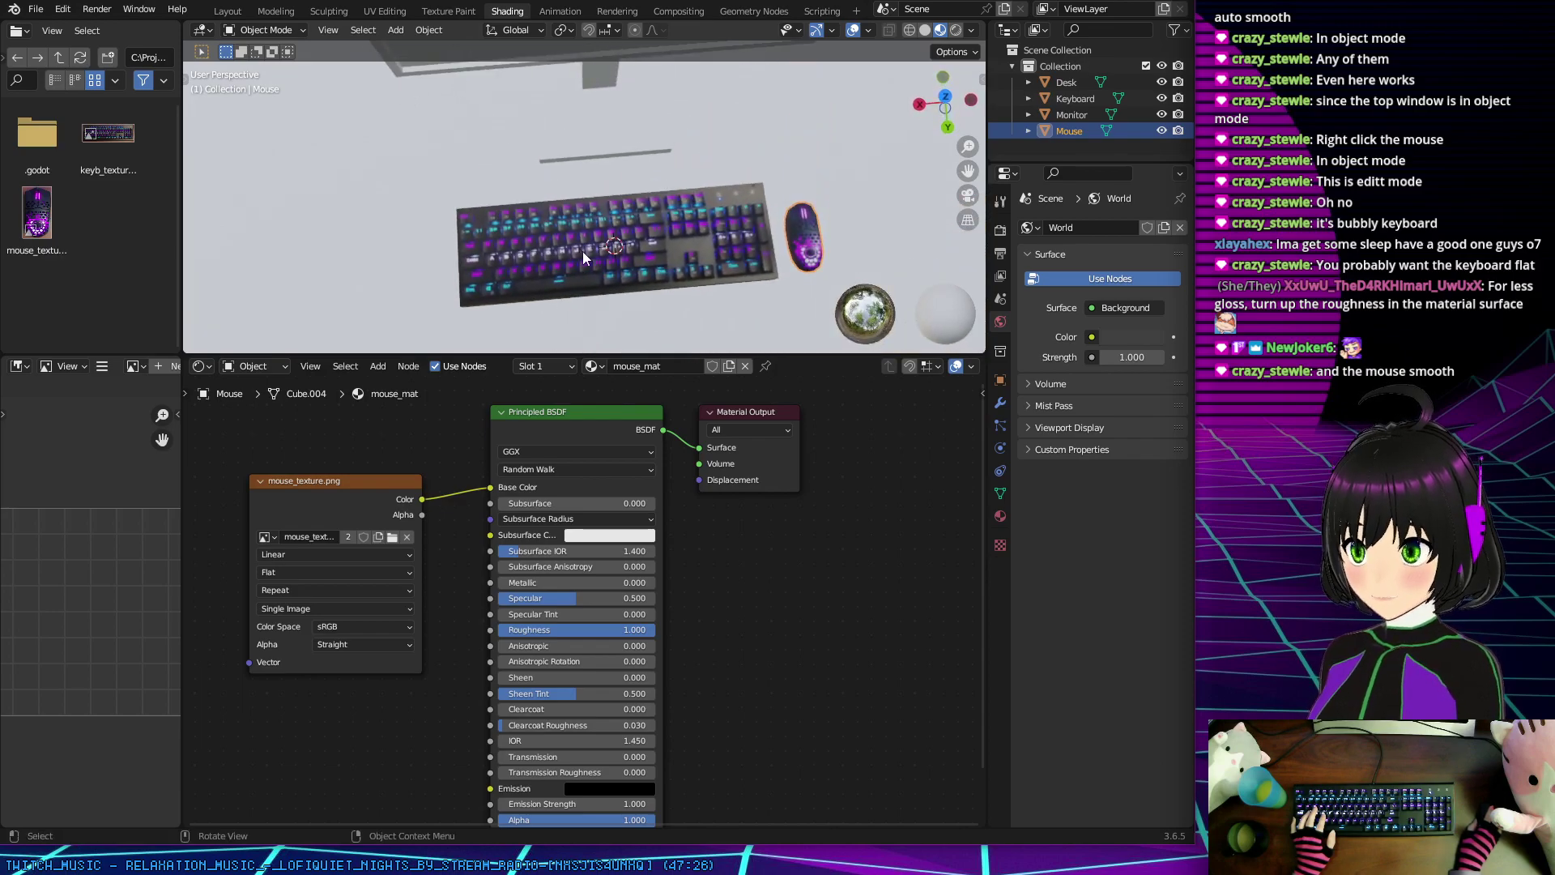
middle_click_drag(672, 280, 594, 274)
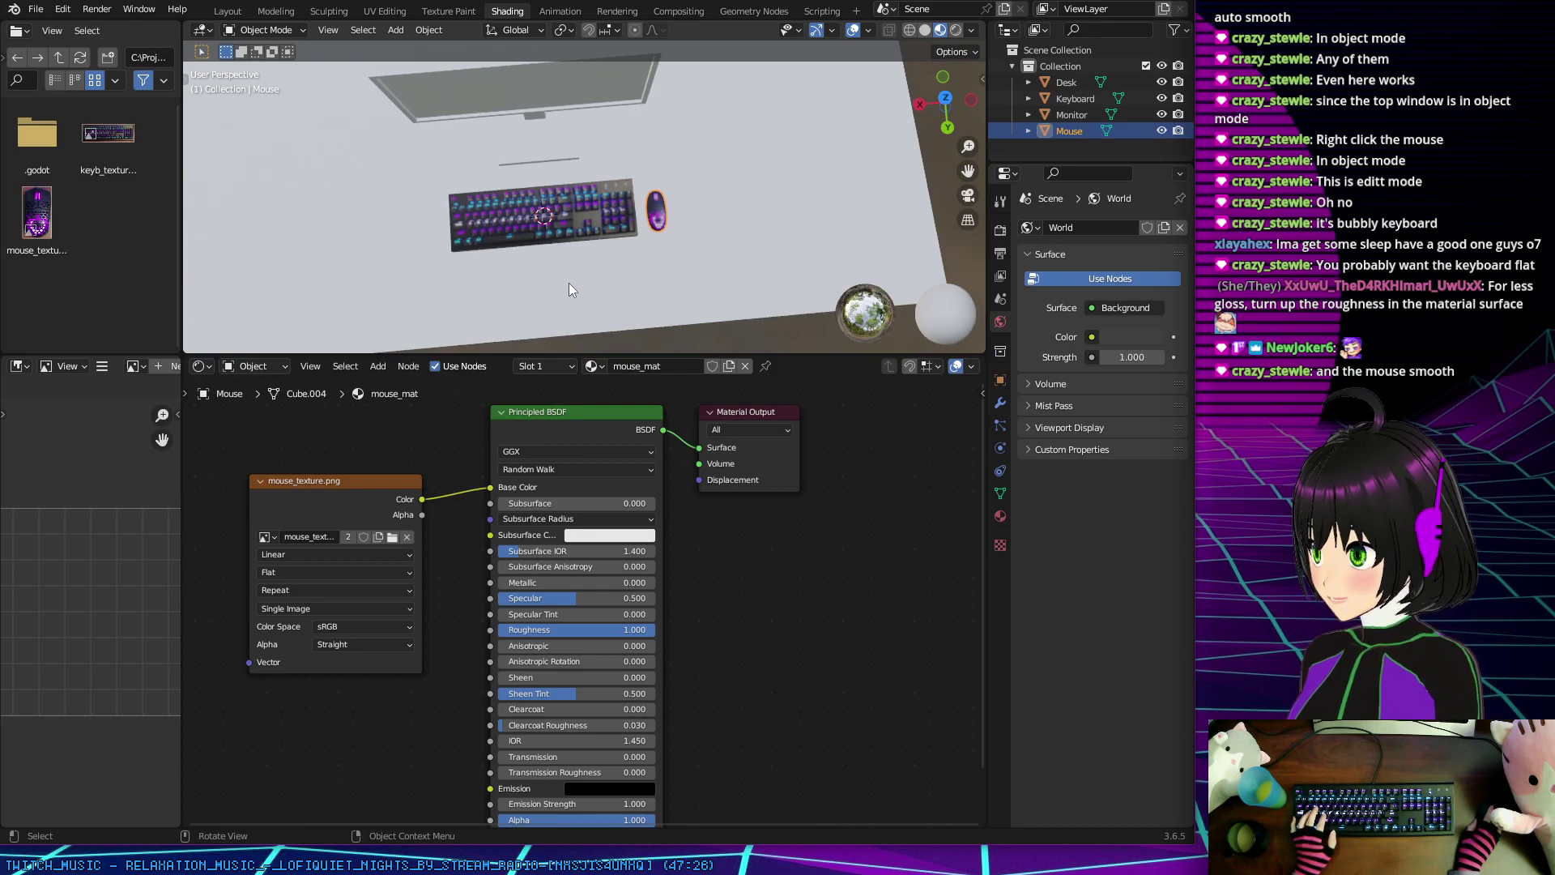
scroll(663, 216, "up", 5)
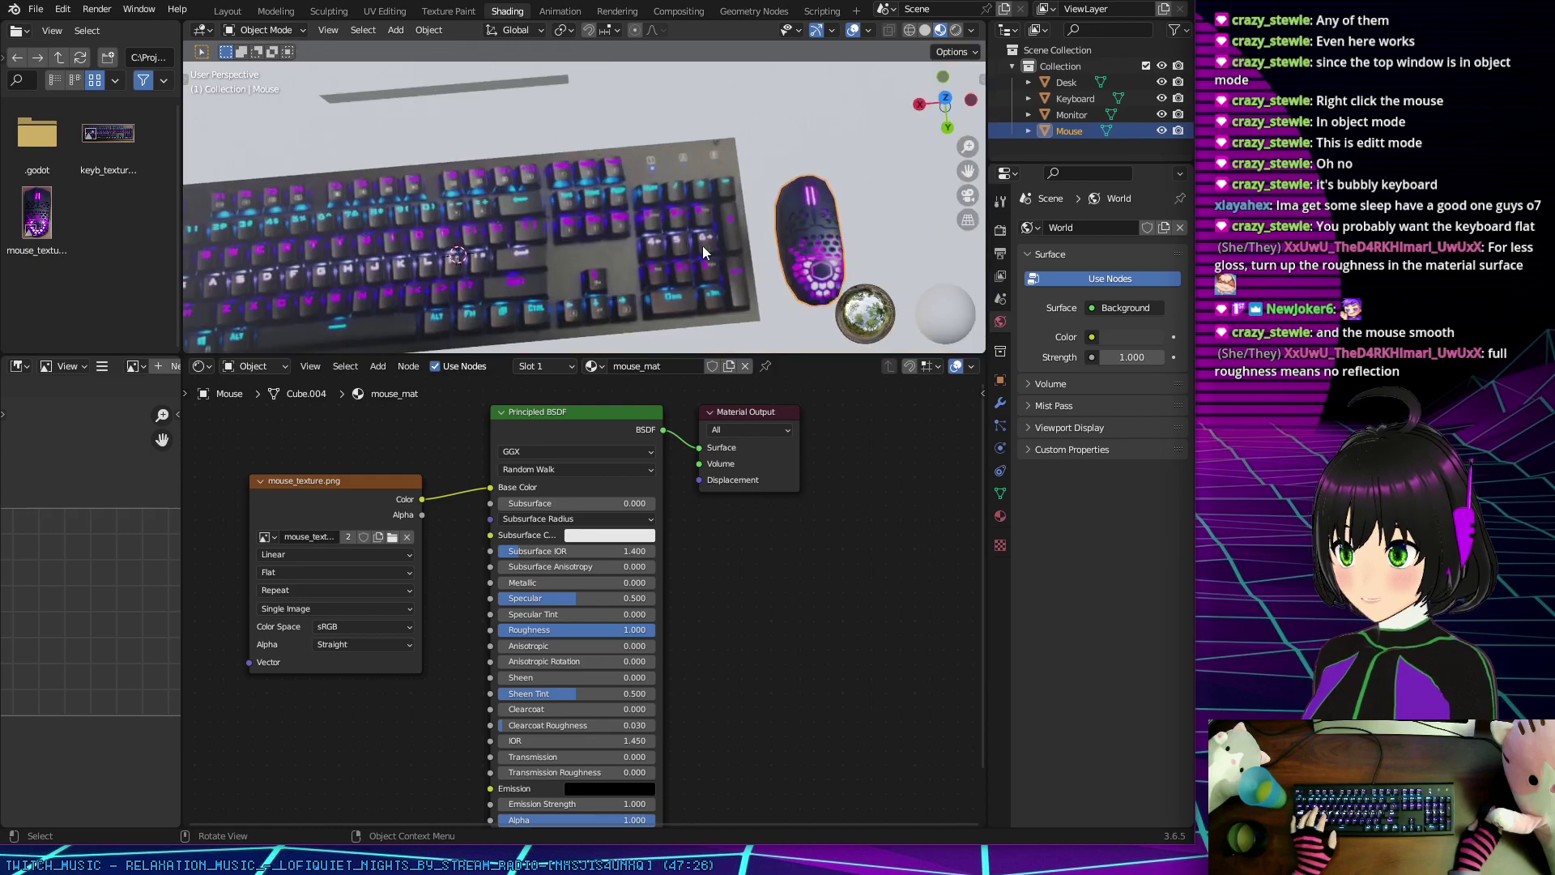
middle_click_drag(702, 246, 635, 249, "shift")
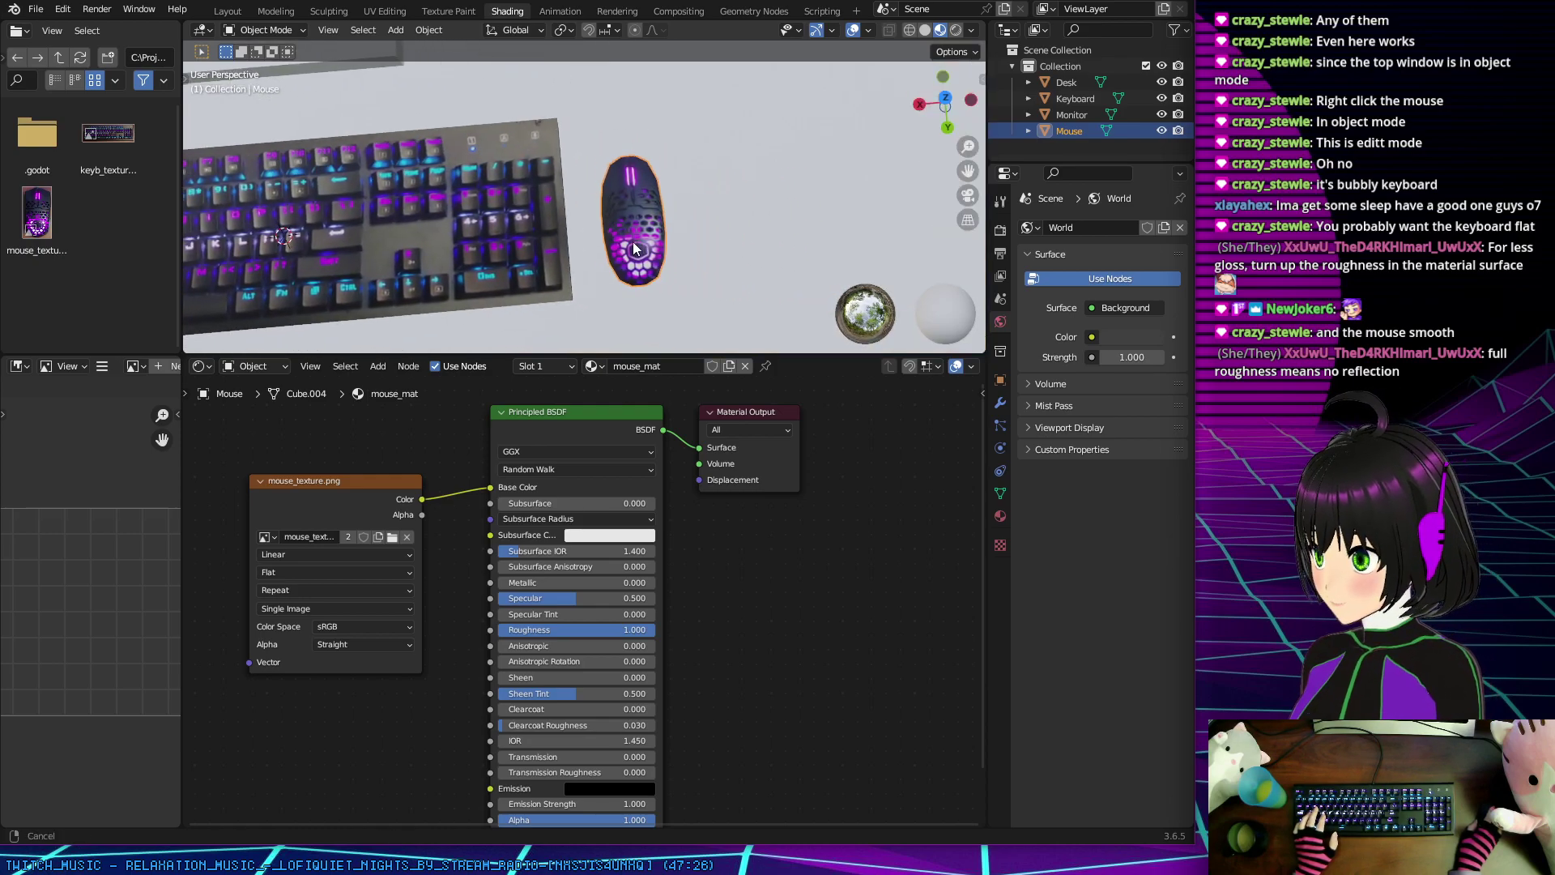
right_click(638, 225)
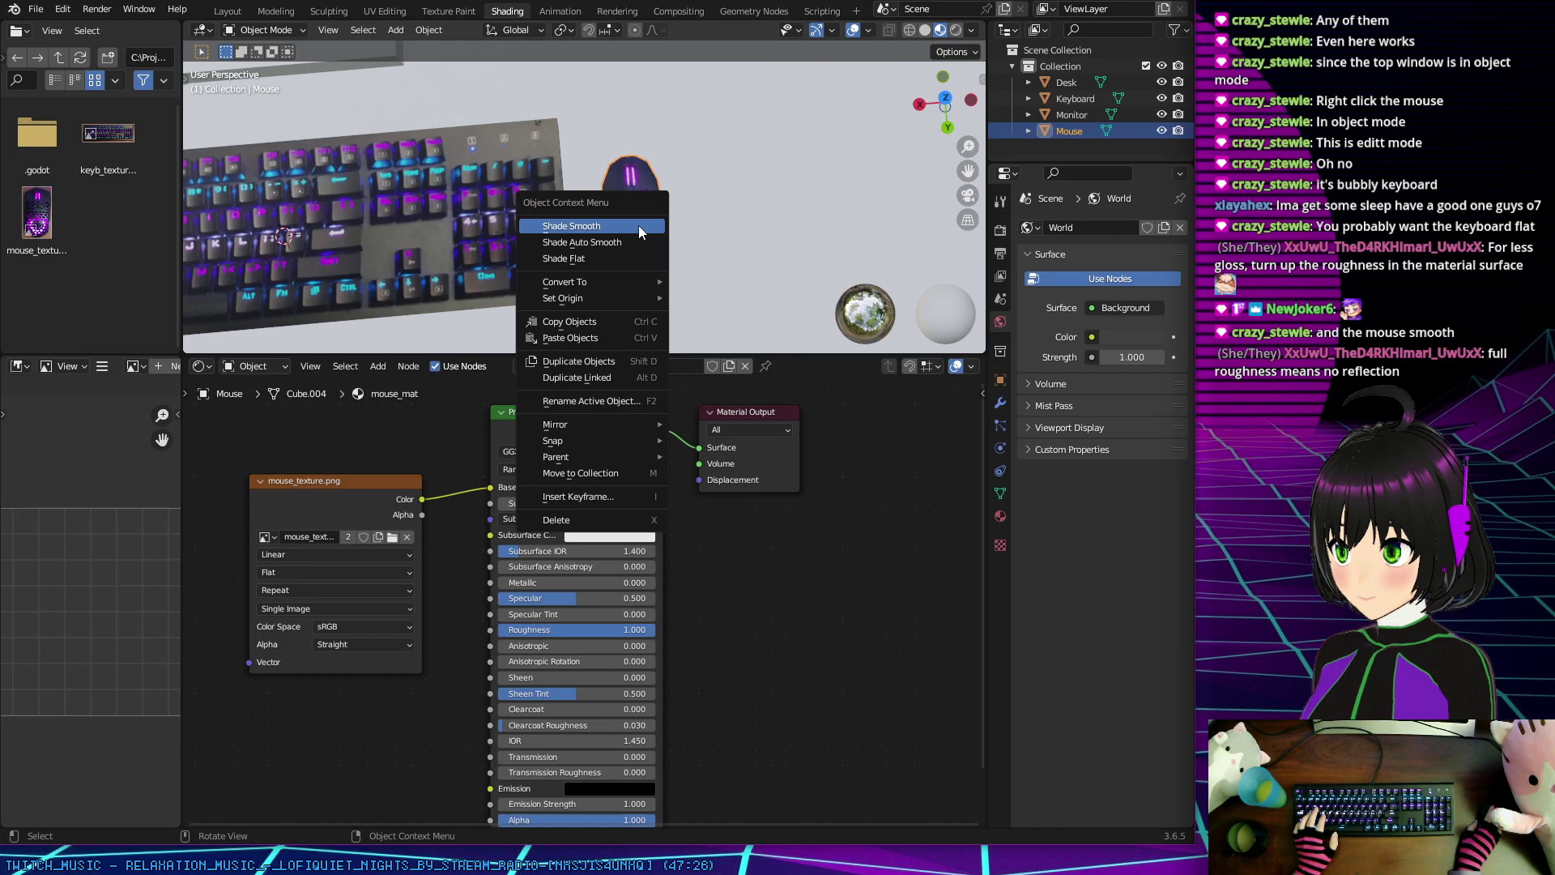
left_click(637, 226)
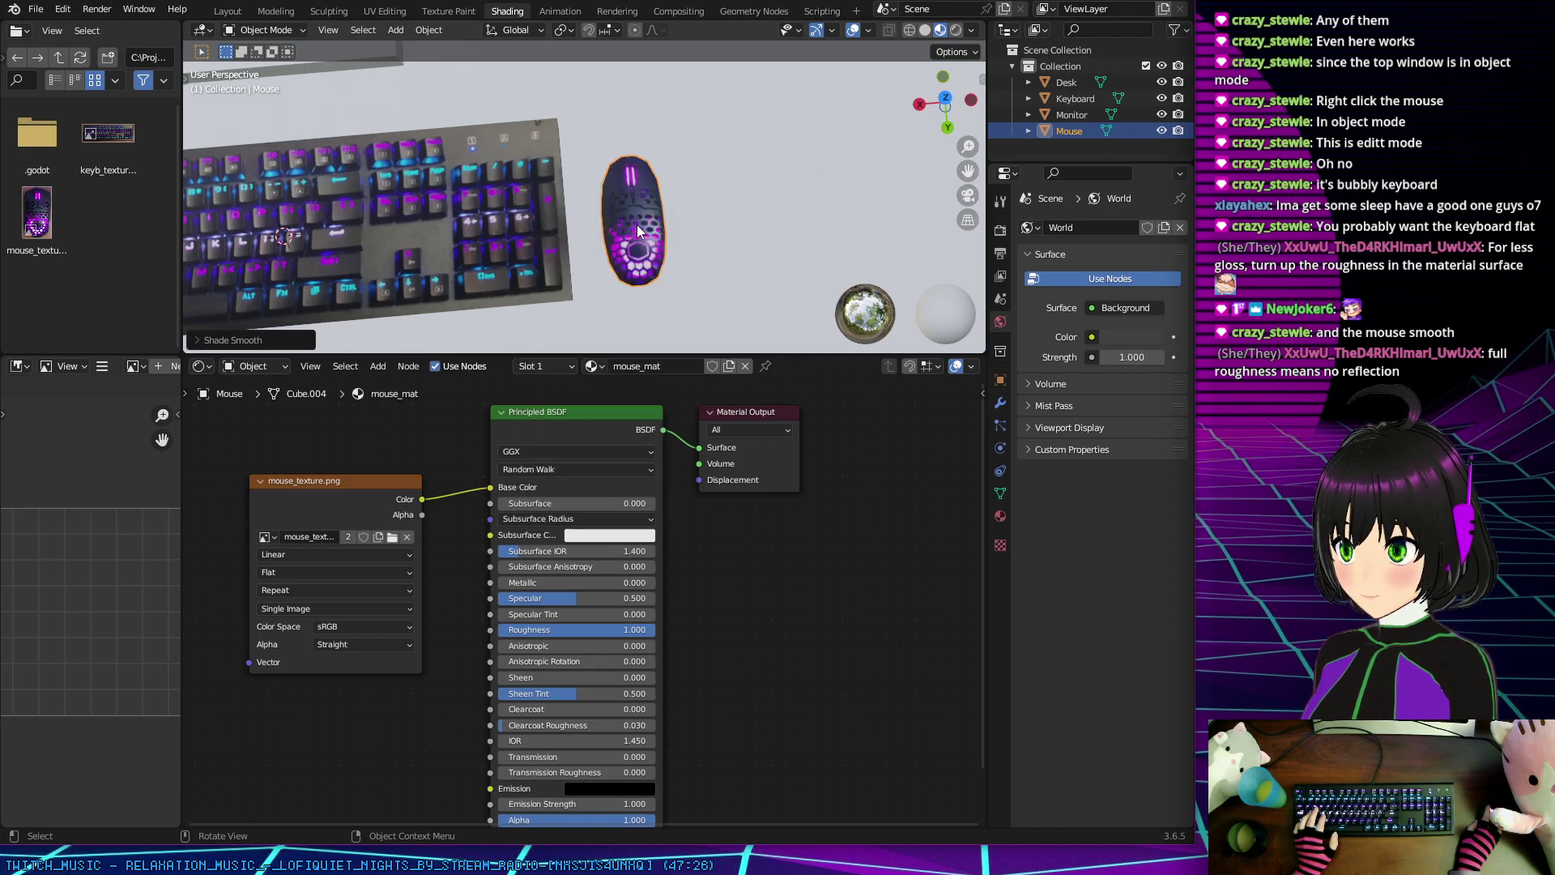
Step: Lower the mouse material's roughness slightly to 0.768 and select the keyboard
middle_click_drag(698, 243, 669, 222)
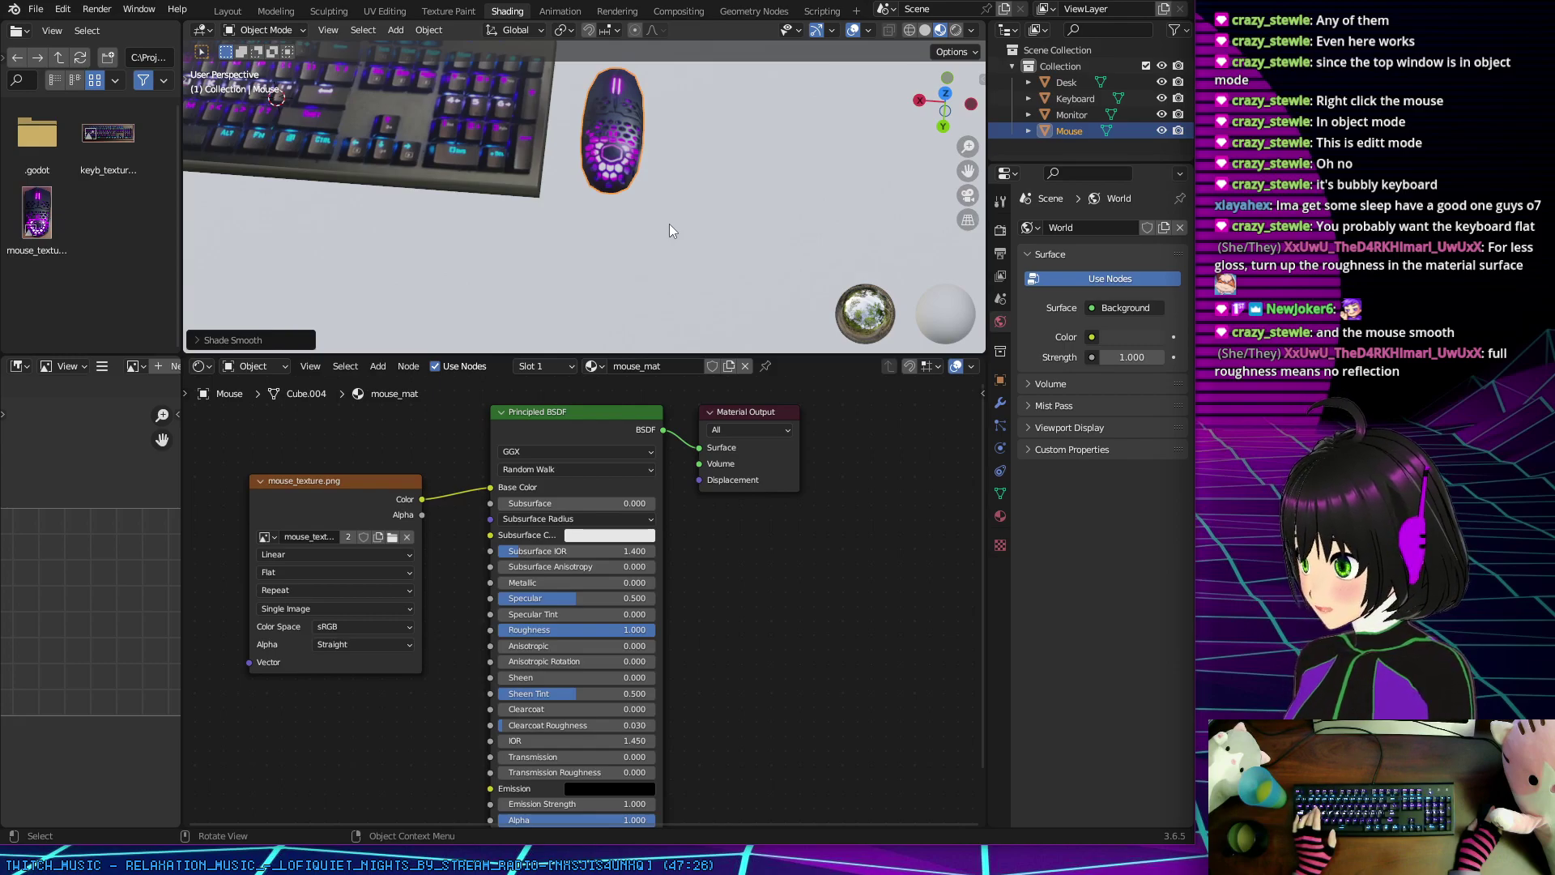
middle_click_drag(669, 224, 580, 241)
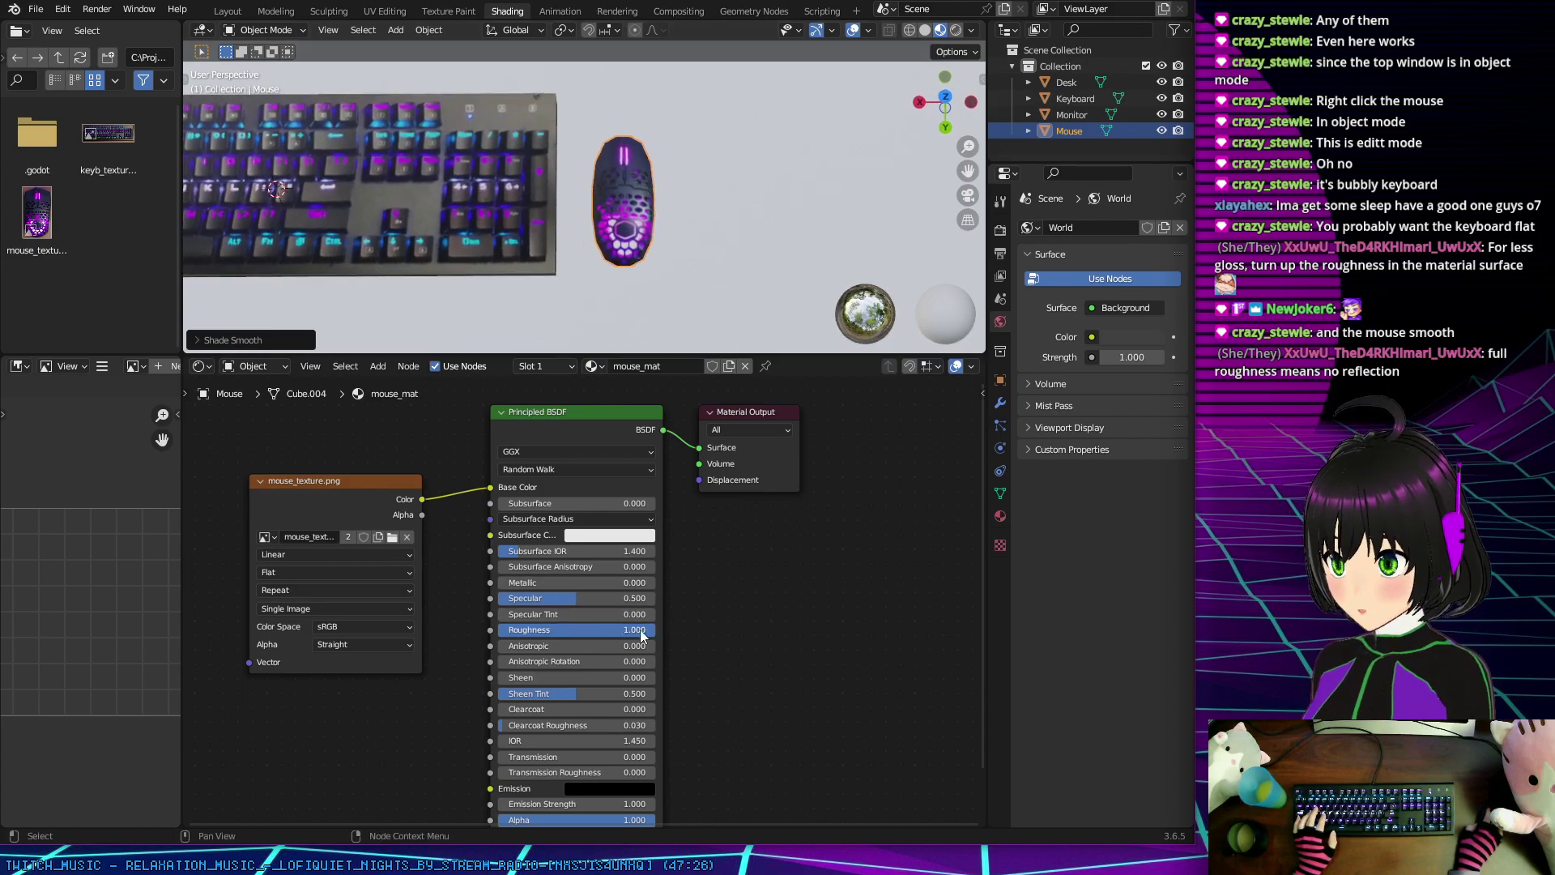
left_click_drag(642, 635, 624, 635)
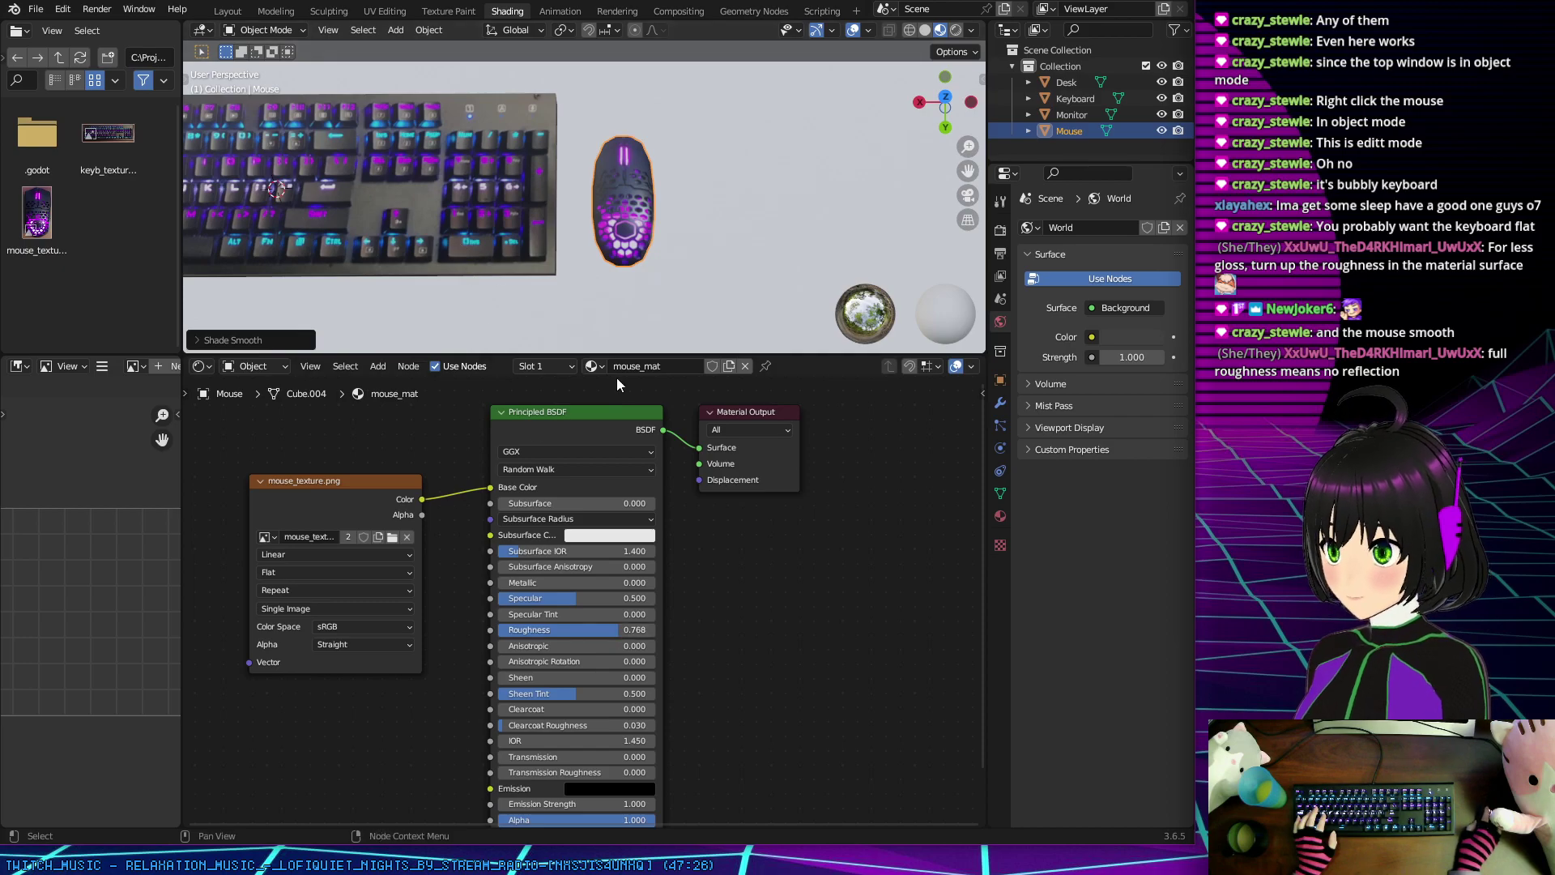
left_click(1070, 100)
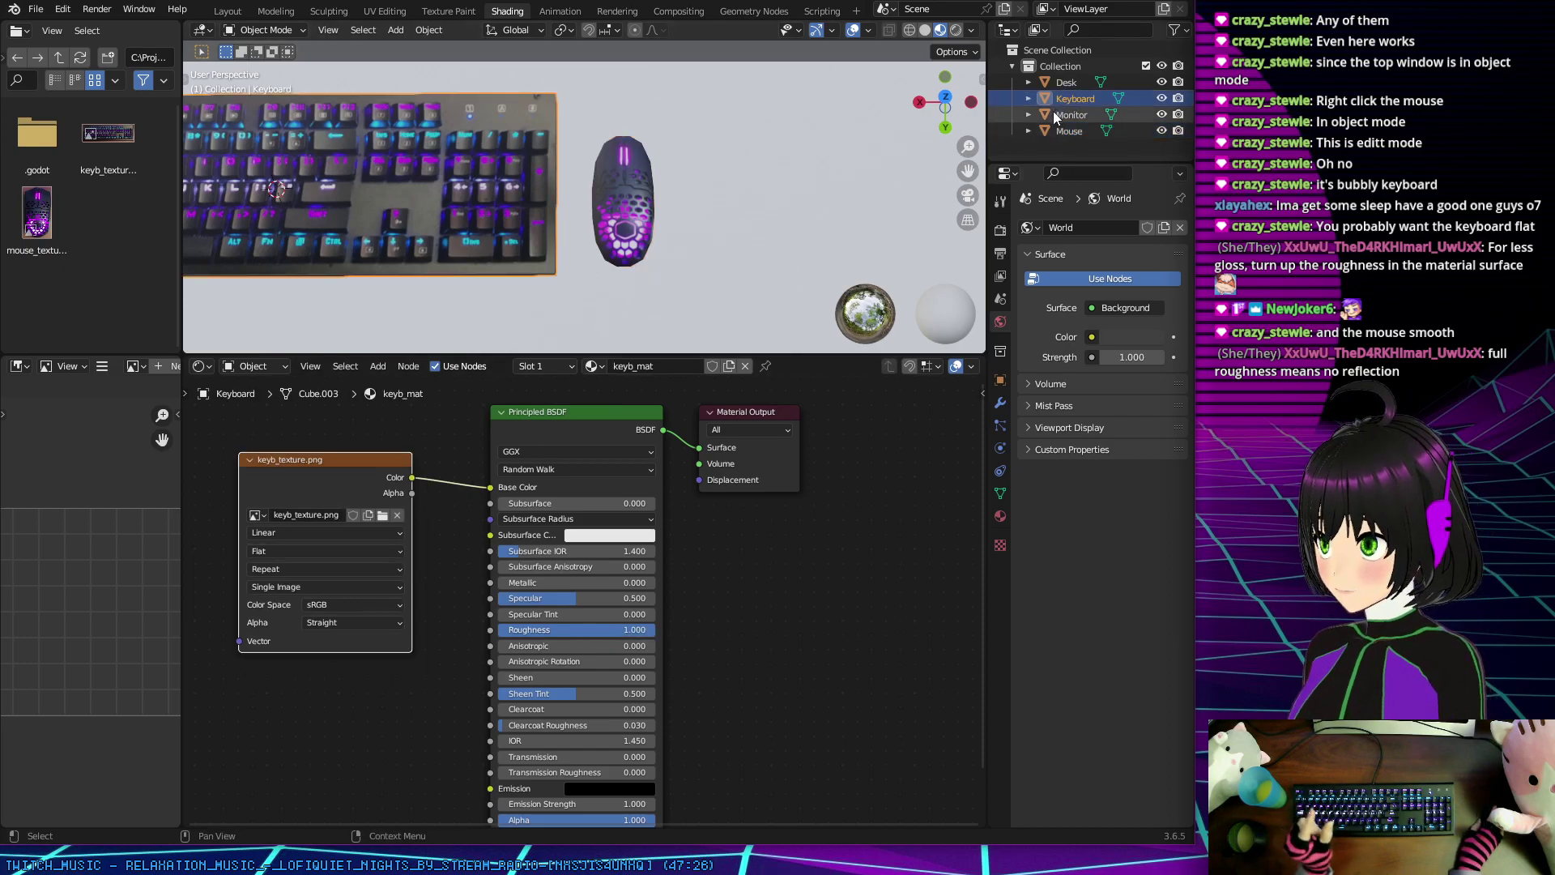
left_click(617, 629)
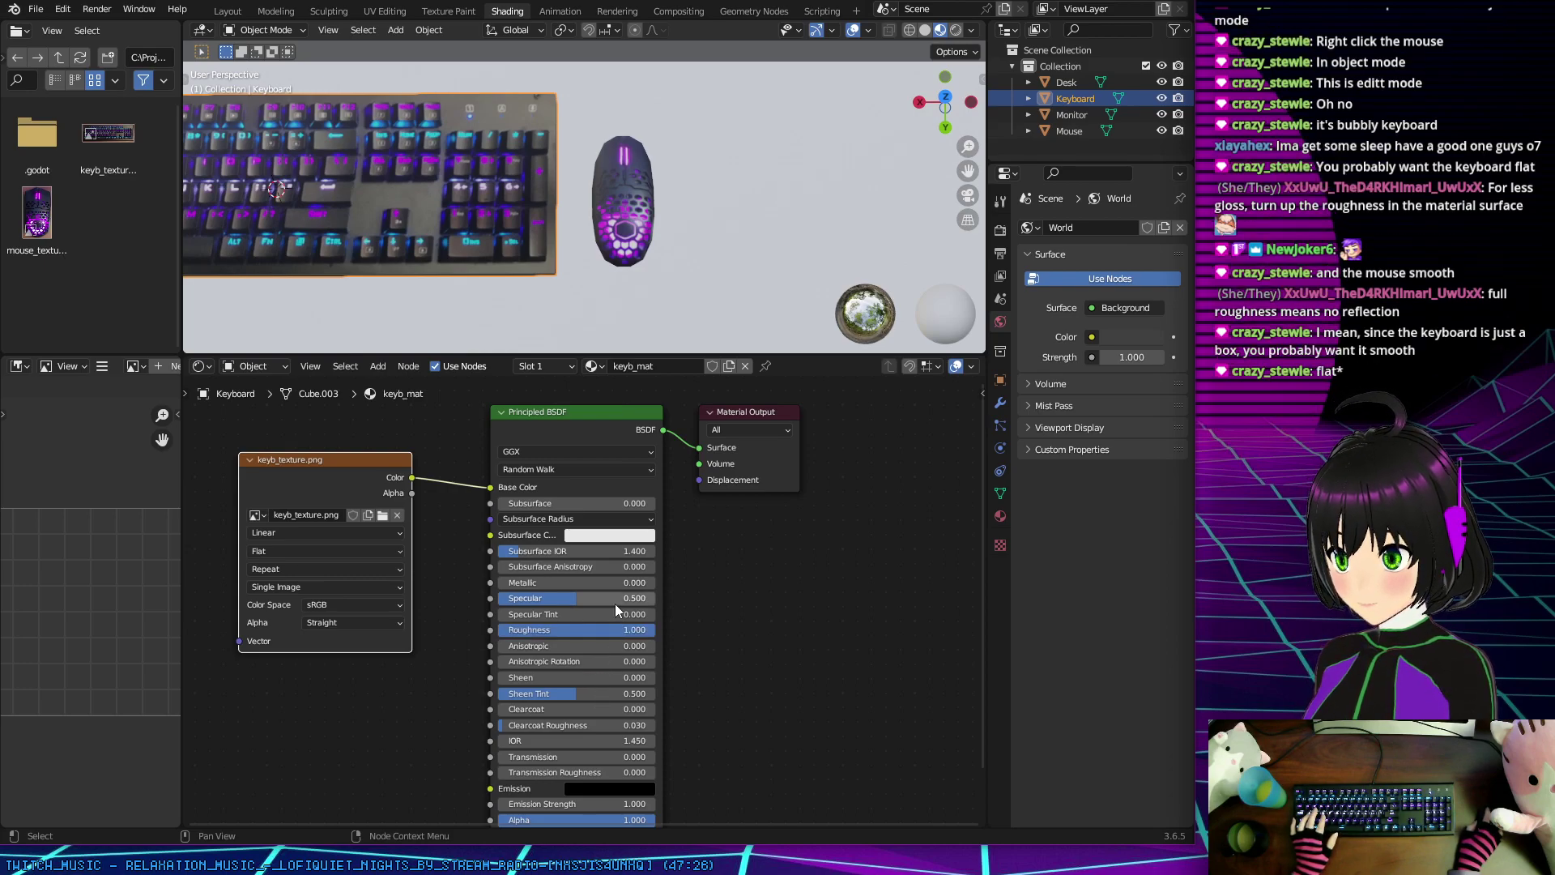
left_click_drag(634, 630, 612, 630)
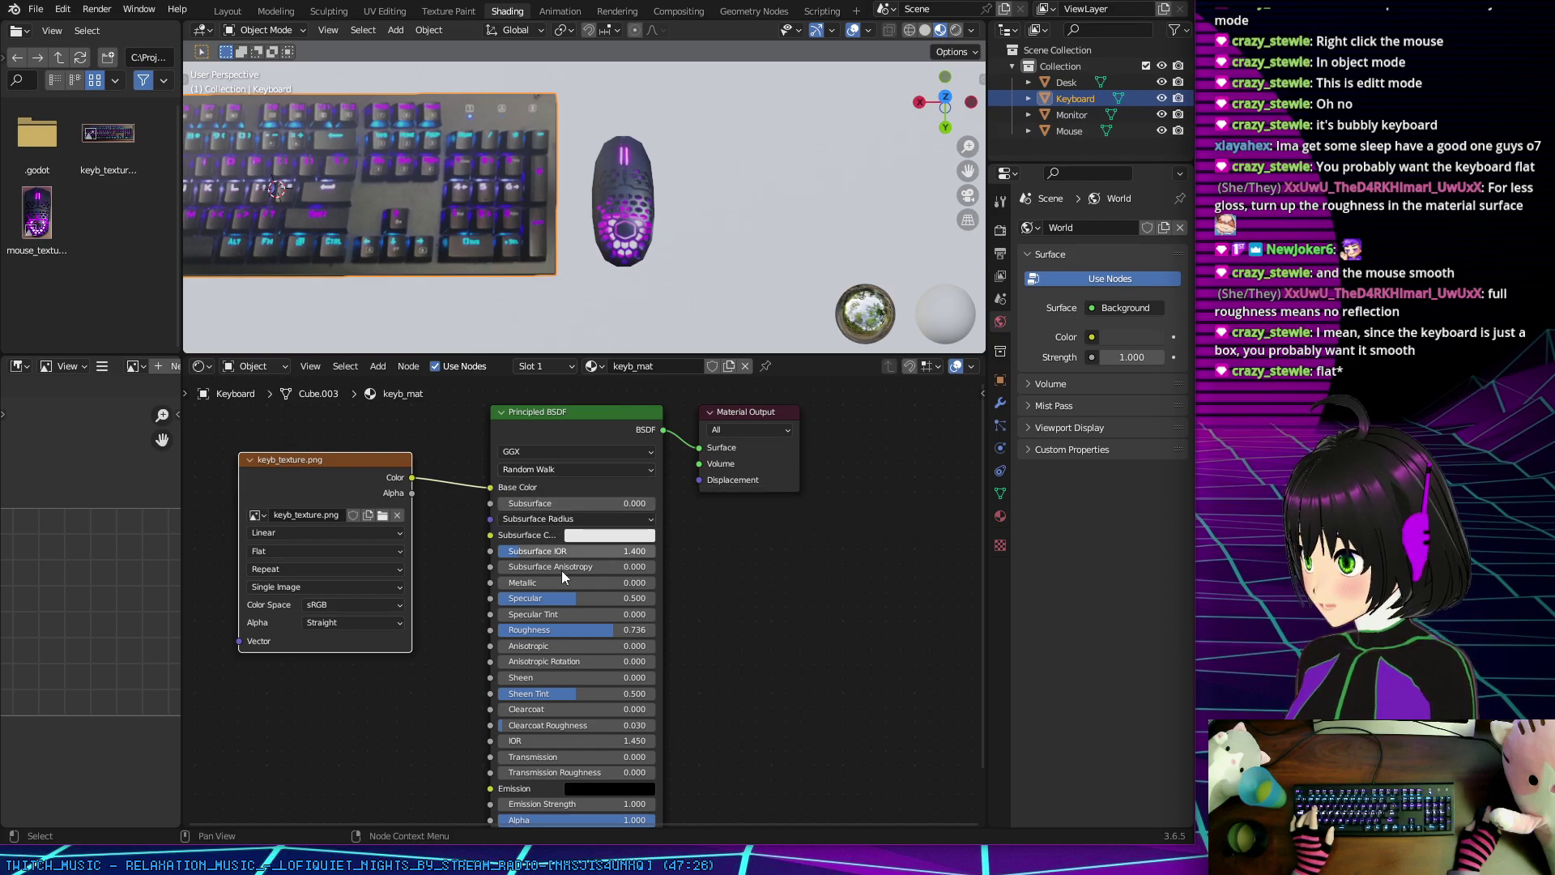
left_click_drag(617, 629, 656, 629)
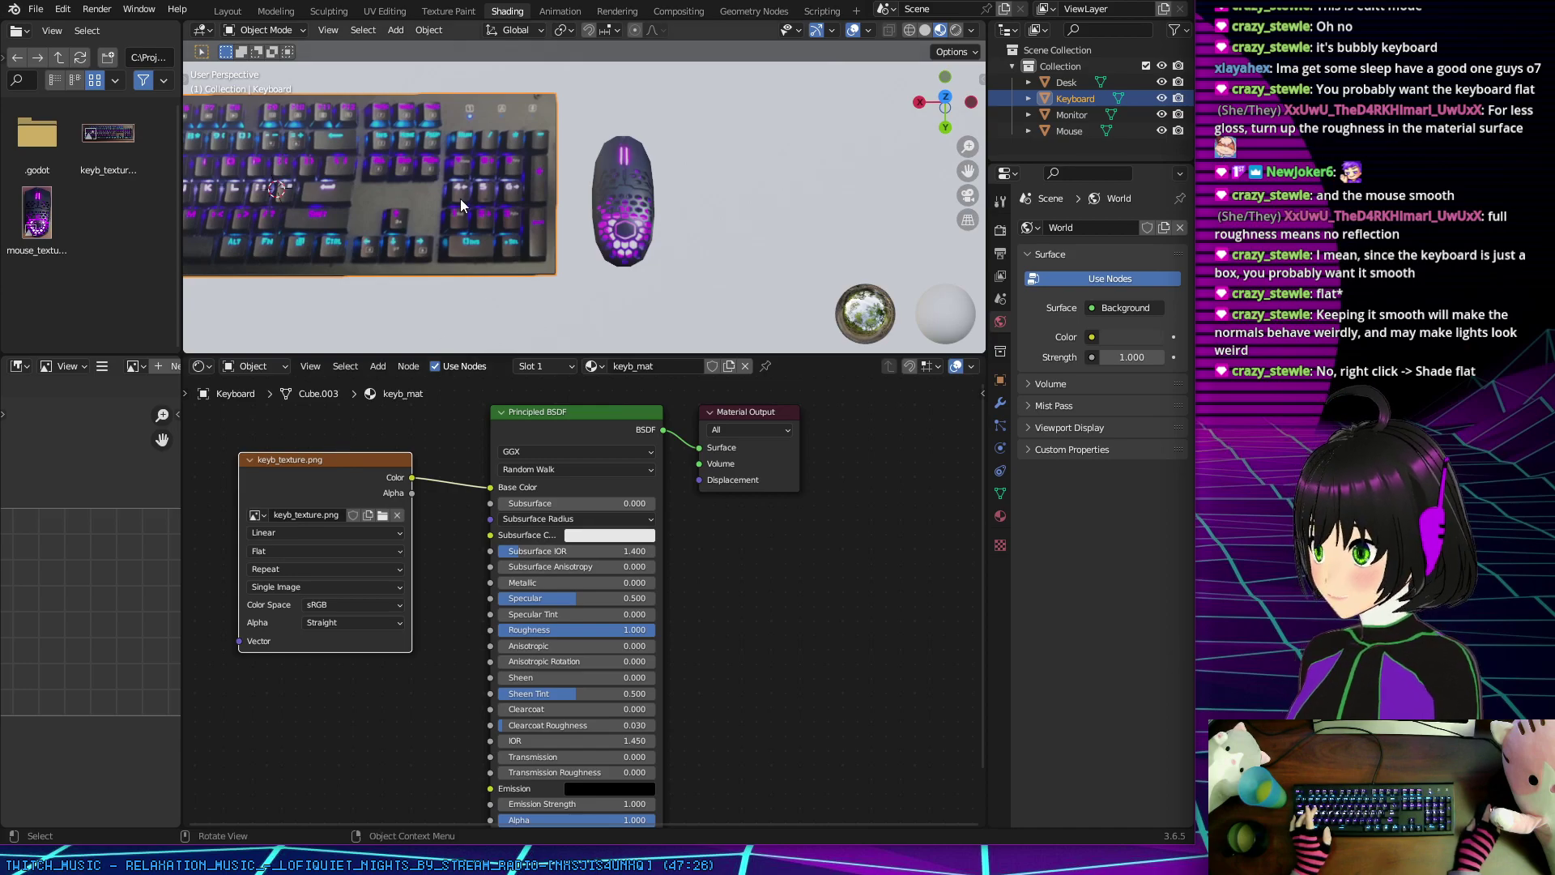
Step: Shade the keyboard flat, set keyb_mat roughness to 0.818, and open it in the Modeling workspace
right_click(413, 207)
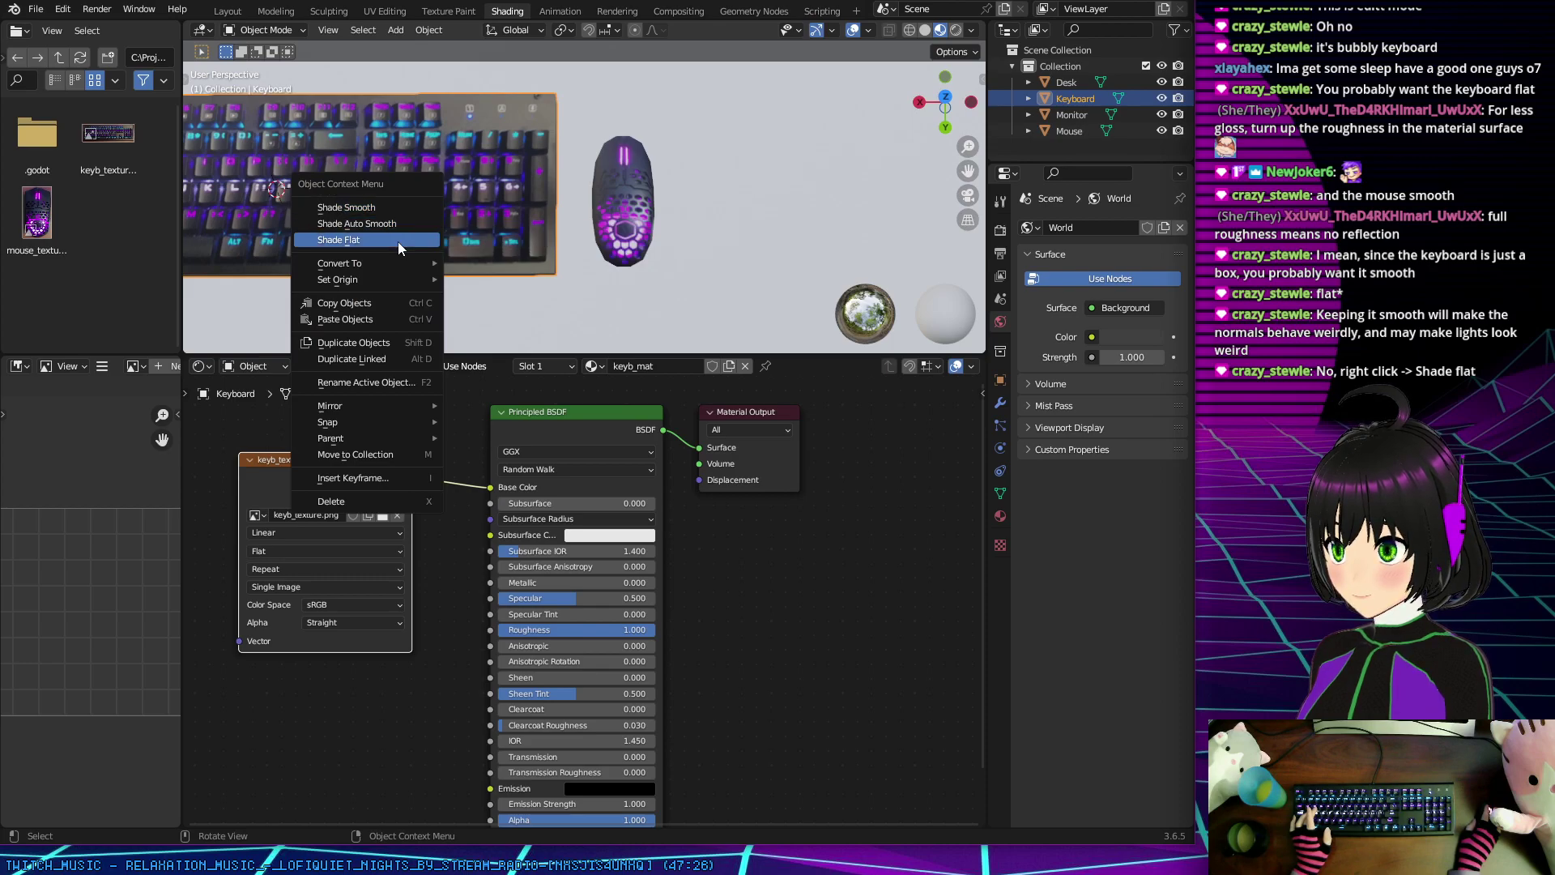
left_click(396, 241)
middle_click_drag(455, 328, 590, 289)
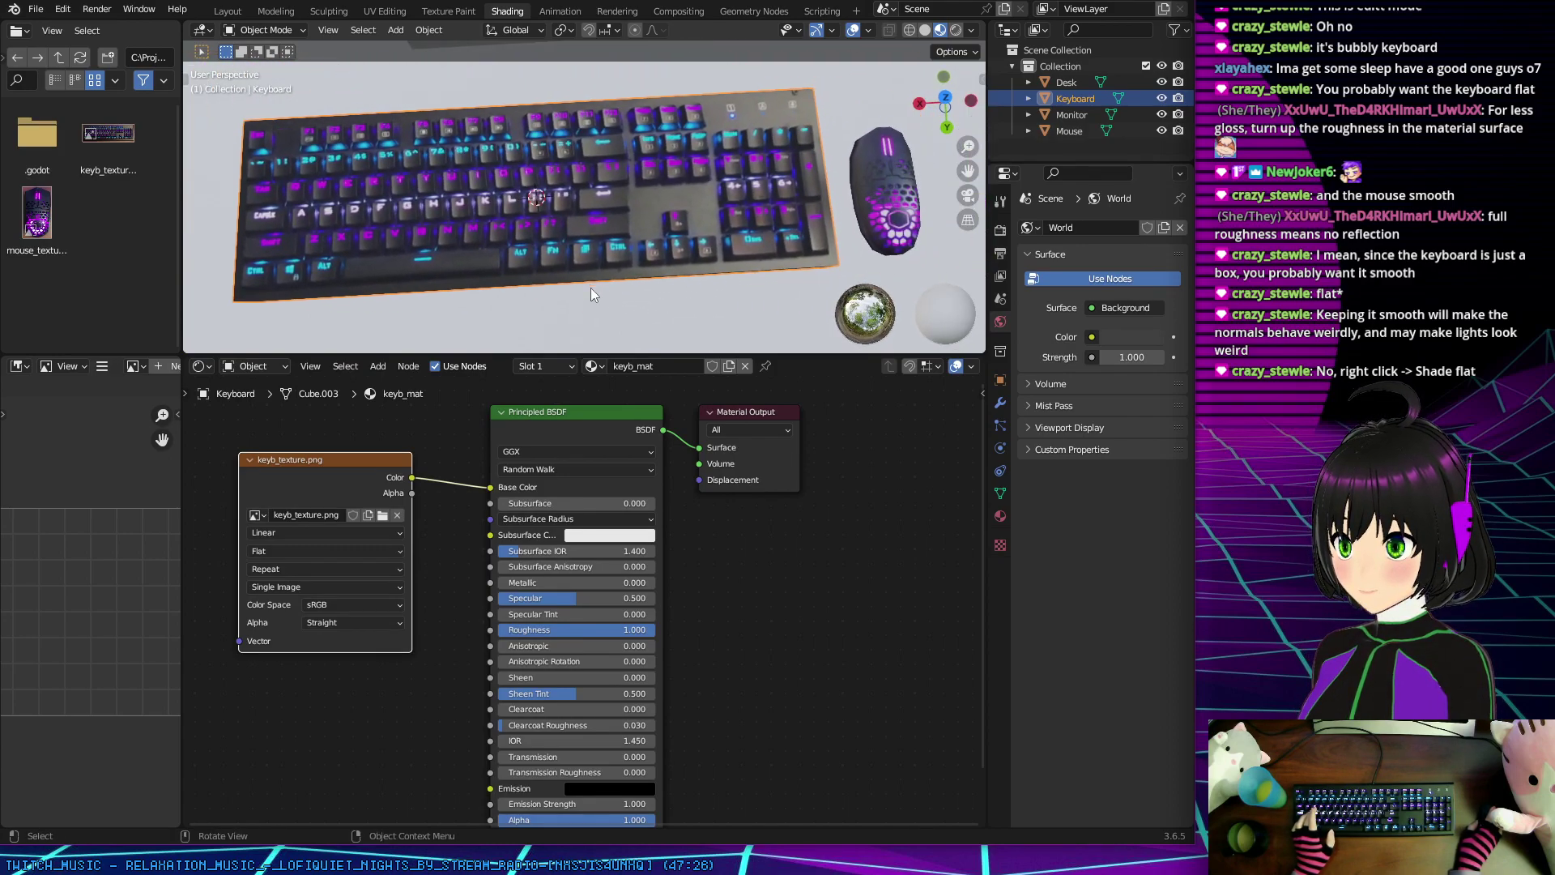
left_click_drag(639, 630, 629, 629)
middle_click_drag(567, 259, 361, 253)
middle_click_drag(503, 272, 462, 247)
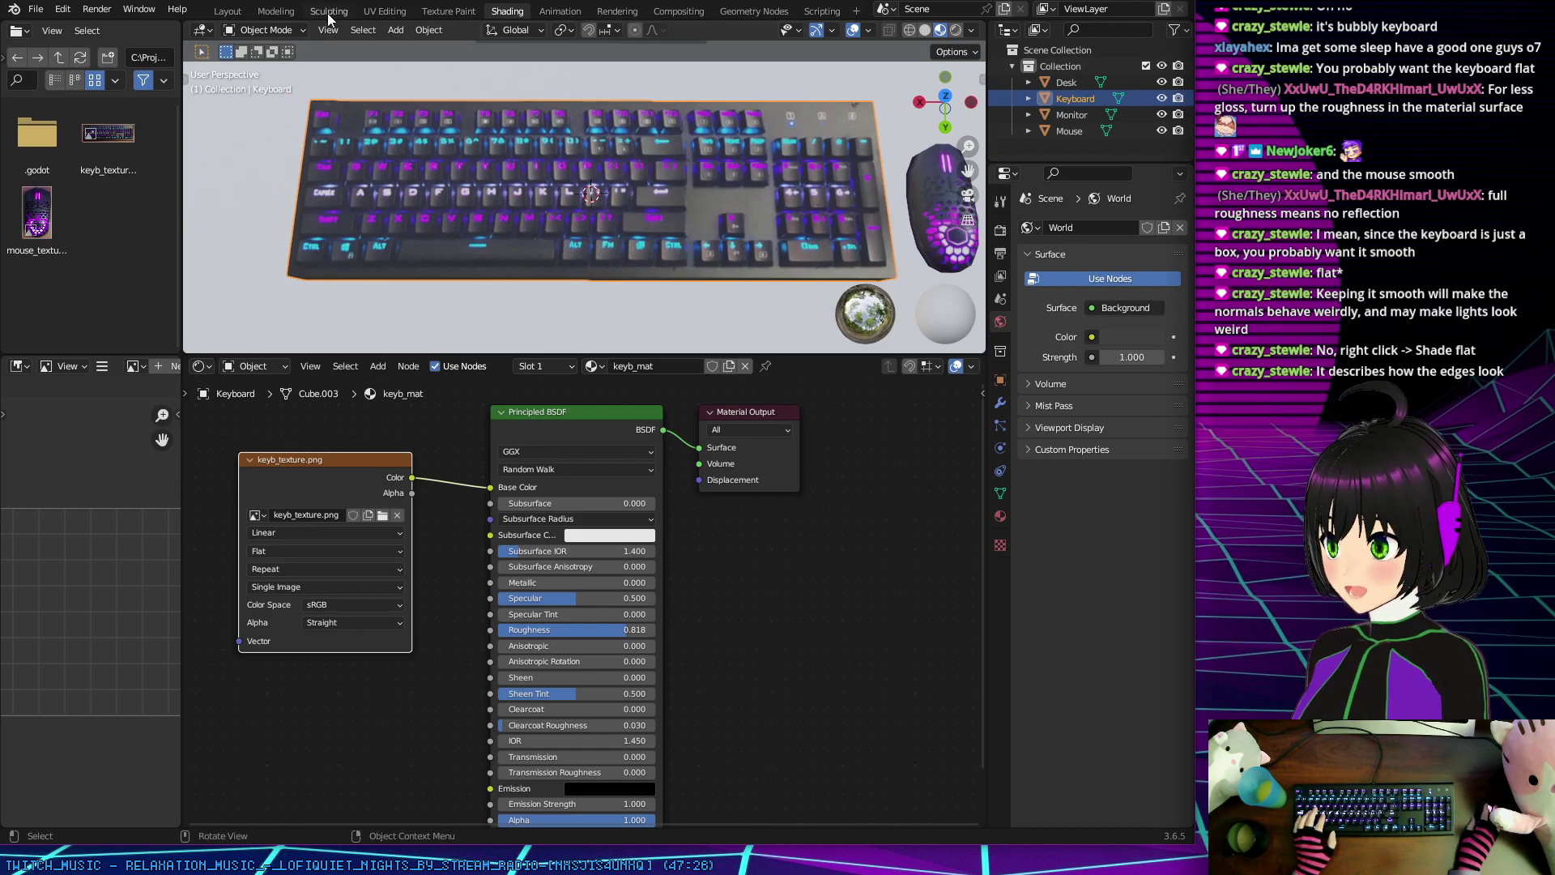
left_click(264, 9)
mouse_move(567, 405)
middle_mouse_down()
mouse_move(615, 451)
mouse_move(629, 417)
mouse_move(486, 394)
mouse_move(583, 391)
mouse_move(506, 377)
mouse_move(550, 402)
mouse_move(660, 395)
mouse_move(558, 401)
middle_mouse_up()
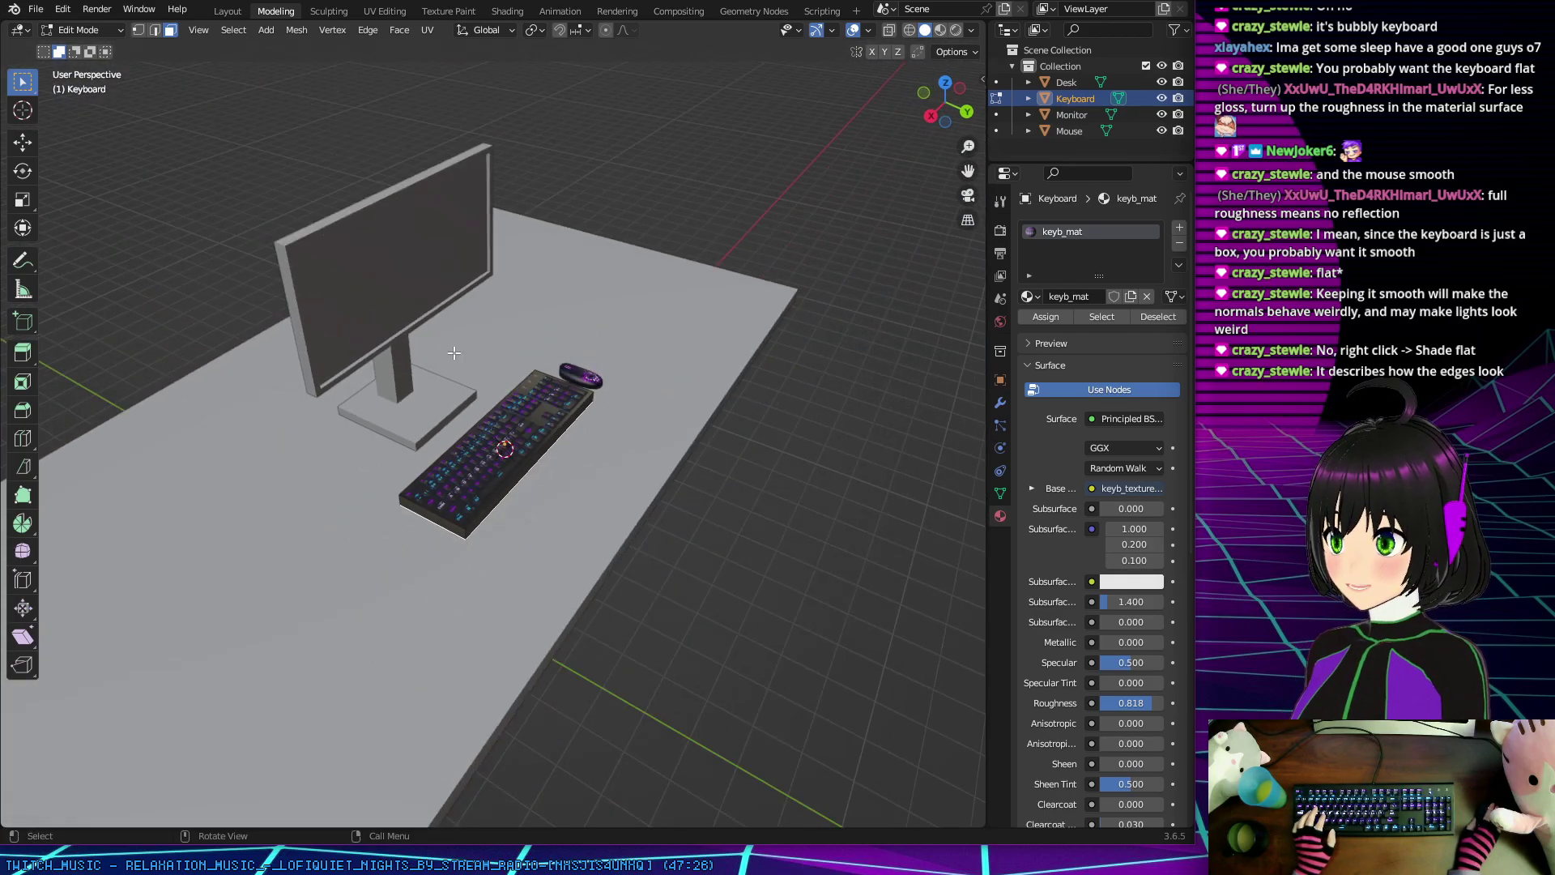
Step: Zoom in close on the mouse beside the keyboard and select the mouse object
middle_click_drag(456, 315, 297, 350)
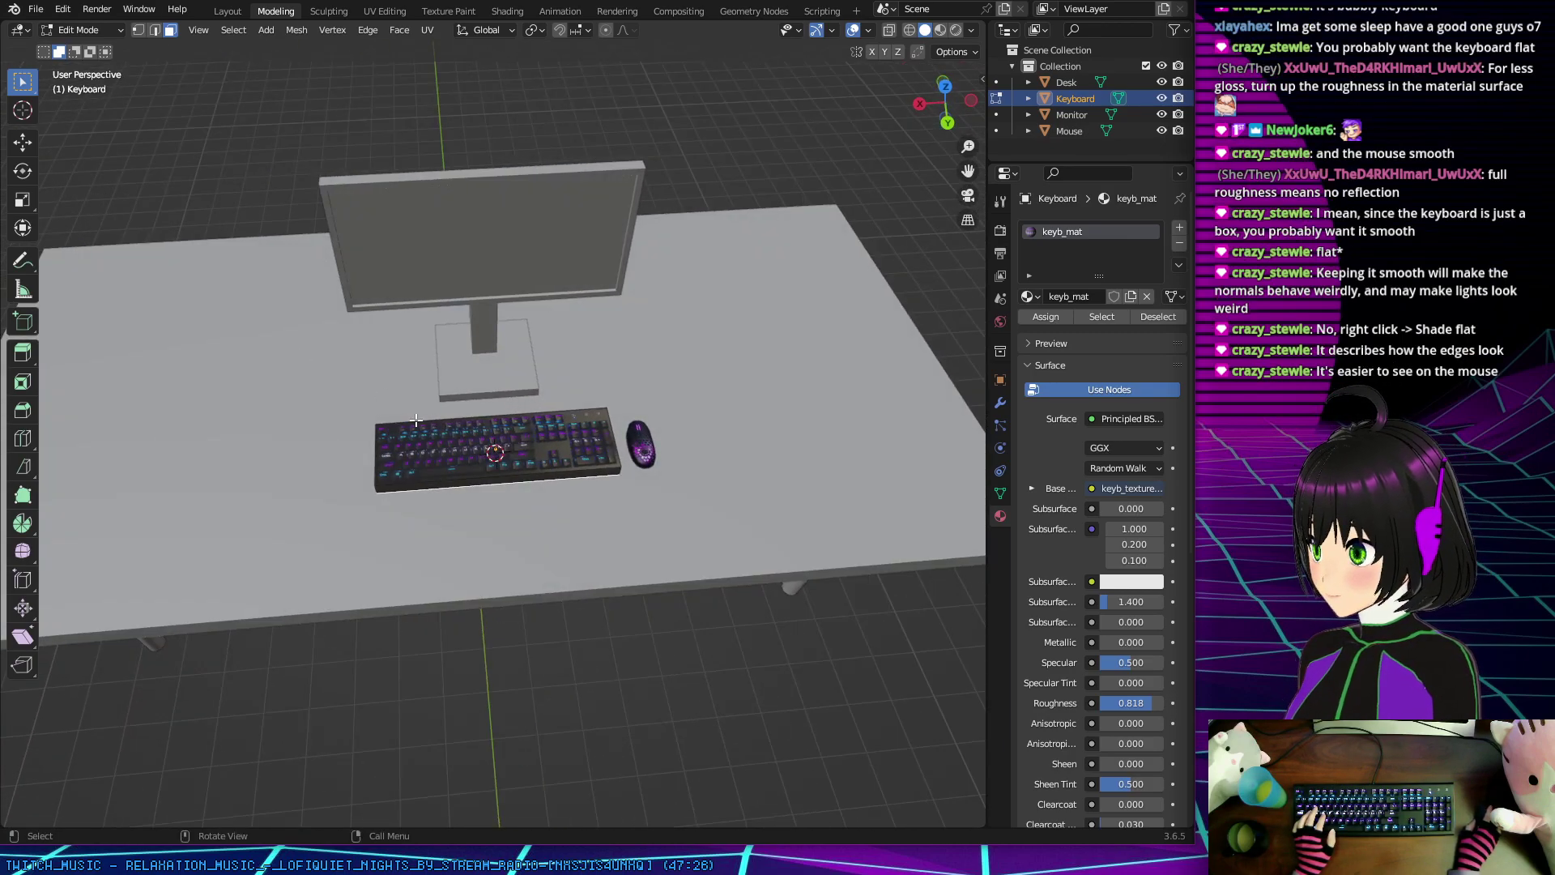
middle_click_drag(674, 467, 535, 519)
scroll(589, 519, "up", 8)
left_click(1060, 128)
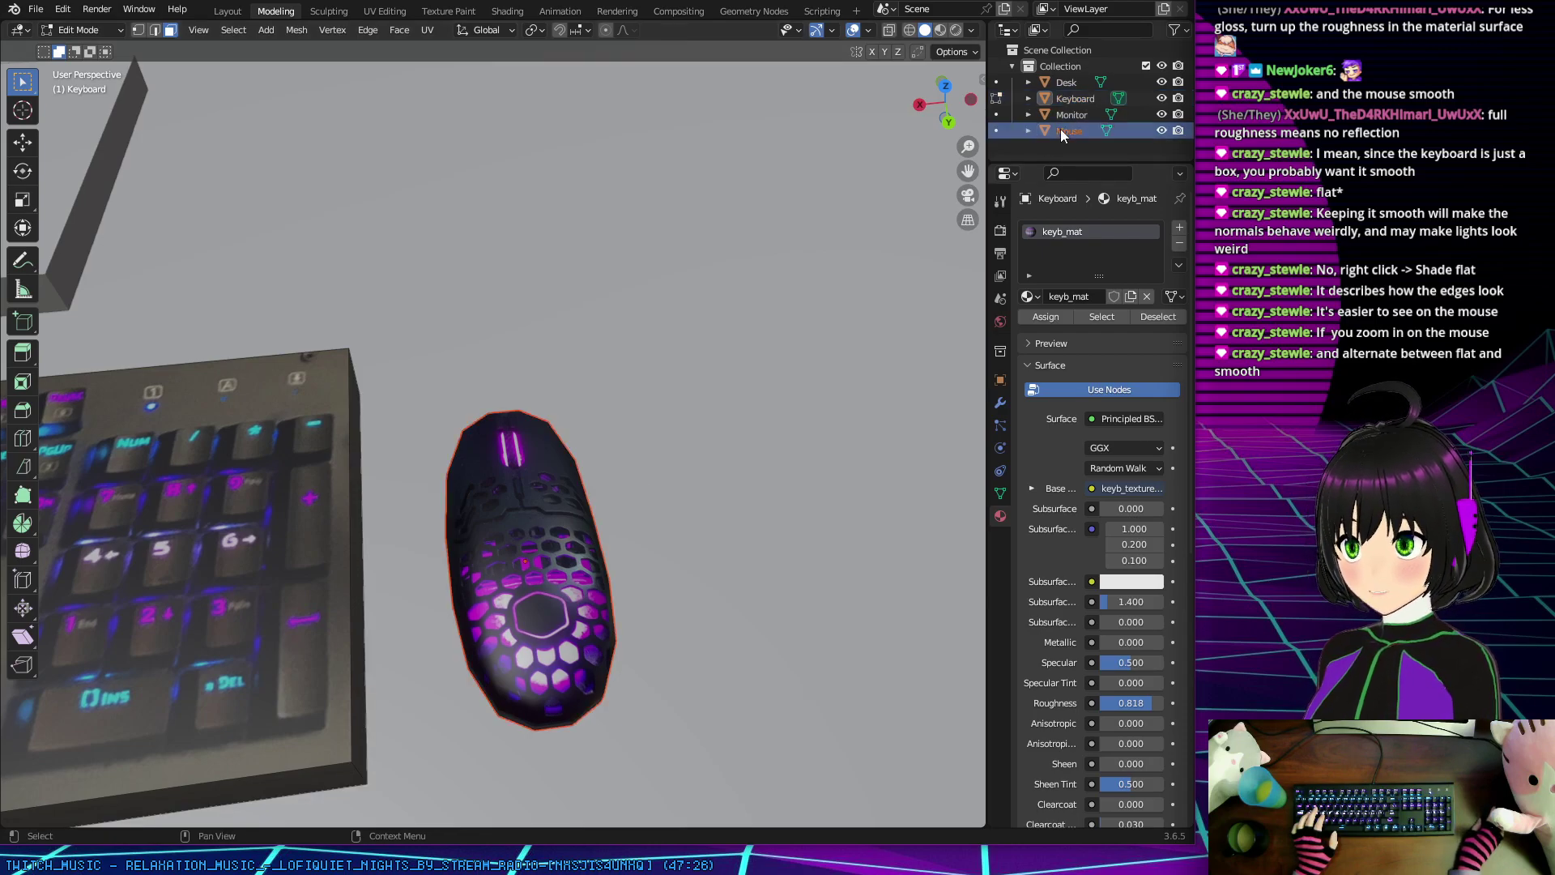
Step: Shade the mouse flat, then smooth, then flat again, leaving it flat-shaded
right_click(569, 532)
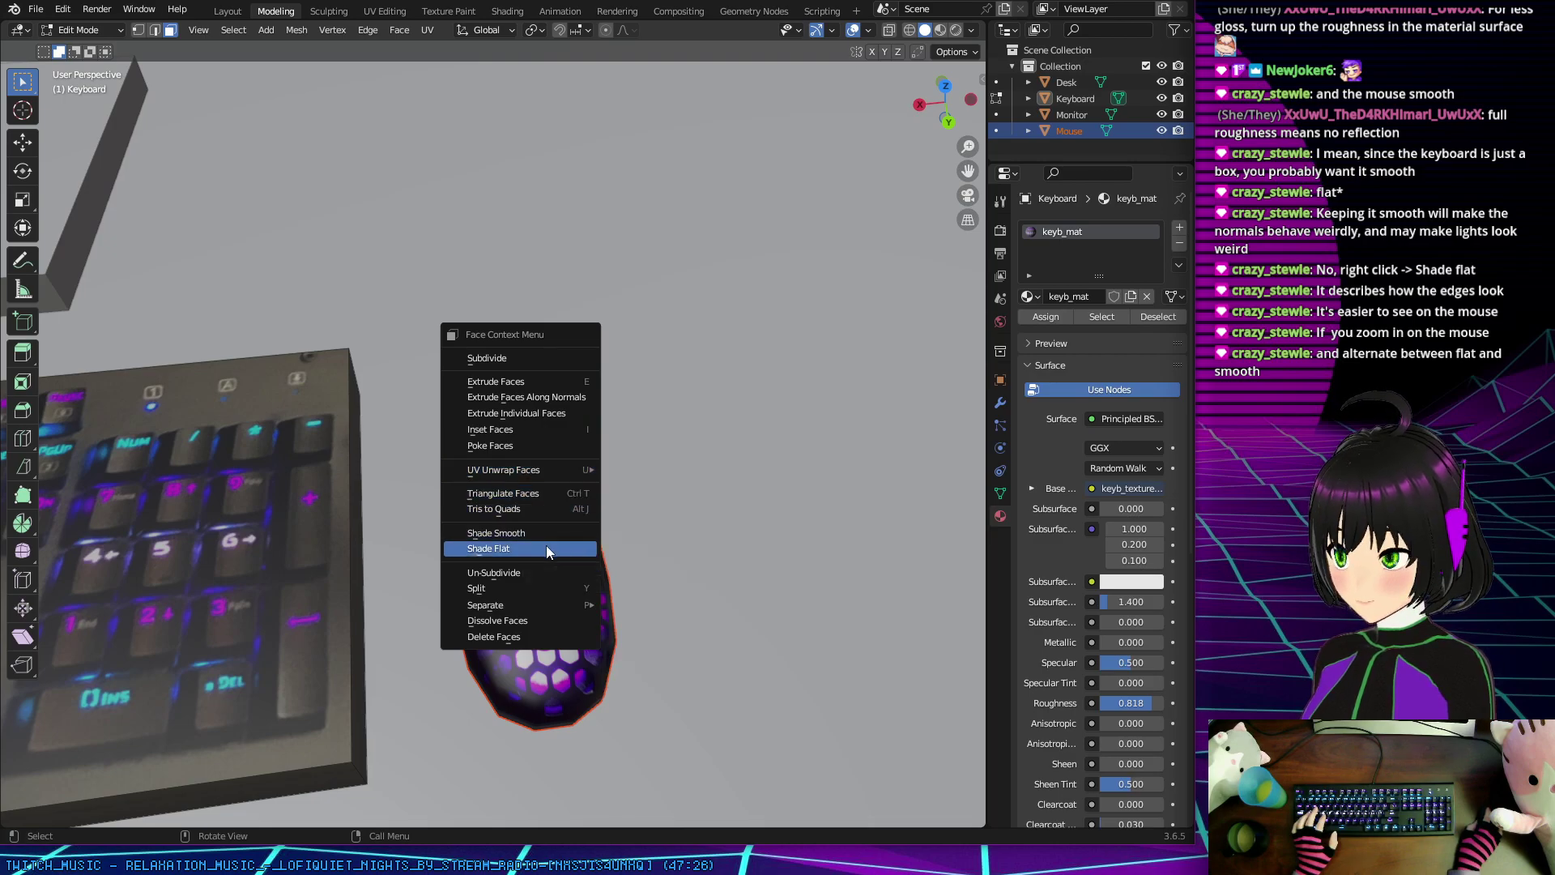
left_click(545, 549)
middle_click_drag(589, 545, 493, 538)
right_click(493, 537)
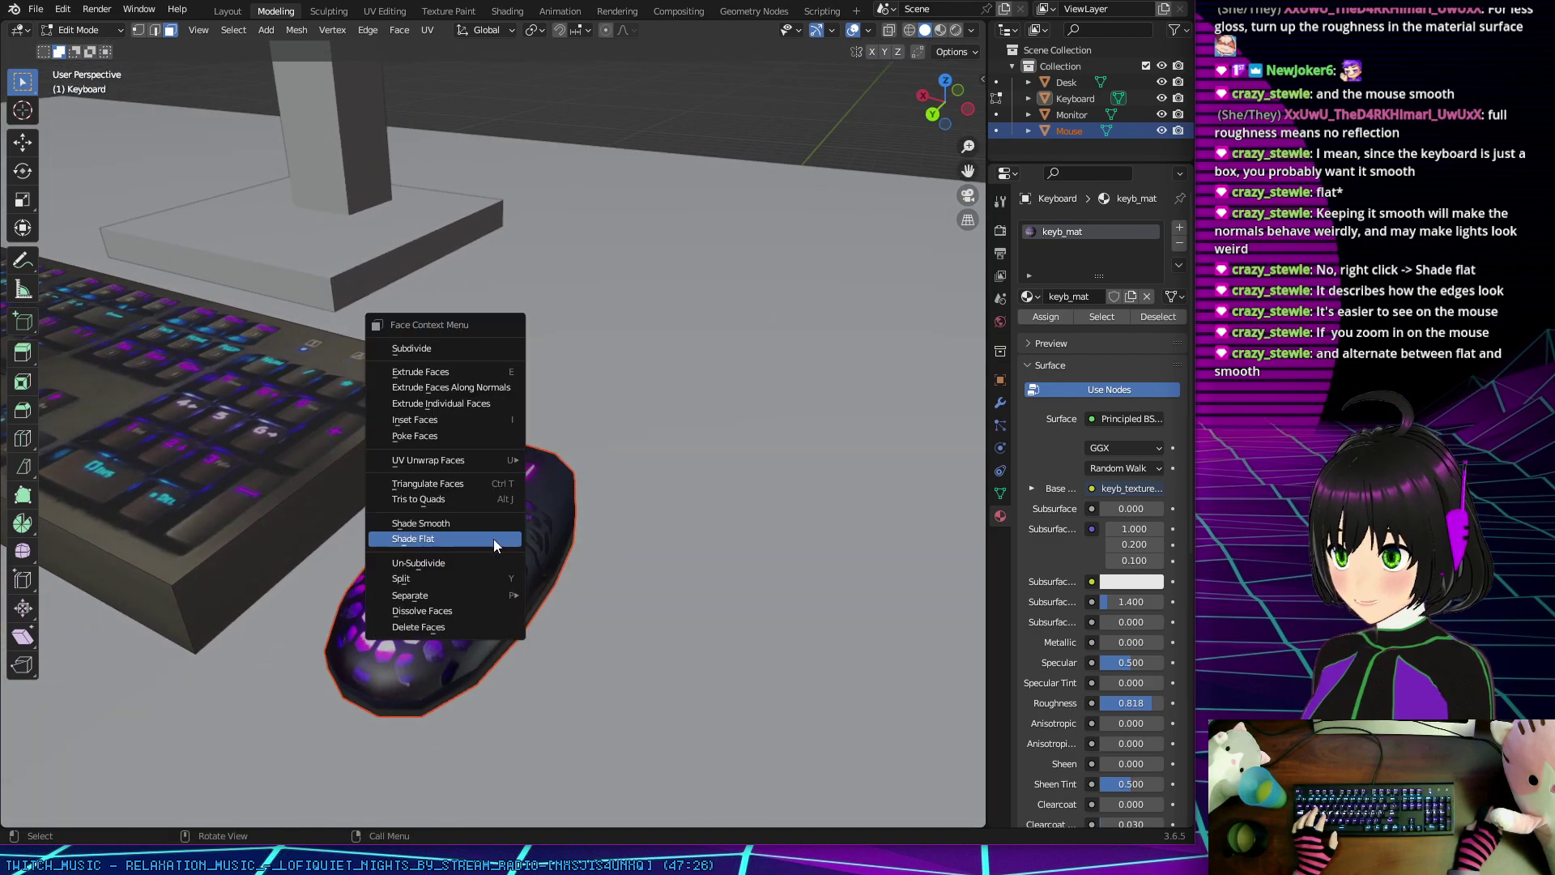
left_click(488, 522)
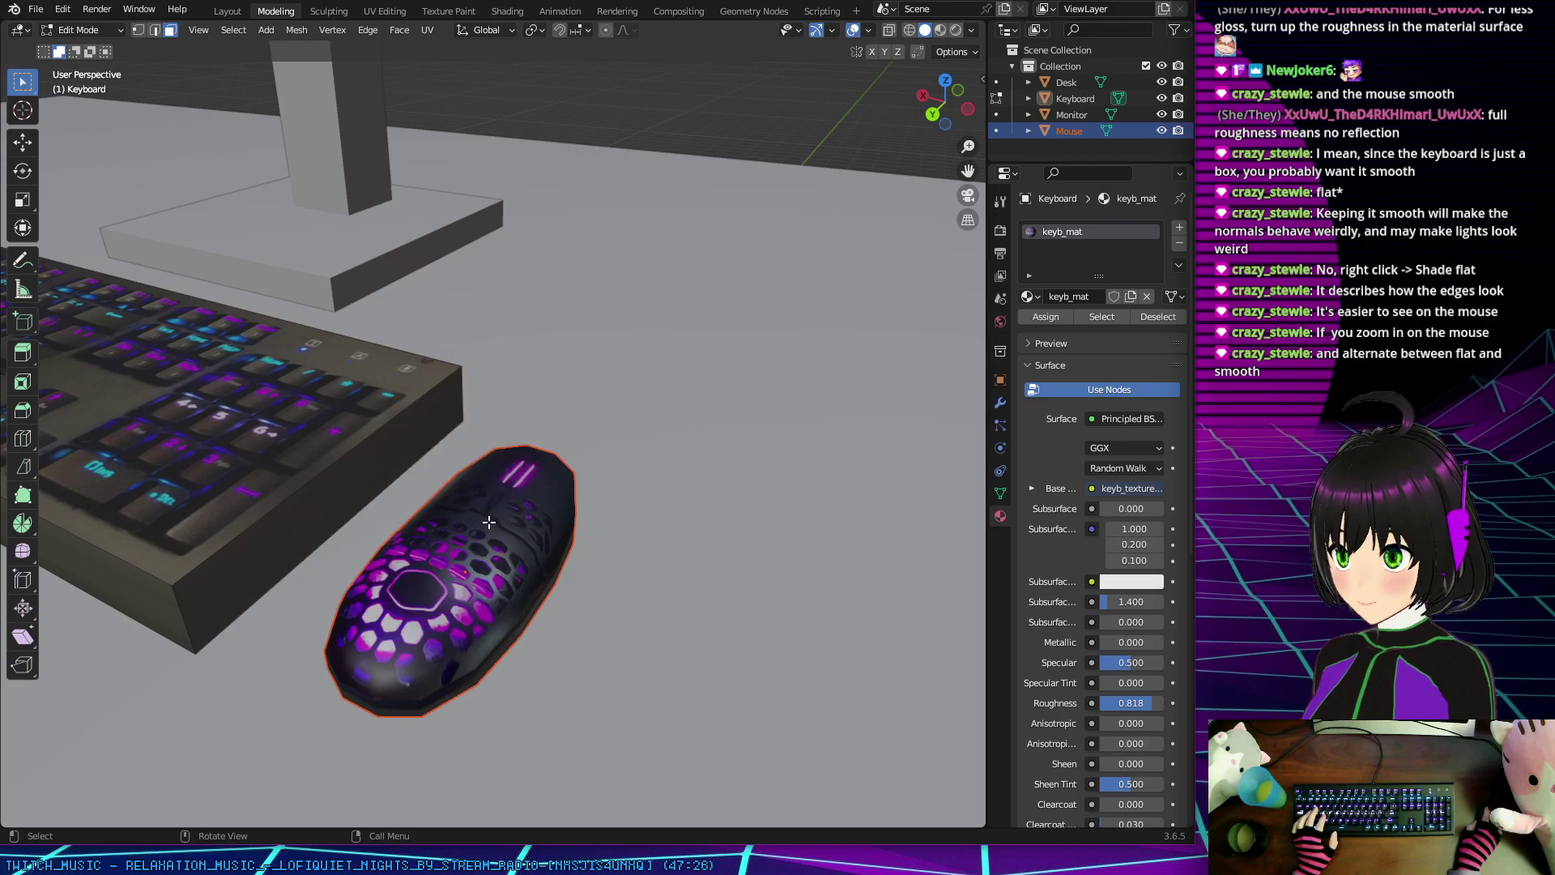
right_click(511, 571)
left_click(484, 586)
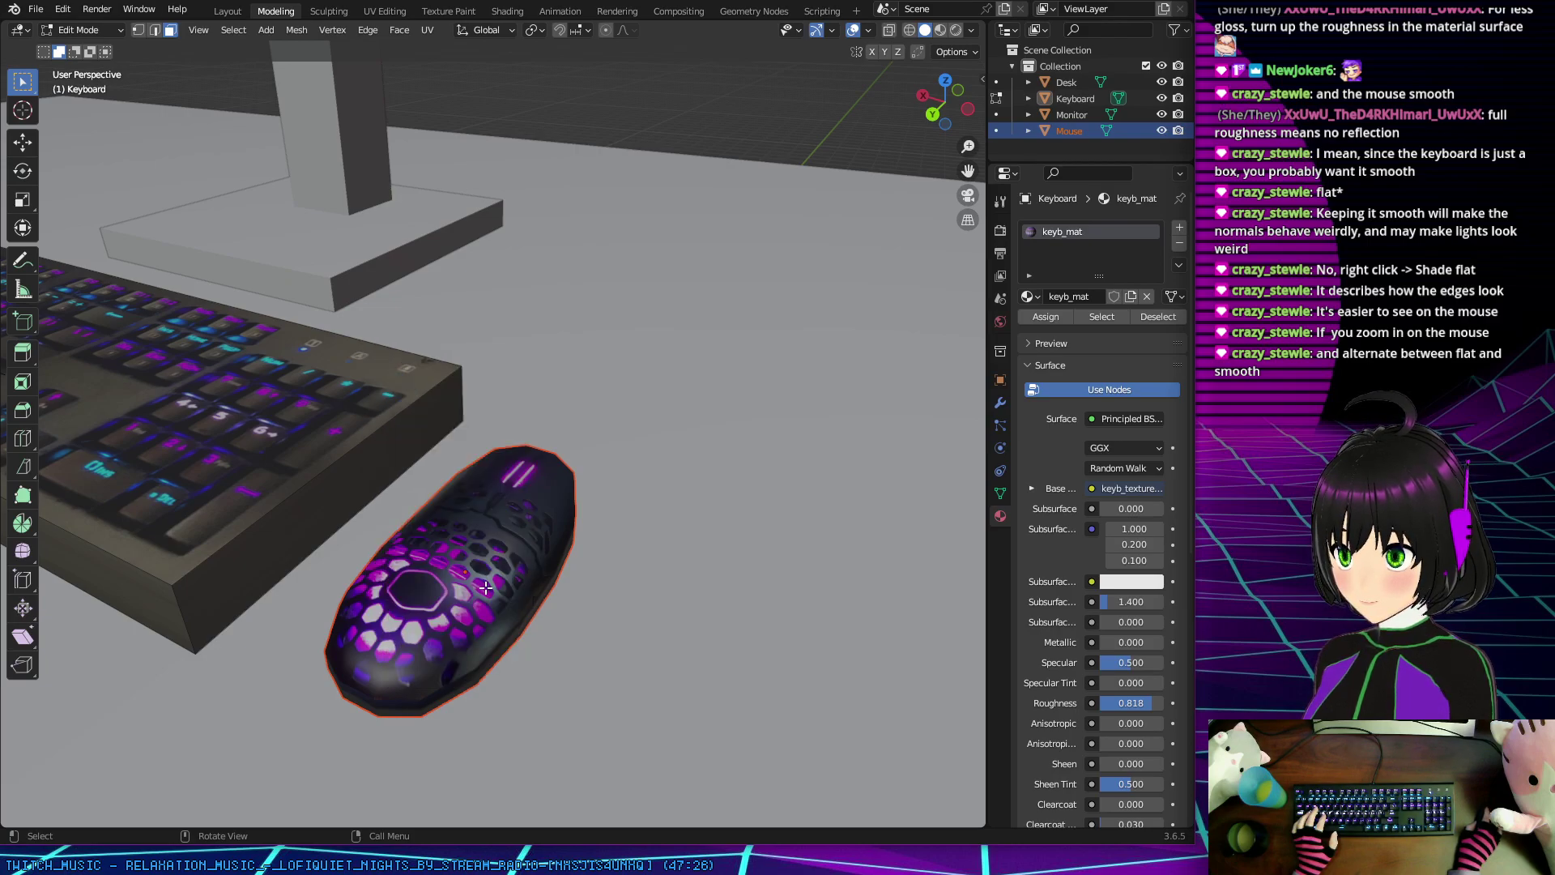
middle_click_drag(484, 586, 277, 217)
key("Tab")
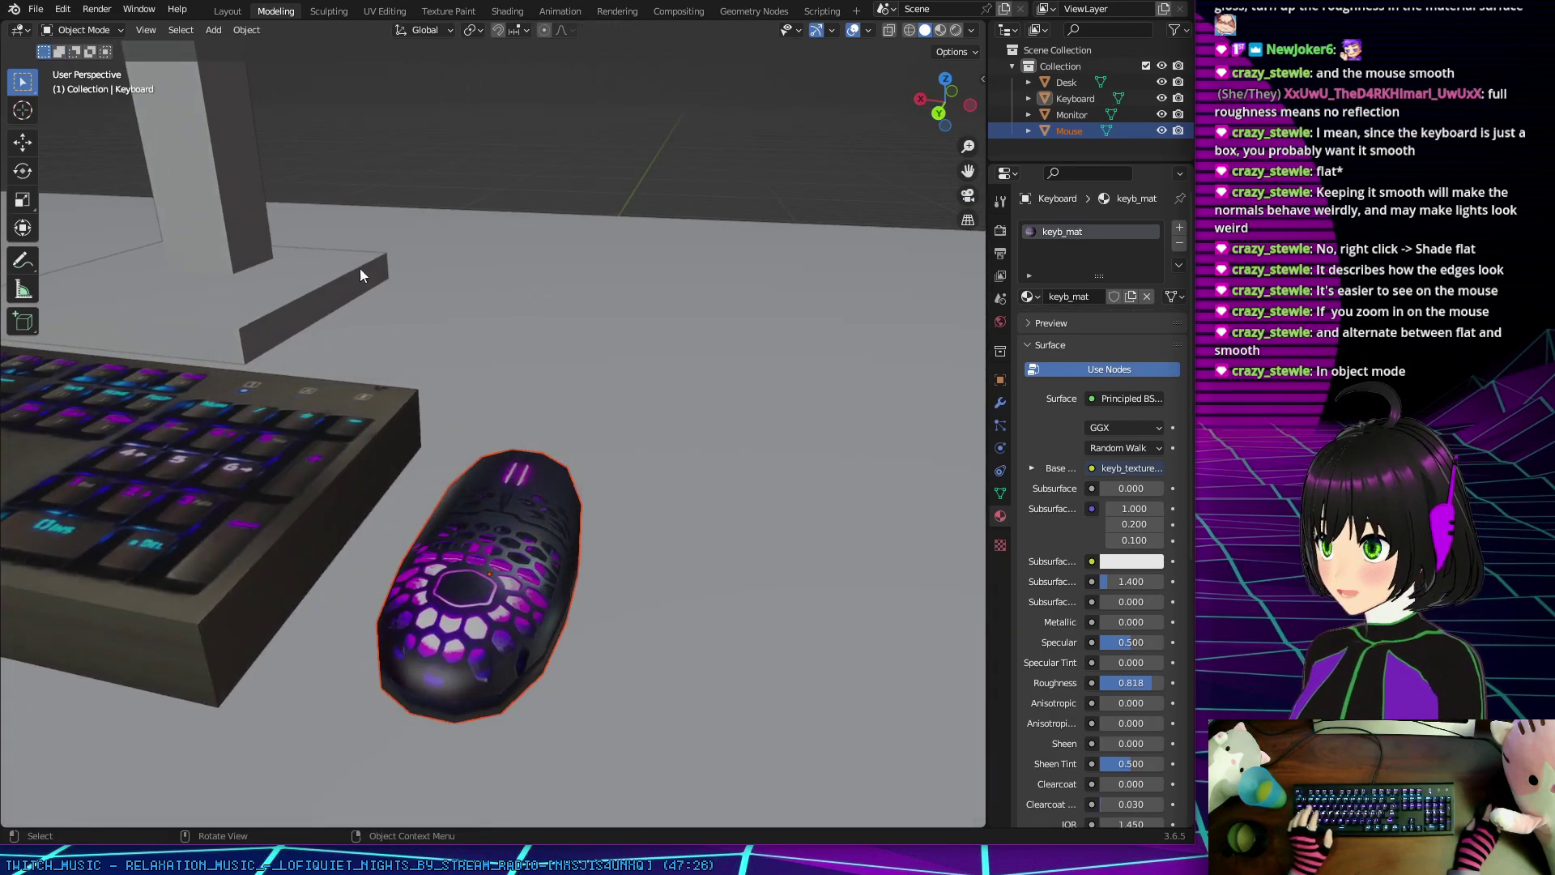
right_click(503, 551)
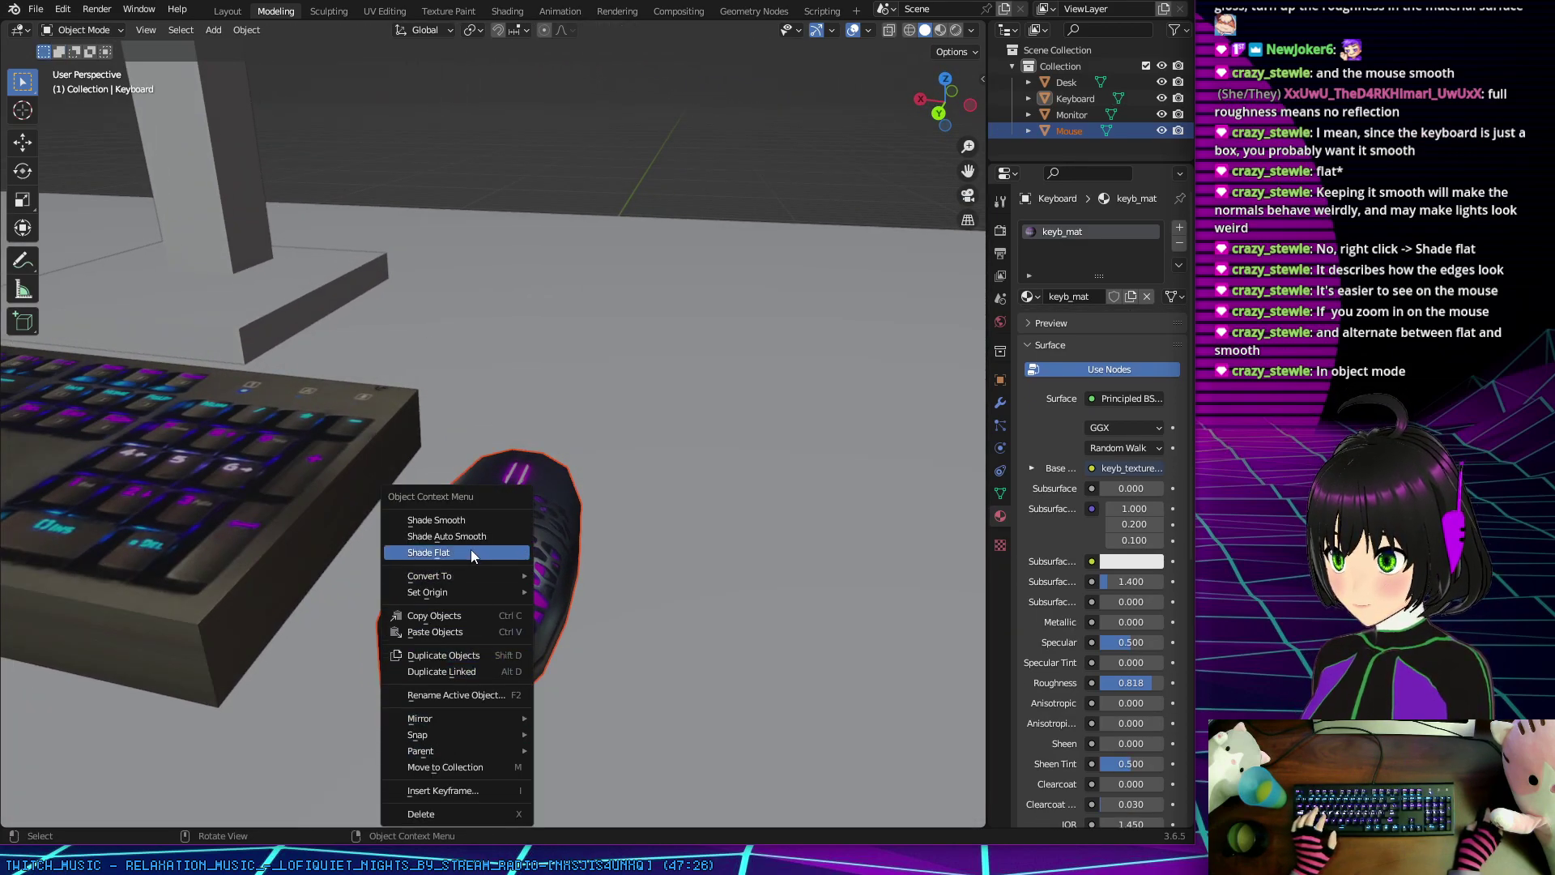
left_click(471, 552)
mouse_move(512, 551)
middle_mouse_down()
mouse_move(447, 546)
mouse_move(400, 513)
mouse_move(526, 526)
mouse_move(581, 557)
mouse_move(635, 522)
mouse_move(682, 540)
mouse_move(591, 564)
mouse_move(420, 518)
mouse_move(499, 567)
mouse_move(575, 543)
mouse_move(556, 498)
mouse_move(525, 524)
mouse_move(520, 559)
mouse_move(479, 552)
middle_mouse_up()
right_click(489, 555)
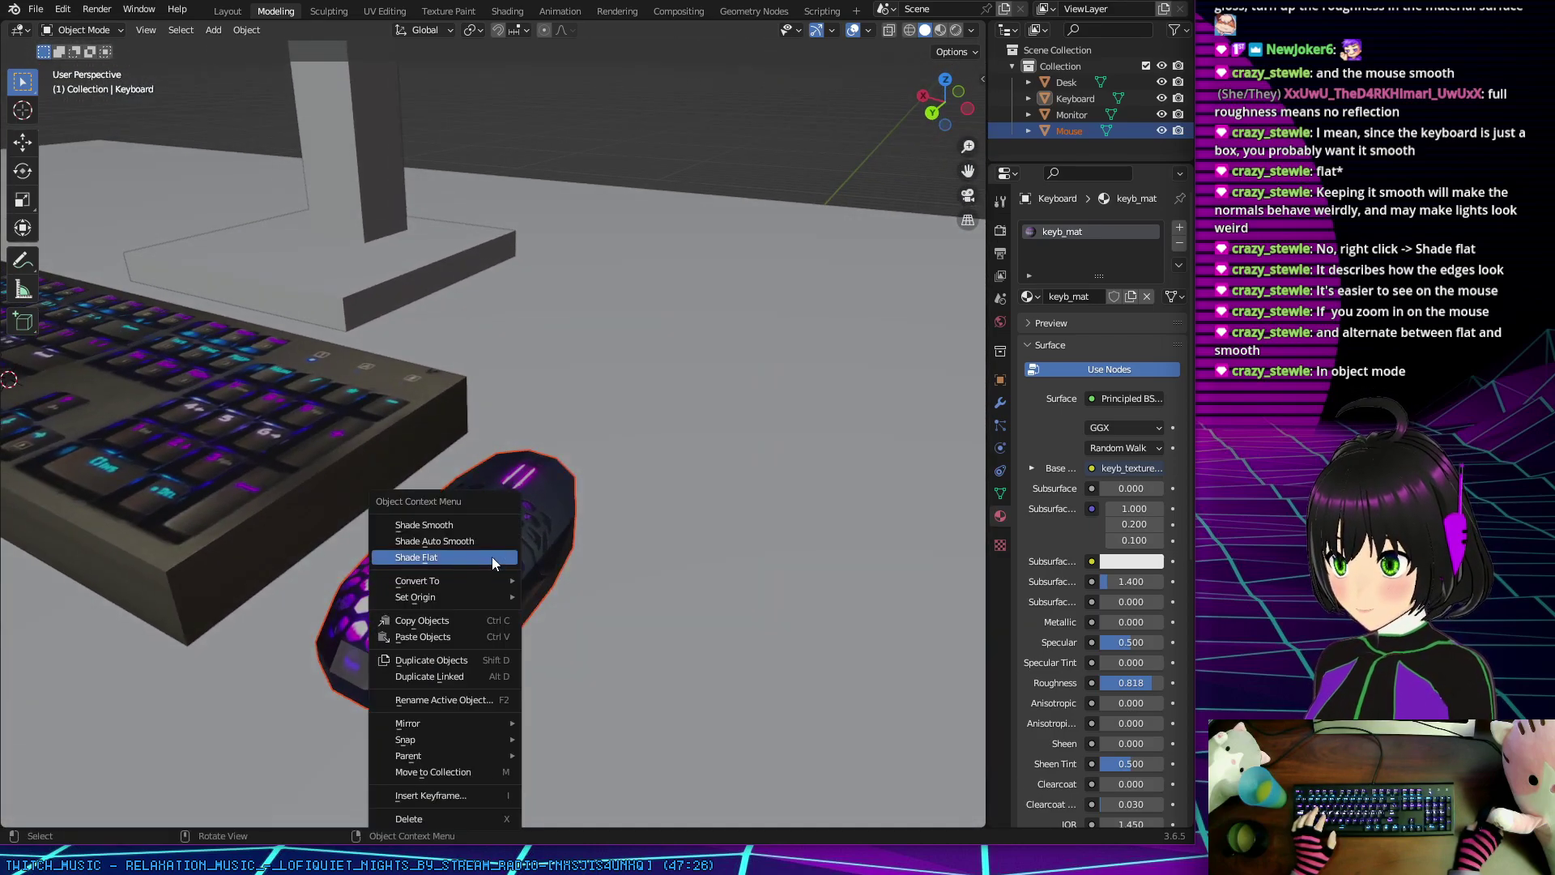
left_click(443, 526)
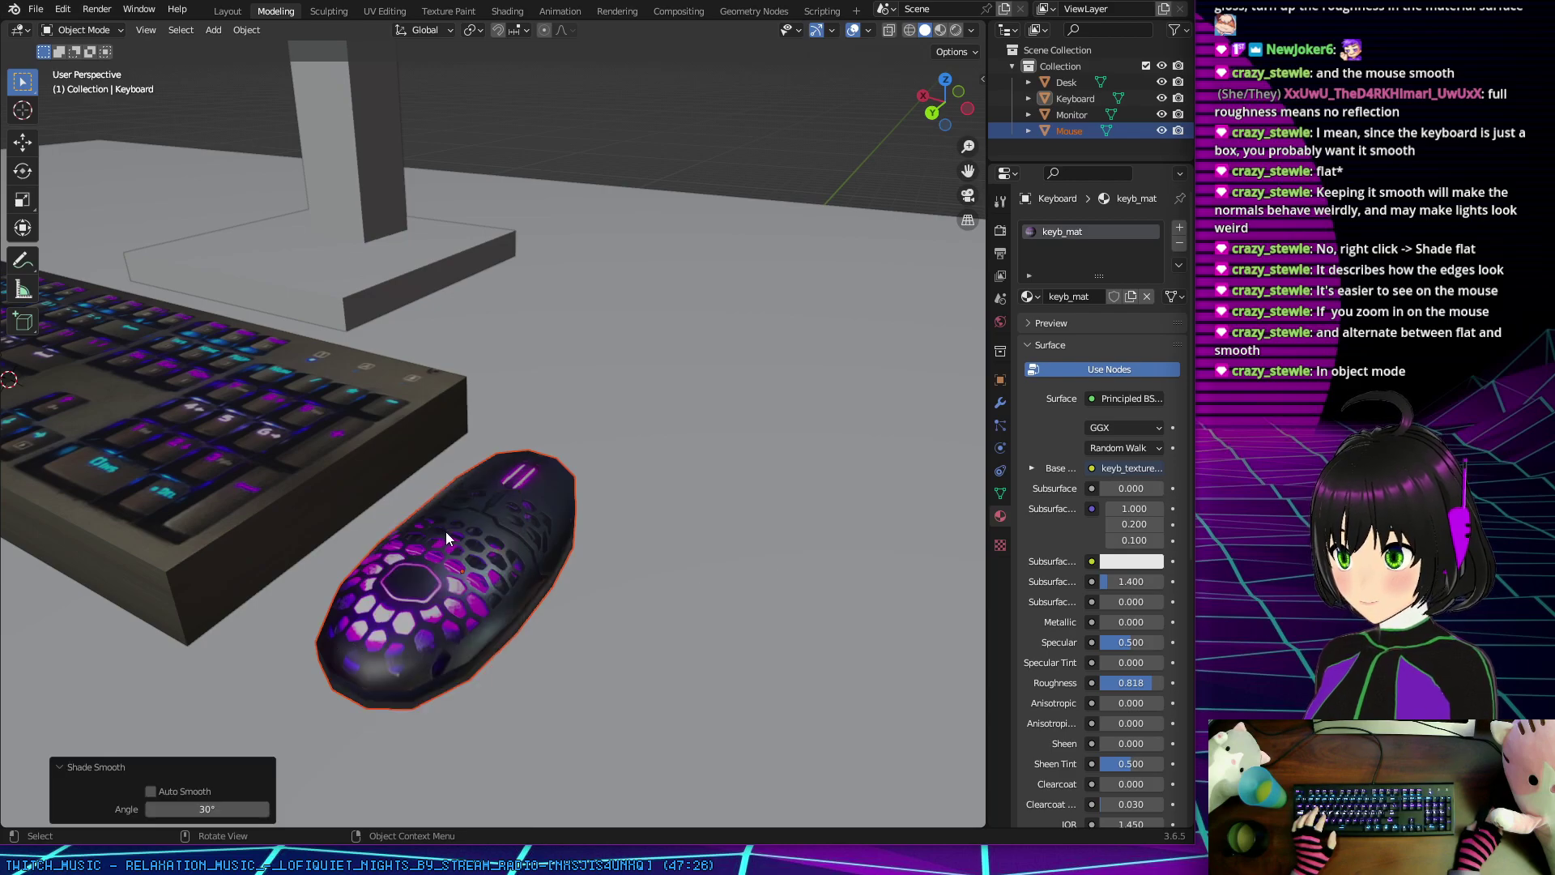
middle_click_drag(446, 532, 459, 601)
scroll(509, 562, "up", 3)
scroll(504, 568, "down", 3)
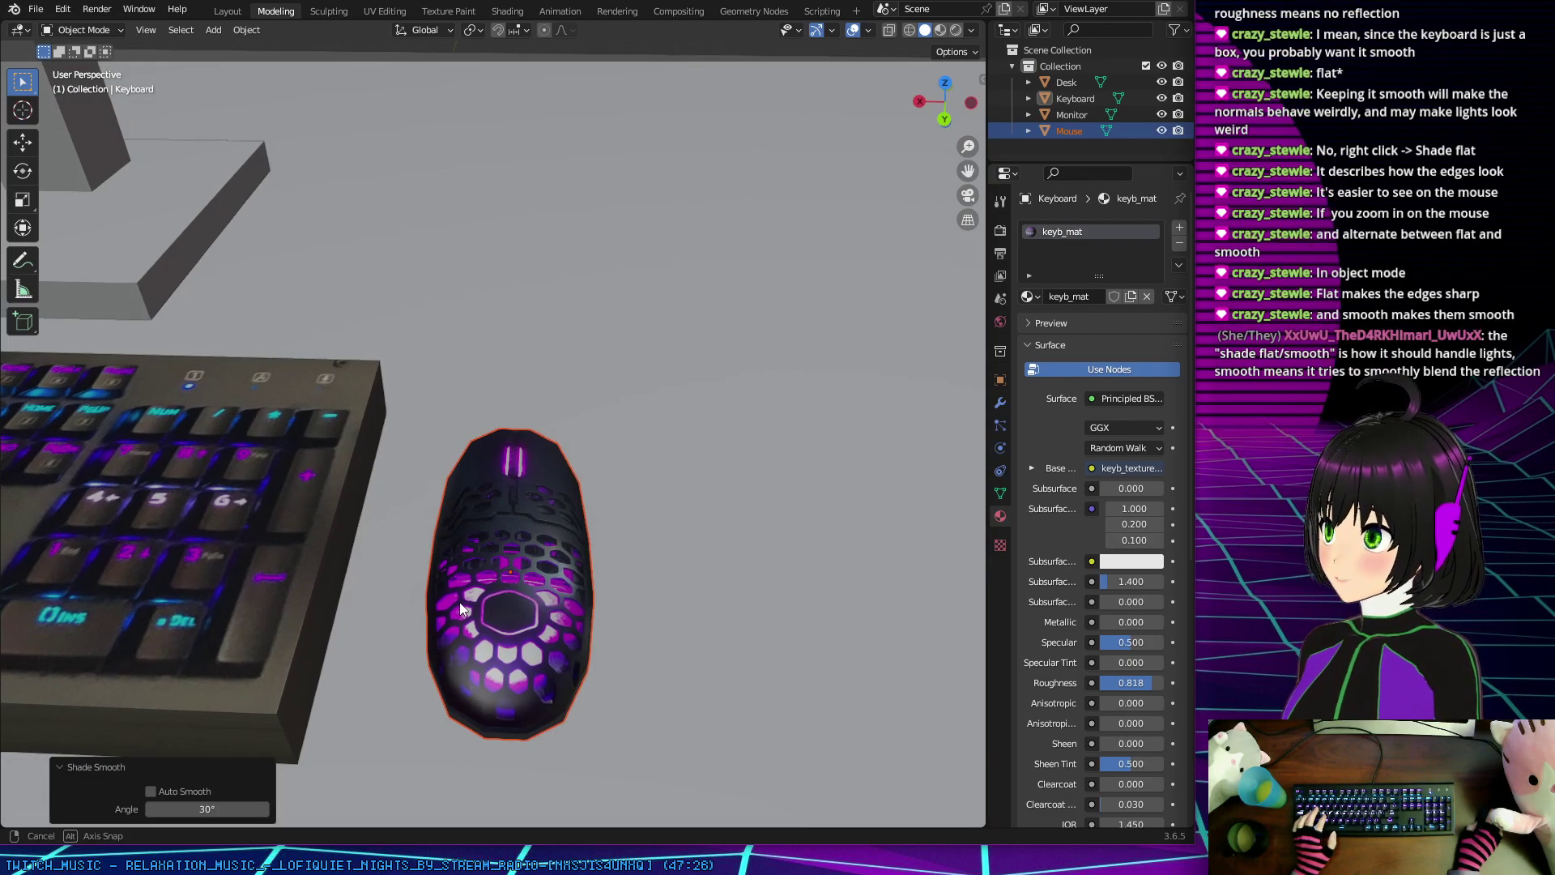
middle_click_drag(459, 601, 459, 600)
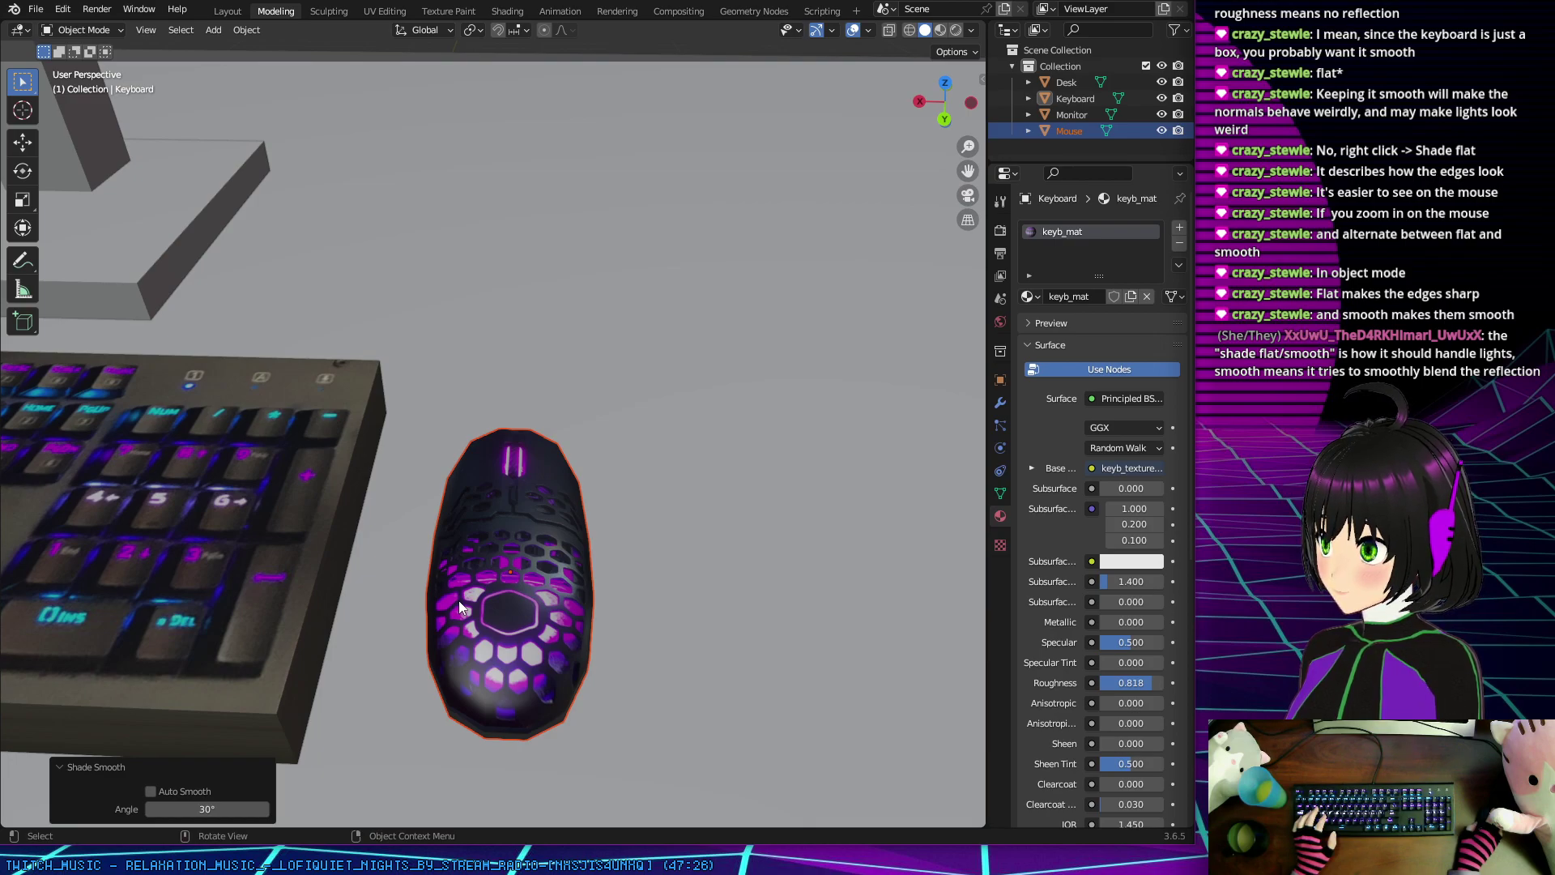
middle_click_drag(464, 591, 589, 477)
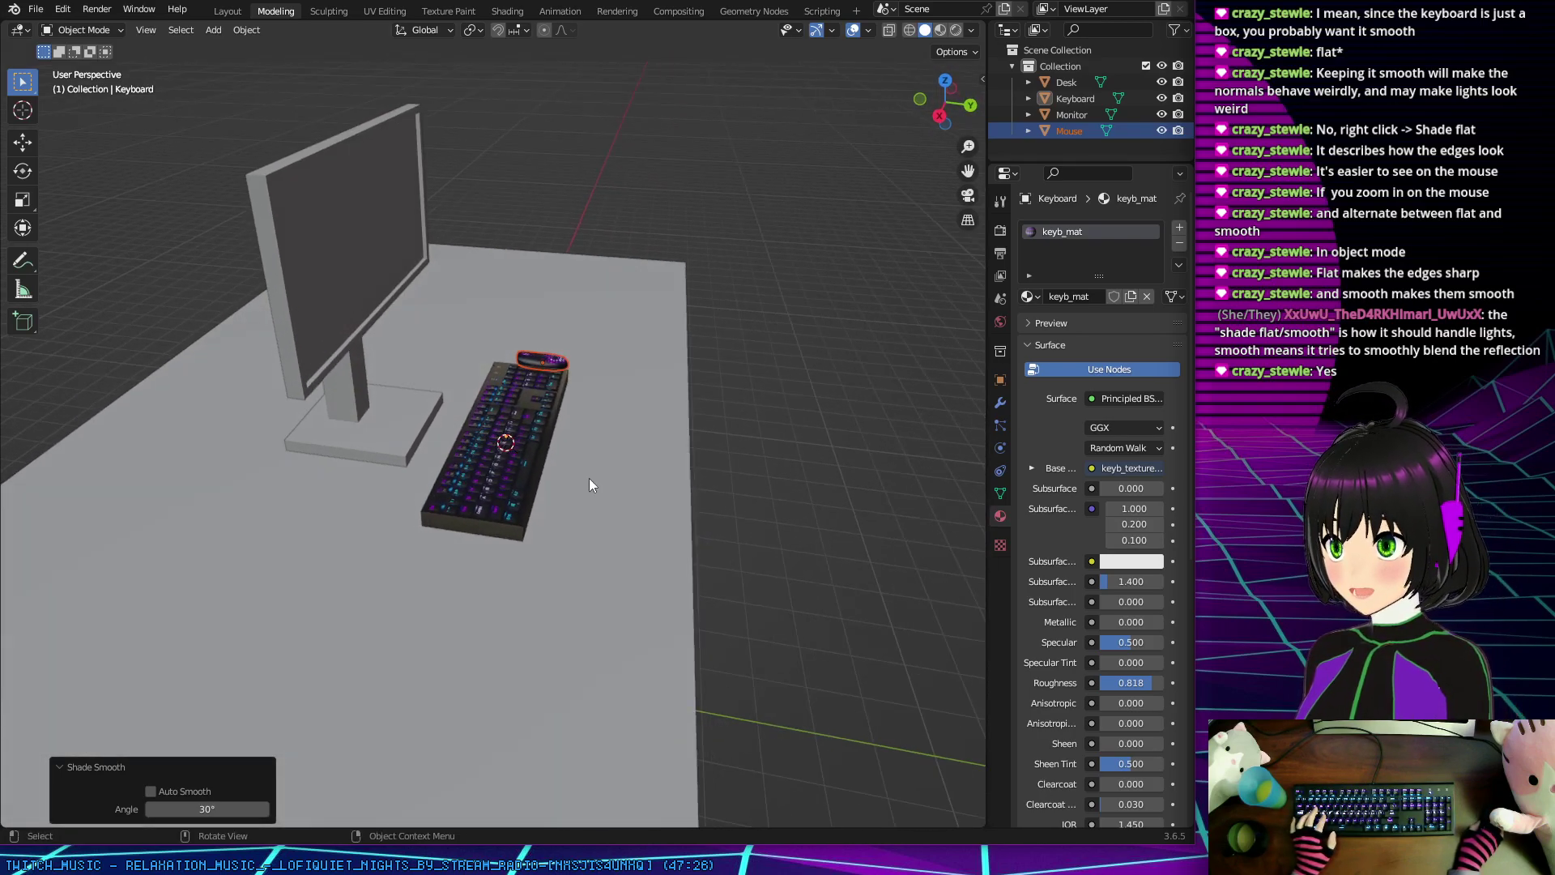
scroll(590, 478, "up", 5)
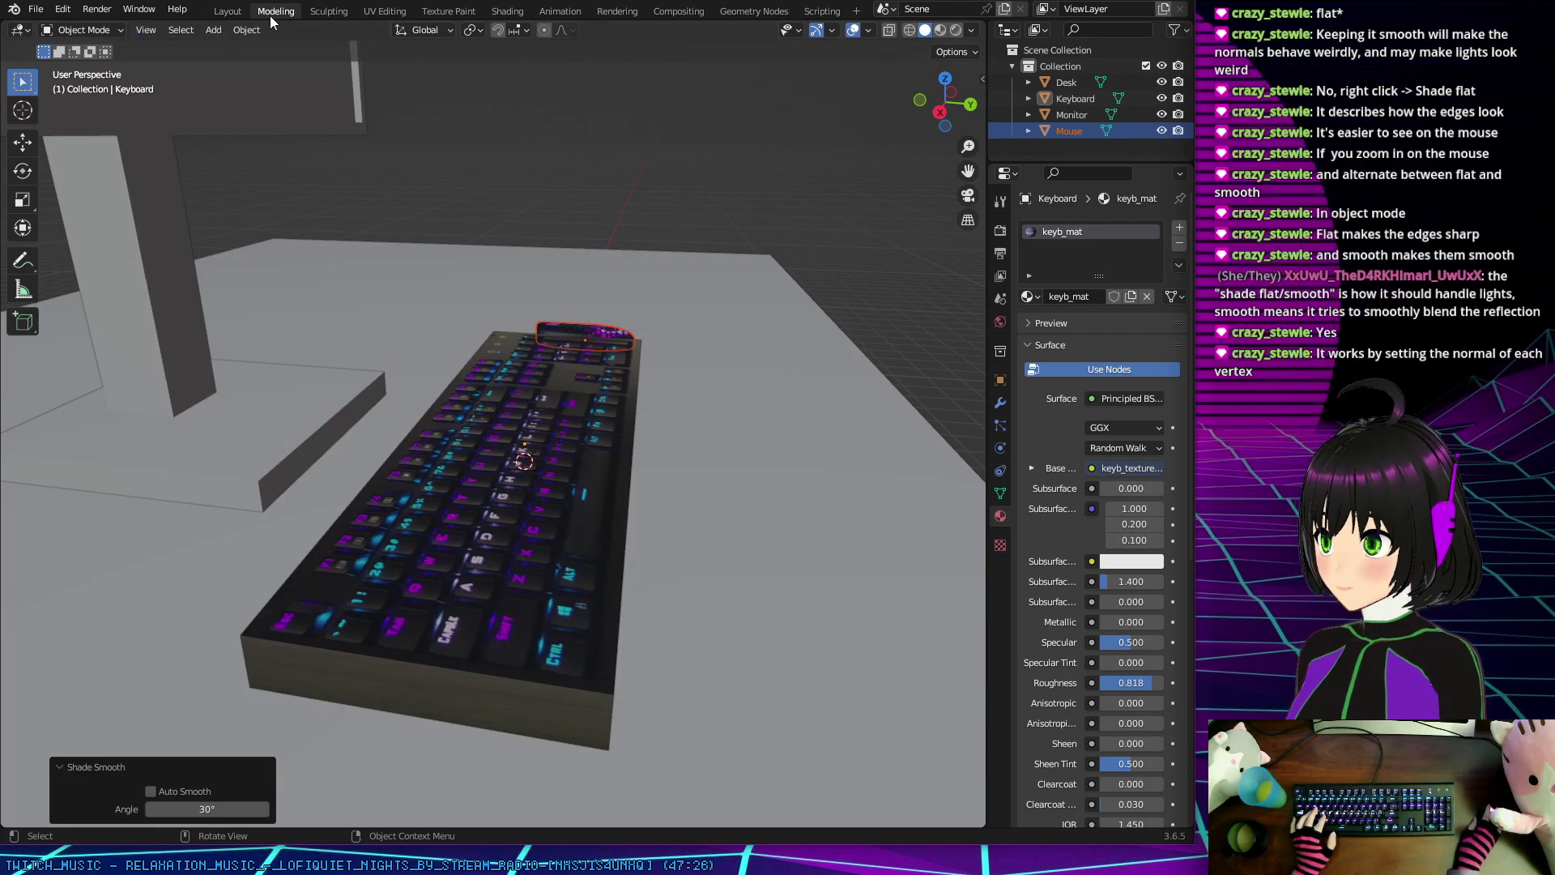
Step: Select the Keyboard and hide the Monitor, Desk and Mouse so only the keyboard shows
left_click(1073, 98)
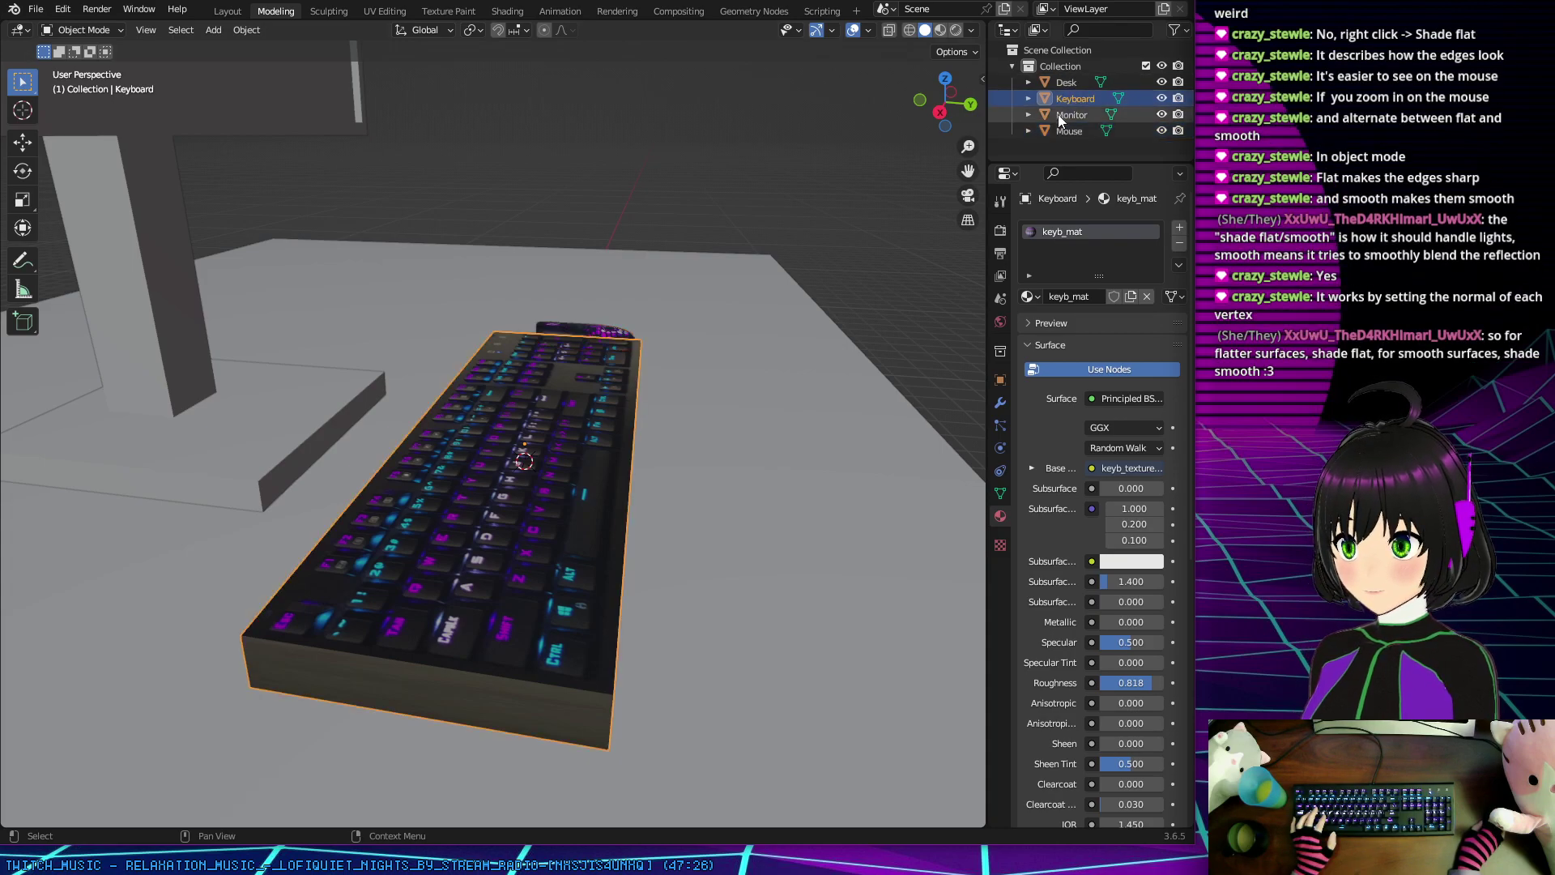
left_click(1161, 114)
left_click(1160, 82)
left_click(1161, 131)
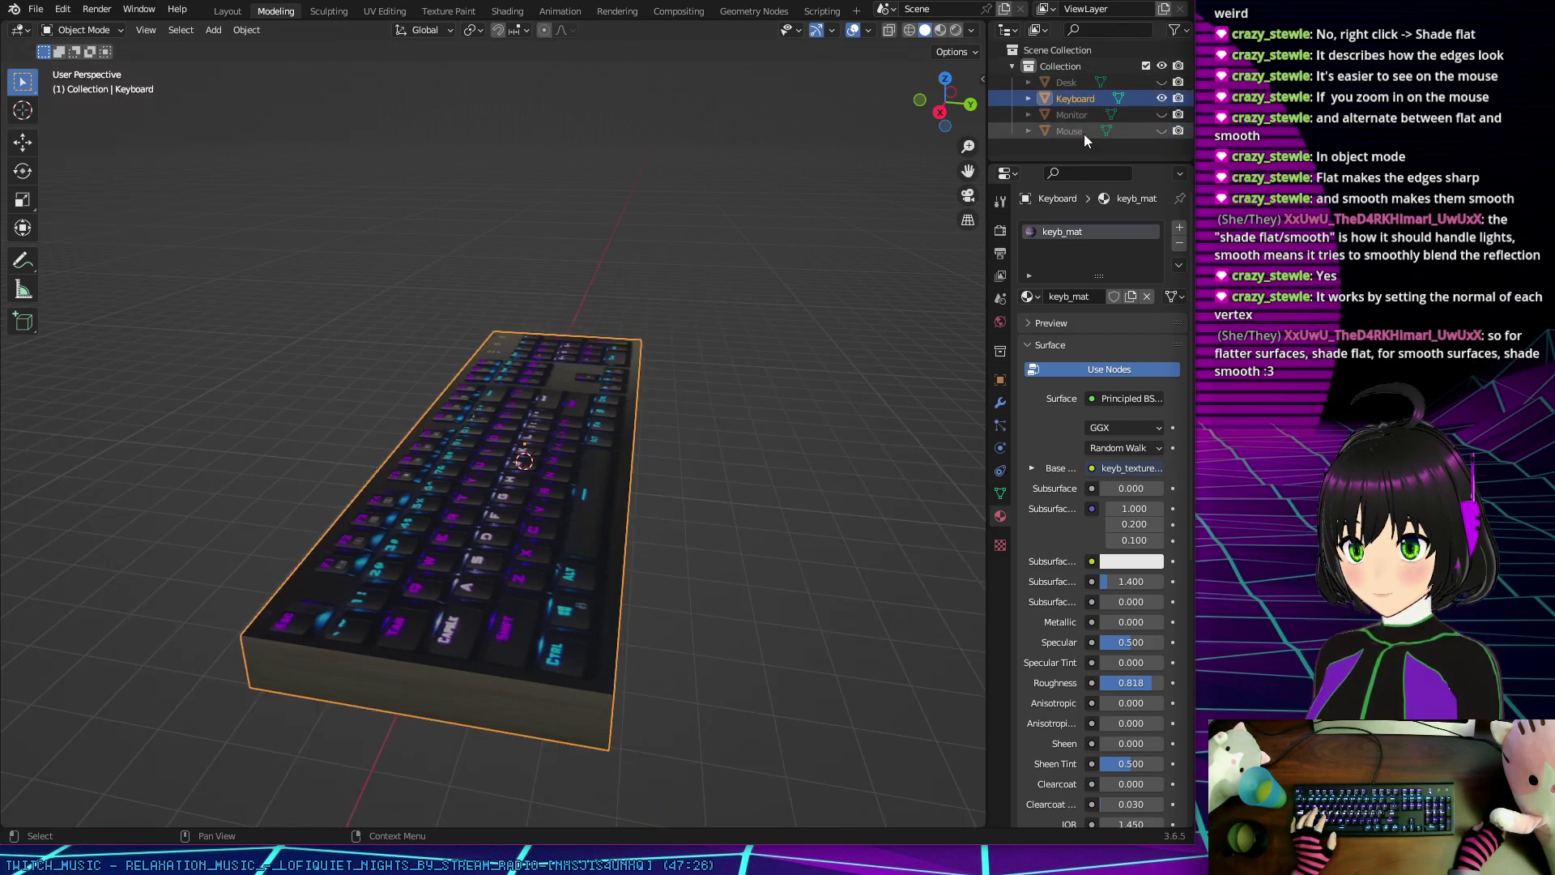
middle_click_drag(891, 203, 679, 234)
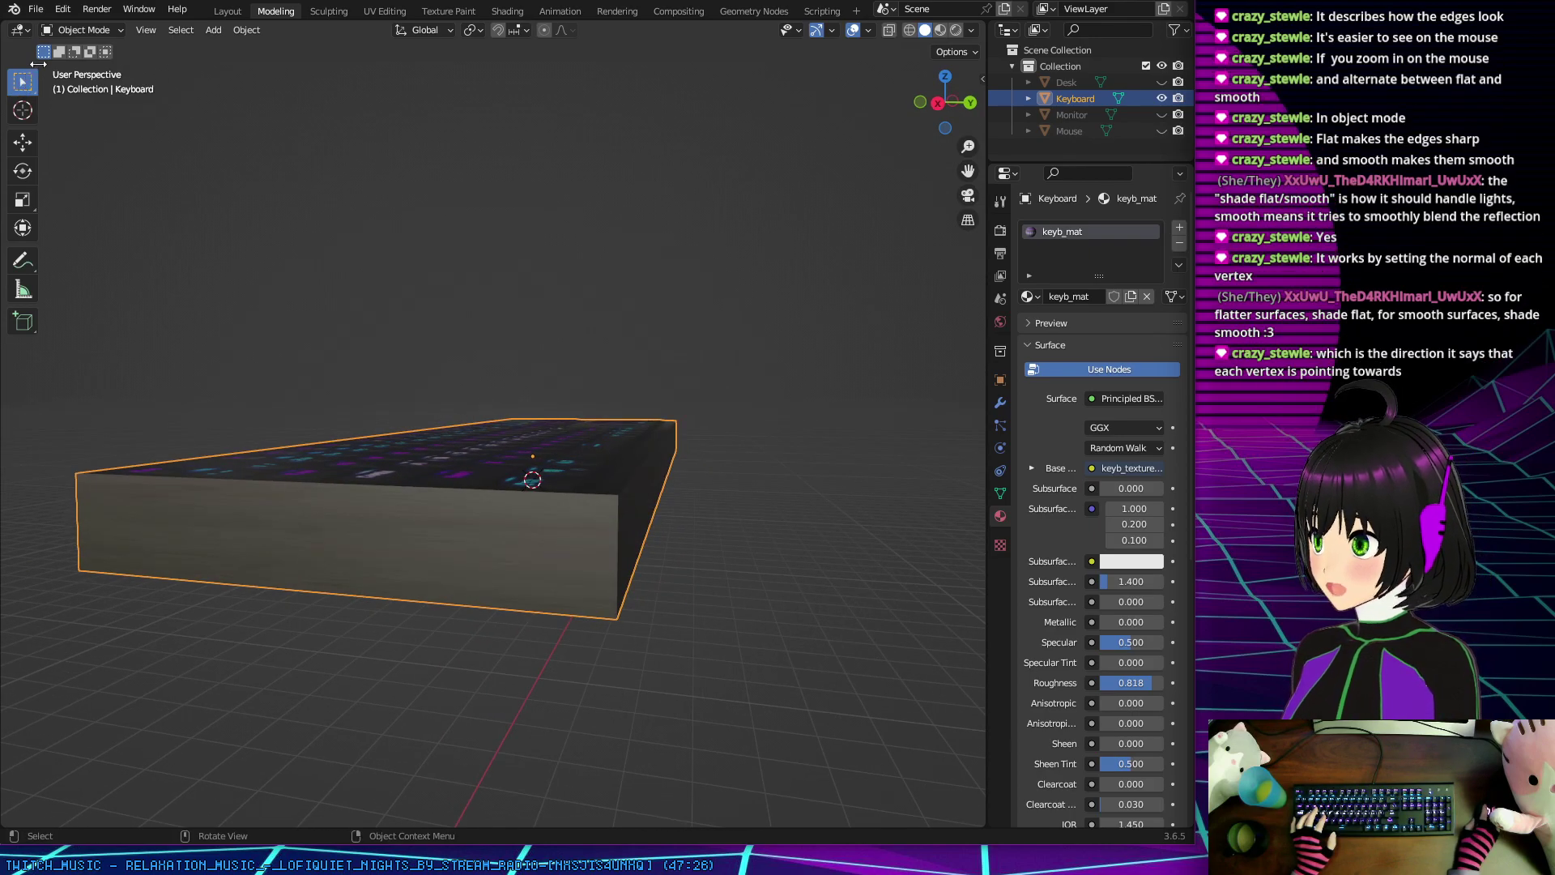
Step: In Edit Mode, box-select the vertices at the keyboard's front-right end in vertex select mode
key("Tab")
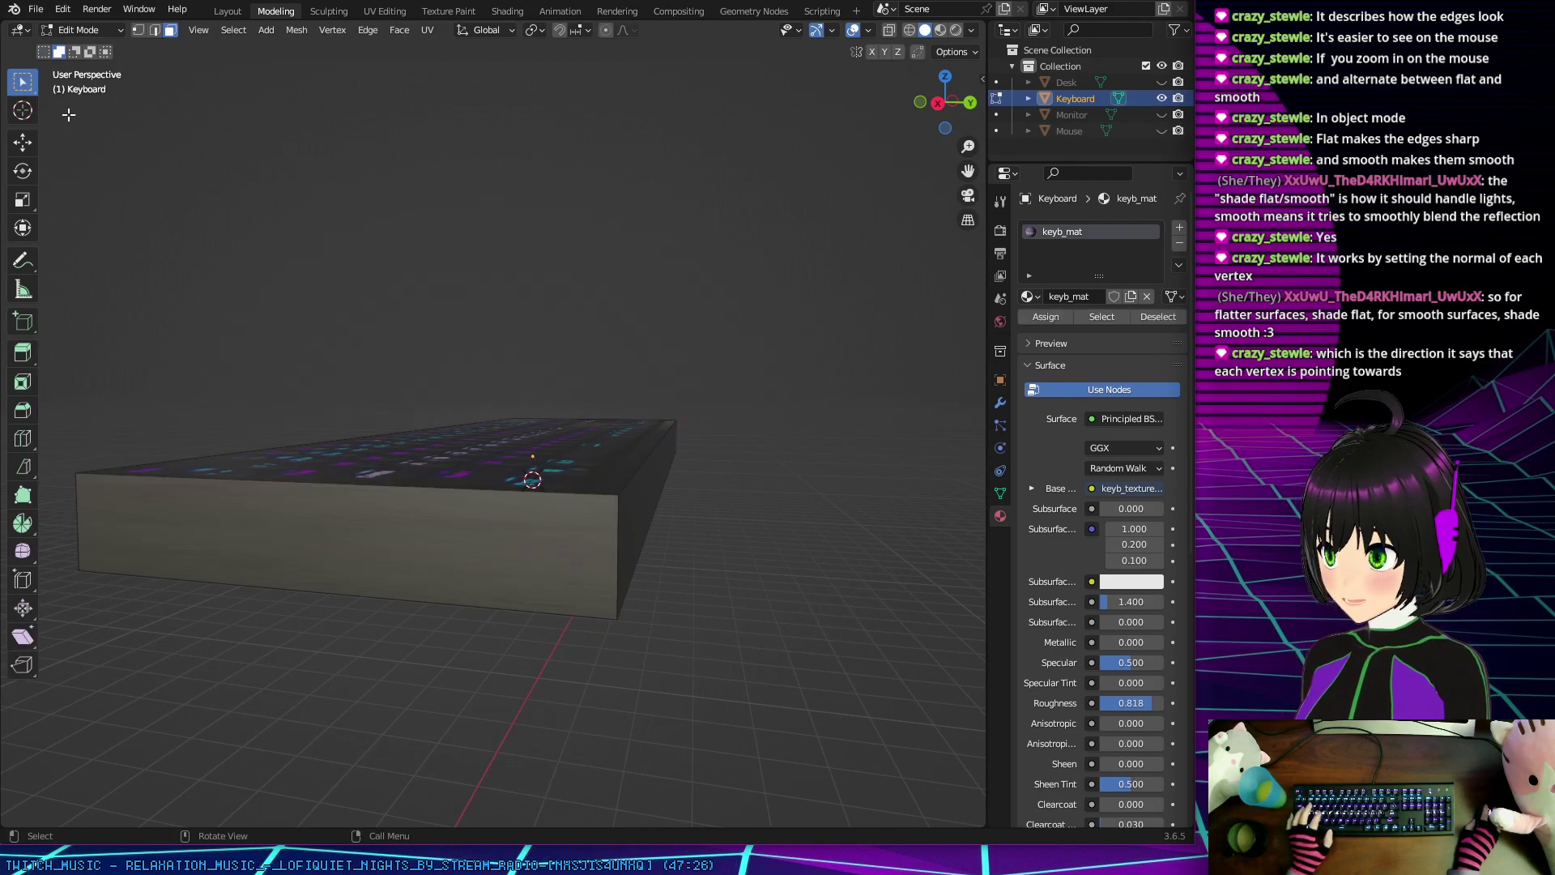
left_click(138, 30)
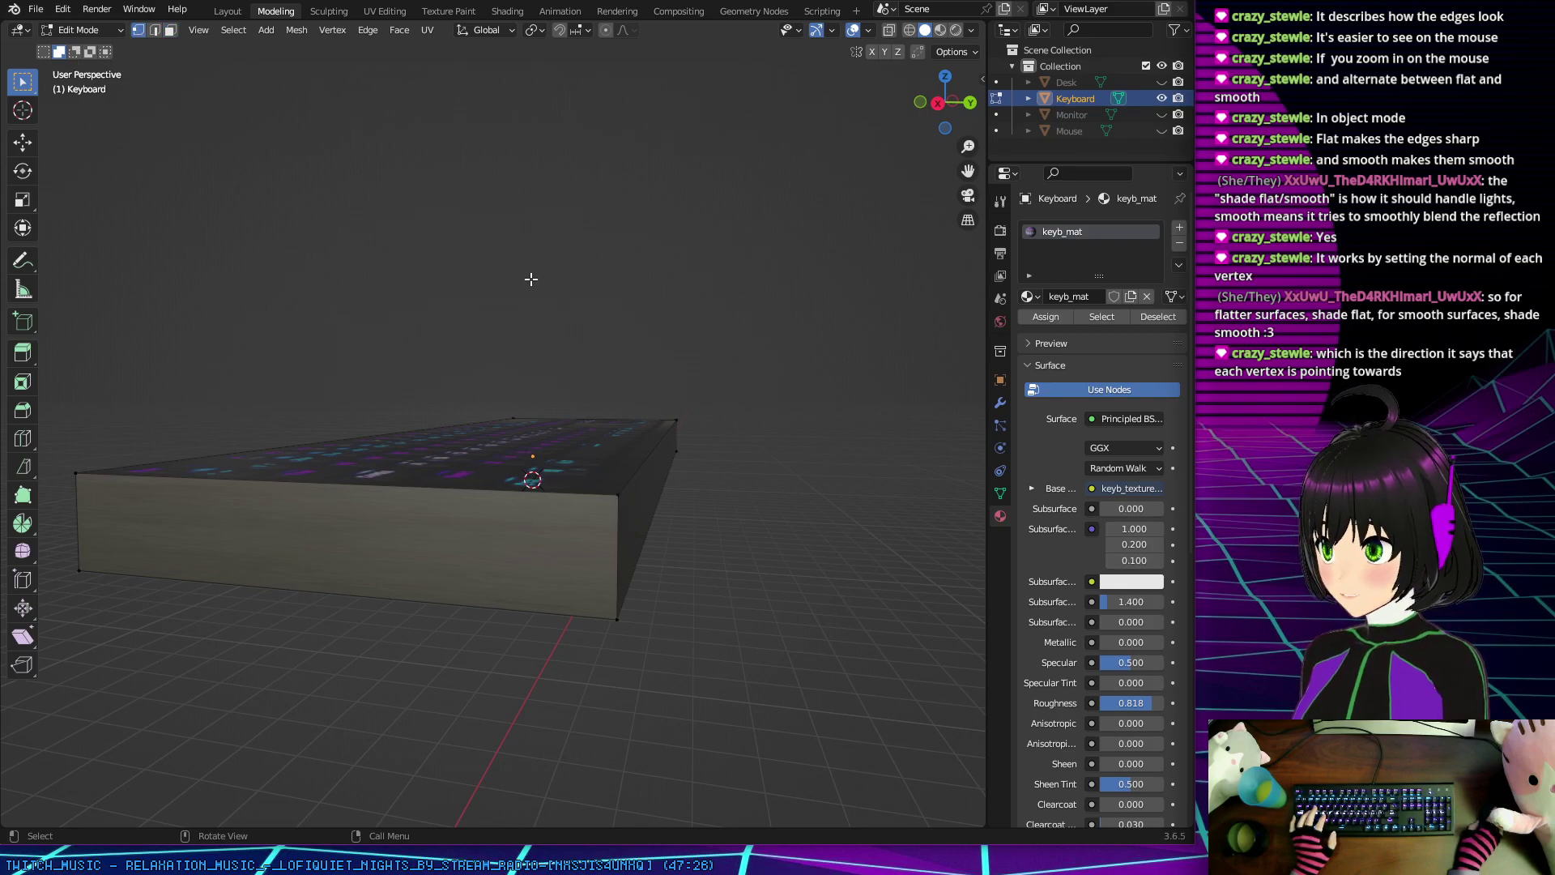
key("b")
left_click_drag(613, 496, 684, 413)
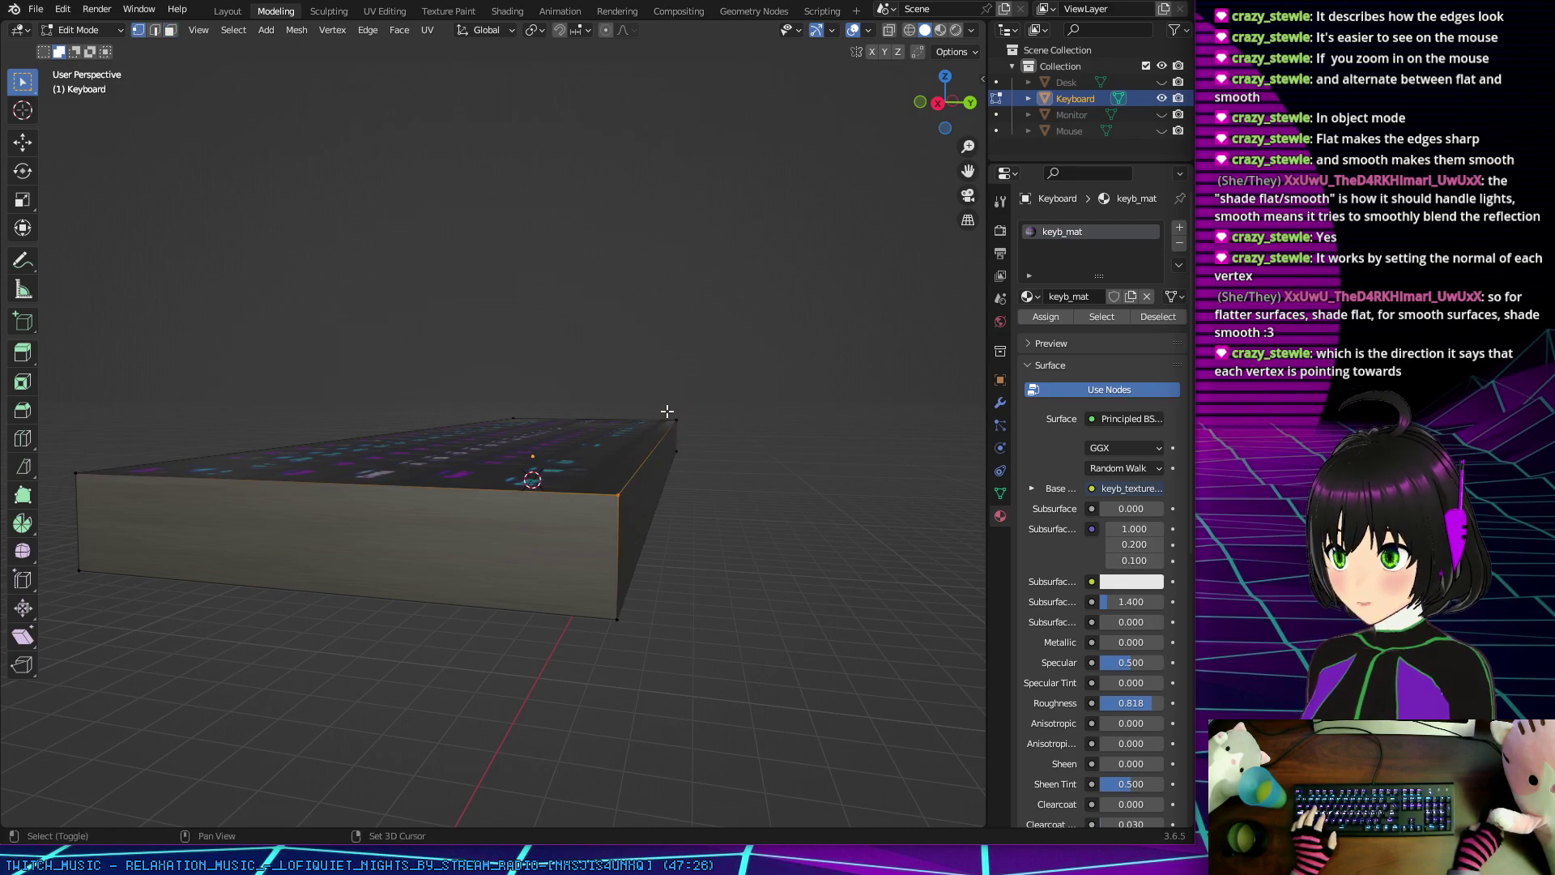
mouse_move(721, 405)
middle_mouse_down()
mouse_move(726, 392)
mouse_move(726, 406)
middle_mouse_up()
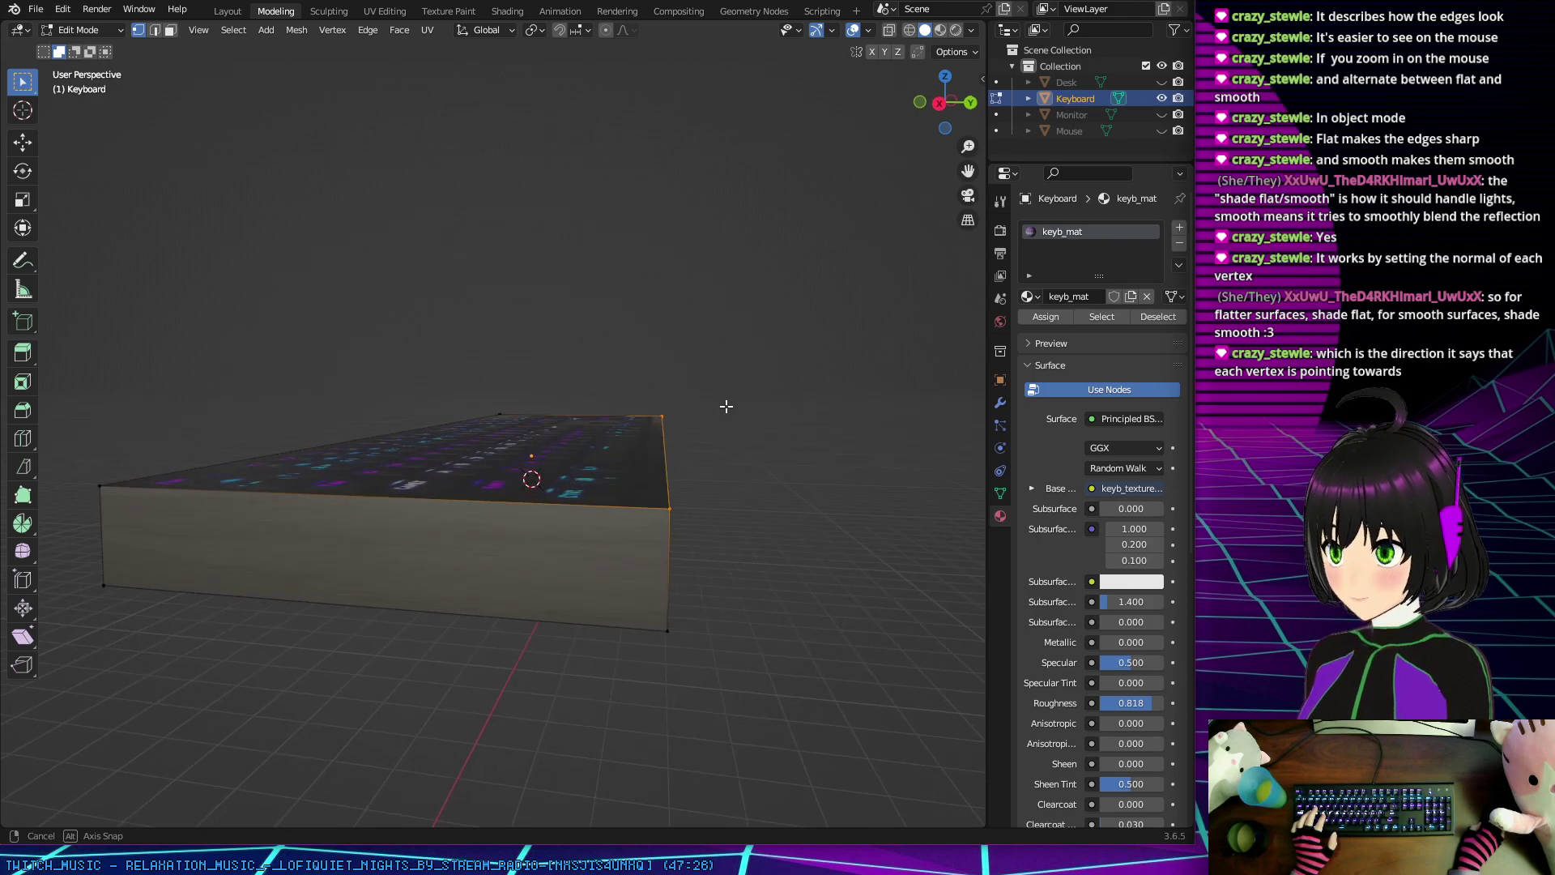
left_click(23, 142)
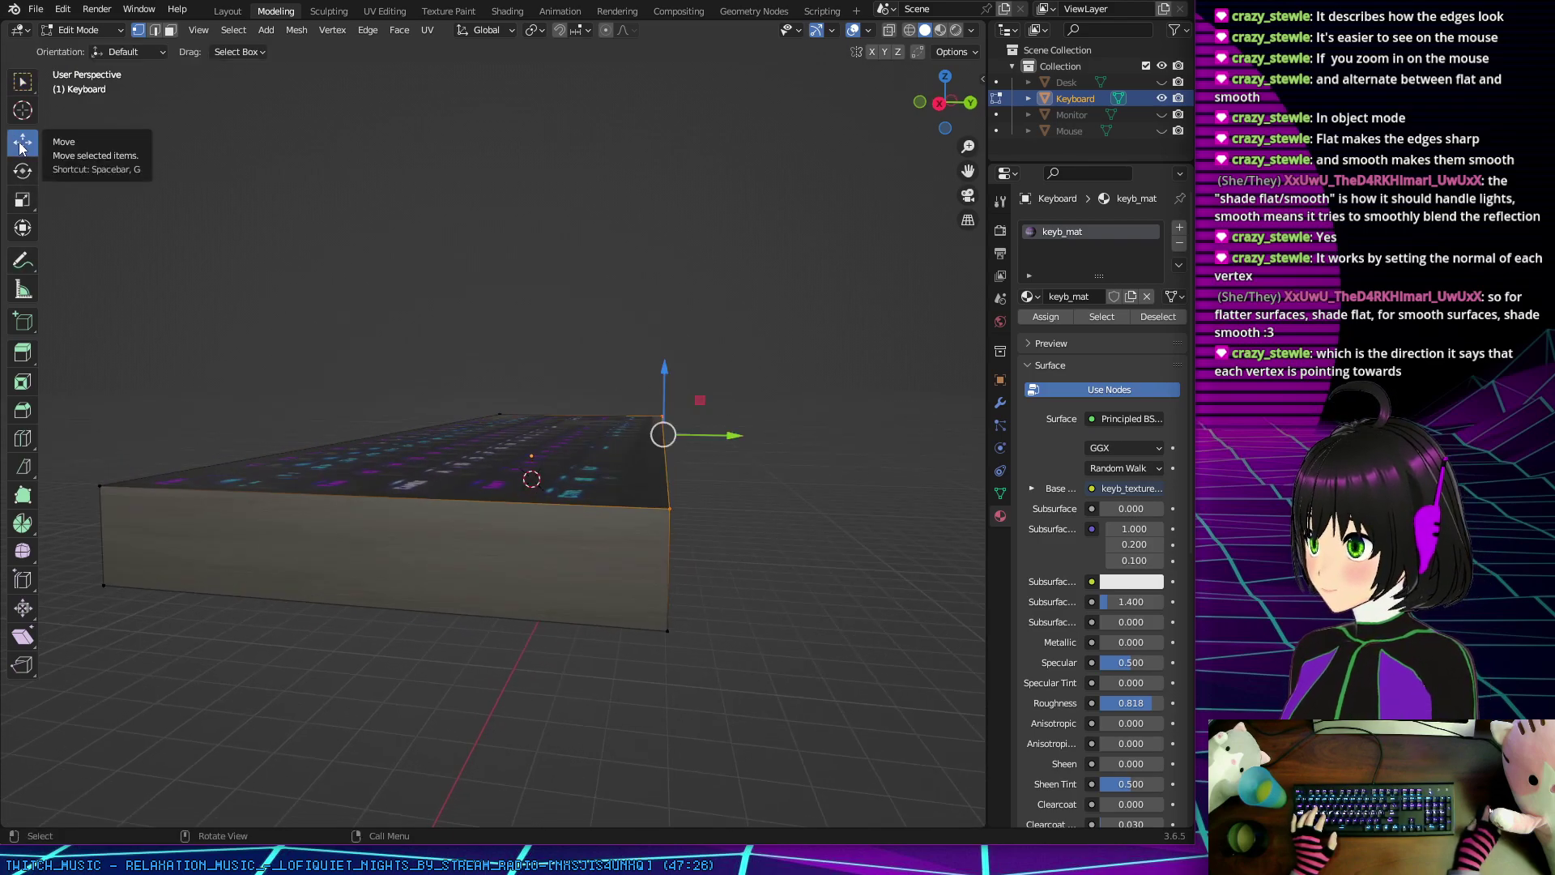
Step: Lower the keyboard's selected end vertices by about 0.0157 m along Z
left_click_drag(666, 367, 661, 391)
middle_click_drag(660, 391, 357, 377)
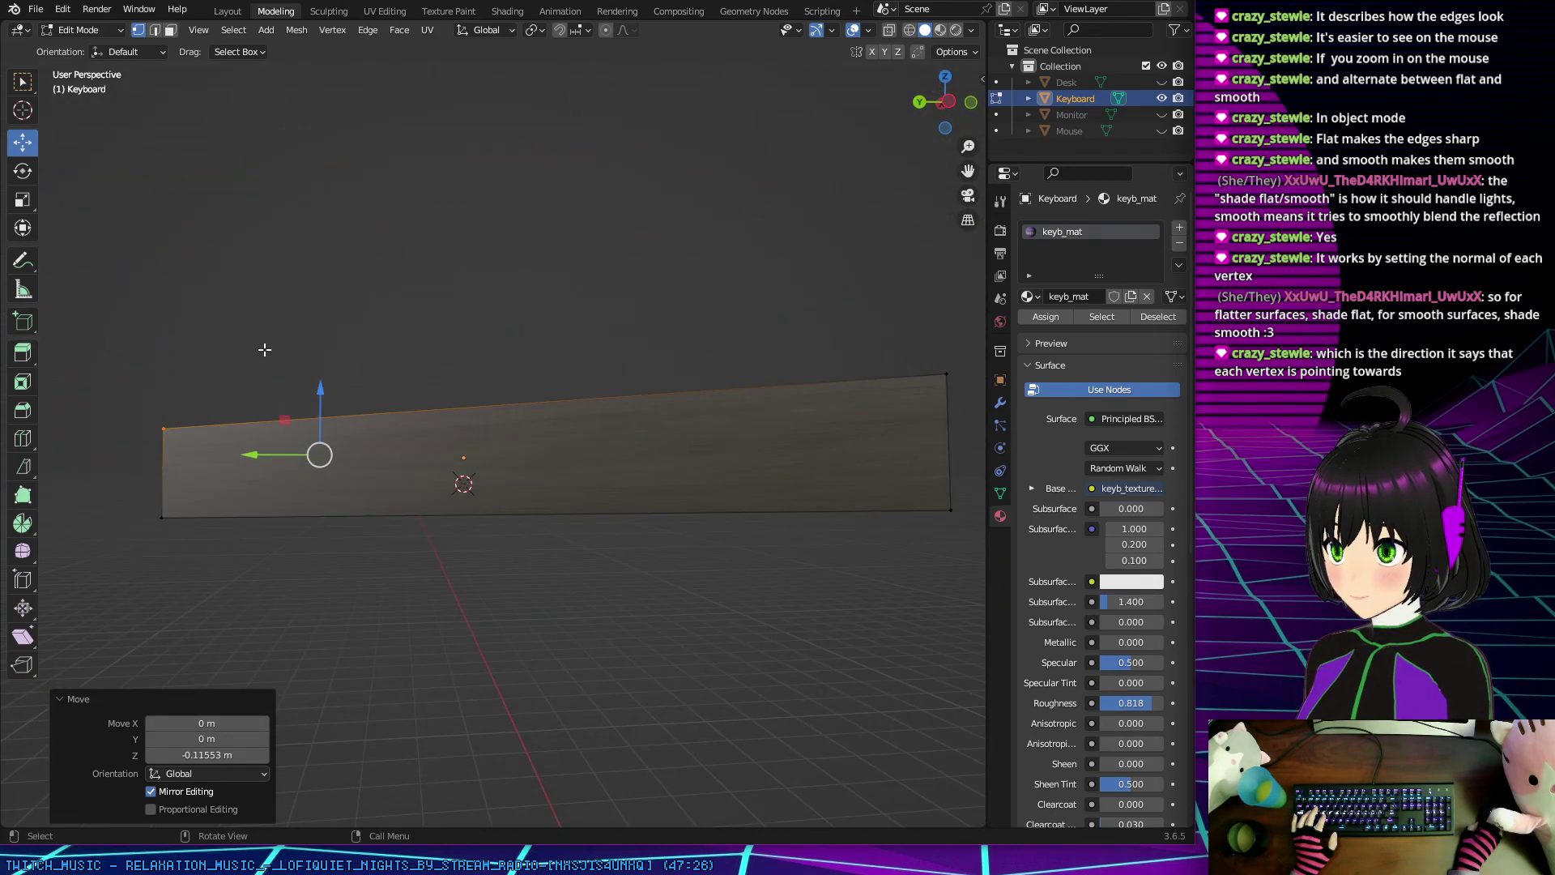
left_click_drag(320, 390, 319, 387)
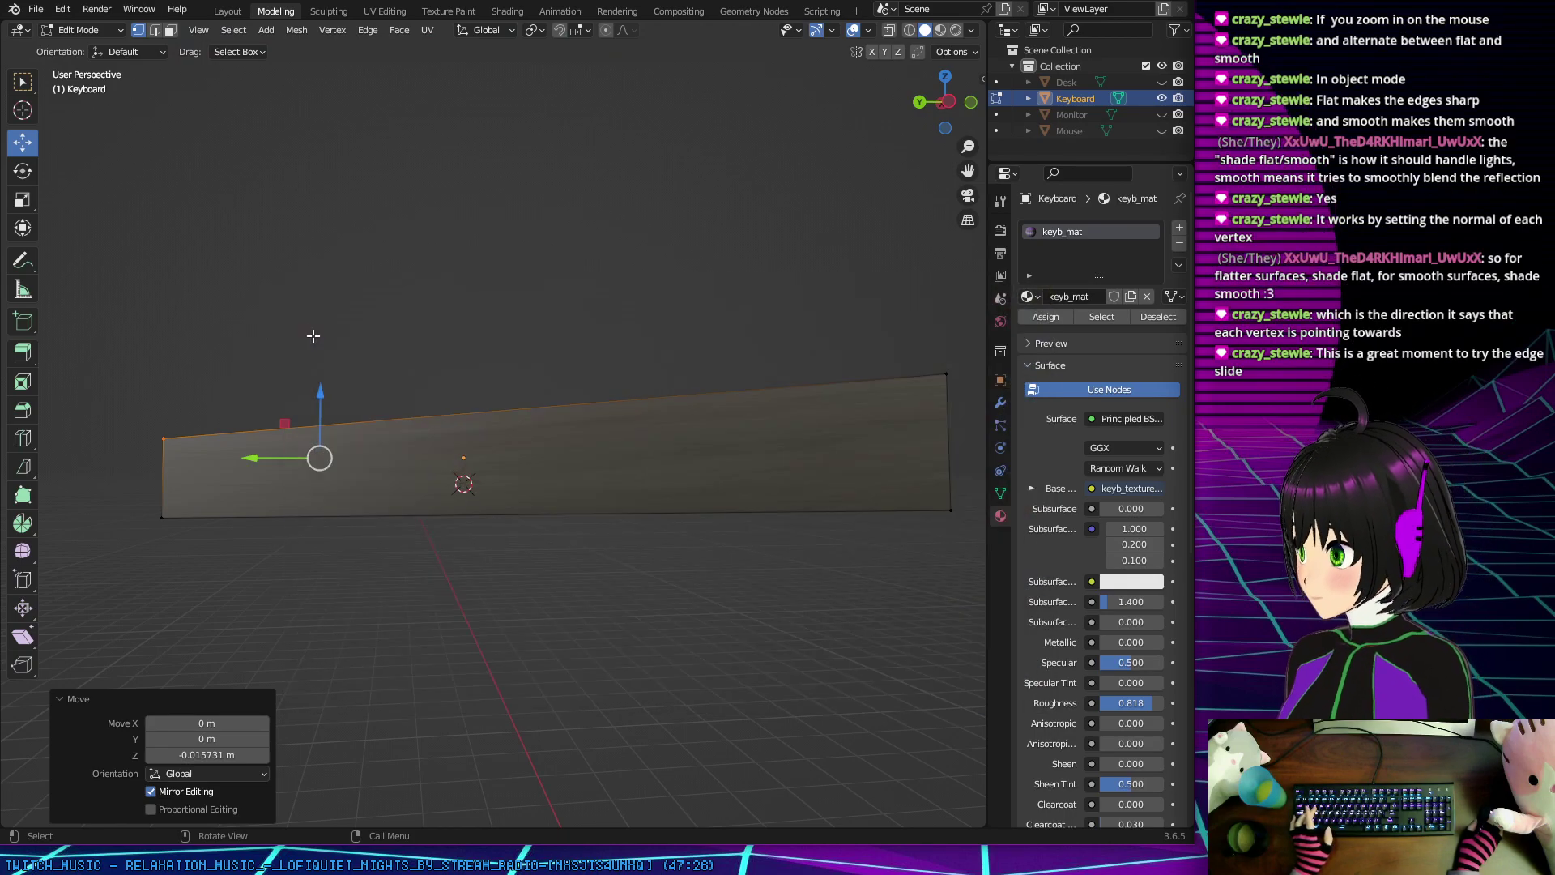
middle_click_drag(201, 313, 417, 333)
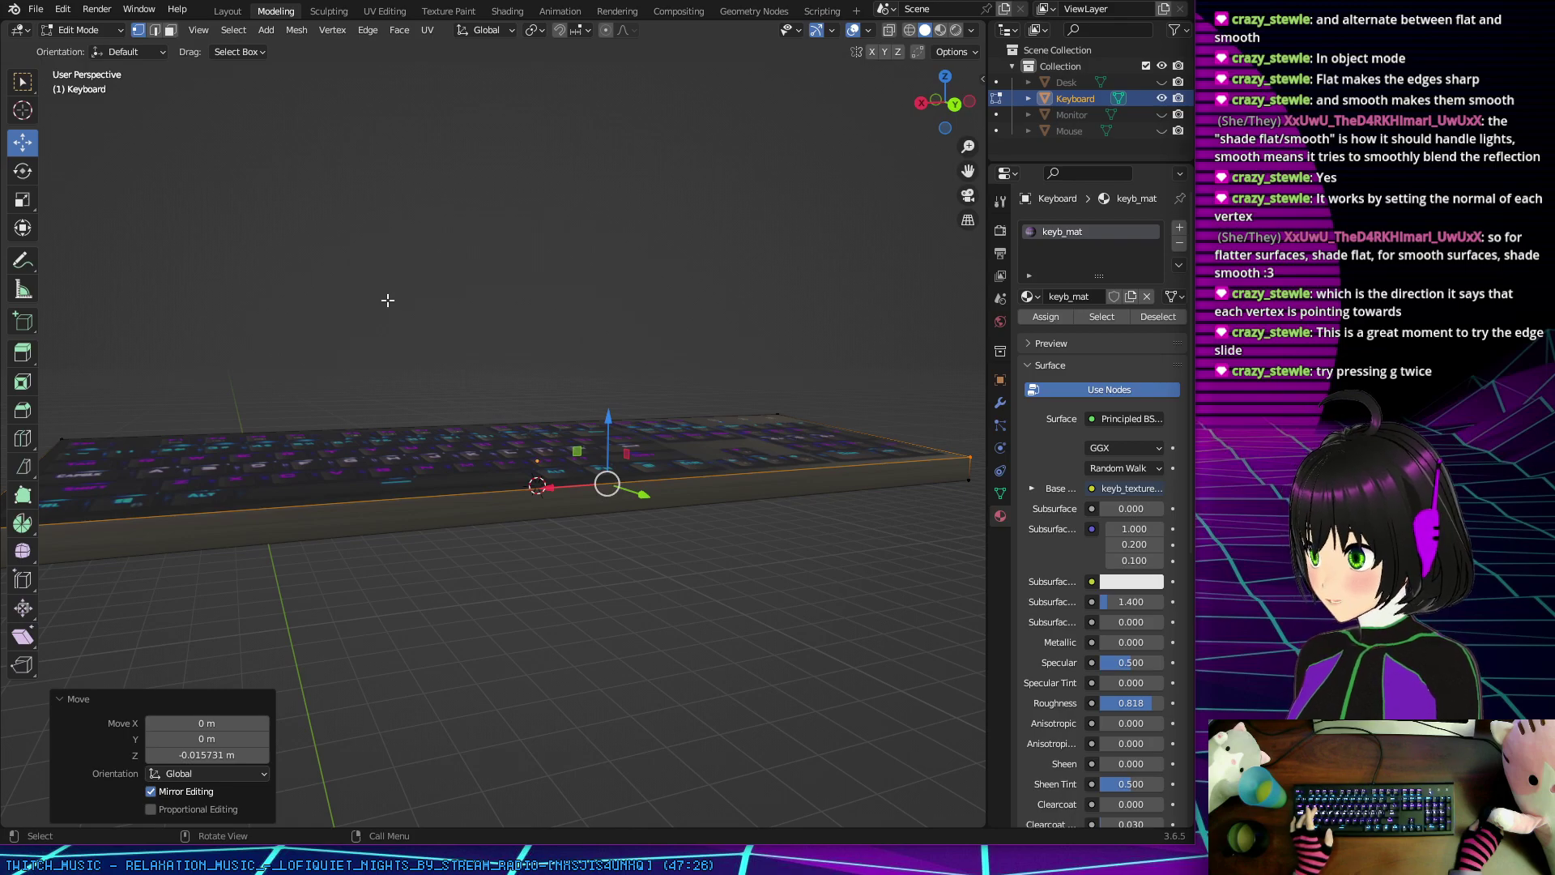
middle_click_drag(431, 328, 545, 340)
Step: Start an edge slide on the selected keyboard edge, then cancel and undo it
key("g")
key("g")
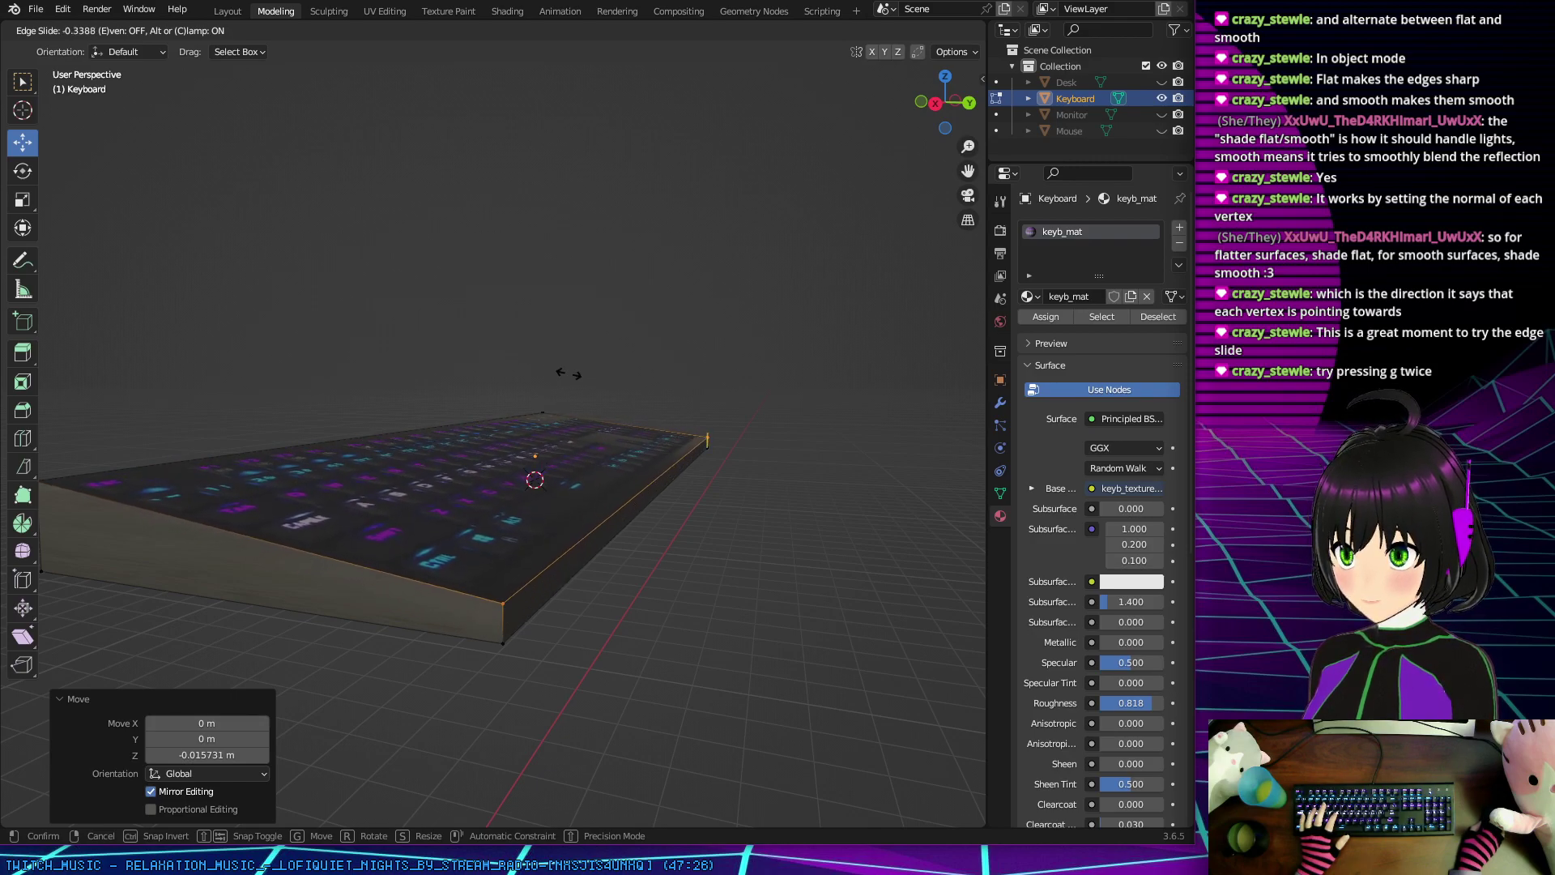
key("Escape")
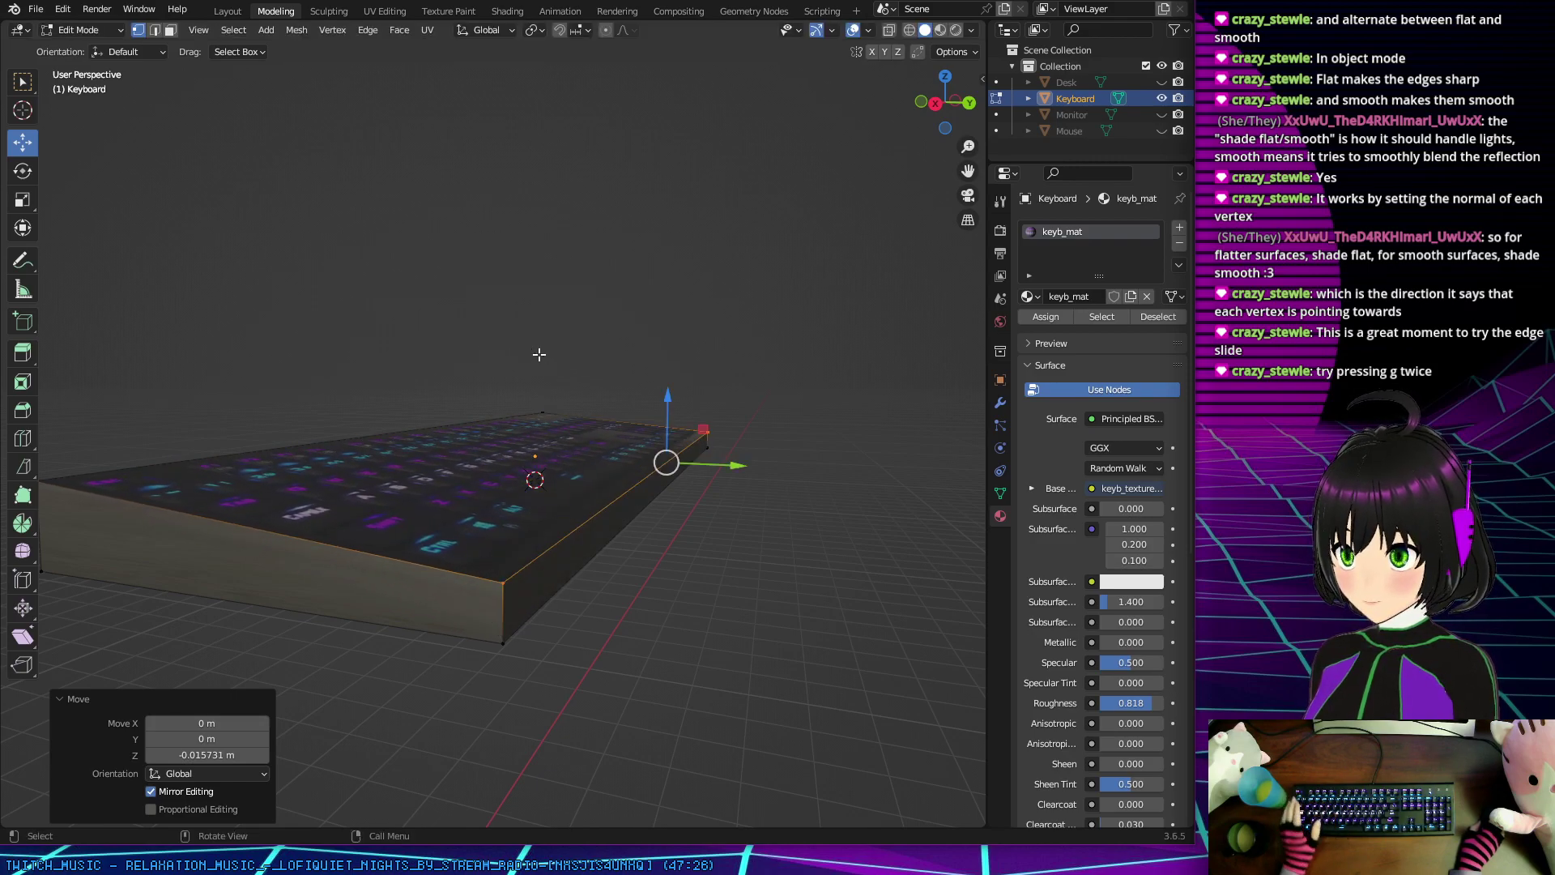
key("ctrl+z")
key("ctrl+z")
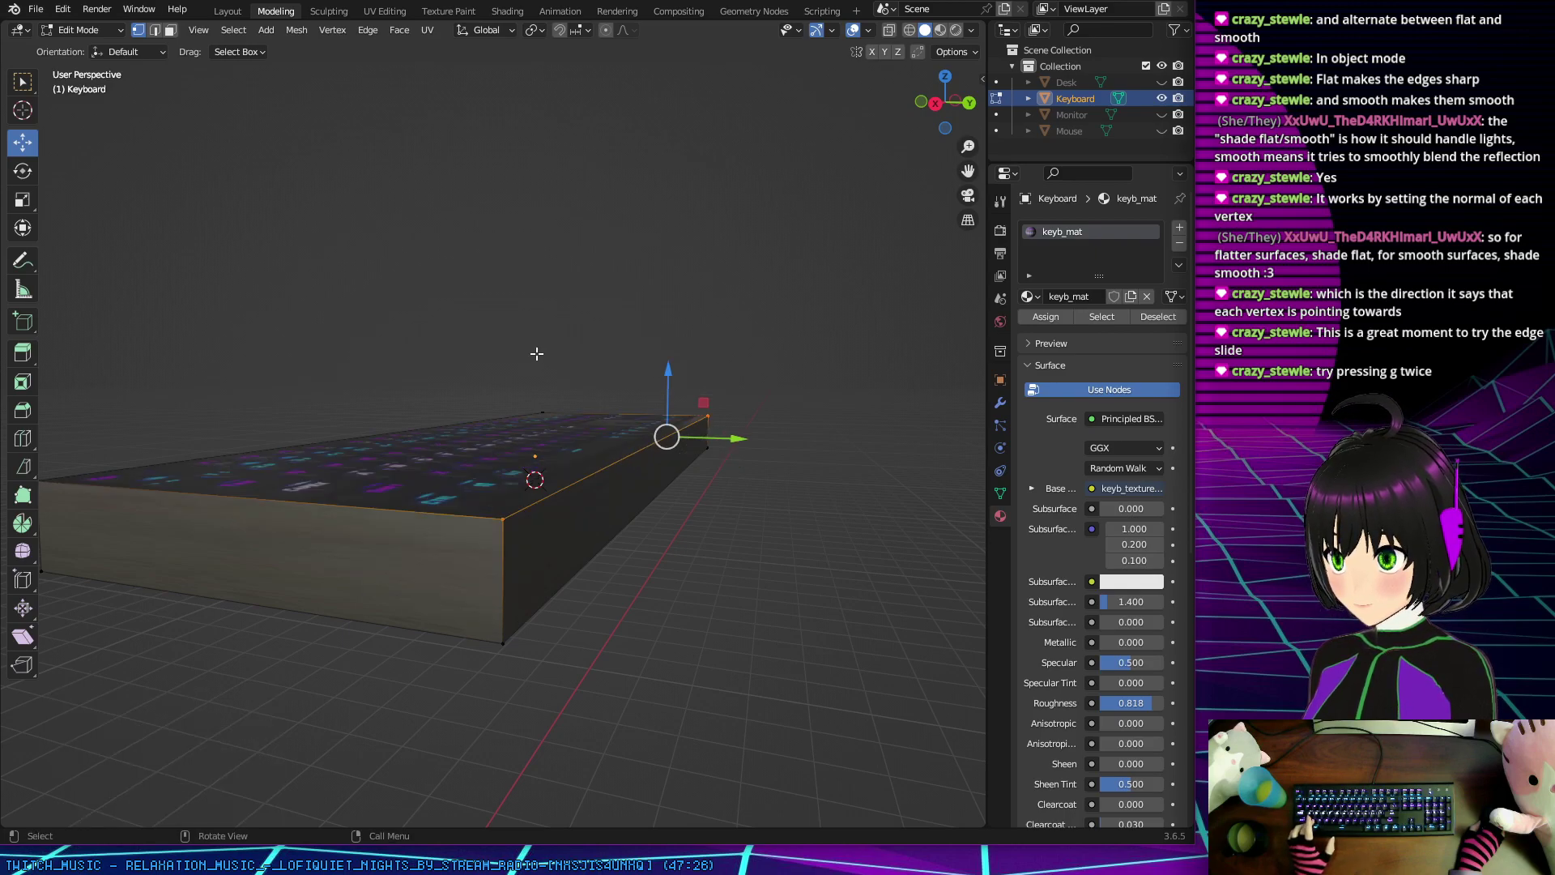
middle_click_drag(537, 350, 574, 357)
scroll(555, 359, "down", 3)
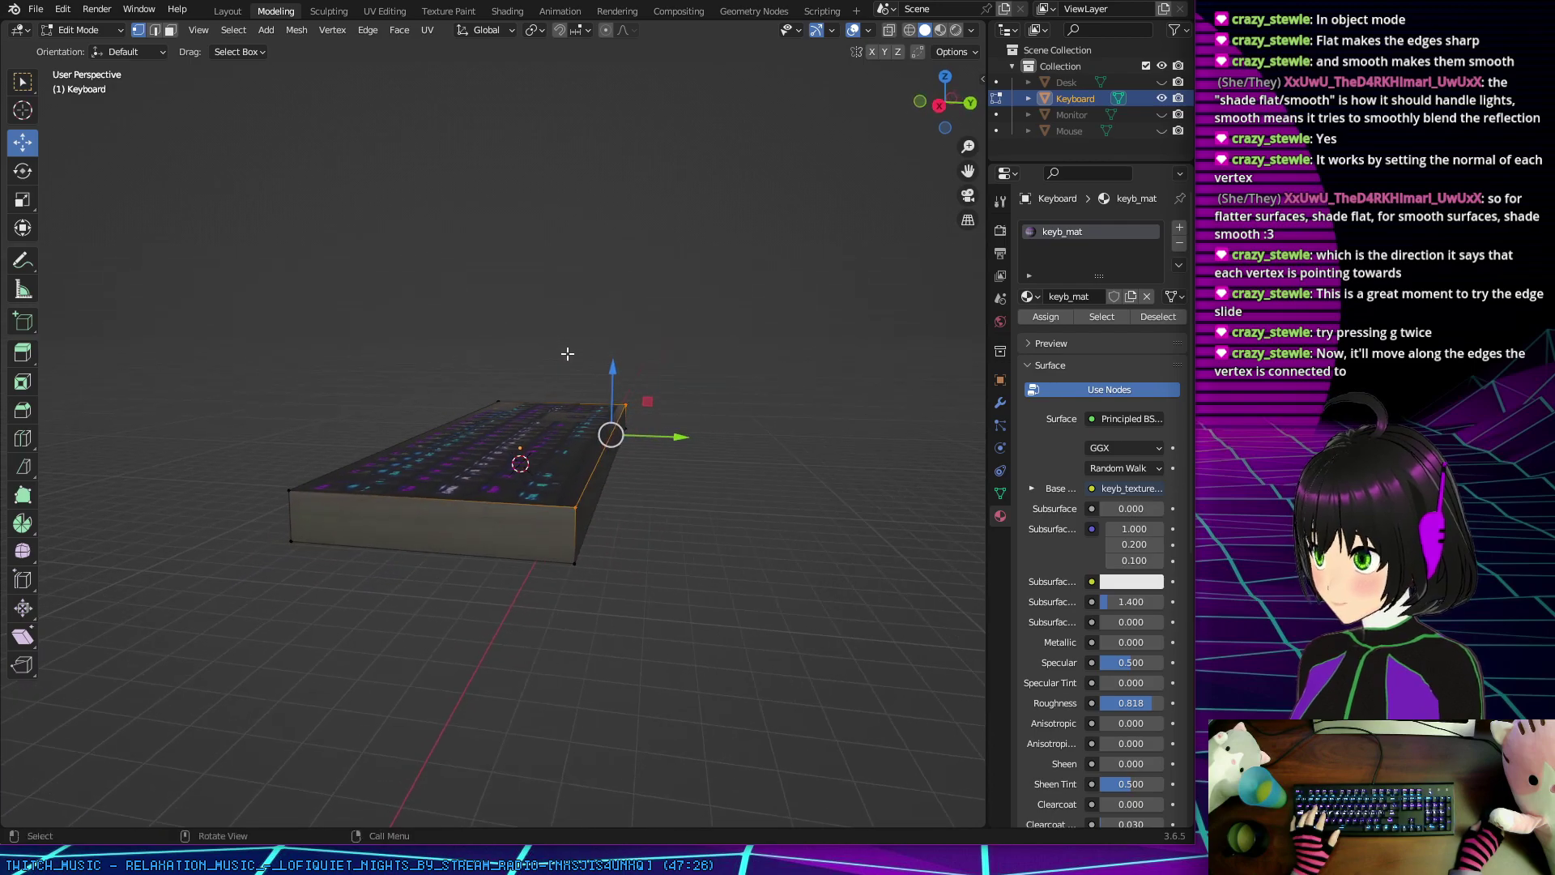
Step: Edge-slide the keyboard's selected edge to factor -0.554 for a sloped profile
key("g")
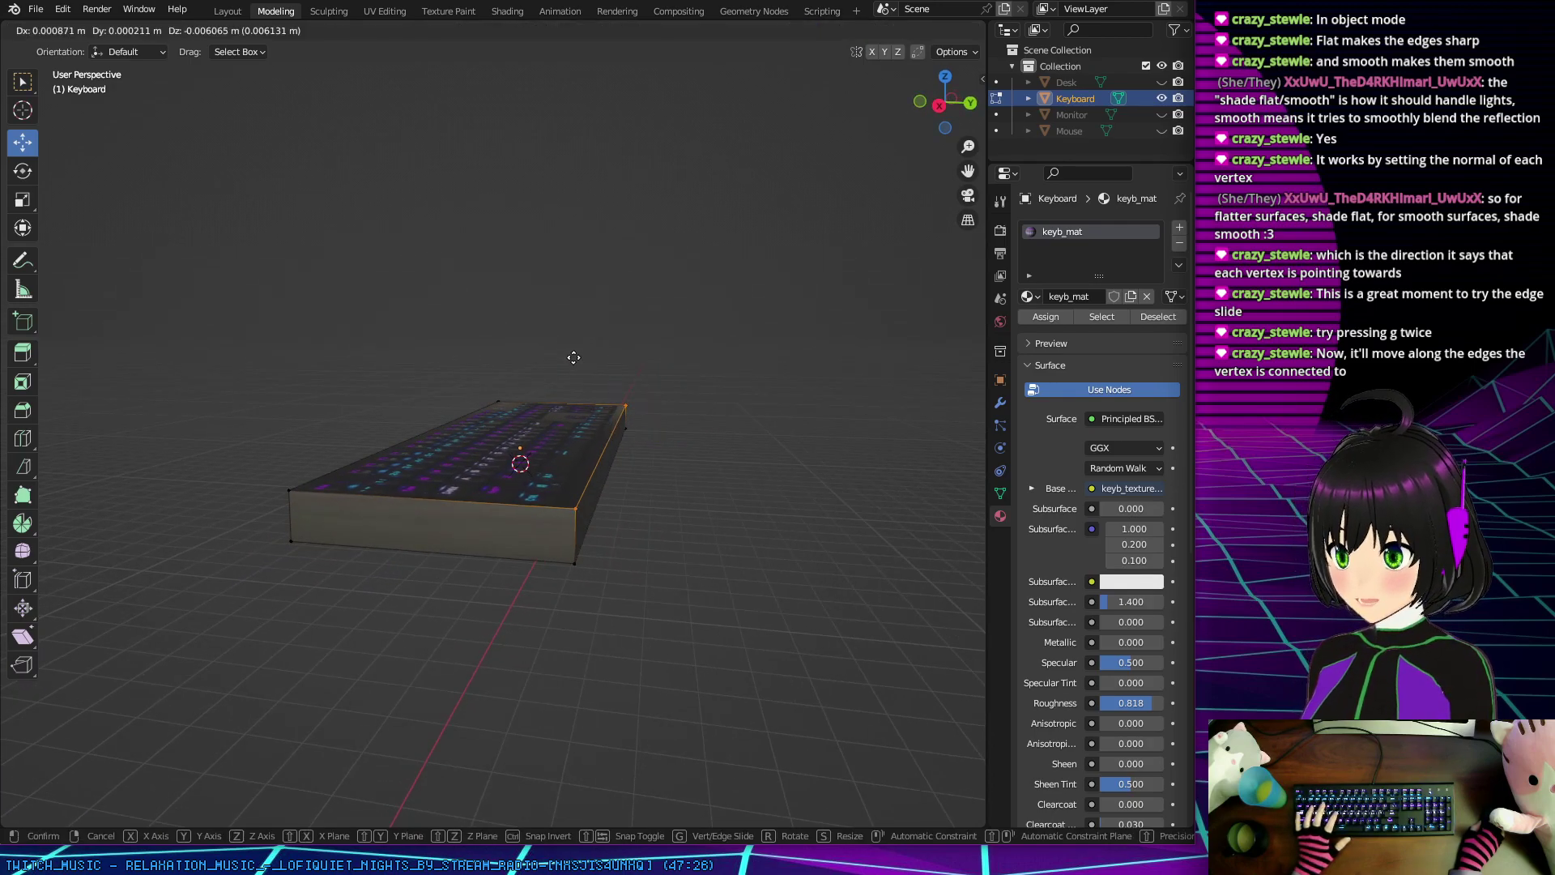
key("g")
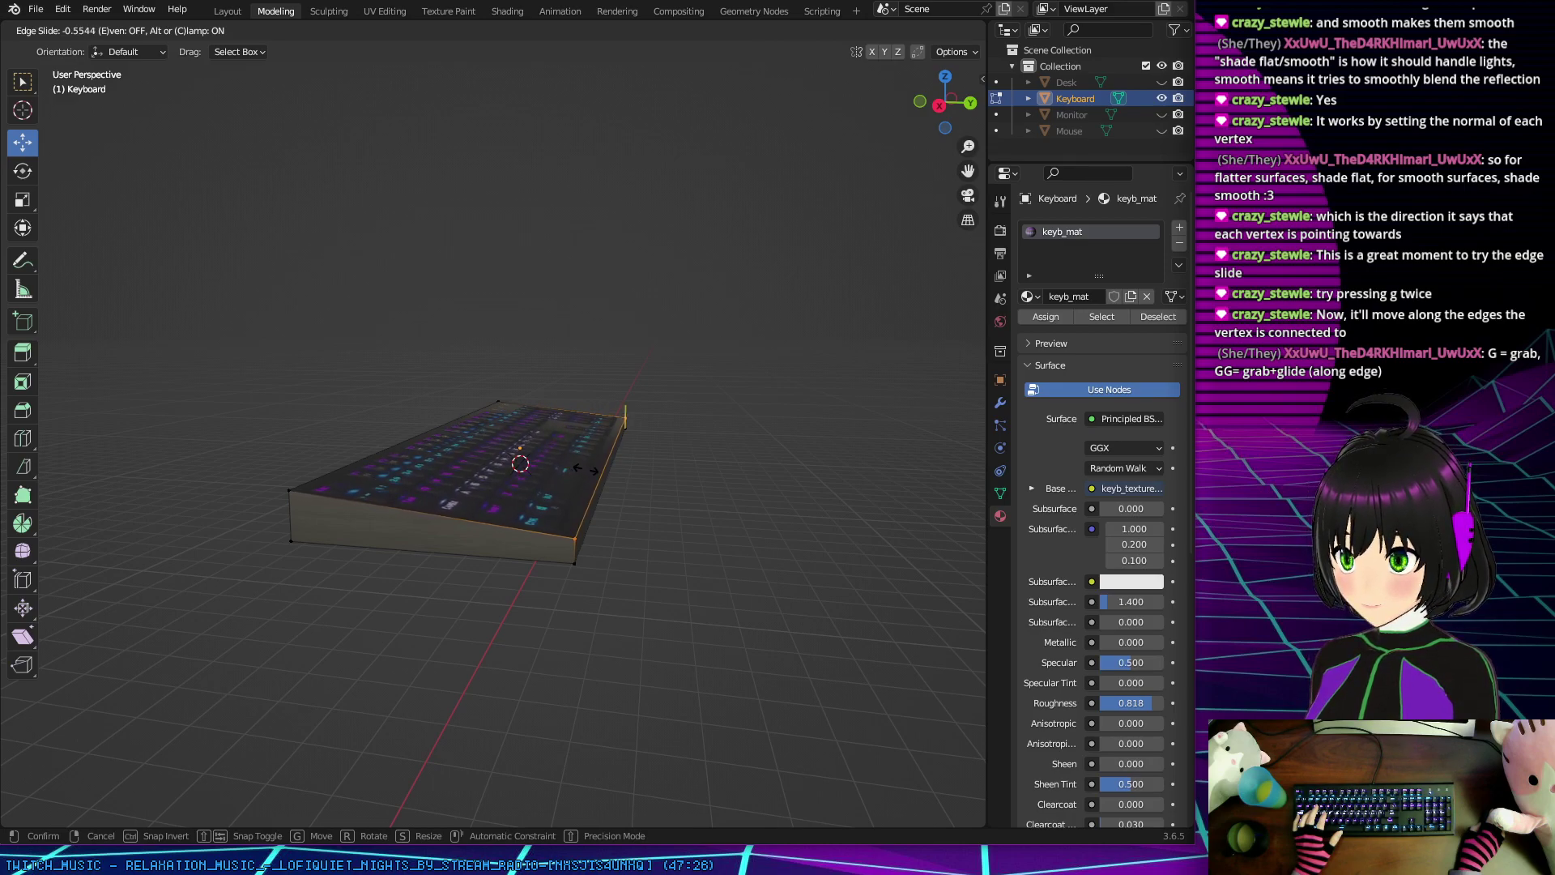
left_click(585, 469)
middle_click_drag(645, 421, 430, 474)
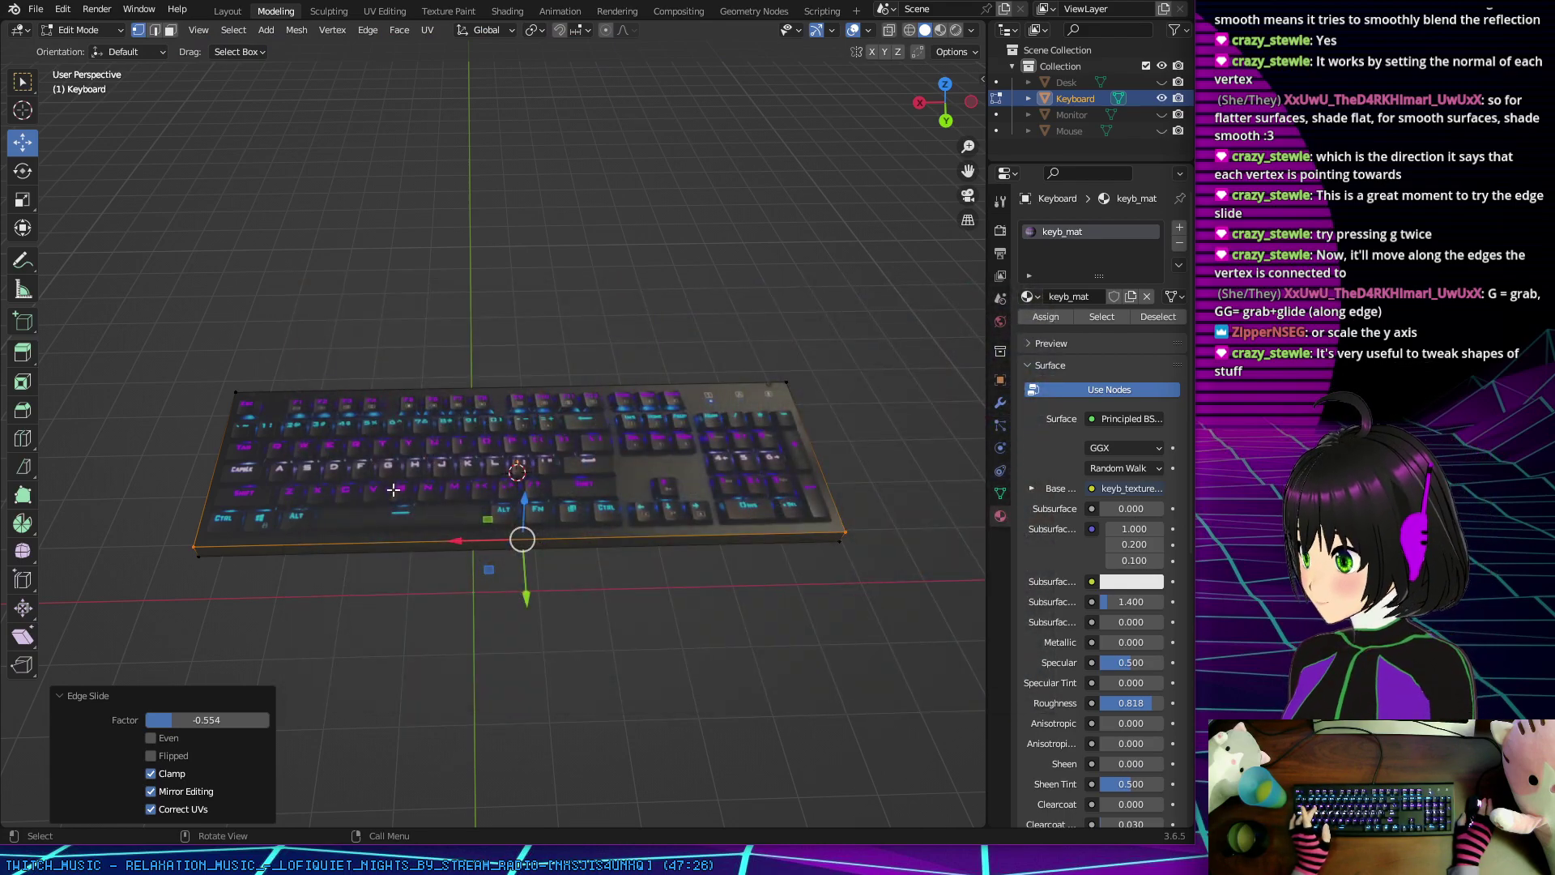
middle_click_drag(406, 526, 505, 477)
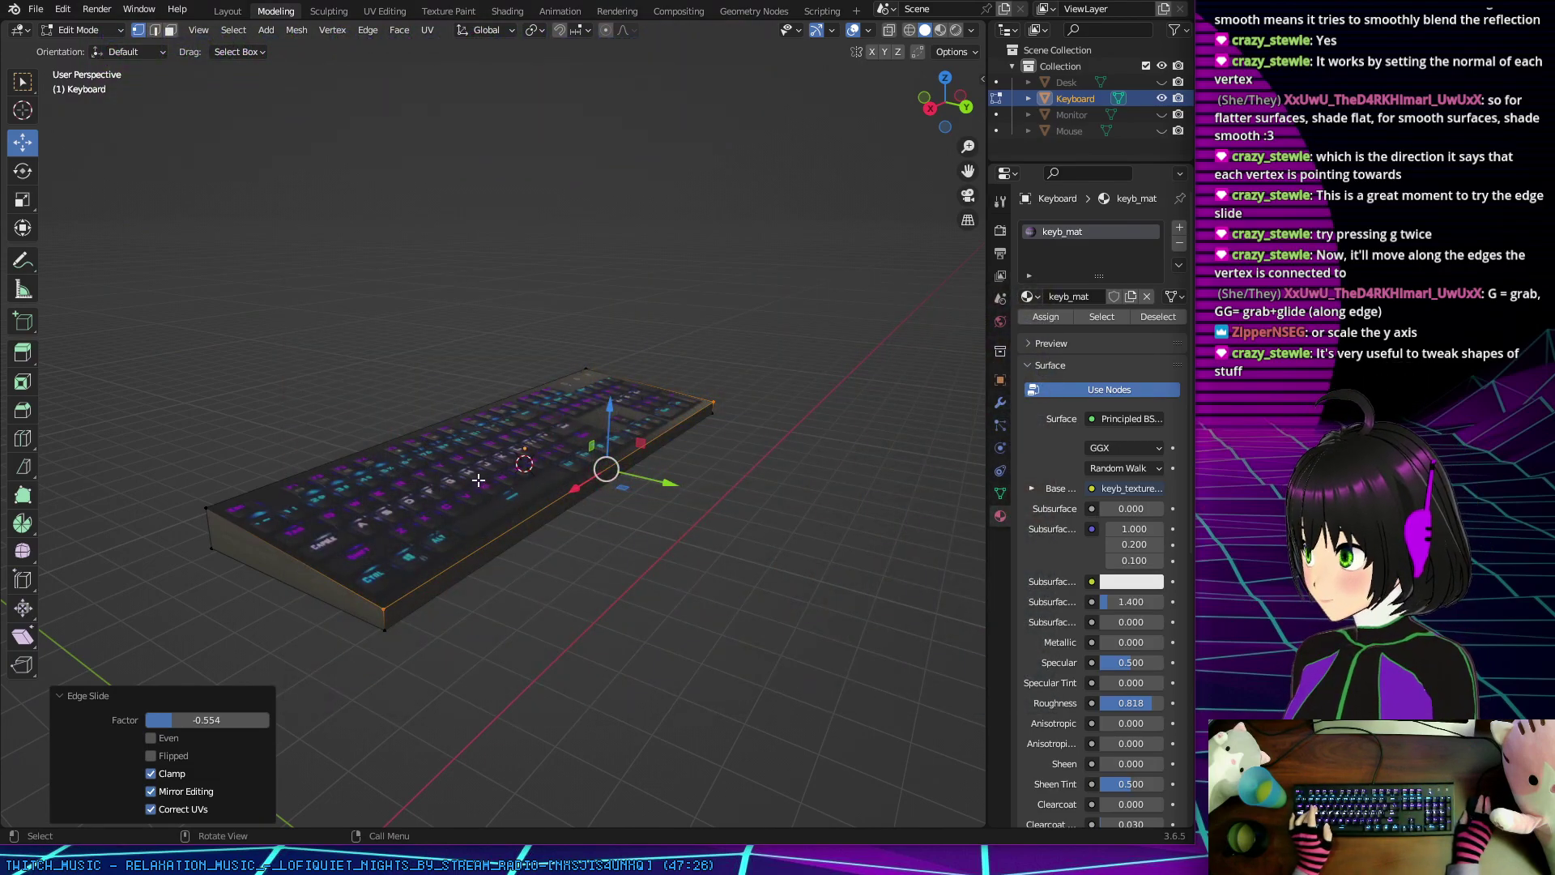
middle_click_drag(480, 483, 591, 441)
Step: Unhide the Desk, Monitor and Mouse in the Outliner and view the desk from above
left_click(1161, 82)
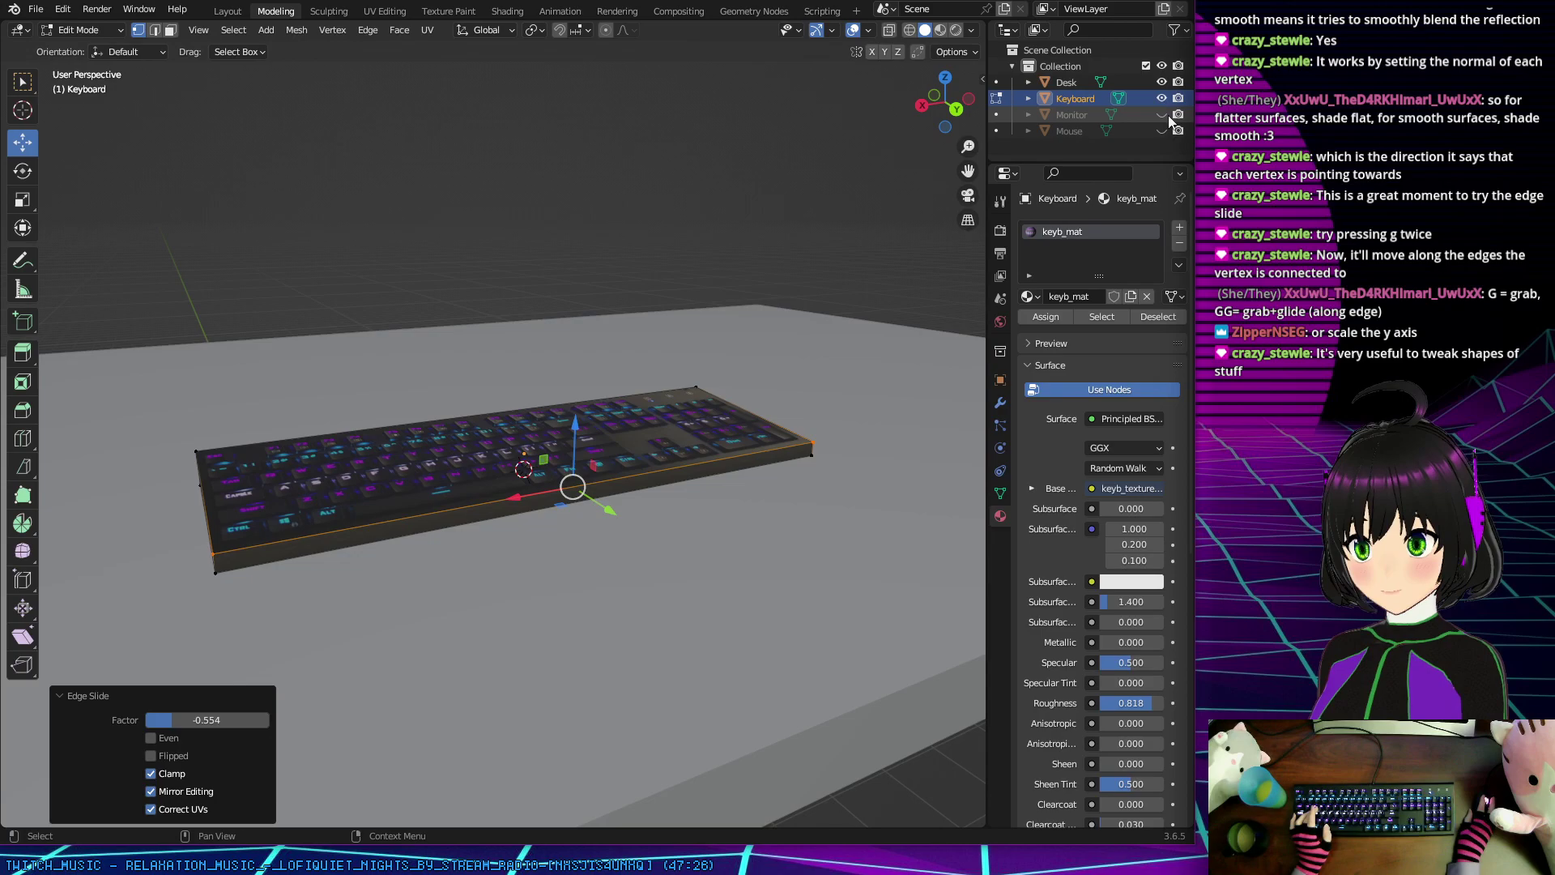
left_click(1161, 115)
left_click(1162, 131)
middle_click_drag(818, 340, 844, 368)
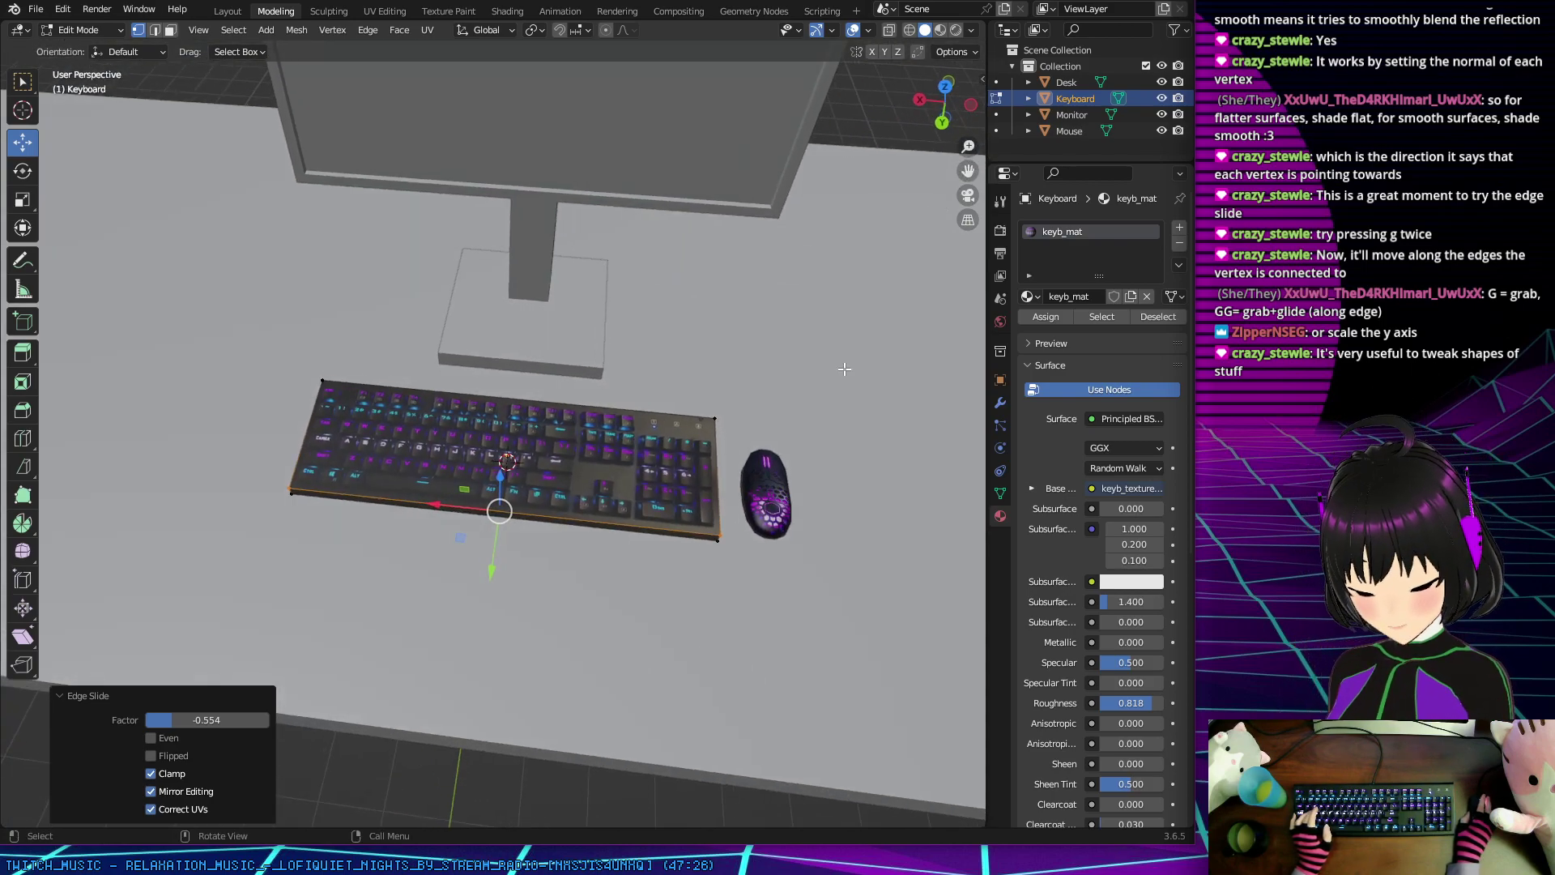
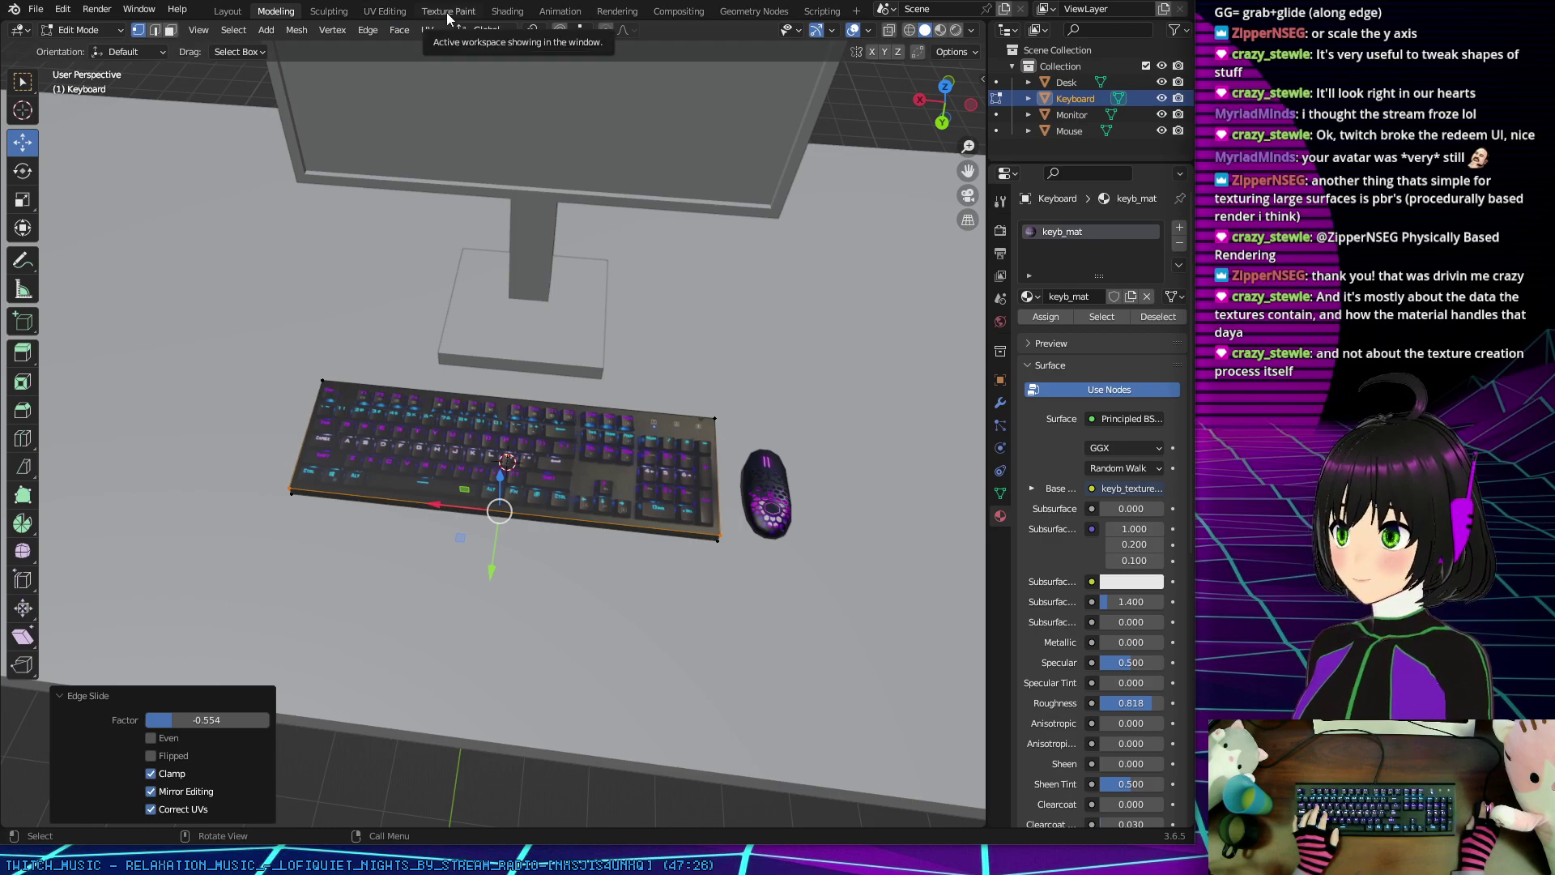
Step: Hide the keyboard, mouse and monitor in the Outliner so only the desk is visible
left_click(1080, 81)
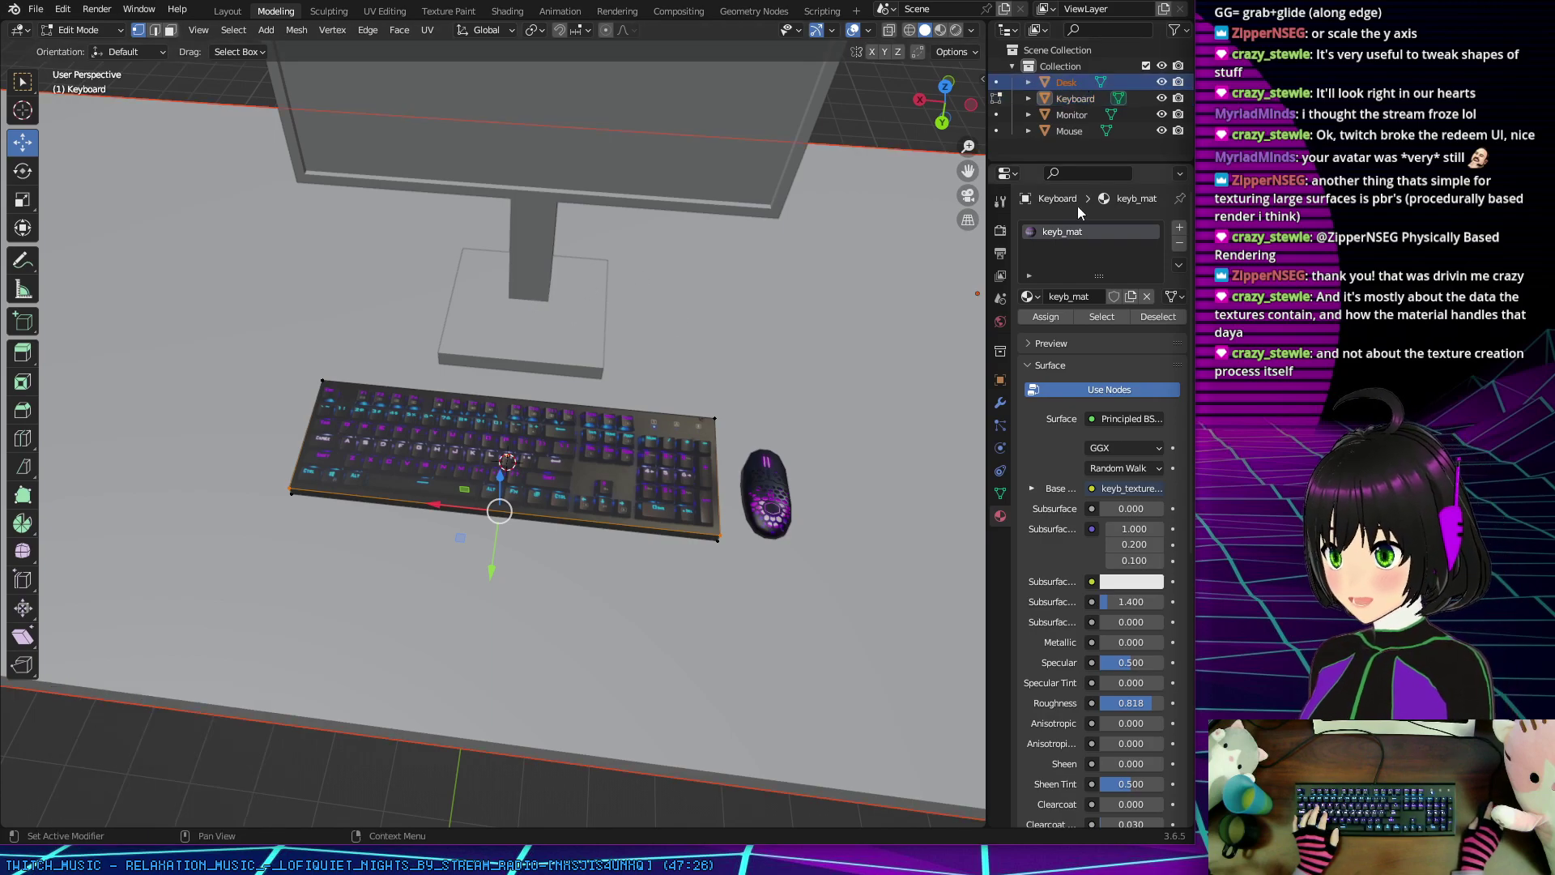
left_click(1162, 98)
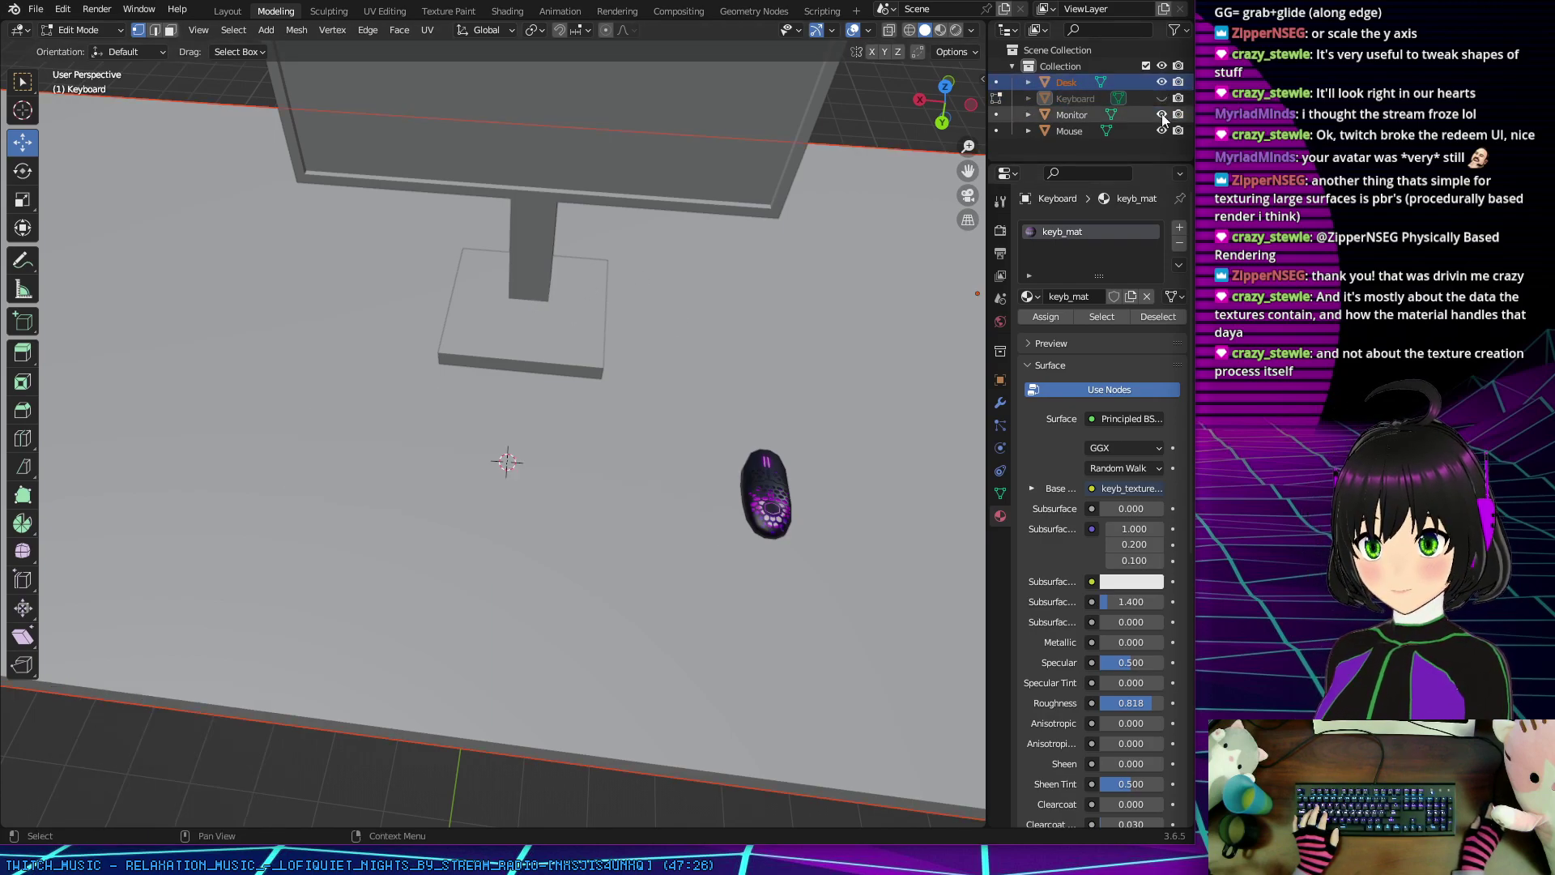
left_click(1158, 126)
left_click(1159, 115)
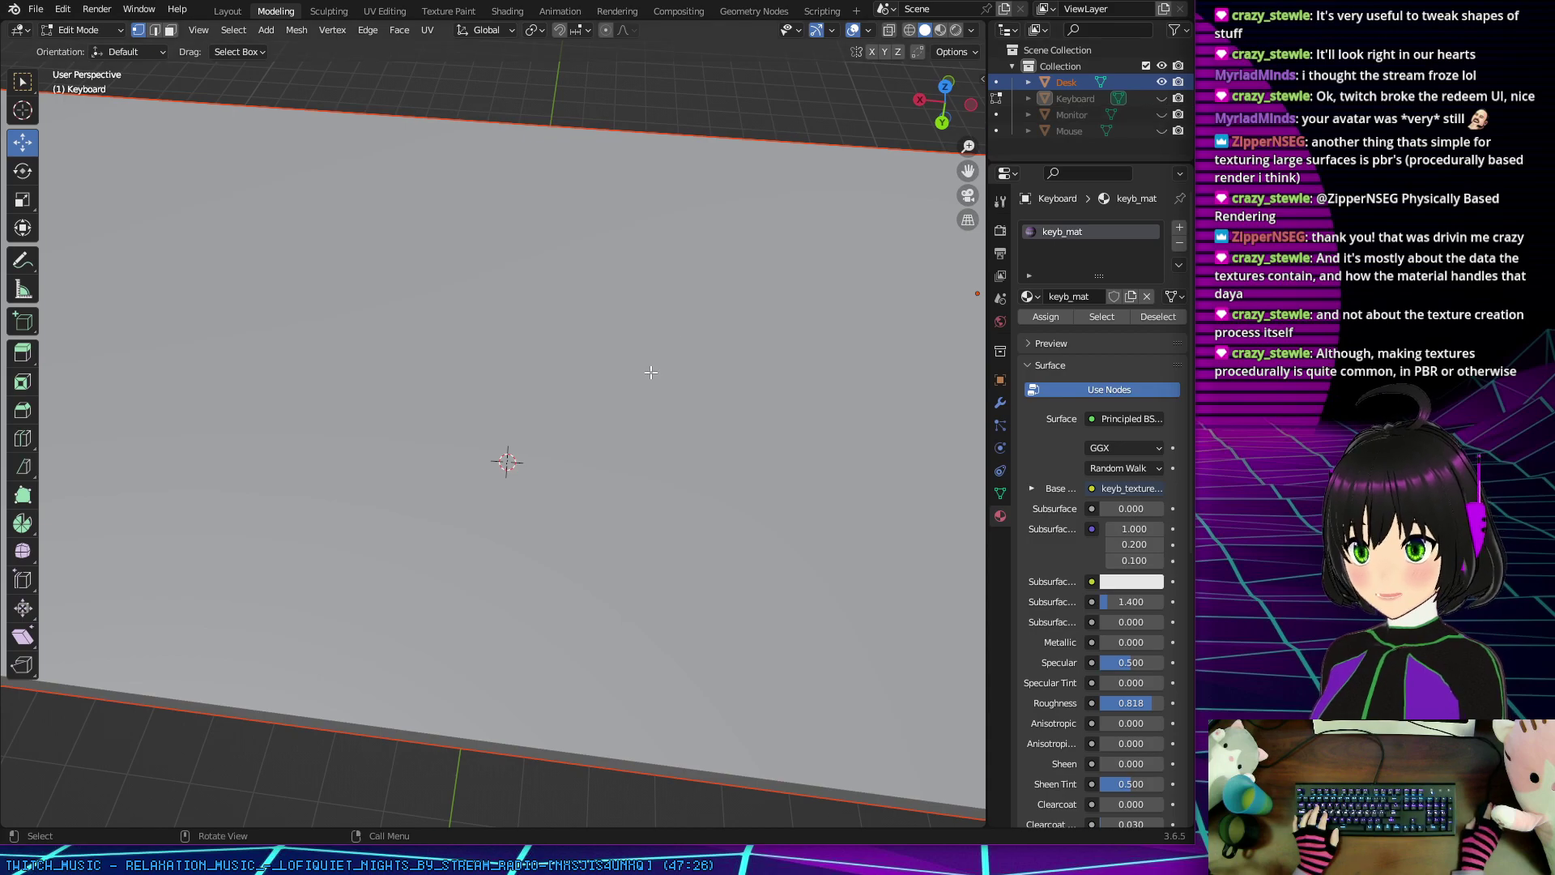
middle_click_drag(652, 370, 666, 358)
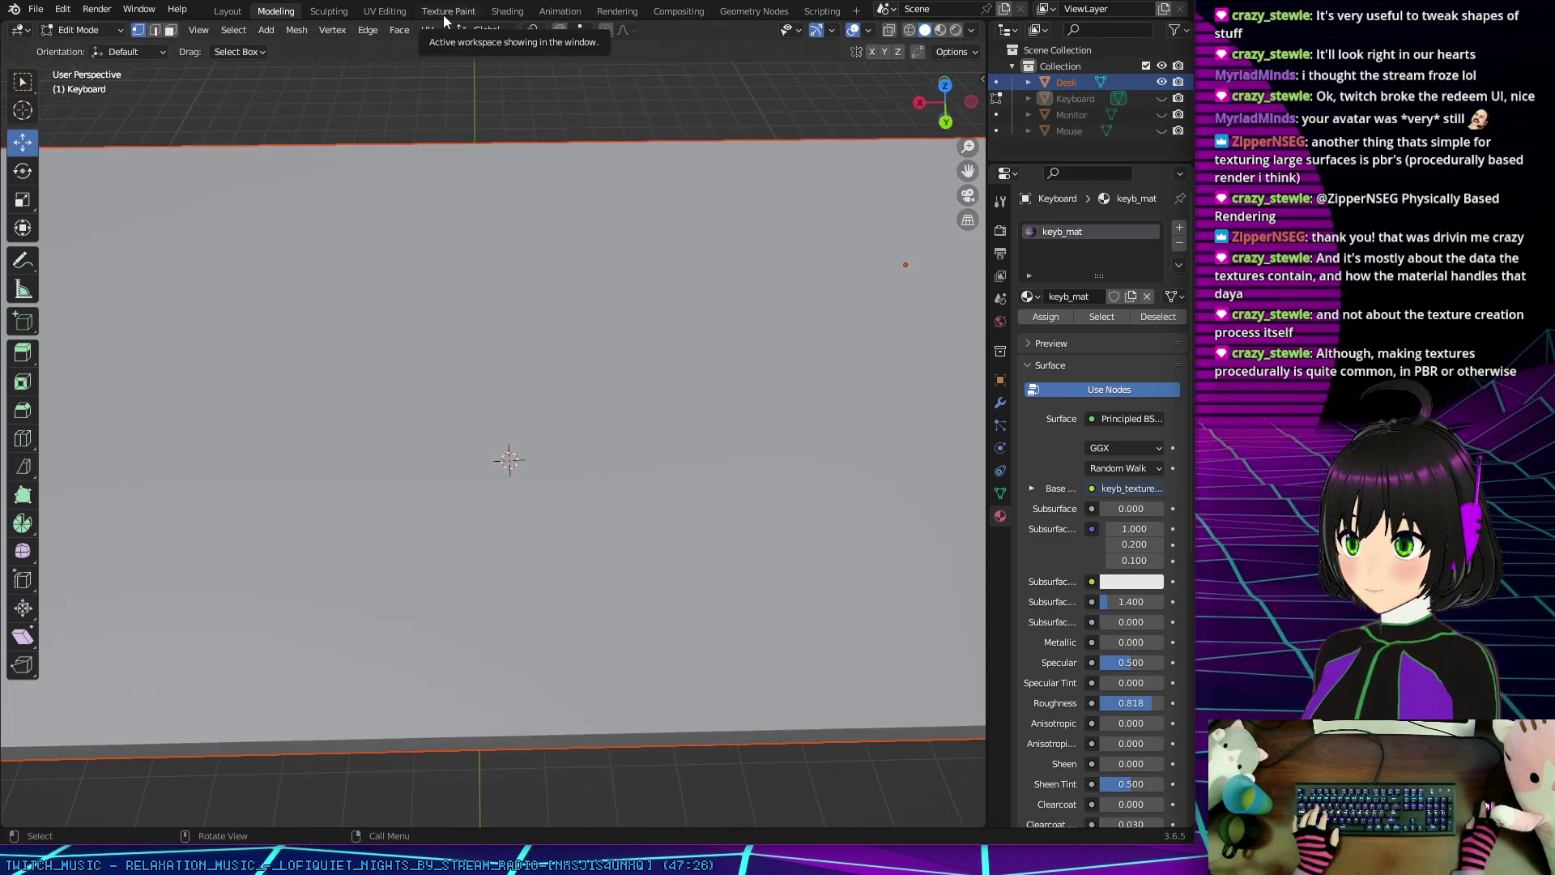
Step: In the Shading workspace, give the desk a new material, Material.001
left_click(507, 11)
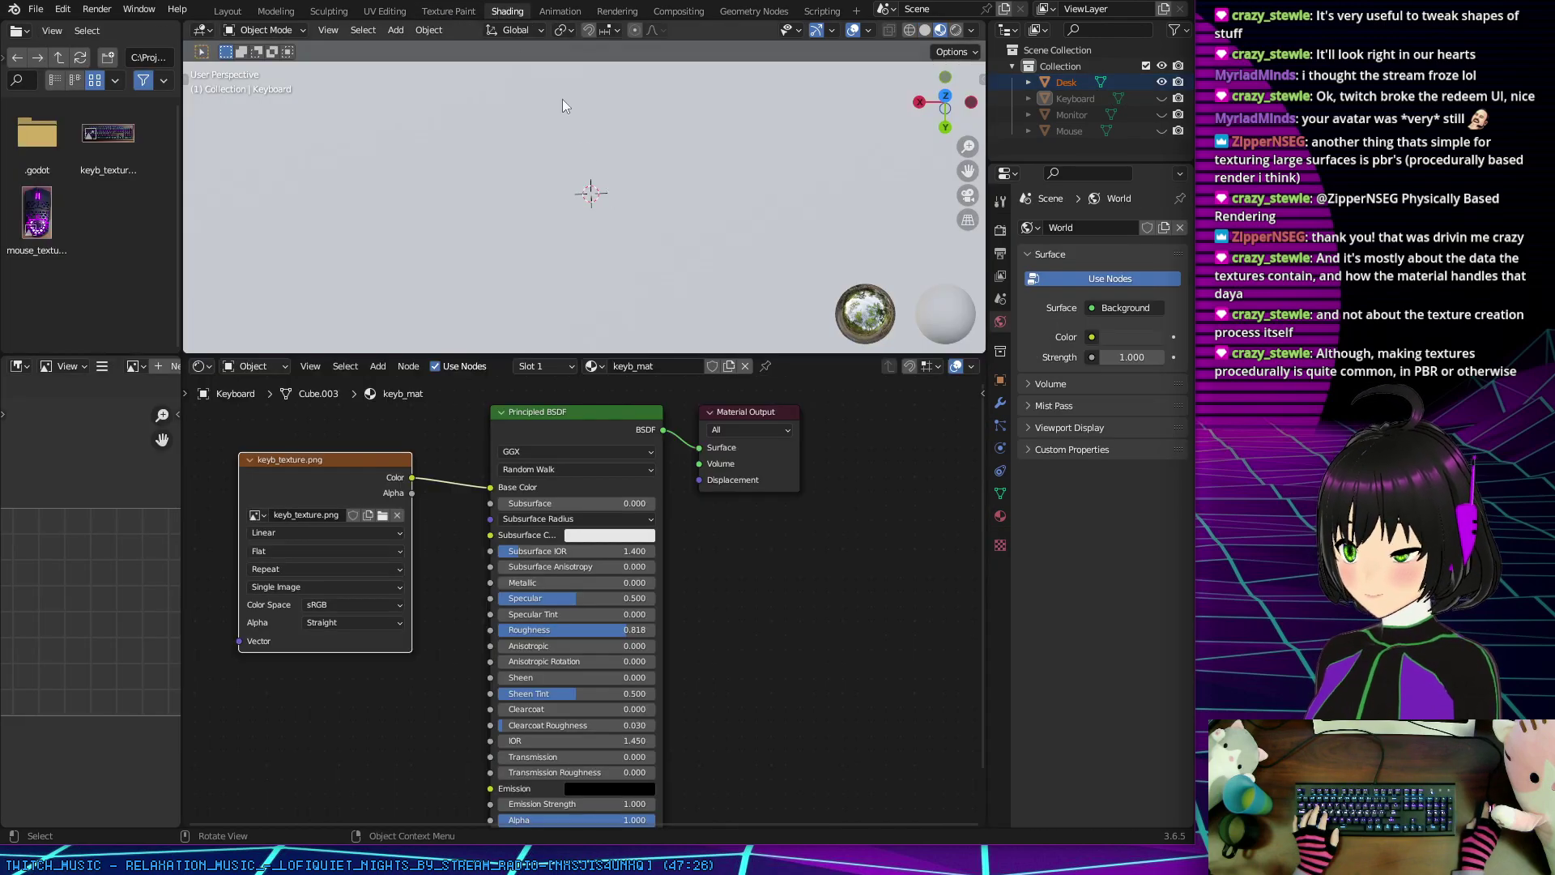
left_click(1076, 81)
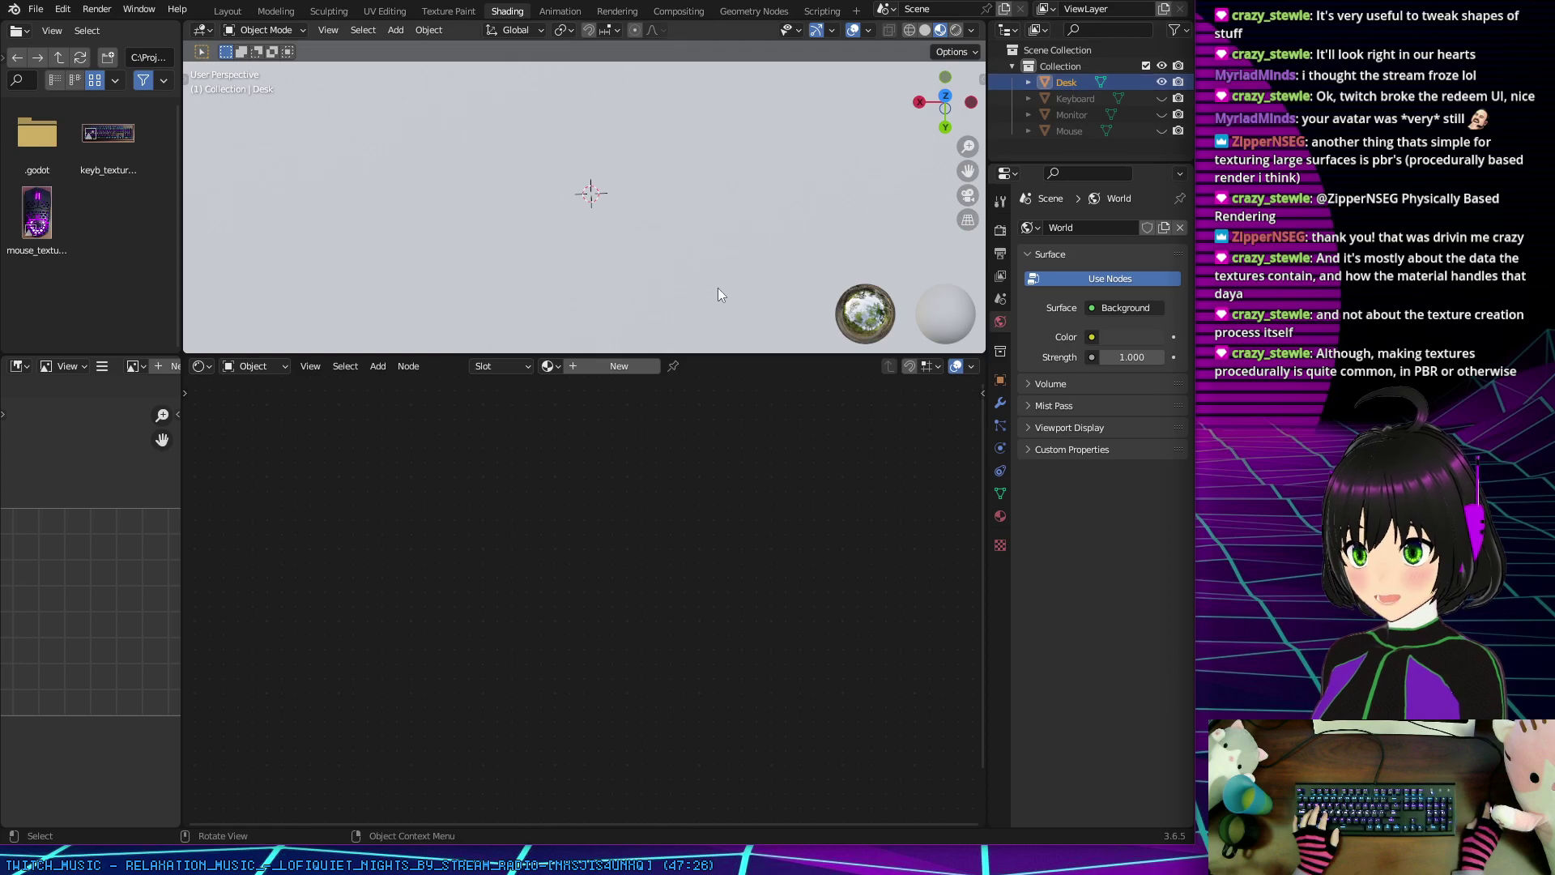
left_click(622, 365)
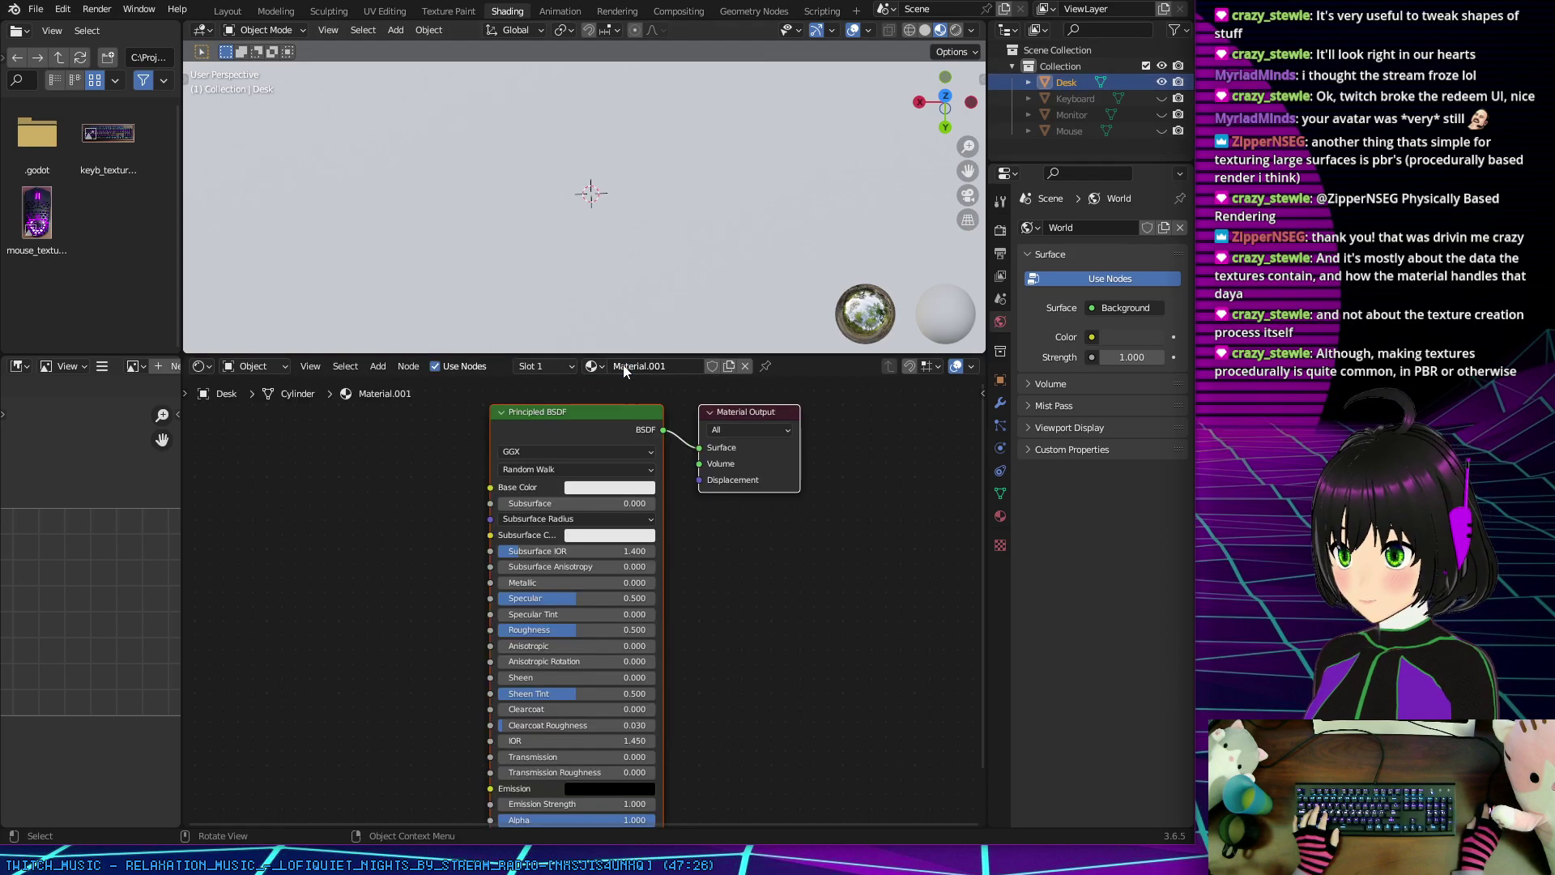
right_click(377, 525)
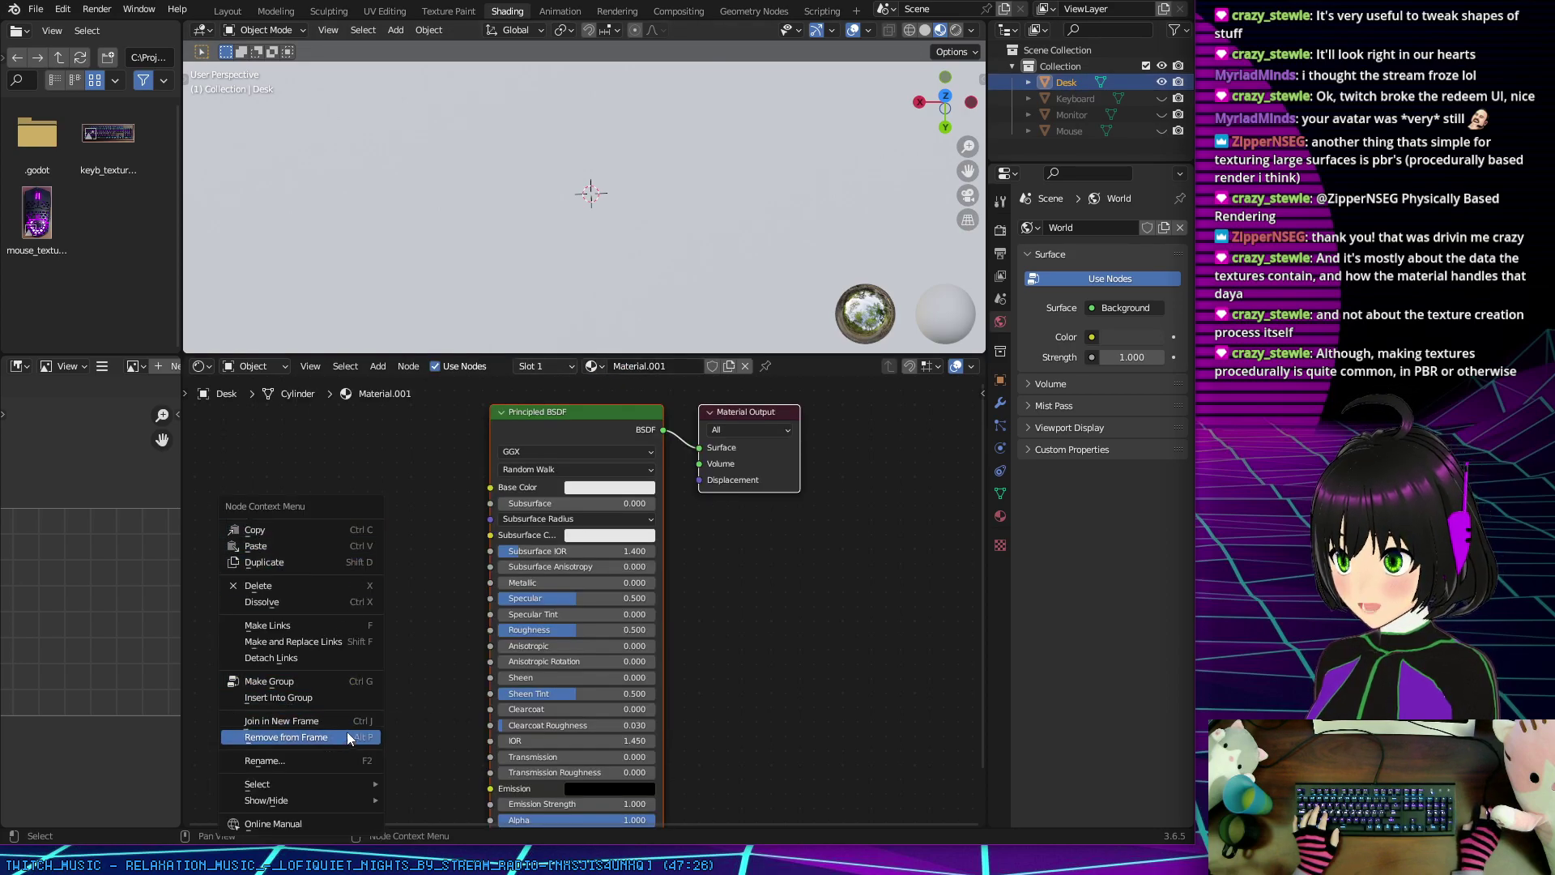
left_click(409, 596)
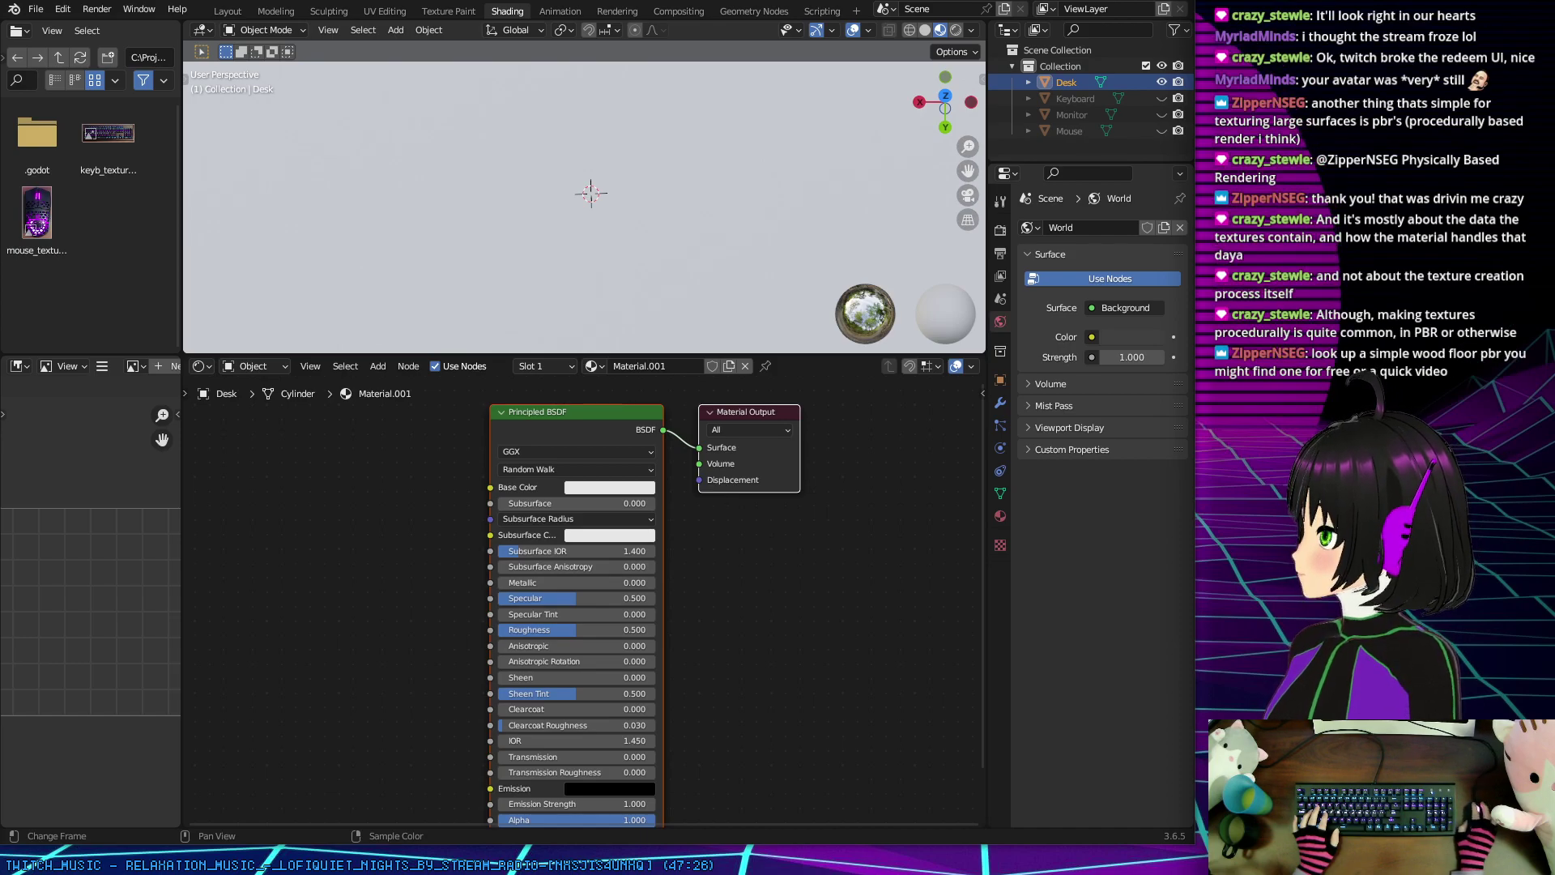
Step: Create a new canvas from the clipboard desk photo and rotate it 90° clockwise
key("alt+Tab")
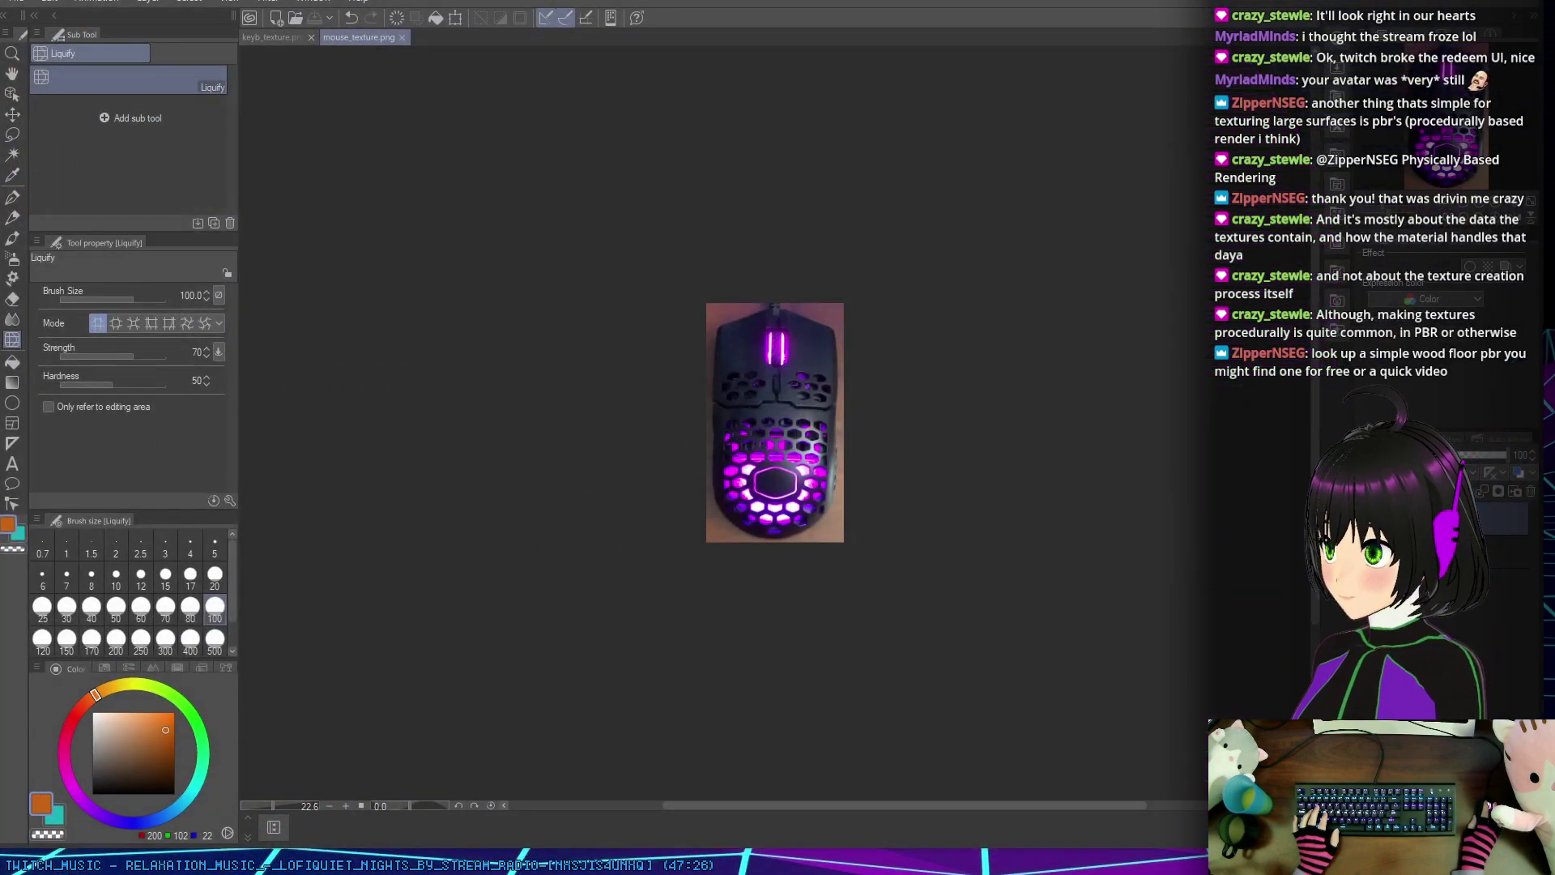
left_click(49, 2)
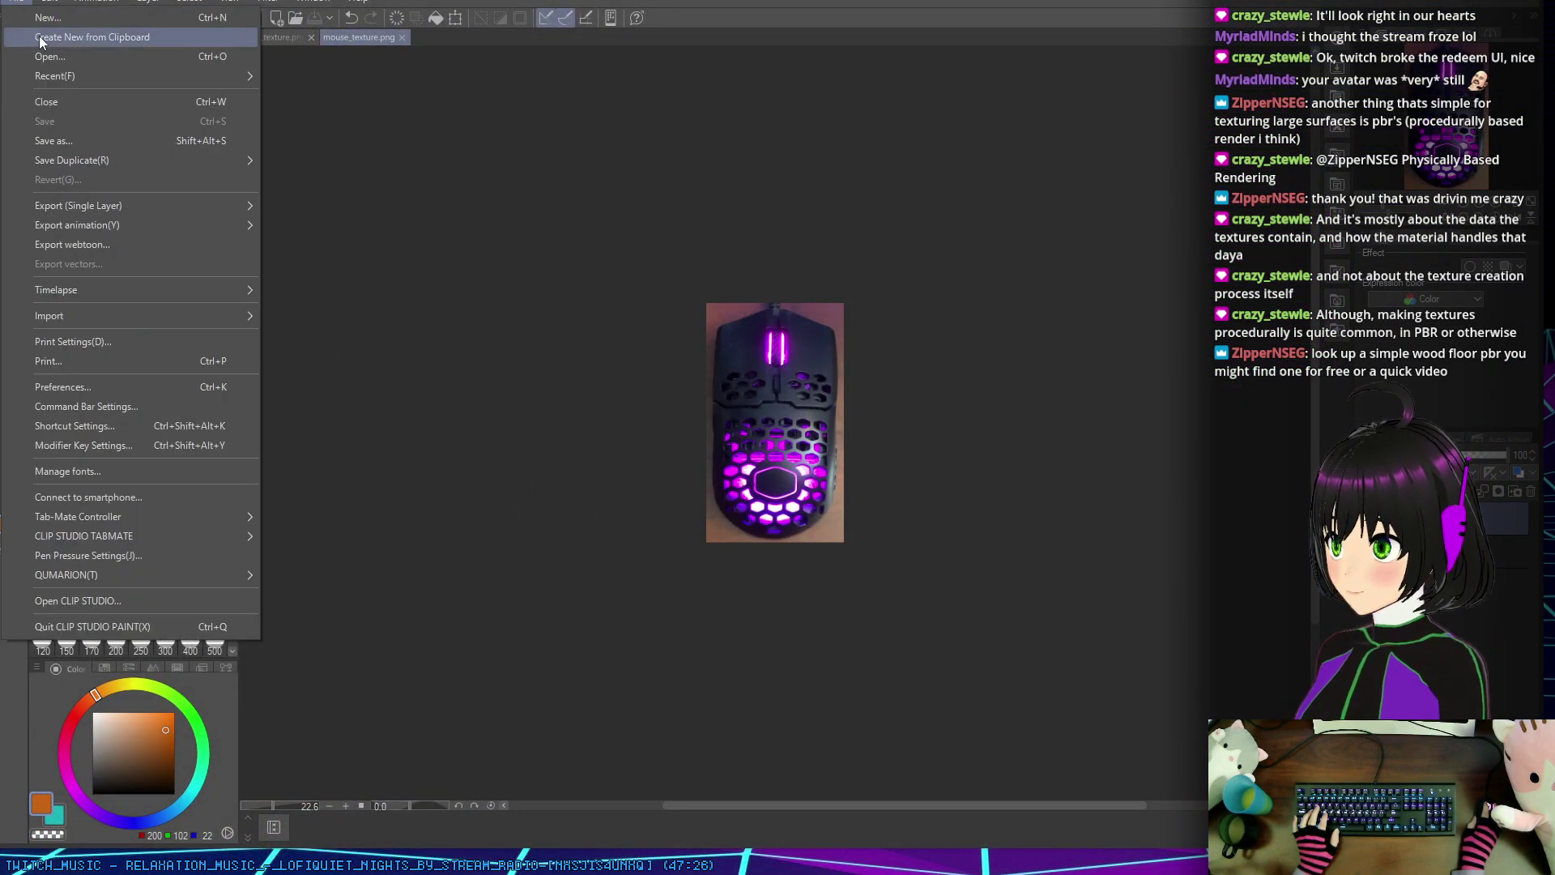
left_click(77, 40)
scroll(492, 278, "down", 1)
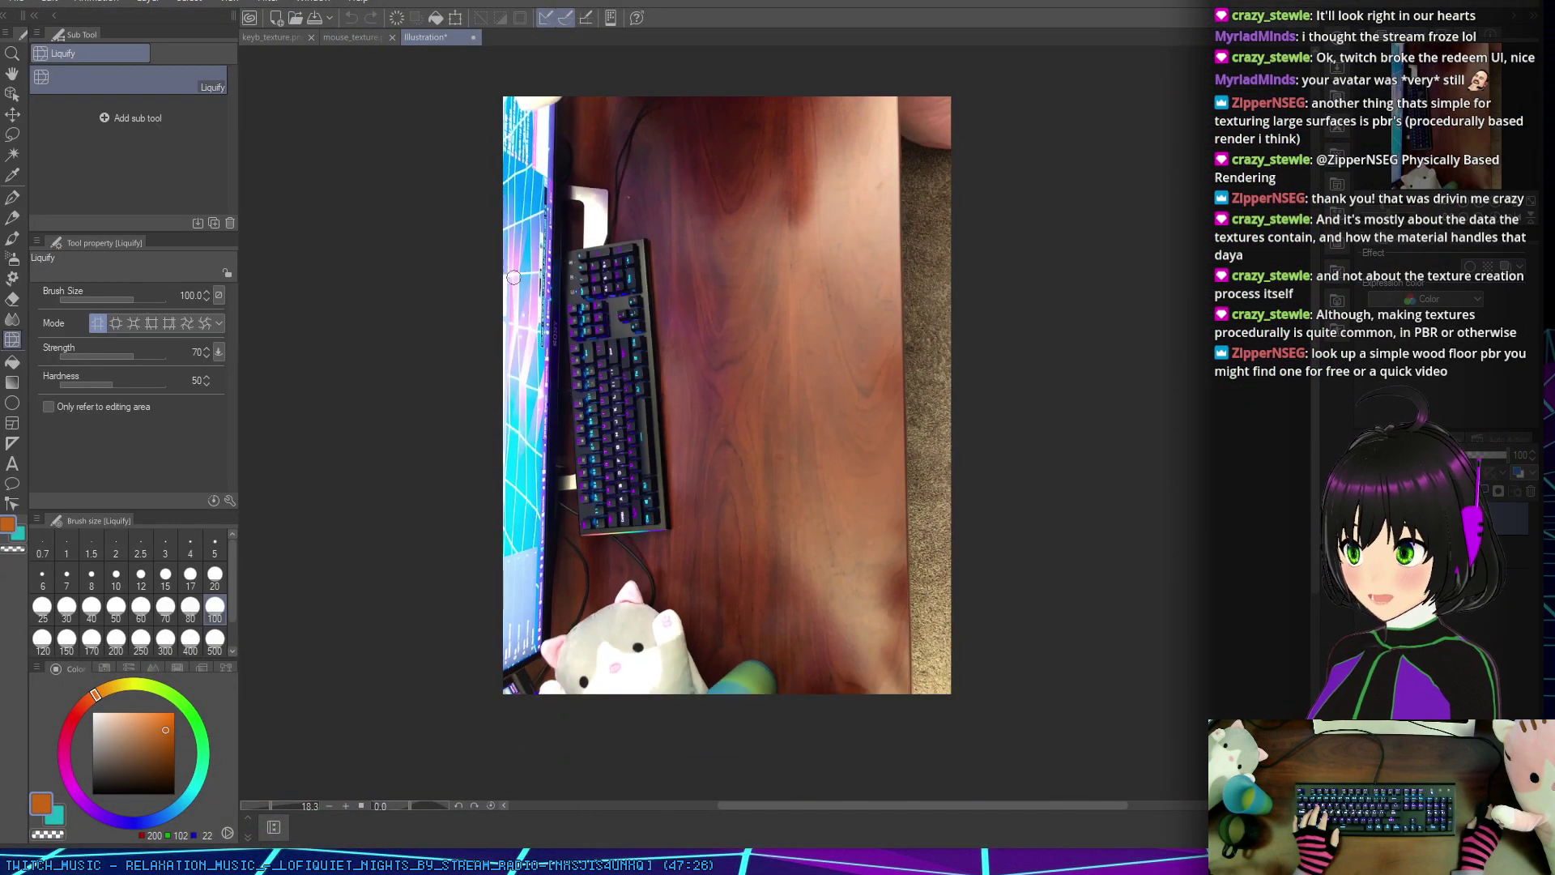
left_click(50, 2)
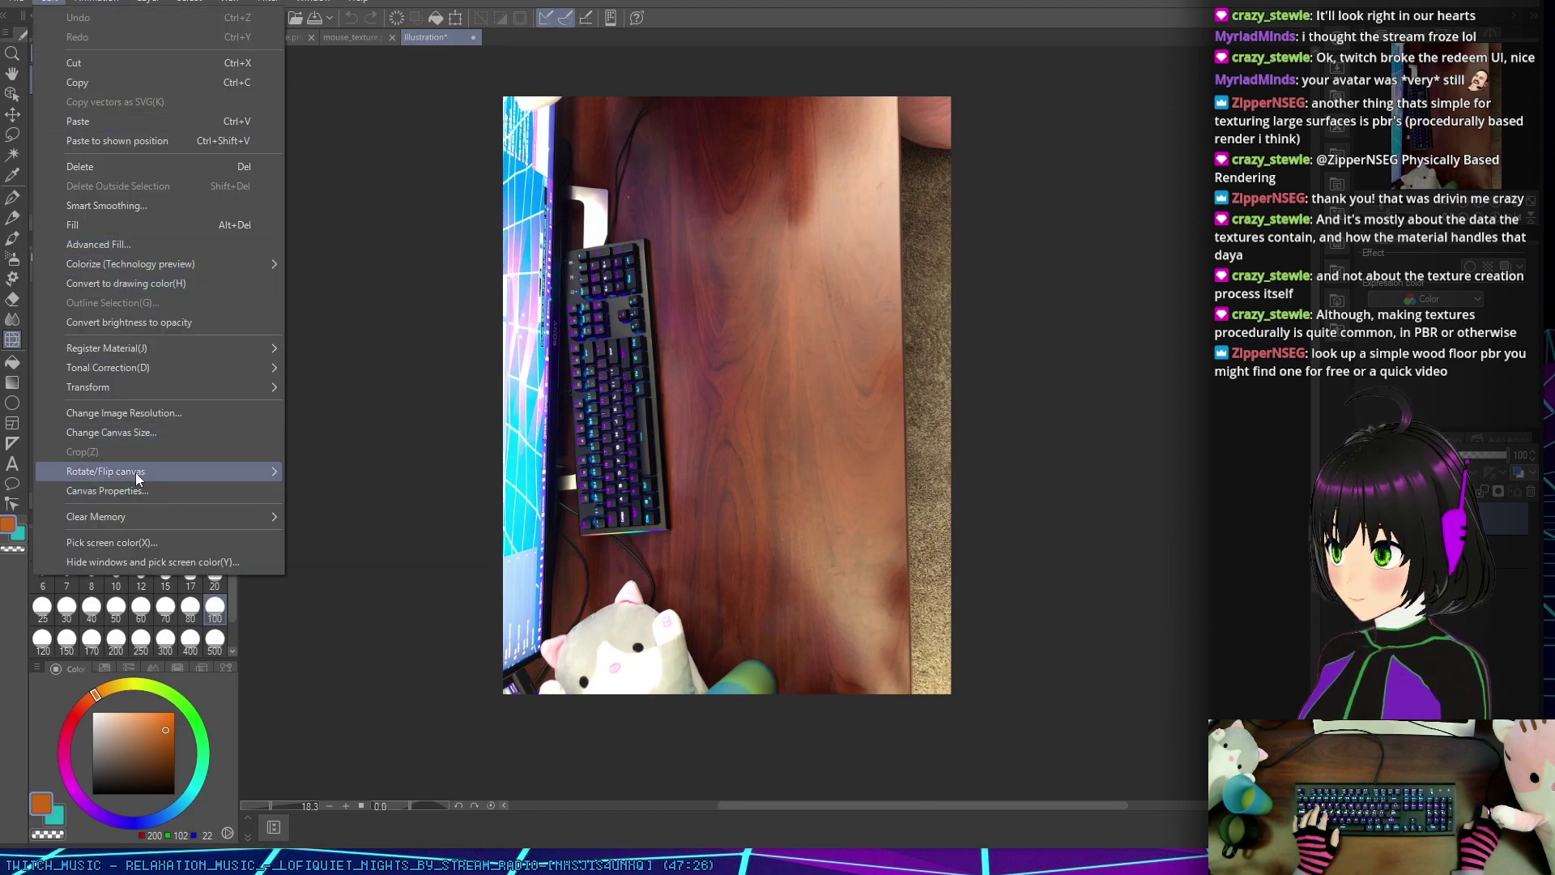
mouse_move(134, 473)
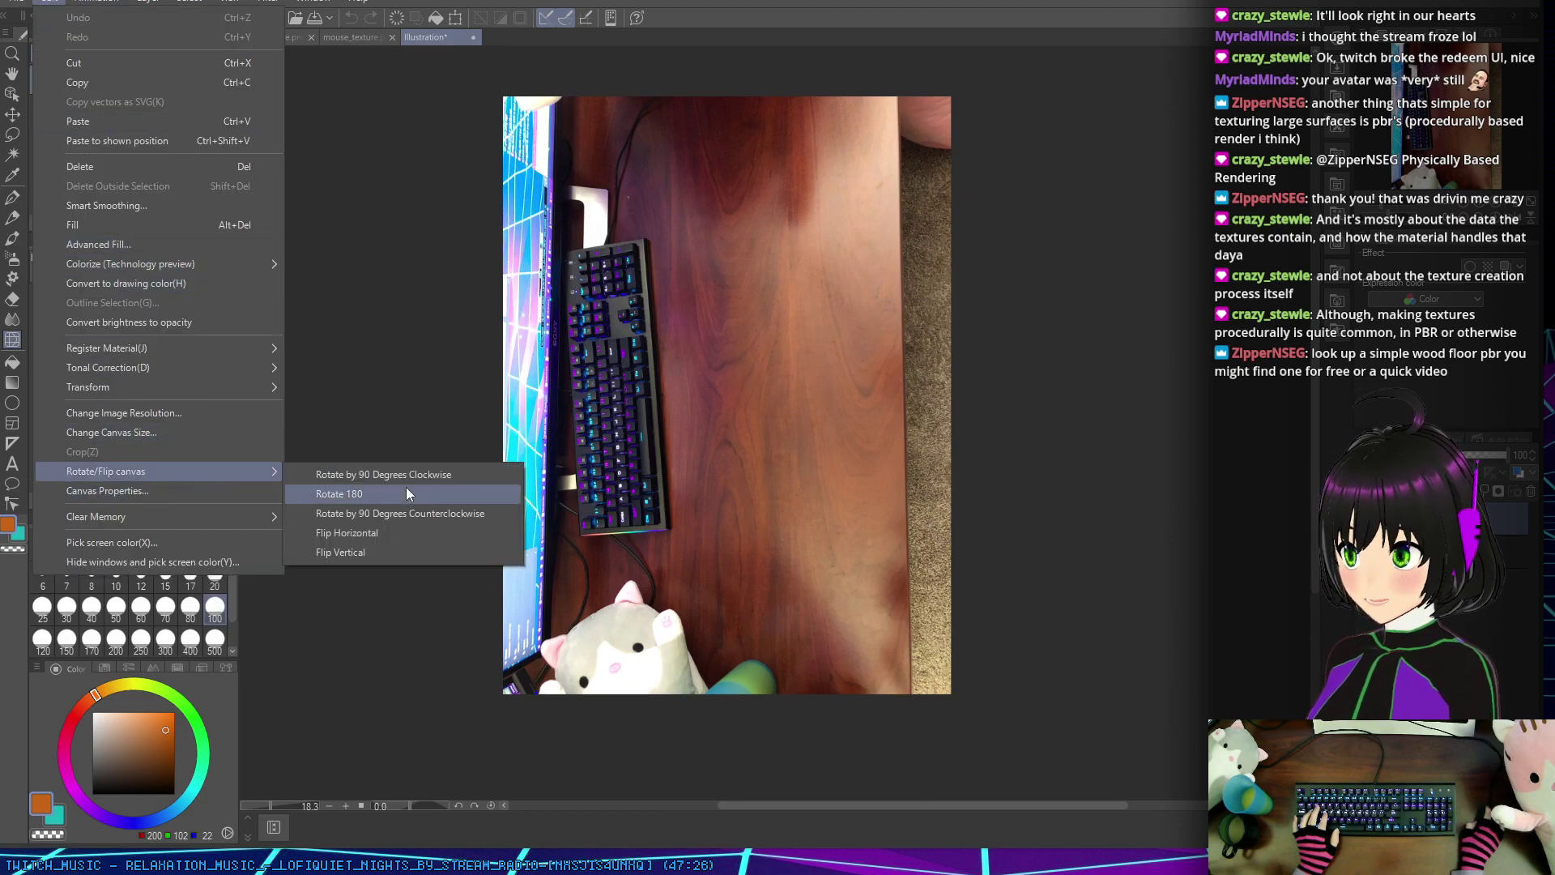
left_click(405, 476)
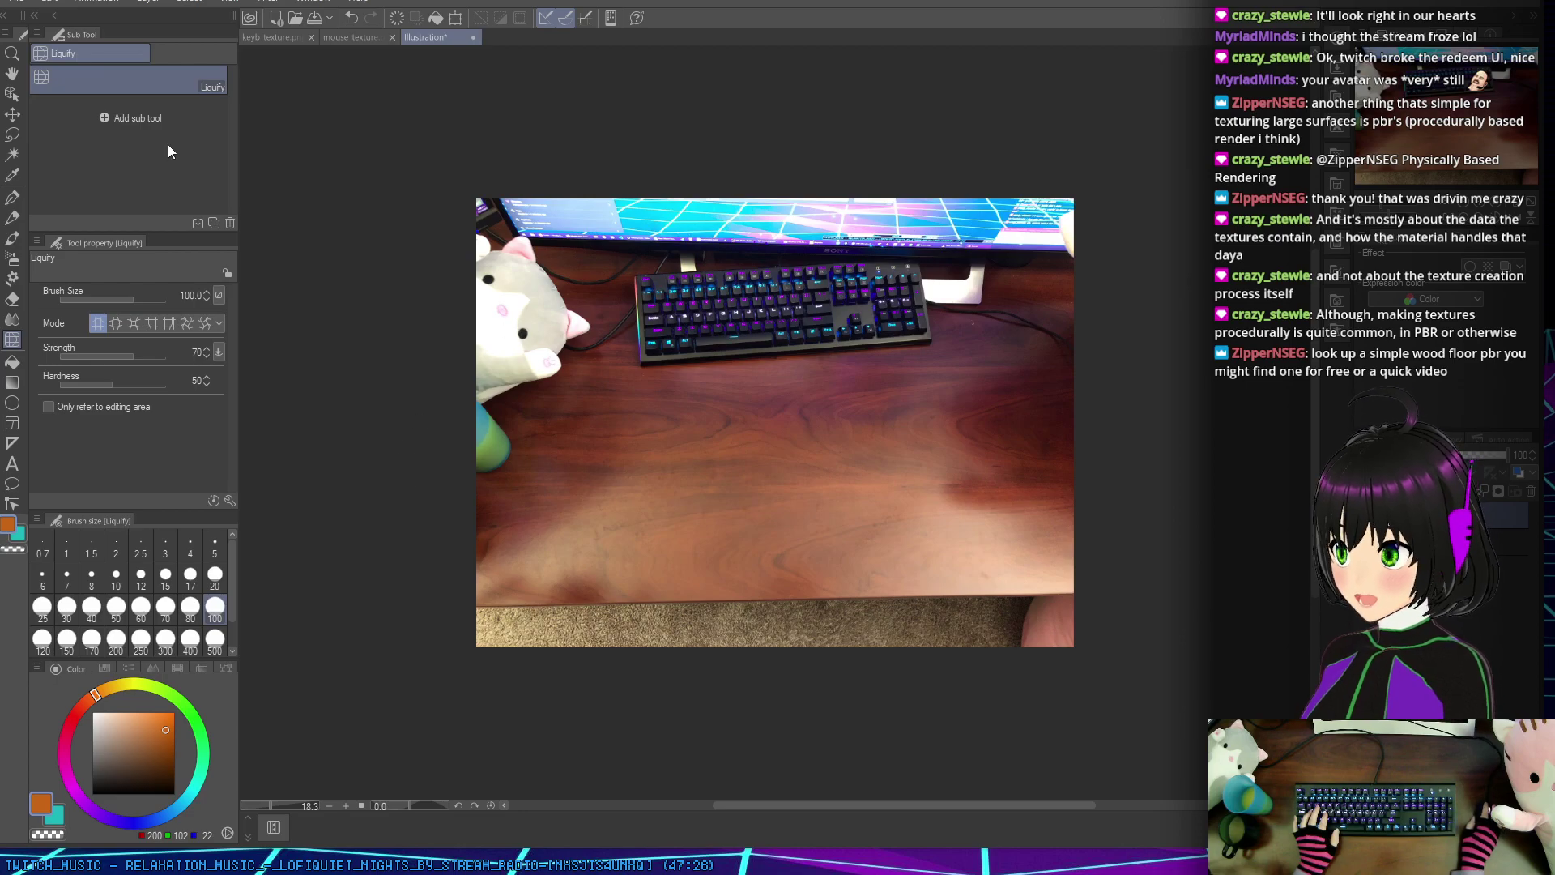
Step: Crop the canvas size down to a patch of plain wood grain between keyboard and carpet
left_click(50, 2)
left_click(85, 430)
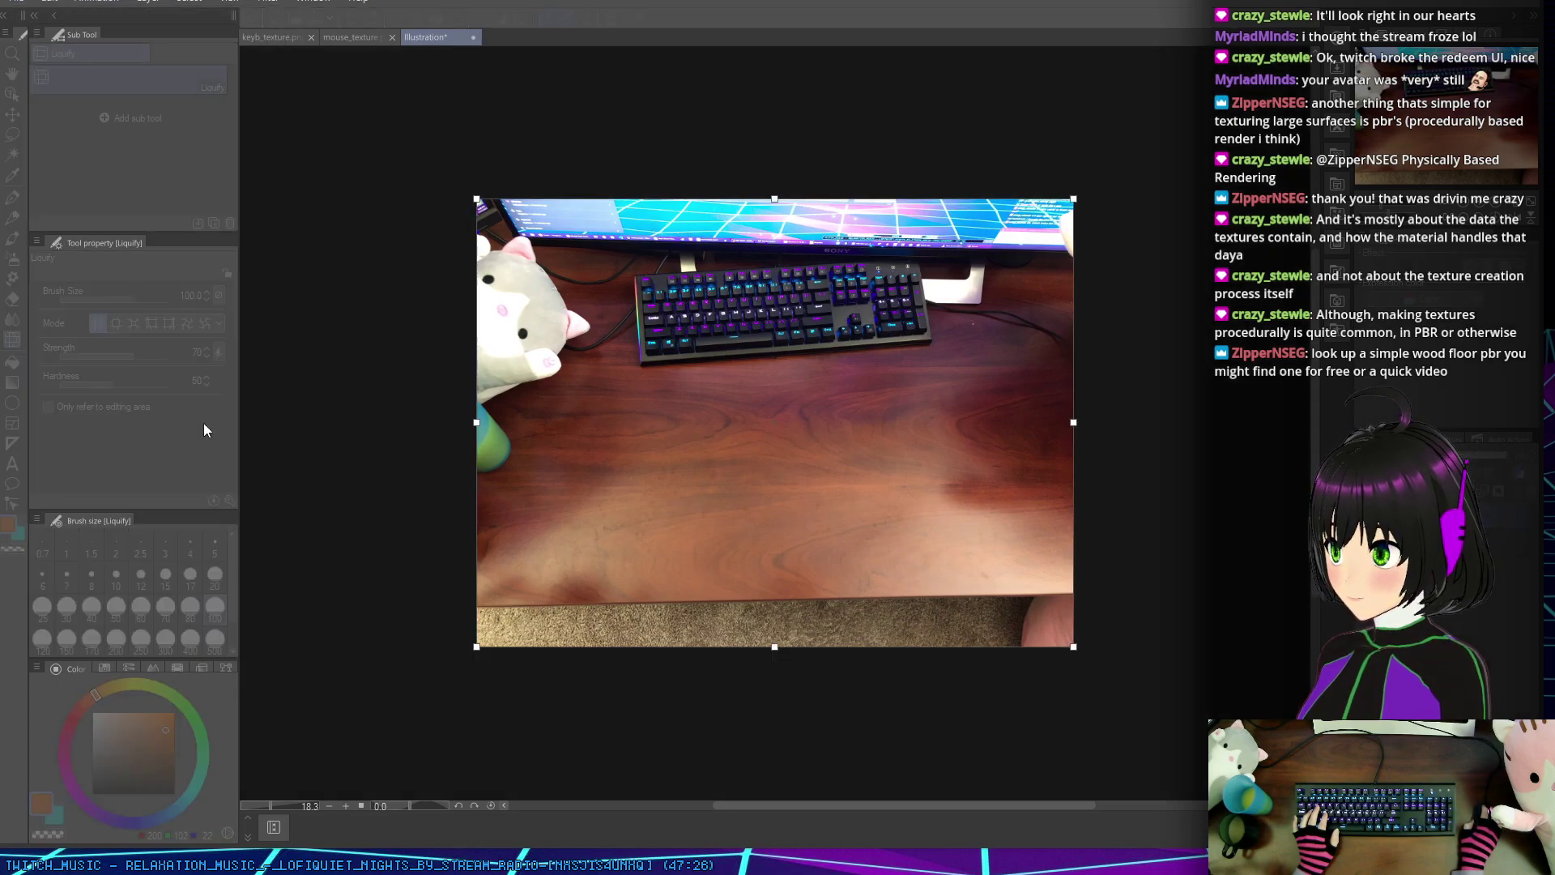
left_click_drag(476, 422, 521, 422)
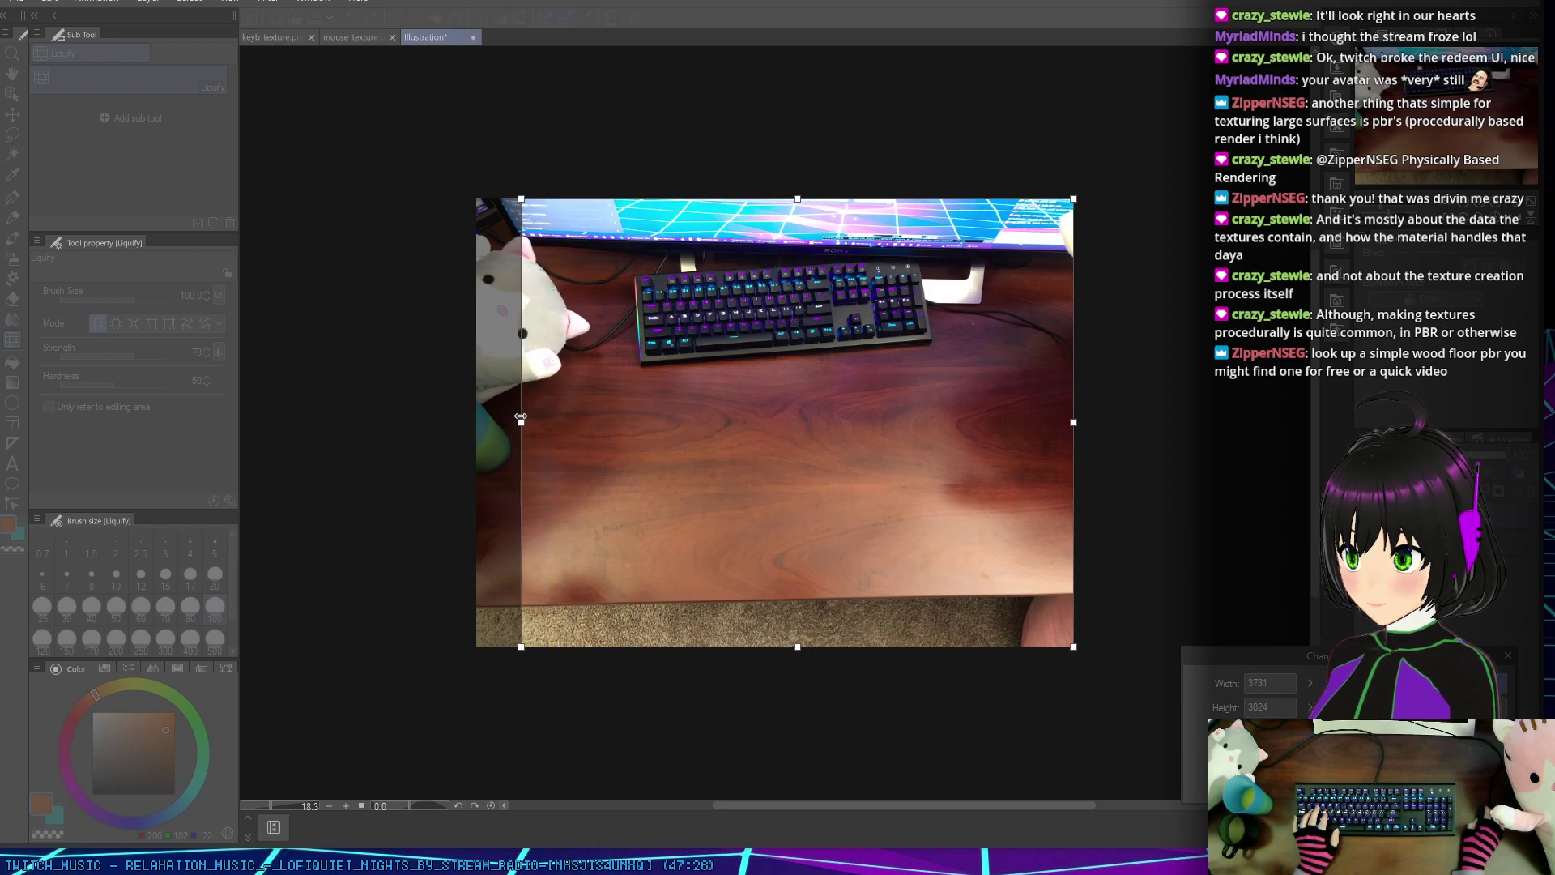
left_click_drag(798, 199, 774, 384)
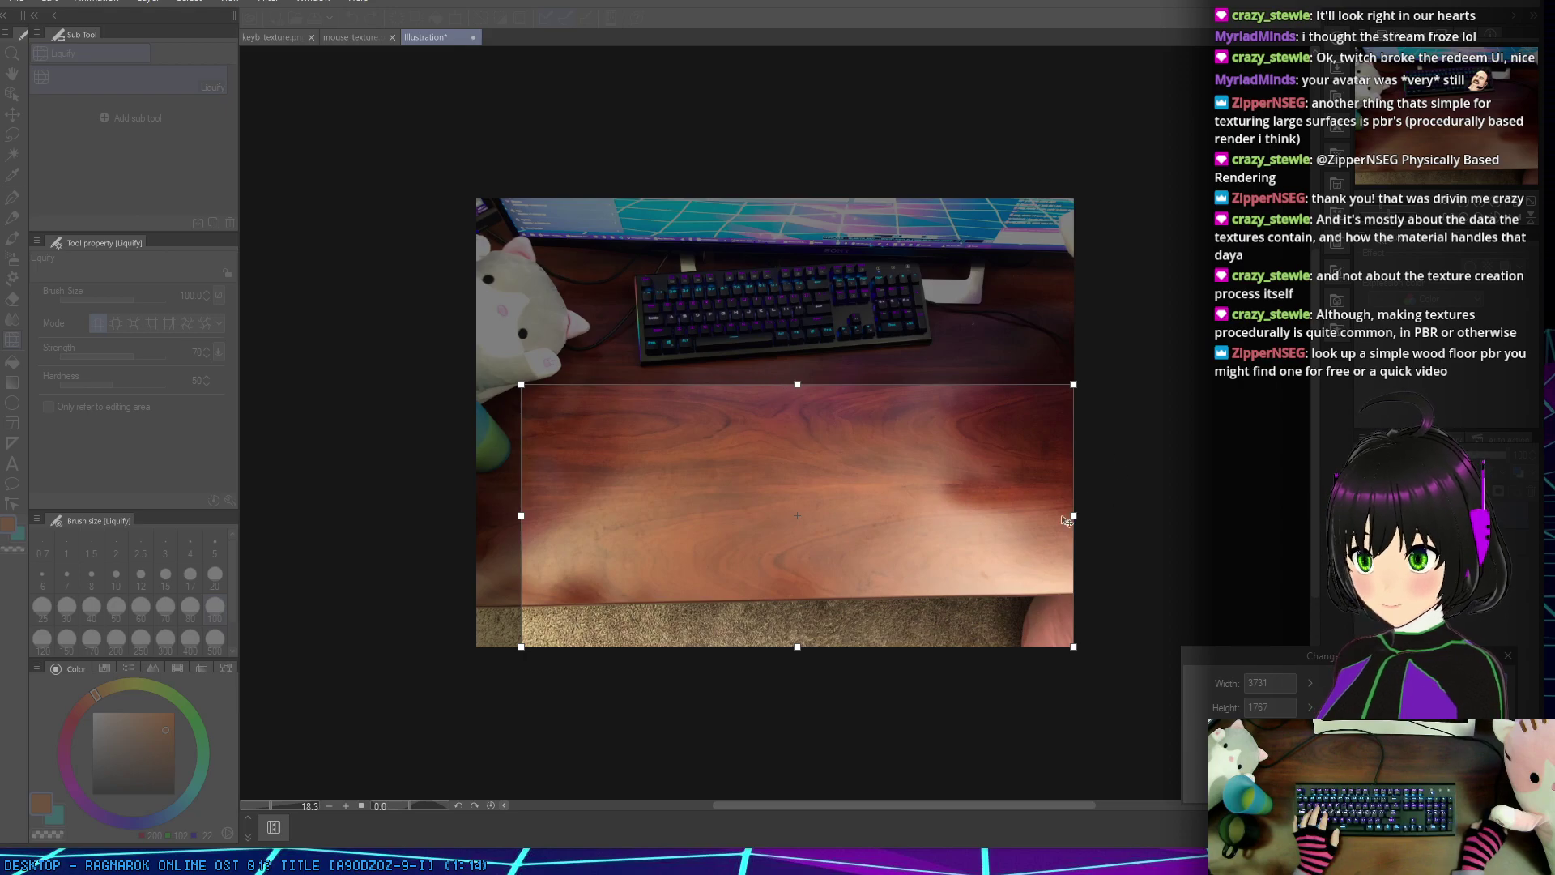
left_click_drag(798, 648, 795, 589)
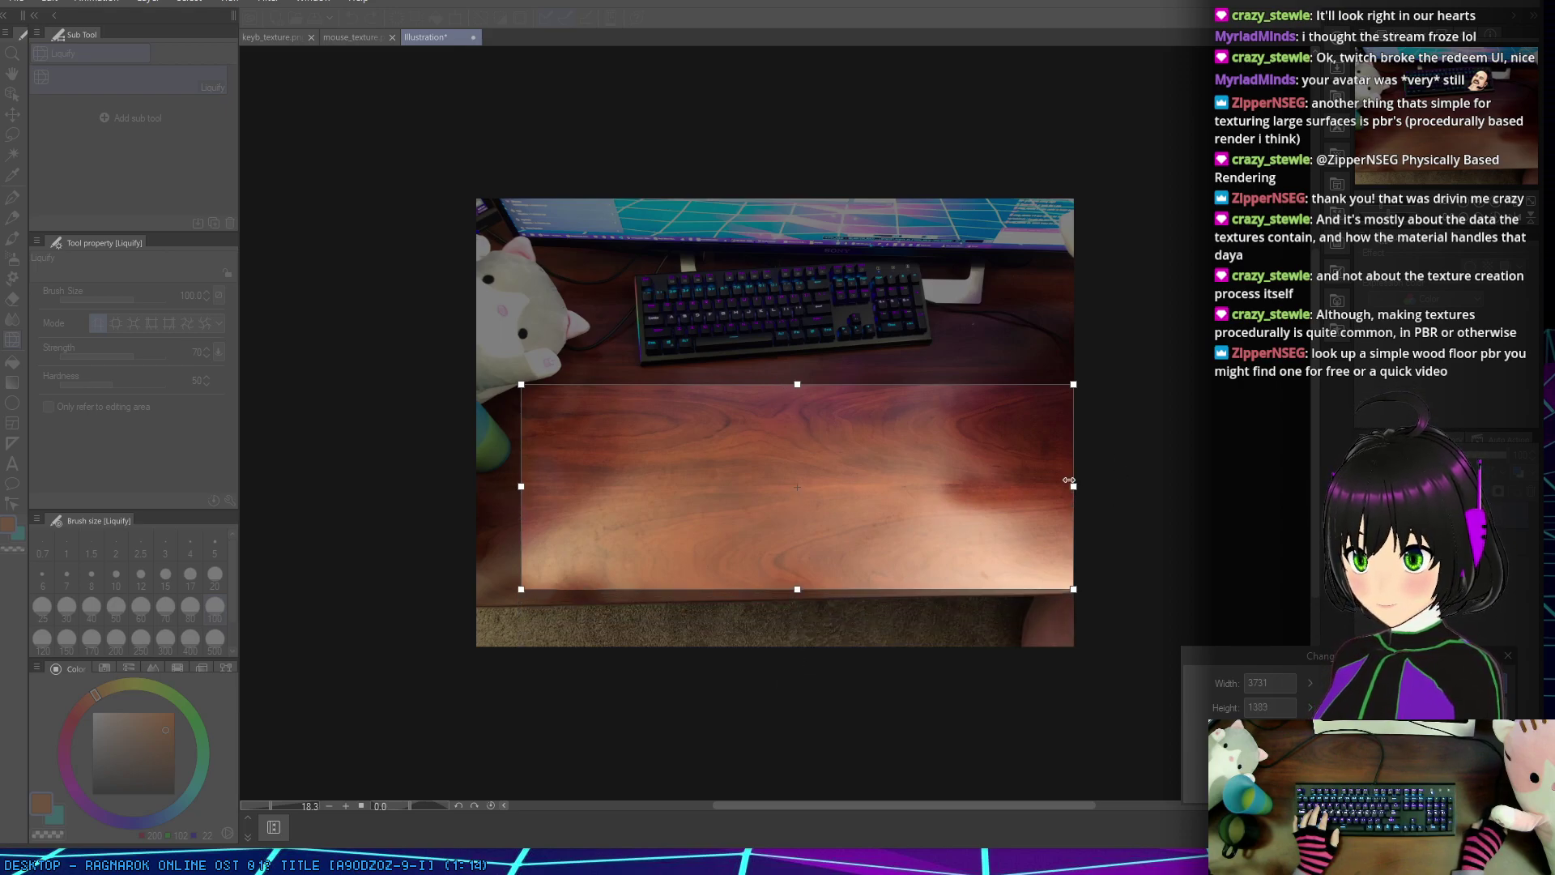
left_click_drag(1072, 486, 936, 486)
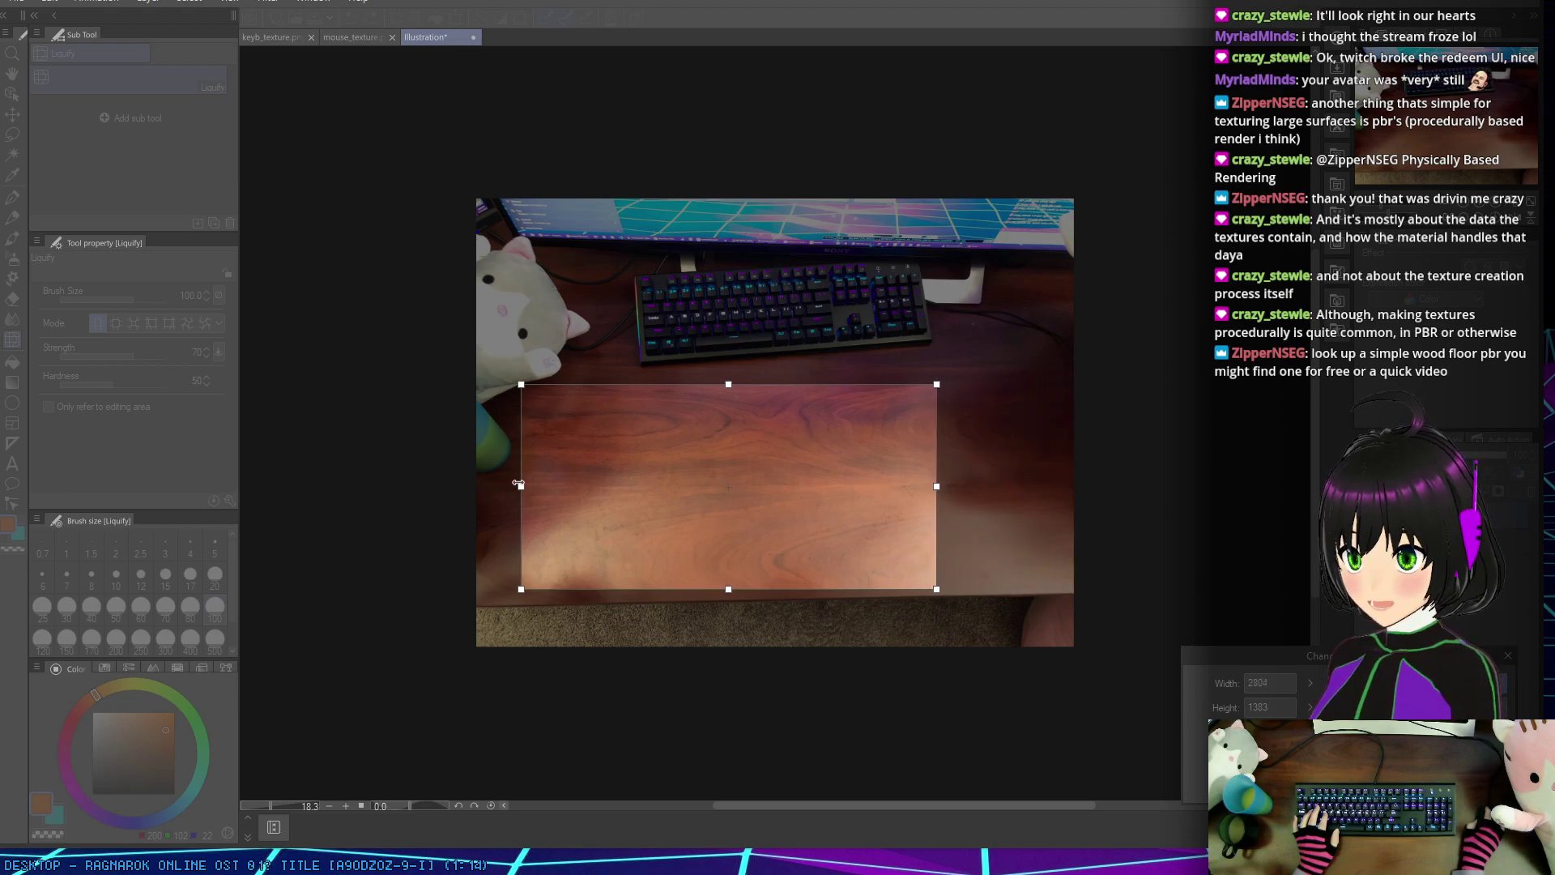
left_click_drag(520, 486, 635, 486)
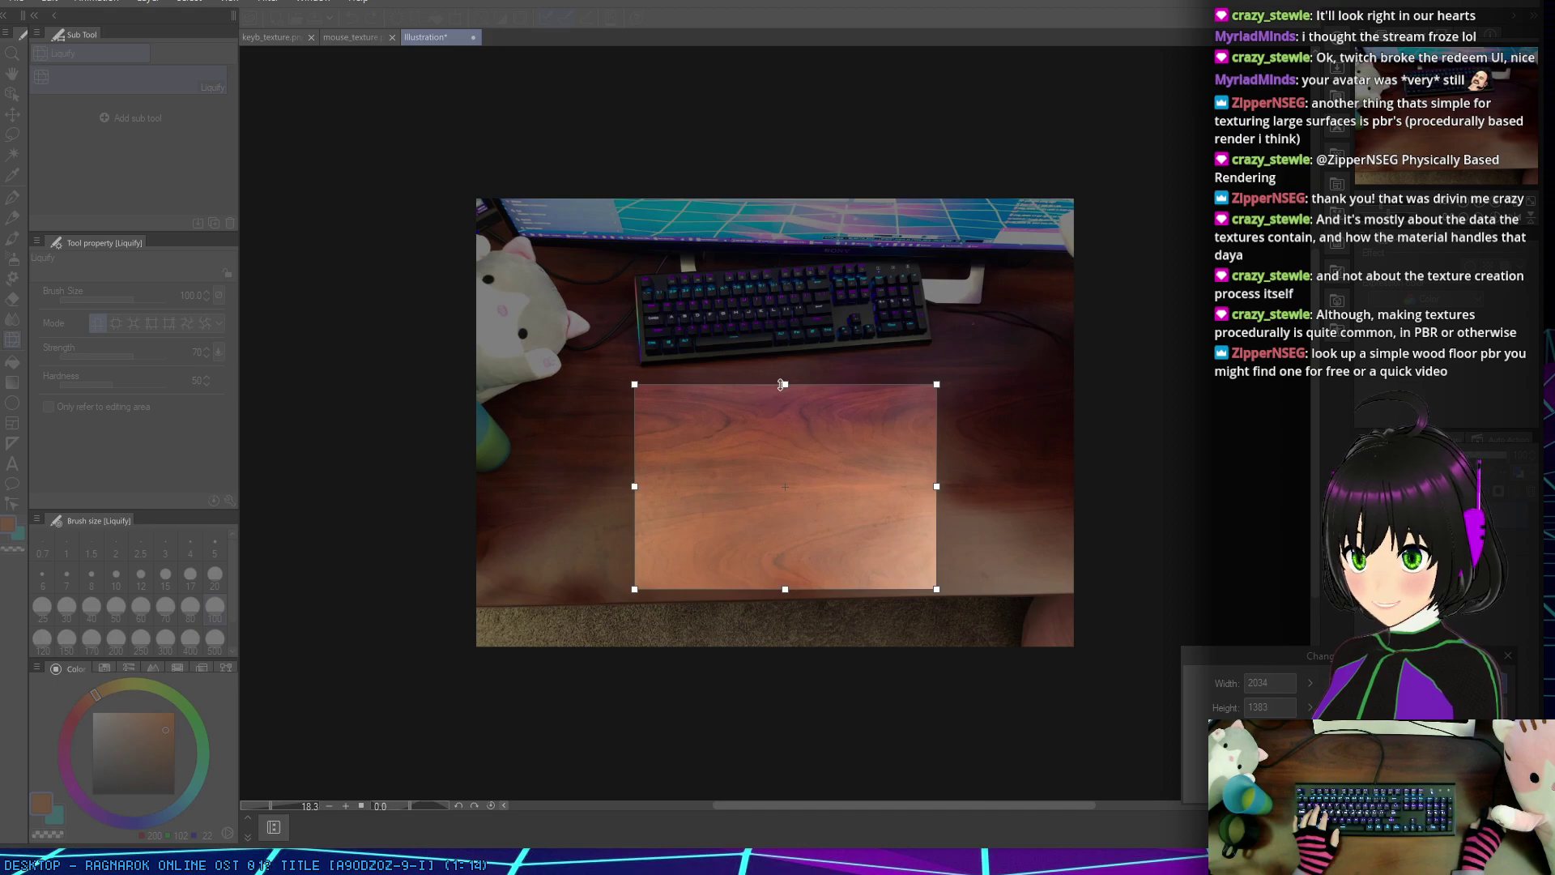
left_click_drag(784, 384, 785, 405)
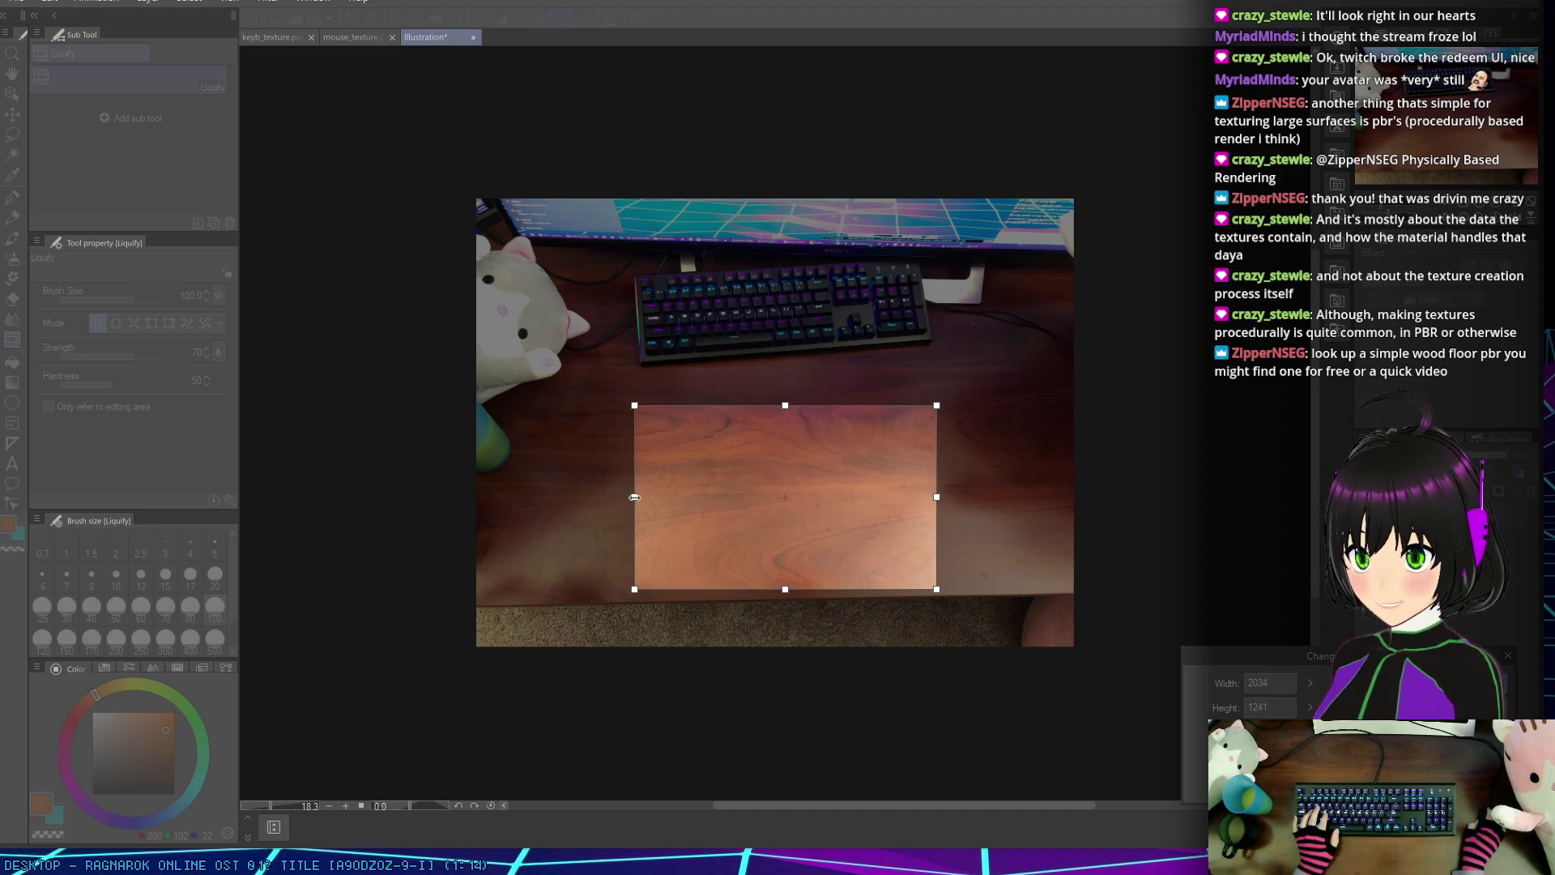
left_click_drag(634, 497, 622, 497)
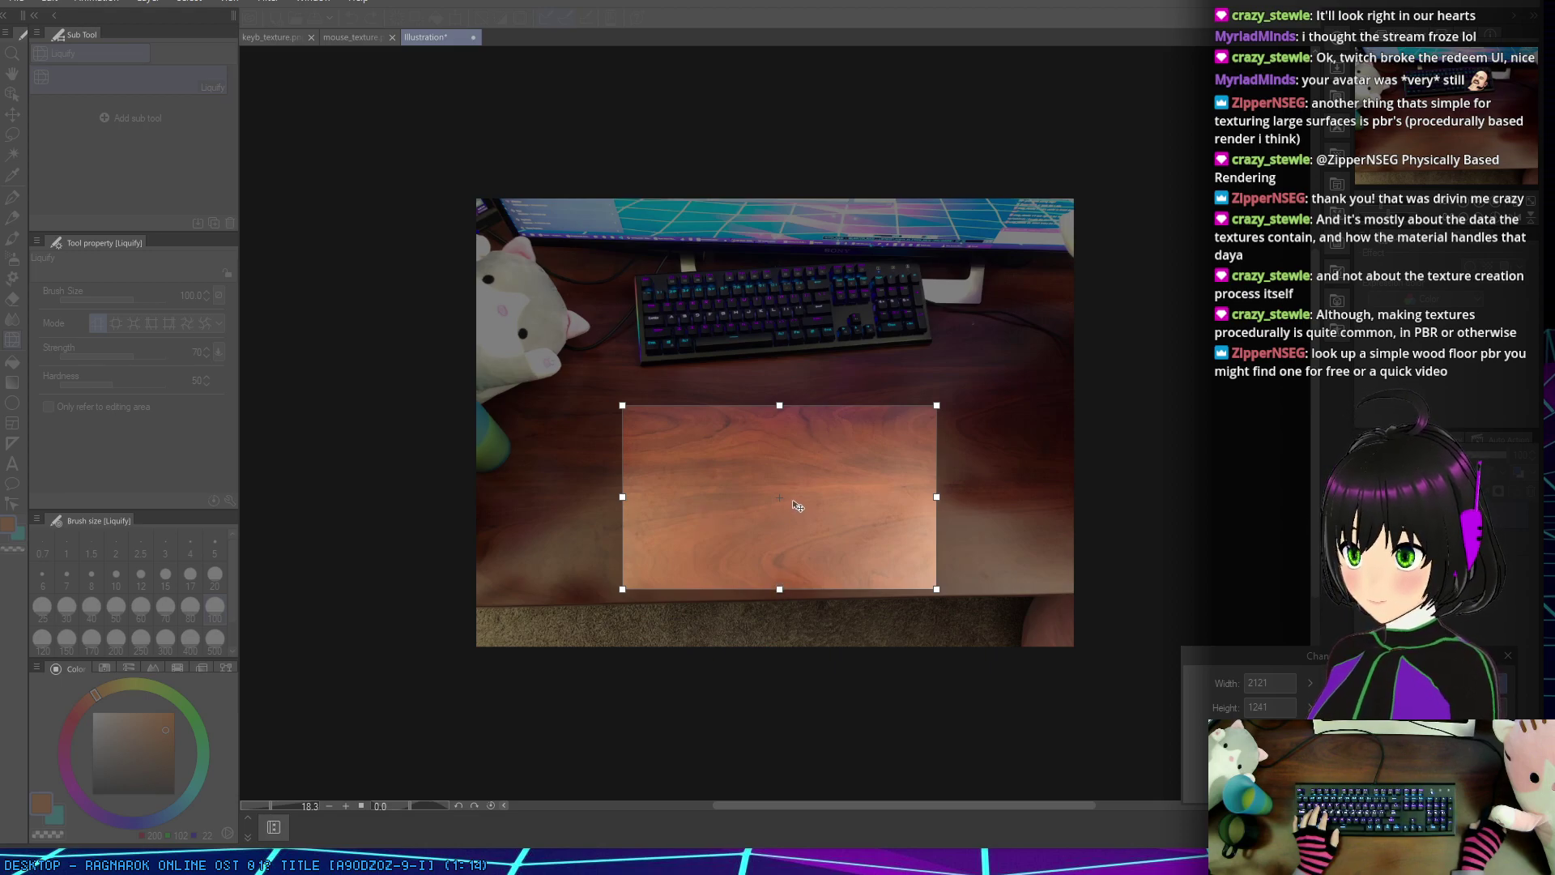
key("Return")
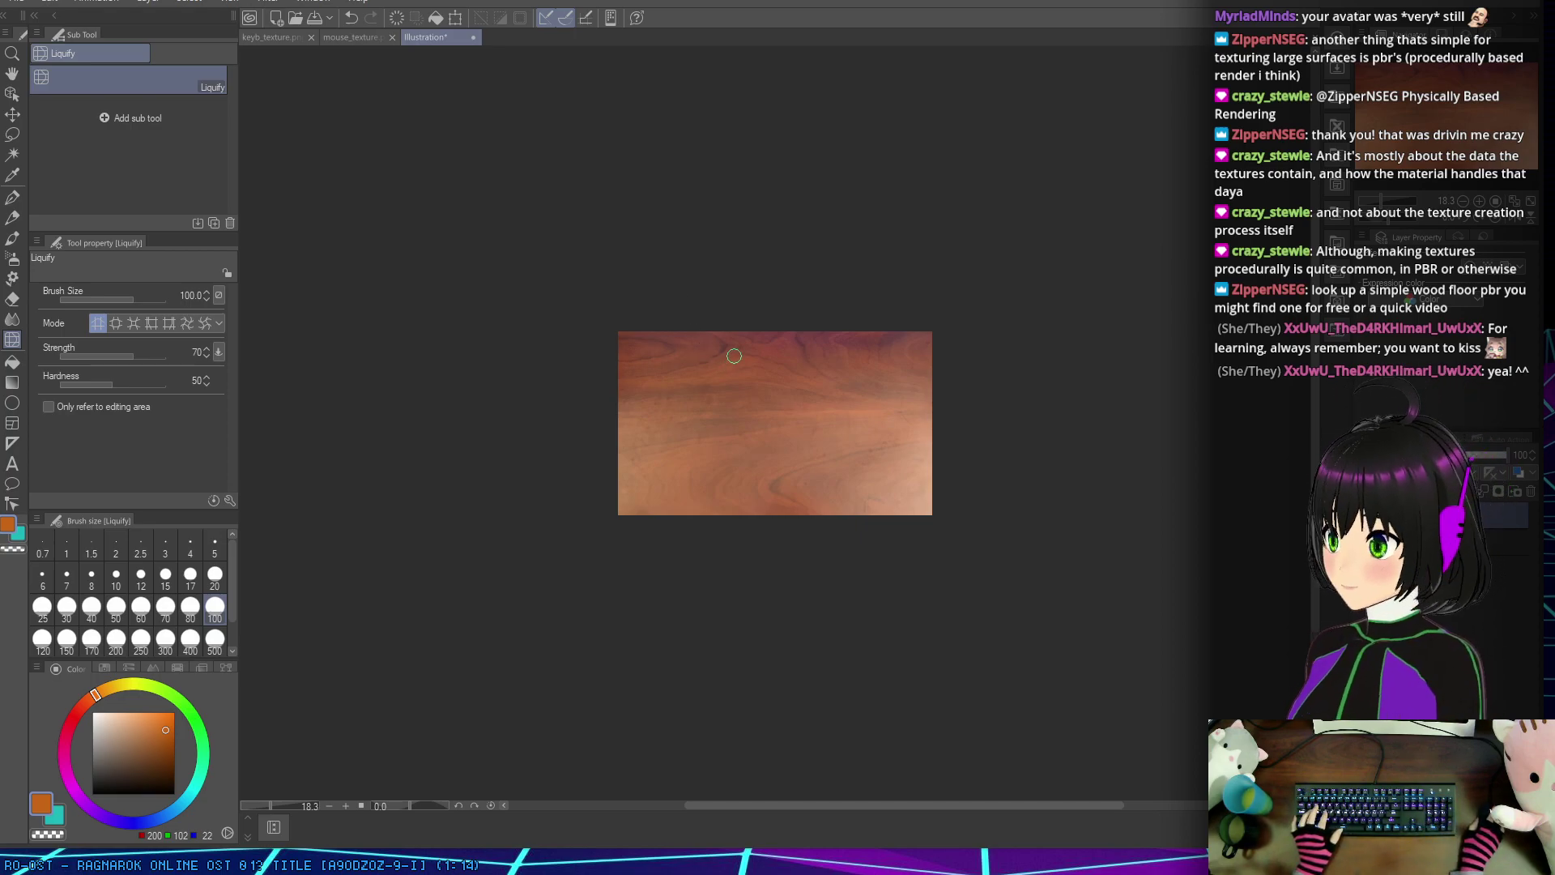
Step: Zoom in on the wood-grain canvas and choose File > Save as
scroll(809, 419, "up", 4)
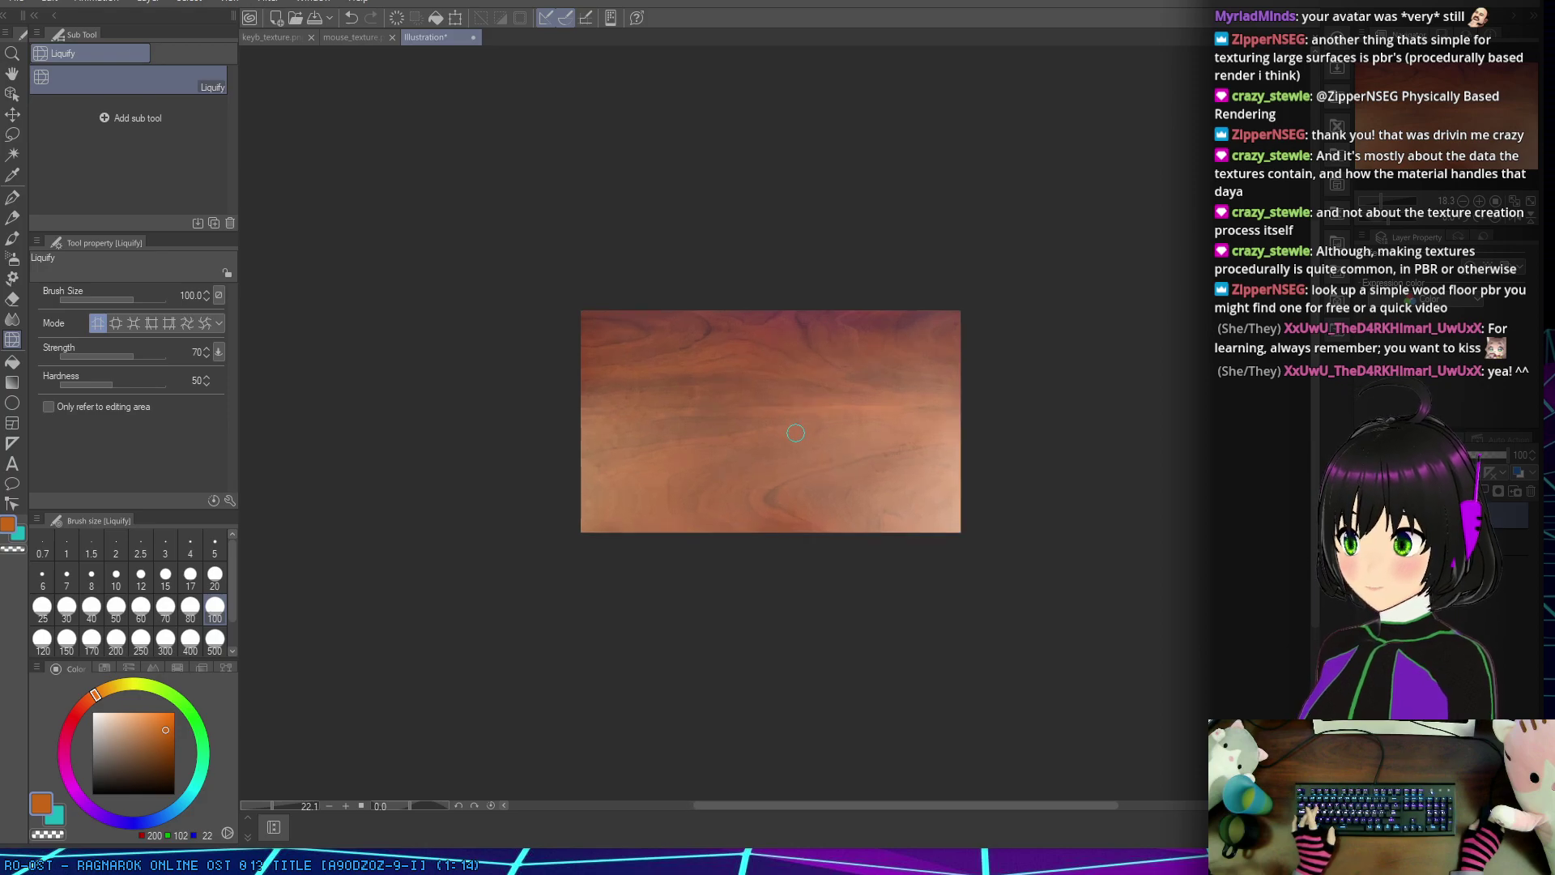
left_click(18, 4)
left_click(51, 144)
Step: Save the canvas in PNG format as desk_texture.png in the chill-vibes-jam-3 folder
left_click(254, 697)
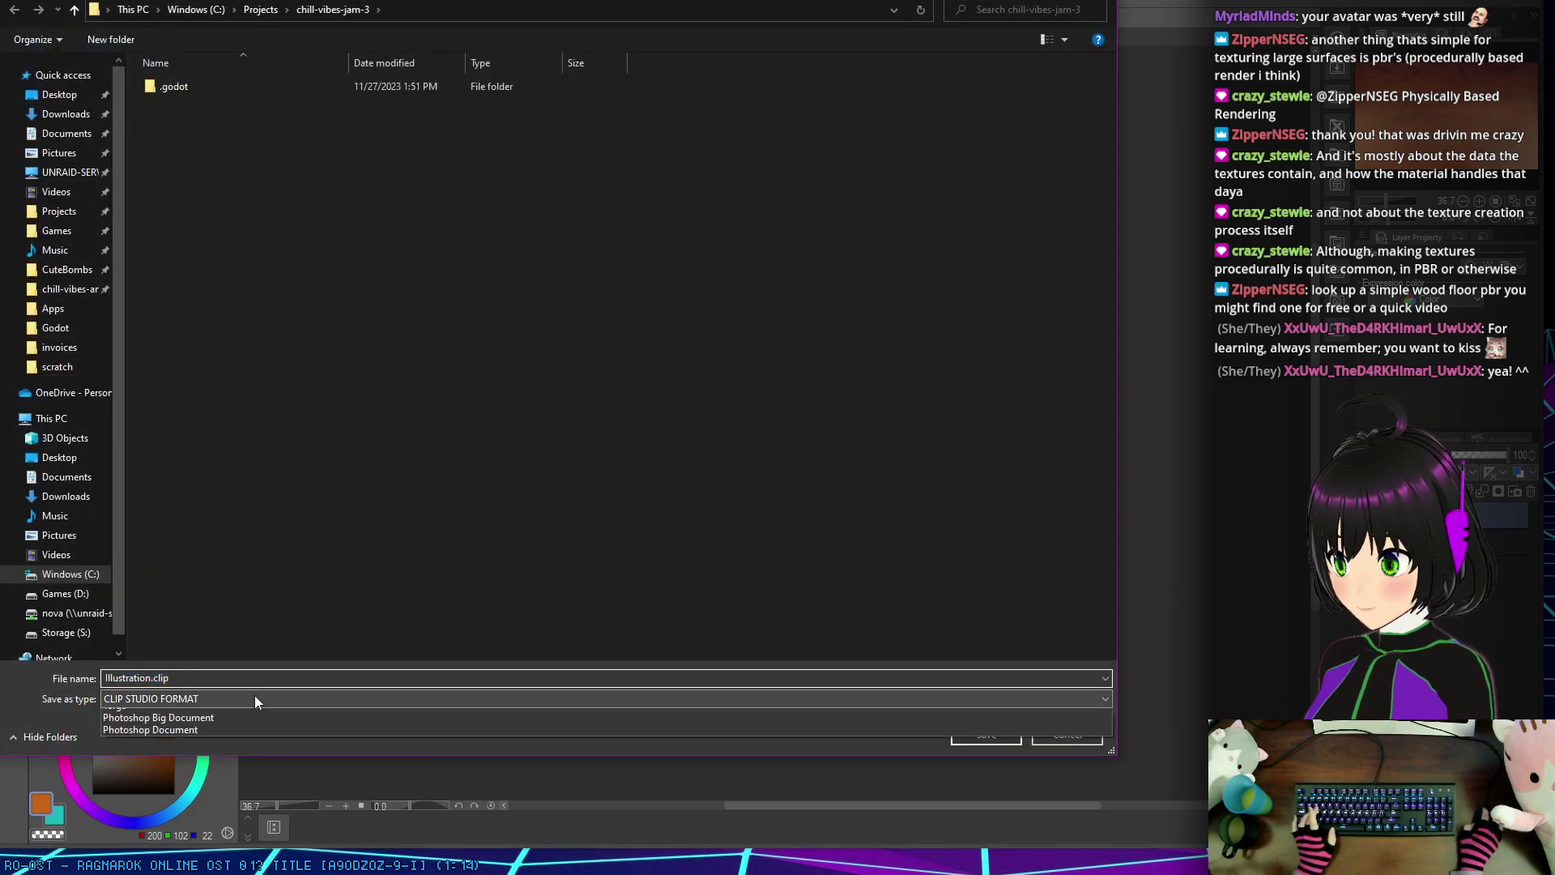
left_click(173, 756)
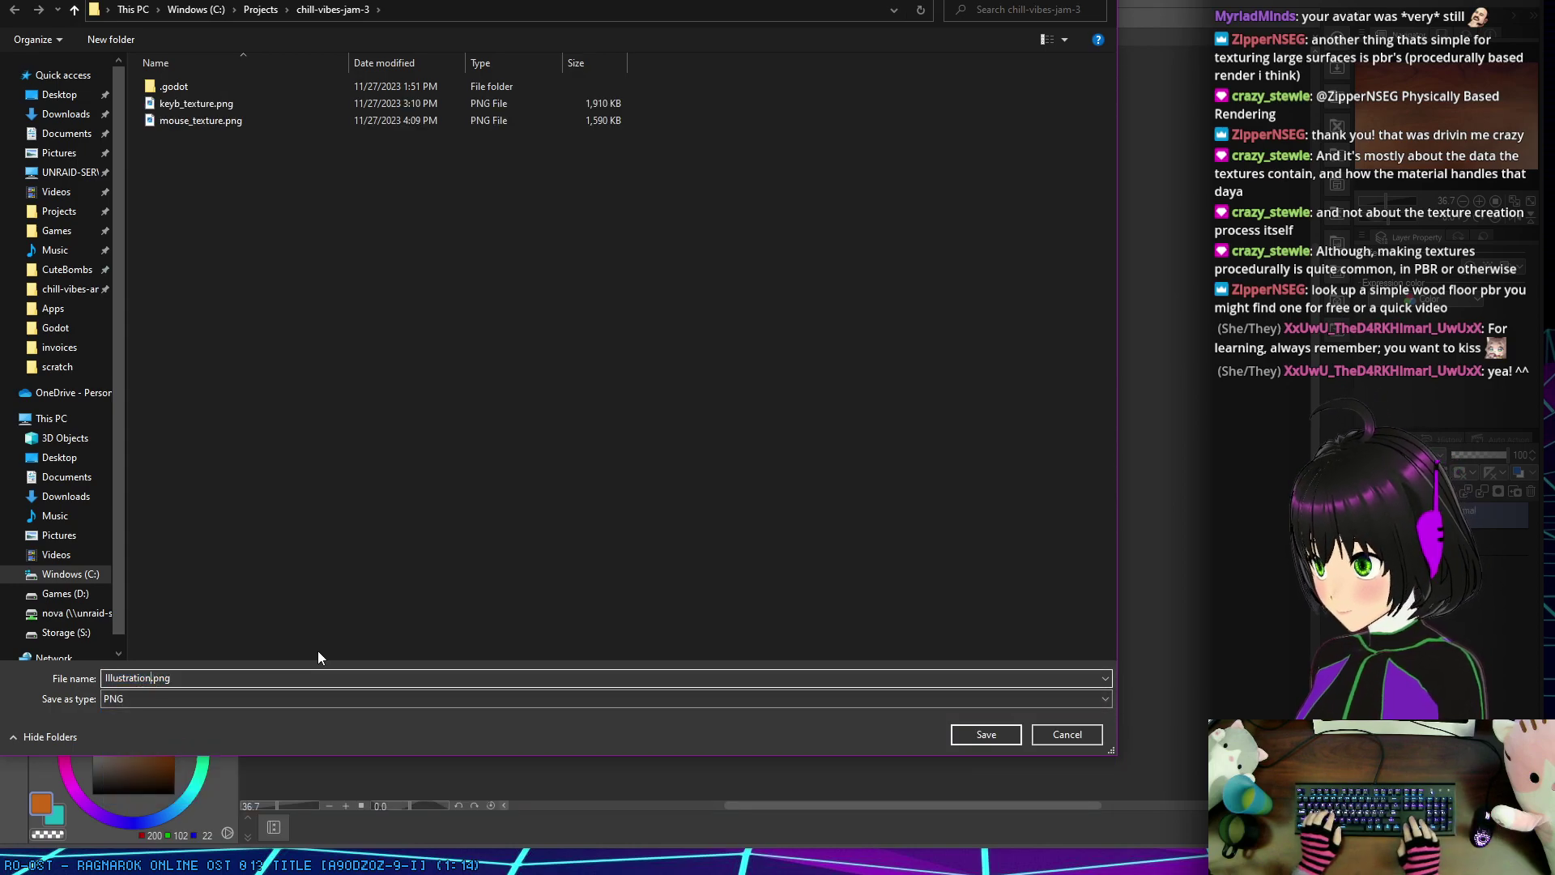
key("Left")
key("Left")
key("Left")
key("Left")
key("BackSpace")
key("BackSpace")
key("BackSpace")
key("BackSpace")
key("BackSpace")
key("BackSpace")
key("BackSpace")
key("BackSpace")
key("BackSpace")
key("BackSpace")
key("BackSpace")
key("BackSpace")
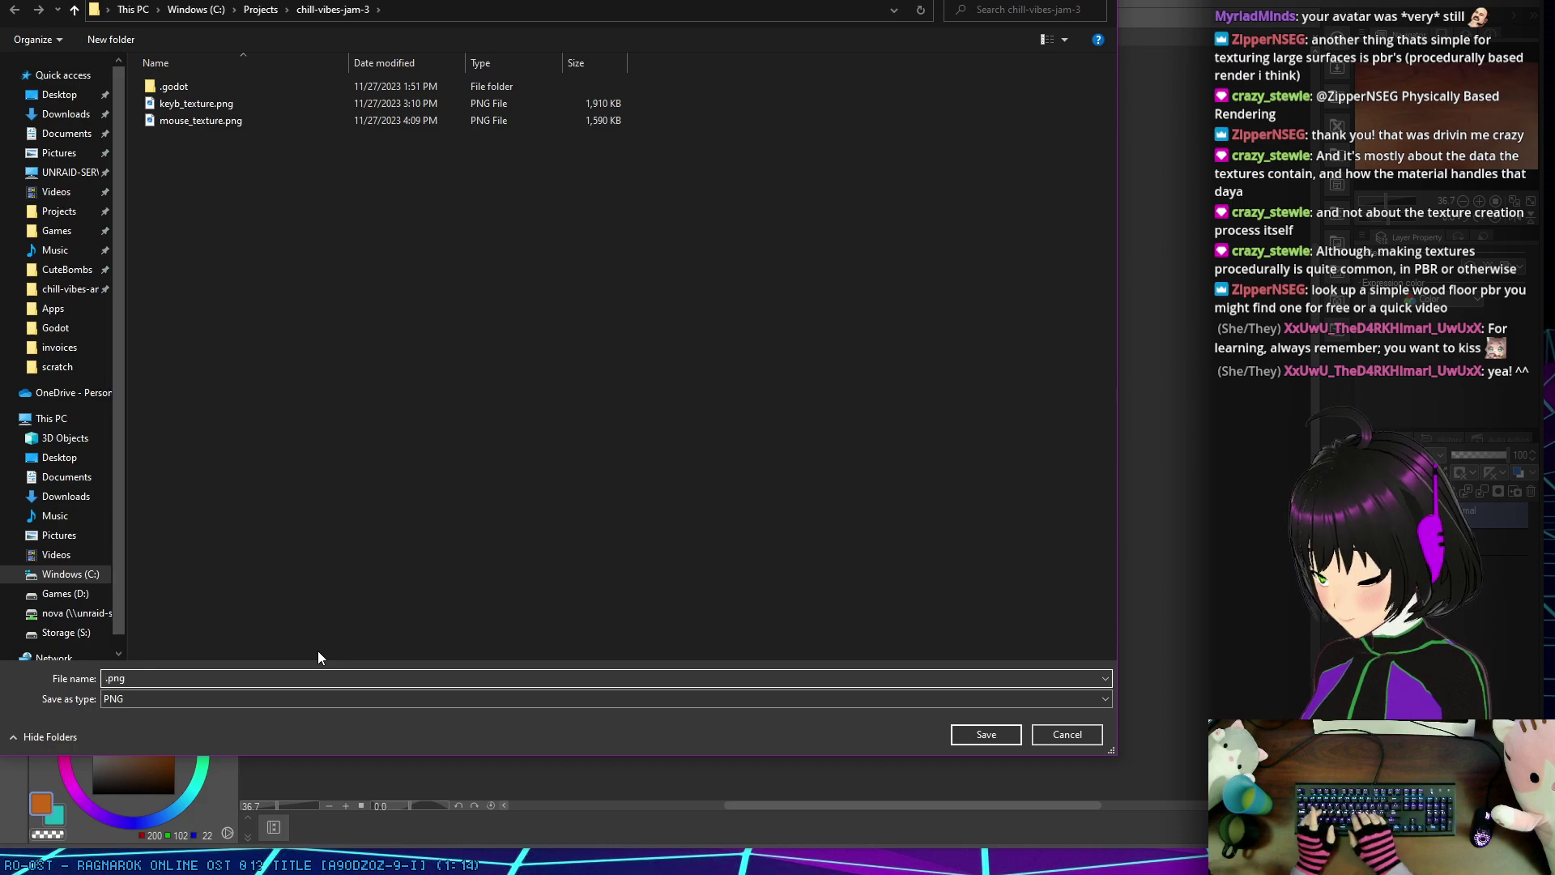
type("desk_texture")
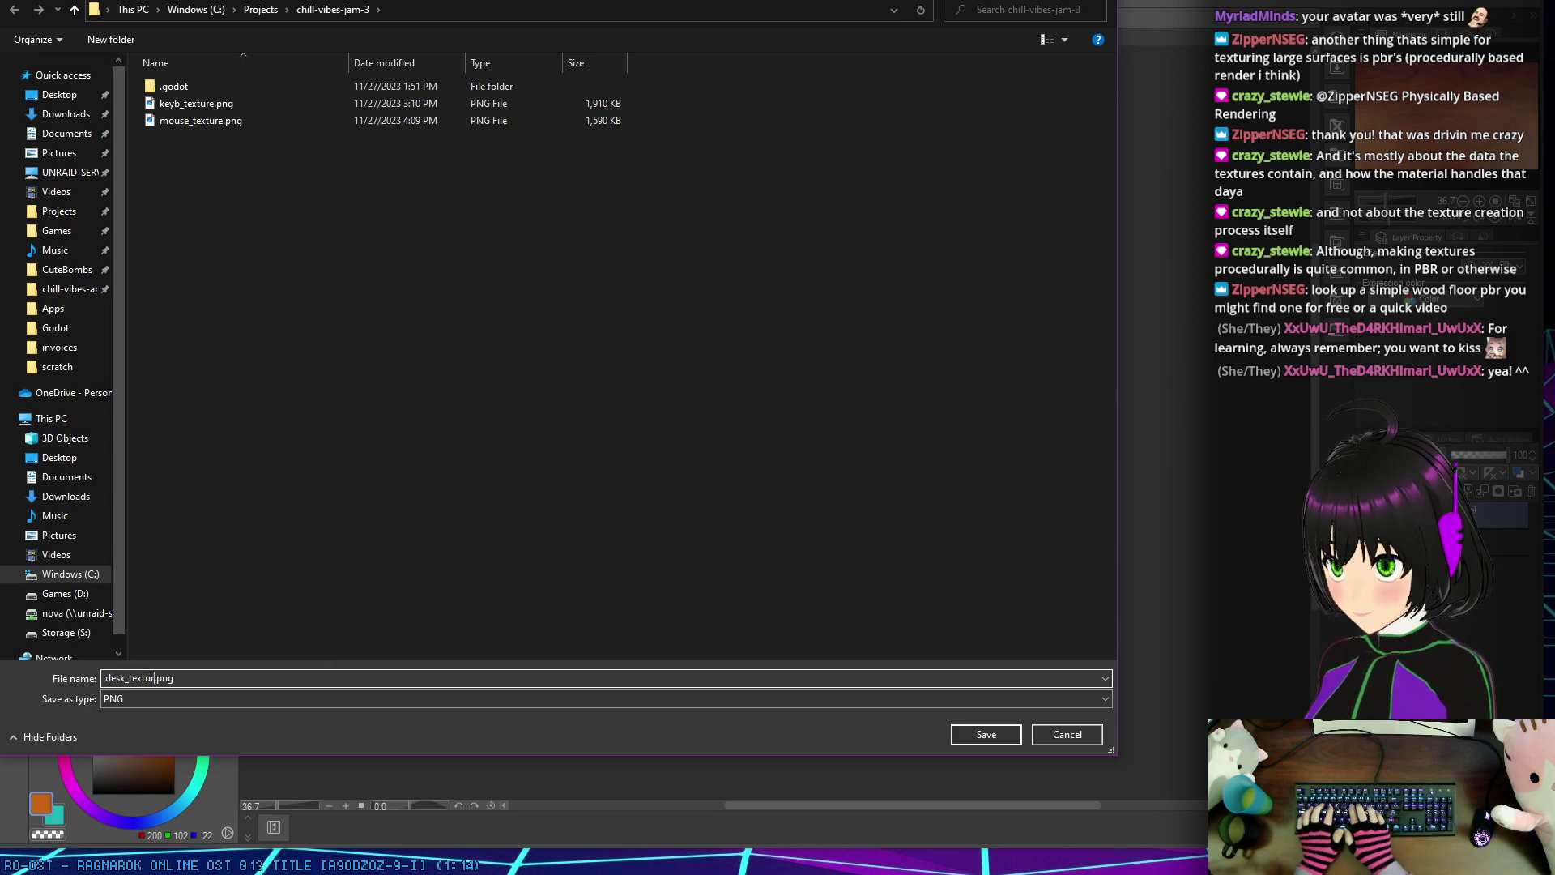
key("Return")
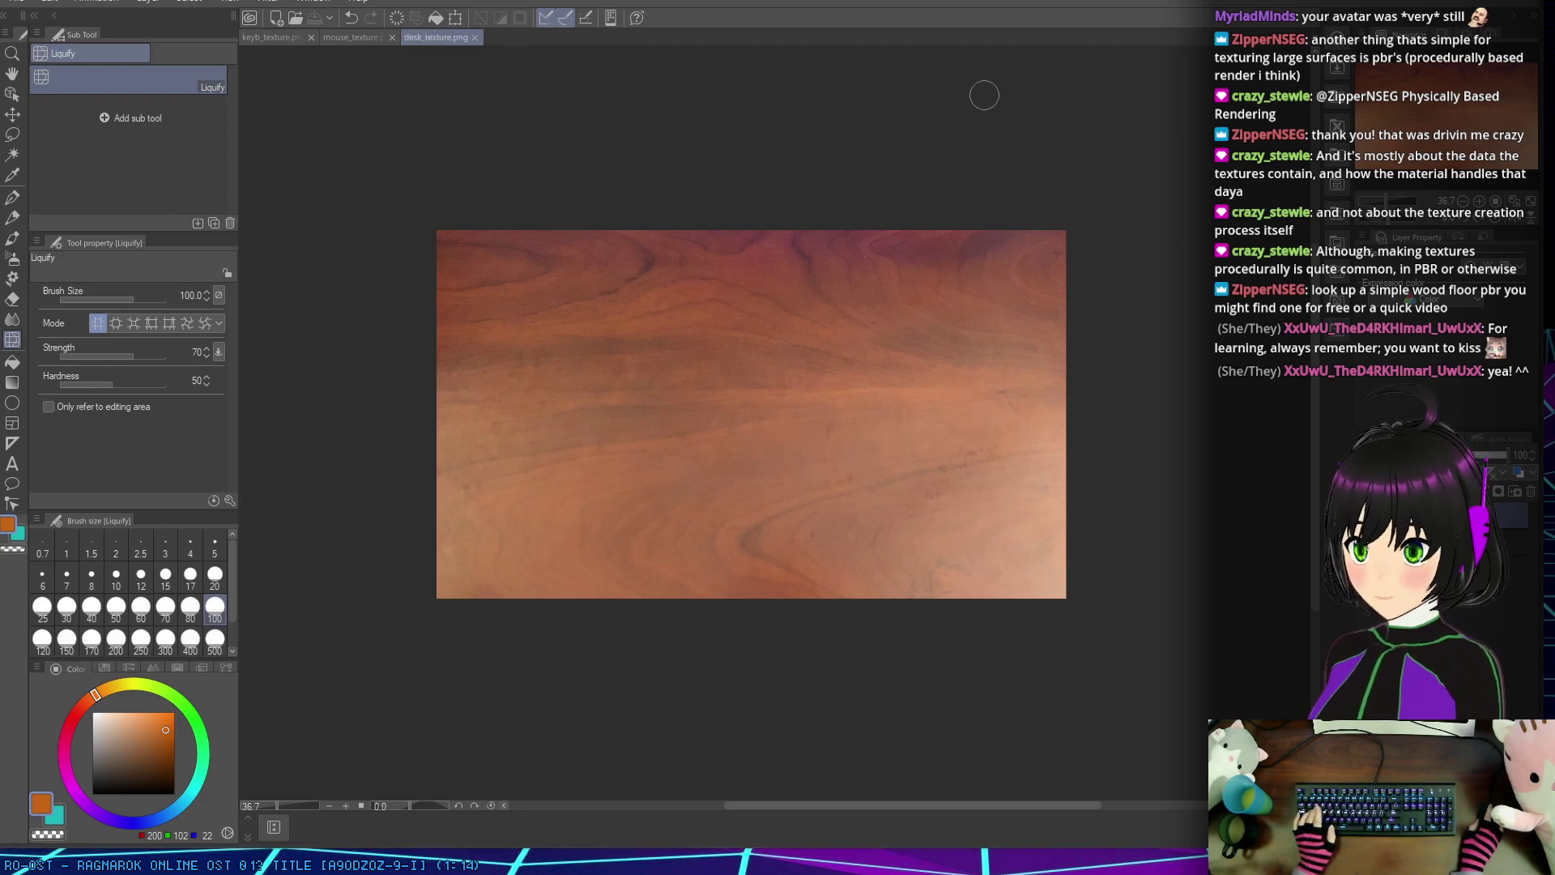
Step: Add an Image Texture node loaded with desk_texture.png and wire its Color to Base Color
key("alt+Tab")
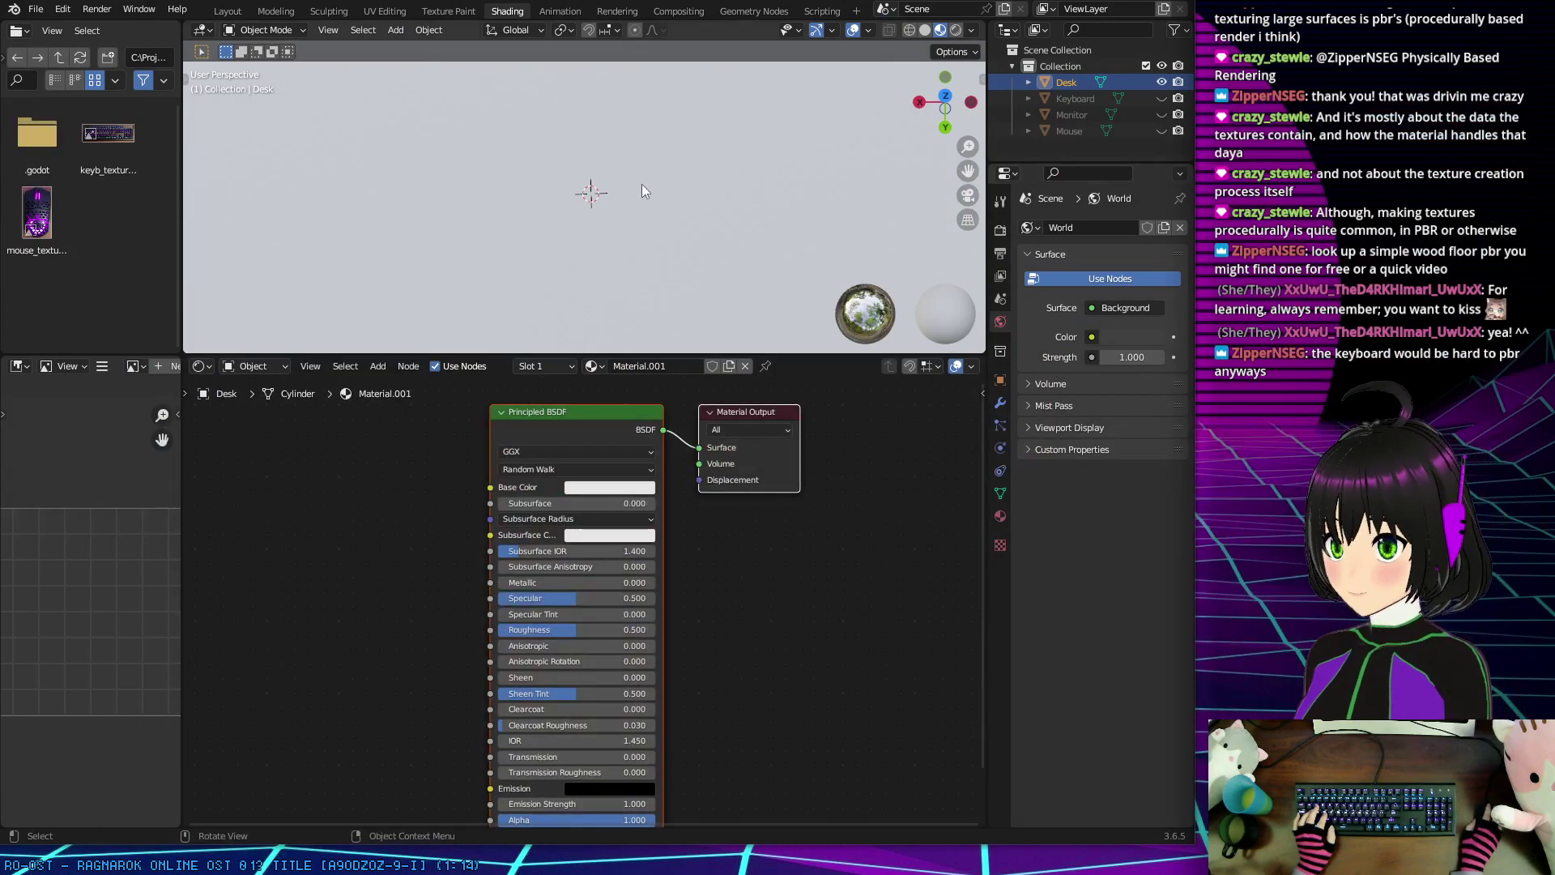
right_click(313, 474)
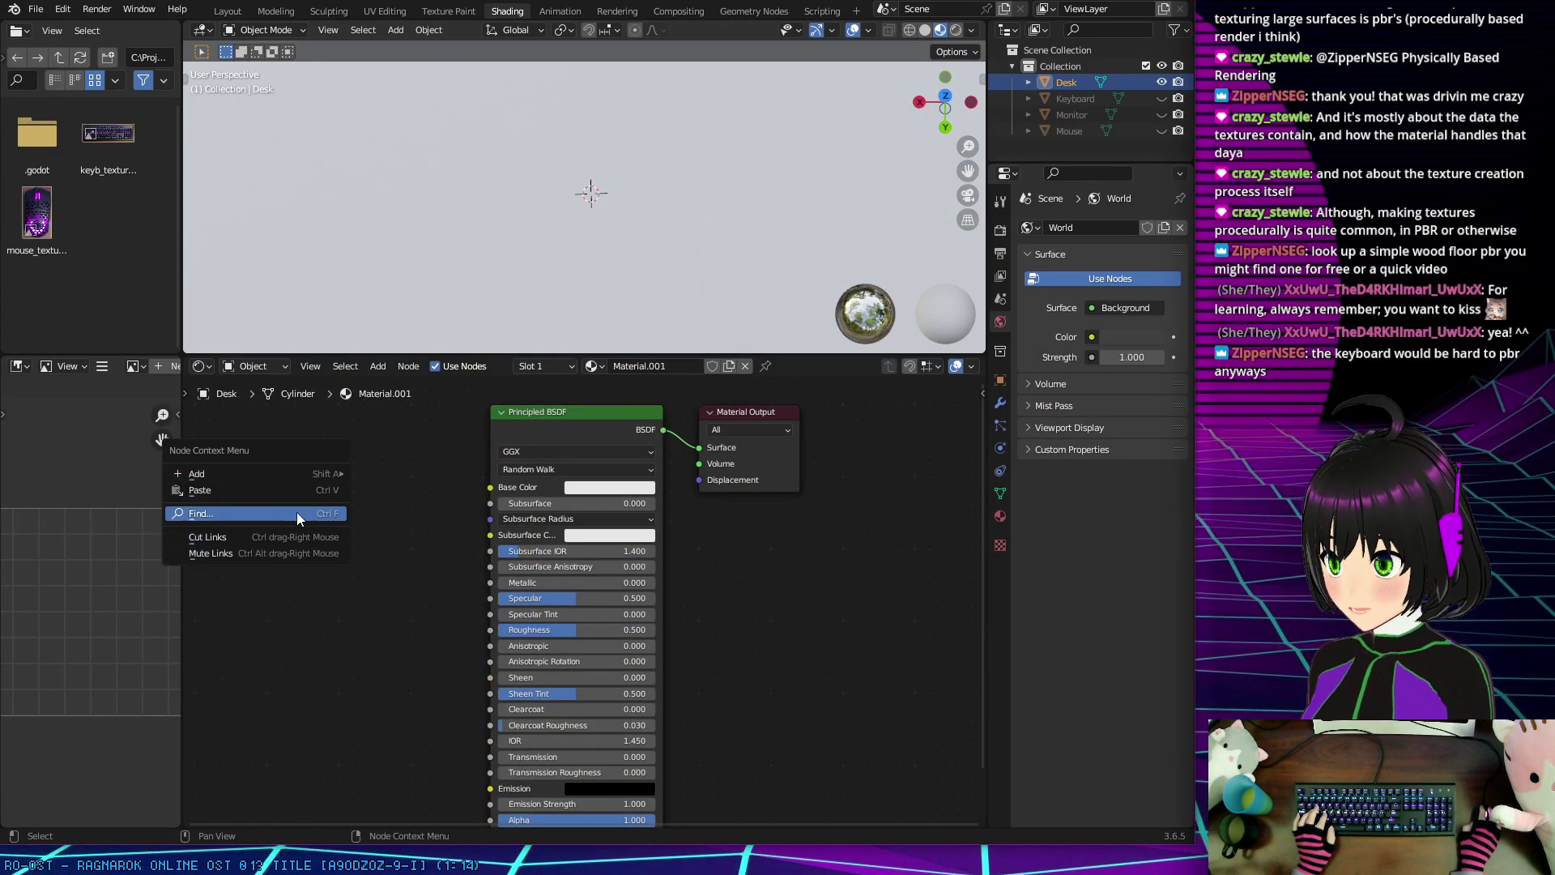
mouse_move(285, 476)
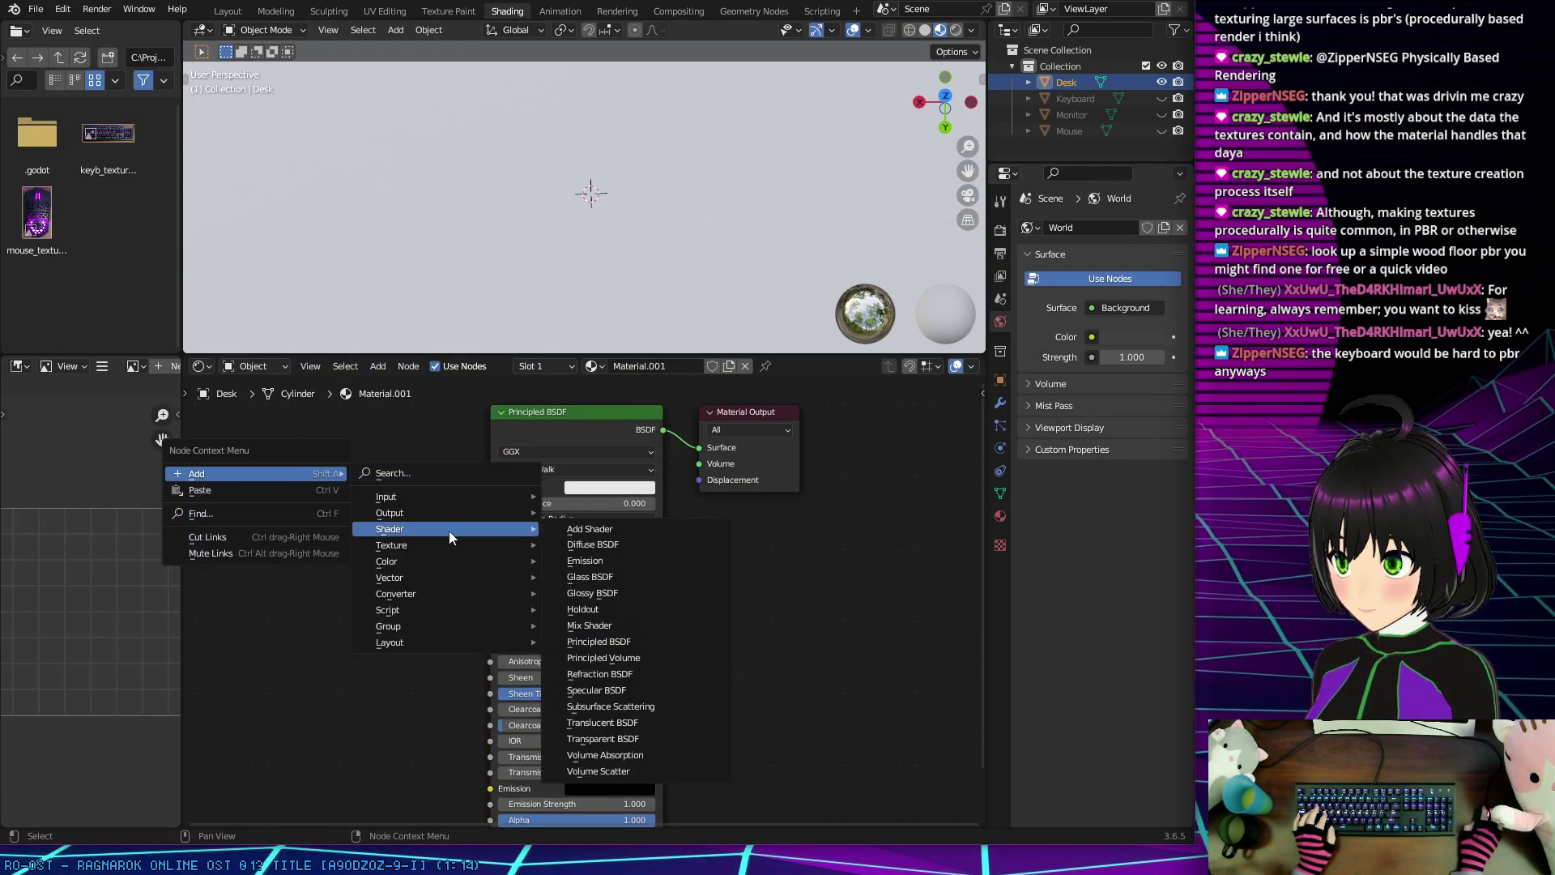
mouse_move(447, 544)
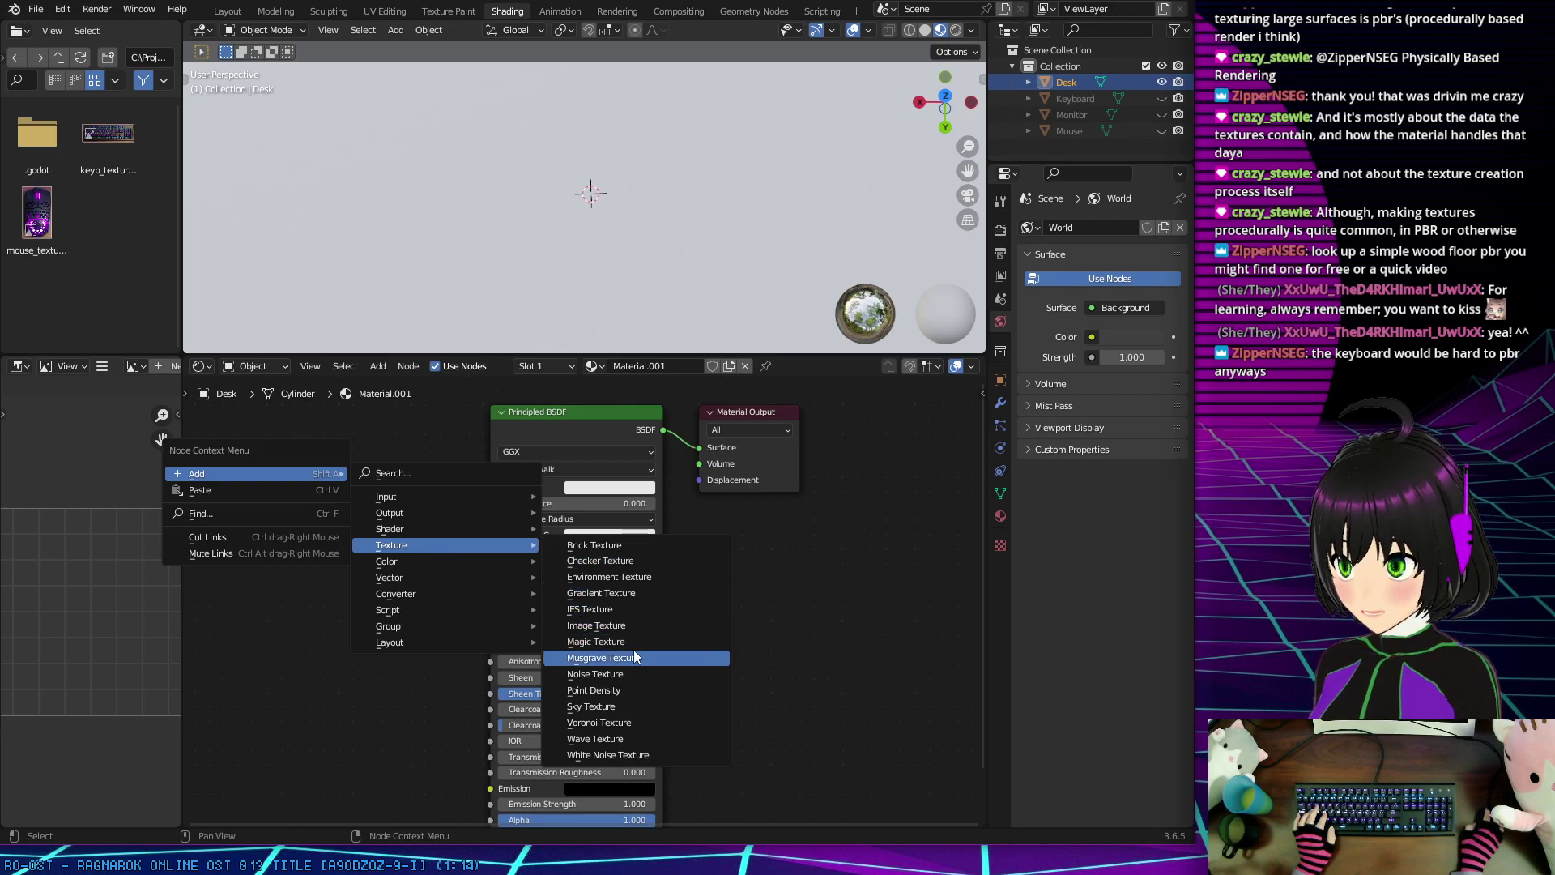
left_click(630, 626)
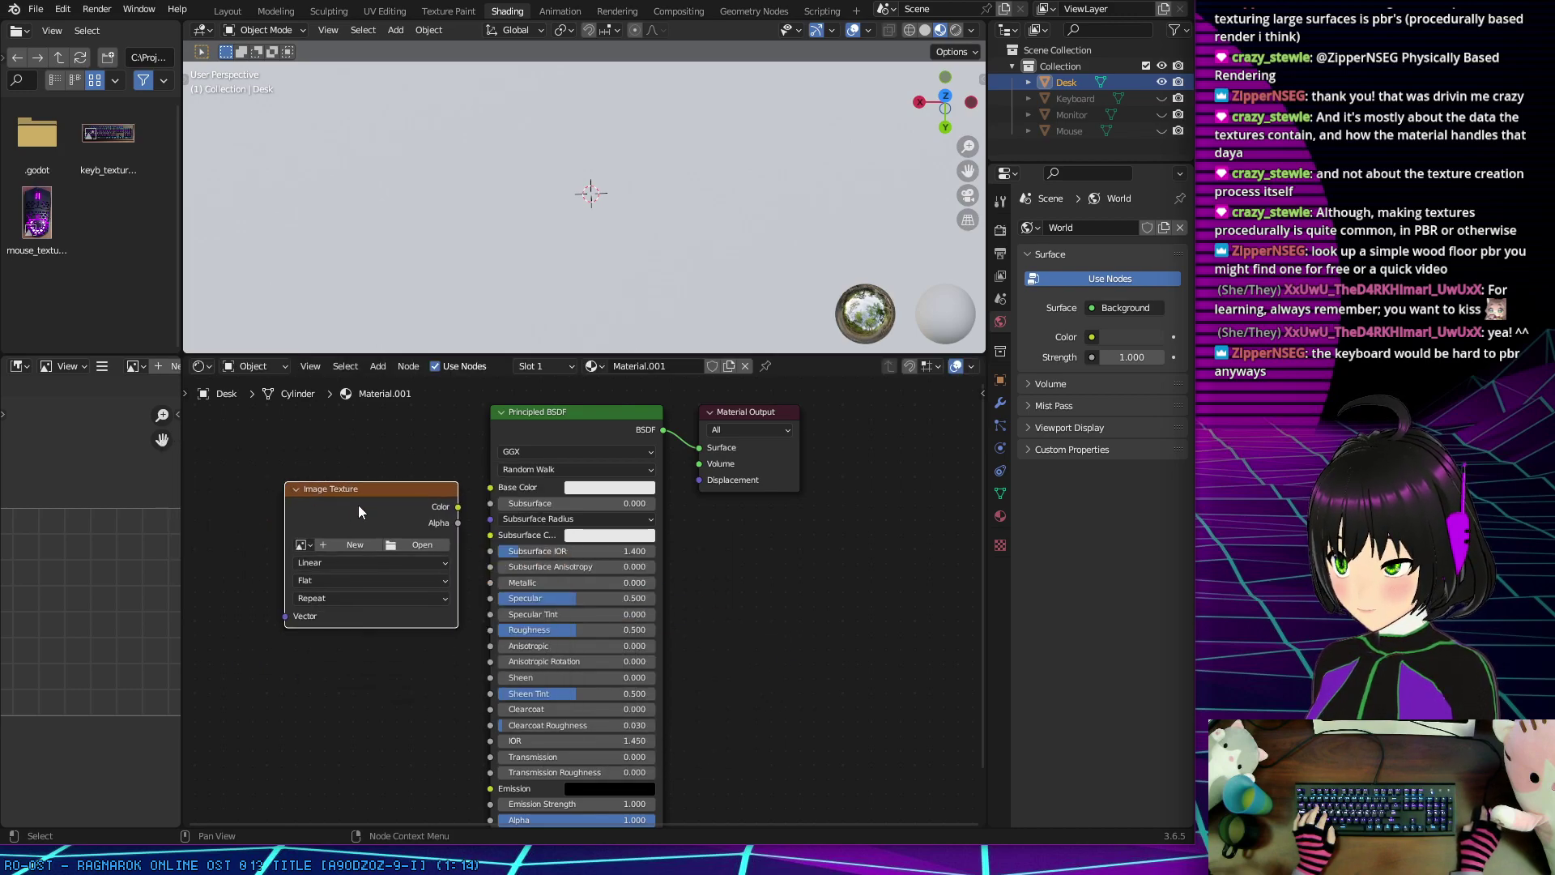
left_click(308, 461)
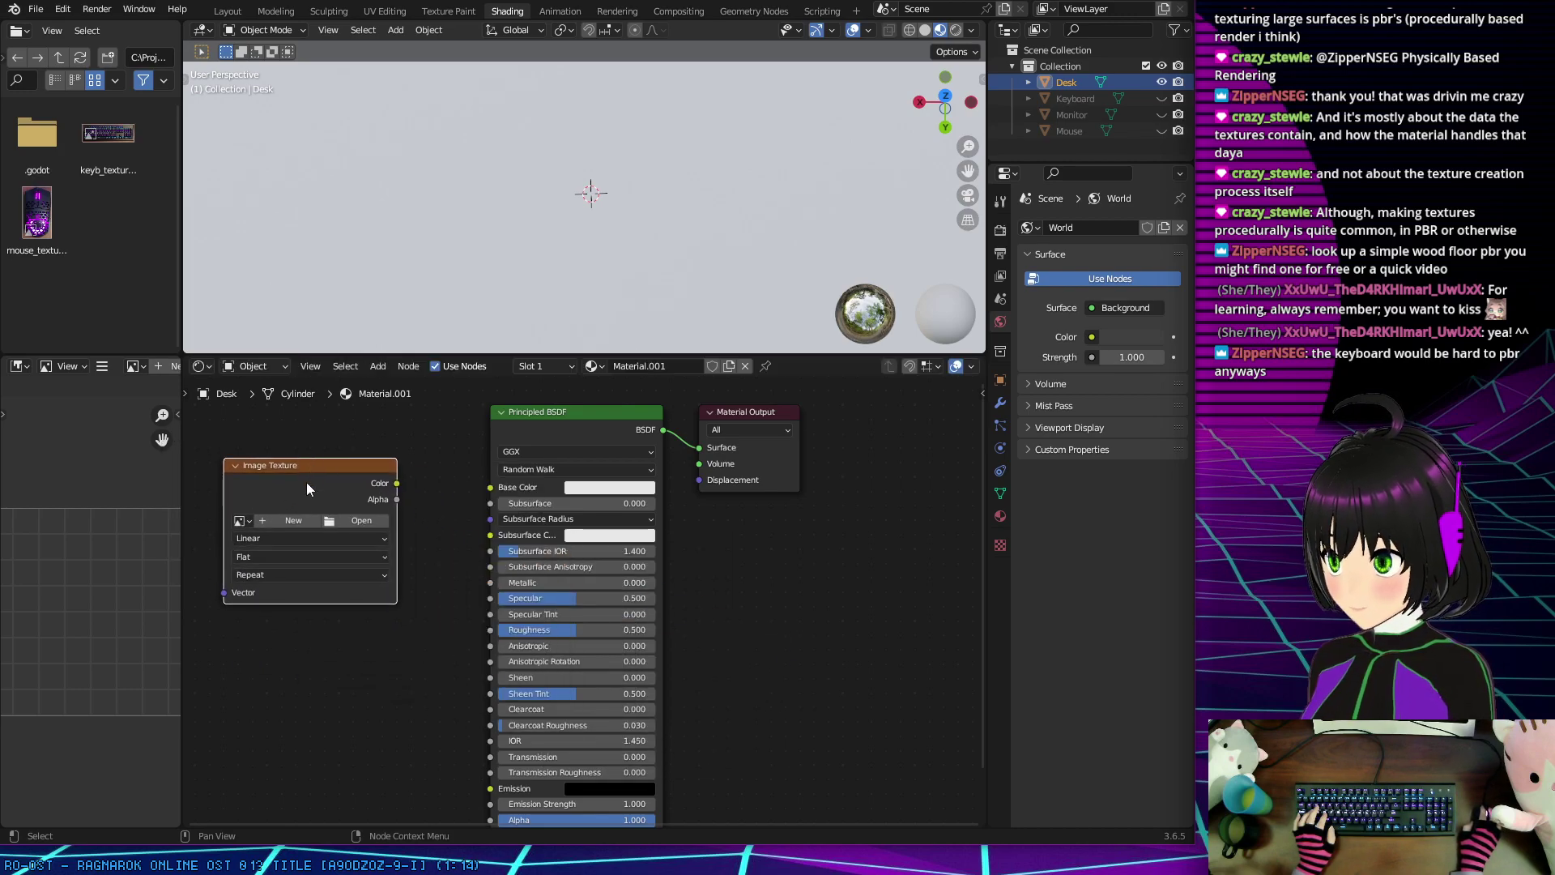
left_click(353, 512)
double_click(409, 258)
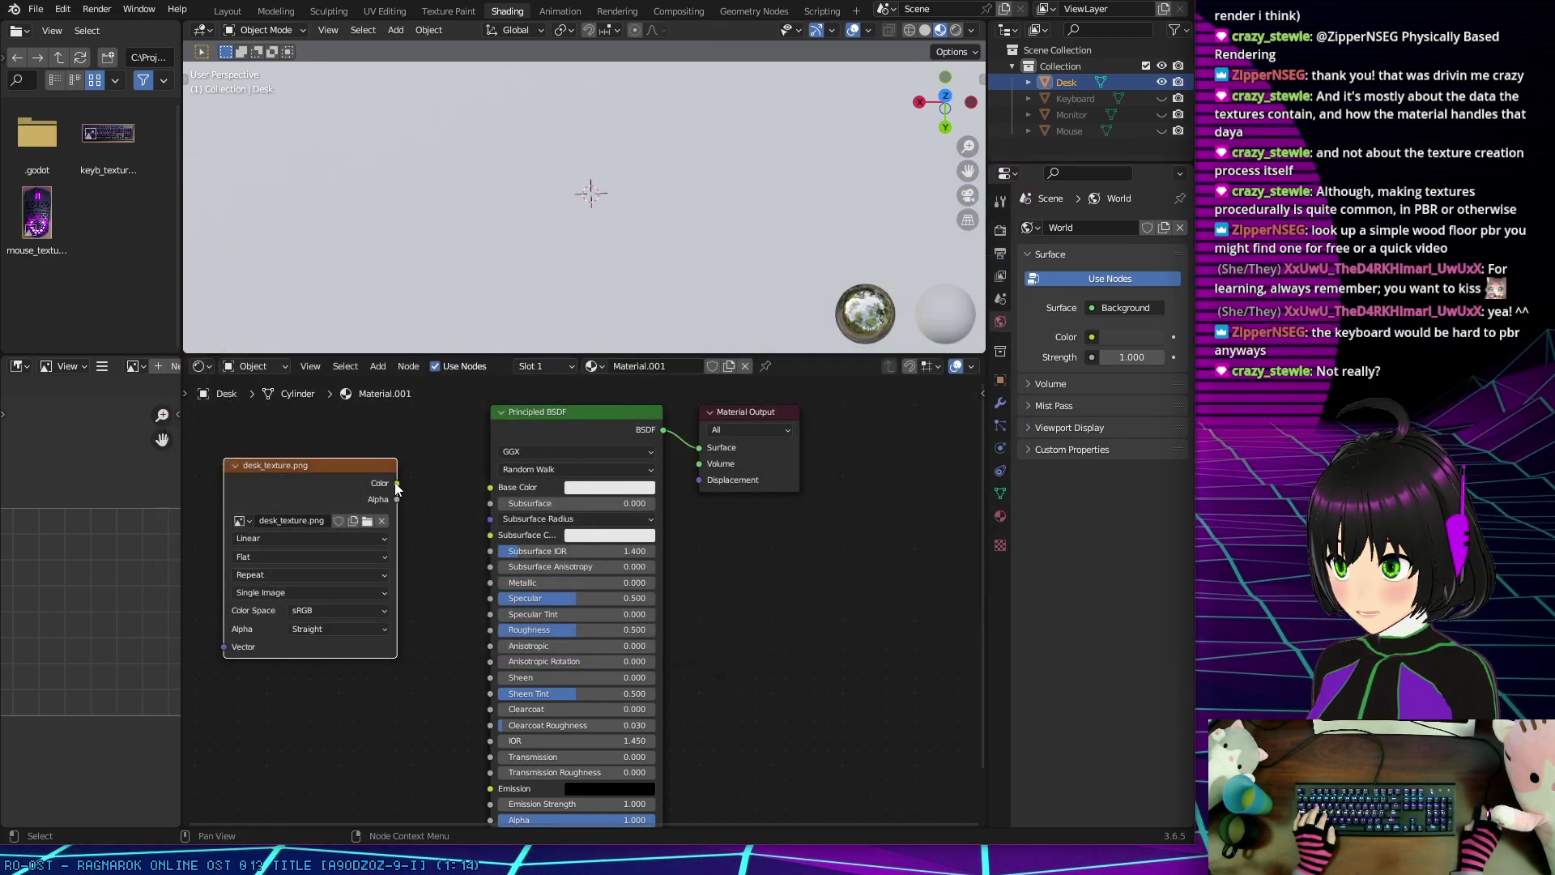
left_click_drag(396, 483, 499, 487)
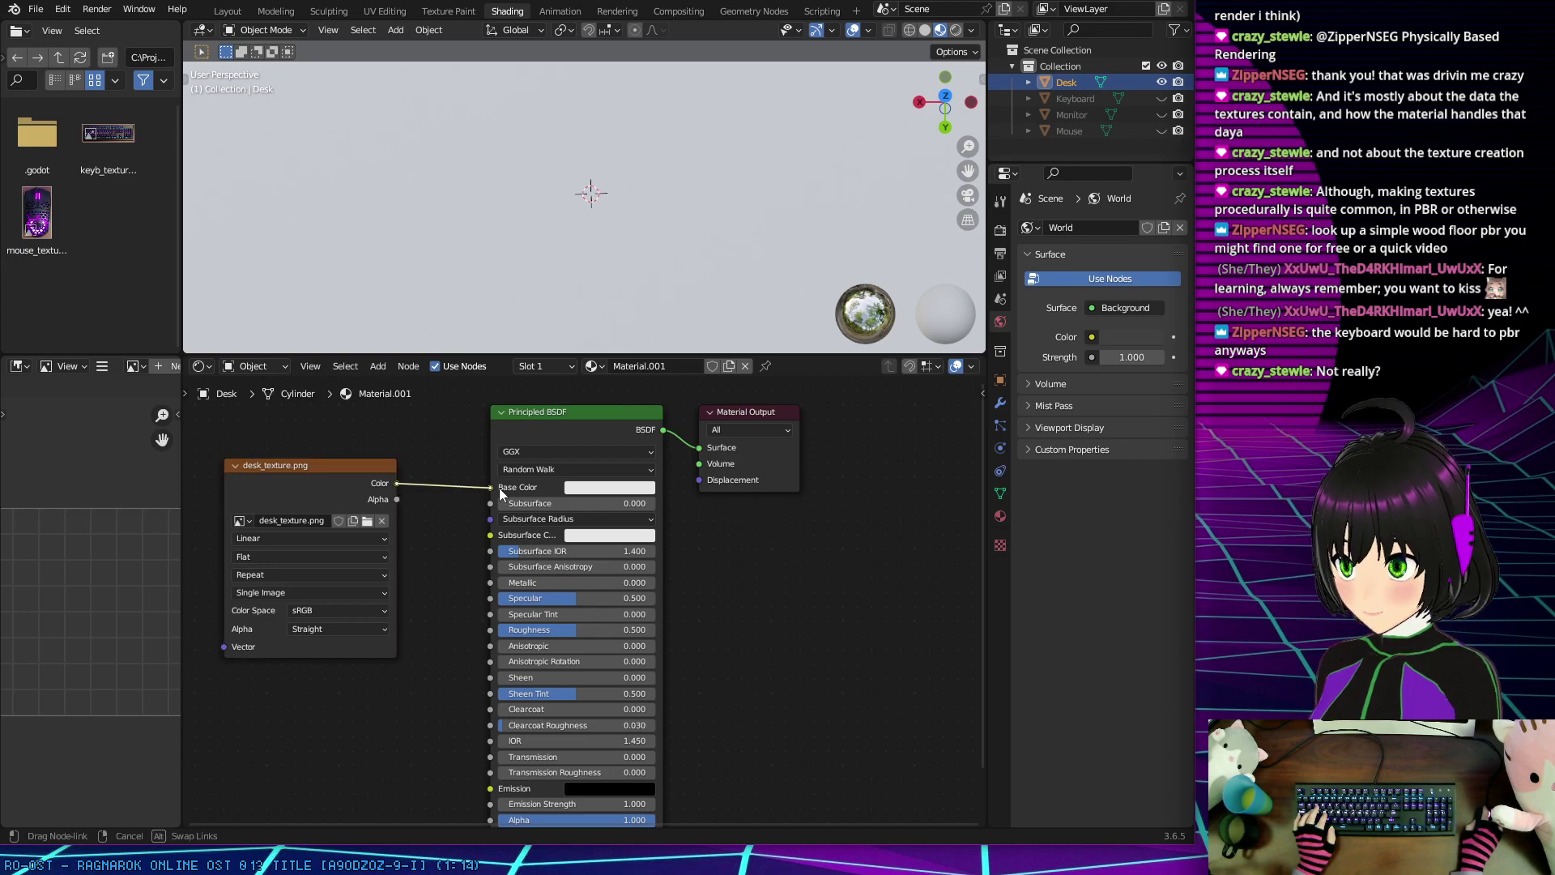
Step: Zoom out the 3D viewport and switch to the UV Editing workspace
scroll(528, 220, "down", 5)
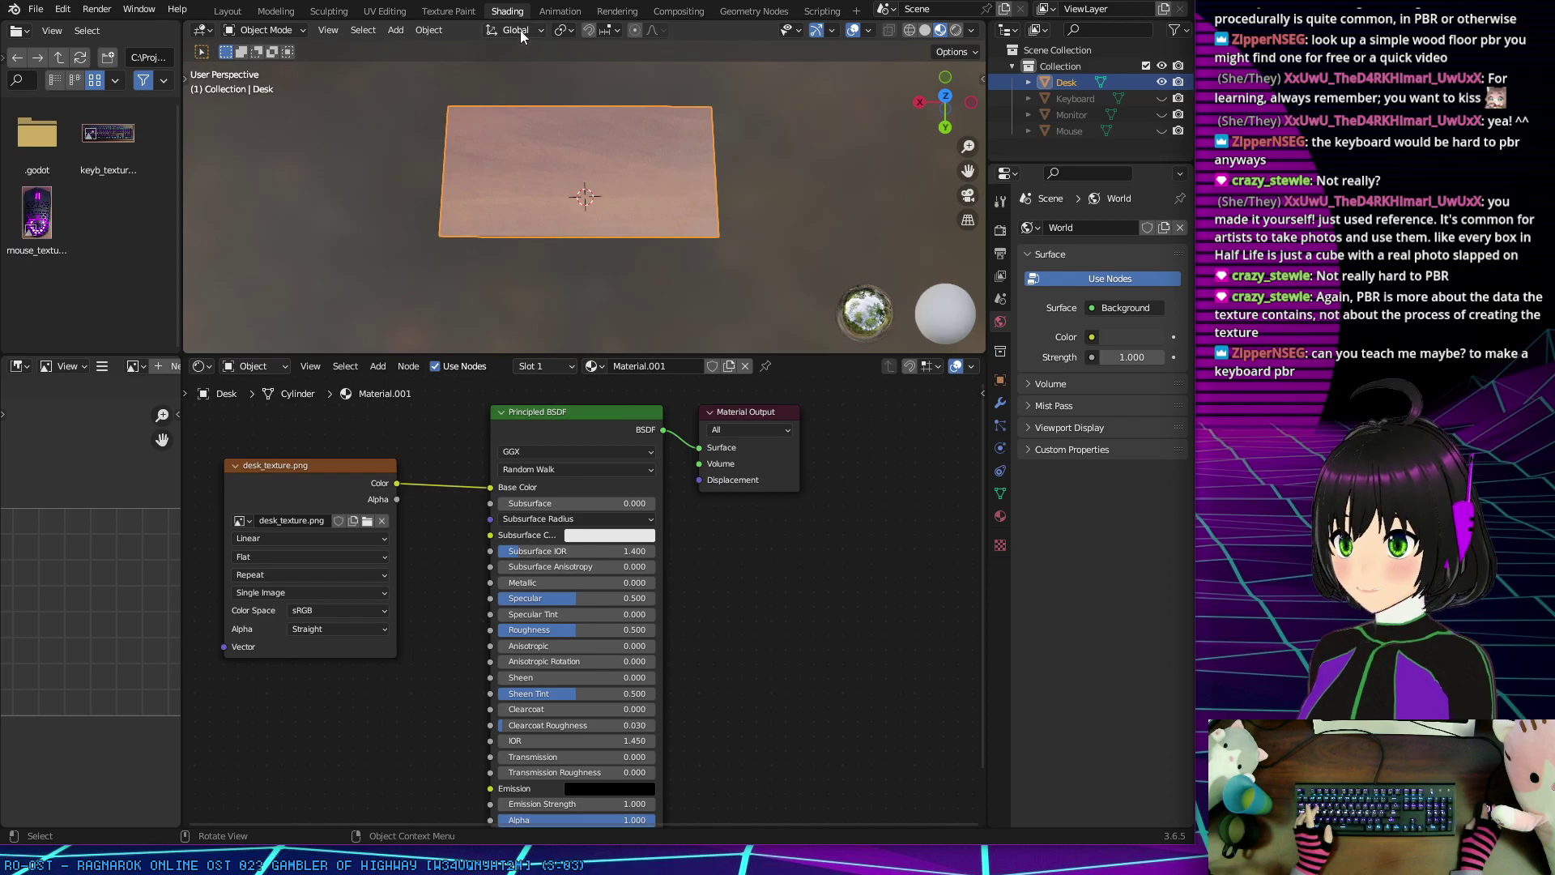
left_click(384, 11)
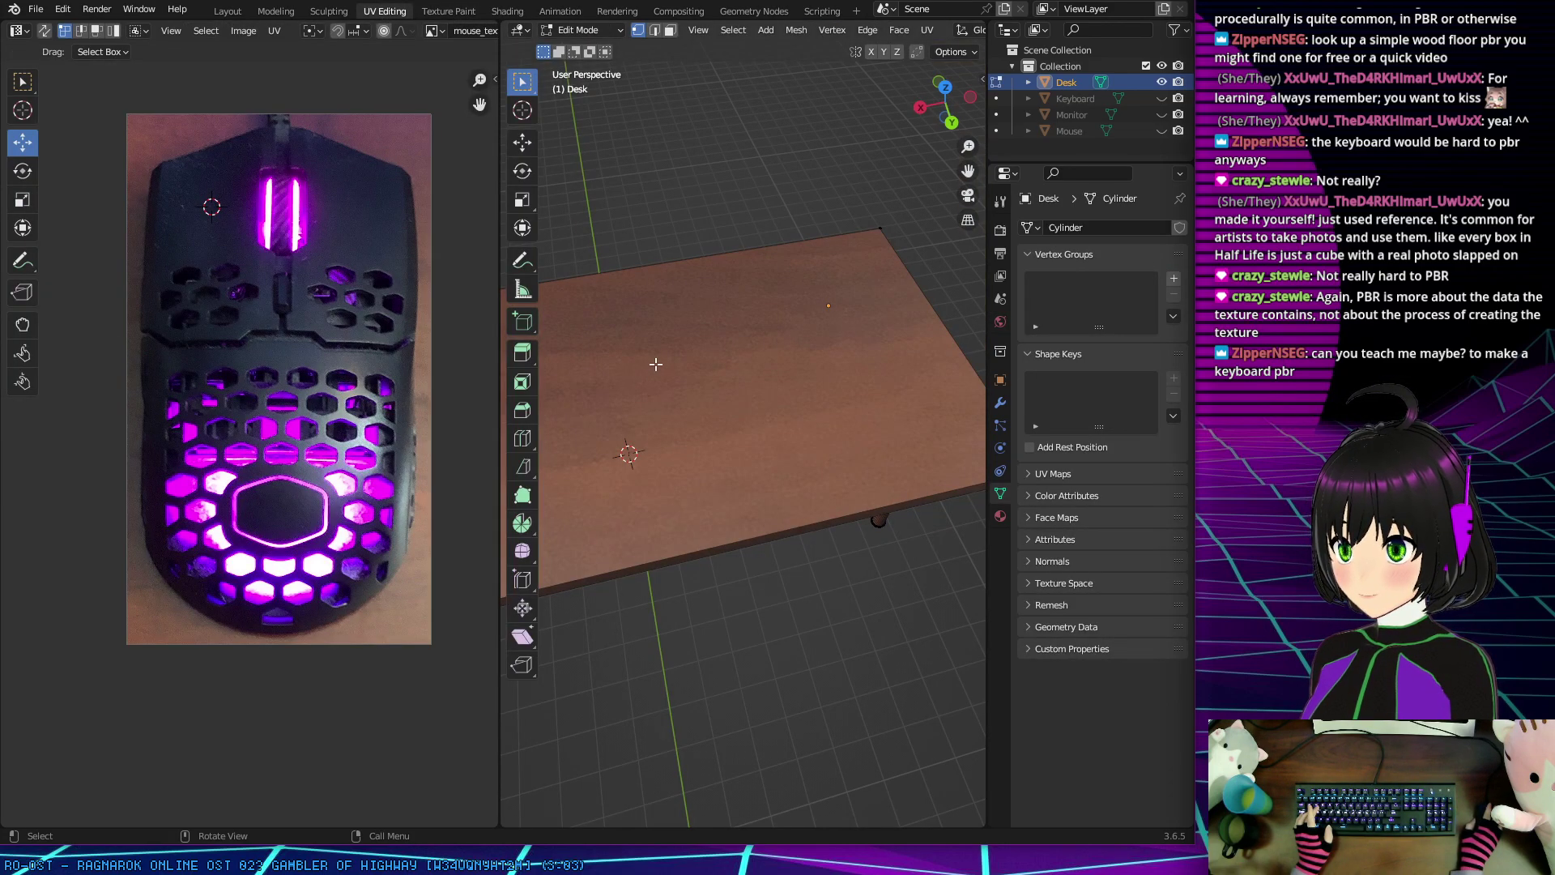
middle_click_drag(648, 361, 698, 430)
middle_click_drag(612, 395, 777, 381)
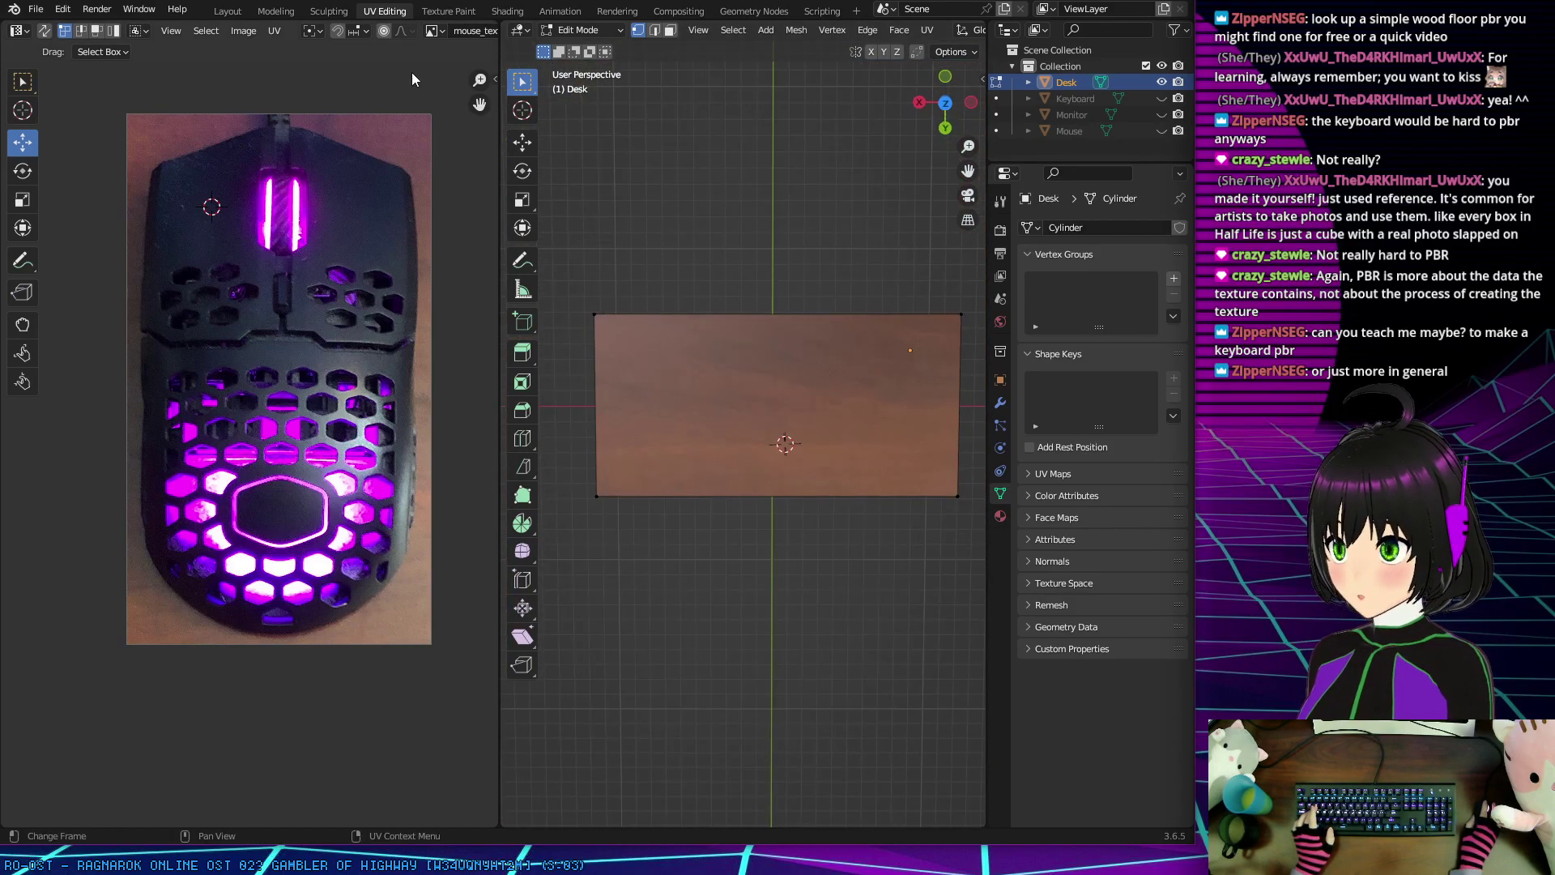
left_click(1065, 114)
left_click(1063, 84)
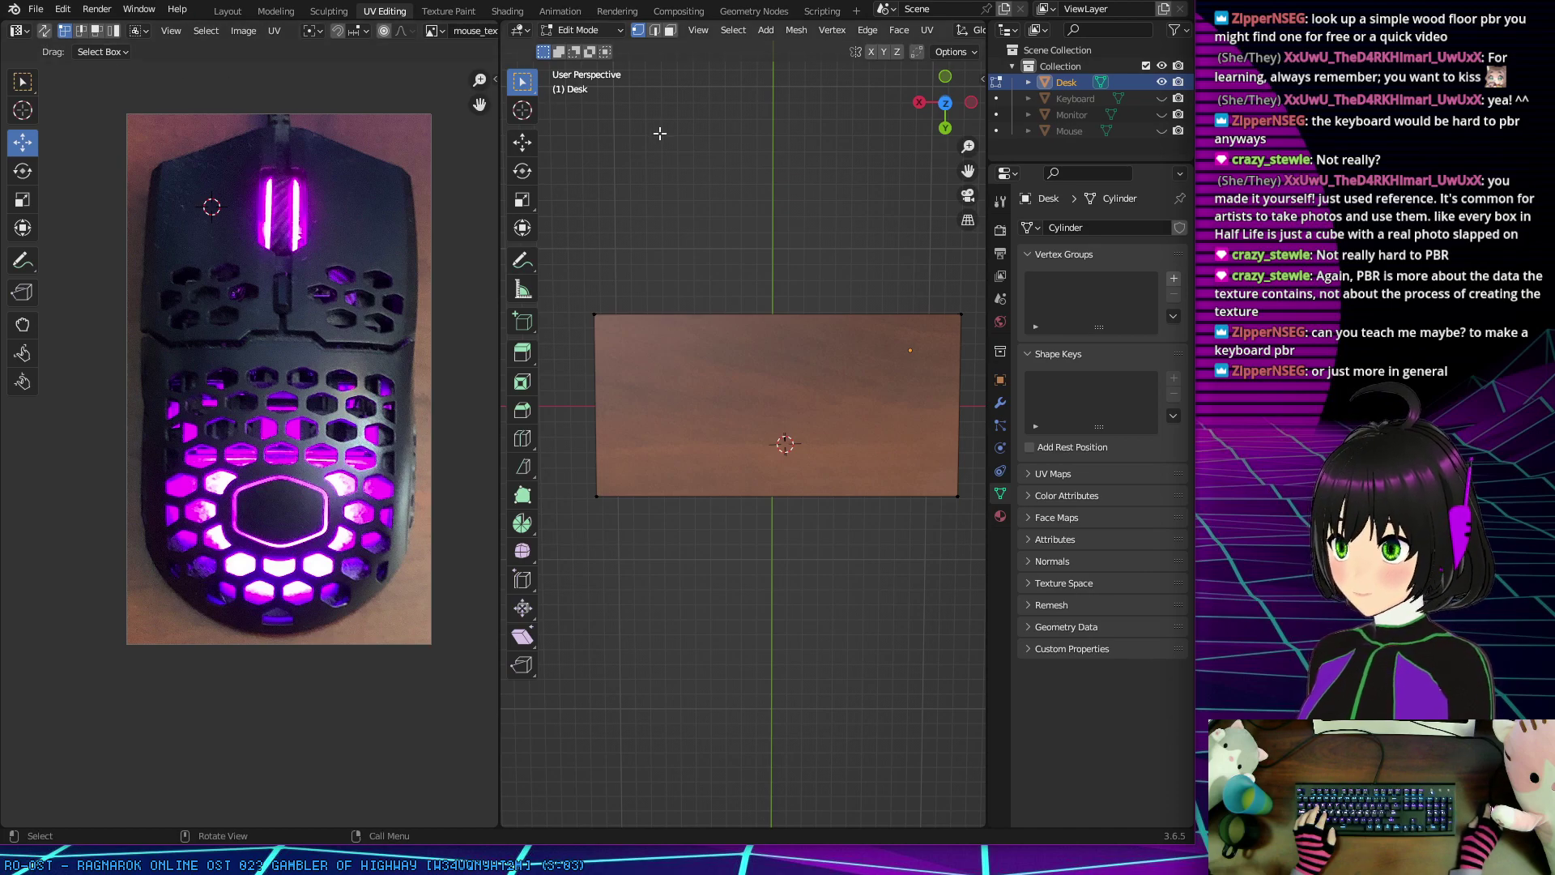
key("Tab")
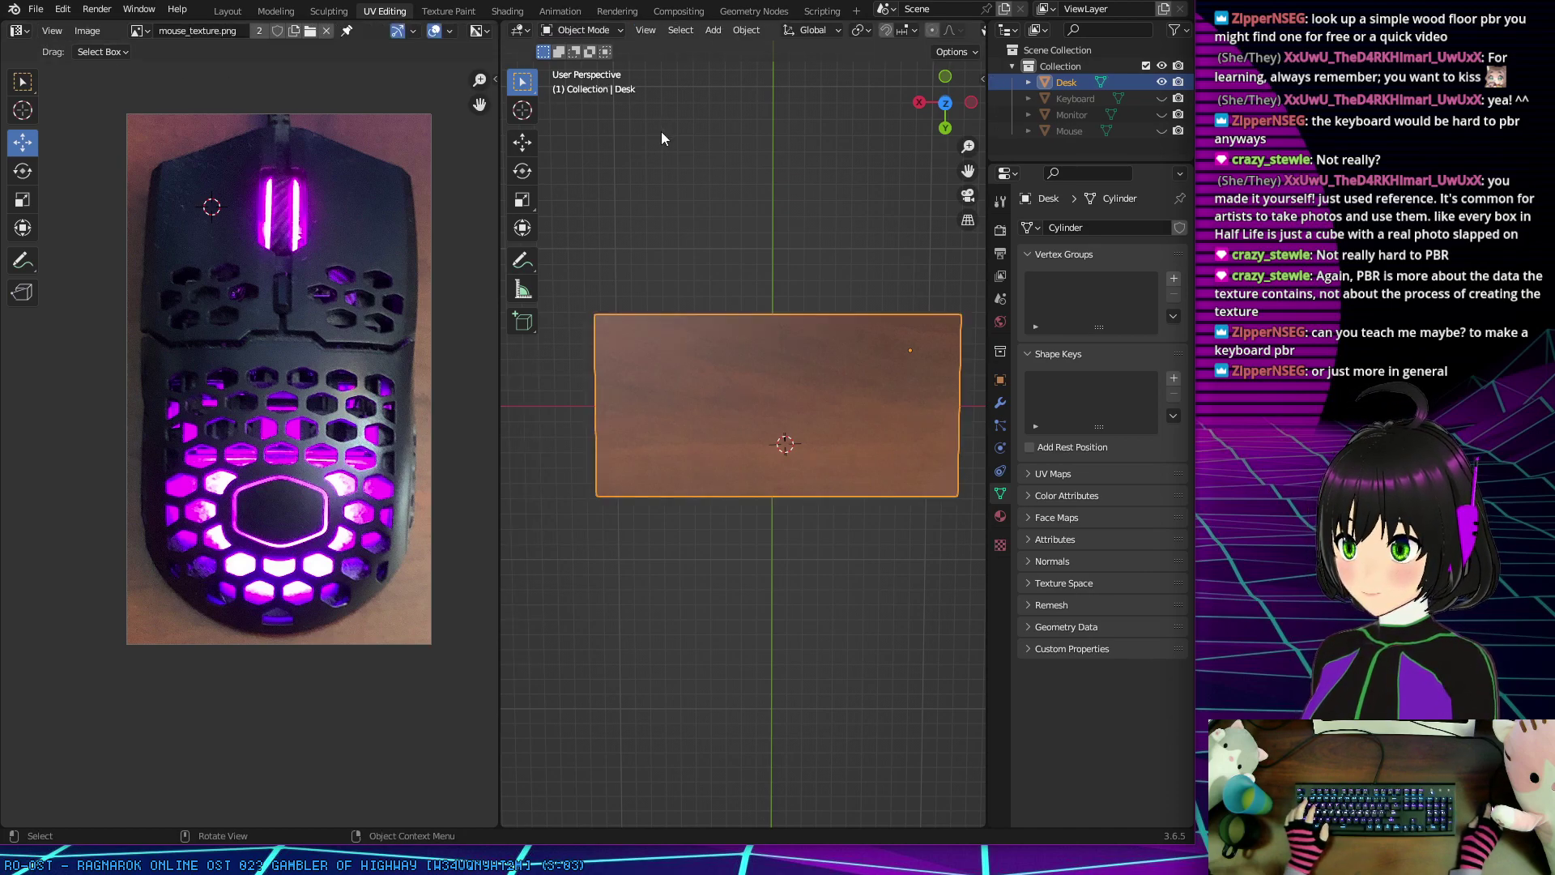
key("Tab")
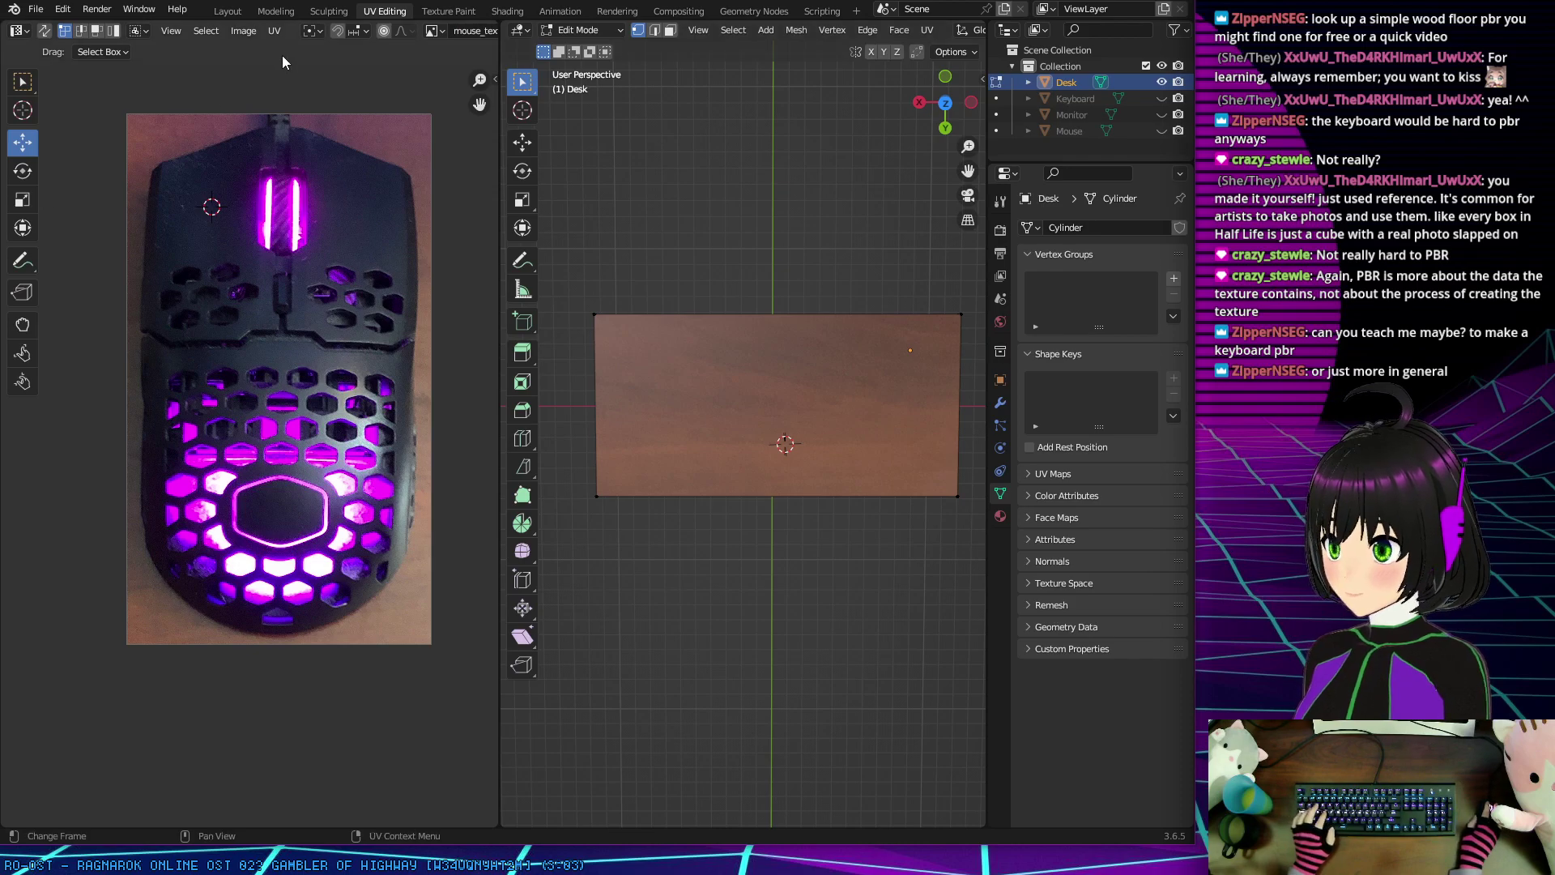
left_click(445, 11)
left_click(385, 12)
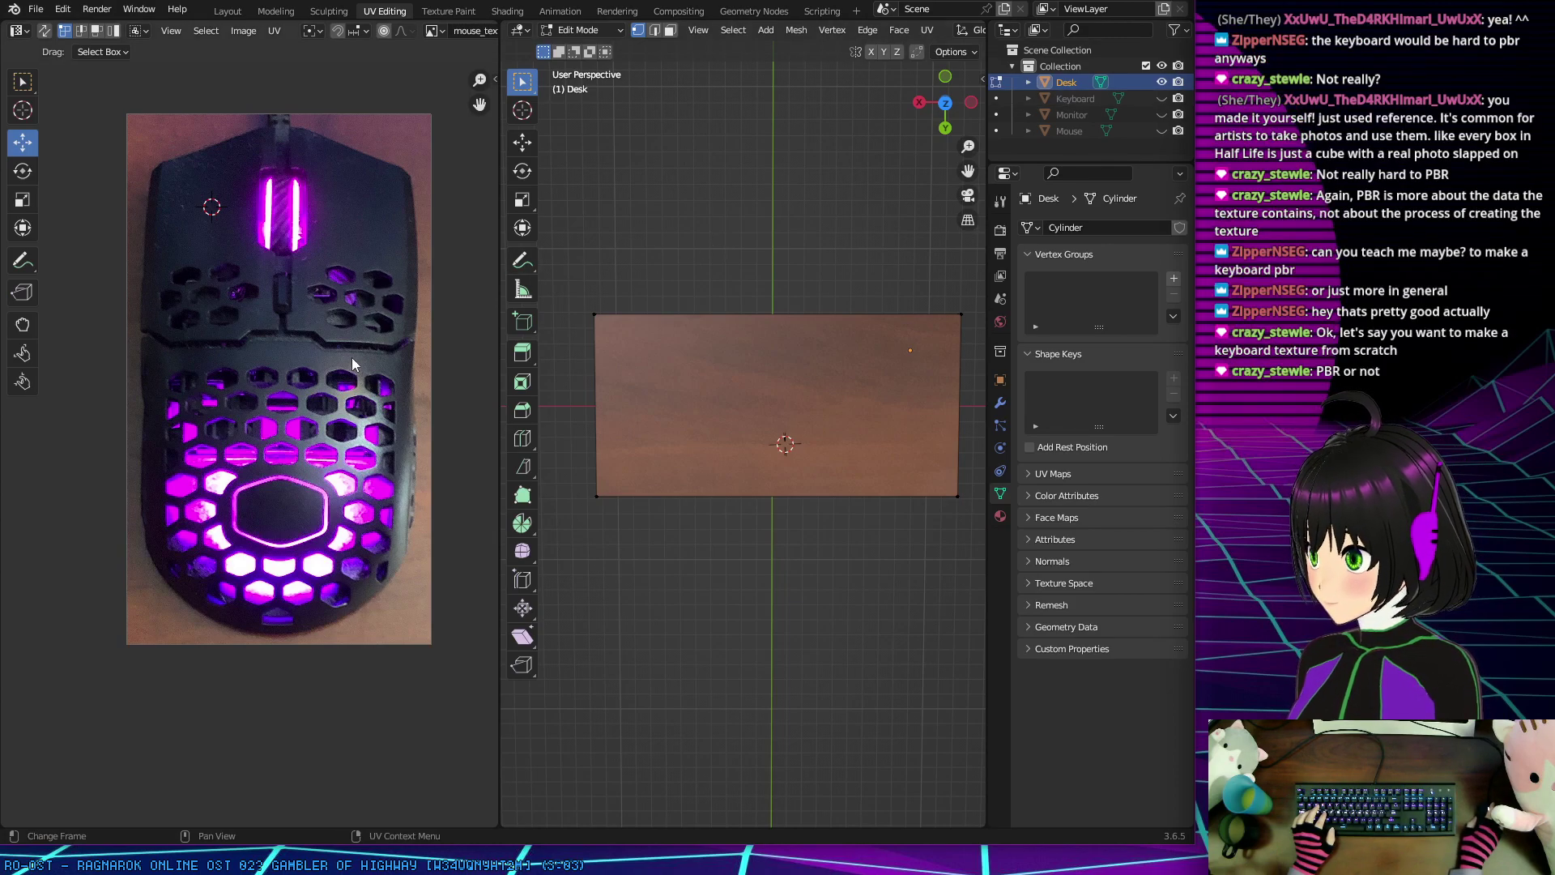
mouse_move(358, 426)
middle_mouse_down()
mouse_move(334, 387)
mouse_move(355, 426)
middle_mouse_up()
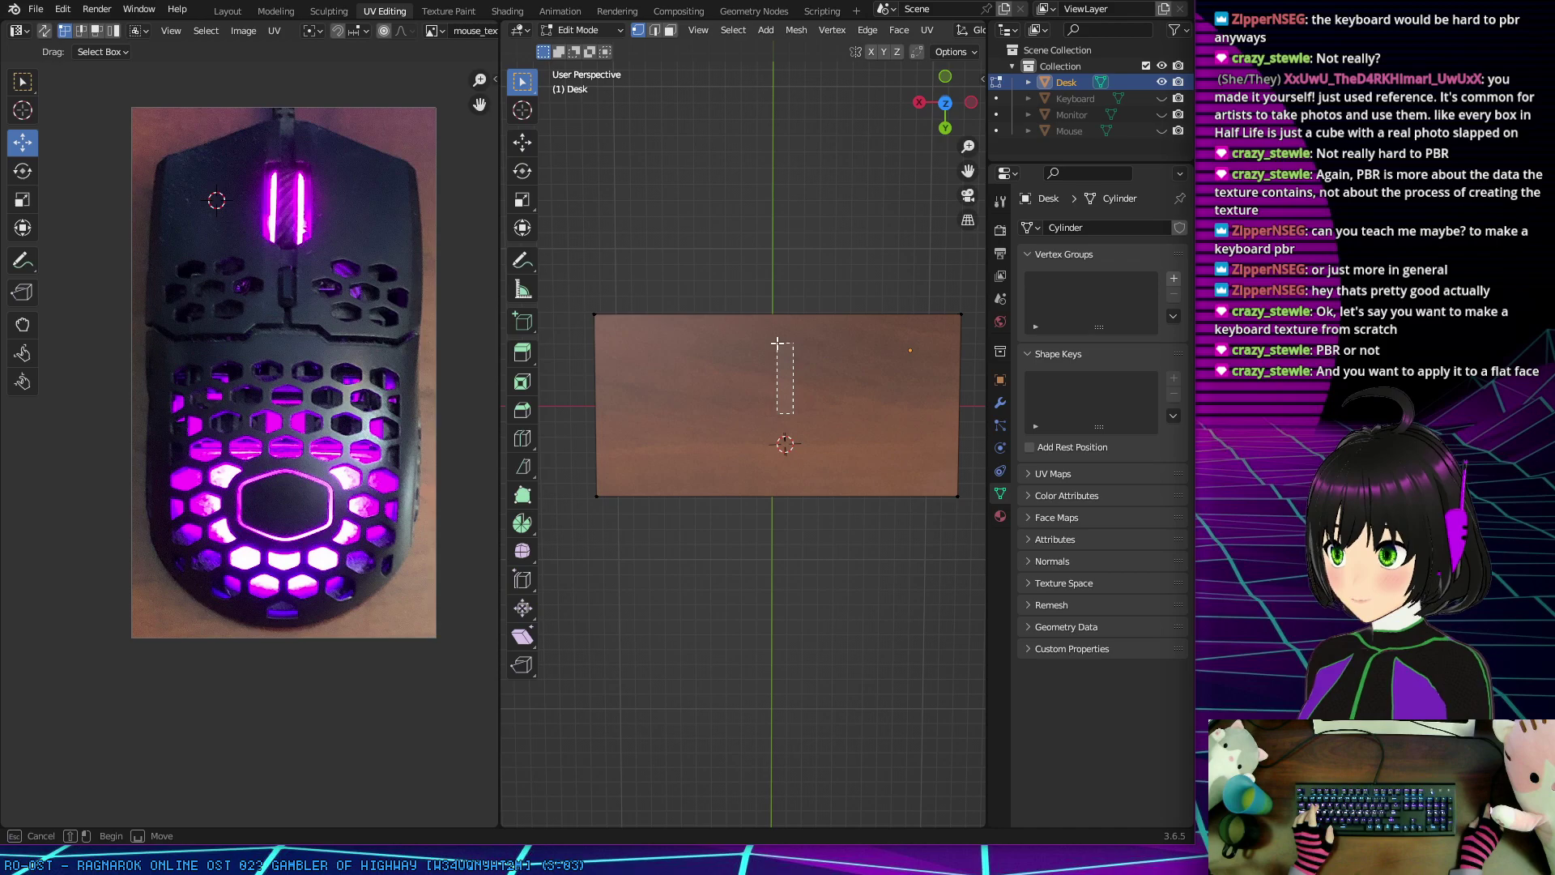
middle_click_drag(788, 350, 592, 453)
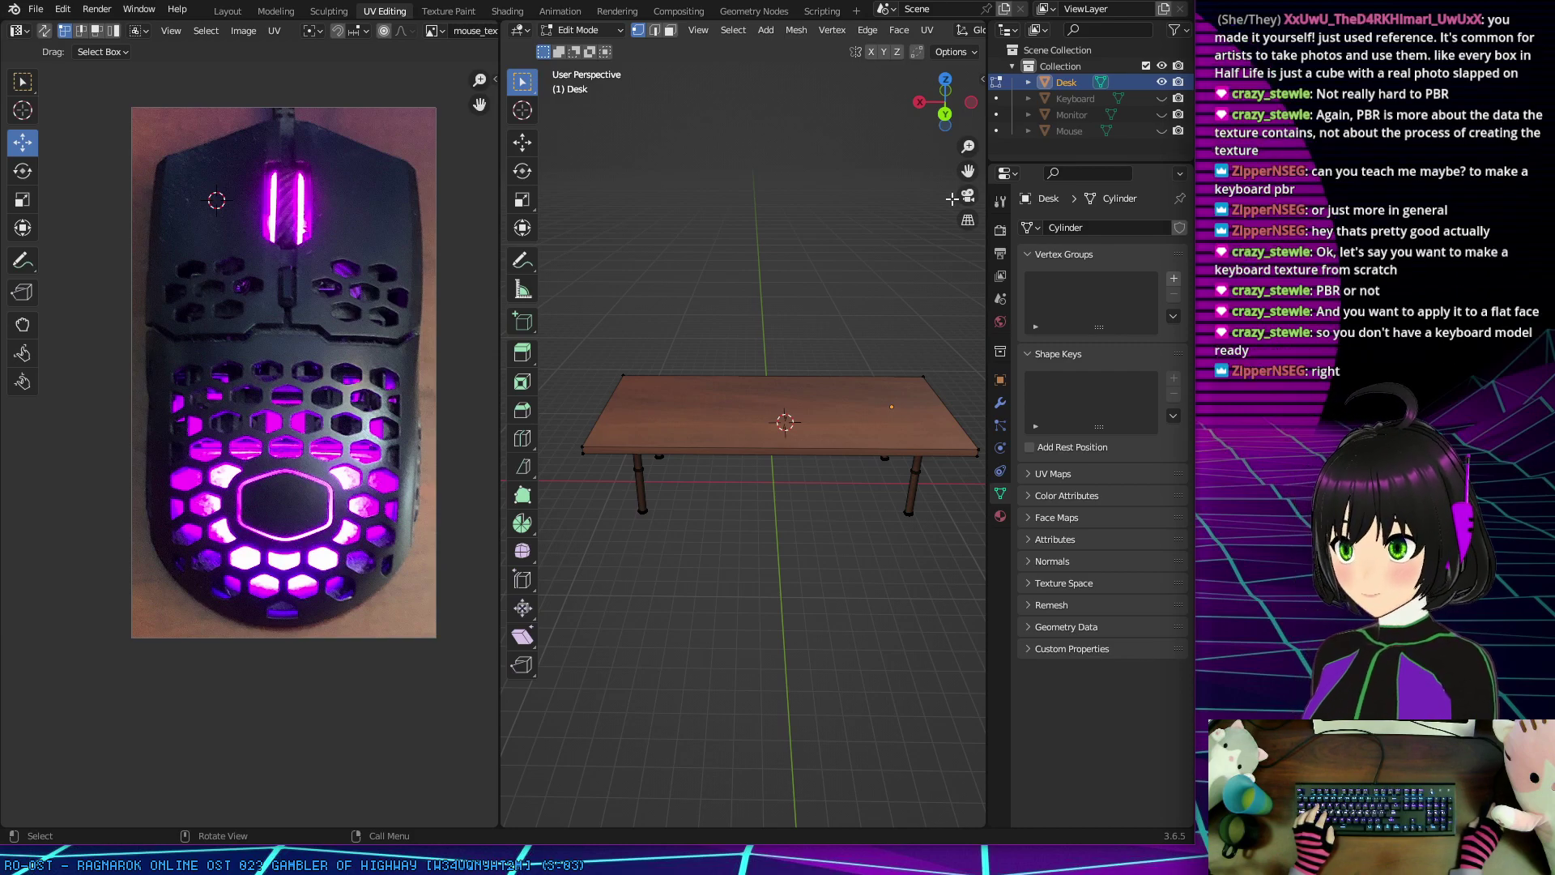
Step: Unhide the Keyboard, Monitor and Mouse on the desk and select the Keyboard
left_click(1161, 81)
left_click(1161, 82)
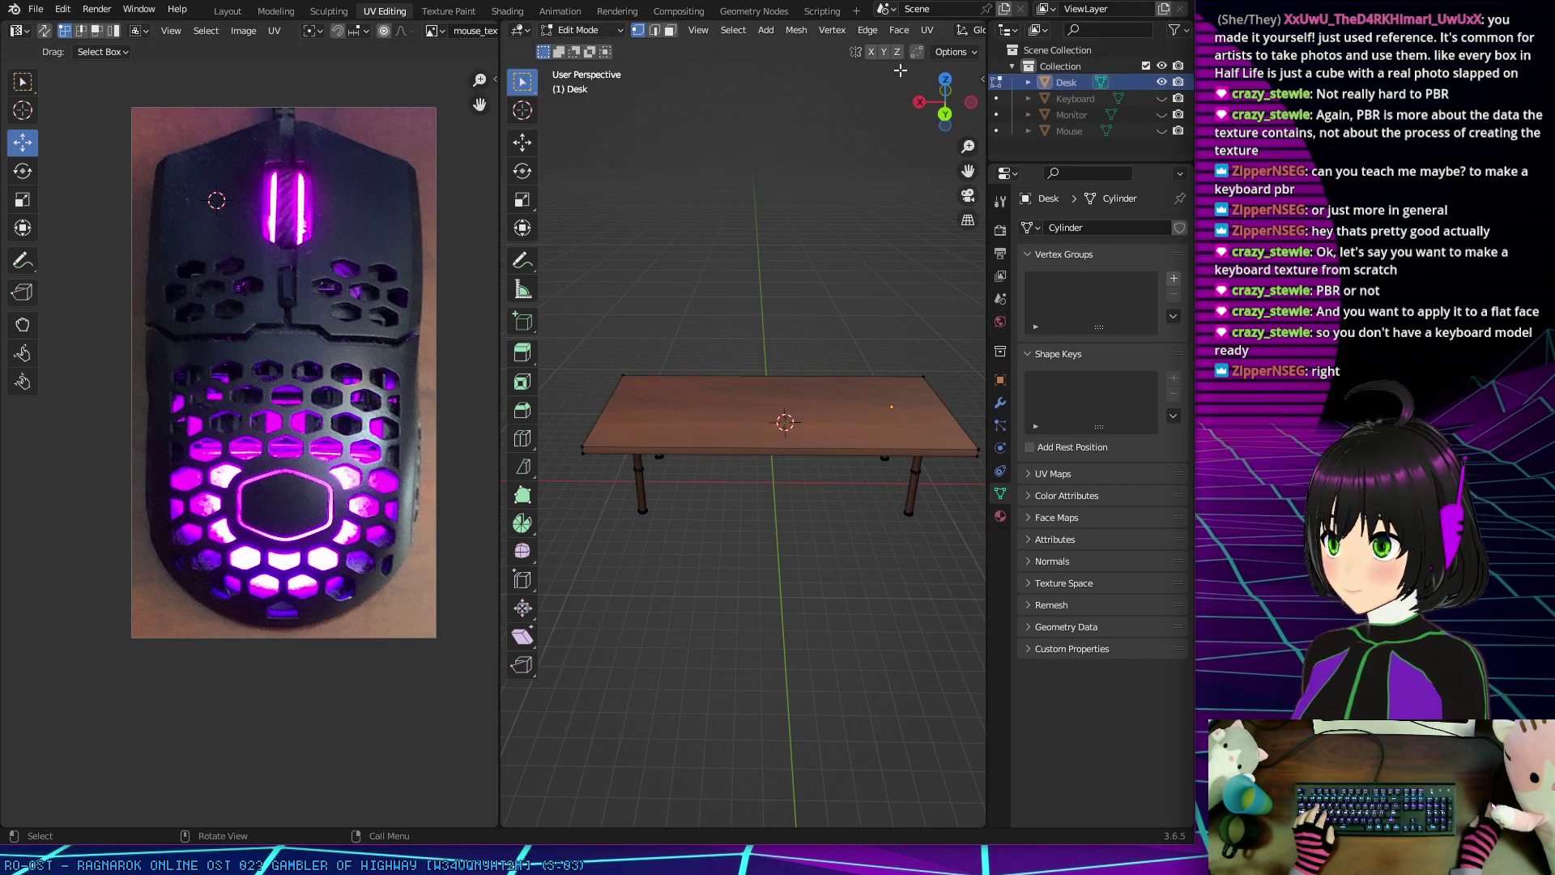
left_click(1162, 98)
left_click(1161, 114)
left_click(1161, 130)
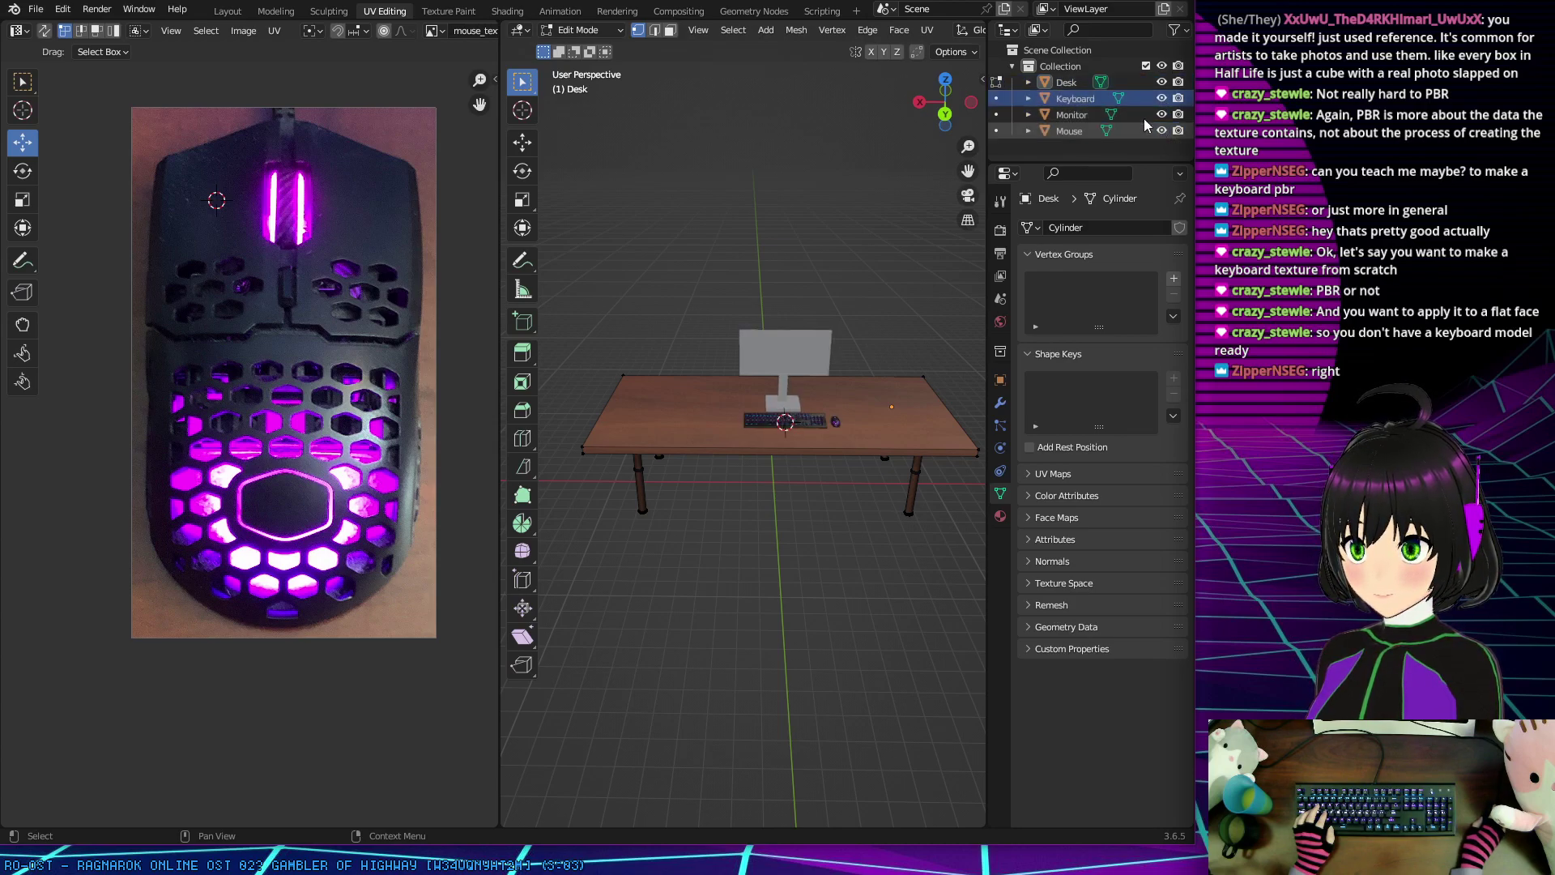
left_click(1076, 117)
left_click(1076, 99)
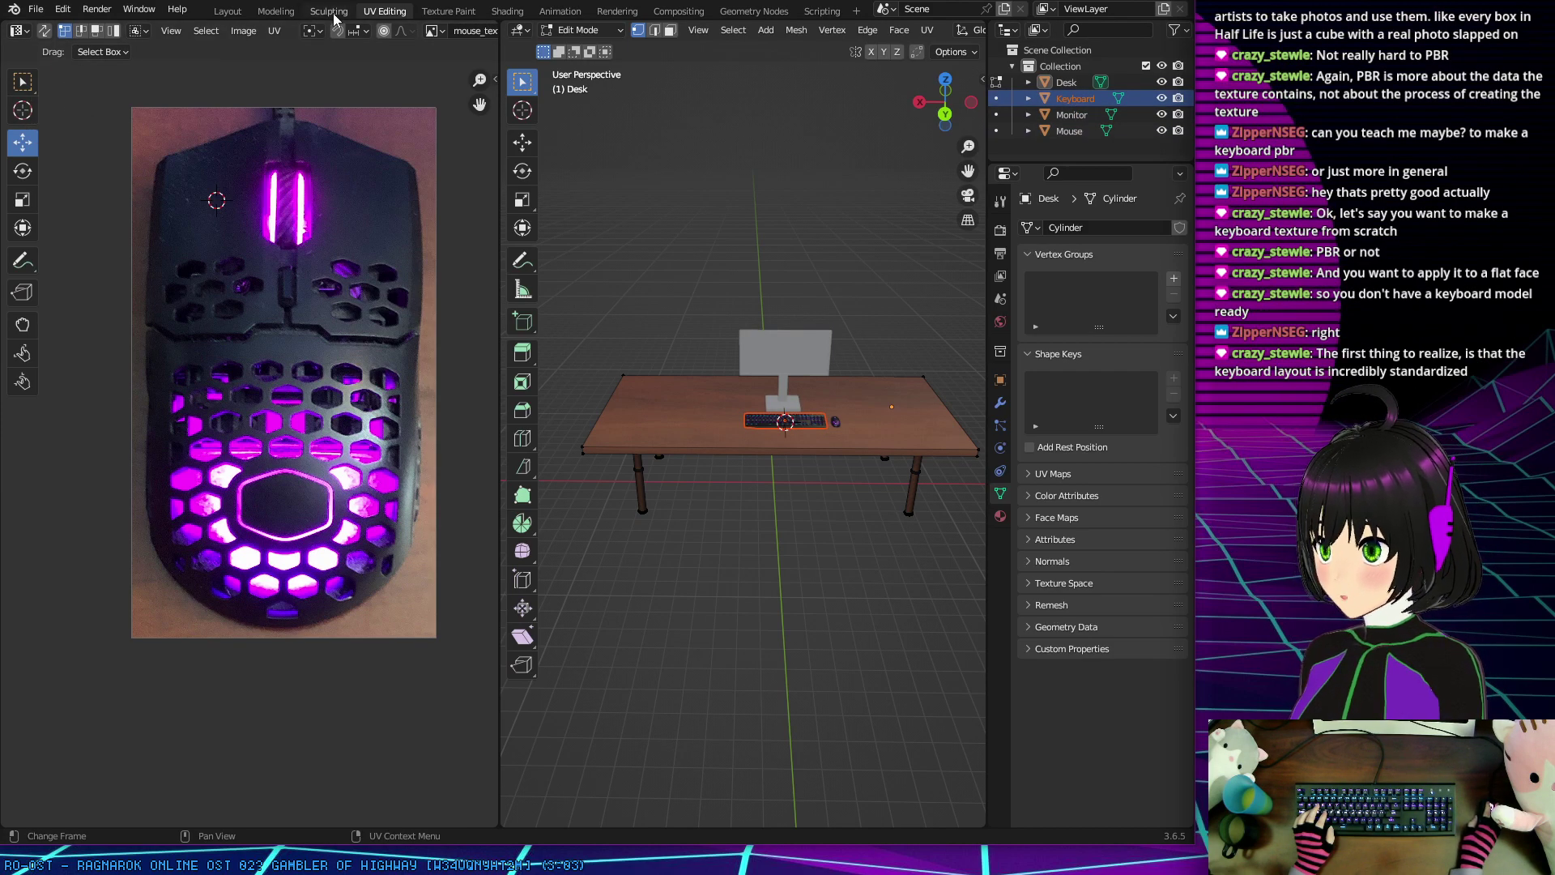
Step: Put the keyboard into Edit Mode and select a vertex on its mesh
left_click(376, 12)
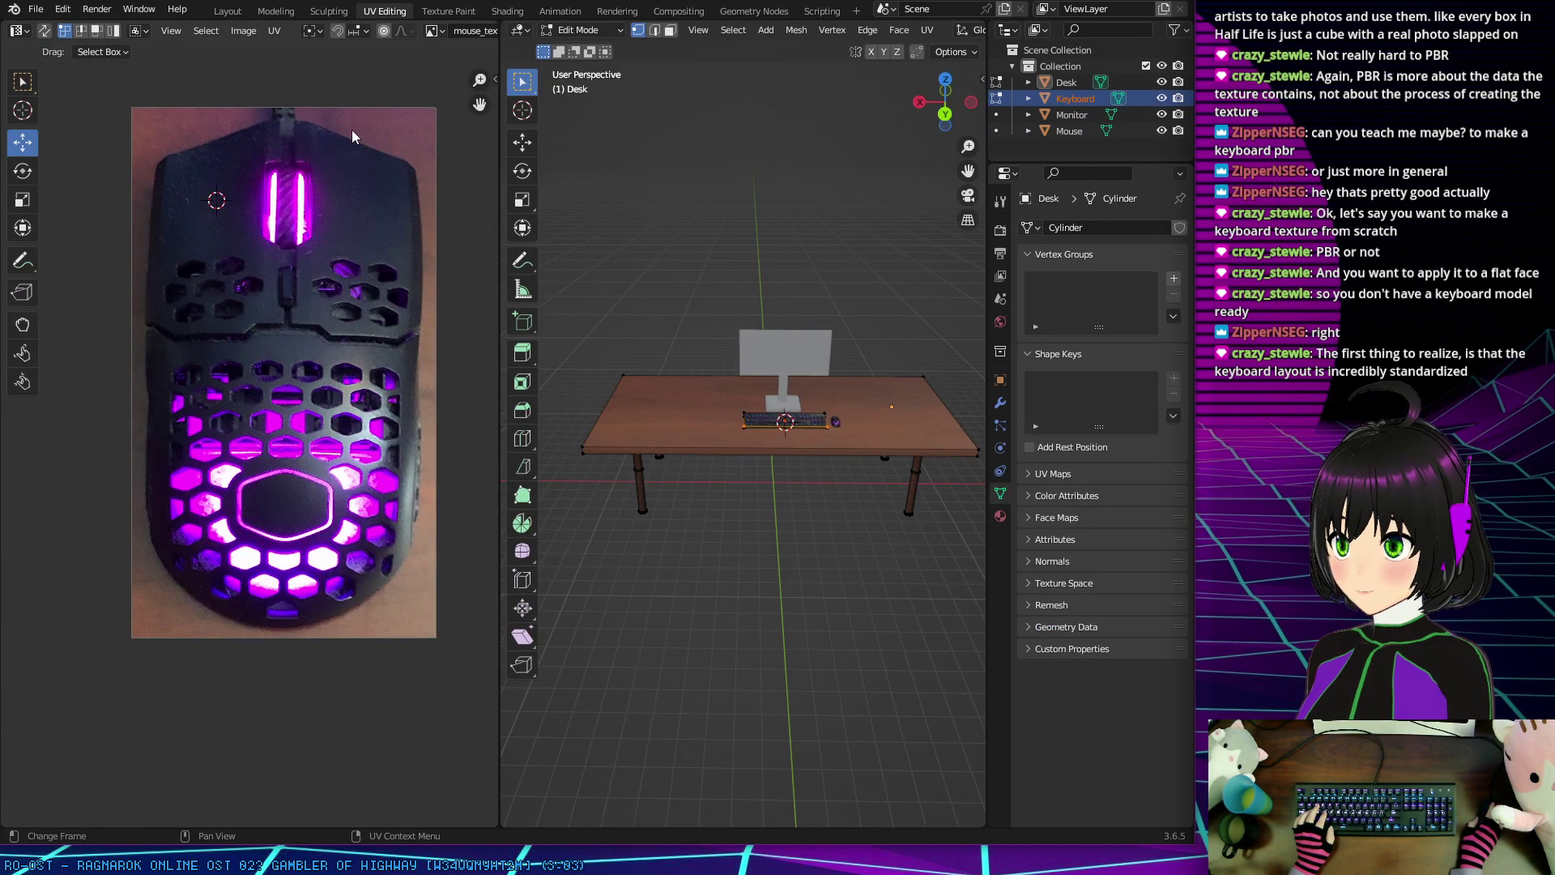
scroll(334, 278, "down", 3)
scroll(816, 433, "up", 5)
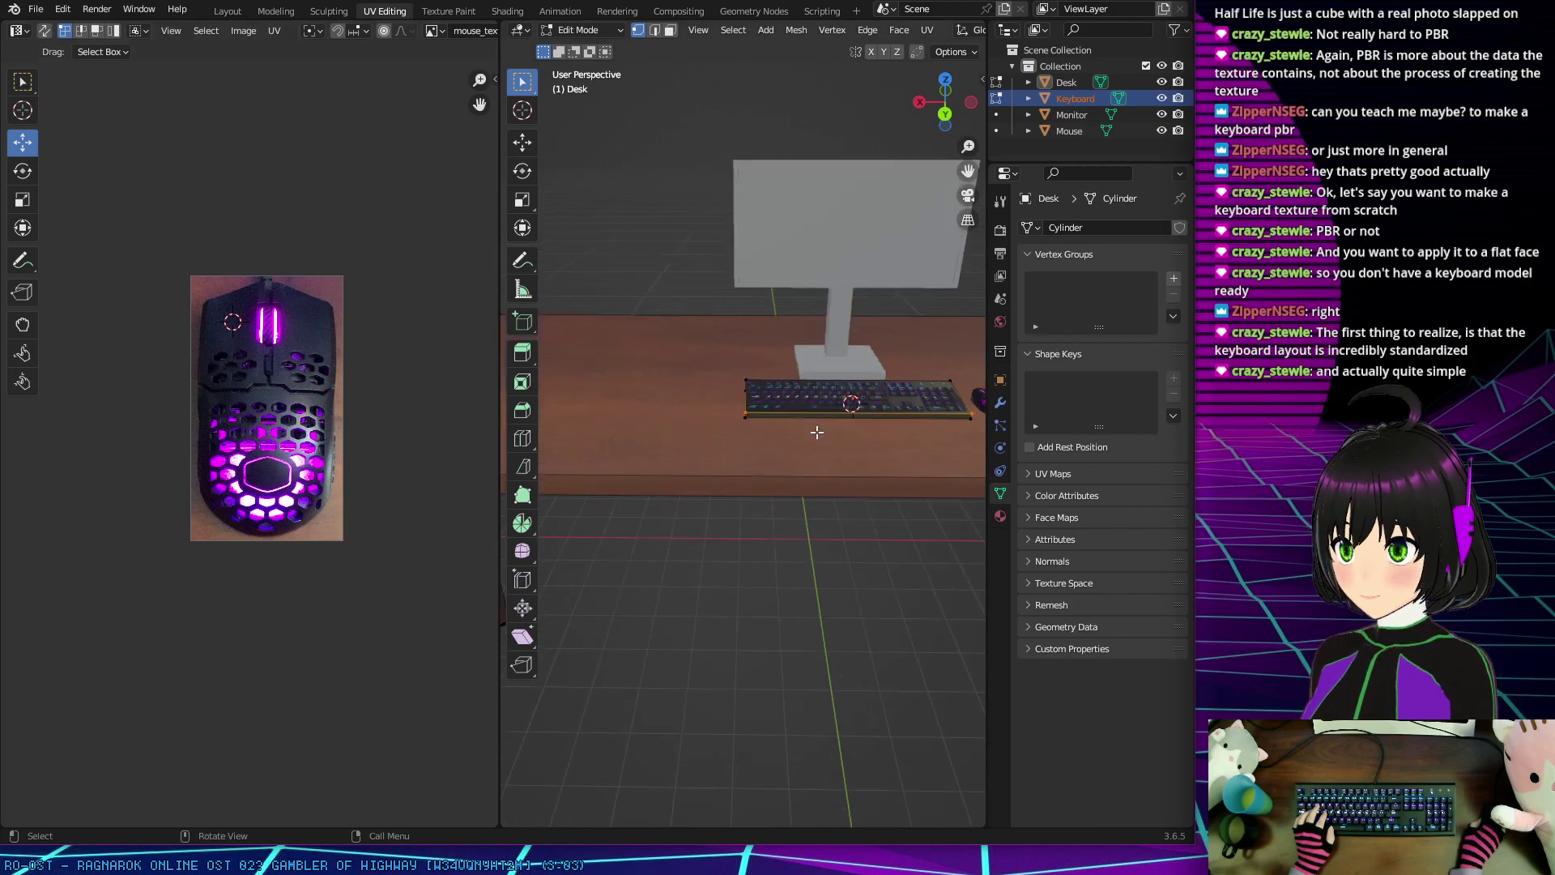
scroll(816, 432, "up", 2)
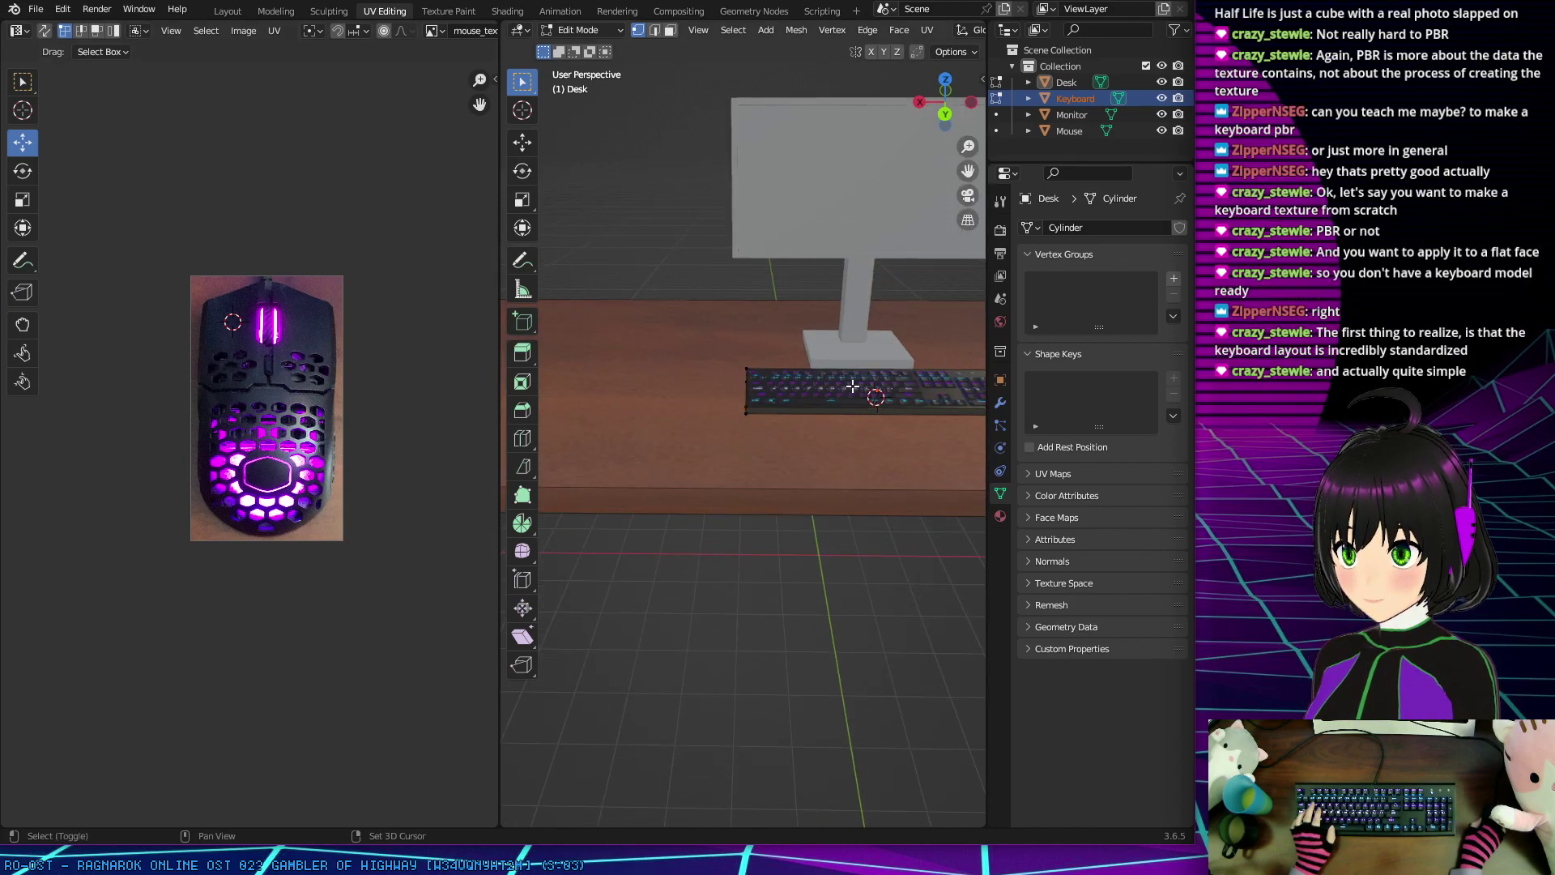
middle_click_drag(851, 388, 818, 397, "shift")
left_click(818, 398)
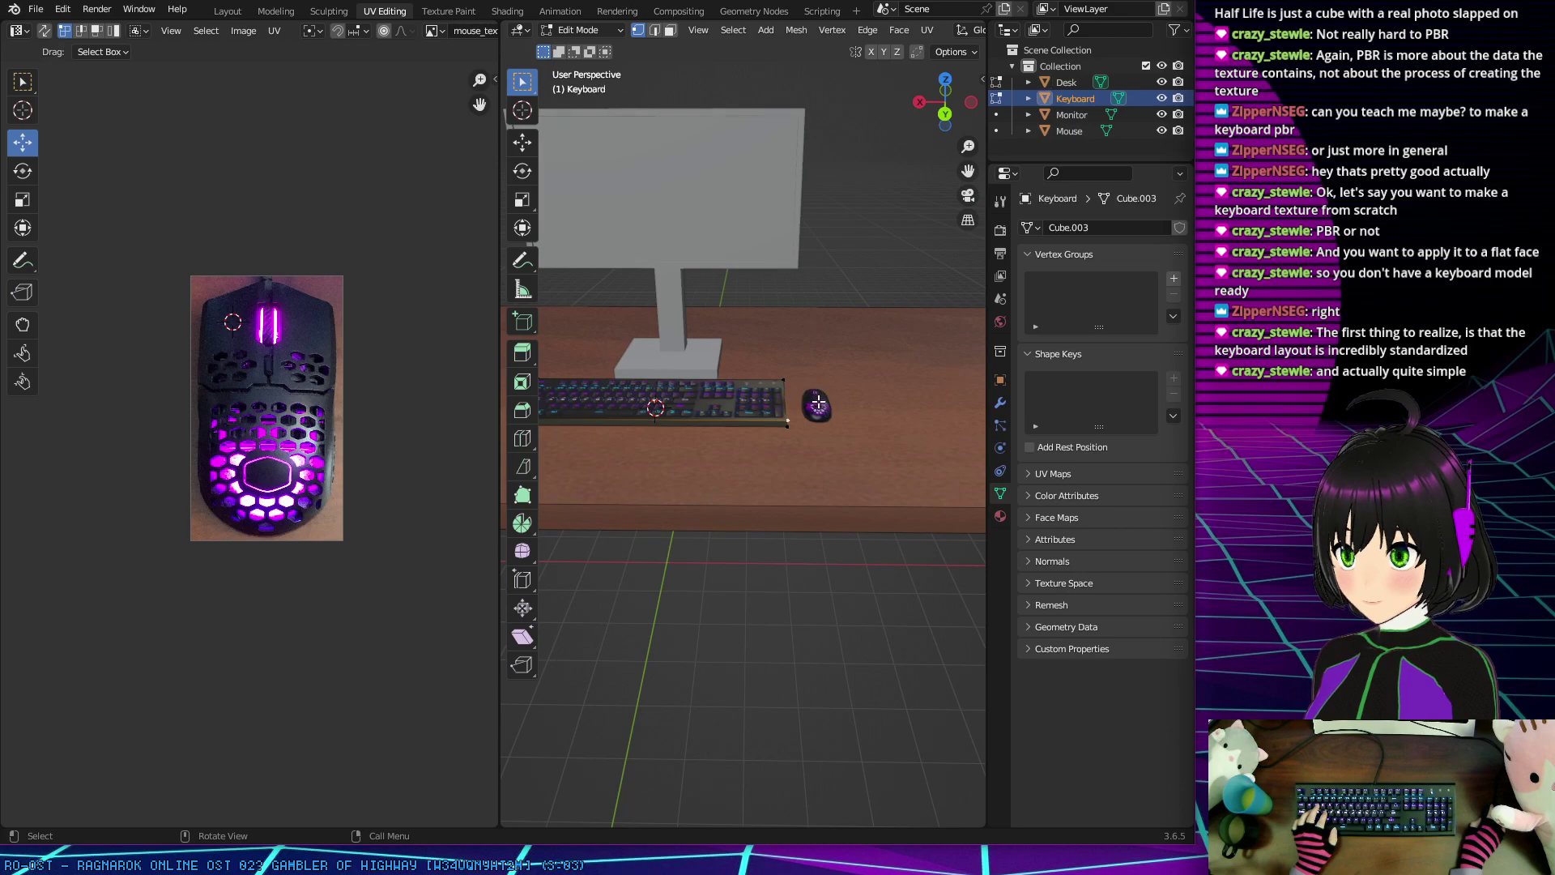
left_click(710, 391)
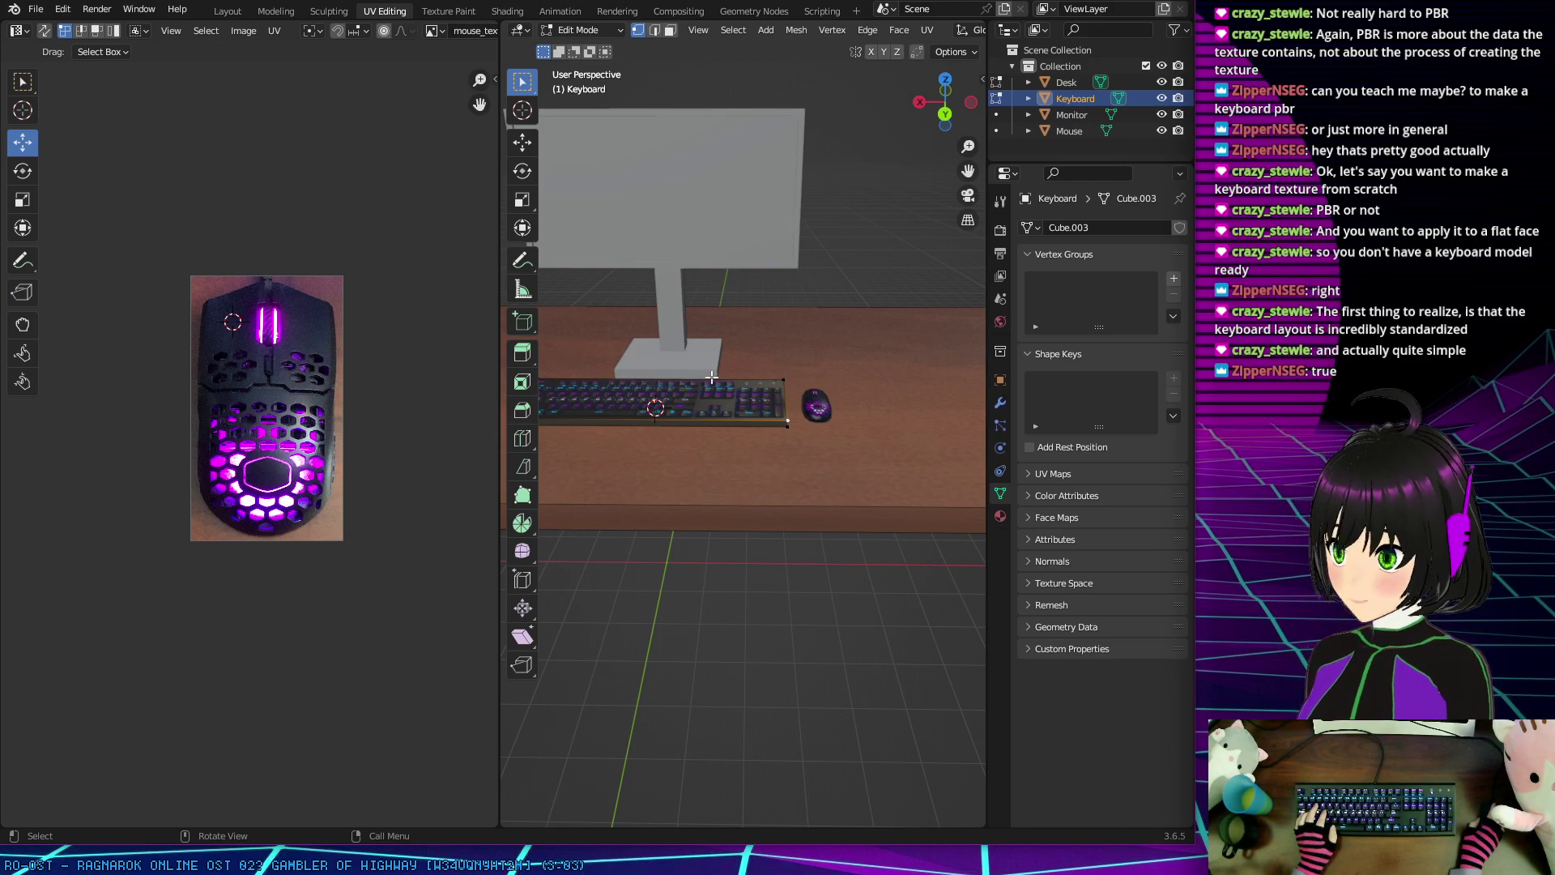
Step: Make the Keyboard active, choose the Select Box tool, and open the Texture Paint workspace
left_click(1062, 115)
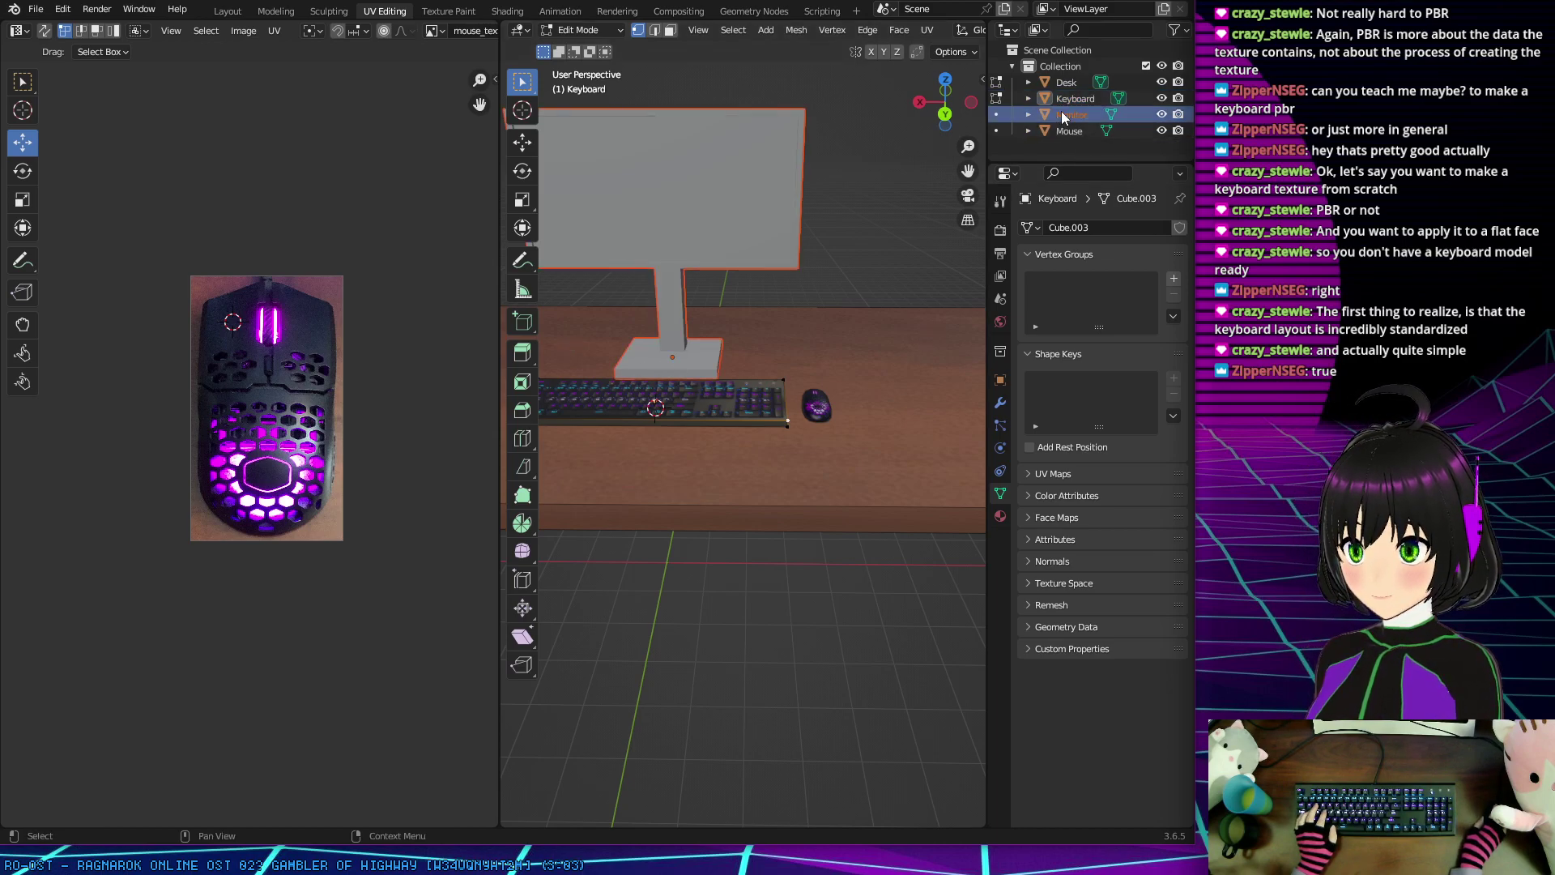
left_click(1069, 129)
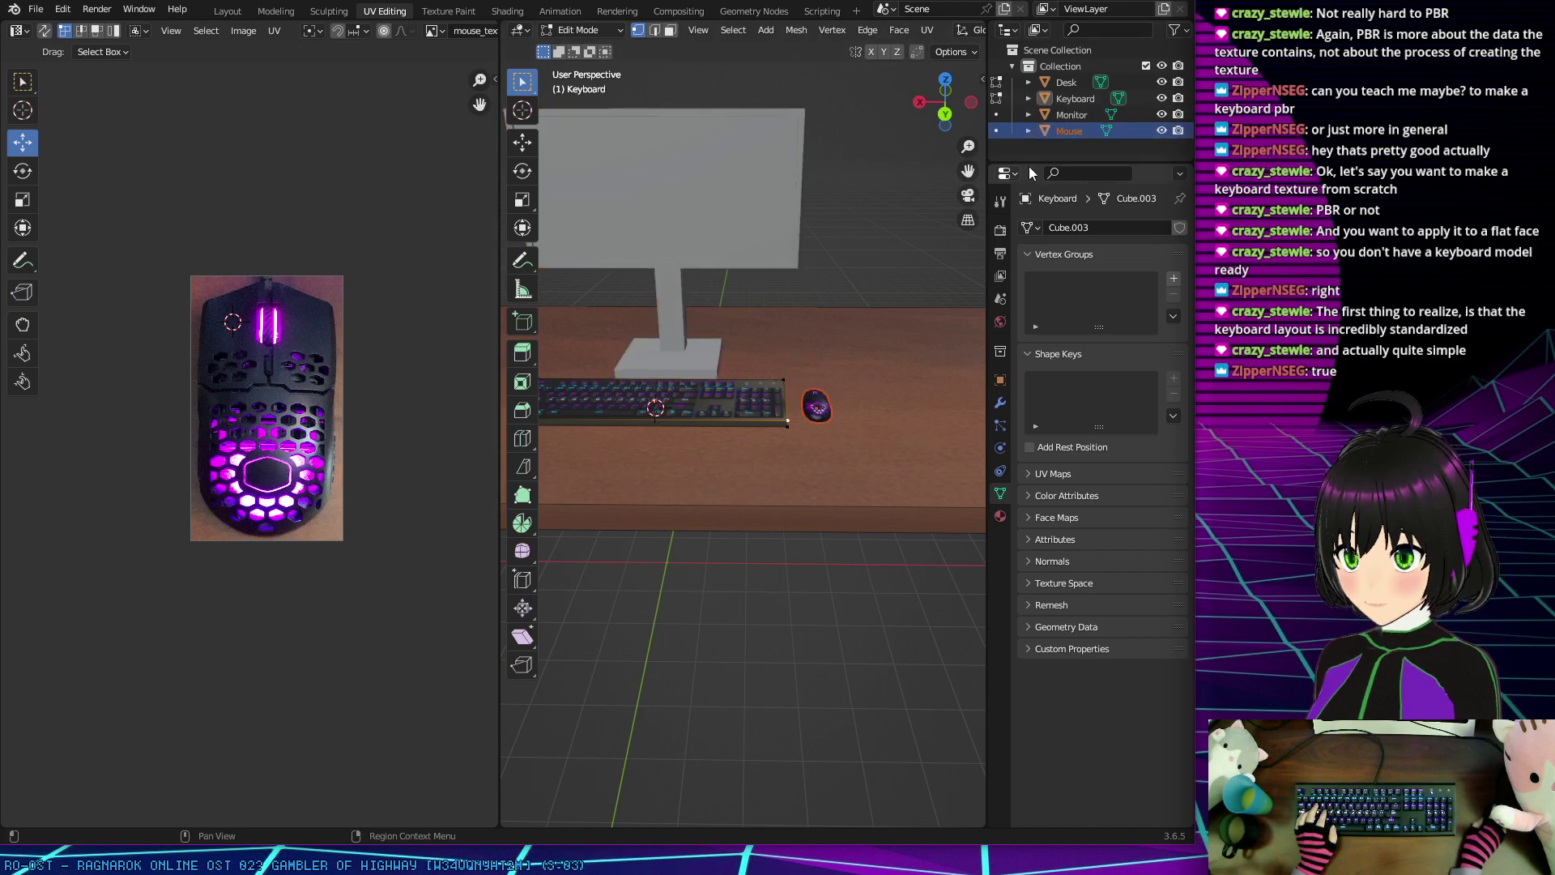
left_click(1064, 97)
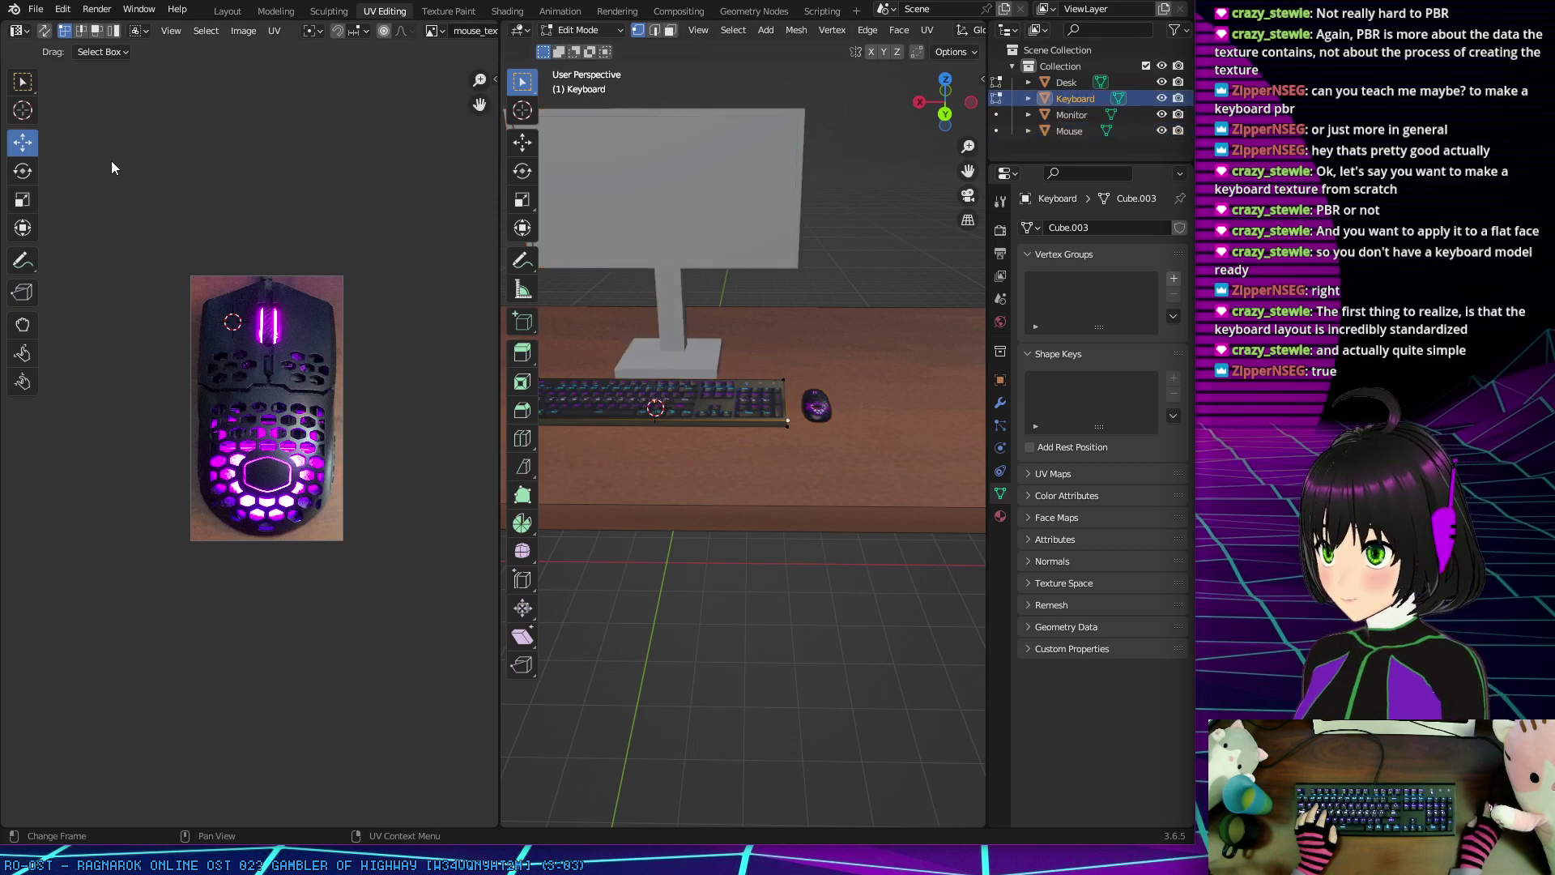
left_click(22, 82)
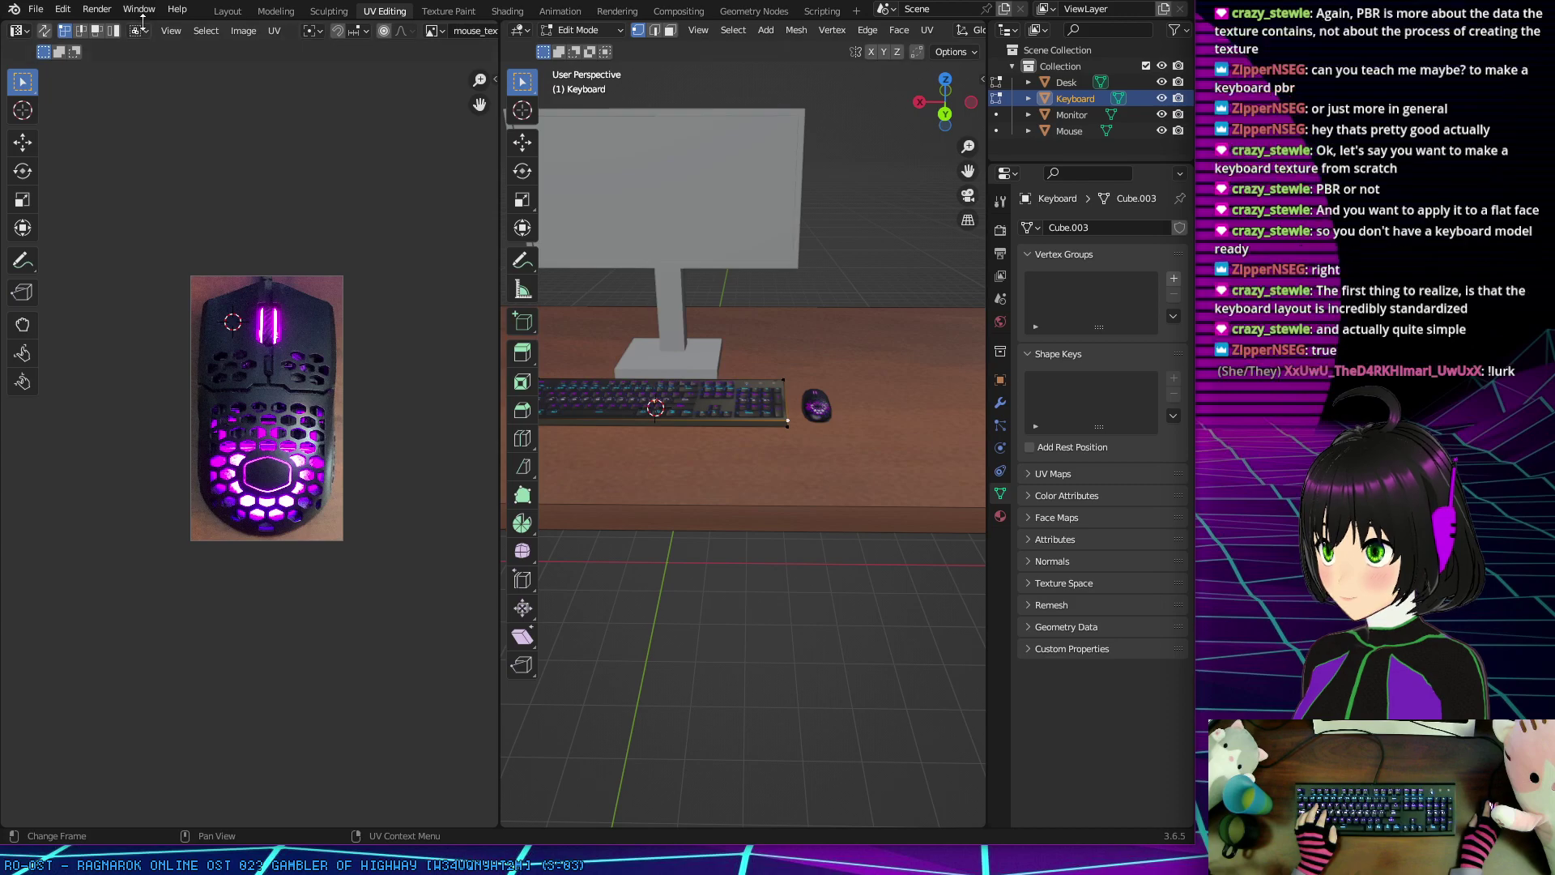
left_click(450, 12)
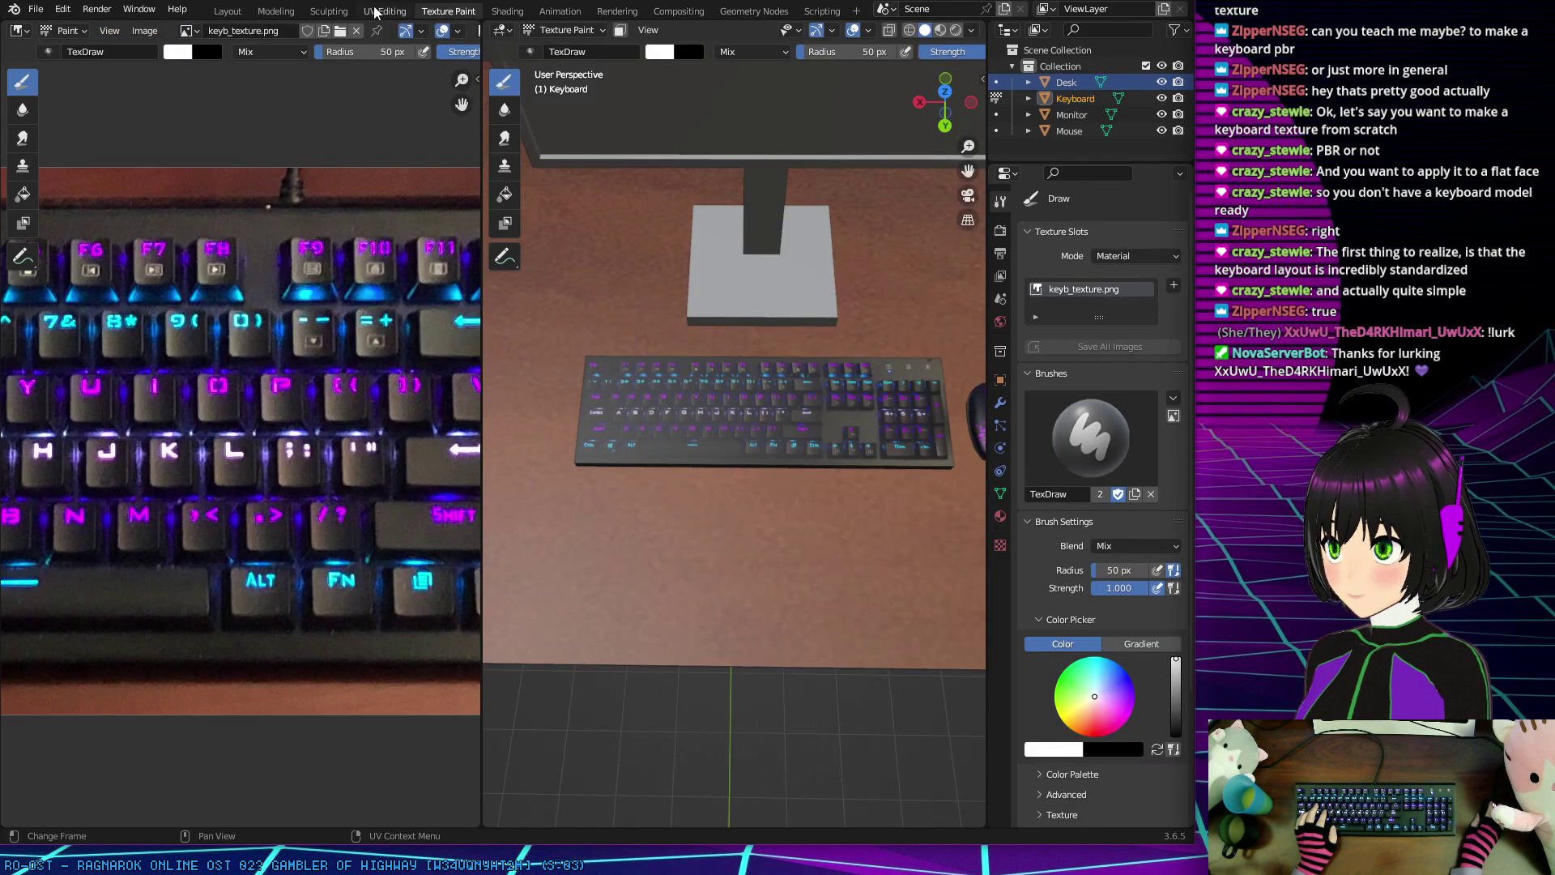
Step: Switch from Texture Paint back to the UV Editing workspace
left_click(385, 11)
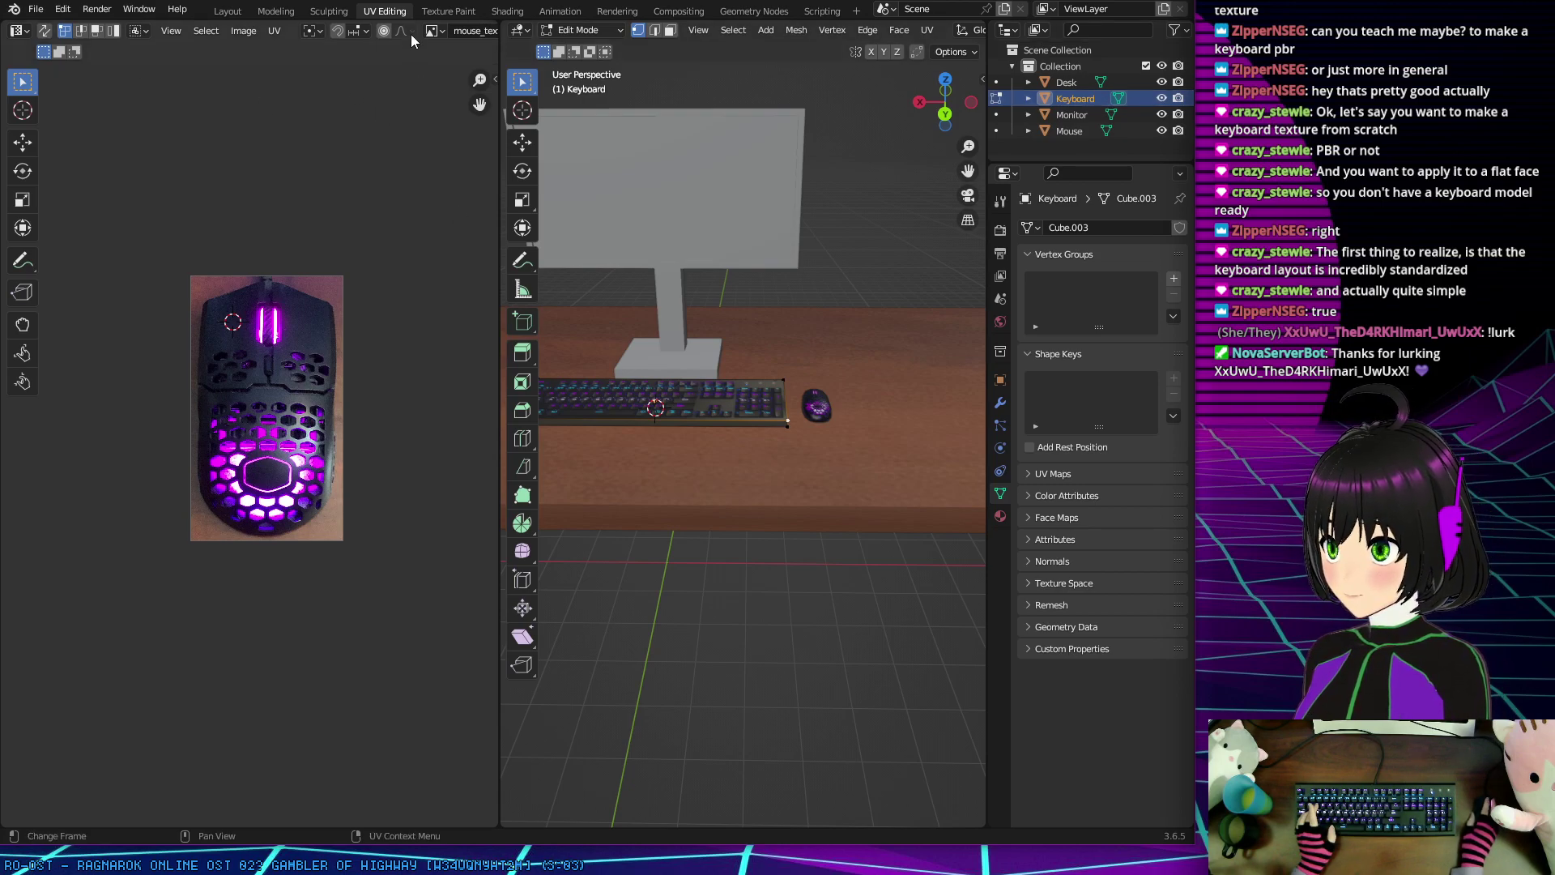
Step: Inspect the mouse texture image, then select the Monitor and then the Desk in the Outliner
scroll(405, 29, "down", 4)
scroll(406, 29, "down", 3)
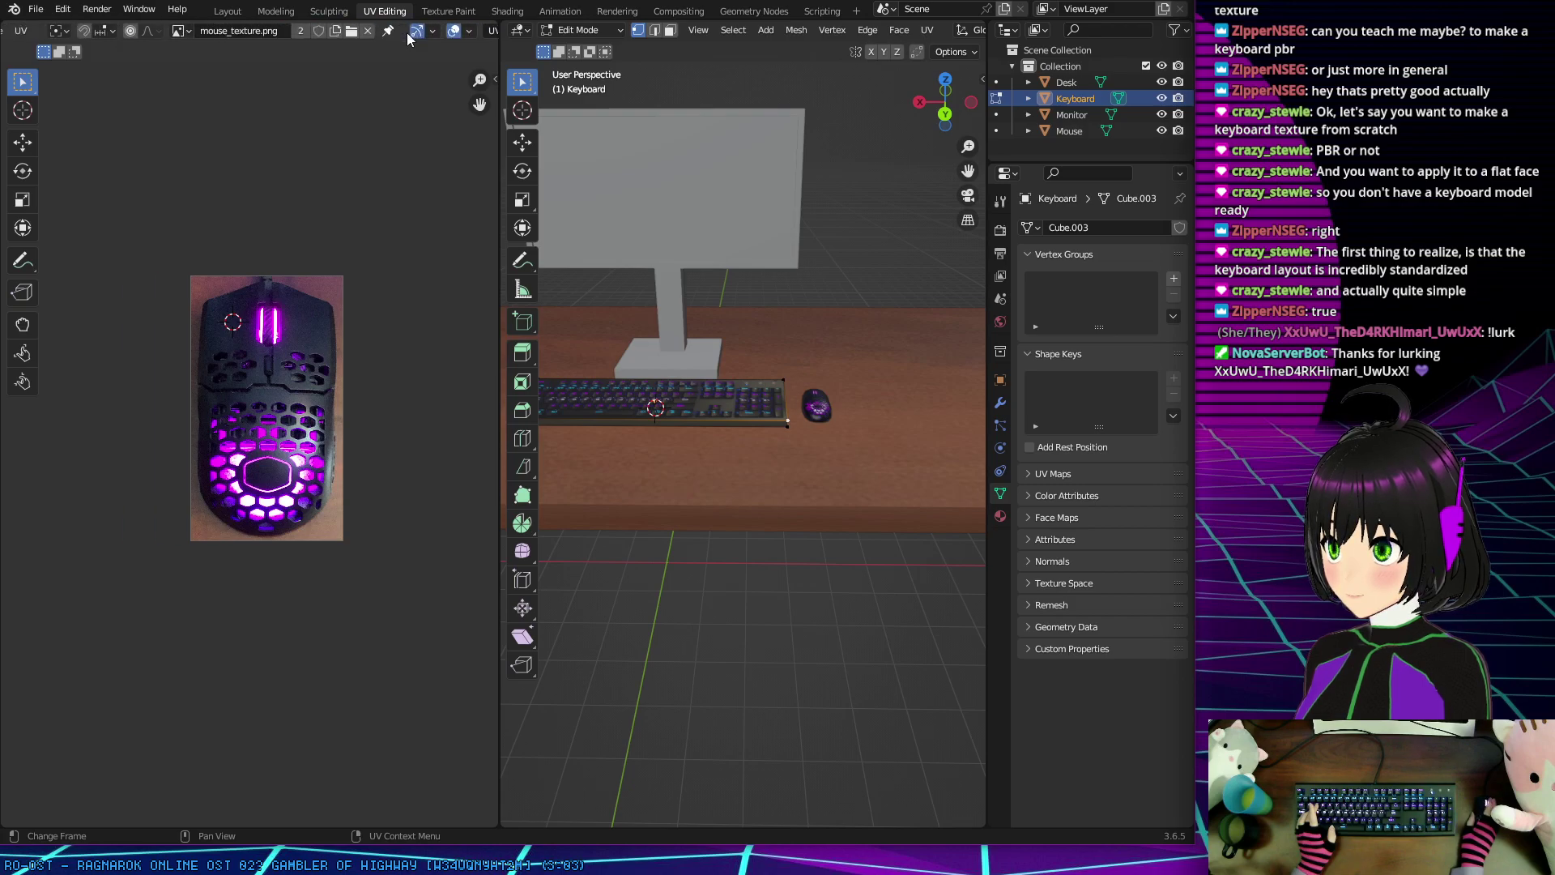
left_click(372, 30)
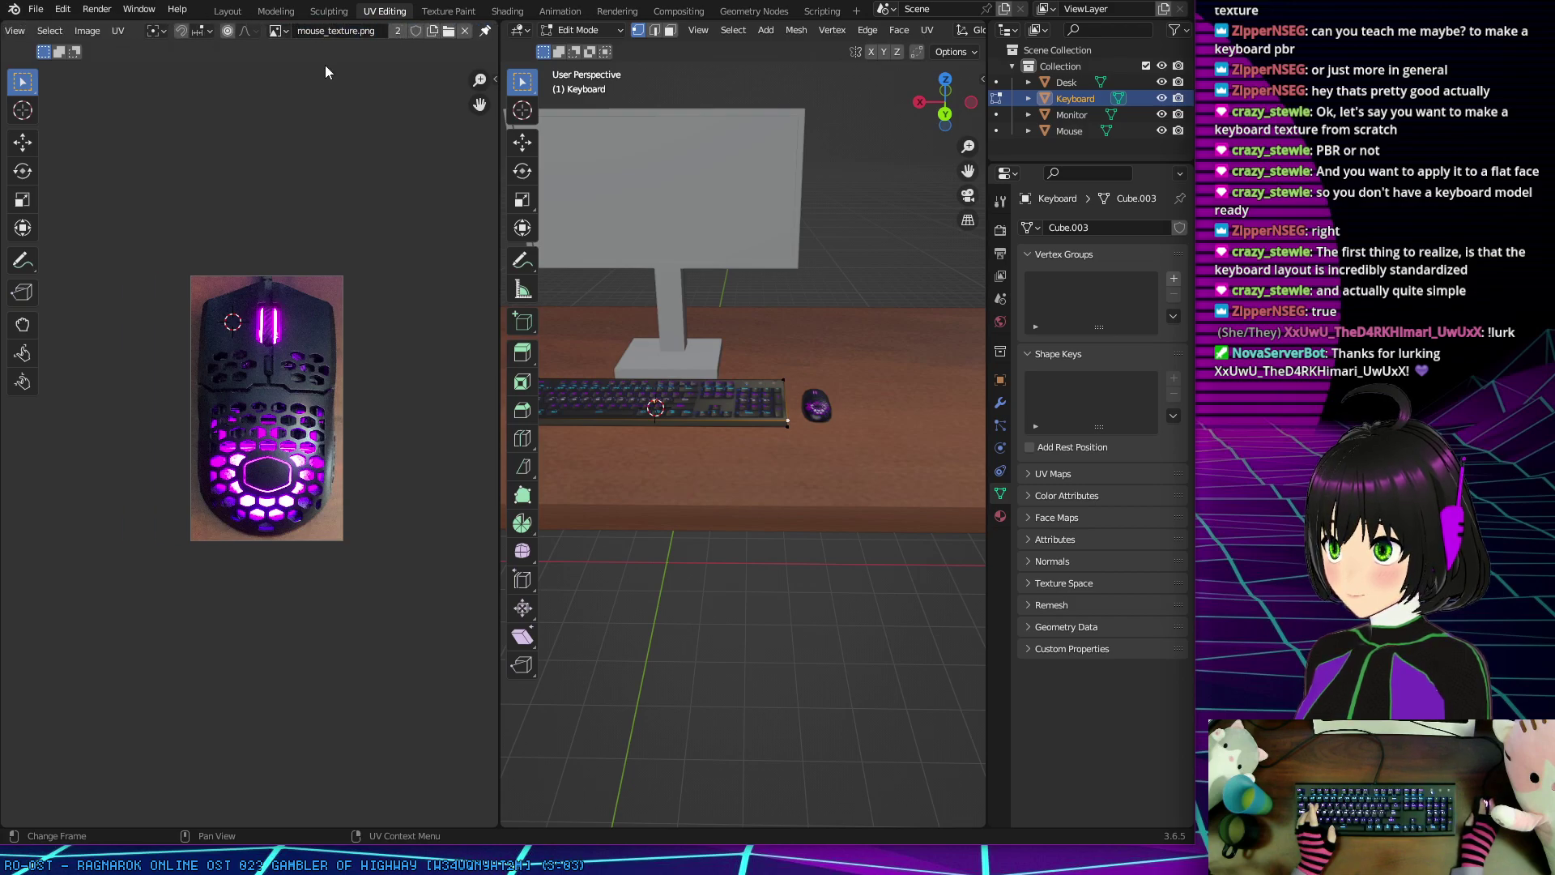
scroll(422, 31, "down", 5)
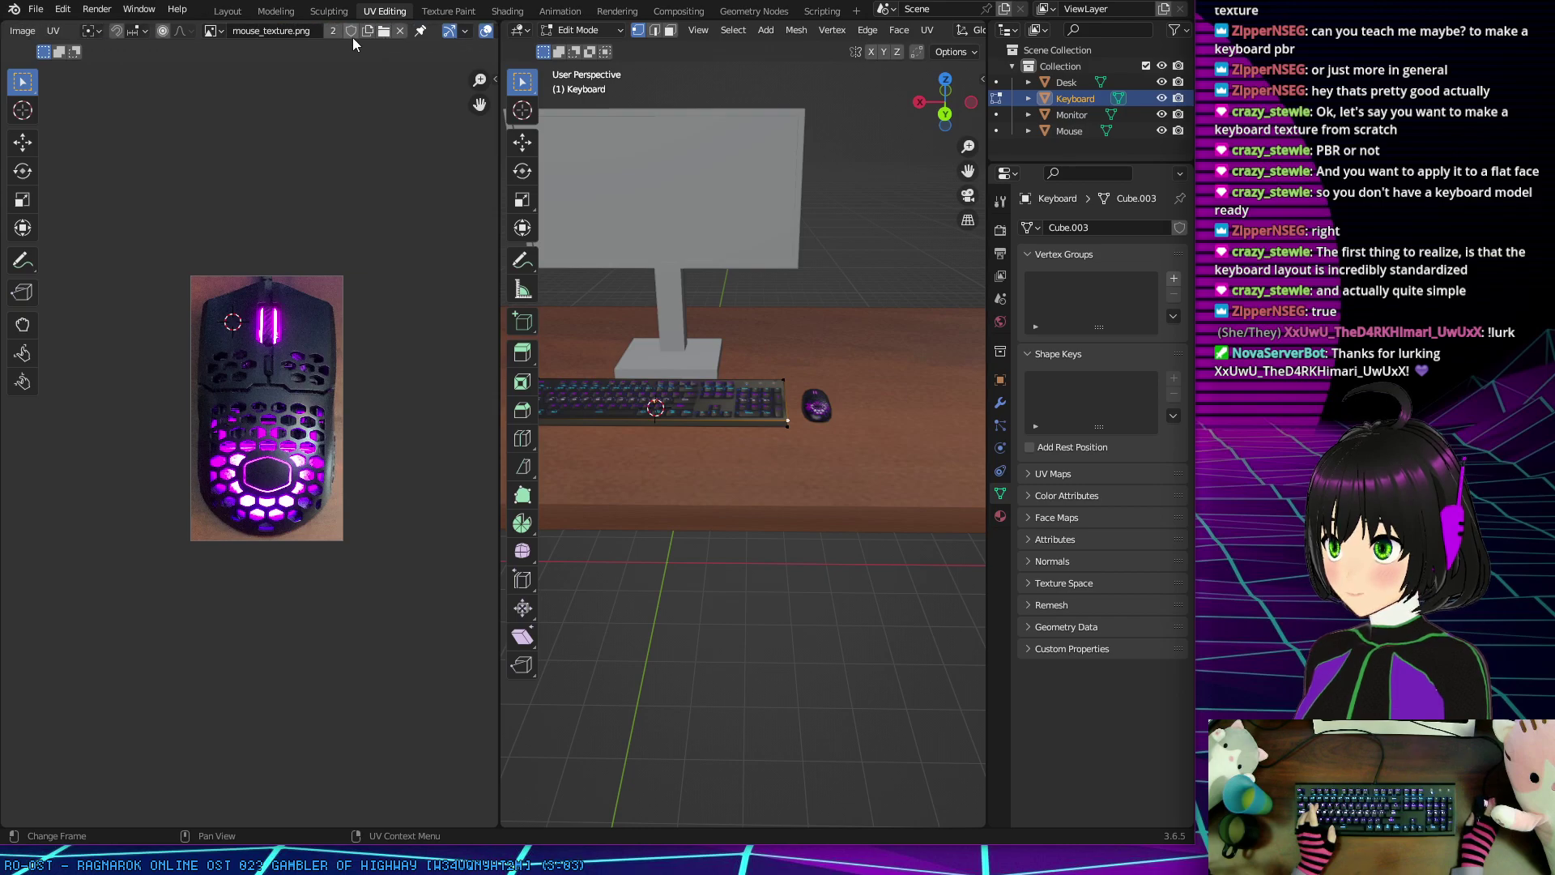
scroll(351, 37, "up", 10)
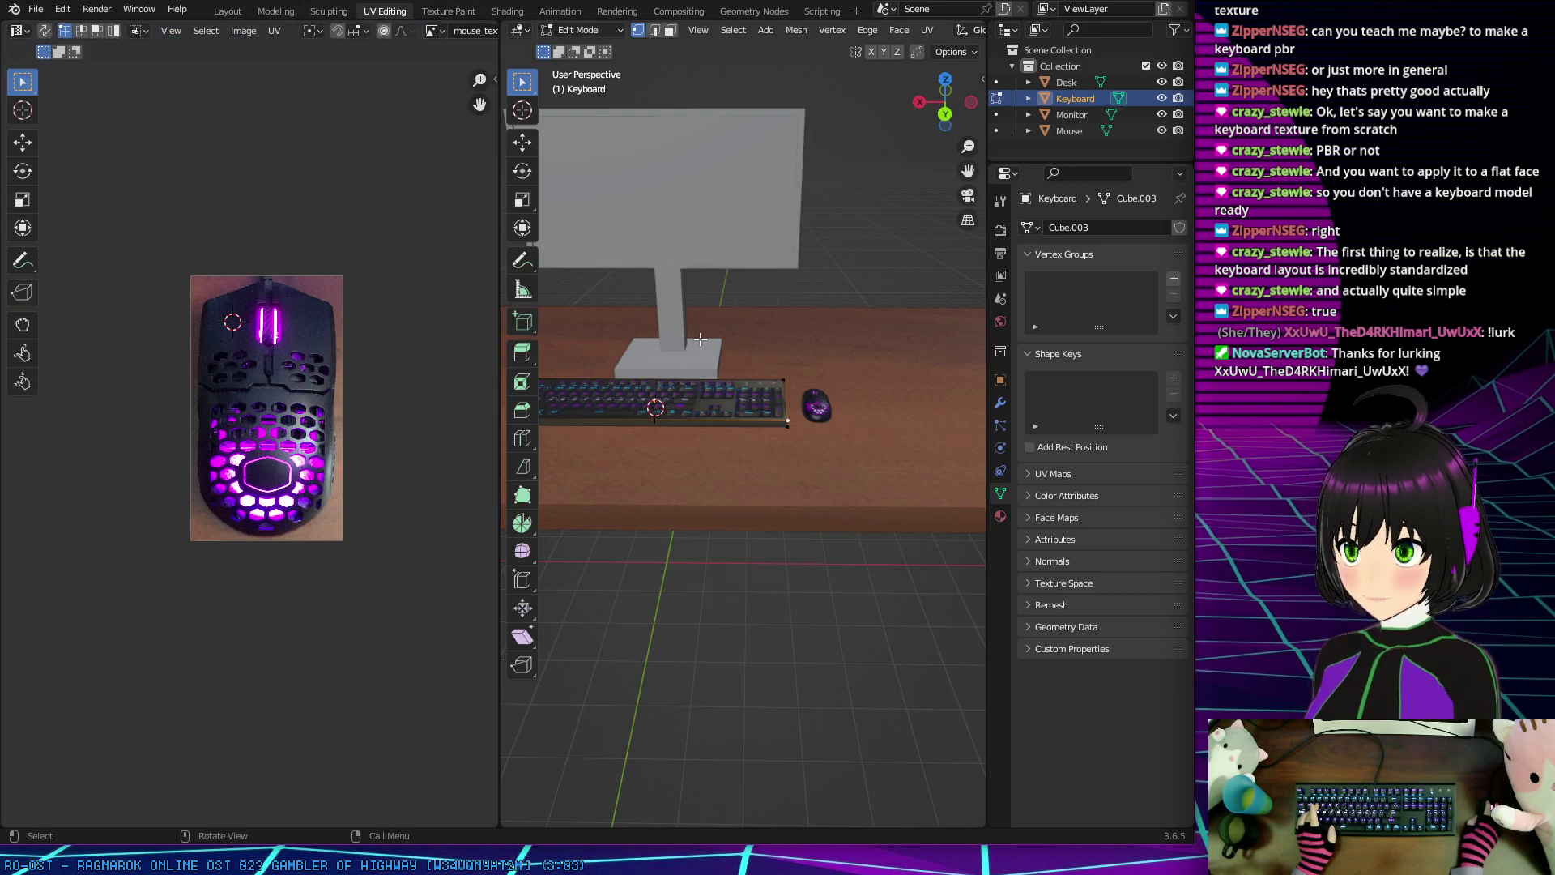
left_click(1080, 116)
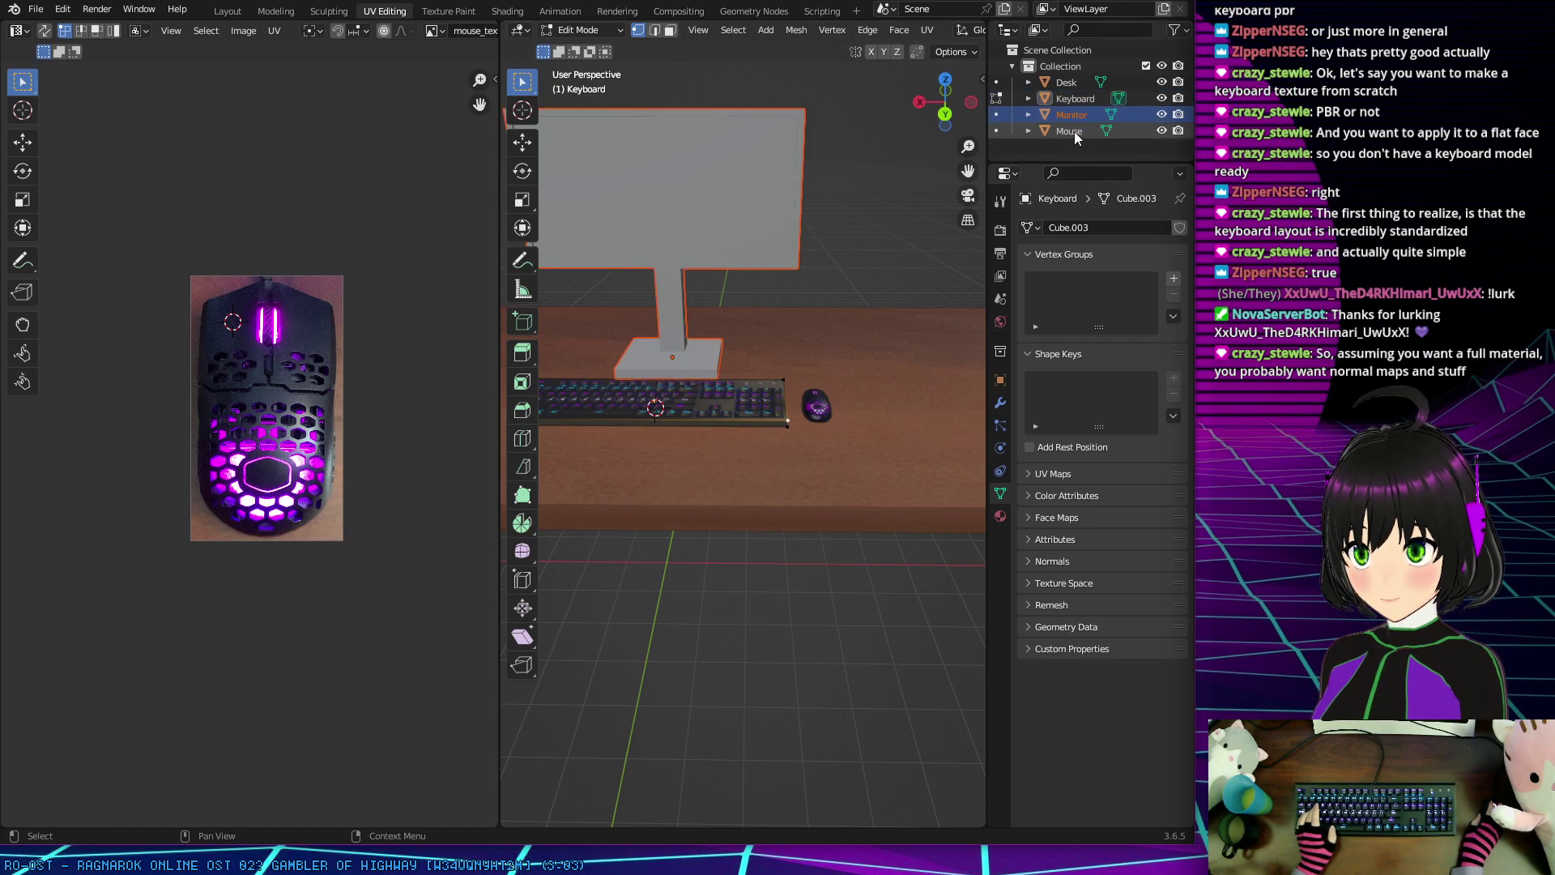
left_click(1057, 81)
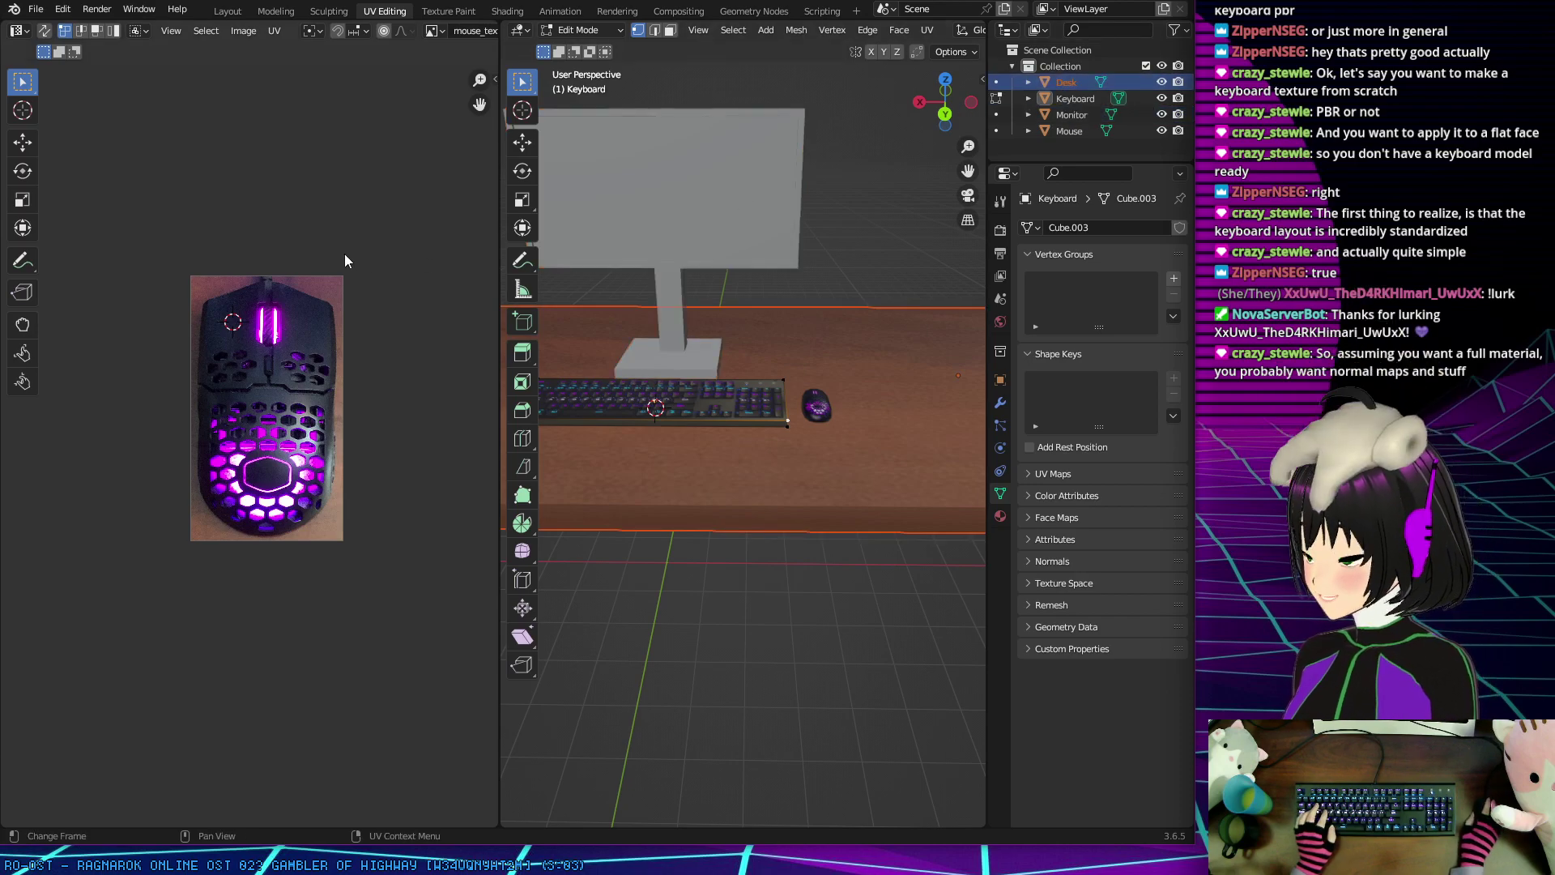
scroll(263, 221, "down", 2)
scroll(263, 221, "up", 3)
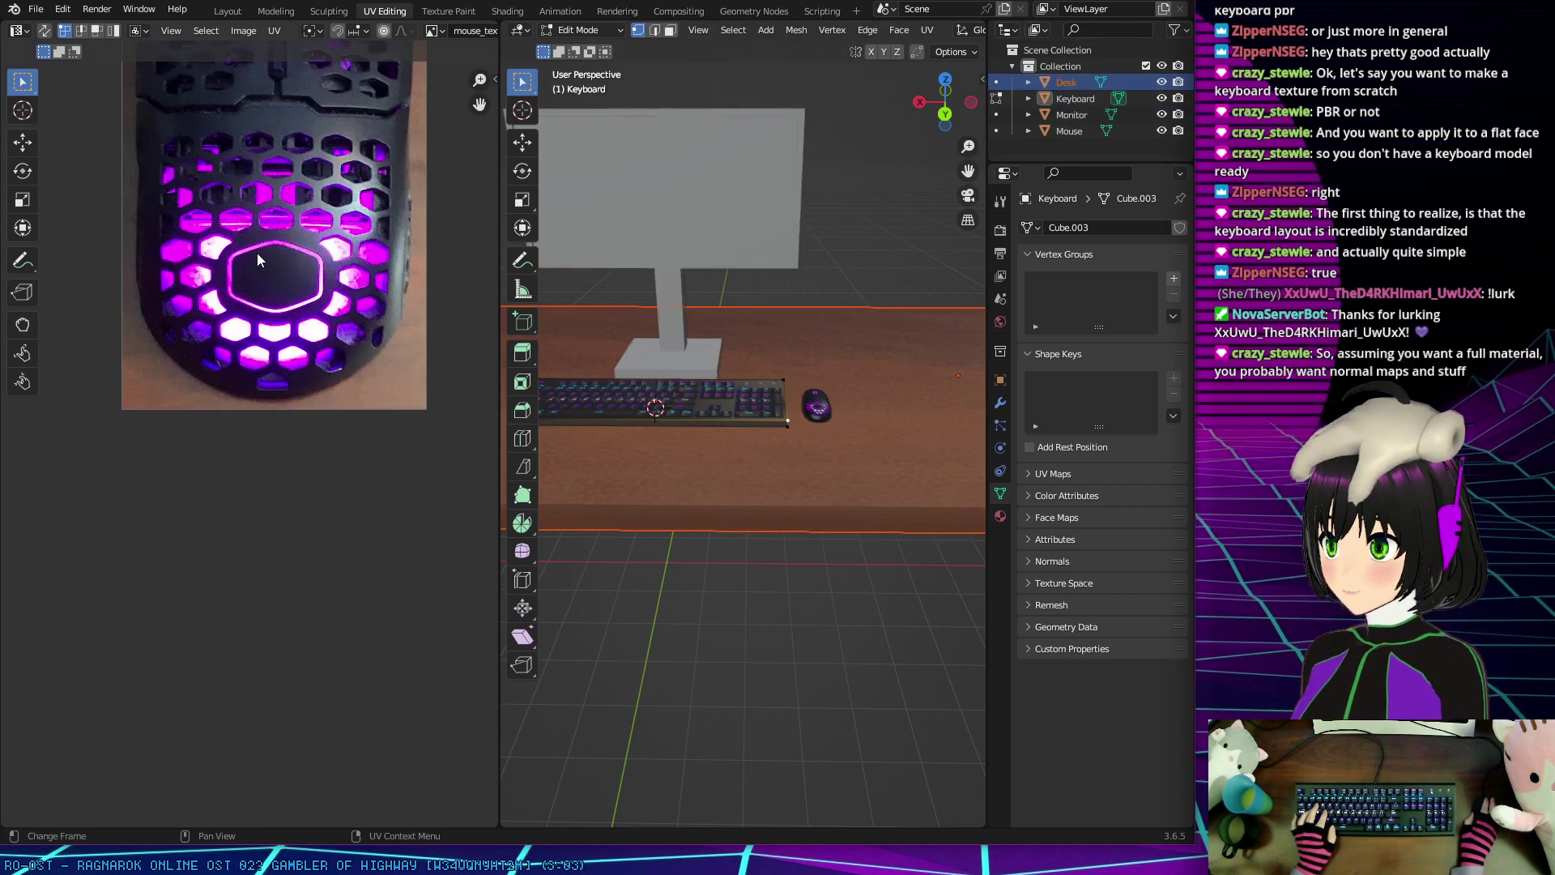
scroll(780, 408, "up", 2)
scroll(780, 407, "up", 2)
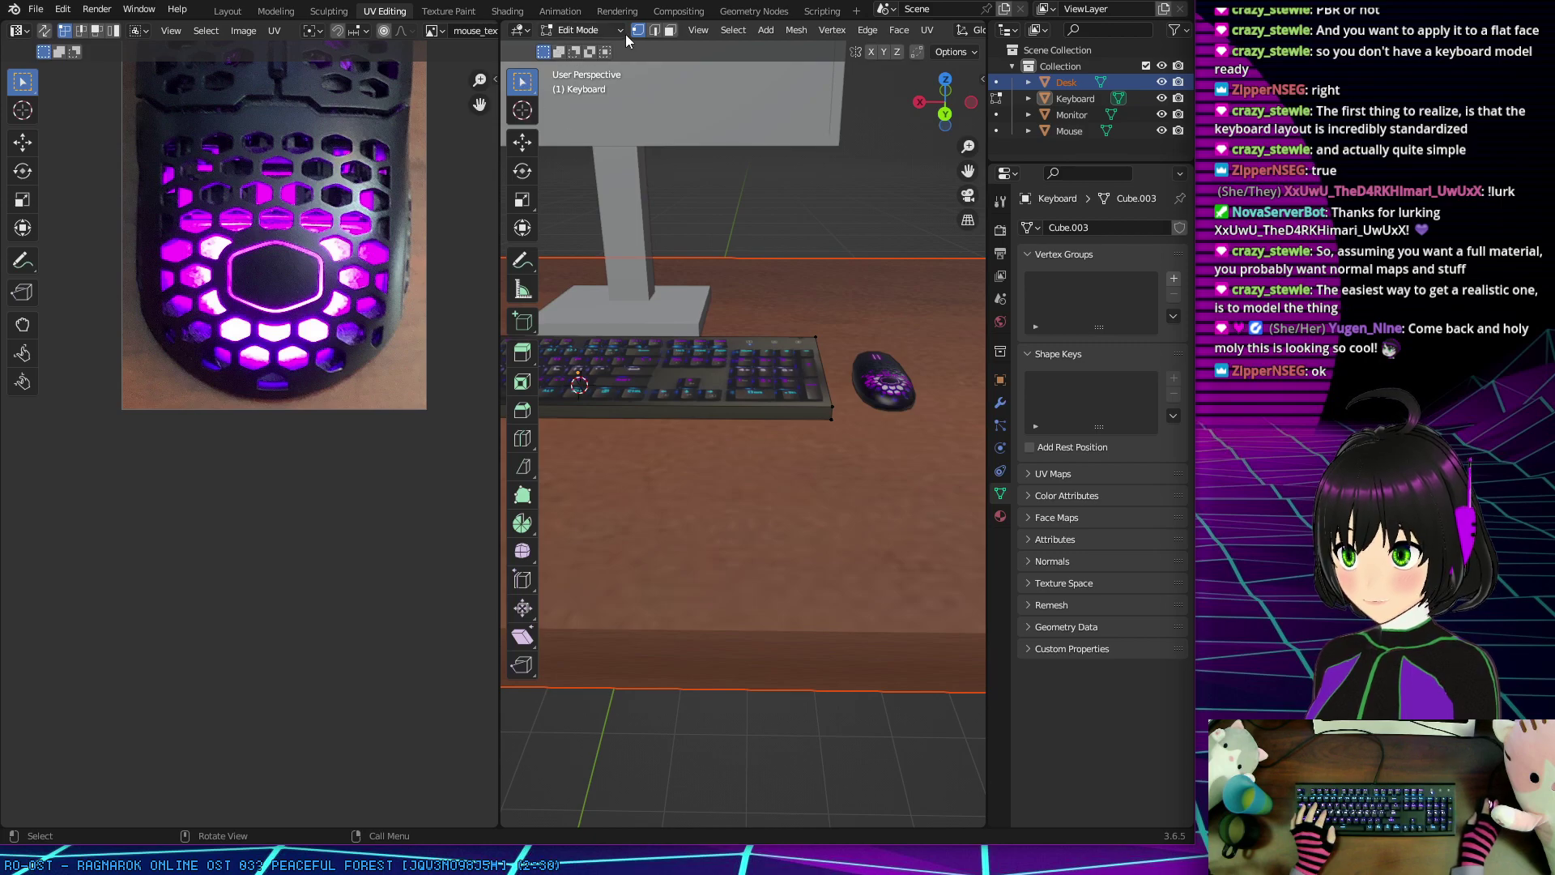
Step: In Face select mode, select the keyboard's top face to show its UV island, then list loaded images
left_click(669, 30)
left_click(791, 374)
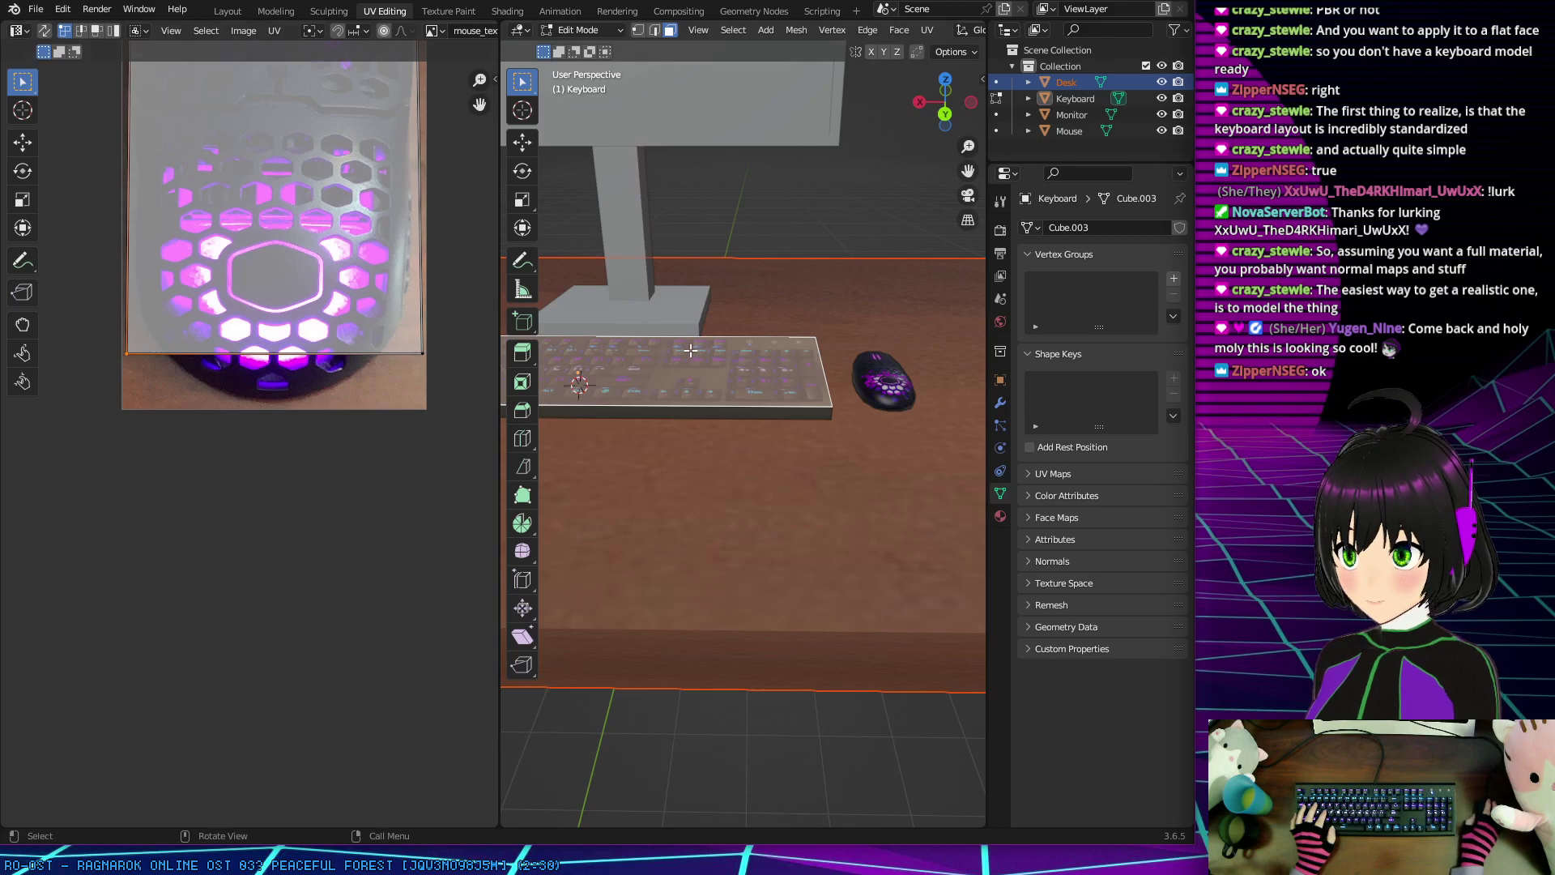
scroll(762, 372, "down", 5)
scroll(762, 372, "up", 3)
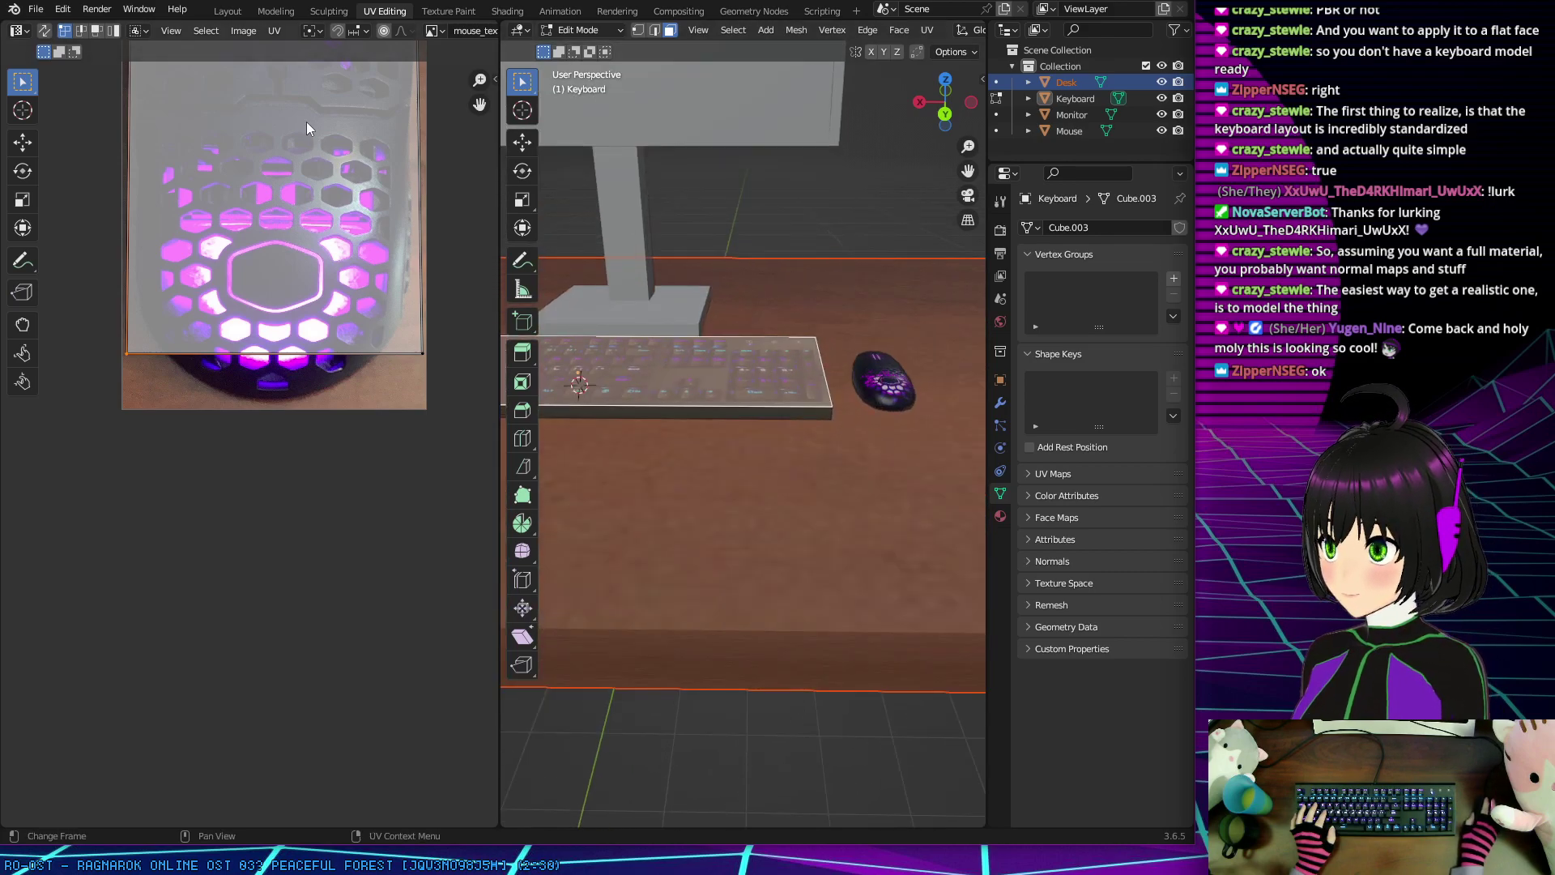
scroll(307, 128, "down", 3)
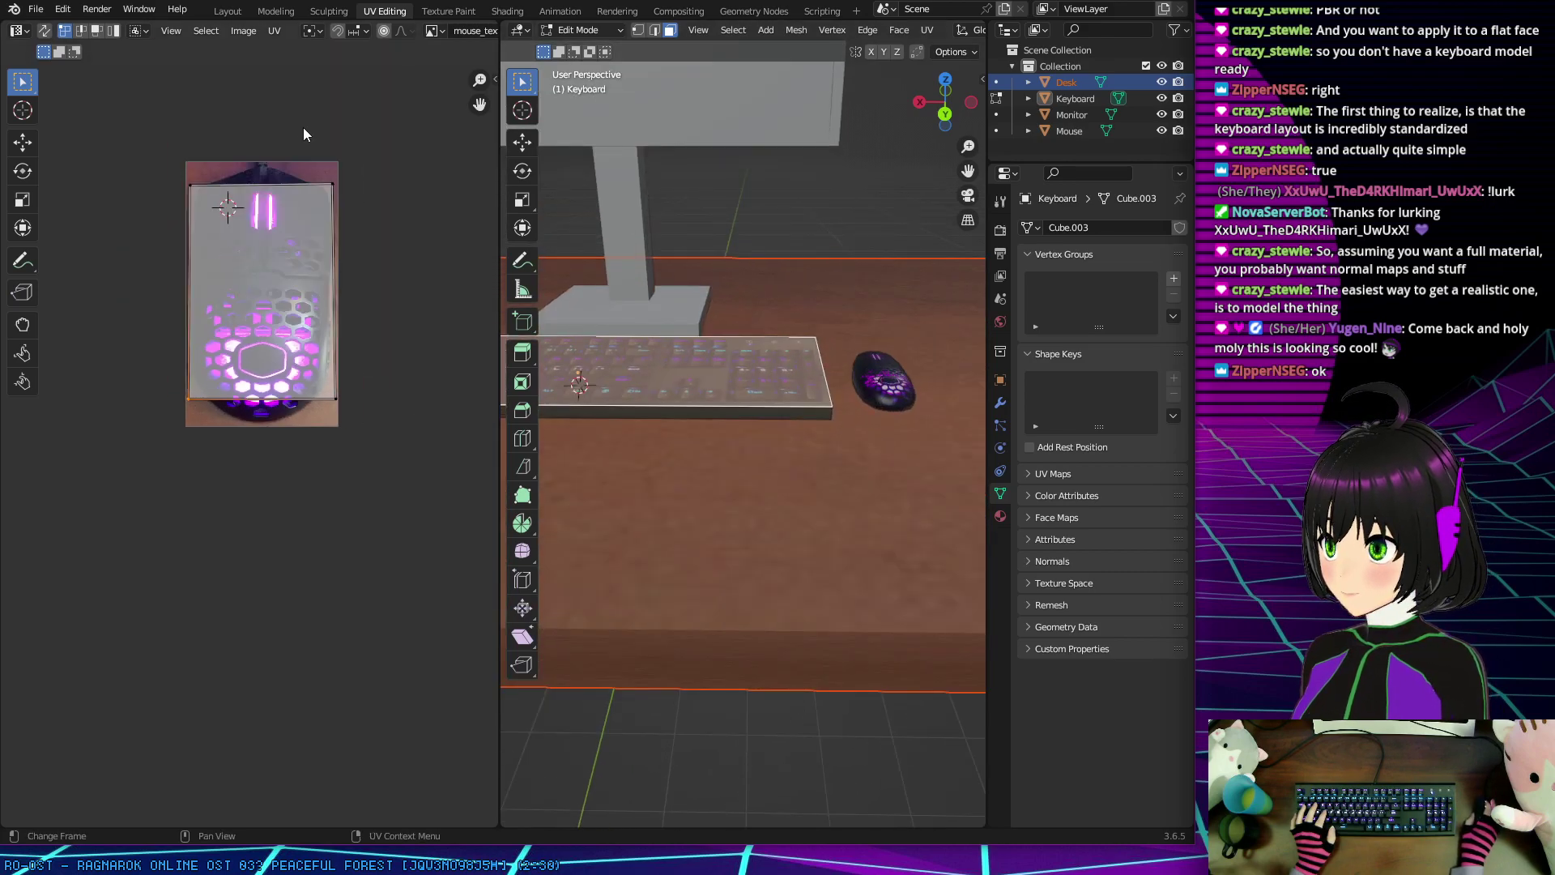
left_click(140, 33)
left_click(139, 32)
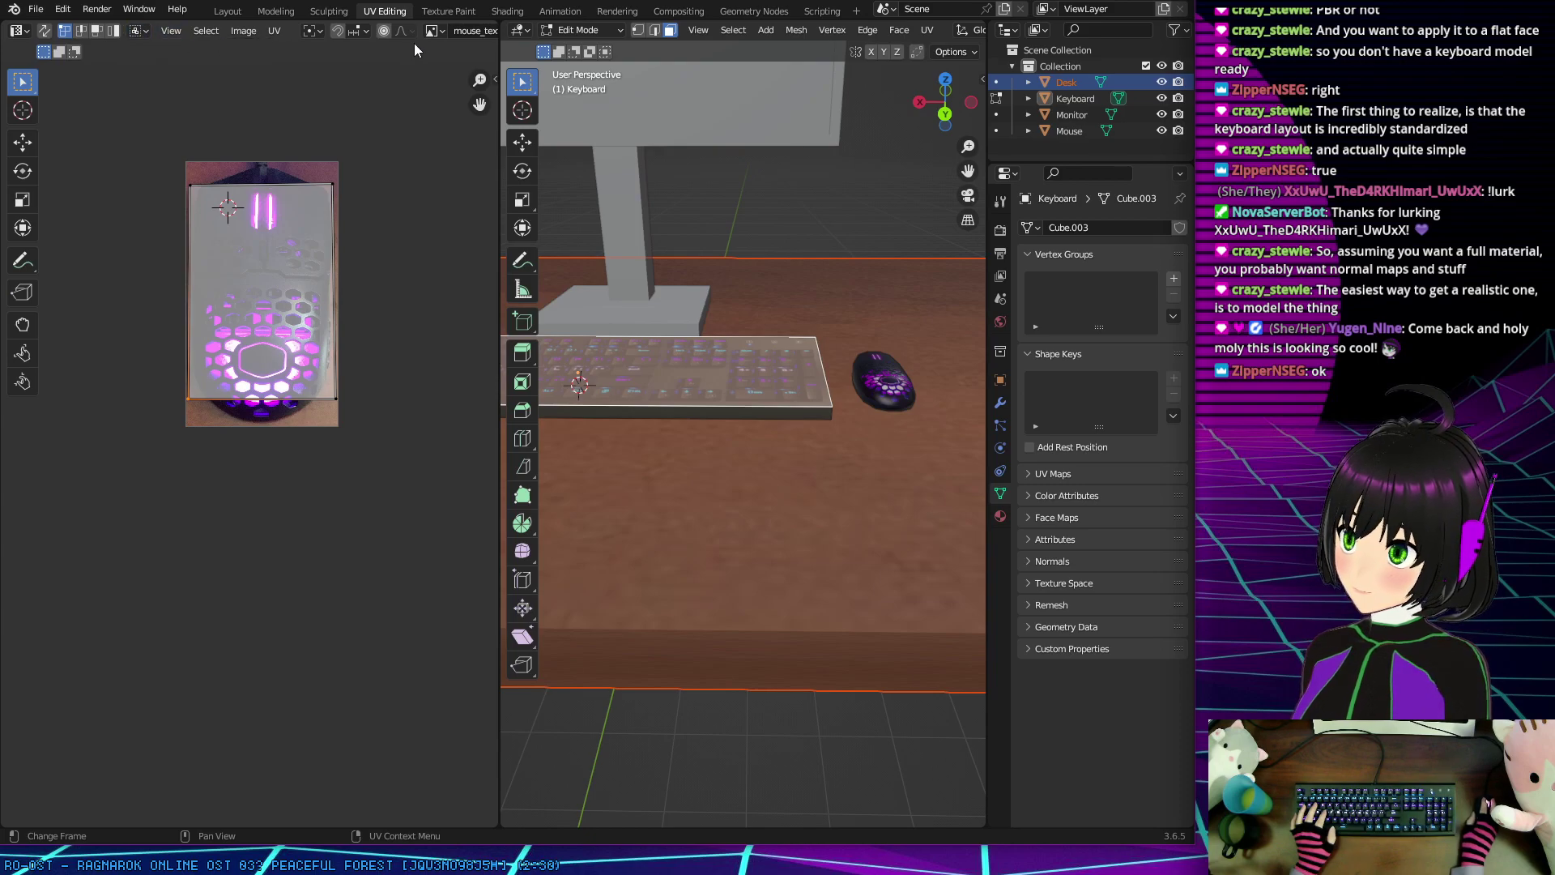
middle_click_drag(421, 148, 374, 172)
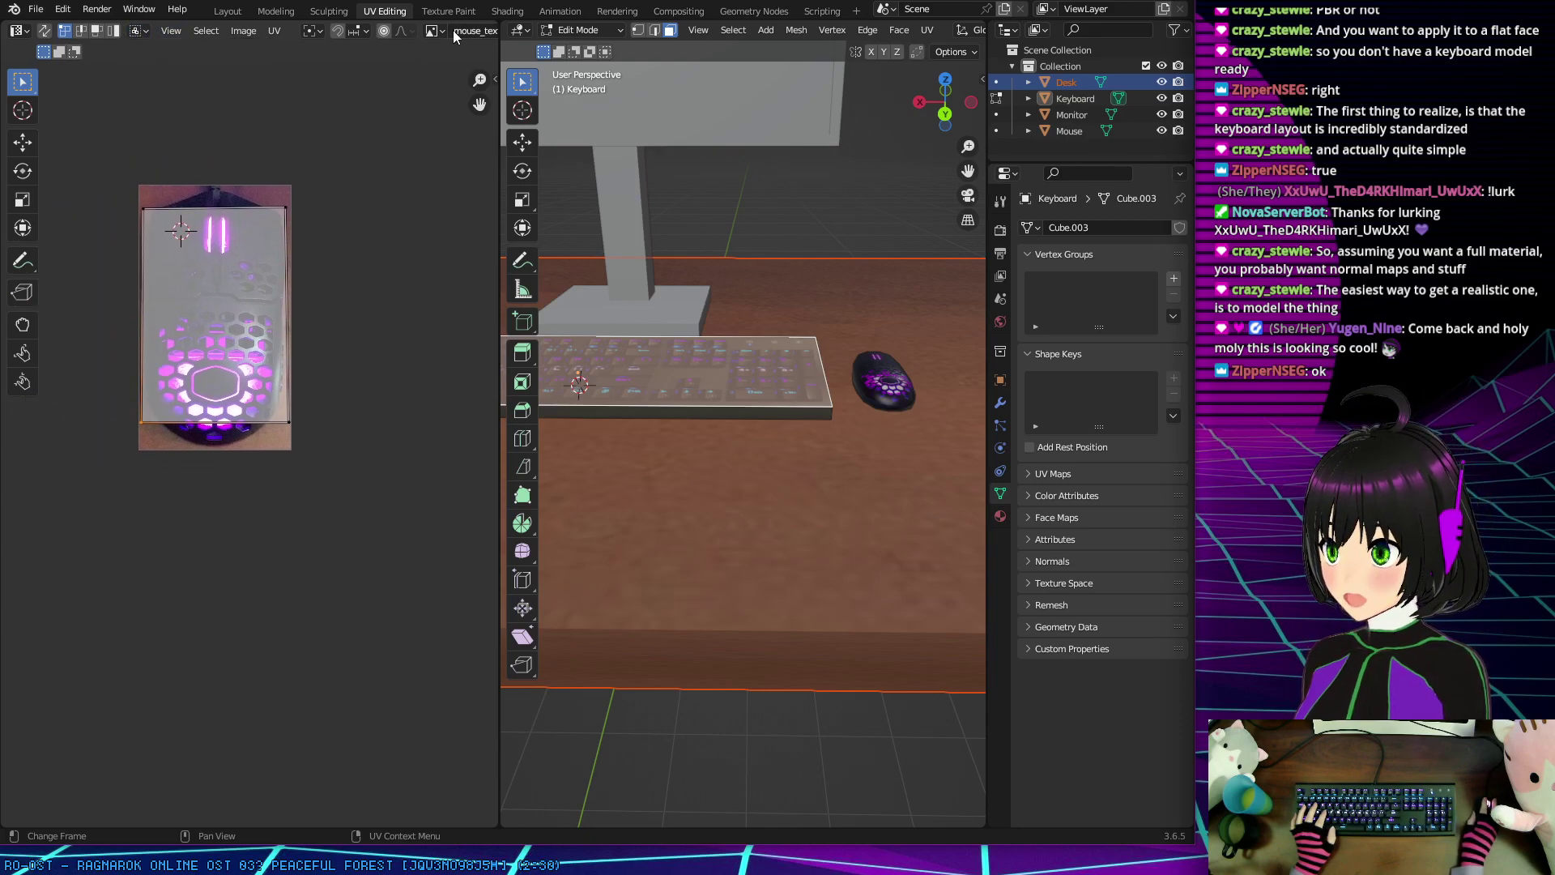
left_click(435, 30)
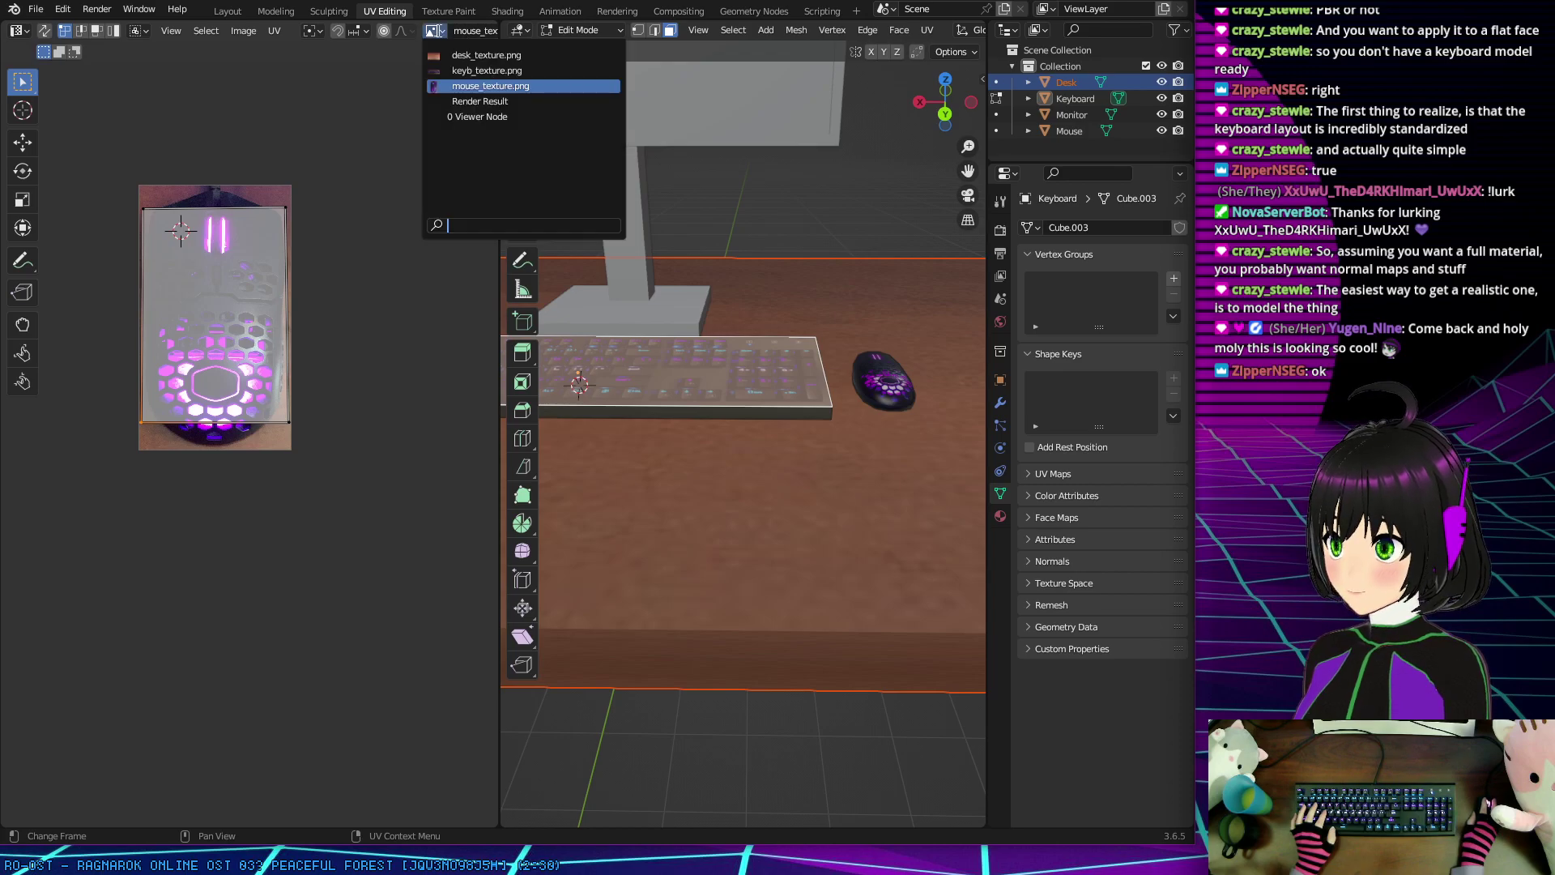
Step: Display desk_texture.png in the UV image editor
left_click(474, 71)
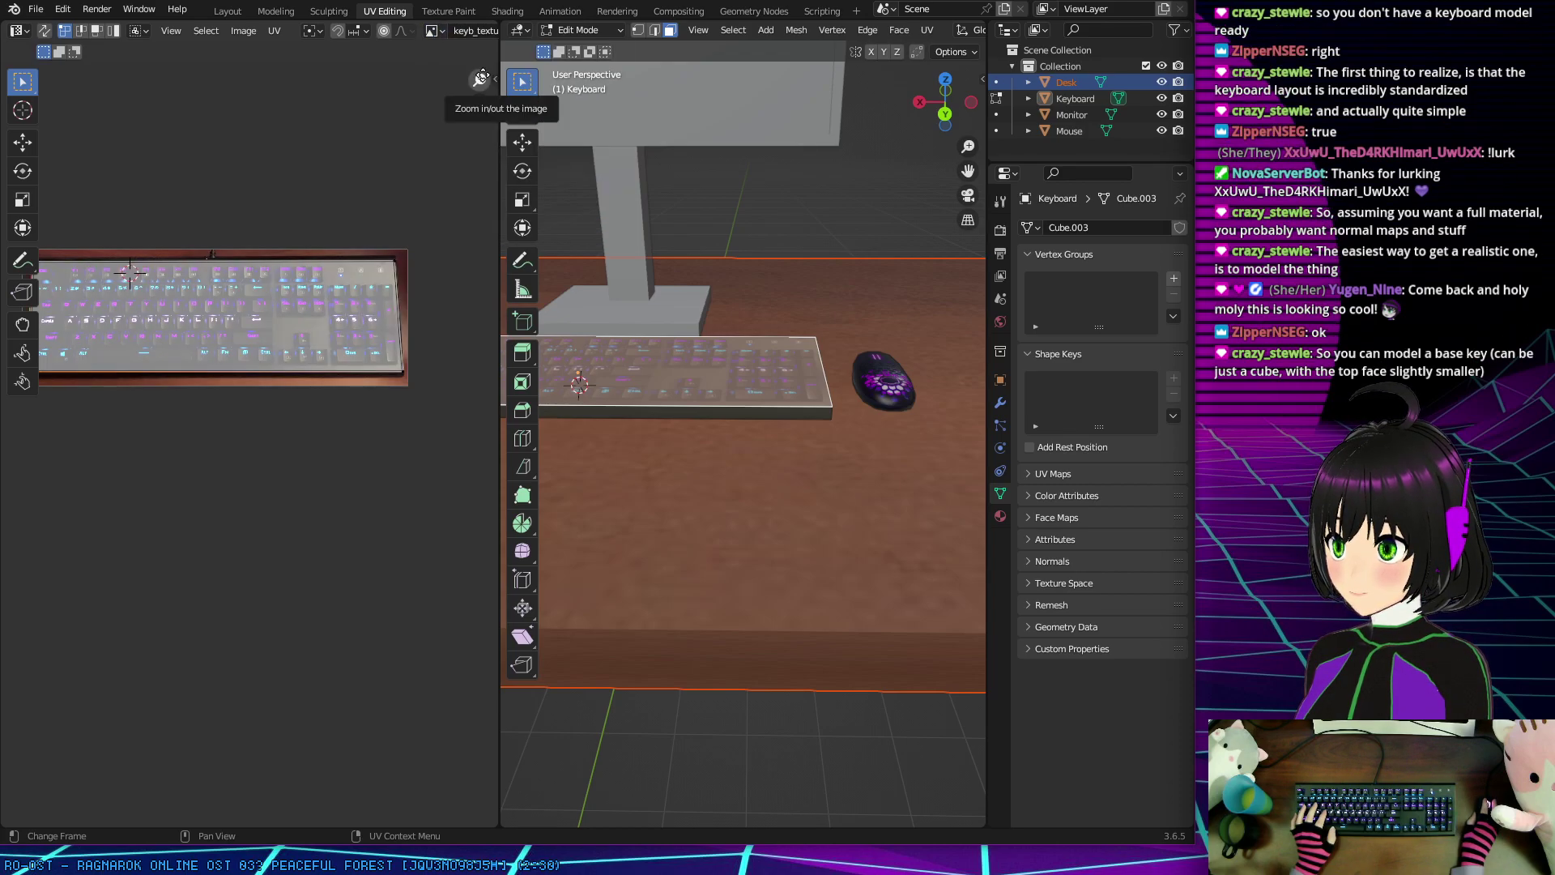
left_click(435, 31)
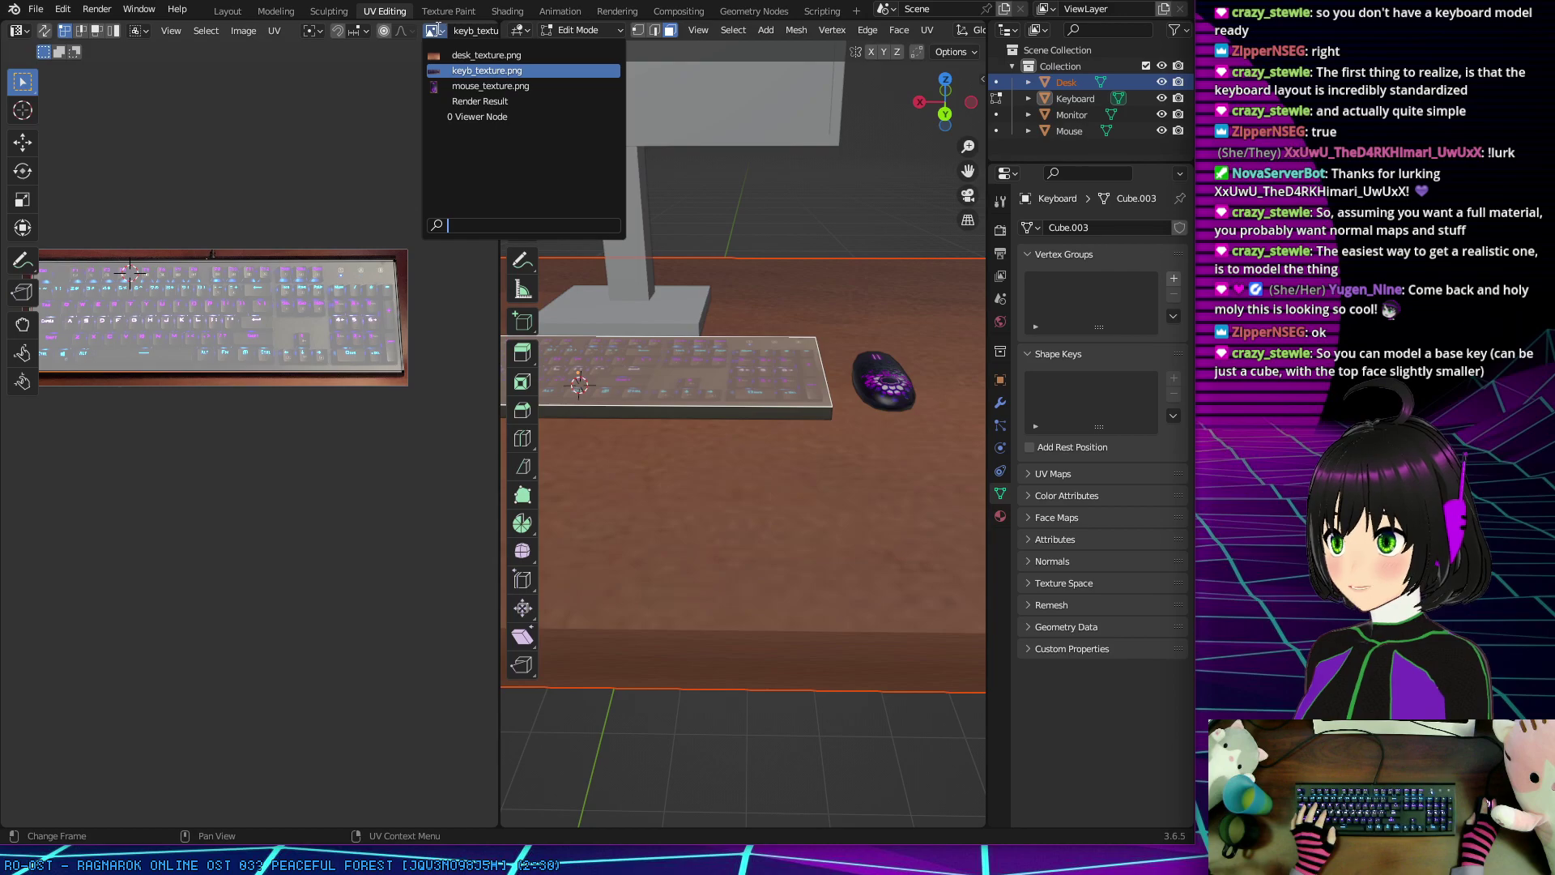
left_click(465, 55)
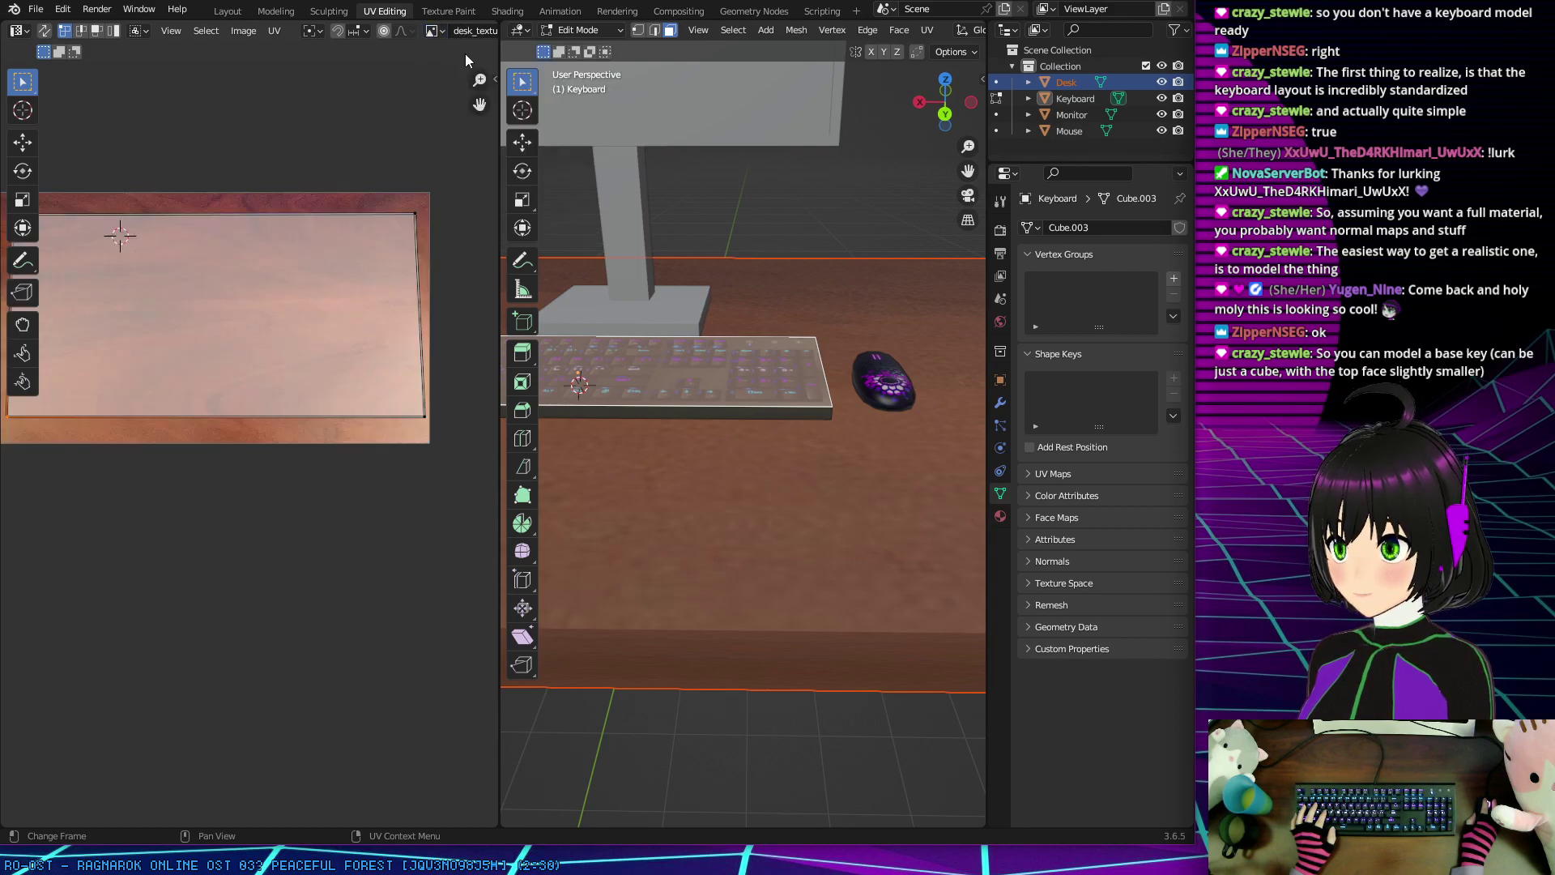
Step: Hide the Keyboard, Monitor and Mouse, make the Desk active, and orbit to an angled desk view
left_click(1083, 95)
left_click(1159, 82)
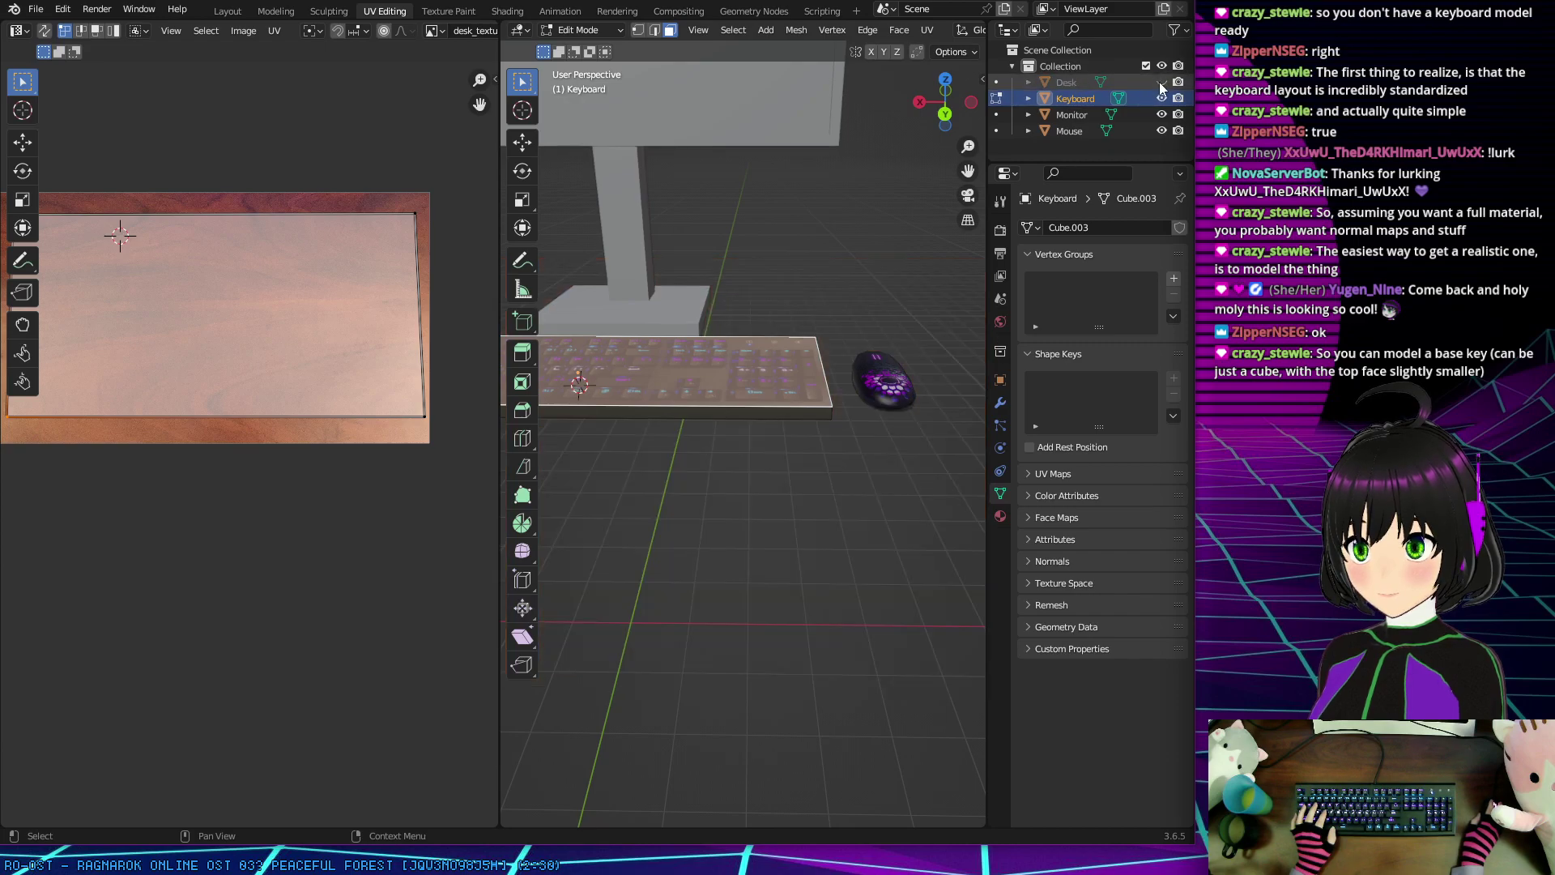
left_click(1163, 81)
left_click(1162, 98)
left_click(1161, 112)
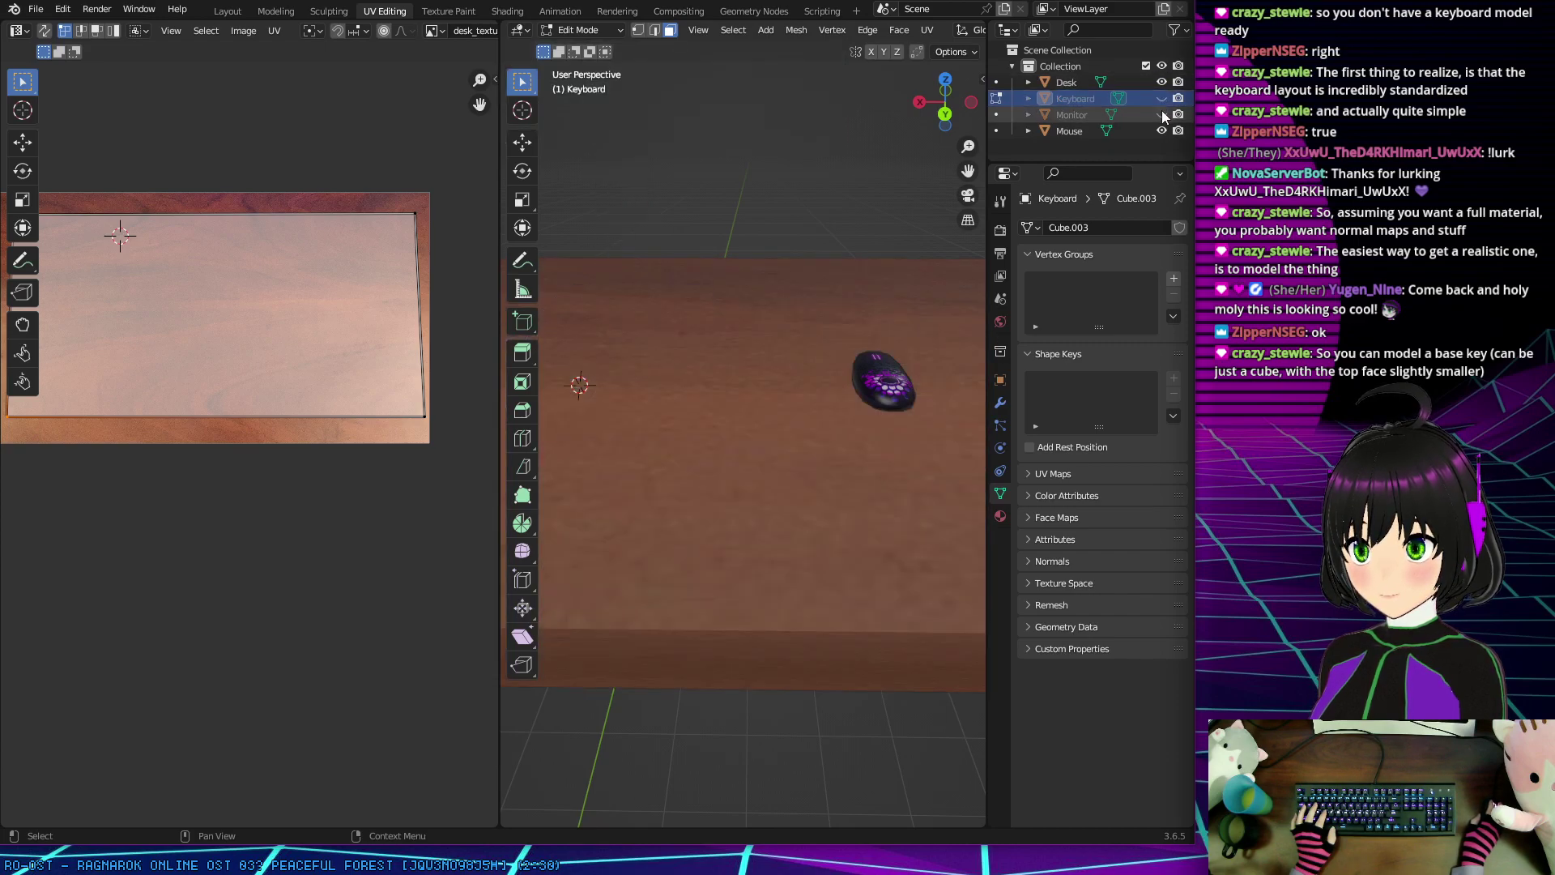
left_click(1162, 130)
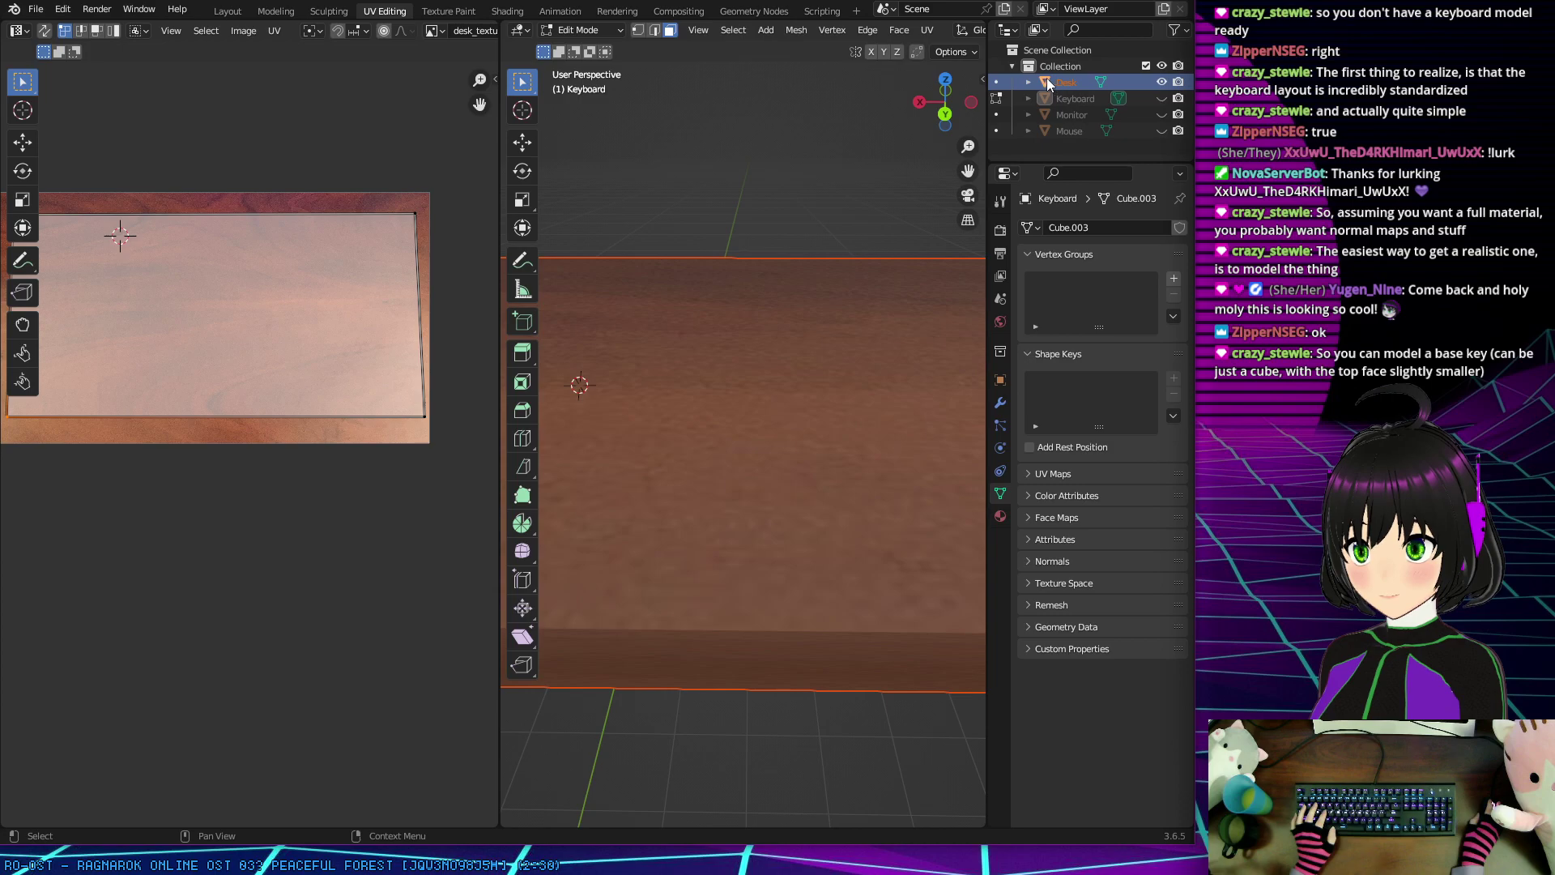
left_click(1028, 98)
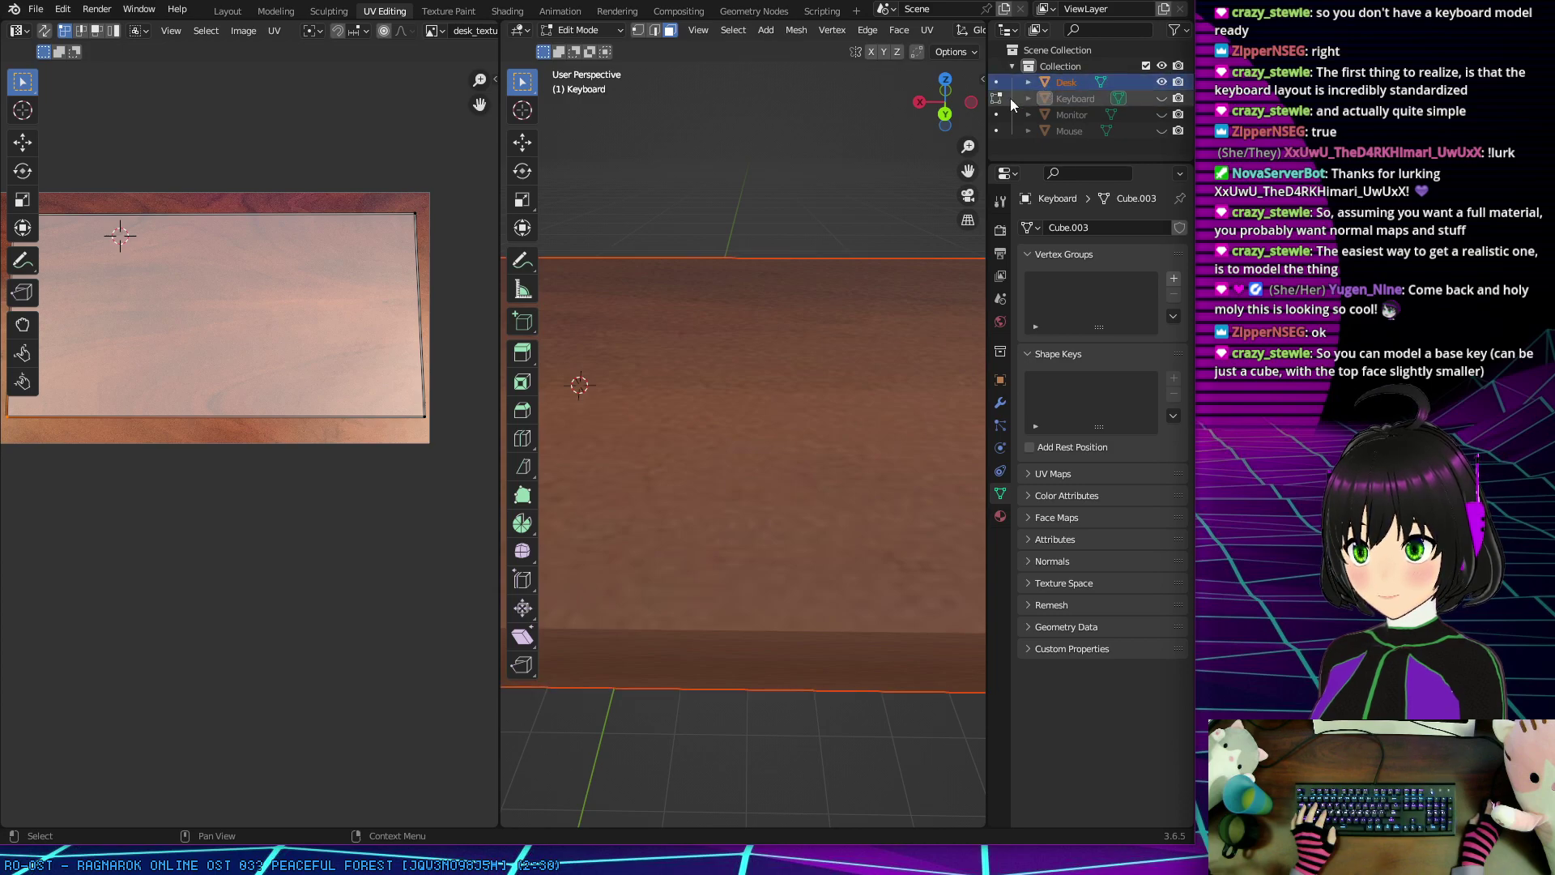
left_click(1047, 83)
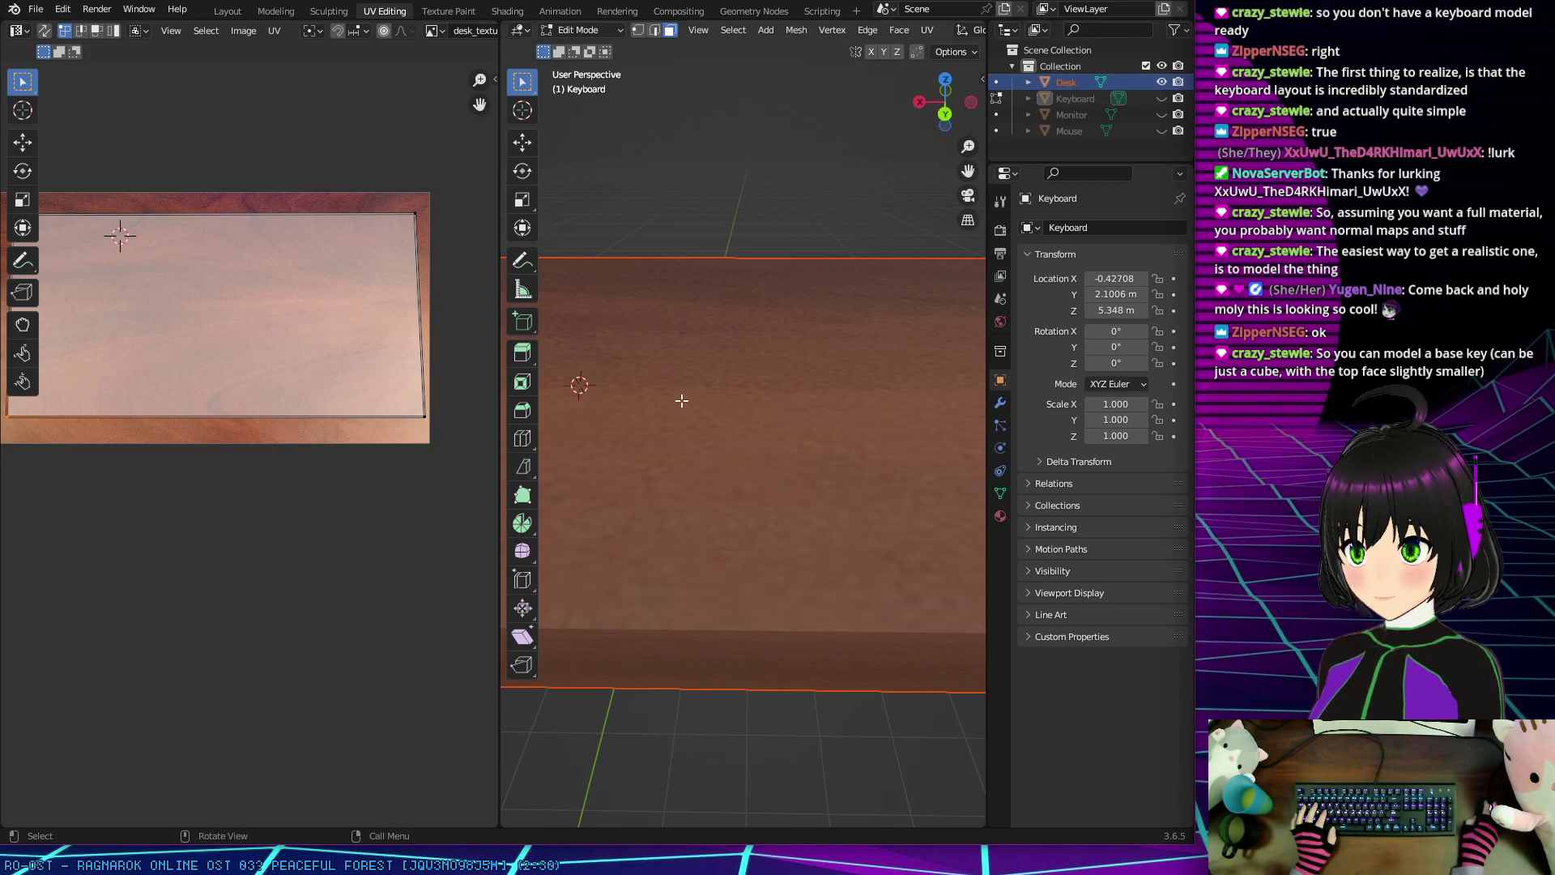
scroll(644, 206, "down", 5)
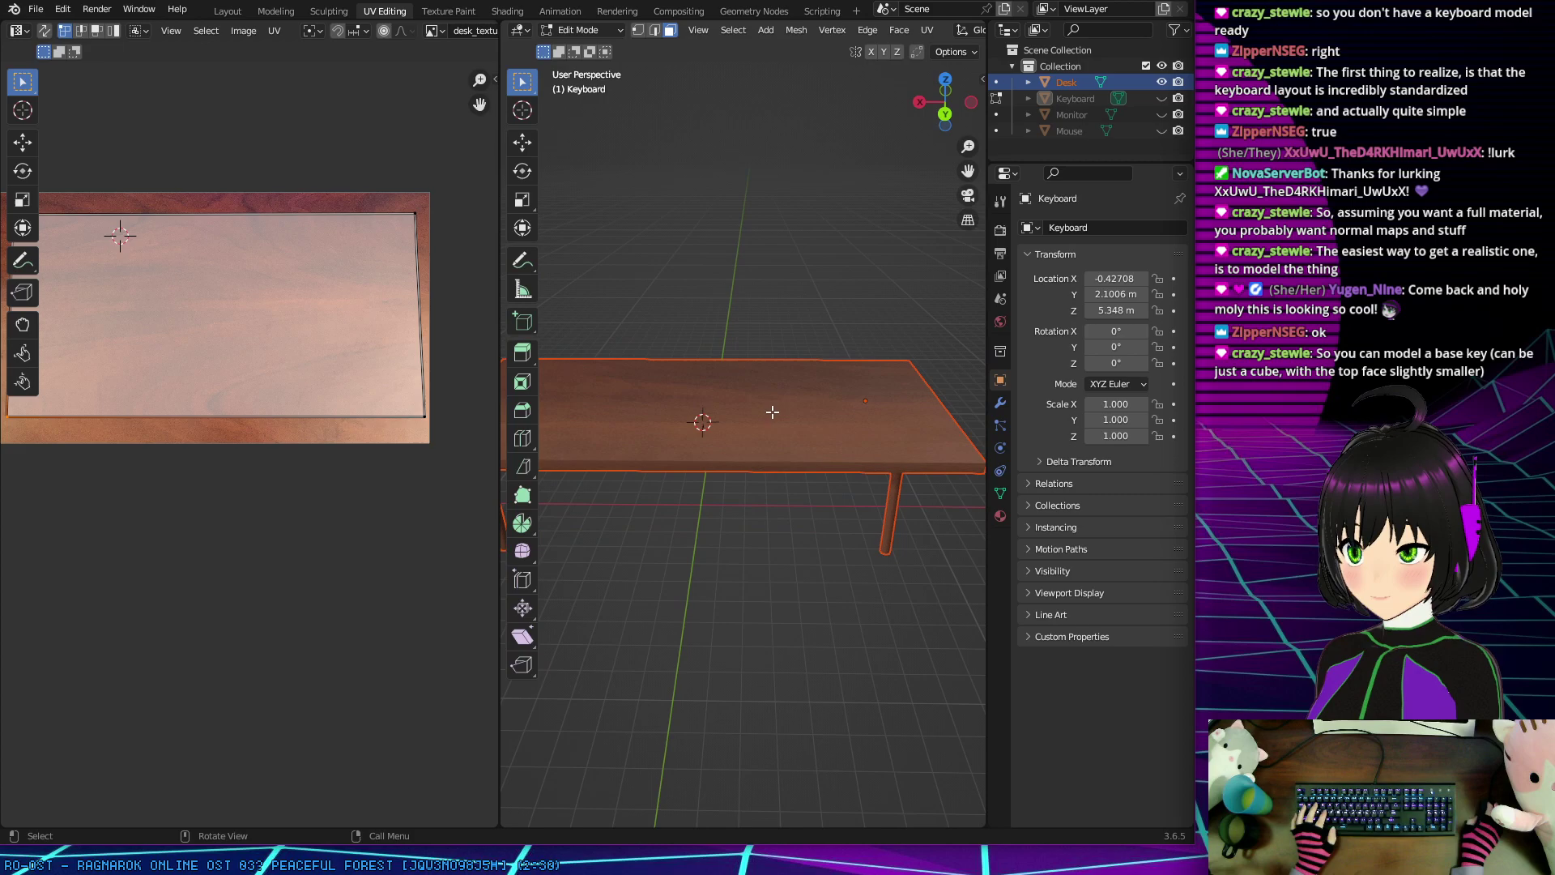
middle_click_drag(769, 407, 735, 429)
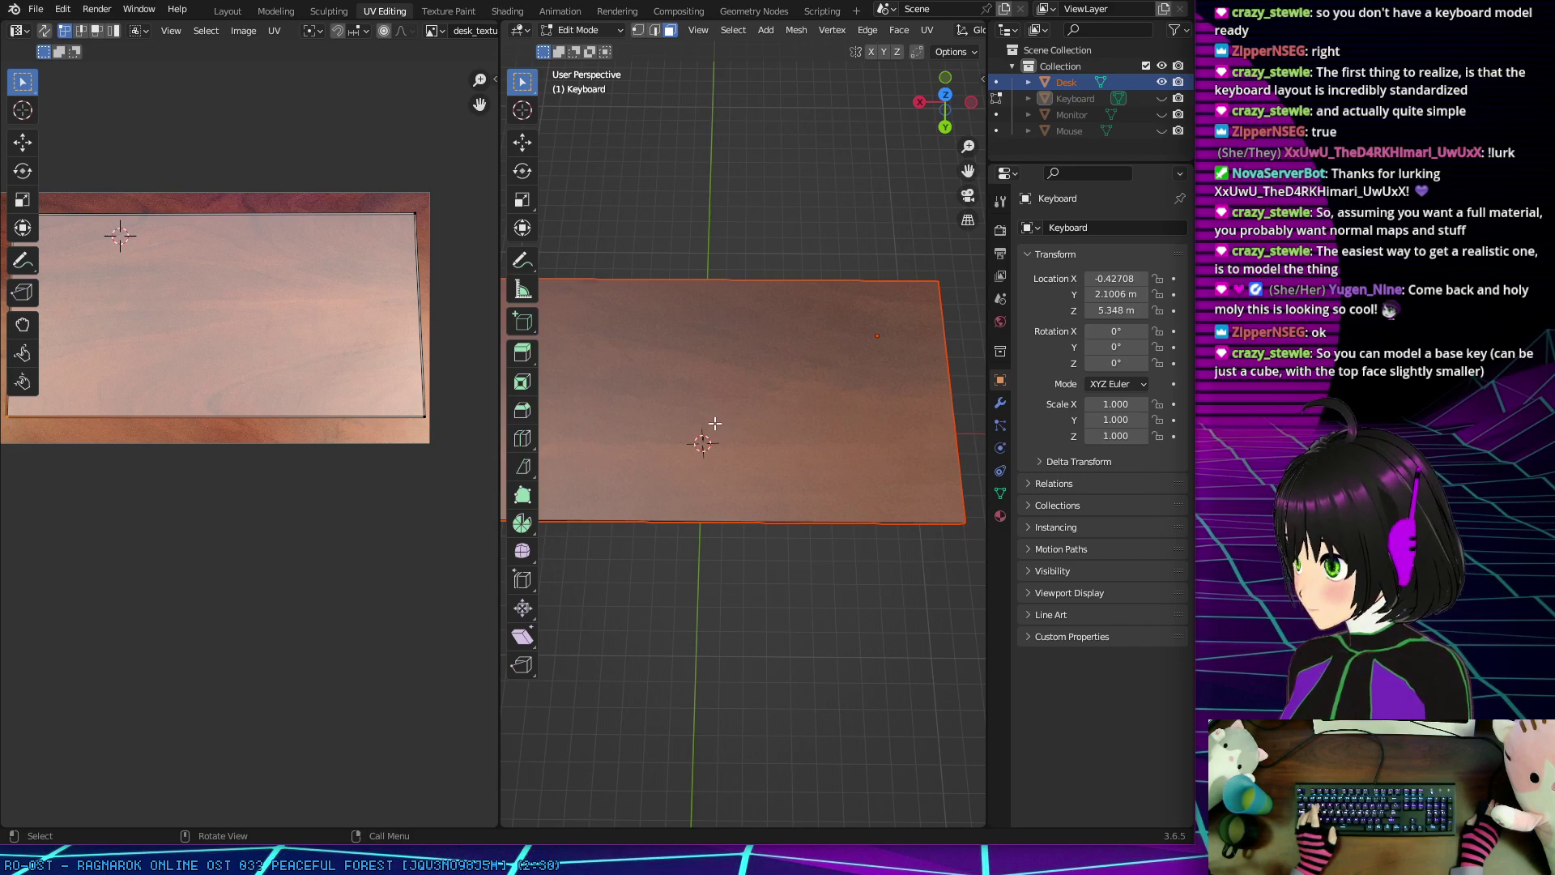
middle_click_drag(704, 416, 652, 417)
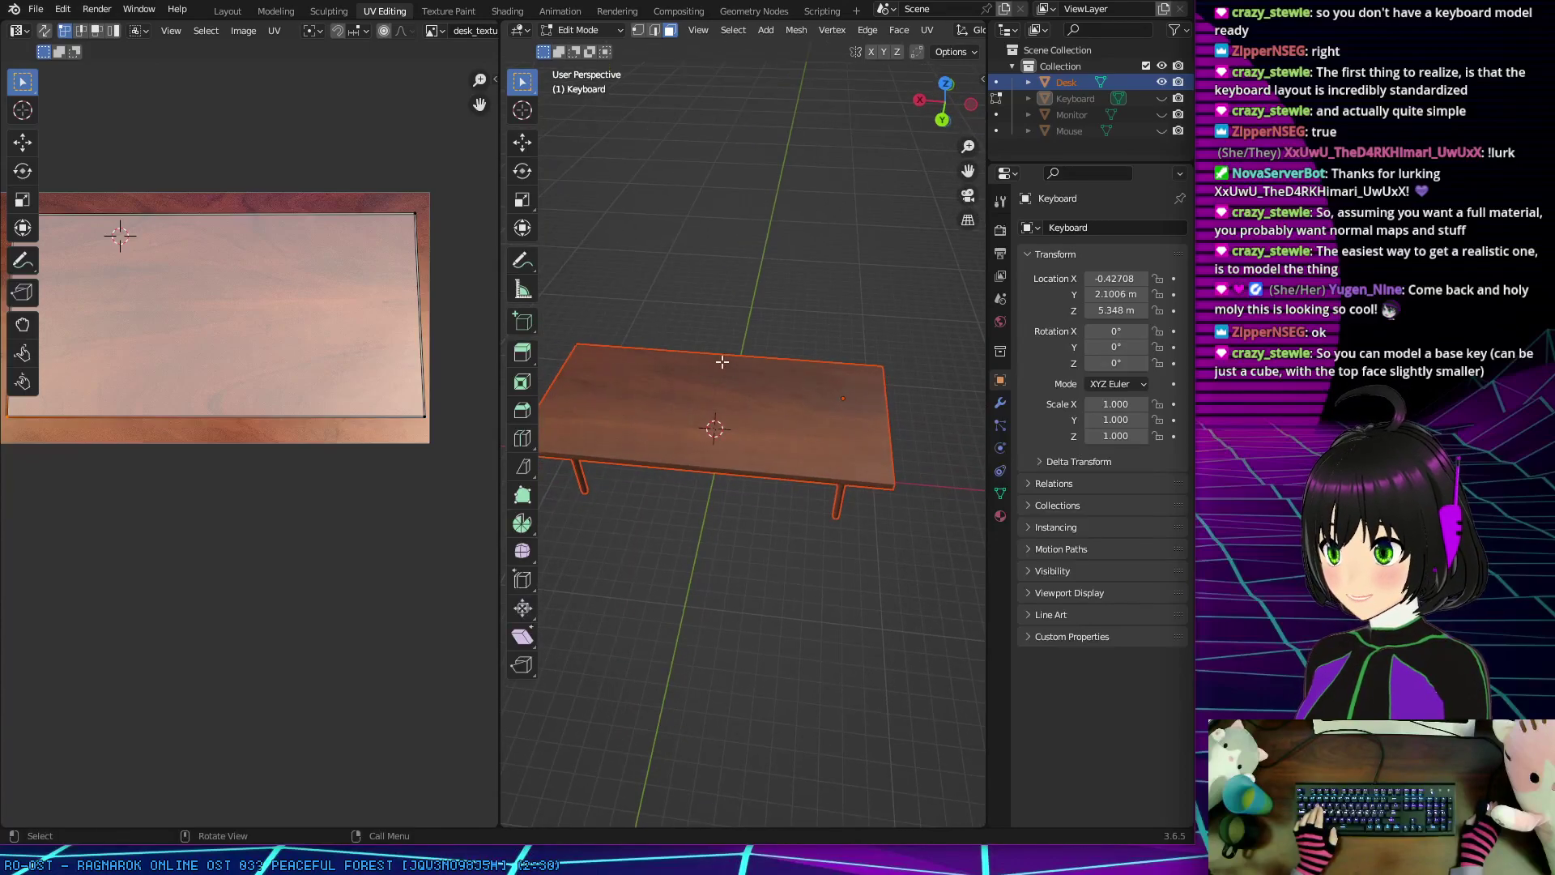
Step: Unhide Keyboard, Monitor and Mouse, clear the keyboard mesh selection, and orbit around the desk
left_click(1161, 98)
left_click(1160, 114)
left_click(1161, 130)
scroll(830, 387, "up", 5)
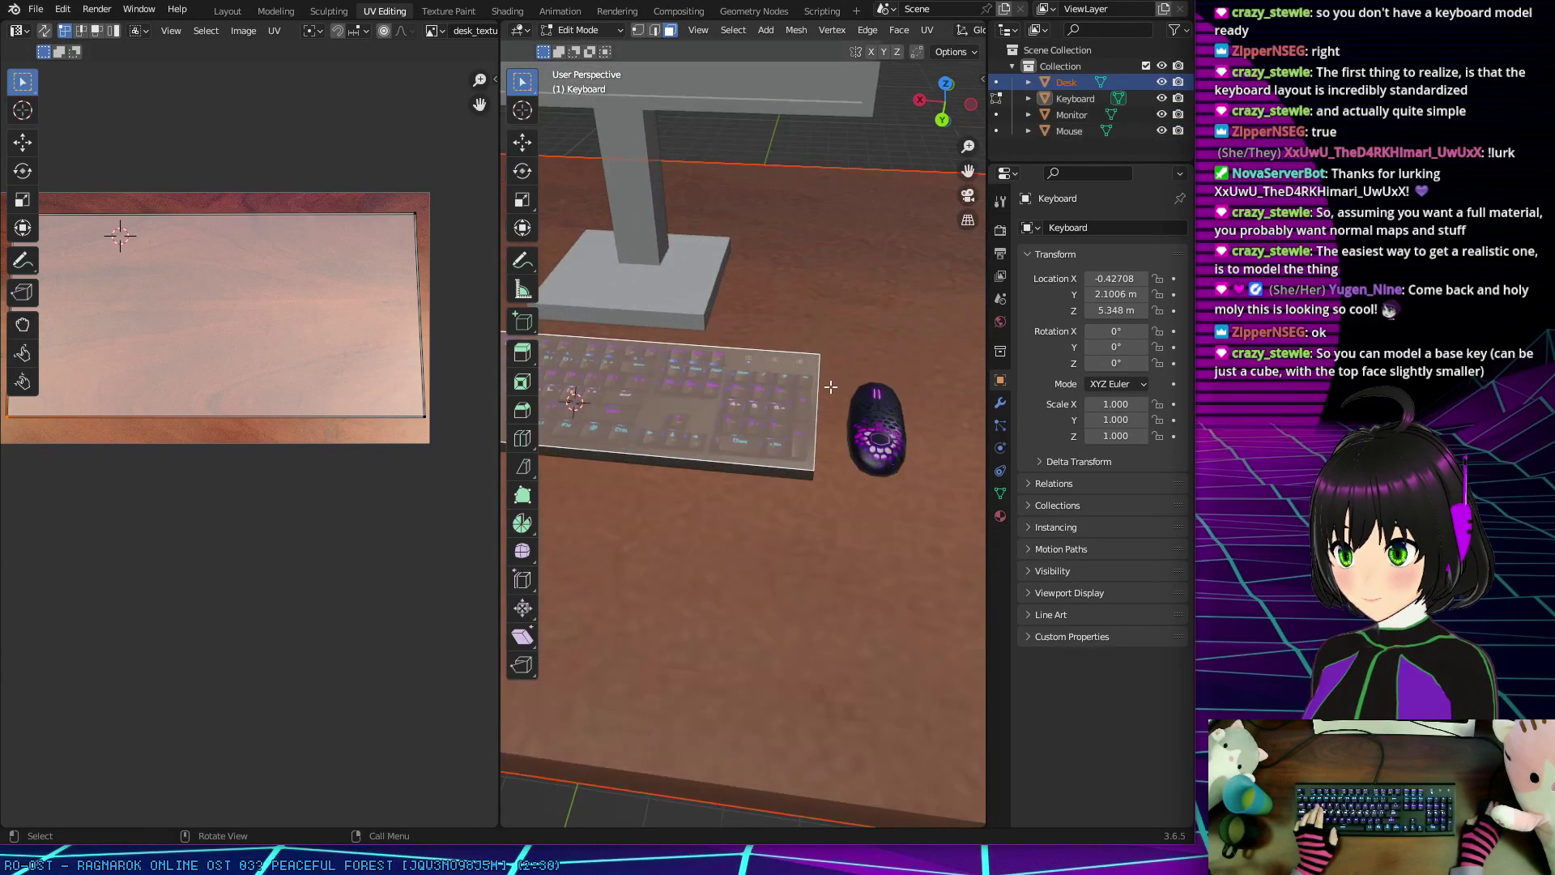
scroll(830, 387, "down", 4)
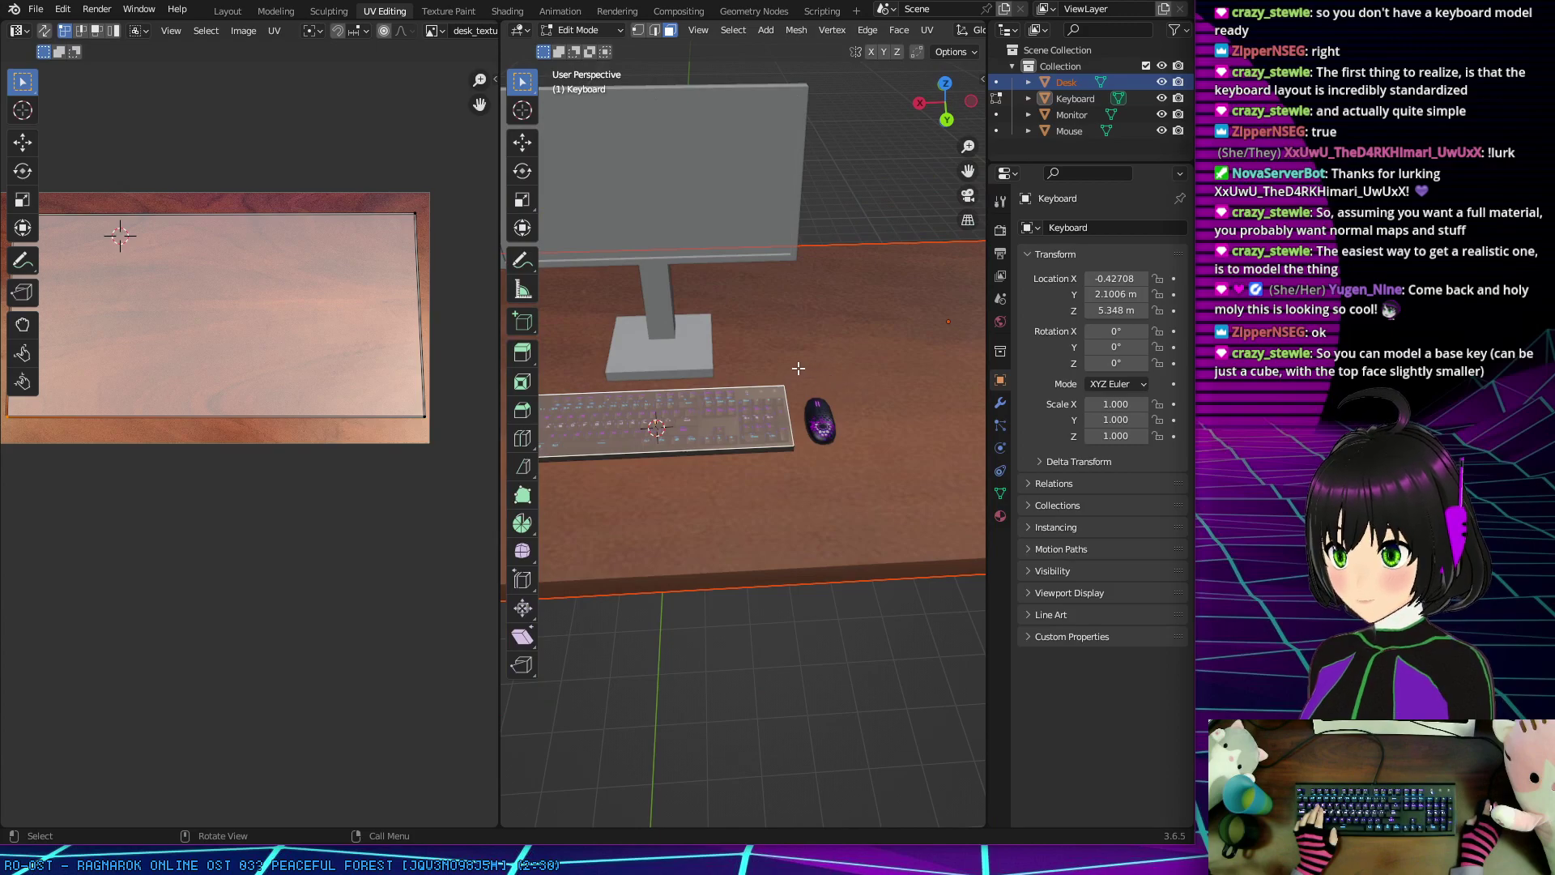
left_click(826, 345)
mouse_move(824, 345)
middle_mouse_down()
mouse_move(824, 300)
mouse_move(809, 354)
middle_mouse_up()
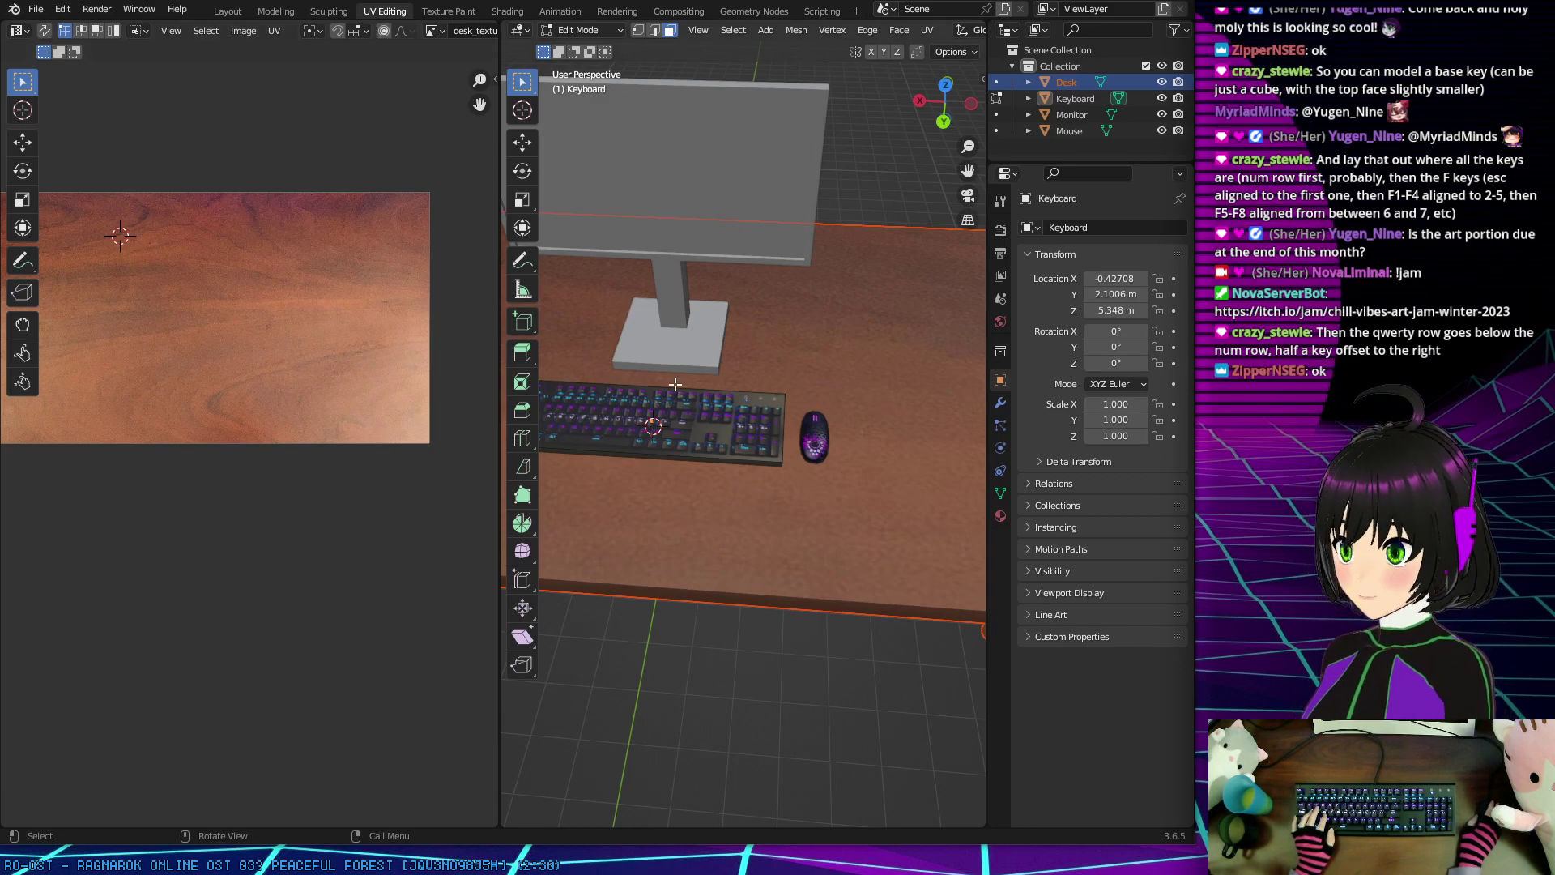
middle_click_drag(654, 383, 714, 353)
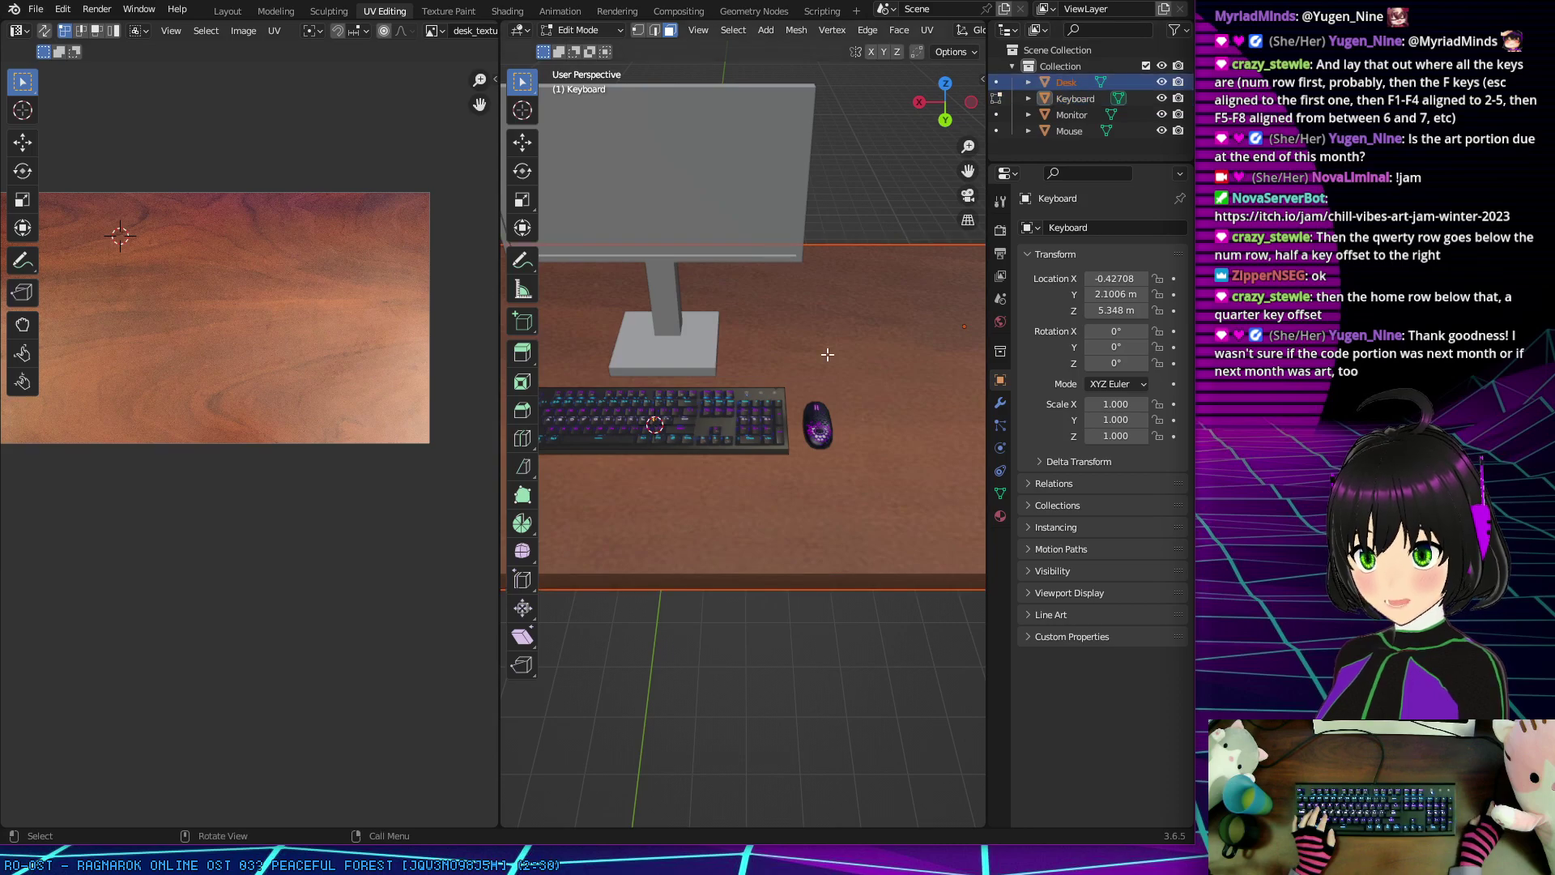
Step: Hide the Keyboard, Monitor and Mouse objects, leaving only the desk
left_click(1161, 98)
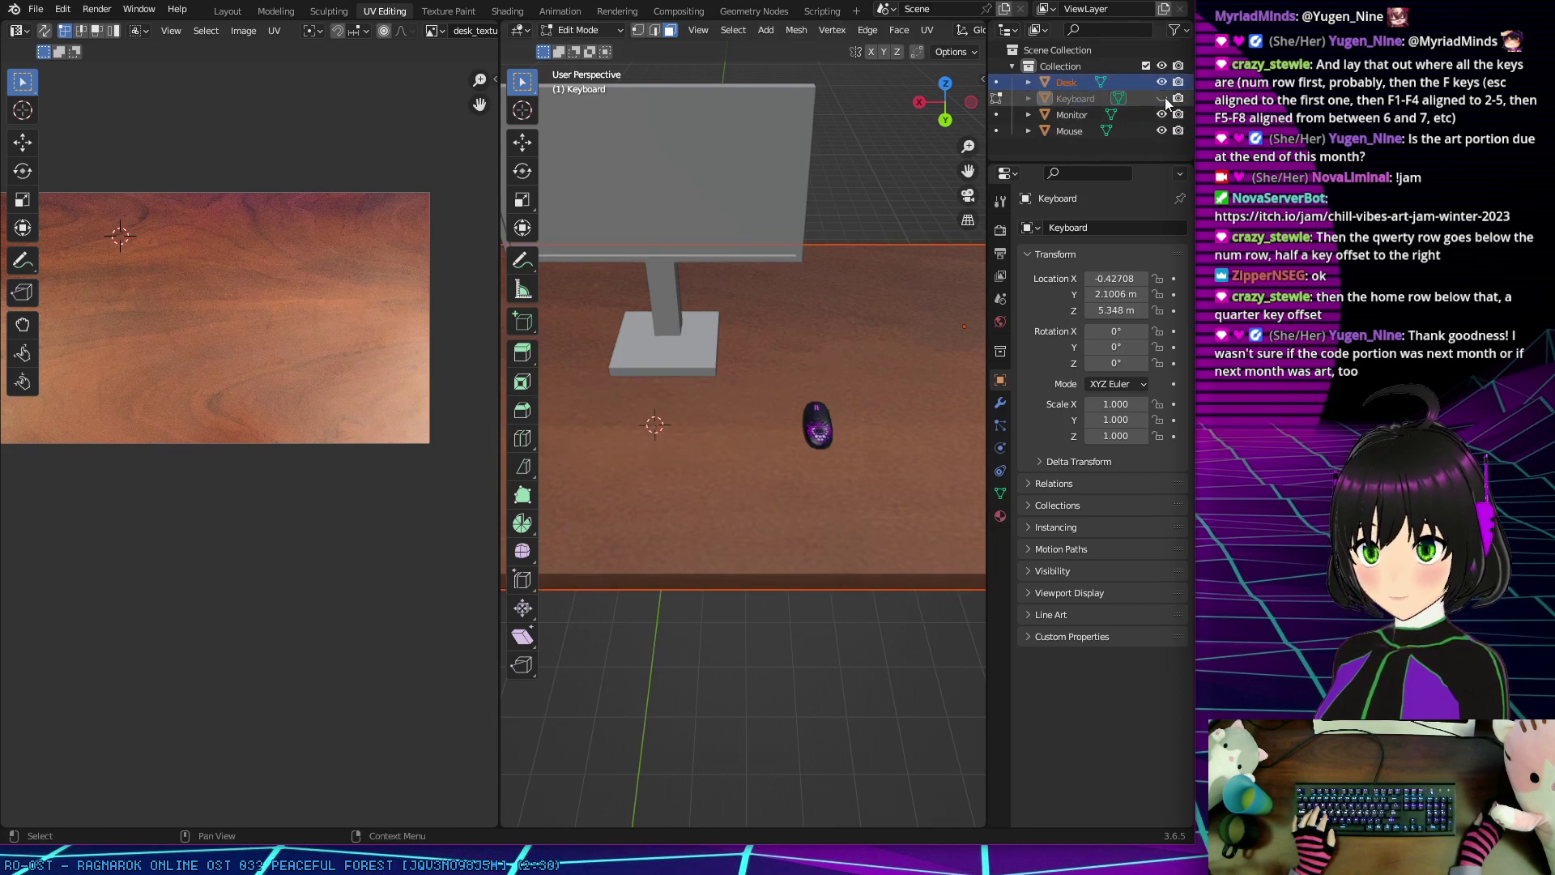
left_click(1162, 114)
left_click(1161, 130)
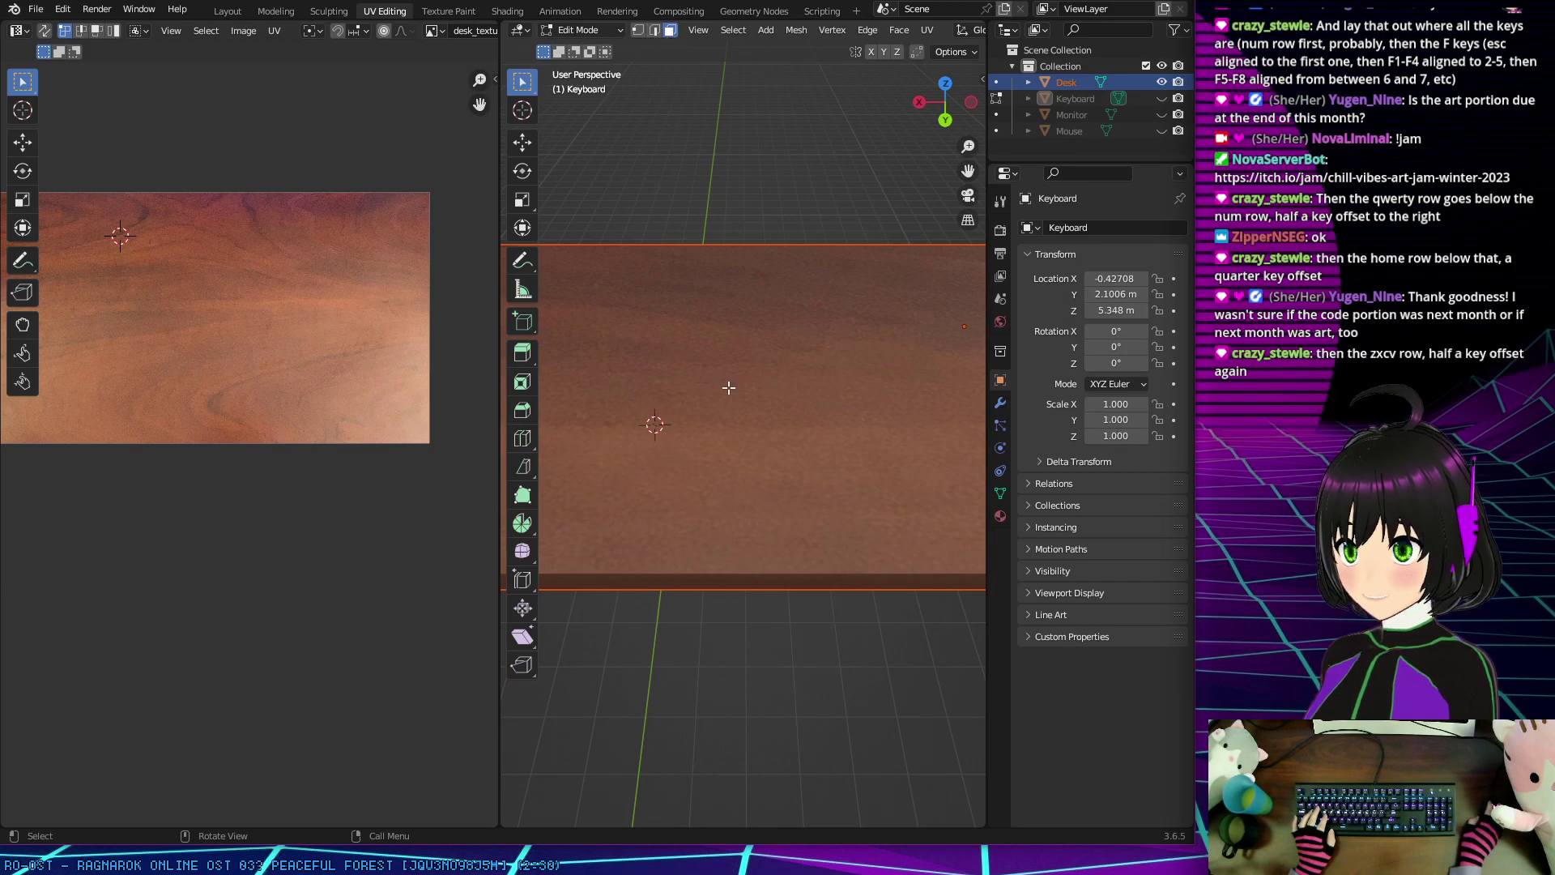
middle_click_drag(746, 423, 681, 663)
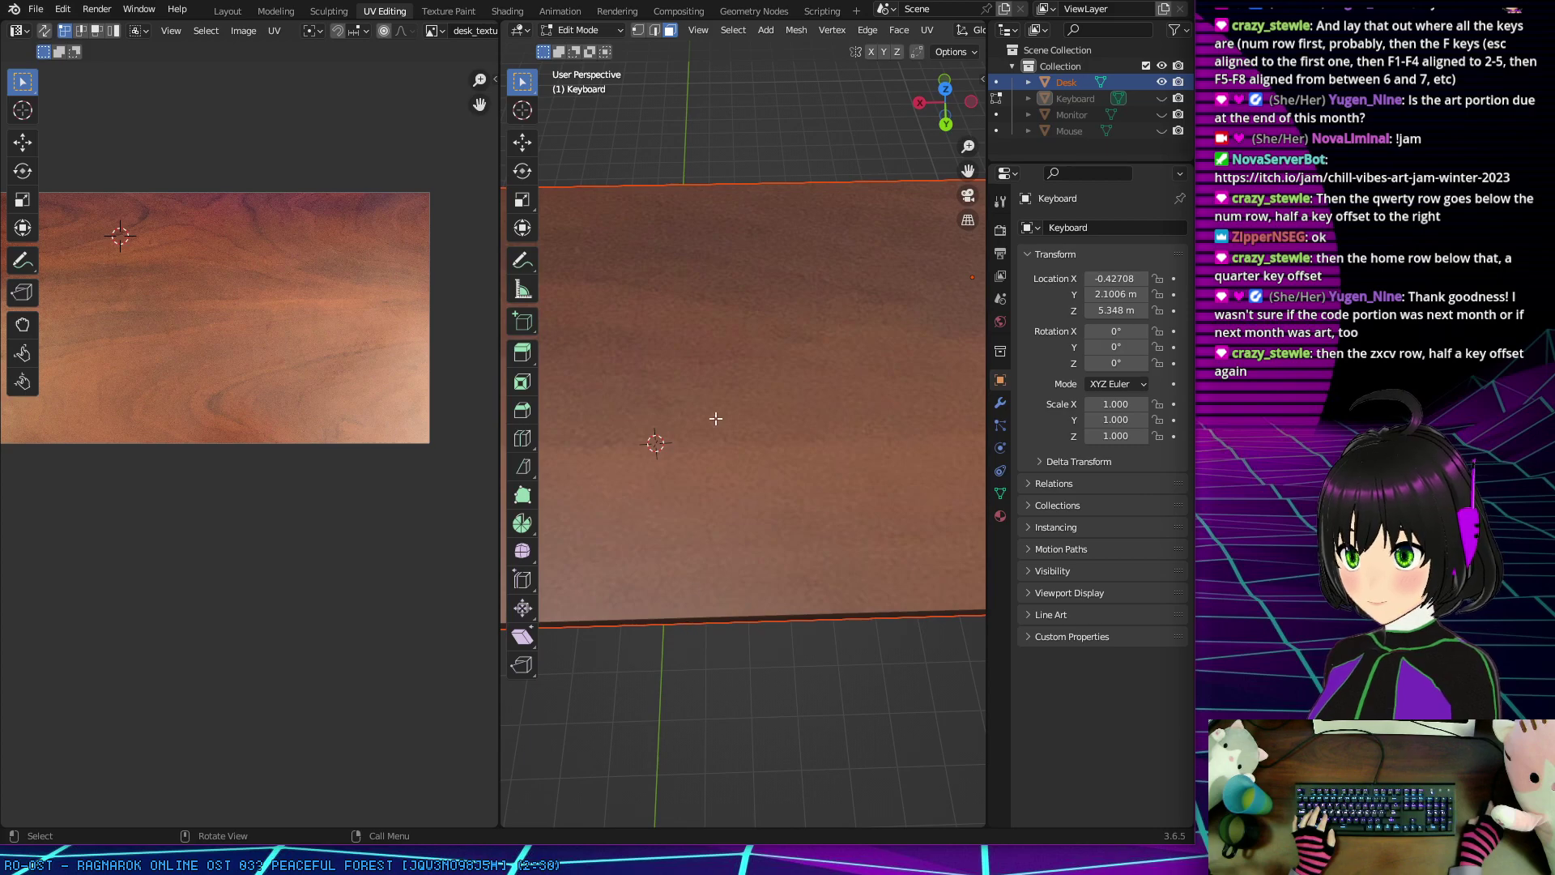
Step: Return to Object Mode, select the Desk, and enter Edit Mode on it
key("Tab")
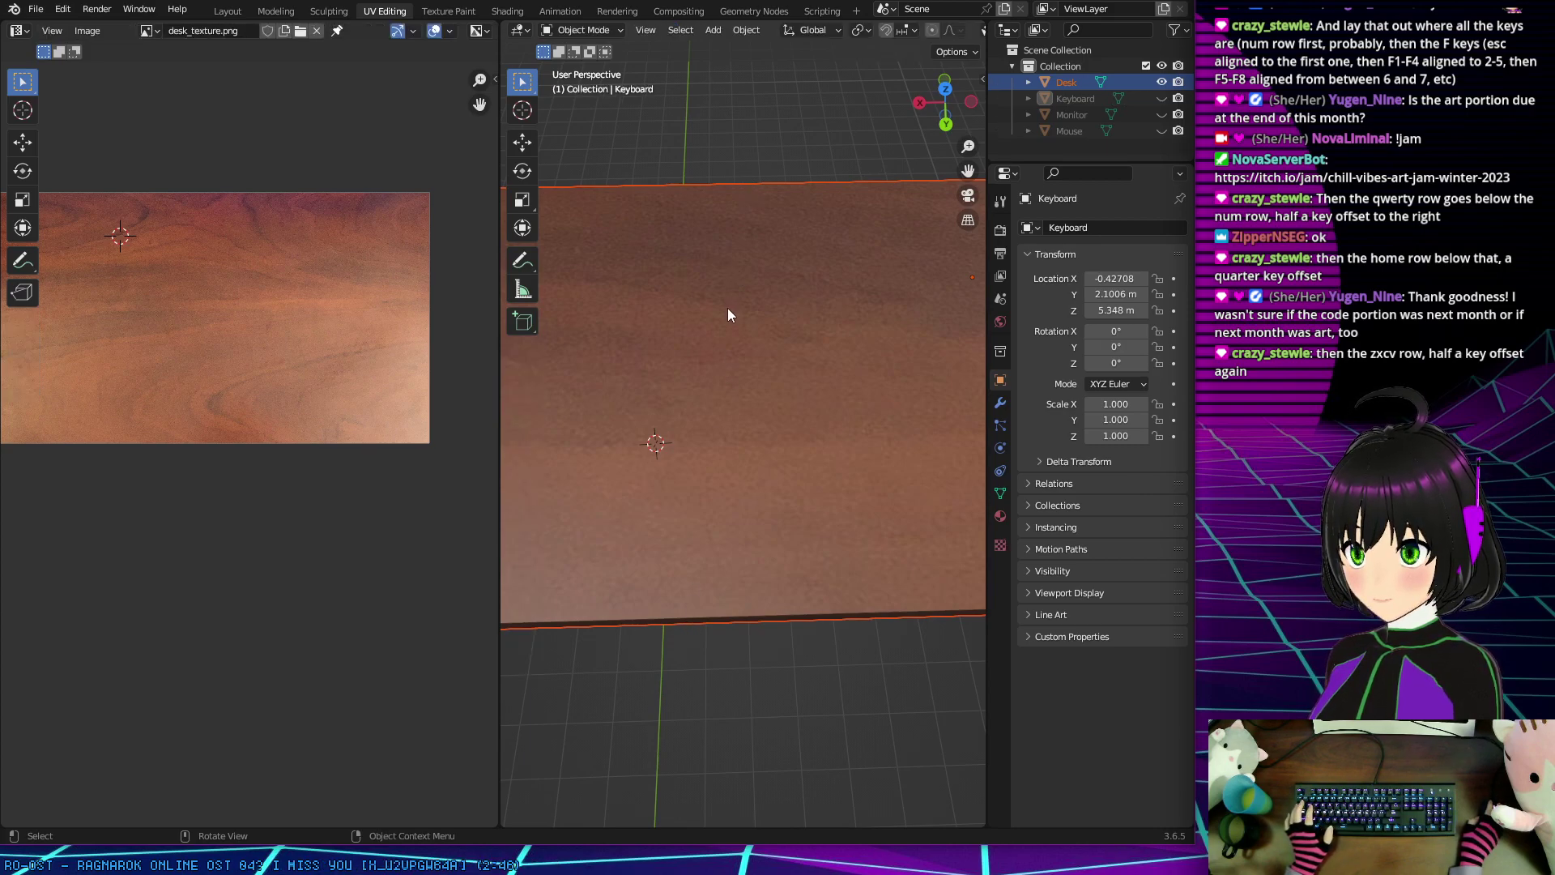
left_click(706, 143)
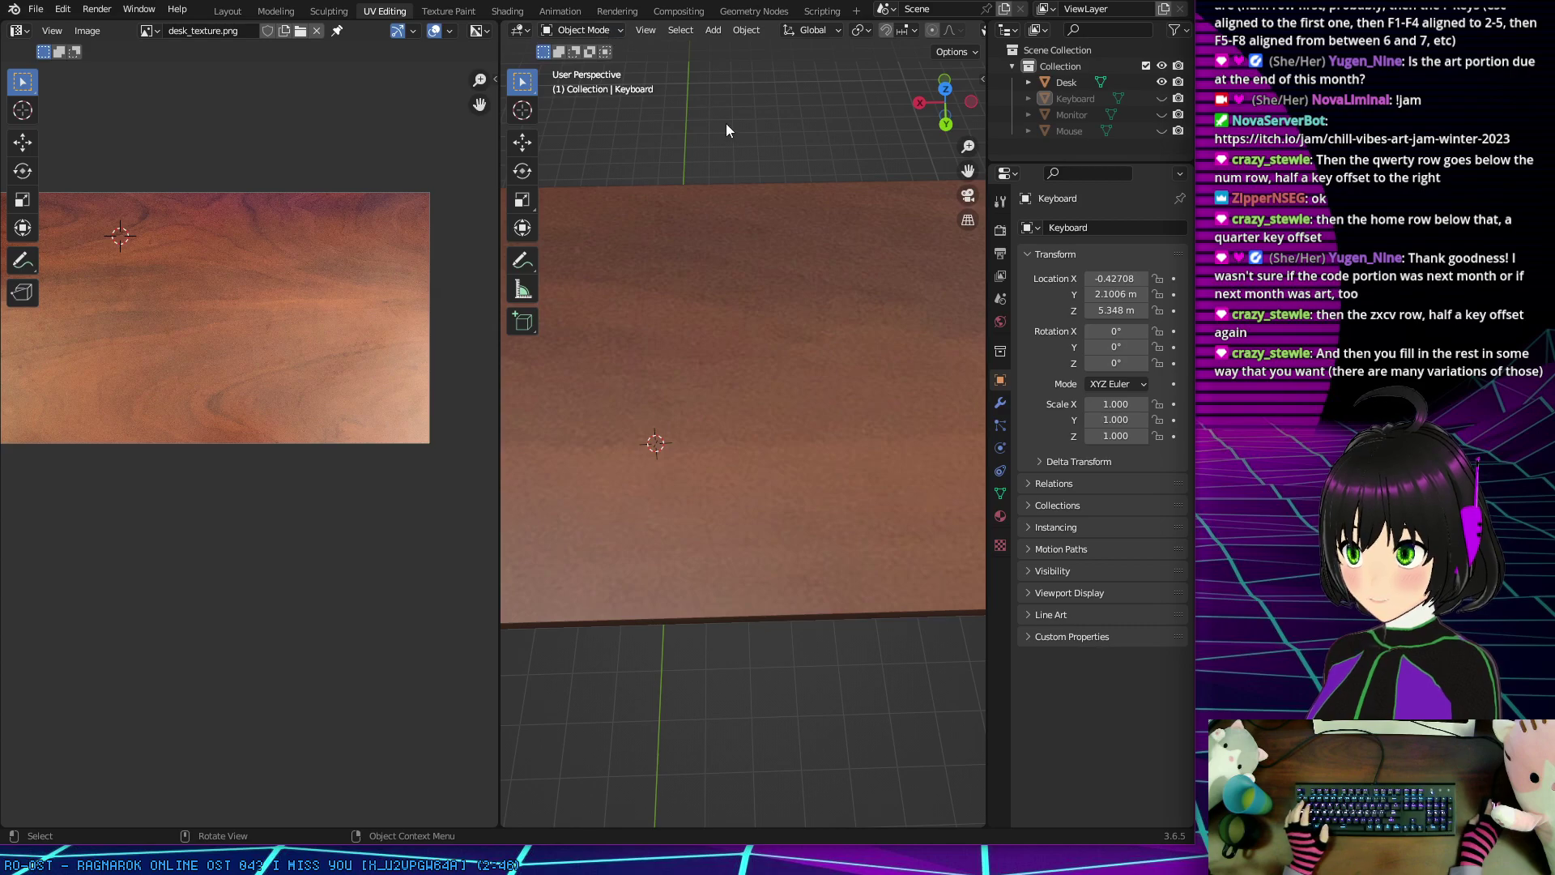
left_click(692, 294)
key("Tab")
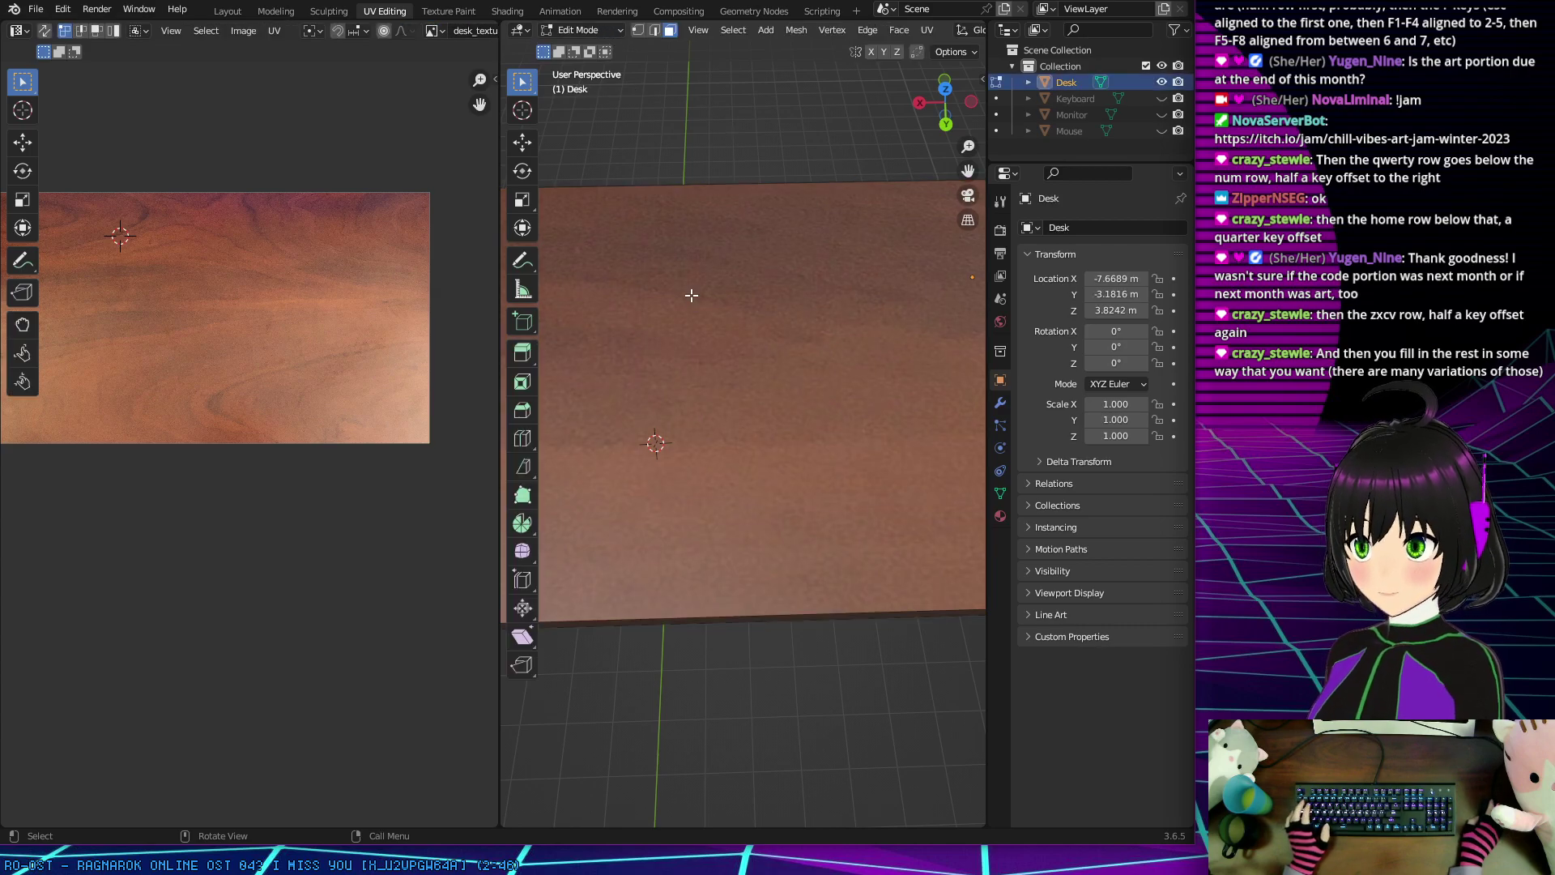
Step: Select the whole desk mesh and move the right-hand UV corners to the texture's right corners
key("a")
middle_click_drag(710, 320, 756, 404)
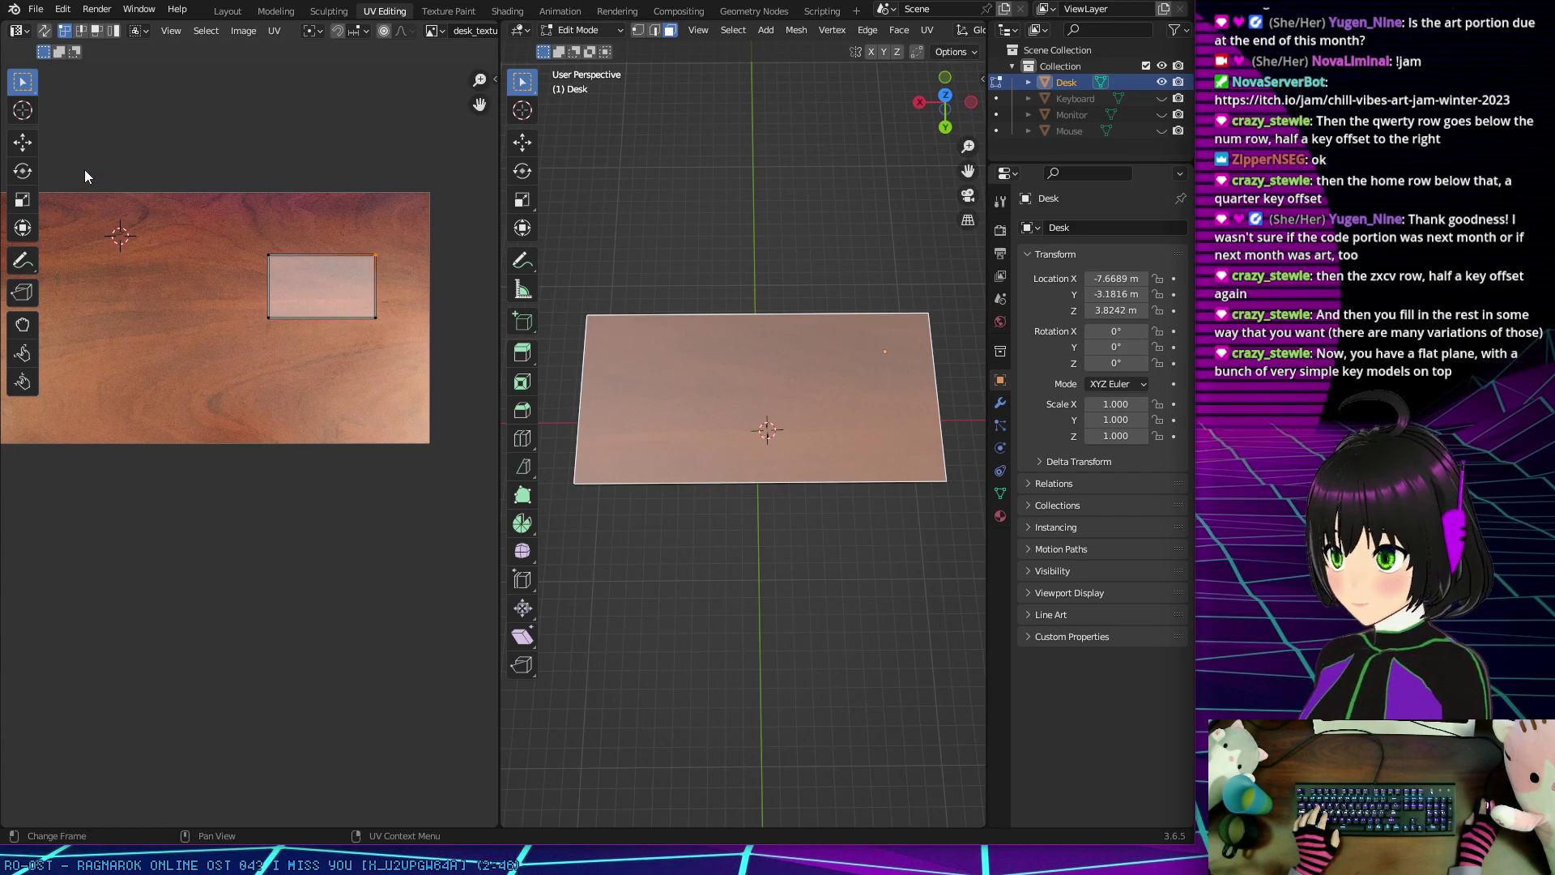
left_click(34, 146)
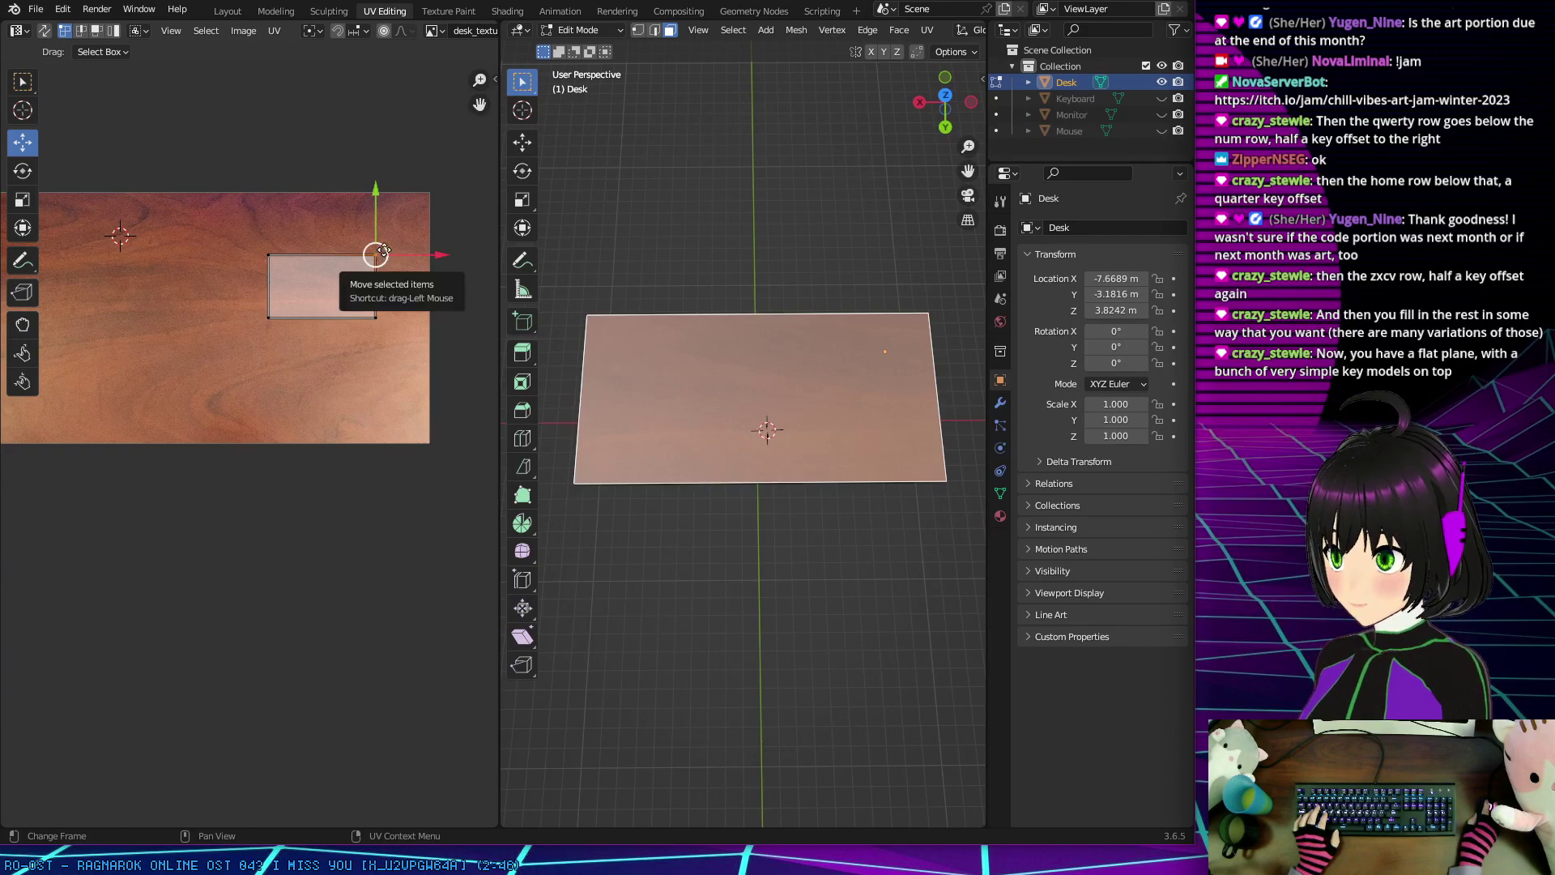
left_click_drag(376, 254, 435, 189)
left_click(376, 317)
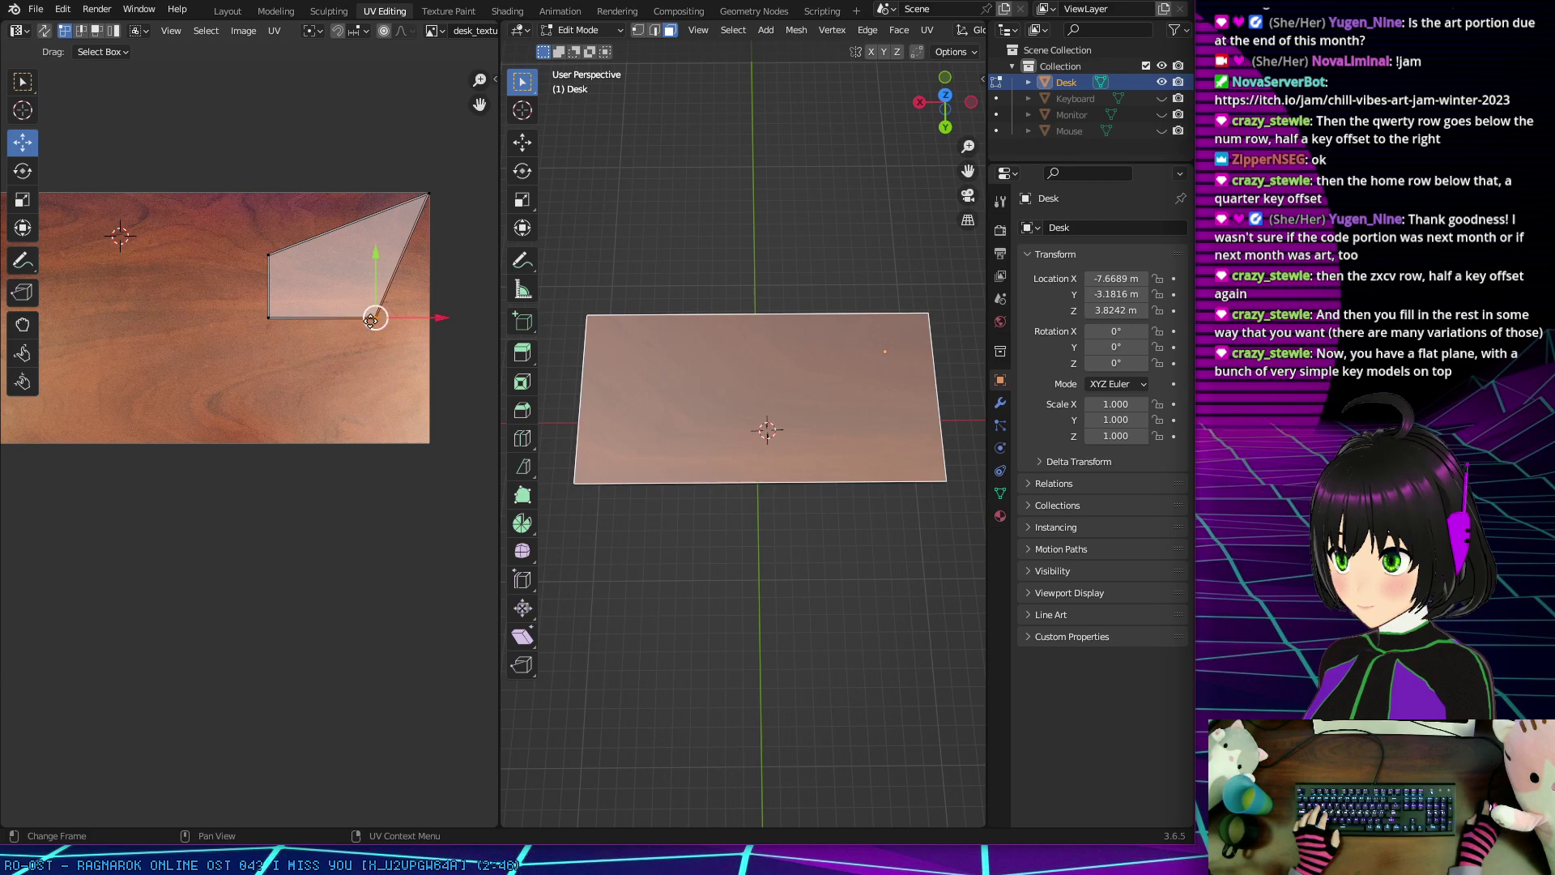
left_click_drag(376, 317, 428, 442)
Step: Move the bottom-left and top-left UV corners to the texture's left corners, then deselect
left_click(279, 318)
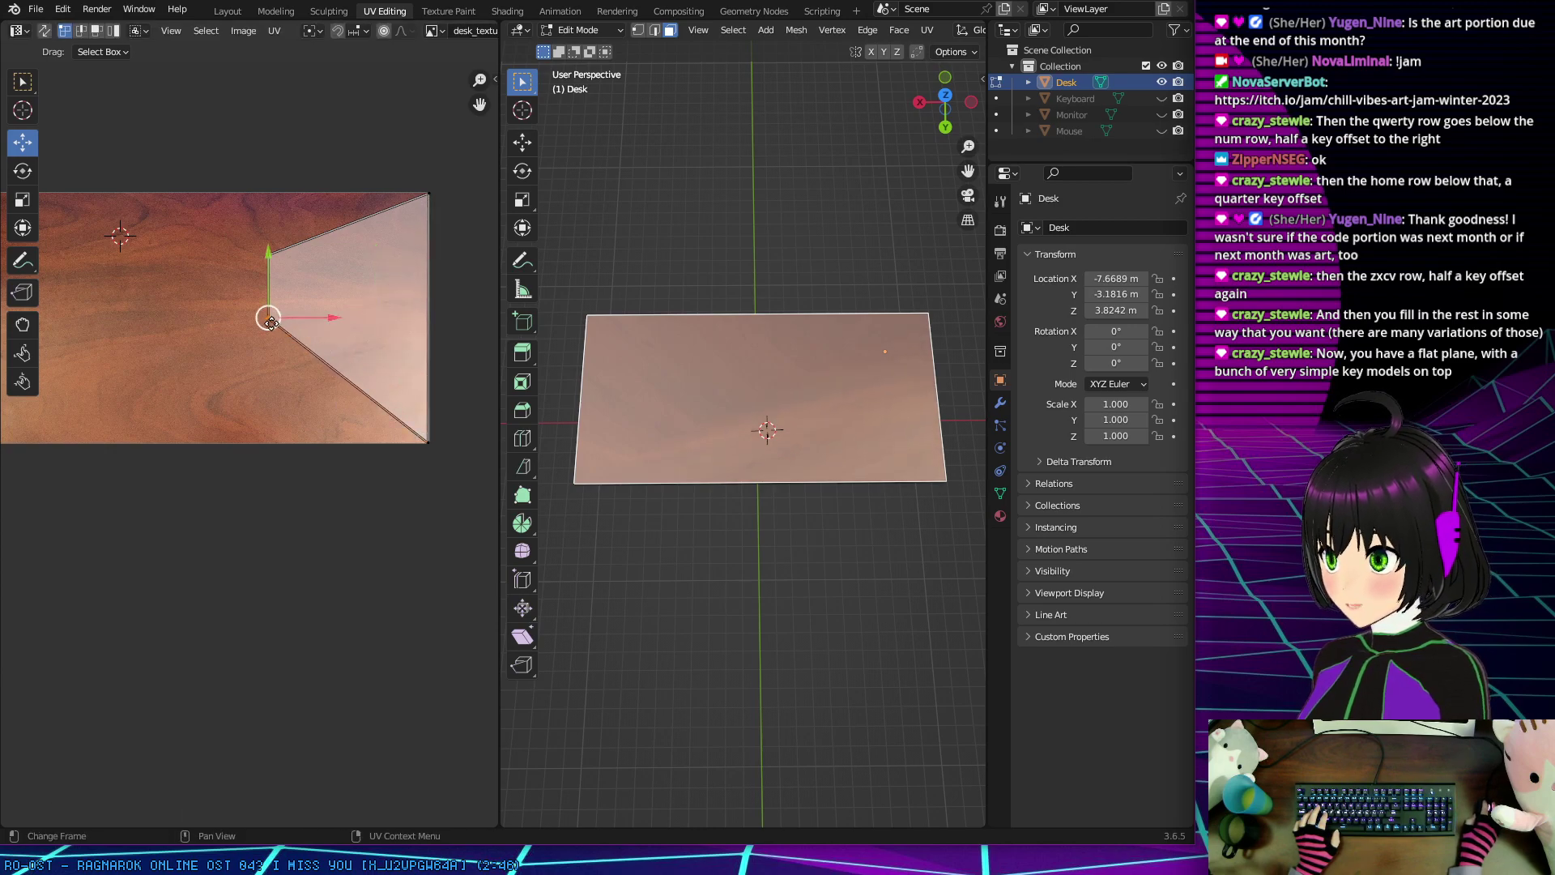
left_click_drag(279, 319, 75, 398)
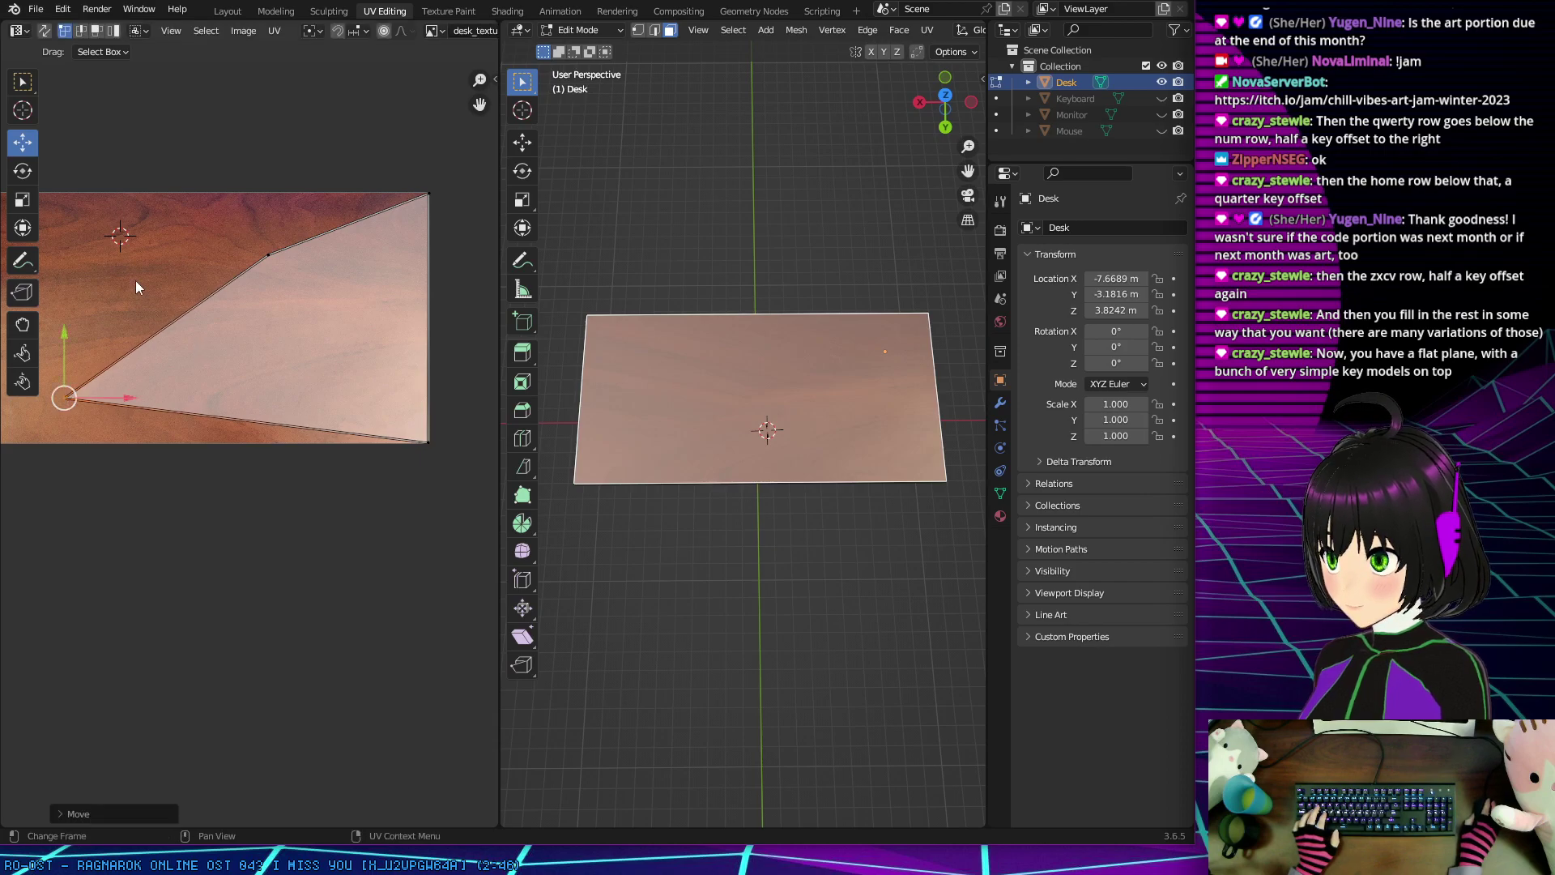
middle_click_drag(134, 280, 294, 260)
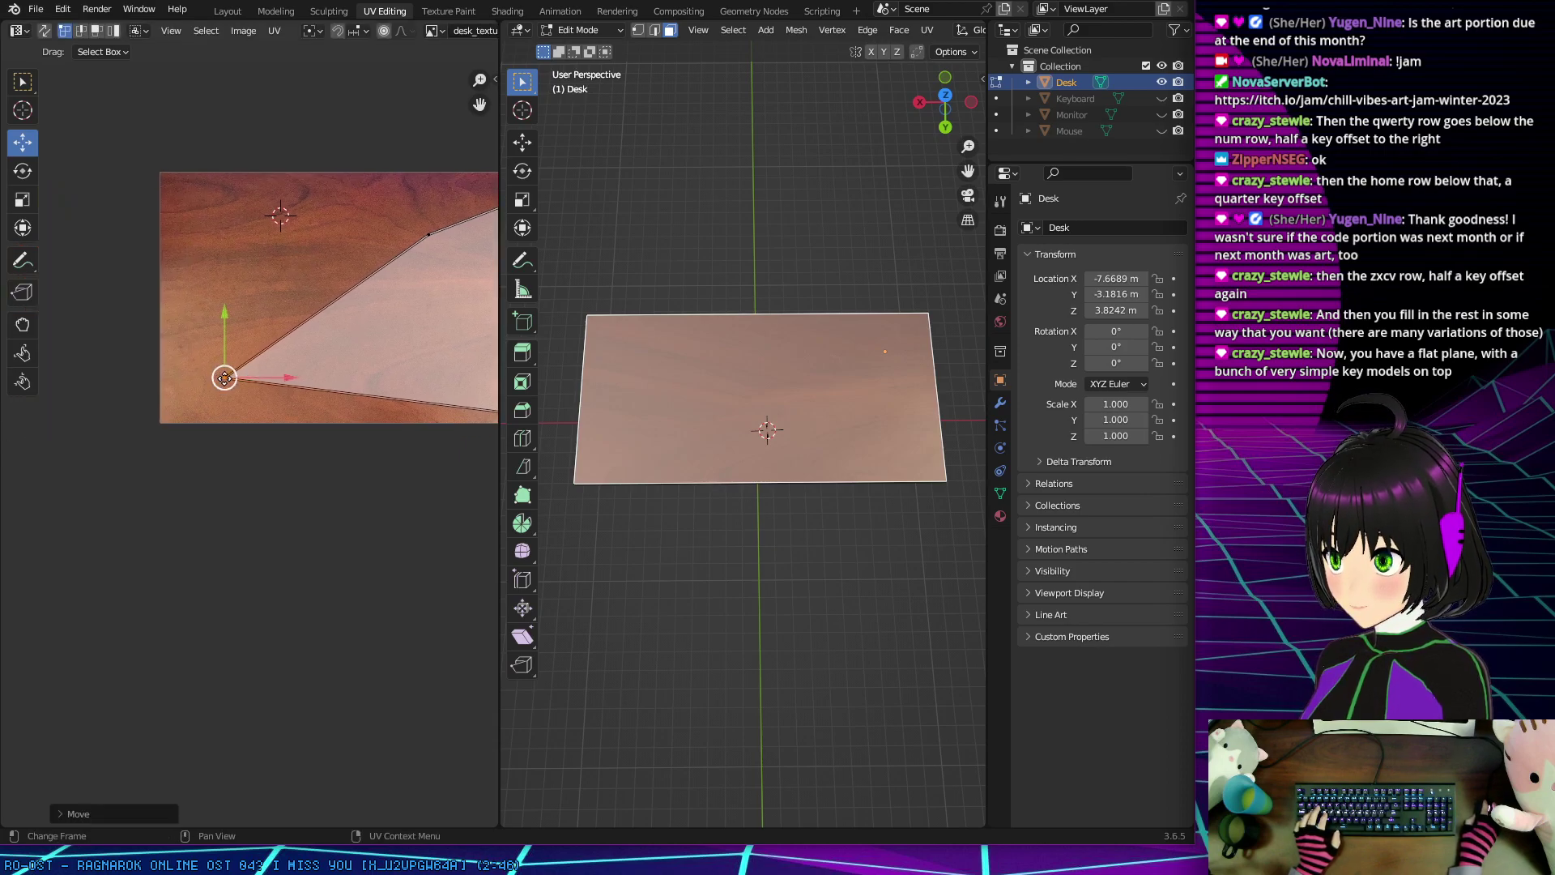
left_click_drag(224, 377, 159, 426)
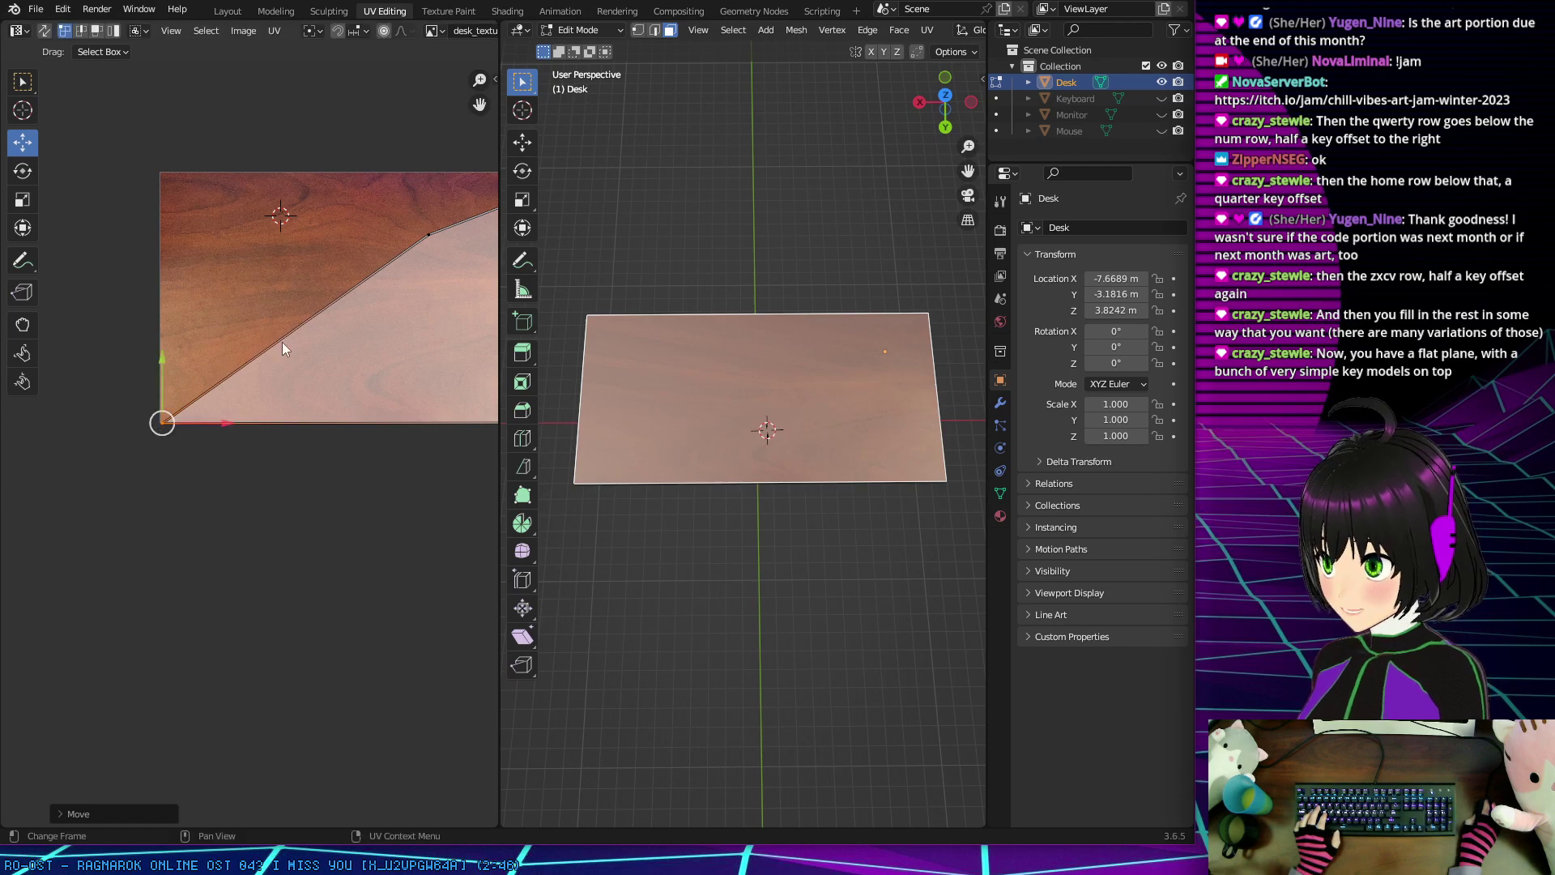
left_click(427, 235)
left_click_drag(426, 234, 153, 169)
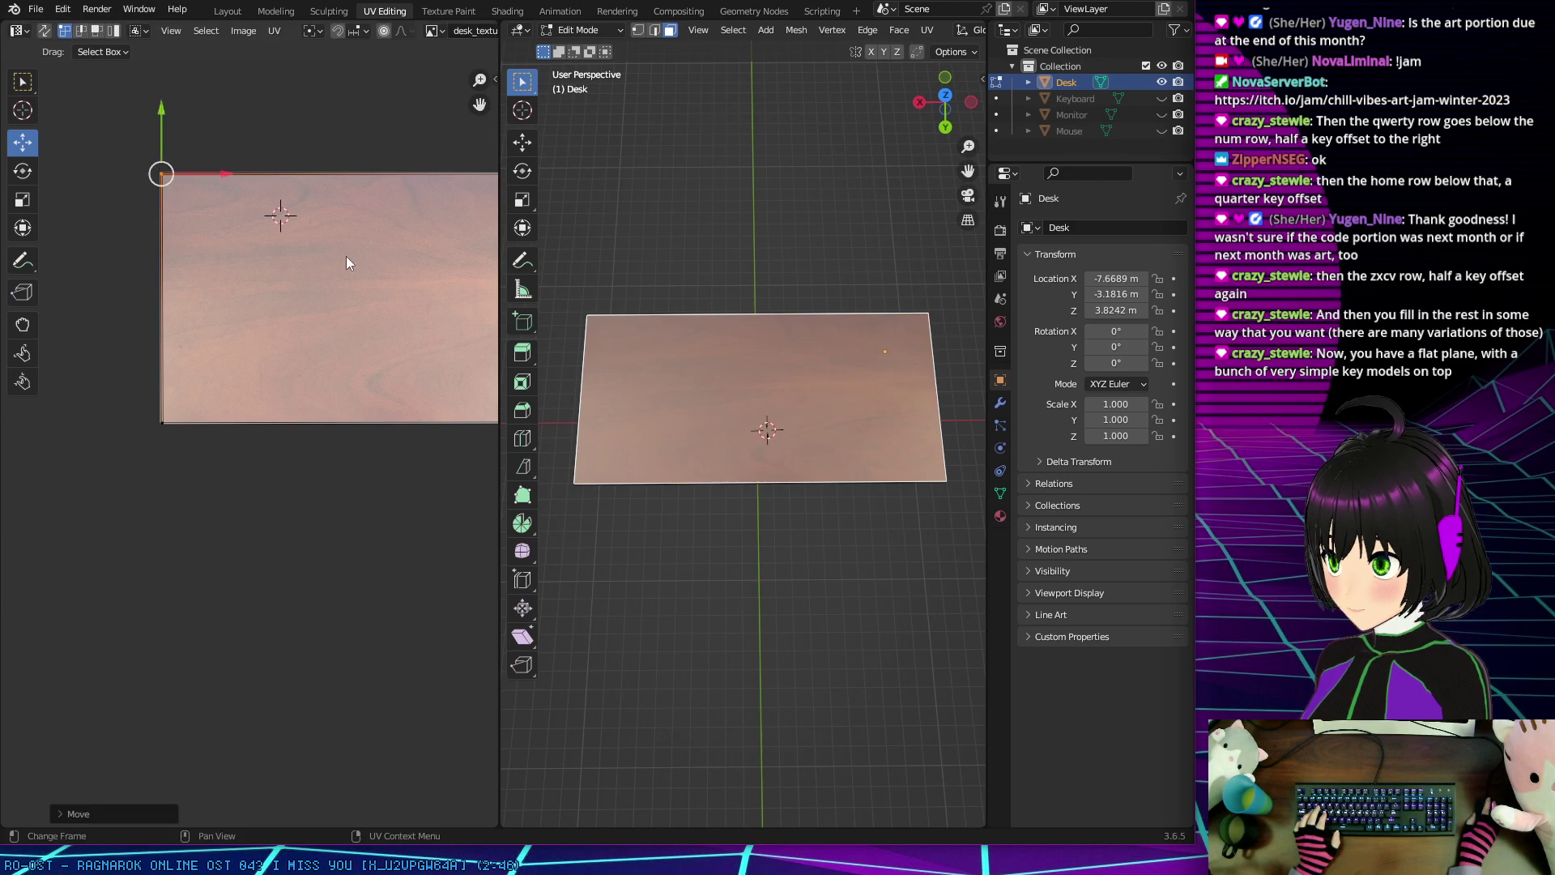
left_click(306, 429)
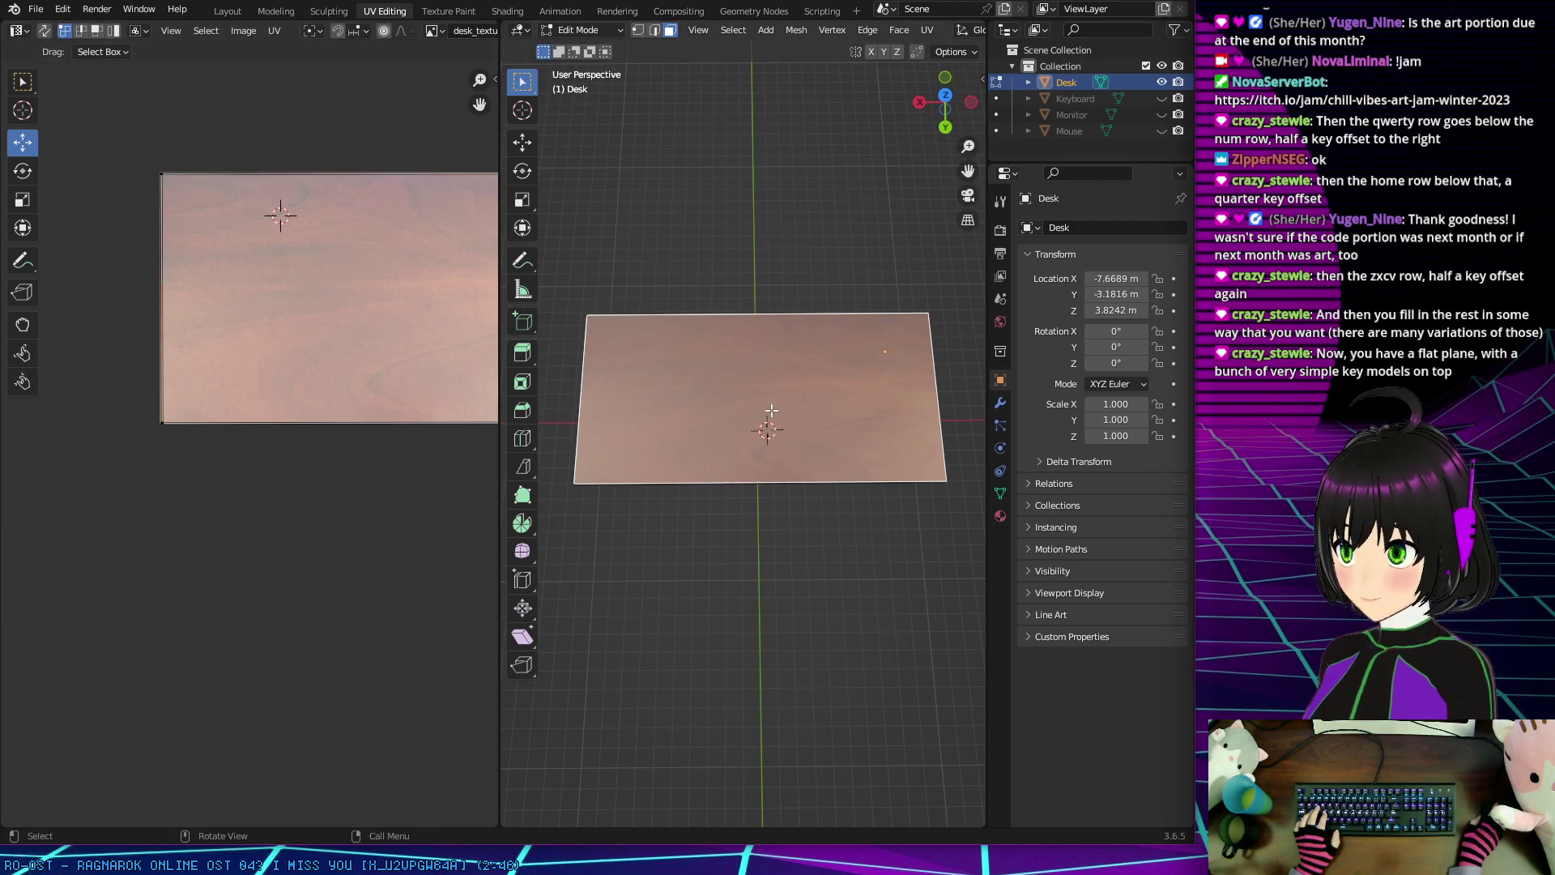
Step: Select the four thin side faces of the desk top
mouse_move(771, 411)
middle_mouse_down()
mouse_move(781, 282)
mouse_move(777, 361)
mouse_move(800, 381)
mouse_move(769, 405)
middle_mouse_up()
left_click(737, 421)
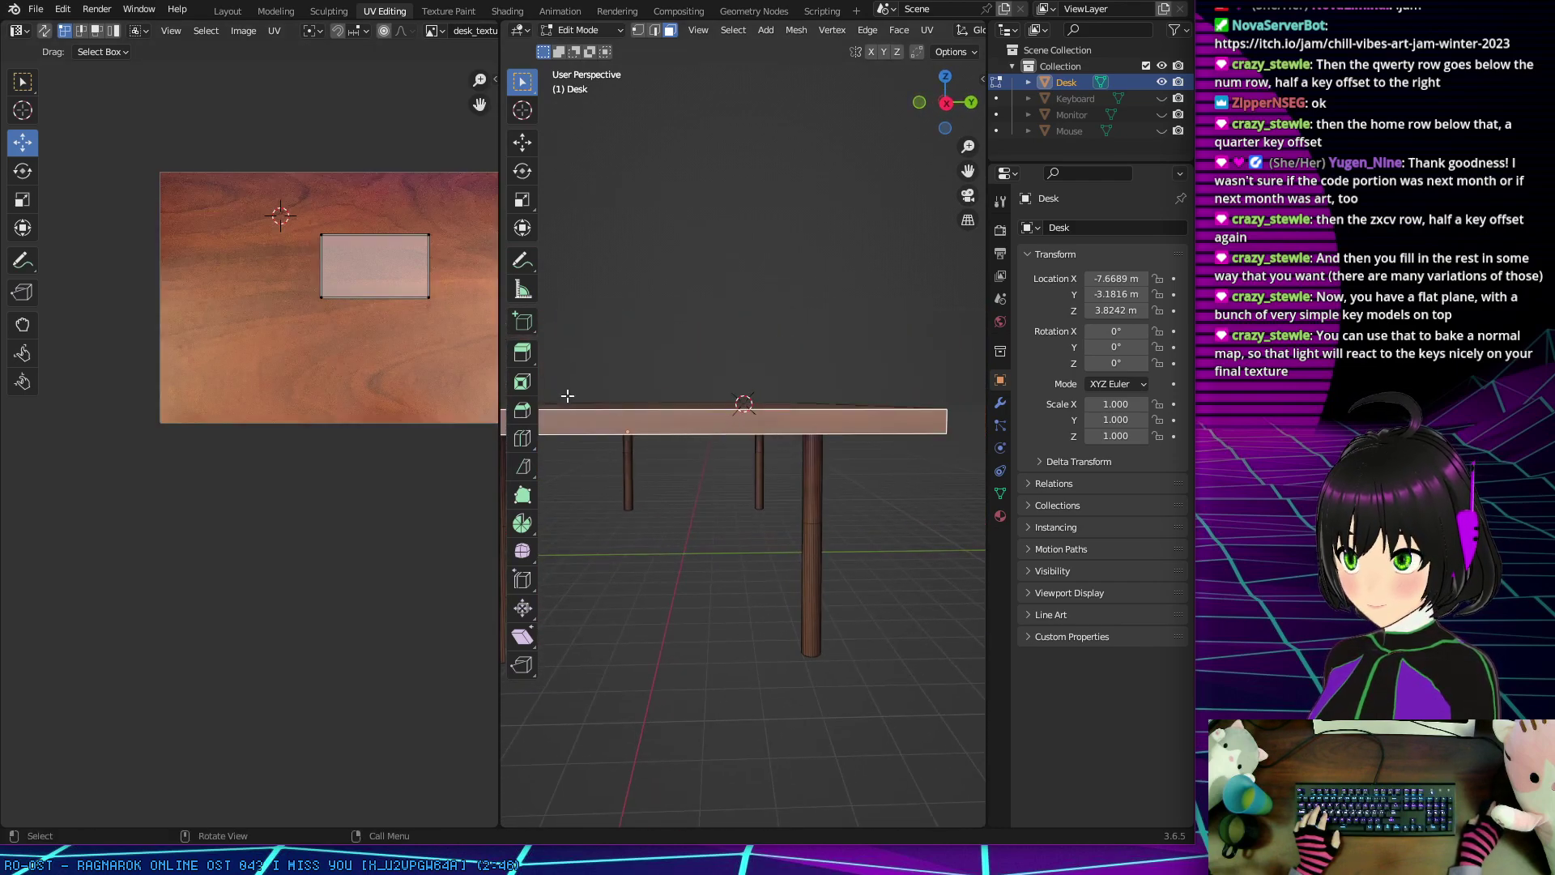
middle_click_drag(568, 396, 755, 383)
left_click(738, 395)
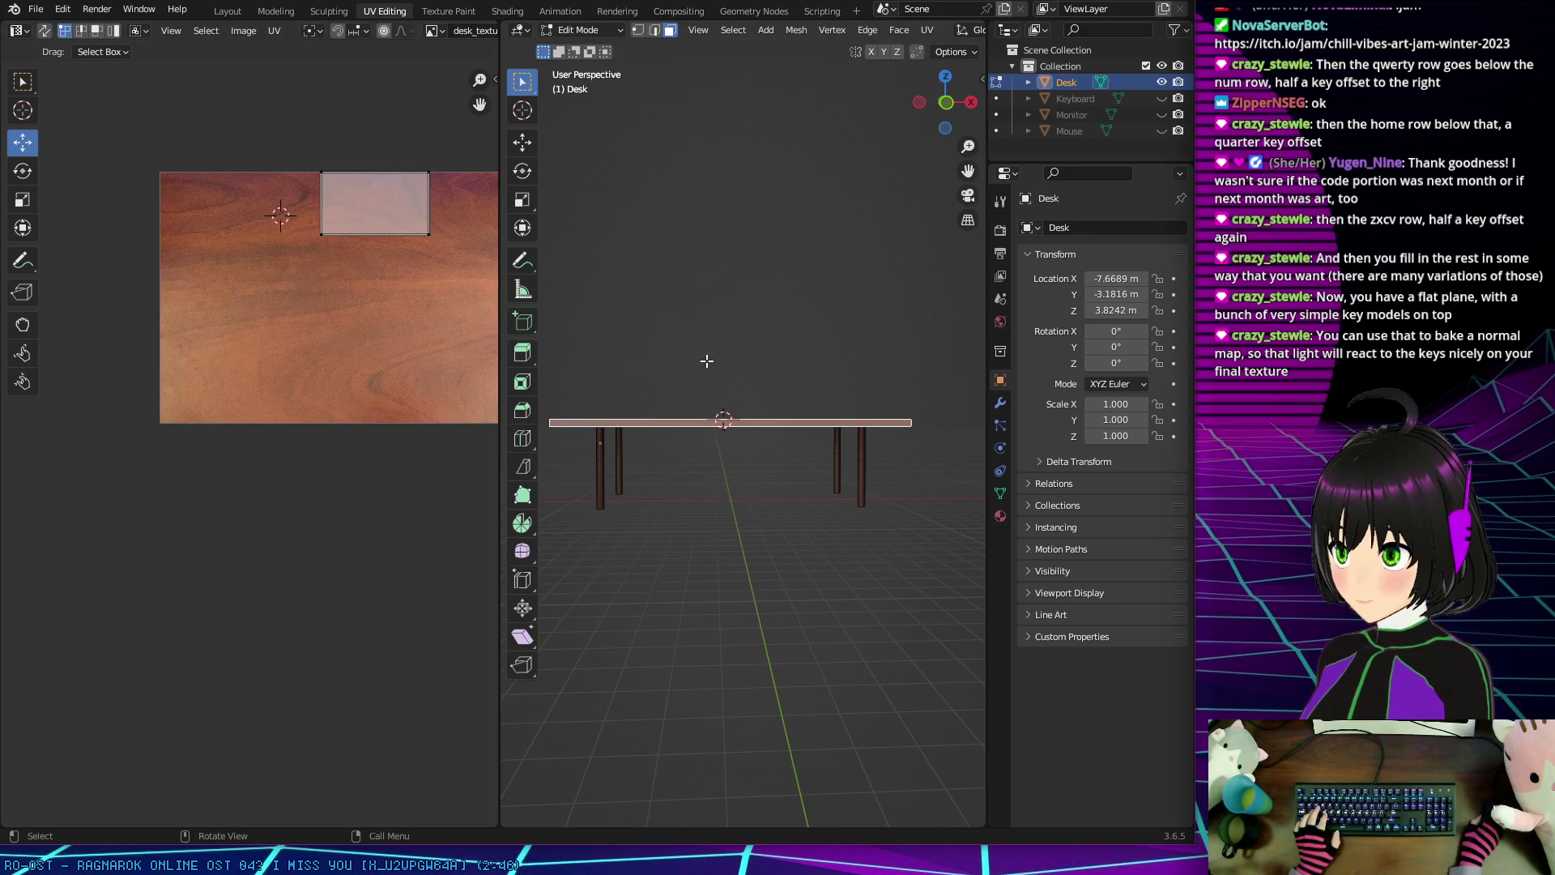
middle_click_drag(756, 366, 756, 411)
left_click(669, 429, "shift")
left_click(688, 423, "shift")
left_click(763, 412, "shift")
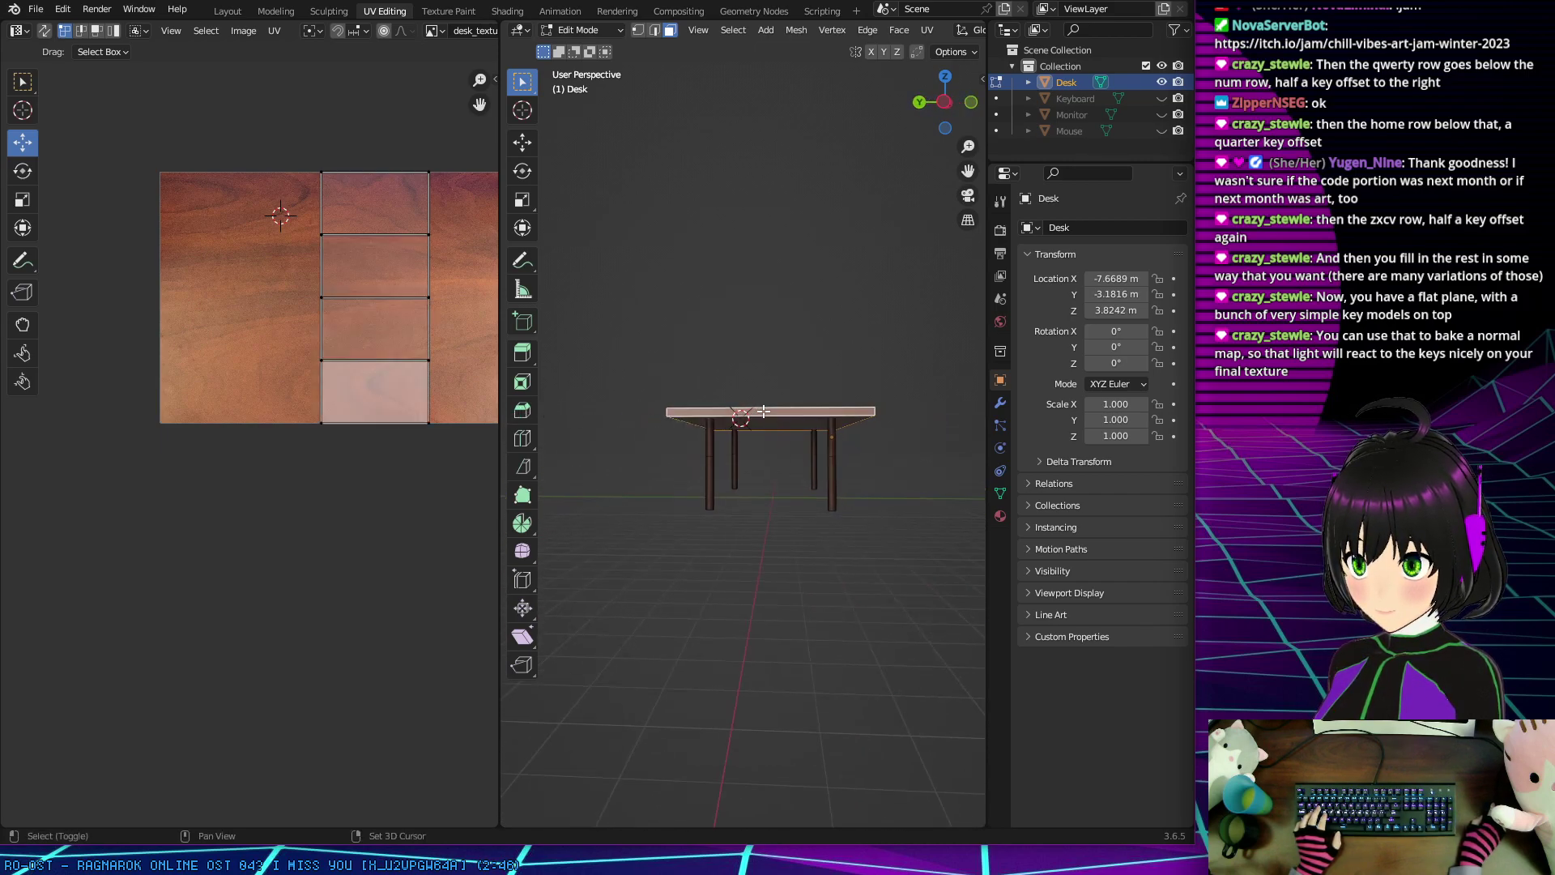
Step: Box-select all four side-face UVs in the UV Editor
middle_click_drag(305, 332, 162, 308)
scroll(306, 328, "down", 2)
scroll(305, 332, "up", 3)
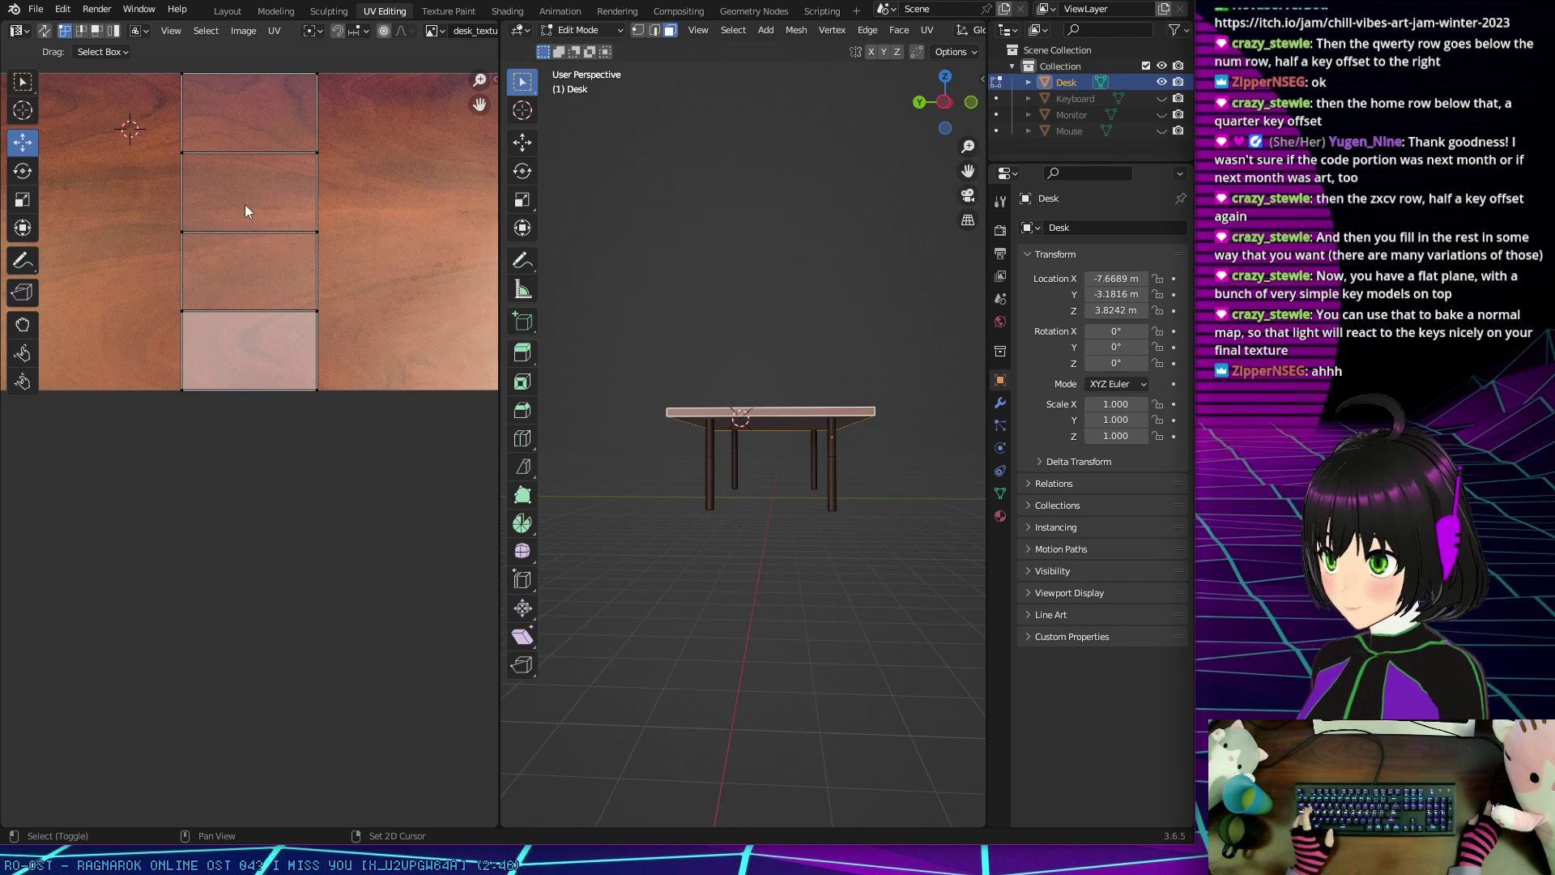
left_click(259, 231)
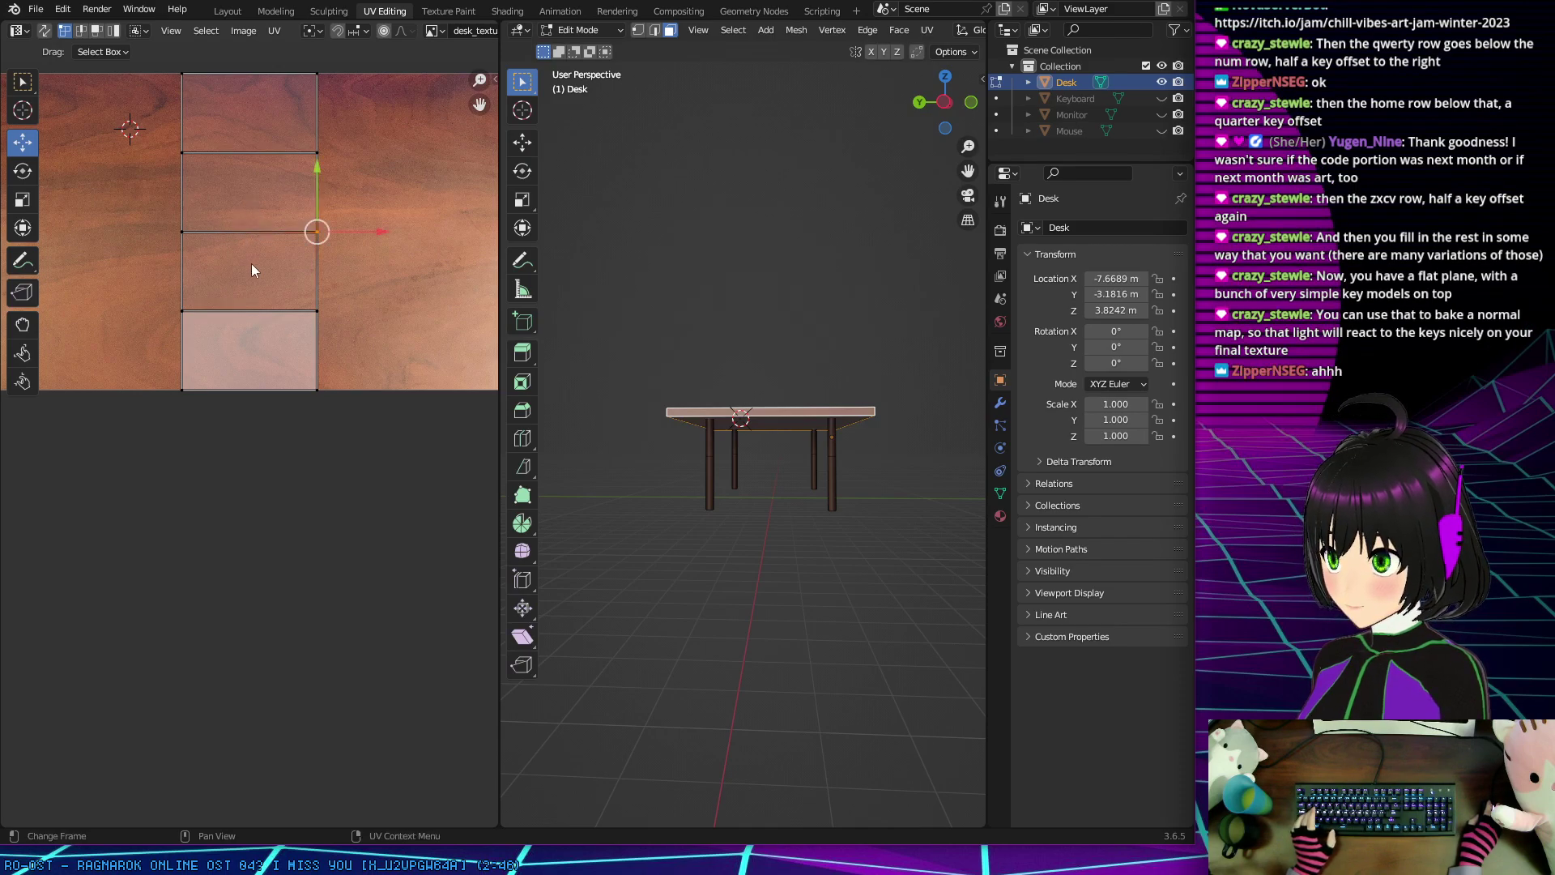
left_click(23, 81)
left_click_drag(144, 52, 381, 438)
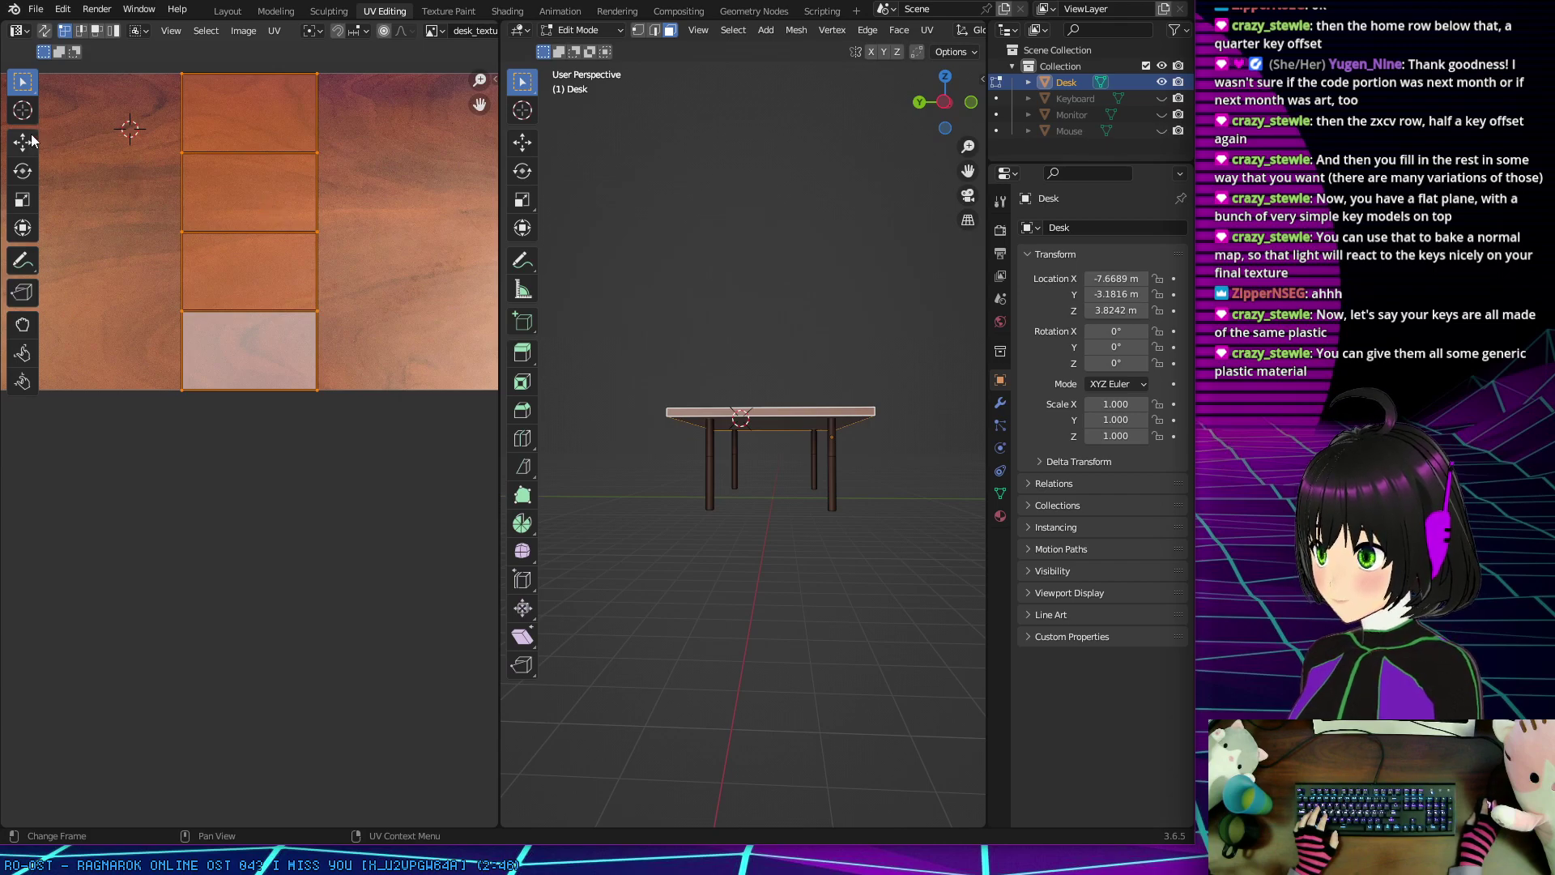
Step: Scale the side-face UVs wider in X and flatten them in Y into narrow strips
left_click(23, 200)
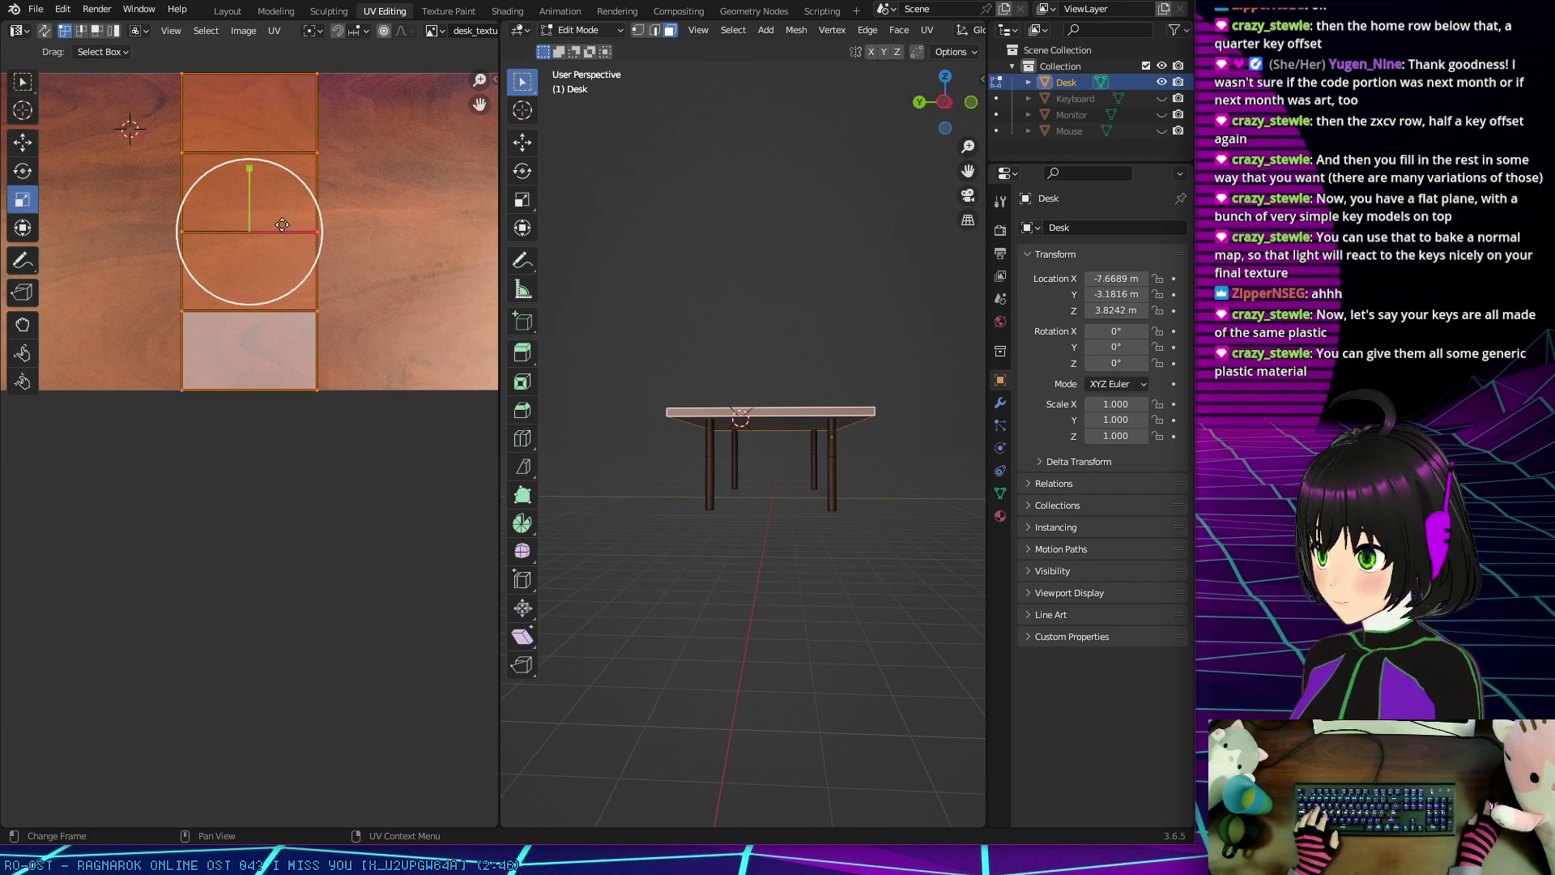
left_click_drag(314, 232, 441, 237)
scroll(440, 238, "down", 2)
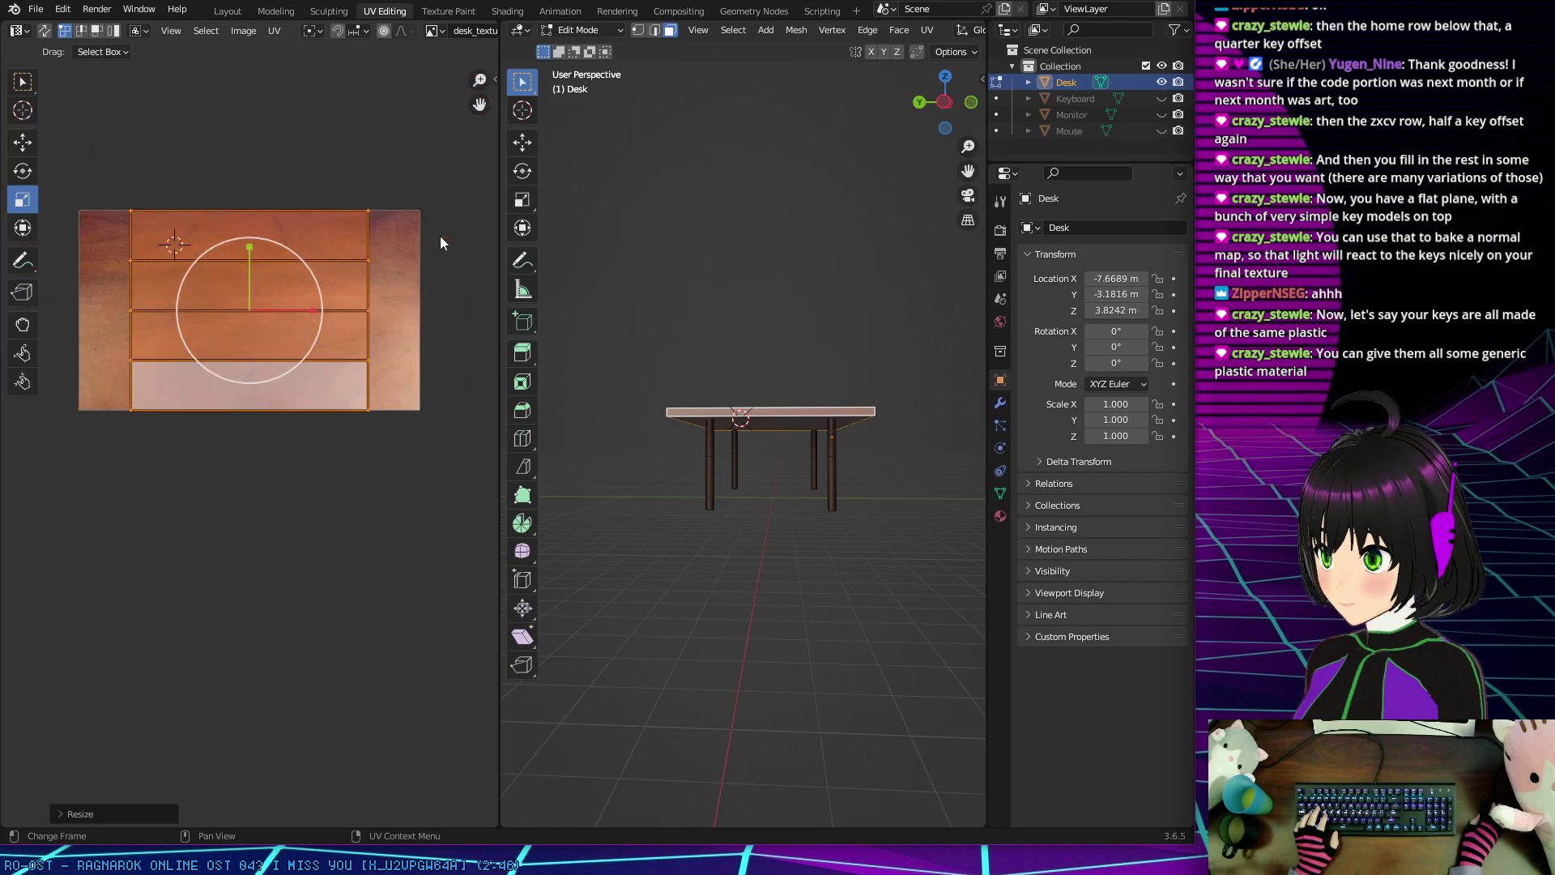
left_click_drag(249, 246, 341, 308)
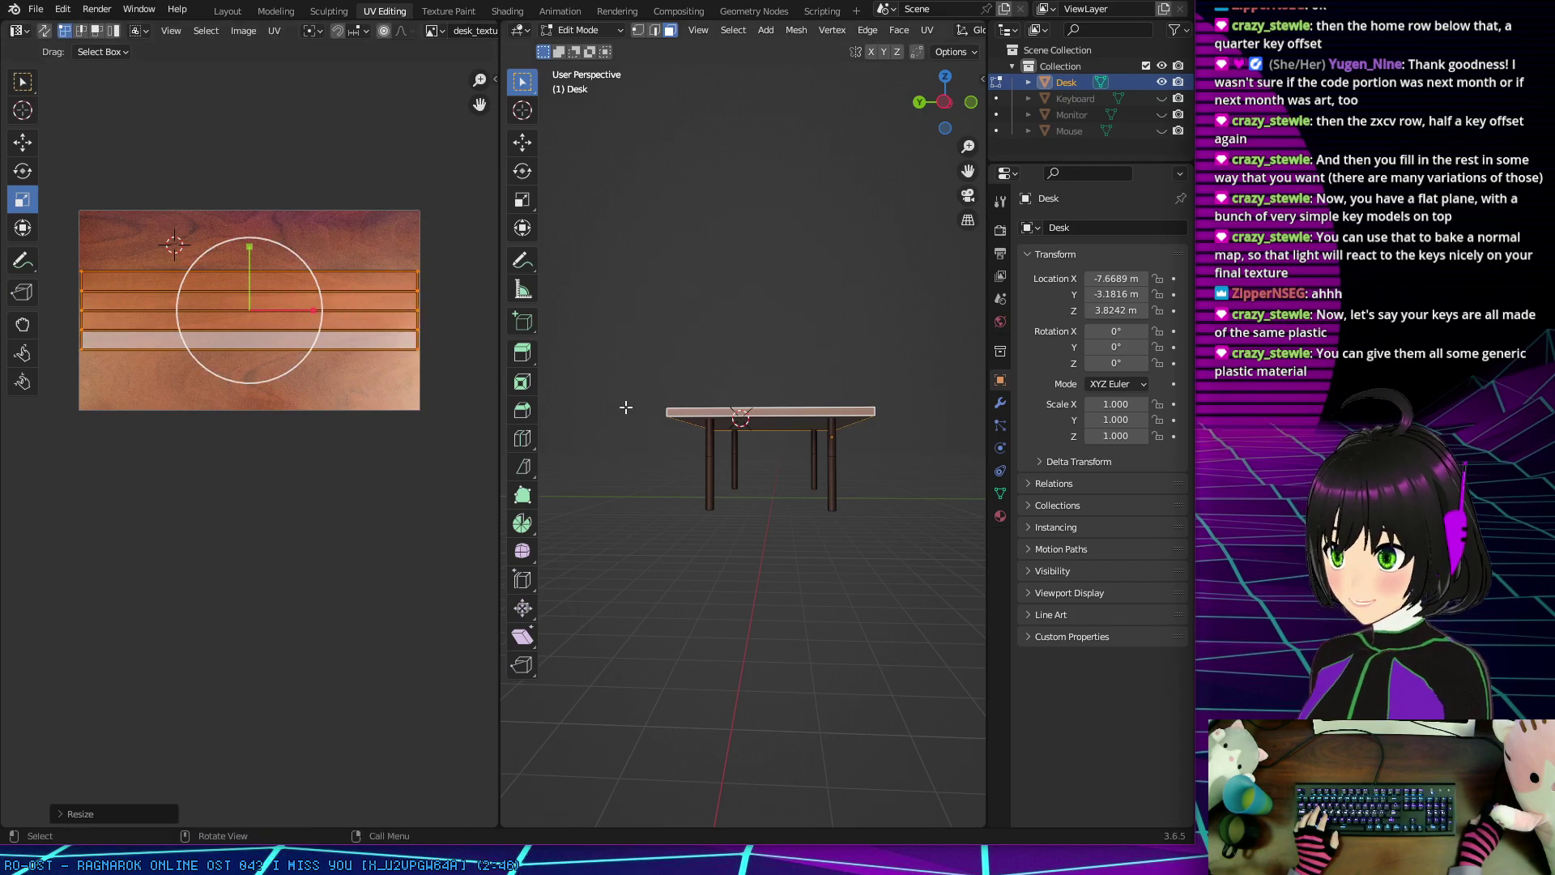
middle_click_drag(625, 409, 669, 462)
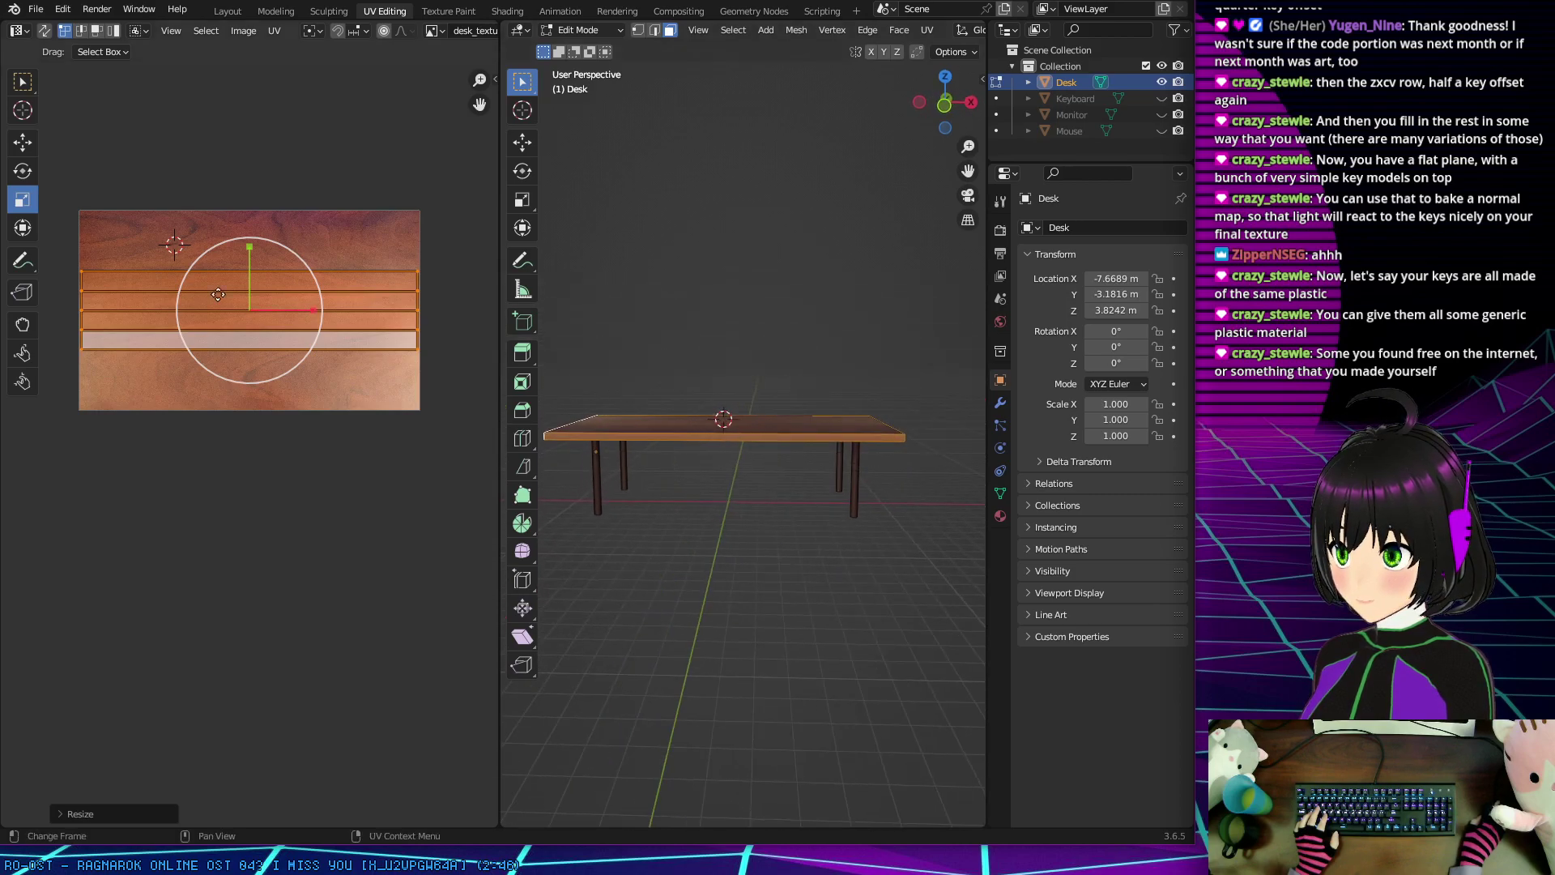
left_click_drag(249, 247, 255, 176)
left_click(31, 150)
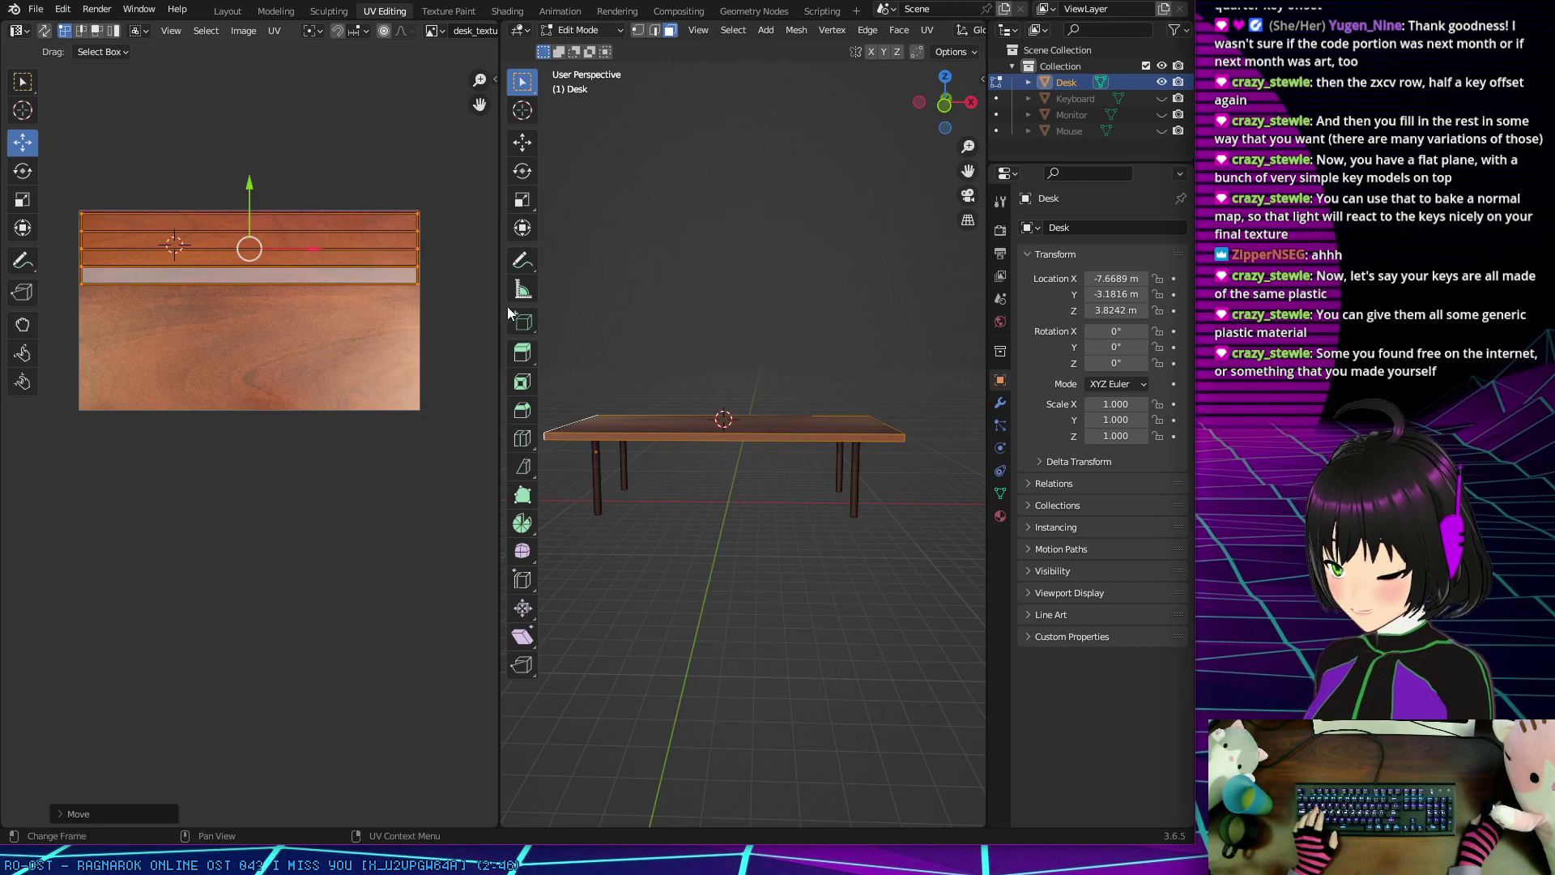
Step: Select the desk's top face and drag its four UV corners to the texture image's four corners
middle_click_drag(866, 397, 773, 327)
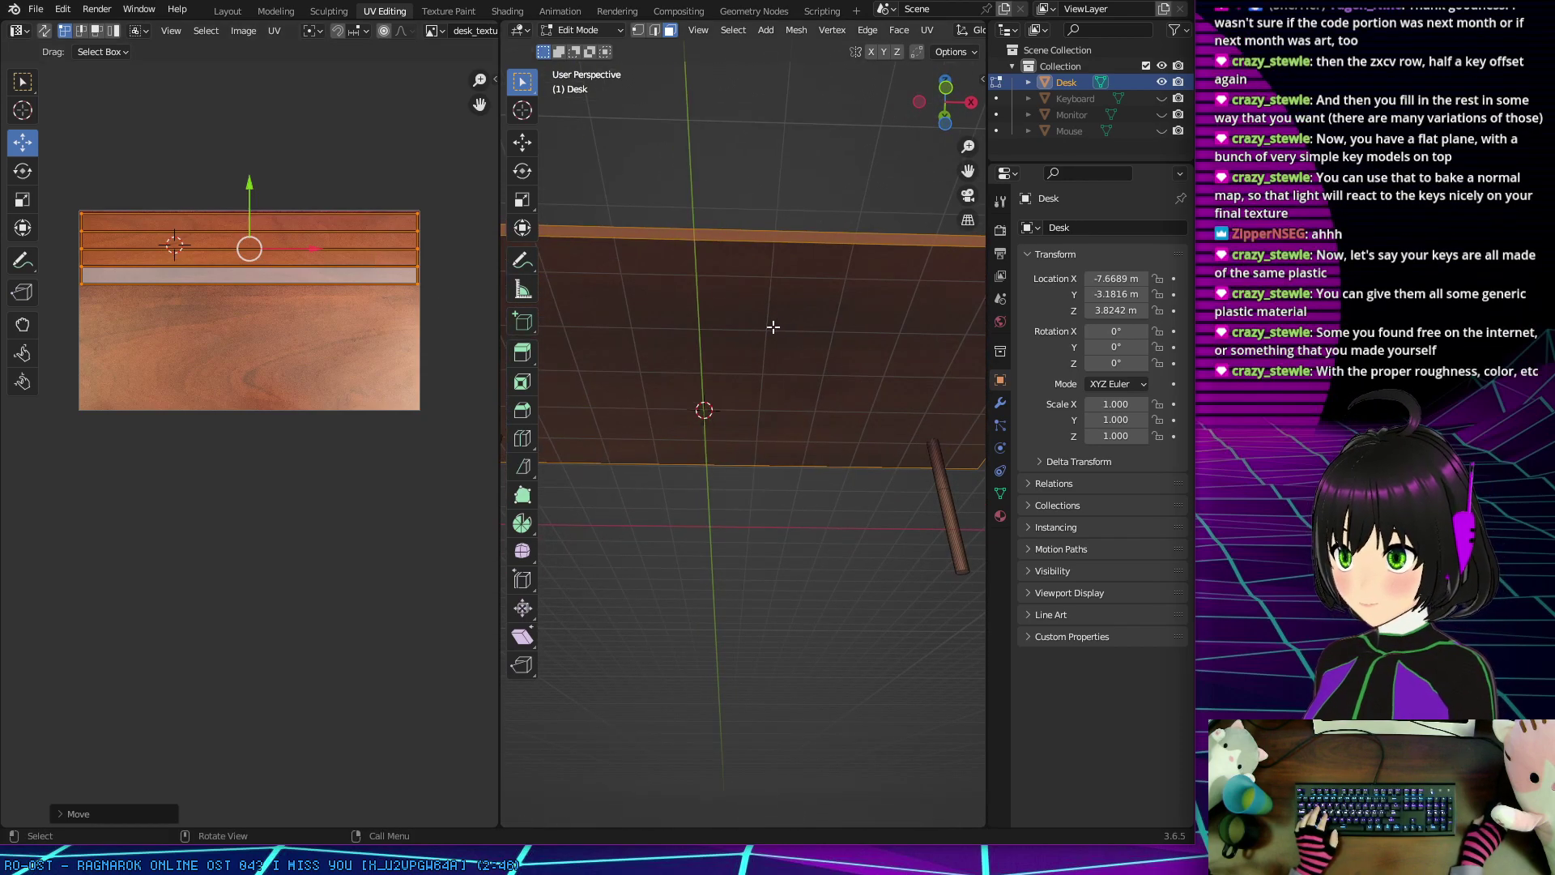
left_click(736, 334)
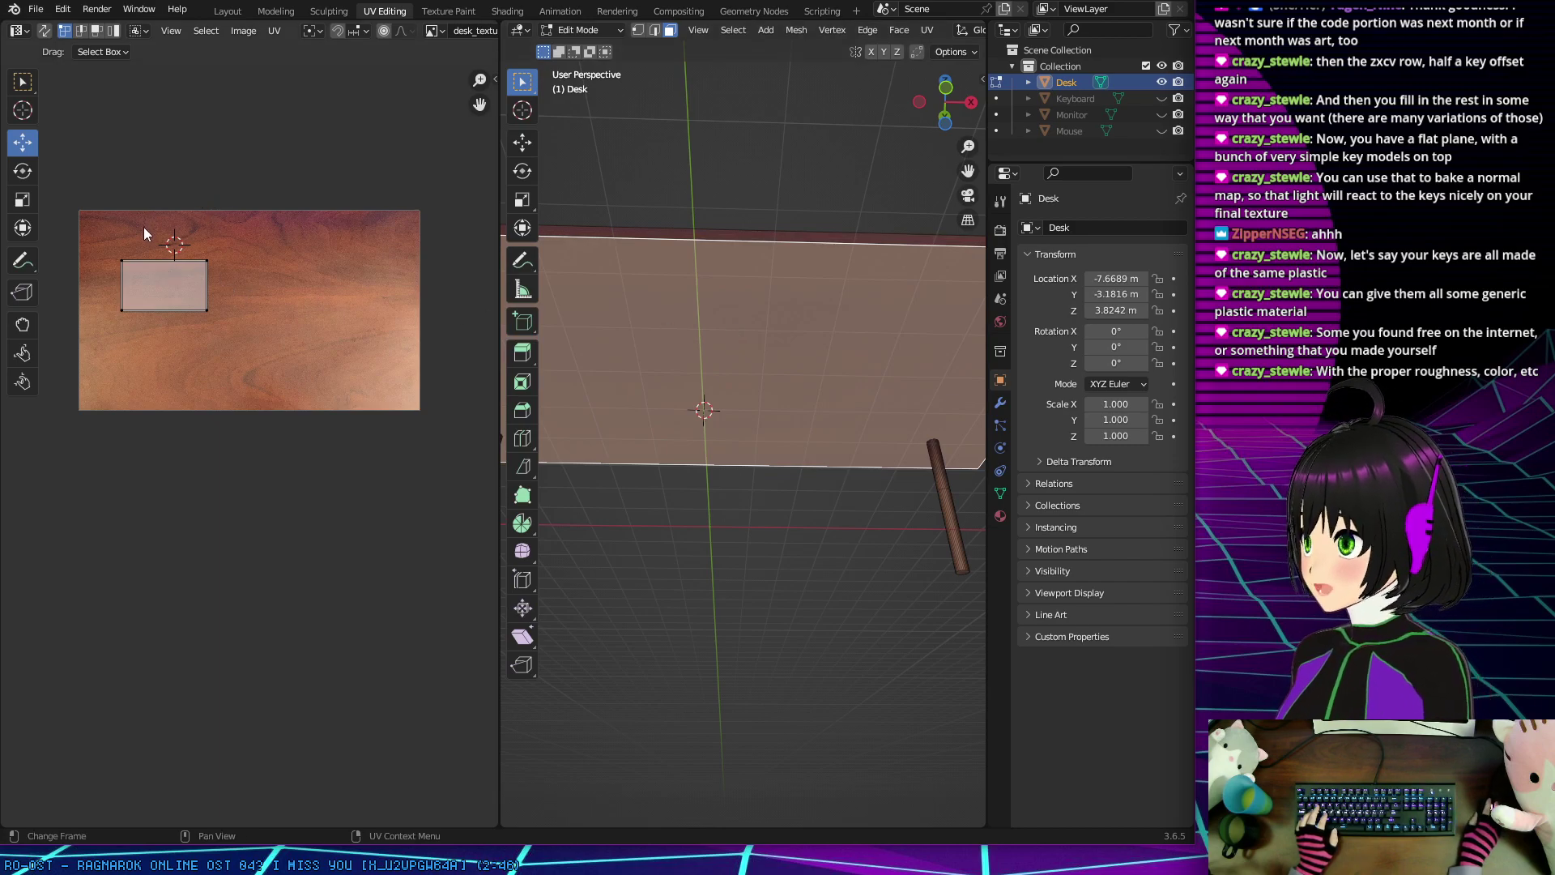
left_click(124, 260)
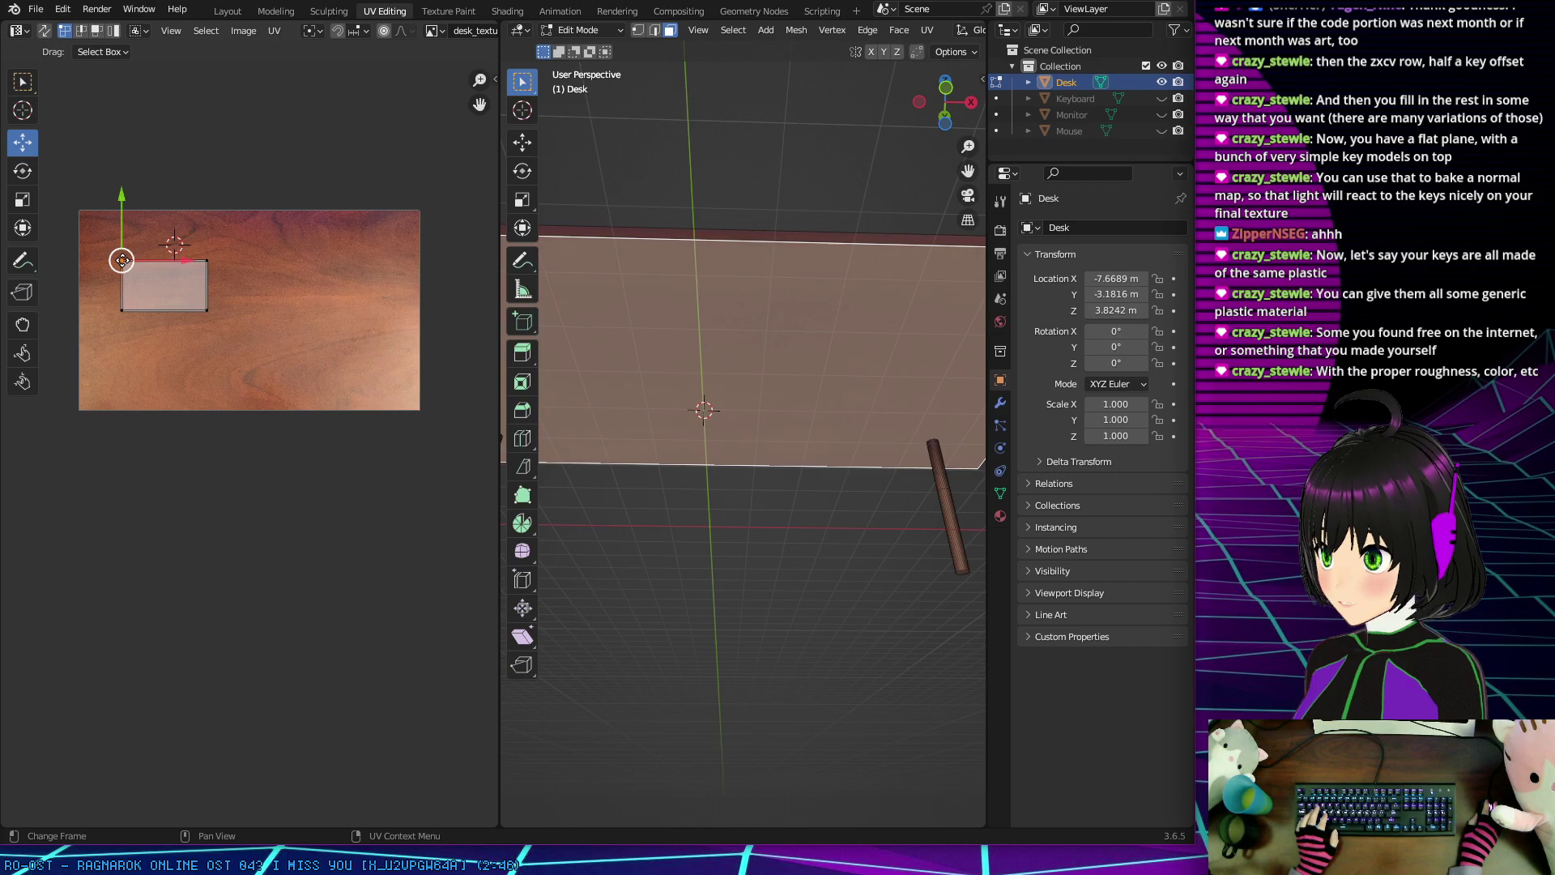
left_click_drag(123, 260, 80, 213)
left_click(207, 262)
left_click_drag(207, 262, 419, 214)
left_click(207, 310)
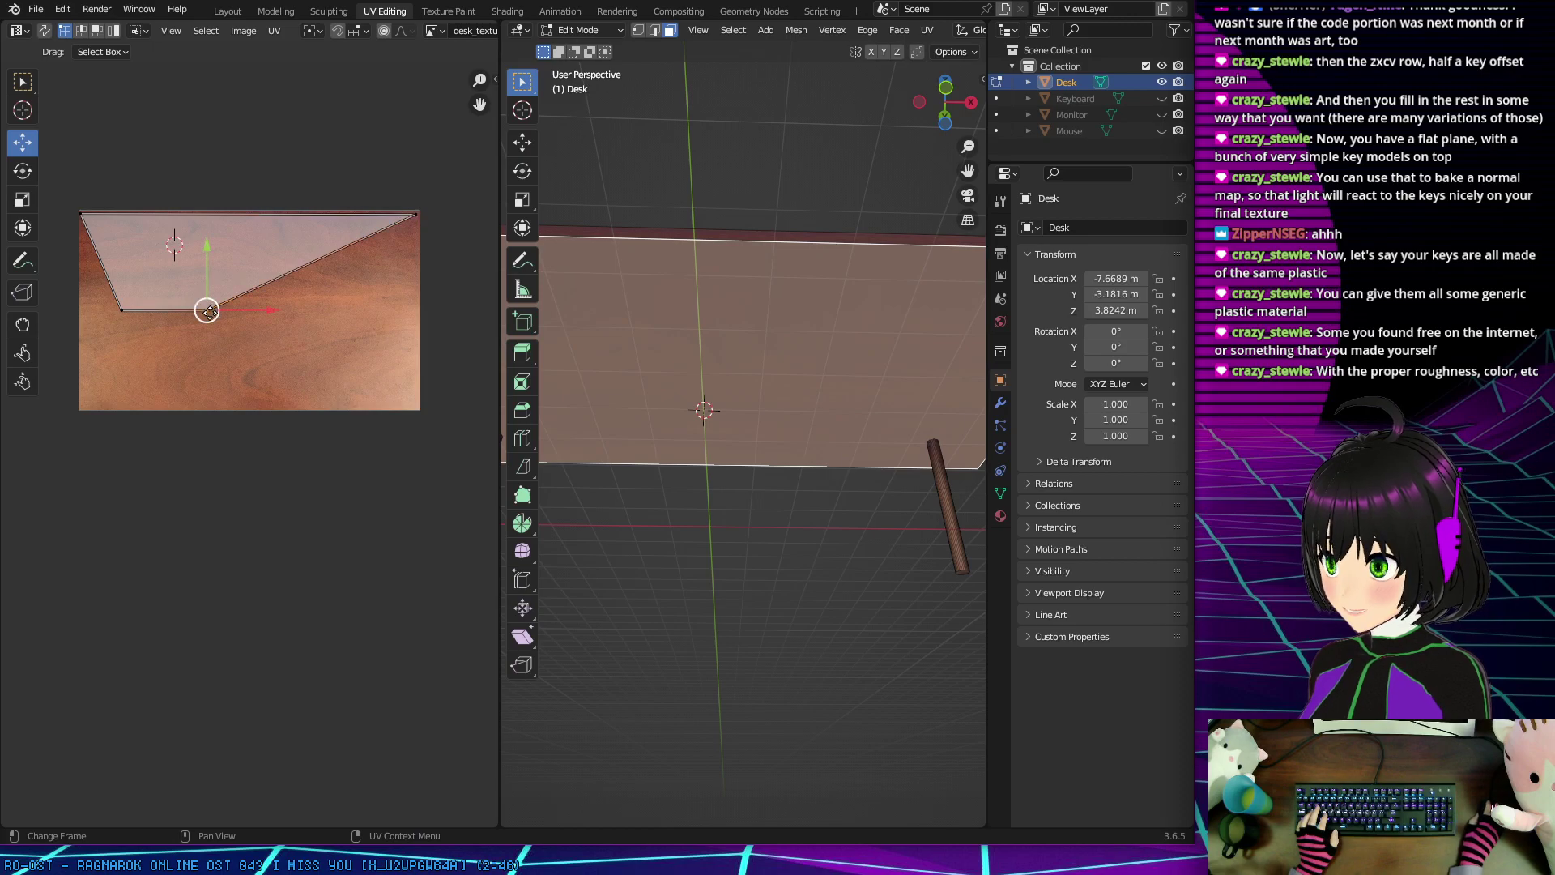
left_click_drag(208, 309, 421, 405)
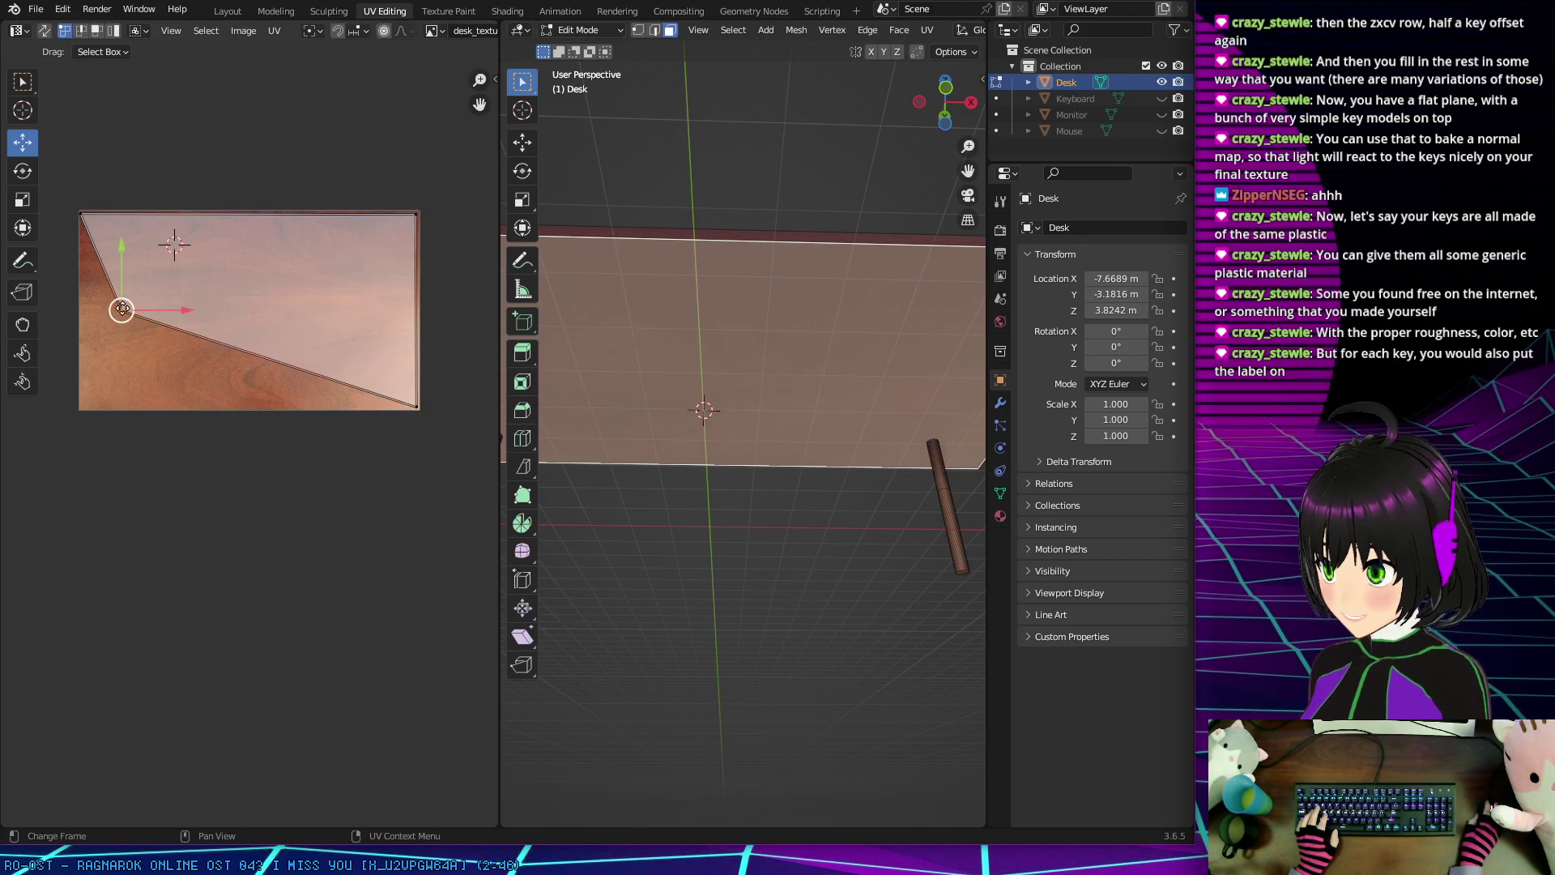
left_click_drag(121, 310, 82, 408)
left_click(237, 174)
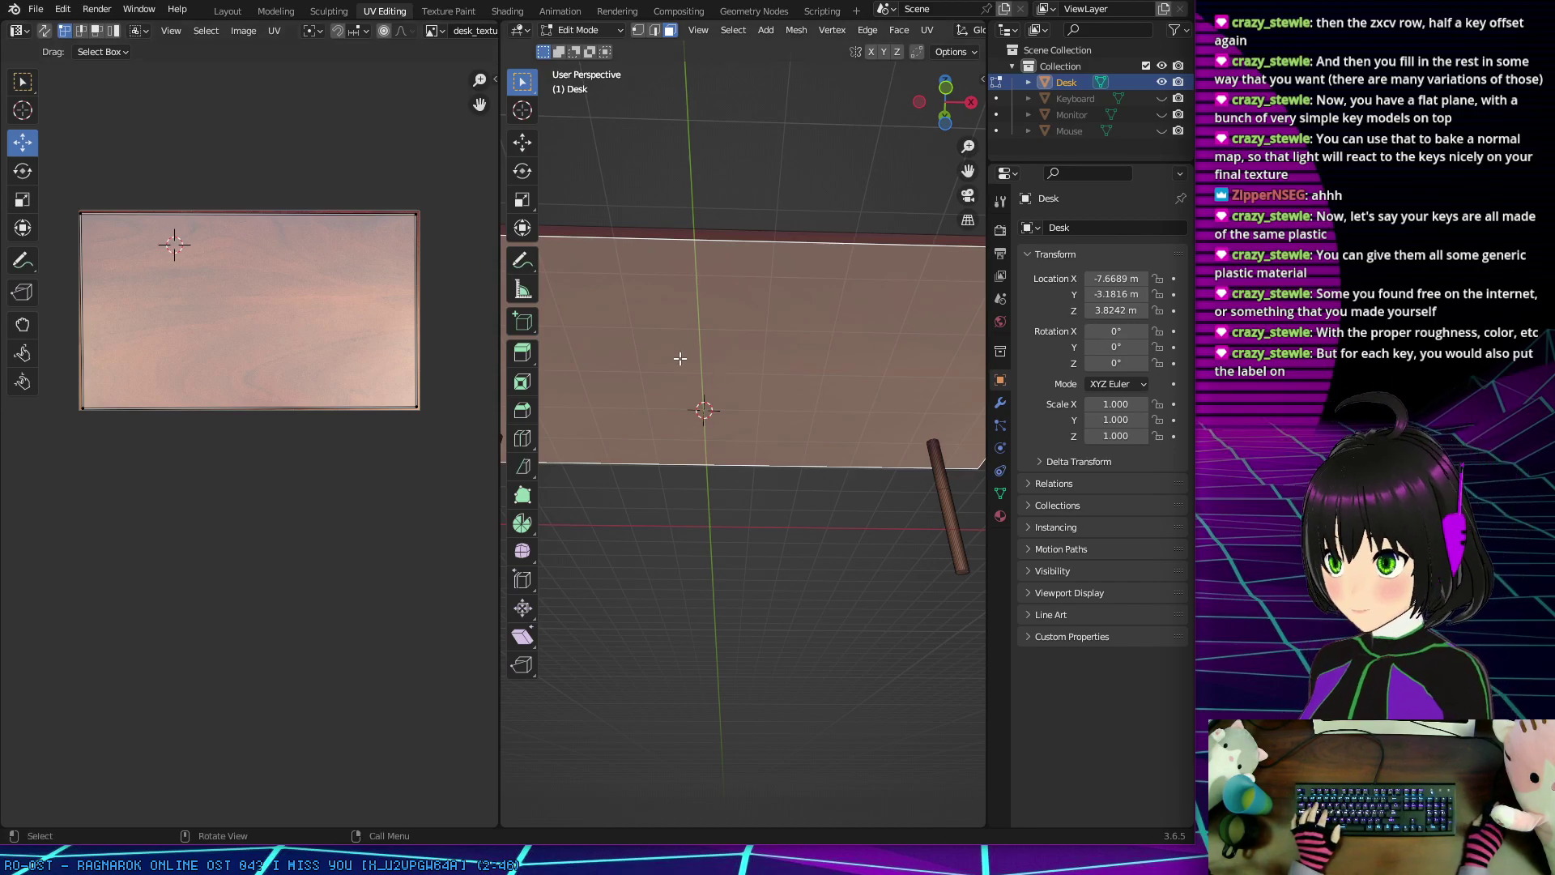
Step: Frame the whole desk with its legs in the front orthographic view
middle_click_drag(656, 335, 680, 399)
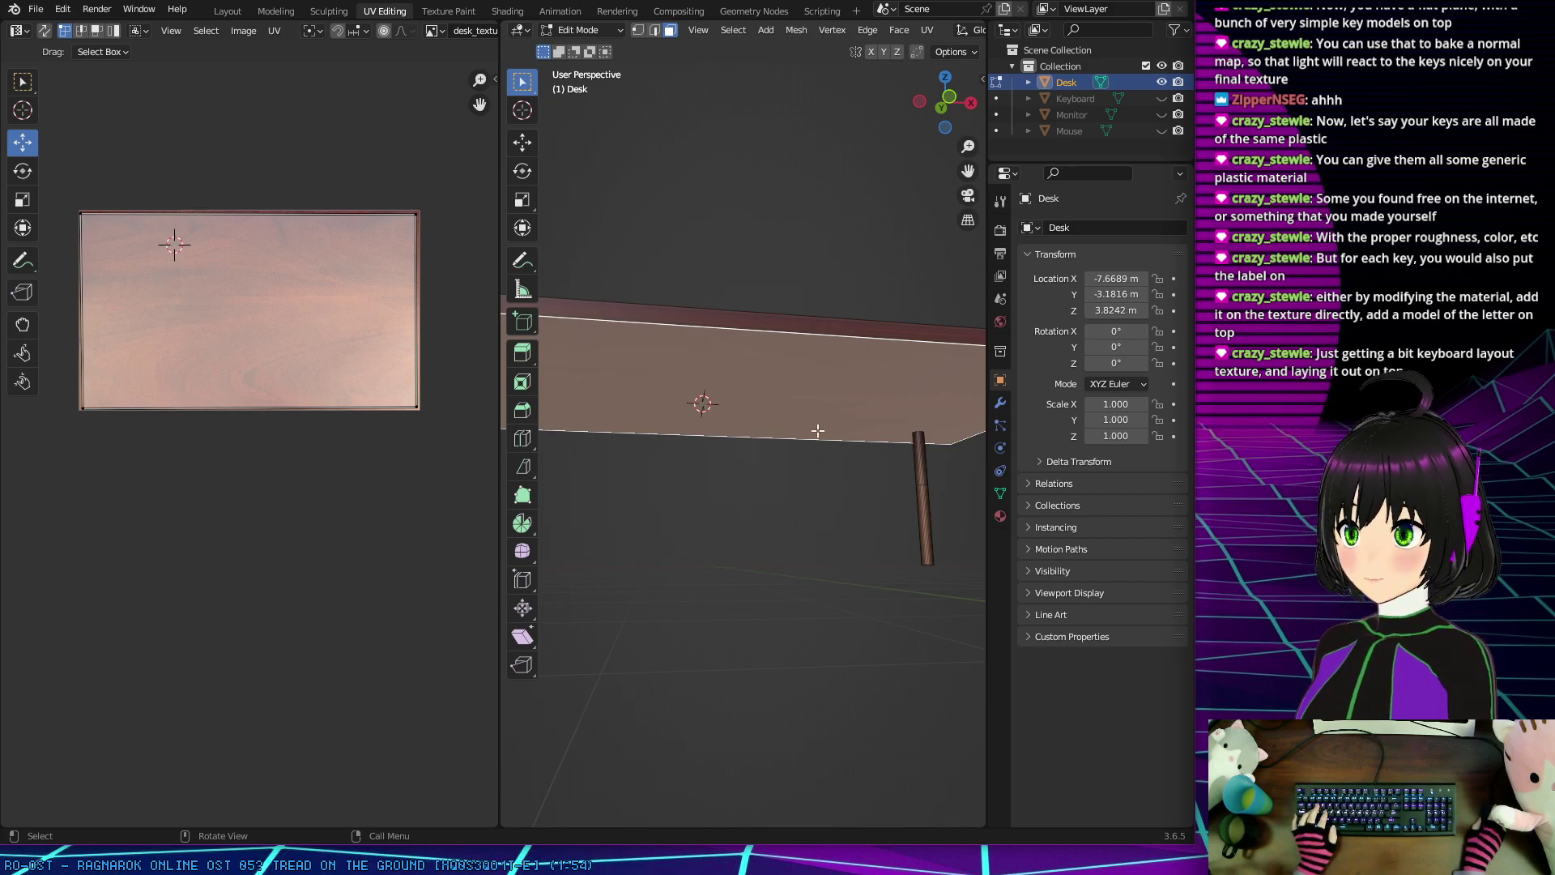
middle_click_drag(574, 396, 785, 481)
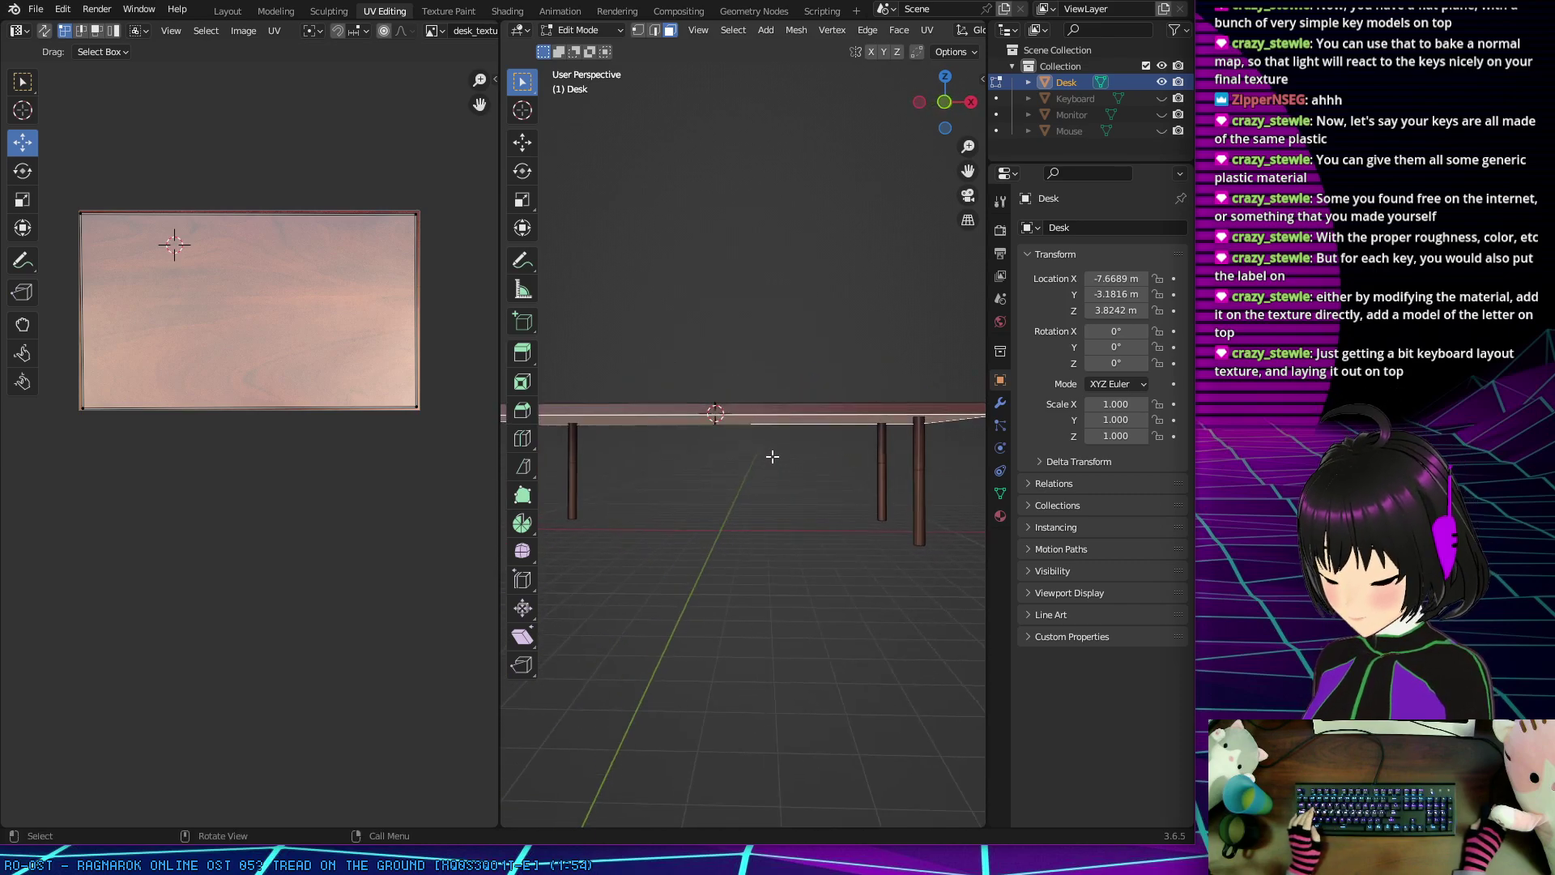
scroll(778, 448, "up", 1)
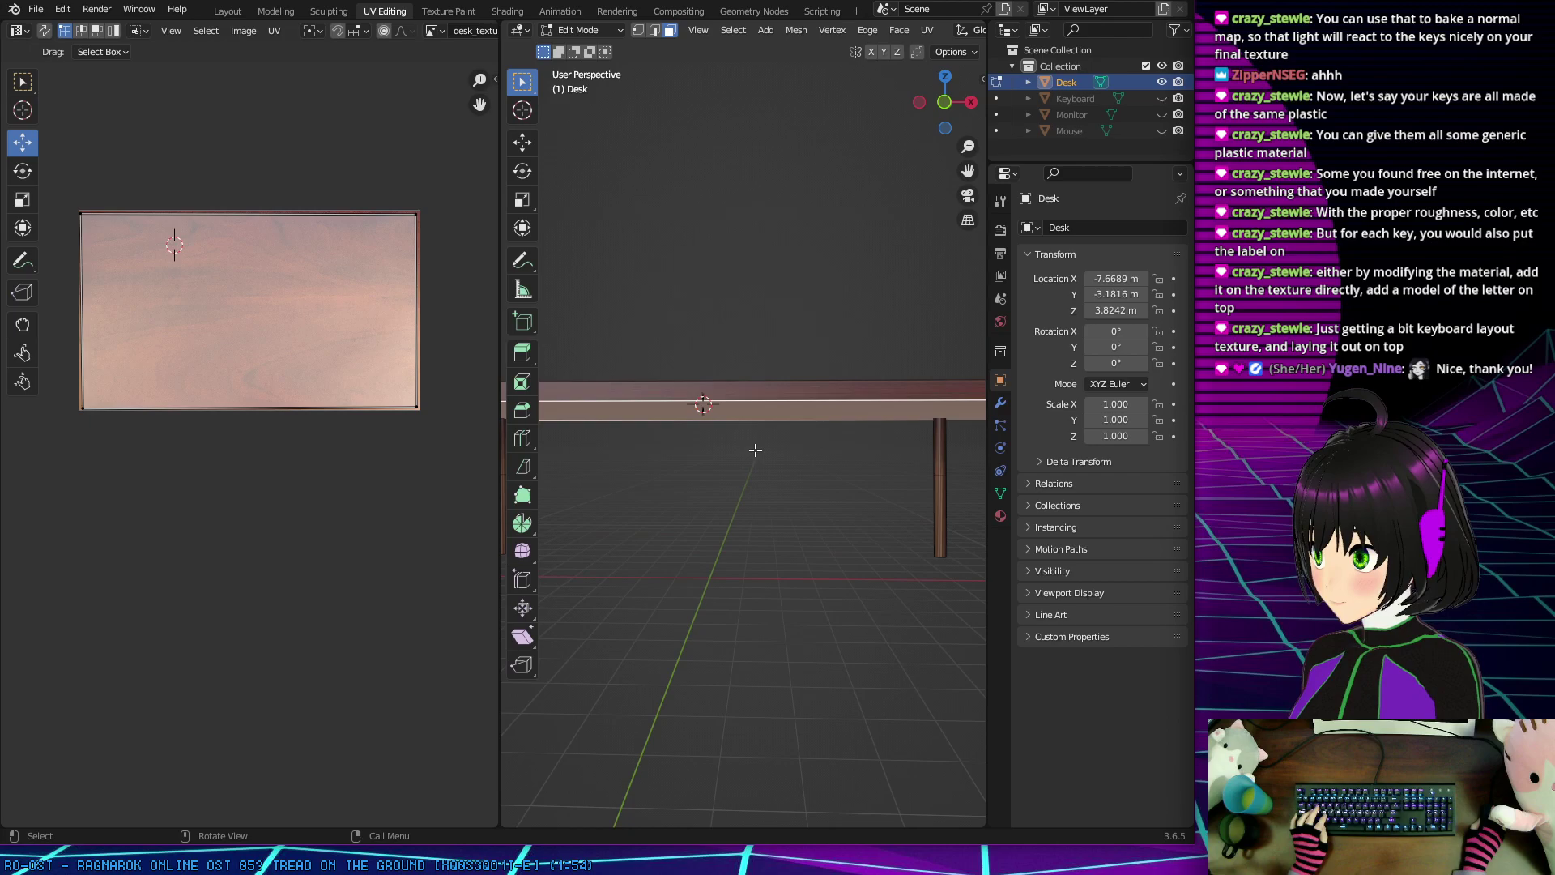
scroll(847, 430, "up", 3)
mouse_move(771, 430)
middle_mouse_down()
mouse_move(785, 462)
mouse_move(594, 461)
mouse_move(788, 471)
mouse_move(768, 459)
middle_mouse_up()
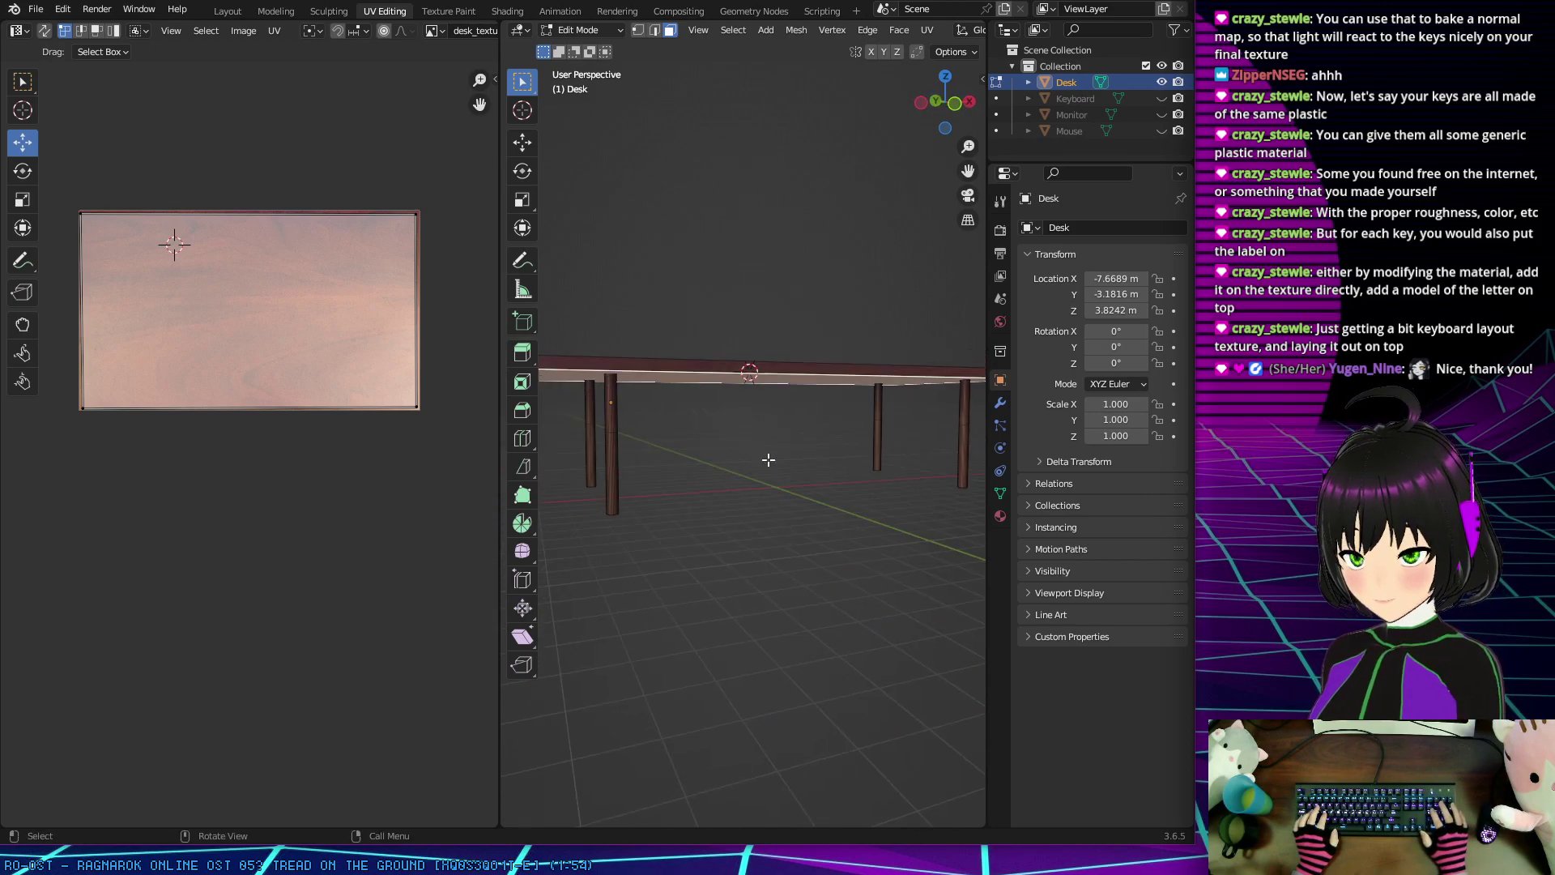
key("KP_1")
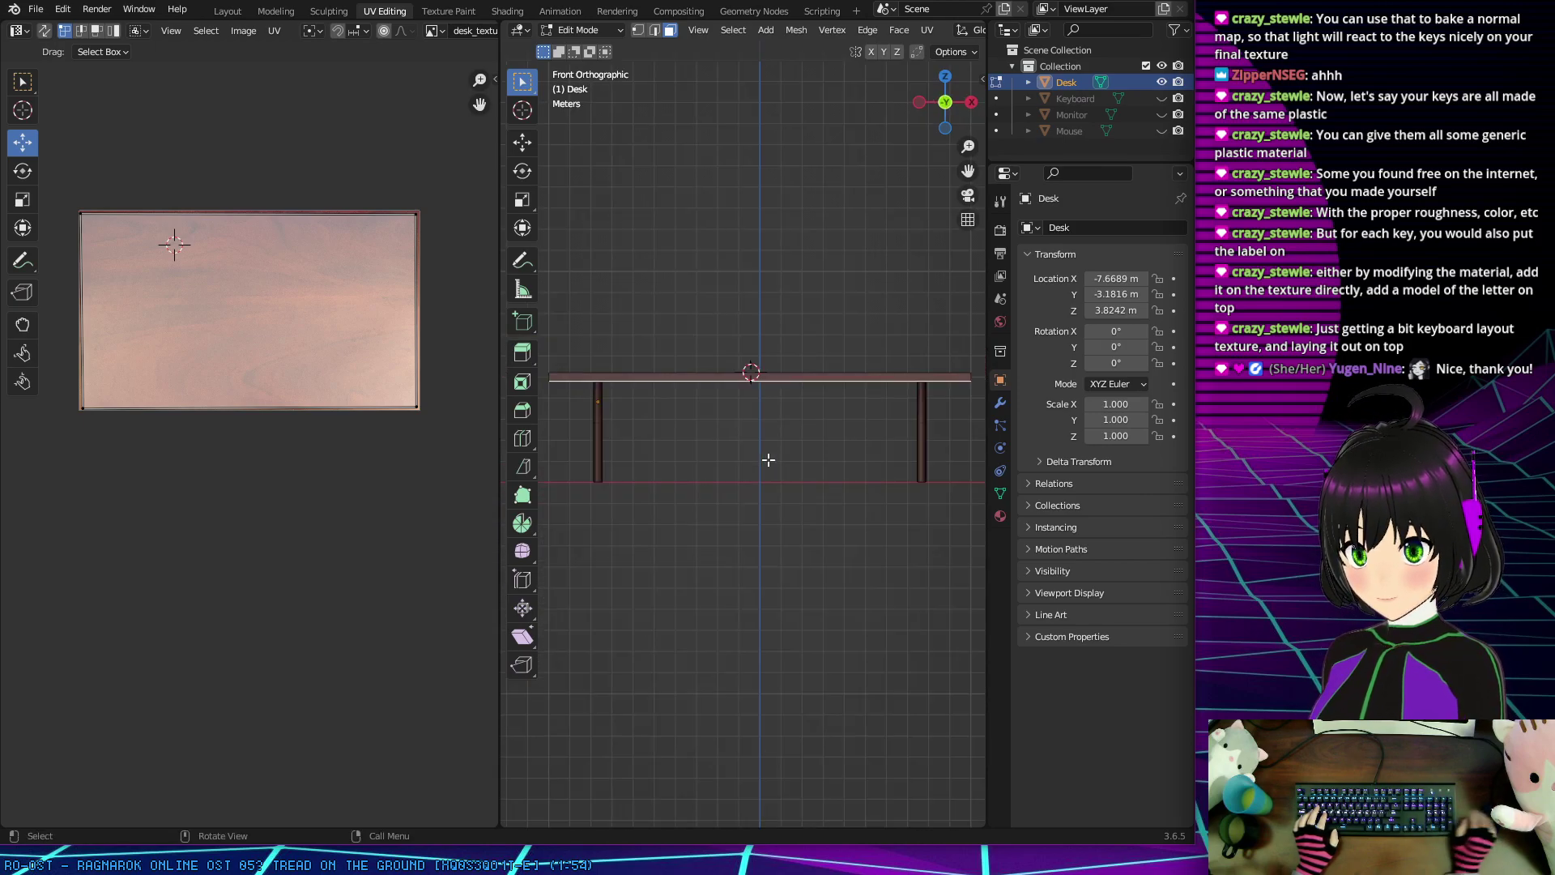
middle_click_drag(770, 451, 744, 418, "shift")
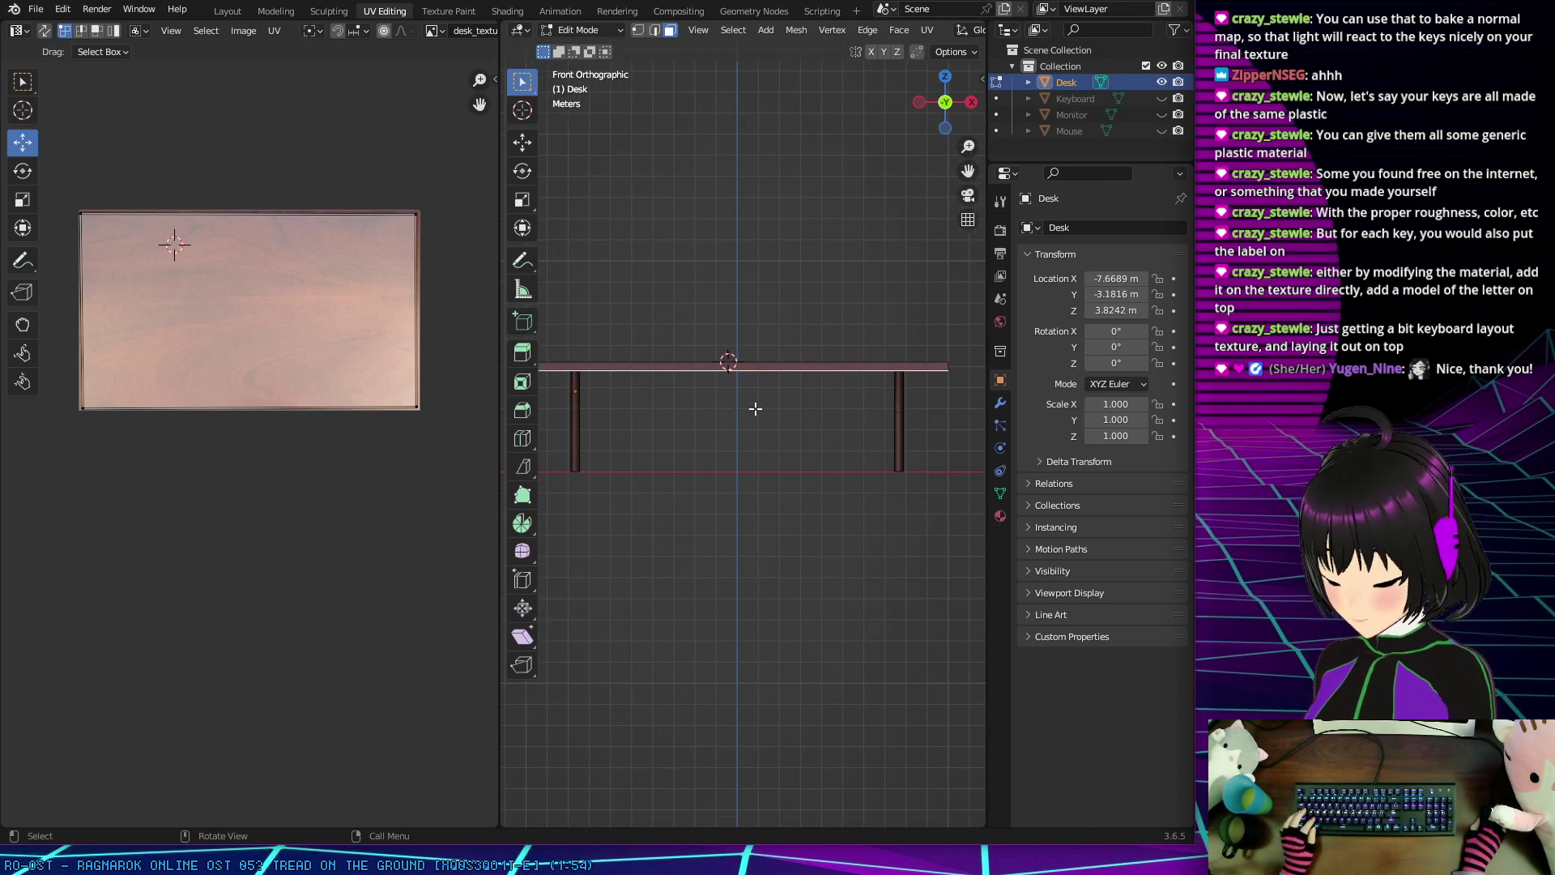
Step: Enable X-ray, box-select the desk legs, and switch to the Shading workspace
key("alt+z")
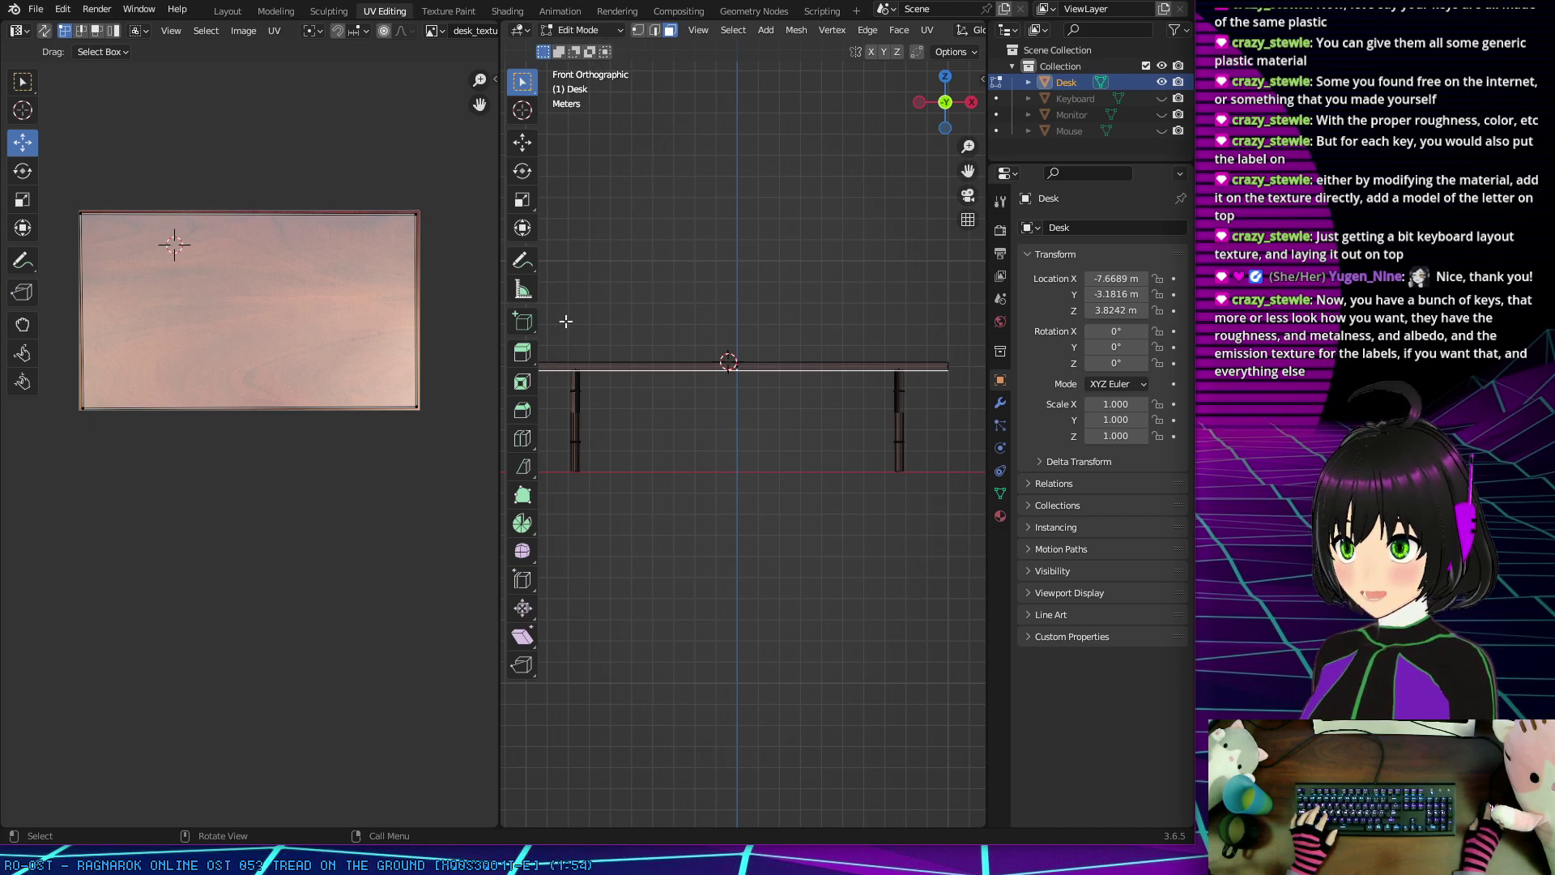
left_click_drag(554, 379, 938, 488)
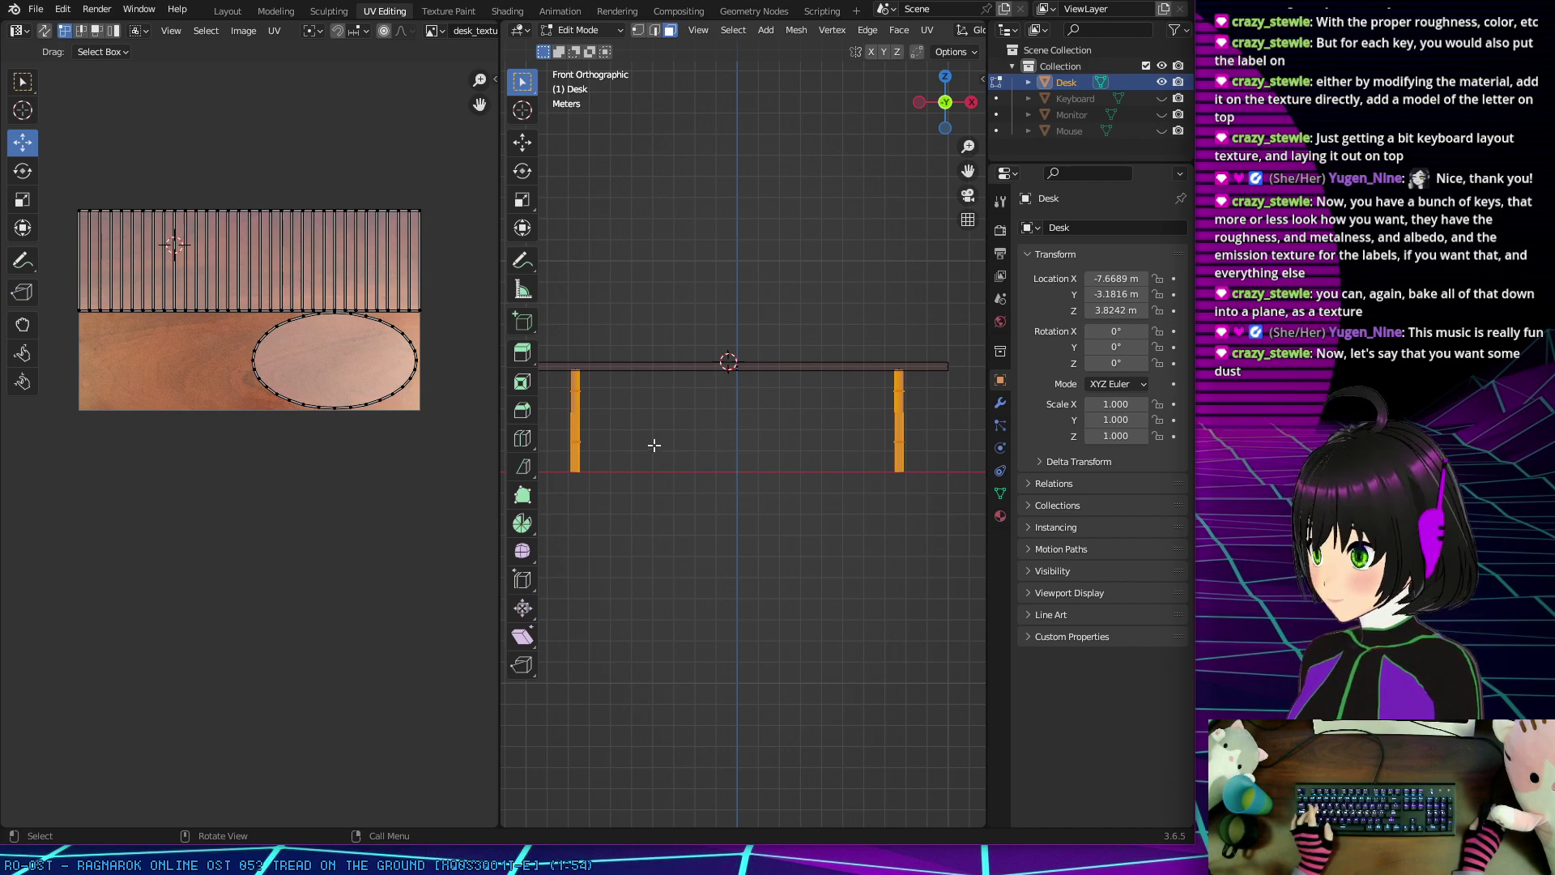
middle_click_drag(653, 445, 688, 488)
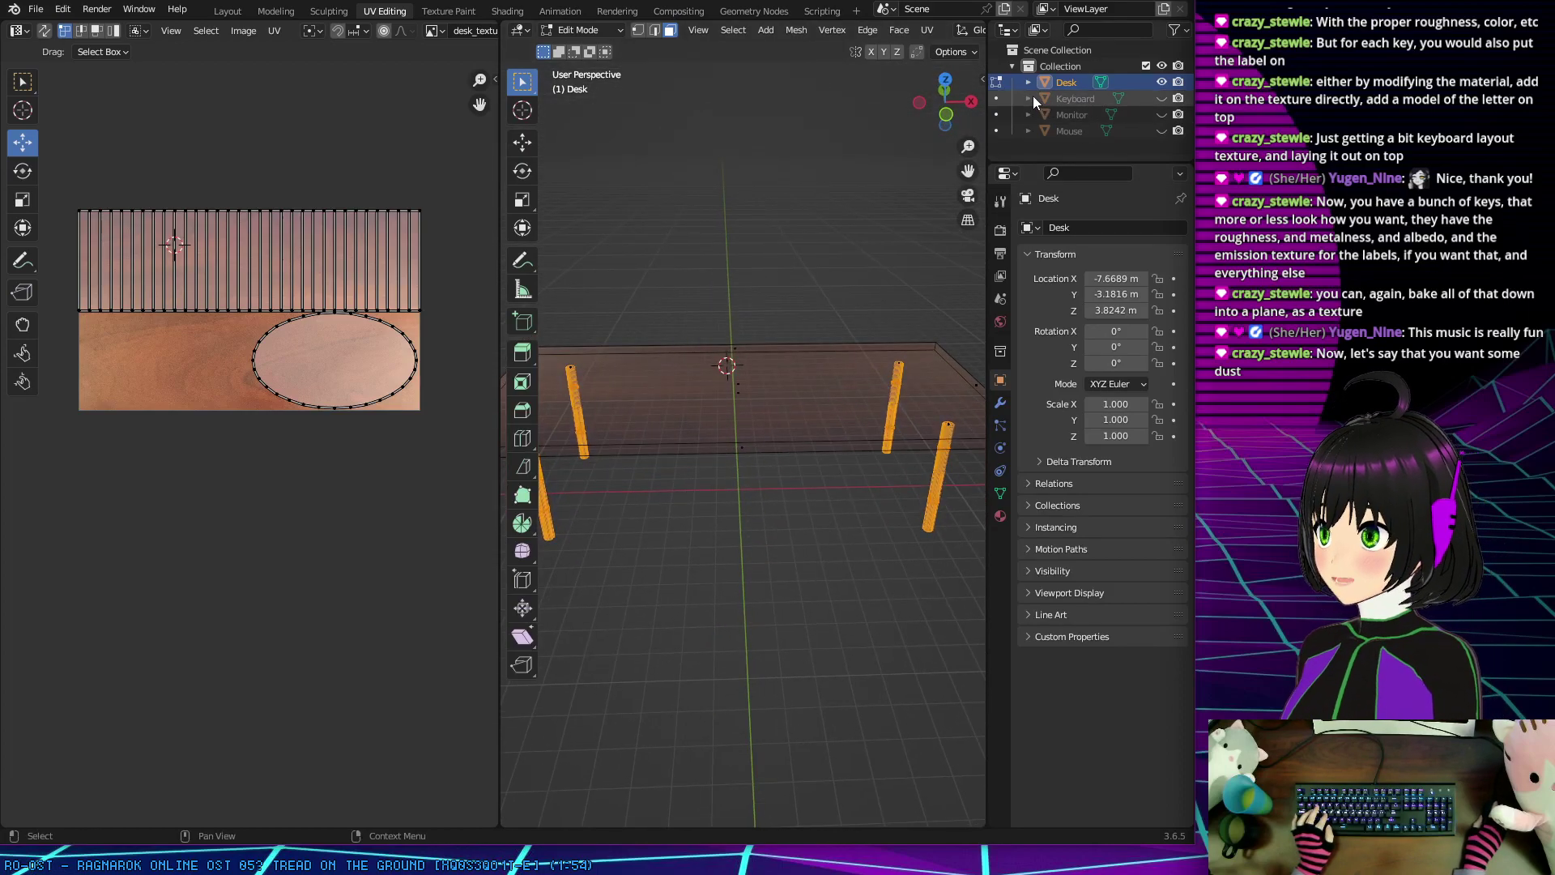
left_click(507, 11)
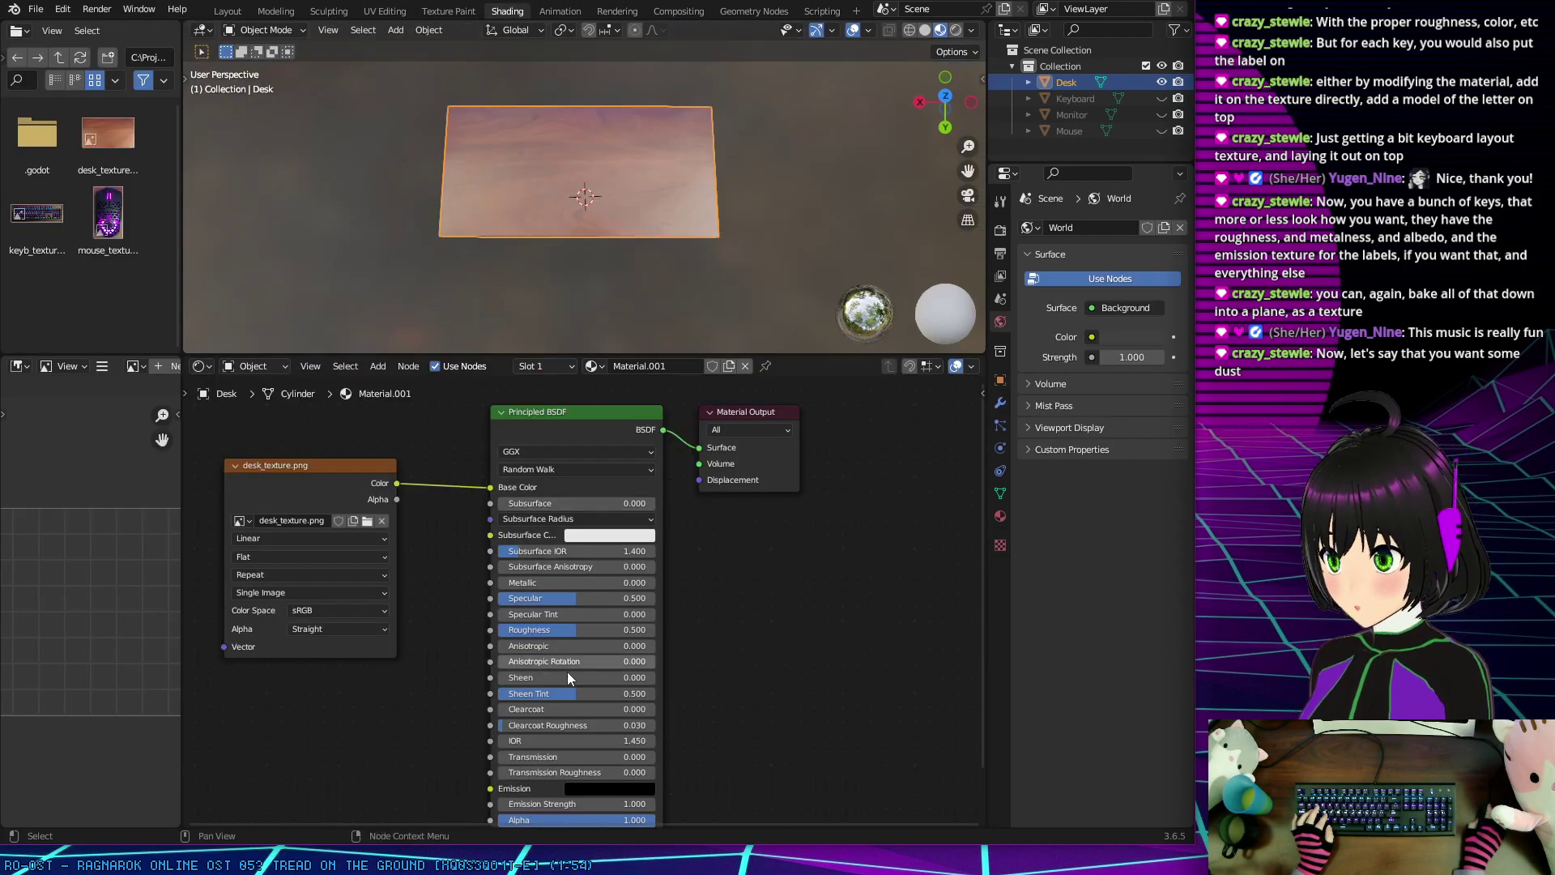
Step: Set the desk material's Principled BSDF Roughness to 0.823
left_click_drag(589, 628, 648, 628)
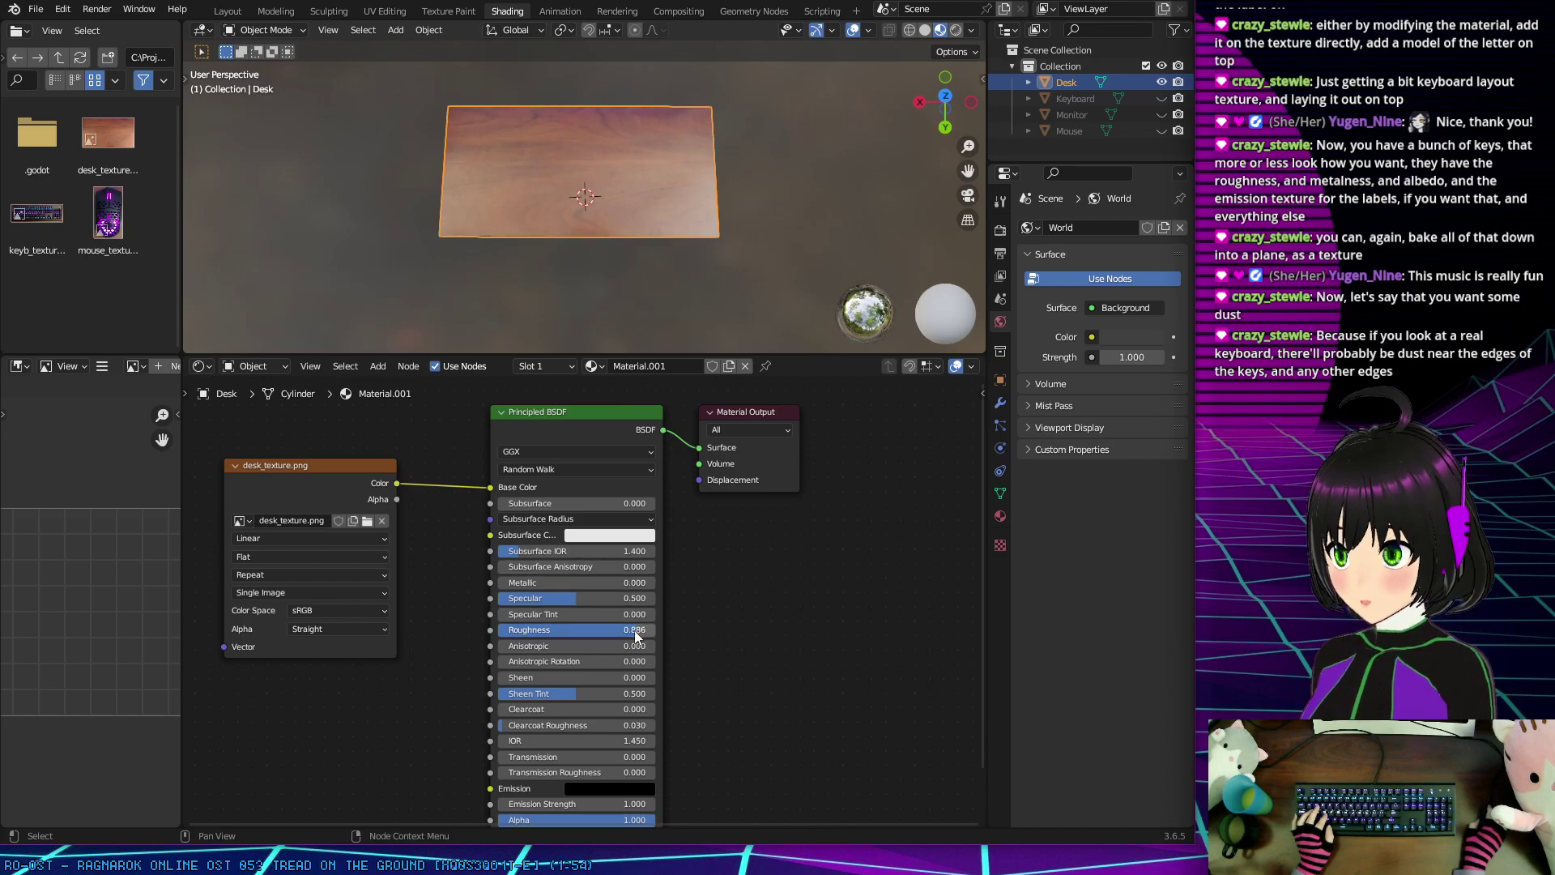
left_click_drag(635, 636, 620, 630)
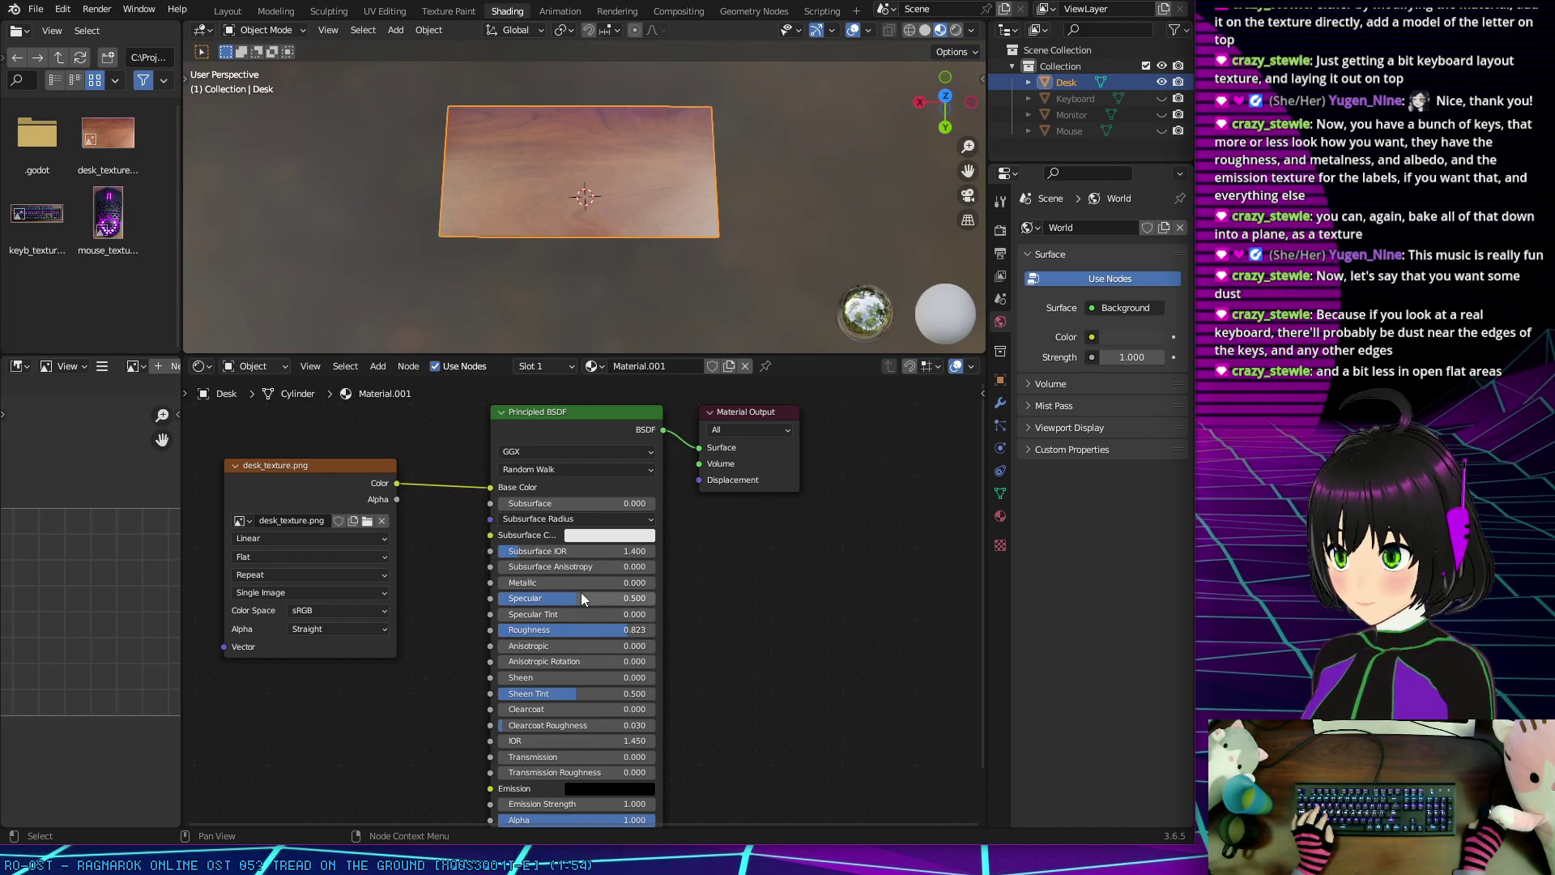
scroll(579, 121, "up", 2)
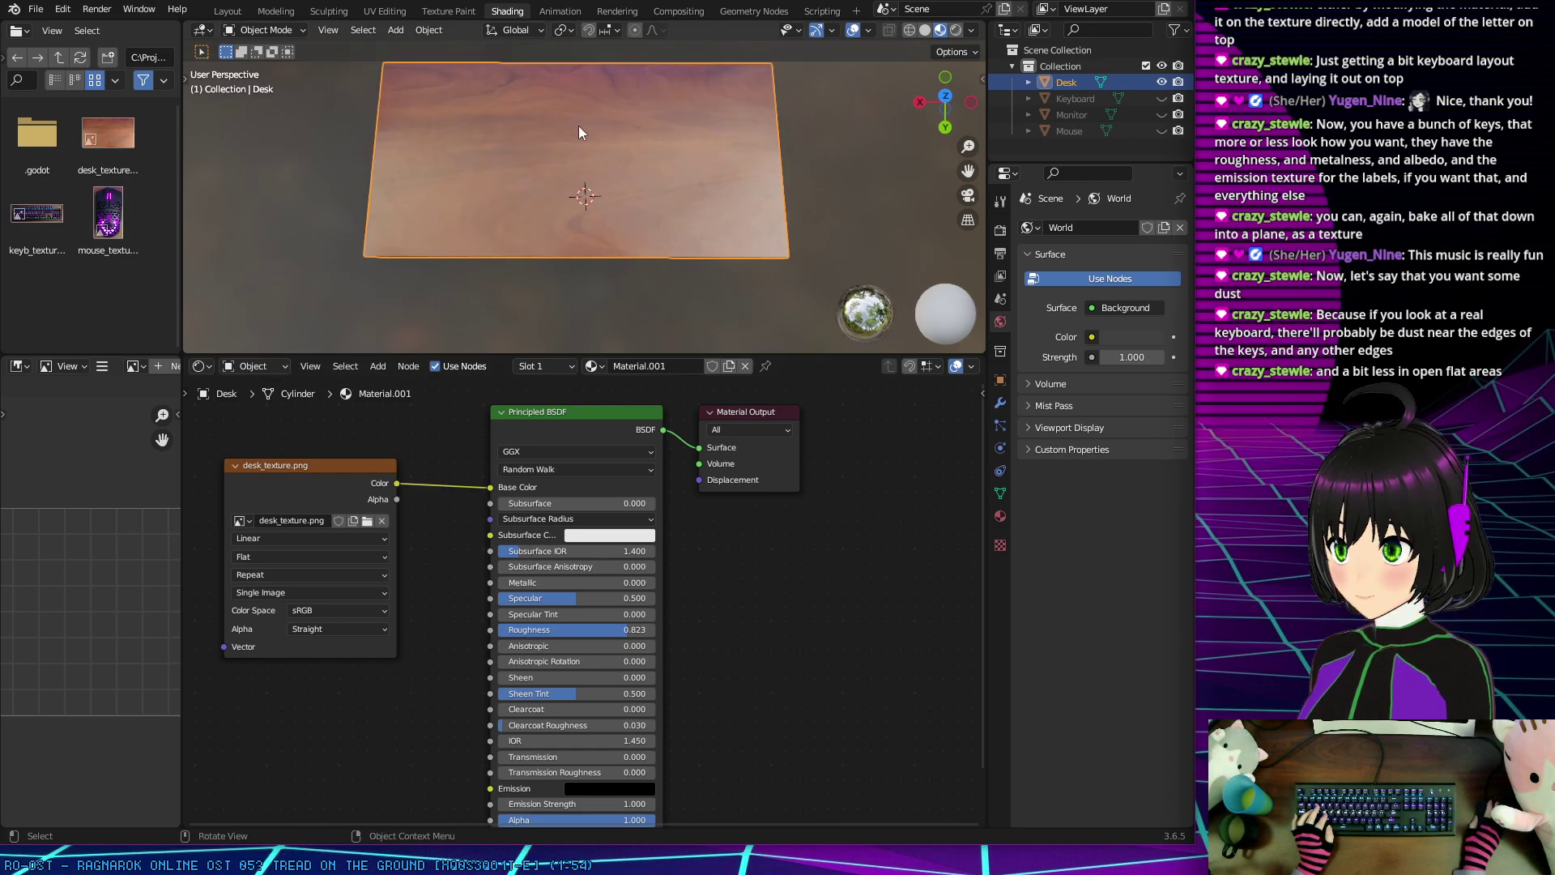
Step: Unhide Keyboard, Monitor and Mouse in the Outliner and orbit to view the desk
left_click_drag(1163, 97, 1164, 131)
middle_click_drag(713, 163, 687, 241)
scroll(654, 230, "up", 3)
scroll(704, 235, "down", 3)
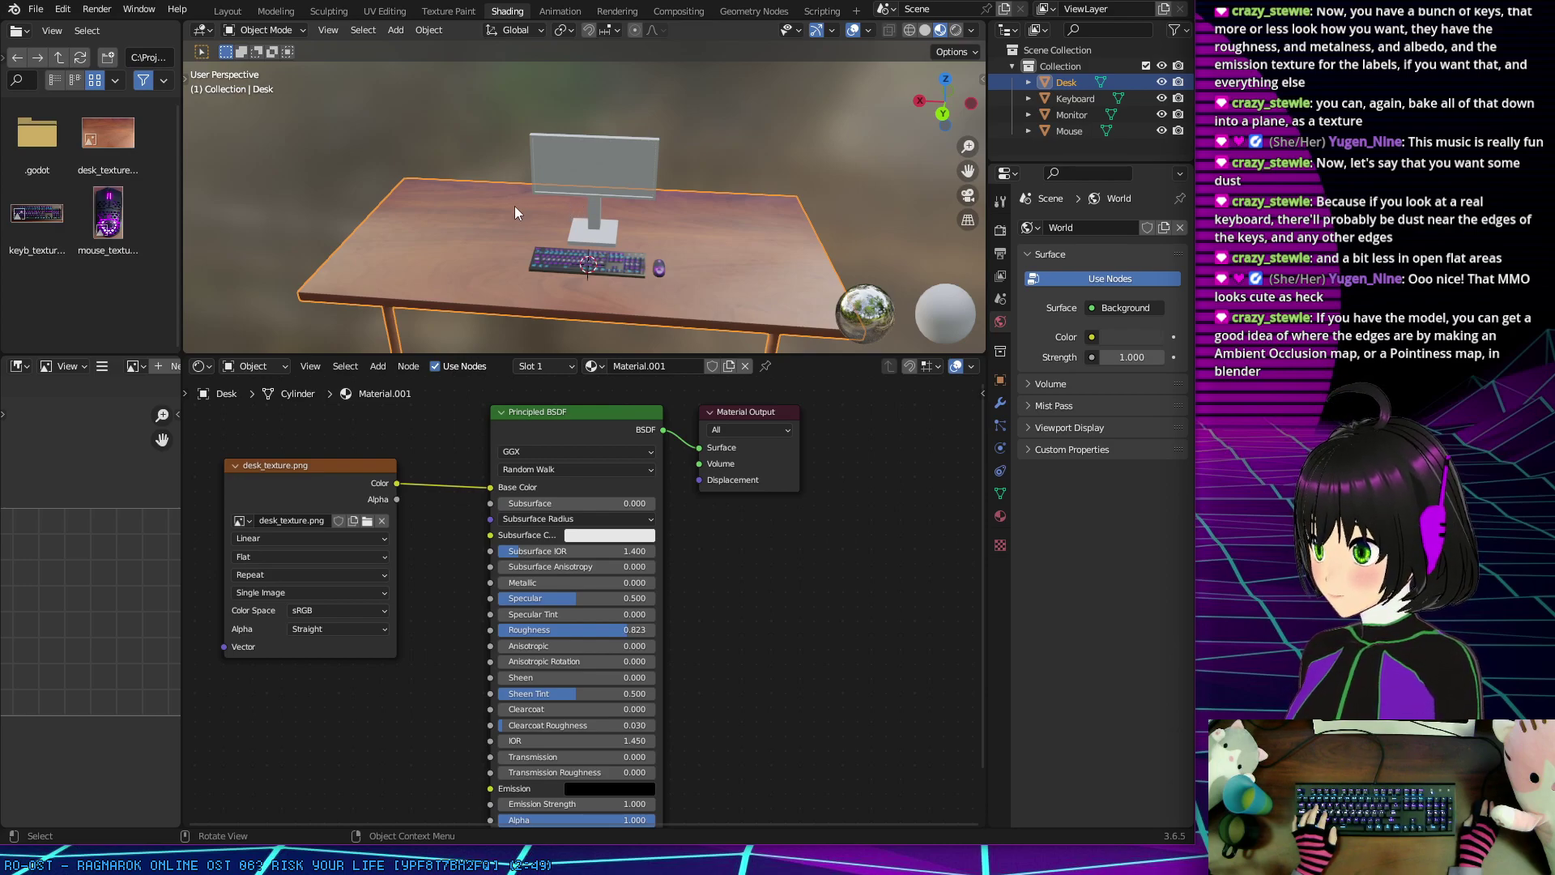
Step: Make the Monitor active and give it a new material
middle_click_drag(513, 205, 518, 143)
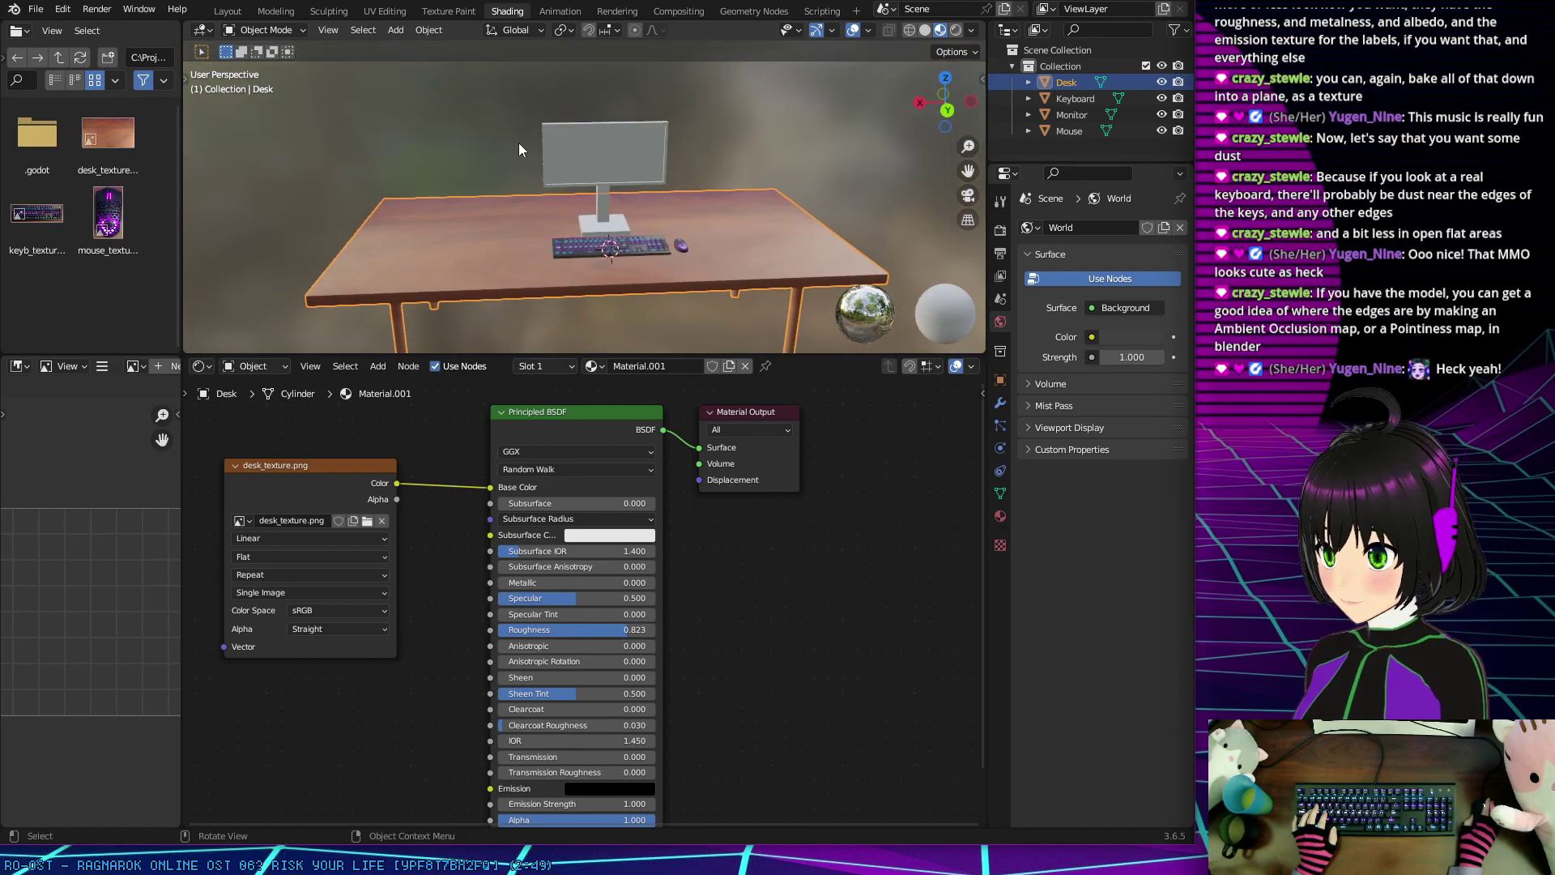
left_click(1061, 115)
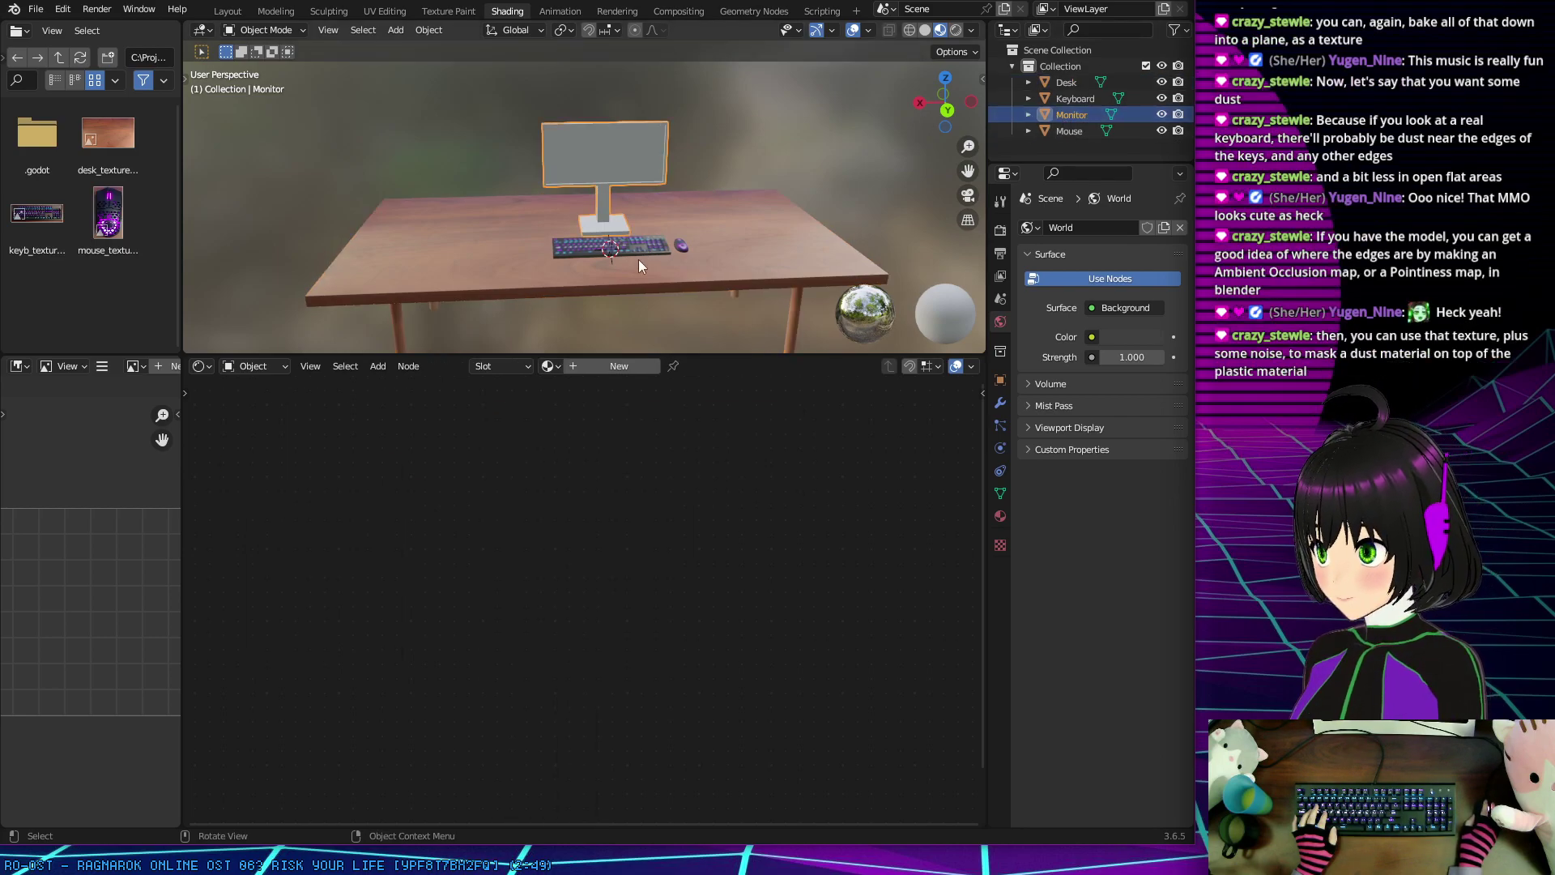
left_click(616, 366)
right_click(313, 450)
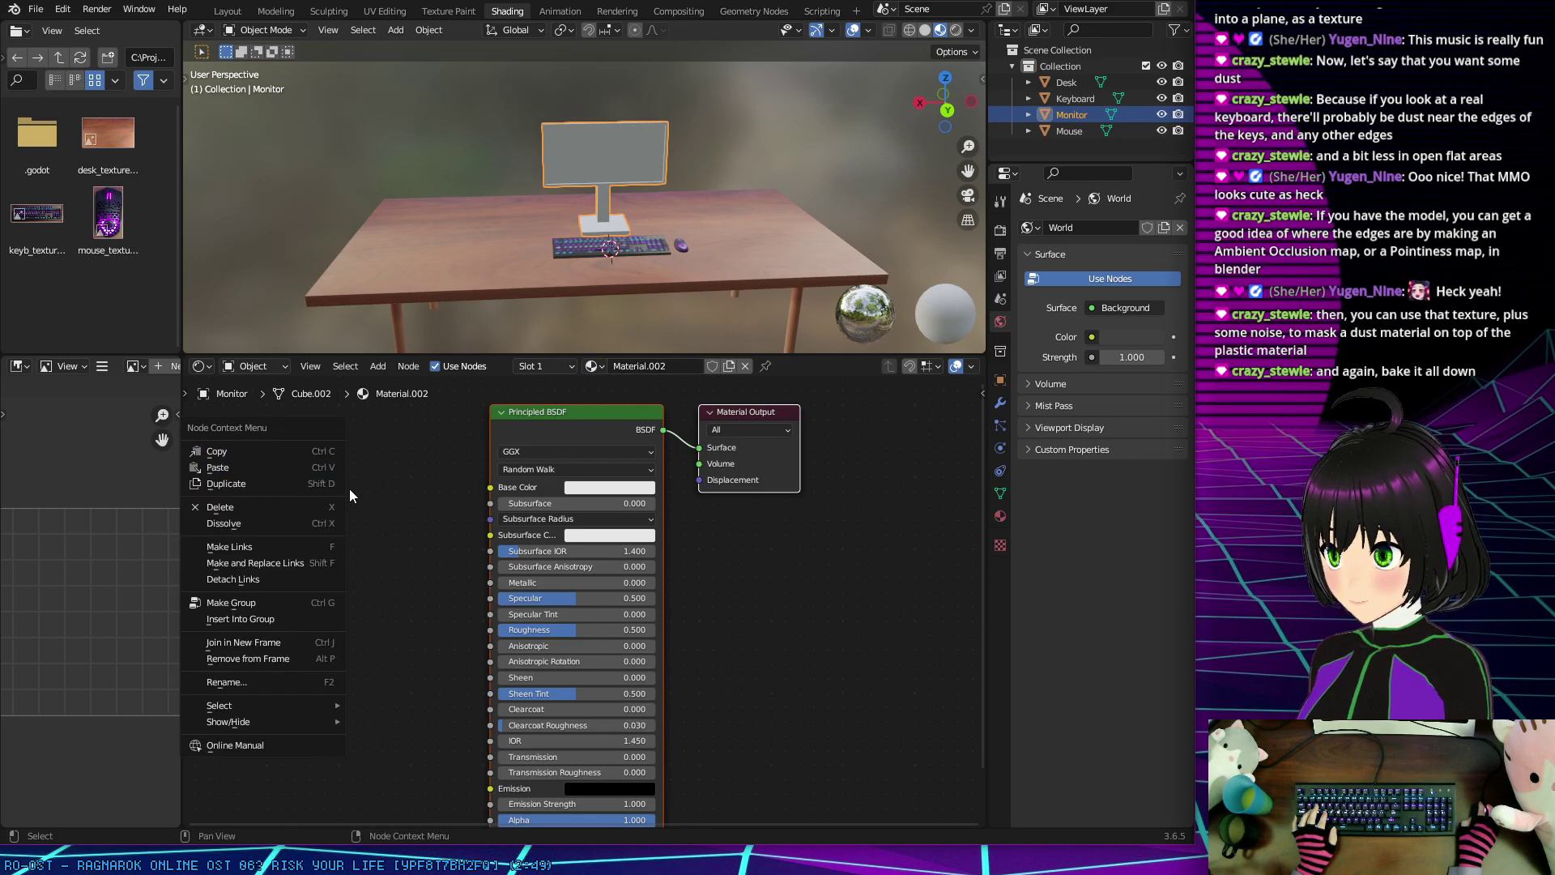
left_click(406, 461)
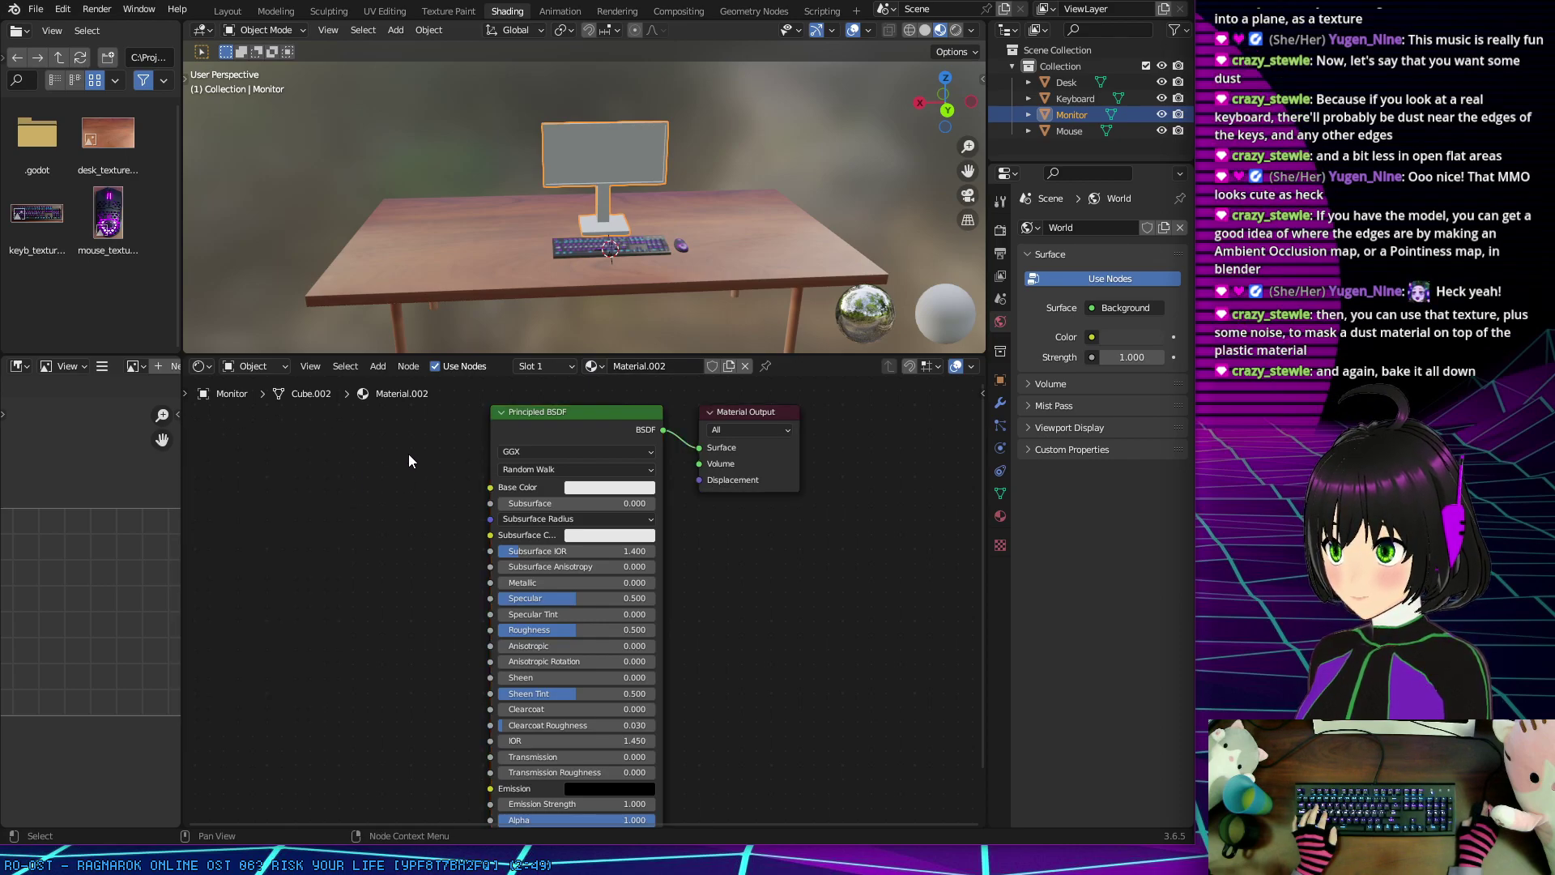
Step: Rename the Desk's material to desk_mat
left_click(1056, 83)
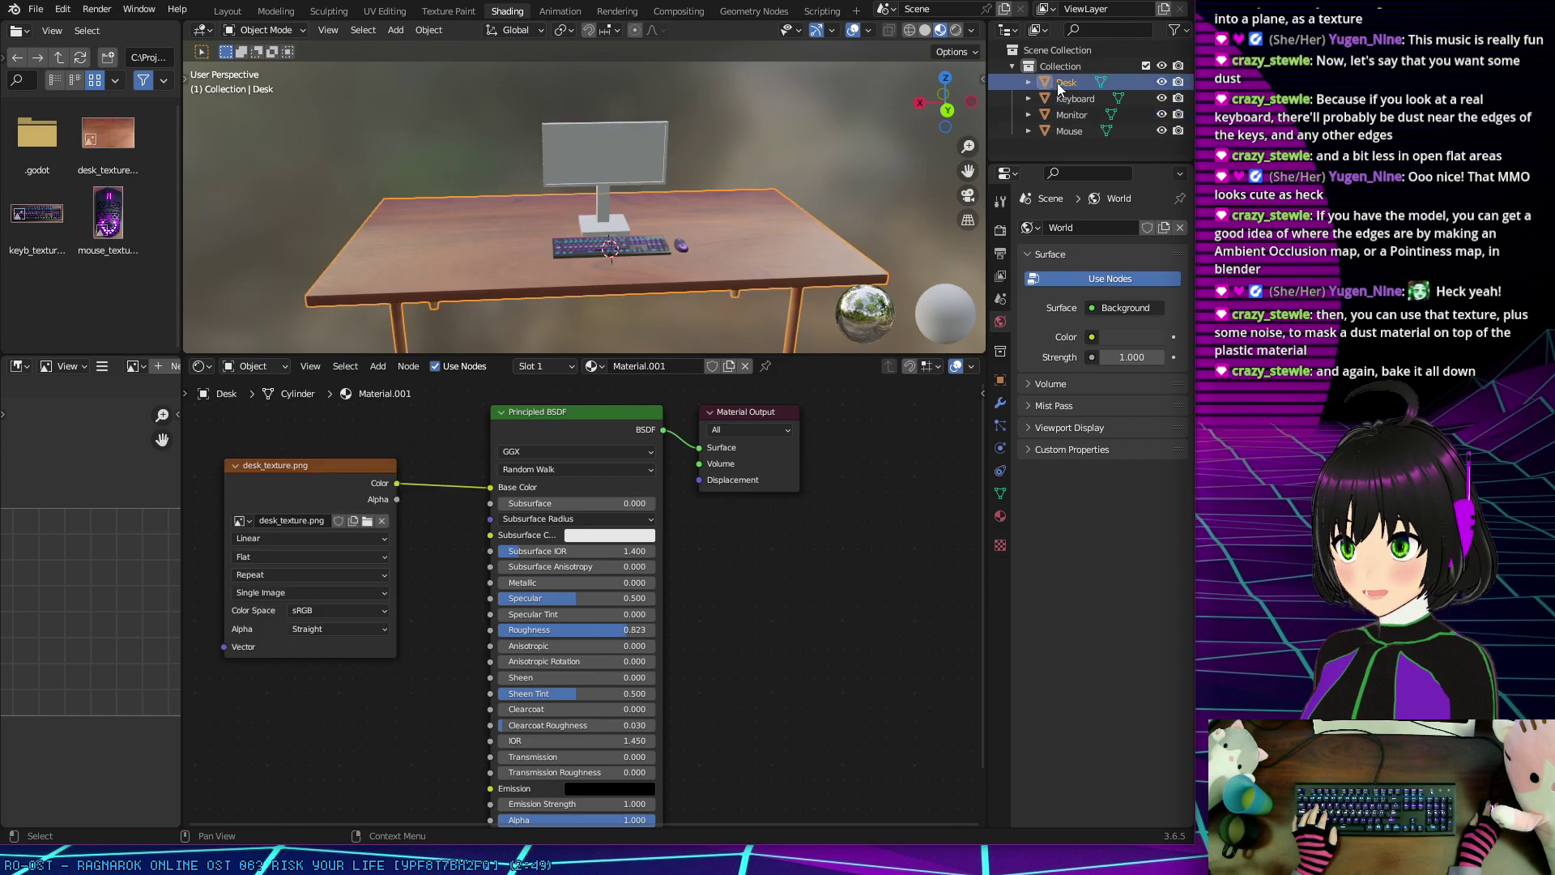
left_click(678, 366)
left_click(678, 366)
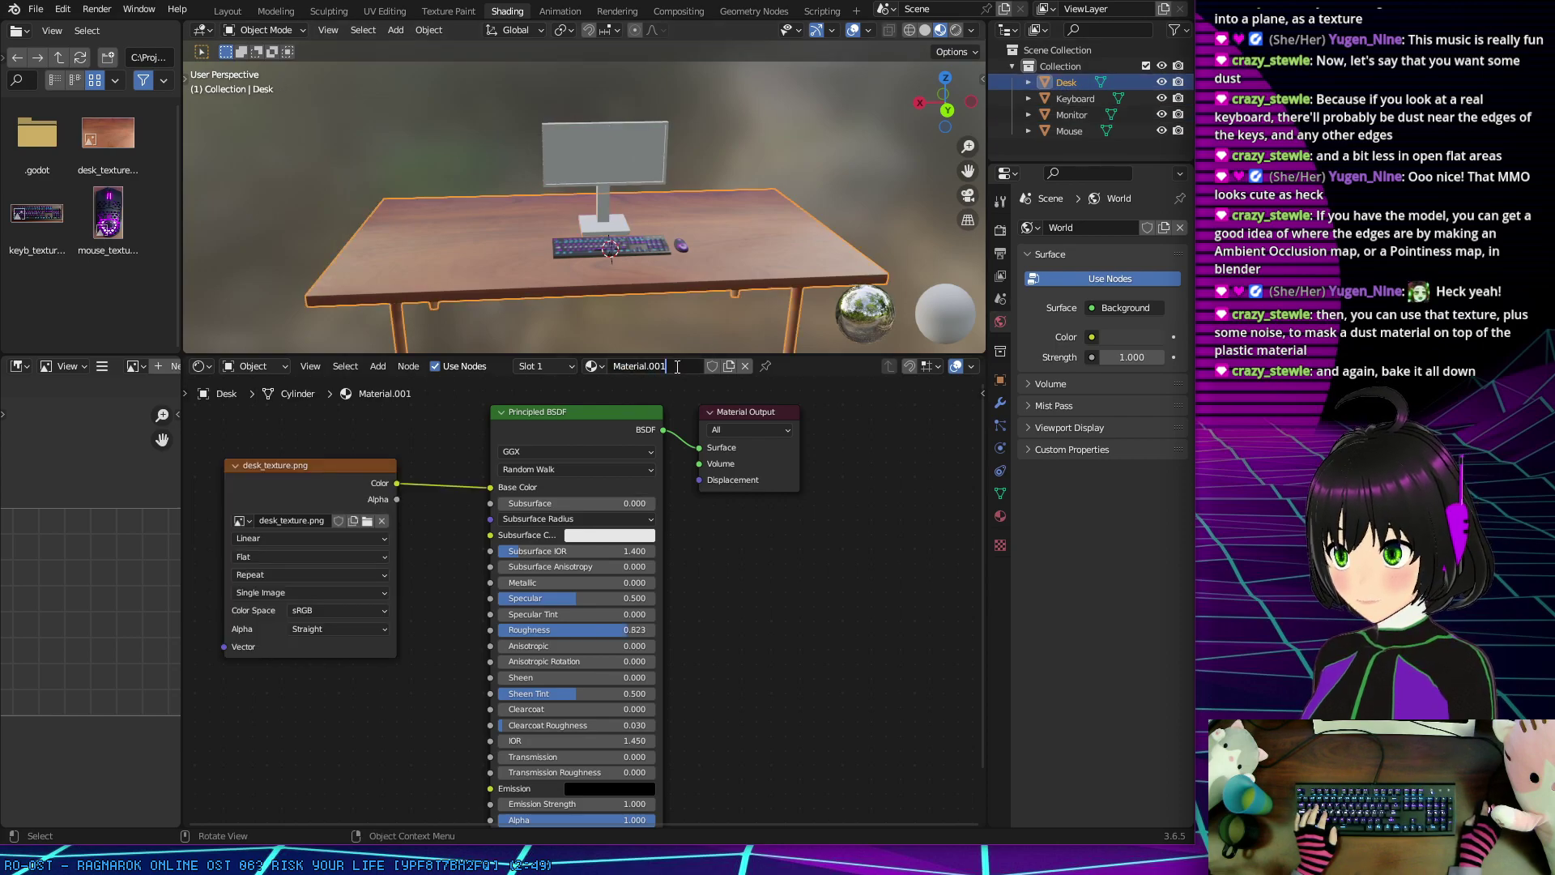
type("desk_mat")
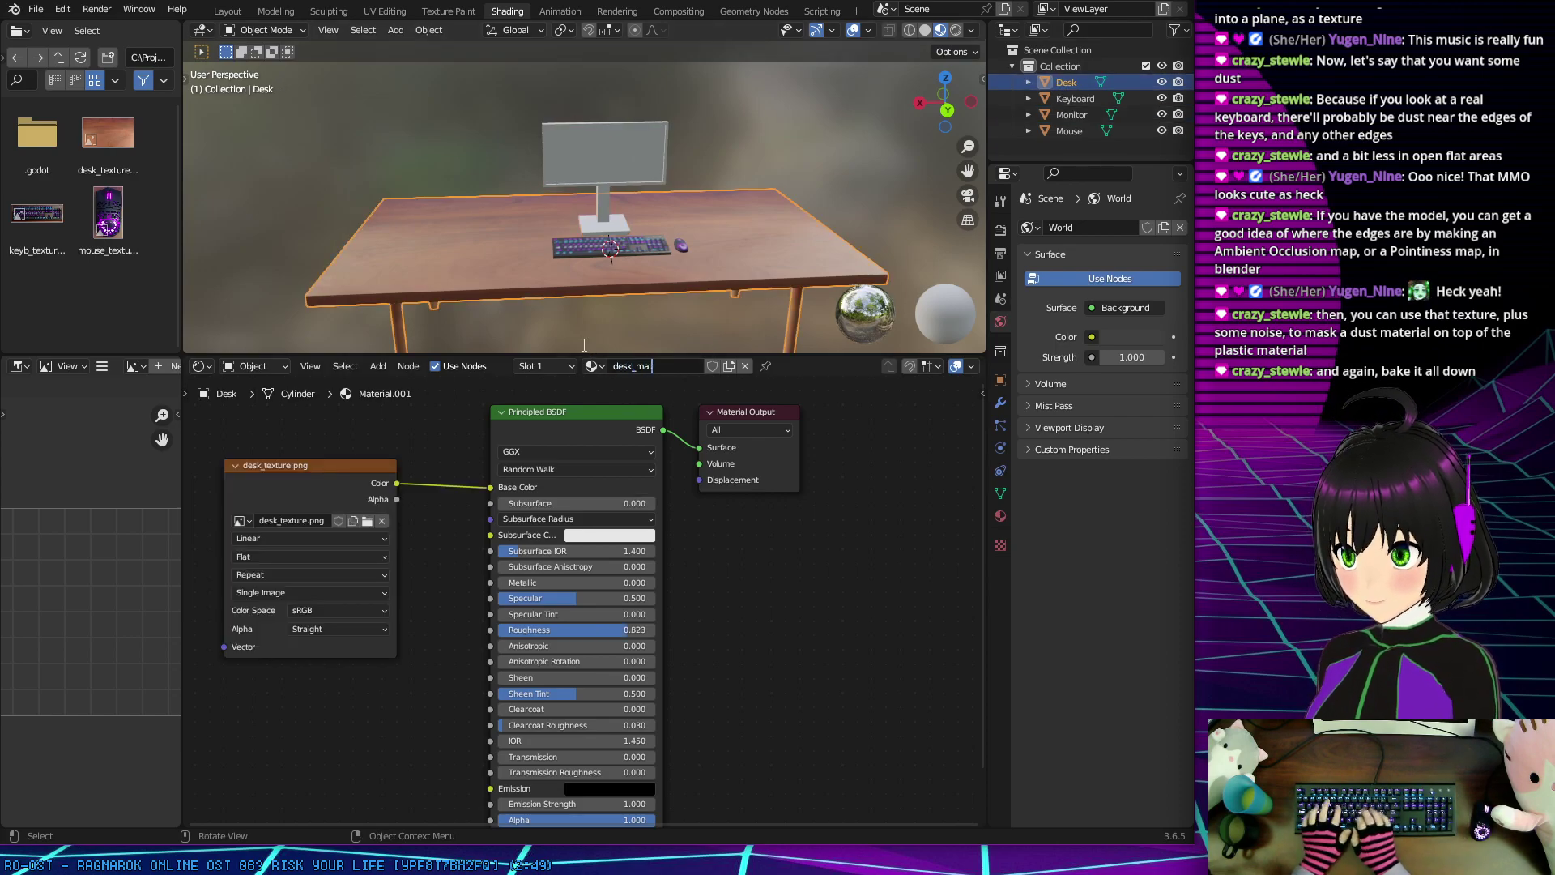
key("Return")
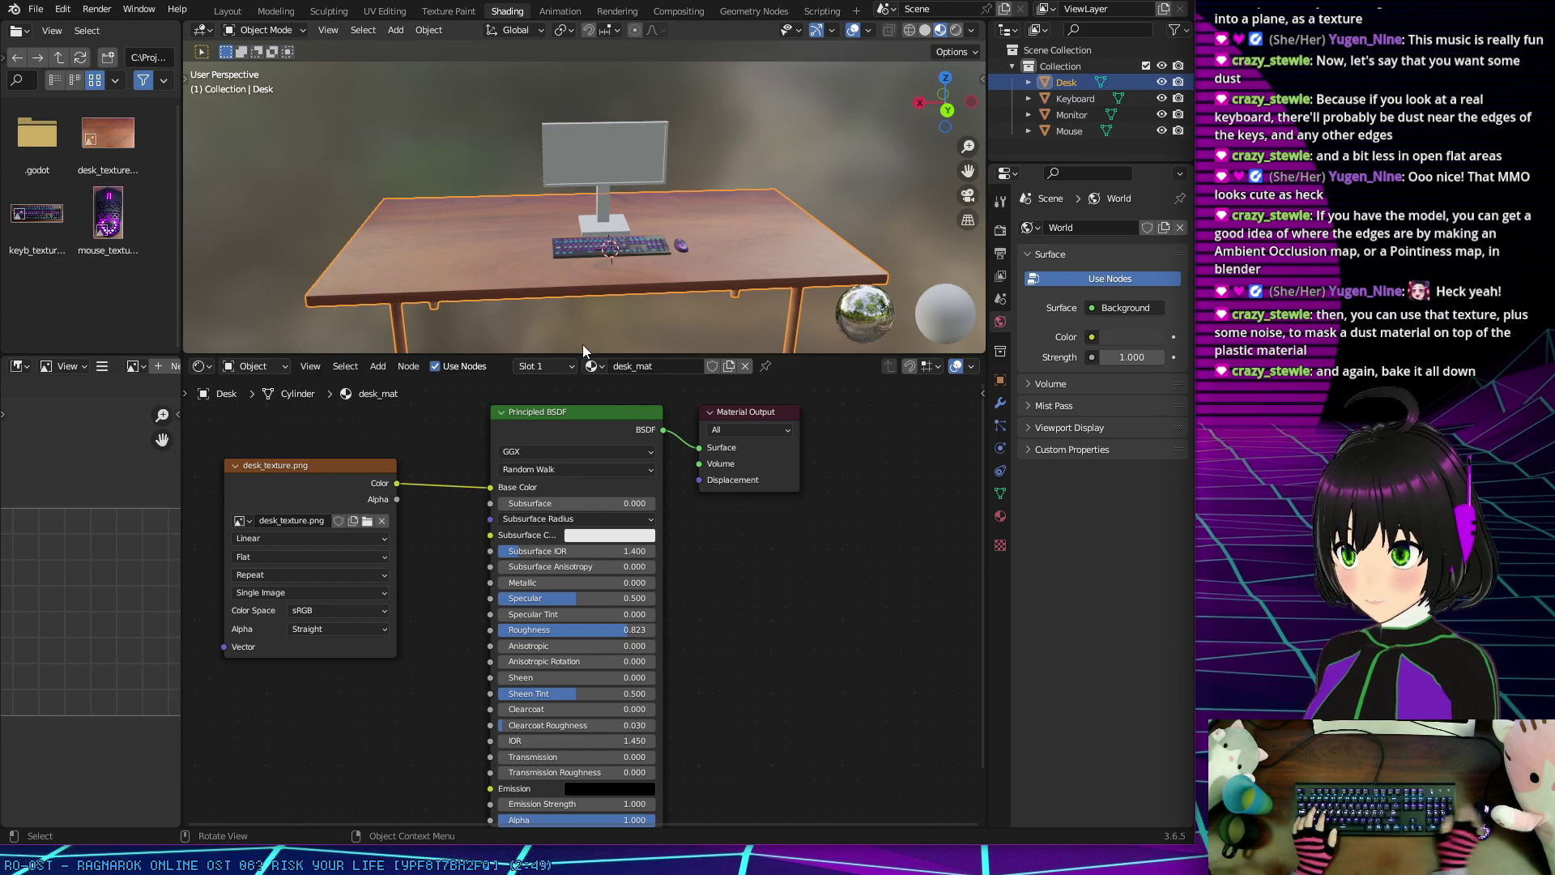
Step: Rename the Monitor's material from Material.002 to monitor_mat
left_click(1066, 115)
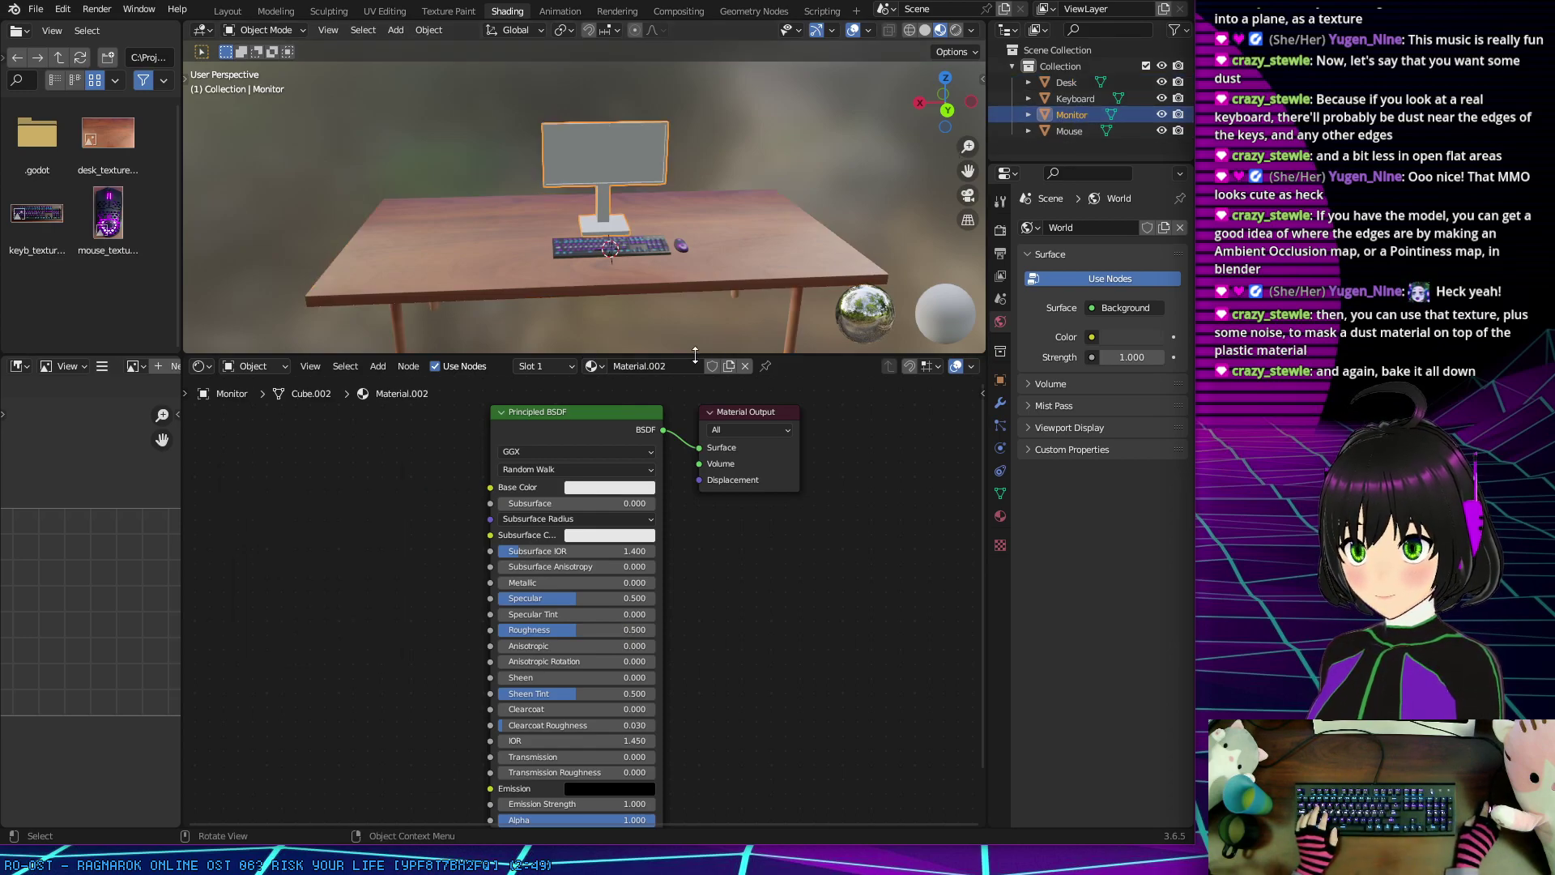
left_click(662, 362)
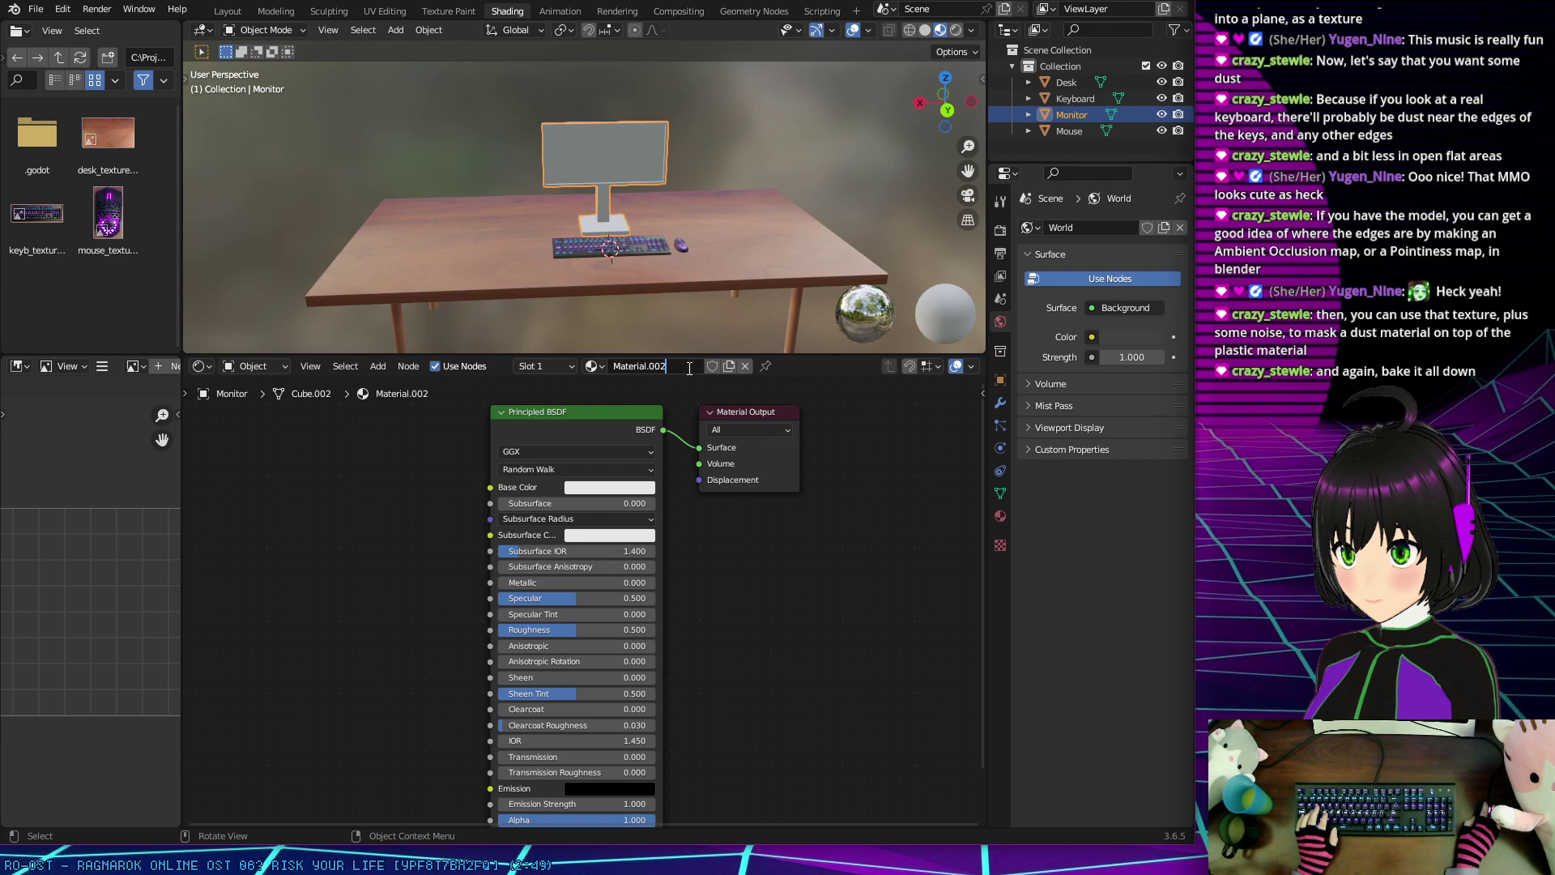
key("ctrl+a")
type("monitor_ma")
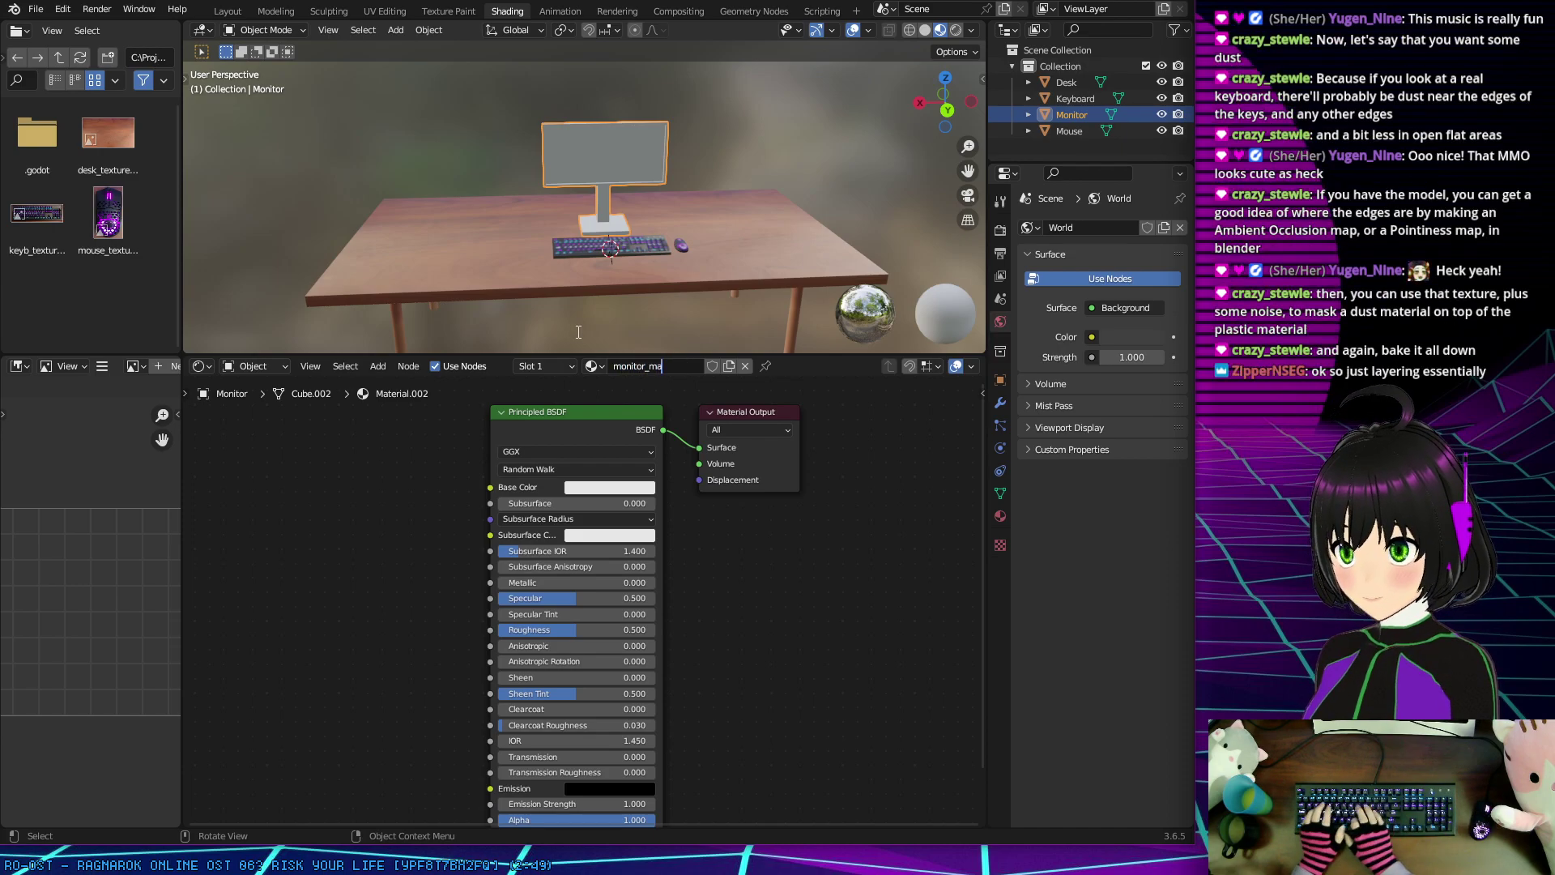
type("t")
key("Return")
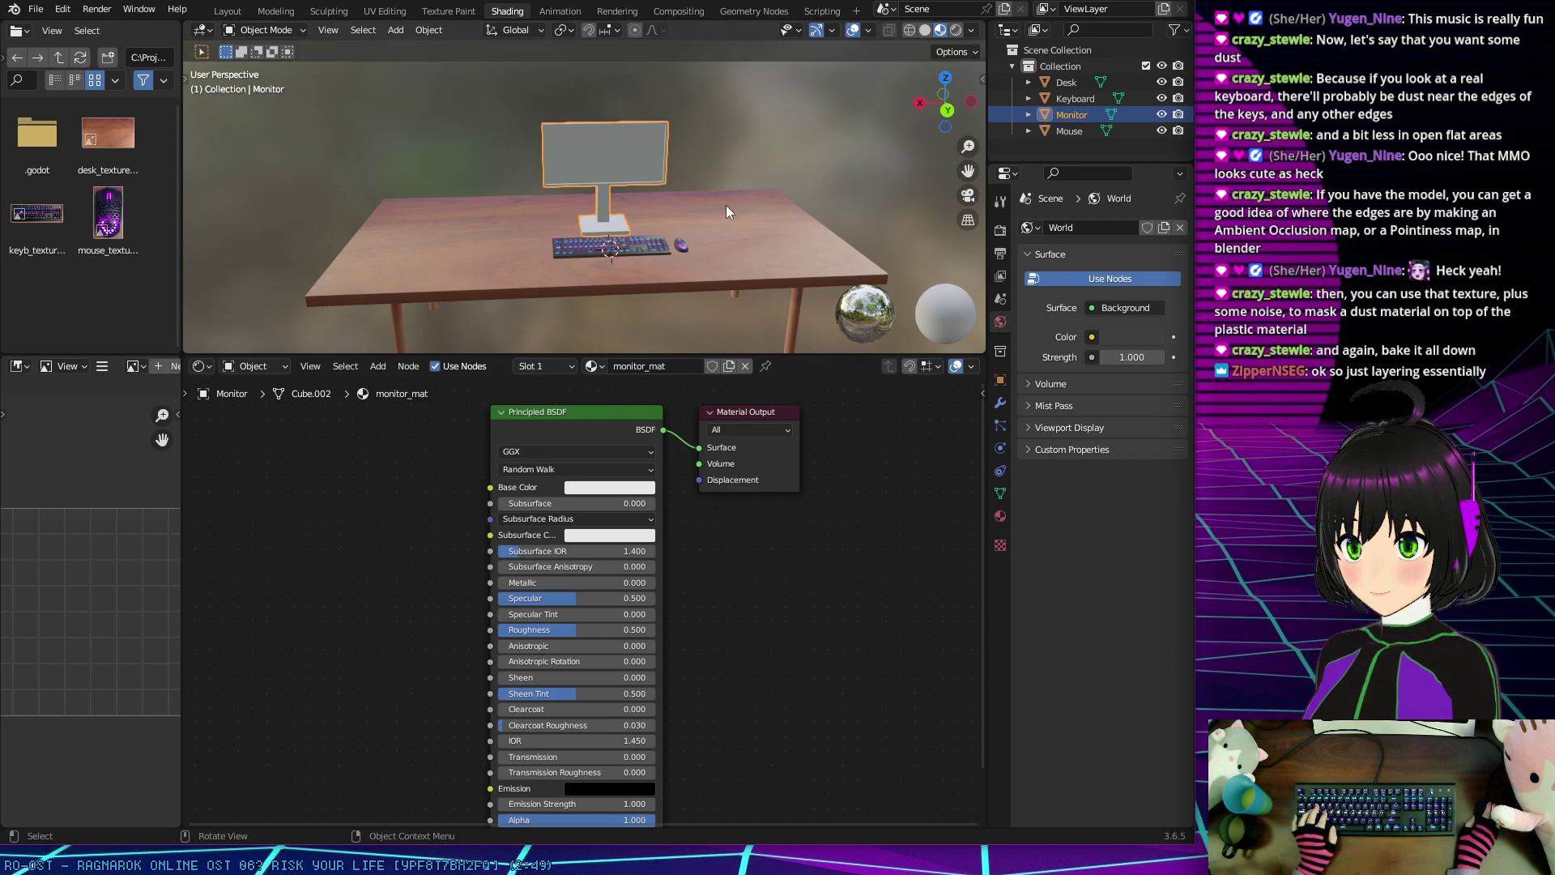
scroll(596, 151, "up", 5)
middle_click_drag(596, 148, 530, 174)
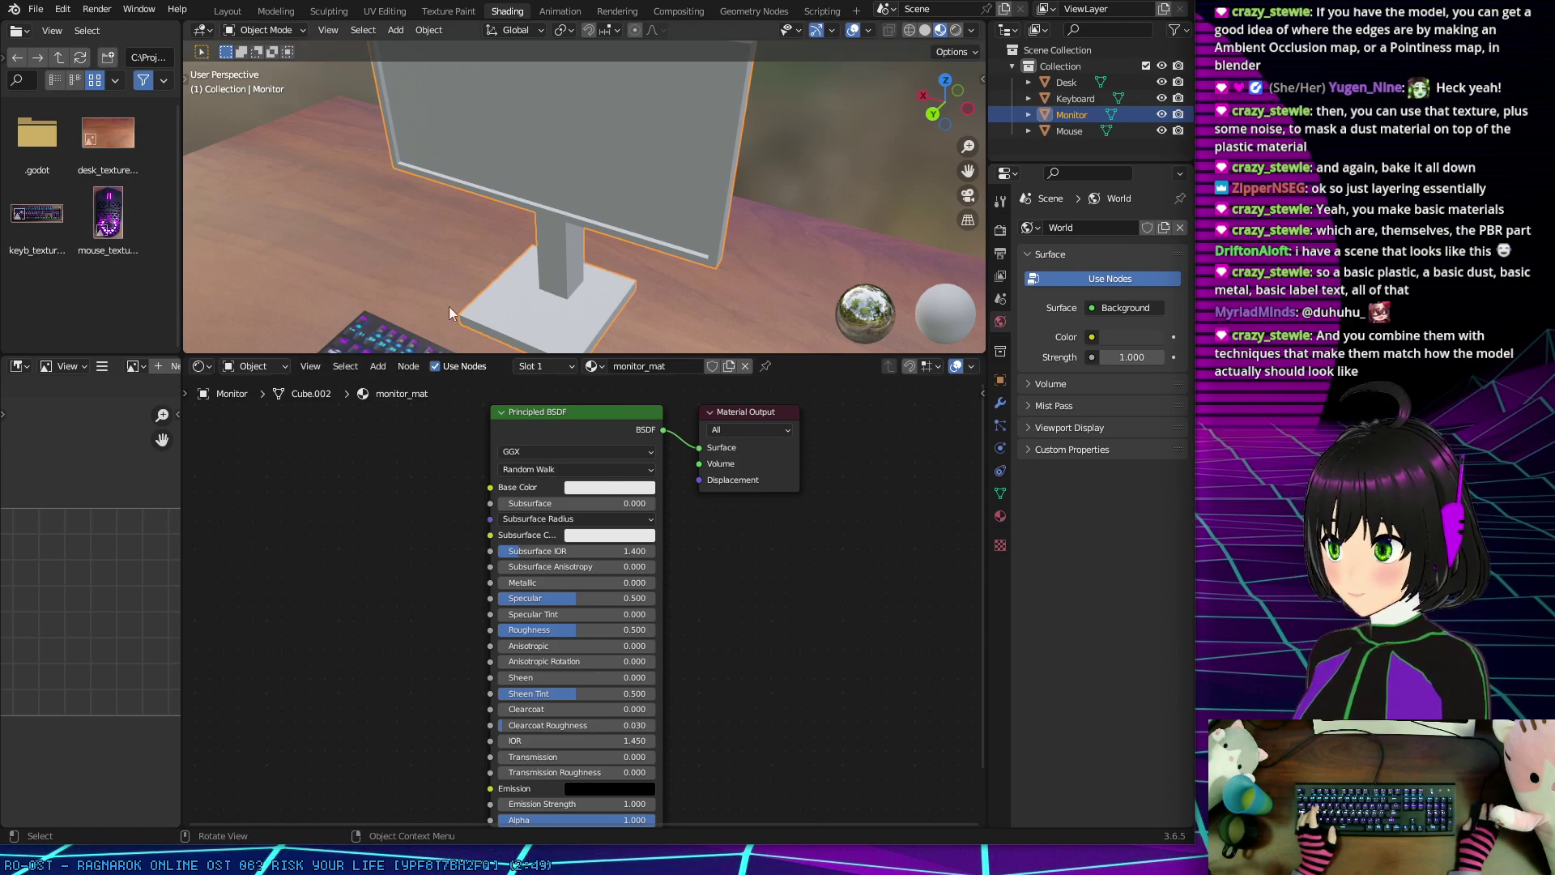
middle_click_drag(449, 306, 614, 237)
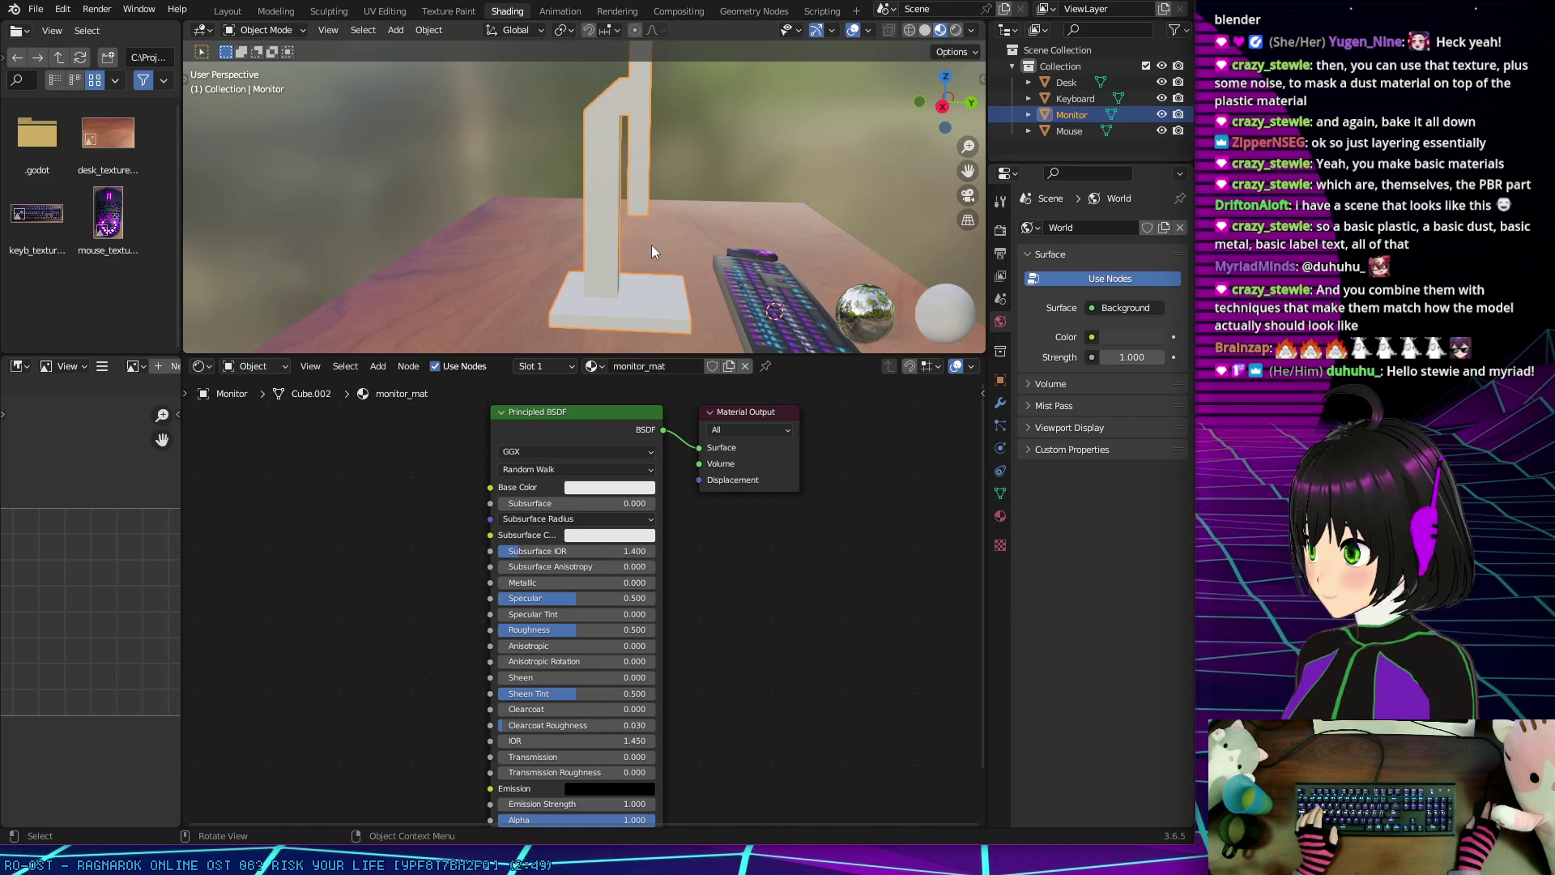
middle_click_drag(651, 245, 486, 249)
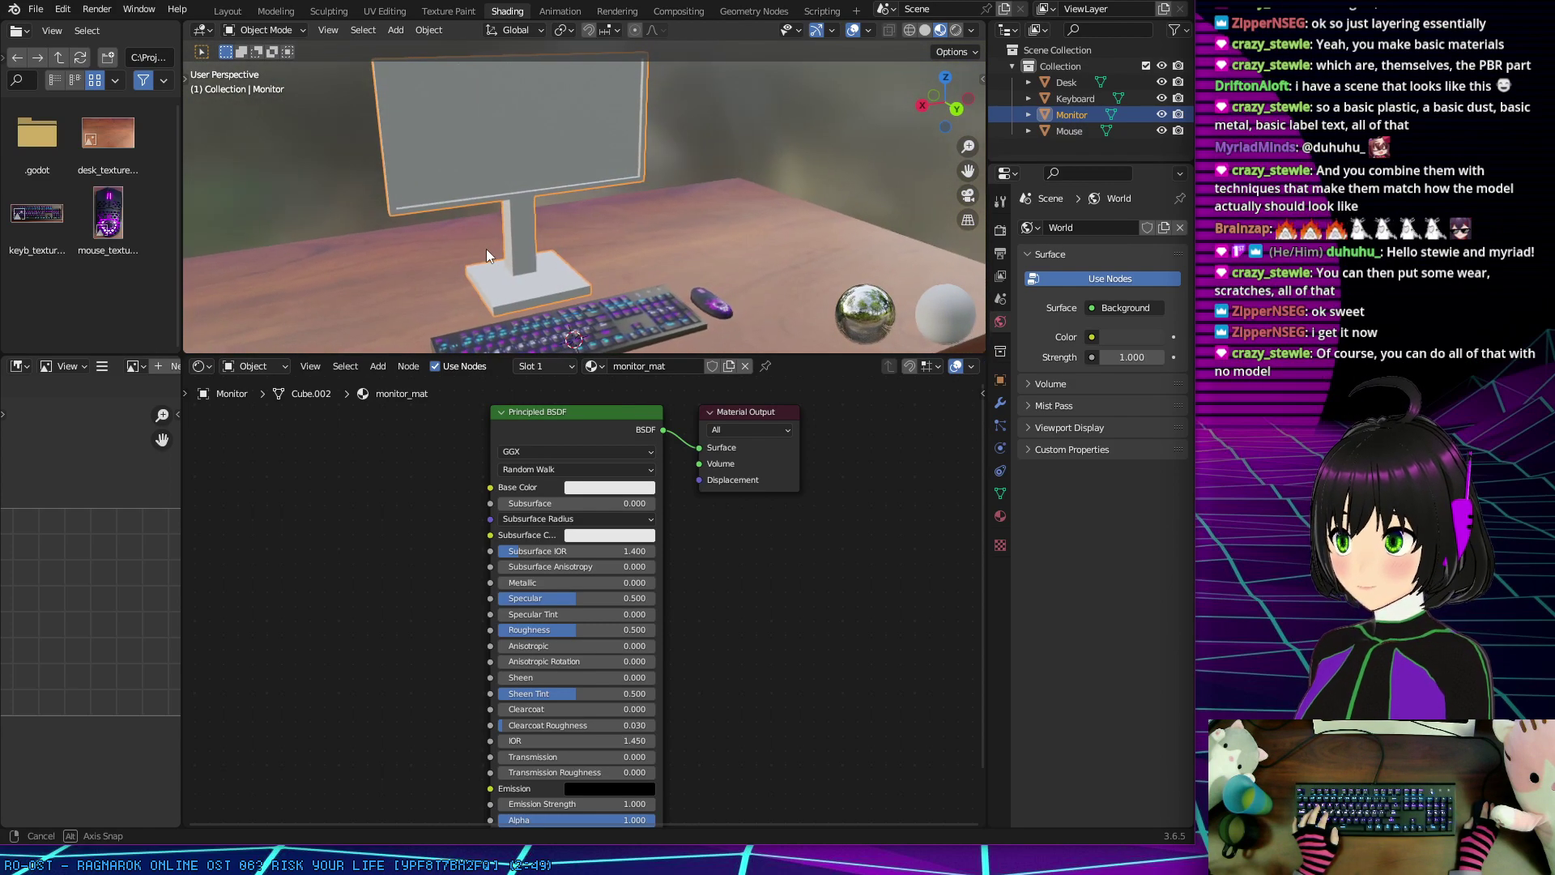
Step: Add an Image Texture node linked to monitor_mat's Base Color, then switch to UV Editing
right_click(301, 555)
mouse_move(300, 528)
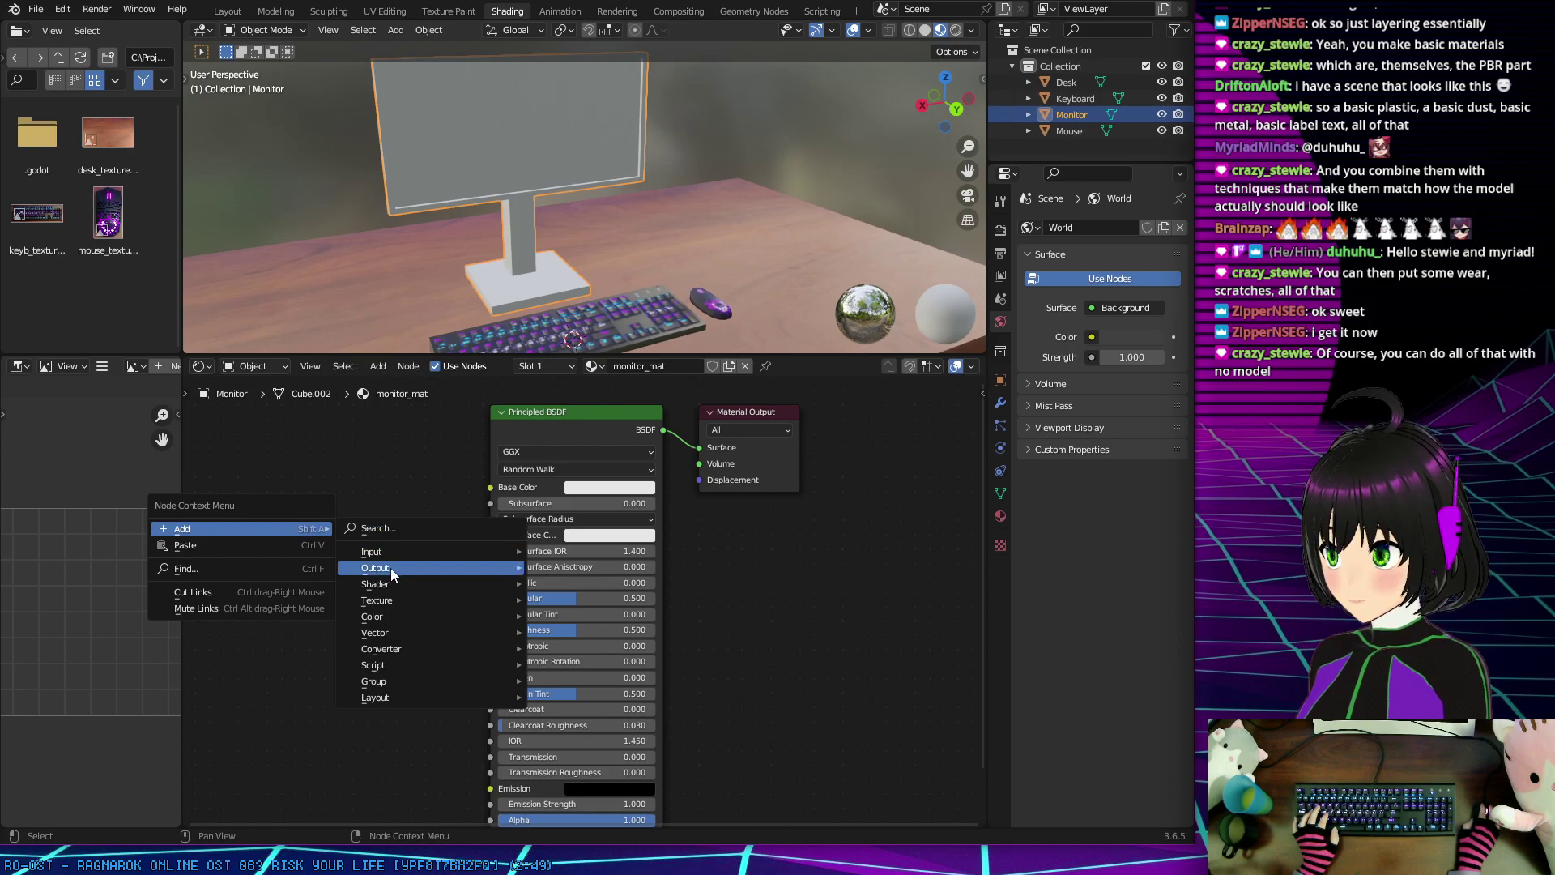
mouse_move(488, 599)
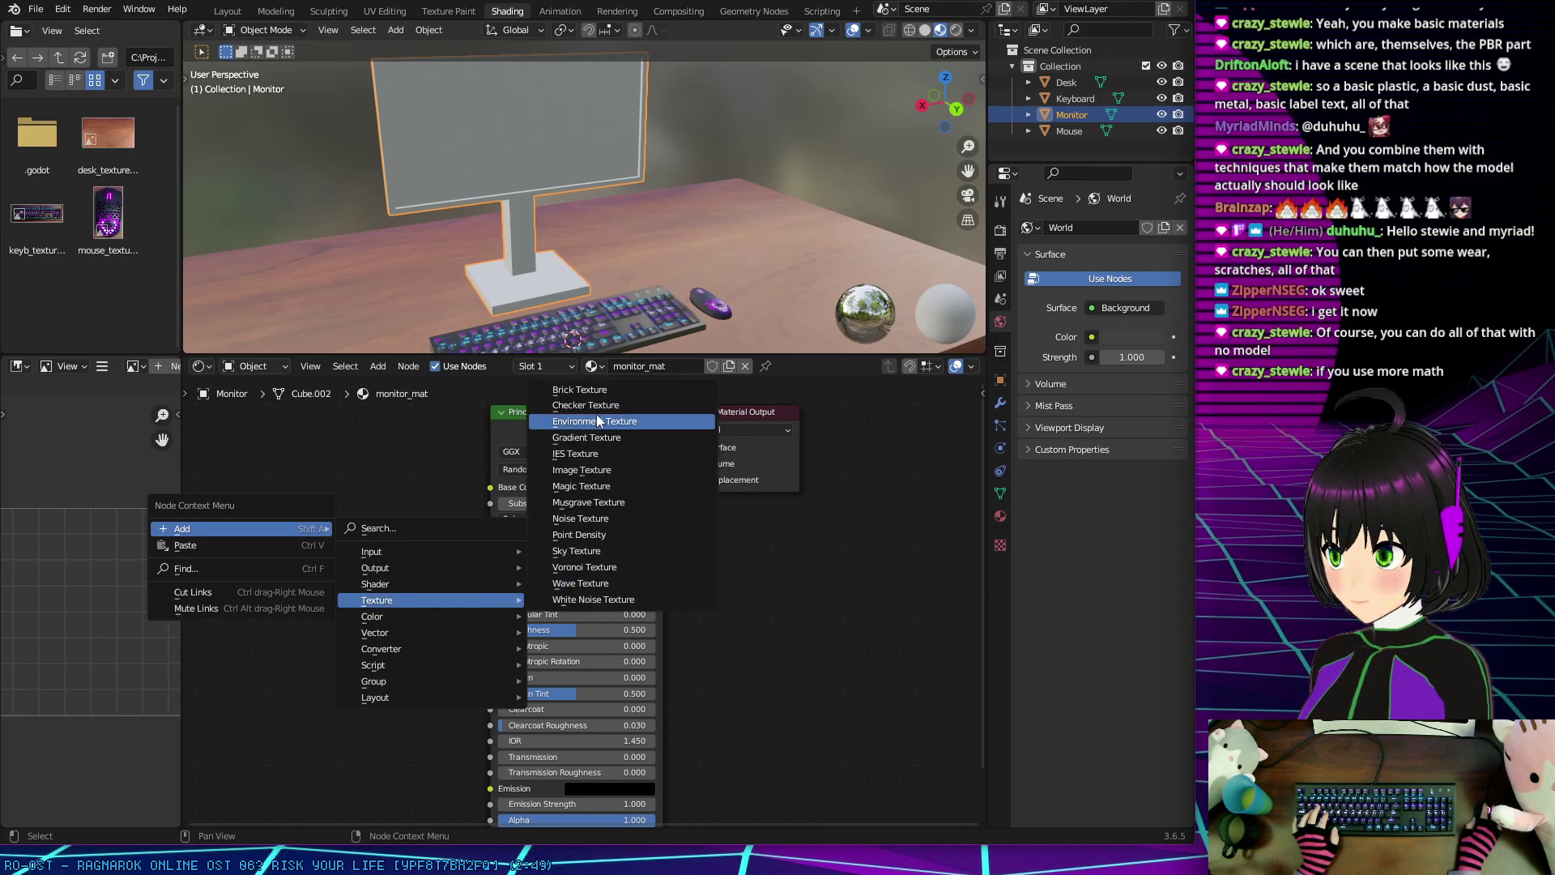
left_click(597, 469)
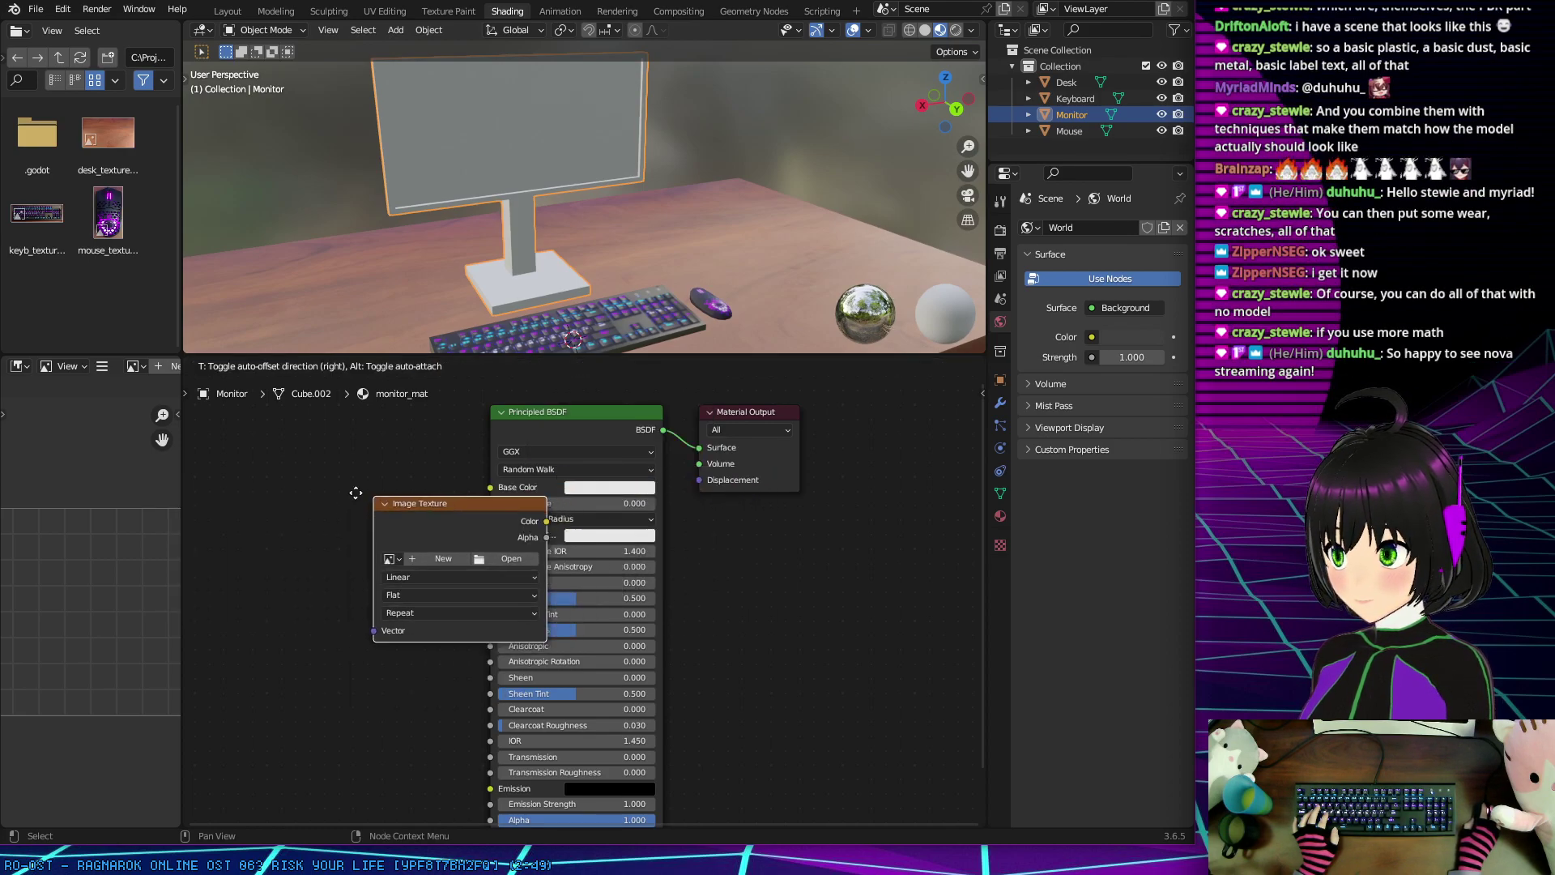
left_click(248, 461)
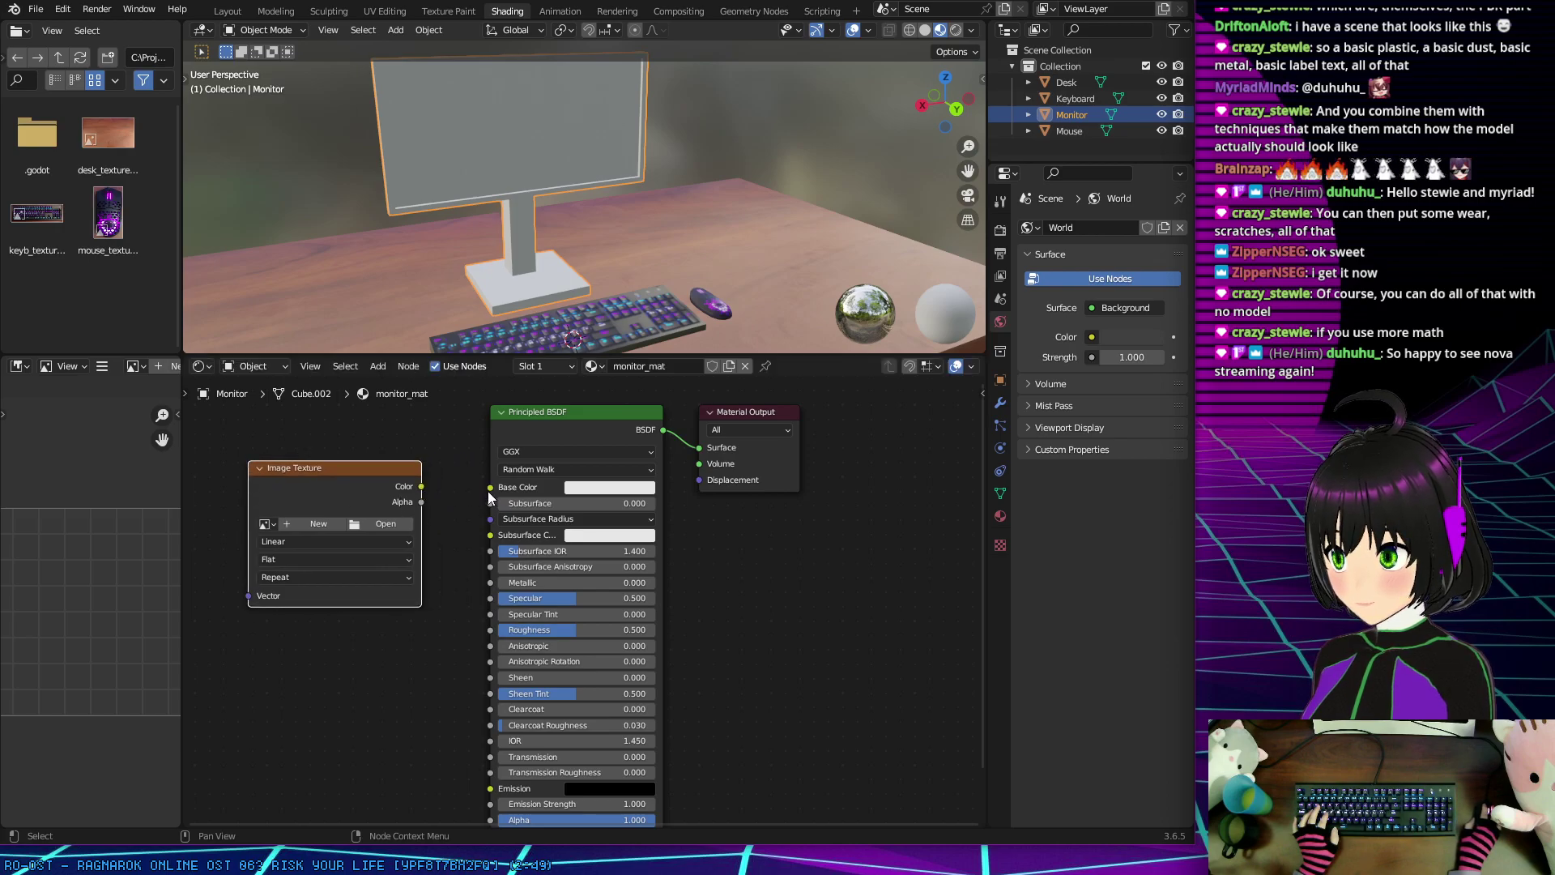
left_click_drag(421, 486, 499, 486)
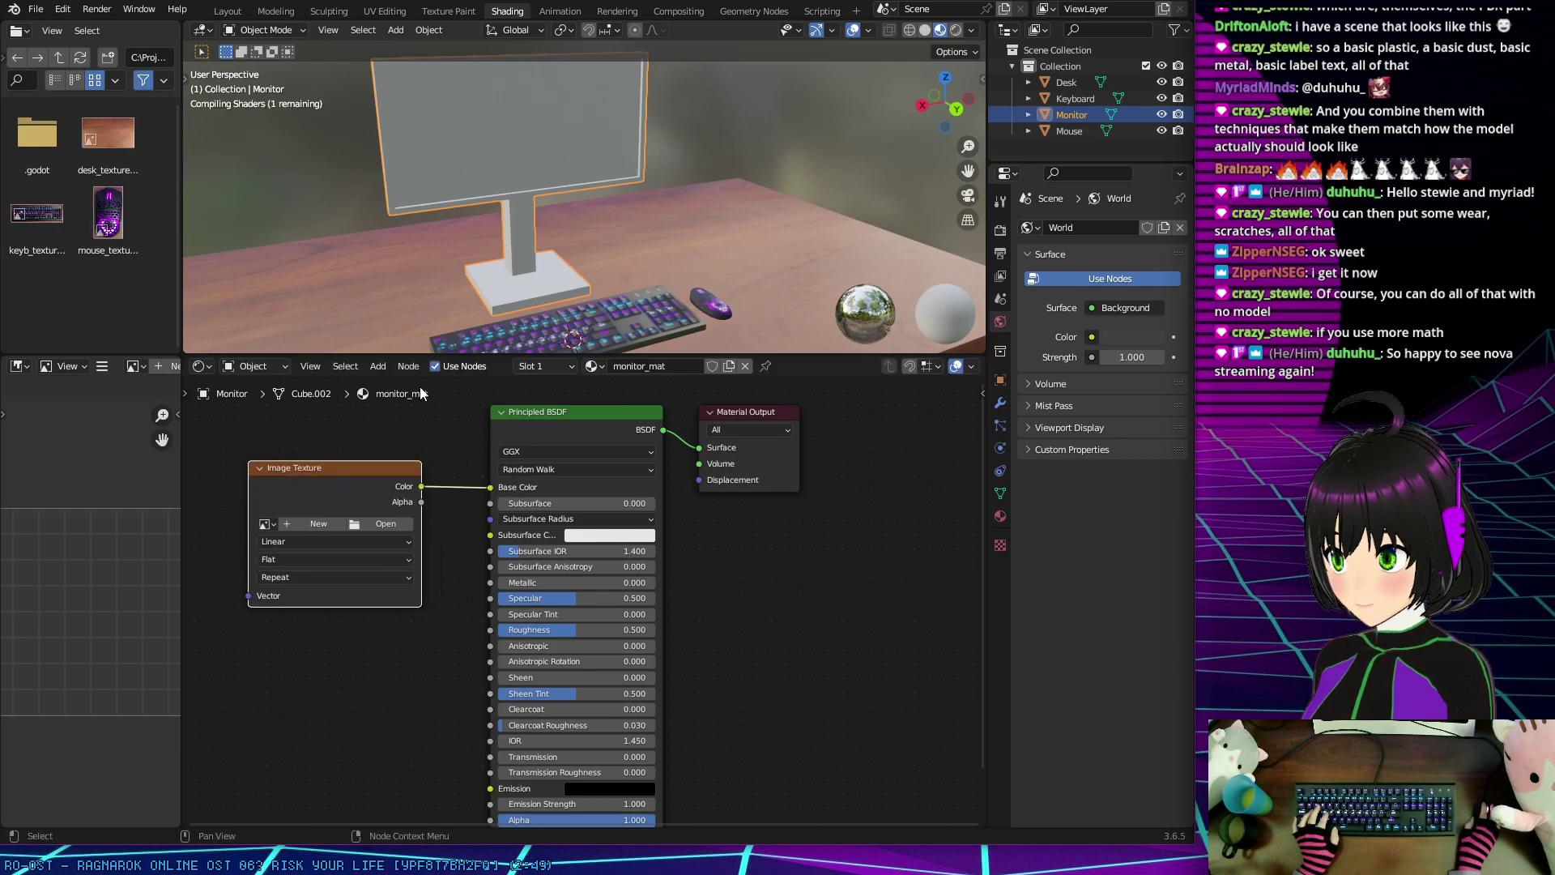
middle_click_drag(455, 235, 454, 202)
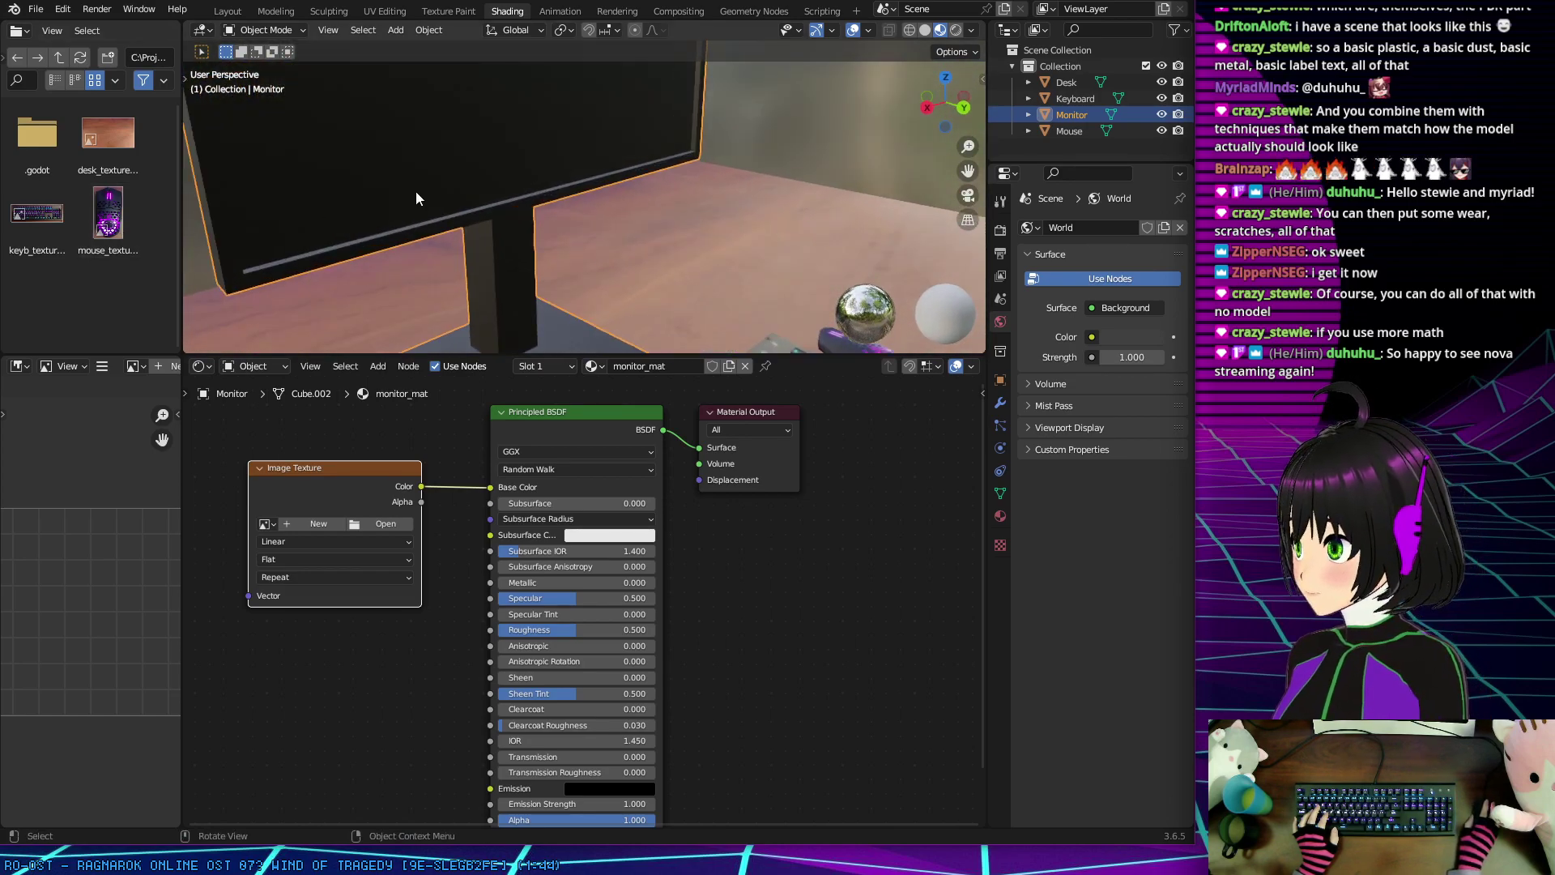
left_click(387, 12)
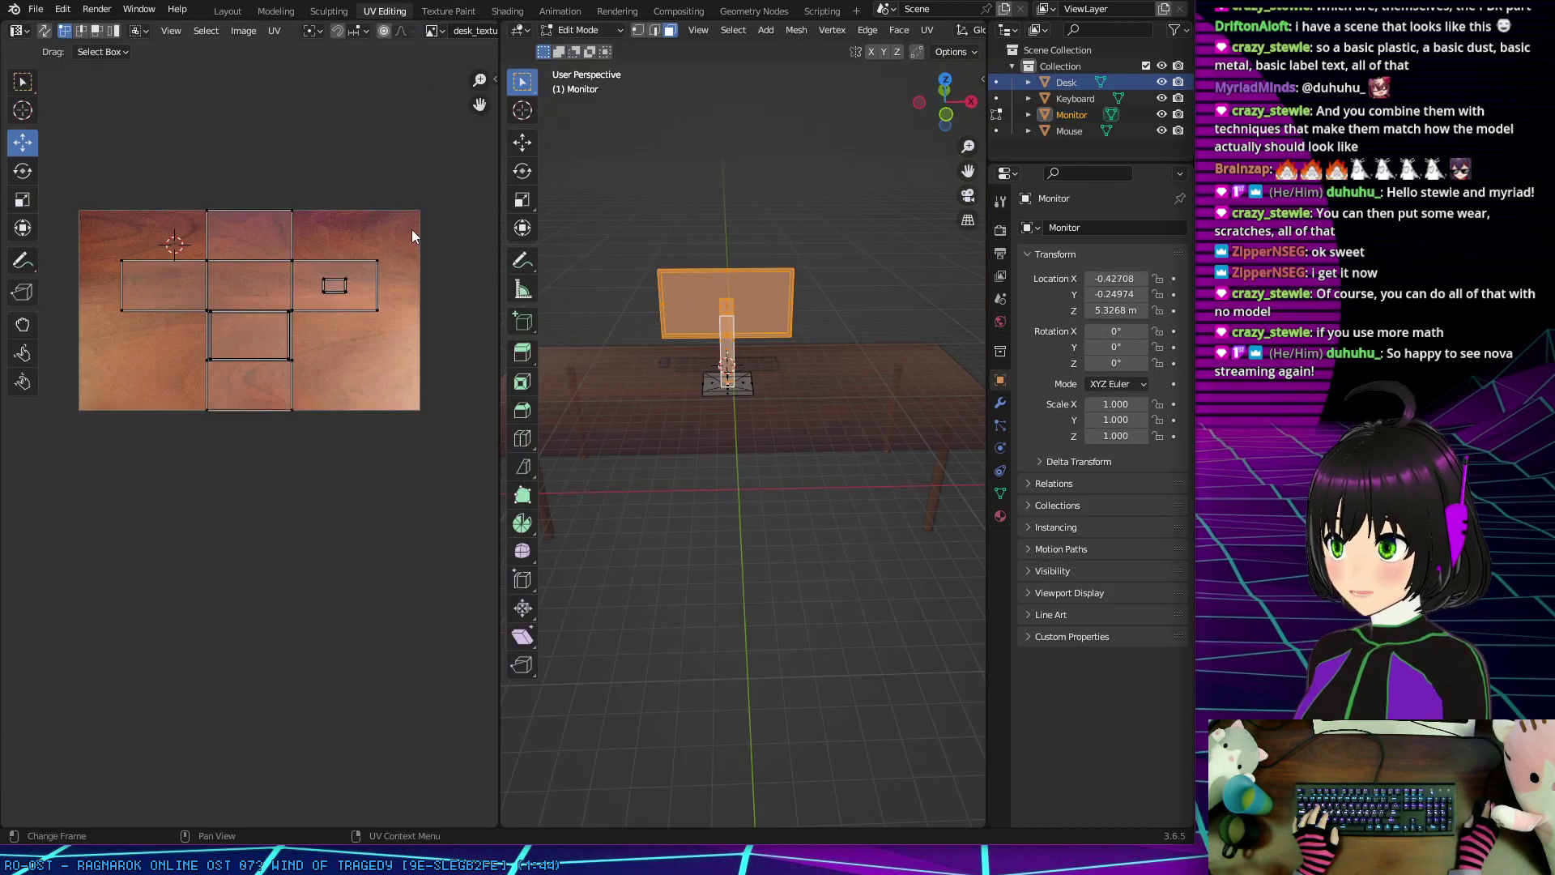
Step: Make the Monitor active, hide Mouse, Keyboard and Desk, and deselect all monitor faces
left_click(1075, 114)
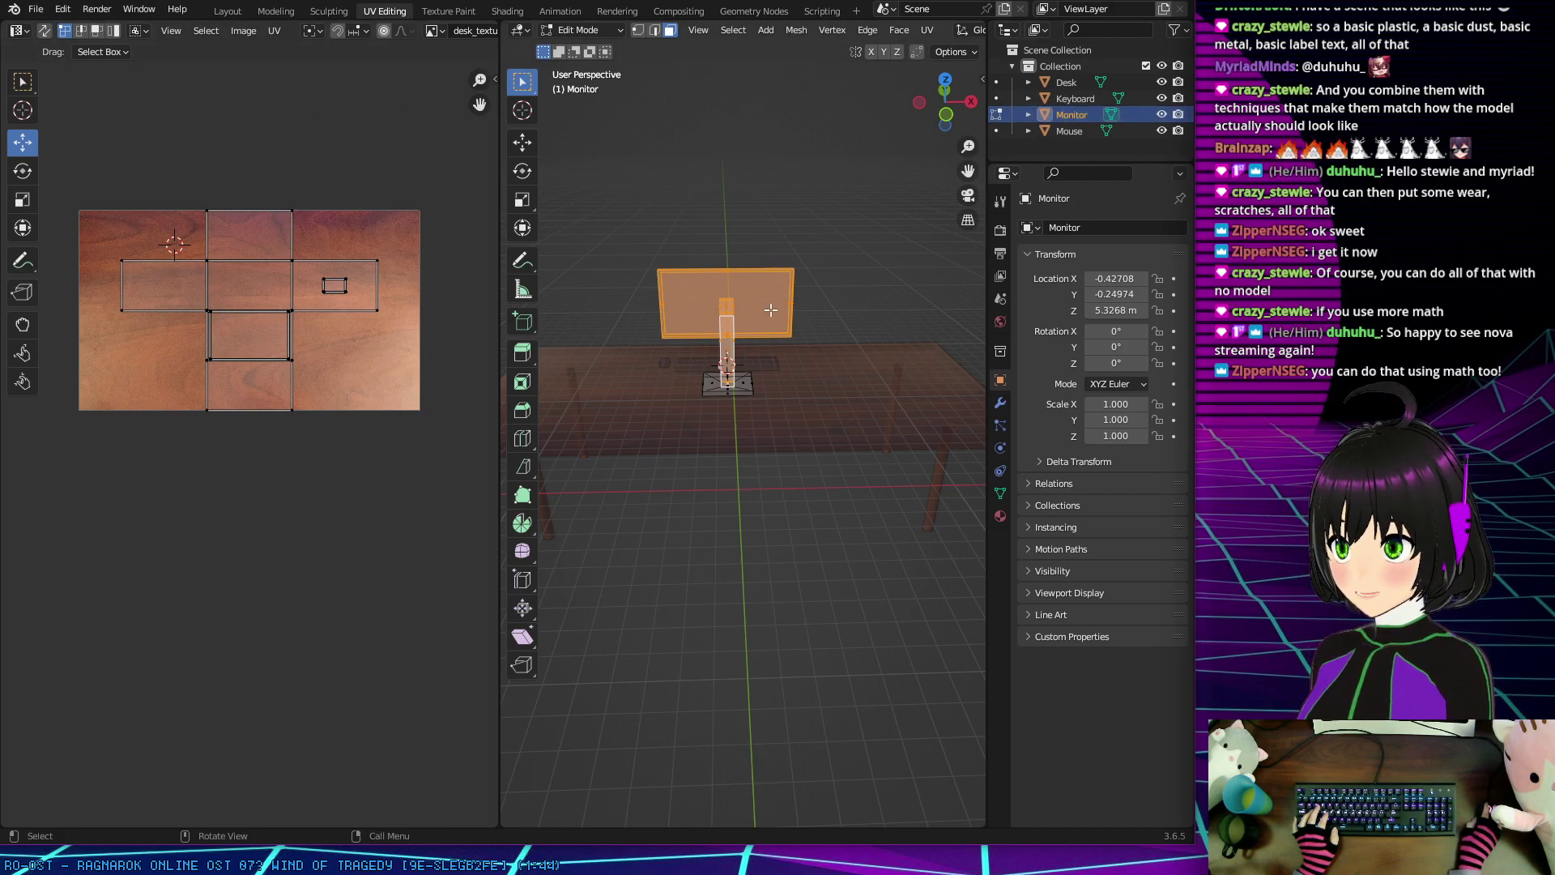
scroll(776, 298, "up", 5)
middle_click_drag(764, 294, 707, 359)
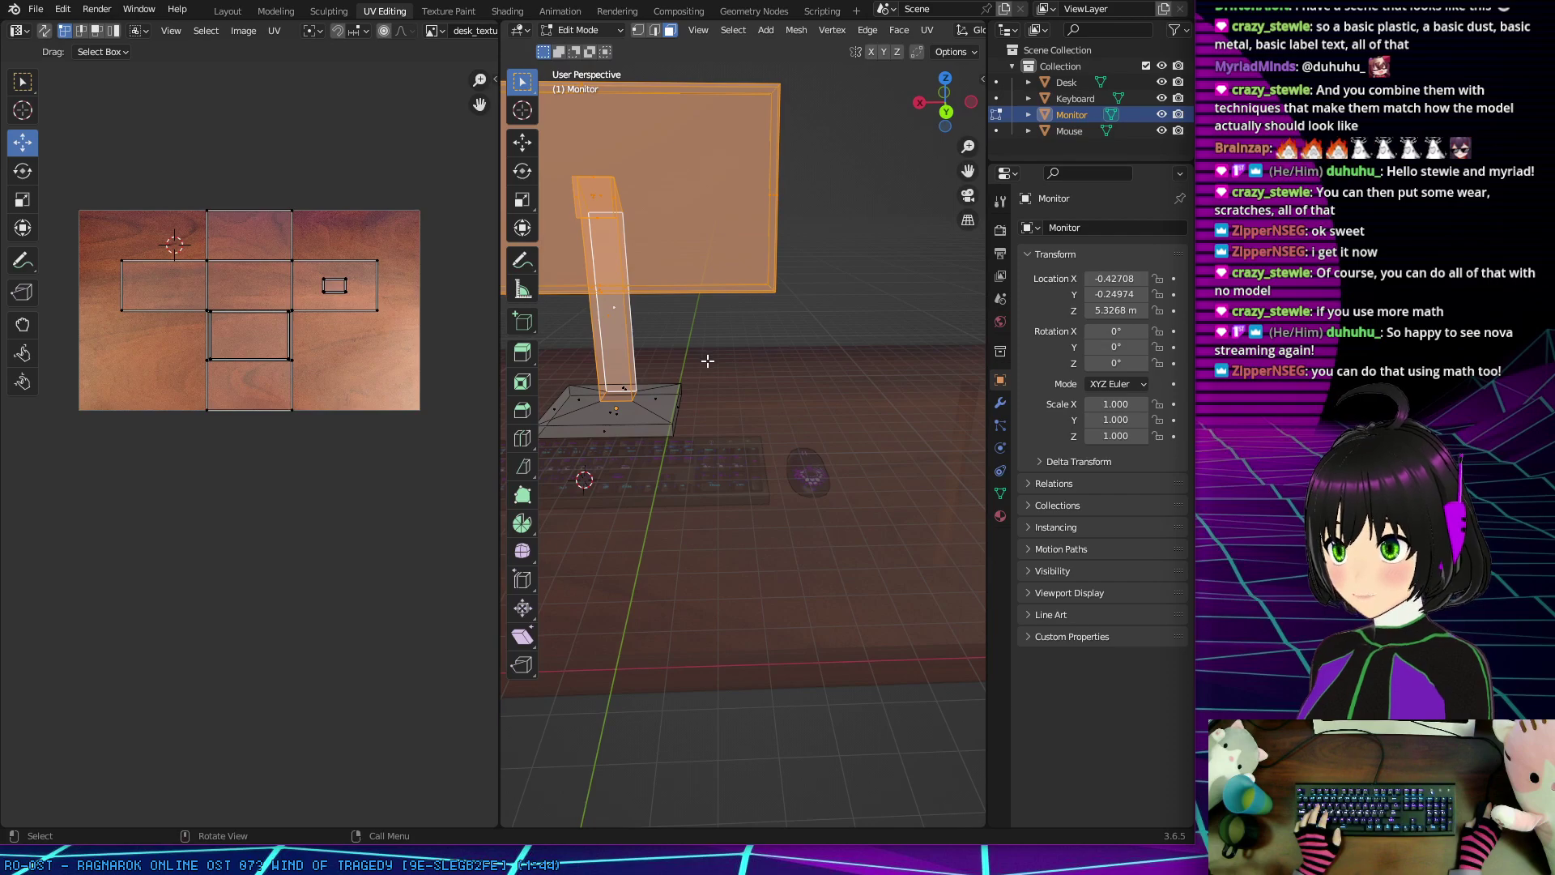
left_click(1160, 130)
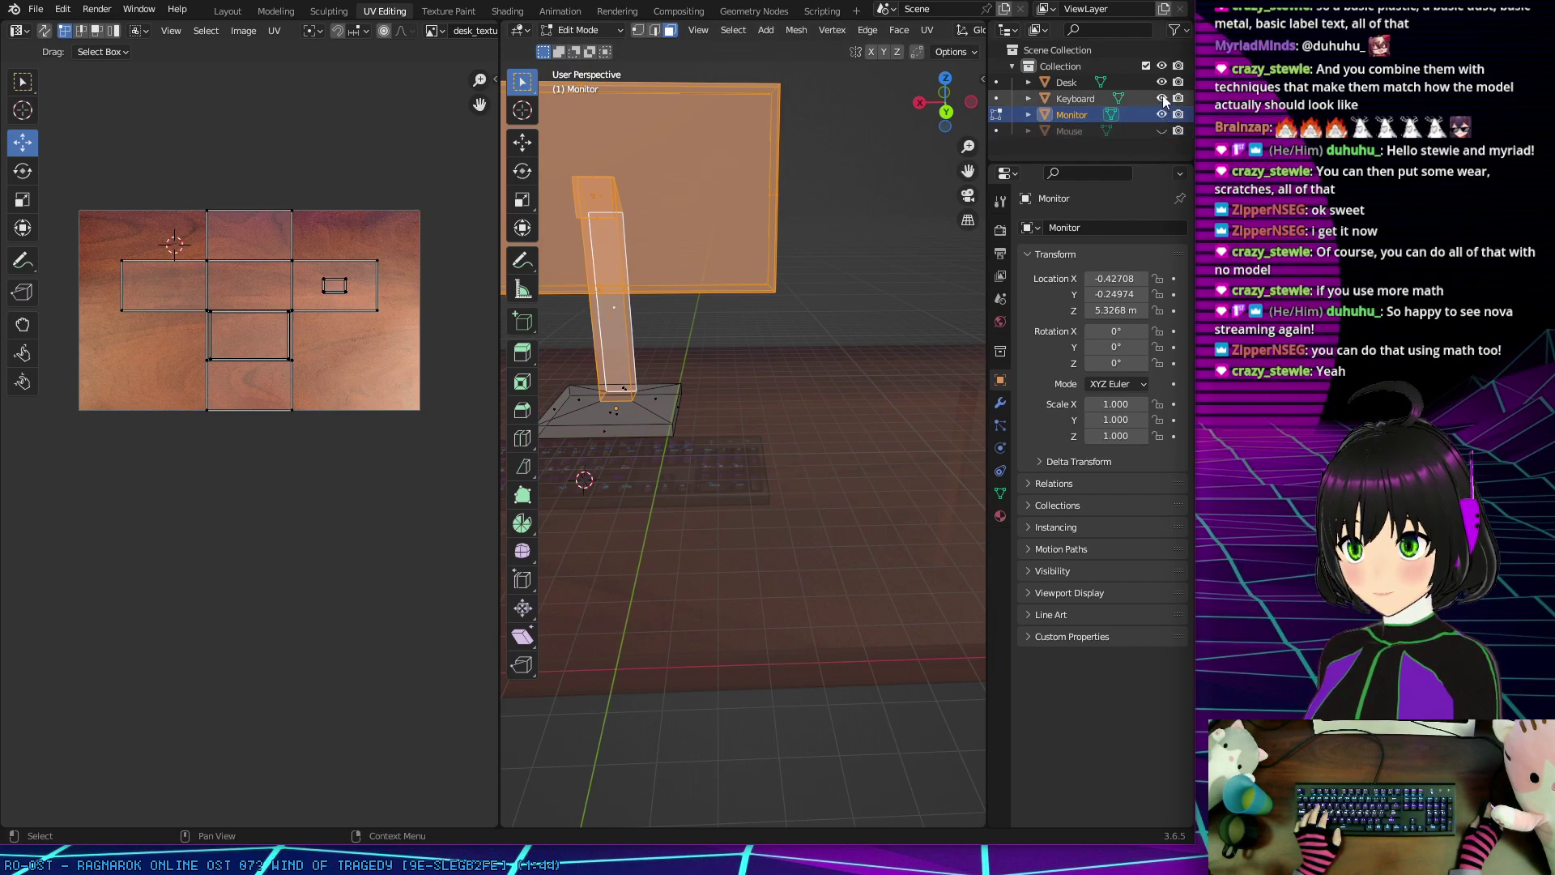
left_click(1161, 98)
left_click(1160, 82)
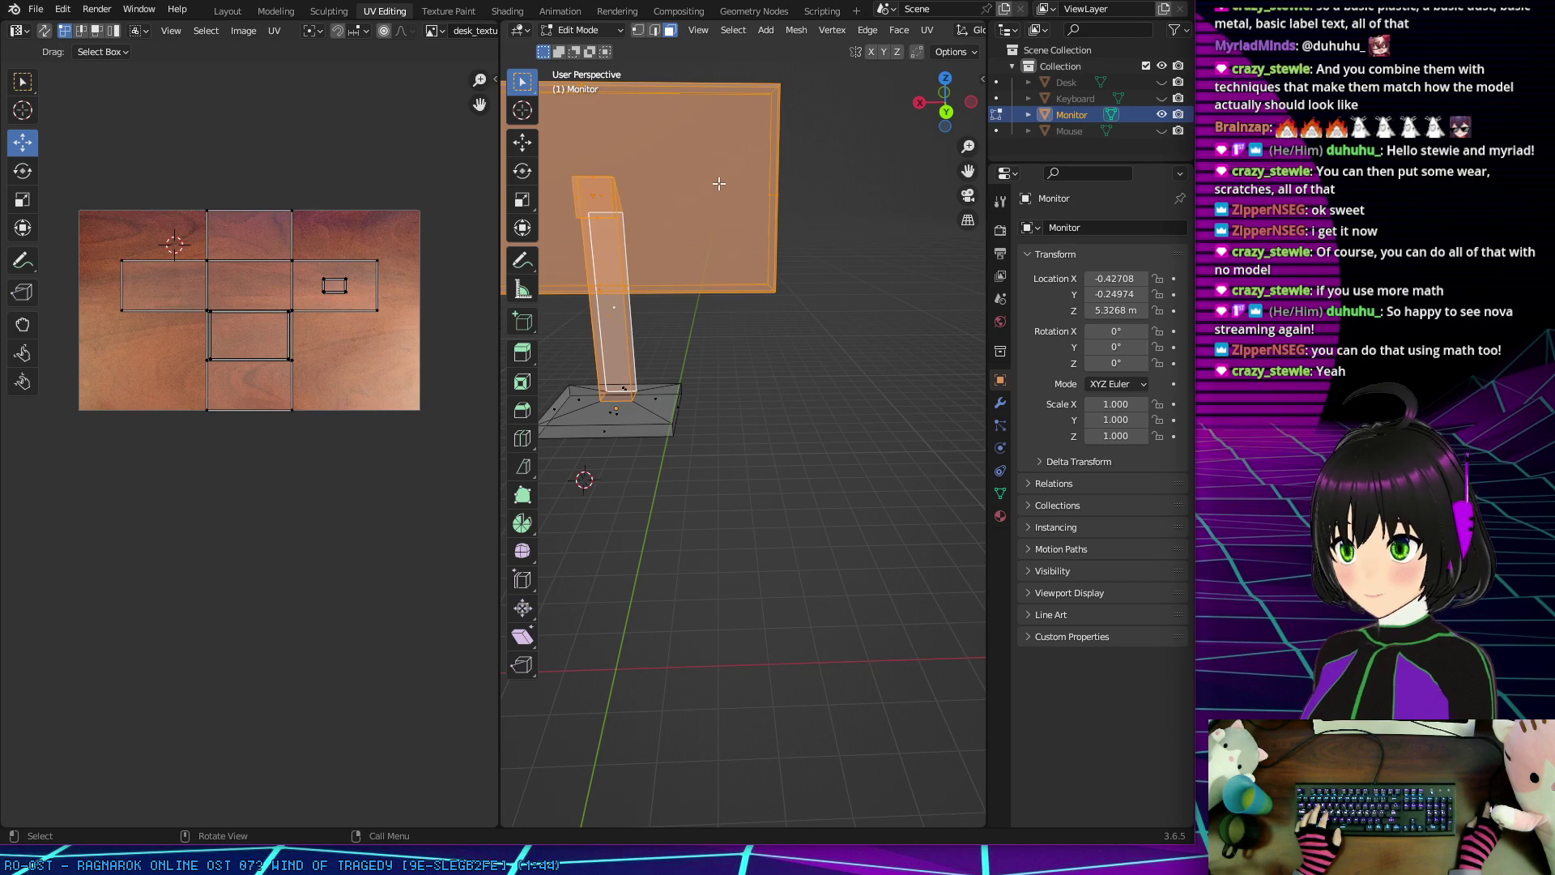
key("alt+a")
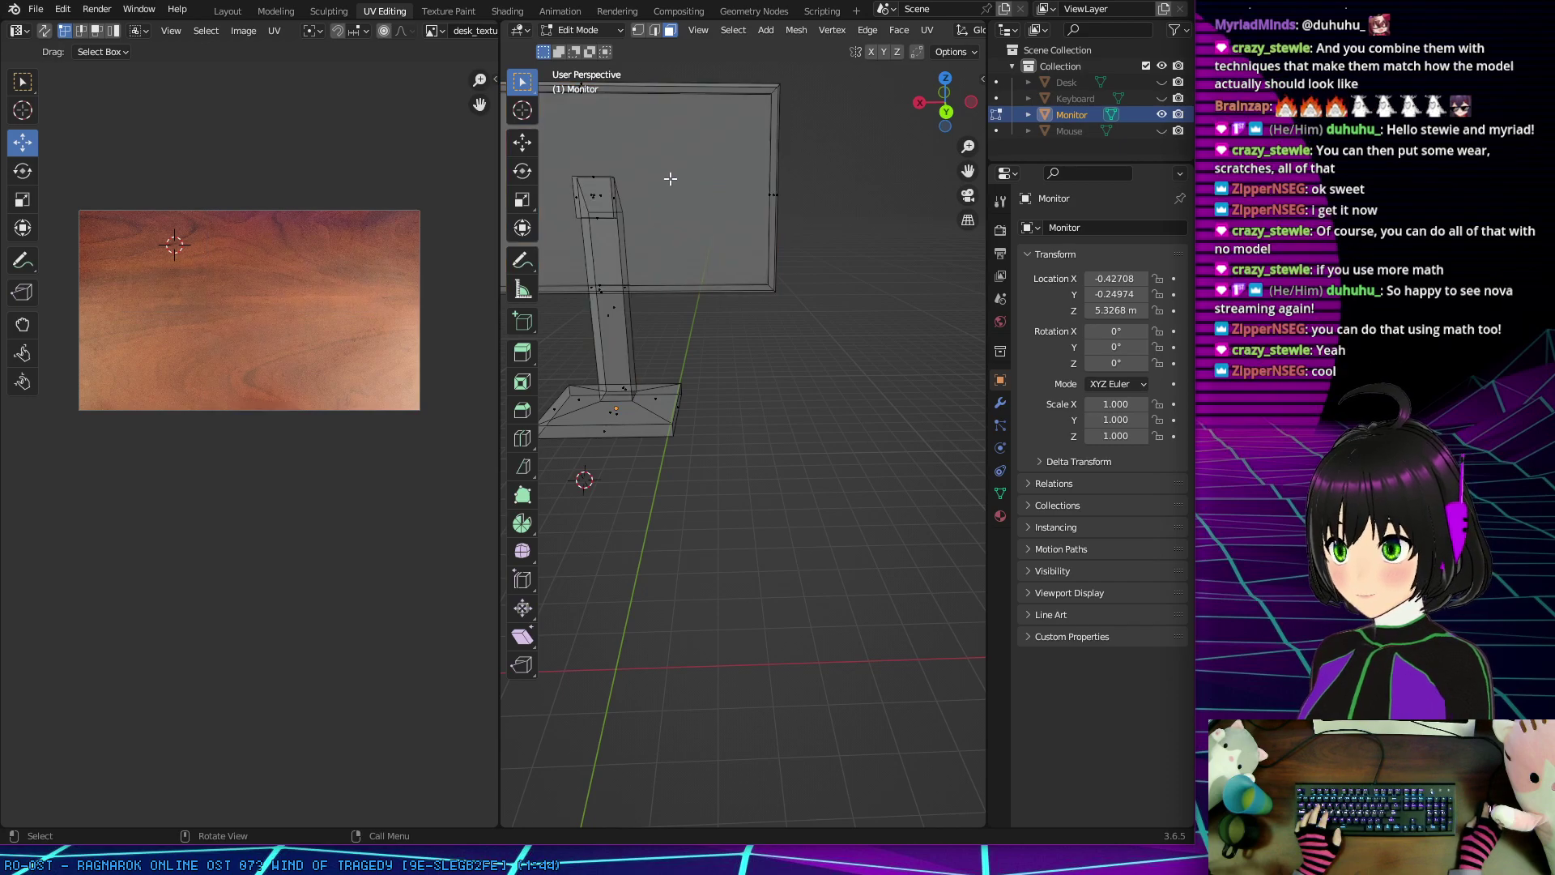
Step: Display mouse_texture.png in the UV editor and fit the whole image in view
left_click(438, 30)
left_click(475, 85)
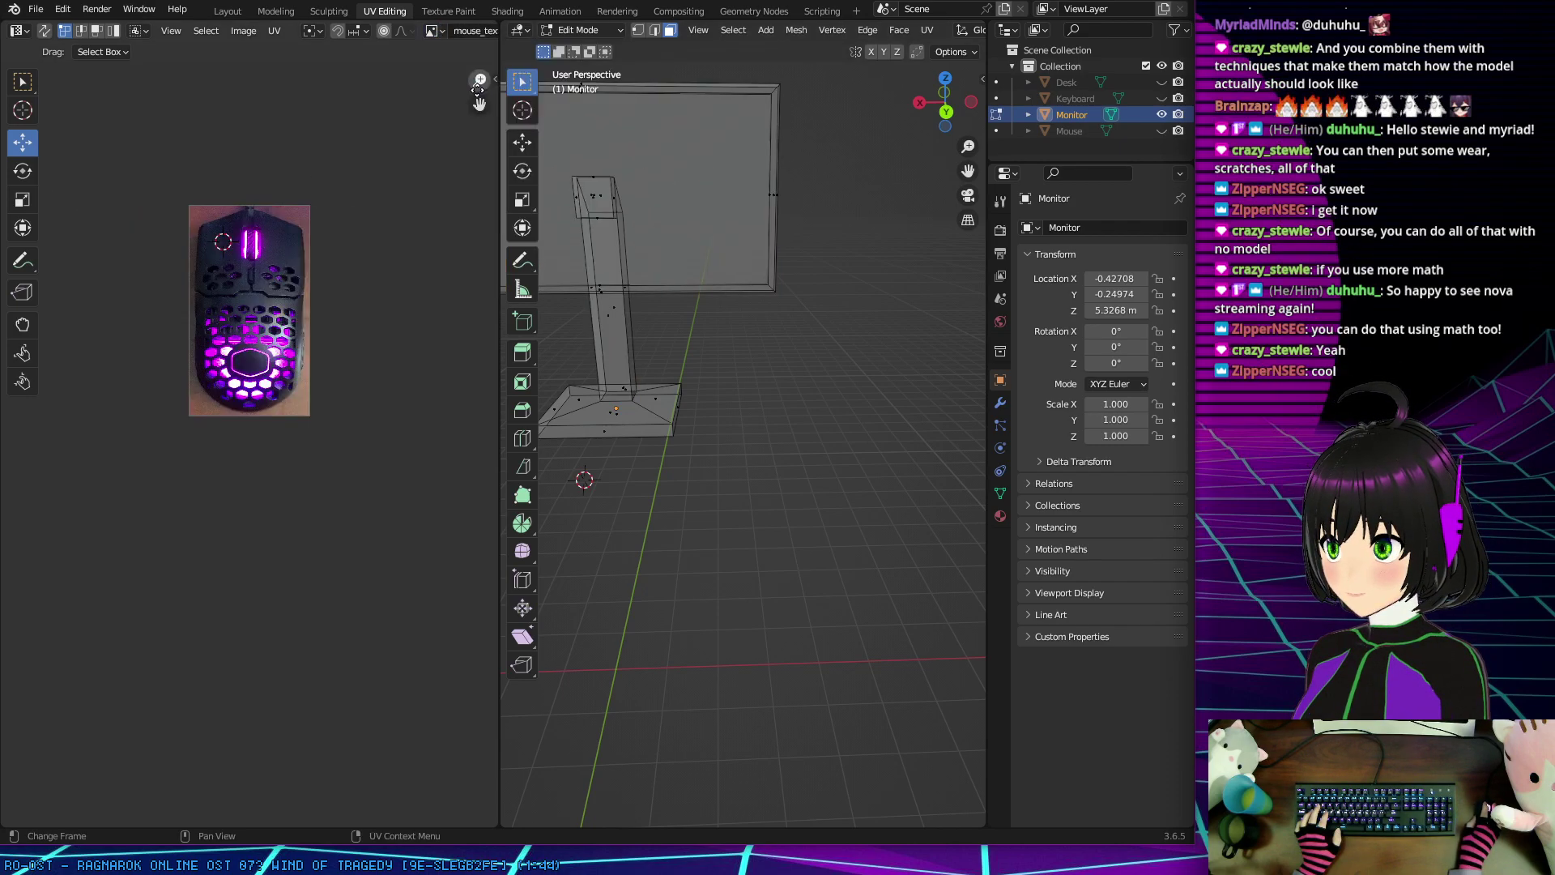
scroll(274, 241, "up", 3)
middle_click_drag(274, 241, 221, 512)
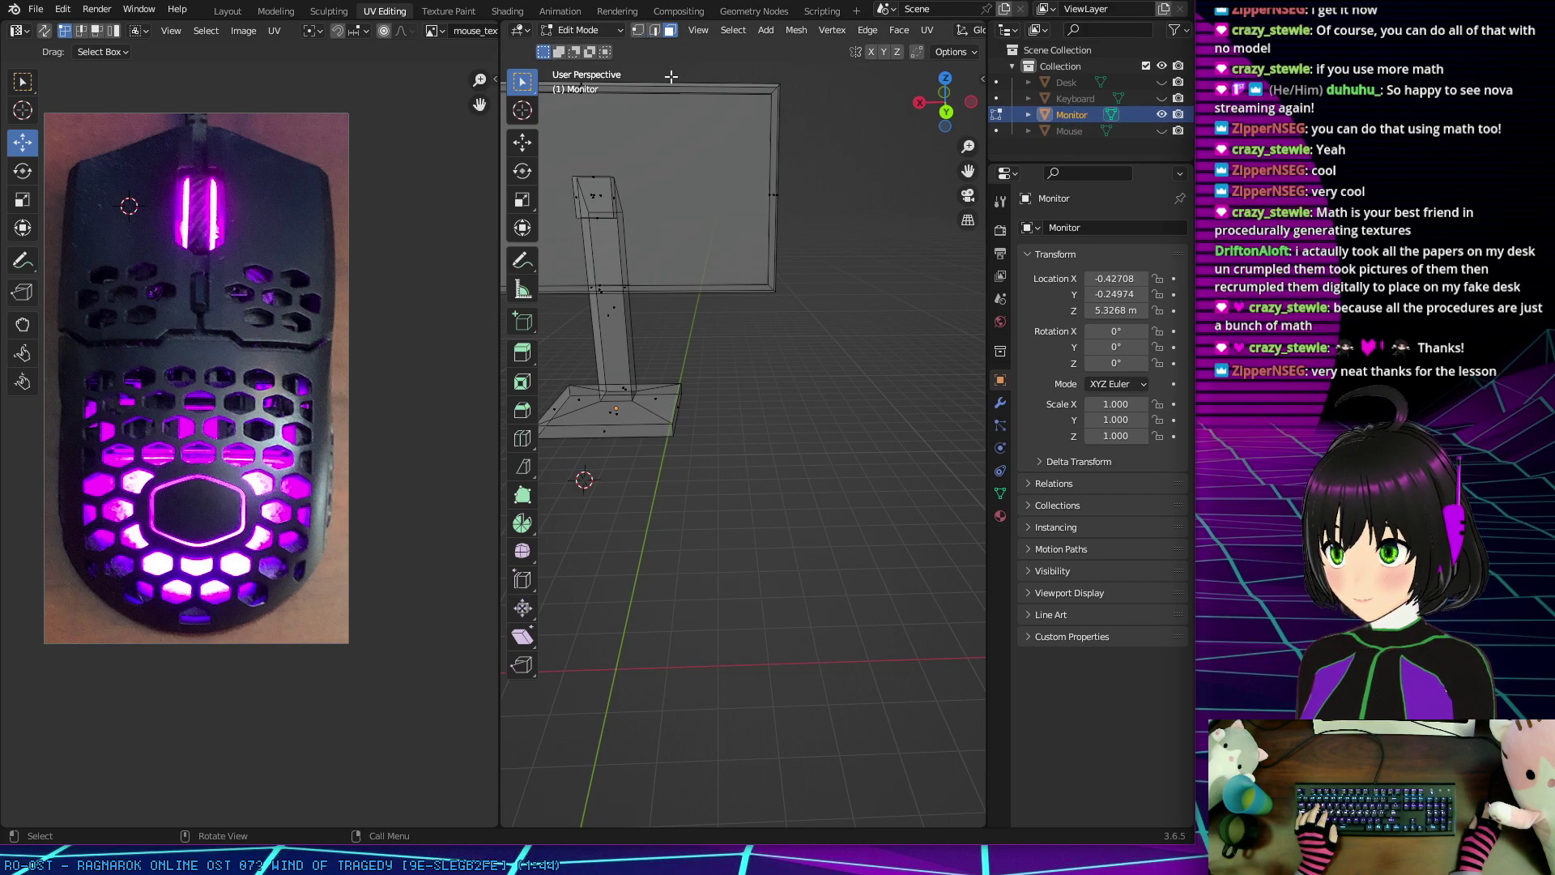
Step: In solid shading, select the monitor's screen face to see where its UVs land on the texture
mouse_move(712, 154)
middle_mouse_down()
mouse_move(826, 231)
mouse_move(731, 147)
middle_mouse_up()
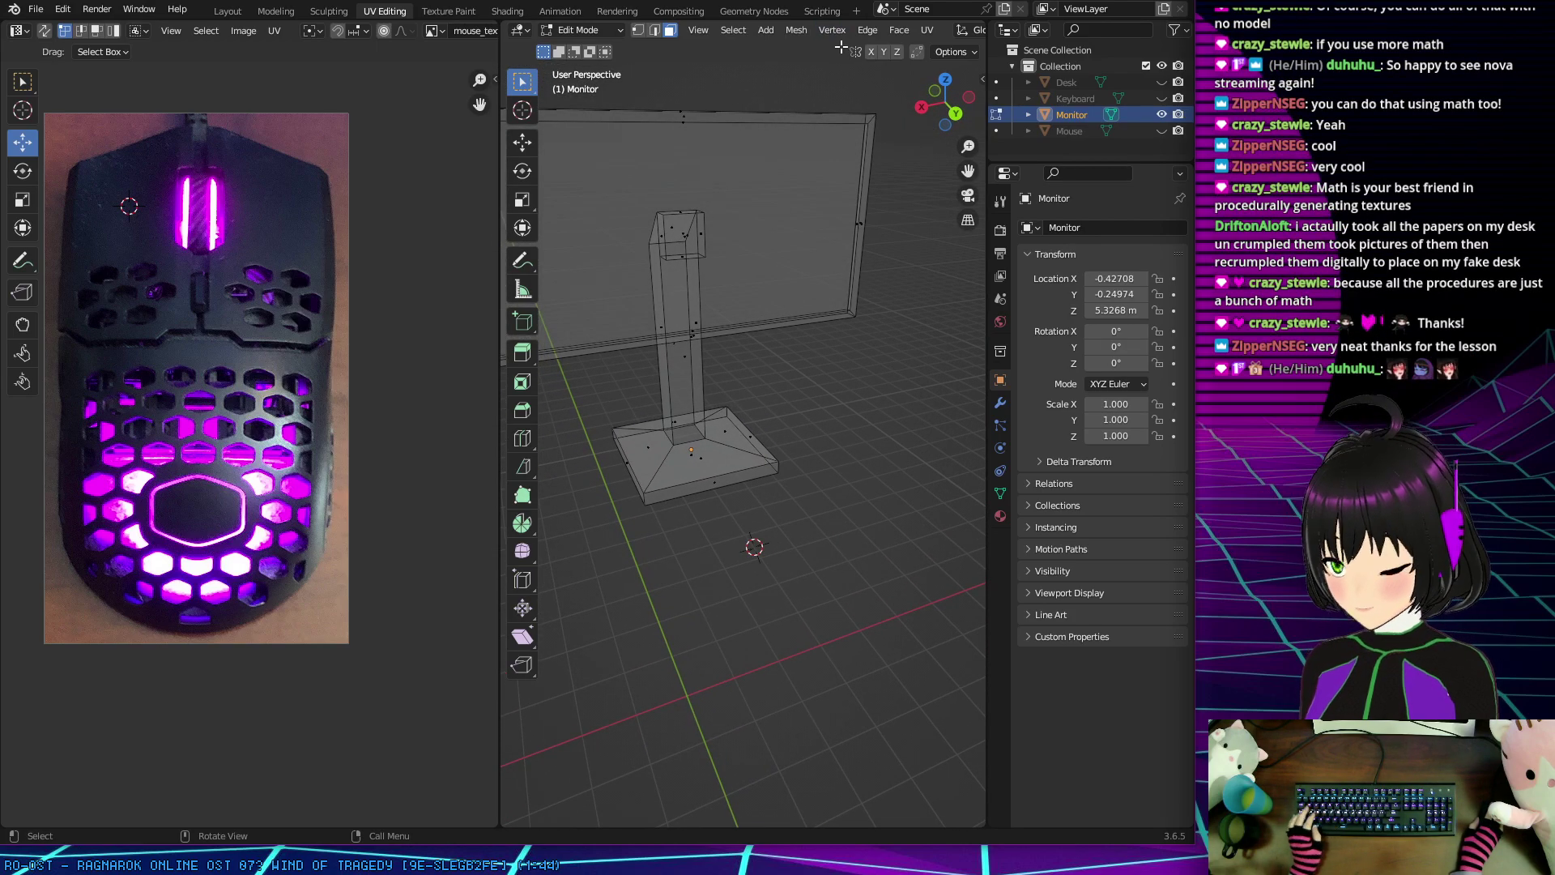
key("alt+z")
left_click(743, 232)
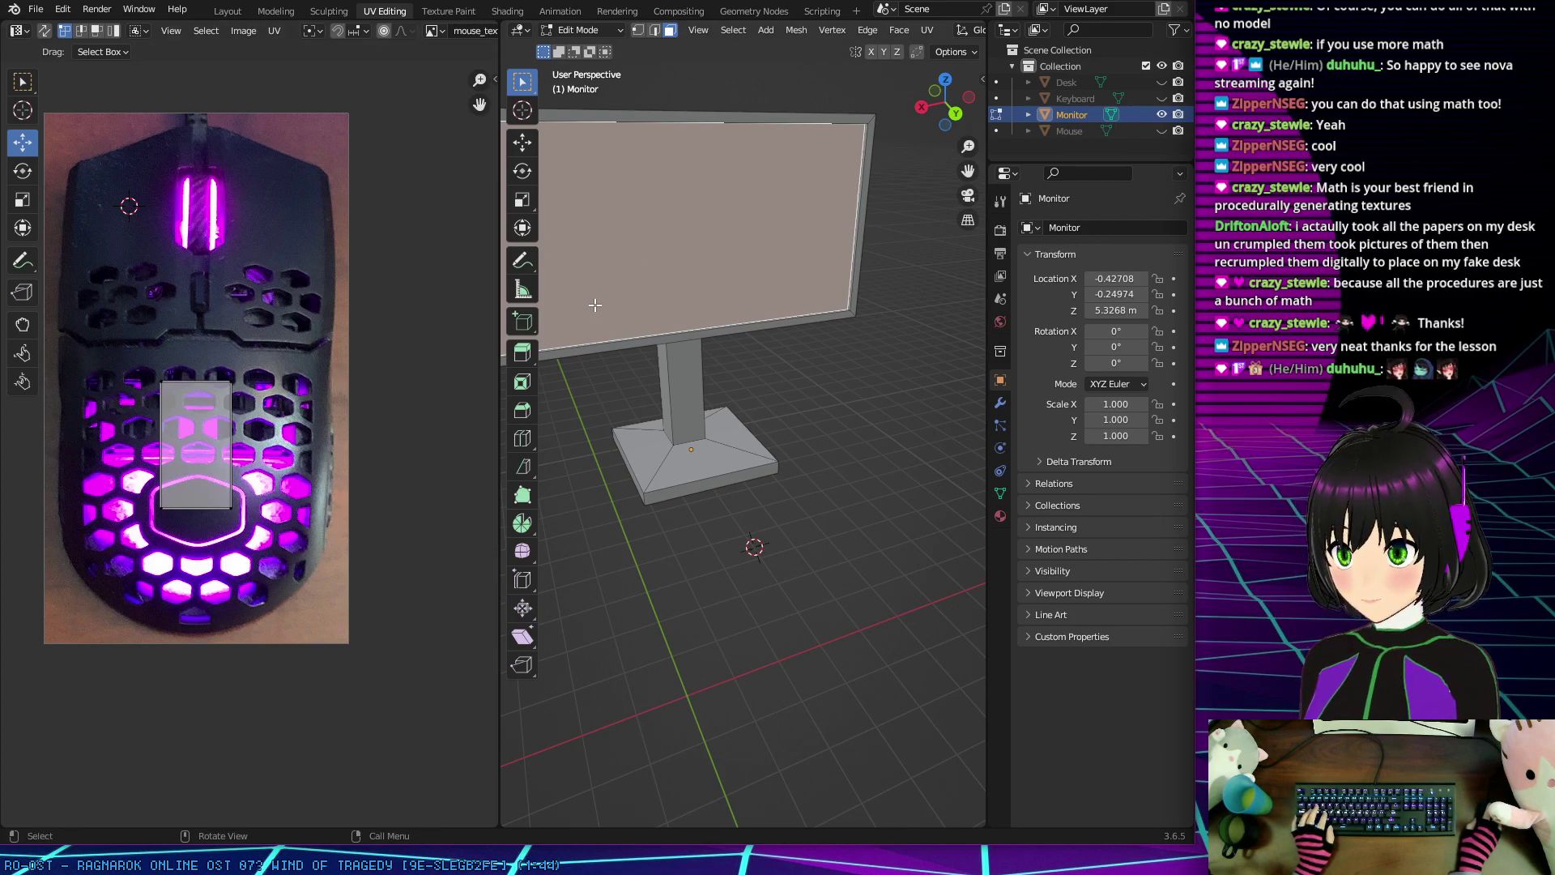
scroll(940, 31, "down", 10)
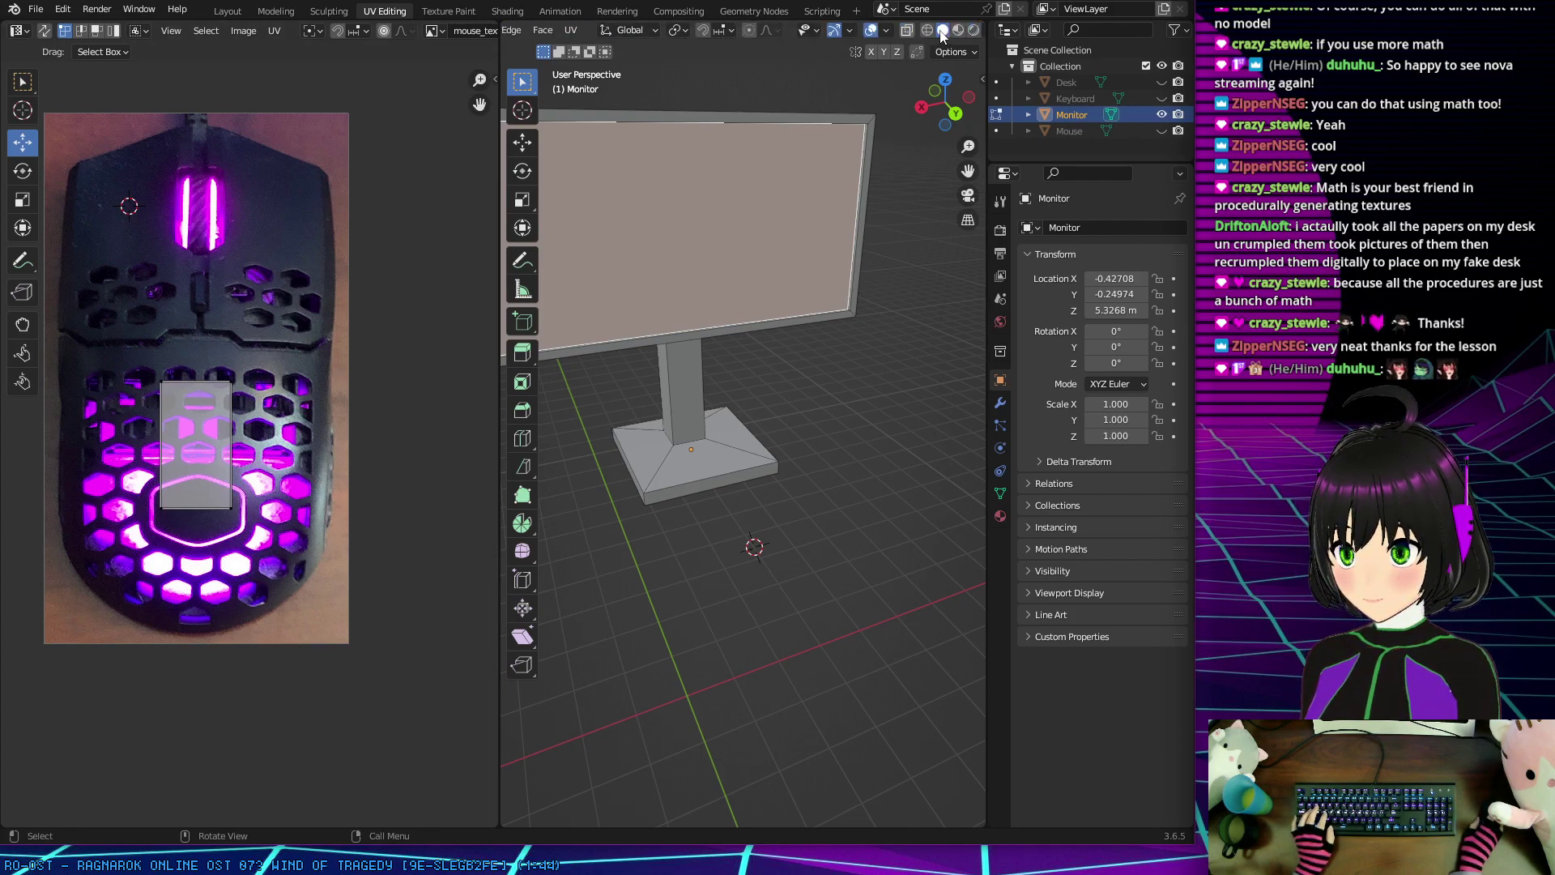
left_click(973, 30)
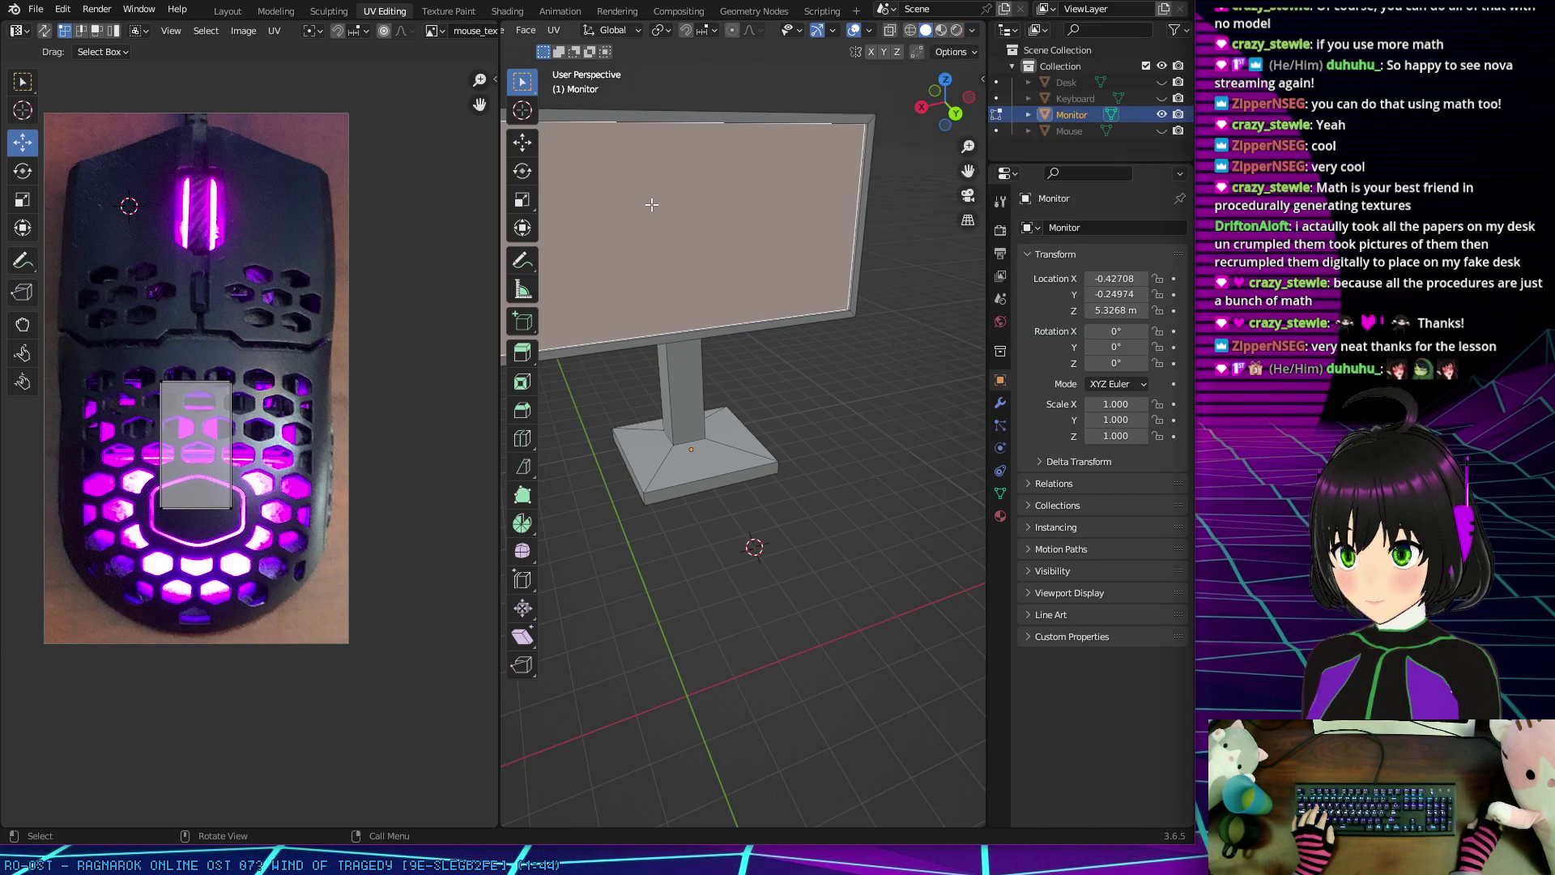
left_click_drag(212, 411, 261, 336)
middle_click_drag(712, 210, 681, 209)
left_click(459, 16)
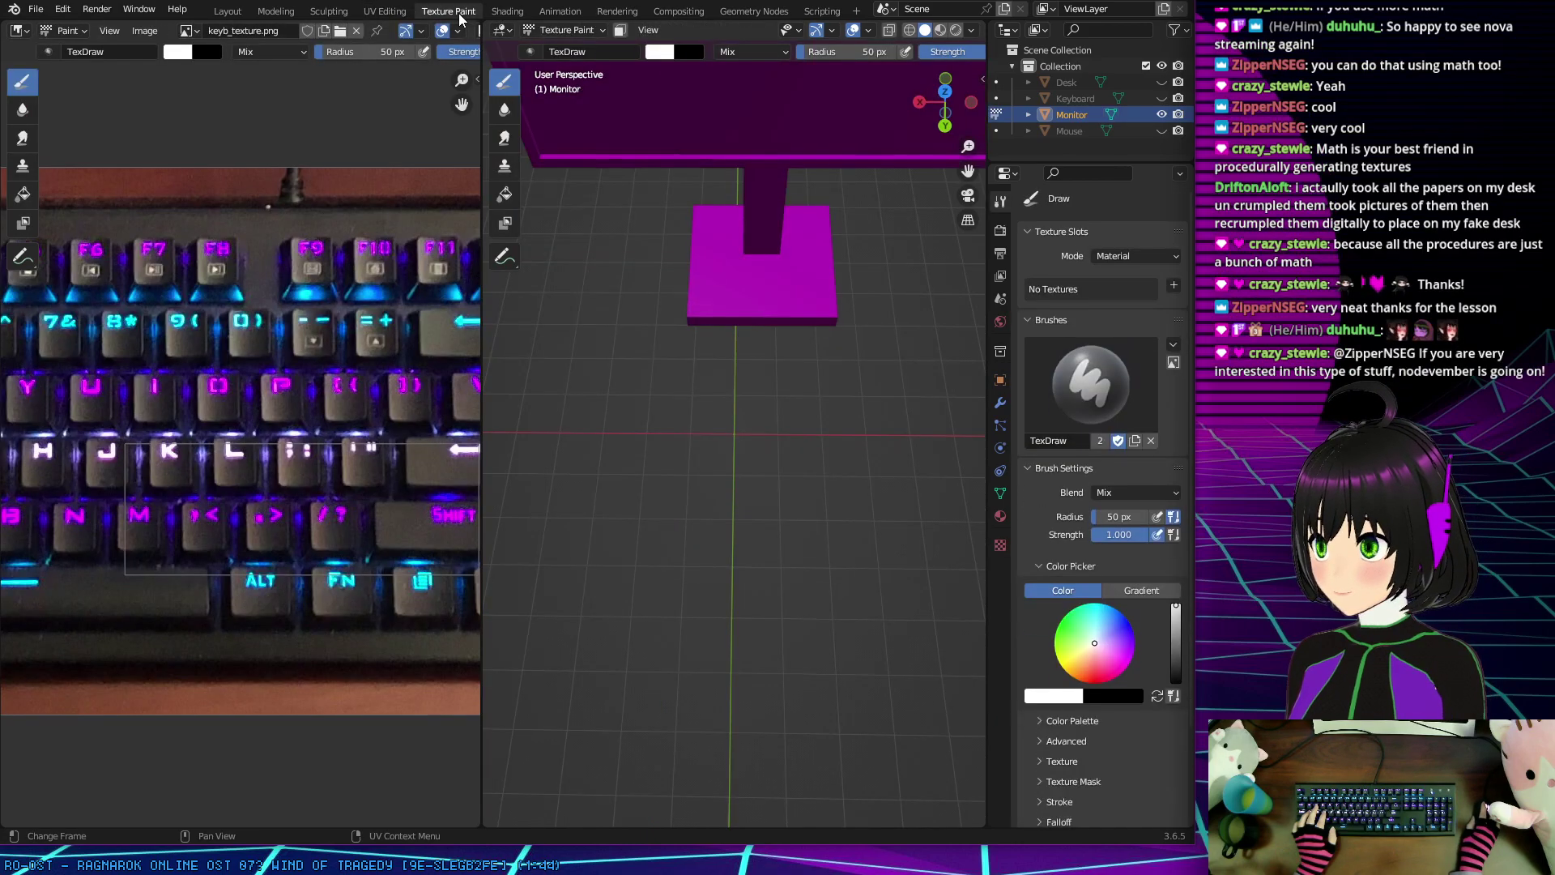
left_click(510, 13)
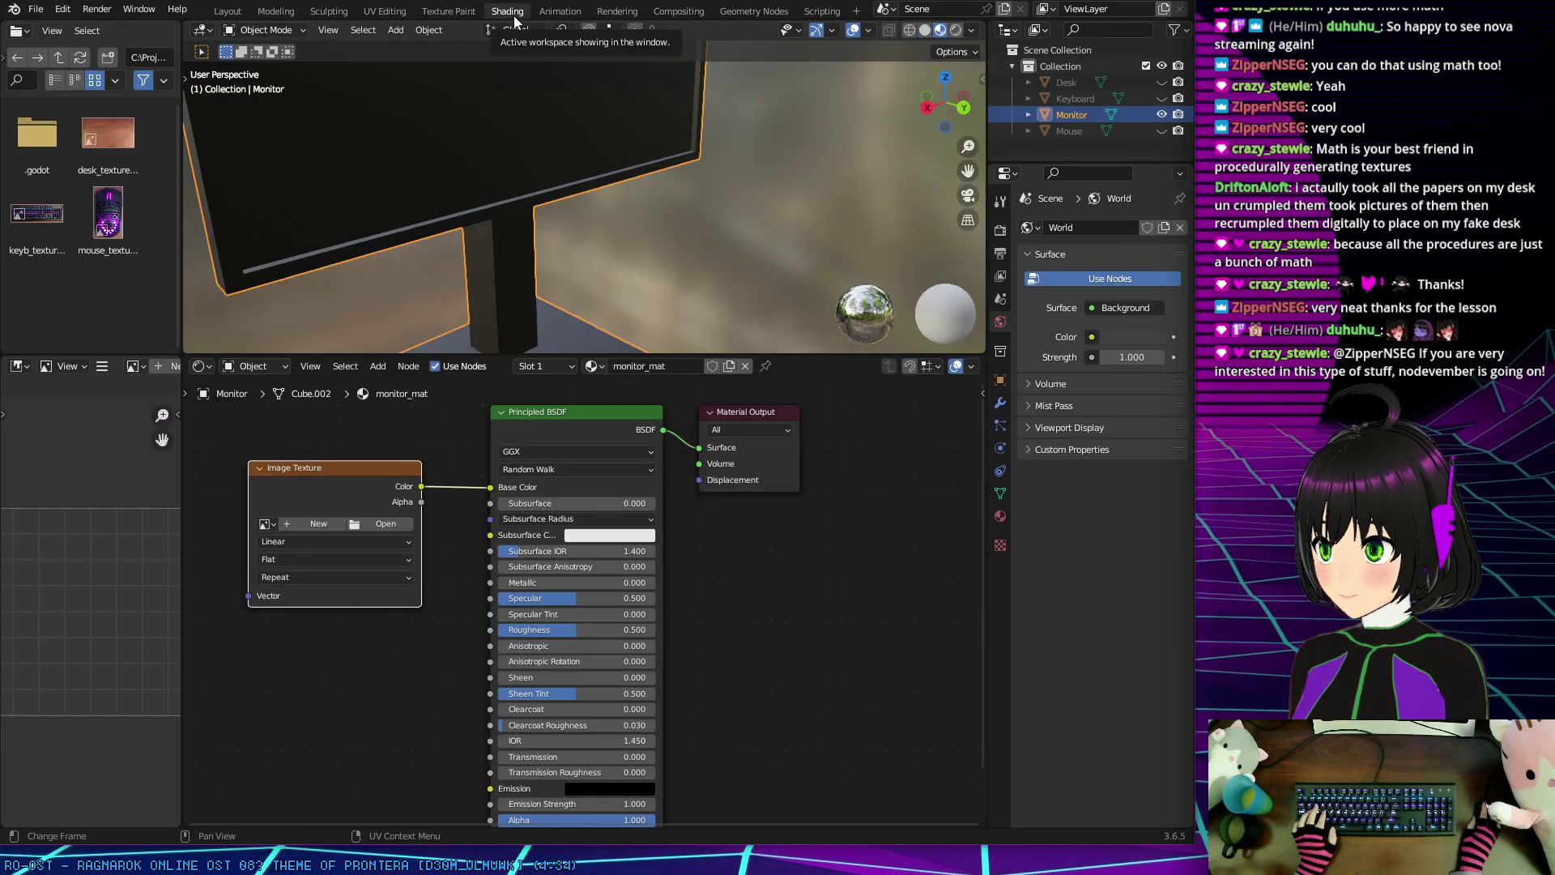
Step: Load mouse_texture.png from the project folder into monitor_mat's Image Texture node
left_click(370, 523)
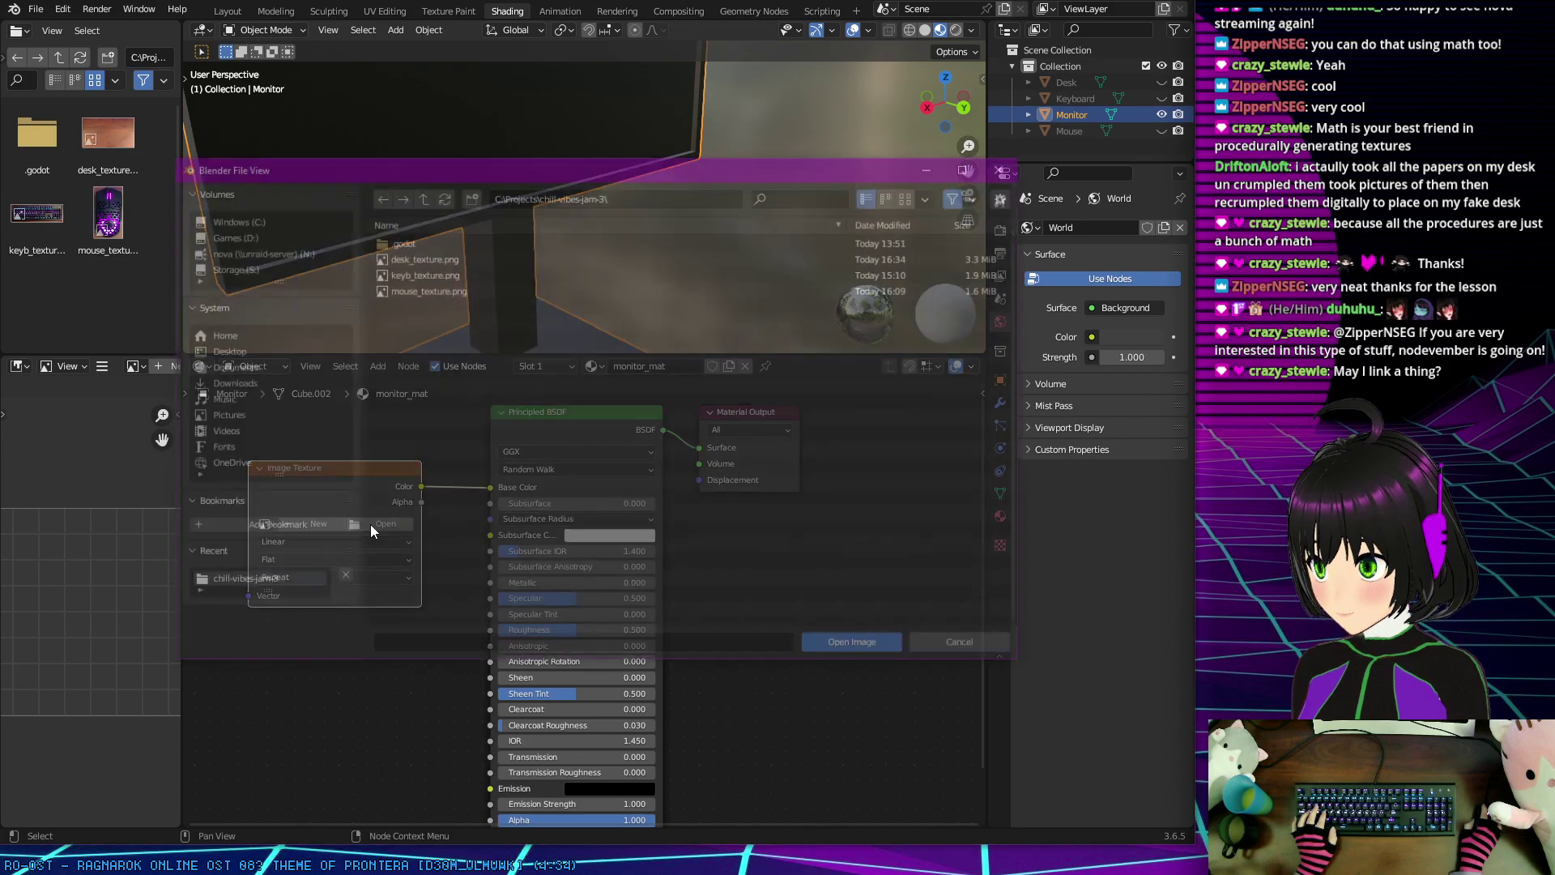
left_click(428, 290)
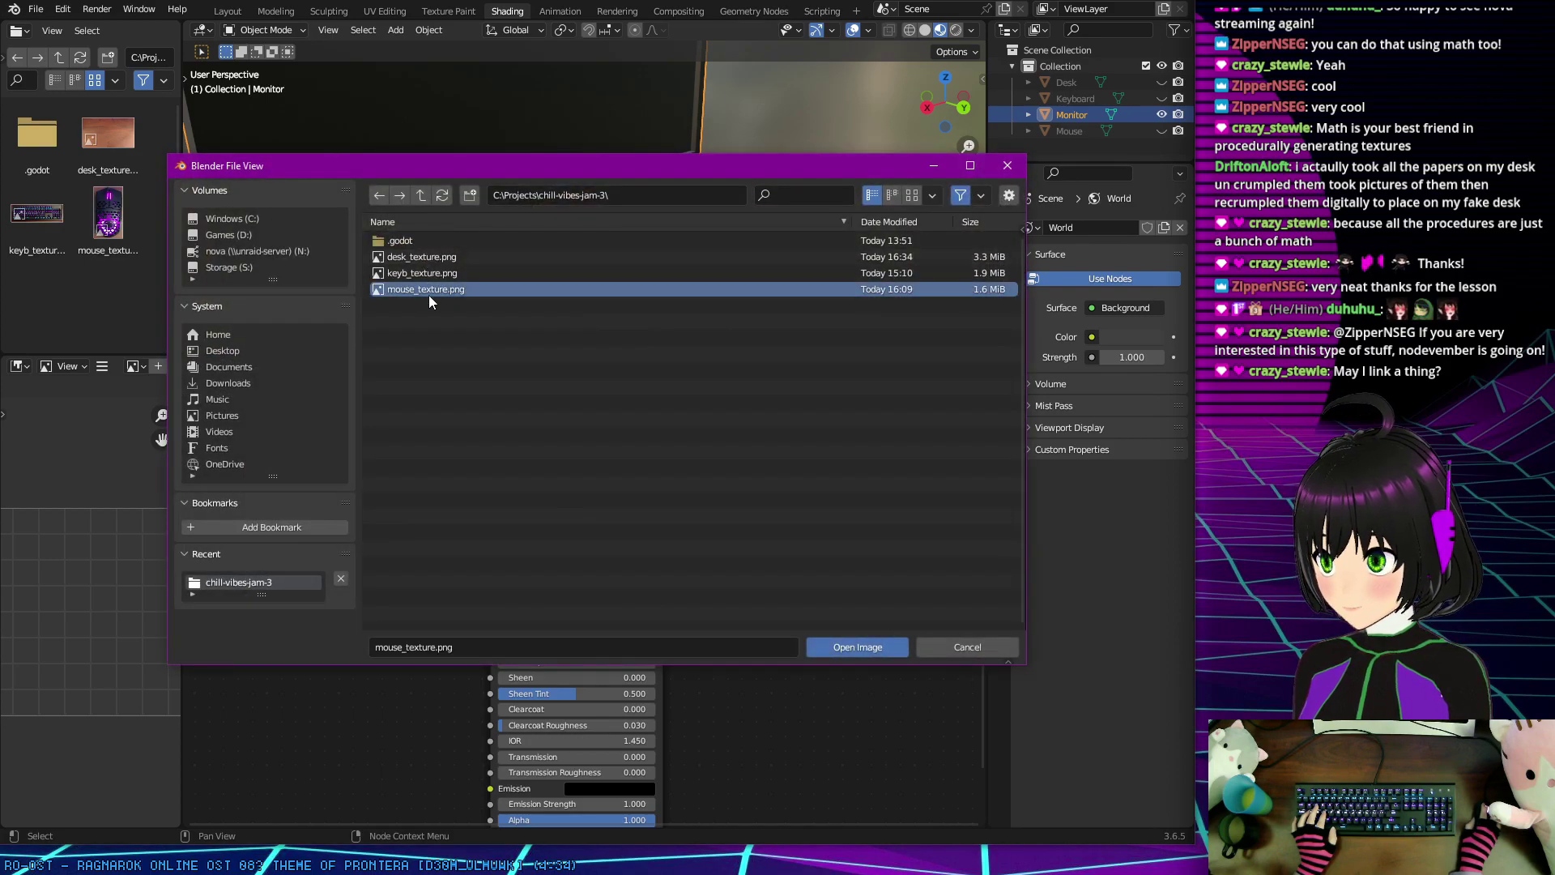
left_click(860, 648)
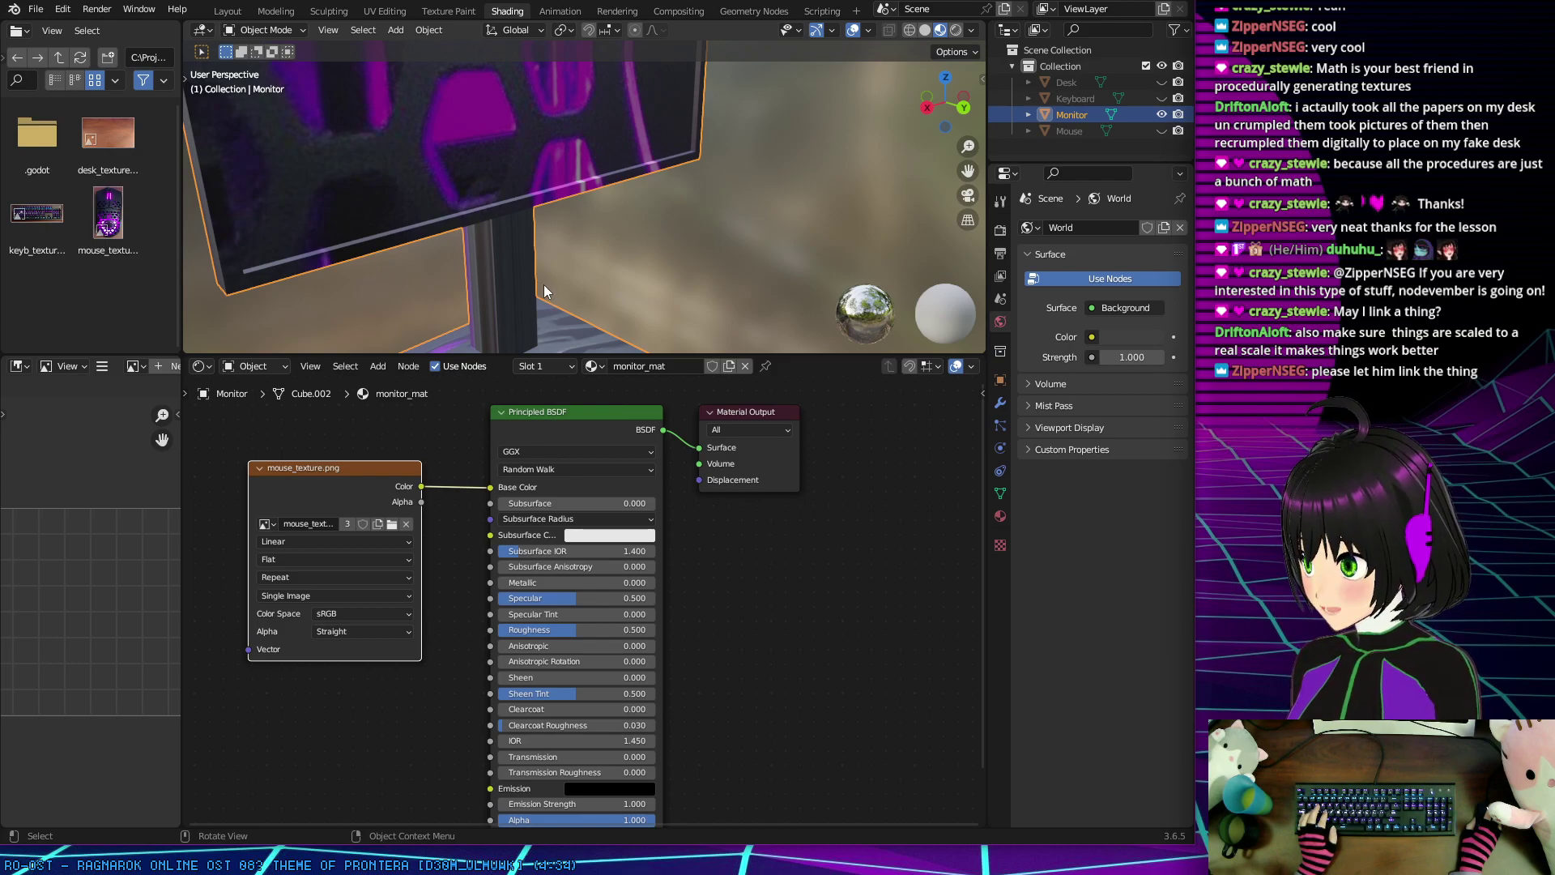
Step: Orbit around the monitor, then show the UV Editing layout with mouse_texture.png
scroll(479, 270, "down", 5)
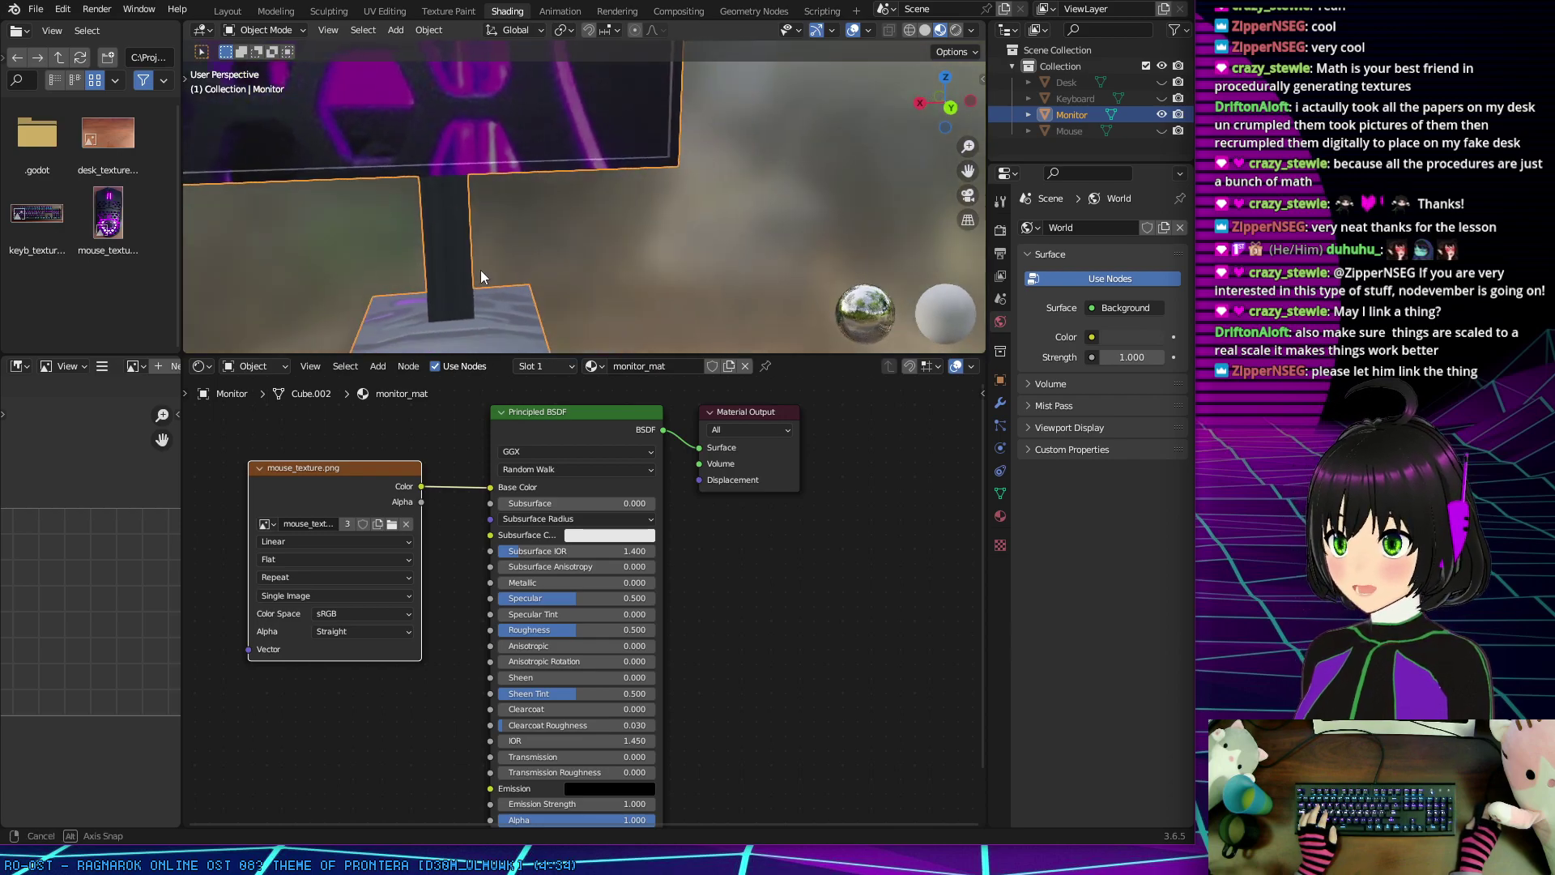
middle_click_drag(482, 273, 517, 274)
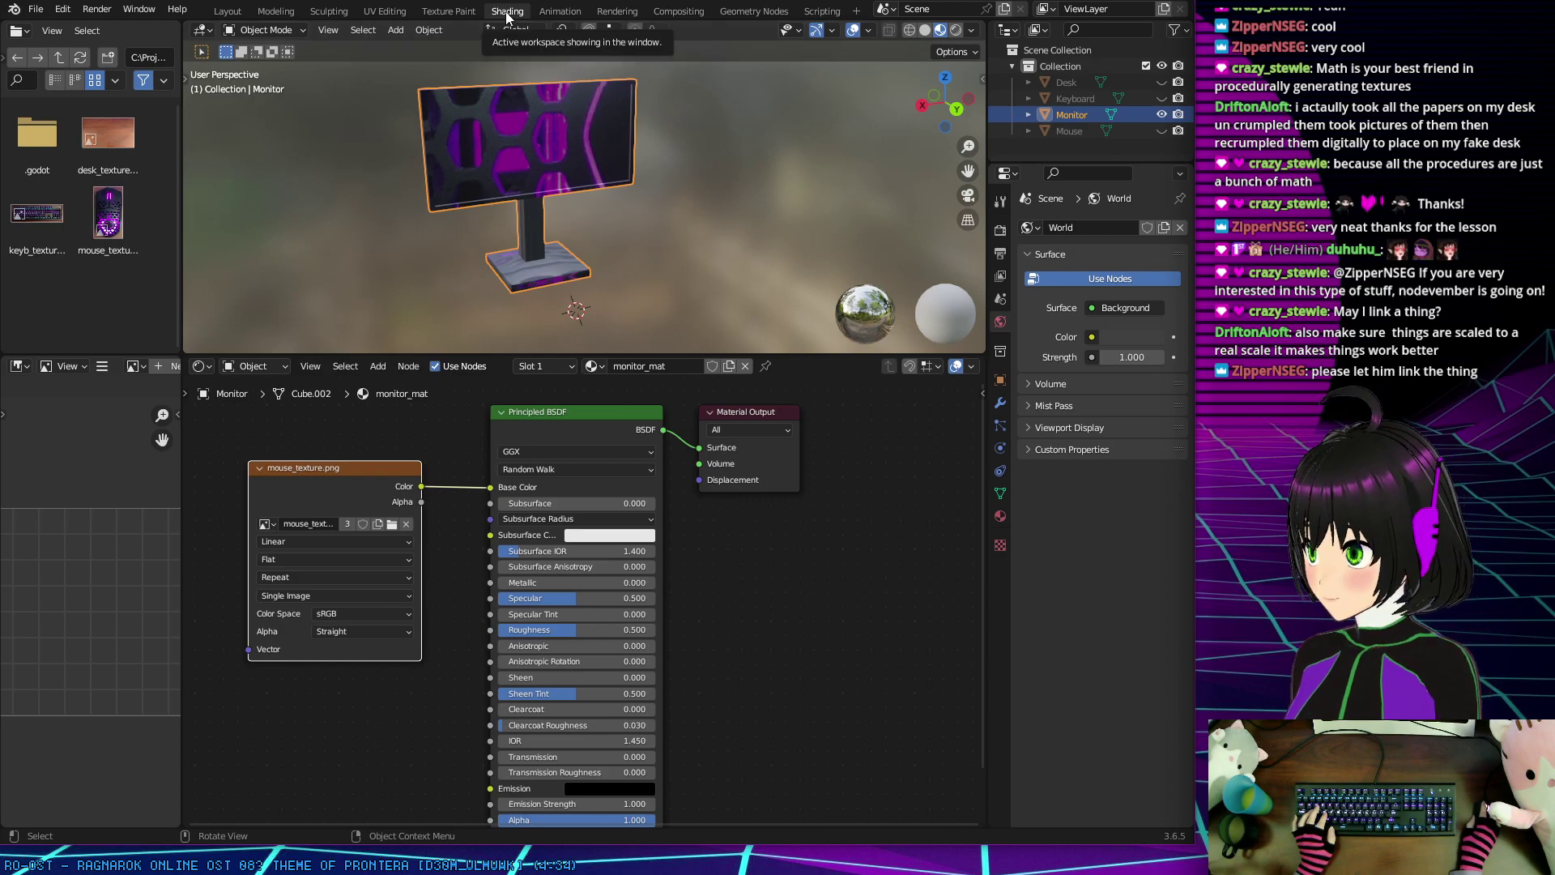
left_click(384, 11)
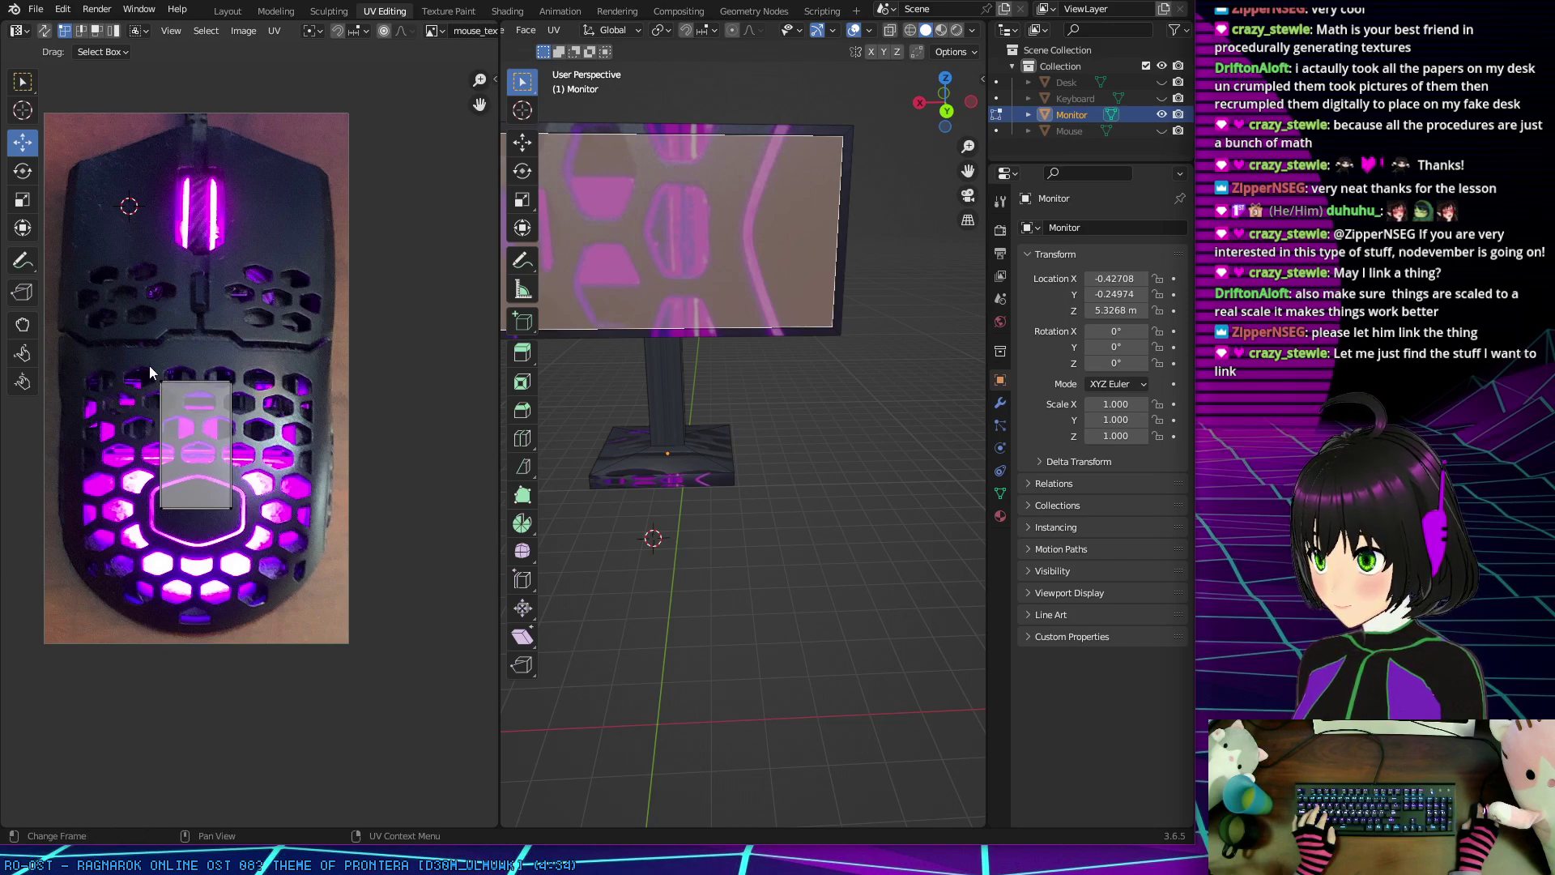
Step: Select the screen's UV island and move it over the mouse's scroll wheel area
left_click_drag(113, 314, 275, 547)
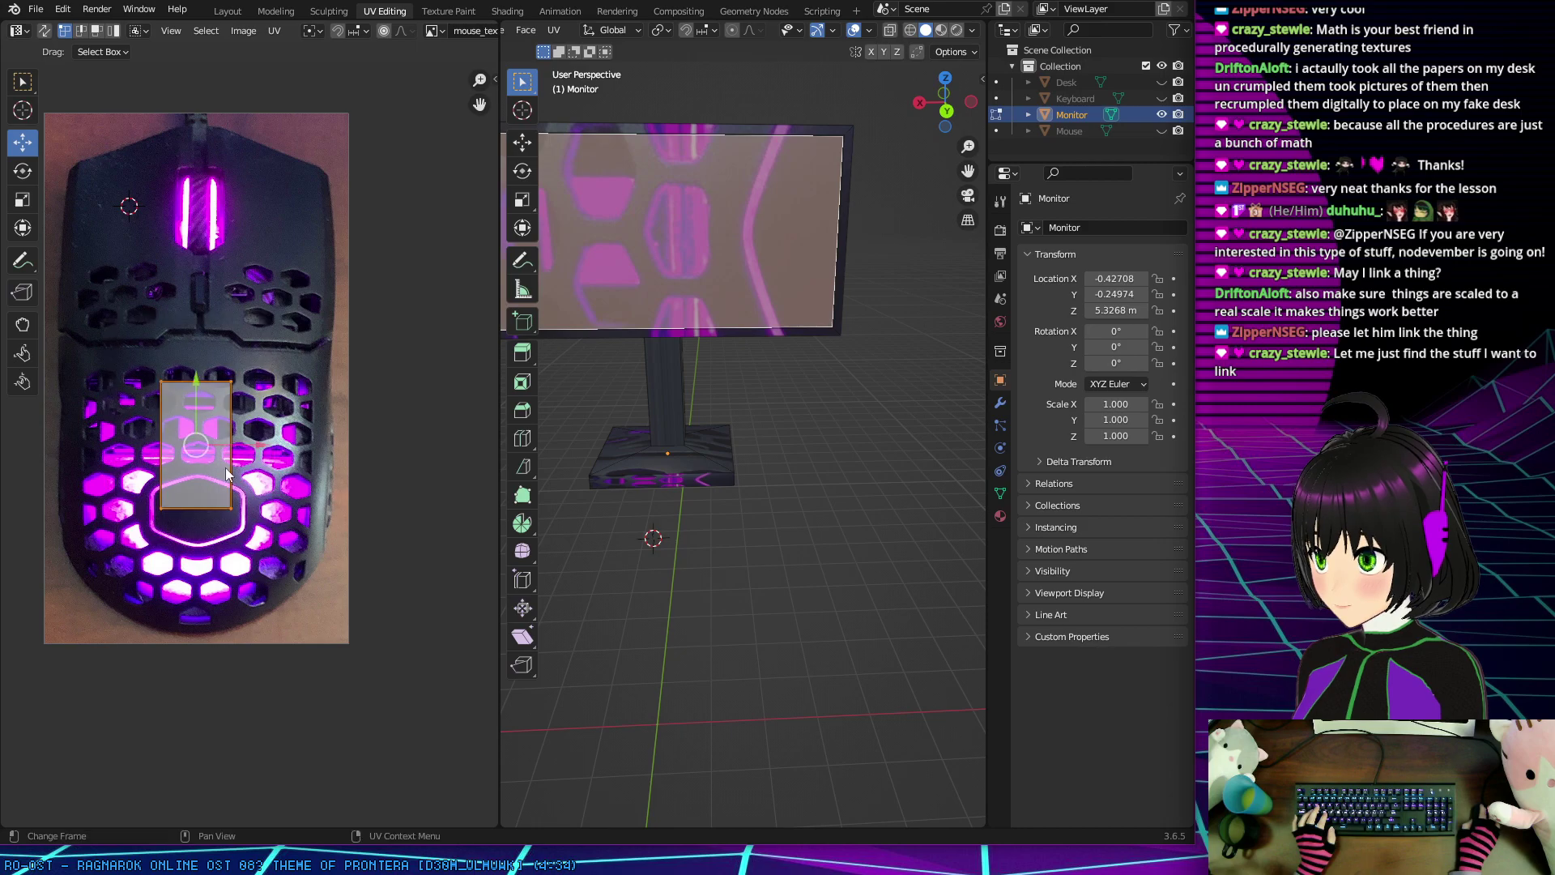
left_click_drag(176, 384, 198, 128)
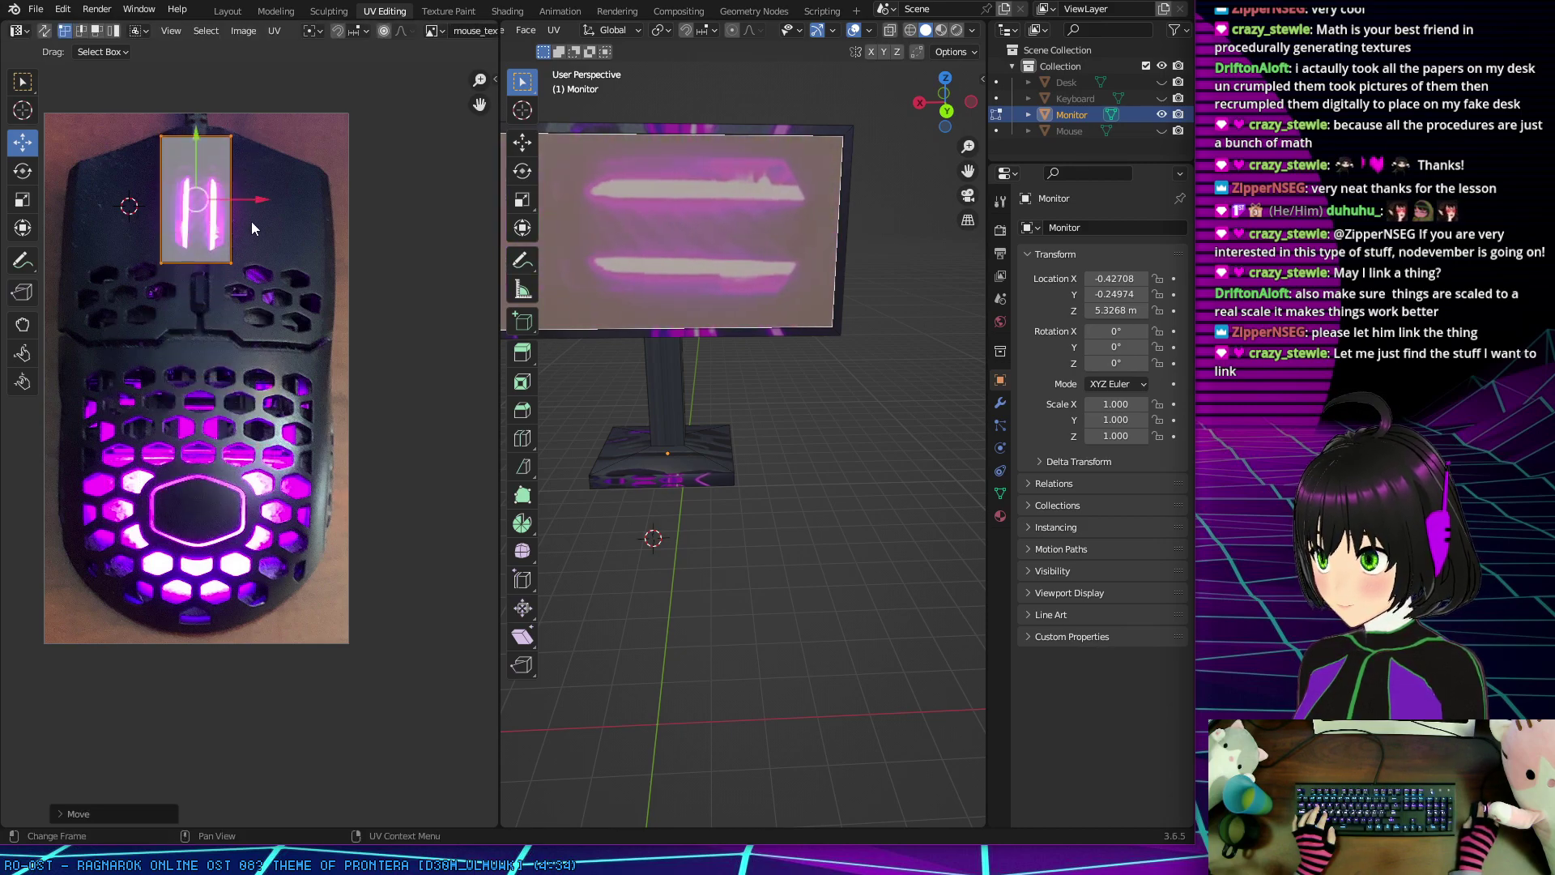
left_click_drag(264, 199, 192, 199)
Step: Drag the island's corners to shrink it onto a plain patch beside the scroll wheel
left_click(87, 136)
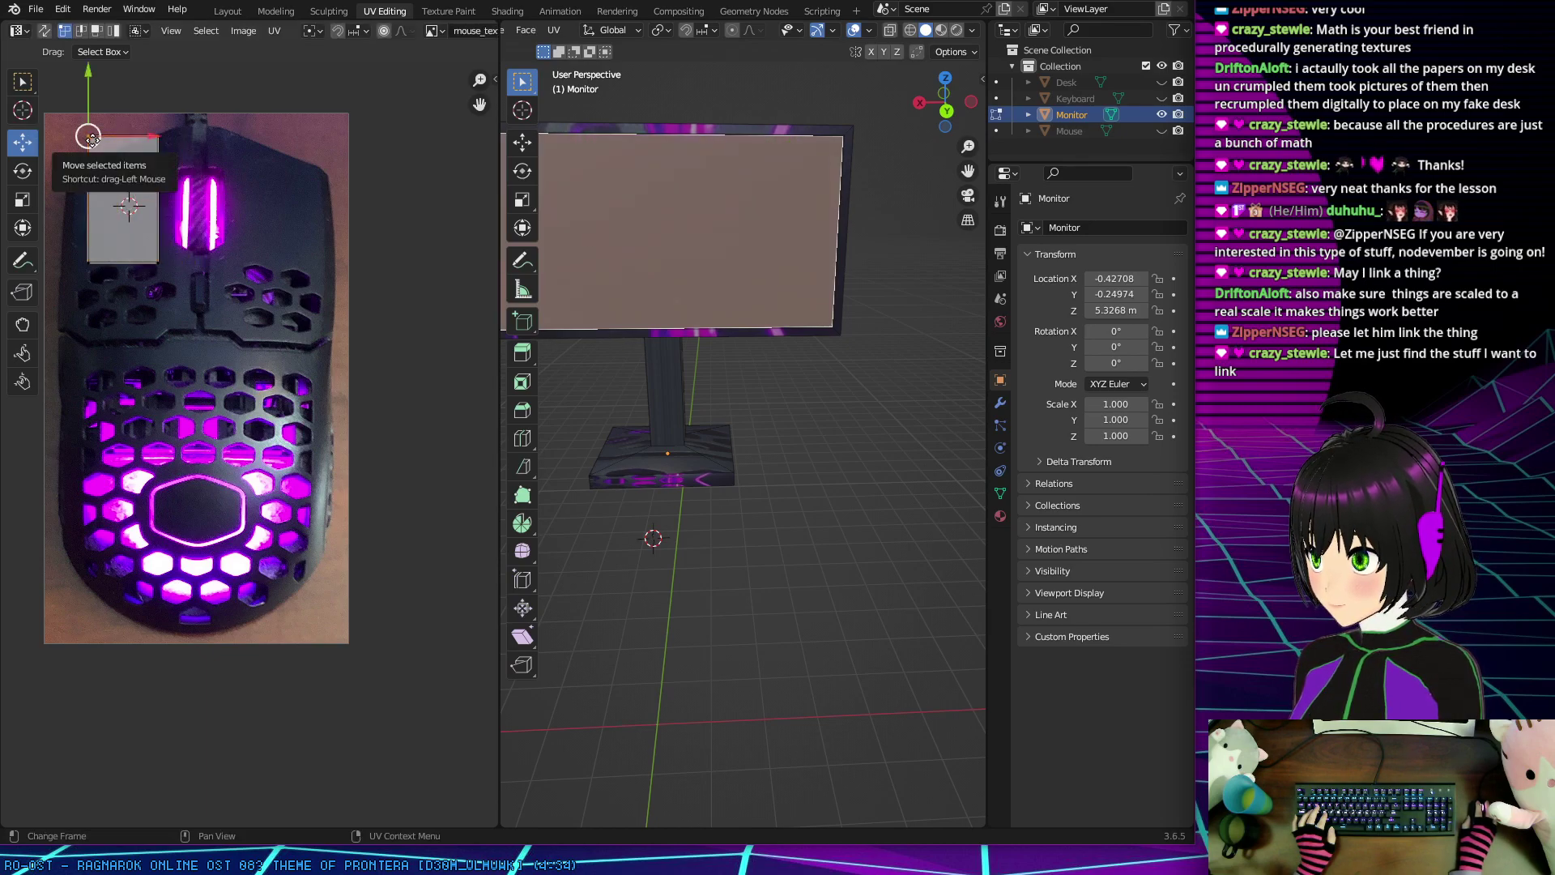
left_click_drag(93, 147, 150, 168)
left_click(158, 136)
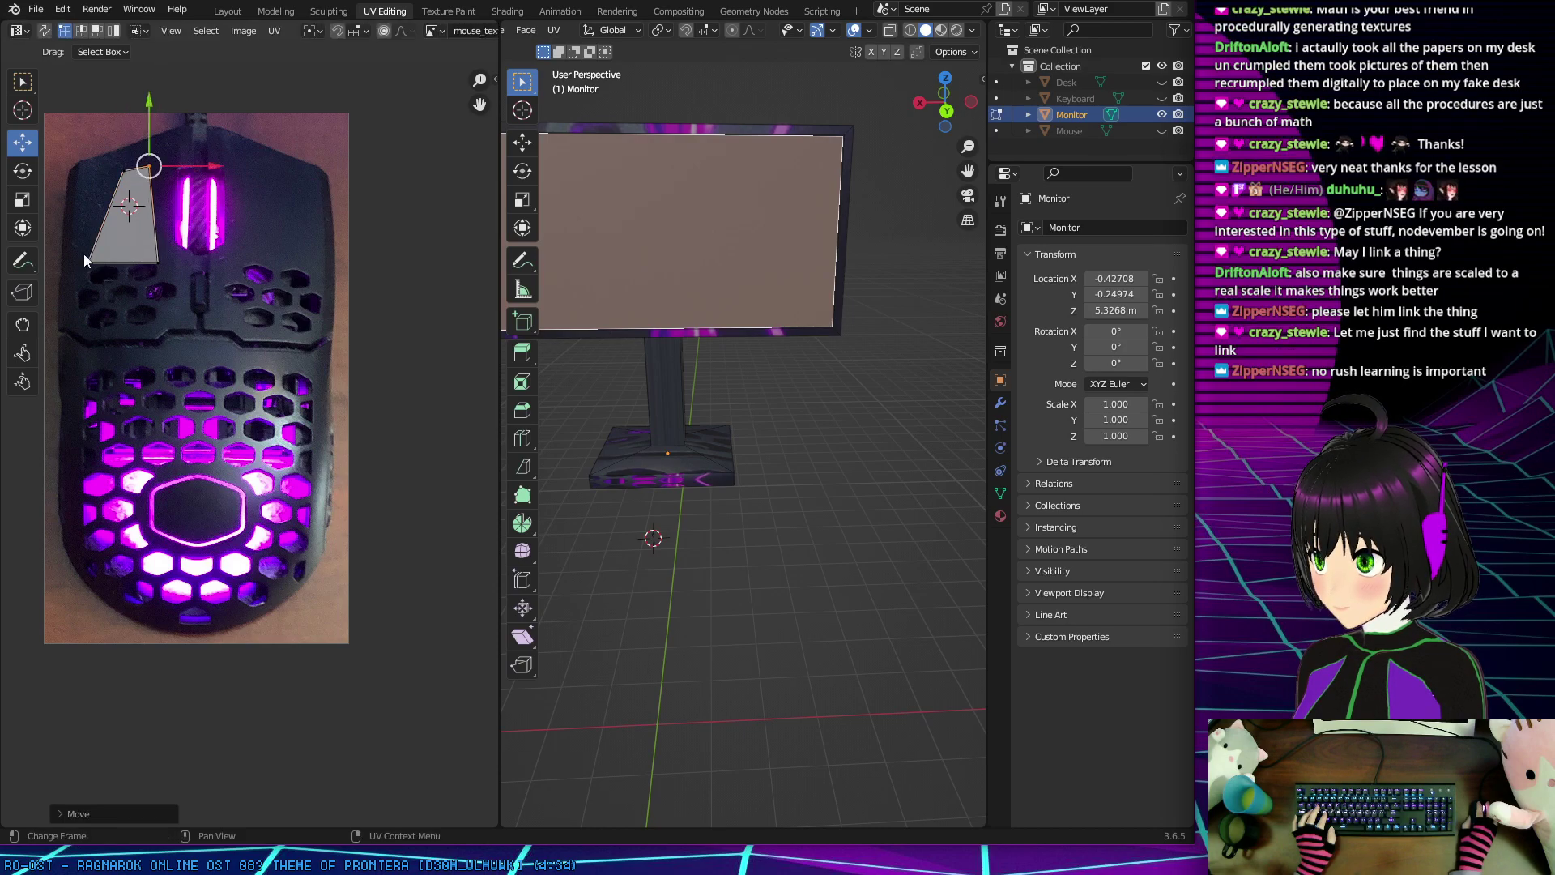
left_click(88, 261)
left_click_drag(88, 262, 148, 217)
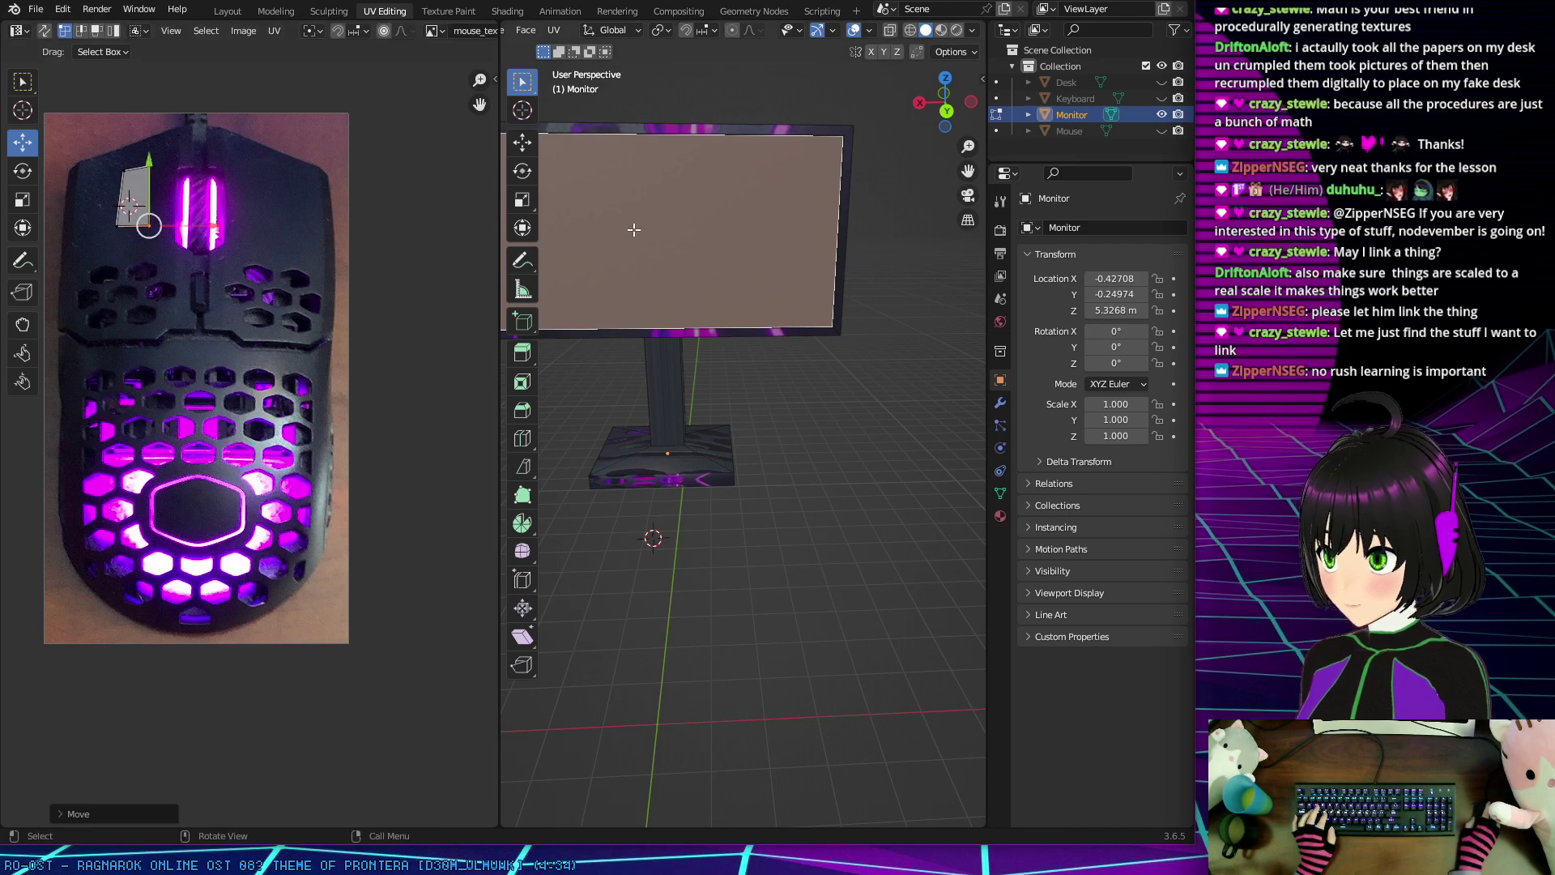
mouse_move(635, 230)
middle_mouse_down()
mouse_move(672, 226)
mouse_move(641, 228)
middle_mouse_up()
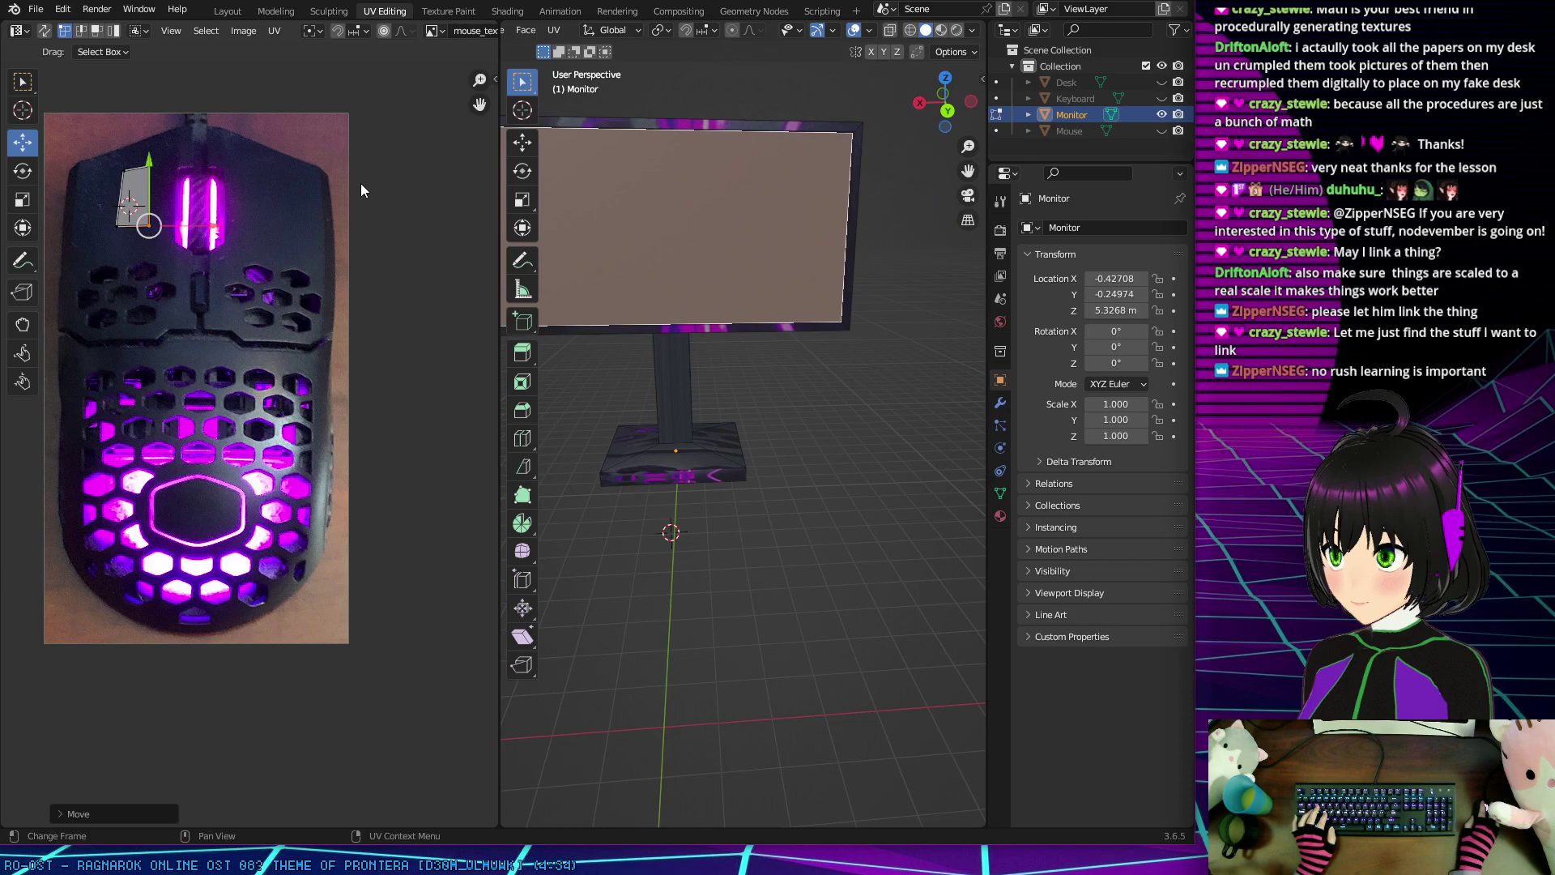
middle_click_drag(707, 186, 733, 204)
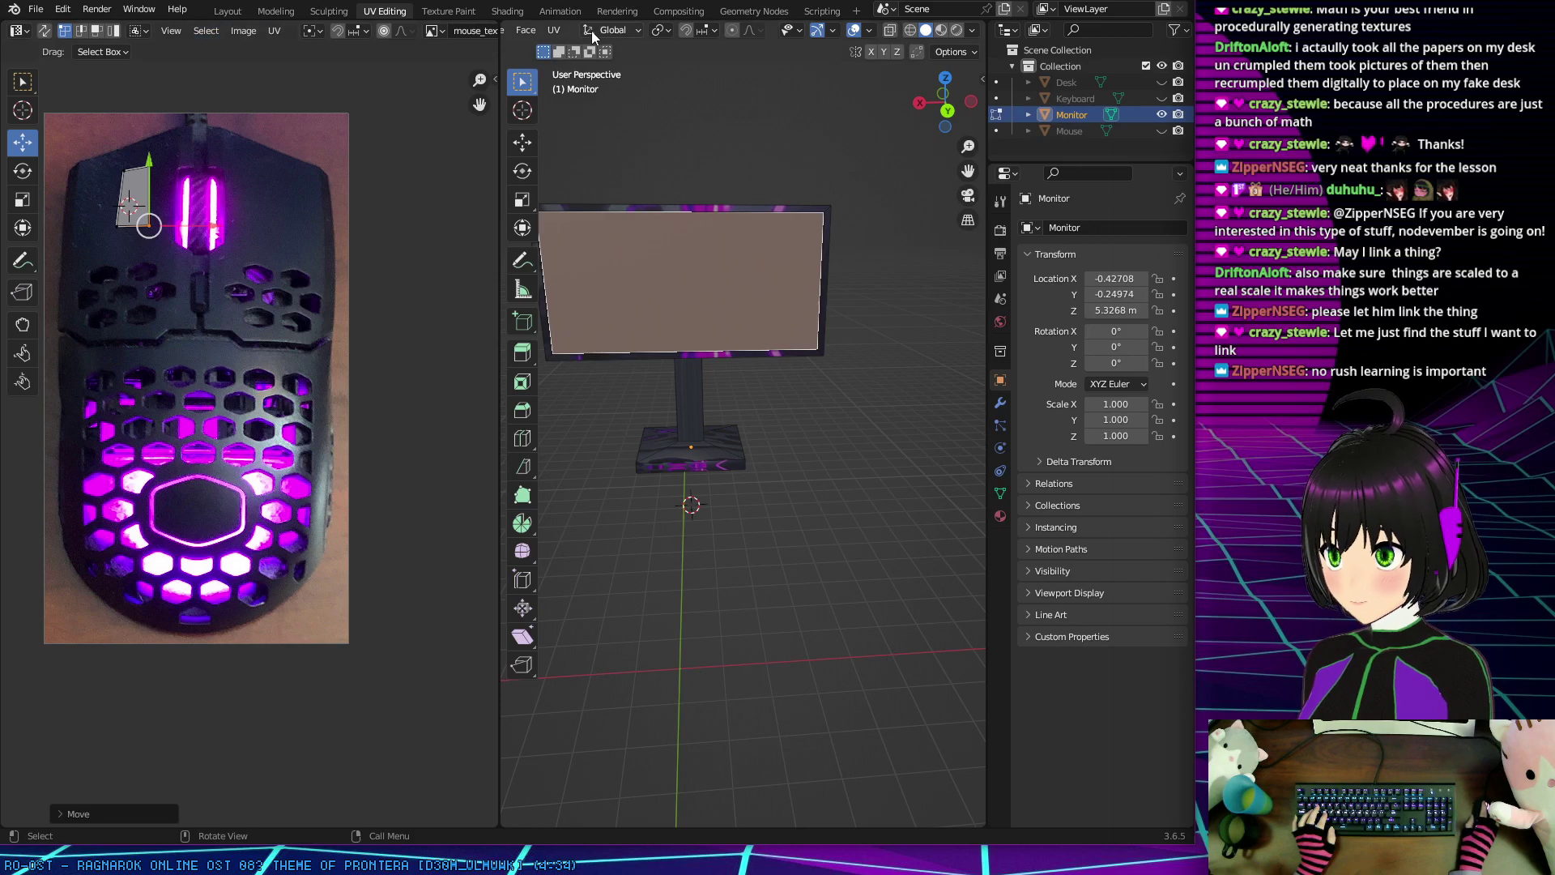
scroll(590, 31, "left", 8)
Step: Select the whole monitor mesh and all of its UV faces
left_click(712, 30)
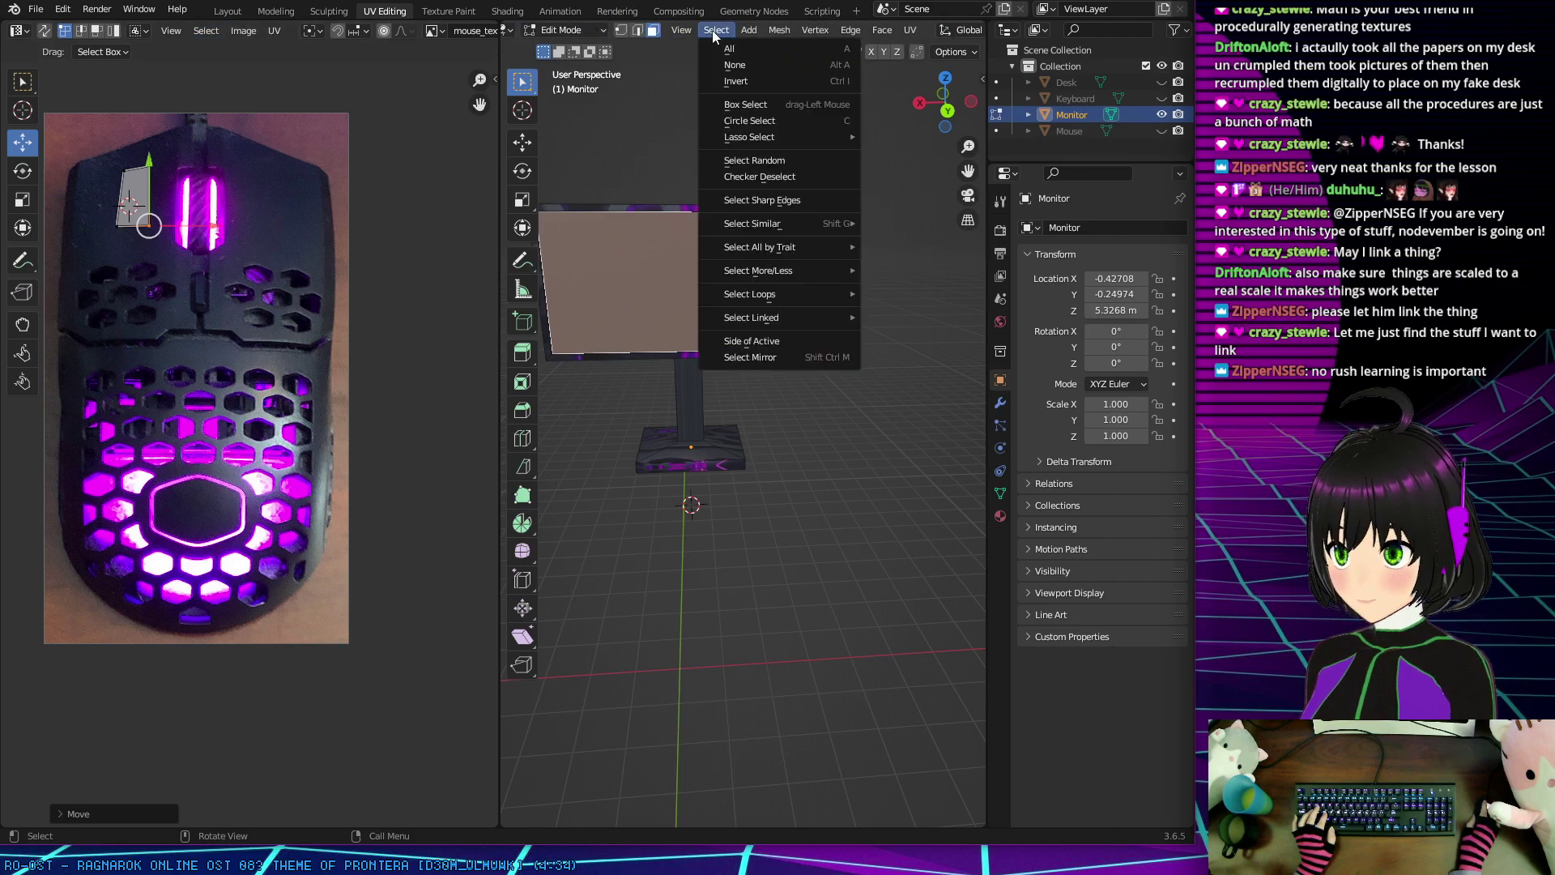
left_click(747, 82)
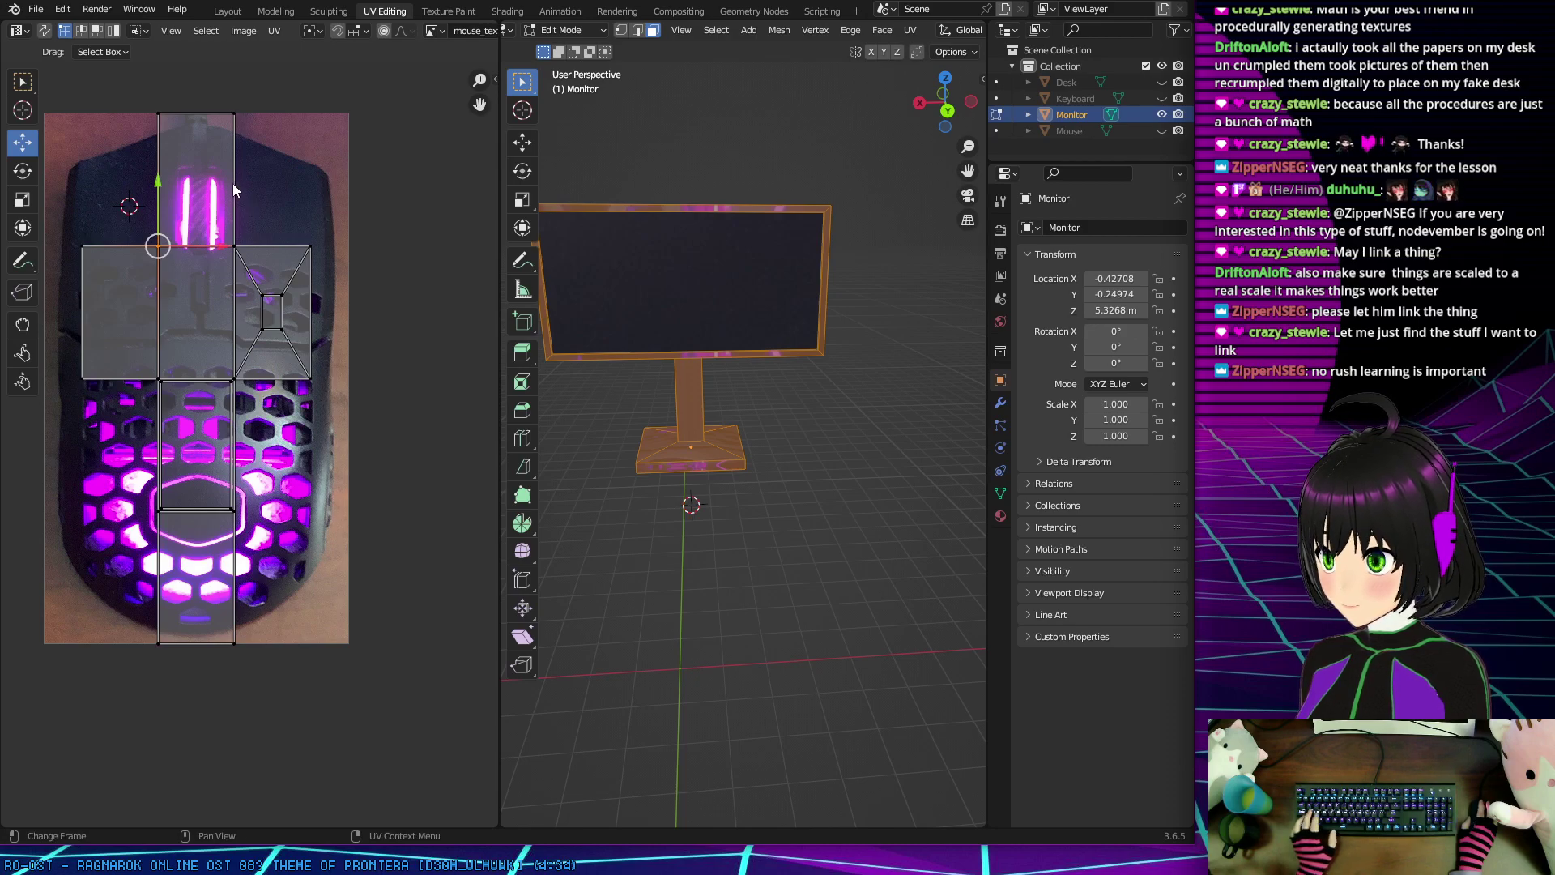
left_click(176, 160)
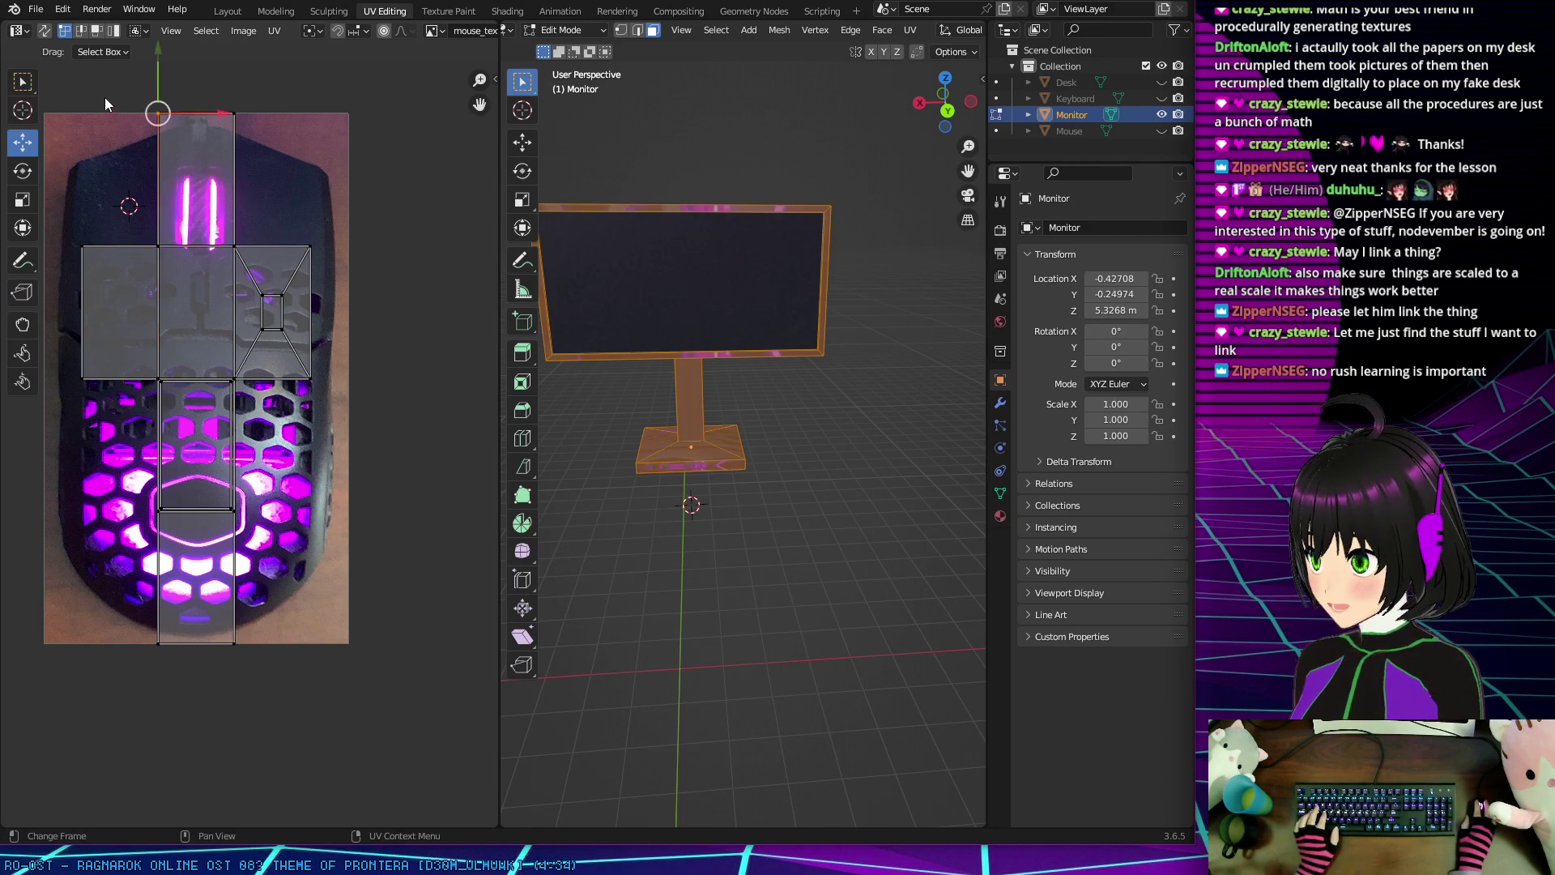
left_click_drag(52, 81, 360, 673)
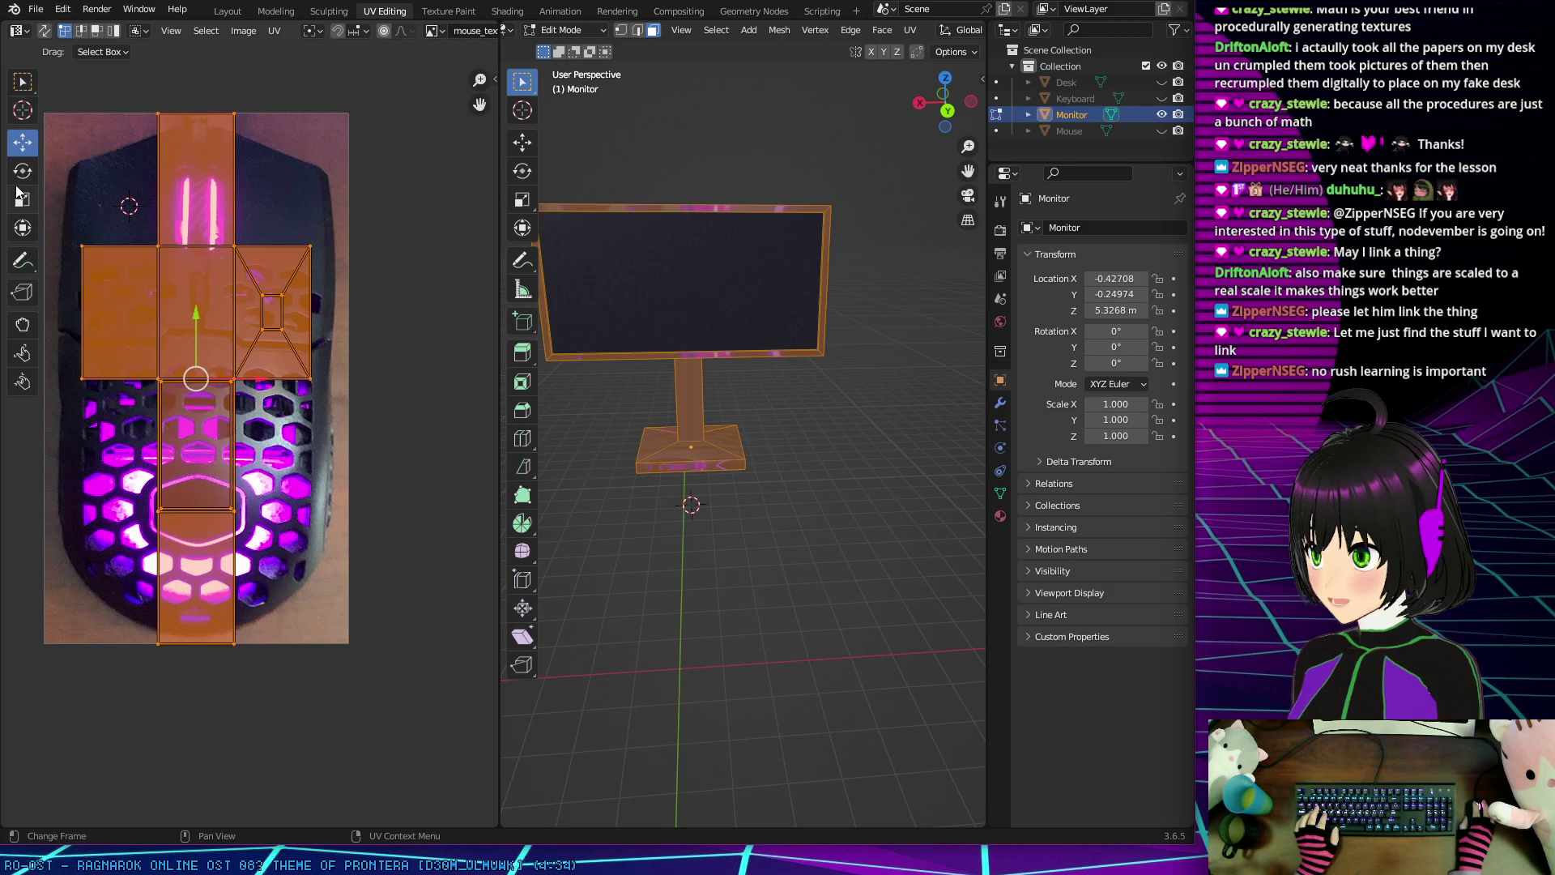
Step: Squash and uniformly shrink the monitor's UV layout with Scale
left_click(19, 196)
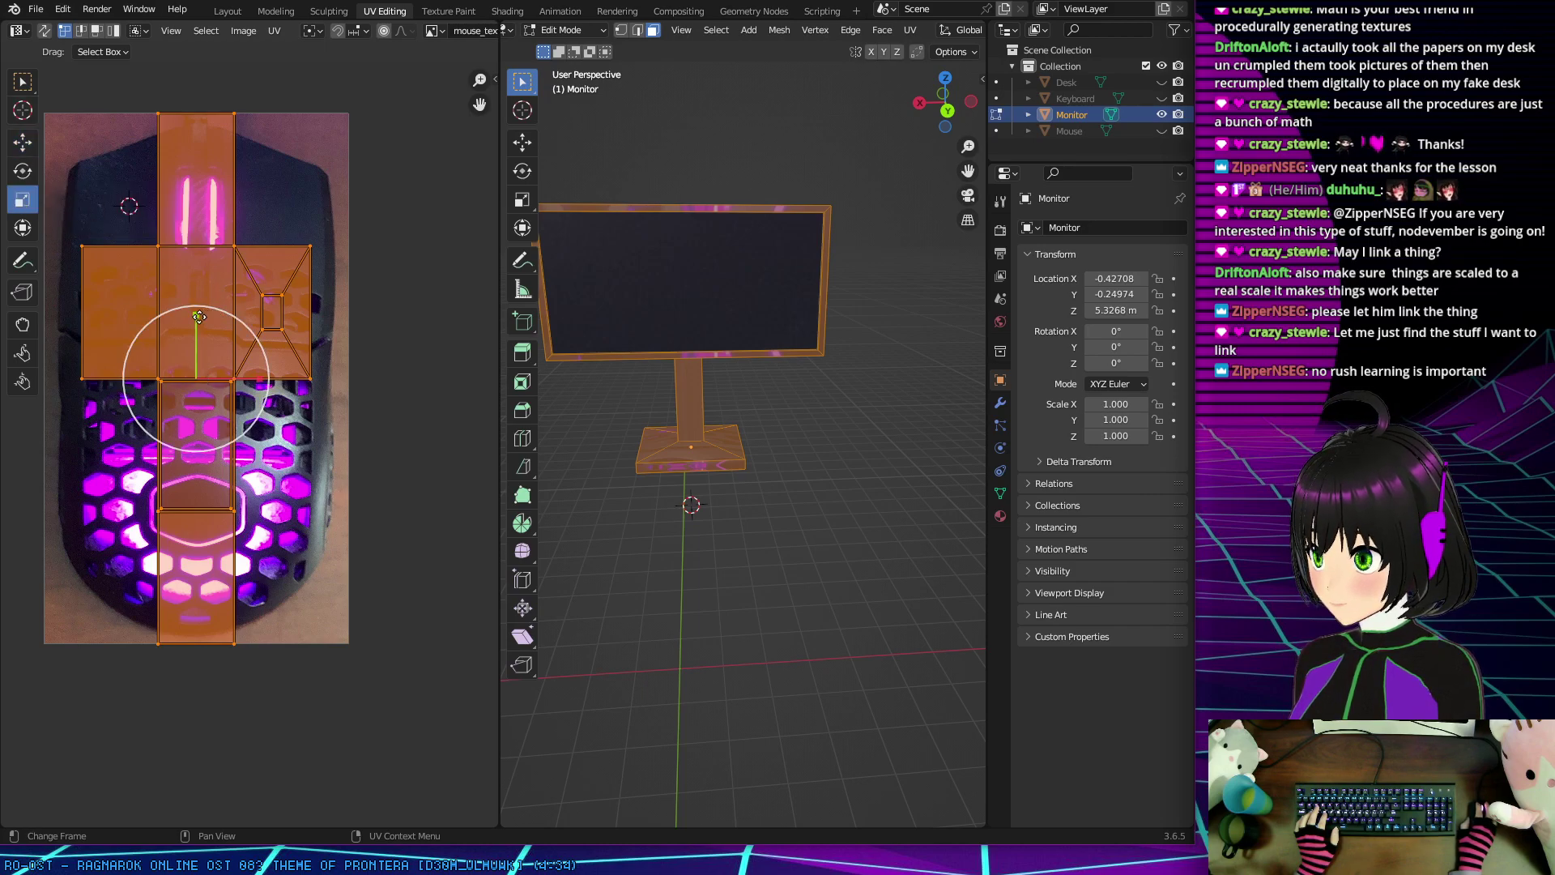
left_click_drag(198, 316, 204, 366)
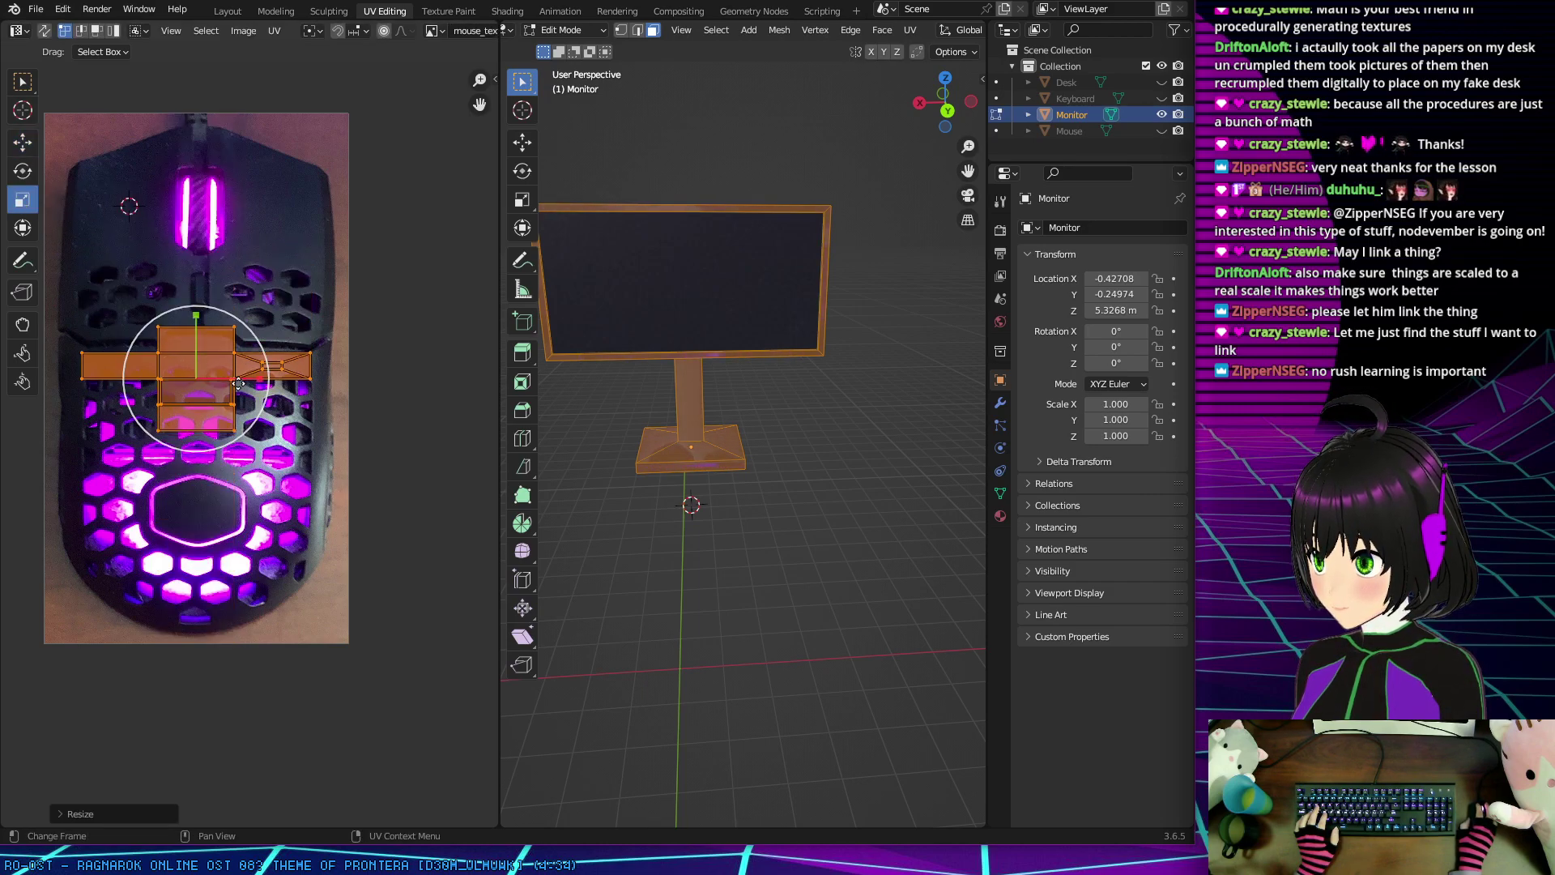
key("s")
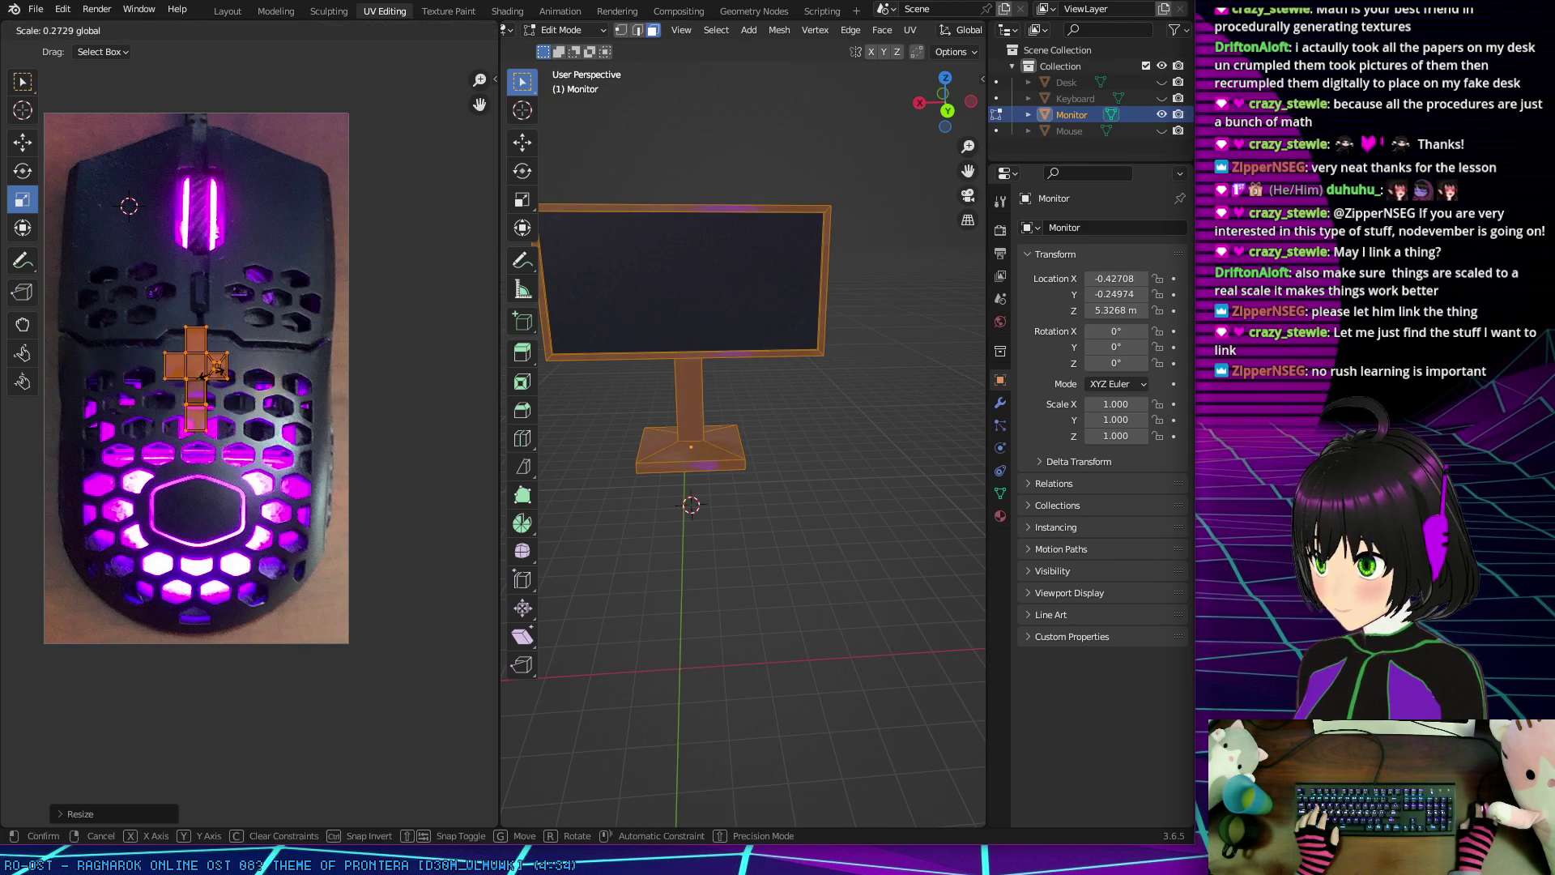
left_click(217, 379)
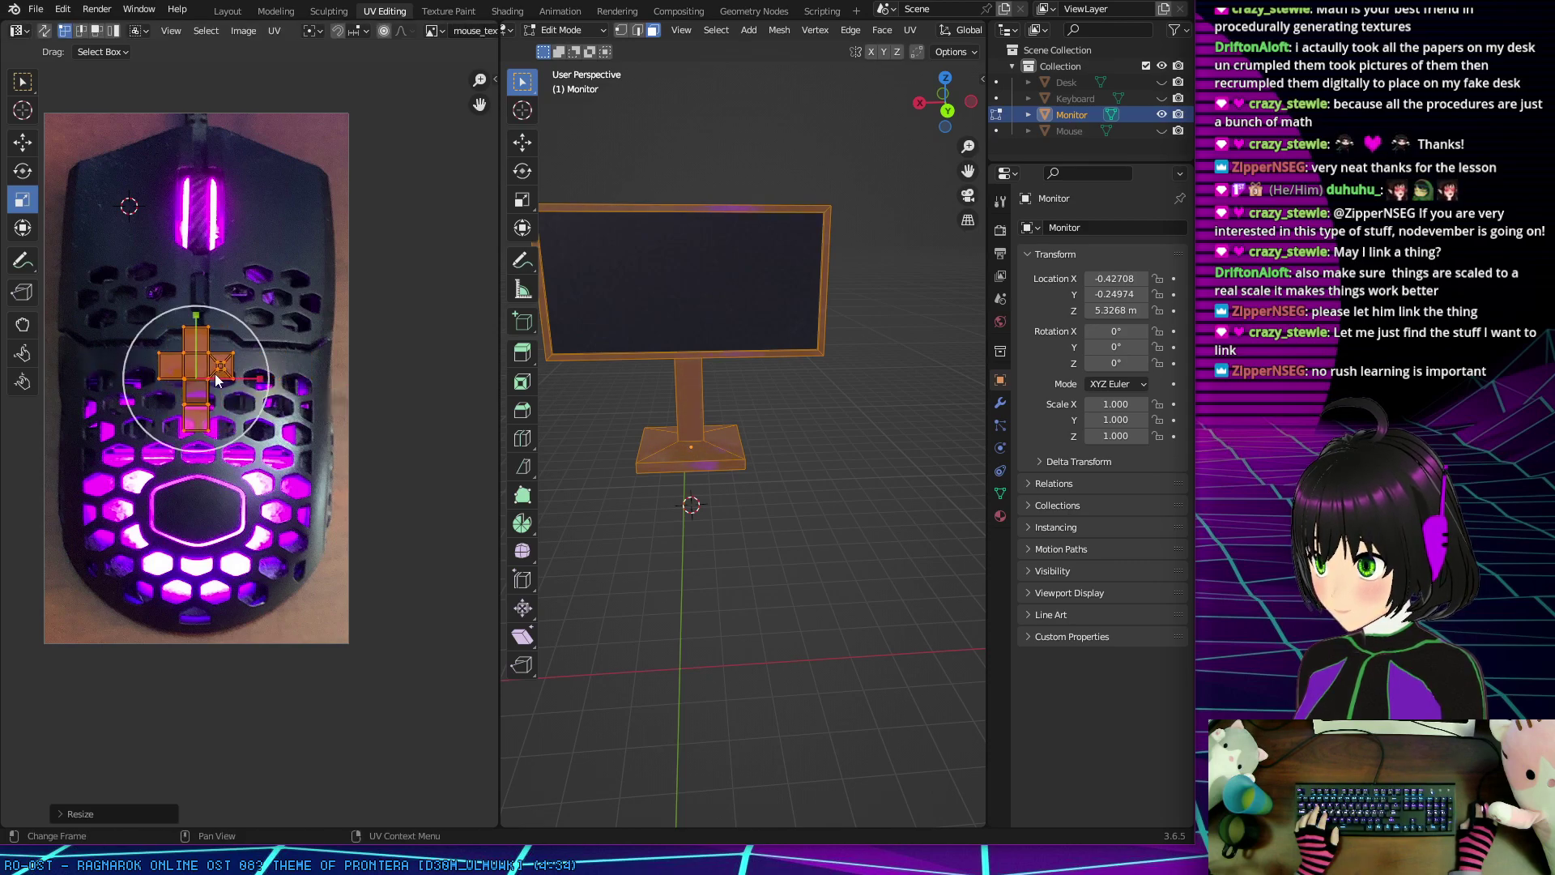
Step: Rotate and move the UVs onto the dark patch at the photo's upper right
left_click(30, 173)
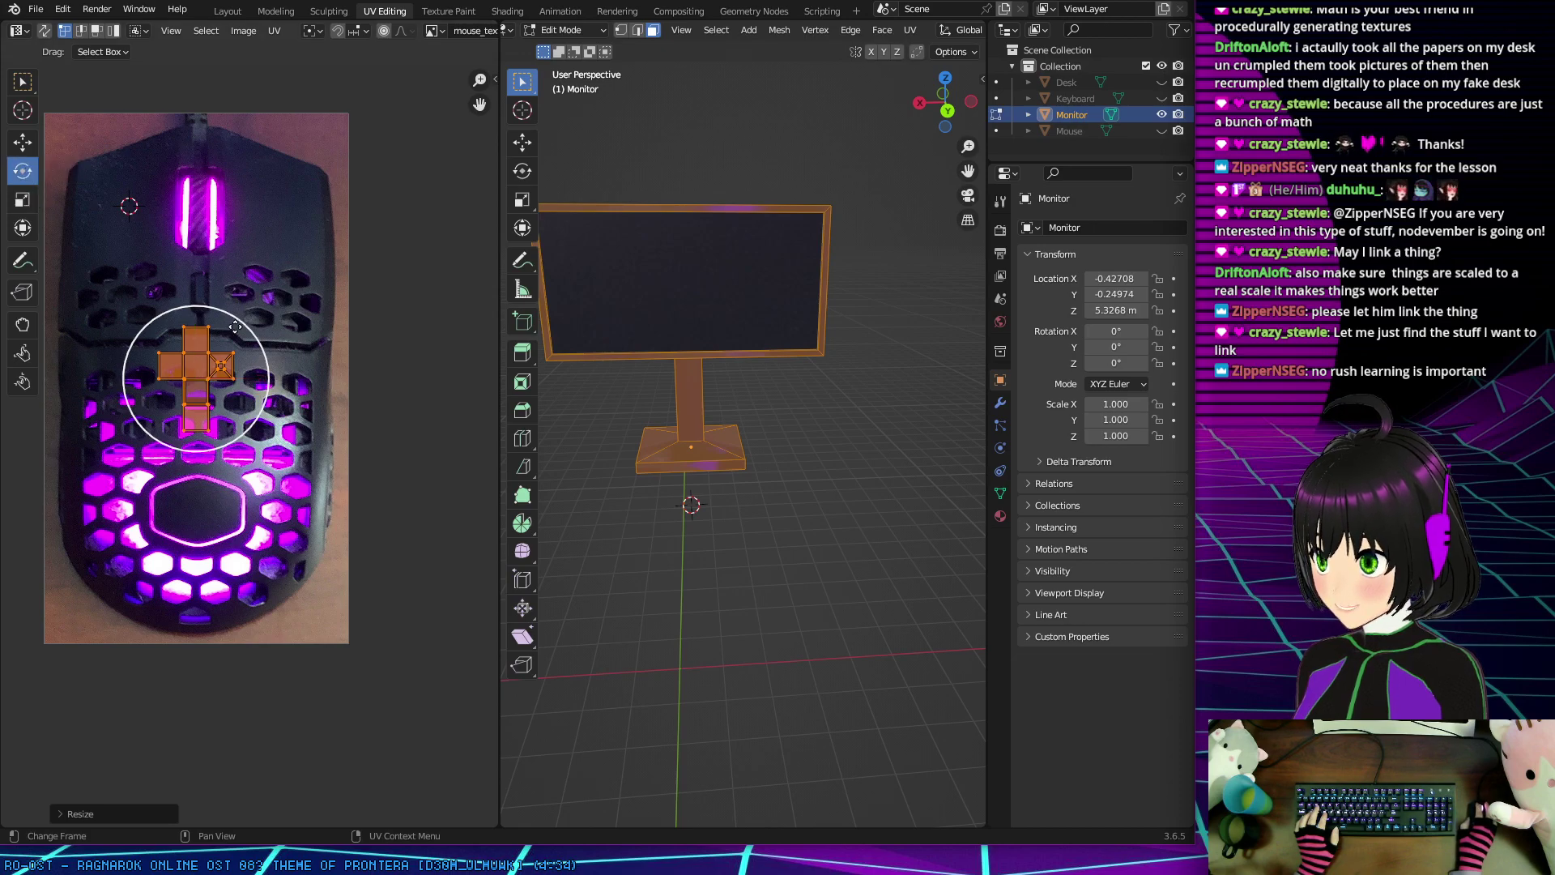
left_click_drag(235, 327, 234, 489)
left_click(22, 142)
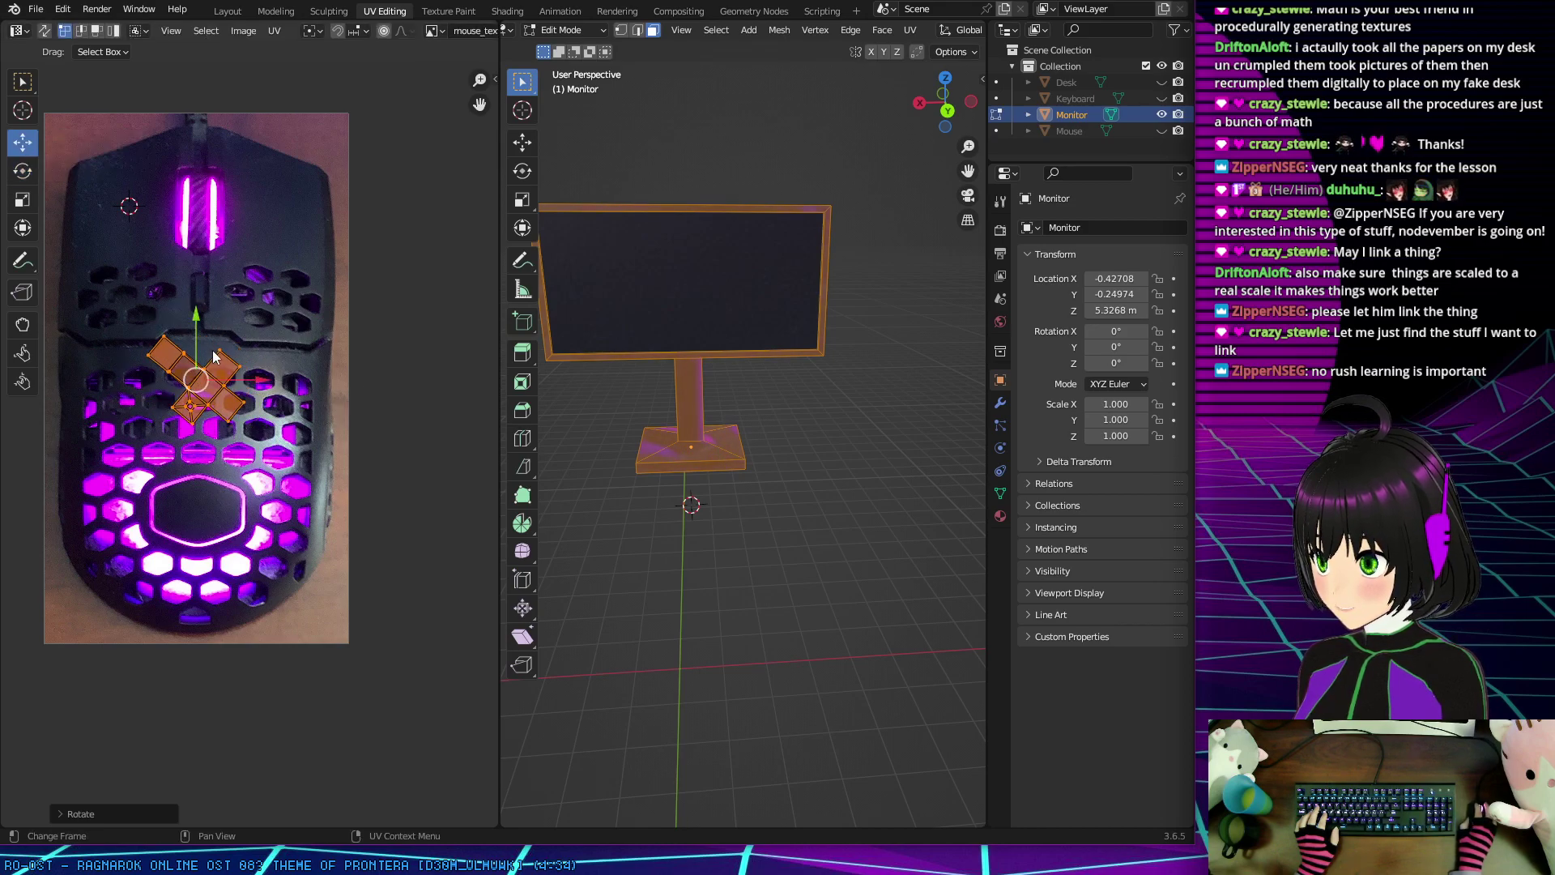
left_click_drag(194, 322, 342, 214)
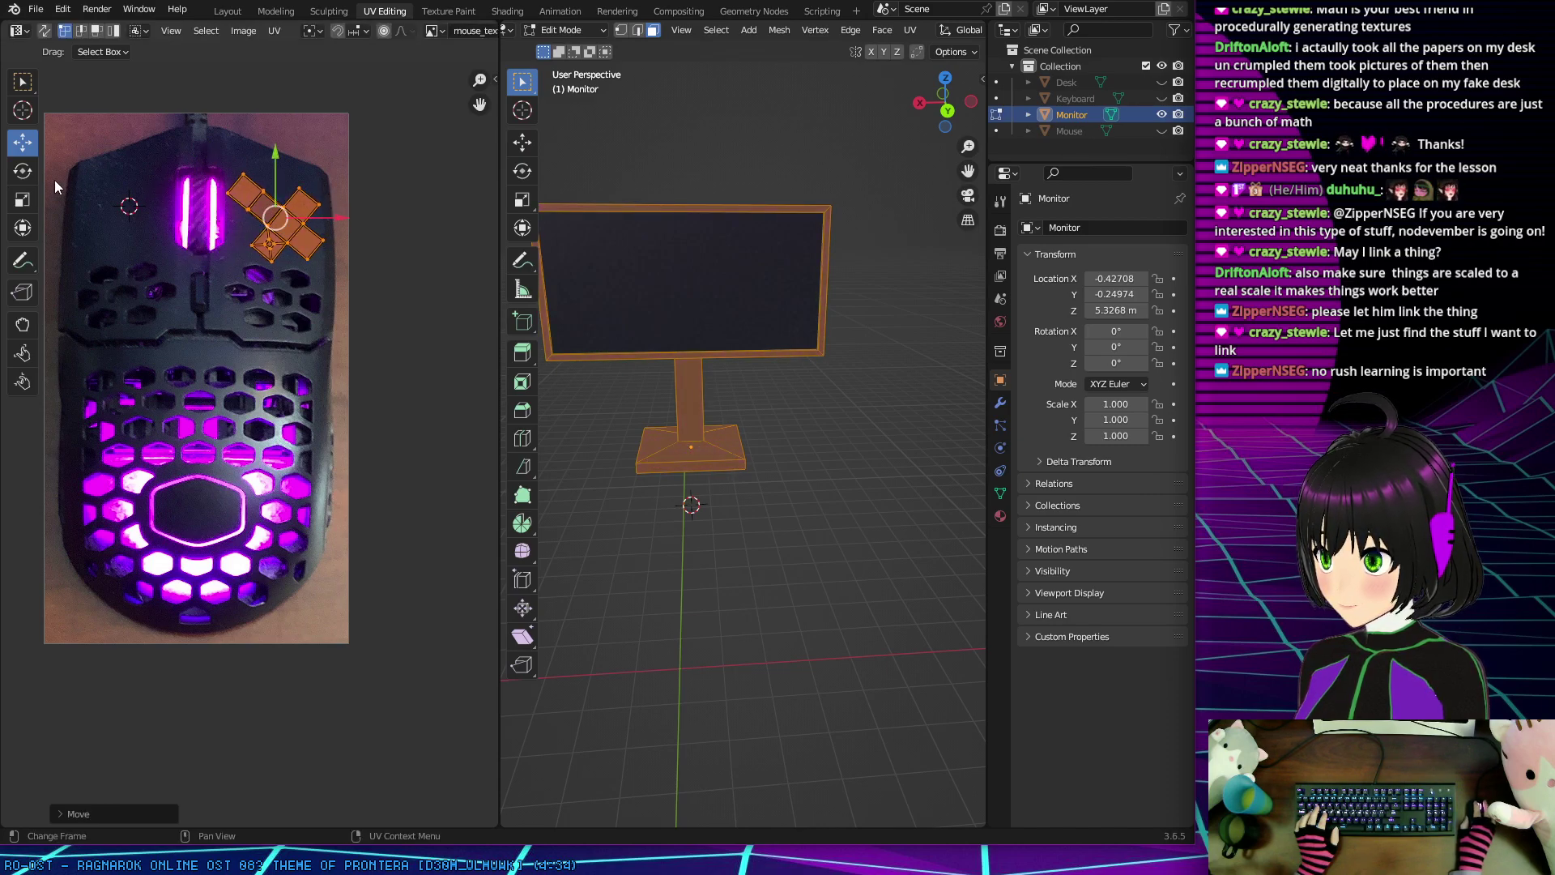
left_click(22, 170)
mouse_move(288, 158)
left_mouse_down()
mouse_move(308, 160)
mouse_move(280, 144)
left_mouse_up()
left_click(22, 141)
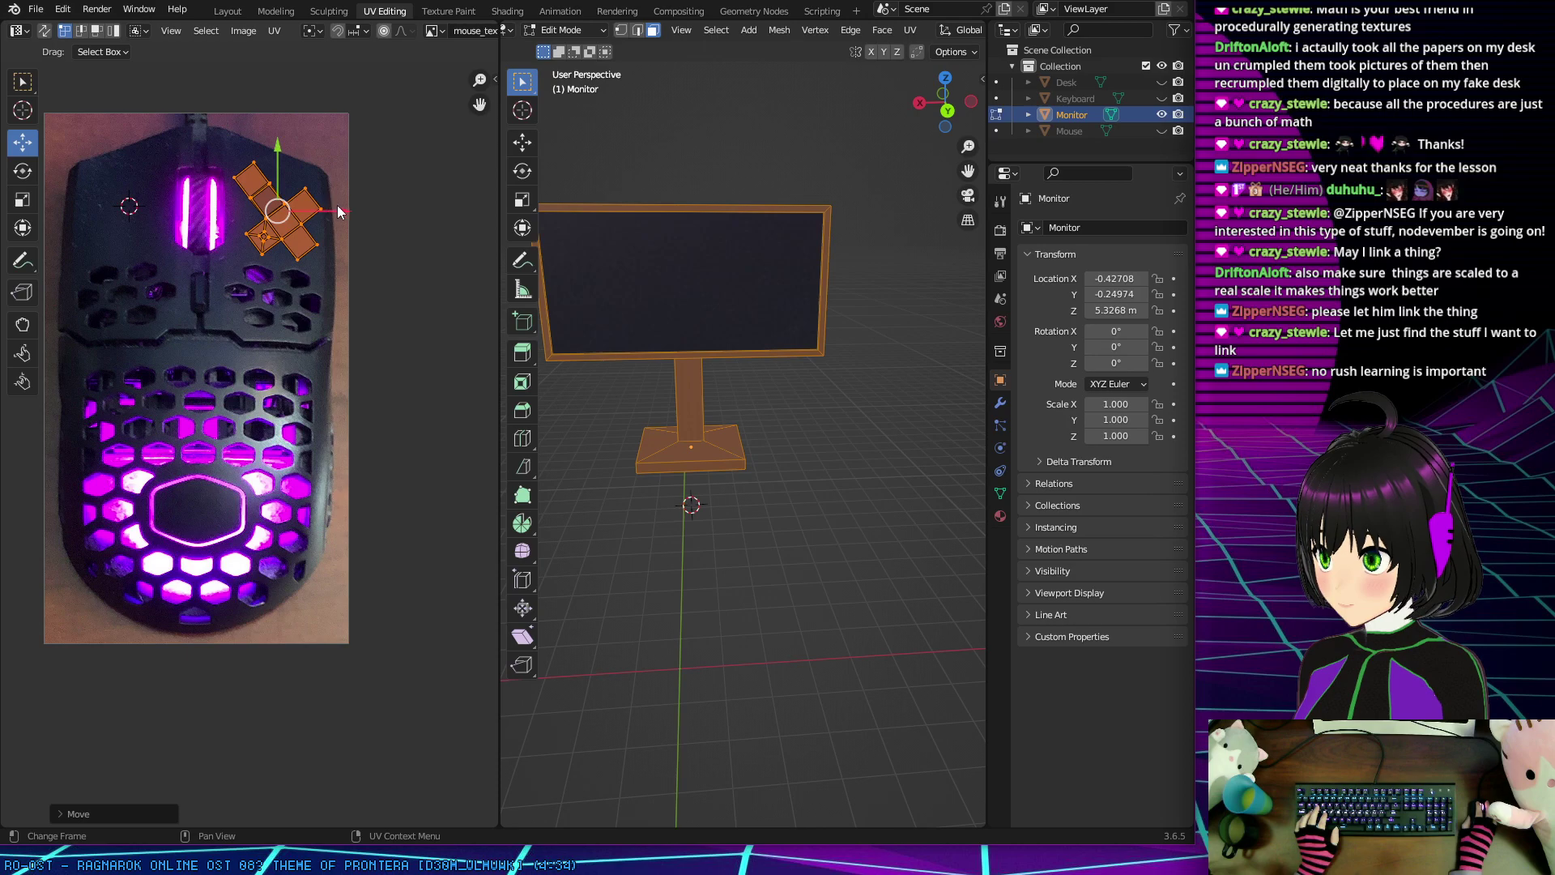
left_click_drag(342, 207, 338, 208)
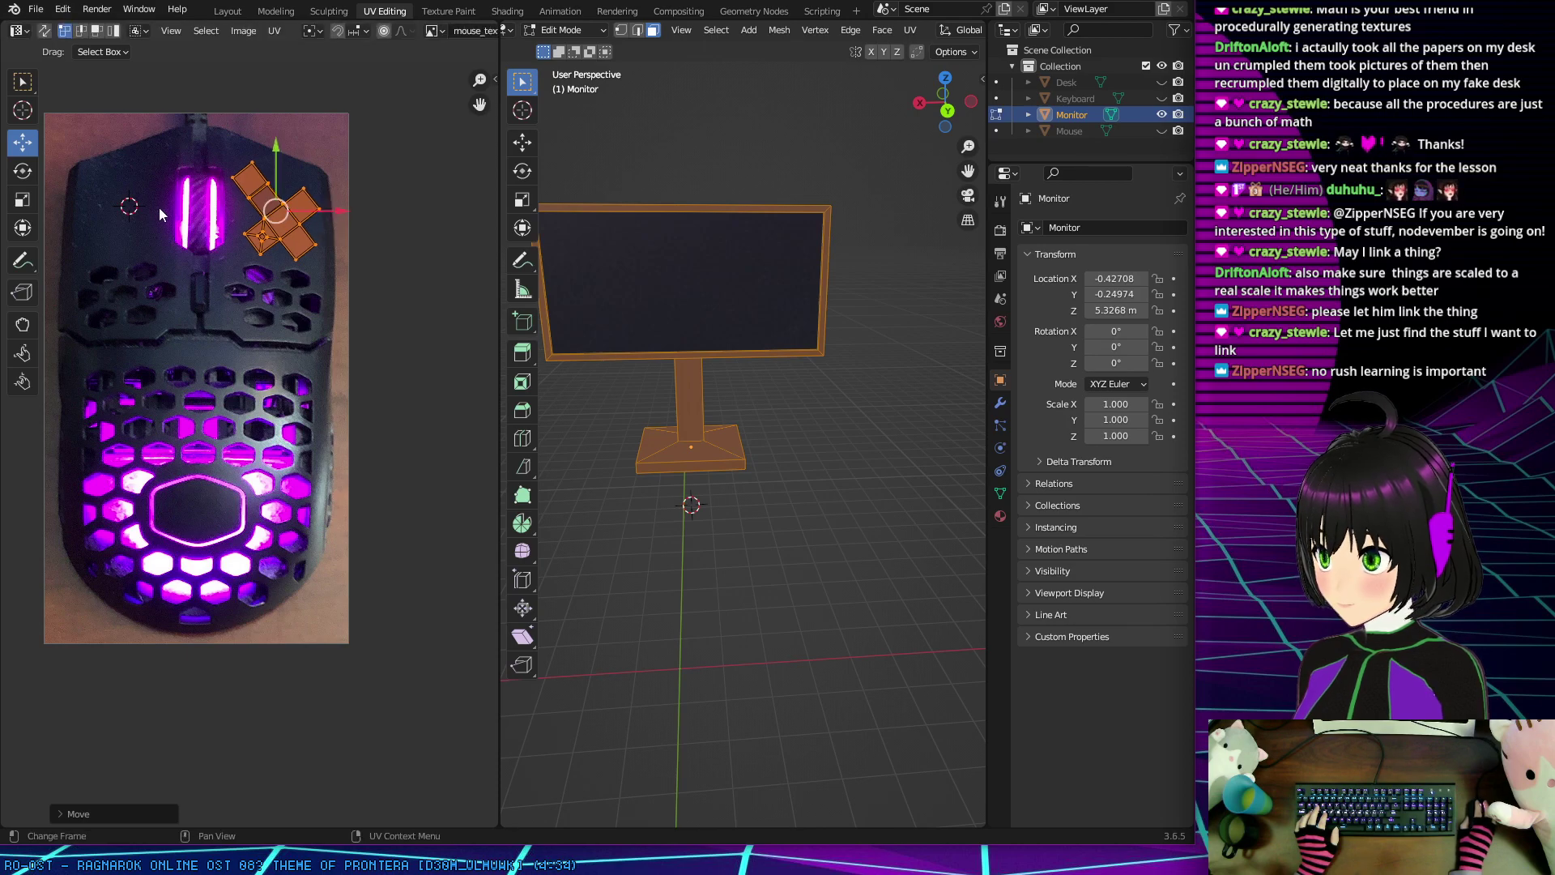
left_click(592, 315)
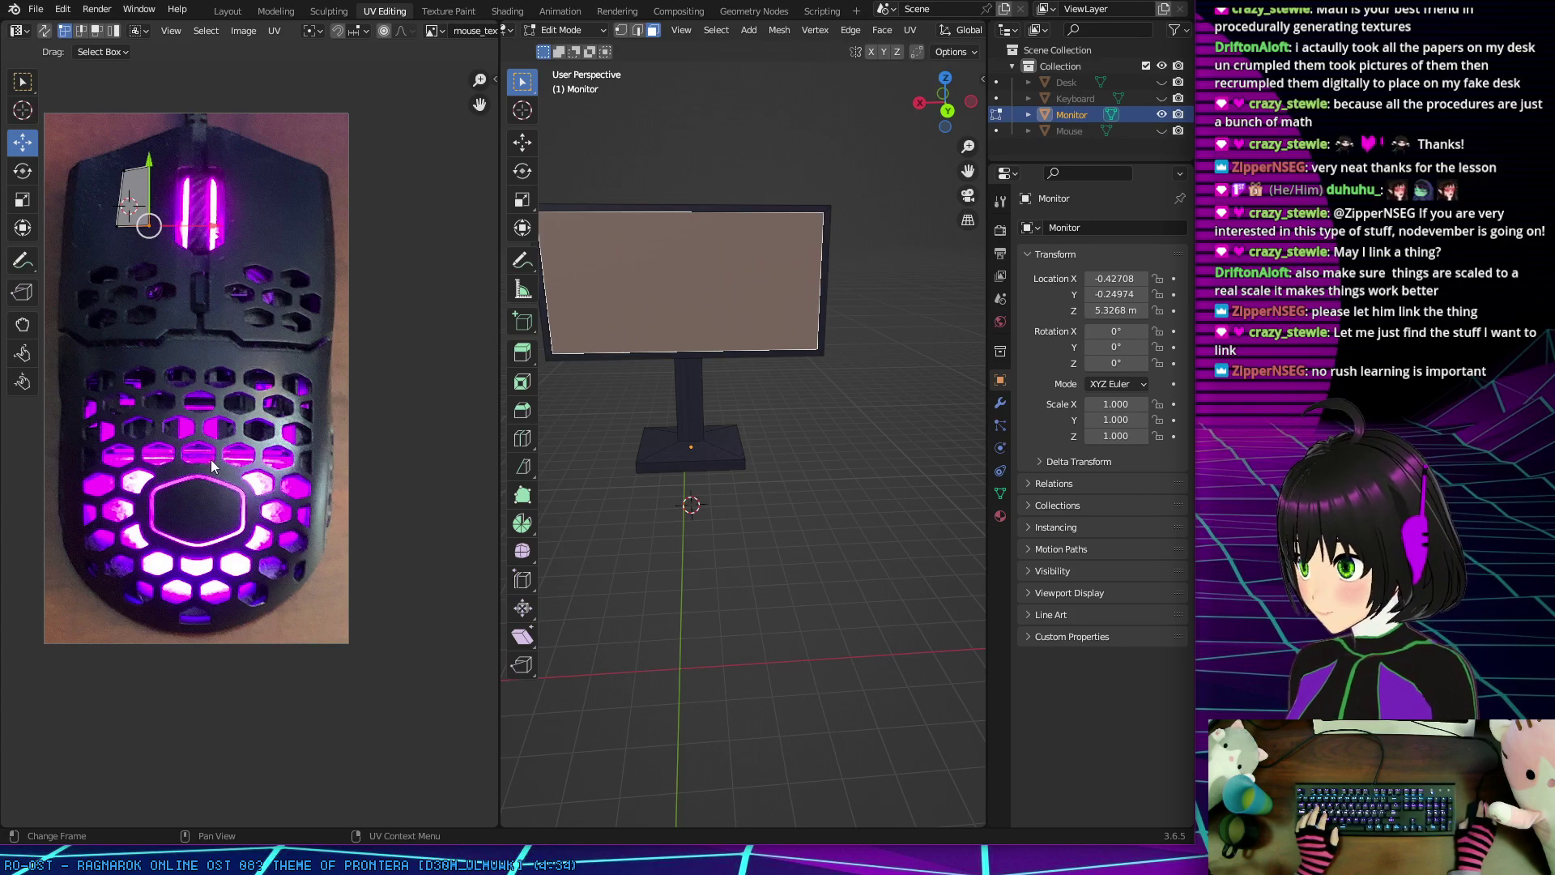
Step: Drag the screen island's vertices downward, collapsing it into a thin sliver
scroll(206, 521, "up", 3)
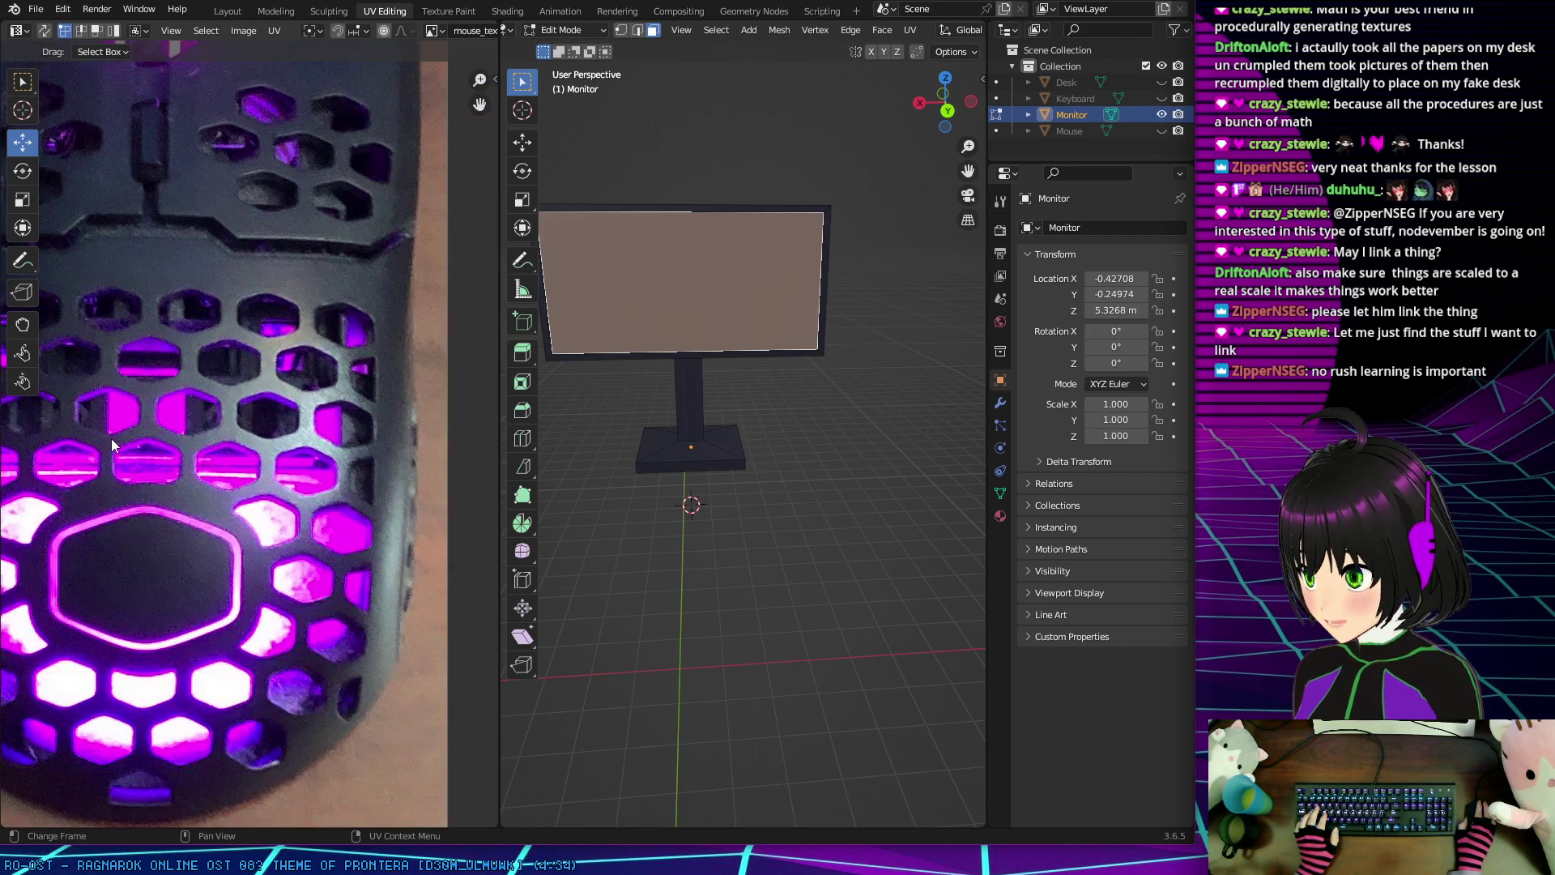
middle_click_drag(164, 375, 384, 380)
scroll(360, 382, "down", 3)
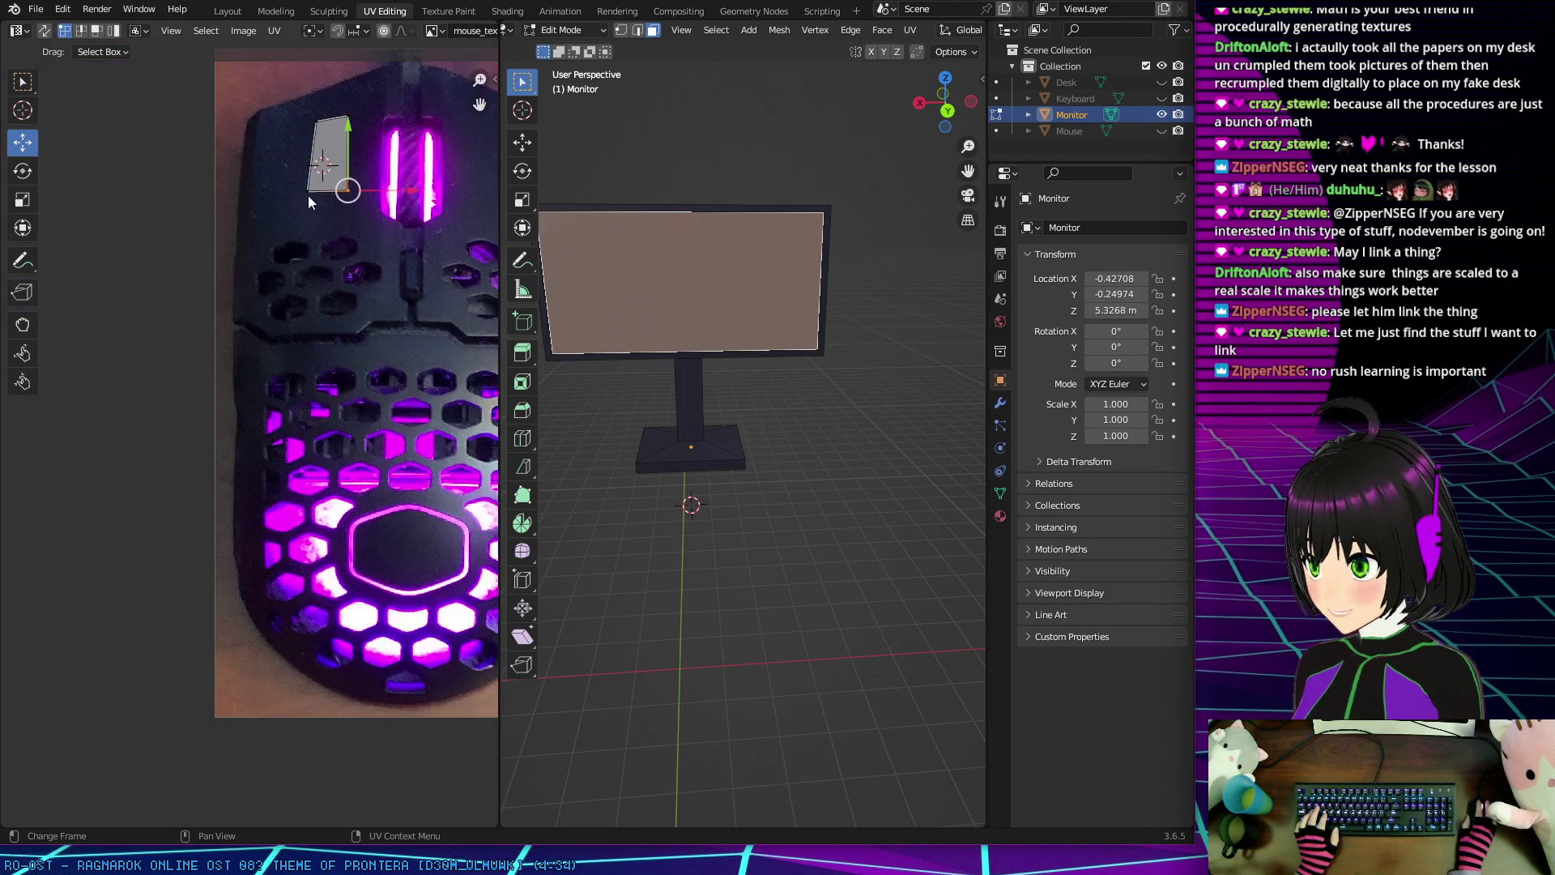
left_click_drag(308, 188, 245, 581)
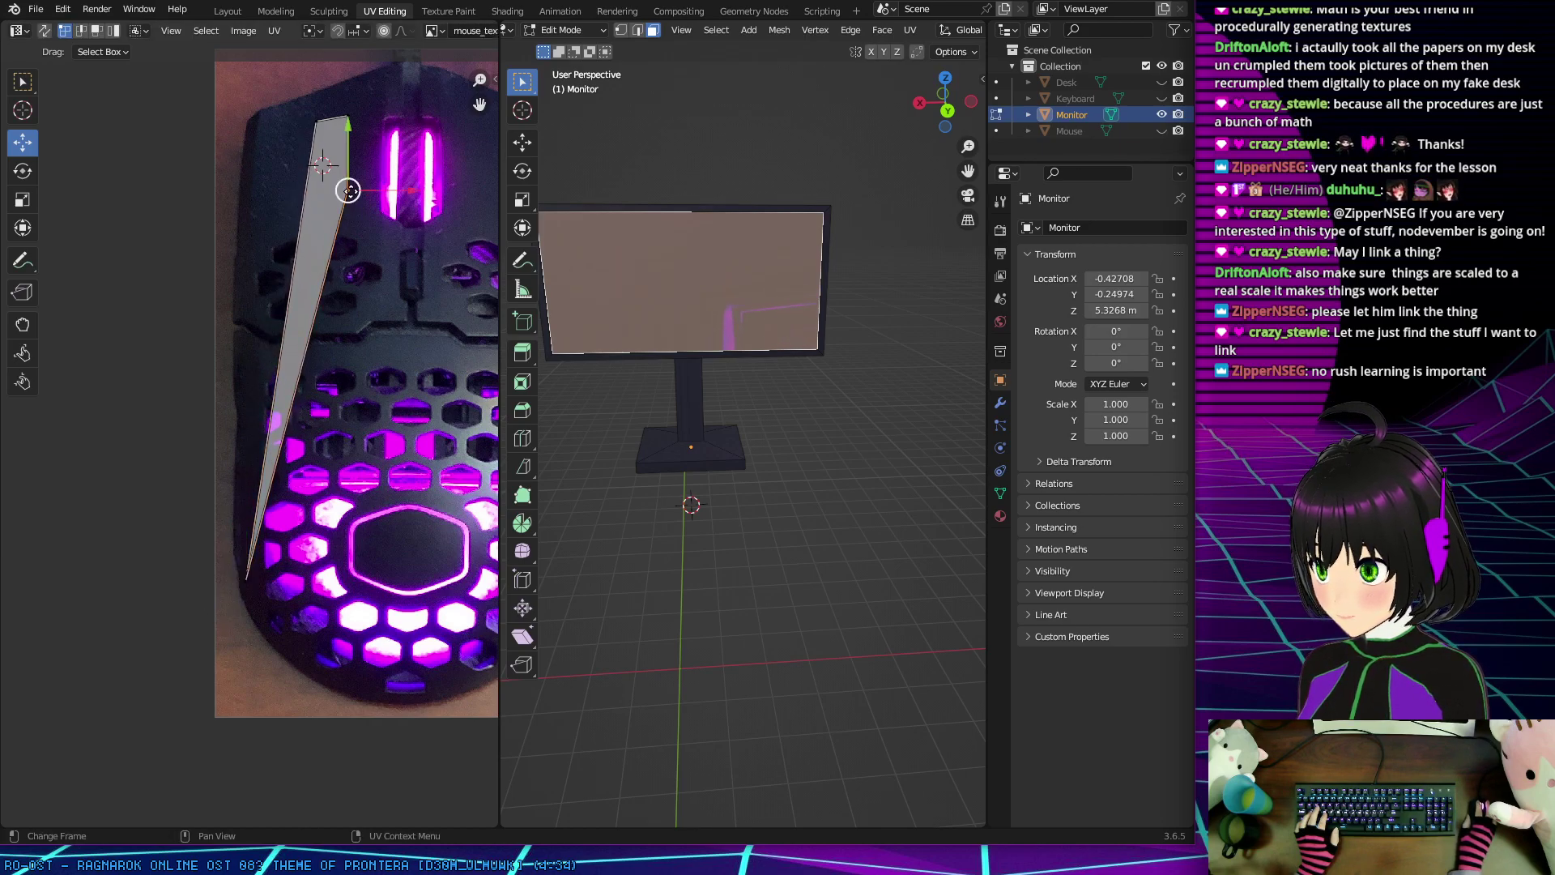
left_click_drag(350, 193, 261, 576)
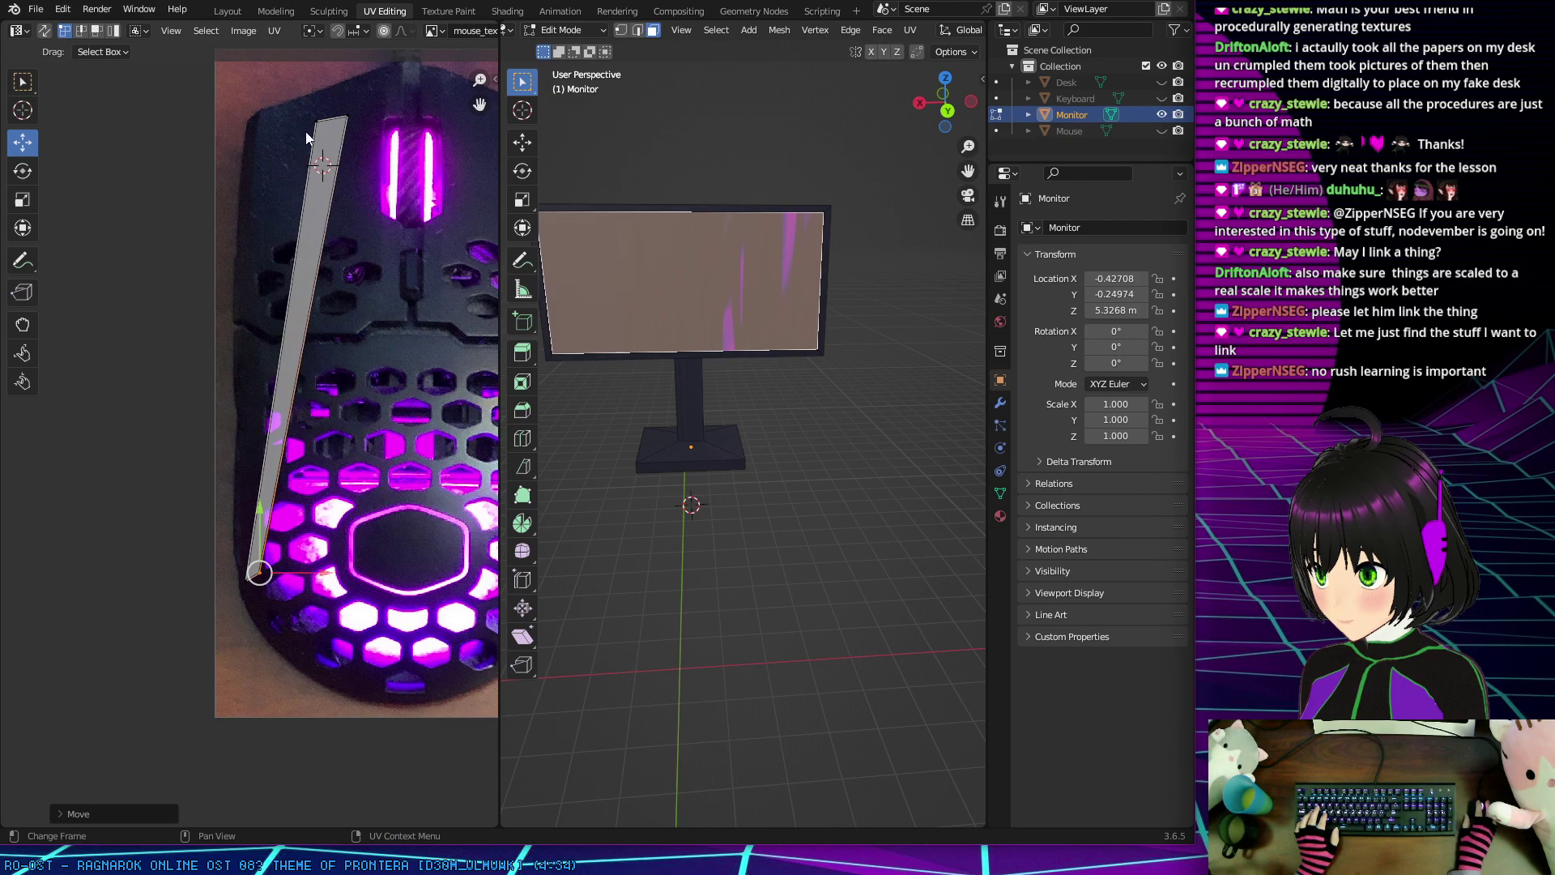
left_click_drag(316, 123, 244, 541)
left_click_drag(352, 119, 254, 538)
Step: Deselect the screen face and unhide the Keyboard in the outliner
left_click(824, 402)
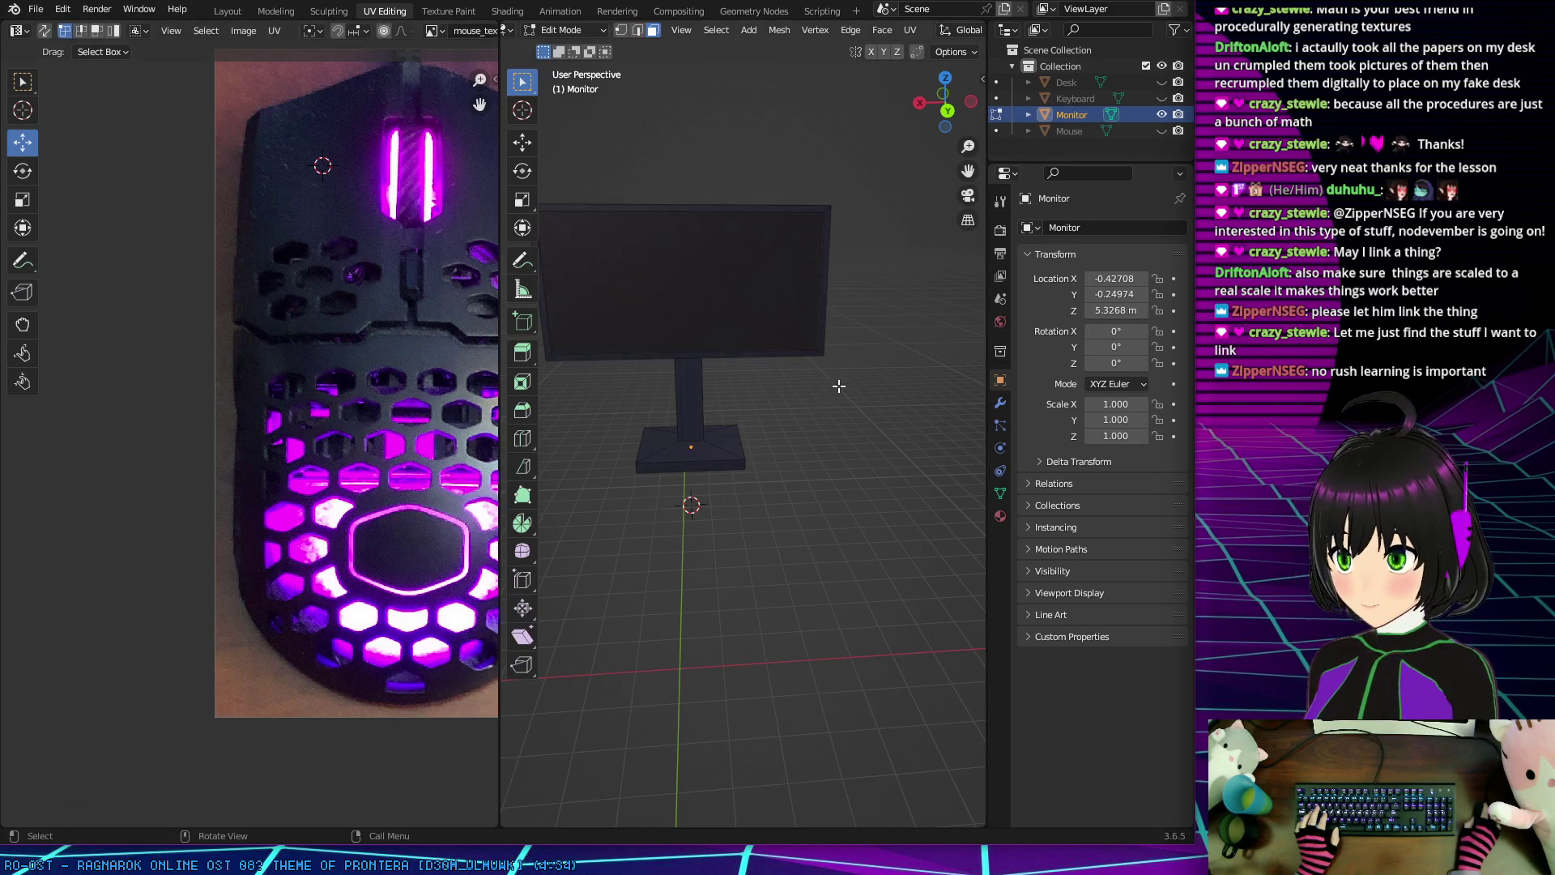
scroll(830, 381, "up", 4)
middle_click_drag(823, 357, 750, 328)
scroll(410, 281, "down", 1)
middle_click_drag(410, 281, 345, 267)
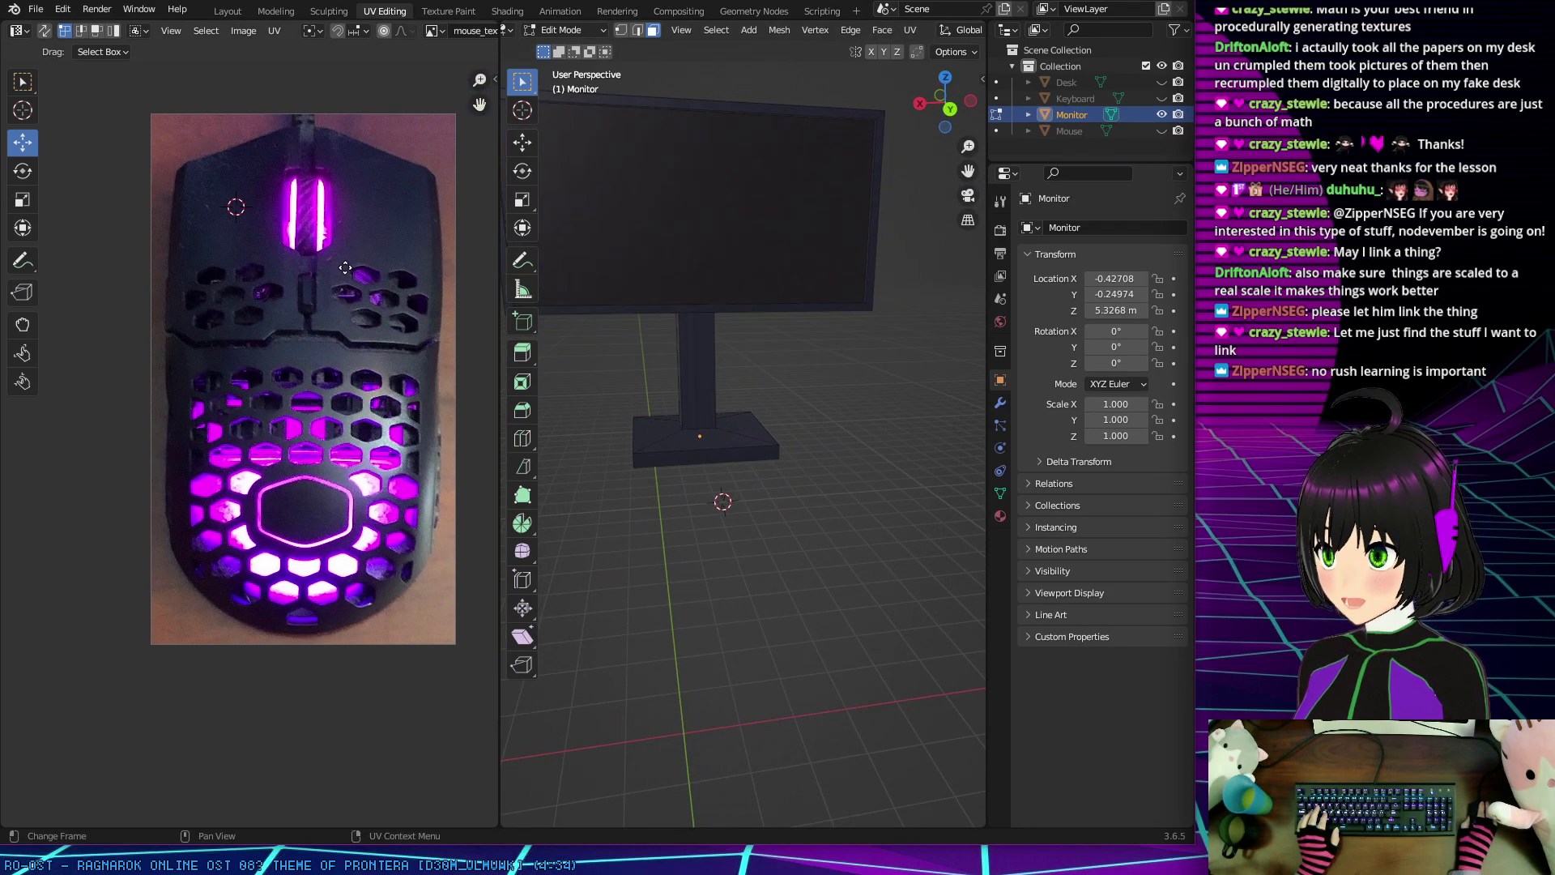
middle_click_drag(567, 299, 697, 268)
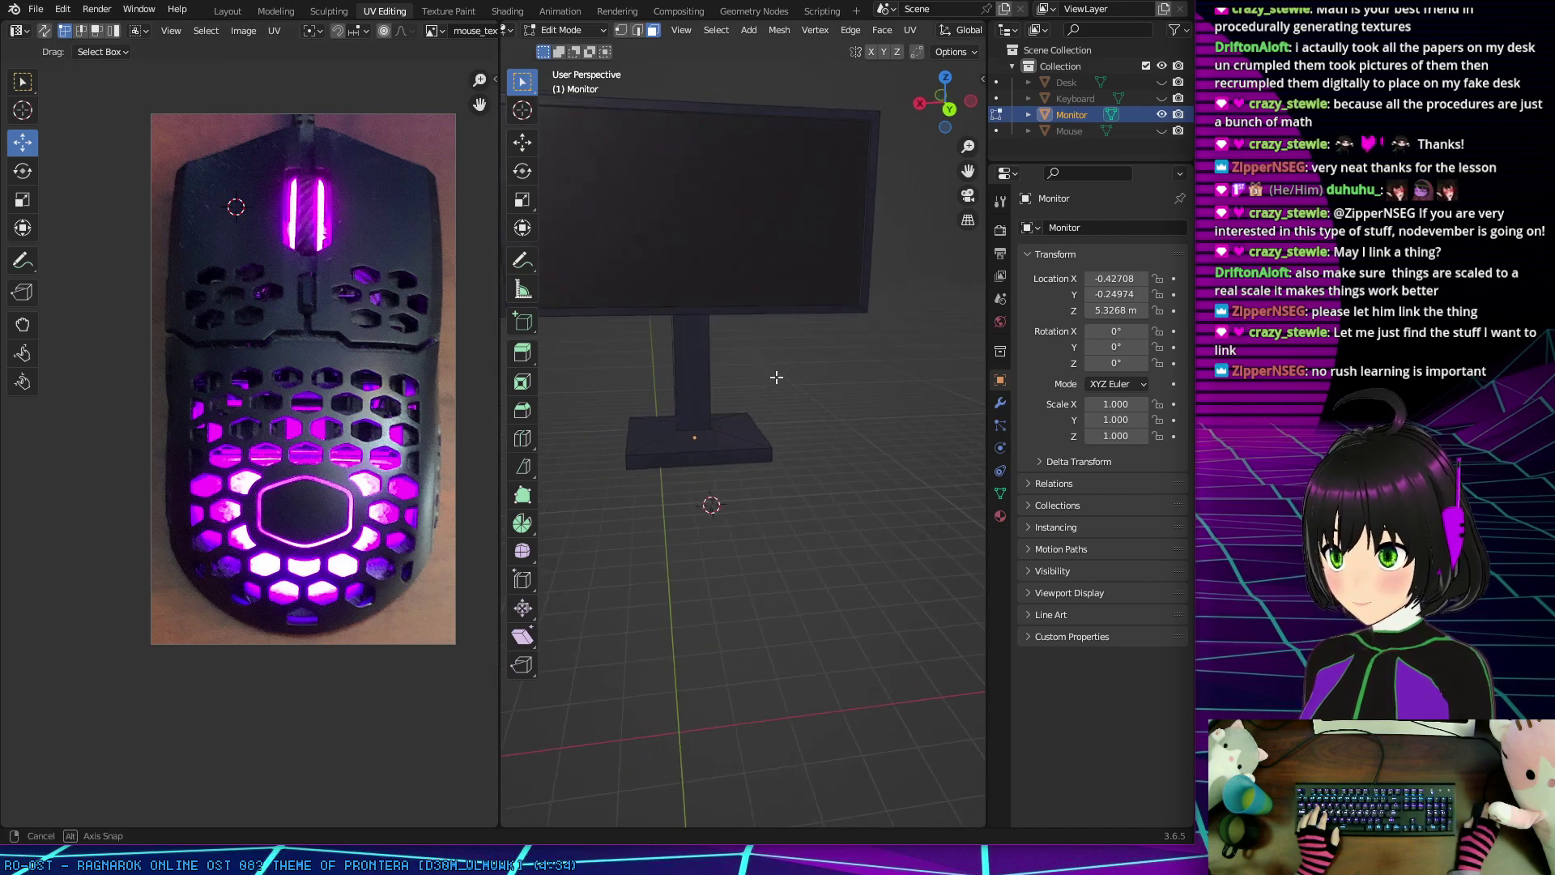
left_click(1162, 98)
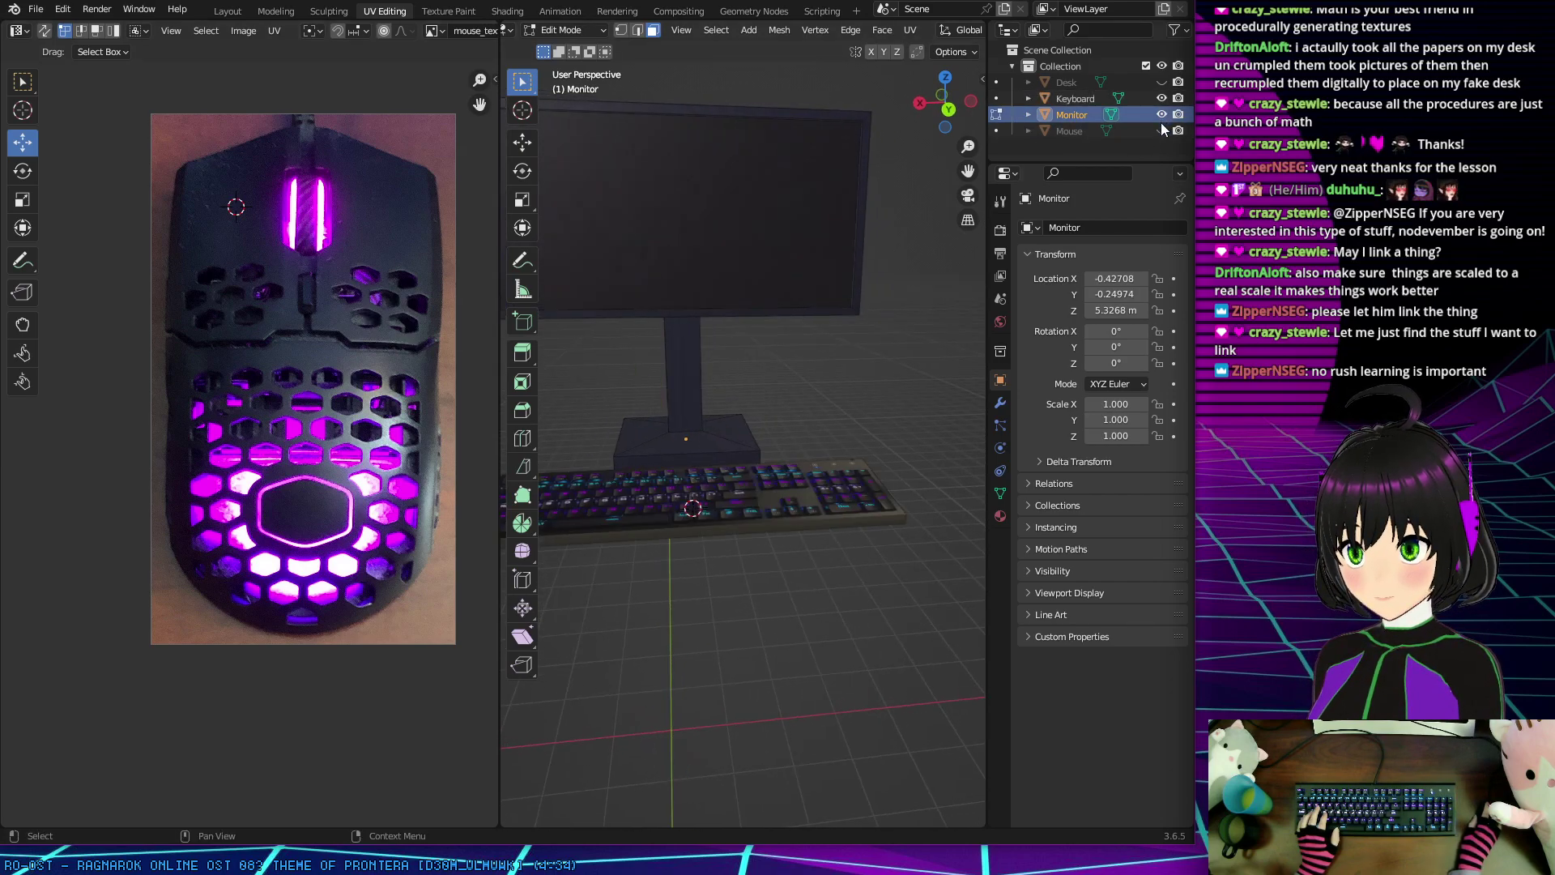
Step: Unhide the Mouse and Desk, then apply Shade Flat to the monitor's faces in Modeling
left_click(1162, 129)
left_click(1163, 82)
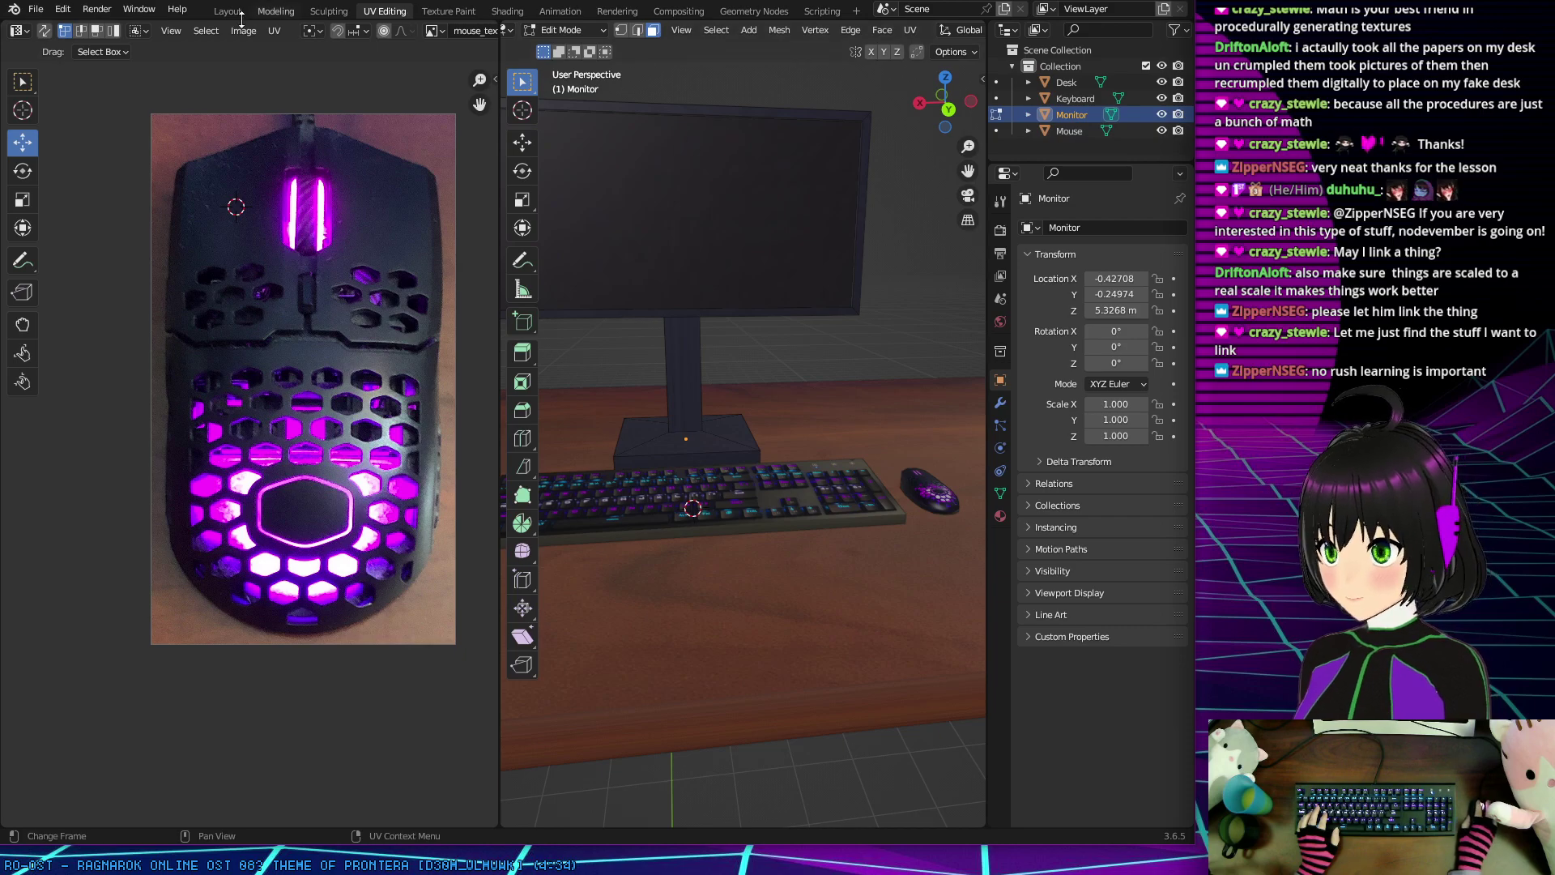
left_click(275, 11)
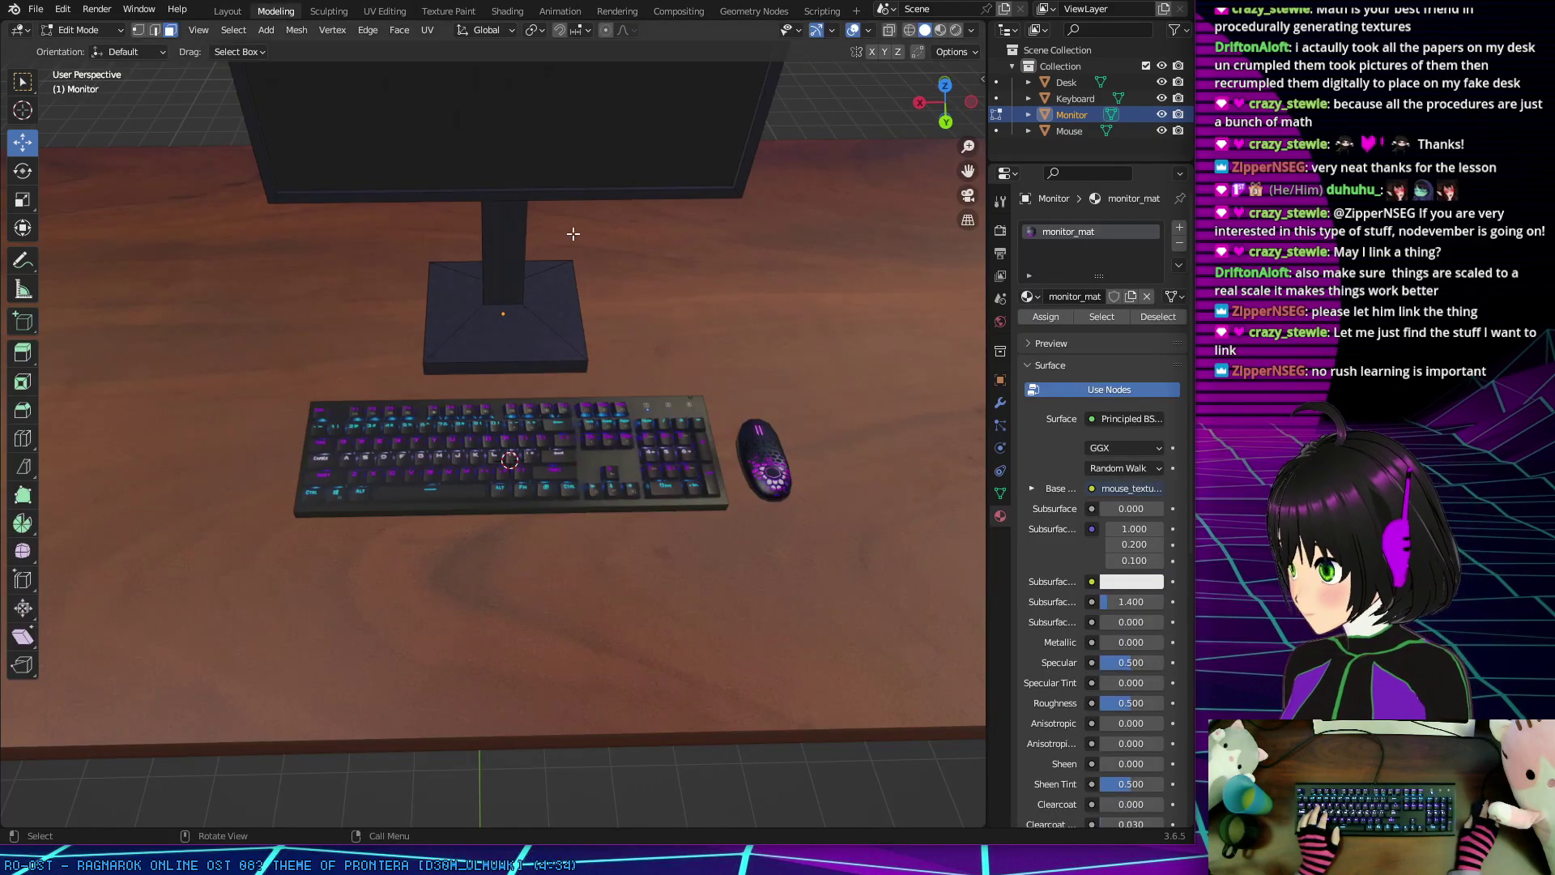
scroll(581, 246, "down", 3)
middle_click_drag(572, 236, 533, 230)
scroll(541, 251, "up", 6)
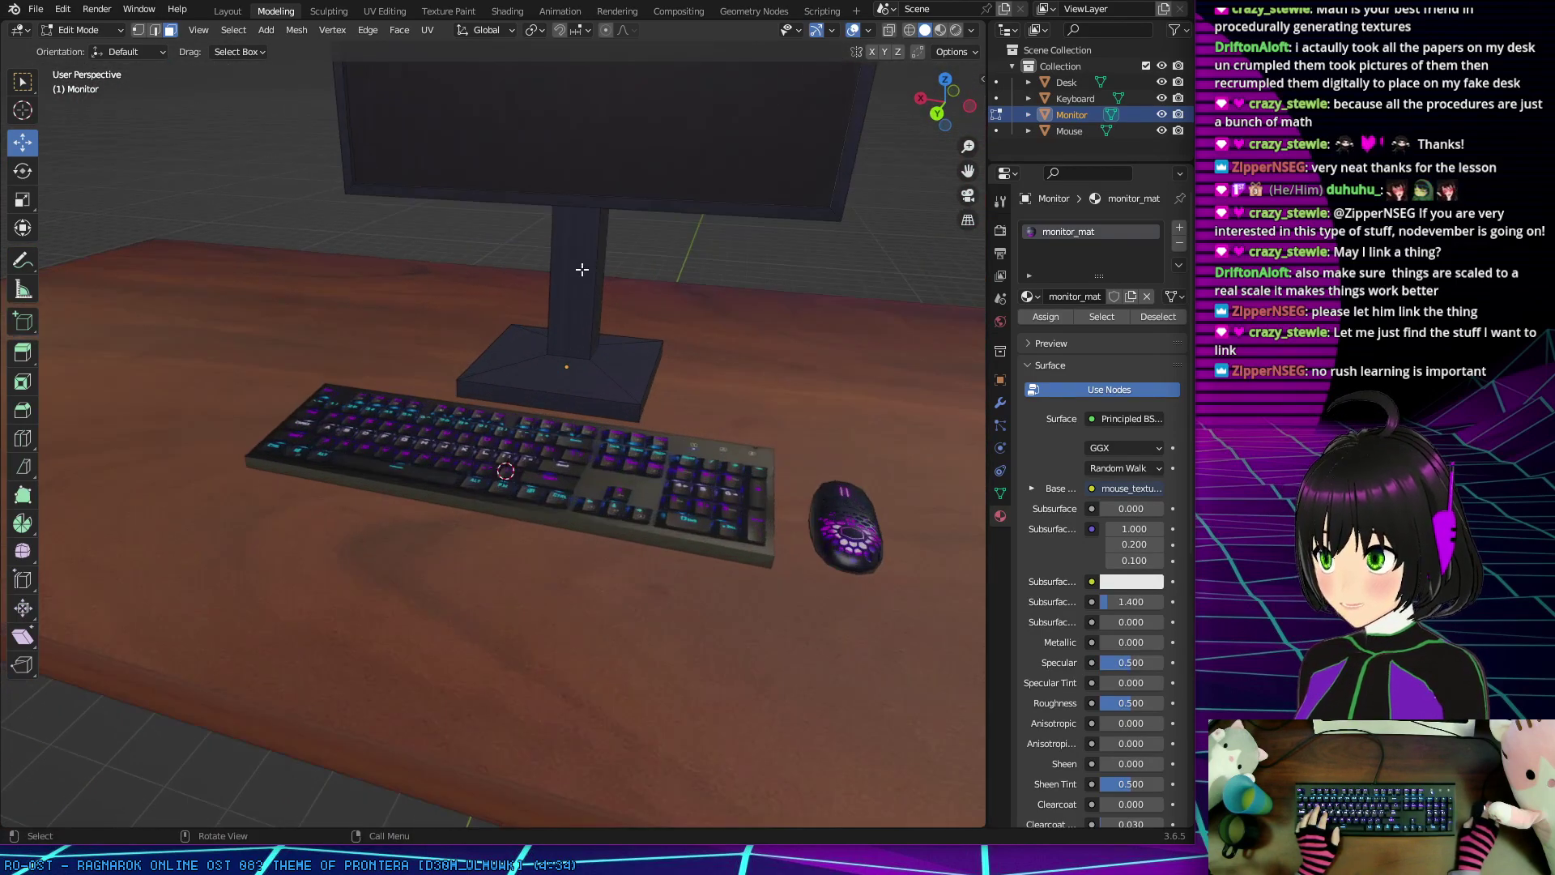
middle_click_drag(396, 445, 382, 372)
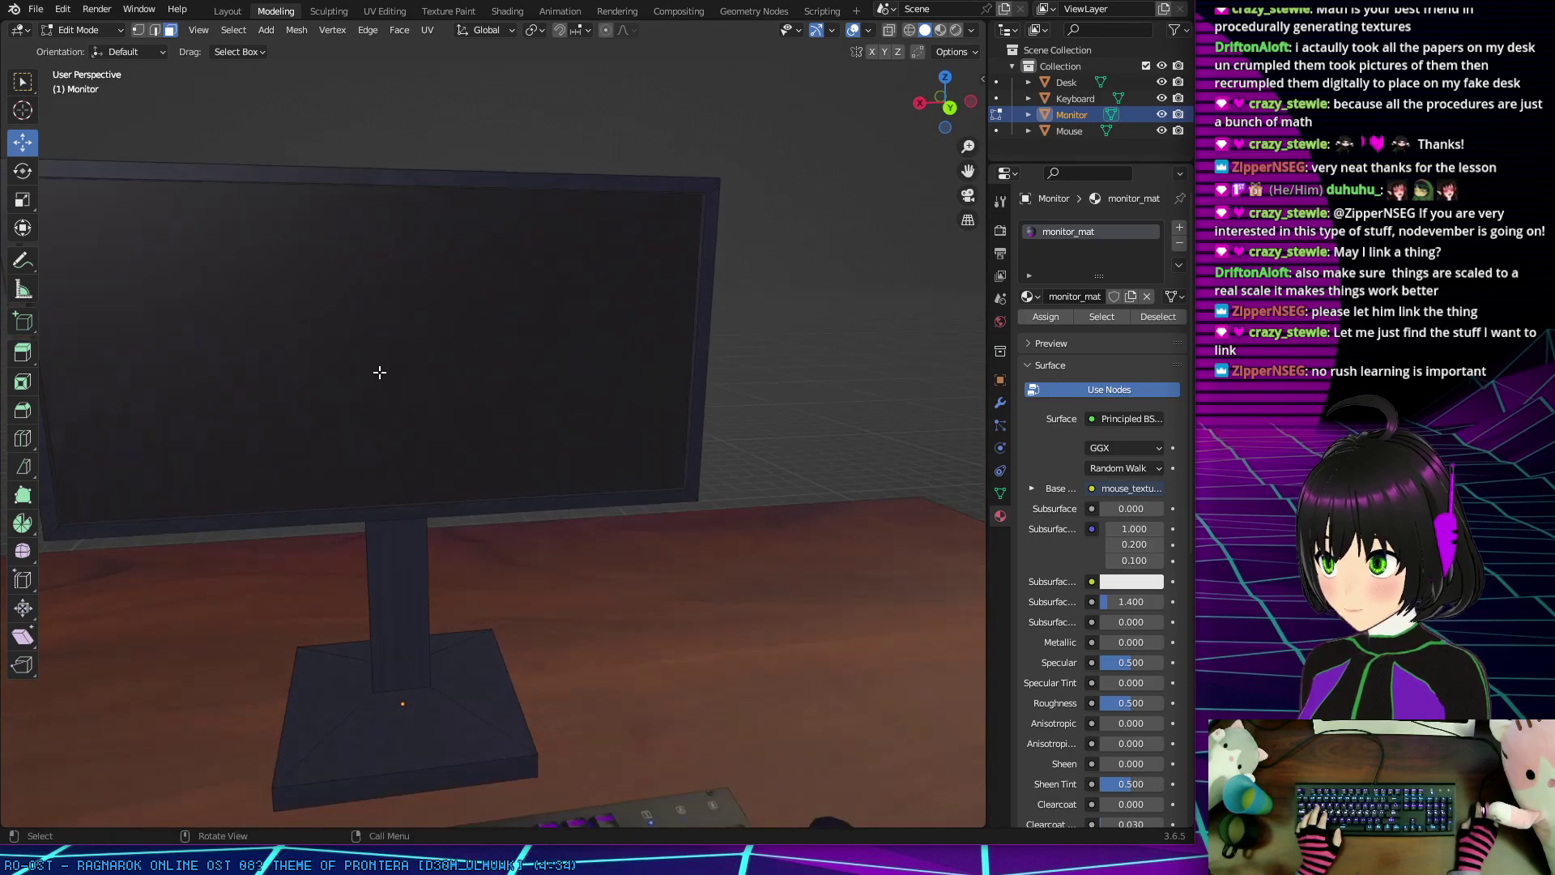
scroll(394, 375, "down", 1)
right_click(419, 296)
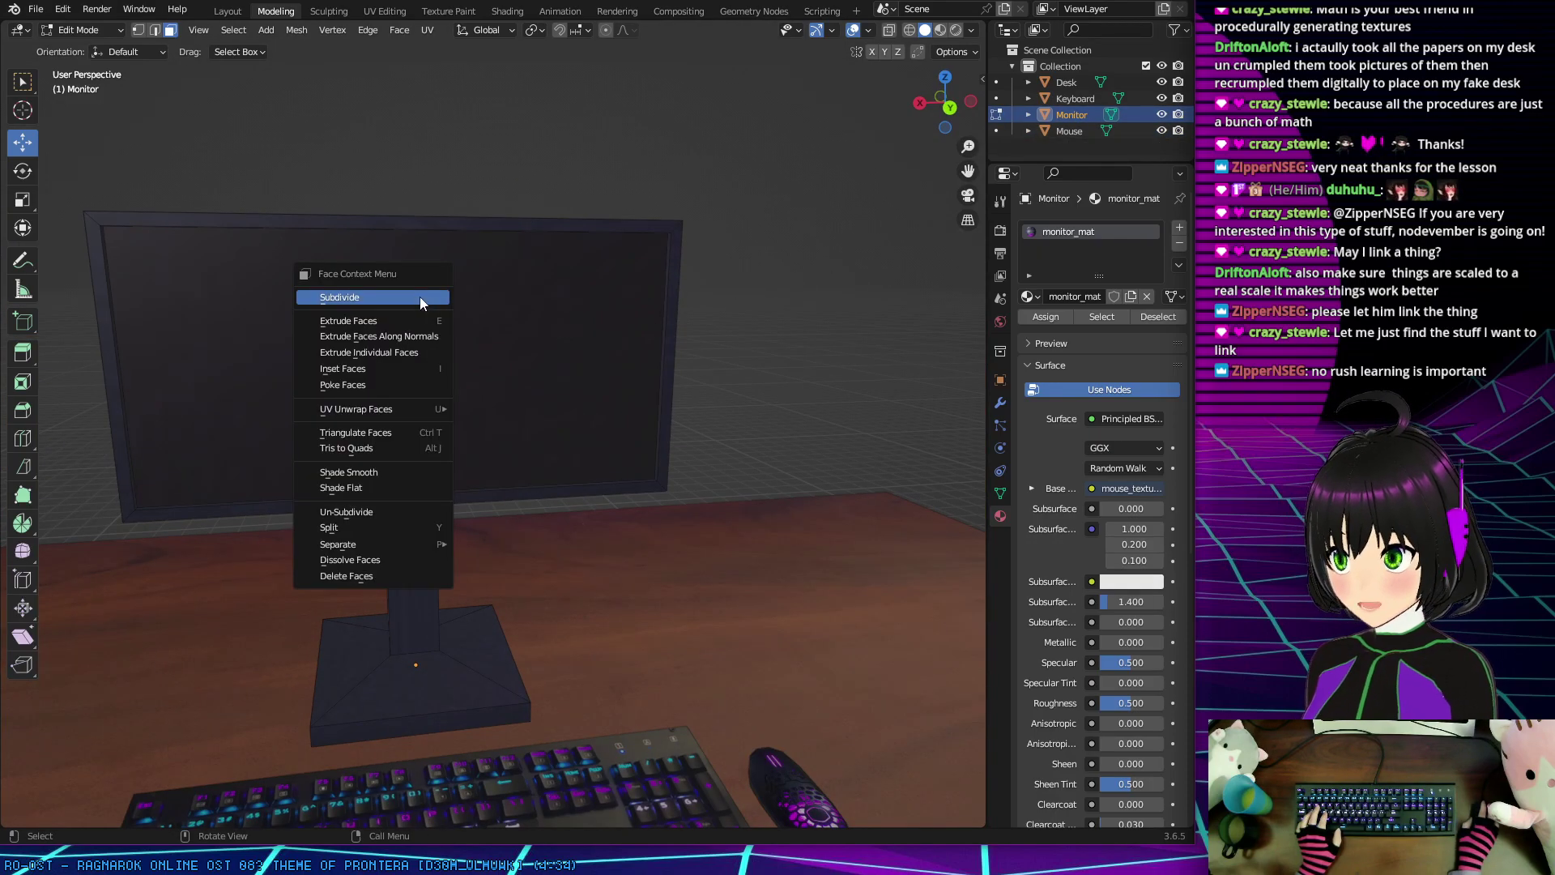
left_click(387, 487)
Step: Select the Desk, return to Object Mode and apply Shade Flat to it
middle_click_drag(510, 354, 538, 479)
scroll(550, 479, "down", 5)
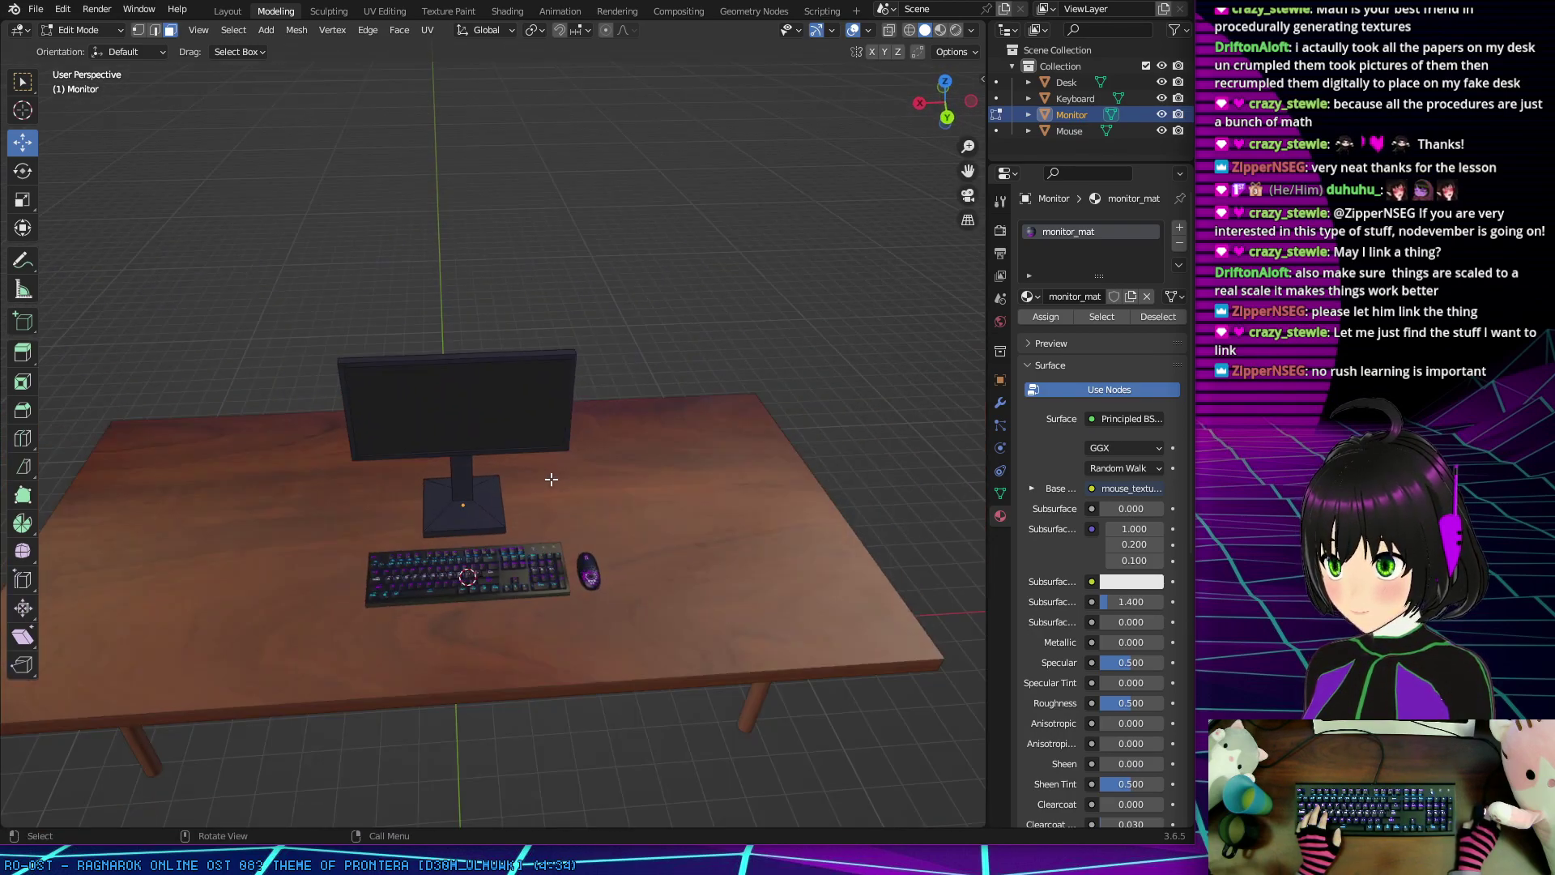
left_click(1063, 82)
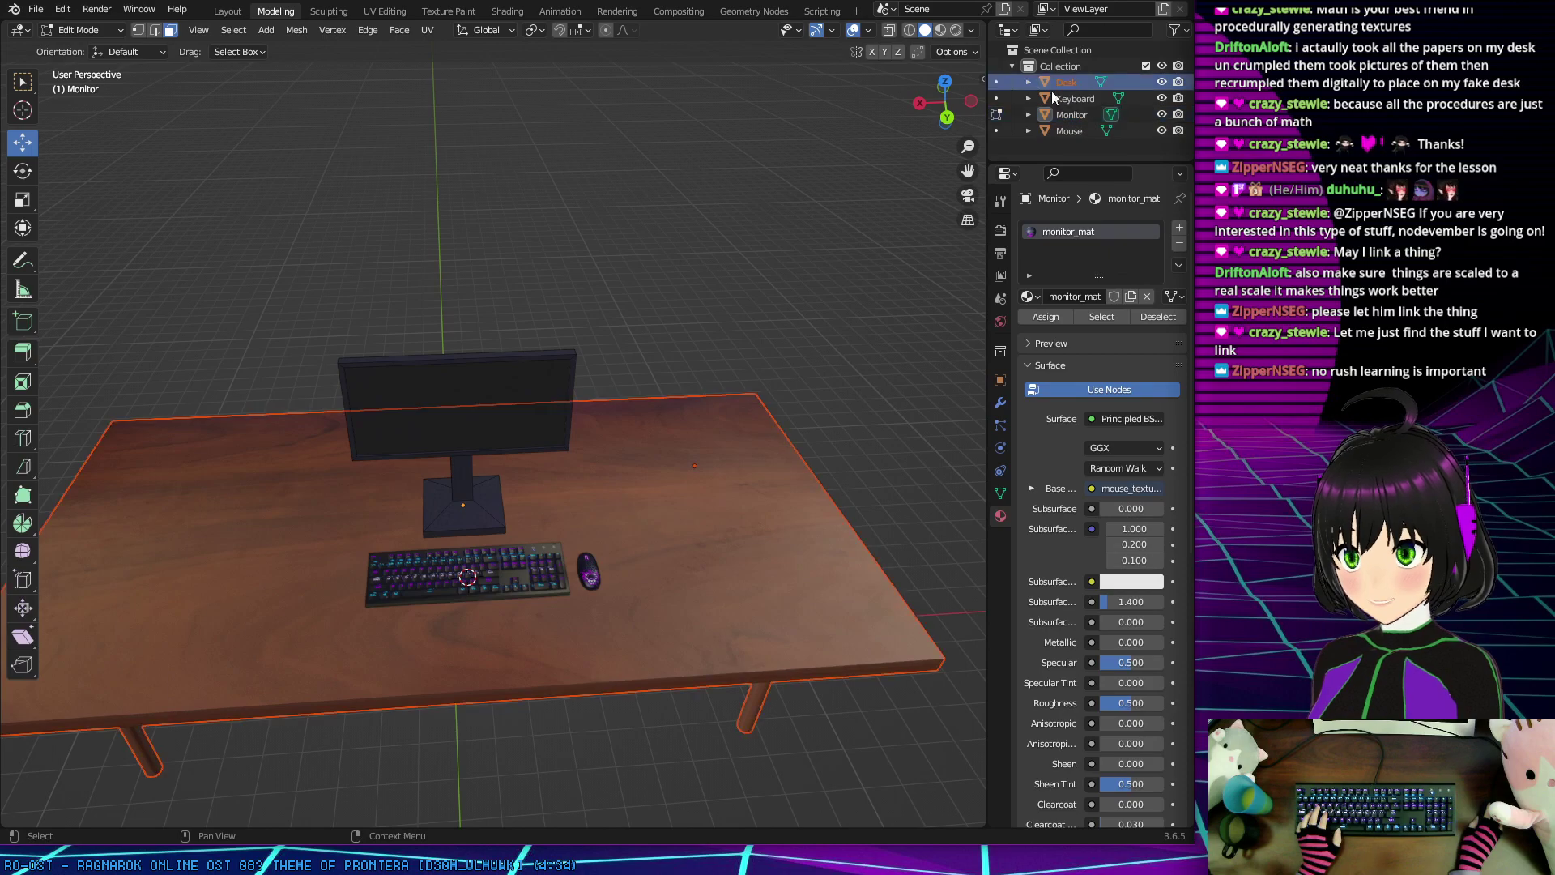
key("Tab")
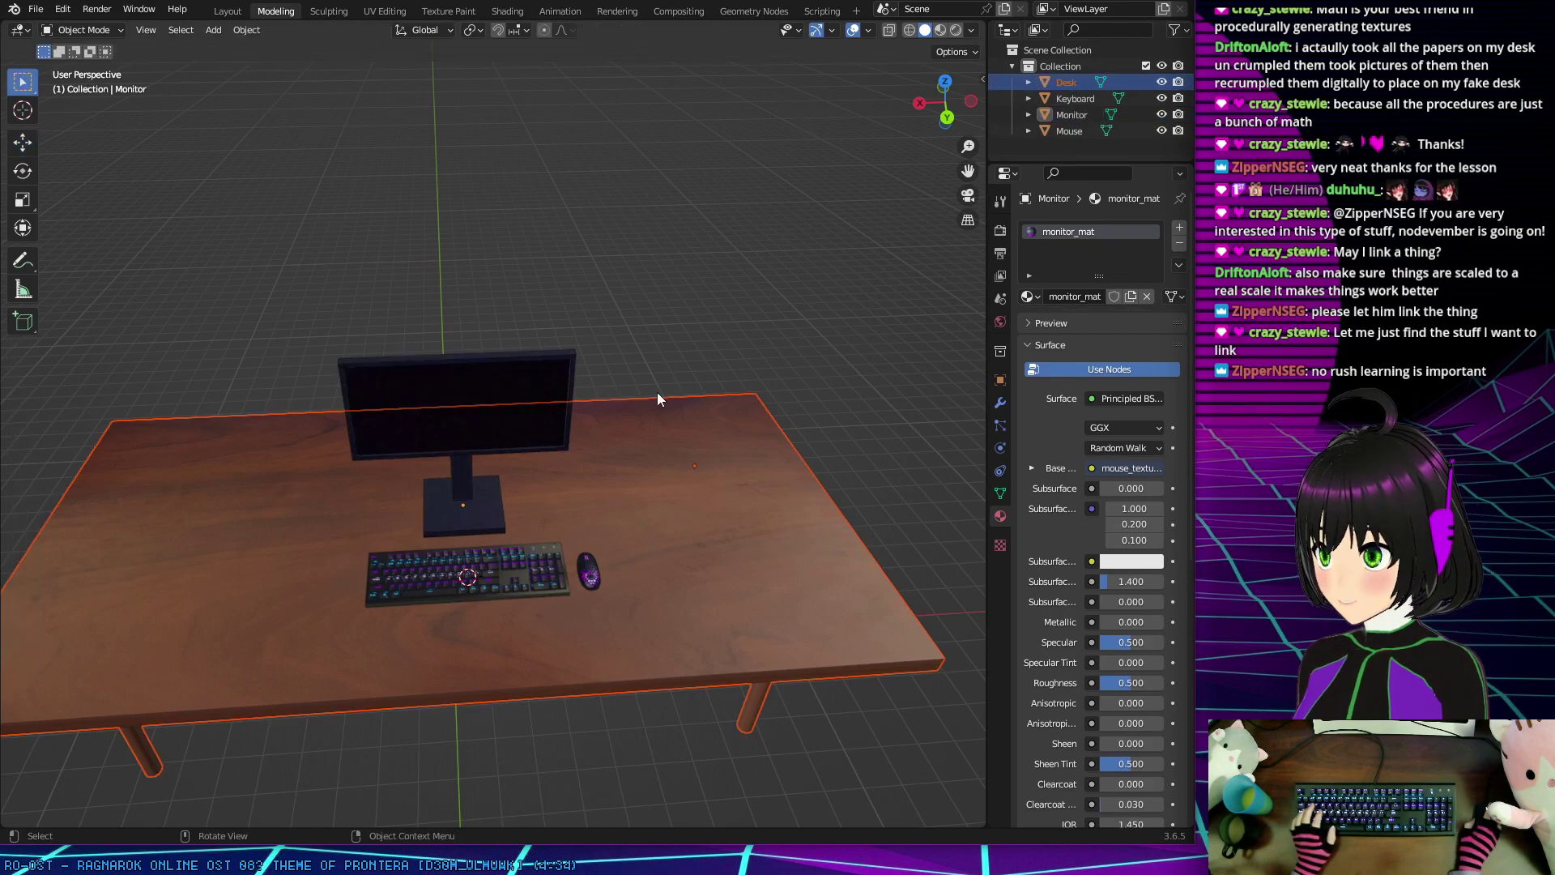
middle_click_drag(586, 445, 701, 512)
right_click(674, 510)
left_click(673, 551)
scroll(628, 535, "down", 3)
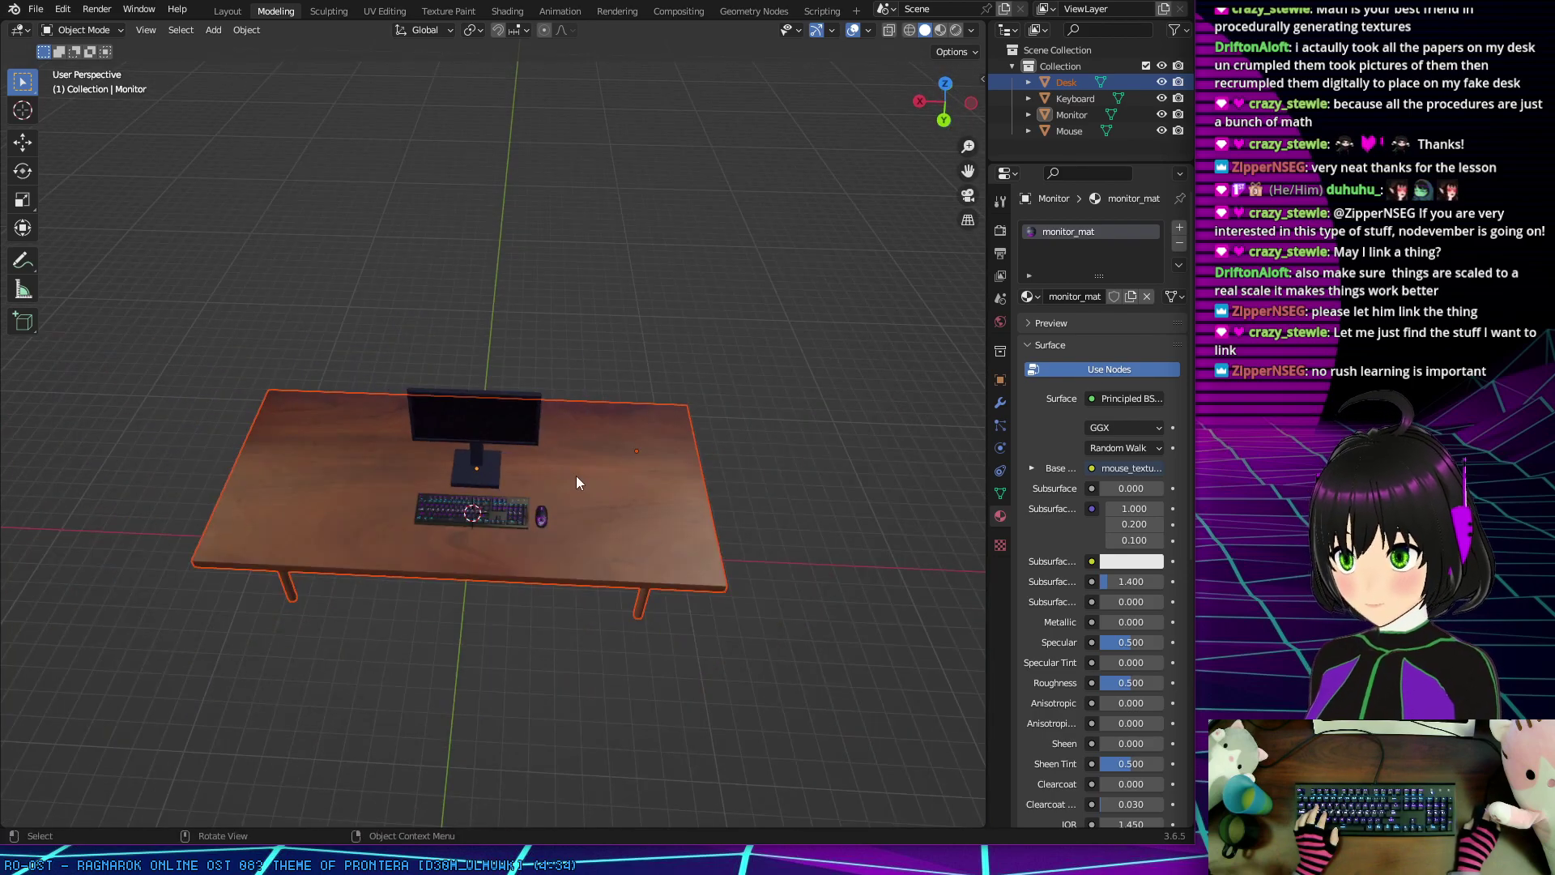
middle_click_drag(576, 475, 538, 406)
scroll(567, 409, "up", 6)
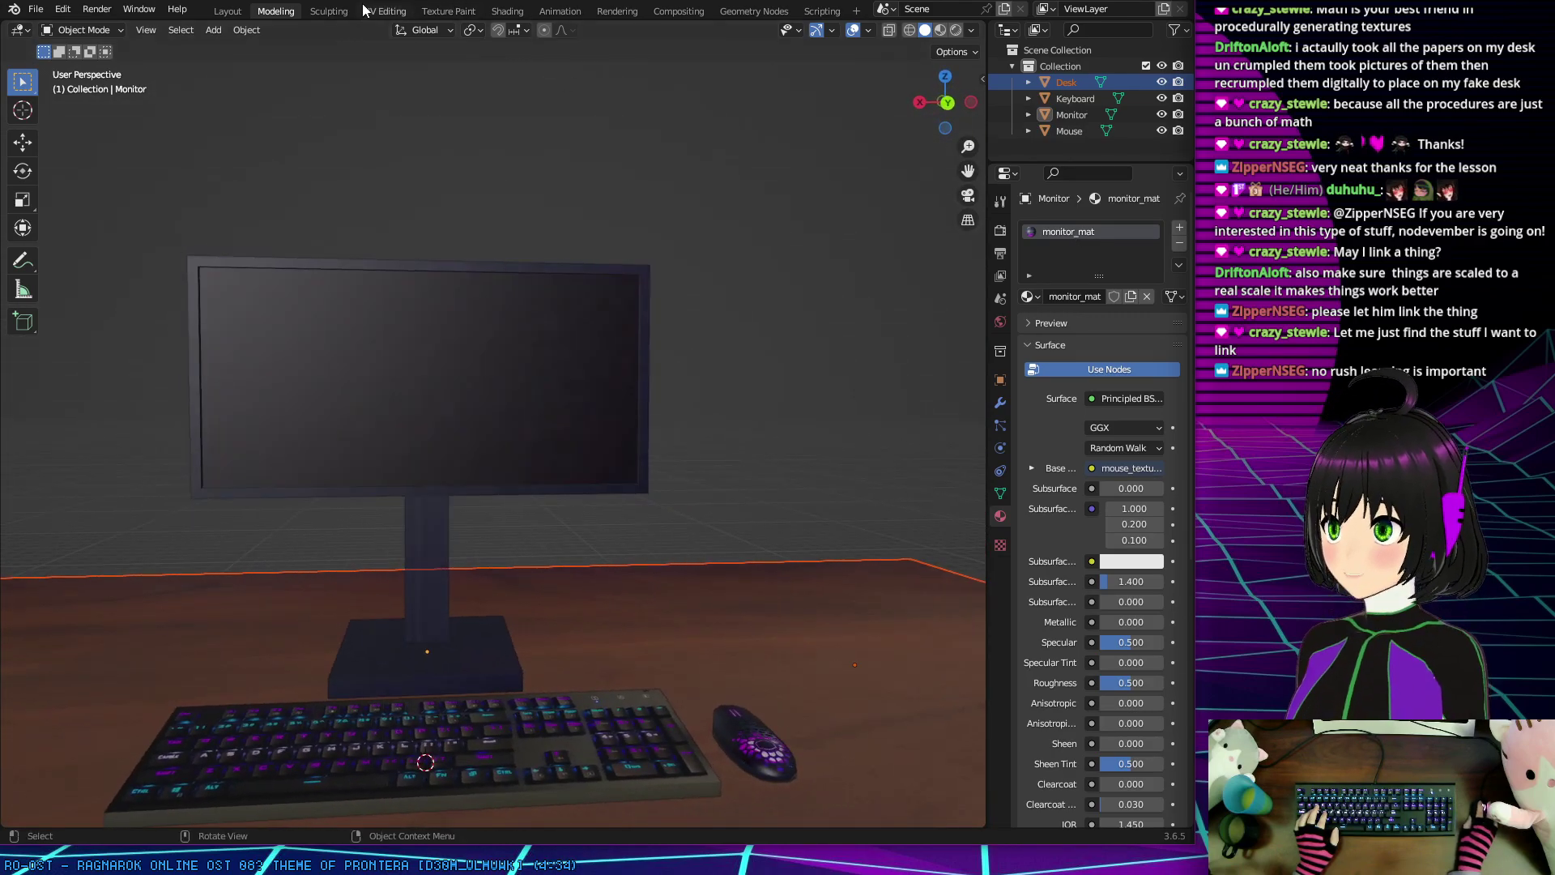
left_click(330, 11)
Step: Raise the monitor material's Principled BSDF Roughness from 0.500 to 0.873
left_click(505, 12)
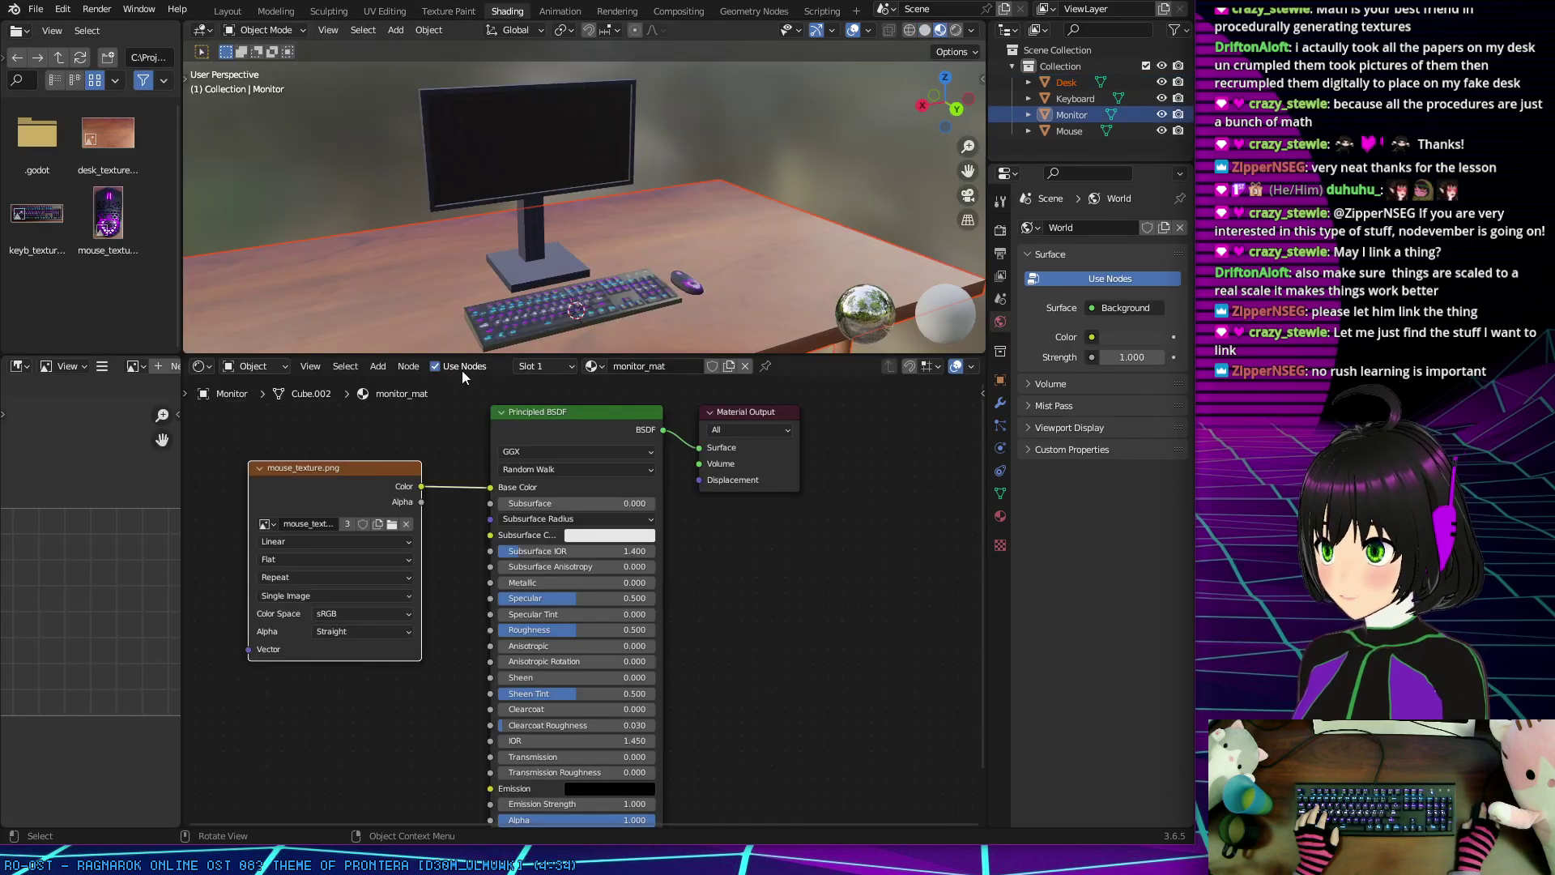
mouse_move(600, 633)
left_mouse_down()
mouse_move(685, 633)
mouse_move(629, 630)
left_mouse_up()
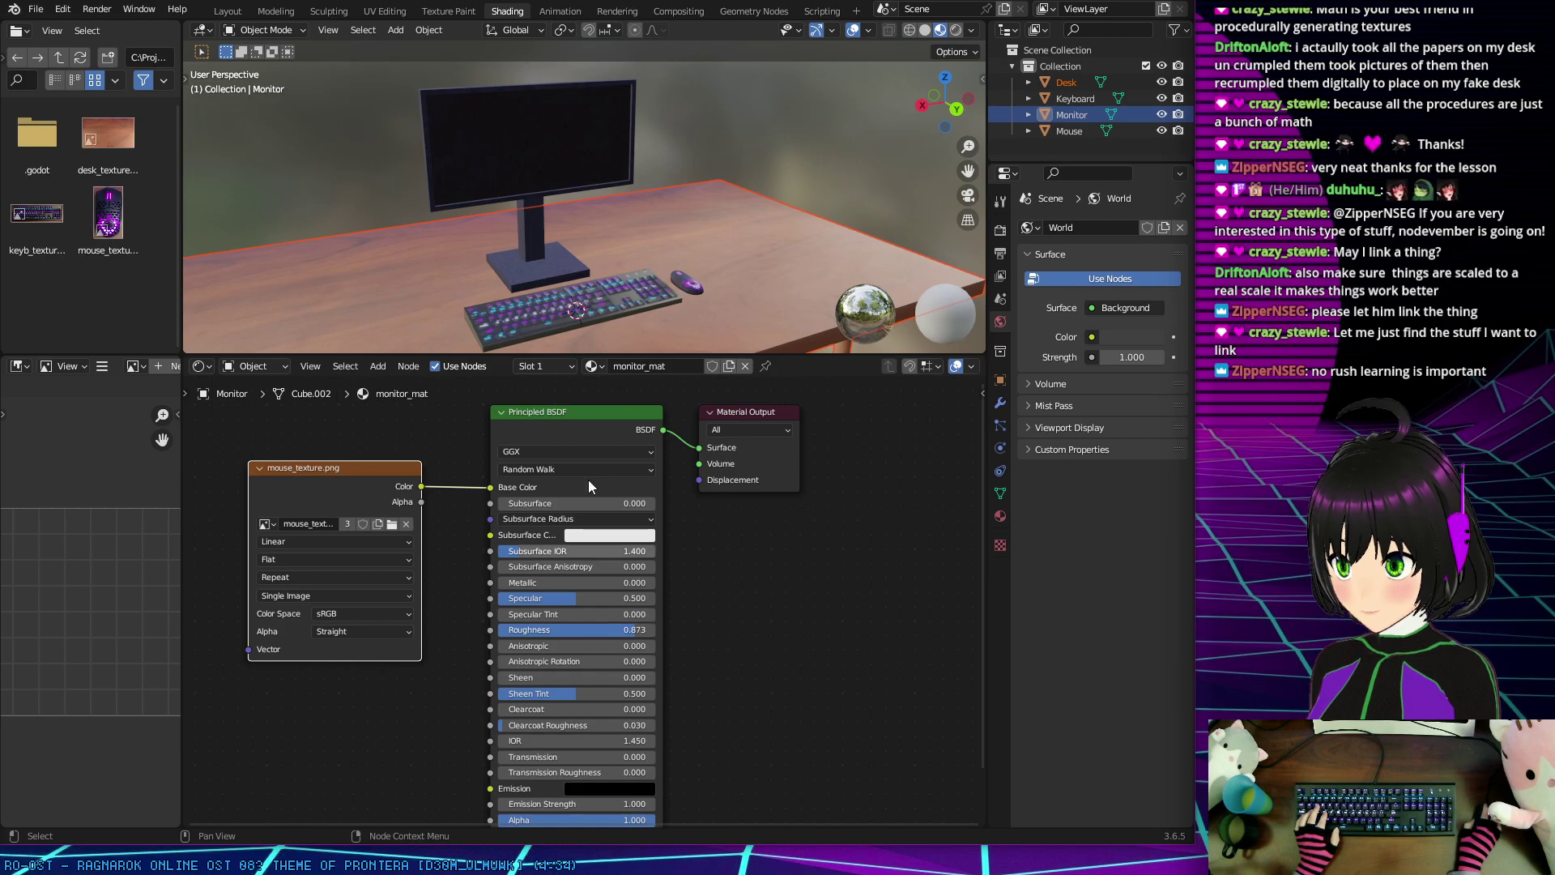
left_click(274, 11)
Step: Orbit around the desk in Modeling to inspect the monitor, keyboard and mouse
scroll(490, 343, "up", 5)
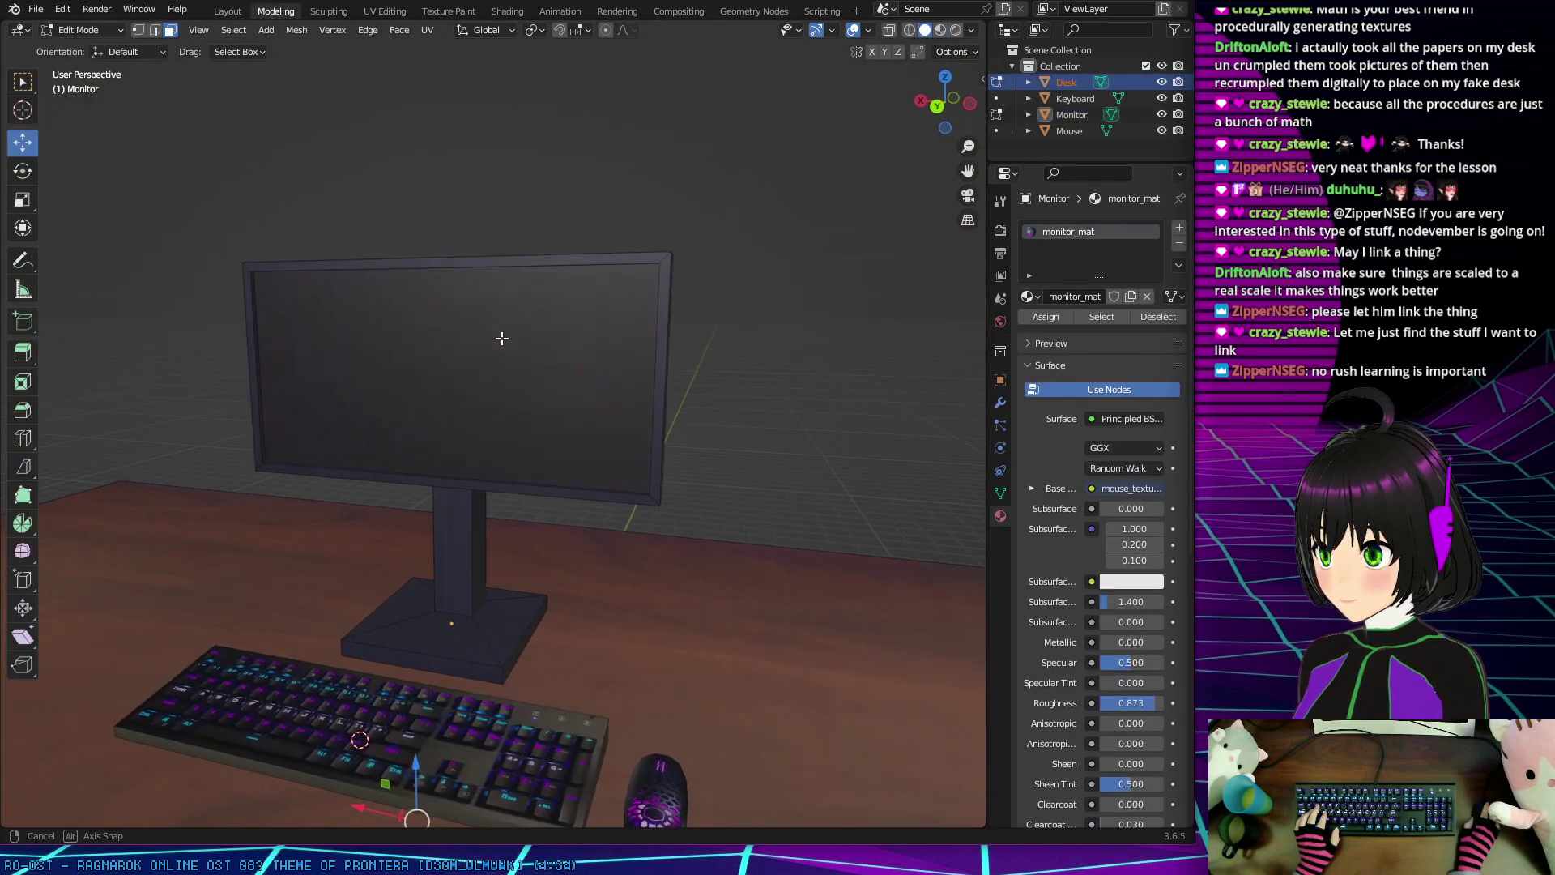
scroll(506, 365, "down", 5)
middle_click_drag(501, 339, 591, 441)
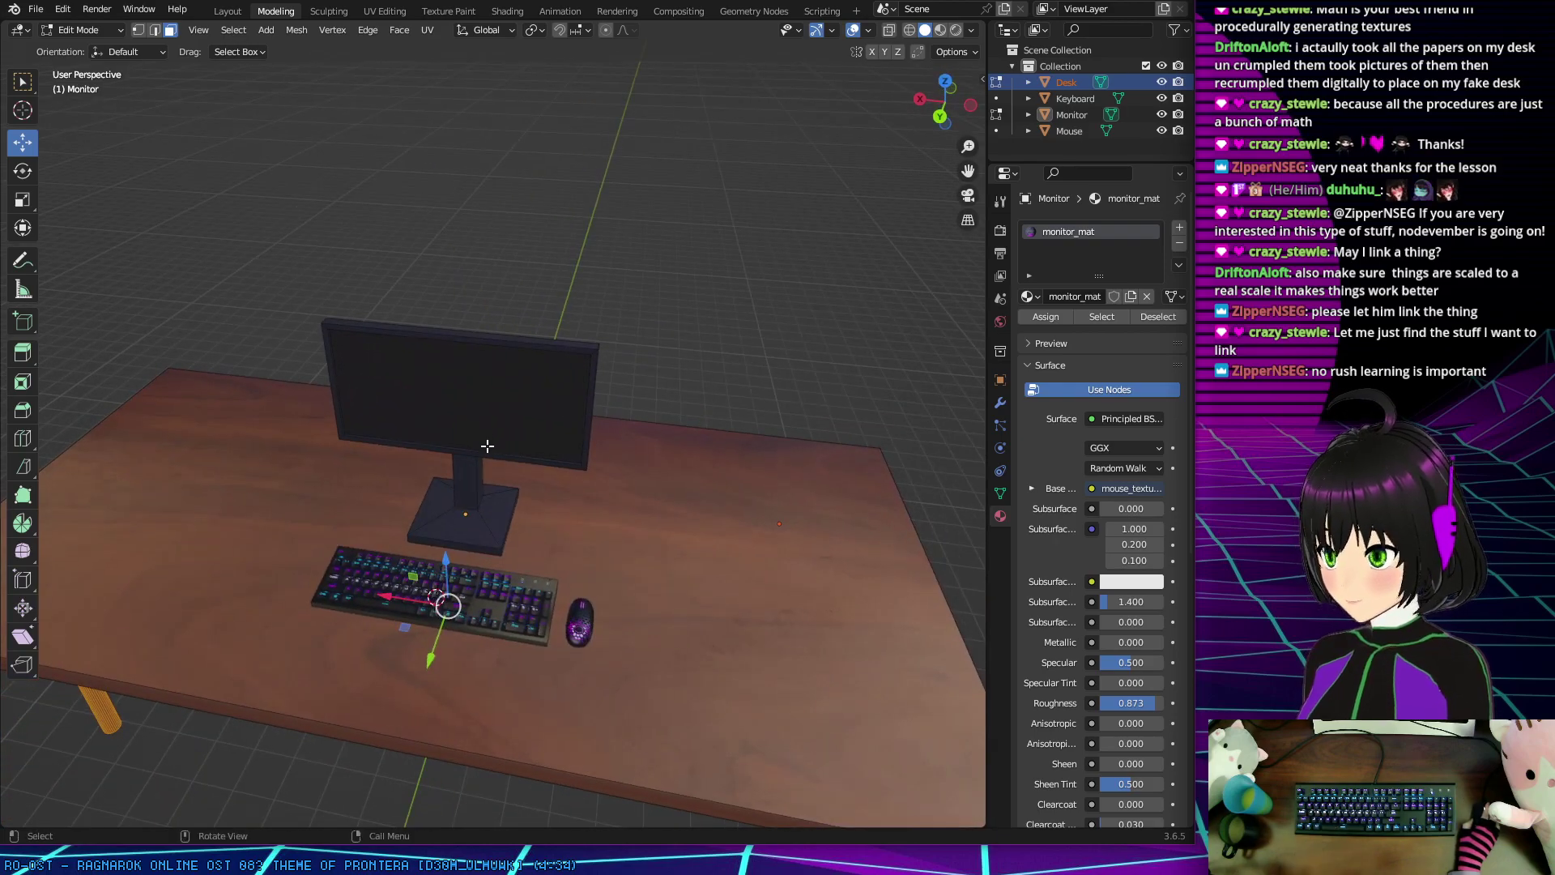
middle_click_drag(486, 445, 523, 365)
scroll(523, 364, "down", 3)
middle_click_drag(530, 600, 653, 515)
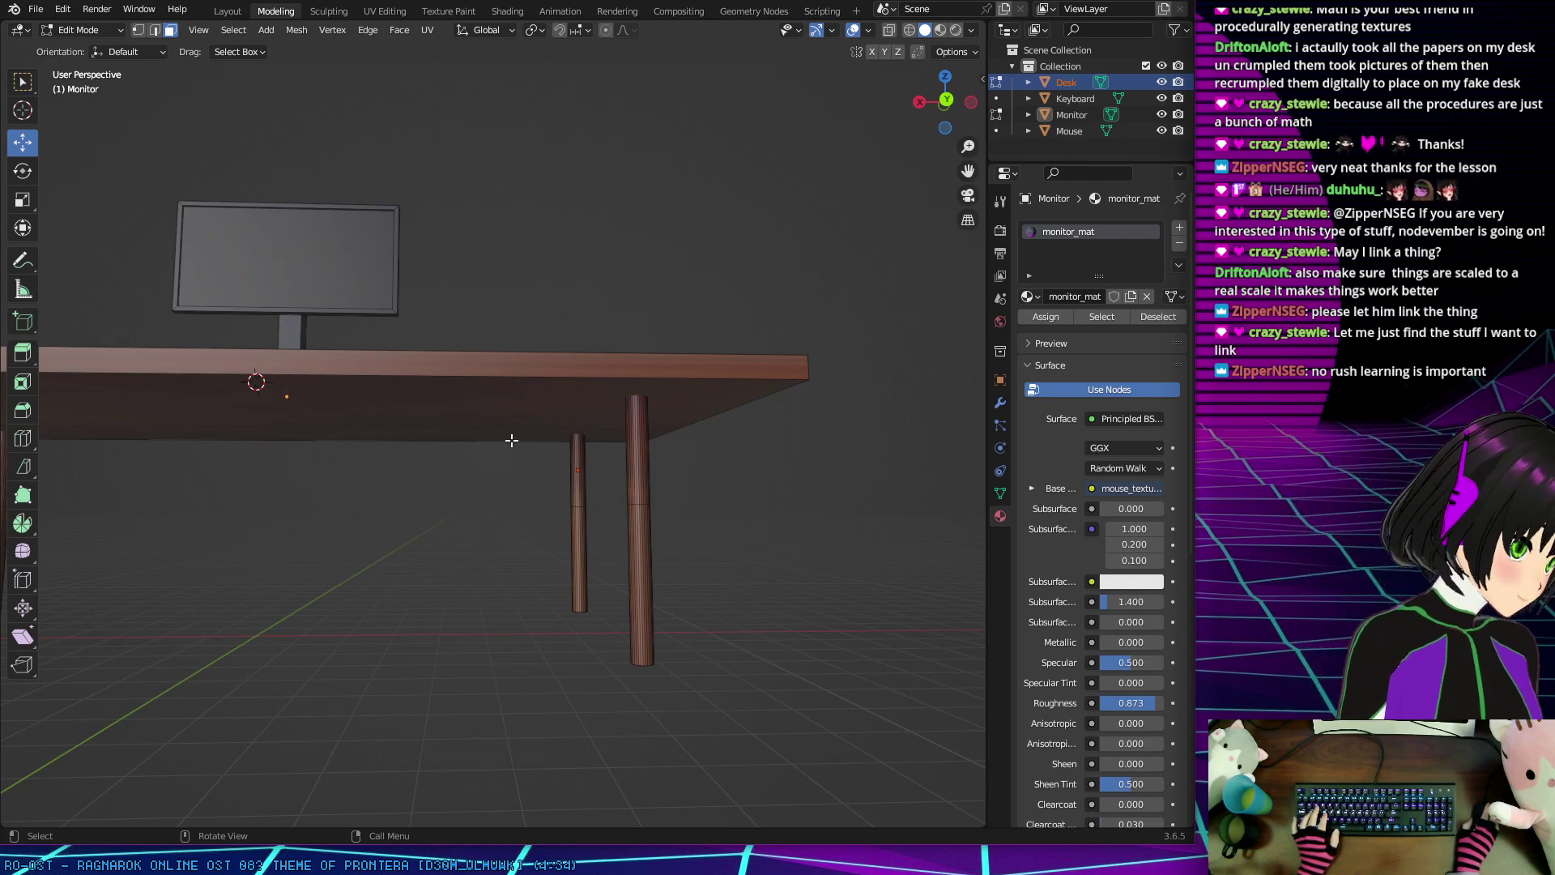
middle_click_drag(421, 474, 415, 560)
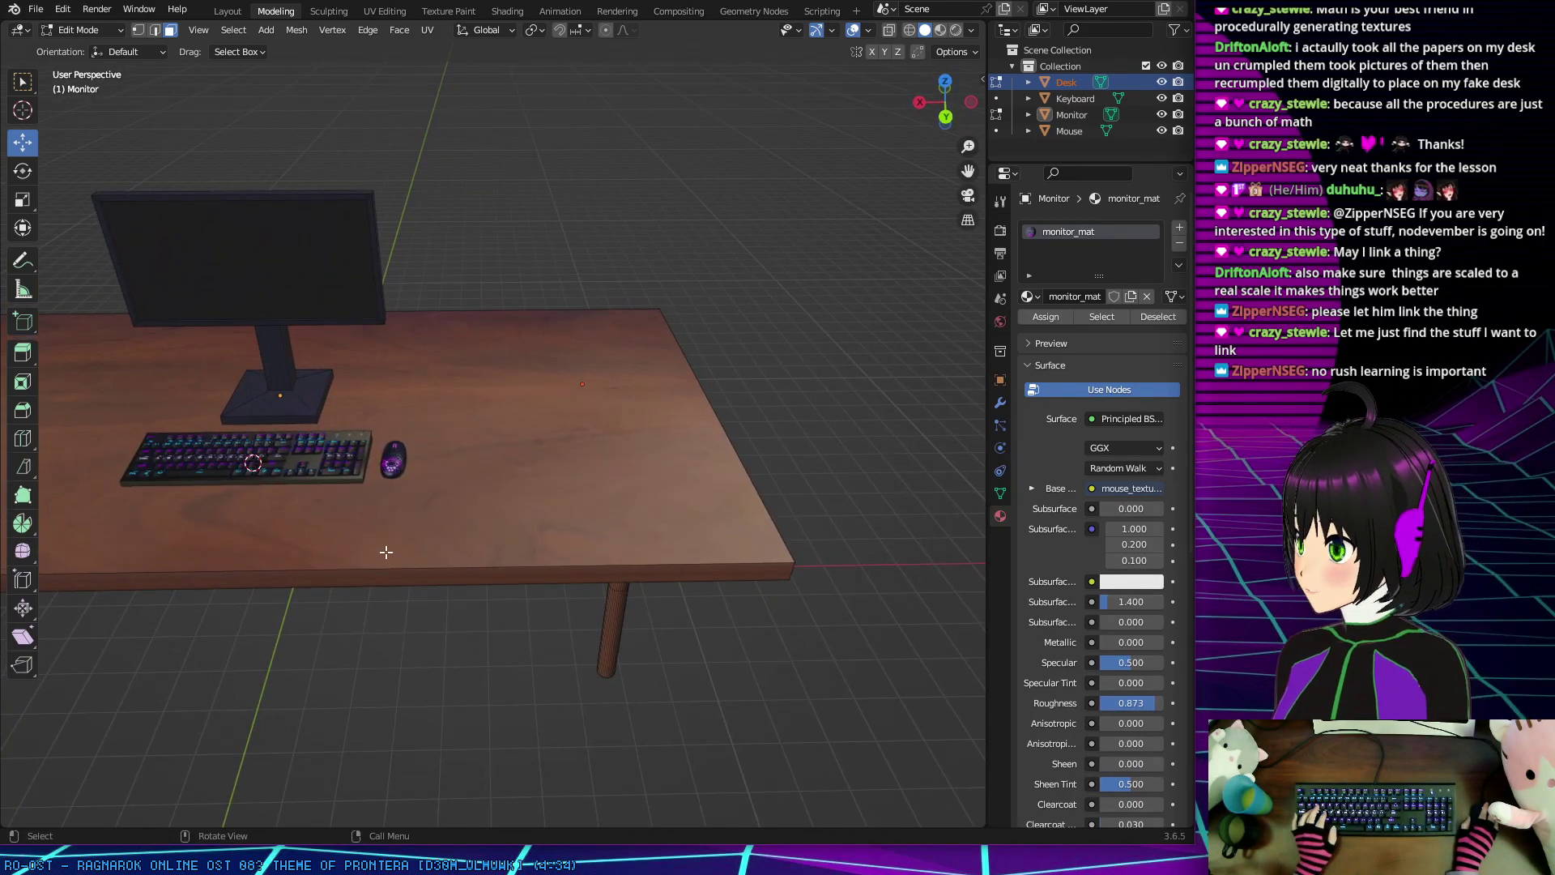
middle_click_drag(218, 649, 387, 561)
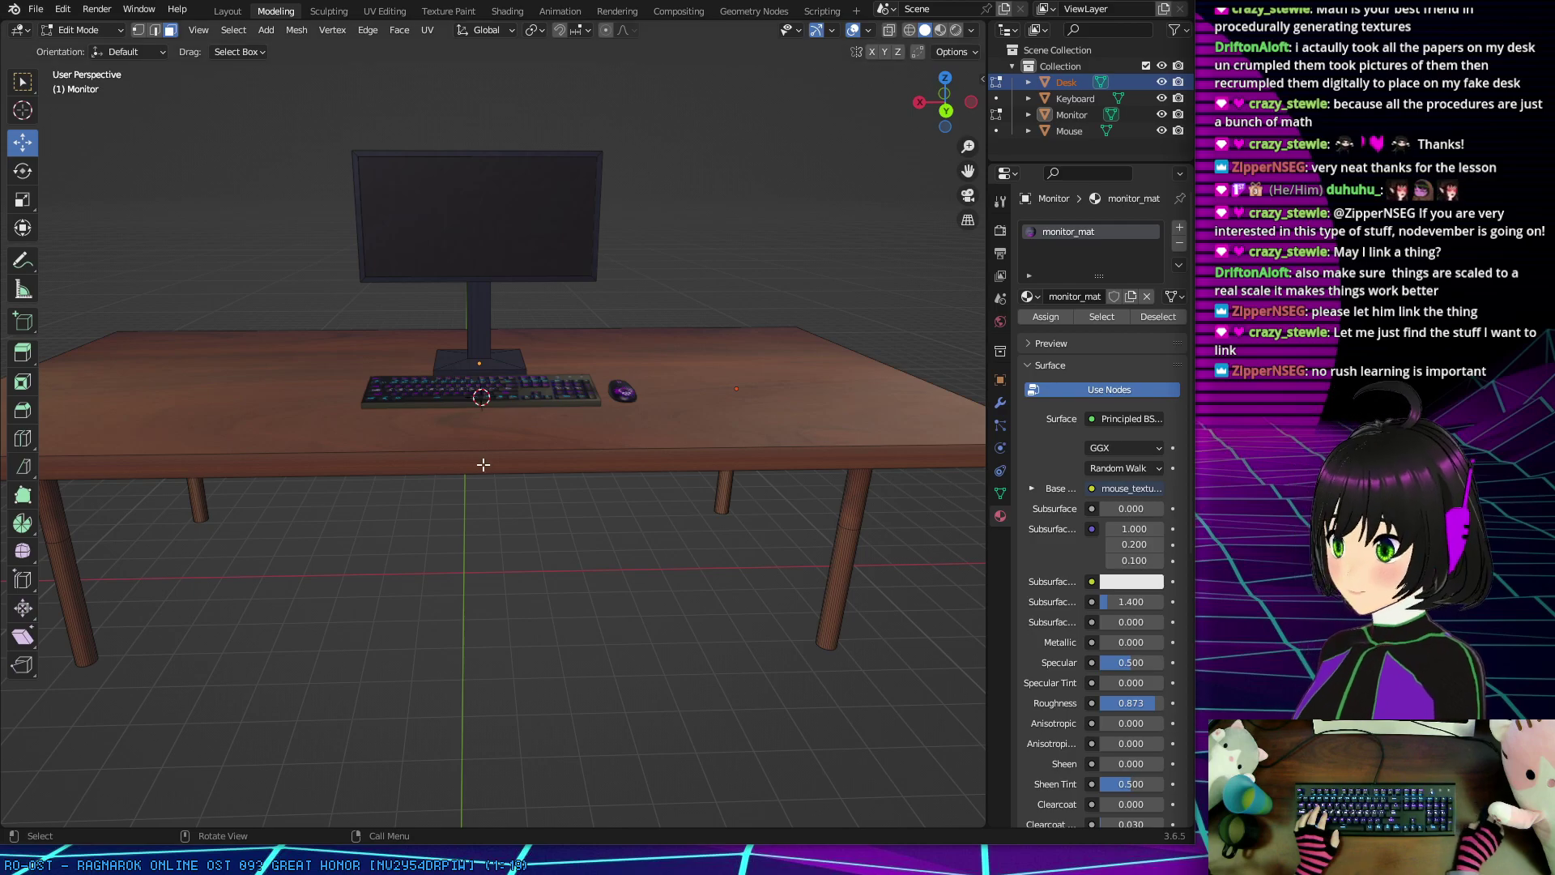
mouse_move(513, 517)
middle_mouse_down()
mouse_move(481, 541)
mouse_move(392, 538)
mouse_move(763, 541)
mouse_move(514, 527)
middle_mouse_up()
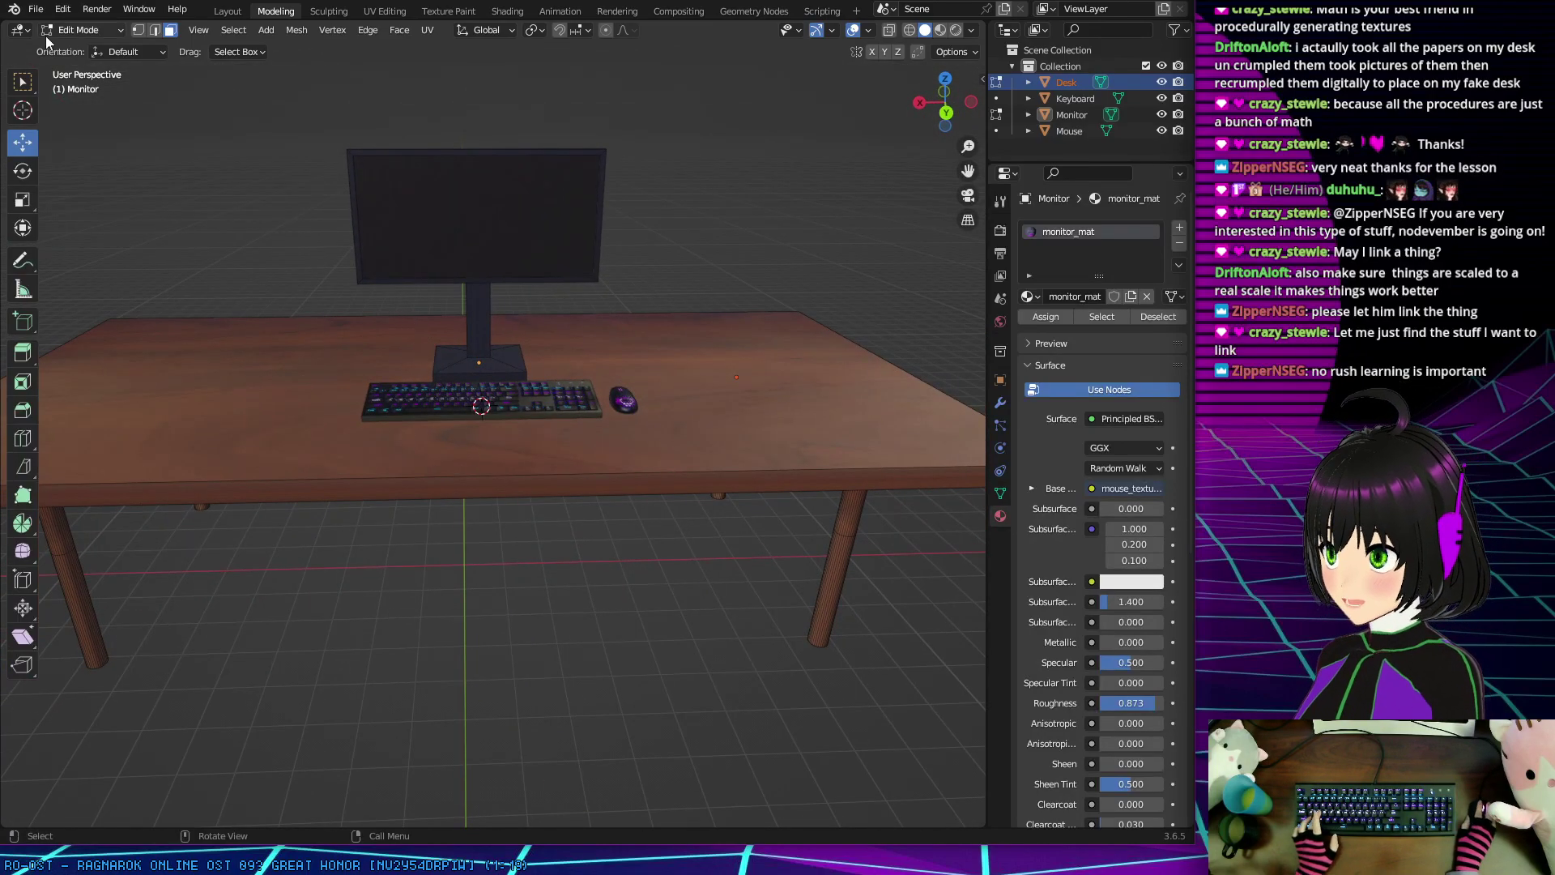
Step: Save the scene as nova_desk.blend in the chill-vibes-jam-3 folder and switch to Godot
left_click(37, 12)
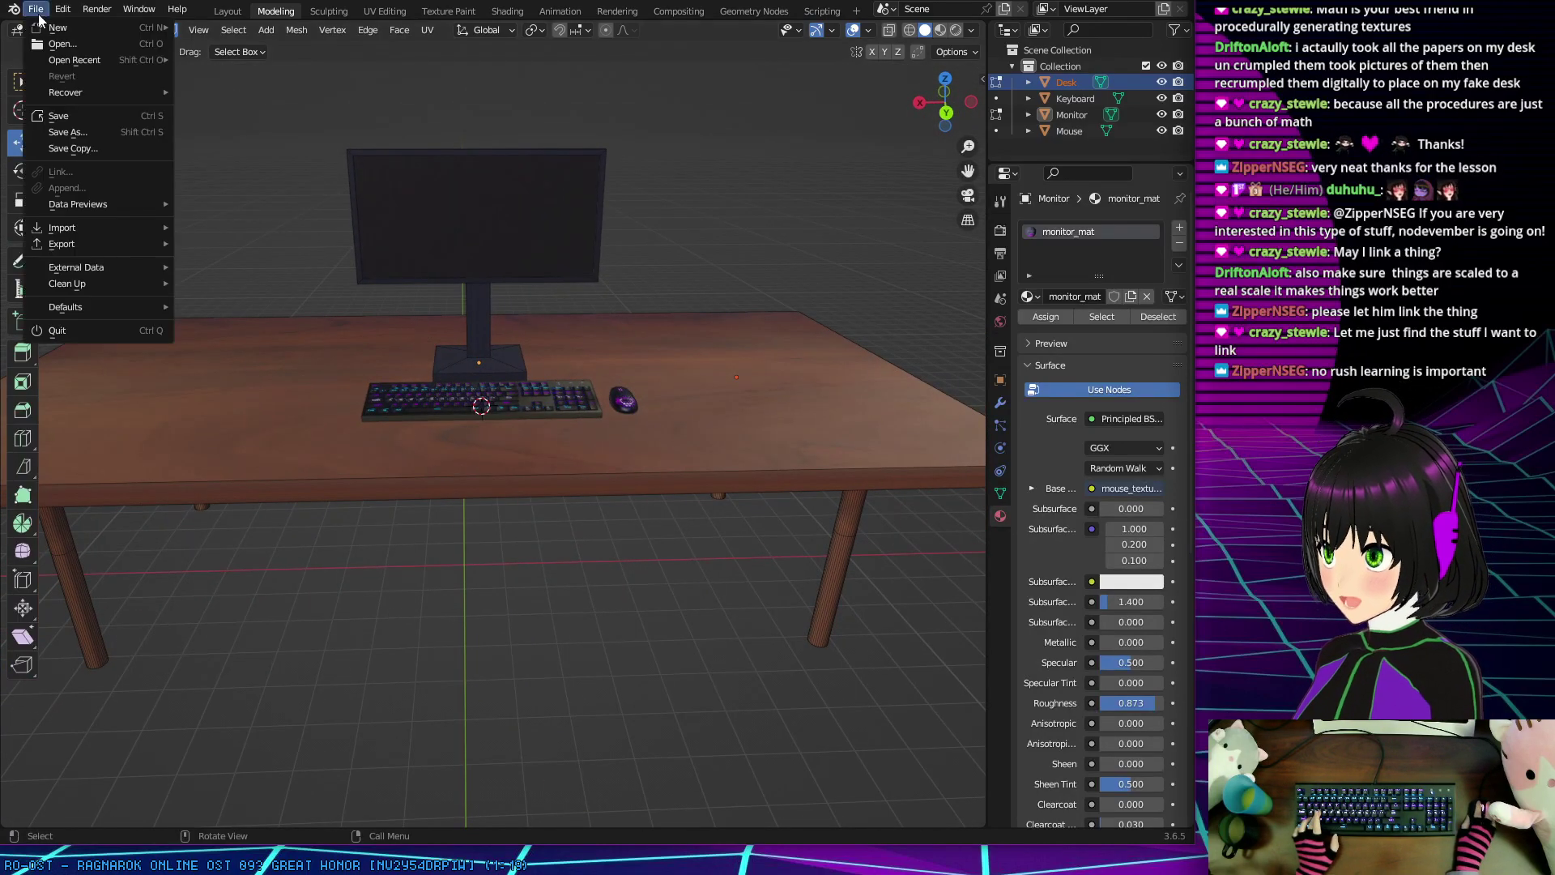
left_click(65, 128)
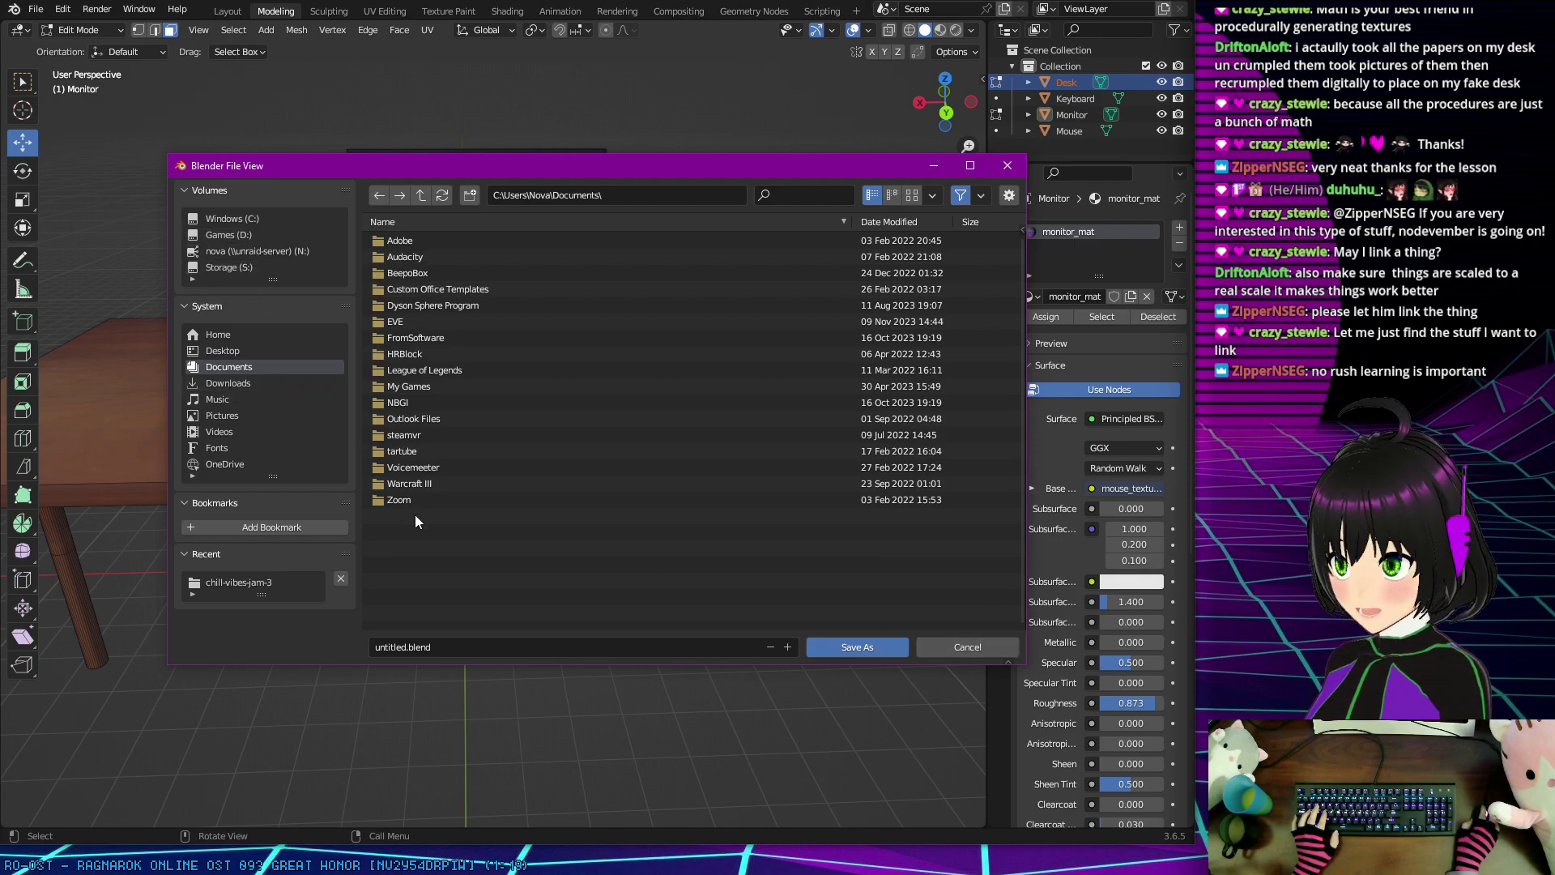
left_click(243, 581)
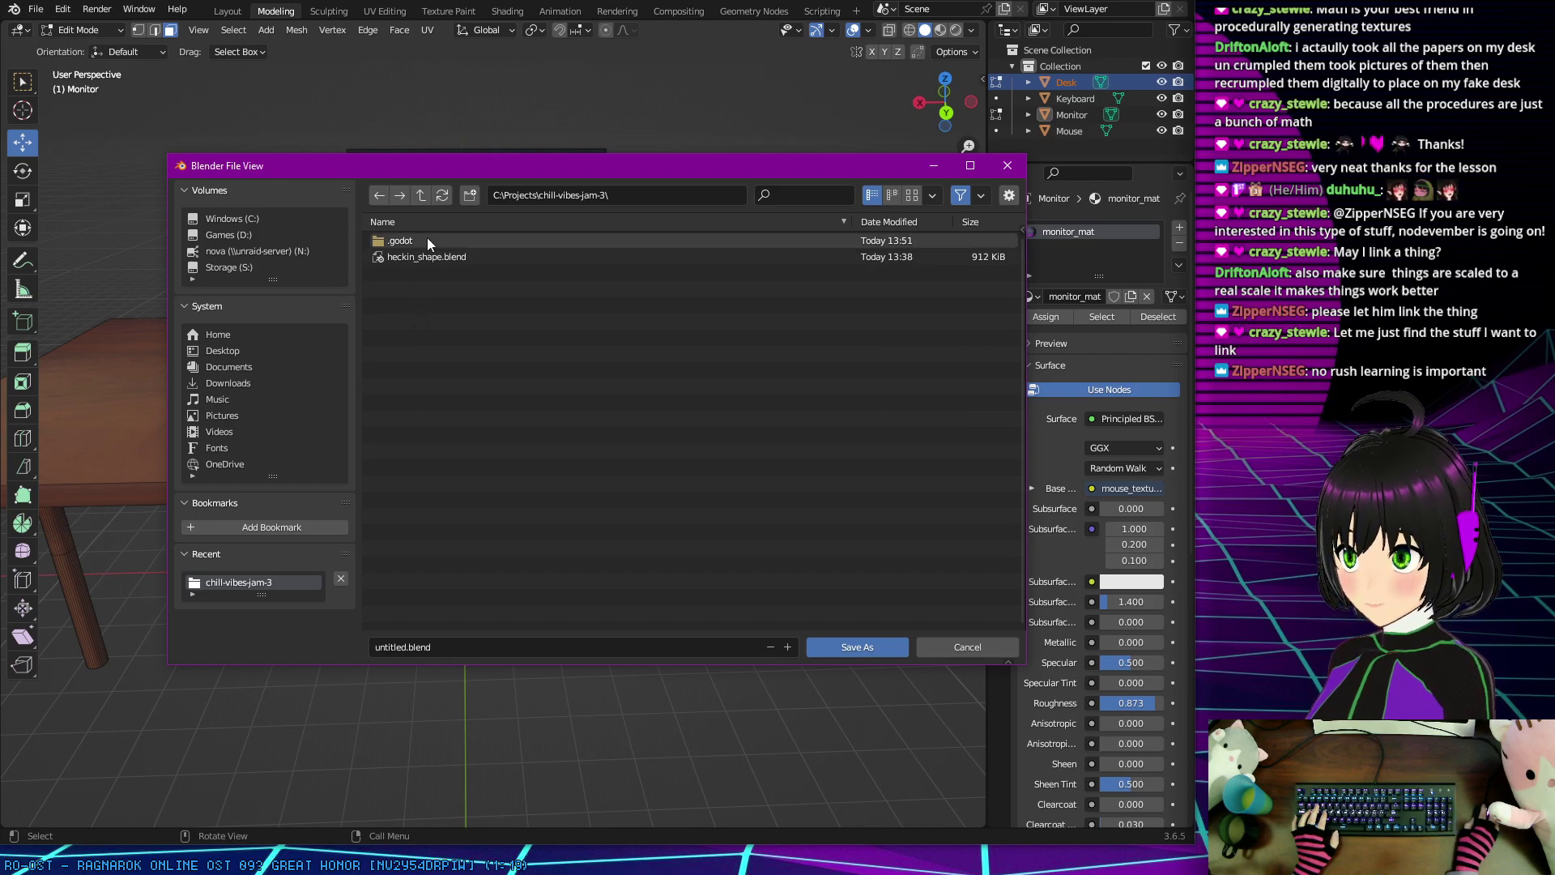
left_click(402, 647)
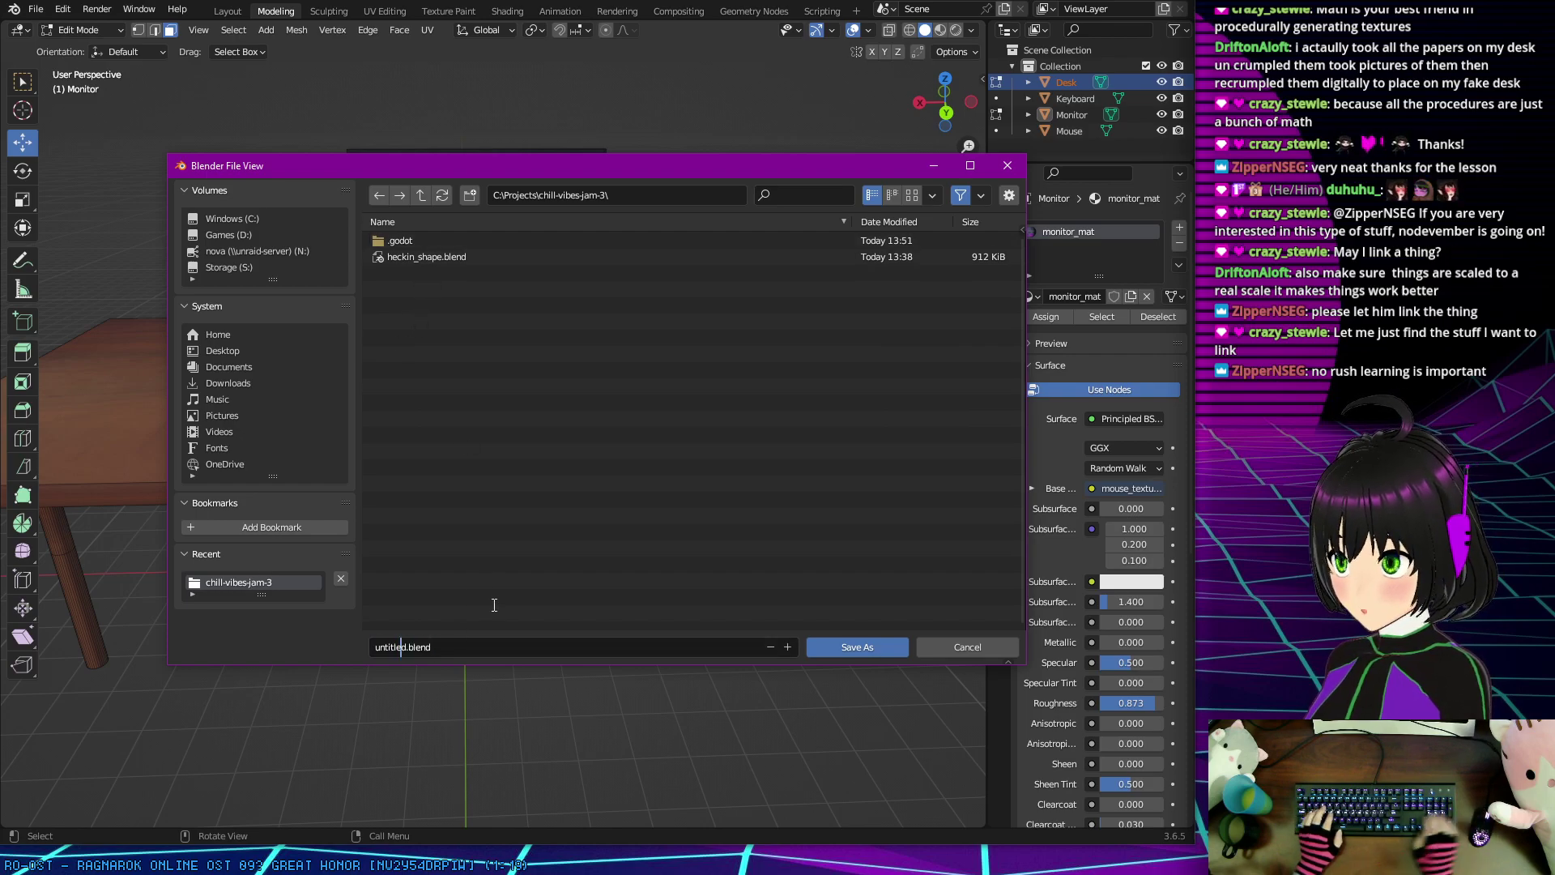
key("BackSpace")
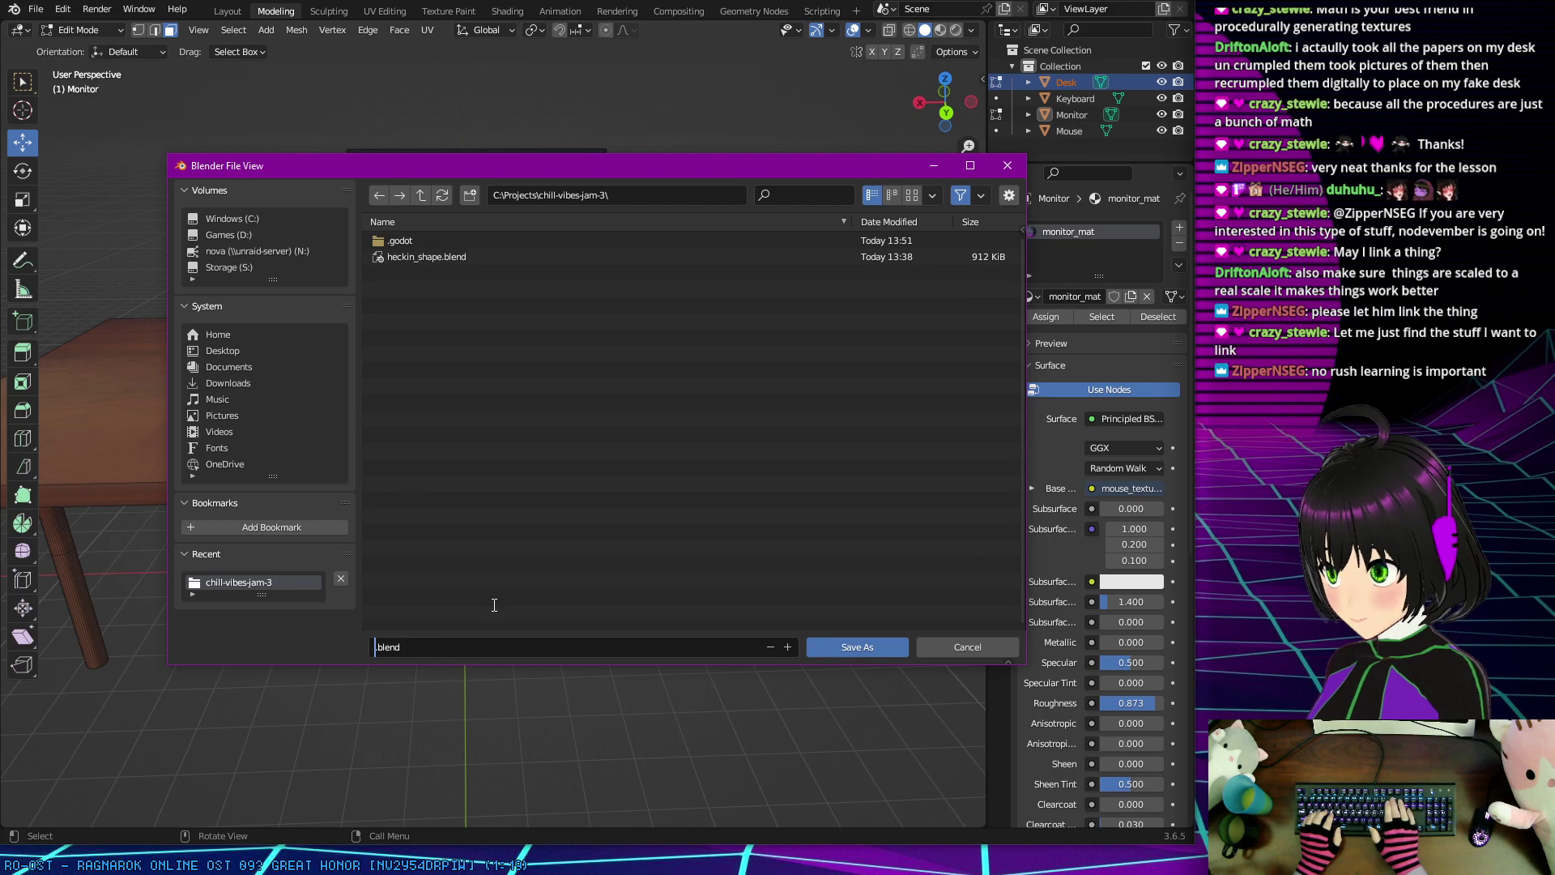
type("nova_desk")
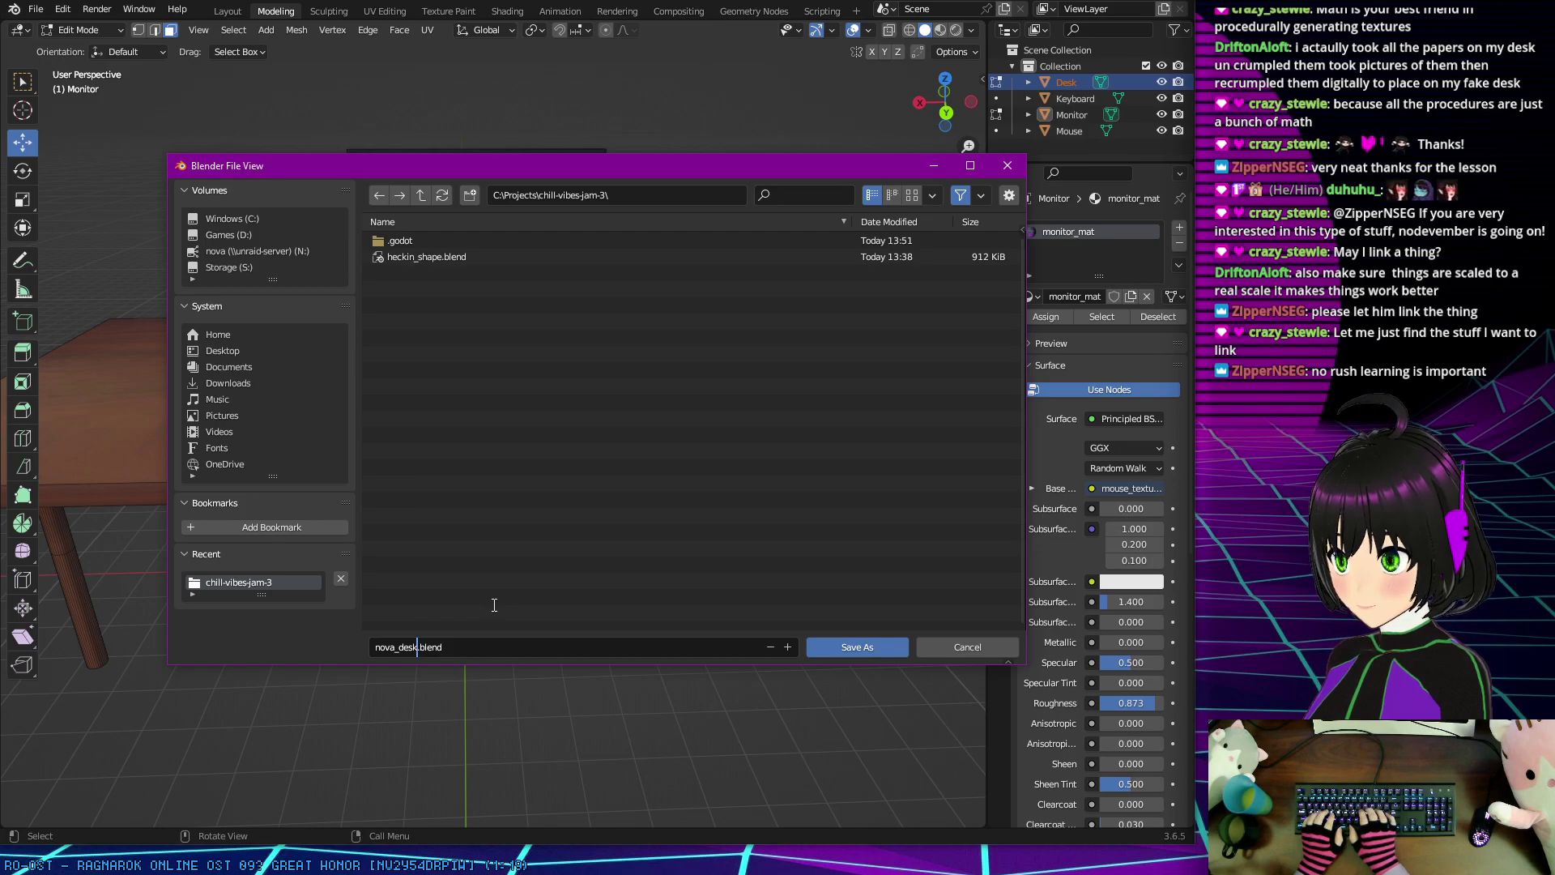
left_click(495, 607)
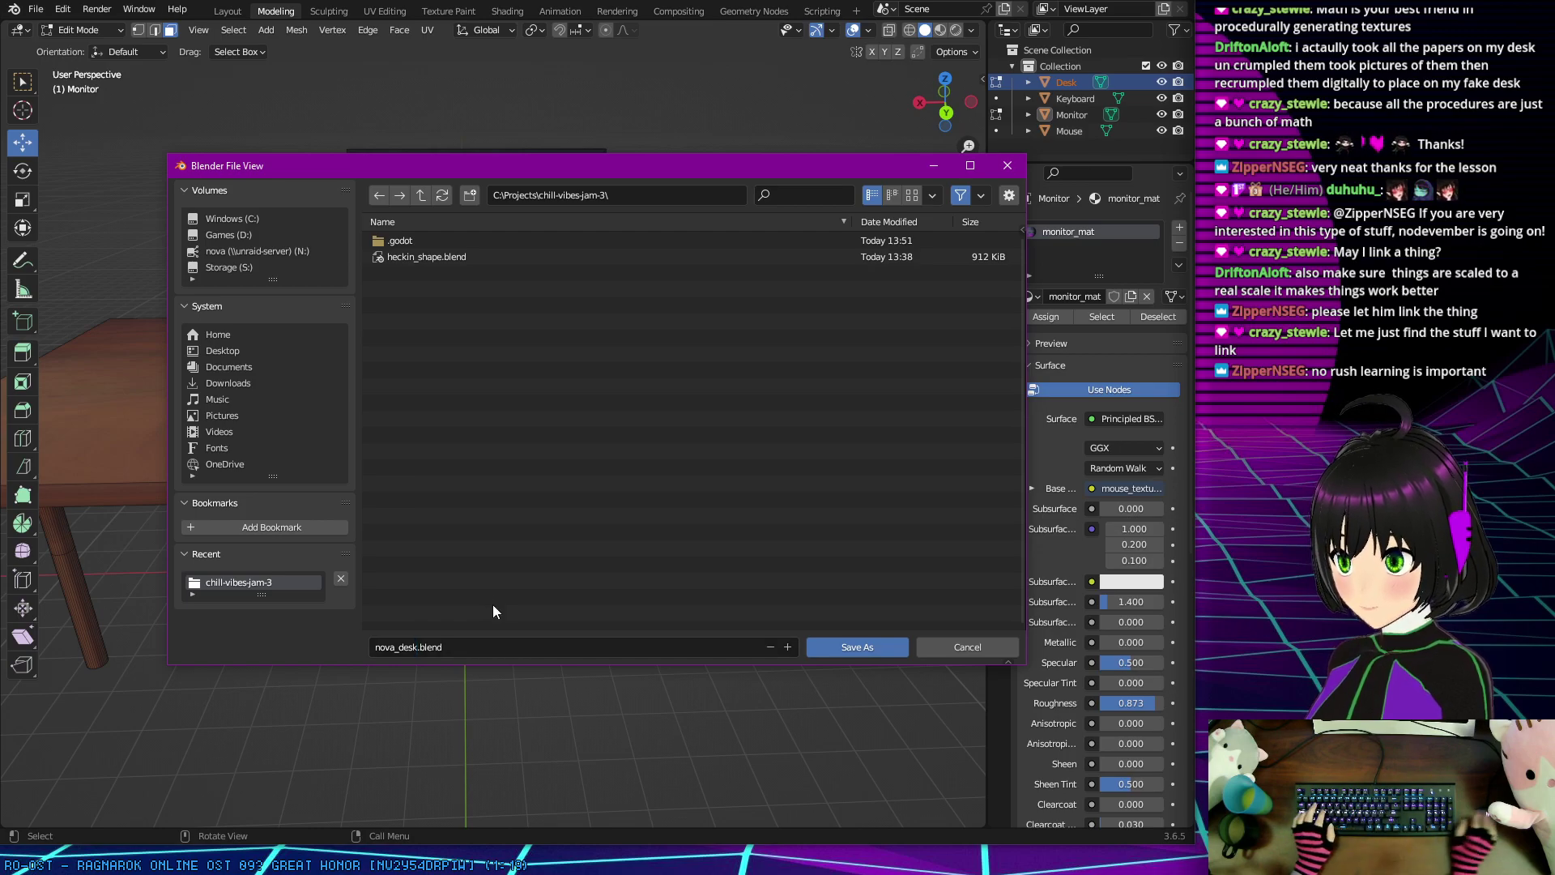
left_click(857, 646)
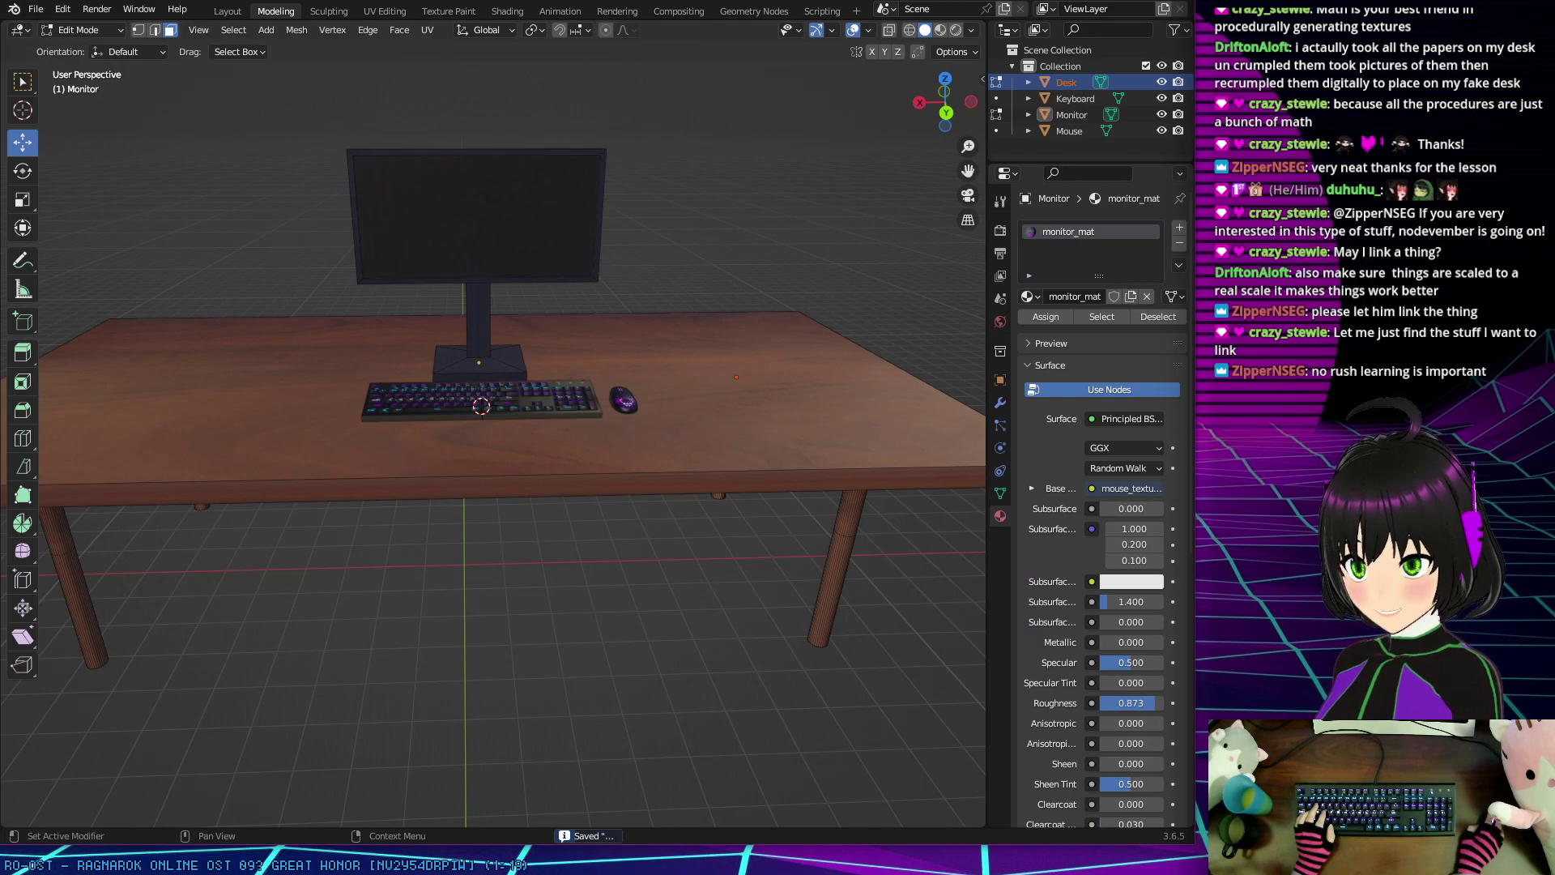
key("alt+Tab")
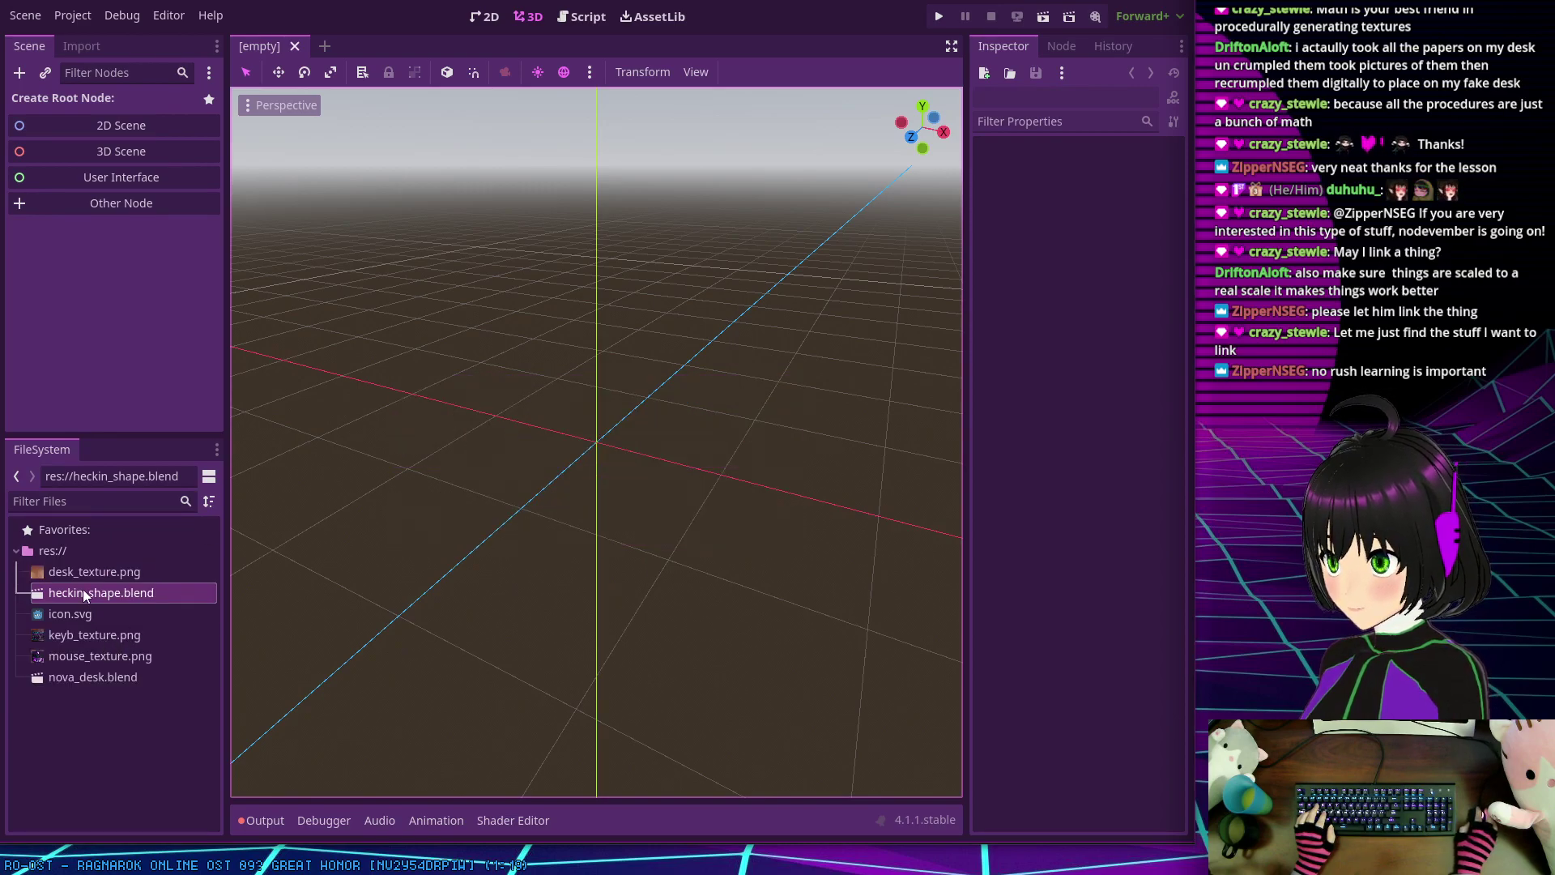
double_click(85, 675)
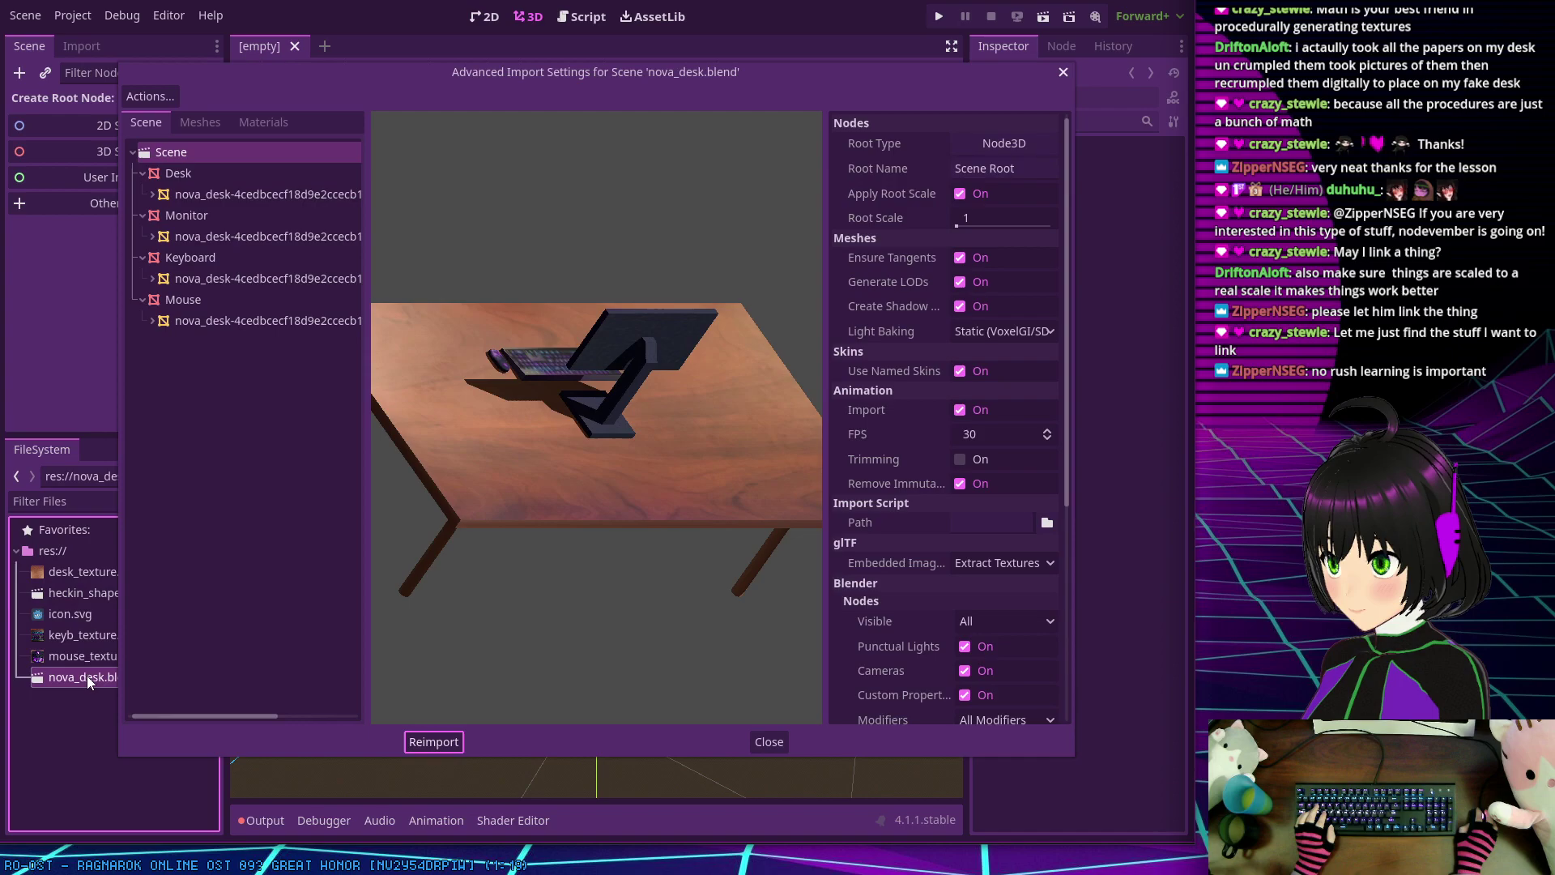
mouse_move(618, 371)
left_mouse_down()
mouse_move(587, 384)
mouse_move(630, 464)
mouse_move(643, 305)
mouse_move(604, 317)
mouse_move(651, 361)
mouse_move(667, 323)
mouse_move(562, 358)
mouse_move(615, 368)
left_mouse_up()
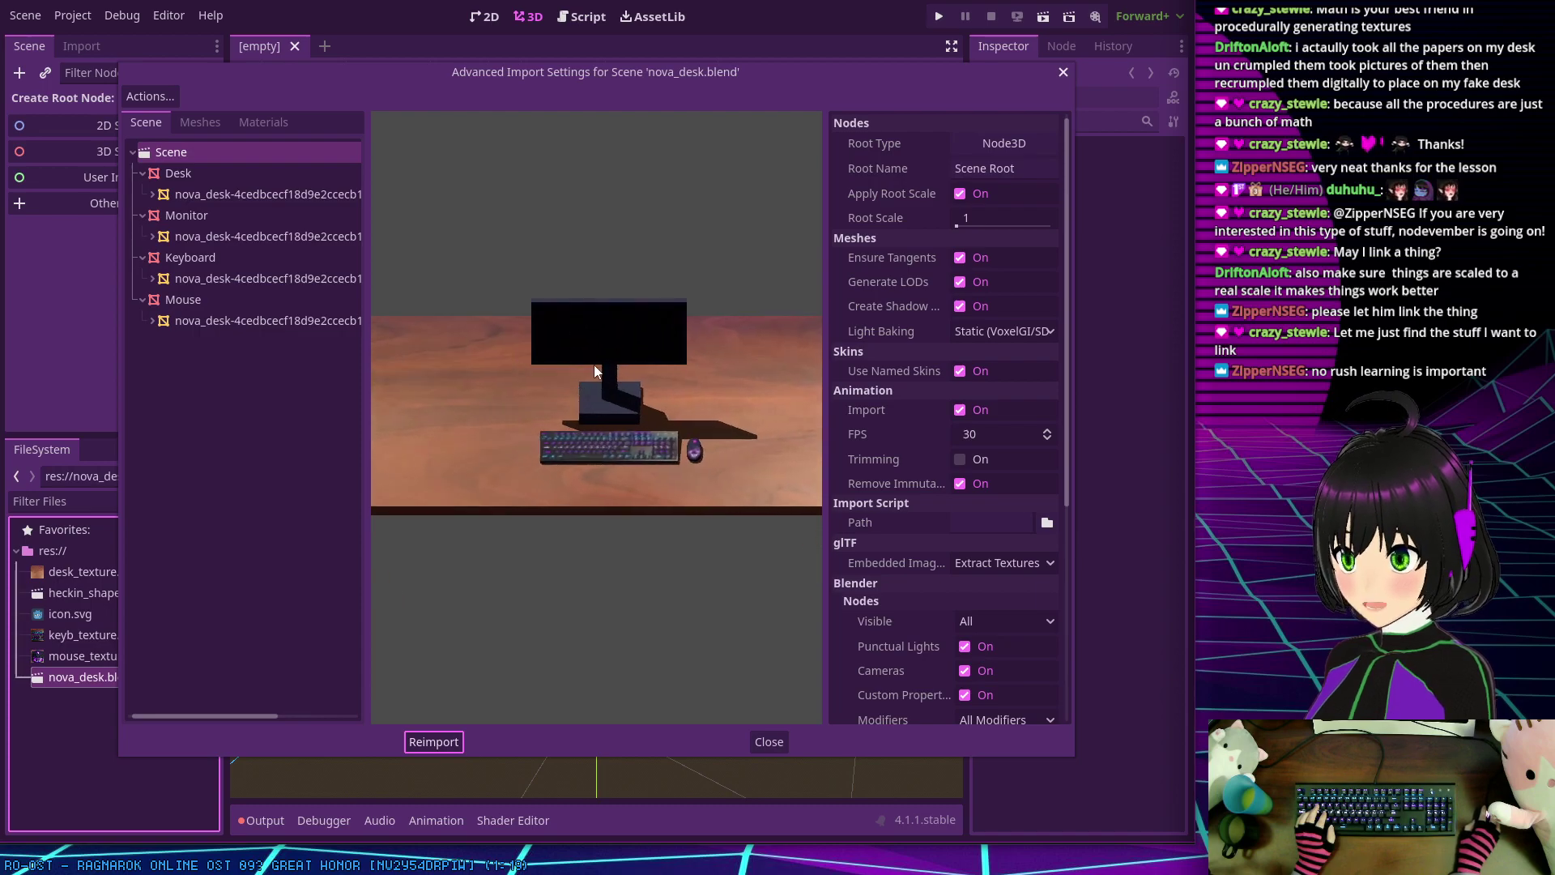
scroll(620, 371, "up", 5)
scroll(622, 383, "down", 3)
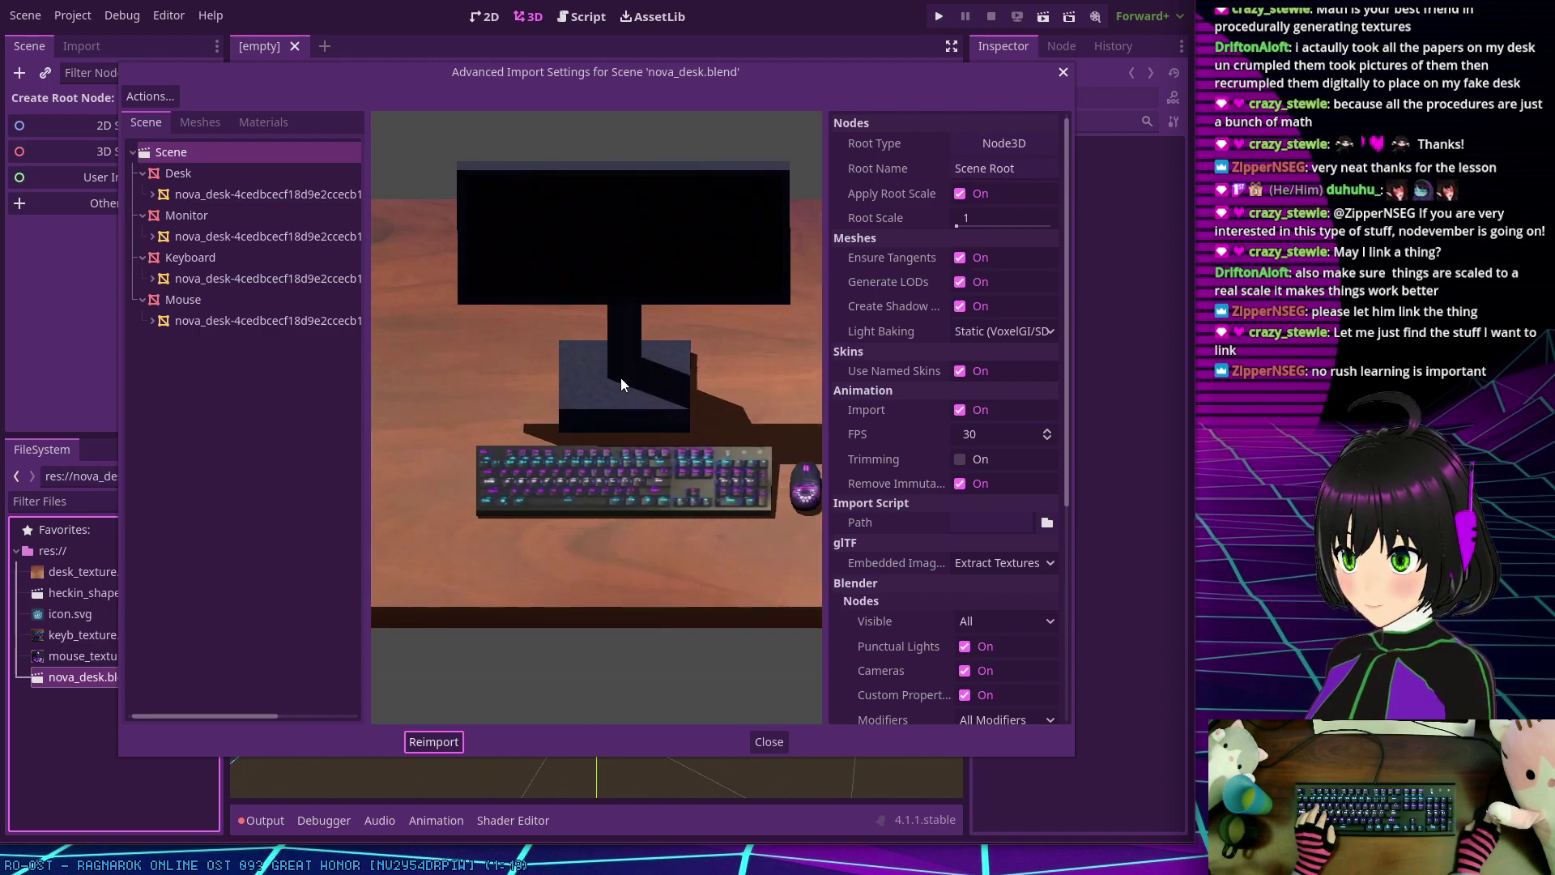
left_click_drag(386, 77, 305, 27)
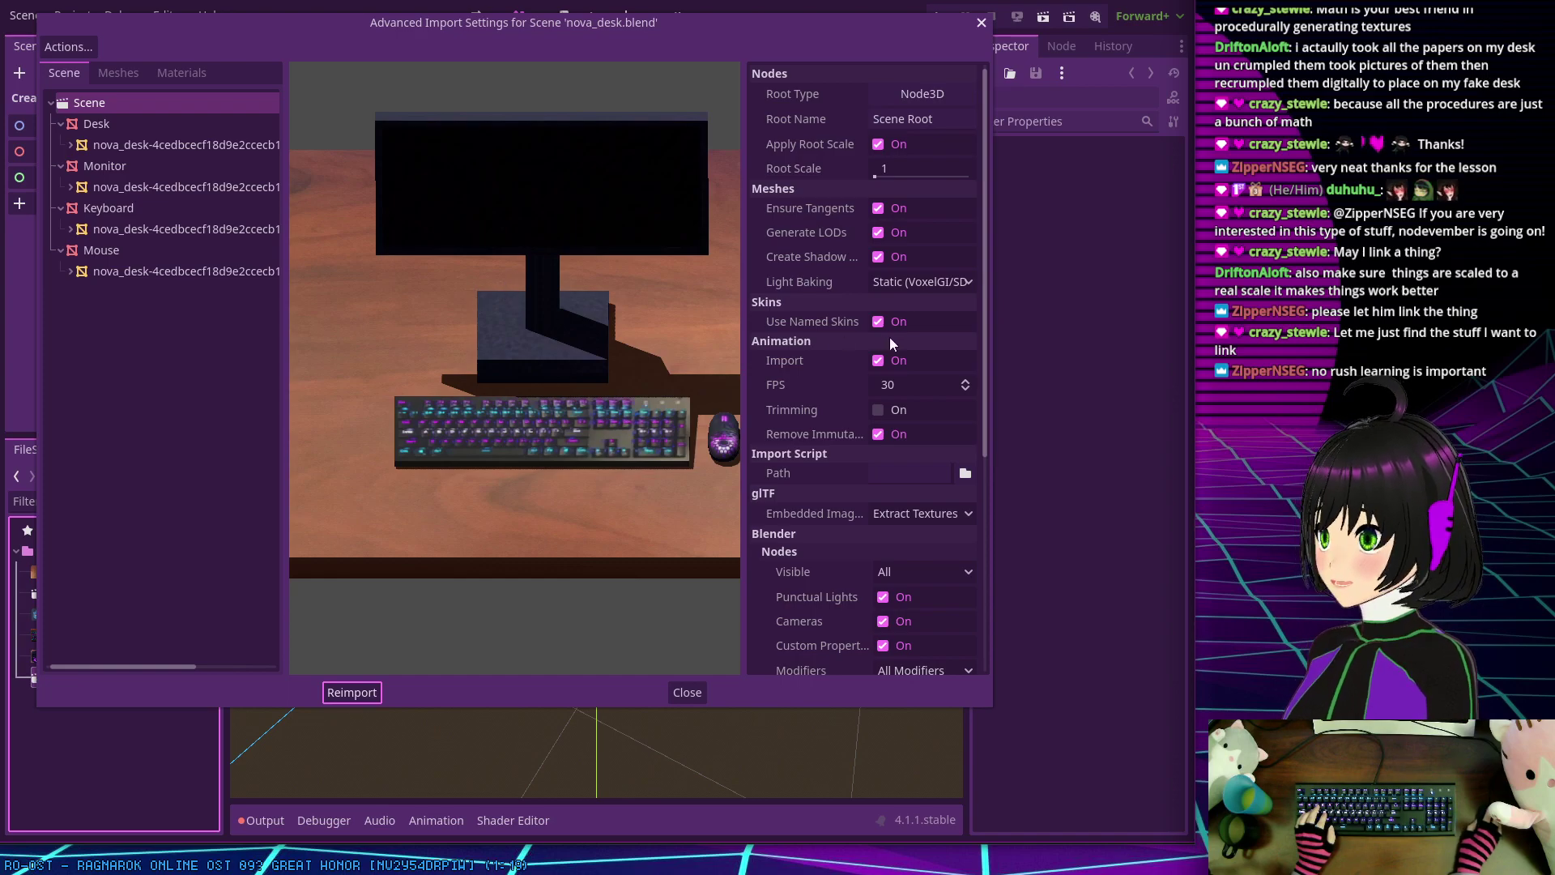
left_click_drag(992, 708, 1125, 821)
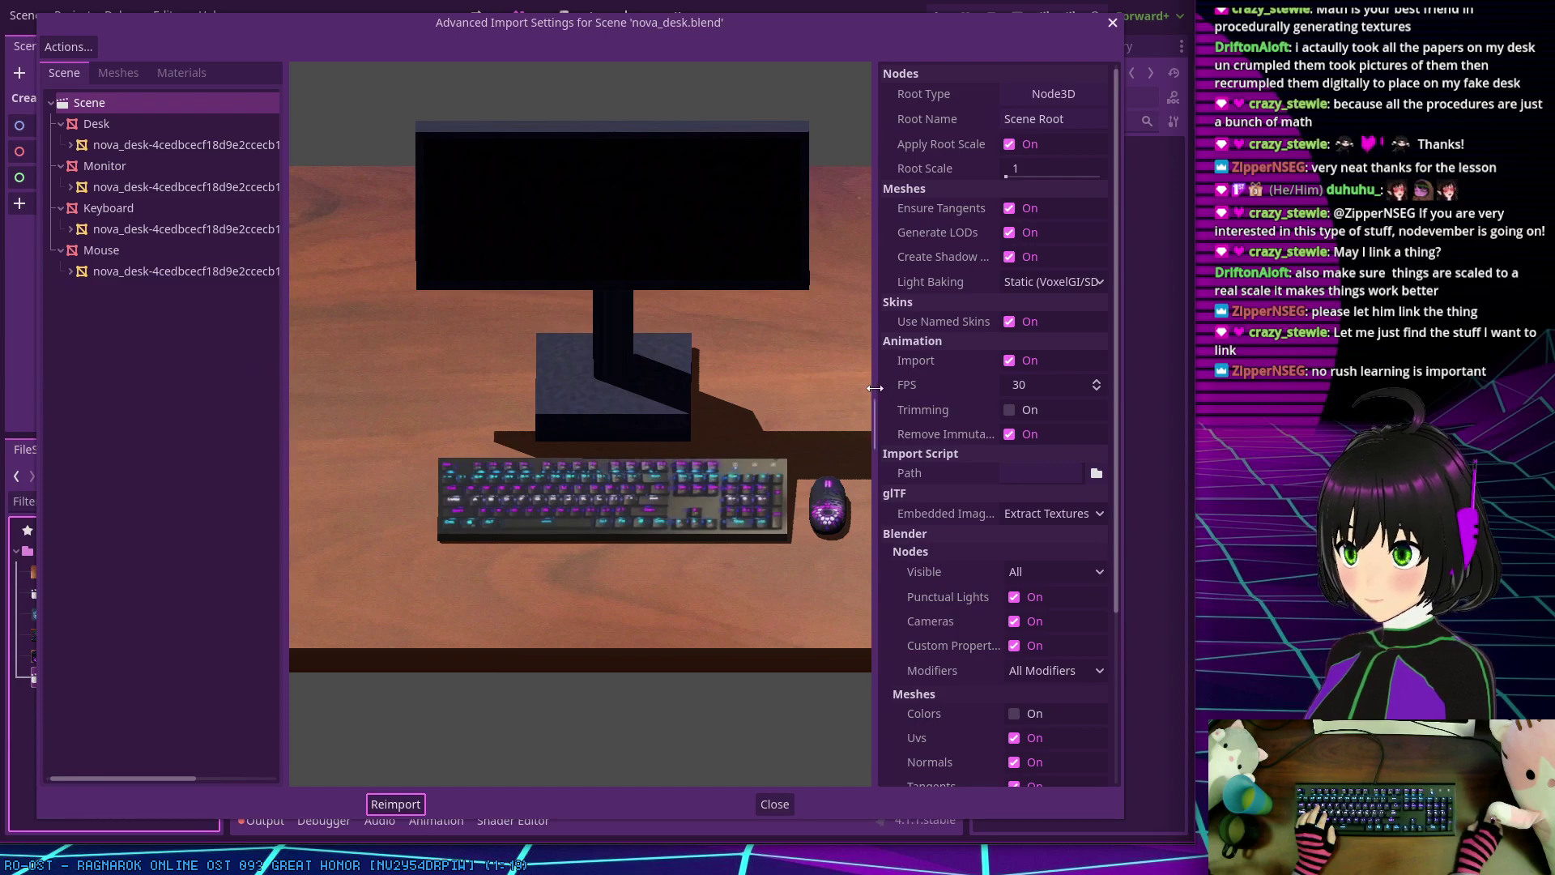
scroll(640, 332, "down", 2)
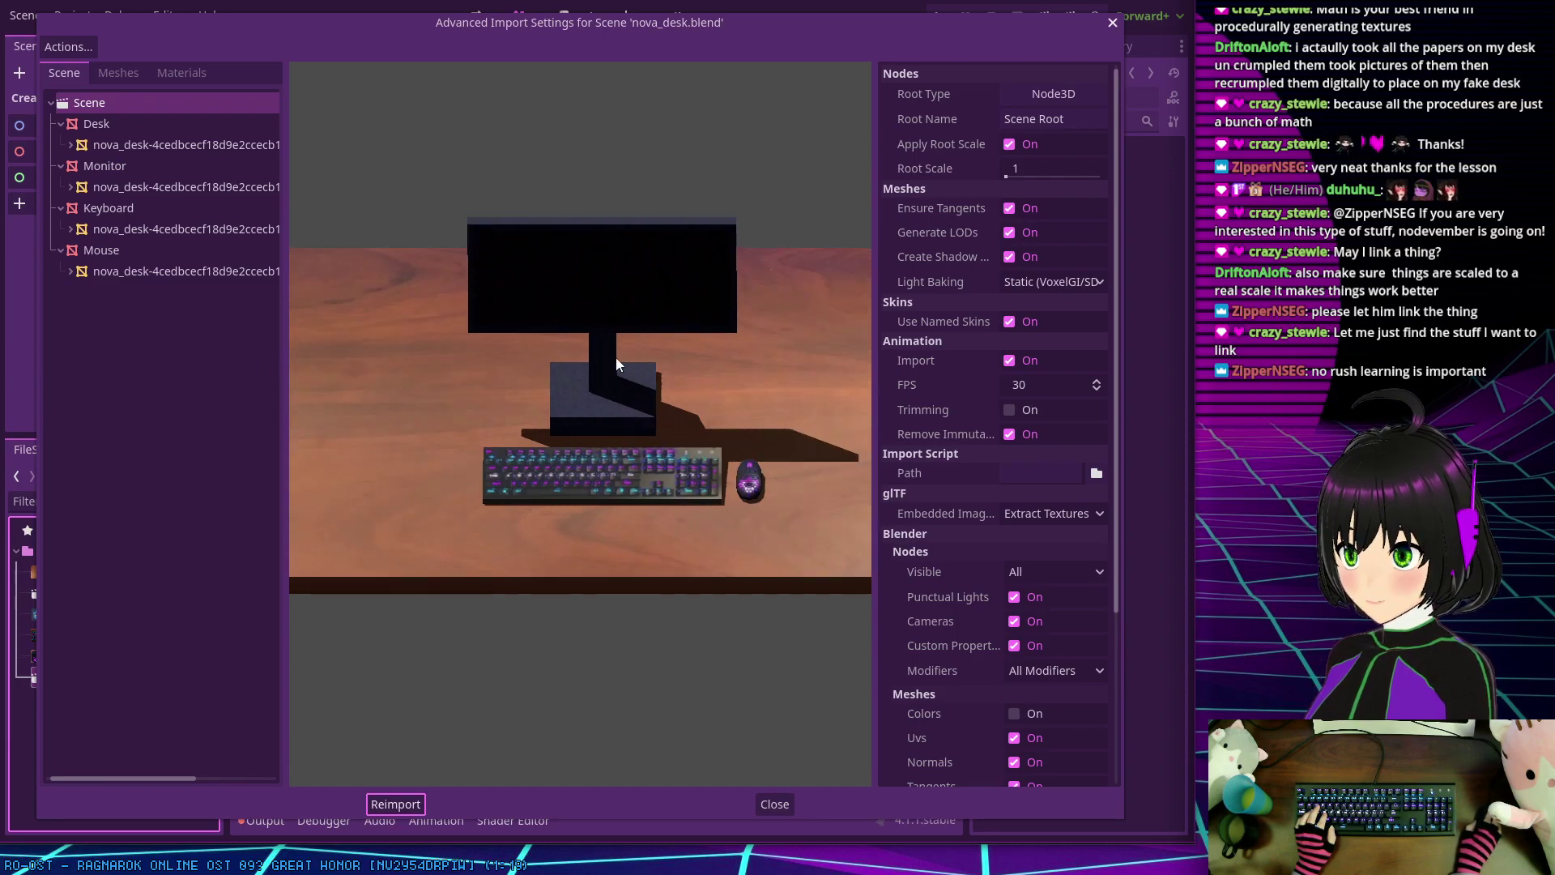
mouse_move(616, 357)
left_mouse_down()
mouse_move(552, 332)
mouse_move(576, 318)
mouse_move(615, 343)
mouse_move(606, 391)
mouse_move(633, 394)
mouse_move(610, 391)
mouse_move(571, 437)
mouse_move(592, 363)
mouse_move(552, 377)
mouse_move(625, 386)
mouse_move(599, 391)
mouse_move(588, 361)
mouse_move(603, 360)
left_mouse_up()
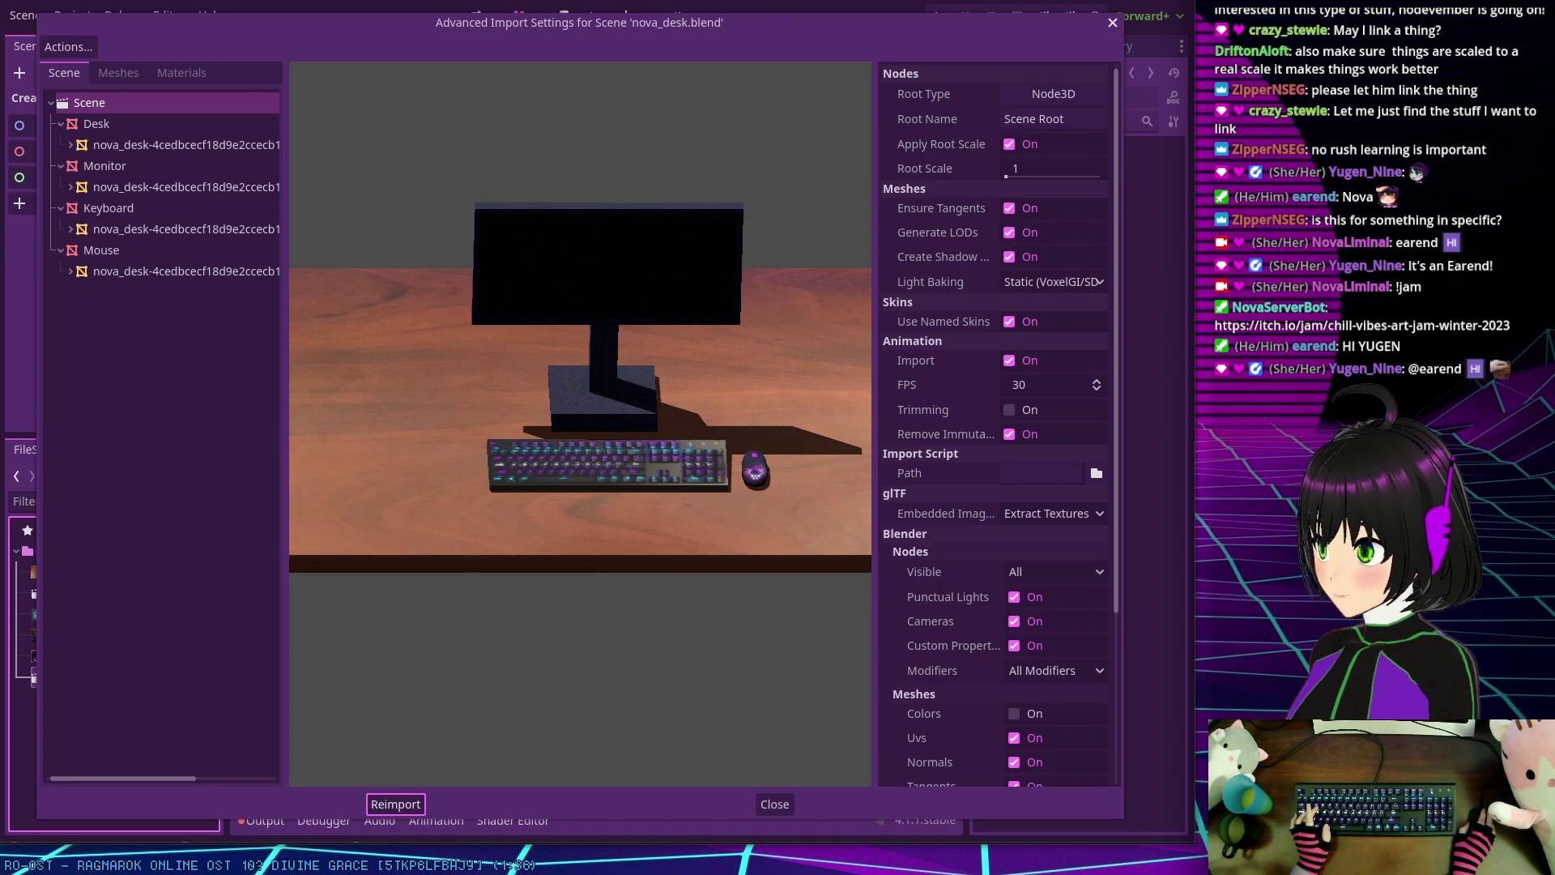
left_click_drag(564, 318, 605, 298)
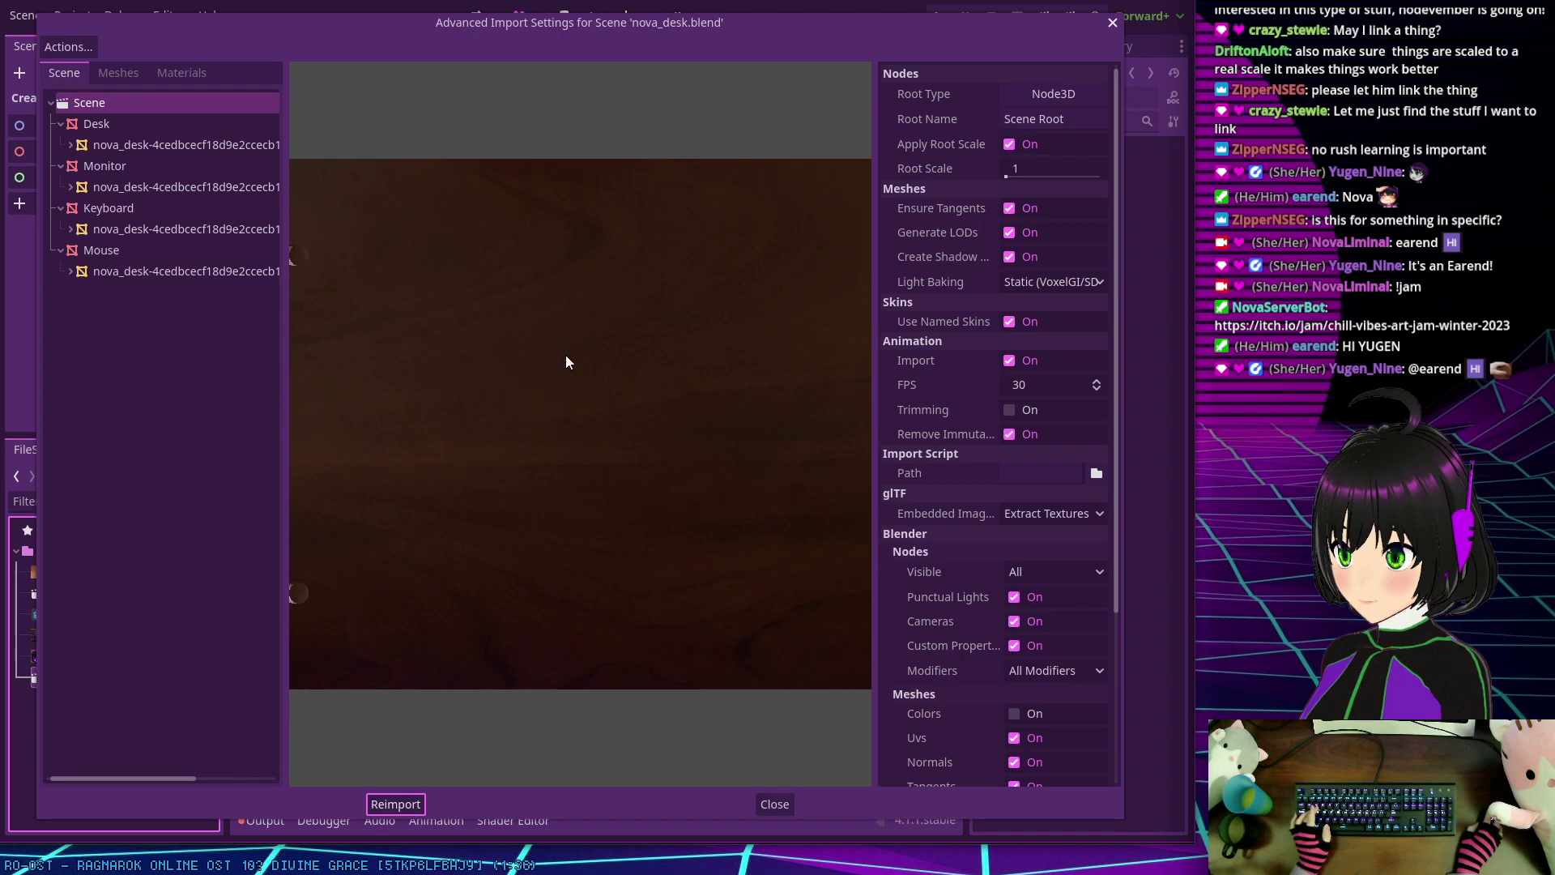
left_click_drag(566, 357, 629, 228)
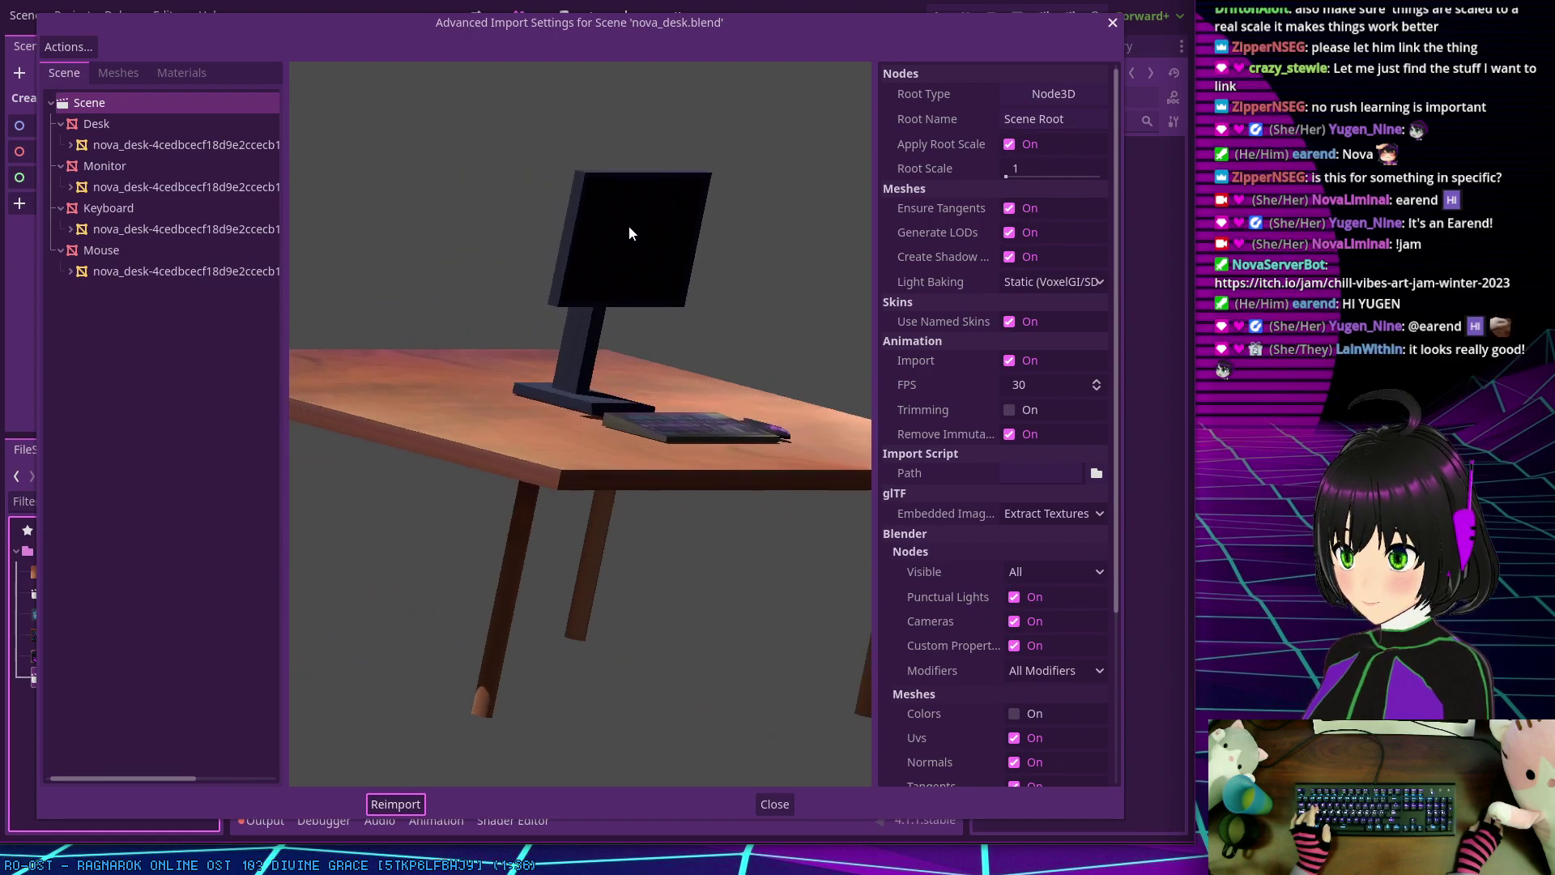
left_click_drag(671, 395, 639, 378)
left_click_drag(600, 390, 567, 380)
left_click(774, 803)
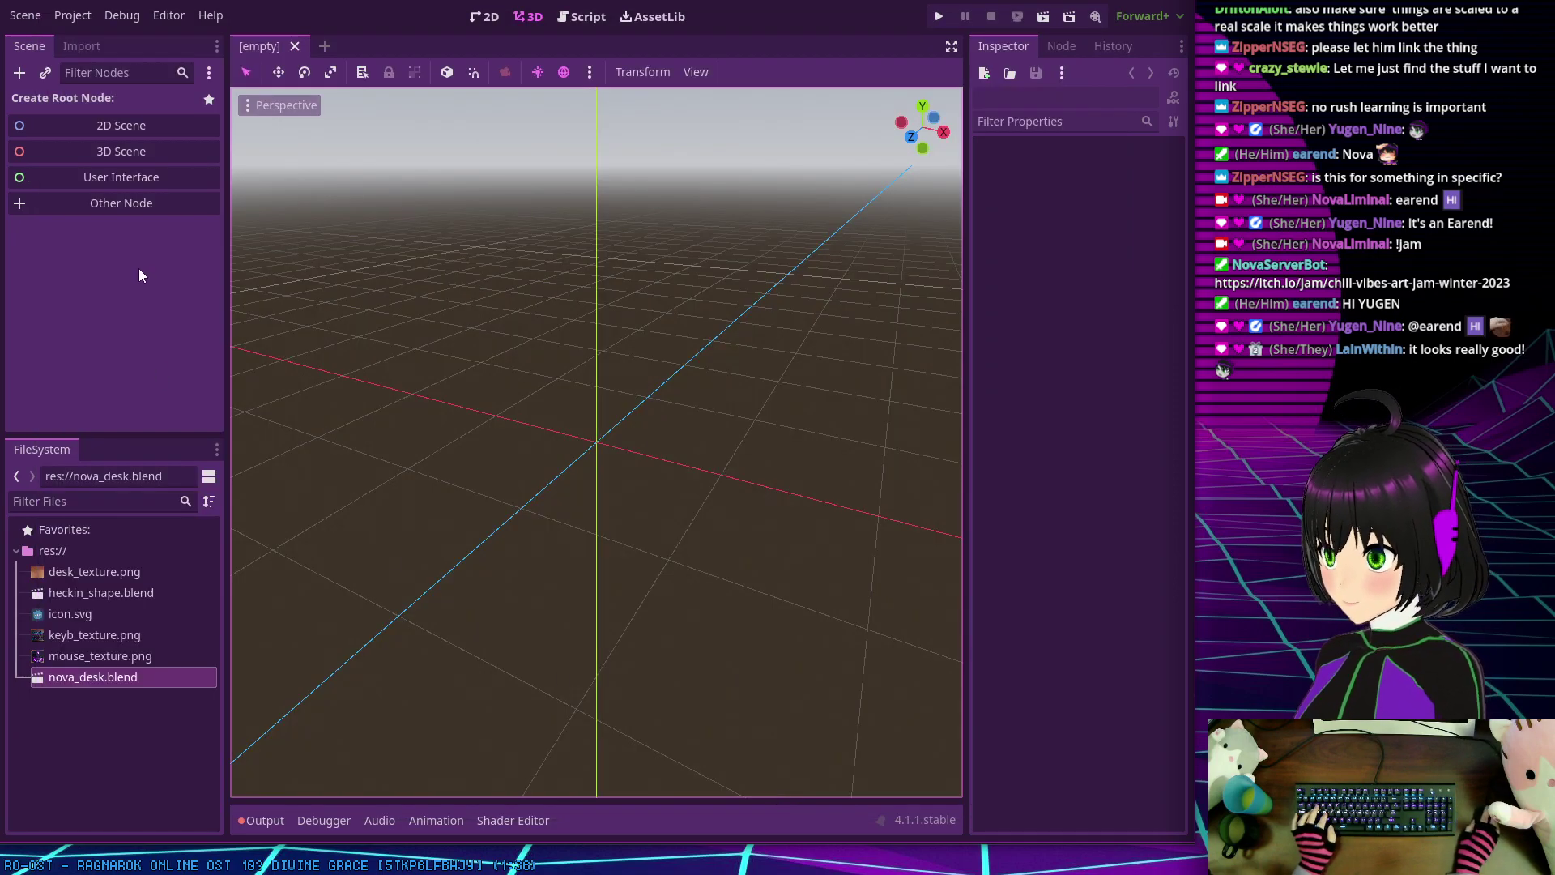
Step: Create a Node3D root scene and instance nova_desk.blend under it
left_click(95, 148)
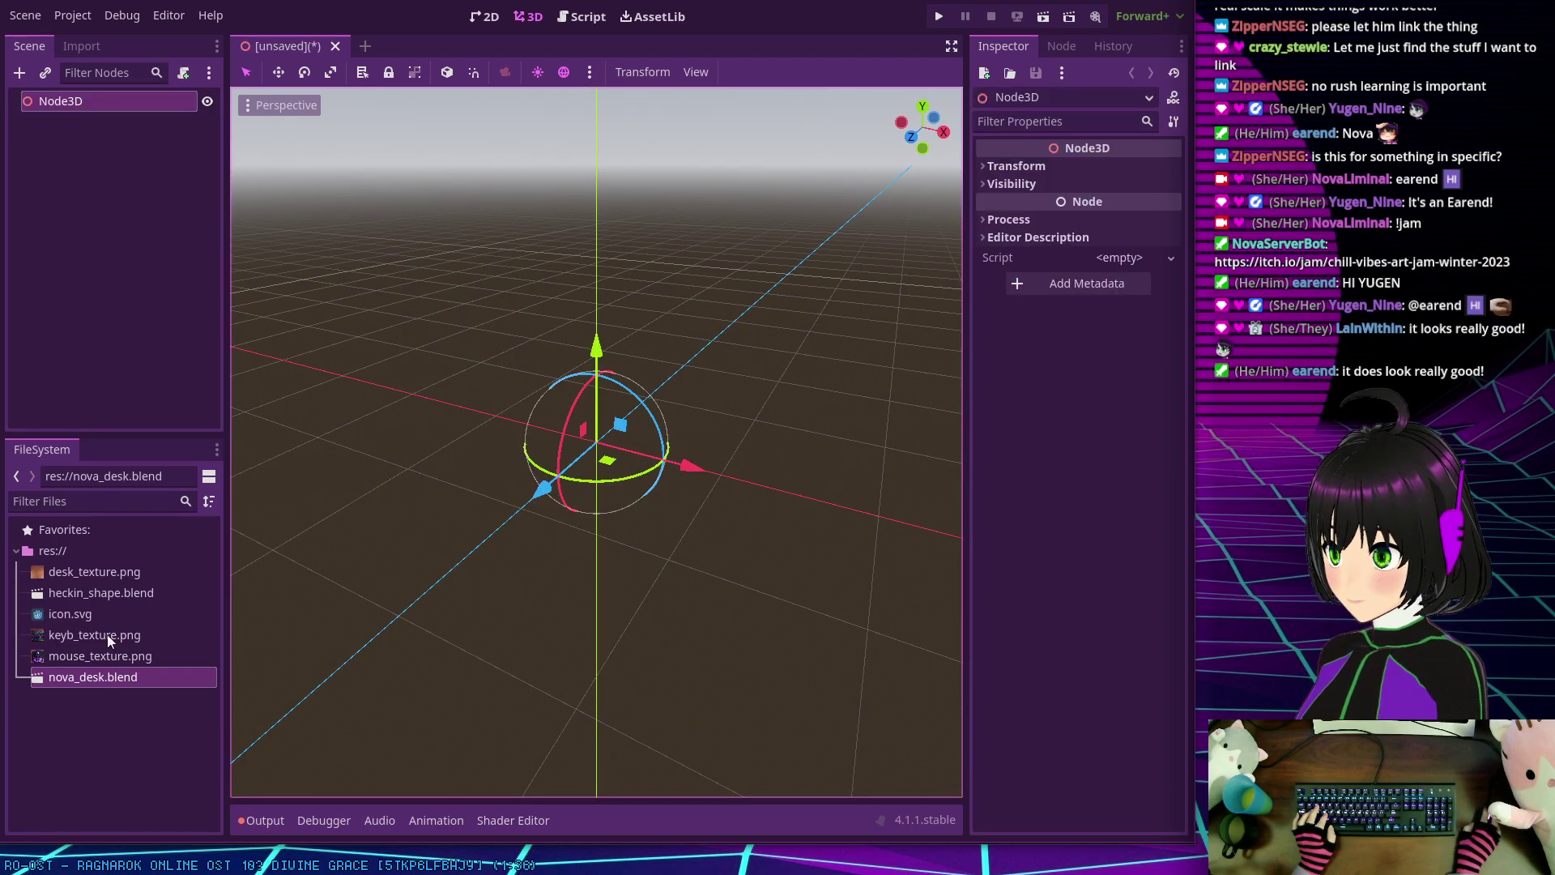
left_click_drag(89, 680, 56, 98)
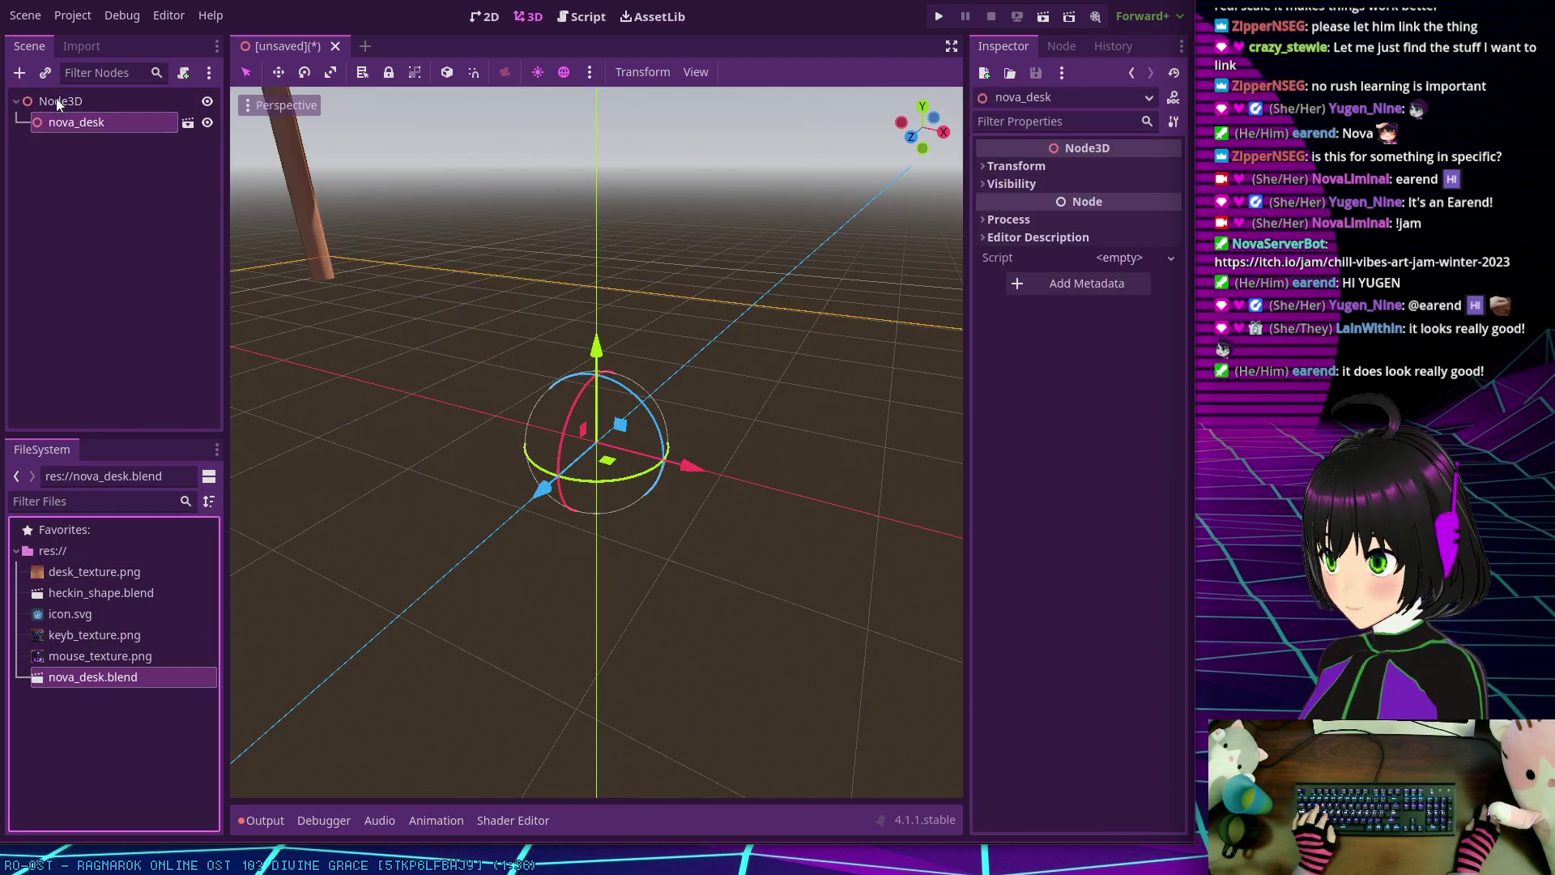
scroll(493, 305, "down", 6)
middle_click_drag(487, 305, 796, 342)
scroll(630, 318, "up", 5)
middle_click_drag(630, 319, 620, 470)
scroll(590, 373, "up", 4)
scroll(590, 348, "down", 4)
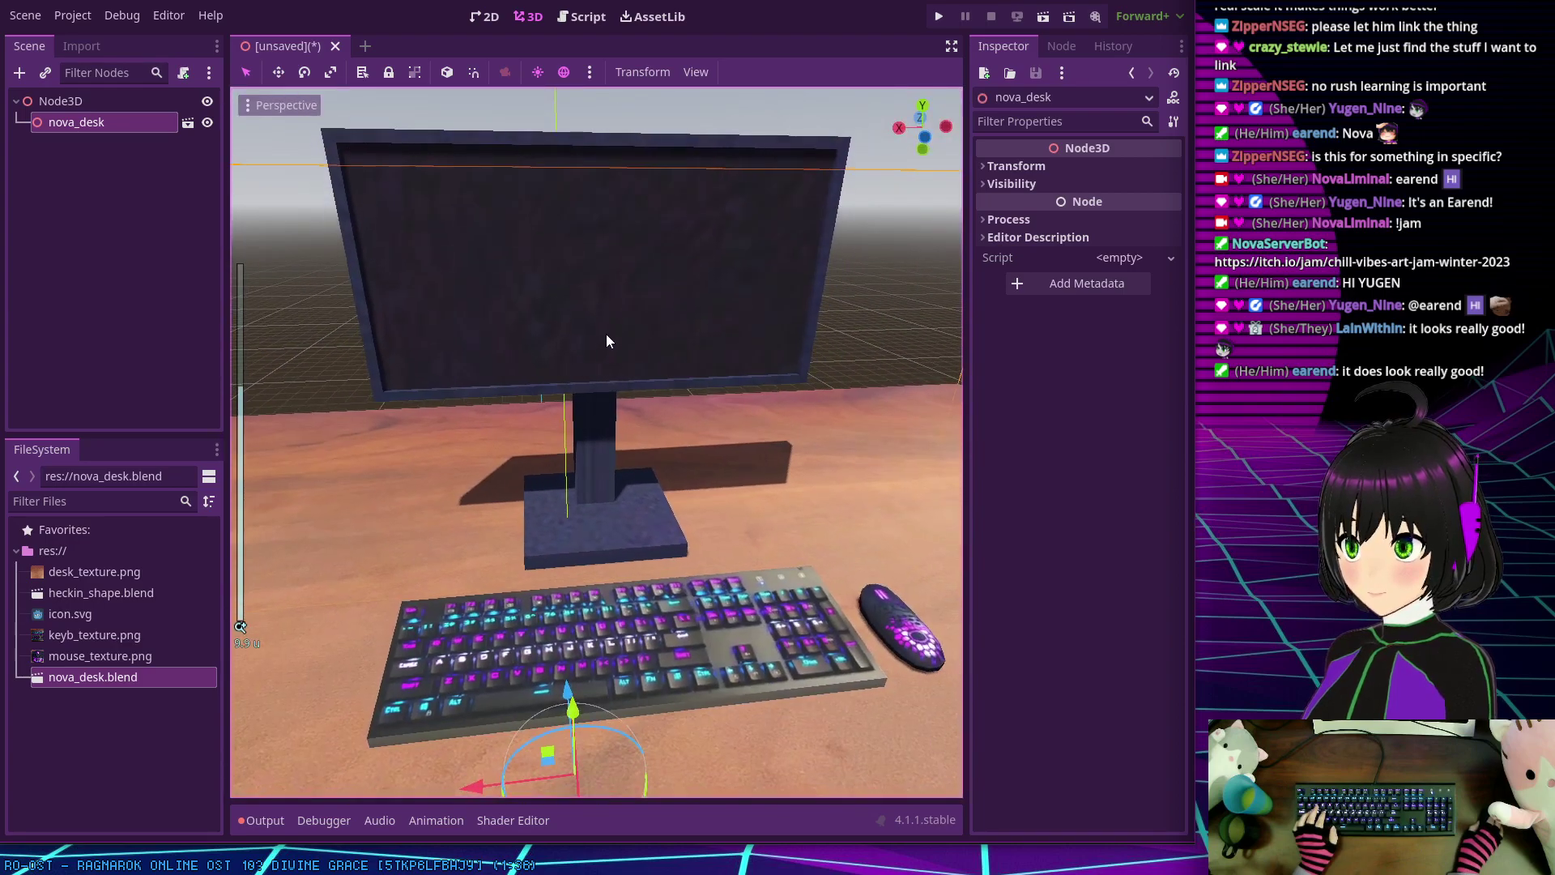
Step: Orbit the Godot viewport to inspect the monitor stand and keyboard from several angles
scroll(650, 329, "up", 2)
middle_click_drag(606, 333, 574, 424)
scroll(536, 415, "down", 3)
scroll(565, 491, "up", 5)
middle_click_drag(566, 490, 460, 425)
scroll(460, 425, "down", 3)
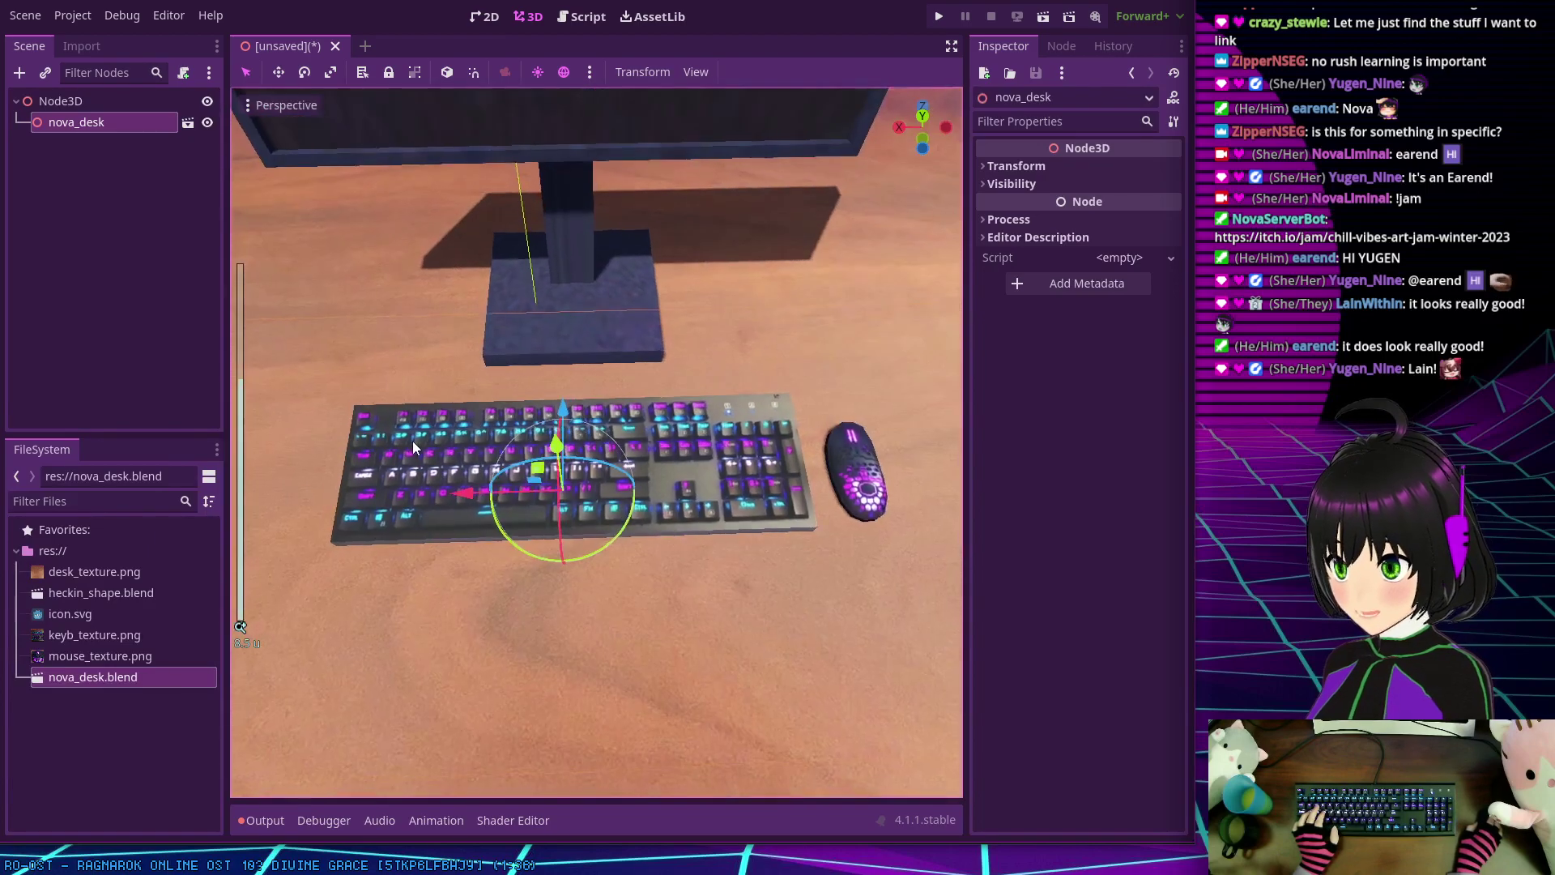
middle_click_drag(596, 397, 582, 363)
scroll(583, 358, "down", 2)
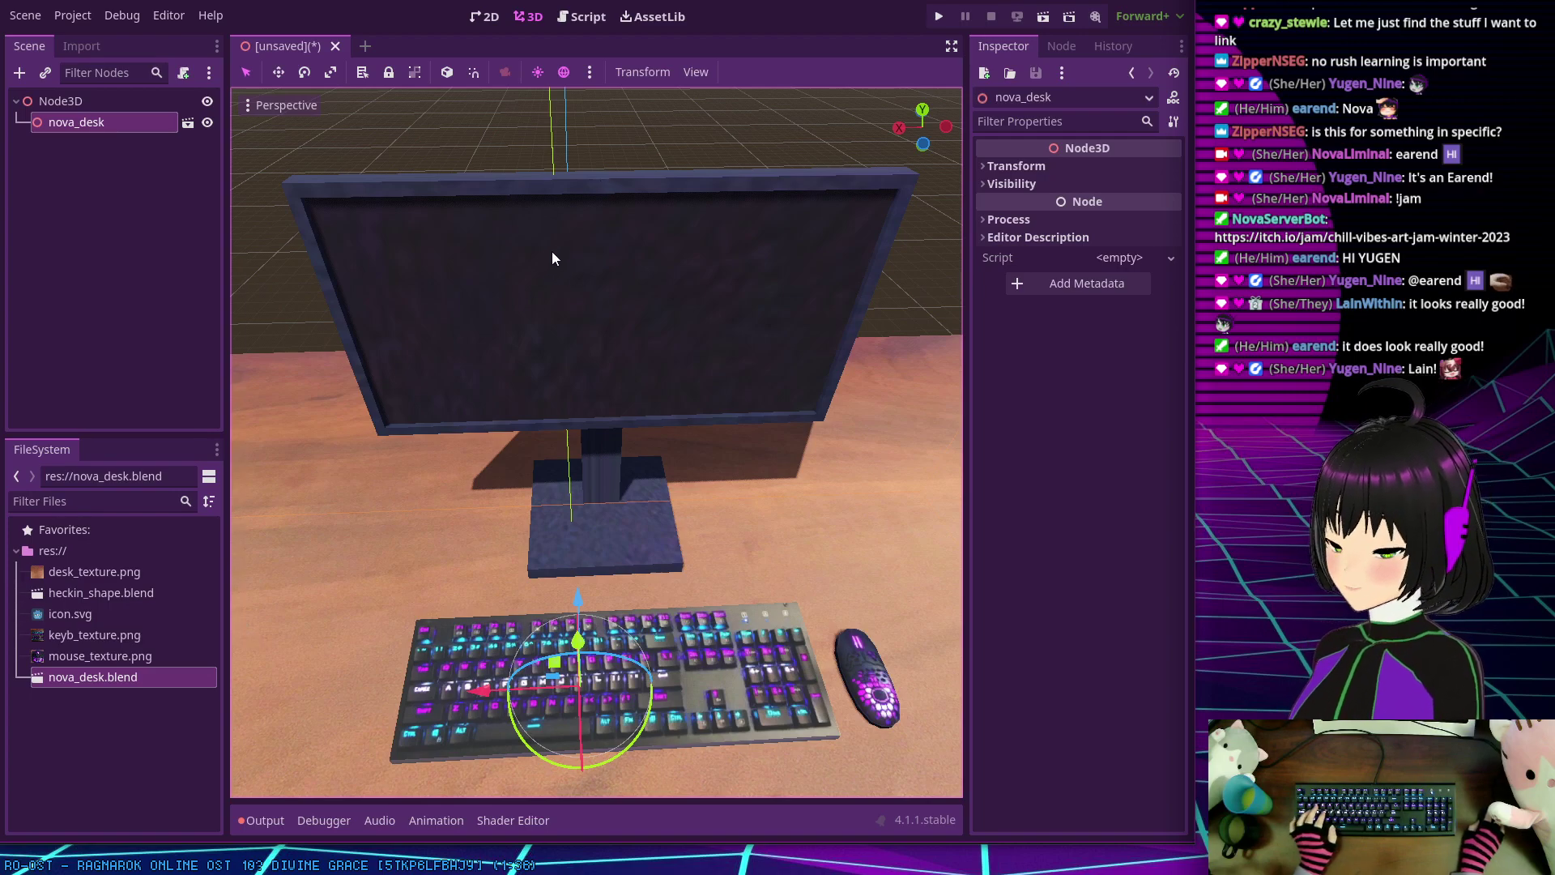
middle_click_drag(558, 258, 525, 236)
scroll(639, 243, "up", 2)
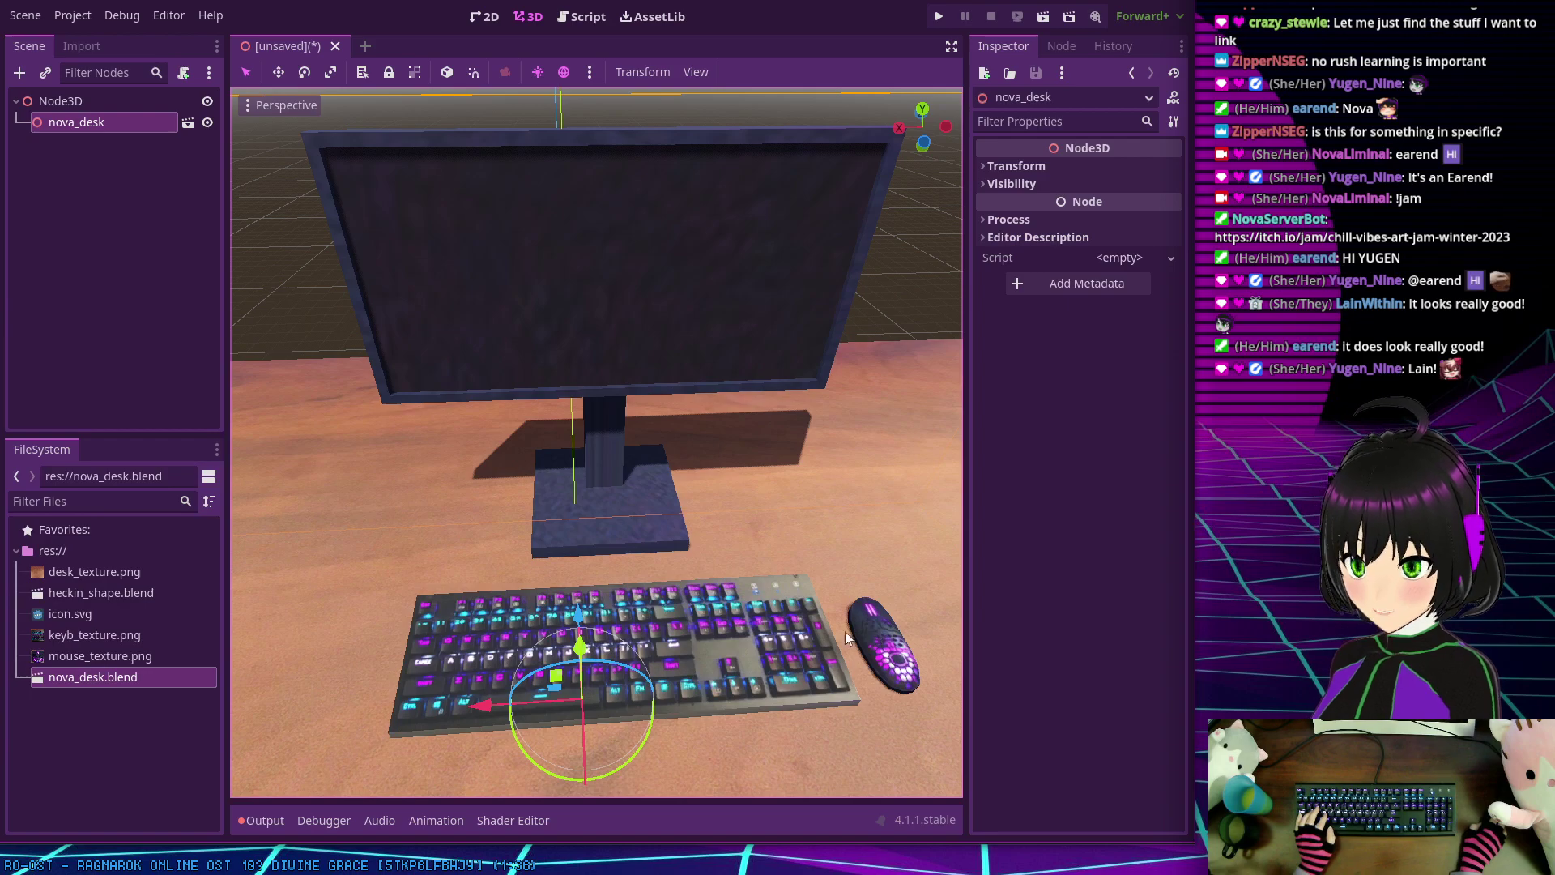
middle_click_drag(544, 259, 575, 254)
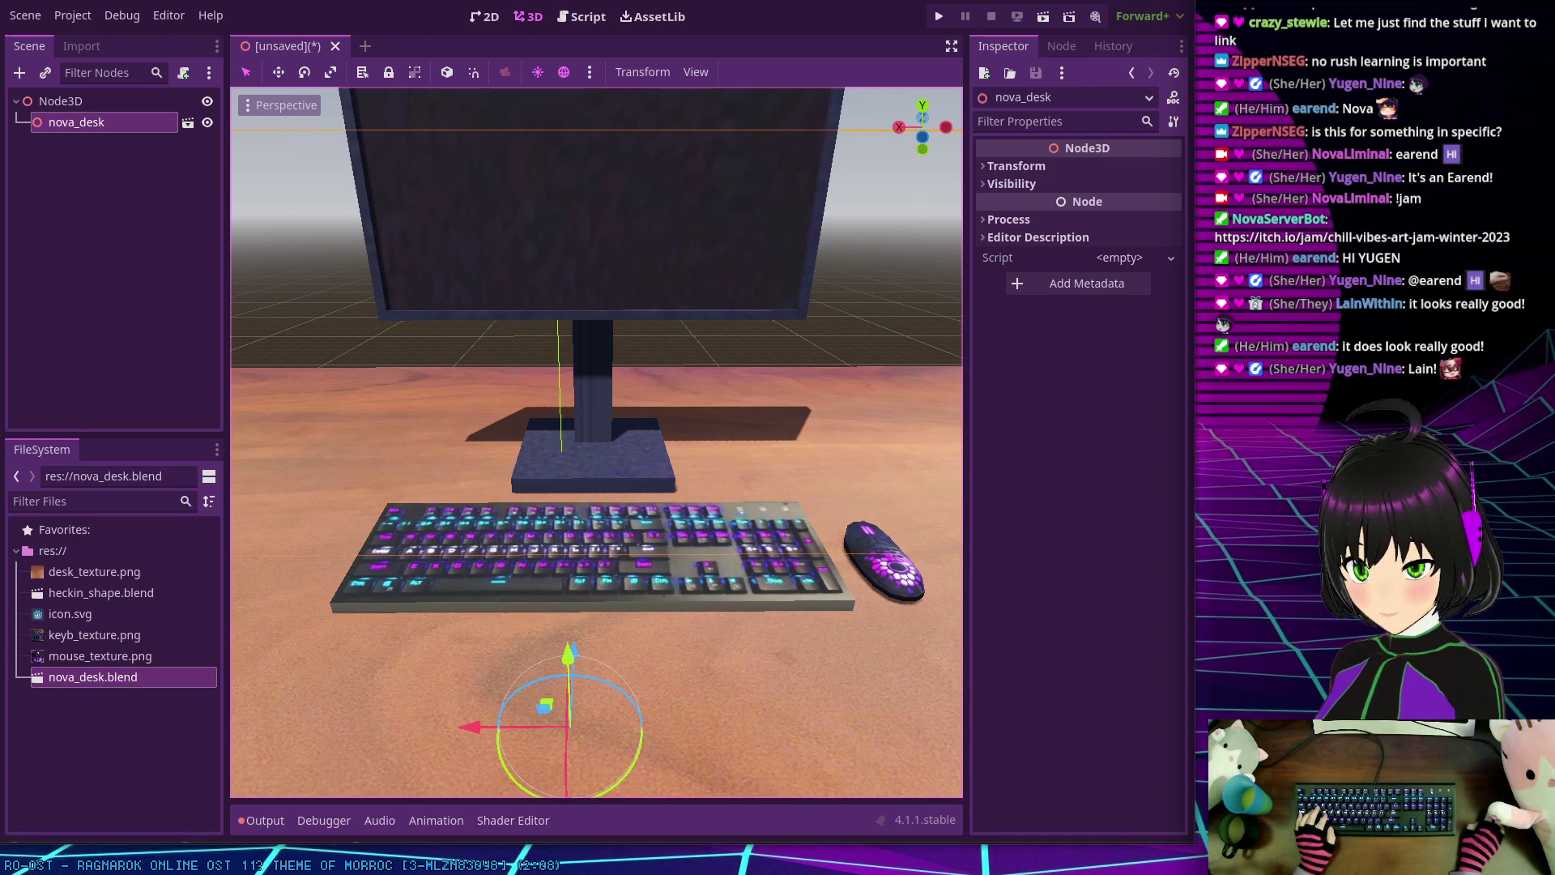
Step: Back in Blender, select the monitor's screen face and view the desk from above
key("alt+Tab")
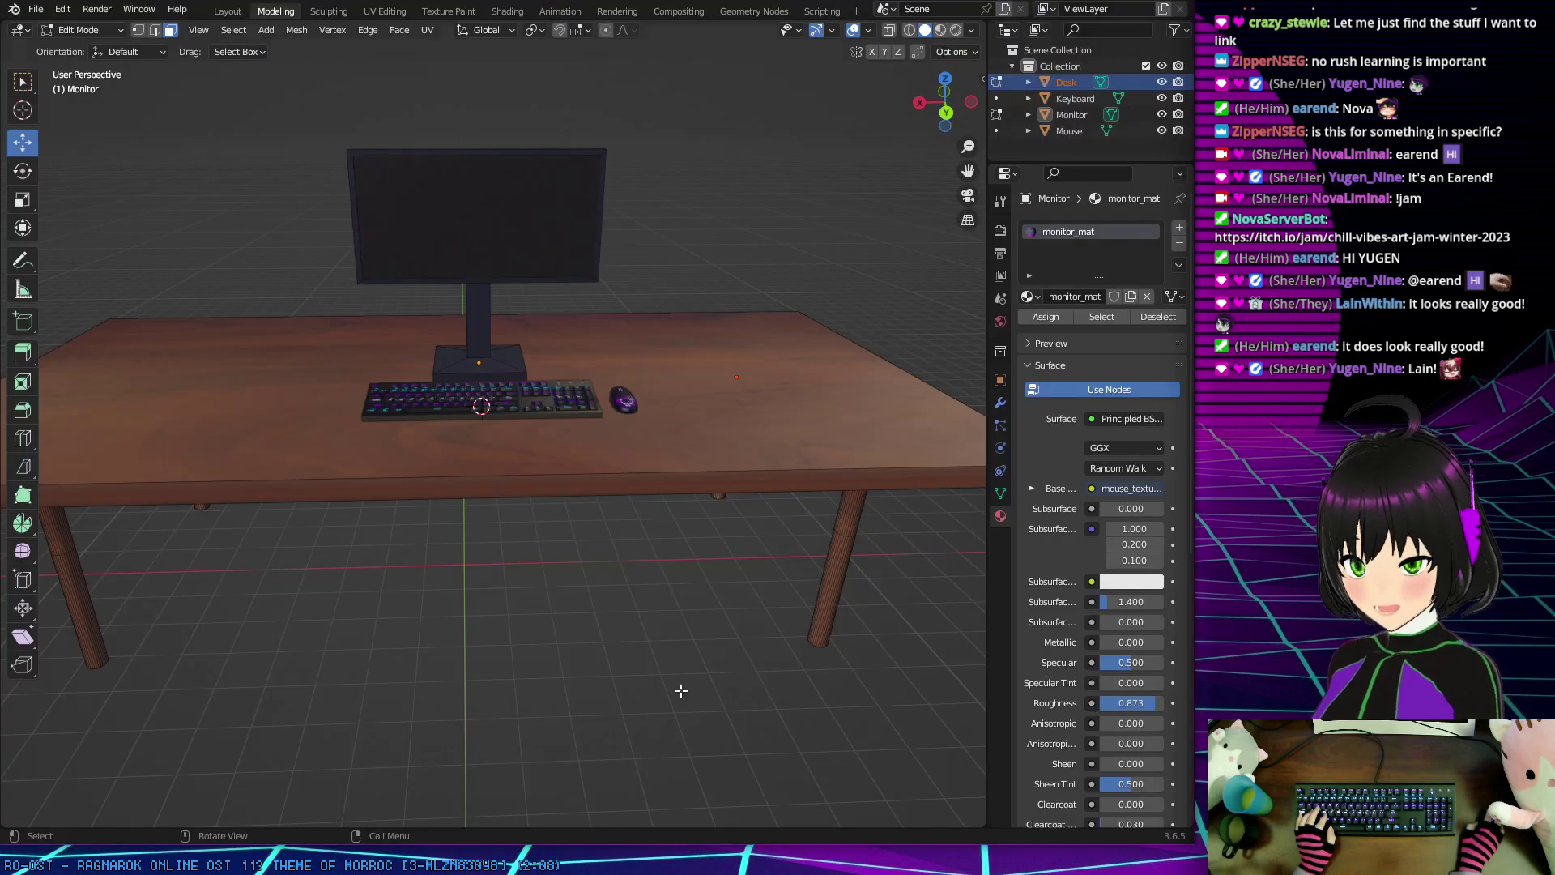
scroll(491, 261, "up", 3)
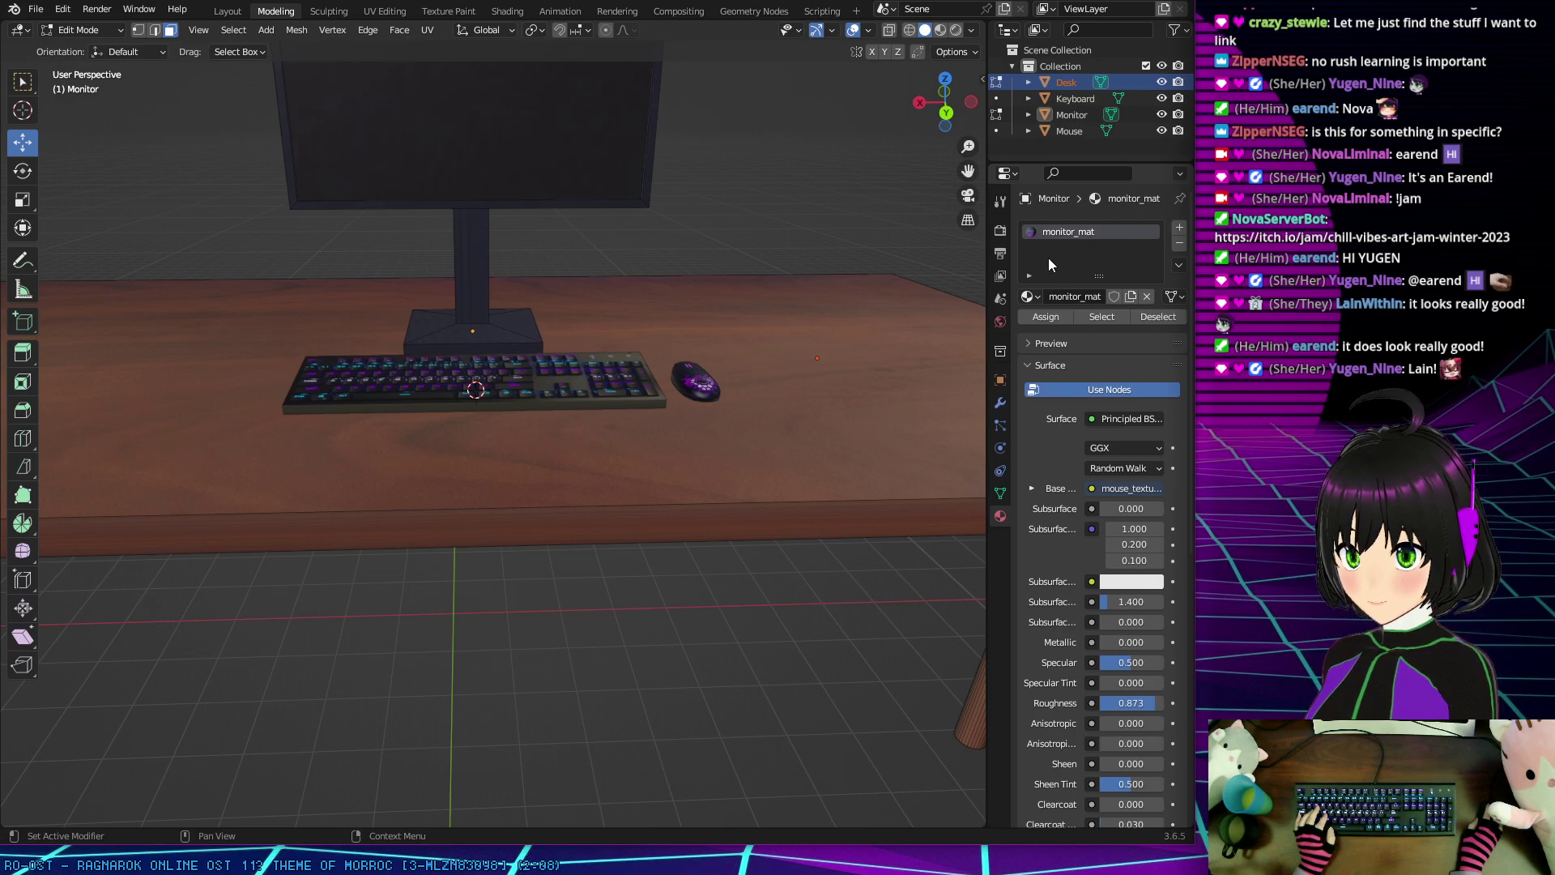
left_click(433, 132)
middle_click_drag(590, 198, 583, 243)
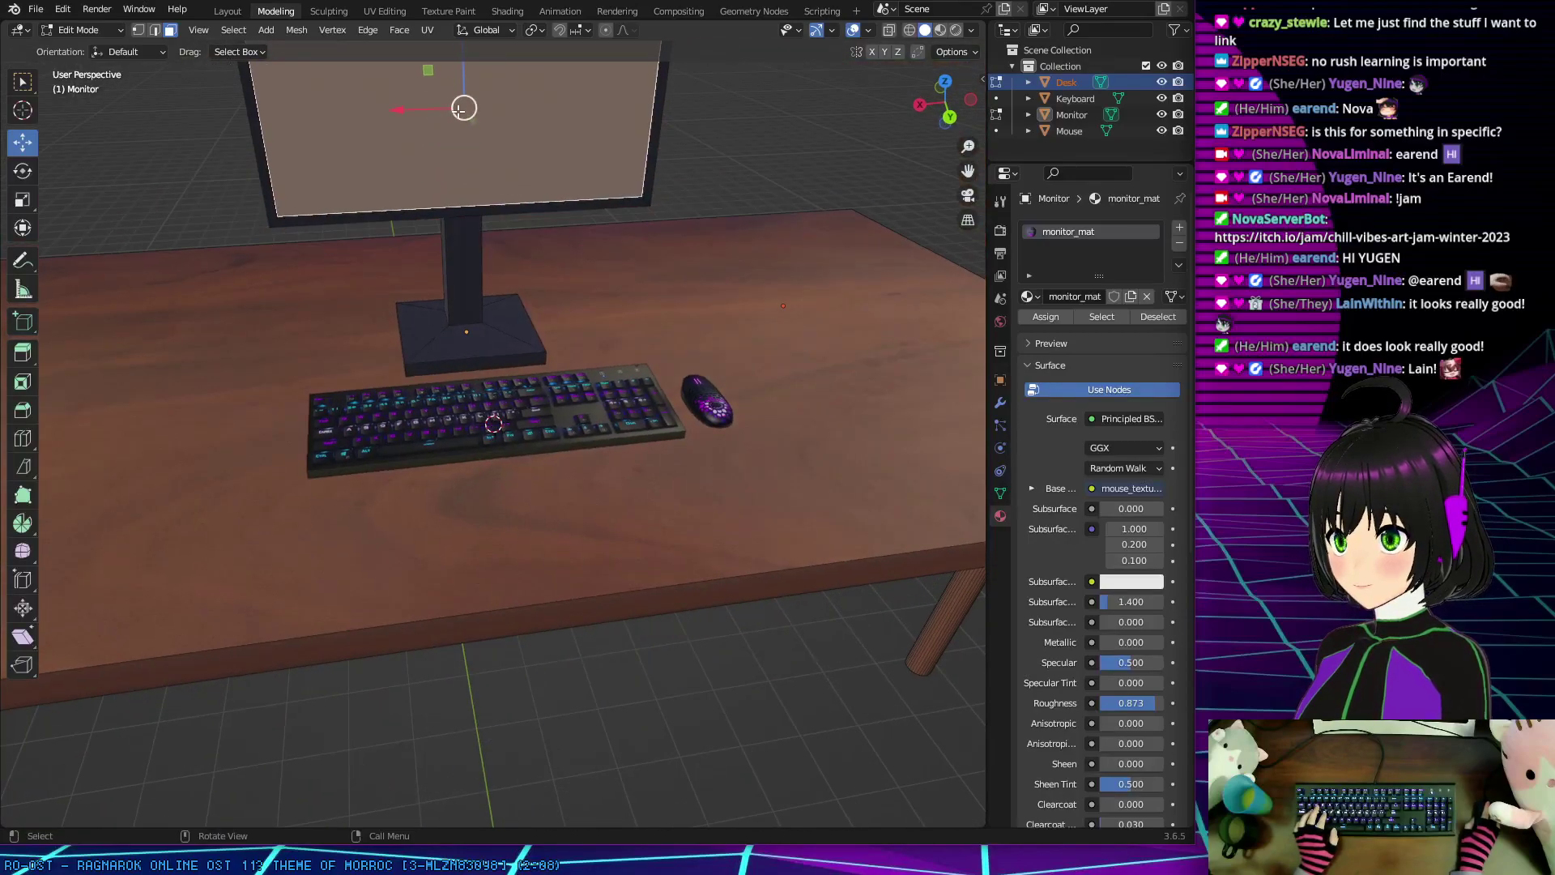
Step: Bring up the Texture Paint workspace, painting the Monitor onto its mouse_texture.png slot
left_click(328, 12)
left_click(382, 12)
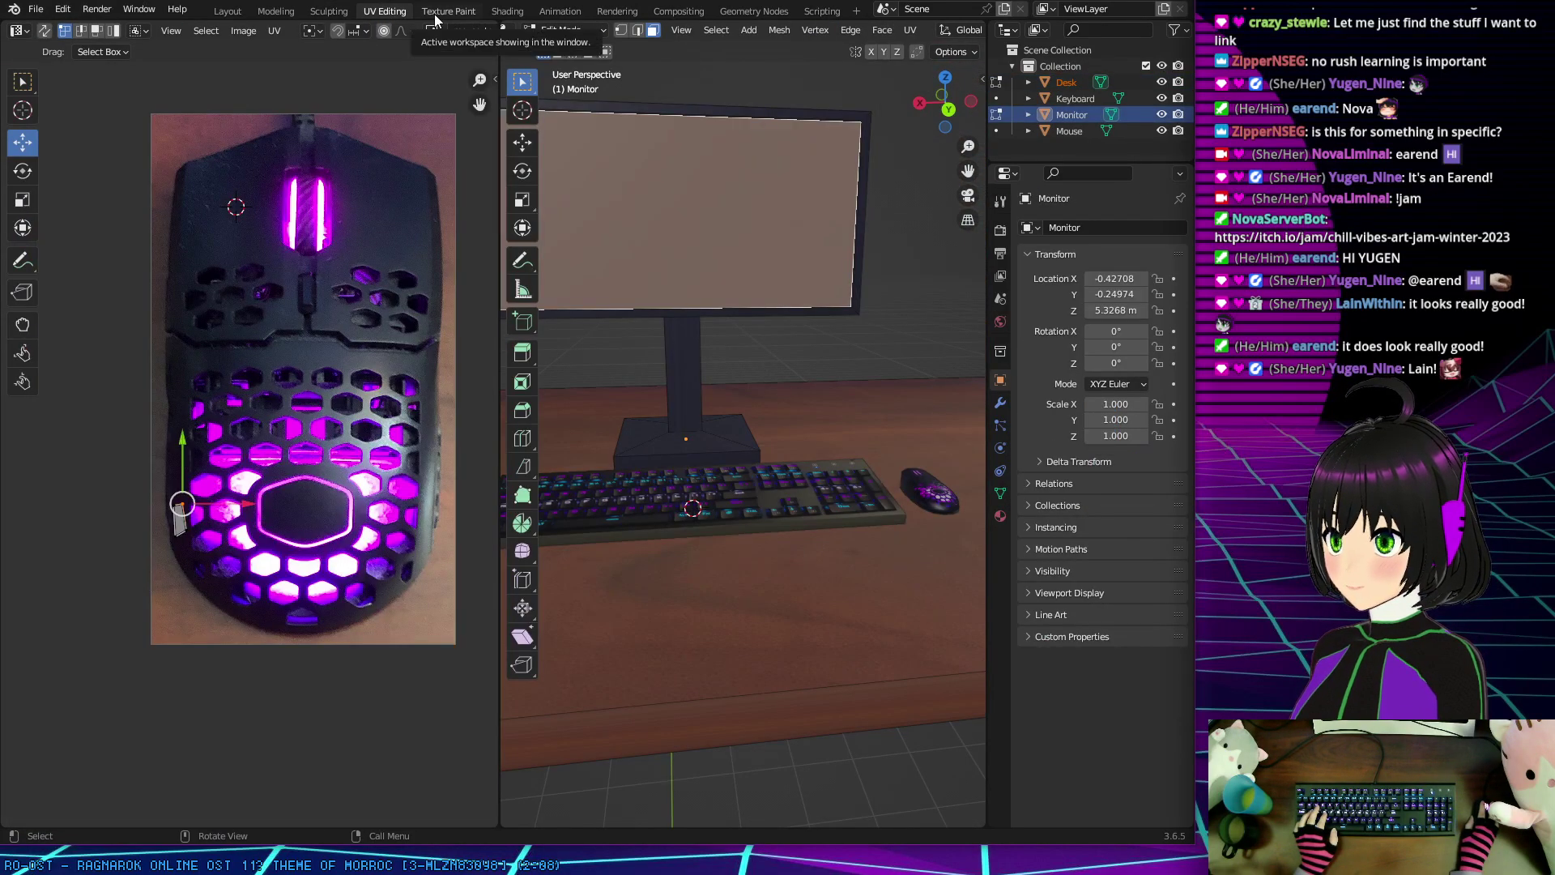
left_click(437, 12)
left_click(386, 12)
left_click(450, 11)
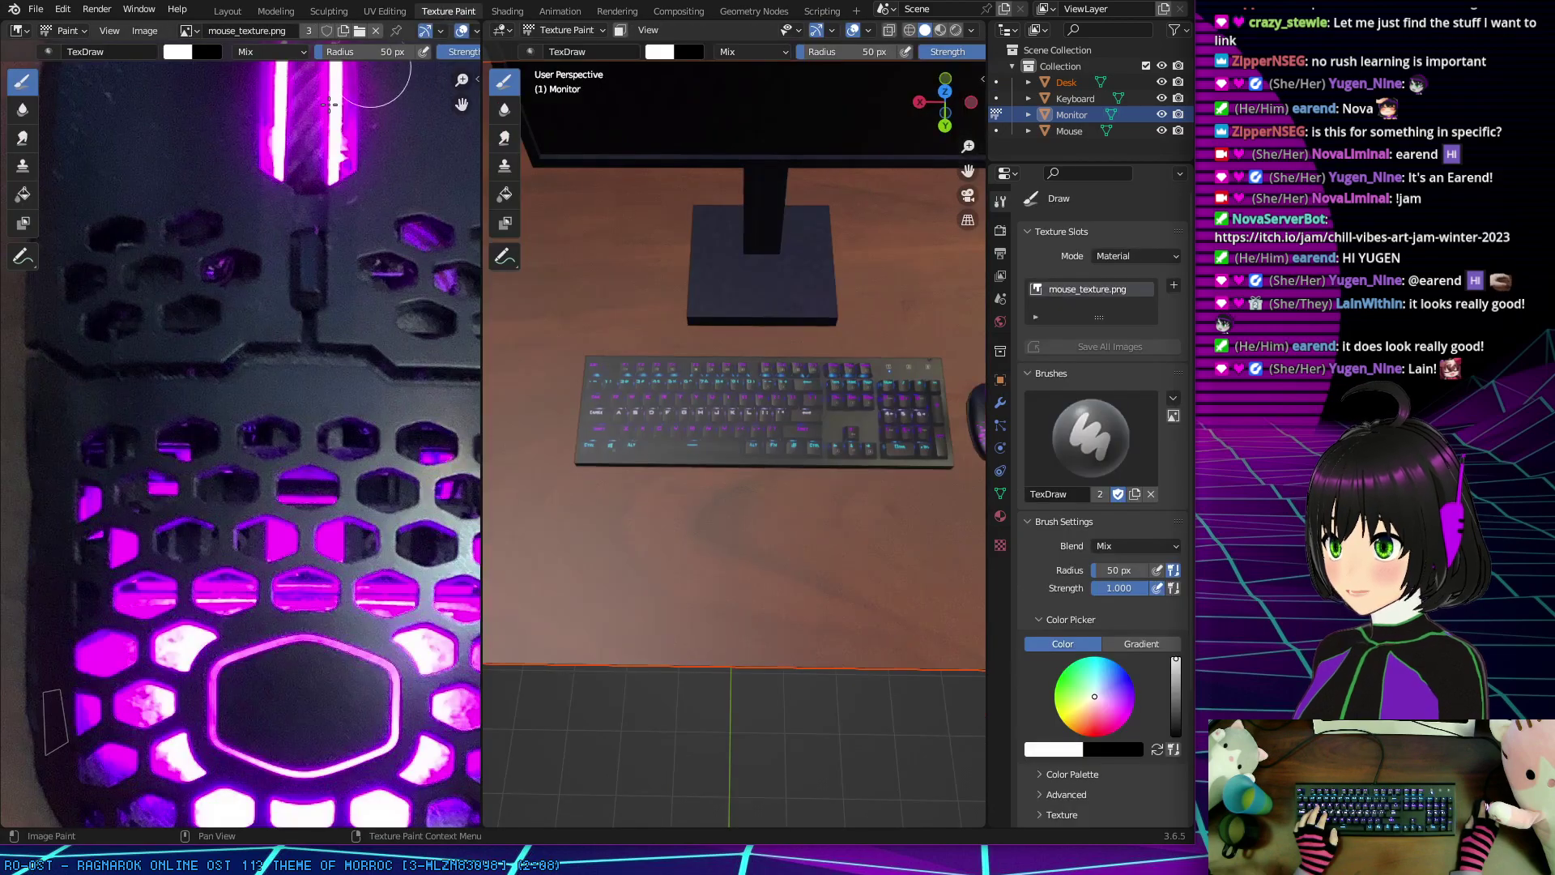
scroll(329, 103, "down", 8)
scroll(308, 264, "up", 3)
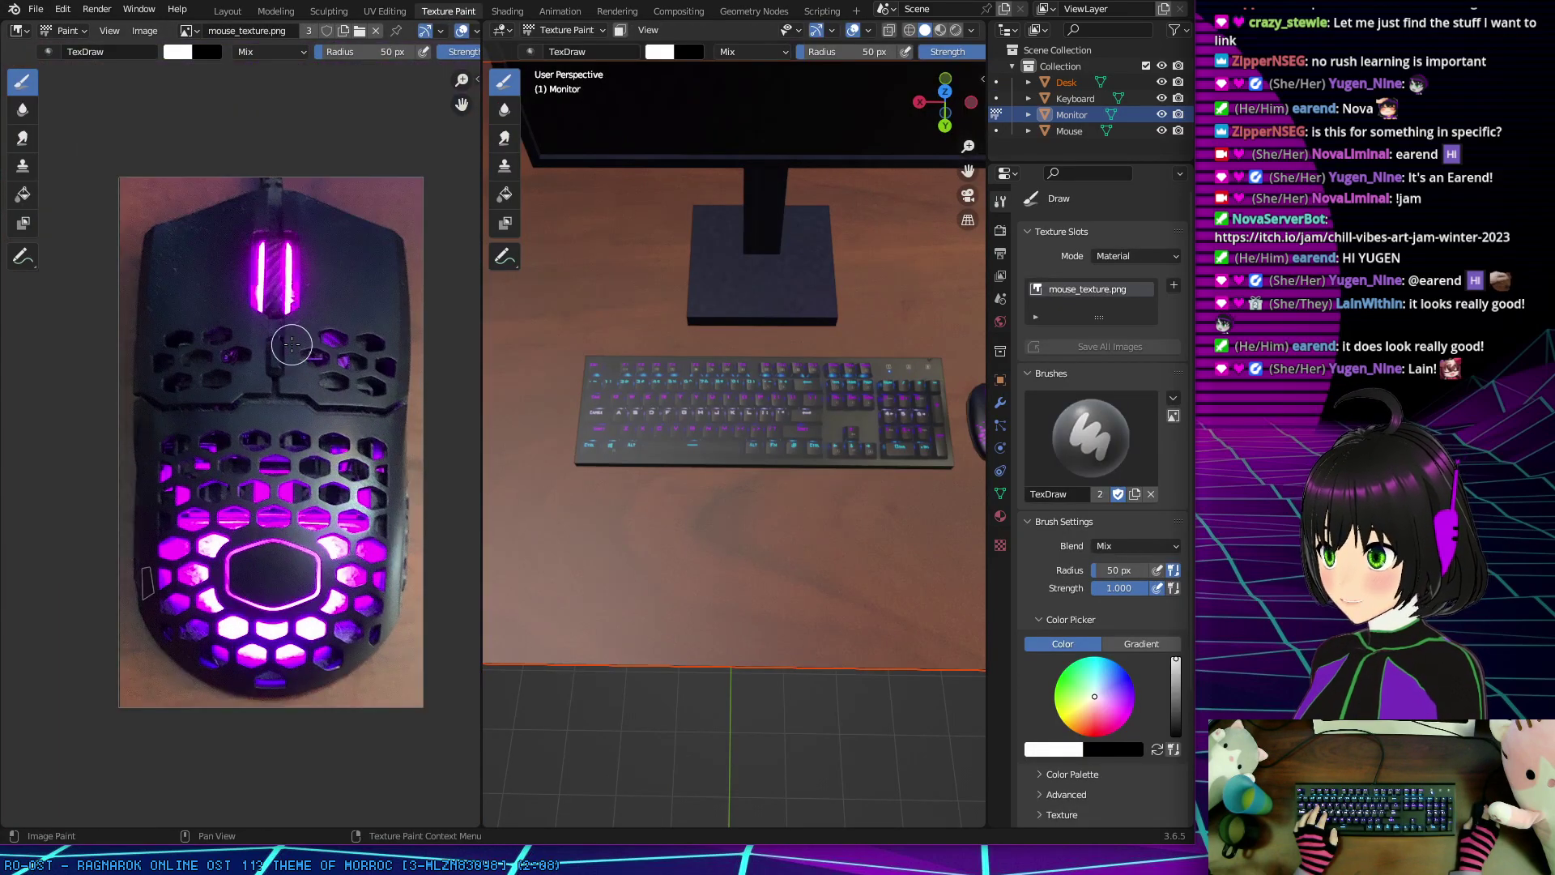
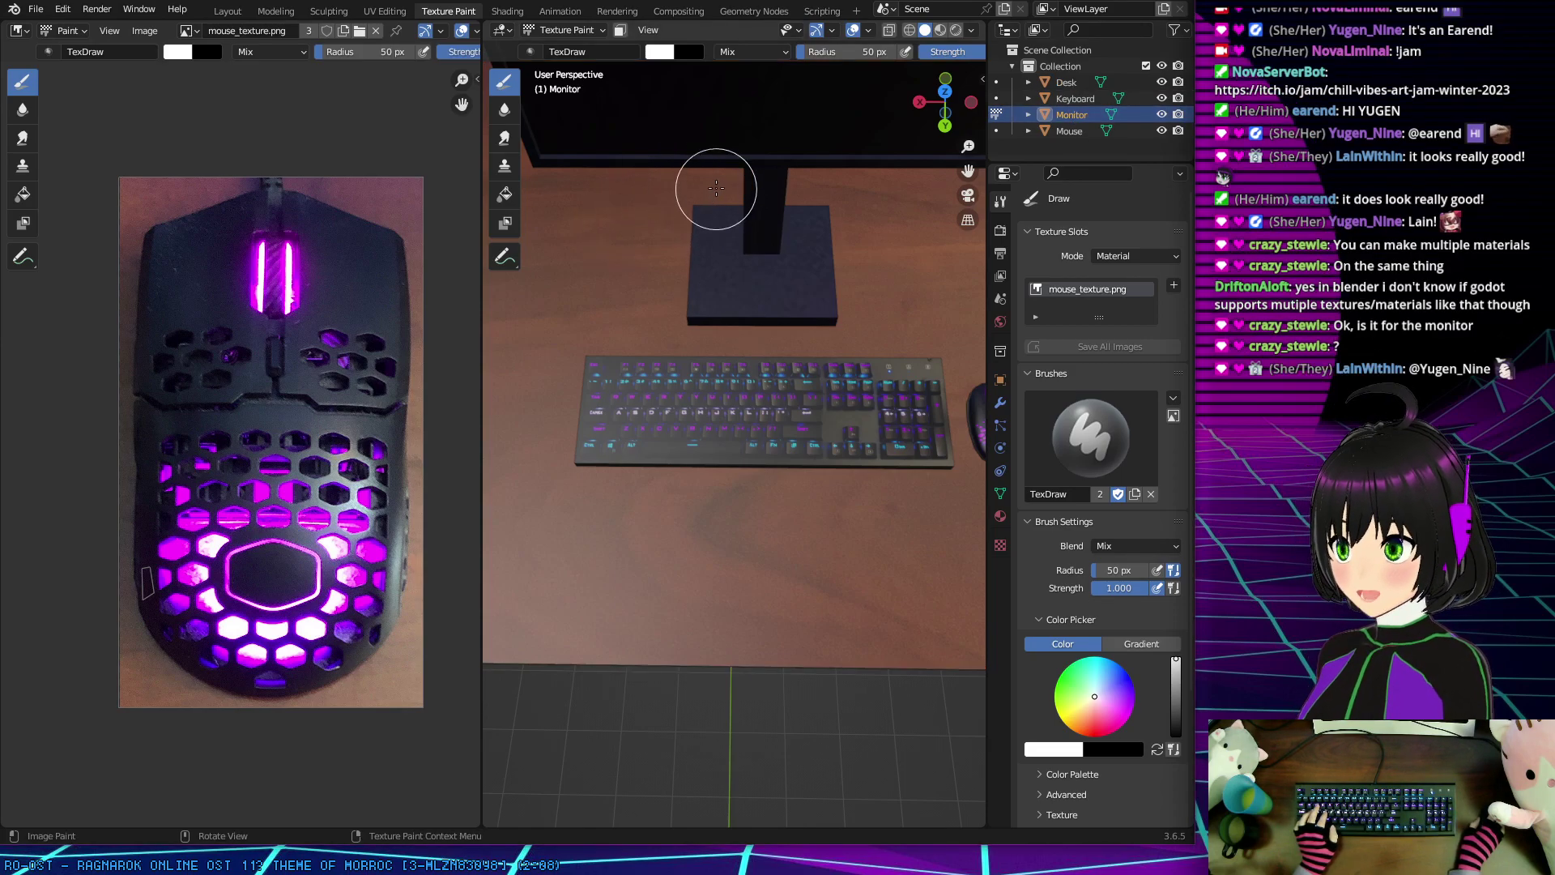
Step: Switch to the UV Editing workspace with the Monitor in Edit Mode beside the mouse texture
mouse_move(712, 173)
middle_mouse_down()
mouse_move(673, 357)
mouse_move(690, 324)
mouse_move(722, 336)
mouse_move(739, 284)
mouse_move(756, 282)
mouse_move(719, 197)
middle_mouse_up()
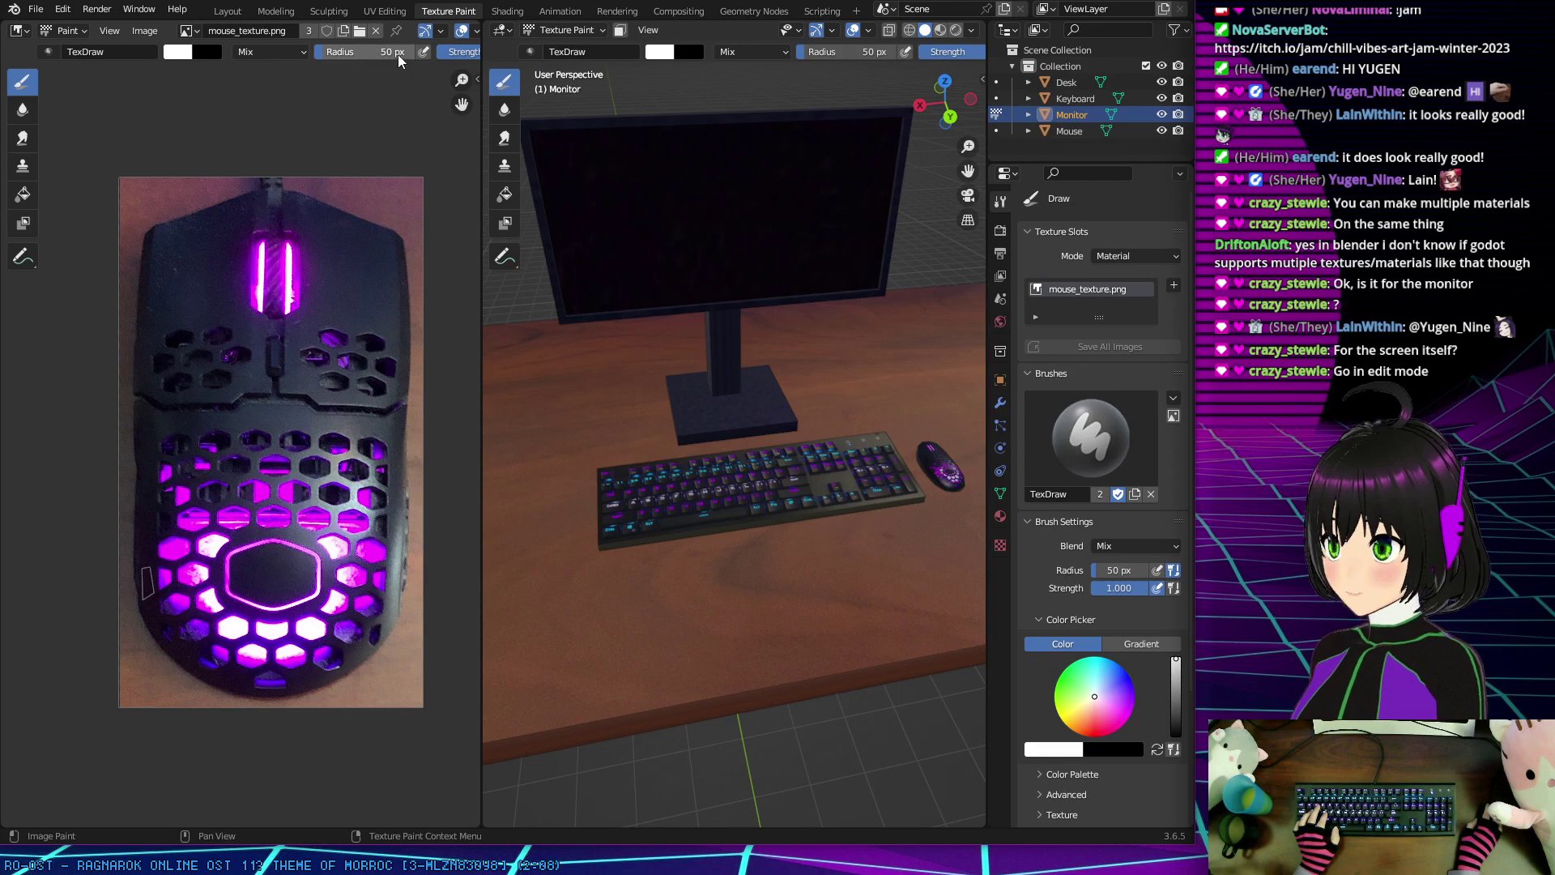
left_click(557, 32)
left_click(558, 32)
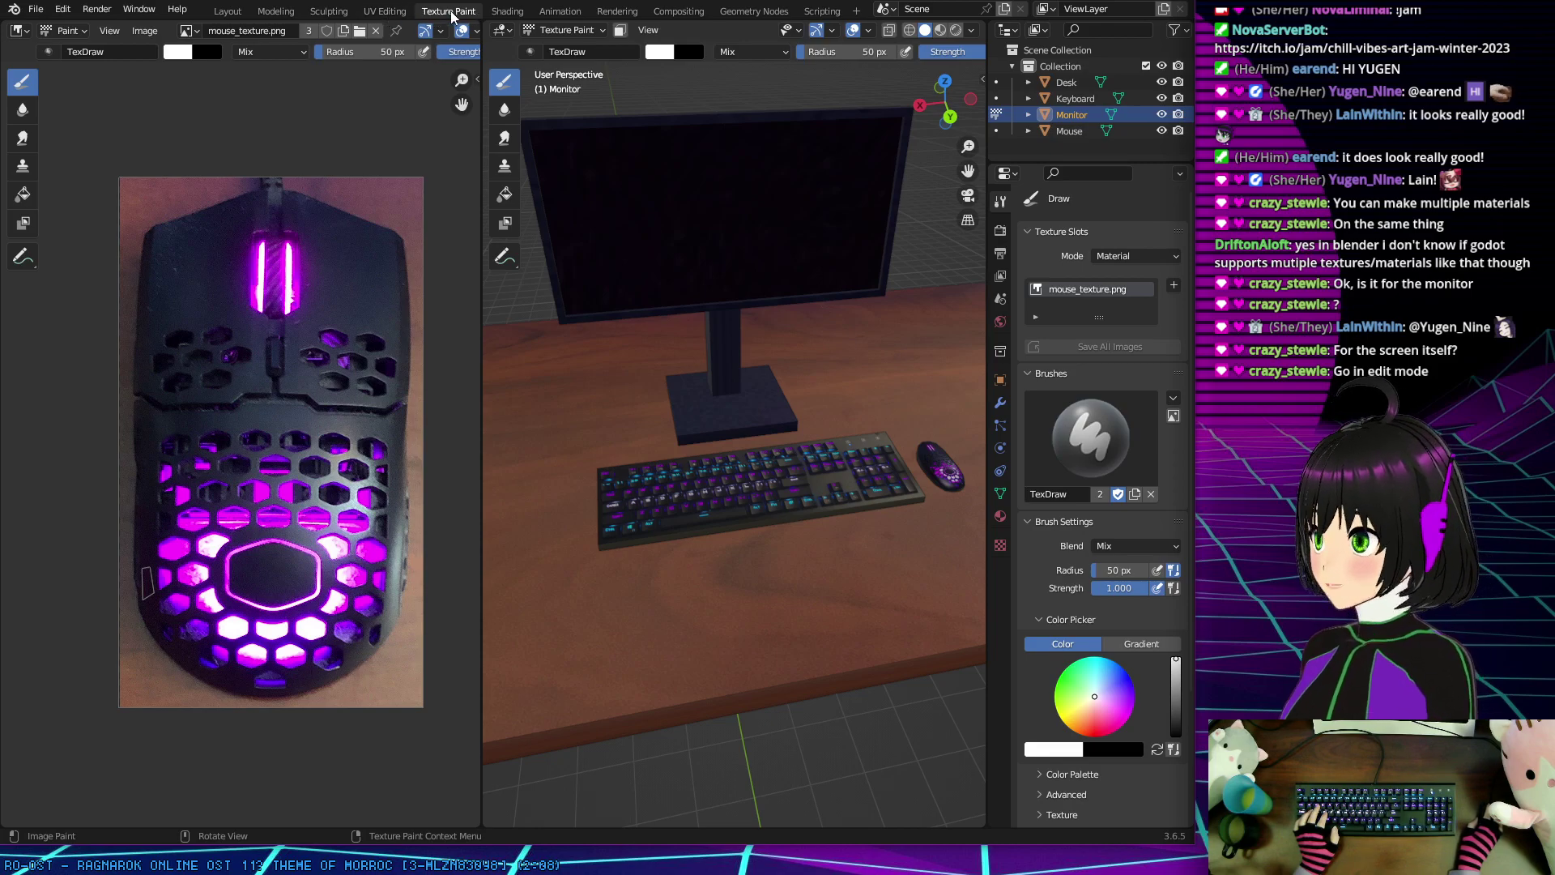
left_click(387, 11)
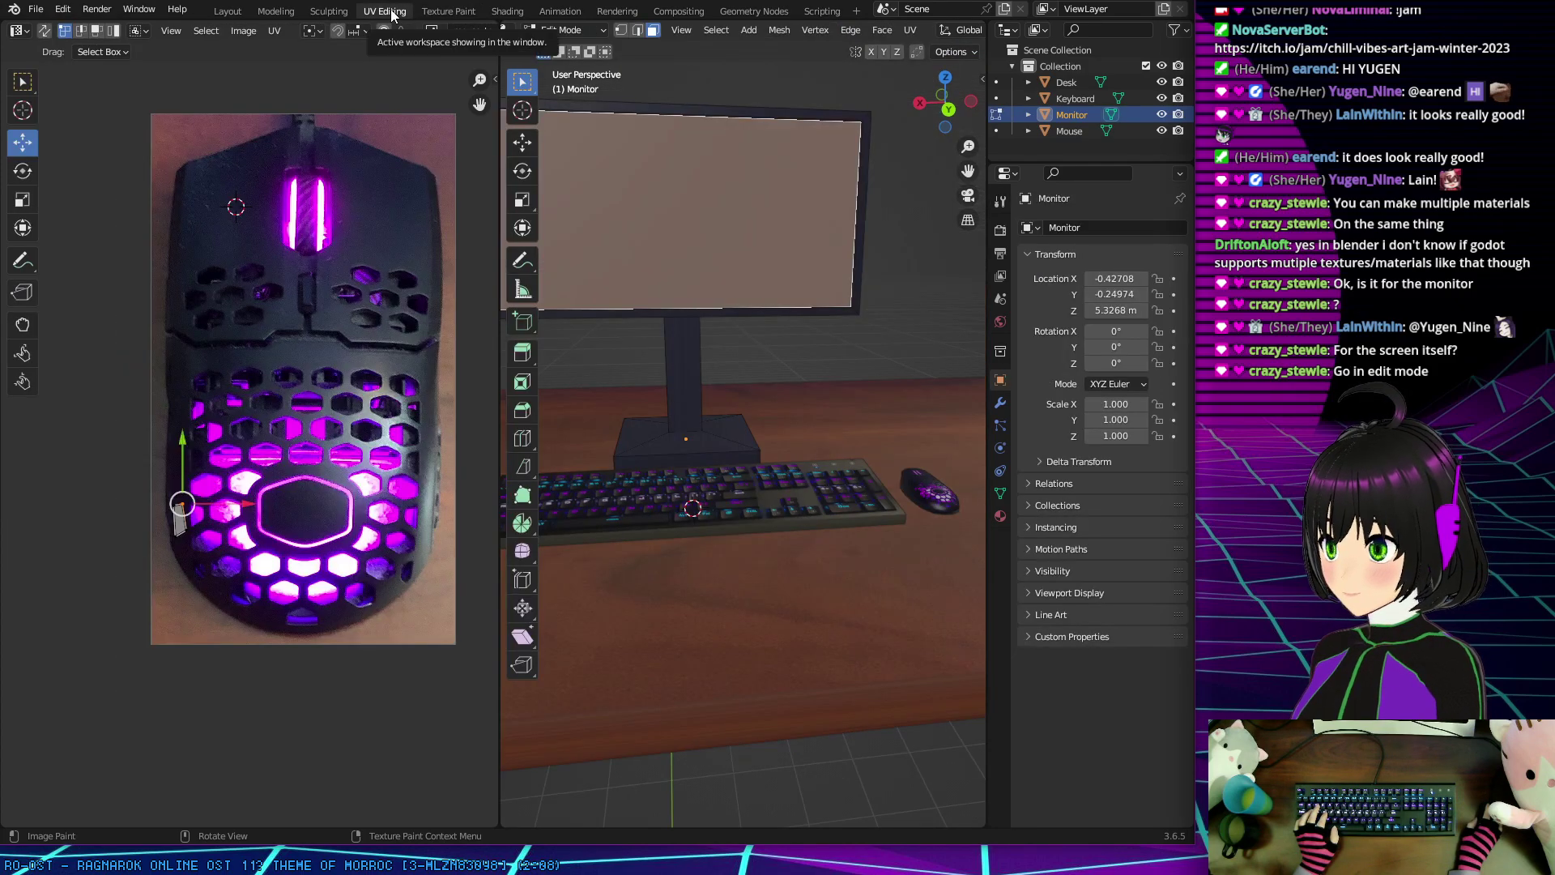
Step: Show the Monitor's Material Properties with its single monitor_mat slot
left_click(506, 12)
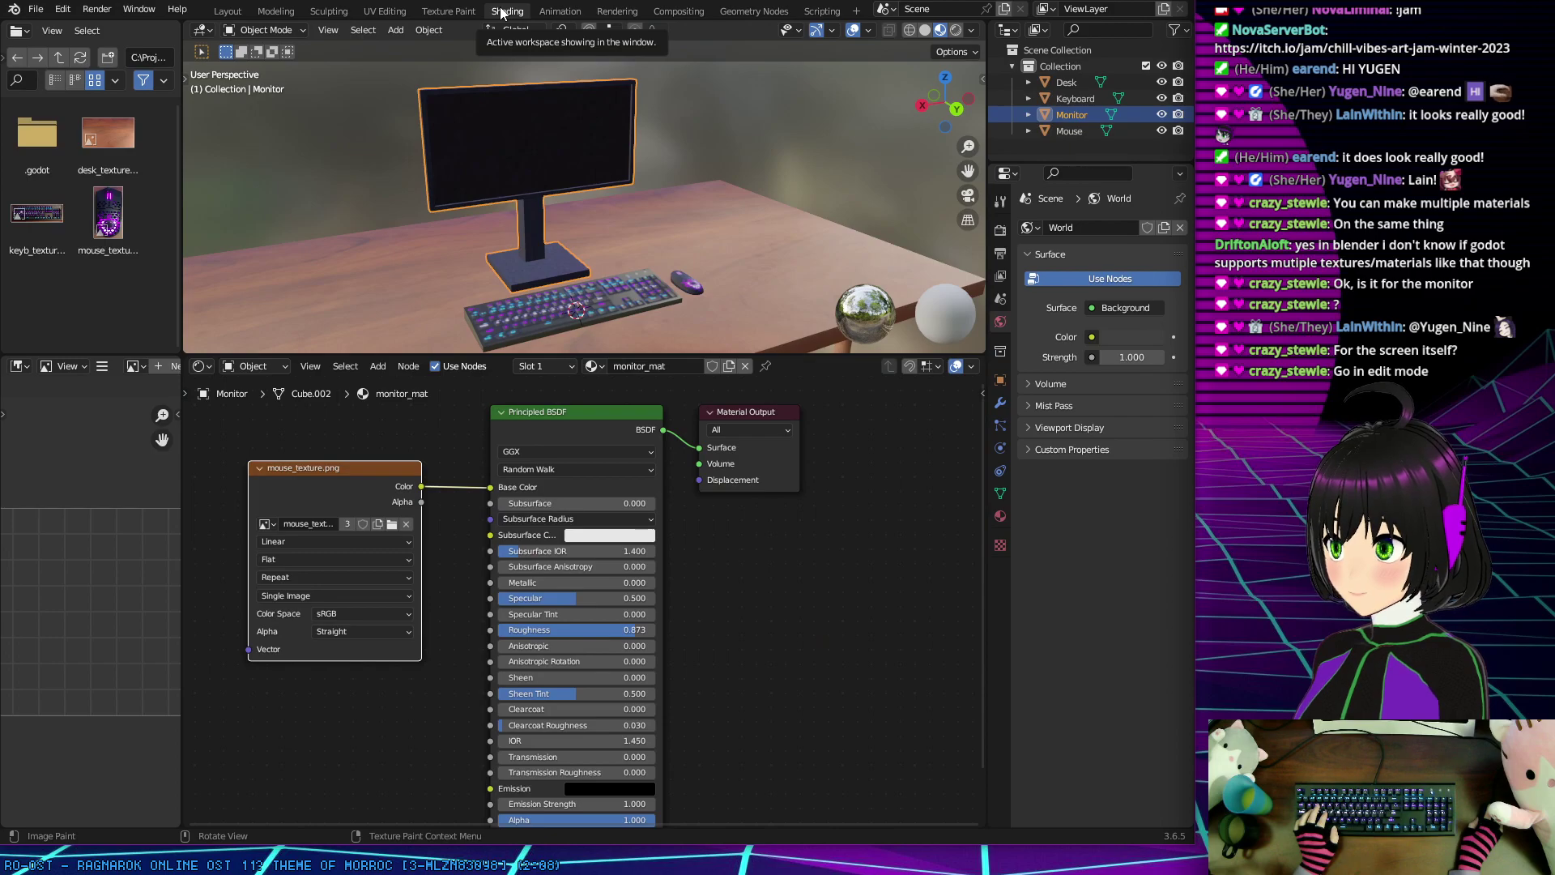
left_click(384, 12)
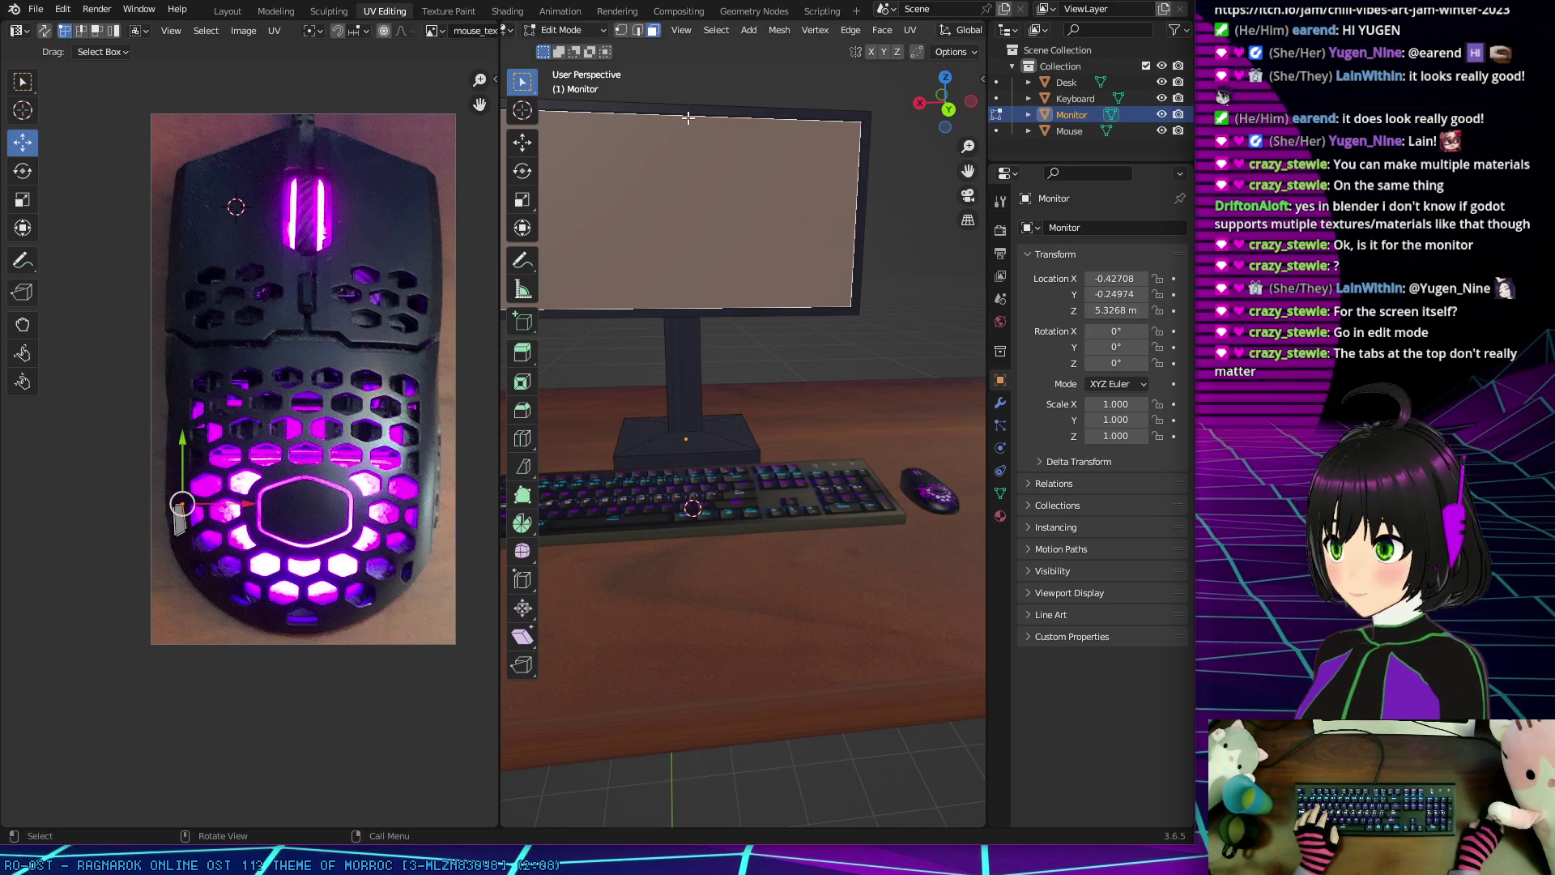
middle_click_drag(704, 127, 747, 155)
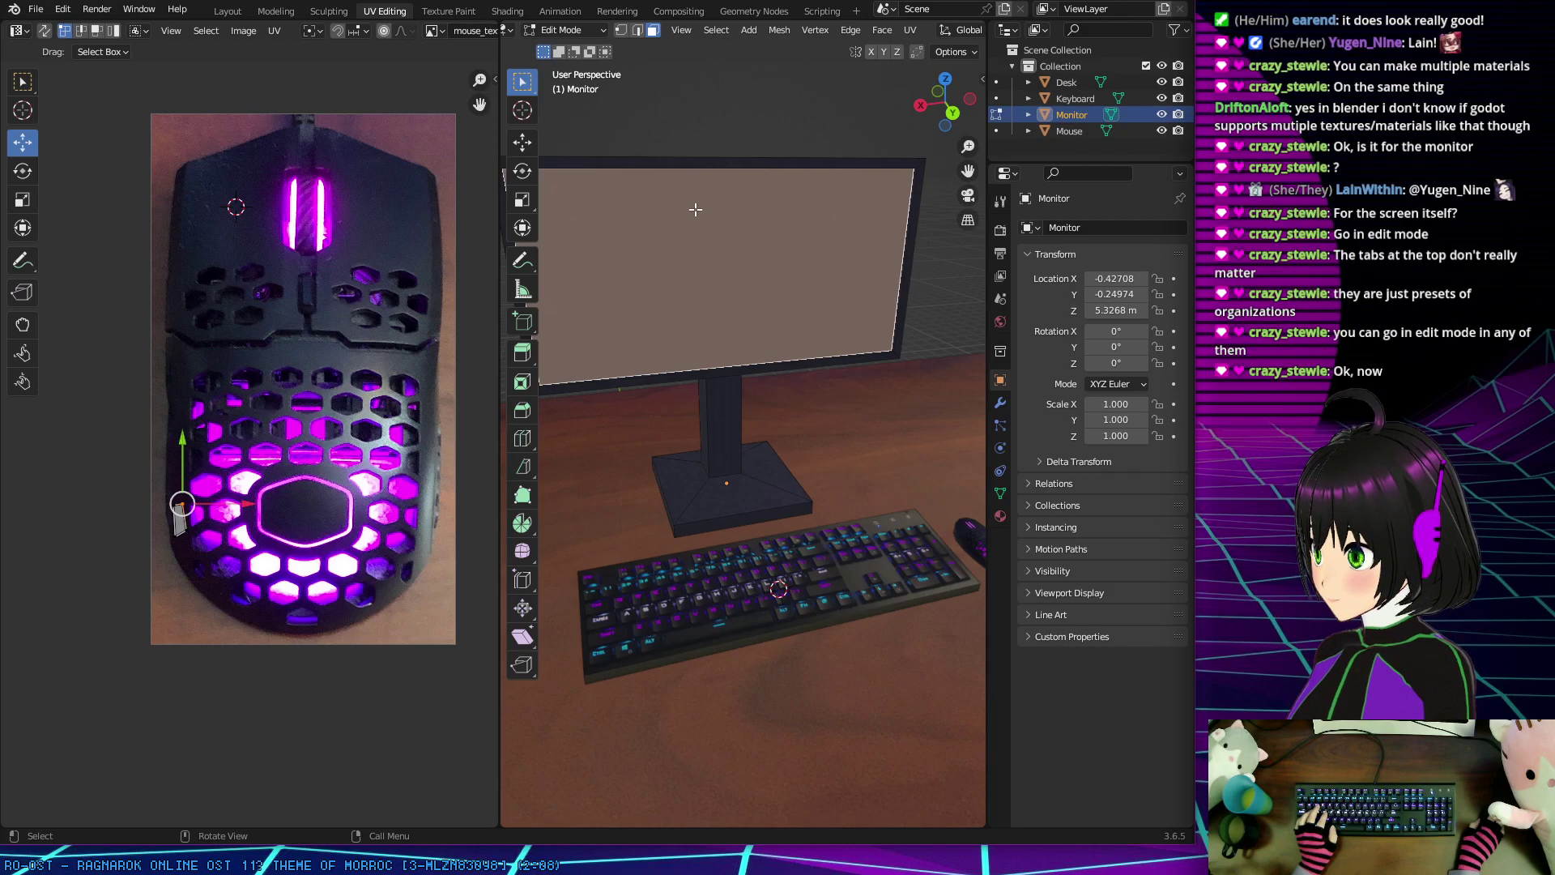
mouse_move(693, 235)
middle_mouse_down()
mouse_move(680, 236)
mouse_move(712, 236)
middle_mouse_up()
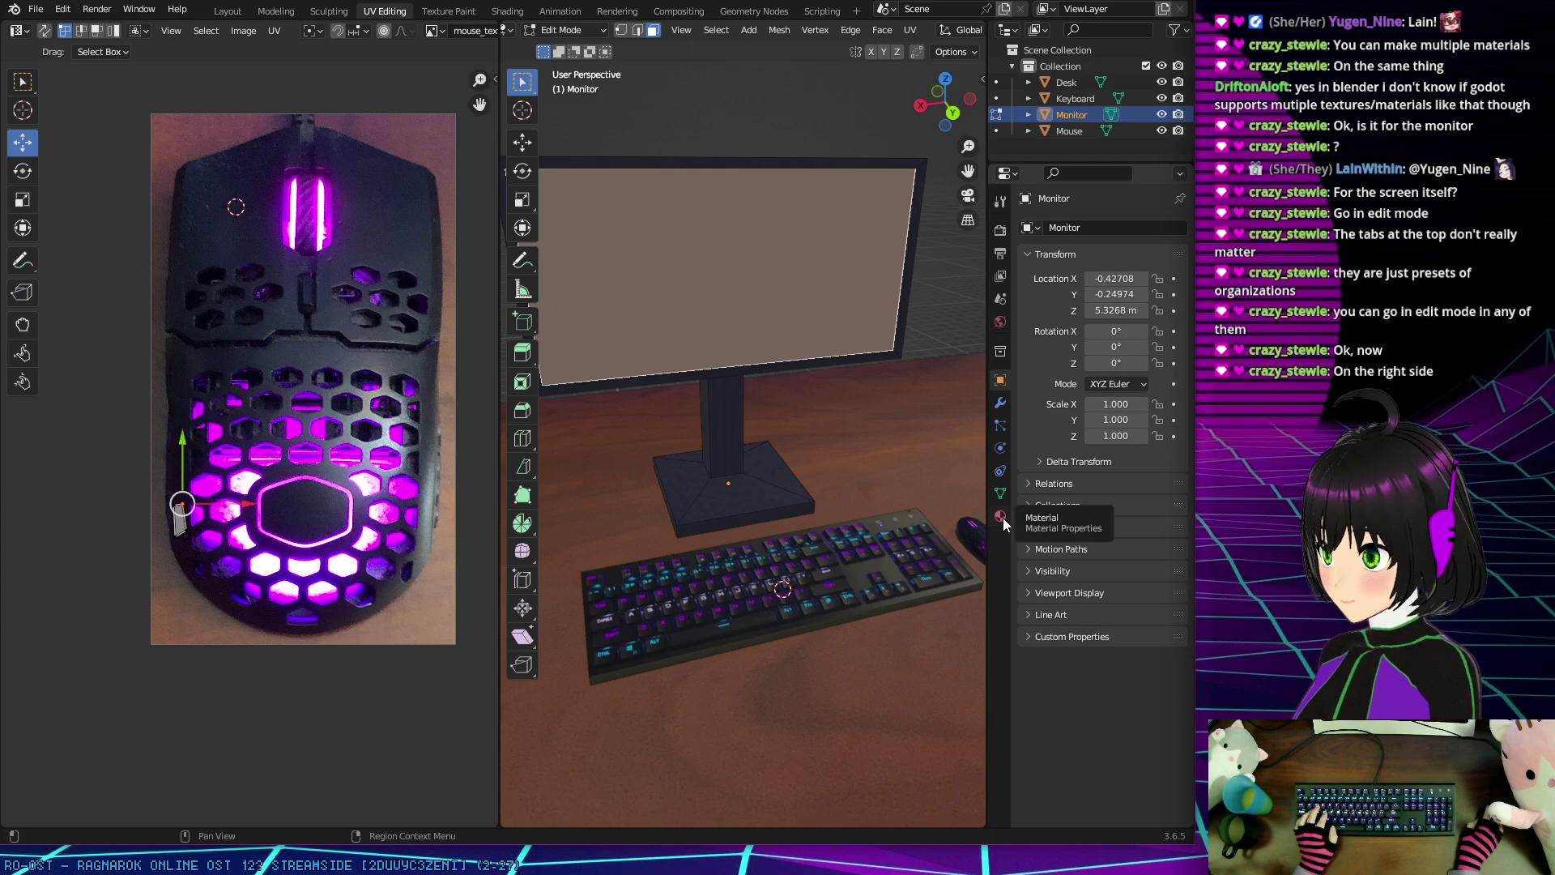
left_click(1001, 517)
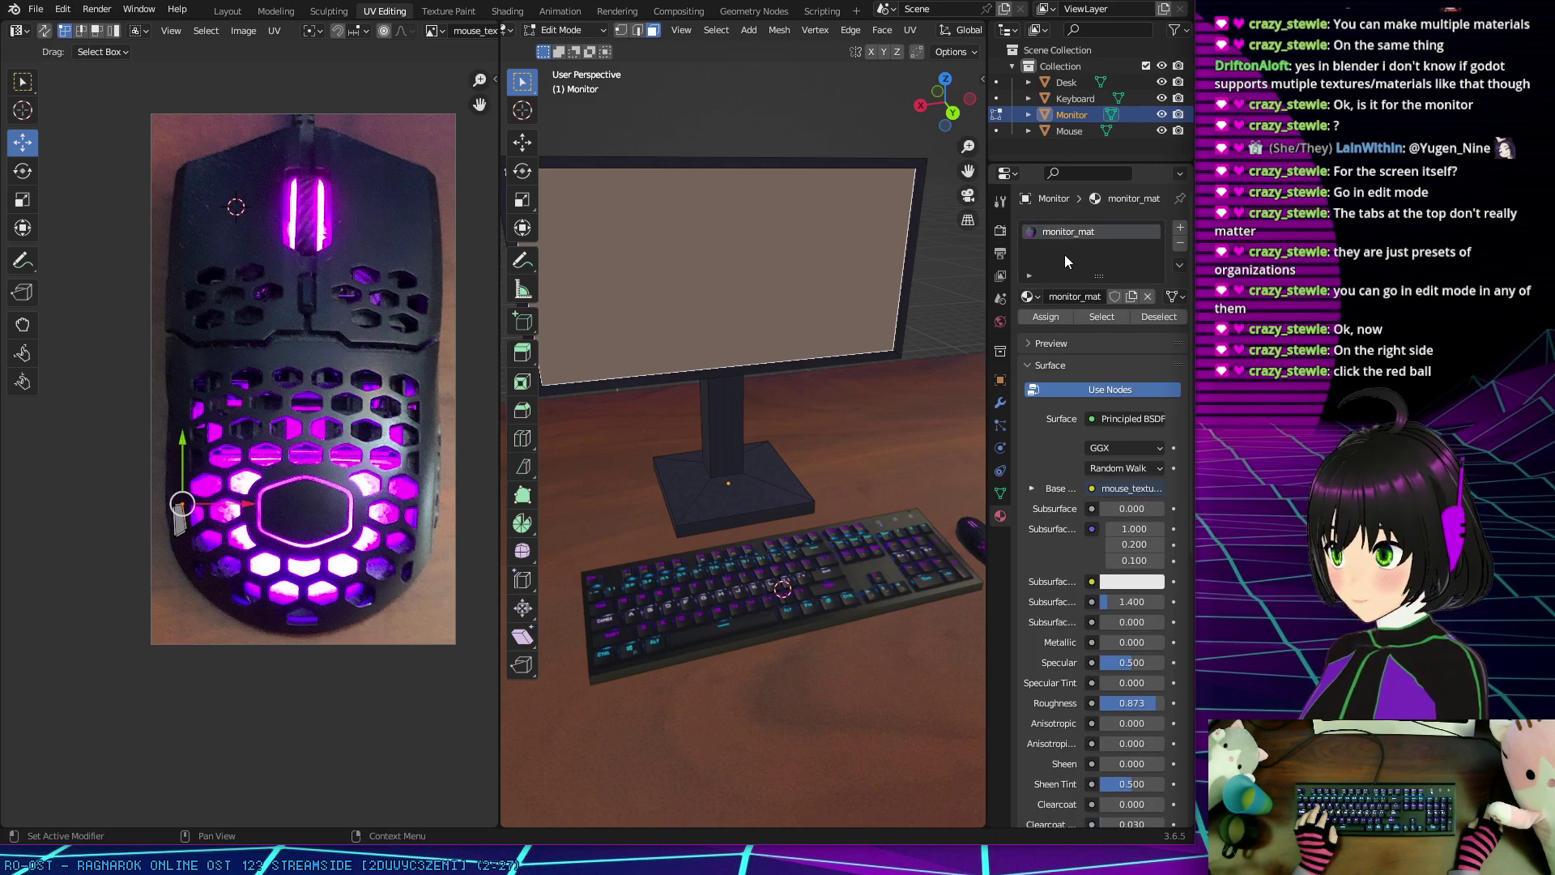
Step: Add a new material slot named monitor_screen_mat and assign it to the selected screen face
left_click(1179, 233)
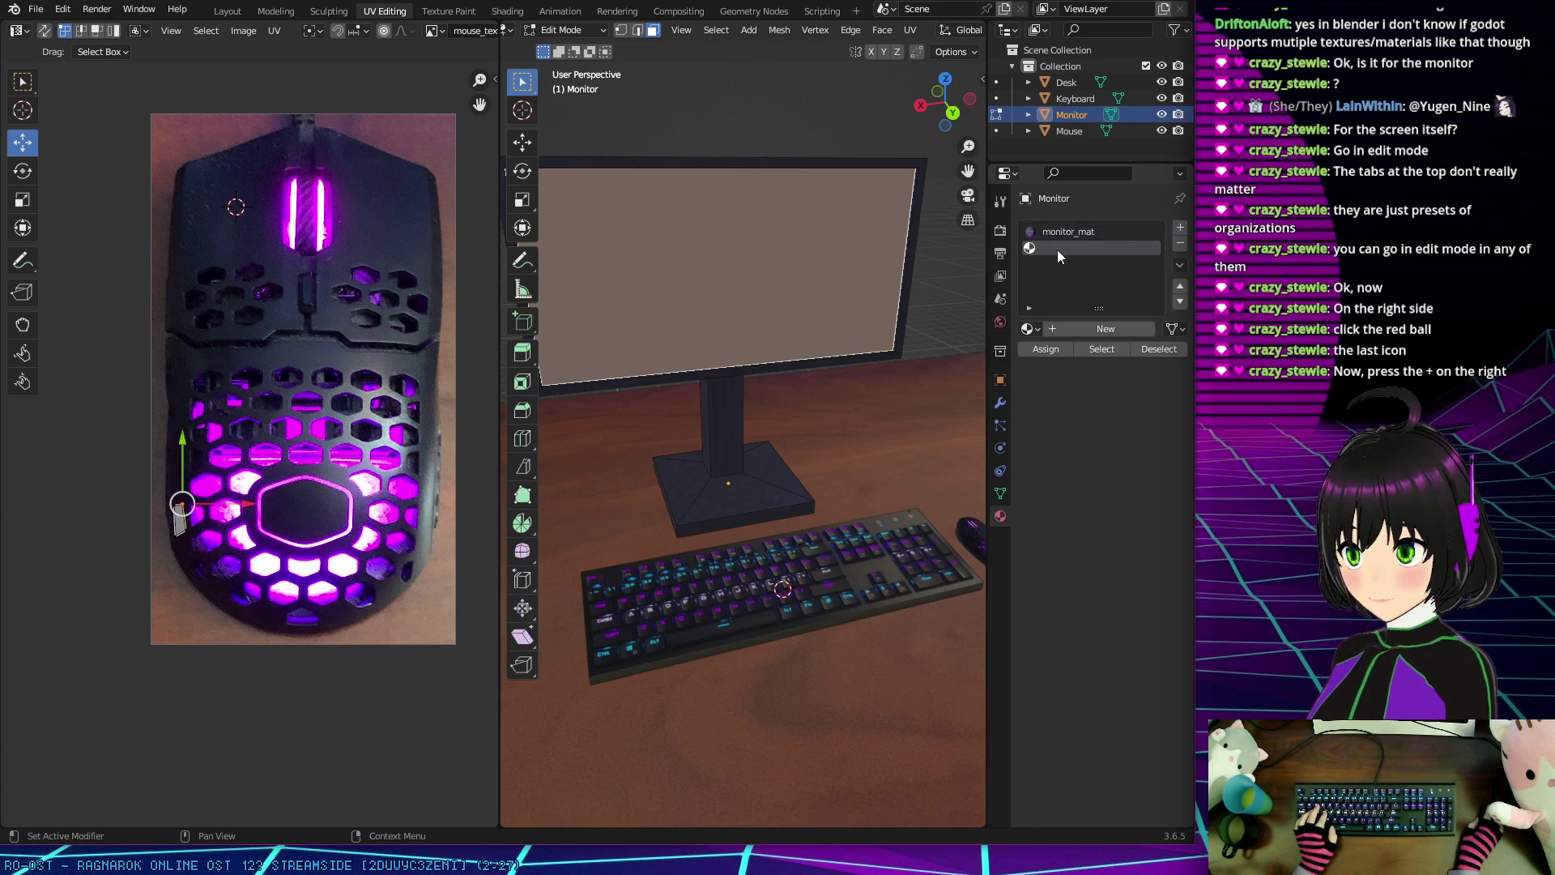
left_click(1072, 328)
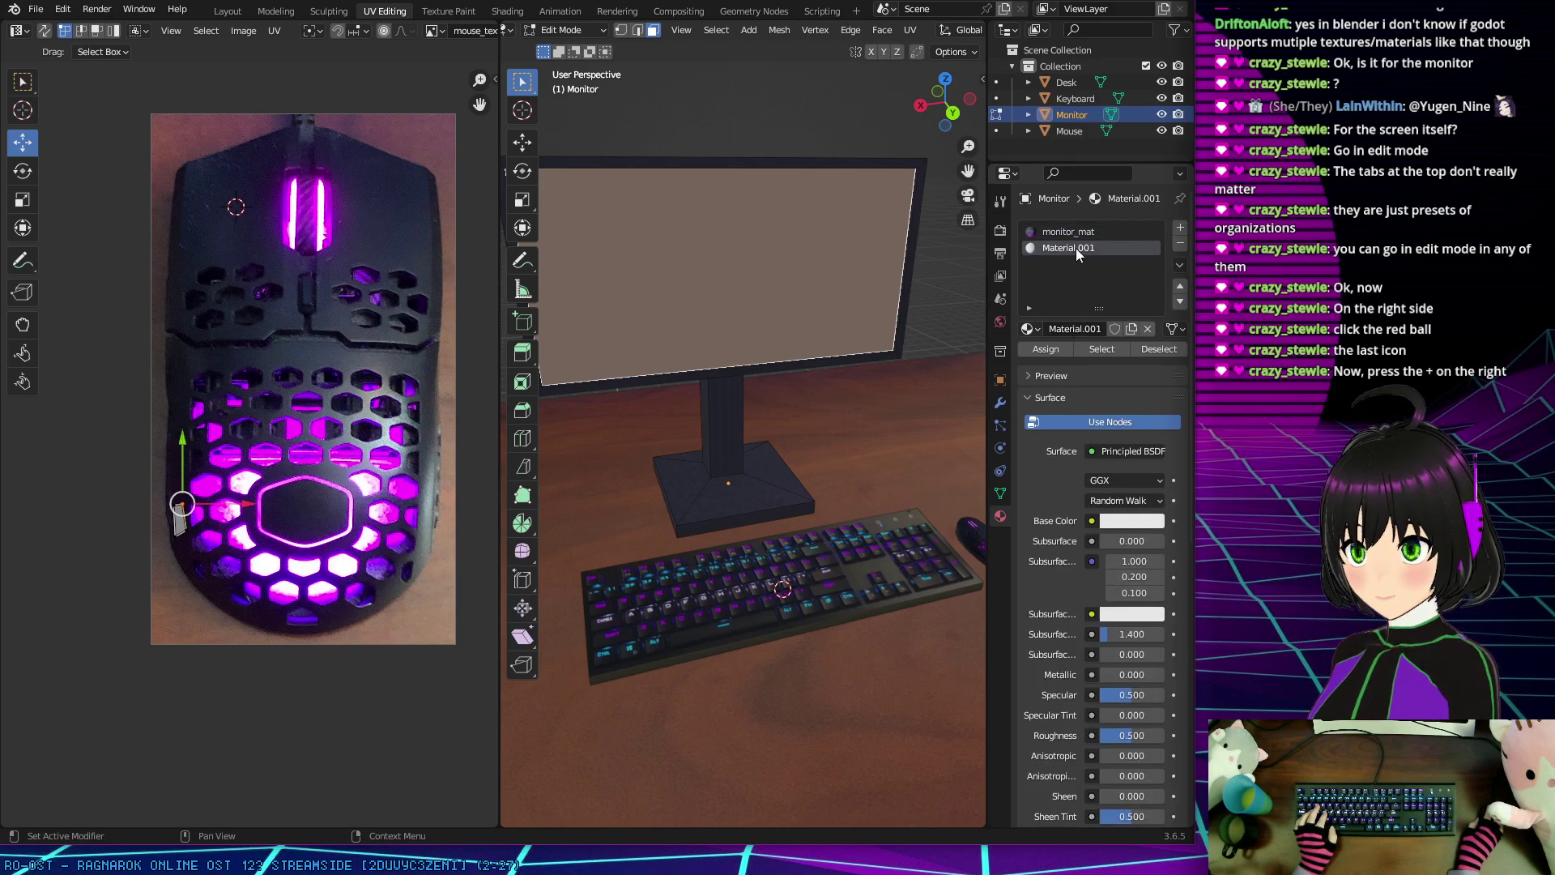
type("mo")
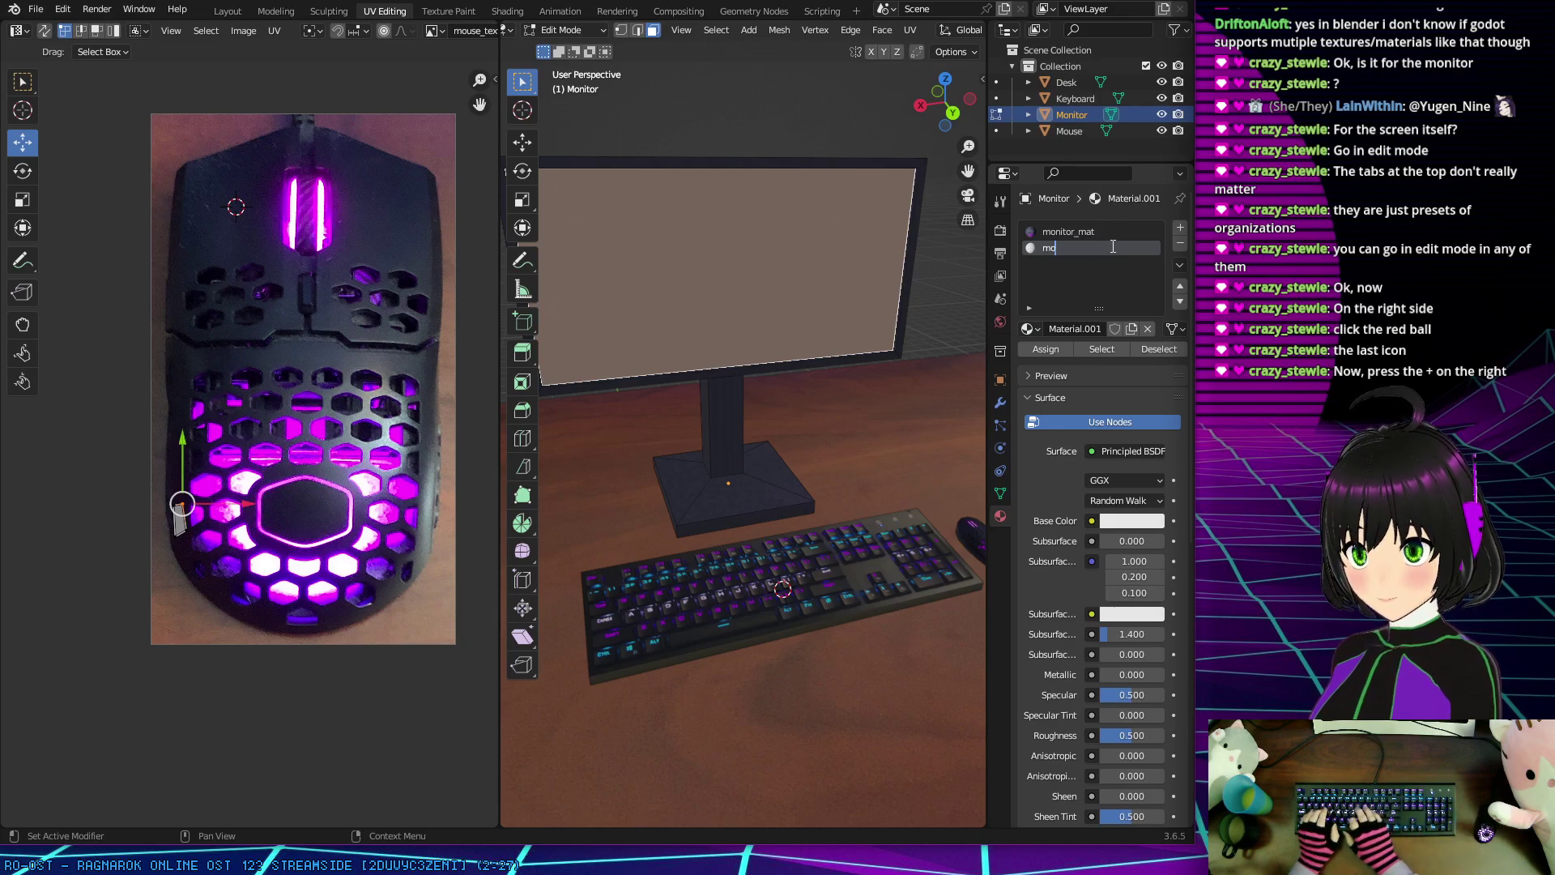
type("nitor_s")
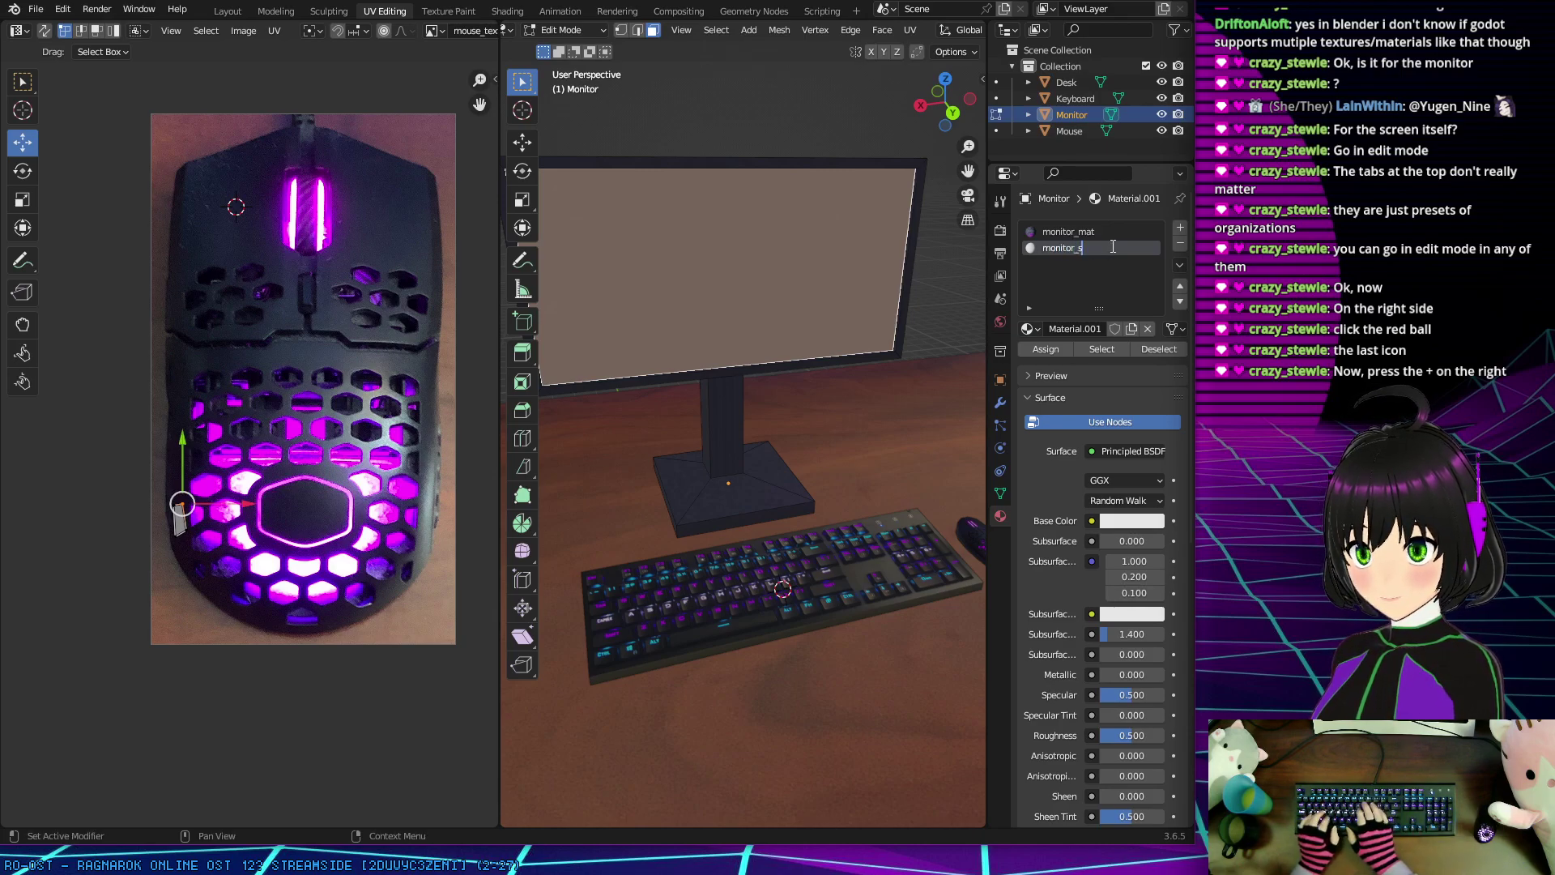
type("creen_mat")
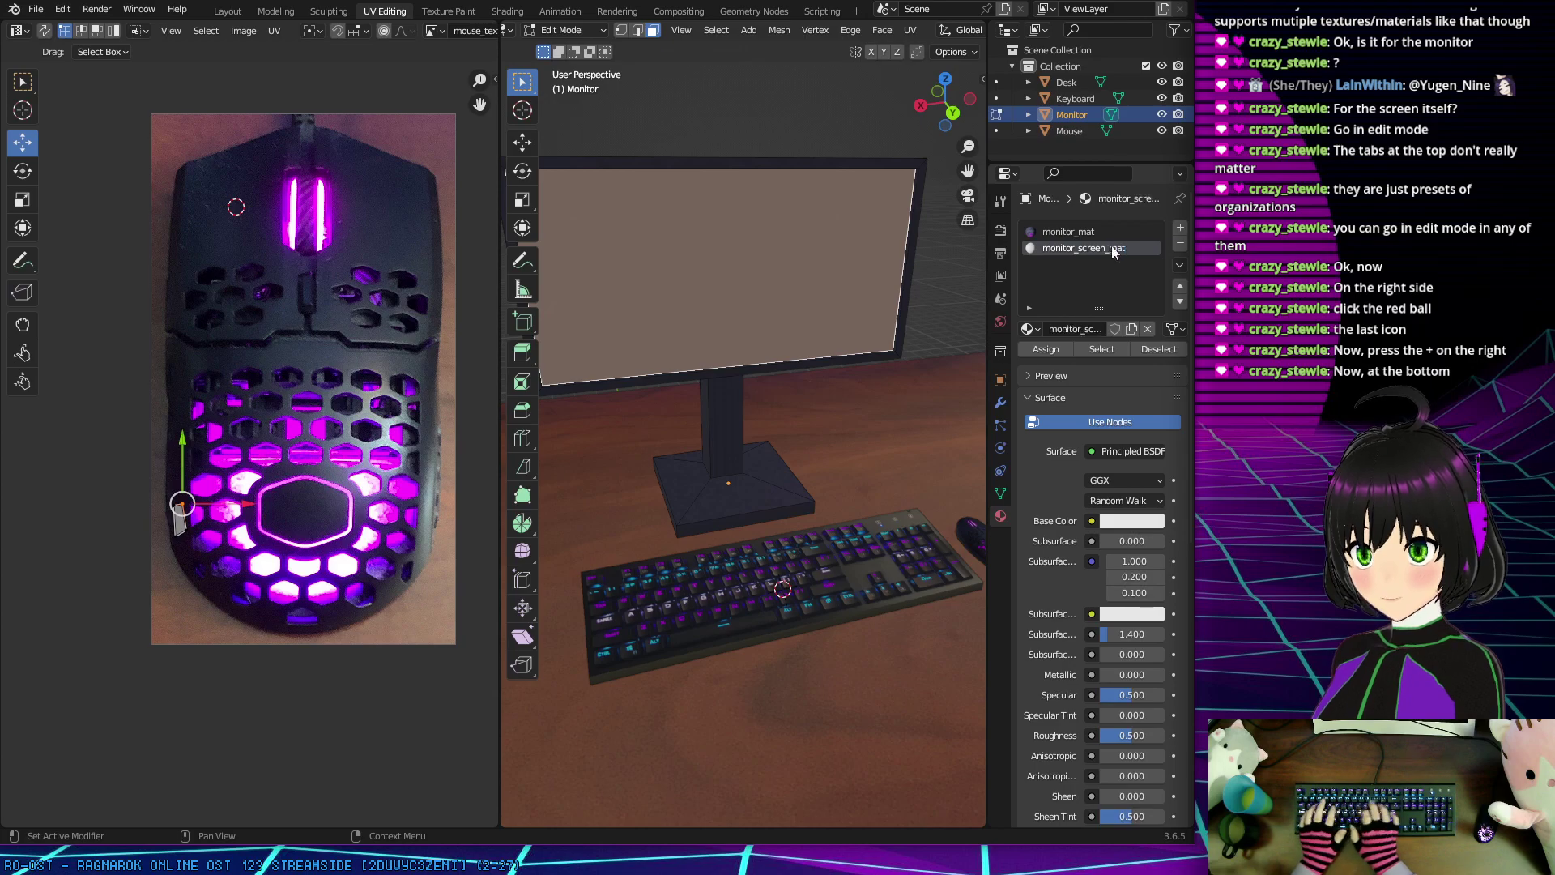
key("Return")
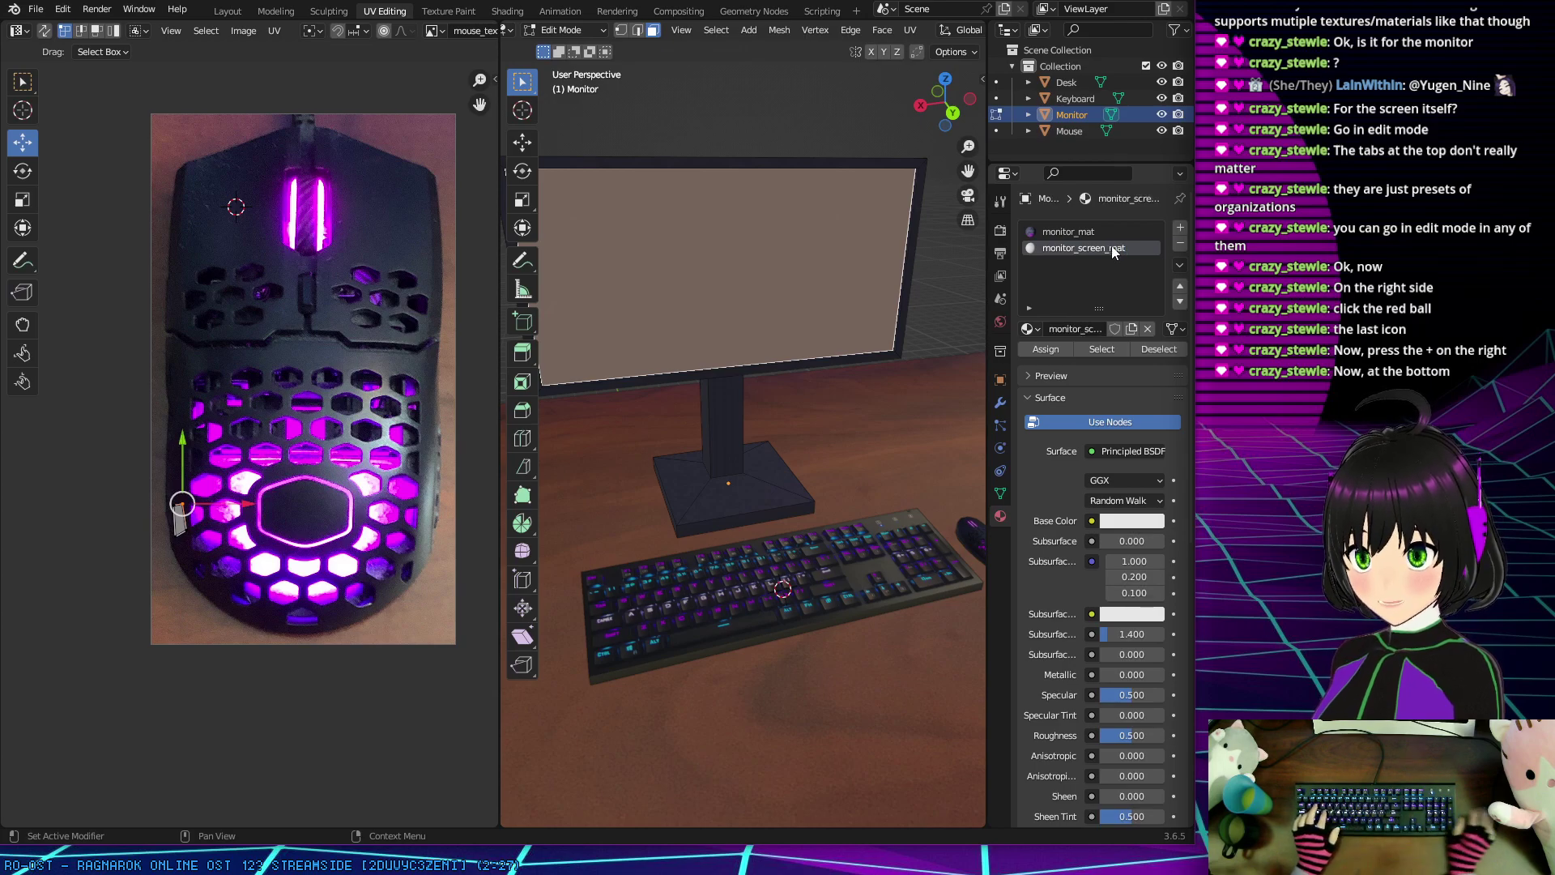
left_click(1046, 348)
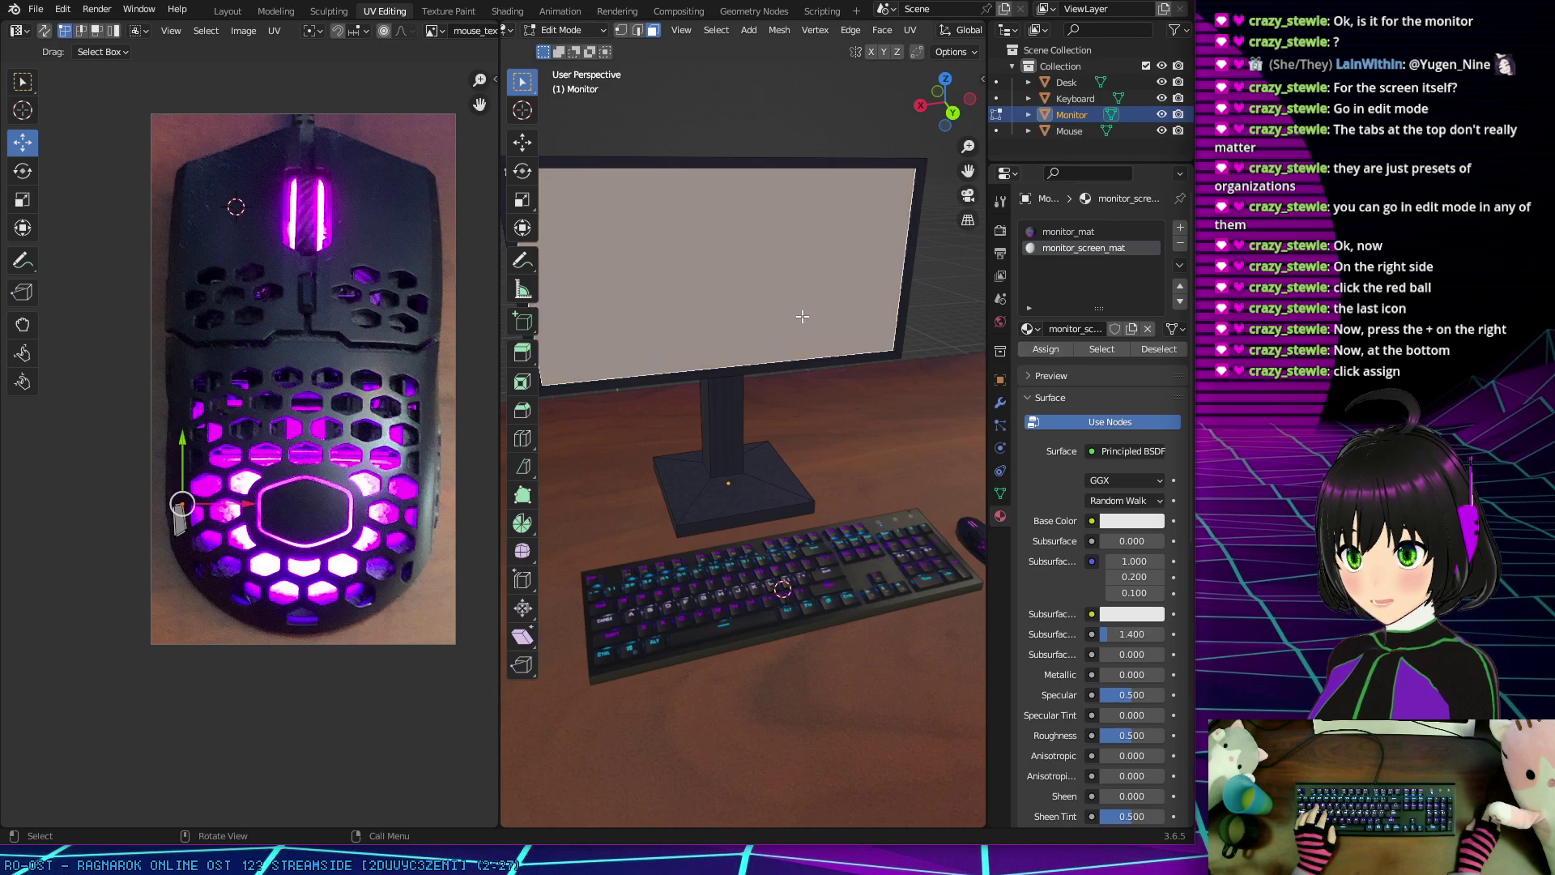
Step: Hide the desk, keyboard and mouse from the viewport
middle_click_drag(763, 278, 744, 248)
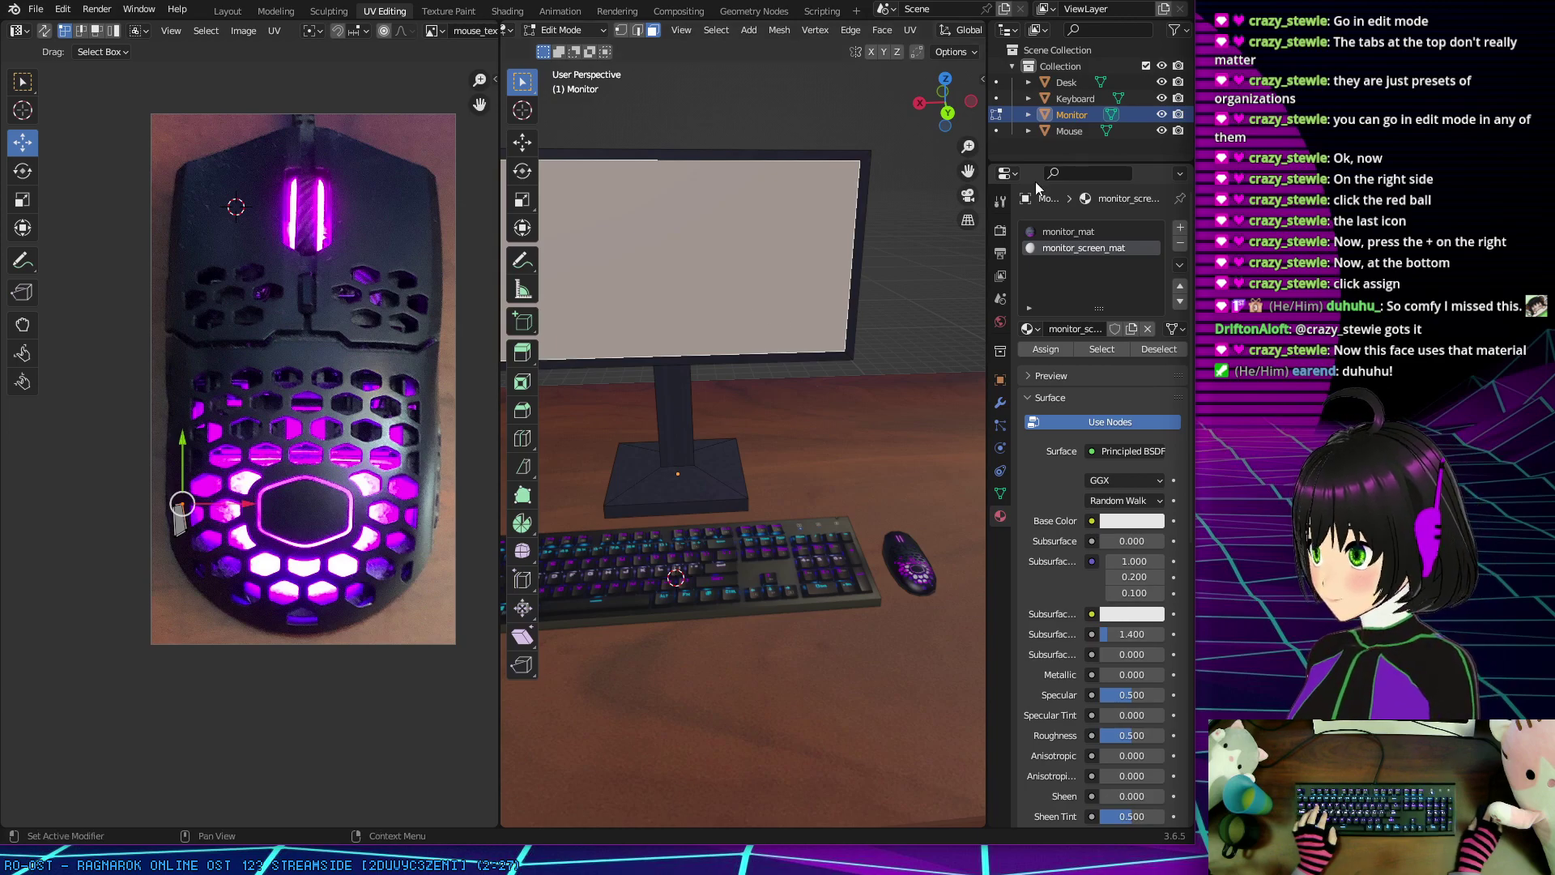
left_click(1159, 98)
left_click(1160, 81)
left_click(1160, 130)
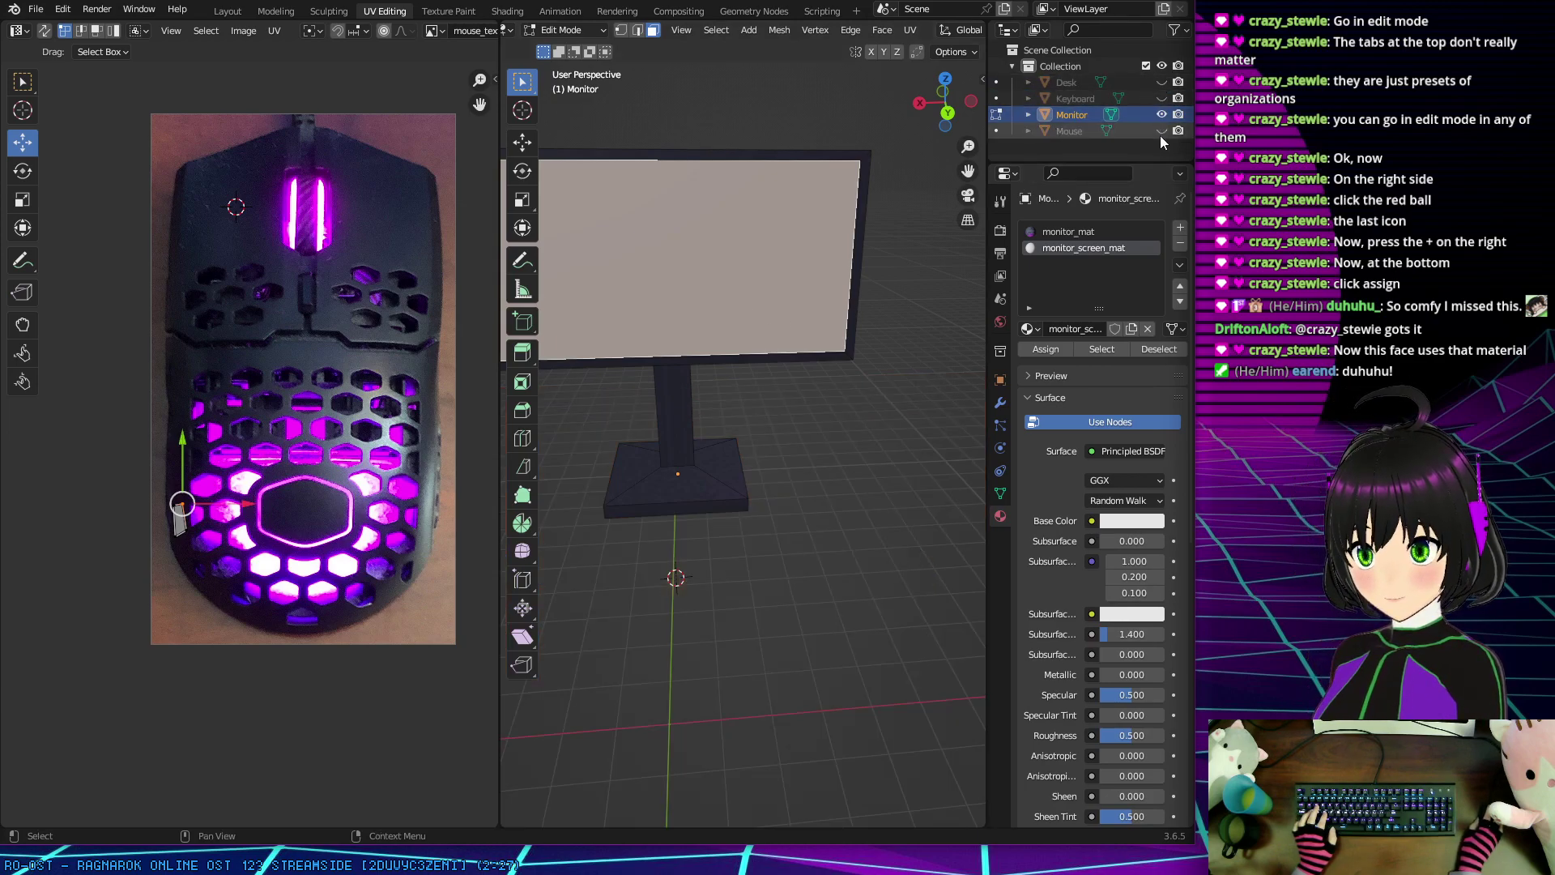
Step: Select the whole monitor mesh and add a third slot holding a new material
left_click(709, 34)
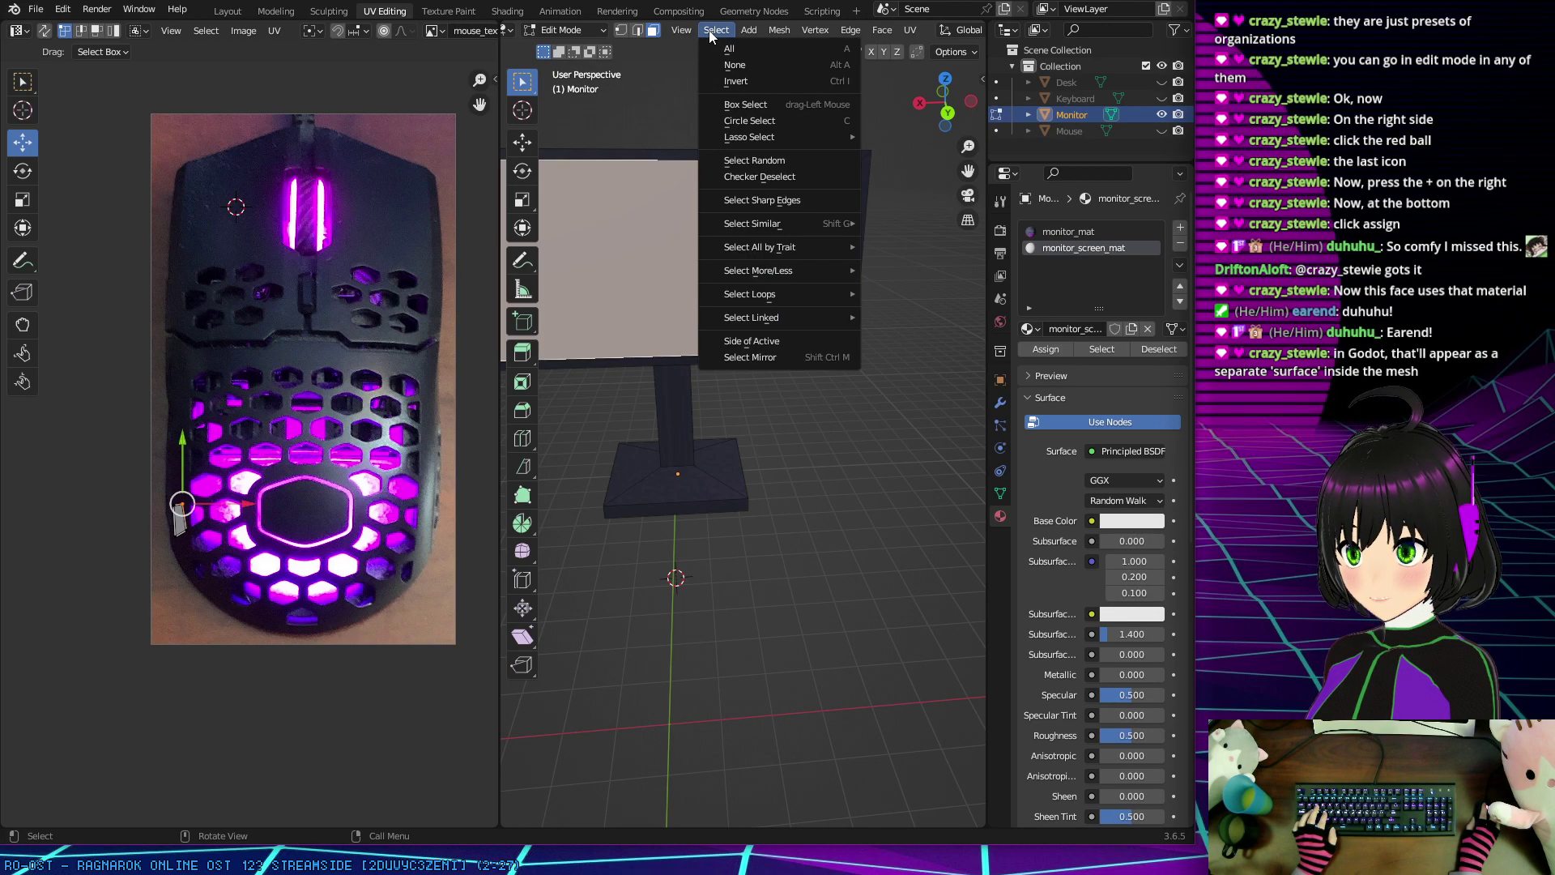
left_click(730, 81)
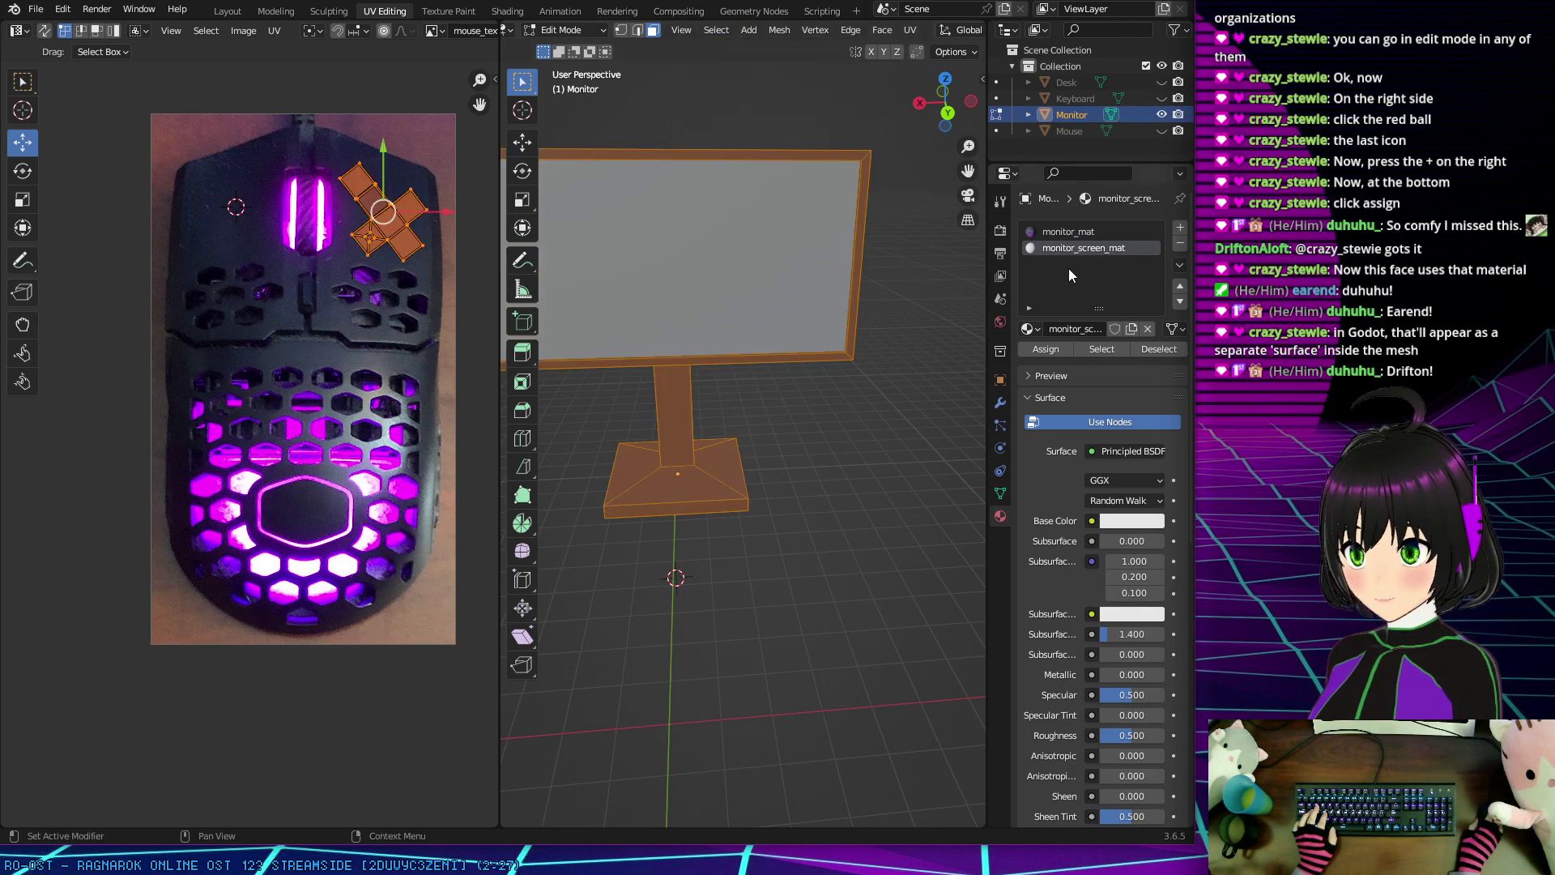
left_click(1180, 228)
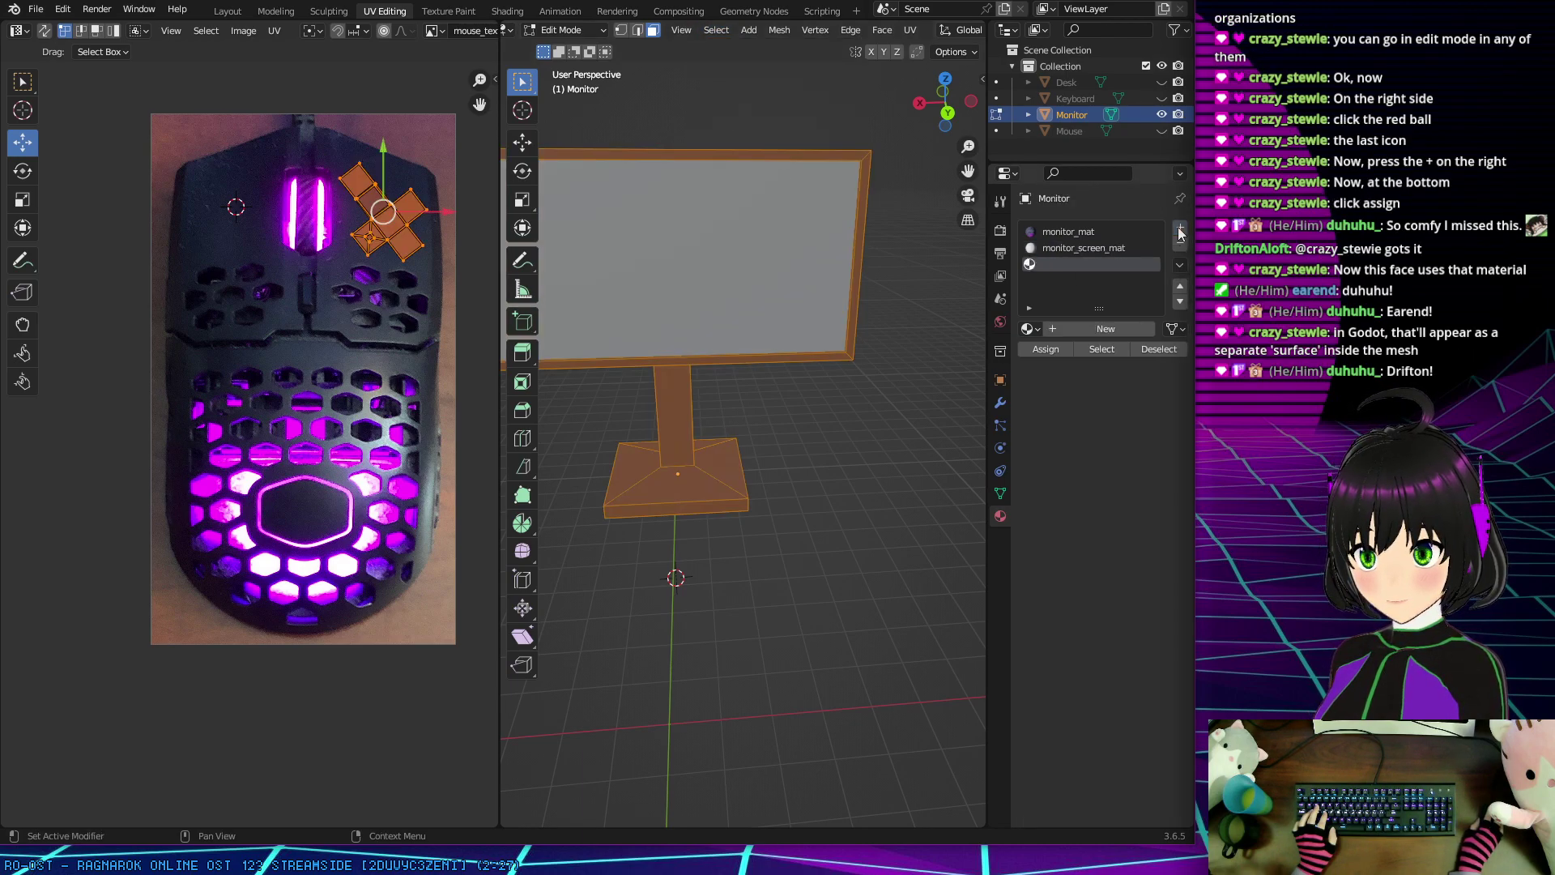
left_click(1094, 328)
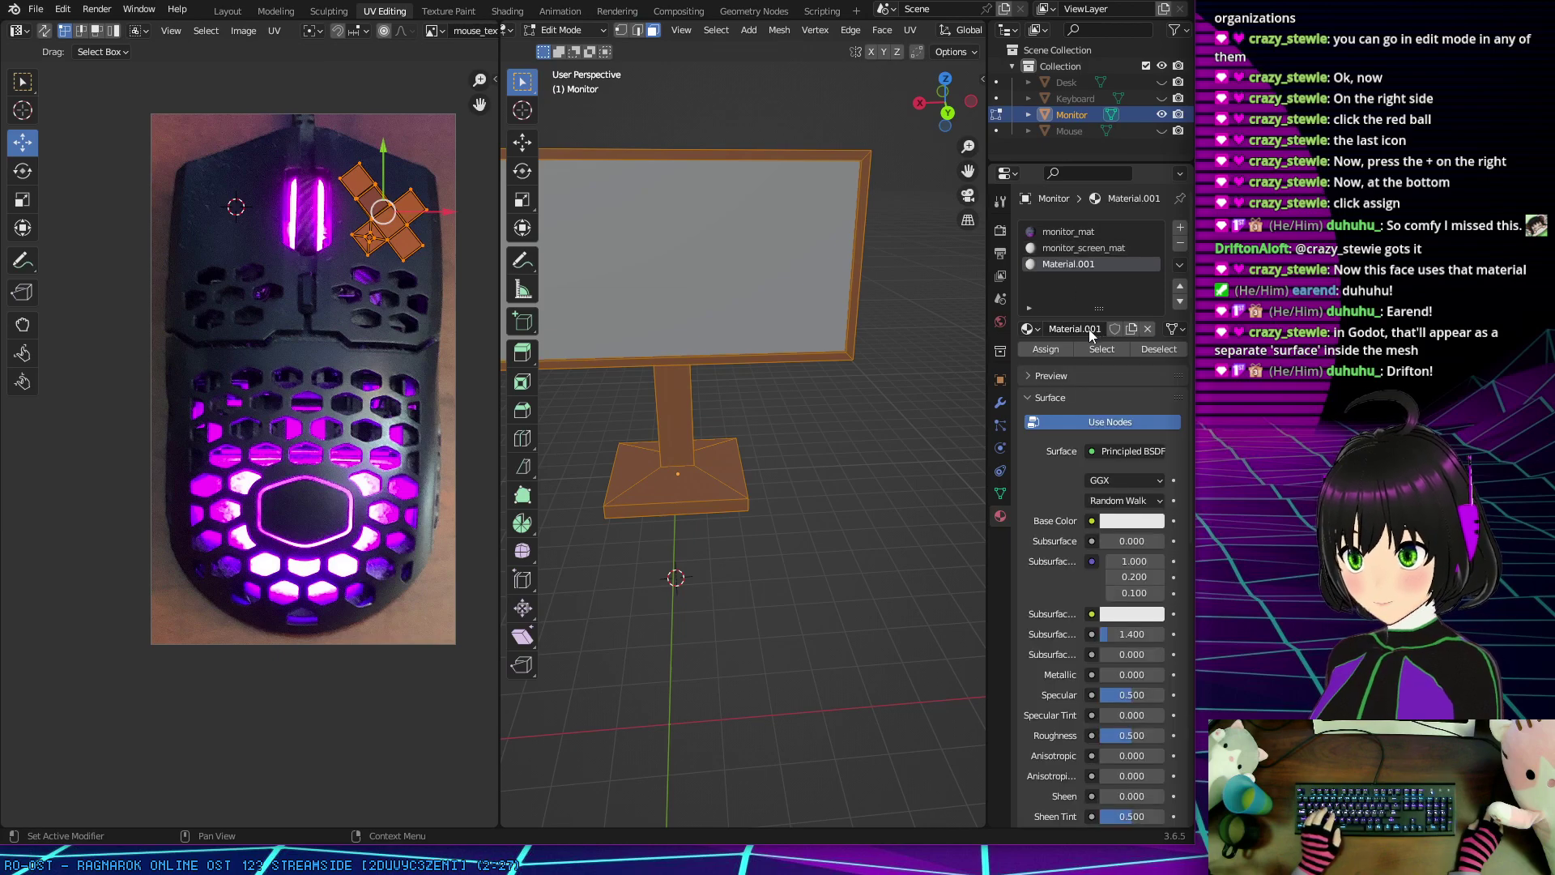
Step: Rename the new material to monitor_body_mat
left_click(1076, 232)
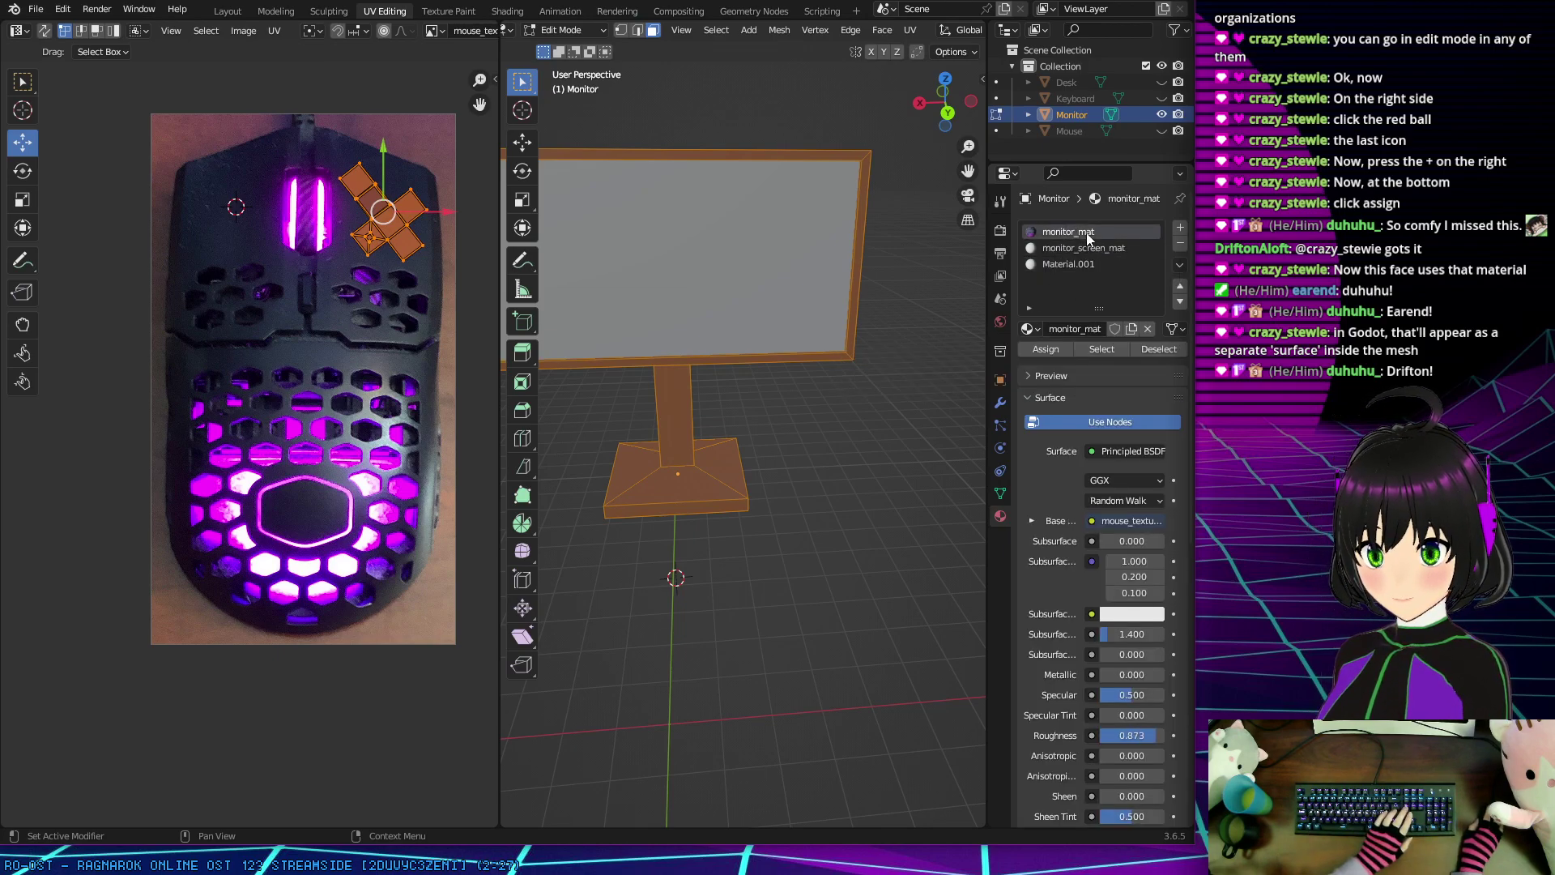
double_click(1085, 264)
type("moni")
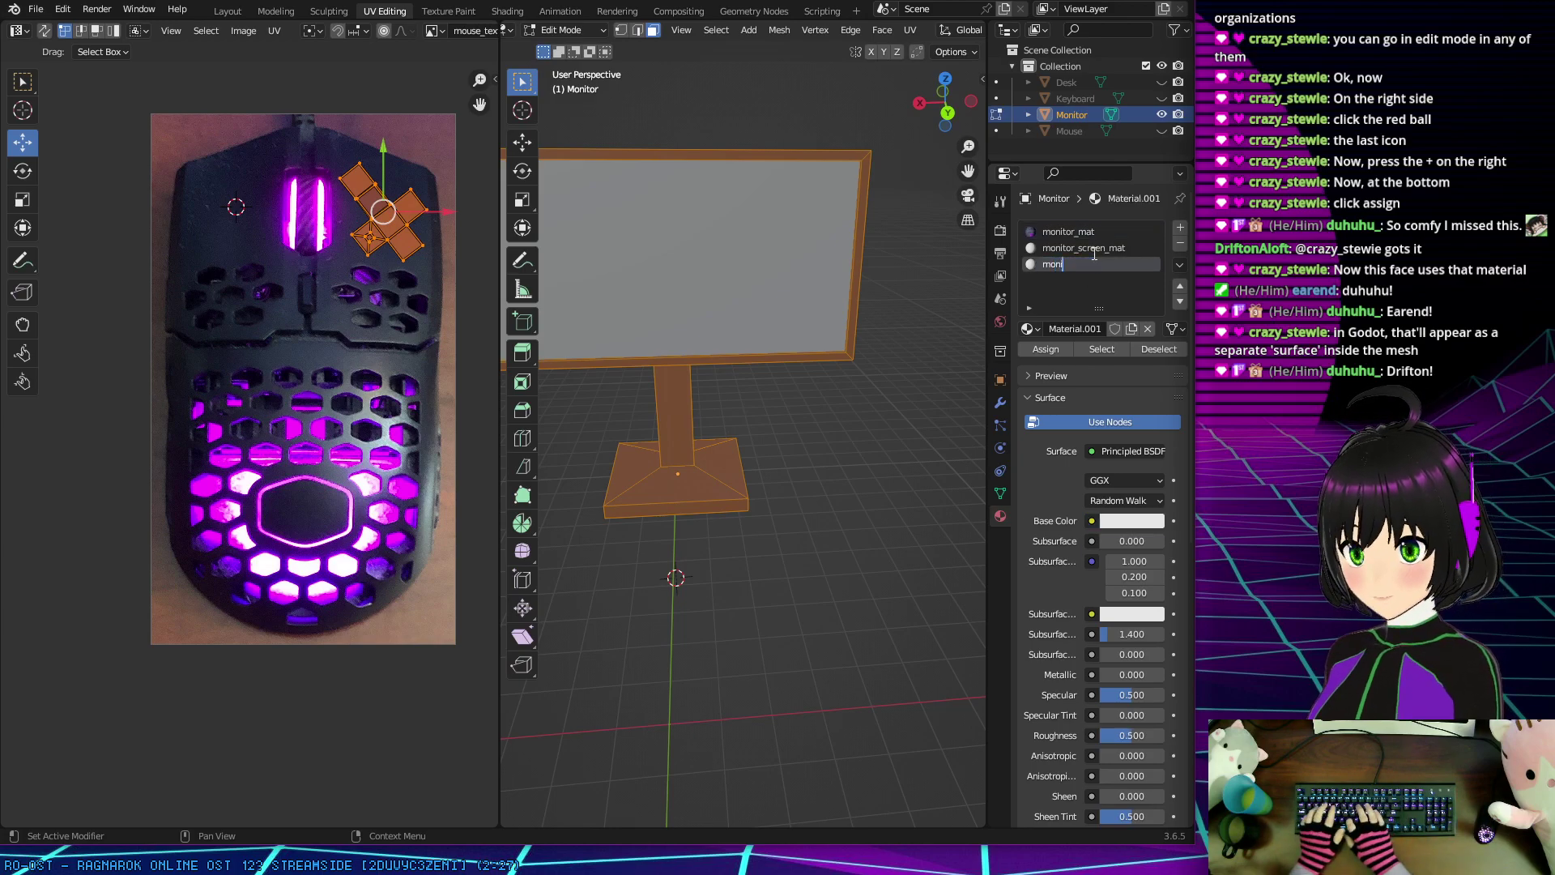
type("tor_main_mat")
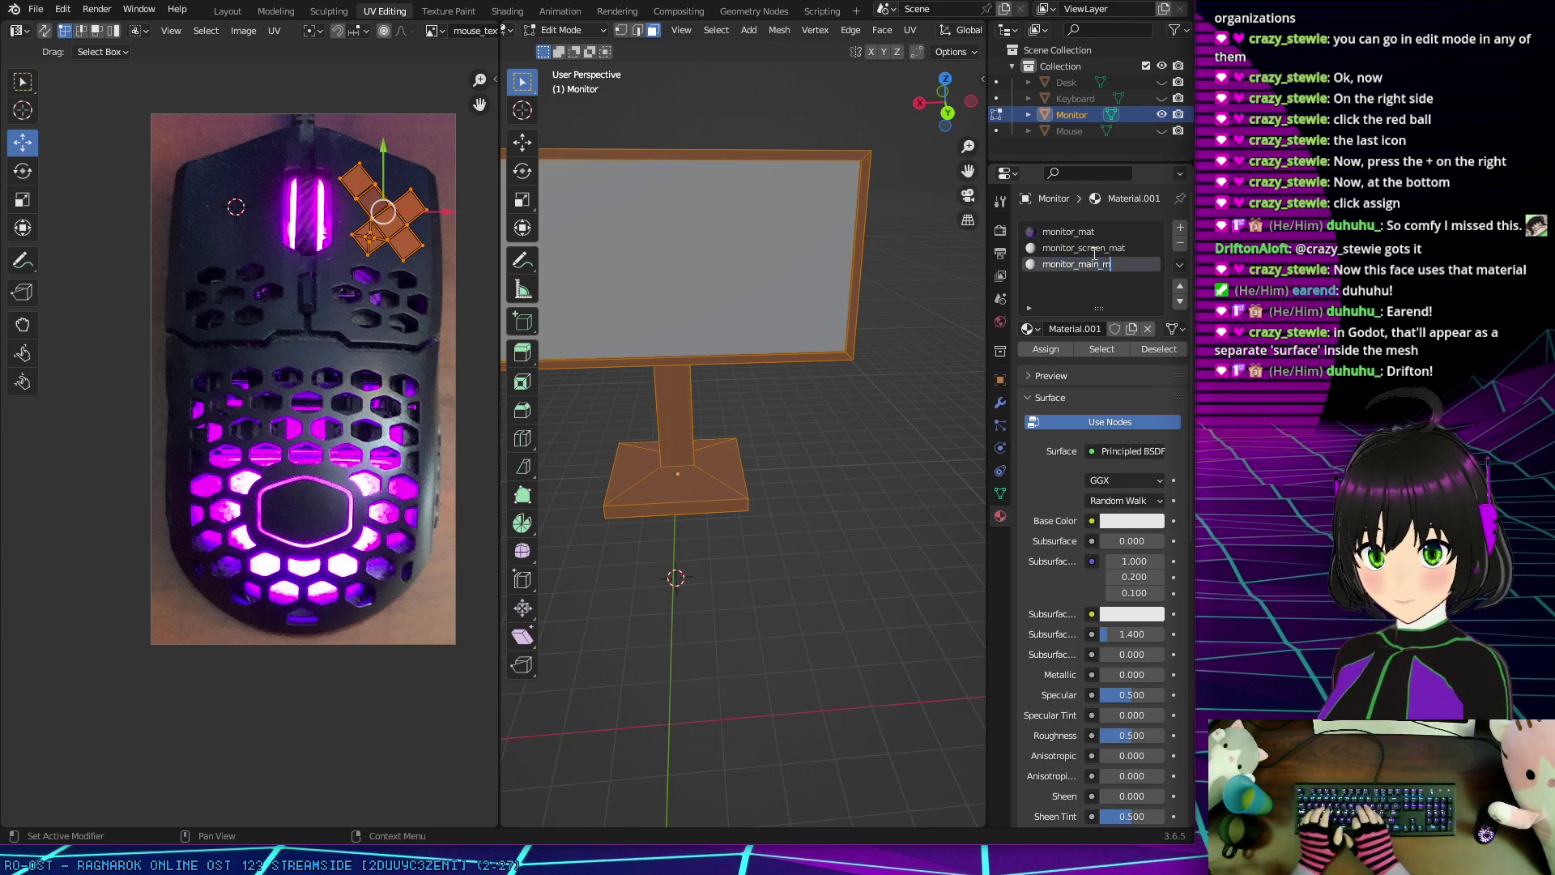
key("Return")
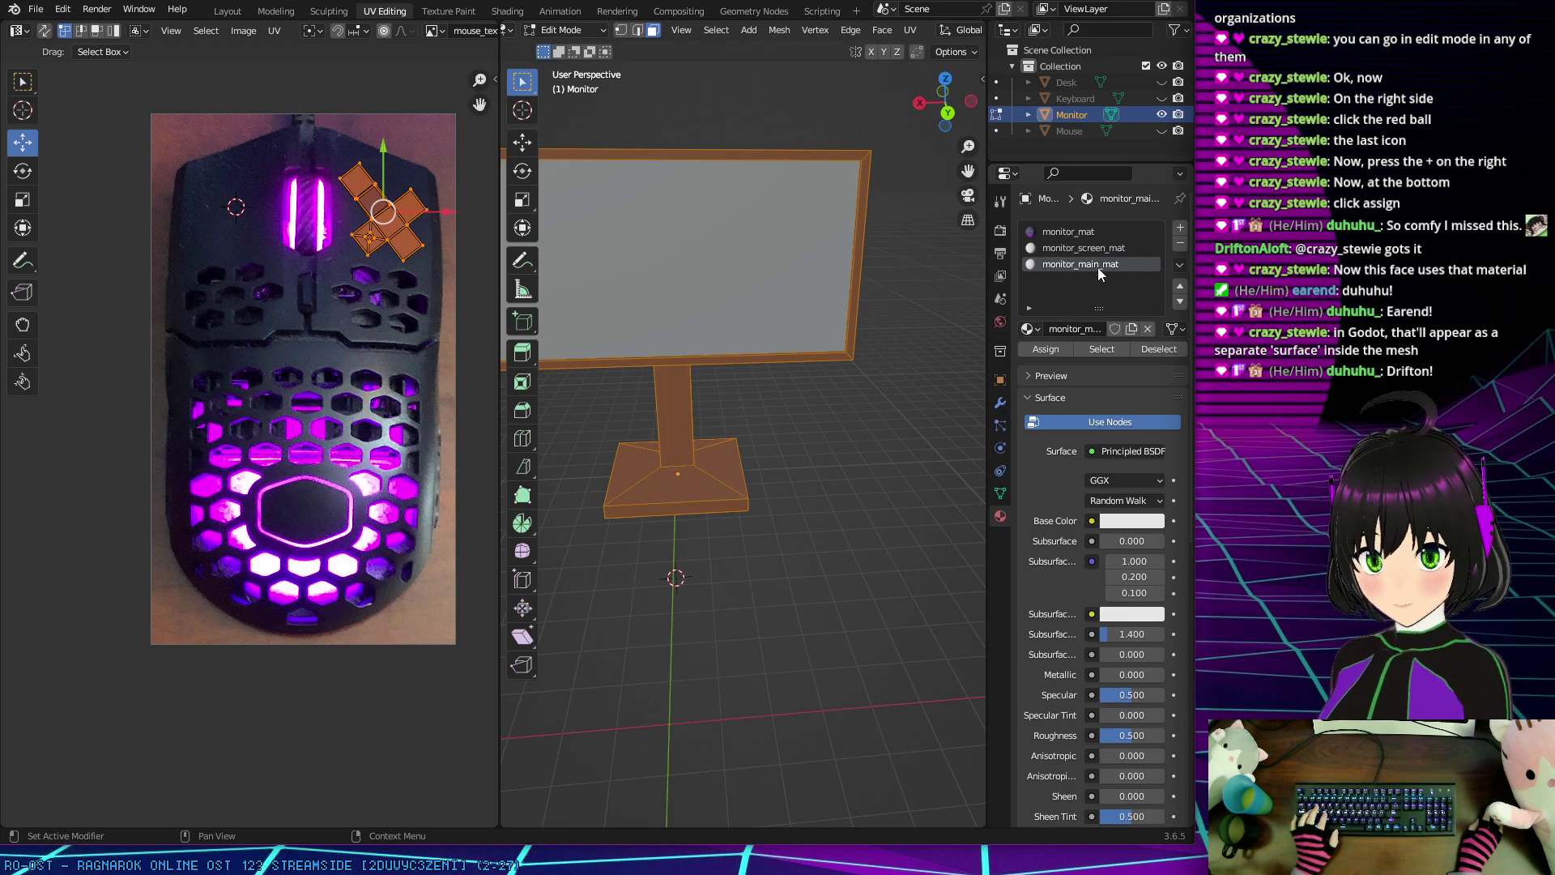
double_click(1097, 267)
left_click(1096, 267)
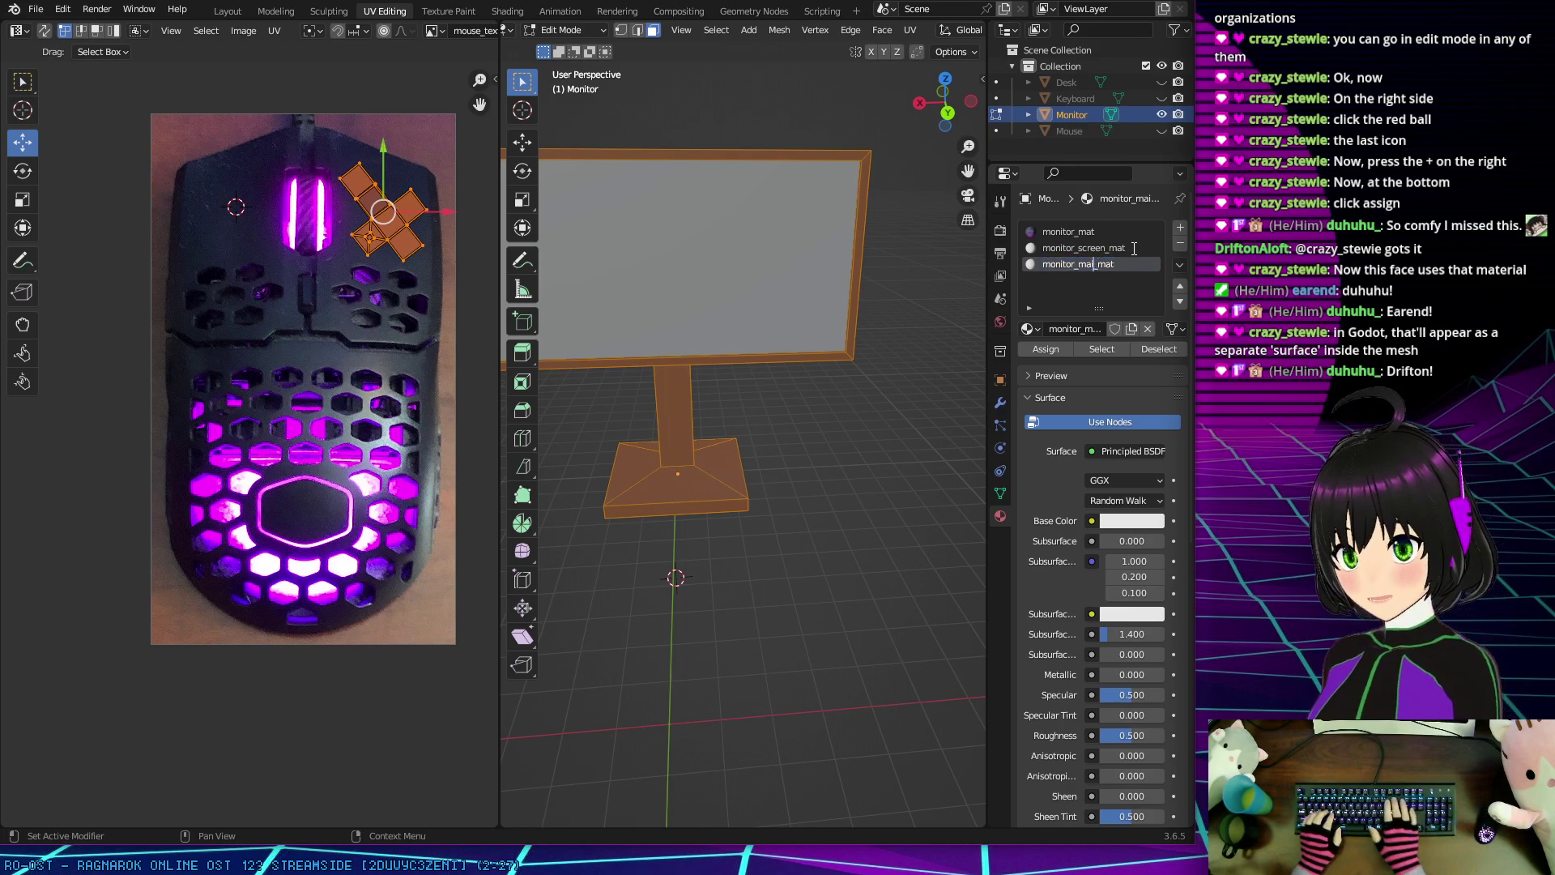
key("BackSpace")
key("BackSpace")
key("BackSpace")
type("body")
key("Return")
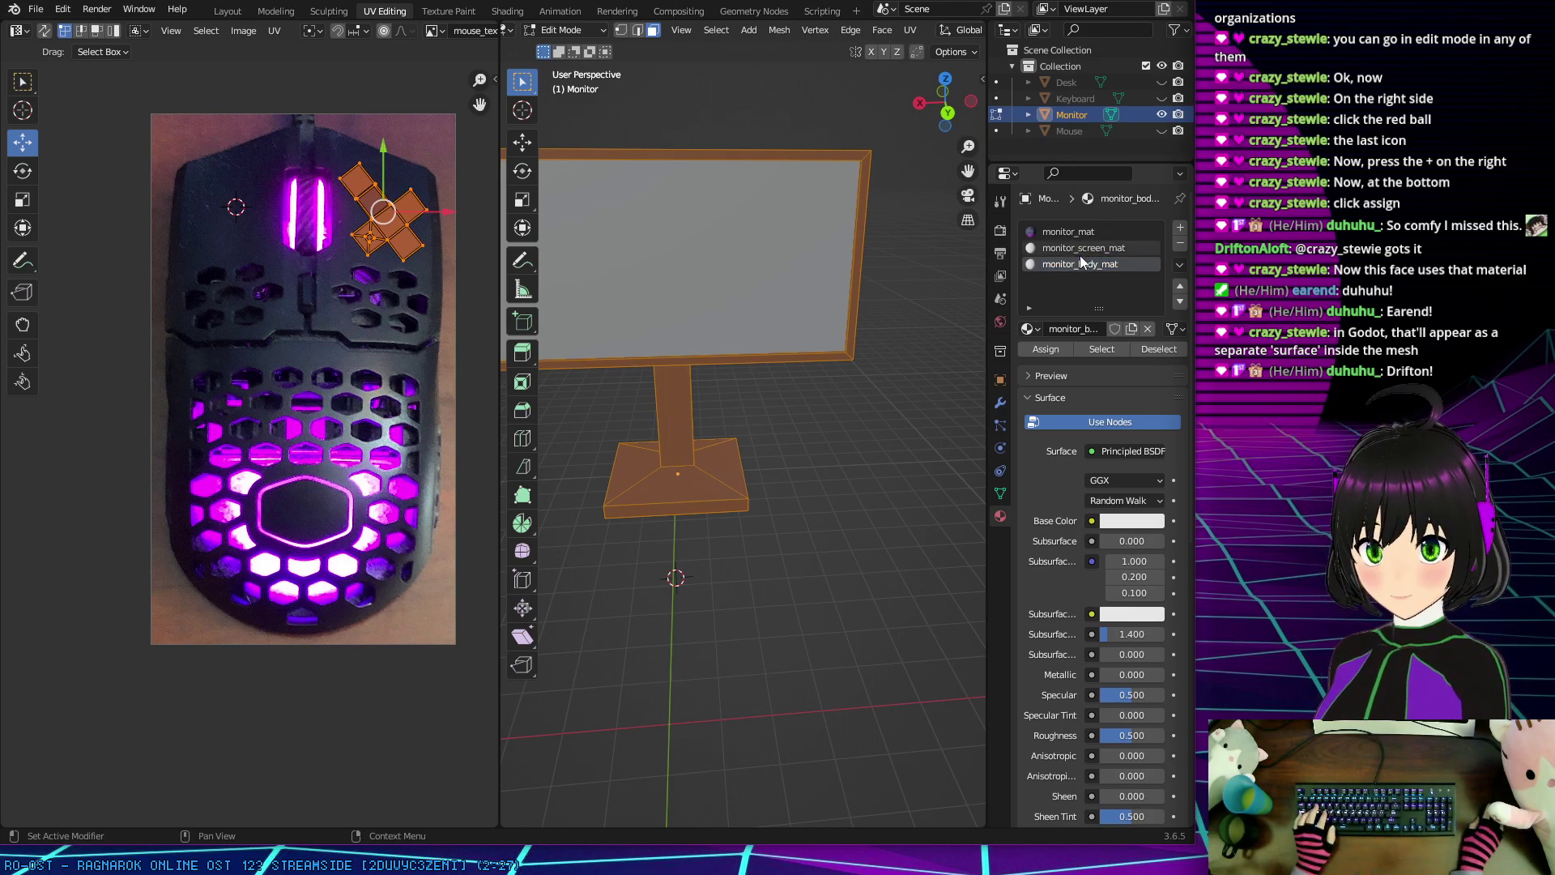
Step: Assign monitor_body_mat to the selected faces and make its base colour a dark blue
left_click(1048, 348)
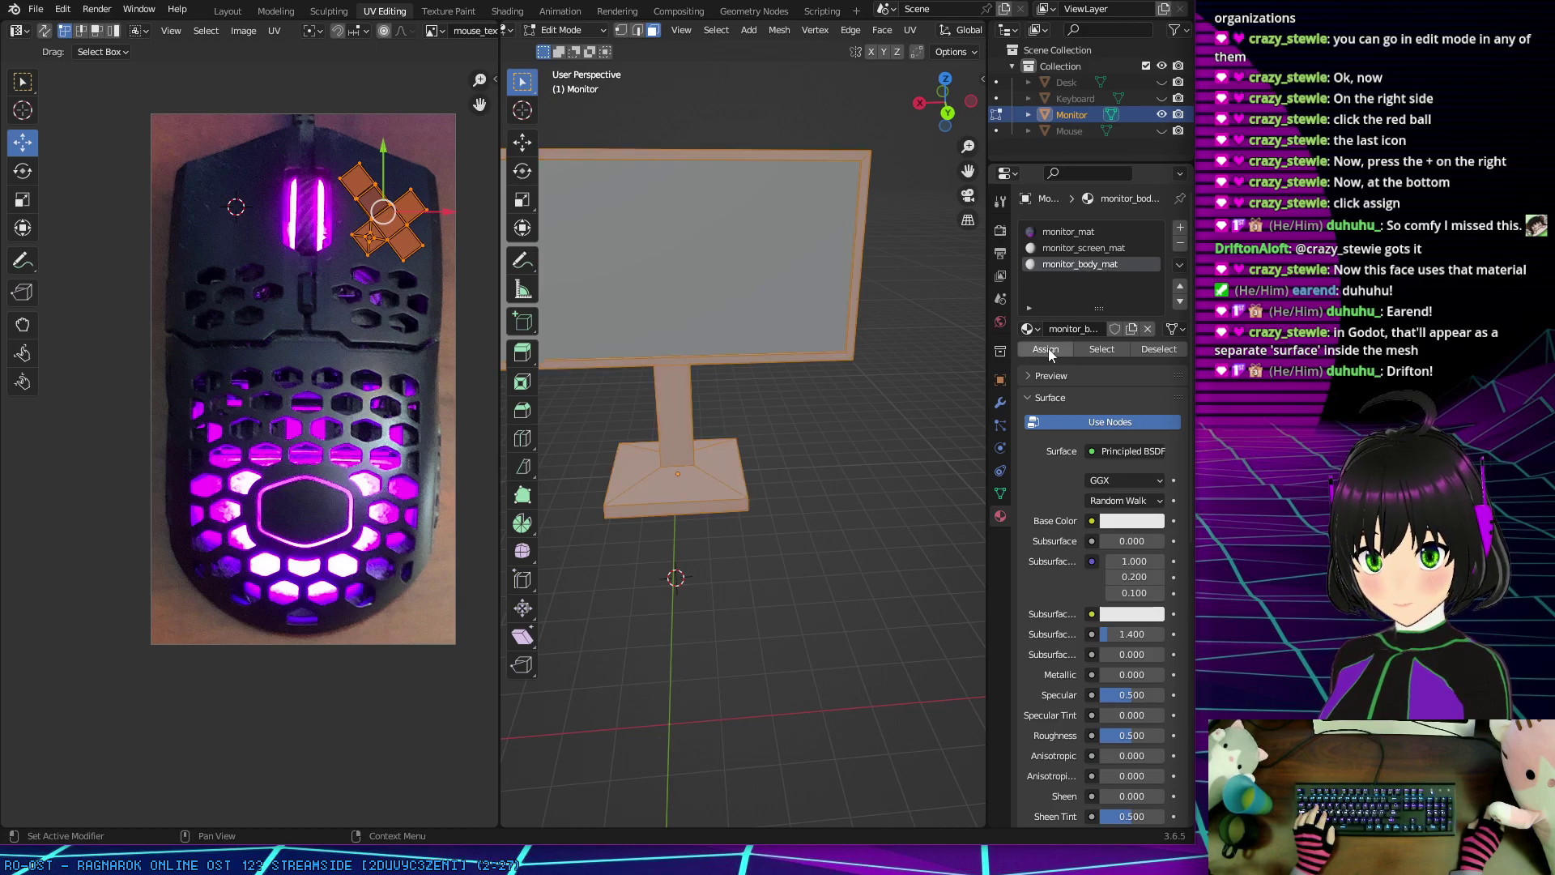
left_click(1116, 524)
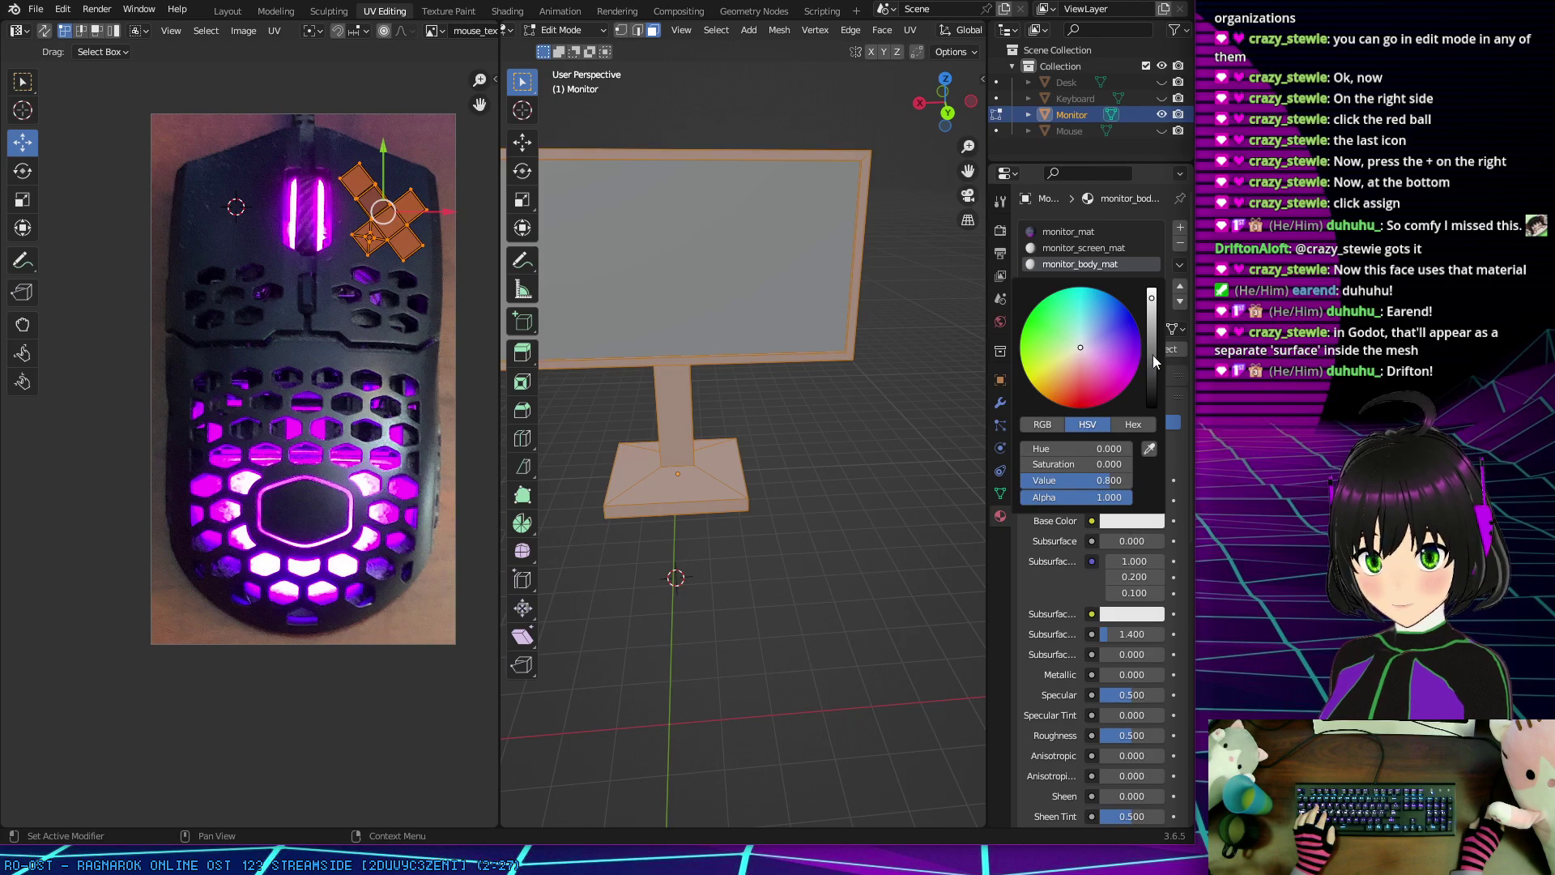
mouse_move(1152, 357)
left_mouse_down()
mouse_move(1152, 385)
mouse_move(1152, 364)
left_mouse_up()
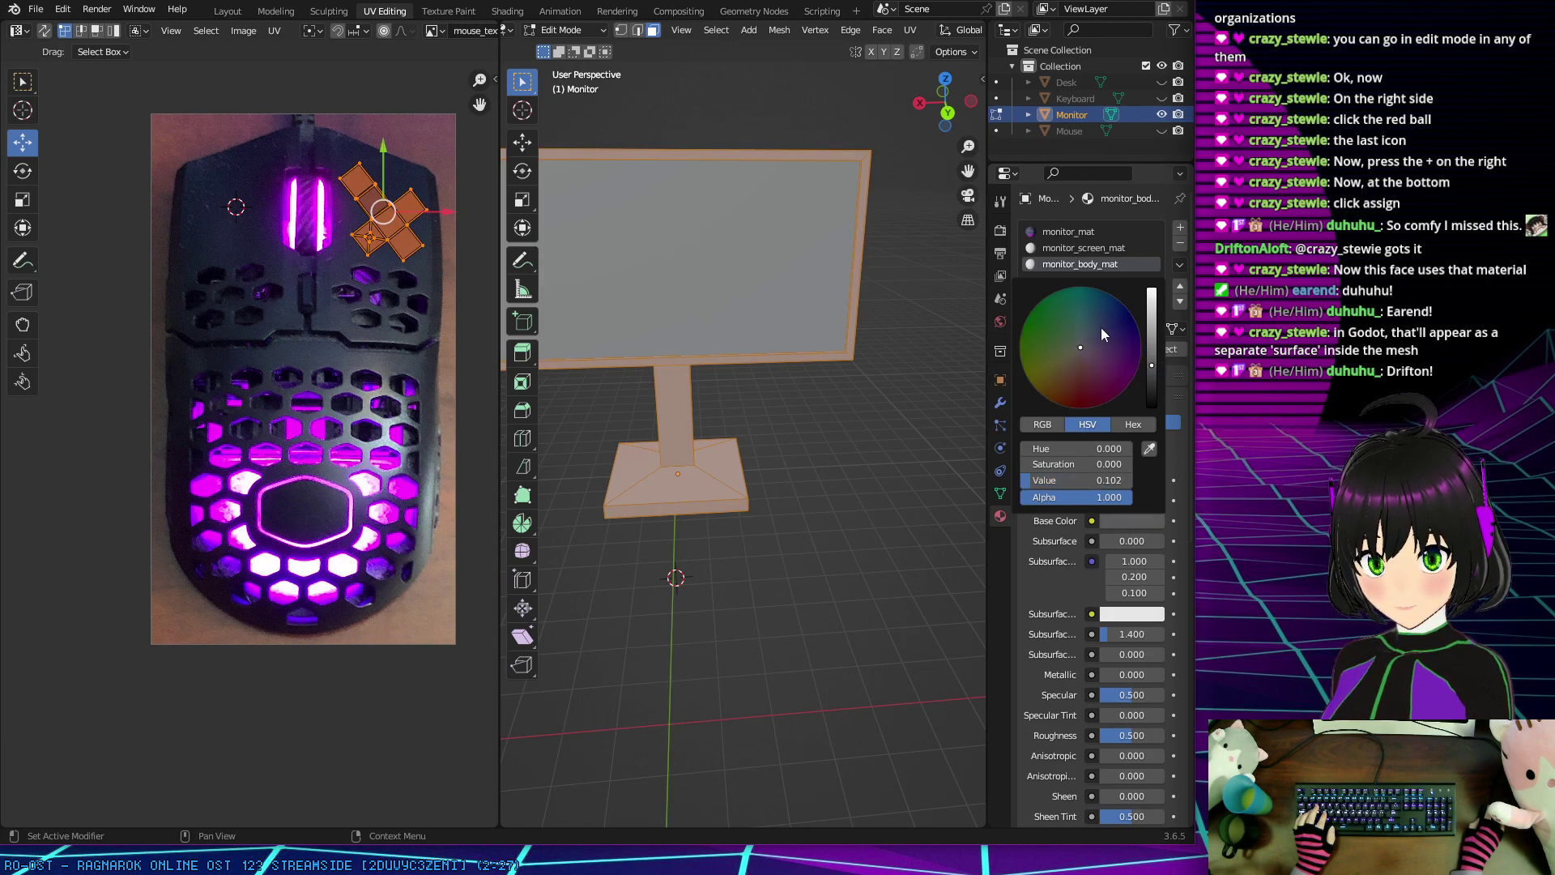
left_click(1095, 299)
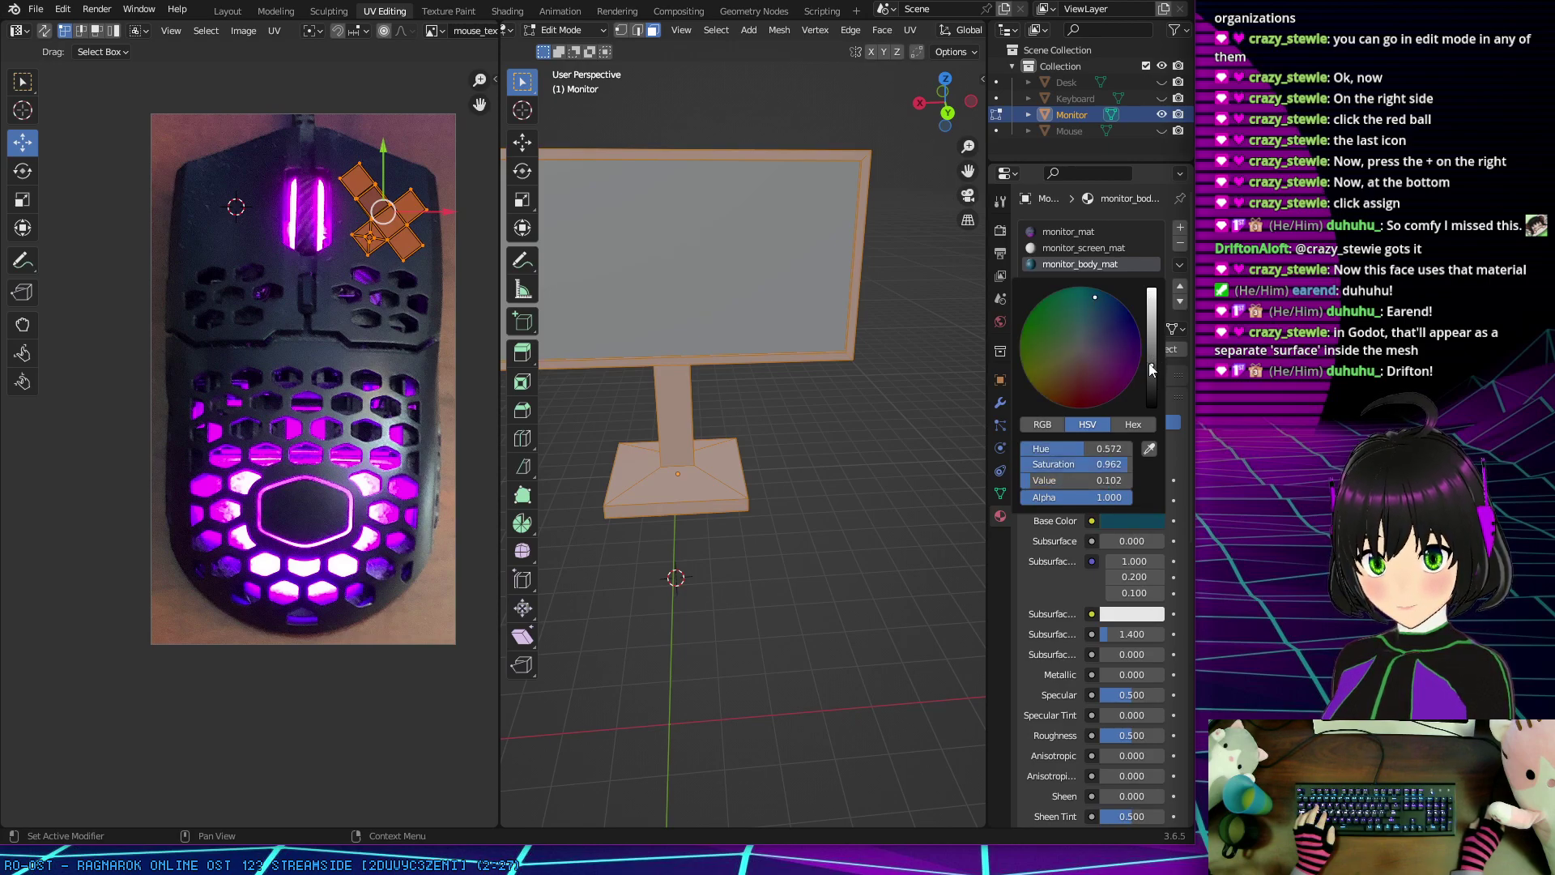
left_click_drag(1097, 301, 1106, 309)
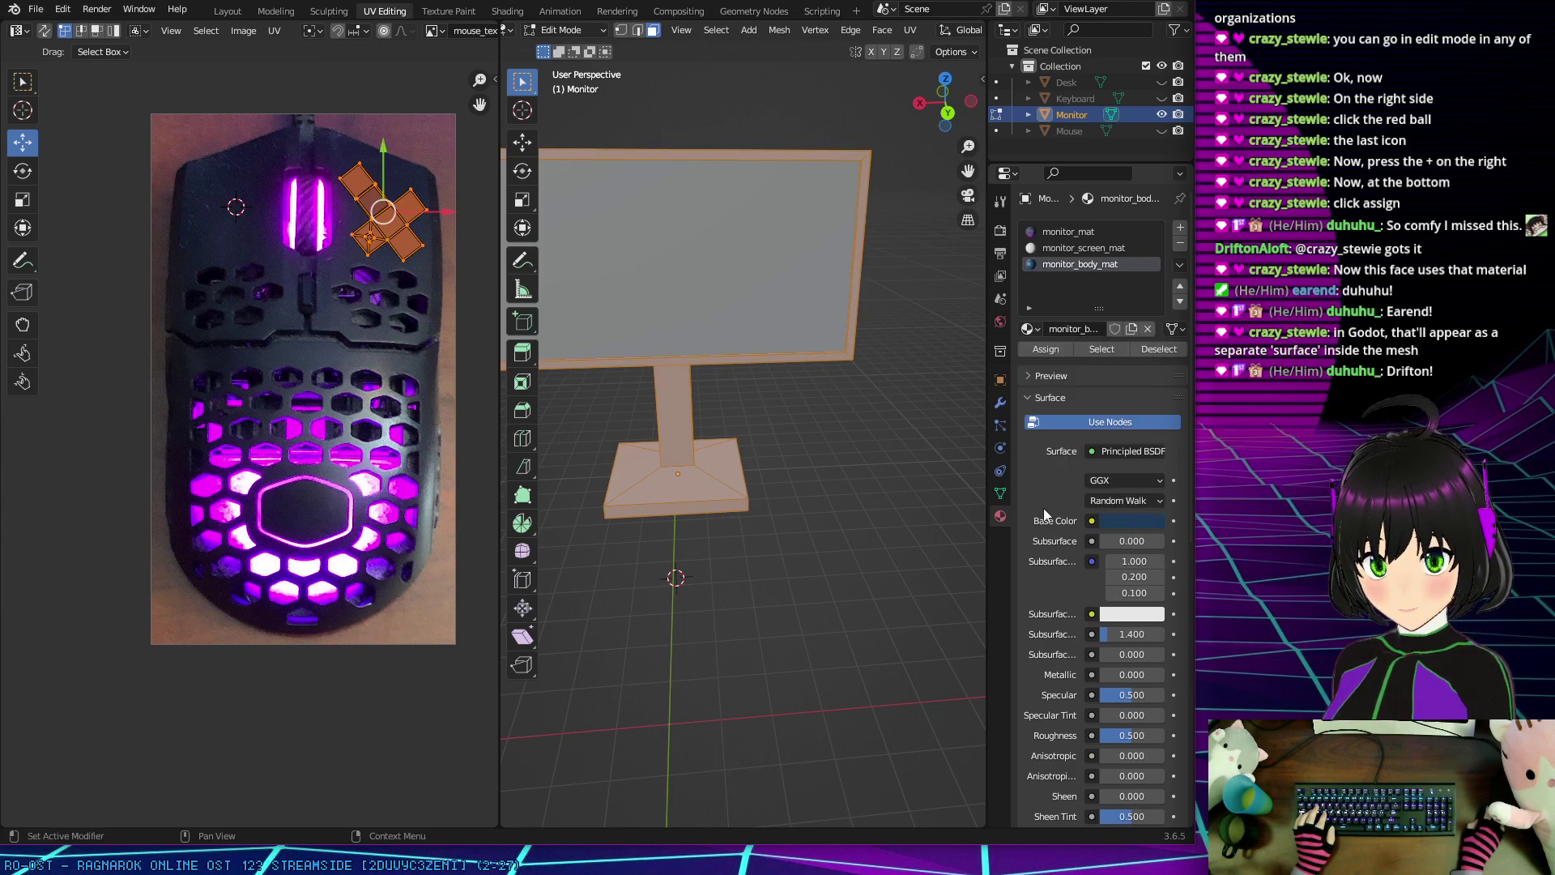
Step: Set monitor_screen_mat's base colour to nearly black and view the screen head-on
left_click(1083, 251)
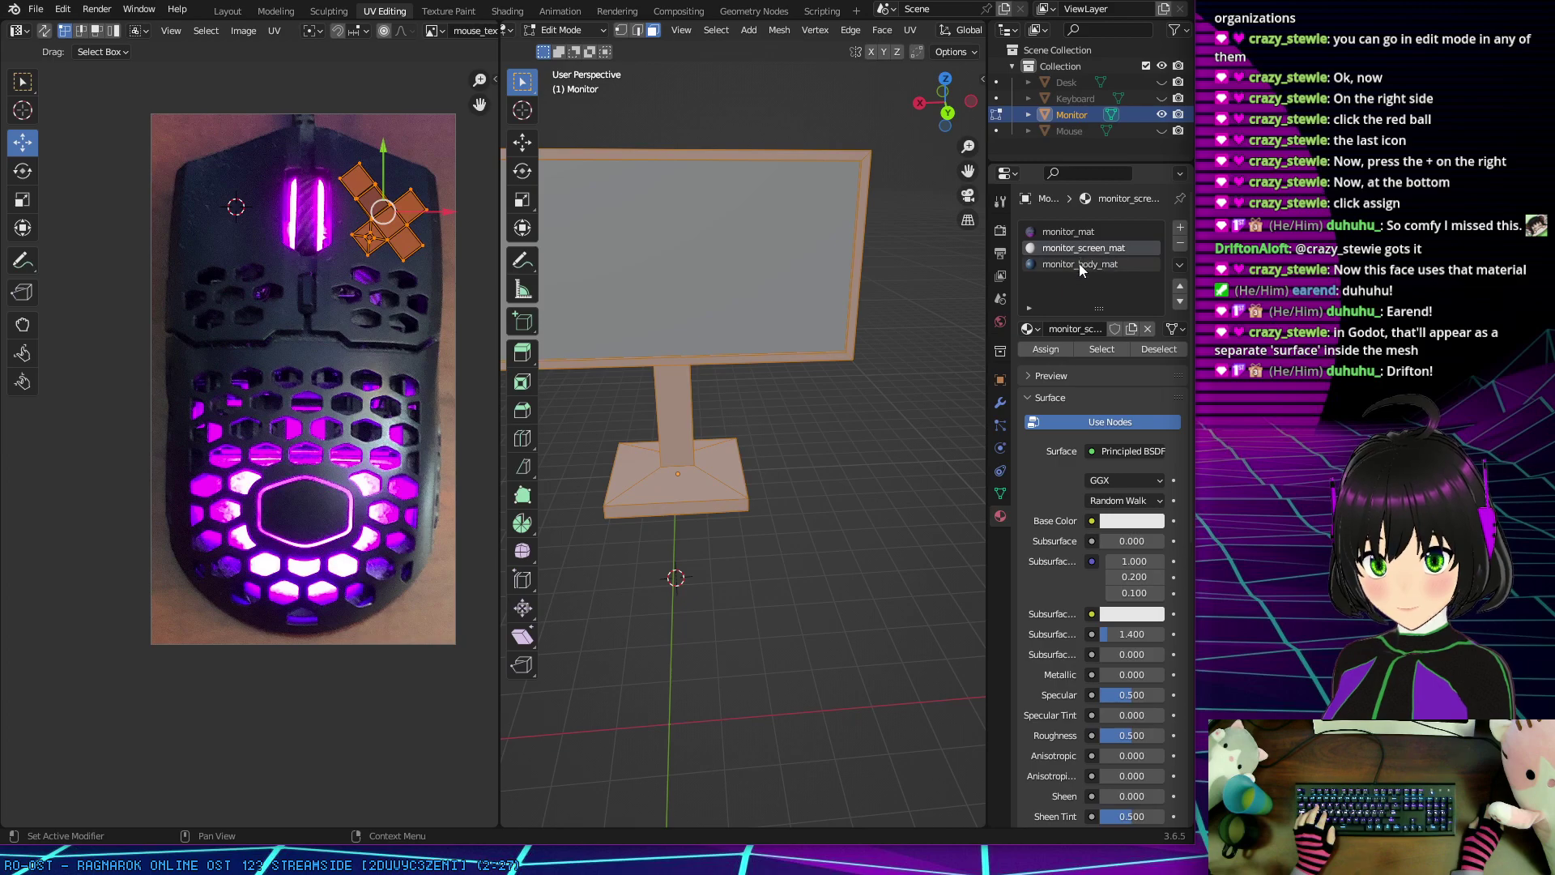
left_click(1107, 523)
left_click_drag(1148, 387, 1150, 399)
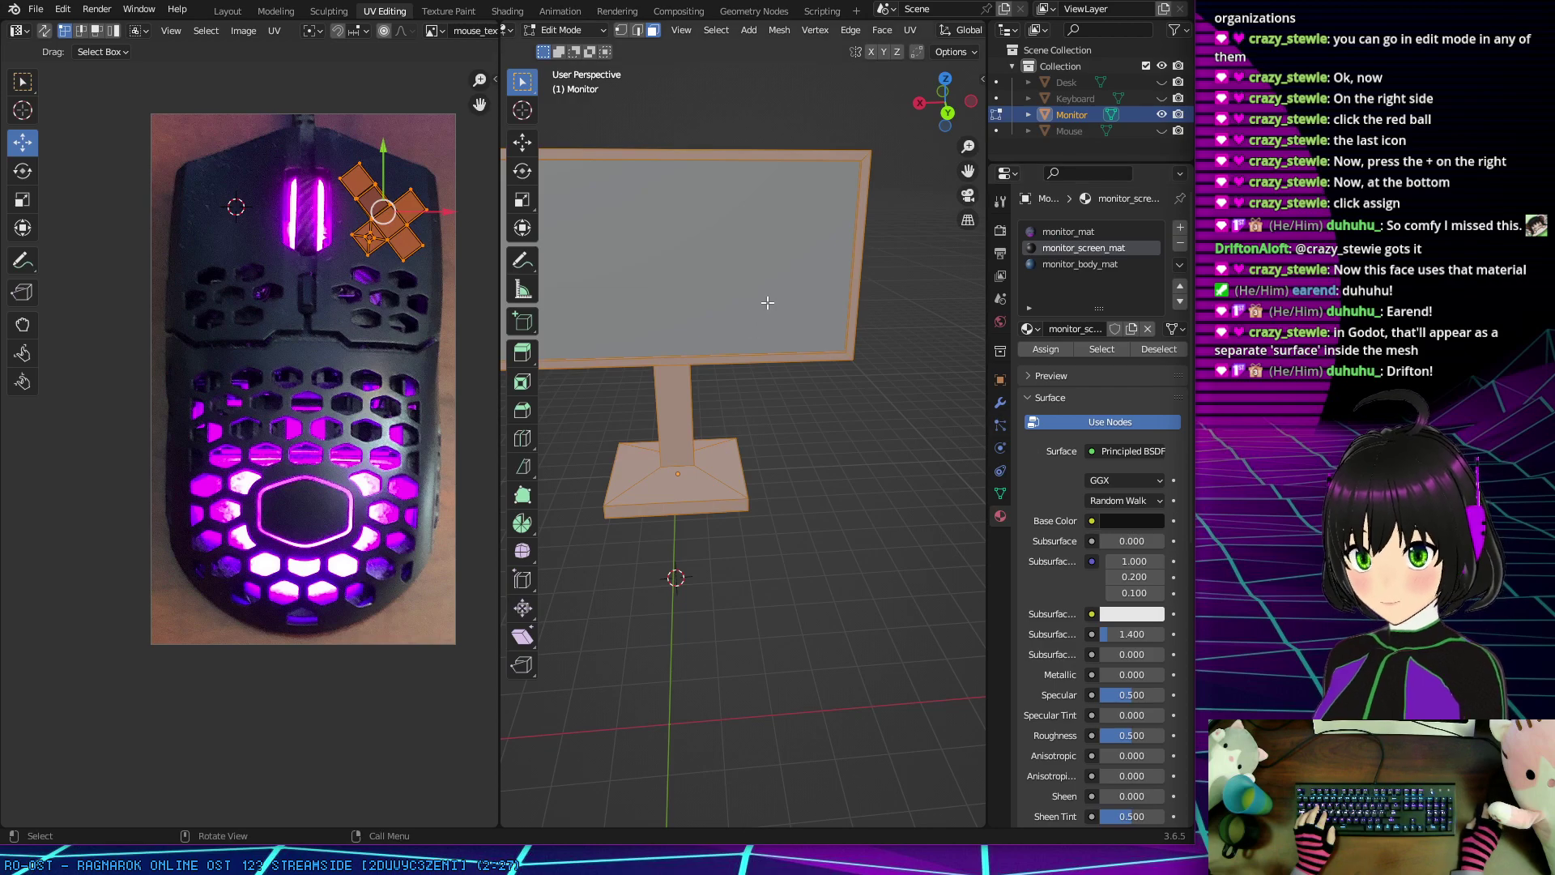
middle_click_drag(894, 248, 666, 247)
scroll(672, 251, "up", 3)
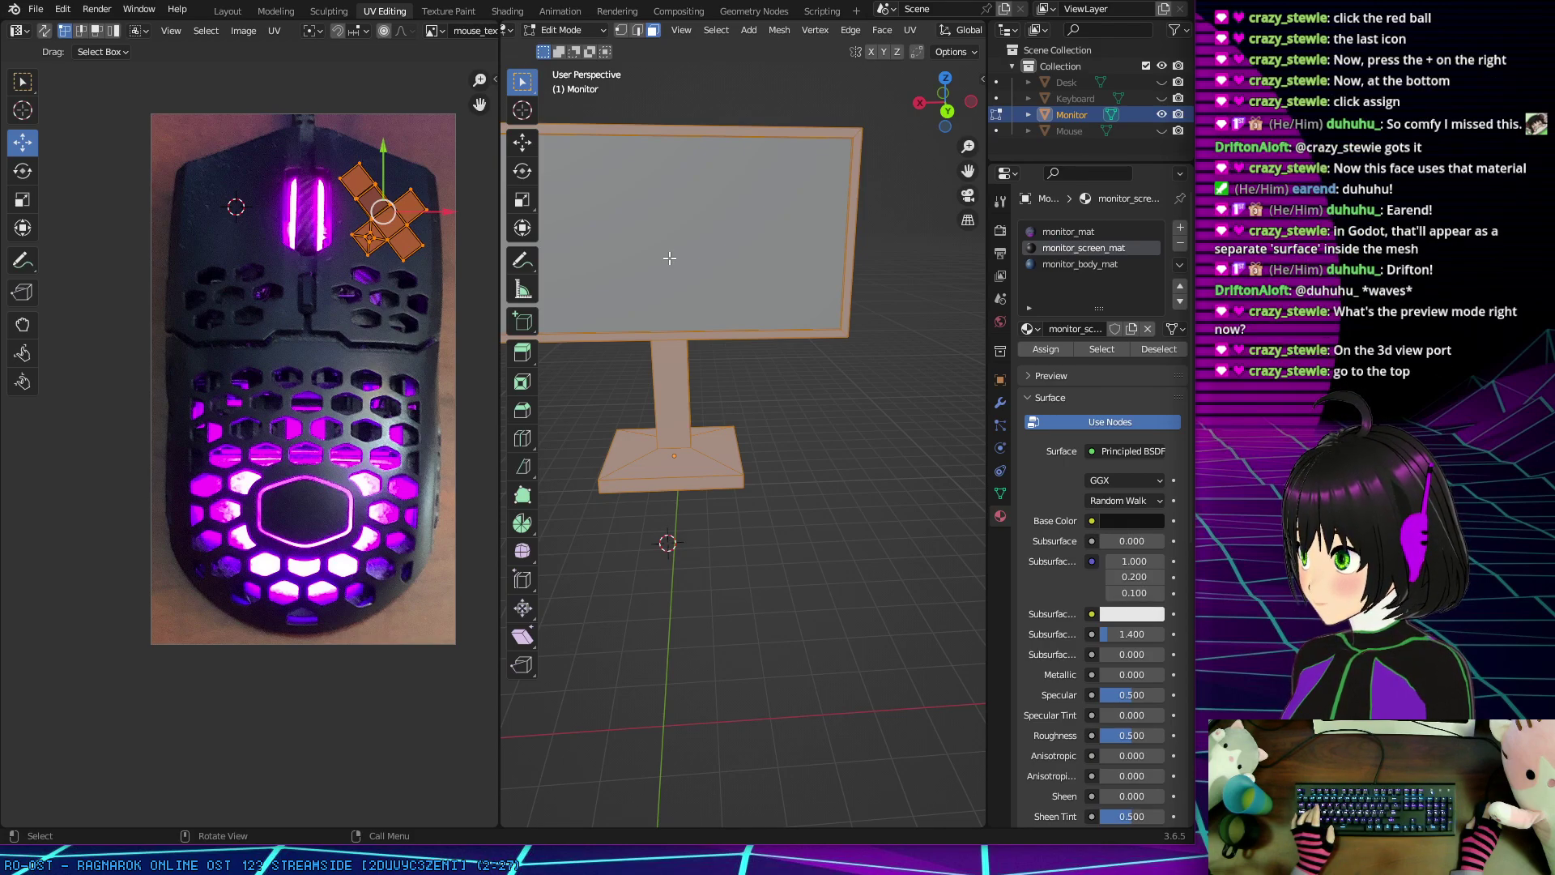
Step: Set viewport shading colour to Material and switch to Rendered preview
scroll(955, 33, "down", 5)
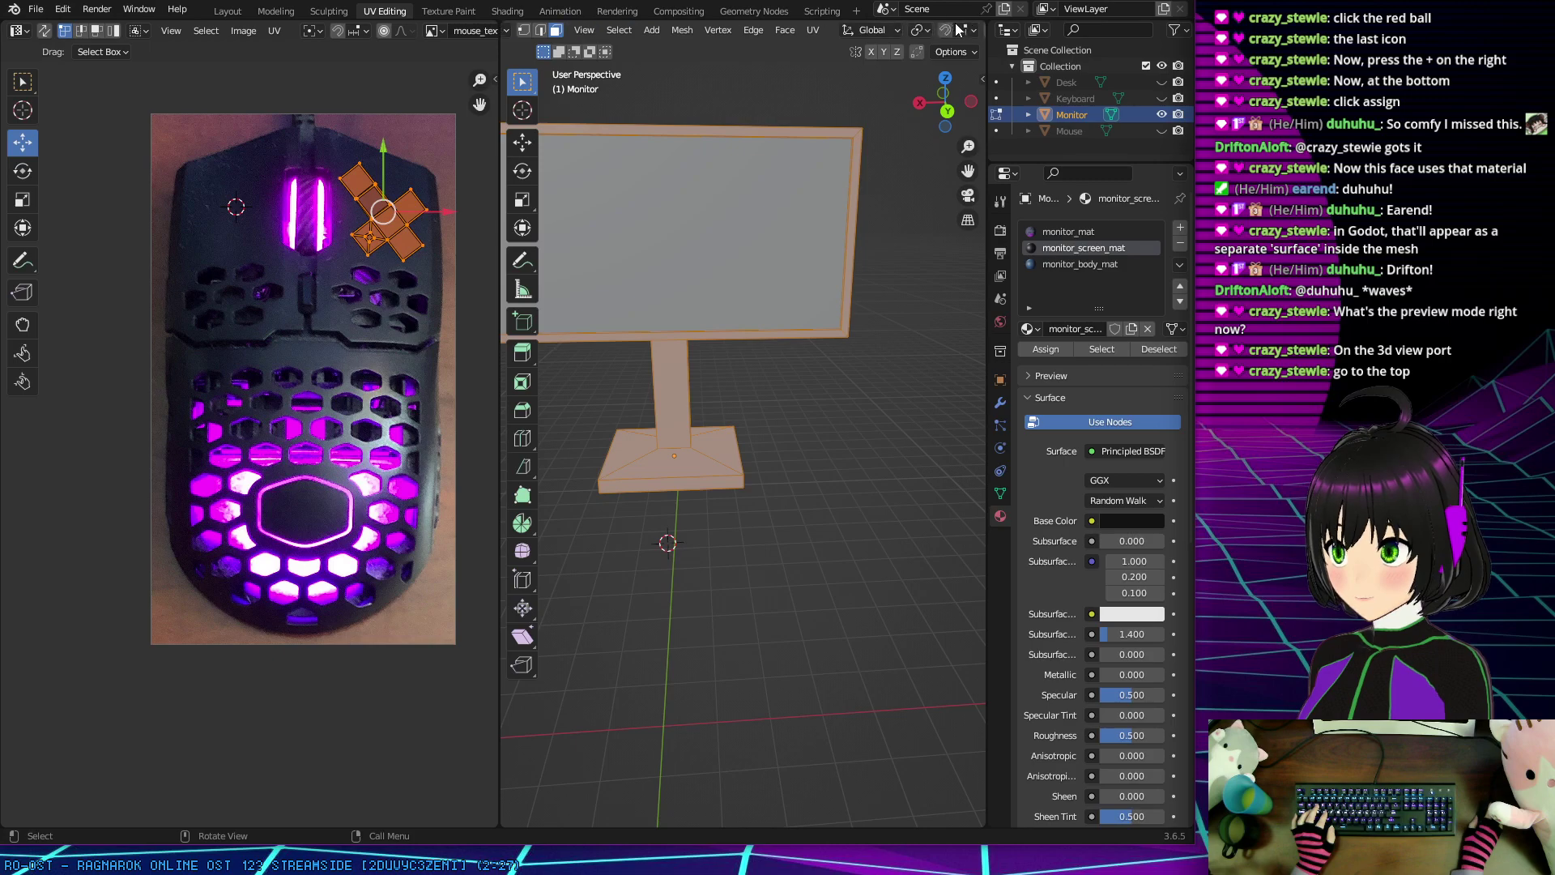
scroll(956, 32, "down", 3)
left_click(972, 32)
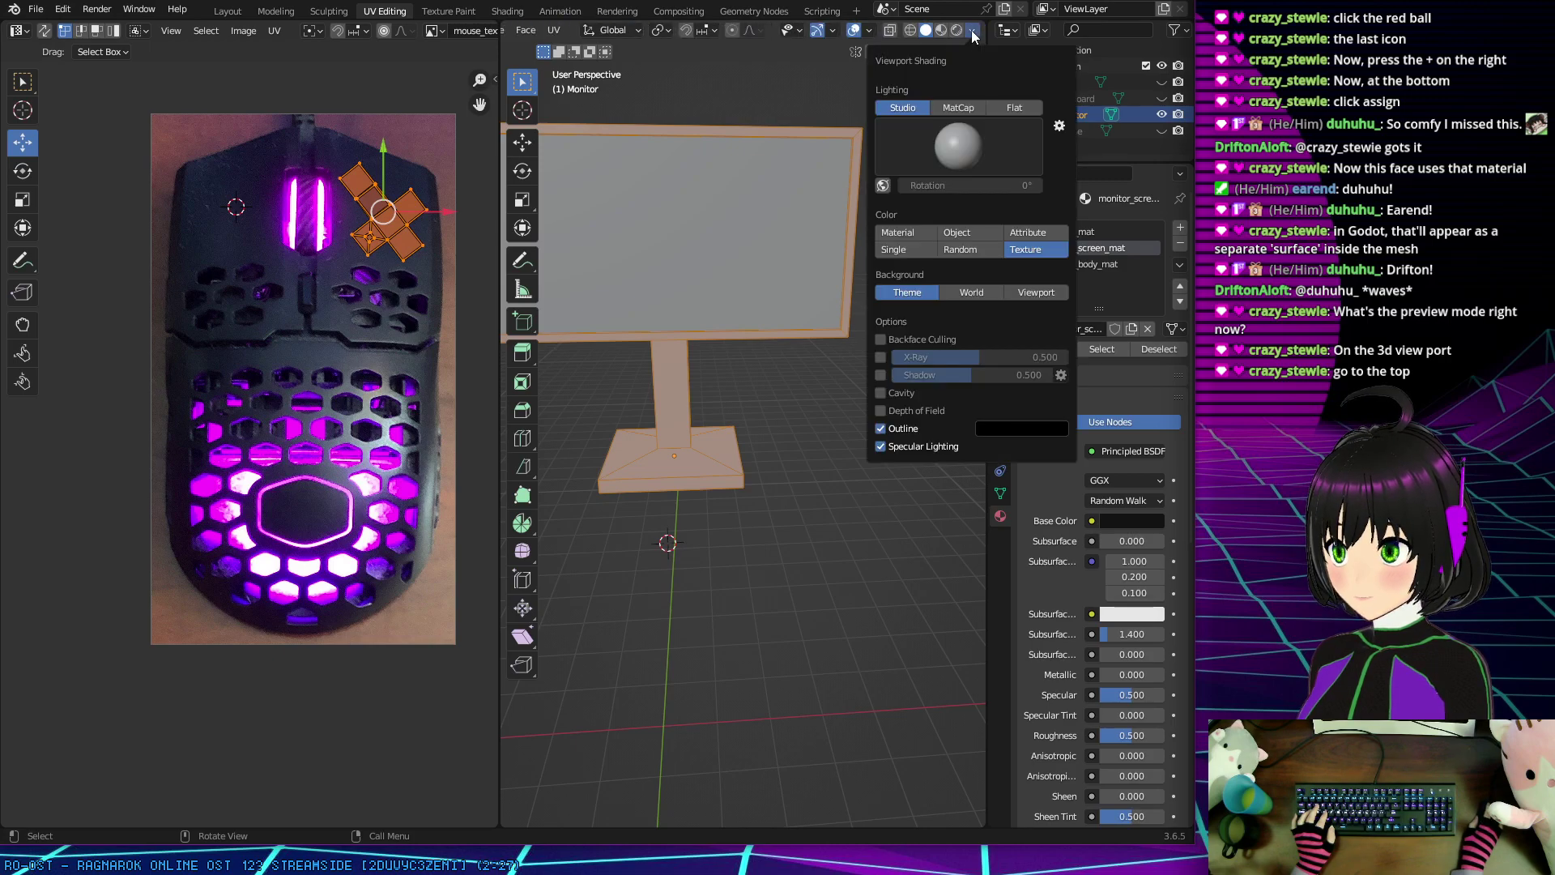
left_click(907, 233)
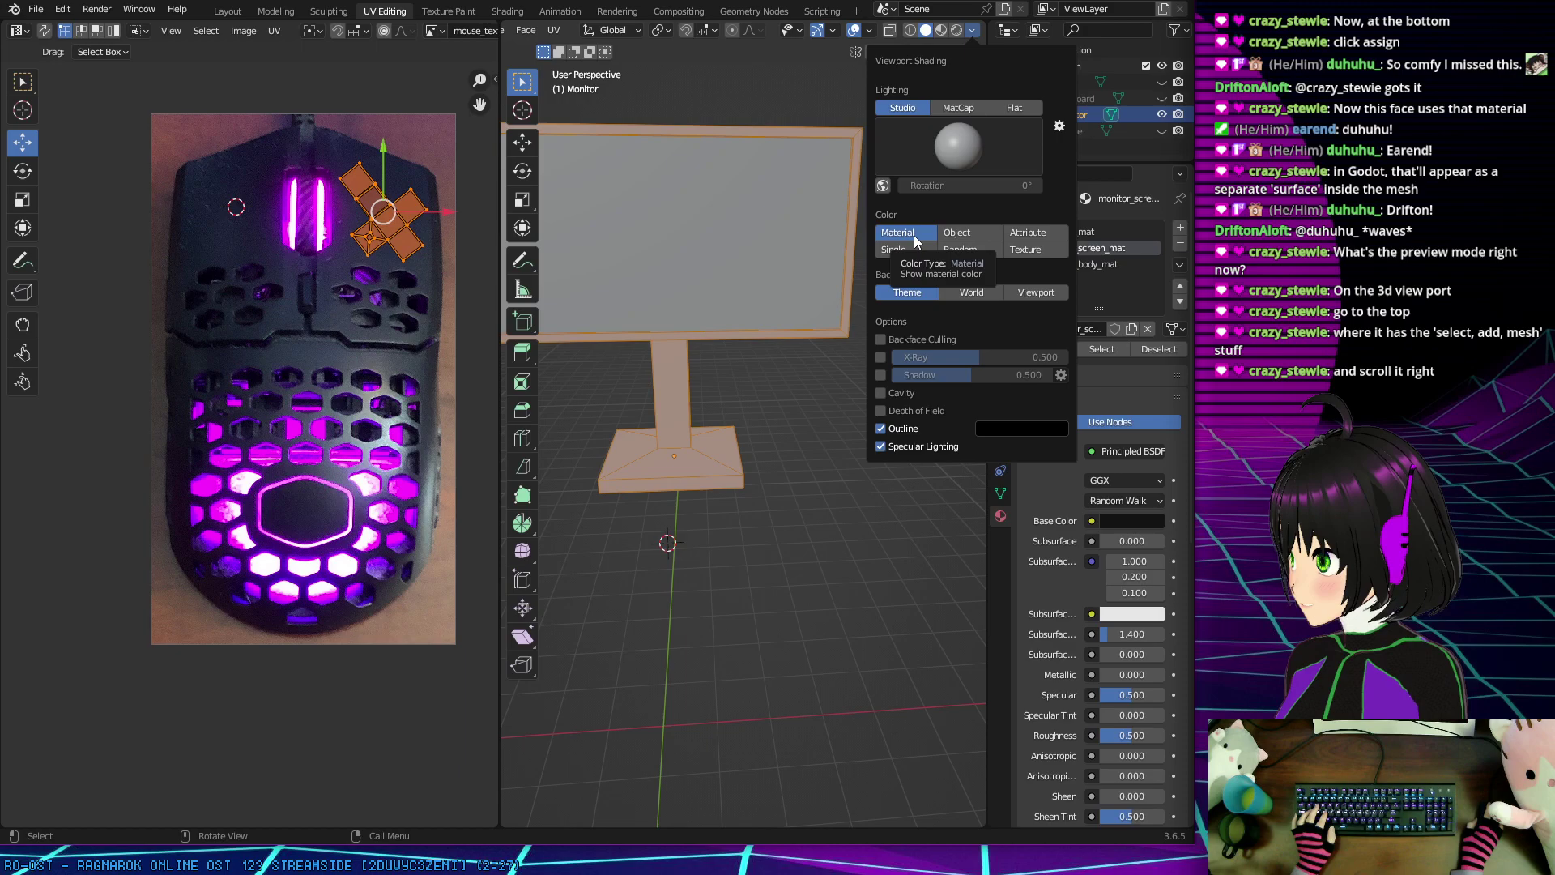
left_click(957, 32)
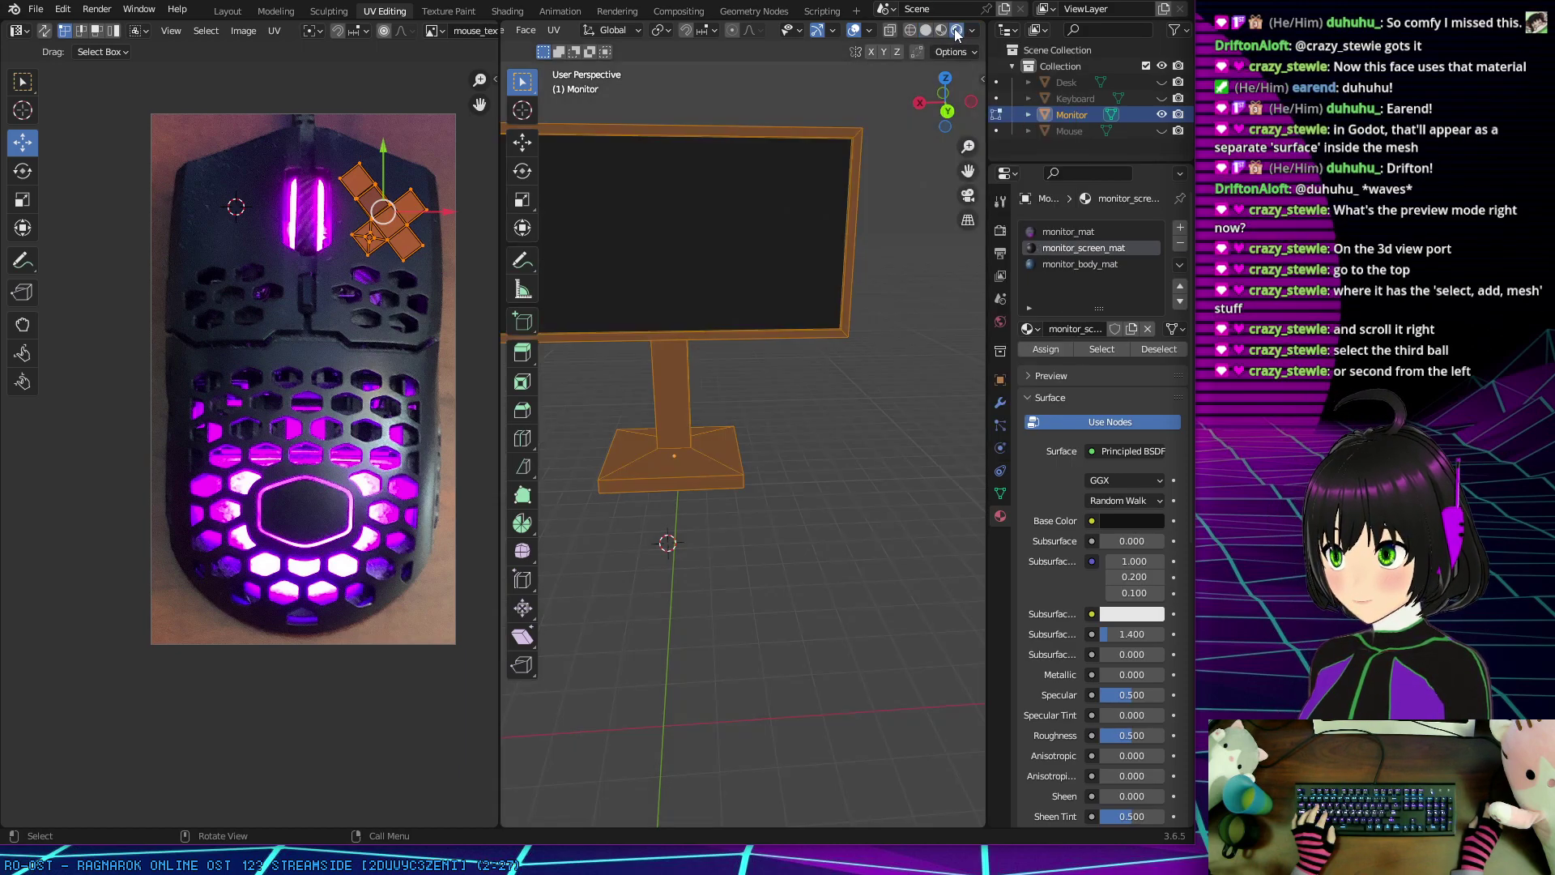
Step: Deselect the faces, orbit around the monitor, and bring up monitor_body_mat's base colour picker
left_click(794, 407)
middle_click_drag(794, 407, 752, 398)
scroll(736, 368, "down", 5)
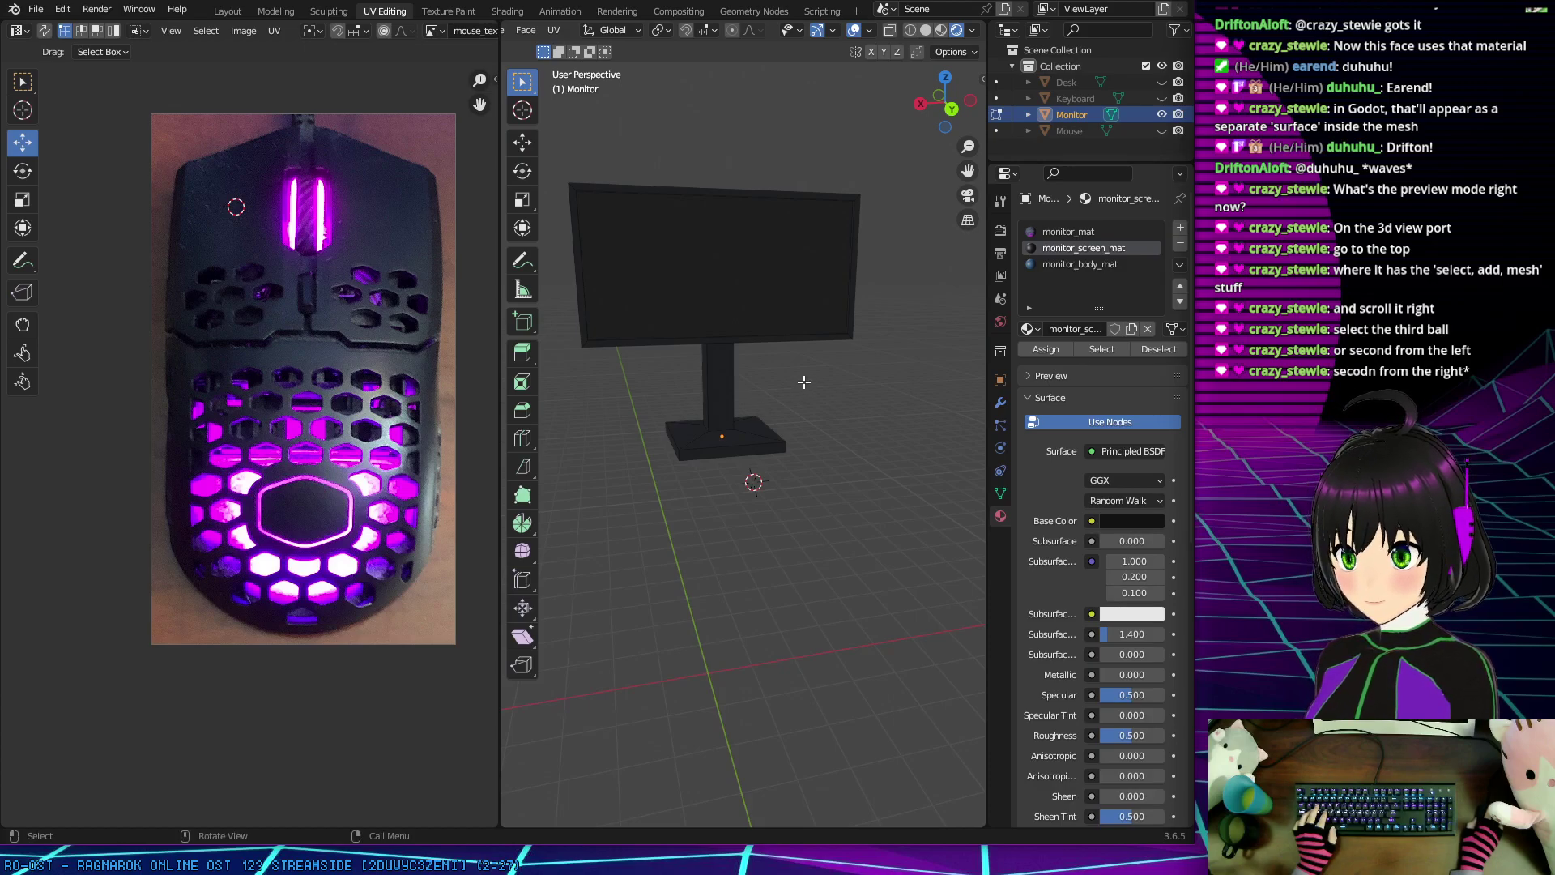
left_click(1070, 265)
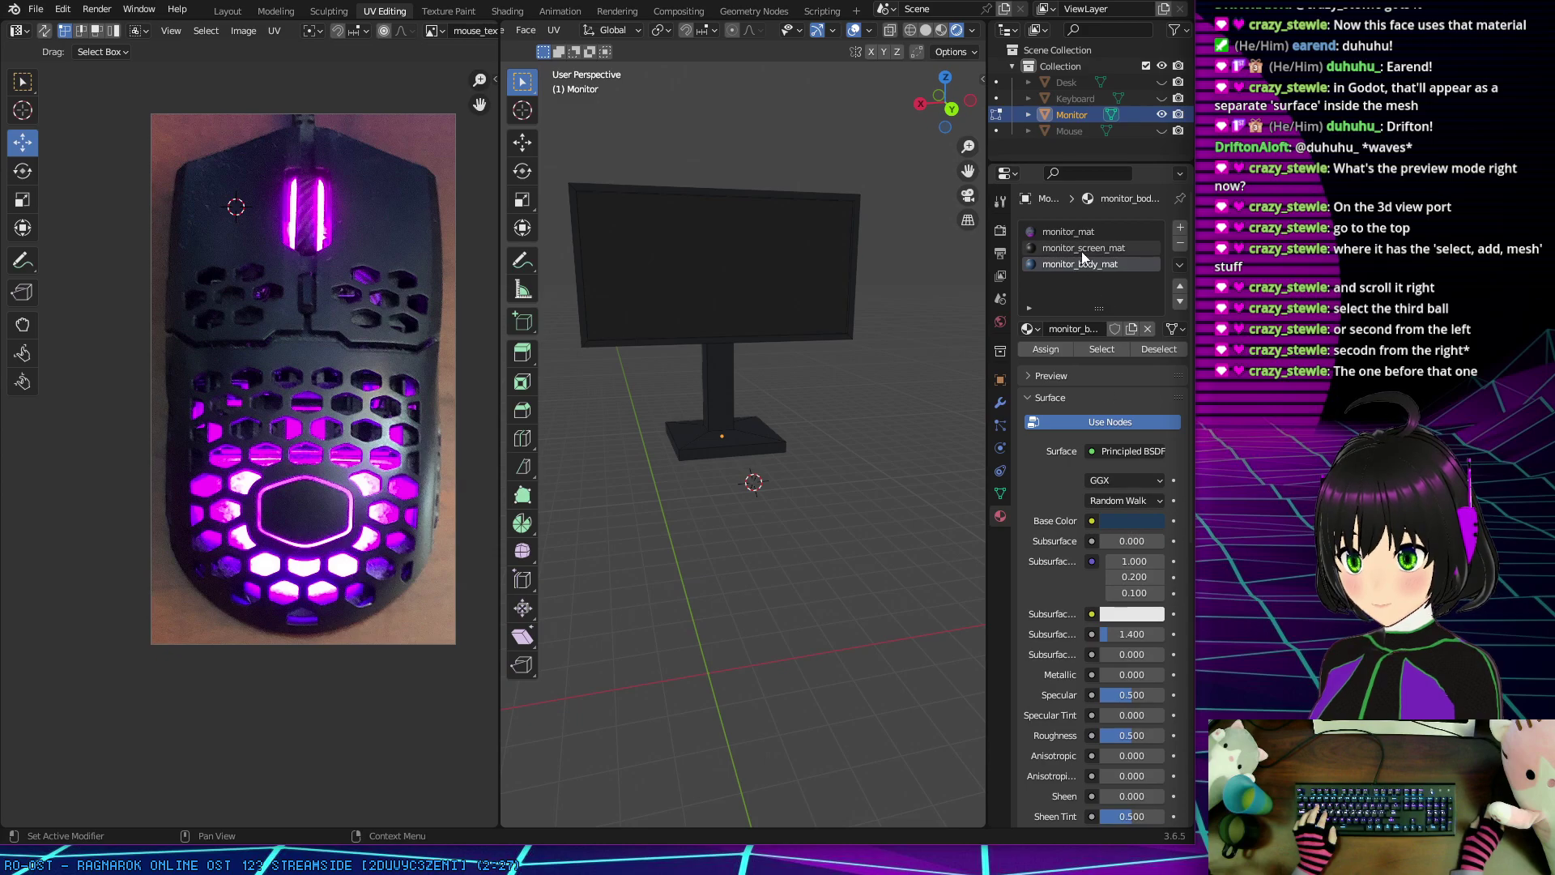
left_click(1114, 522)
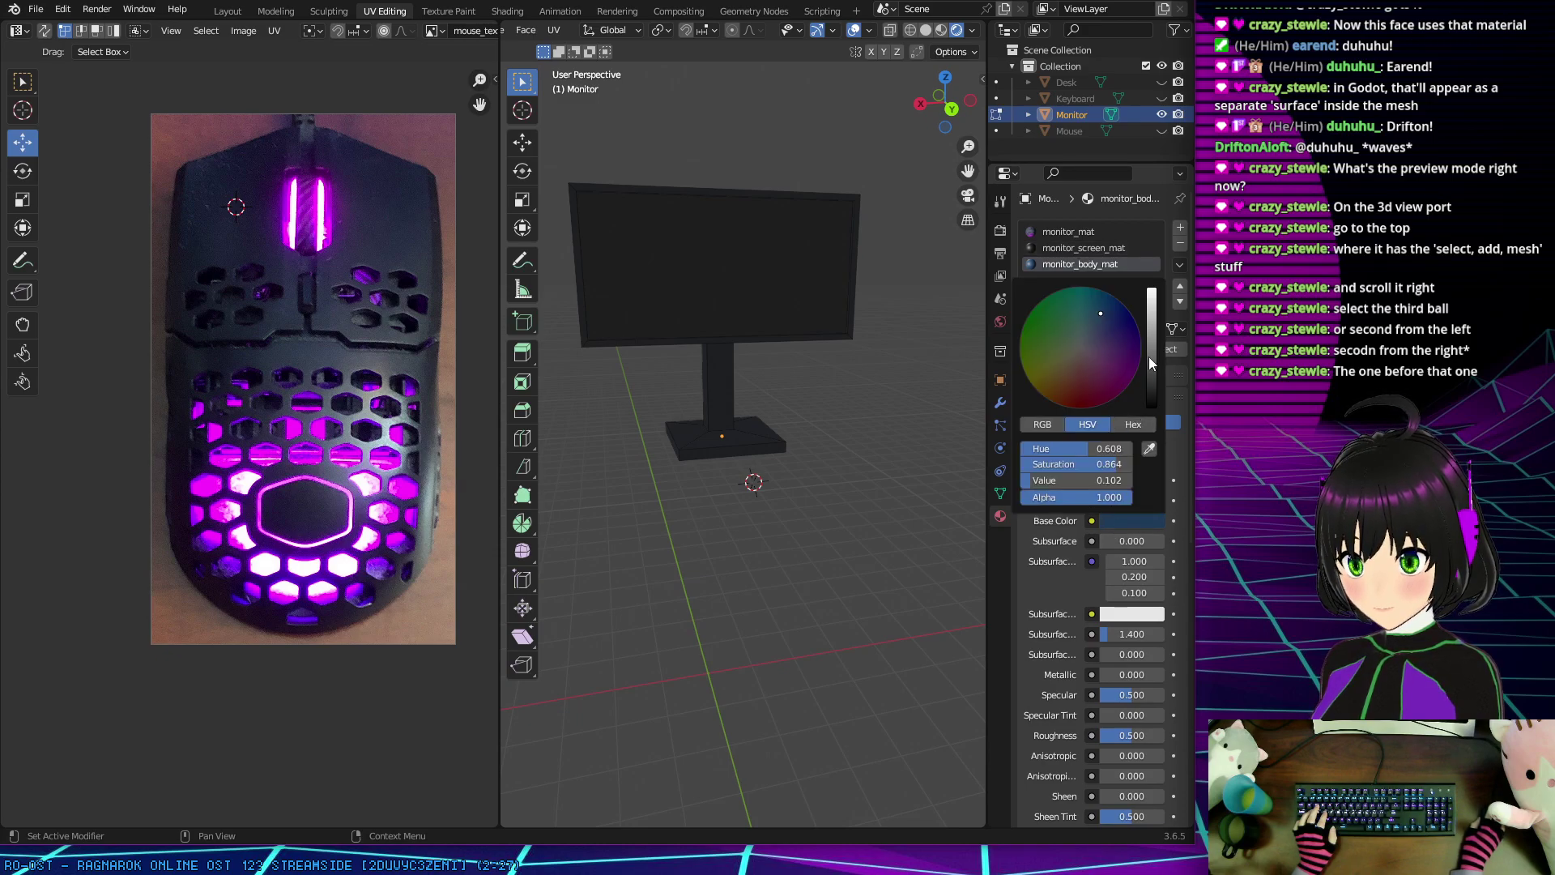
Step: Lighten monitor_body_mat to a grey-blue with saturation 0.277 and value 0.376
left_click(1083, 341)
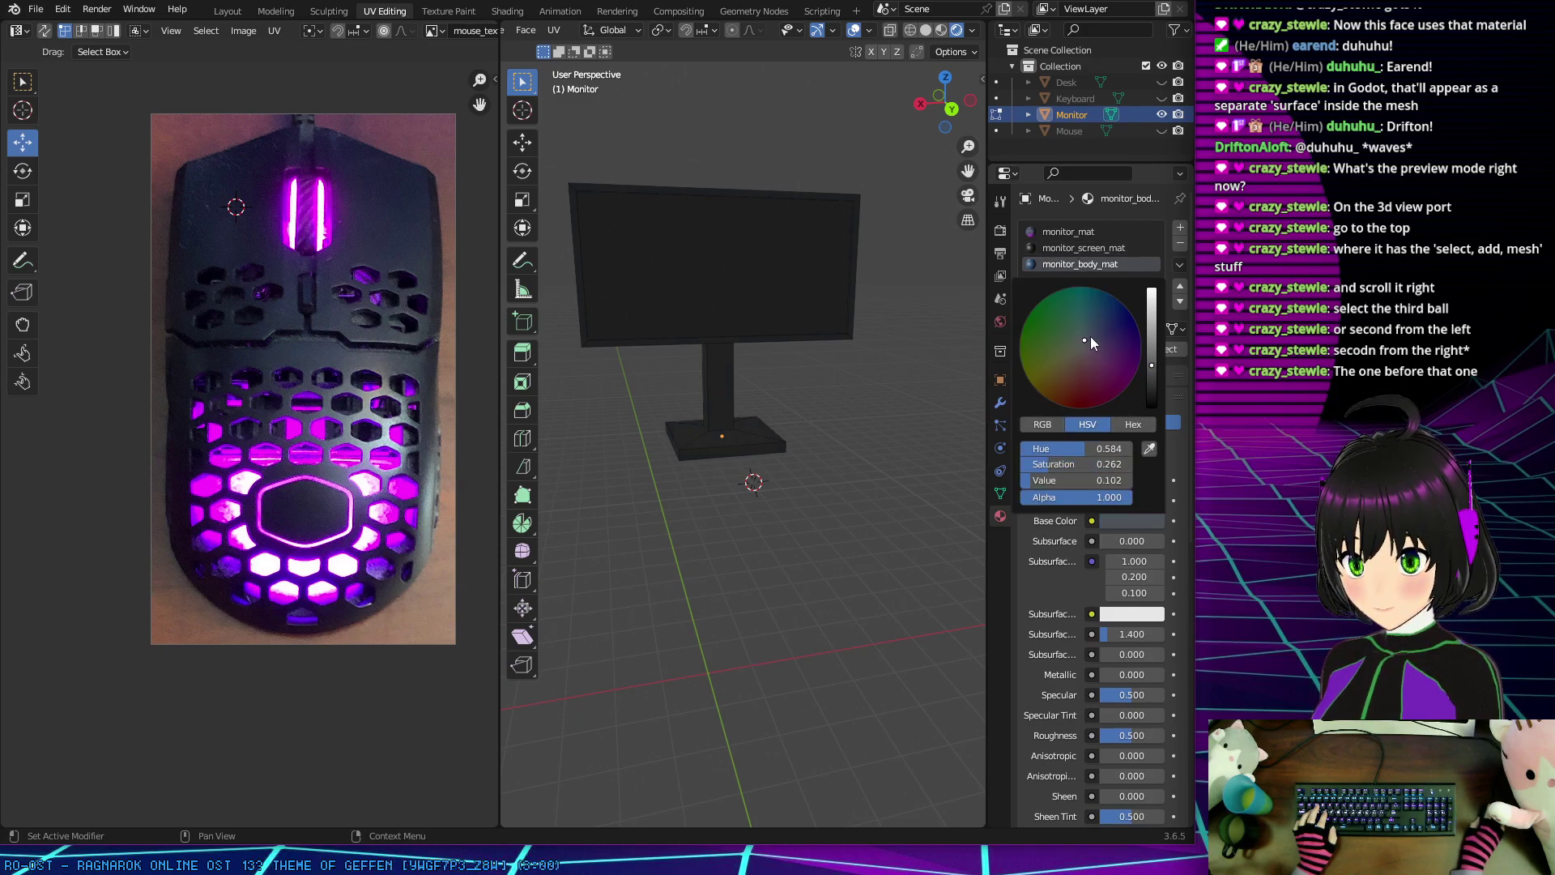
left_click(1151, 349)
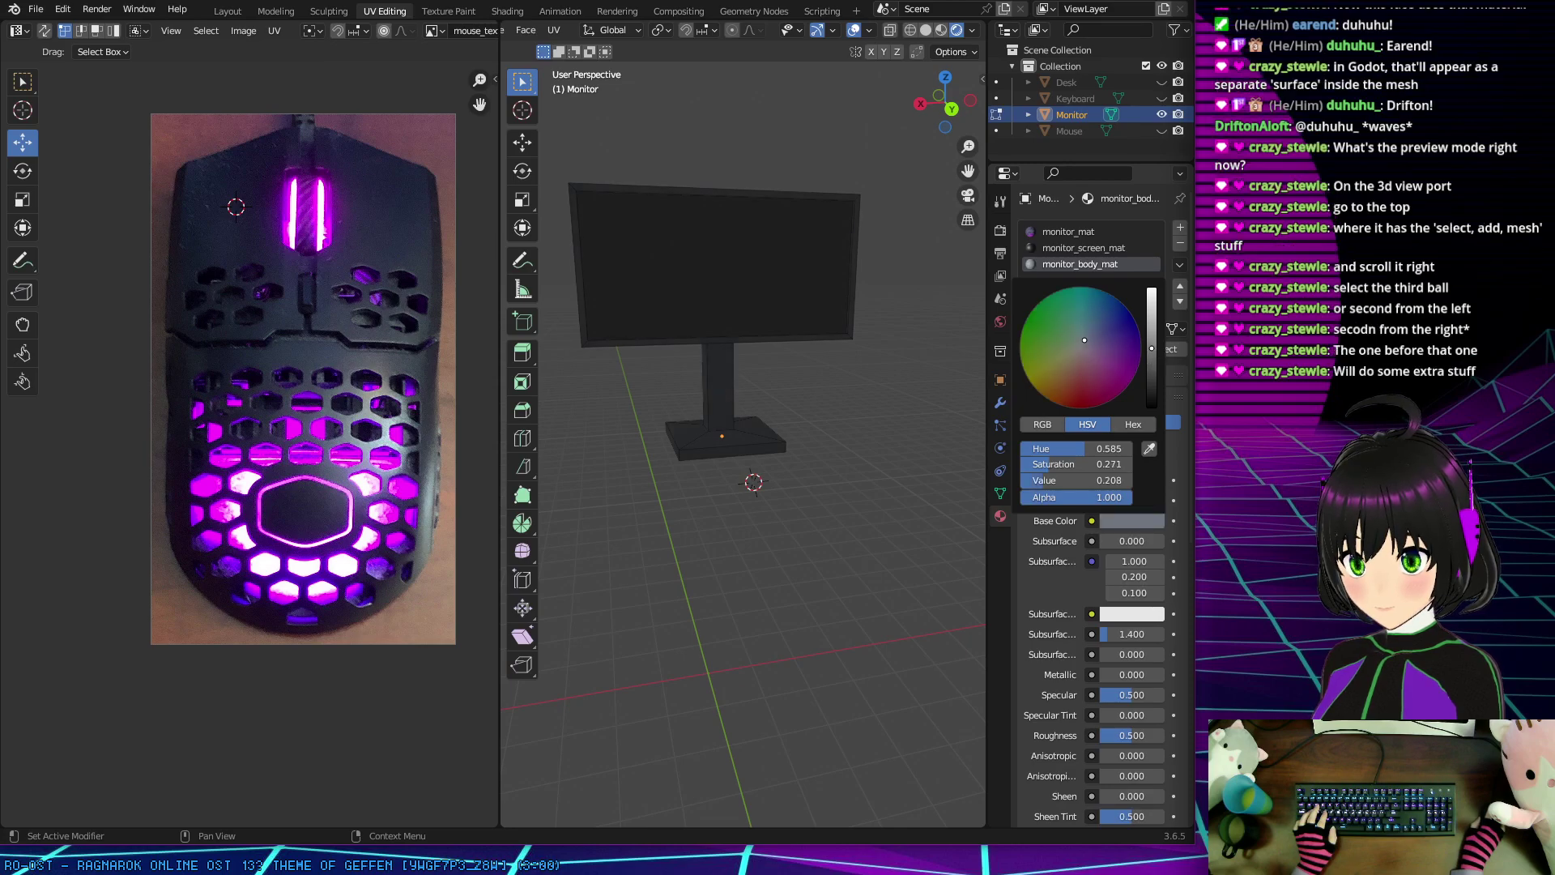
left_click(1154, 337)
left_click(1154, 336)
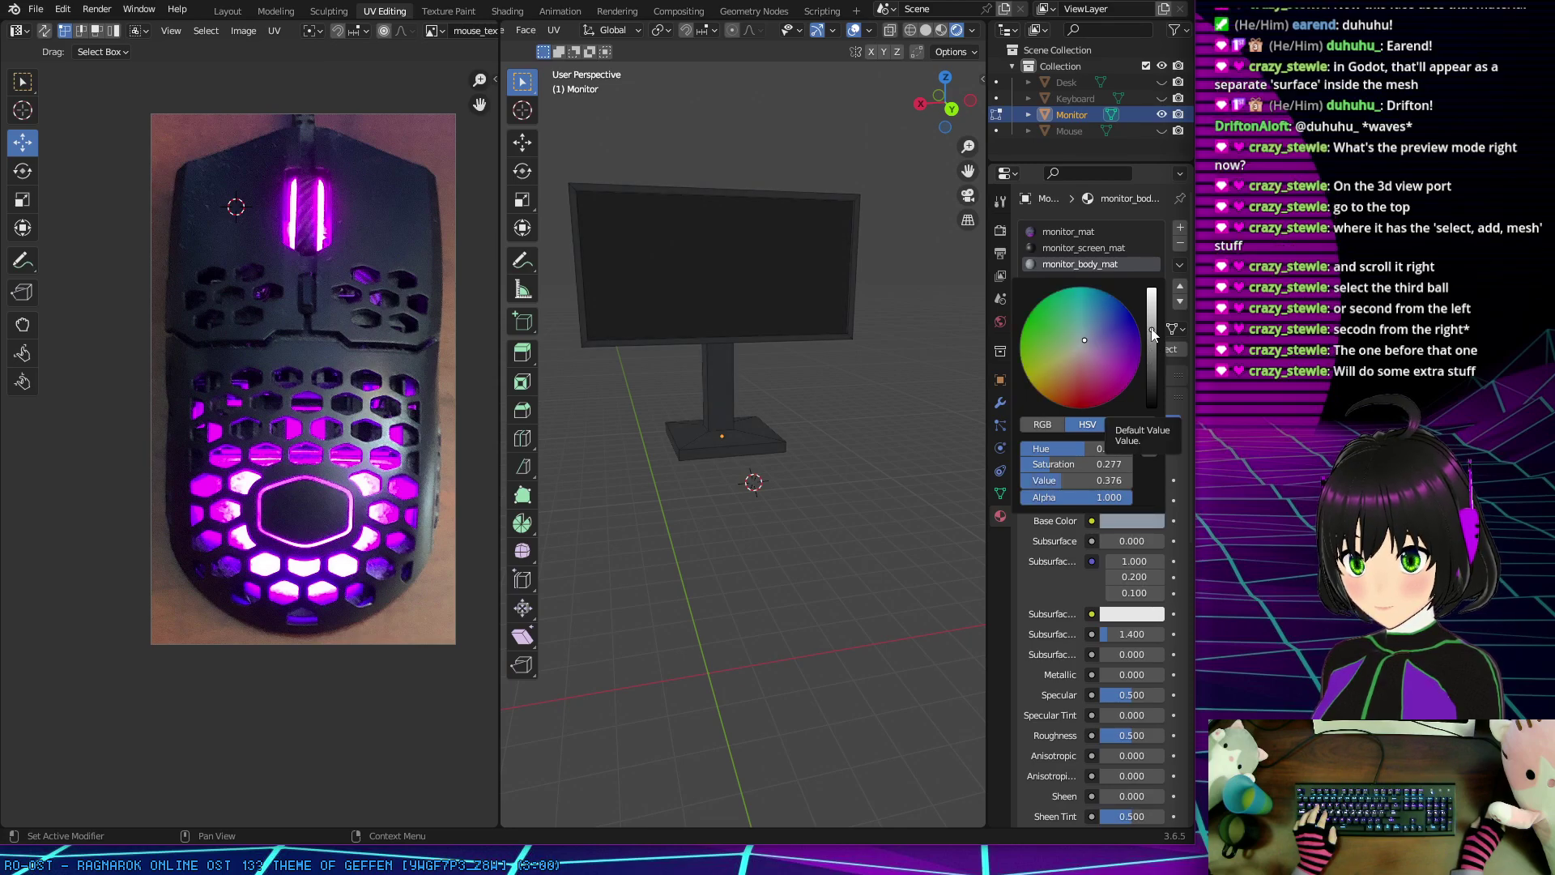
scroll(854, 403, "up", 3)
middle_click_drag(805, 399, 831, 426)
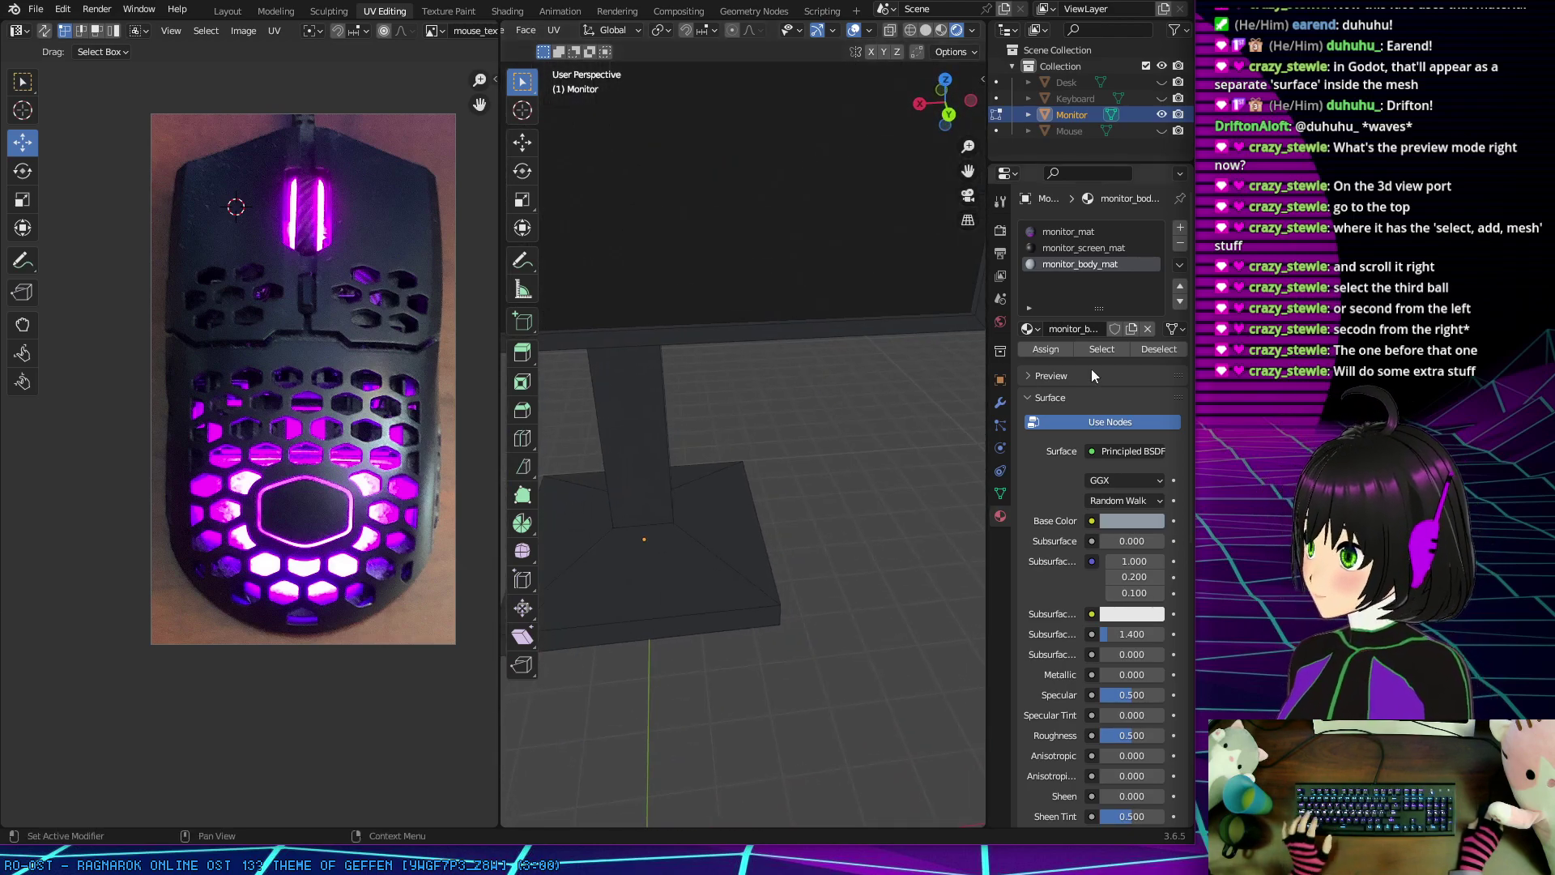
Step: Try removing the monitor_mat slot, which fails with 'Unable to remove material slot in edit mode'
left_click(1072, 232)
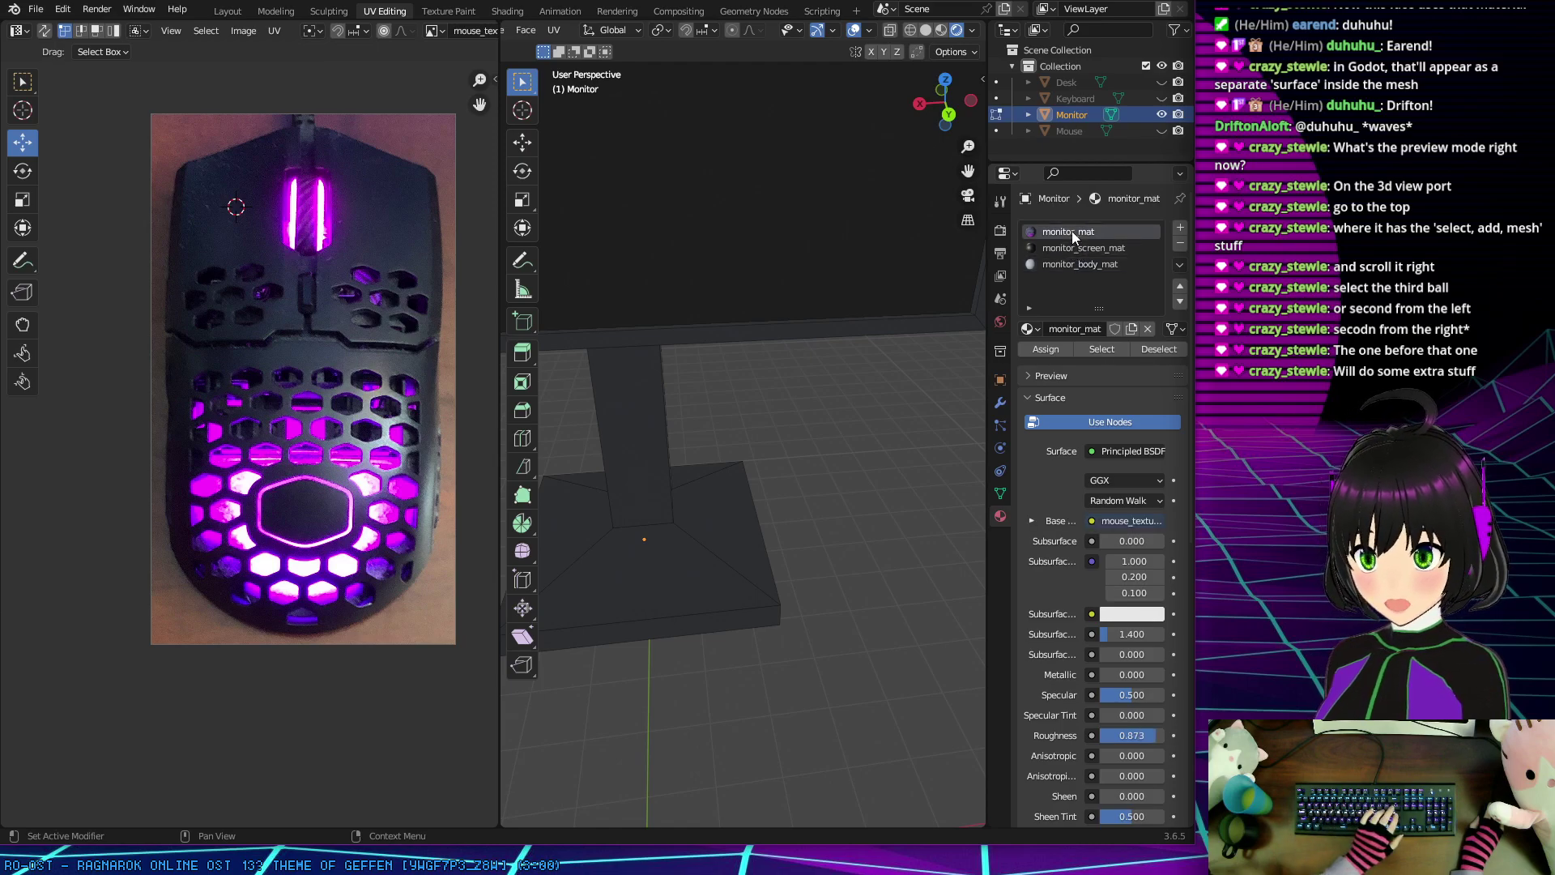
left_click(1179, 245)
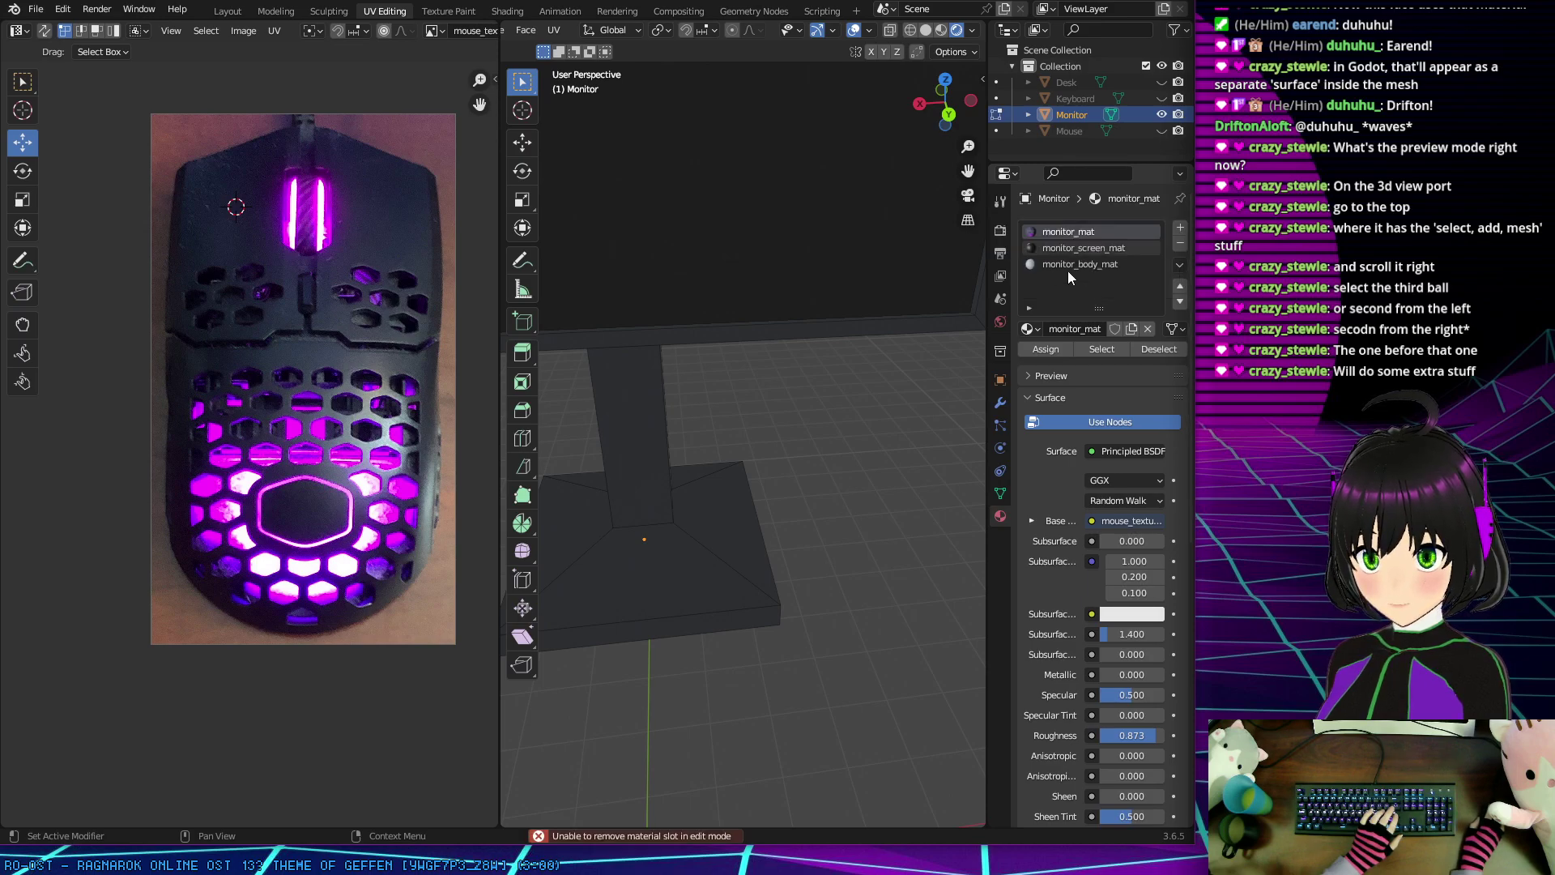
right_click(1066, 230)
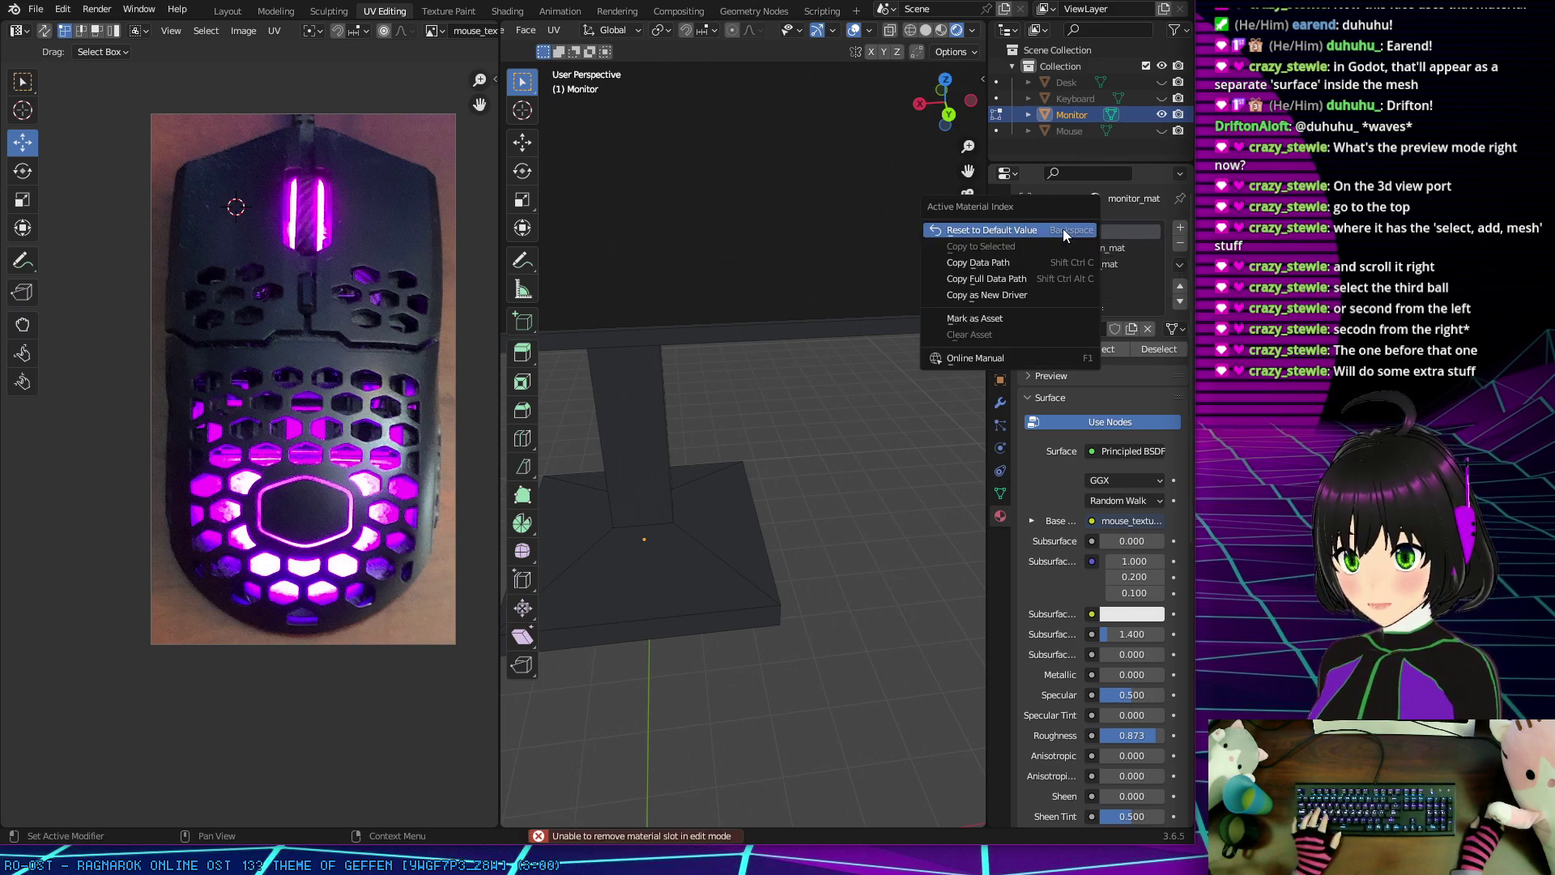
left_click(1039, 264)
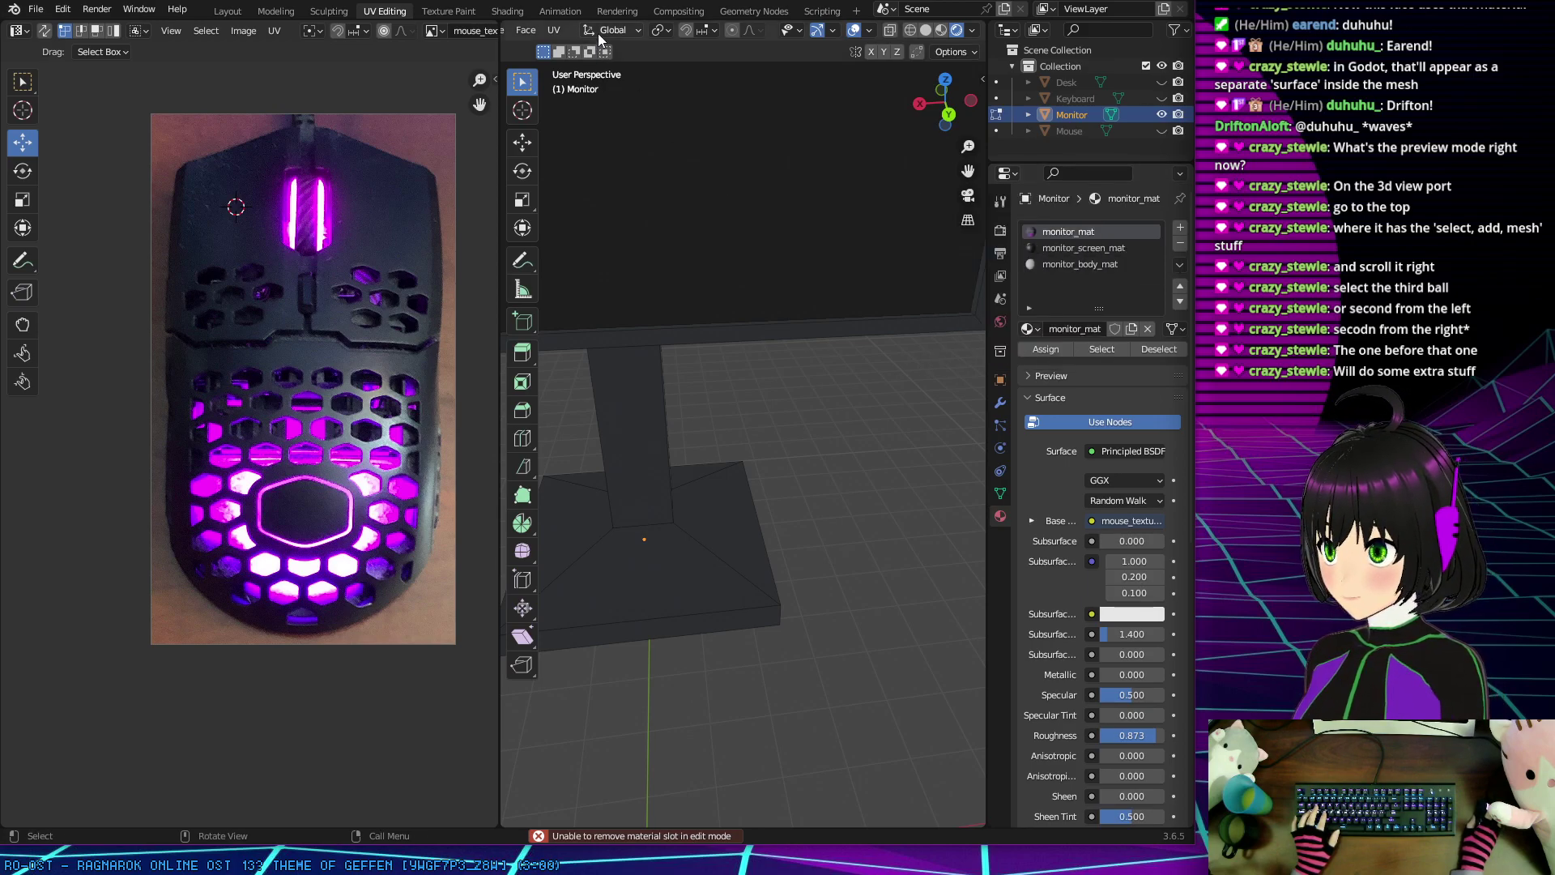
scroll(598, 34, "up", 6)
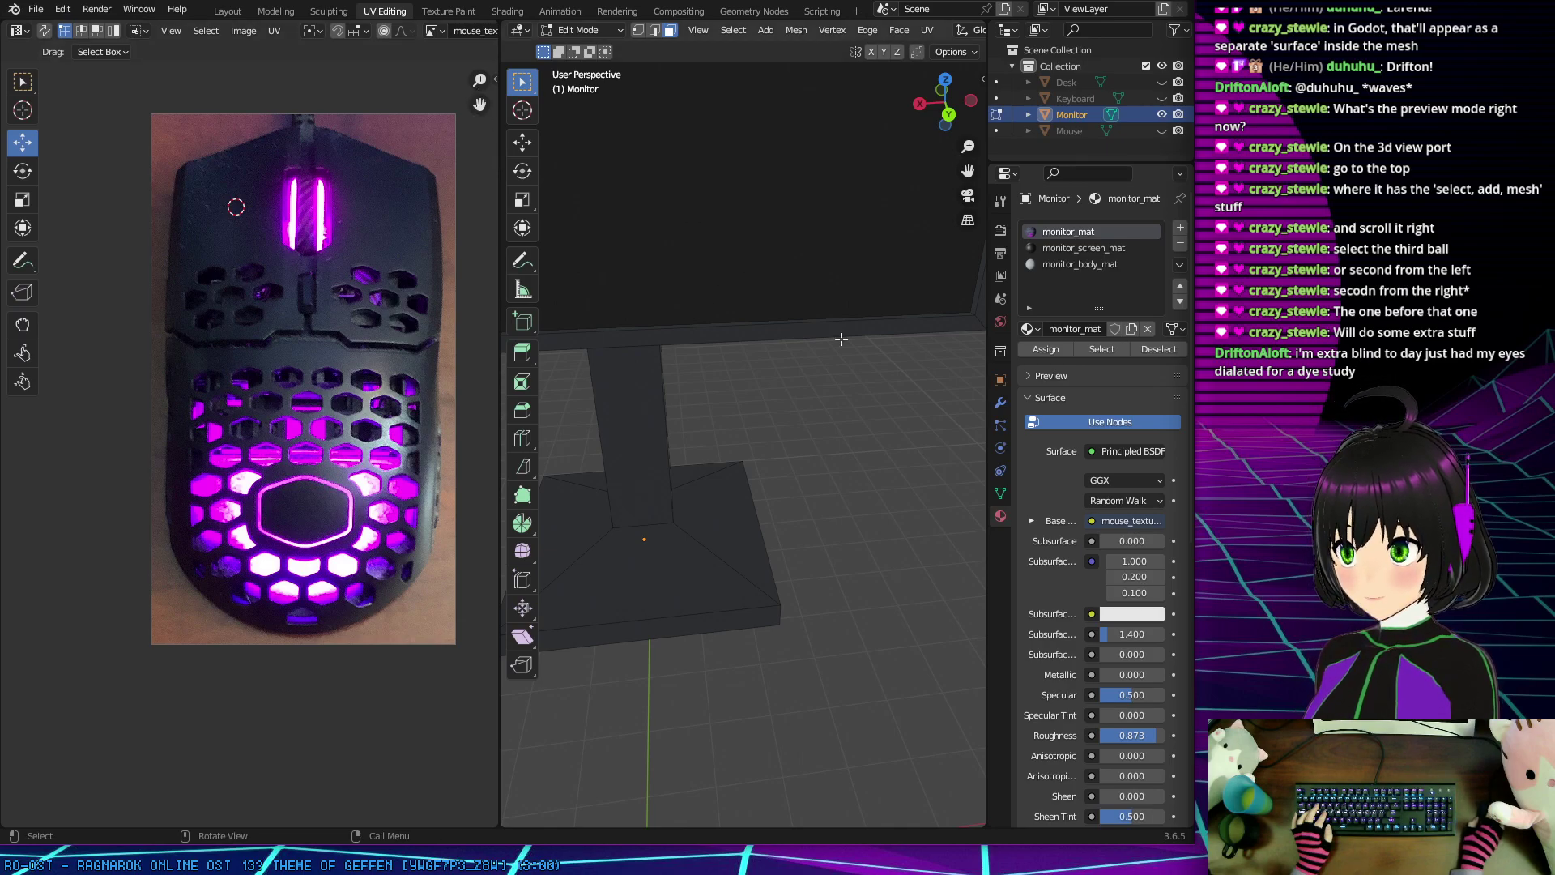
left_click(1180, 243)
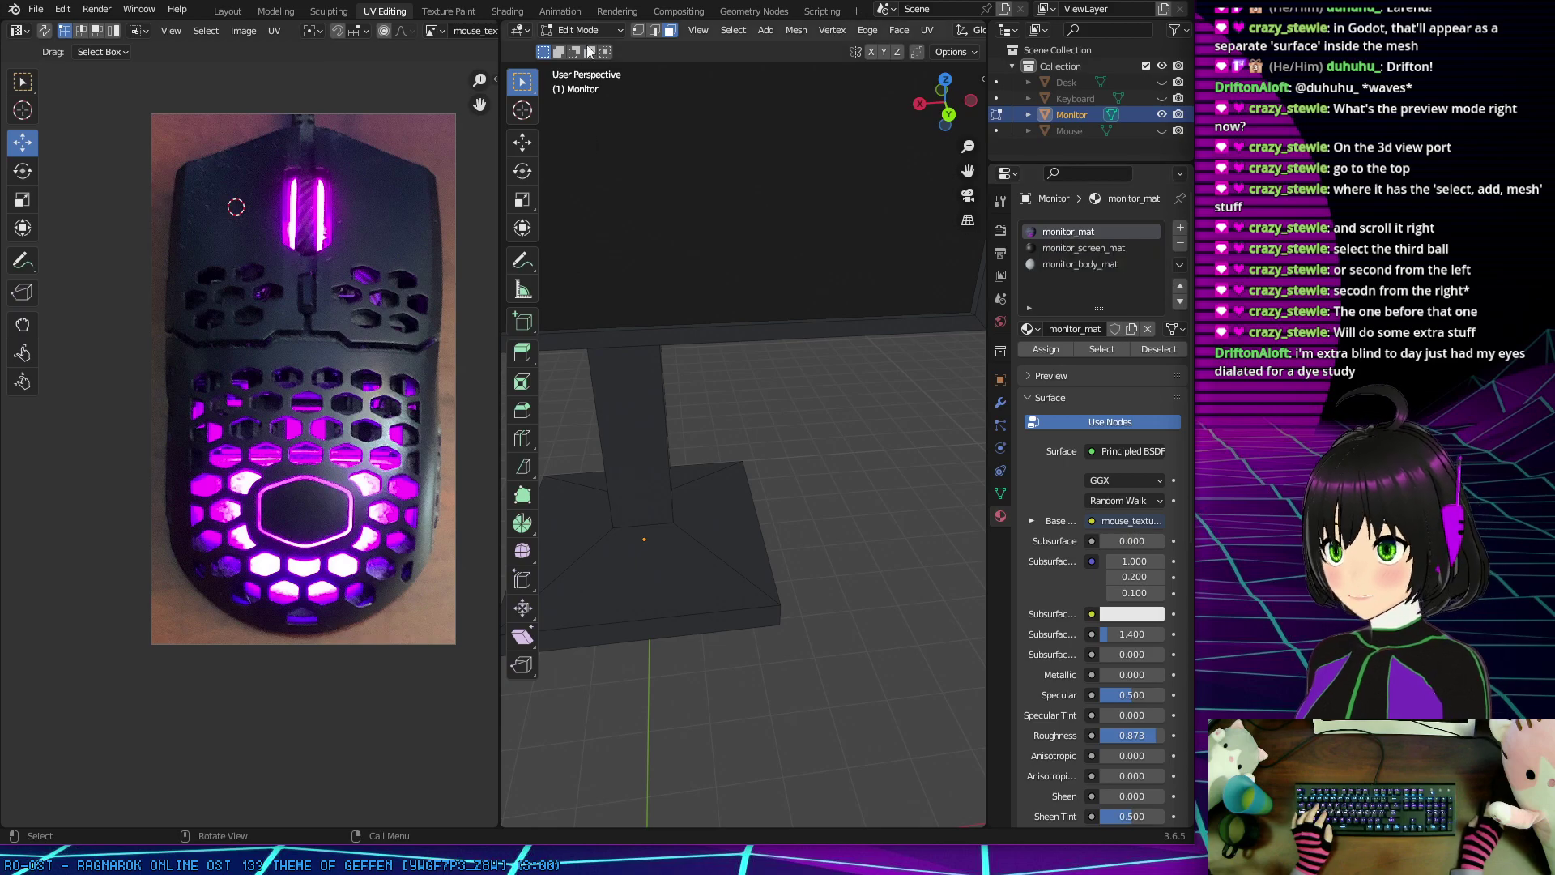
Step: In Shading, unlink mouse_texture.png from monitor_mat's Image Texture node, then return to UV Editing
left_click(507, 11)
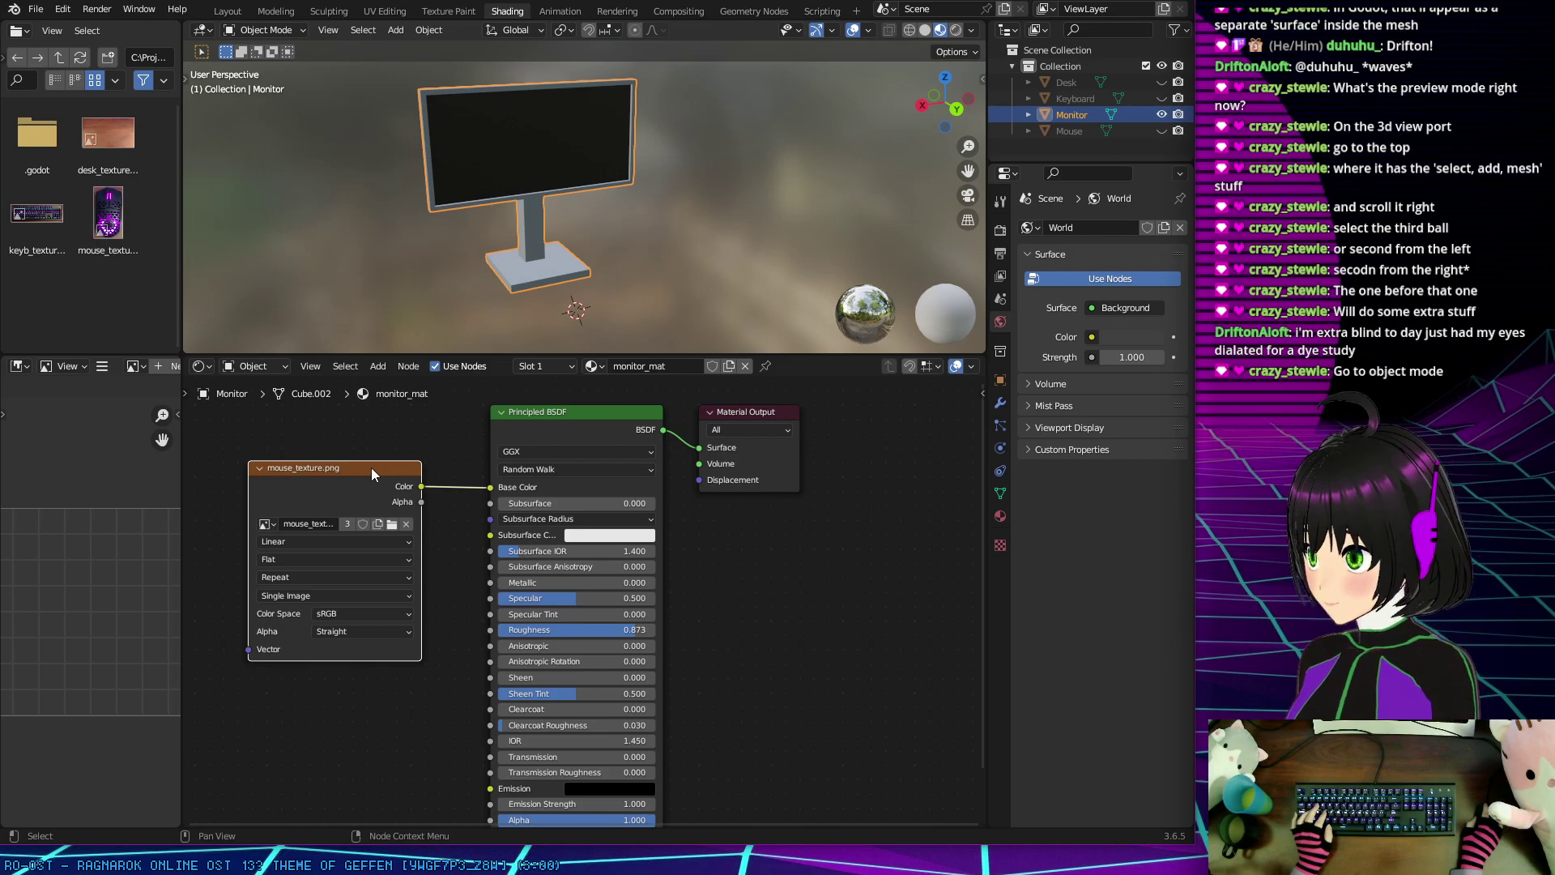
left_click(406, 523)
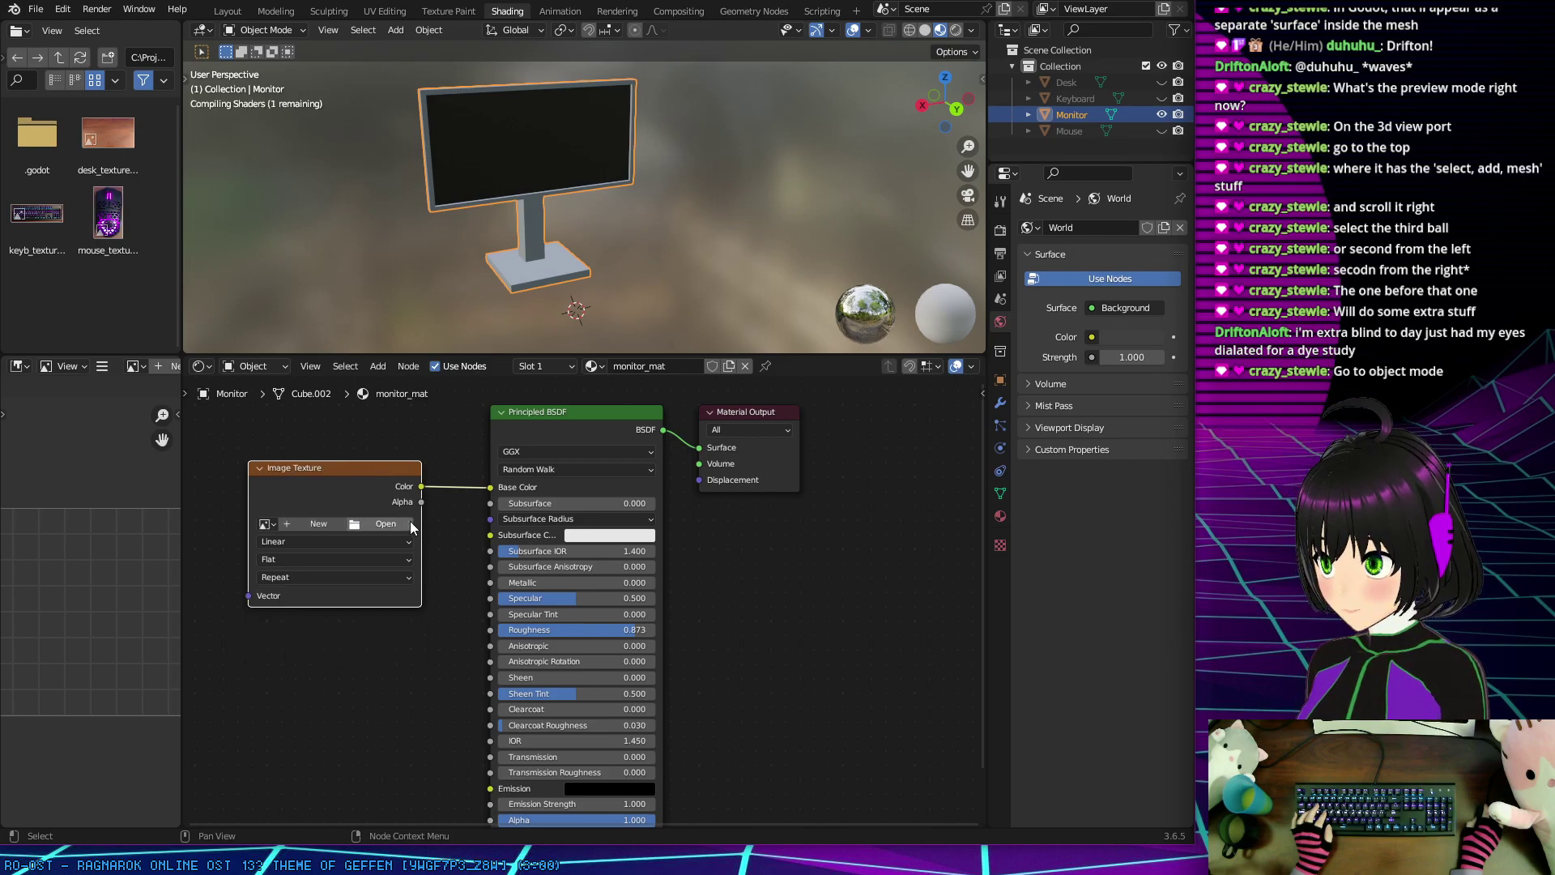
right_click(378, 470)
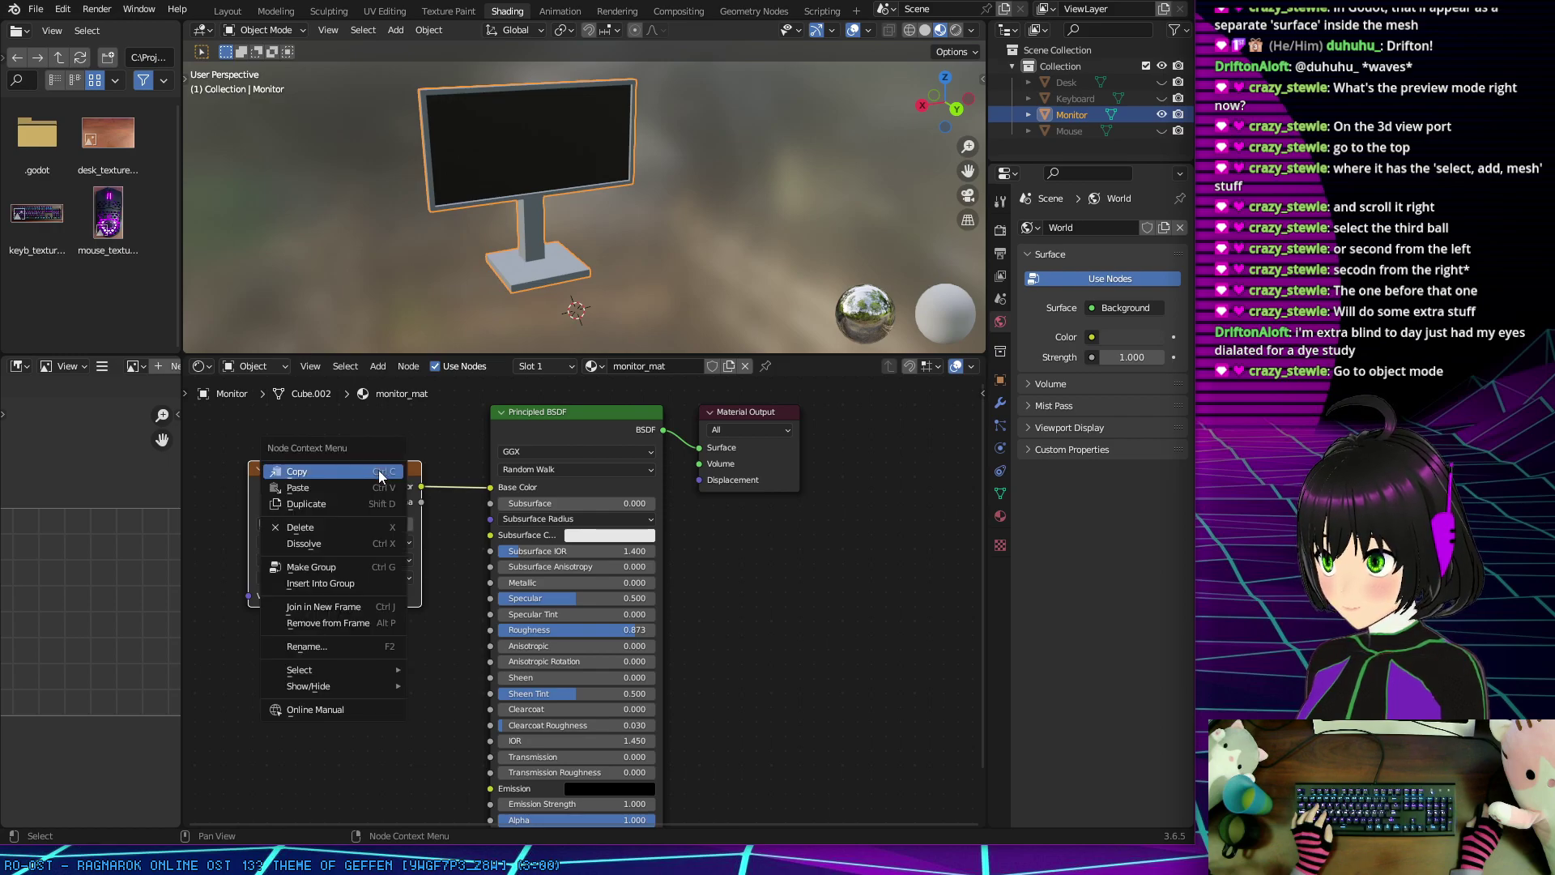
mouse_move(339, 669)
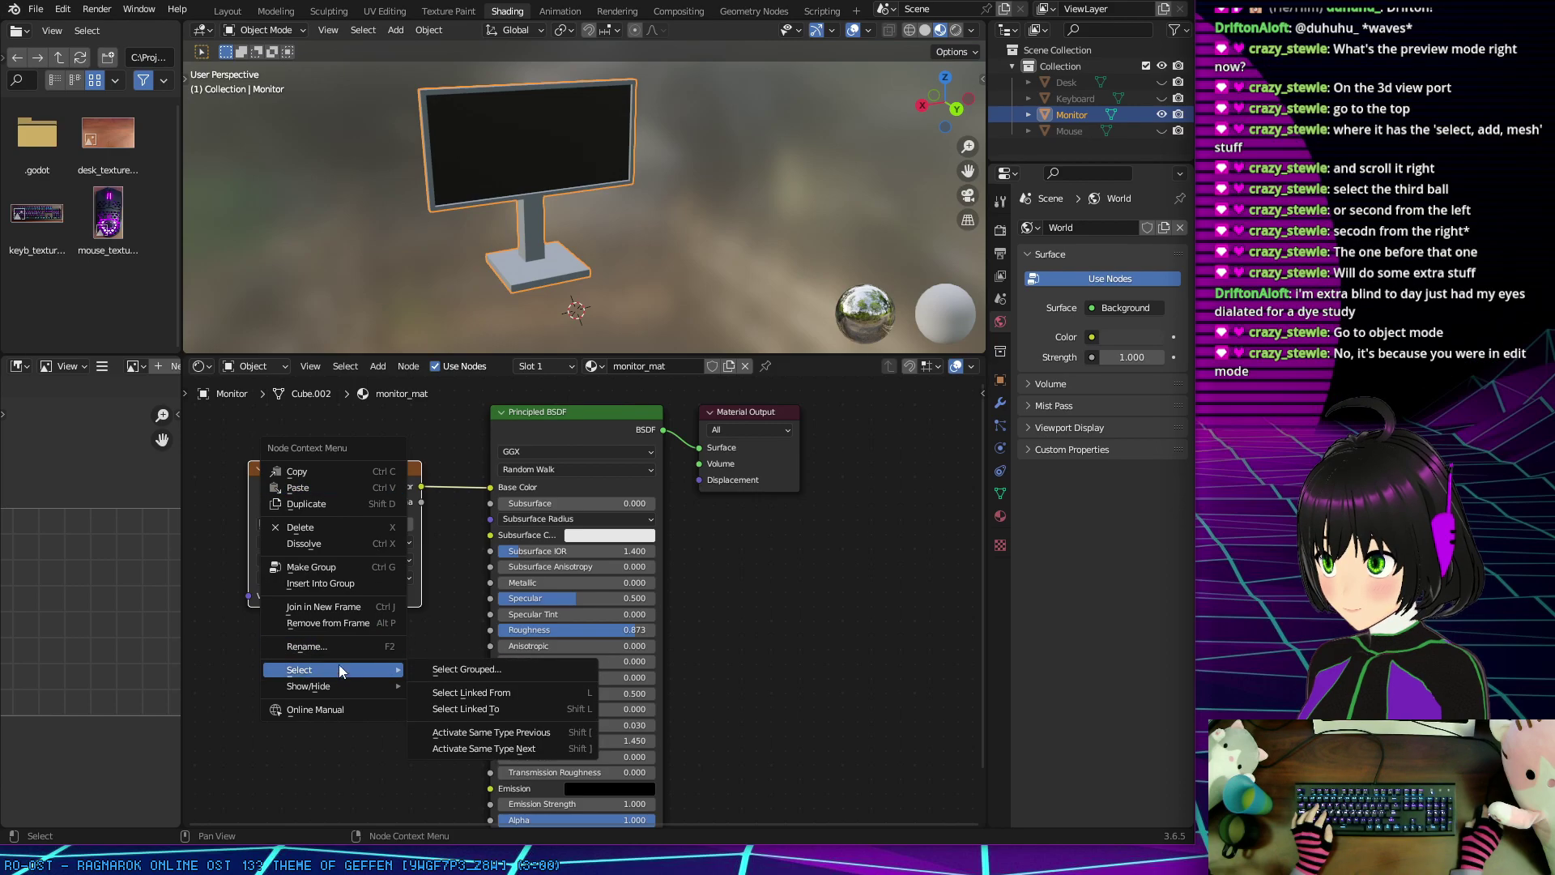
left_click(469, 416)
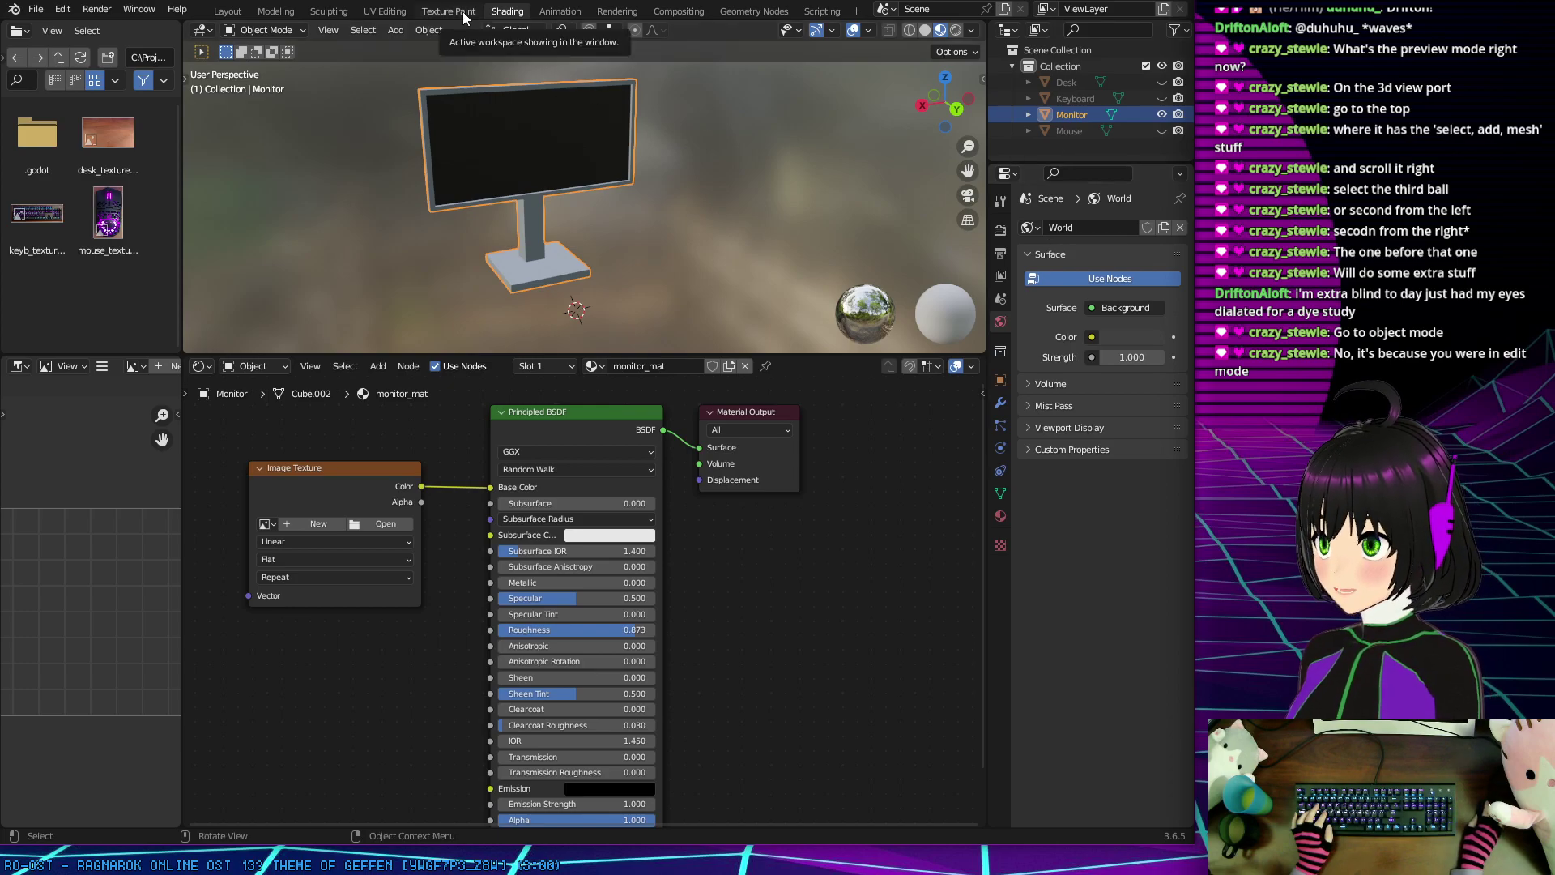
left_click(385, 12)
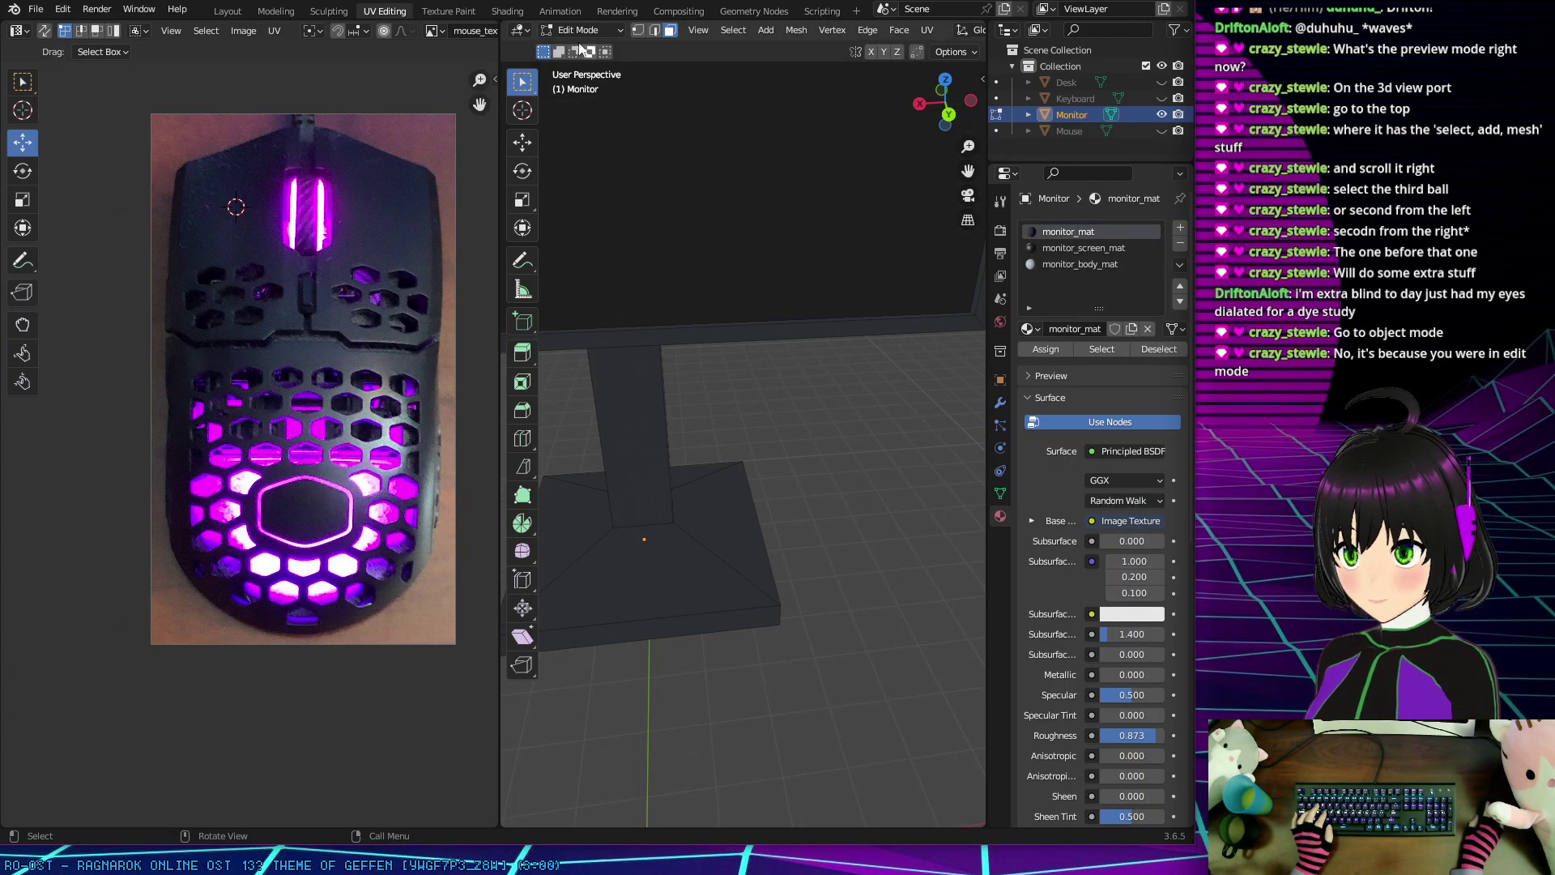
Step: In Object Mode, delete the monitor_mat slot and view monitor_screen_mat's nodes in Shading
left_click(575, 31)
left_click(578, 51)
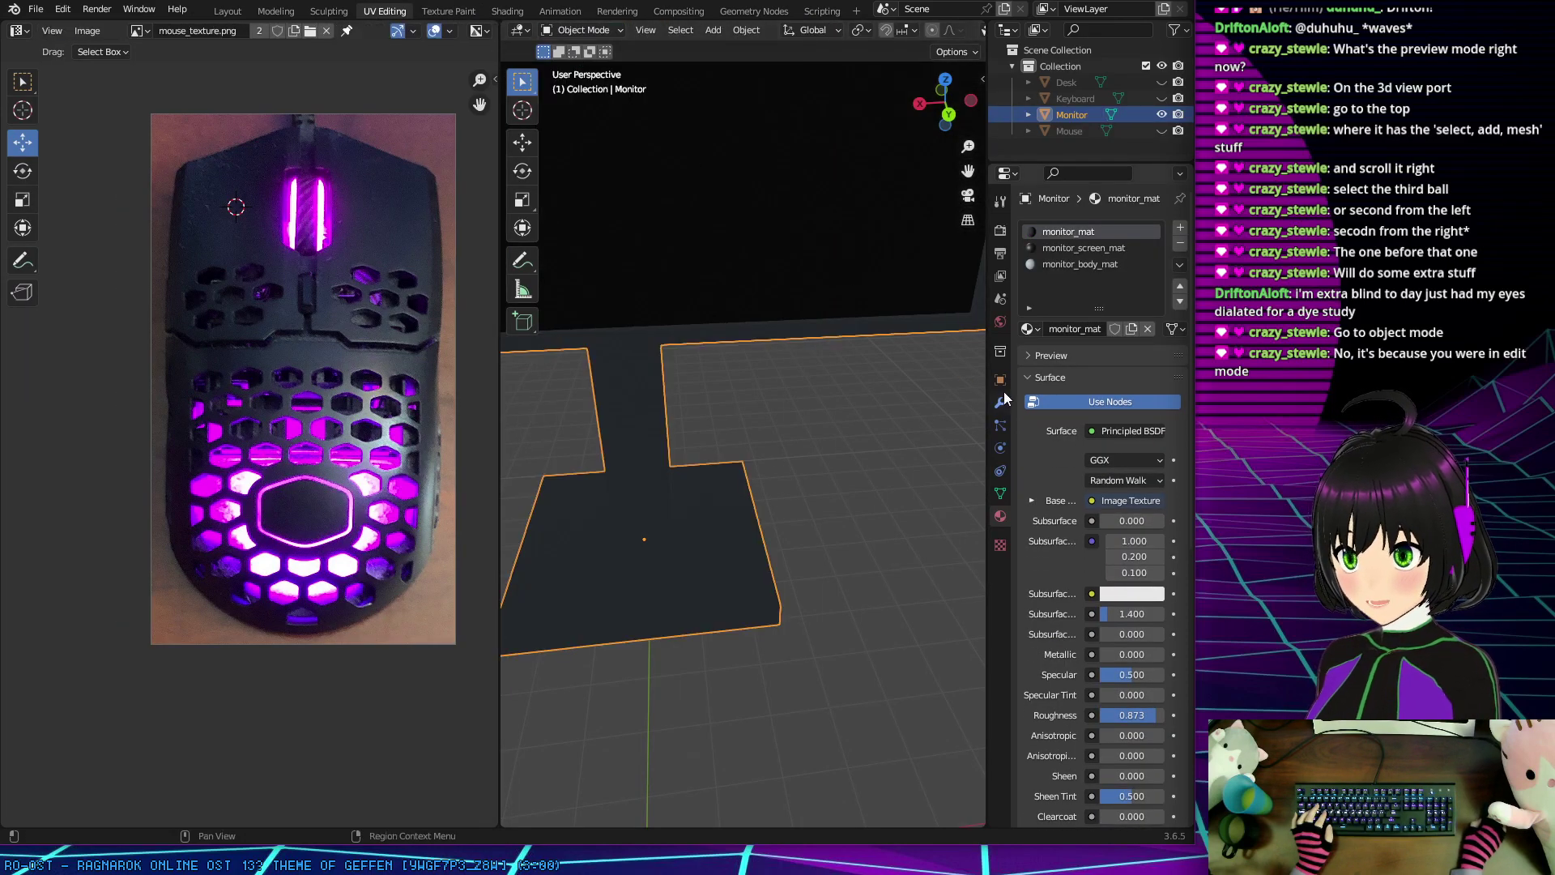
left_click(1179, 243)
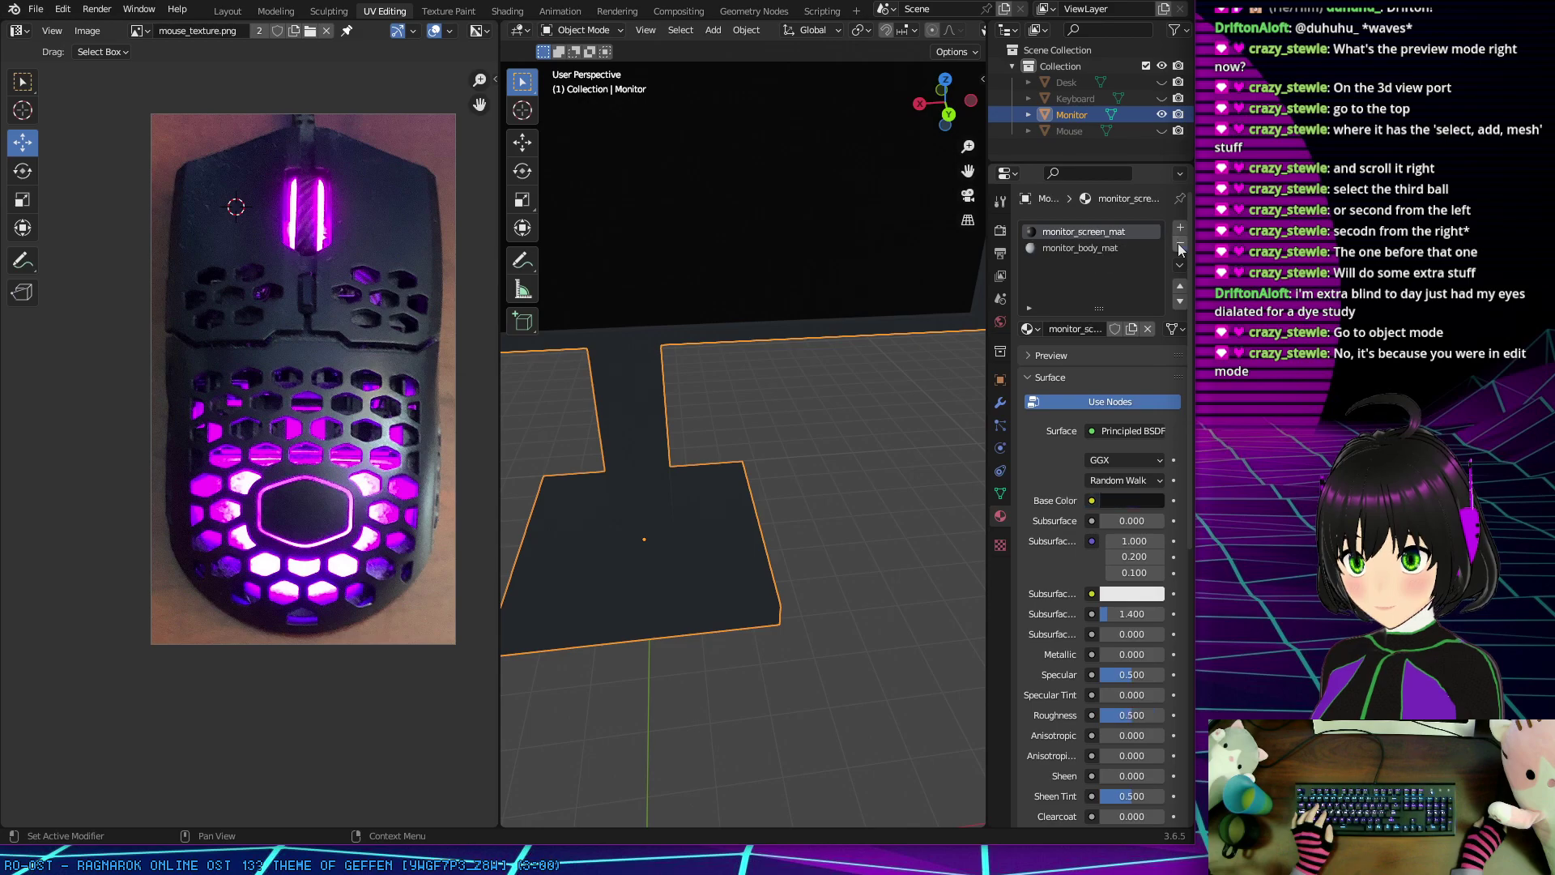
scroll(706, 233, "down", 5)
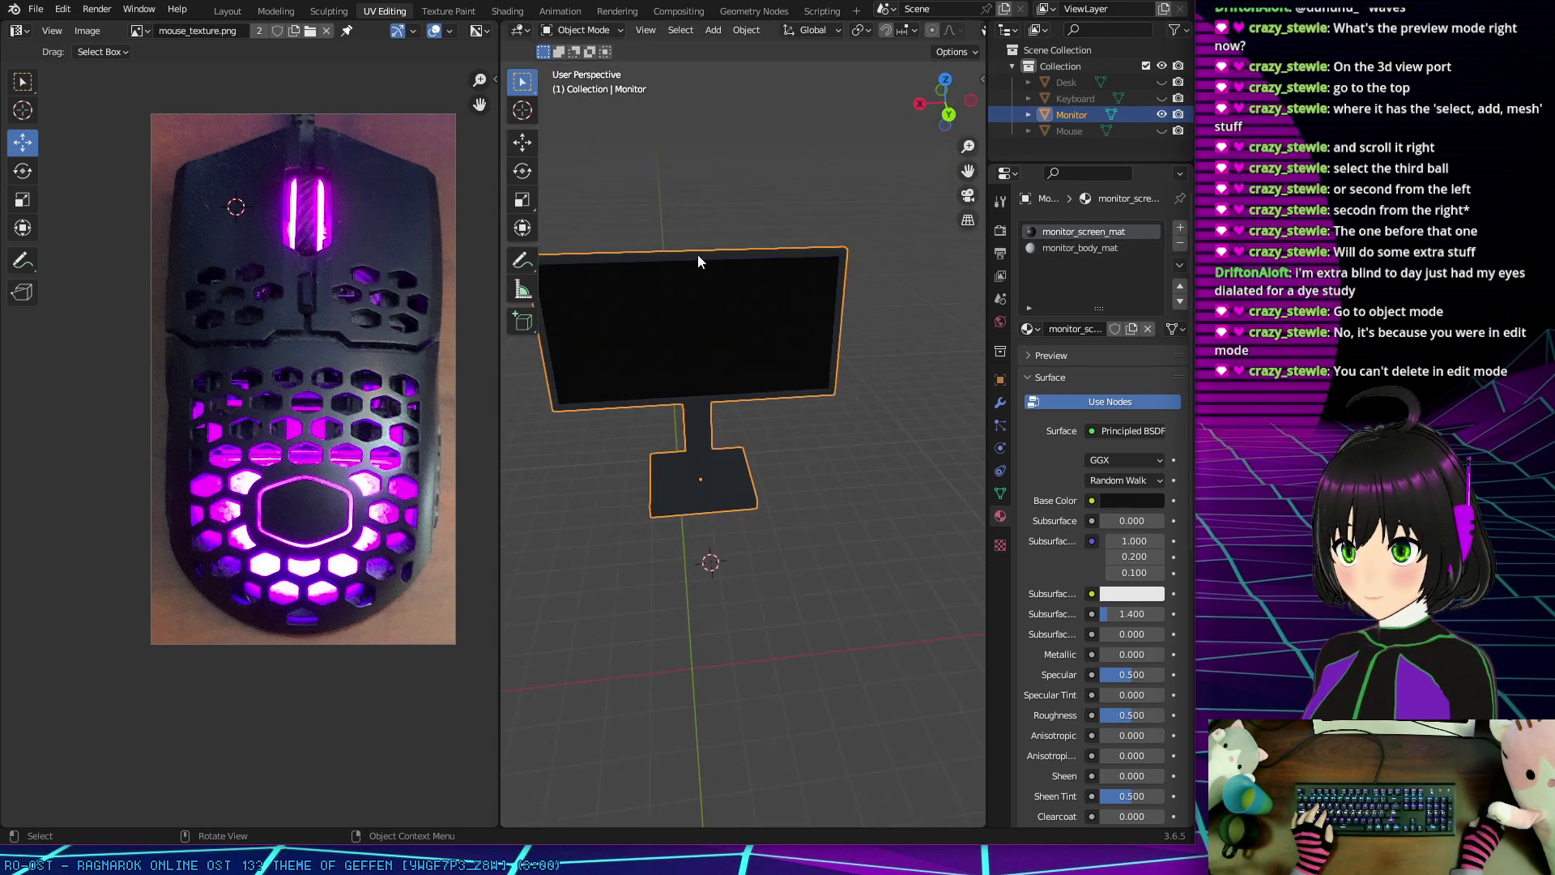
middle_click_drag(737, 324, 743, 289)
left_click(506, 10)
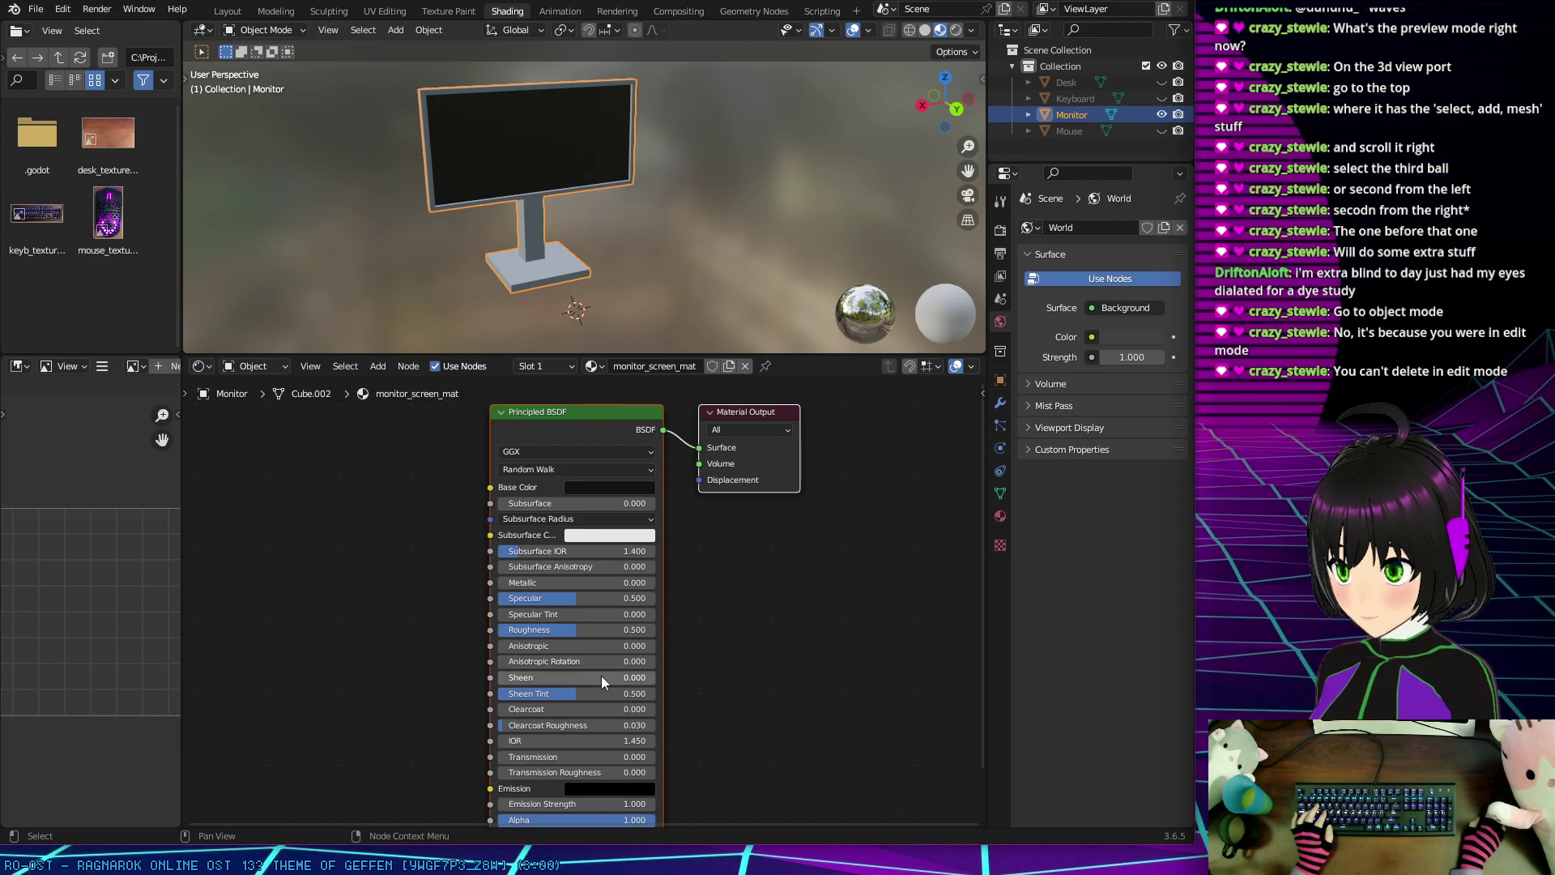
Step: Set monitor_screen_mat roughness to 0.309 in the UV Editing workspace
left_click_drag(595, 628, 656, 629)
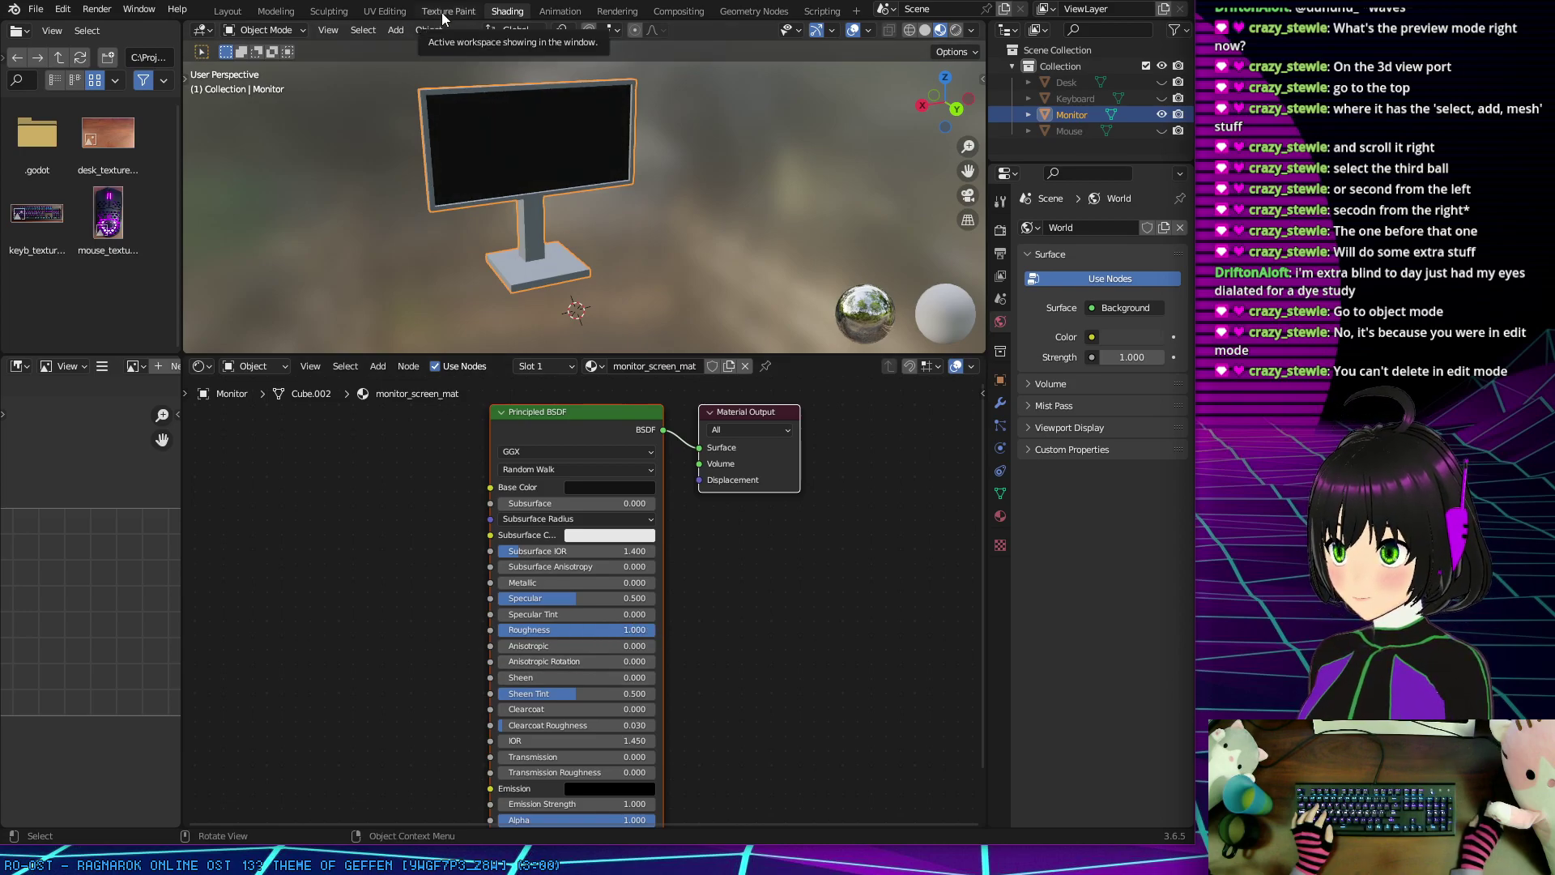
left_click(386, 11)
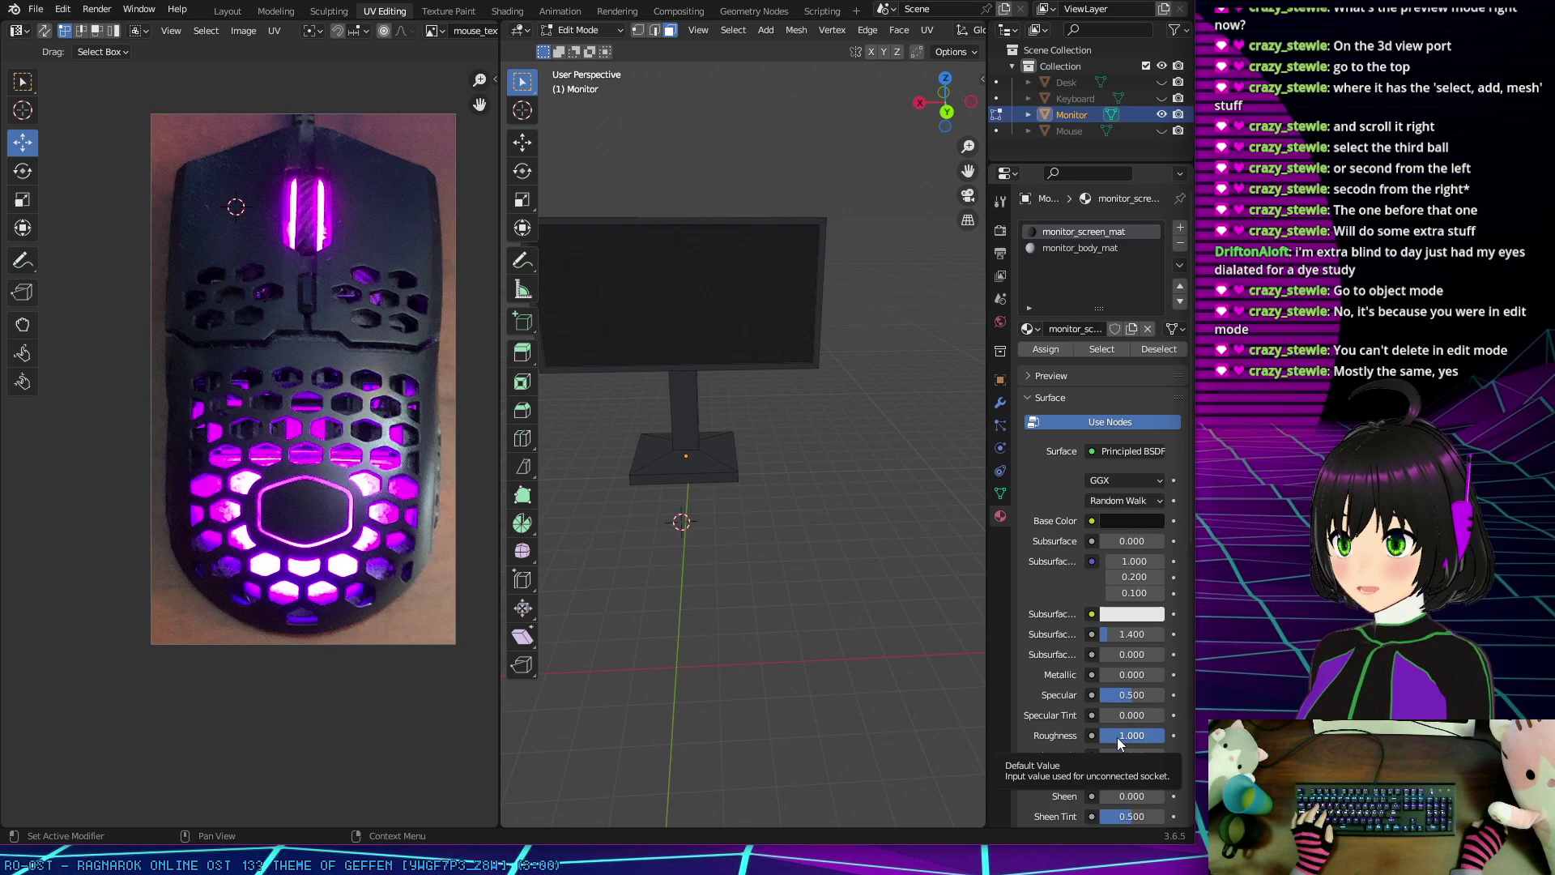
left_click(1062, 247)
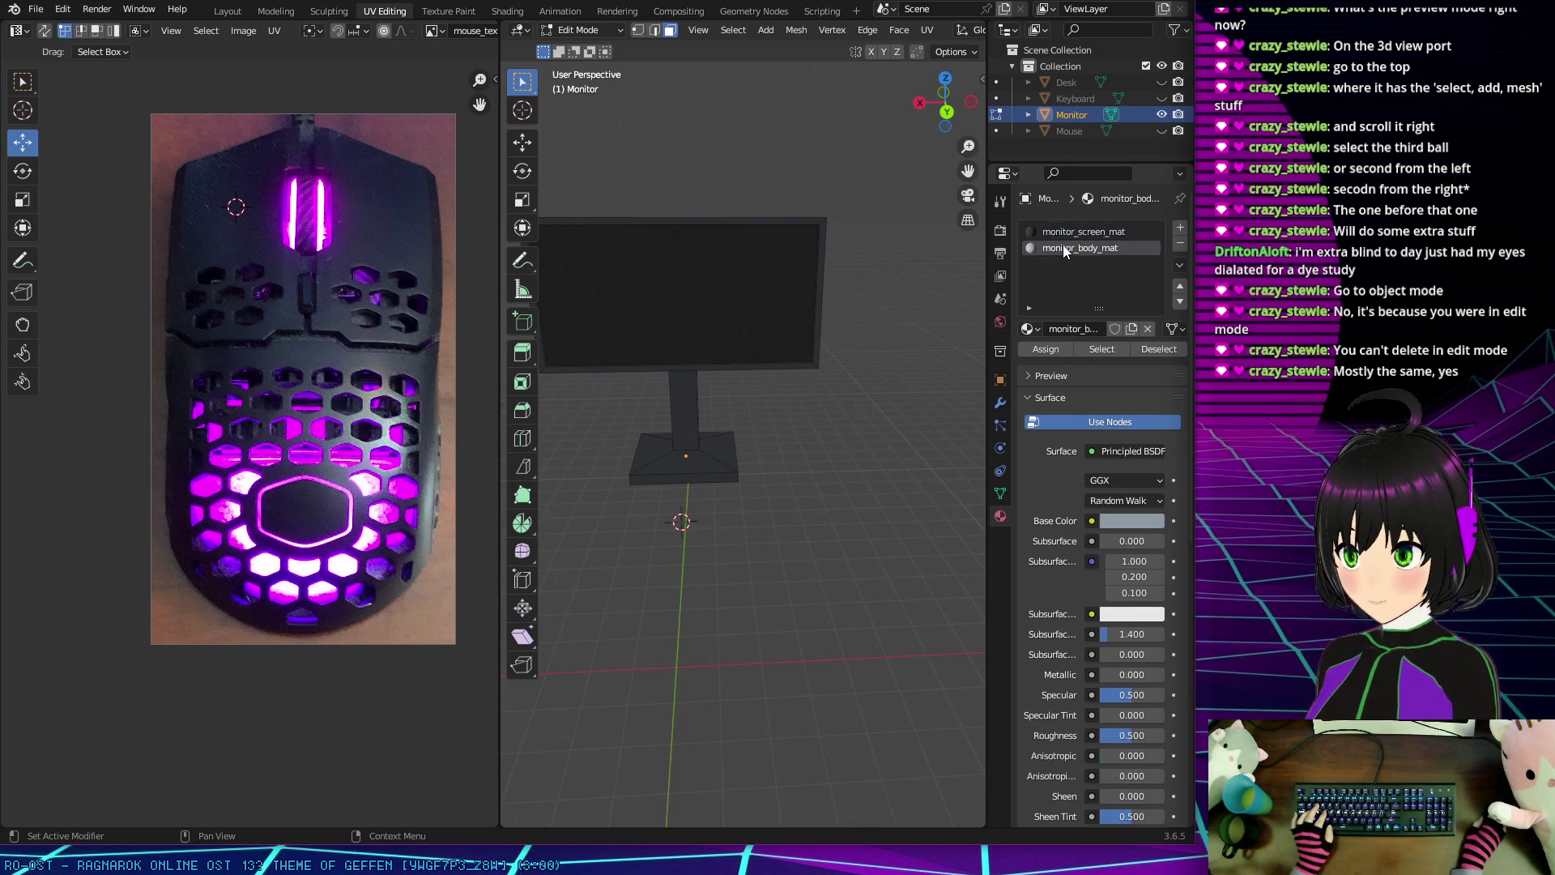
left_click(1067, 232)
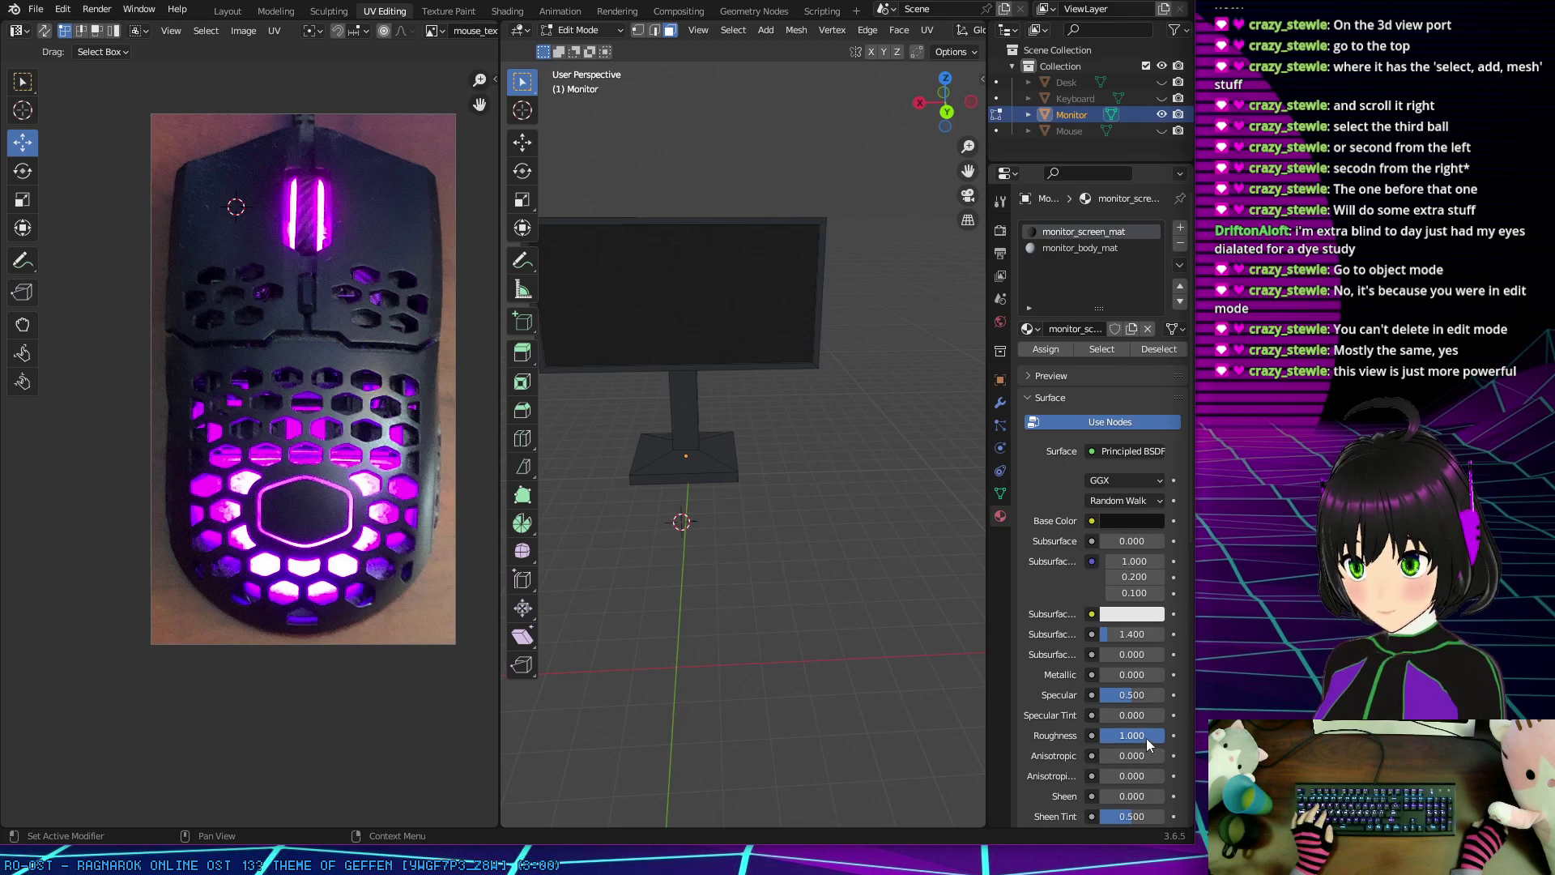
left_click_drag(1145, 737, 1118, 737)
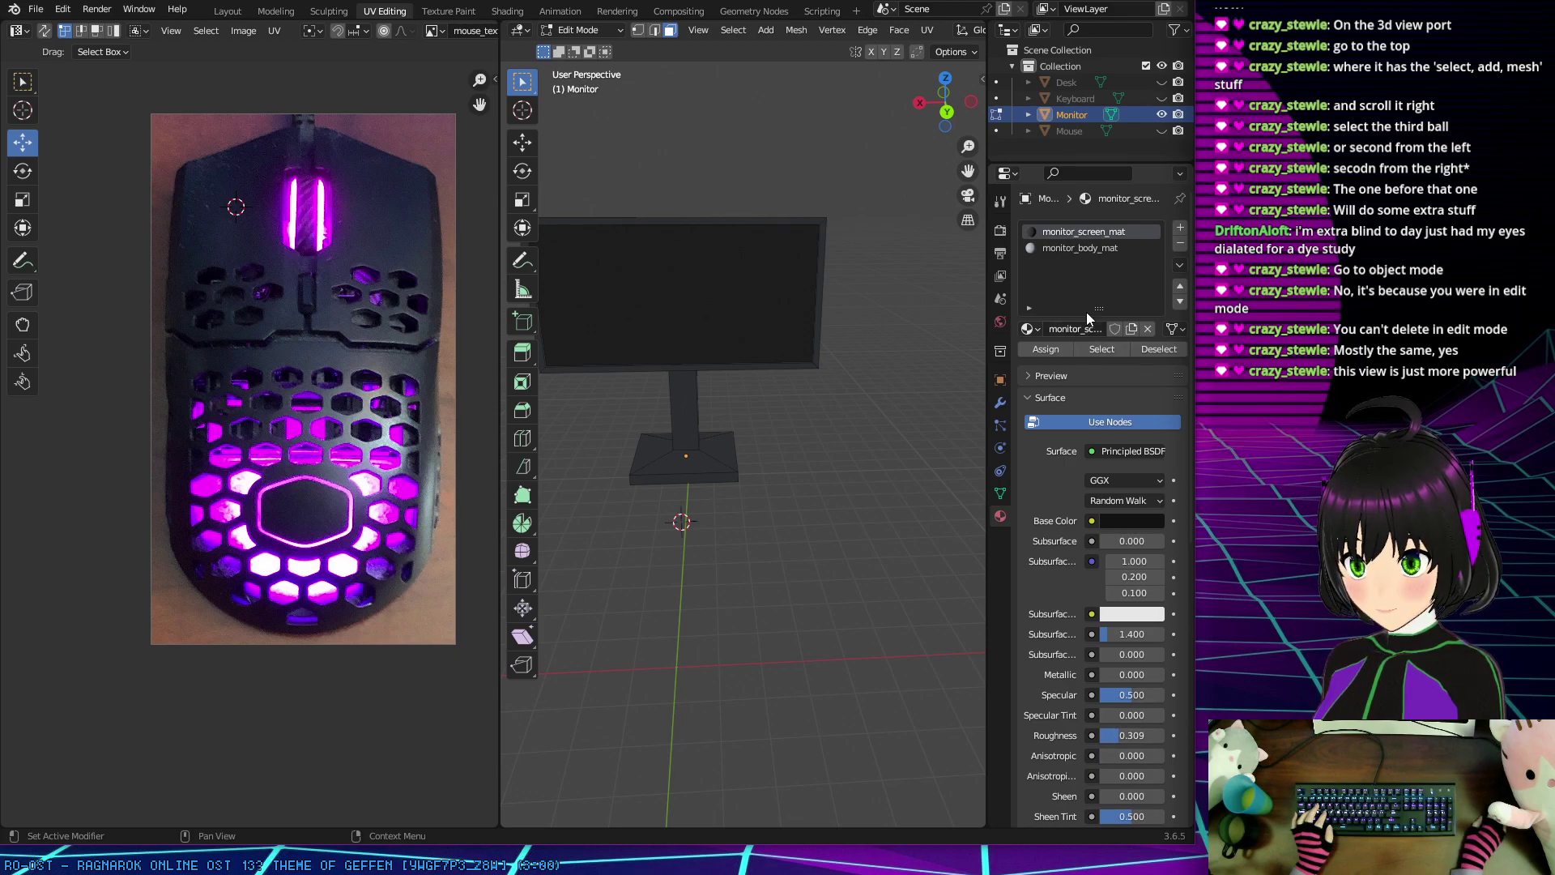
Step: Raise monitor_body_mat roughness to 0.833
left_click(1063, 247)
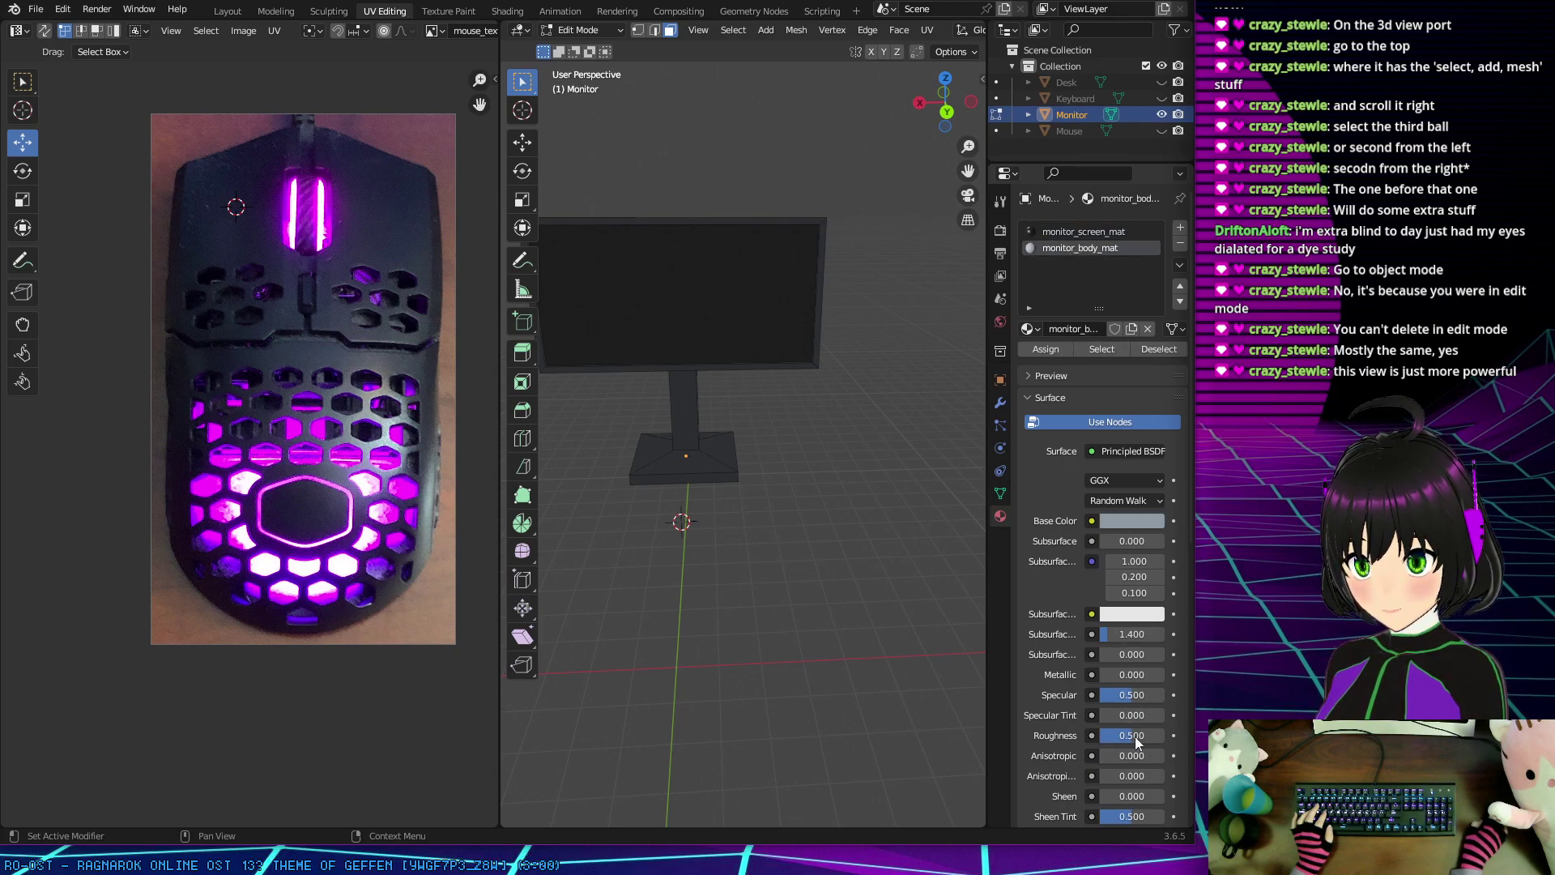
left_click_drag(1132, 736, 1154, 736)
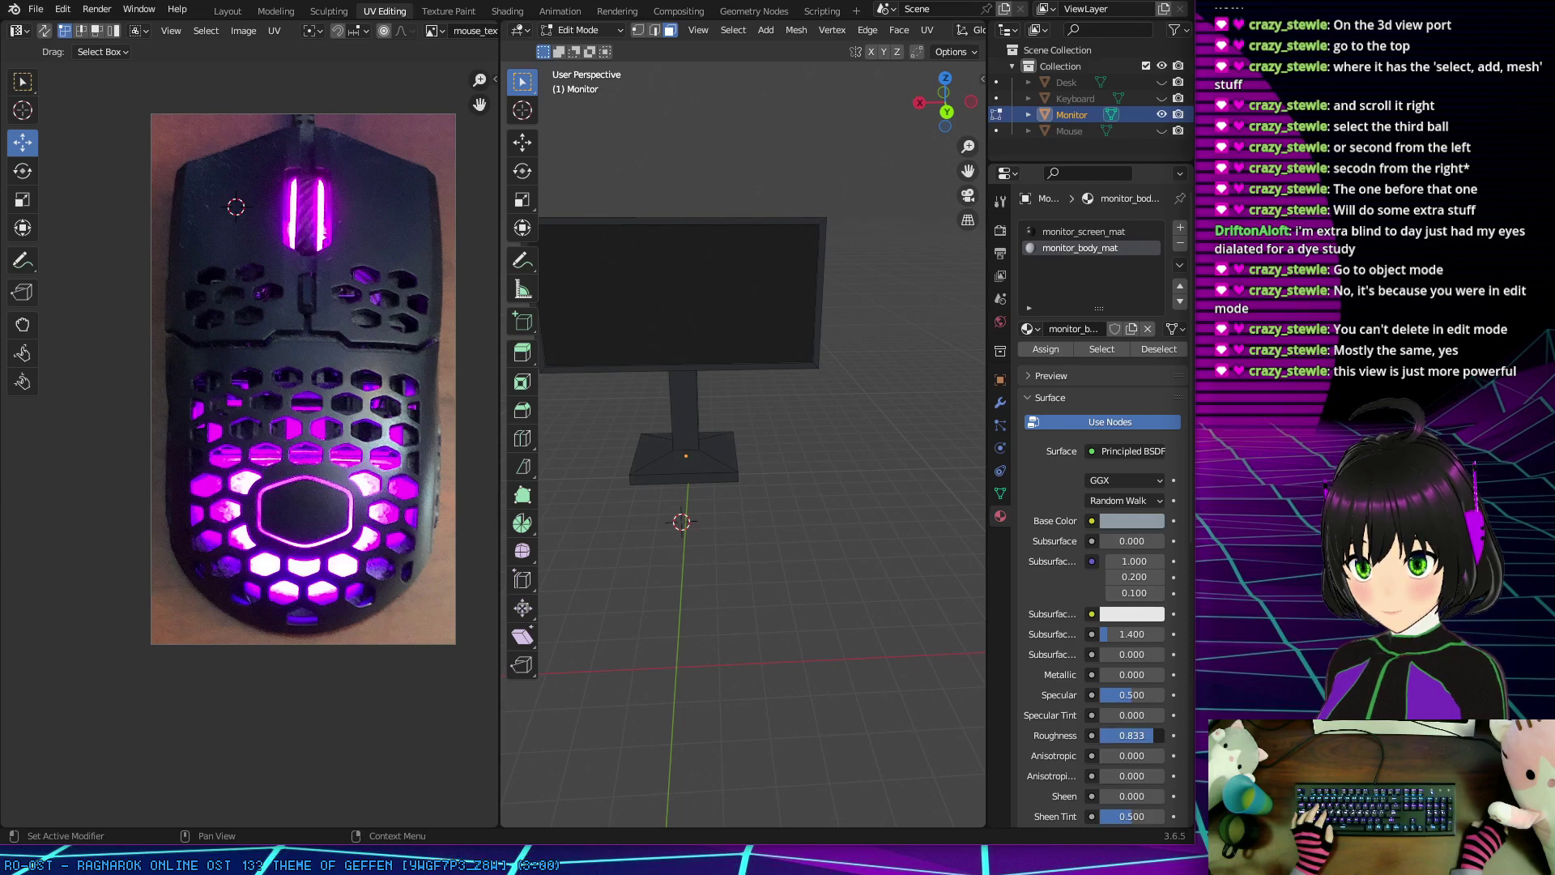
middle_click_drag(687, 269, 571, 180)
Step: Use Material Preview shading in Modeling and unhide the Desk, Keyboard and Mouse
left_click(275, 10)
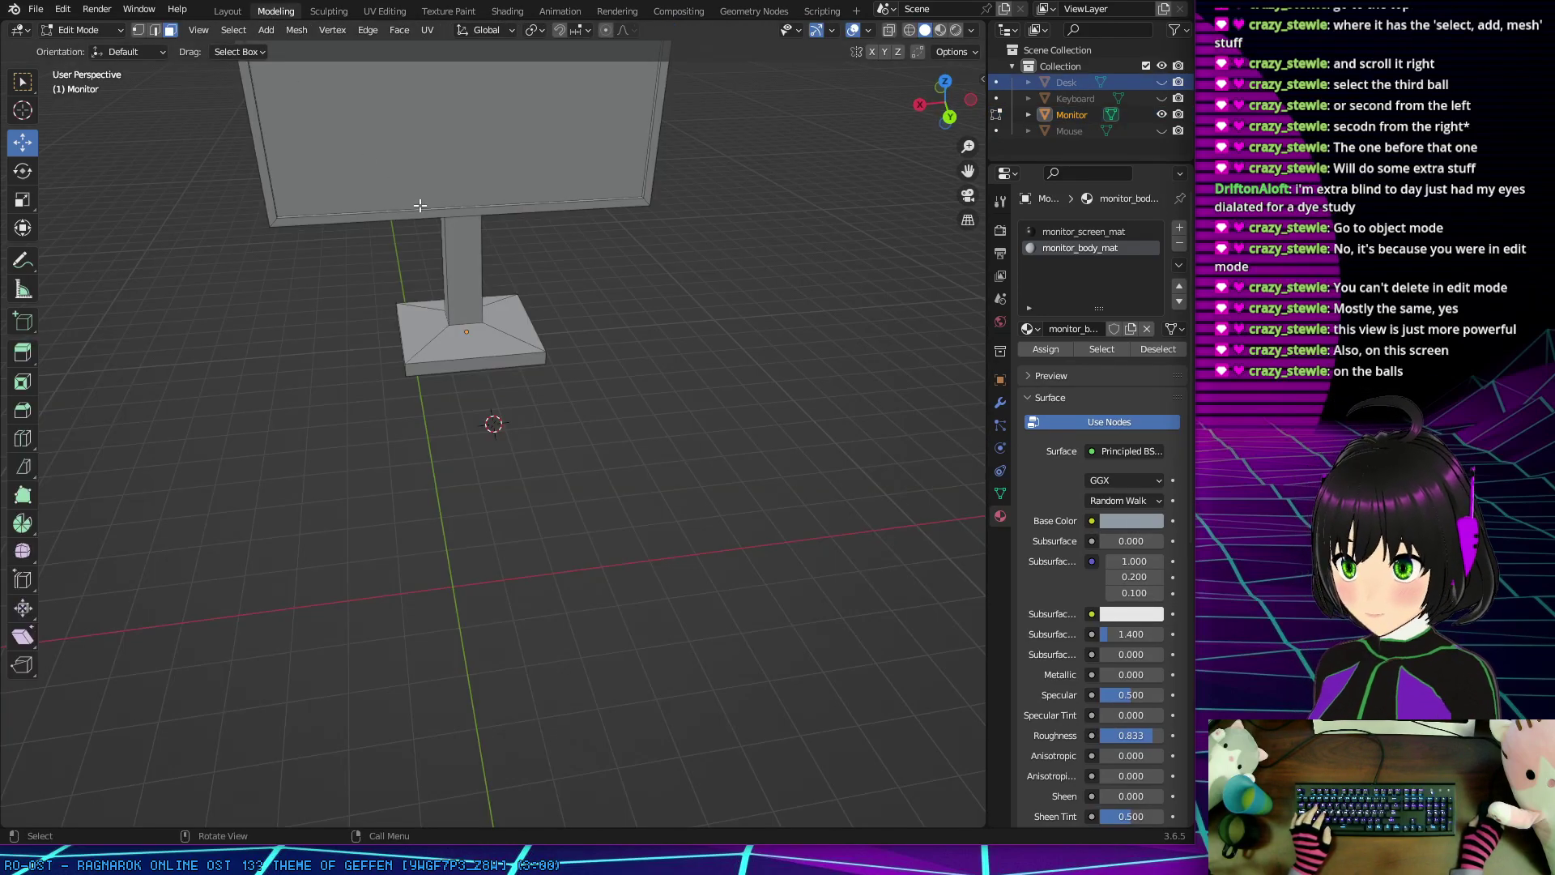
left_click(956, 30)
middle_click_drag(545, 250, 520, 358, "shift")
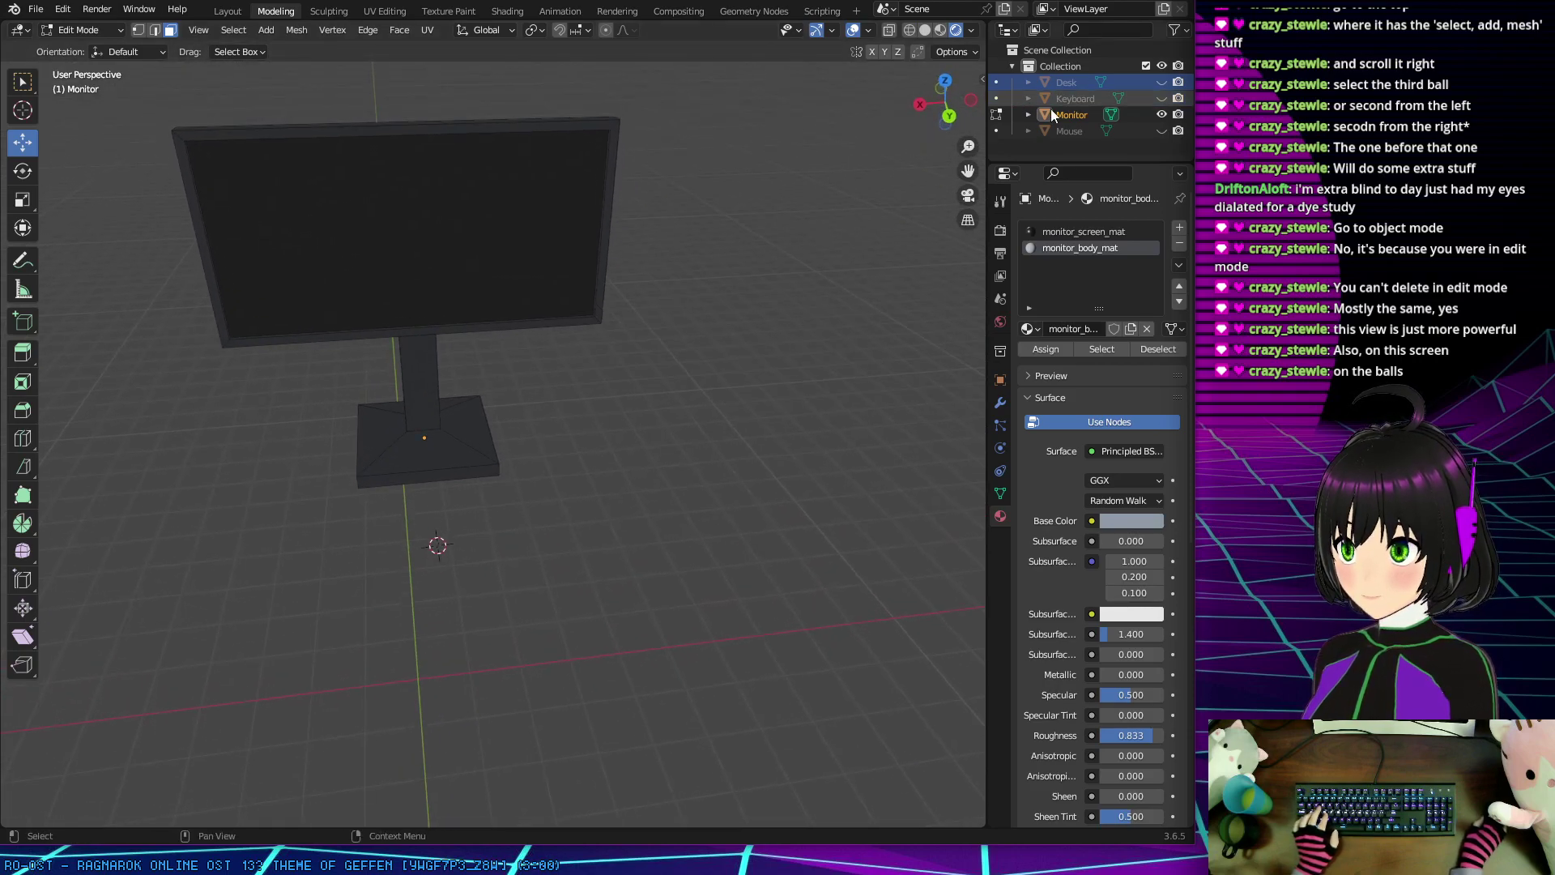
left_click_drag(1160, 98, 1162, 82)
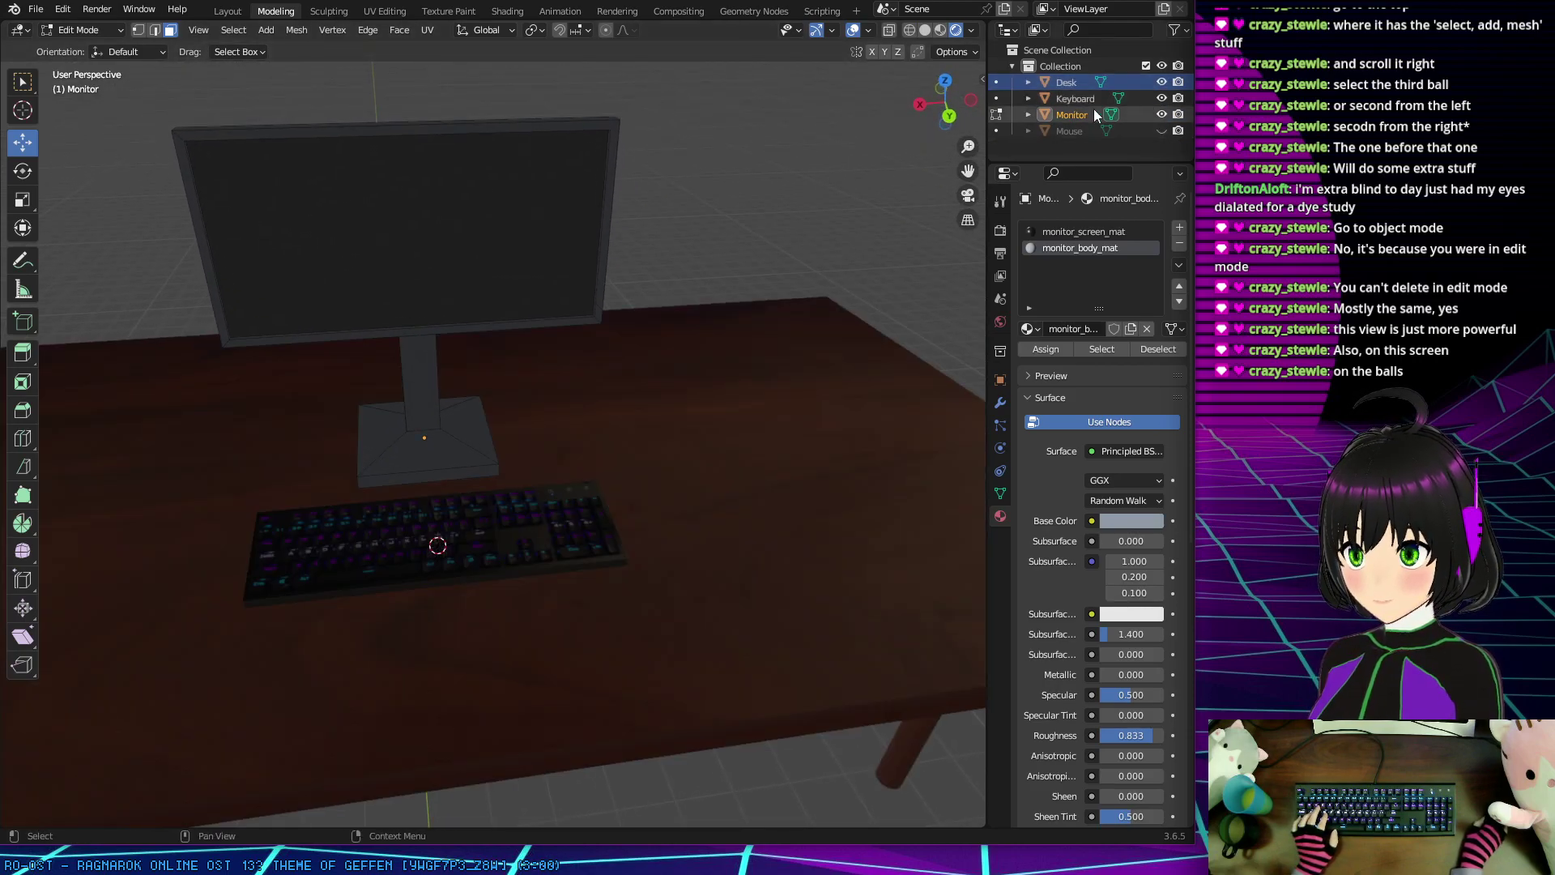
left_click(1161, 130)
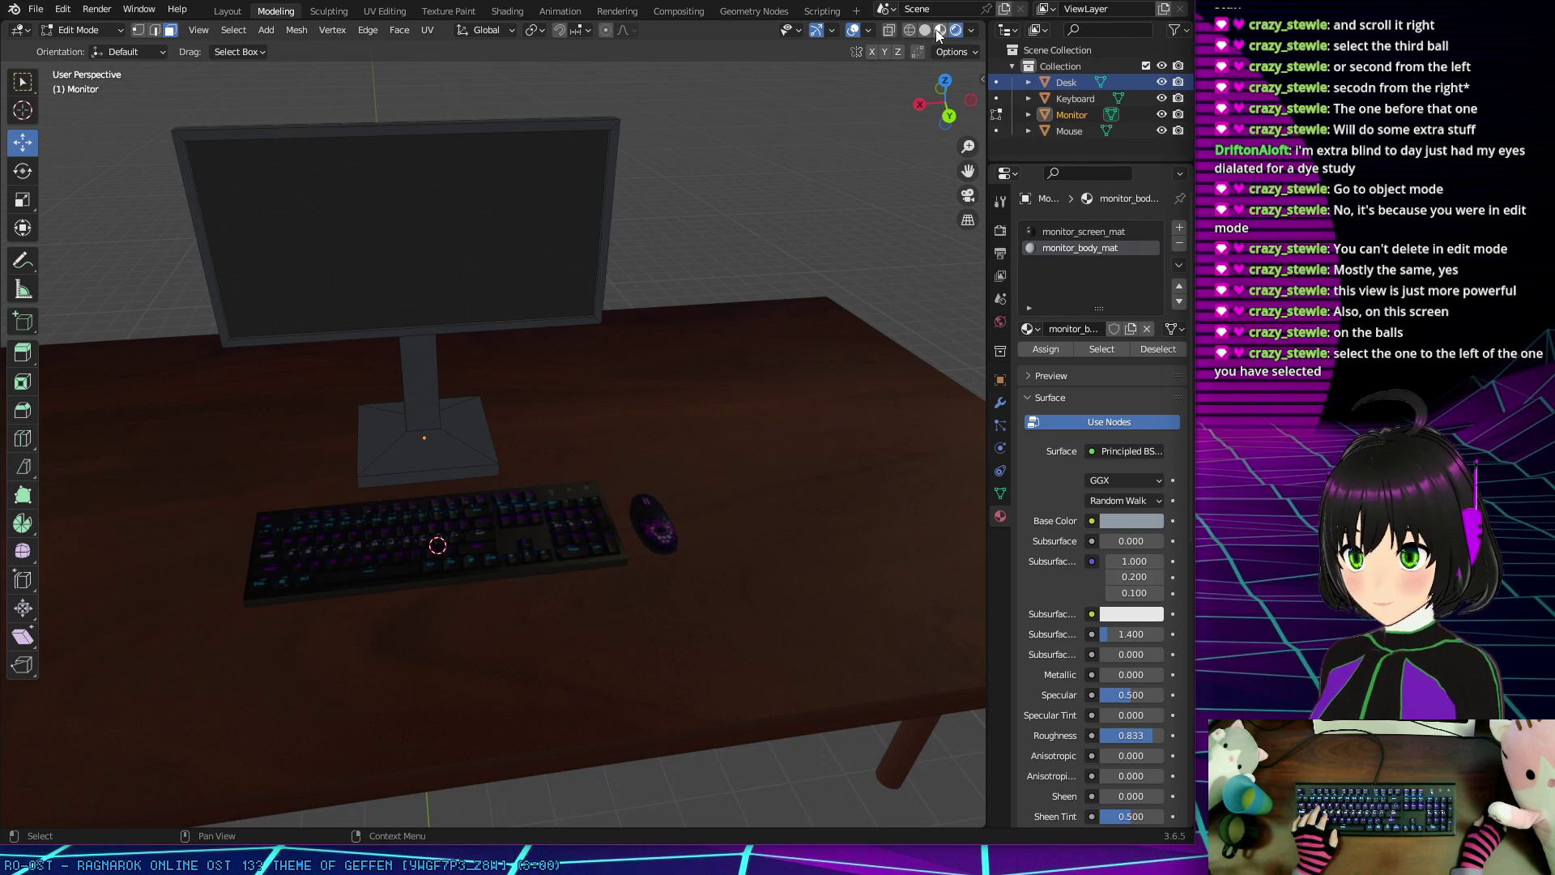
left_click(939, 32)
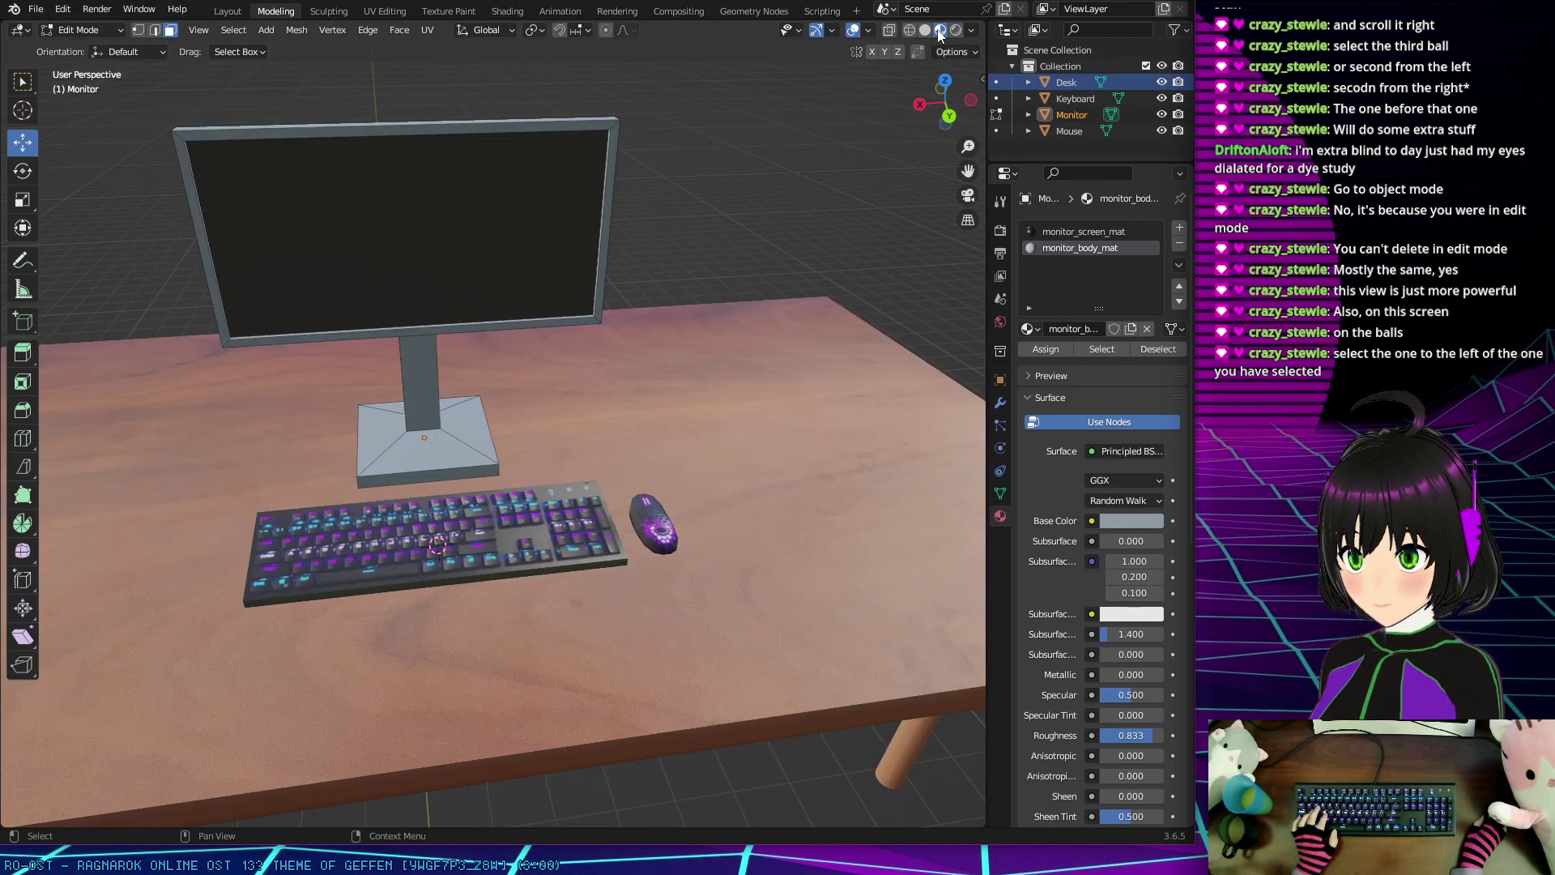
middle_click_drag(664, 280, 672, 340)
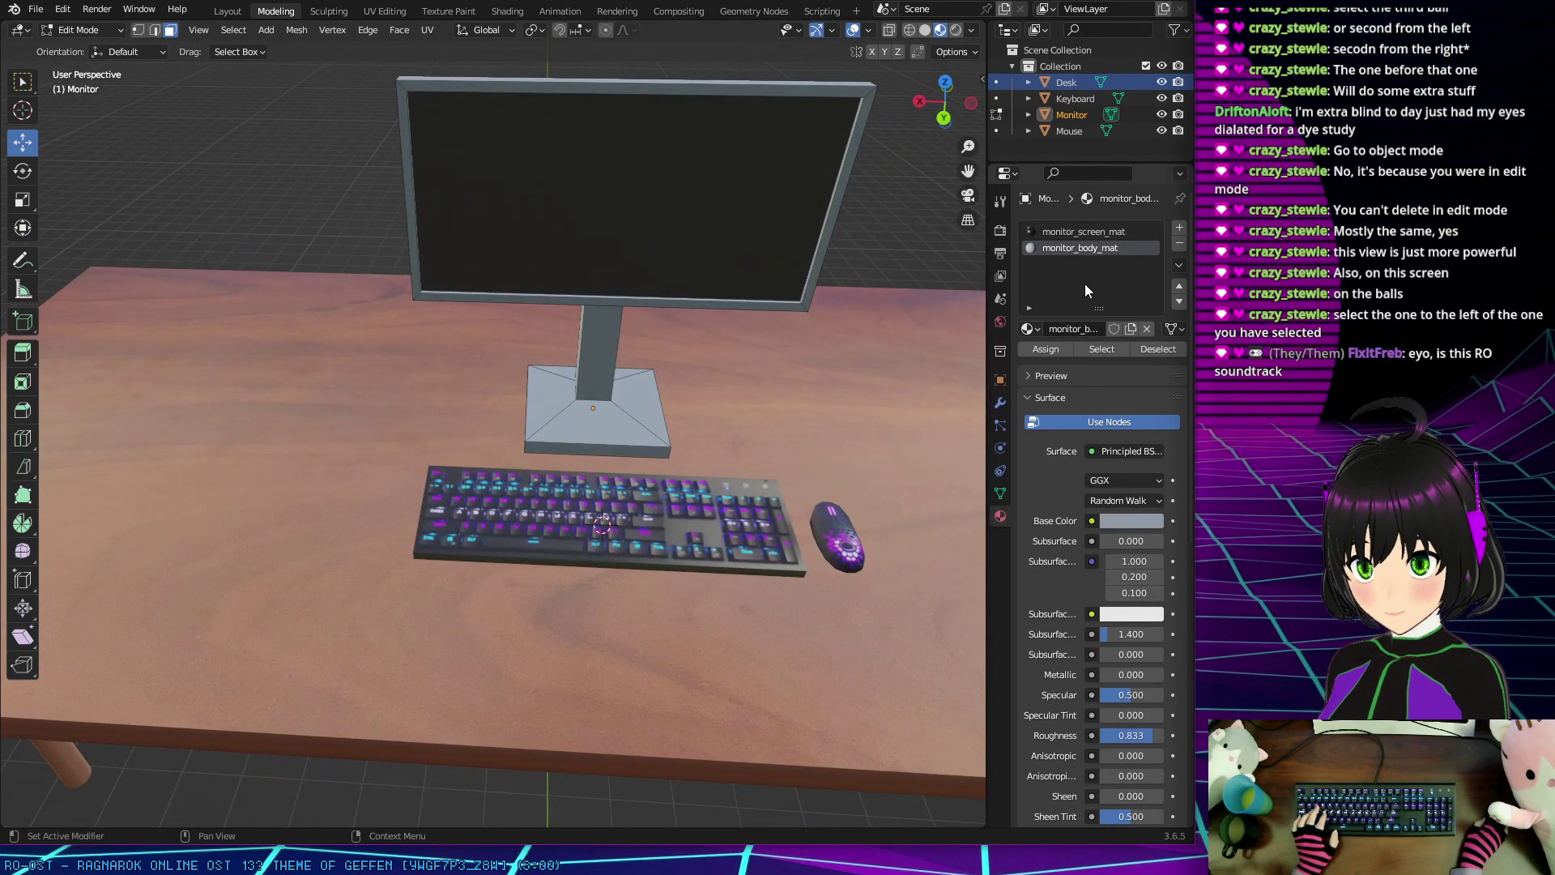
Step: Darken monitor_body_mat's base colour in the picker, finally entering hex 555555
left_click(1145, 525)
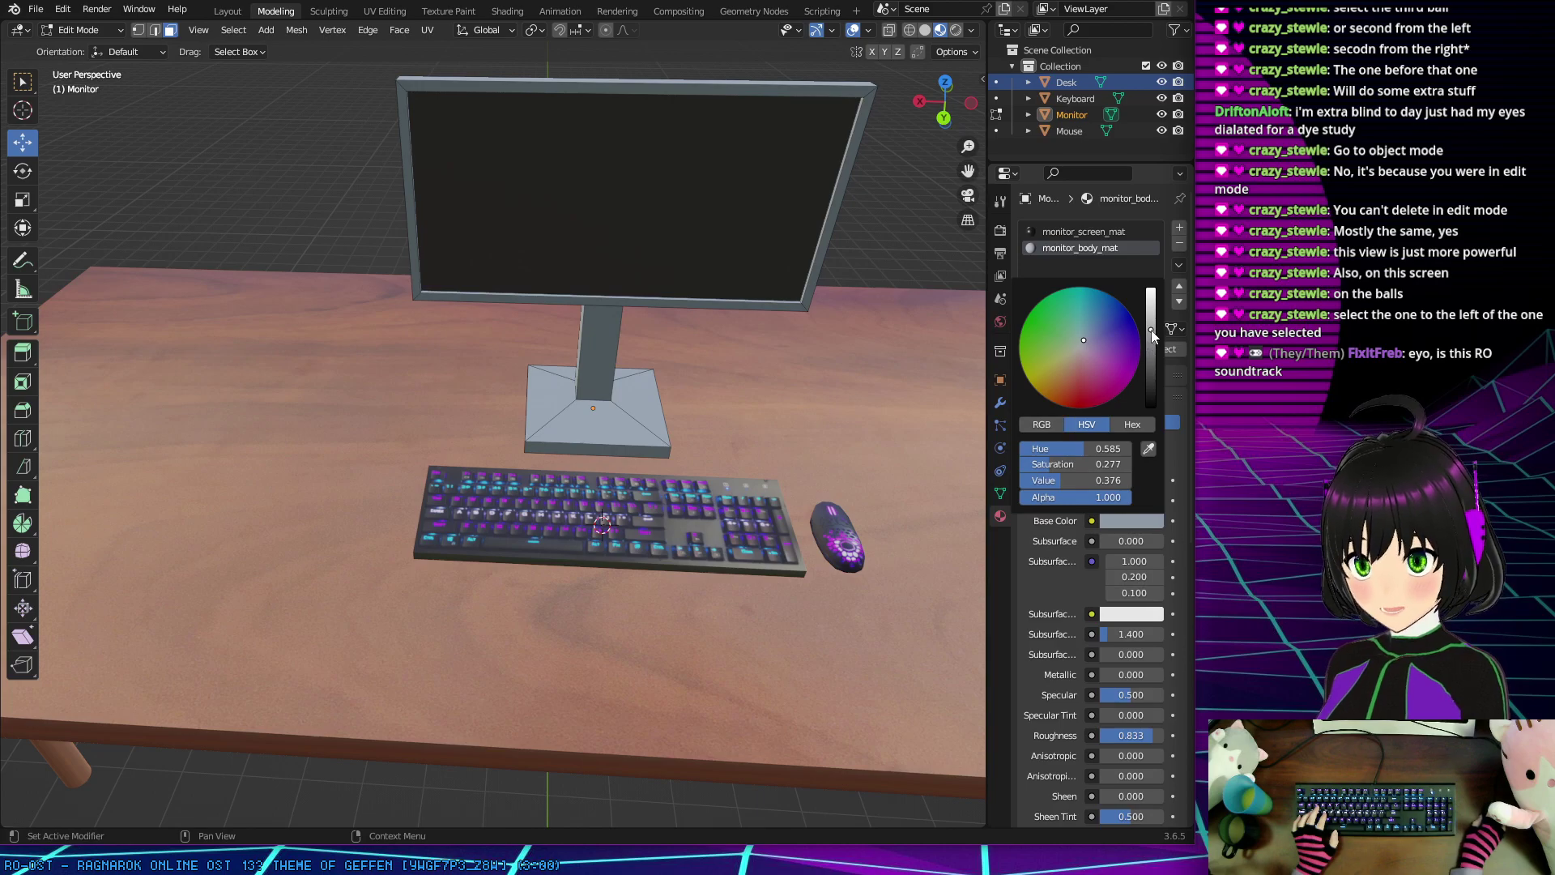
mouse_move(1151, 330)
left_mouse_down()
mouse_move(1150, 353)
mouse_move(1076, 351)
left_mouse_up()
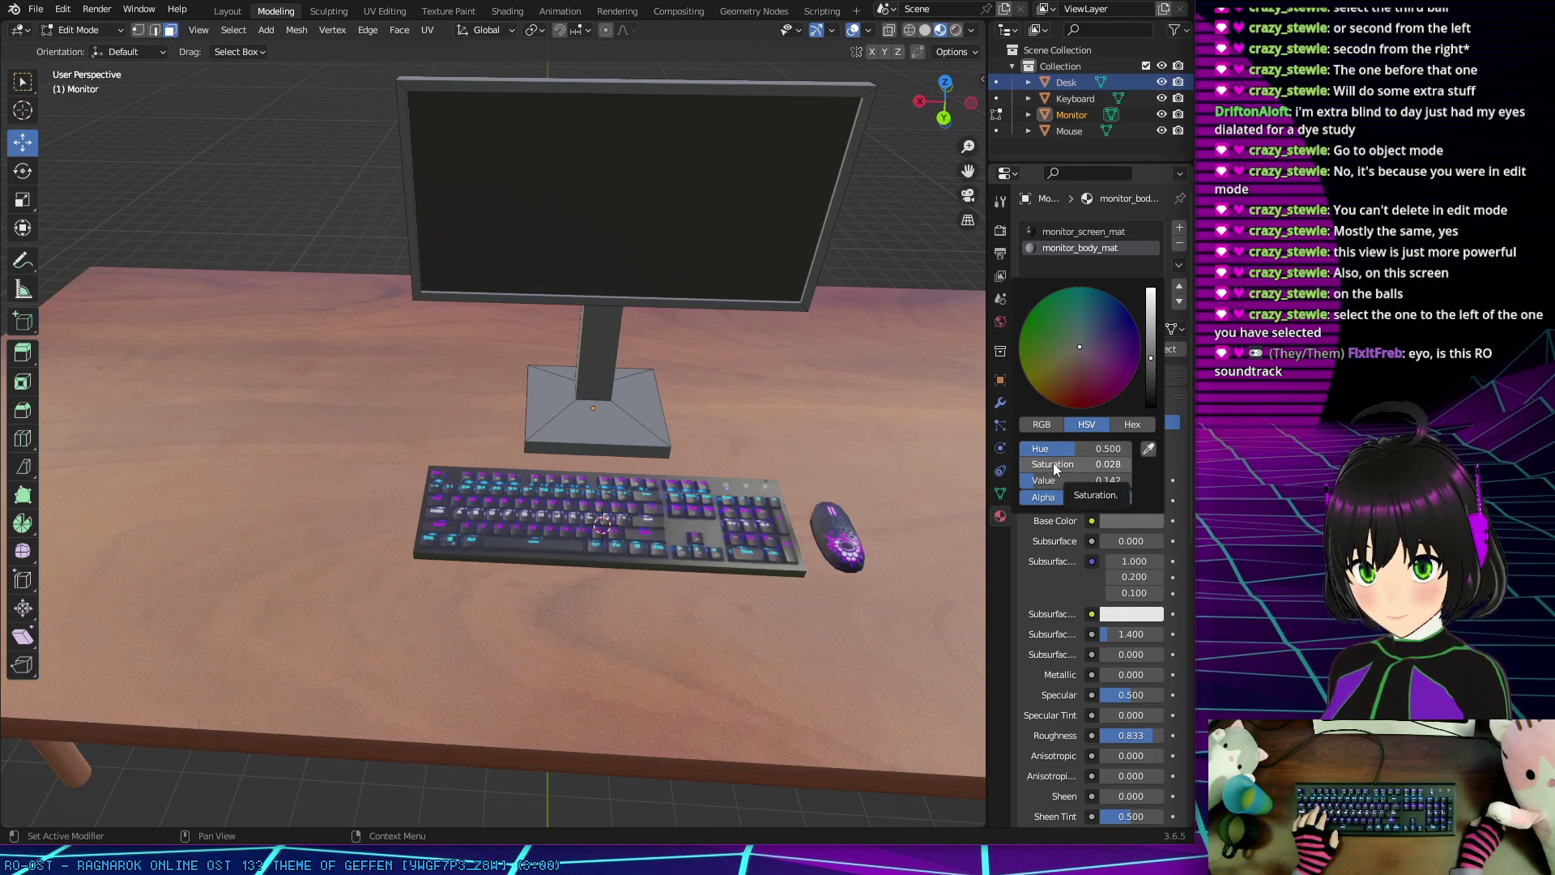
middle_click_drag(773, 393, 762, 342)
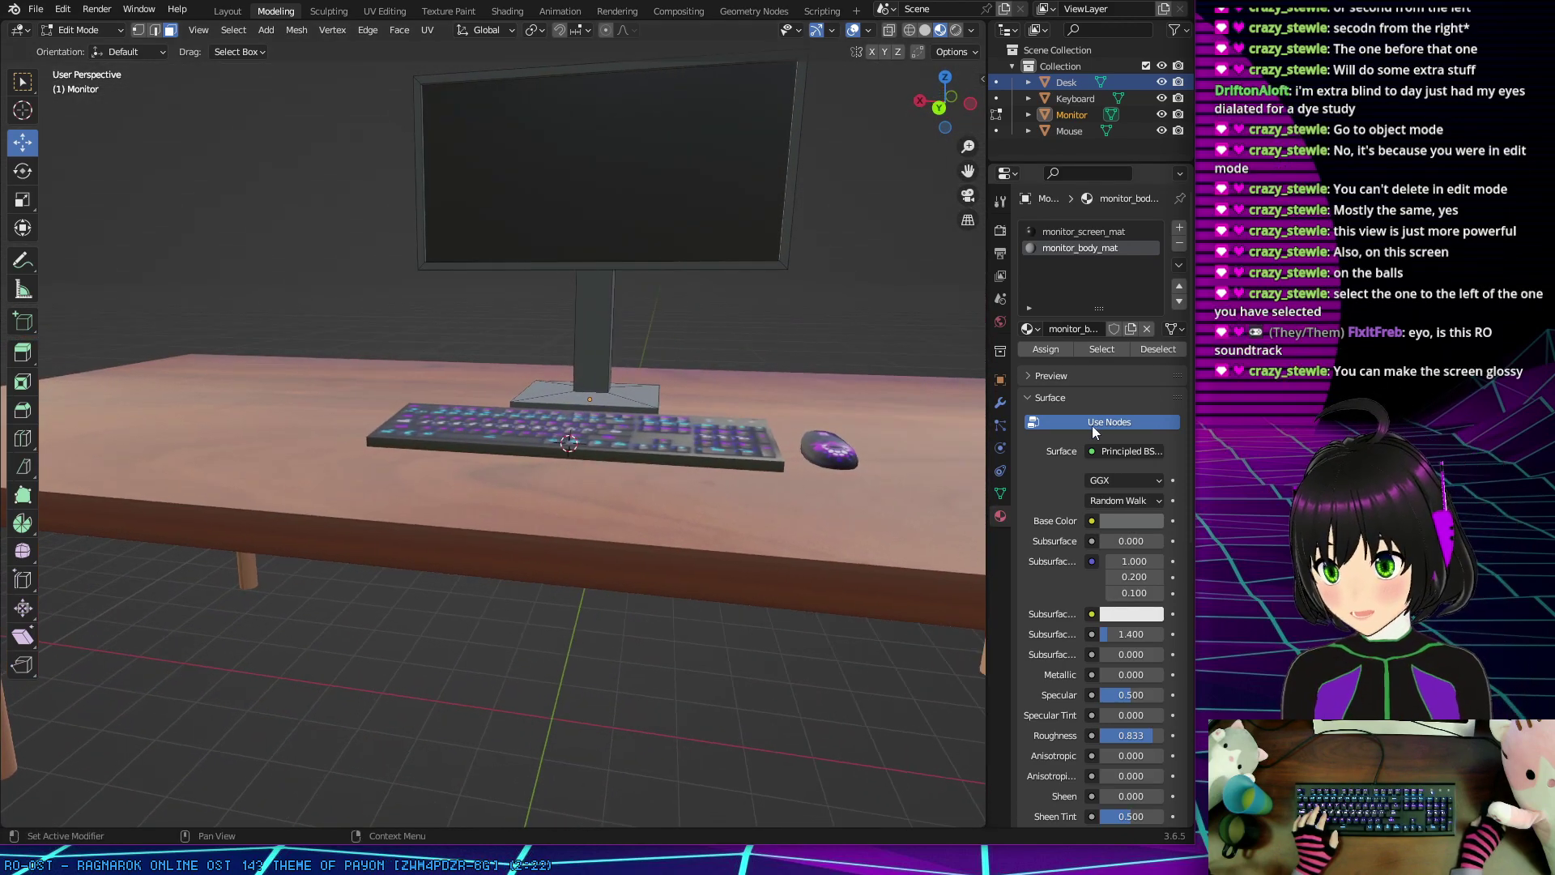
left_click(1124, 521)
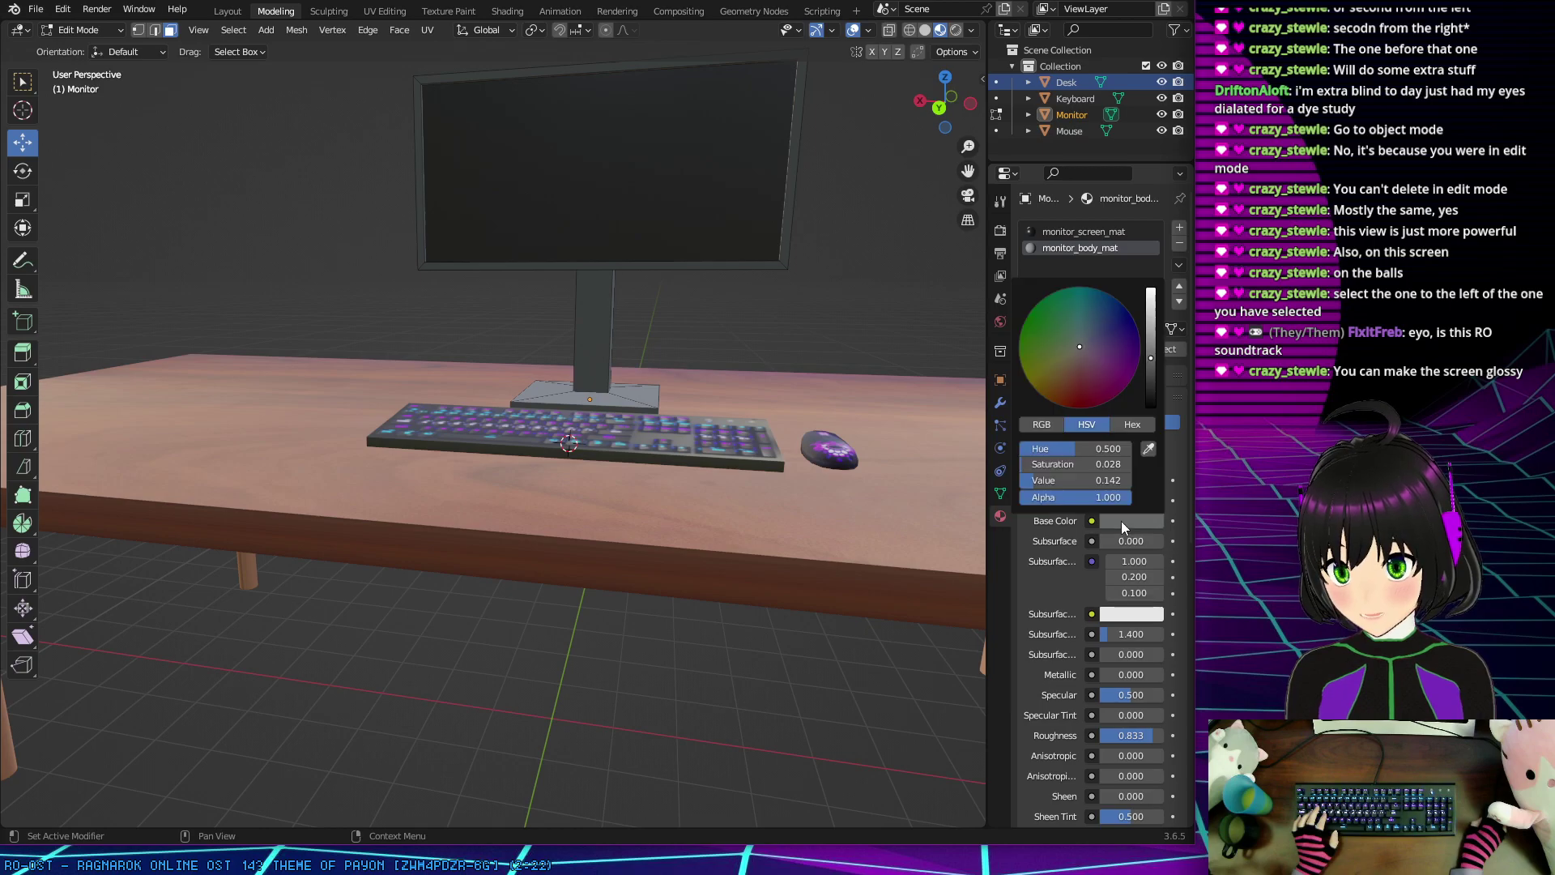
left_click(1150, 368)
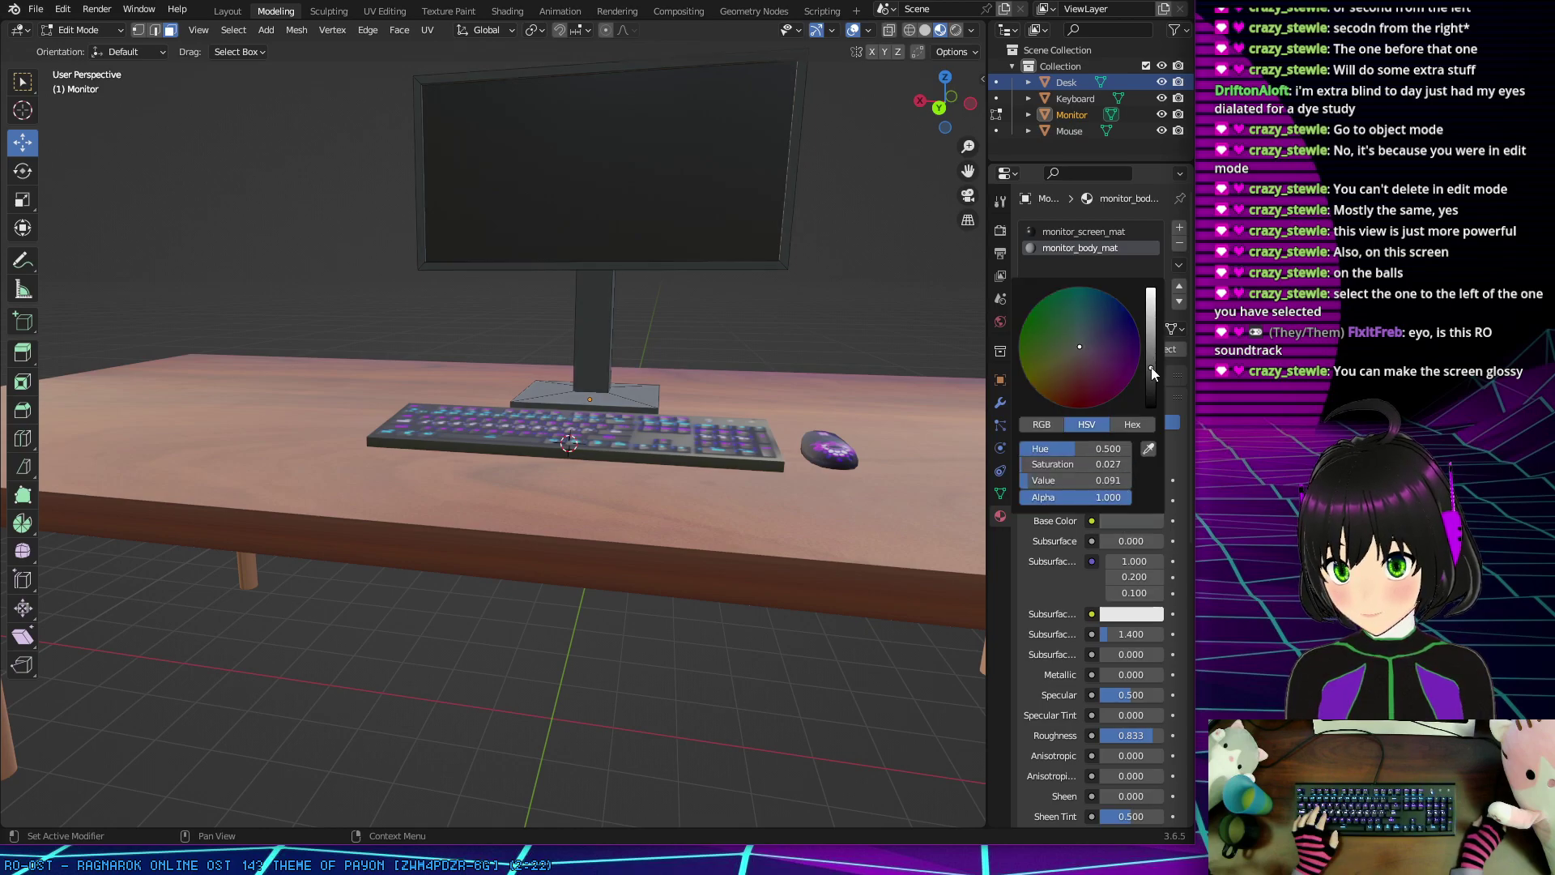
left_click(1085, 343)
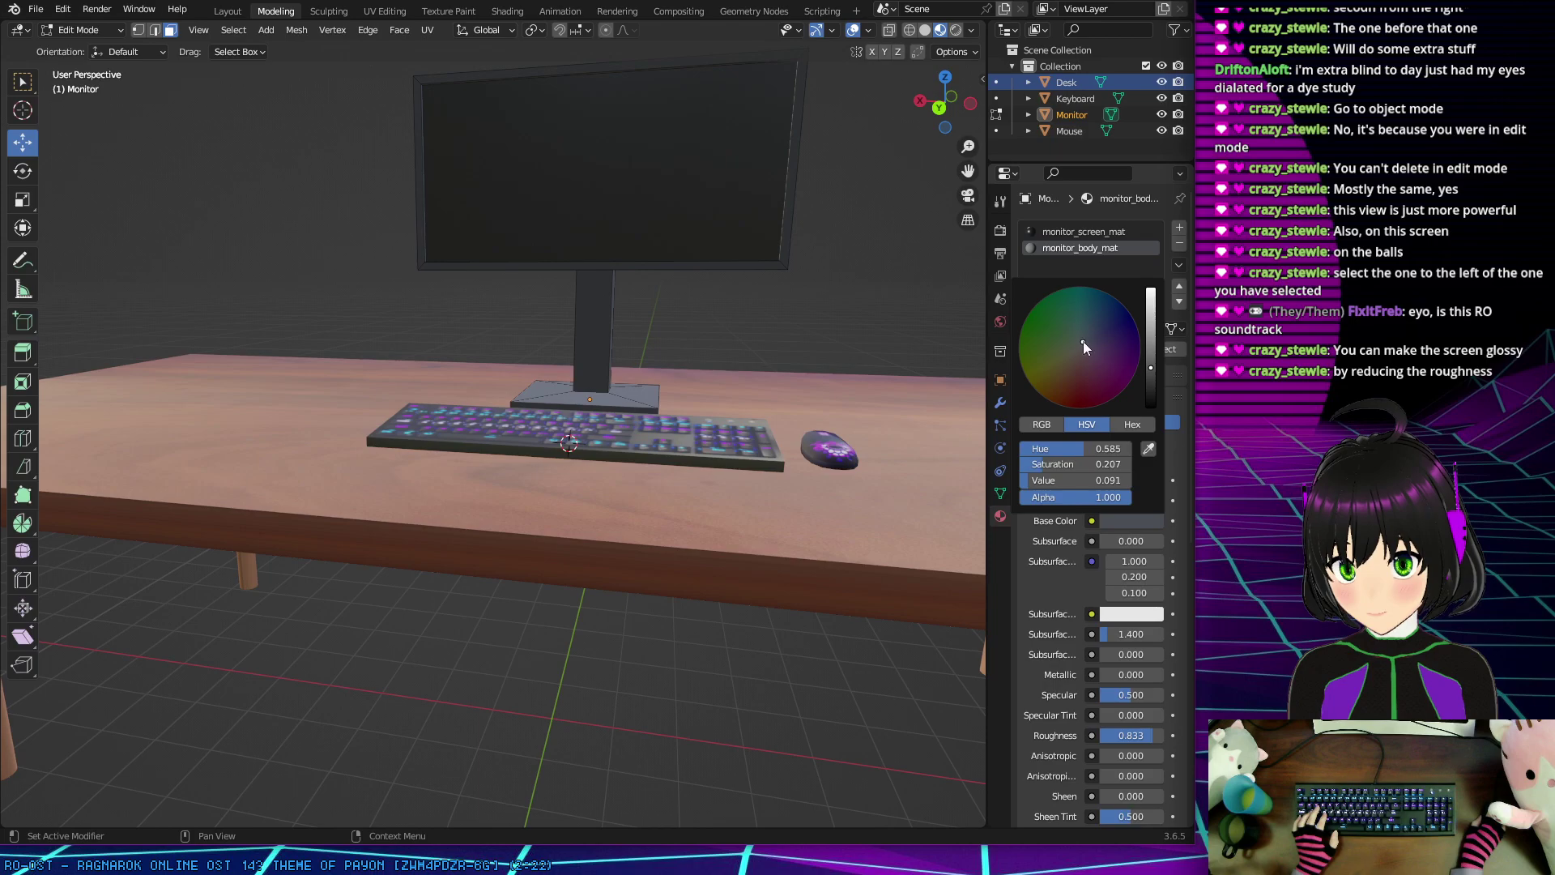
left_click(1132, 425)
left_click(1088, 450)
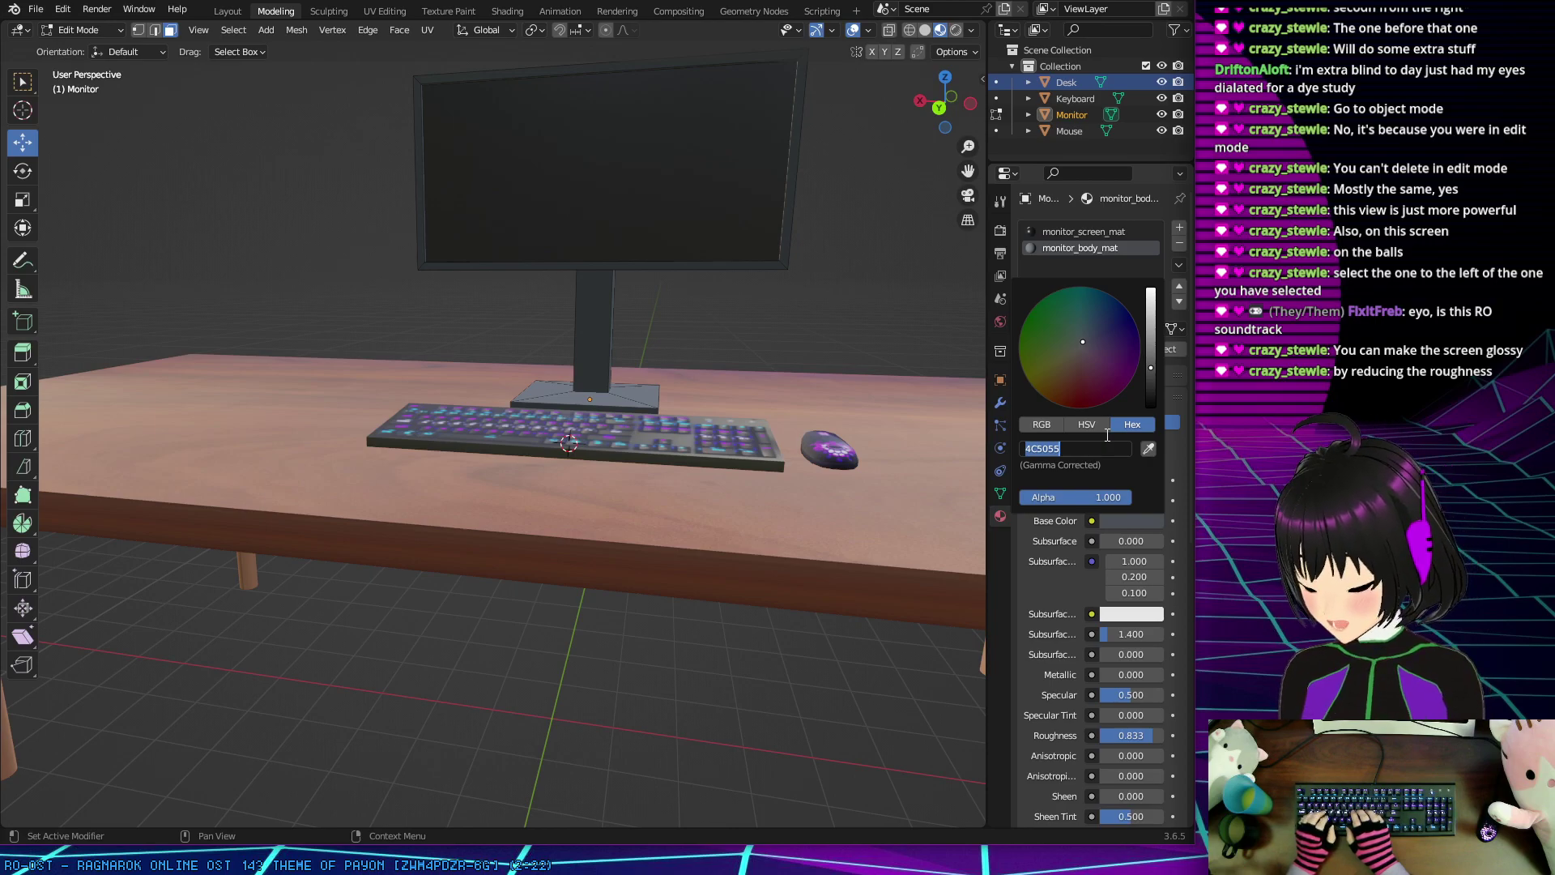
type("555555")
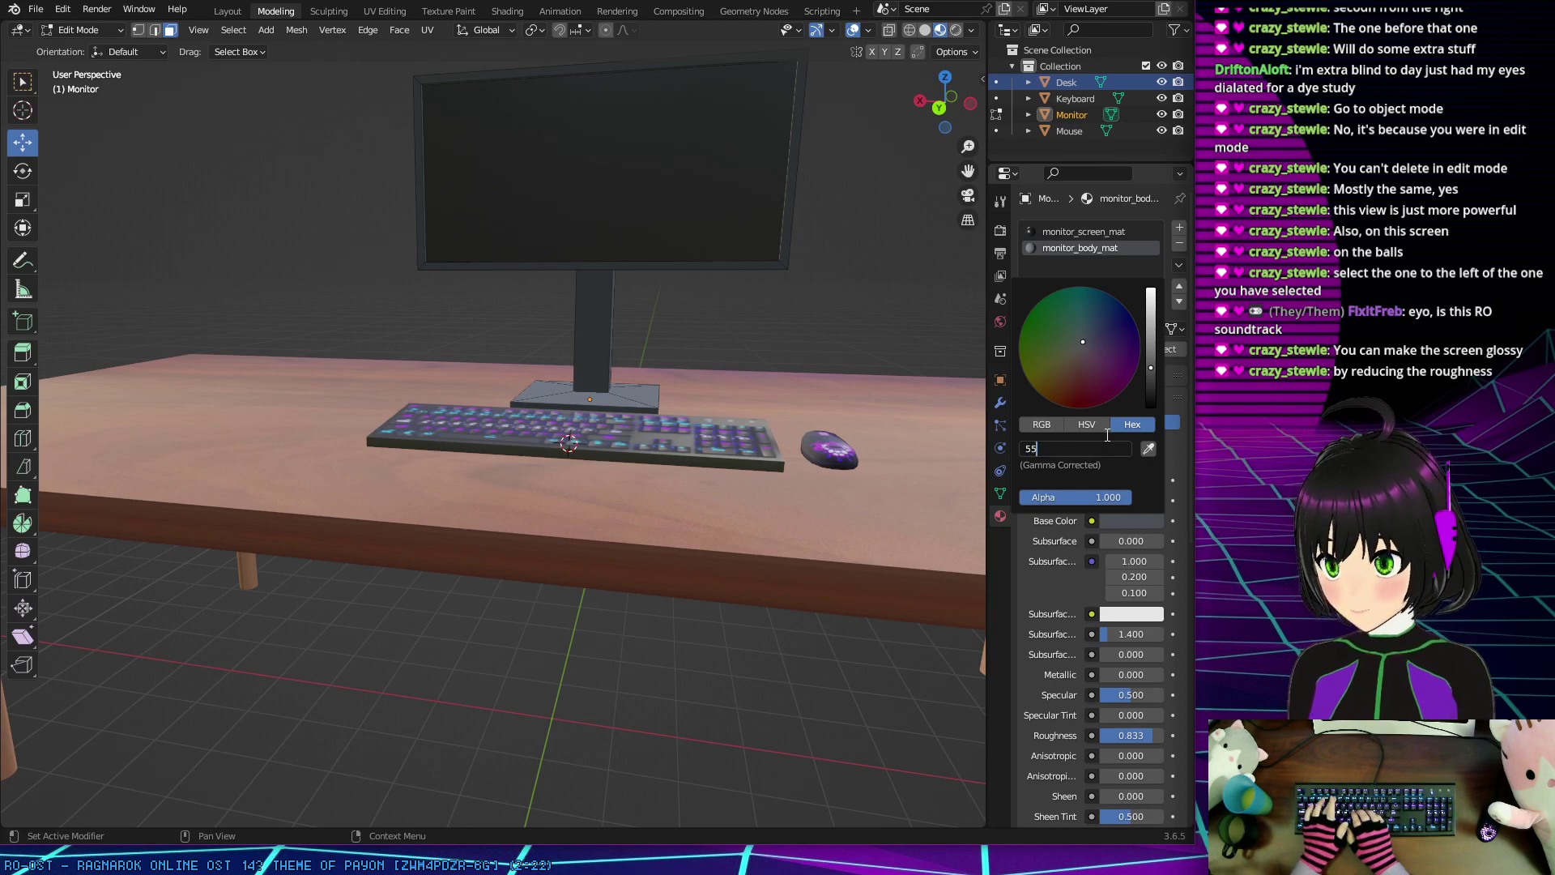
key("Return")
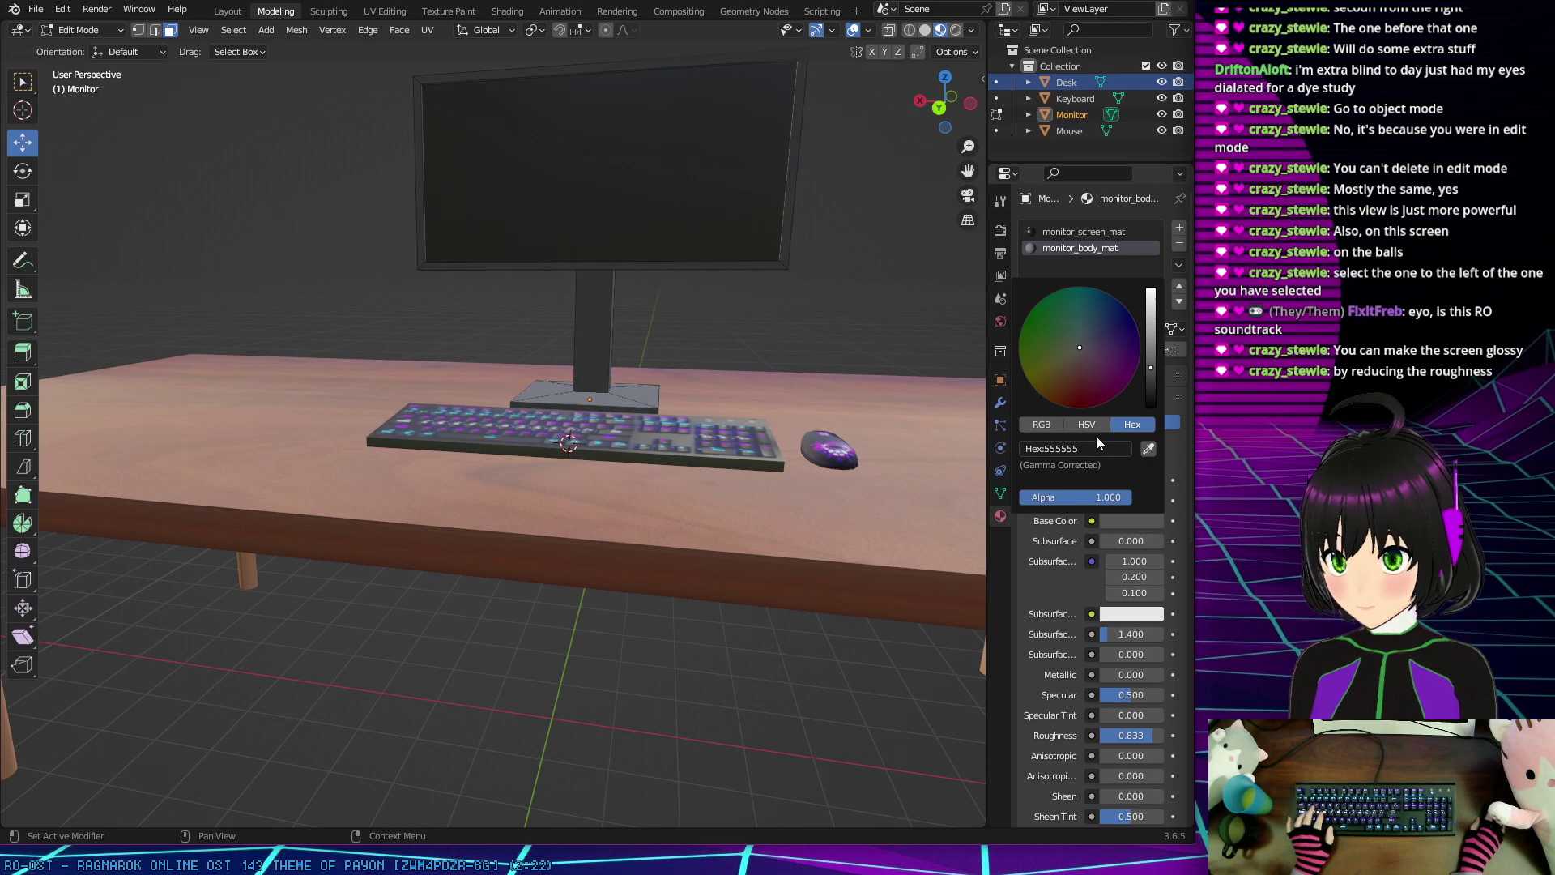
middle_click_drag(845, 490, 444, 340)
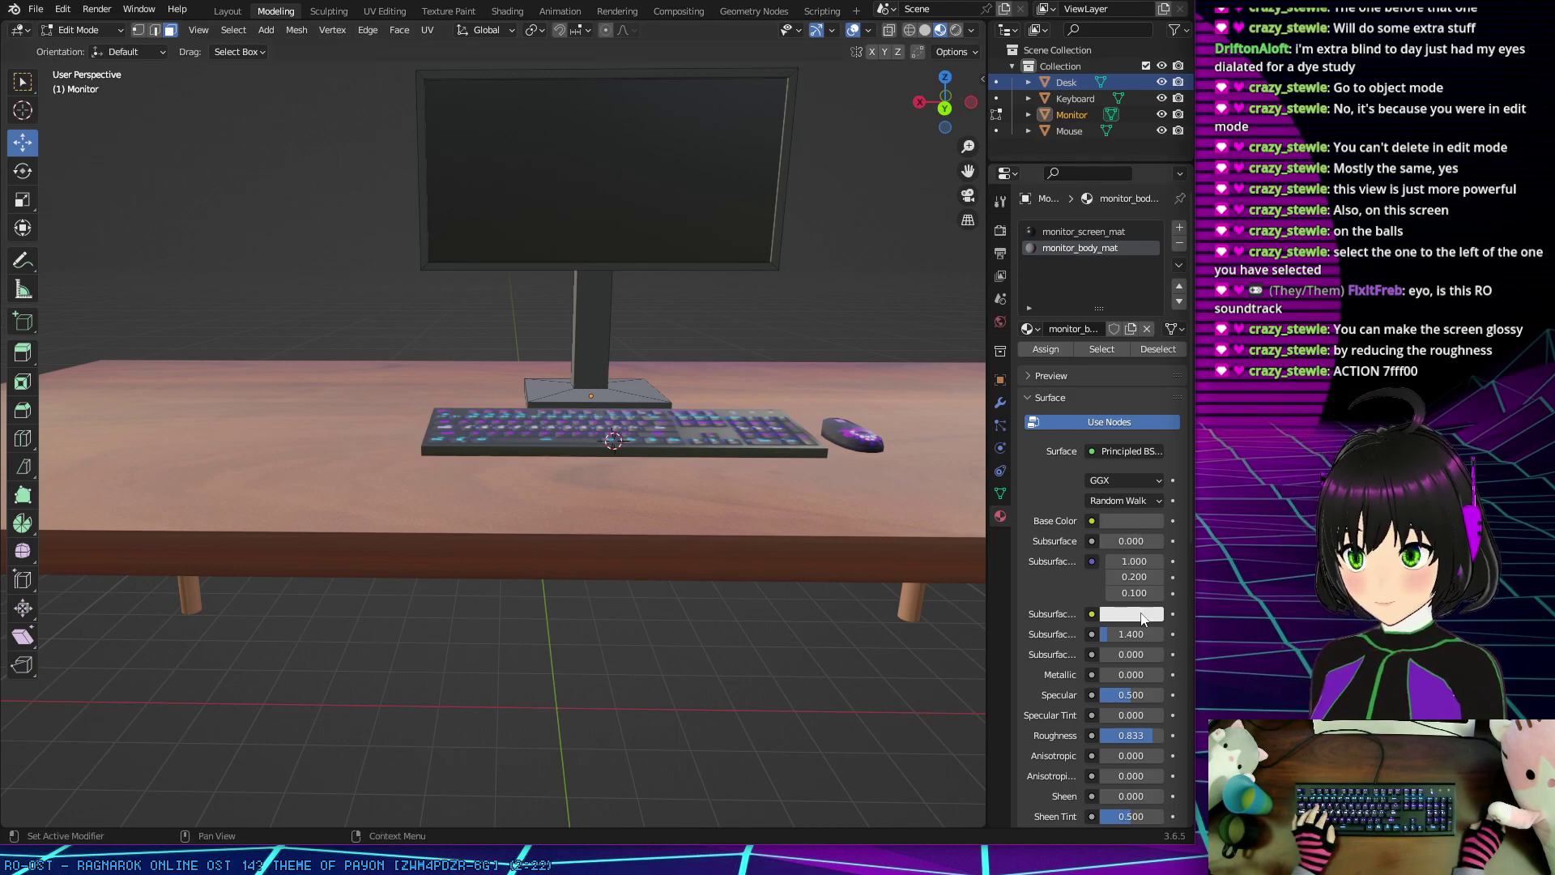
Step: Lower monitor_screen_mat roughness to about 0.209, then reselect monitor_body_mat
left_click(1067, 232)
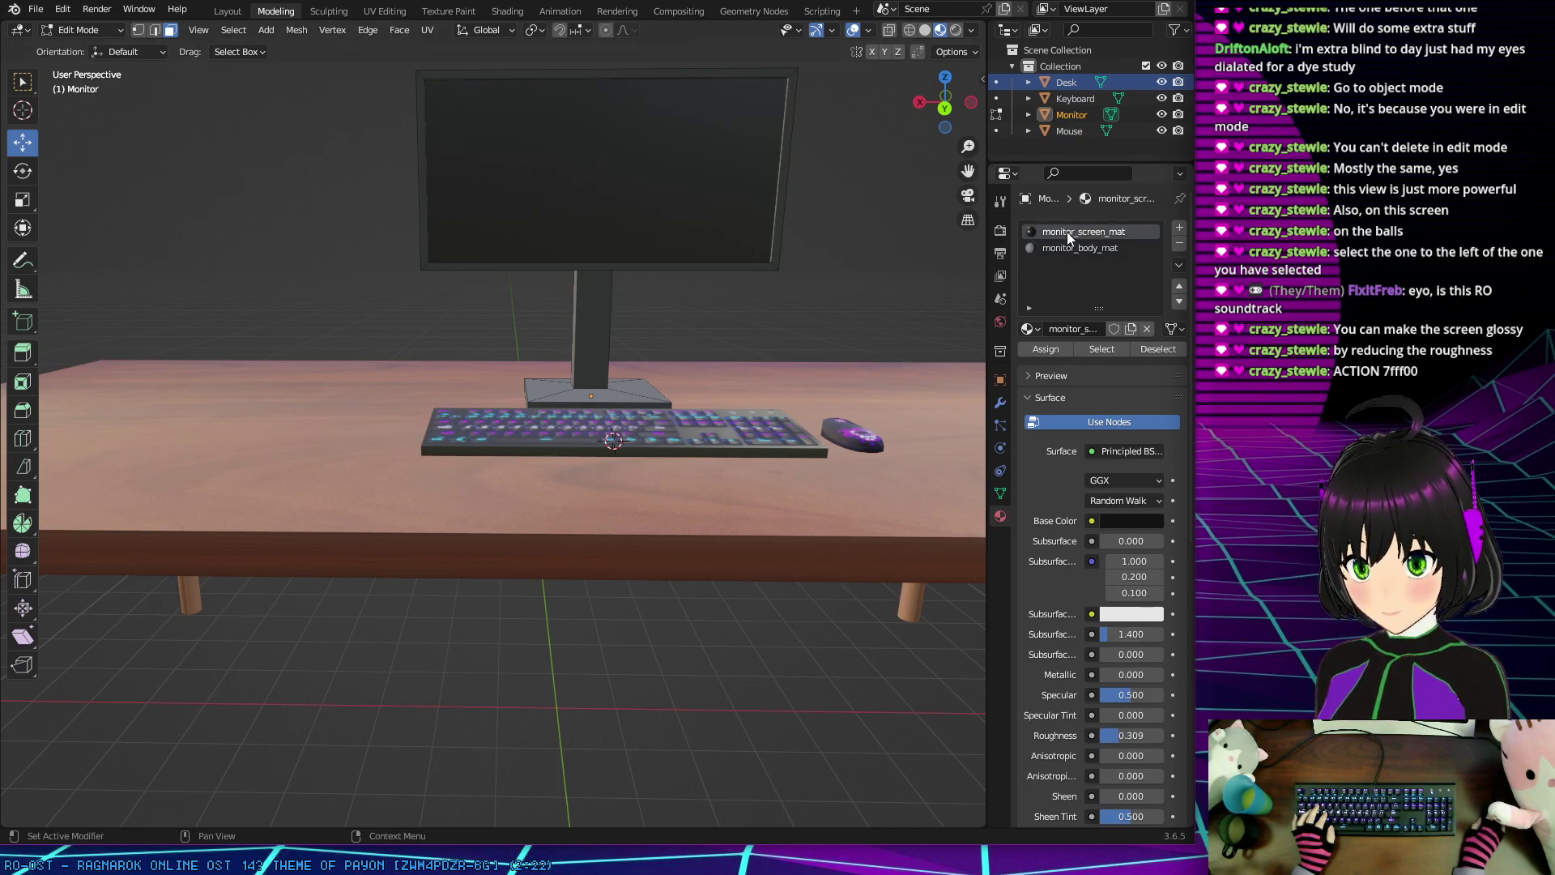
left_click_drag(1116, 737, 1105, 737)
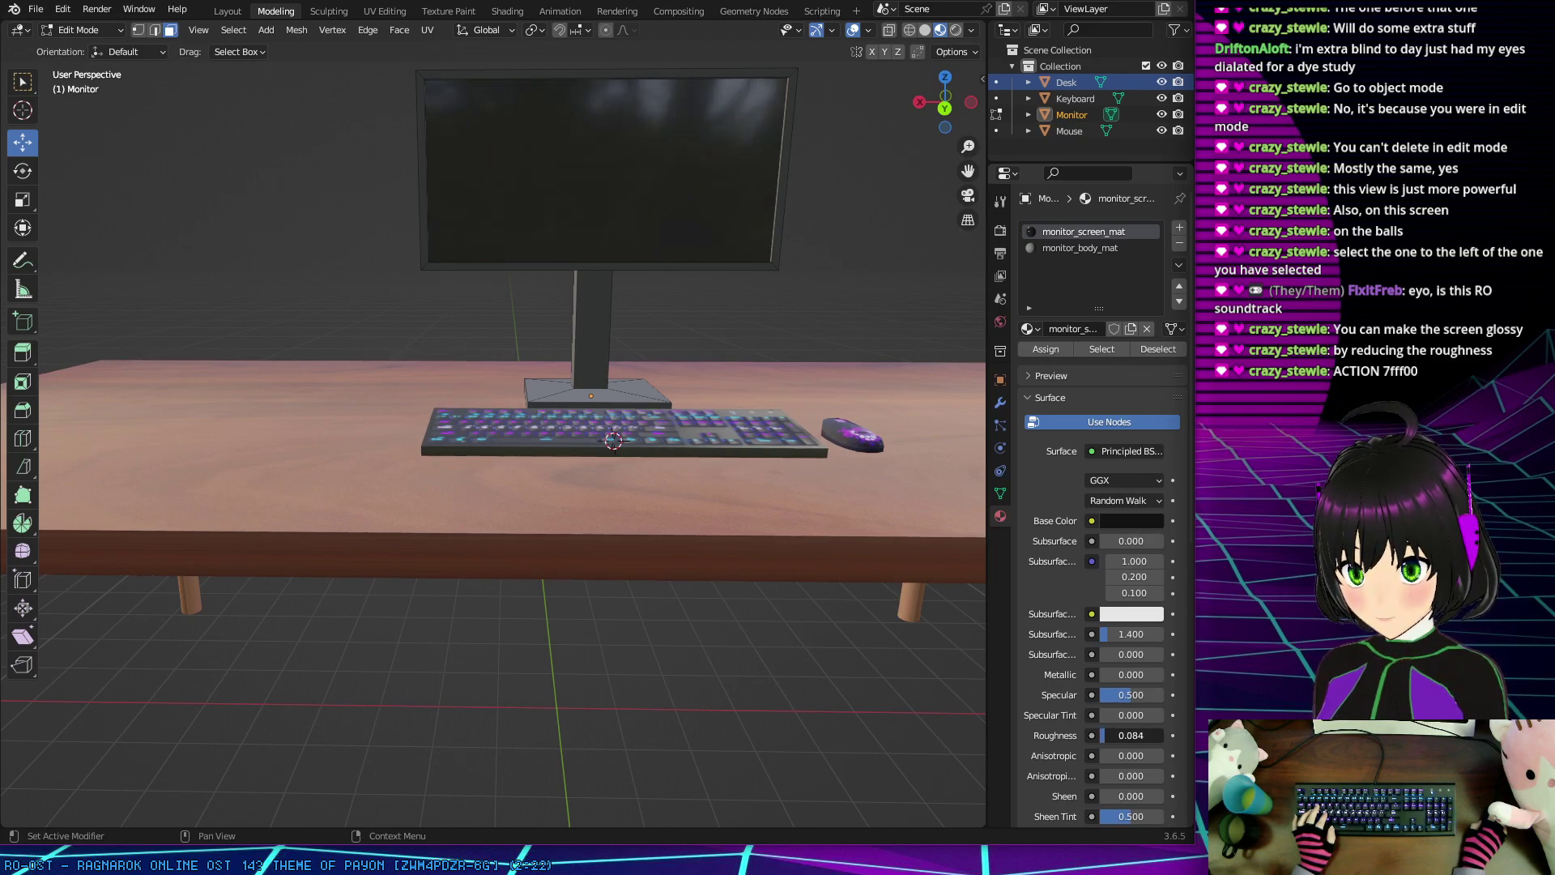
left_click_drag(1105, 737, 1106, 737)
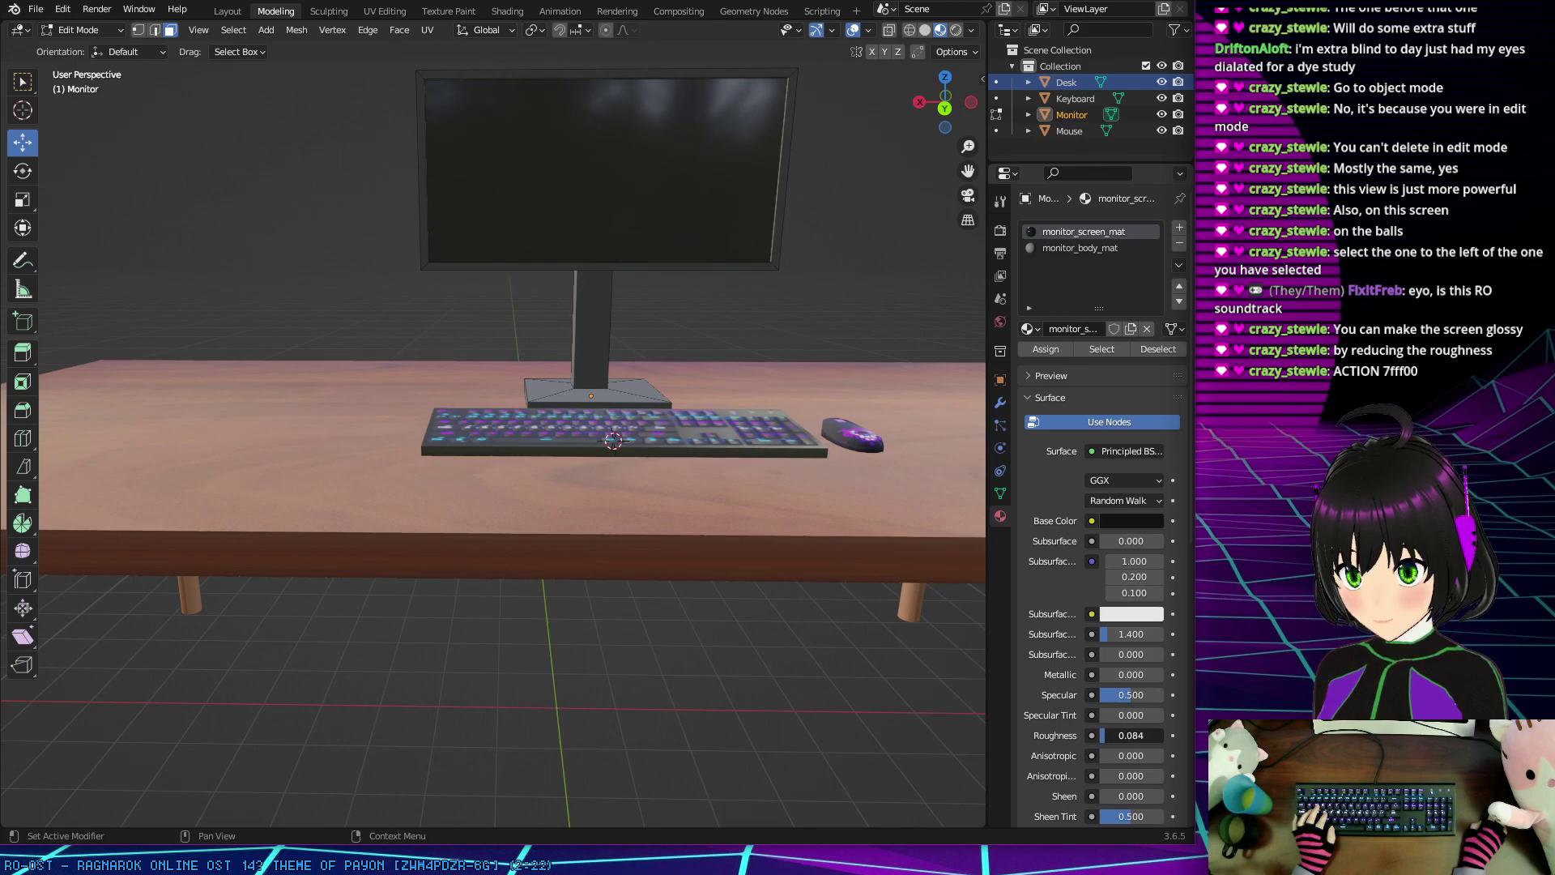
middle_click_drag(616, 226, 729, 227)
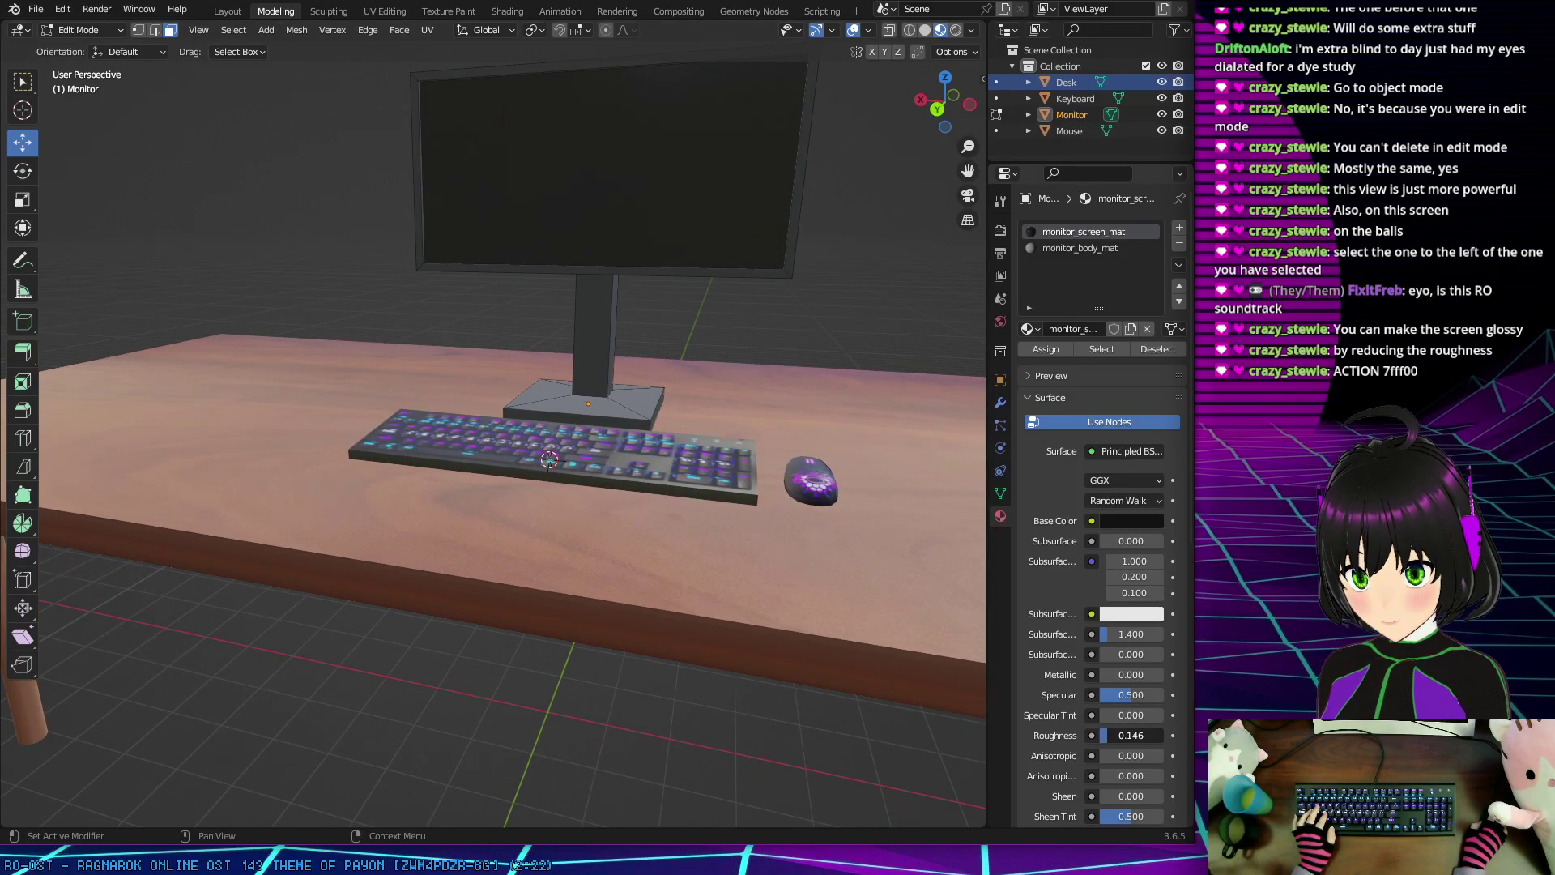
left_click_drag(1105, 736, 1107, 735)
middle_click_drag(590, 278, 645, 278)
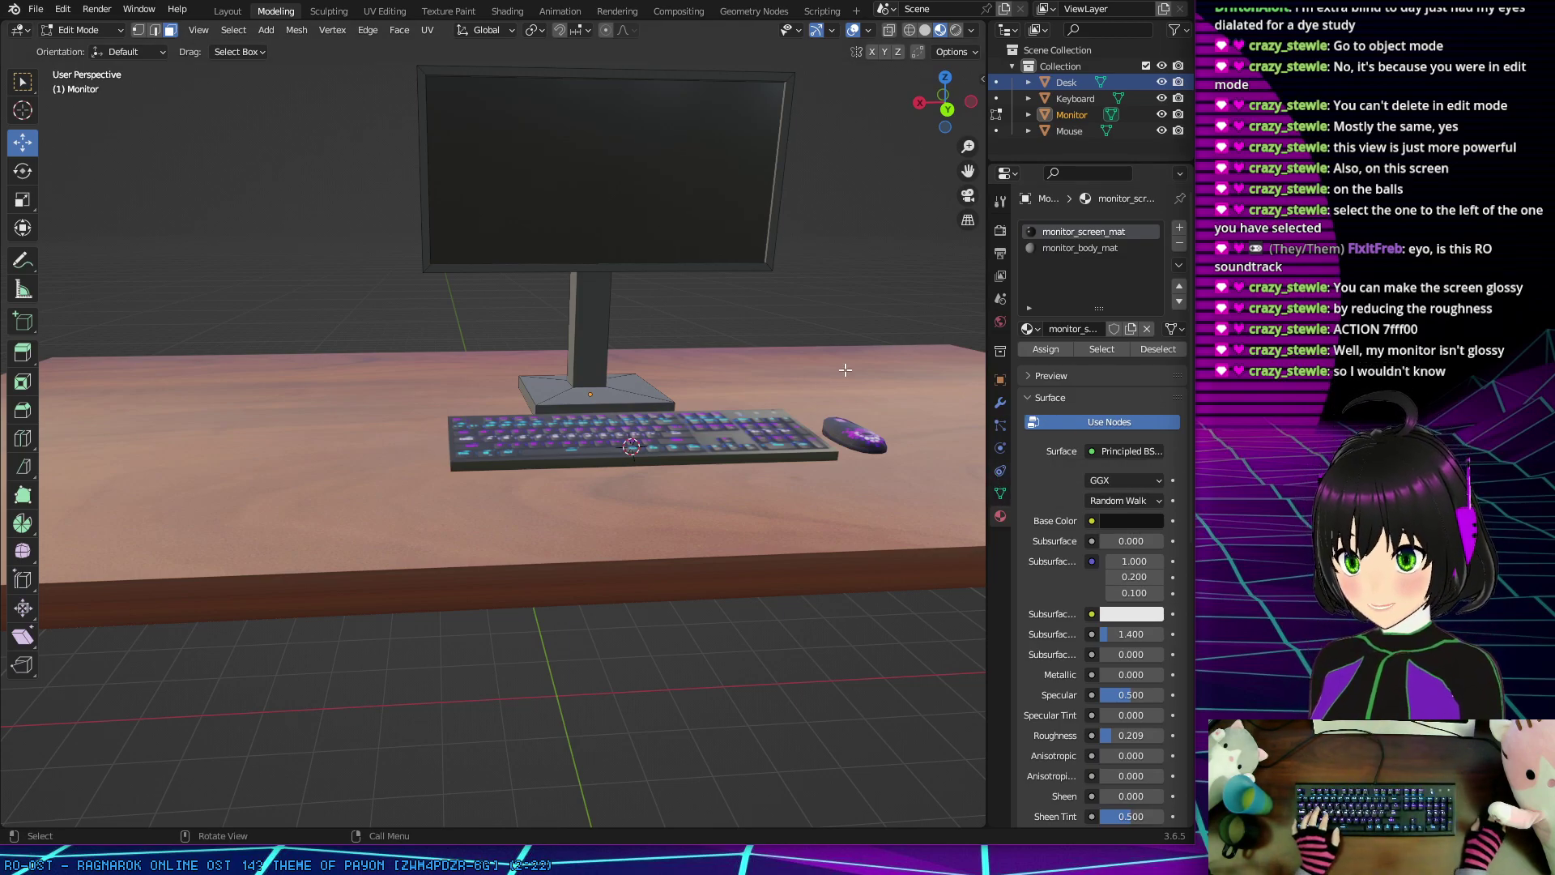
left_click(1061, 248)
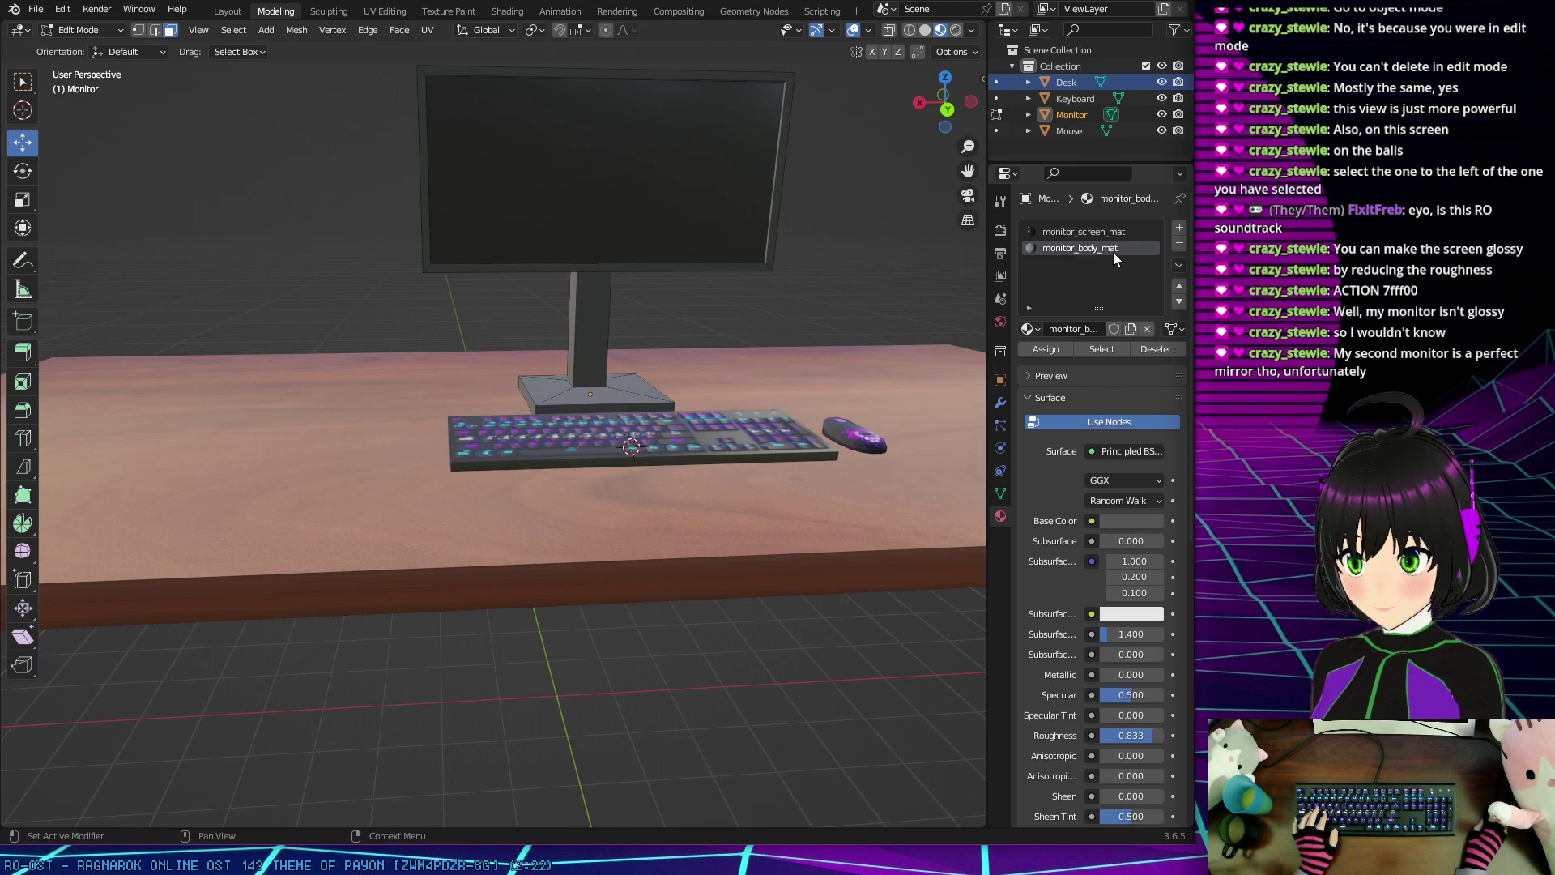
Step: Try hex base colours 7FFF00, 555555 and 444444 on the monitor body material
left_click(1124, 517)
left_click(1087, 450)
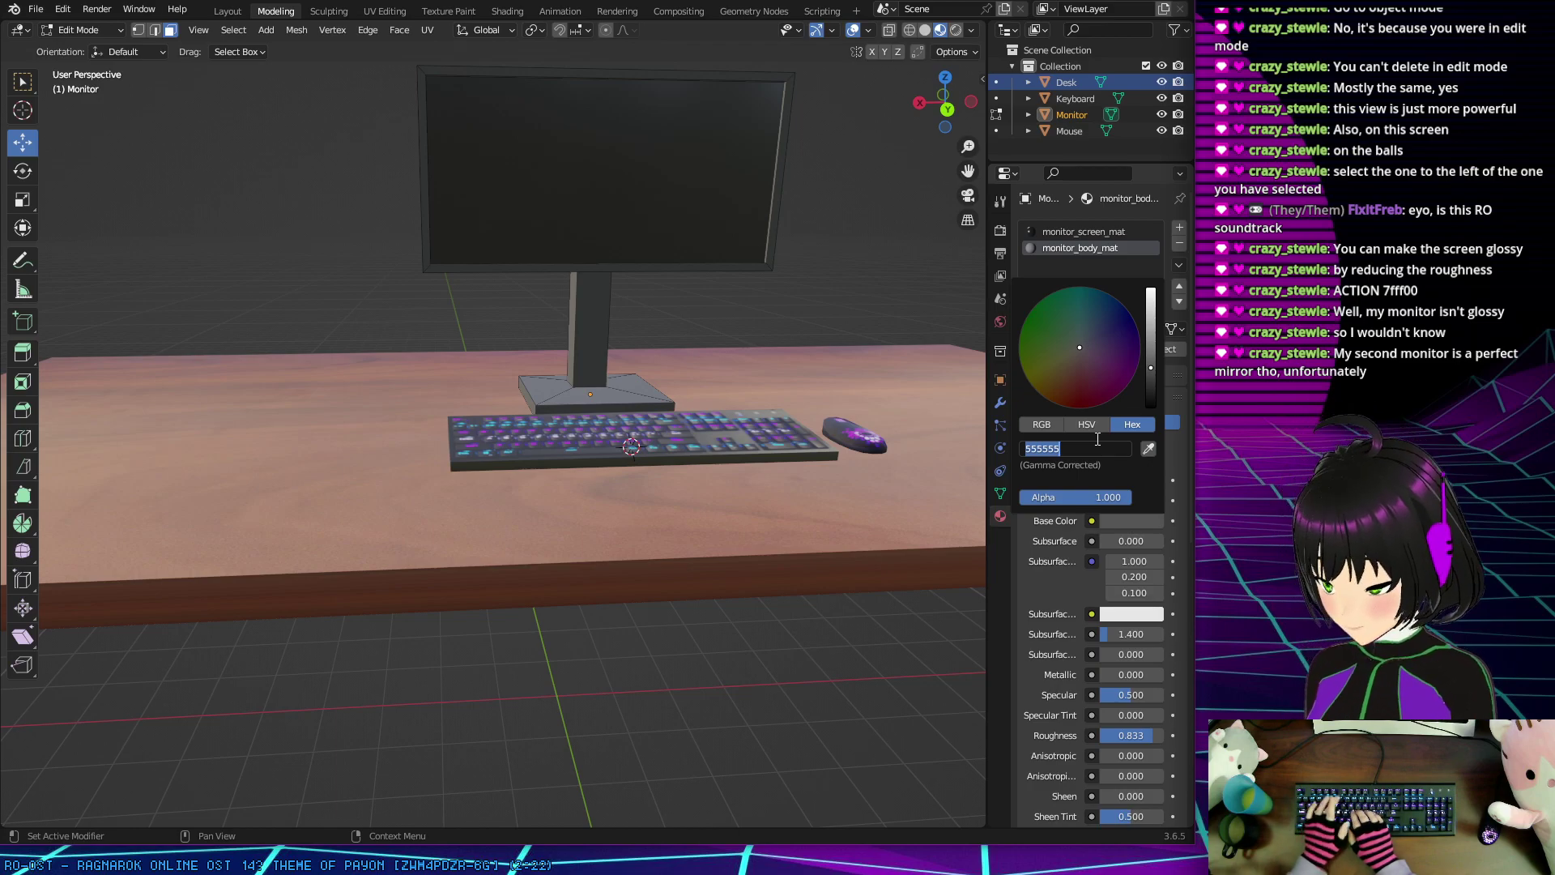
type("7ff")
type("f00")
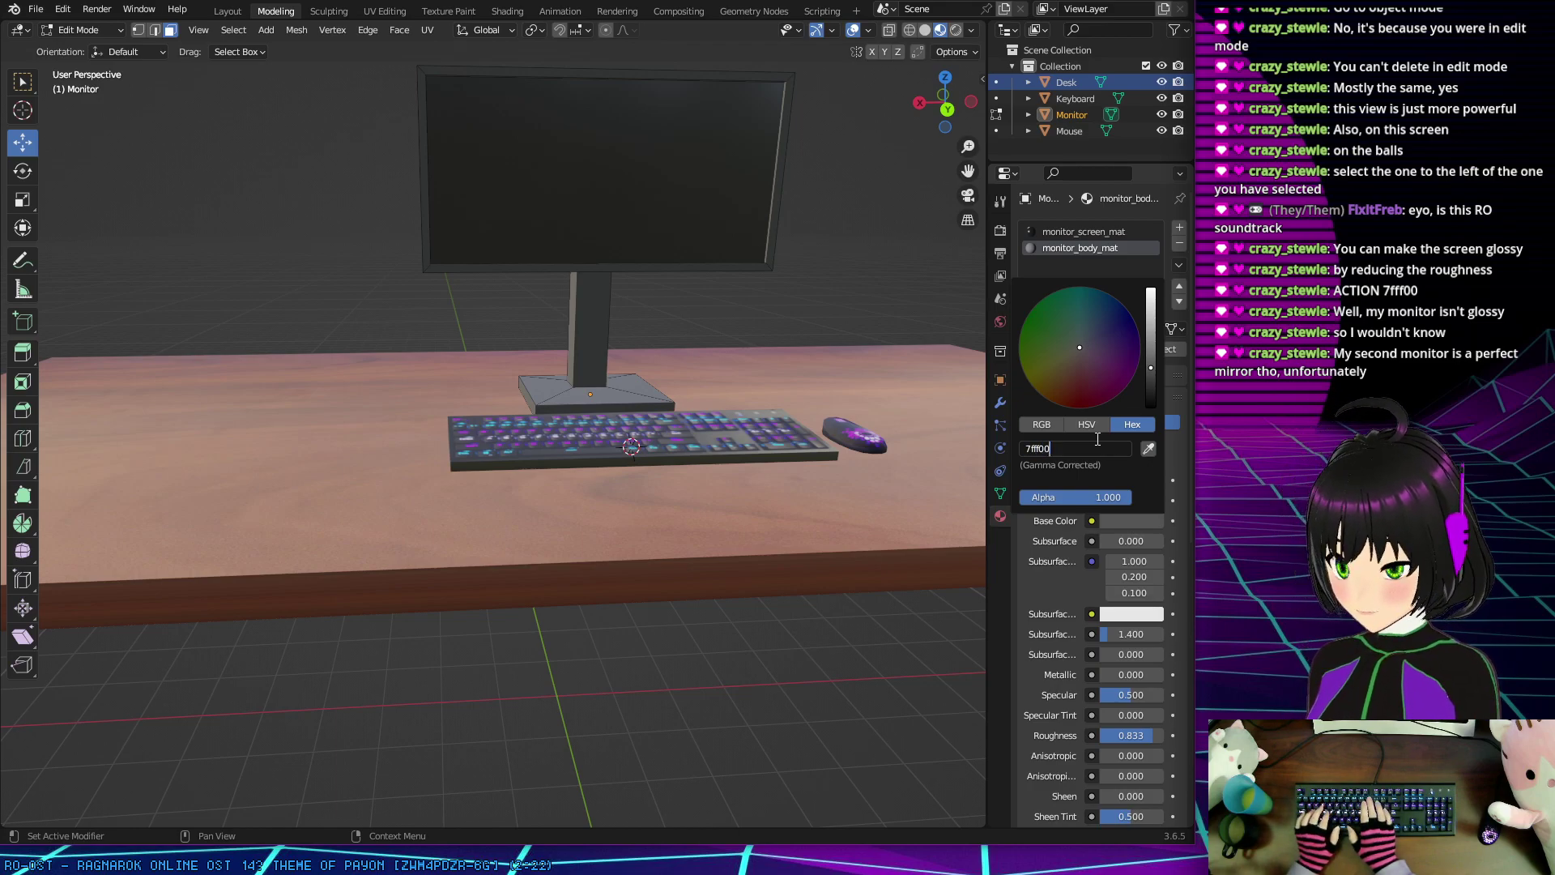
key("Return")
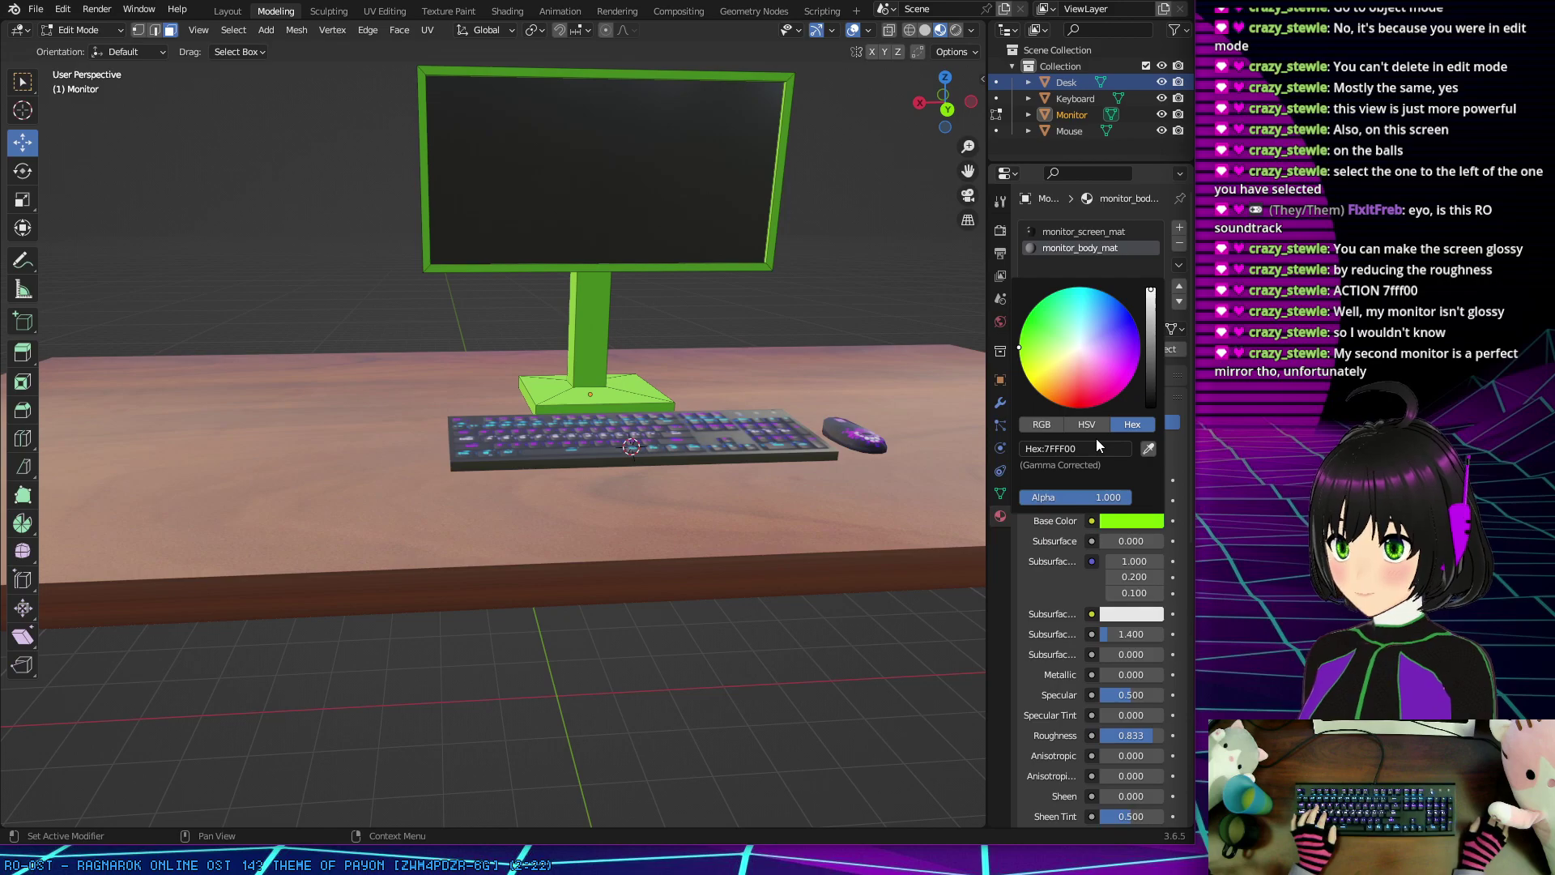
left_click(1091, 448)
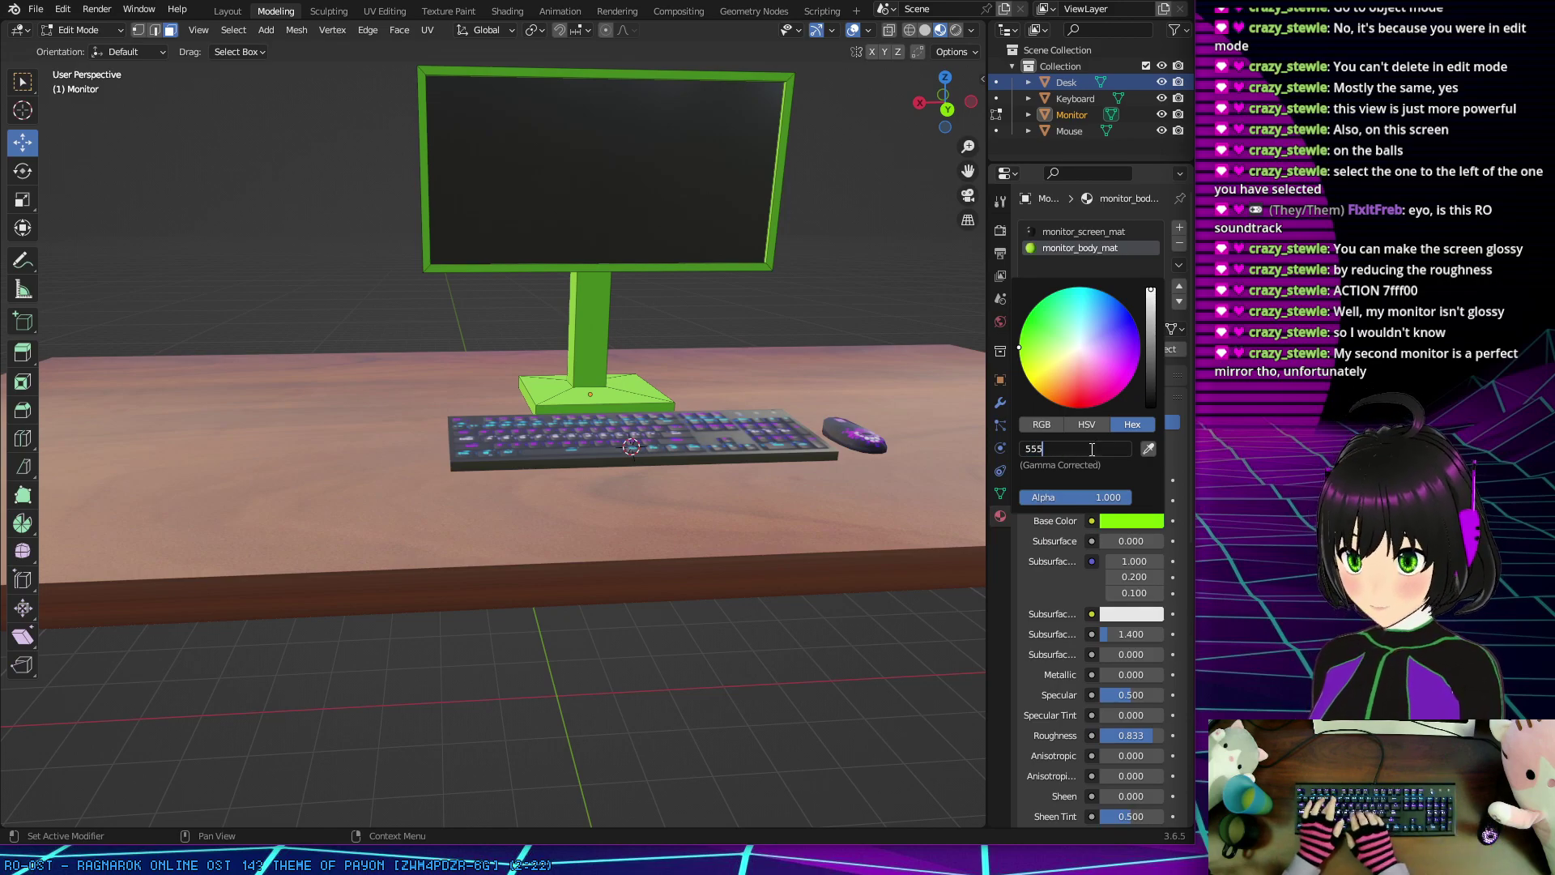
type("555555")
key("Return")
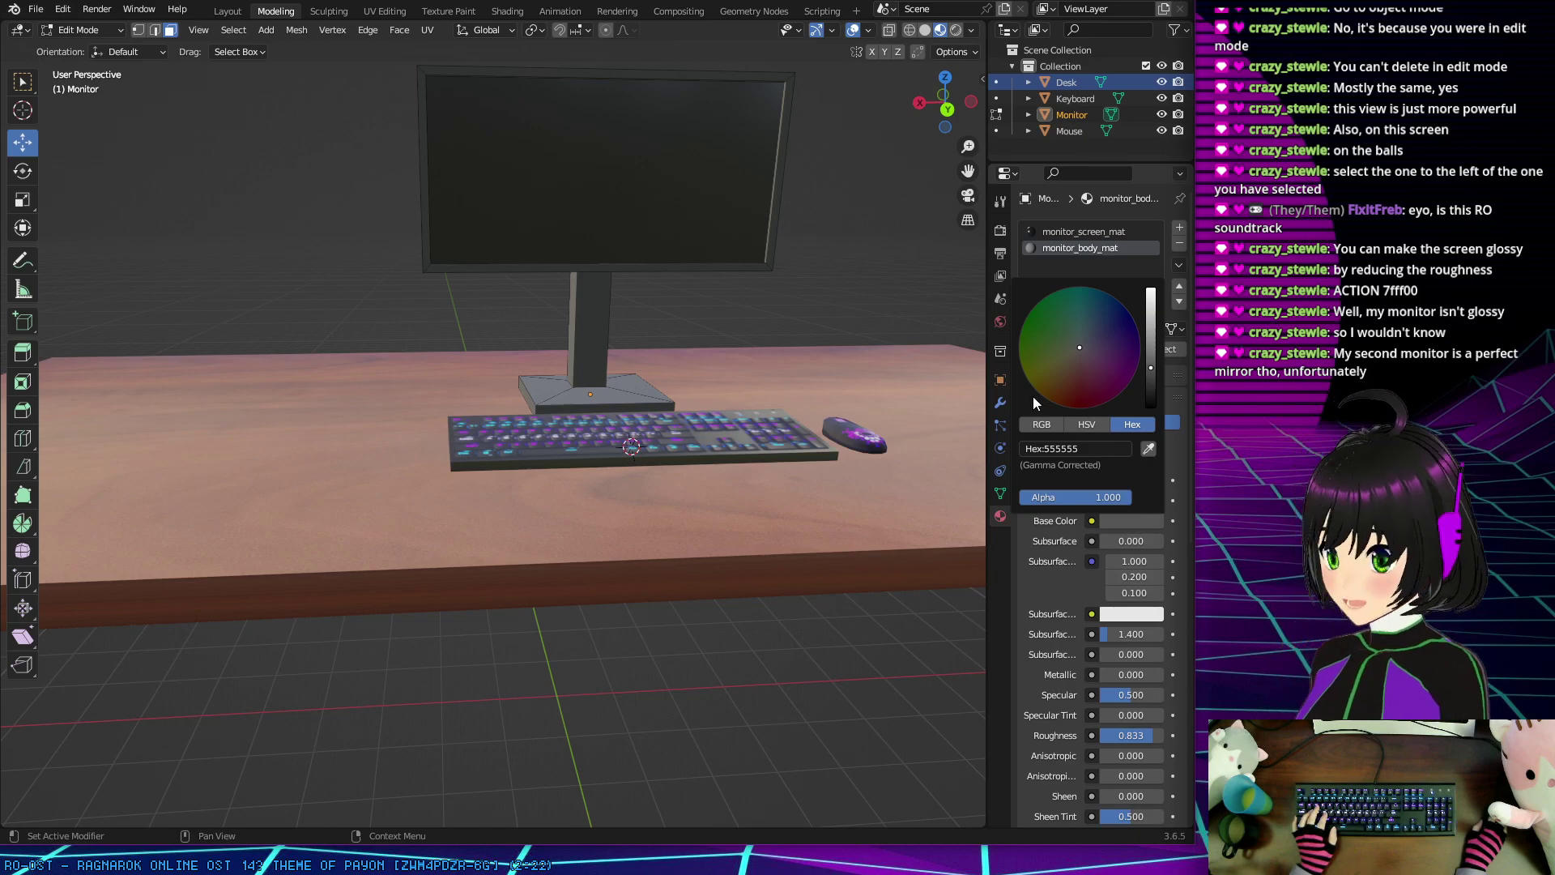
left_click(1080, 449)
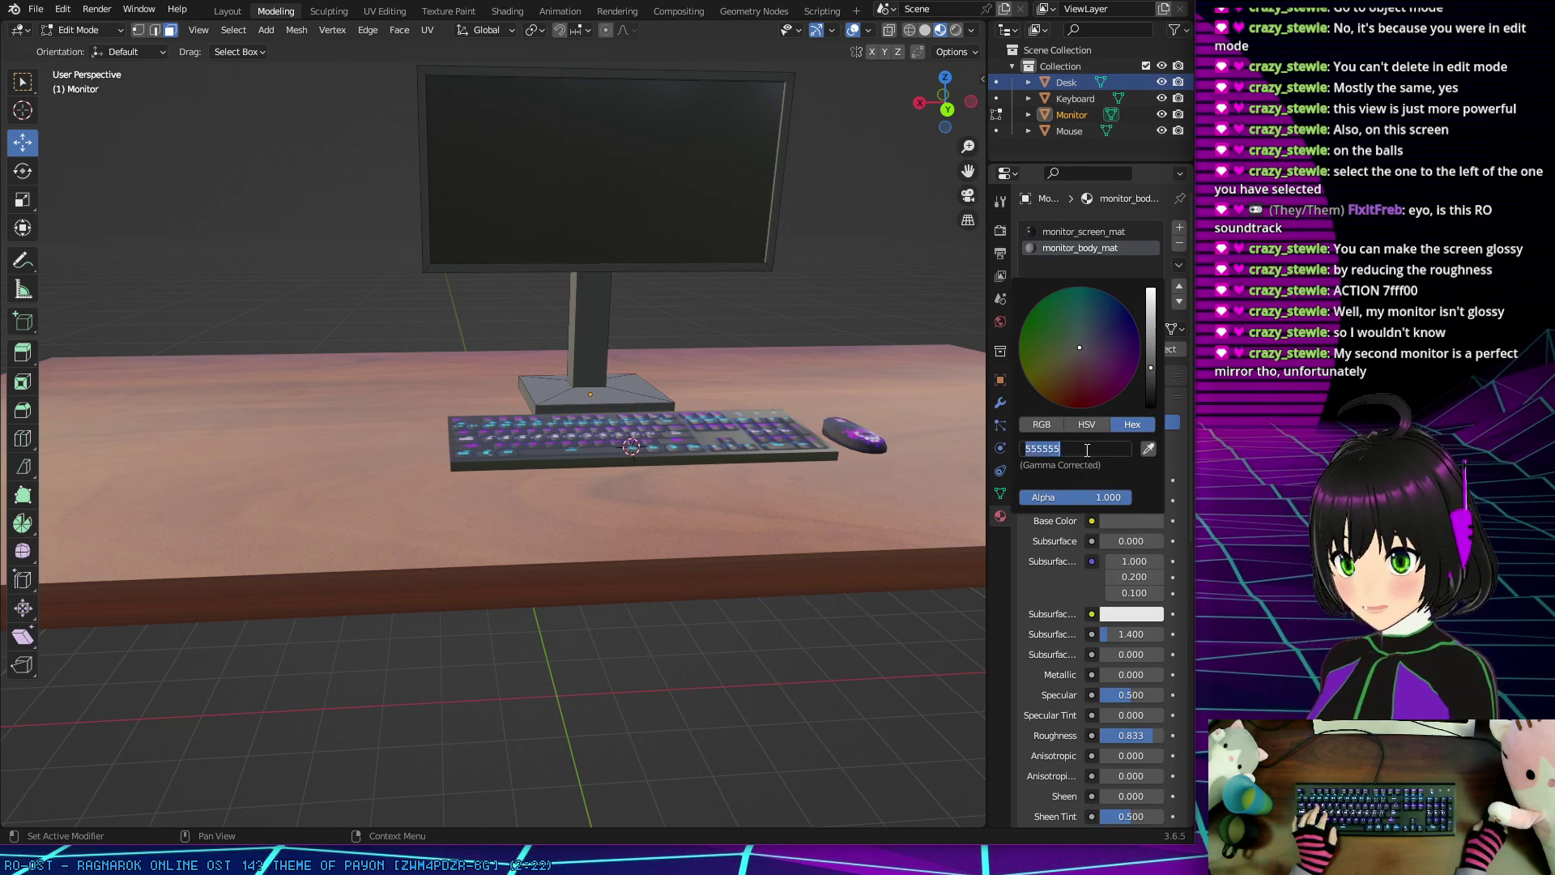
type("444444")
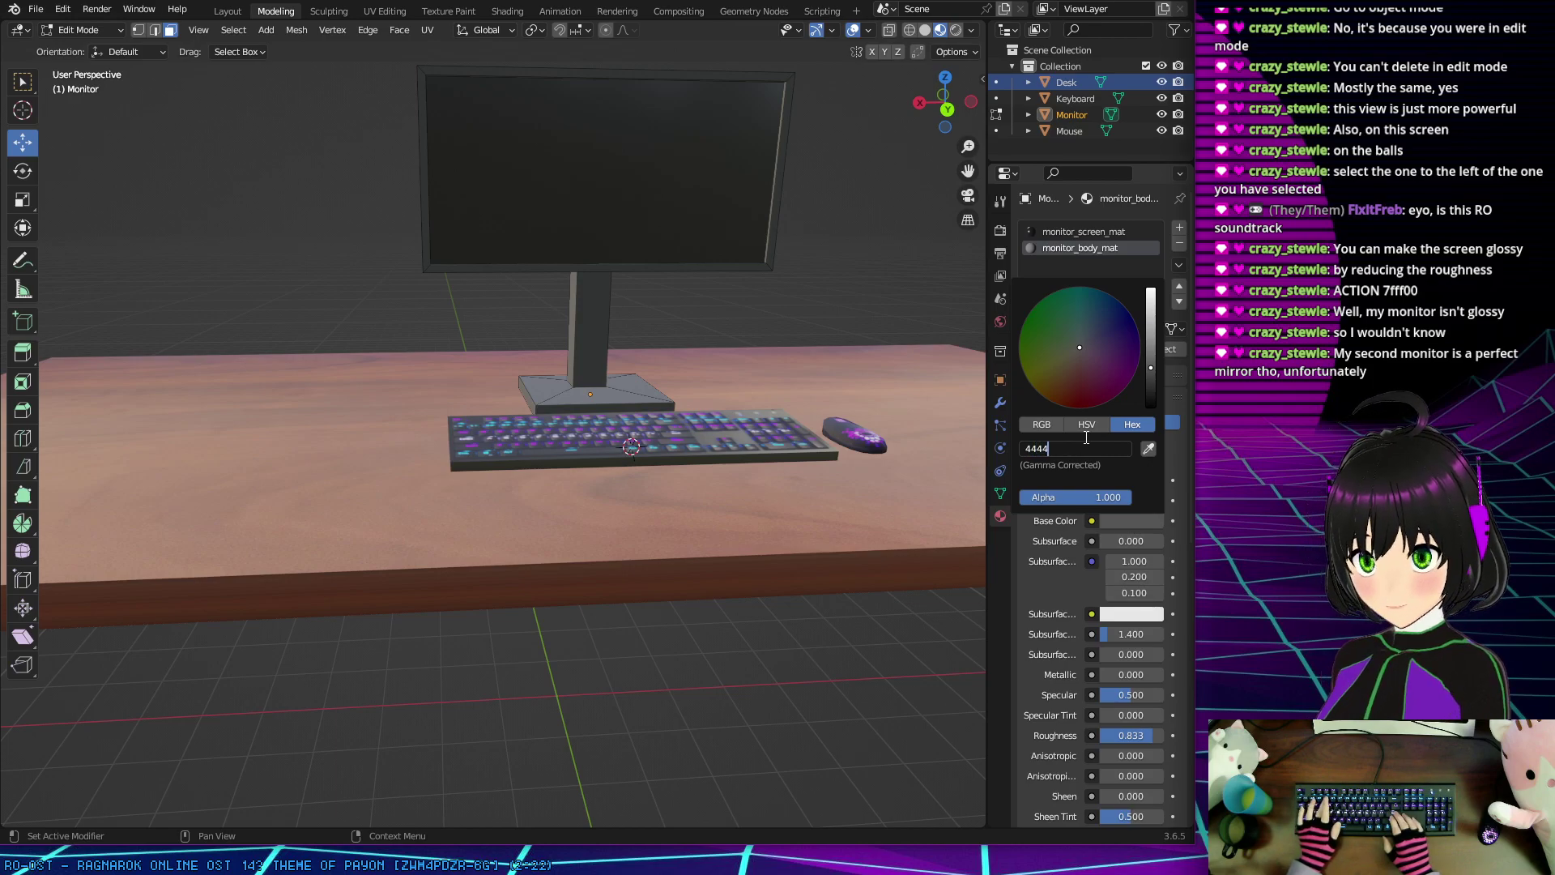
key("Return")
Step: Darken the monitor body to 222222 and save the scene as nova_desk.blend
middle_click_drag(778, 279, 526, 290)
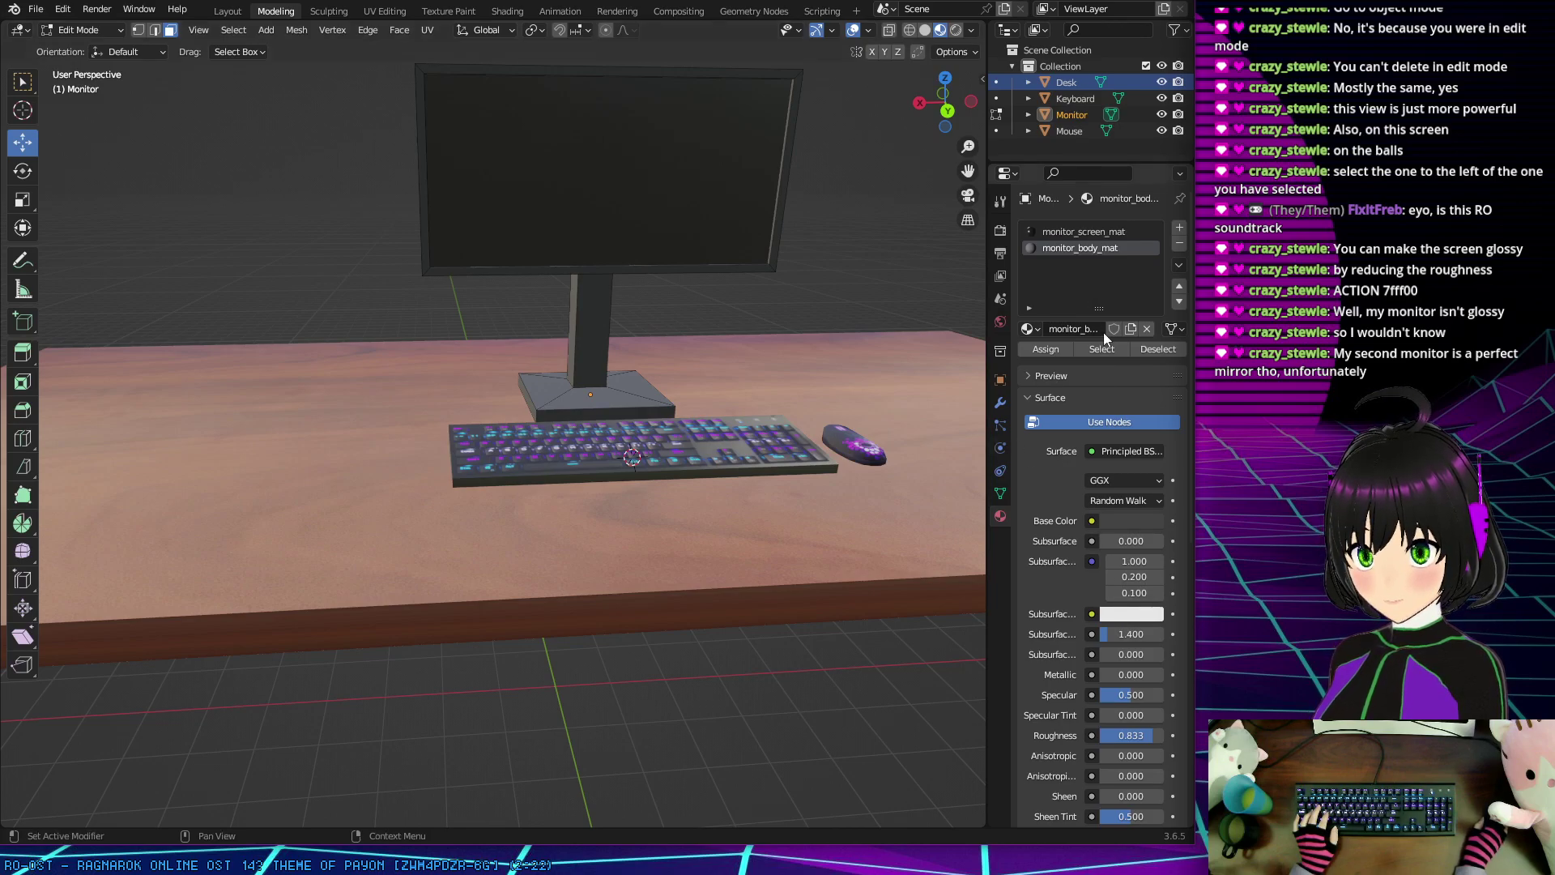
left_click(1129, 523)
left_click(1073, 448)
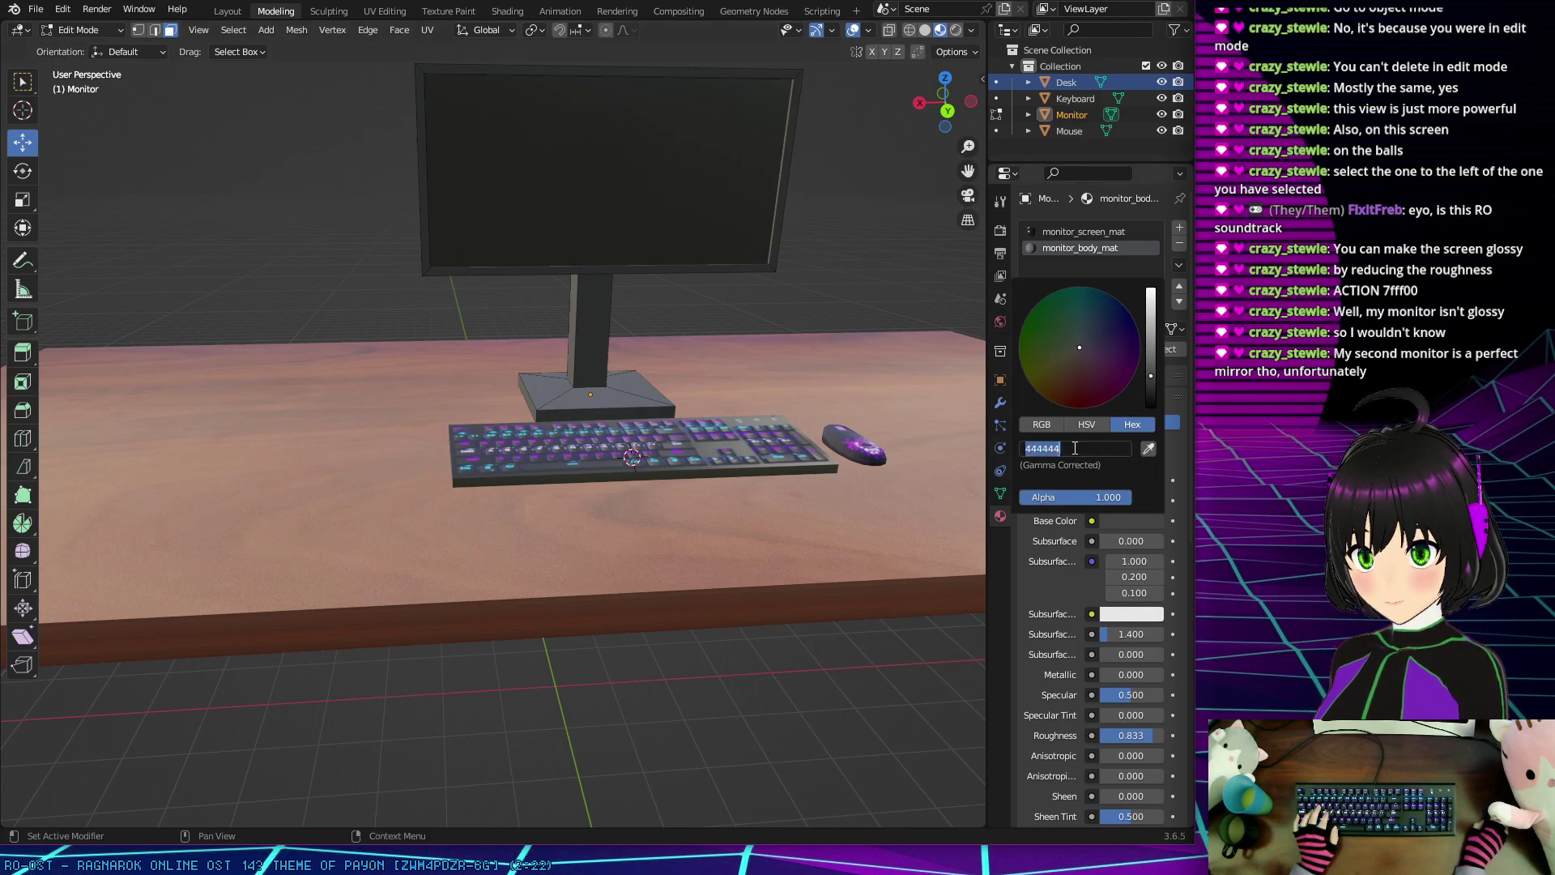
type("222222")
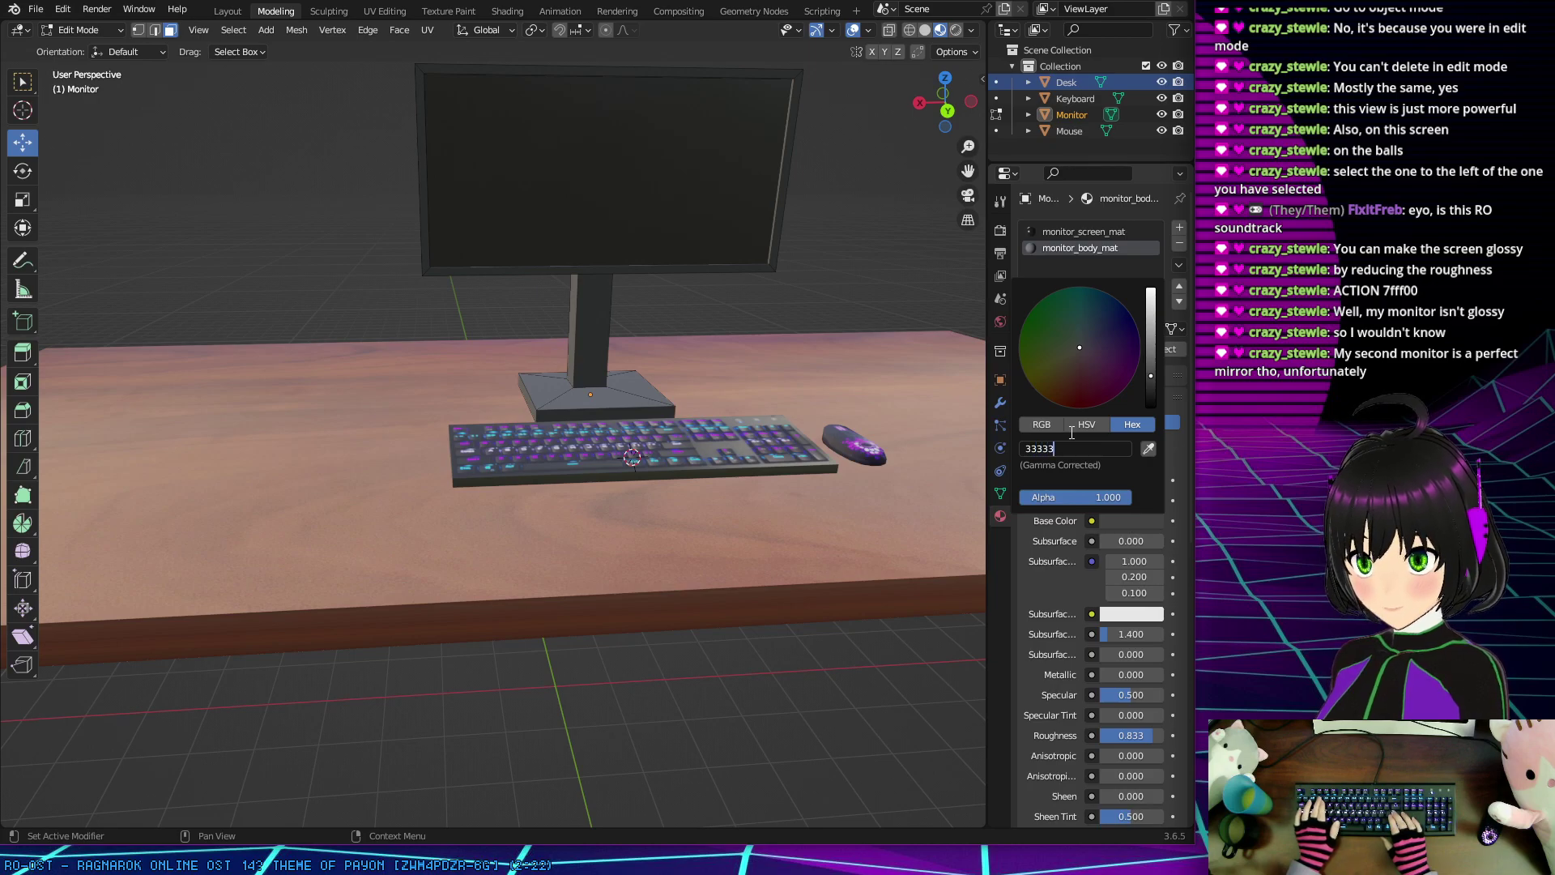
key("Return")
middle_click_drag(567, 275, 430, 344)
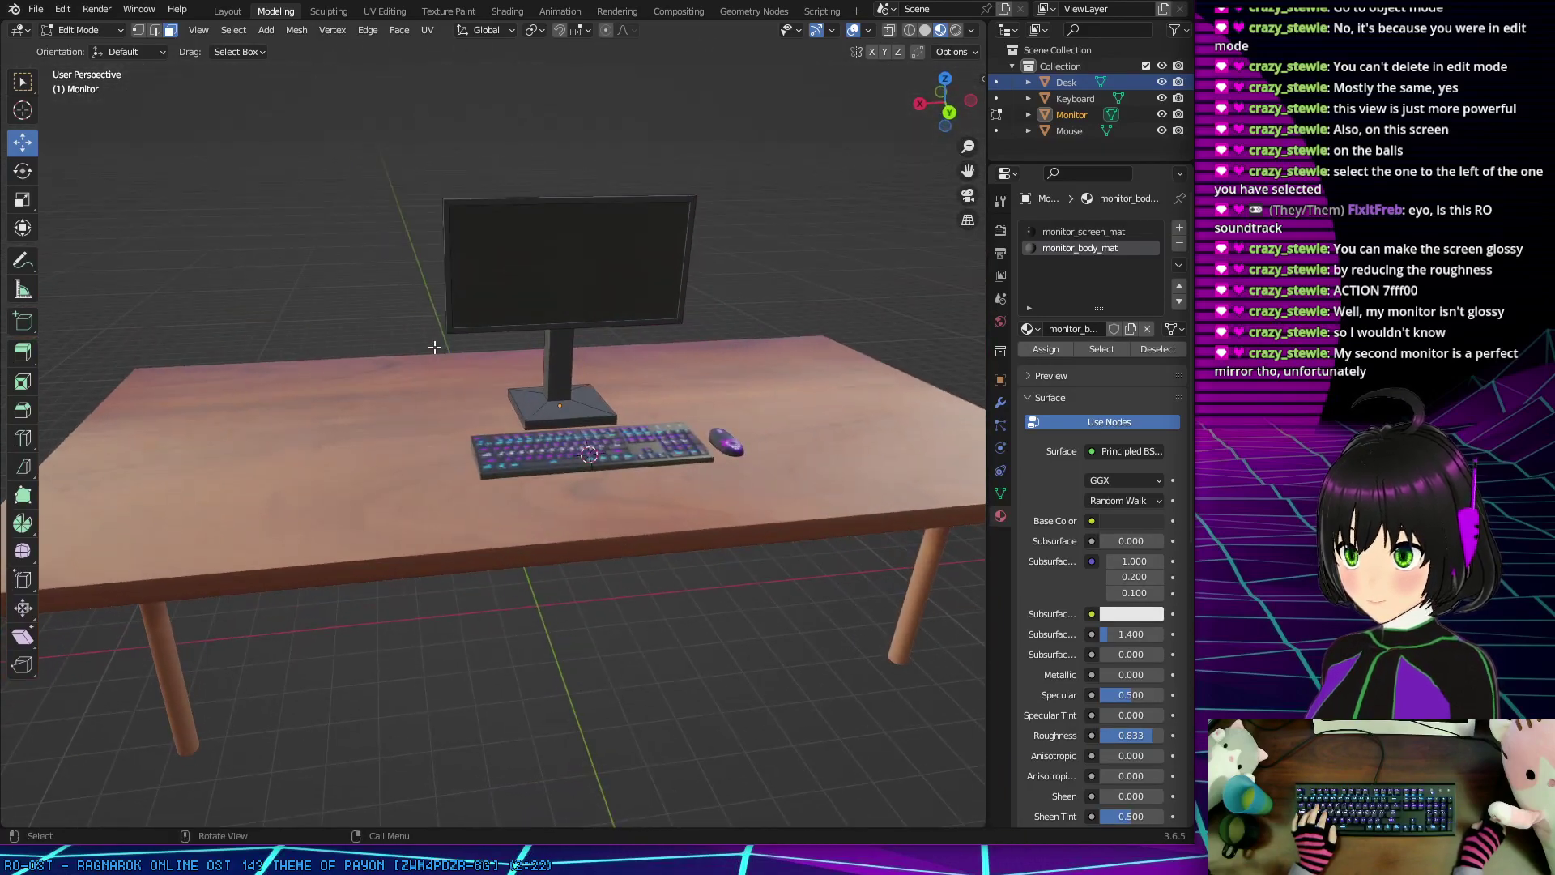
key("ctrl+s")
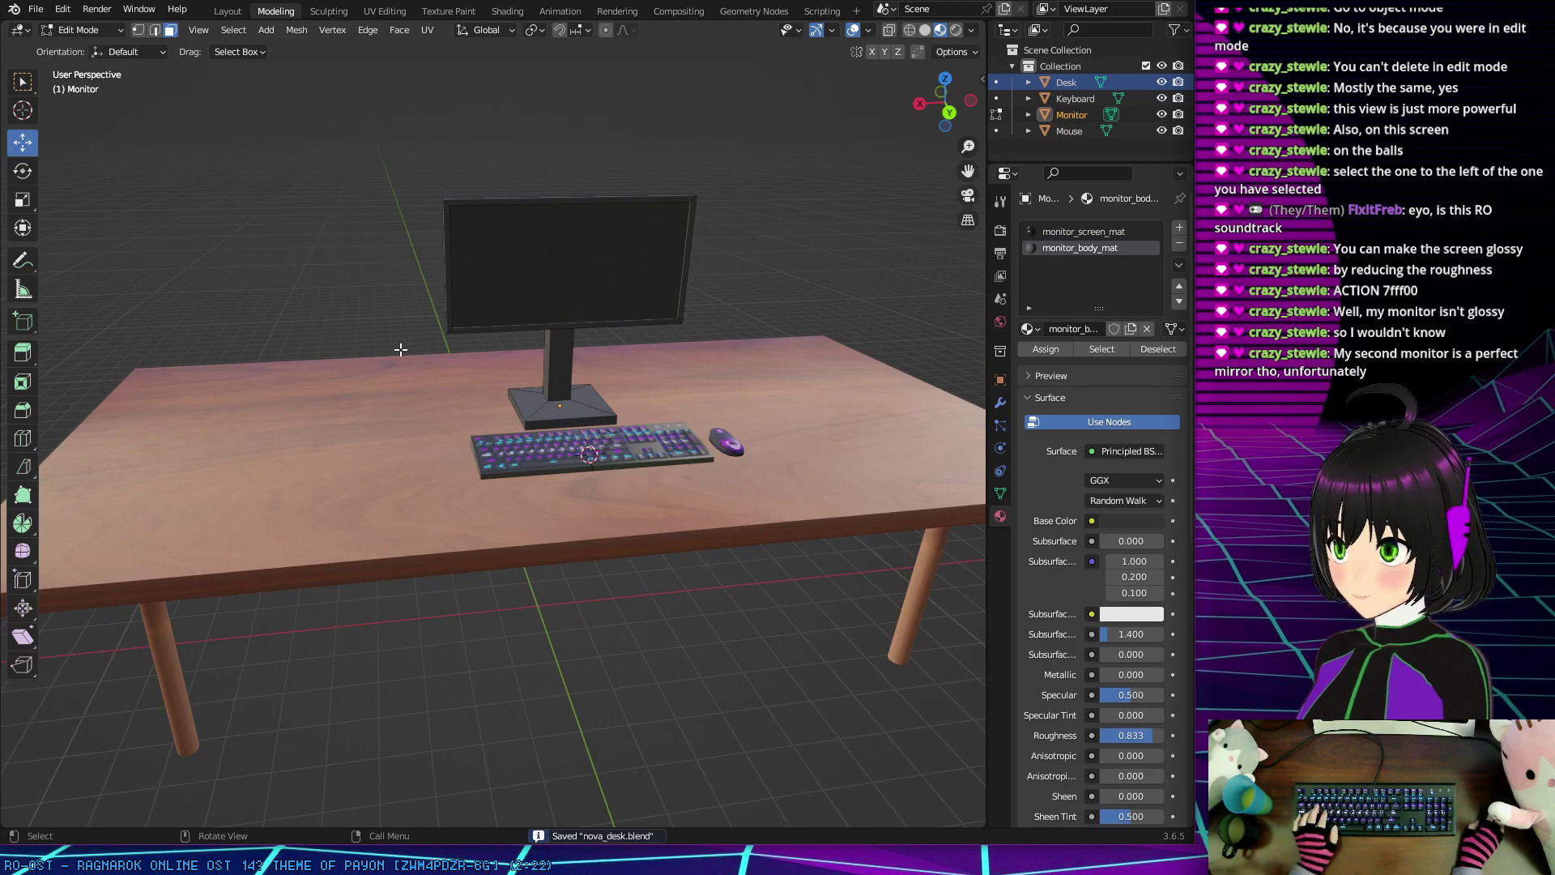
key("alt+Tab")
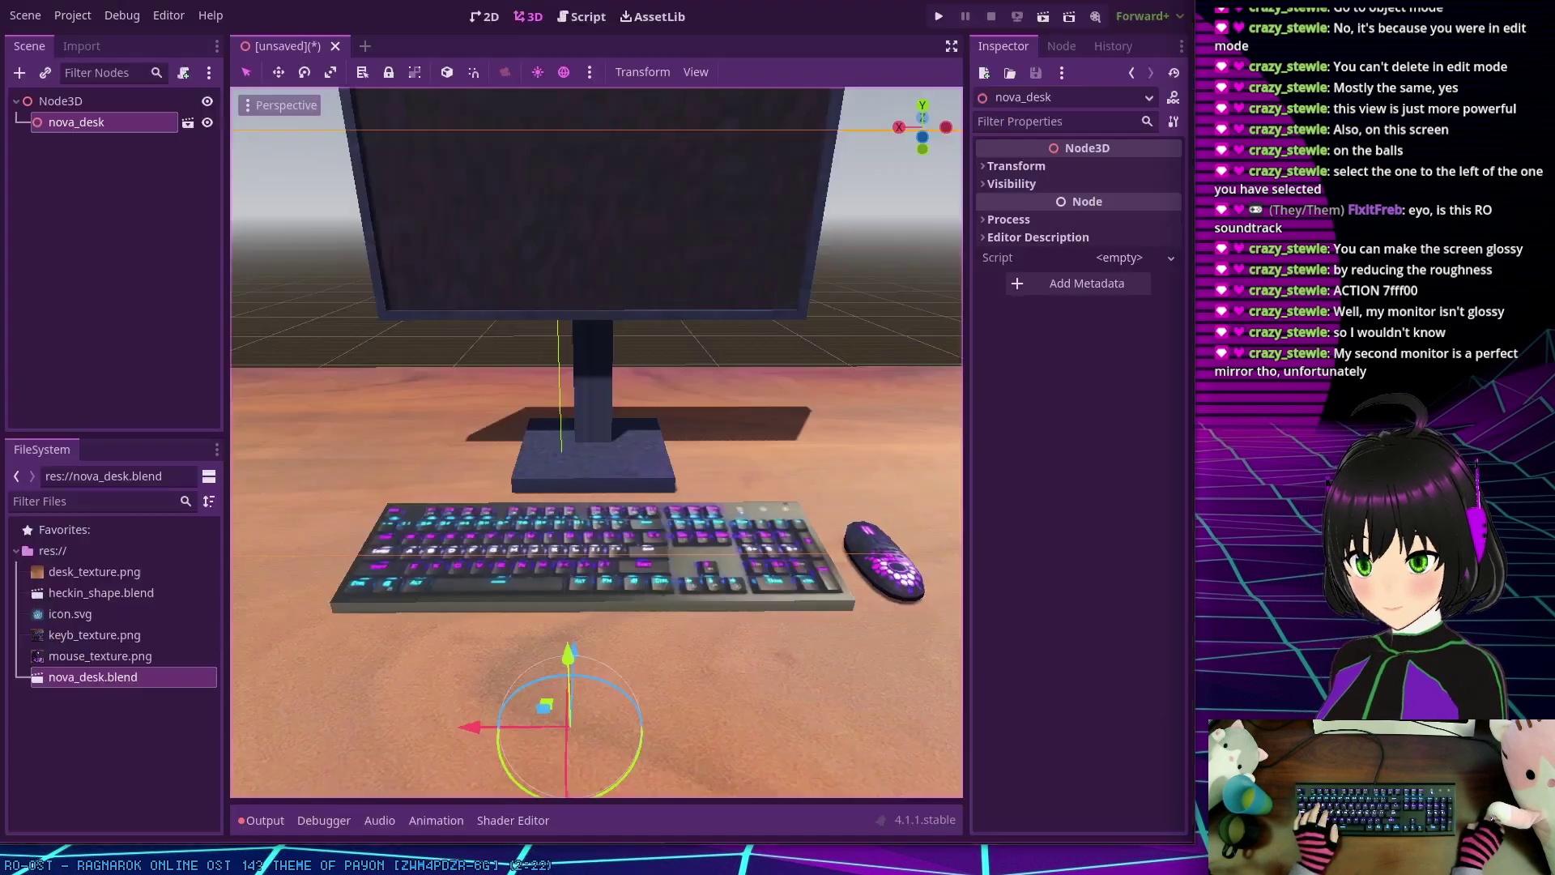
scroll(706, 415, "down", 2)
middle_click_drag(716, 403, 753, 389)
scroll(737, 387, "down", 2)
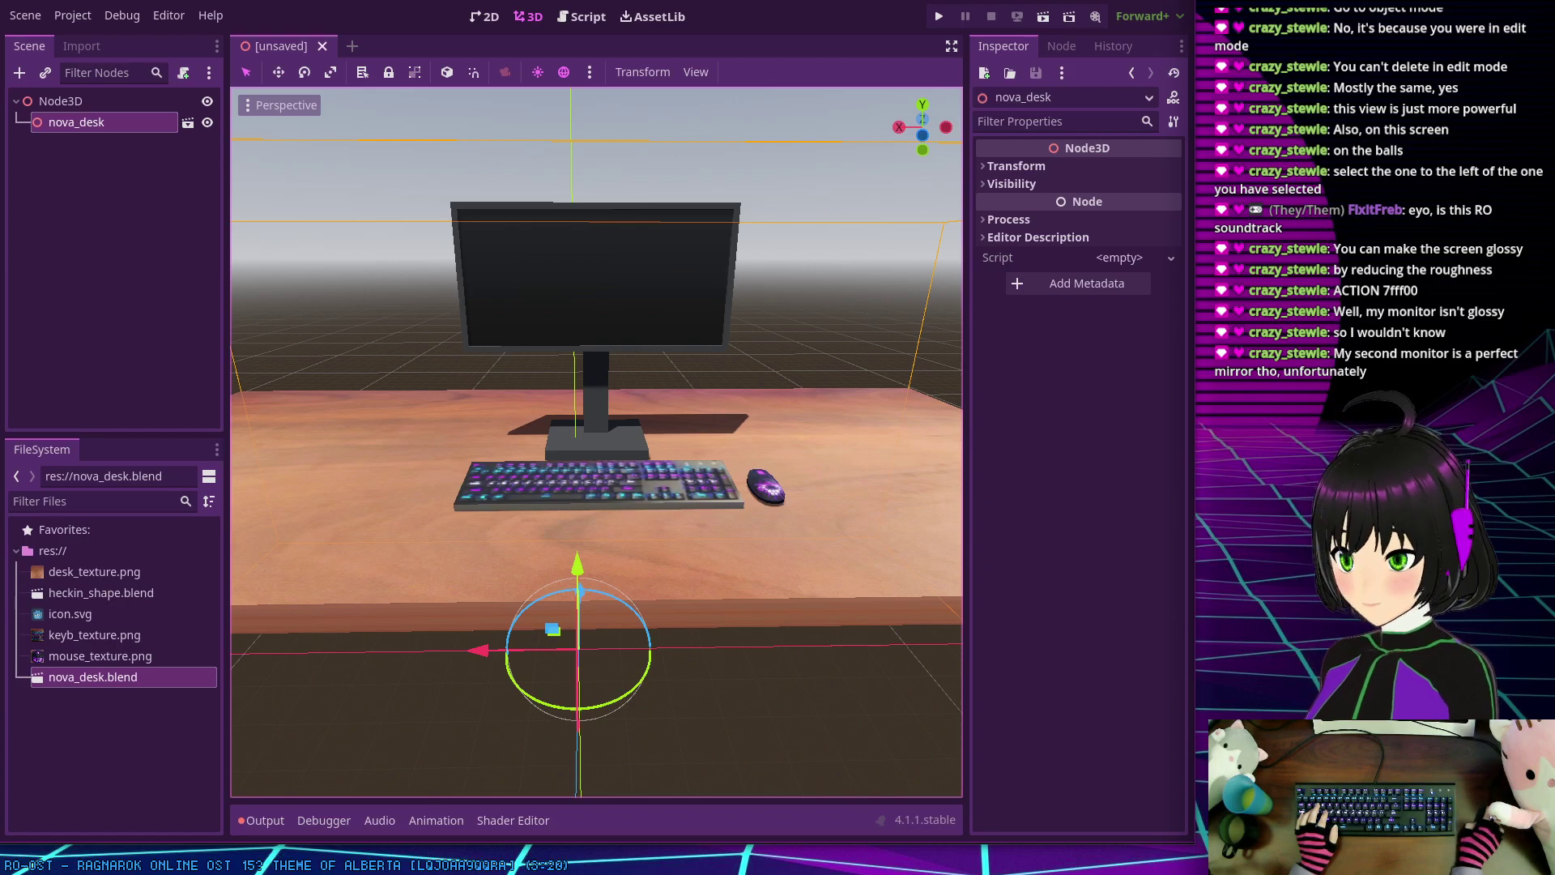
key("alt+Tab")
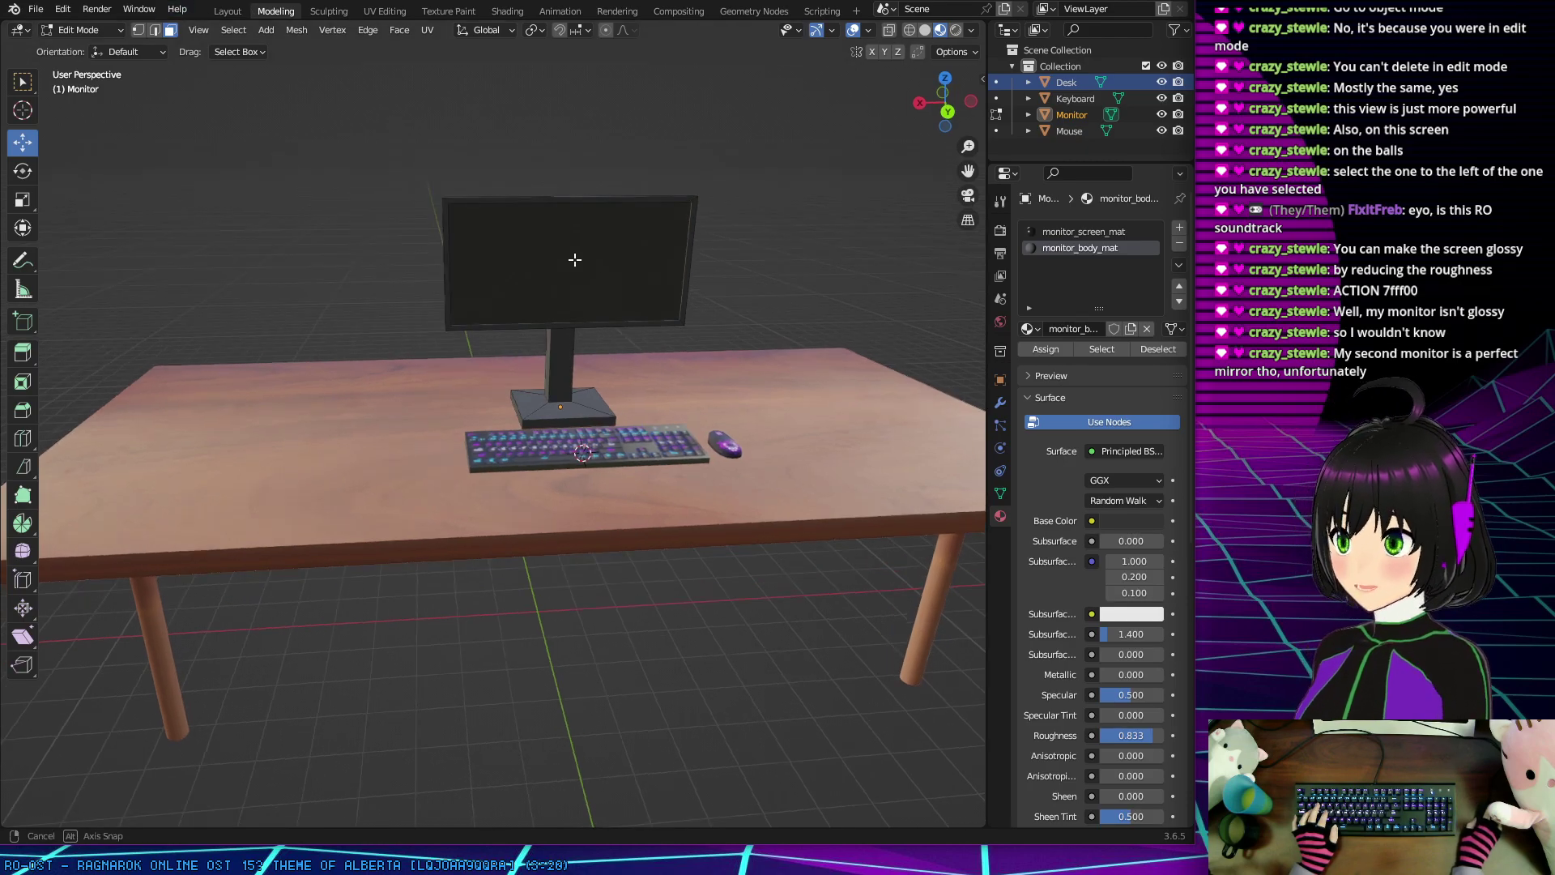
Step: Select the screen and rim faces and show their median (X -0, Y 0.34132, Z 3.8082 m)
scroll(567, 252, "up", 5)
scroll(566, 252, "down", 3)
middle_click_drag(566, 252, 543, 273)
scroll(542, 273, "up", 4)
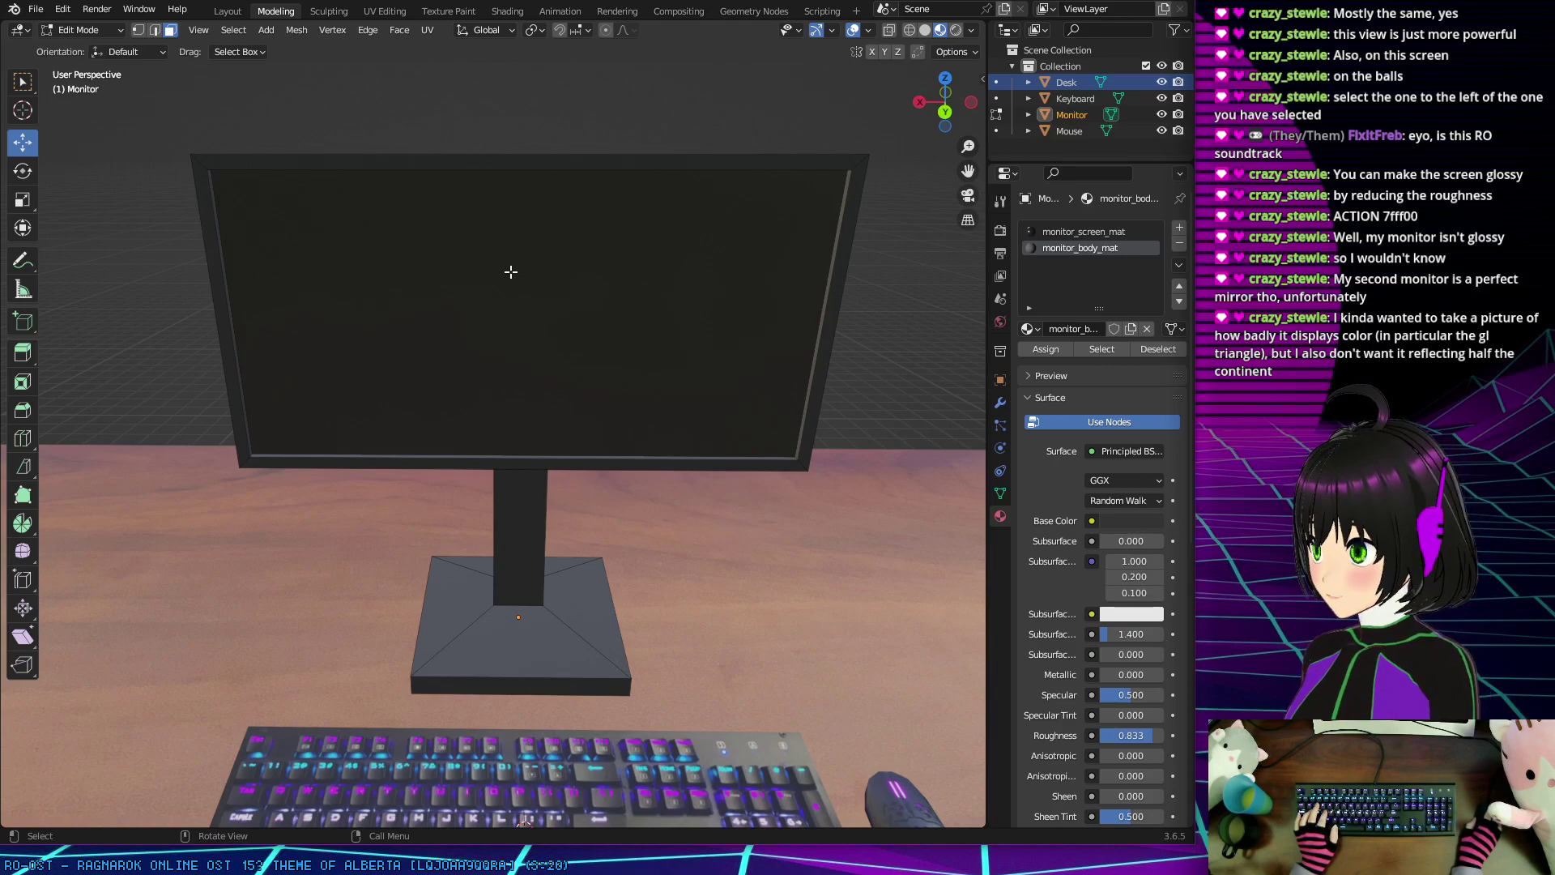
middle_click_drag(510, 272, 121, 251)
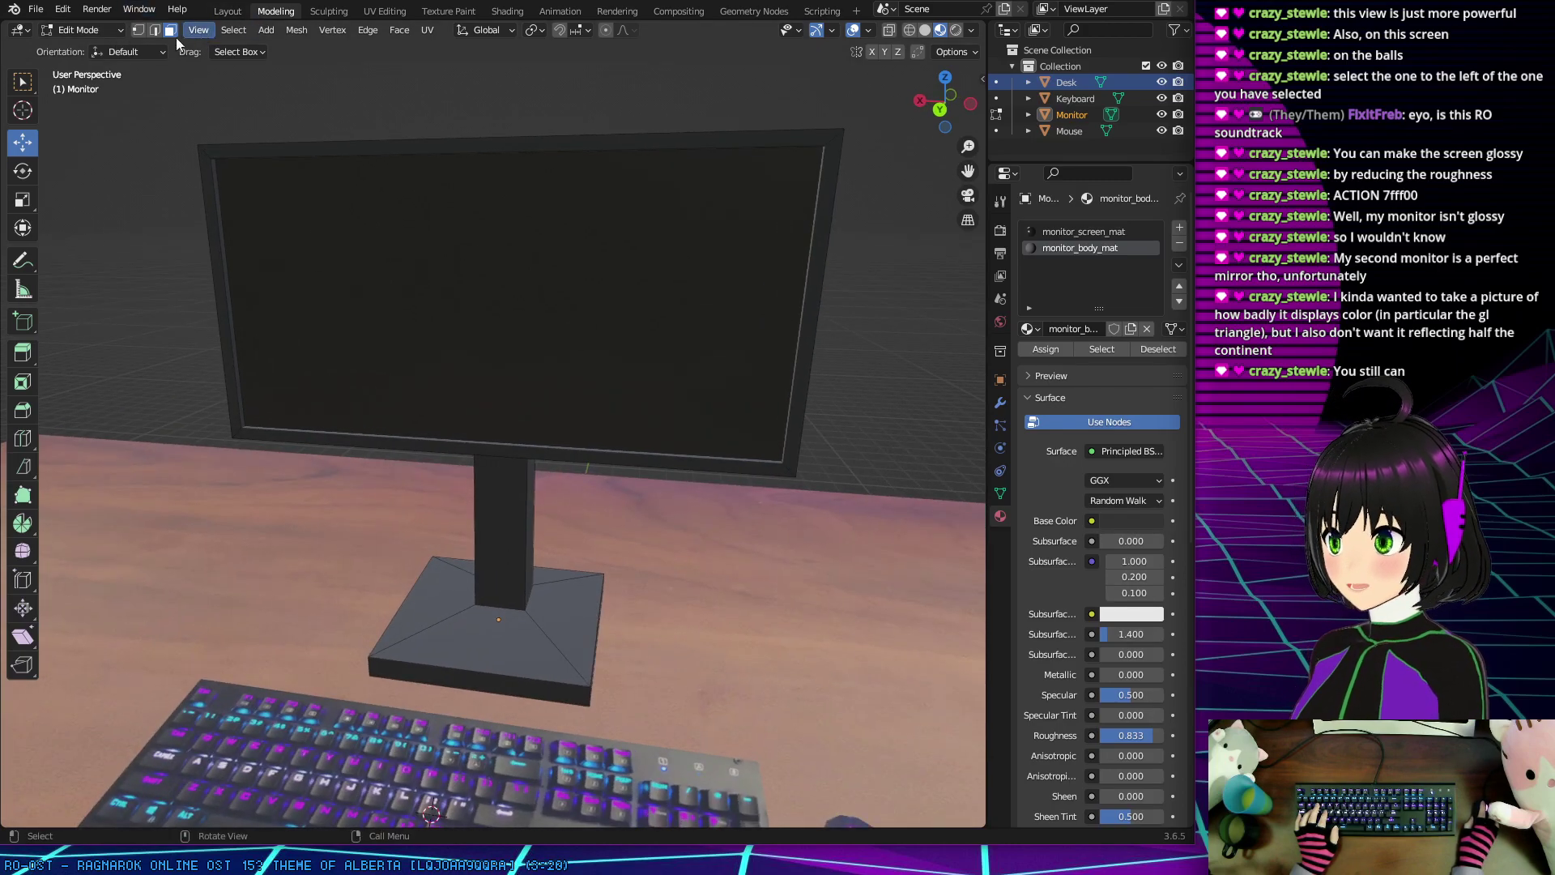
left_click(428, 195)
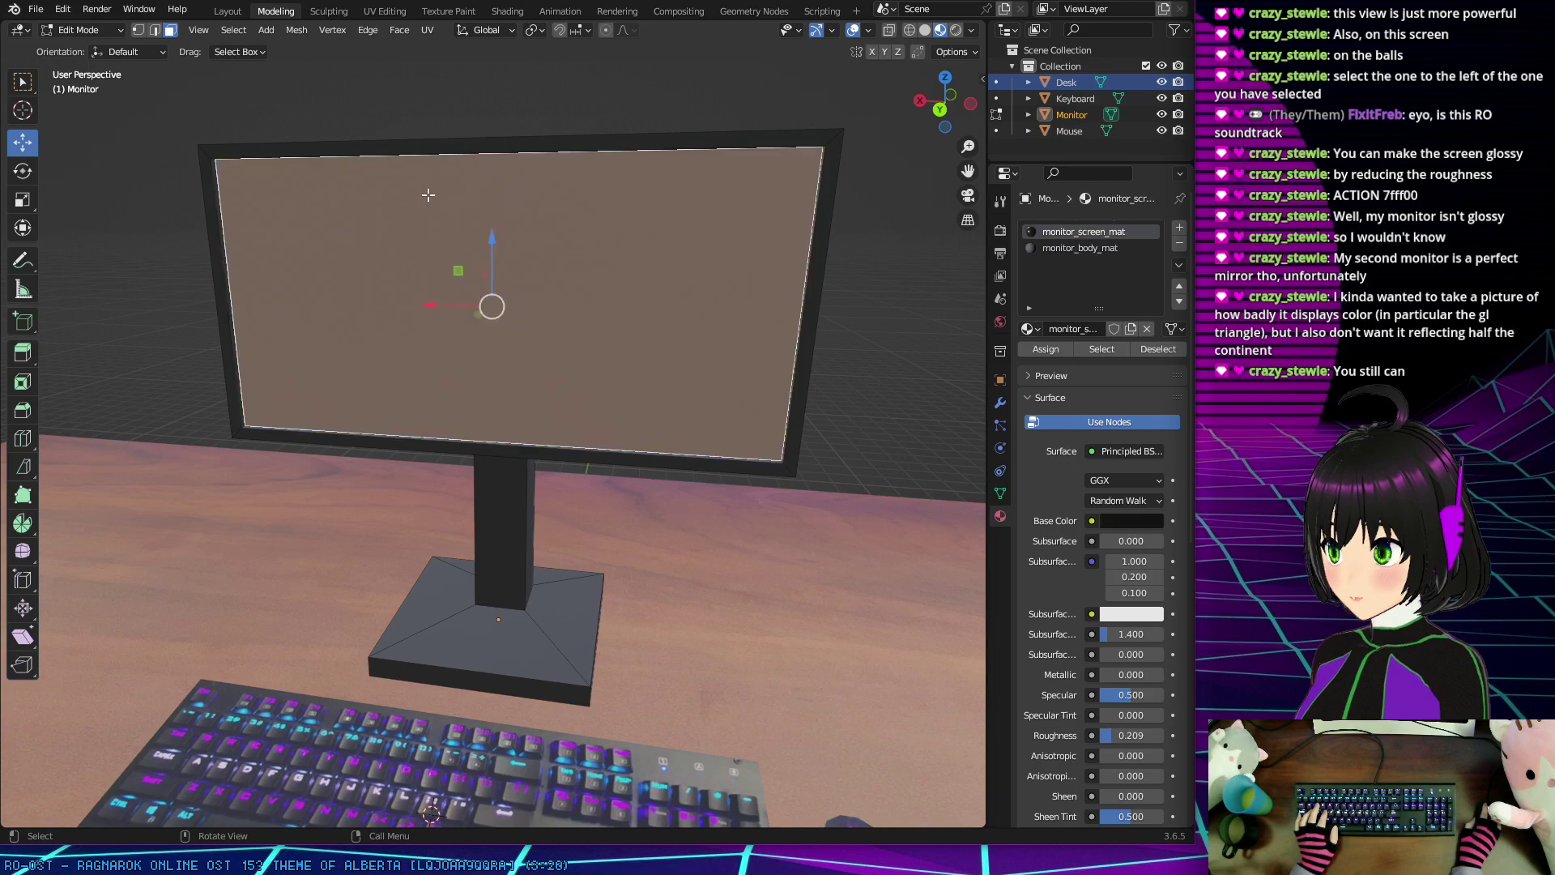
middle_click_drag(409, 195, 467, 188)
left_click(305, 130, "shift")
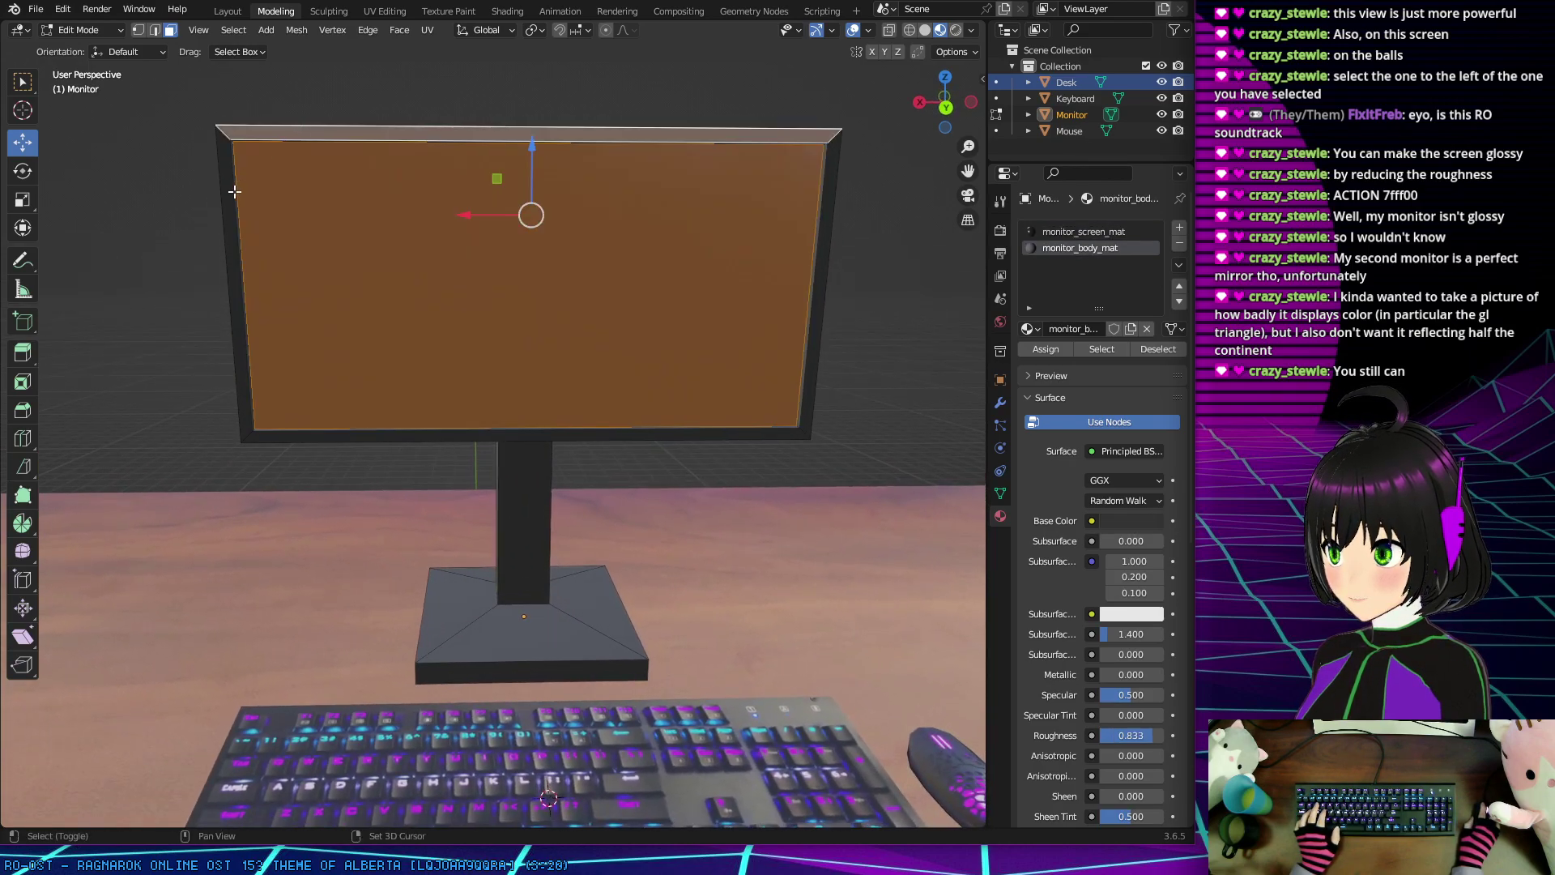
scroll(229, 190, "down", 5)
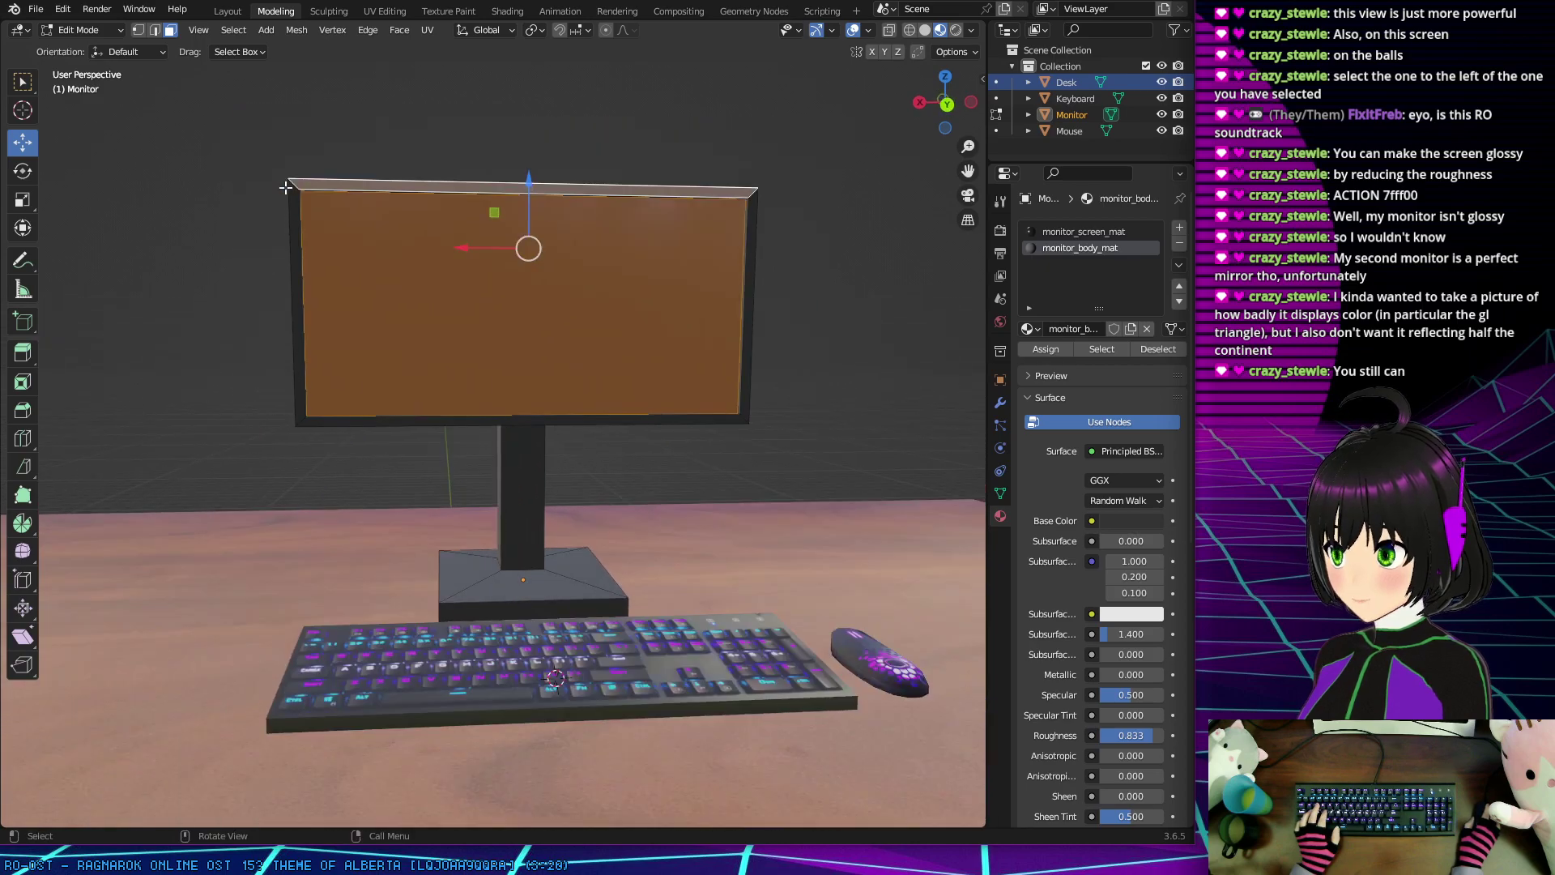
middle_click_drag(301, 192, 324, 221)
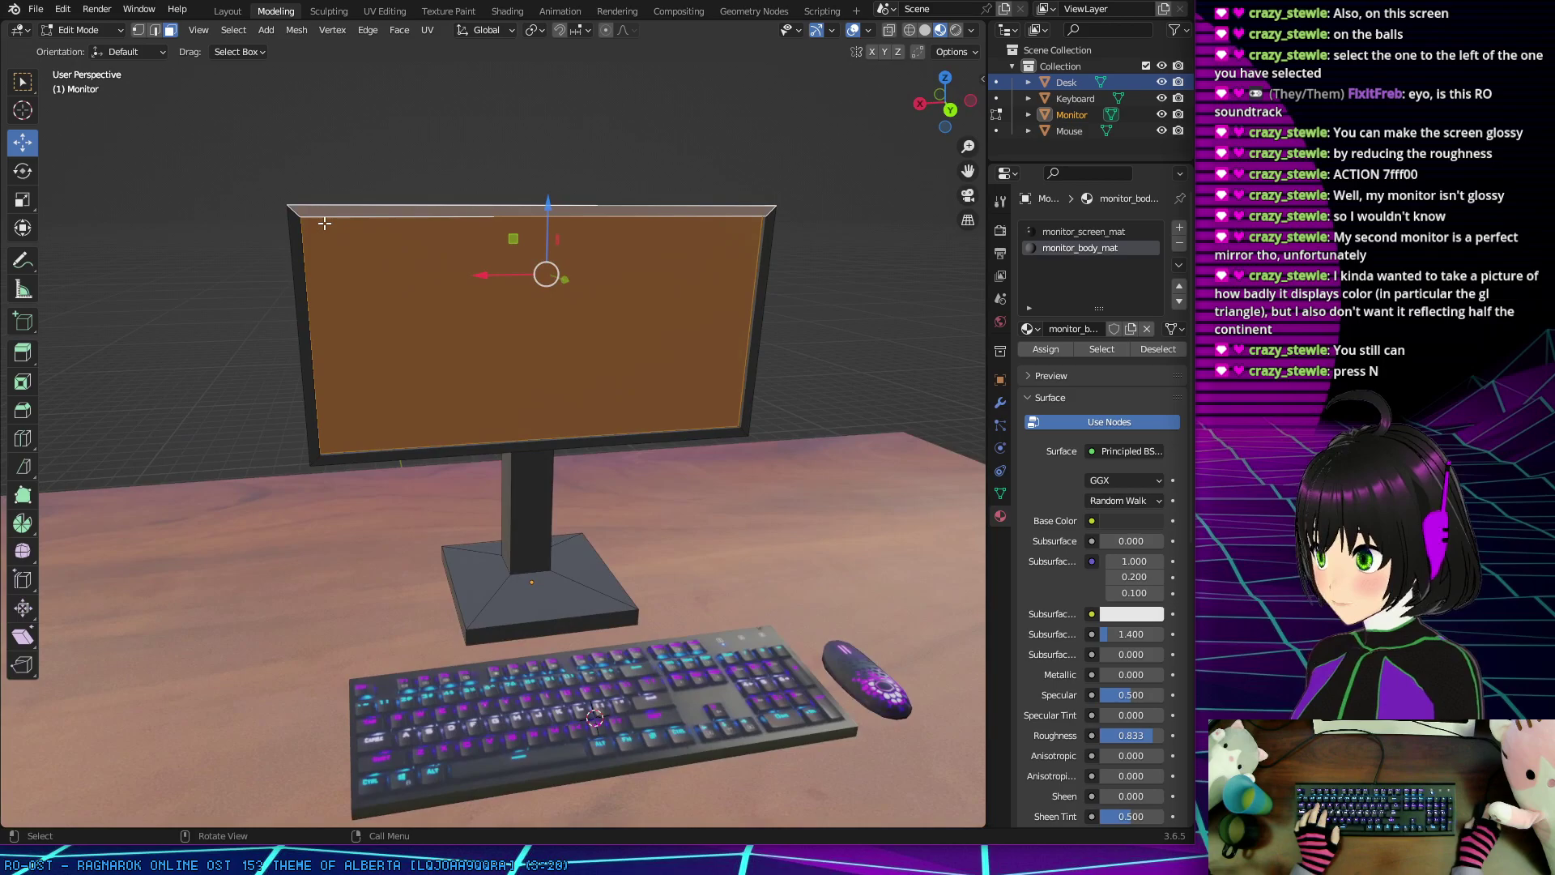
key("n")
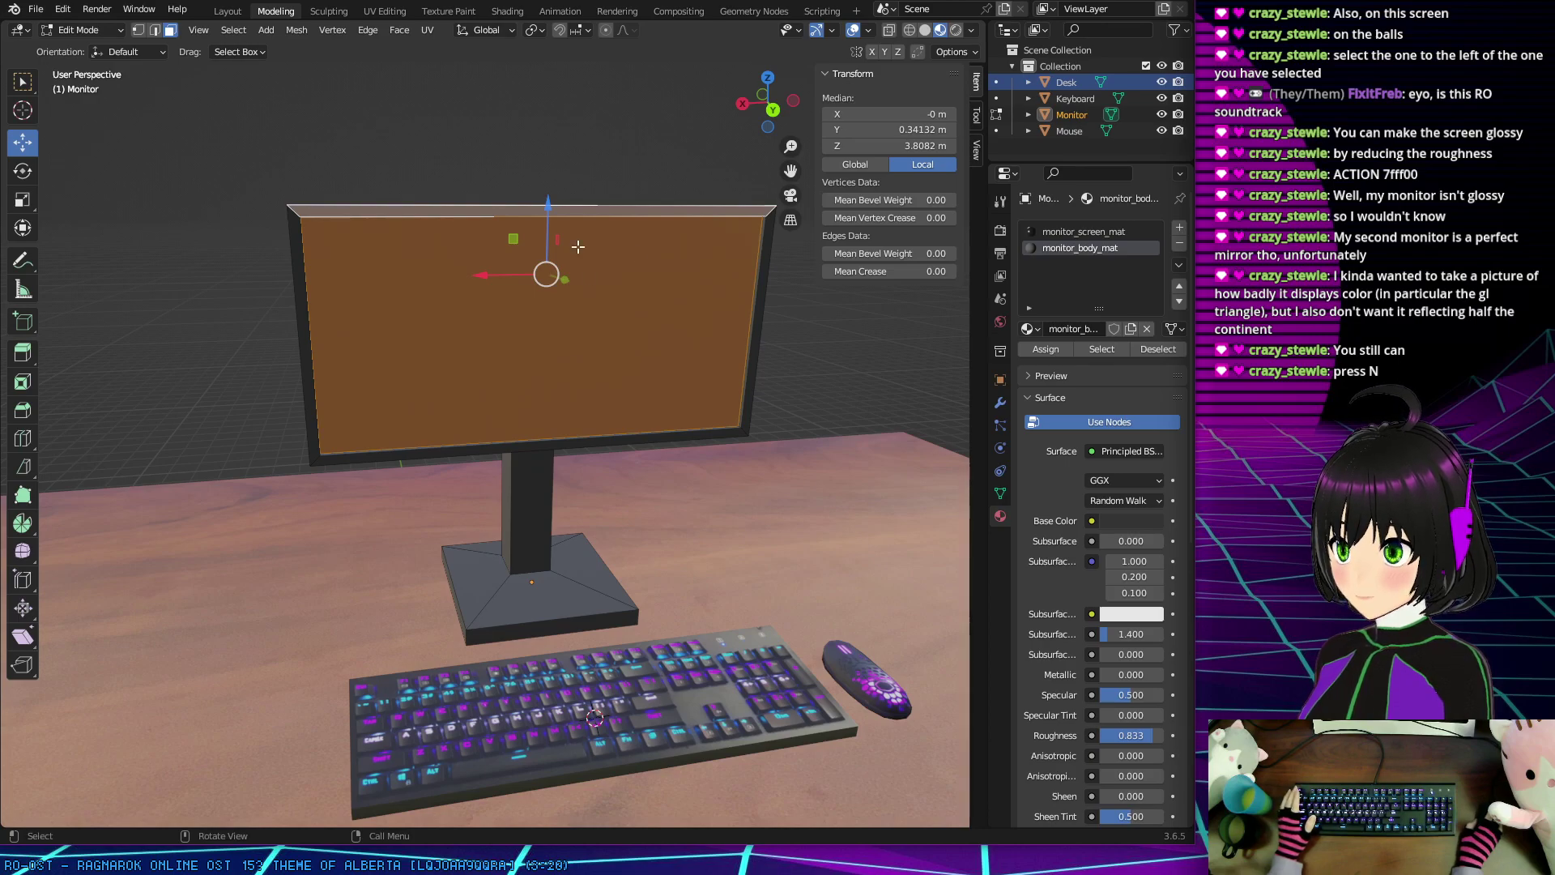
Step: In edge select mode, pick the screen's left vertical edge (median X 2.4236, Y 0.30806, Z 3.1852 m)
left_click(547, 136)
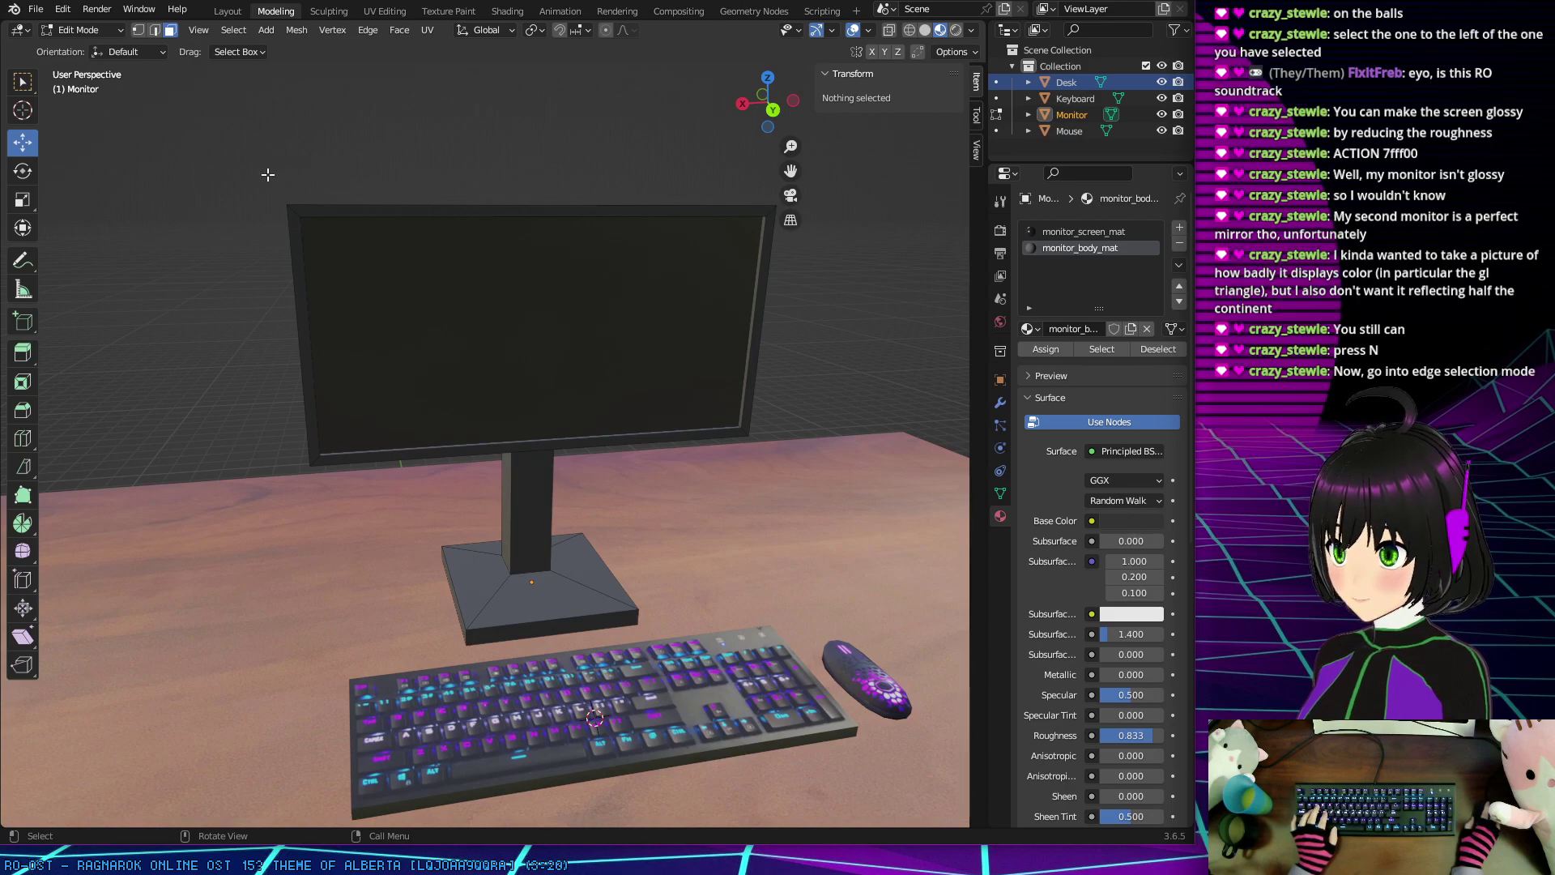
middle_click_drag(264, 167, 246, 154)
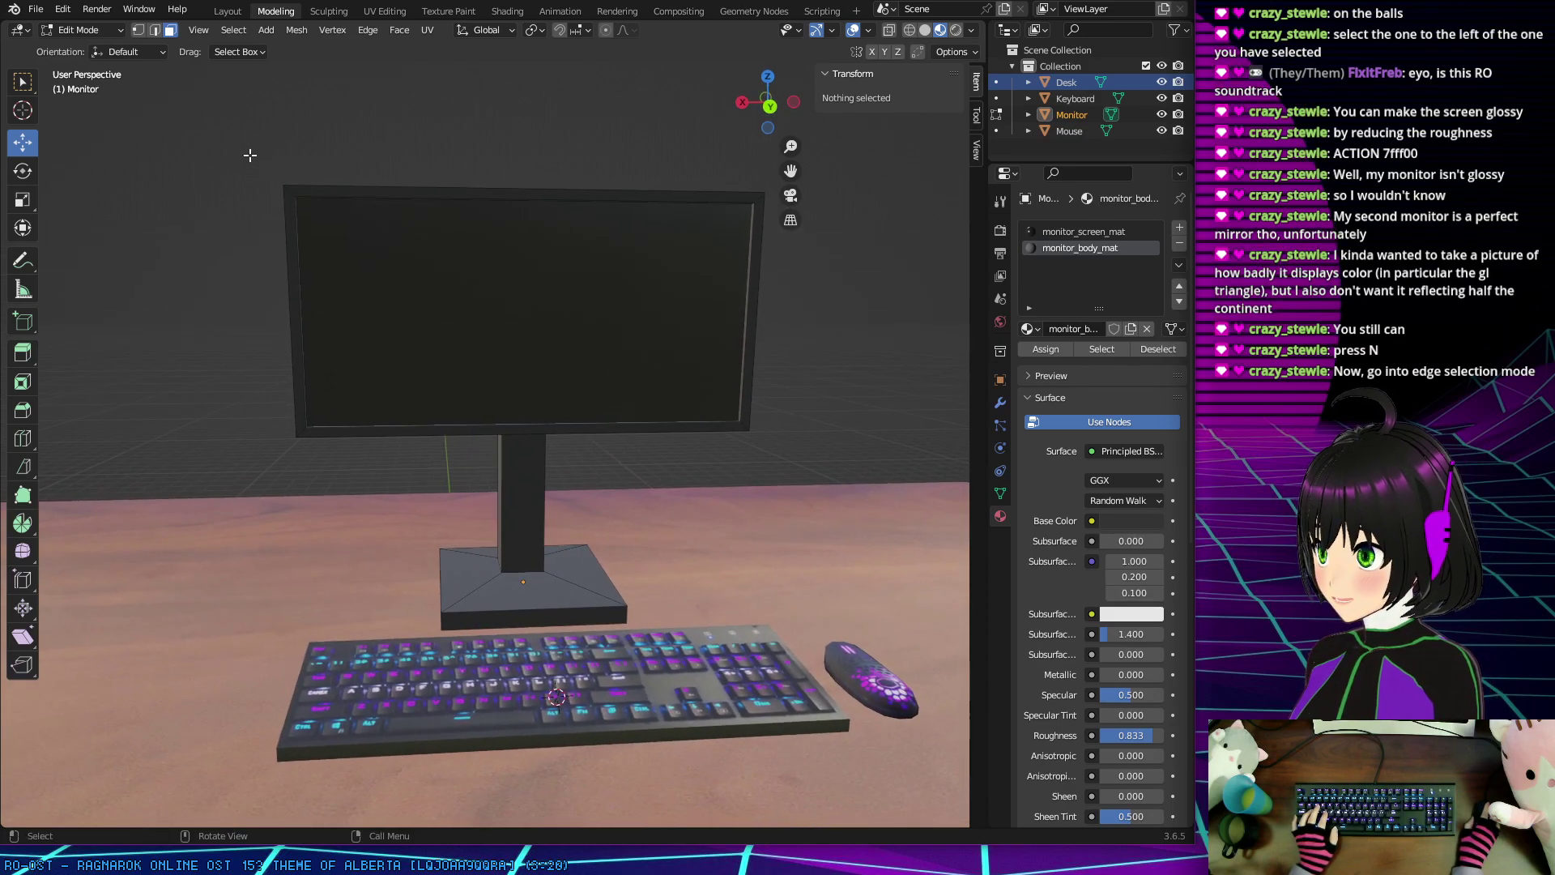
left_click(154, 30)
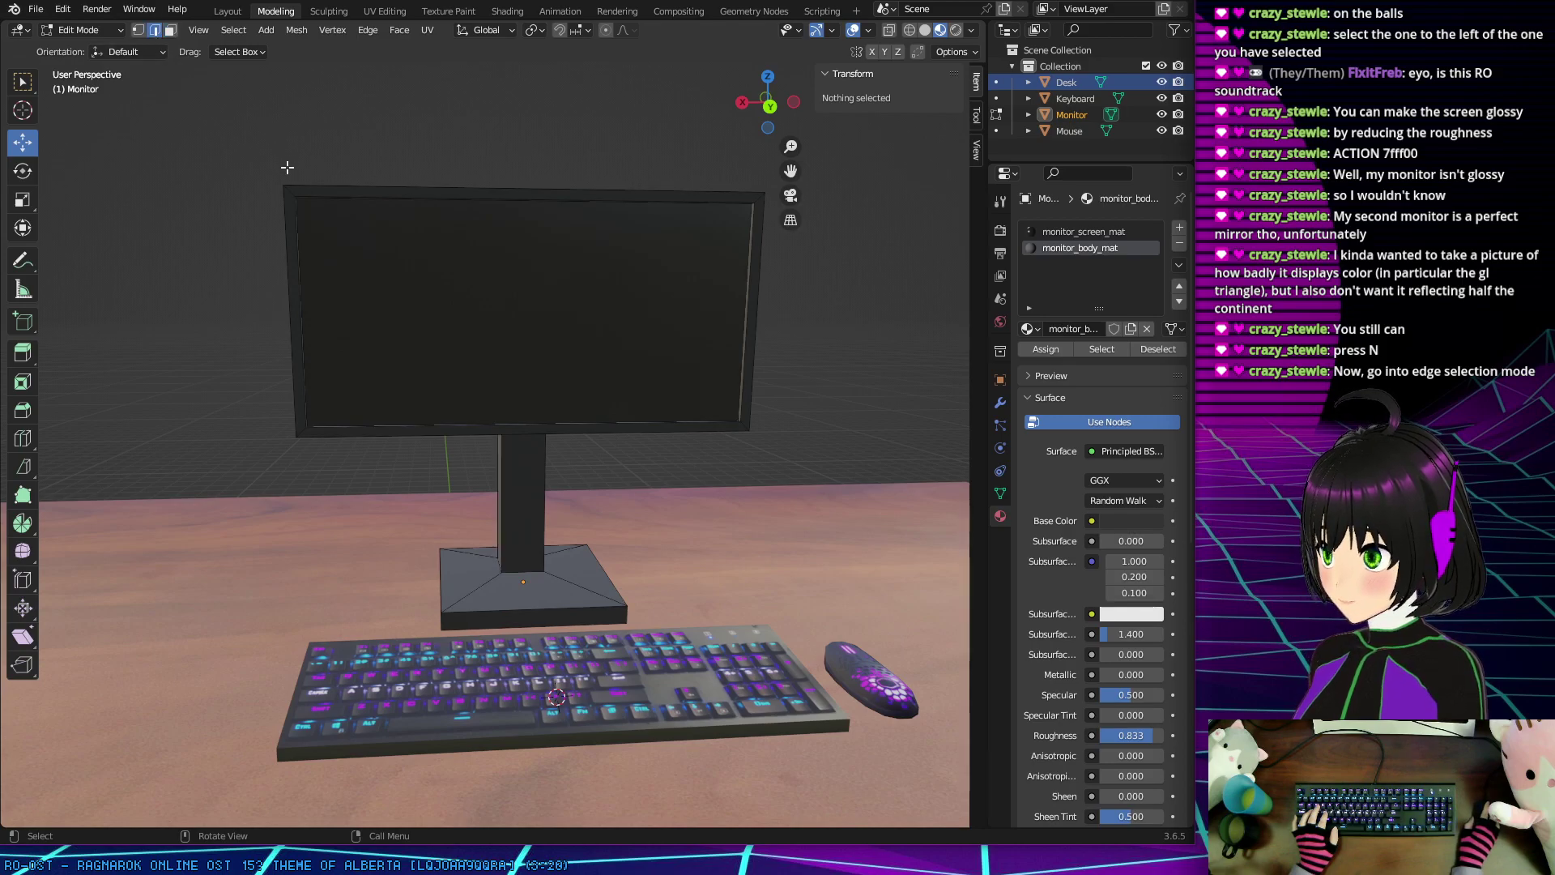
key("n")
key("n")
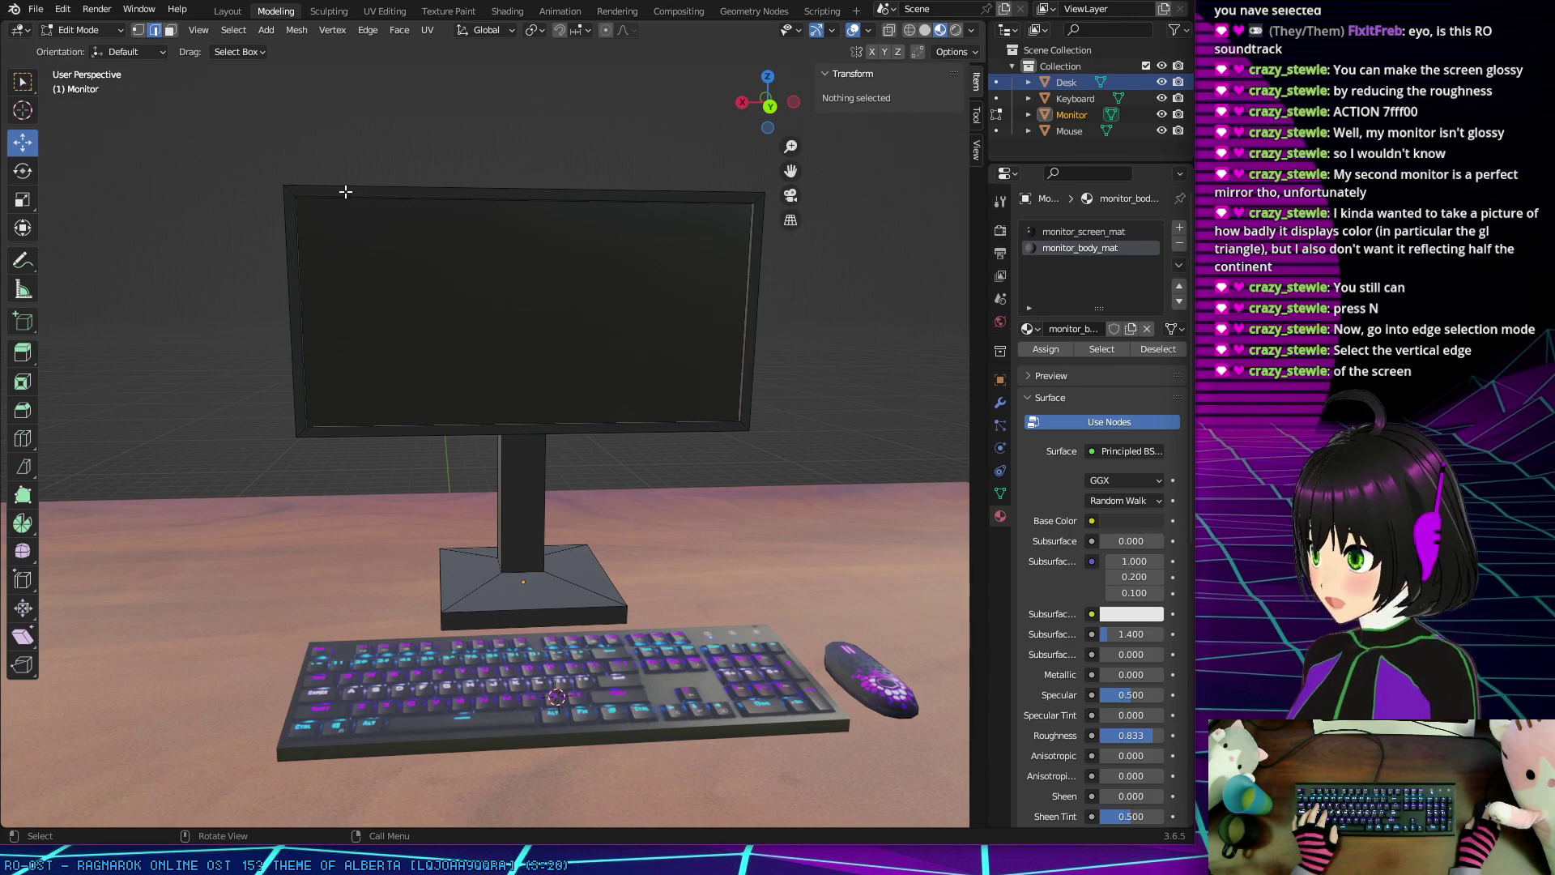
left_click(456, 198)
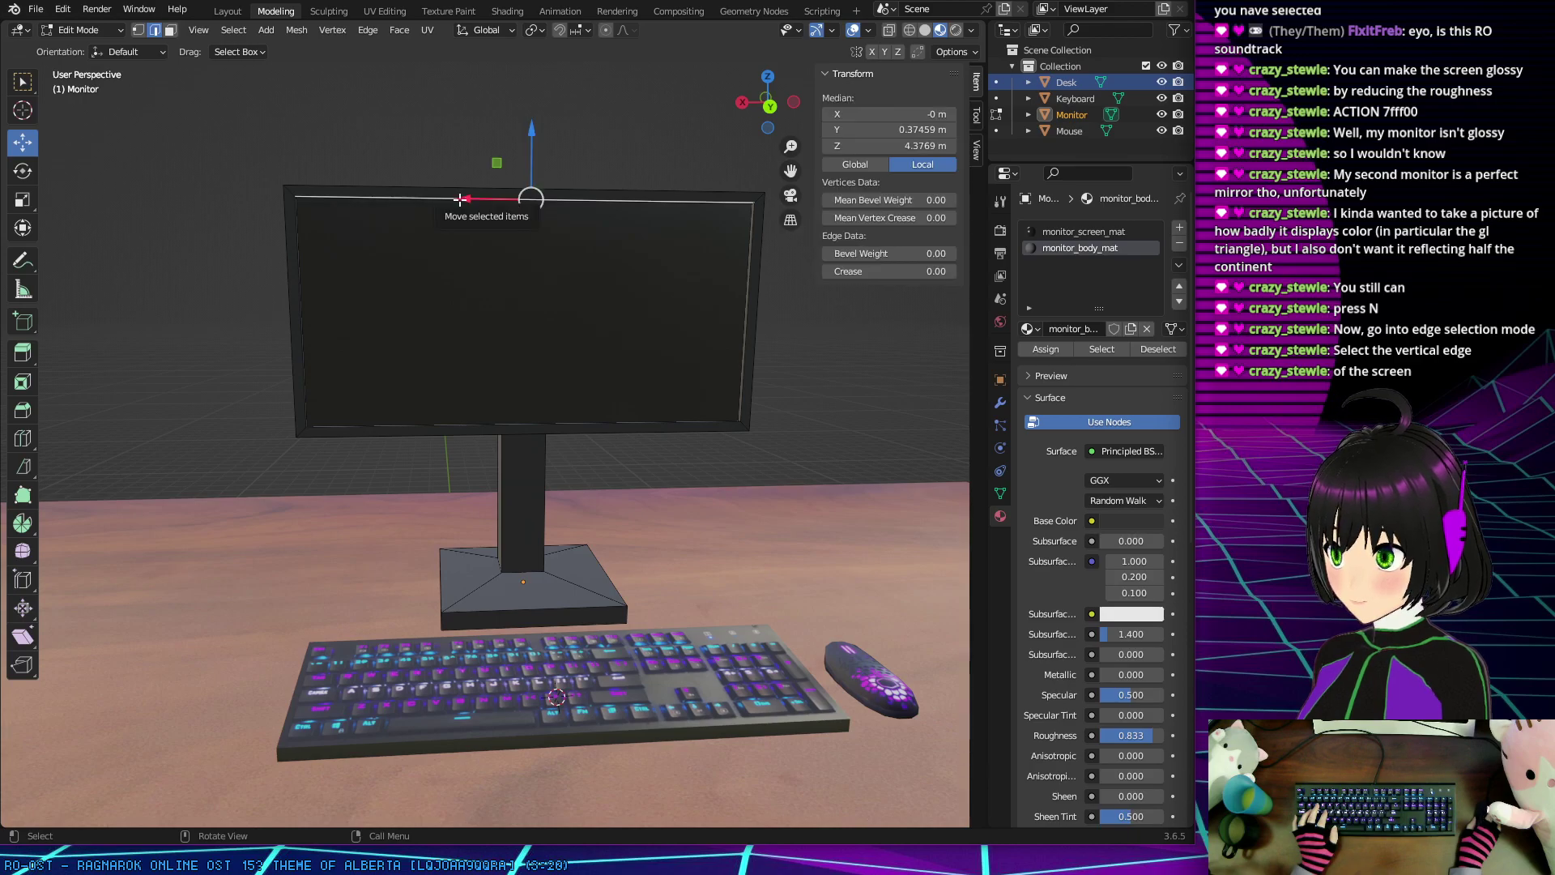
left_click(300, 265)
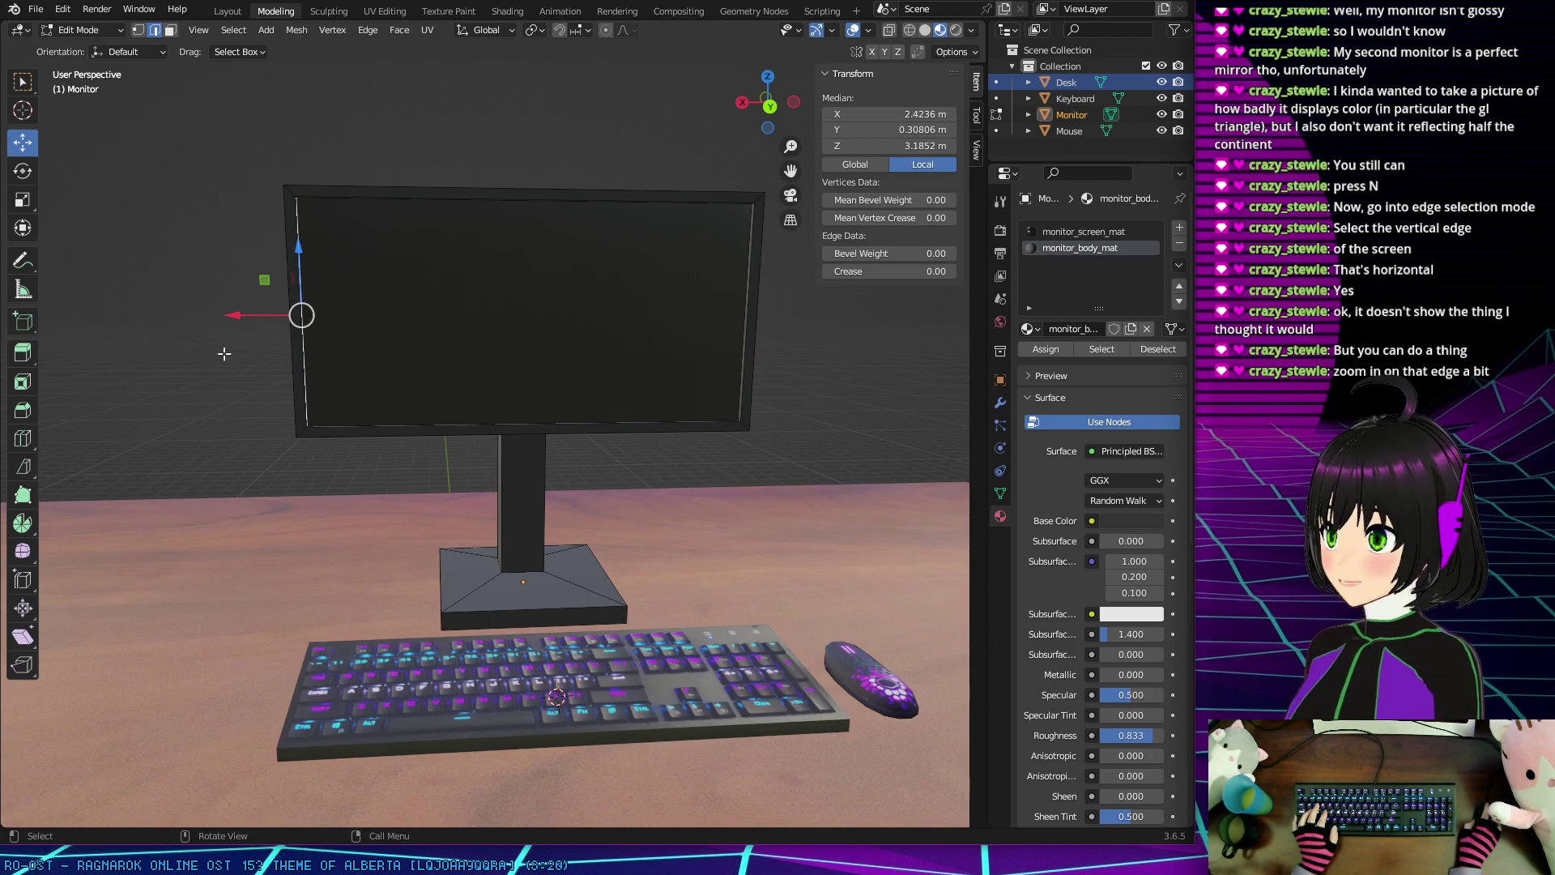
Step: Enable snapping so measurements stick to the monitor's corners
scroll(394, 292, "up", 6)
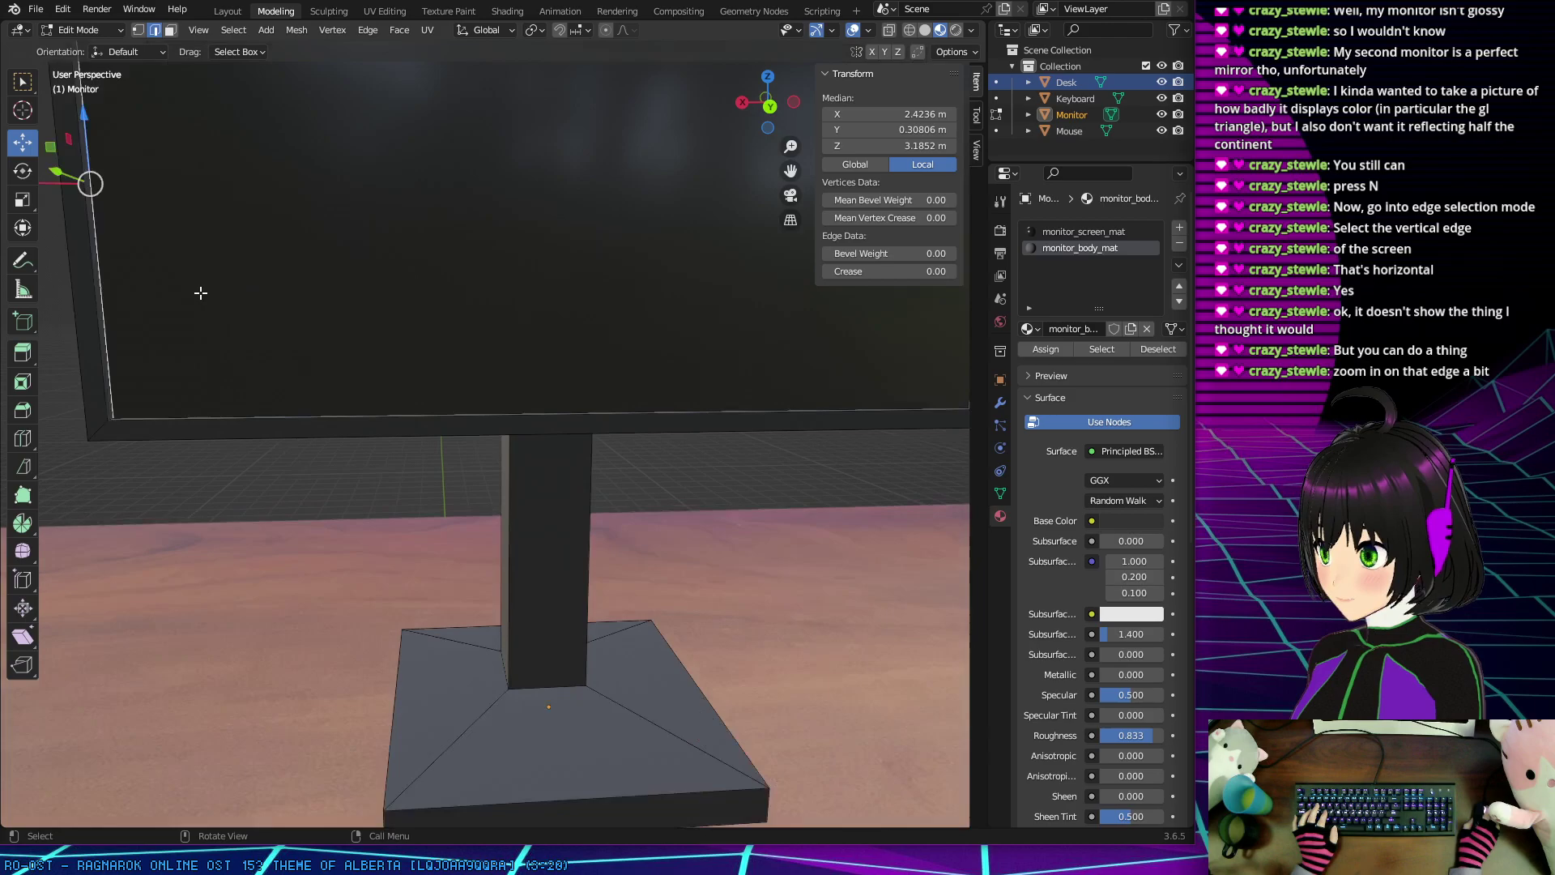
middle_click_drag(446, 357, 454, 503, "shift")
scroll(452, 501, "up", 2)
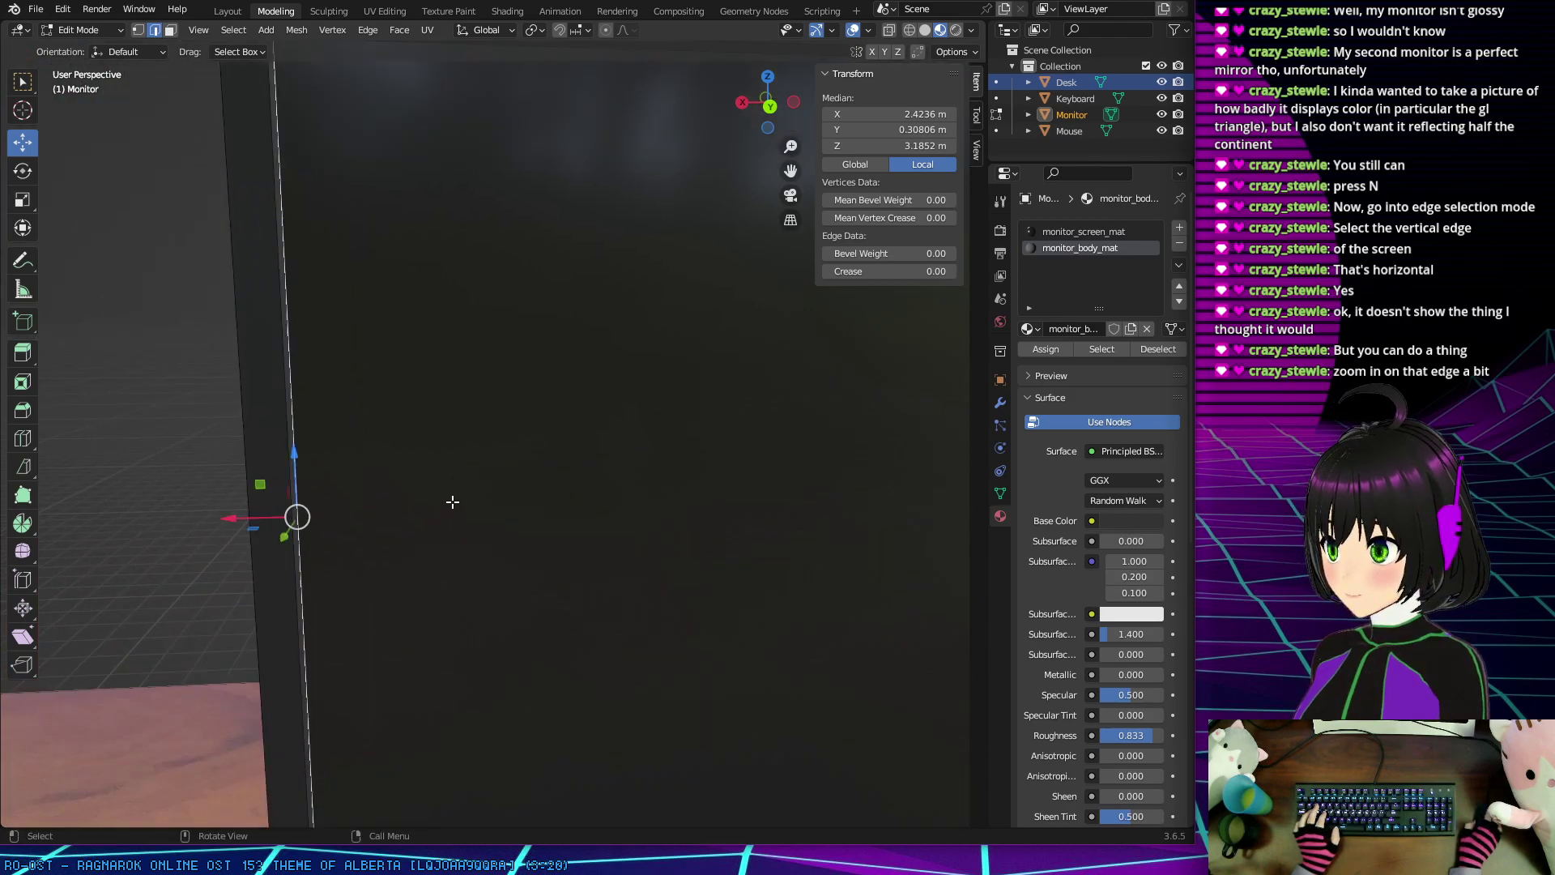
scroll(430, 402, "down", 3)
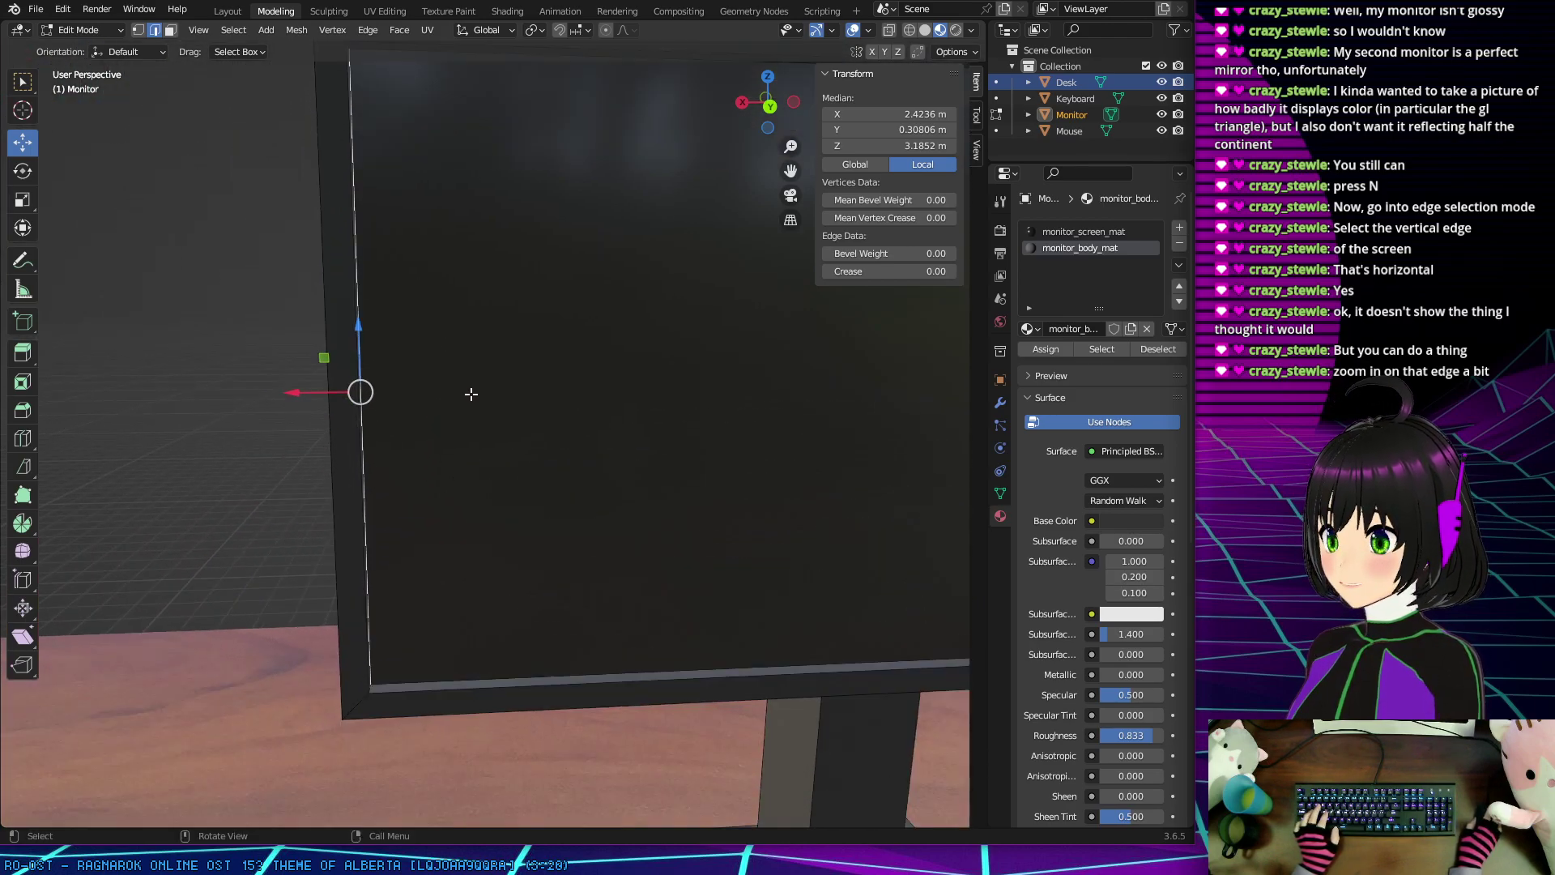
middle_click_drag(469, 392, 462, 393)
scroll(462, 393, "down", 2)
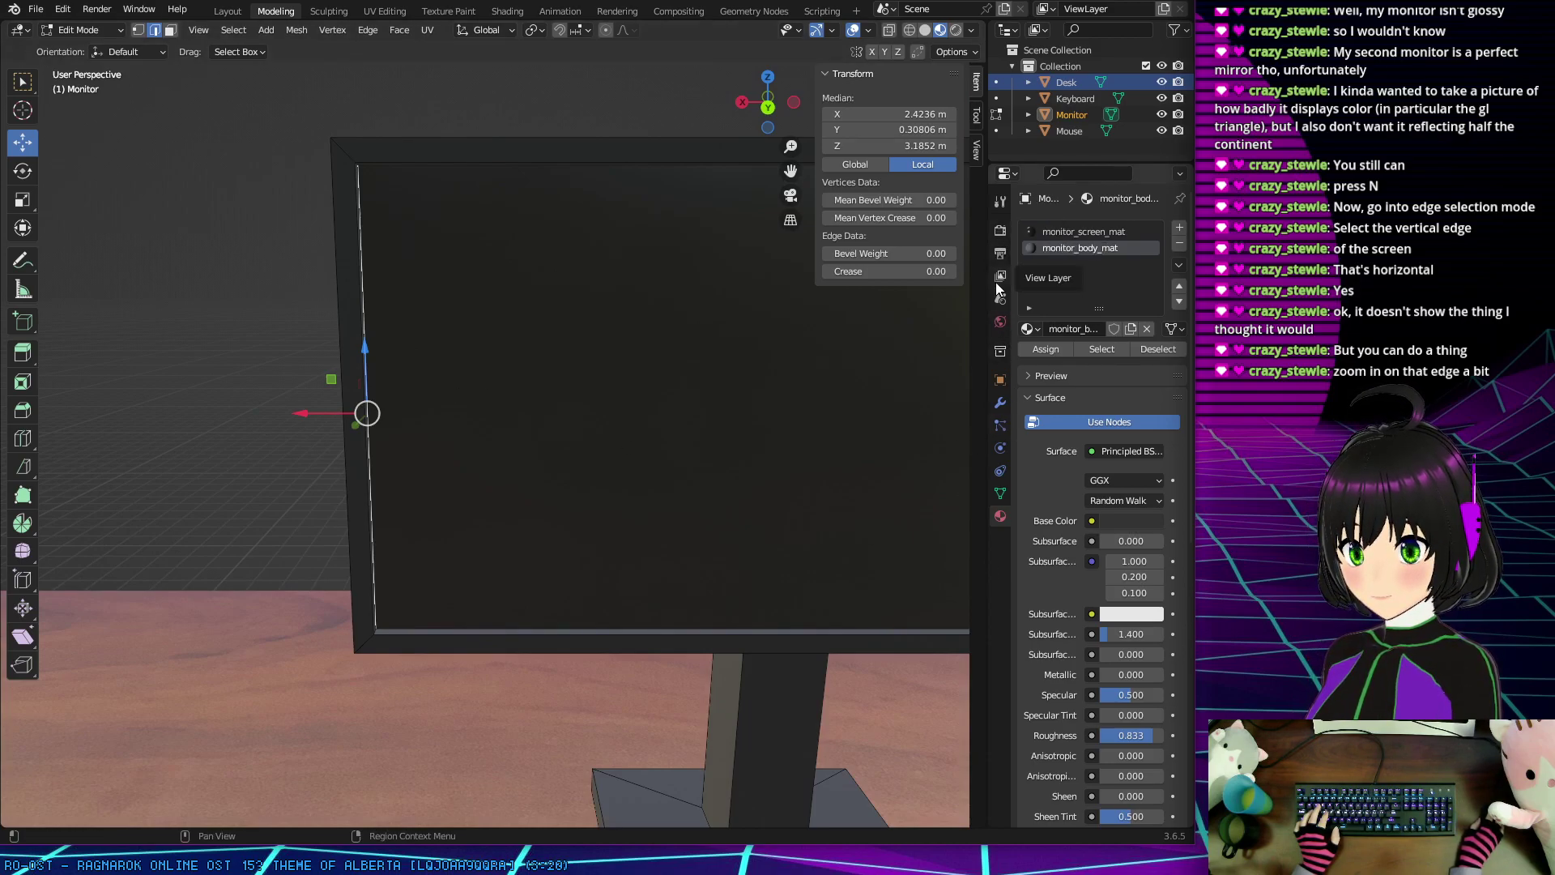
left_click(1001, 379)
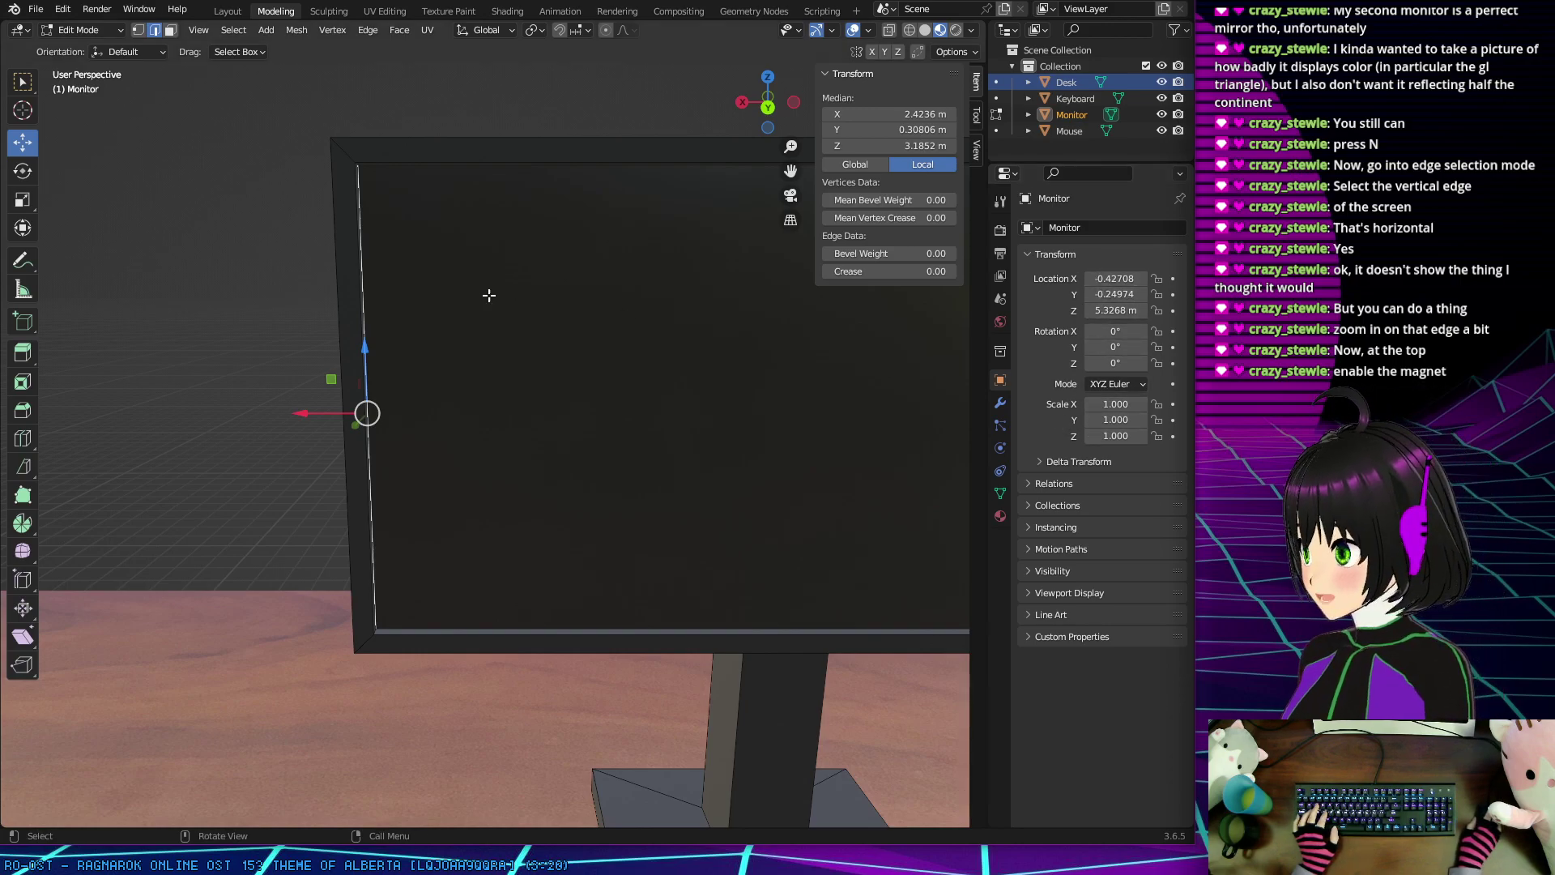
scroll(589, 319, "down", 1)
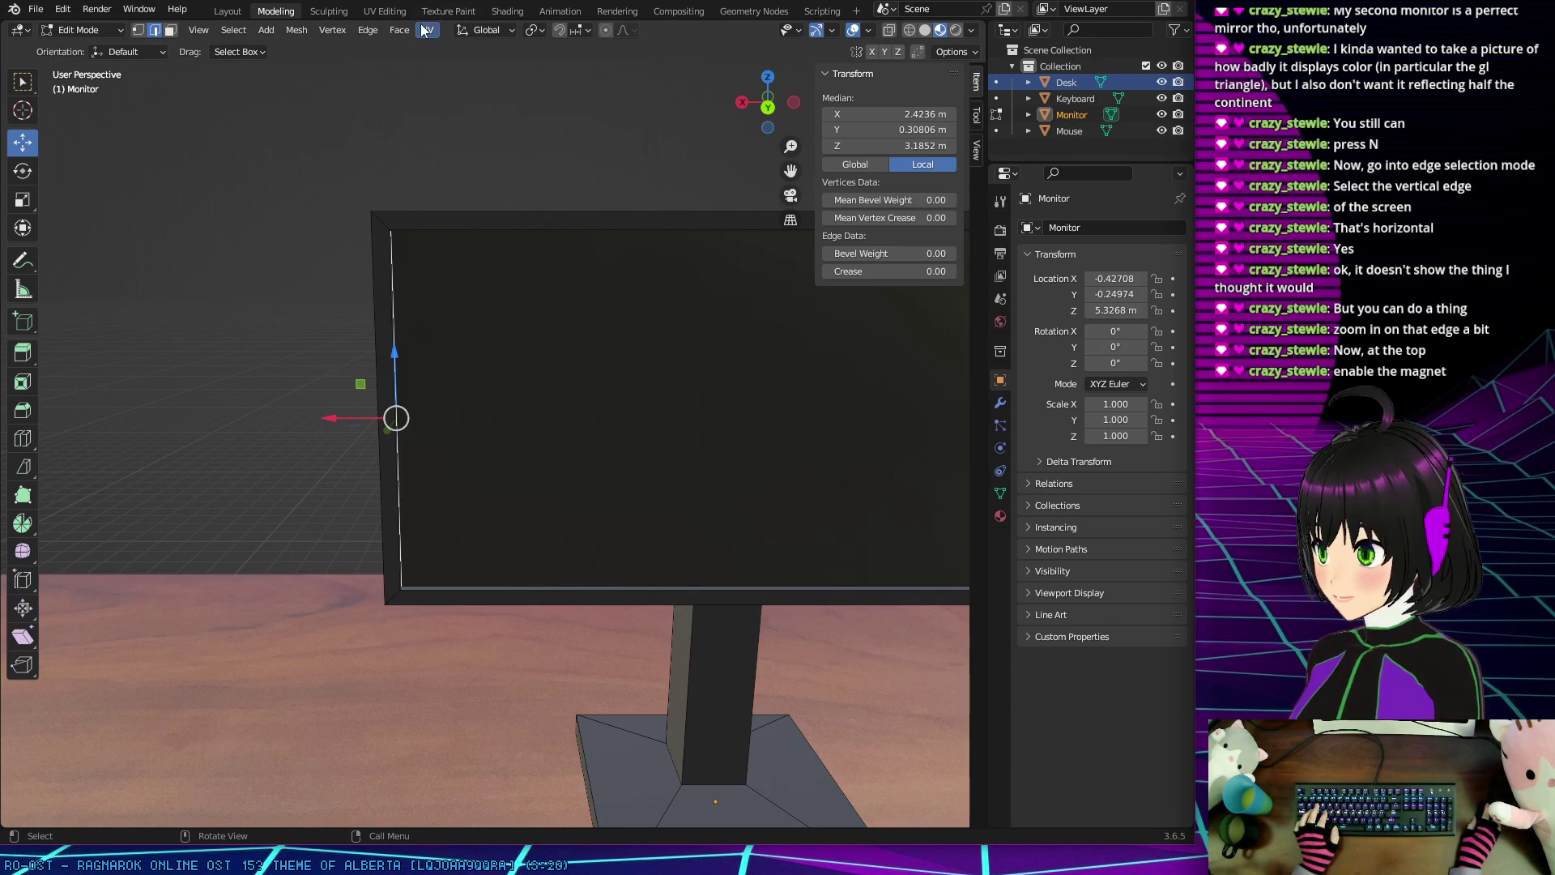
left_click(560, 30)
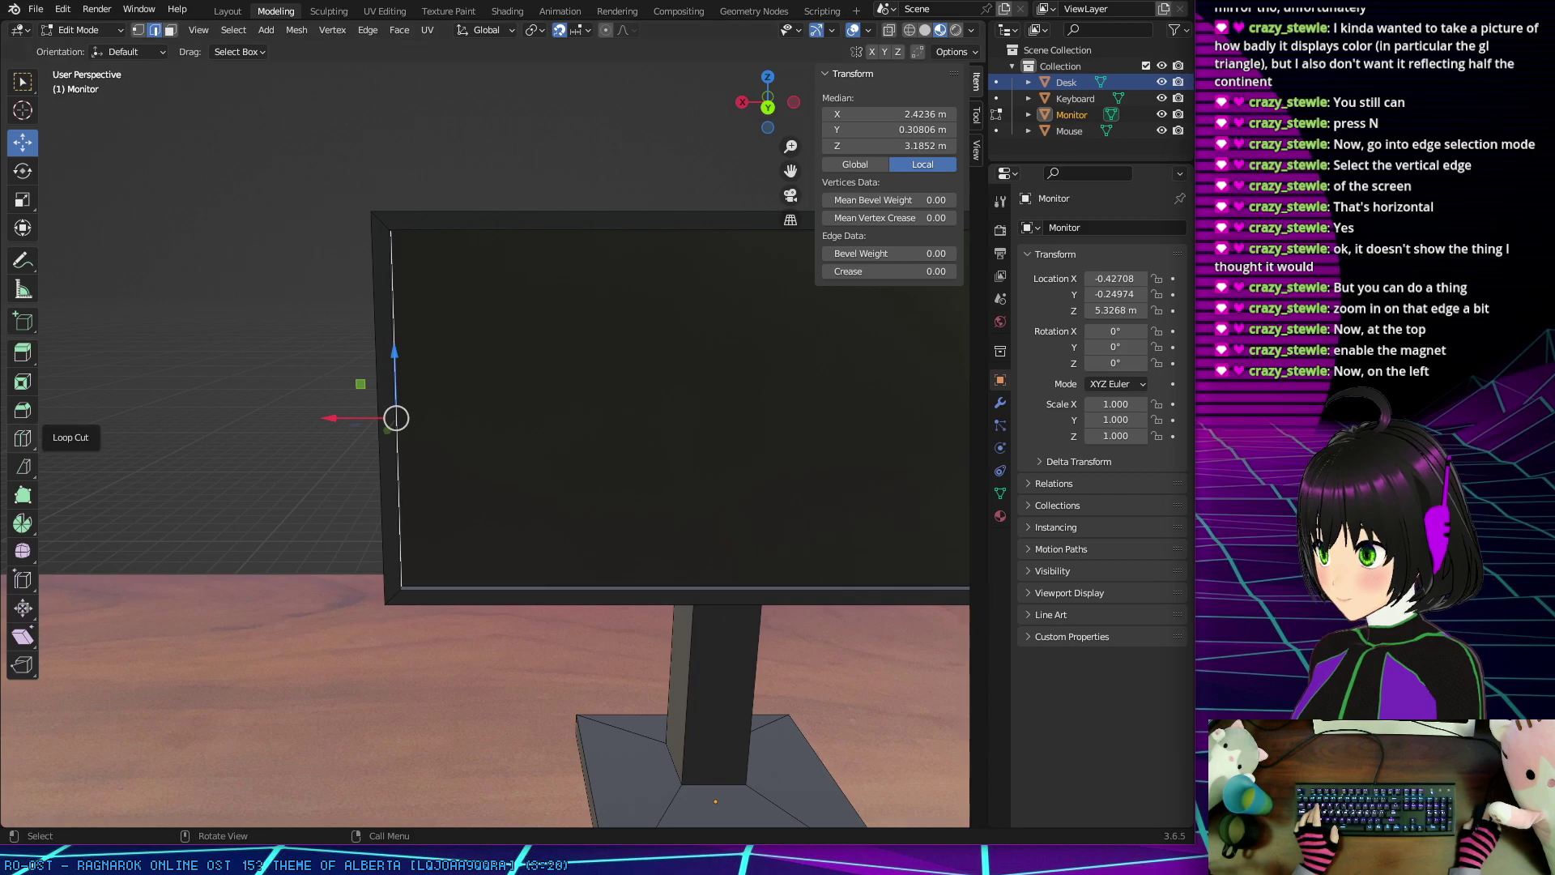
Step: Use the Measure tool to measure the screen's left edge at about 2.3842 m
left_click(22, 202)
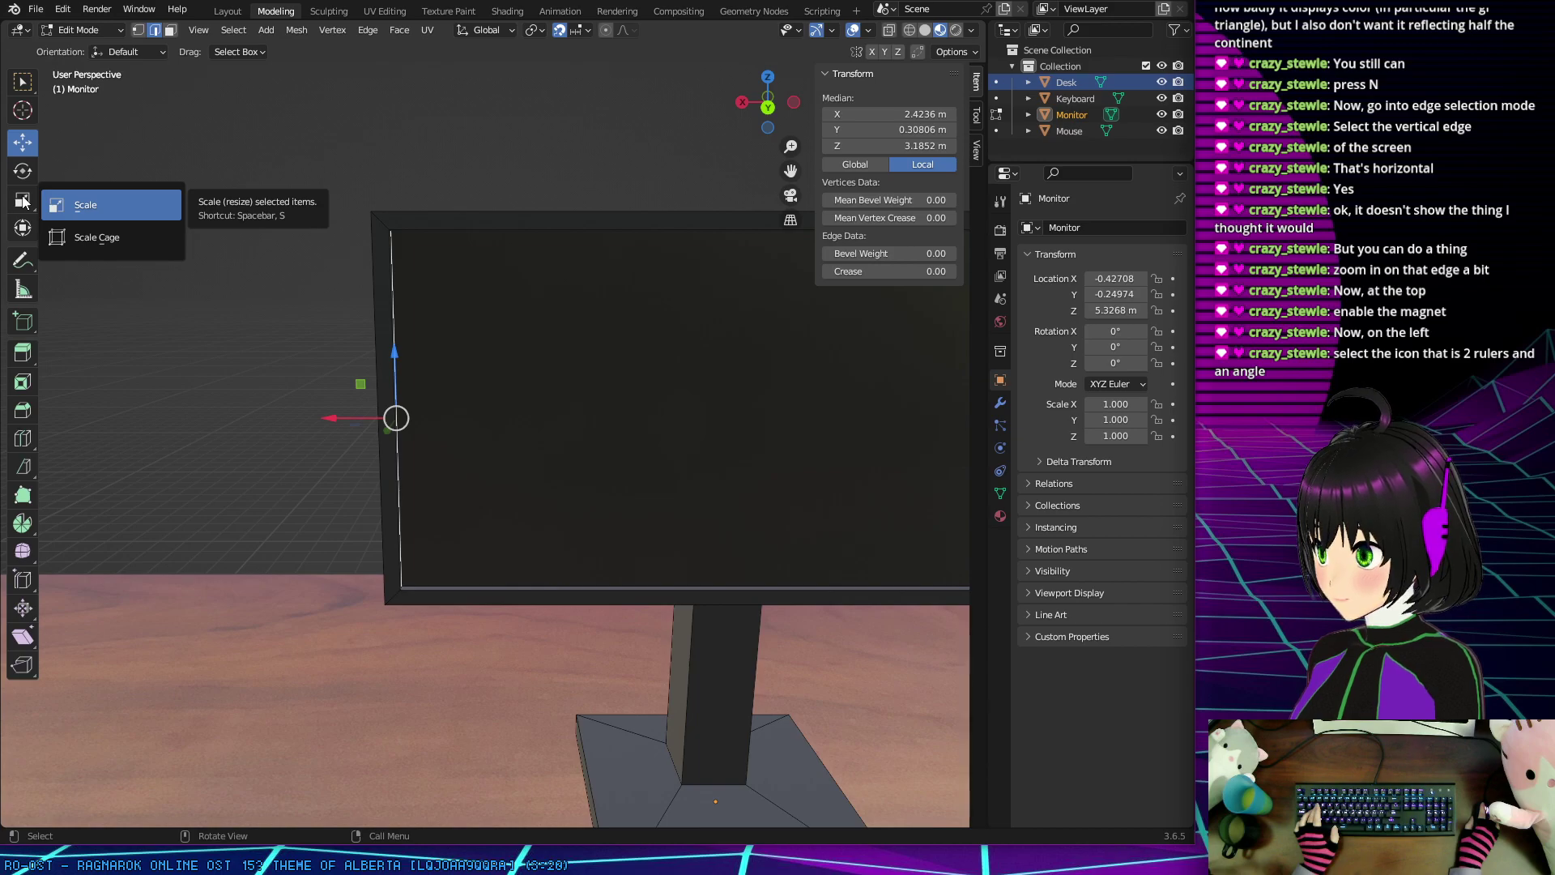
key("Escape")
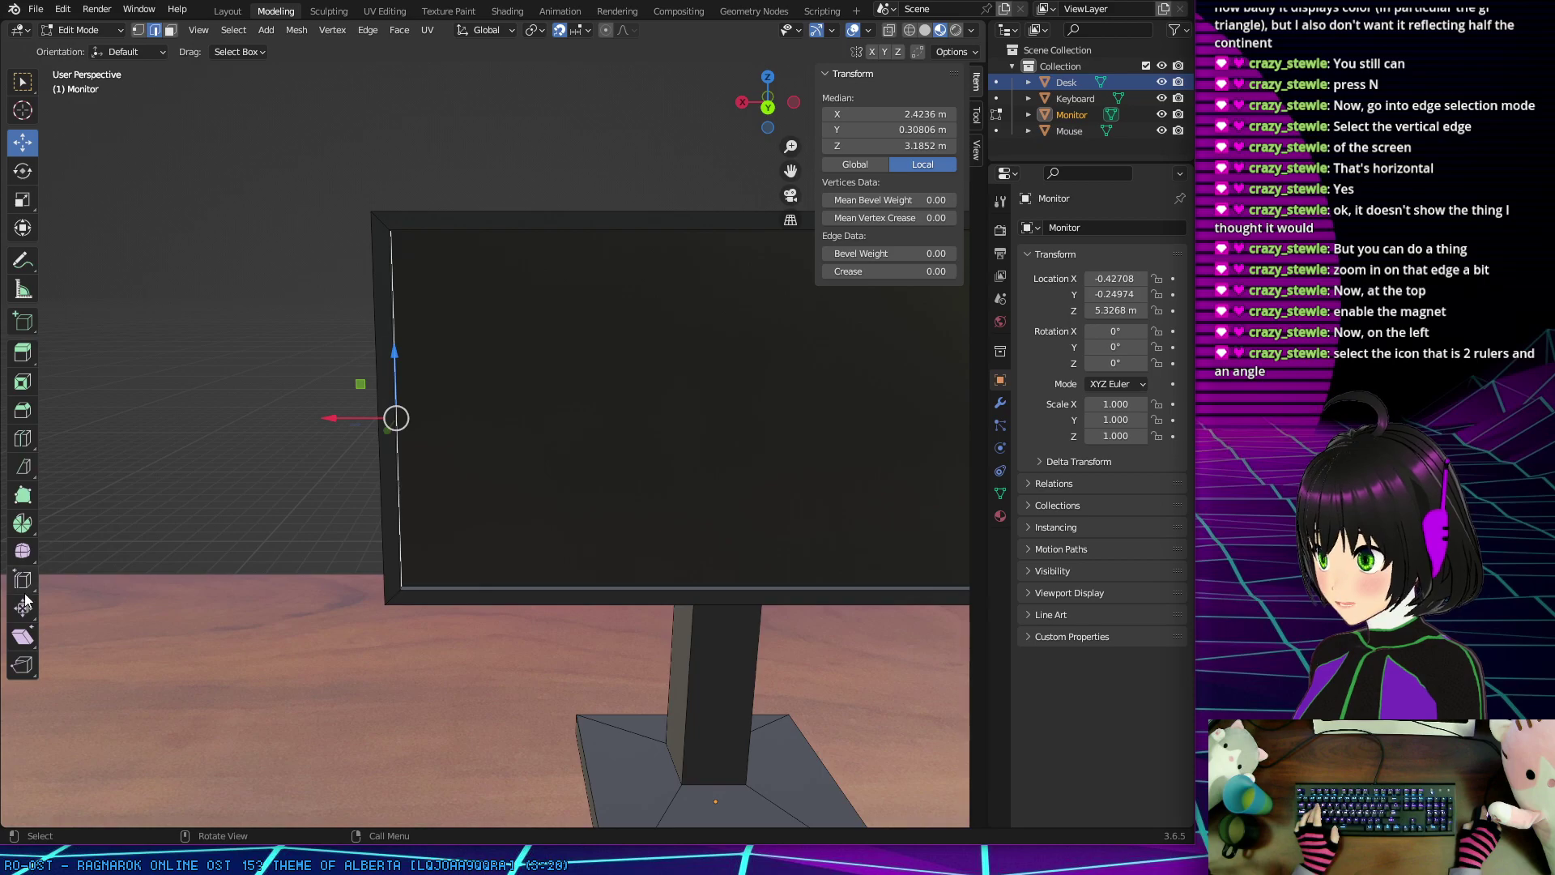
left_click(22, 290)
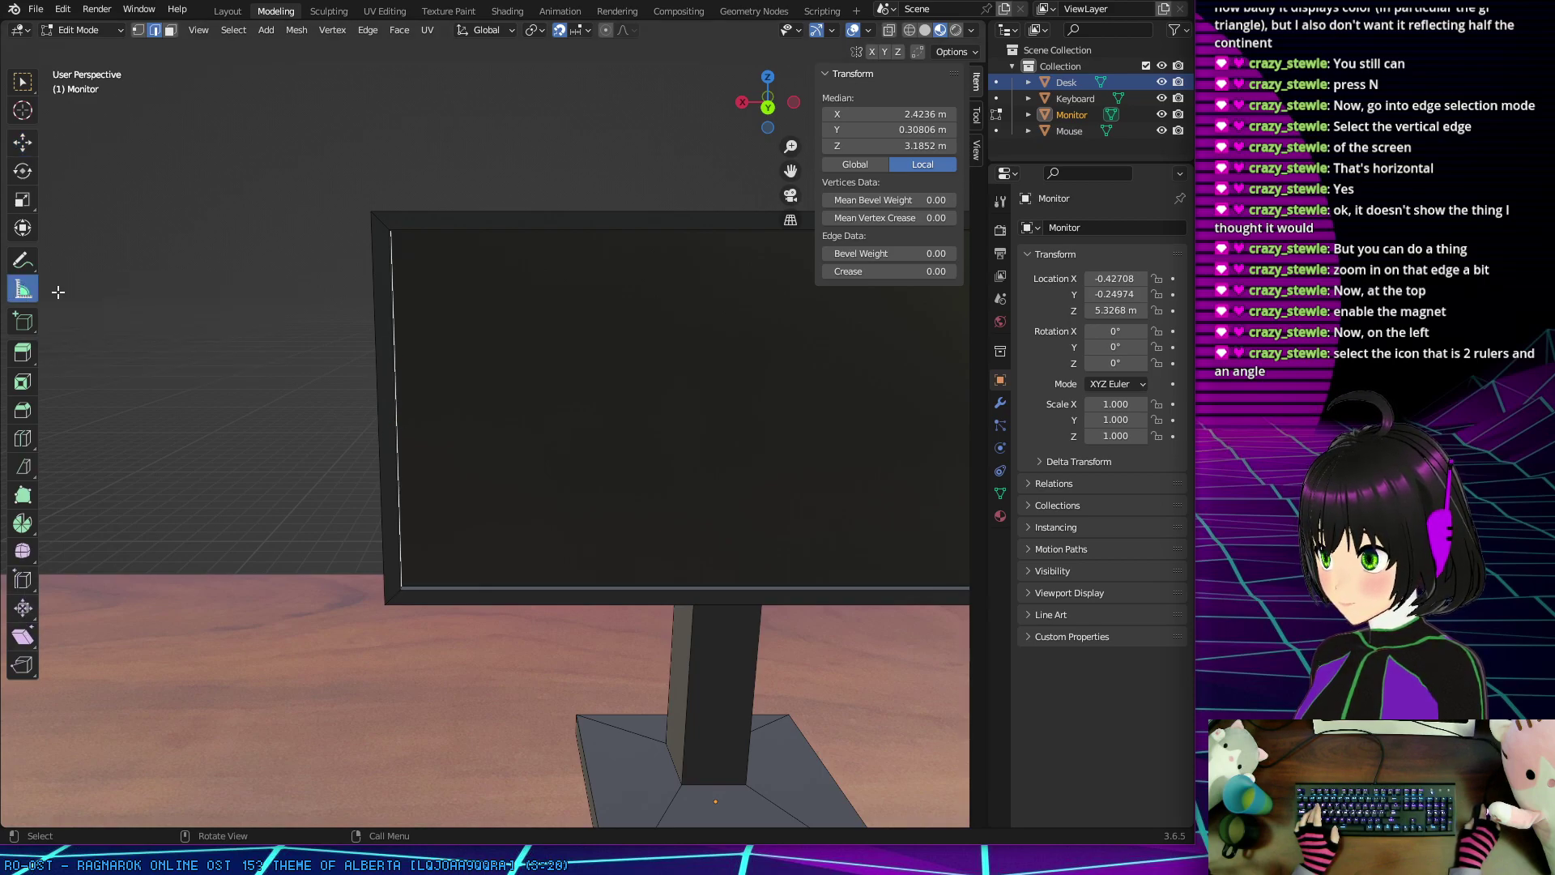
middle_click_drag(336, 289, 315, 377)
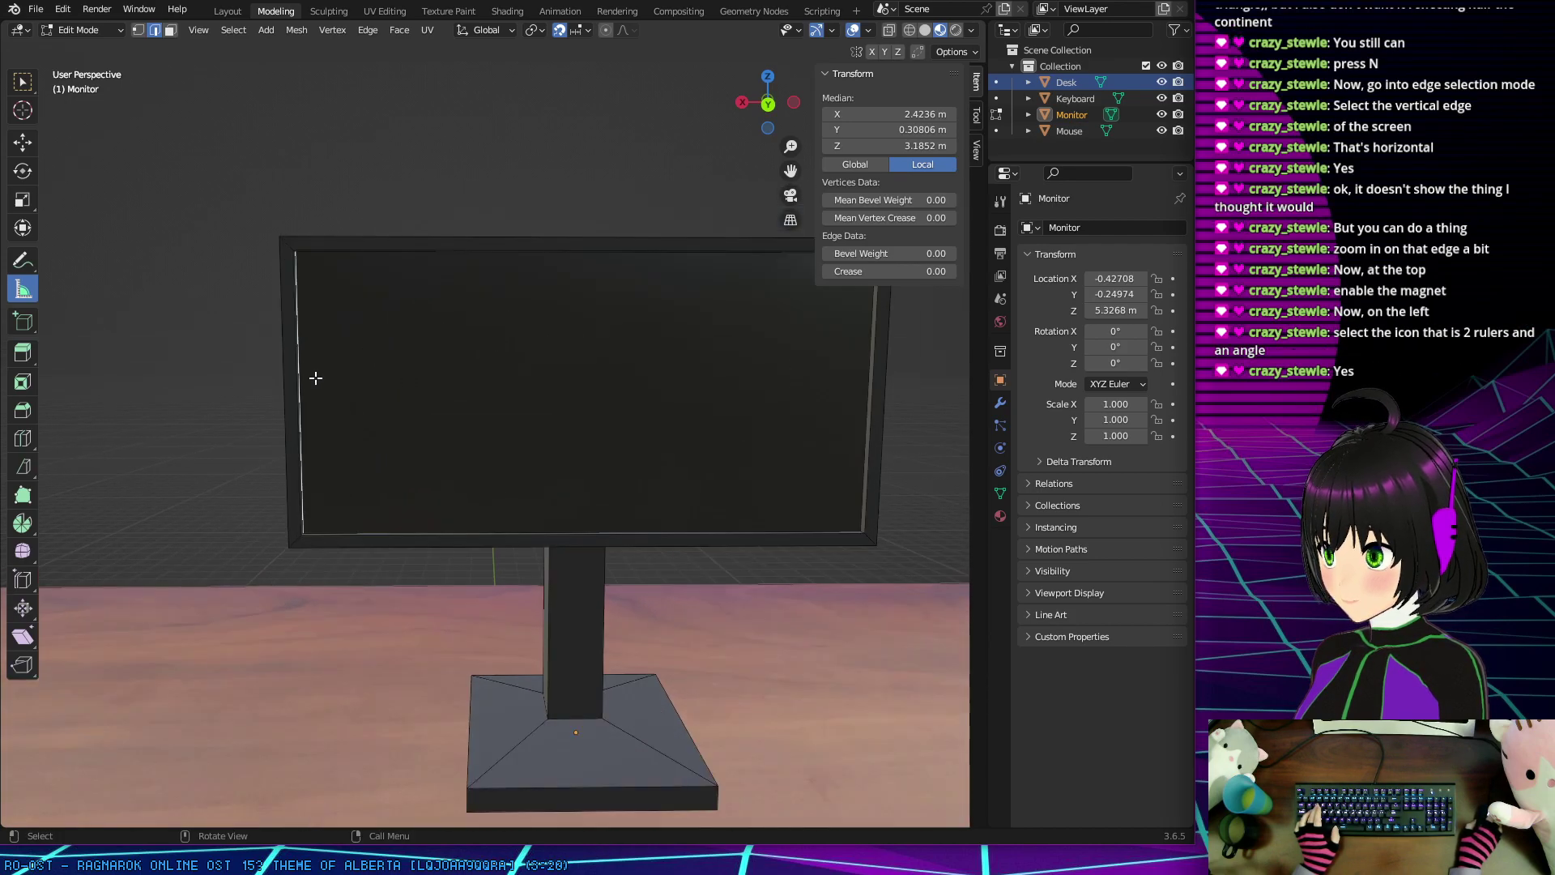
middle_click_drag(507, 392, 284, 445)
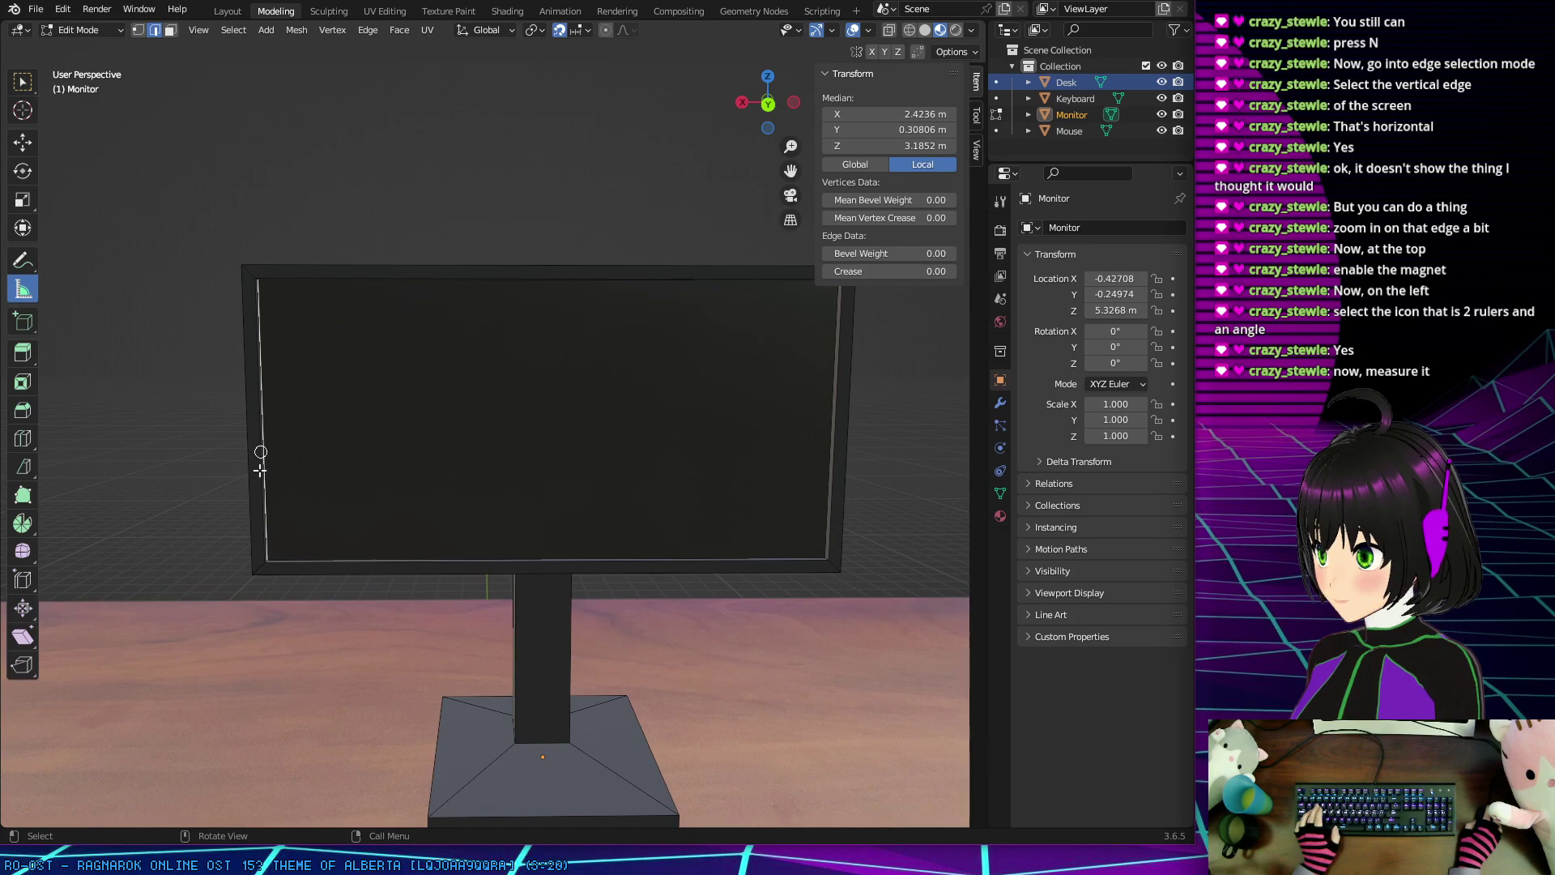
left_click_drag(268, 559, 255, 278)
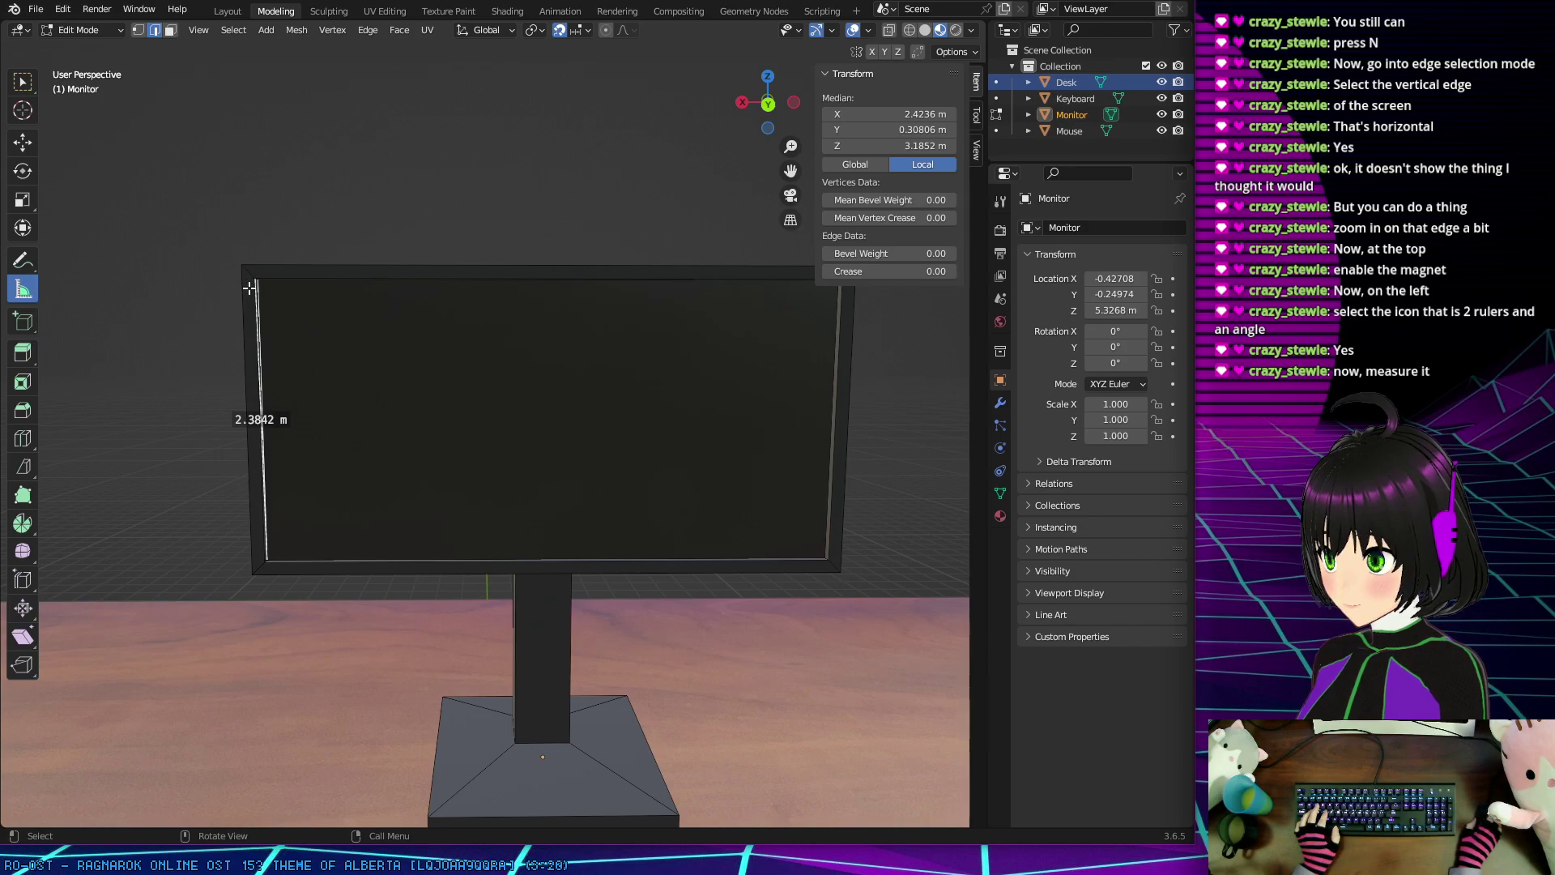
Step: Remeasure the left edge top to bottom and isolate the Monitor in local view
scroll(250, 288, "up", 3)
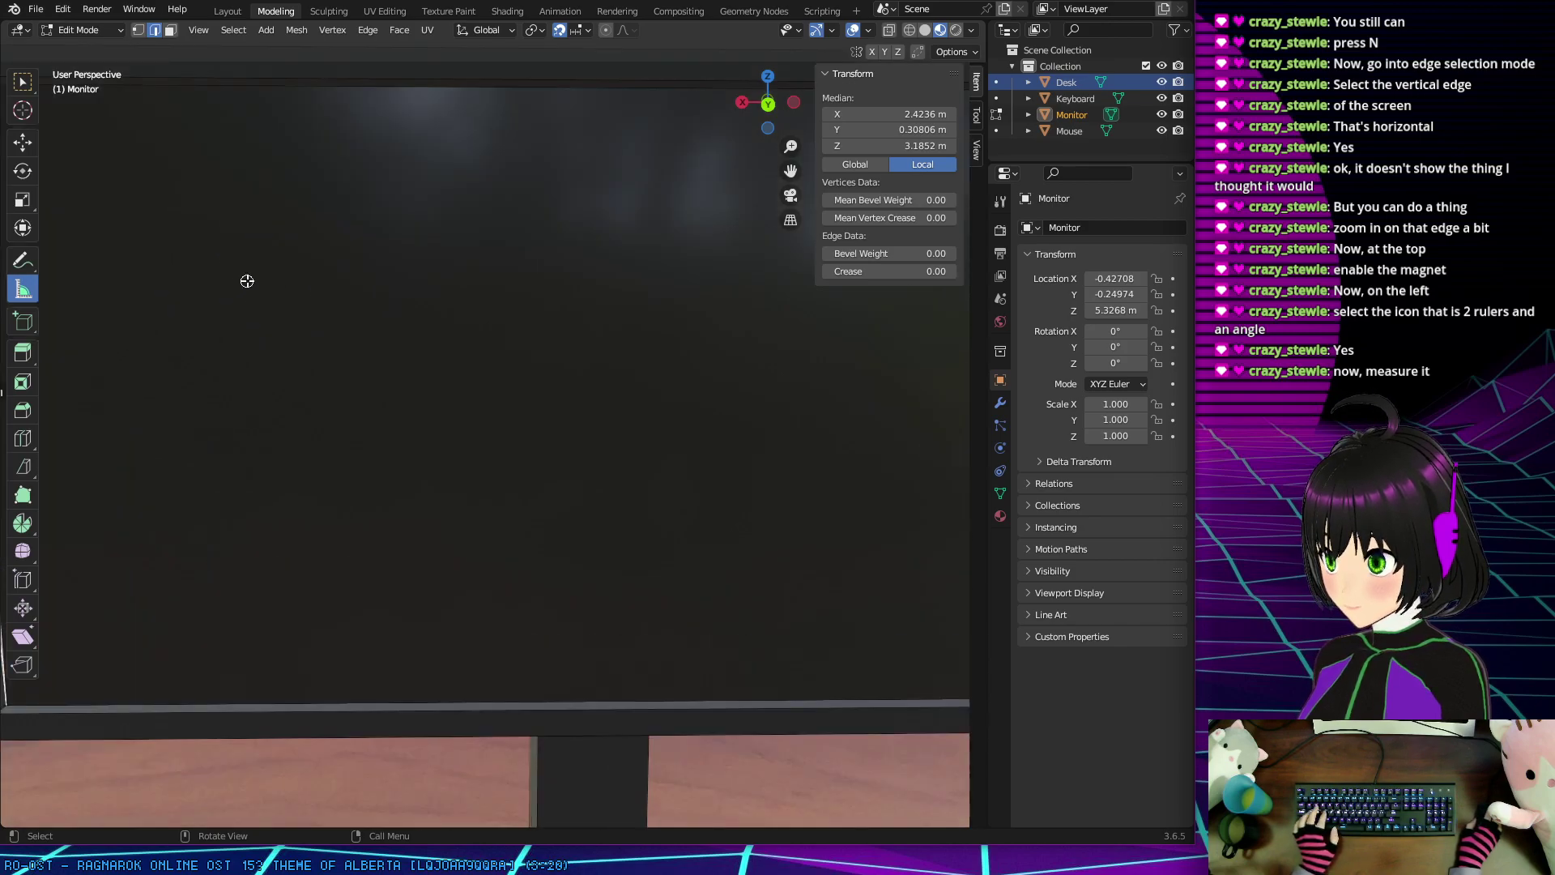
mouse_move(245, 276)
middle_mouse_down()
mouse_move(330, 278)
mouse_move(209, 281)
mouse_move(257, 270)
middle_mouse_up()
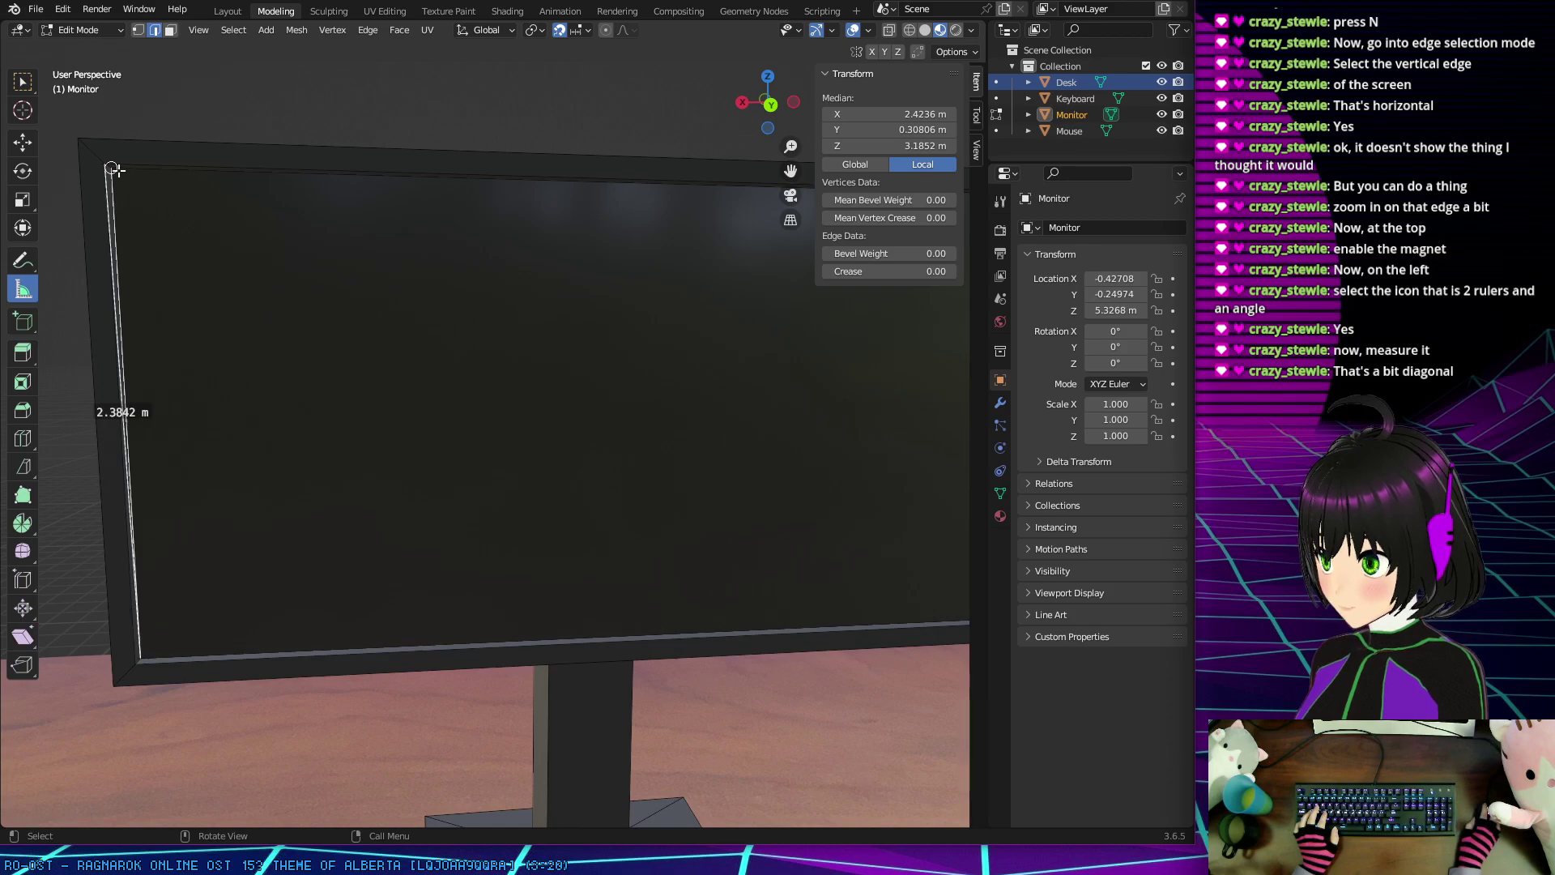
left_click_drag(113, 168, 145, 664)
mouse_move(122, 425)
middle_mouse_down()
mouse_move(114, 441)
mouse_move(128, 437)
middle_mouse_up()
key("KP_Divide")
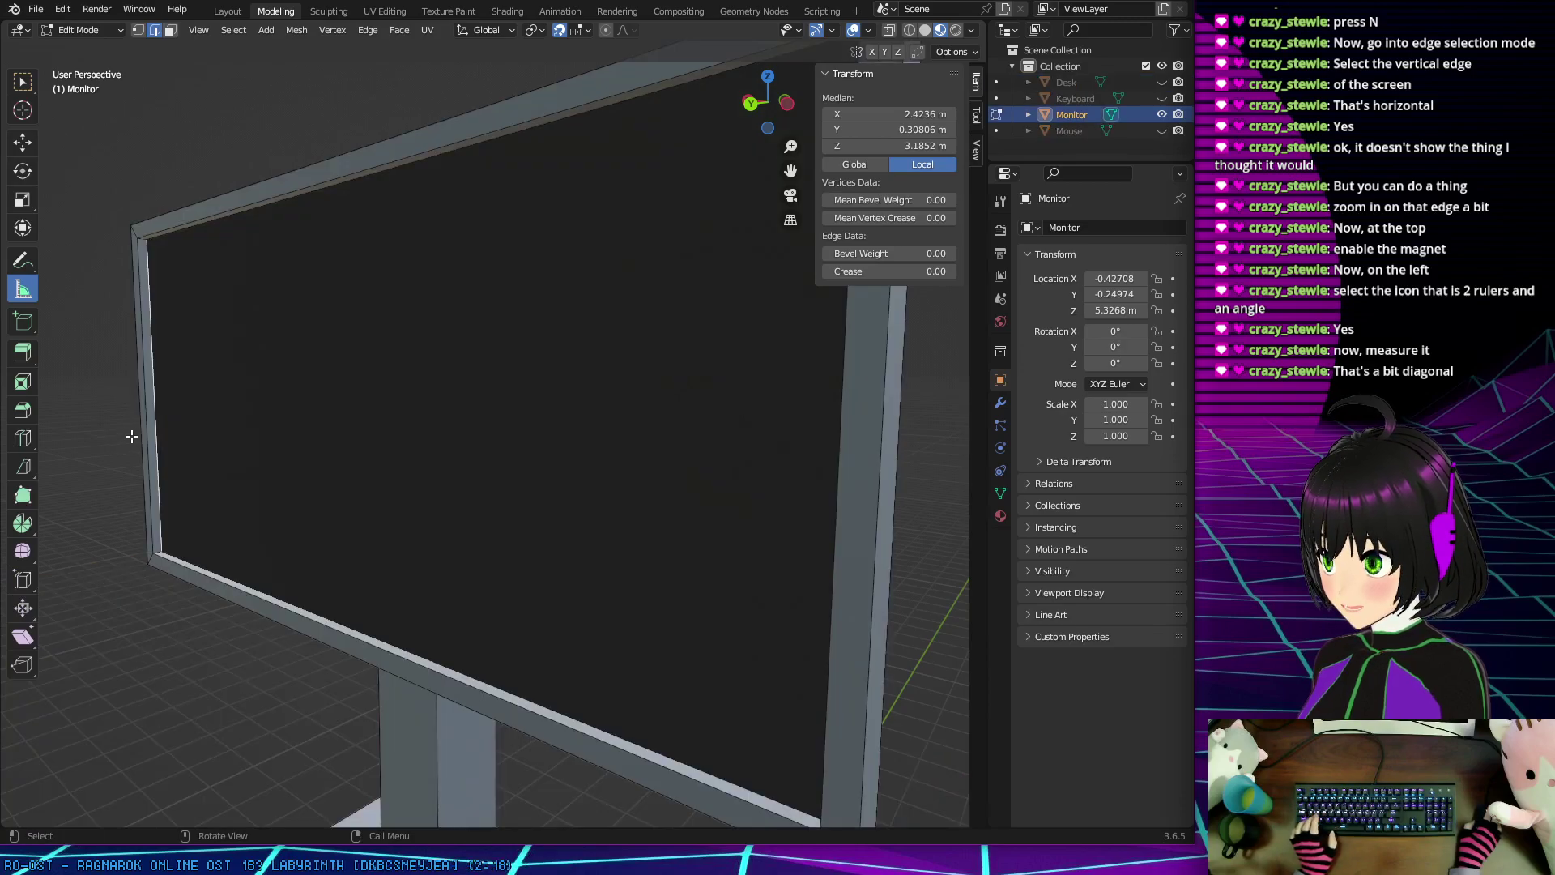
Step: Measure the screen's left edge corner to corner at 2.38327 m
middle_click_drag(205, 323, 364, 316)
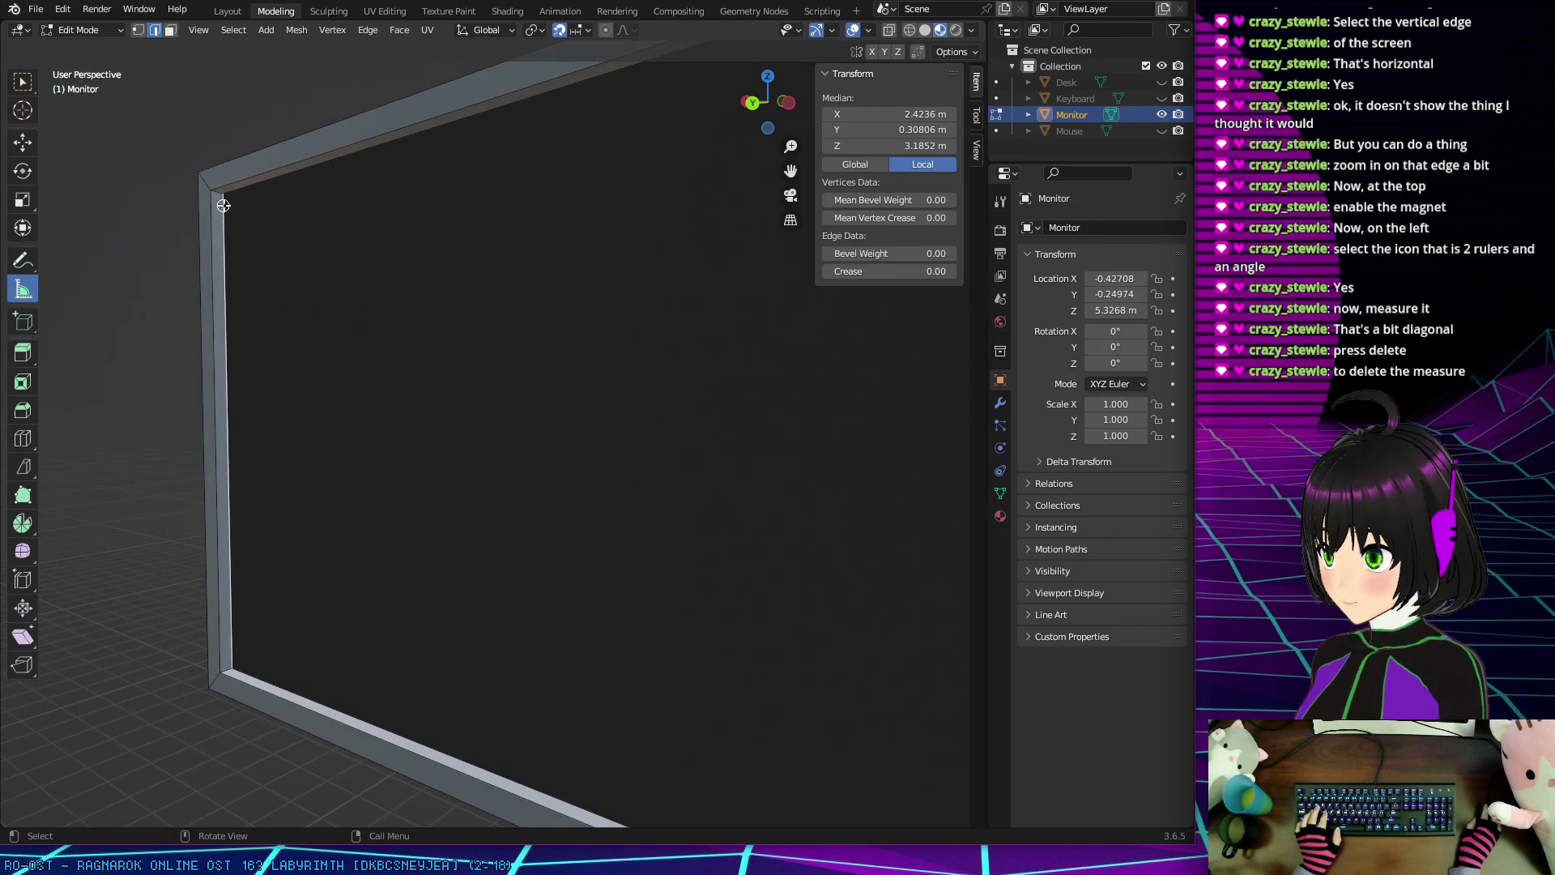
left_click_drag(222, 194, 222, 672)
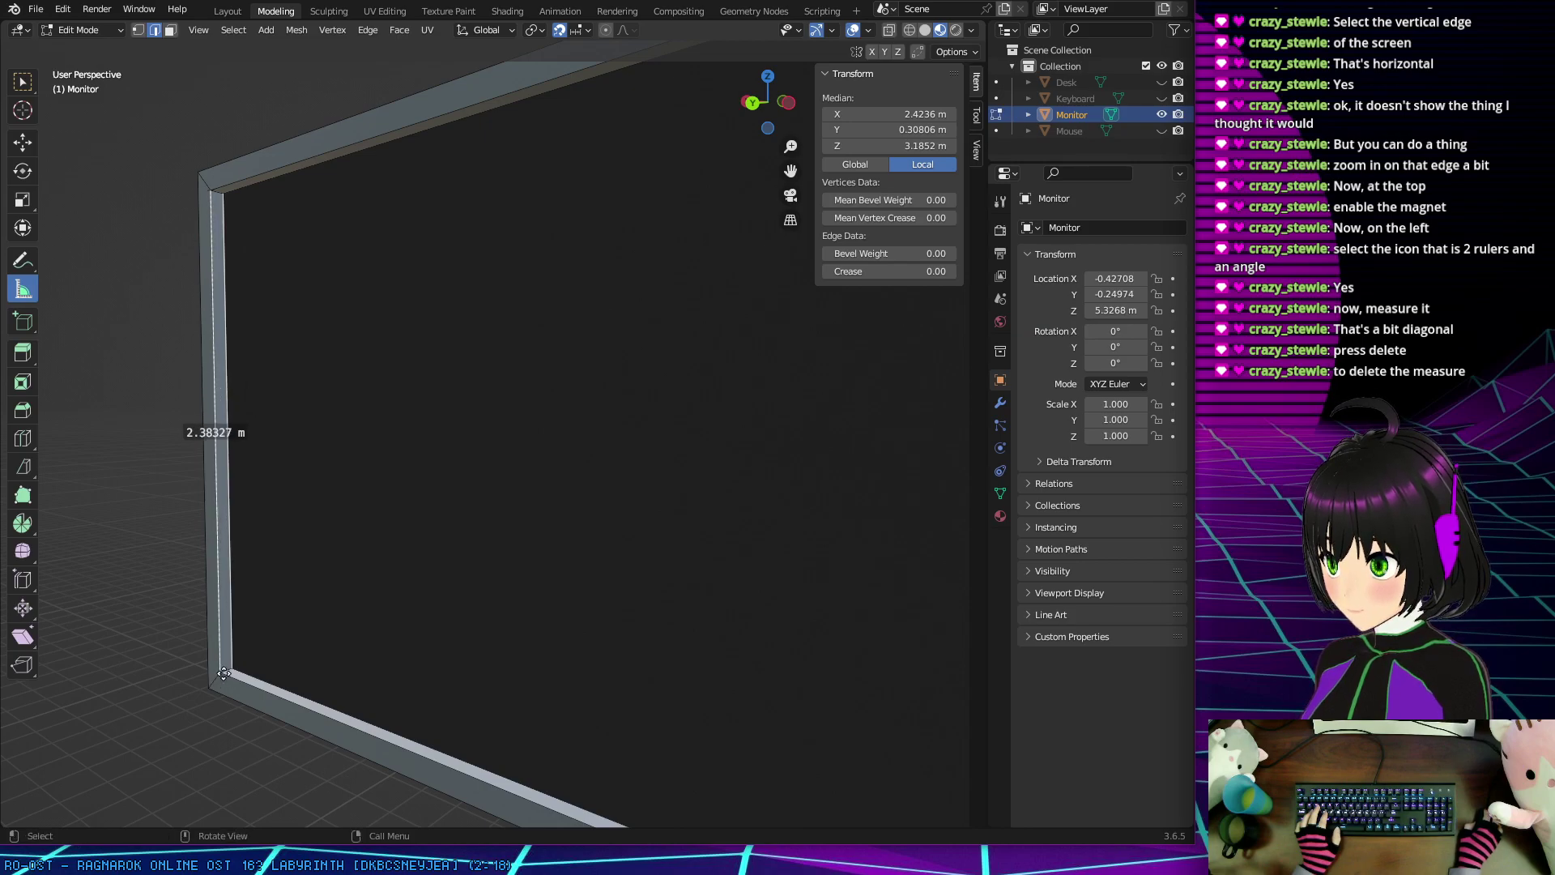
middle_click_drag(309, 395, 392, 386)
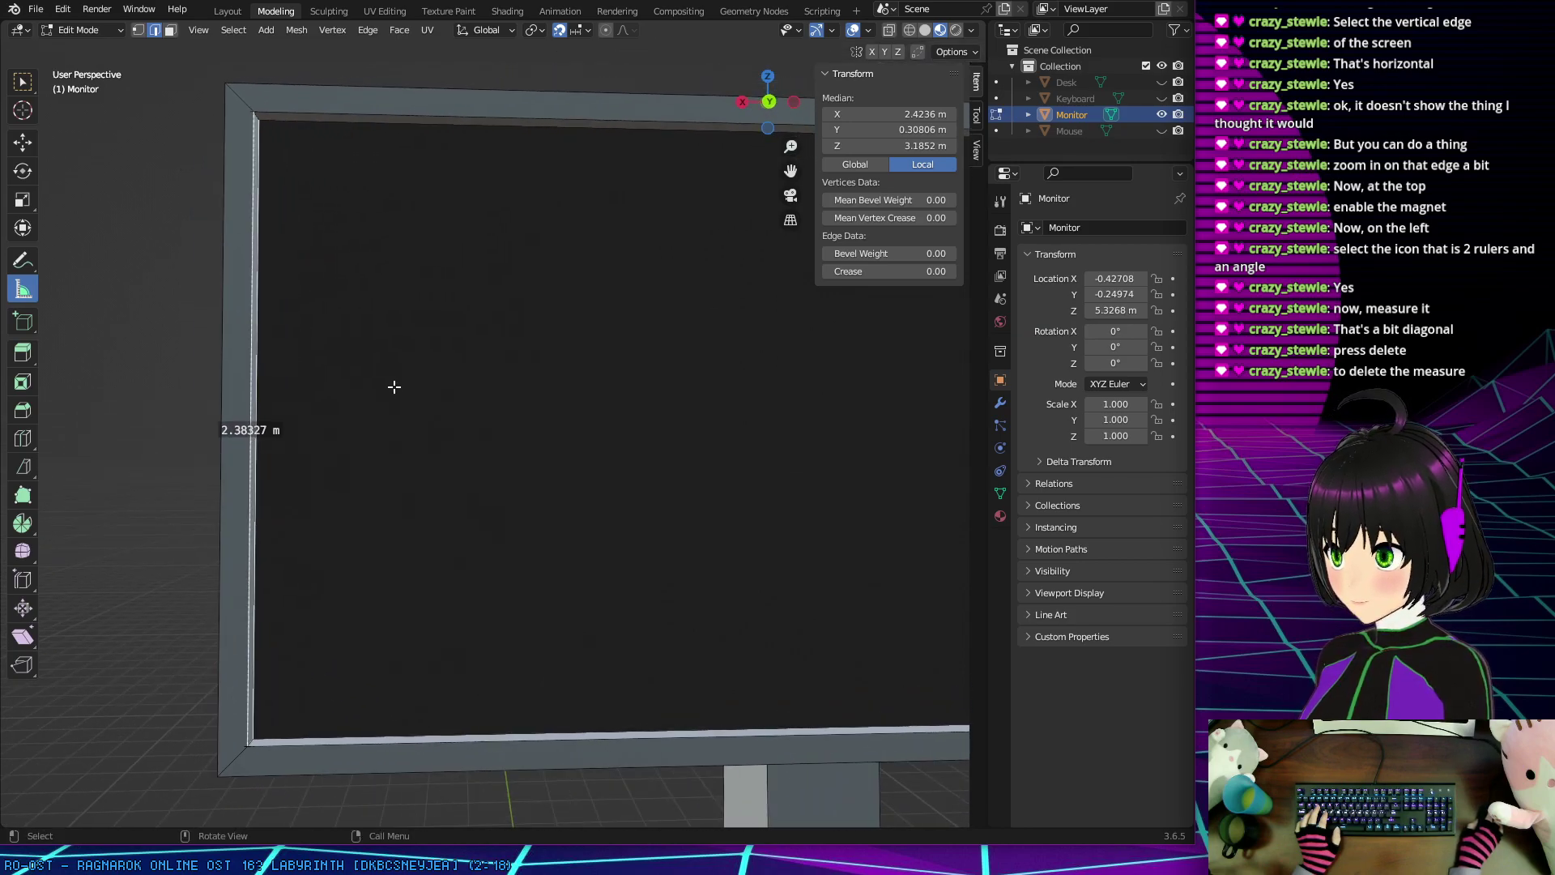
scroll(392, 383, "down", 2)
scroll(454, 332, "up", 2)
middle_click_drag(497, 326, 312, 364, "shift")
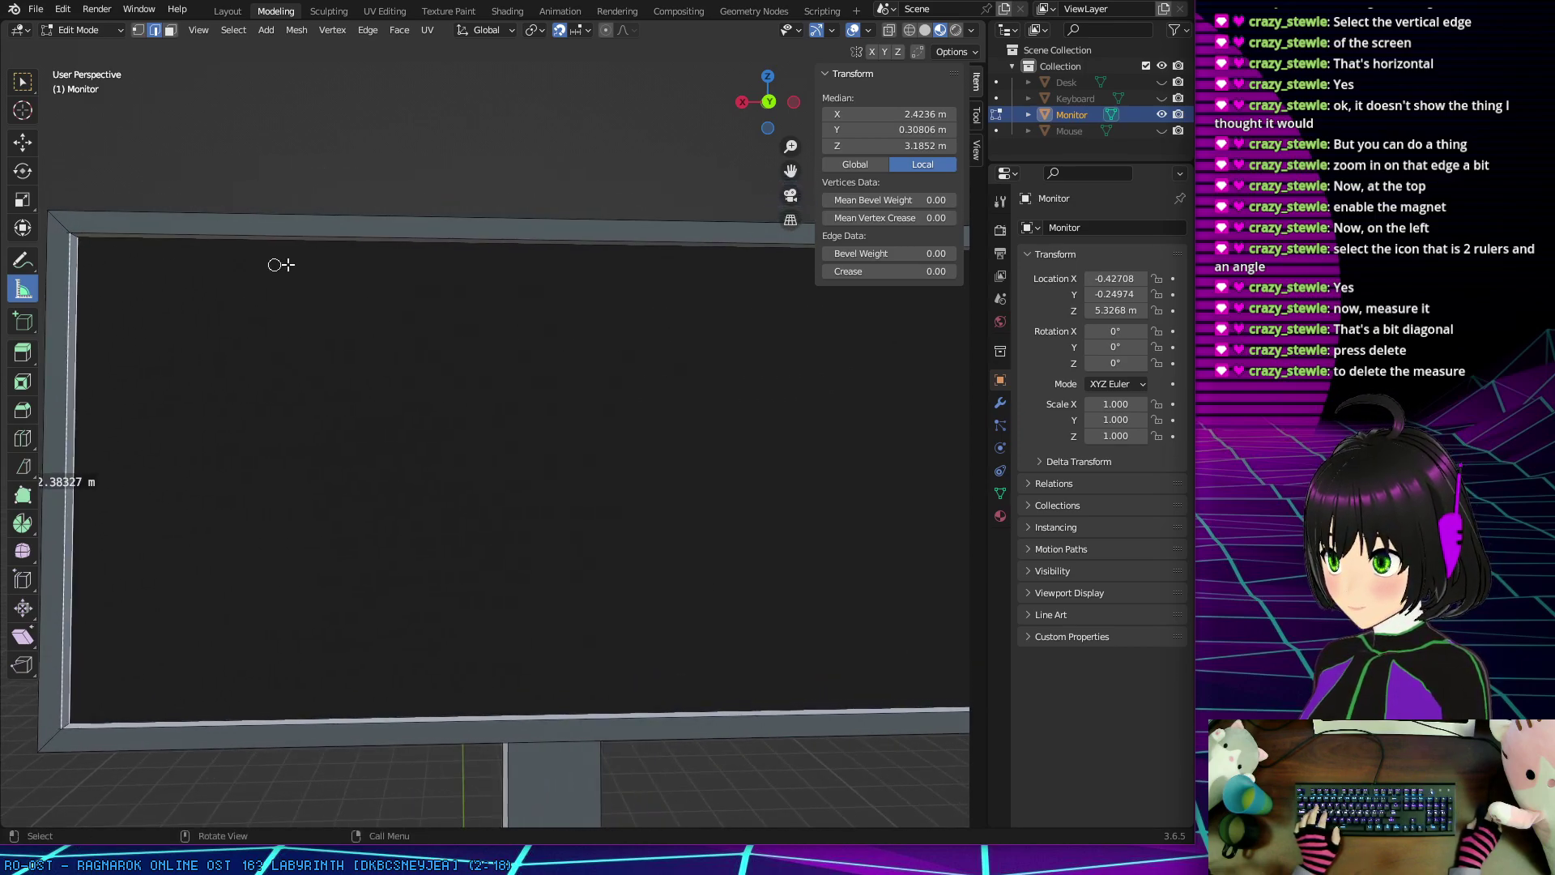
scroll(486, 306, "down", 2)
scroll(624, 503, "up", 2)
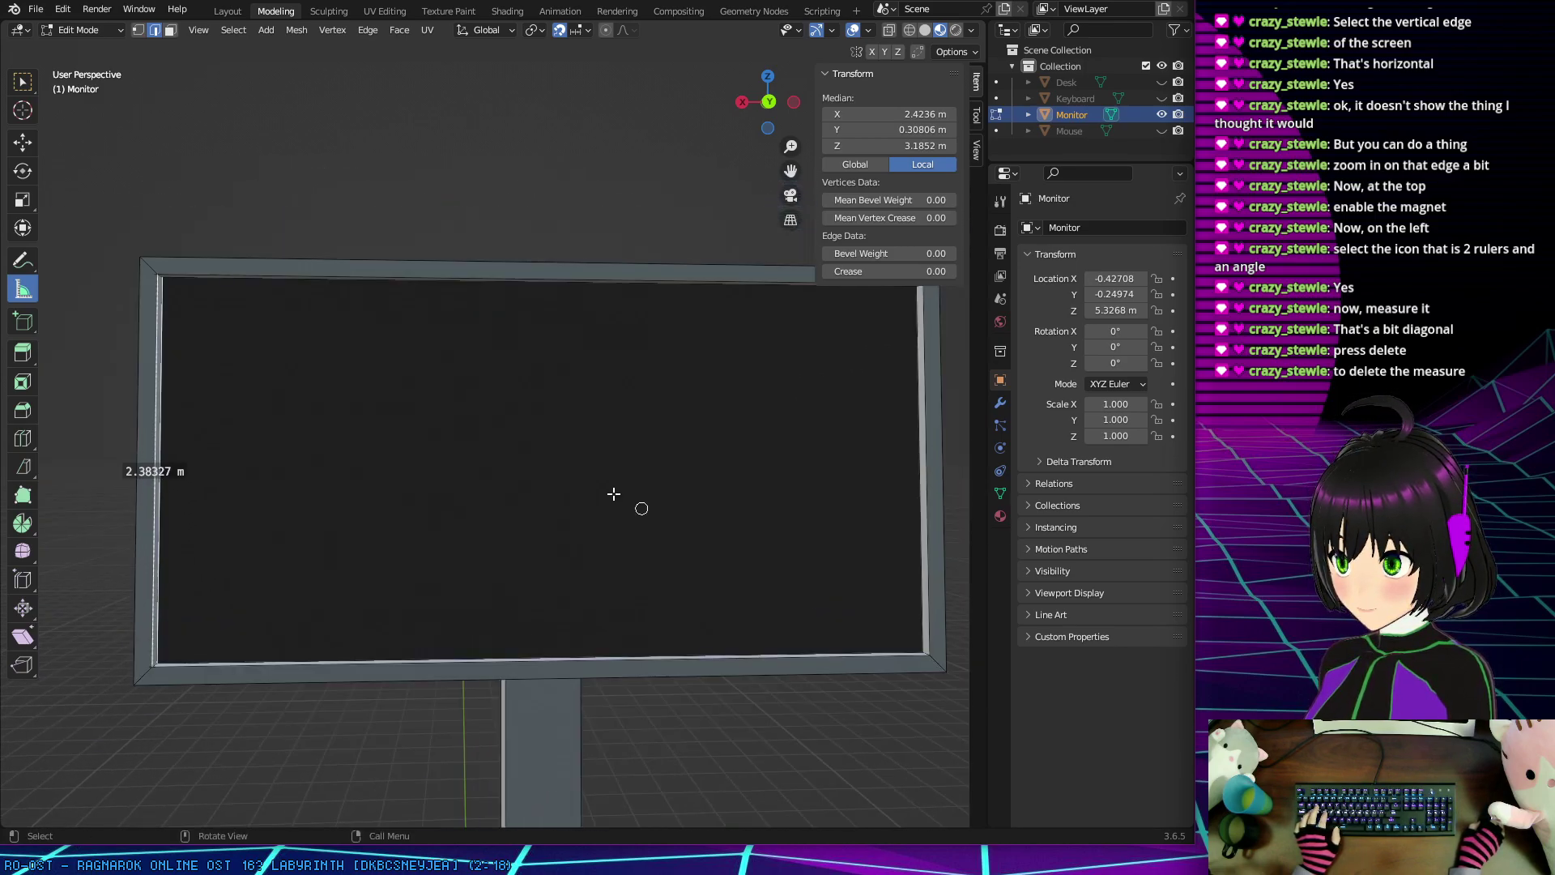
middle_click_drag(624, 503, 537, 381, "shift")
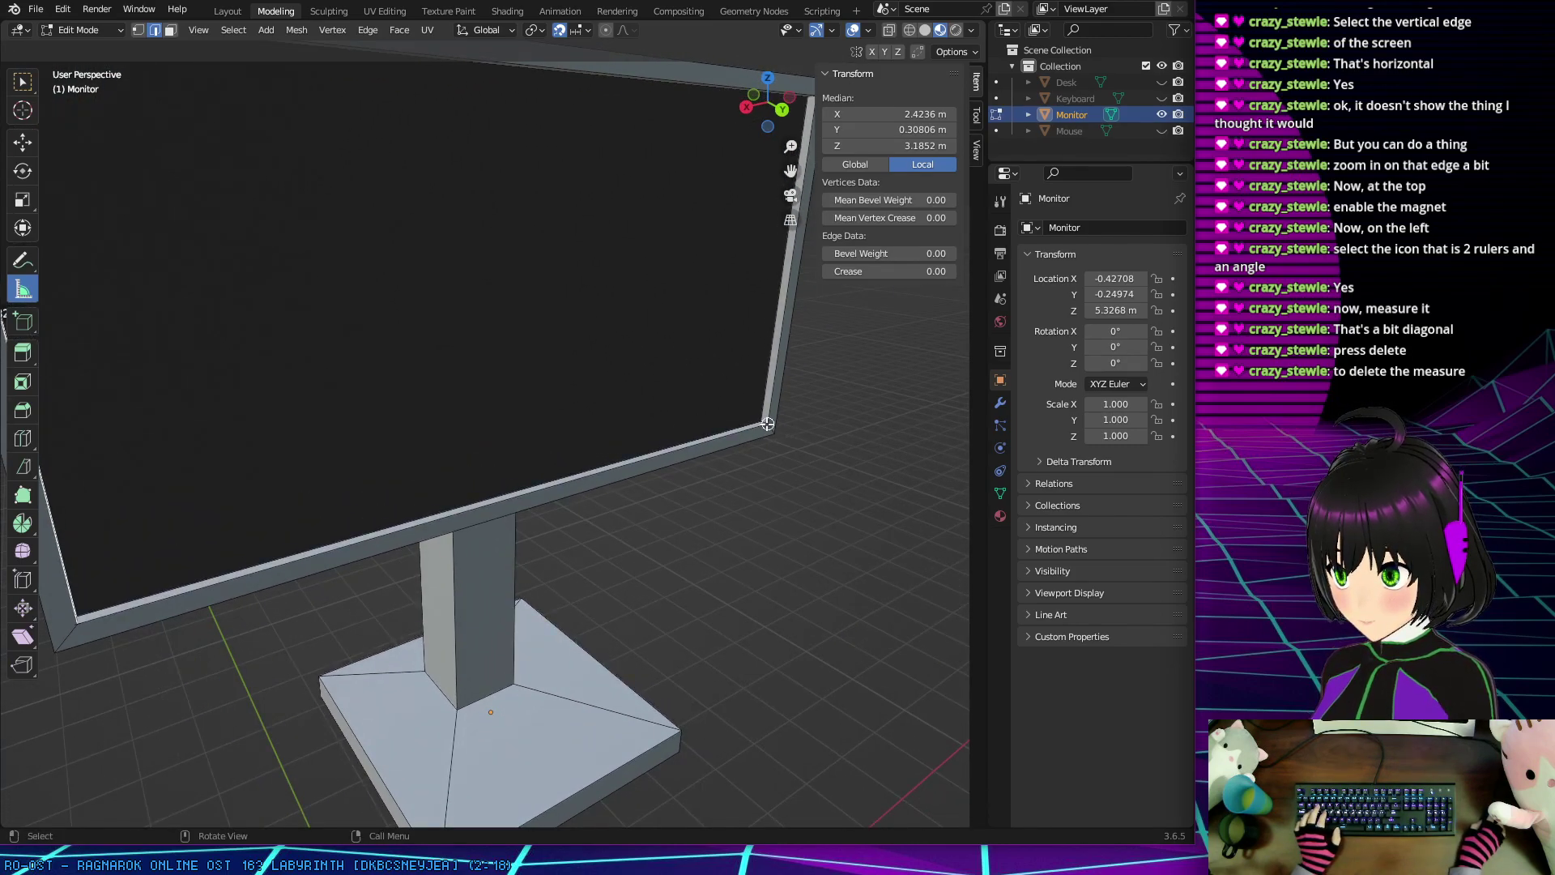
scroll(764, 423, "up", 4)
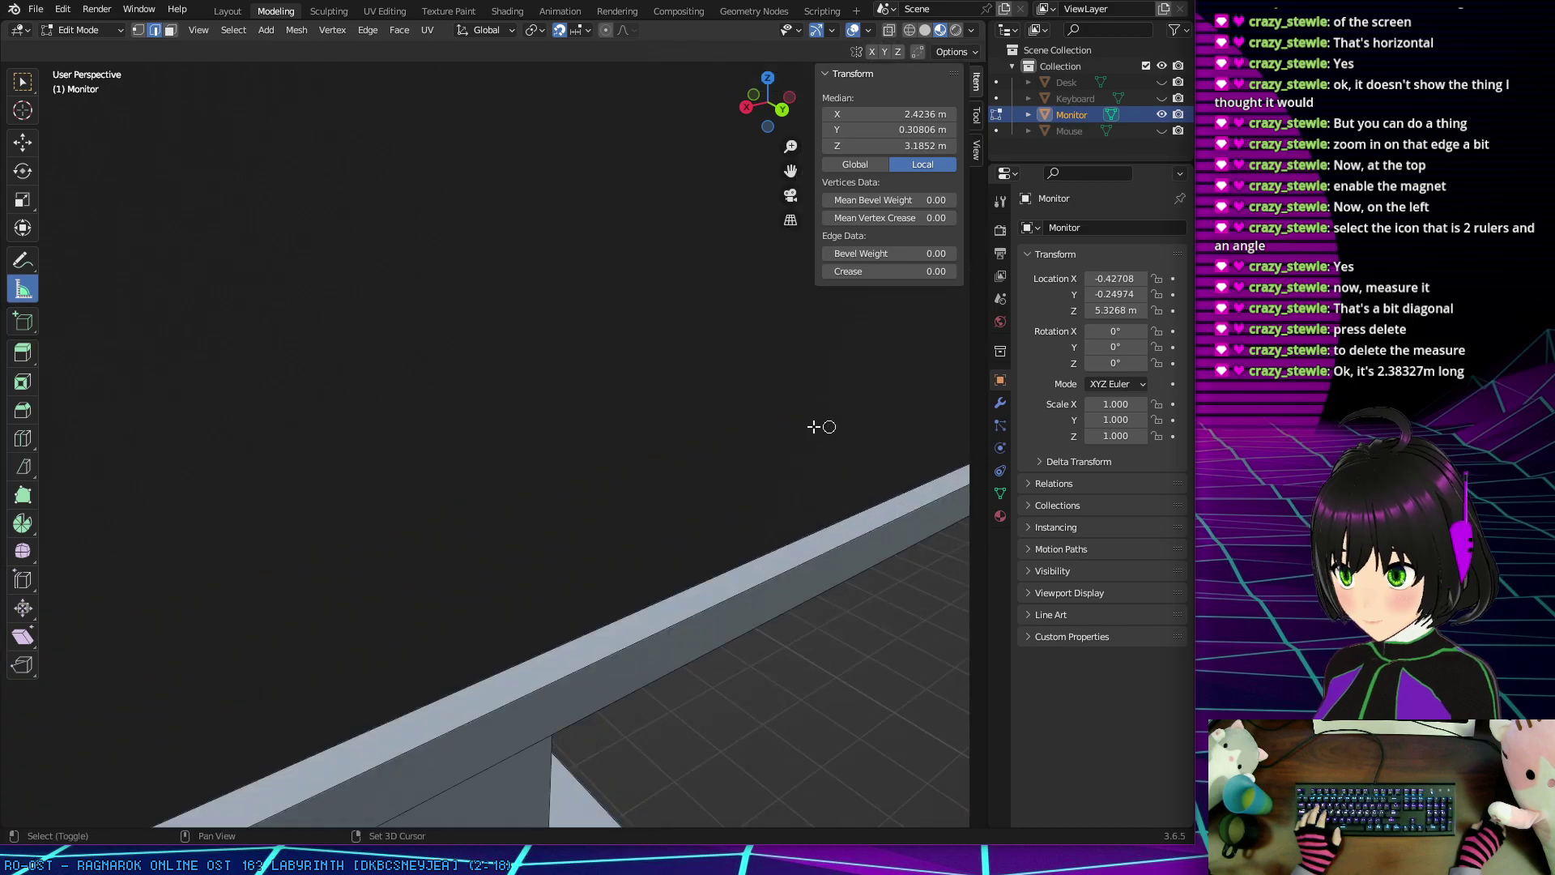
scroll(823, 427, "down", 2)
Step: Remove a stray zero-length ruler, keeping the 2.38327 m measurement
left_click(774, 446)
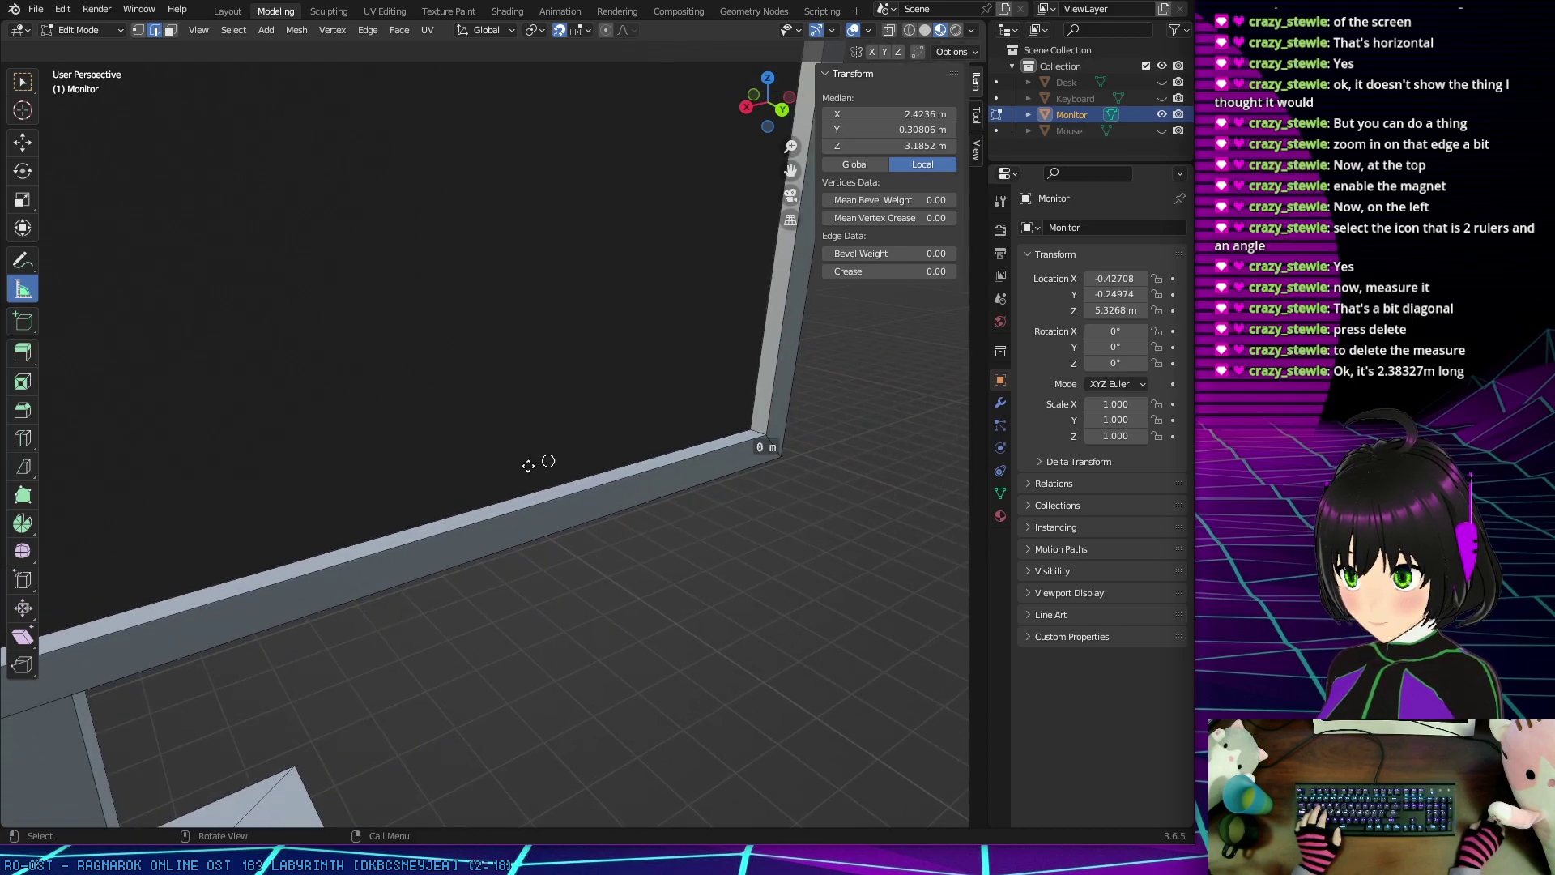
scroll(530, 465, "down", 3)
middle_click_drag(495, 476, 328, 544)
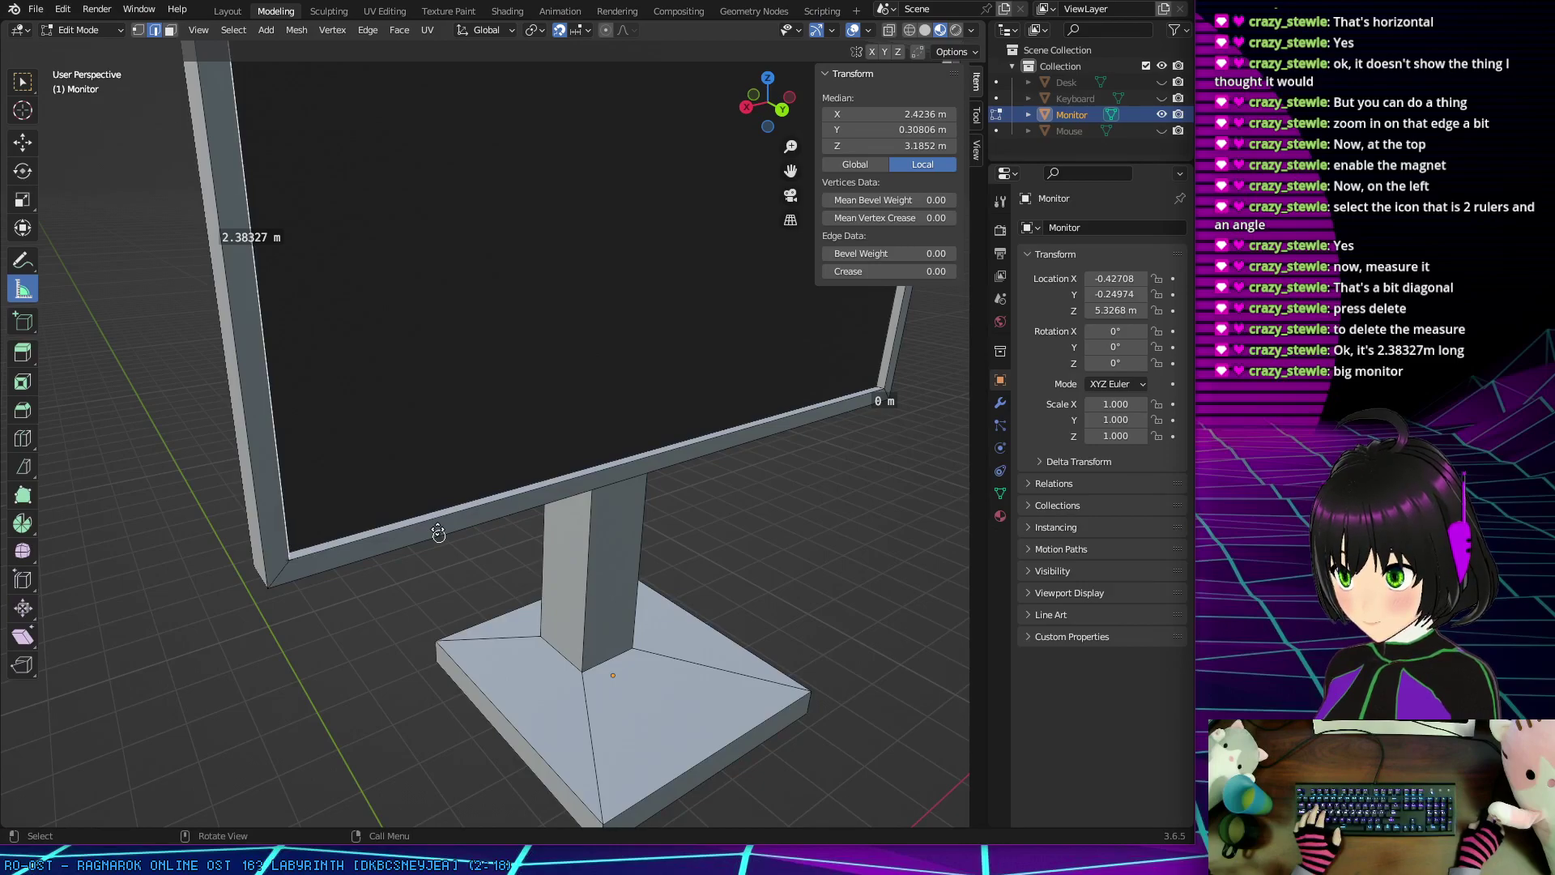
key("Delete")
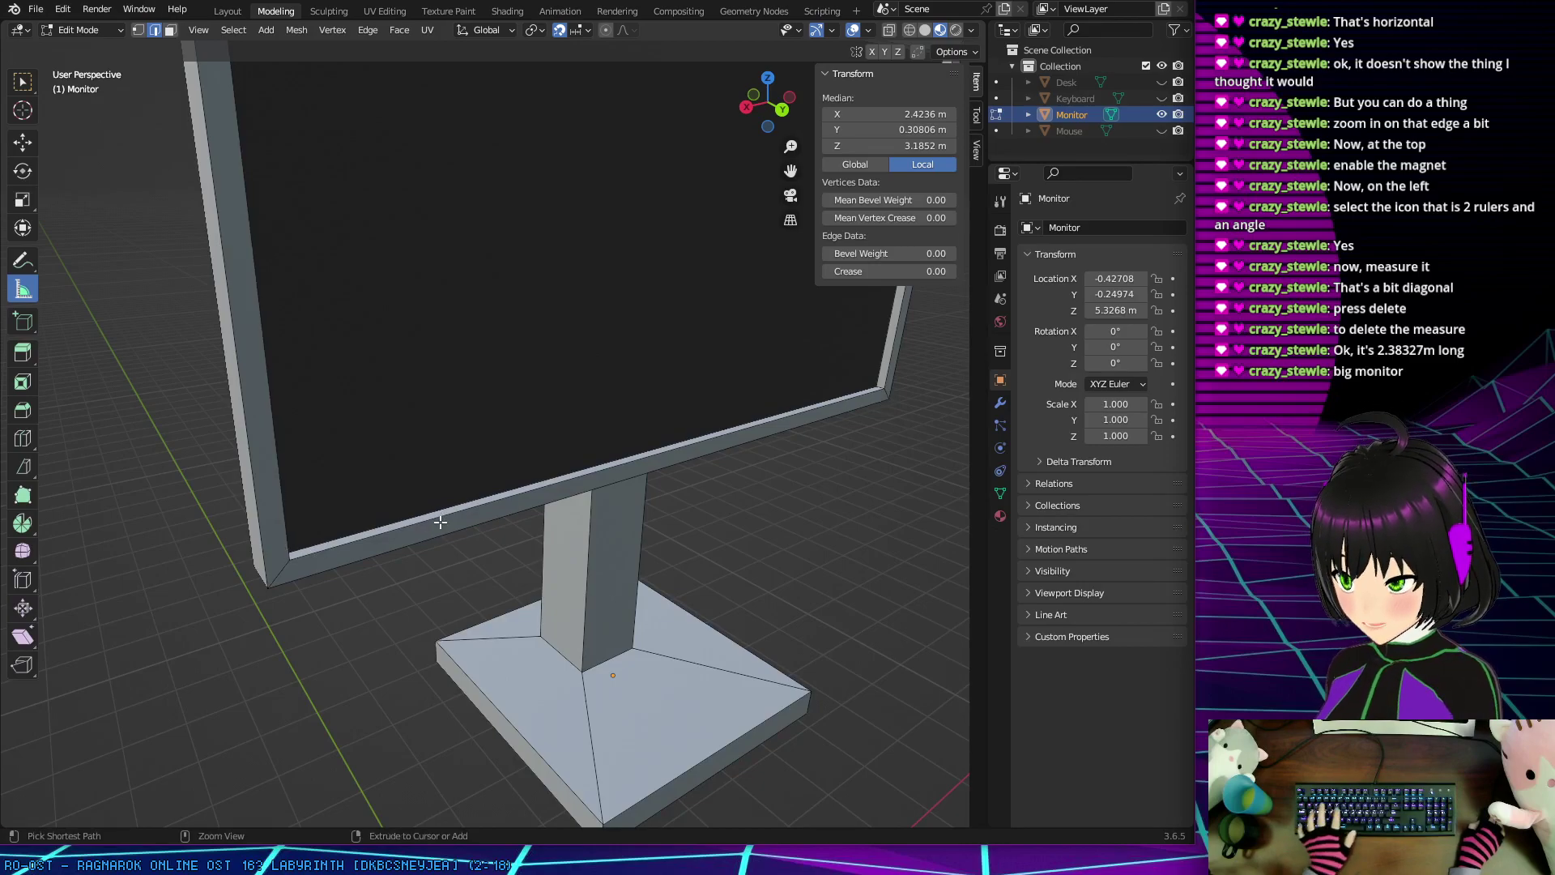
key("ctrl+z")
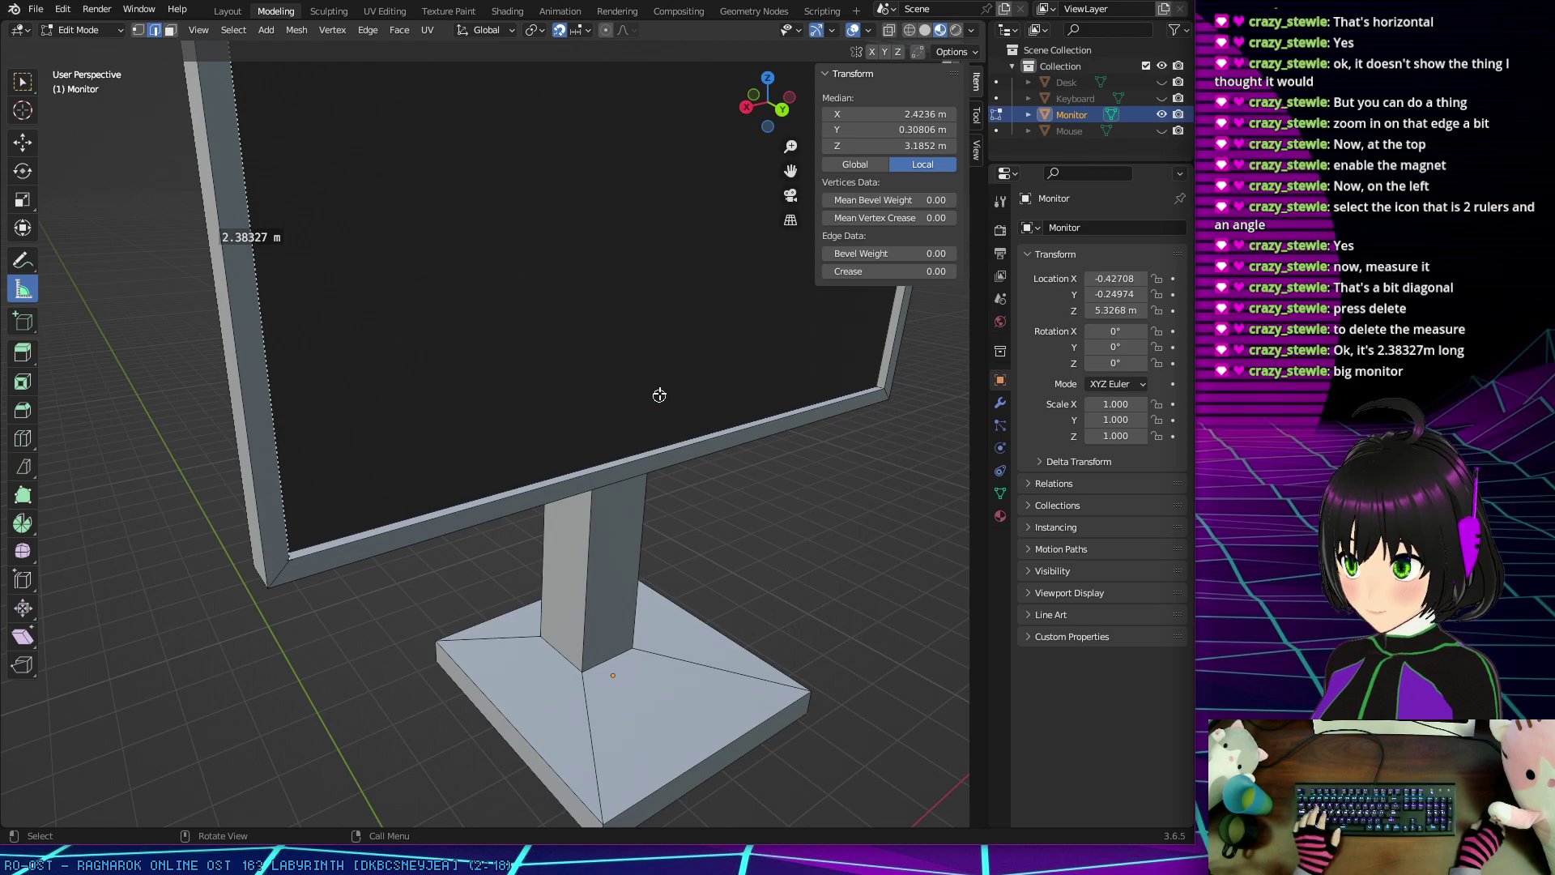
middle_click_drag(660, 393, 482, 416, "shift")
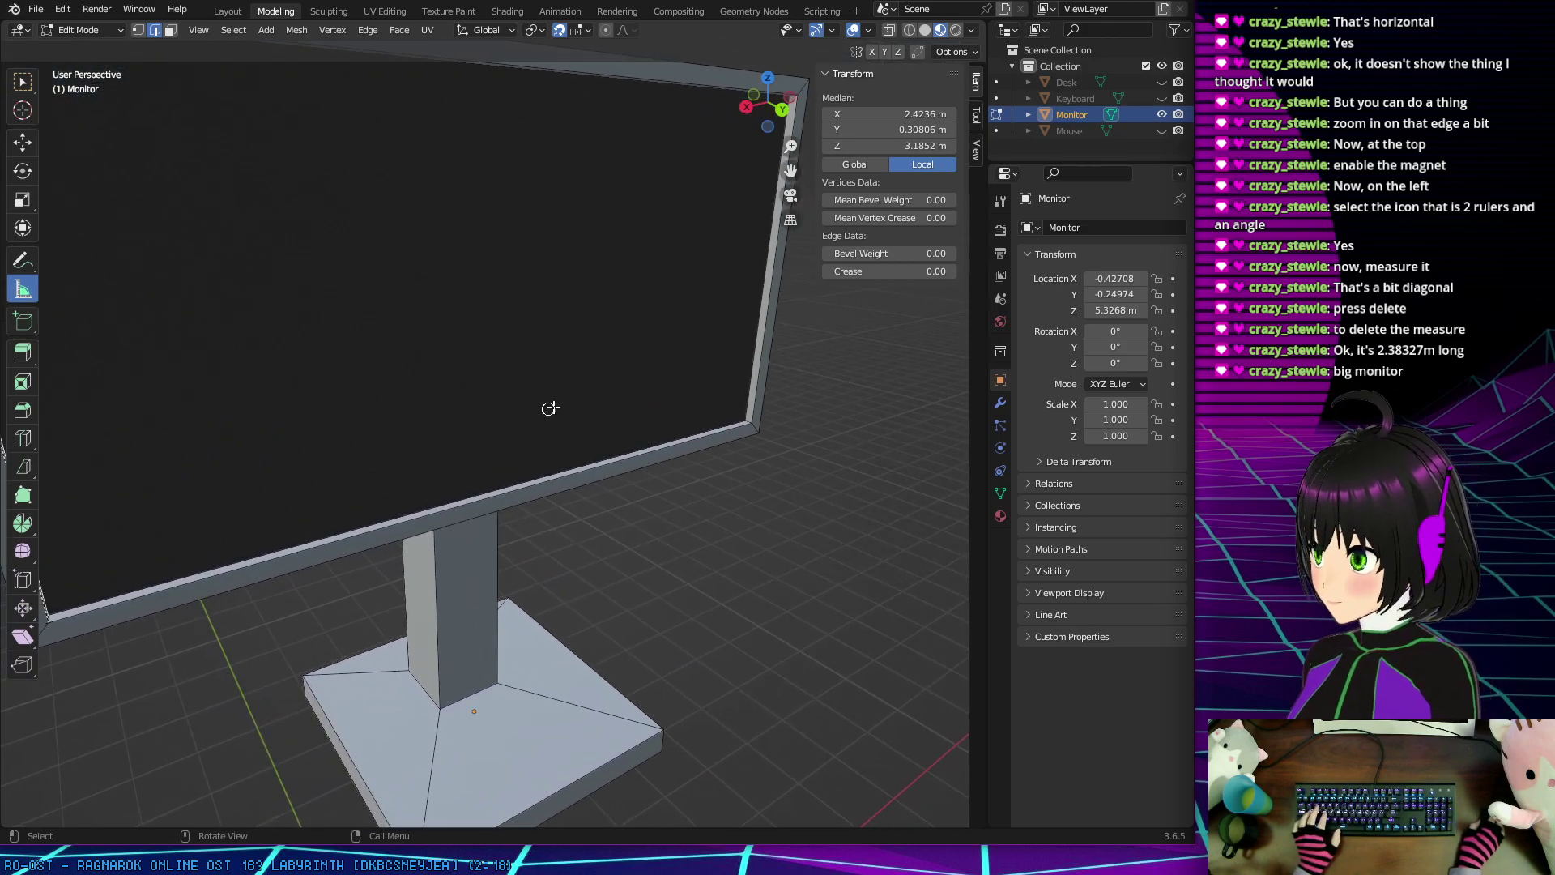
scroll(483, 378, "down", 5)
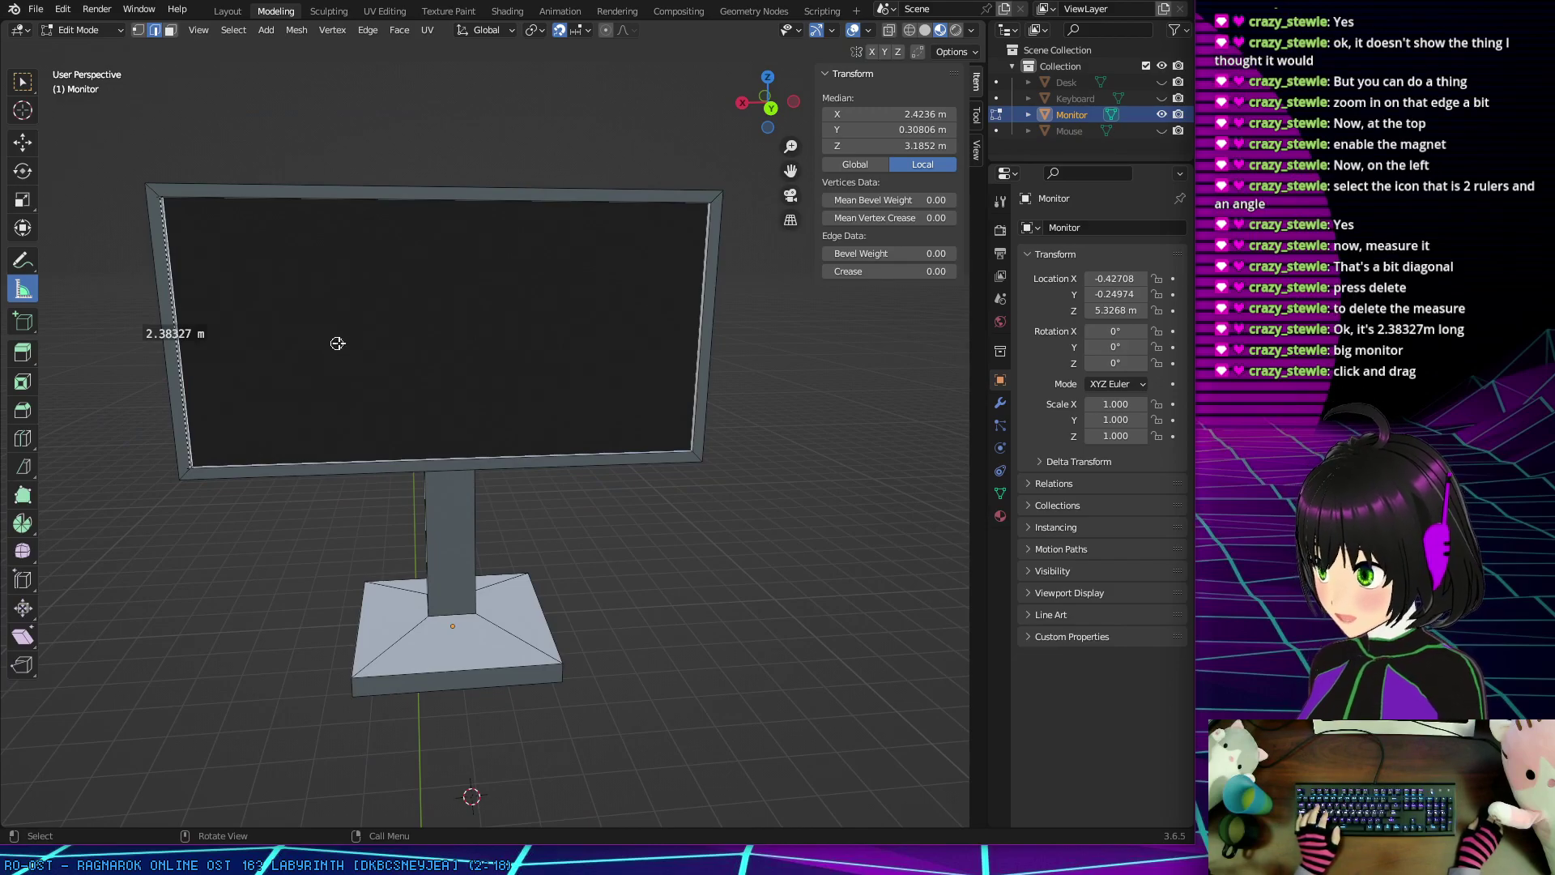
Step: Measure the screen's bottom edge from lower-right to lower-left corner, snapping to 4.84729 m
scroll(486, 434, "up", 3)
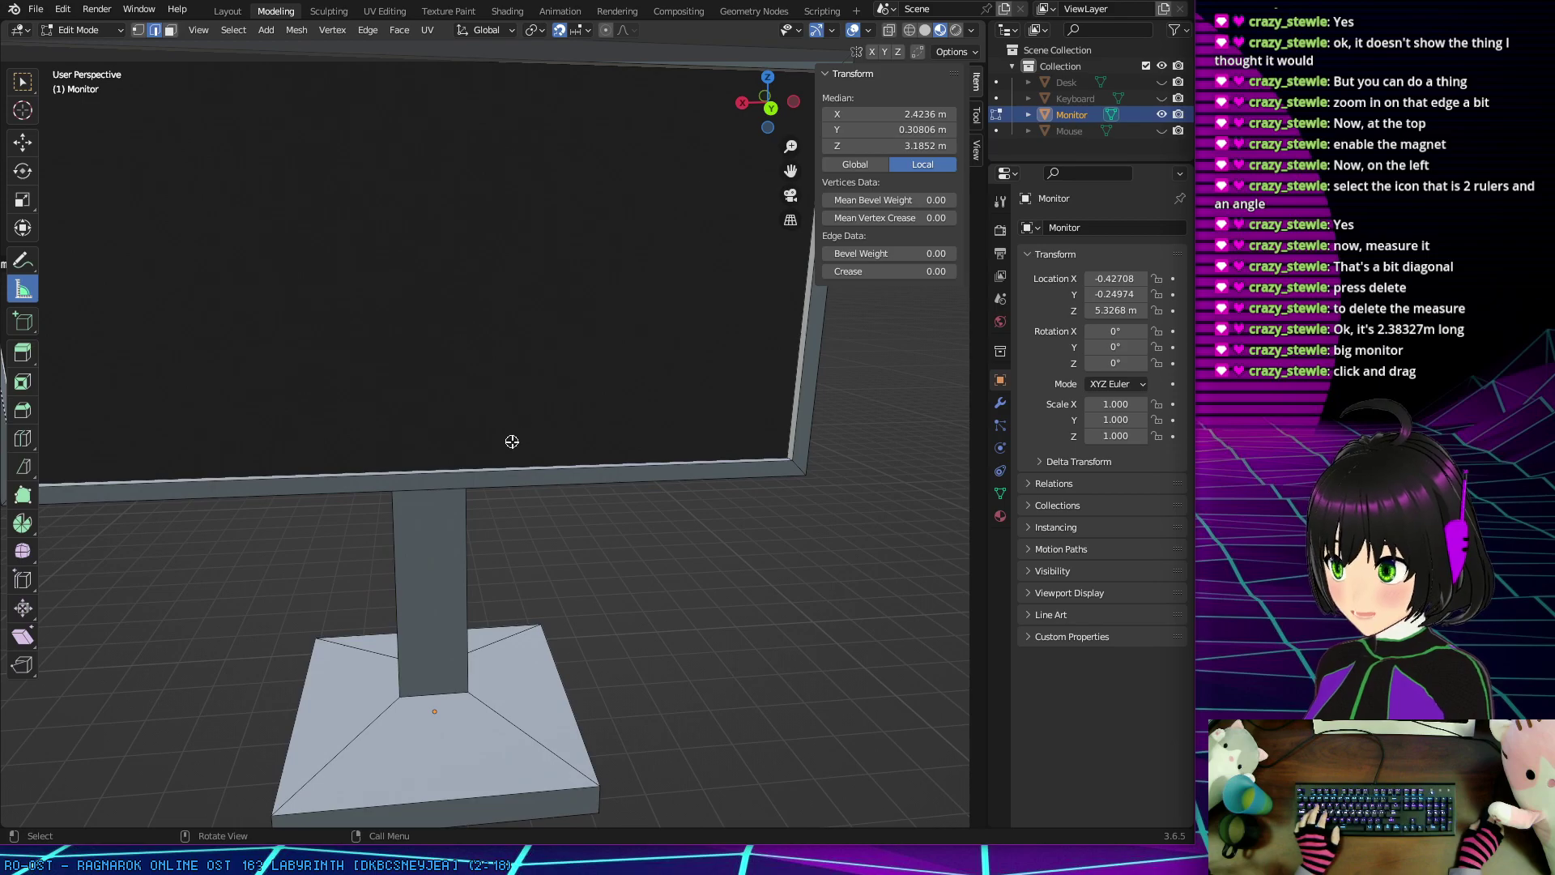
middle_click_drag(513, 441, 650, 440)
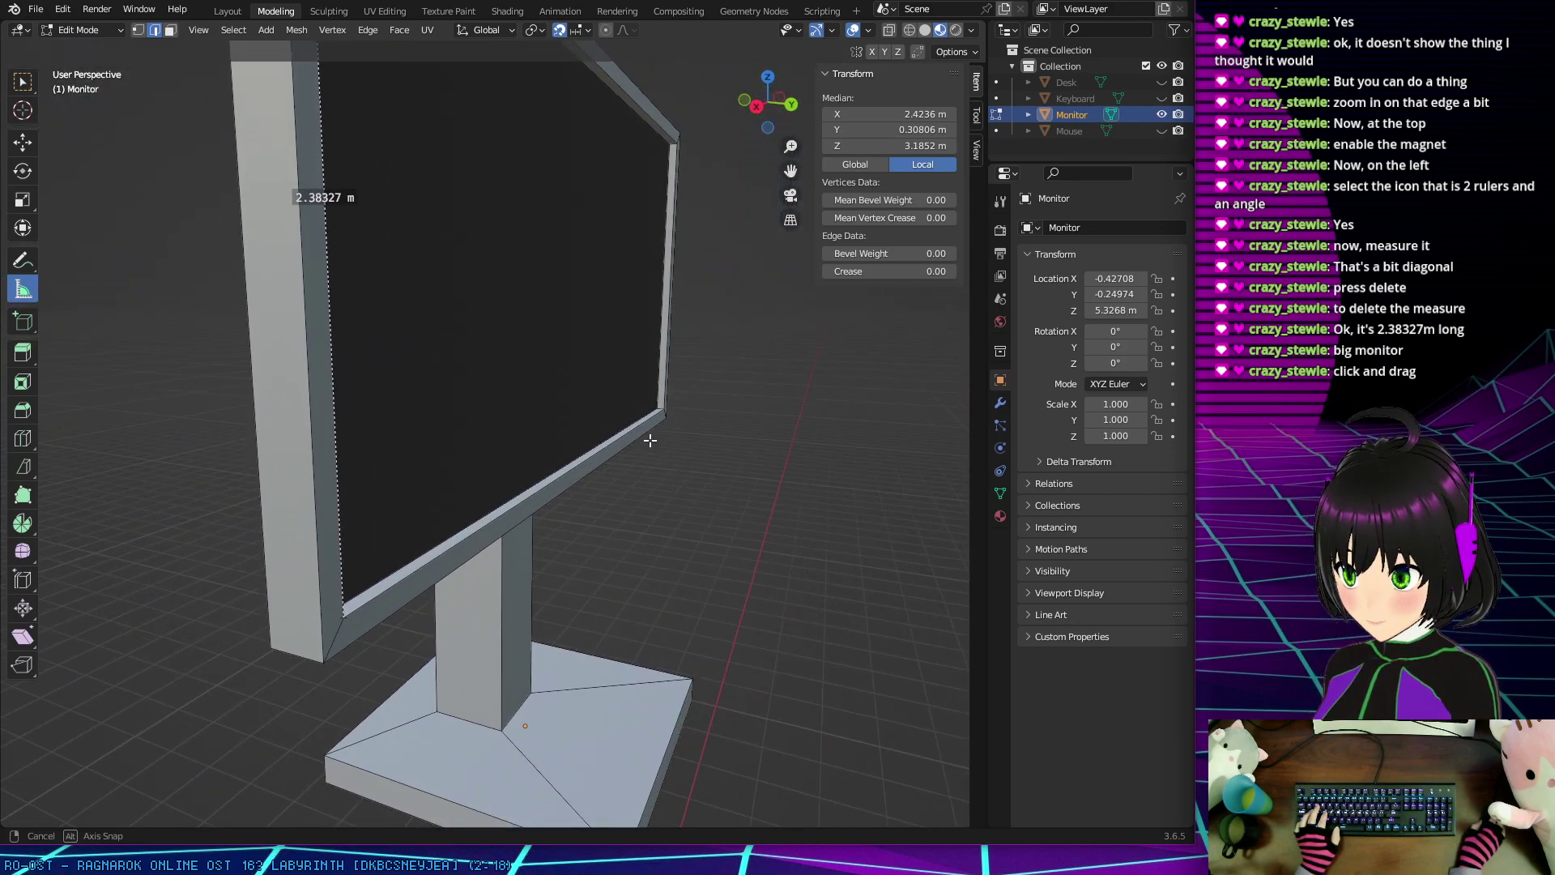
left_click_drag(663, 413, 345, 619)
middle_click_drag(345, 619, 545, 475)
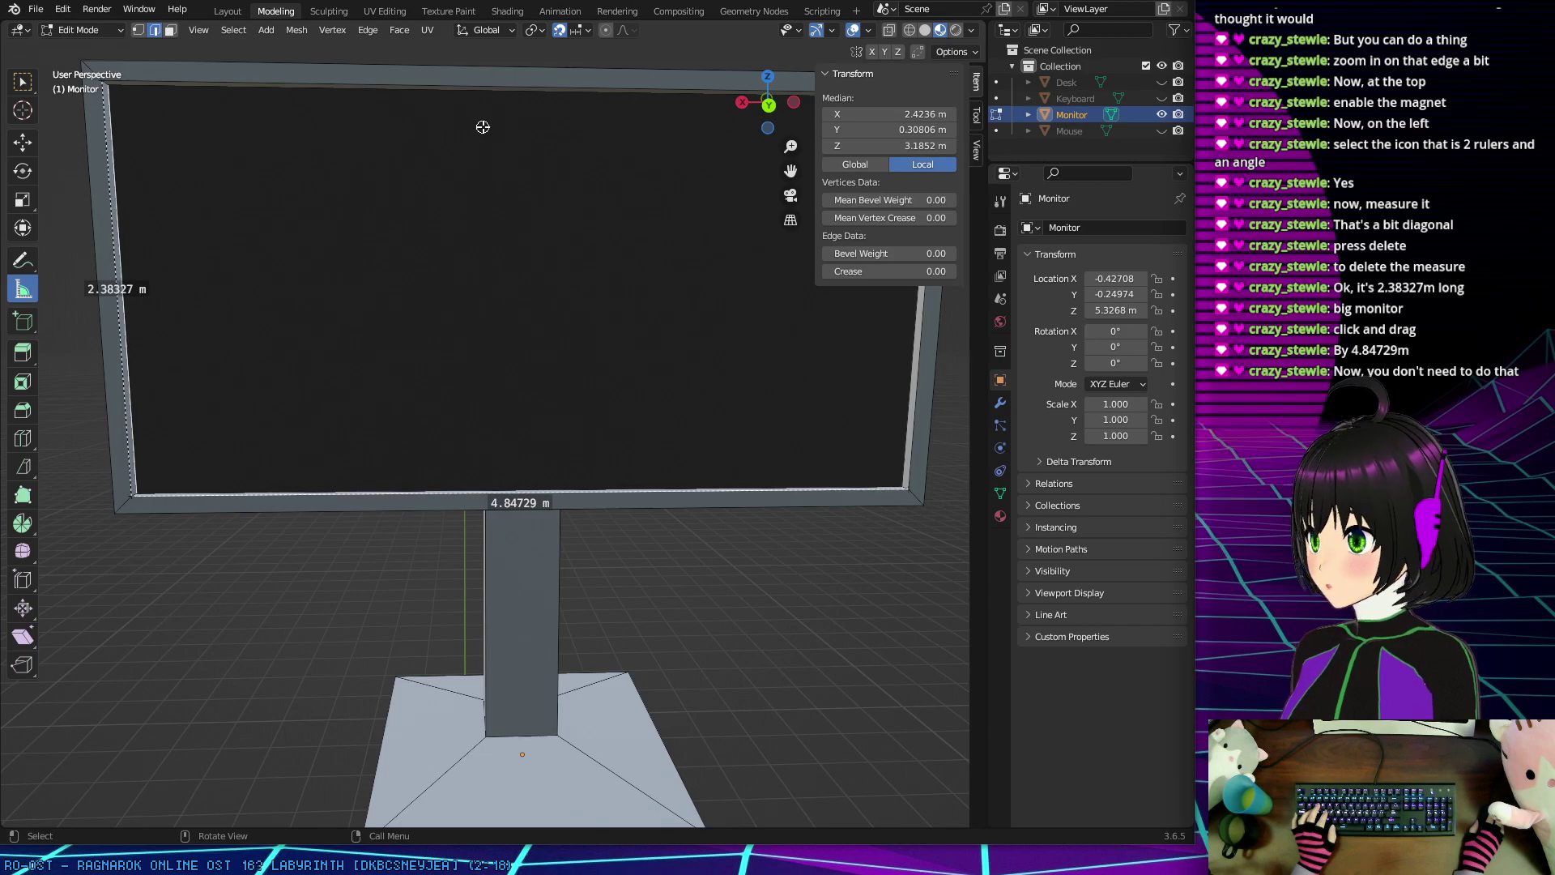
scroll(510, 143, "down", 1)
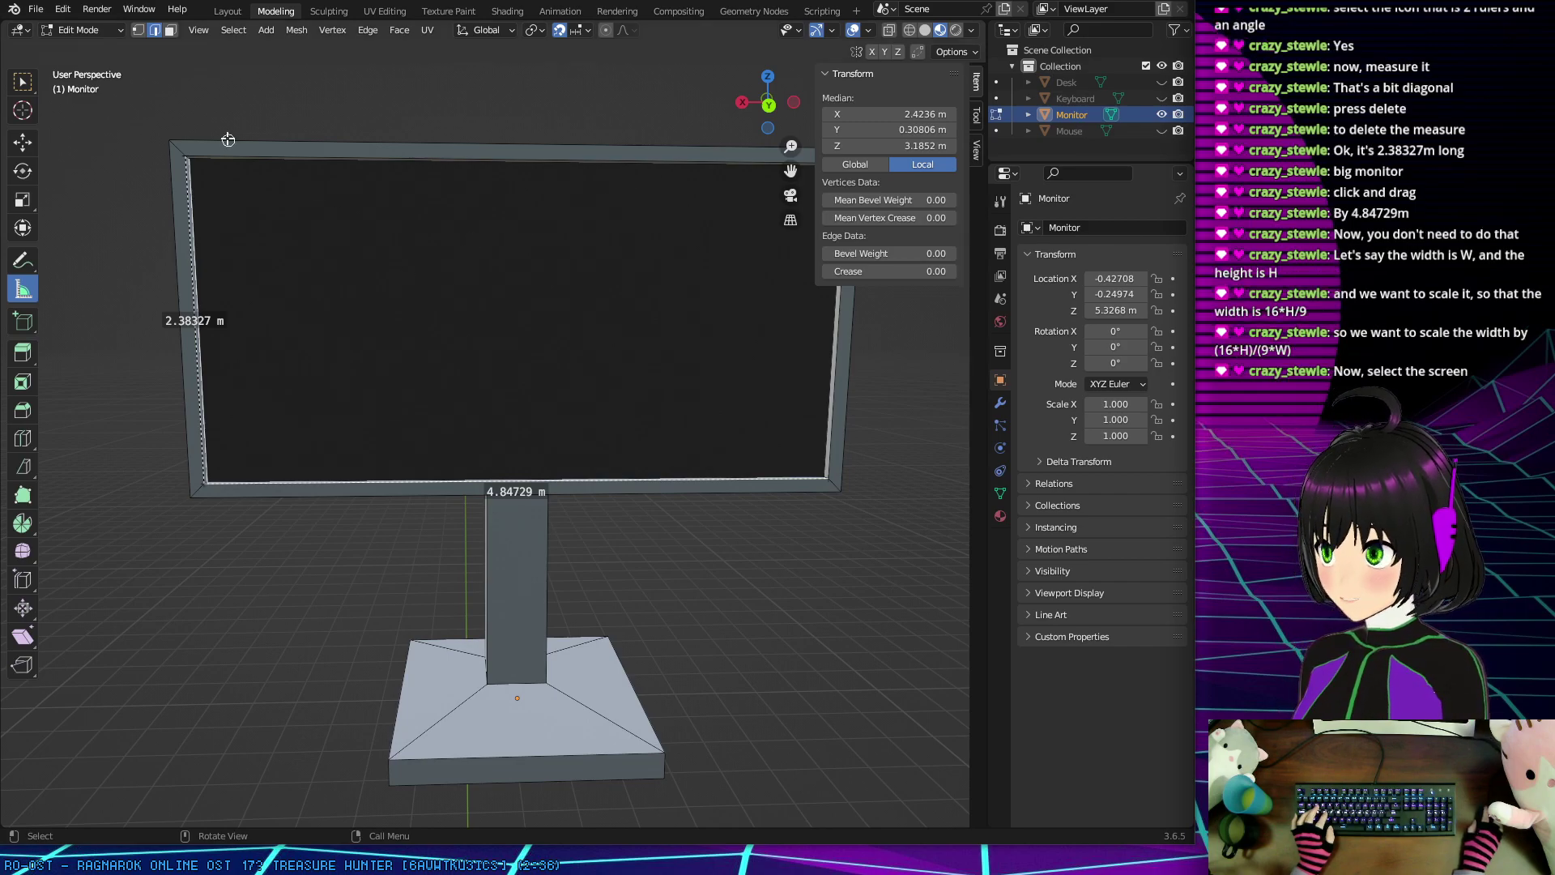
Step: Clear the mesh selection and select only the monitor's screen face in face mode
left_click(26, 89)
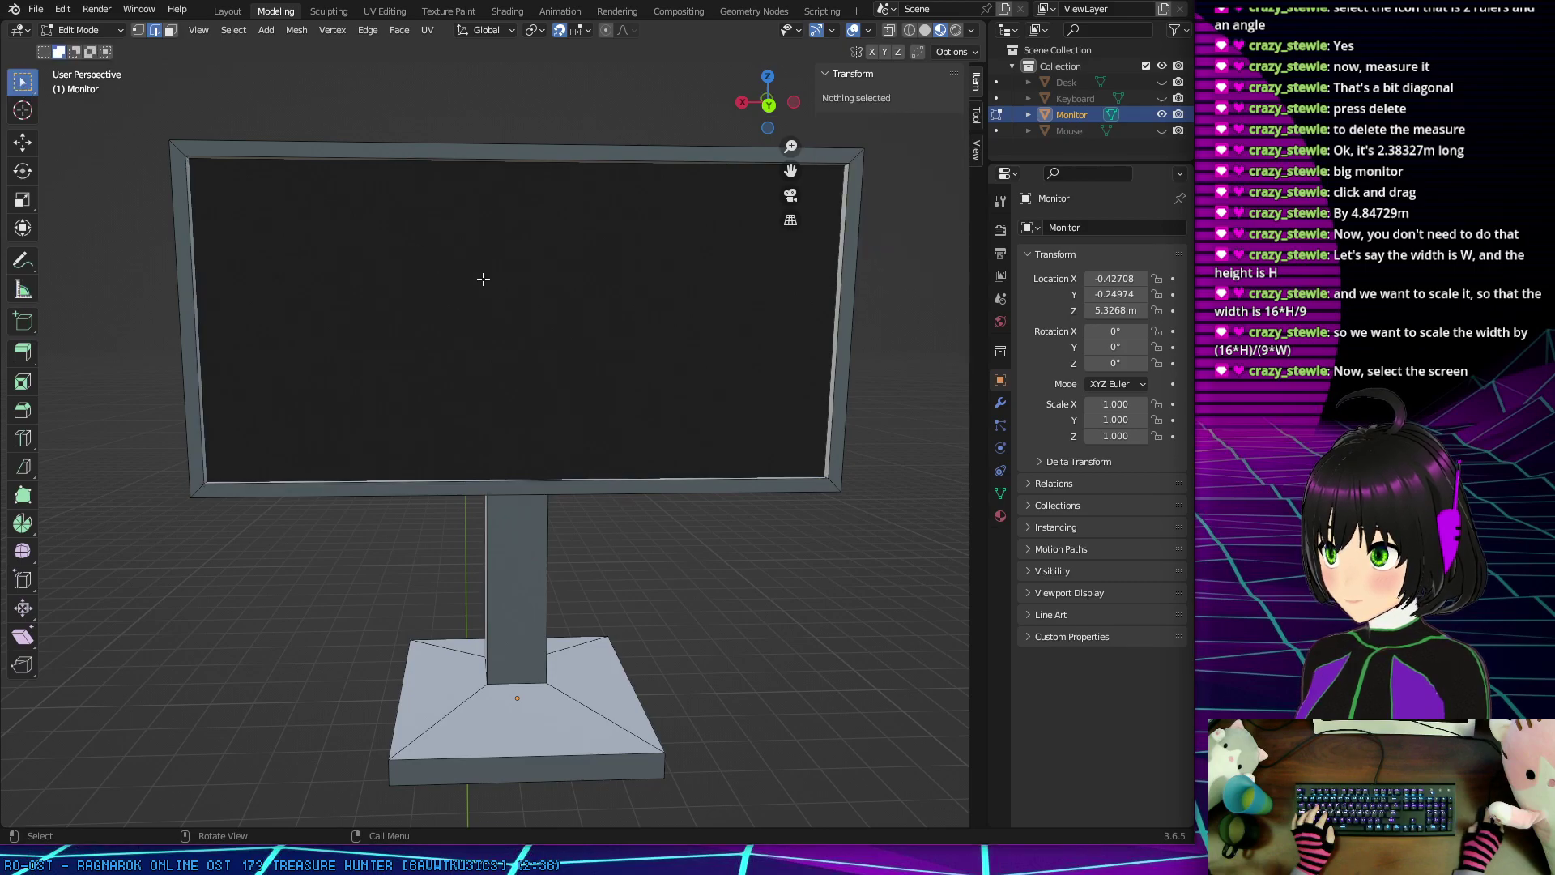
left_click(483, 278)
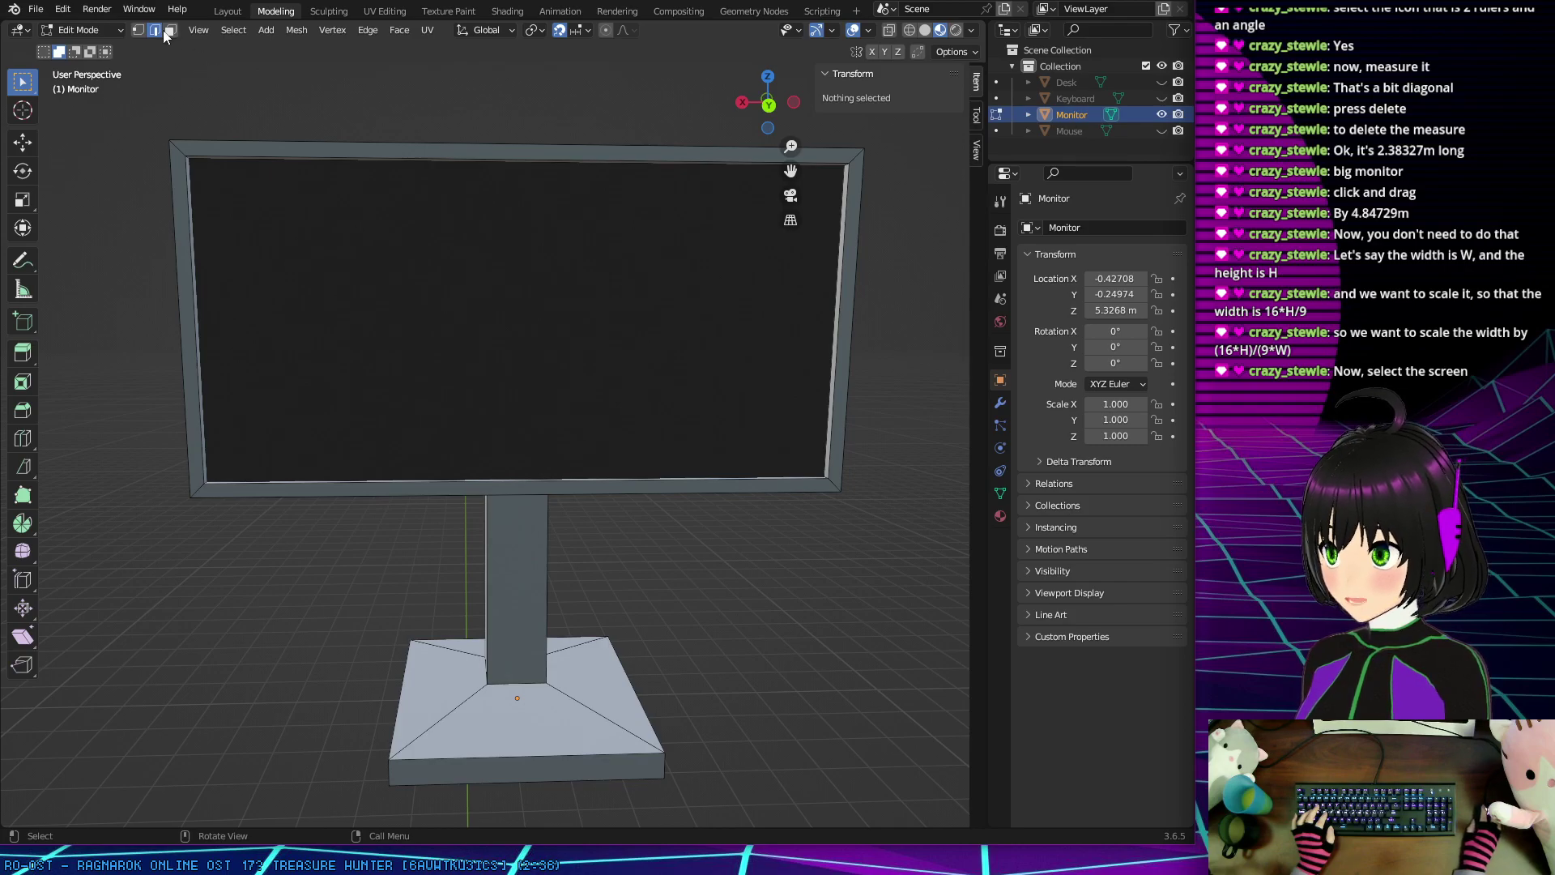
left_click(170, 30)
left_click(451, 329)
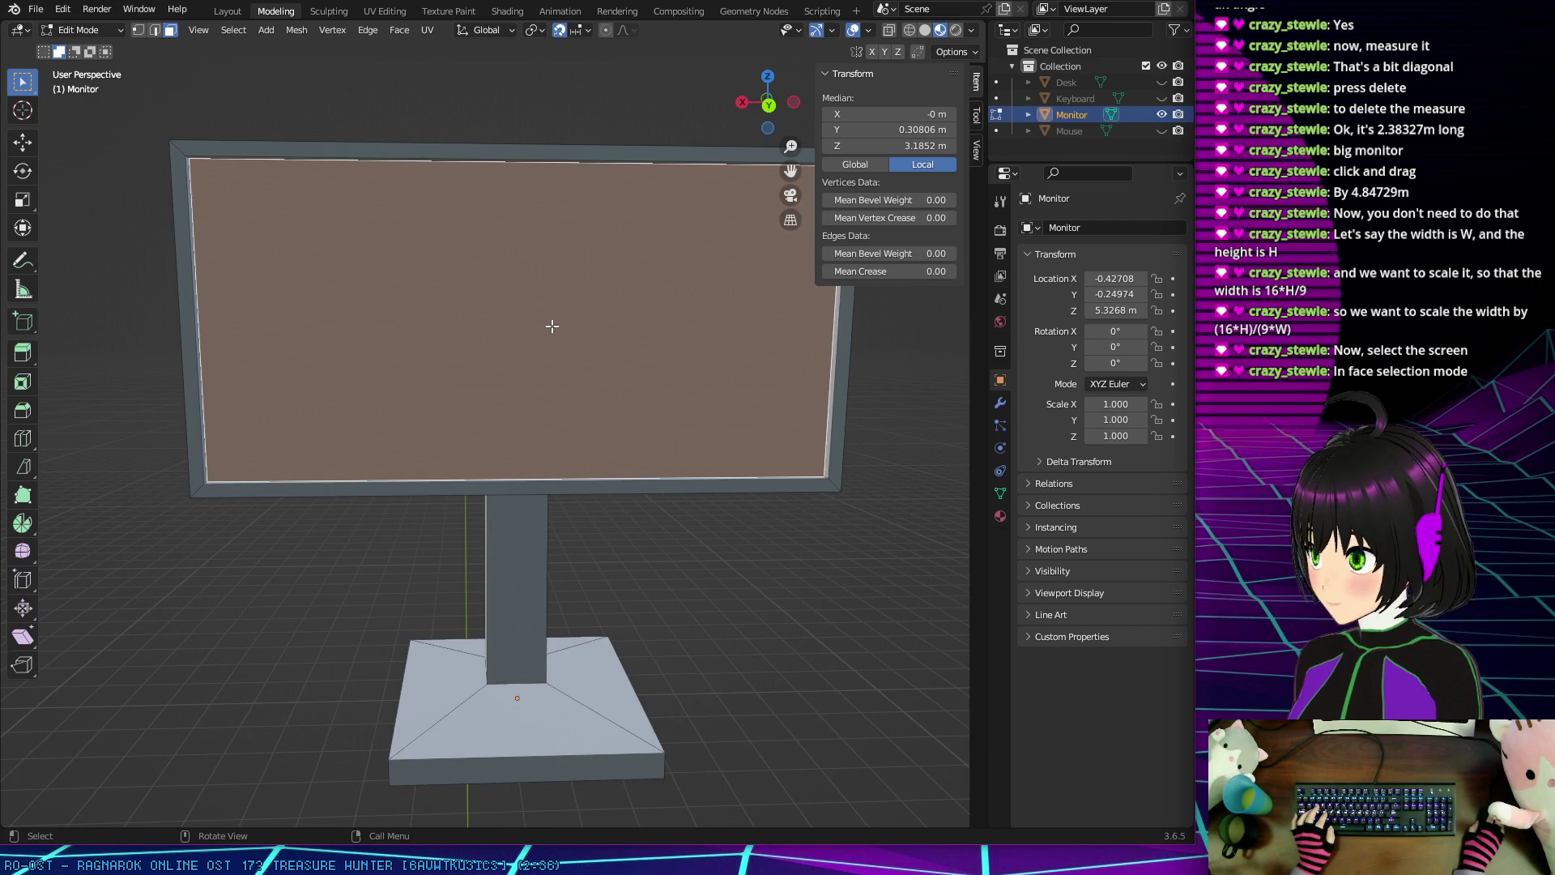
middle_click_drag(573, 318, 572, 310)
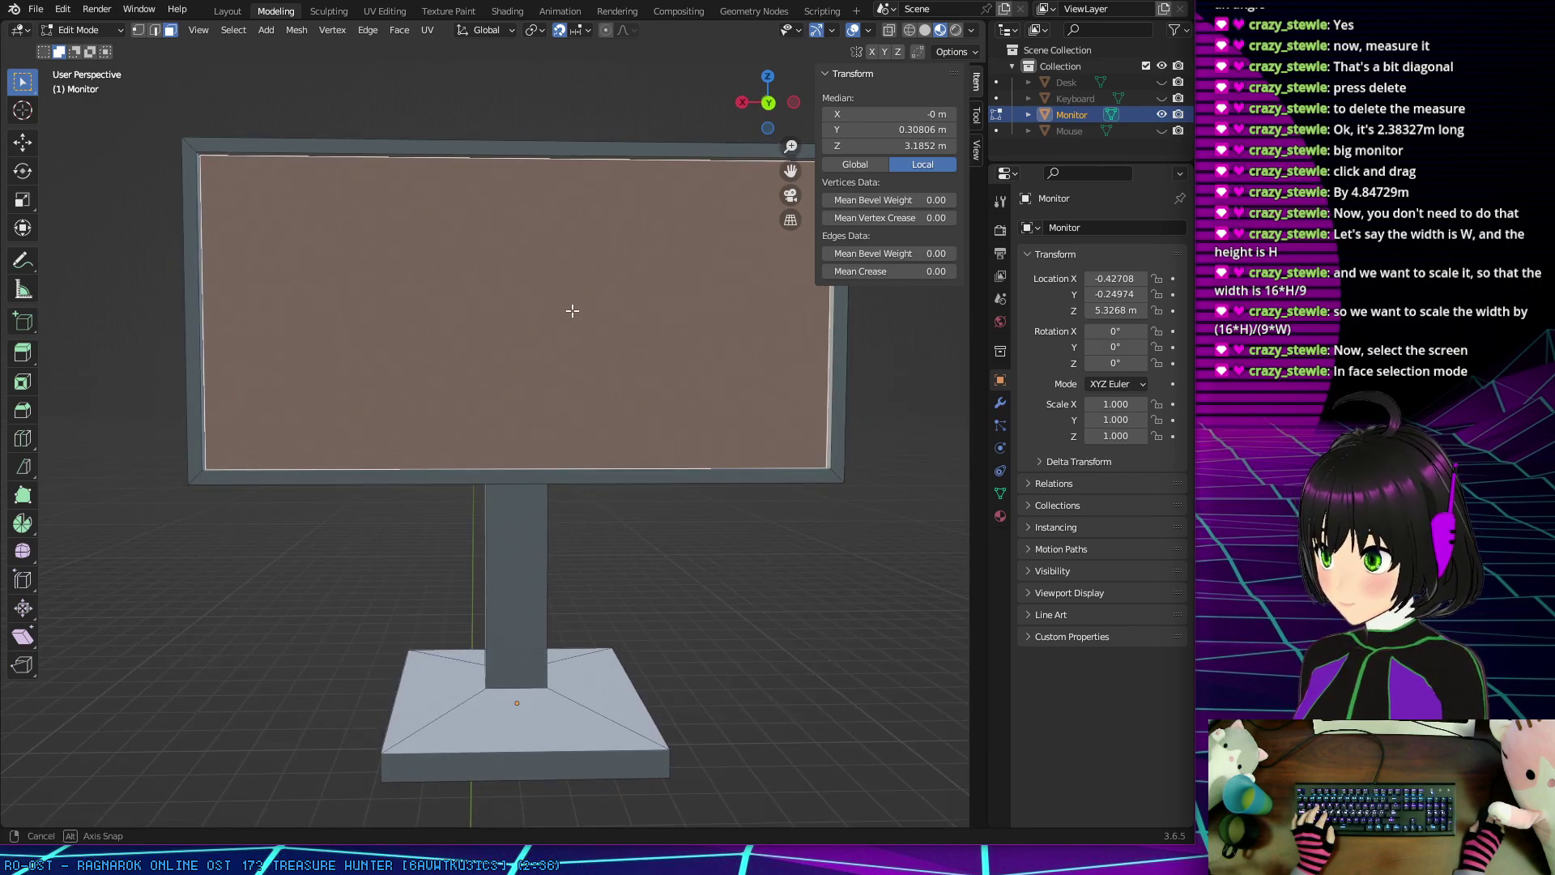
middle_click_drag(572, 310, 572, 310)
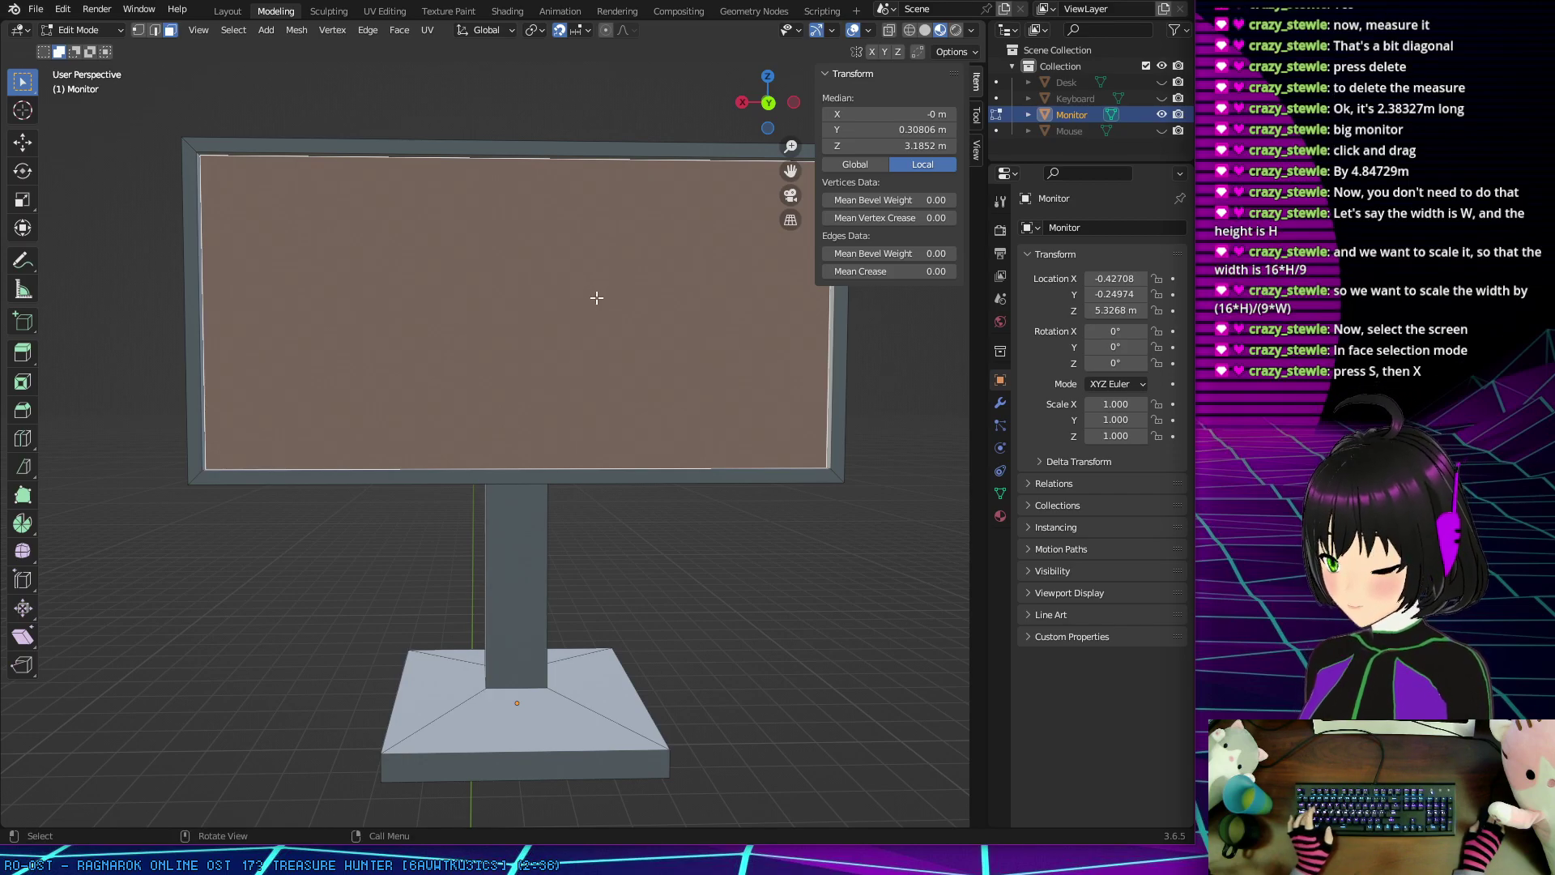
Step: Scale the screen face along X by the expression 16*2.38327
key("s")
key("x")
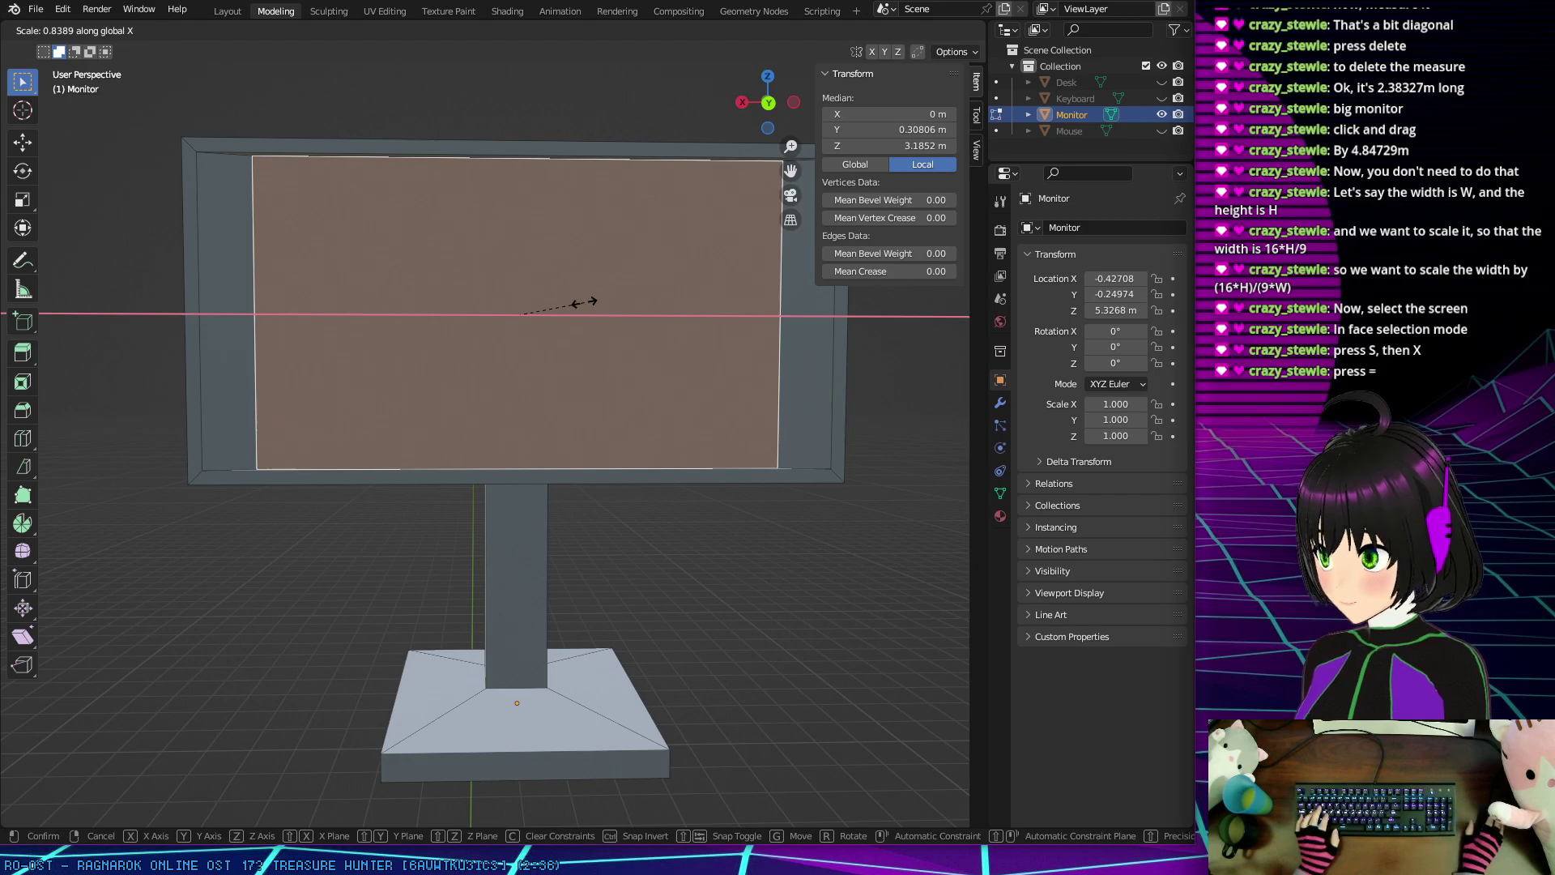
key("equal")
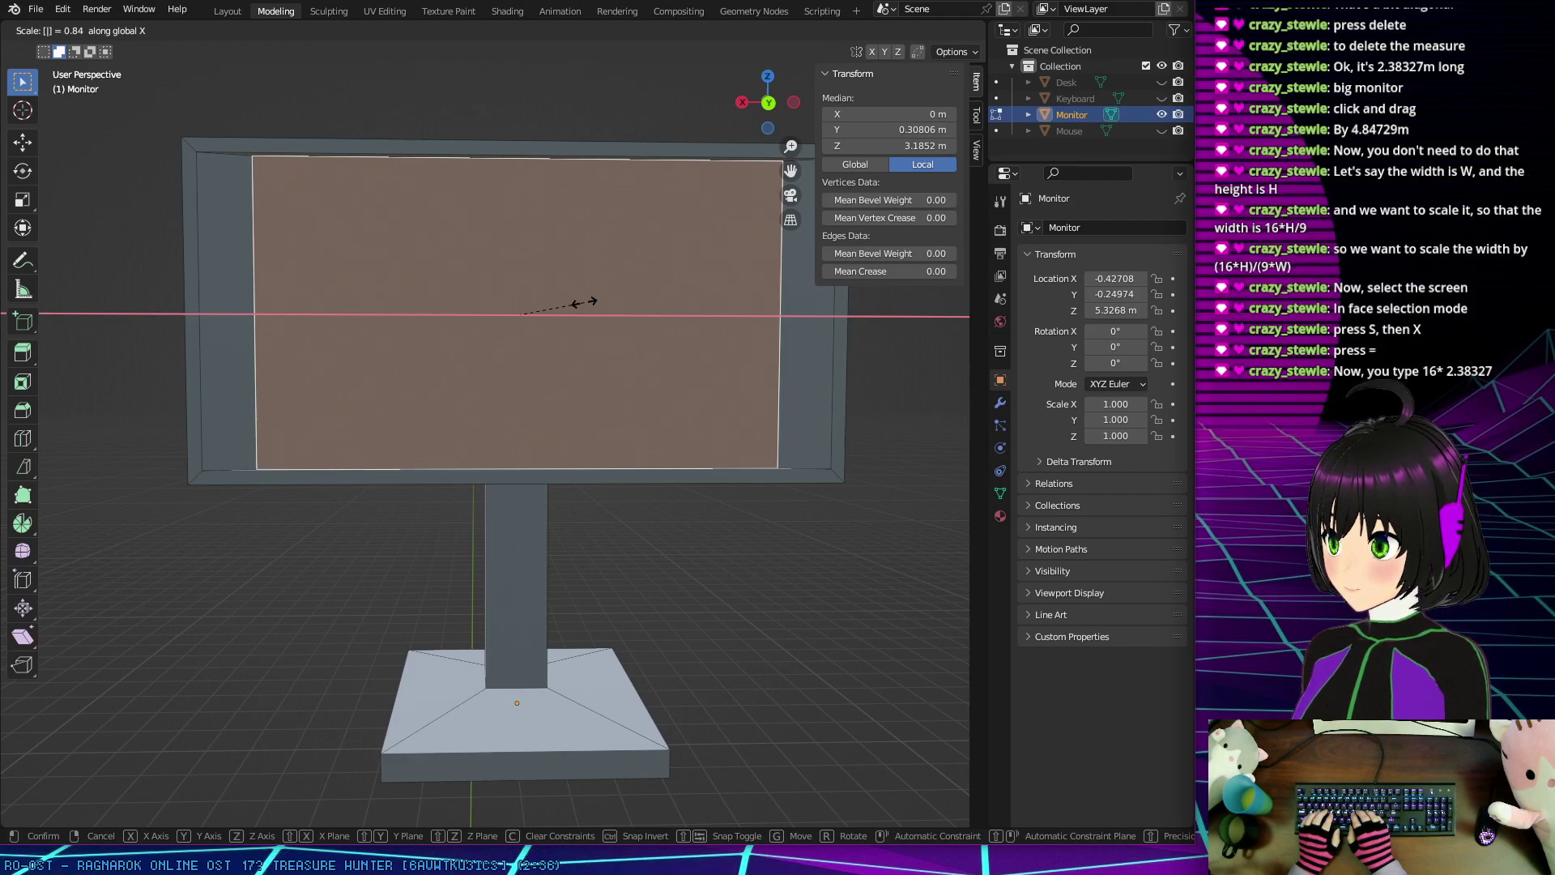
type("16")
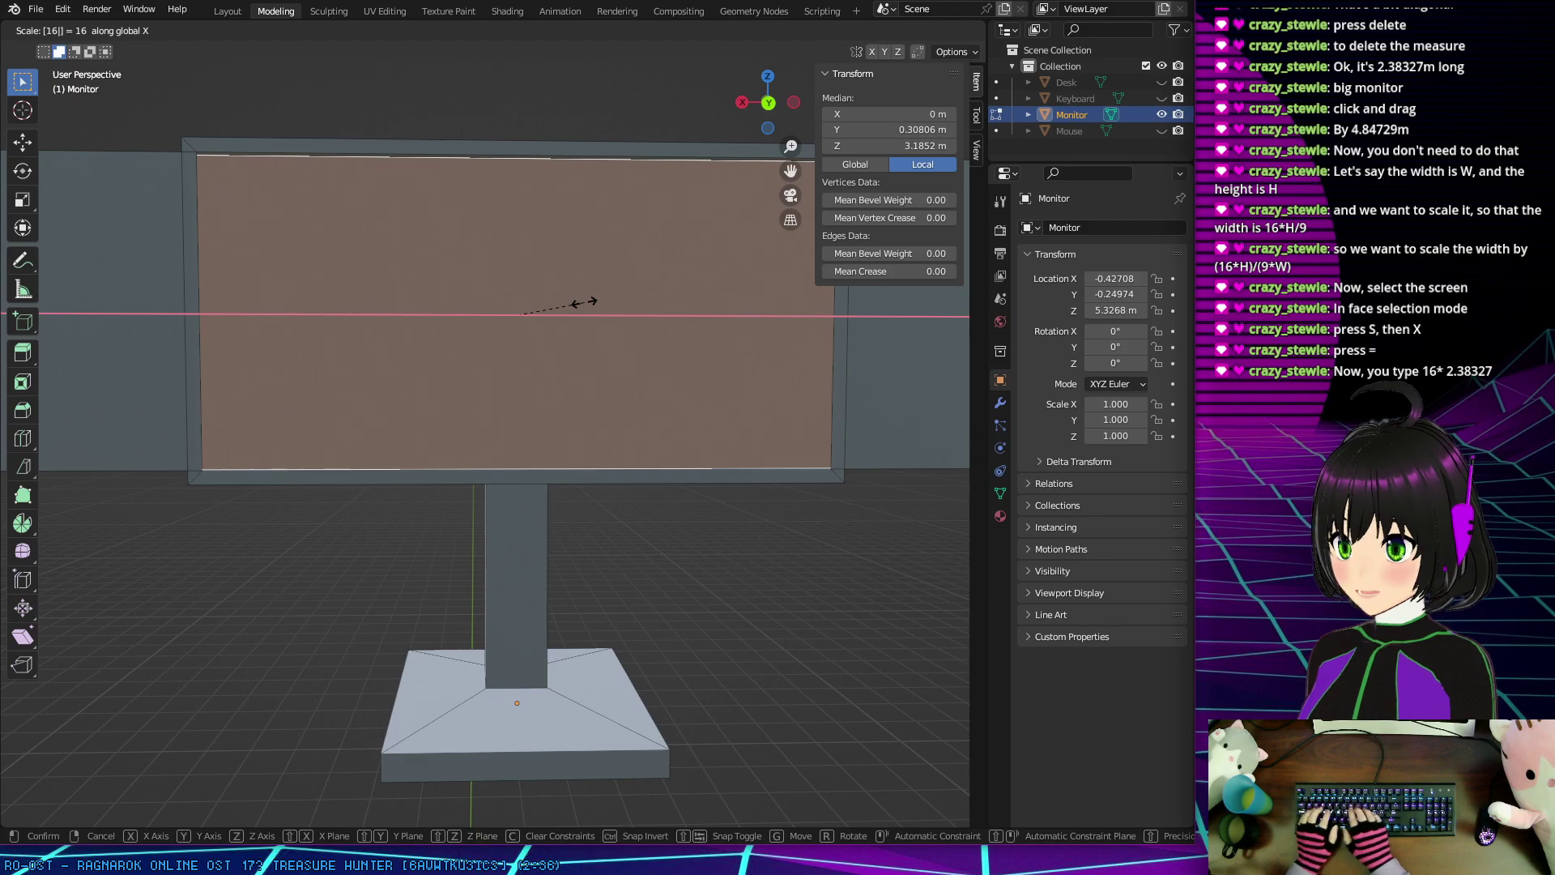
type("*")
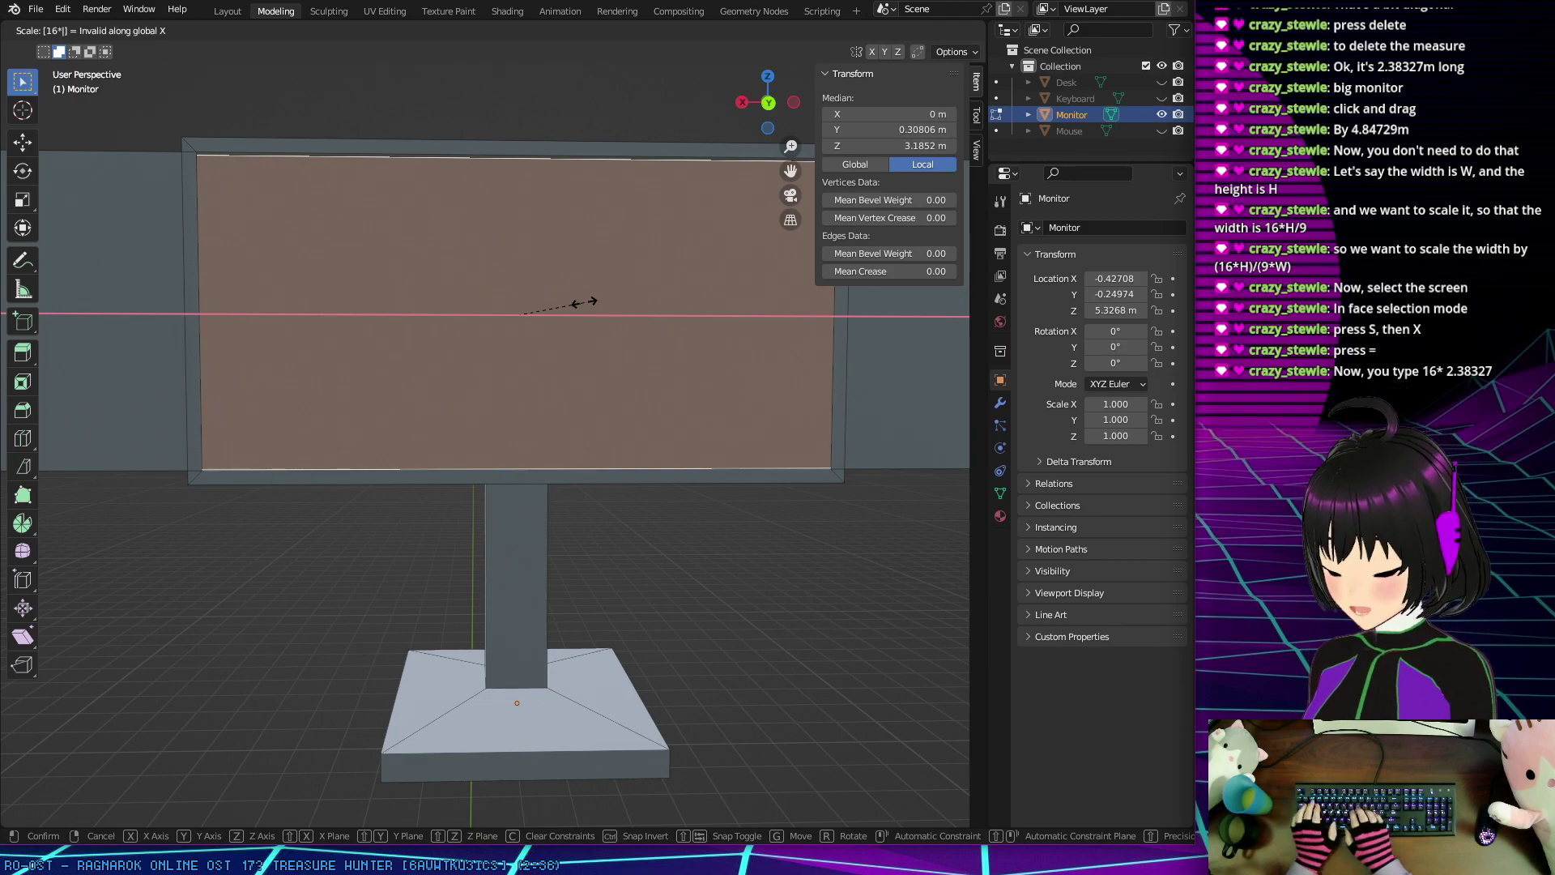
type("2.")
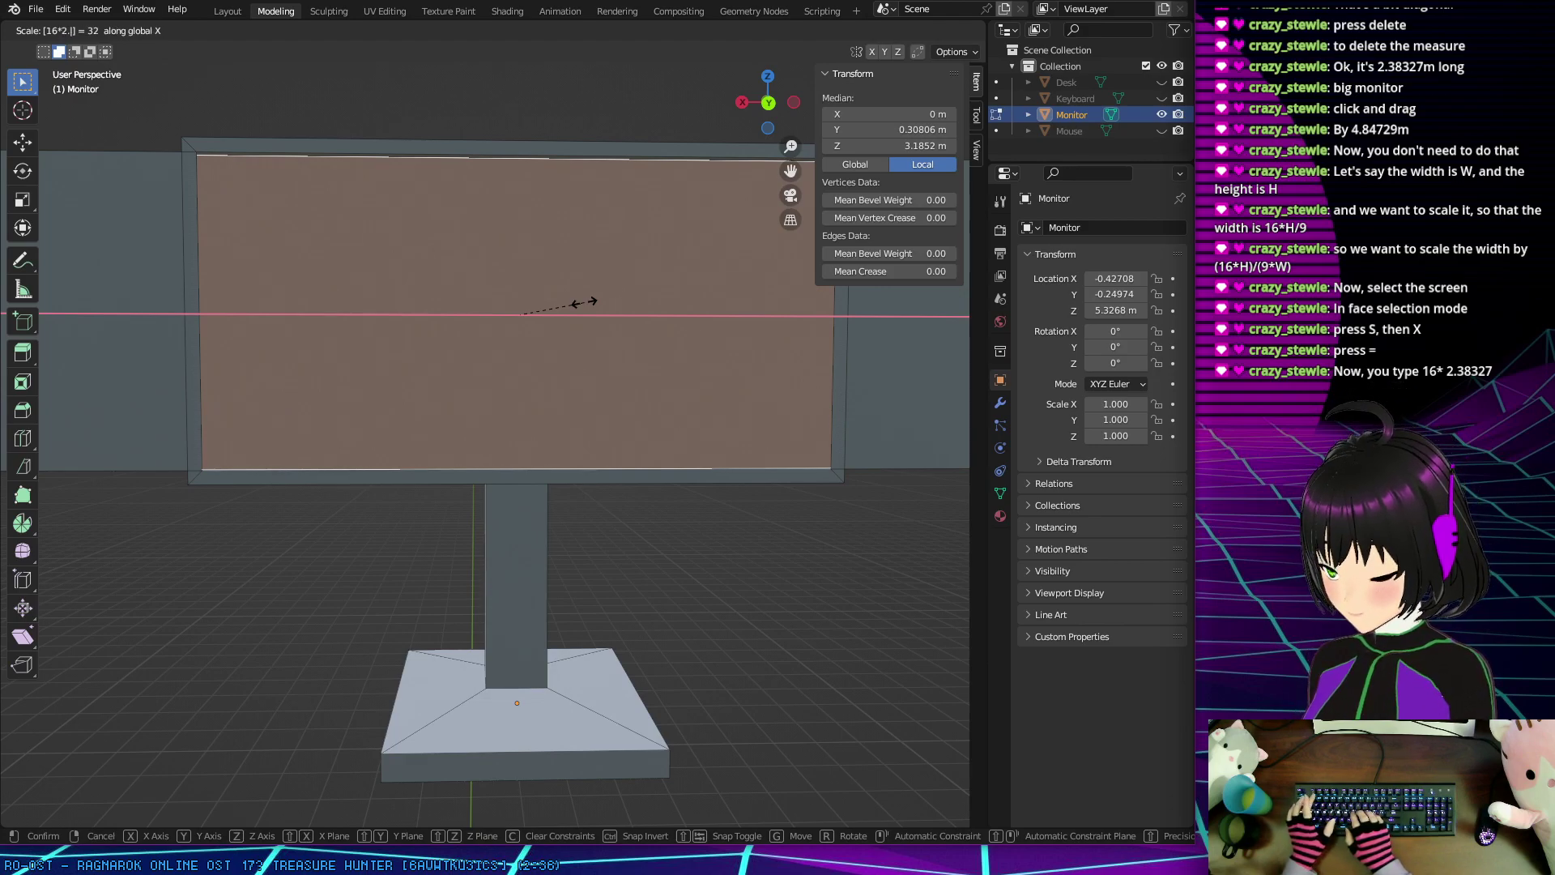
type("3")
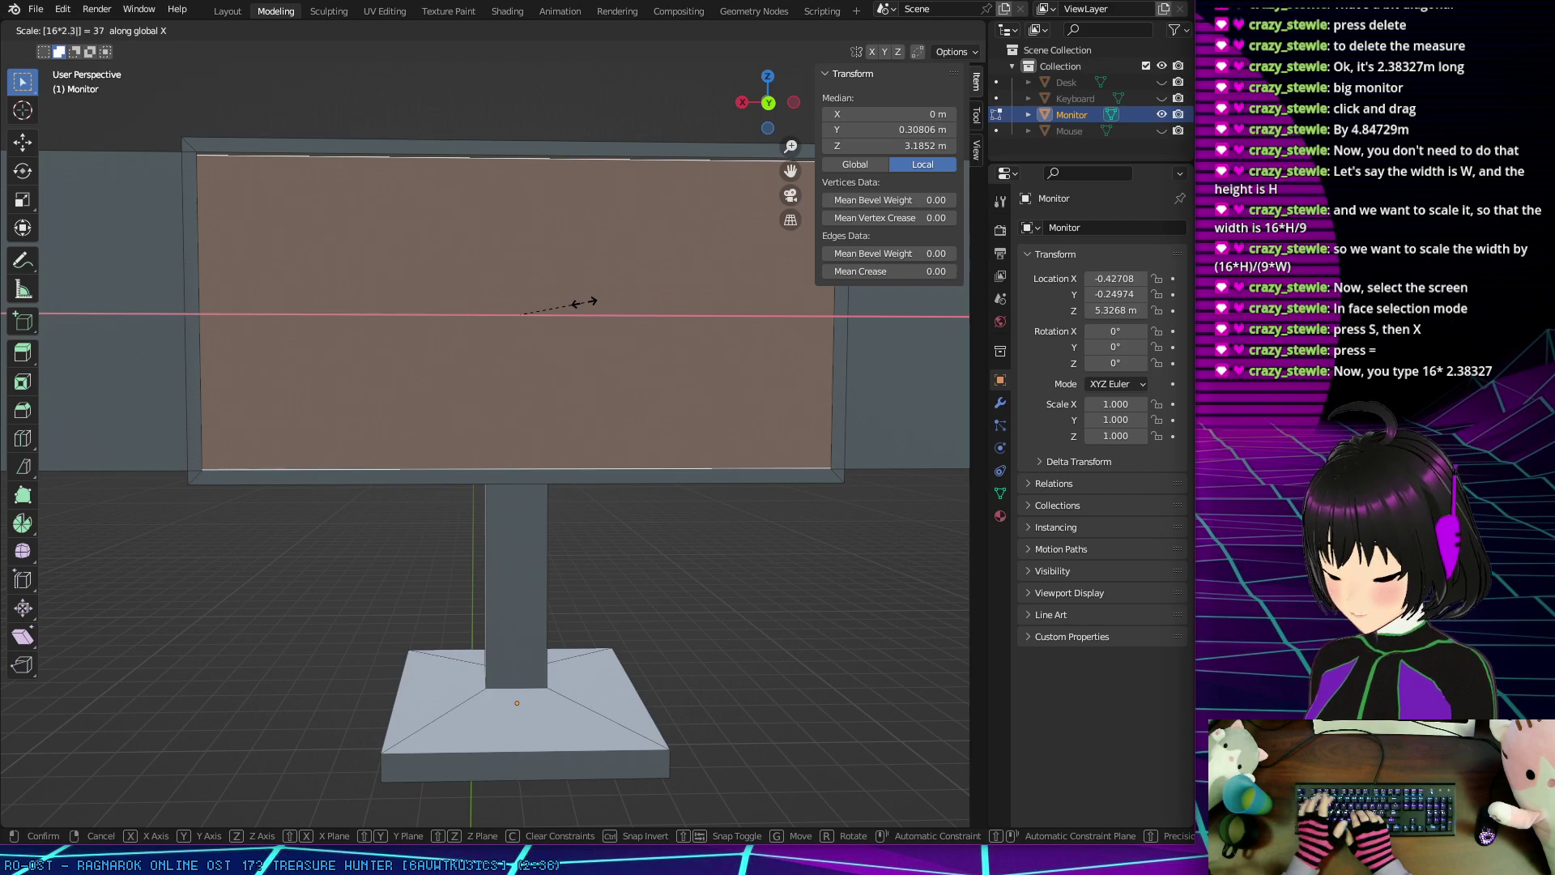
type("8327")
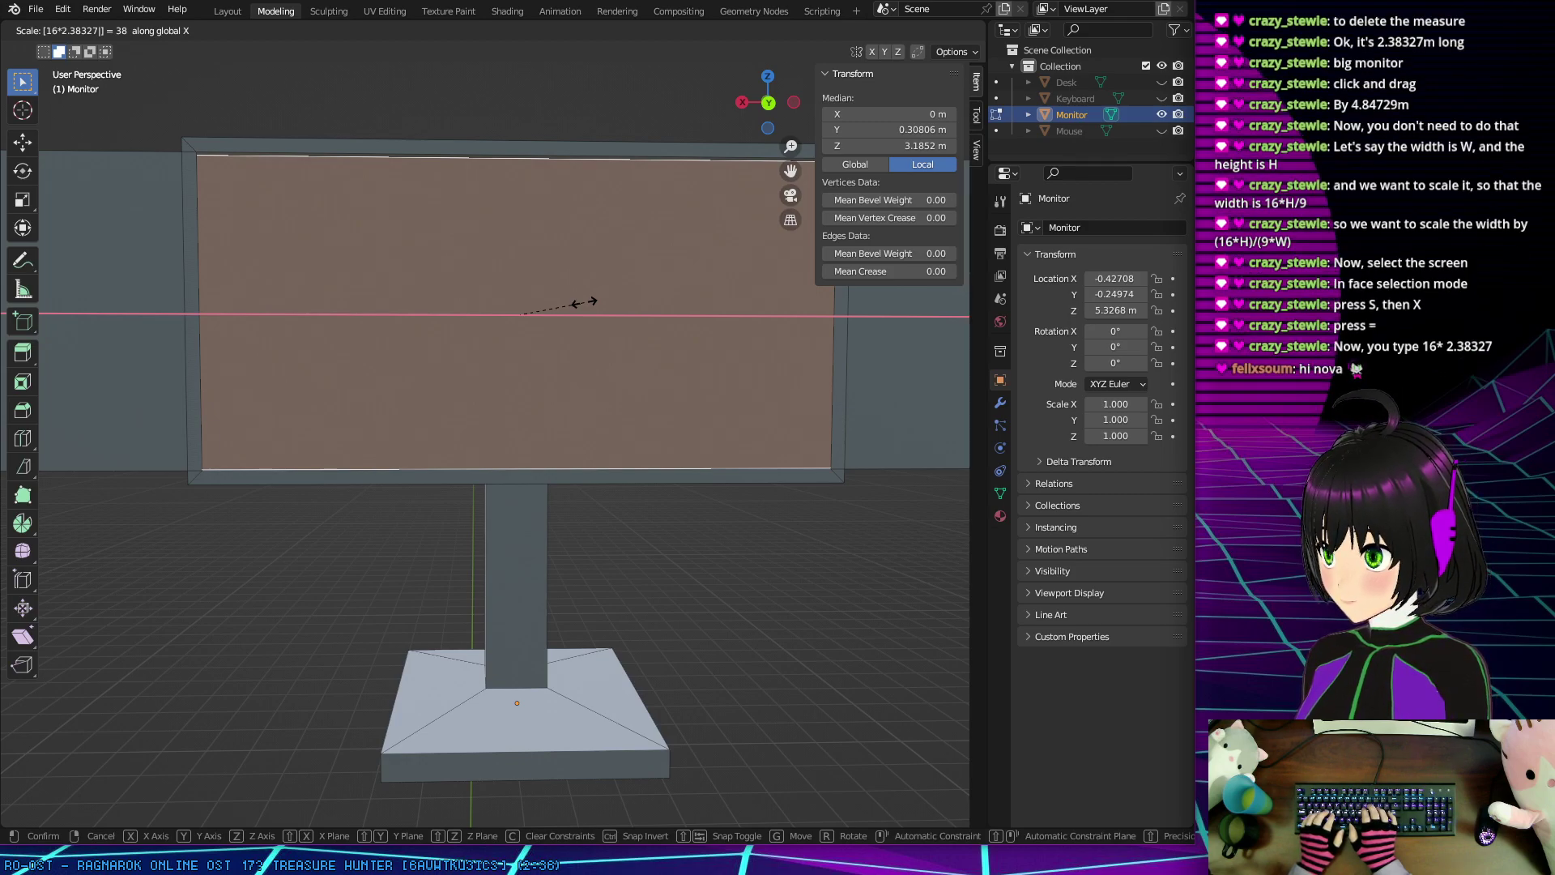
Step: Confirm the 38.132× X stretch of the screen face and zoom to inspect it
key("Return")
scroll(511, 359, "down", 5)
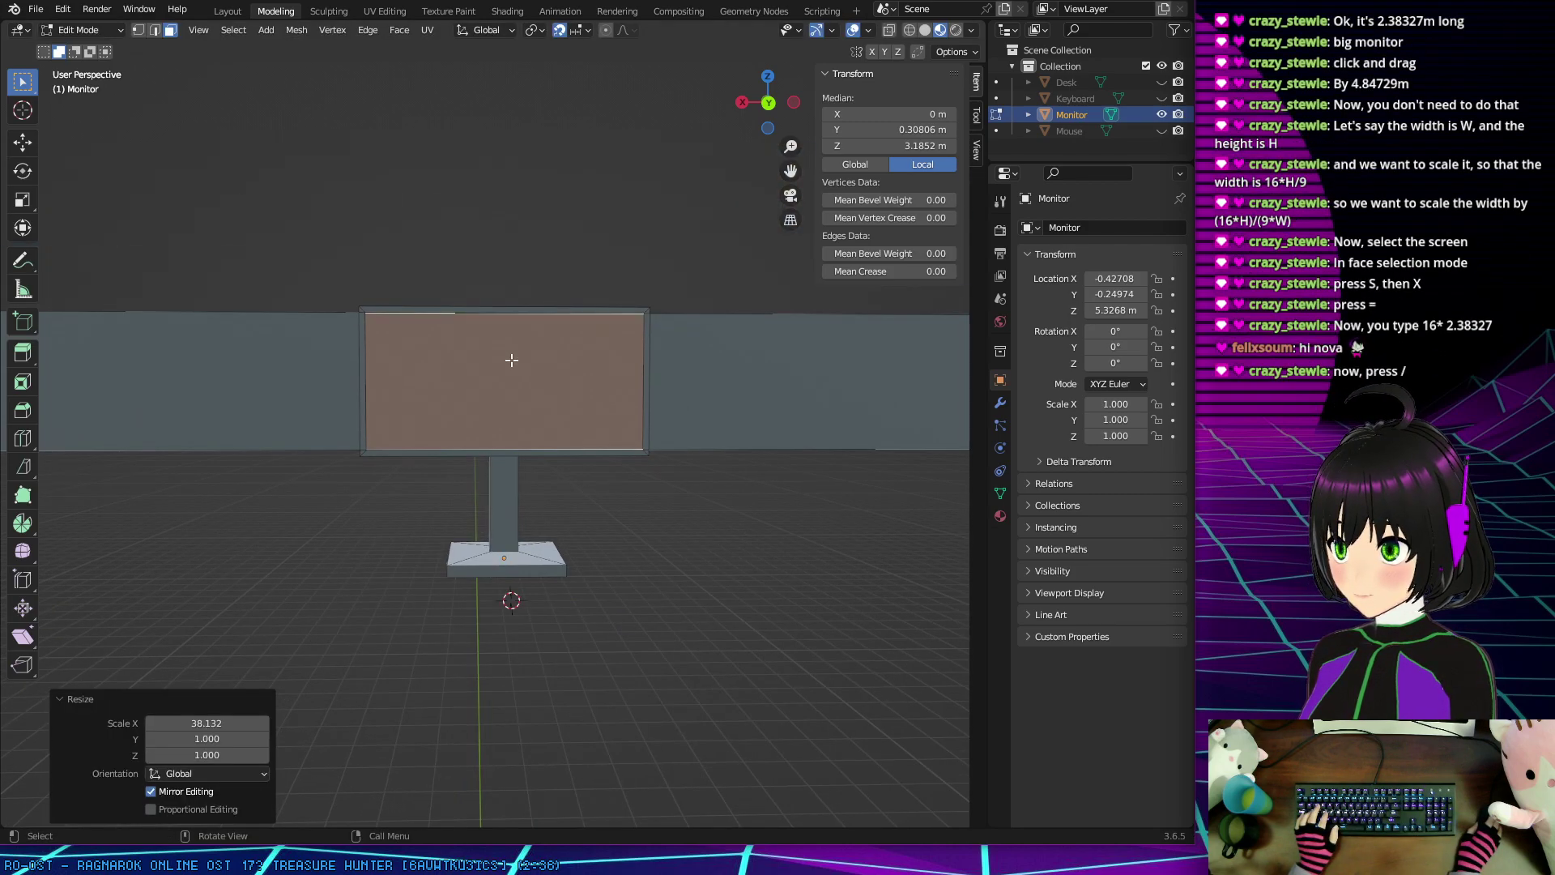
scroll(511, 360, "down", 6)
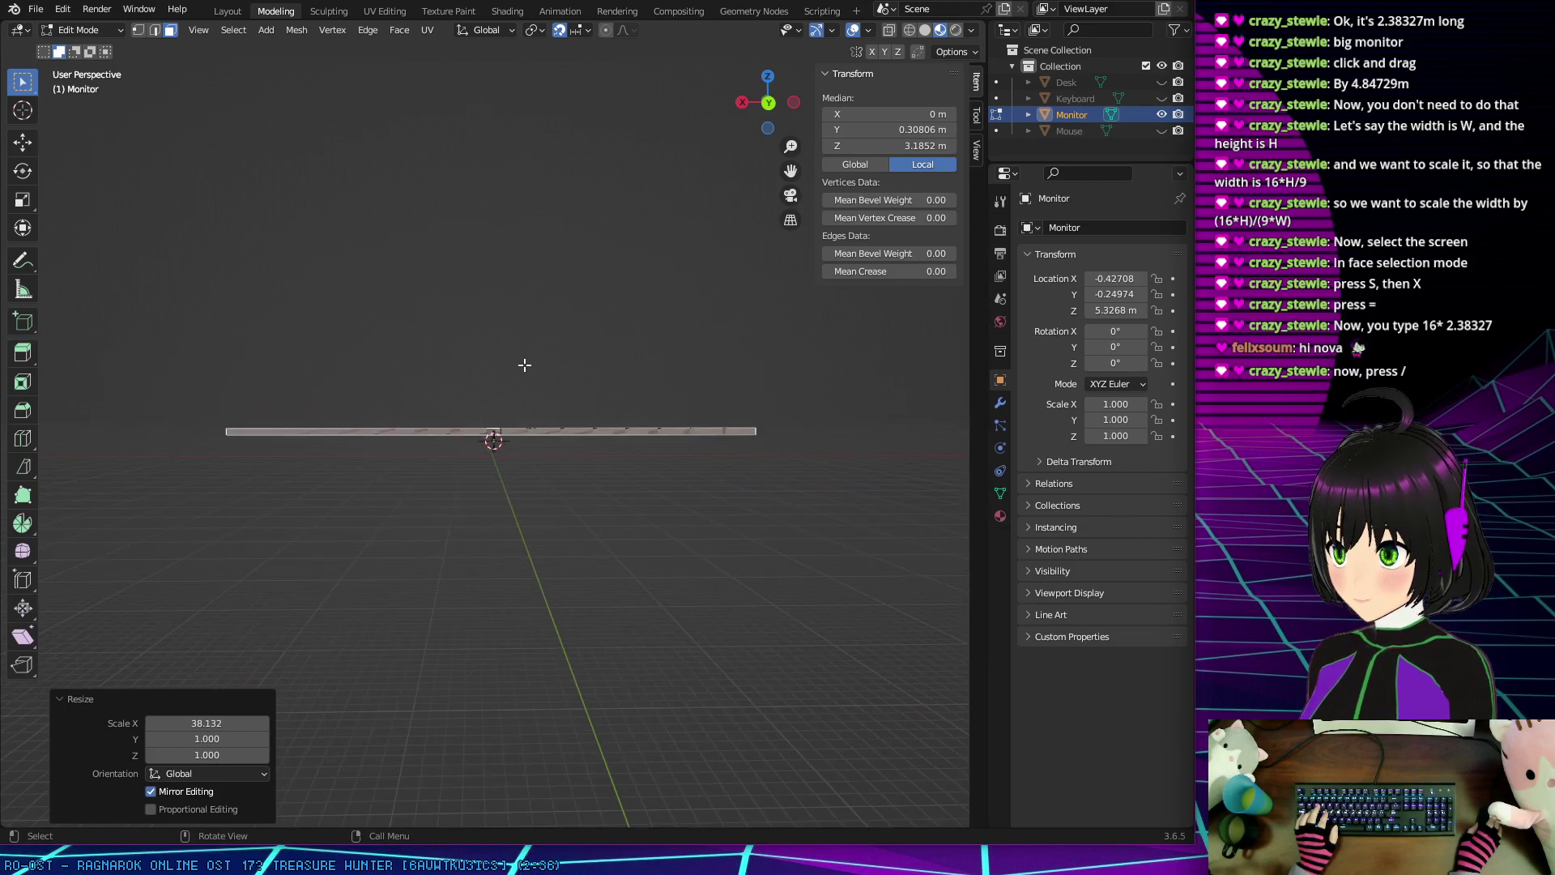
scroll(526, 368, "up", 8)
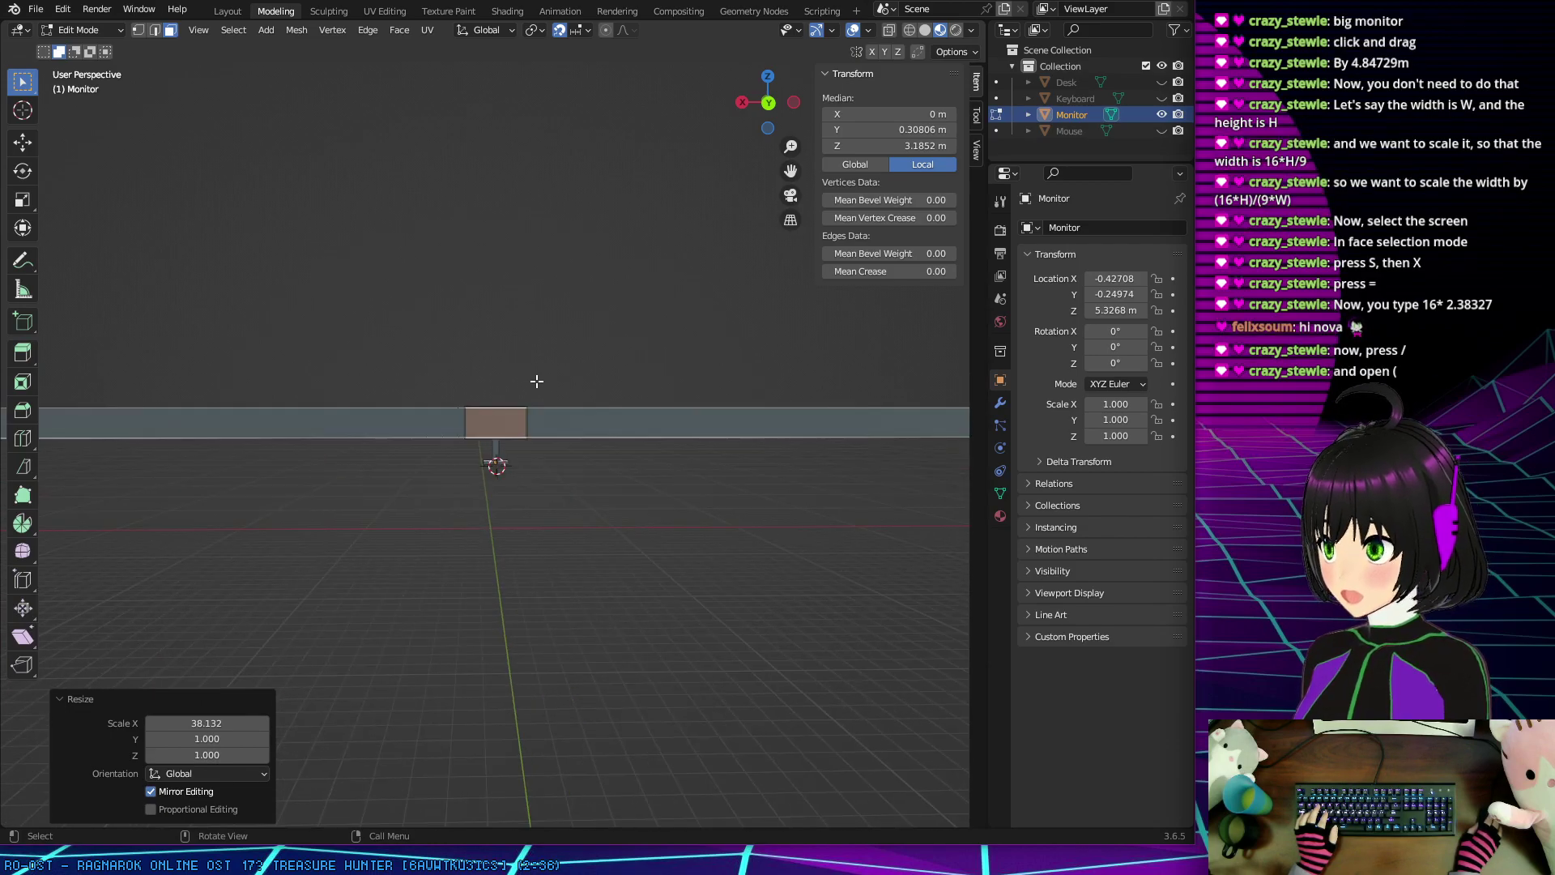
scroll(541, 398, "up", 2)
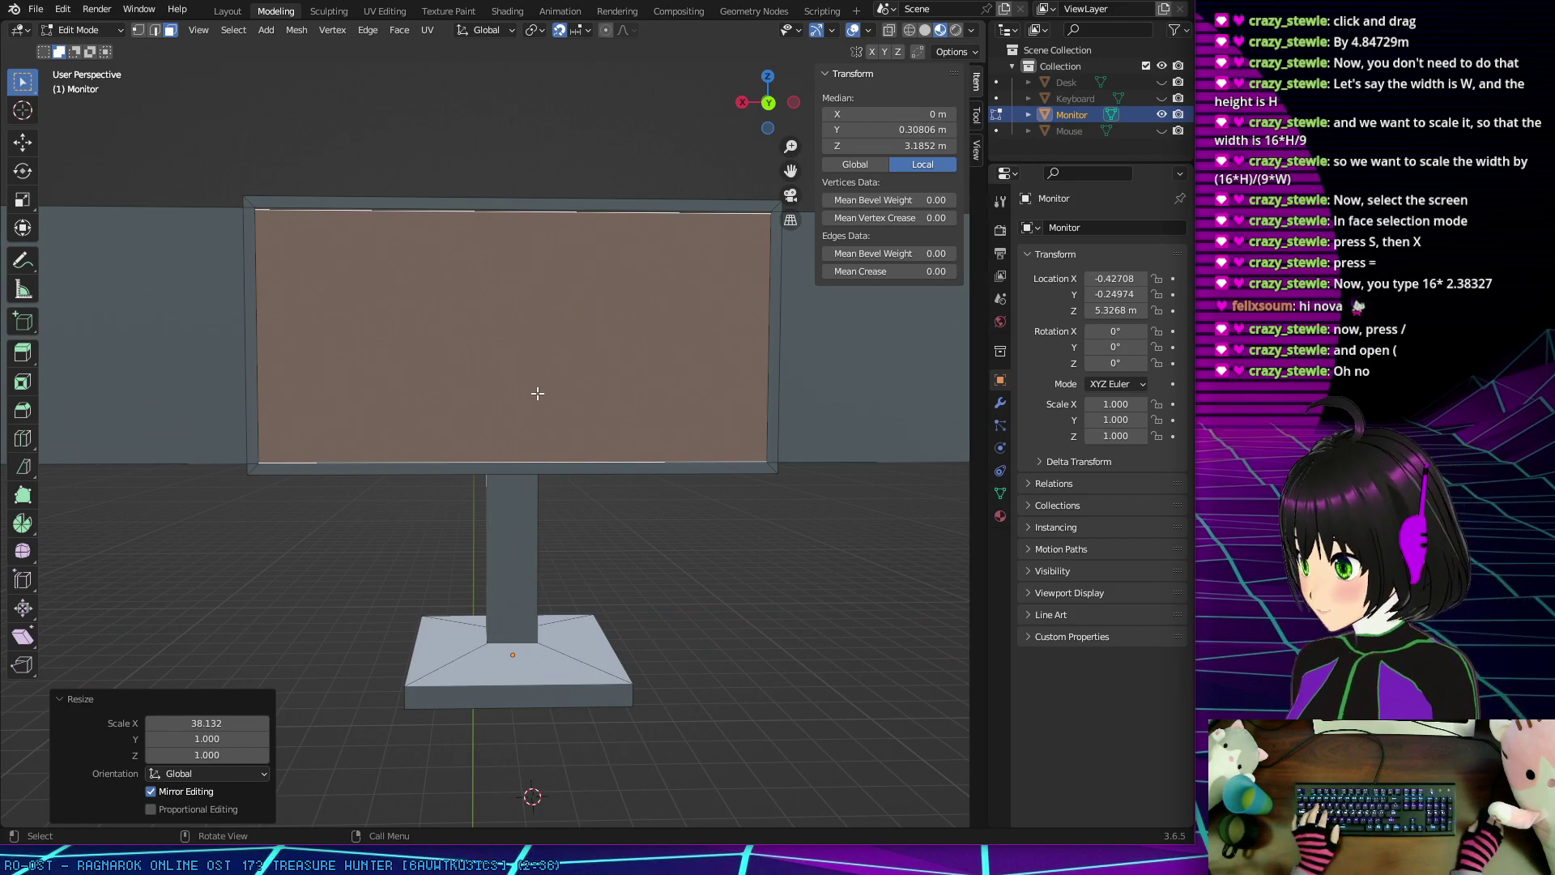
scroll(511, 368, "down", 5)
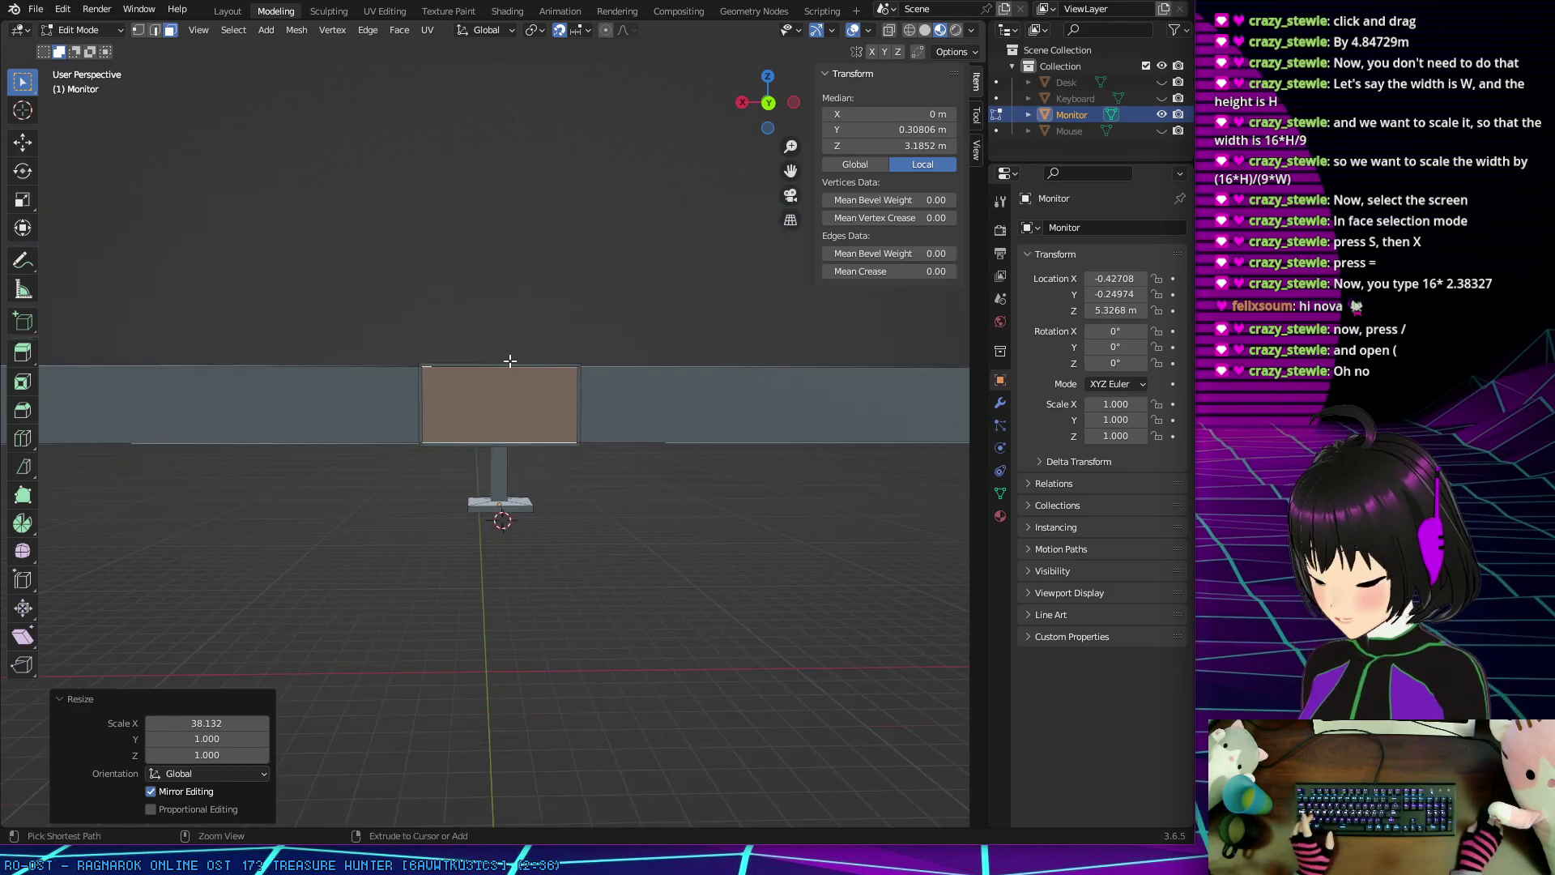
scroll(511, 379, "up", 4)
scroll(511, 379, "up", 3)
scroll(507, 383, "down", 2)
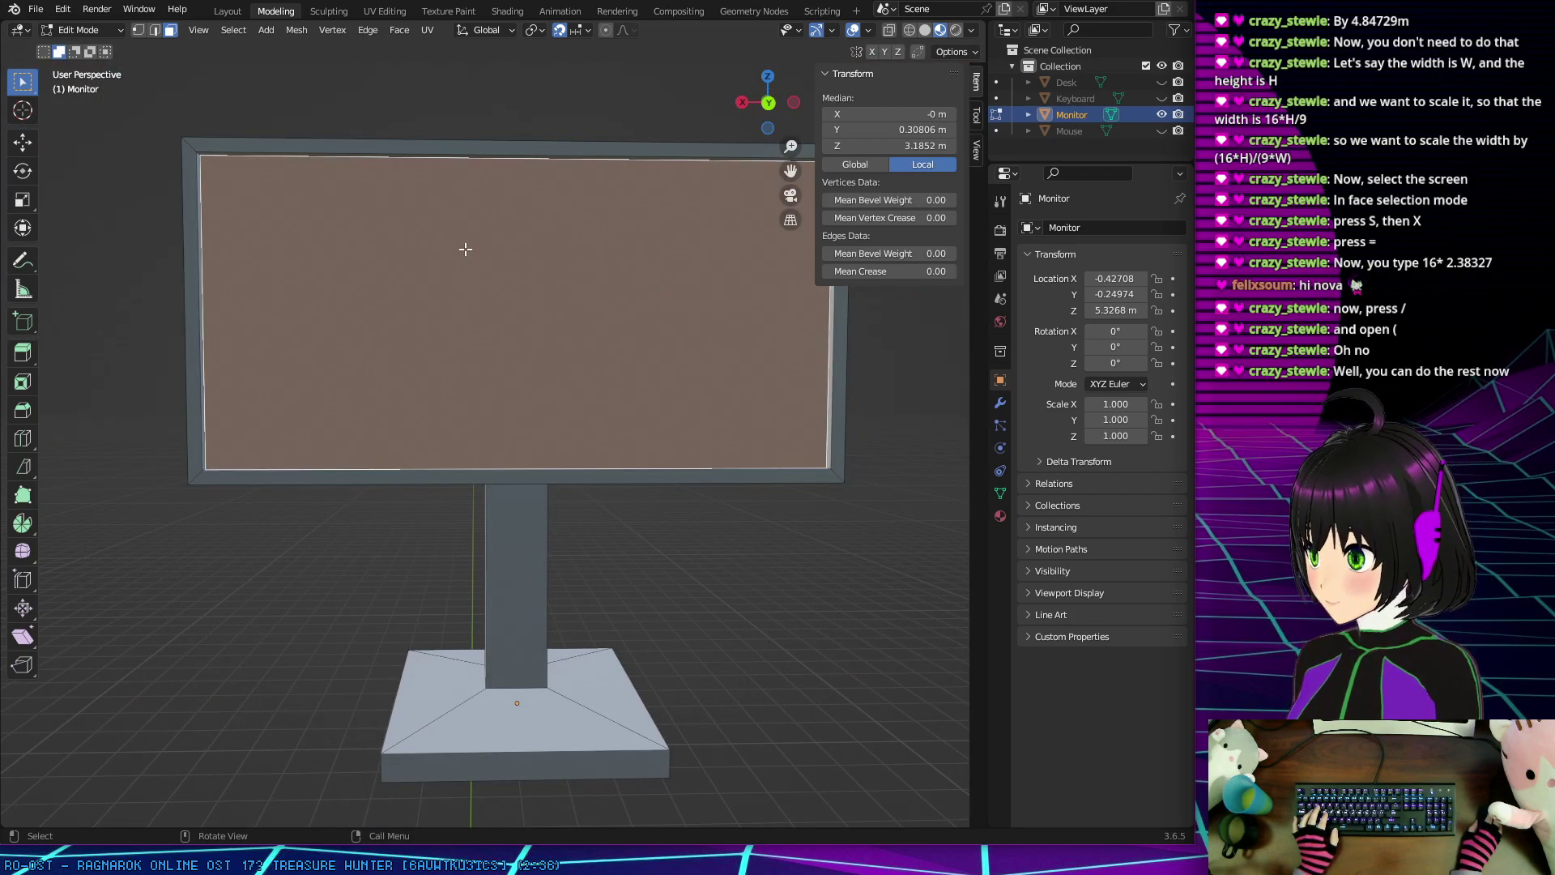
Step: Turn on X-ray and box-select the faces of the monitor's screen panel
middle_click_drag(466, 250, 619, 245)
key("alt+z")
left_click_drag(579, 222, 661, 511)
middle_click_drag(704, 423, 305, 317)
left_click_drag(347, 173, 416, 533)
middle_click_drag(311, 408, 324, 473)
middle_click_drag(313, 343, 461, 260)
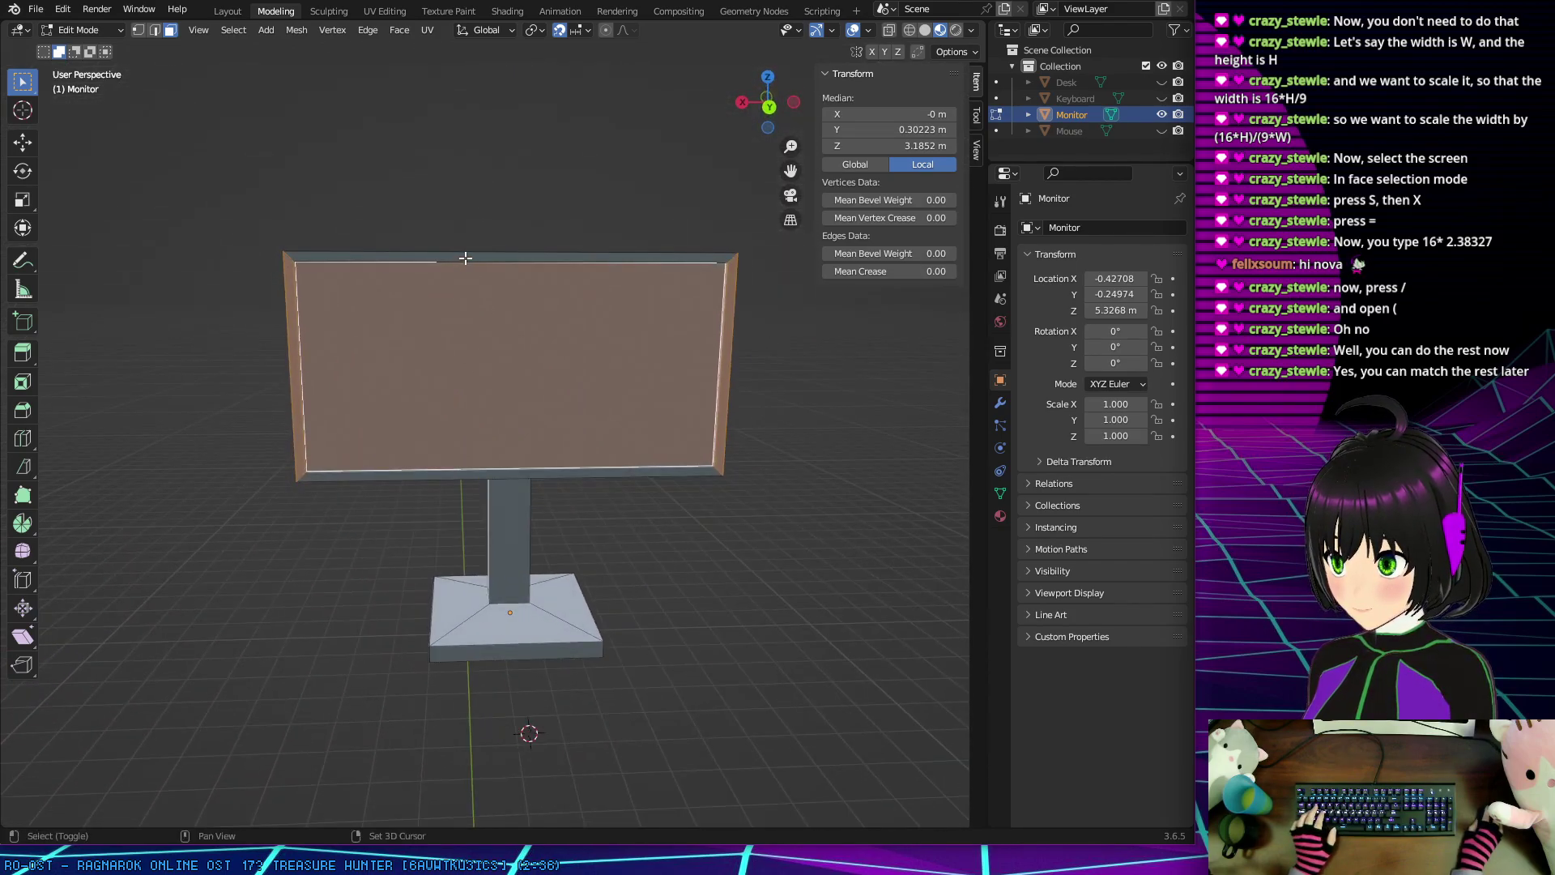
Step: Add the frame's top, bottom, top-right and right edge faces to the selection
left_click(463, 258, "shift")
left_click(455, 470, "shift")
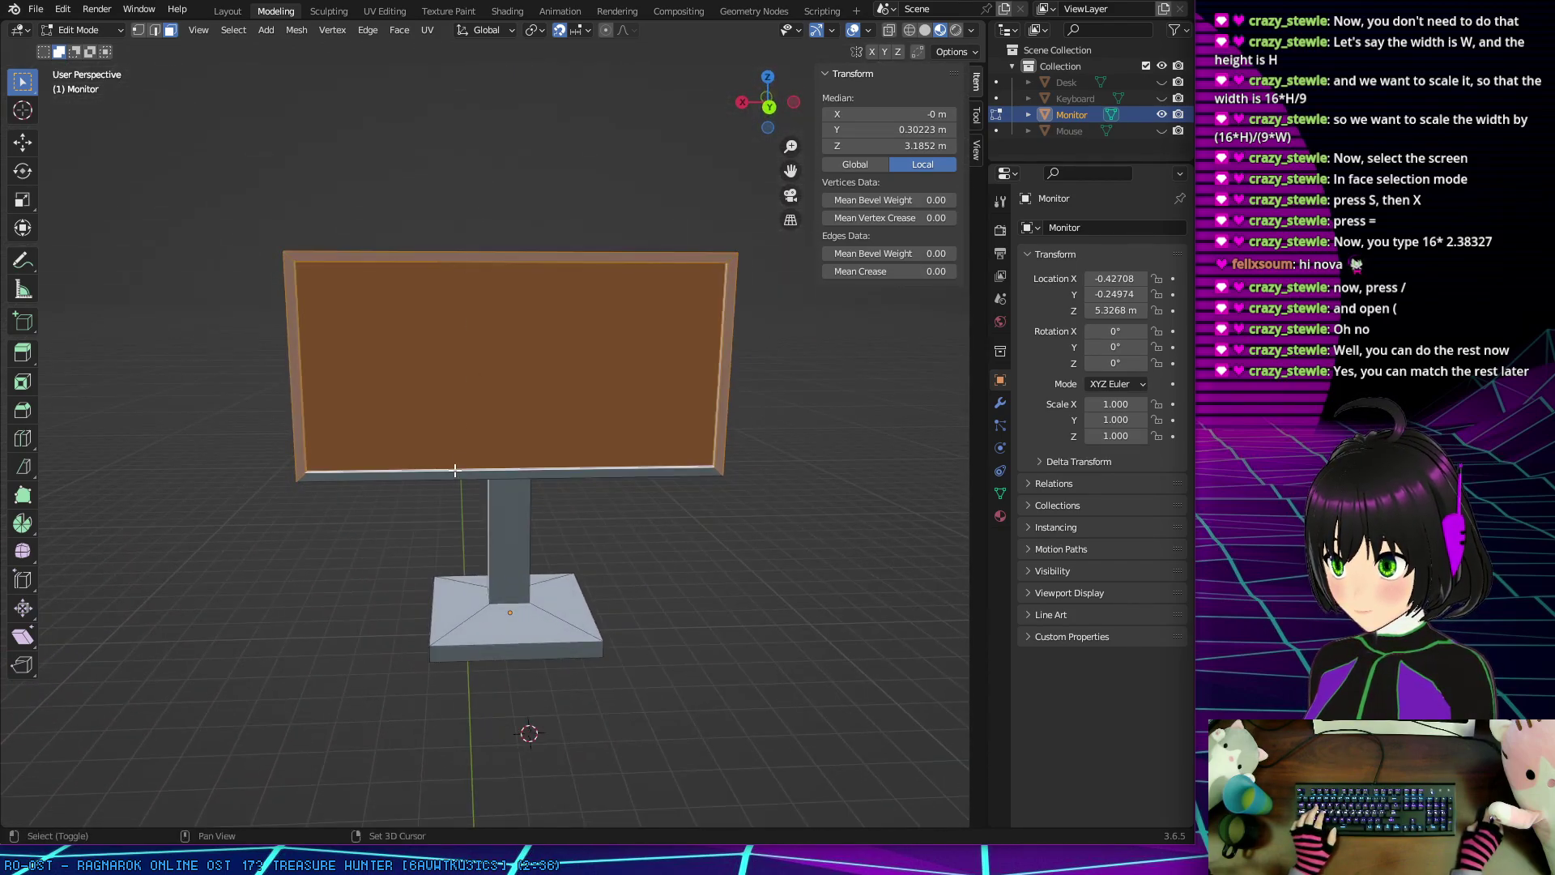
scroll(447, 431, "up", 3)
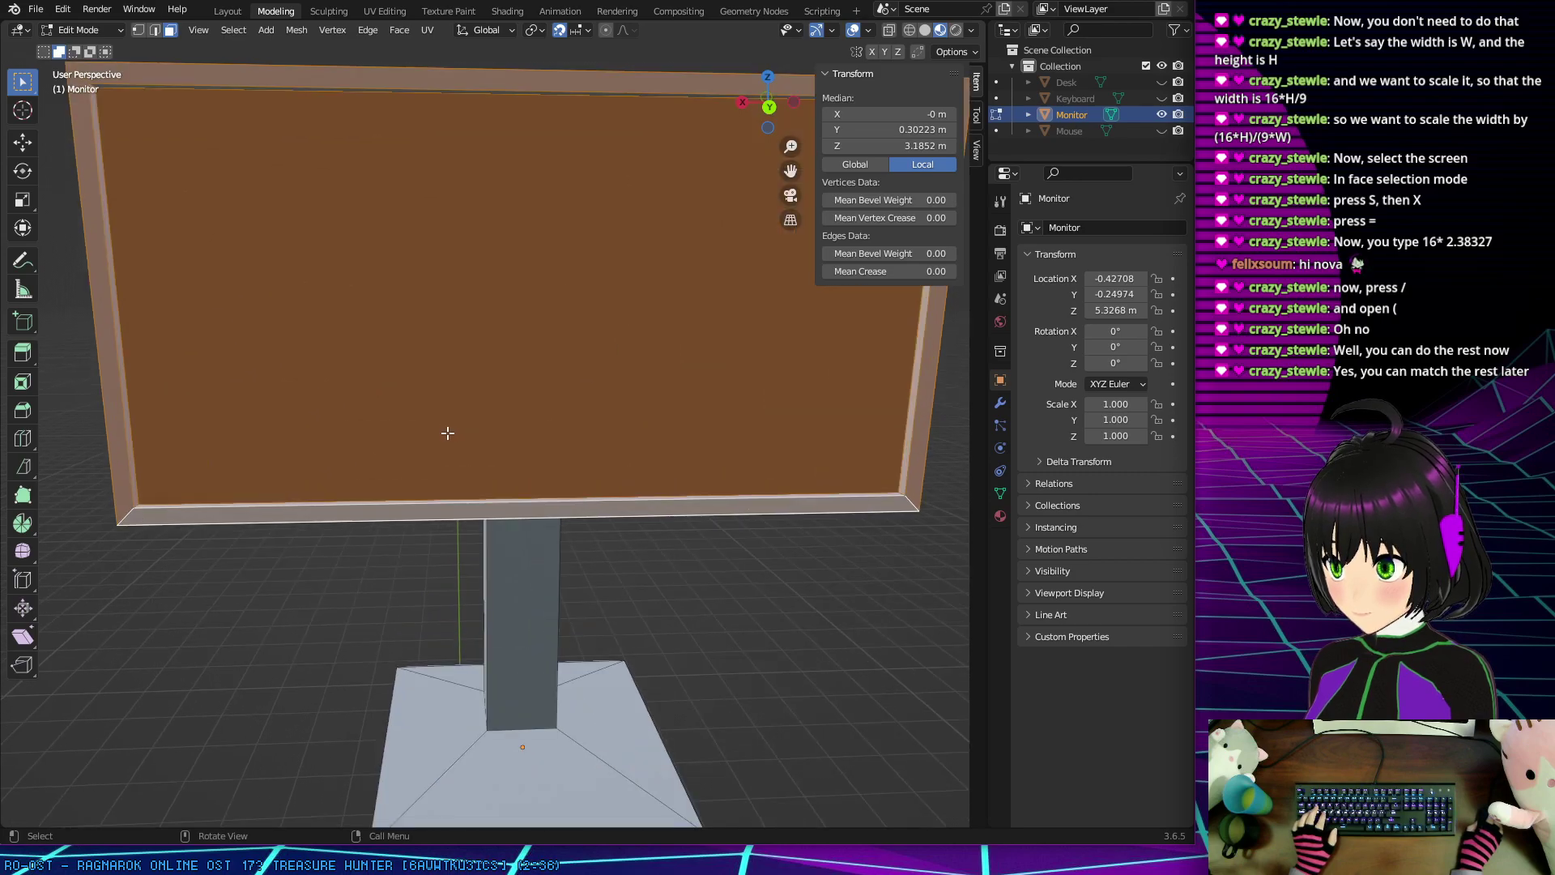
middle_click_drag(445, 430, 542, 364)
left_click(686, 162, "shift")
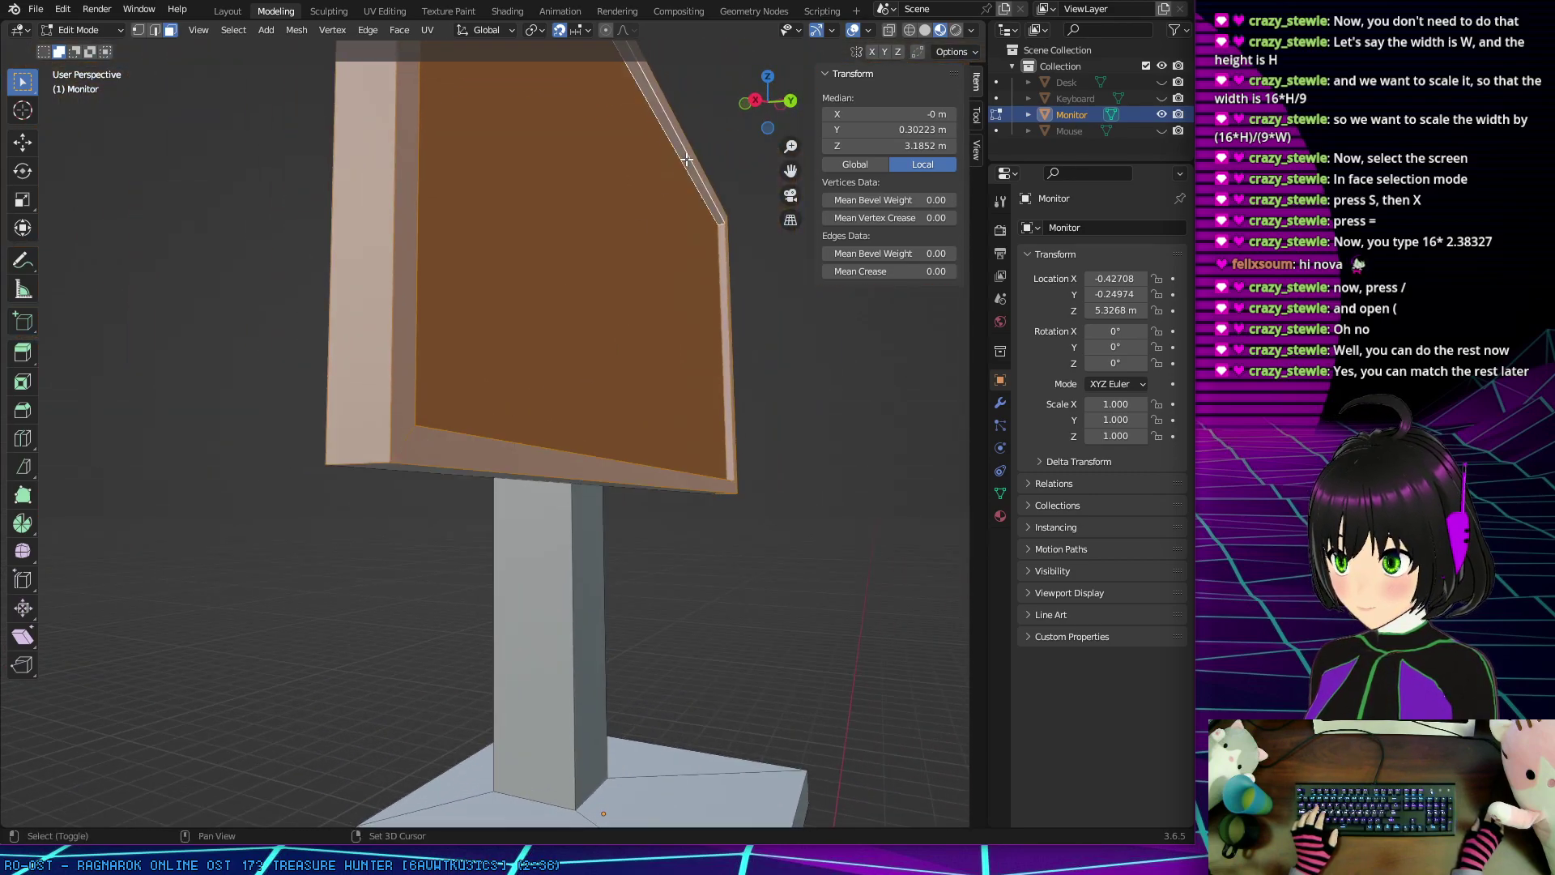
left_click(725, 322, "shift")
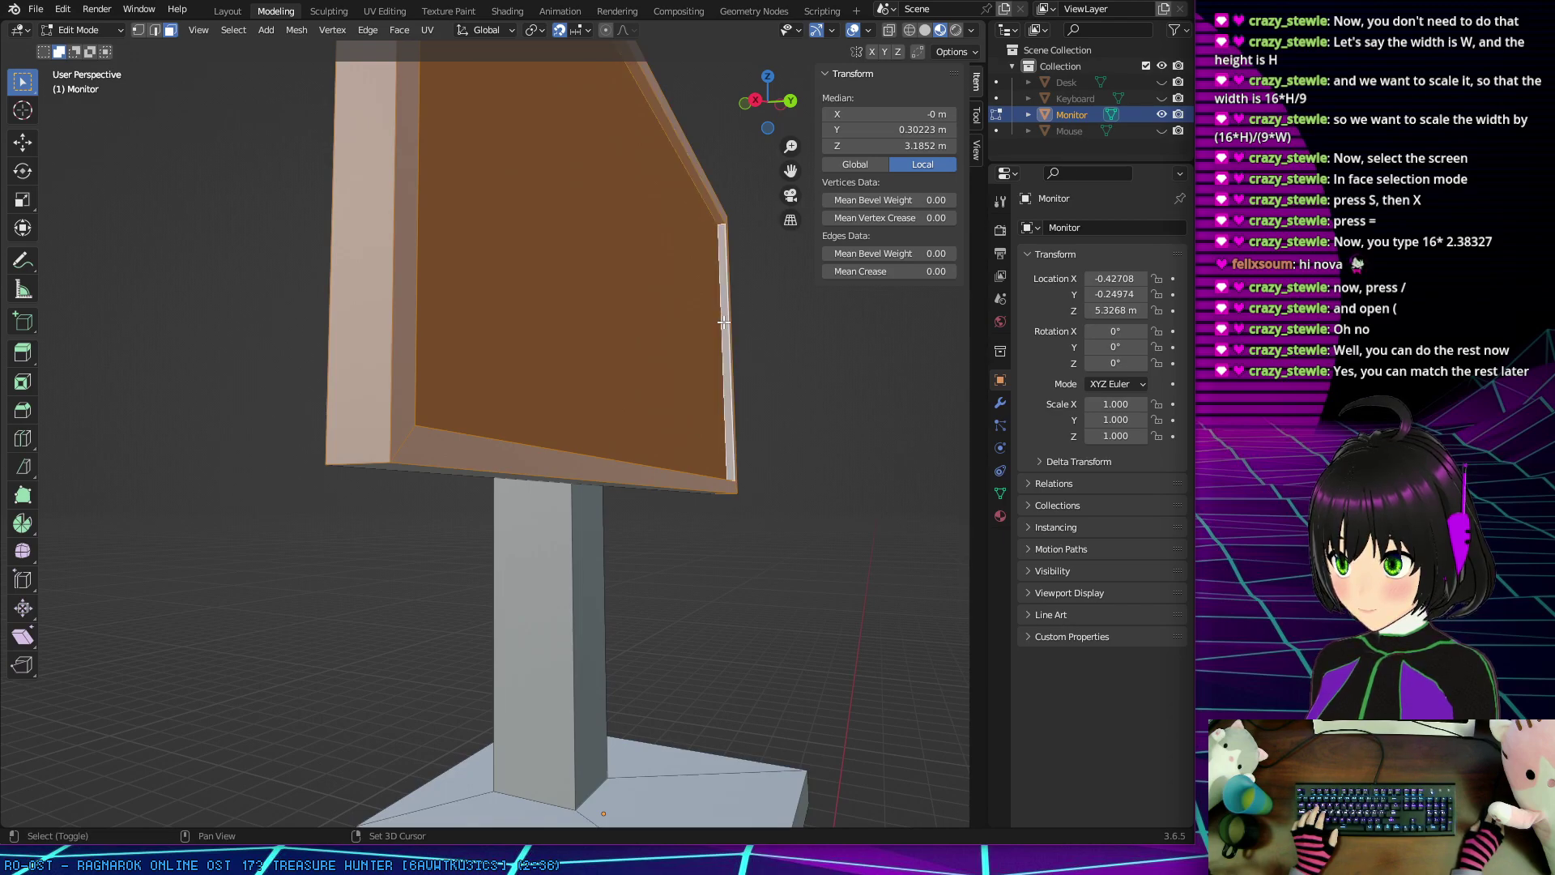
Step: Orbit around the back and front of the monitor to check the selection
middle_click_drag(725, 321, 381, 243)
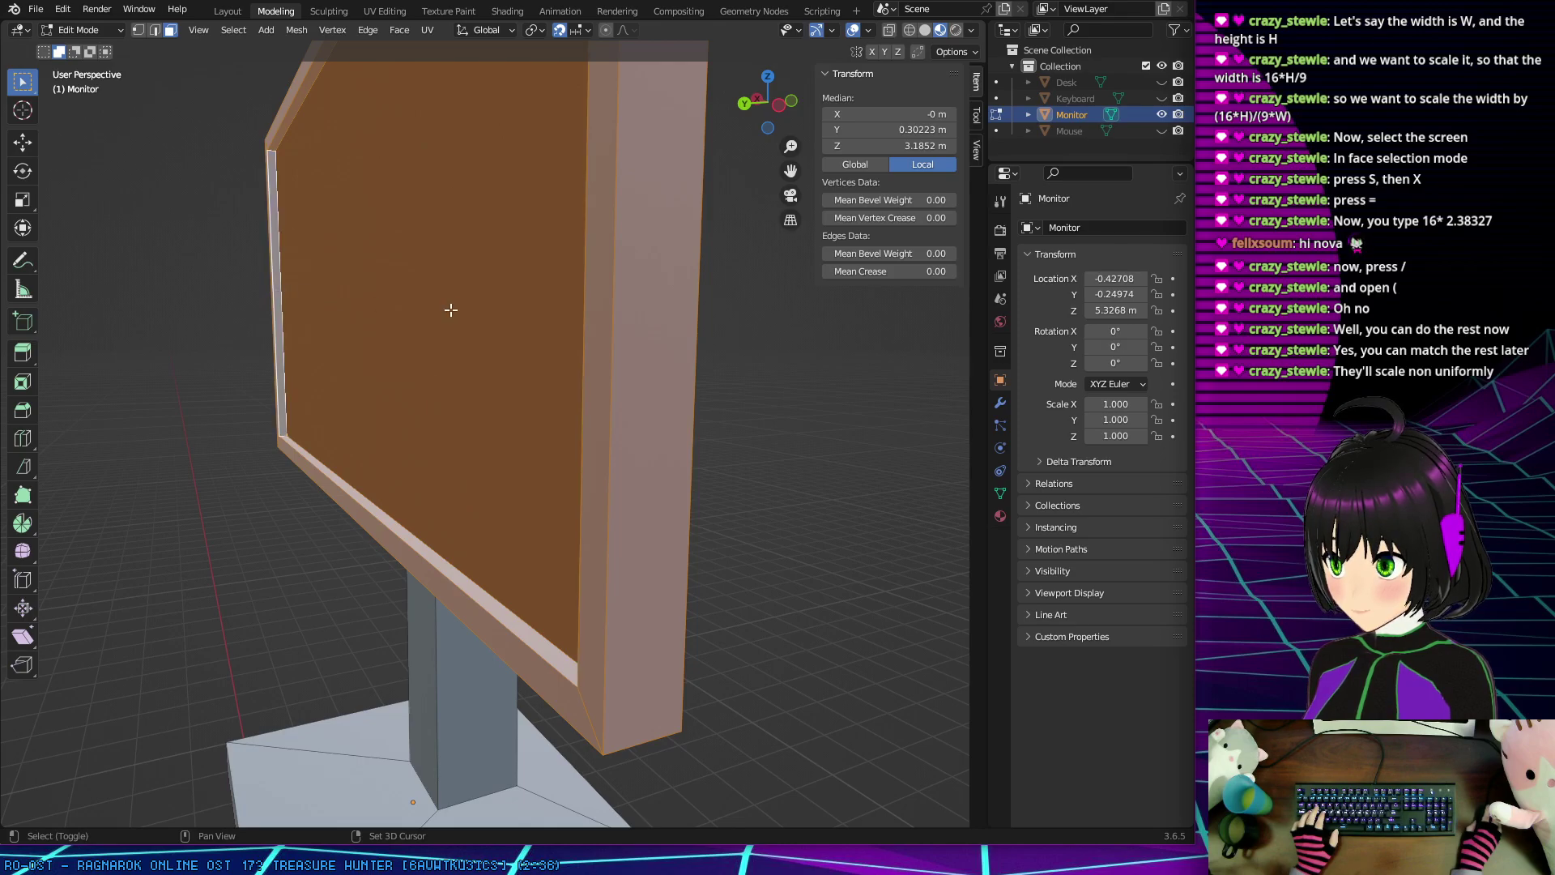
middle_click_drag(445, 309, 523, 288)
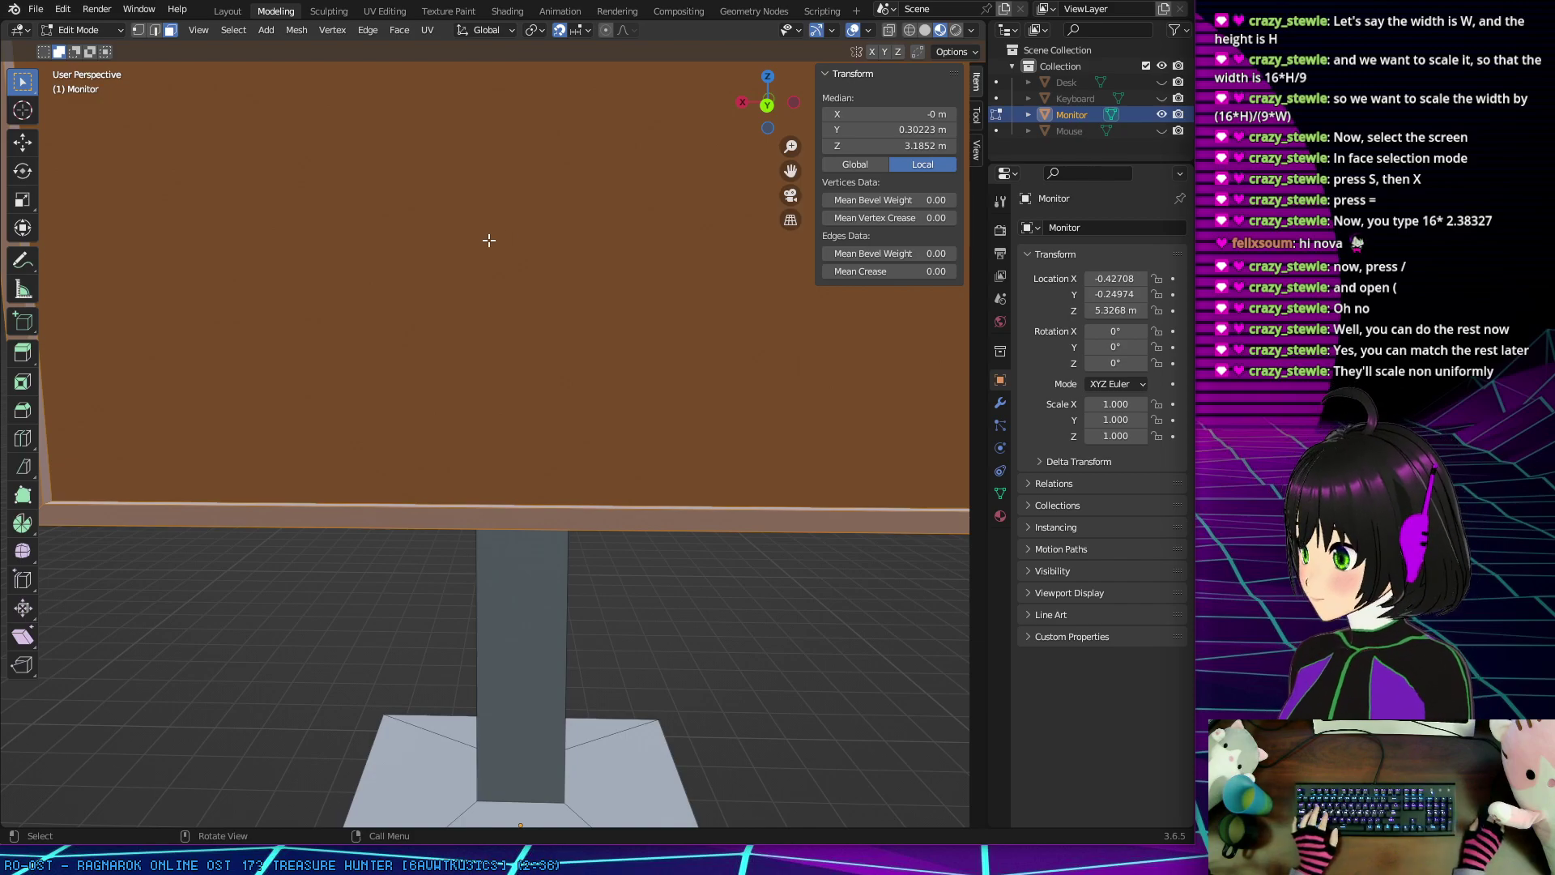
scroll(464, 251, "down", 3)
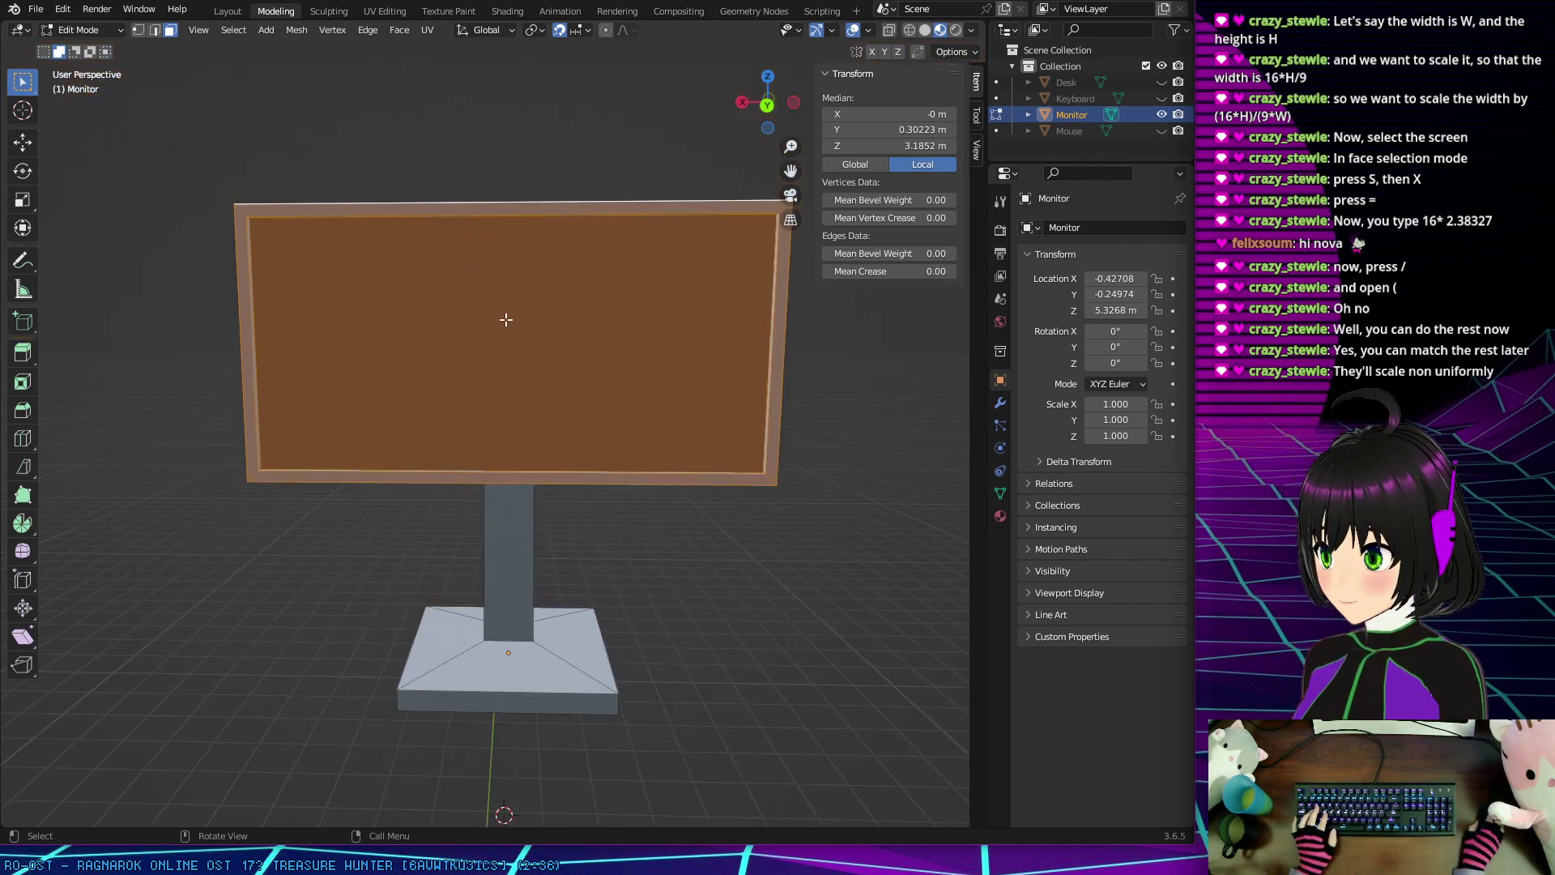
middle_click_drag(505, 320, 509, 311)
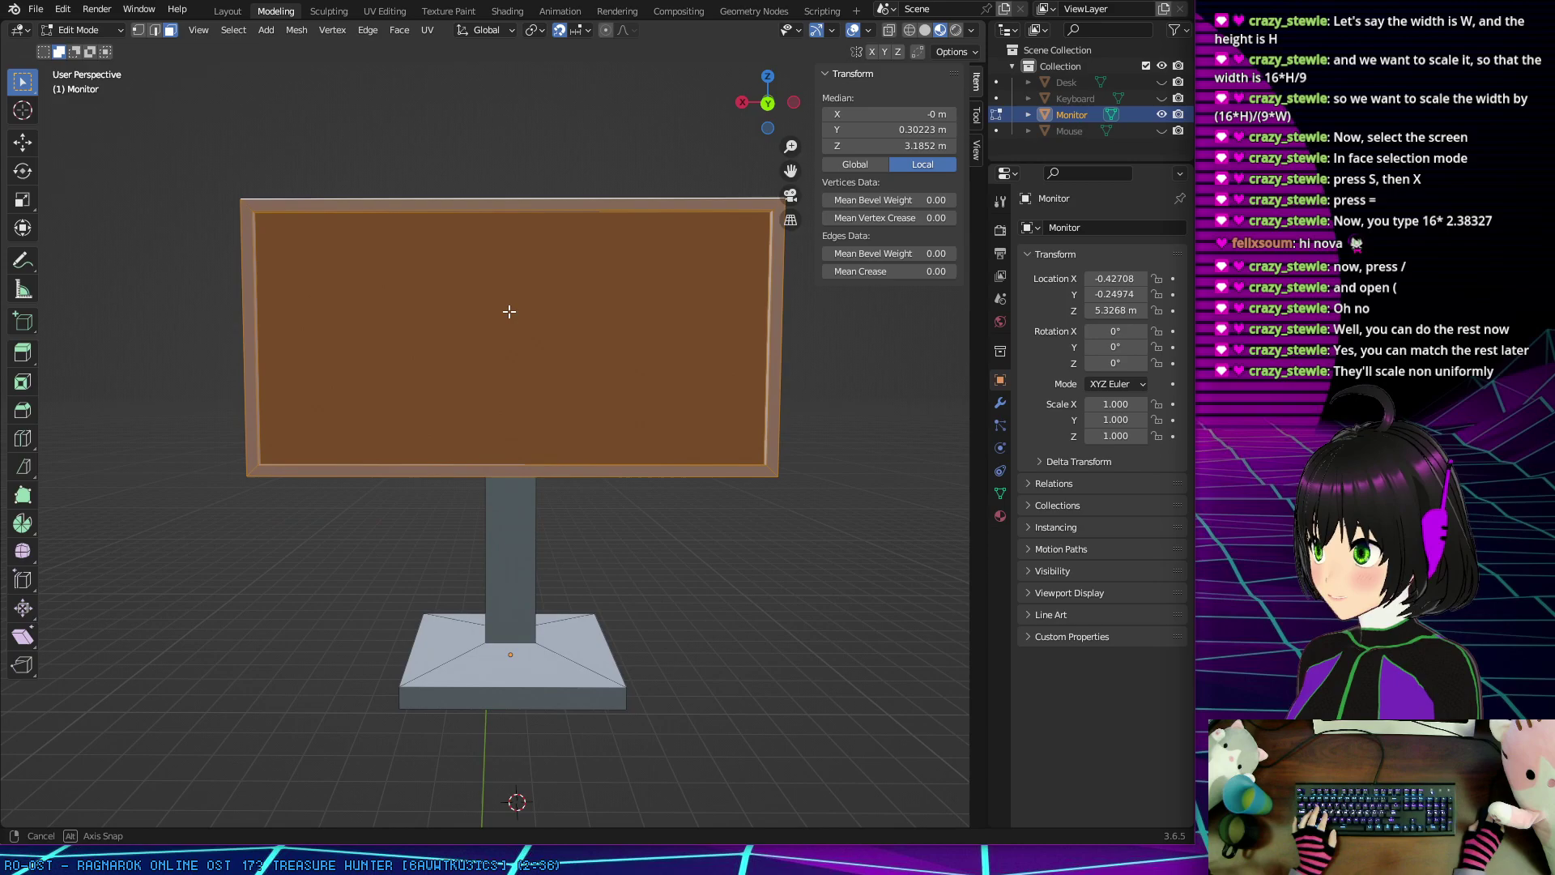
mouse_move(509, 311)
middle_mouse_down()
mouse_move(537, 306)
mouse_move(511, 311)
middle_mouse_up()
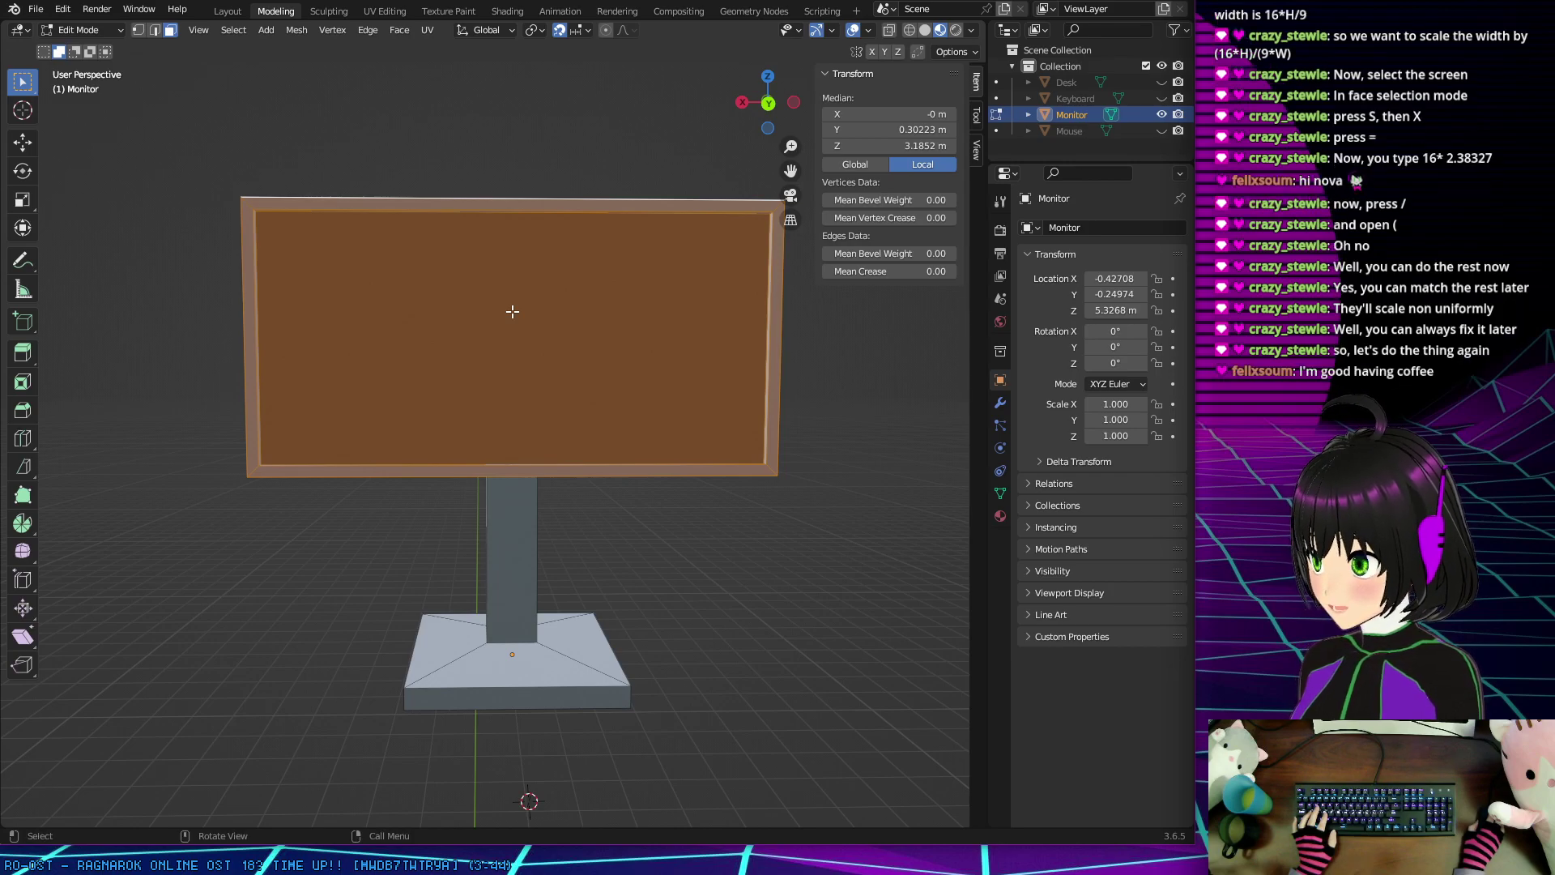
Step: Scale the selected screen and frame along X by 16*2.38327/(9*4.84729)
key("s")
key("x")
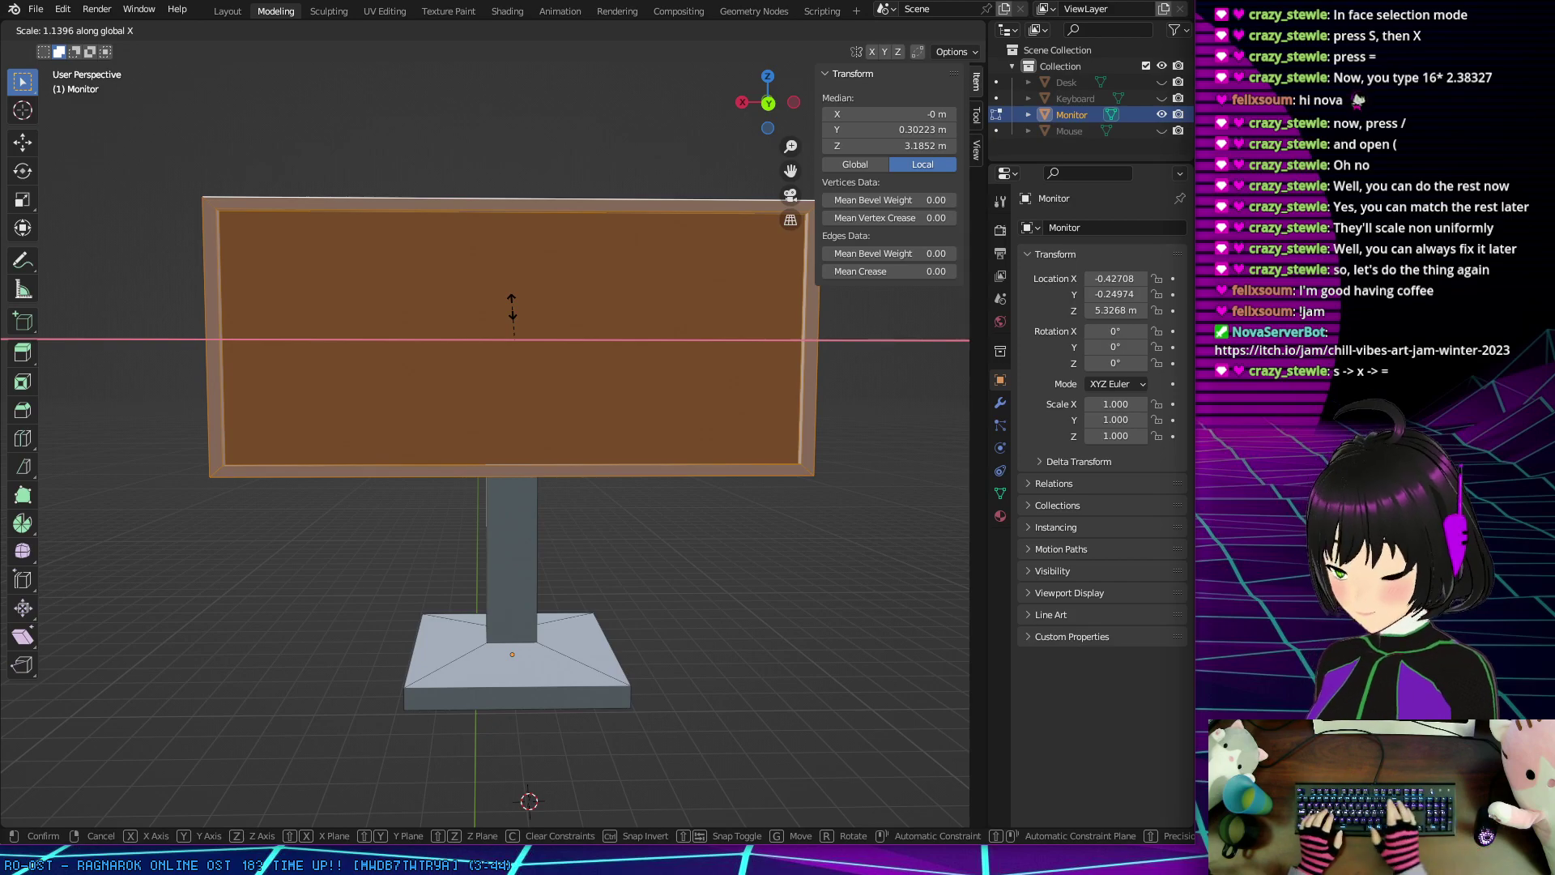
key("equal")
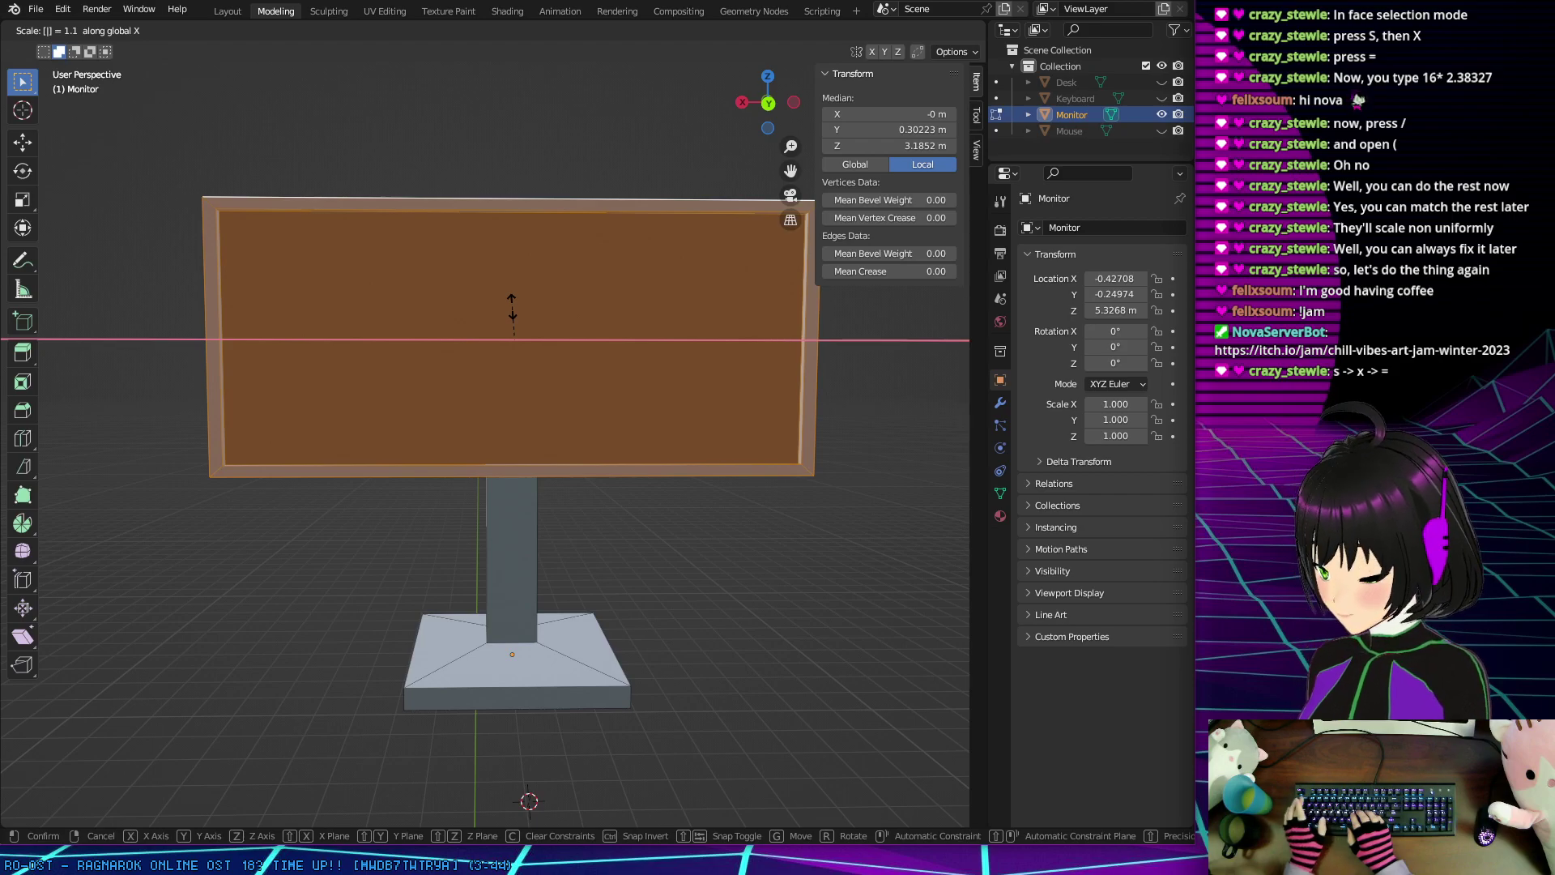
type("16*")
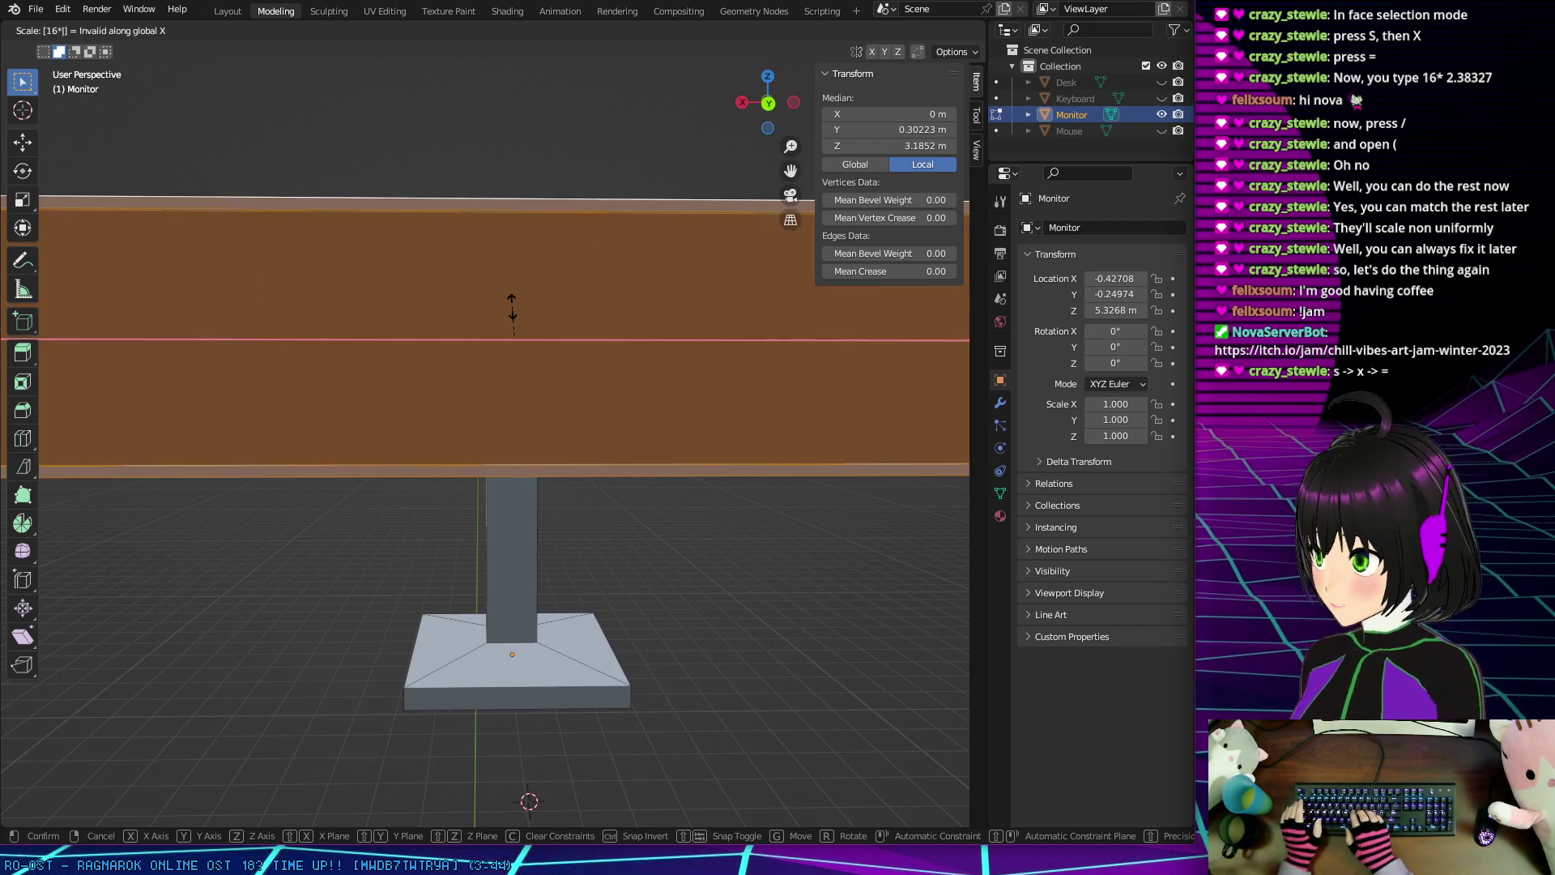
type("2.")
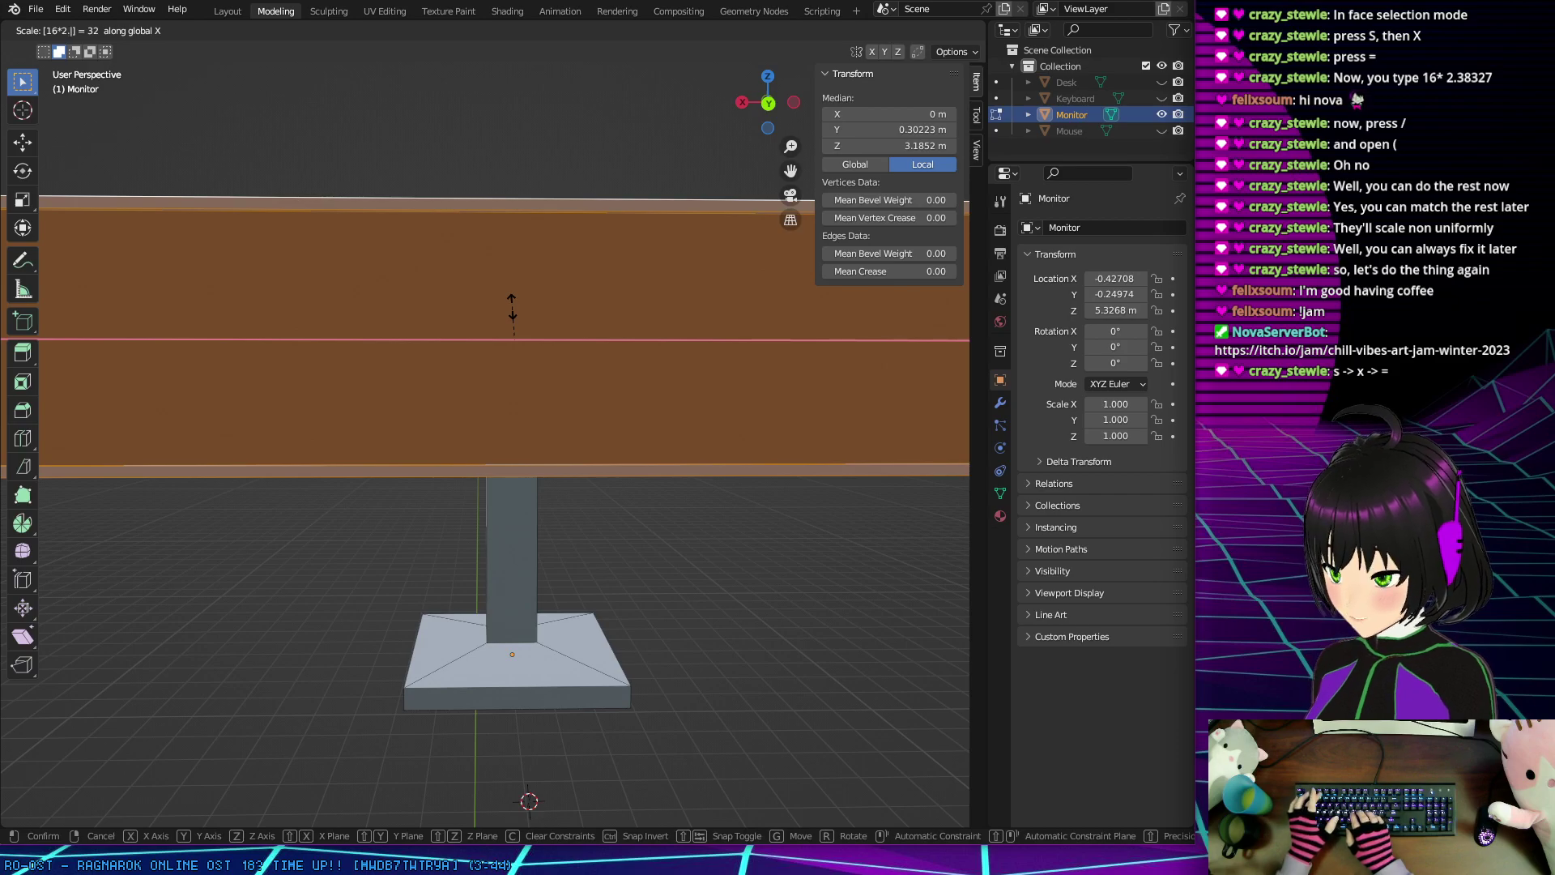
type("38")
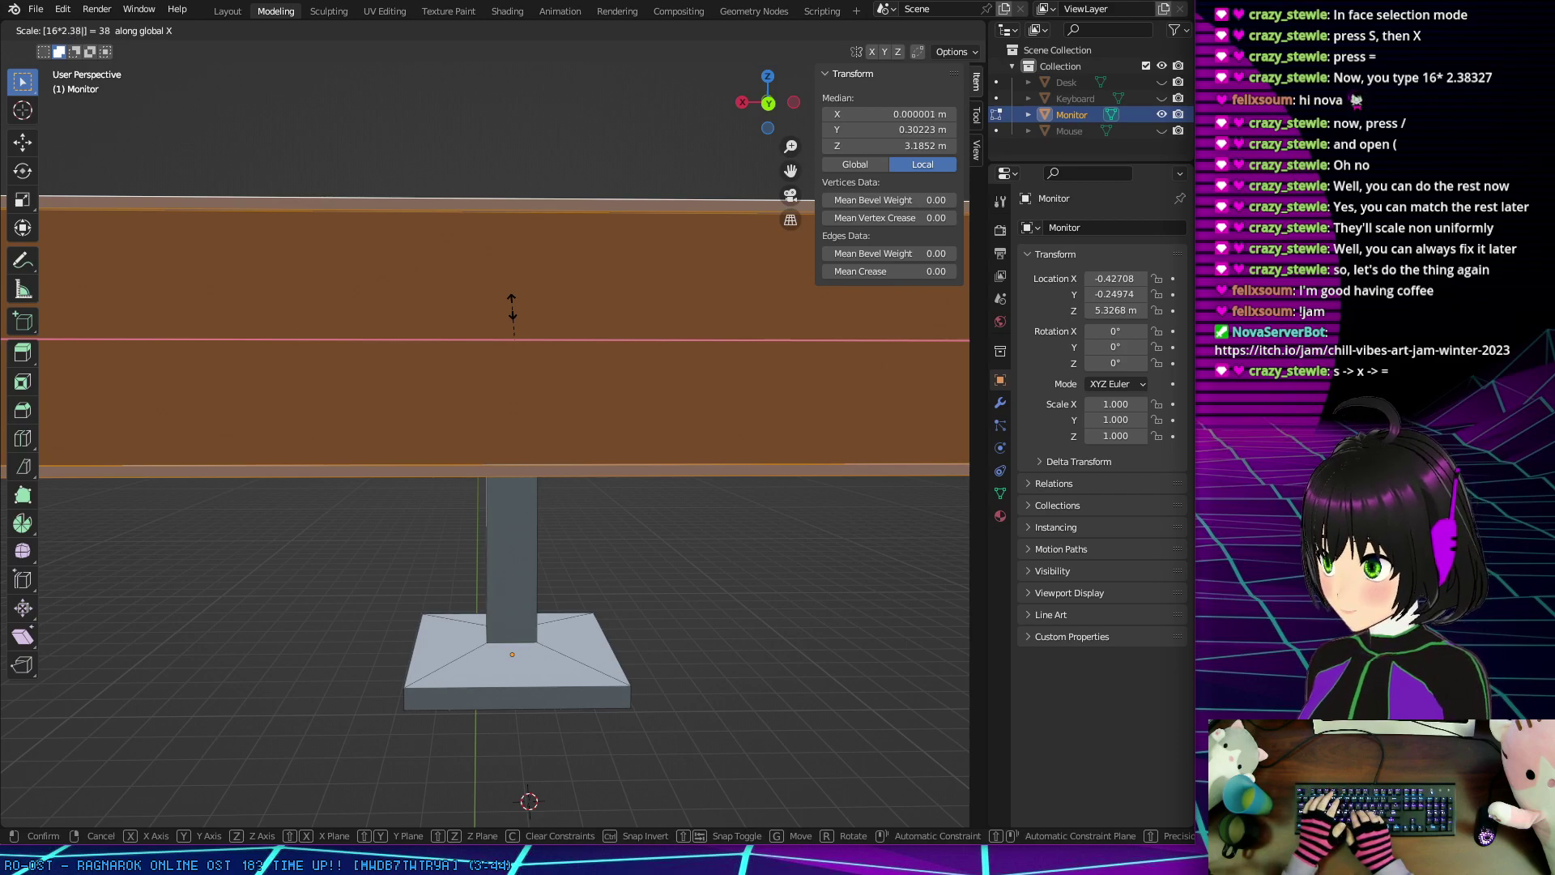
type("327")
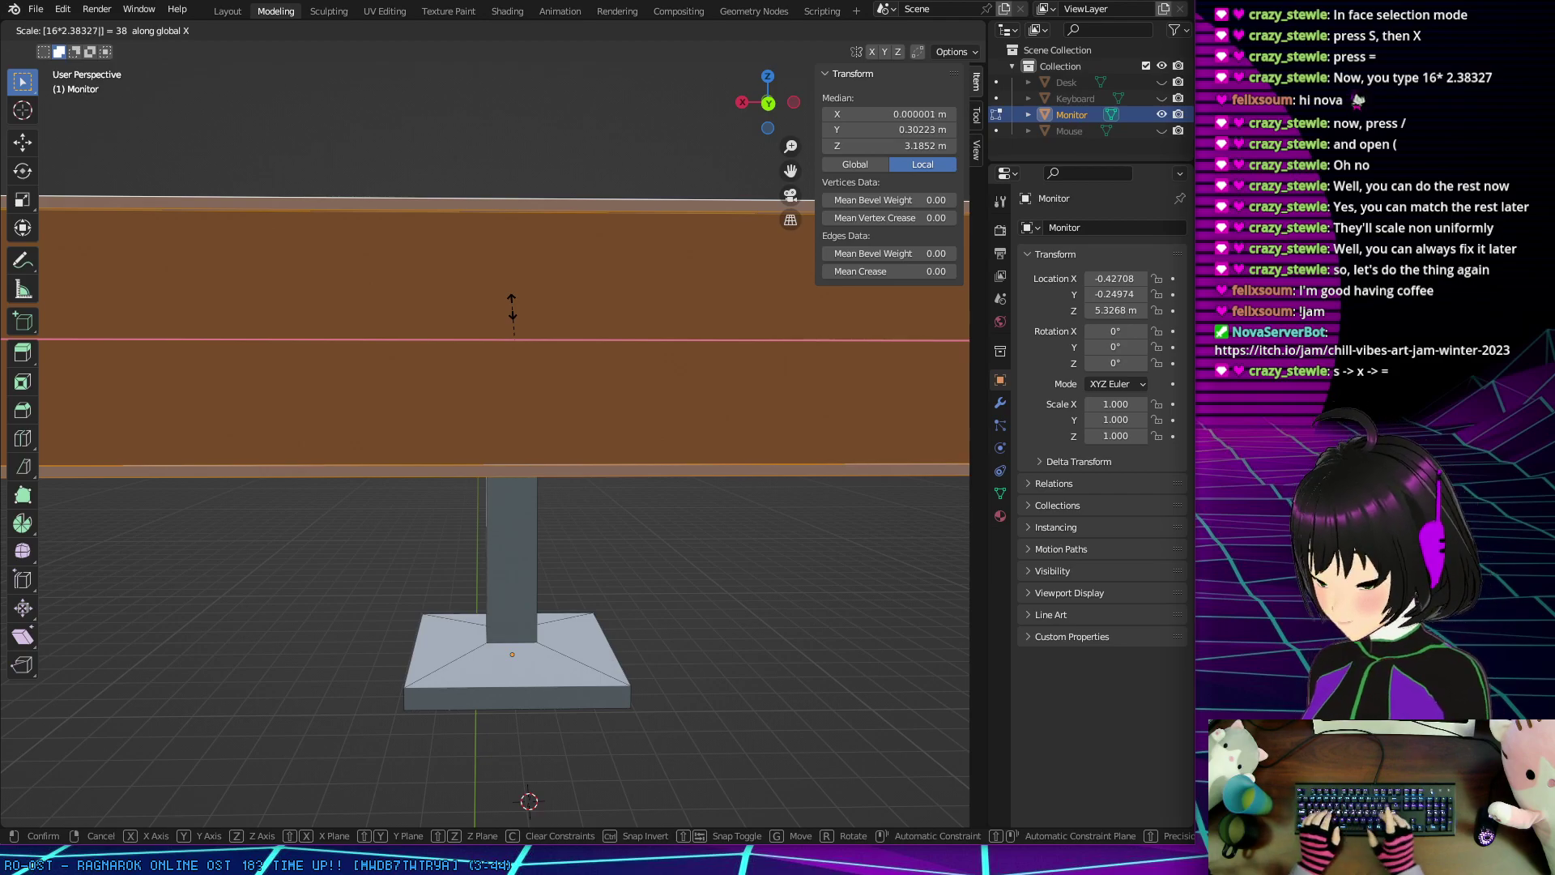
type("/(")
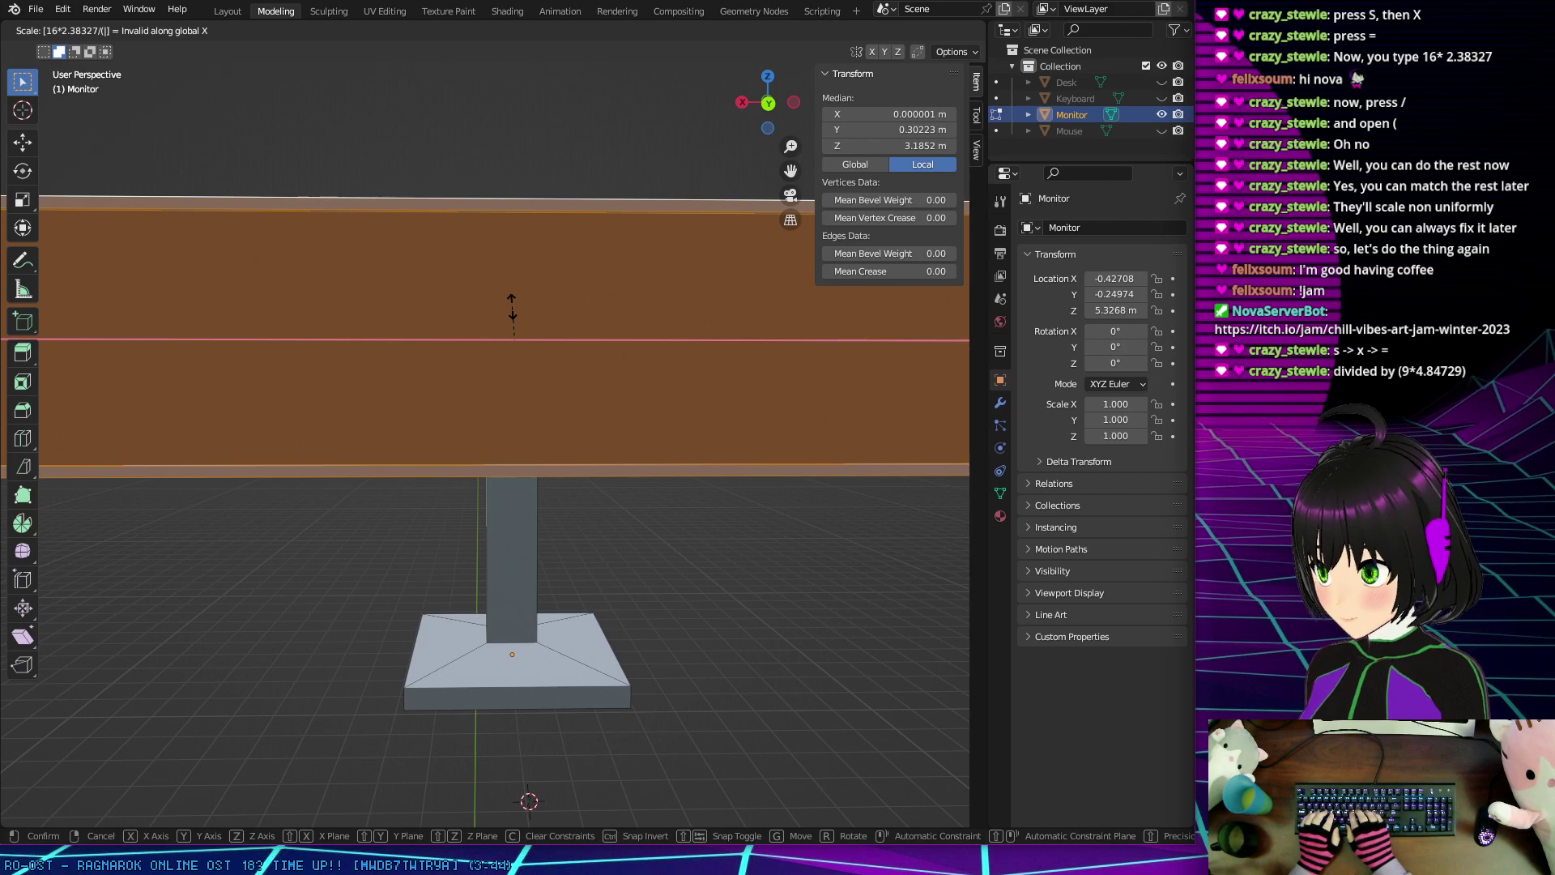
type("9")
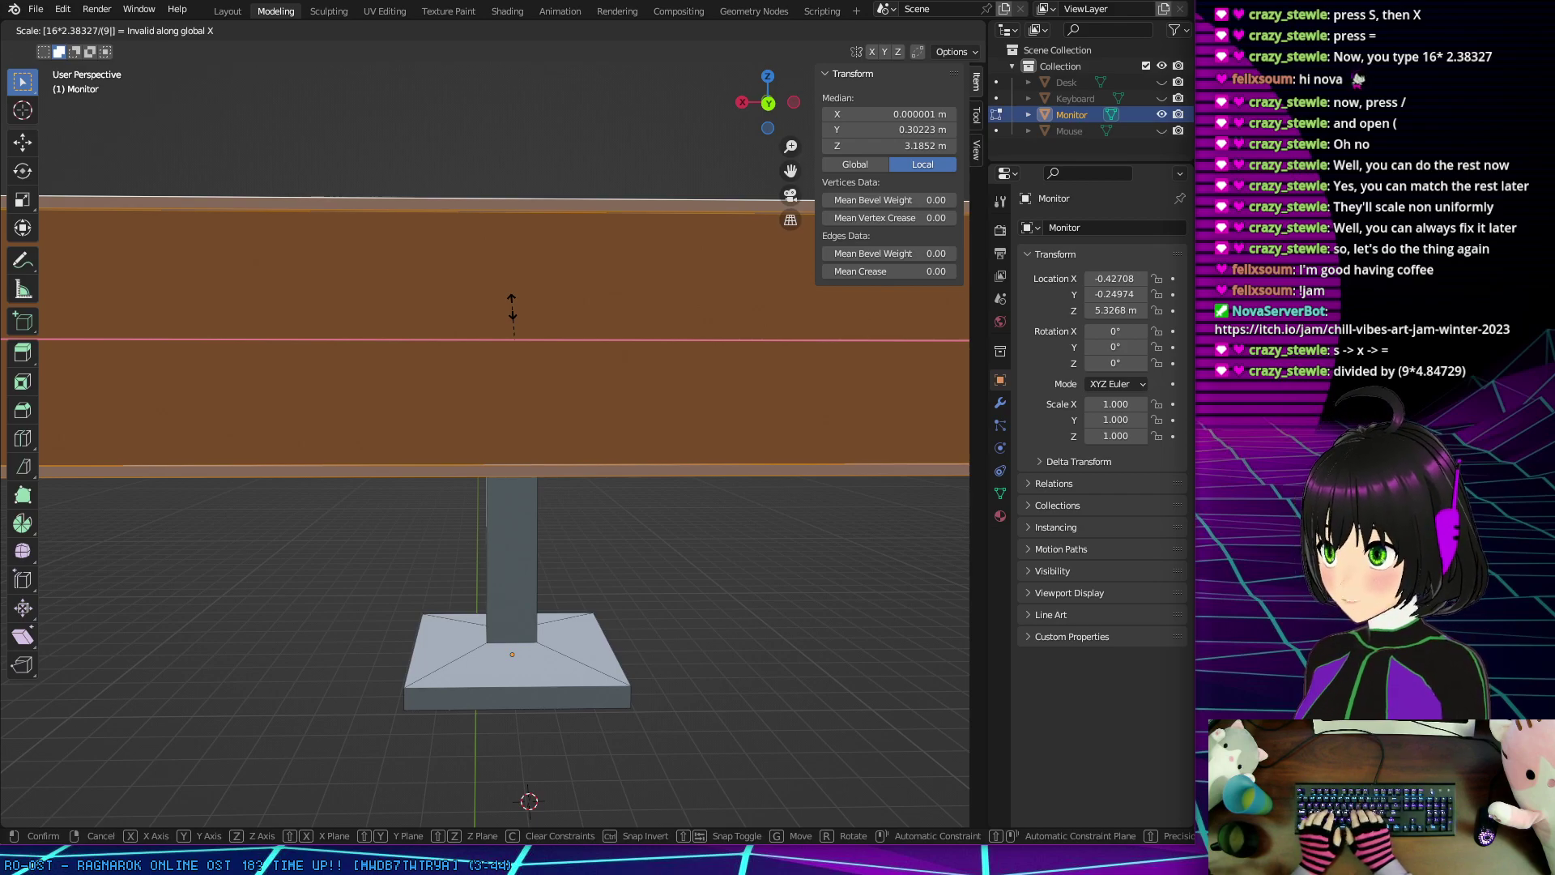
type("*")
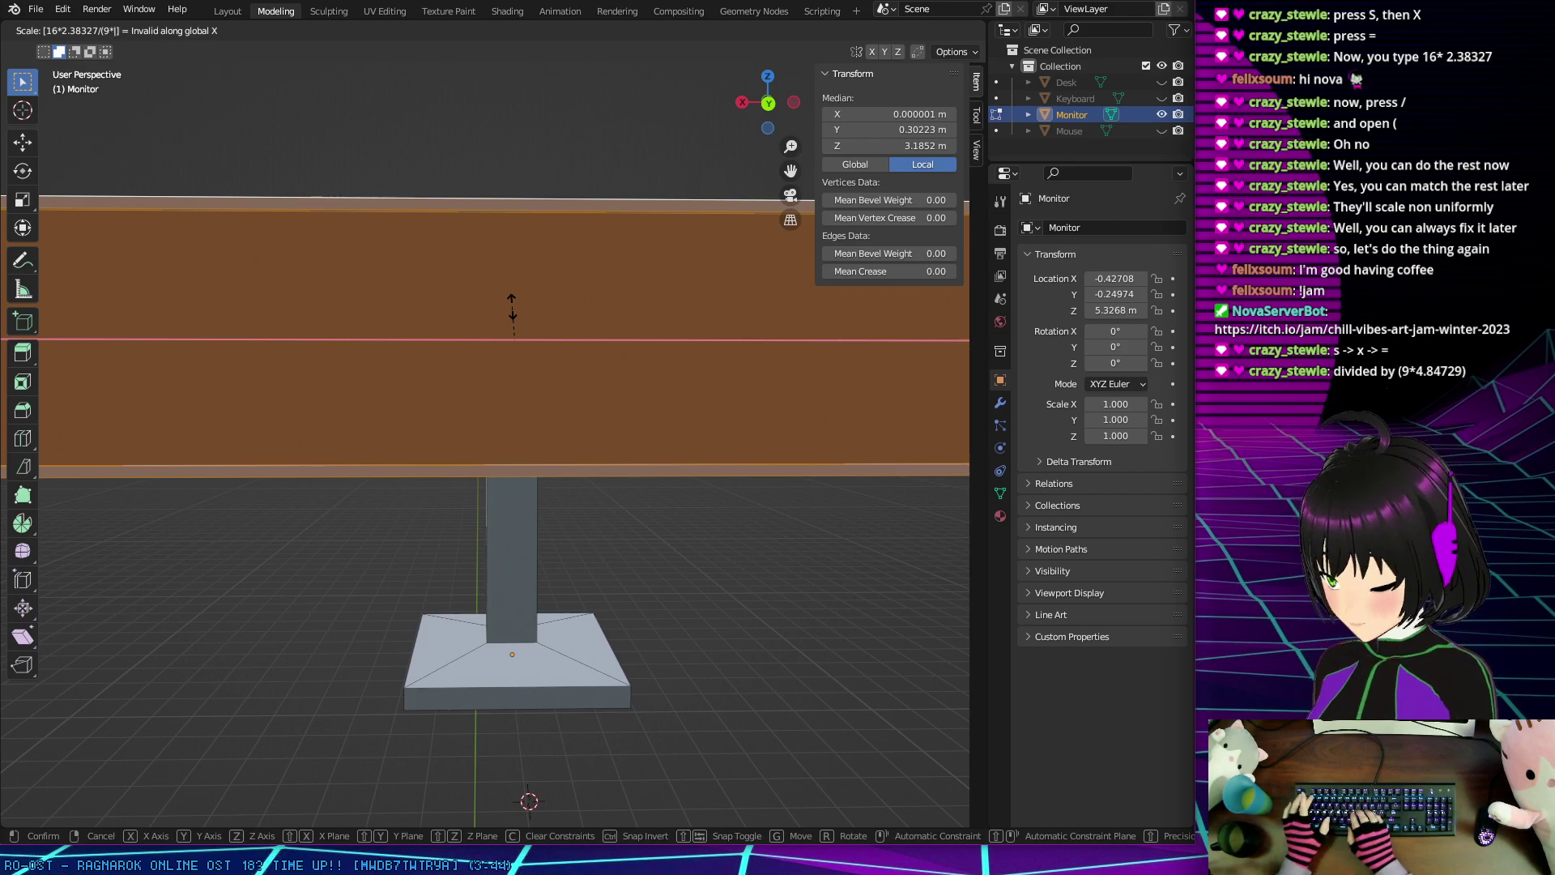
type("4.")
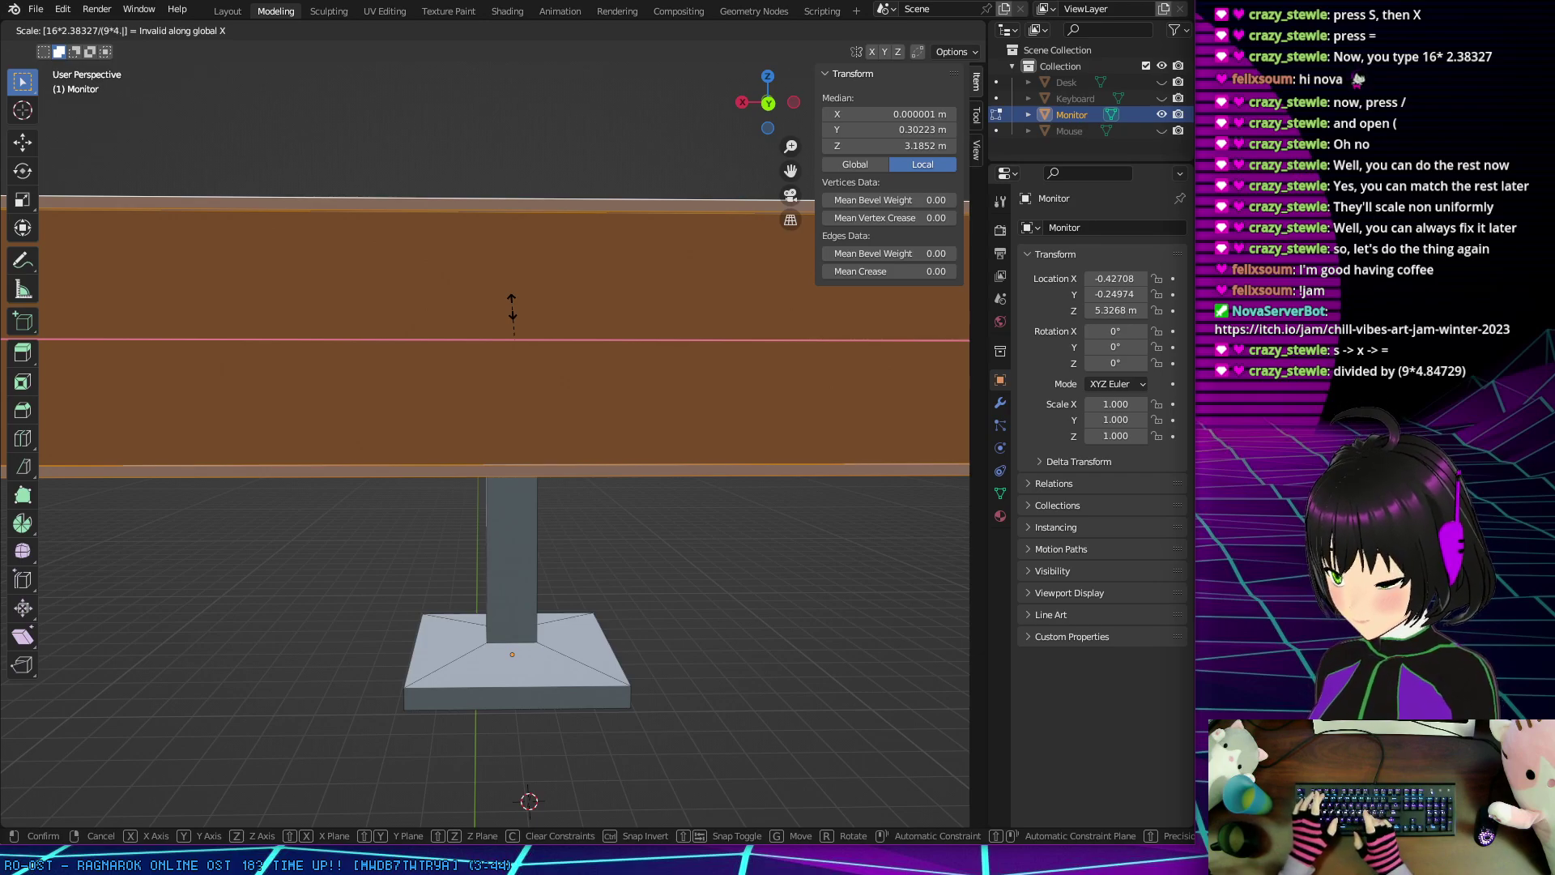
type("8")
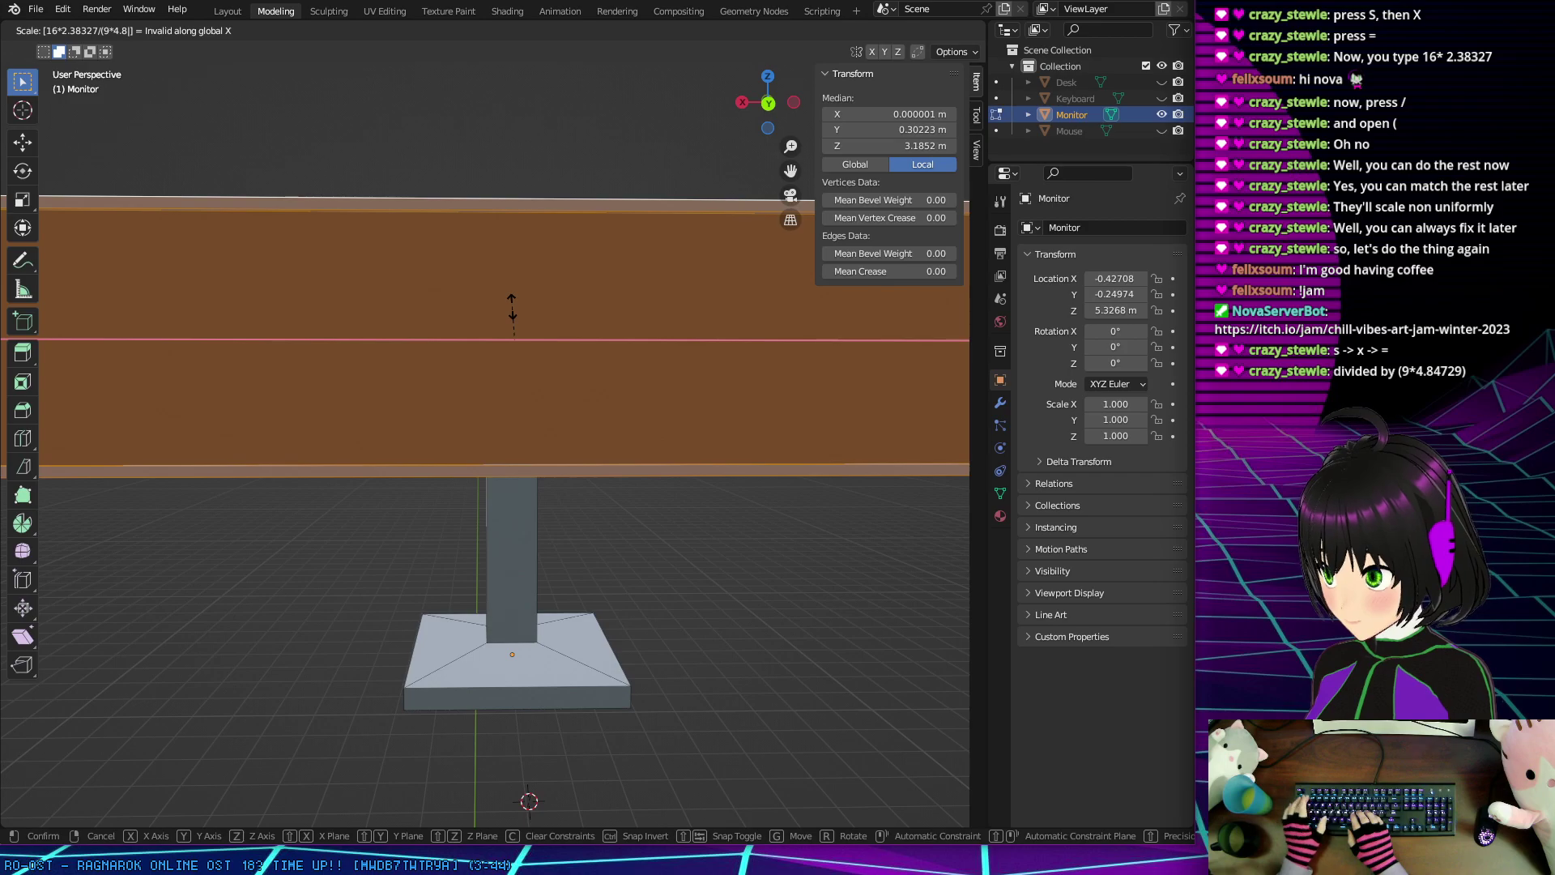
type("4")
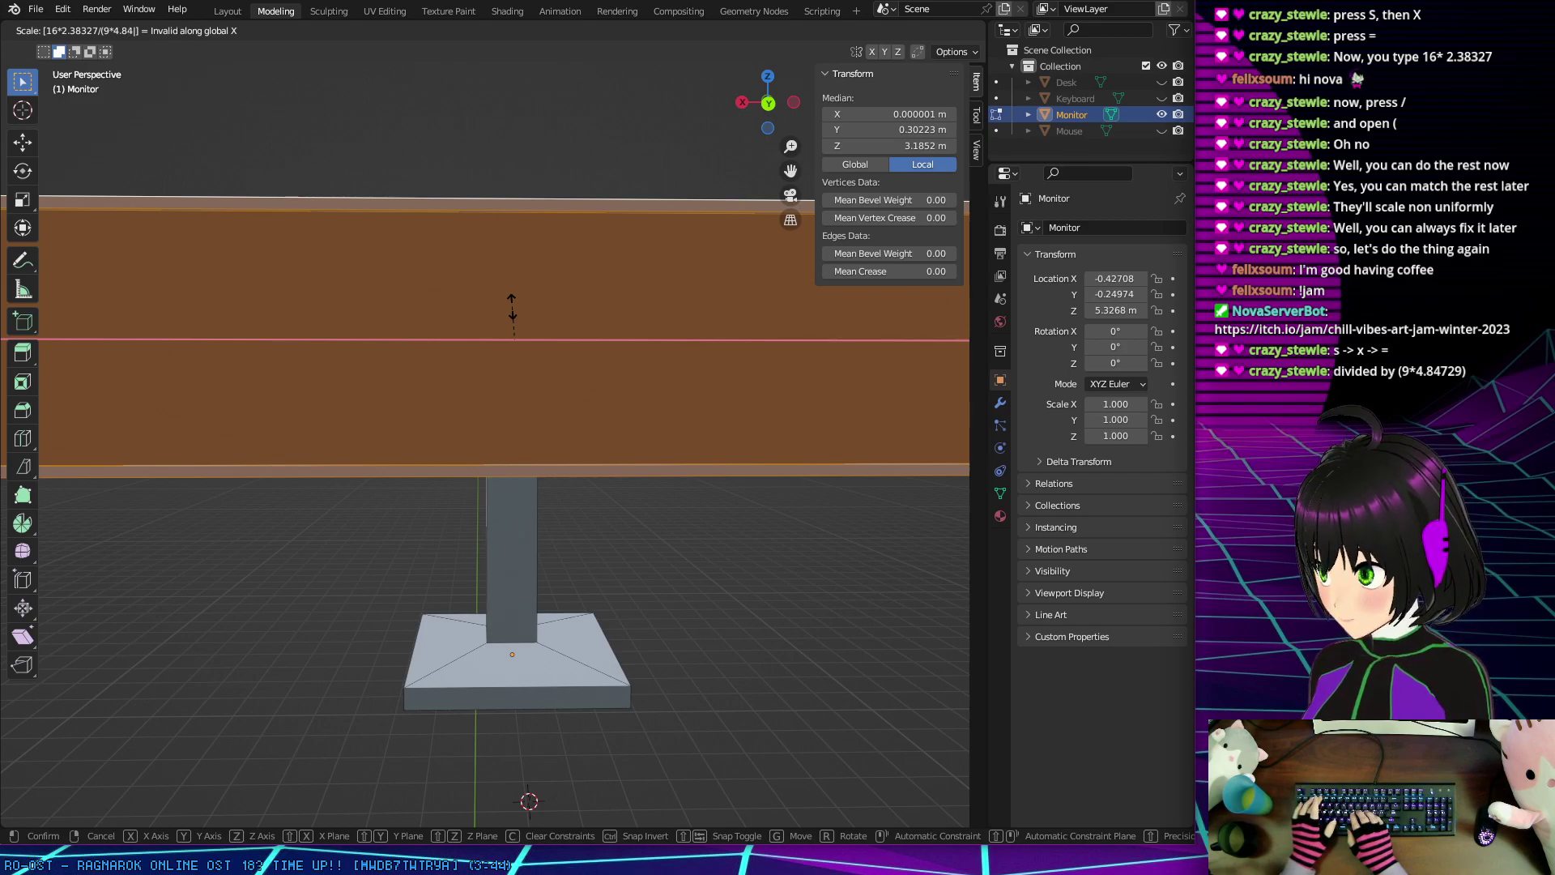
type("7")
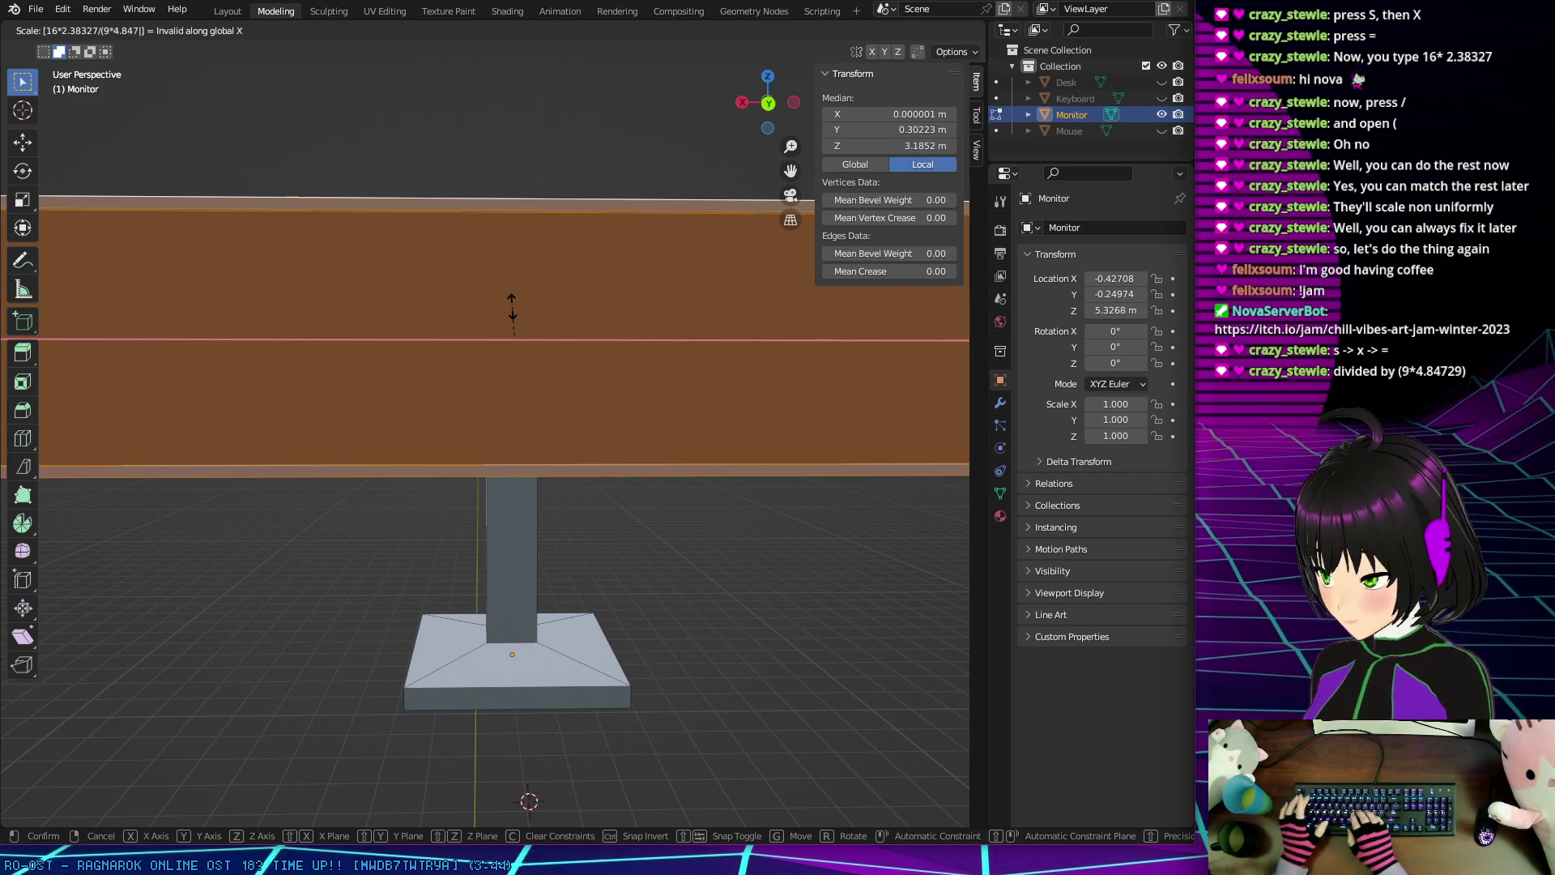
type("29")
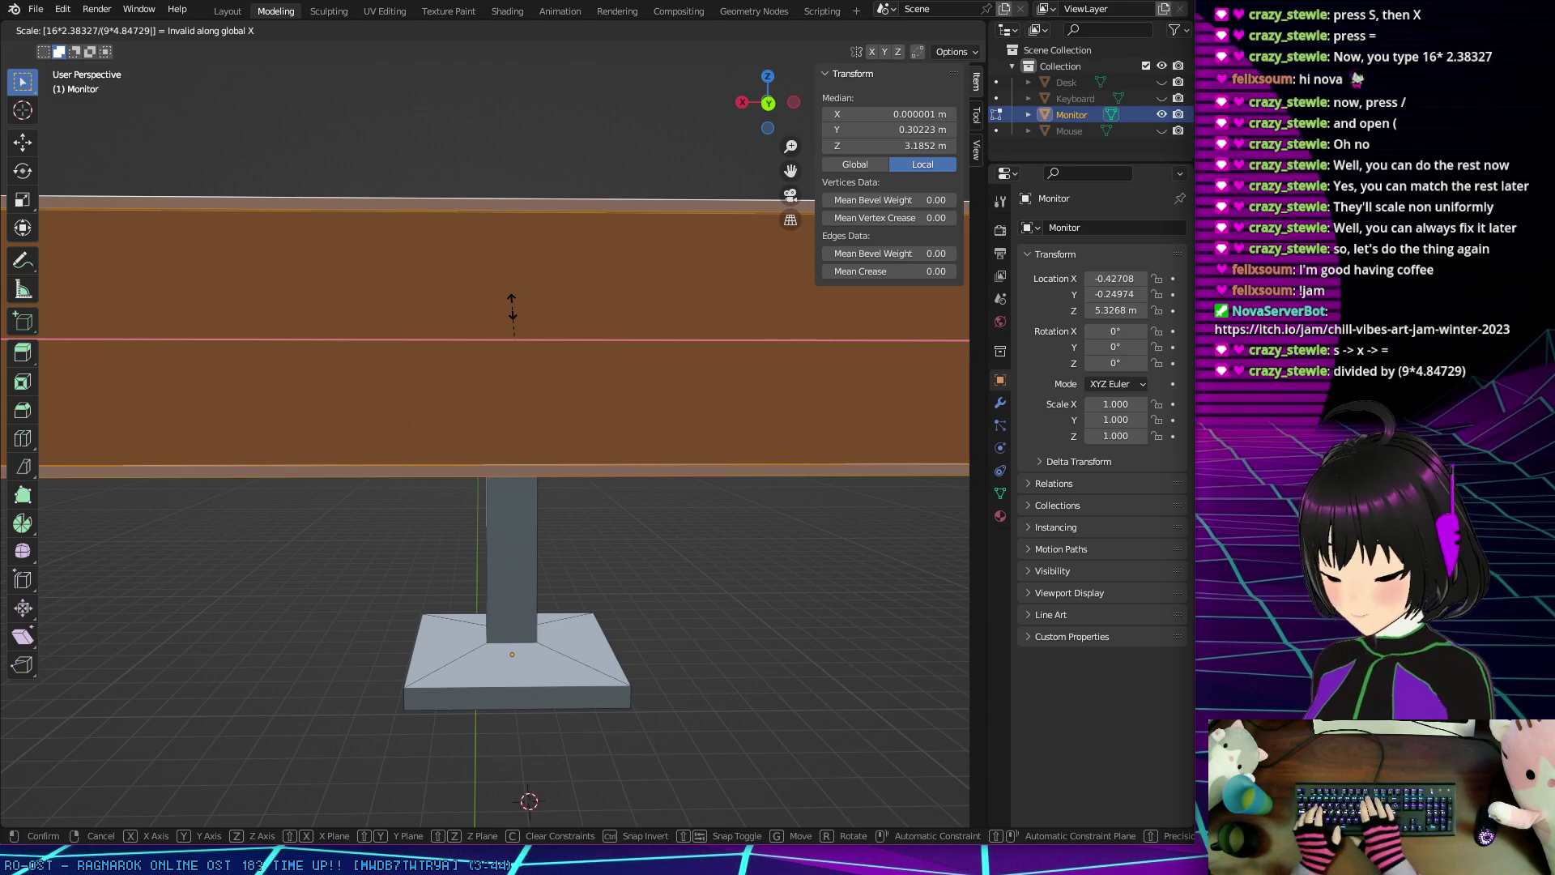
type(")")
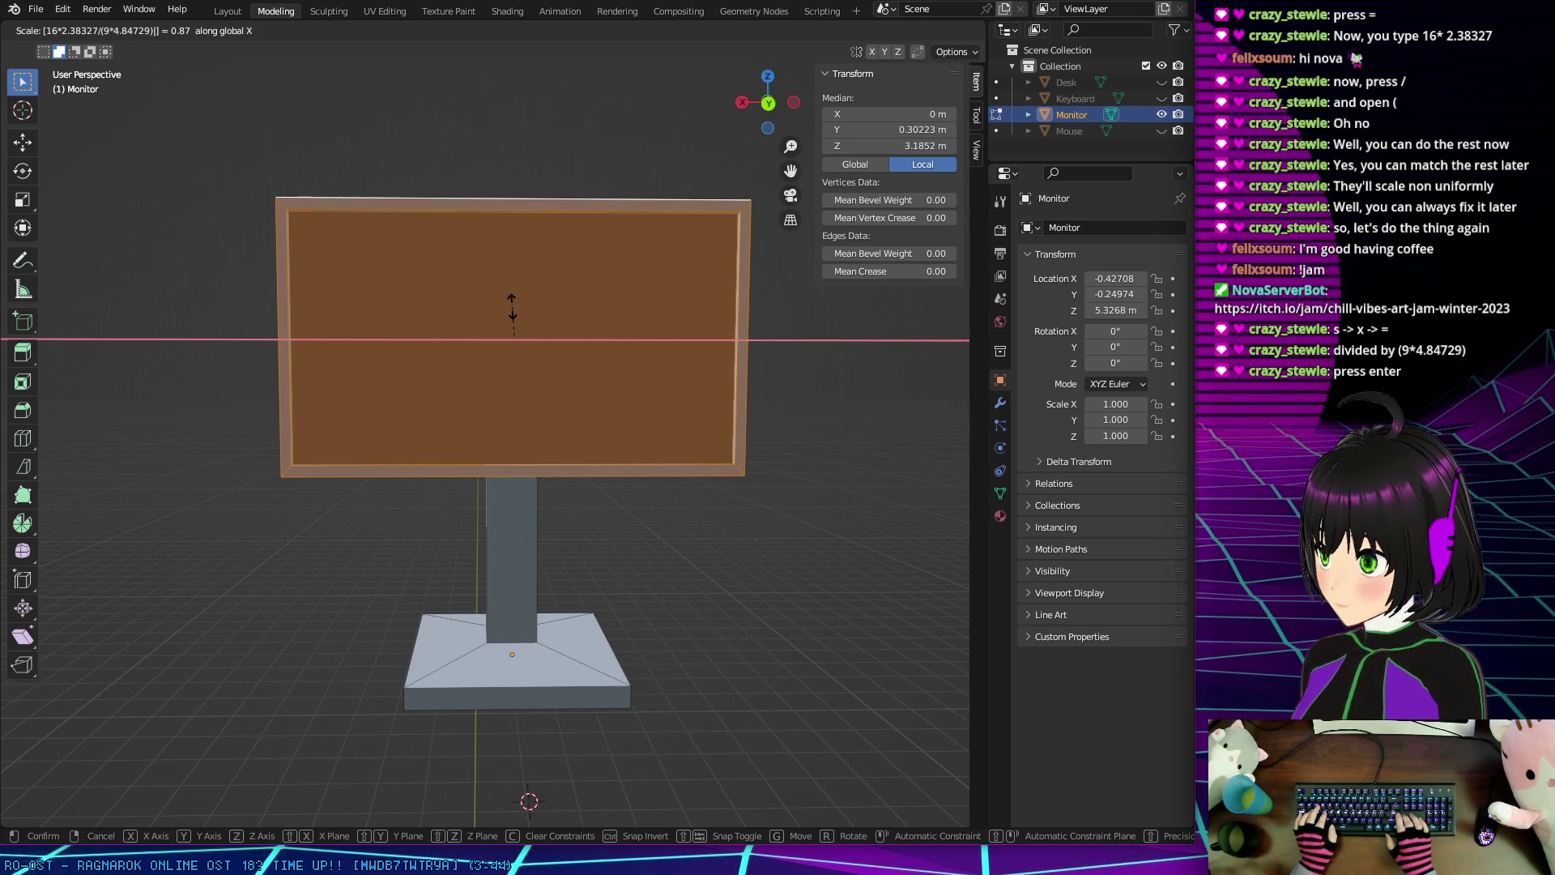
Step: Apply the 0.874 X scale and view the monitor and stand from several angles
key("Return")
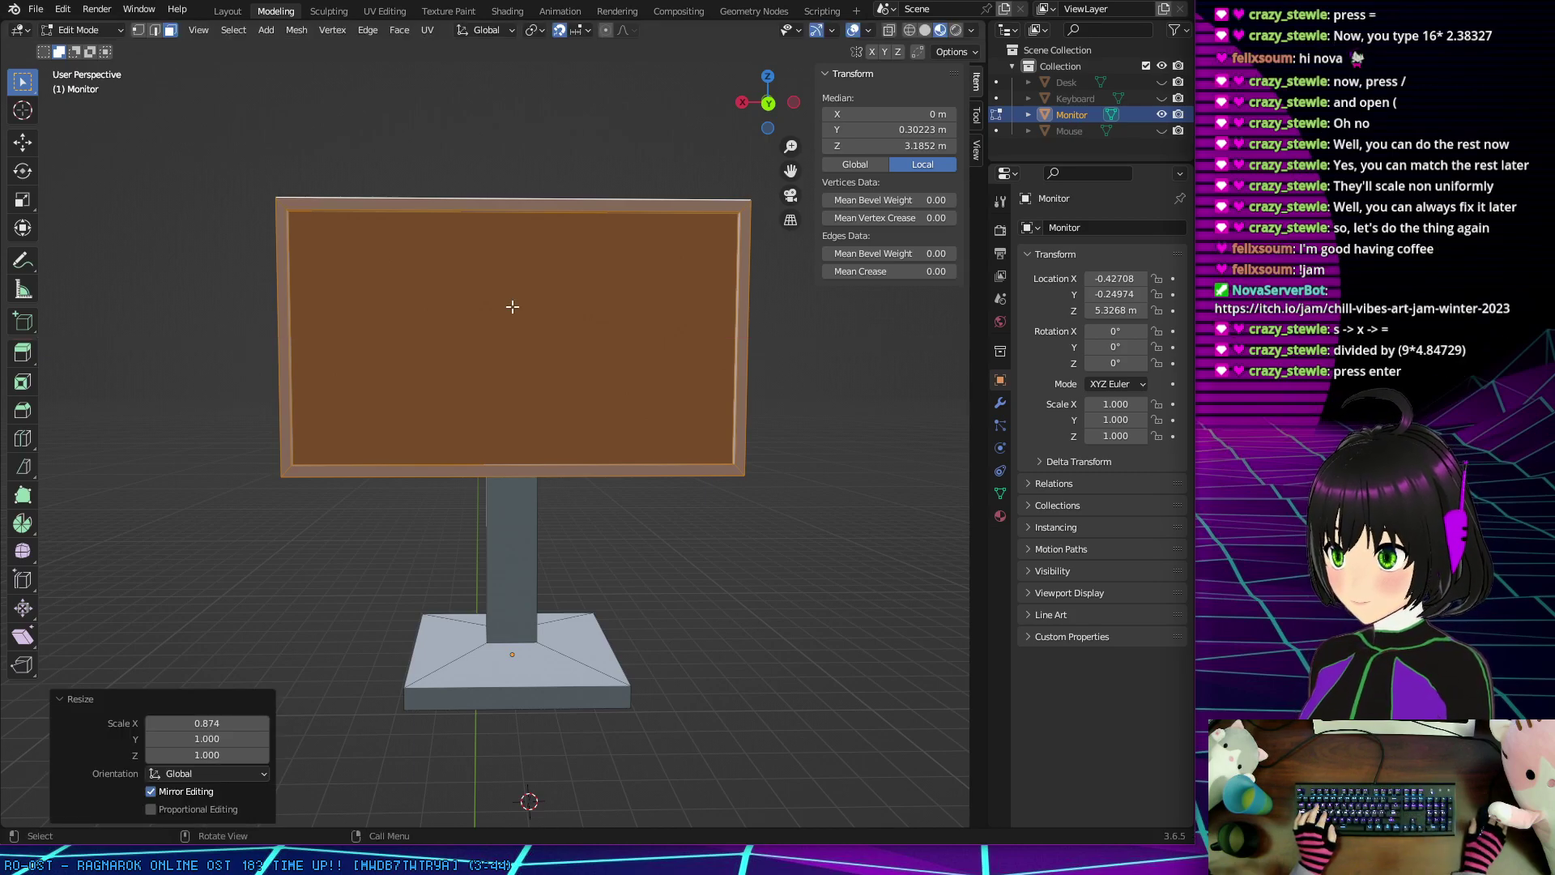
mouse_move(489, 298)
middle_mouse_down()
mouse_move(697, 324)
mouse_move(479, 327)
mouse_move(483, 303)
middle_mouse_up()
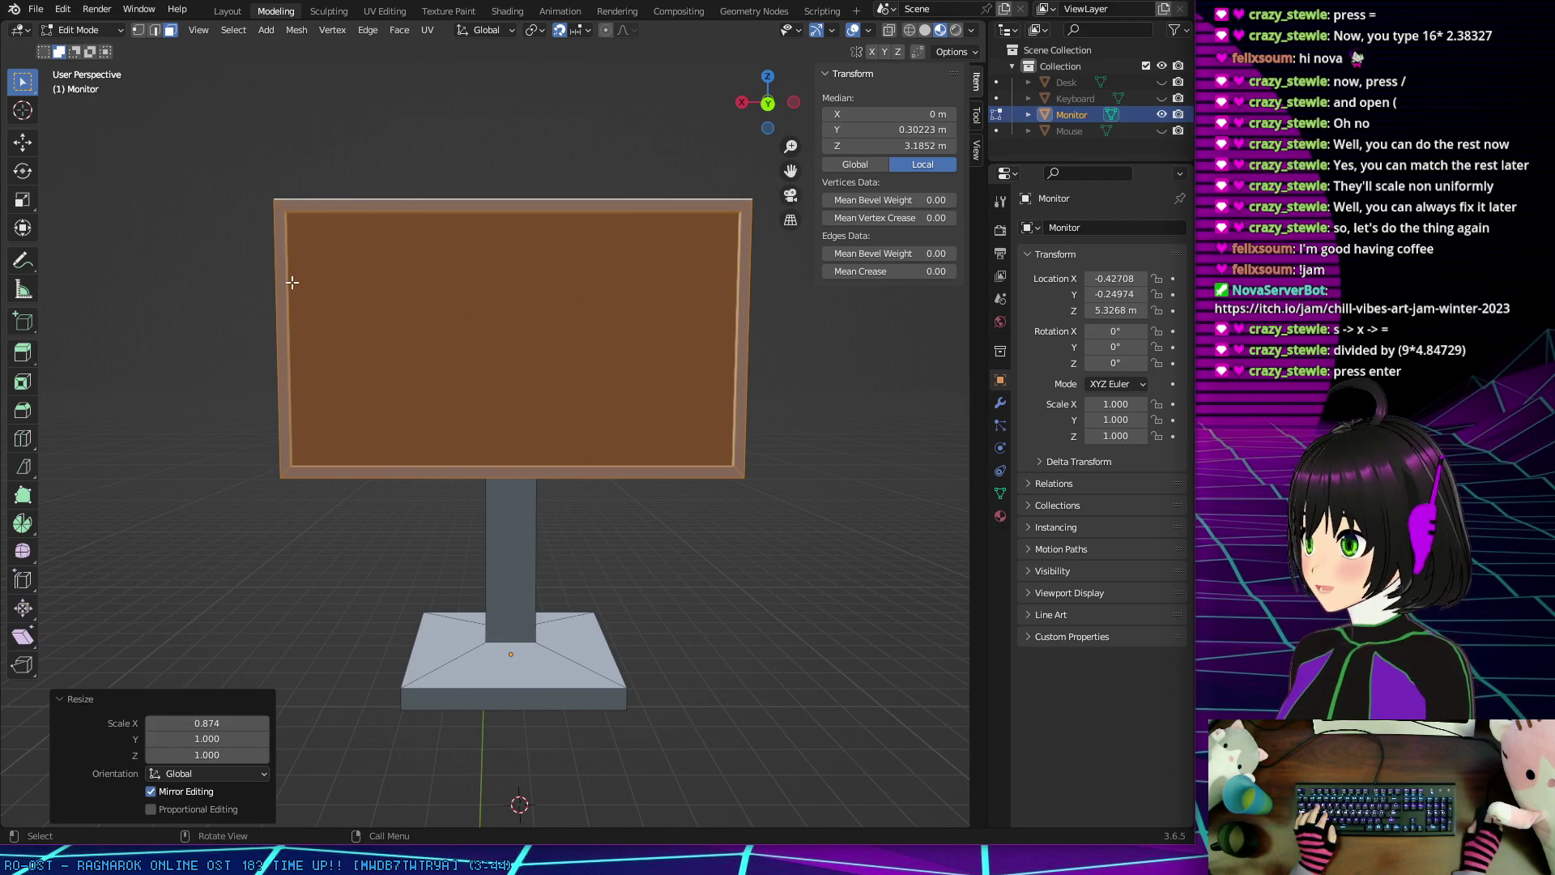
mouse_move(351, 316)
middle_mouse_down()
mouse_move(518, 340)
mouse_move(445, 353)
mouse_move(350, 323)
mouse_move(677, 321)
mouse_move(348, 319)
mouse_move(507, 337)
mouse_move(406, 340)
mouse_move(329, 319)
mouse_move(343, 321)
middle_mouse_up()
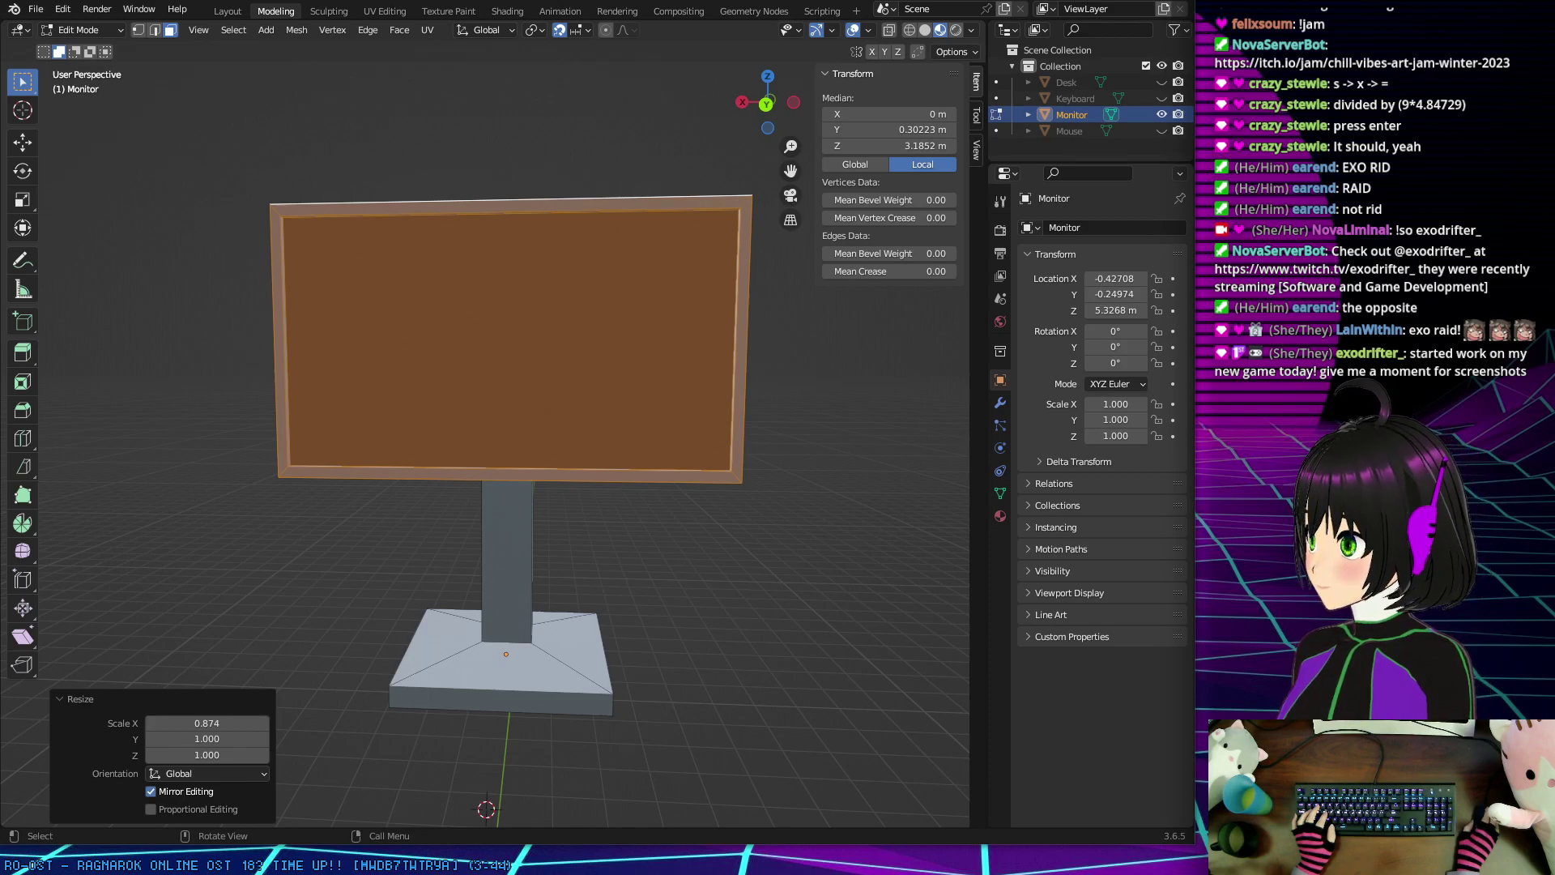
mouse_move(418, 330)
middle_mouse_down()
mouse_move(462, 340)
mouse_move(405, 336)
middle_mouse_up()
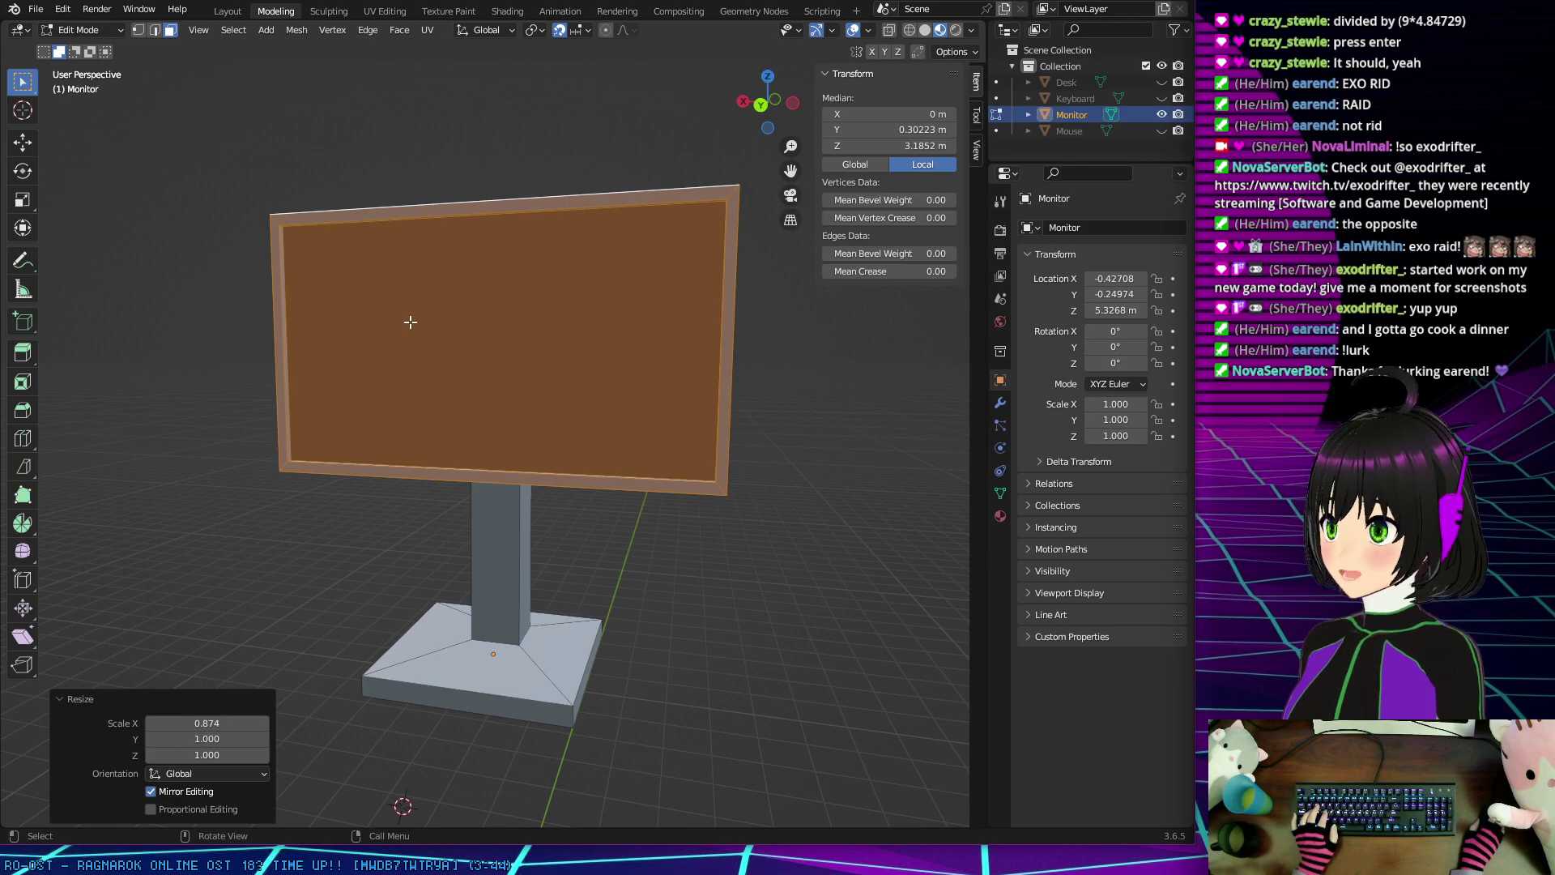
middle_click_drag(424, 324, 293, 249)
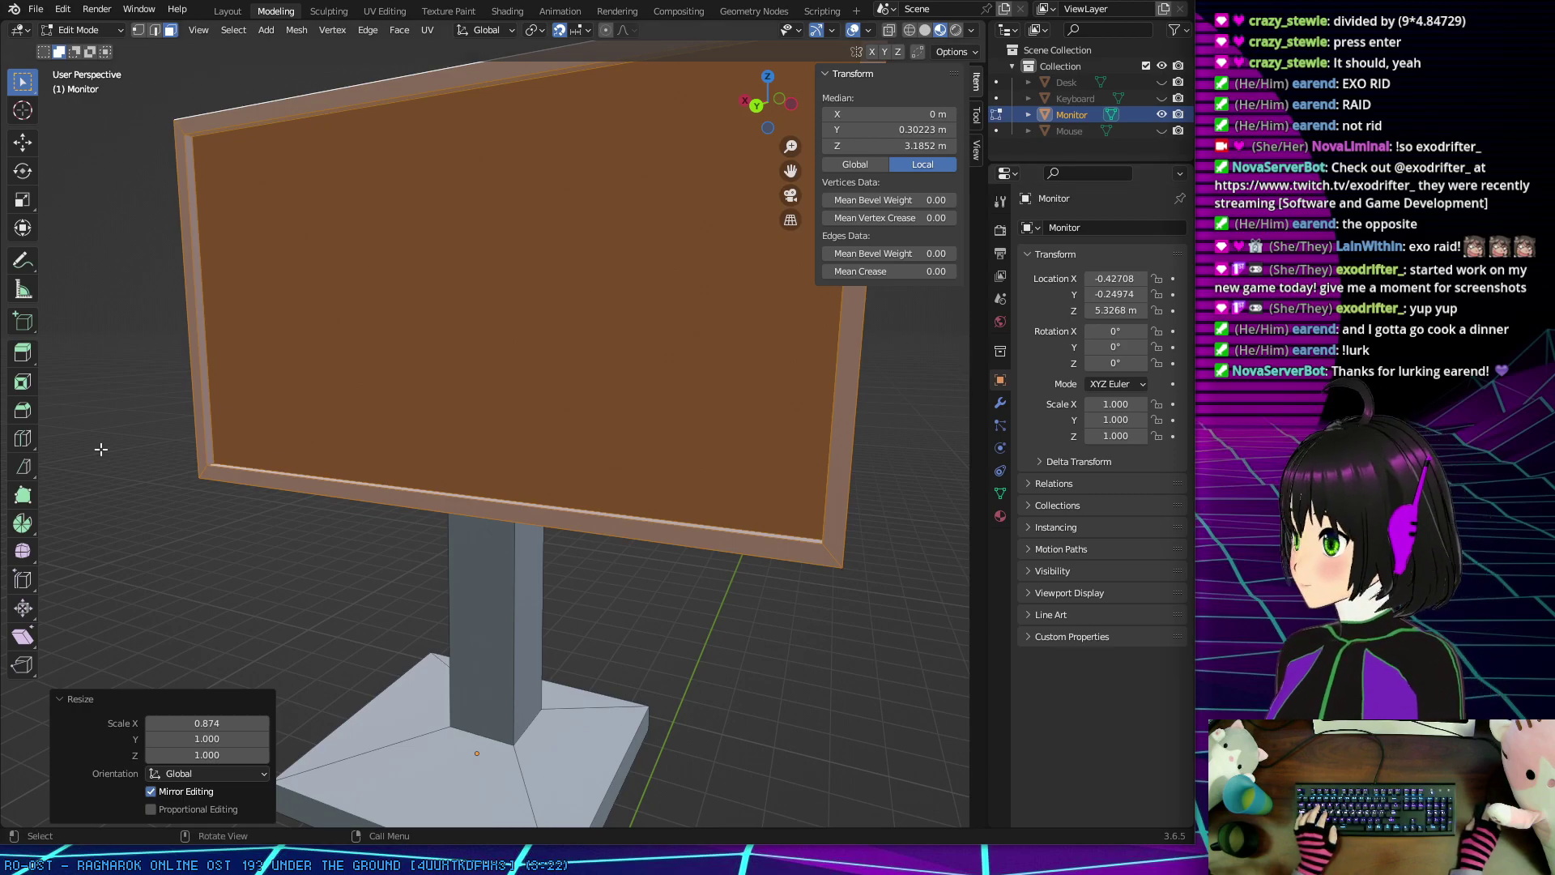
middle_click_drag(465, 368, 475, 382)
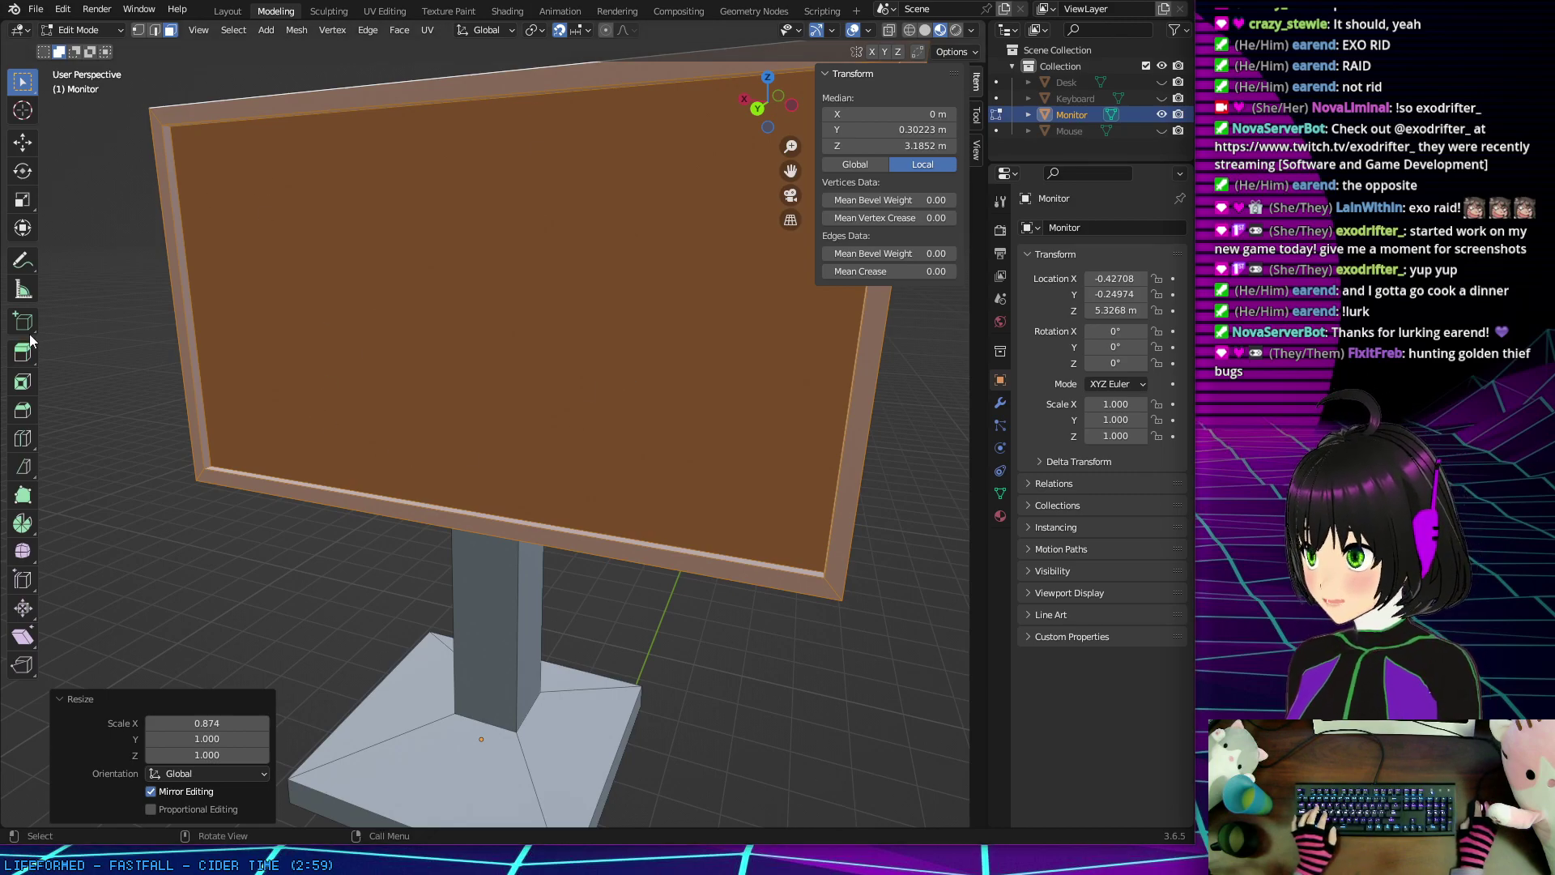
Step: With the Measure tool, try editing the rulers and undo an accidental angle measurement
left_click(22, 289)
middle_click_drag(296, 357, 385, 345)
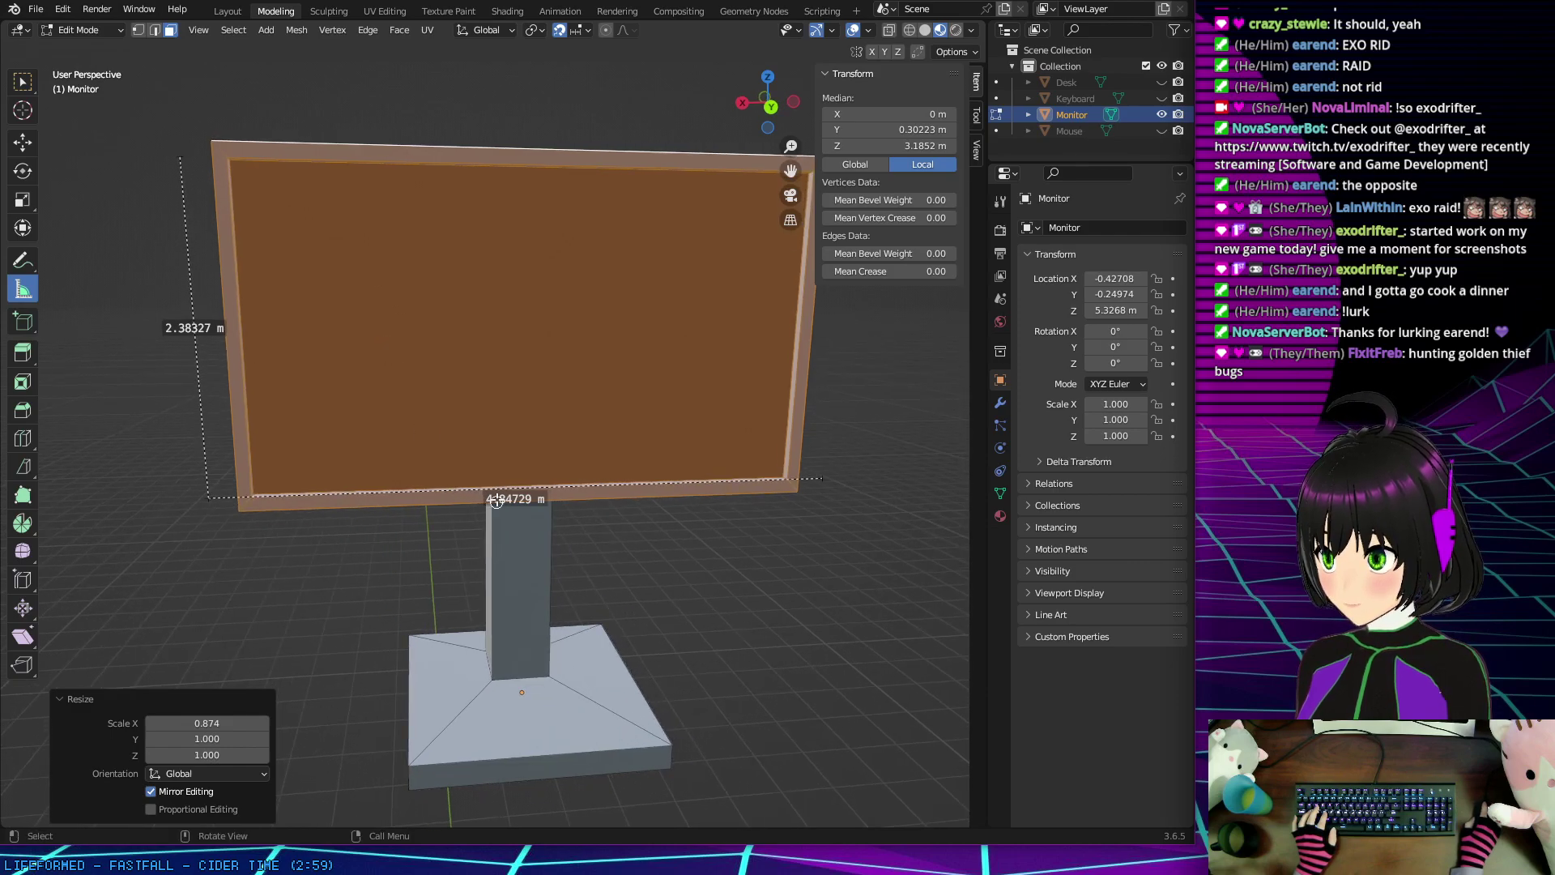
key("x")
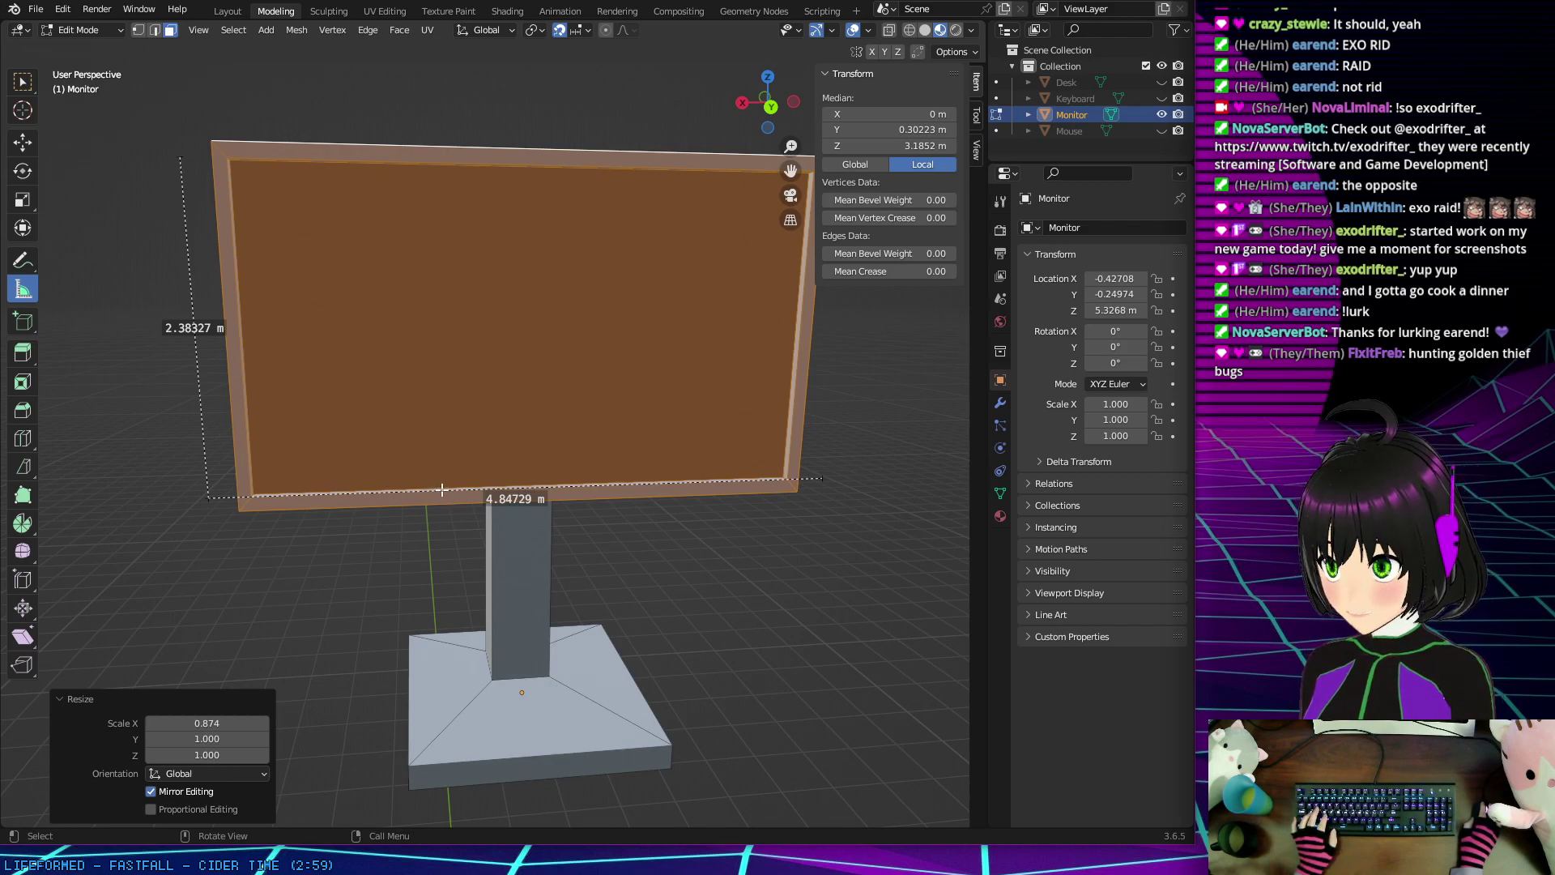
key("x")
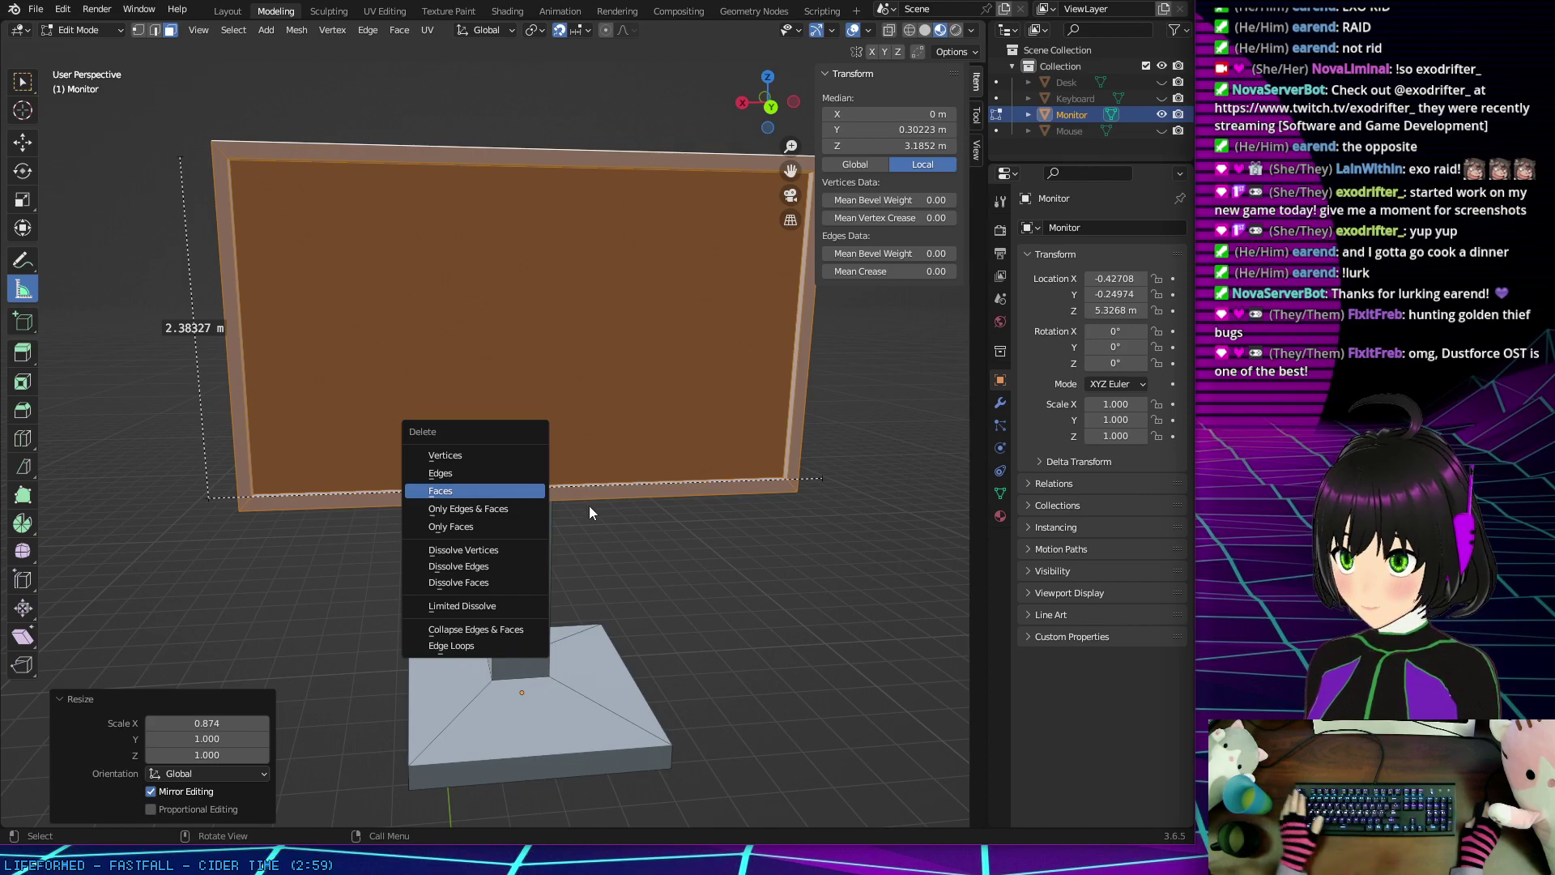
key("Escape")
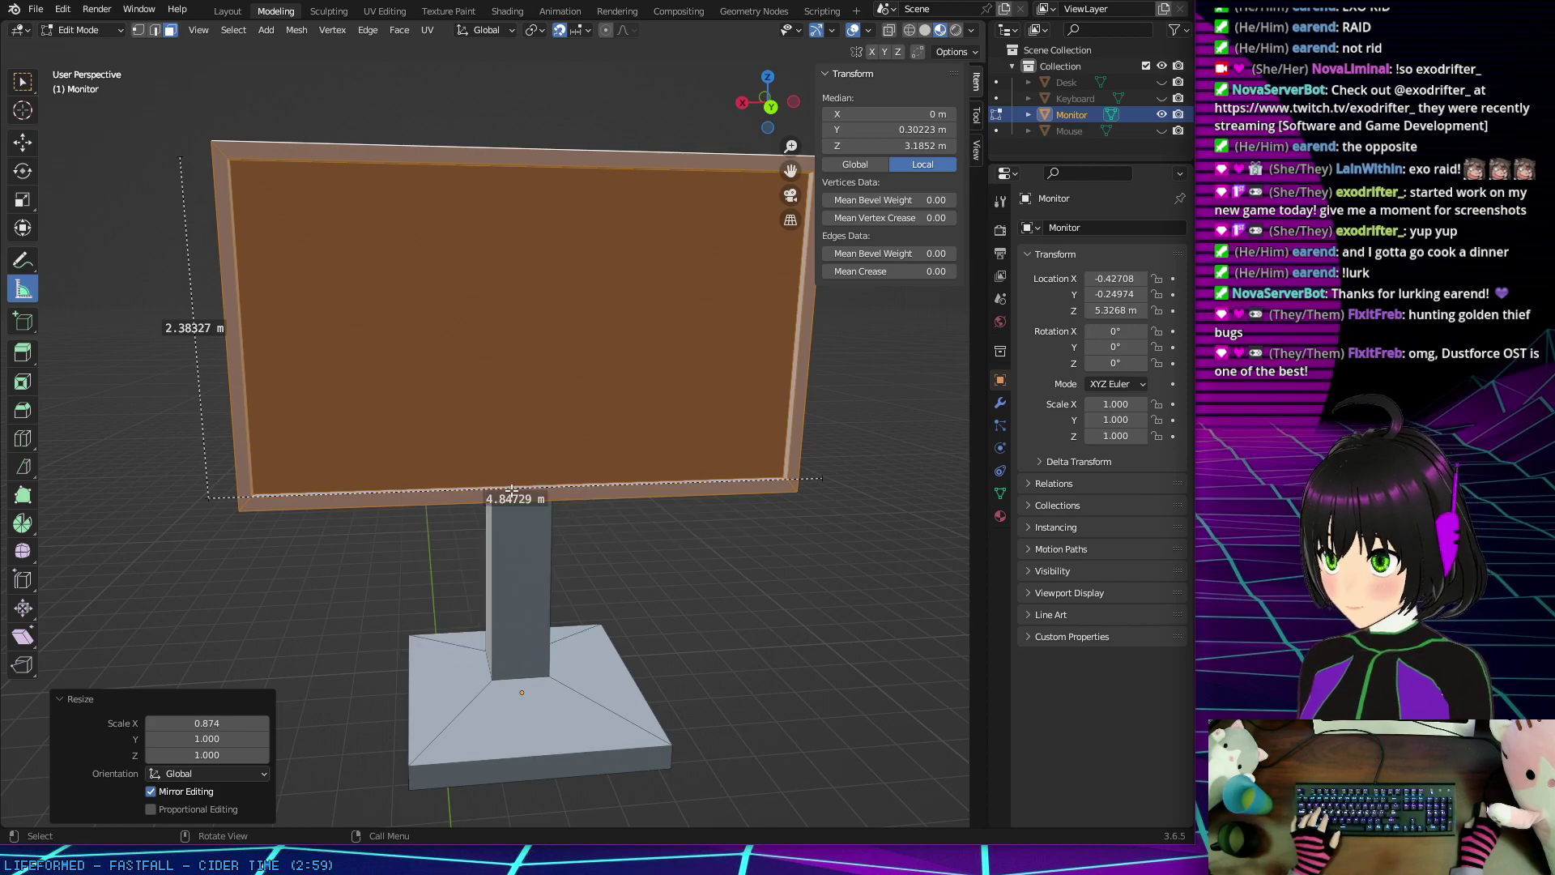
left_click_drag(515, 486, 574, 561)
key("ctrl+z")
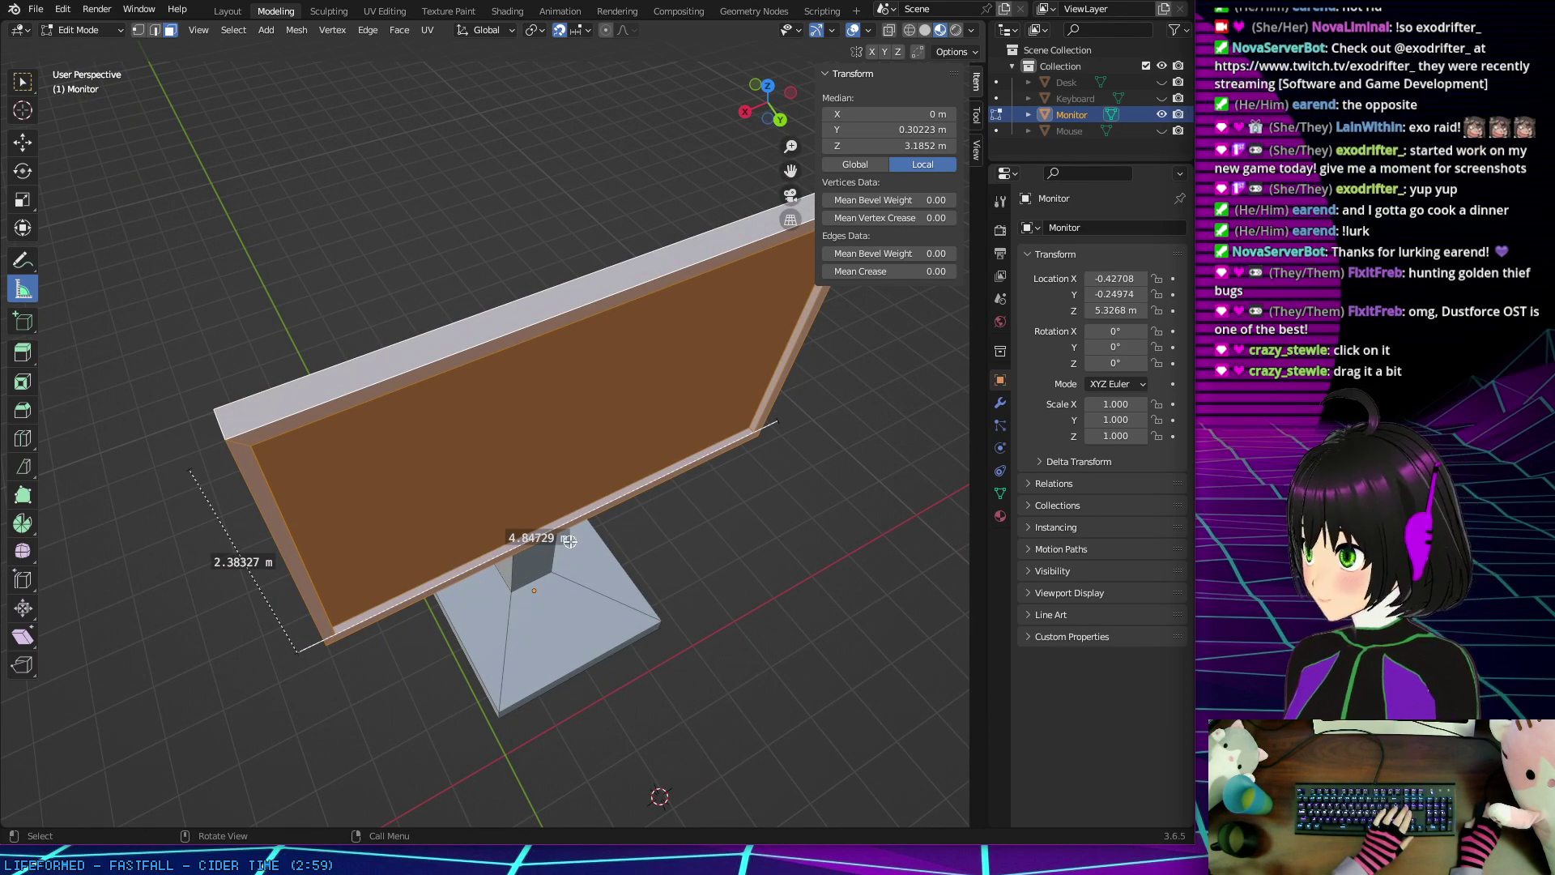
Step: Delete the 4.84729 m width ruler, keep the 2.38327 m height ruler, and switch to the browser
middle_click_drag(559, 514, 437, 462)
left_click_drag(422, 453, 670, 607)
key("Delete")
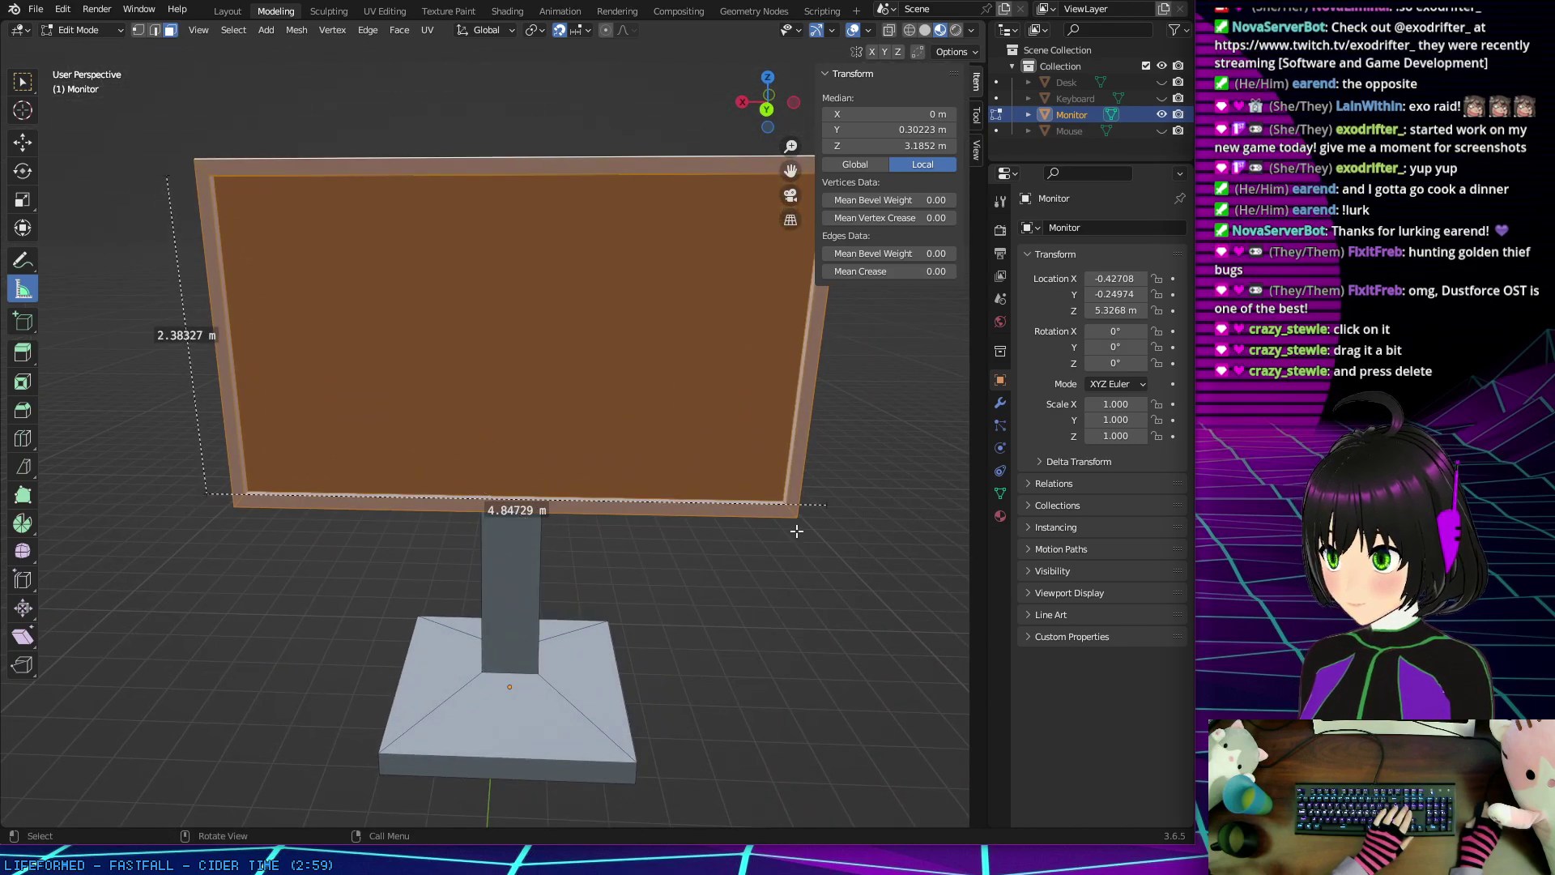
left_click(21, 83)
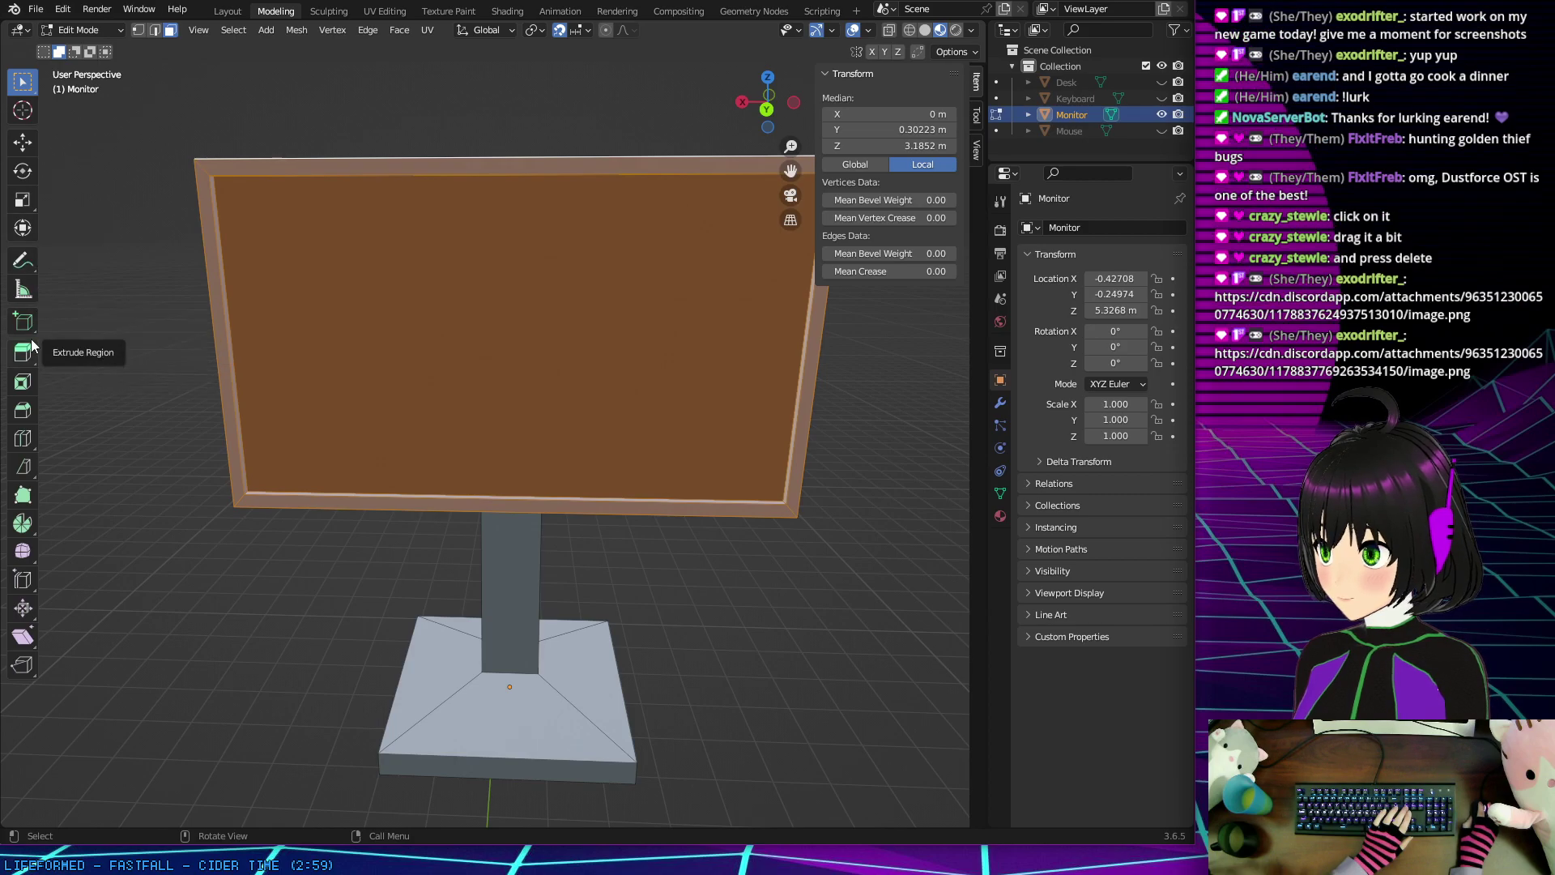
left_click(23, 289)
left_click_drag(208, 492, 209, 491)
key("Delete")
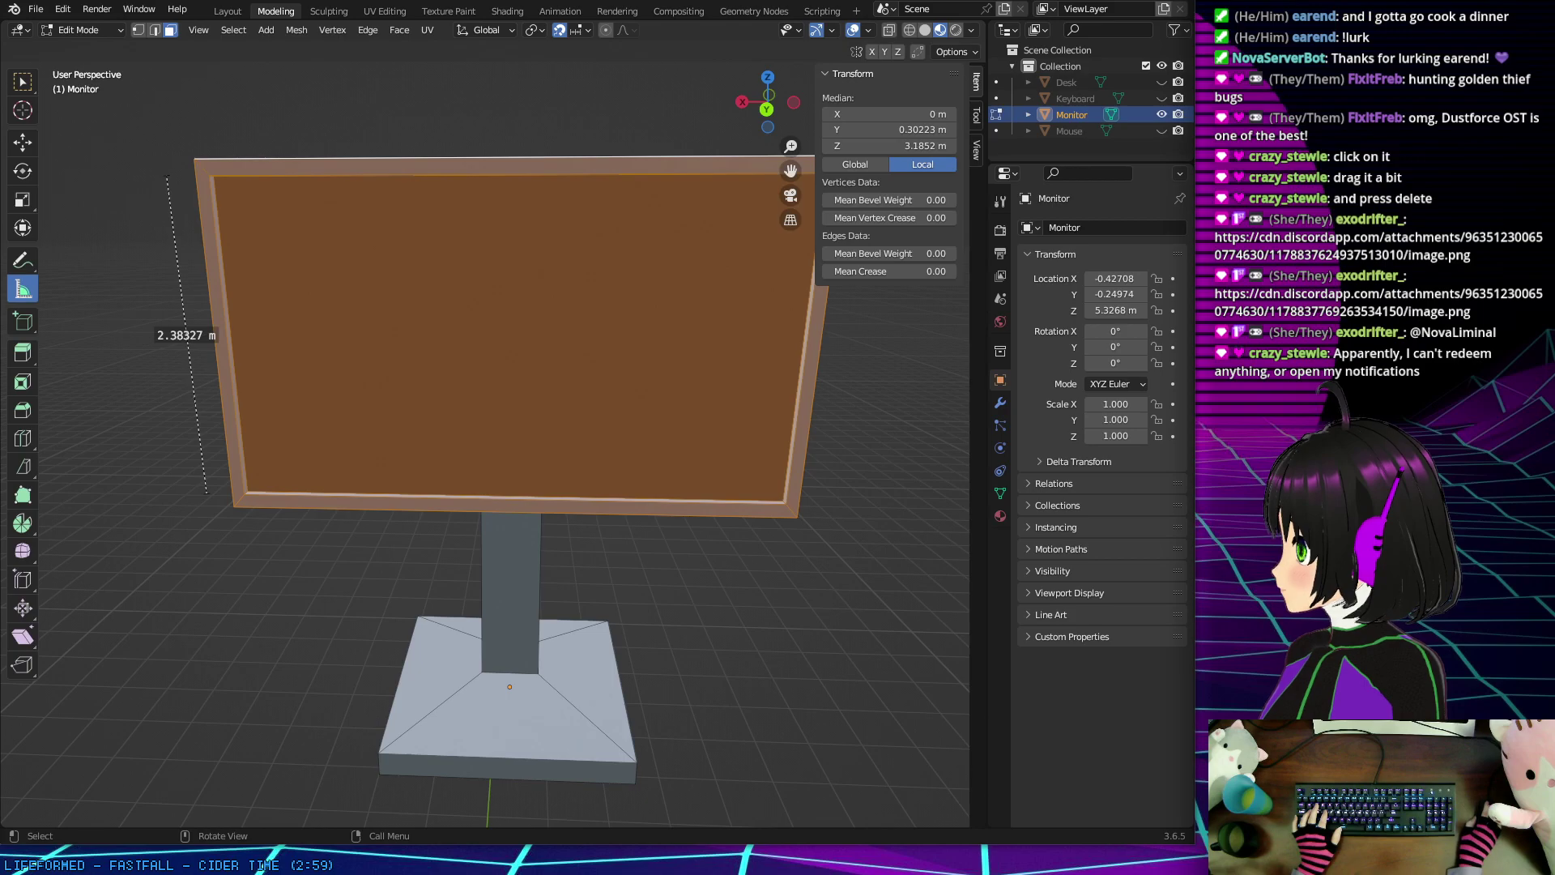
key("alt+Tab")
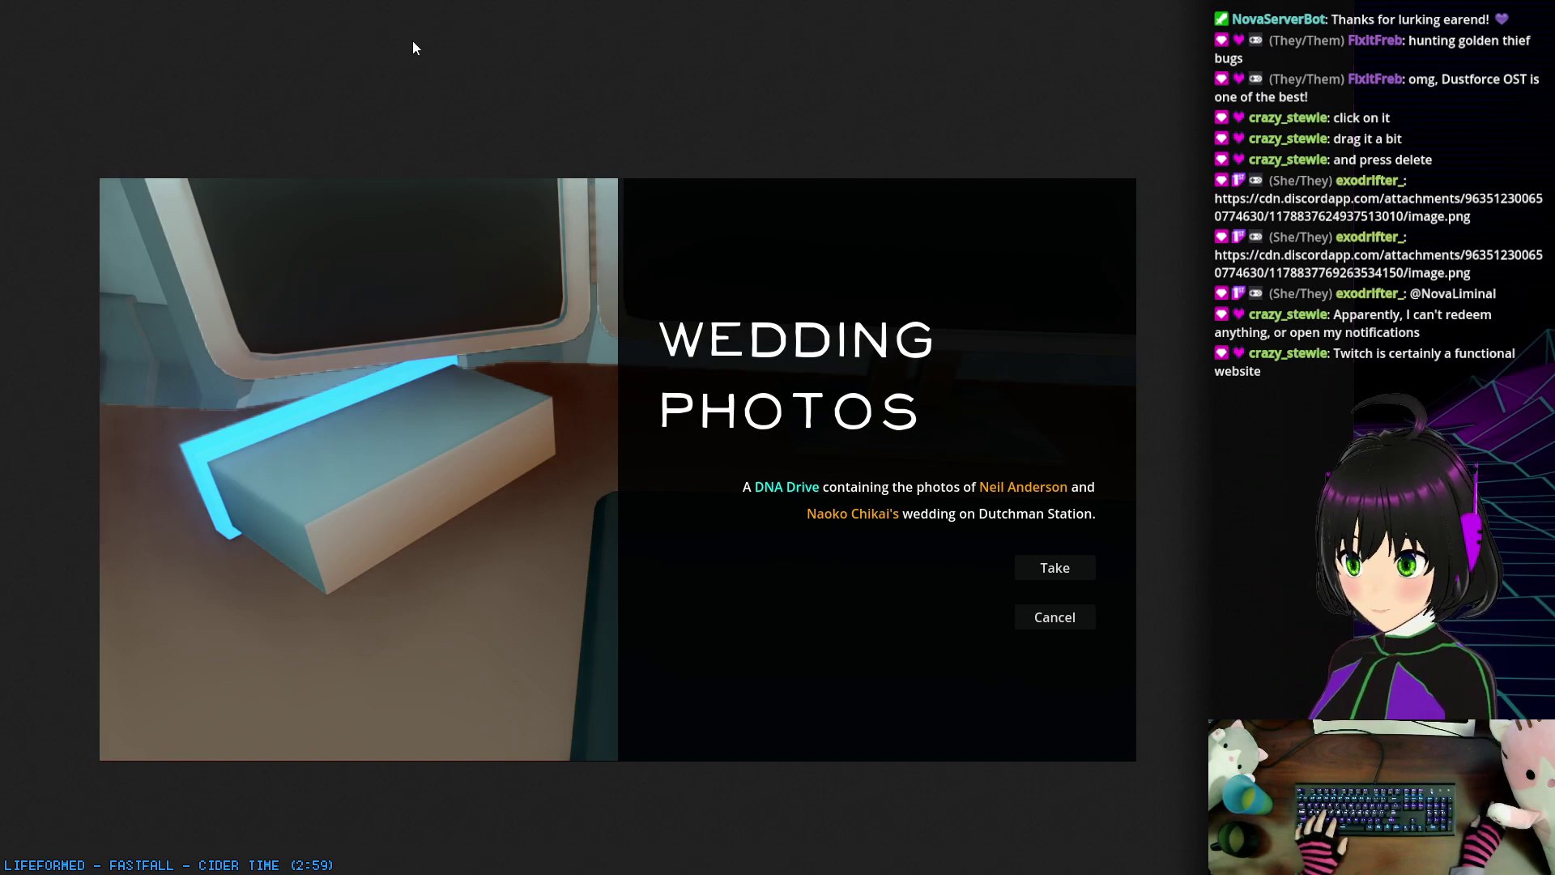
Step: Dismiss the address bar and advance to the room screenshot with a desk of monitors
key("ctrl+l")
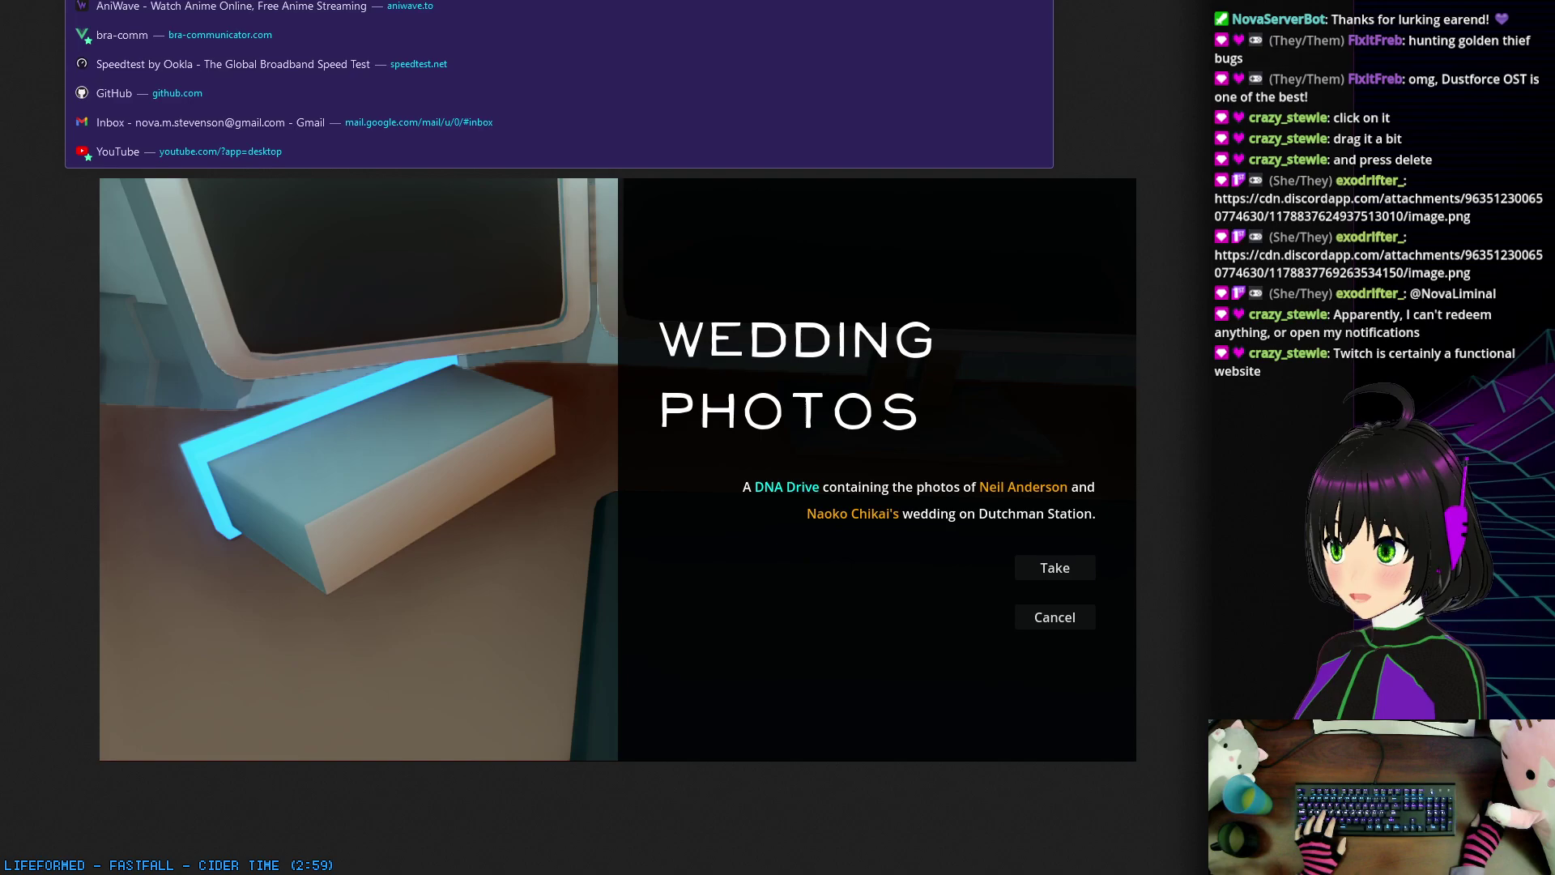
key("Escape")
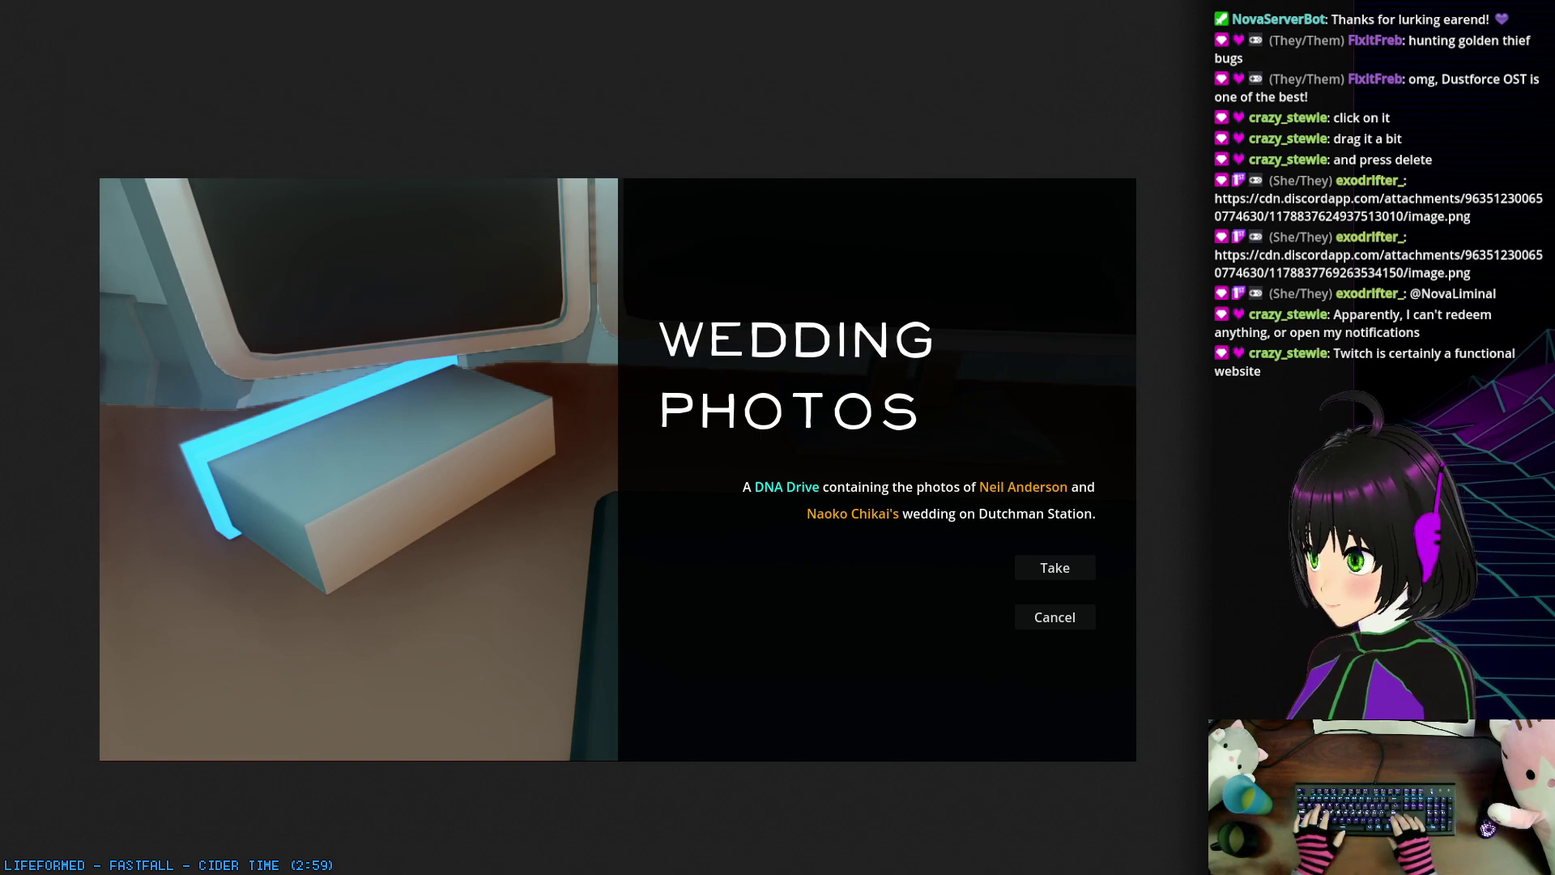
key("Escape")
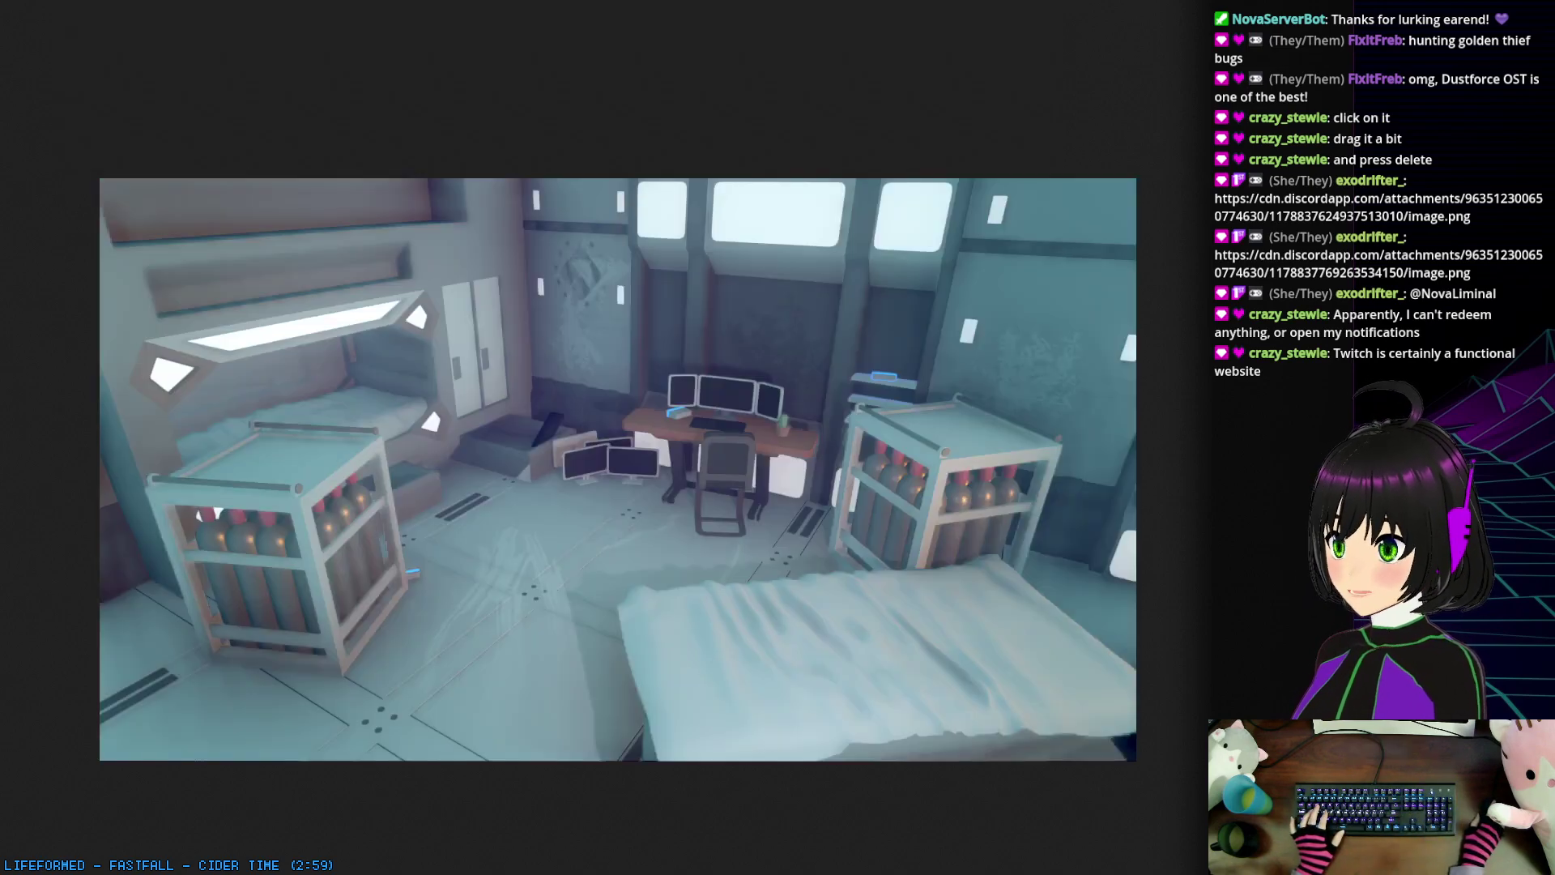
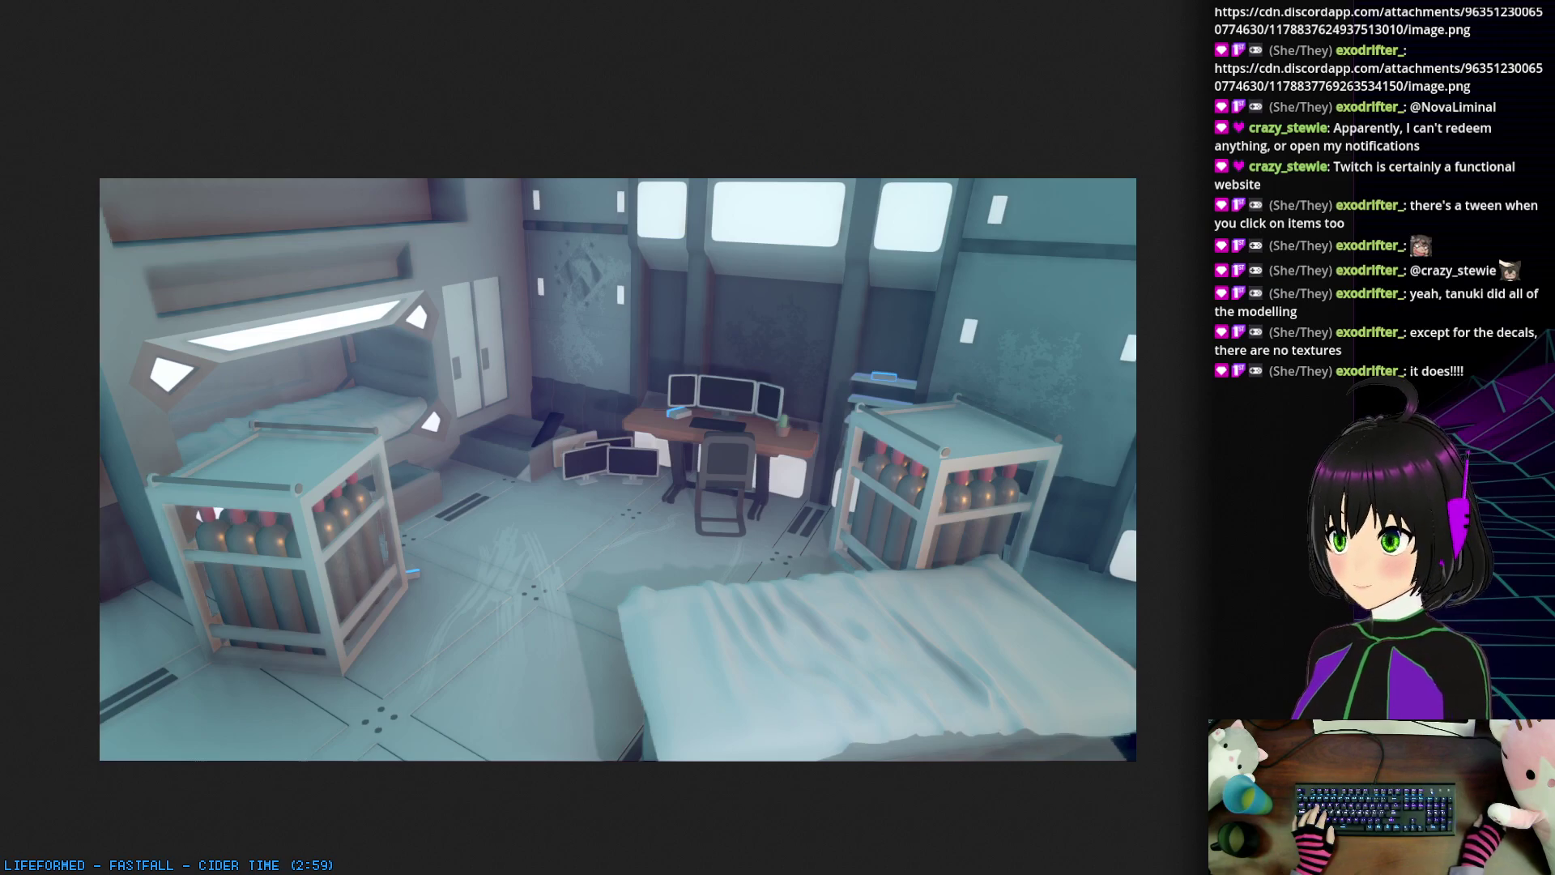
Step: Leave the room picture and return to the Blender monitor model
key("alt+Tab")
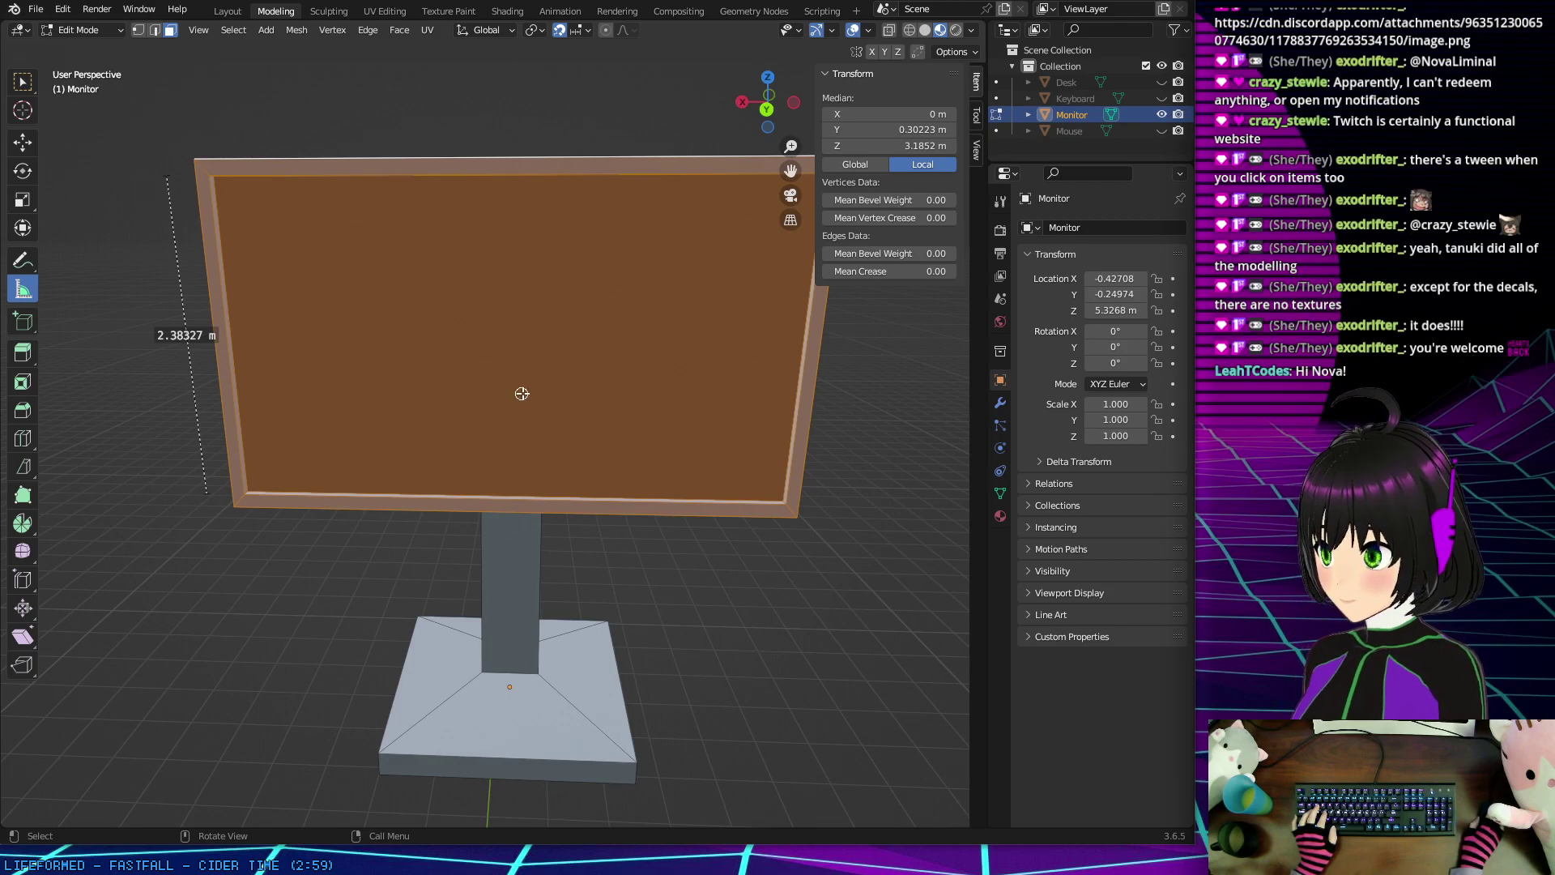
Step: Unhide the Keyboard, Desk and Mouse objects and frame the whole desk
scroll(509, 380, "down", 5)
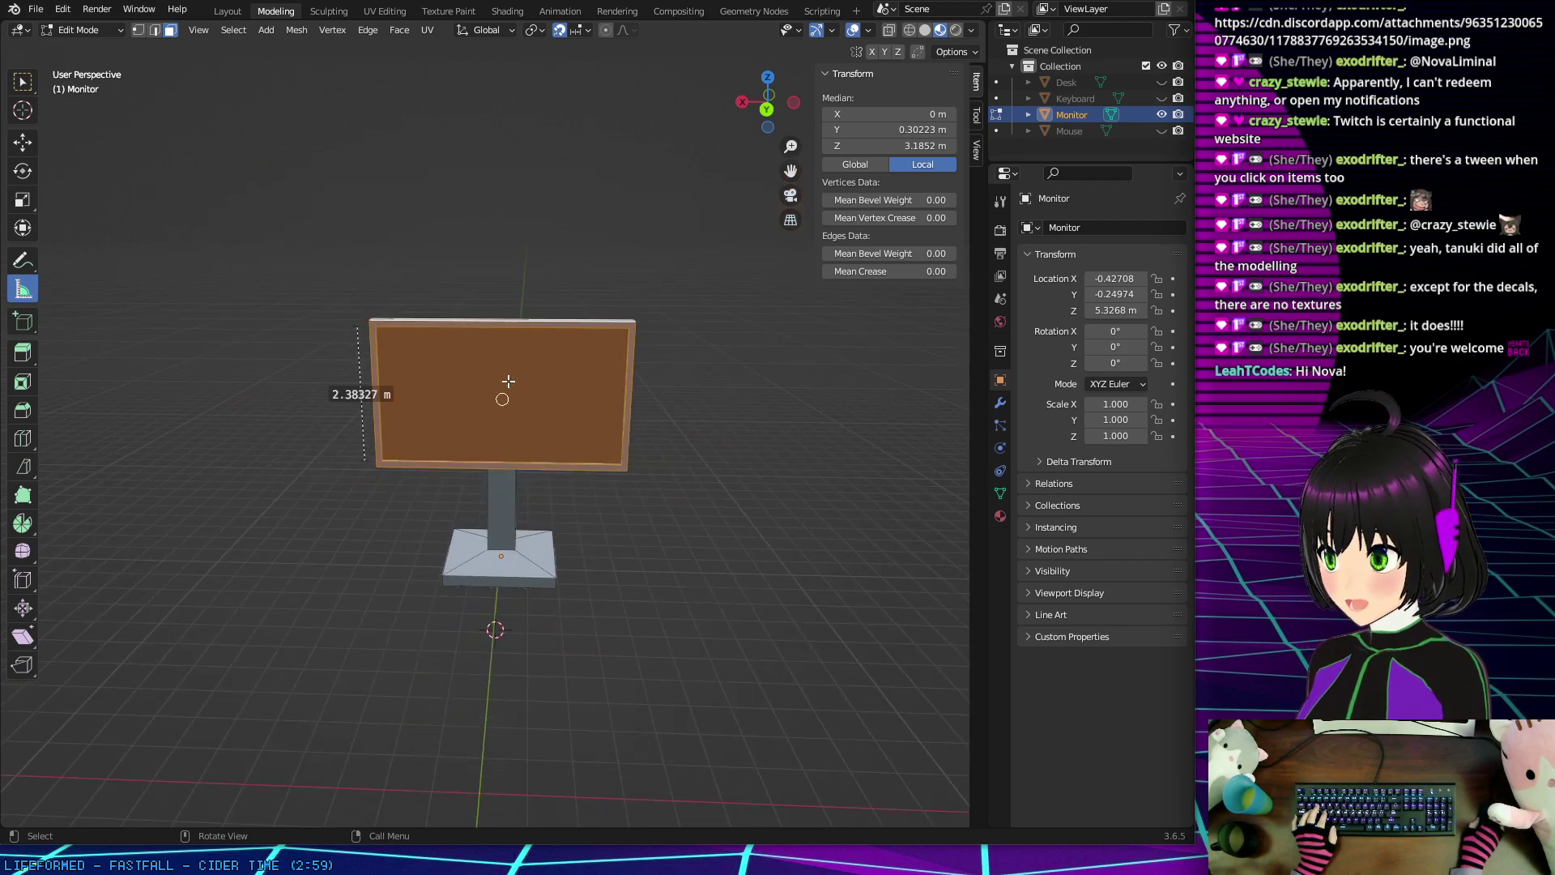
left_click(1161, 98)
left_click(1162, 82)
left_click(1161, 130)
middle_click_drag(567, 405, 437, 451)
scroll(615, 421, "down", 4)
scroll(615, 430, "up", 3)
scroll(579, 465, "up", 3)
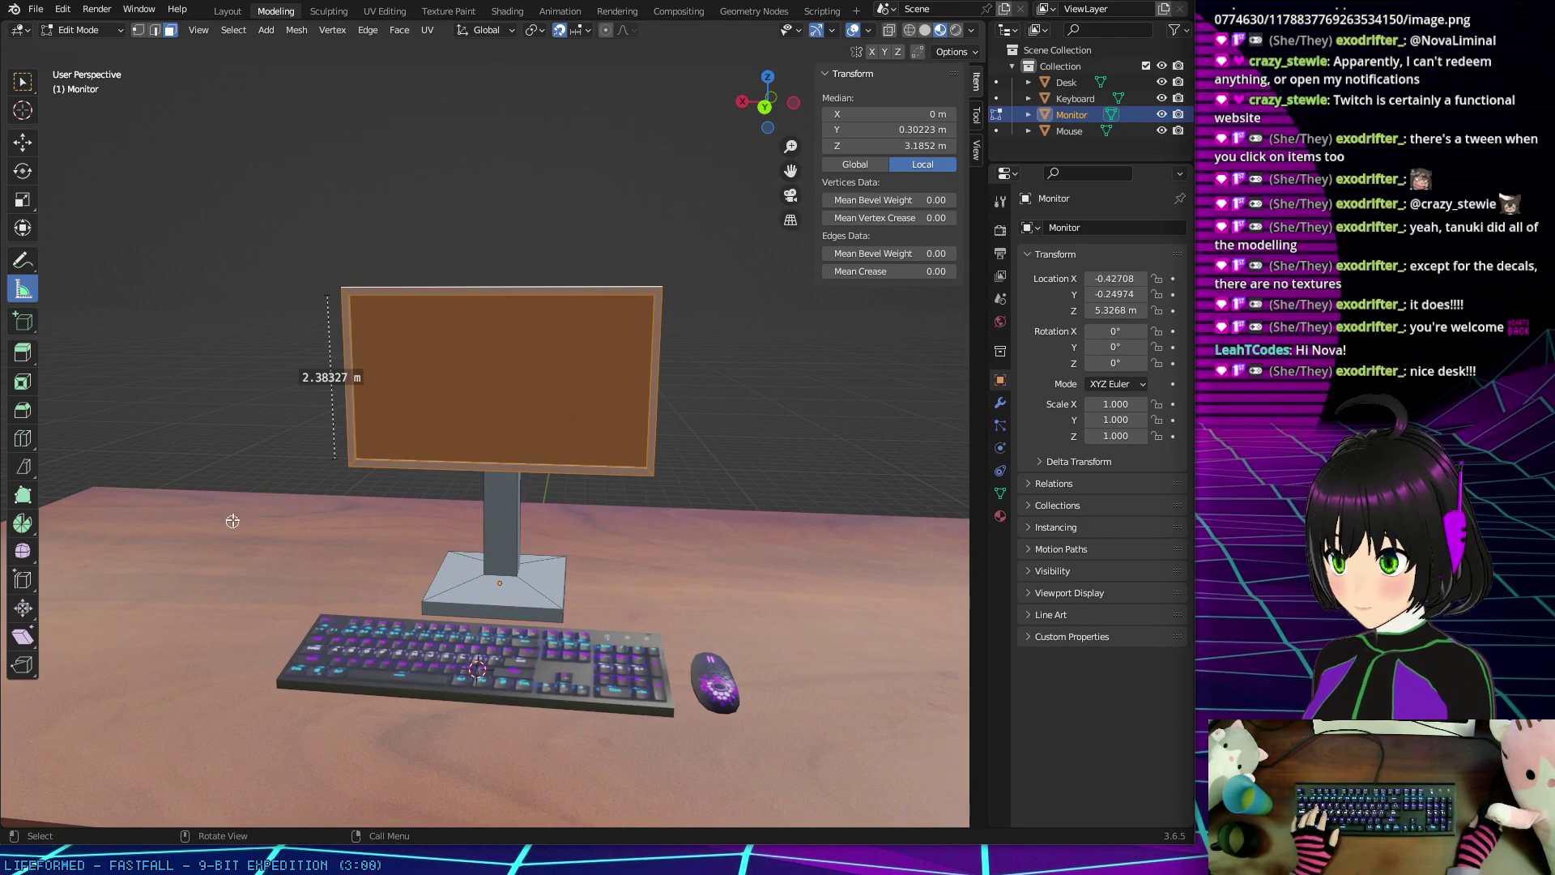
Step: Start a Measure ruler at the monitor's bottom-left corner, showing a 2.38327 m left edge
middle_click_drag(233, 521, 327, 478)
scroll(356, 476, "up", 5)
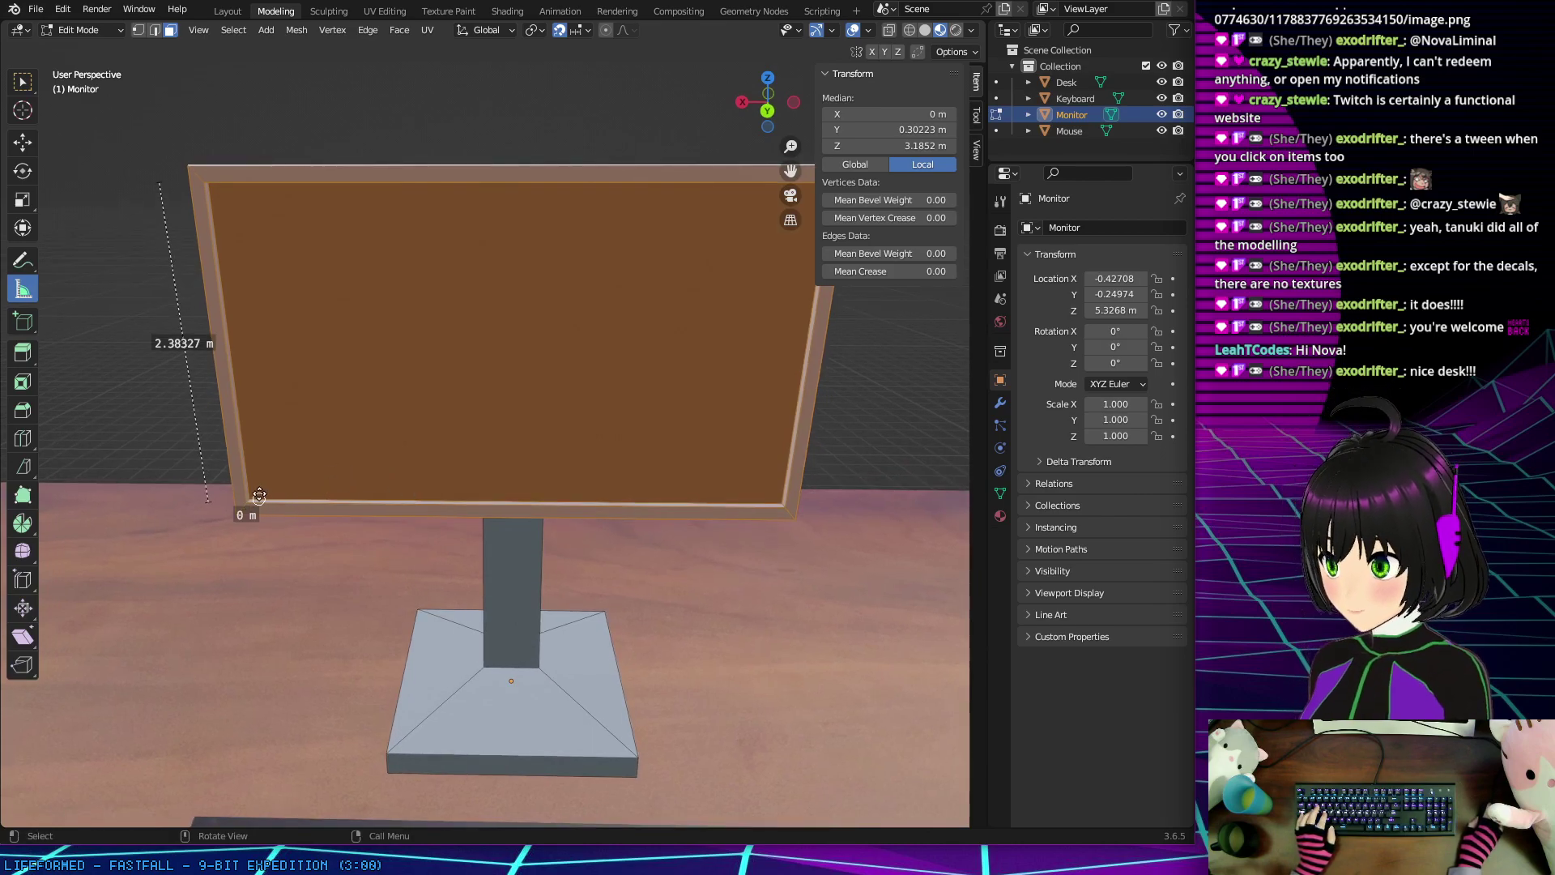
left_click(248, 500)
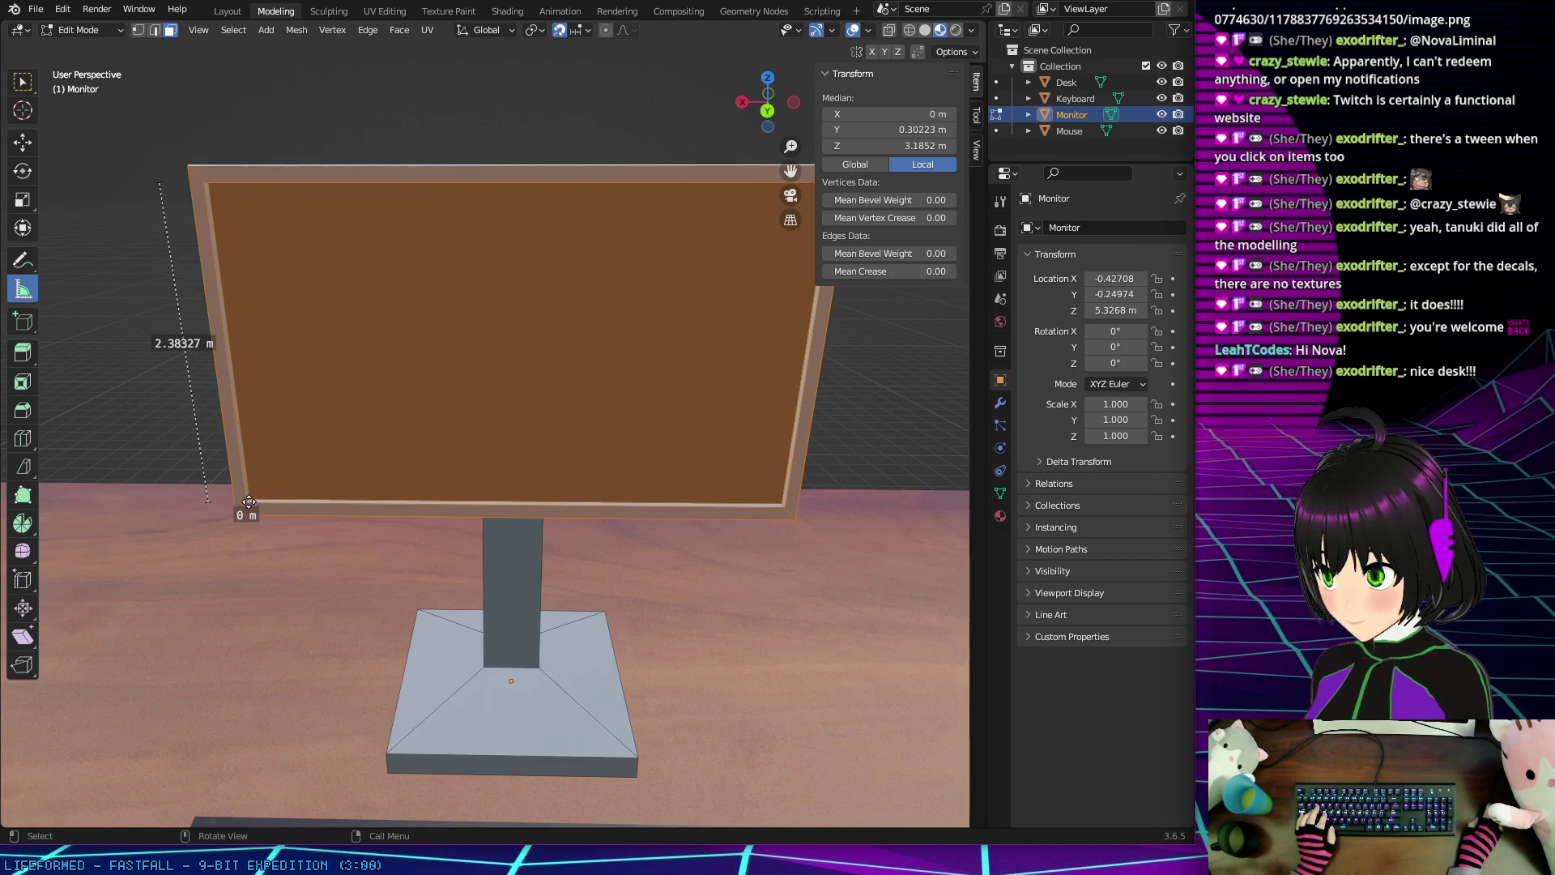
scroll(240, 502, "up", 2)
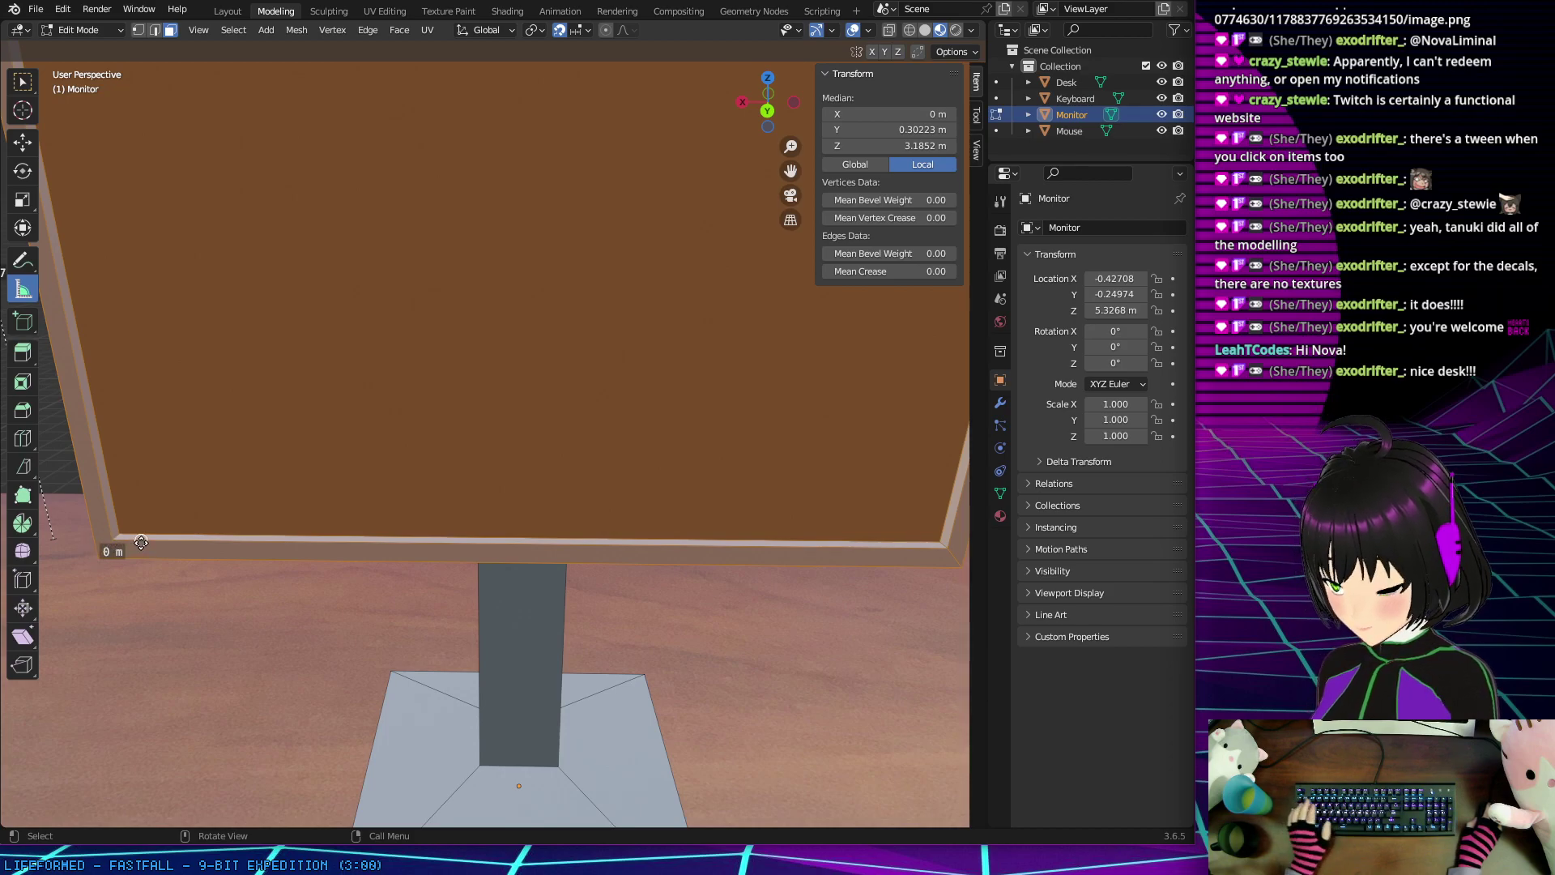
Step: Measure the monitor's bottom edge at 4.23693 m
left_click_drag(114, 538, 946, 547)
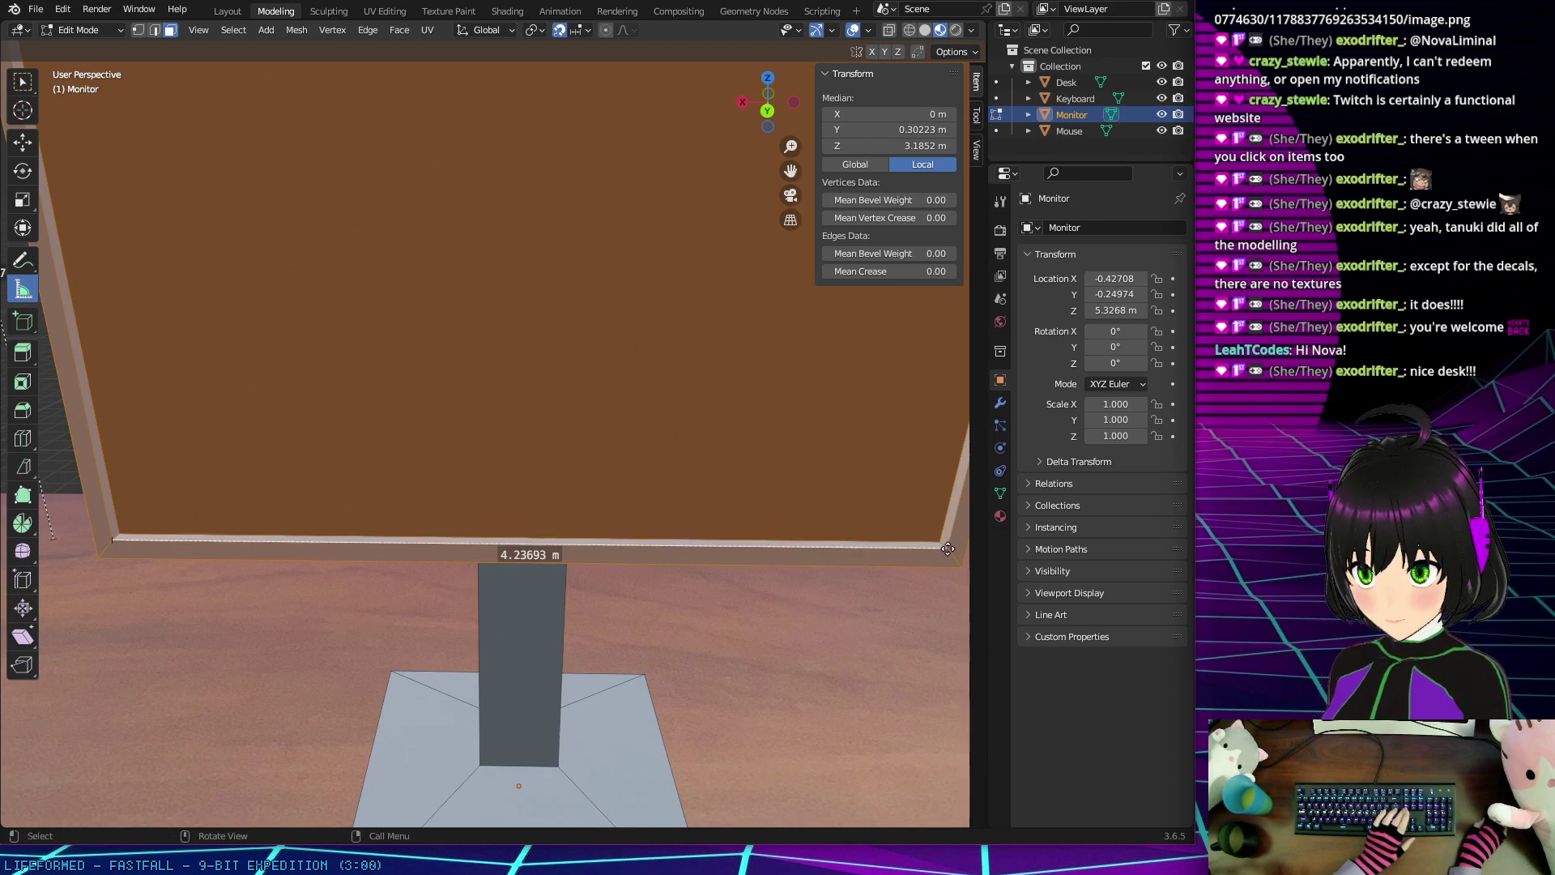
scroll(598, 493, "down", 2)
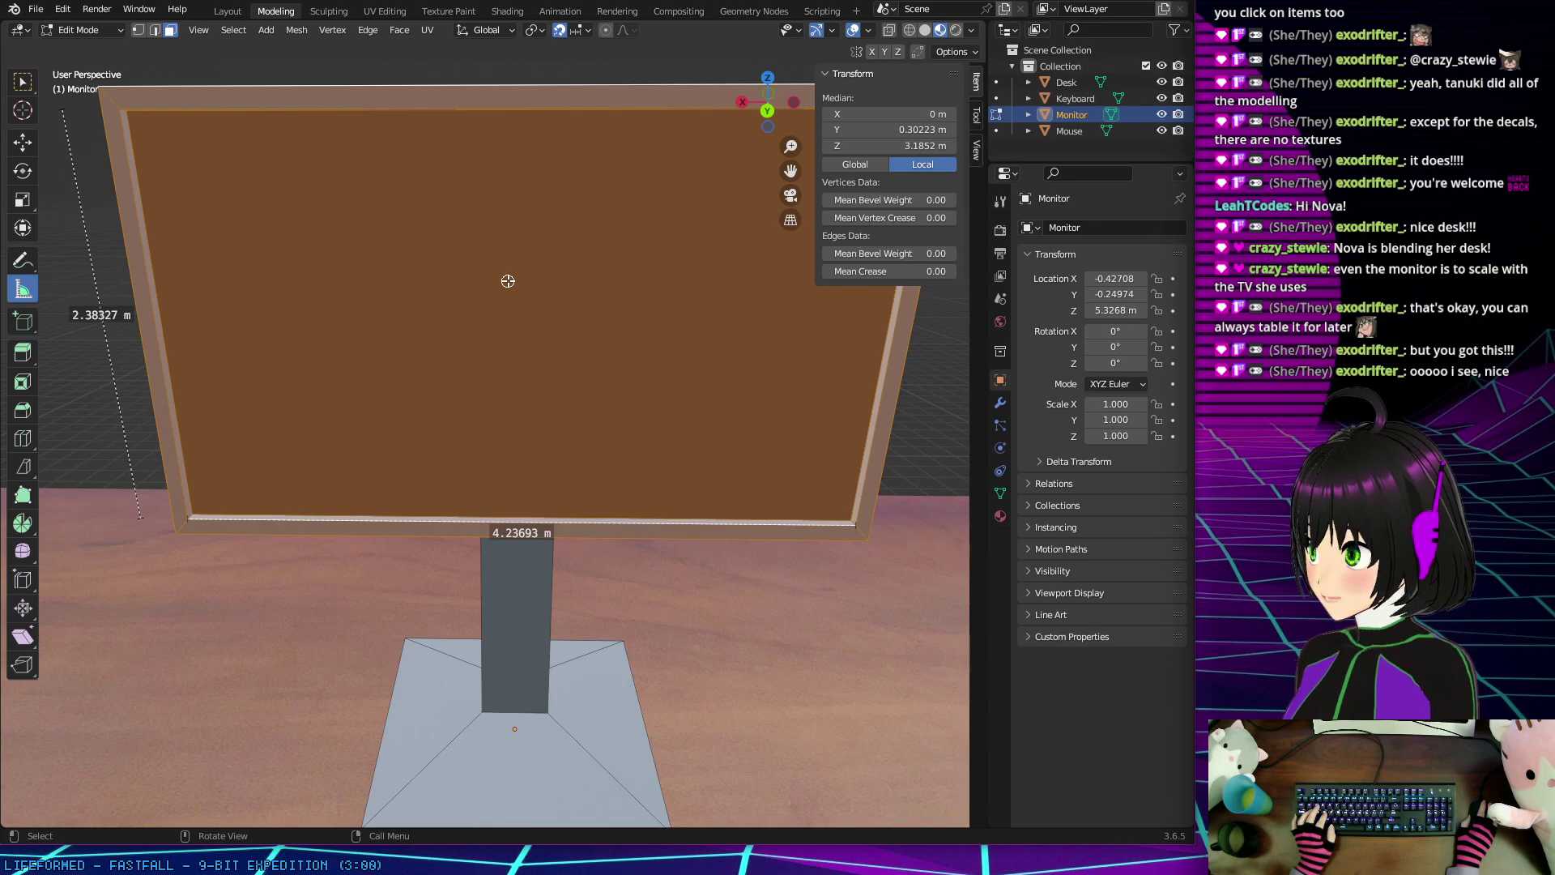
scroll(510, 280, "down", 4)
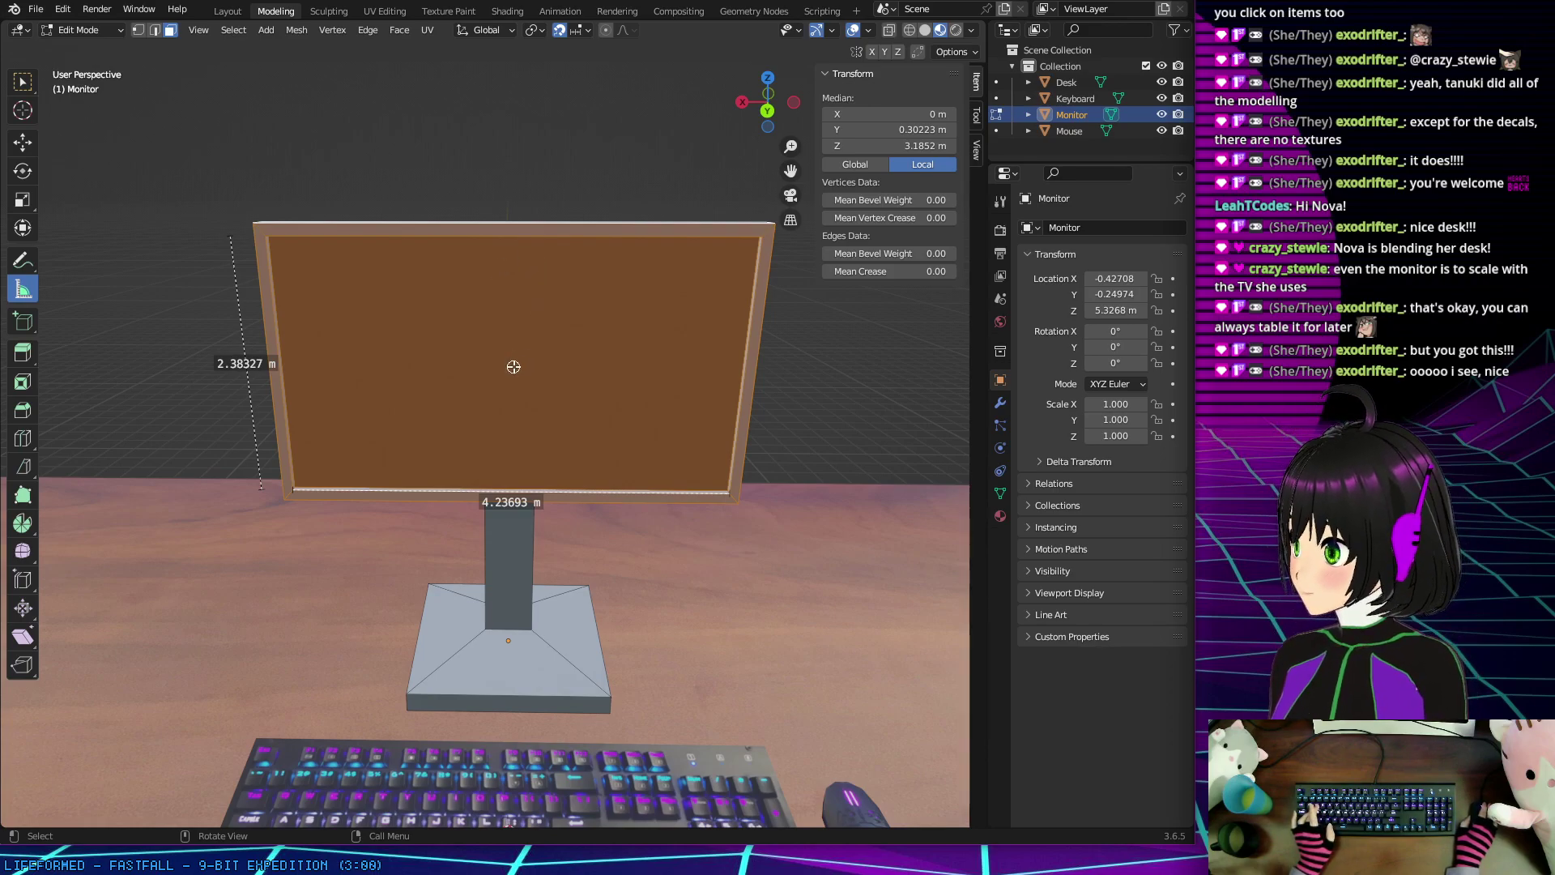
middle_click_drag(513, 366, 481, 404)
scroll(492, 484, "up", 4)
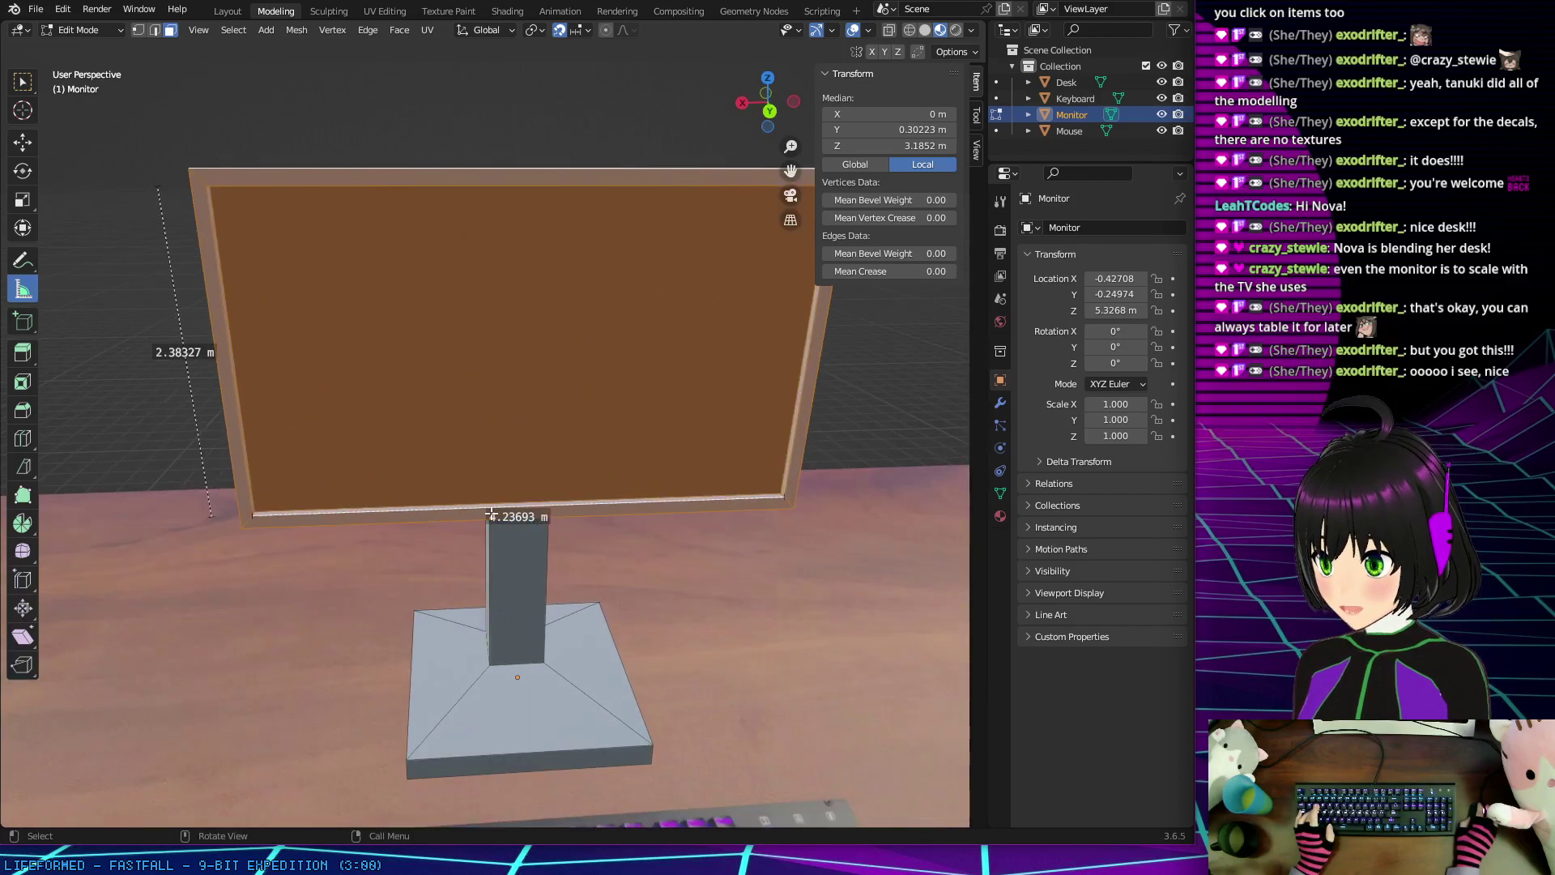
Step: Delete the 4.03374 m, 4.23693 m and 2.38327 m rulers from the monitor
left_click_drag(511, 519, 468, 528)
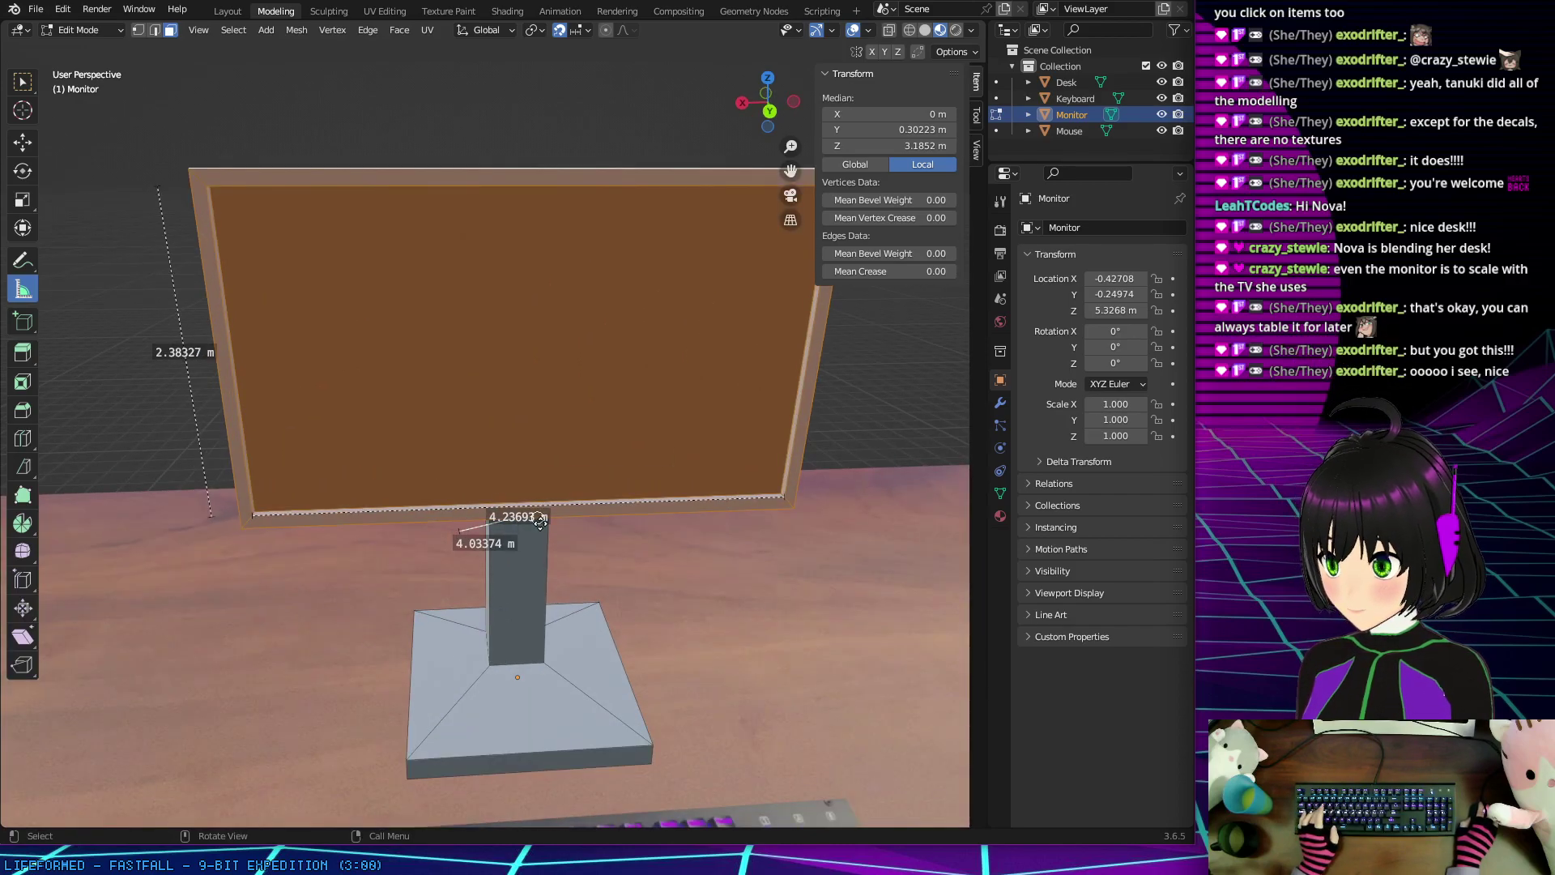
key("Delete")
left_click(521, 508)
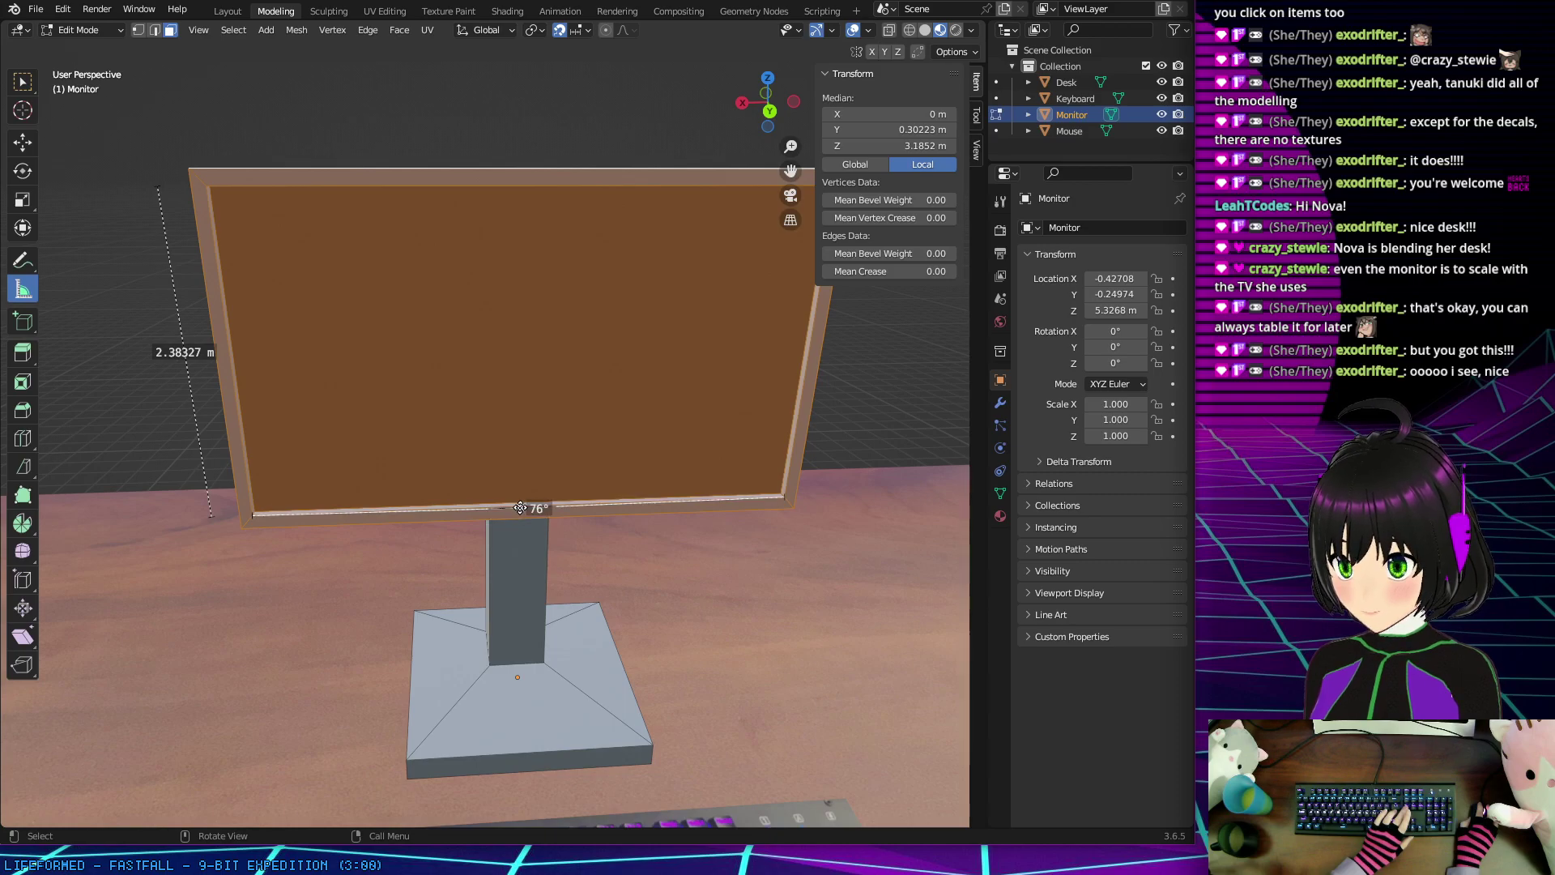
key("Delete")
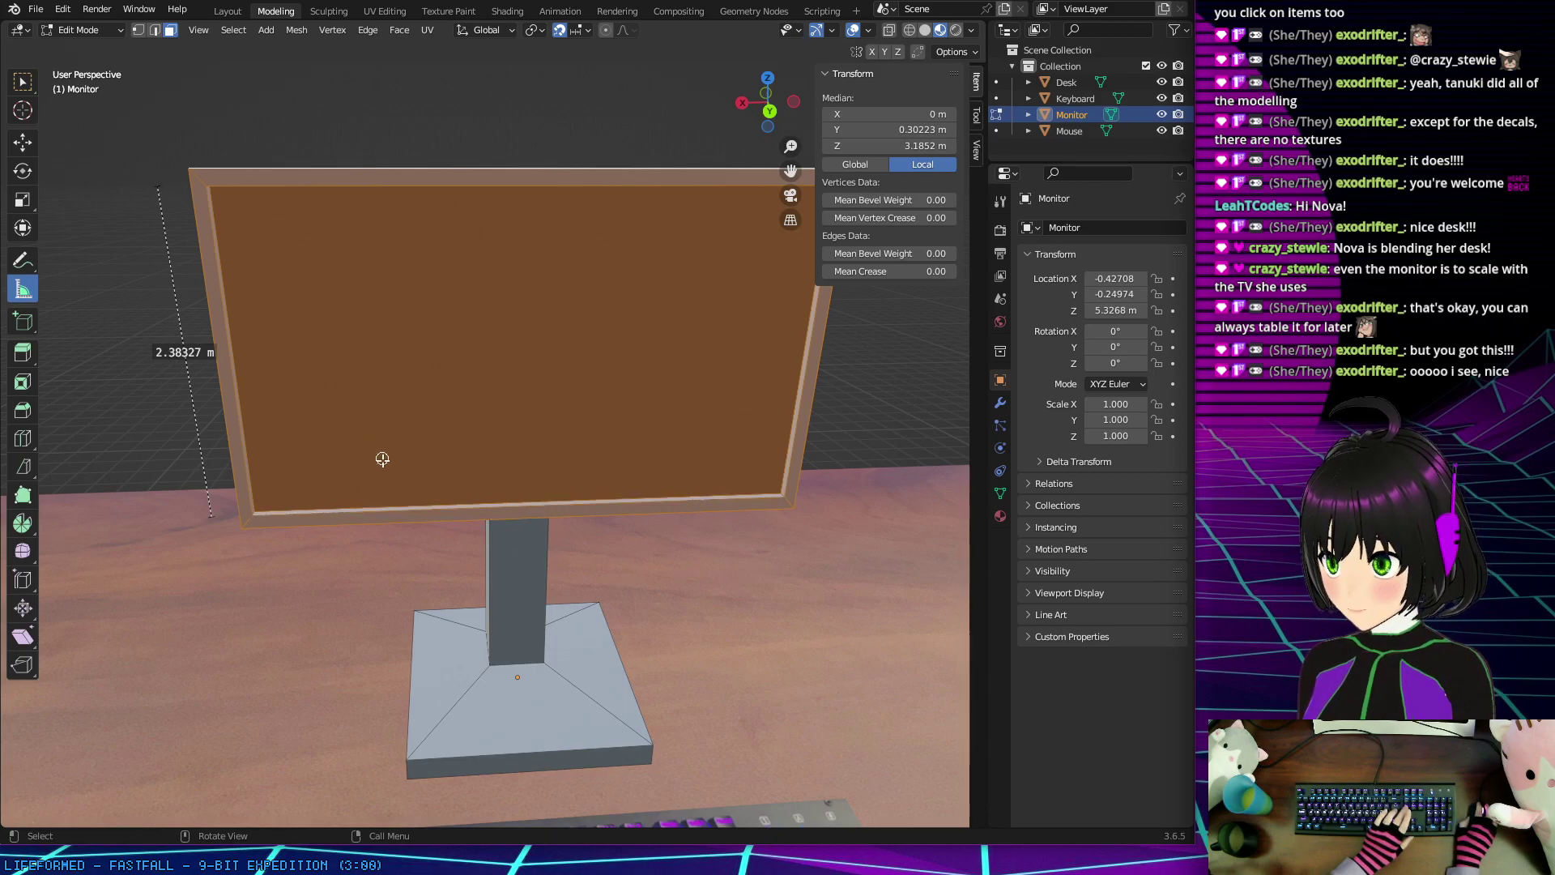
left_click(179, 353)
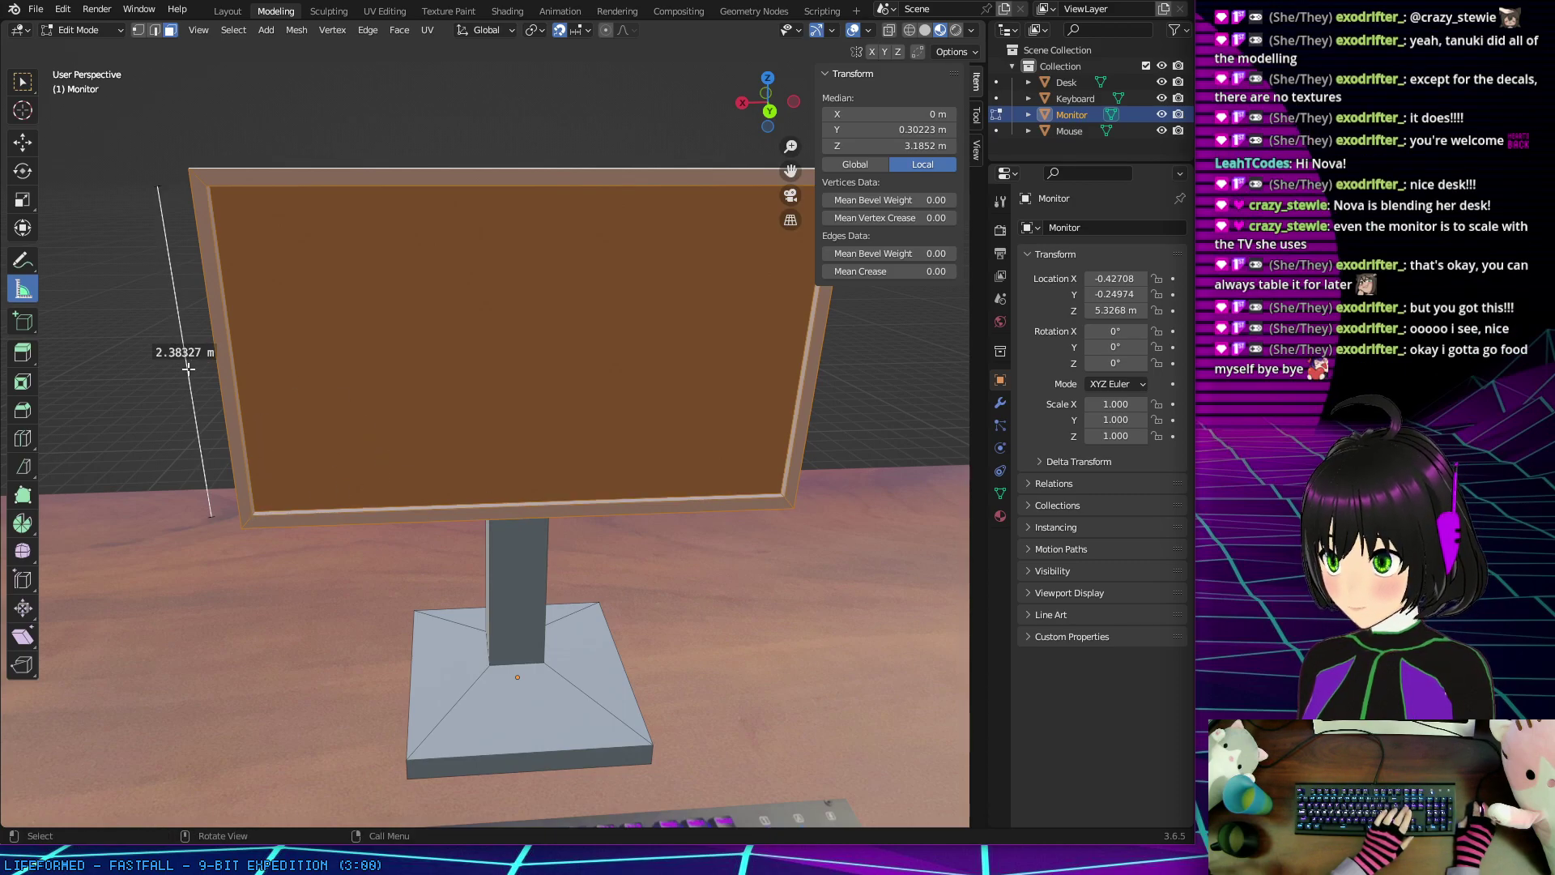
key("Delete")
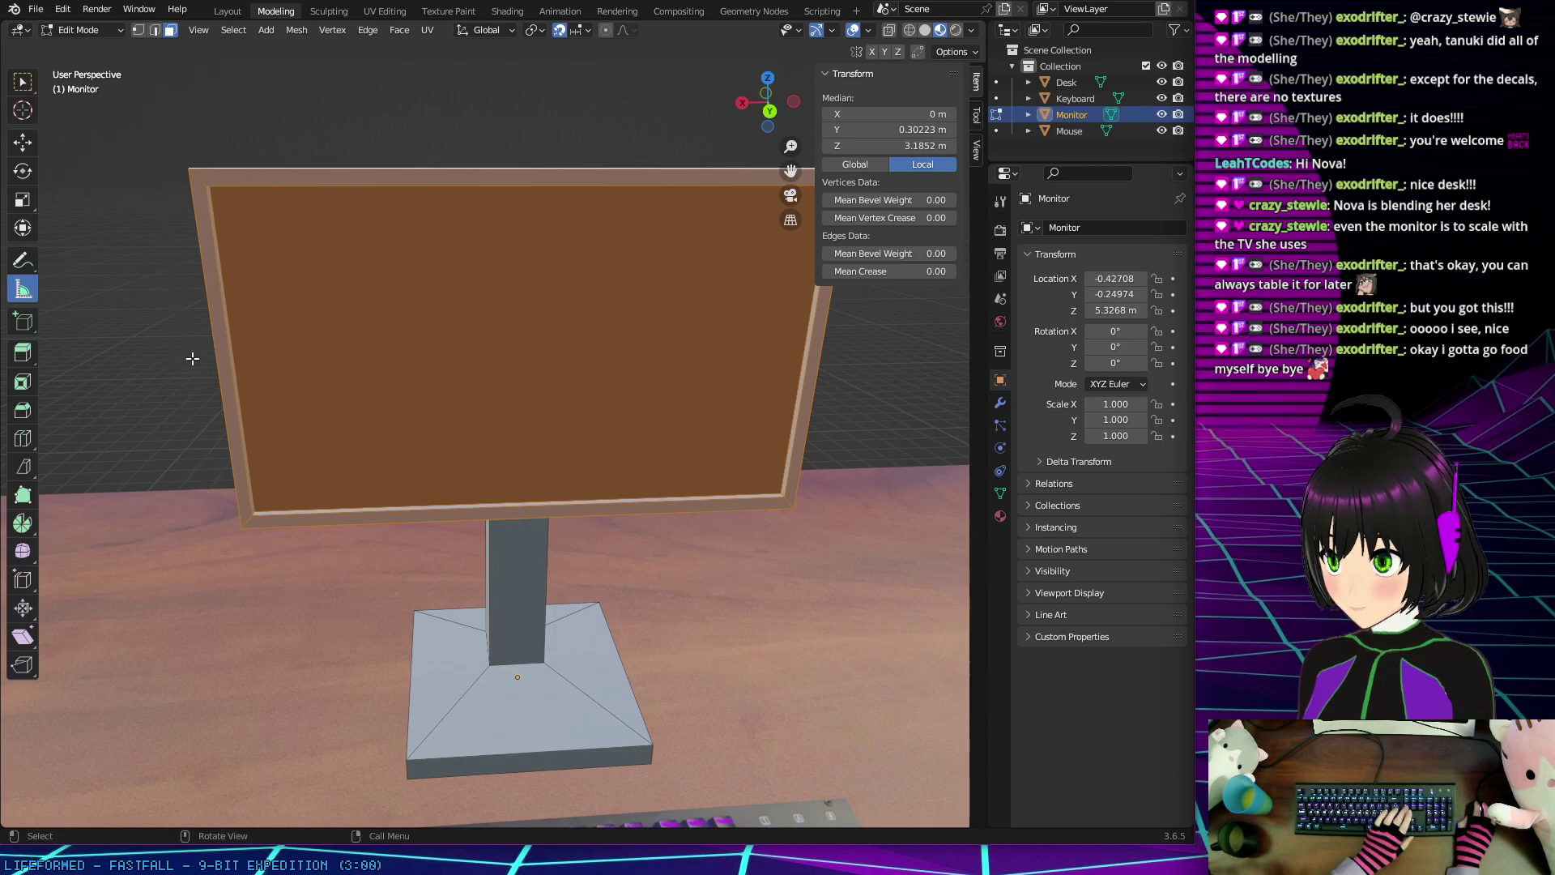
scroll(255, 346, "down", 4)
scroll(430, 319, "up", 4)
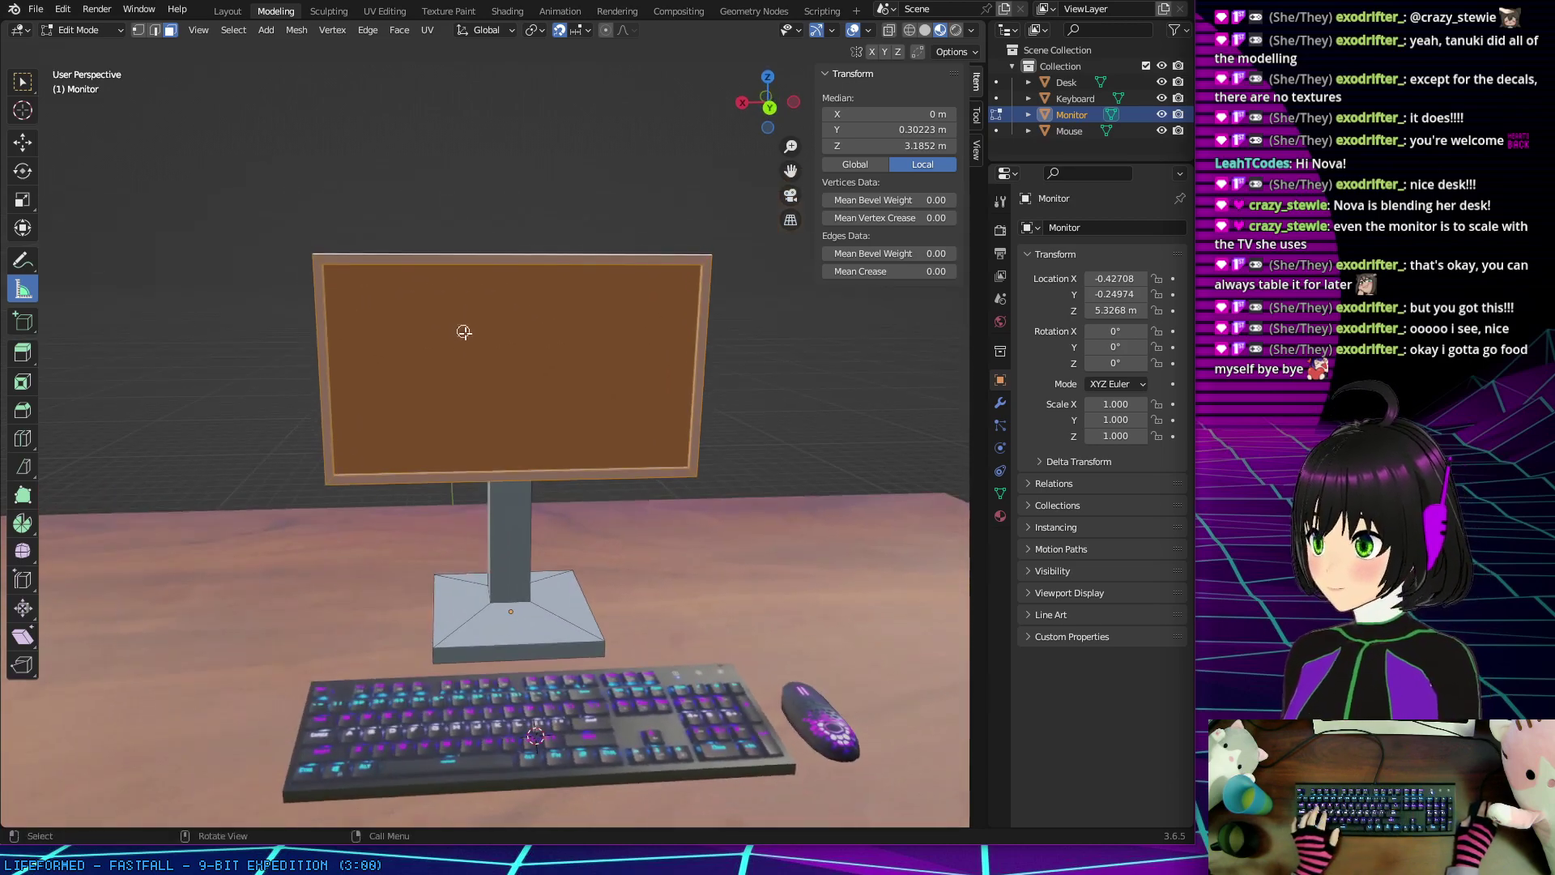
Step: Orbit and zoom to inspect the monitor and its stand from the left side
middle_click_drag(497, 374, 413, 373)
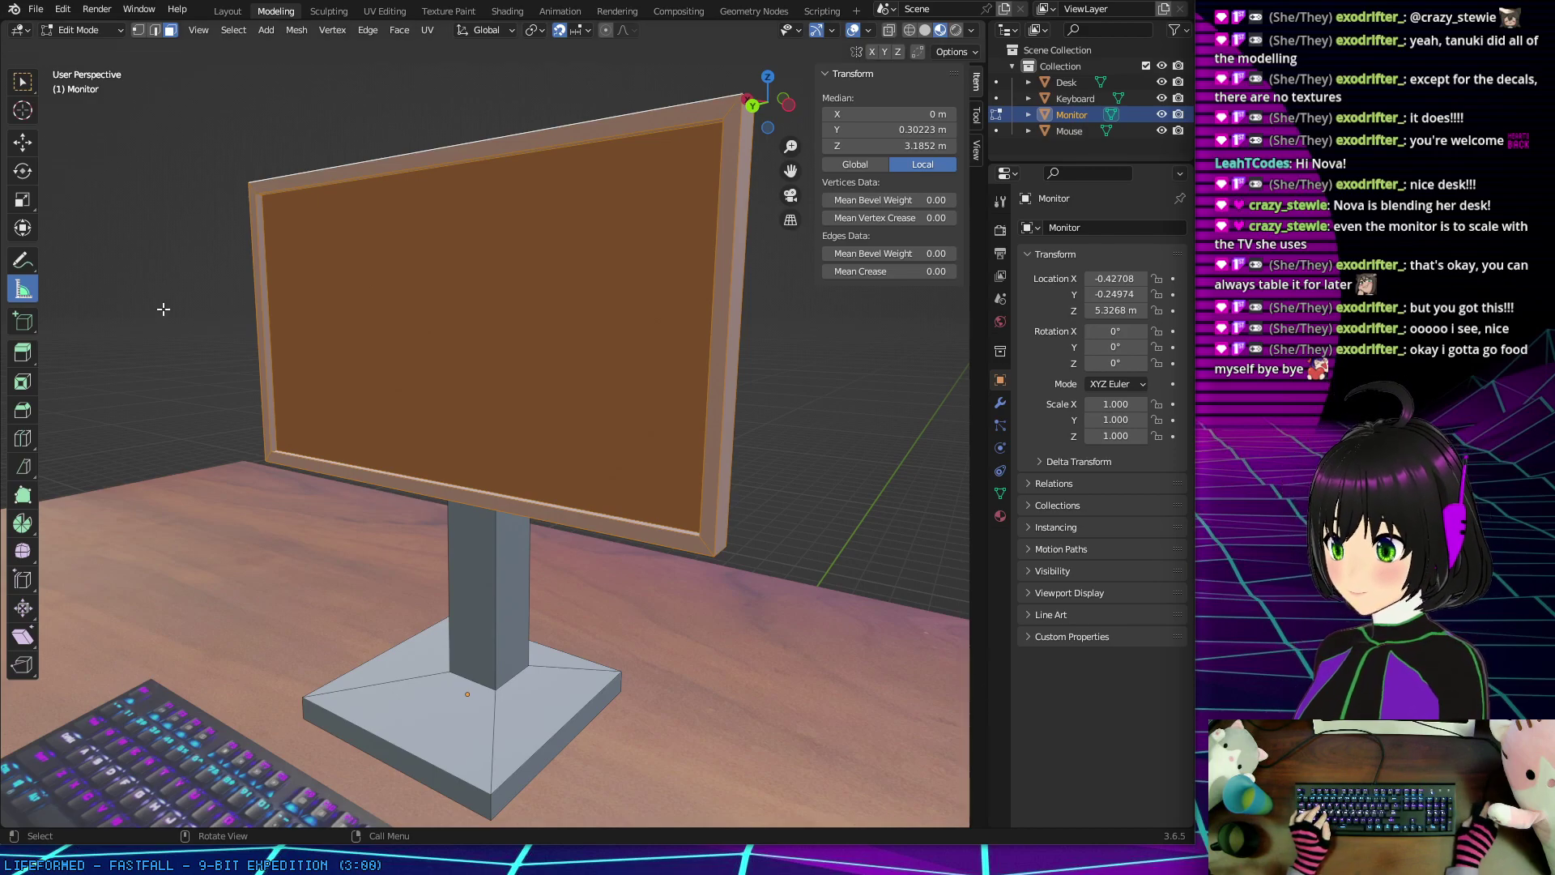
scroll(160, 304, "up", 2)
middle_click_drag(151, 361, 422, 342)
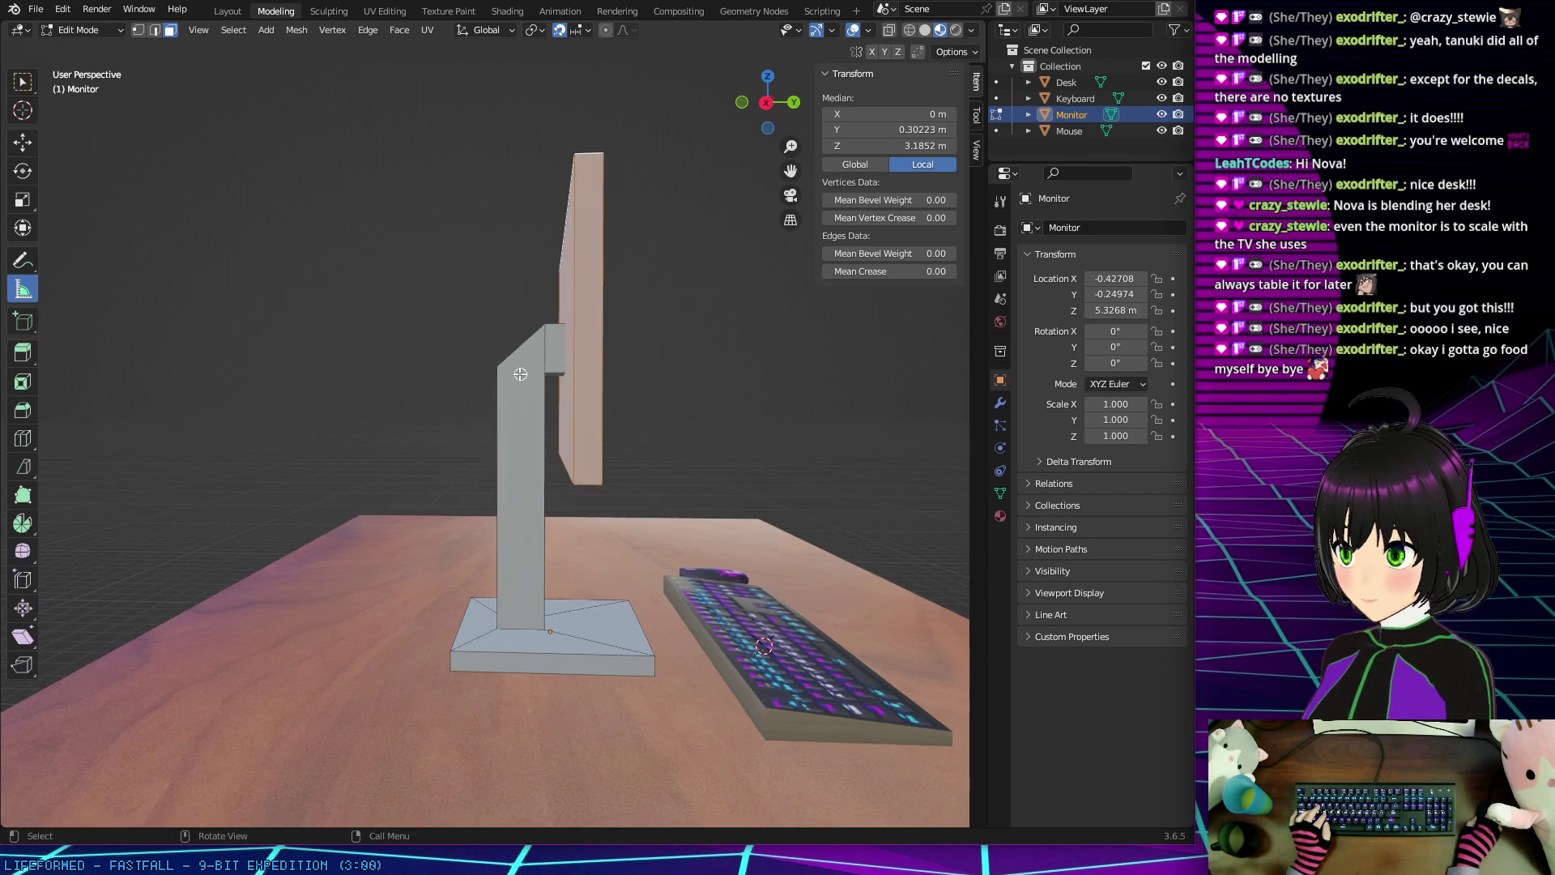
middle_click_drag(426, 327, 428, 323)
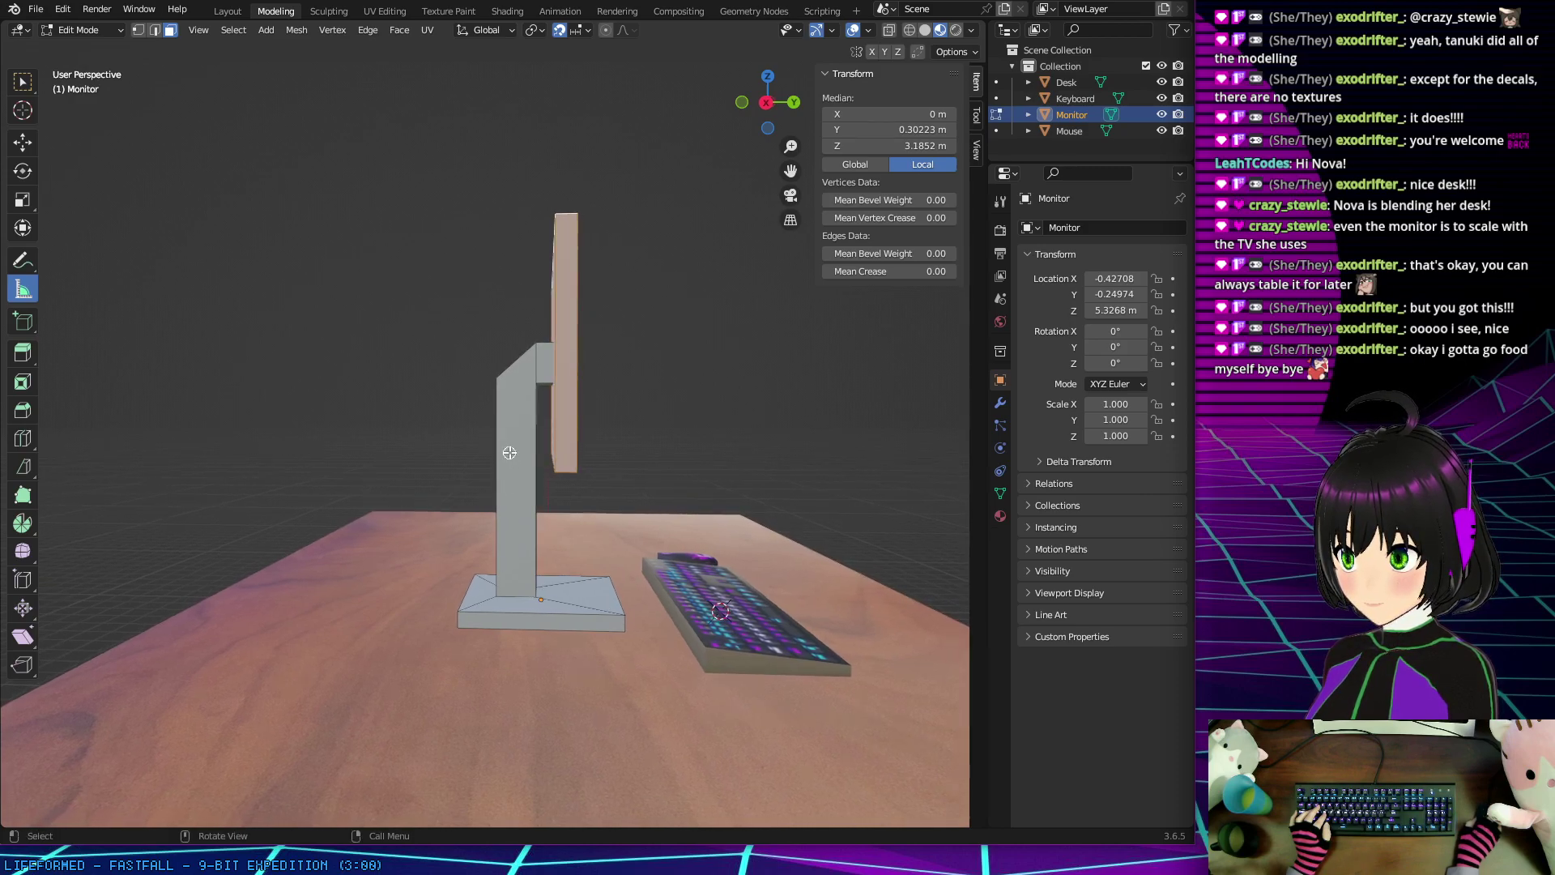
scroll(509, 452, "up", 4)
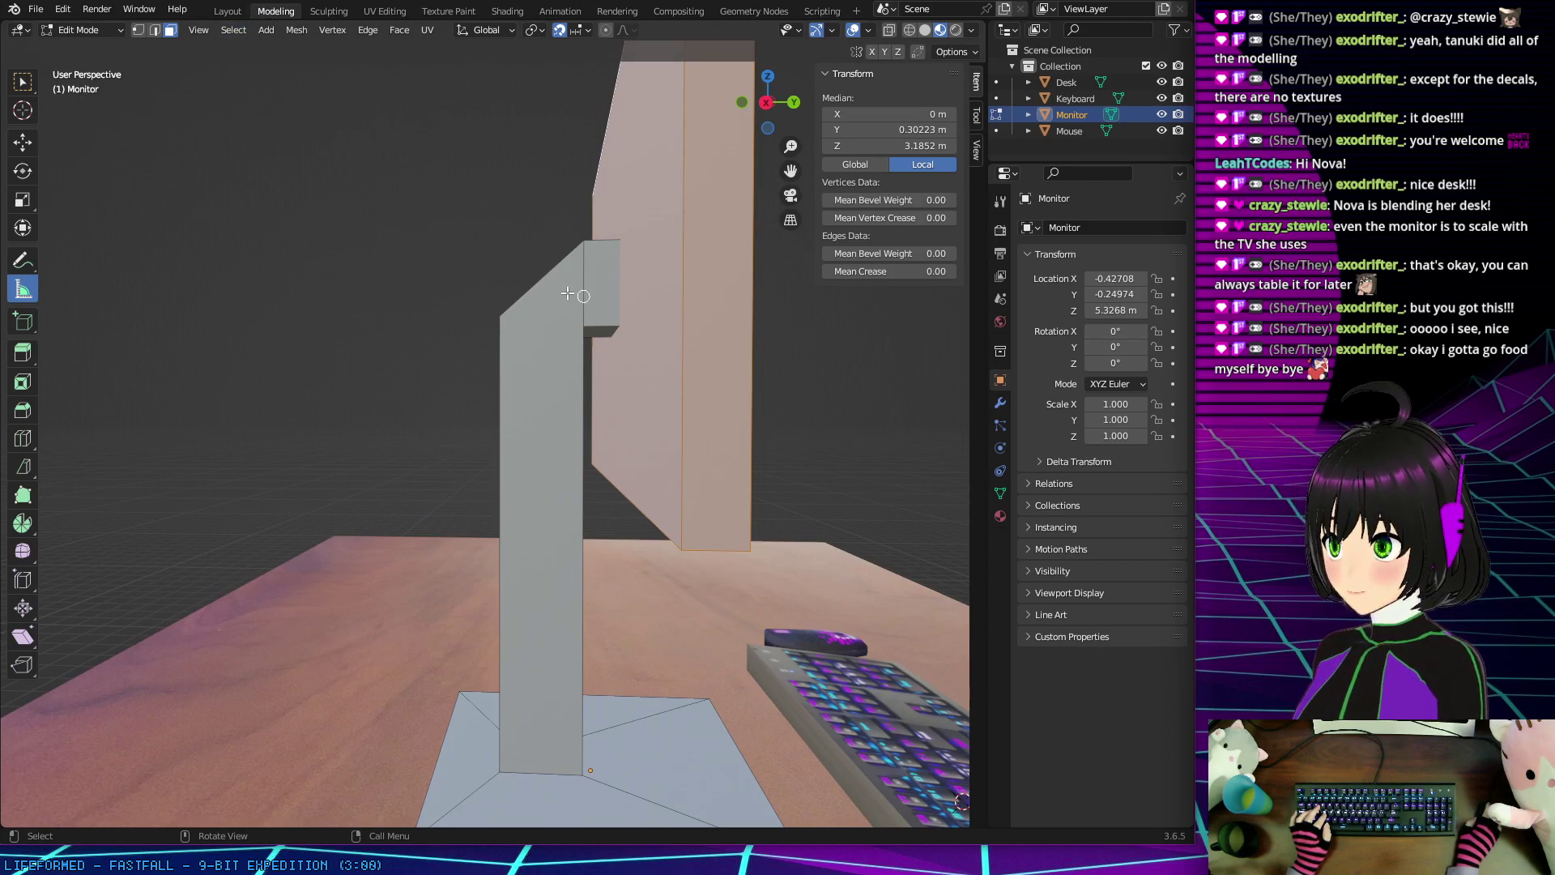
Step: Delete the stray zero-length ruler on the stand and return to the Select Box tool
left_click_drag(582, 349, 568, 351)
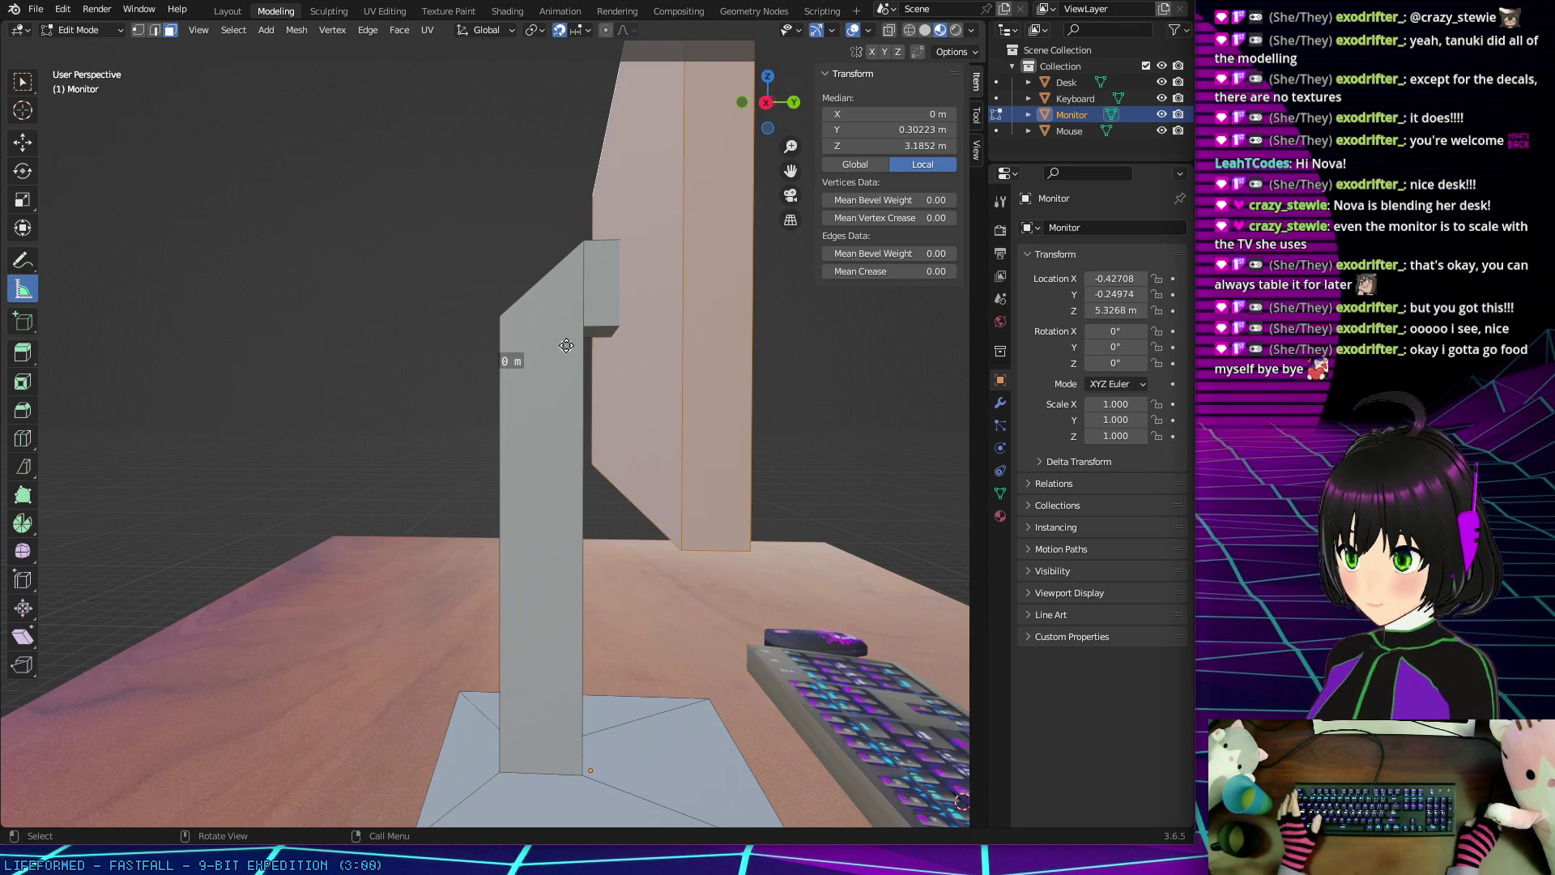
key("Delete")
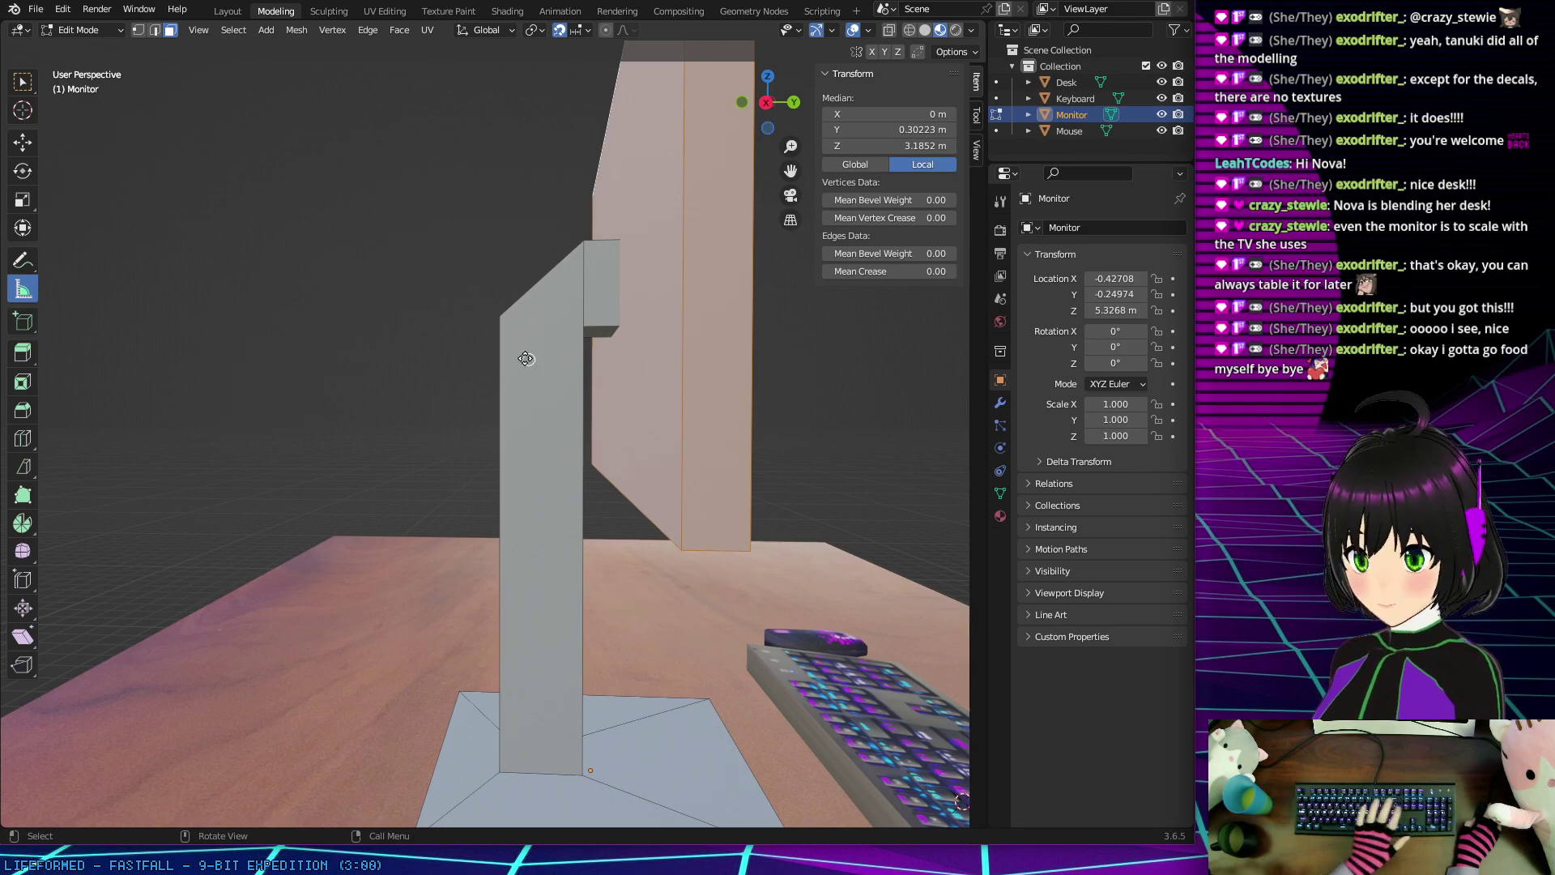
left_click(23, 91)
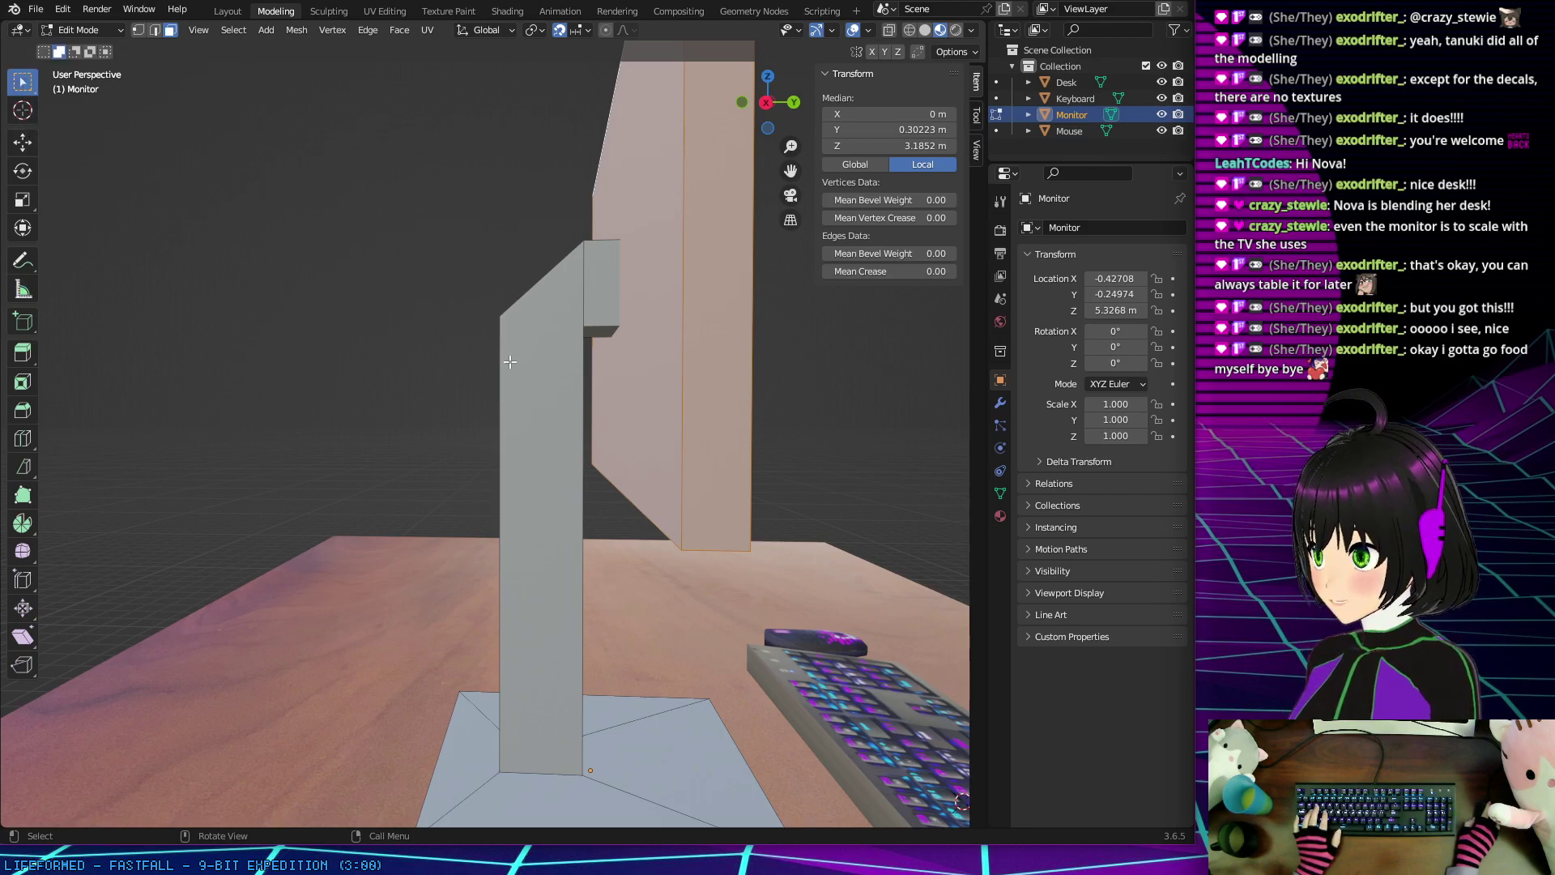
Step: With X-ray enabled, box-select every face of the monitor screen panel and switch to Move
middle_click_drag(515, 363, 451, 272)
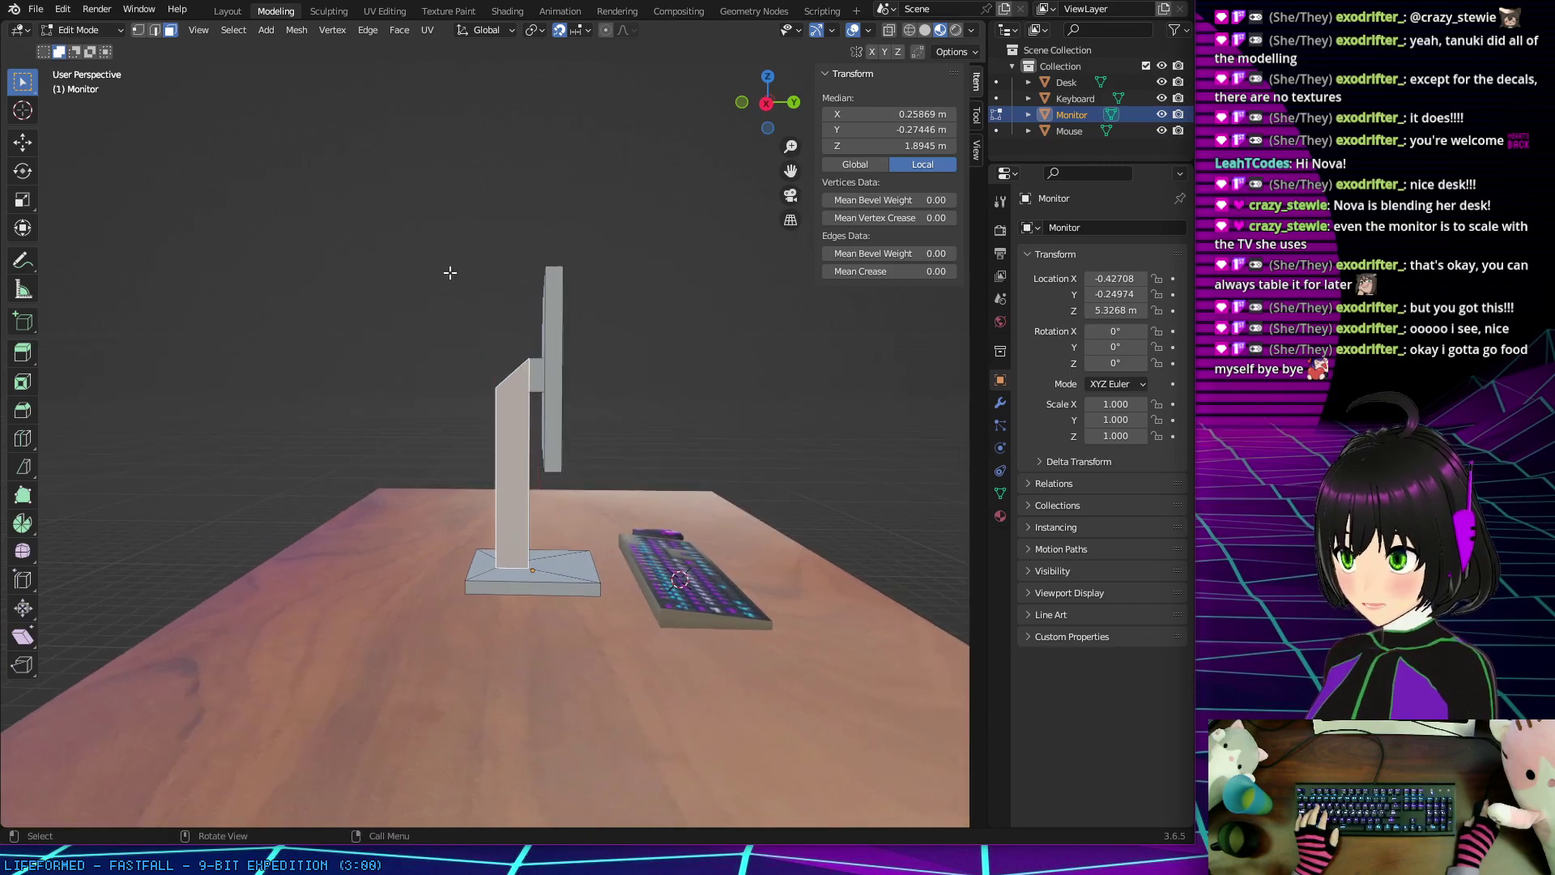
left_click_drag(444, 259, 613, 484)
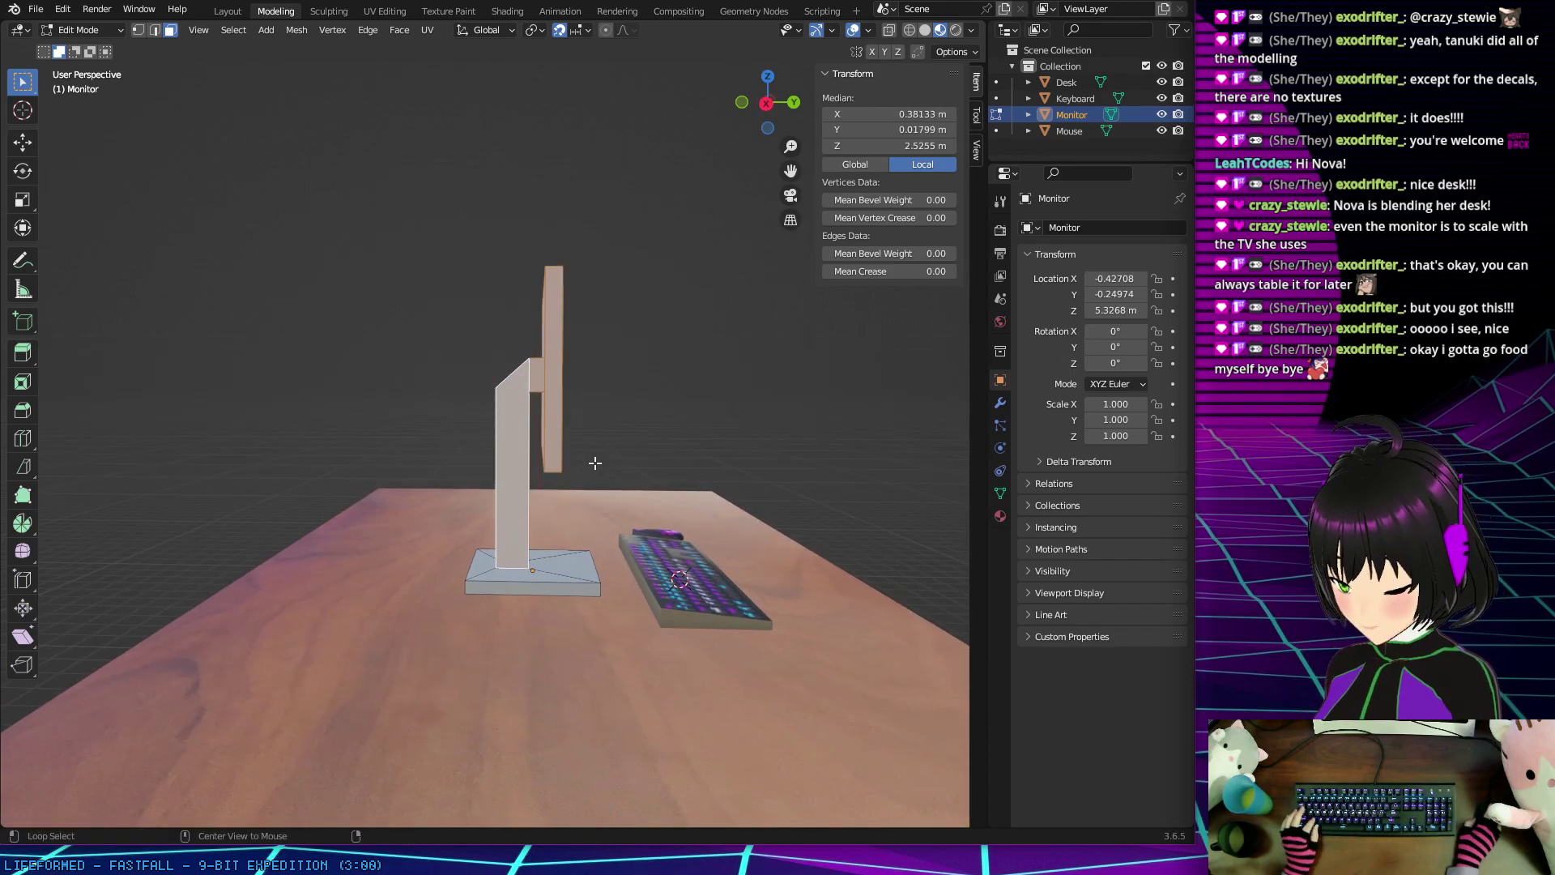
key("alt+z")
left_click_drag(372, 221, 612, 476)
middle_click_drag(611, 476, 569, 438)
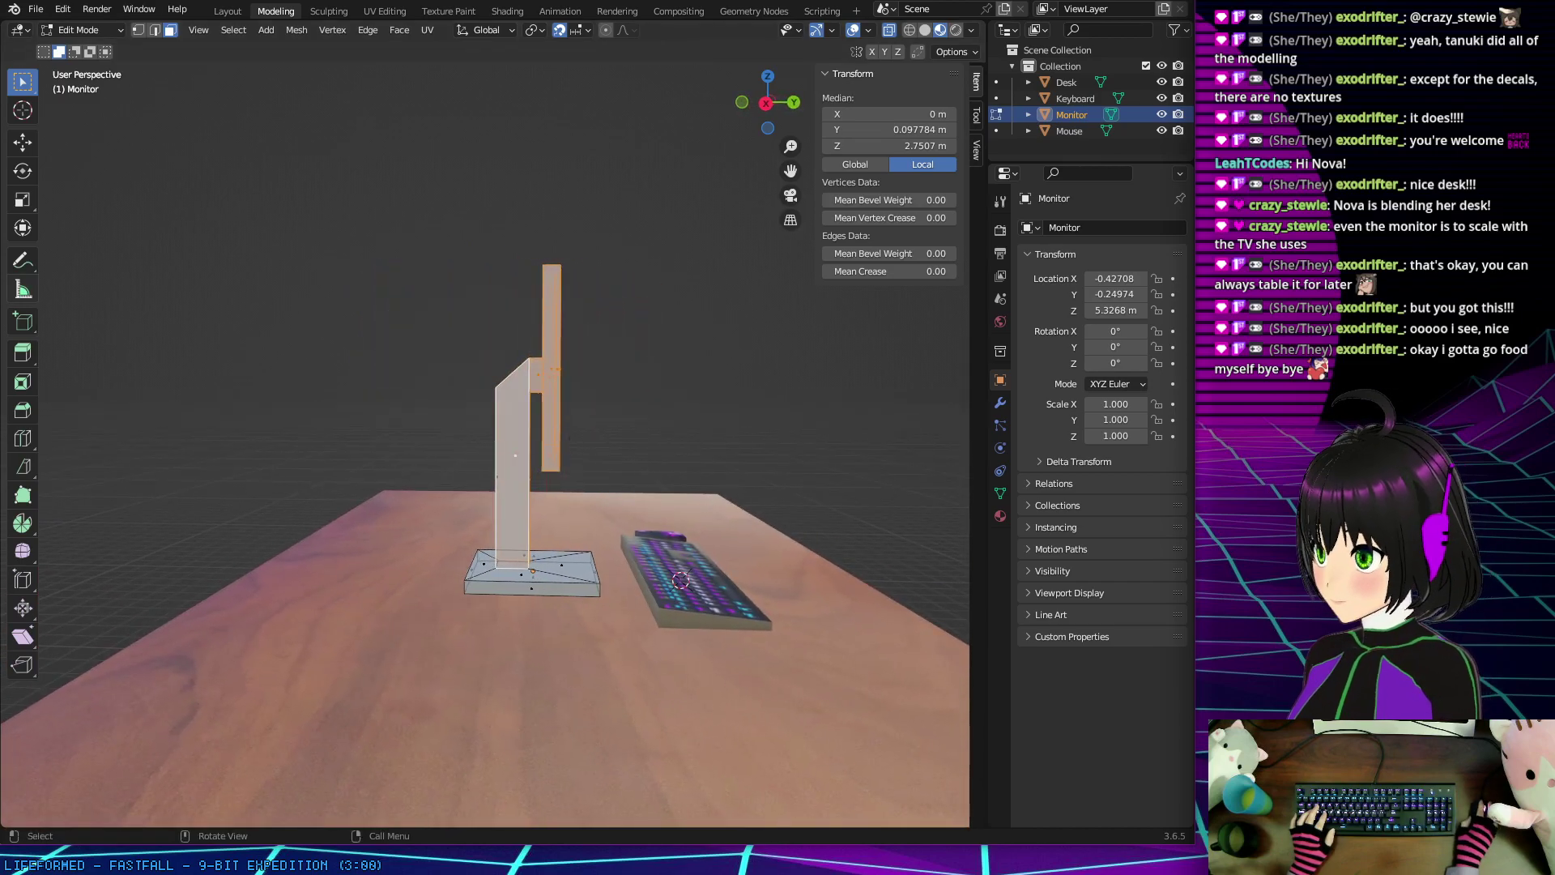
left_click(23, 144)
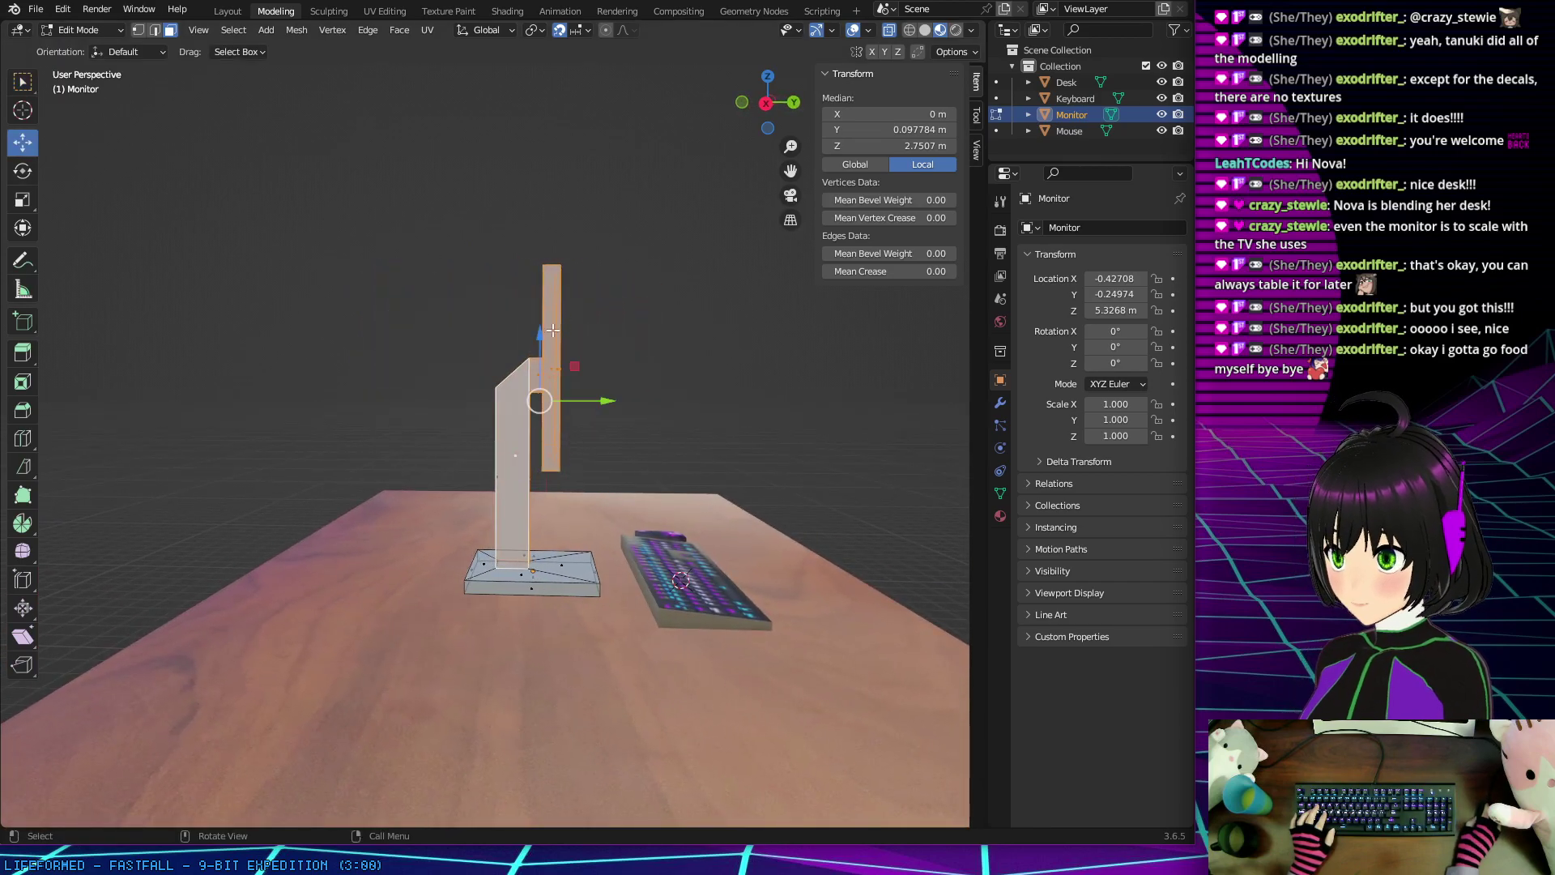
Step: Turn off snapping and nudge the screen panel down along Z
mouse_move(540, 333)
left_mouse_down()
mouse_move(538, 377)
mouse_move(540, 334)
left_mouse_up()
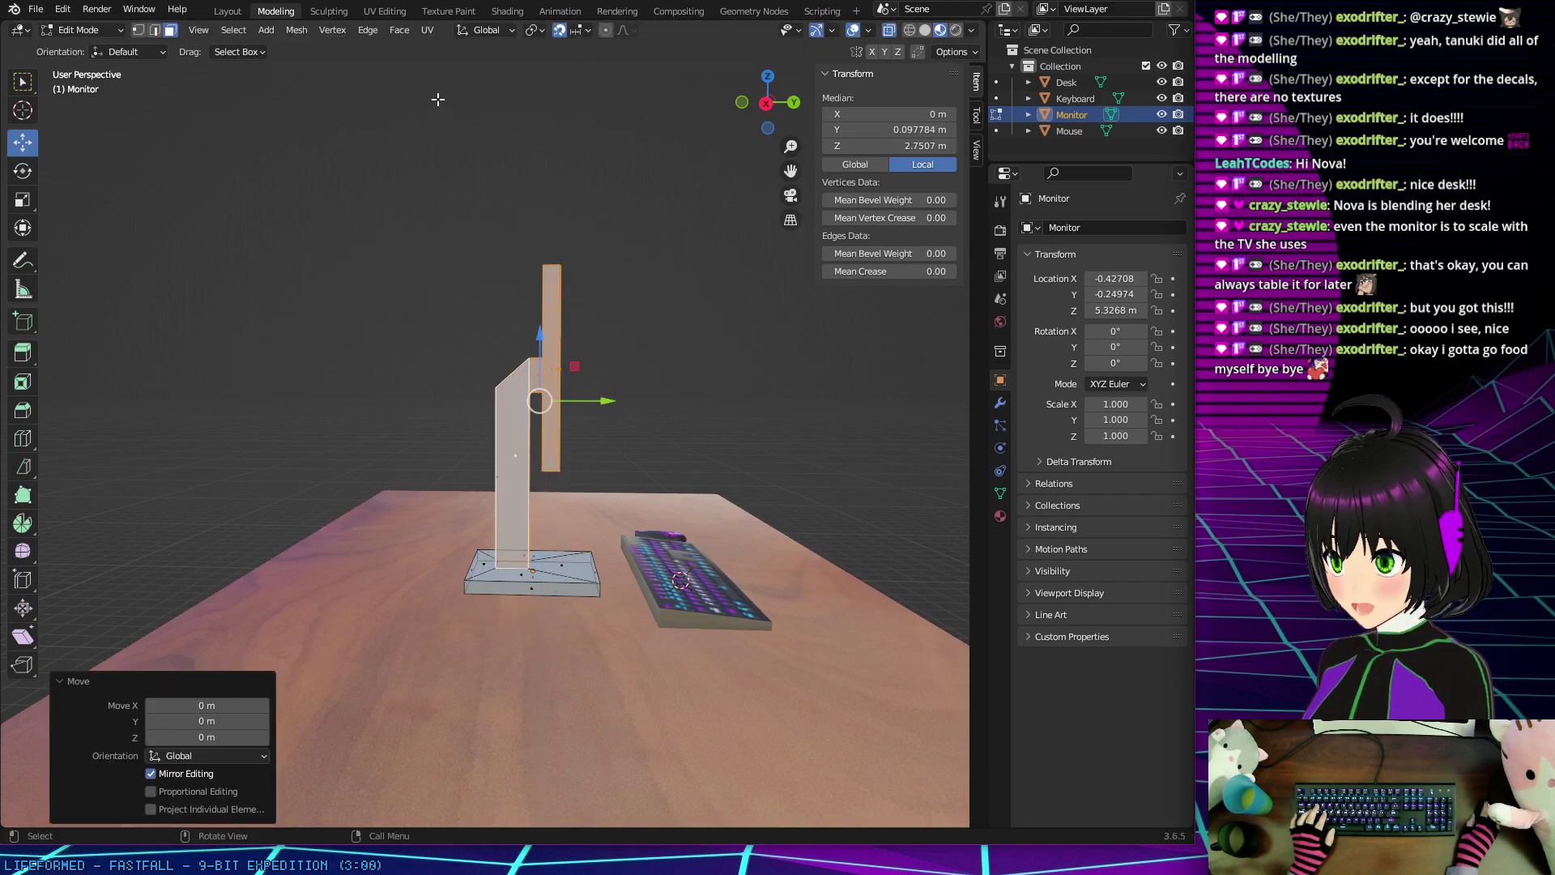
left_click(561, 35)
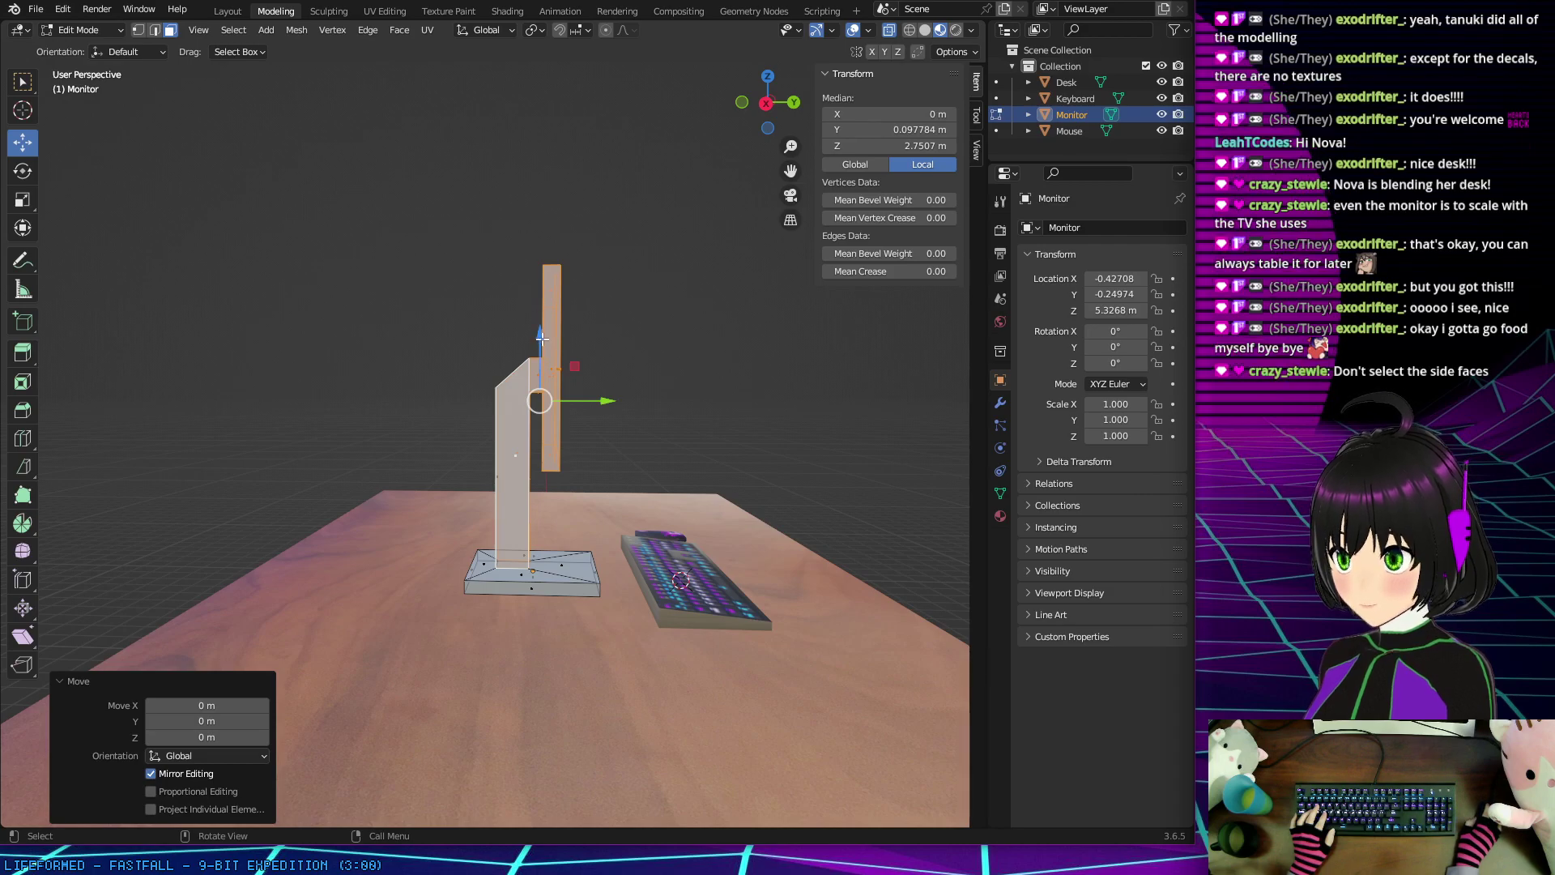
mouse_move(536, 310)
left_mouse_down()
mouse_move(539, 377)
mouse_move(538, 268)
mouse_move(521, 416)
mouse_move(517, 284)
mouse_move(515, 383)
mouse_move(514, 296)
mouse_move(516, 321)
left_mouse_up()
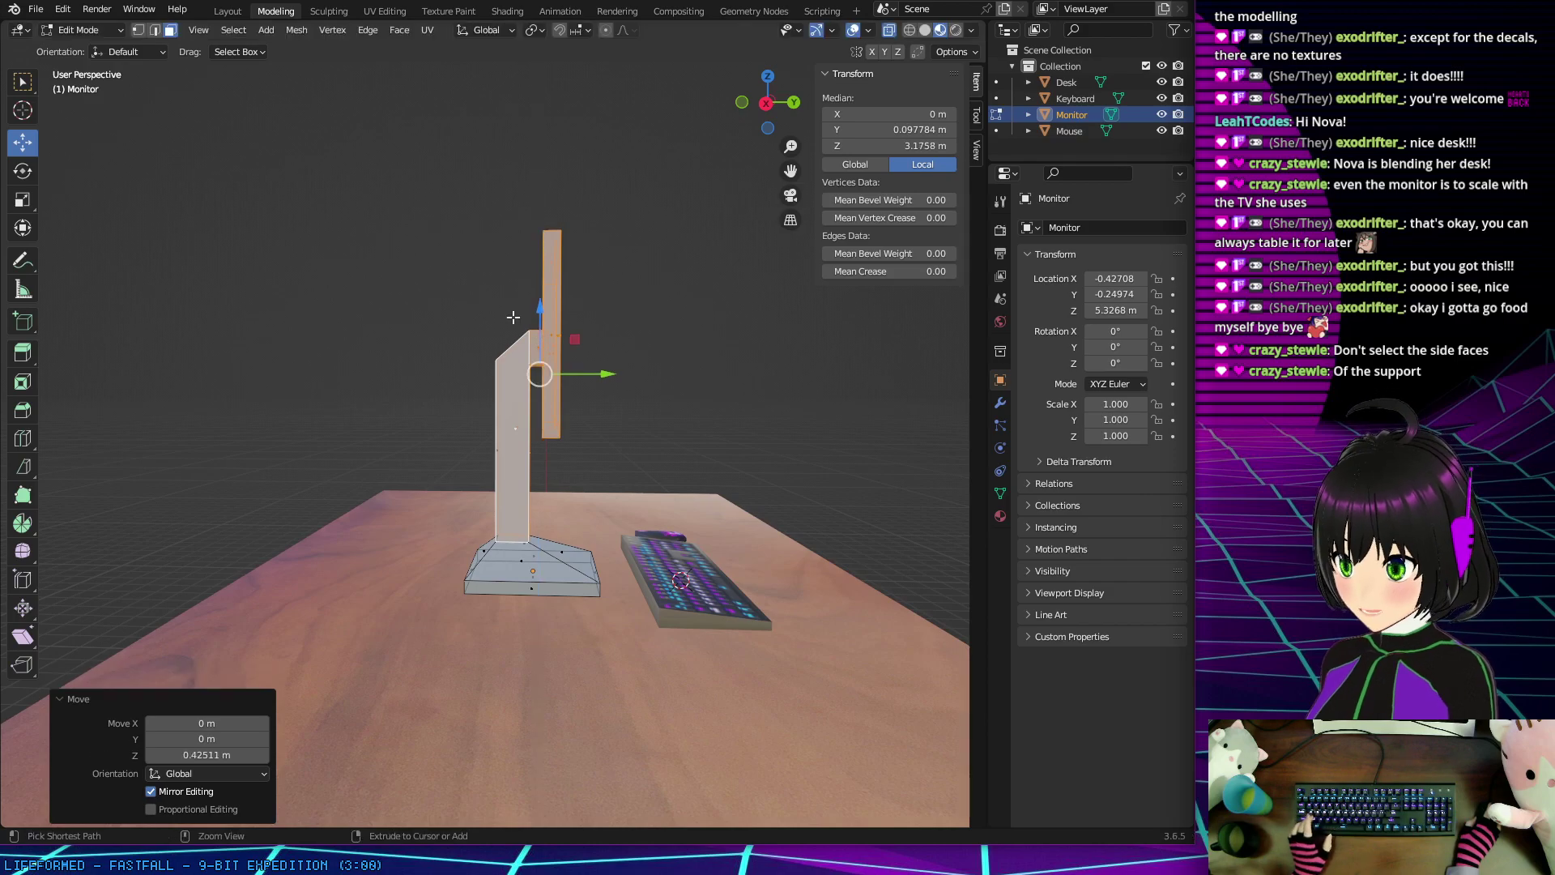
middle_click_drag(515, 321, 515, 354)
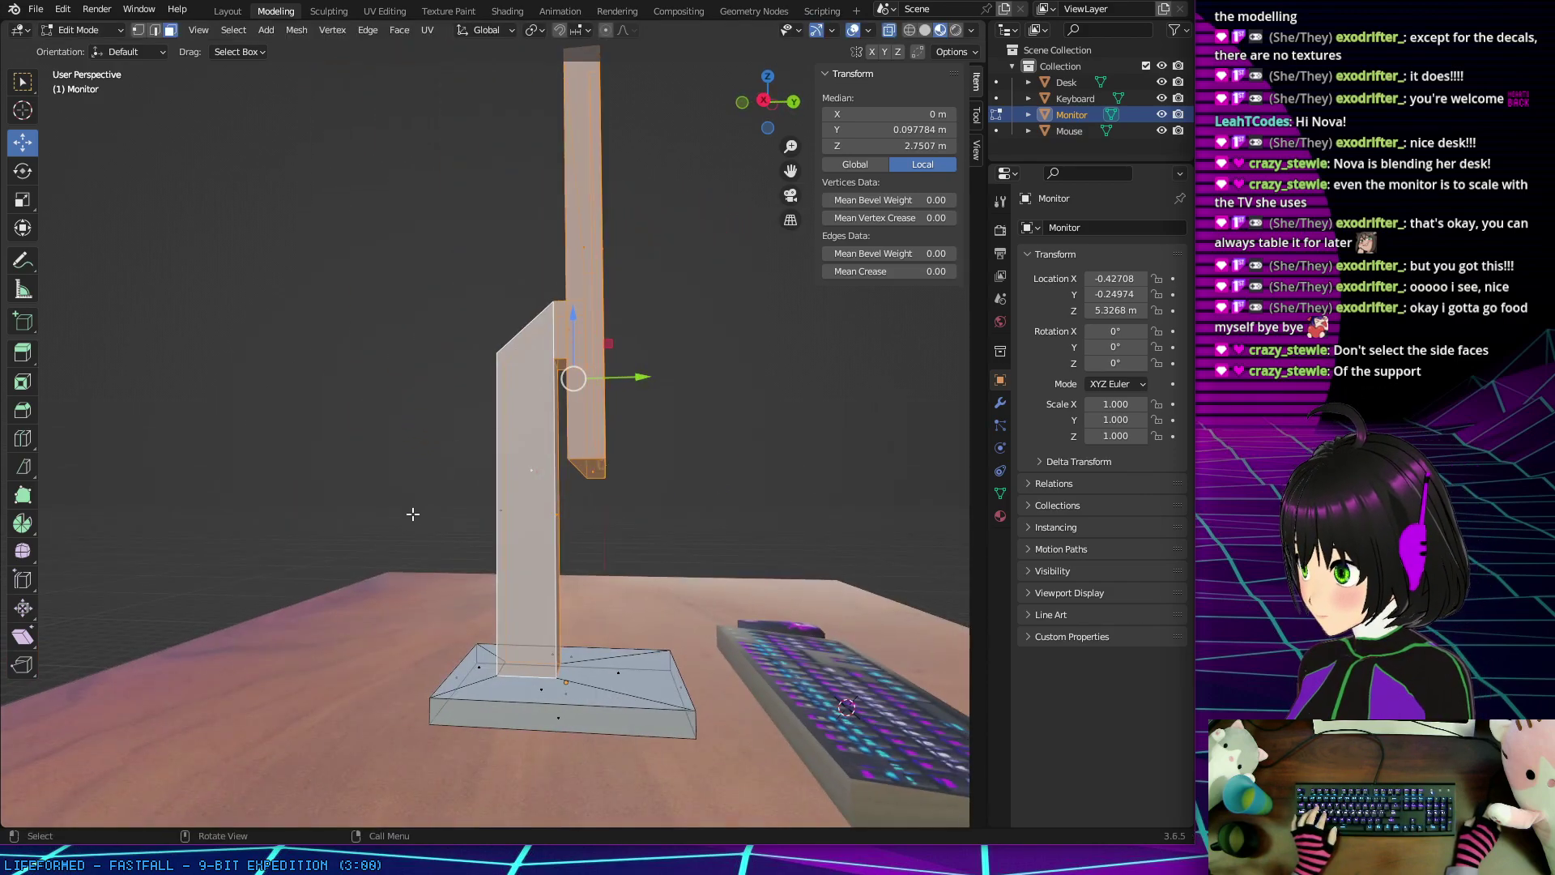
middle_click_drag(396, 507, 577, 503)
middle_click_drag(480, 493, 453, 567)
Step: Select the stand arm's top face and lower it along Z toward the screen's back
left_click(502, 324)
middle_click_drag(502, 324, 210, 520)
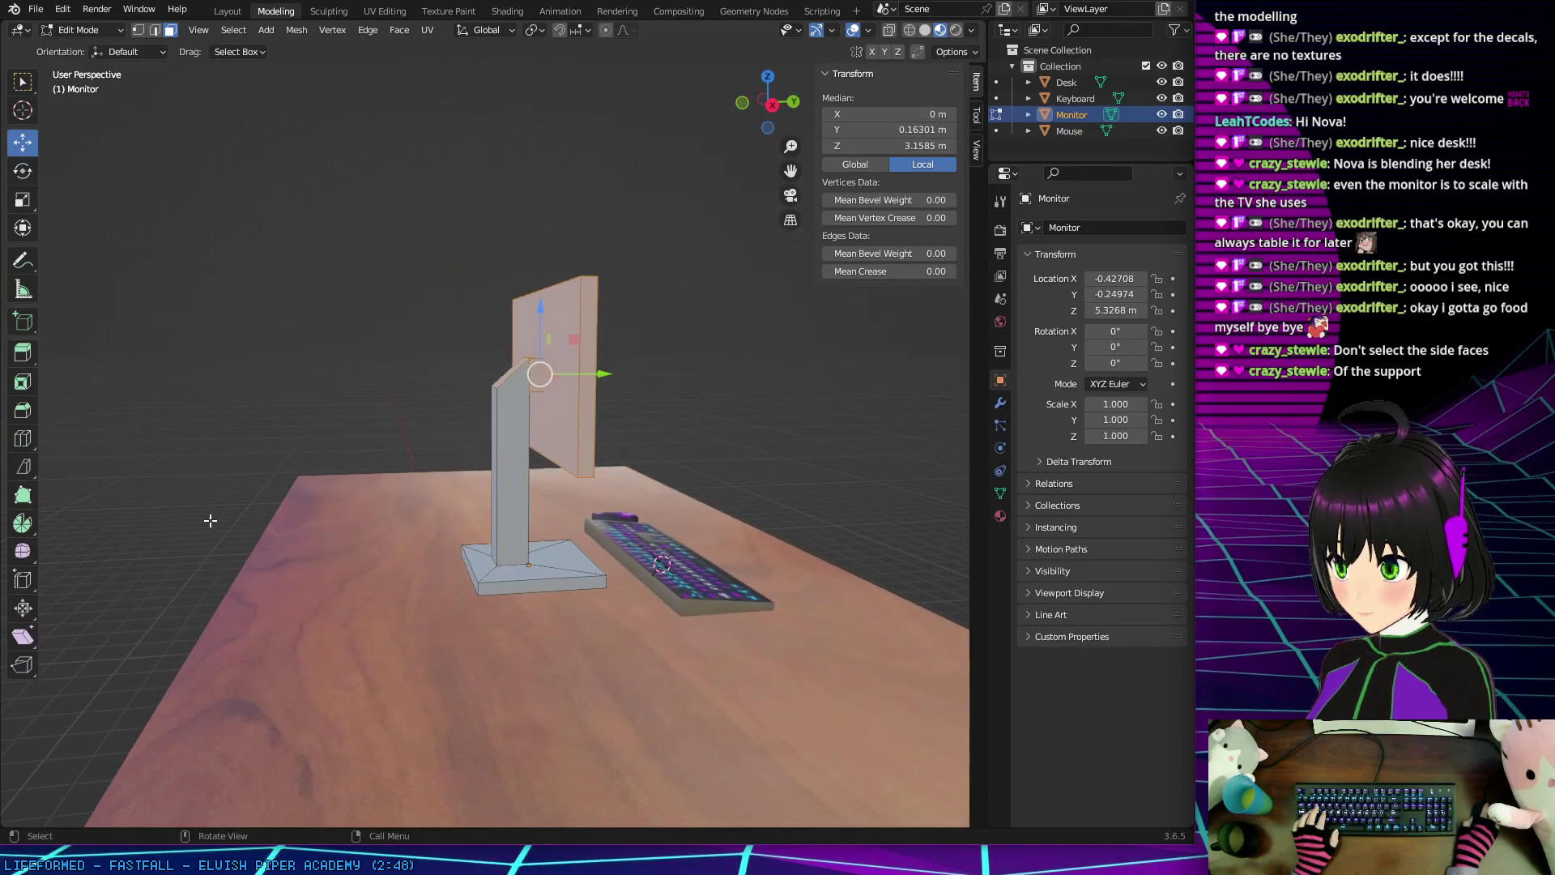
left_click_drag(541, 308, 539, 366)
mouse_move(538, 365)
middle_mouse_down()
mouse_move(558, 381)
mouse_move(597, 371)
mouse_move(488, 344)
mouse_move(565, 367)
middle_mouse_up()
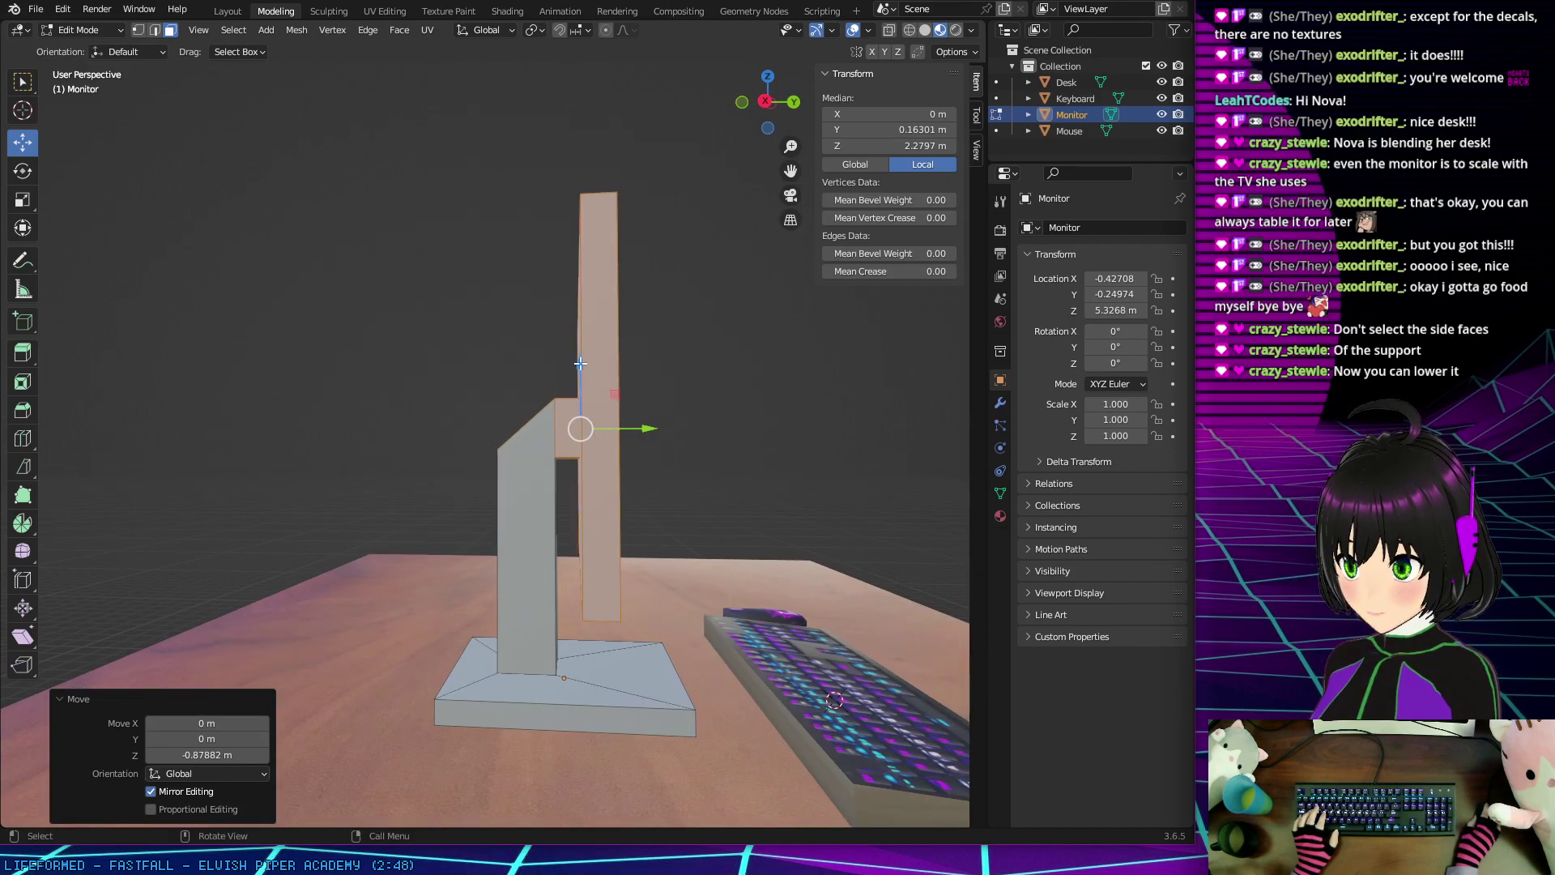
left_click_drag(580, 364, 581, 324)
Step: Raise the stand arm's top face 0.33925 m and view the monitor's front
middle_click_drag(580, 323, 482, 434)
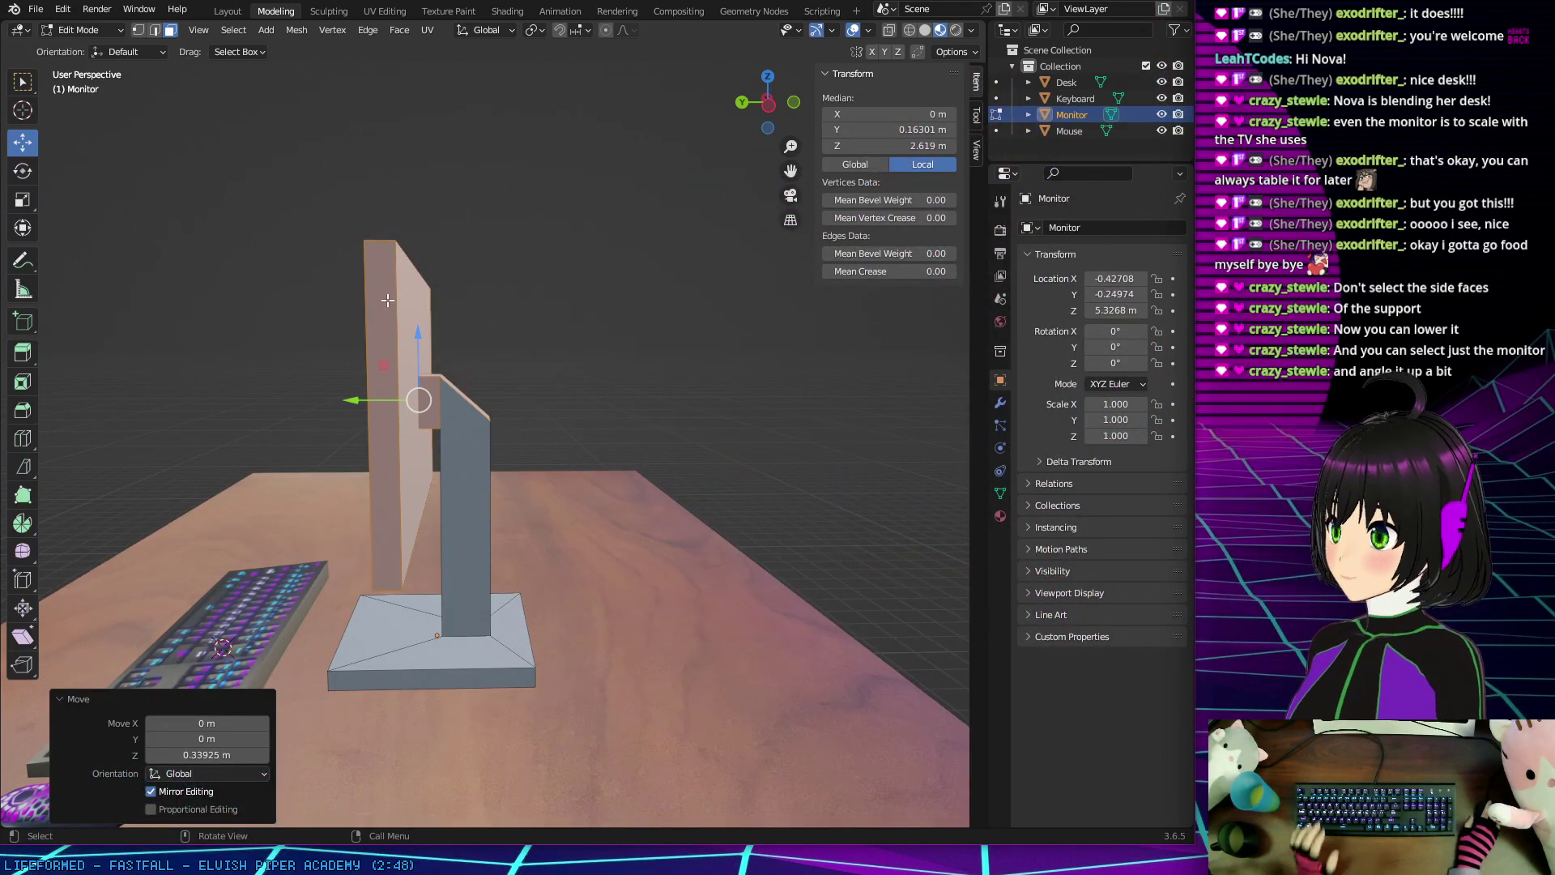
middle_click_drag(478, 340, 516, 380)
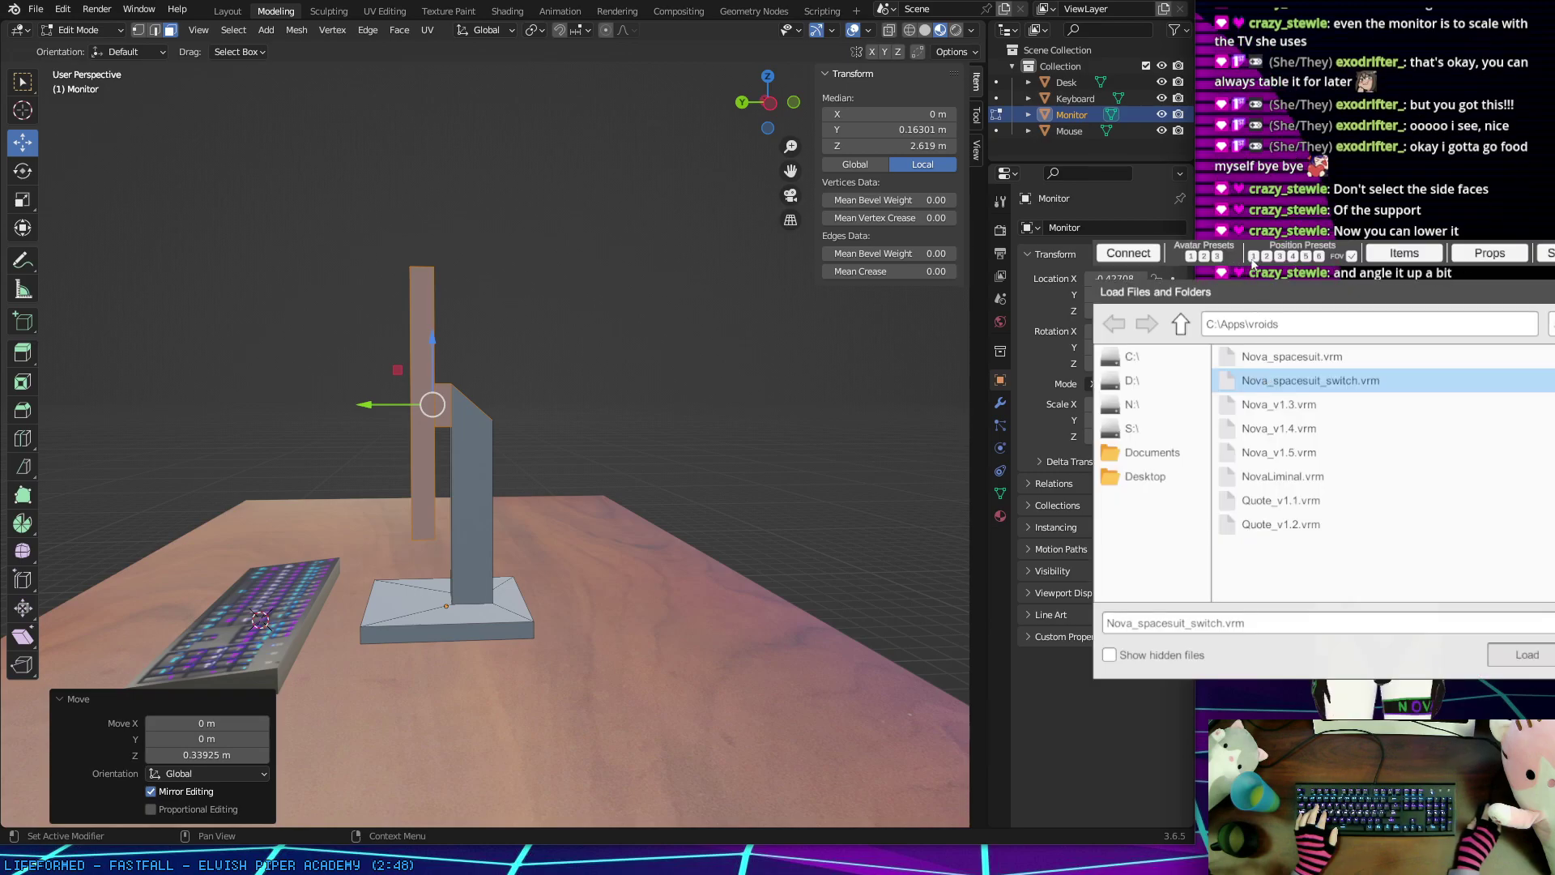
Step: Switch the VTuber avatar to Avatar Preset 1, the black-haired model
left_click(1190, 256)
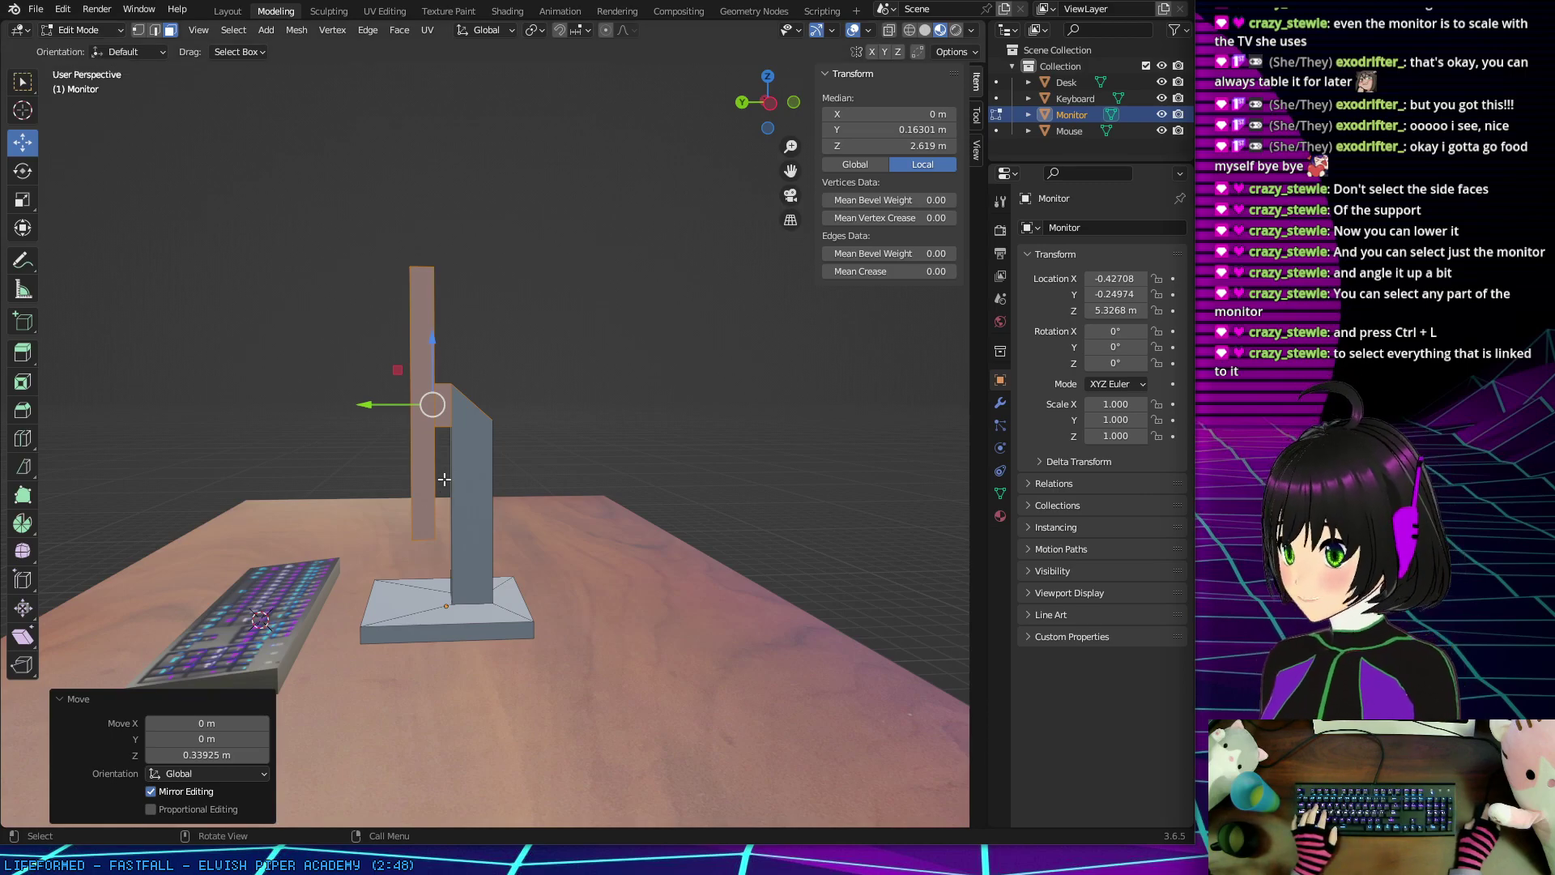
middle_click_drag(417, 397, 516, 344)
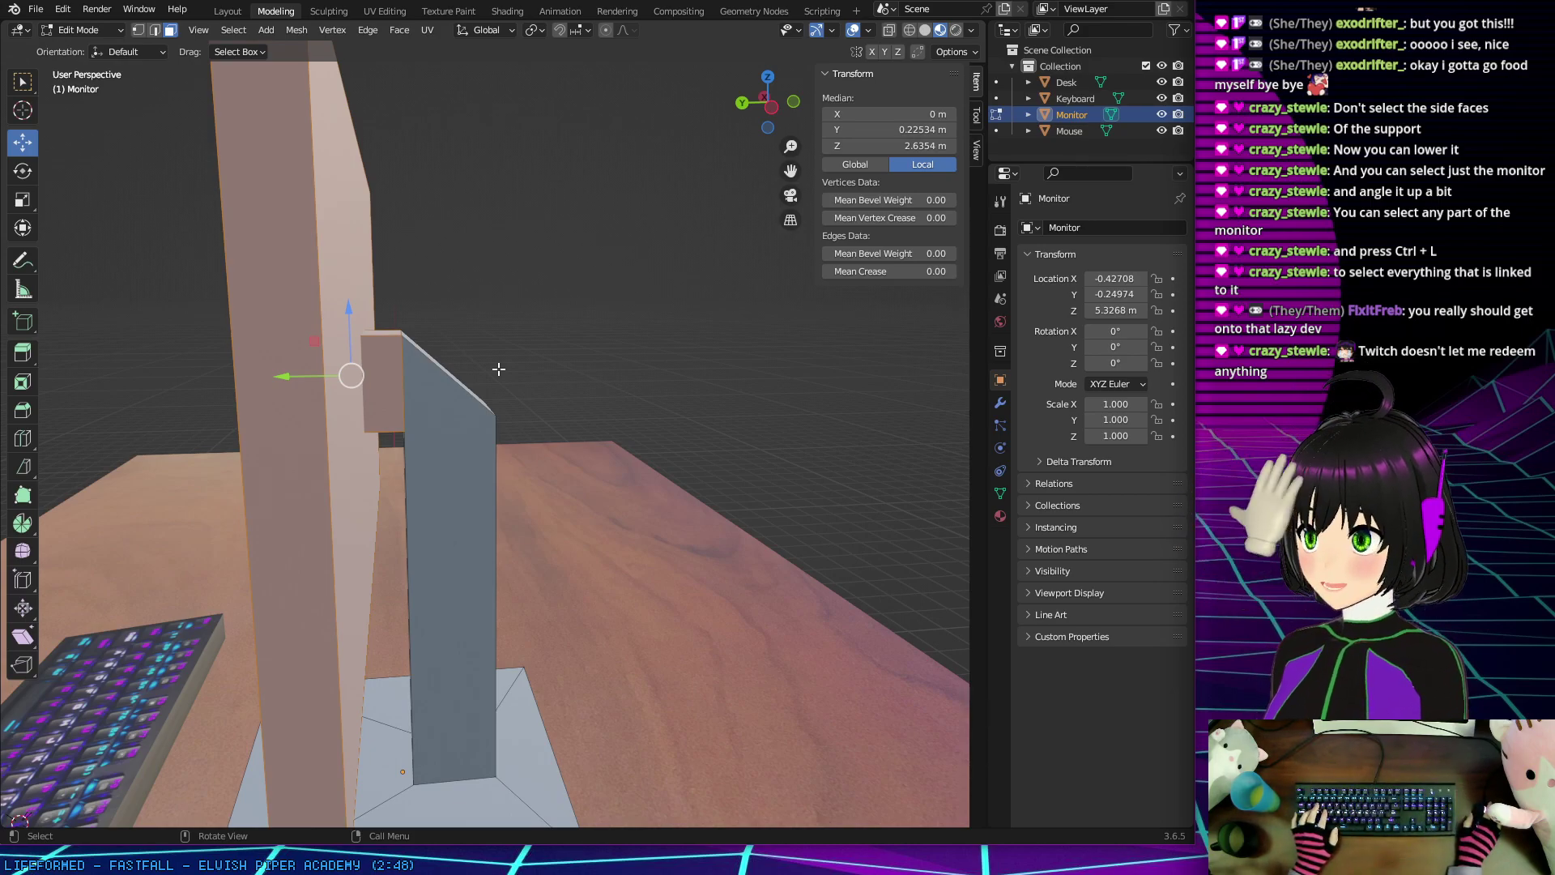
middle_click_drag(646, 373, 553, 358)
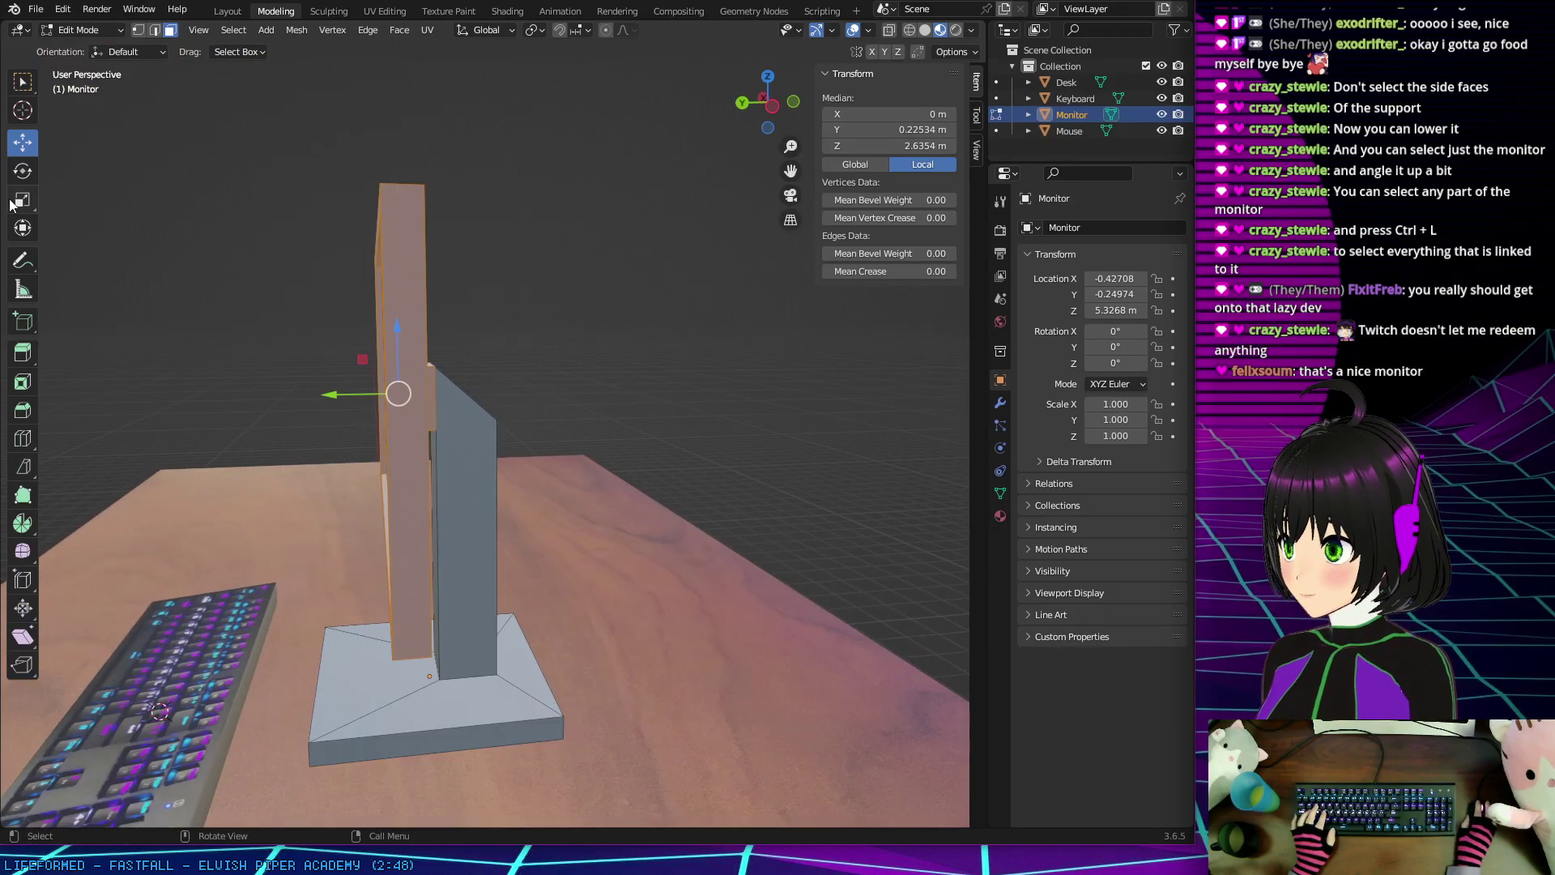
left_click(20, 176)
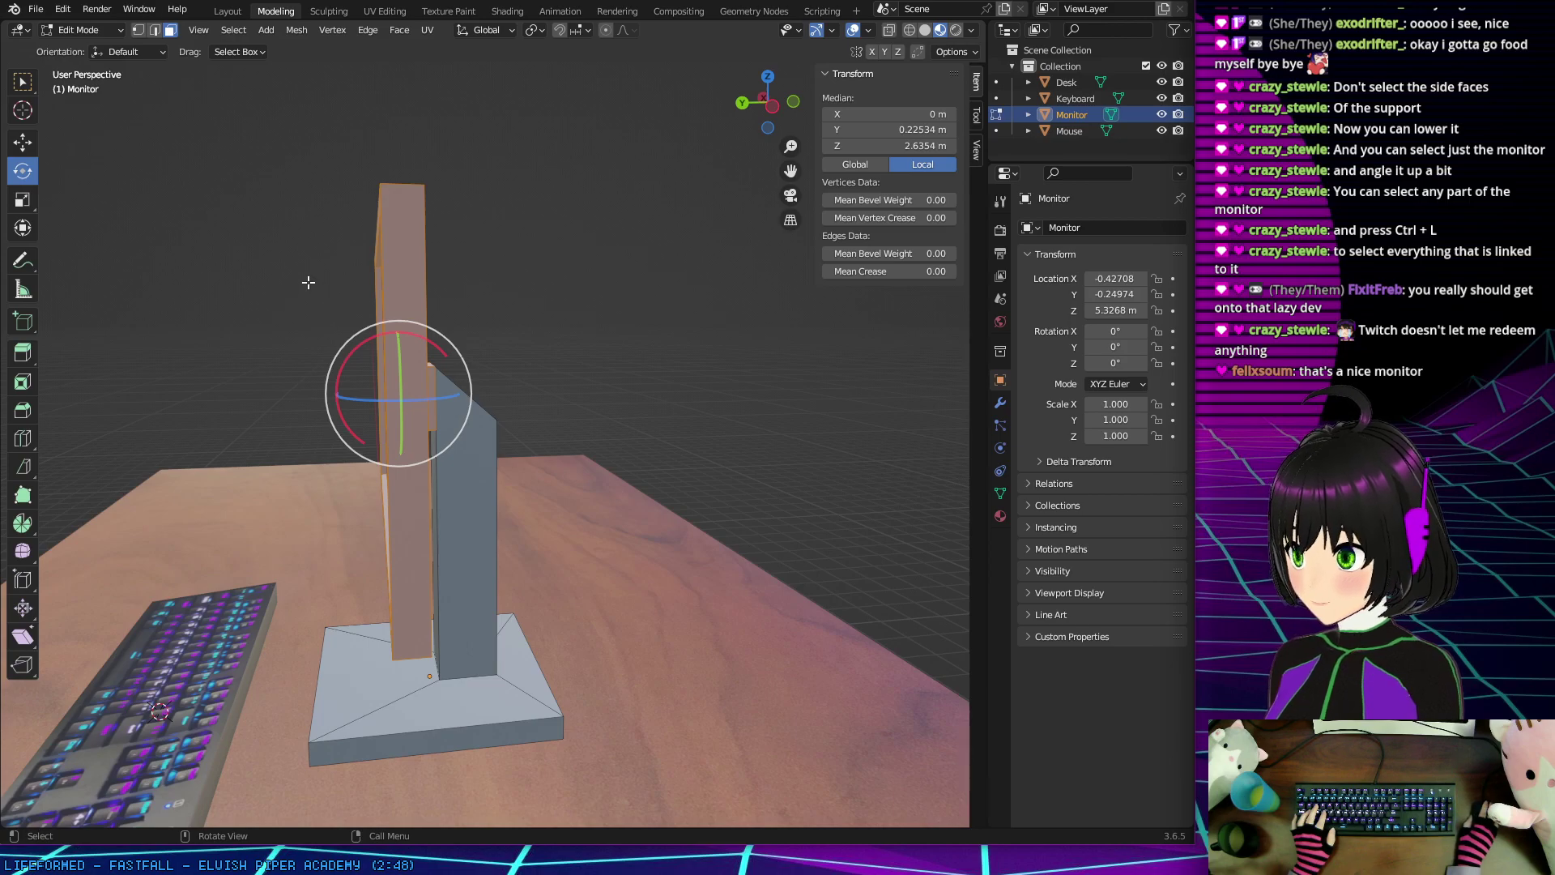
middle_click_drag(307, 282, 294, 260)
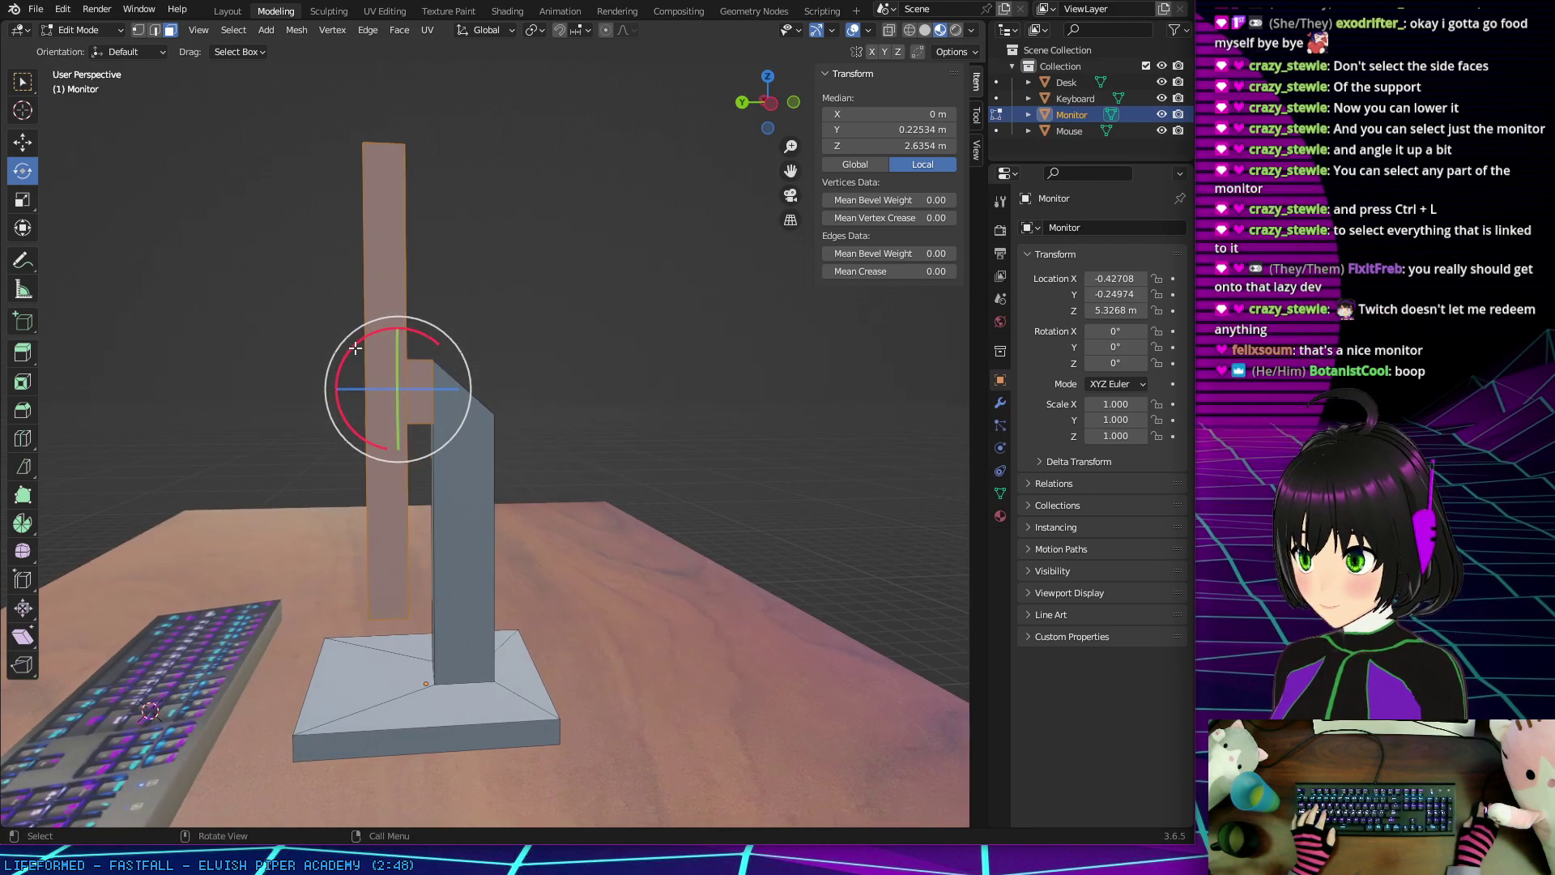
left_click_drag(355, 348, 368, 334)
key("ctrl+z")
middle_click_drag(486, 357, 135, 354)
left_click(22, 82)
mouse_move(514, 396)
middle_mouse_down()
mouse_move(695, 412)
mouse_move(443, 255)
mouse_move(394, 410)
mouse_move(573, 407)
mouse_move(531, 382)
middle_mouse_up()
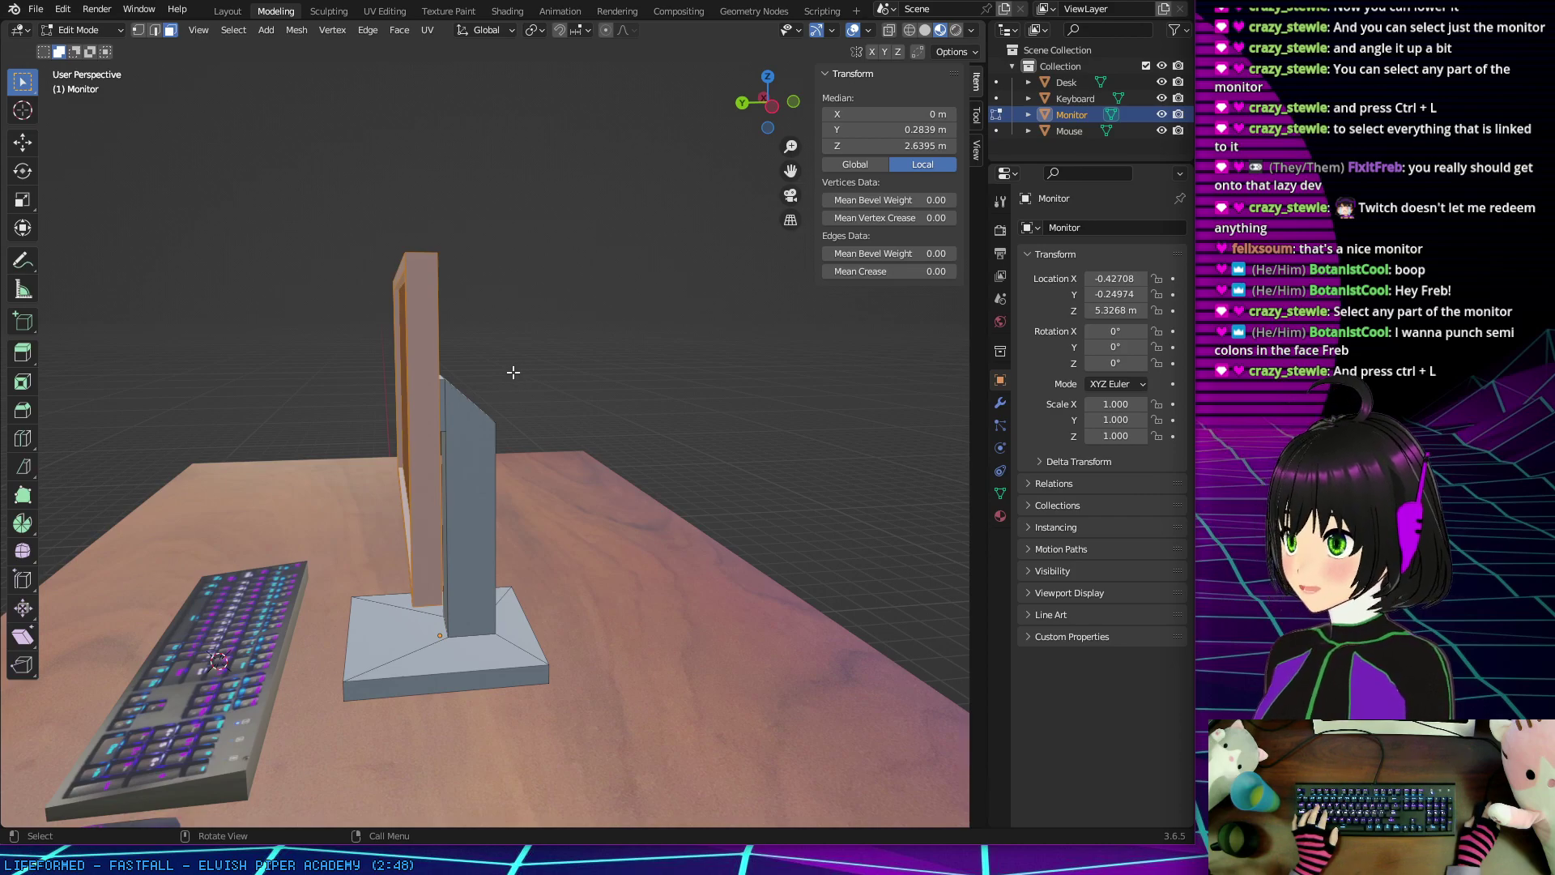
middle_click_drag(514, 372, 507, 364)
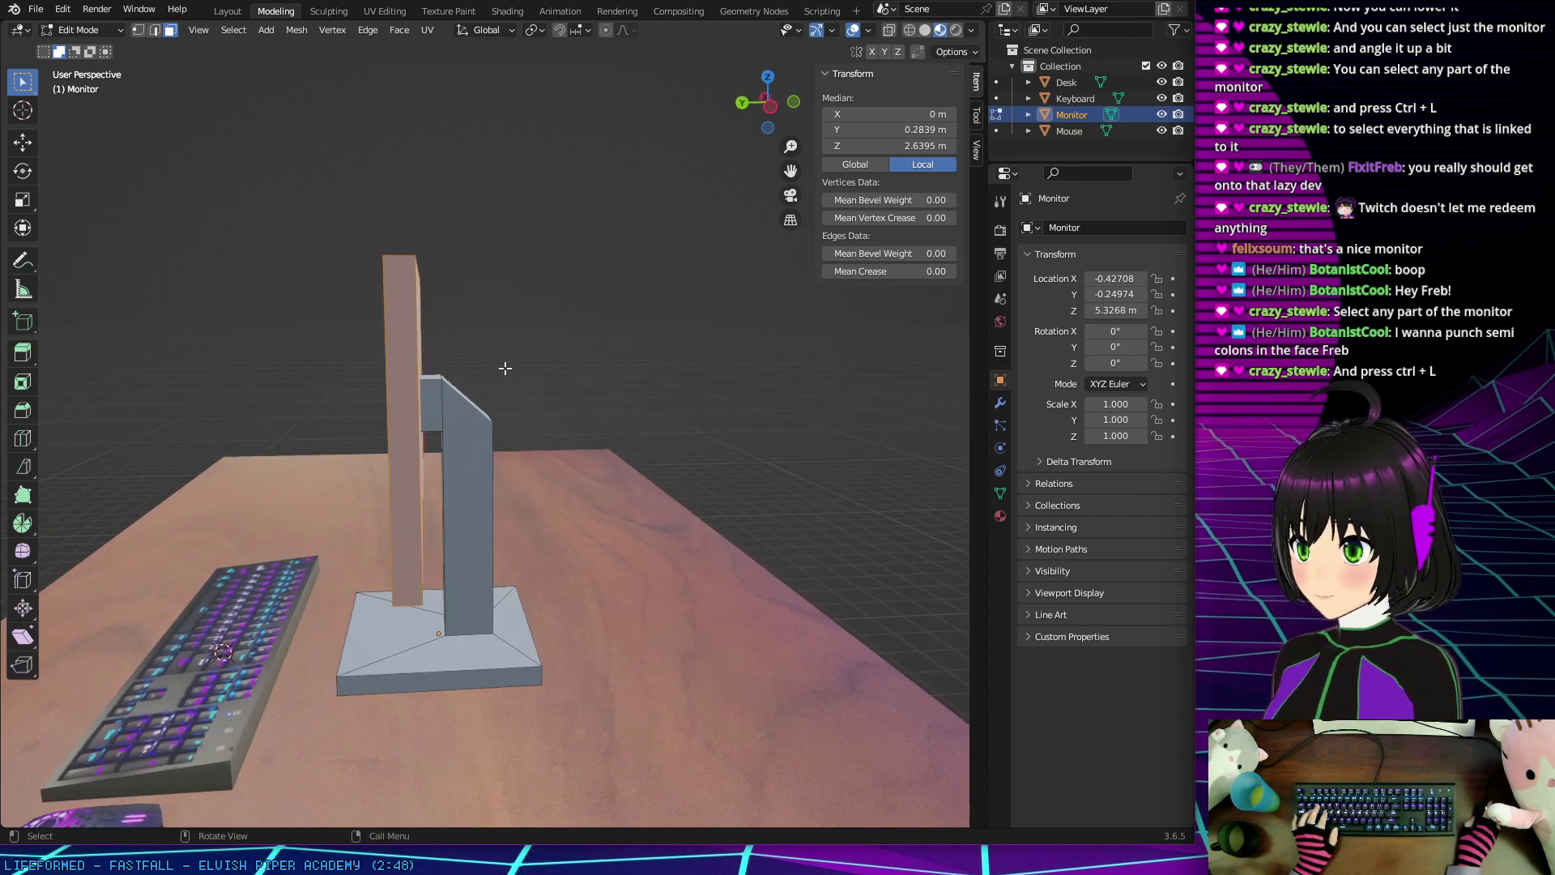
left_click(22, 229)
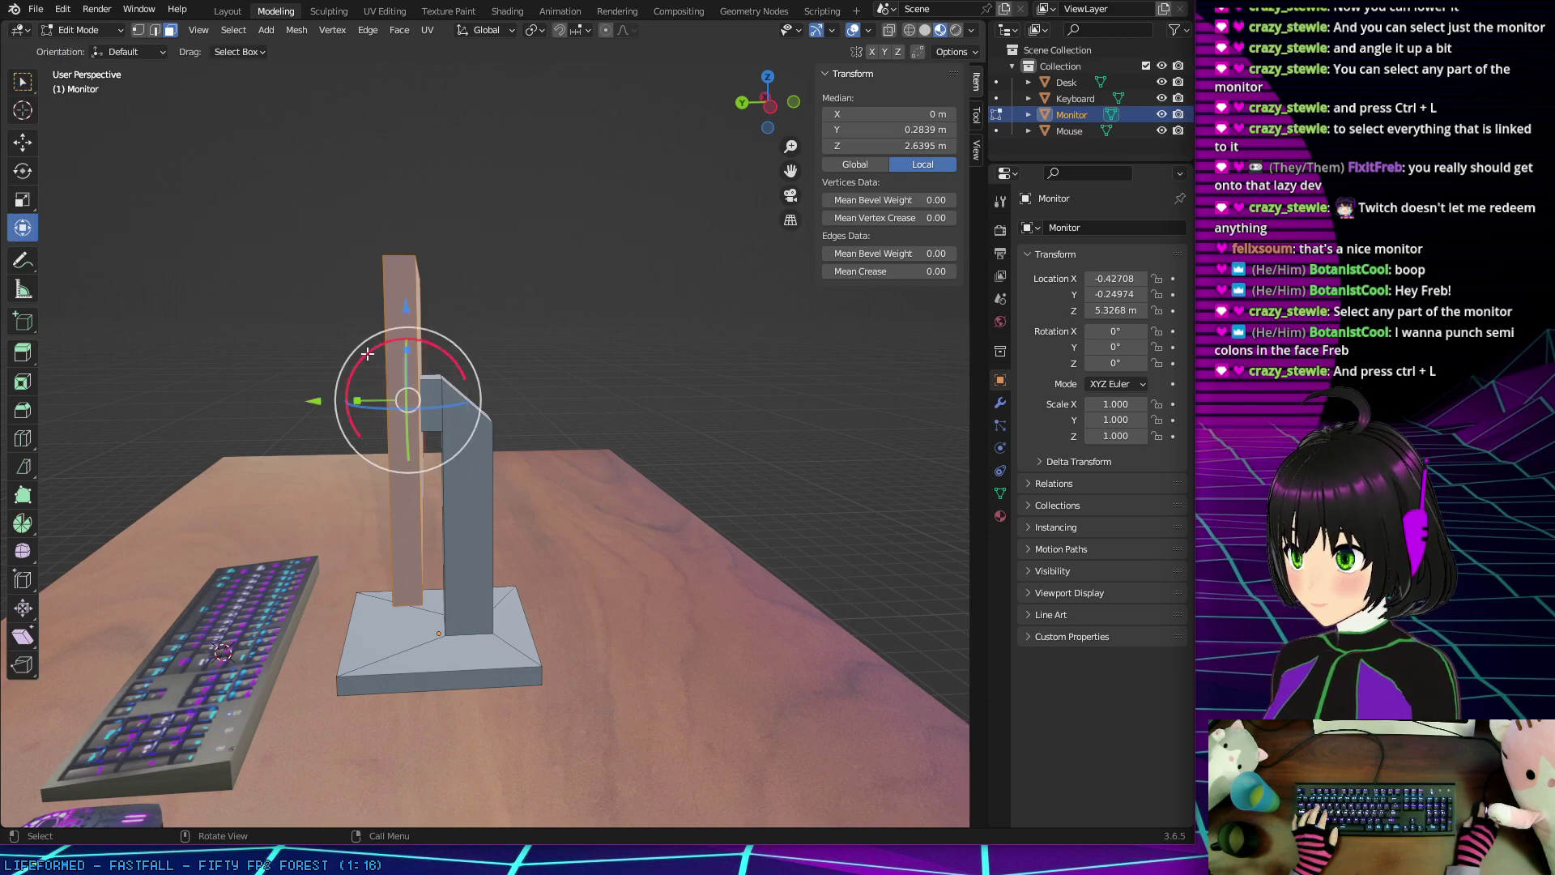
Step: Try tilting the monitor screen 10° on X, then undo the tilt
left_click_drag(367, 354, 381, 348)
mouse_move(381, 348)
middle_mouse_down()
mouse_move(421, 338)
mouse_move(354, 320)
mouse_move(411, 341)
middle_mouse_up()
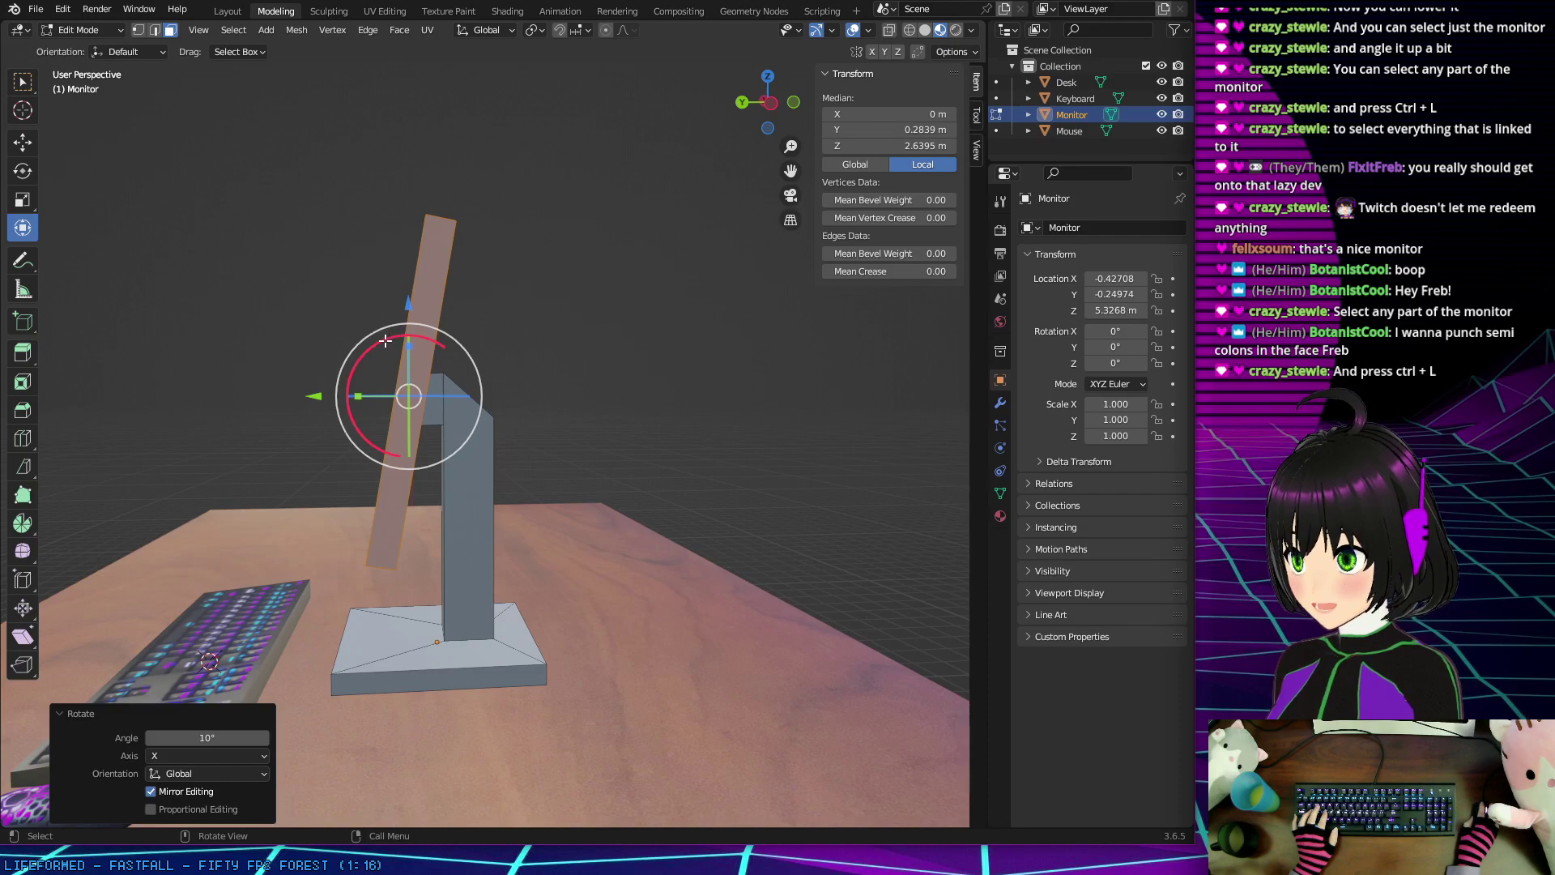
left_click_drag(385, 340, 376, 343)
middle_click_drag(377, 342, 549, 403)
key("ctrl+z")
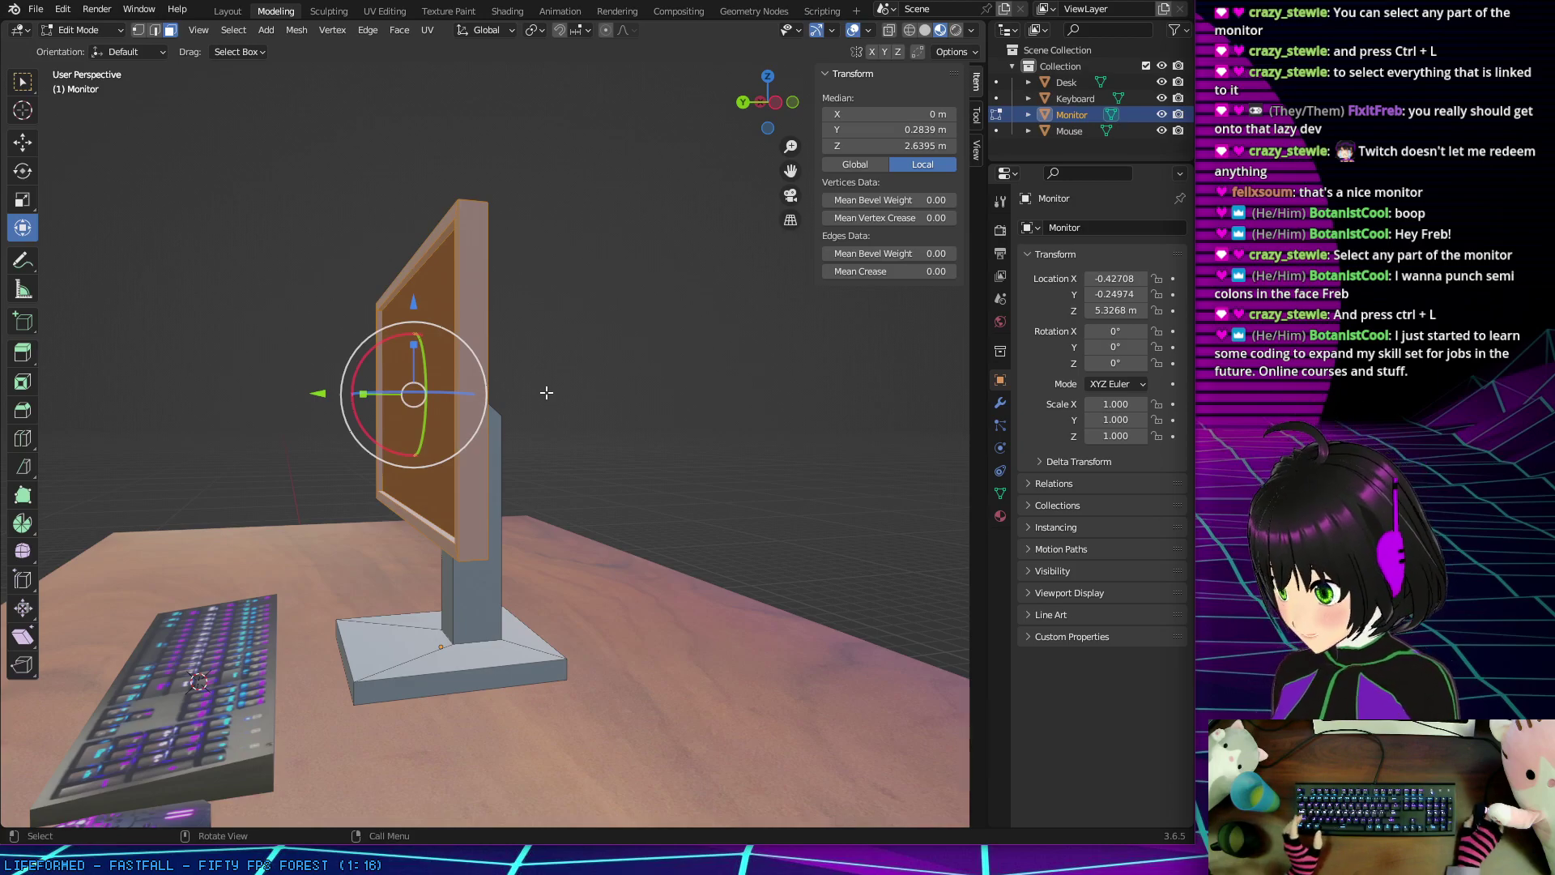
Step: Experiment with Ctrl+L linked selection on the monitor mesh and stand arm faces
key("ctrl+l")
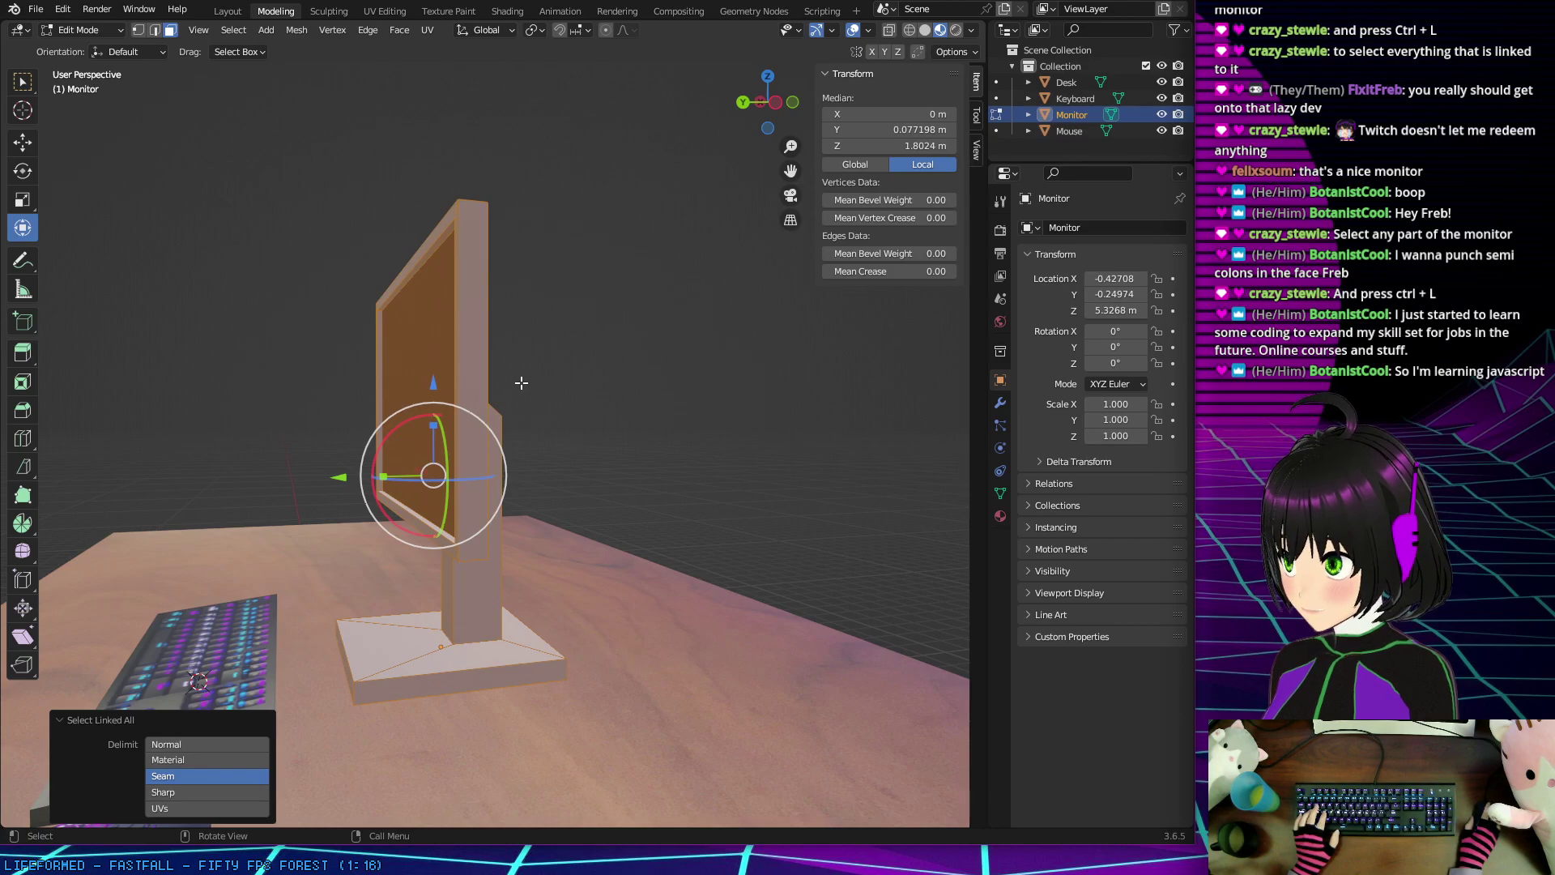
middle_click_drag(520, 382, 468, 382)
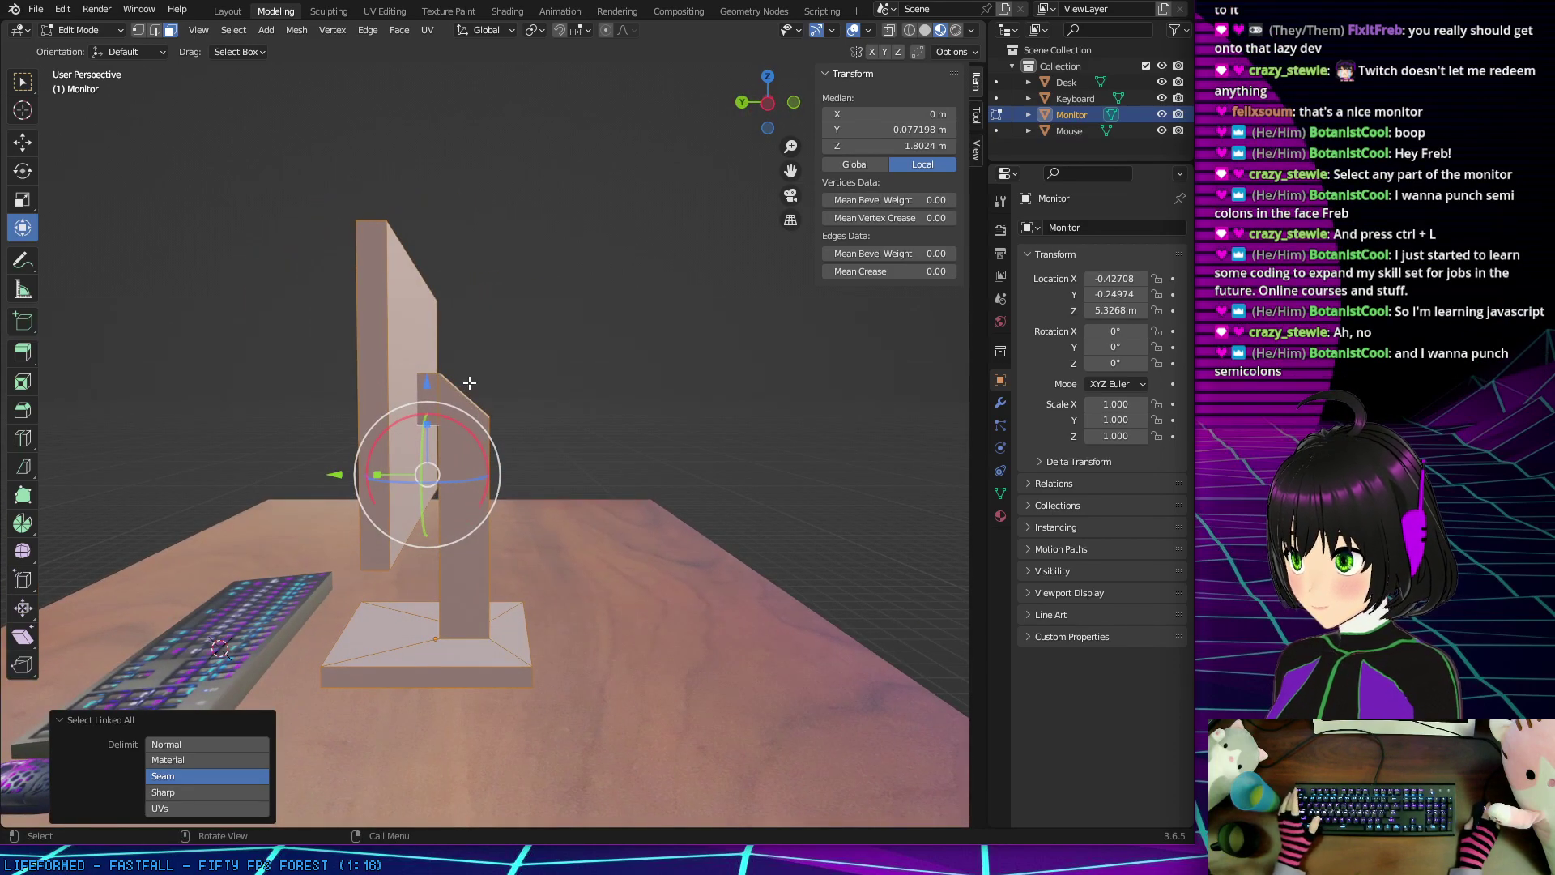
key("ctrl+z")
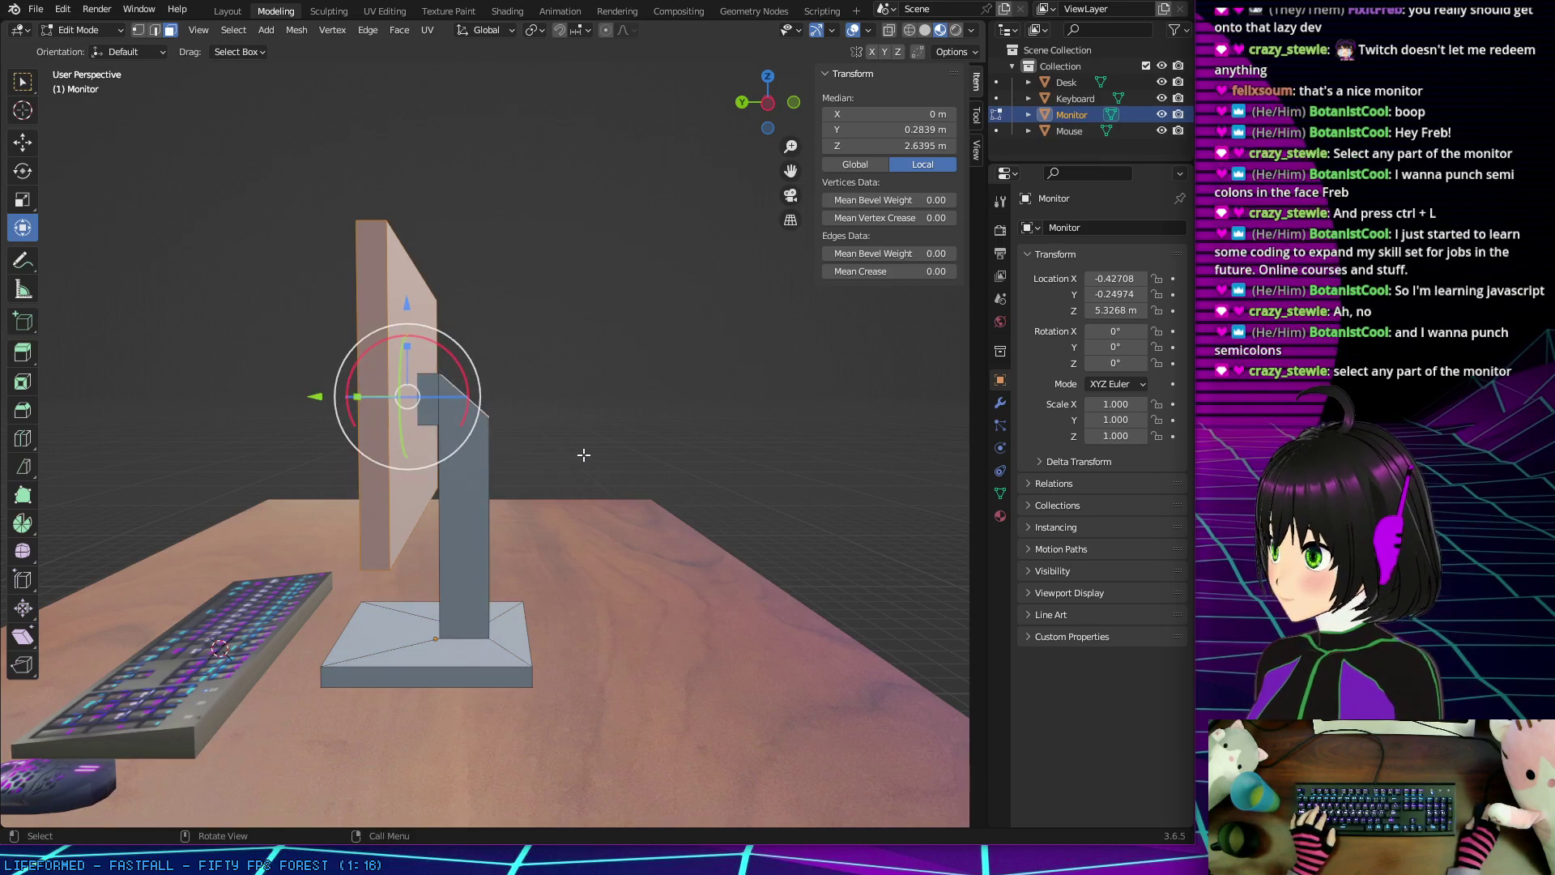
mouse_move(567, 451)
middle_mouse_down()
mouse_move(589, 452)
mouse_move(566, 451)
middle_mouse_up()
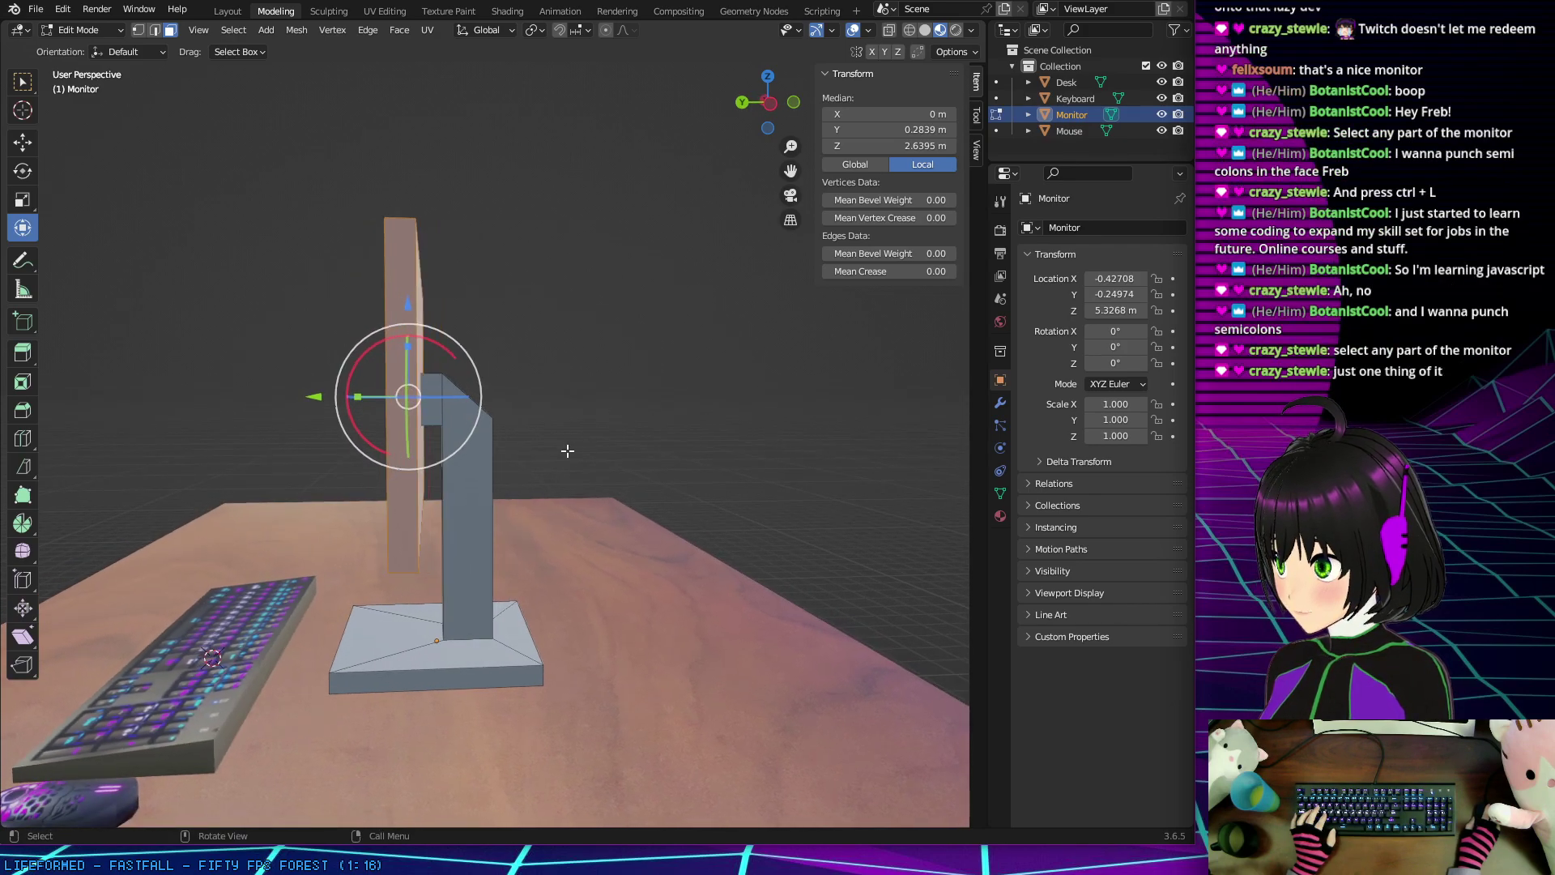
left_click(447, 443)
left_click(401, 300)
middle_click_drag(401, 299, 445, 407)
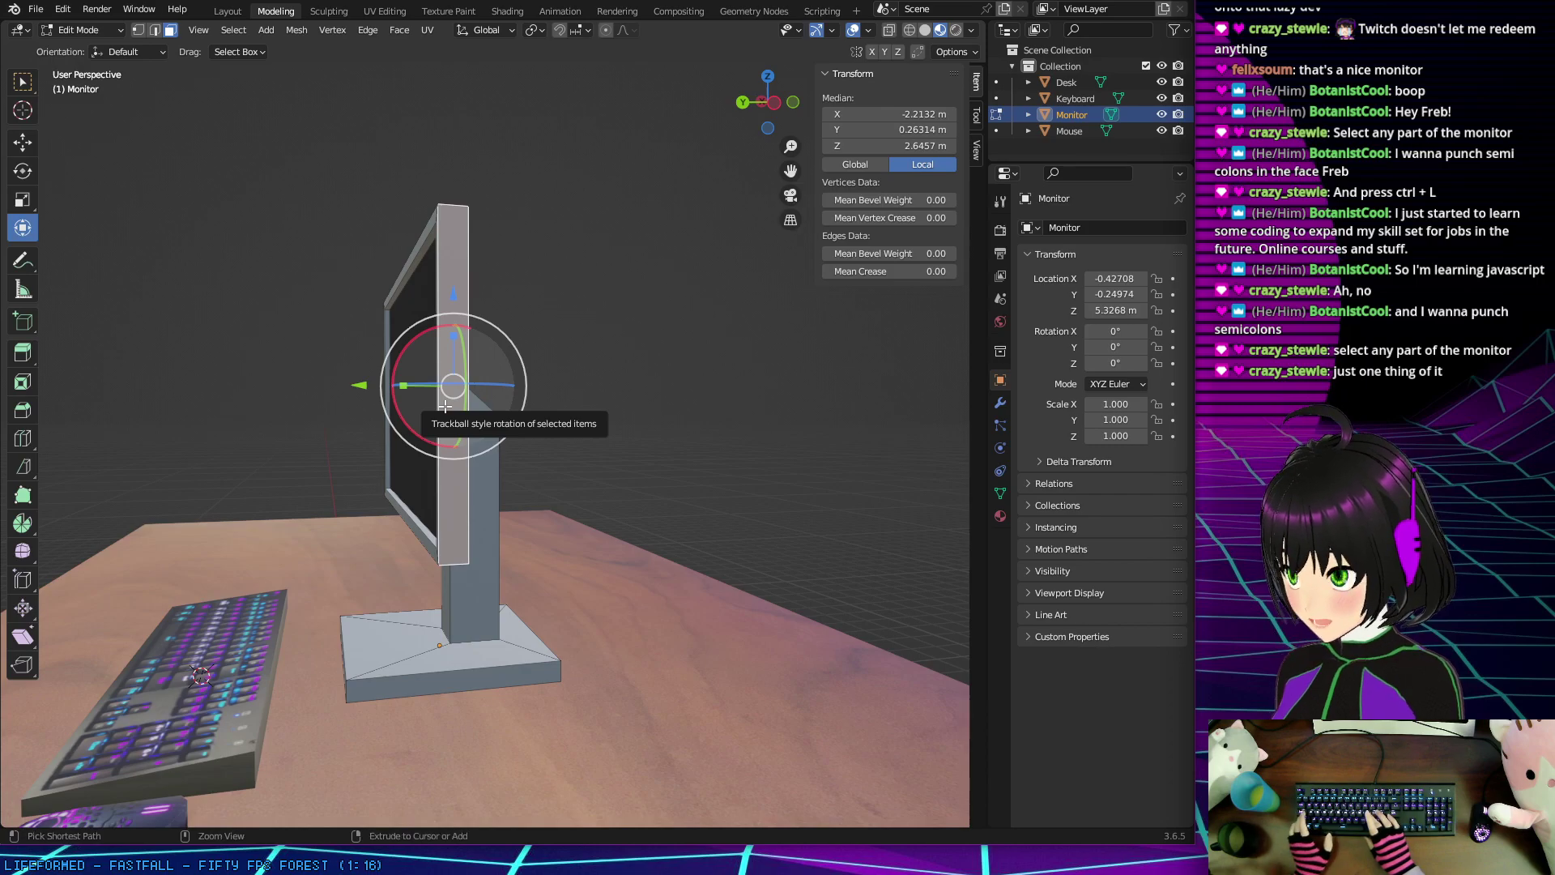
key("ctrl+l")
middle_click_drag(444, 406, 568, 260)
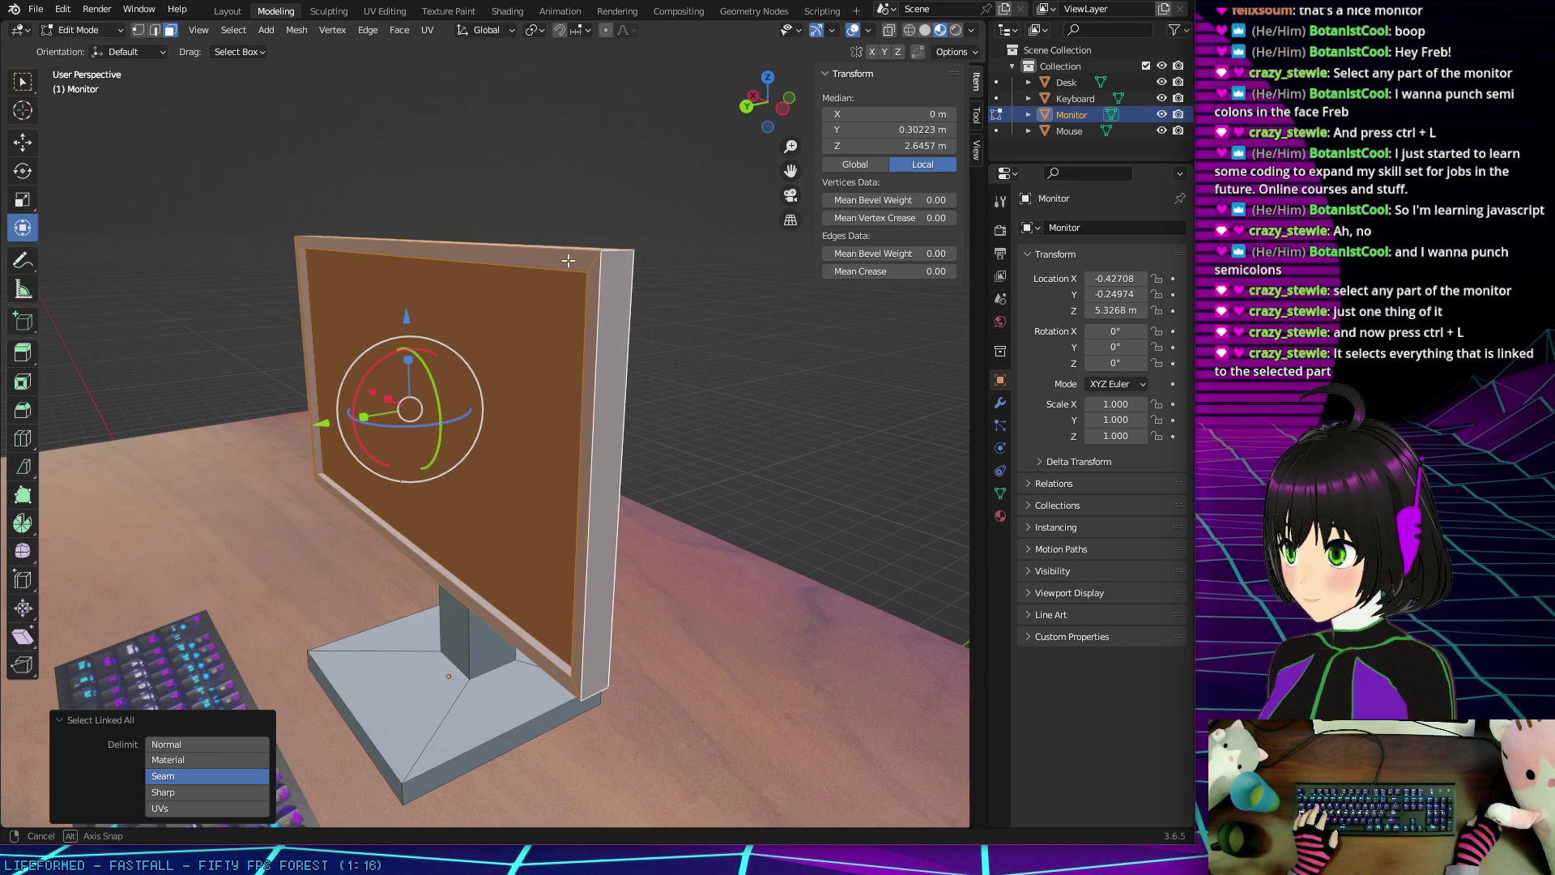
middle_click_drag(568, 260, 509, 244)
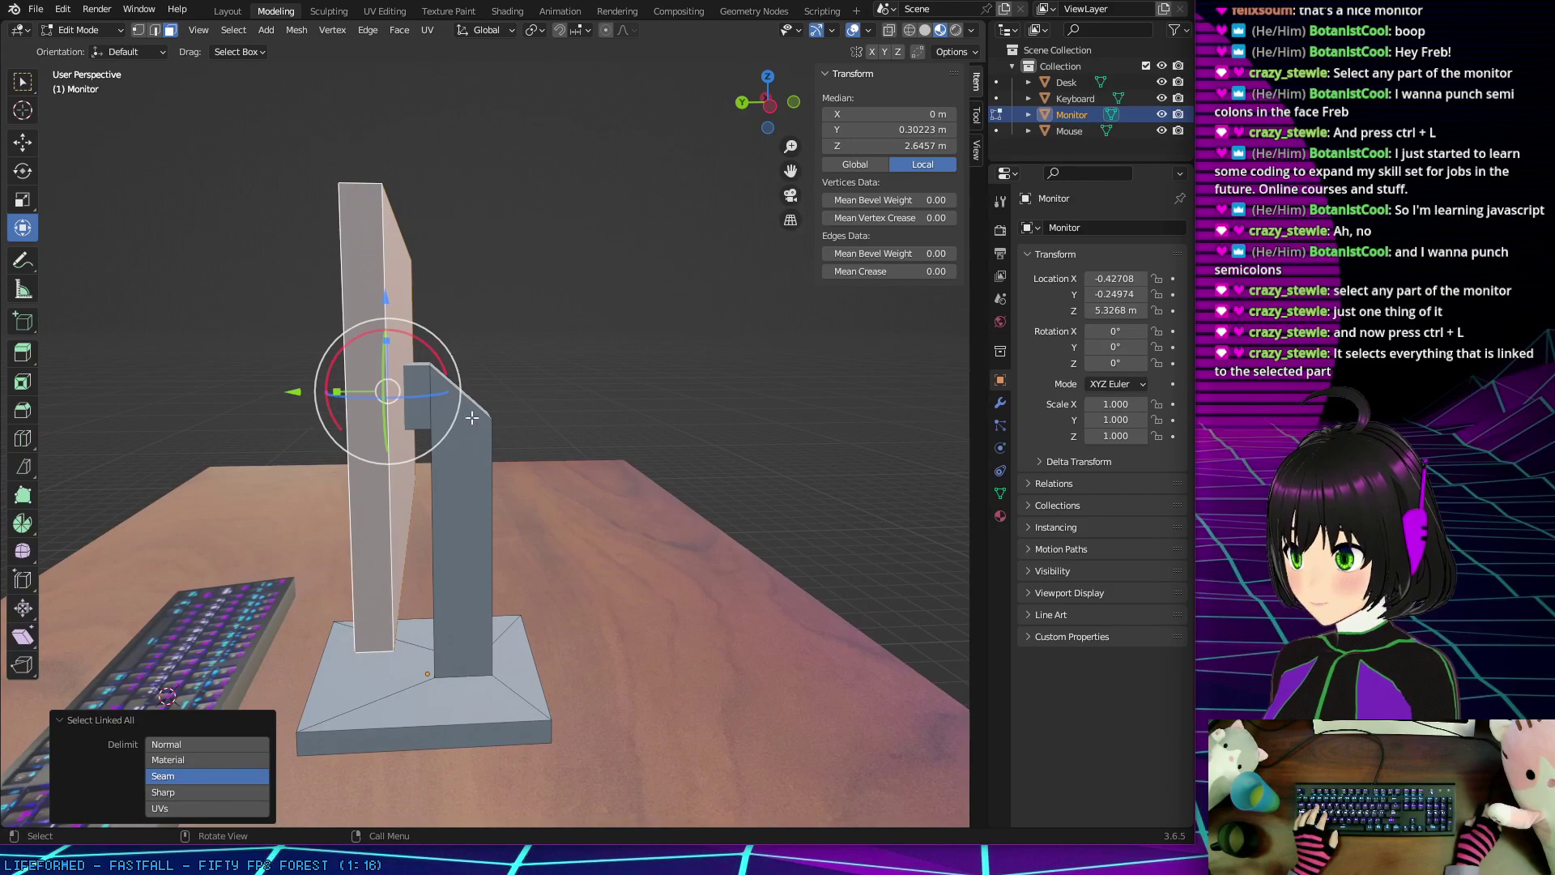
Step: Use Ctrl+L to select the linked stand and base, then the entire linked screen panel
left_click(463, 447)
key("ctrl+l")
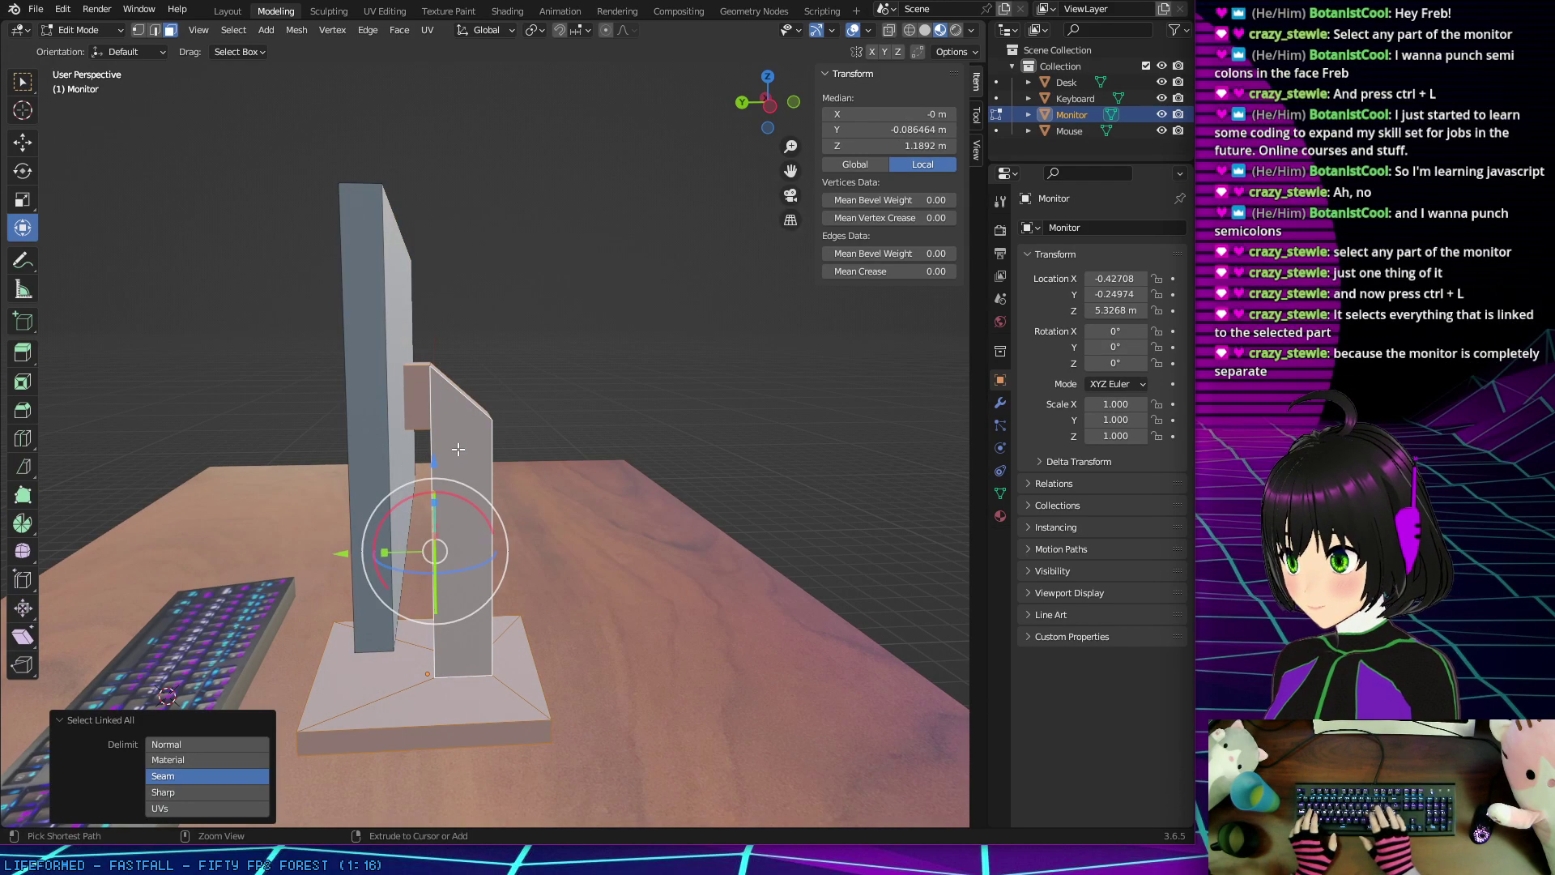
left_click(373, 377)
key("ctrl+l")
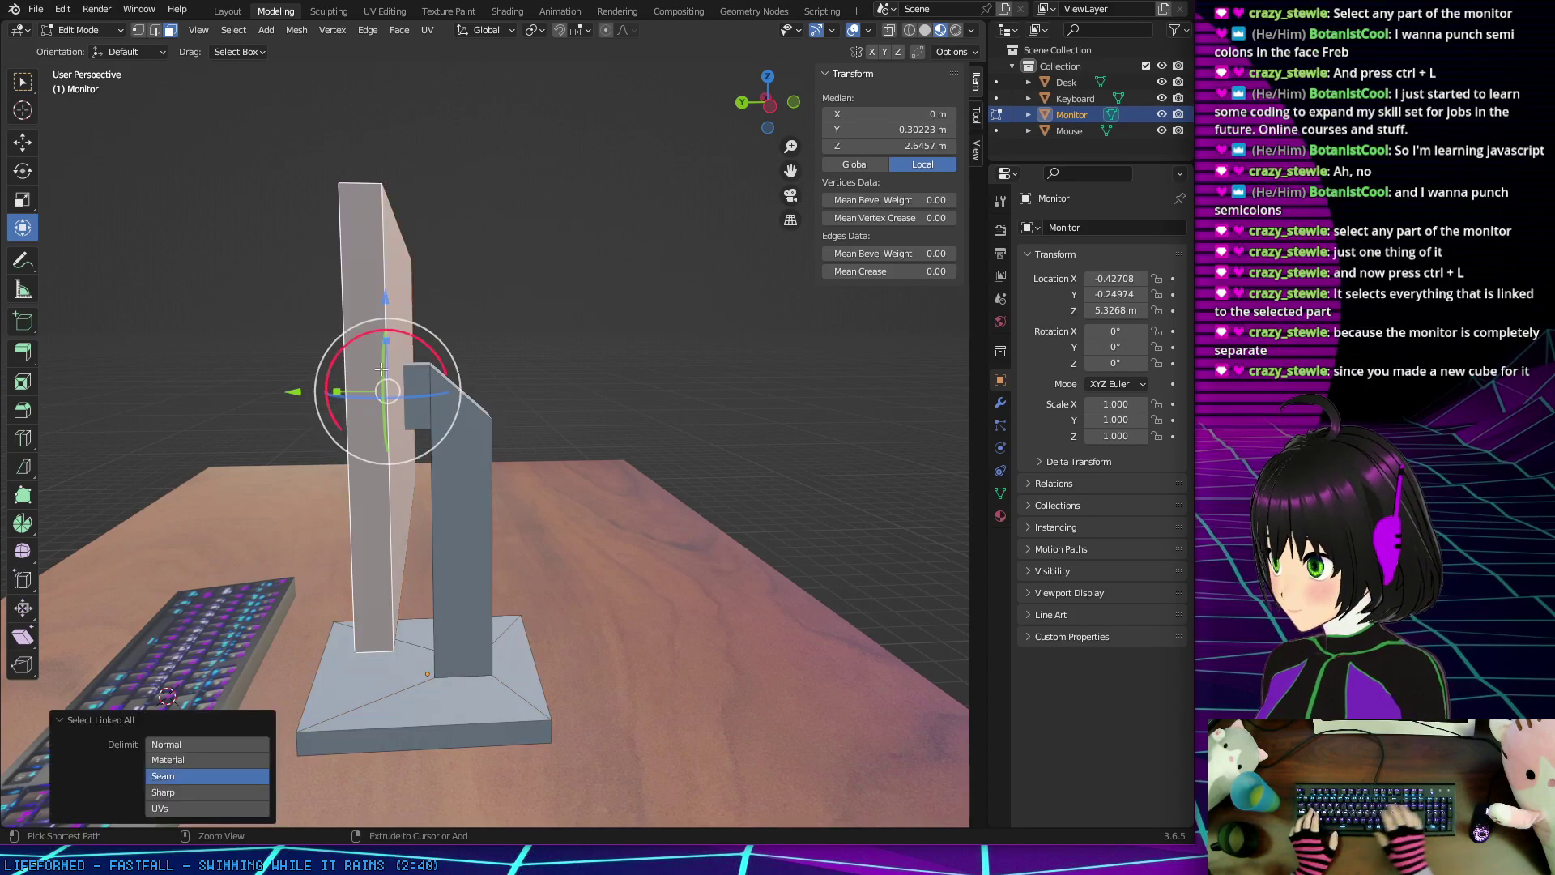
middle_click_drag(513, 309, 522, 306)
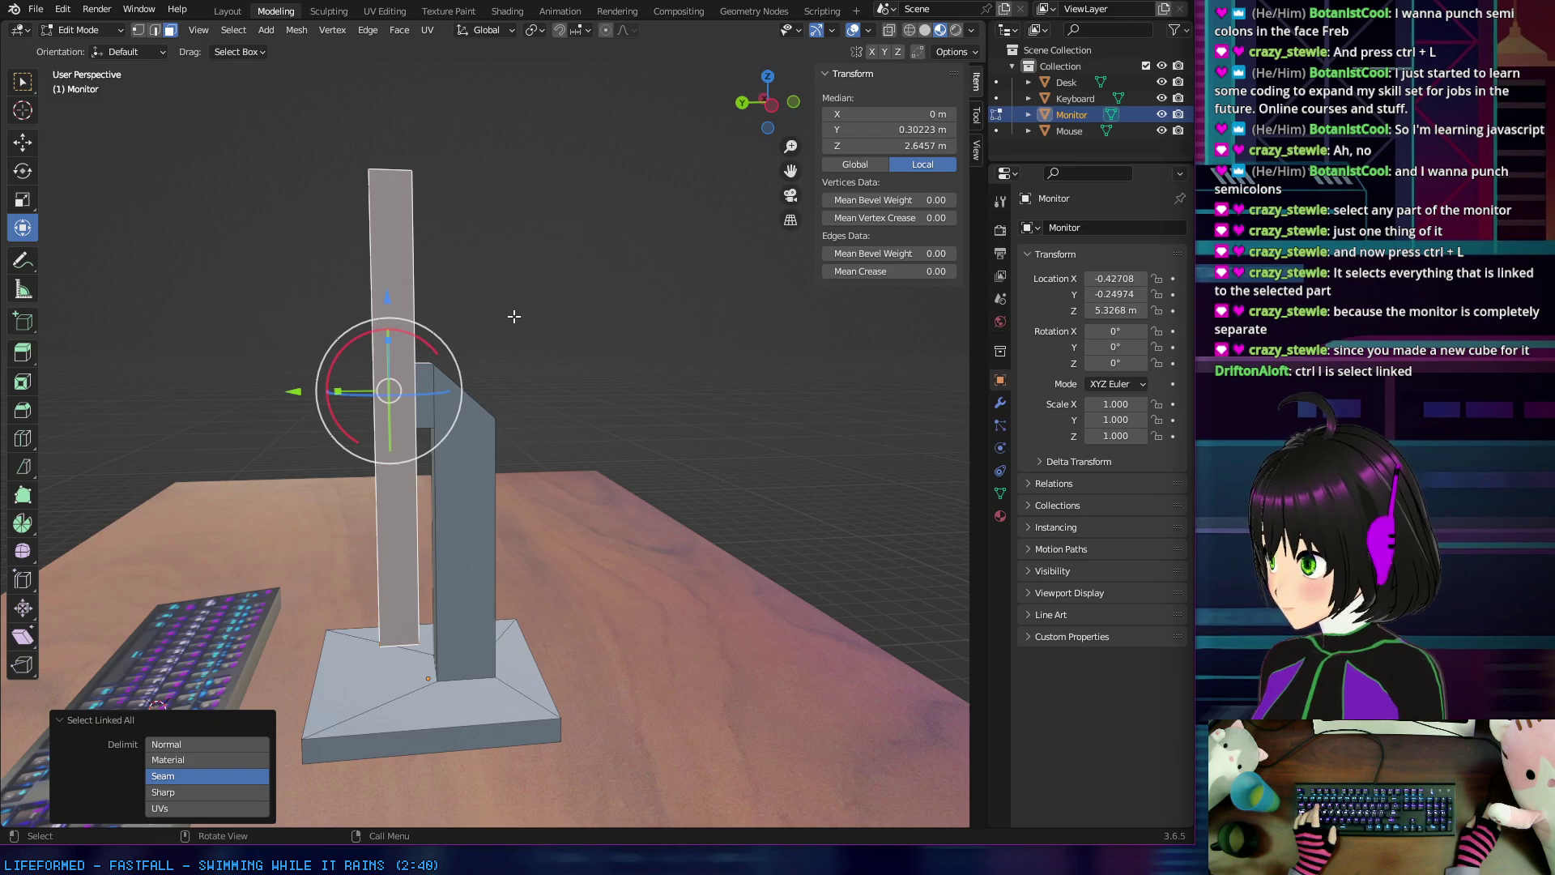
left_click(459, 464)
key("ctrl+l")
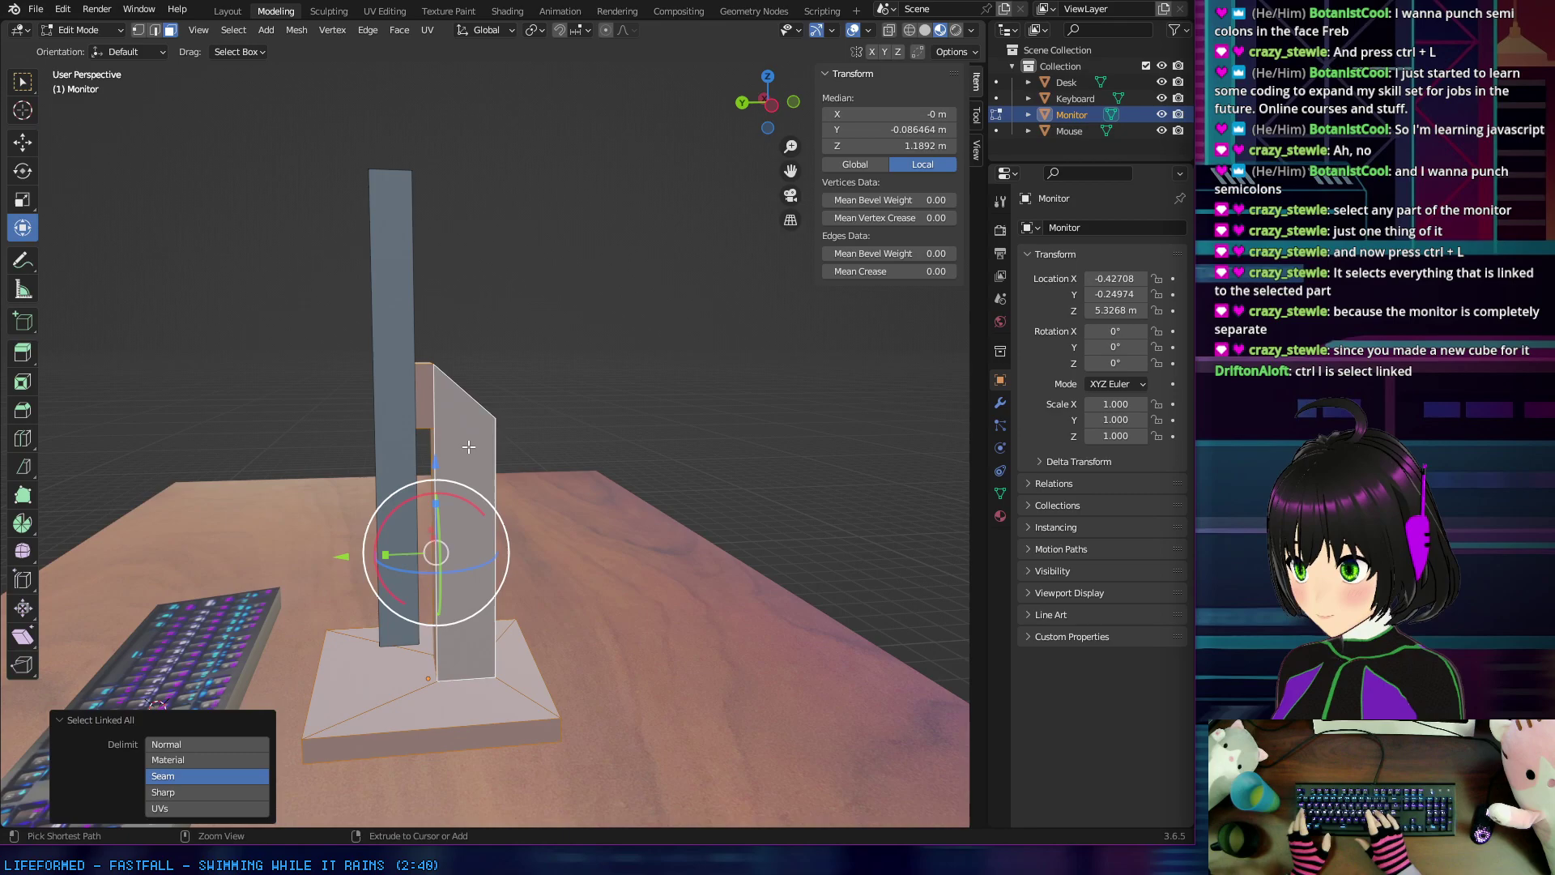
middle_click_drag(468, 446, 365, 372)
left_click(334, 339)
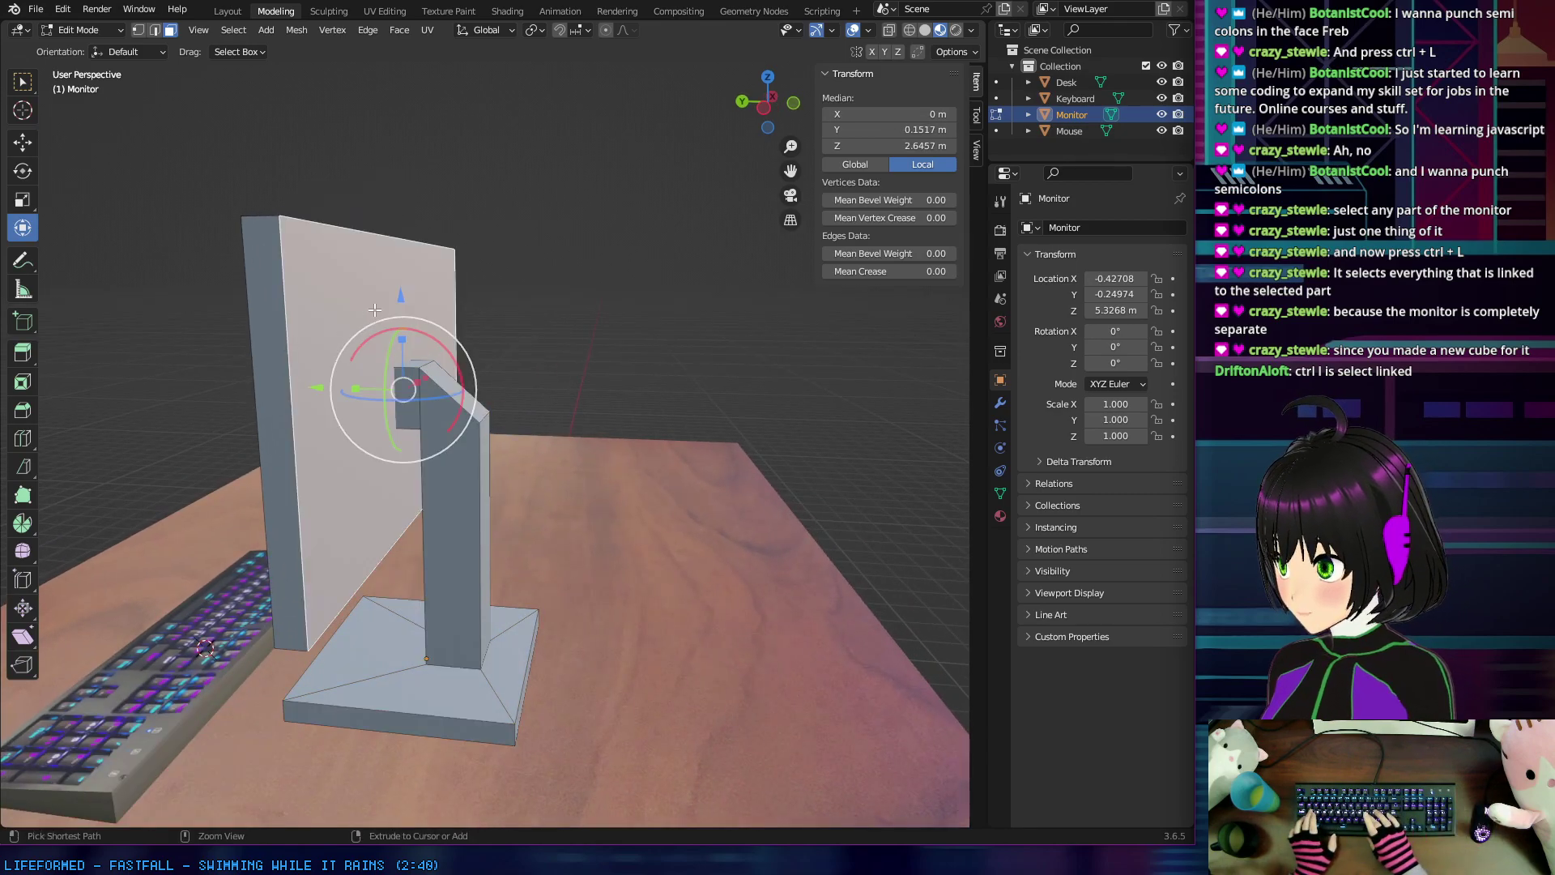
key("ctrl+l")
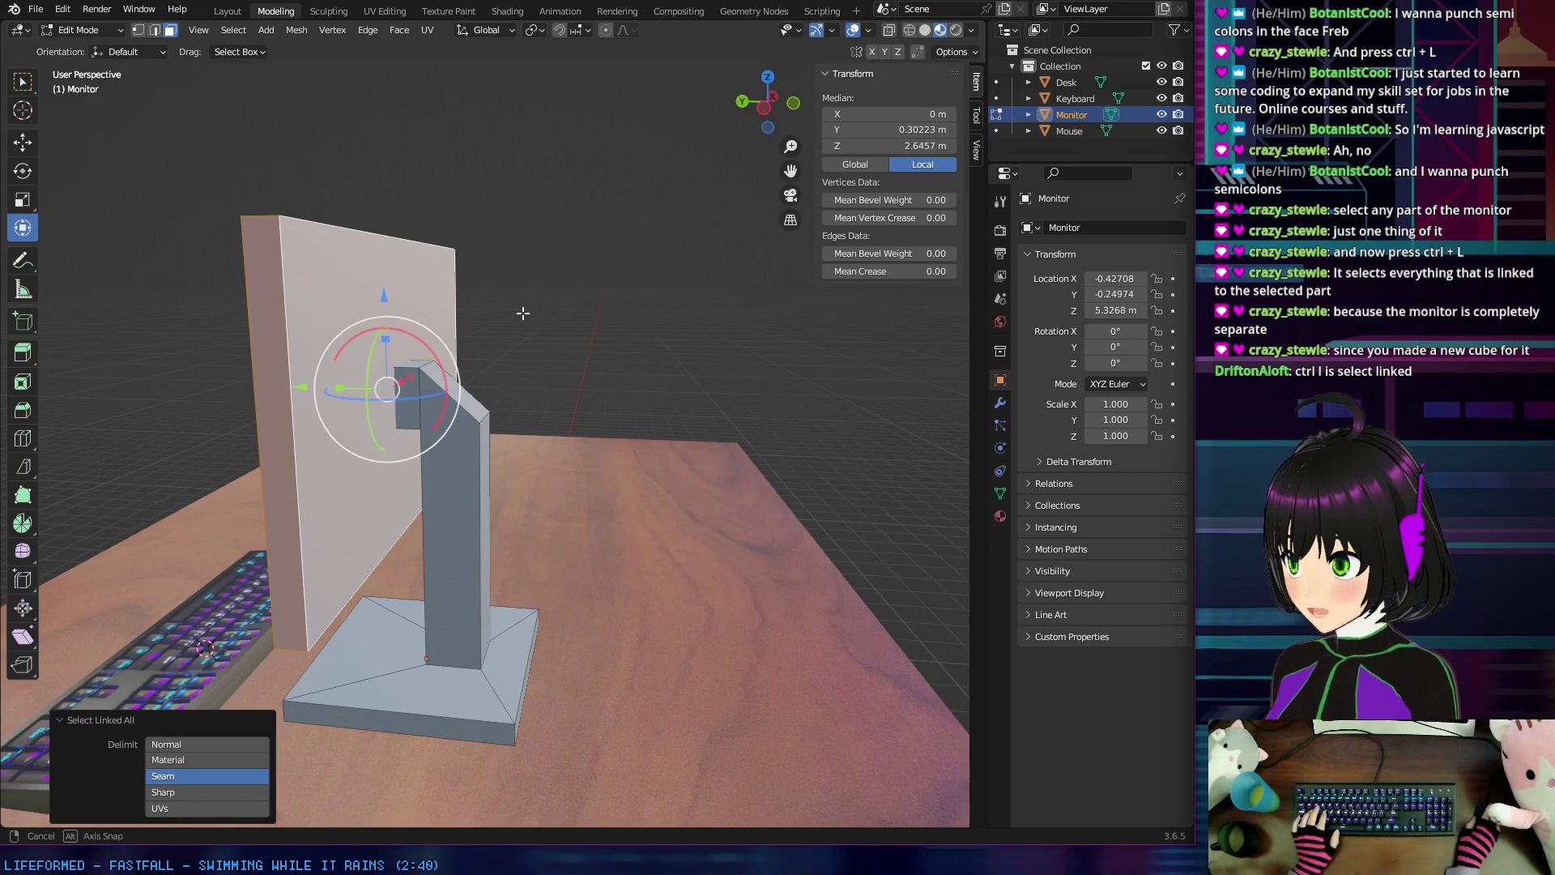
middle_click_drag(521, 315, 557, 306)
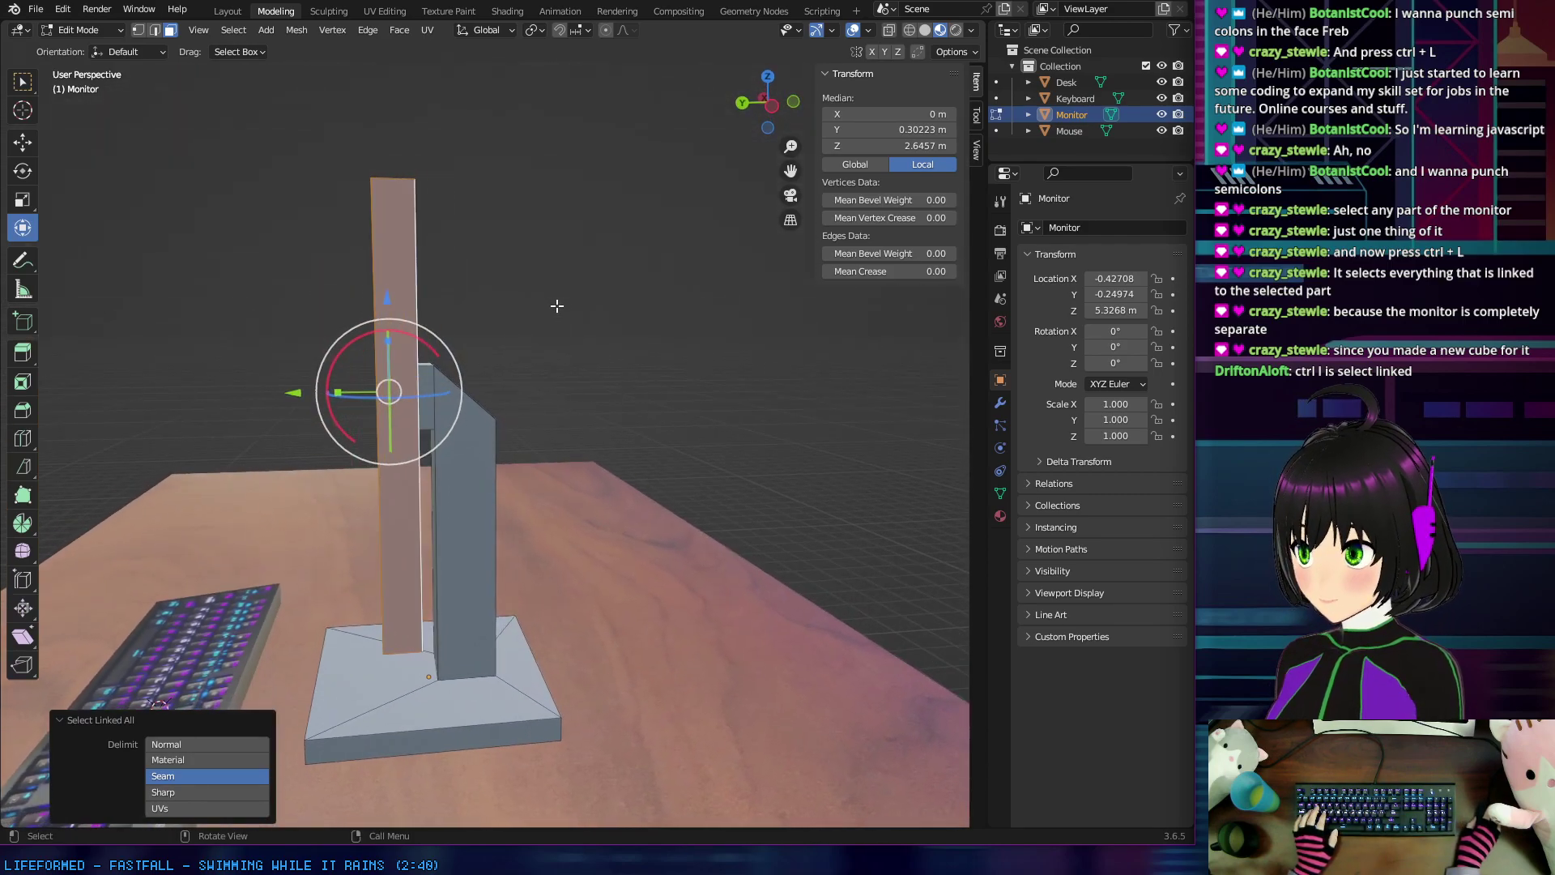
Step: Rotate the monitor screen panel around X, settling on -2.07°
left_click_drag(372, 332, 370, 333)
middle_click_drag(369, 333, 584, 380)
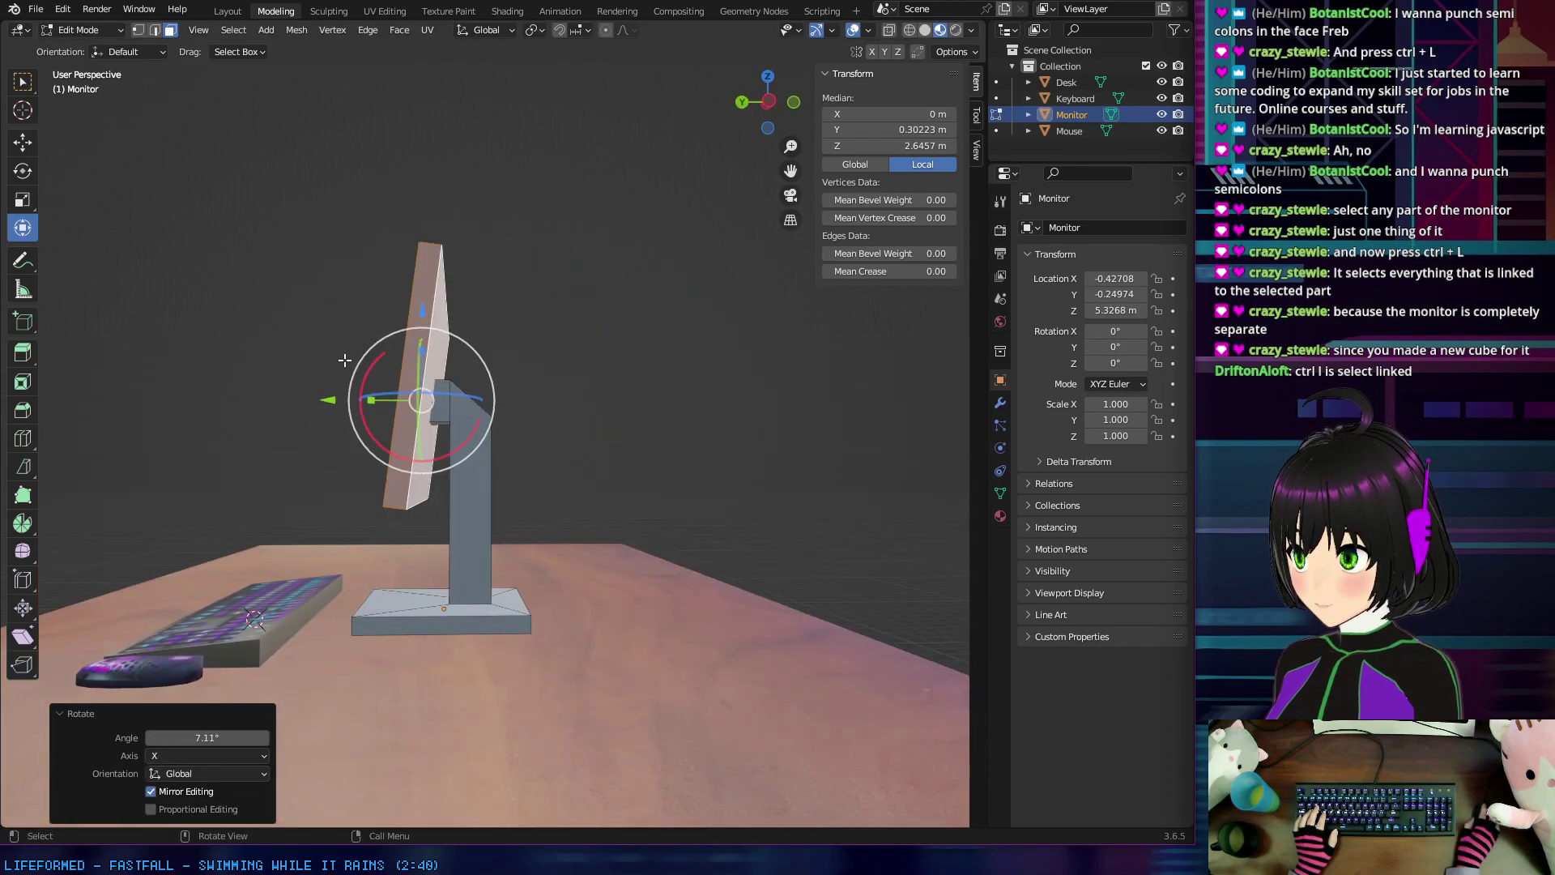
mouse_move(365, 374)
left_mouse_down()
mouse_move(243, 4)
mouse_move(368, 379)
left_mouse_up()
mouse_move(540, 398)
middle_mouse_down()
mouse_move(576, 409)
mouse_move(548, 414)
middle_mouse_up()
middle_click_drag(550, 415, 687, 423)
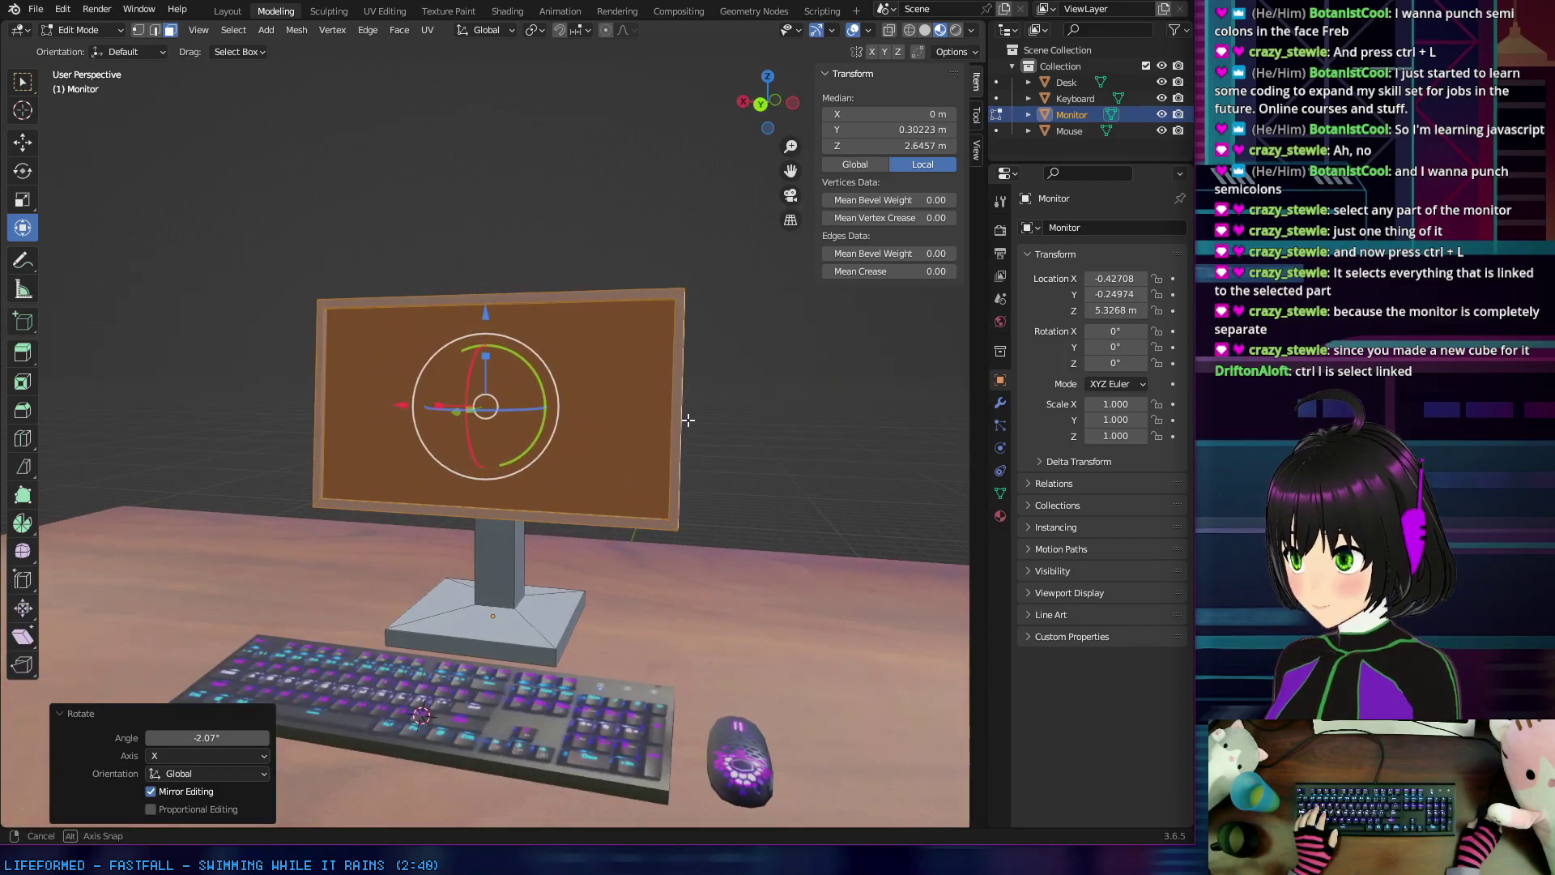
Step: Deselect the screen and view the tilted monitor from the side
left_click(791, 476)
middle_click_drag(753, 475, 556, 521)
scroll(797, 480, "down", 5)
scroll(673, 493, "up", 5)
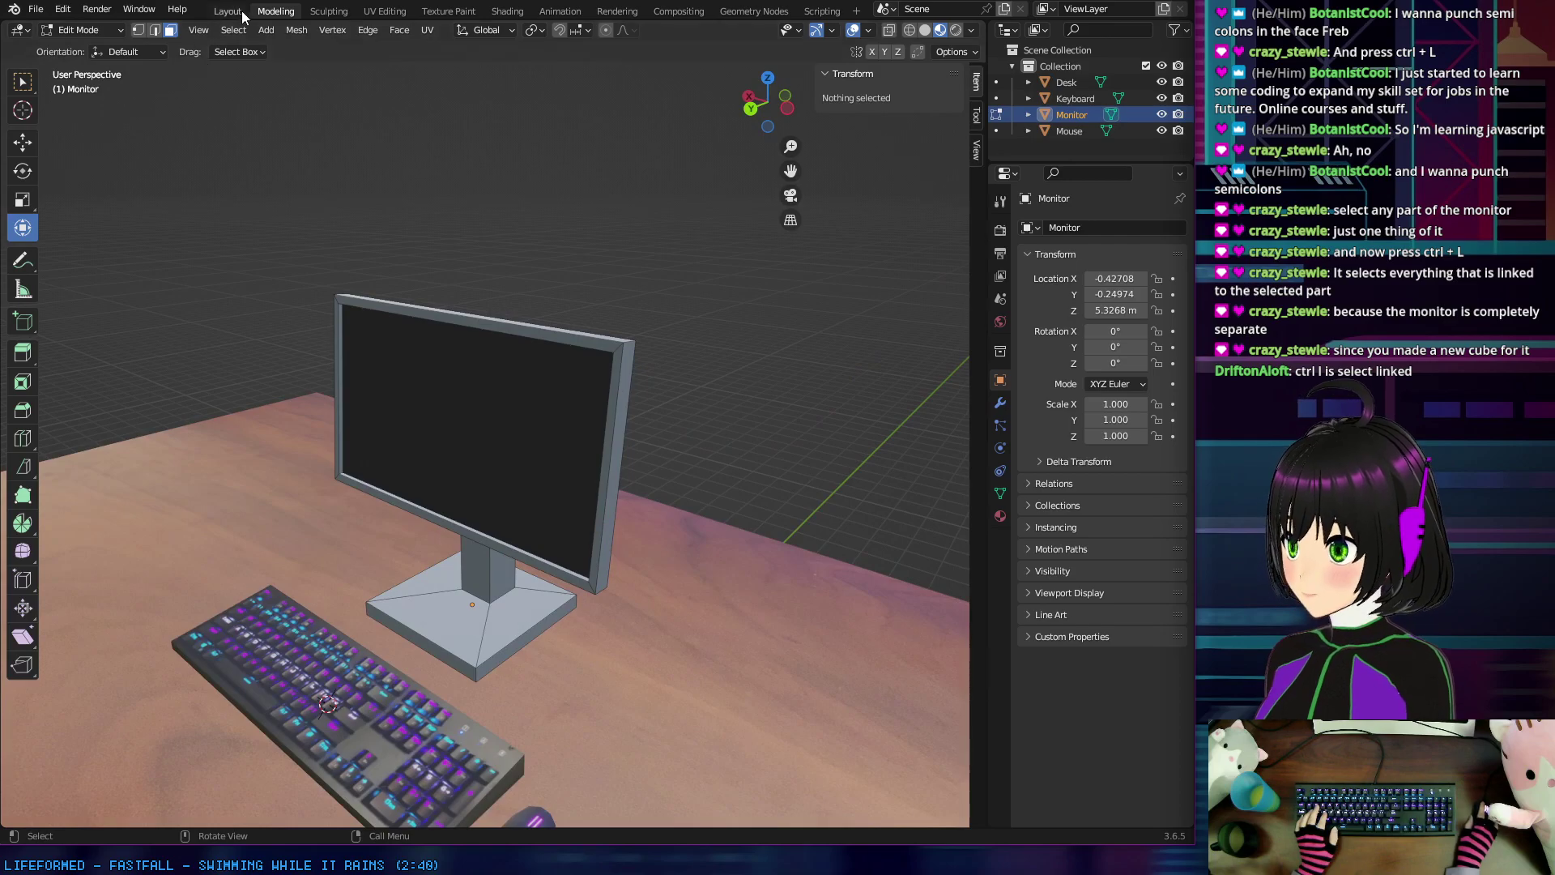
Step: Return to Object Mode, deselect the monitor, and orbit to a side-angle view of the desk
key("Tab")
middle_click_drag(264, 105, 590, 287)
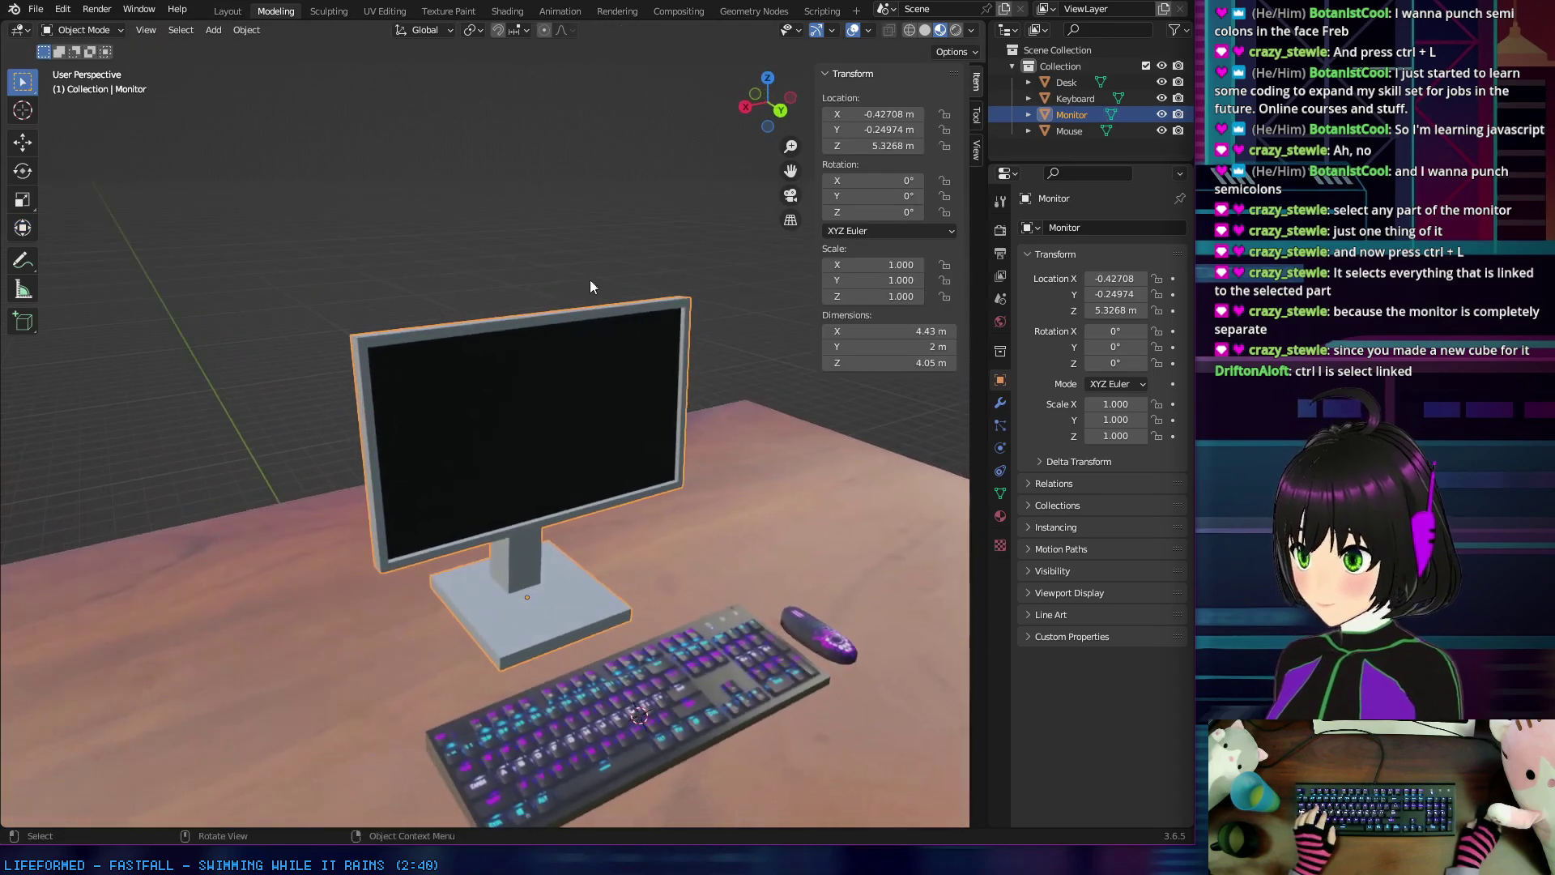
left_click(359, 217)
scroll(362, 269, "down", 3)
middle_click_drag(412, 289, 337, 302)
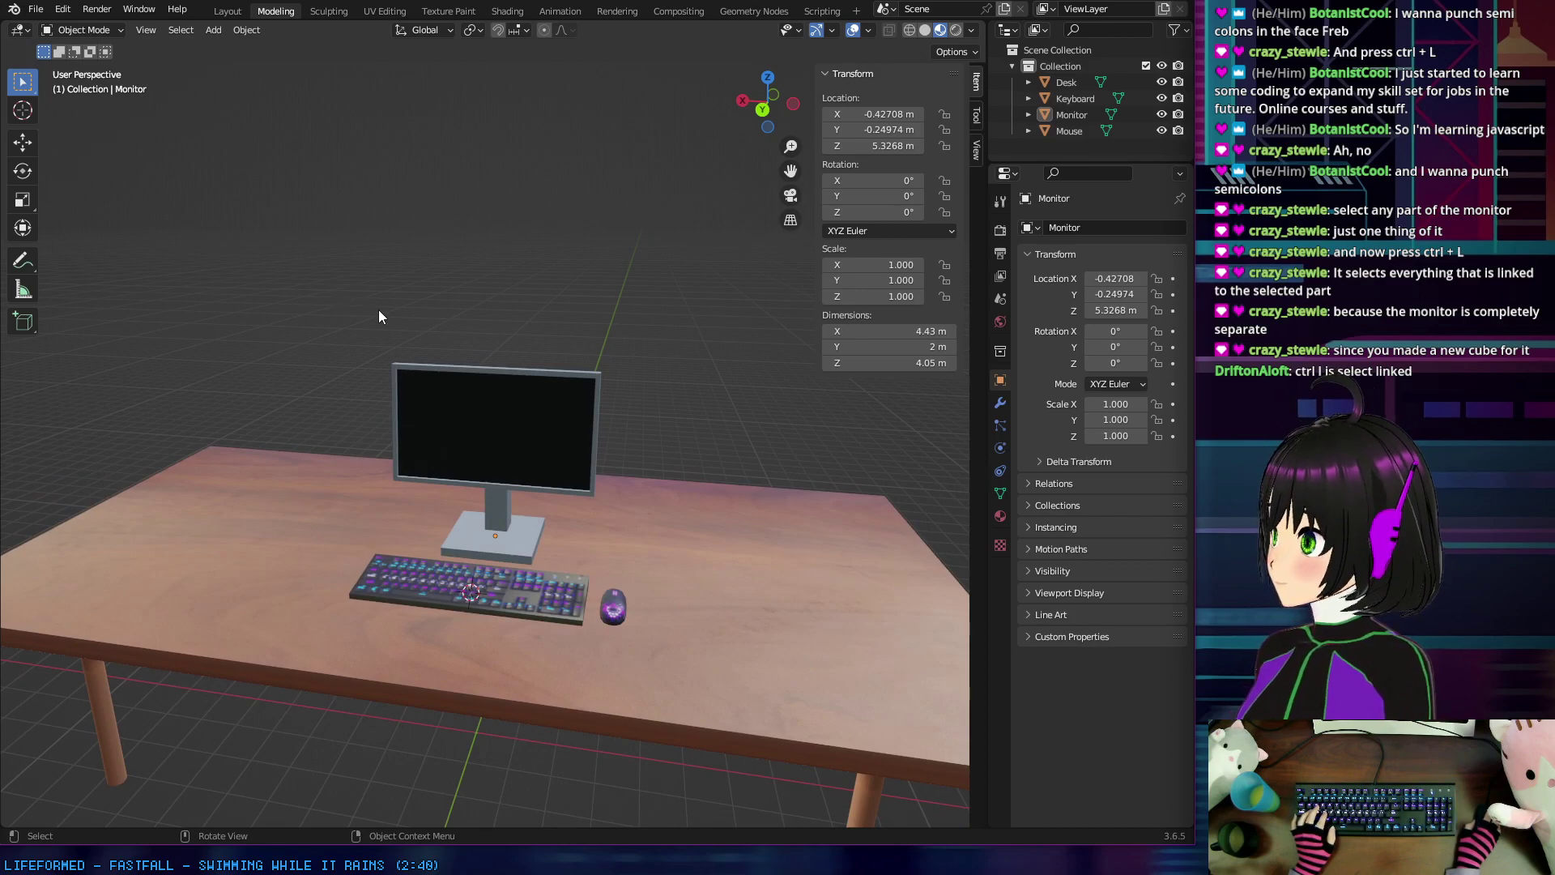
middle_click_drag(392, 329, 360, 335)
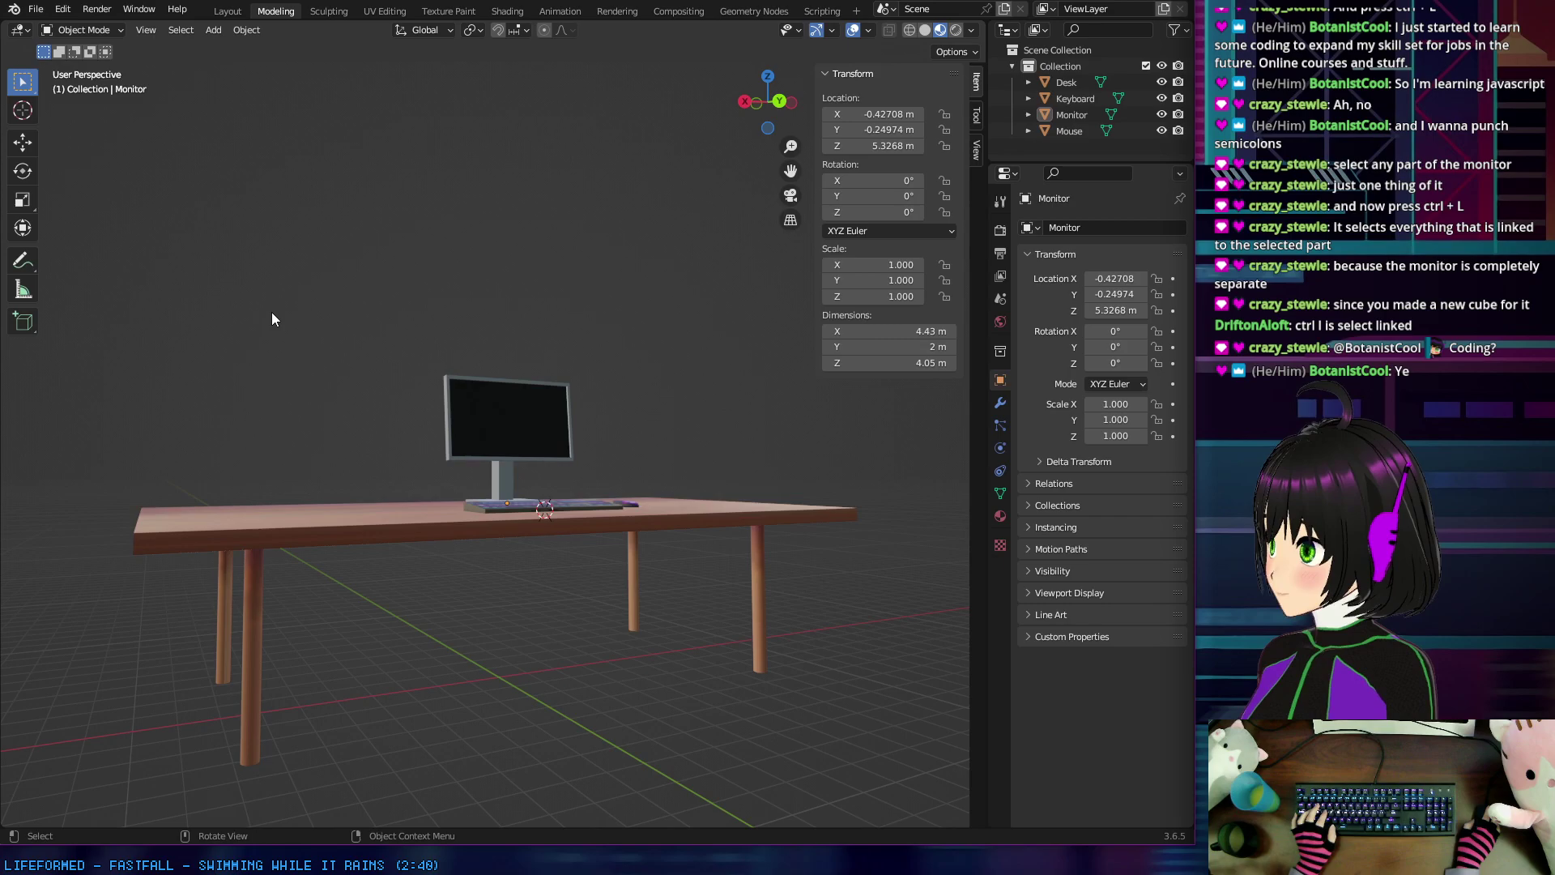
scroll(270, 312, "down", 2)
scroll(332, 353, "down", 1)
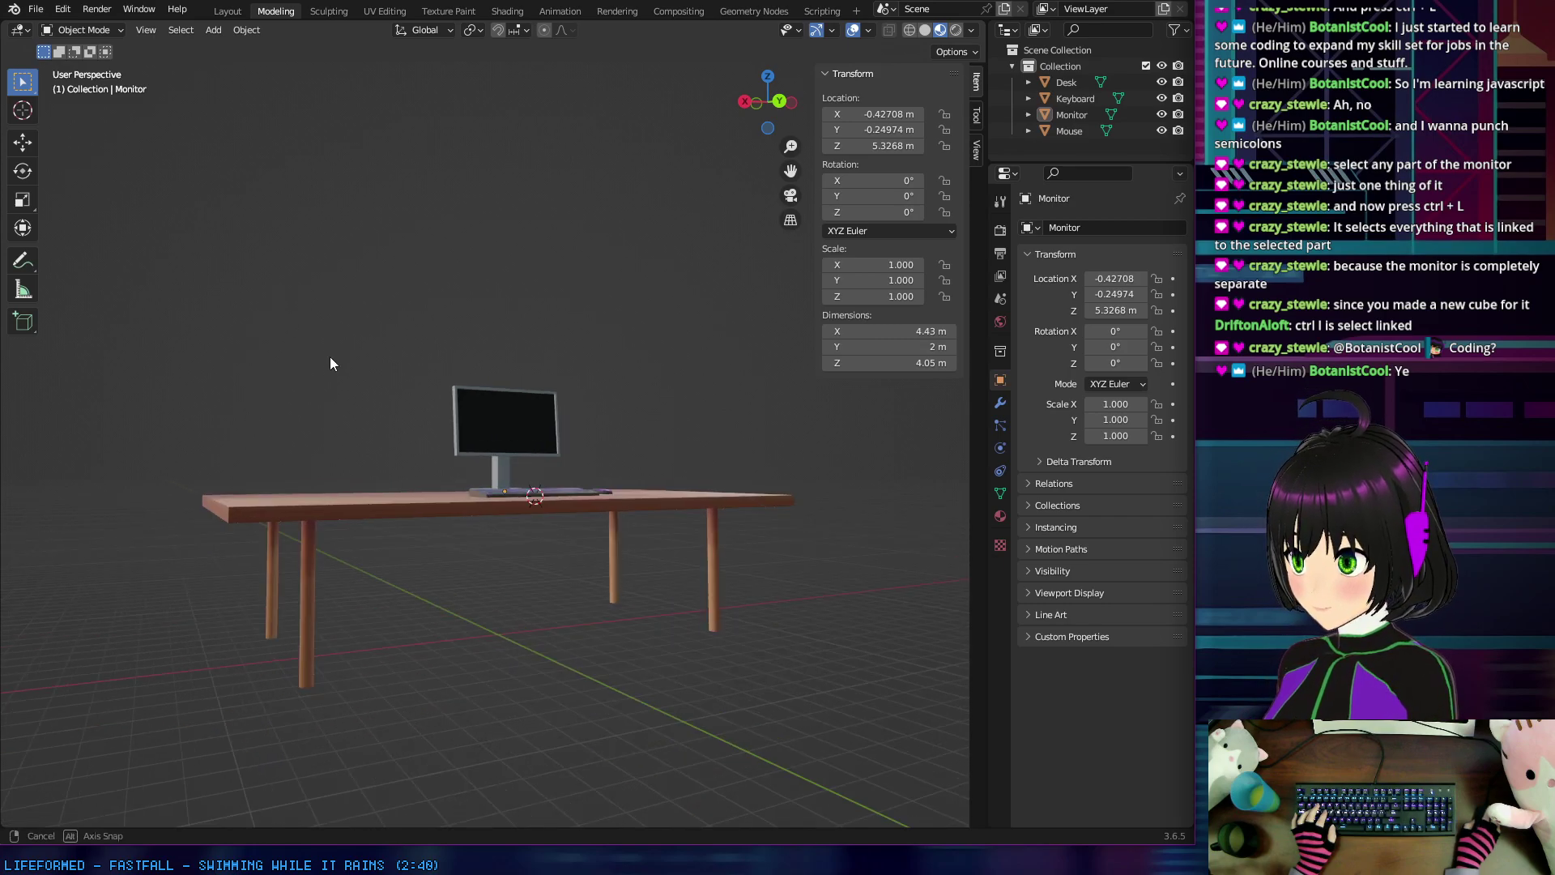
middle_click_drag(329, 357, 462, 241)
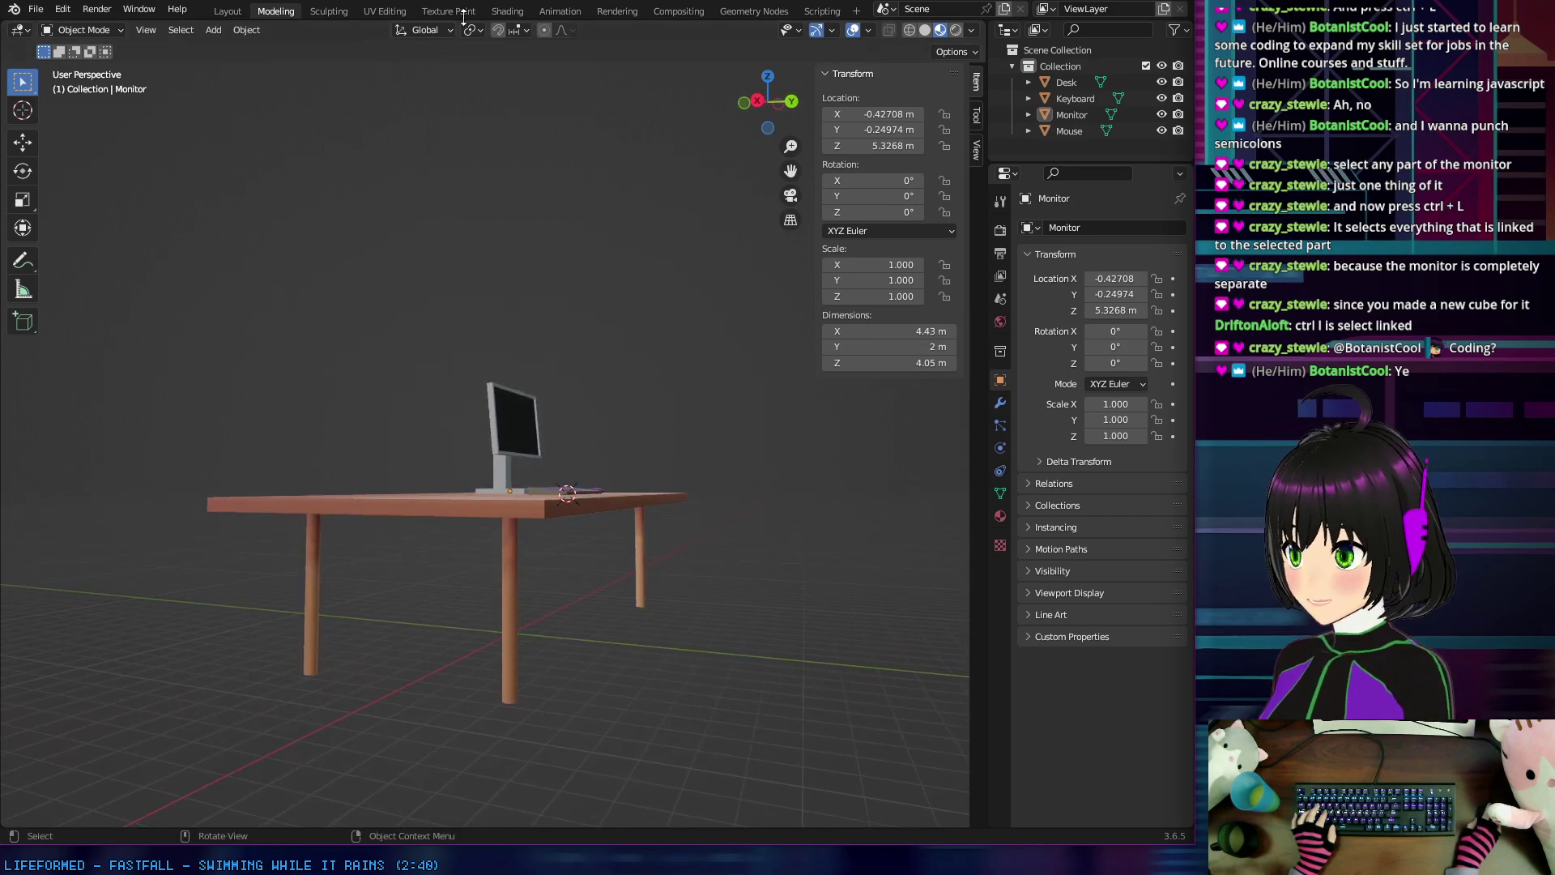
Step: Try the Texture Paint workspace, then settle on UV Editing with the mouse texture beside the desk
left_click(404, 11)
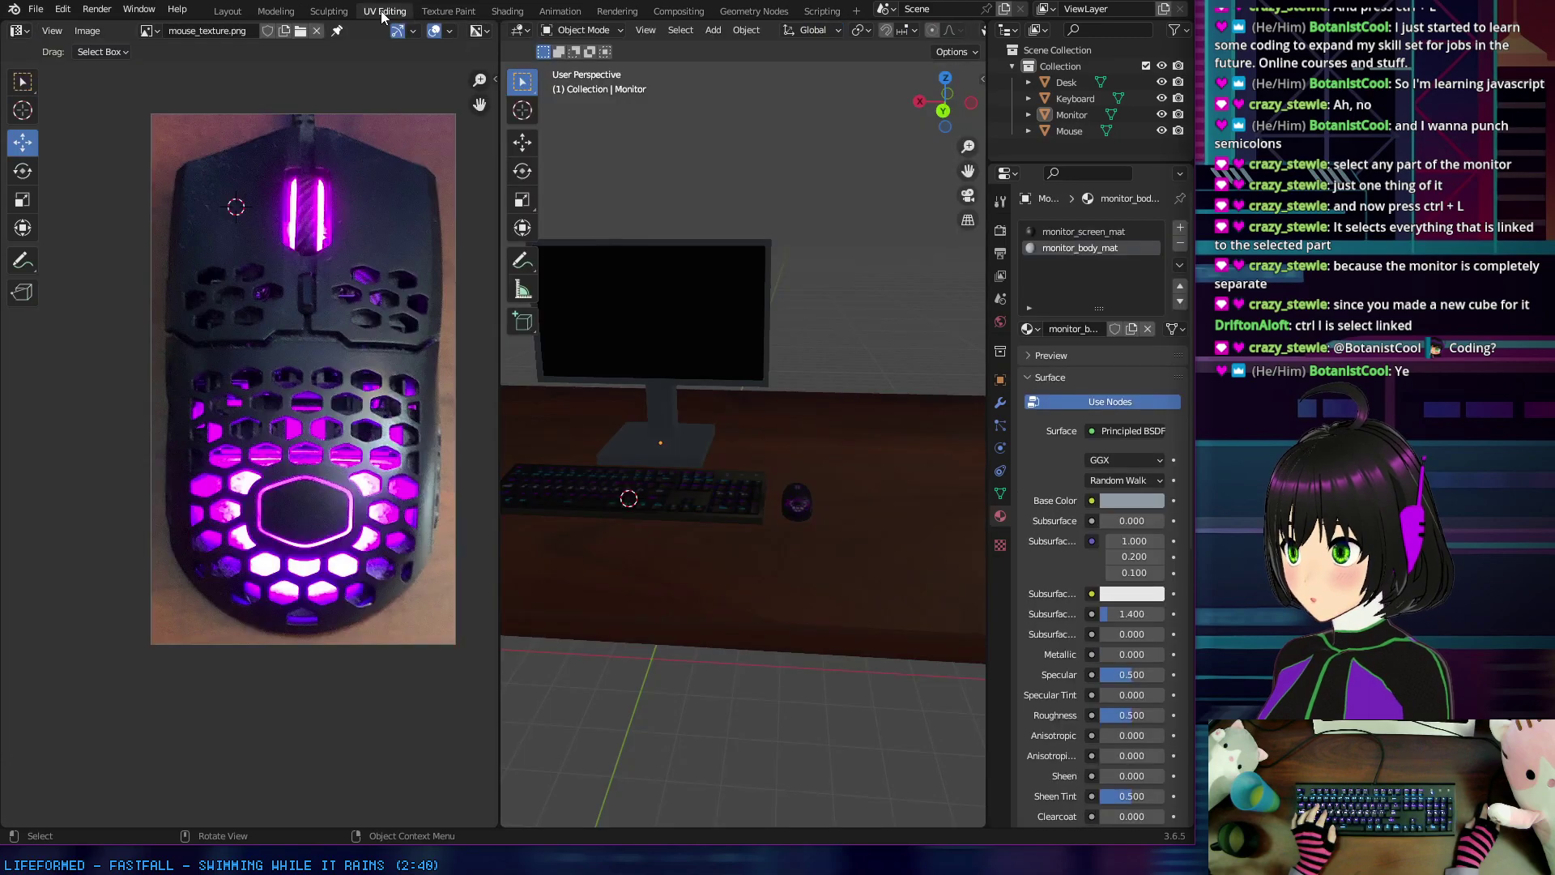
left_click(446, 12)
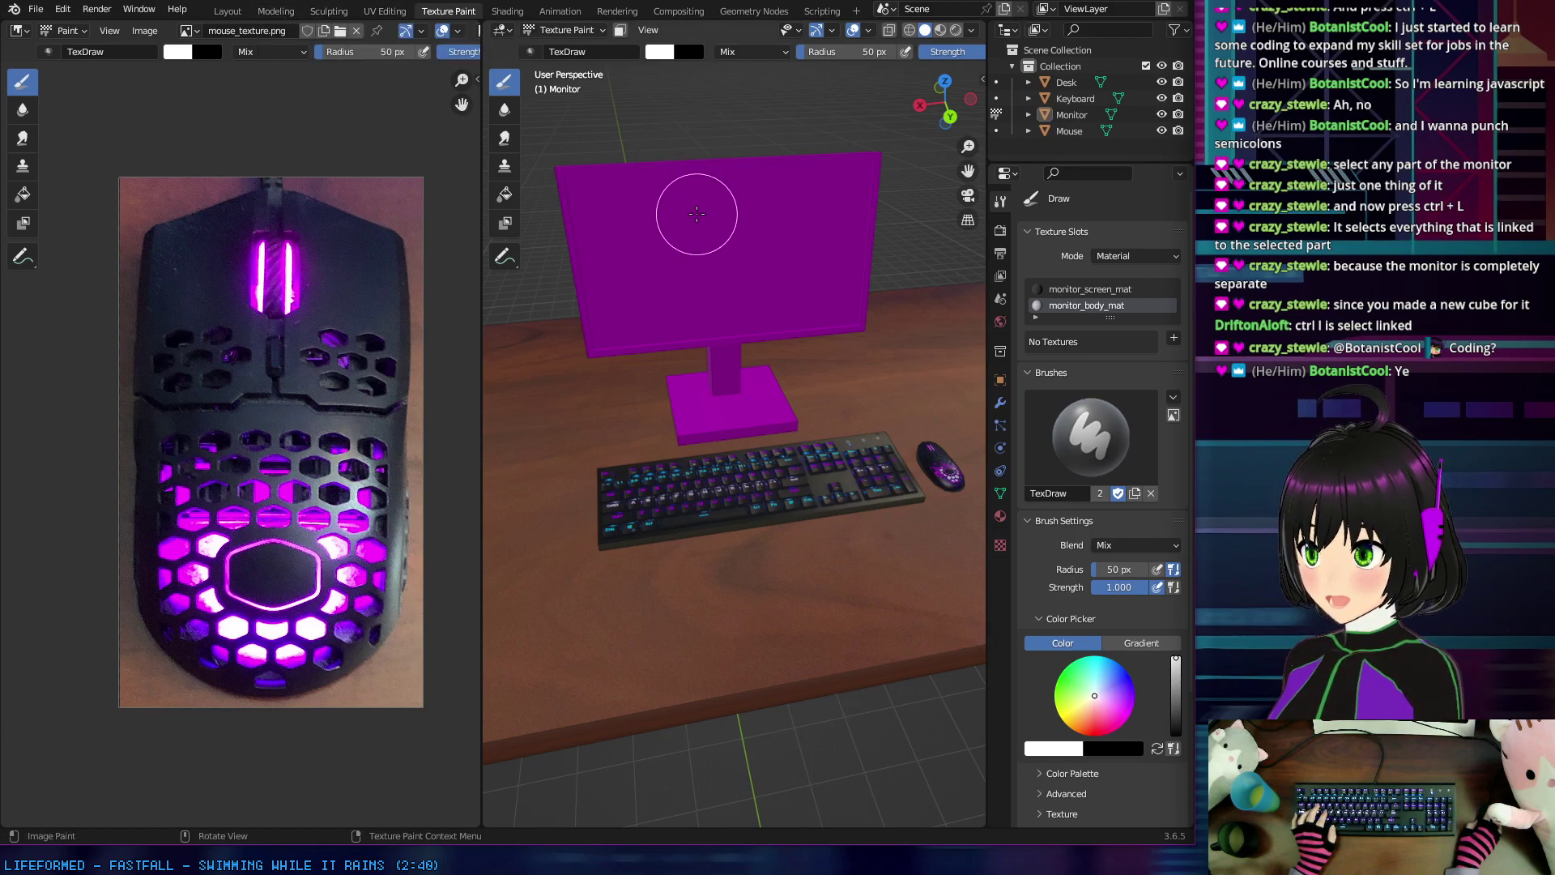
middle_click_drag(694, 225, 715, 279)
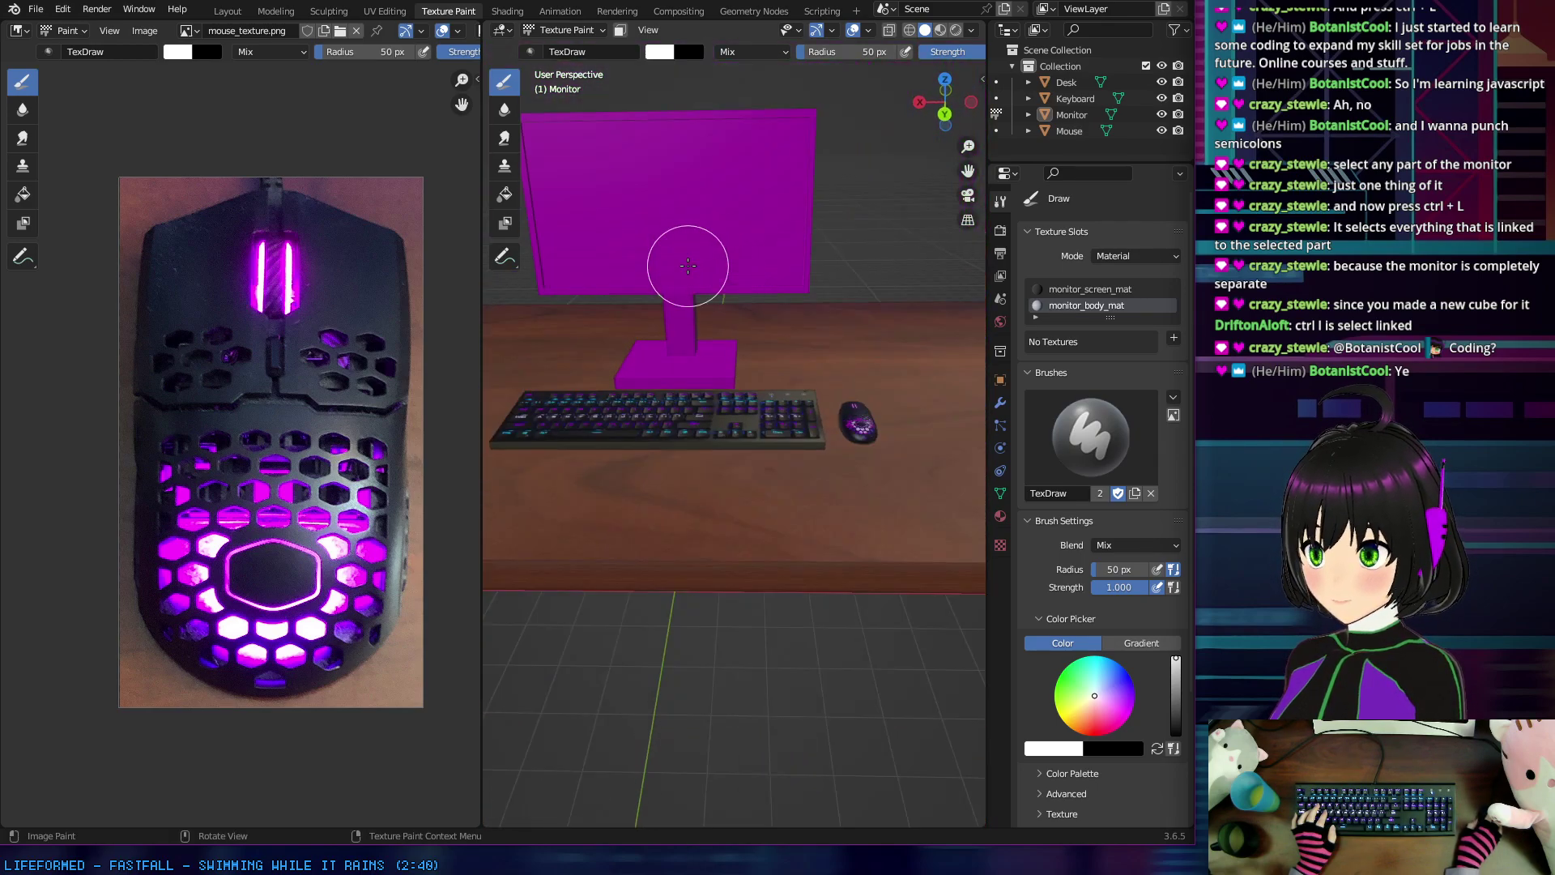
middle_click_drag(587, 261, 602, 271)
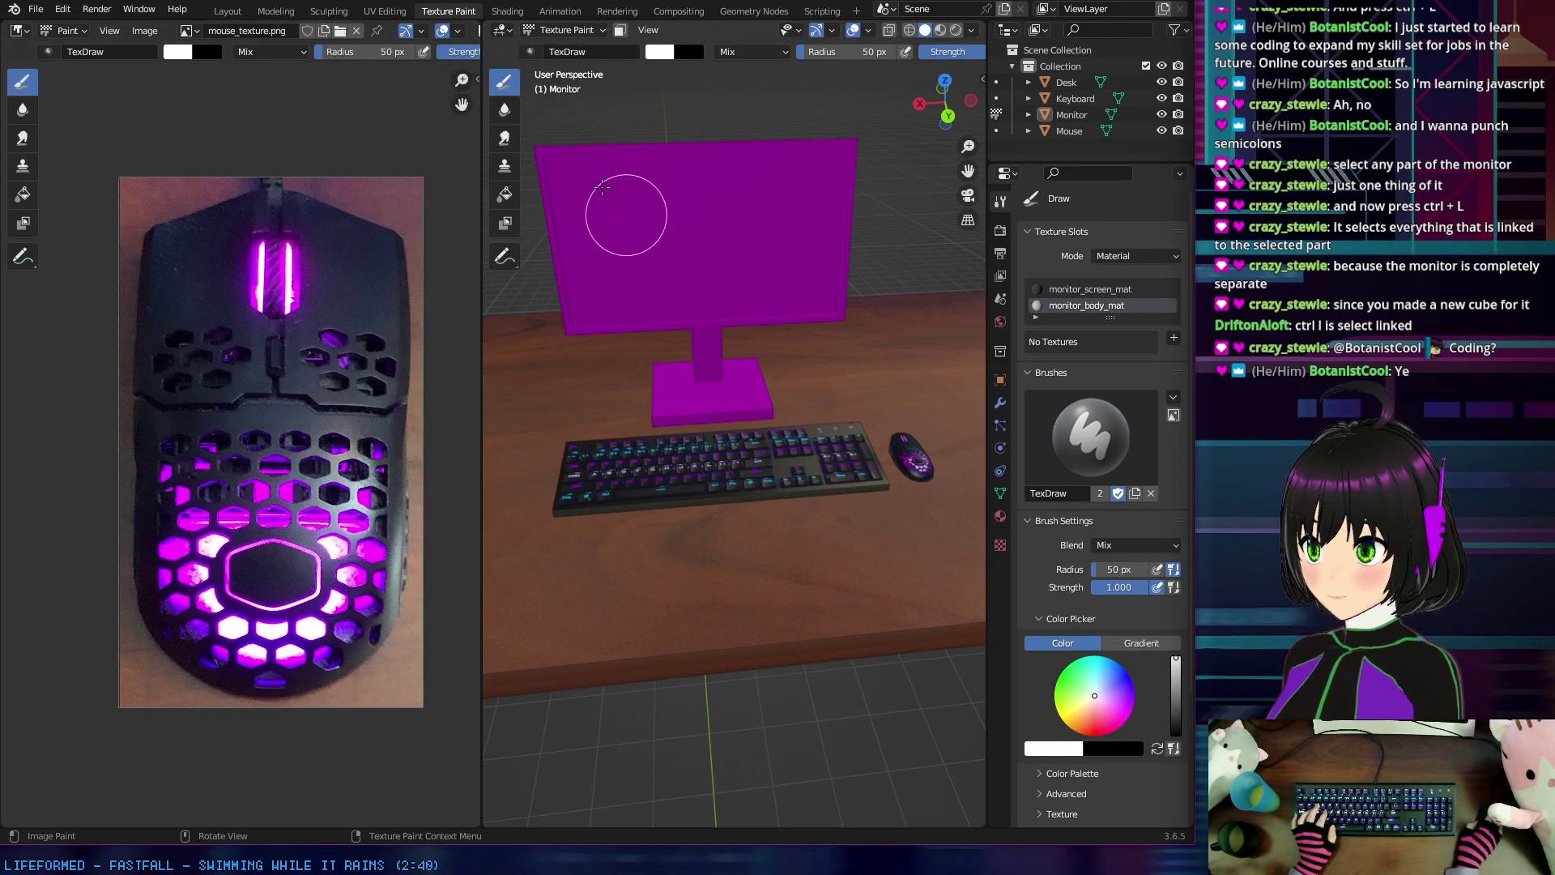
left_click(384, 11)
middle_click_drag(689, 305, 729, 243)
middle_click_drag(636, 164, 696, 318)
mouse_move(726, 415)
middle_mouse_down()
mouse_move(770, 430)
mouse_move(642, 434)
mouse_move(717, 423)
middle_mouse_up()
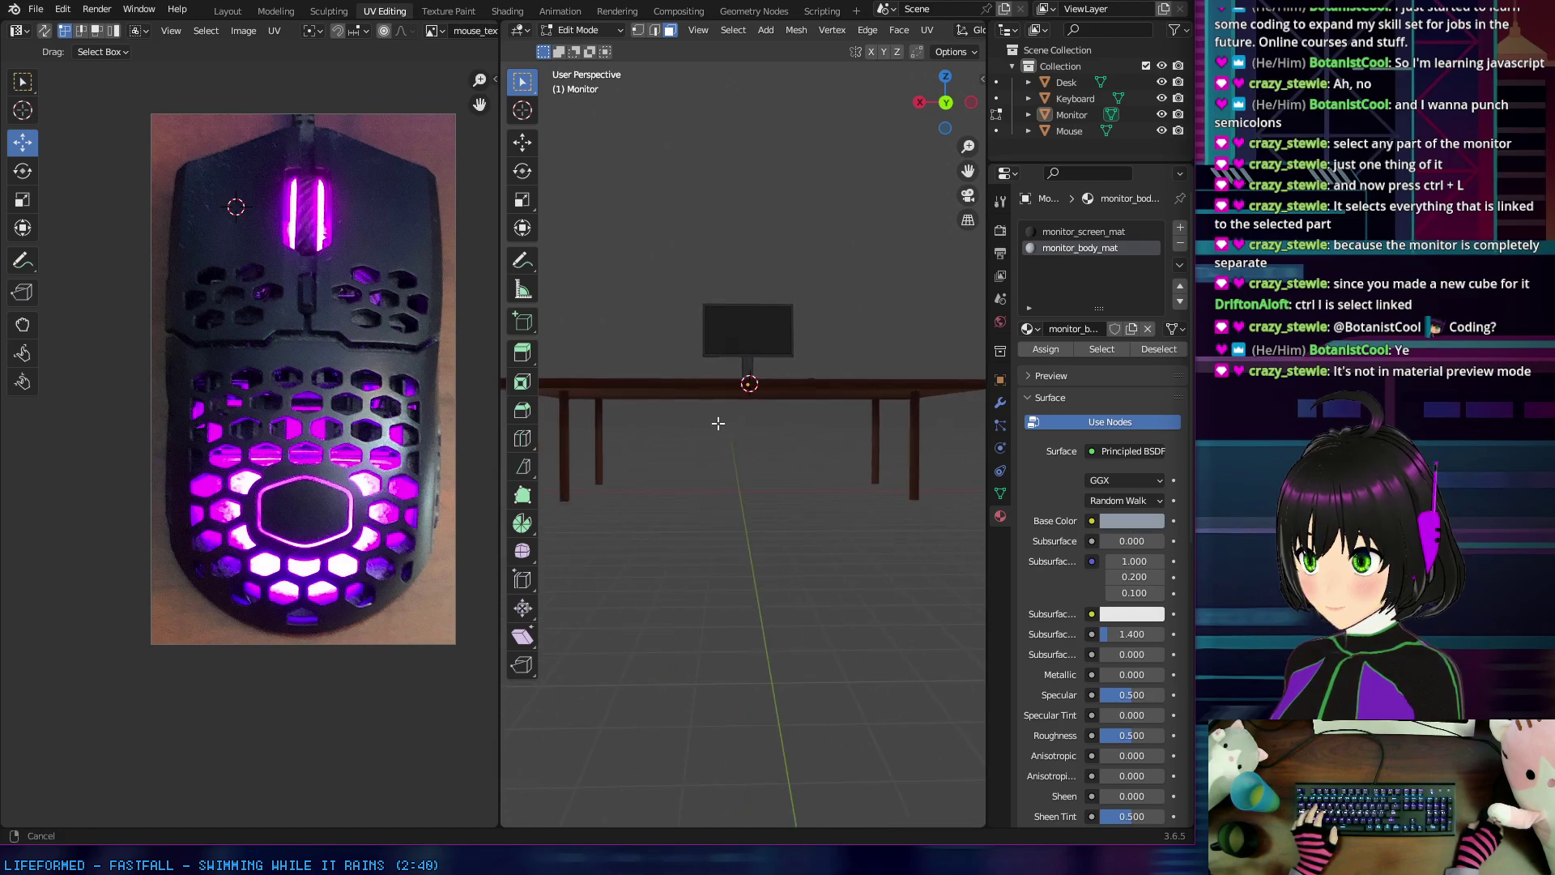
Step: Switch the 3D viewport to Material Preview shading
mouse_move(718, 422)
middle_mouse_down()
mouse_move(819, 424)
mouse_move(628, 426)
mouse_move(545, 409)
mouse_move(686, 423)
mouse_move(549, 430)
mouse_move(983, 425)
mouse_move(575, 430)
mouse_move(731, 432)
middle_mouse_up()
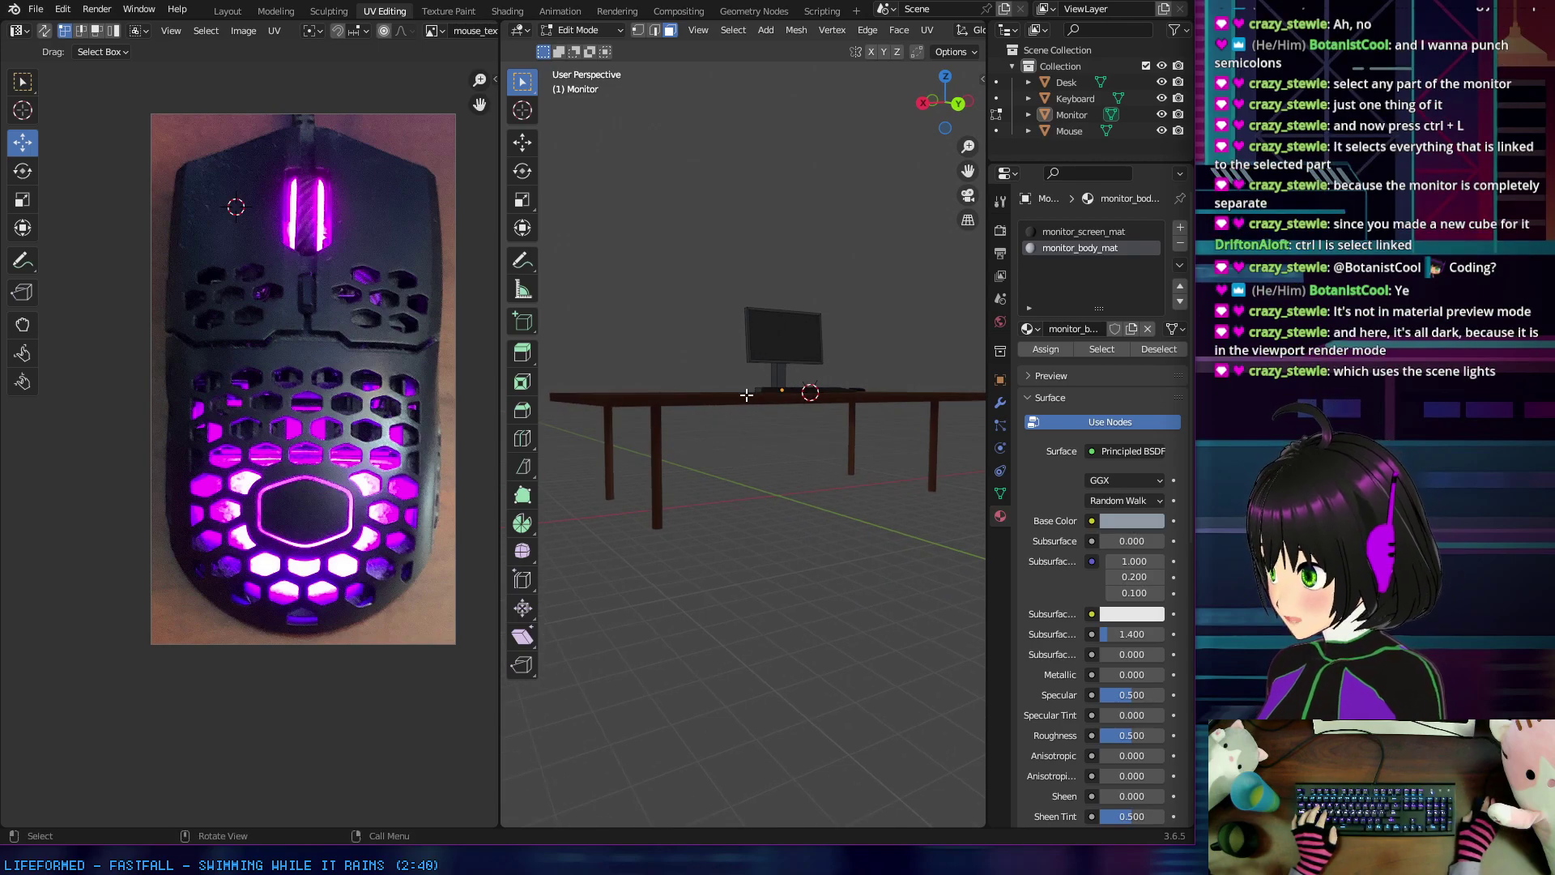
middle_click_drag(750, 447, 777, 462)
scroll(864, 31, "down", 2)
scroll(864, 31, "down", 5)
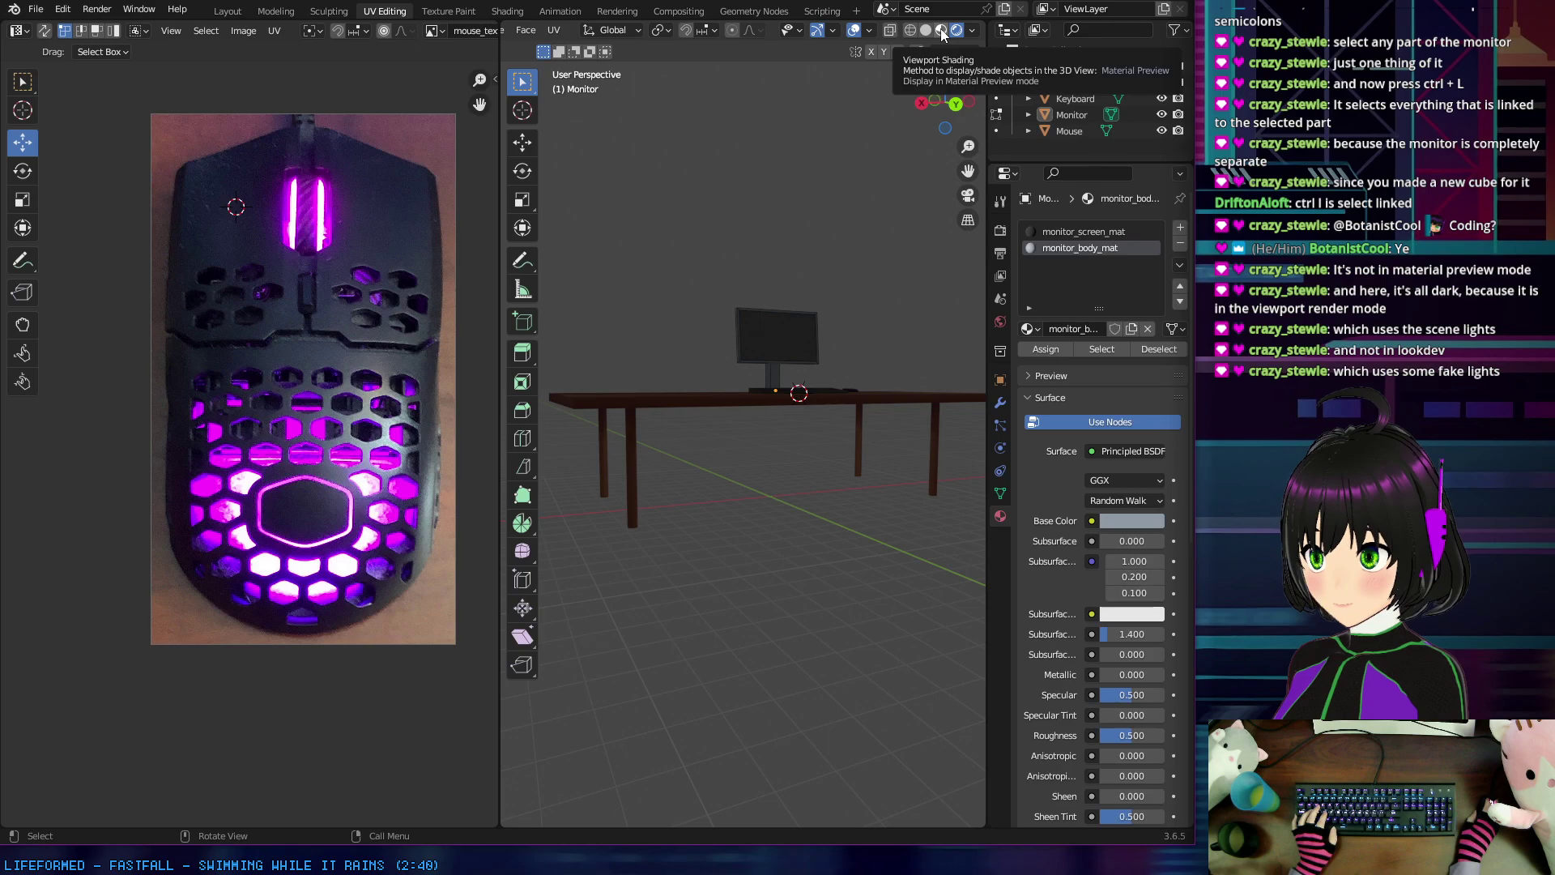
left_click(942, 32)
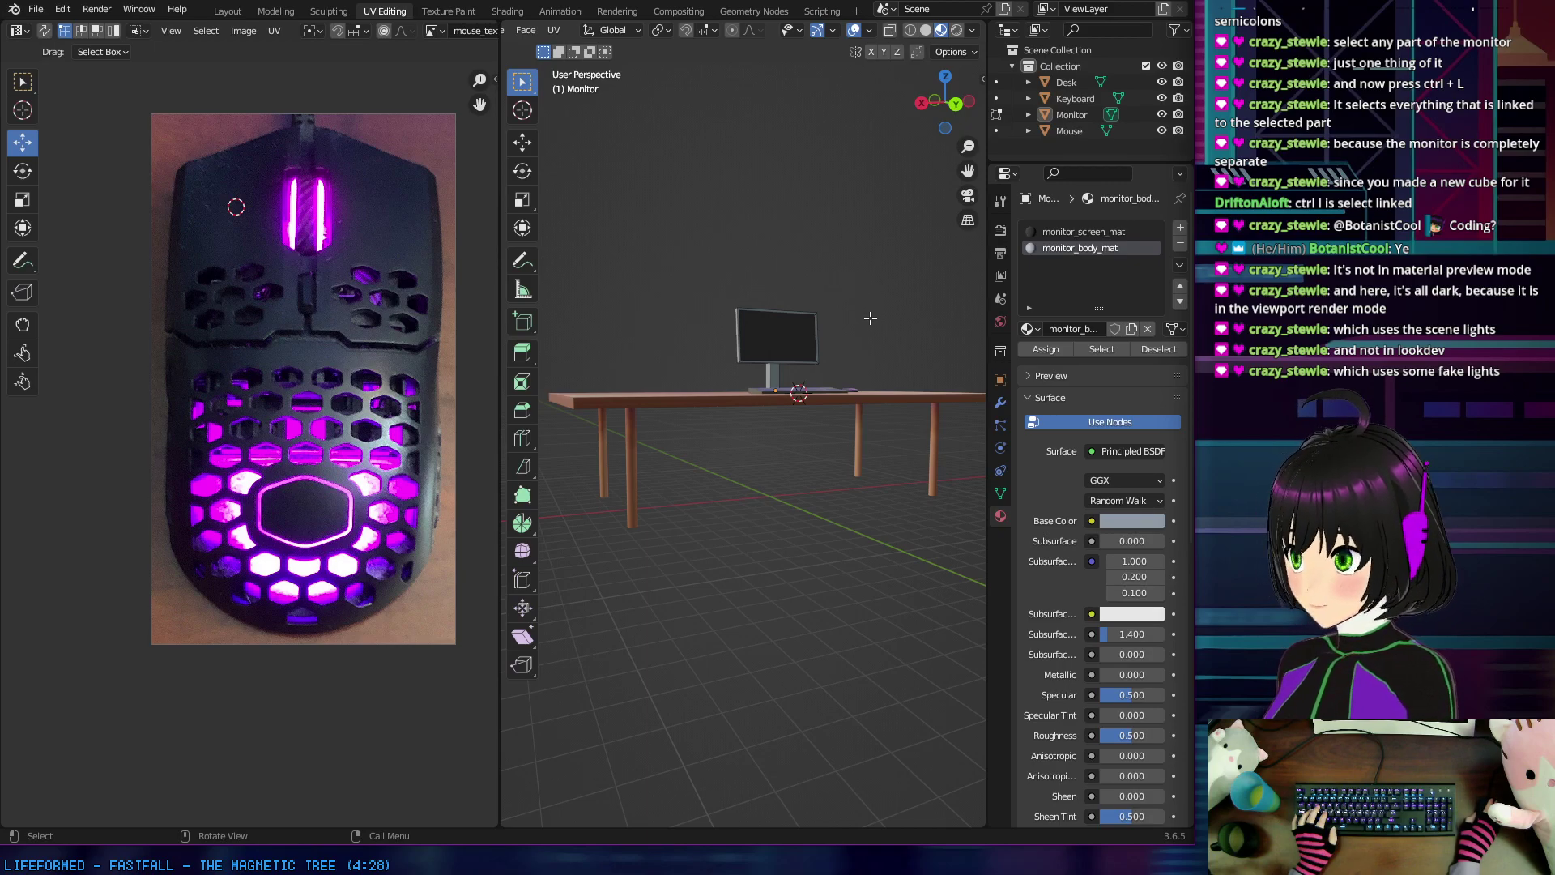
Step: Orbit to a low front view of the desk and bring up the Viewport Shading options
middle_click_drag(870, 317, 822, 318)
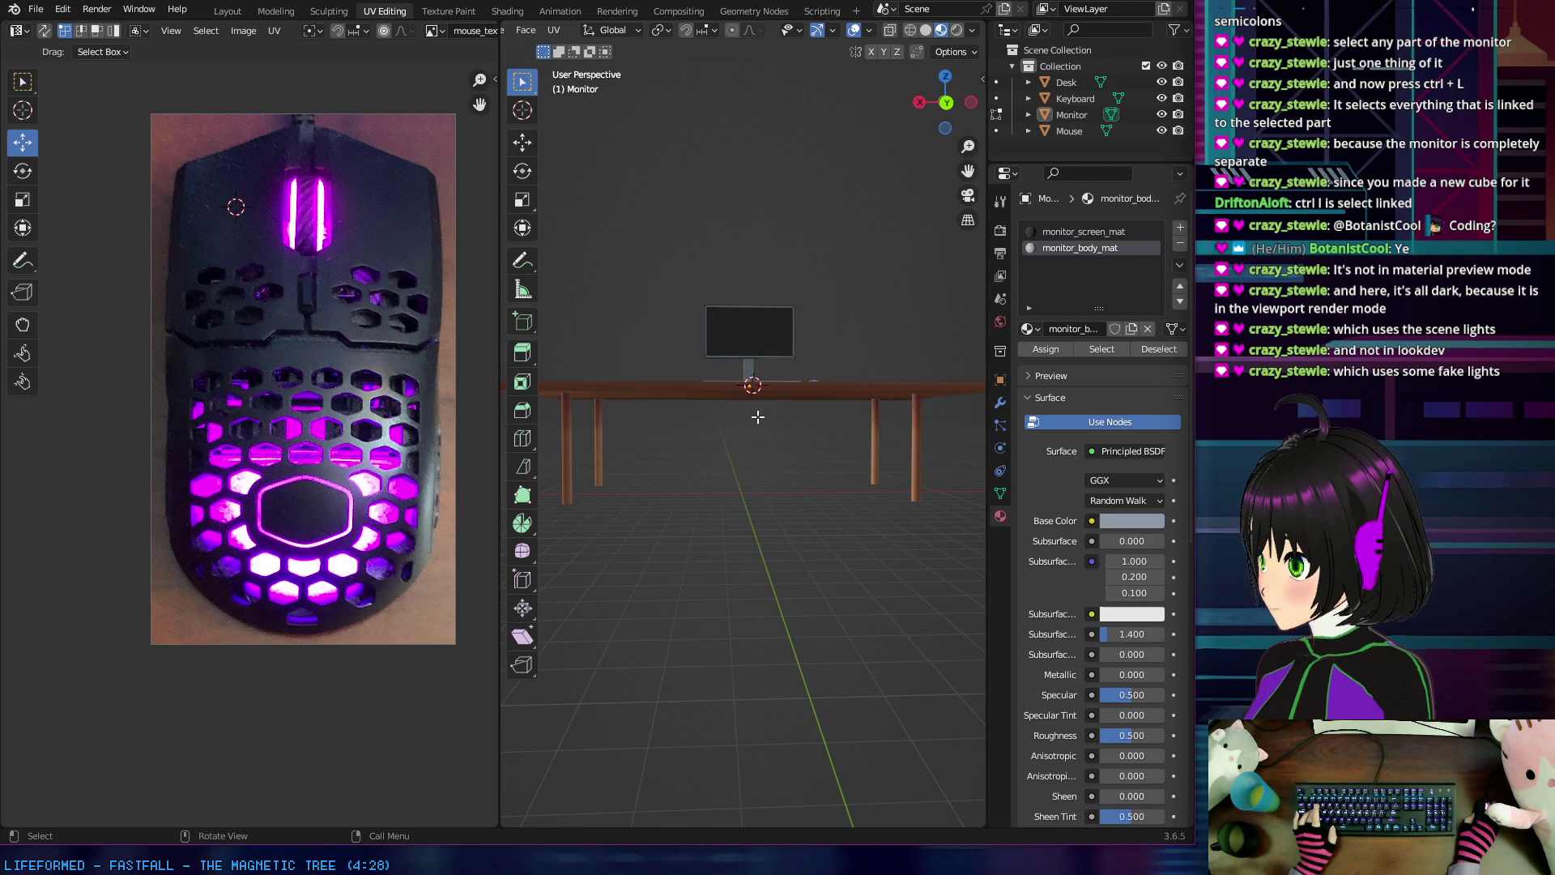
scroll(757, 416, "up", 4)
scroll(757, 416, "down", 4)
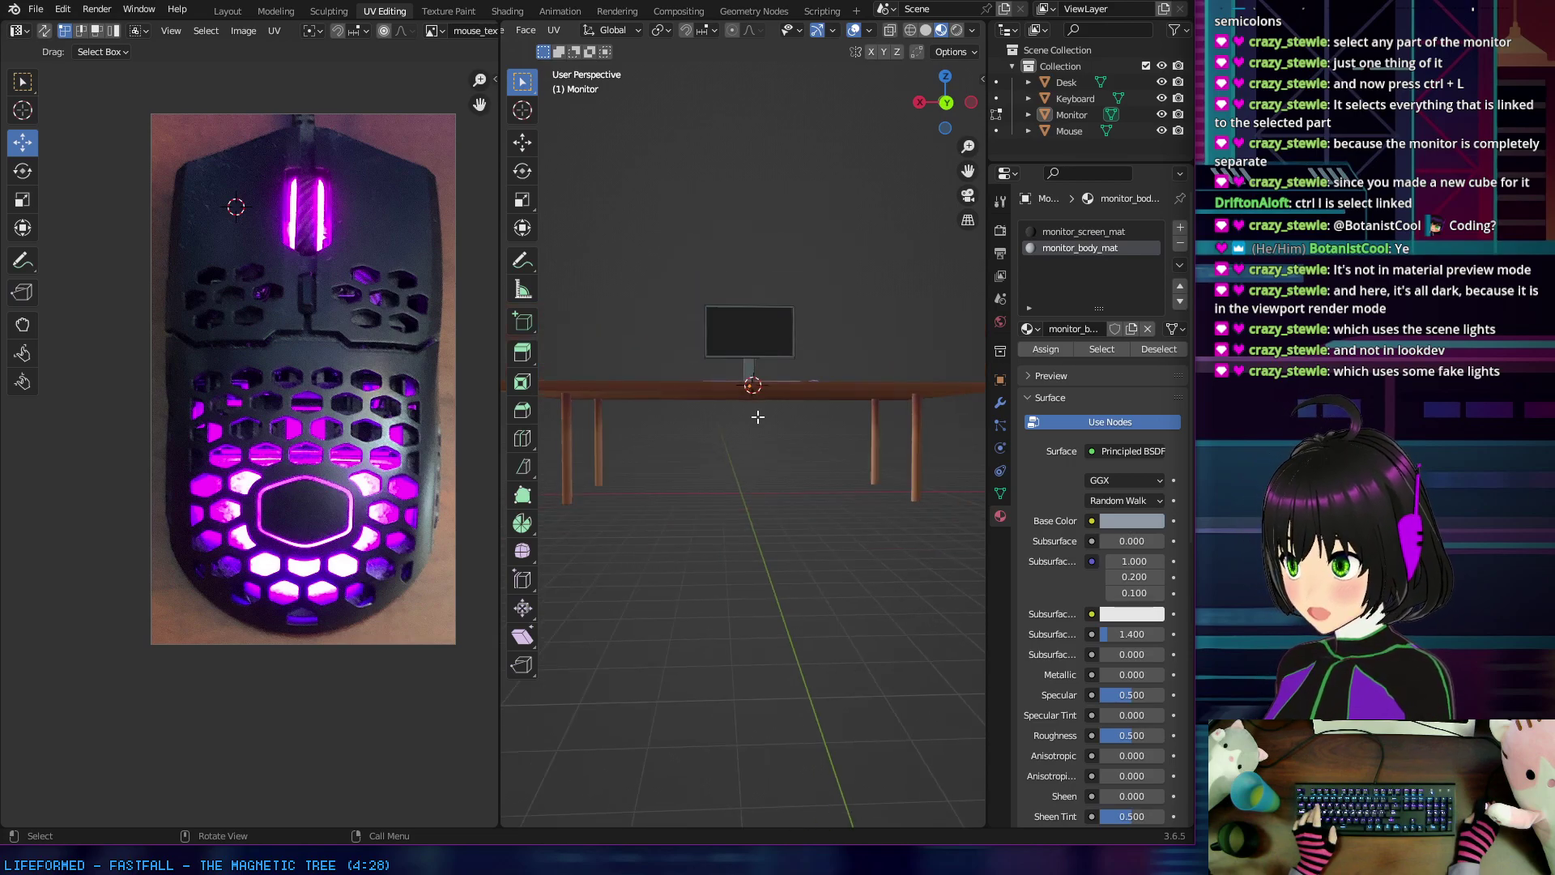
middle_click_drag(643, 481, 672, 449)
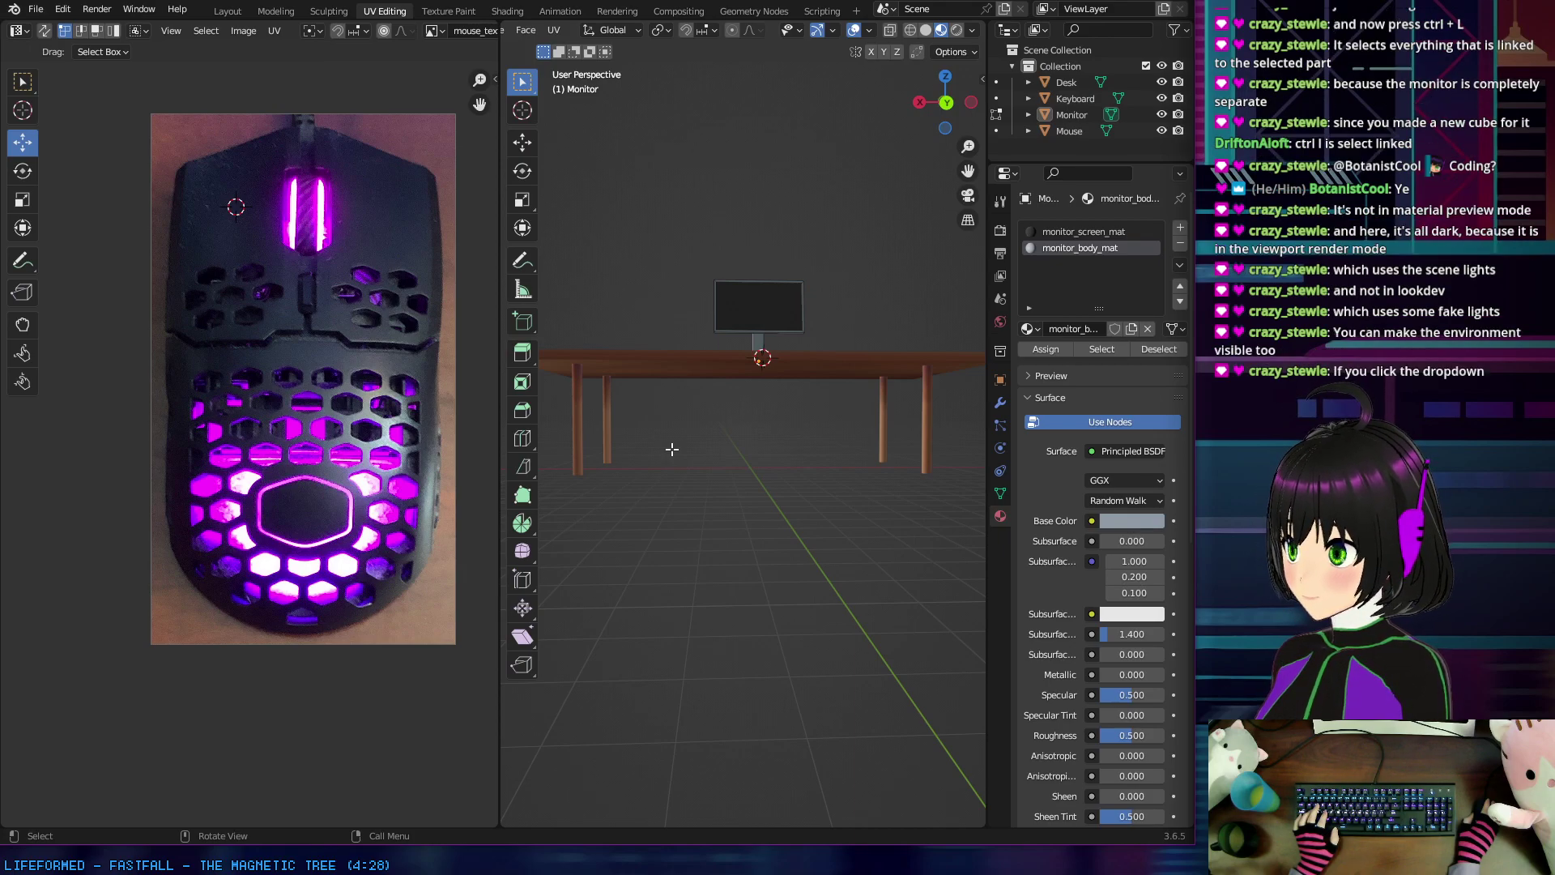
left_click(975, 30)
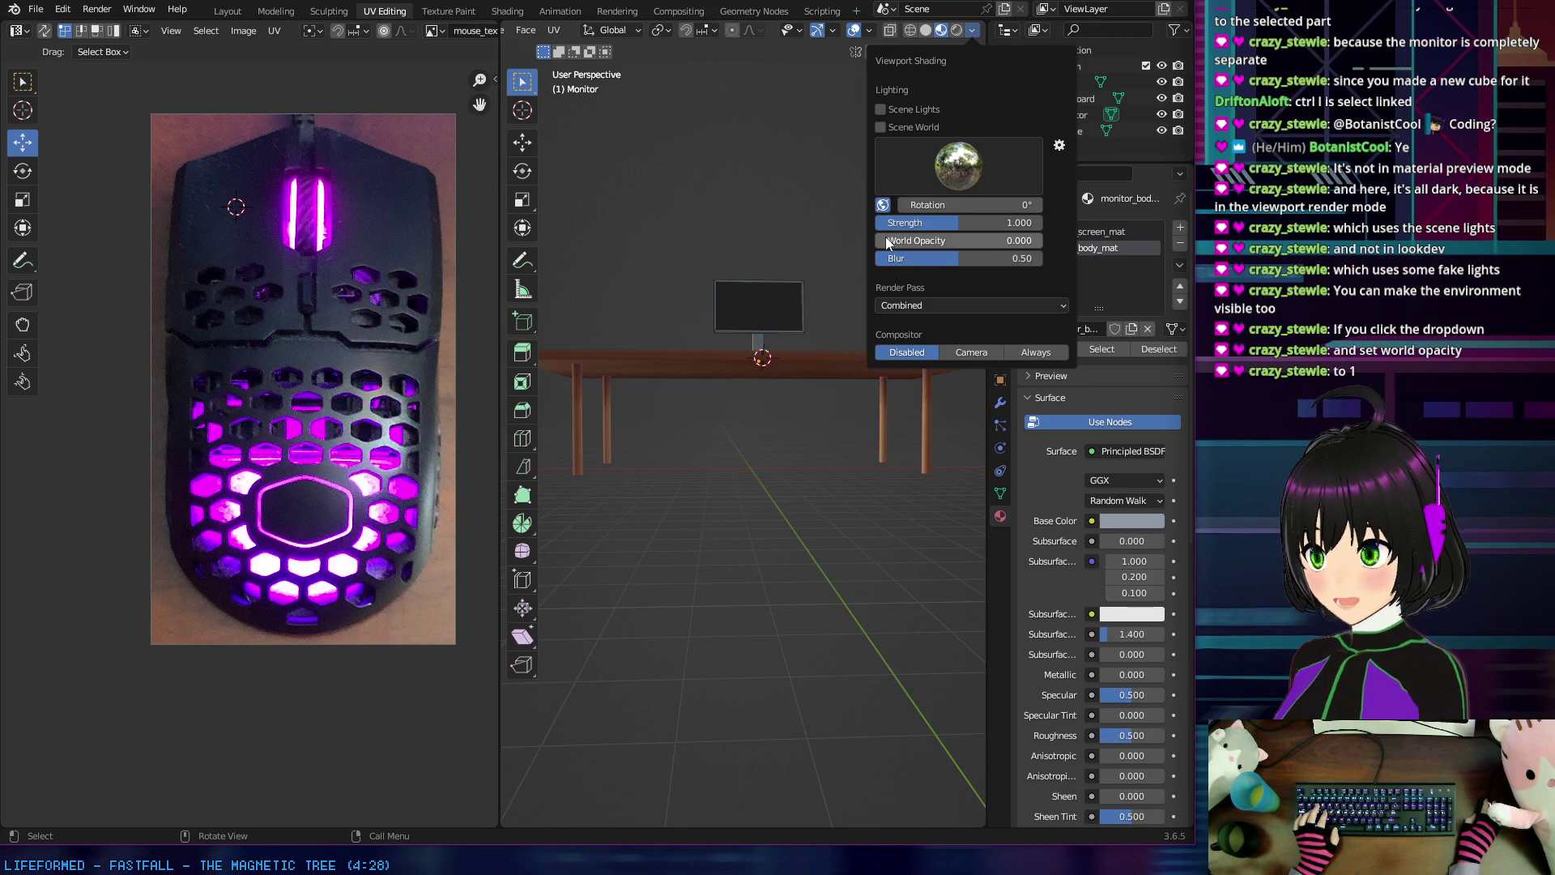
Step: Raise World Opacity to 1.000 and open the Lights page of Preferences
left_click_drag(887, 243, 947, 241)
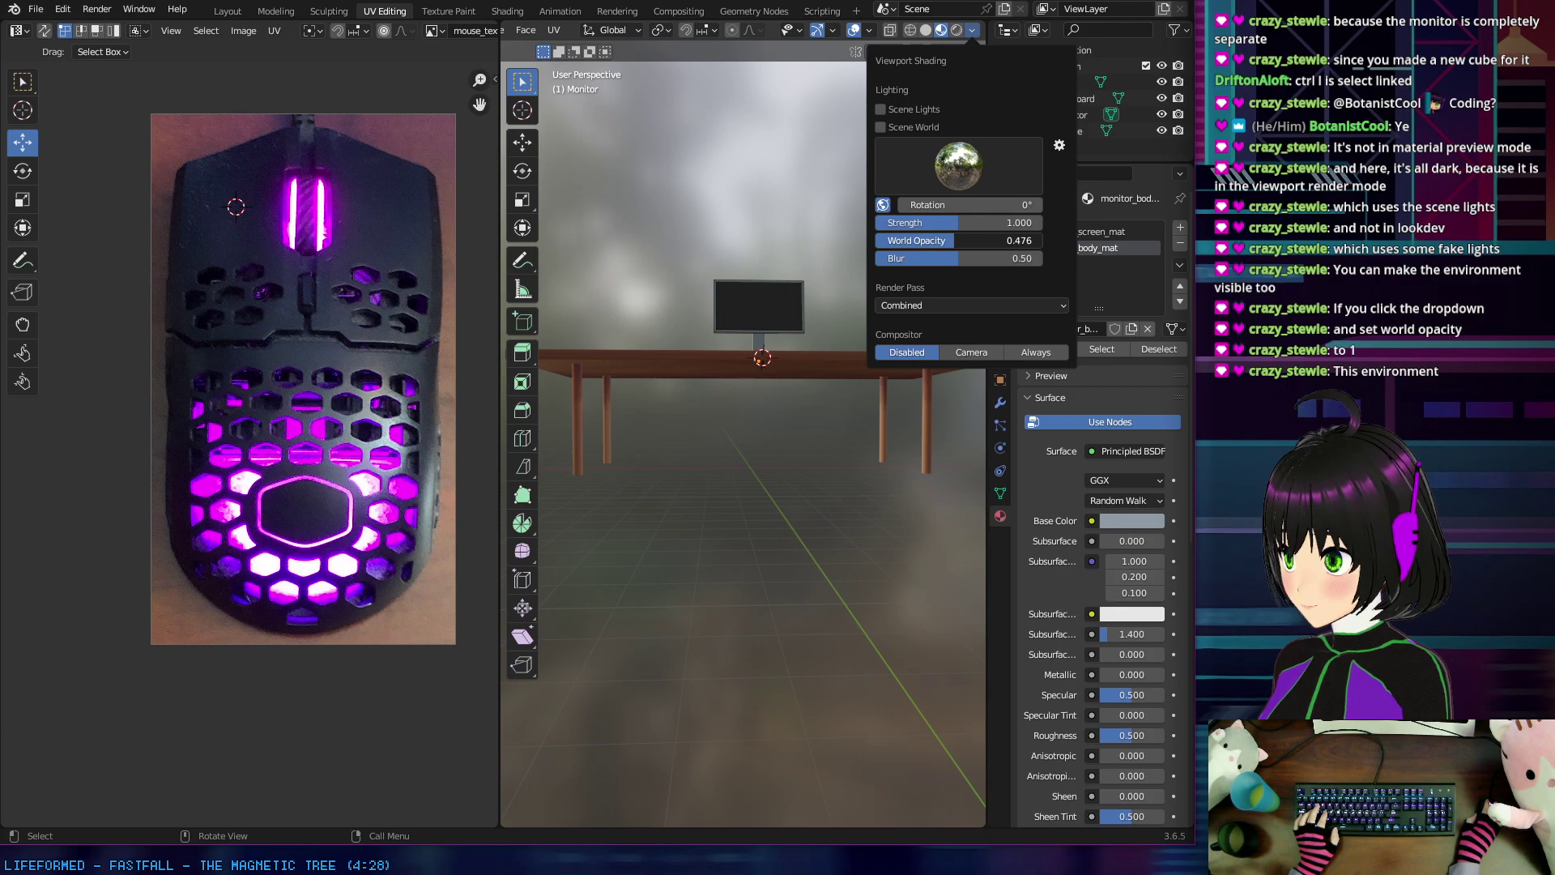
mouse_move(770, 389)
middle_mouse_down()
mouse_move(802, 308)
mouse_move(757, 328)
mouse_move(705, 188)
mouse_move(670, 250)
mouse_move(680, 268)
mouse_move(689, 237)
mouse_move(716, 267)
middle_mouse_up()
scroll(689, 236, "up", 2)
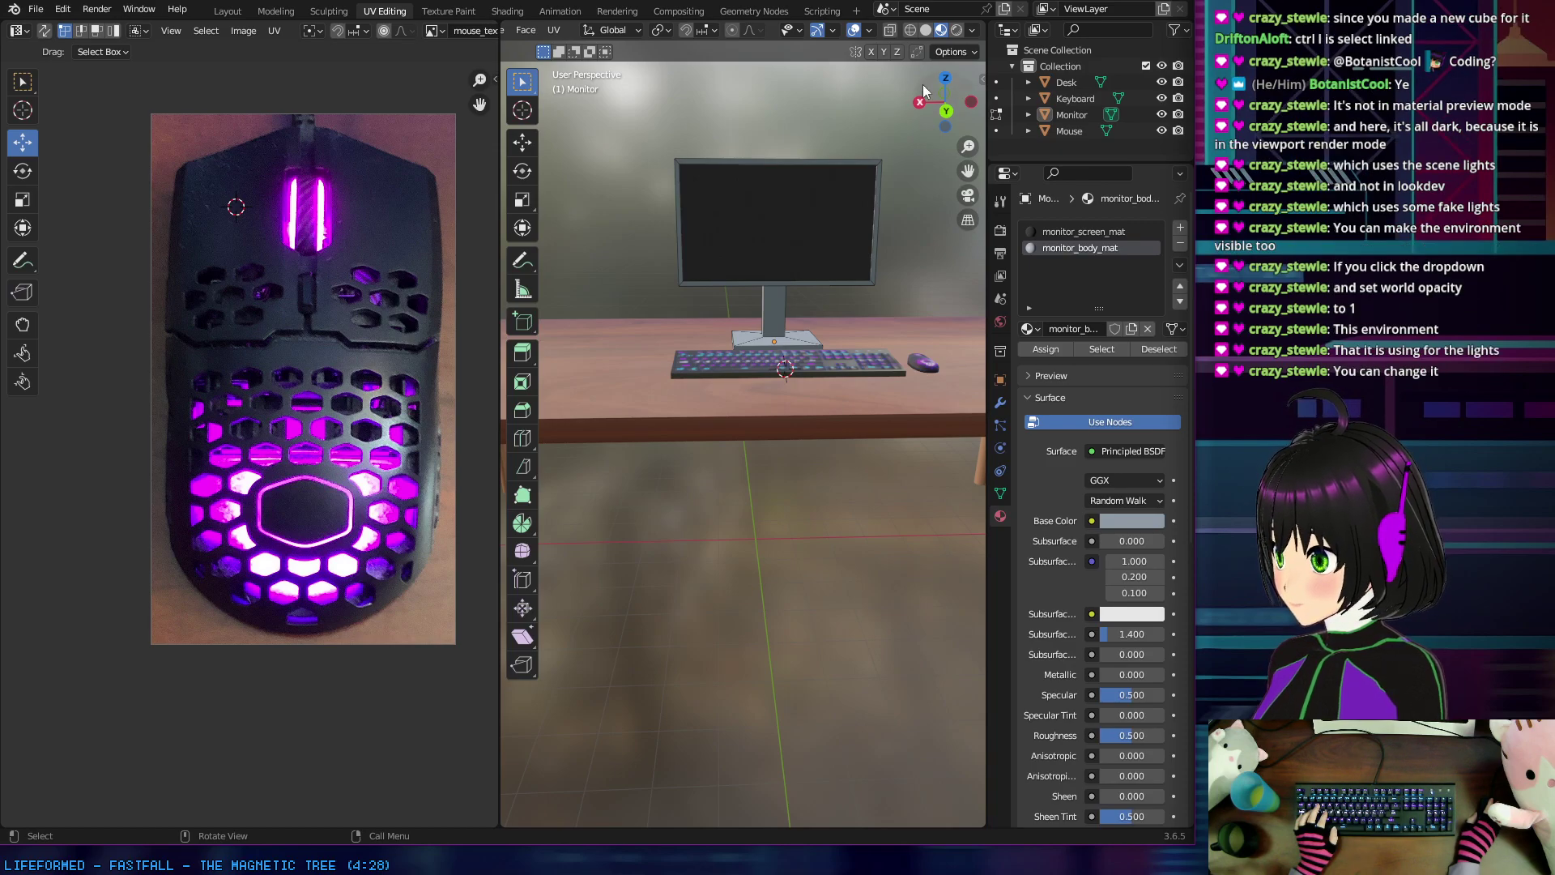
left_click(972, 31)
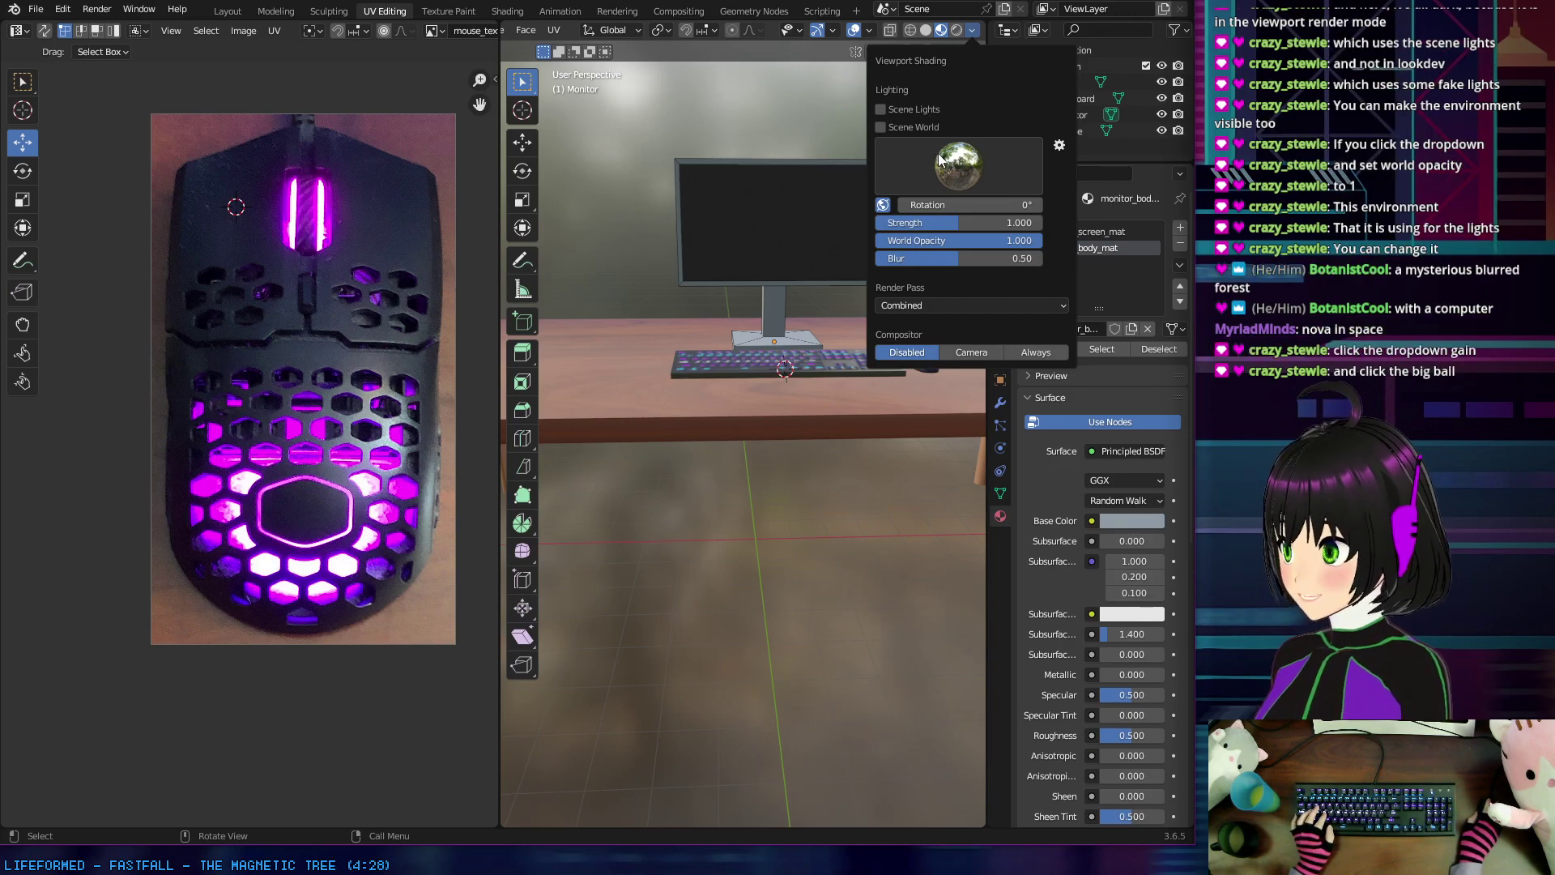
left_click(1058, 145)
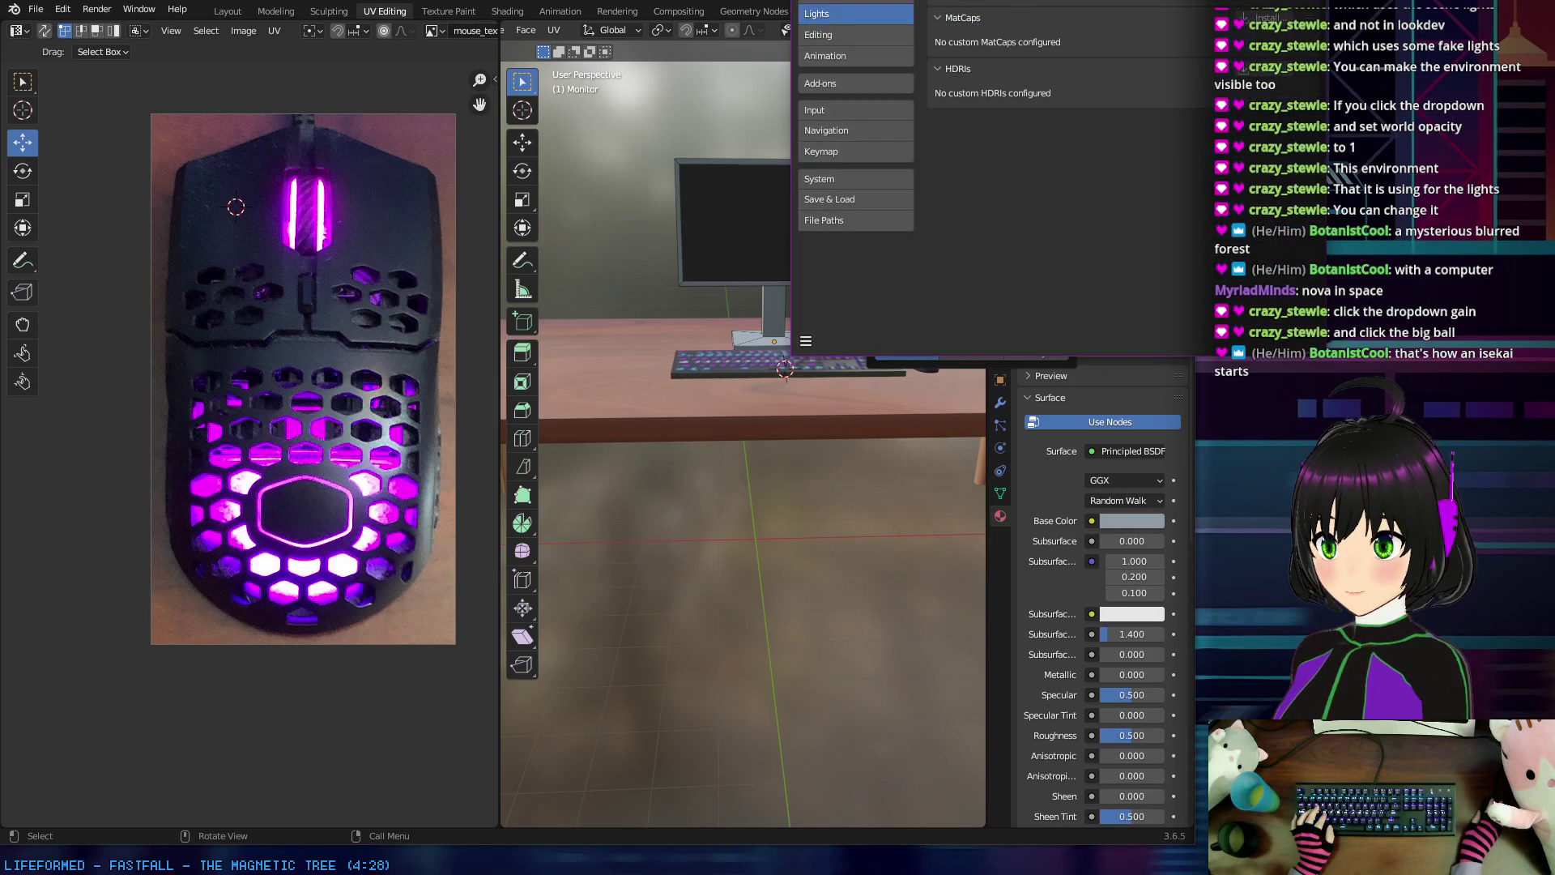
Step: Close Preferences and light the desk with the dark studio HDRI
key("alt+F4")
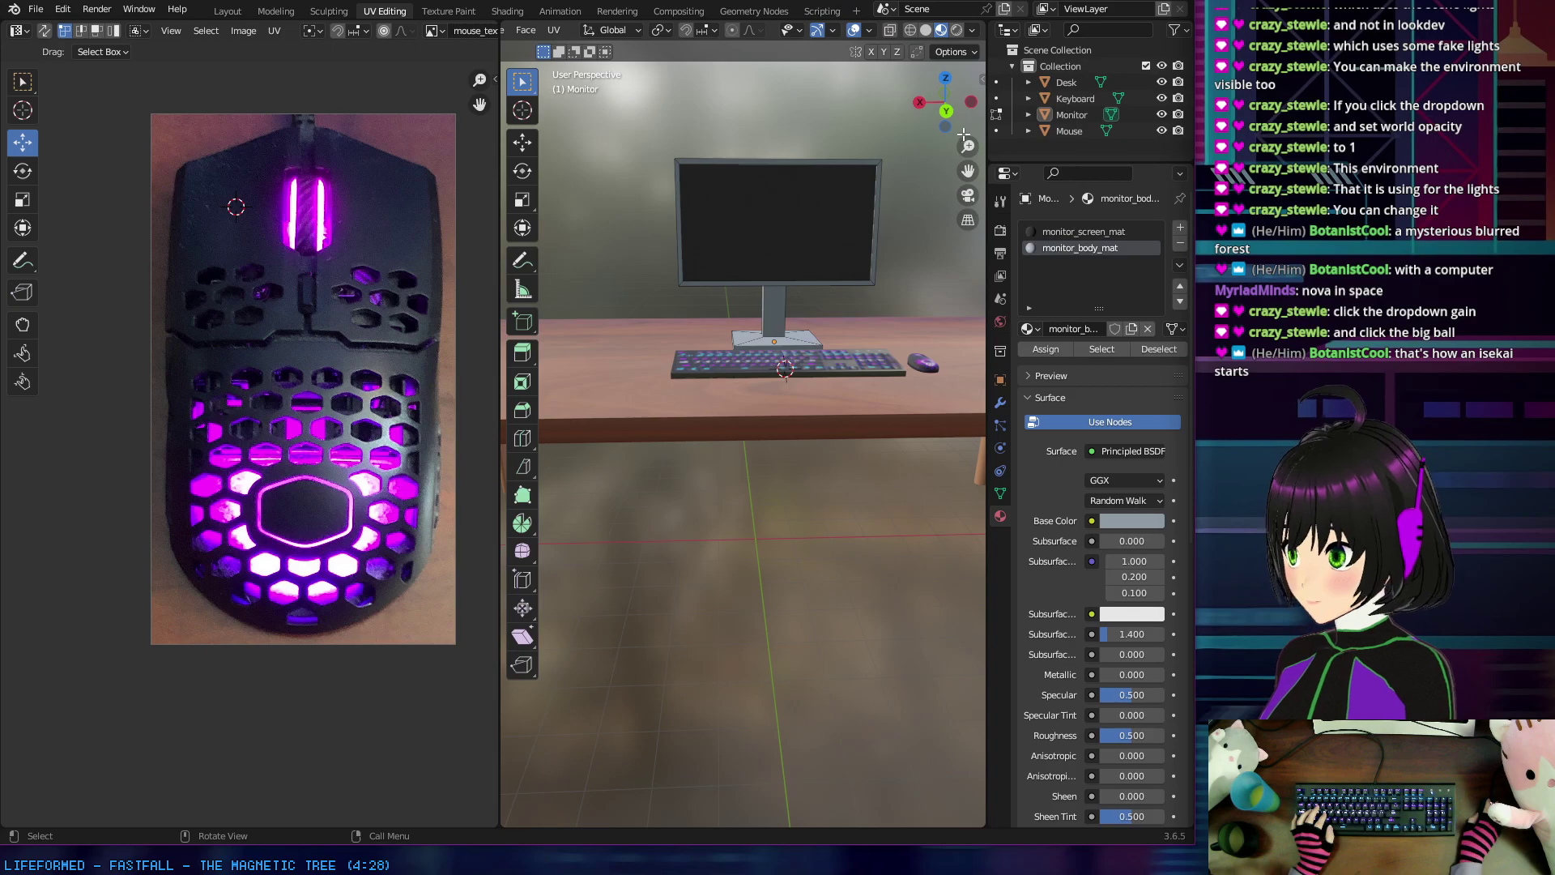
left_click(972, 30)
left_click(951, 168)
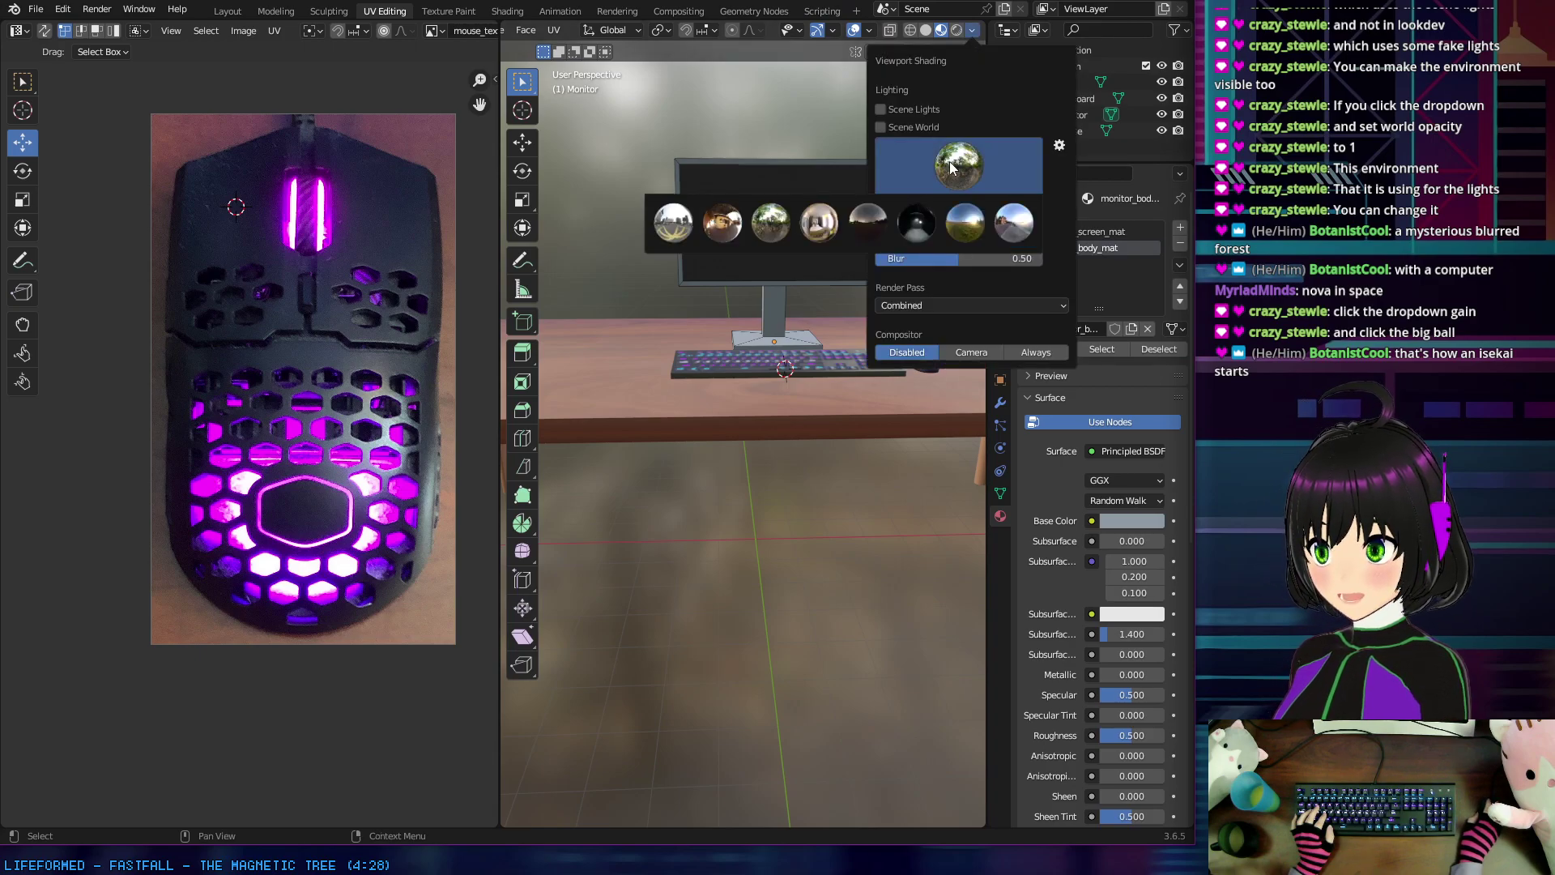
left_click(918, 225)
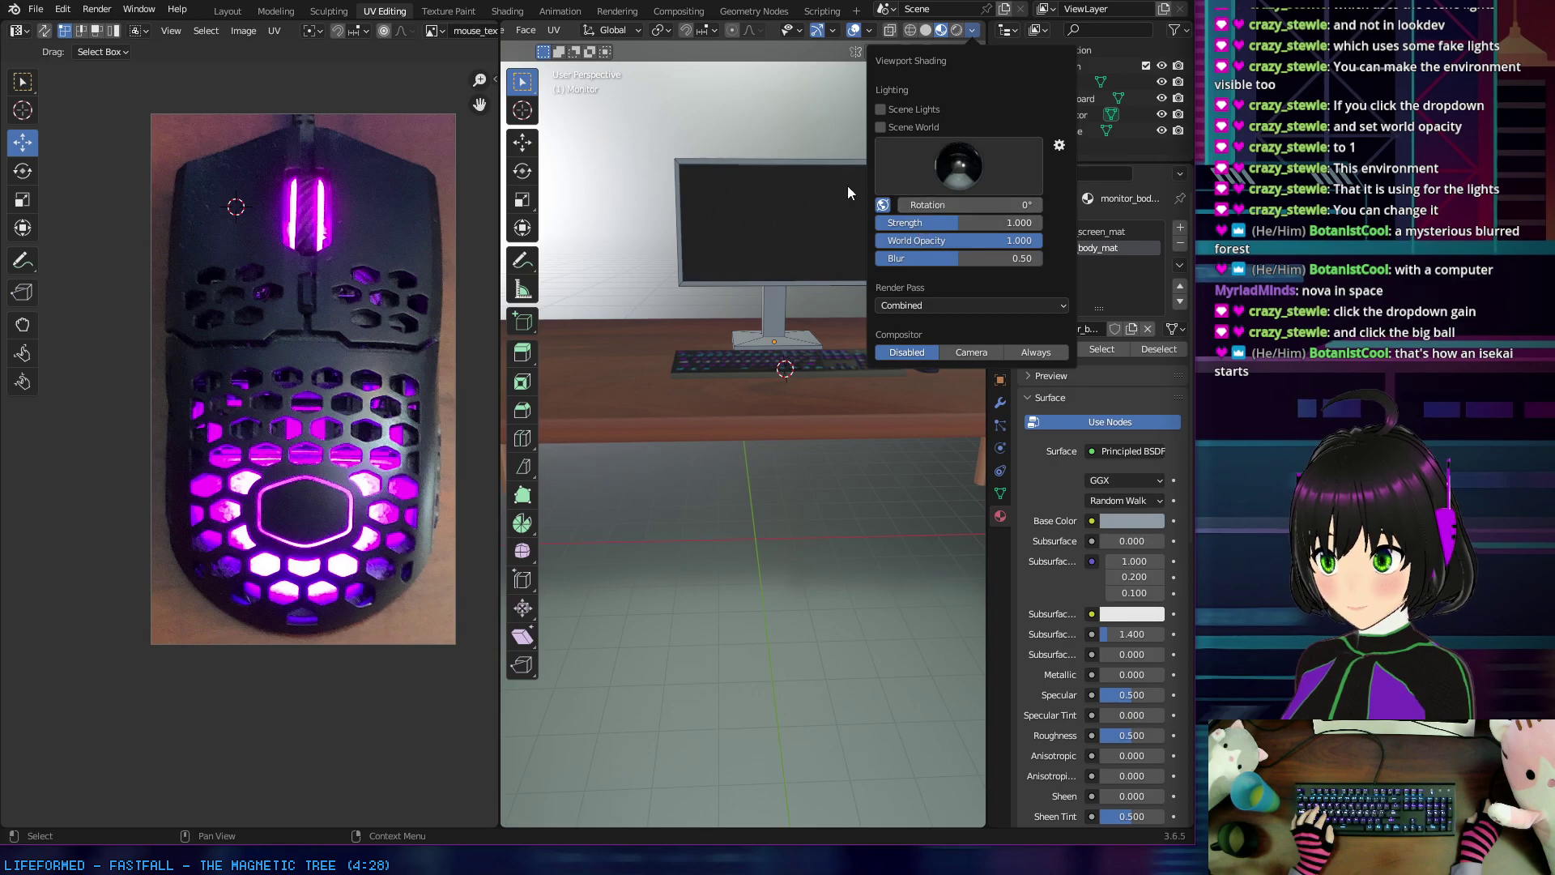
middle_click_drag(834, 243, 672, 251)
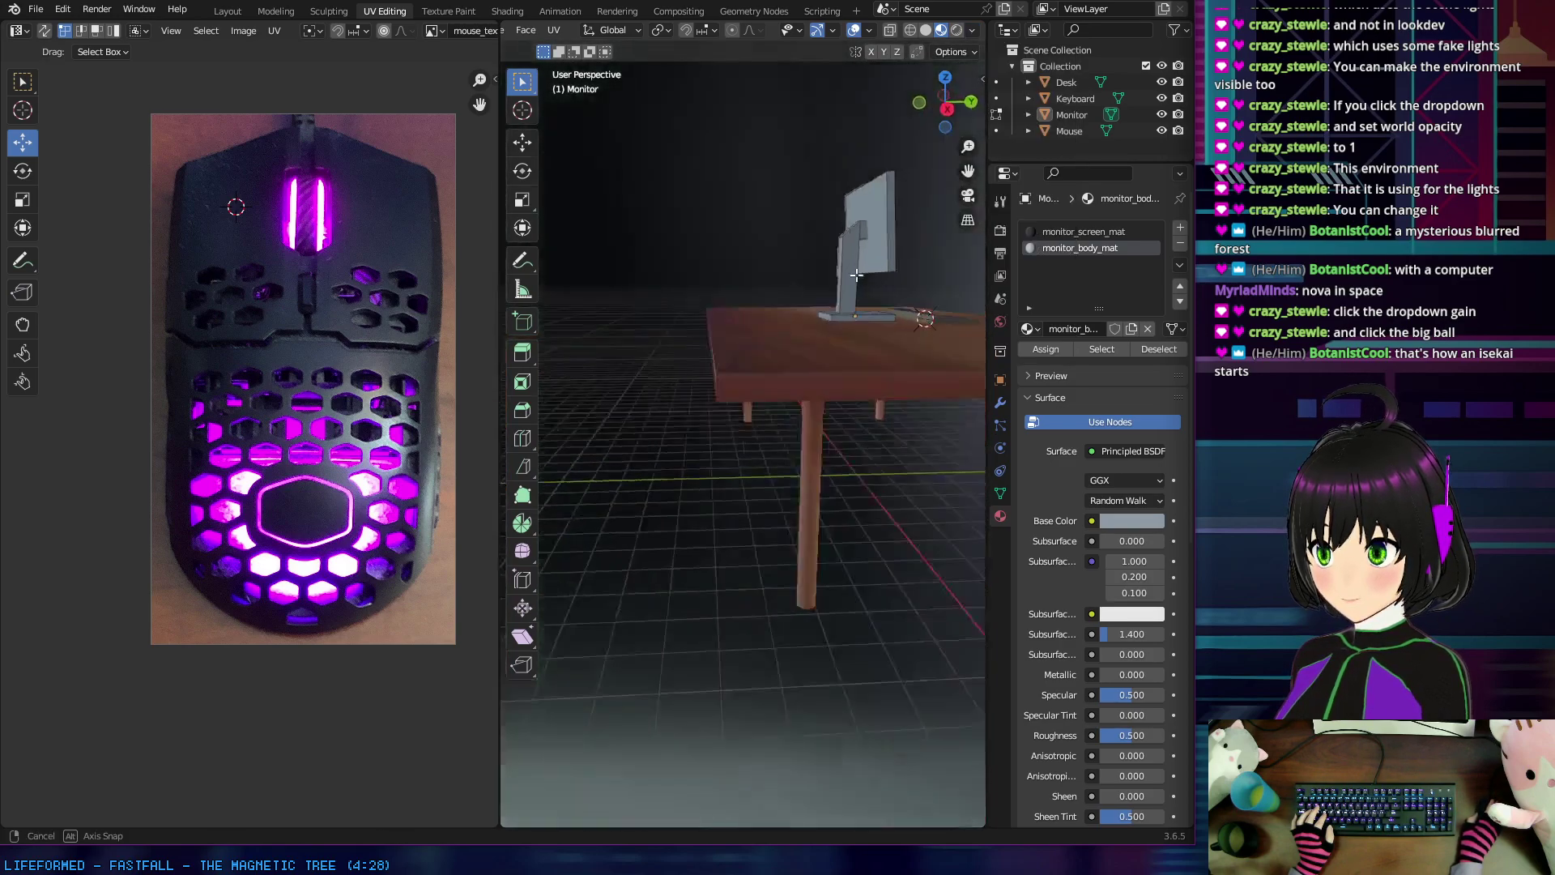
scroll(837, 246, "down", 6)
middle_click_drag(836, 245, 896, 72)
scroll(620, 396, "up", 10)
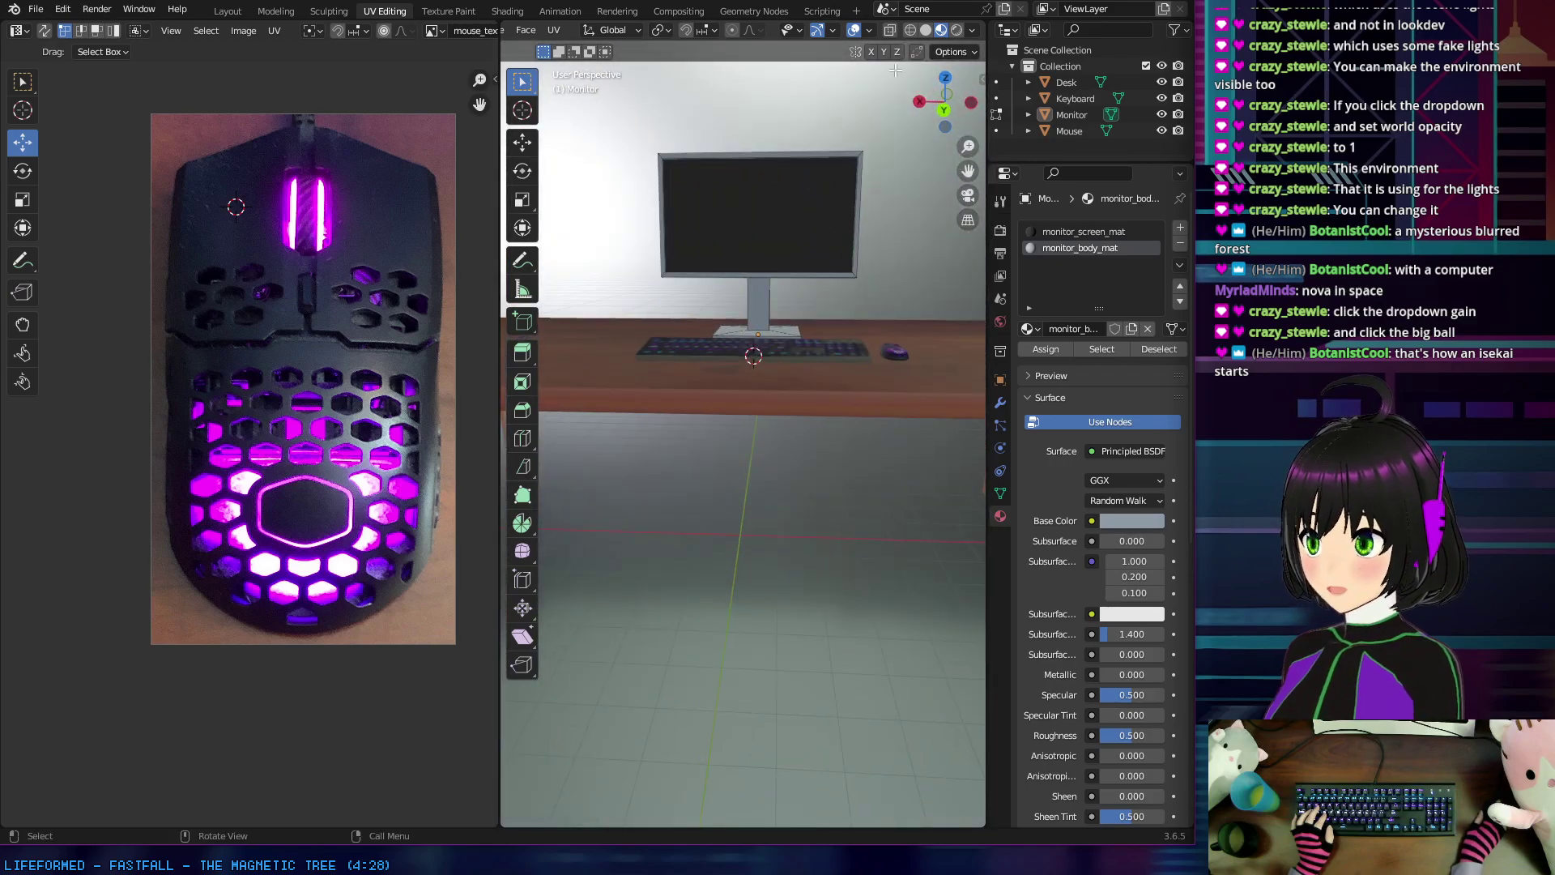
Step: Switch to the interior HDRI and lower its Blur to 0.03
left_click(971, 31)
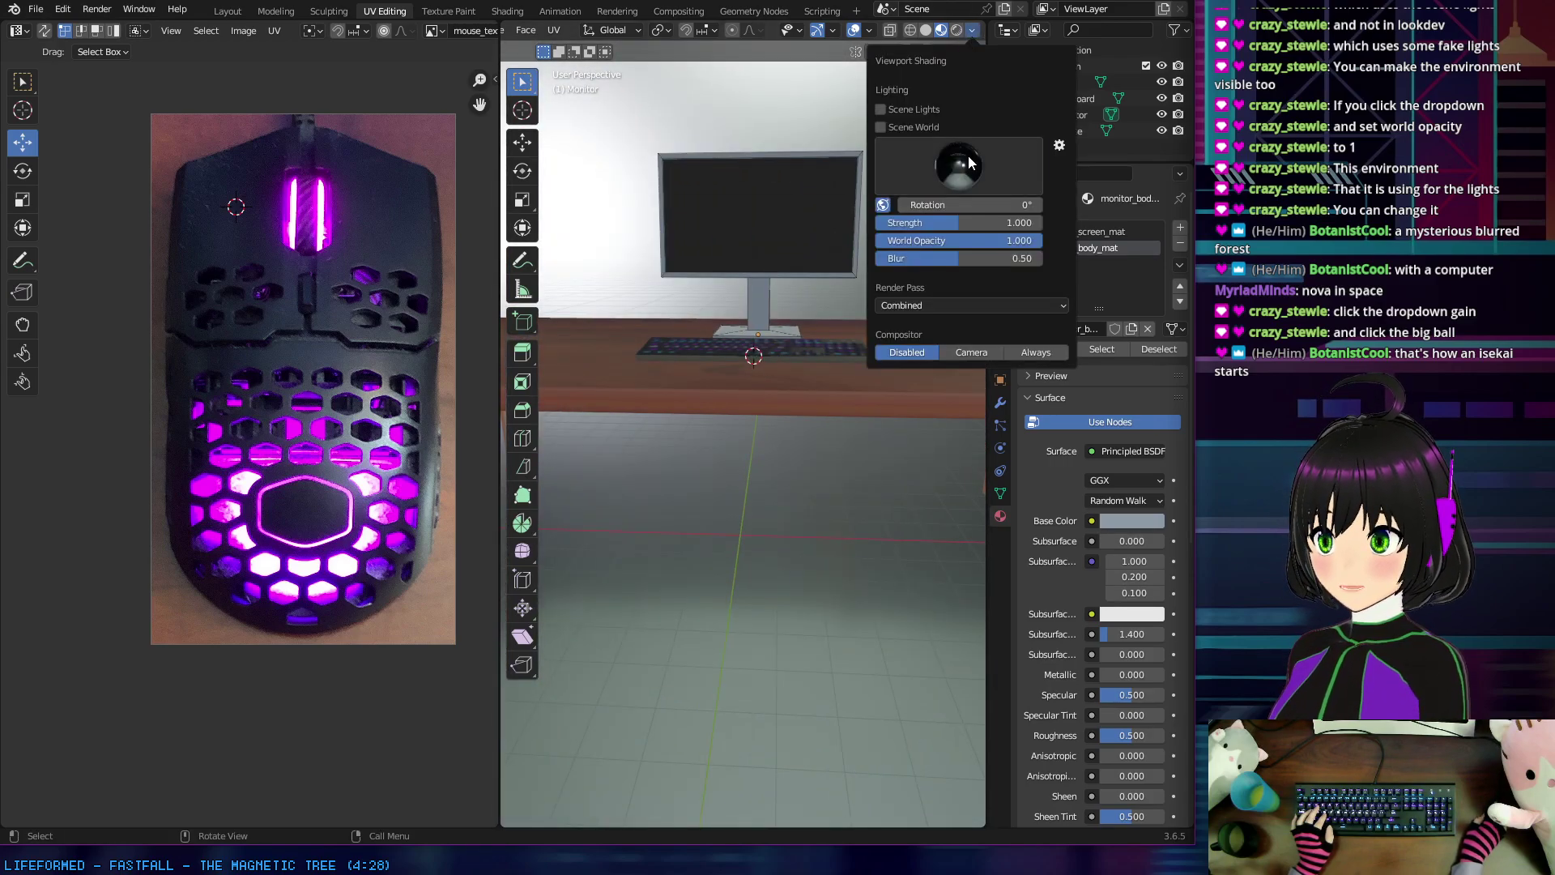
left_click(934, 185)
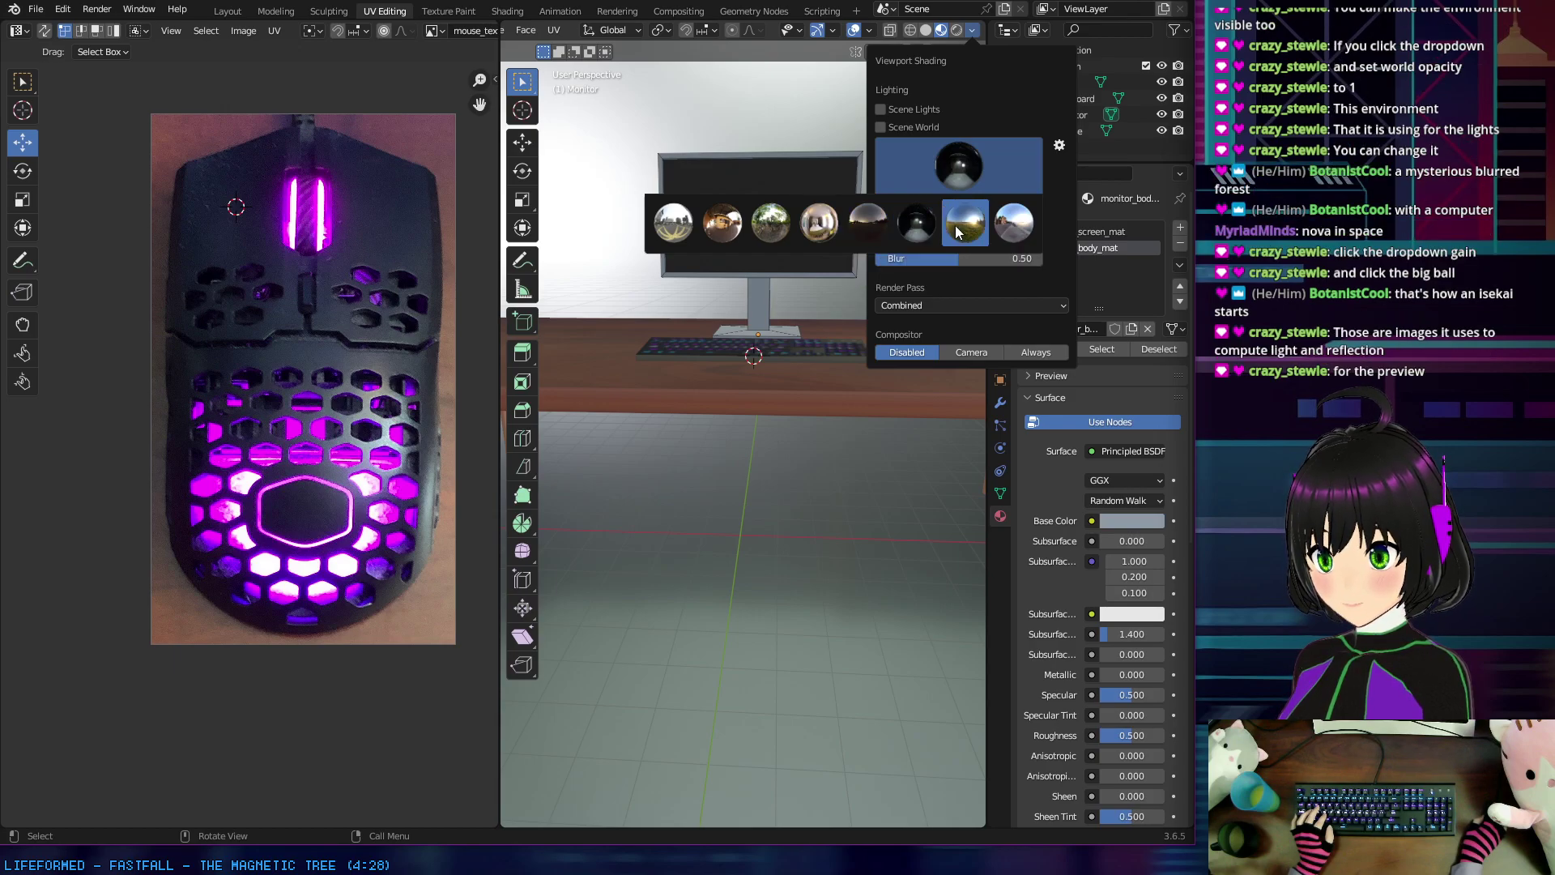
left_click(824, 232)
left_click_drag(955, 260, 908, 259)
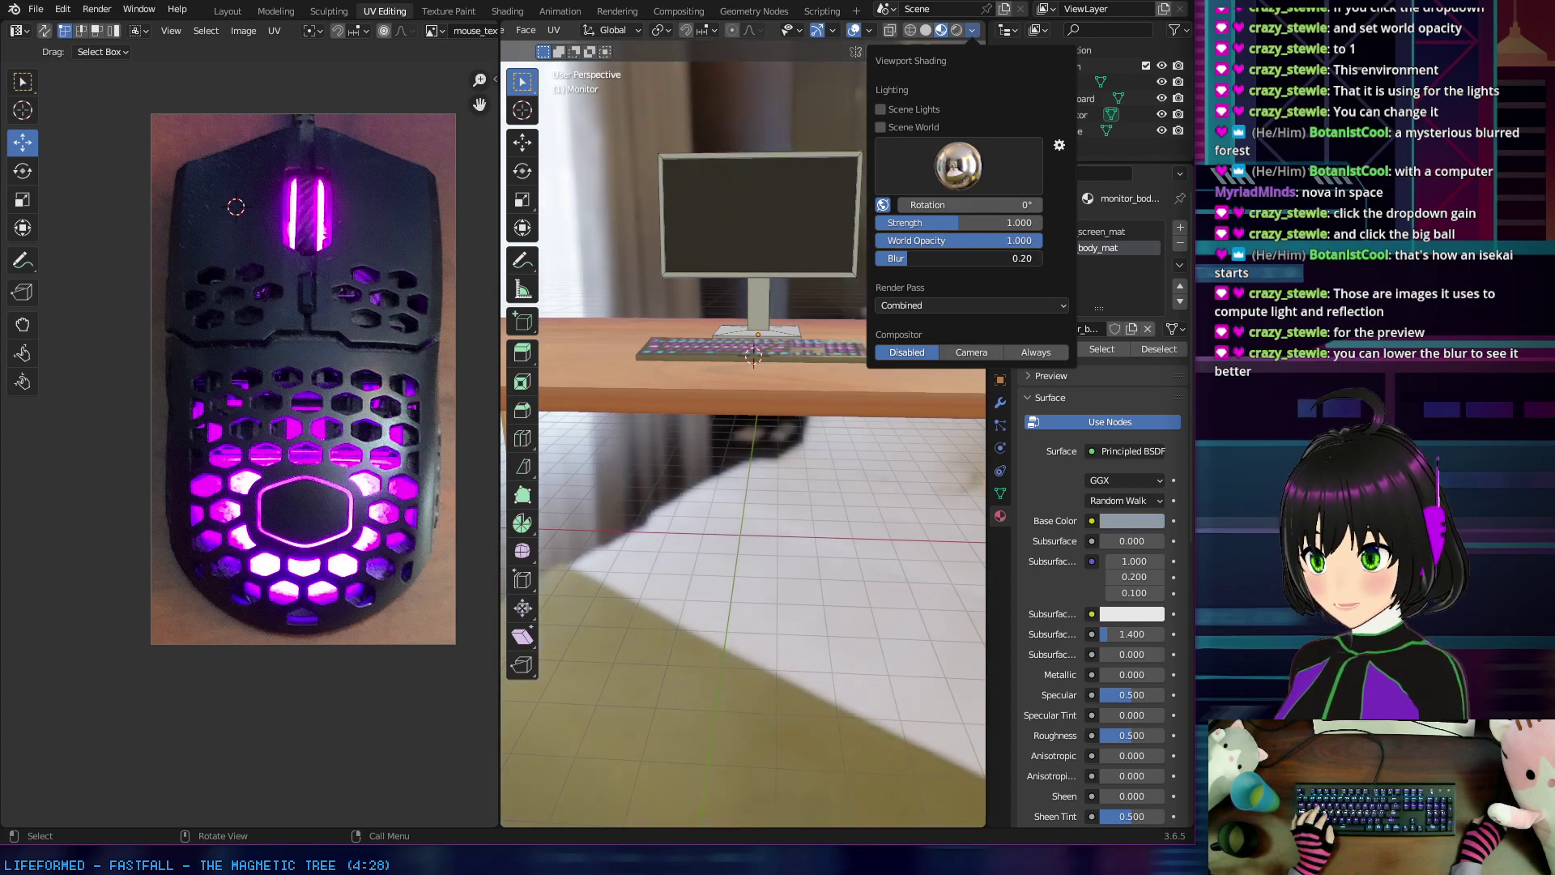
scroll(710, 301, "down", 5)
mouse_move(709, 301)
middle_mouse_down()
mouse_move(849, 283)
mouse_move(759, 392)
mouse_move(879, 304)
mouse_move(779, 357)
mouse_move(790, 314)
mouse_move(743, 308)
mouse_move(904, 87)
middle_mouse_up()
scroll(904, 88, "up", 3)
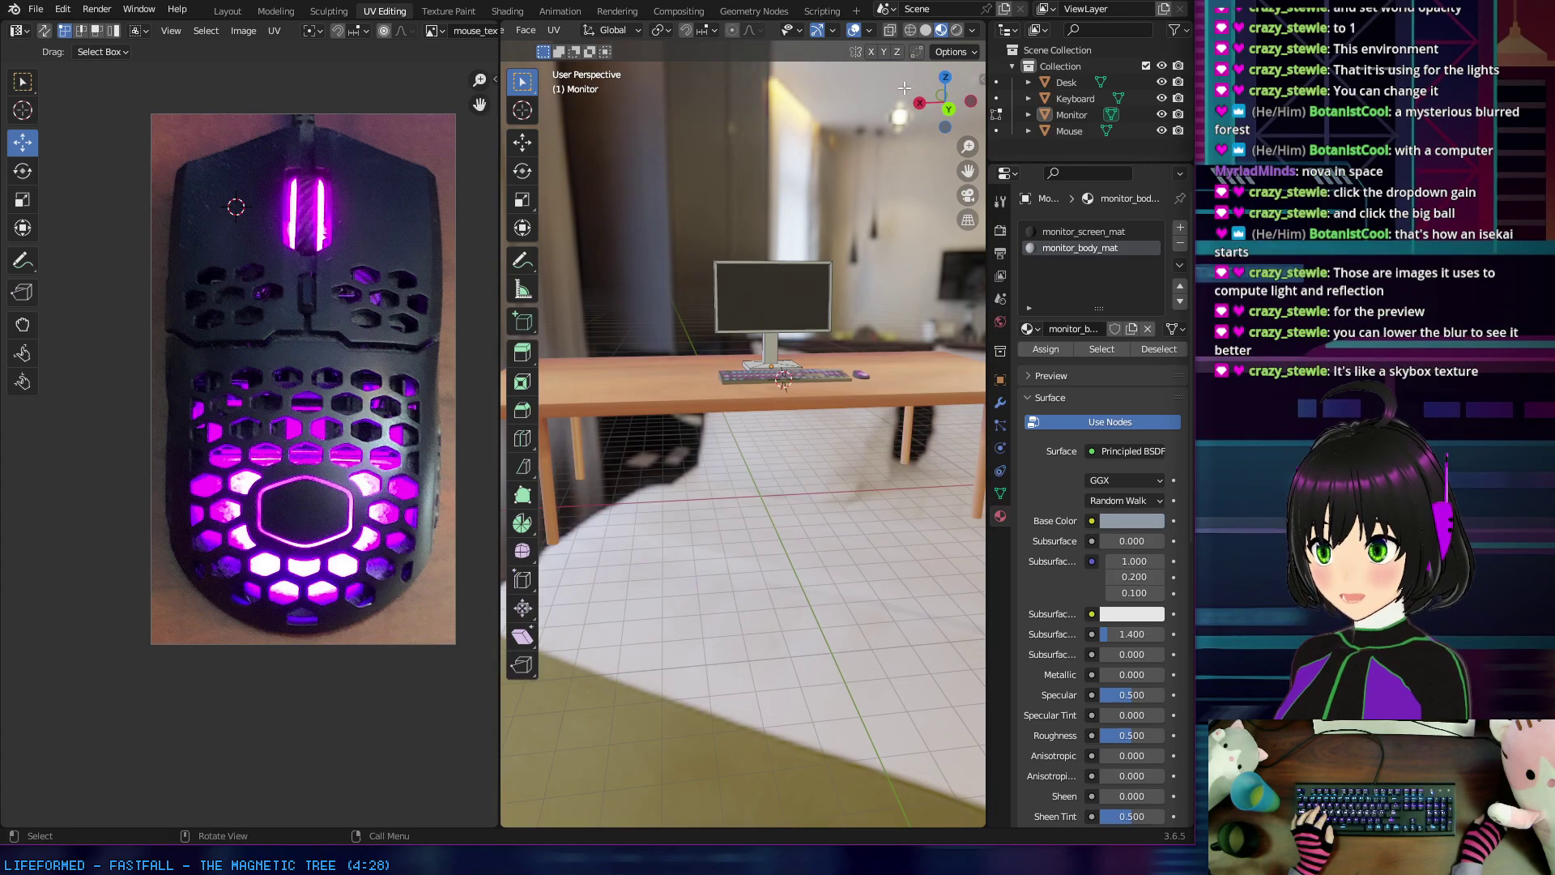
Step: Go back to the dark studio HDRI and pull back from the desk
left_click(971, 31)
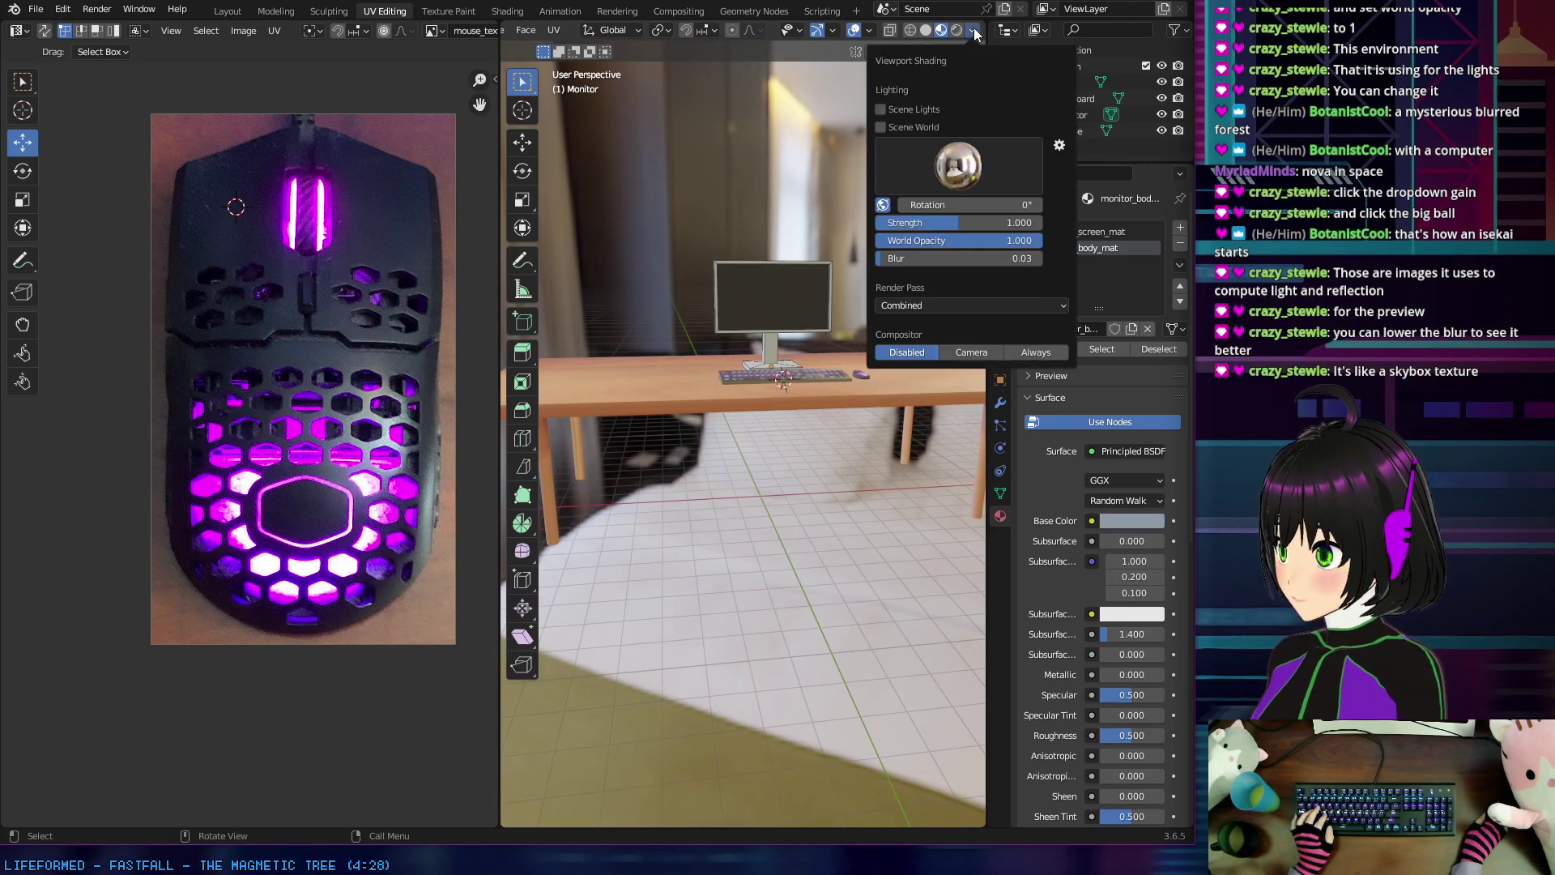
left_click(975, 172)
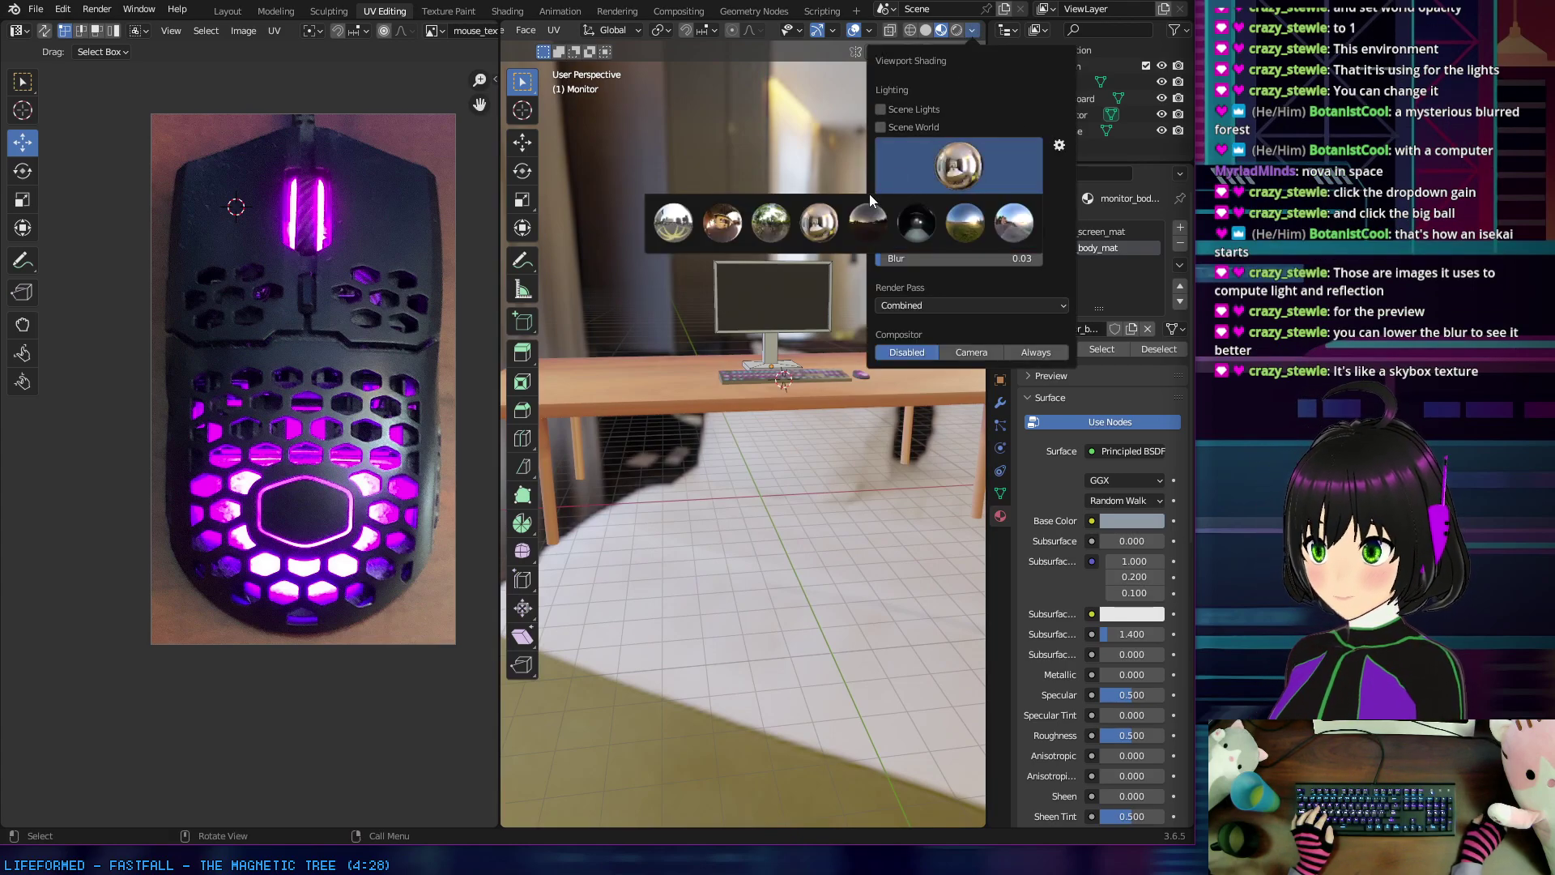
left_click(920, 233)
middle_click_drag(920, 233, 586, 278)
scroll(781, 266, "down", 4)
Step: Preview the desk under the courtyard HDRI from several angles
left_click(972, 30)
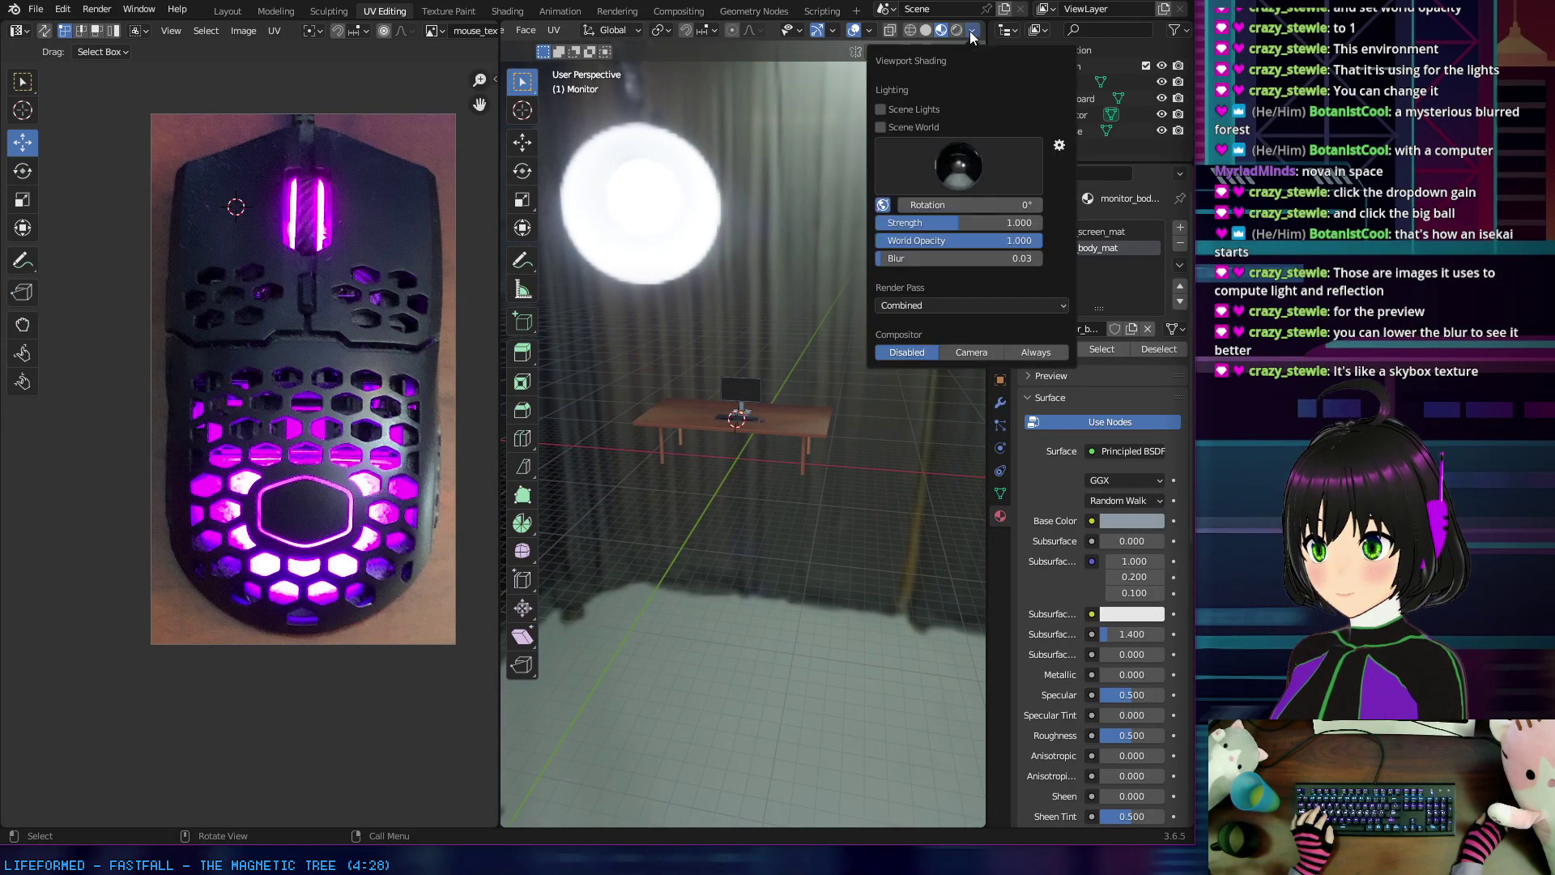
left_click(961, 161)
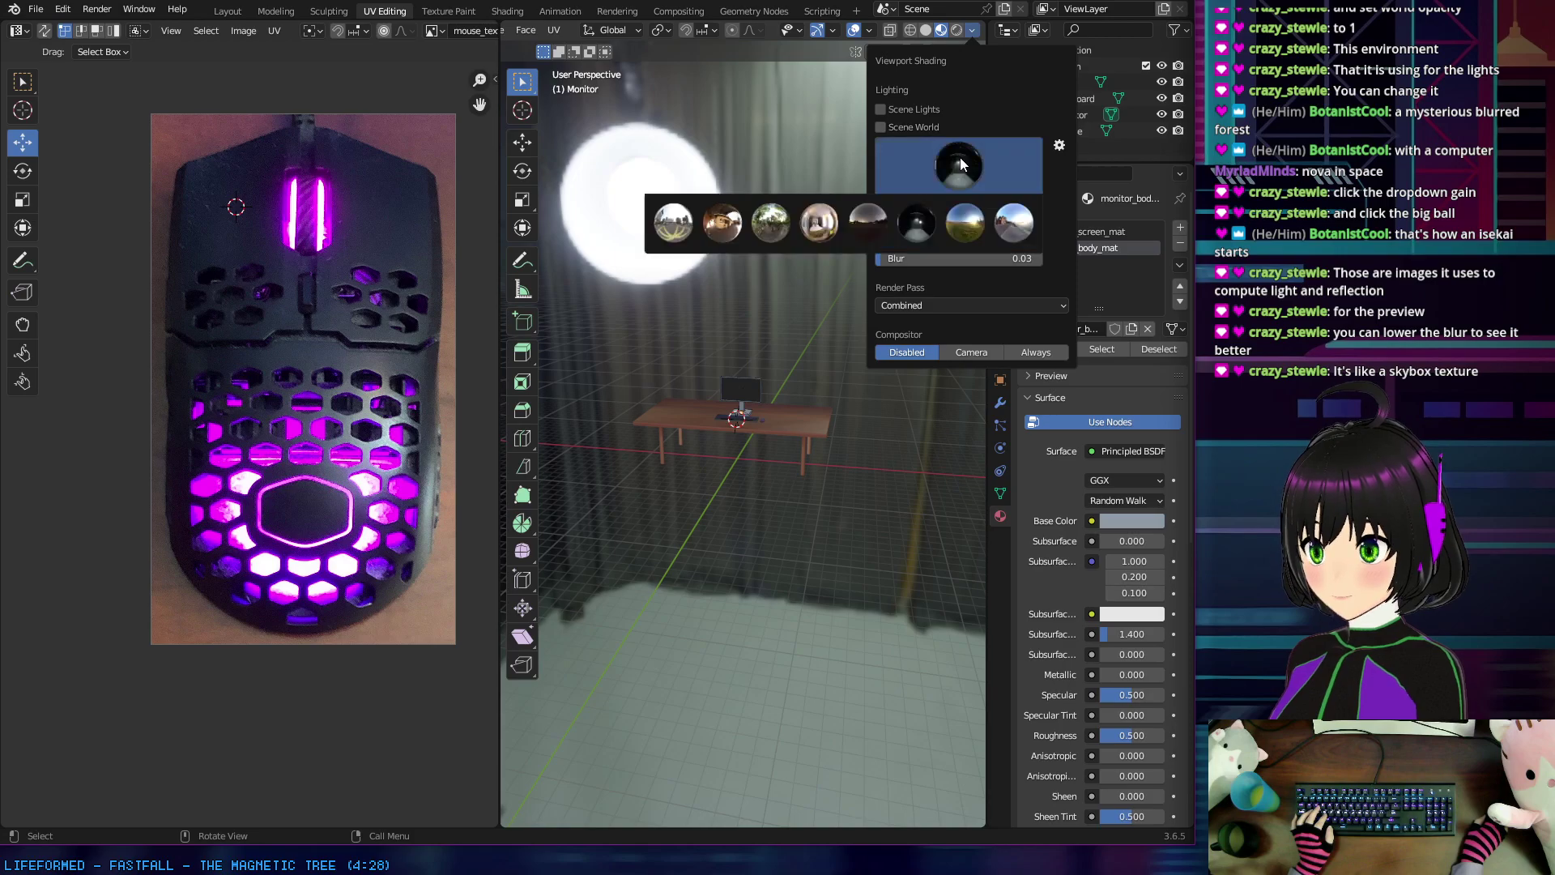
left_click(722, 230)
middle_click_drag(741, 289, 724, 345)
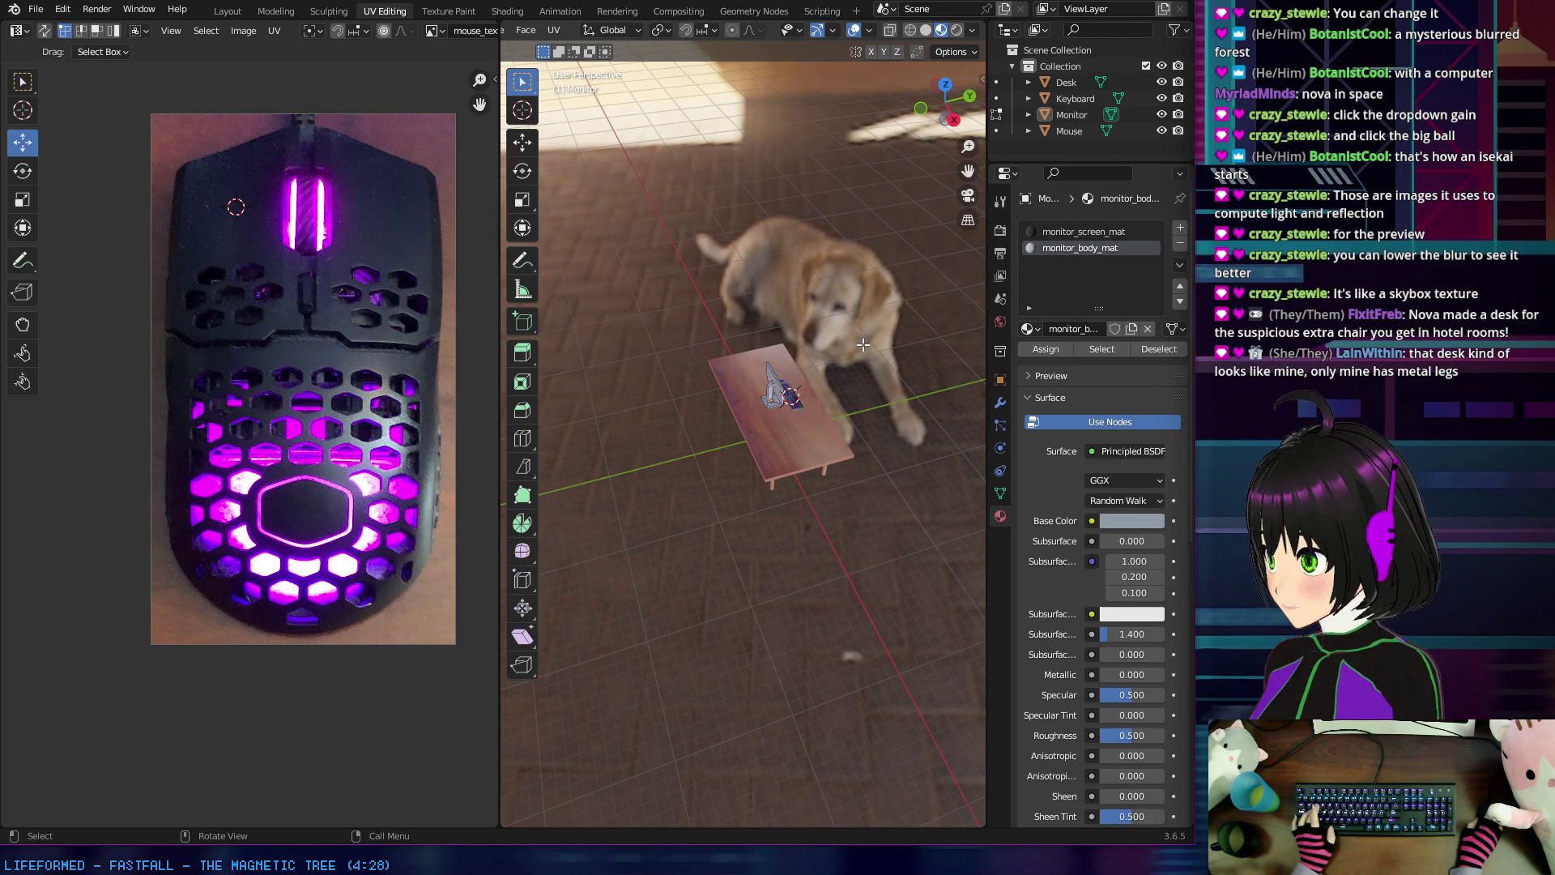
middle_click_drag(863, 344, 851, 319)
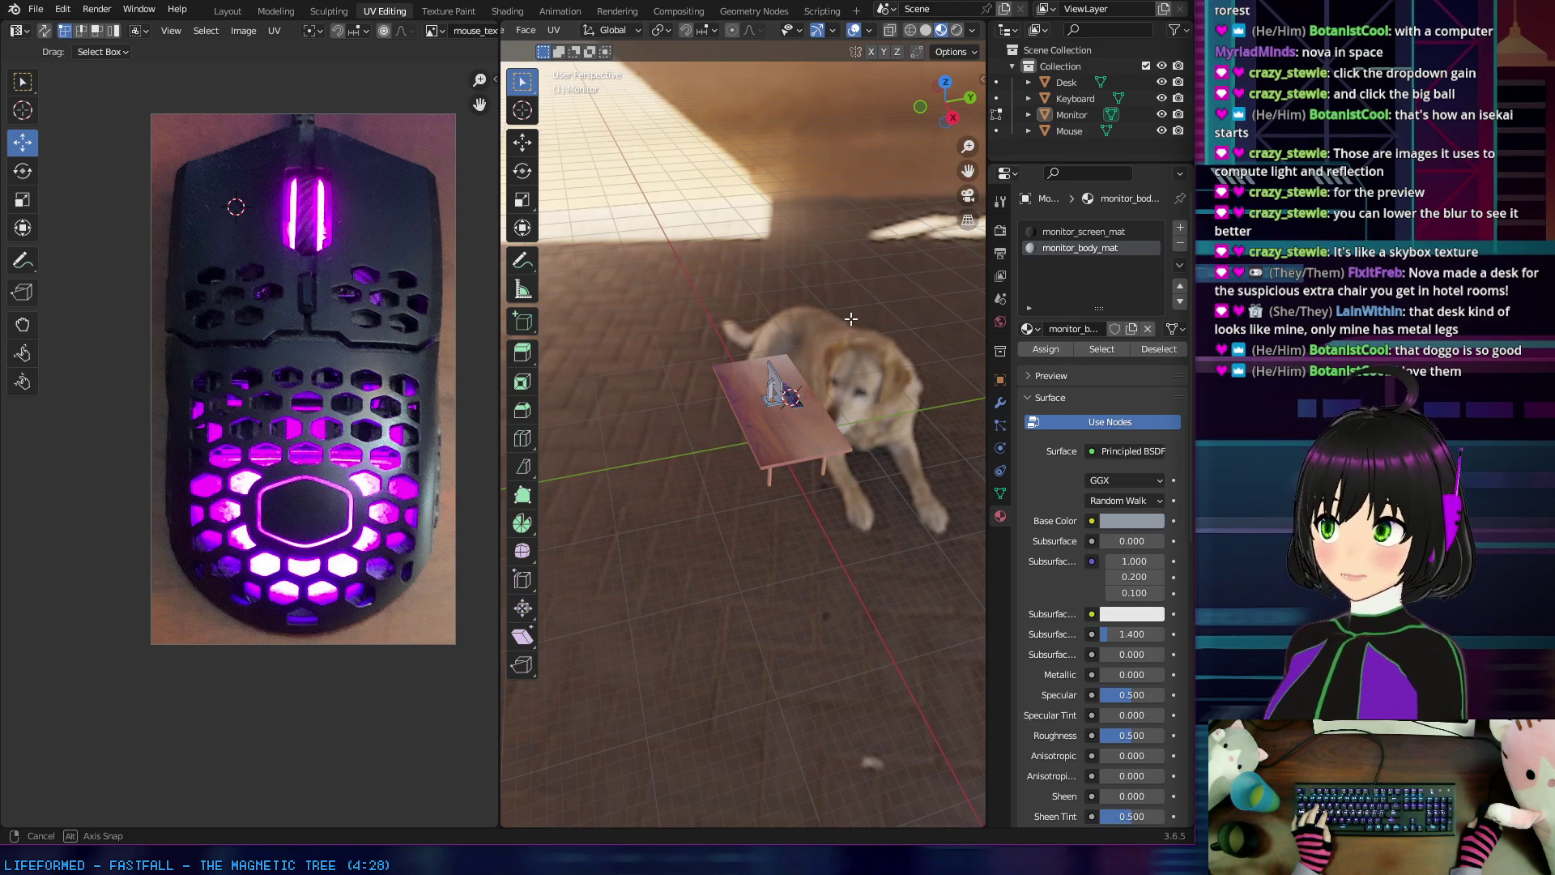
middle_click_drag(852, 319, 673, 350)
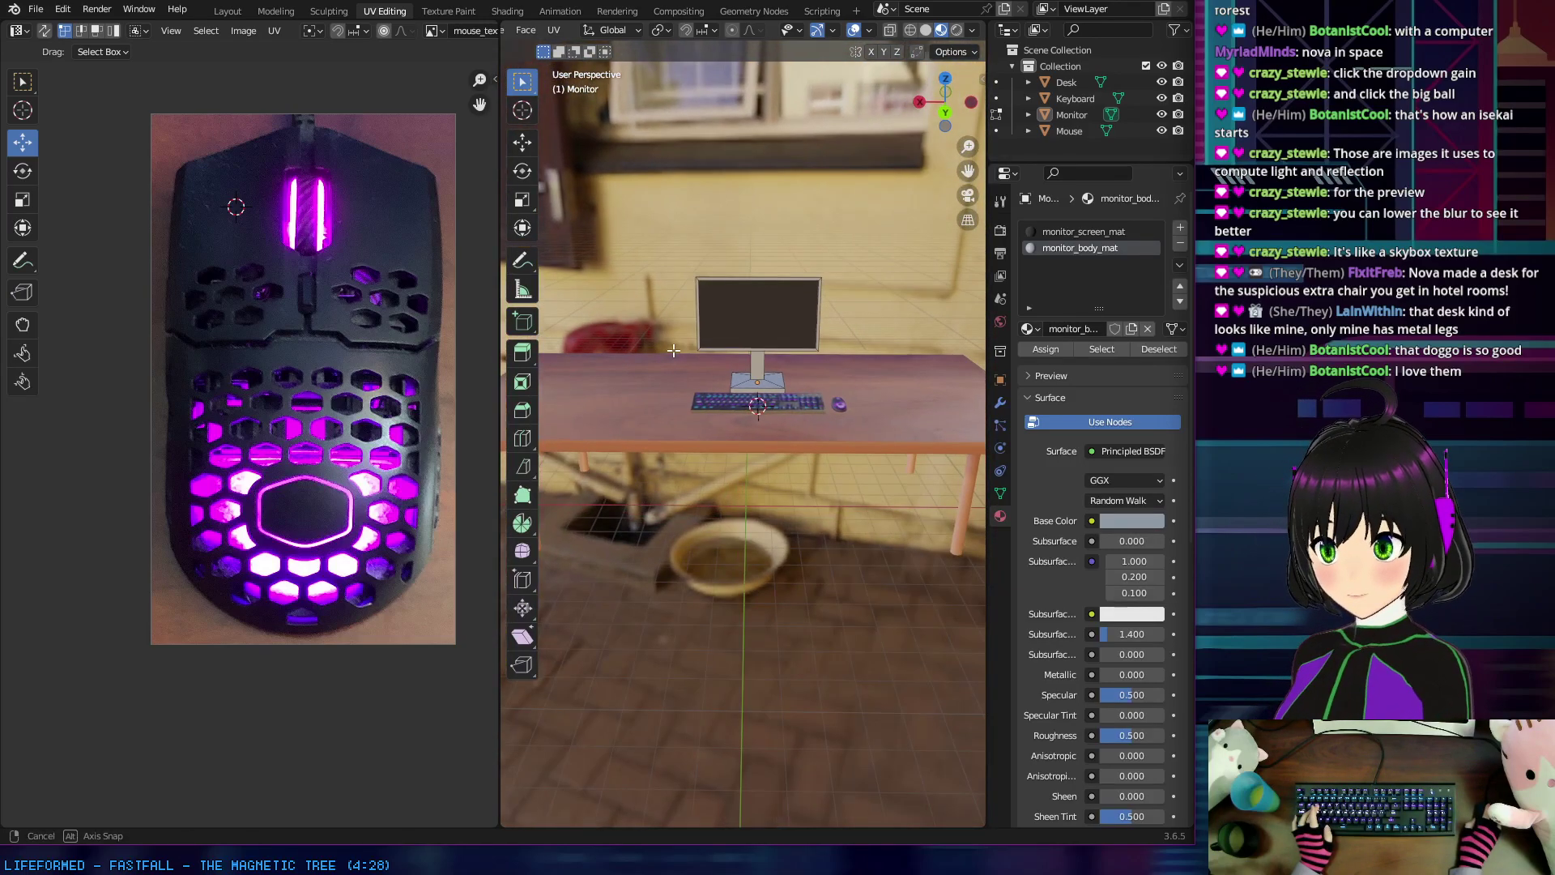
Step: Finish on the night HDRI, facing the desk squarely
left_click(971, 30)
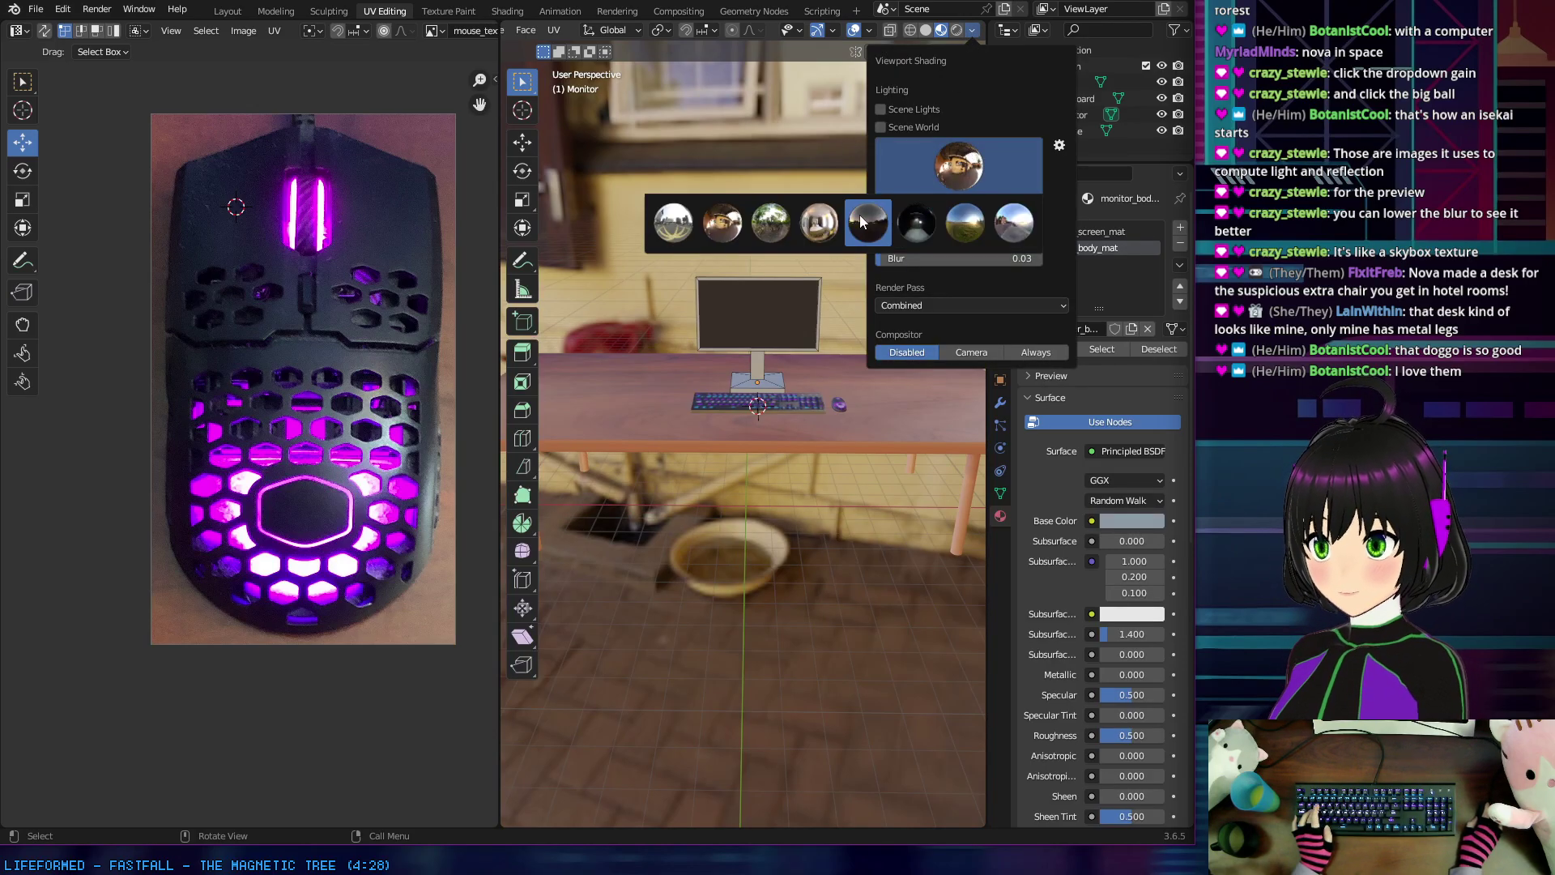
left_click(863, 221)
mouse_move(863, 243)
middle_mouse_down()
mouse_move(961, 295)
mouse_move(881, 302)
mouse_move(926, 298)
middle_mouse_up()
middle_click_drag(828, 321, 597, 332)
middle_click_drag(808, 377, 785, 378)
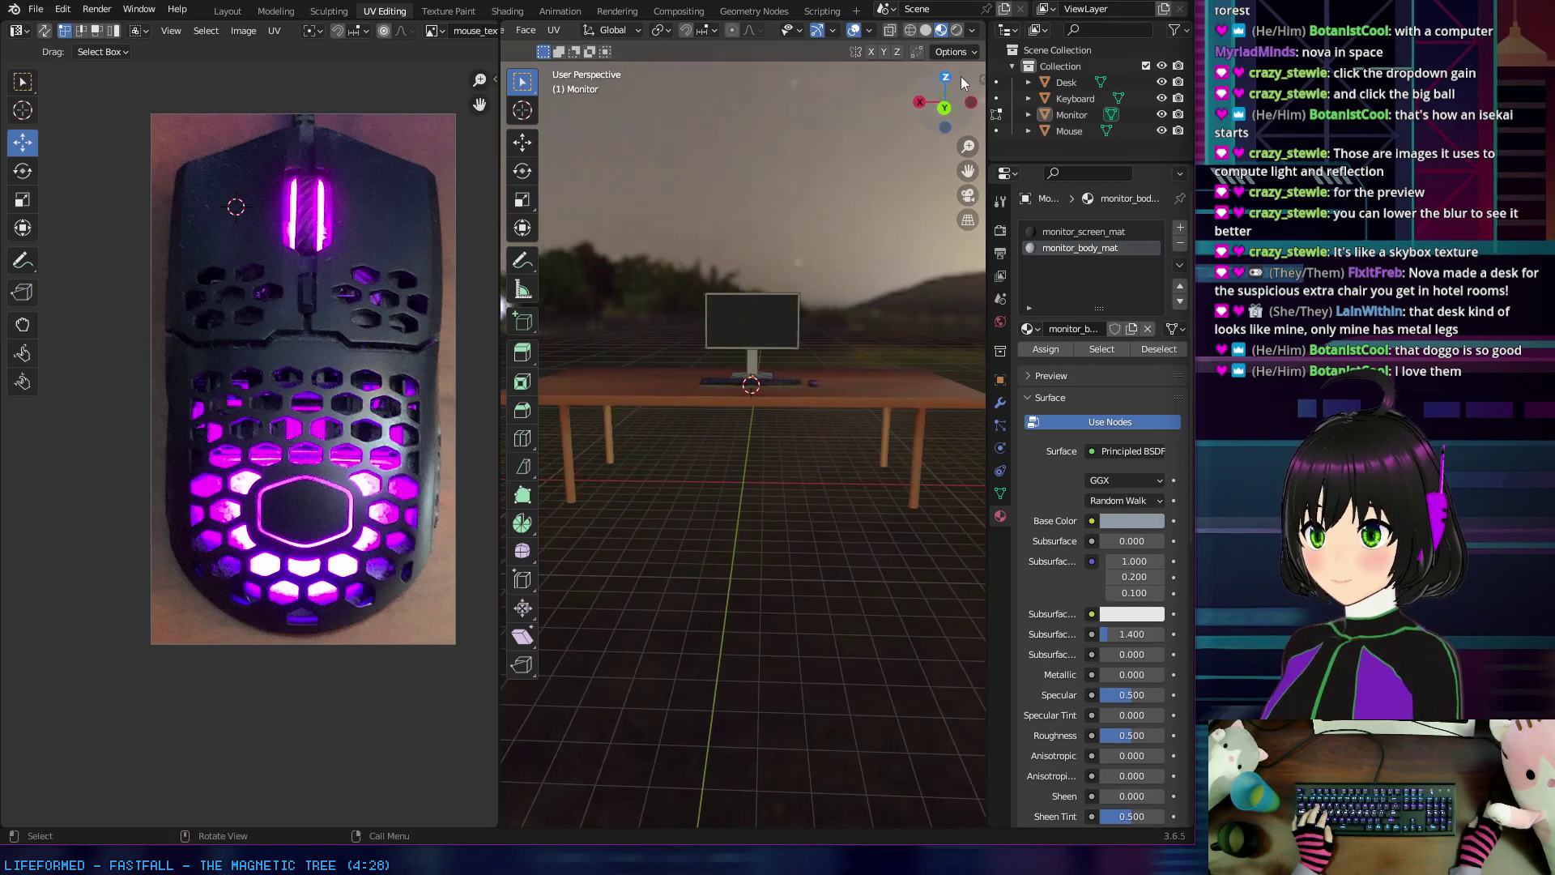
Step: Light the desk with the waterfront HDRI and look down on it
left_click(972, 30)
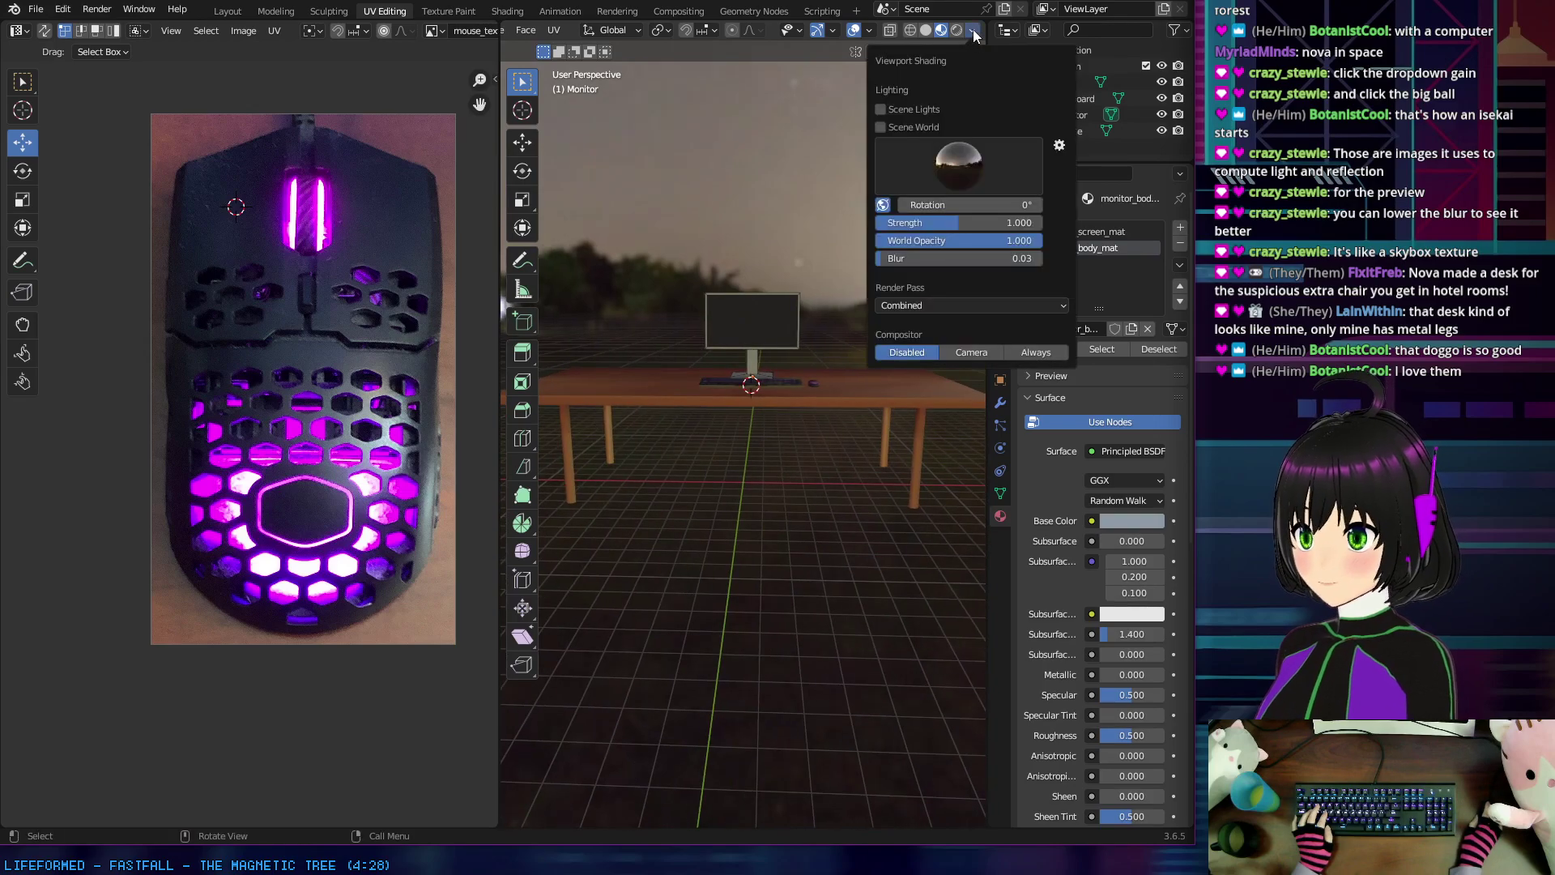
left_click(949, 168)
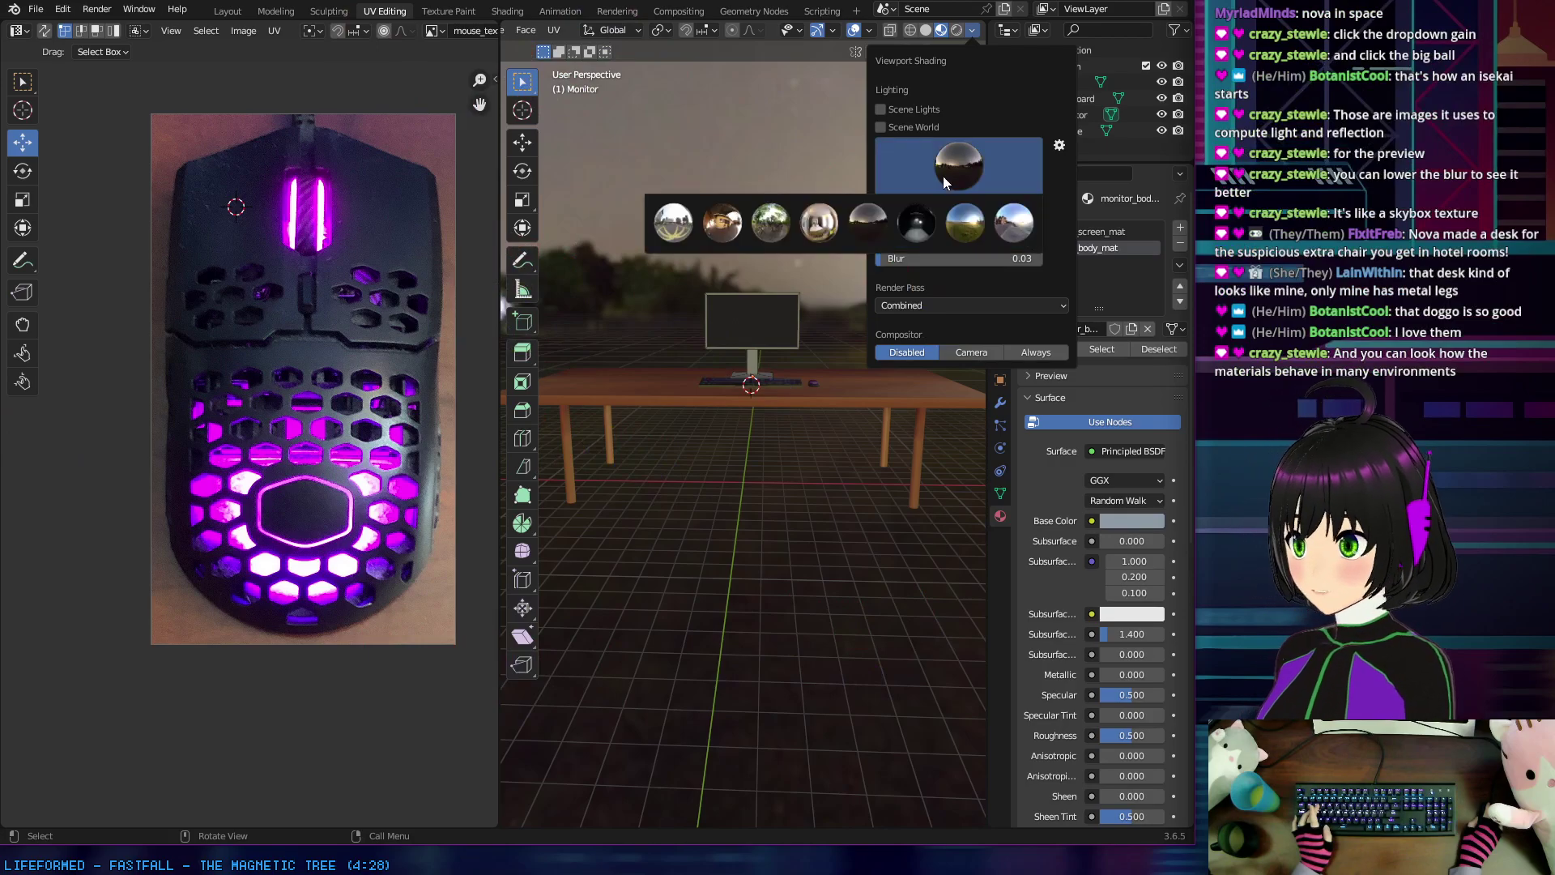
left_click(1024, 234)
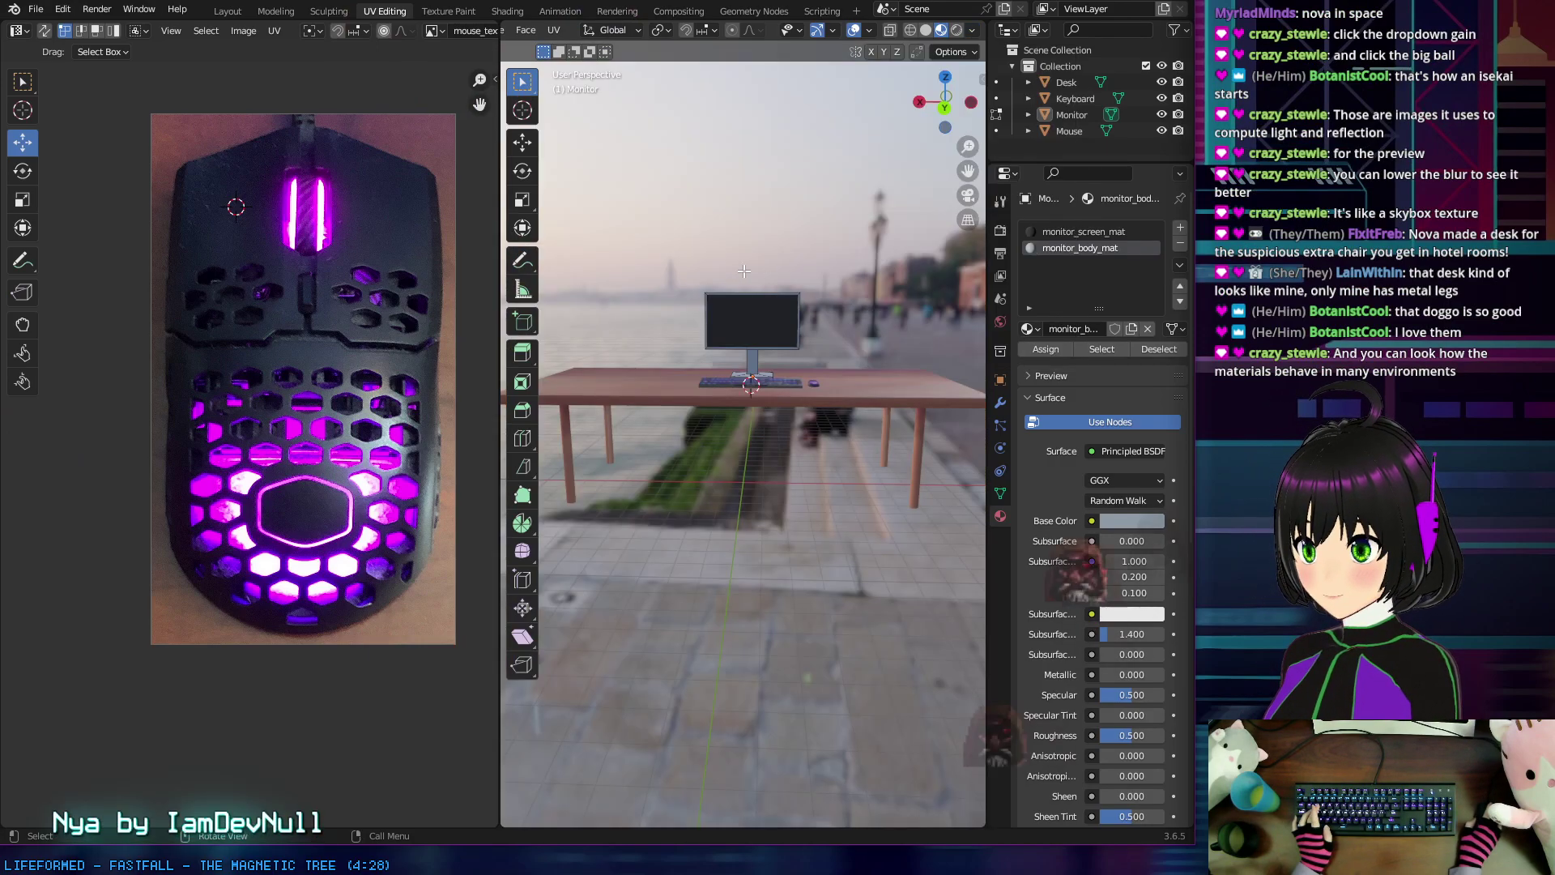
mouse_move(753, 486)
middle_mouse_down()
mouse_move(697, 469)
mouse_move(665, 267)
middle_mouse_up()
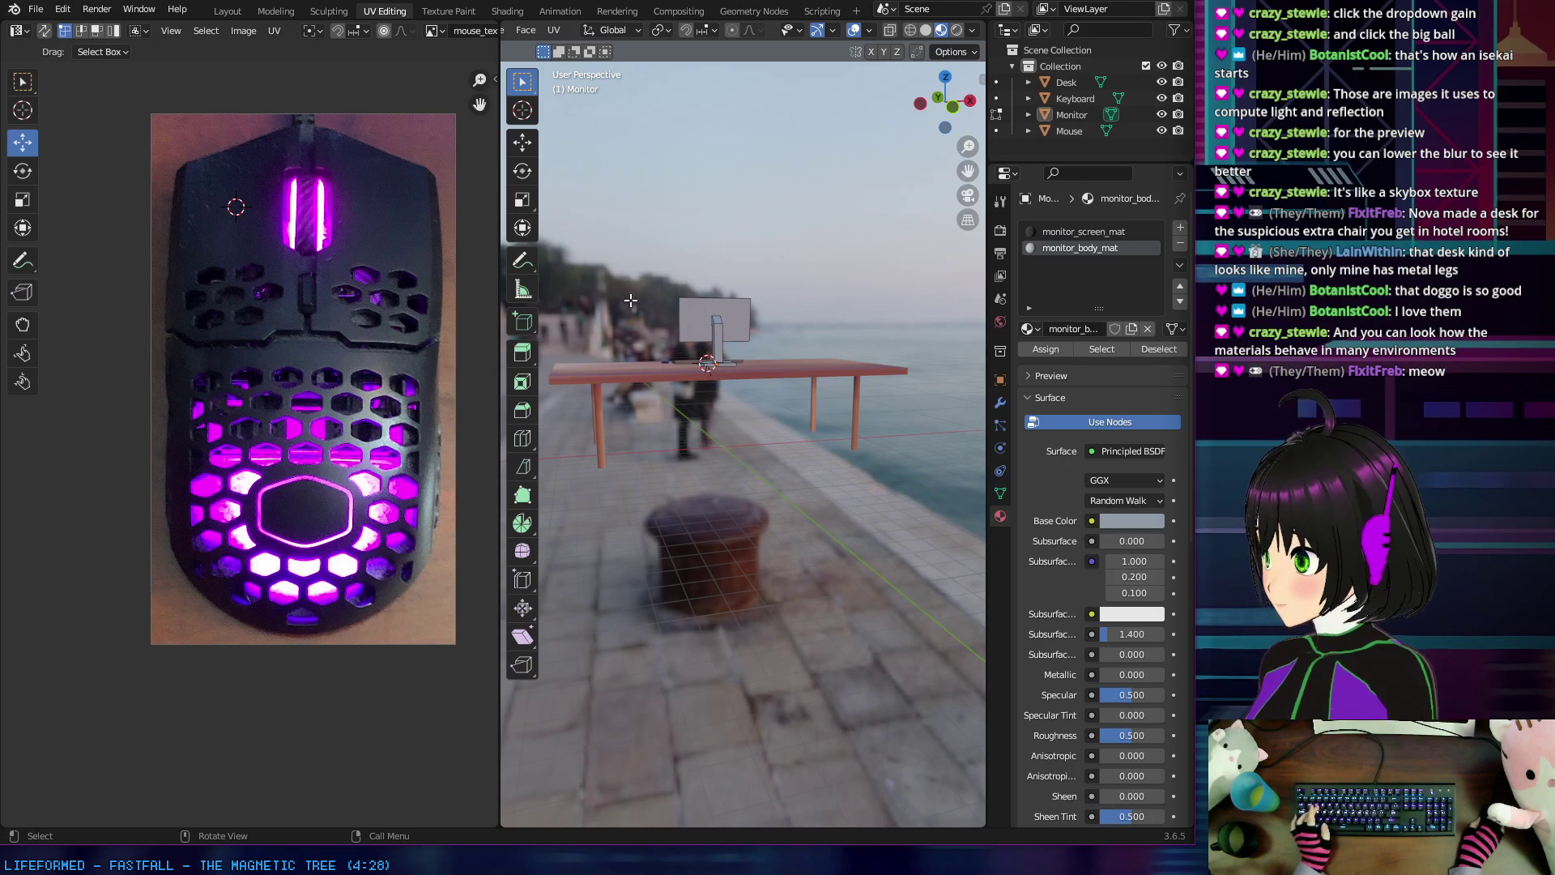
middle_click_drag(630, 301, 682, 405)
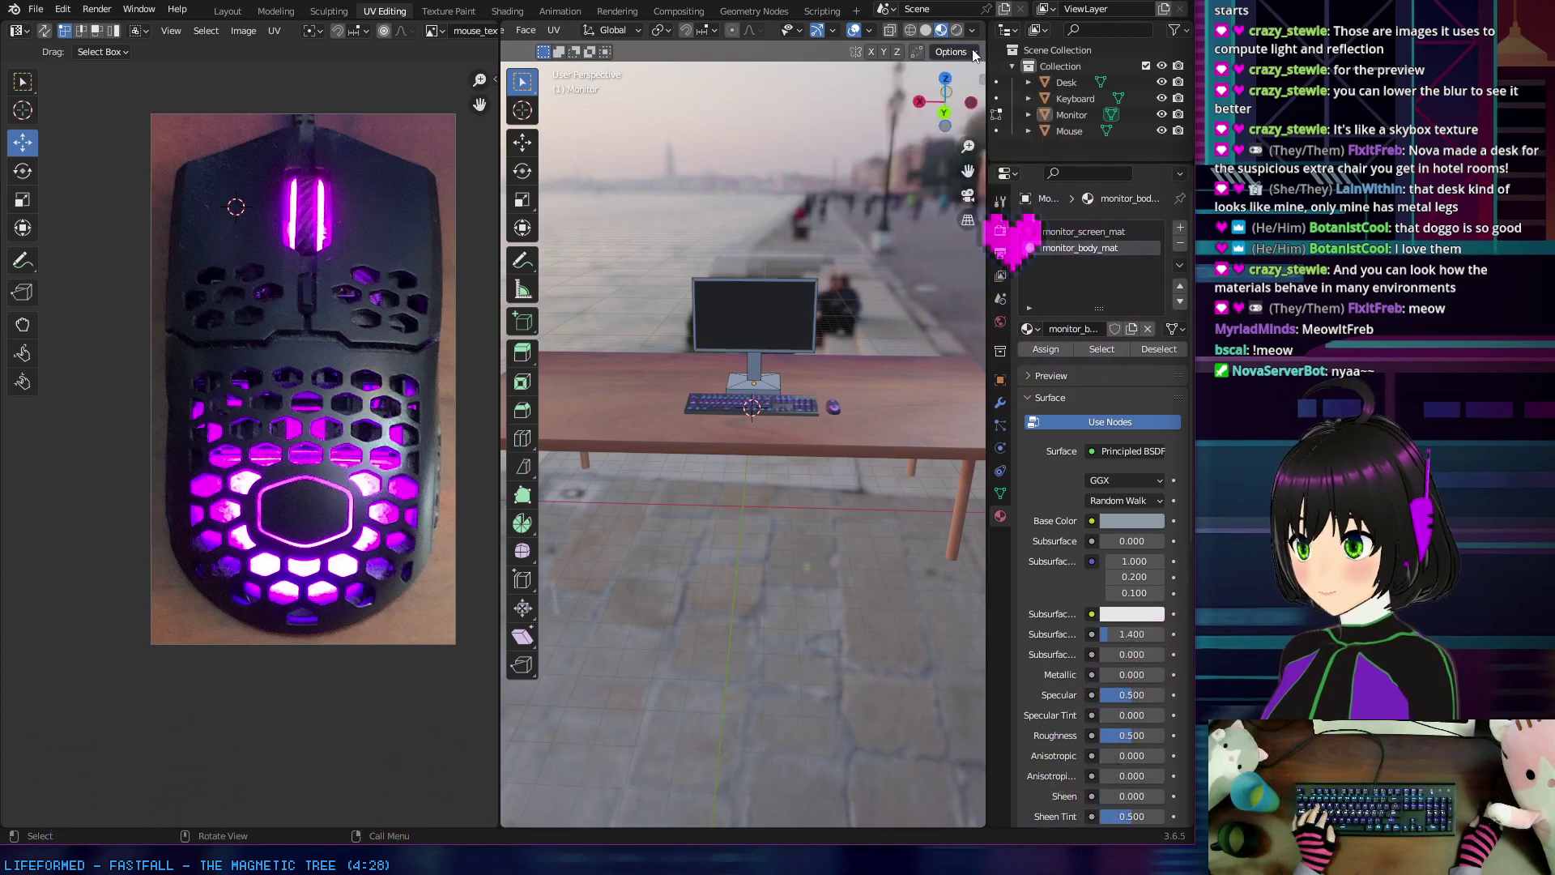
Step: Raise the HDRI Blur to about 0.5 and lower World Opacity to hide the background
left_click(973, 30)
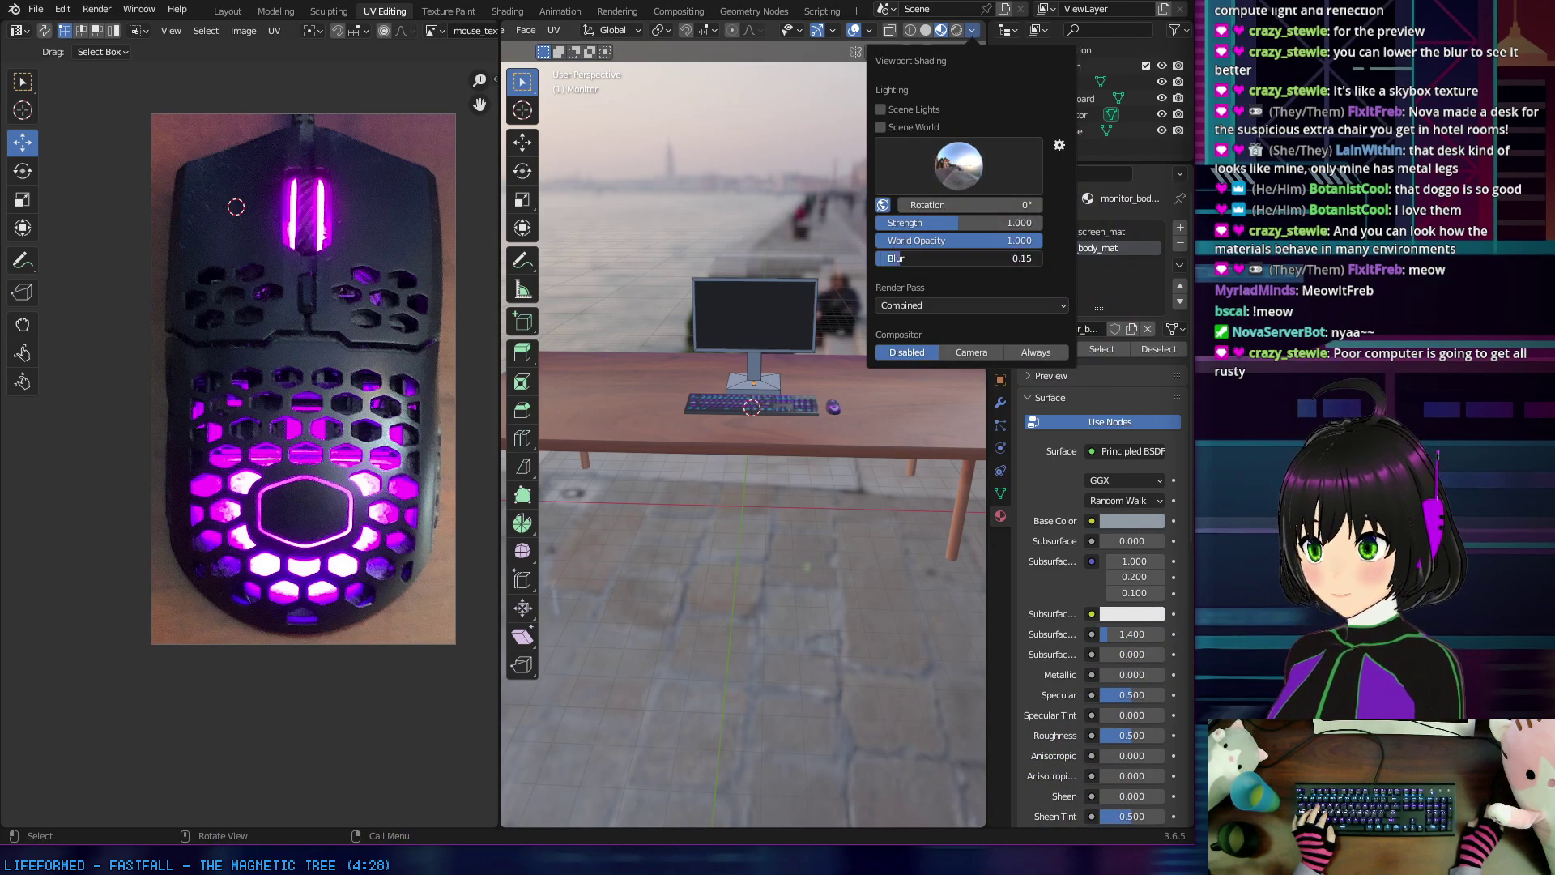
left_click_drag(930, 259, 963, 259)
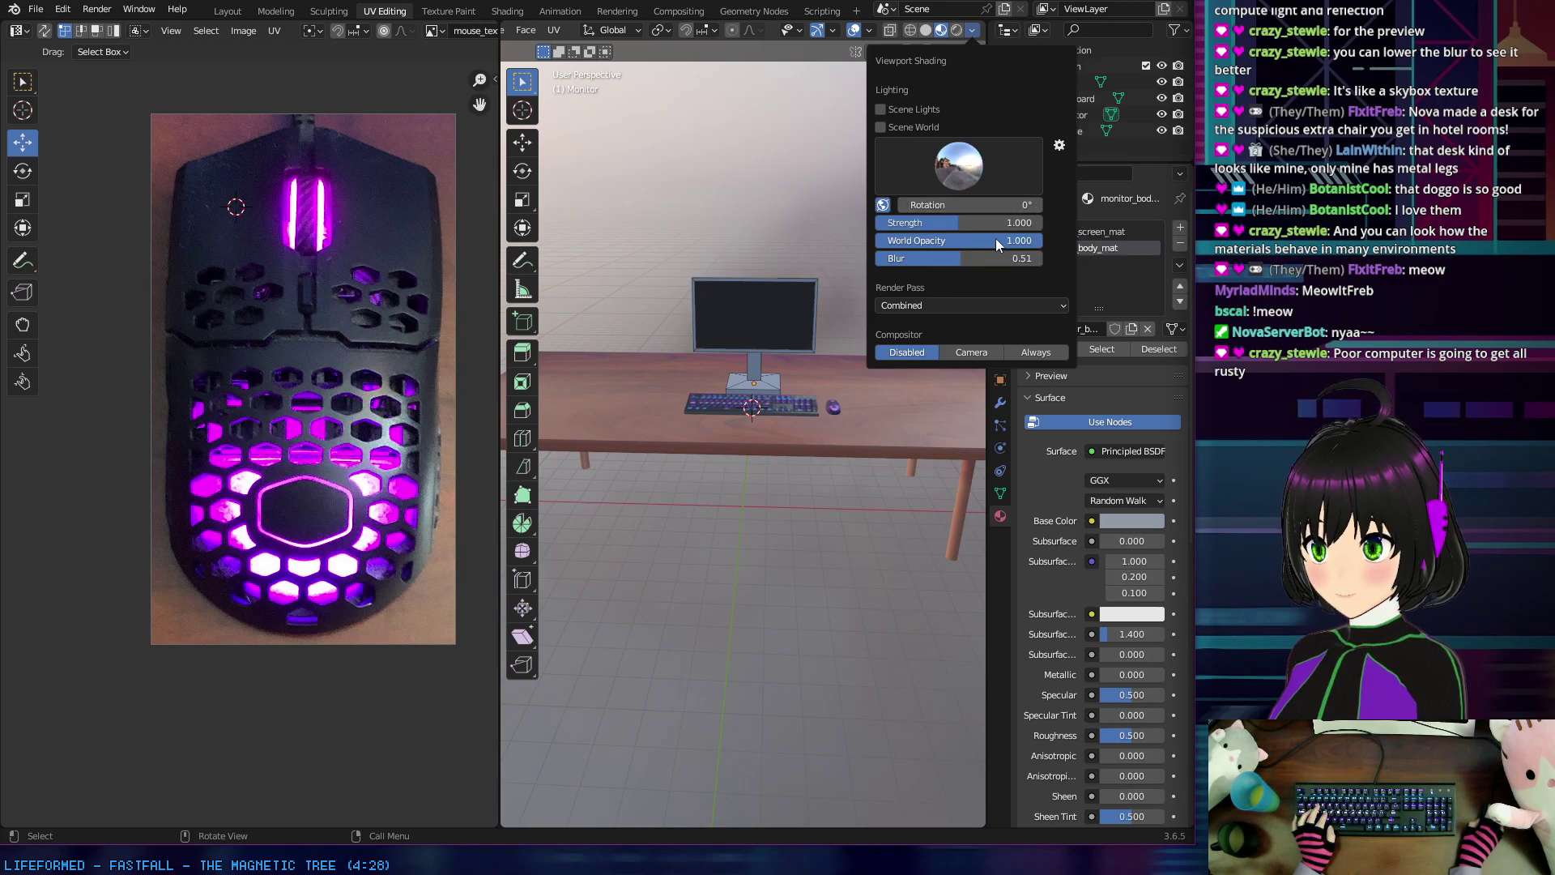
left_click_drag(1029, 241, 868, 247)
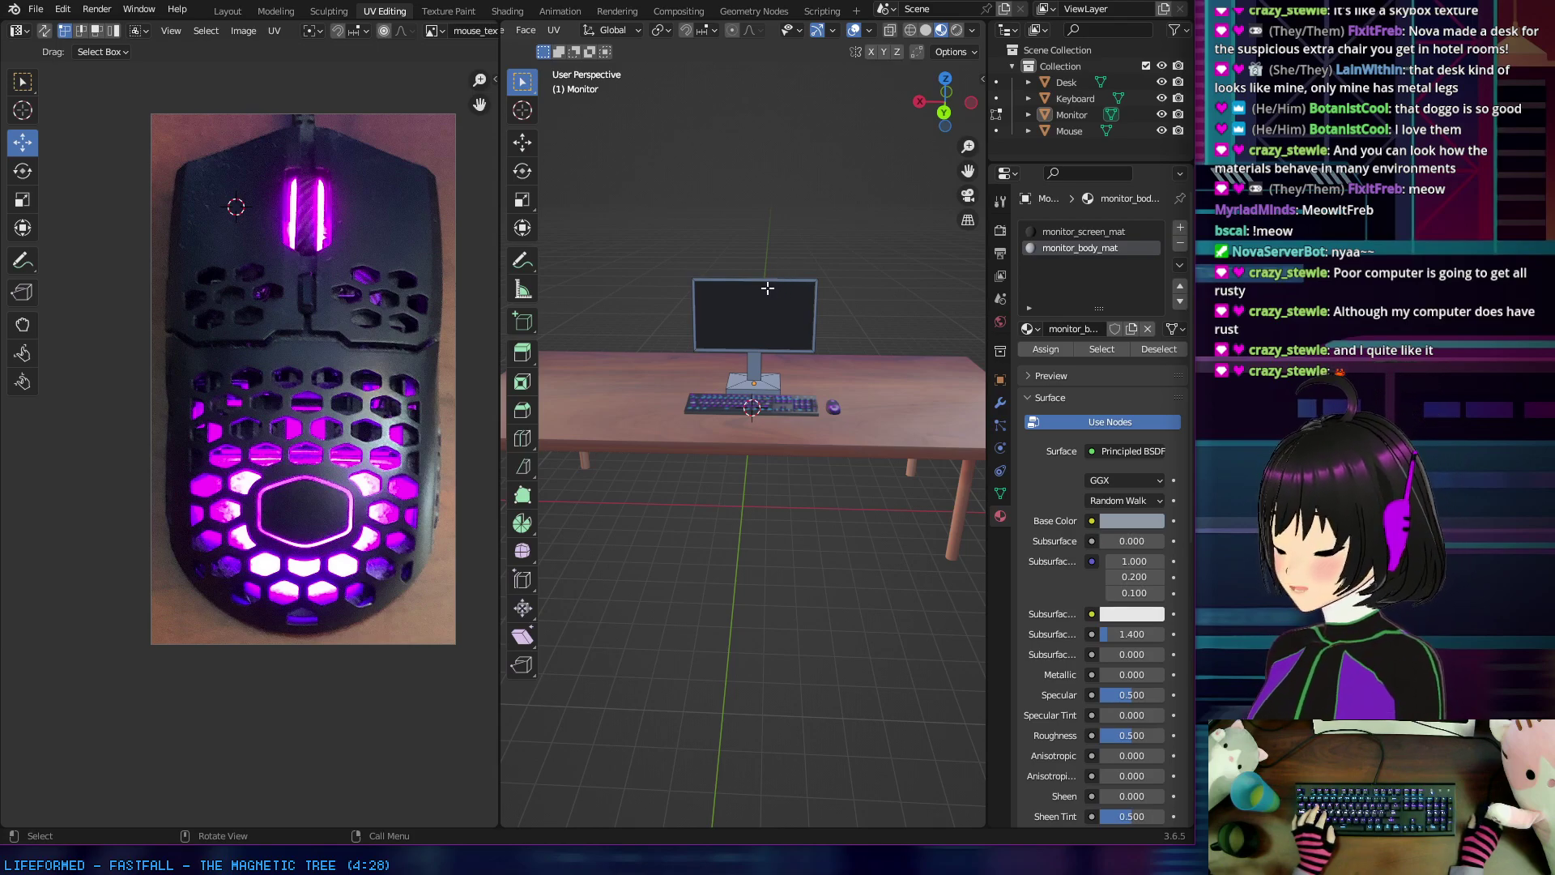
middle_click_drag(642, 326, 692, 344)
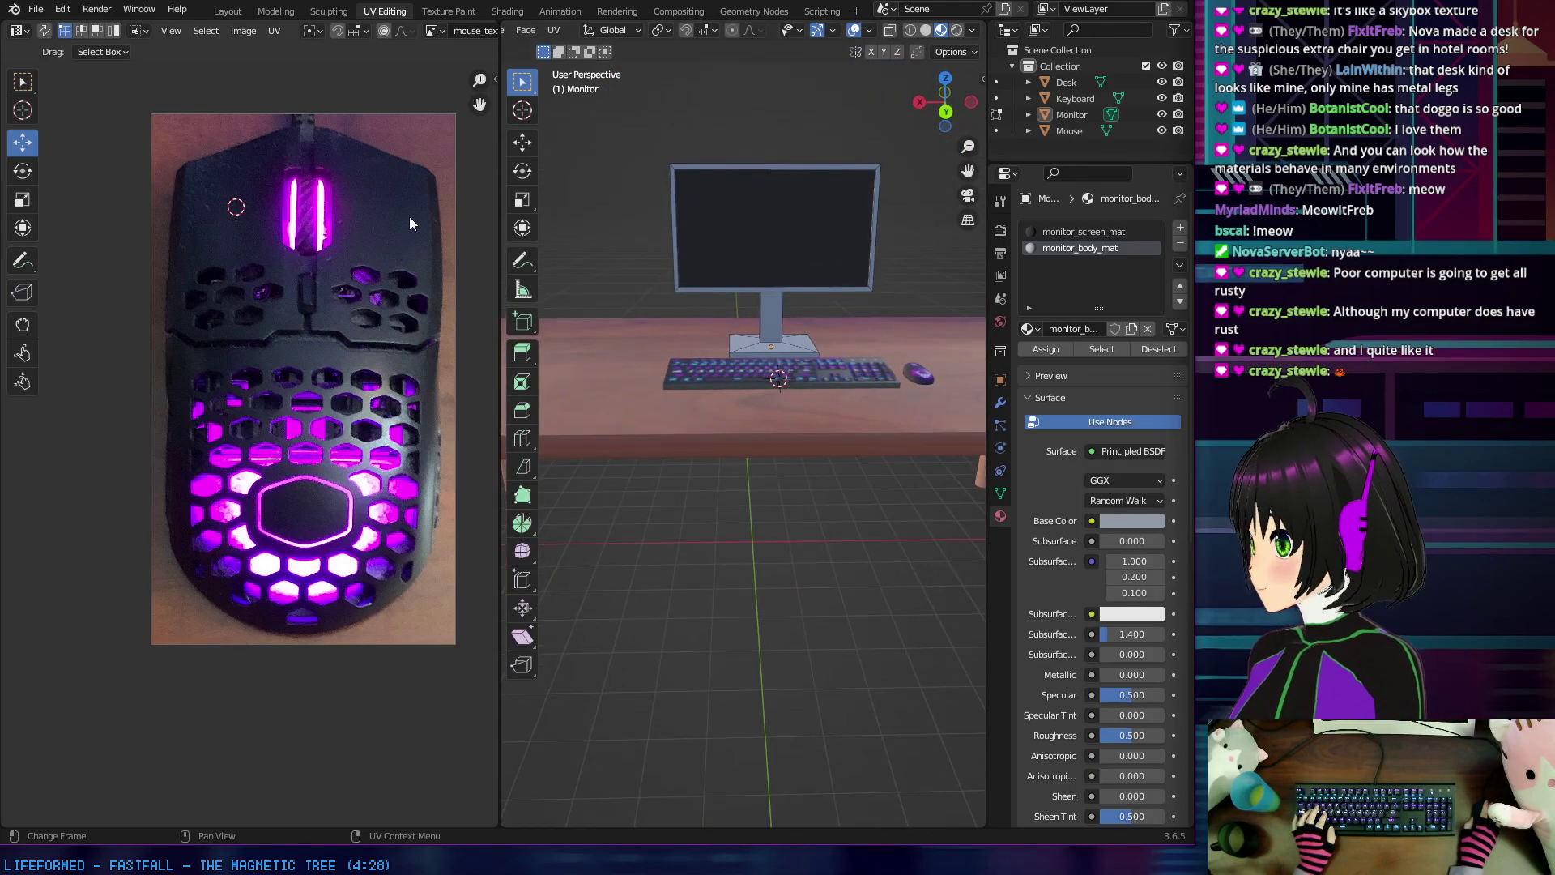
middle_click_drag(793, 315, 790, 378)
scroll(797, 320, "down", 3)
scroll(794, 368, "down", 2)
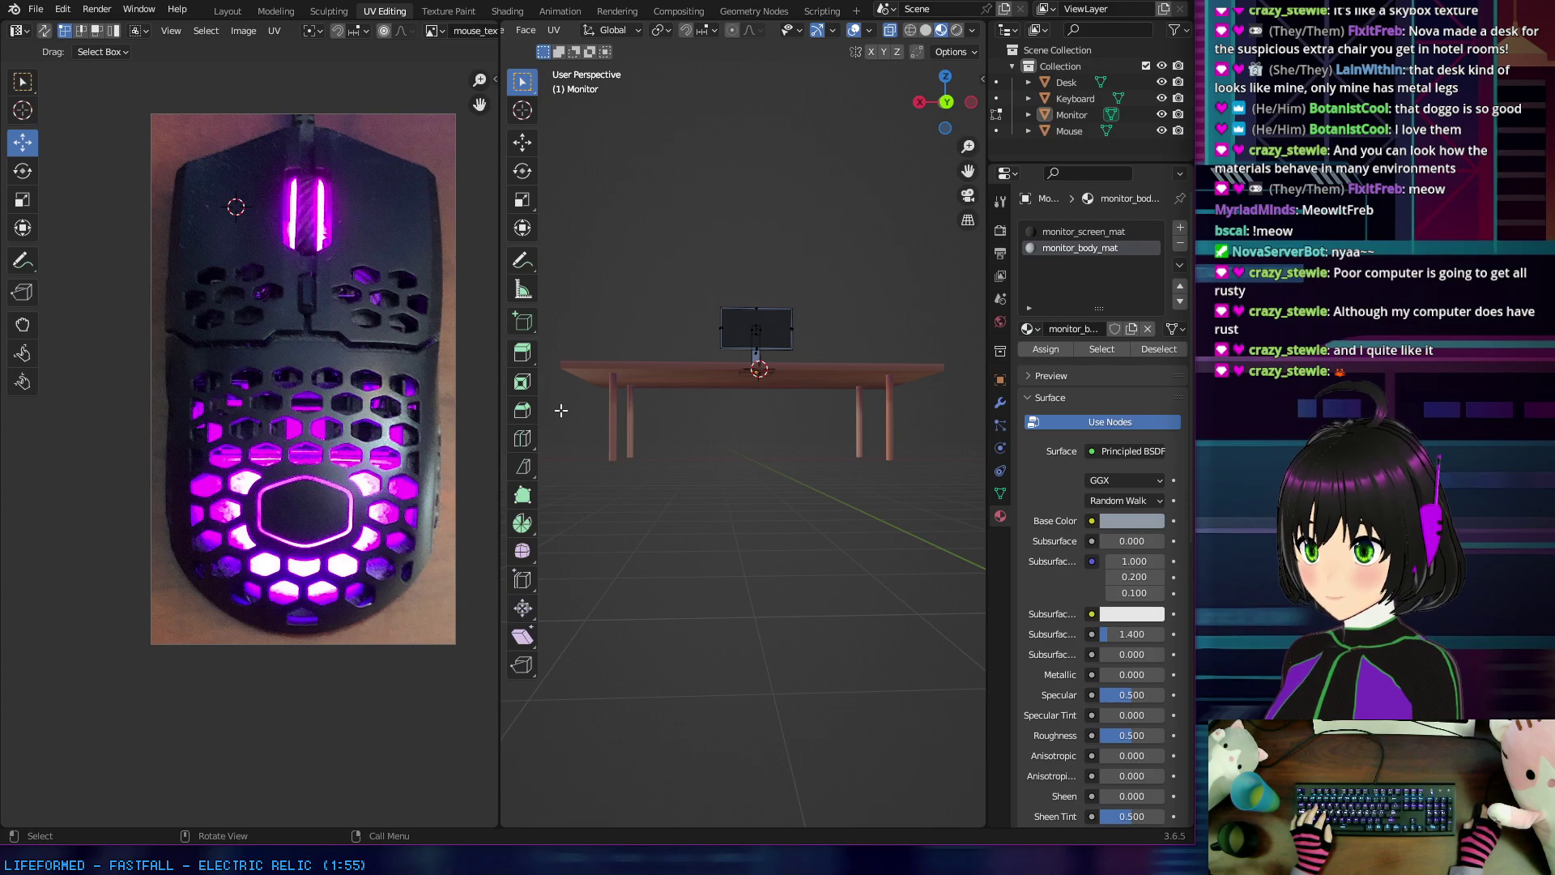
left_click_drag(571, 394, 933, 469)
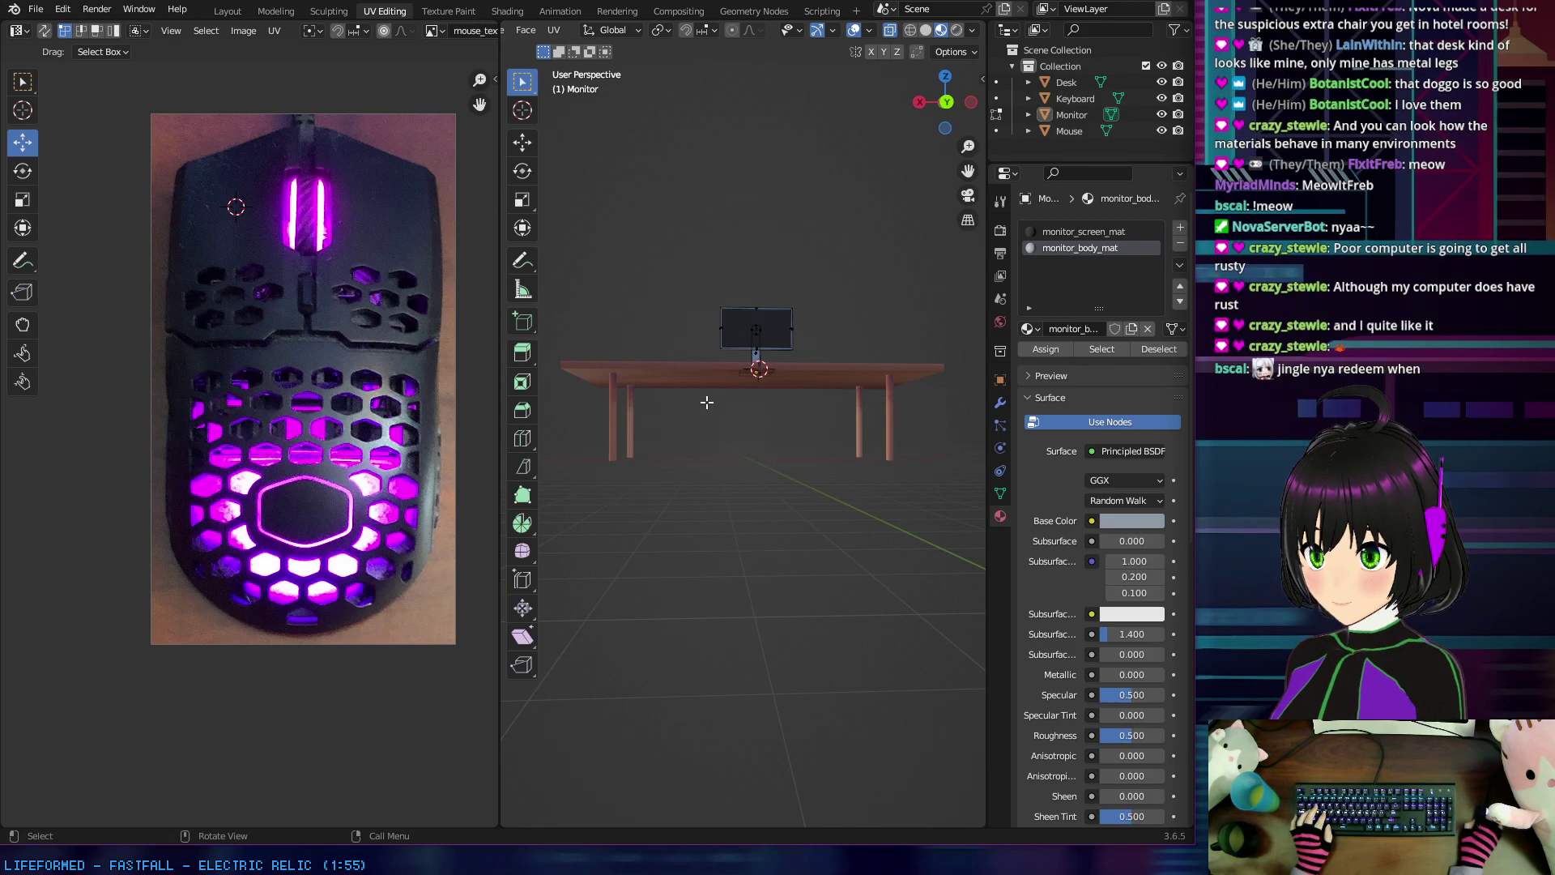
scroll(587, 32, "up", 3)
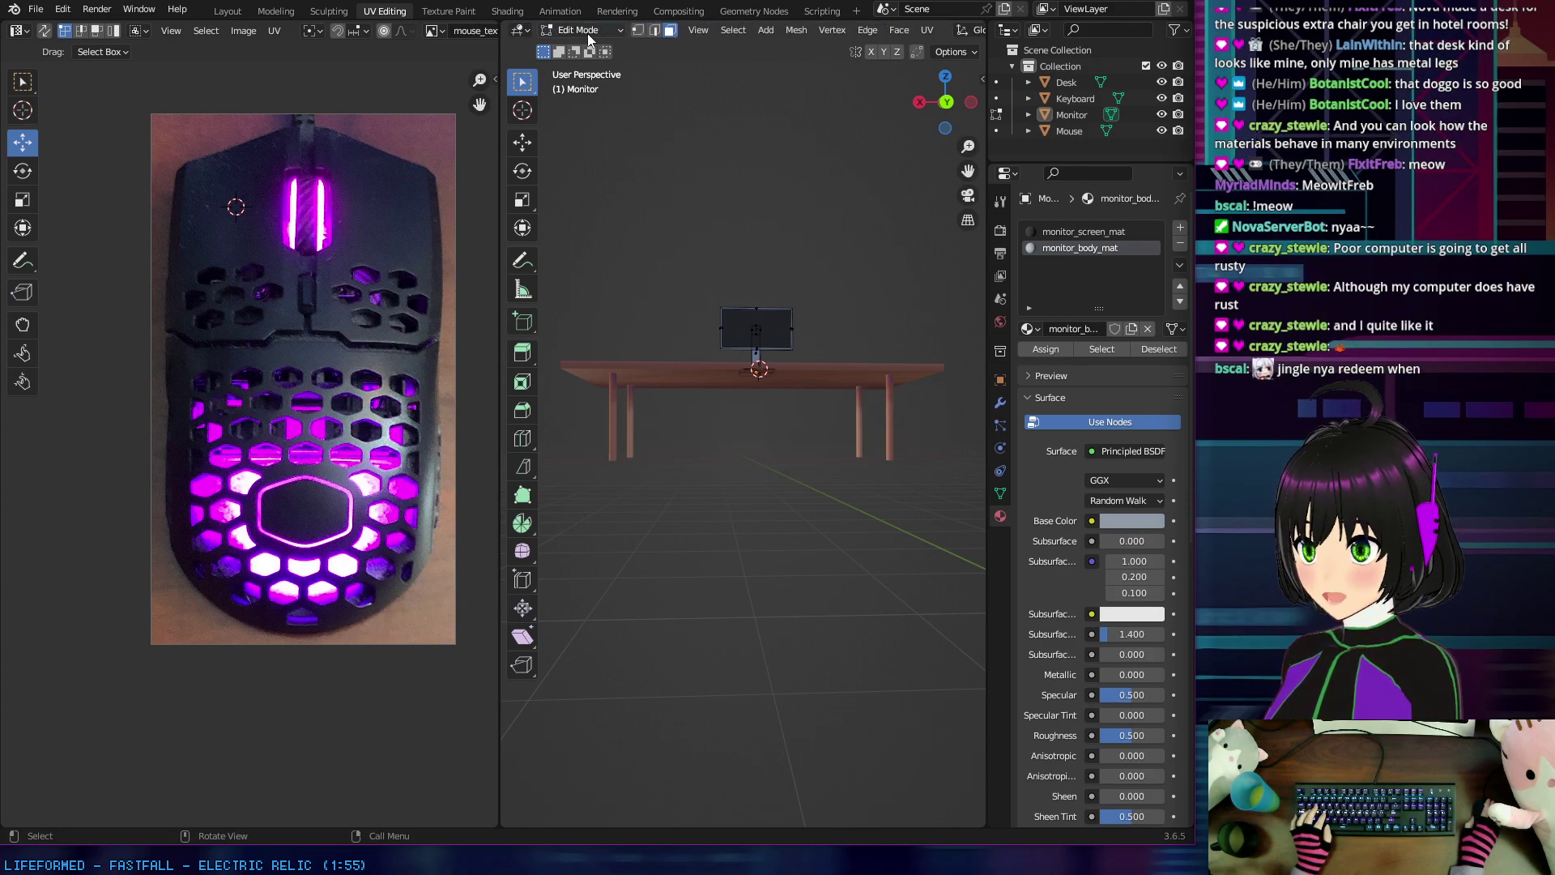
middle_click_drag(648, 422, 651, 445)
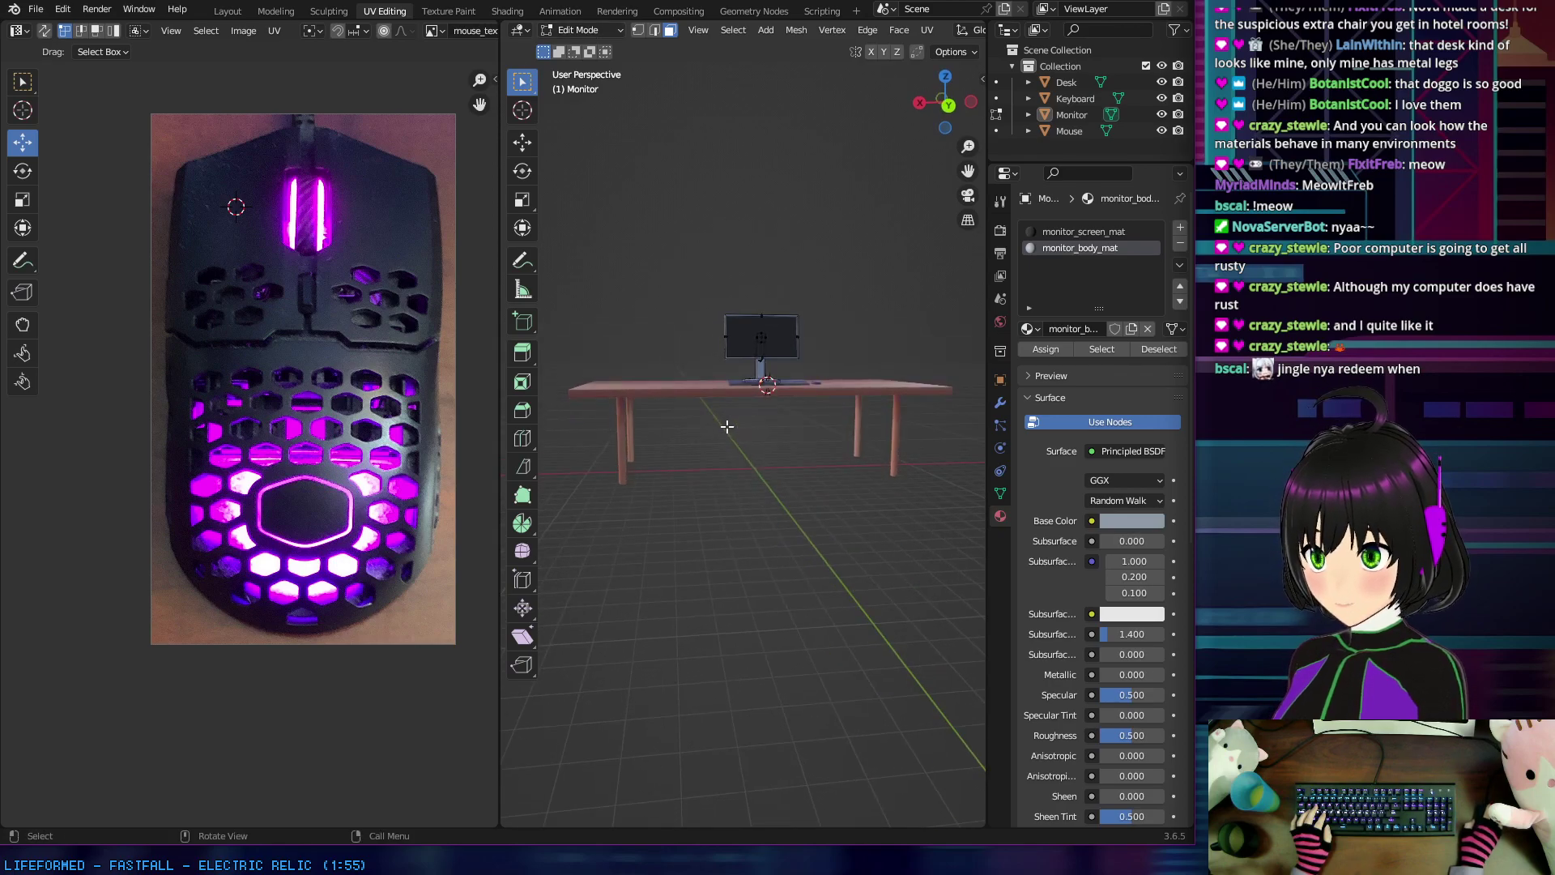
left_click(1069, 81)
middle_click_drag(767, 427, 761, 416)
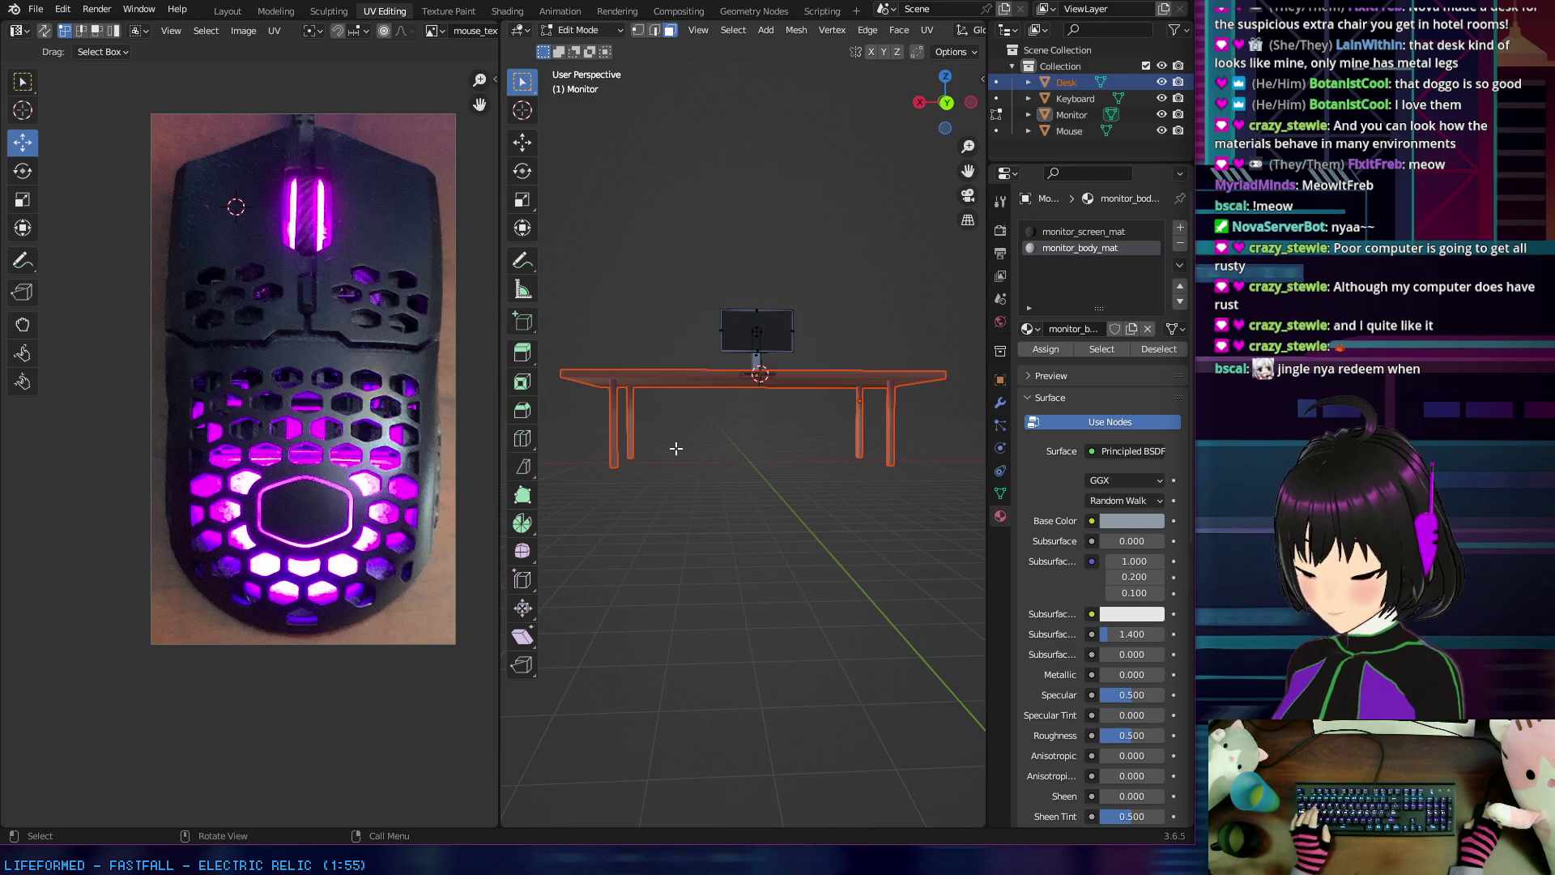
left_click_drag(566, 395, 940, 475)
scroll(810, 422, "up", 3)
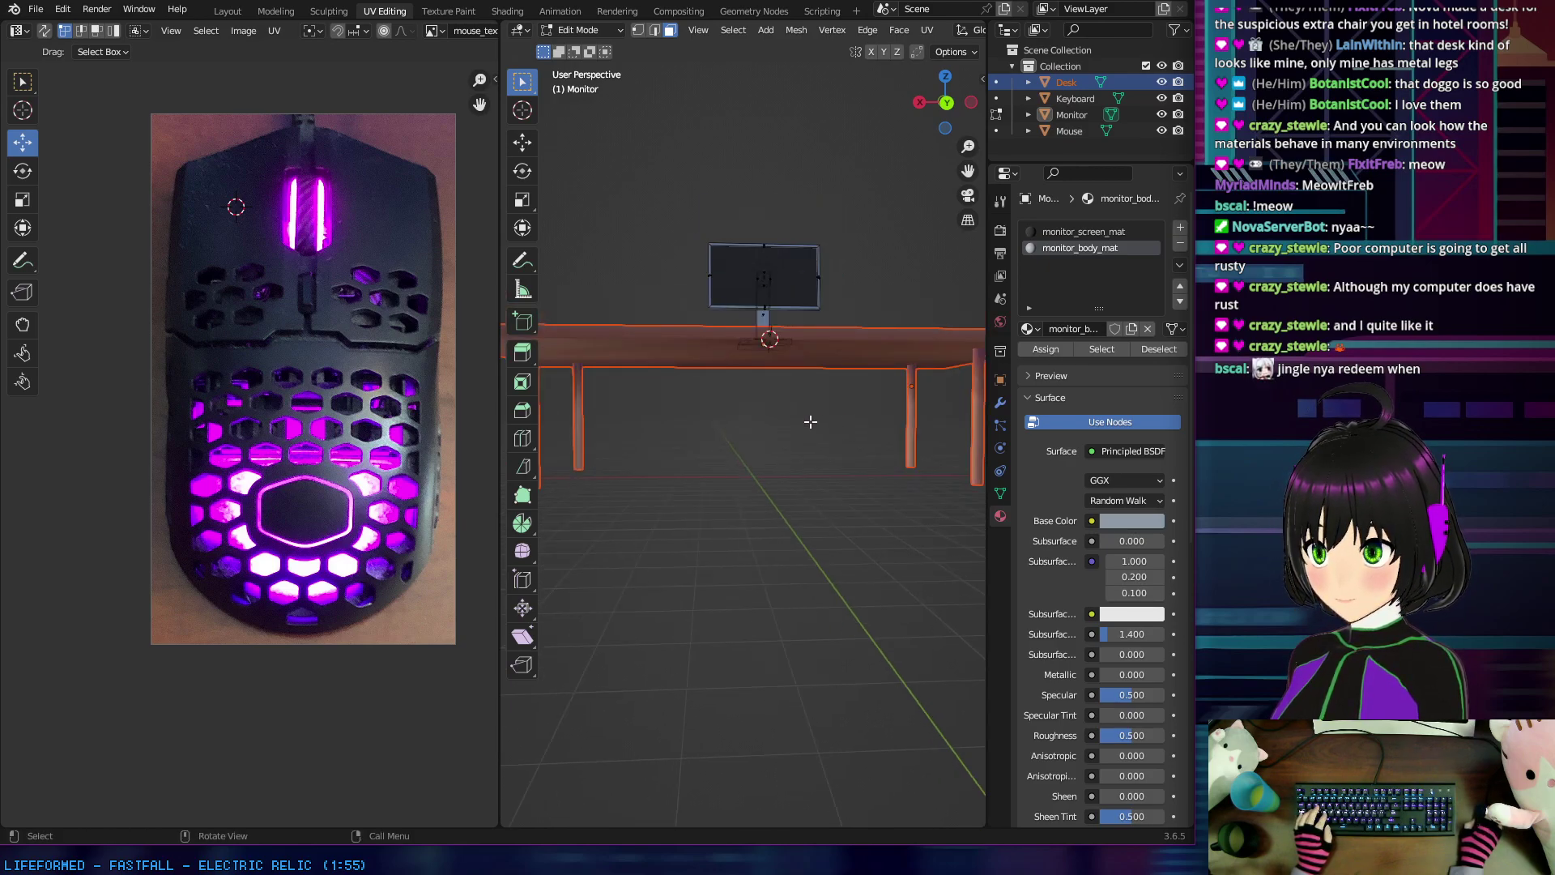
middle_click_drag(806, 424, 795, 433)
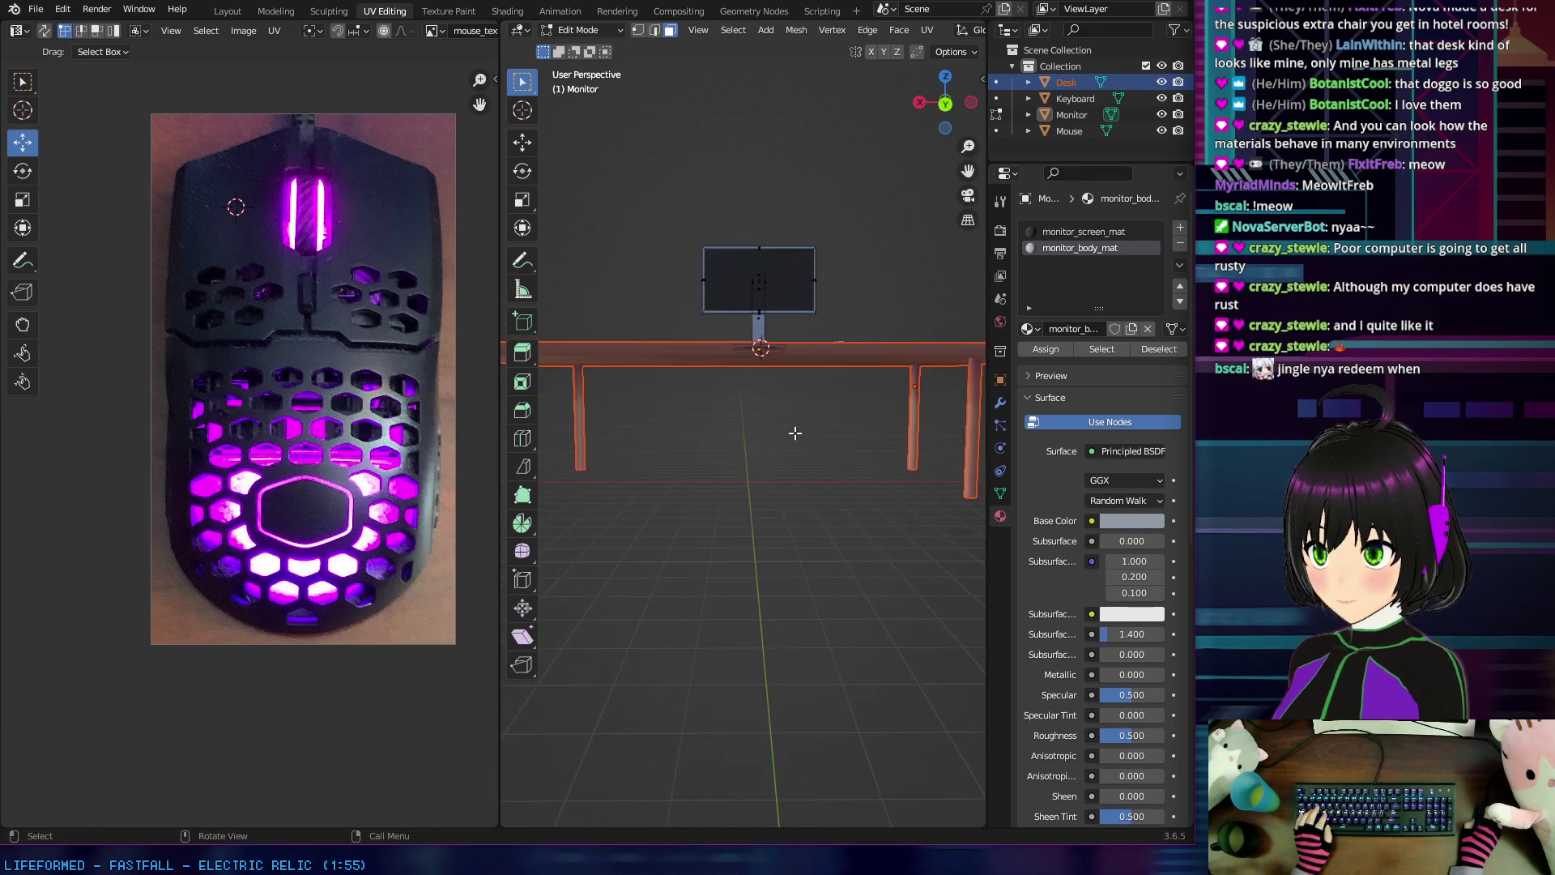
scroll(760, 361, "down", 1)
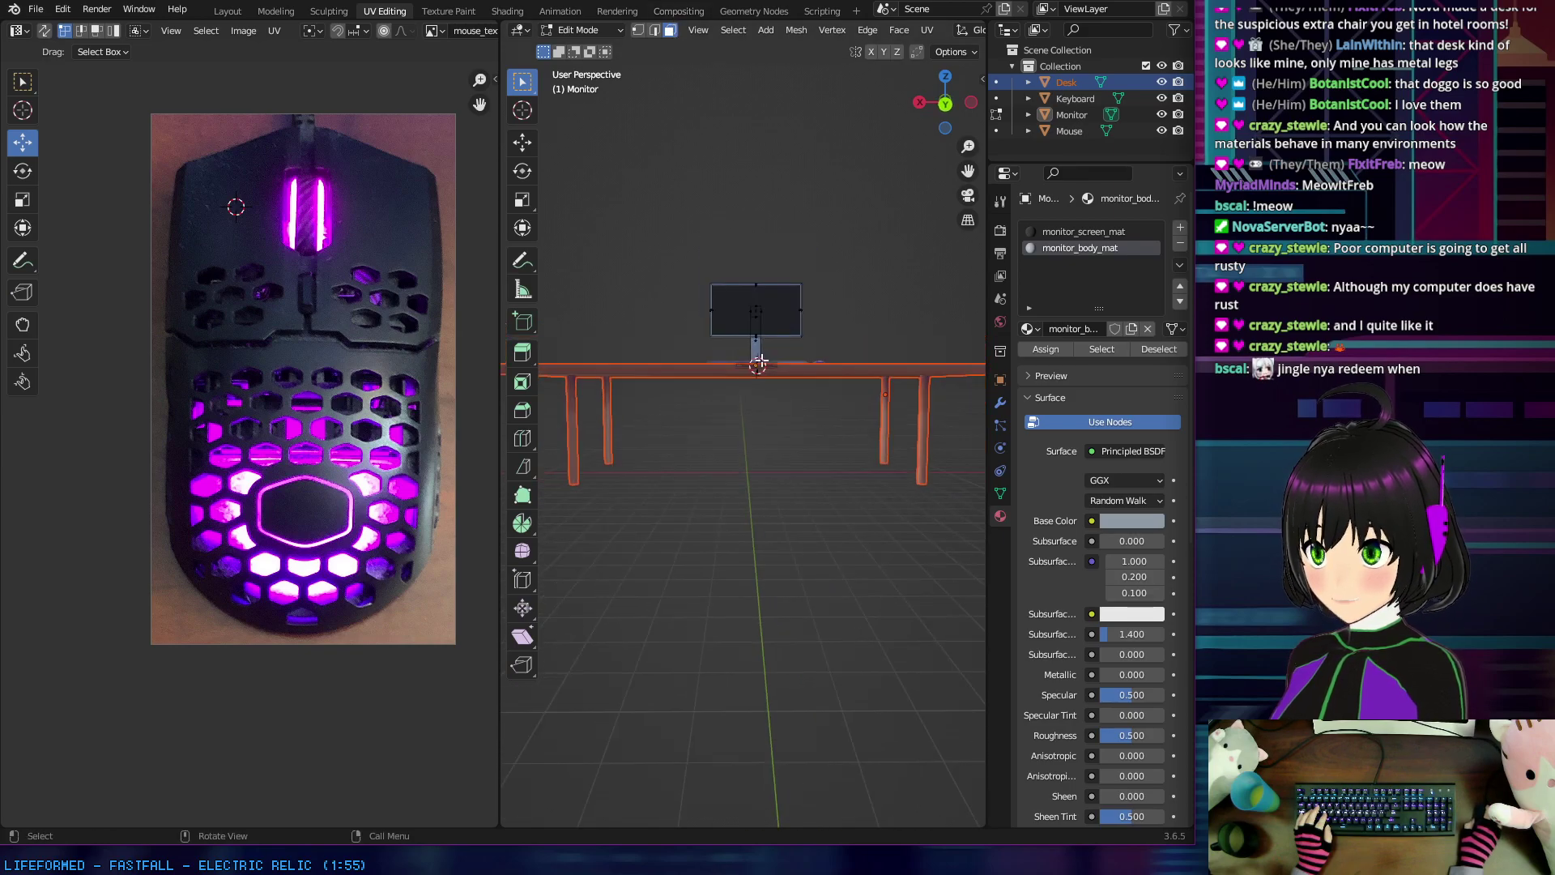
middle_click_drag(701, 374, 717, 374)
left_click_drag(559, 387, 951, 499)
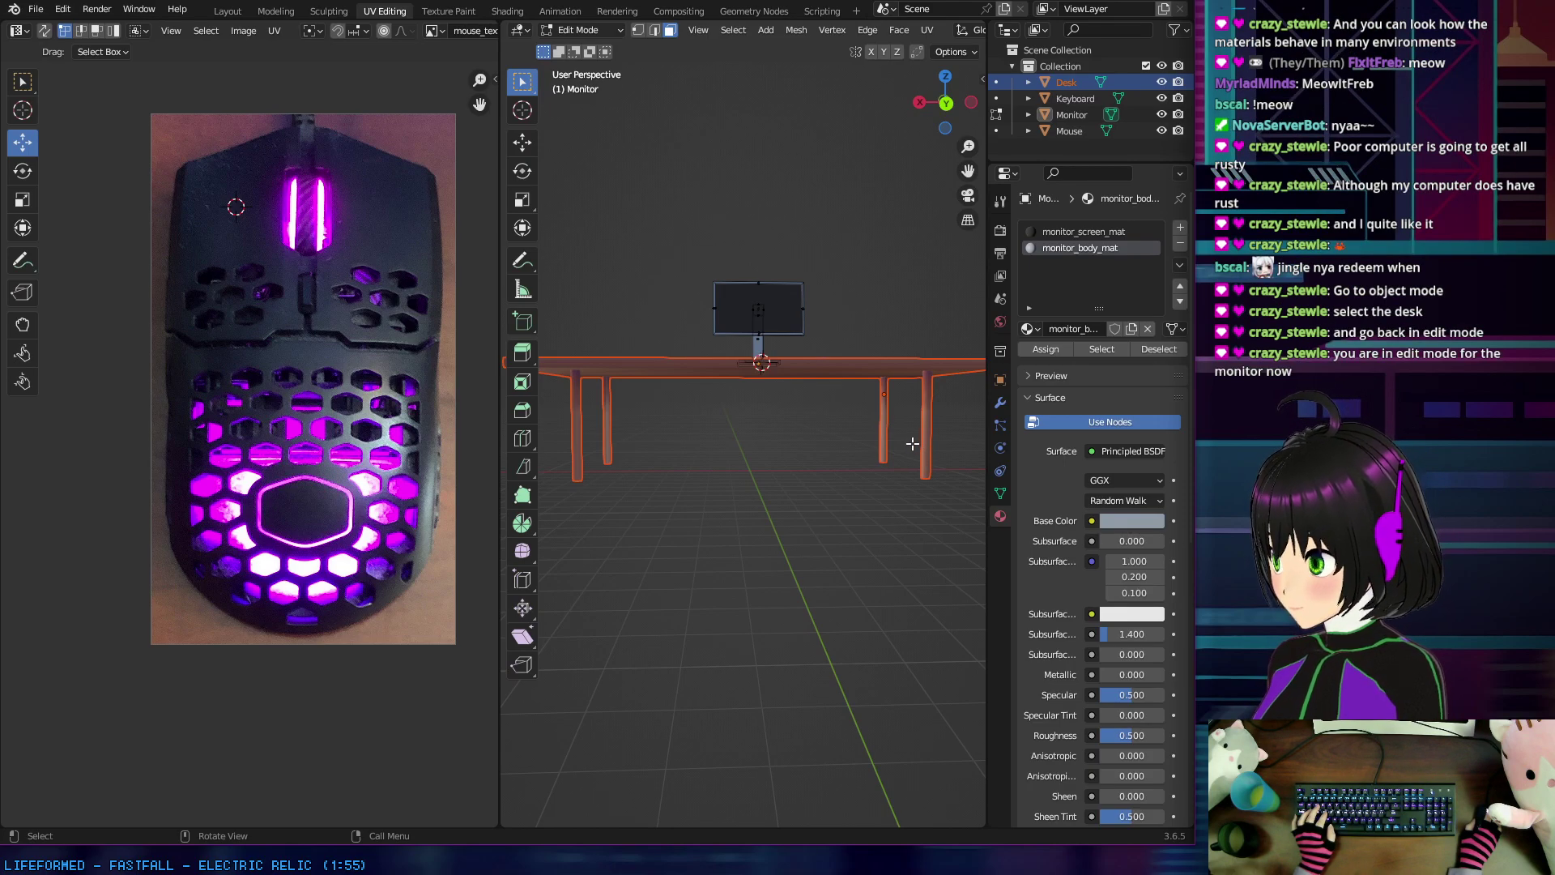
Step: Switch to Object Mode and make the desk the active object
left_click(588, 30)
left_click(581, 50)
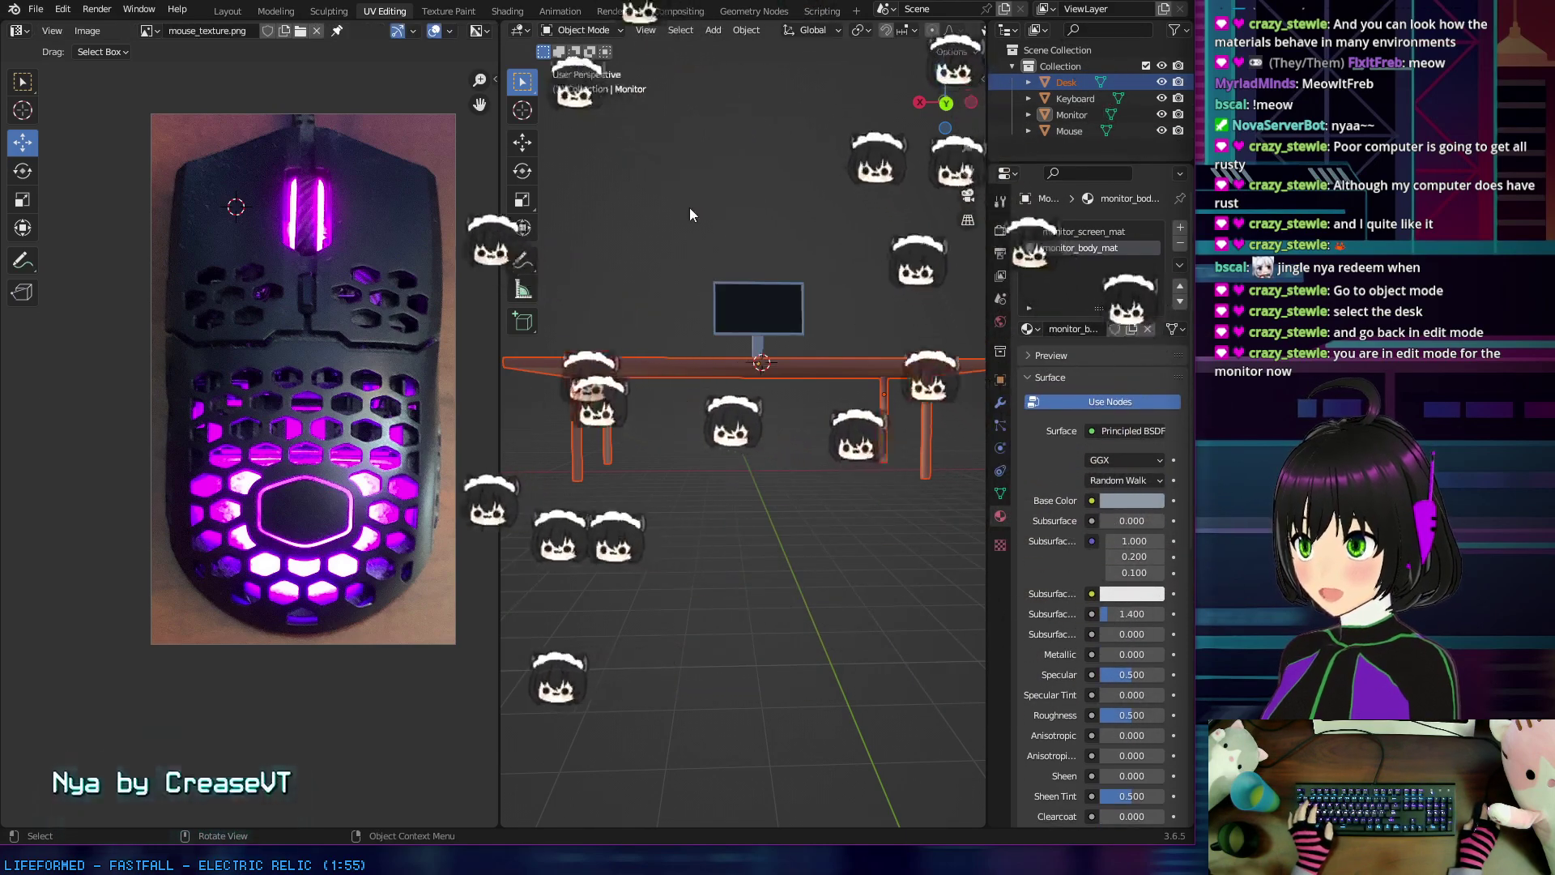
left_click(702, 361)
middle_click_drag(717, 362, 717, 387)
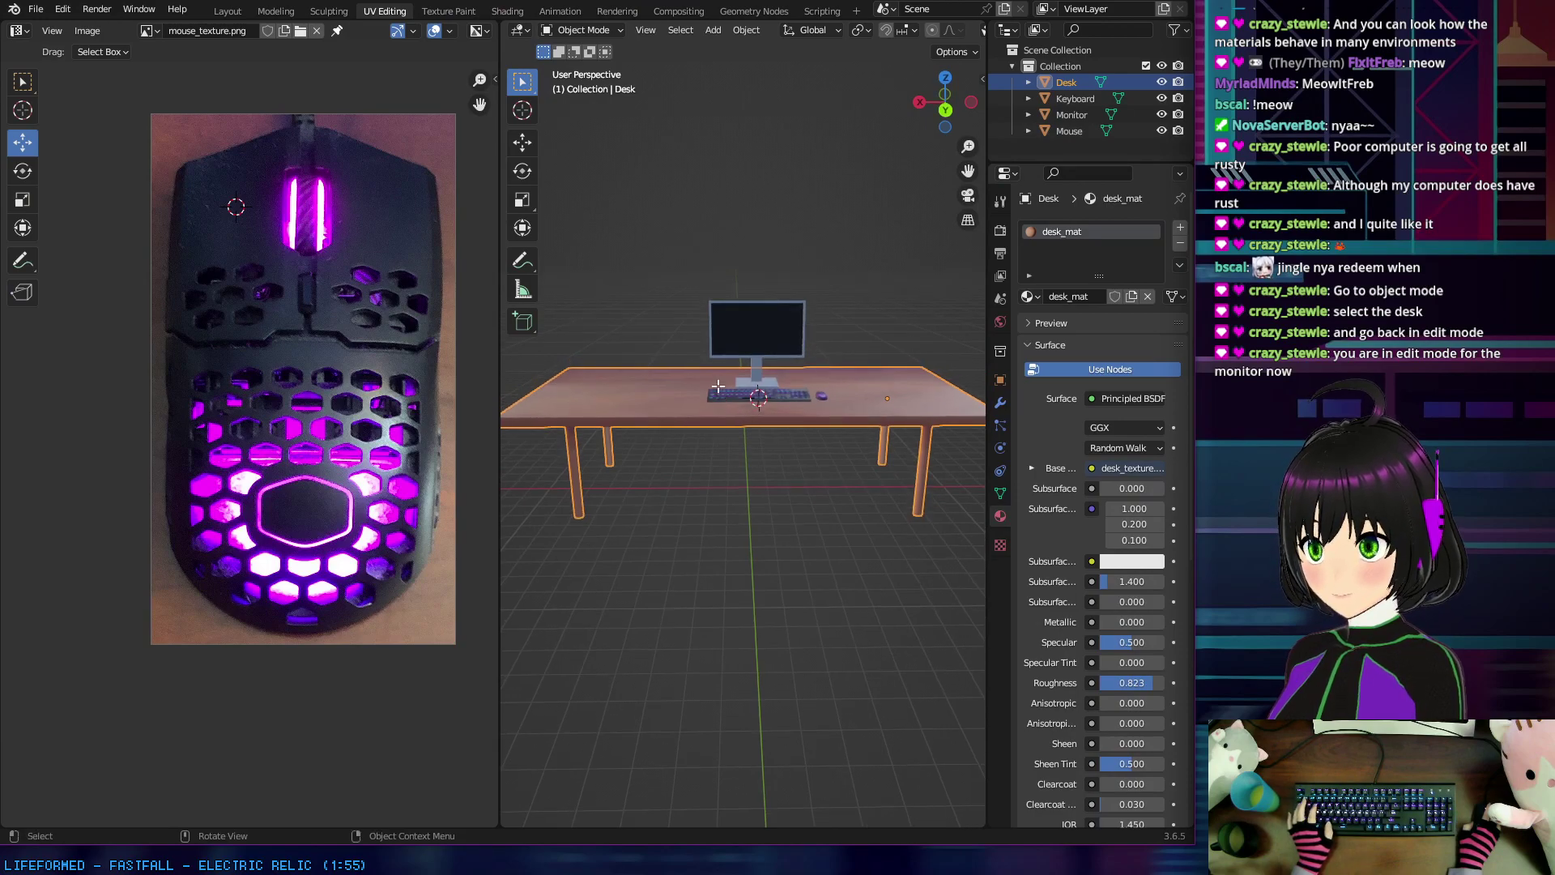
Step: Enter Edit Mode on the desk and box-select its four legs
key("Tab")
middle_click_drag(705, 381, 675, 392)
scroll(736, 397, "down", 3)
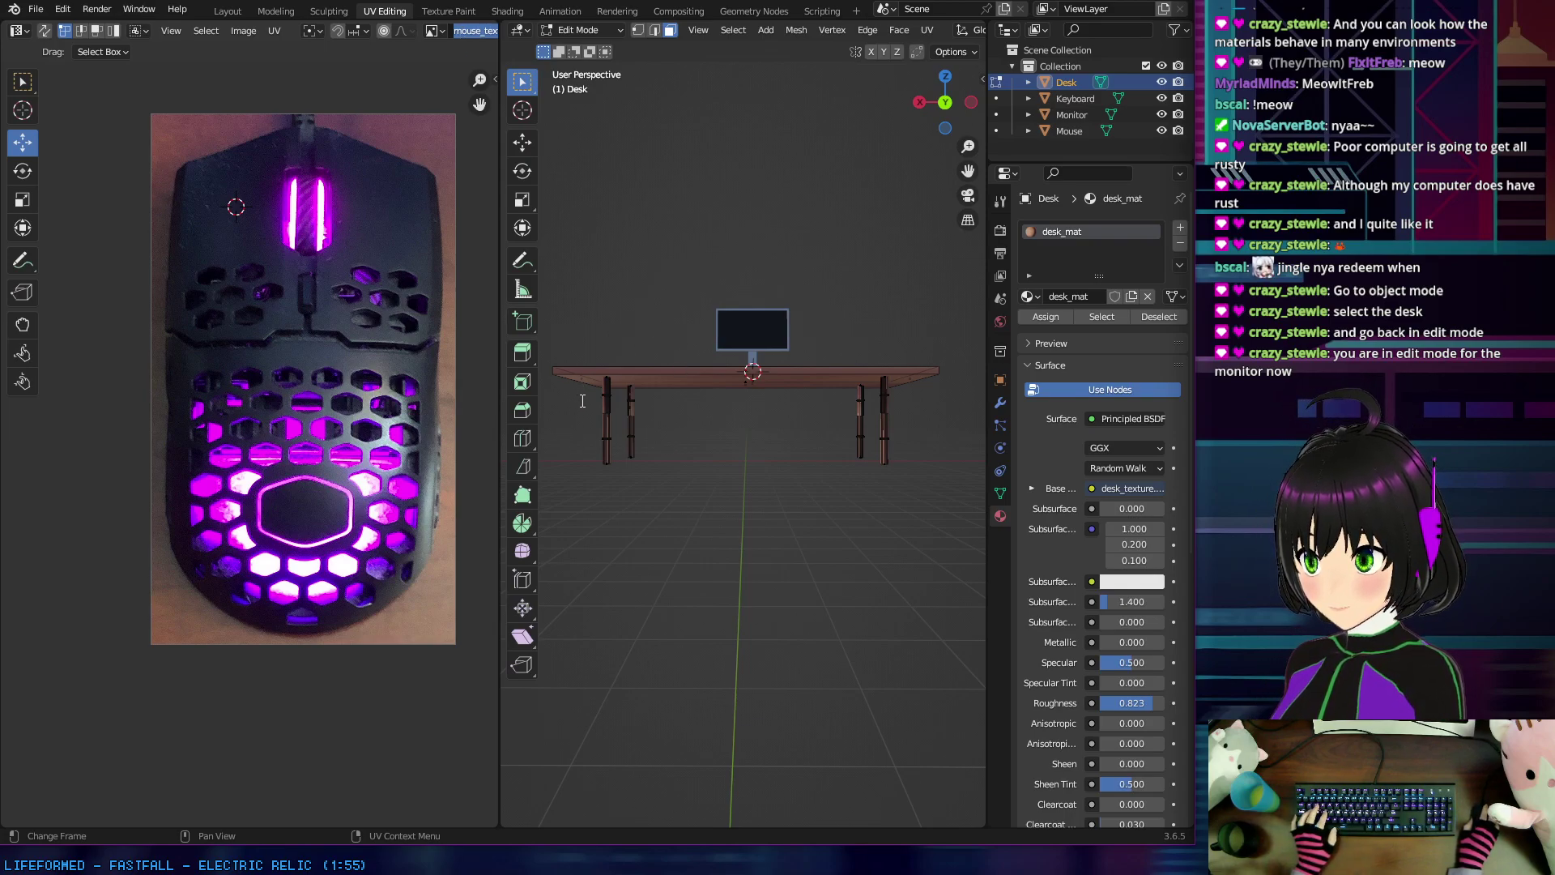
middle_click_drag(573, 402, 593, 395)
left_click_drag(593, 395, 927, 473)
middle_click_drag(925, 474, 803, 442)
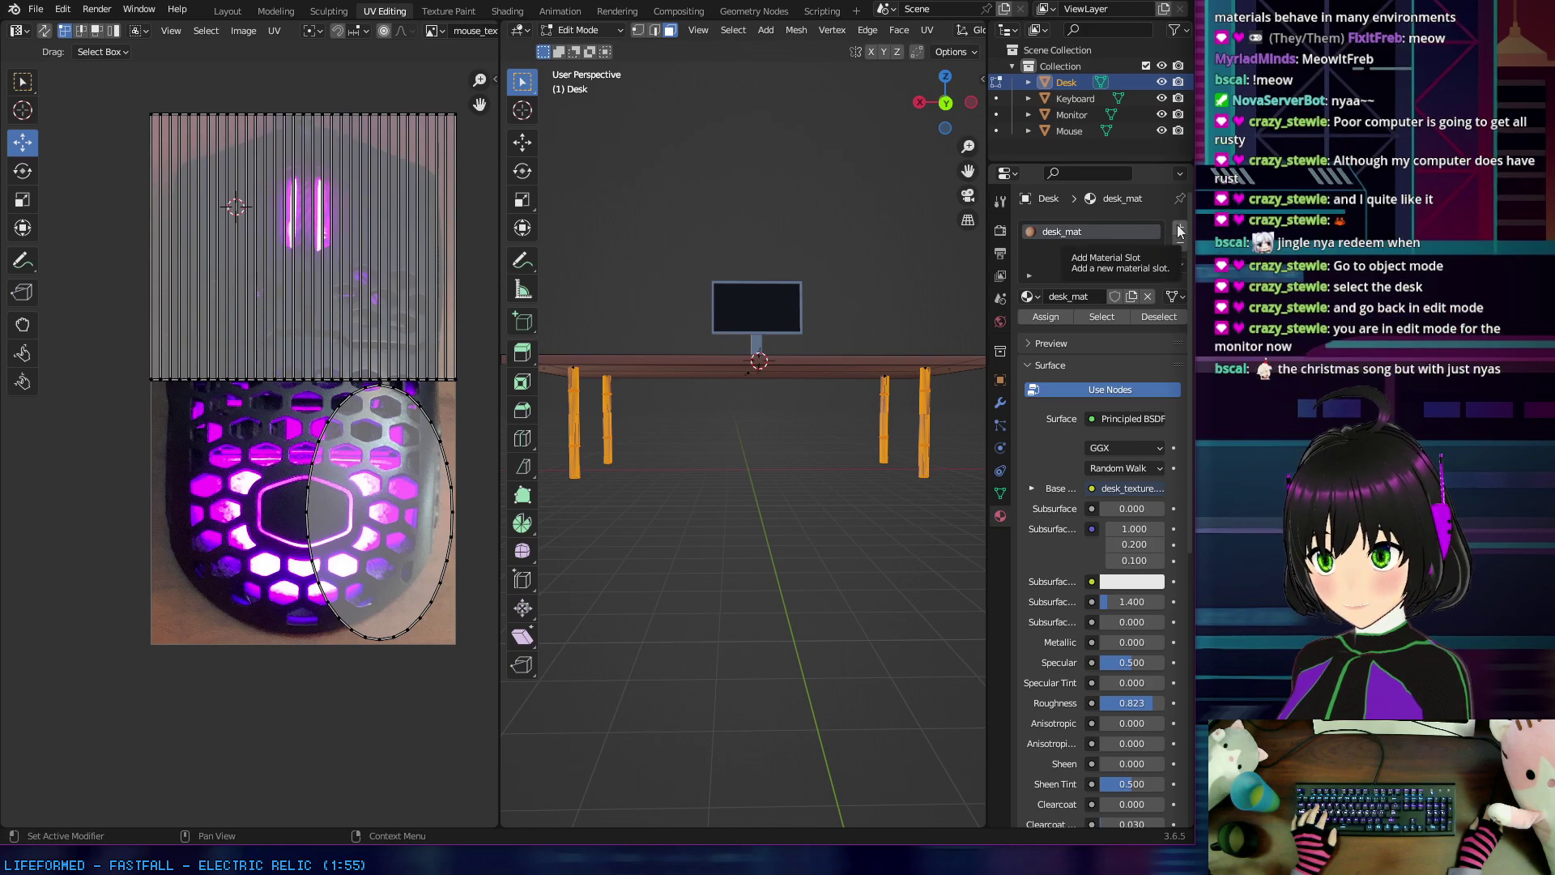
left_click(1179, 230)
left_click(1083, 327)
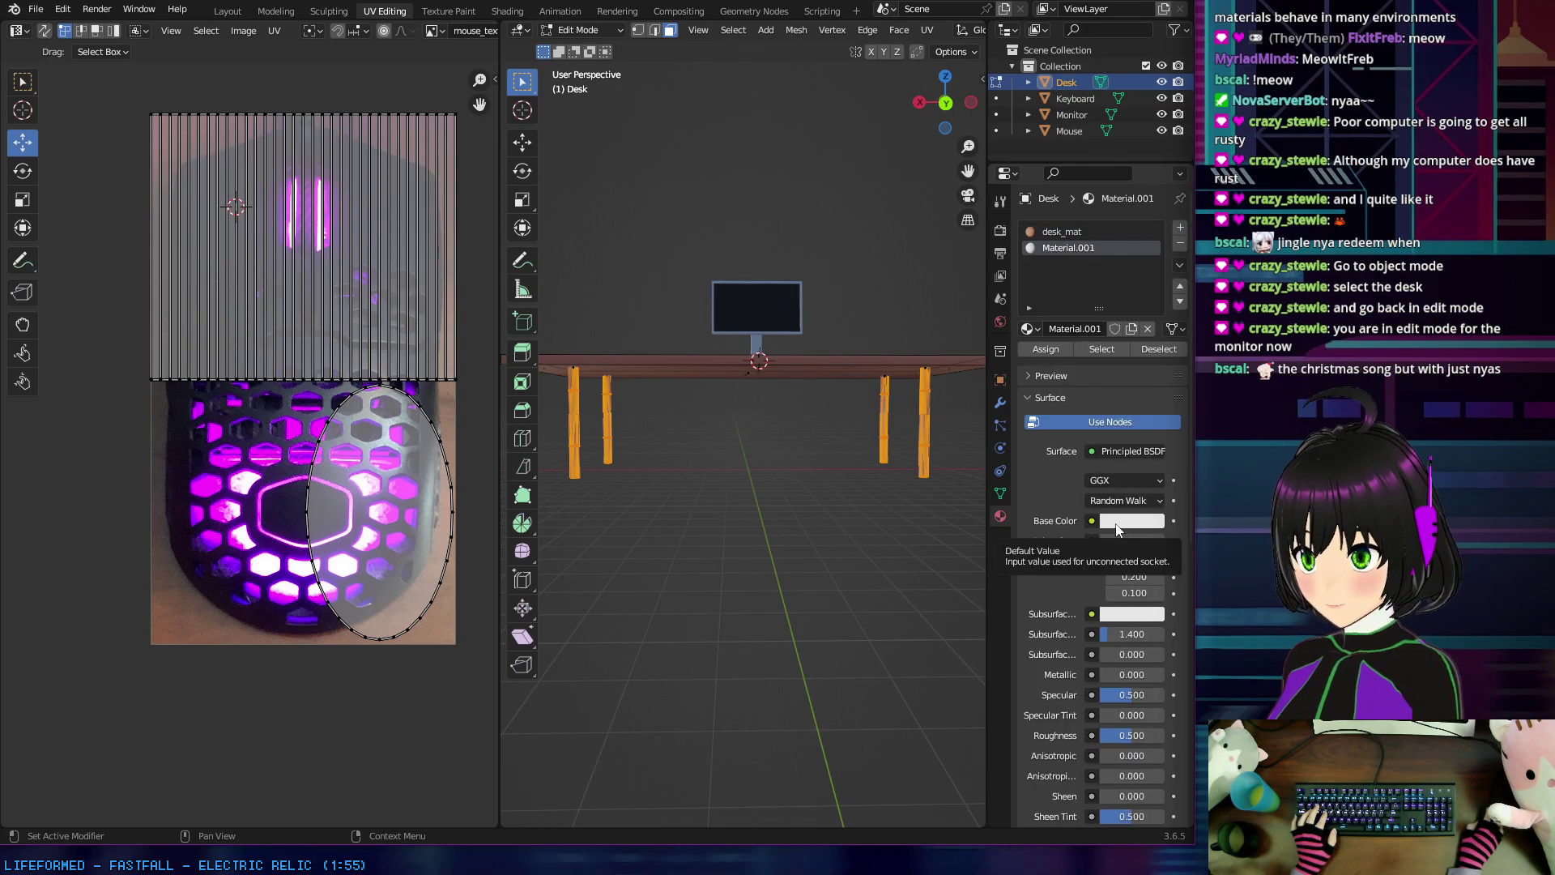
left_click(1044, 352)
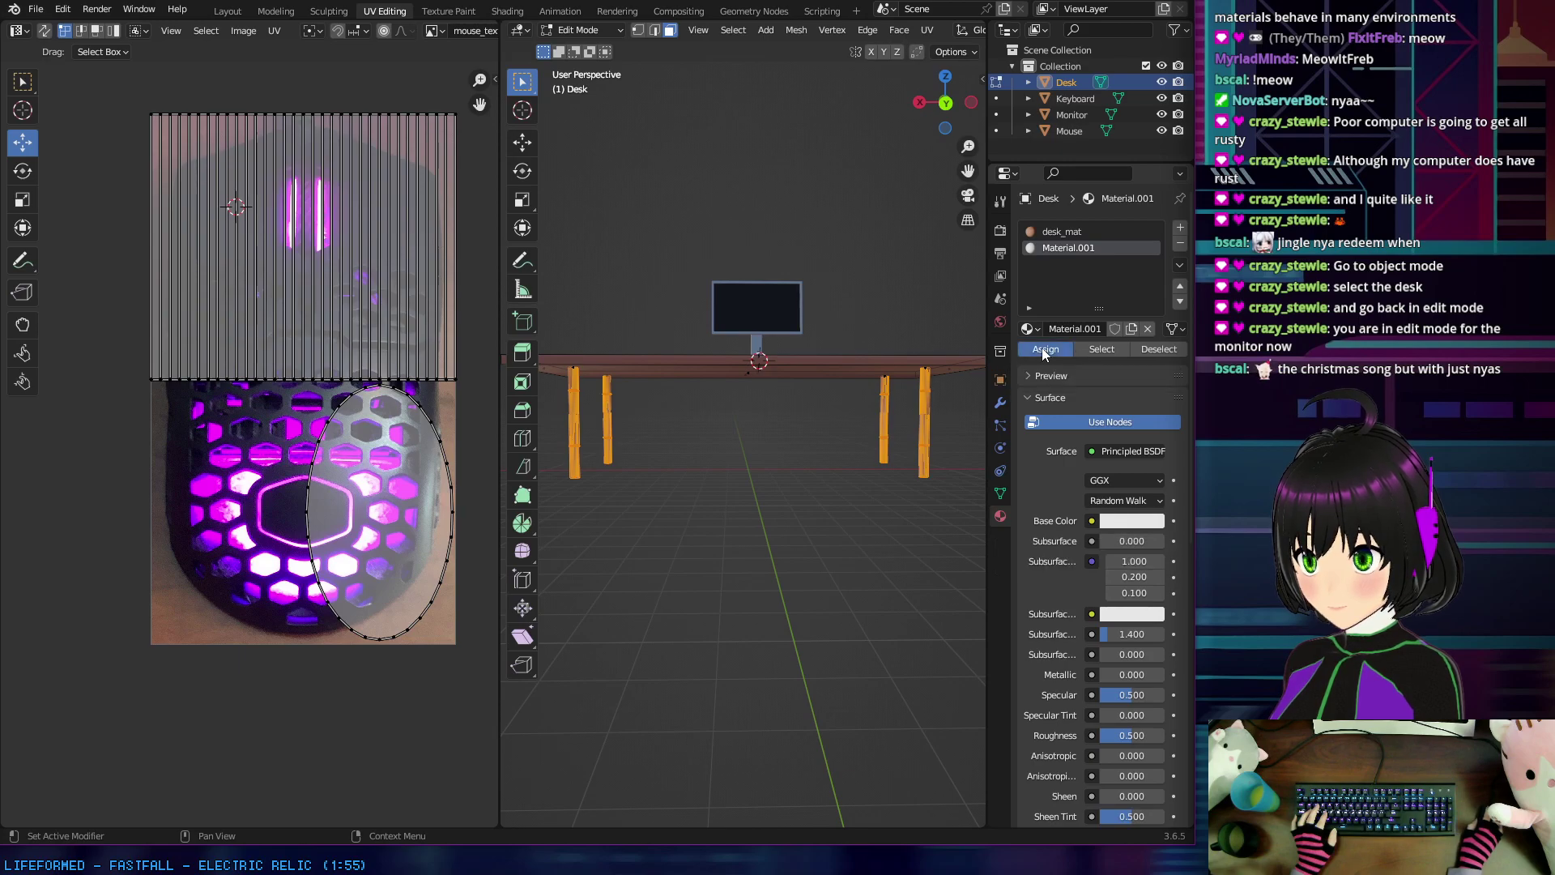
left_click(1131, 520)
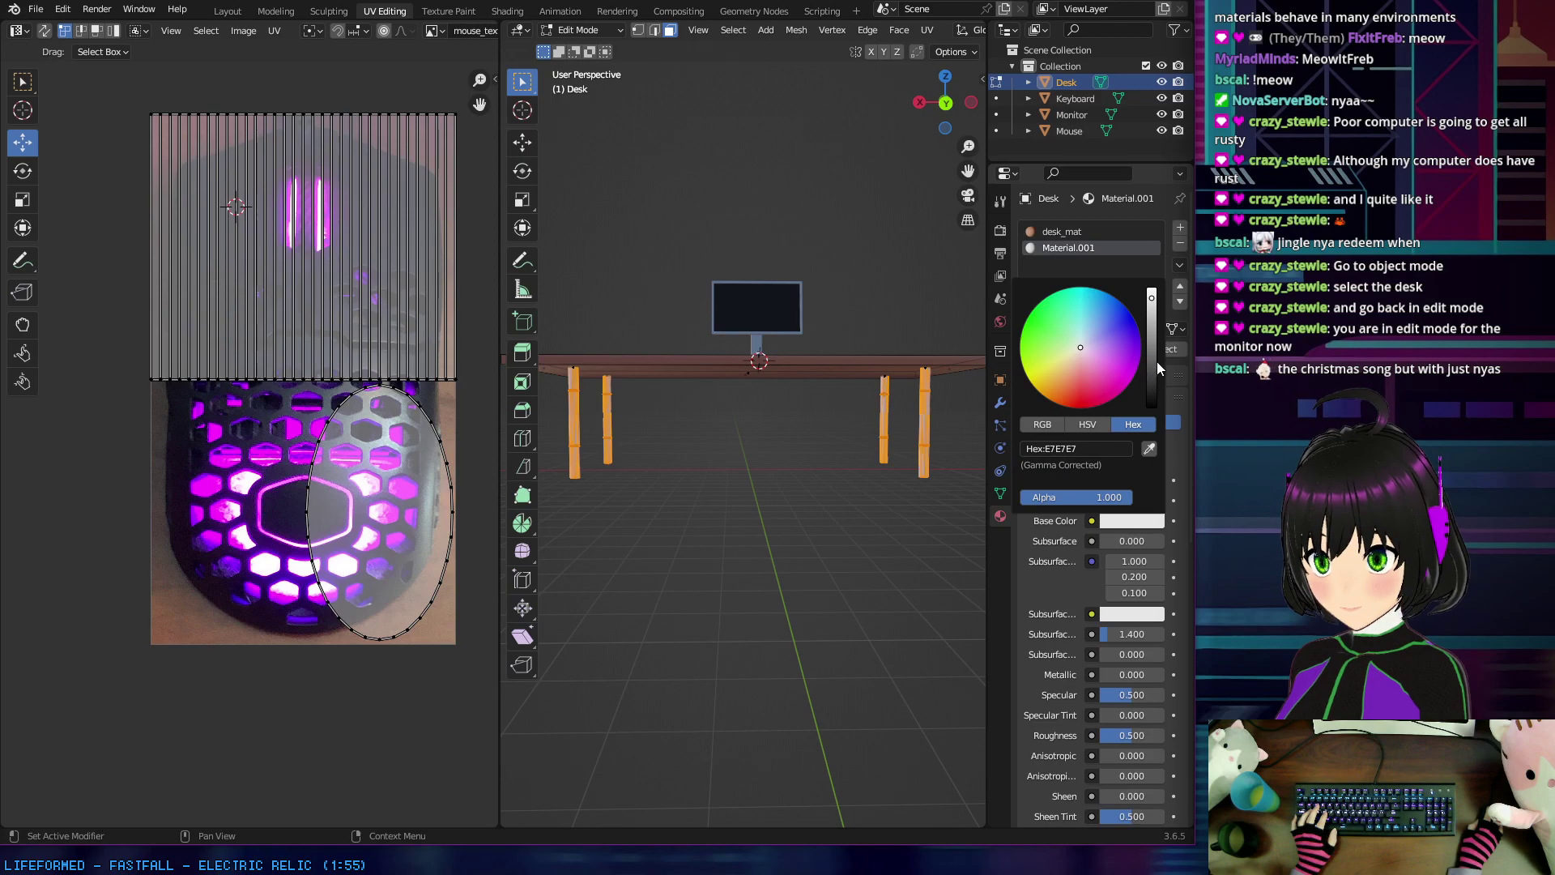
left_click(1150, 373)
left_click(1095, 319)
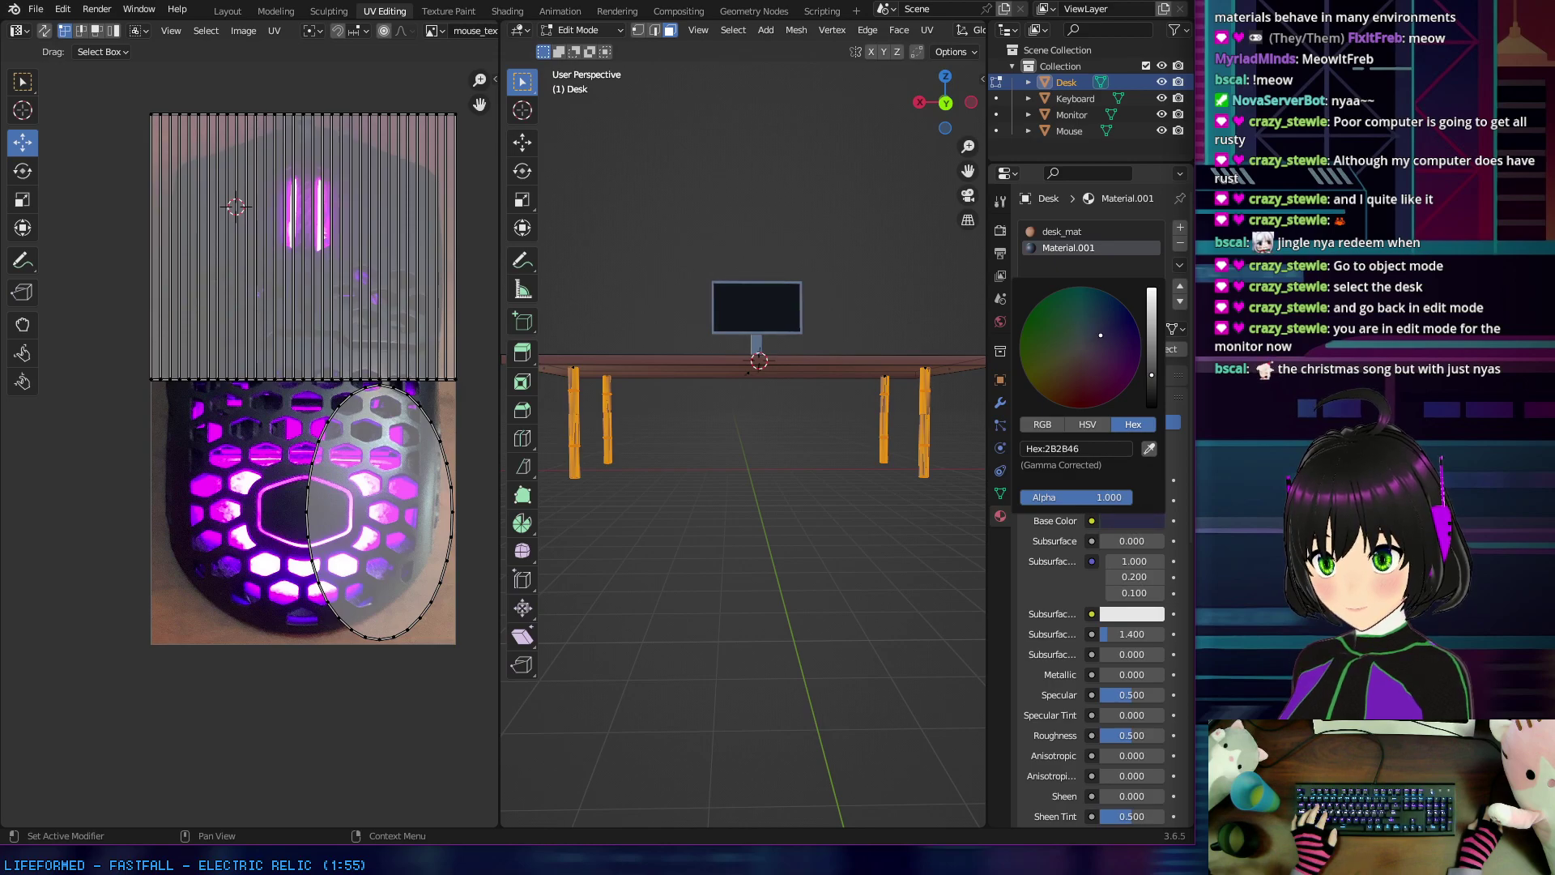
mouse_move(1095, 339)
left_mouse_down()
mouse_move(1150, 363)
mouse_move(1092, 344)
left_mouse_up()
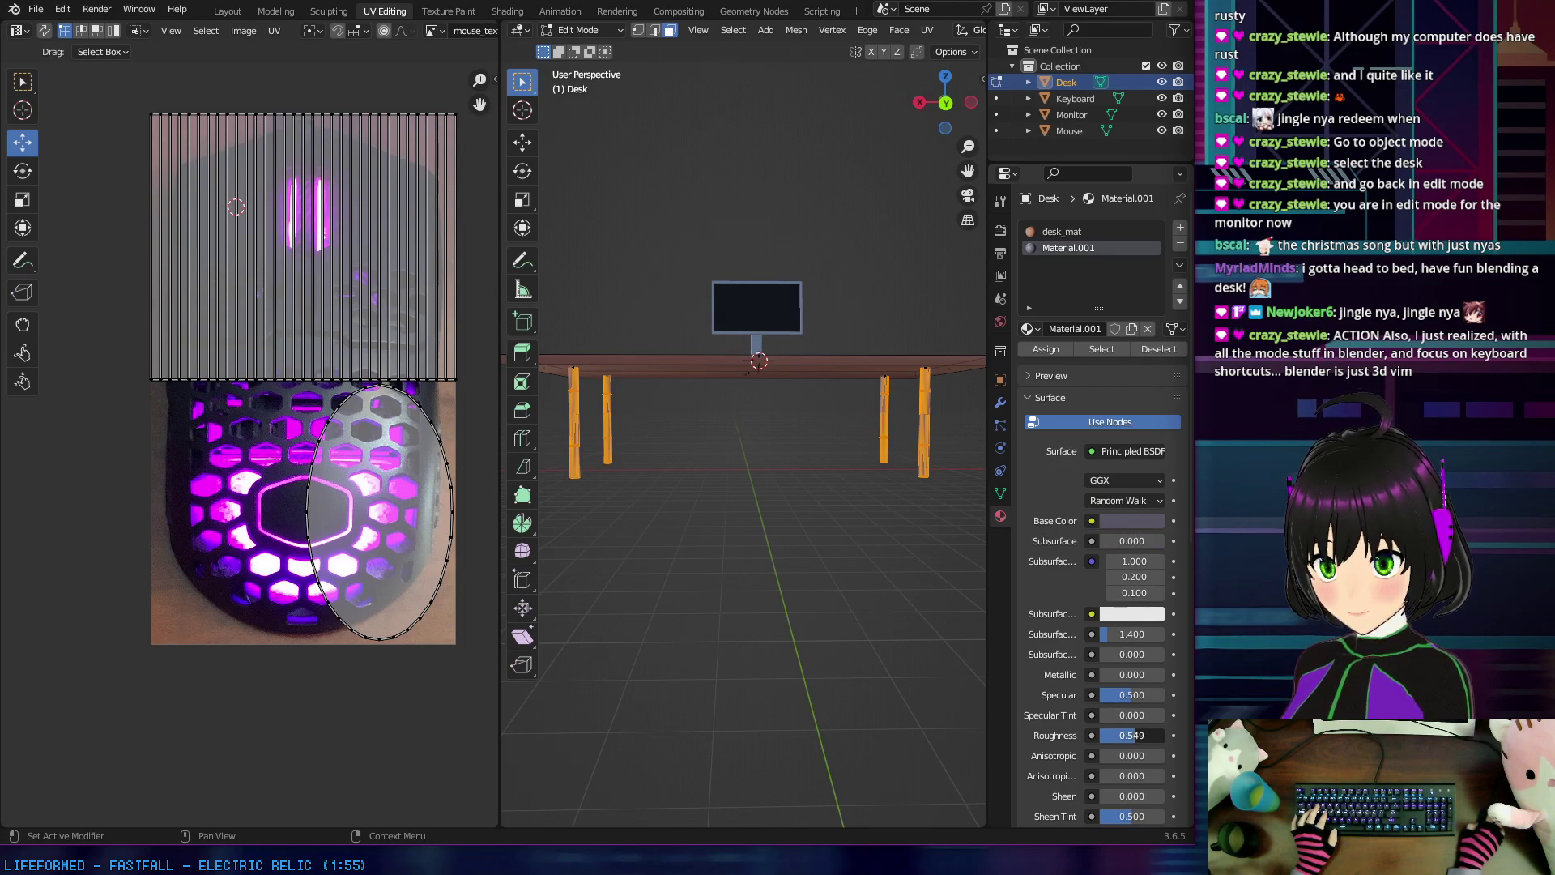
left_click_drag(1140, 732, 1134, 541)
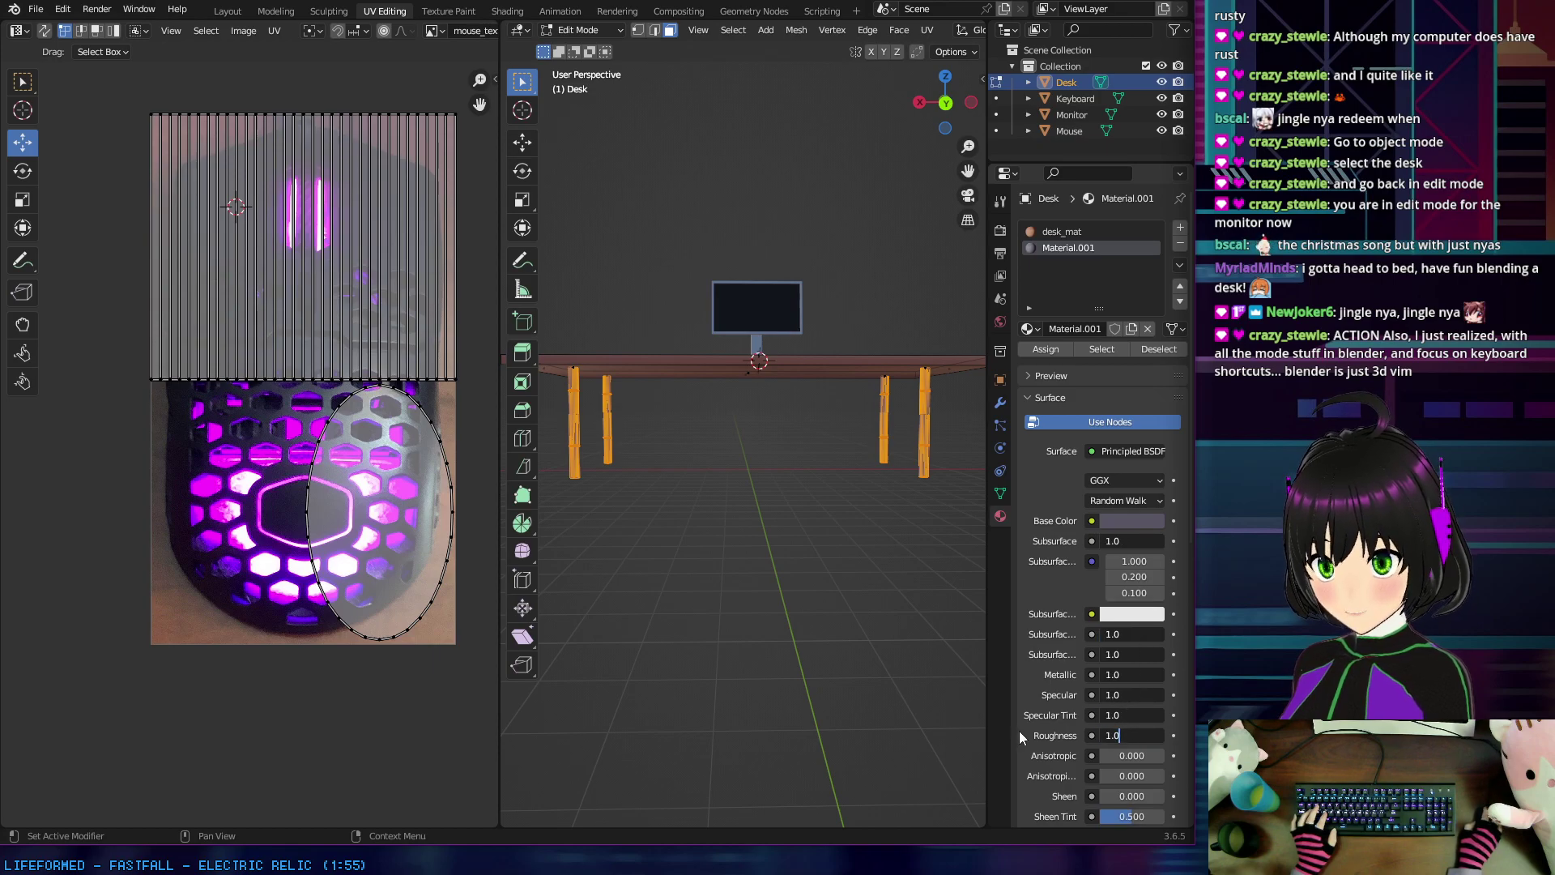
key("Return")
left_click_drag(1132, 731, 1130, 731)
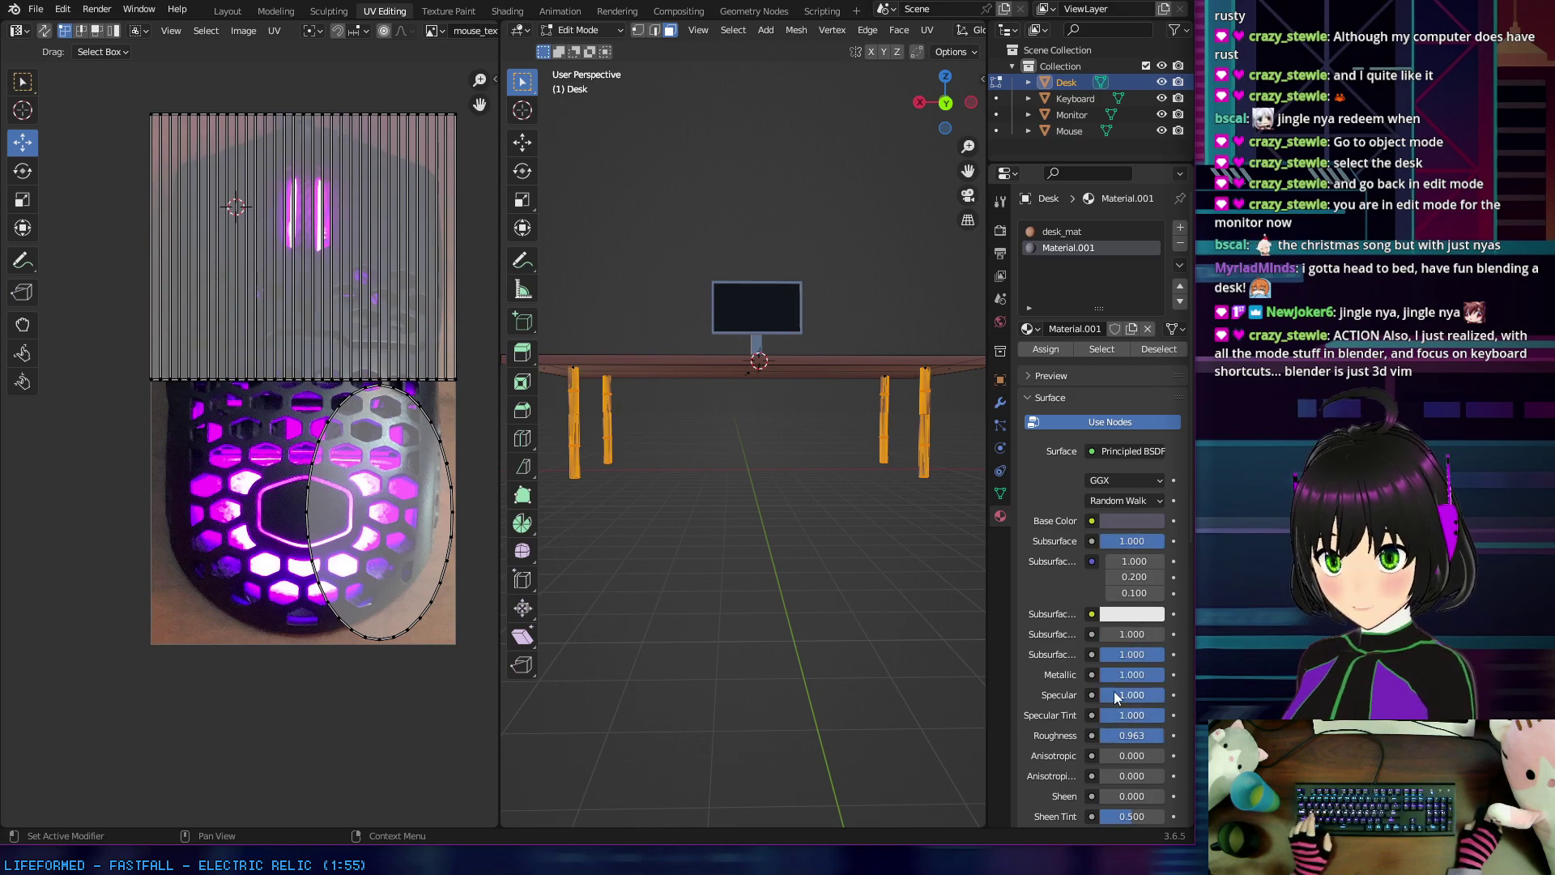
key("ctrl+z")
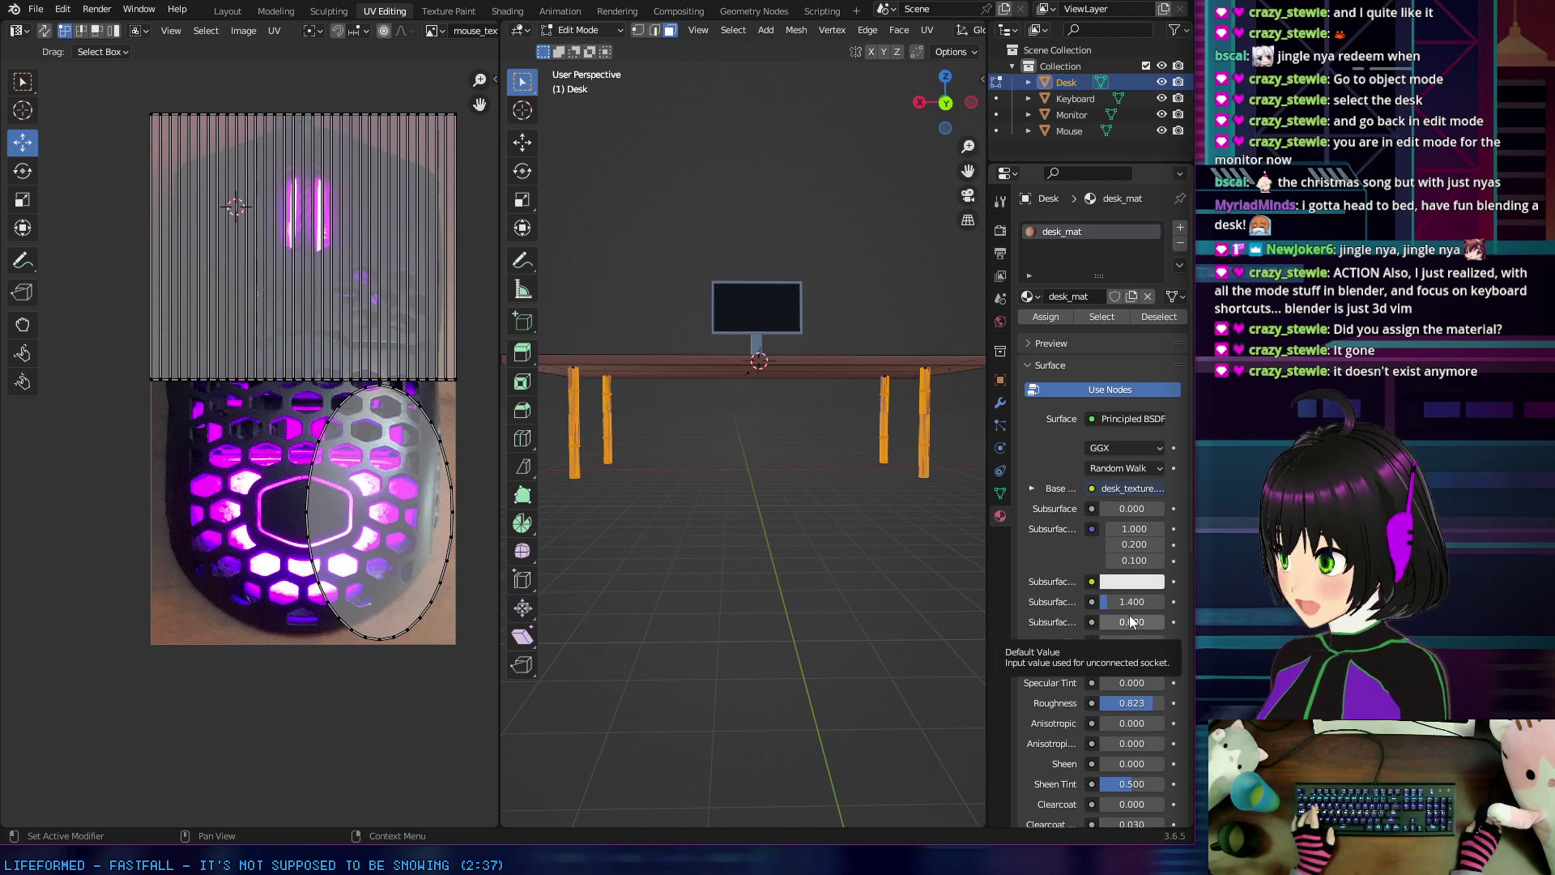
Step: Add a second material slot to the desk holding a new material named desk_legs_mat
scroll(673, 454, "up", 4)
middle_click_drag(699, 445, 769, 421)
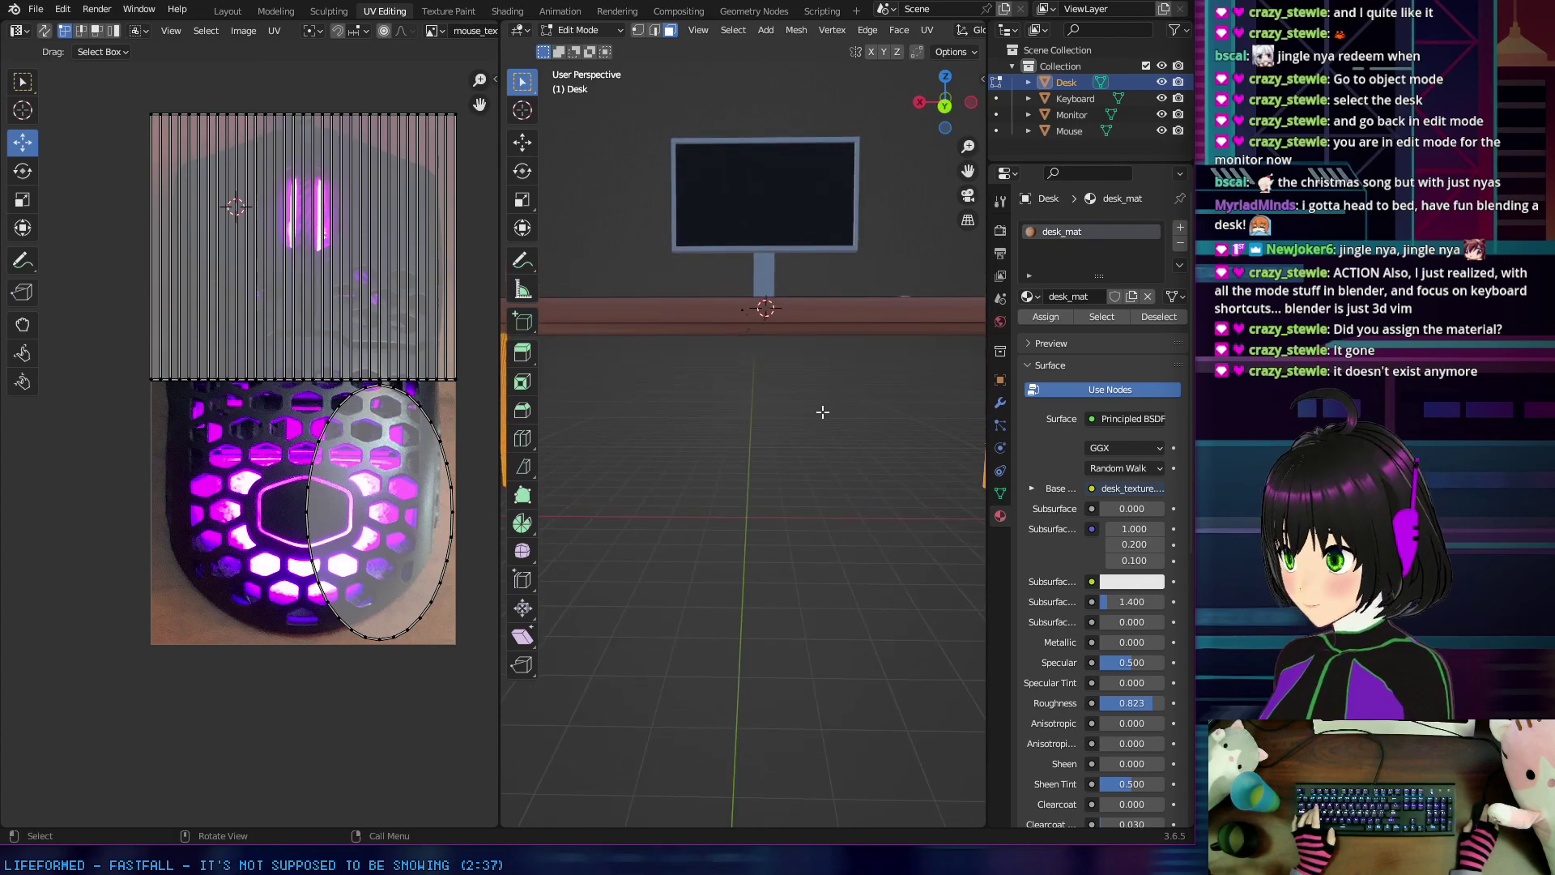
scroll(823, 412, "down", 3)
middle_click_drag(779, 472, 770, 440)
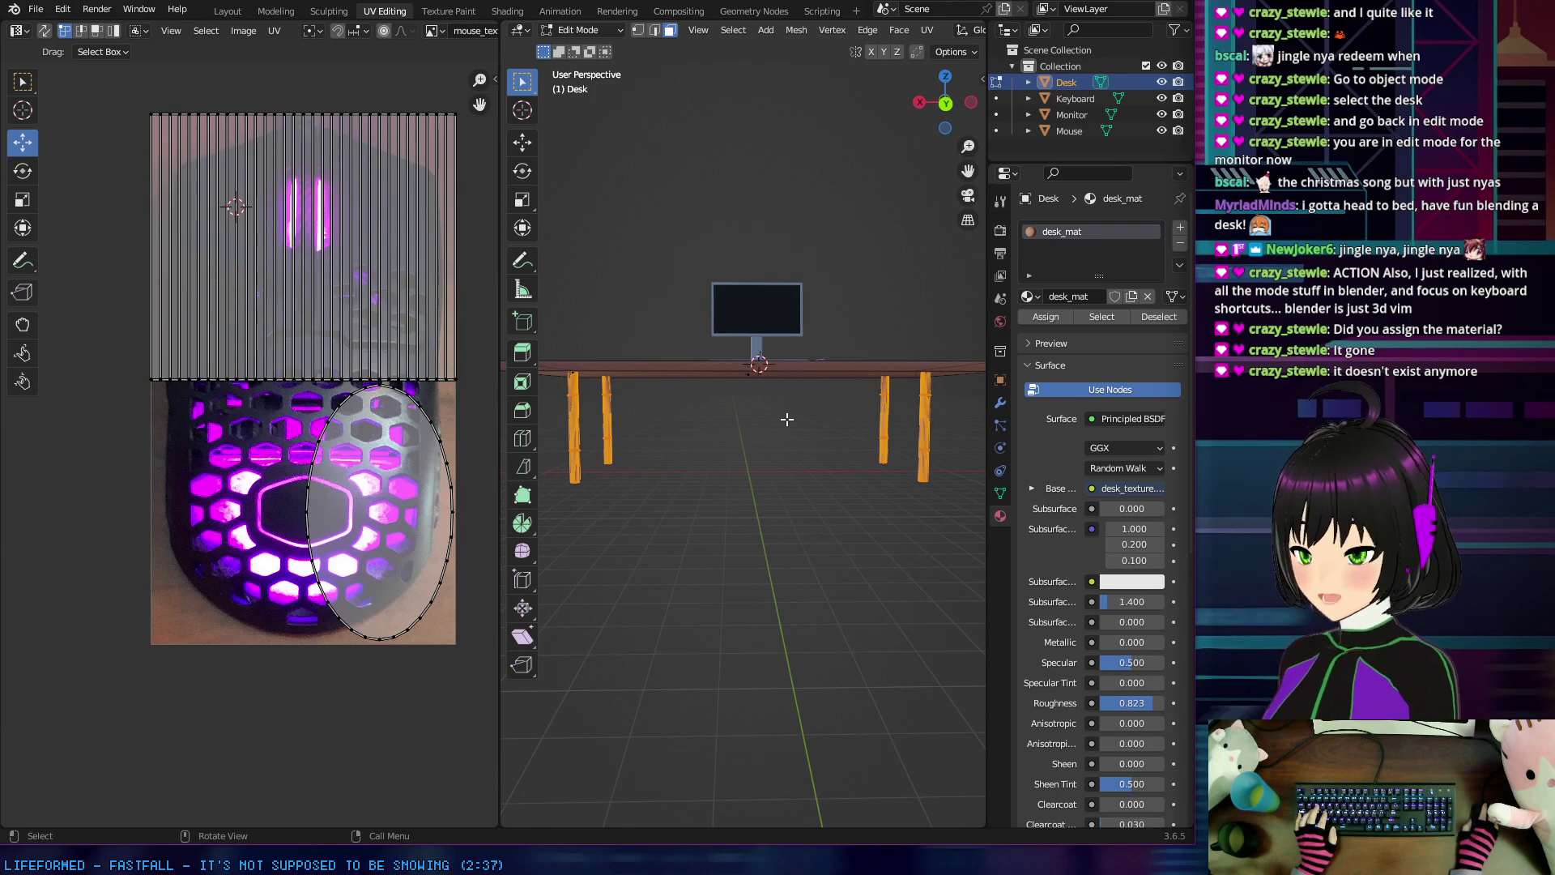
left_click(1179, 229)
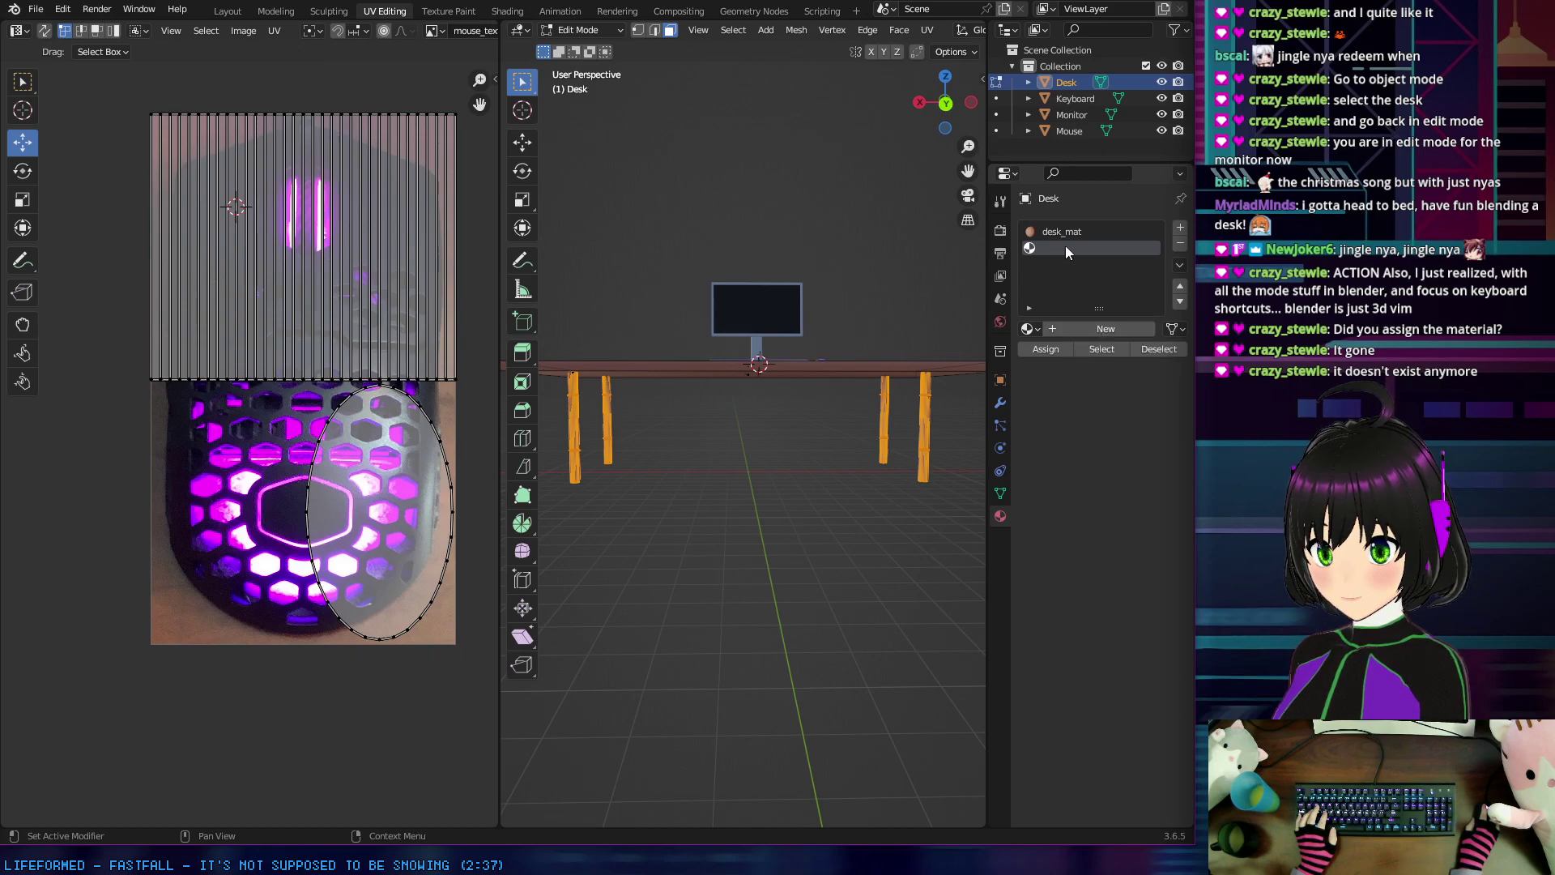
left_click(1103, 328)
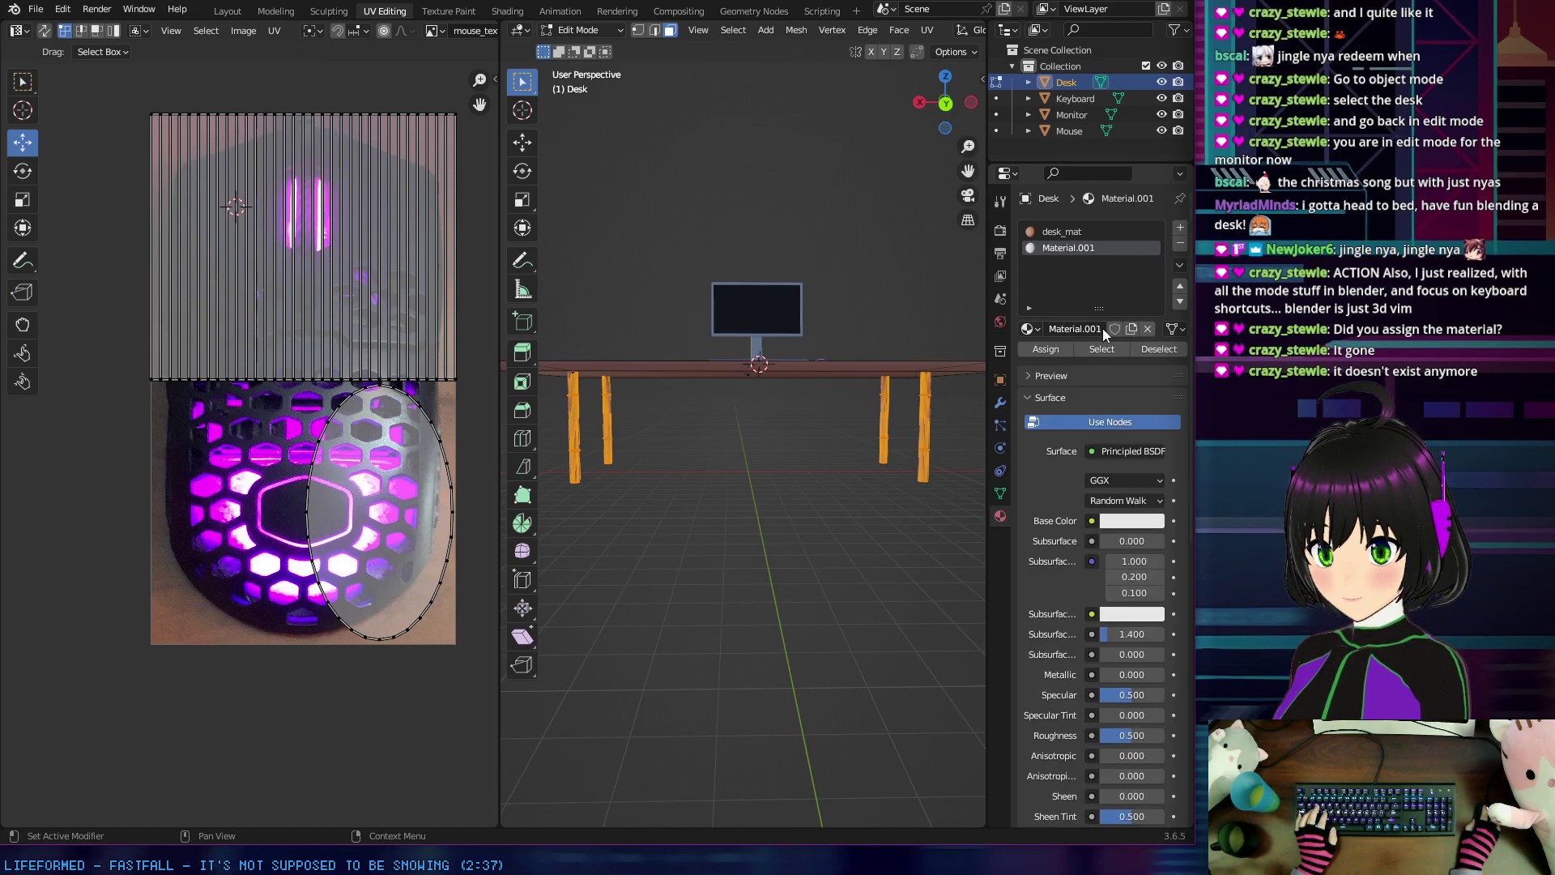
double_click(1071, 249)
type("desk")
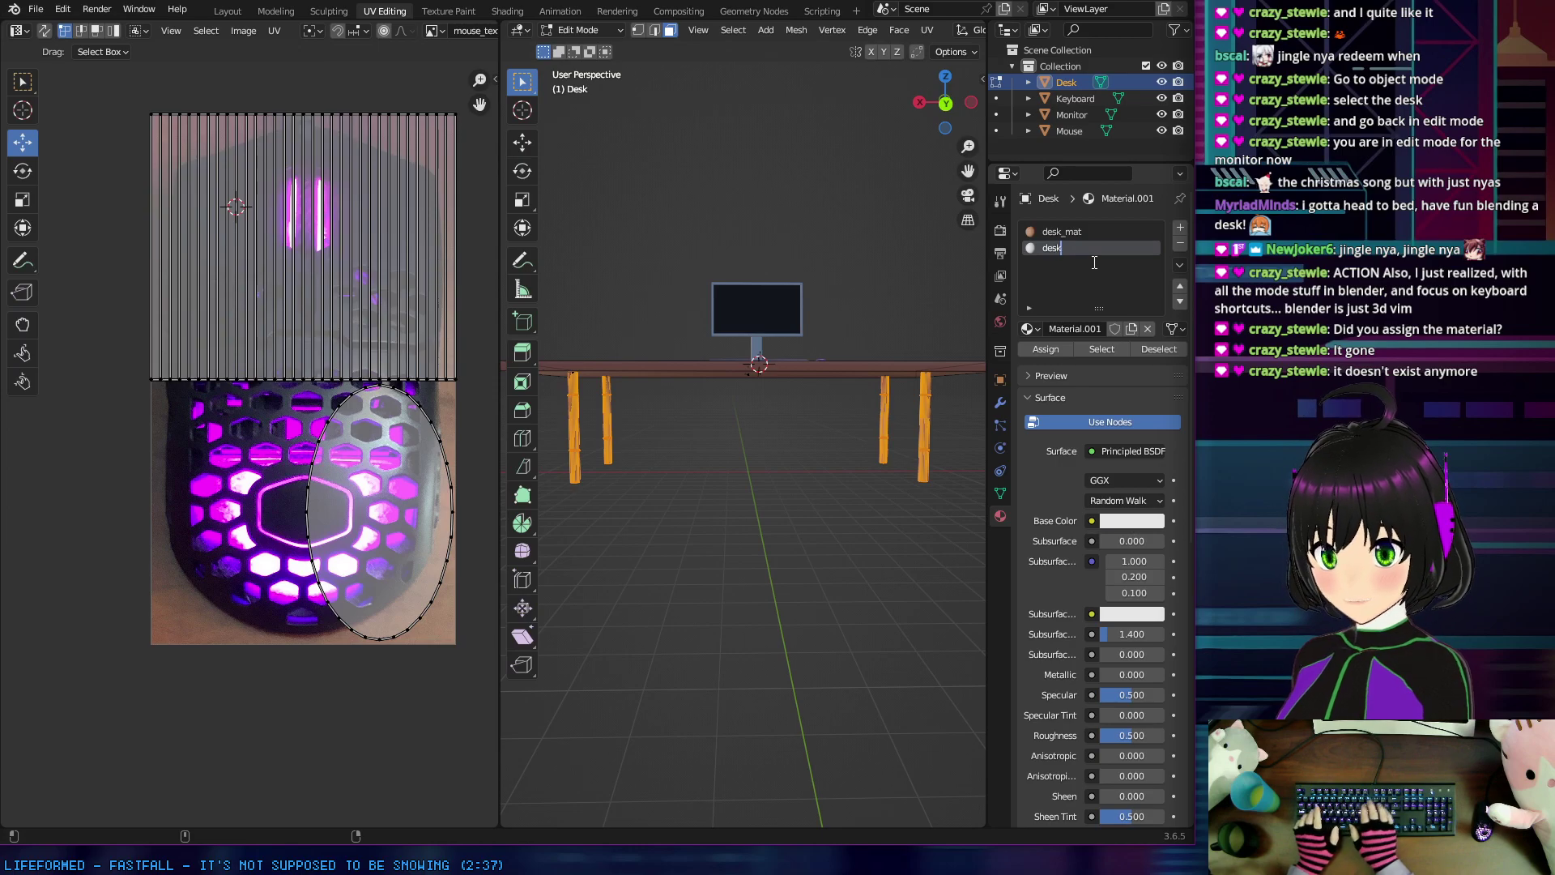
type("_legs_ma")
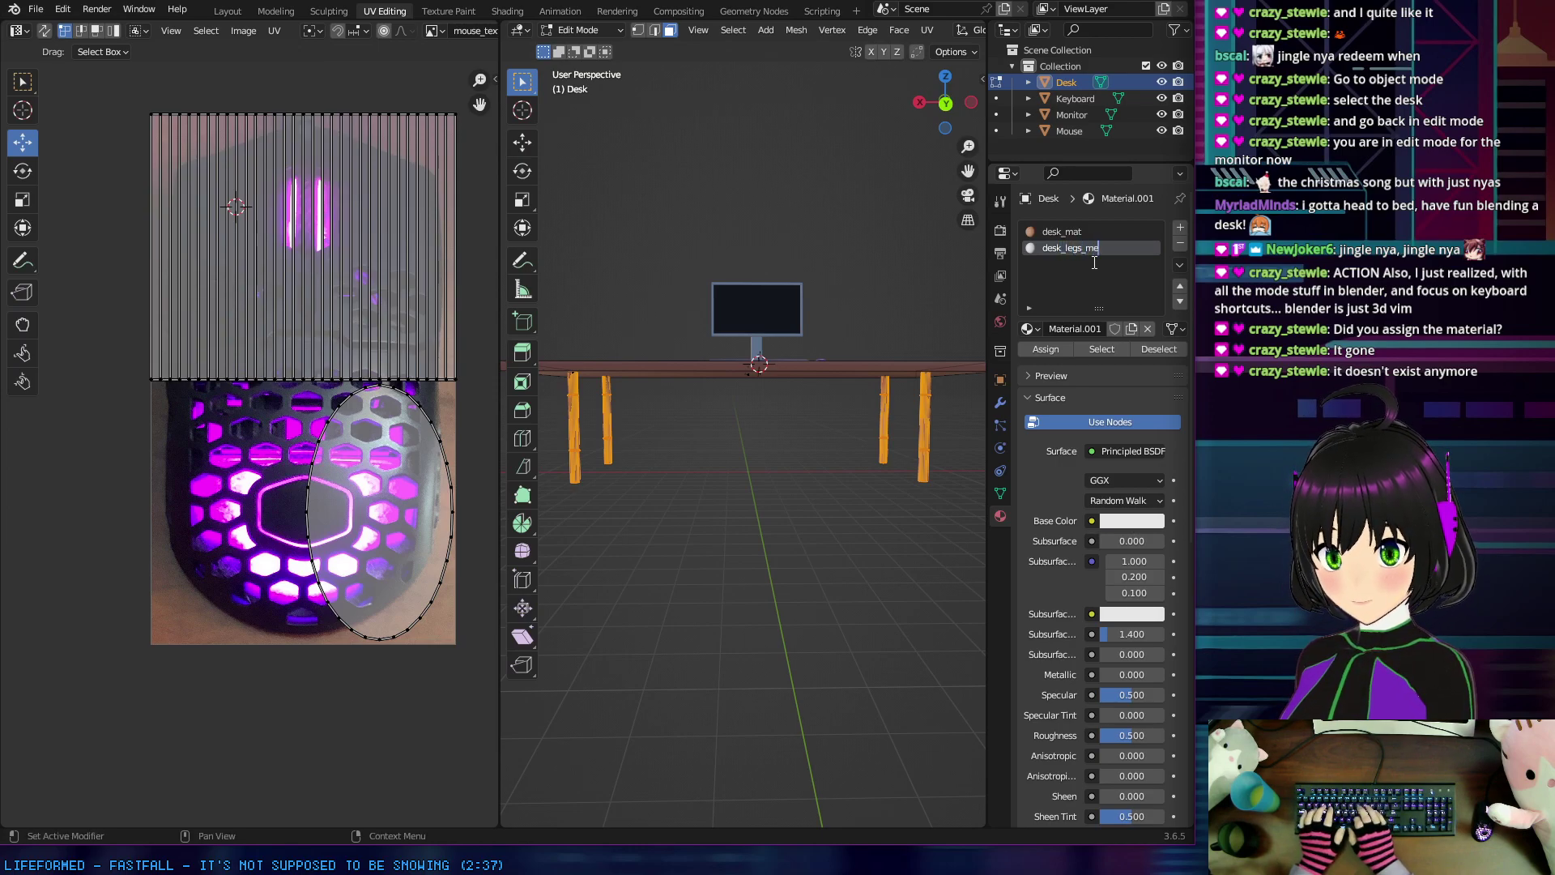
type("t")
key("Return")
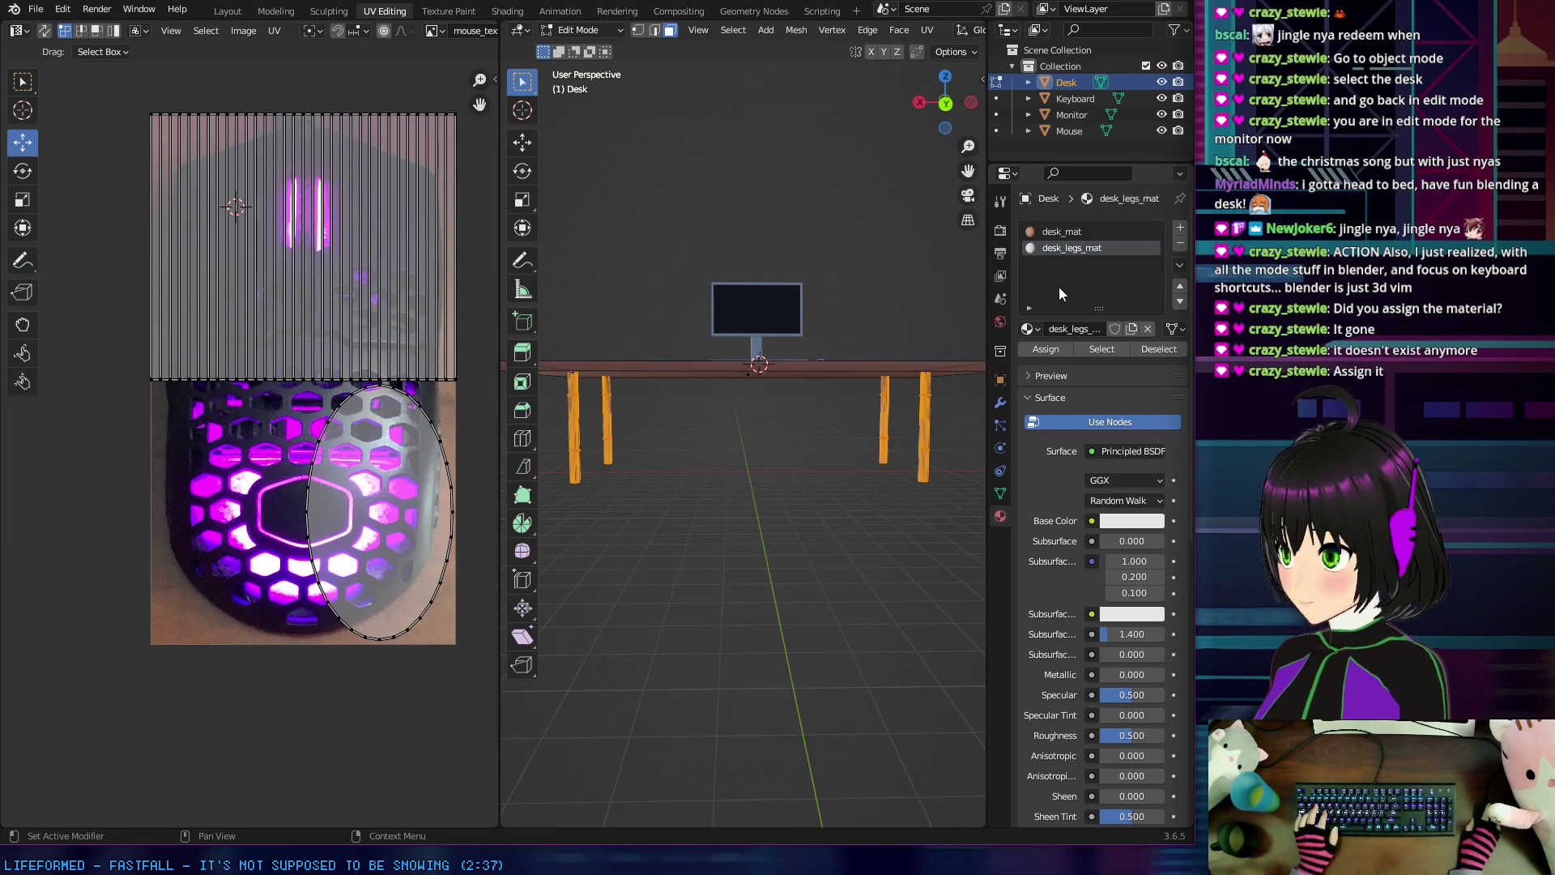
Step: Assign desk_legs_mat to the selected legs and give it a dark bluish-grey base colour
left_click(1048, 352)
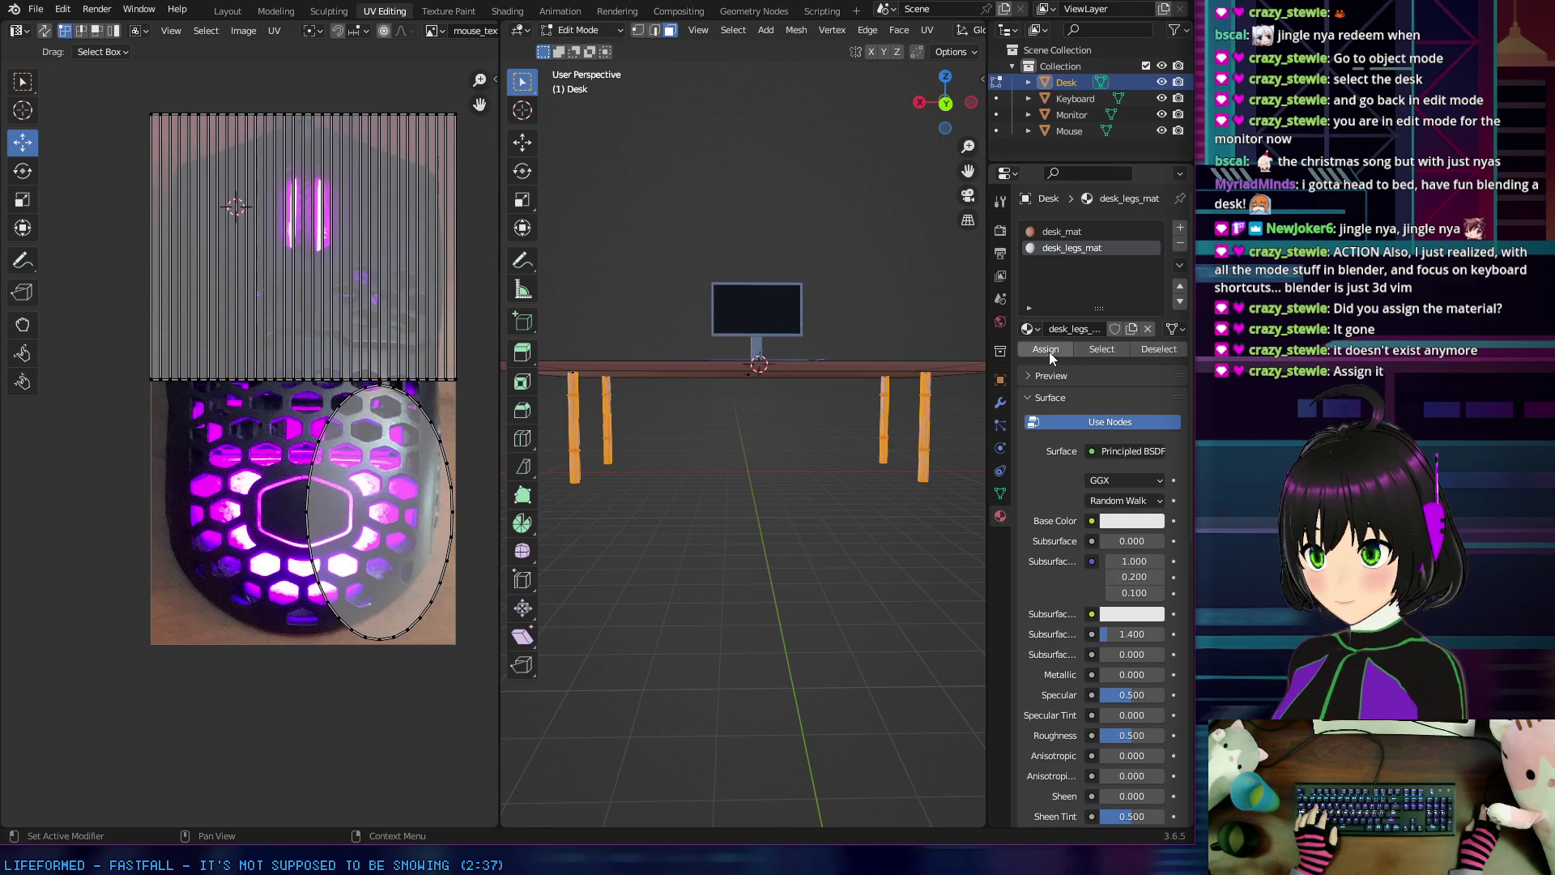
left_click(1122, 524)
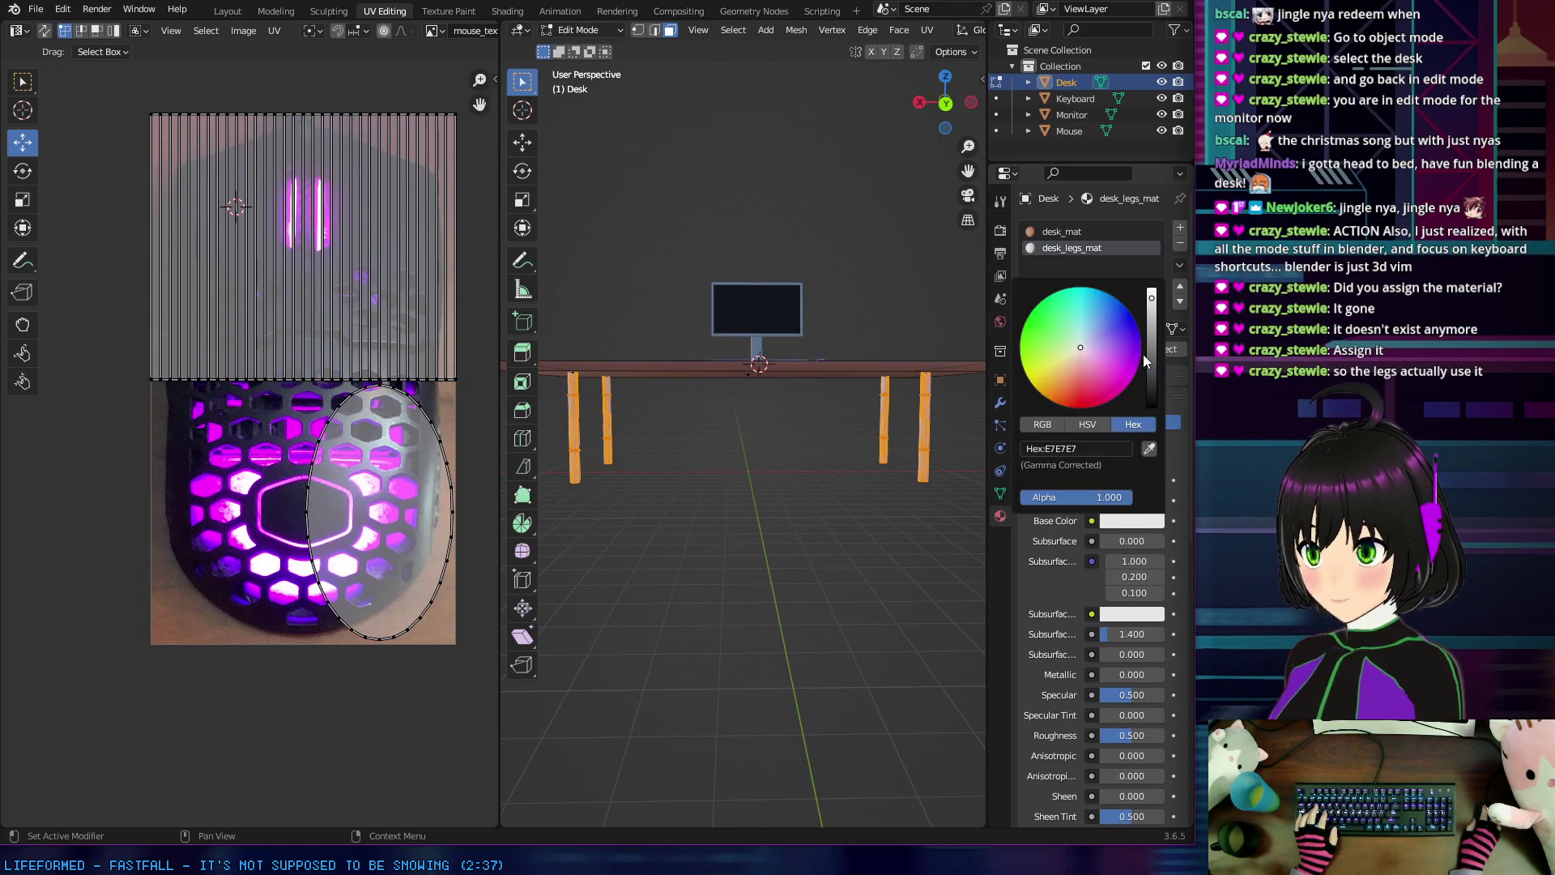
left_click_drag(1146, 354, 1151, 367)
left_click(1087, 338)
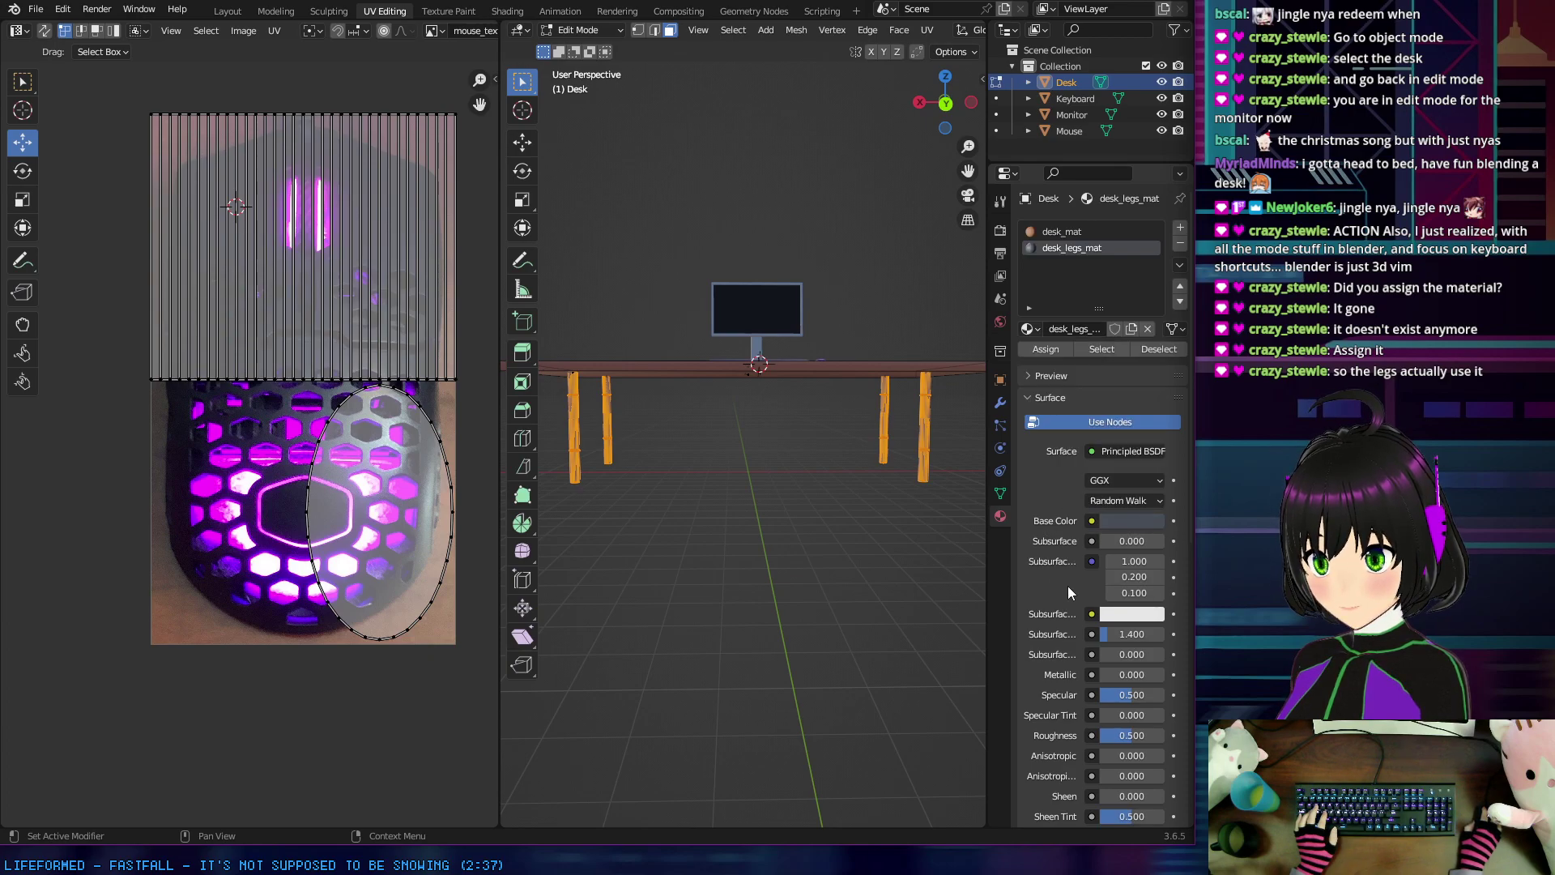
Step: Set desk_legs_mat roughness to 0.623 and deselect all the desk geometry
scroll(1065, 585, "down", 2)
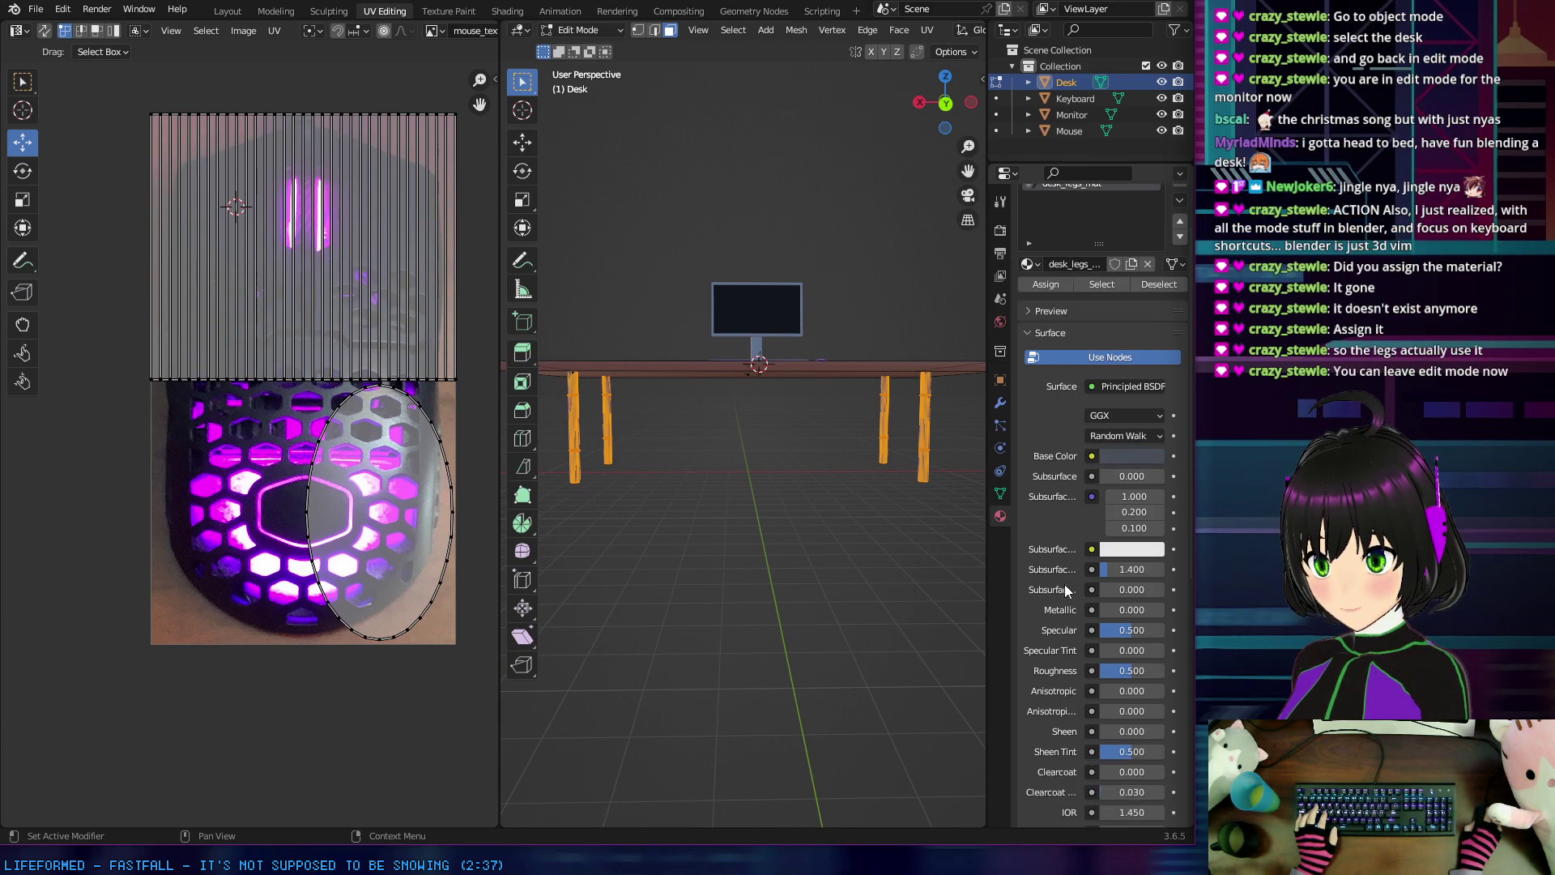
left_click(1146, 671)
type("0.623")
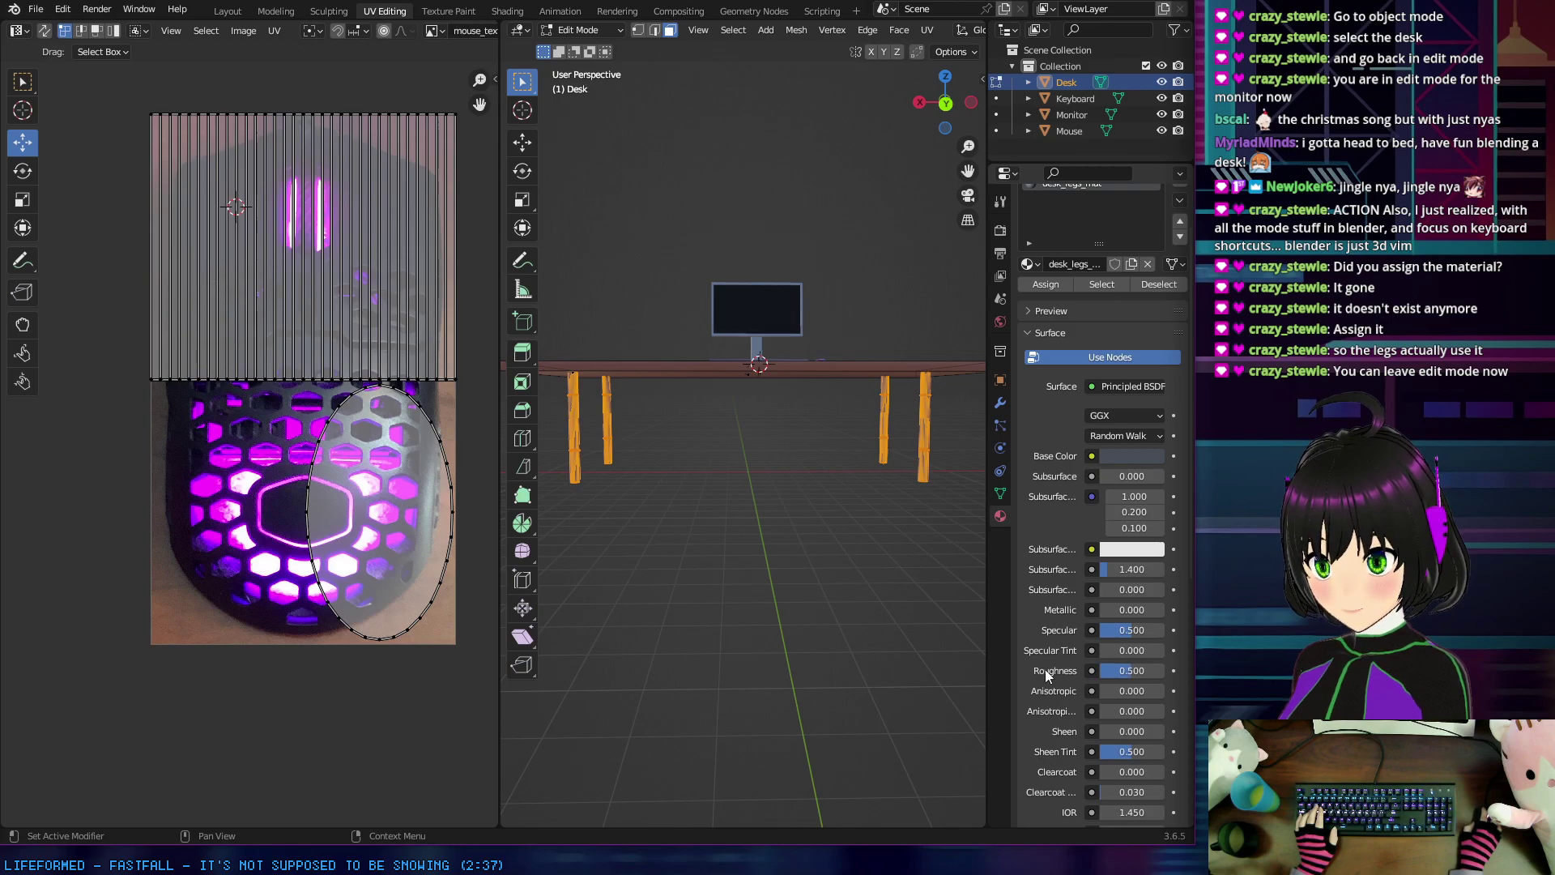
key("Return")
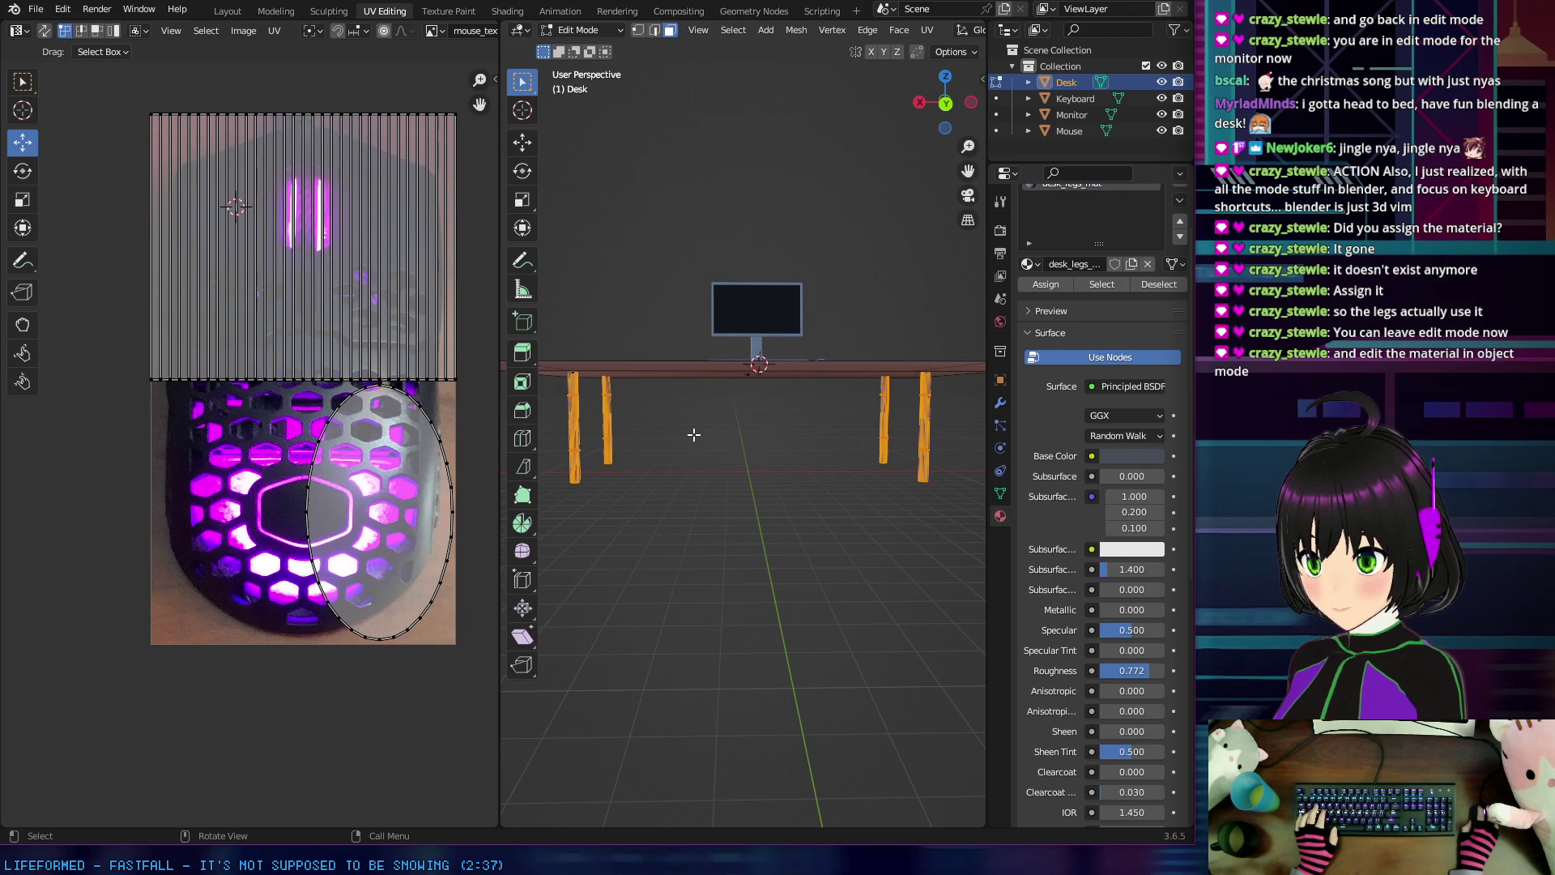
left_click(671, 442)
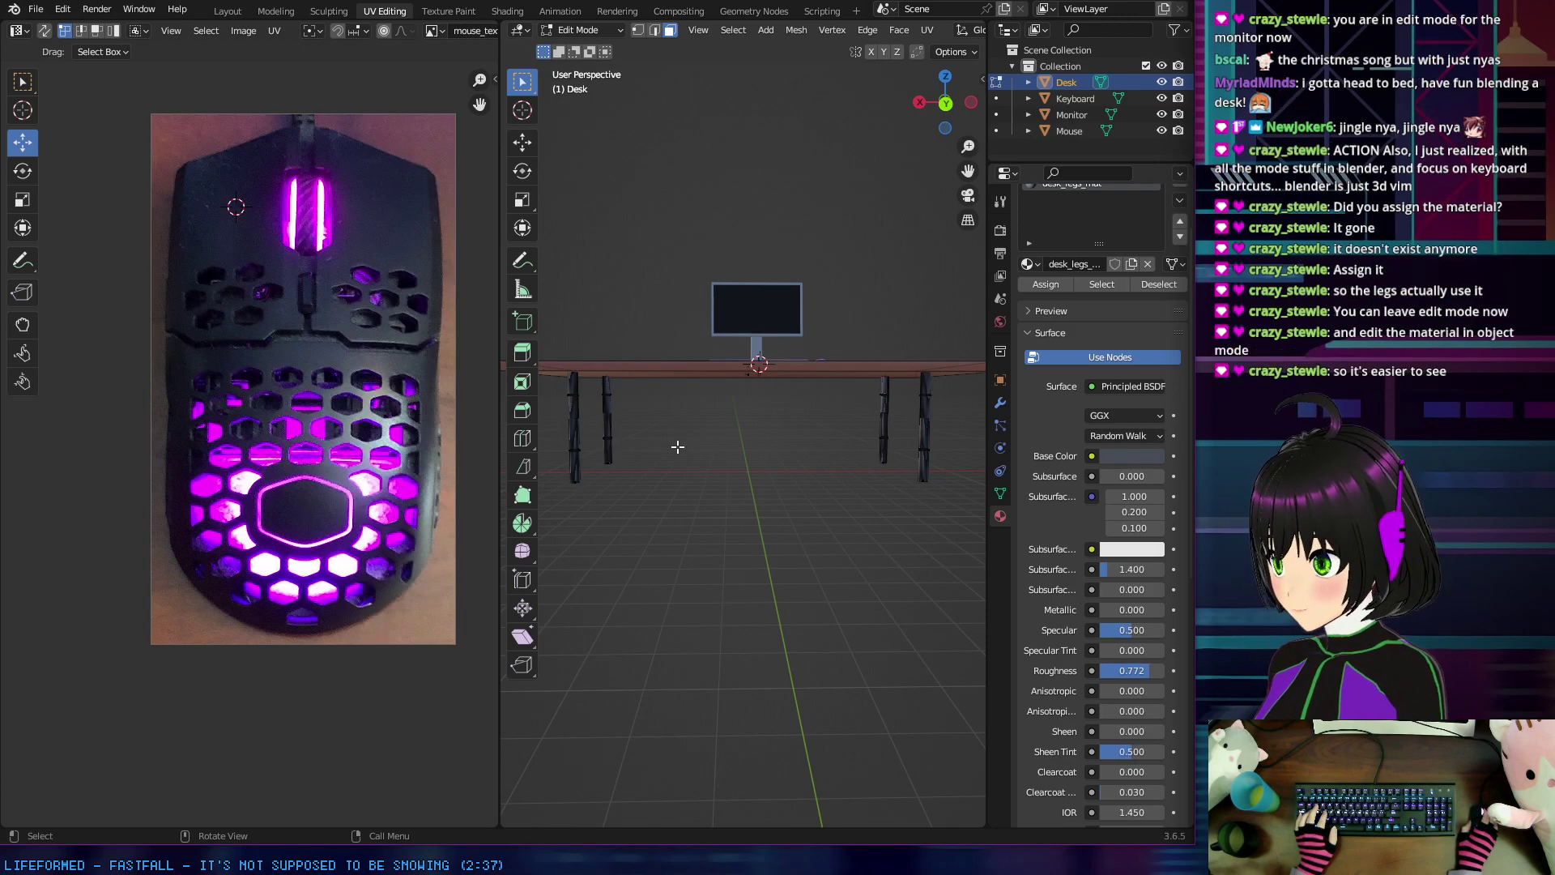
Step: Return to Object Mode and set desk_legs_mat Metallic to 1.000
key("Tab")
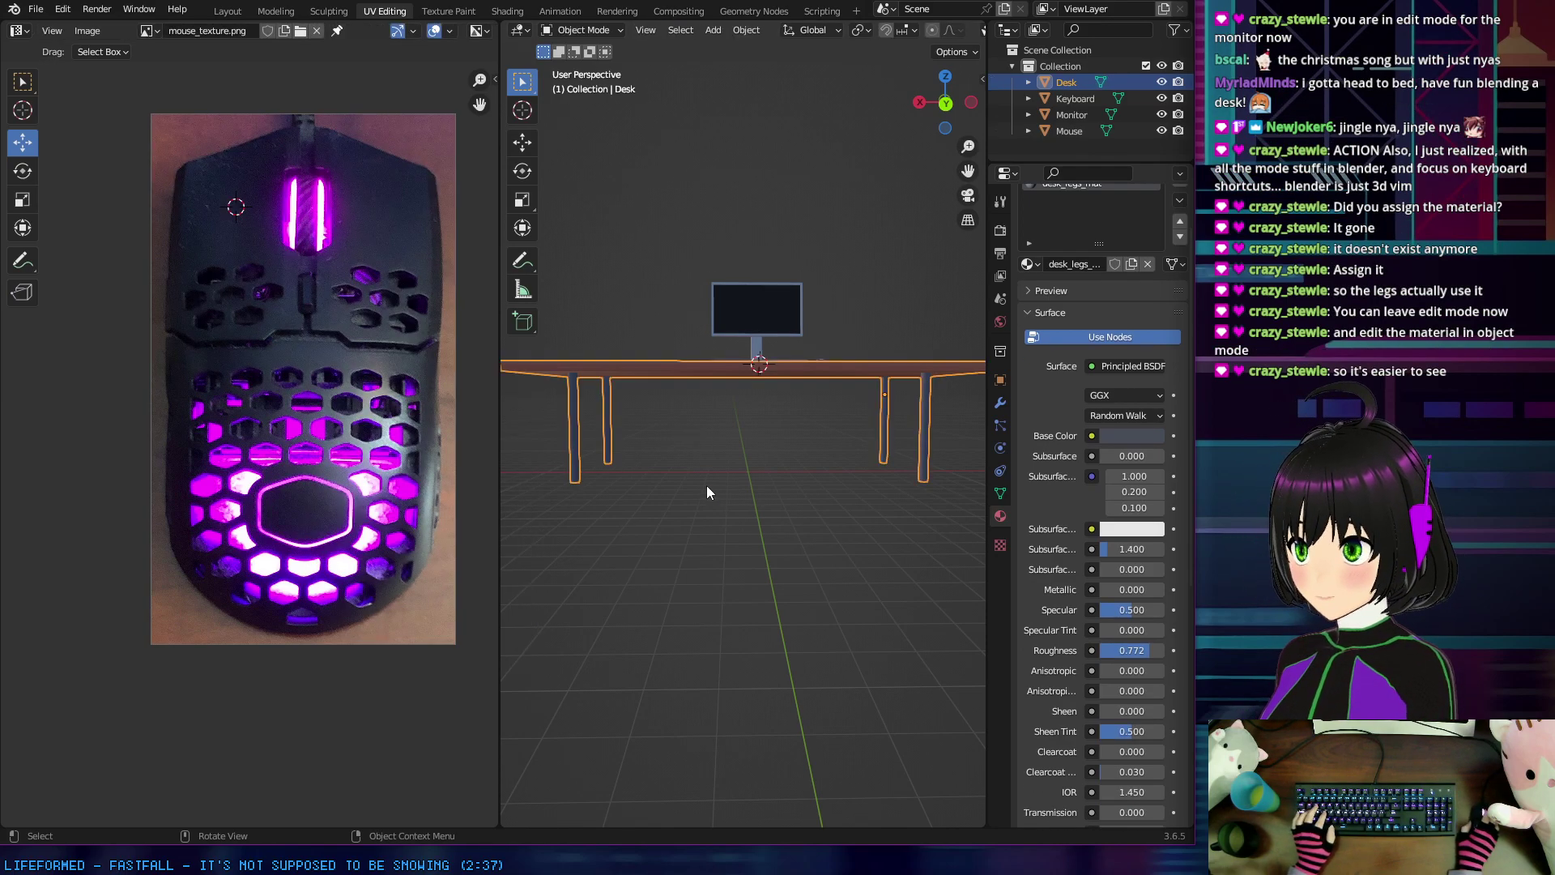
scroll(707, 484, "up", 2)
left_click(685, 459)
mouse_move(685, 459)
middle_mouse_down()
mouse_move(829, 425)
mouse_move(792, 441)
mouse_move(912, 451)
mouse_move(834, 454)
mouse_move(765, 431)
mouse_move(808, 441)
mouse_move(671, 439)
mouse_move(696, 439)
middle_mouse_up()
scroll(831, 429, "up", 4)
scroll(834, 454, "down", 3)
scroll(760, 440, "up", 3)
scroll(709, 436, "down", 4)
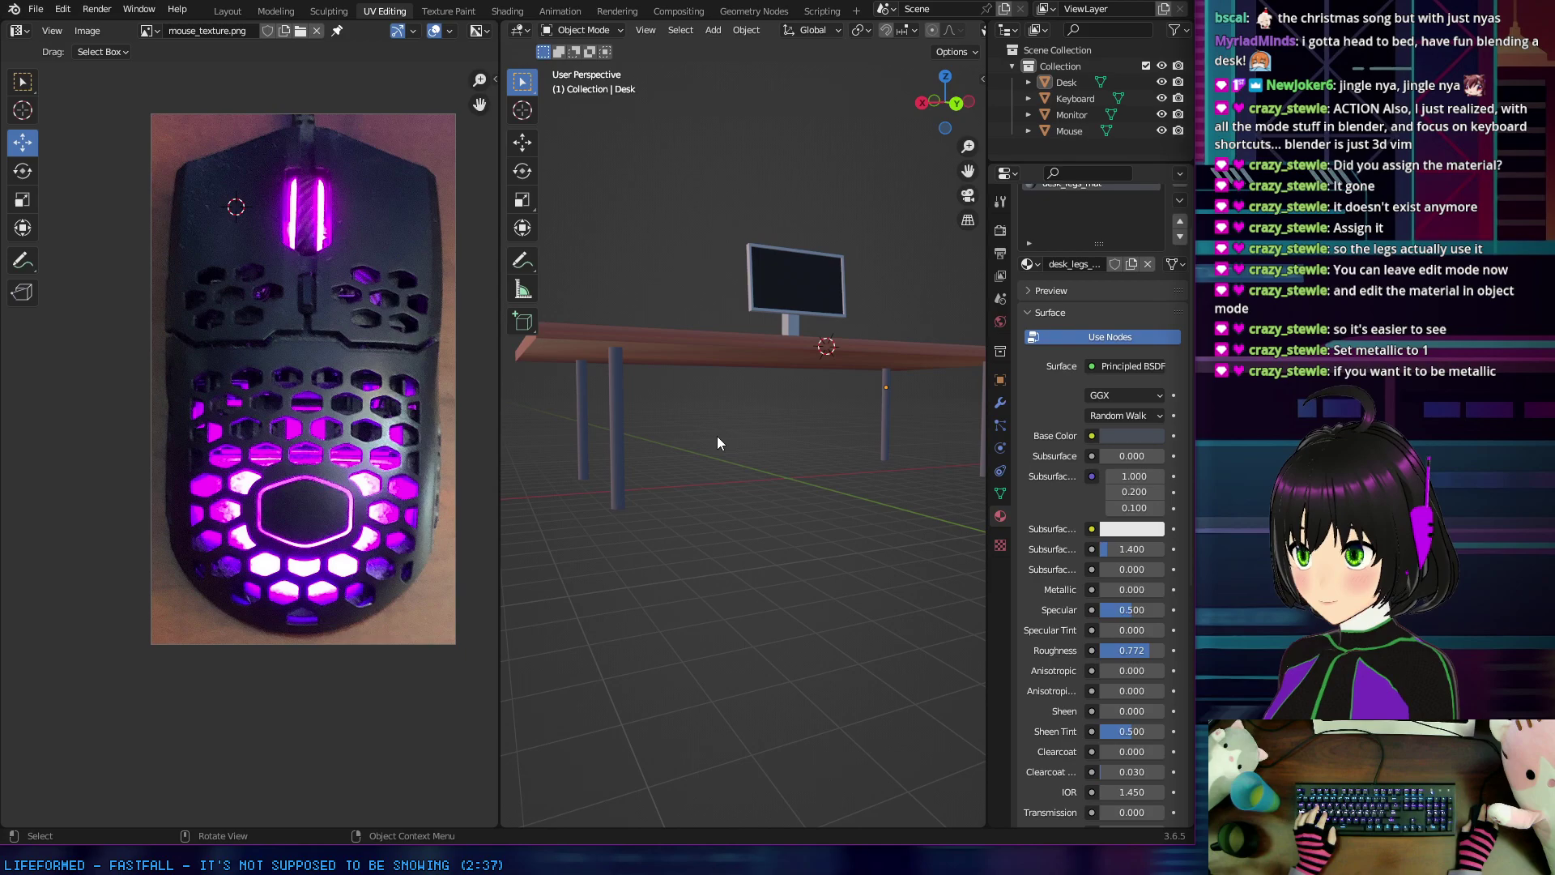
left_click_drag(1110, 592, 1167, 591)
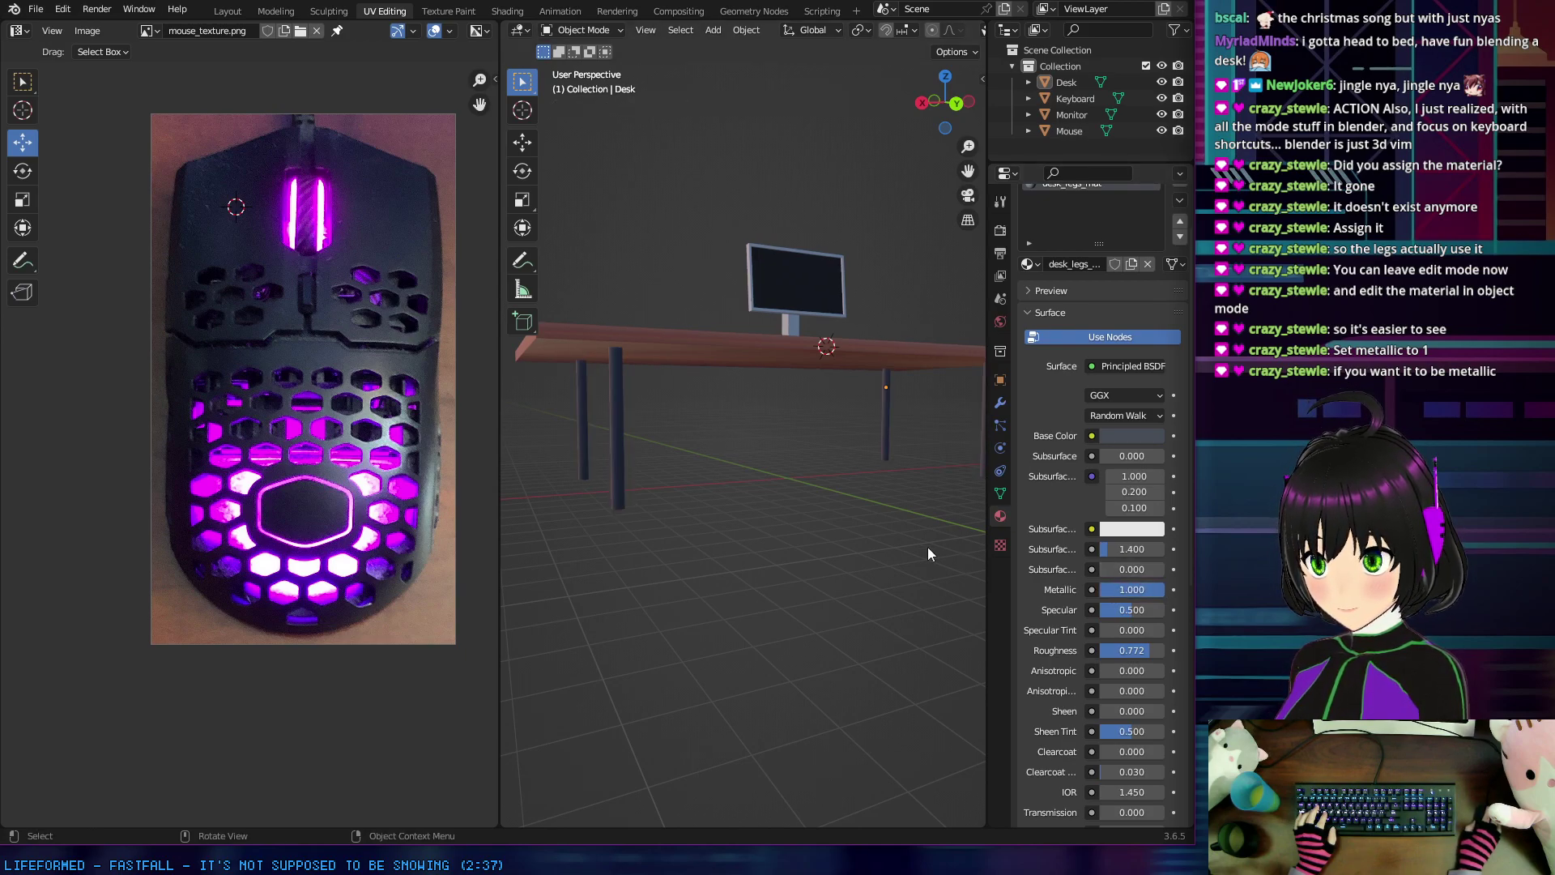
Step: Inspect the metallic legs up close, leaving the desk in place, then view the whole desk
scroll(648, 426, "up", 5)
middle_click_drag(648, 425, 678, 425)
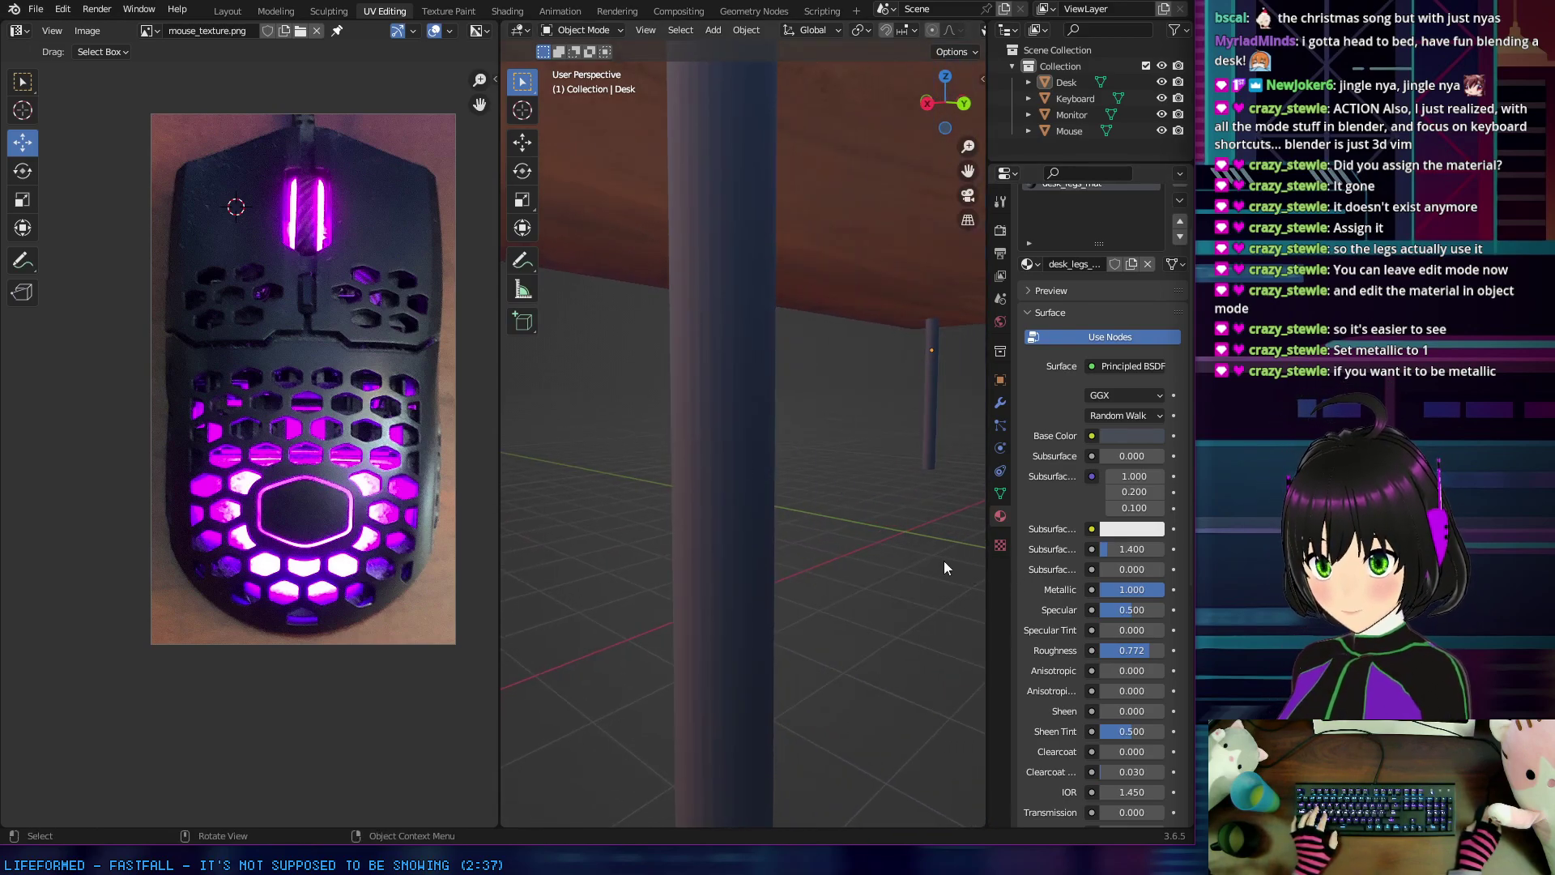
middle_click_drag(944, 567, 862, 527)
key("g")
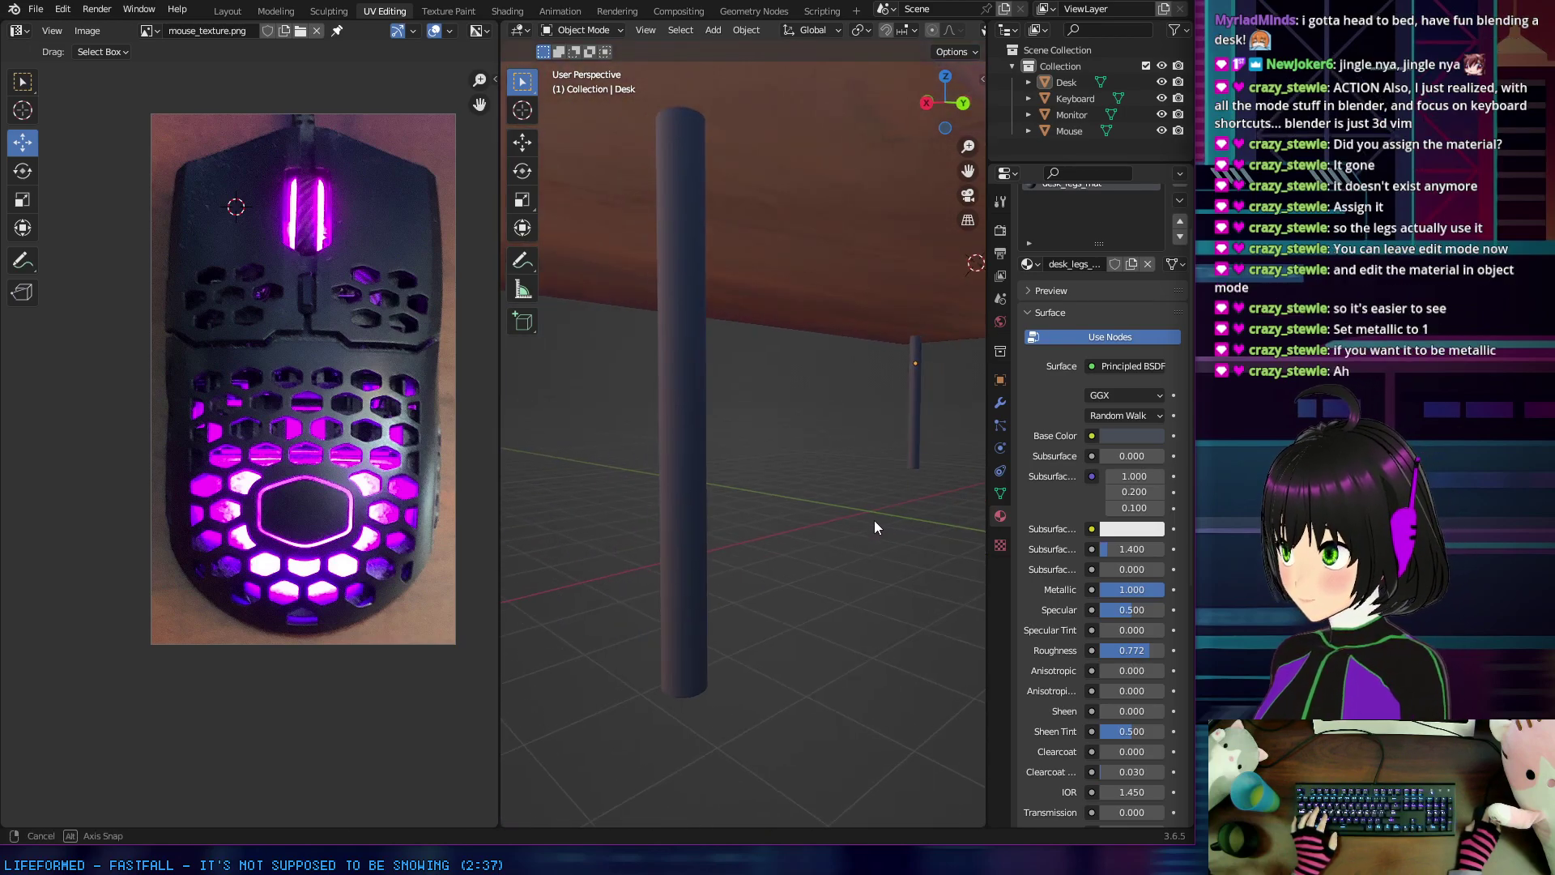
left_click(868, 523)
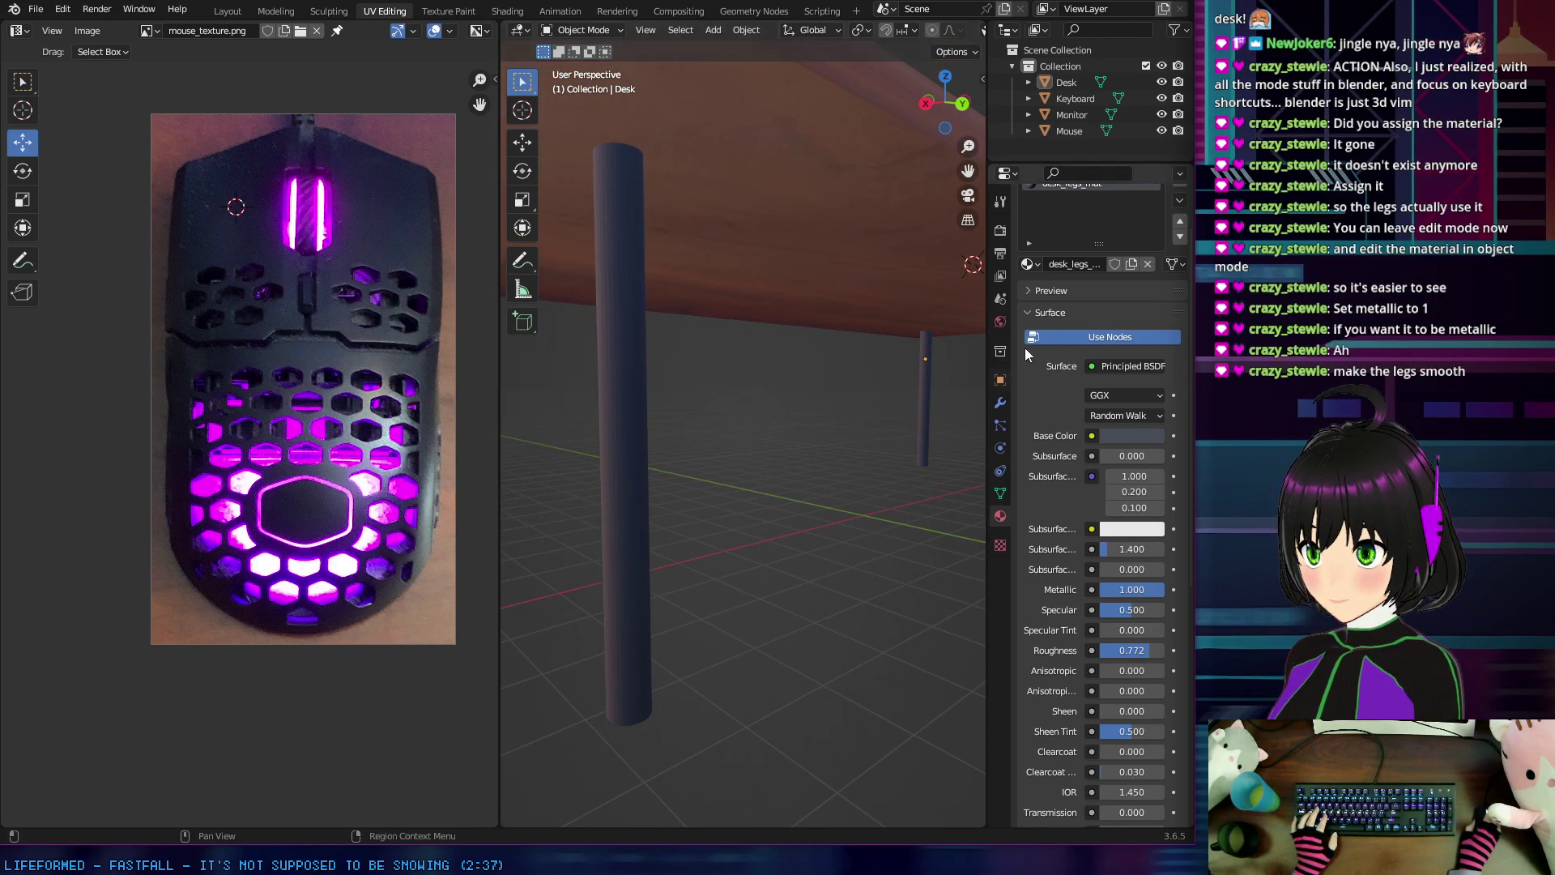
scroll(1048, 230, "up", 3)
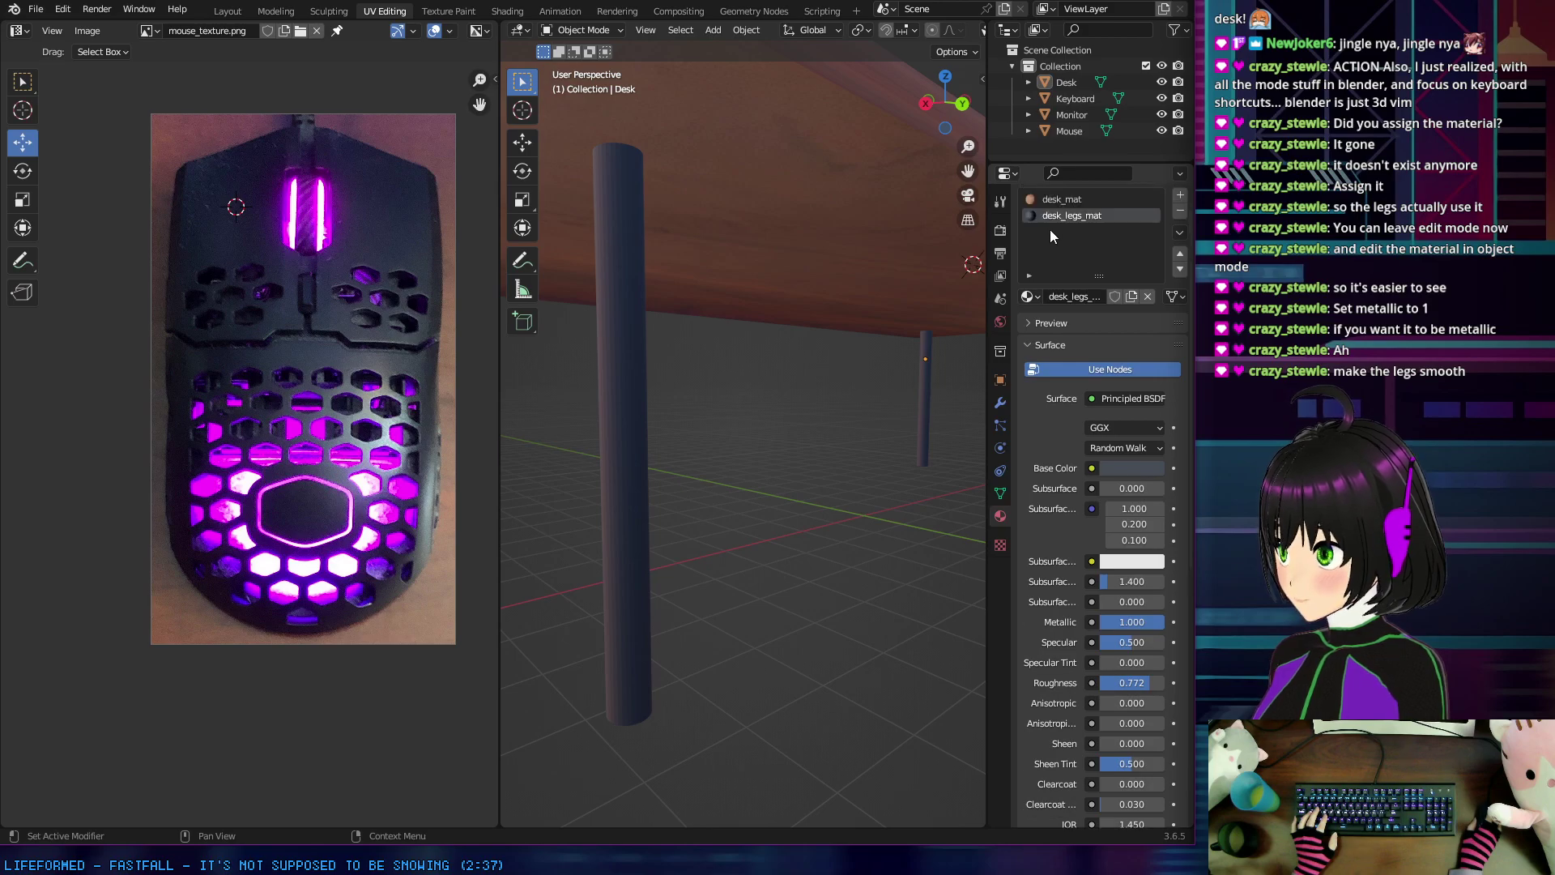
scroll(622, 295, "down", 4)
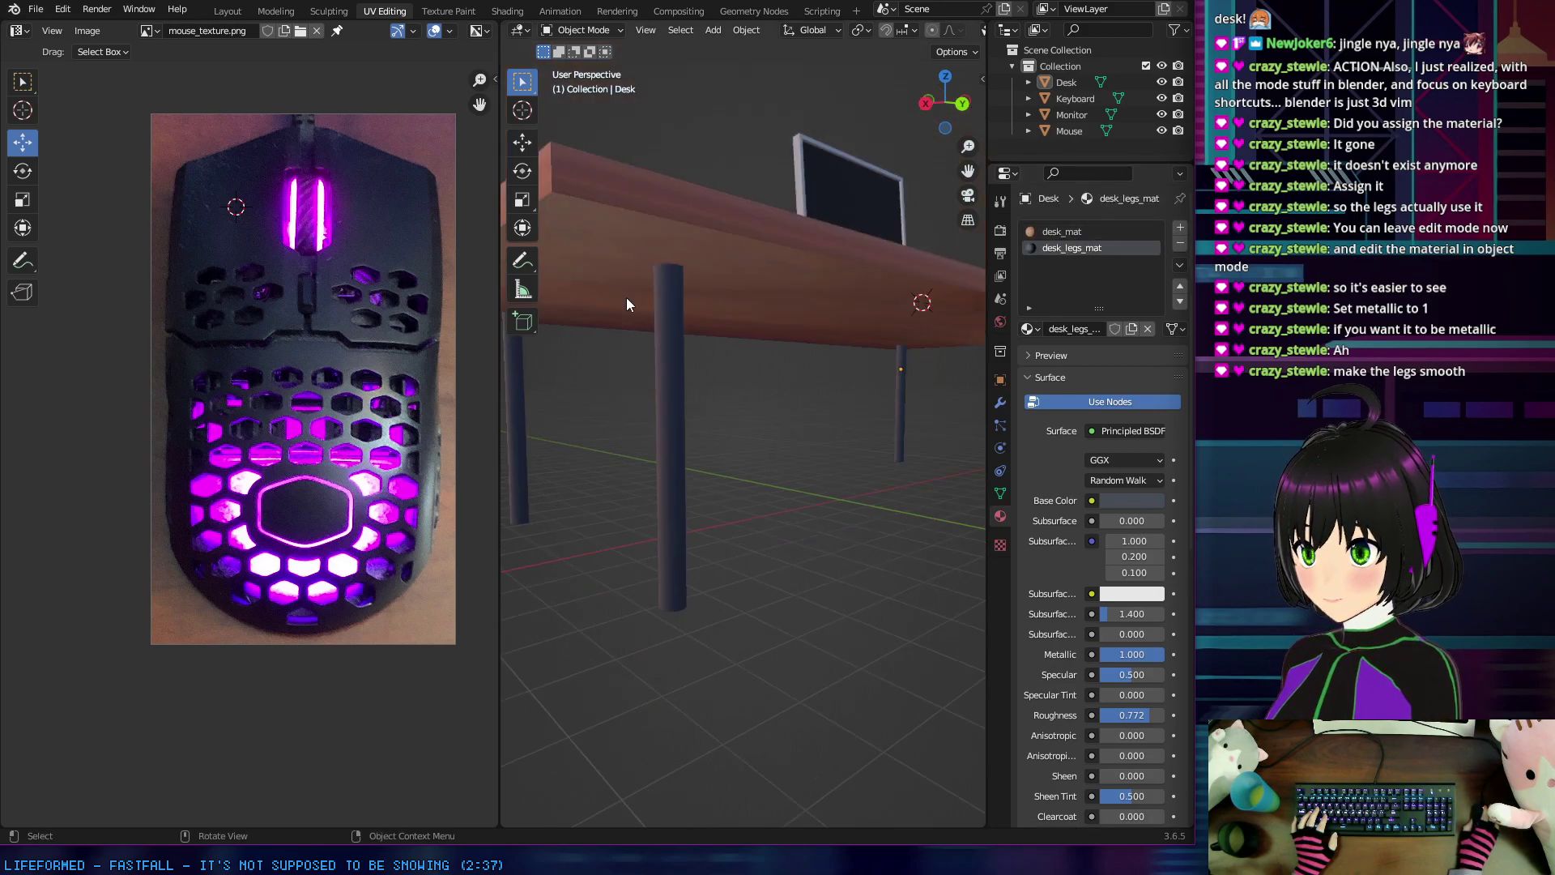
middle_click_drag(625, 298, 713, 374)
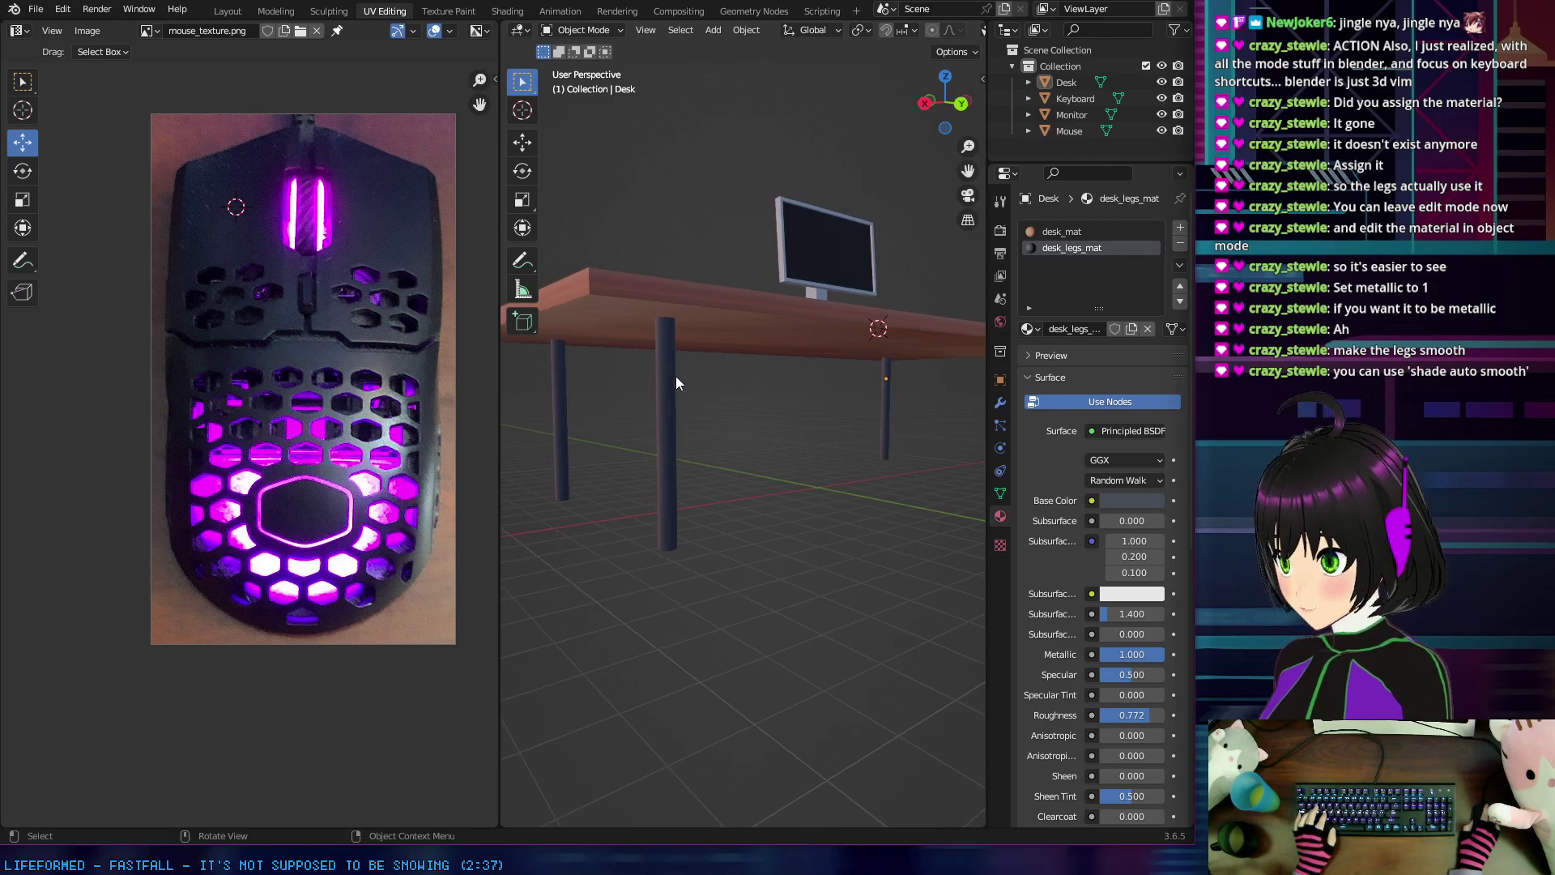
Step: Apply Shade Auto Smooth to the Desk and orbit beneath it to check the smoothed legs
left_click(670, 376)
right_click(668, 326)
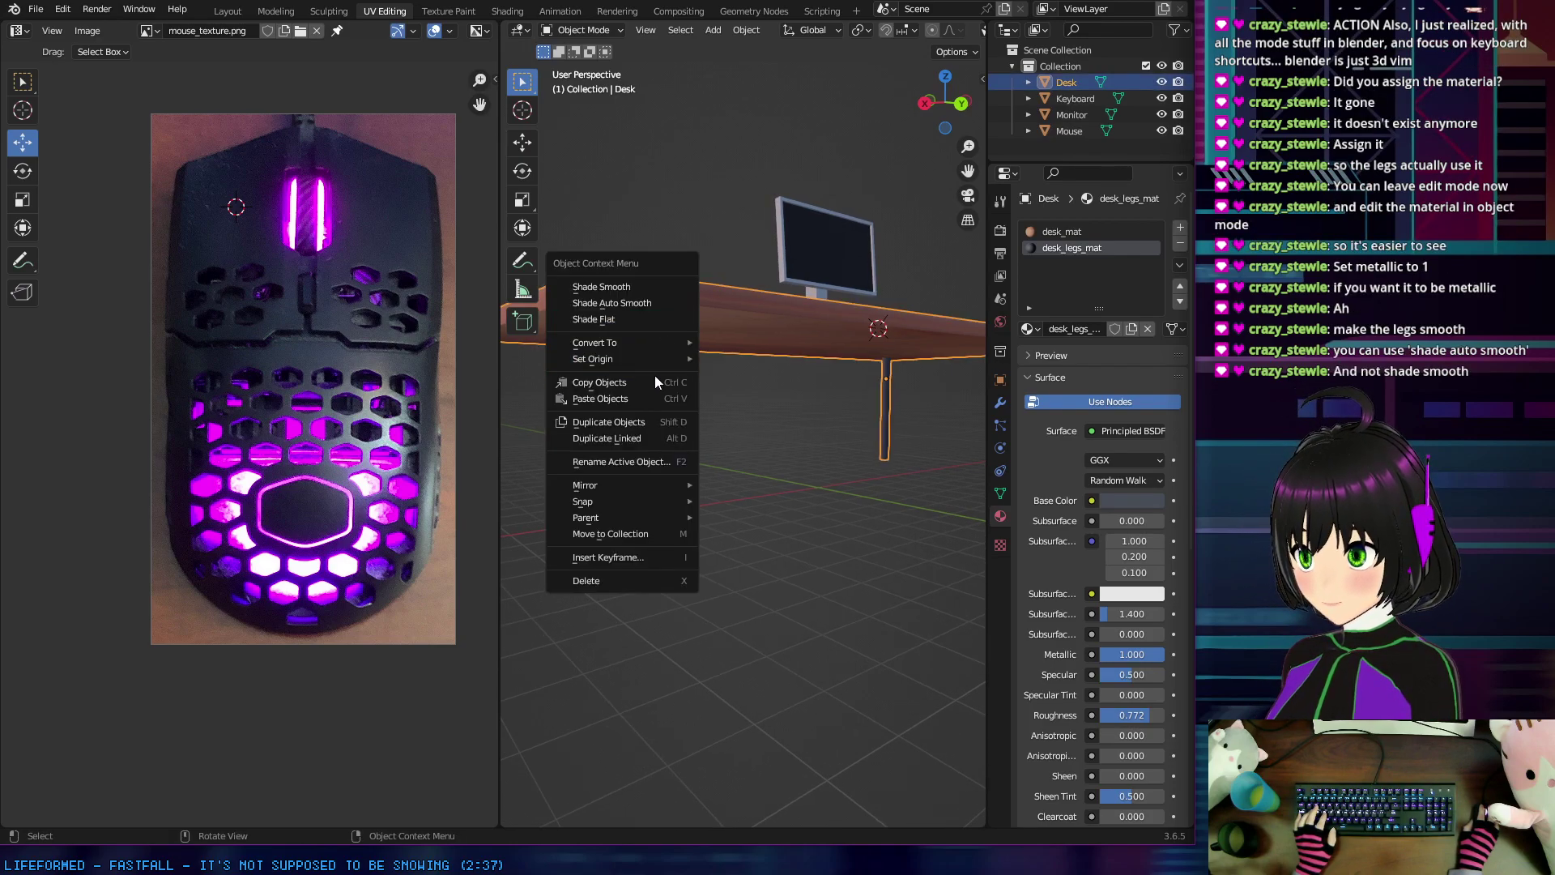
left_click(643, 305)
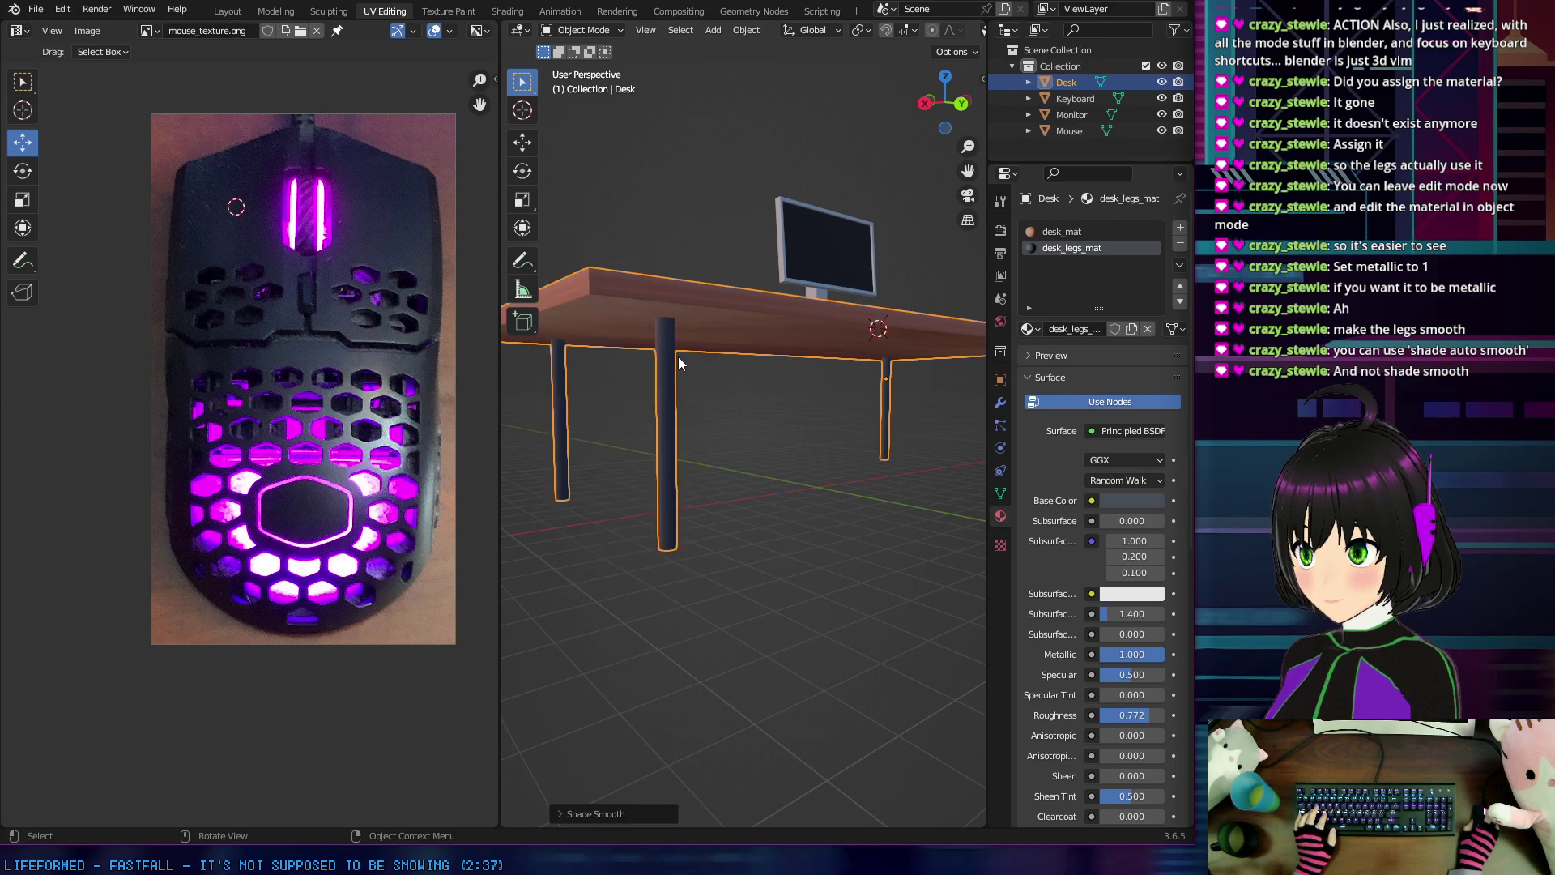
scroll(678, 356, "up", 6)
mouse_move(684, 358)
middle_mouse_down()
mouse_move(707, 361)
mouse_move(692, 392)
mouse_move(698, 381)
middle_mouse_up()
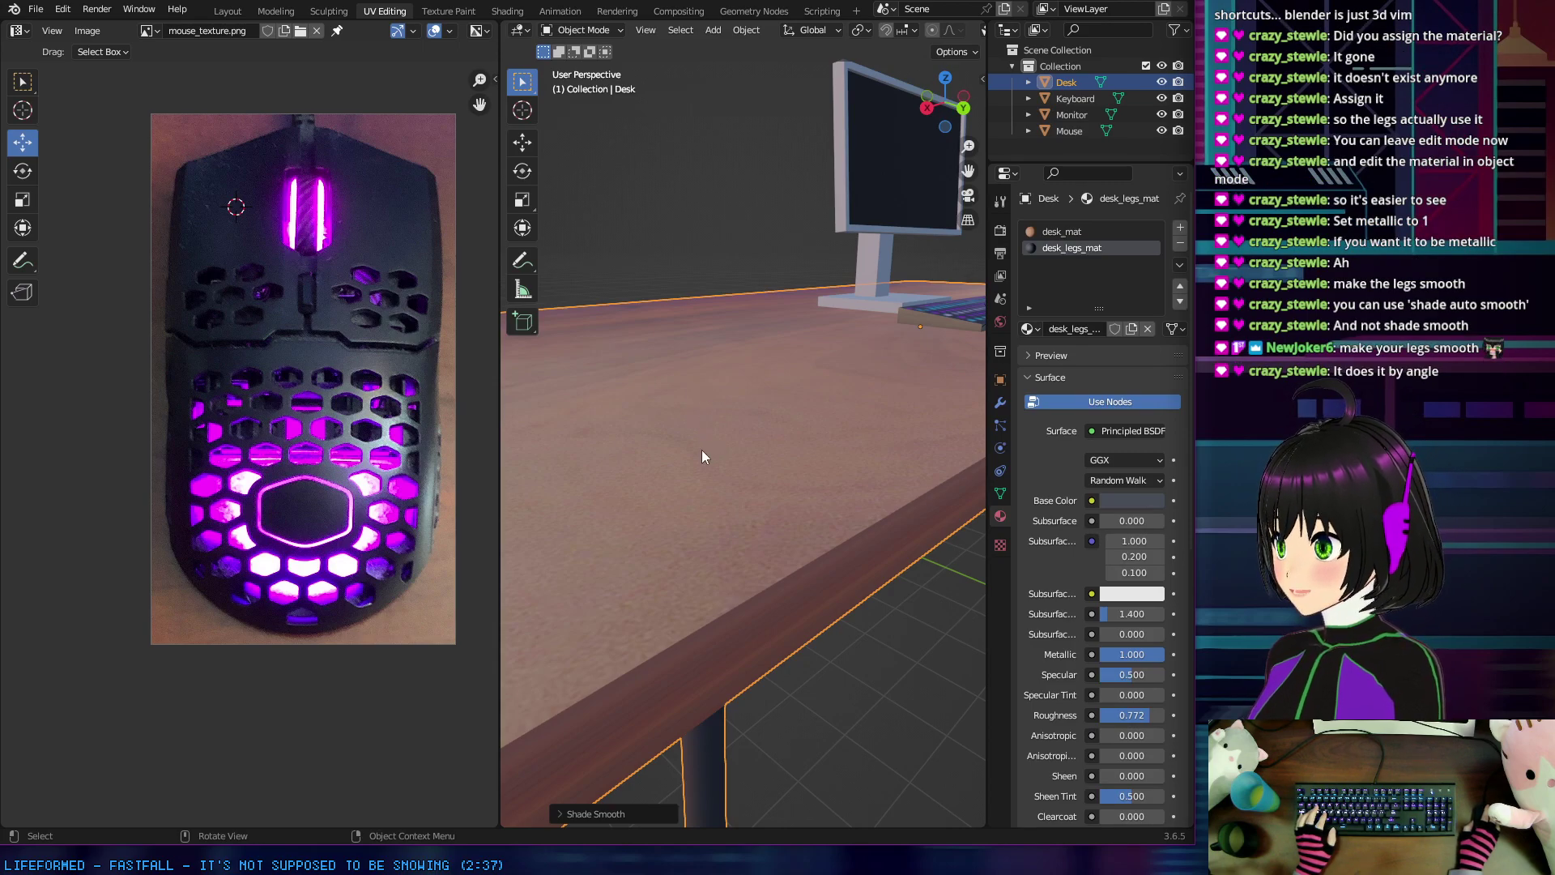
middle_click_drag(697, 445, 711, 502, "shift")
scroll(695, 416, "up", 3)
scroll(693, 416, "down", 5)
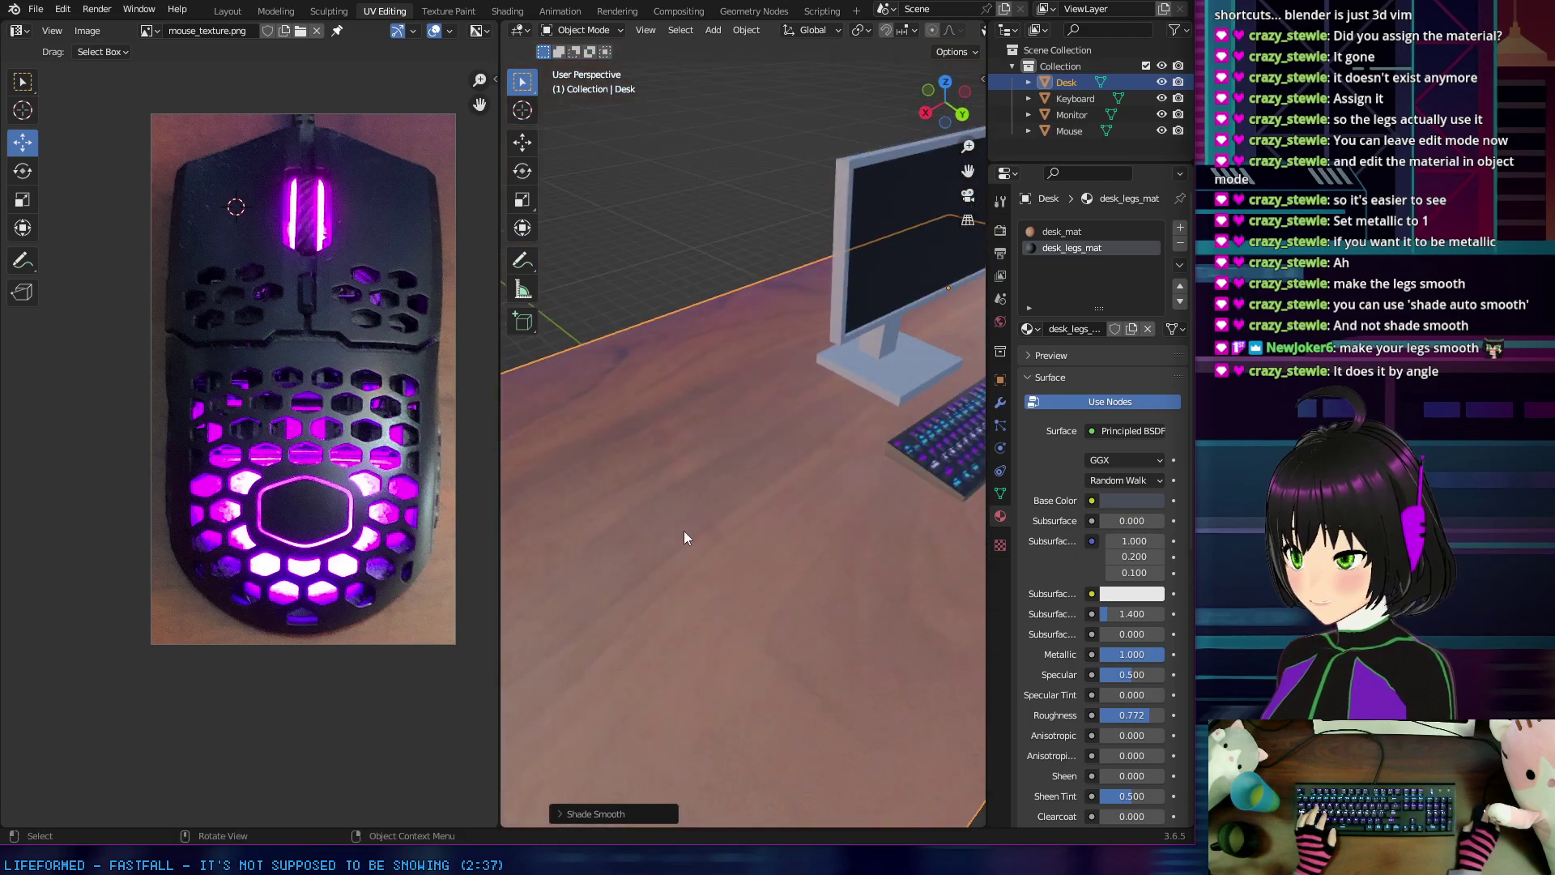
middle_click_drag(678, 571, 625, 399)
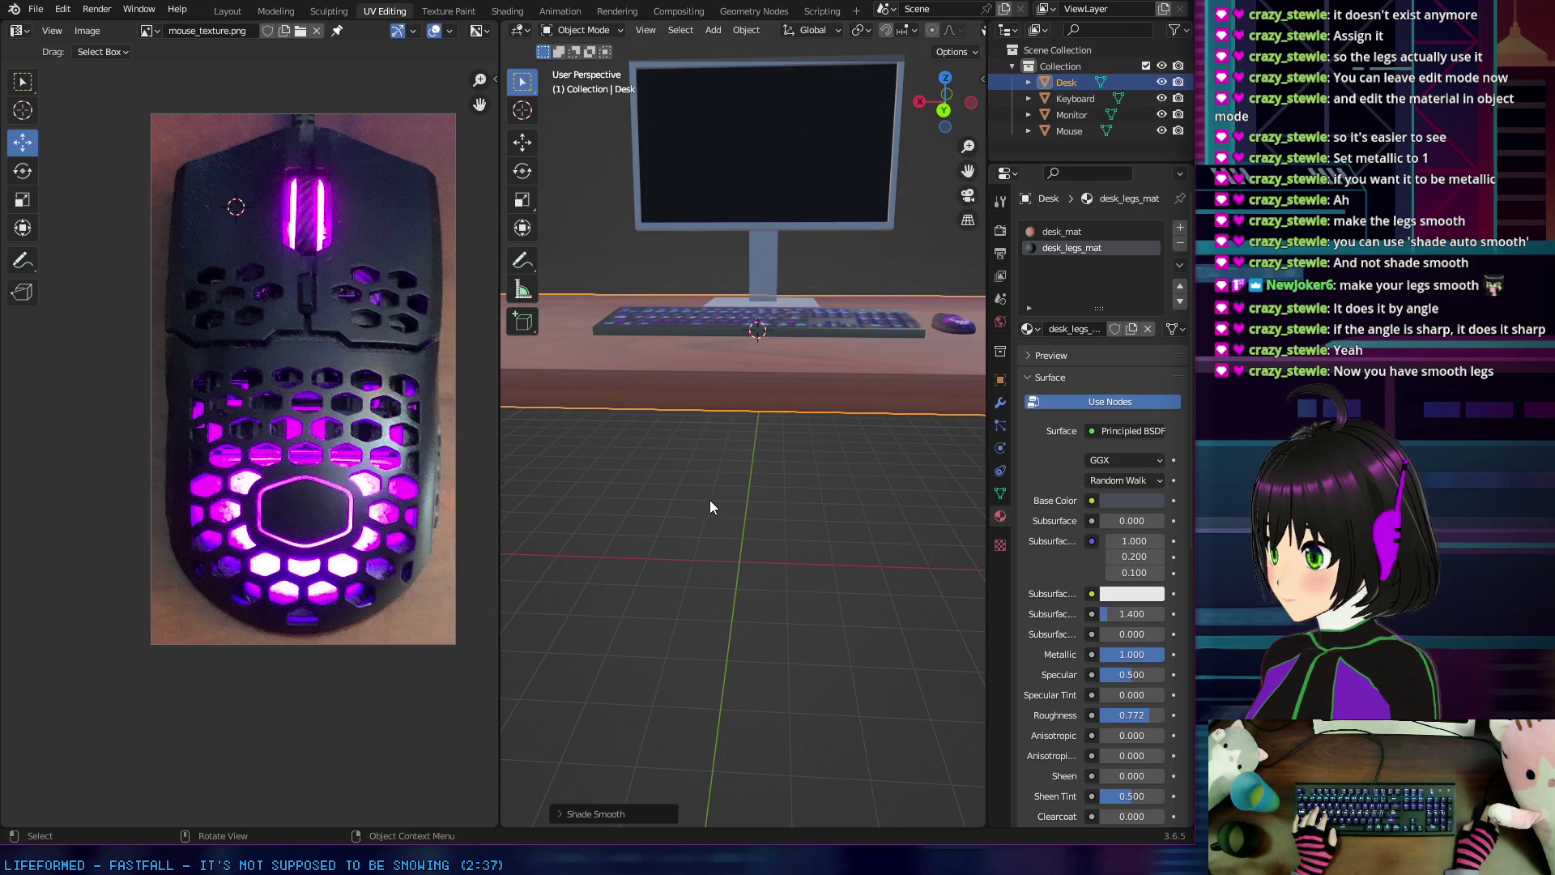
middle_click_drag(711, 502, 731, 445)
Step: Darken the desk_legs_mat base colour to hex 2C2F35 and view the desk from a low front angle
left_click(710, 467)
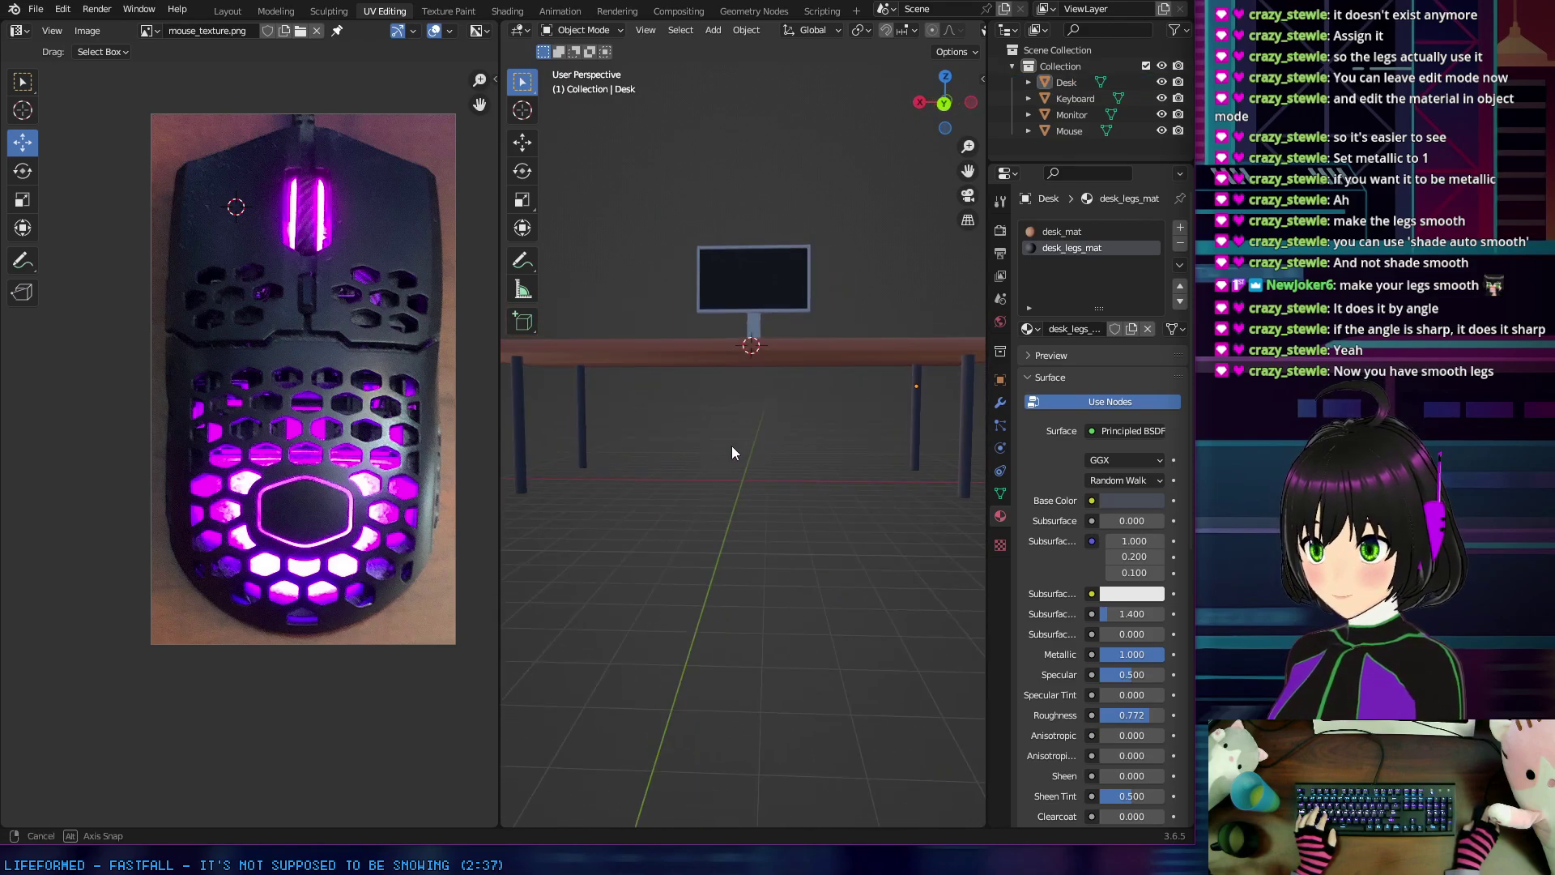
left_click(1123, 504)
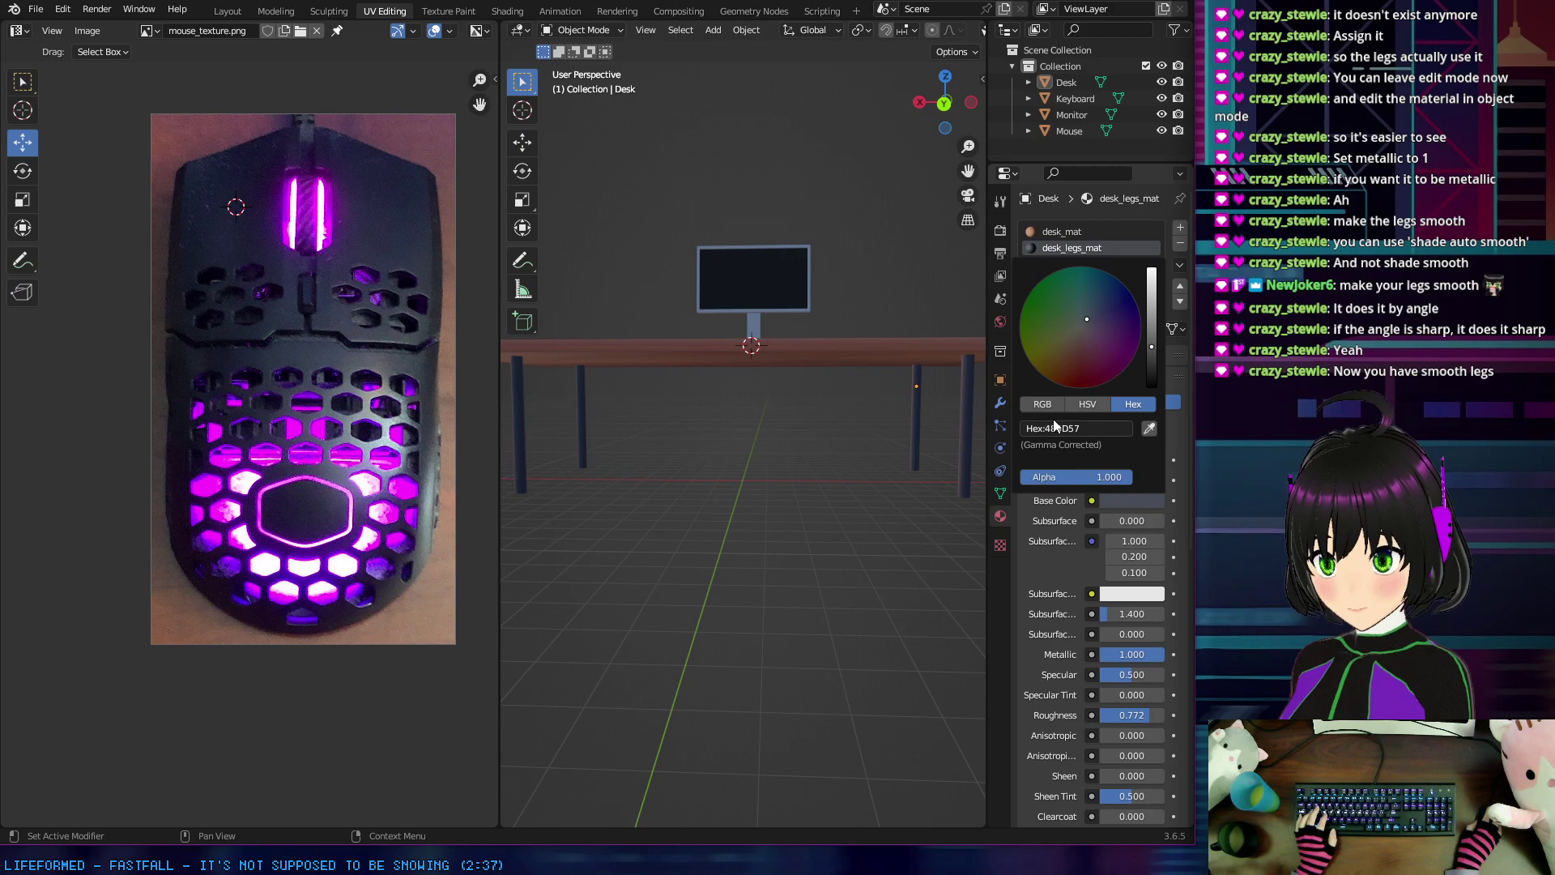
left_click_drag(1150, 353, 1150, 355)
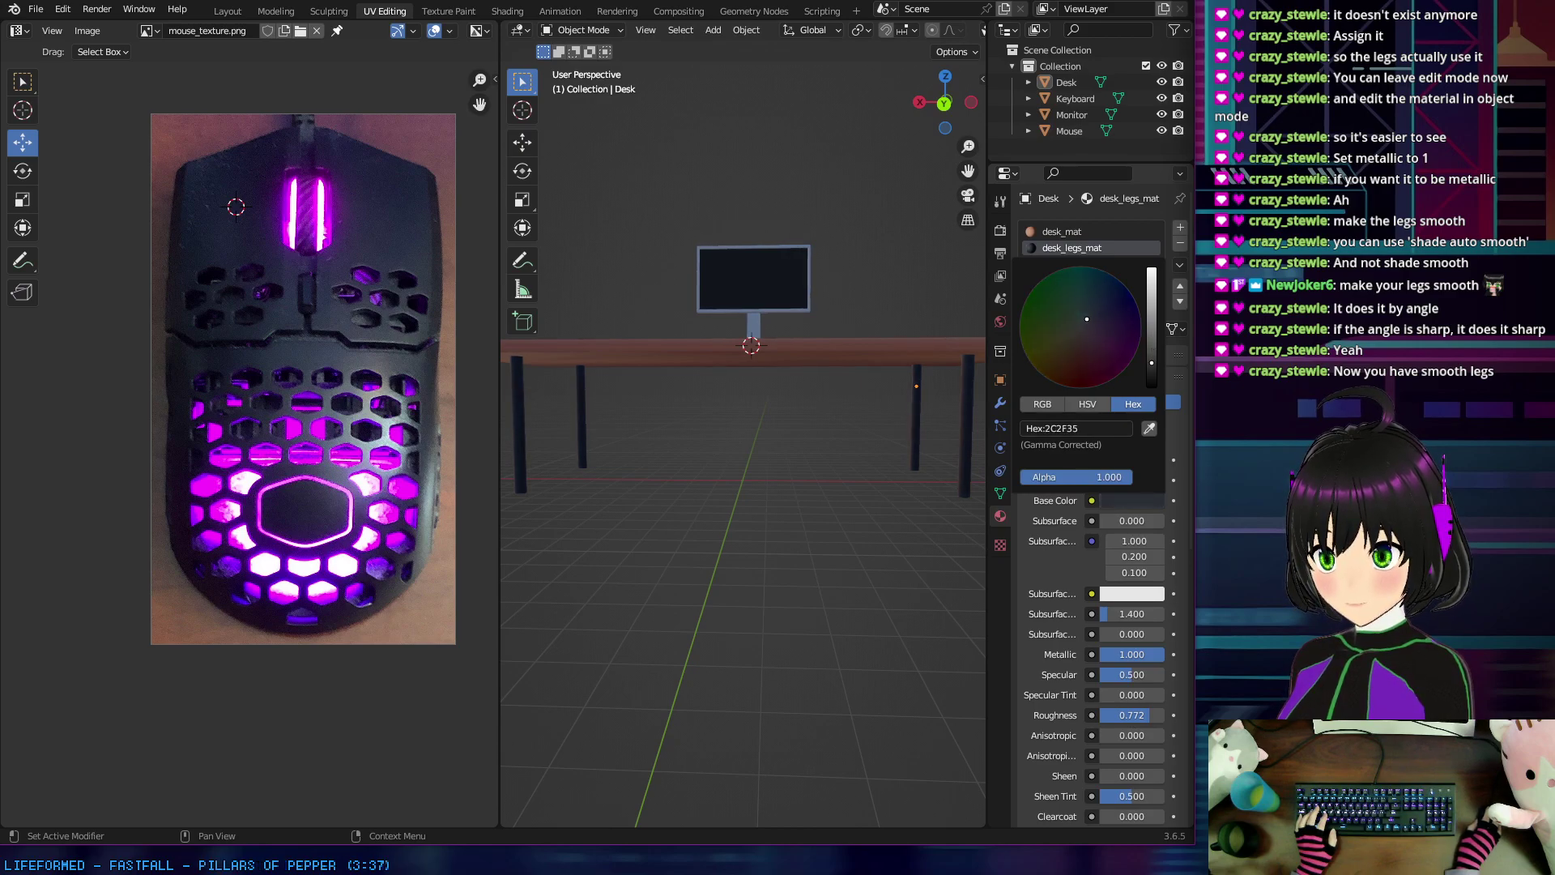
middle_click_drag(783, 438, 761, 476)
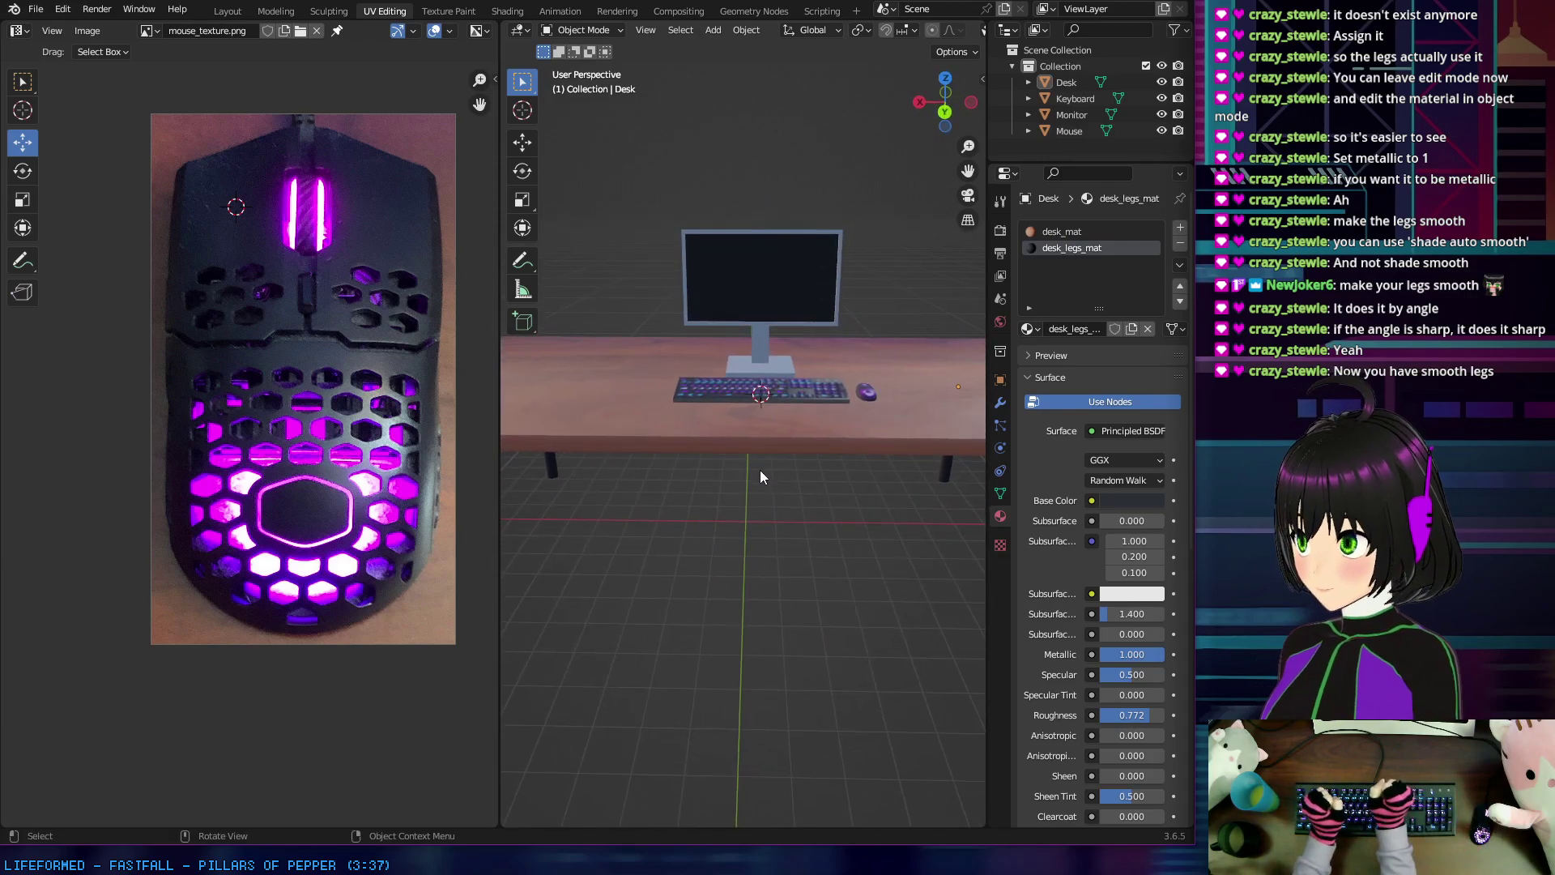
middle_click_drag(823, 522, 688, 534)
middle_click_drag(536, 528, 812, 500)
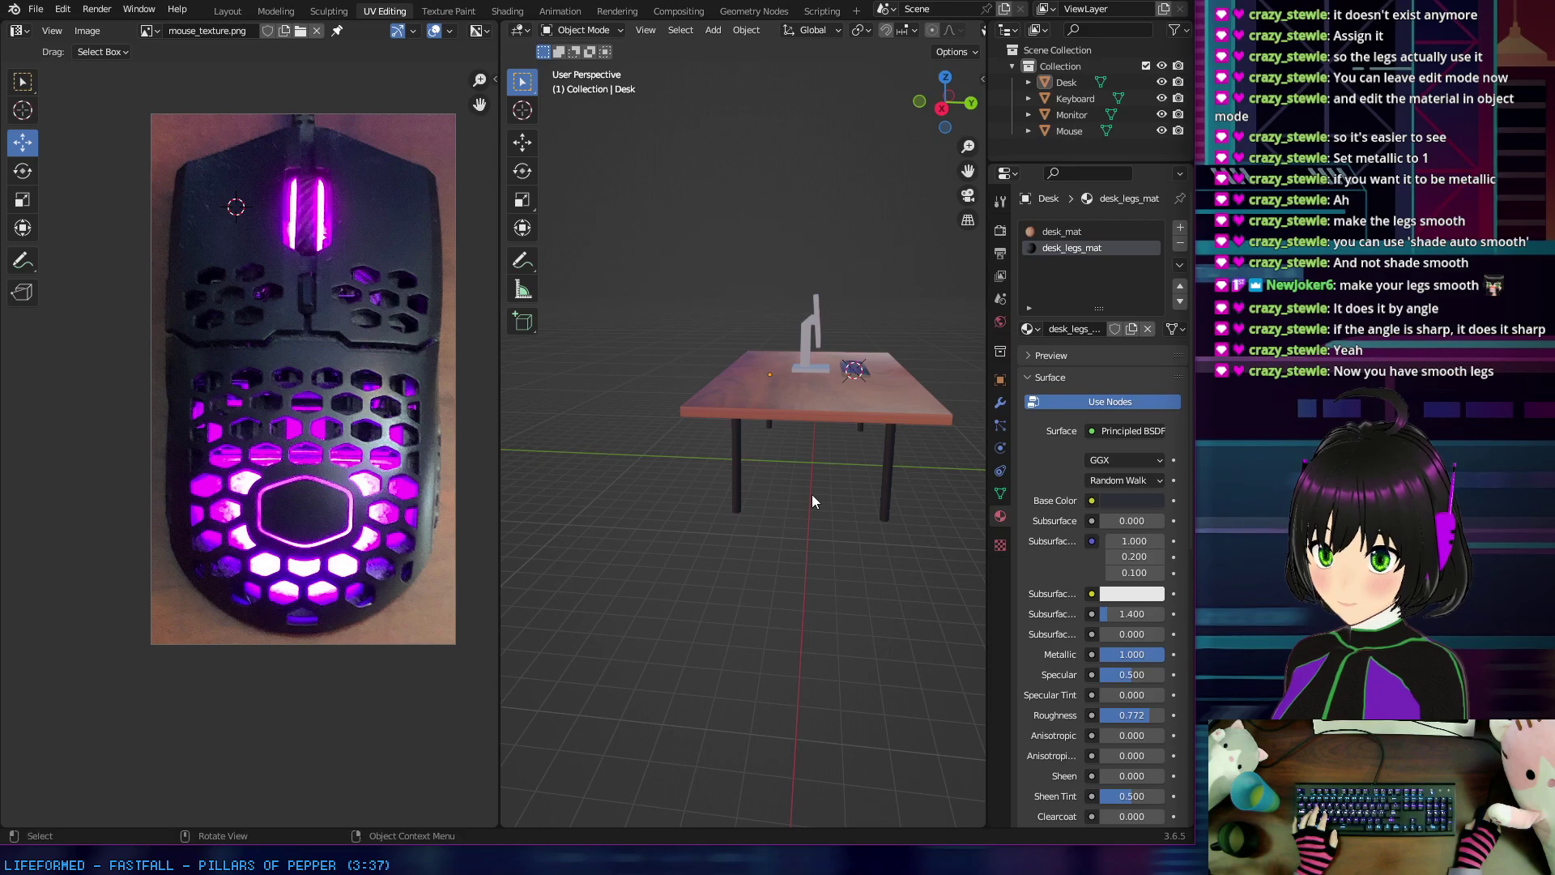
left_click(1070, 82)
middle_click_drag(674, 250, 716, 264)
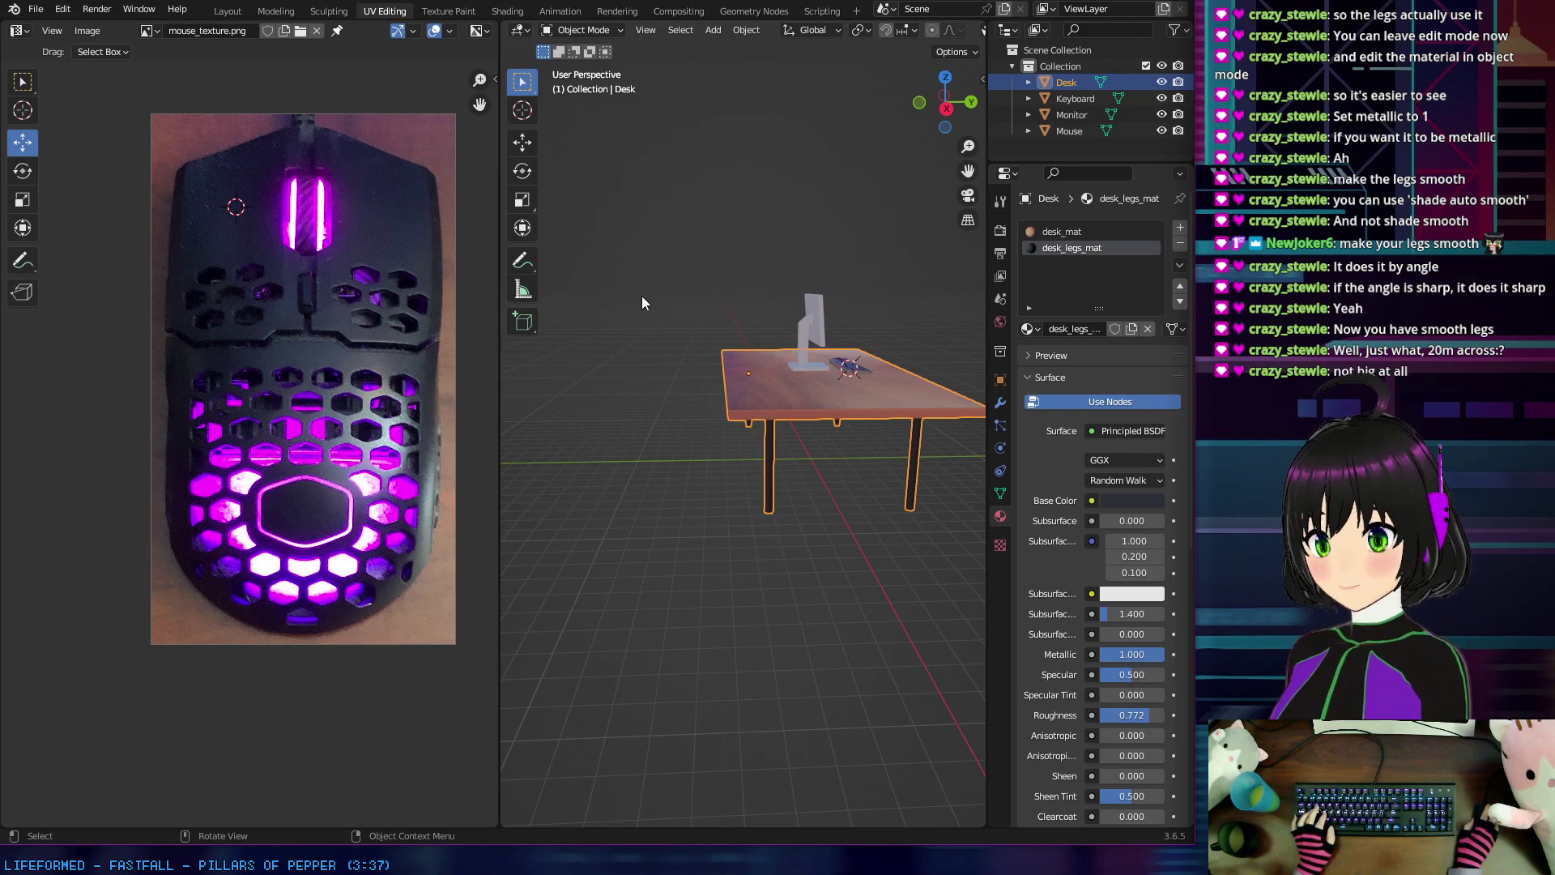
middle_click_drag(680, 337, 617, 344)
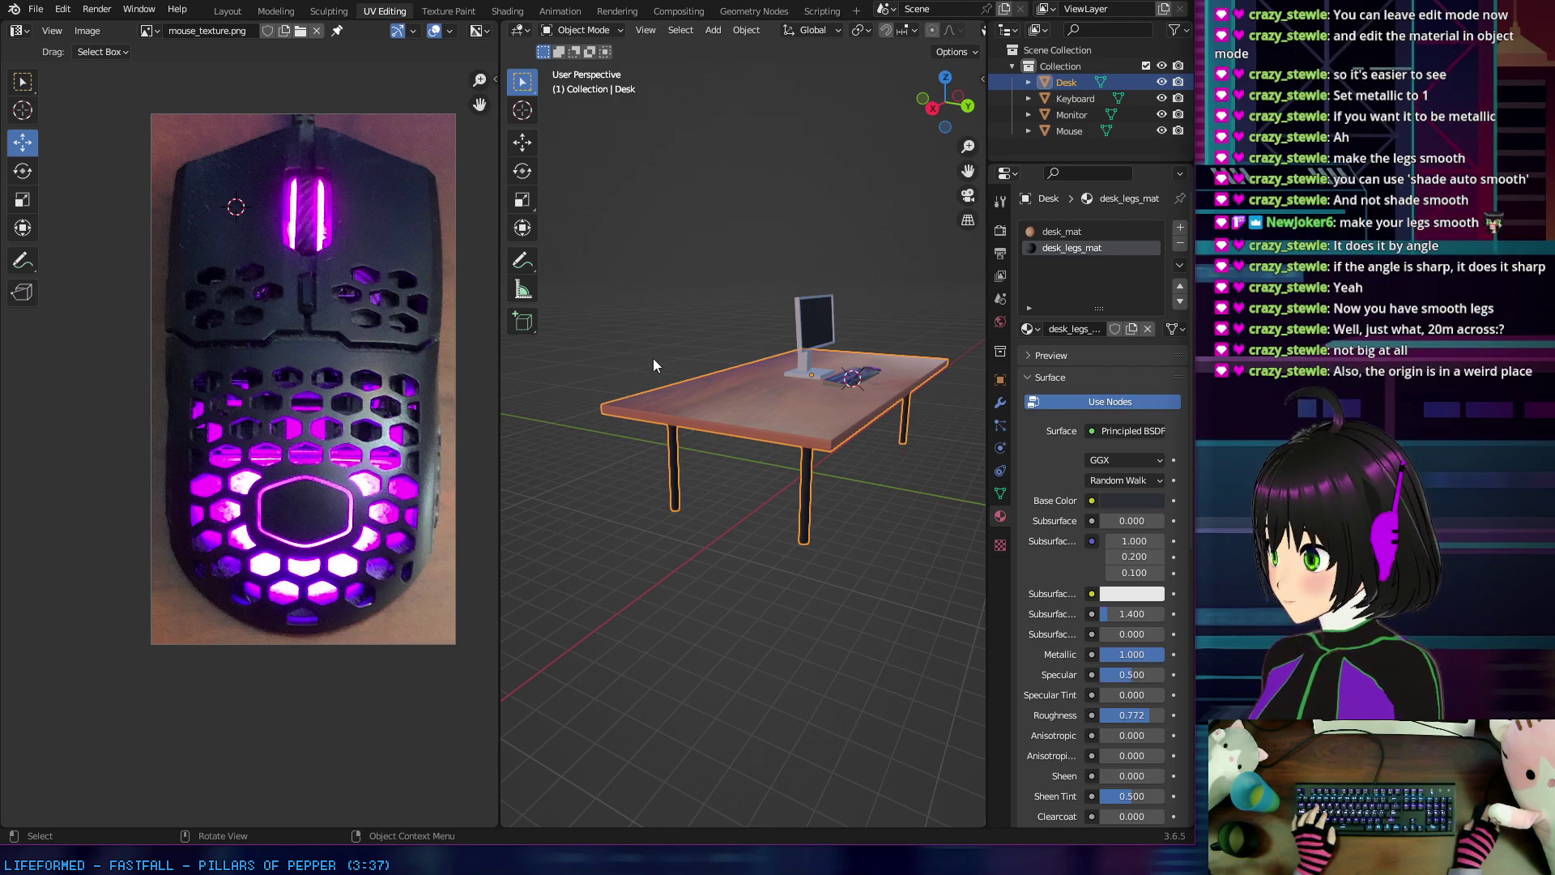
middle_click_drag(653, 358, 687, 469)
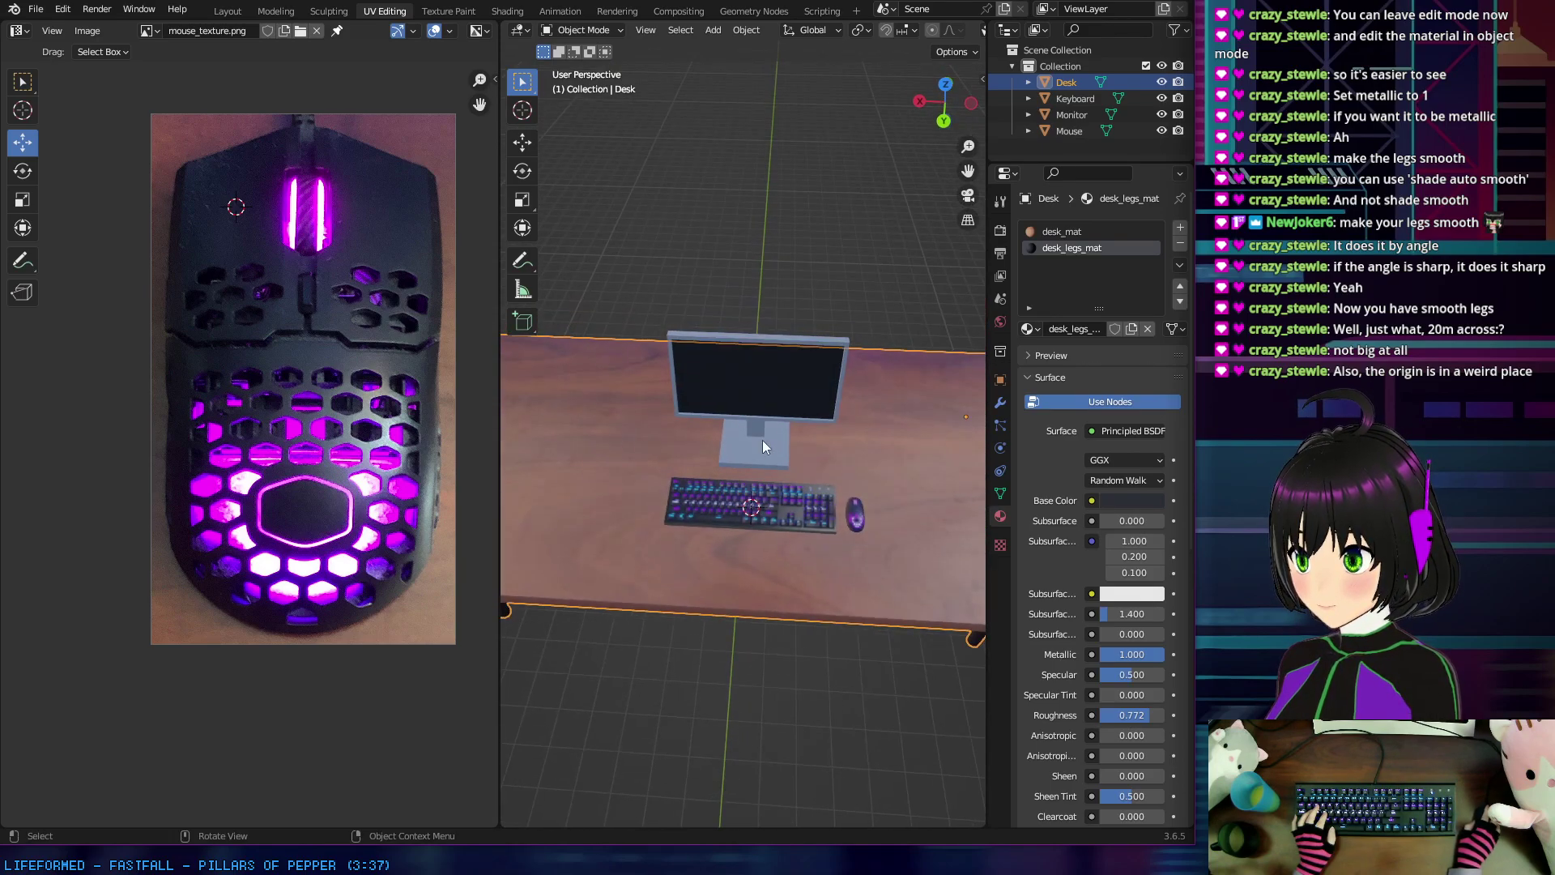
scroll(753, 517, "up", 4)
middle_click_drag(782, 564, 809, 479)
scroll(784, 469, "down", 5)
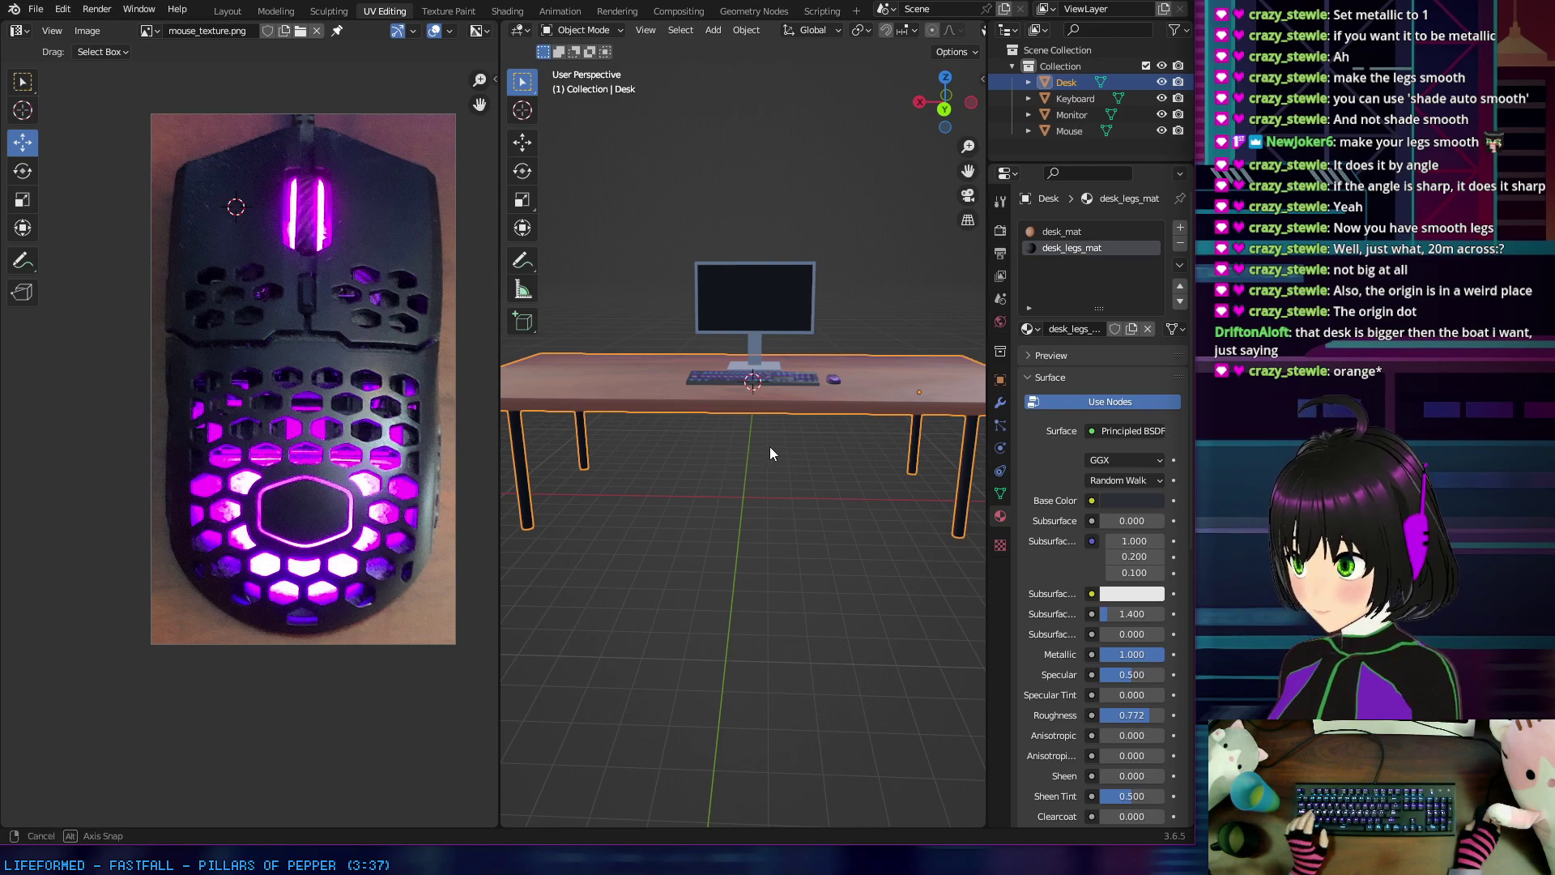
middle_click_drag(769, 447, 669, 404)
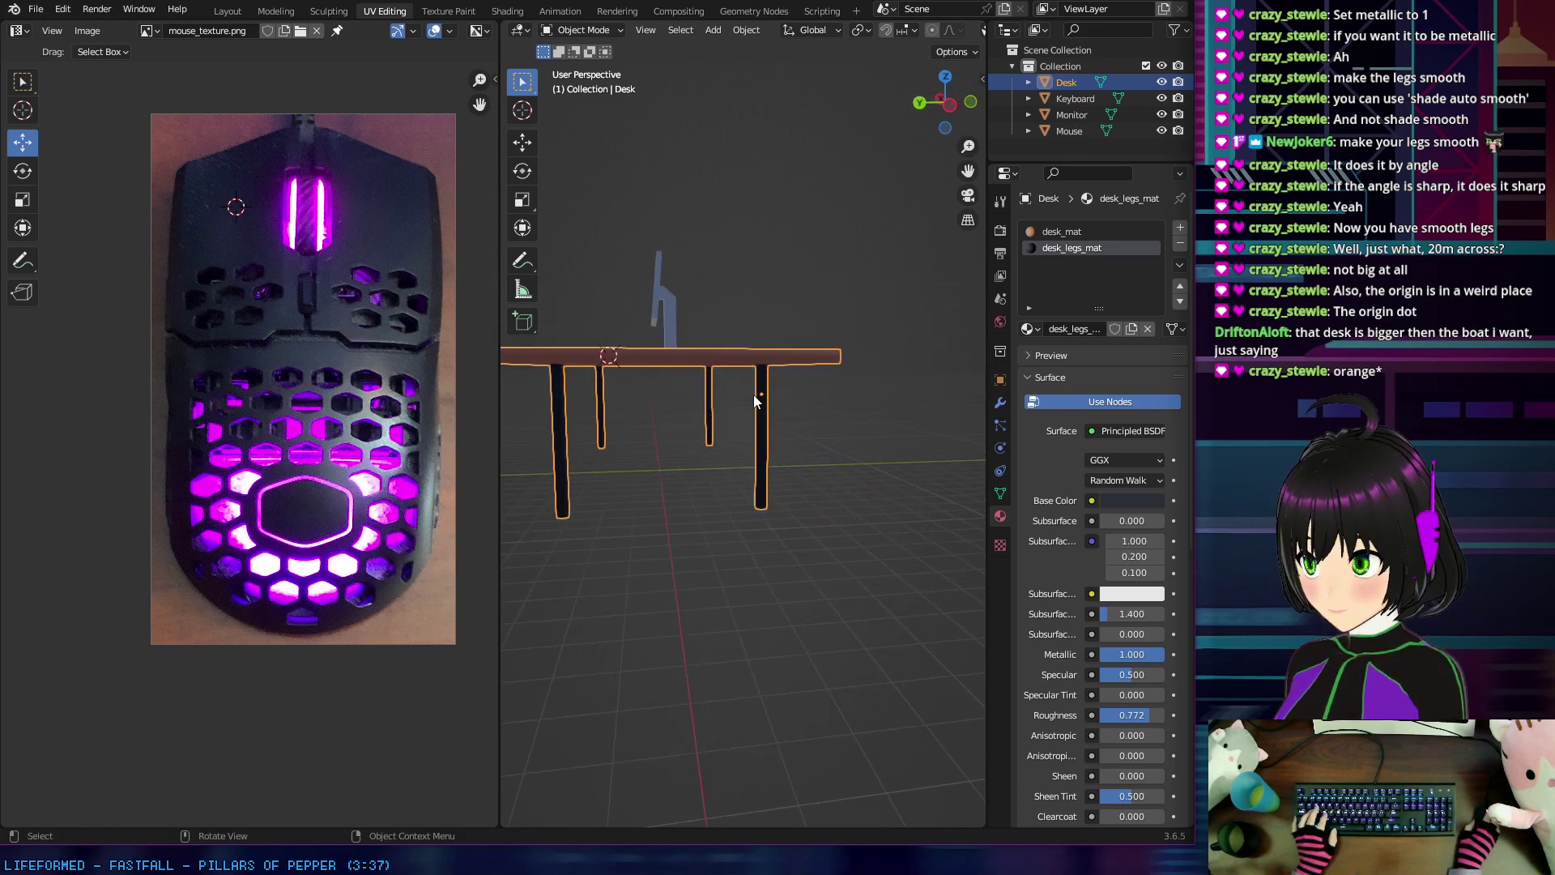
scroll(758, 399, "up", 6)
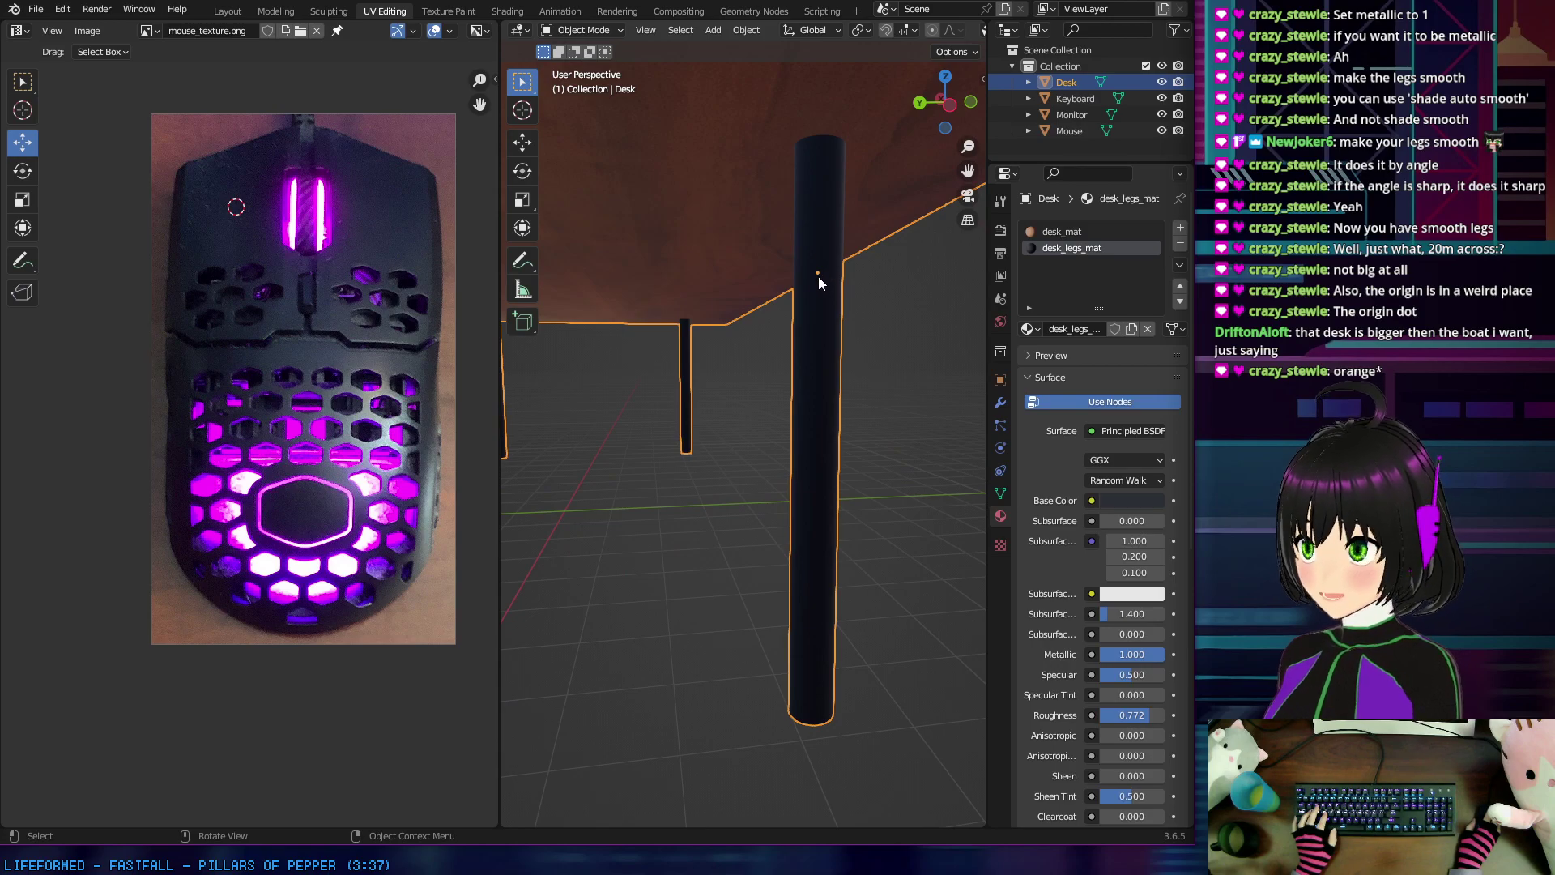
left_click(1028, 82)
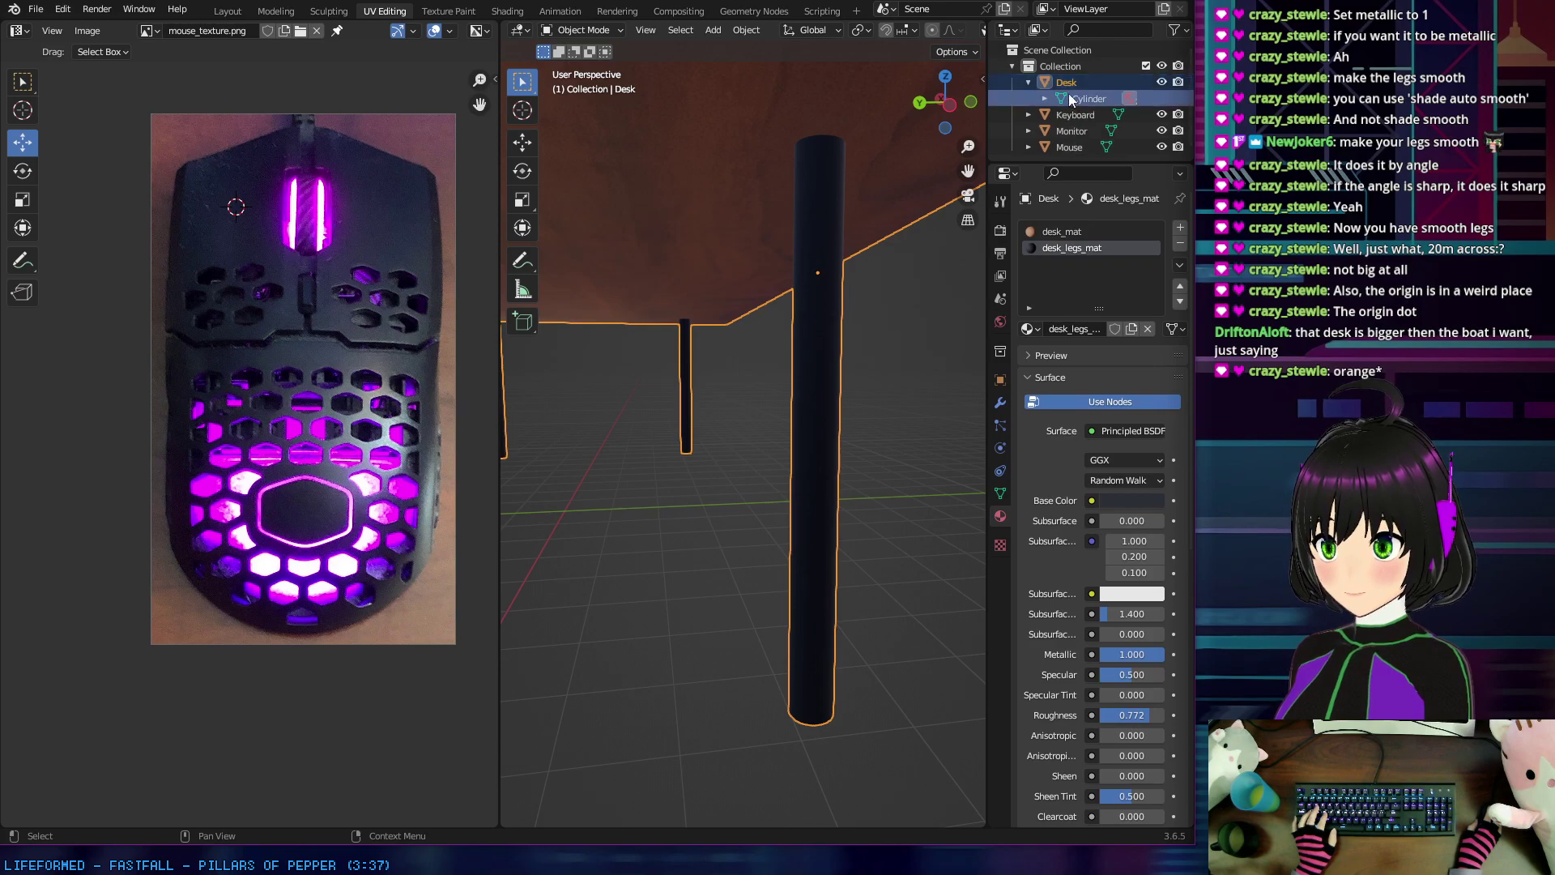
left_click(1028, 81)
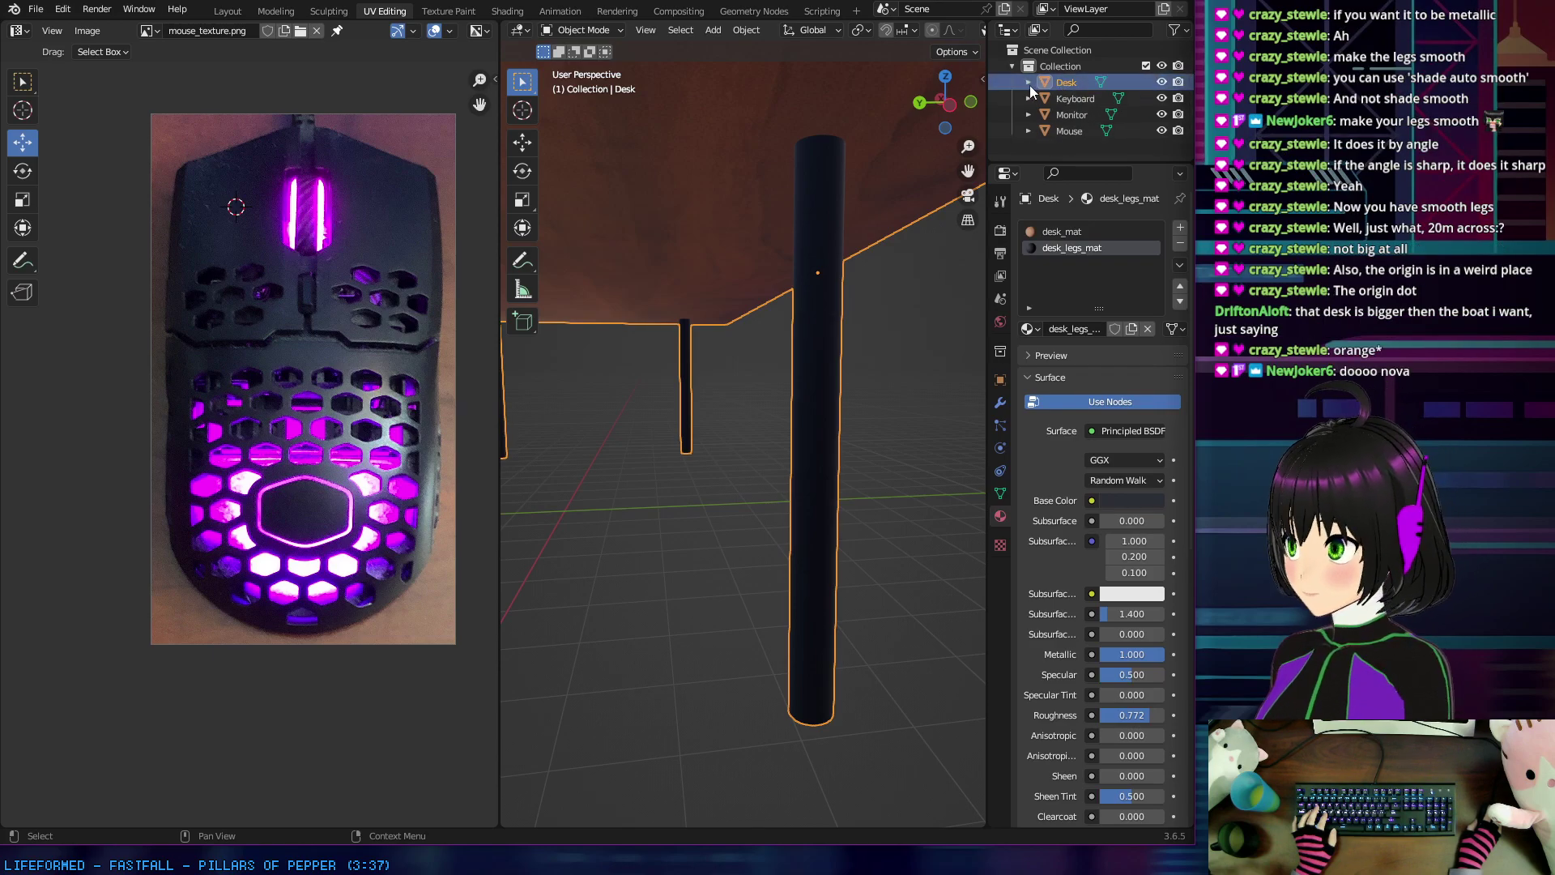
middle_click_drag(618, 337, 707, 470)
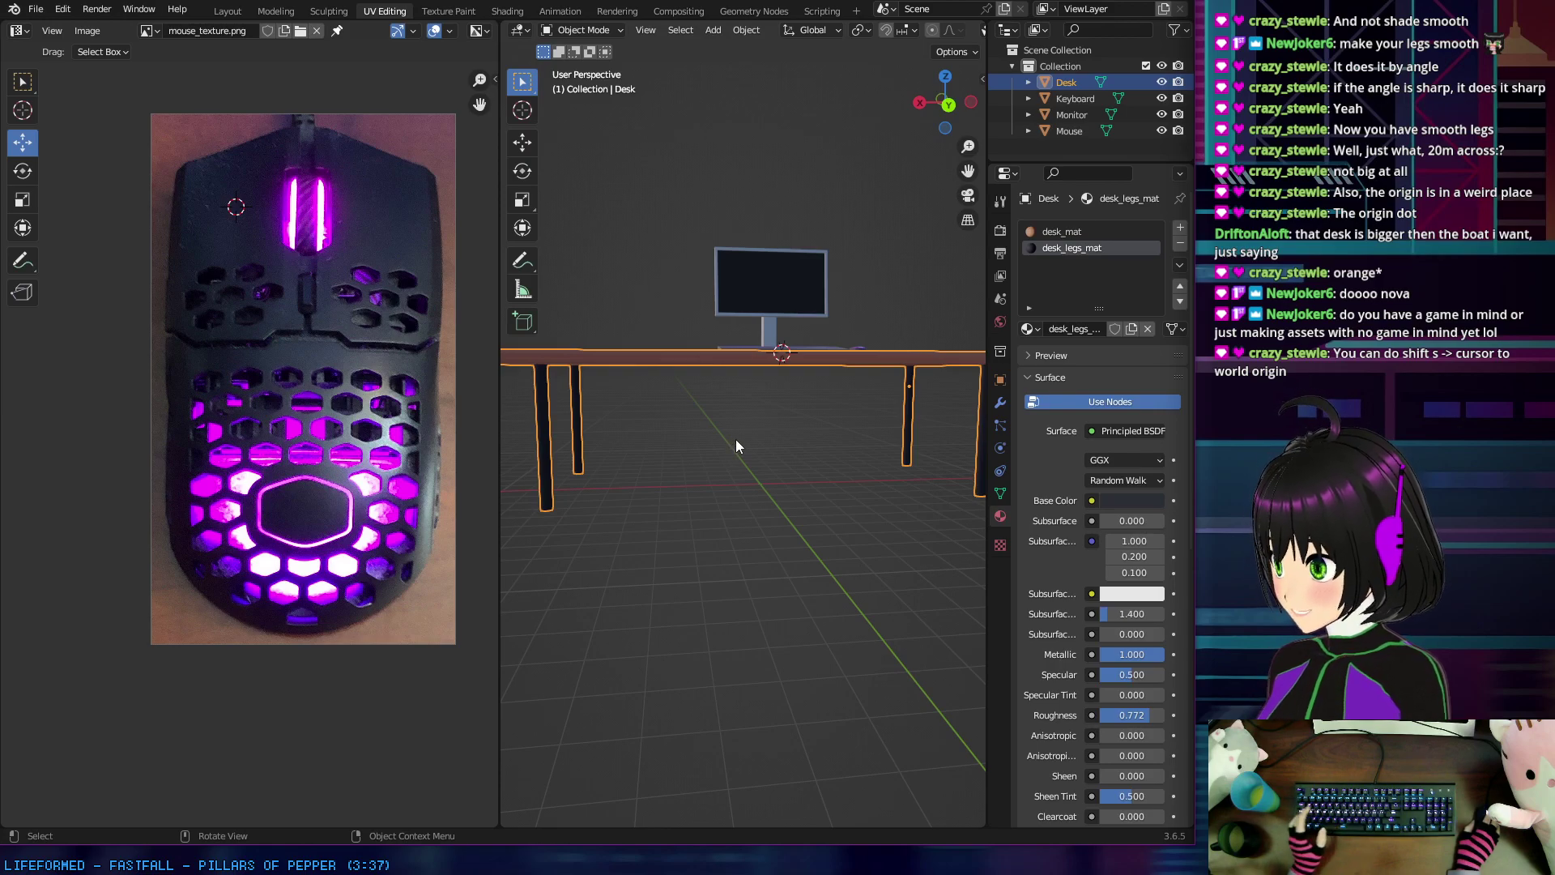
Step: Snap the 3D cursor to the world origin and set the Desk's origin to the 3D cursor
key("shift+s")
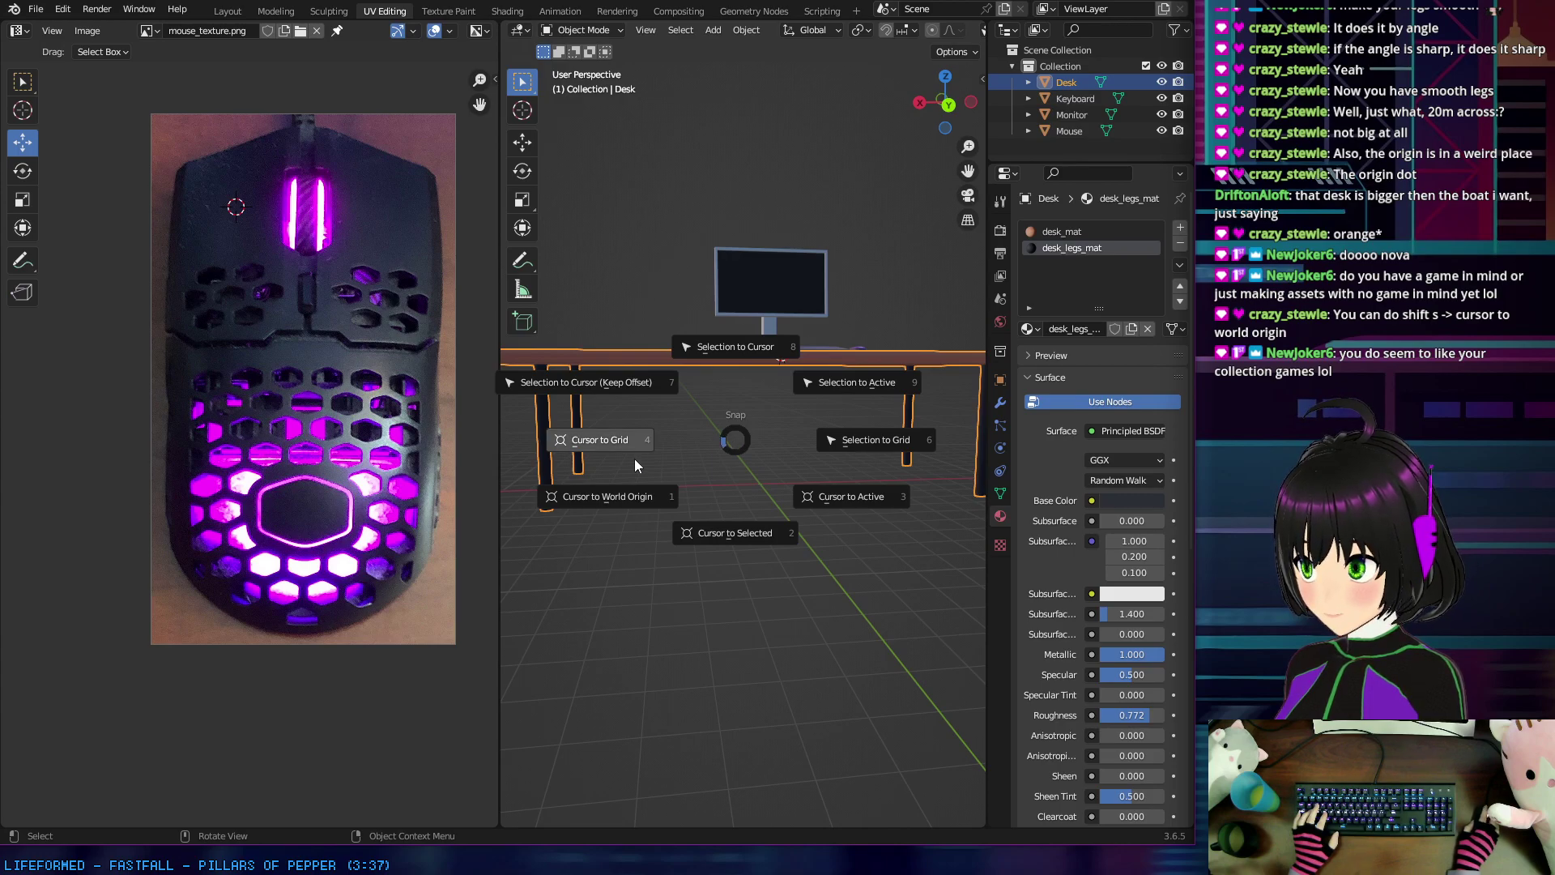
left_click(596, 499)
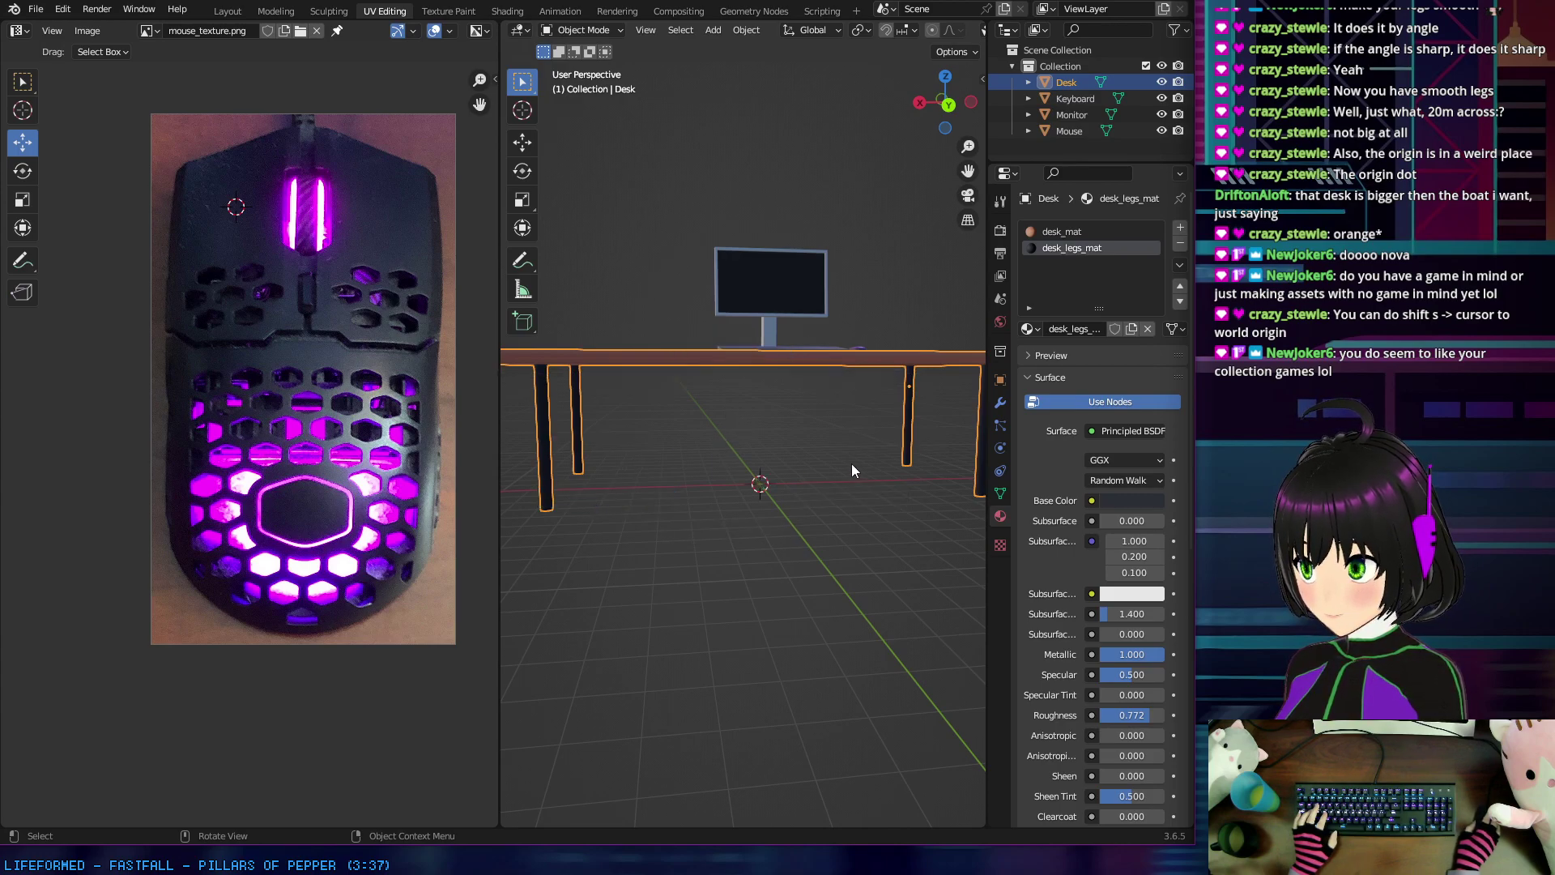
middle_click_drag(852, 463, 864, 411)
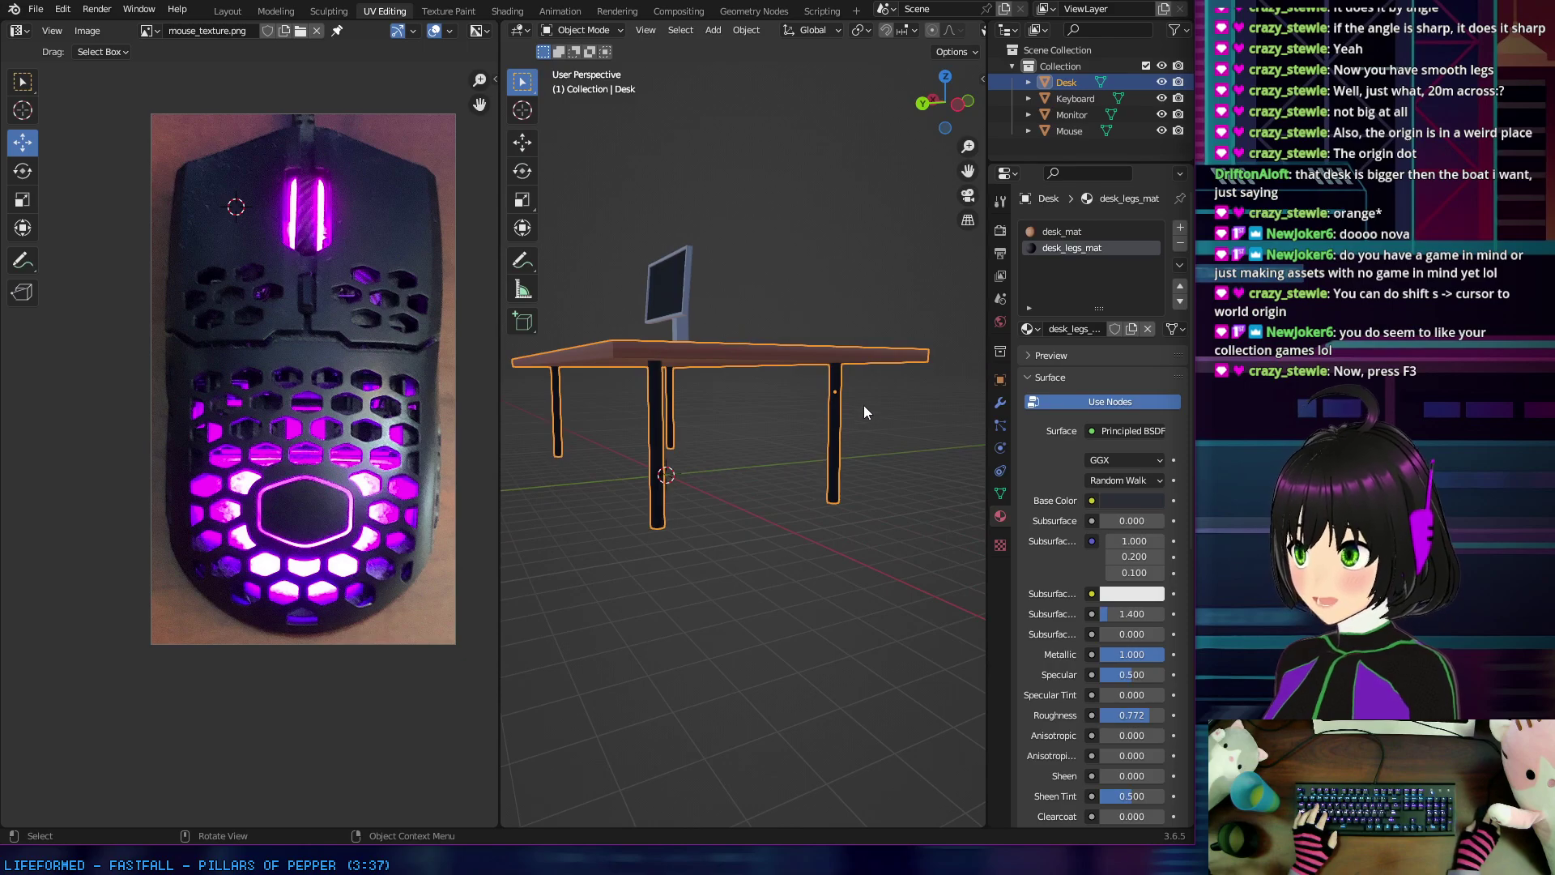
middle_click_drag(671, 452, 708, 460)
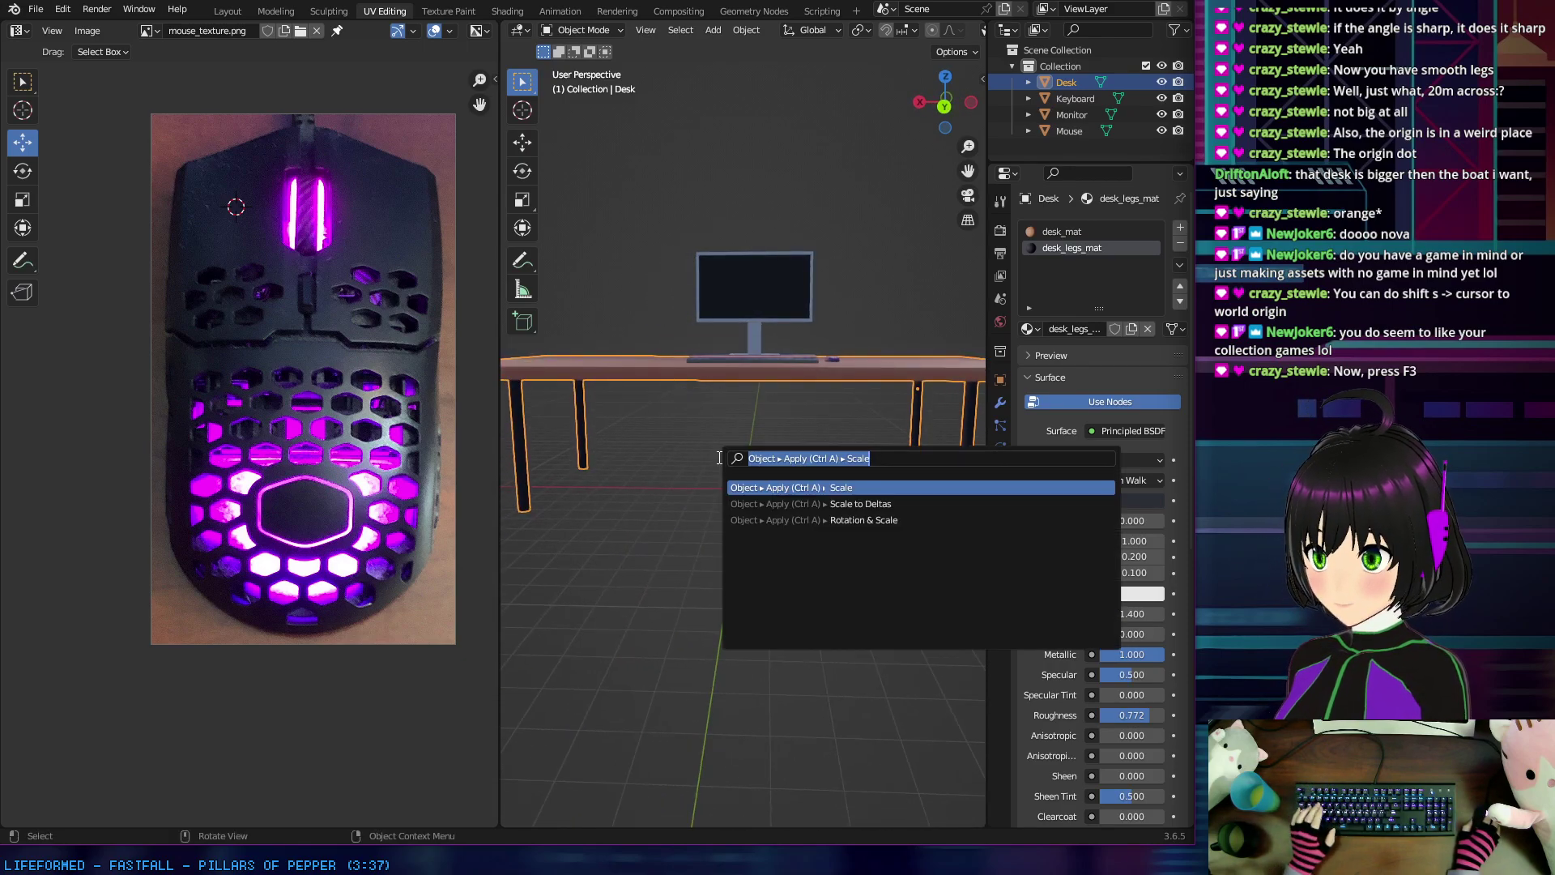
type("o")
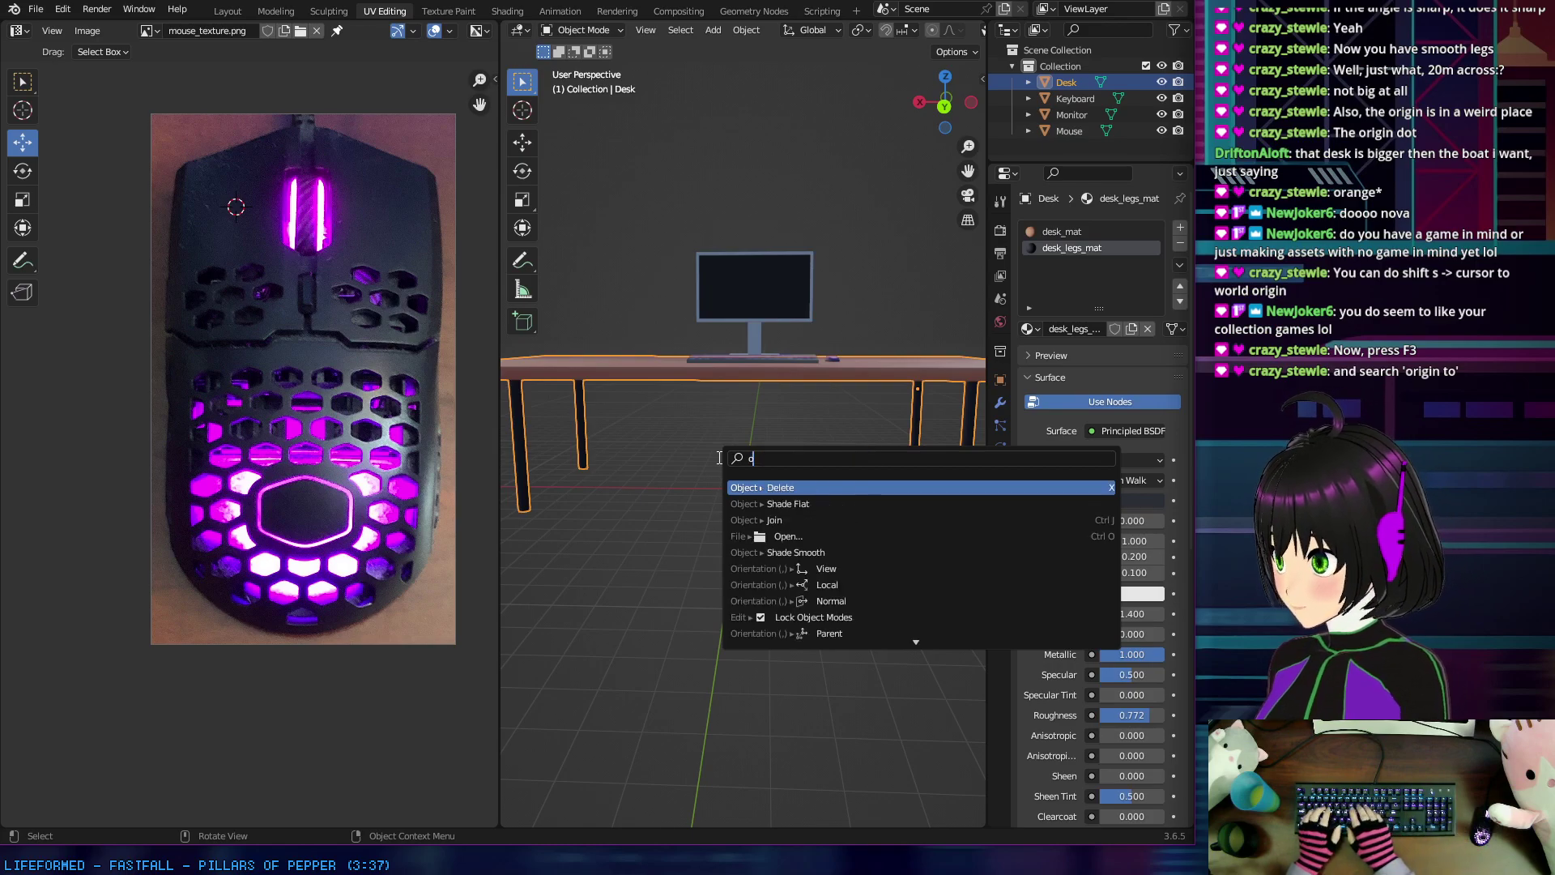
type("rigin")
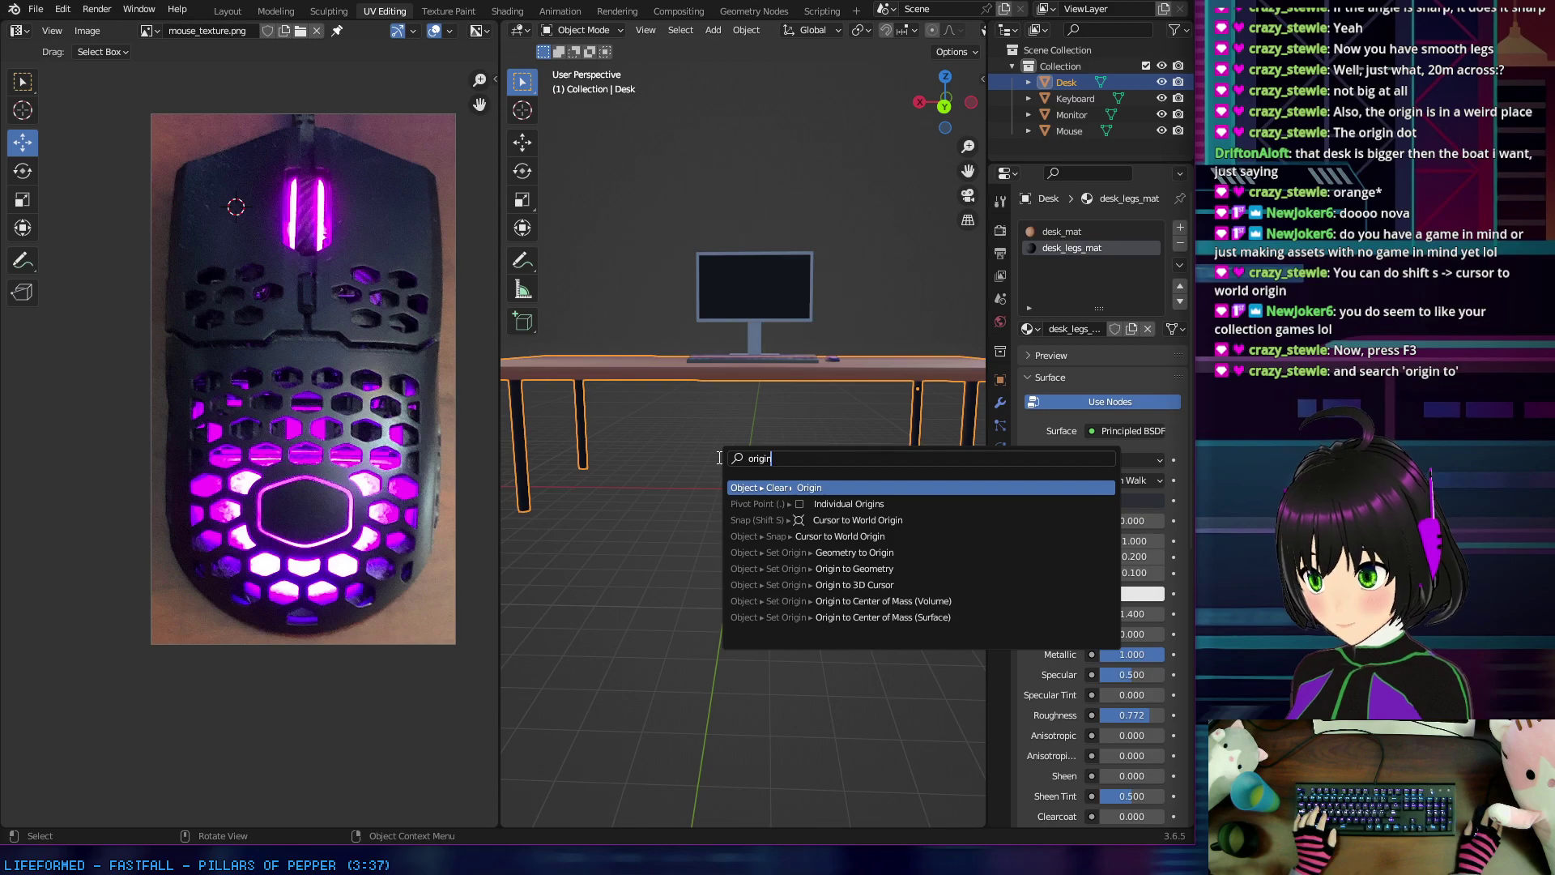
left_click(824, 584)
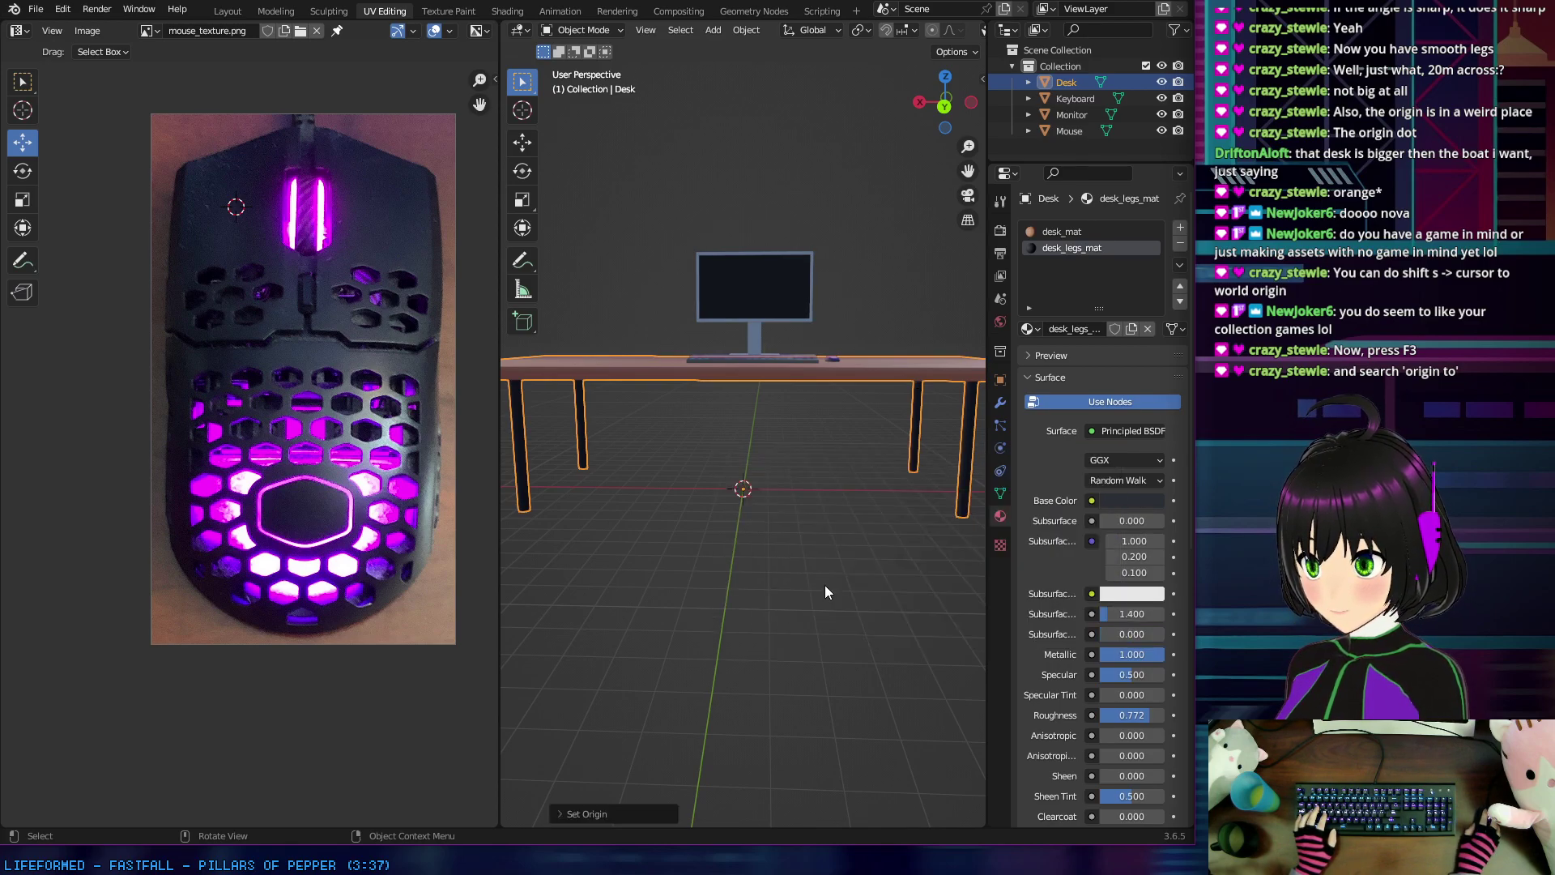
middle_click_drag(798, 543, 815, 499)
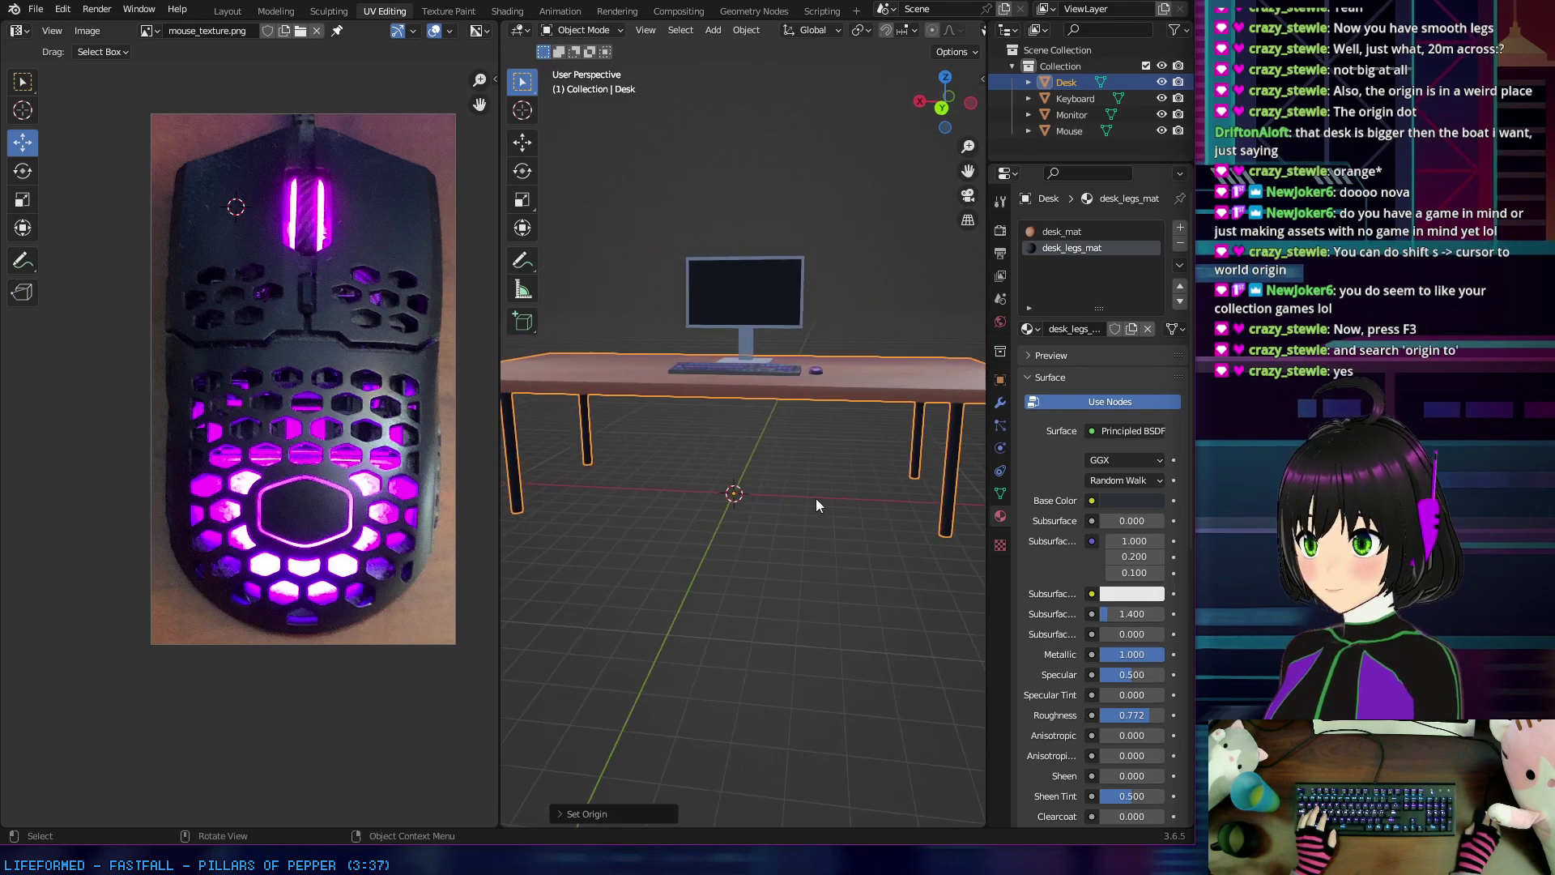
Step: Check the Keyboard, Monitor and Mouse objects, then reselect the Desk and frame it in view
left_click(1083, 98)
scroll(820, 373, "up", 3)
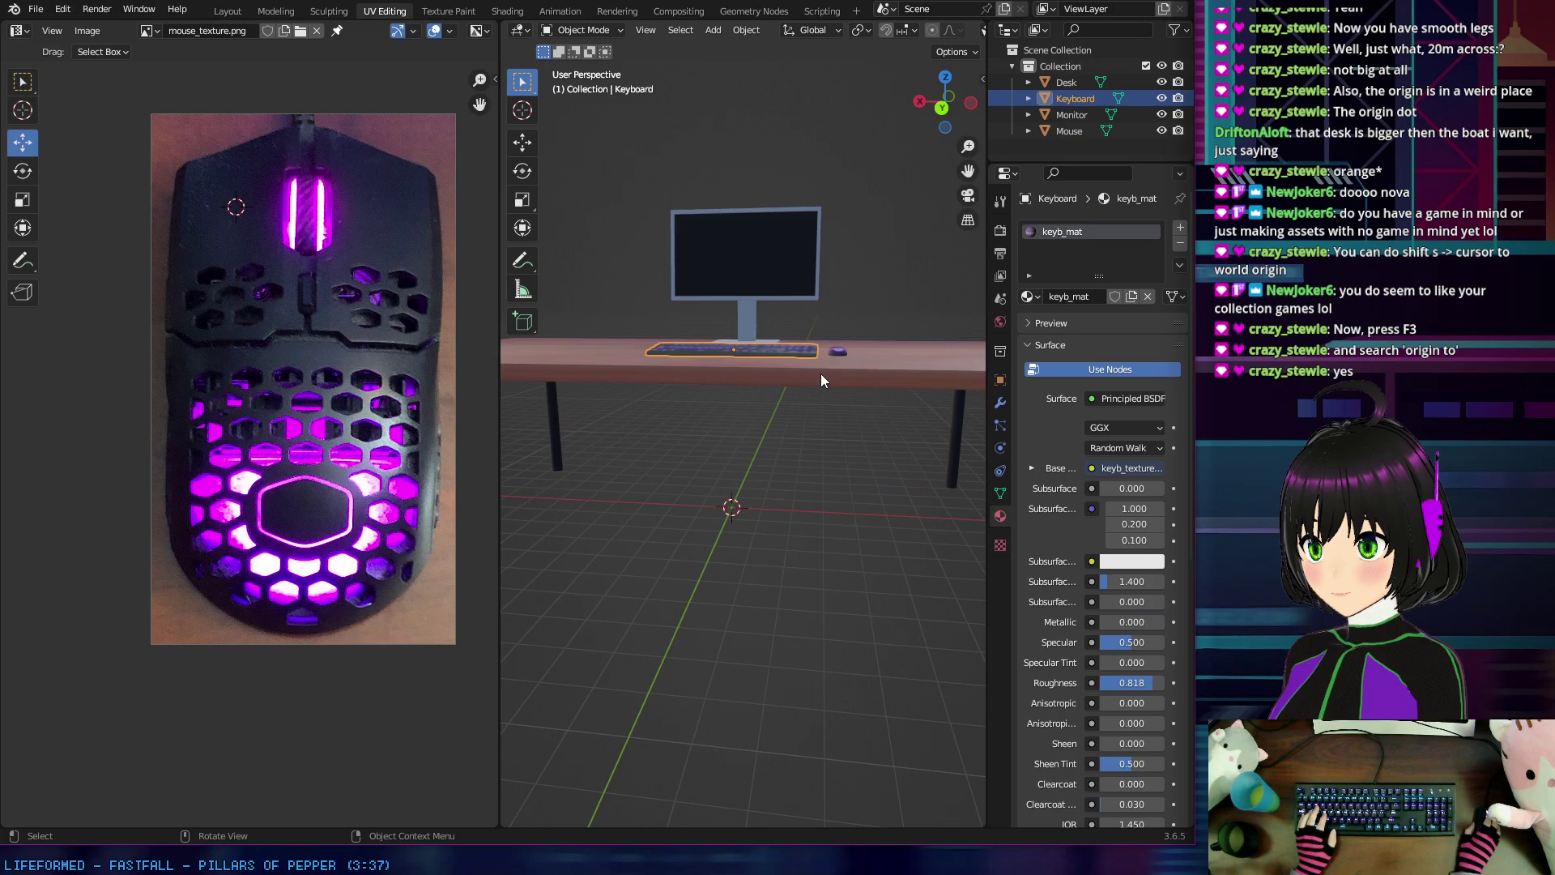
scroll(819, 371, "up", 8)
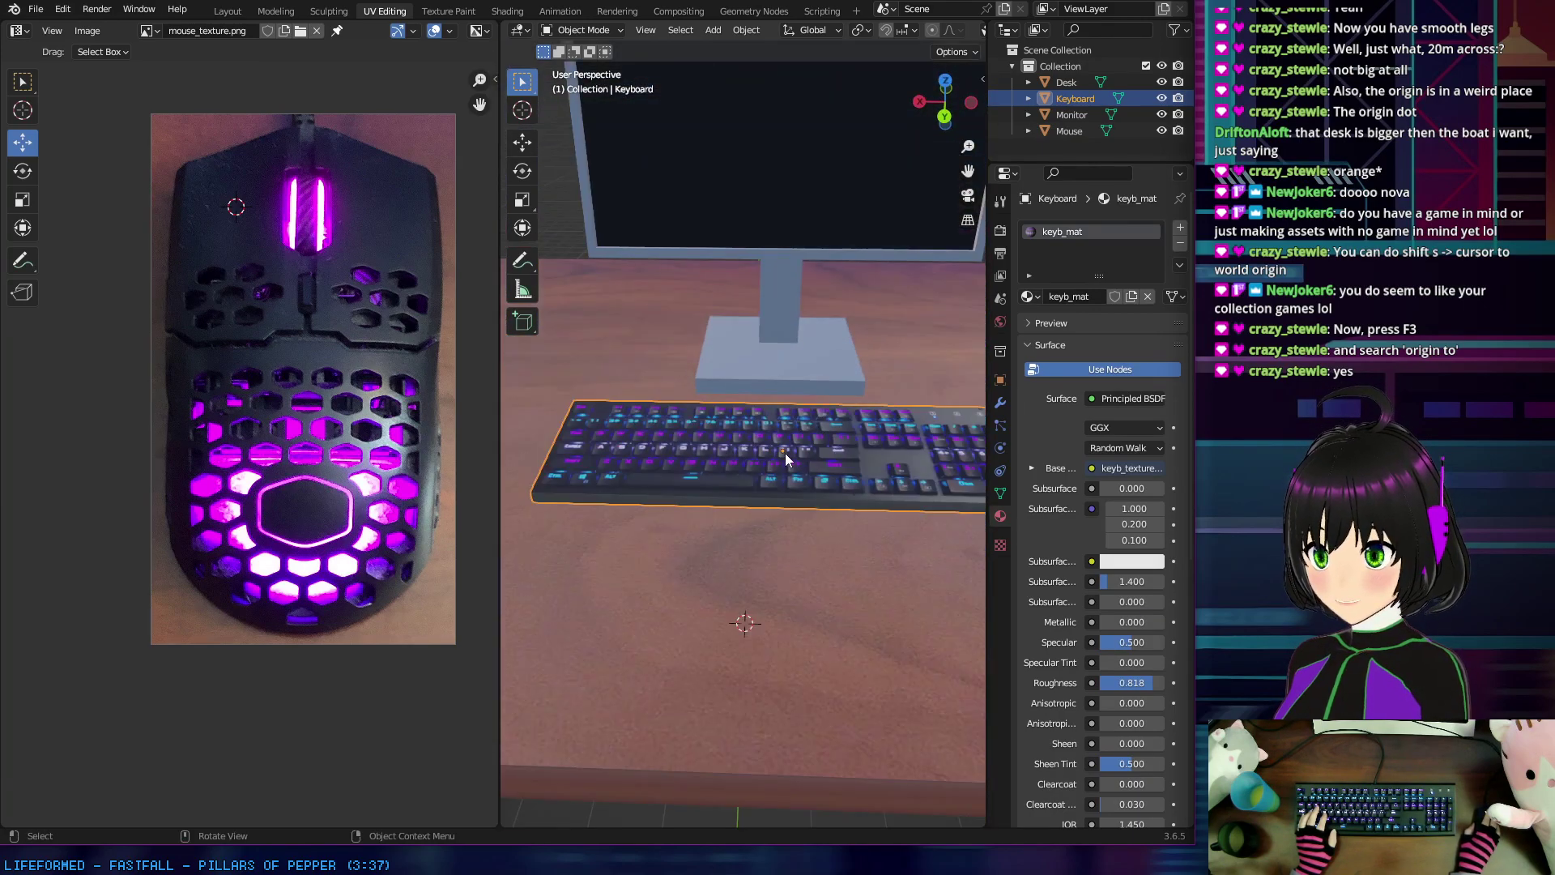
left_click(1061, 114)
middle_click_drag(799, 395, 745, 355)
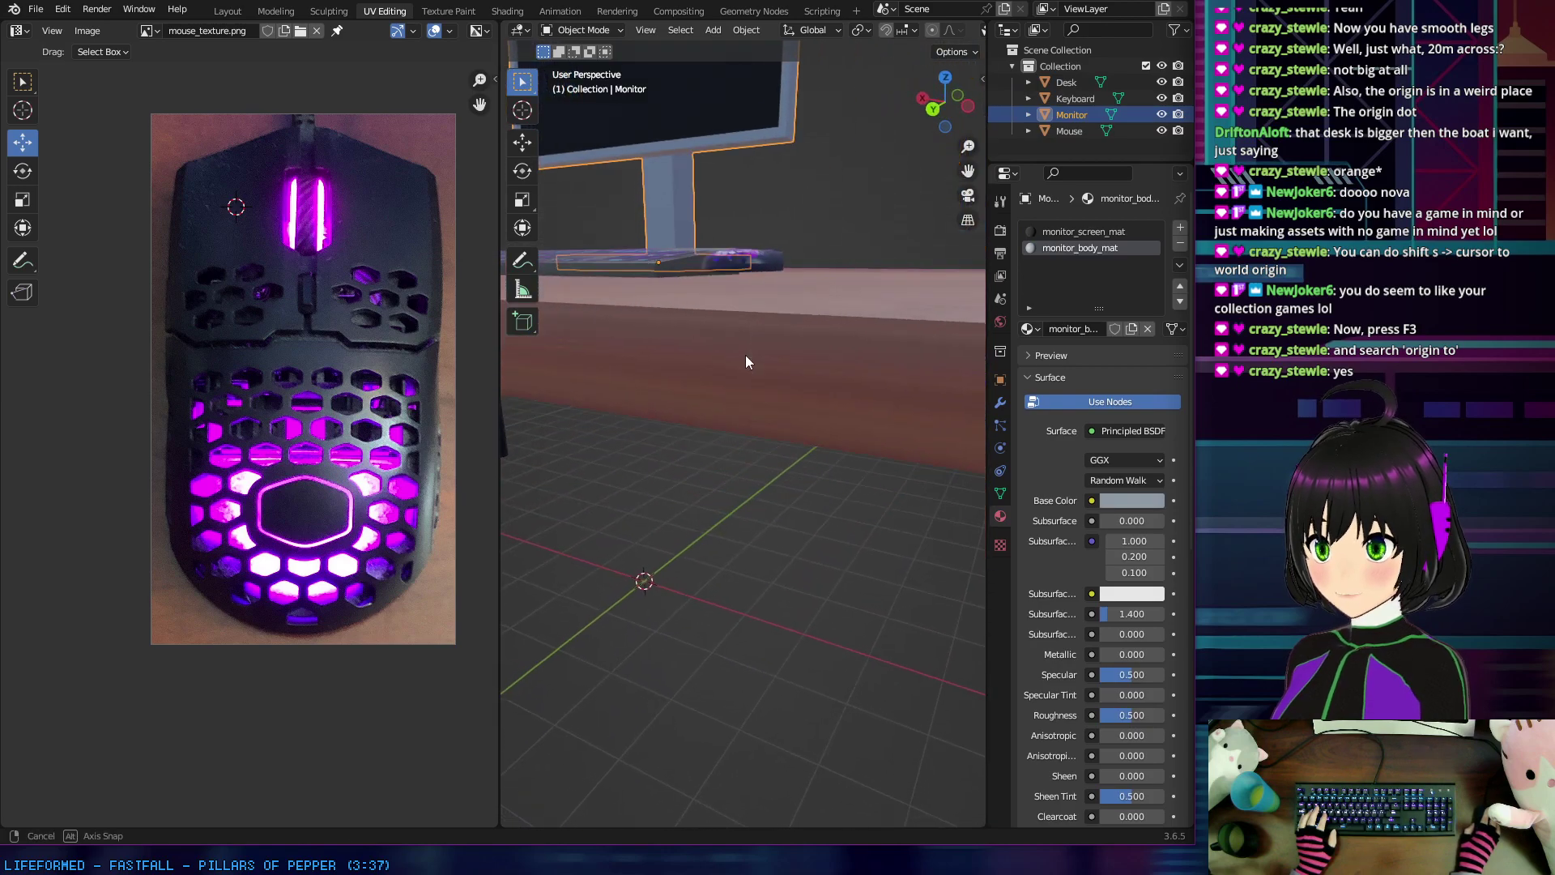
left_click(1045, 130)
middle_click_drag(899, 267, 835, 246)
left_click(1044, 82)
key("KP_Decimal")
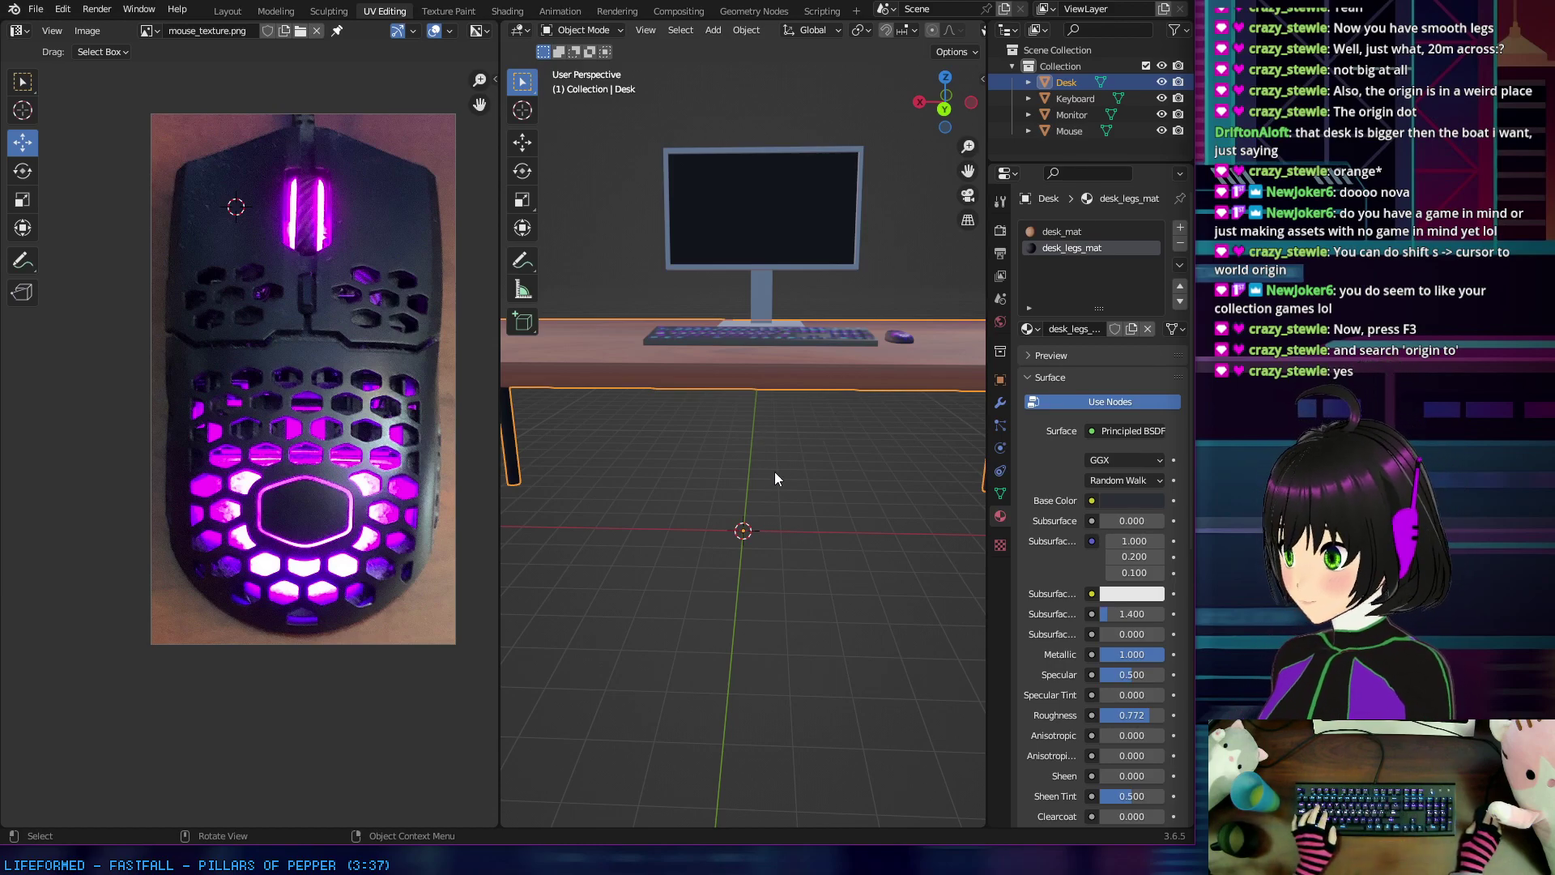
middle_click_drag(677, 446, 726, 450)
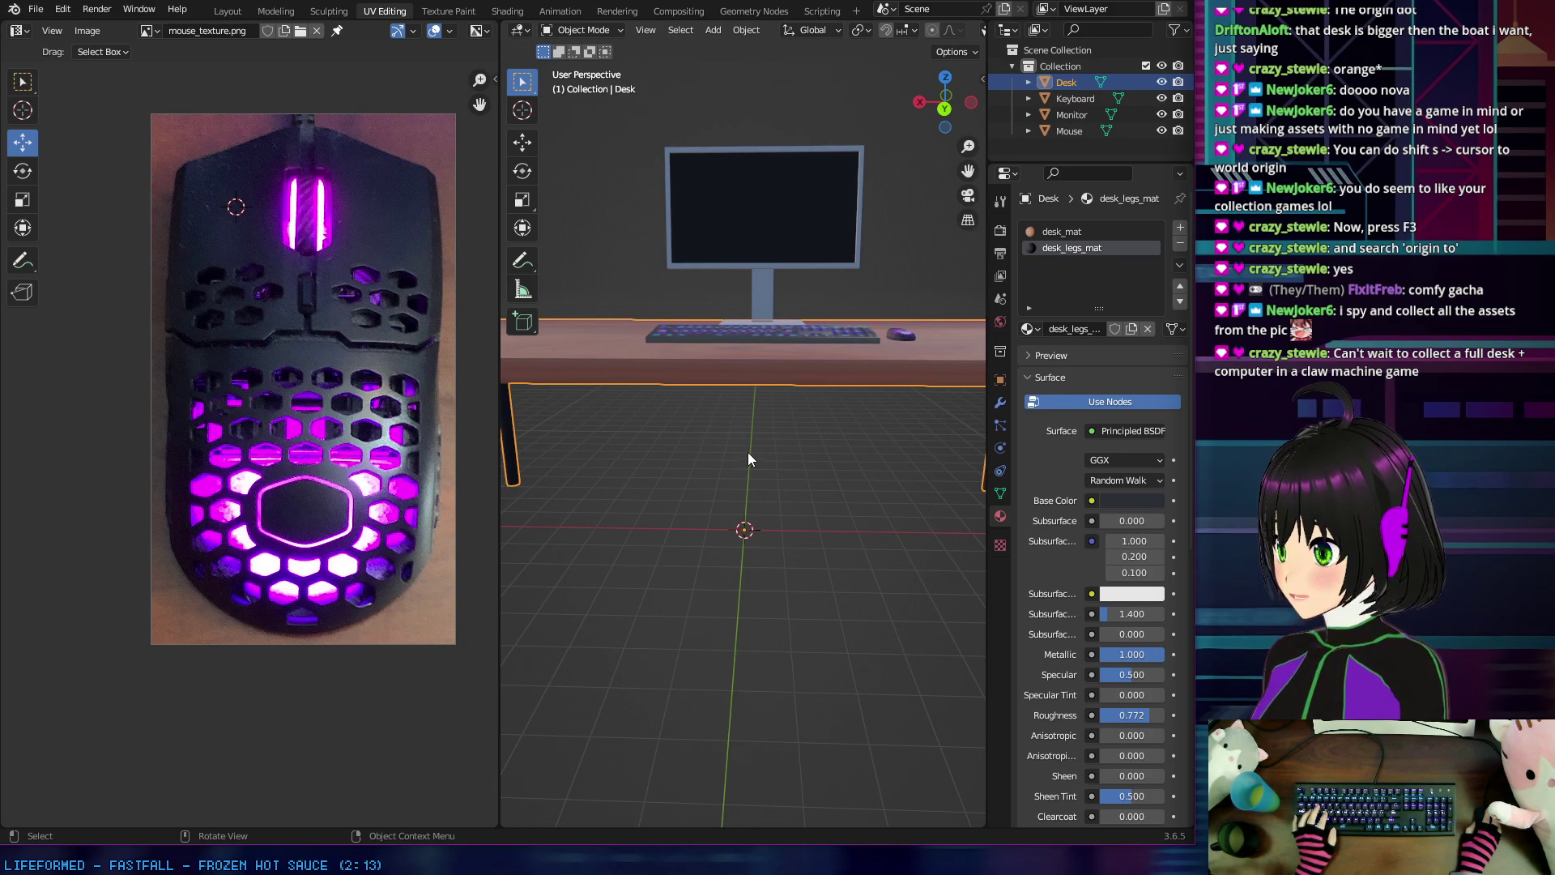
middle_click_drag(749, 450, 706, 424)
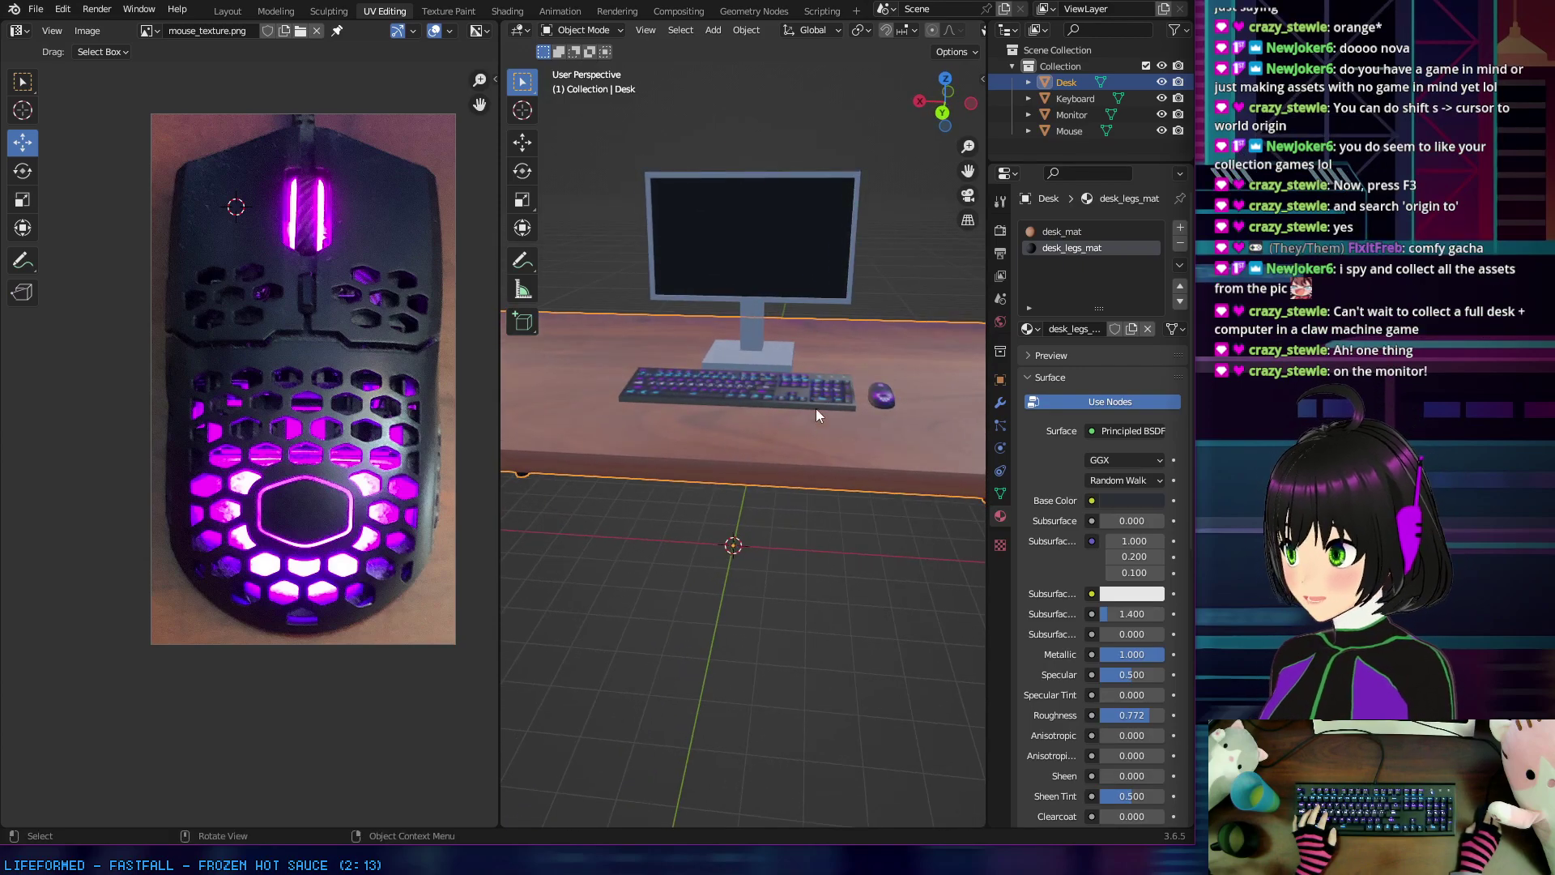
Step: Select the Monitor, make monitor_screen_mat its active material slot, and enter Edit Mode
left_click(1066, 114)
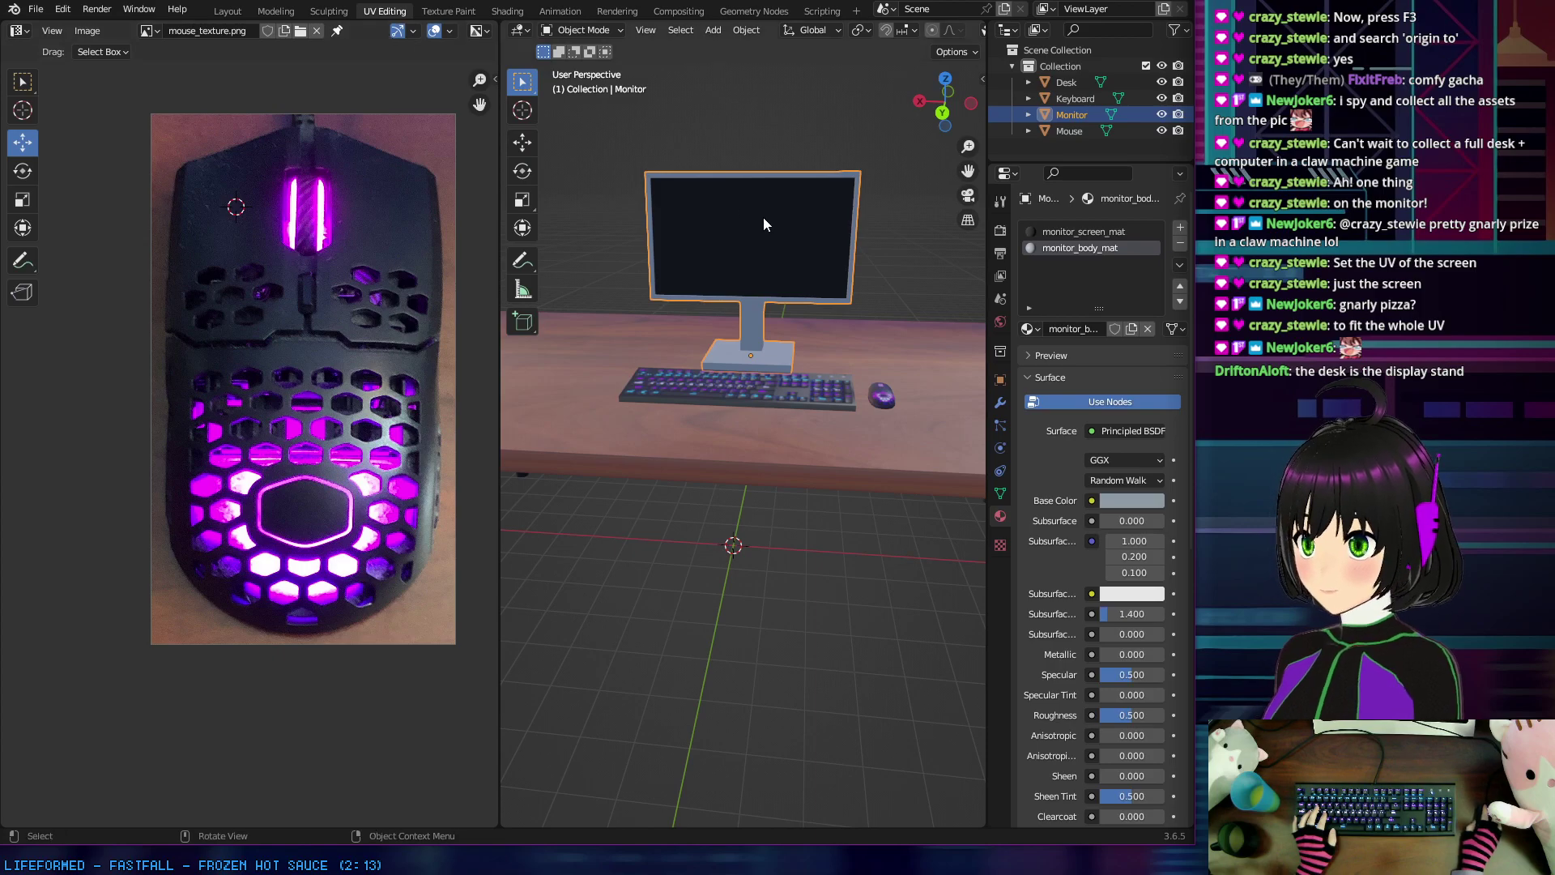
left_click(1079, 232)
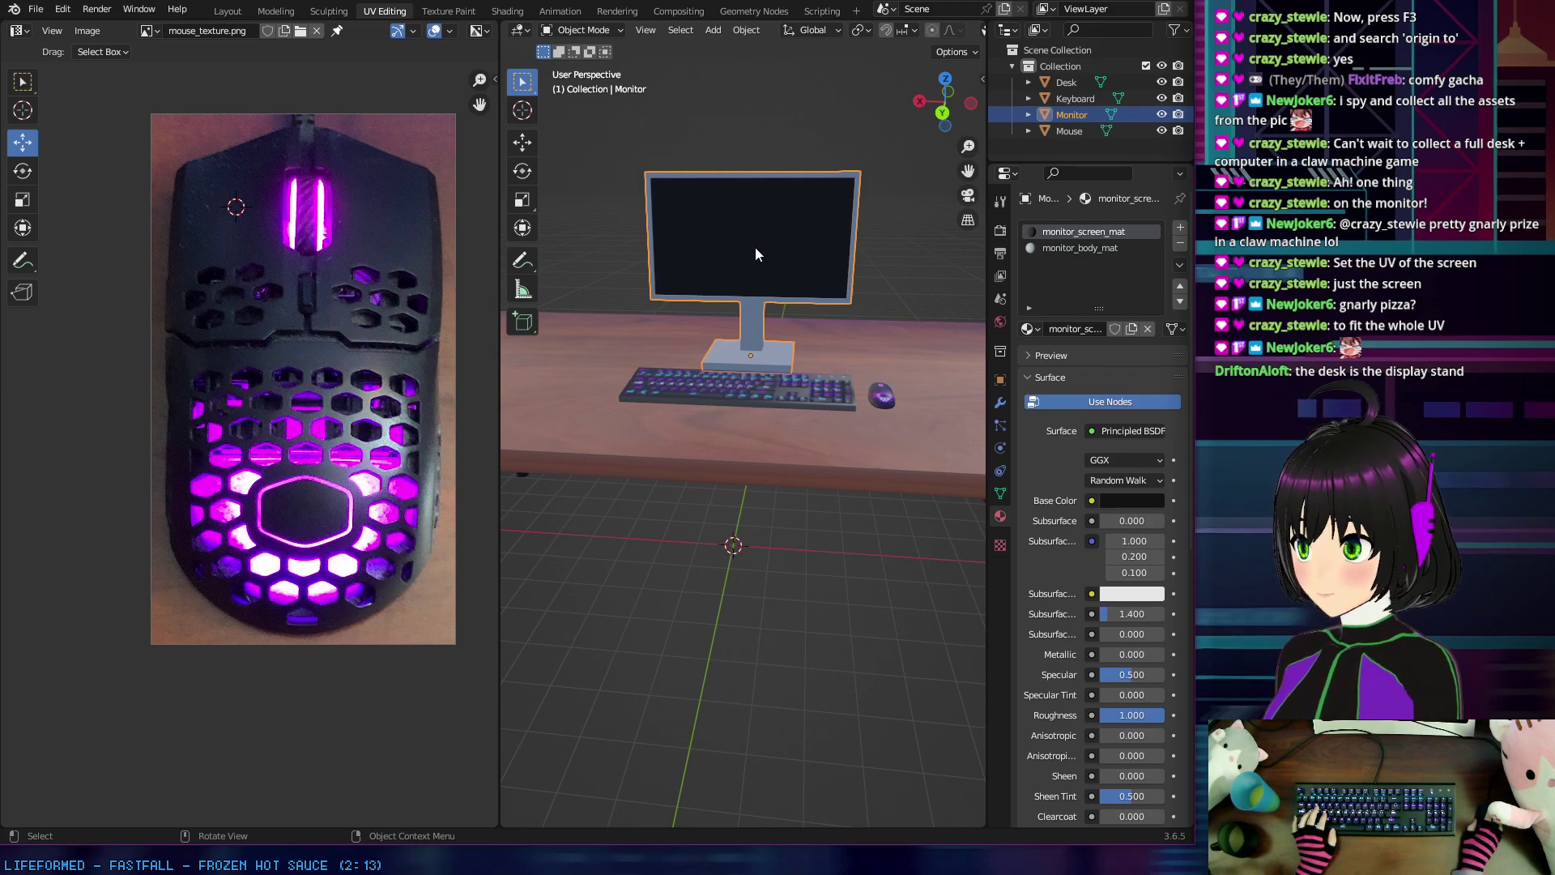
scroll(755, 243, "up", 3)
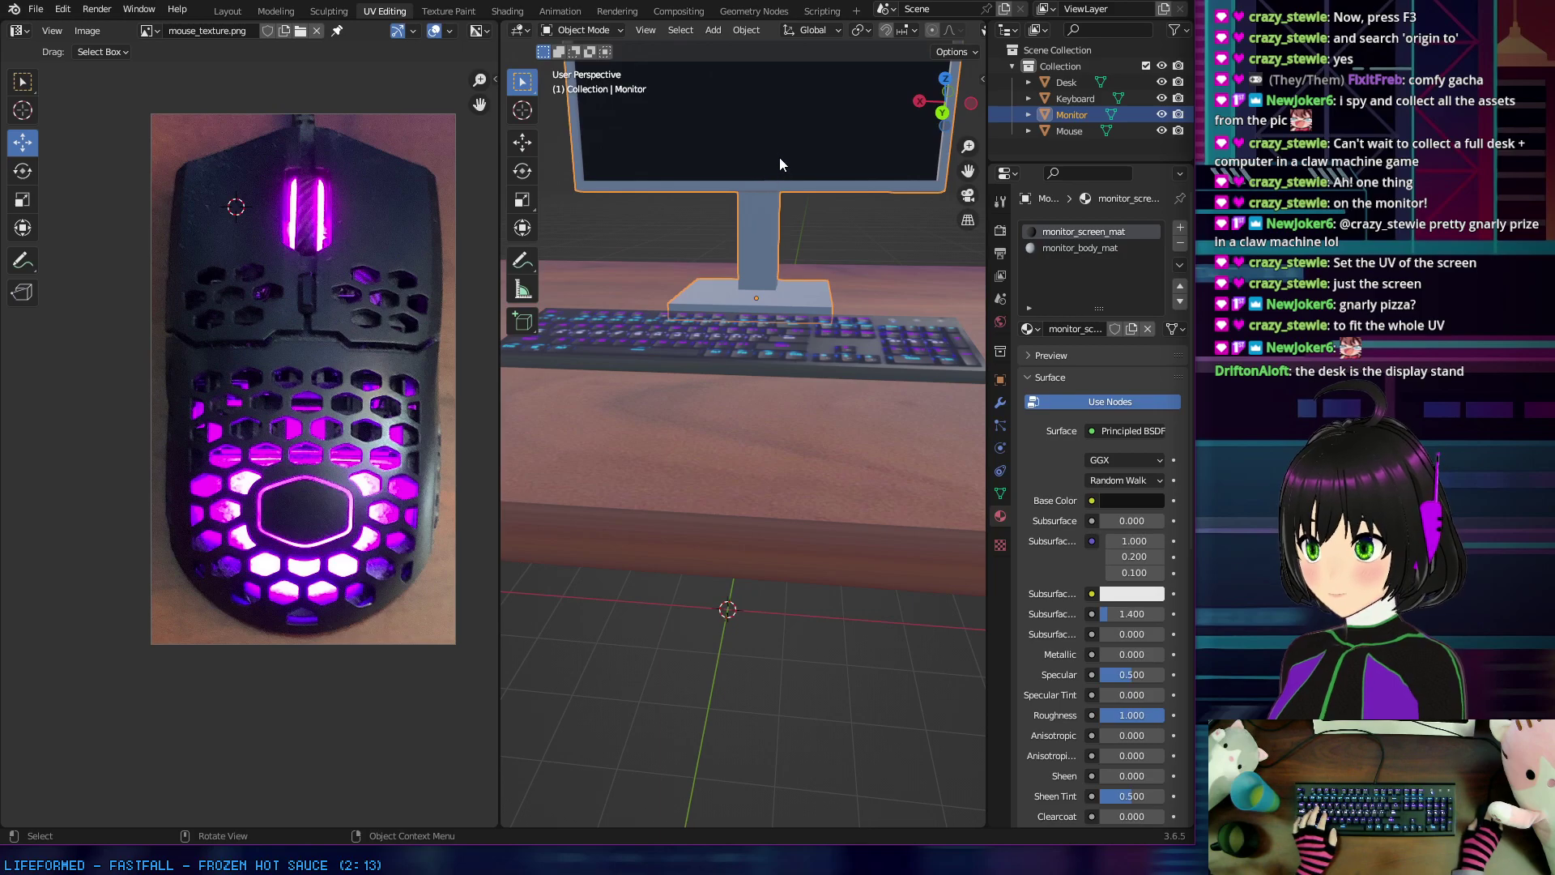
key("Tab")
Step: Select the monitor's screen face, dismissing the face context menu without changes
left_click(753, 140)
middle_click_drag(729, 148, 723, 303)
left_click(729, 139)
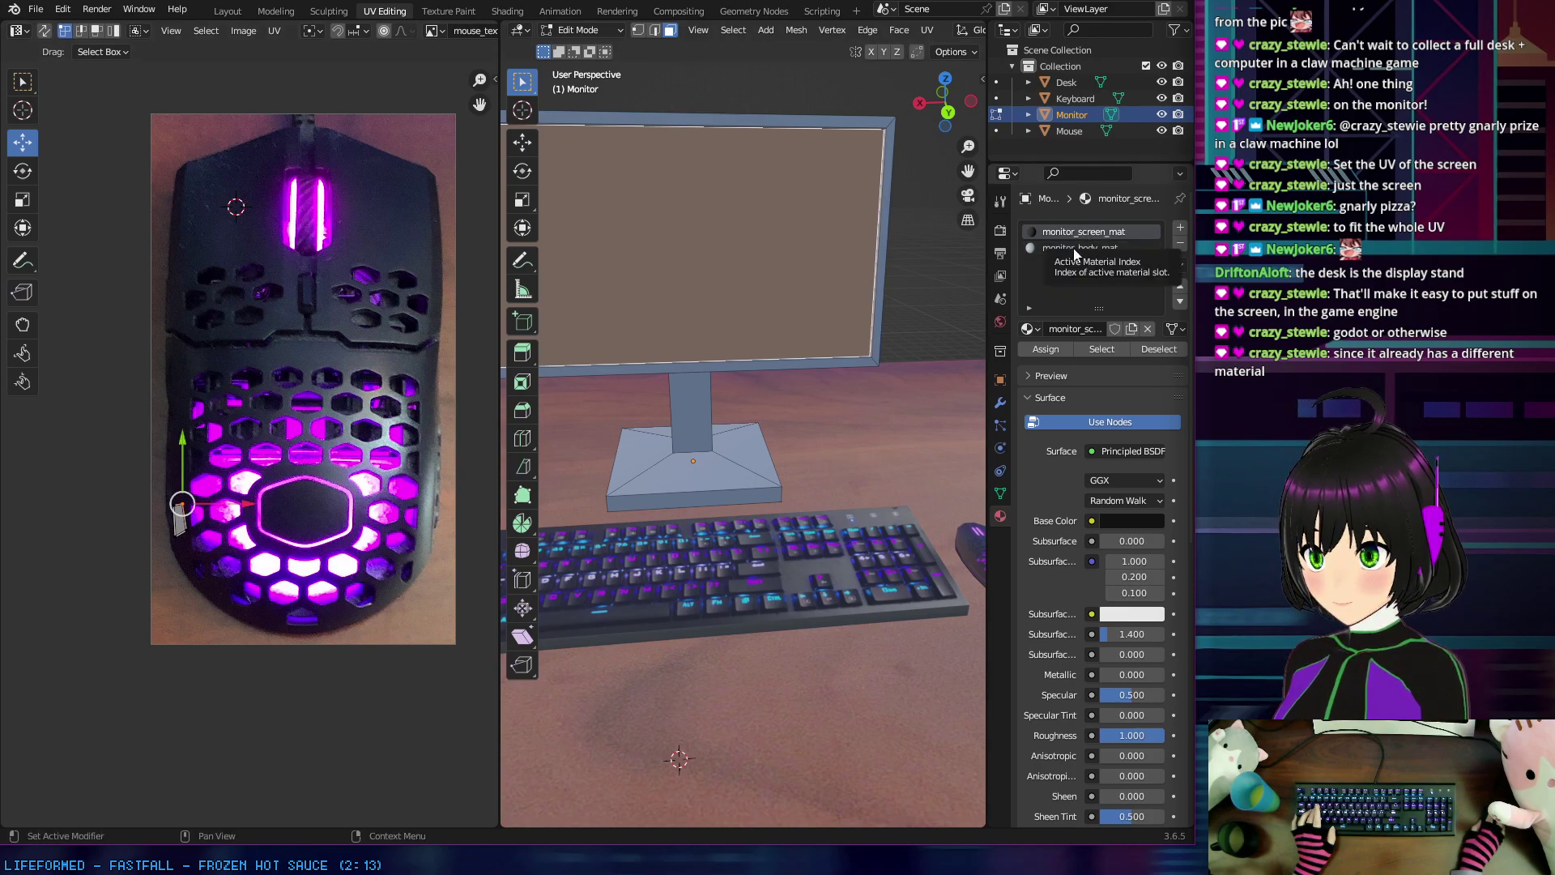
scroll(1046, 531, "down", 8)
scroll(1042, 521, "down", 3)
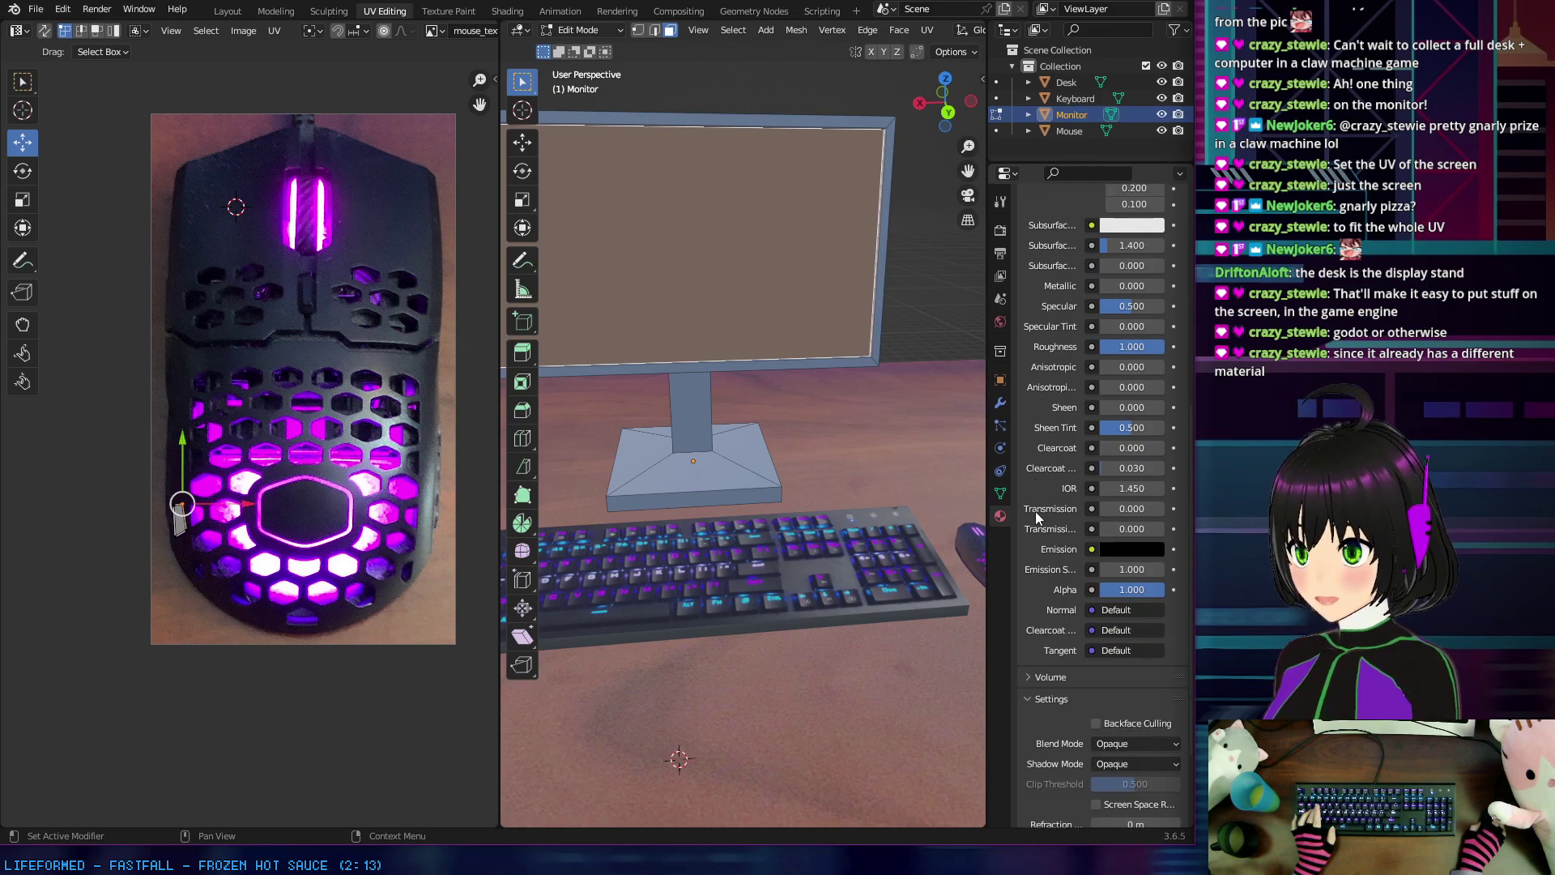
scroll(1028, 496, "up", 11)
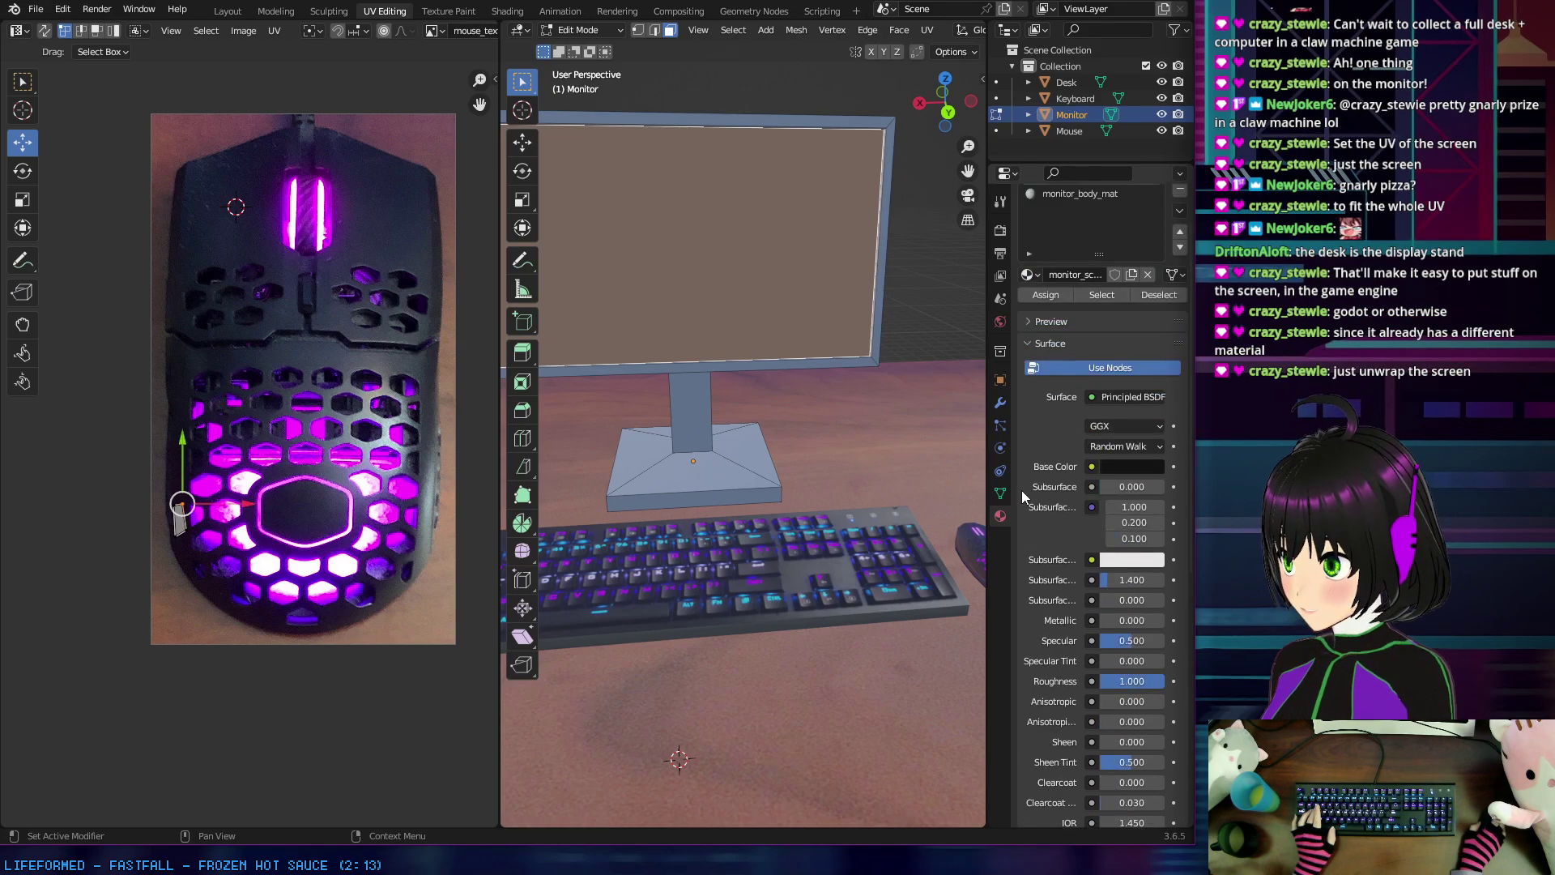
right_click(668, 191)
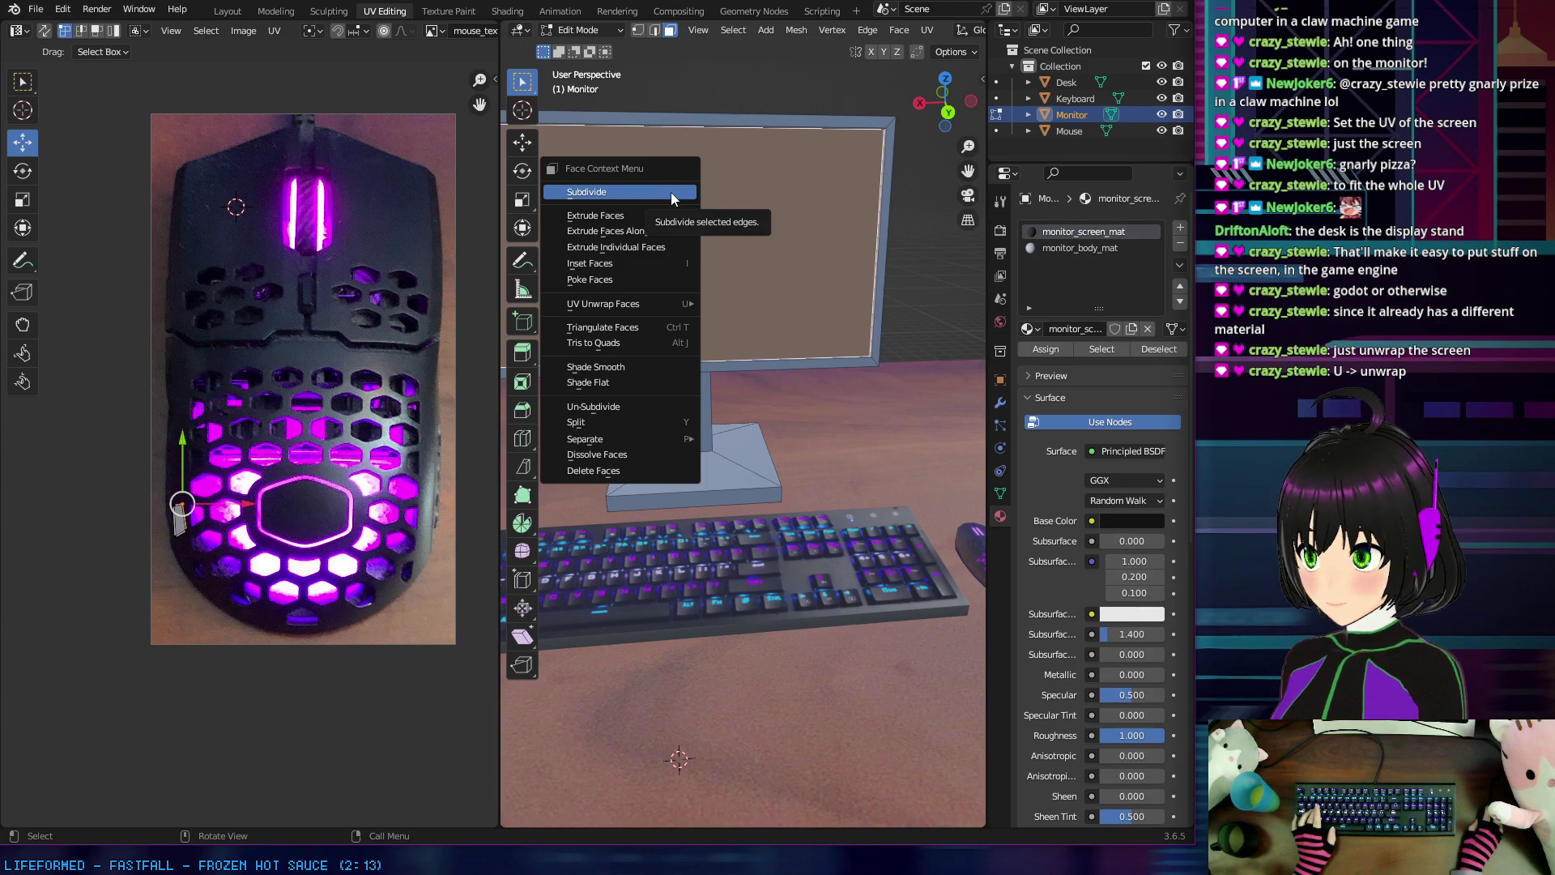
key("Escape")
Step: Unwrap the selected screen face's UVs with the standard Unwrap
key("u")
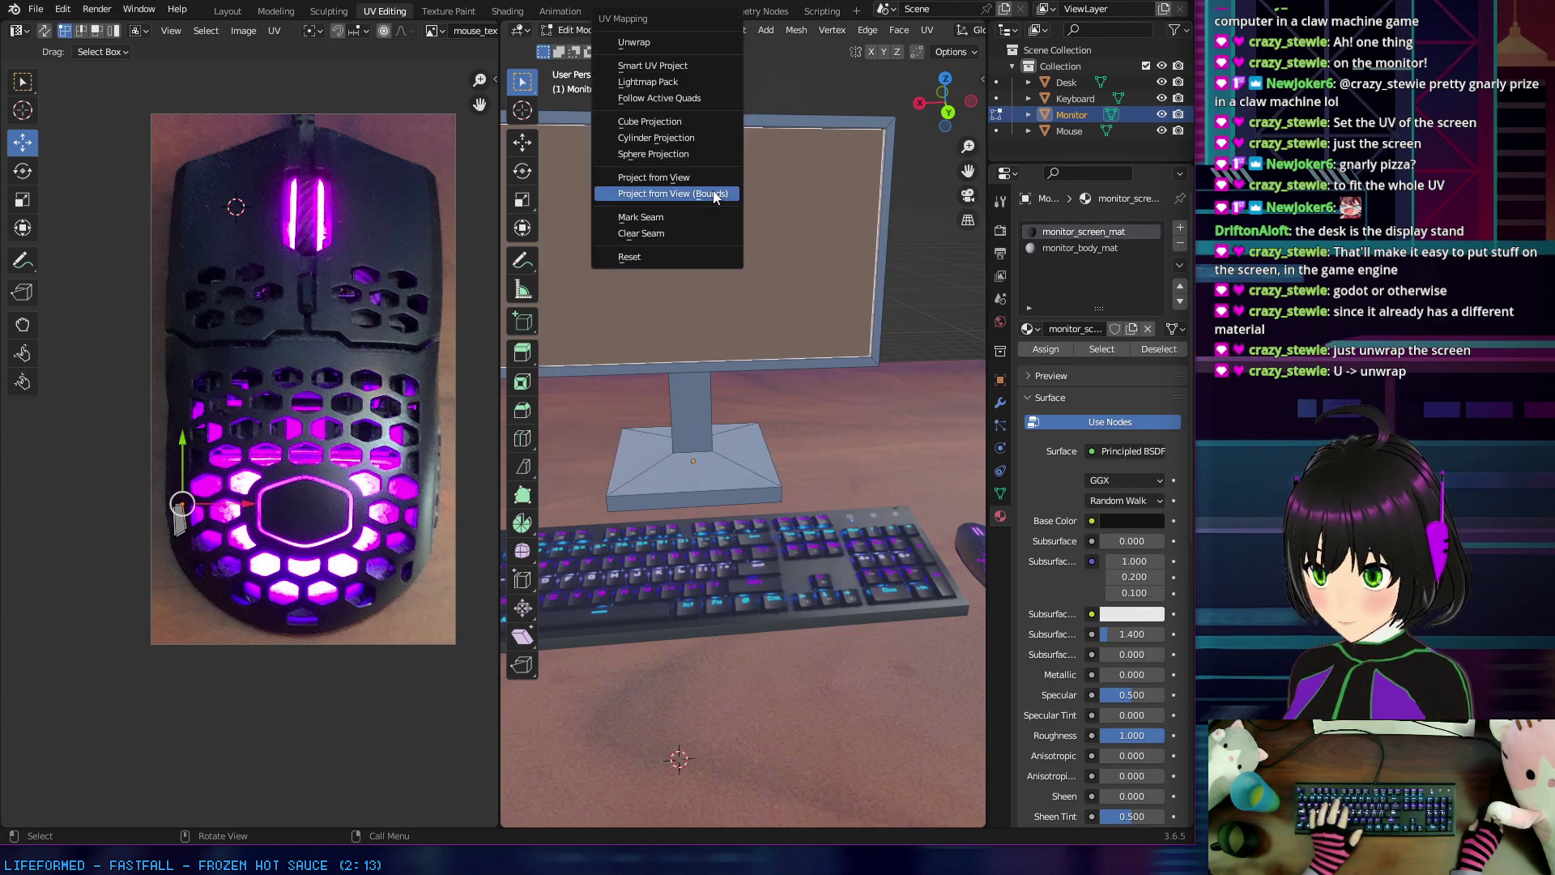
left_click(652, 46)
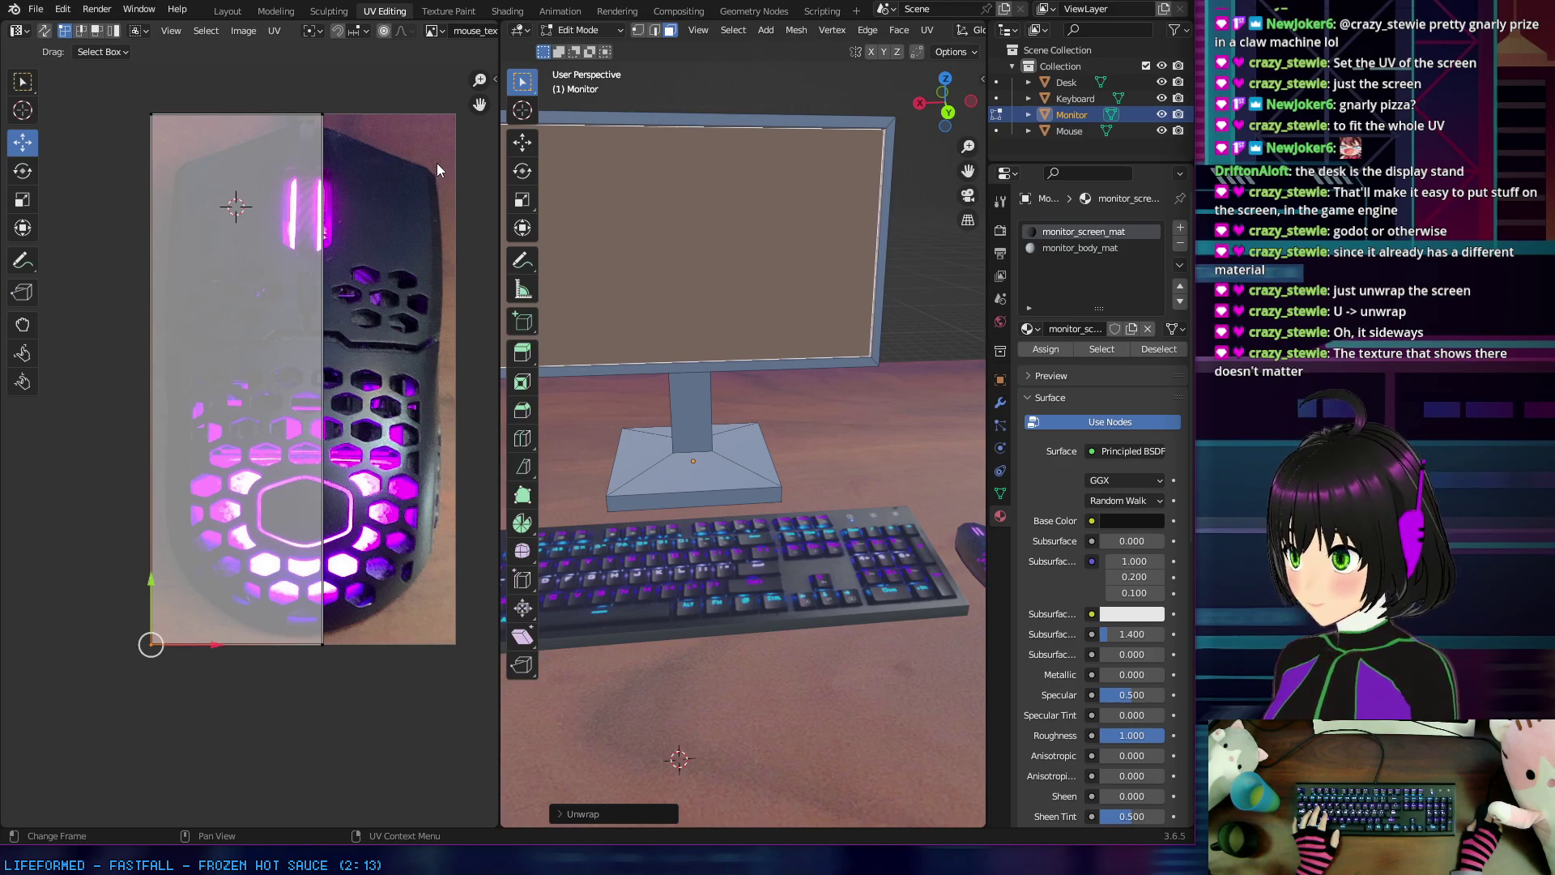
scroll(361, 245, "down", 1)
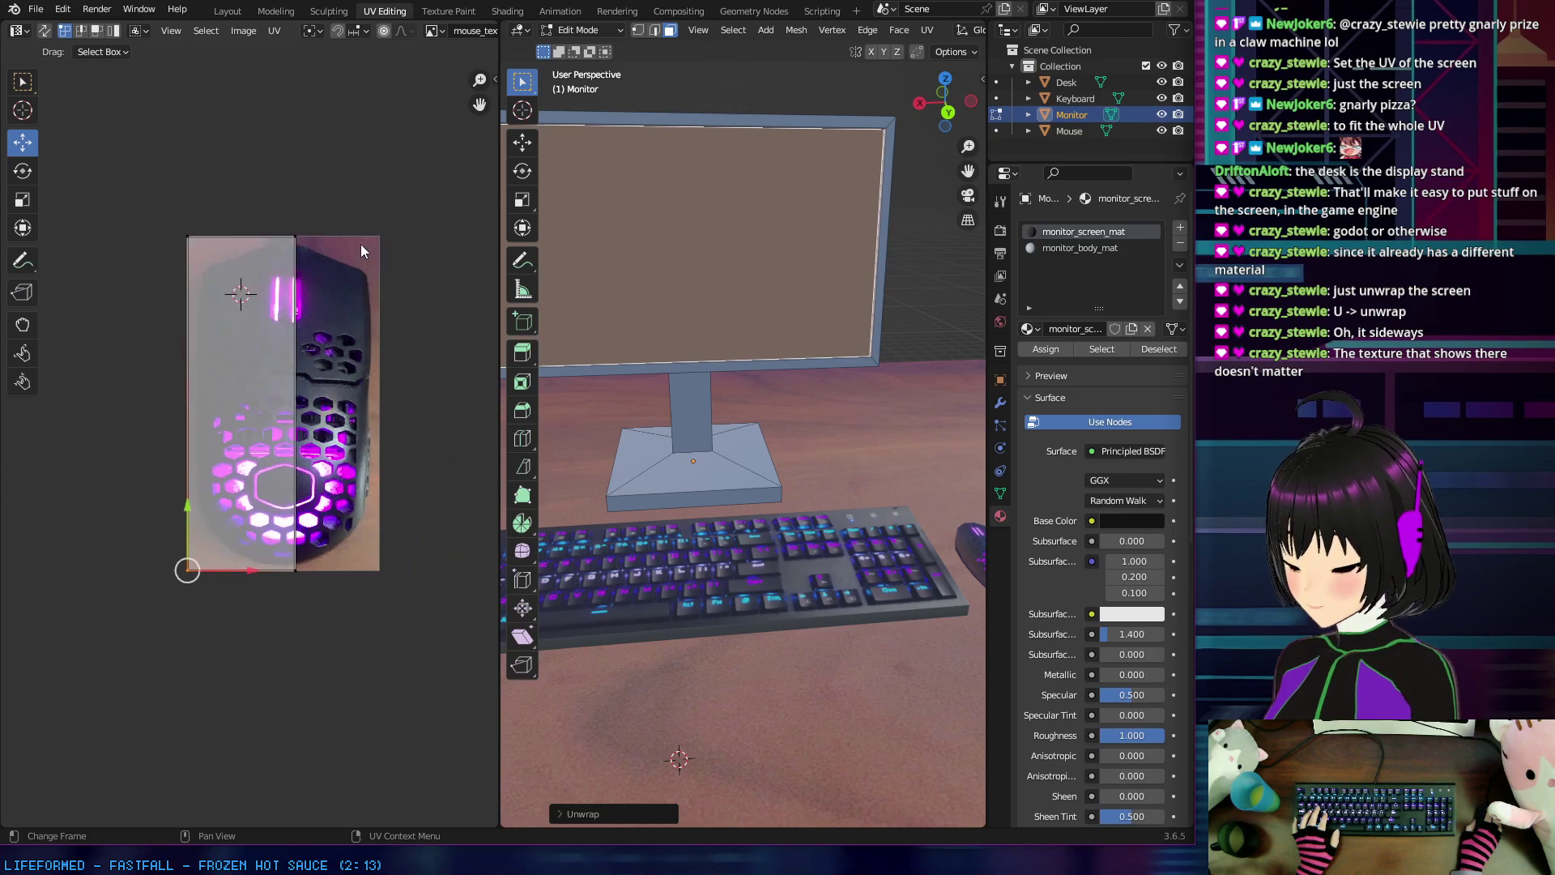
scroll(361, 245, "up", 1)
scroll(361, 244, "down", 1)
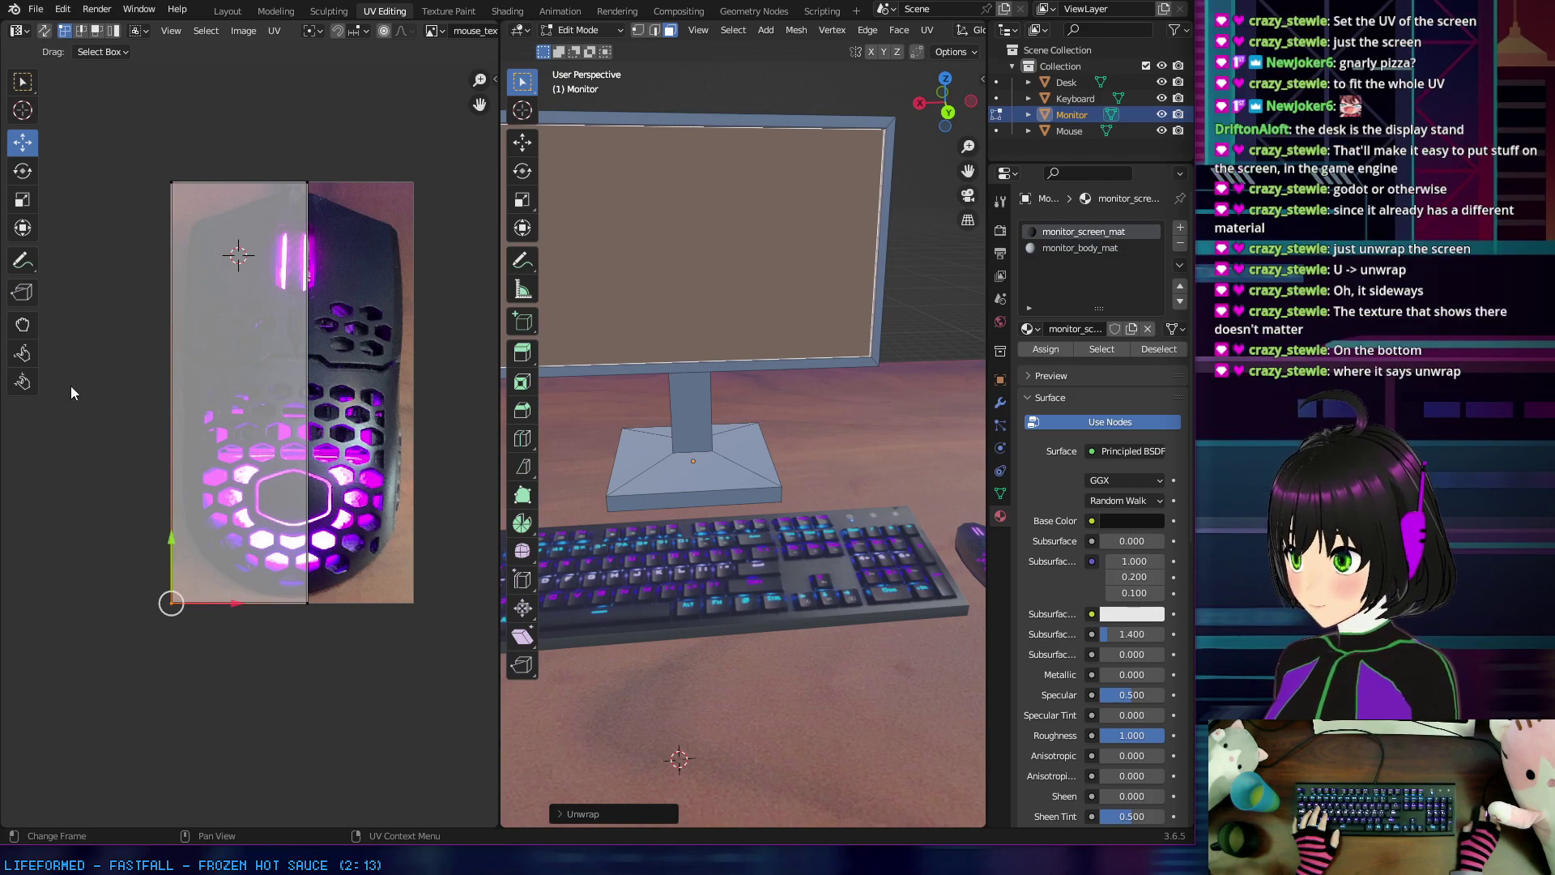
Step: Keep the Unwrap settings at Angle Based method and Scaled margin, then collapse the panel
left_click(567, 813)
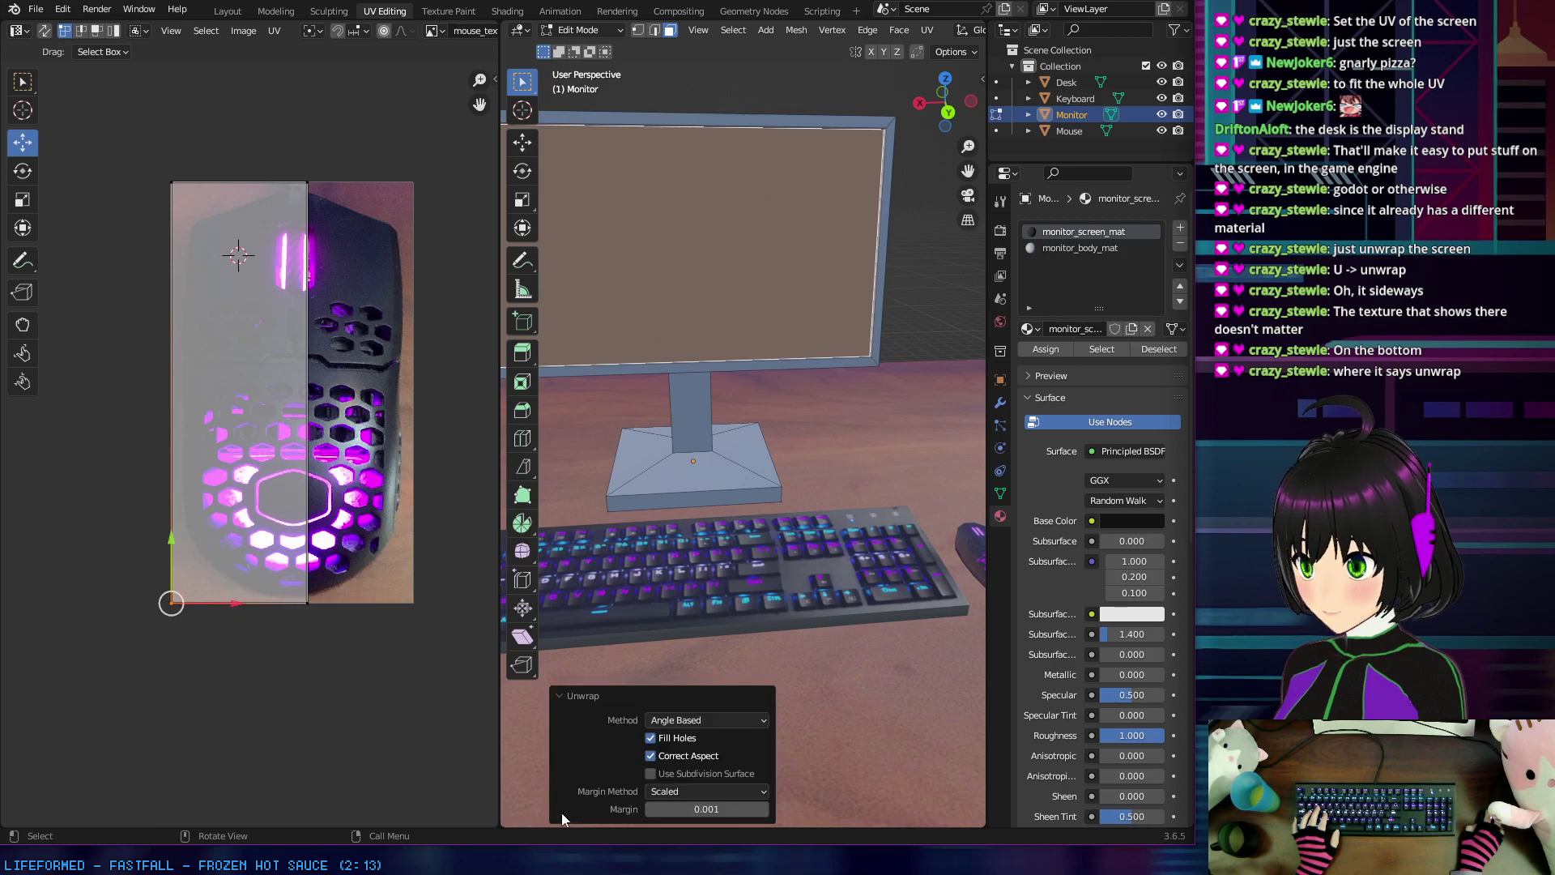
left_click(698, 719)
left_click(697, 721)
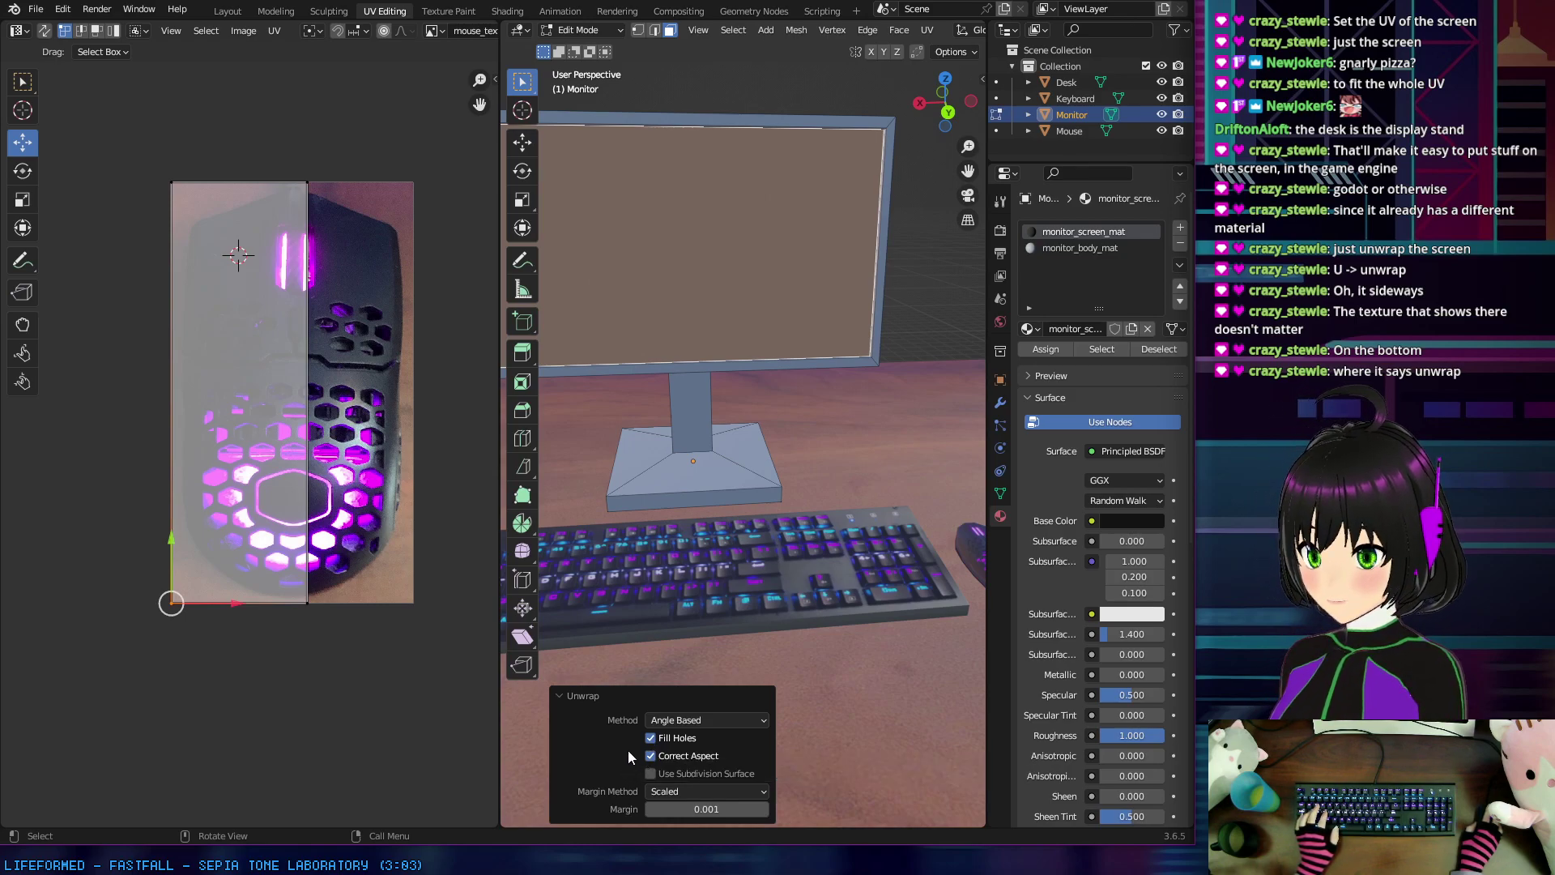
left_click(688, 720)
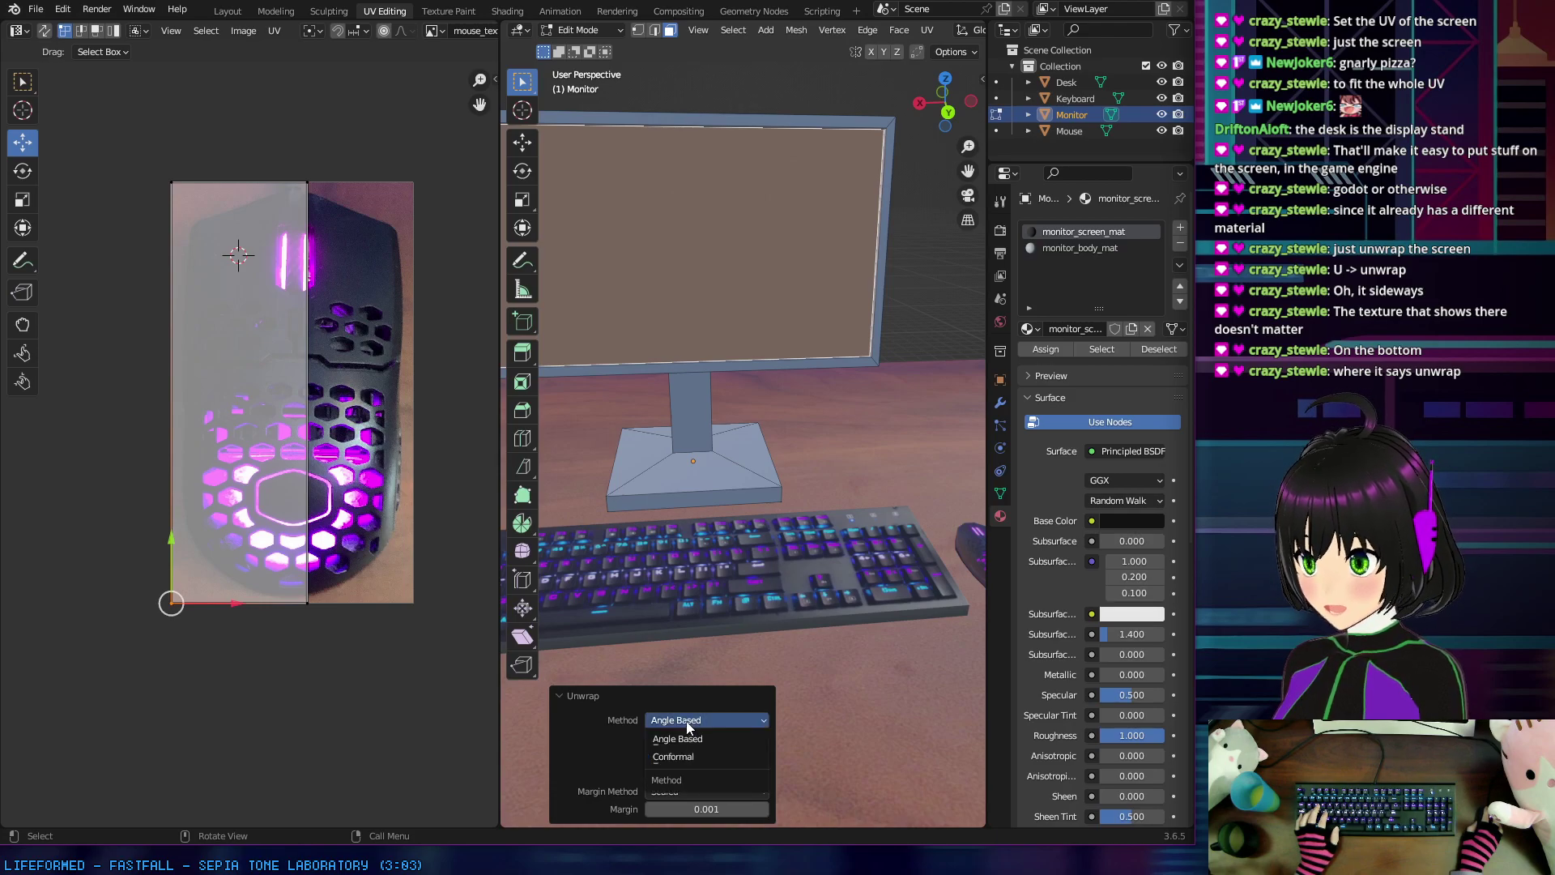
left_click(669, 791)
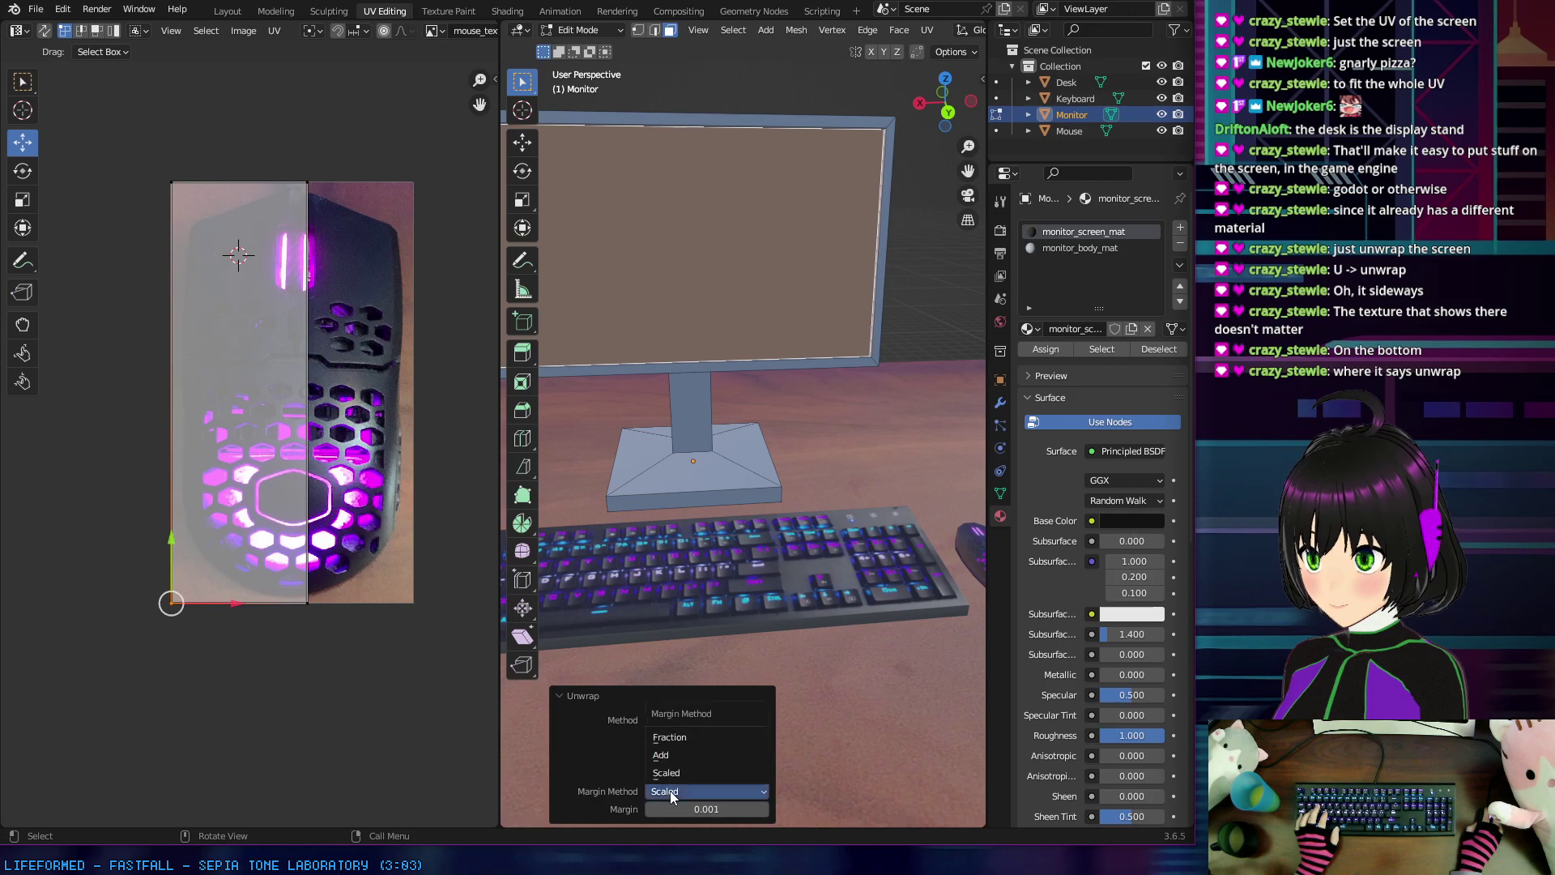
left_click(669, 790)
left_click(669, 790)
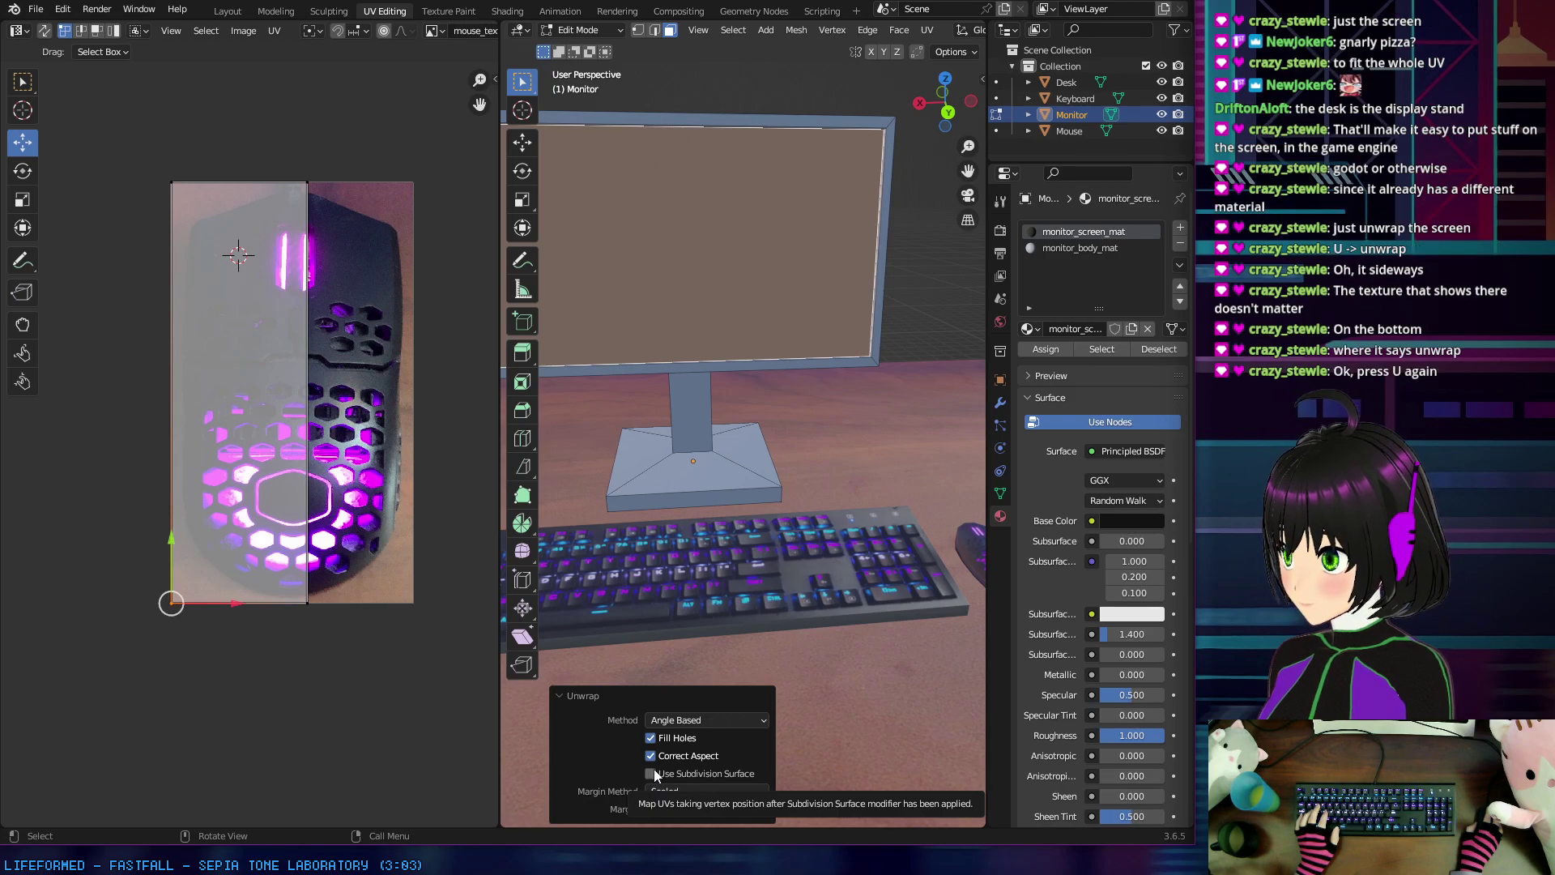
left_click(560, 700)
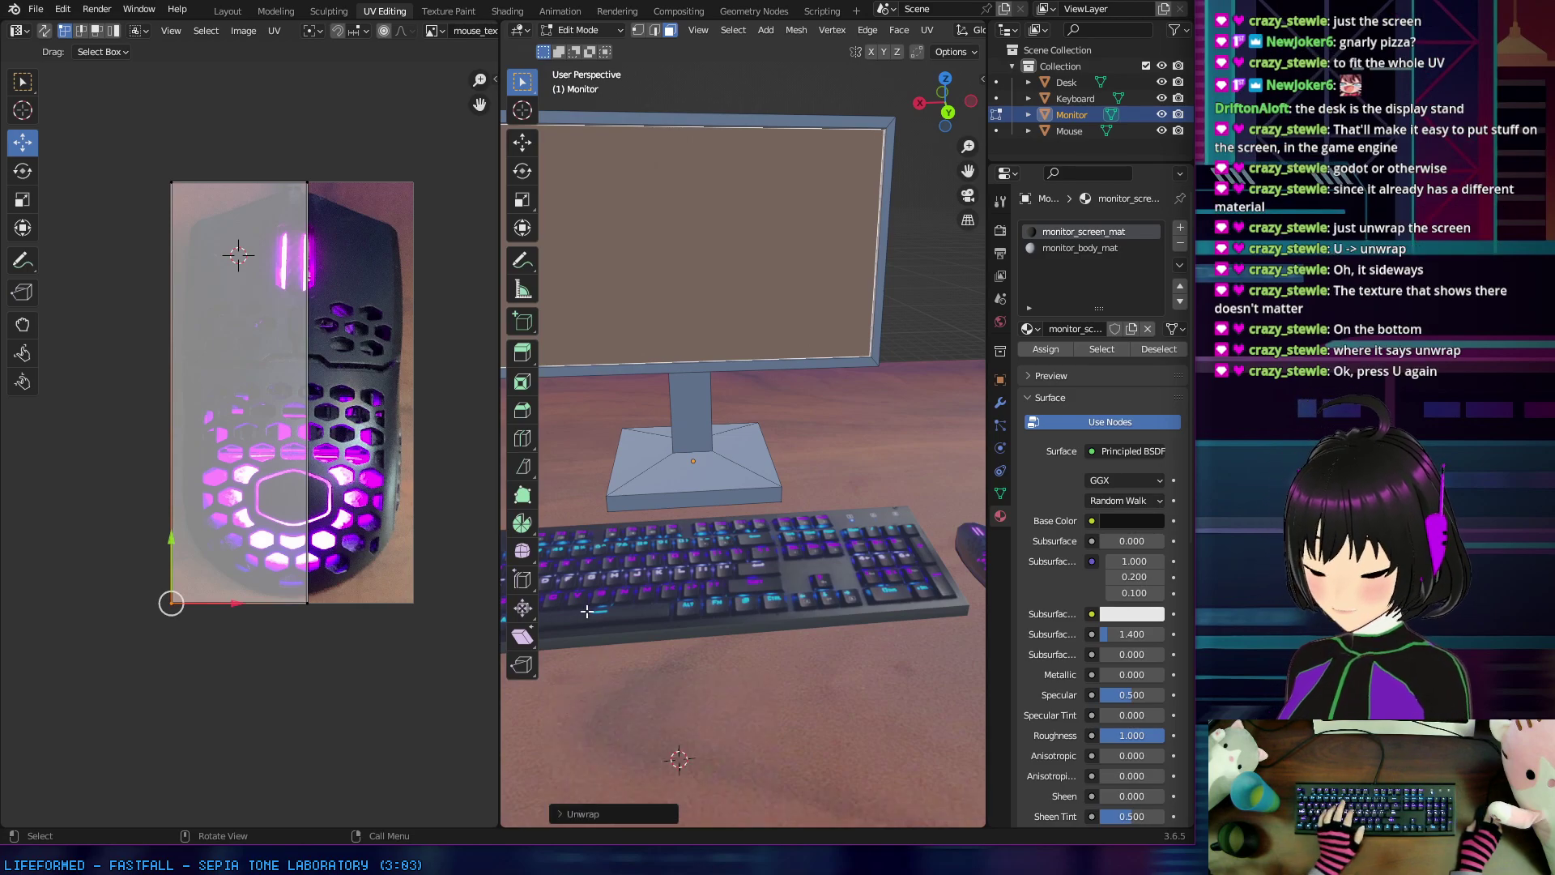
key("u")
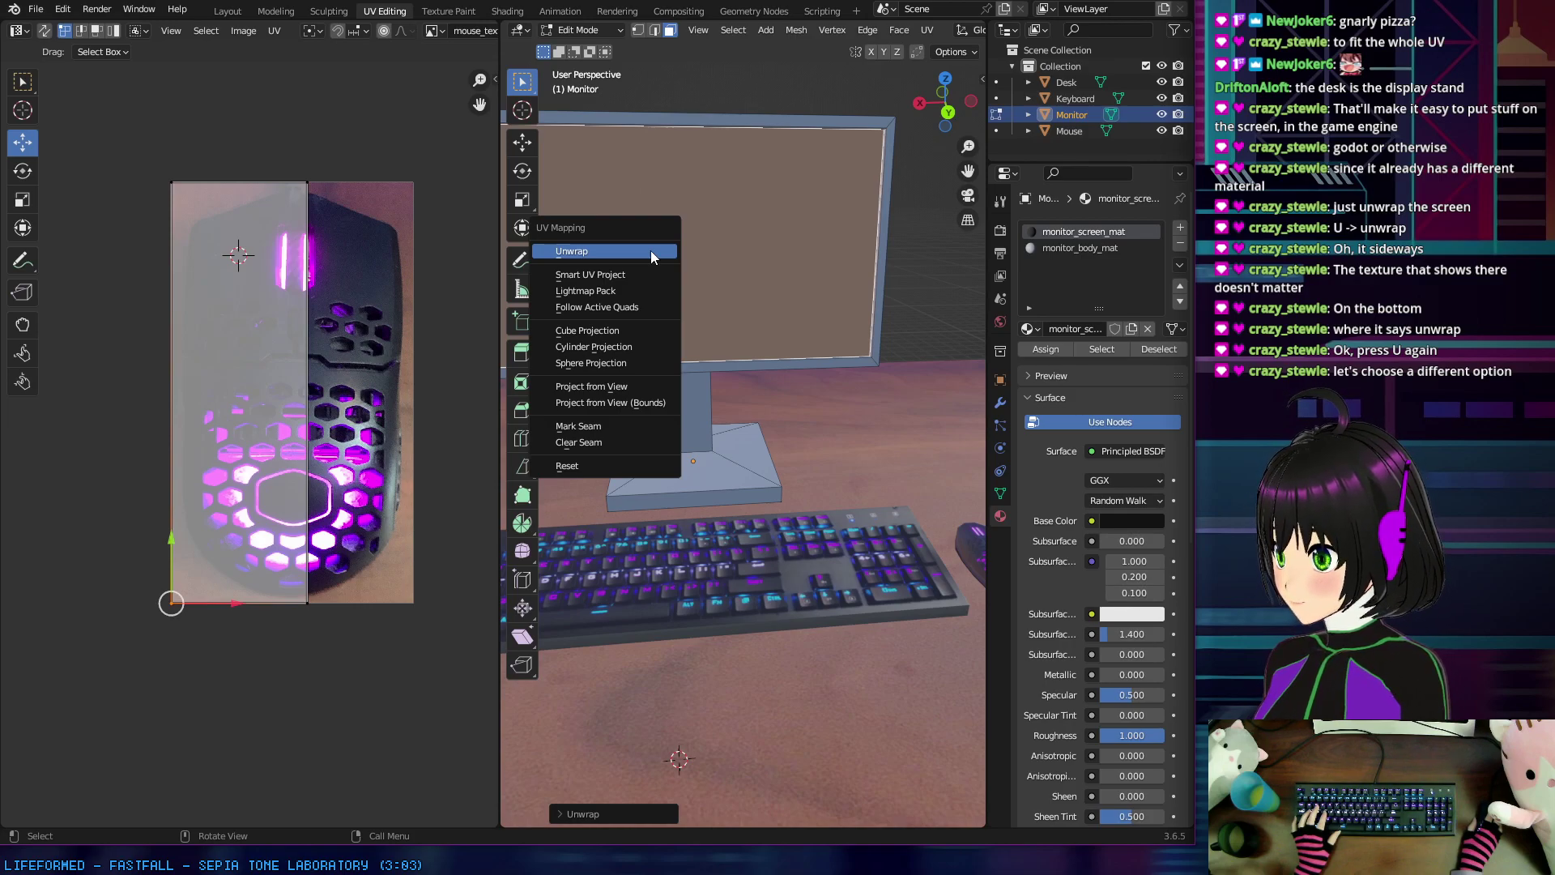
Step: Re-unwrap the screen faces and switch to a straight-on Back view of the monitor
left_click(652, 252)
key("KP_7")
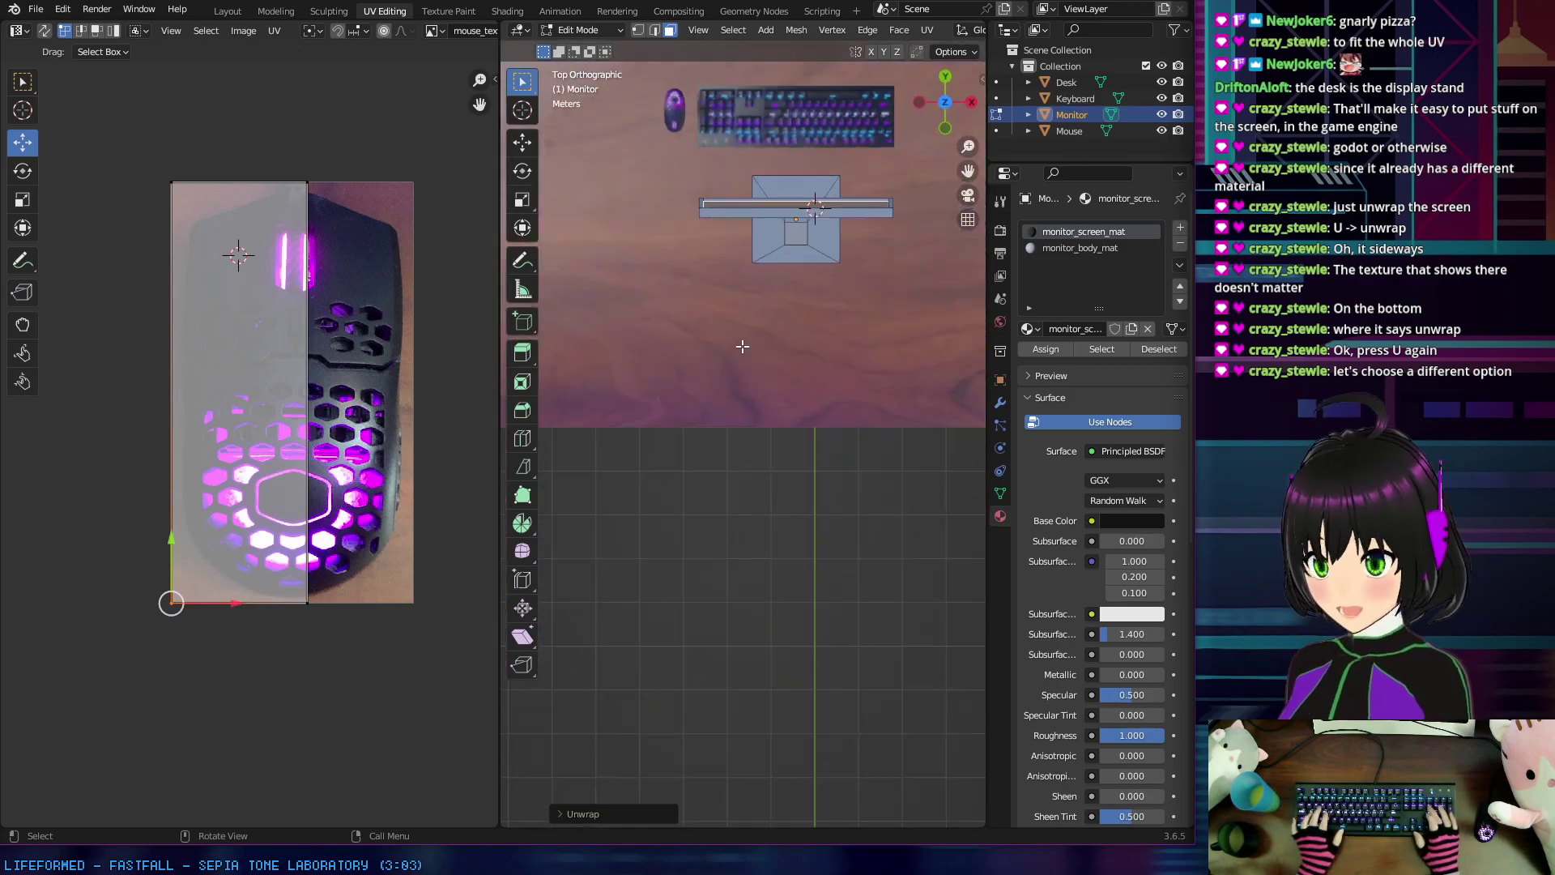
key("KP_3")
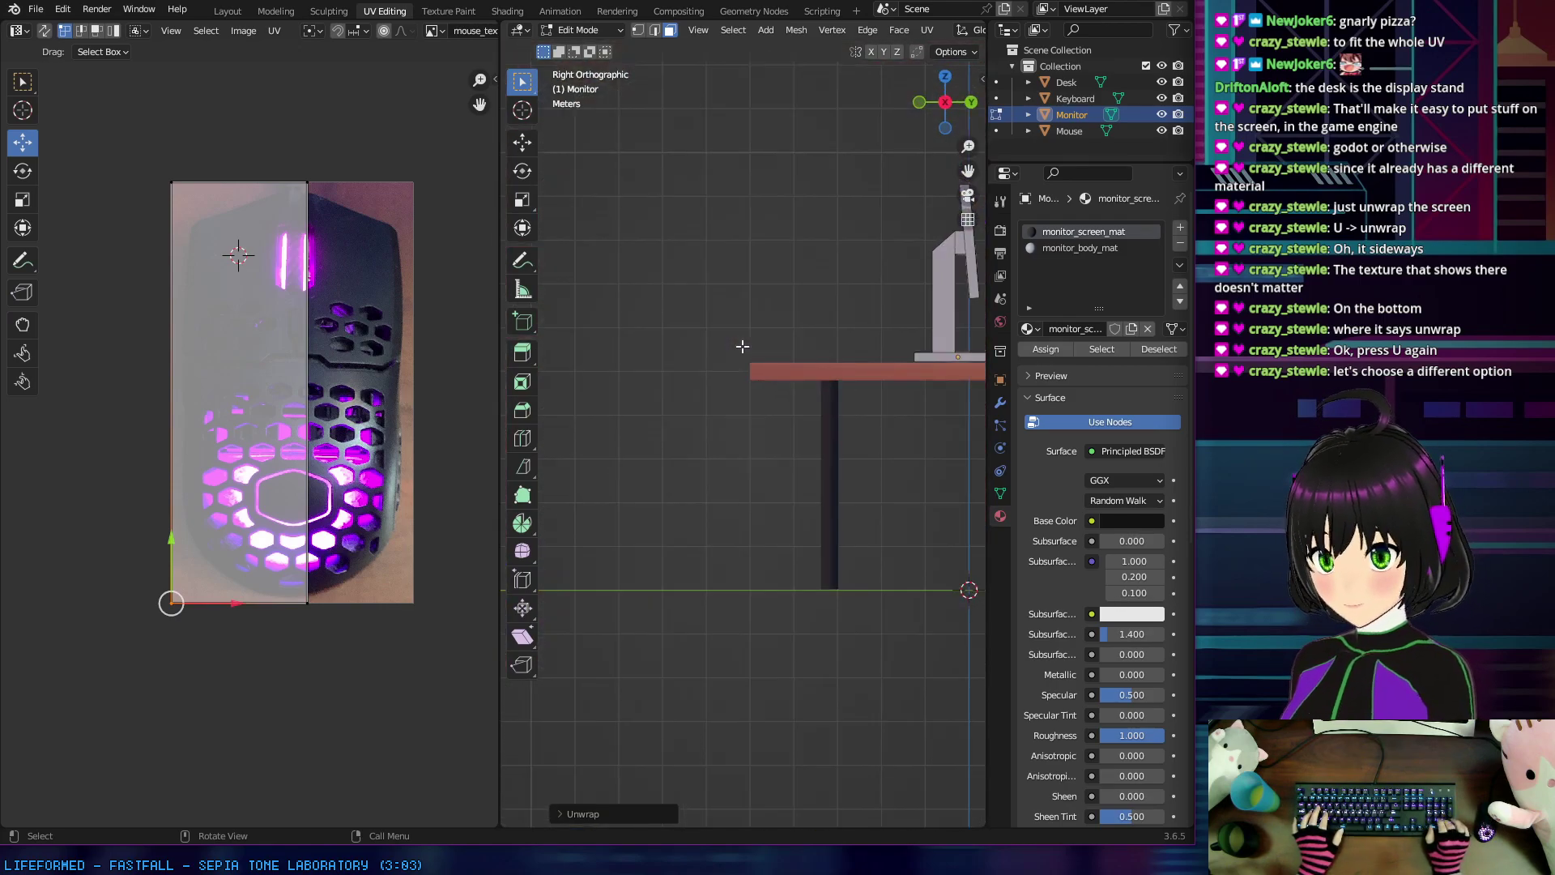
key("KP_8")
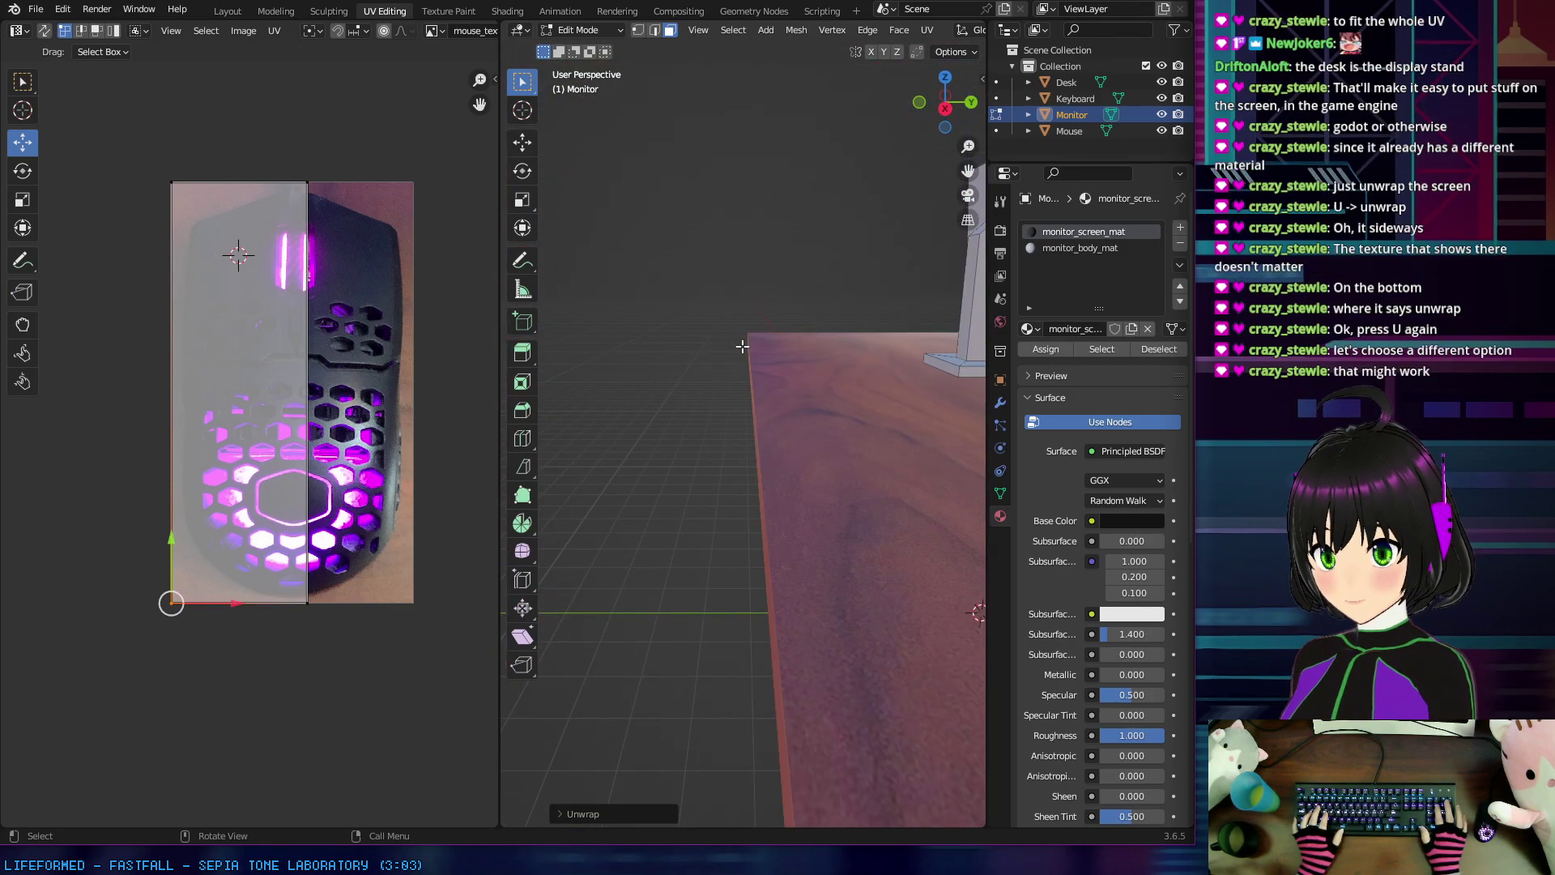
key("KP_8")
key("KP_8")
key("KP_8")
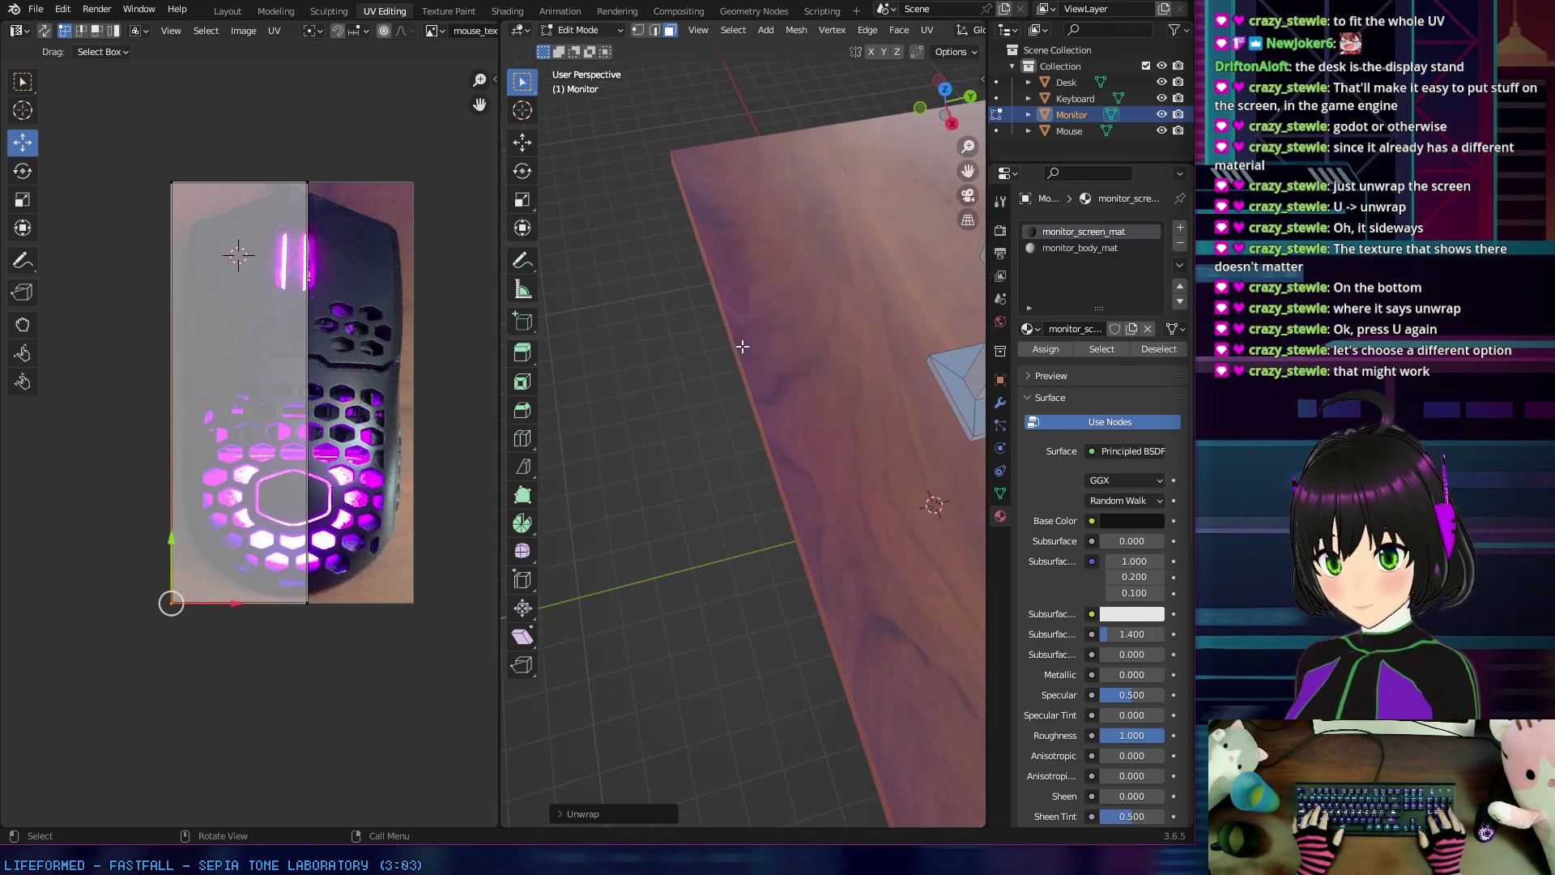
key("KP_1")
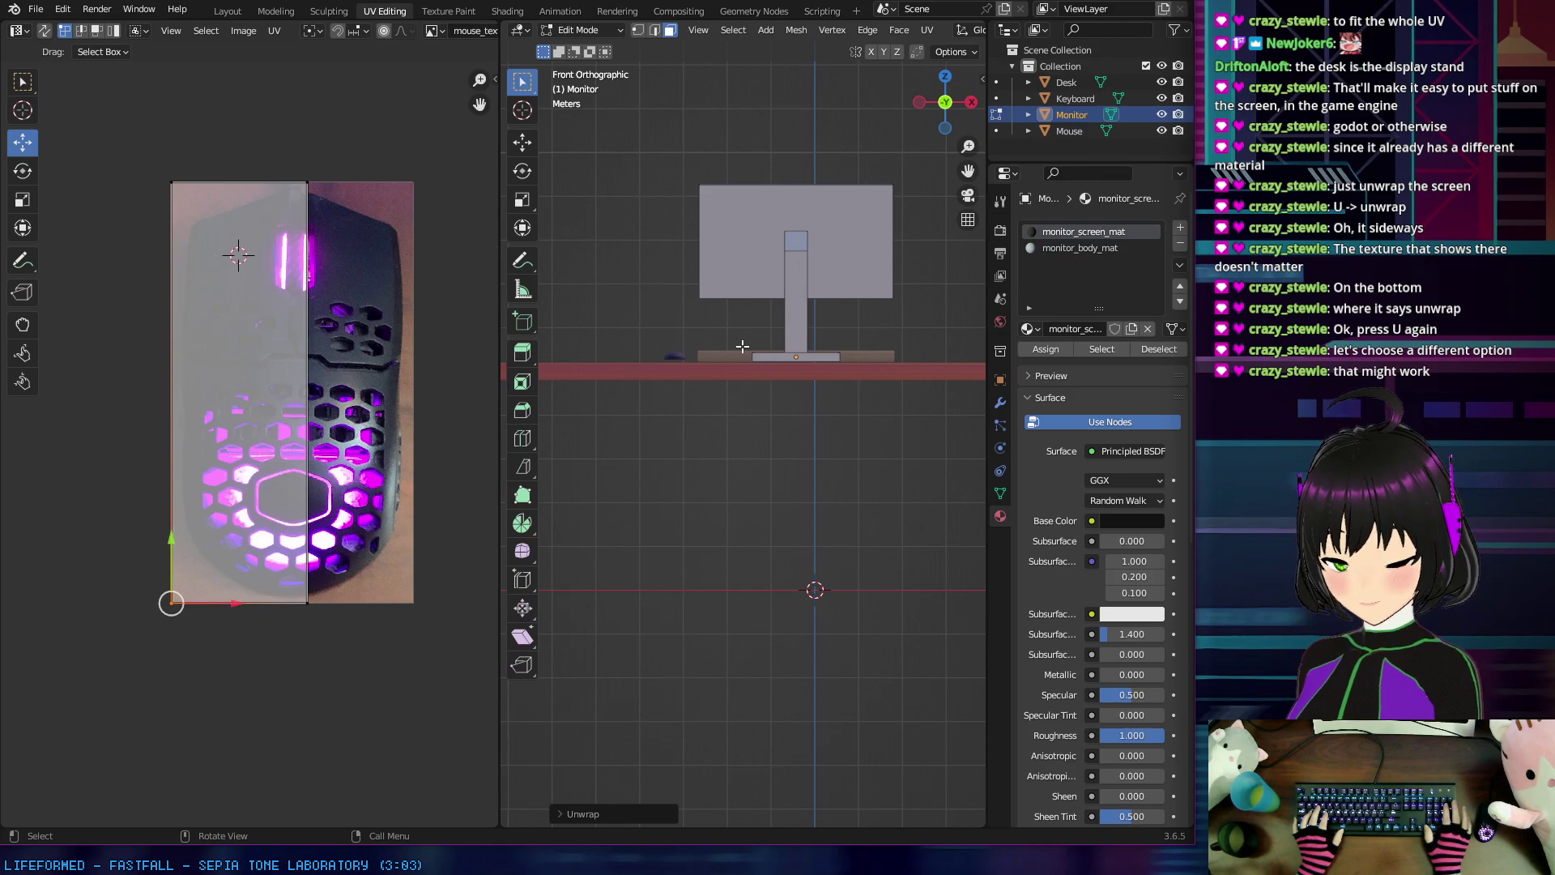
key("ctrl+KP_1")
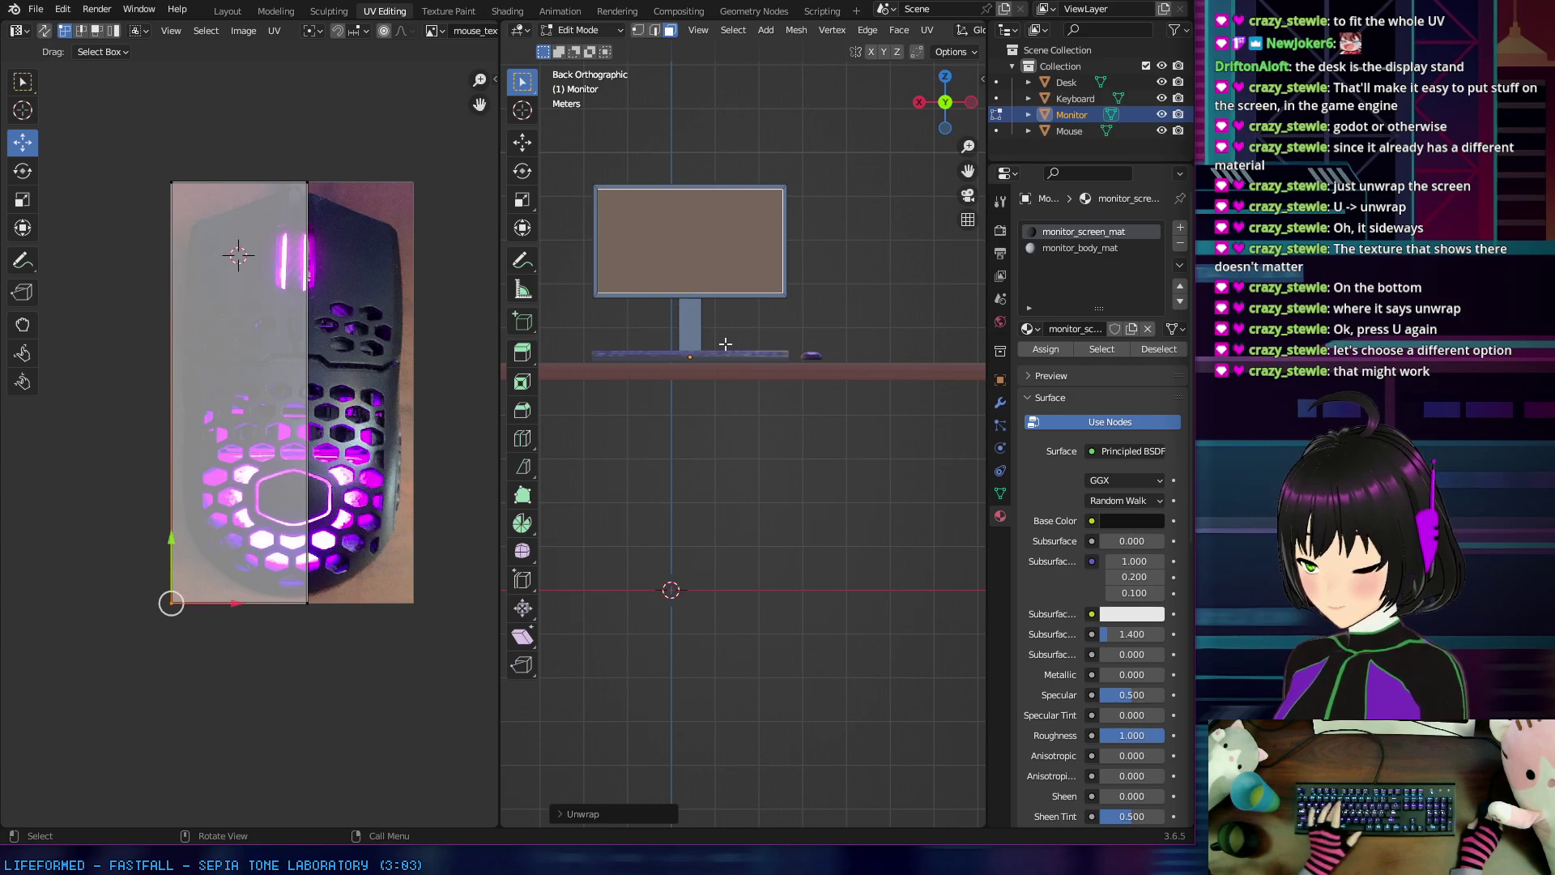
Step: Project the screen UVs from view (Bounds), save nova_desk.blend, and switch to Godot
key("u")
left_click(691, 498)
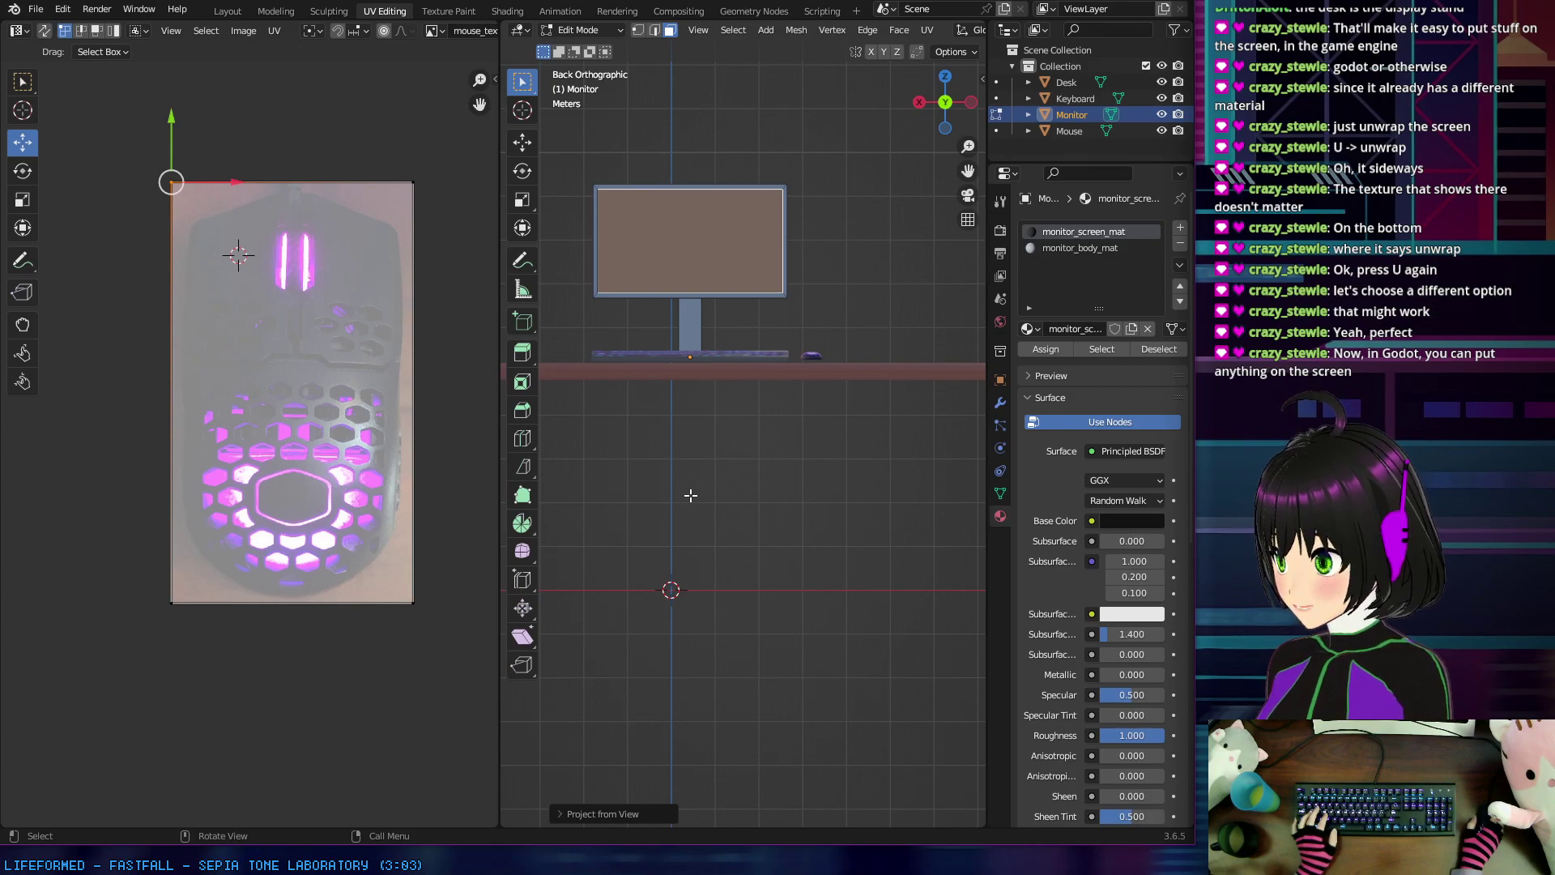
key("ctrl+s")
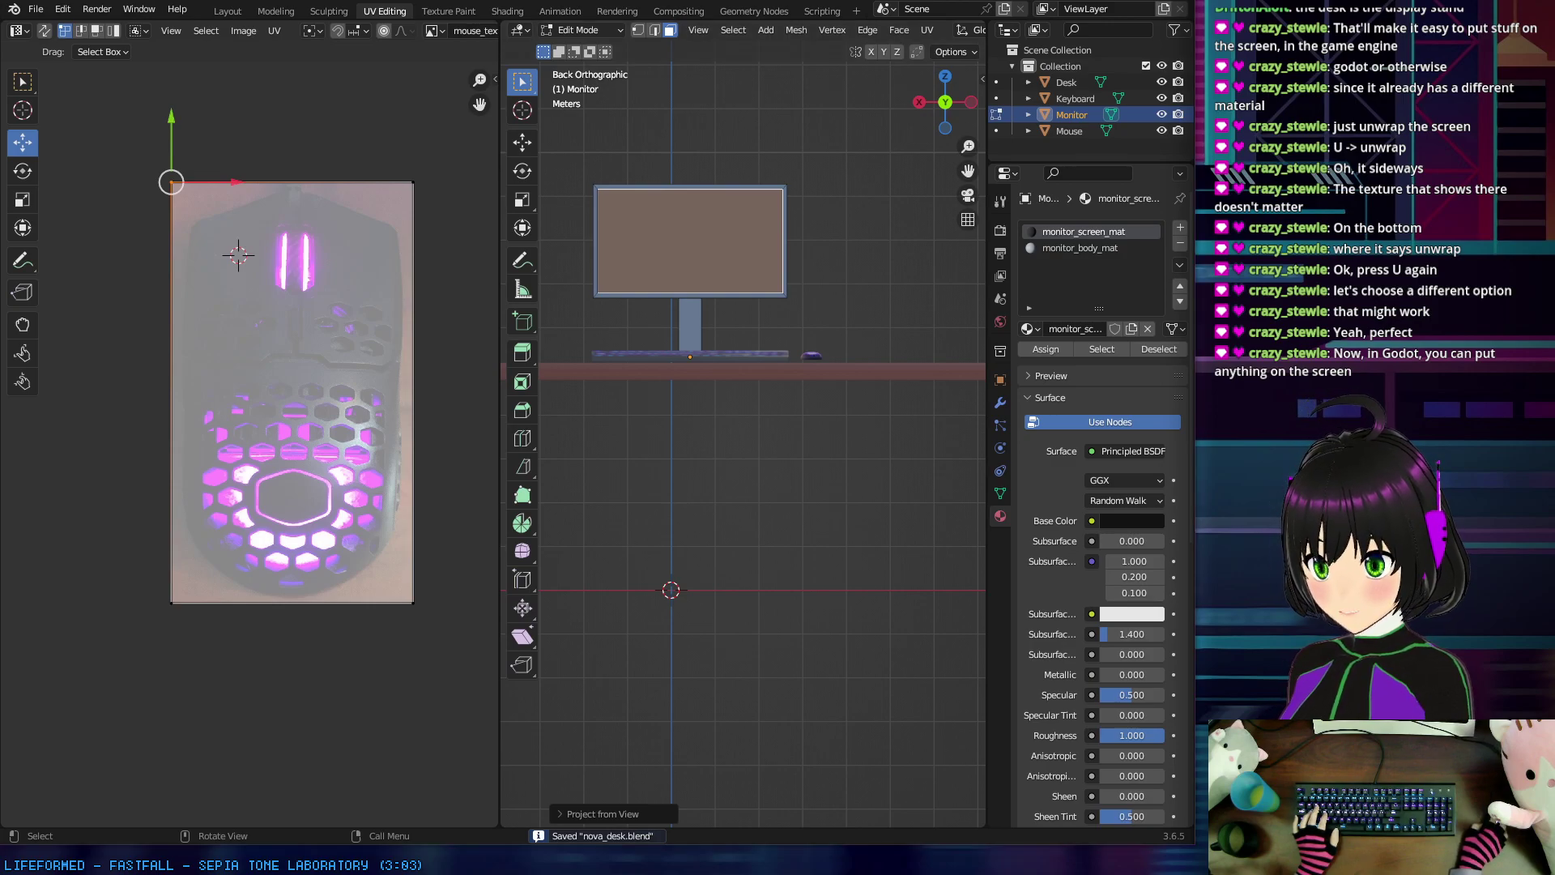
key("alt+Tab")
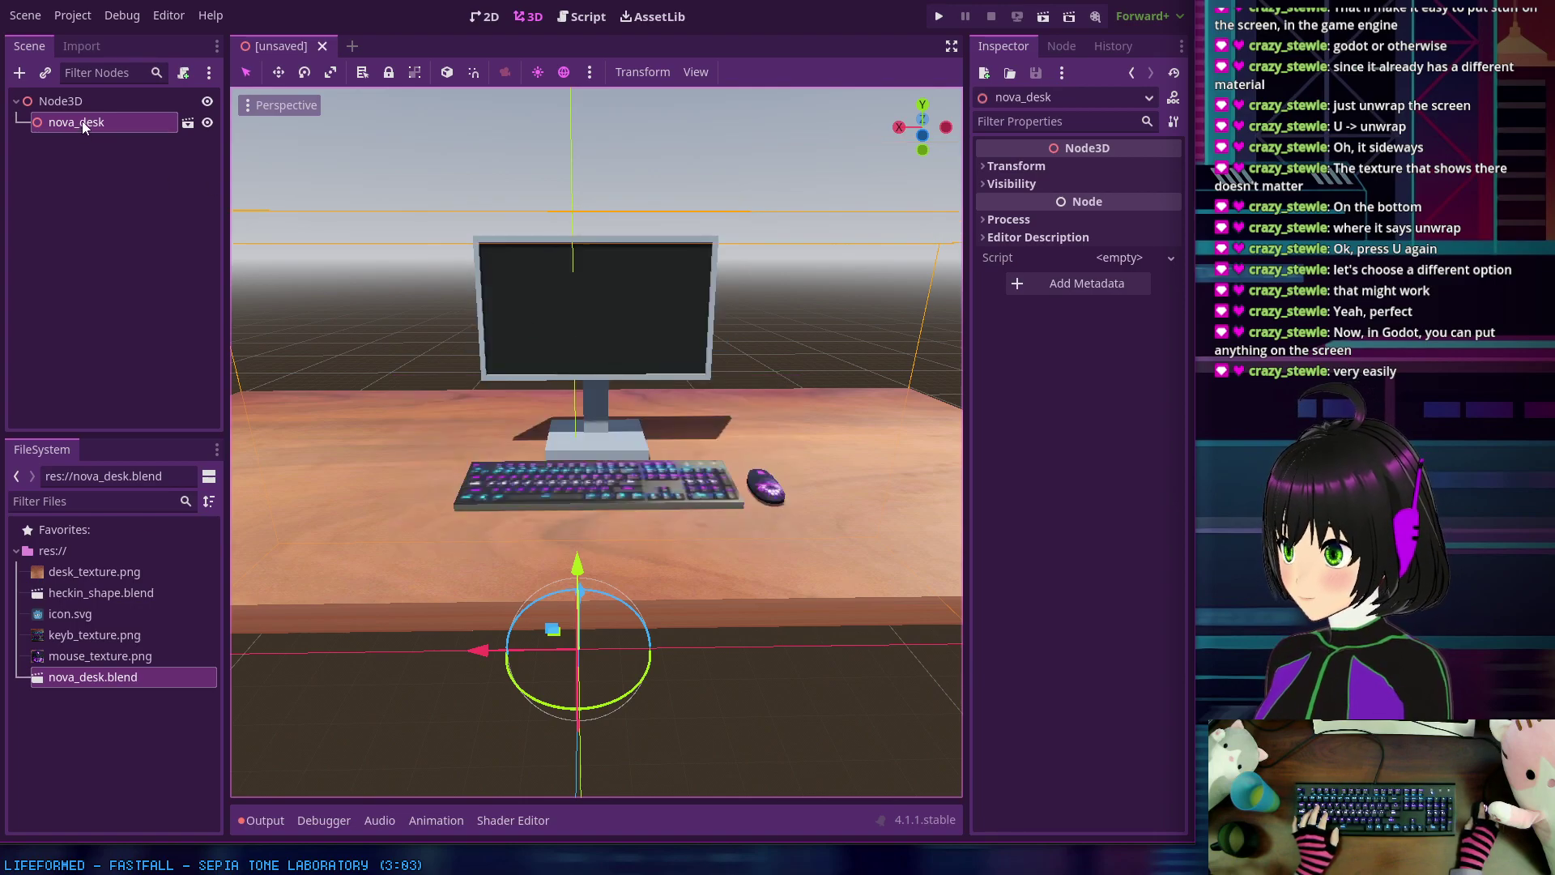
Step: Enable Editable Children on nova_desk and select its Monitor node
right_click(139, 123)
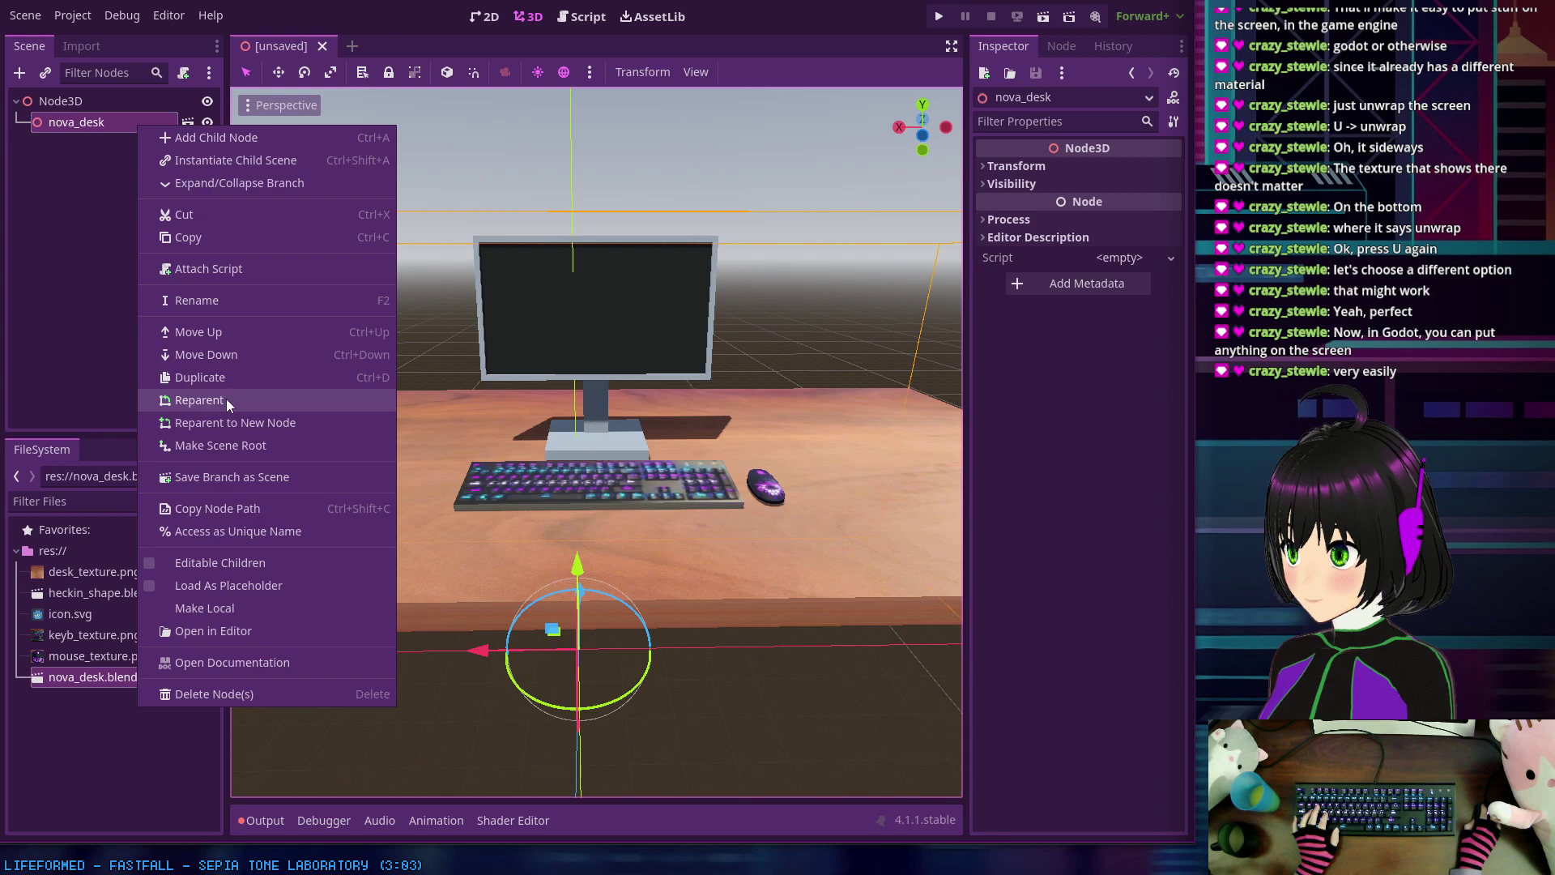
left_click(230, 560)
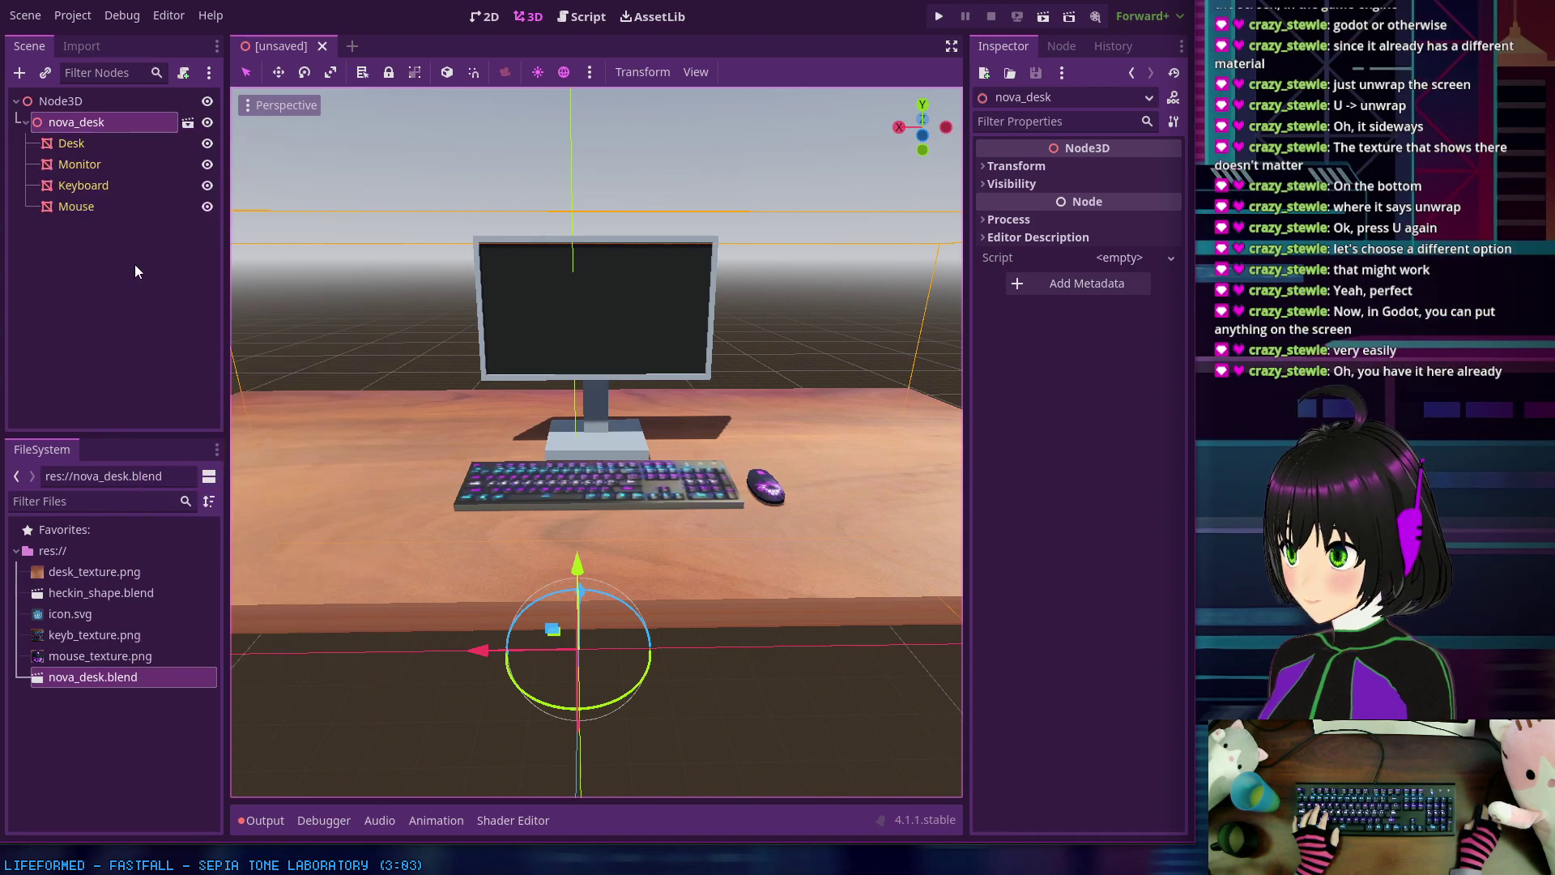
left_click(77, 164)
scroll(507, 303, "up", 4)
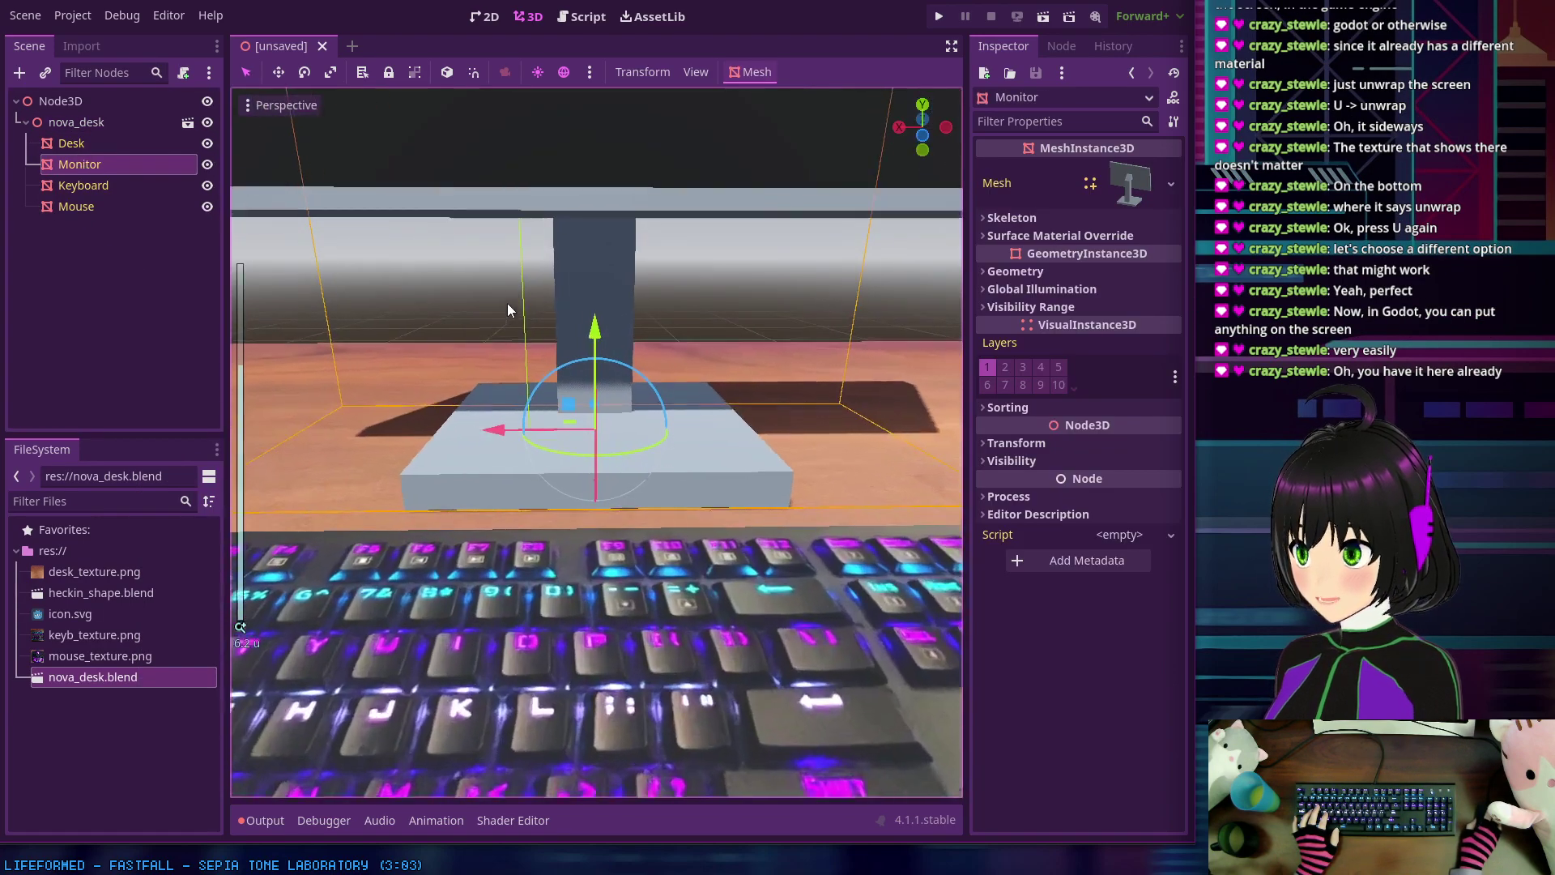
scroll(528, 377, "up", 3)
scroll(528, 377, "down", 5)
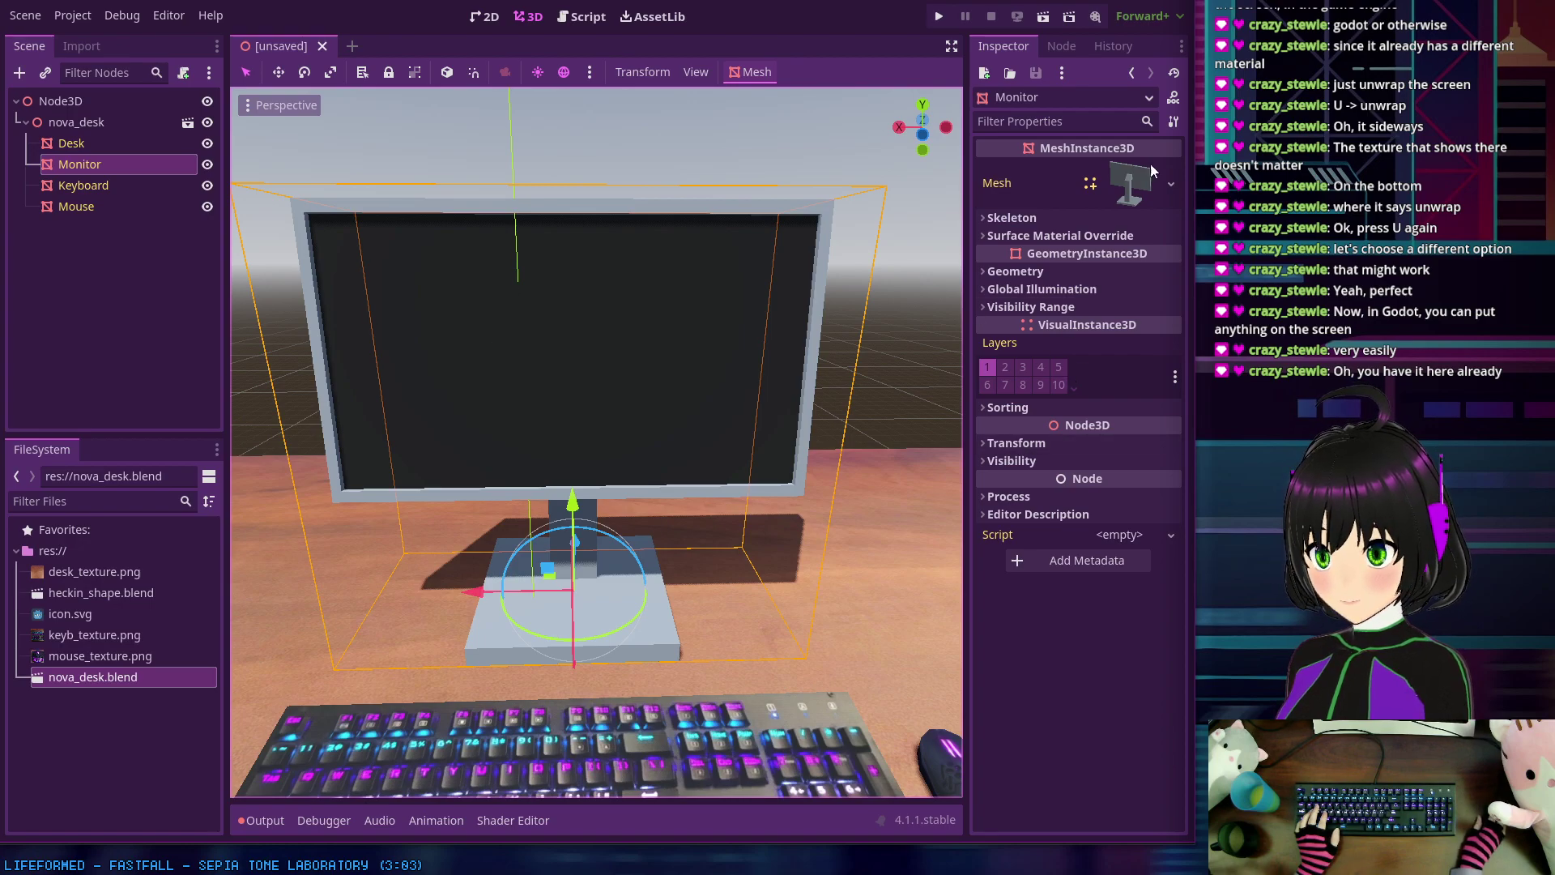
Step: Expand the Monitor's Surface Material Override and open then cancel Quick Load for slot 1
left_click(1168, 183)
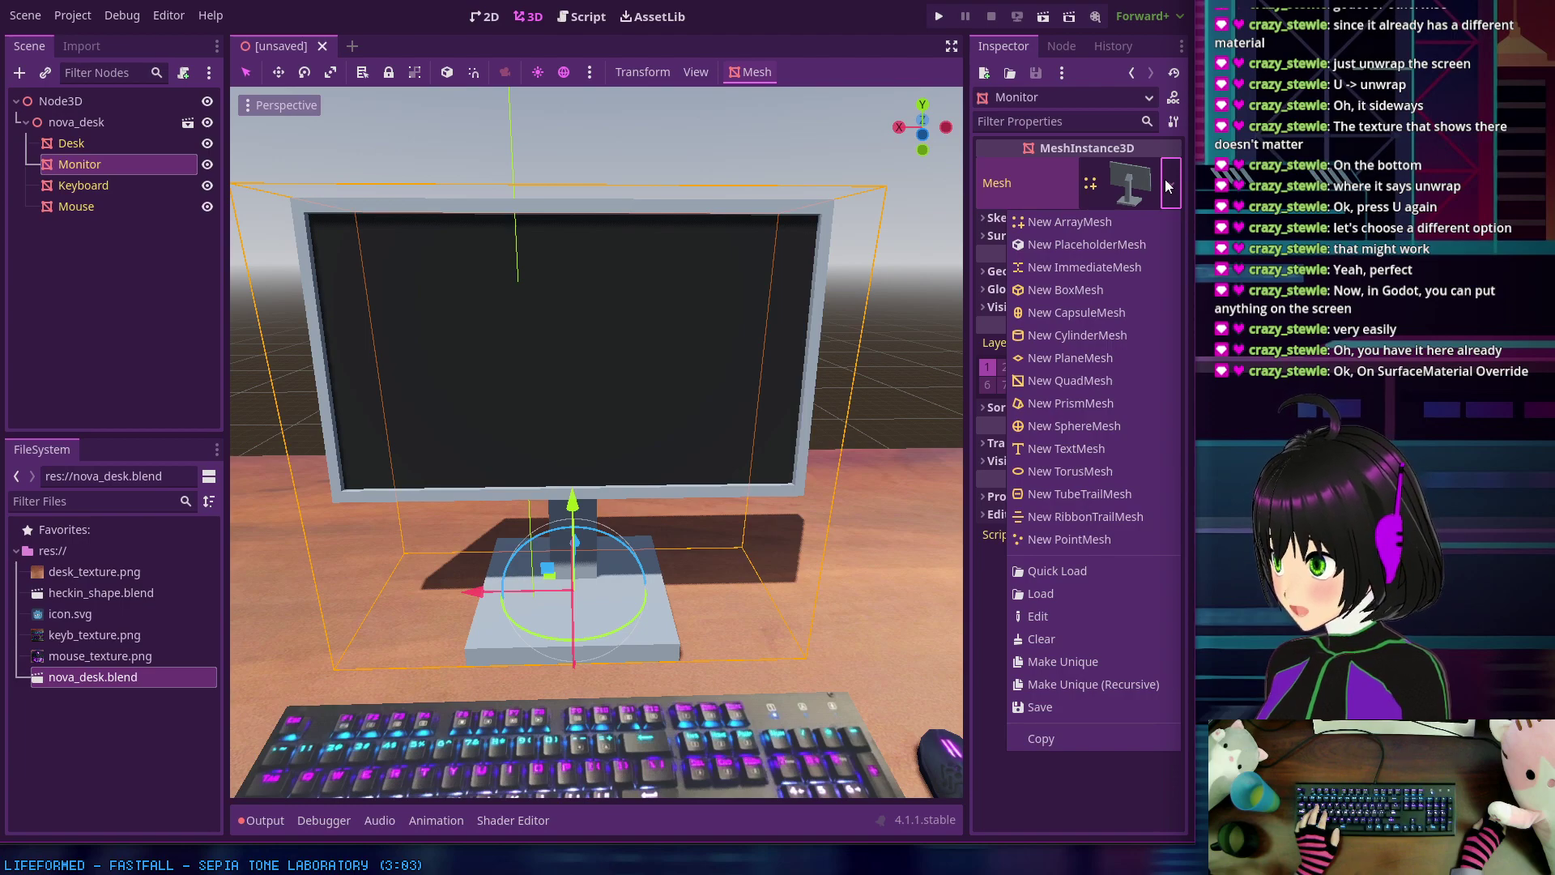
left_click(1009, 175)
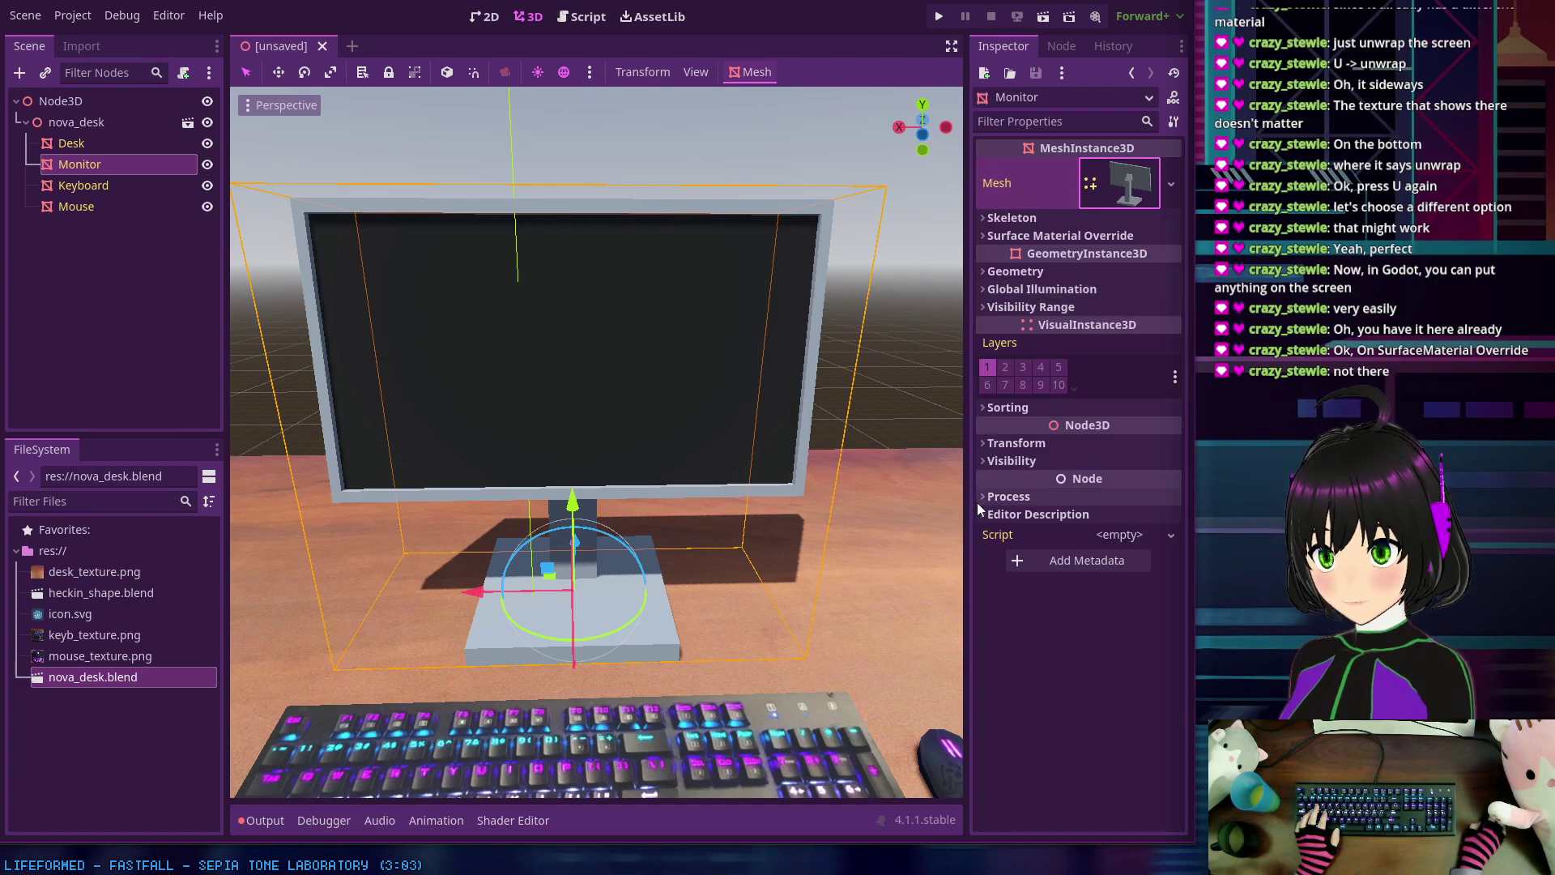
left_click(982, 235)
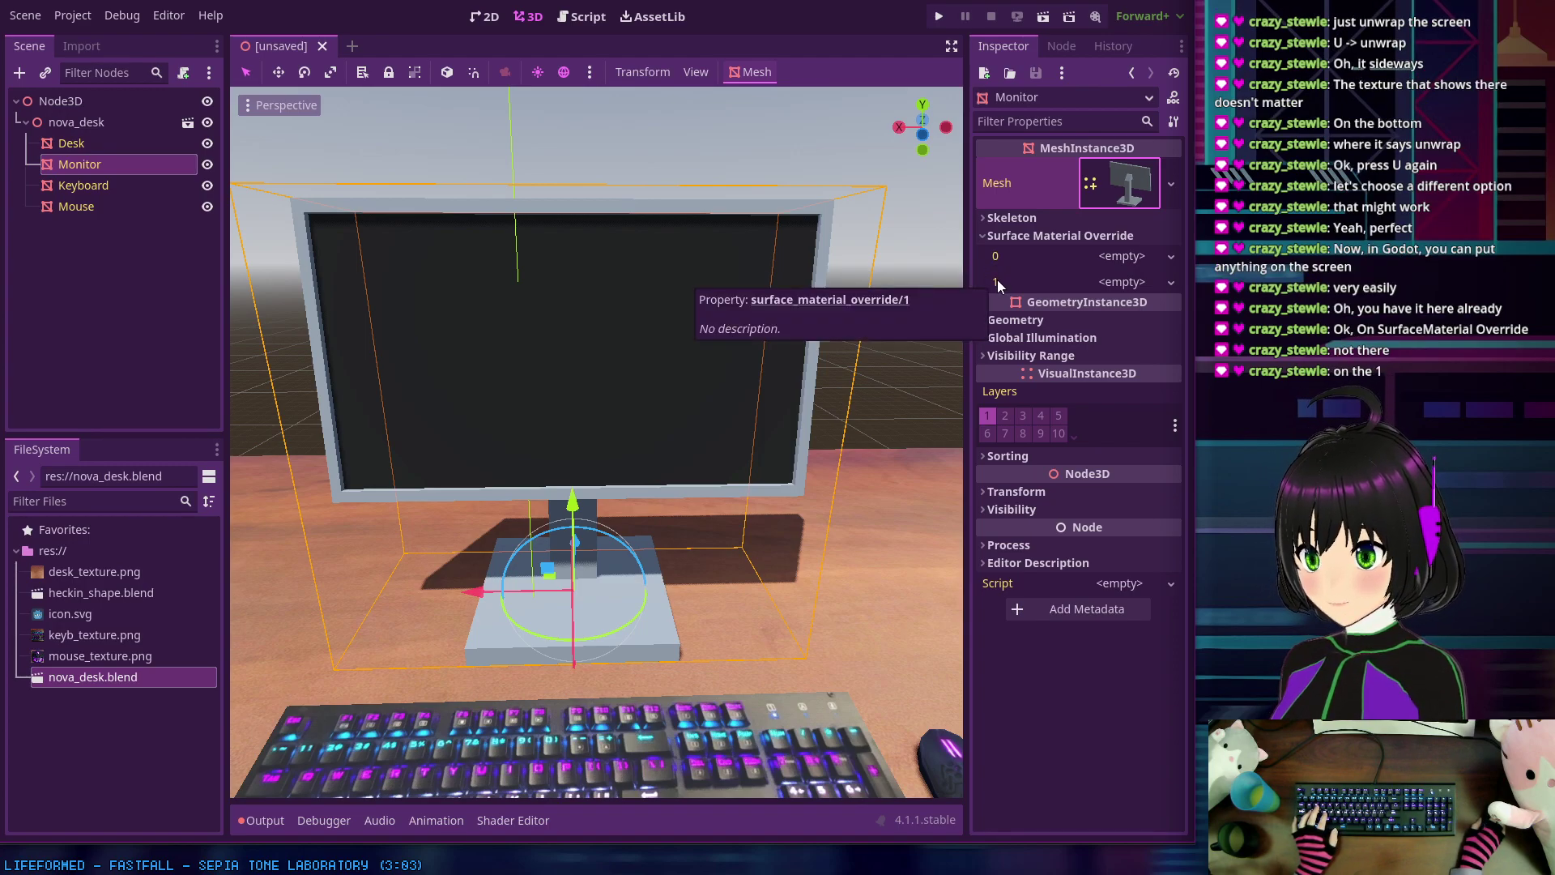
left_click(1126, 282)
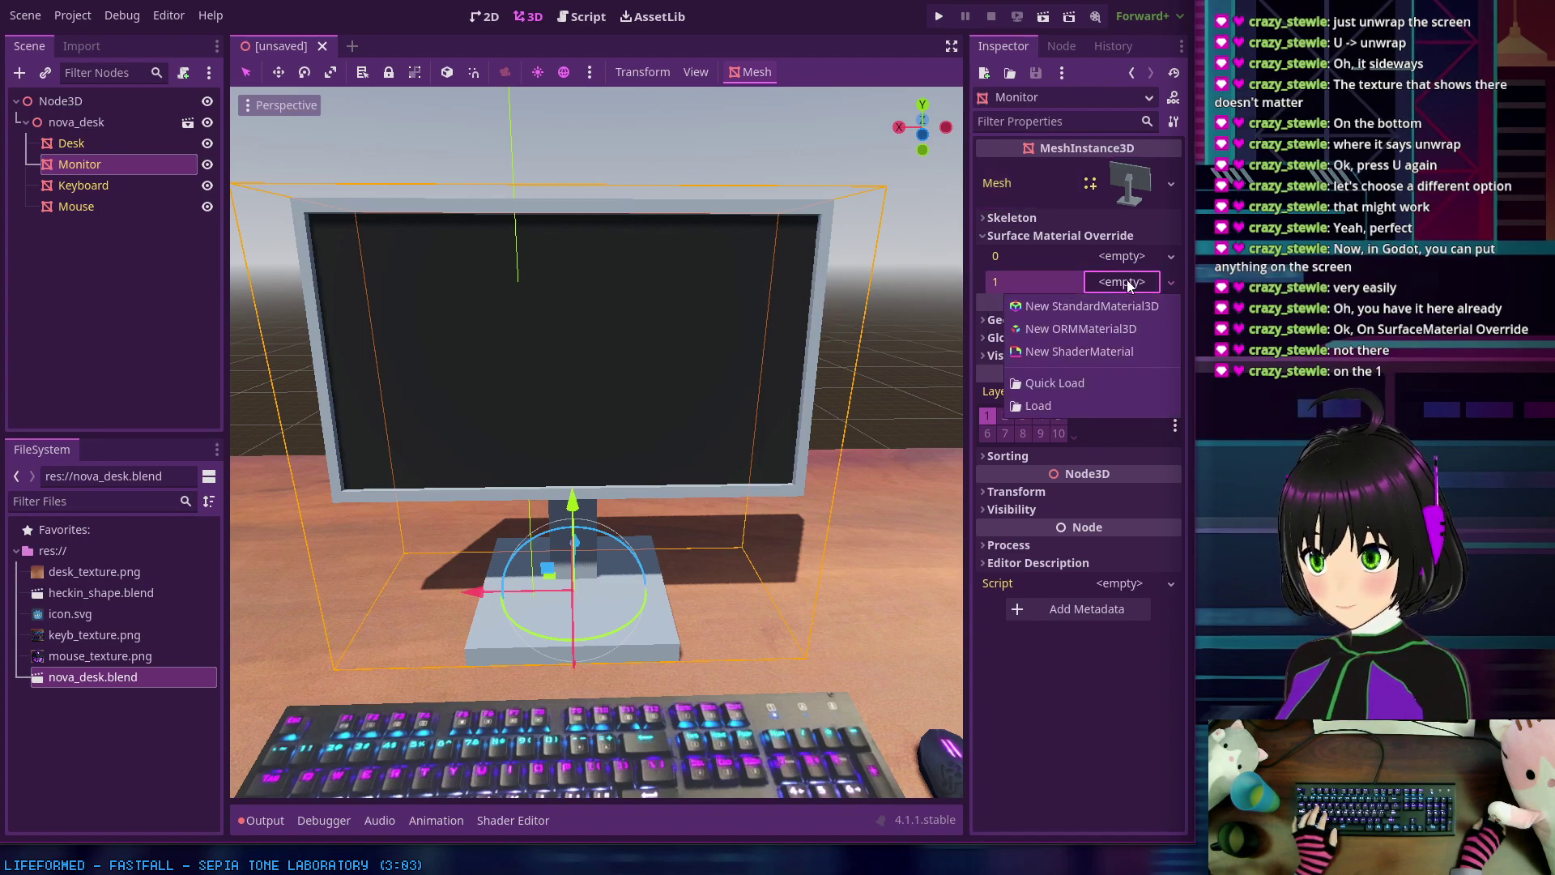
left_click(1103, 382)
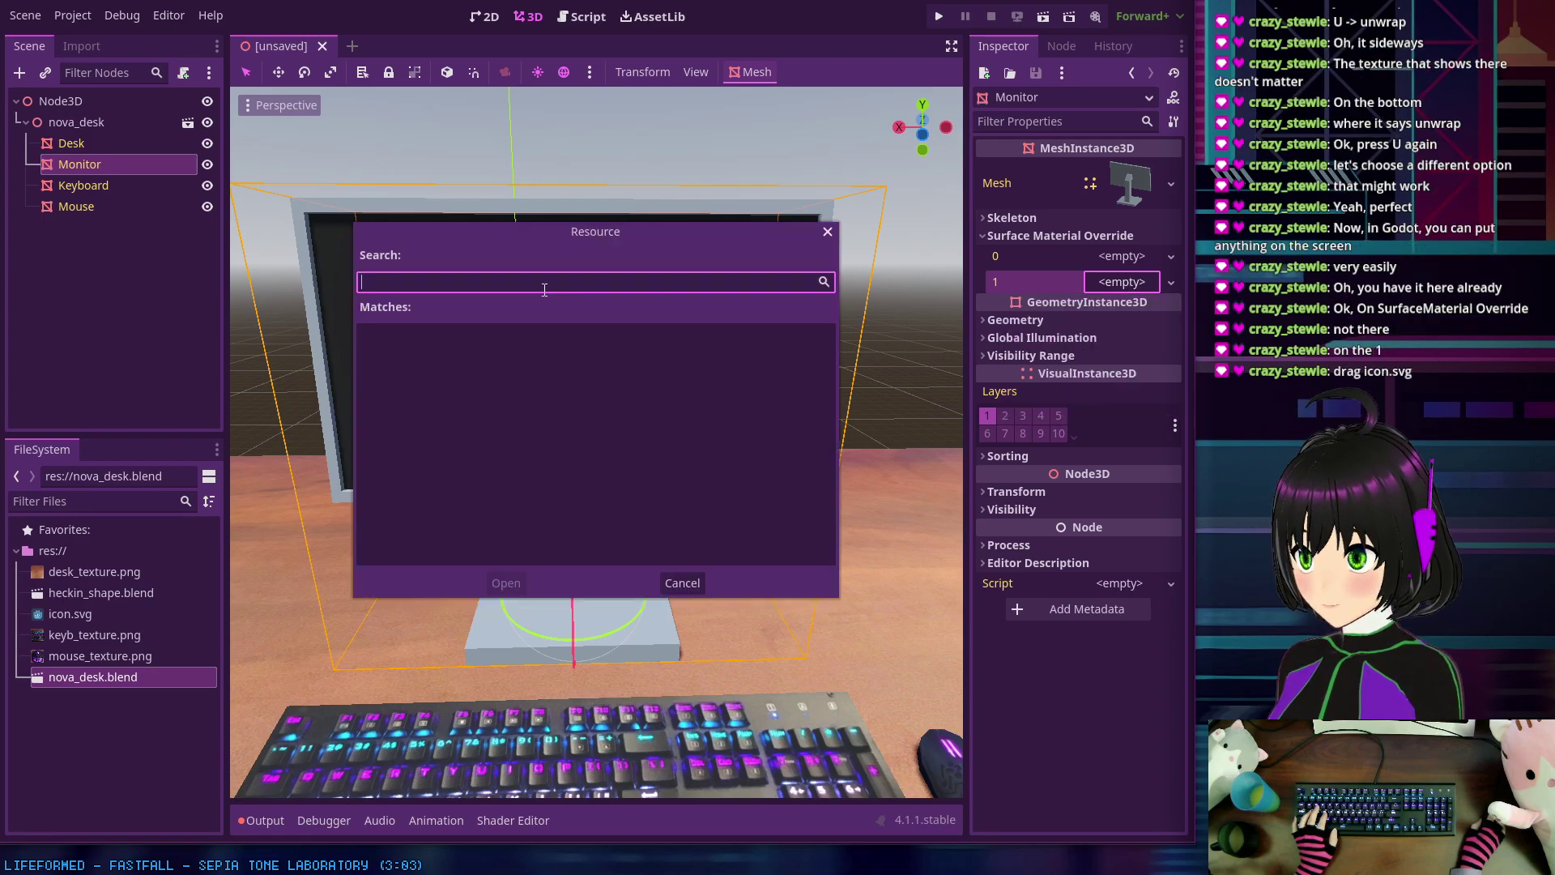
left_click(675, 583)
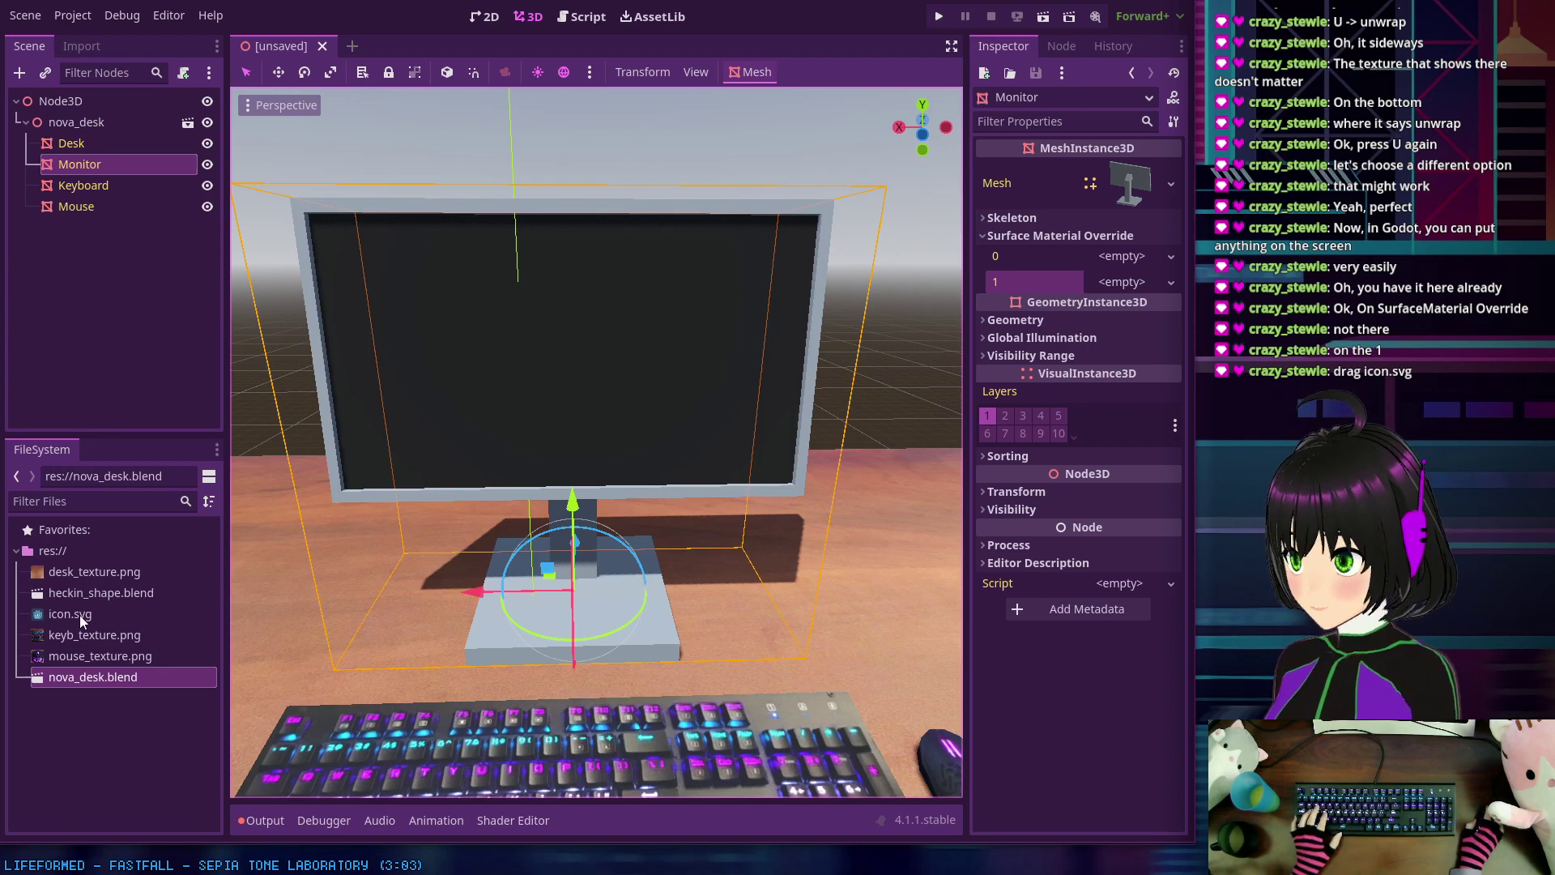
Step: Drop icon.svg onto surface material override slot 1, then clear it
left_click_drag(80, 615, 1122, 284)
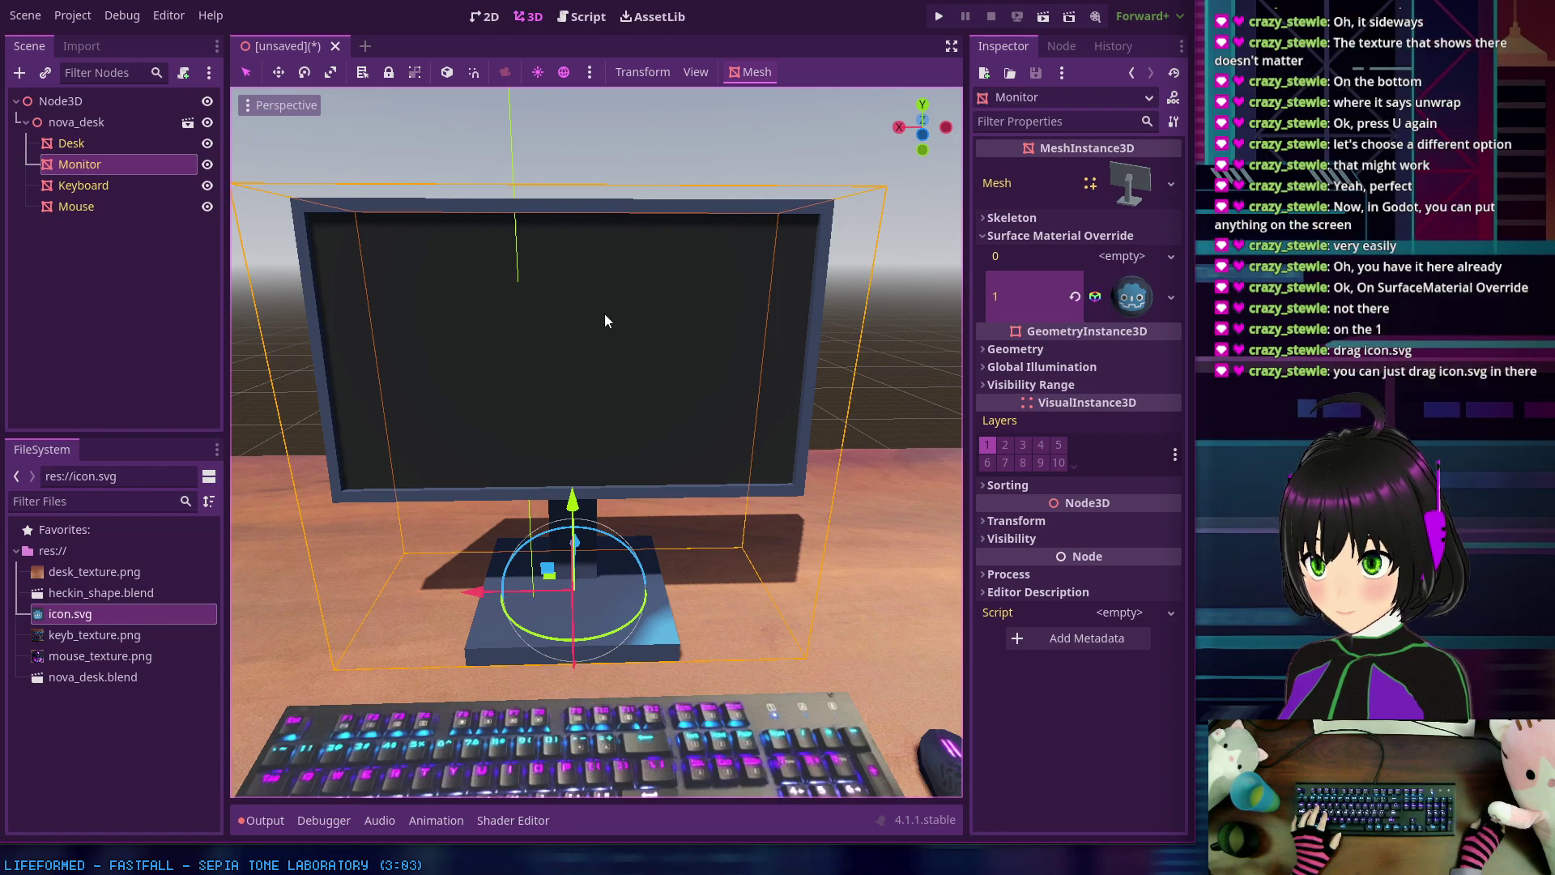
scroll(604, 313, "up", 5)
scroll(604, 314, "down", 7)
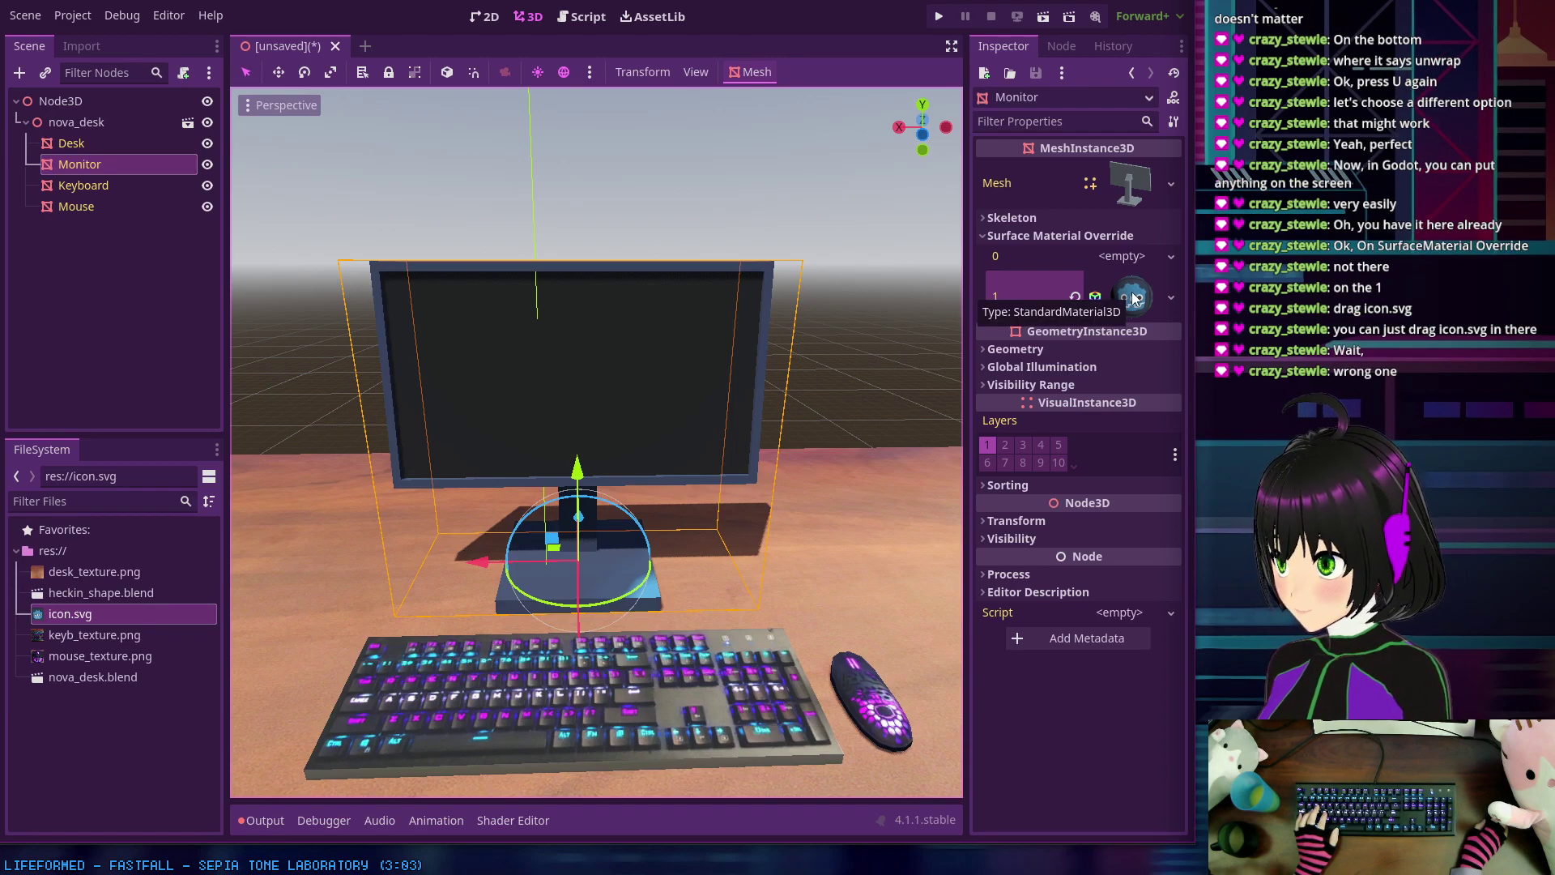
left_click(1076, 297)
Step: Drop icon.svg onto slot 0, inspect the screen, then revert slot 0 to empty
left_click_drag(58, 613, 1105, 250)
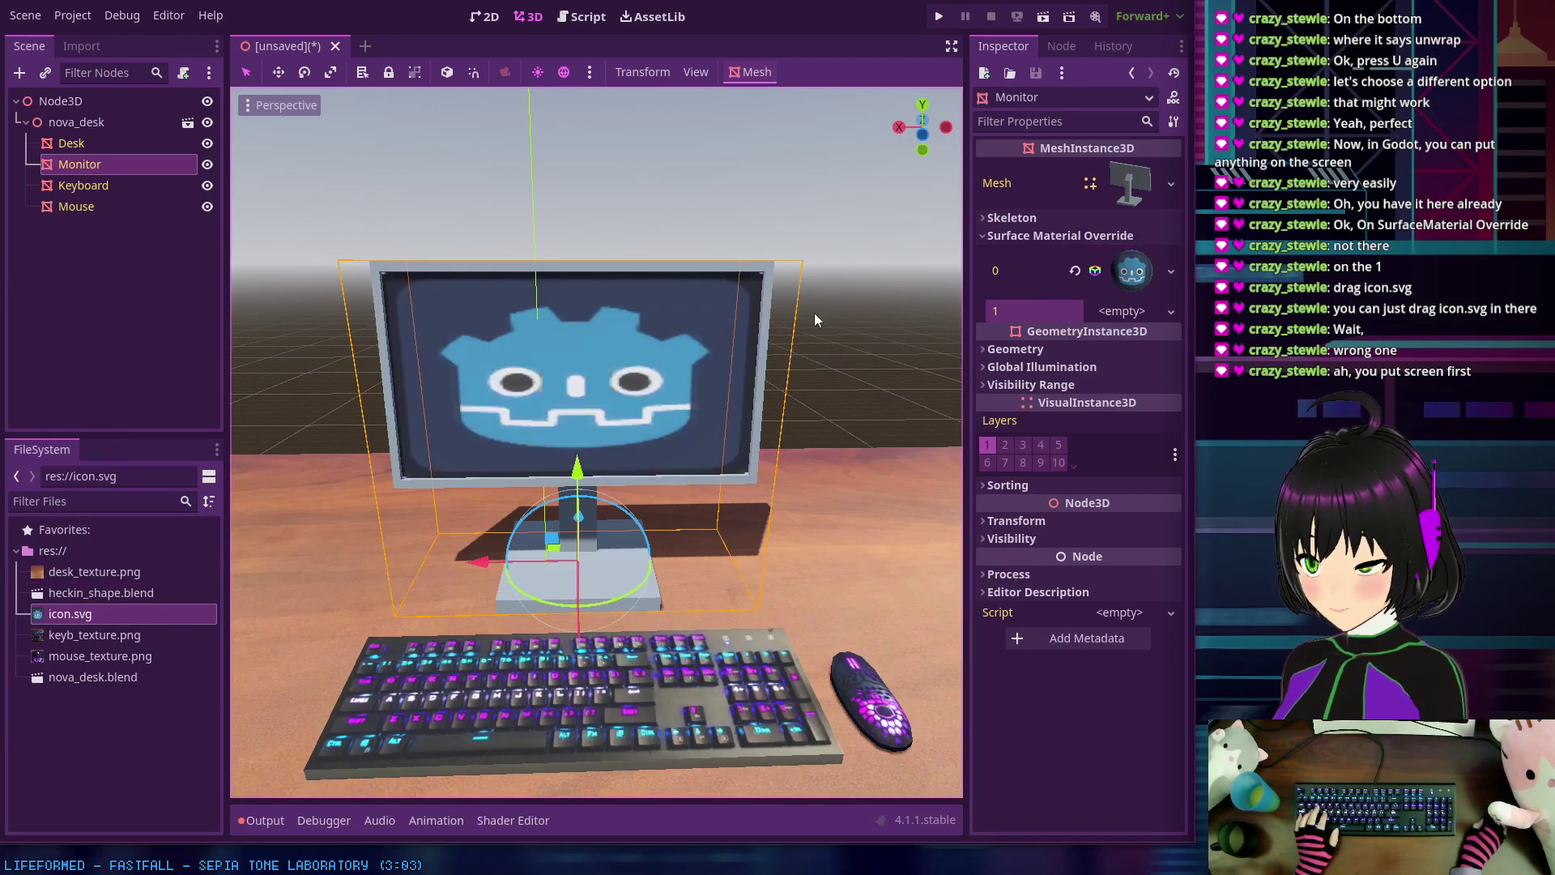
mouse_move(852, 381)
middle_mouse_down()
mouse_move(683, 387)
mouse_move(956, 357)
mouse_move(842, 362)
middle_mouse_up()
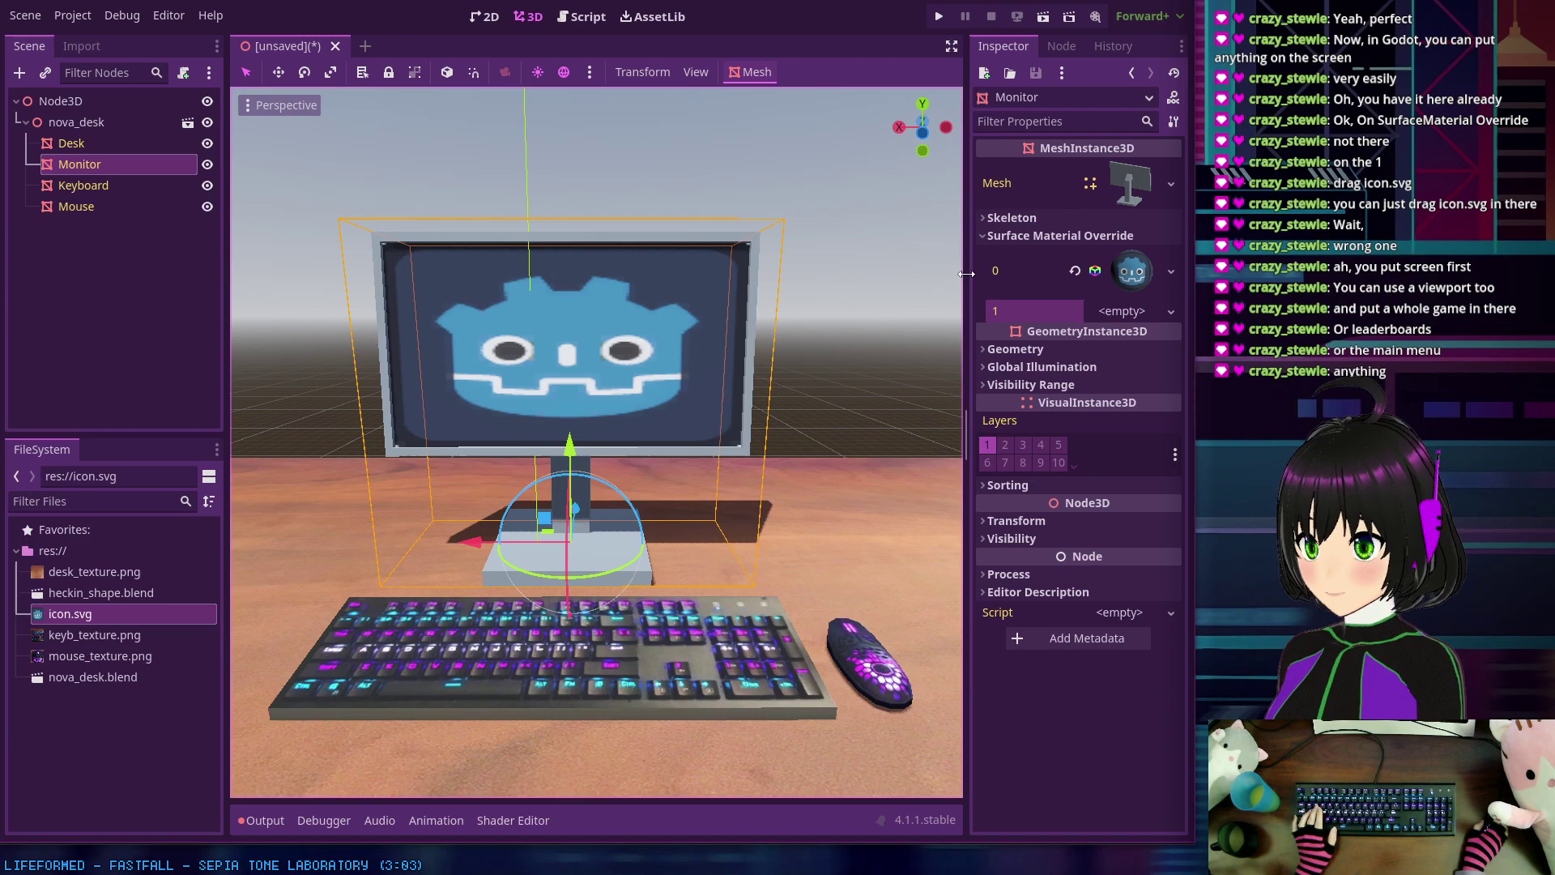
left_click(1075, 271)
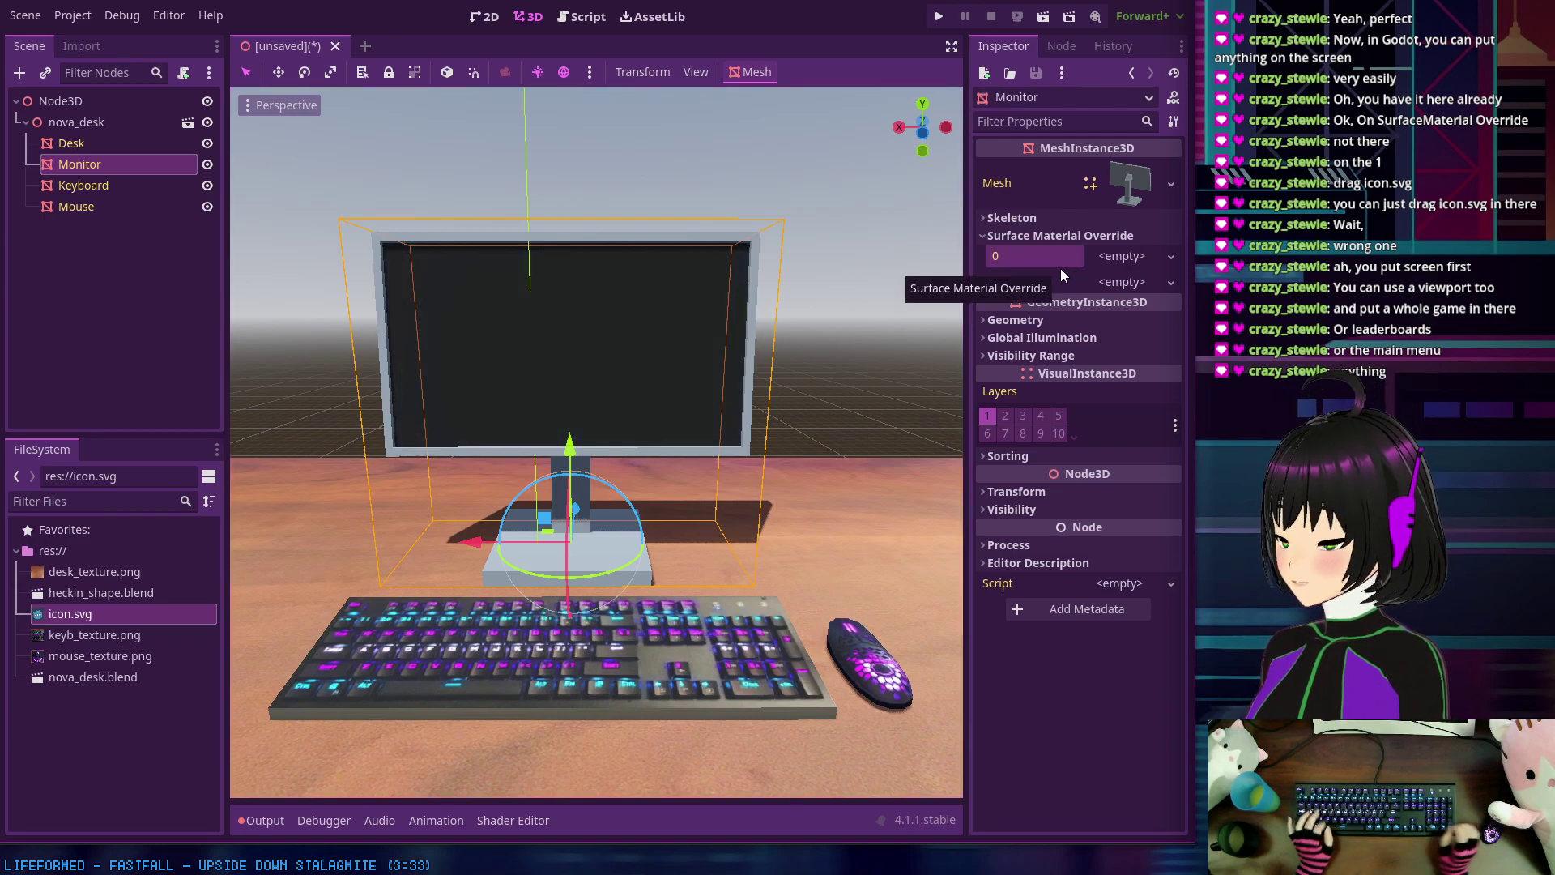
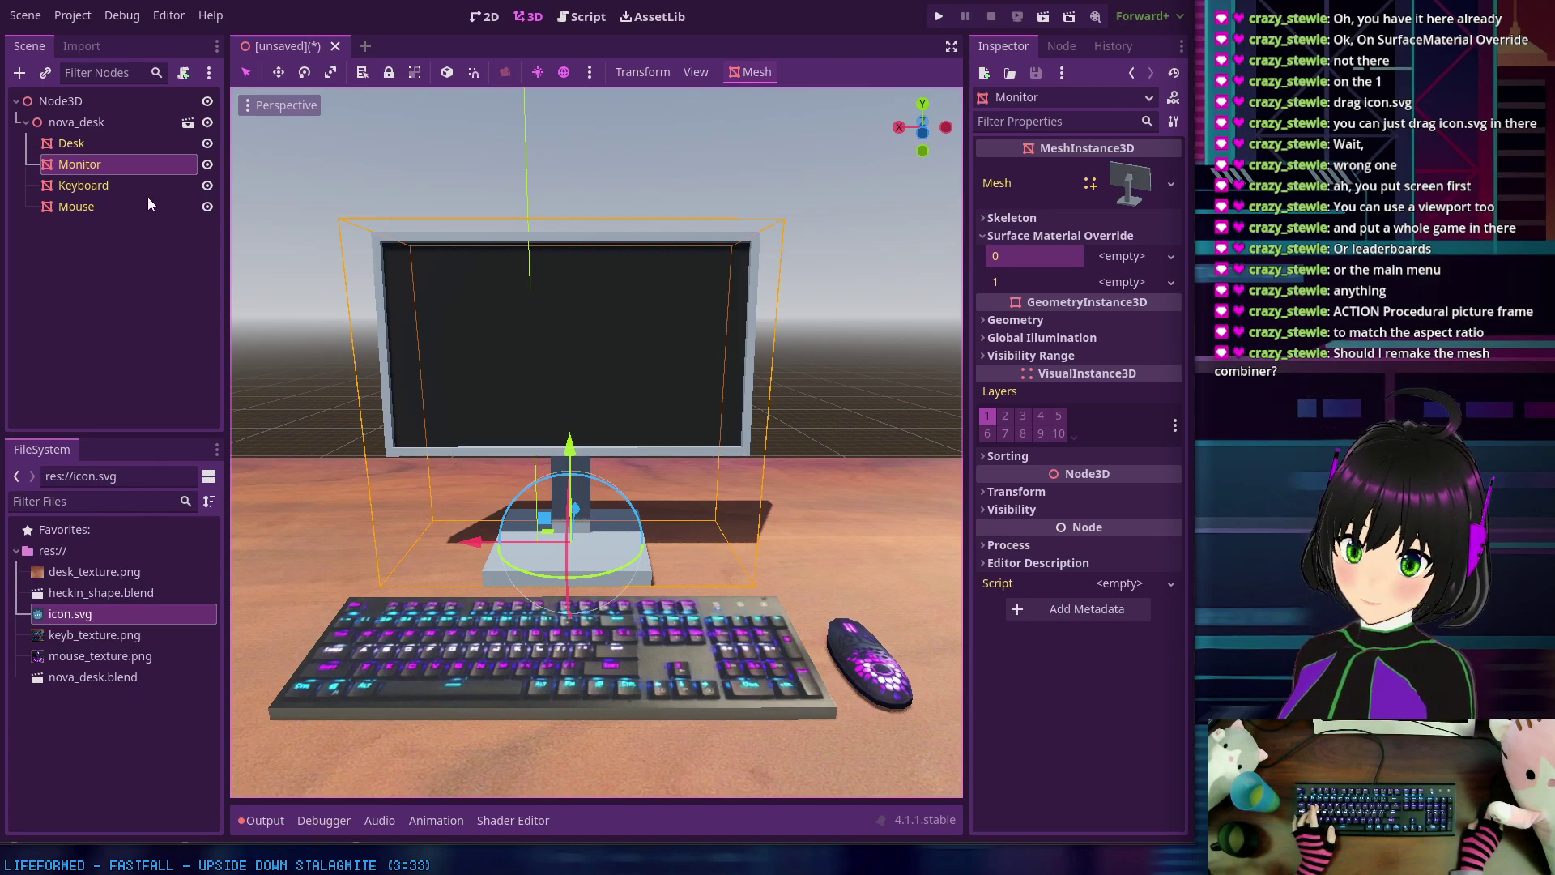
Step: Select Monitor, then Desk, and finally the Mouse MeshInstance3D to show its properties in the Inspector
left_click(114, 272)
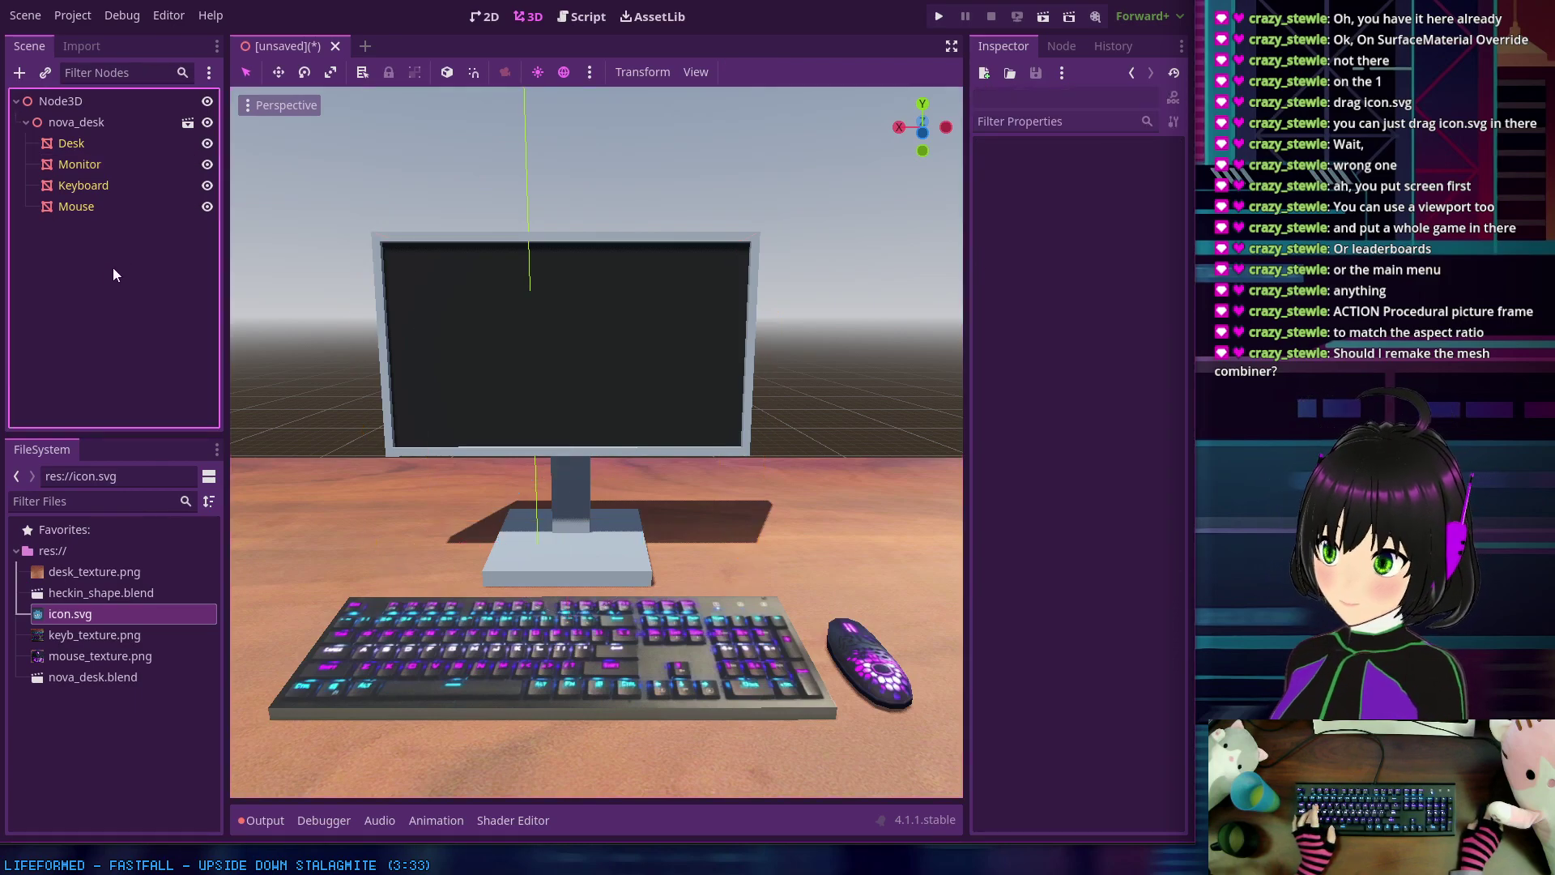
left_click(96, 167)
left_click(112, 226)
left_click(111, 206)
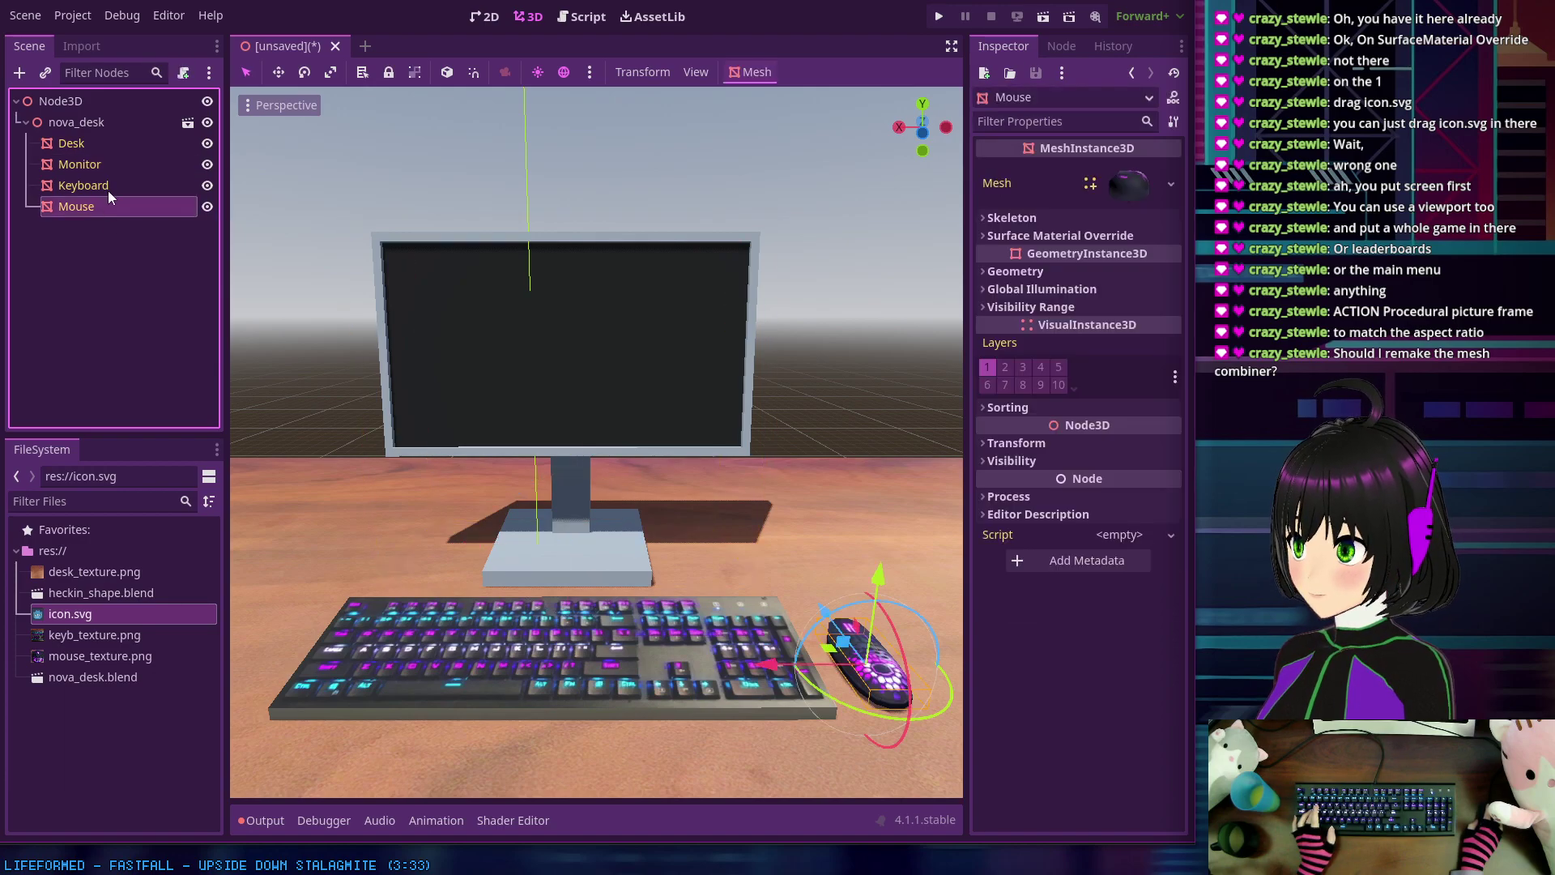
left_click(107, 164)
left_click(97, 142)
left_click(106, 204)
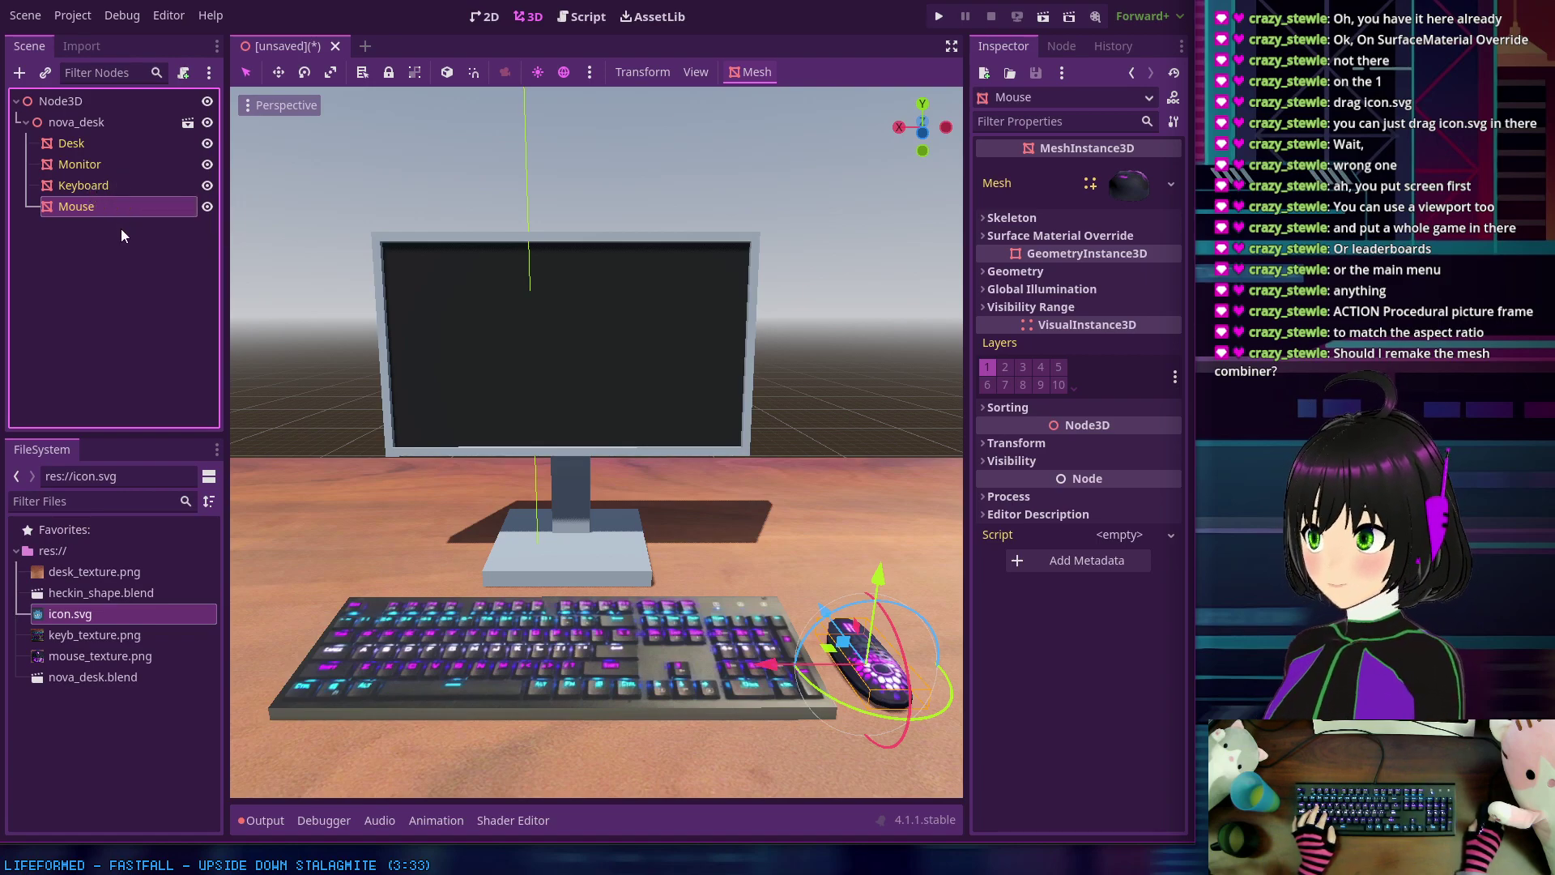
Step: Deselect the Mouse node by clicking empty space in the Scene dock
left_click(104, 341)
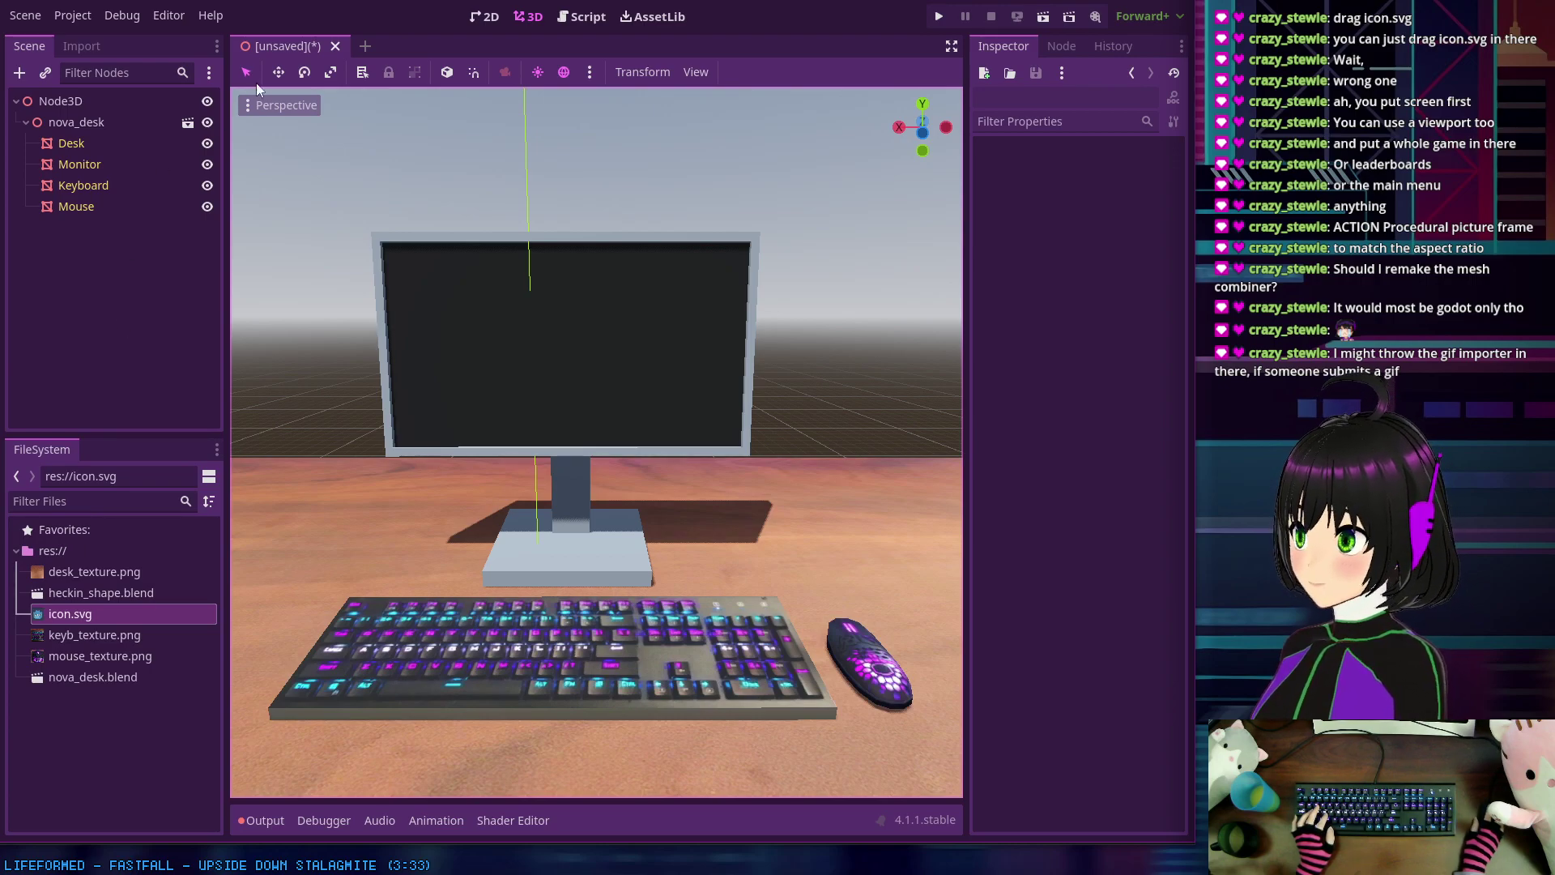
Step: Orbit the camera lower around the desk and zoom in and out
scroll(693, 479, "down", 6)
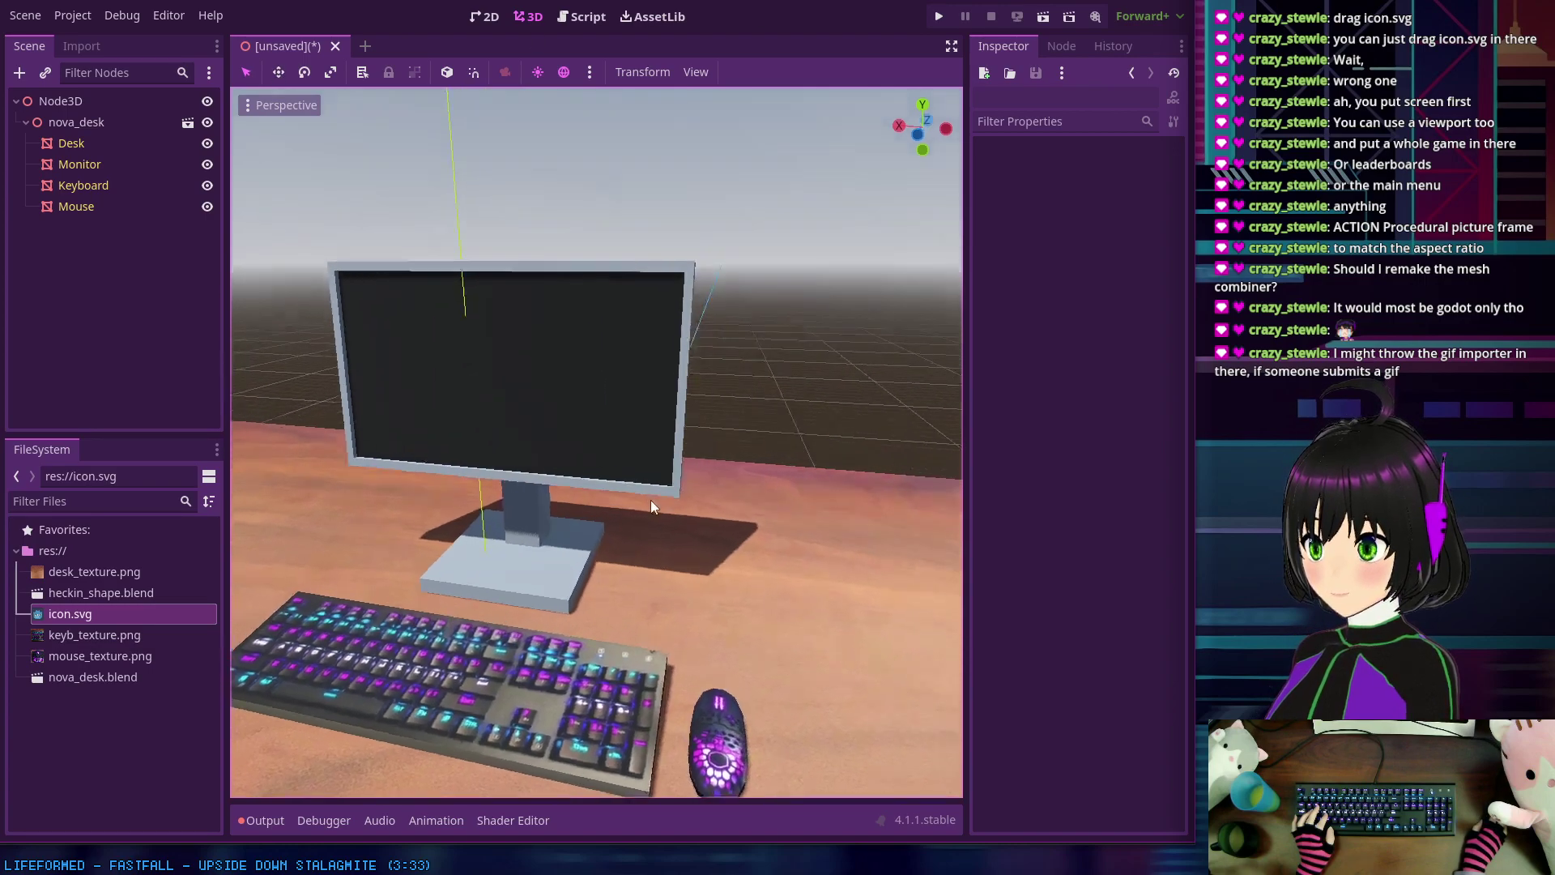
middle_click_drag(669, 525, 588, 504)
scroll(722, 434, "up", 4)
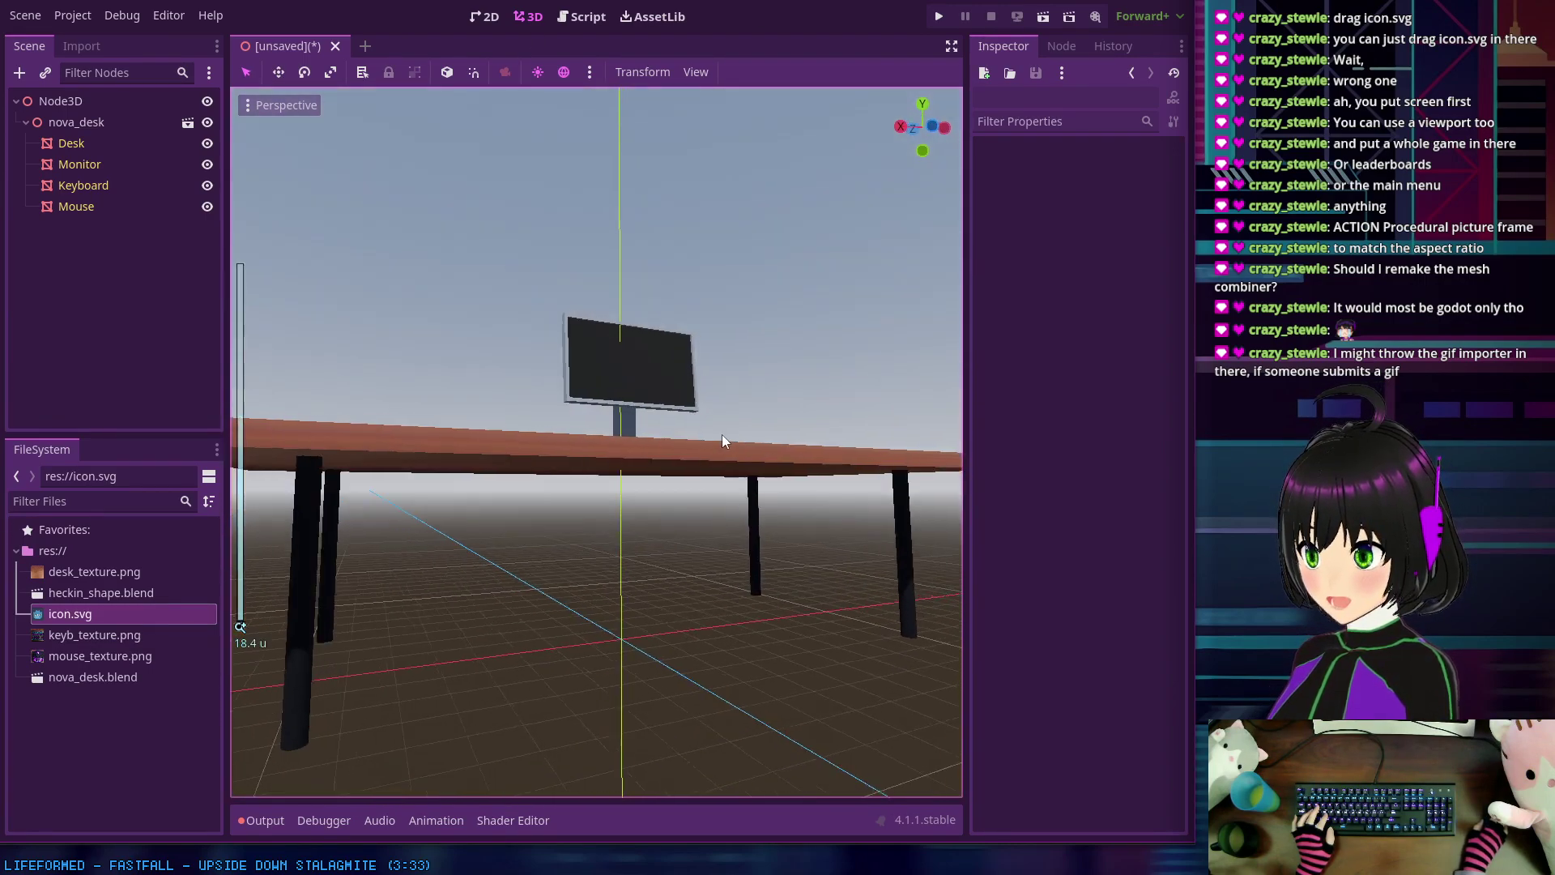
scroll(628, 448, "up", 2)
scroll(617, 479, "down", 3)
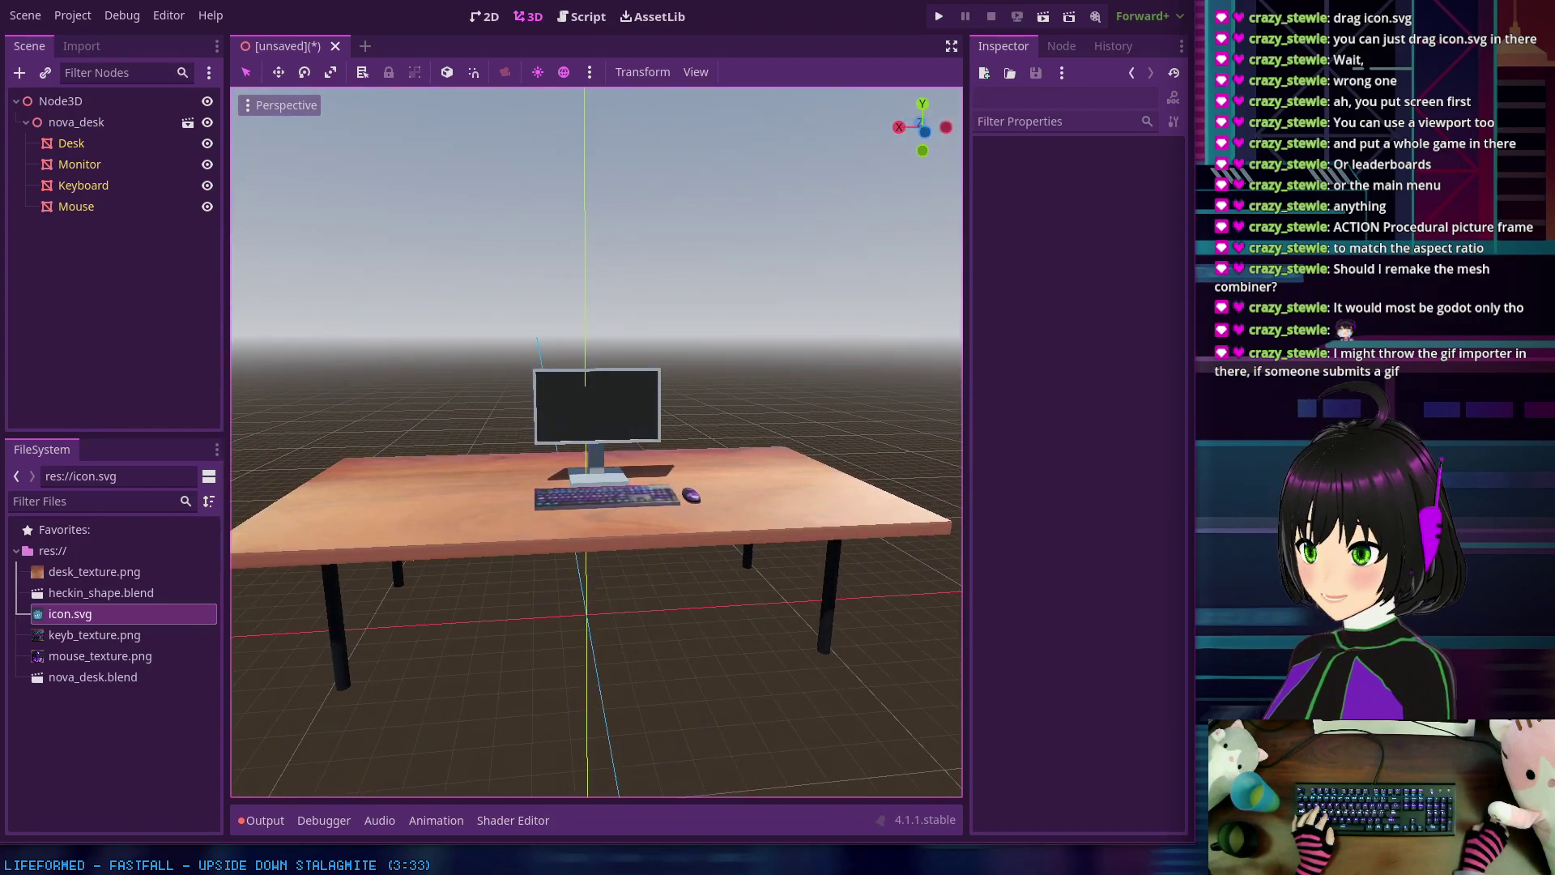
Step: Orbit in close on the monitor, then to a front view, ending on a raised front-left angle
key("alt+Tab")
key("alt+Tab")
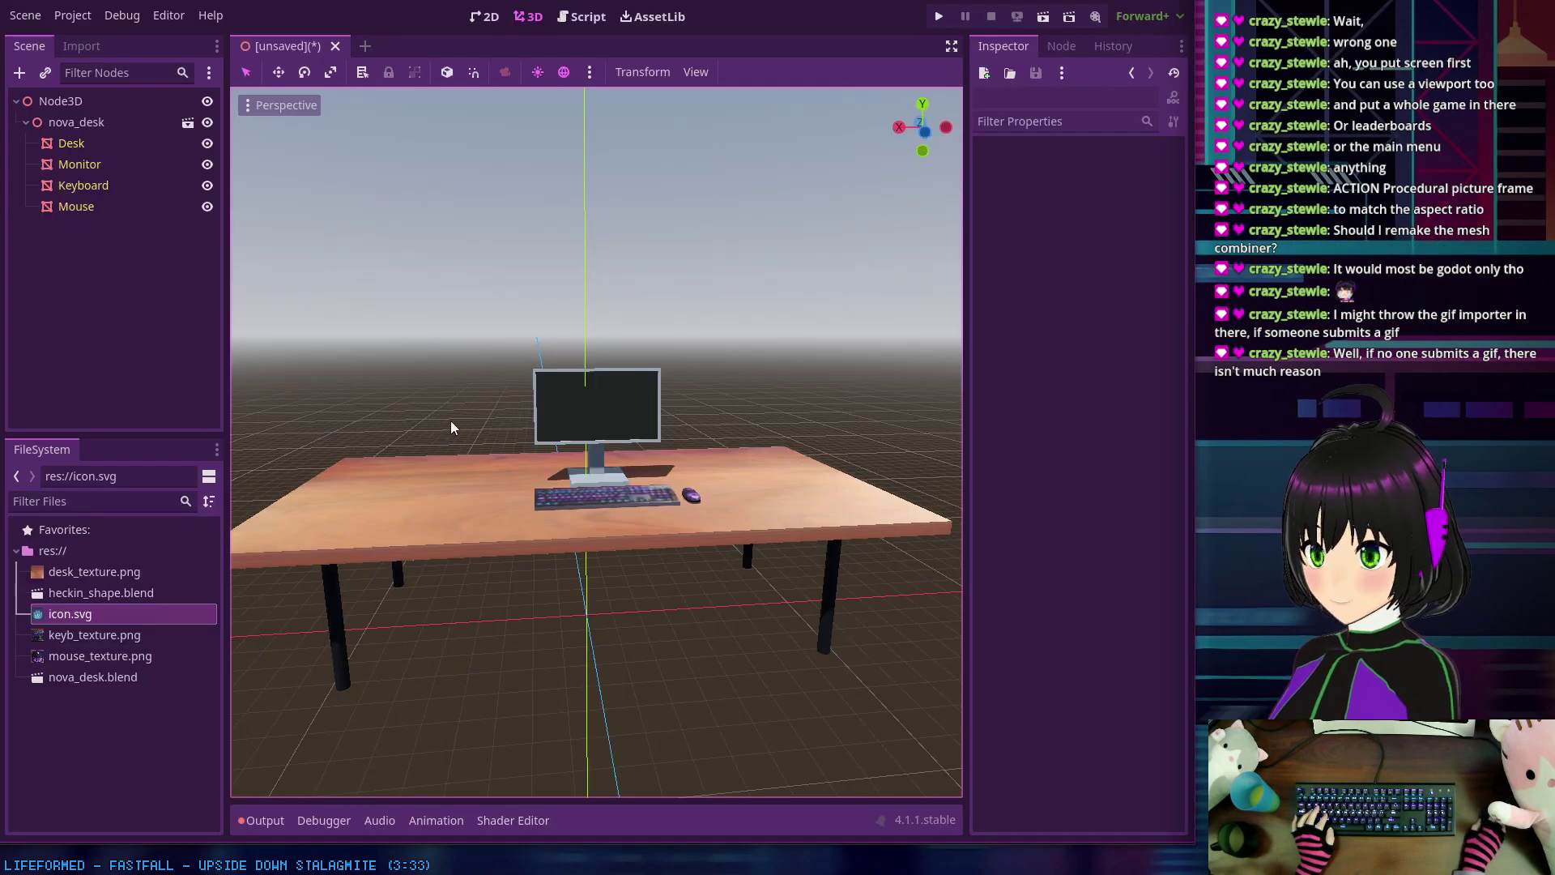
middle_click_drag(451, 420, 584, 431)
scroll(625, 409, "up", 5)
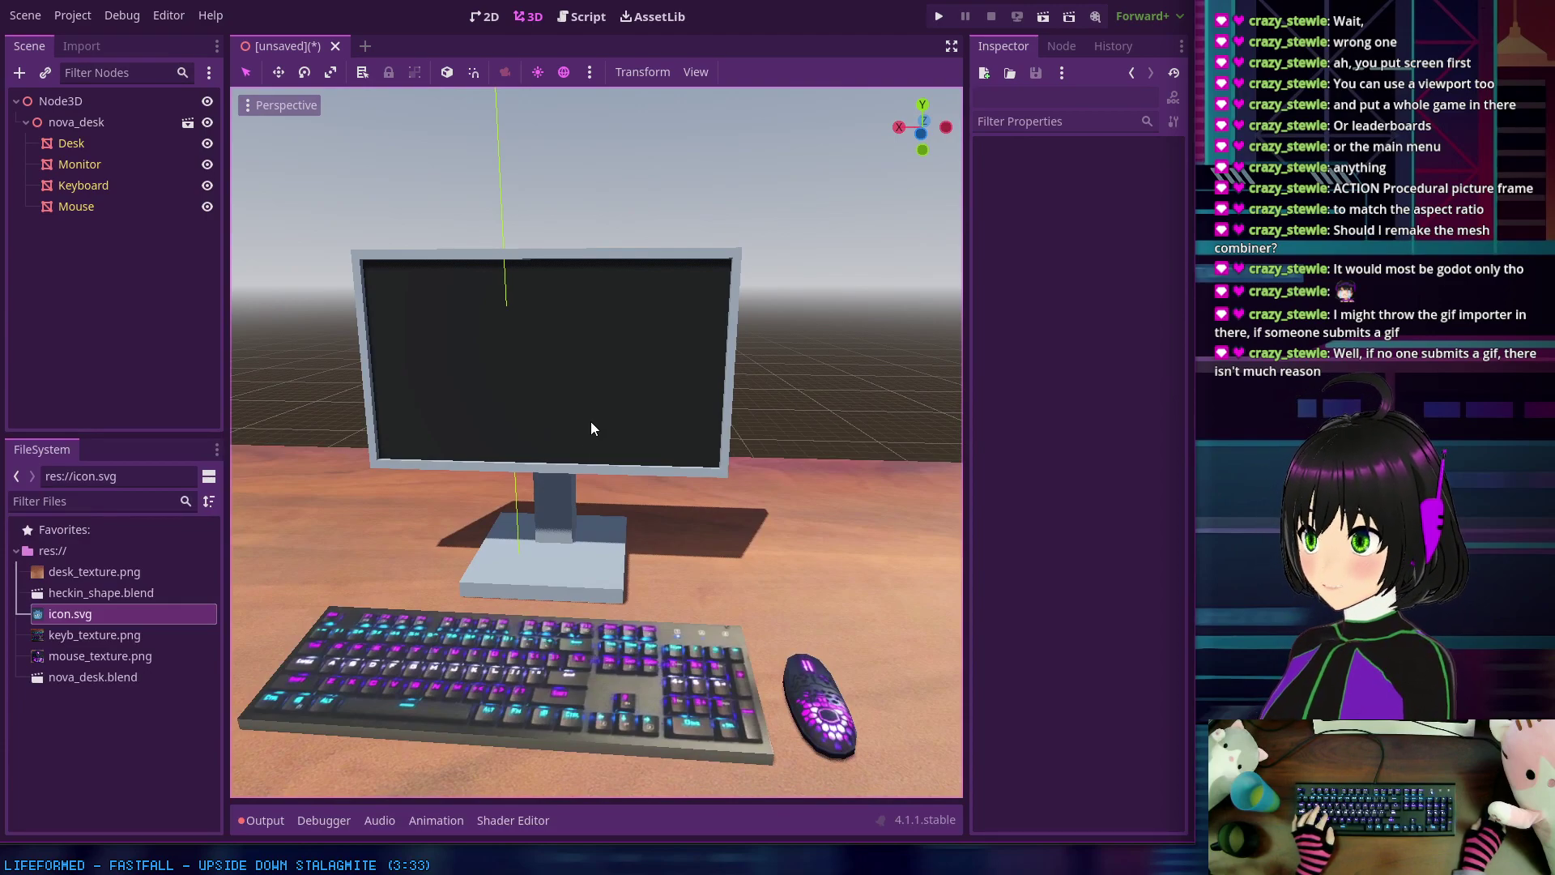
middle_click_drag(590, 421, 604, 508)
scroll(604, 456, "down", 3)
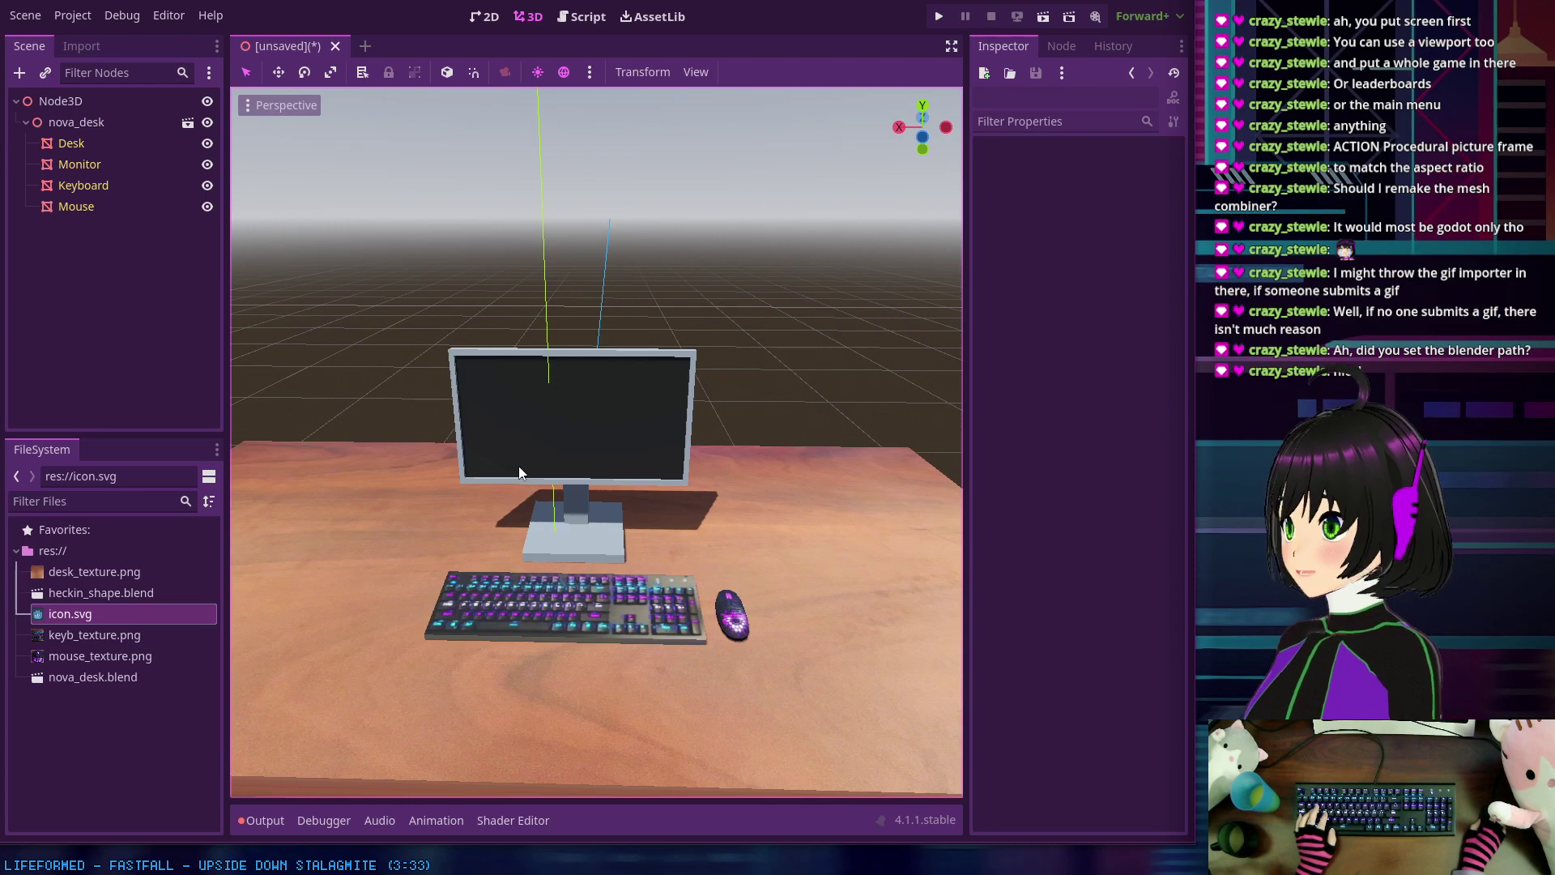
middle_click_drag(540, 442, 498, 443)
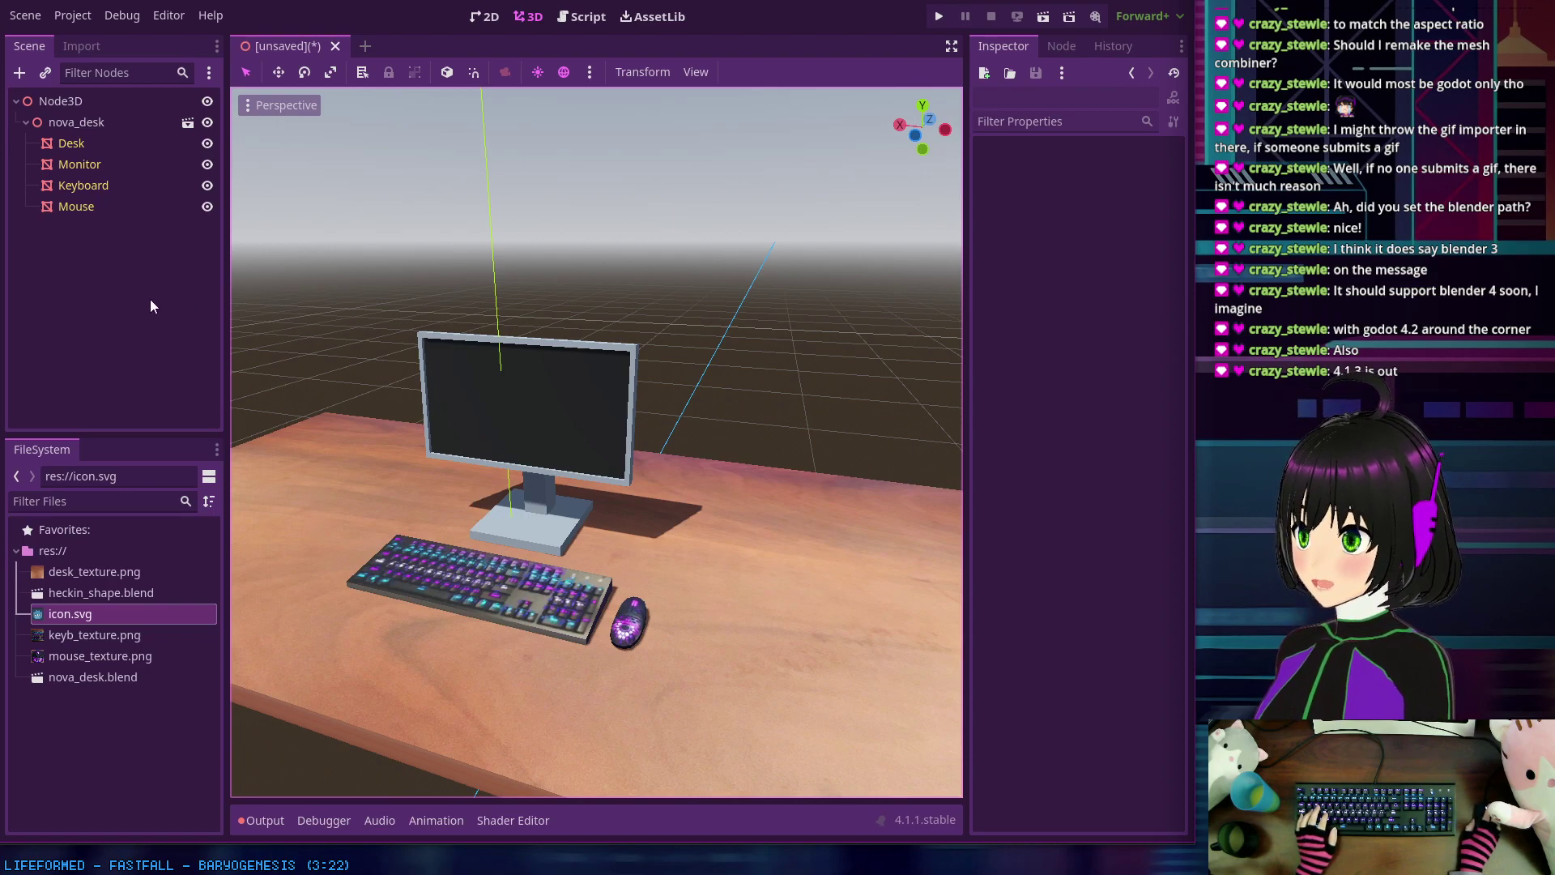
Step: In Blender's UV Editing viewport, turn the back orthographic view into a perspective view of the desk scene
key("alt+Tab")
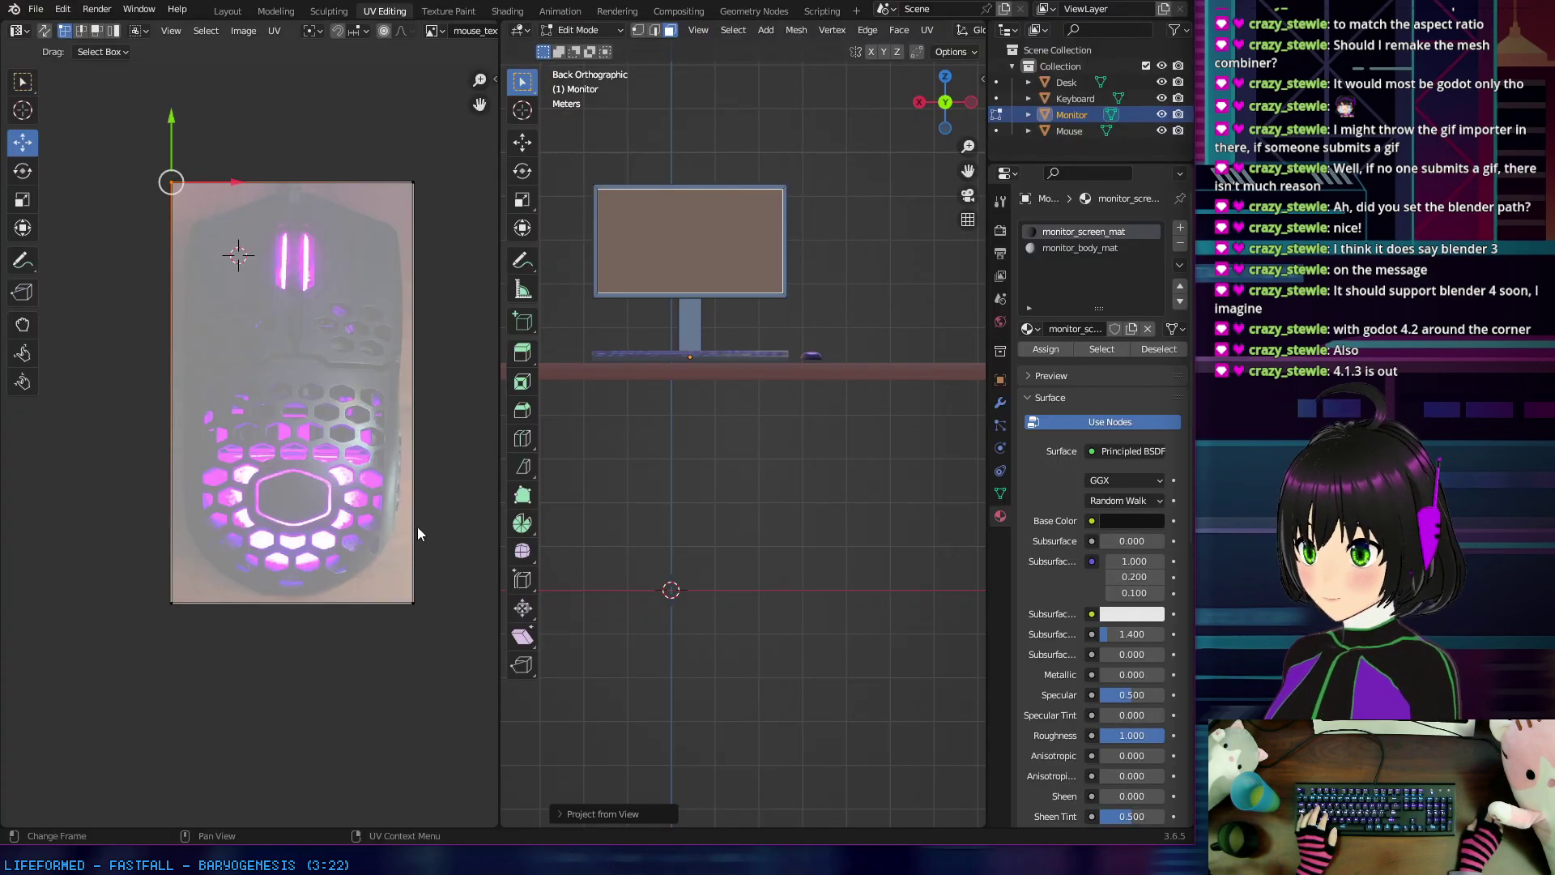
middle_click_drag(632, 370, 686, 435)
scroll(688, 407, "down", 2)
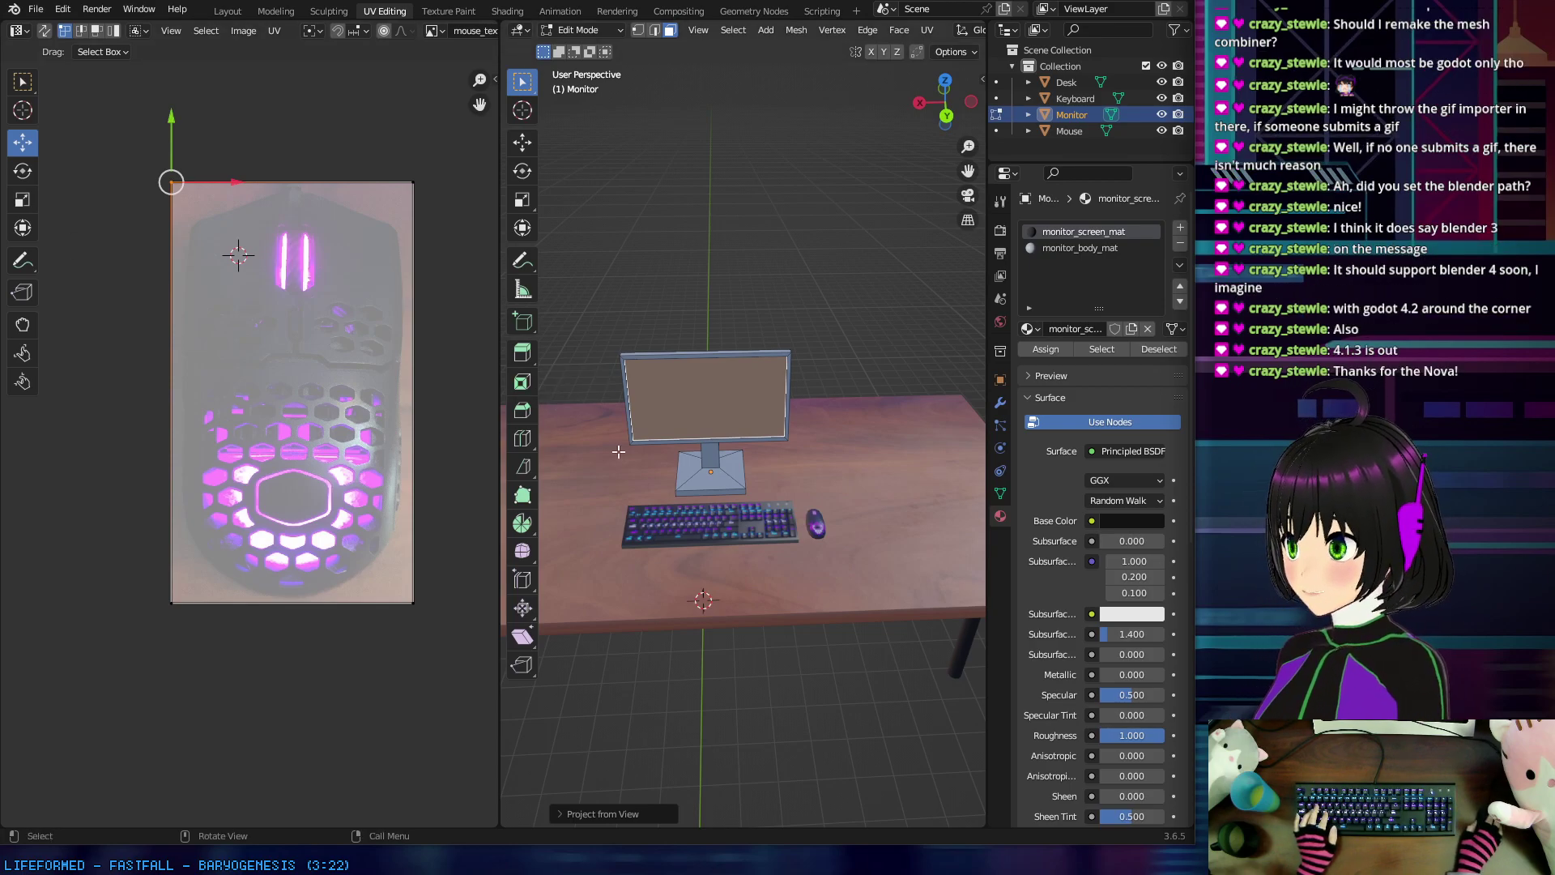
scroll(617, 471, "up", 2)
scroll(617, 470, "down", 2)
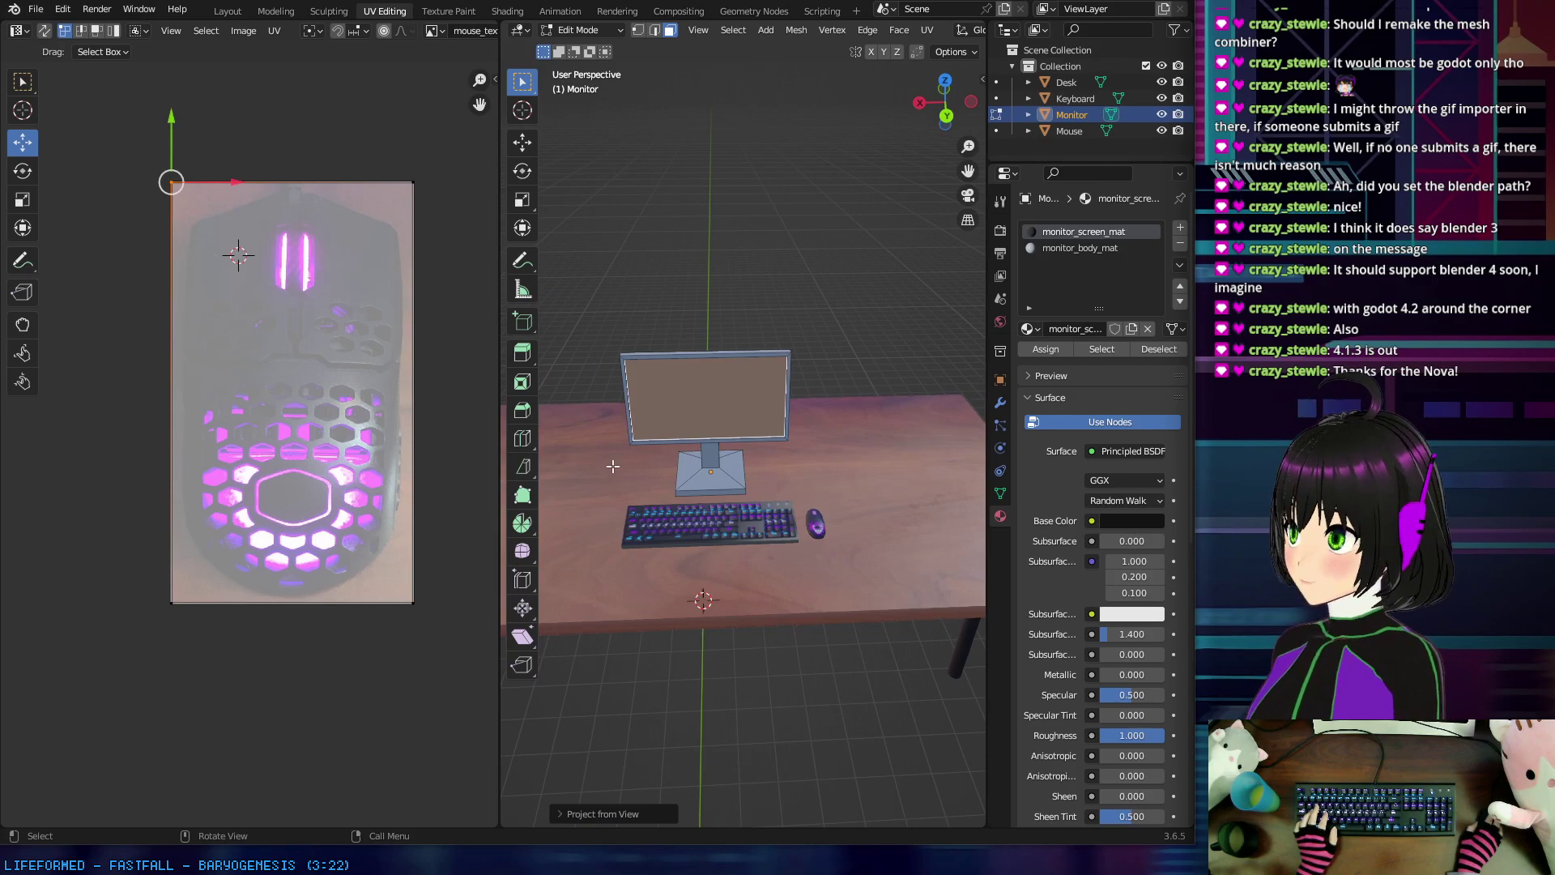
mouse_move(676, 483)
middle_mouse_down()
mouse_move(685, 459)
mouse_move(683, 473)
middle_mouse_up()
scroll(683, 473, "down", 2)
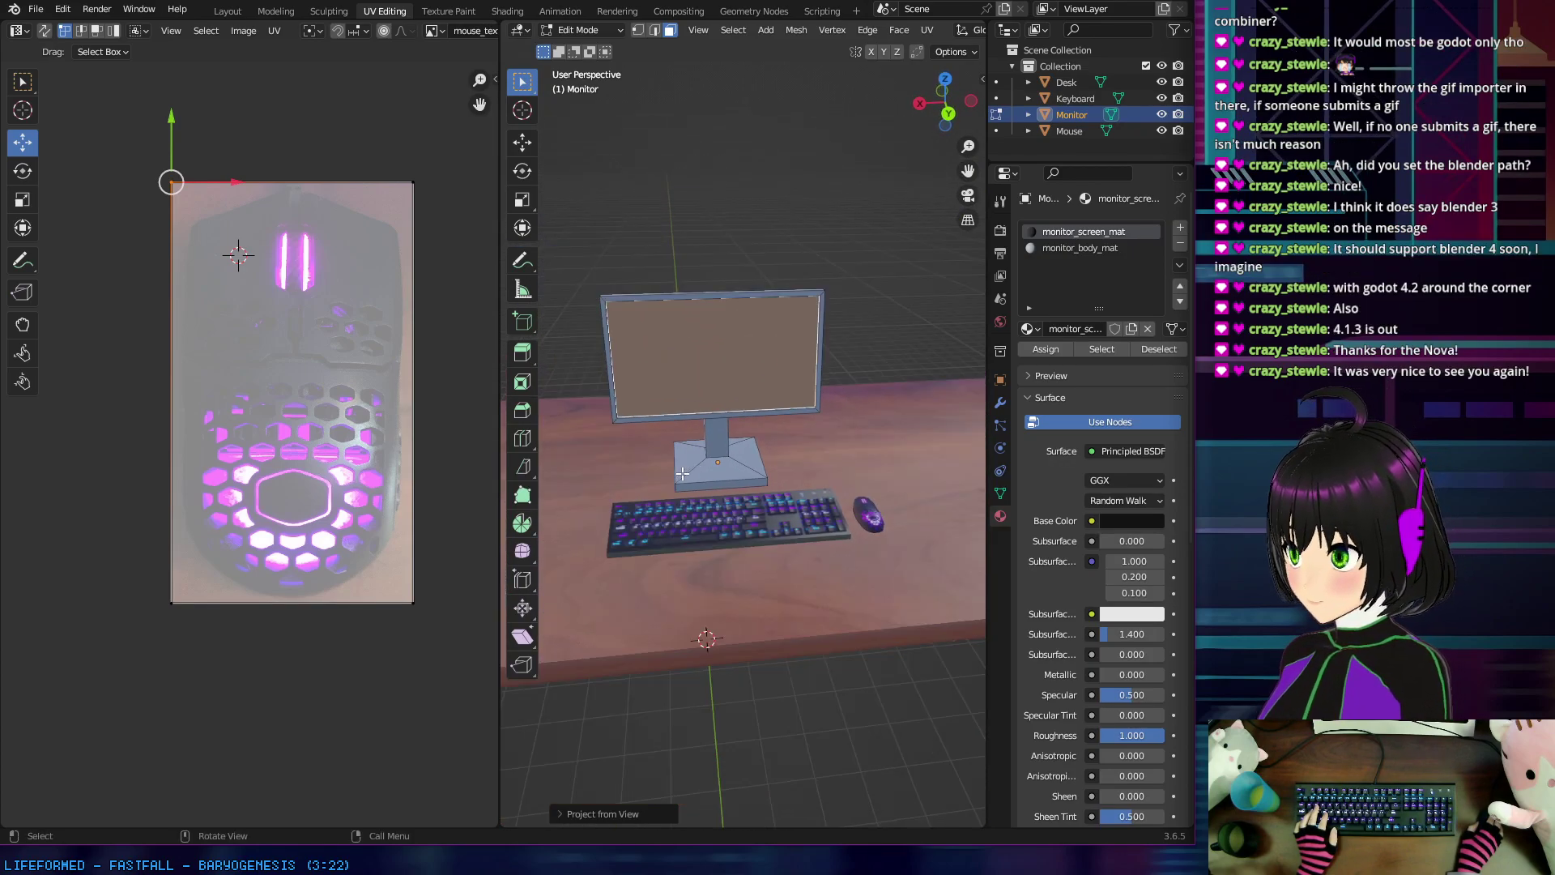